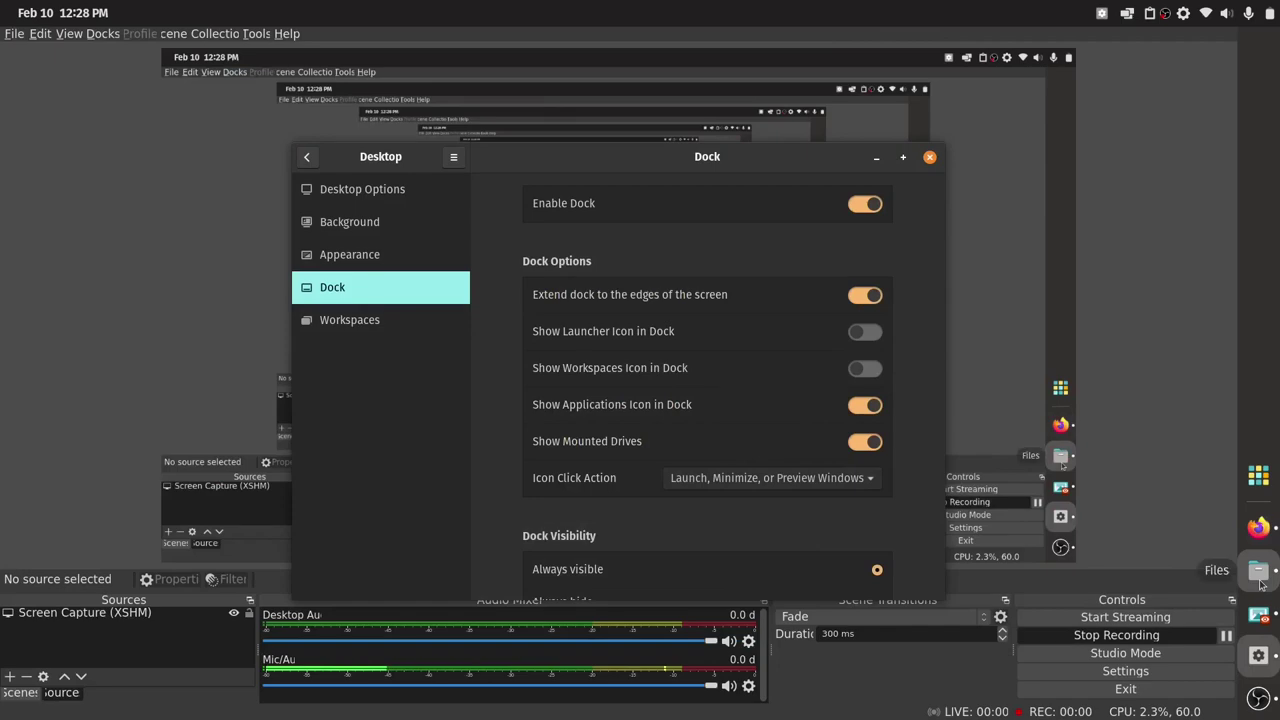
Test the dock's icon click action by repeatedly showing and minimizing the Files window
{"action": "right_click", "coordinate": [1260, 578]}
{"action": "left_click", "coordinate": [1260, 575]}
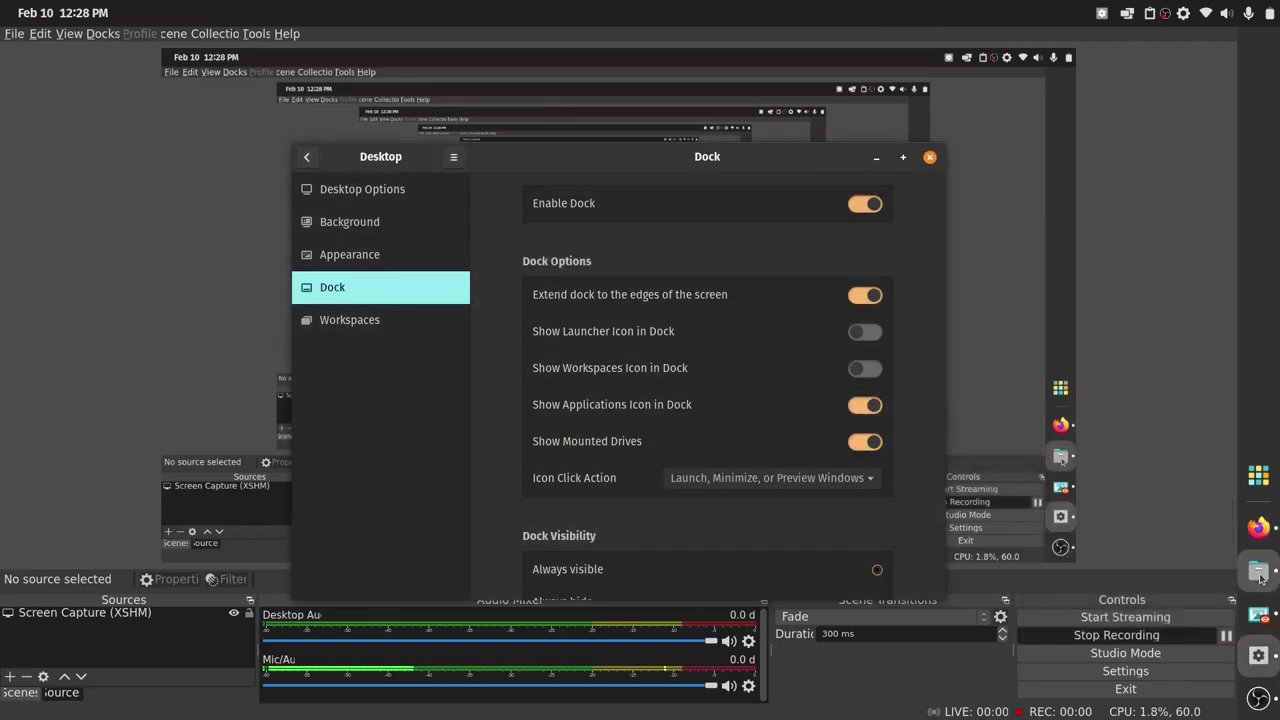
{"action": "left_click", "coordinate": [1260, 575]}
{"action": "left_click", "coordinate": [1260, 575]}
{"action": "left_click", "coordinate": [1260, 575]}
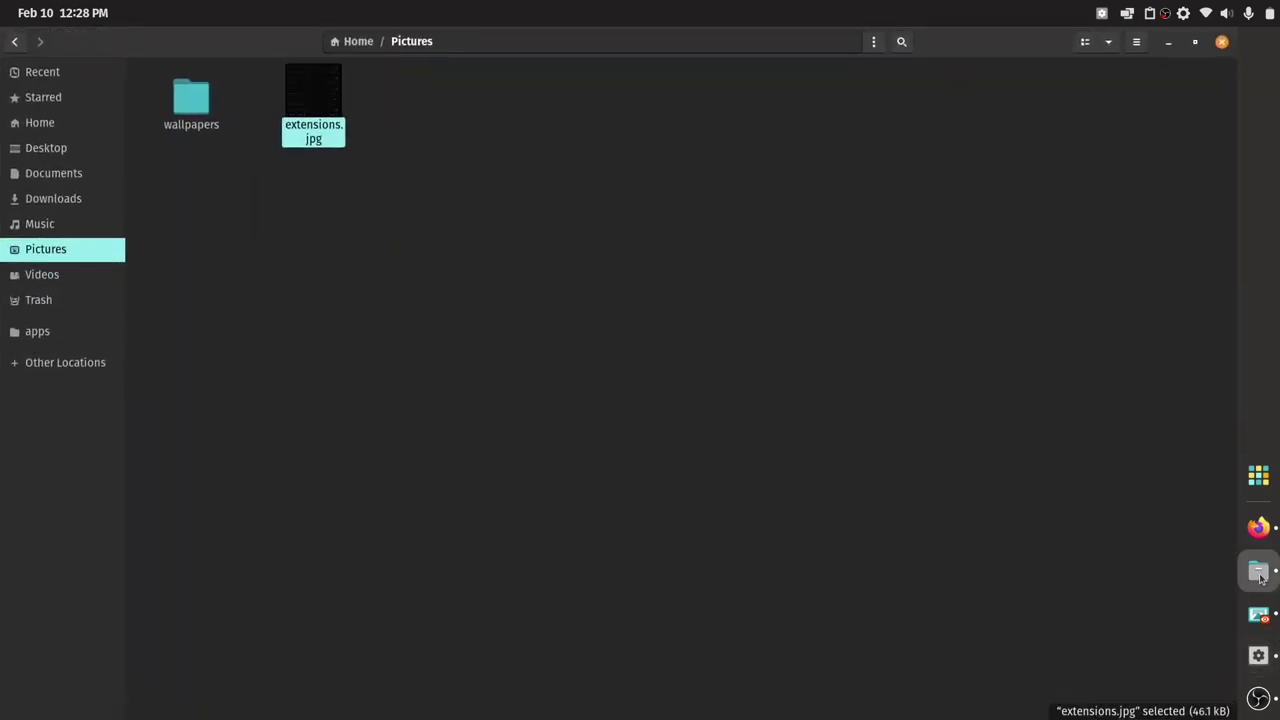
{"action": "left_click", "coordinate": [1260, 576]}
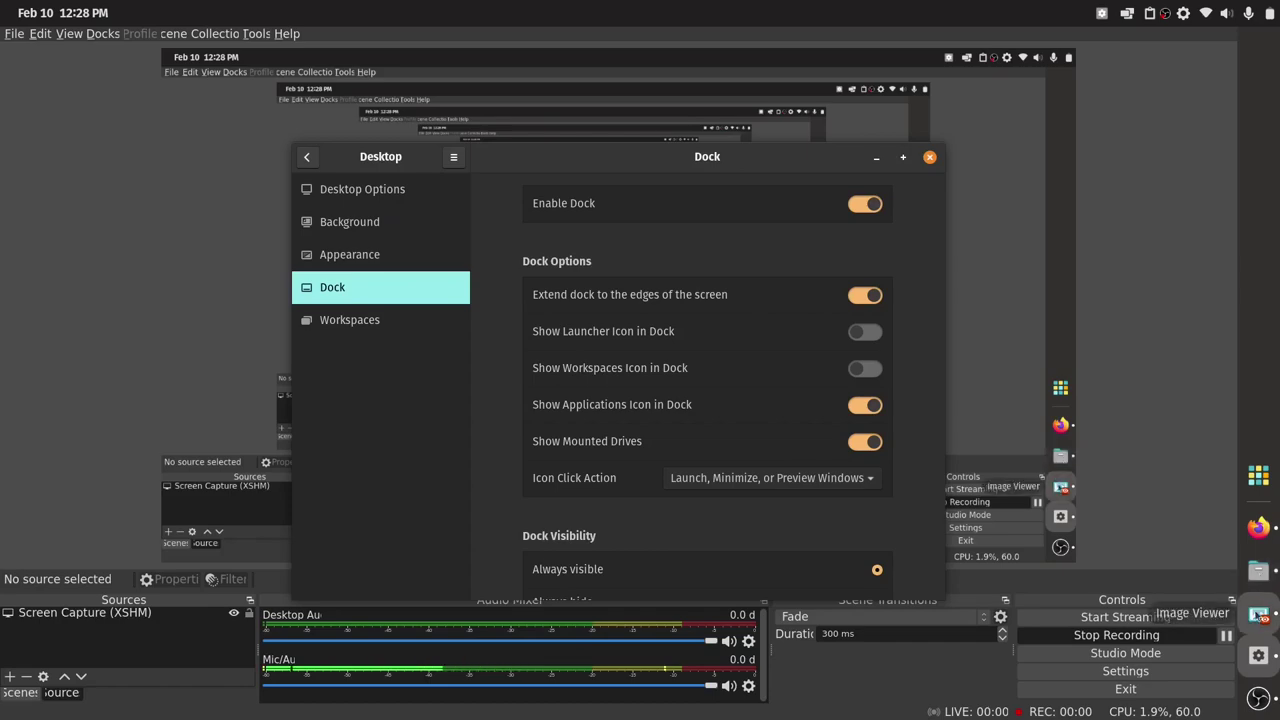
Test the same icon click action by toggling the Image Viewer window, finishing with Files
{"action": "left_click", "coordinate": [1260, 616]}
{"action": "left_click", "coordinate": [1260, 616]}
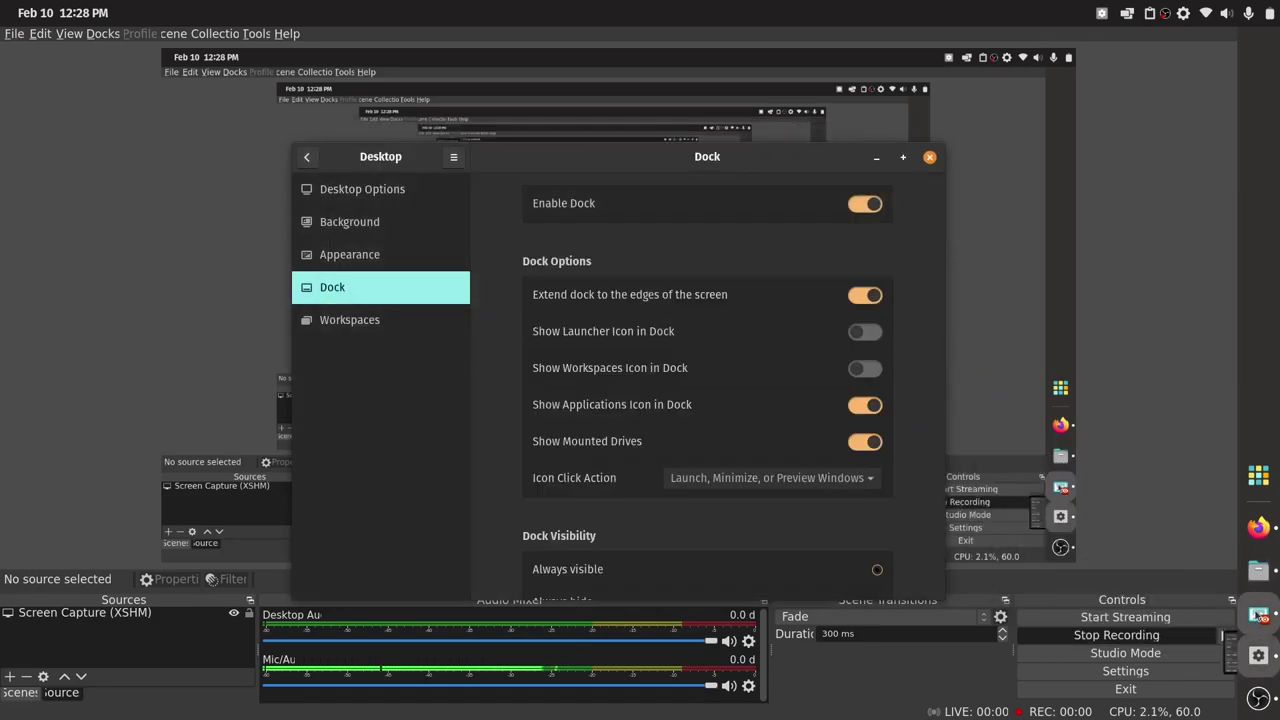
{"action": "left_click", "coordinate": [1260, 616]}
{"action": "left_click", "coordinate": [1260, 616]}
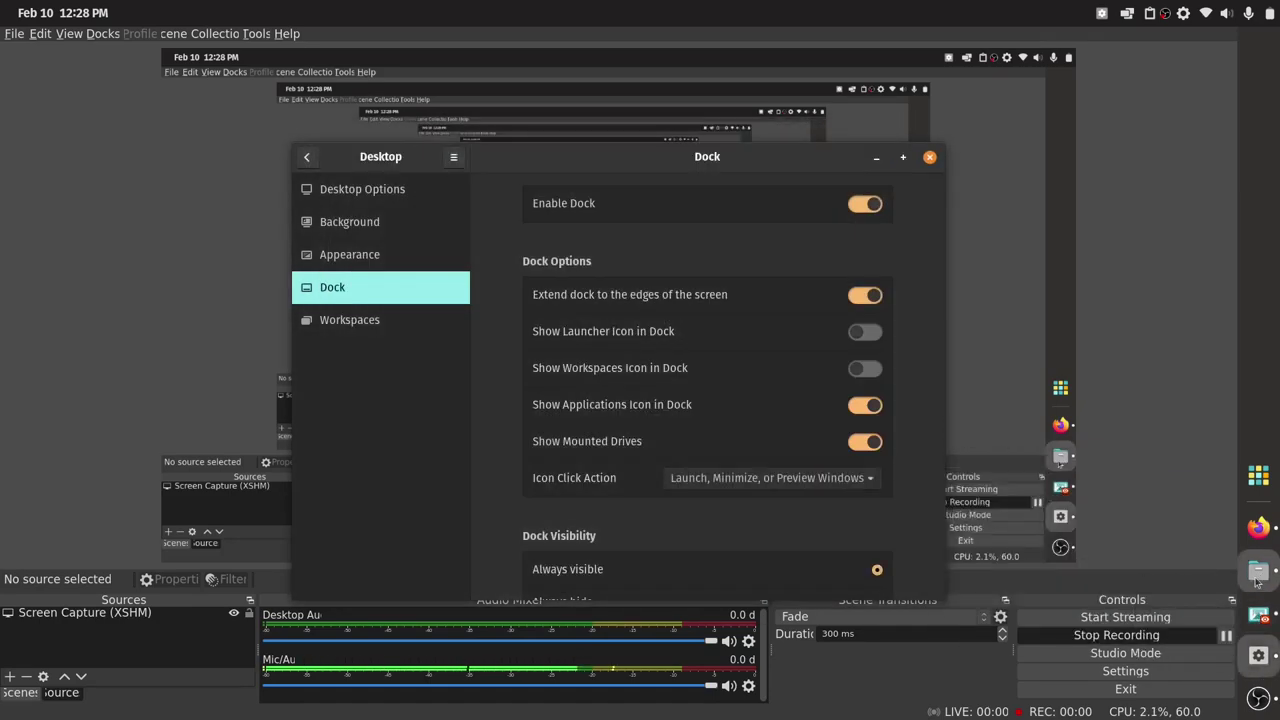
{"action": "left_click", "coordinate": [1258, 570]}
{"action": "left_click", "coordinate": [1258, 570]}
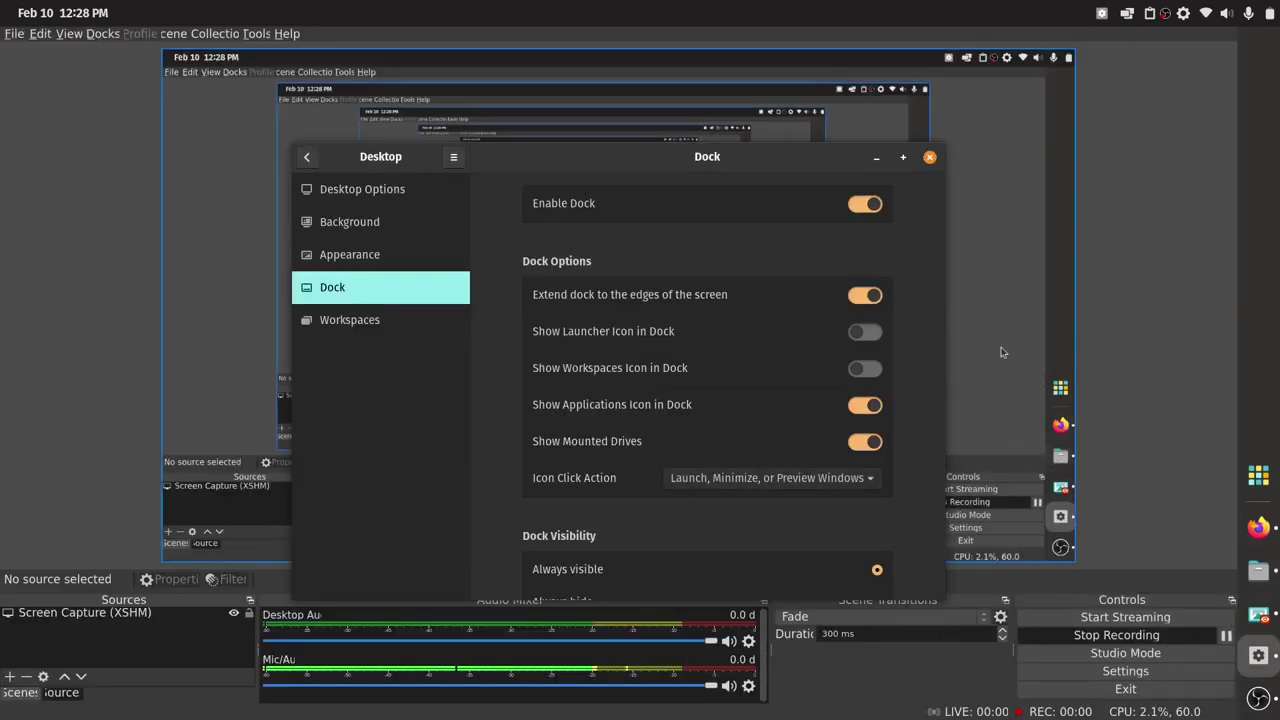
Close the Dock settings and minimize the OBS window to clear the desktop, briefly toggling the Image Viewer
{"action": "scroll", "coordinate": [938, 364], "scroll_direction": "down", "scroll_amount": 3}
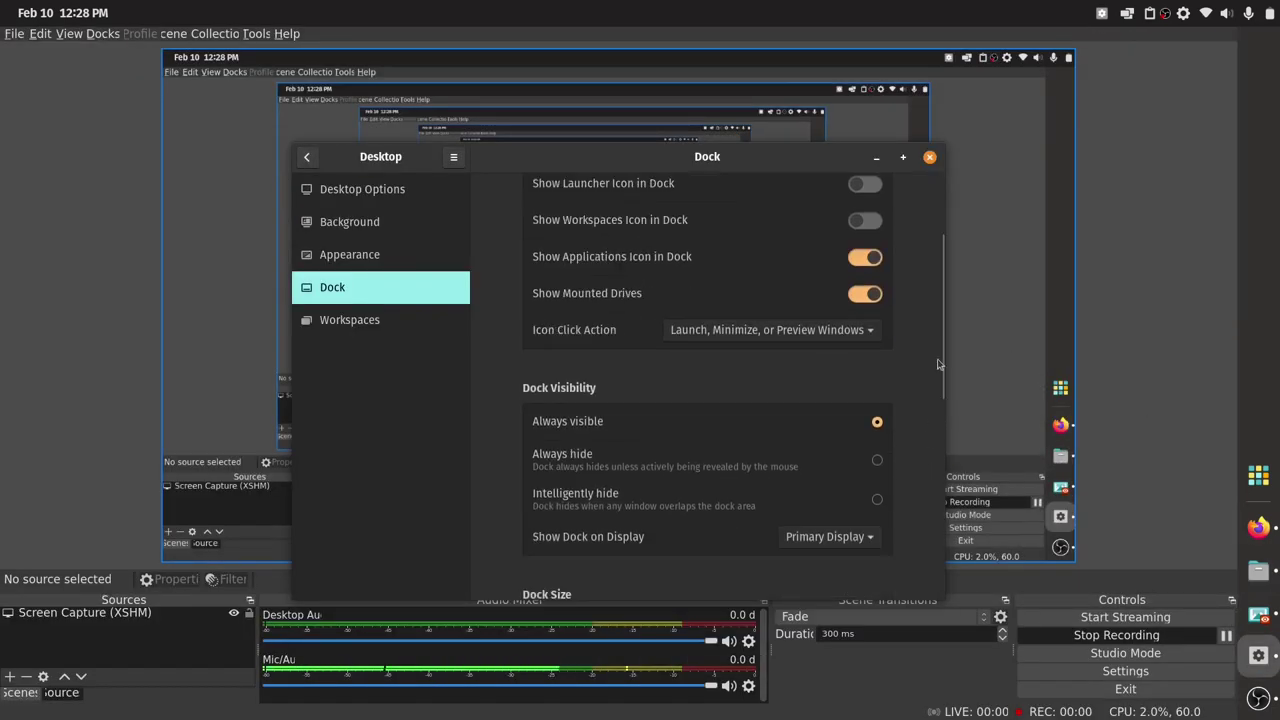
{"action": "left_click", "coordinate": [929, 157]}
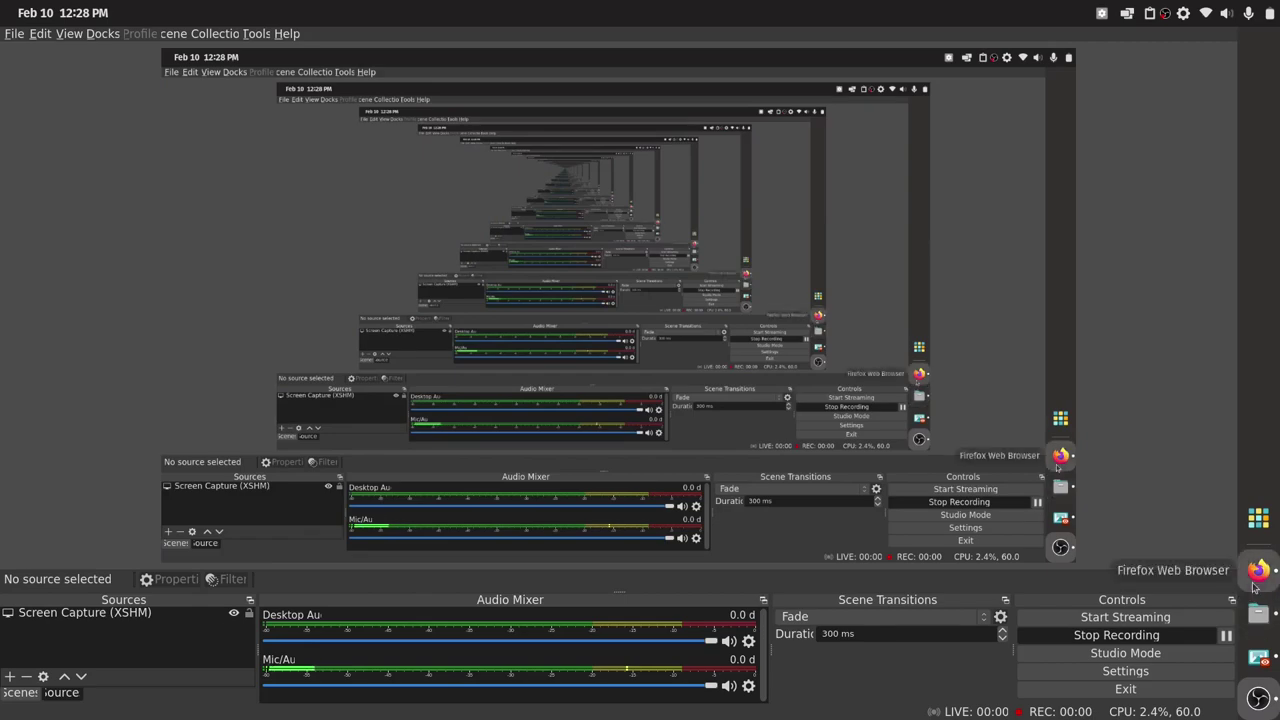
{"action": "left_click", "coordinate": [1258, 690]}
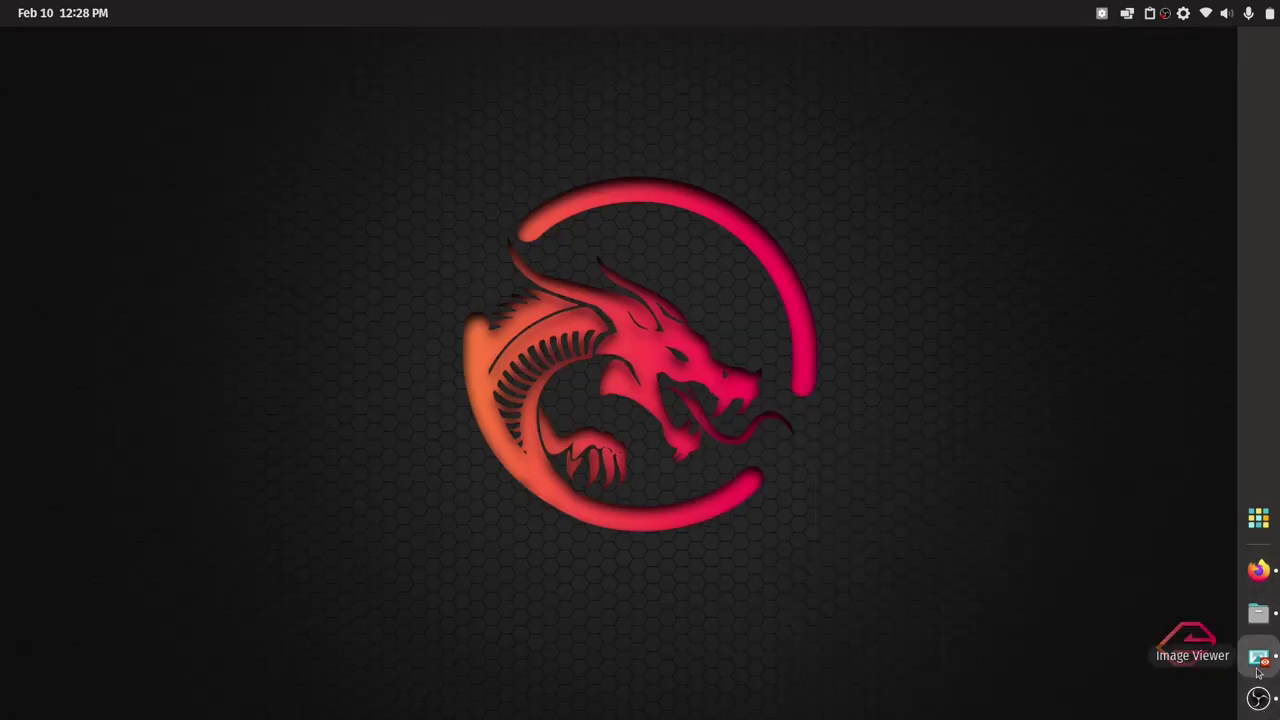
{"action": "left_click", "coordinate": [1258, 662]}
{"action": "left_click", "coordinate": [1258, 662]}
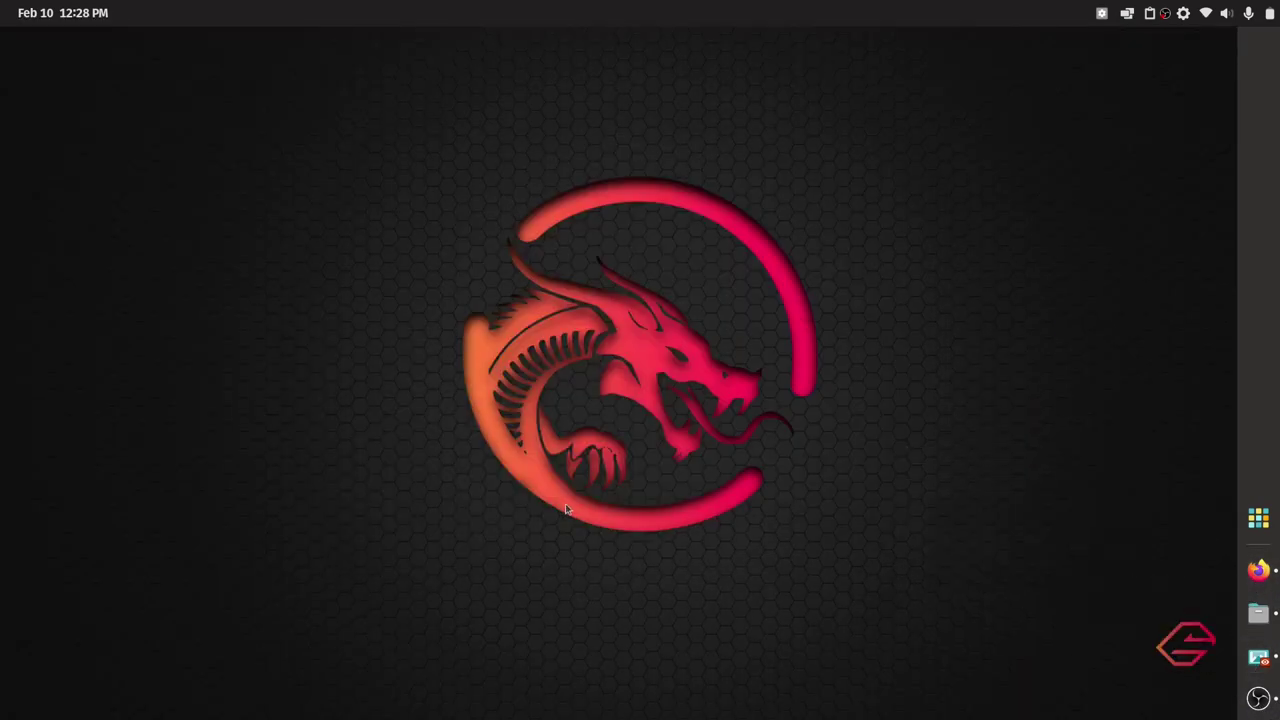
Bring the OBS window forward from the workspaces overview, then minimize it
{"action": "mouse_move", "coordinate": [1, 1]}
{"action": "left_click", "coordinate": [63, 12]}
{"action": "left_click", "coordinate": [380, 43]}
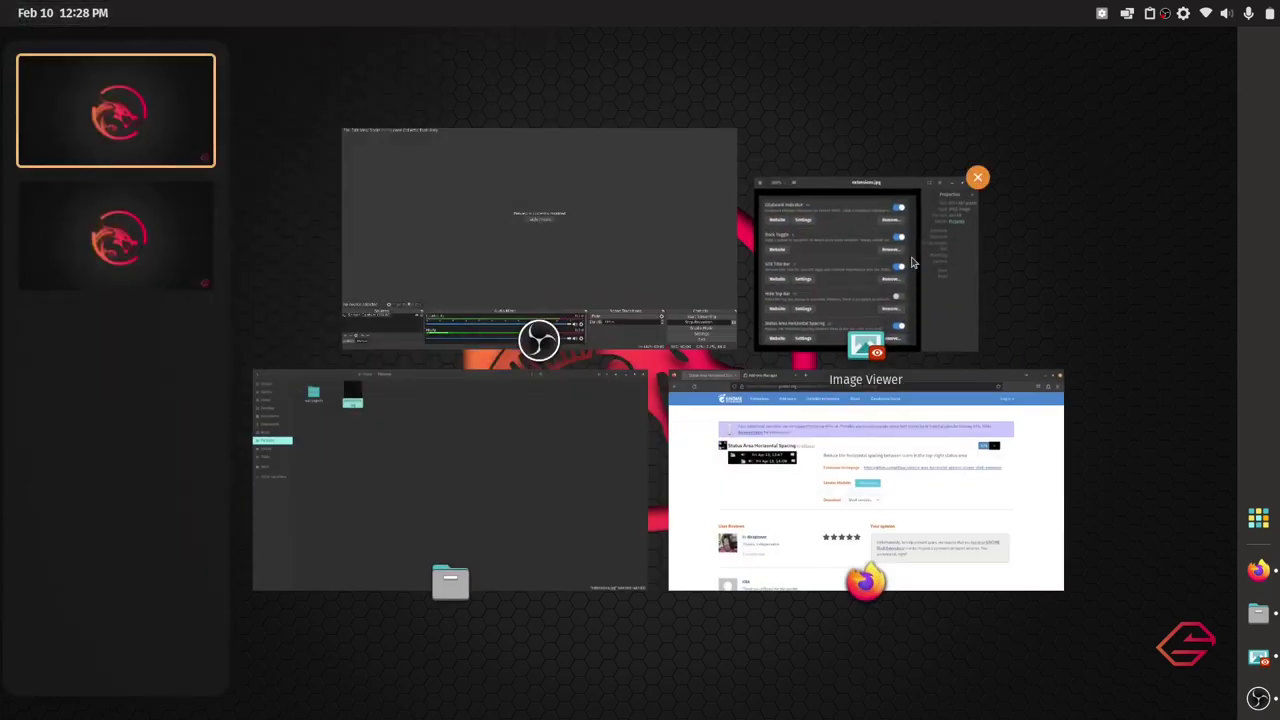
{"action": "left_click", "coordinate": [608, 243]}
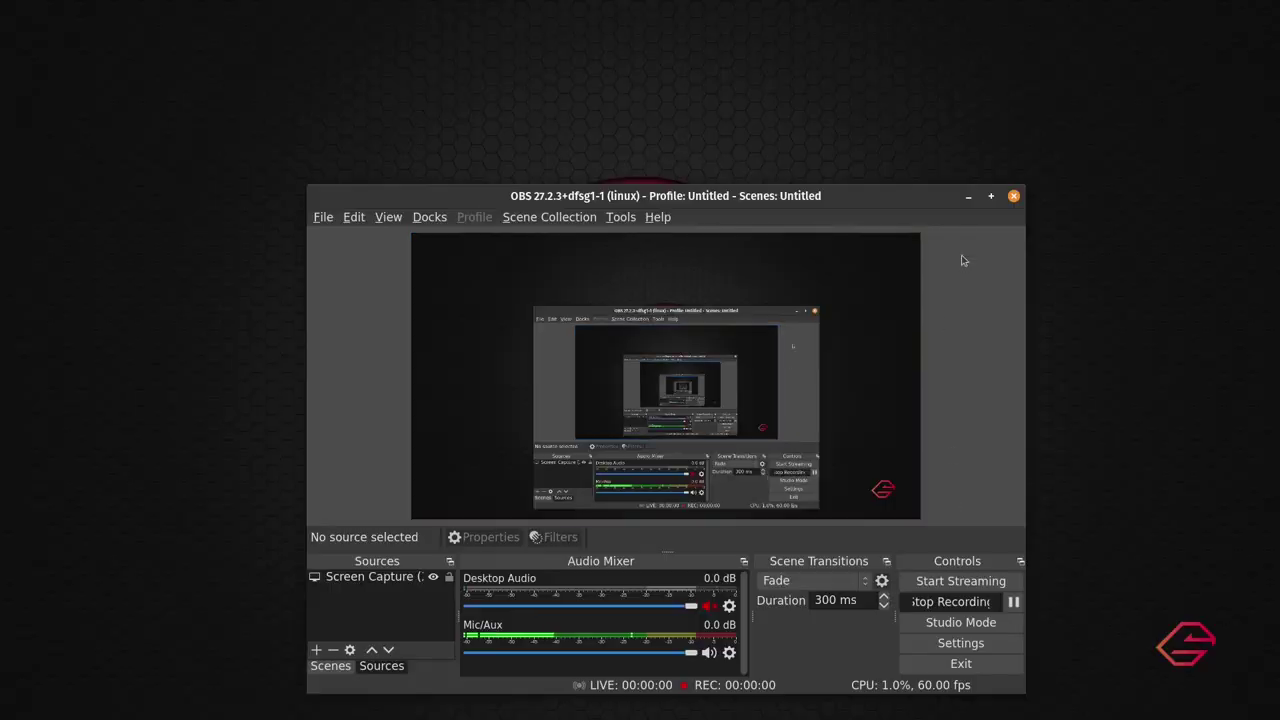
{"action": "left_click", "coordinate": [964, 193]}
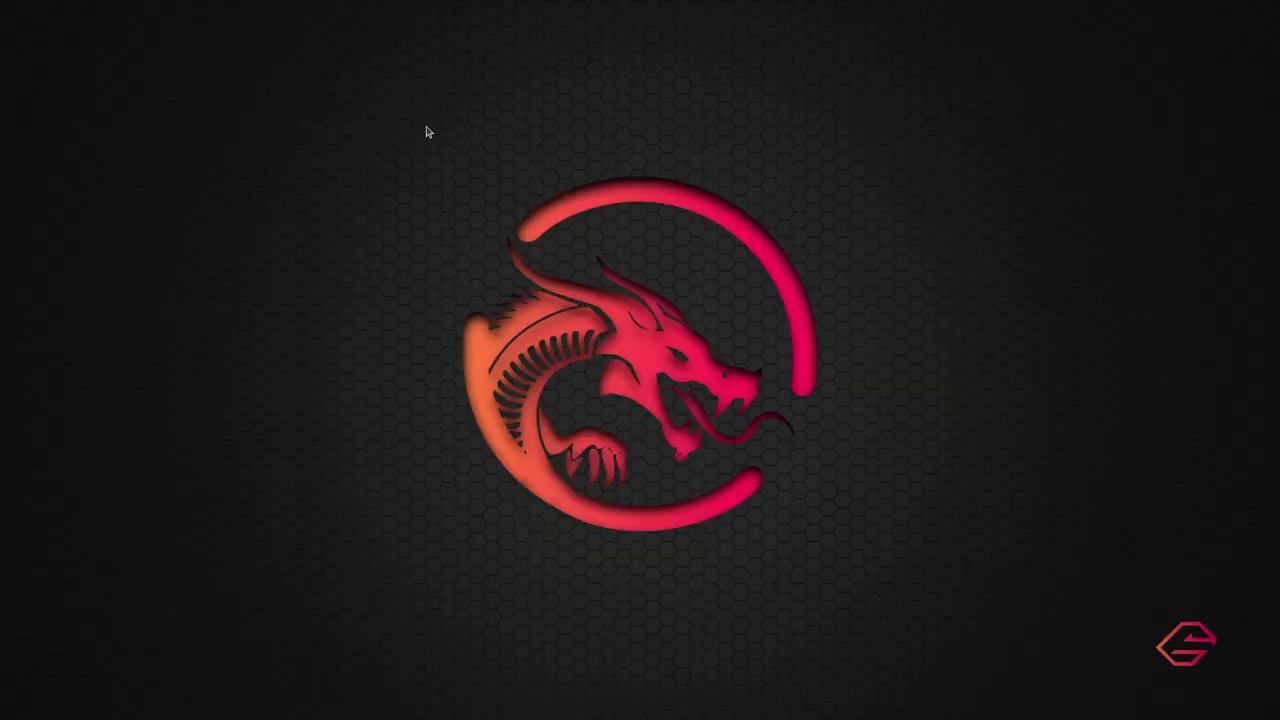
Check the auto-hide behaviour of the top bar and dock on the empty desktop by revealing each one
{"action": "left_click_drag", "start_coordinate": [366, 153], "coordinate": [923, 690]}
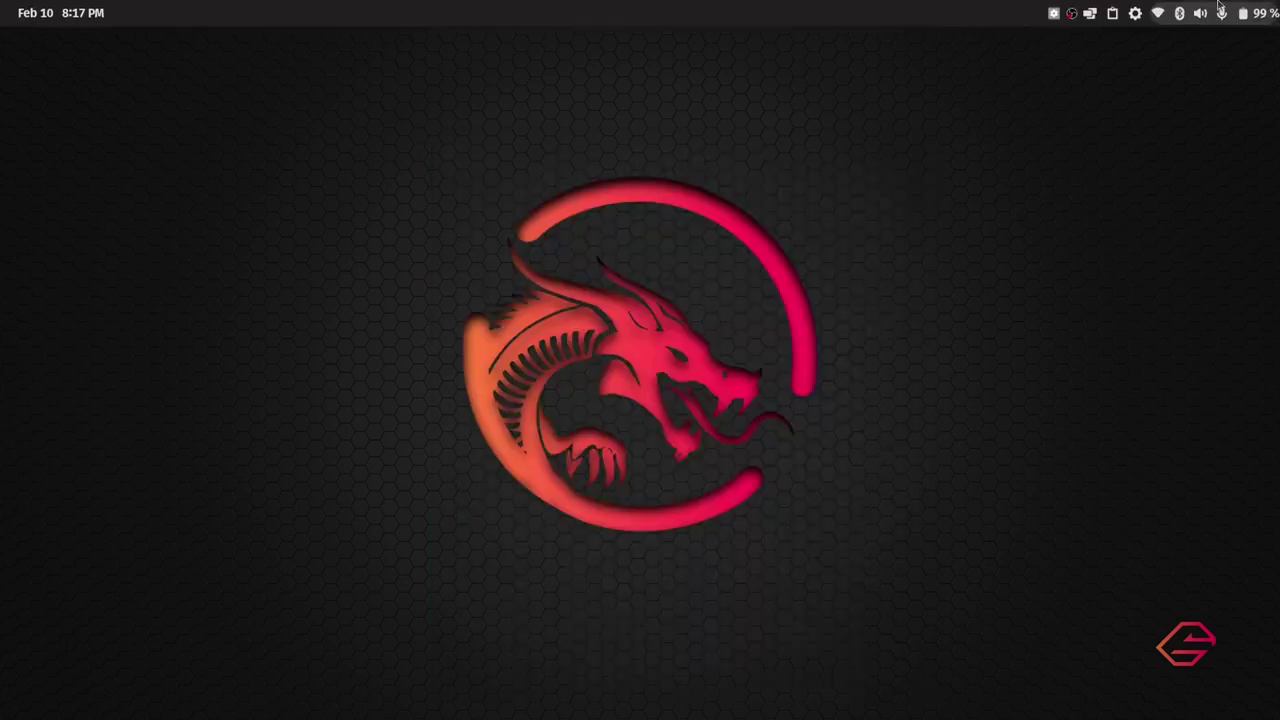
{"action": "left_click", "coordinate": [1220, 6]}
{"action": "left_click", "coordinate": [277, 474]}
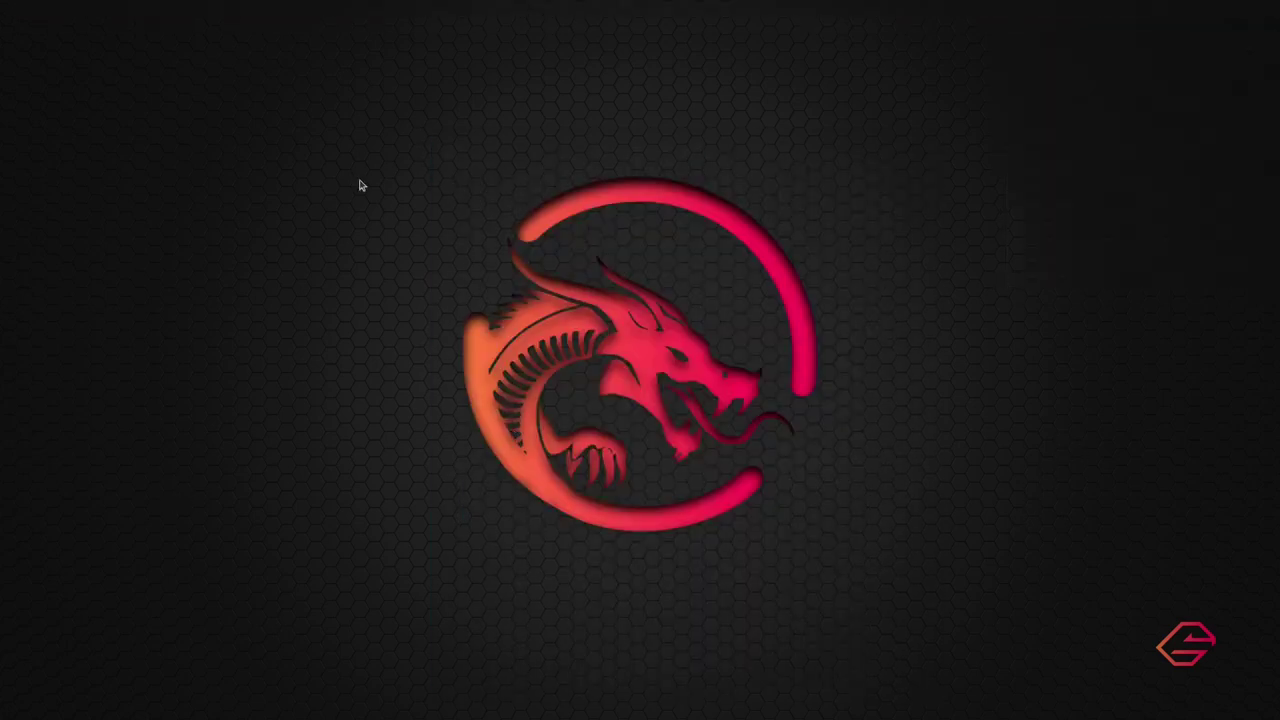
{"action": "left_click_drag", "start_coordinate": [328, 120], "coordinate": [885, 601]}
{"action": "mouse_move", "coordinate": [822, 3]}
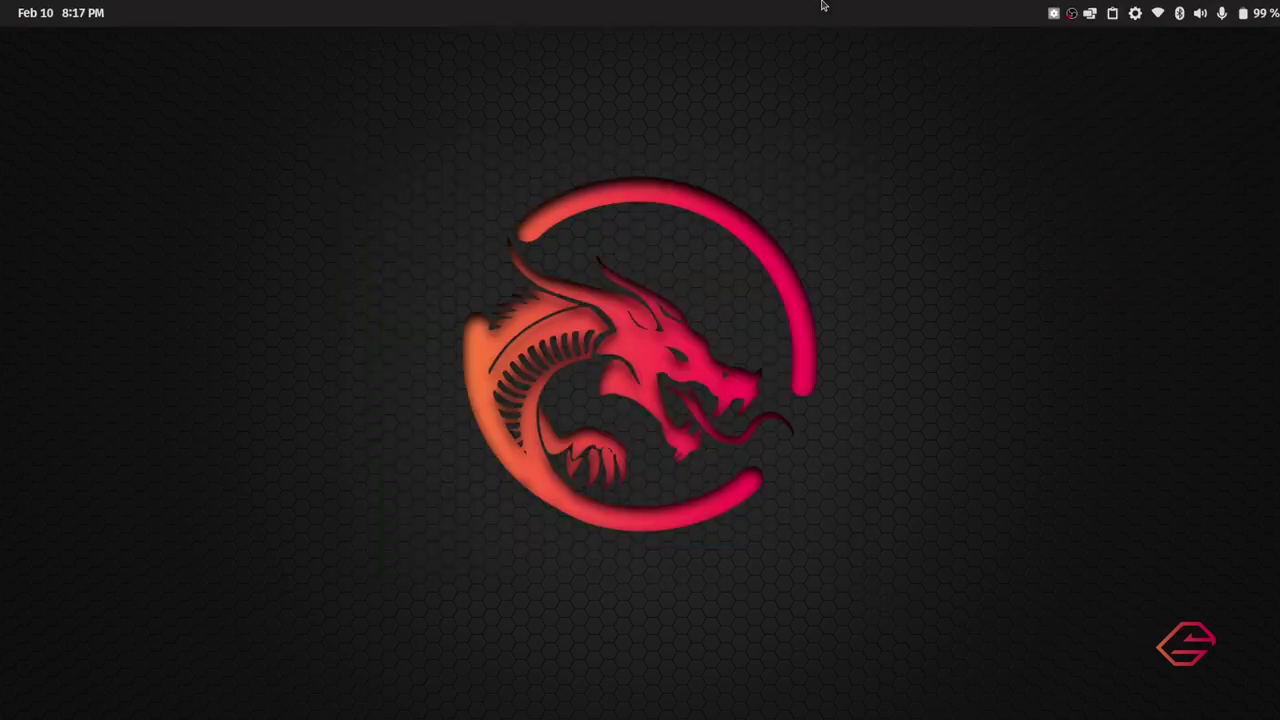
{"action": "mouse_move", "coordinate": [1277, 241]}
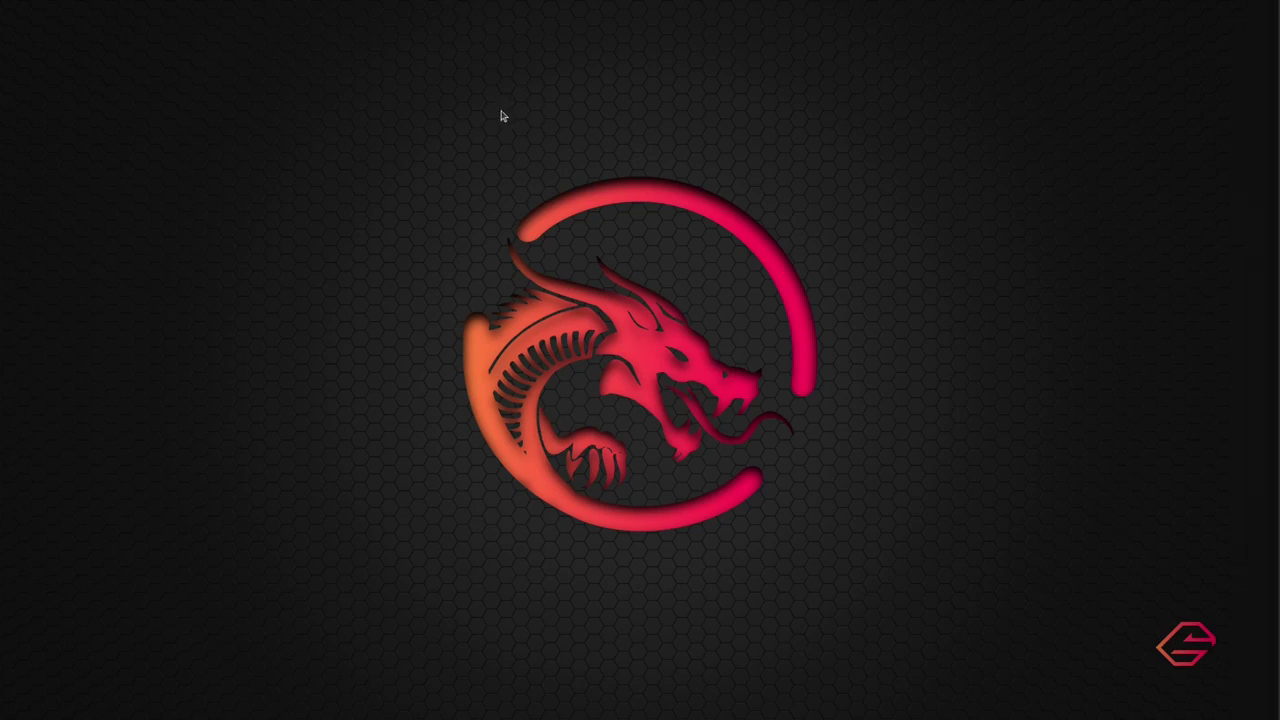
{"action": "mouse_move", "coordinate": [1135, 3]}
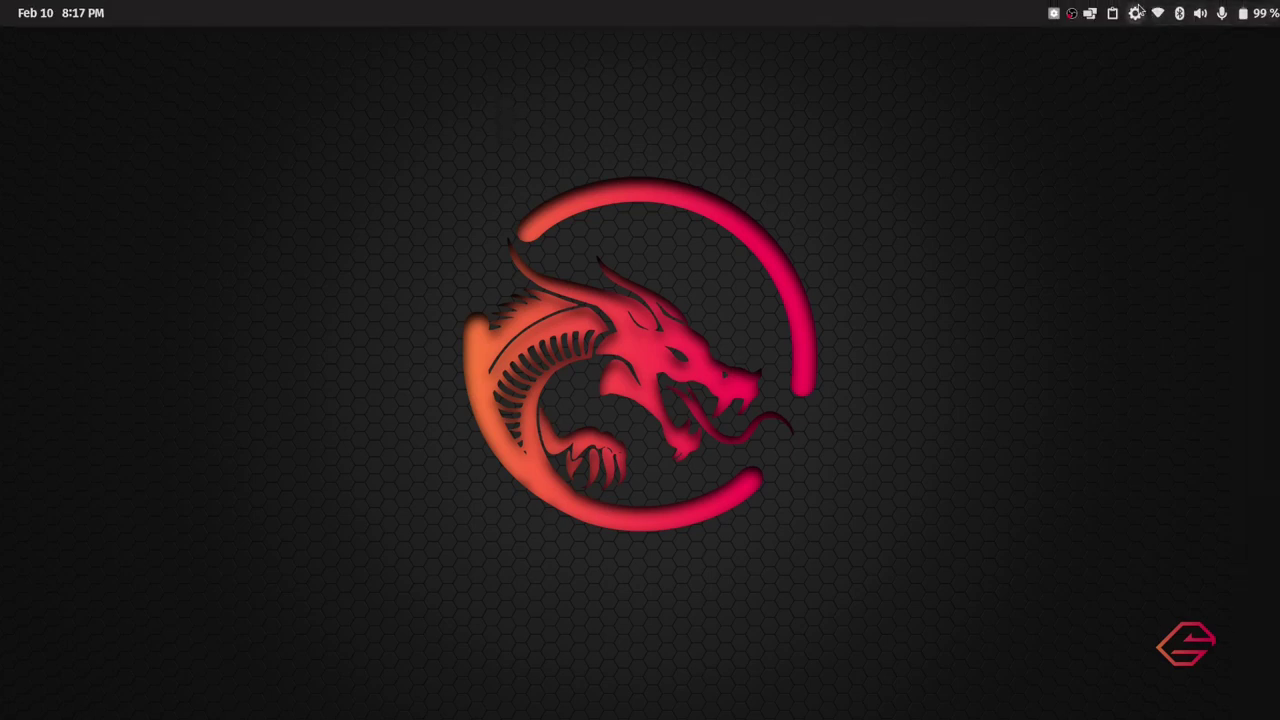
{"action": "left_click", "coordinate": [1055, 14]}
{"action": "mouse_move", "coordinate": [1270, 380]}
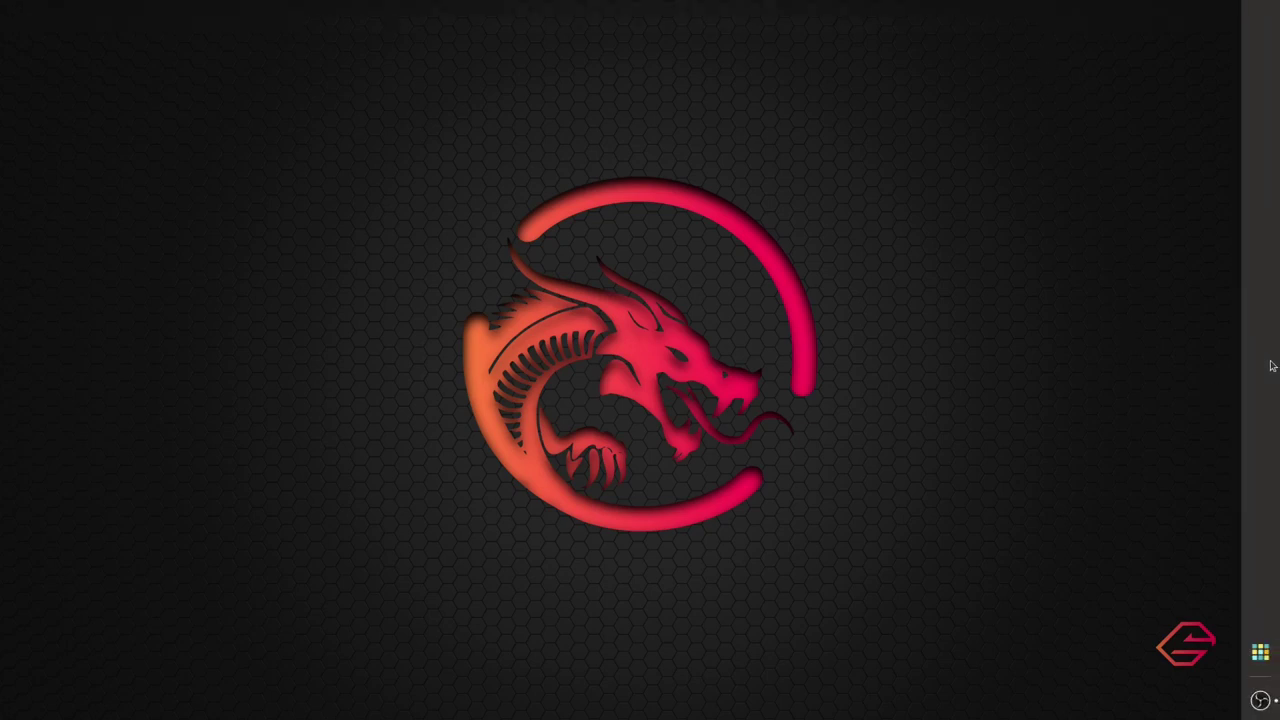
Open the desktop's Dock settings, review the dock visibility options, and close Settings
{"action": "mouse_move", "coordinate": [1260, 5]}
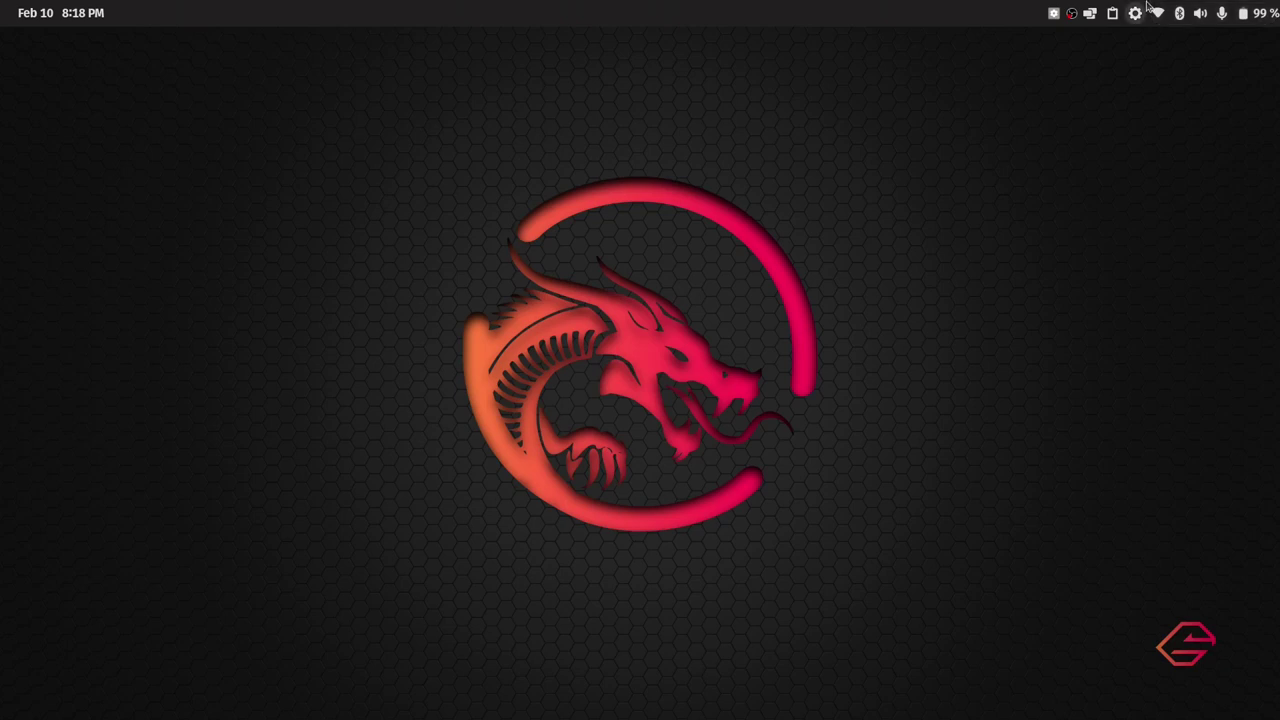
{"action": "left_click", "coordinate": [1252, 7]}
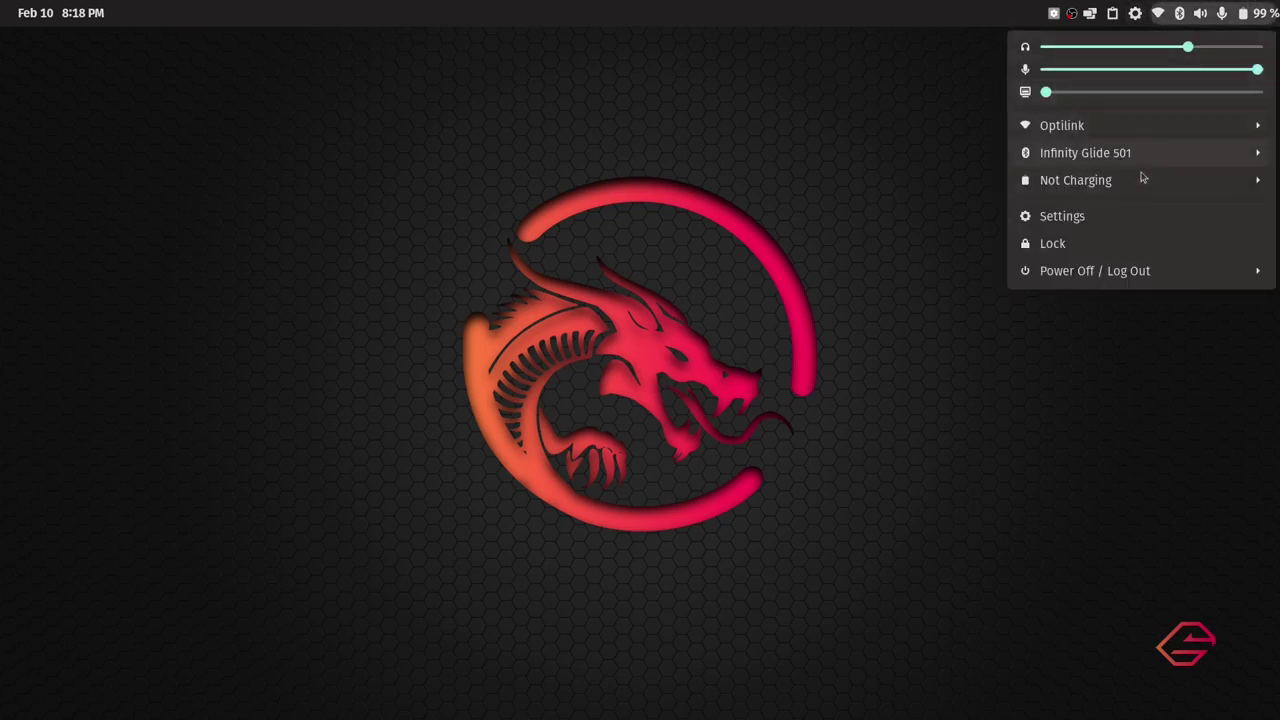
{"action": "left_click", "coordinate": [1128, 217]}
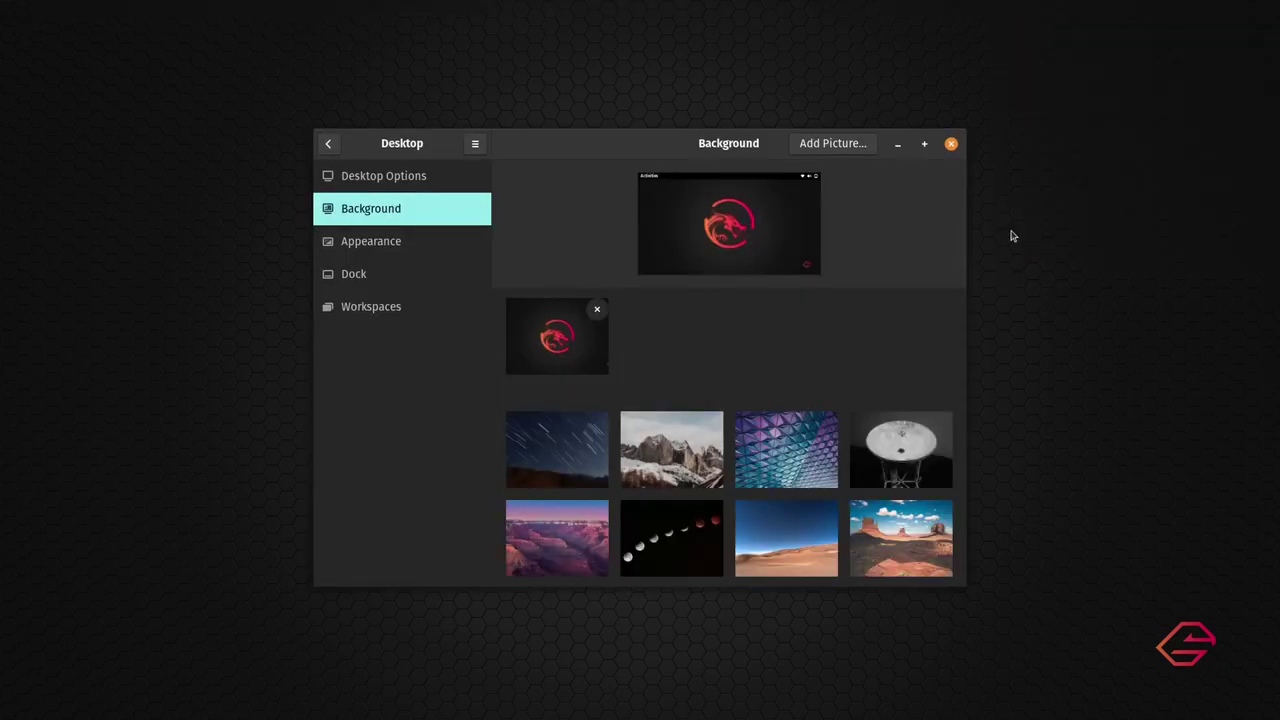
{"action": "left_click", "coordinate": [328, 143]}
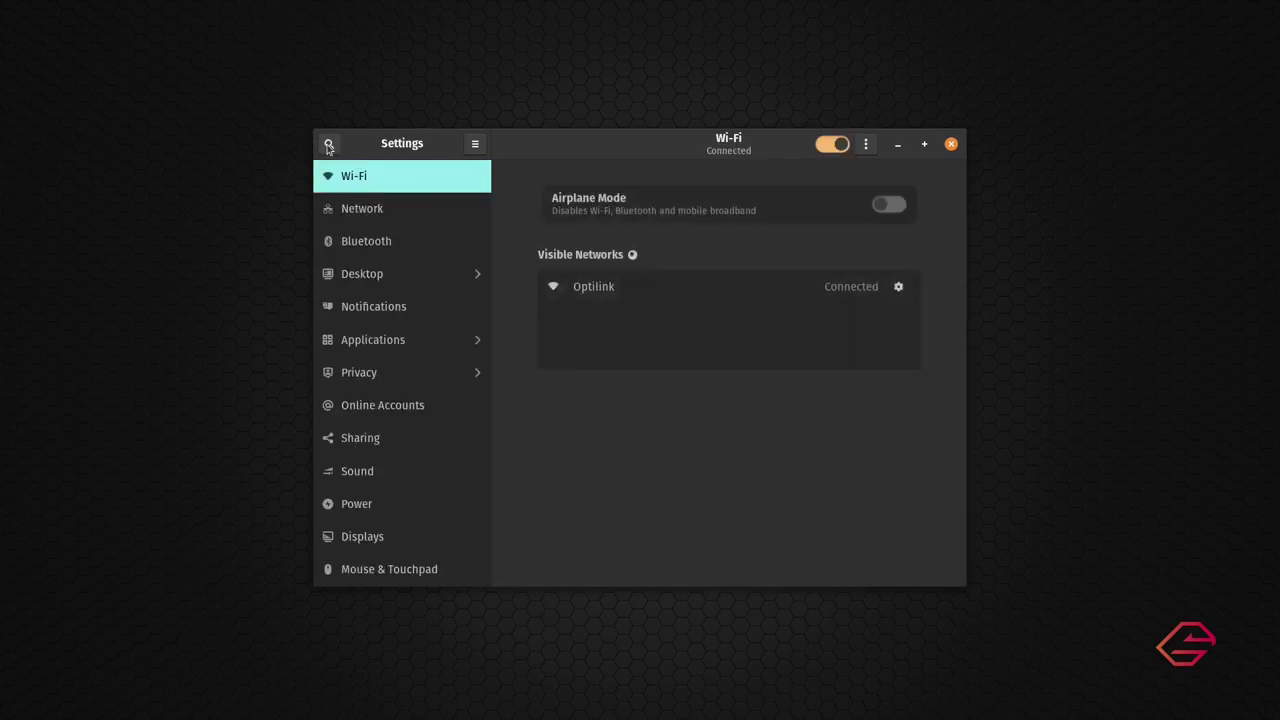
{"action": "left_click", "coordinate": [371, 274]}
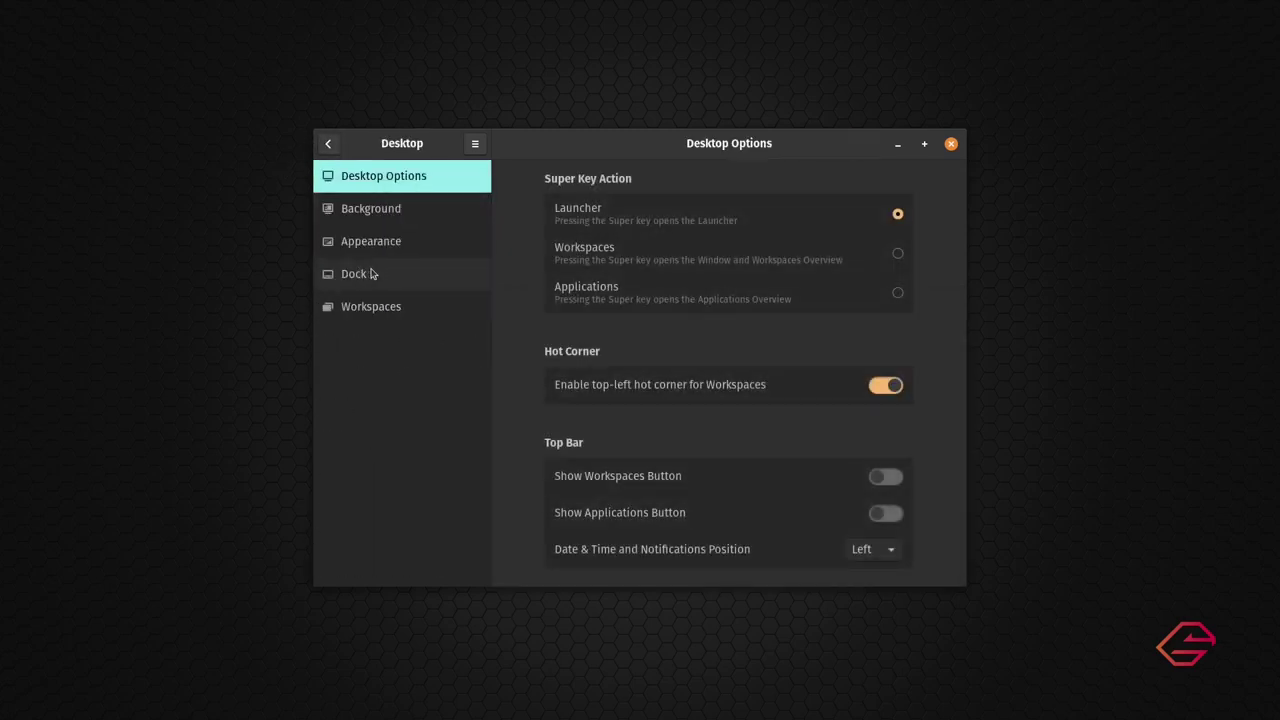
{"action": "left_click", "coordinate": [371, 274]}
{"action": "scroll", "coordinate": [783, 400], "scroll_direction": "down", "scroll_amount": 4}
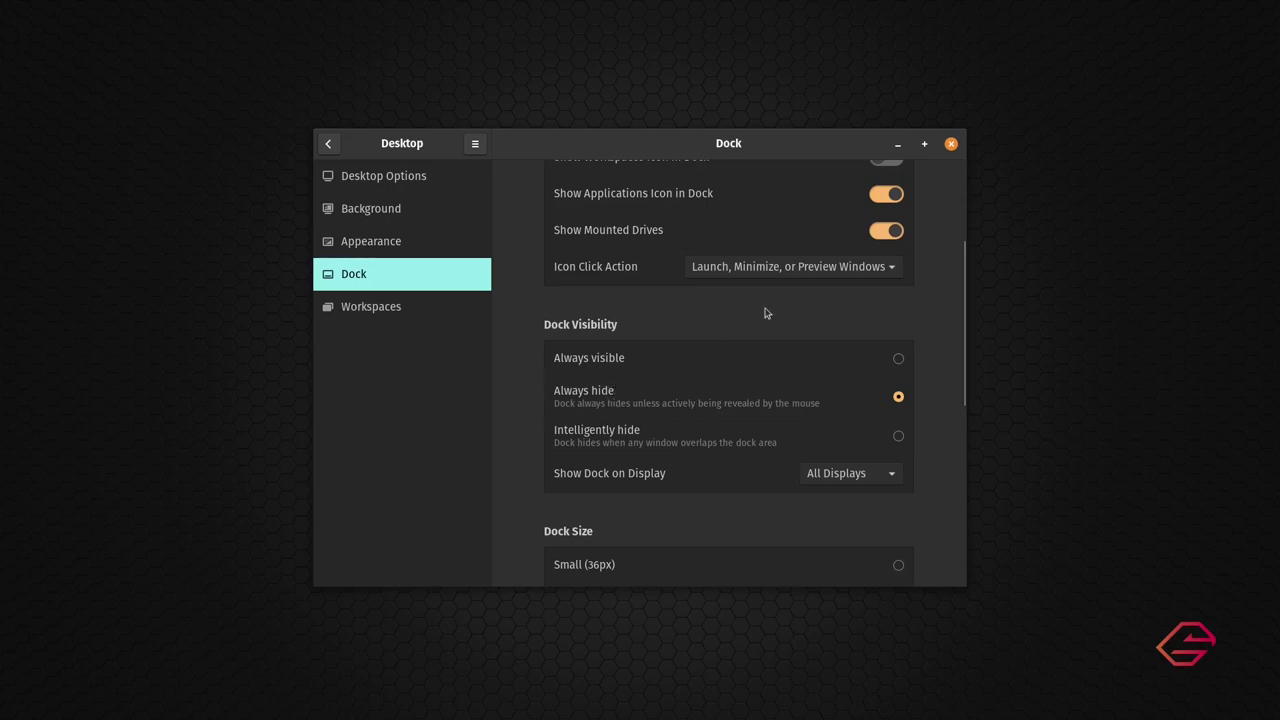
{"action": "left_click", "coordinate": [952, 143]}
Reveal the hidden dock and top bar once more to examine how they appear over the empty desktop
{"action": "mouse_move", "coordinate": [1277, 305]}
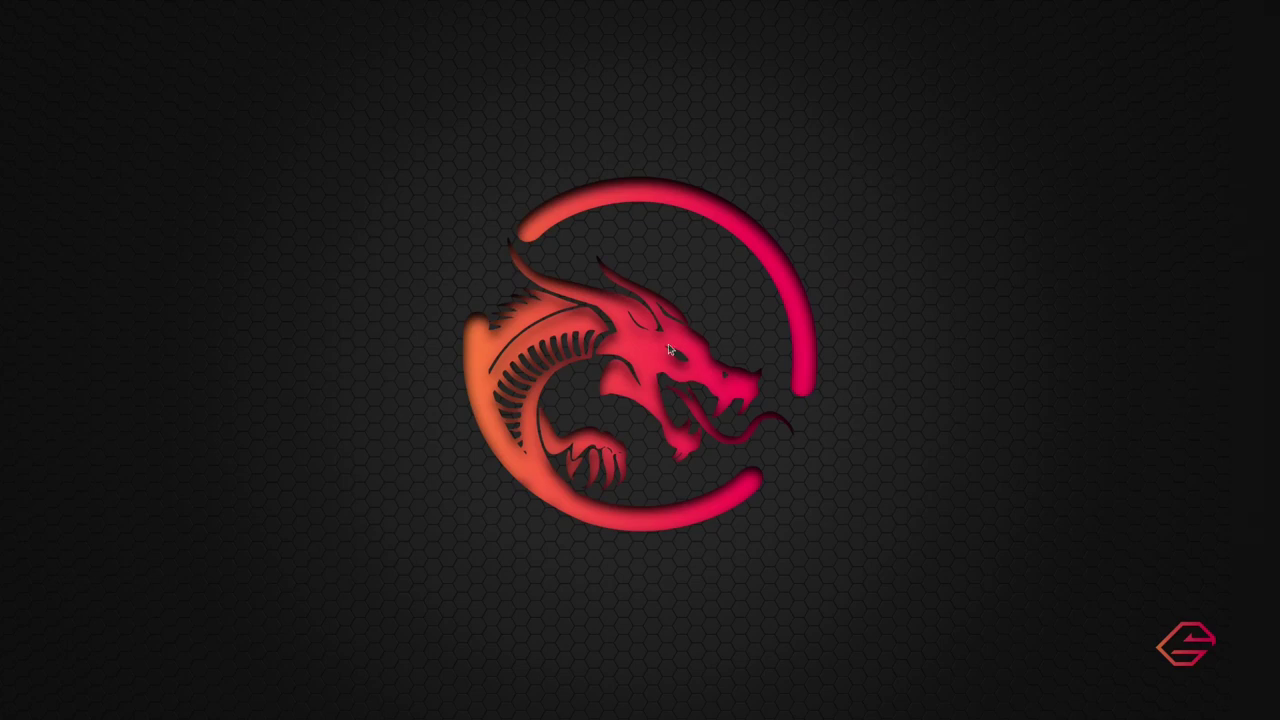
{"action": "mouse_move", "coordinate": [1270, 159]}
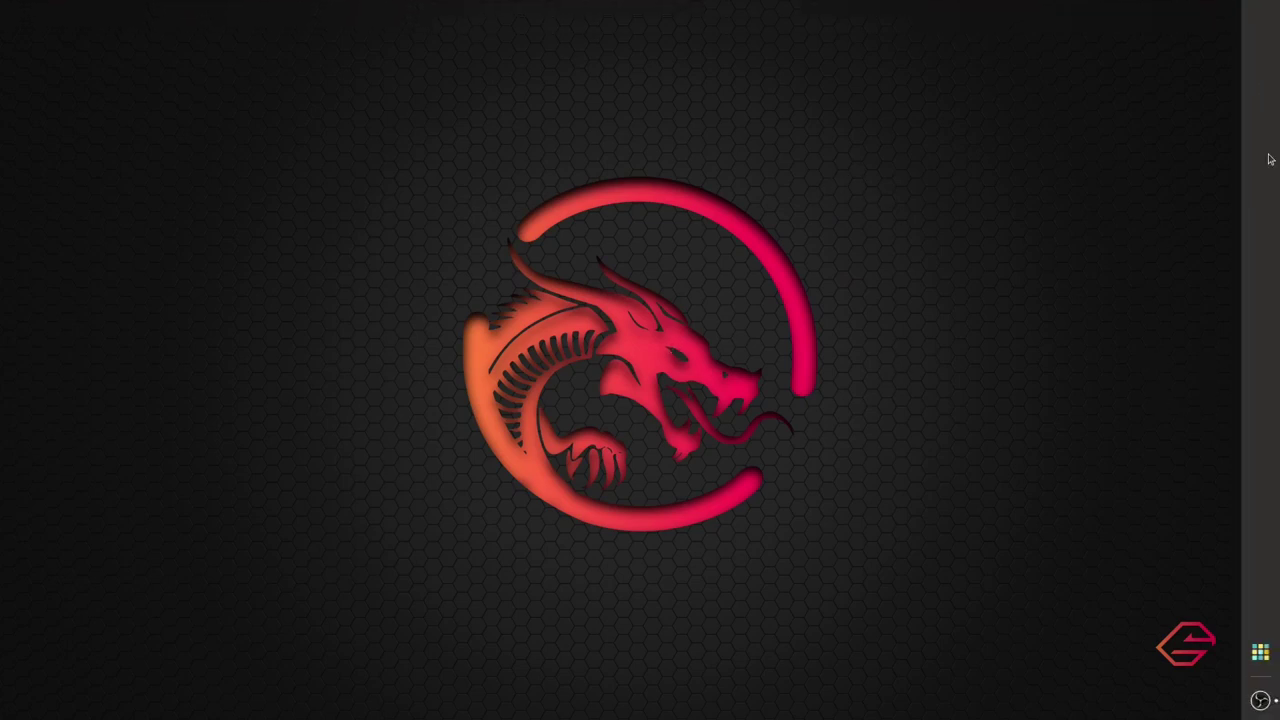
{"action": "mouse_move", "coordinate": [1099, 7]}
{"action": "left_click_drag", "start_coordinate": [298, 96], "coordinate": [916, 590]}
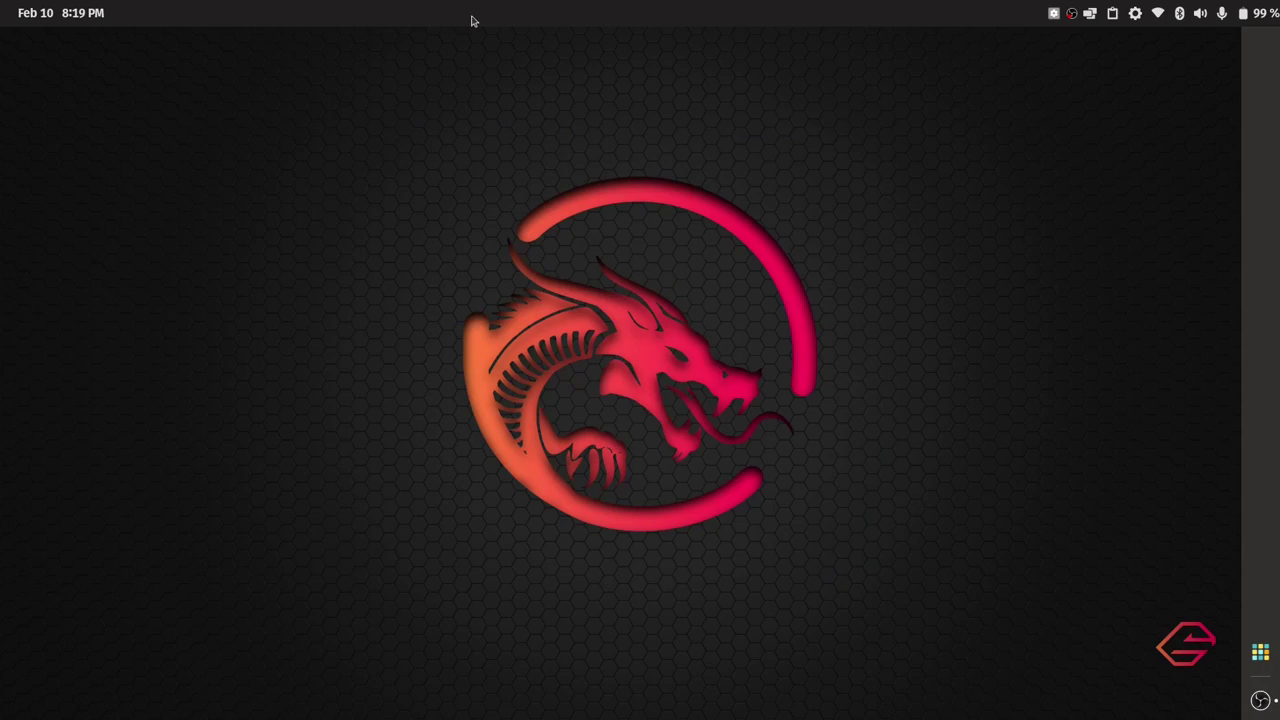
View the Power Off / Log Out options in the system menu, then dismiss it and switch to OBS Studio
{"action": "left_click", "coordinate": [1200, 13]}
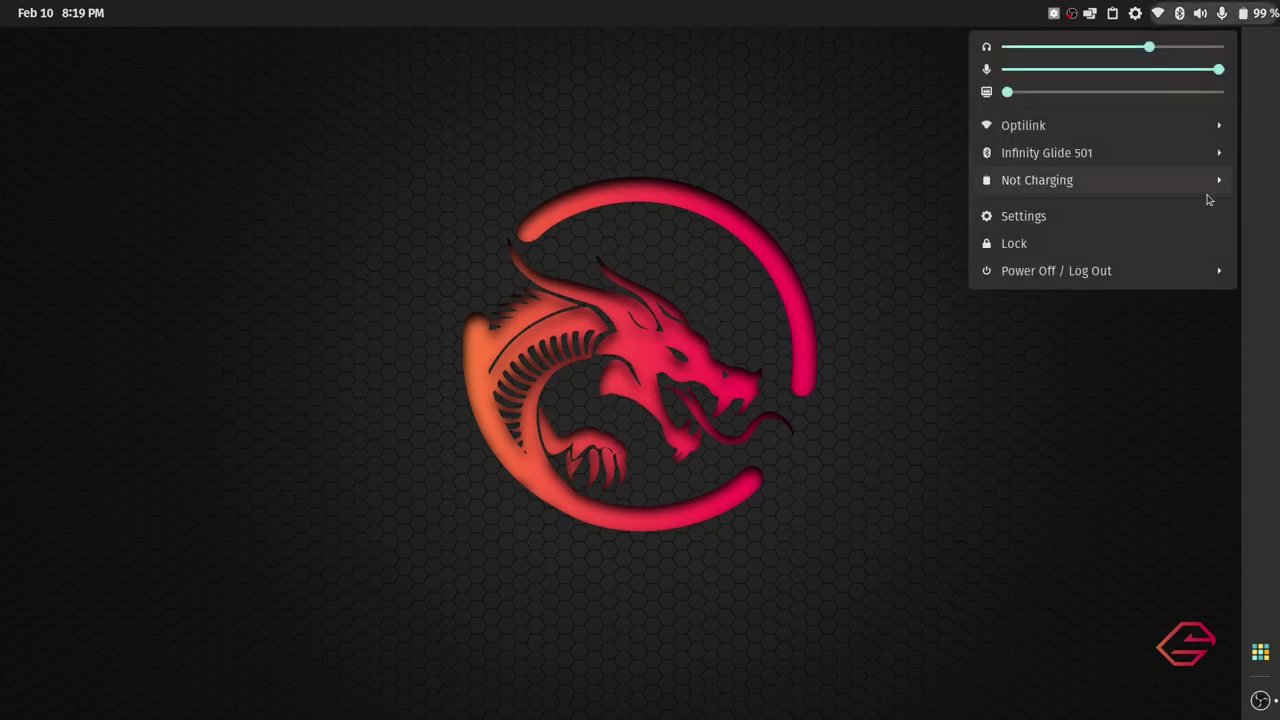
{"action": "left_click", "coordinate": [1170, 270]}
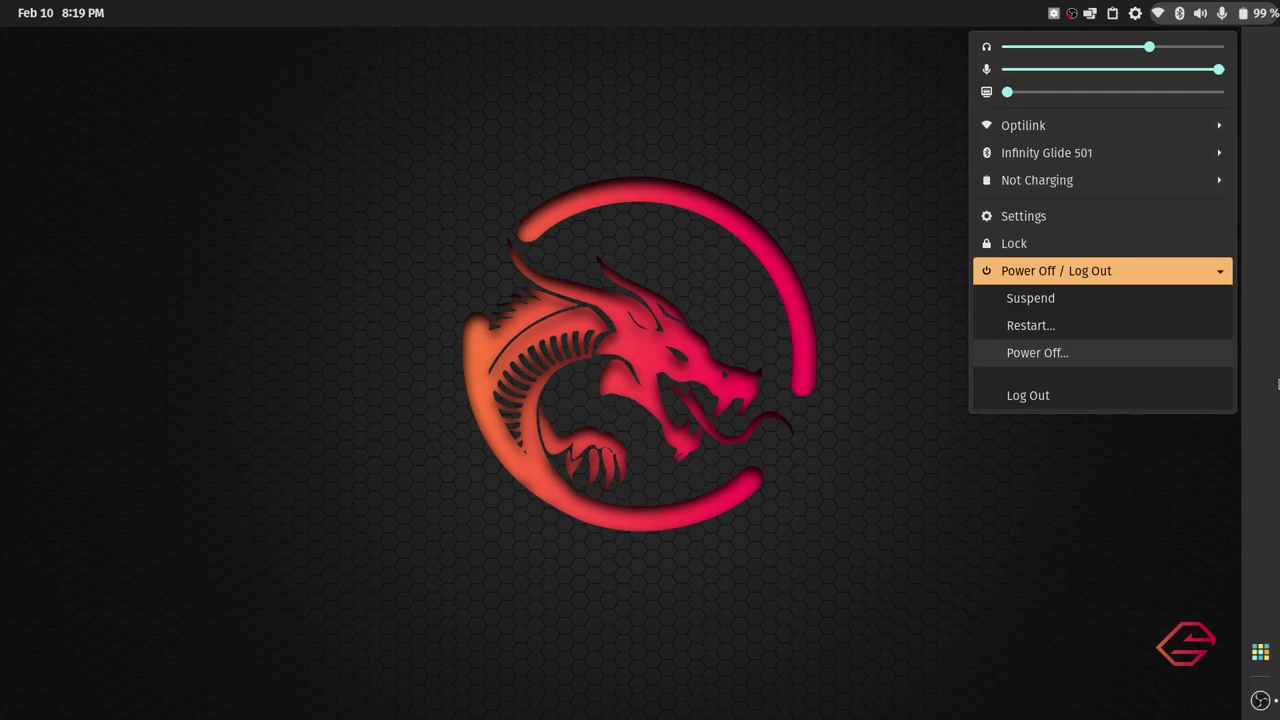
{"action": "left_click", "coordinate": [1262, 701]}
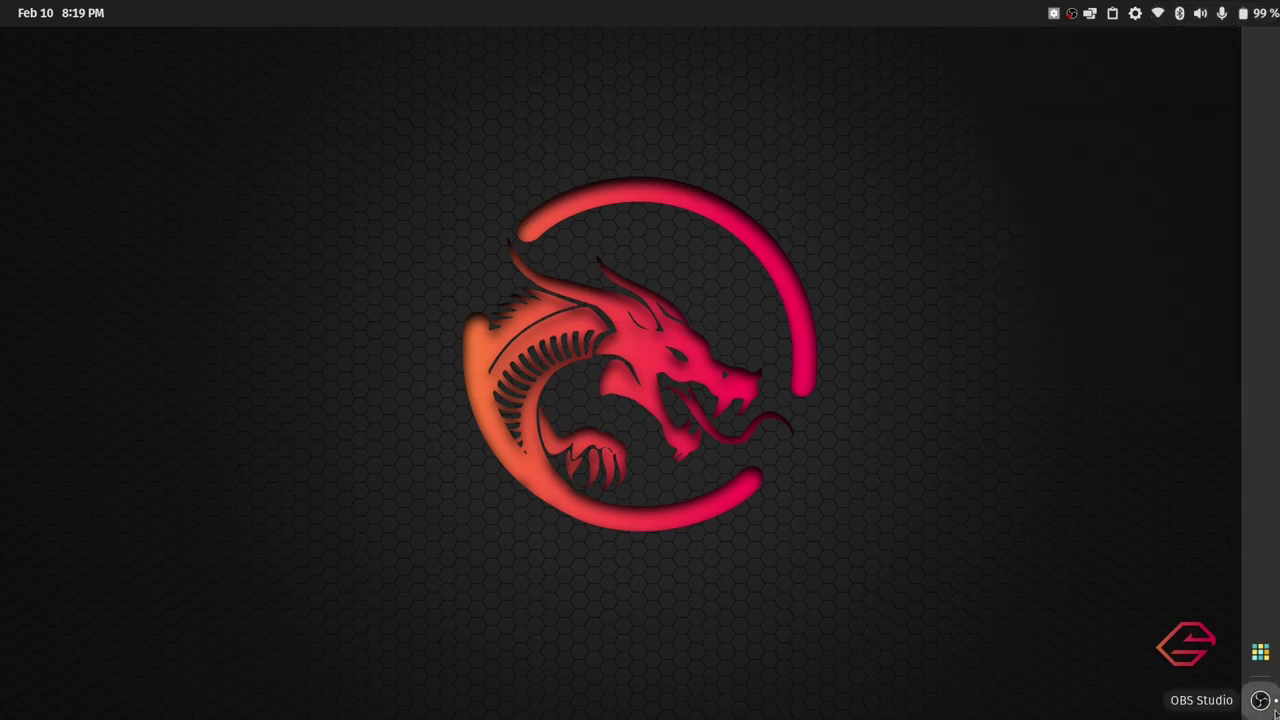
{"action": "left_click", "coordinate": [1260, 700]}
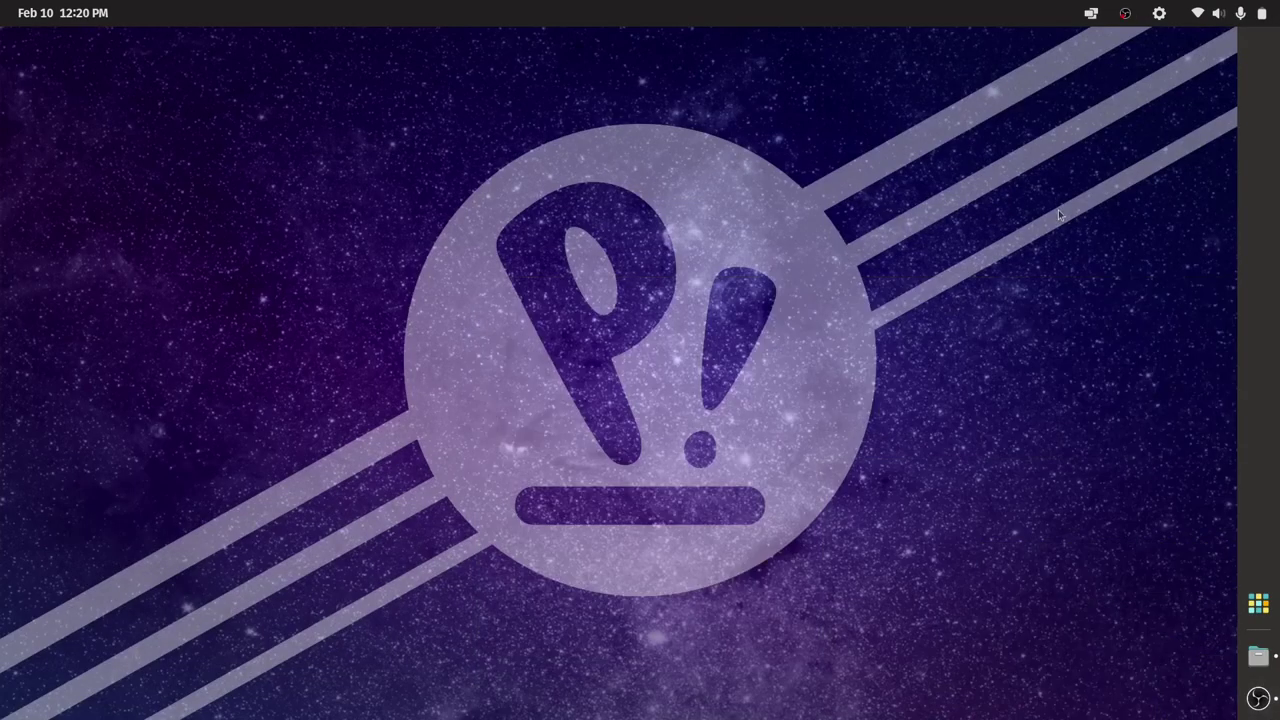
Add Dr460nized Honeycomb.png from the Pictures/wallpapers folder to the backgrounds, set it as the desktop wallpaper, and close Settings
{"action": "right_click", "coordinate": [517, 234]}
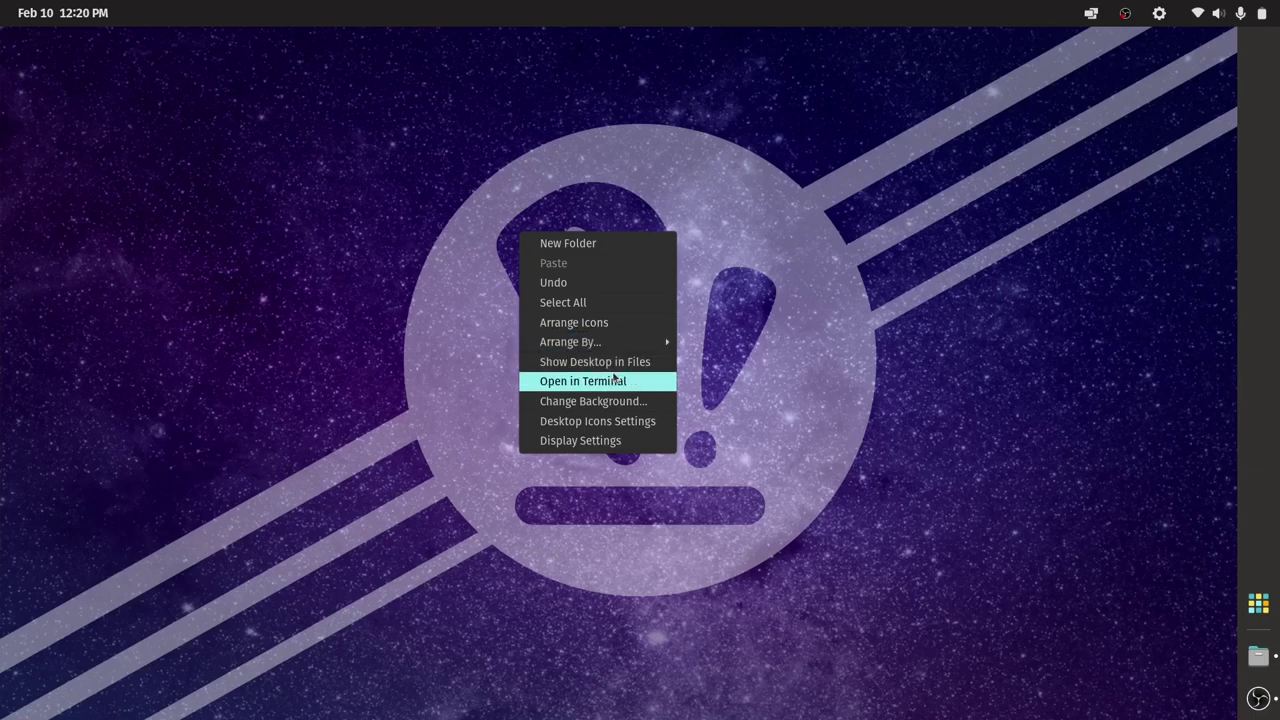
{"action": "left_click", "coordinate": [630, 403]}
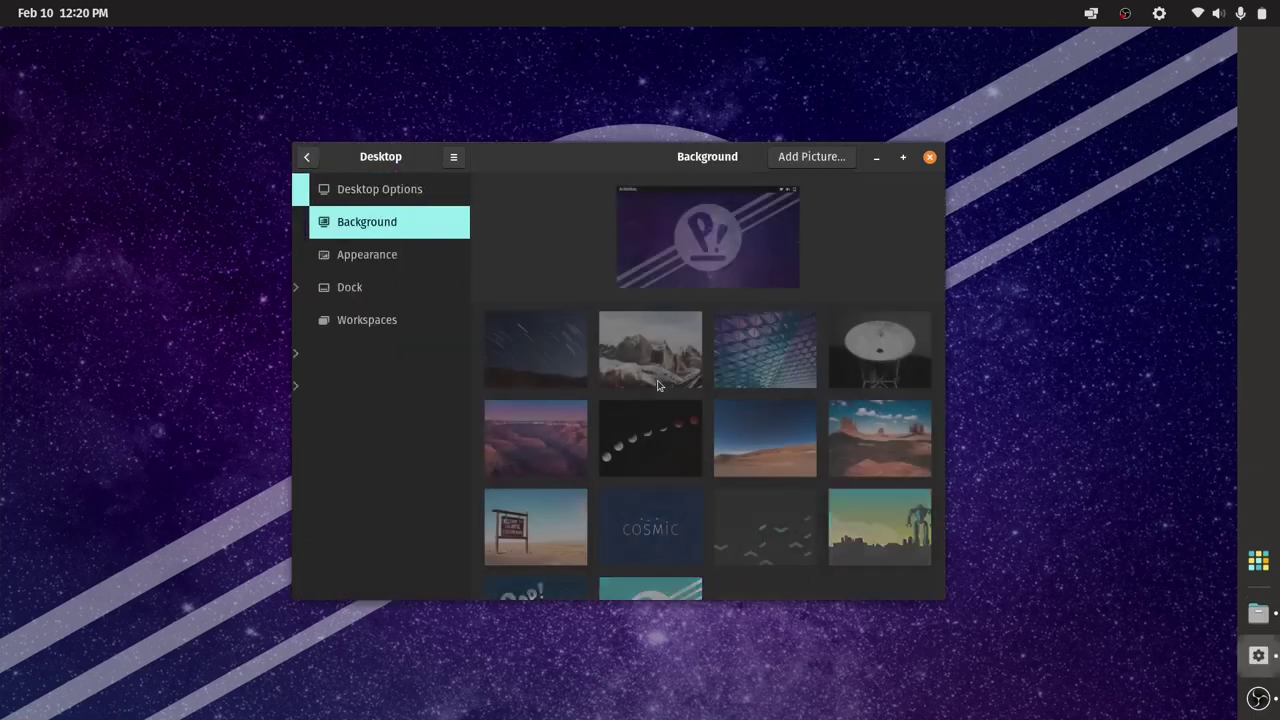
{"action": "left_click", "coordinate": [812, 157]}
{"action": "double_click", "coordinate": [200, 115]}
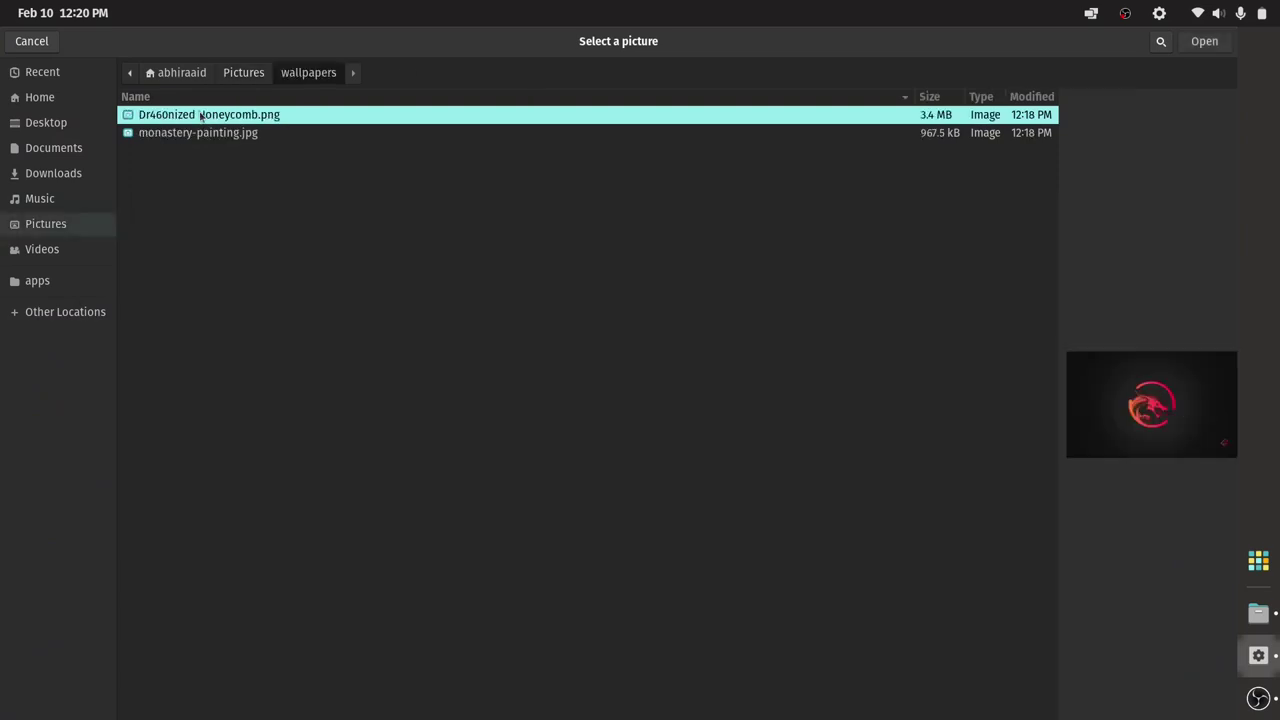
{"action": "double_click", "coordinate": [221, 116]}
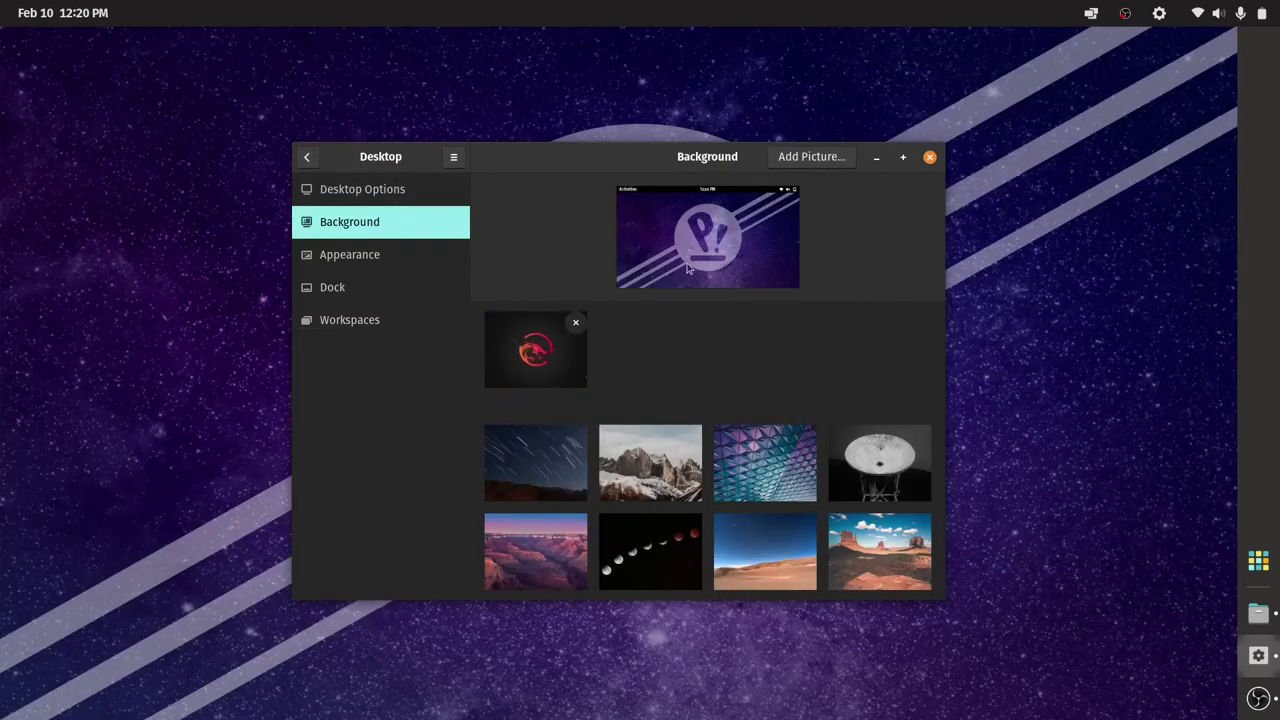
{"action": "left_click", "coordinate": [555, 351]}
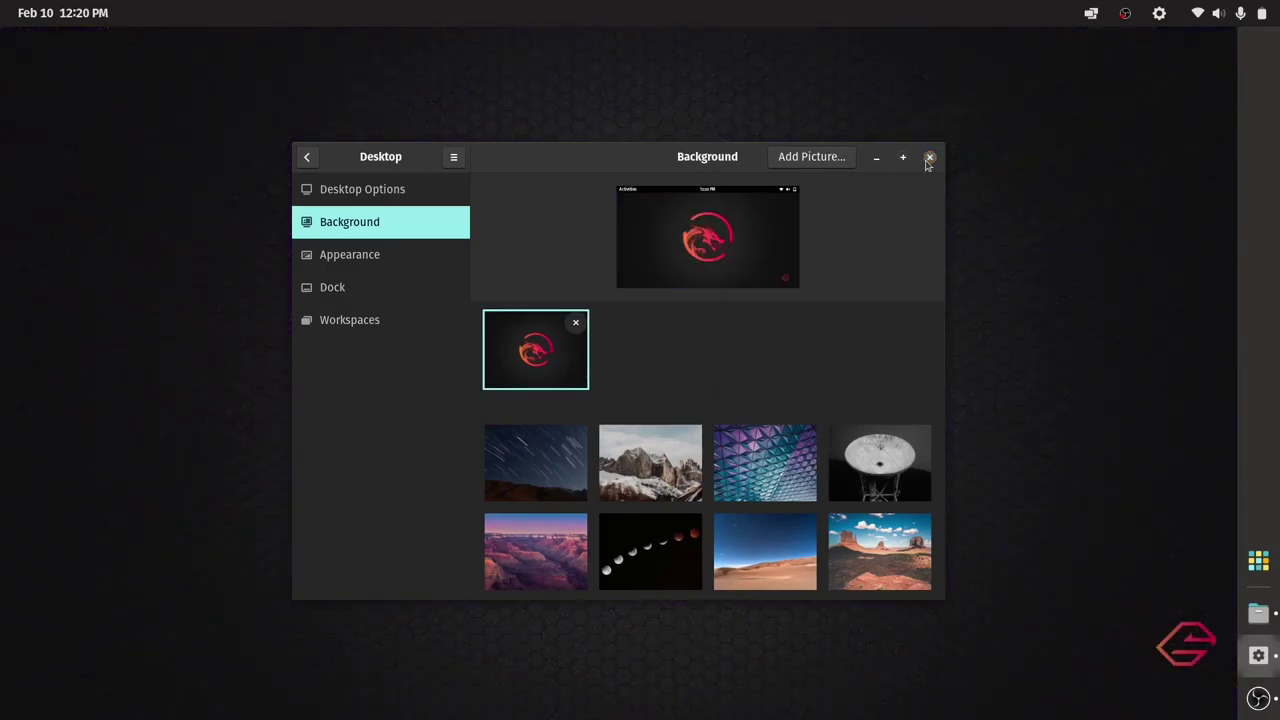
{"action": "left_click", "coordinate": [929, 158]}
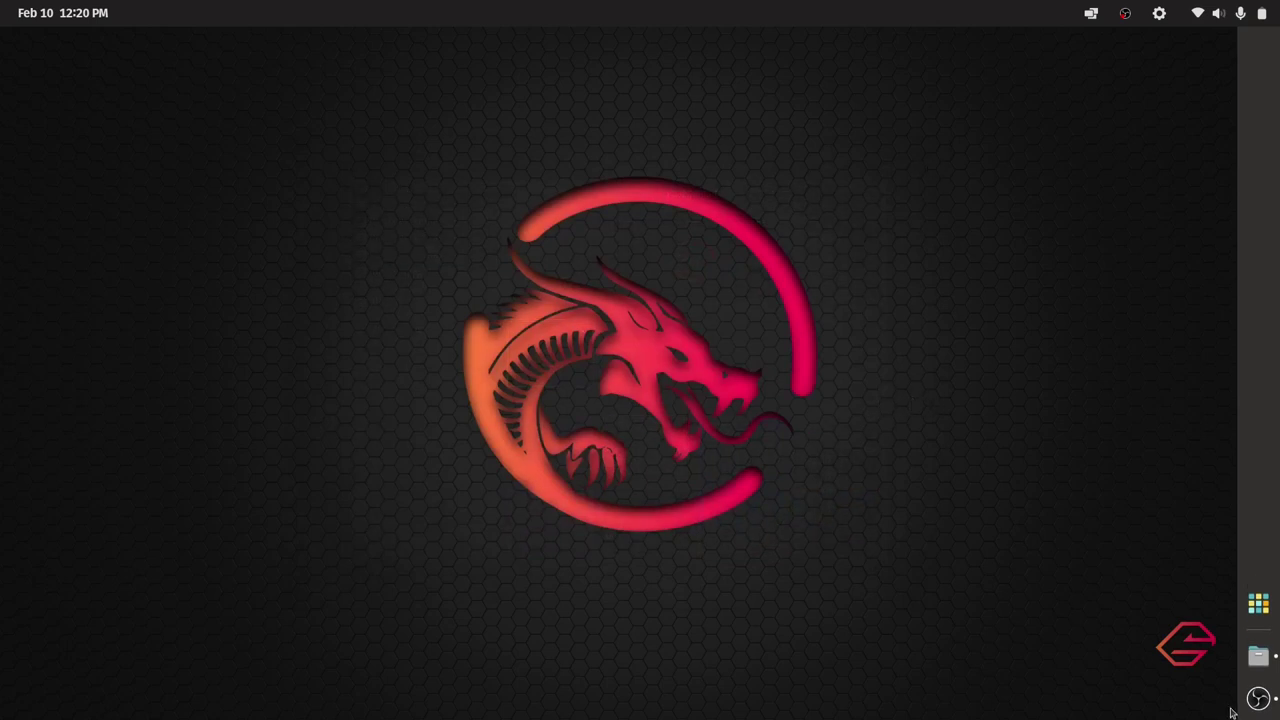
Open extensions.jpg from the Pictures folder in Files, maximize the viewer, and review the pictured list of extensions
{"action": "left_click", "coordinate": [1268, 664]}
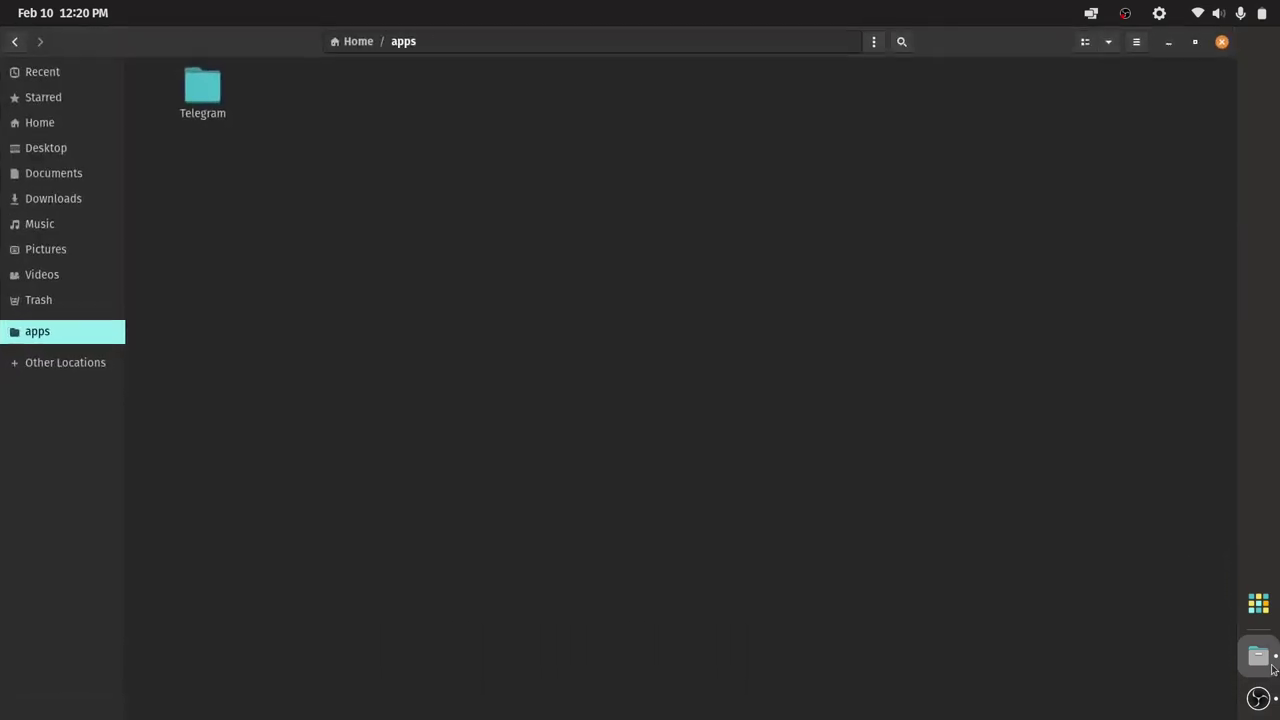
{"action": "left_click", "coordinate": [98, 256]}
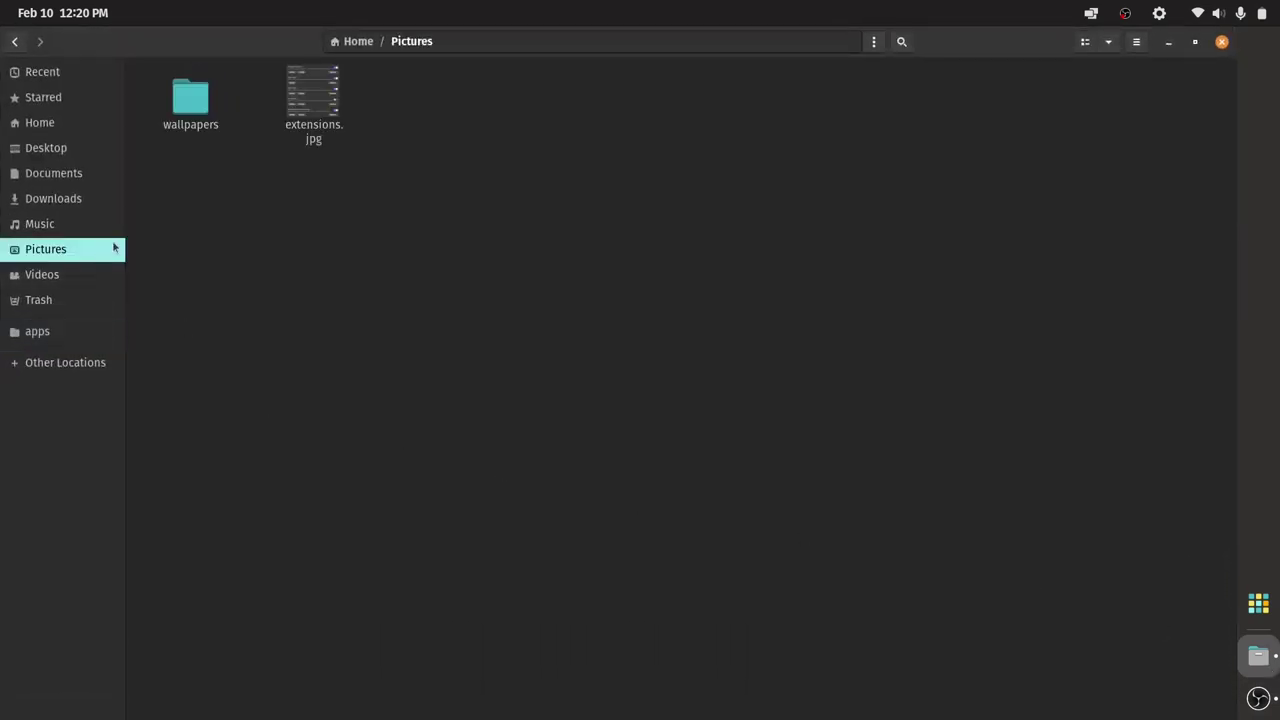
{"action": "double_click", "coordinate": [300, 100]}
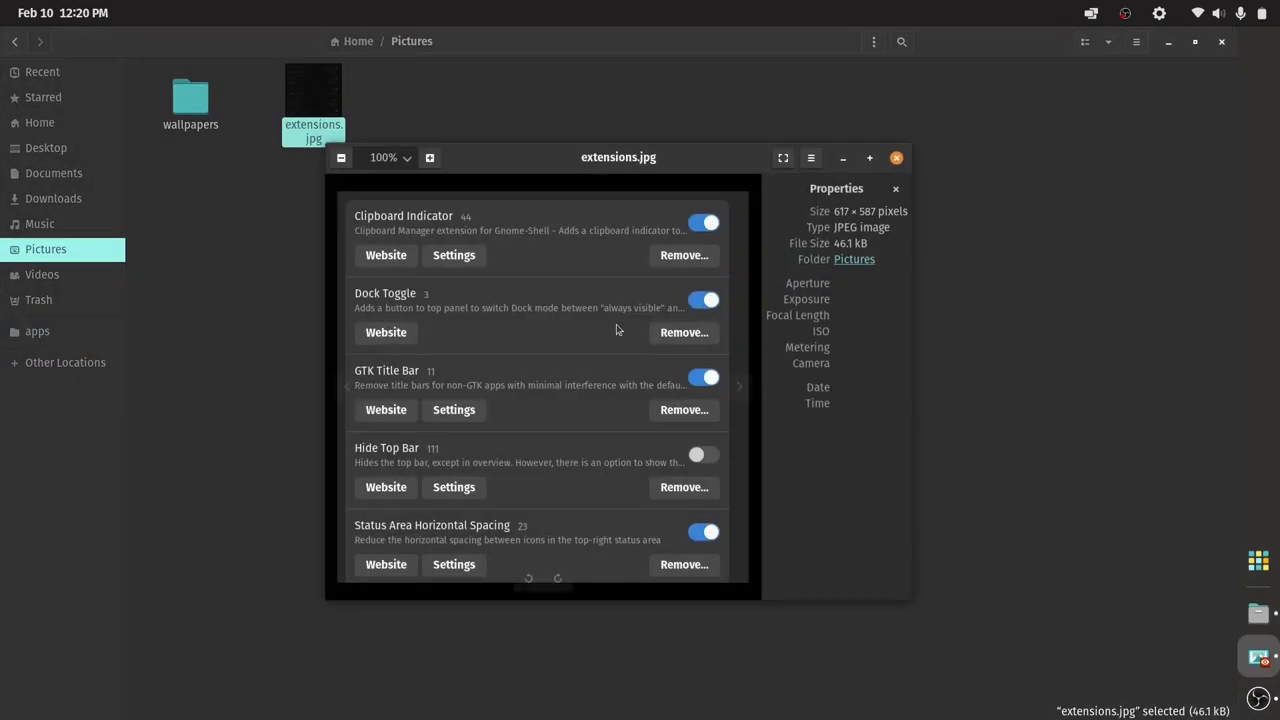
{"action": "left_click", "coordinate": [869, 158]}
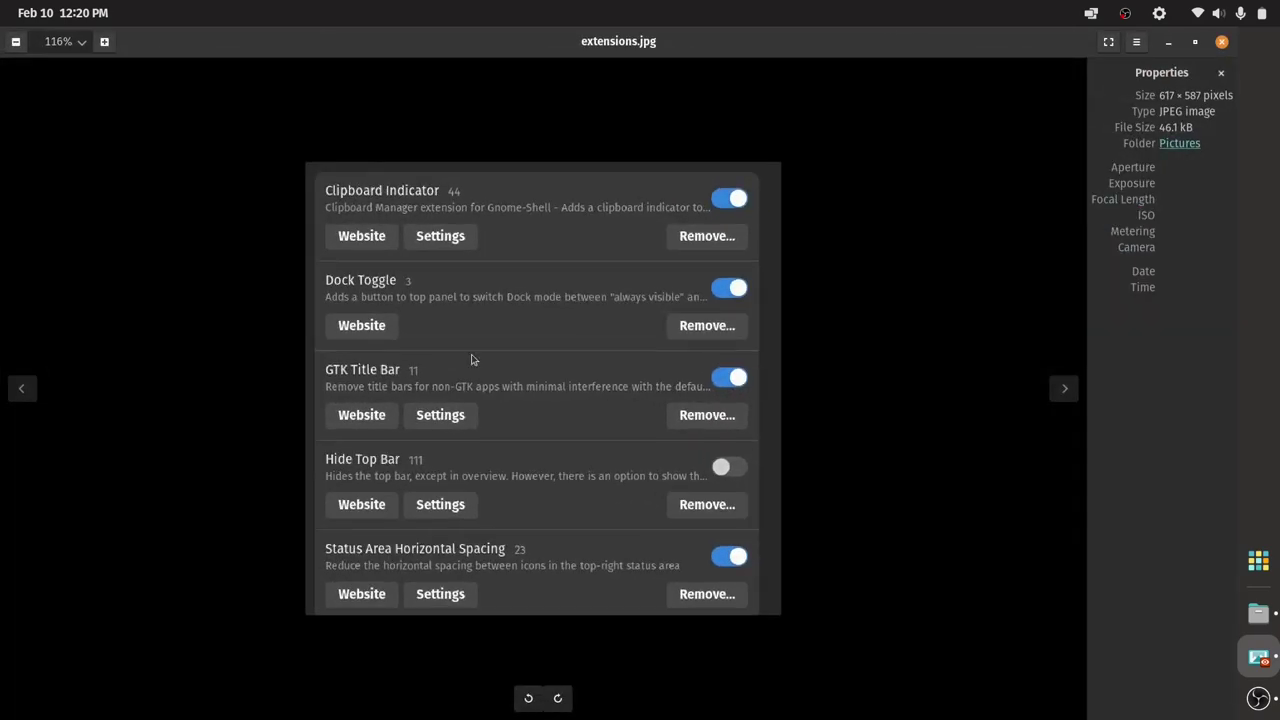
{"action": "scroll", "coordinate": [472, 360], "scroll_direction": "down", "scroll_amount": 1}
{"action": "scroll", "coordinate": [482, 371], "scroll_direction": "down", "scroll_amount": 1}
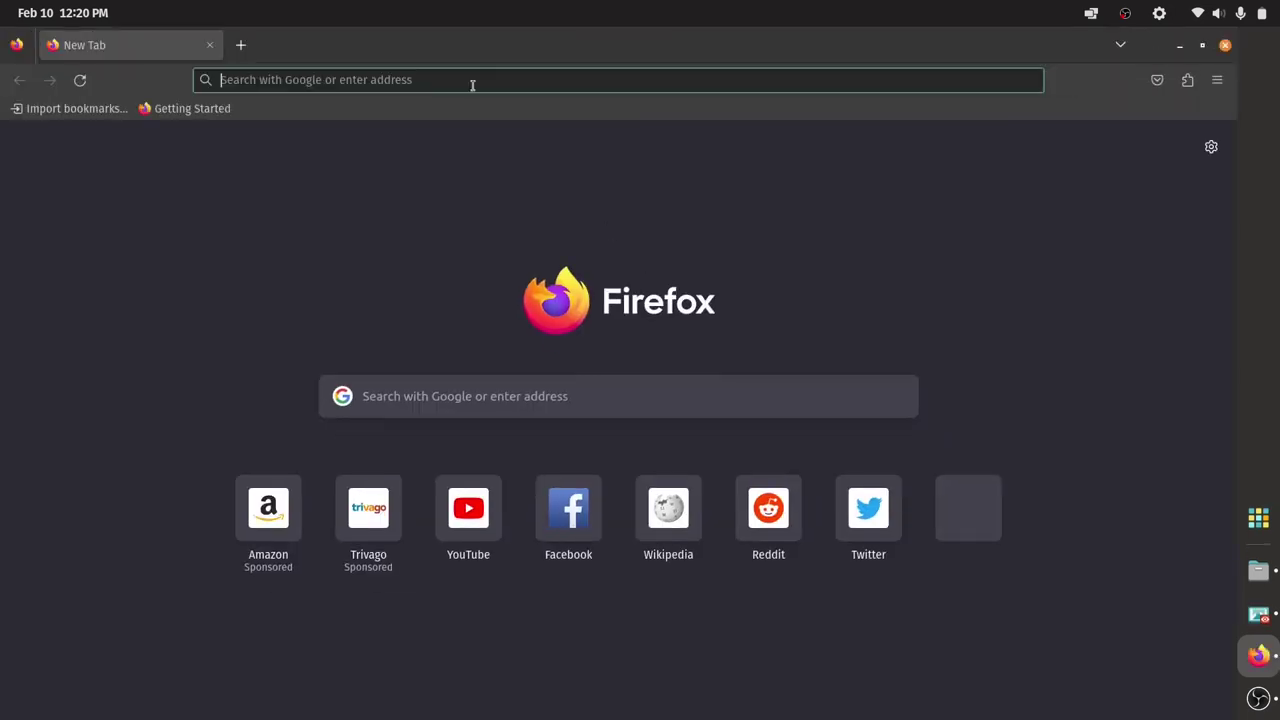
In Firefox, search Google for "gnome extensions" and open the GNOME Shell Extensions website
{"action": "type", "text": "gnome"}
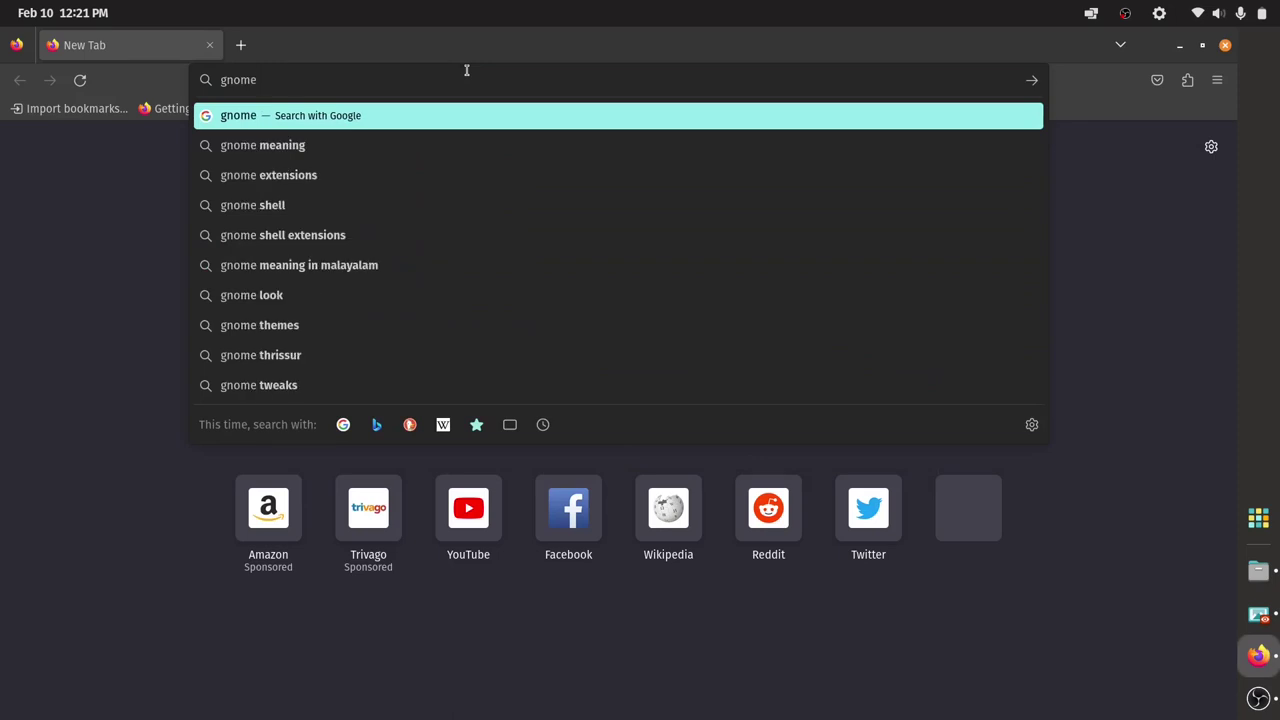
{"action": "key", "text": "Down"}
{"action": "key", "text": "Down"}
{"action": "key", "text": "Return"}
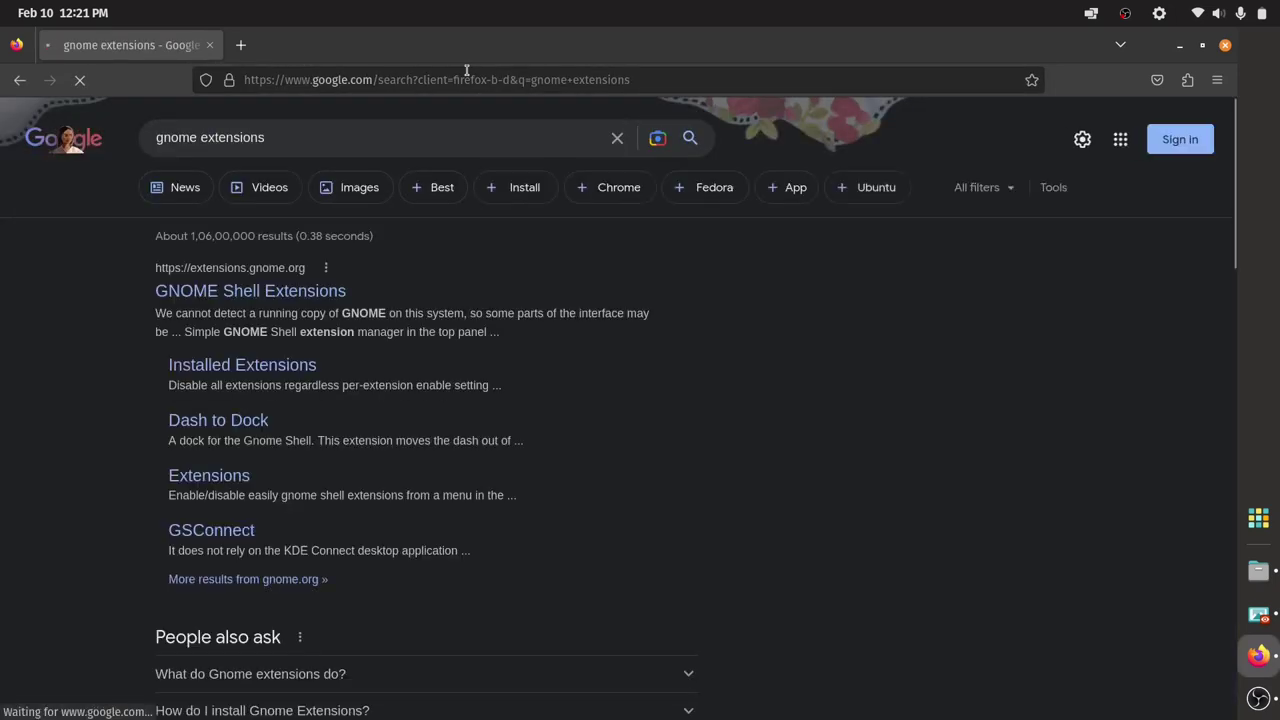
{"action": "left_click", "coordinate": [336, 292]}
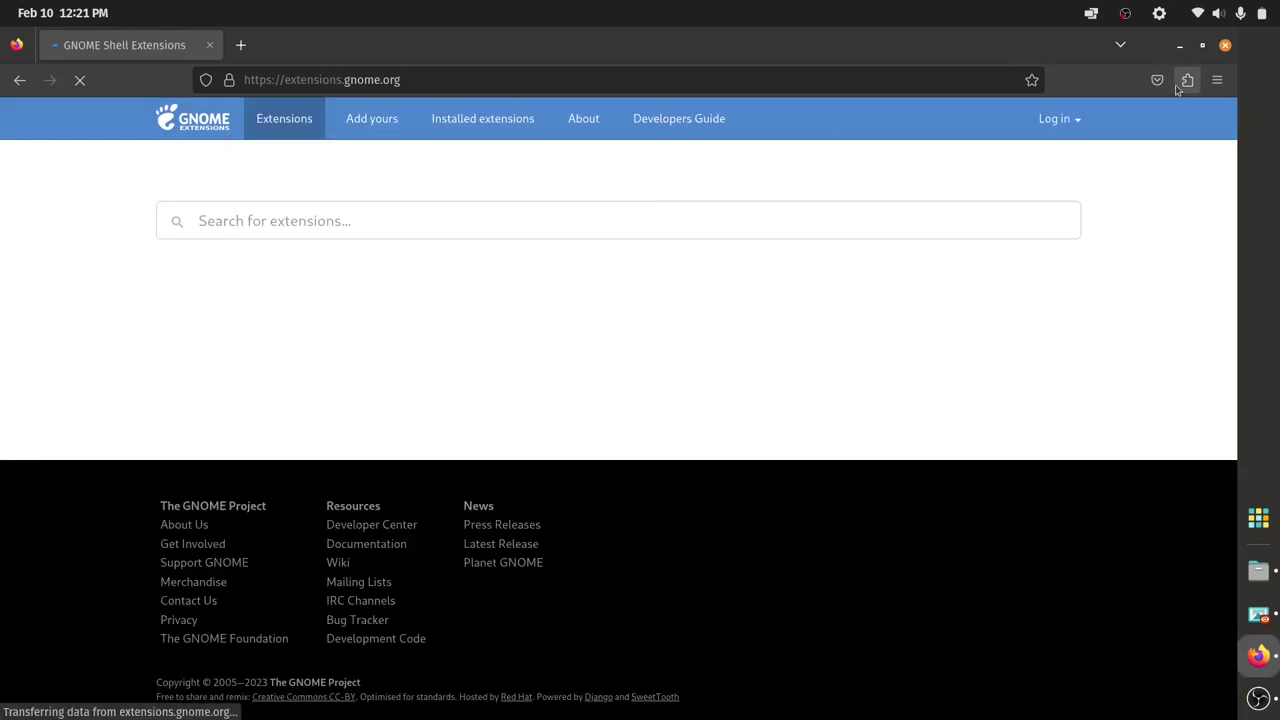
Install the GNOME Shell integration browser extension through the link on the GNOME Shell Extensions site
{"action": "left_click", "coordinate": [1187, 81]}
{"action": "left_click", "coordinate": [166, 50]}
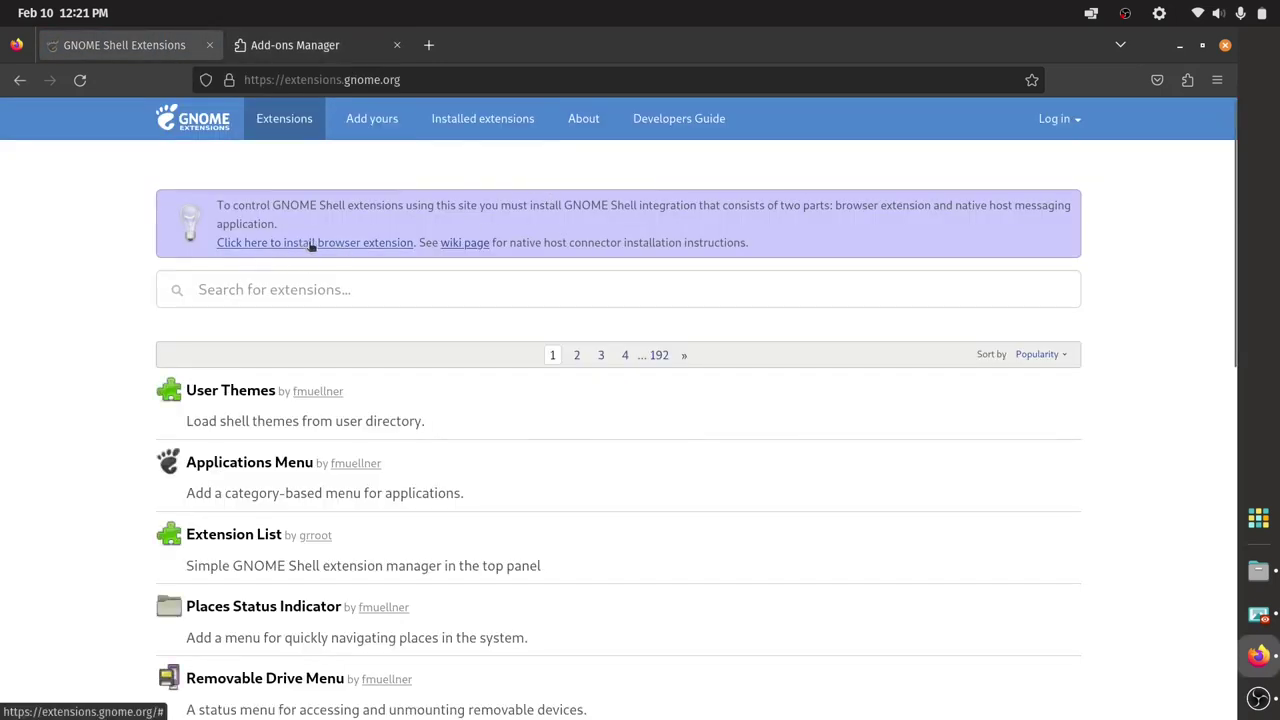
{"action": "left_click", "coordinate": [314, 246]}
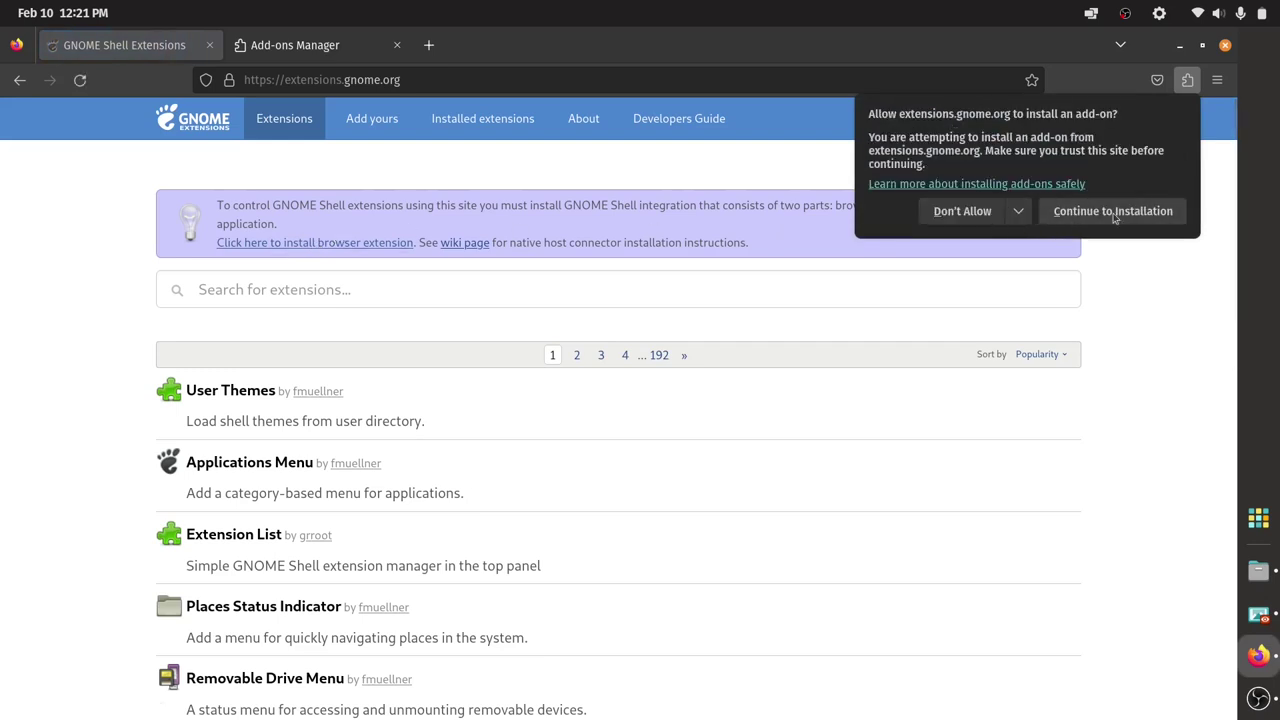
{"action": "left_click", "coordinate": [1114, 214]}
{"action": "left_click", "coordinate": [1158, 239]}
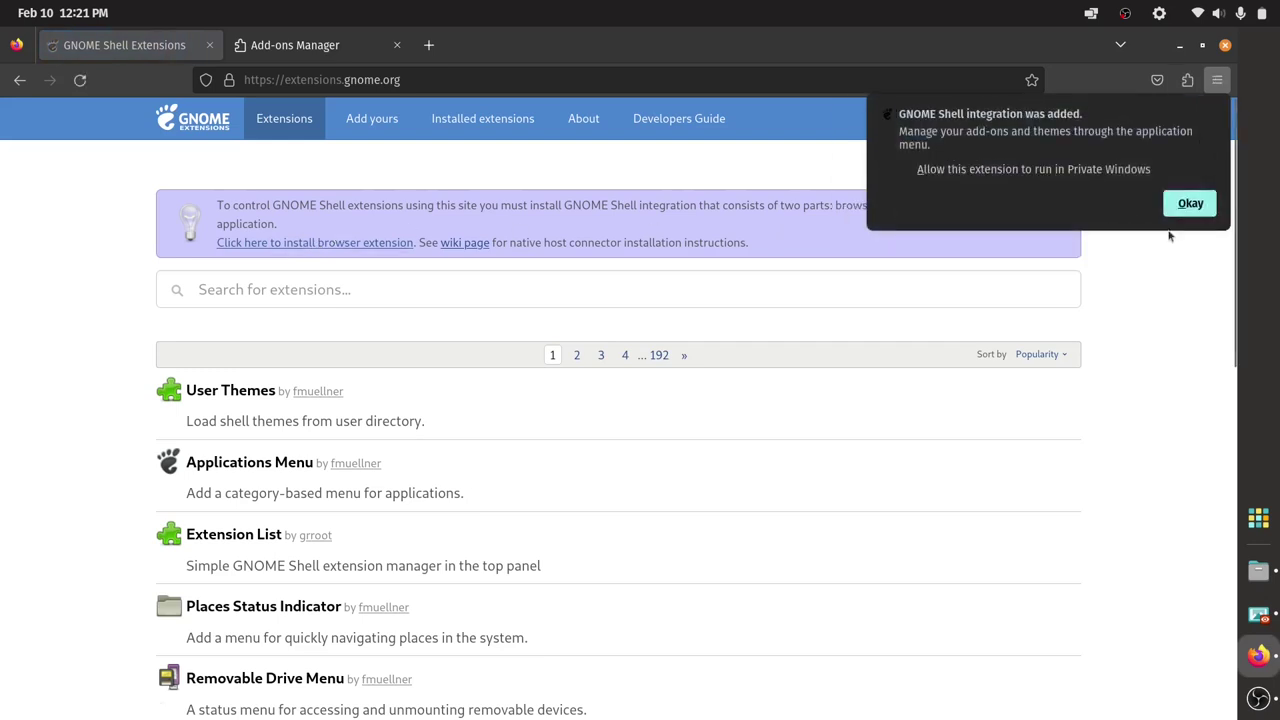
{"action": "left_click", "coordinate": [1186, 208]}
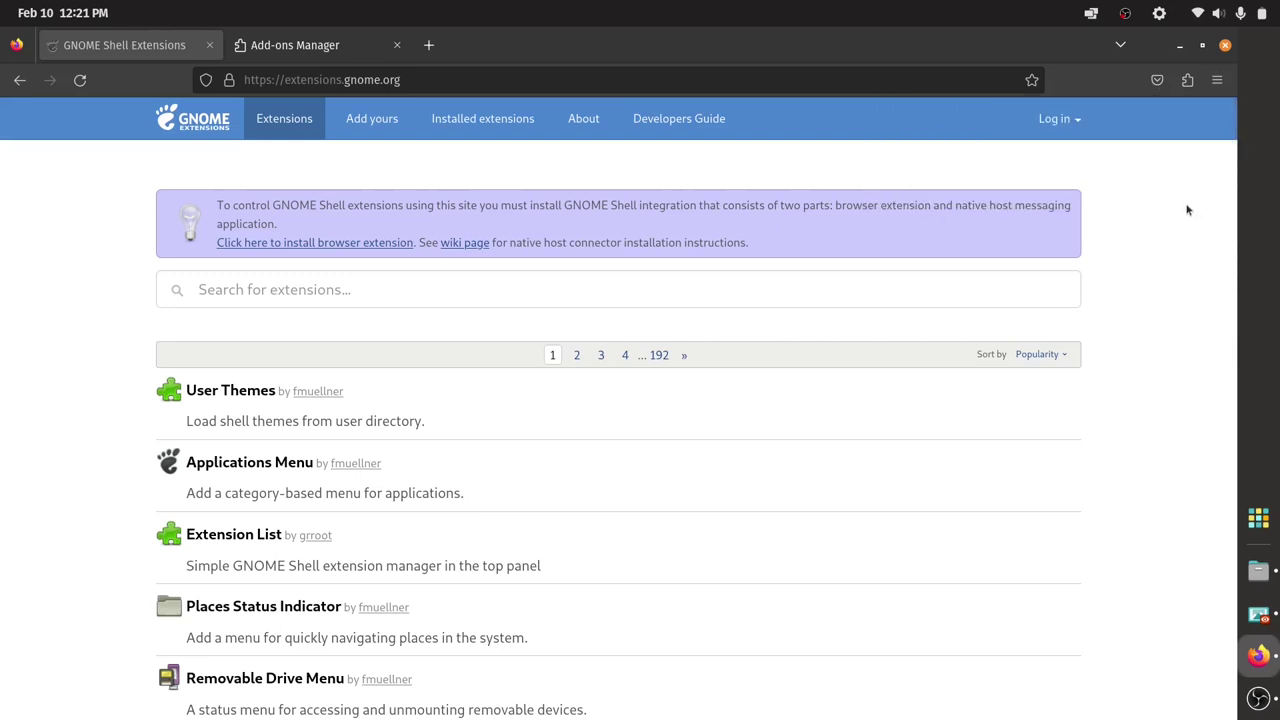
Check the extension list in extensions.jpg, restore the viewer to a smaller window, and minimize it to return to Firefox
{"action": "left_click", "coordinate": [305, 287]}
{"action": "left_click", "coordinate": [1258, 614]}
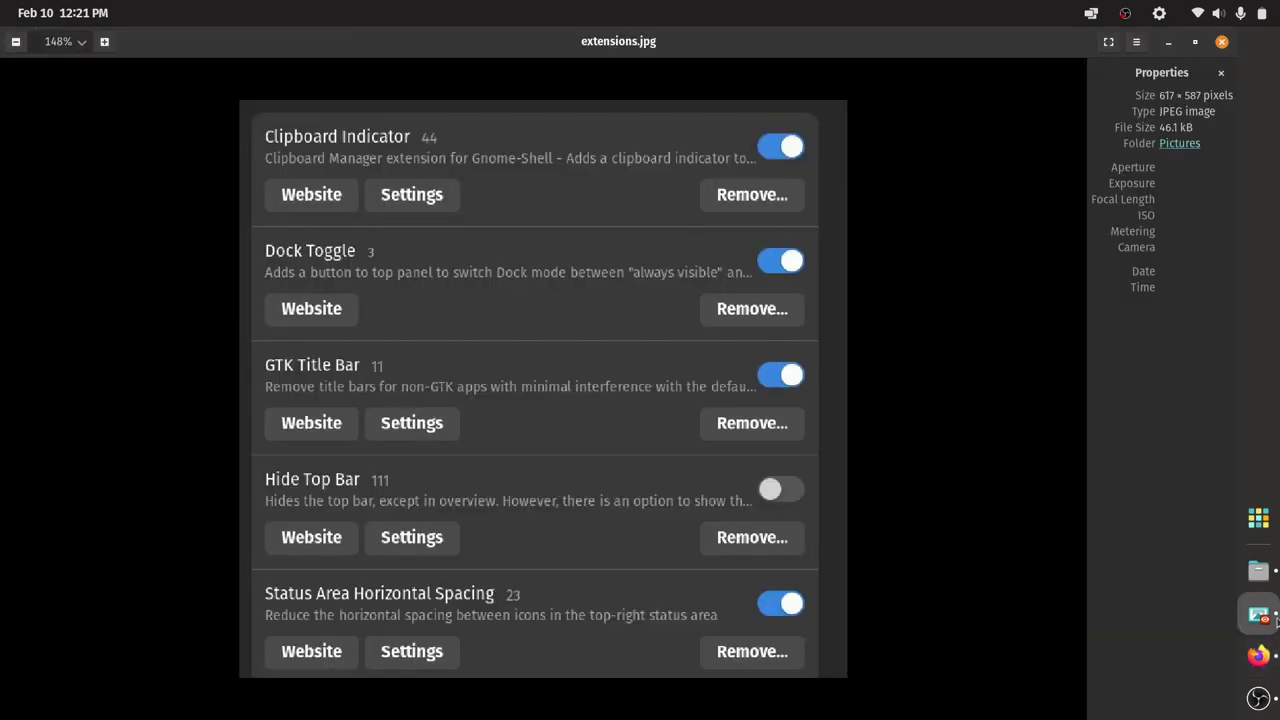
{"action": "double_click", "coordinate": [774, 30]}
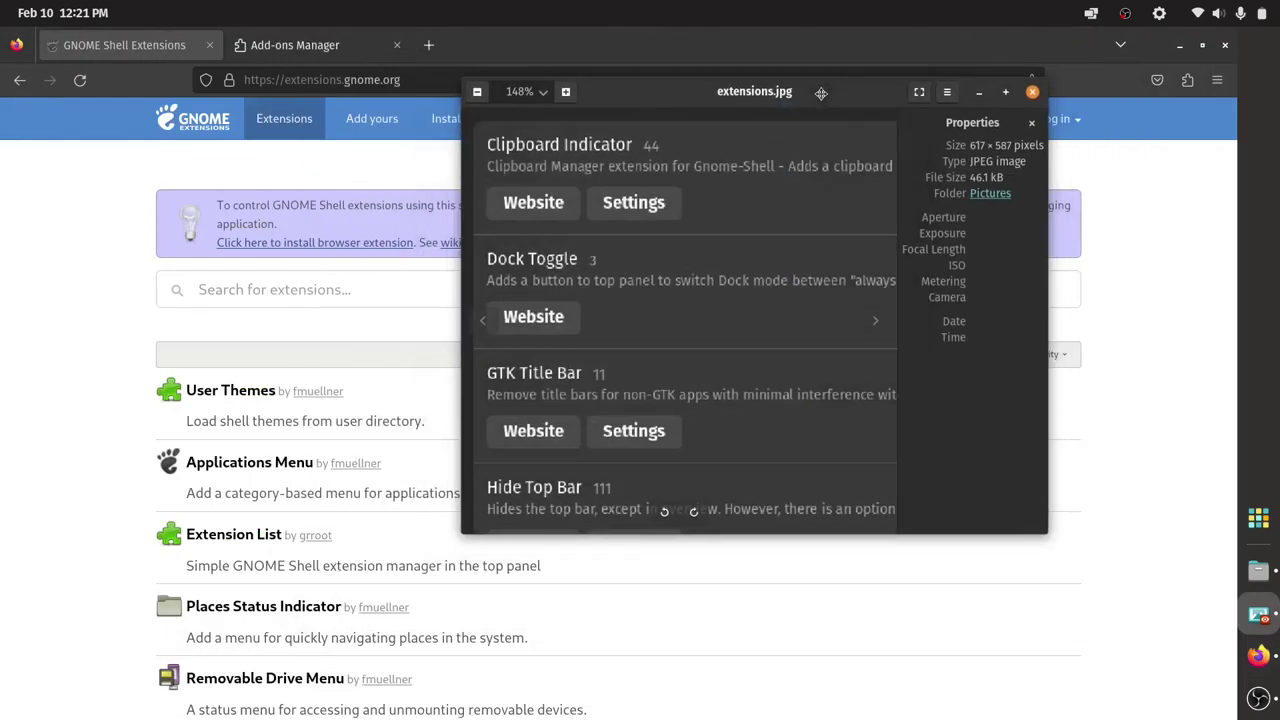
{"action": "left_click", "coordinate": [979, 92]}
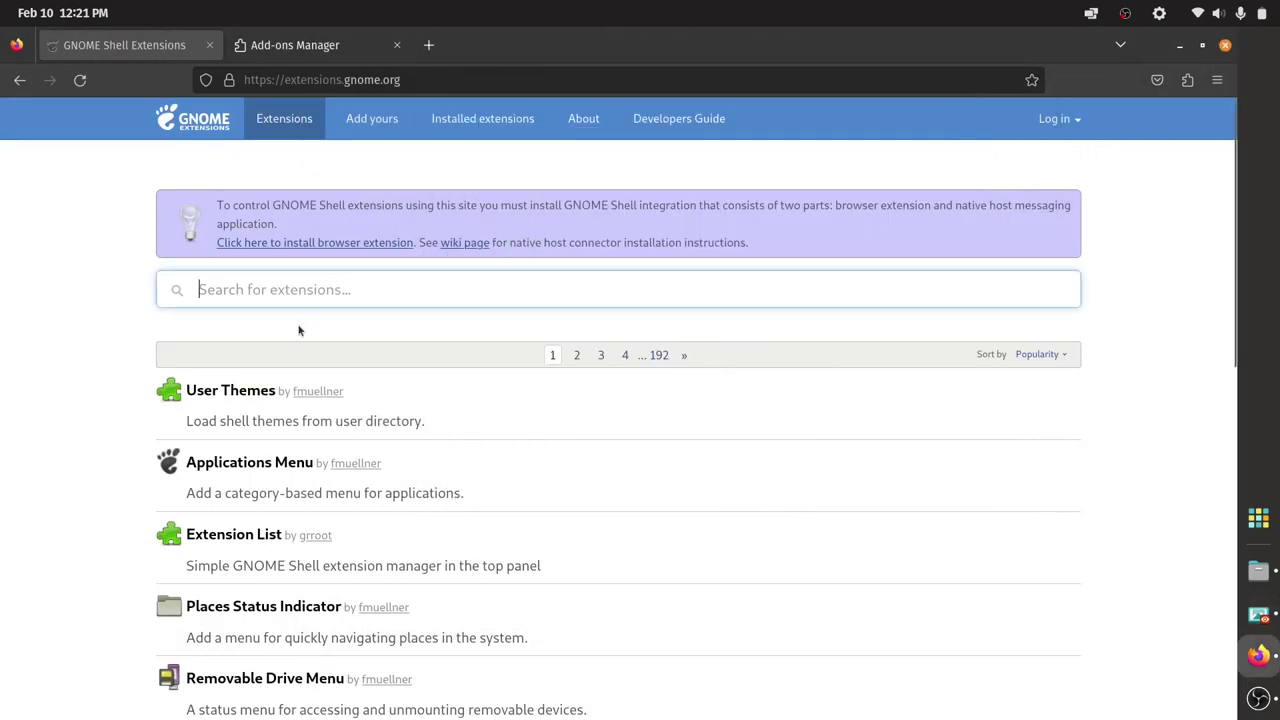
Search the GNOME extensions for "clipboard" and compare the Clipboard Indicator and Gnome Clipboard pages, returning to the results
{"action": "type", "text": "clipbo"}
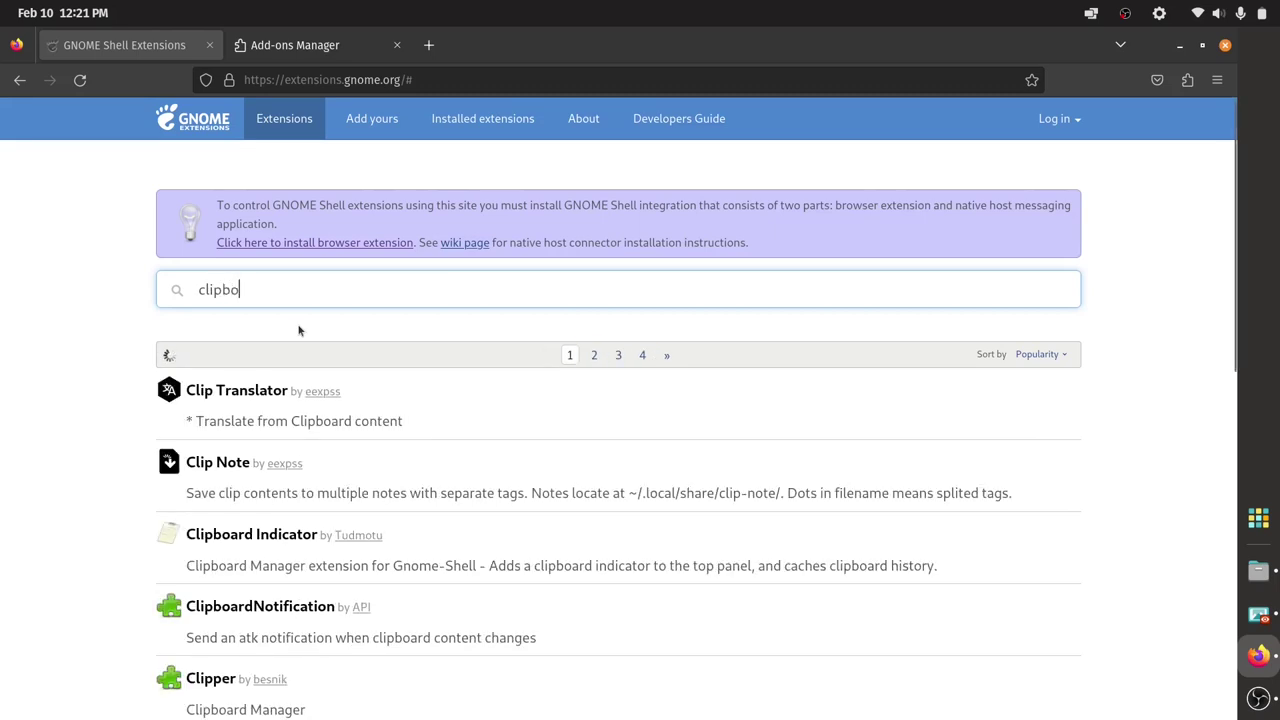
{"action": "type", "text": "ard"}
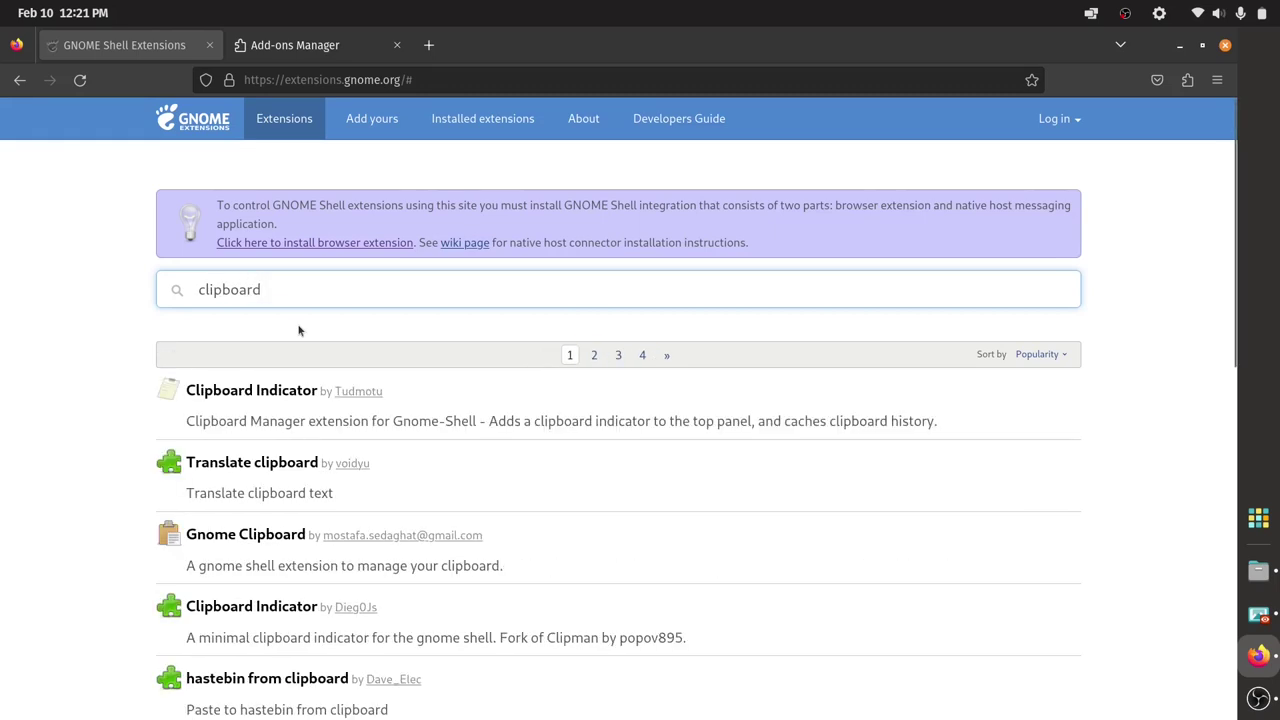
{"action": "left_click", "coordinate": [257, 396]}
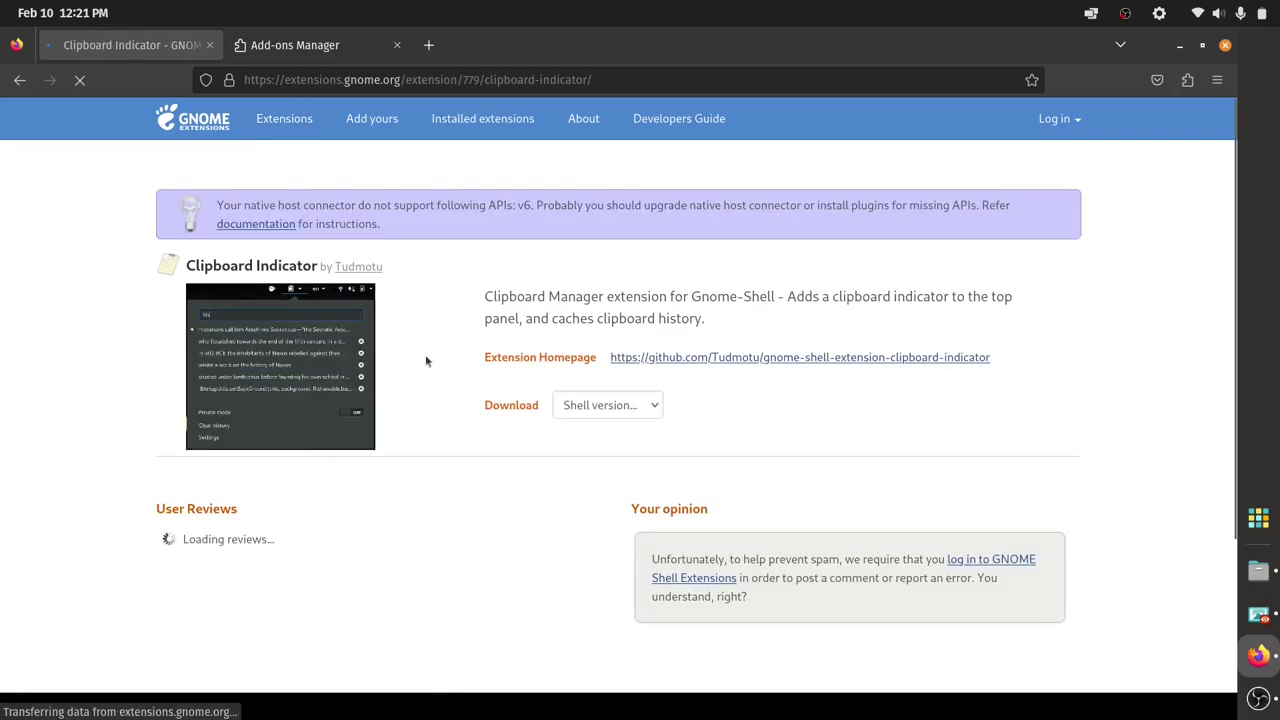
{"action": "key", "text": "alt+Left"}
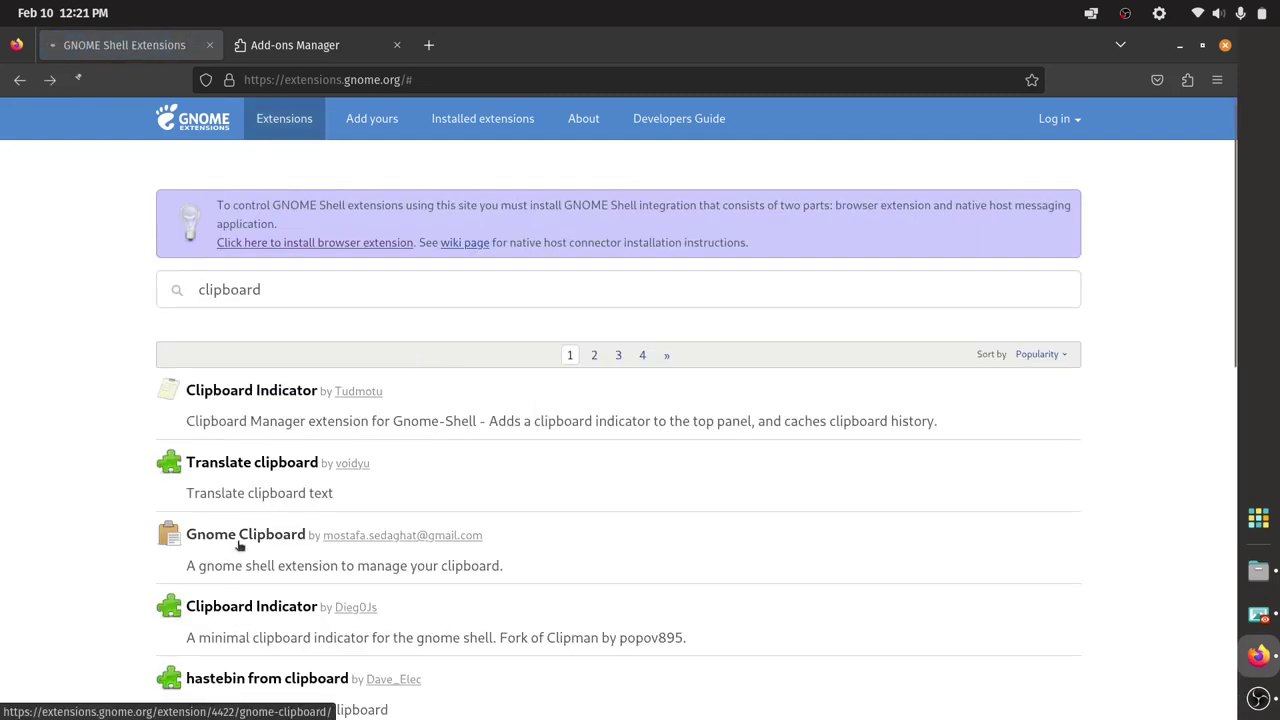
{"action": "left_click", "coordinate": [262, 532]}
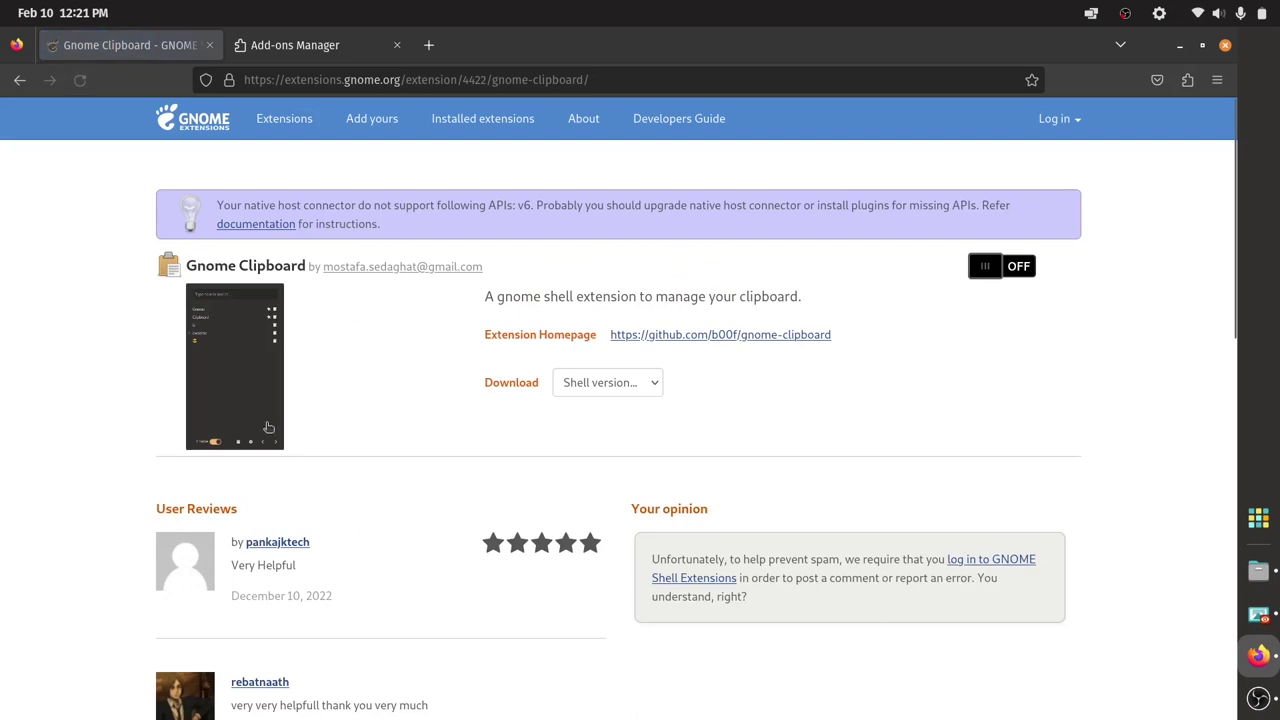
{"action": "key", "text": "alt+Left"}
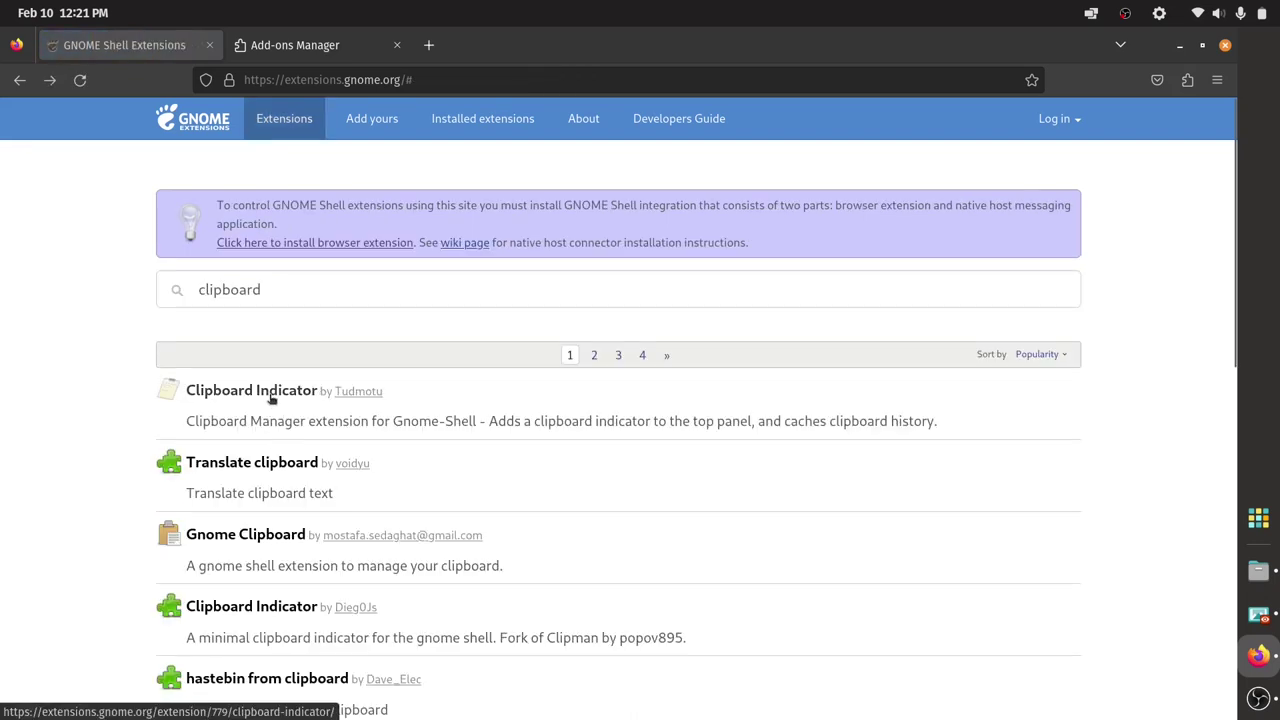
Install the Clipboard Indicator extension by Tudmotu from its page, and briefly check Firefox's own list of extensions
{"action": "left_click", "coordinate": [269, 396]}
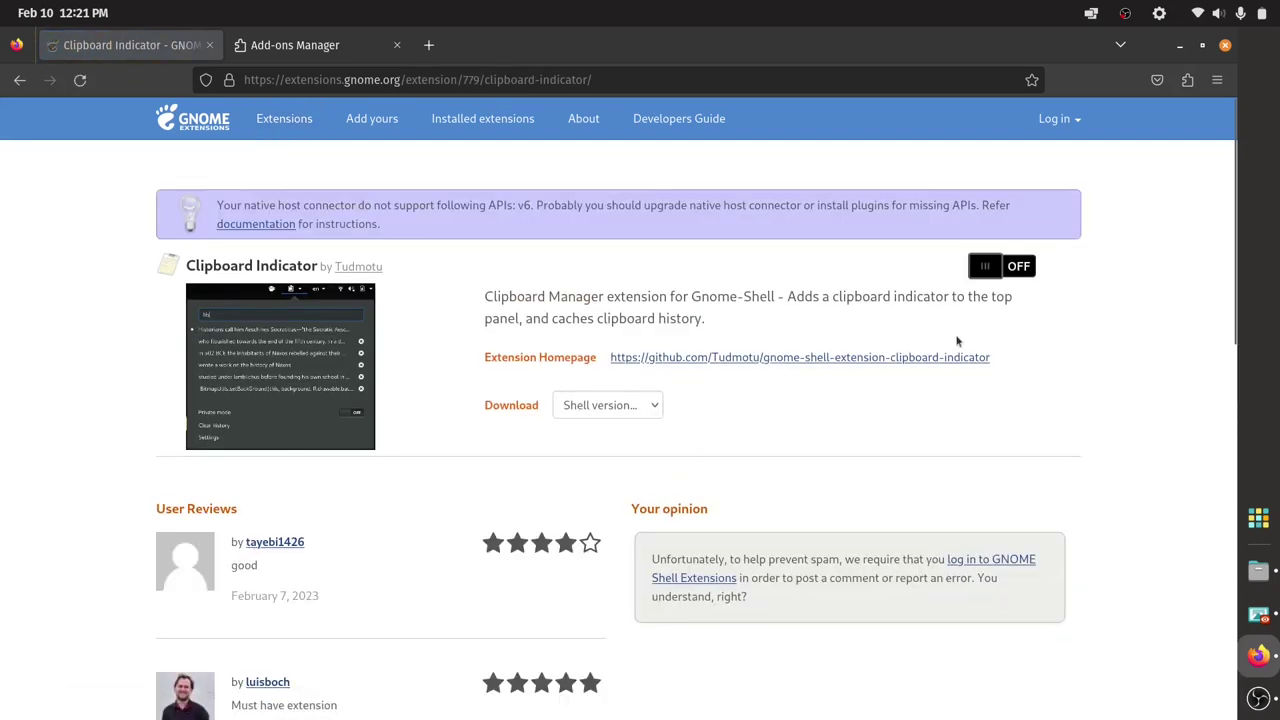
{"action": "left_click", "coordinate": [1018, 268]}
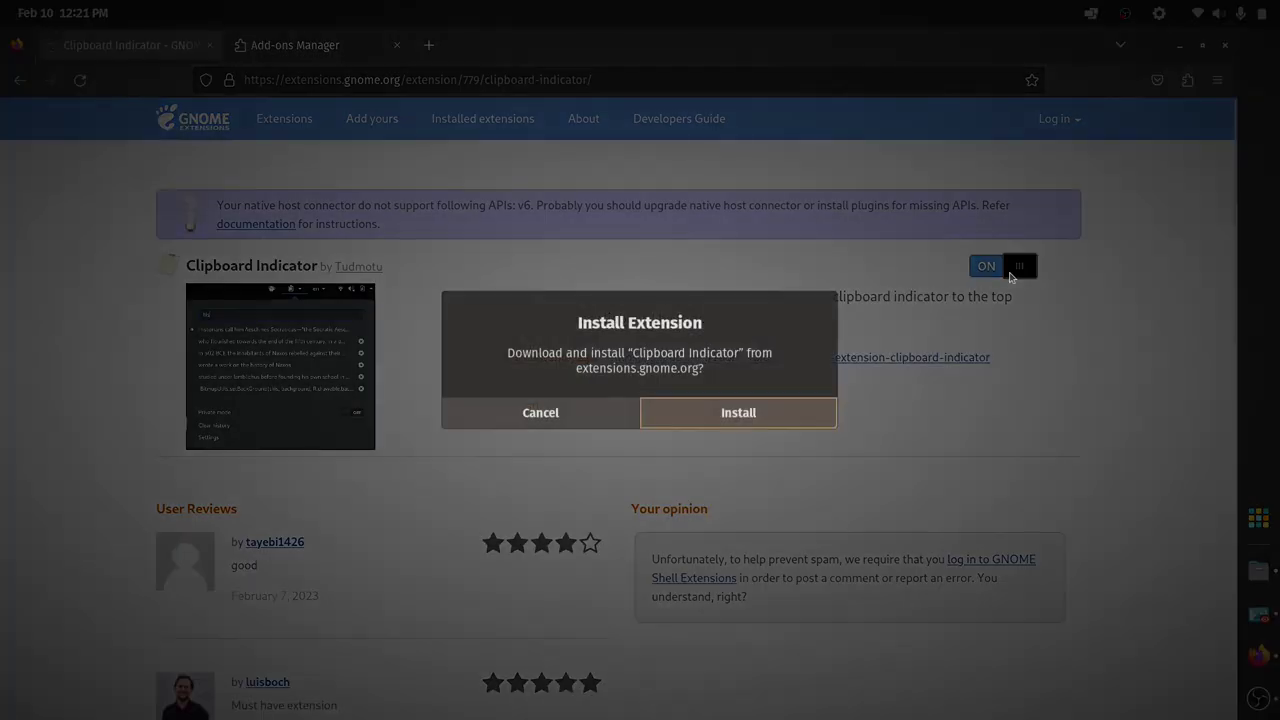
{"action": "left_click", "coordinate": [710, 410]}
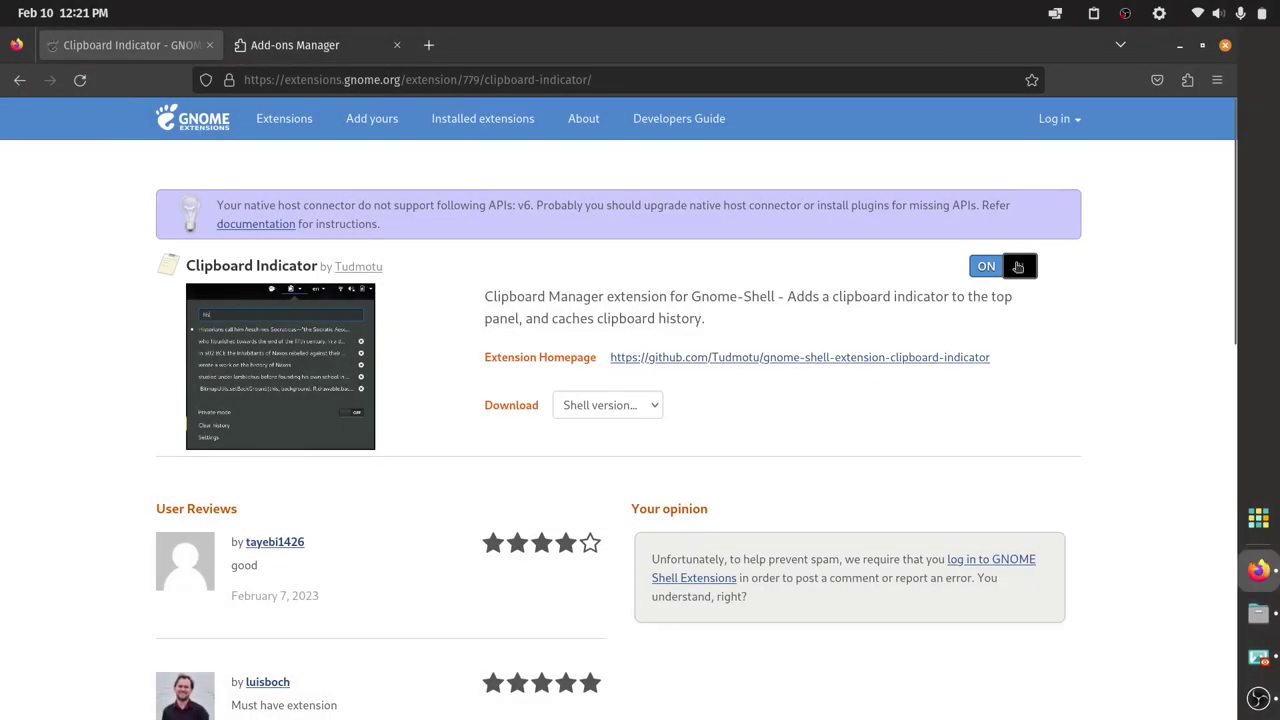
{"action": "left_click", "coordinate": [1189, 81]}
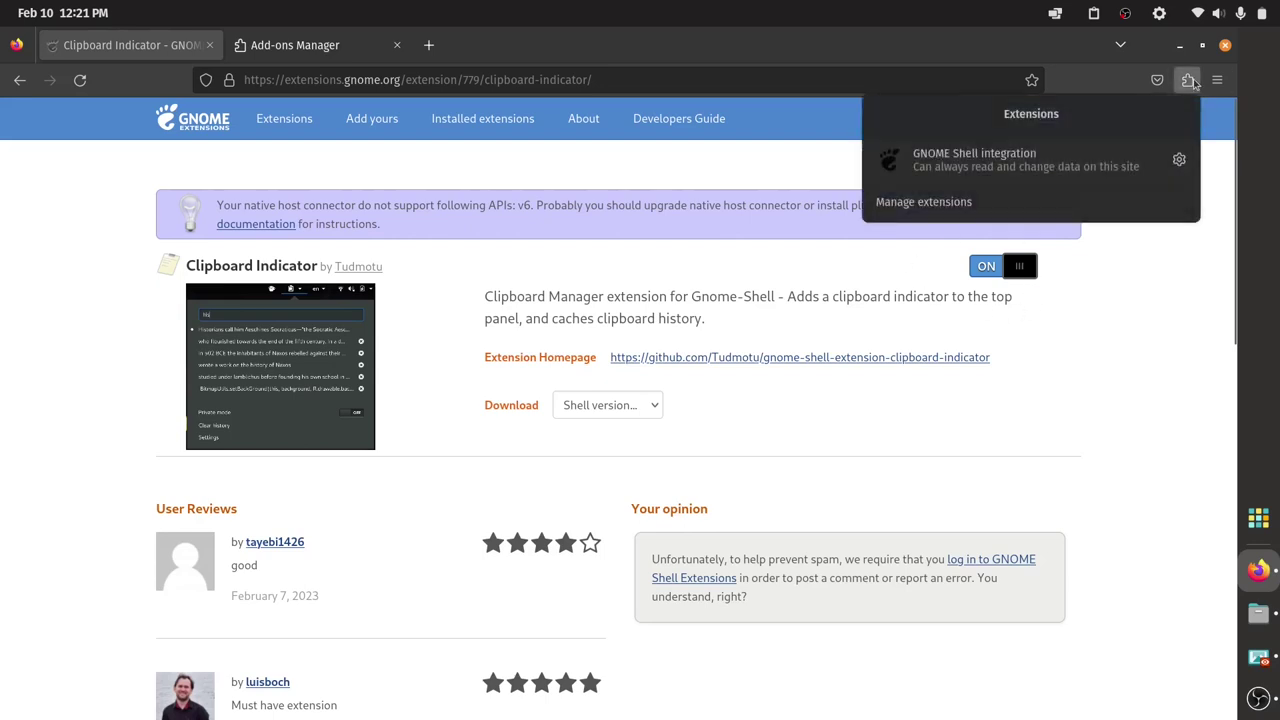
{"action": "left_click", "coordinate": [1186, 267]}
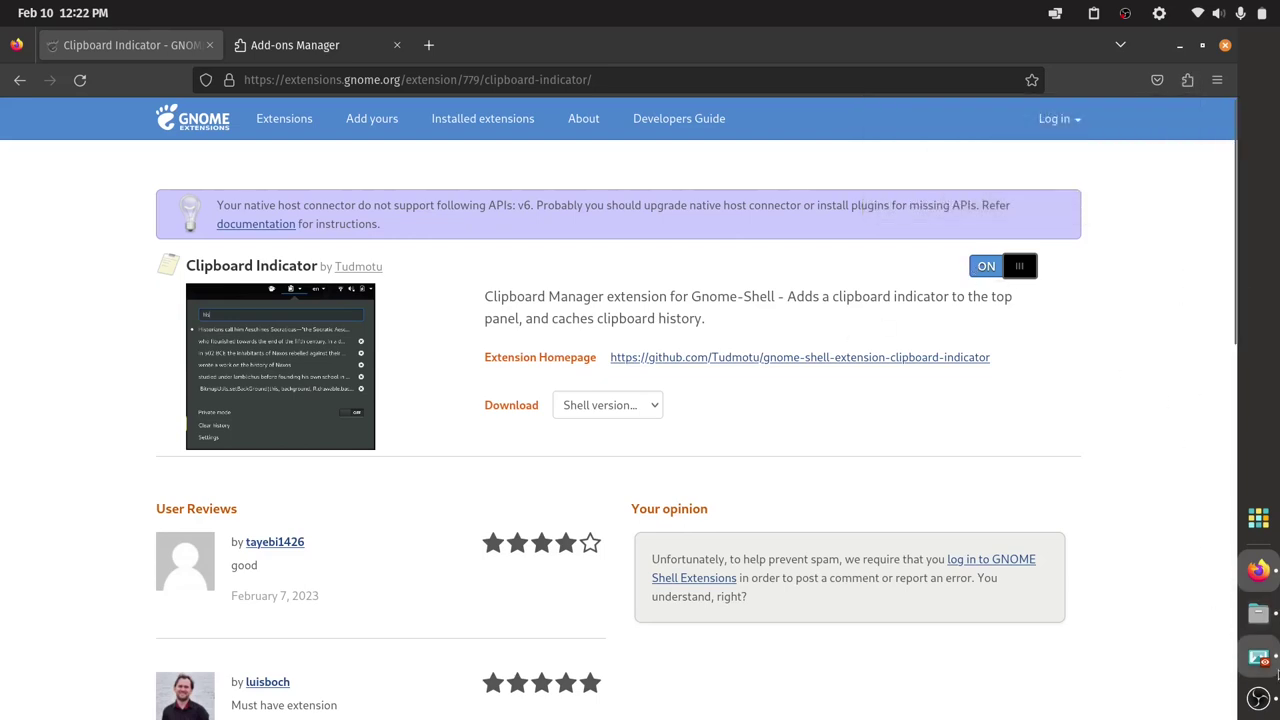
Bring up extensions.jpg briefly, then examine the Clipboard Indicator menu in the top bar and dismiss it
{"action": "left_click", "coordinate": [1258, 657]}
{"action": "left_click", "coordinate": [1094, 13]}
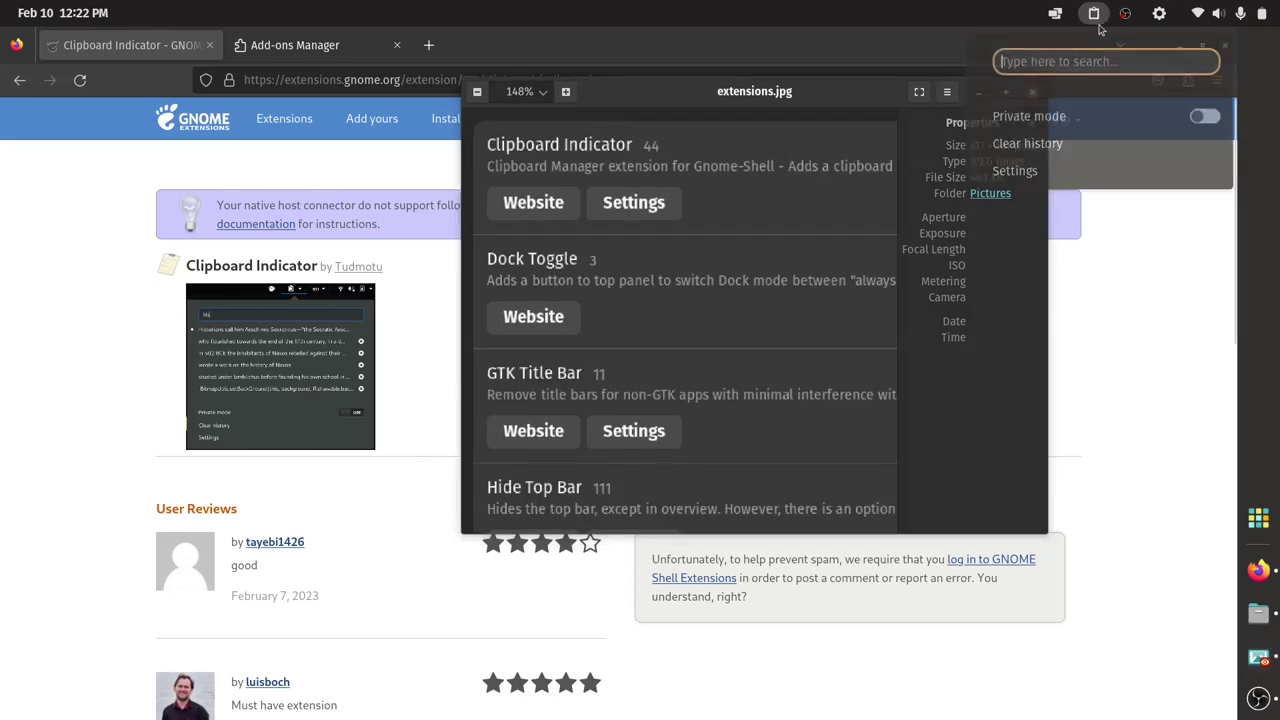
{"action": "left_click", "coordinate": [1127, 273]}
{"action": "left_click", "coordinate": [1127, 273]}
{"action": "left_click", "coordinate": [1094, 13]}
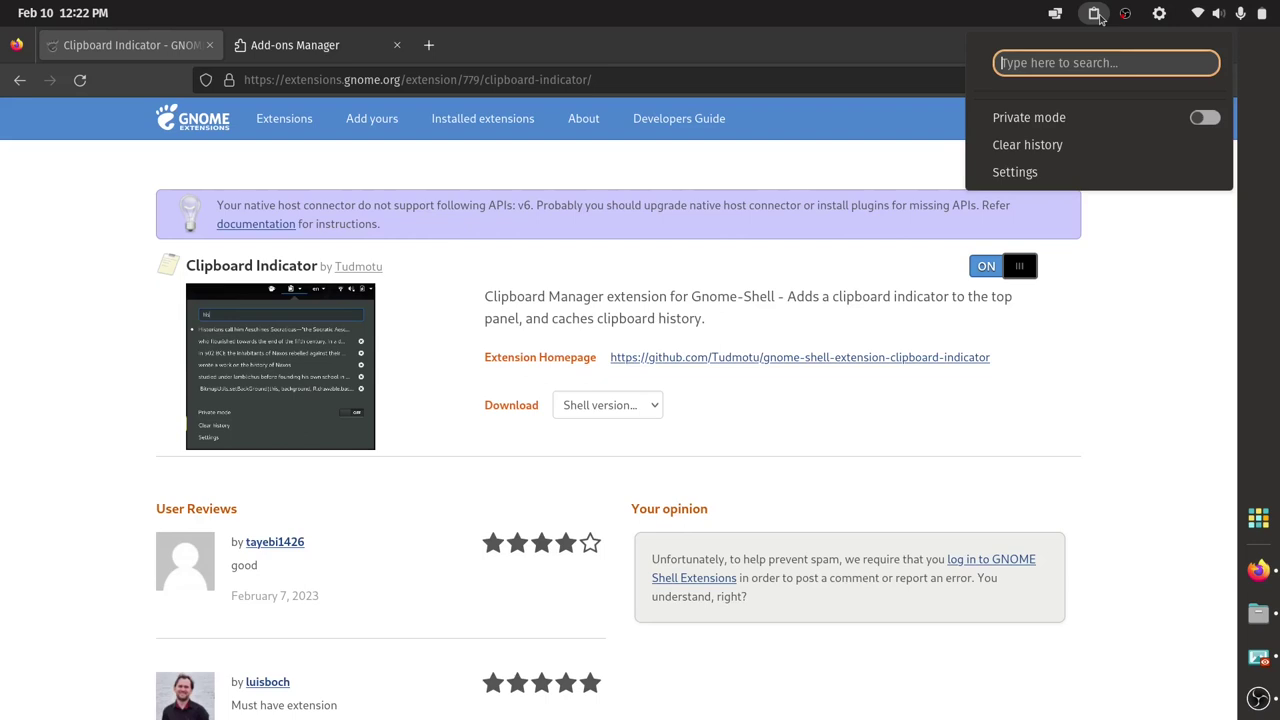
{"action": "left_click", "coordinate": [1121, 393]}
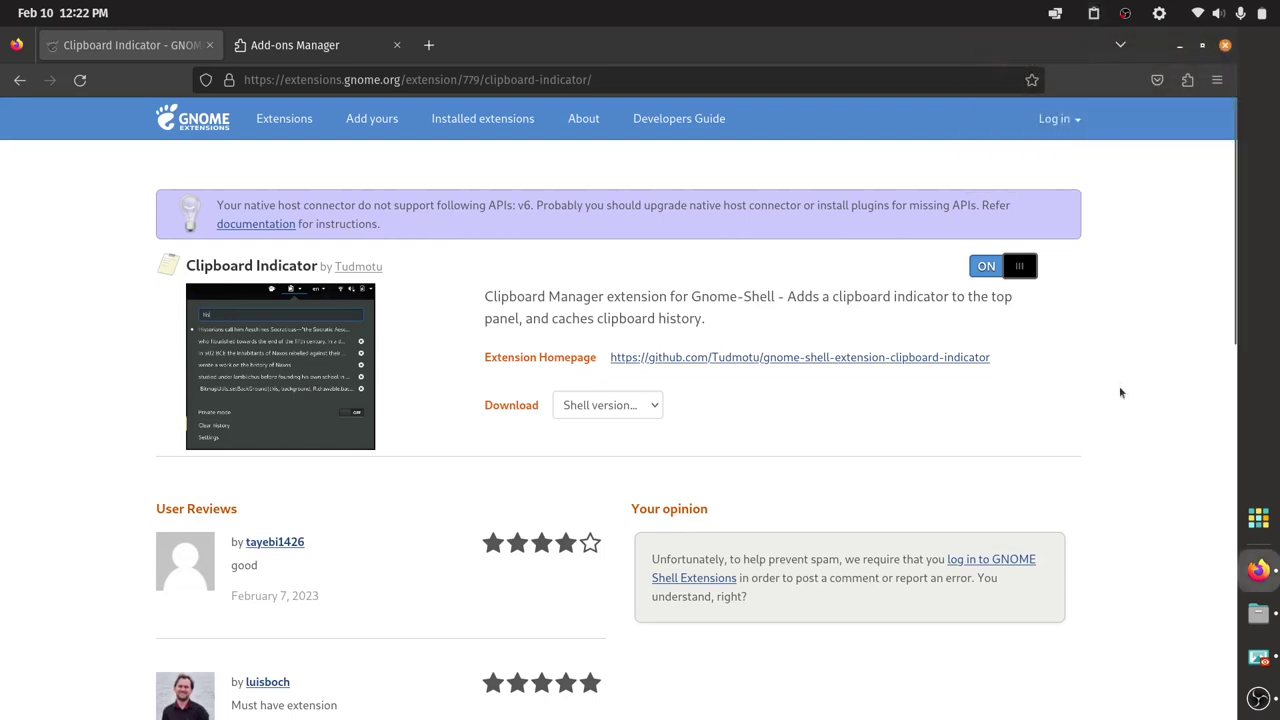
Return to the GNOME extensions search, clear the "clipboard" query, and check extensions.jpg for the next extension
{"action": "key", "text": "alt+Left"}
{"action": "double_click", "coordinate": [340, 292]}
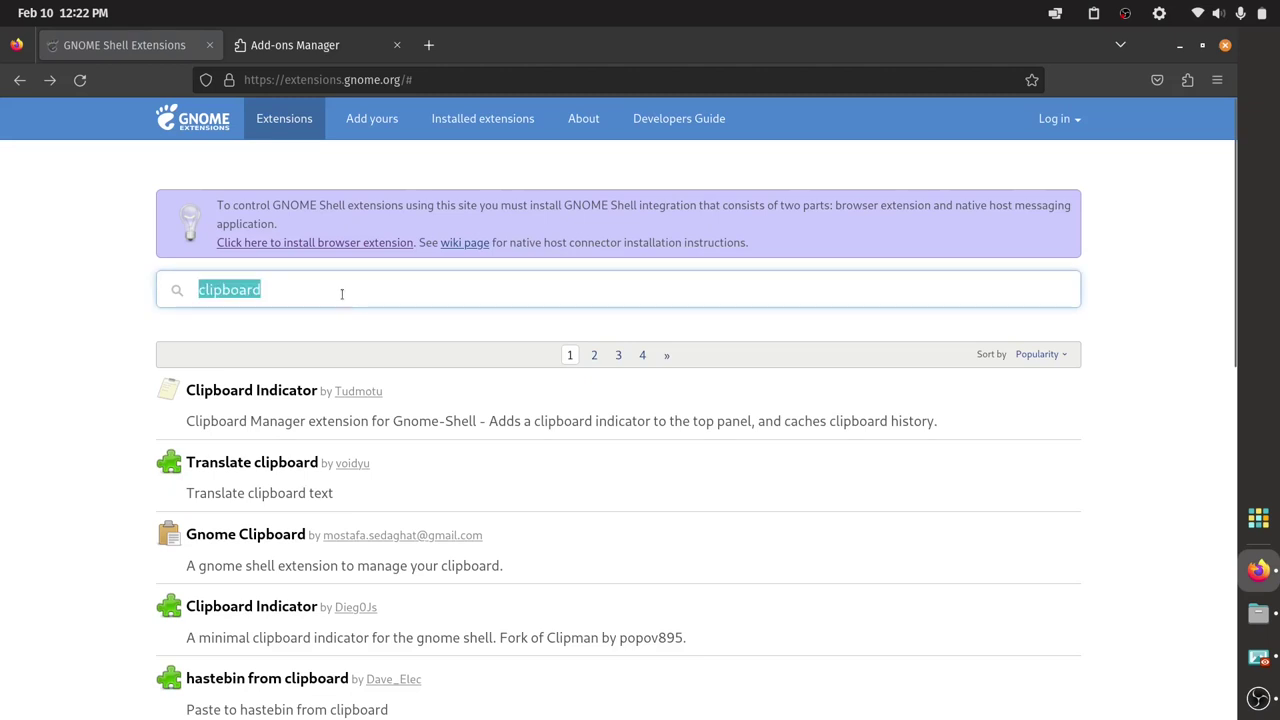
{"action": "key", "text": "BackSpace"}
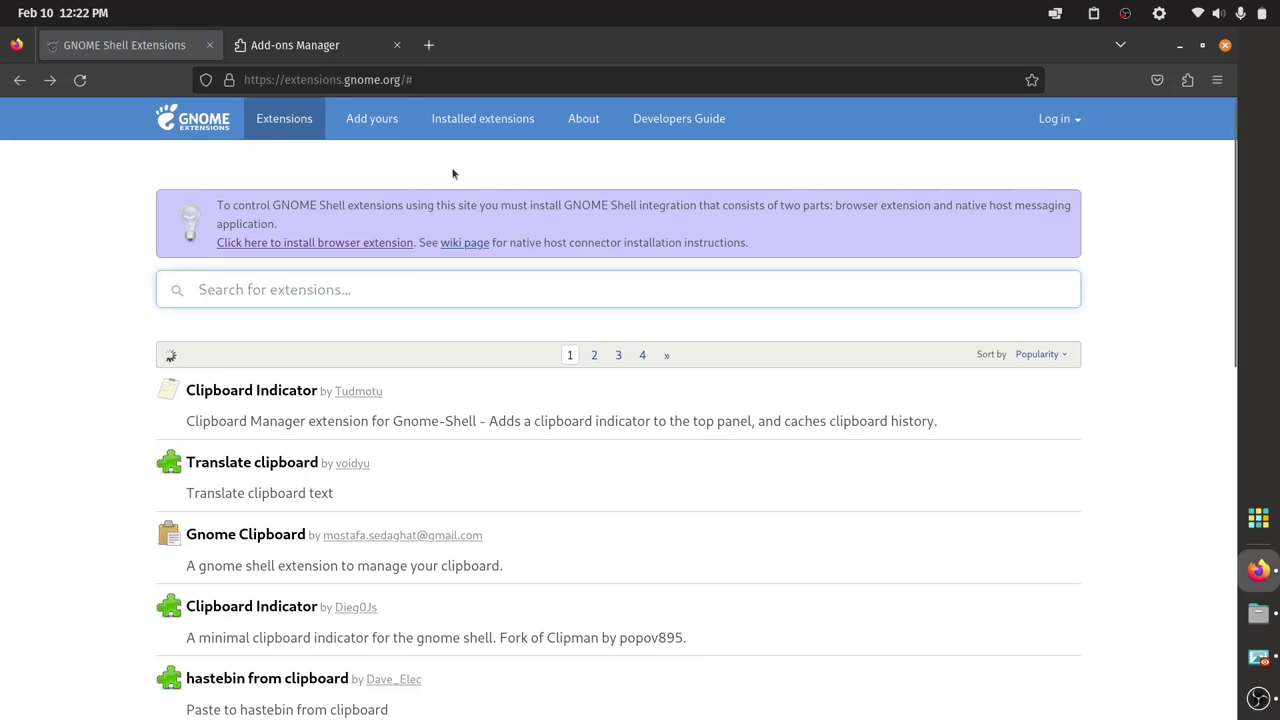
{"action": "left_click", "coordinate": [1260, 660]}
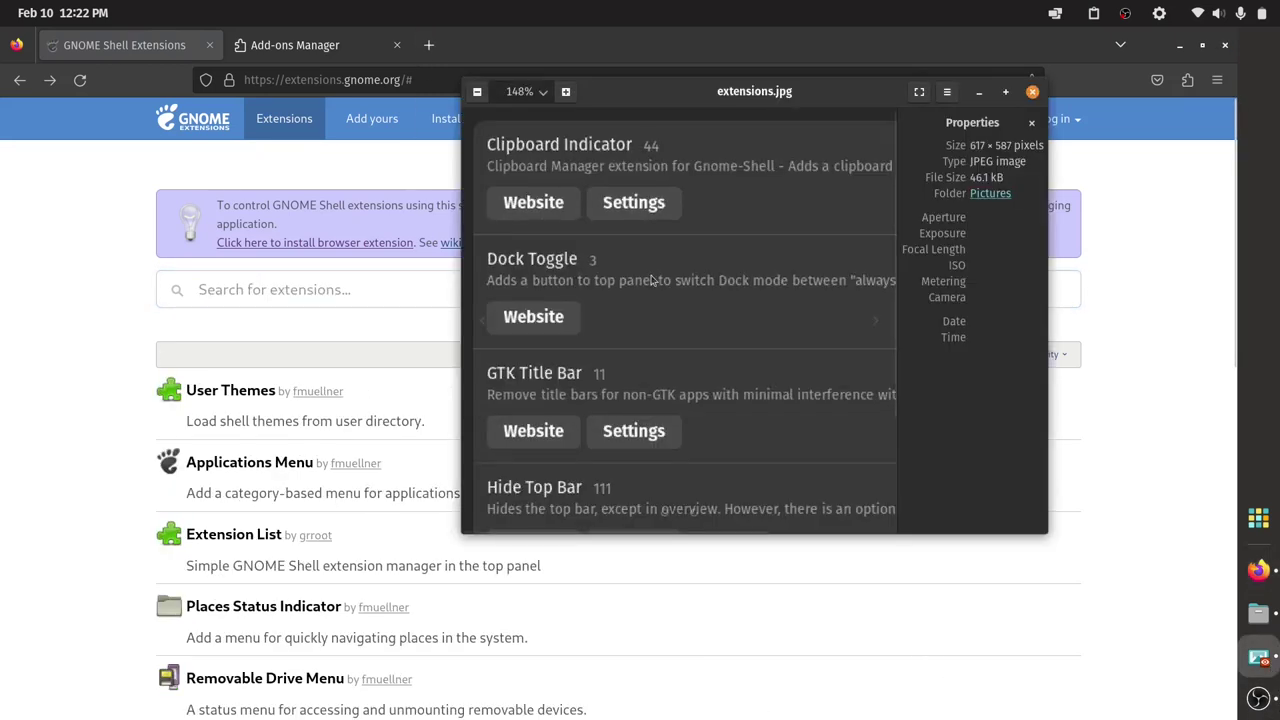
{"action": "scroll", "coordinate": [681, 307], "scroll_direction": "up", "scroll_amount": 3}
{"action": "scroll", "coordinate": [681, 307], "scroll_direction": "down", "scroll_amount": 1}
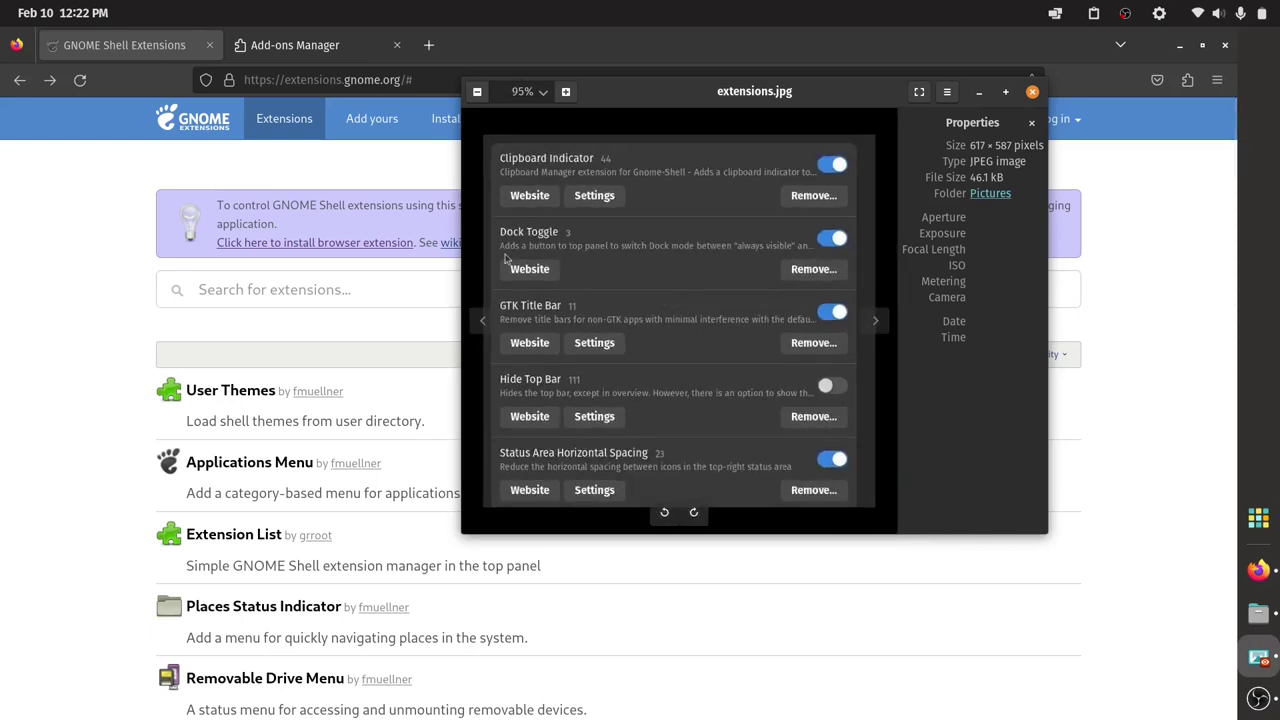
Search the GNOME extensions for "dock toggle" and install the Dock Toggle extension from its page
{"action": "left_click", "coordinate": [214, 290]}
{"action": "type", "text": "d"}
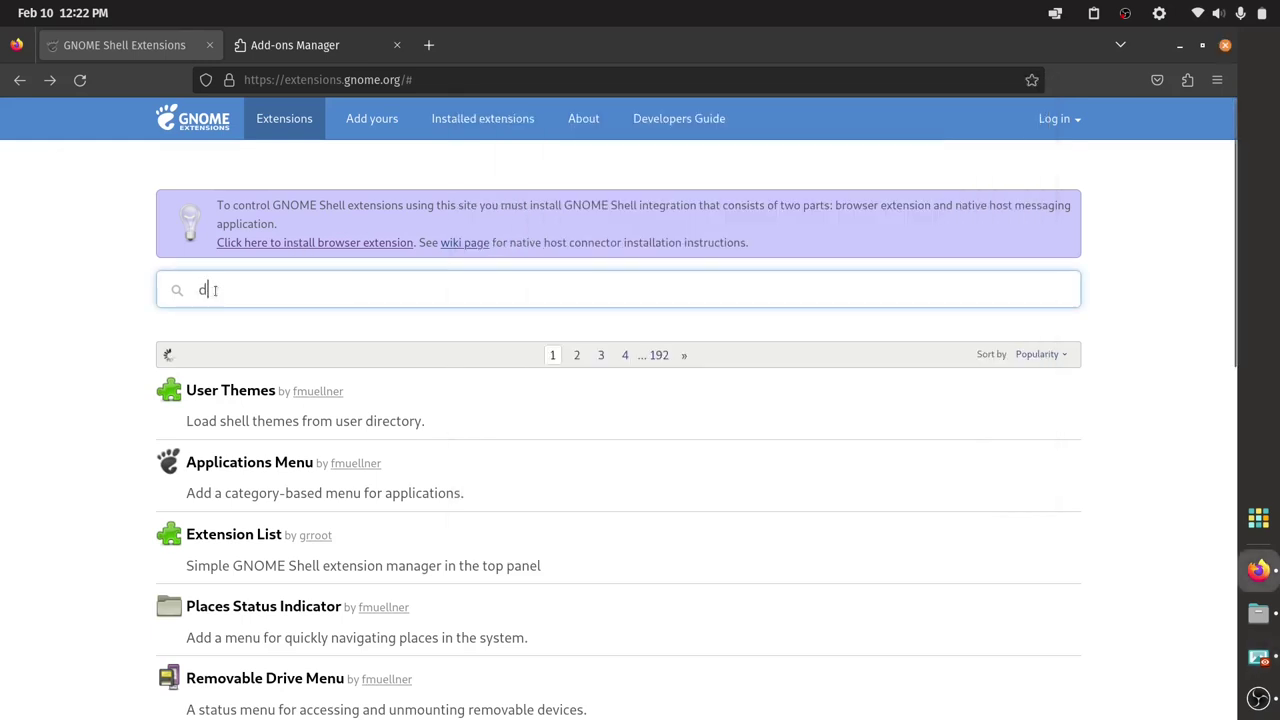
{"action": "type", "text": "ock toggle"}
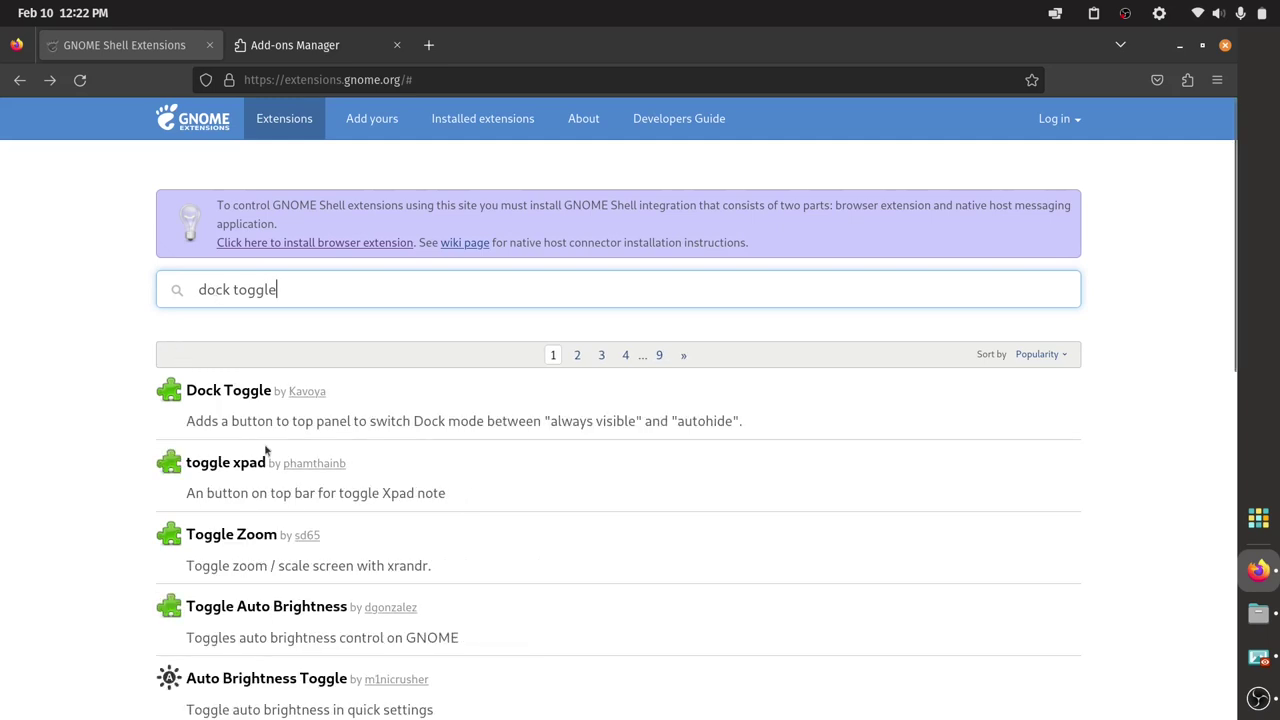
{"action": "left_click", "coordinate": [228, 405]}
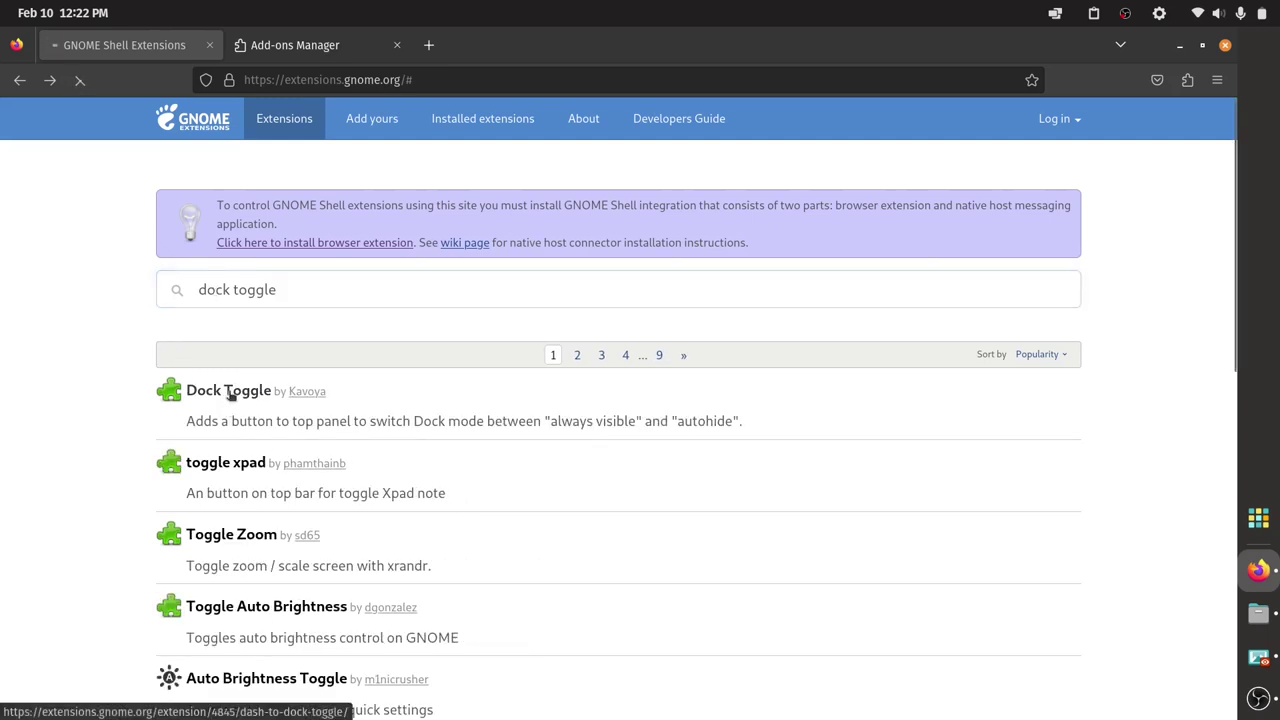
{"action": "left_click", "coordinate": [229, 395]}
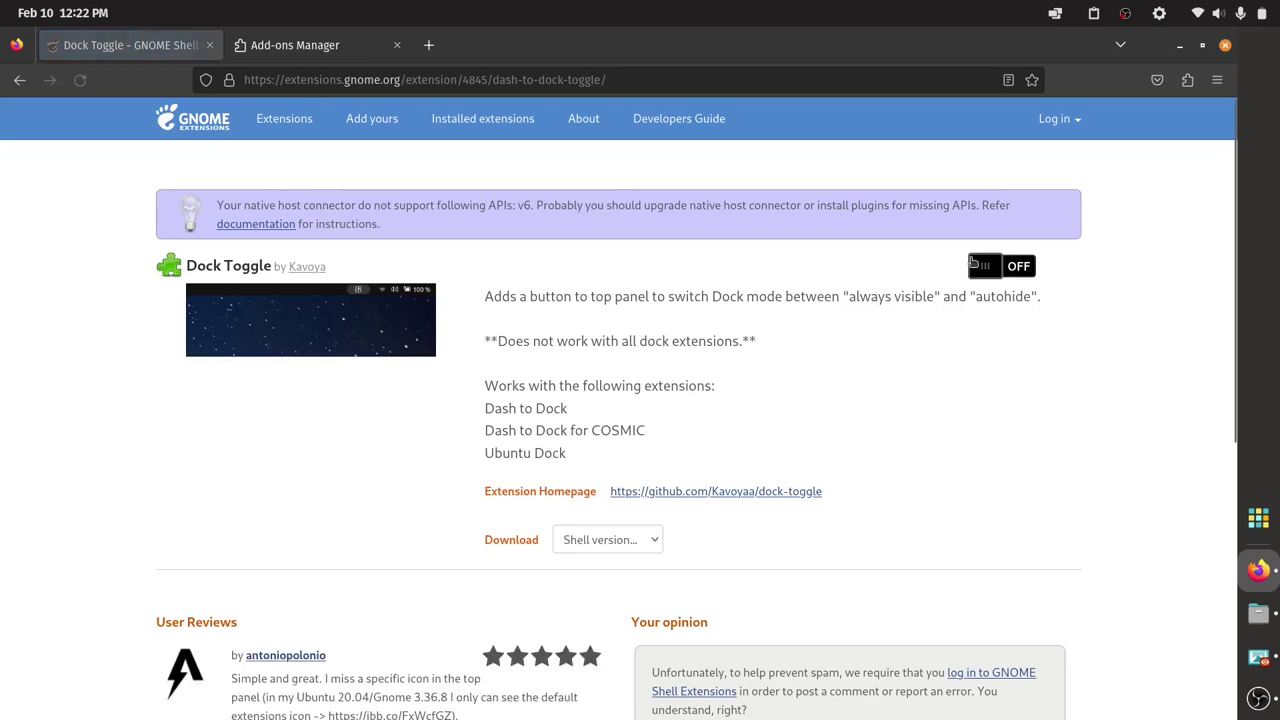
{"action": "left_click", "coordinate": [1003, 268]}
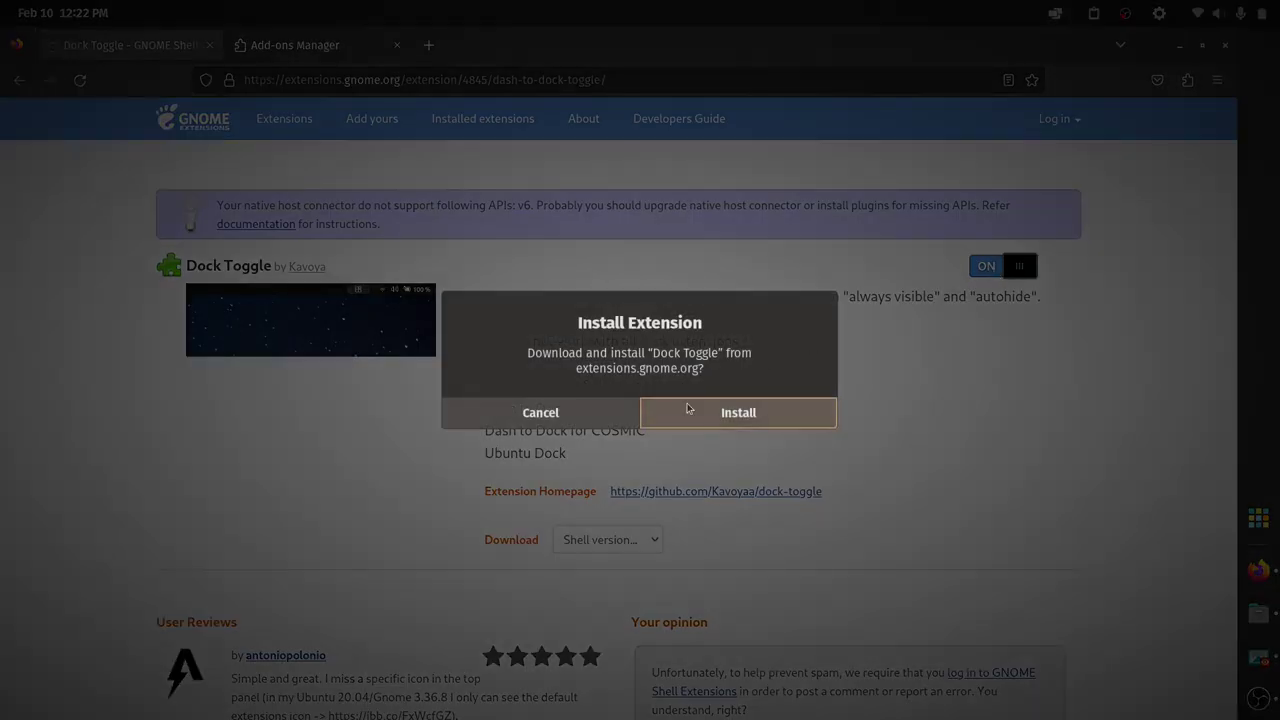
{"action": "left_click", "coordinate": [688, 410]}
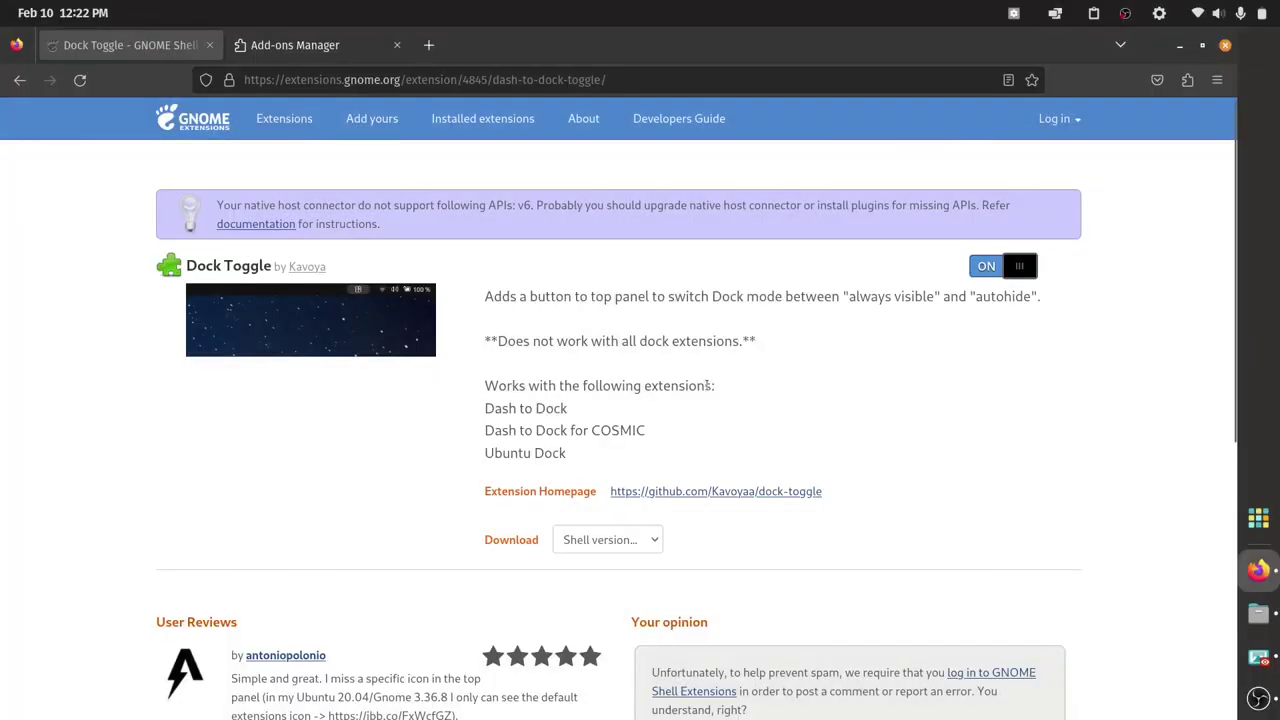
Check OBS and return to Firefox, then test Dock Toggle by switching the dock to autohide and back to always visible
{"action": "left_click", "coordinate": [1258, 697]}
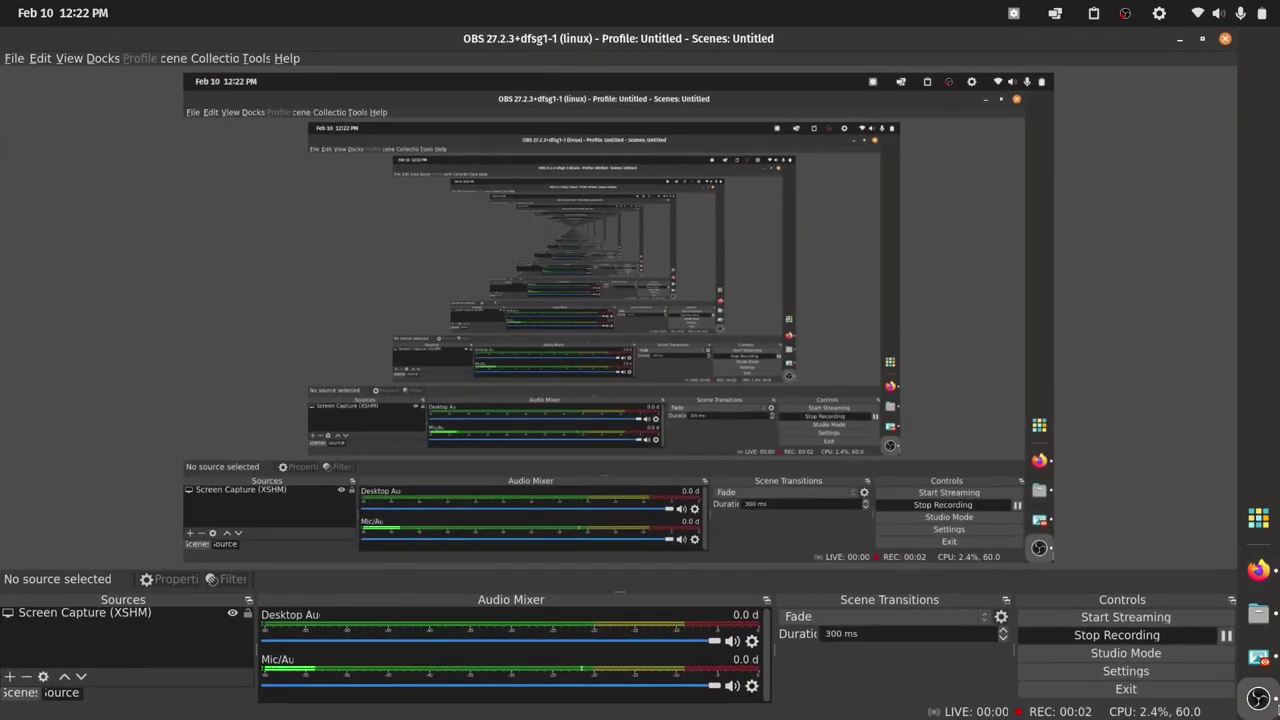
{"action": "left_click", "coordinate": [1262, 582]}
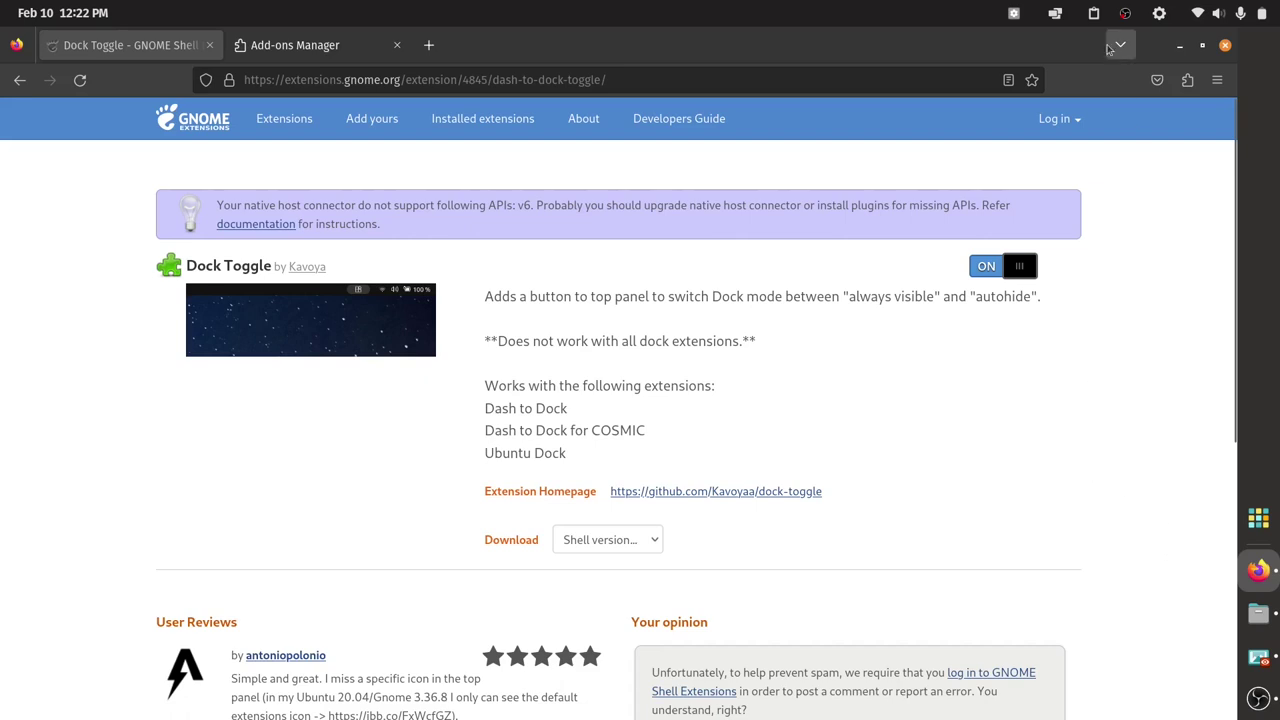
{"action": "left_click", "coordinate": [1013, 14]}
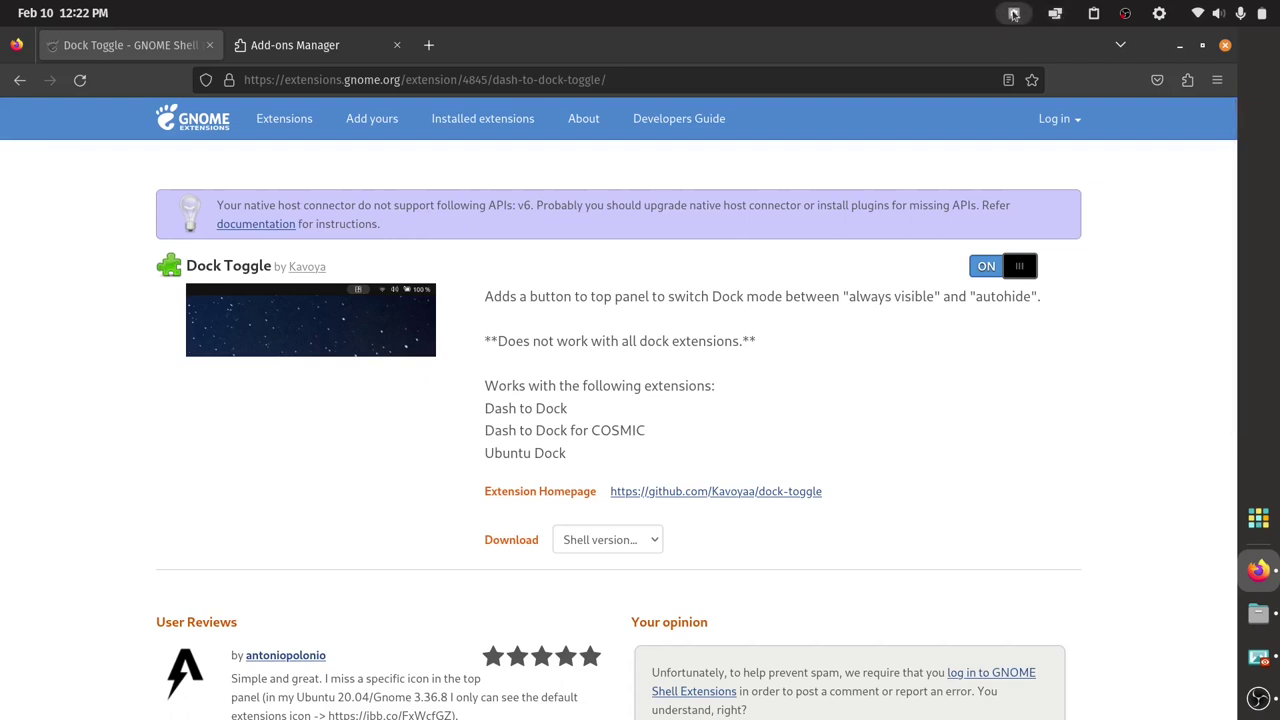
{"action": "left_click", "coordinate": [1013, 14]}
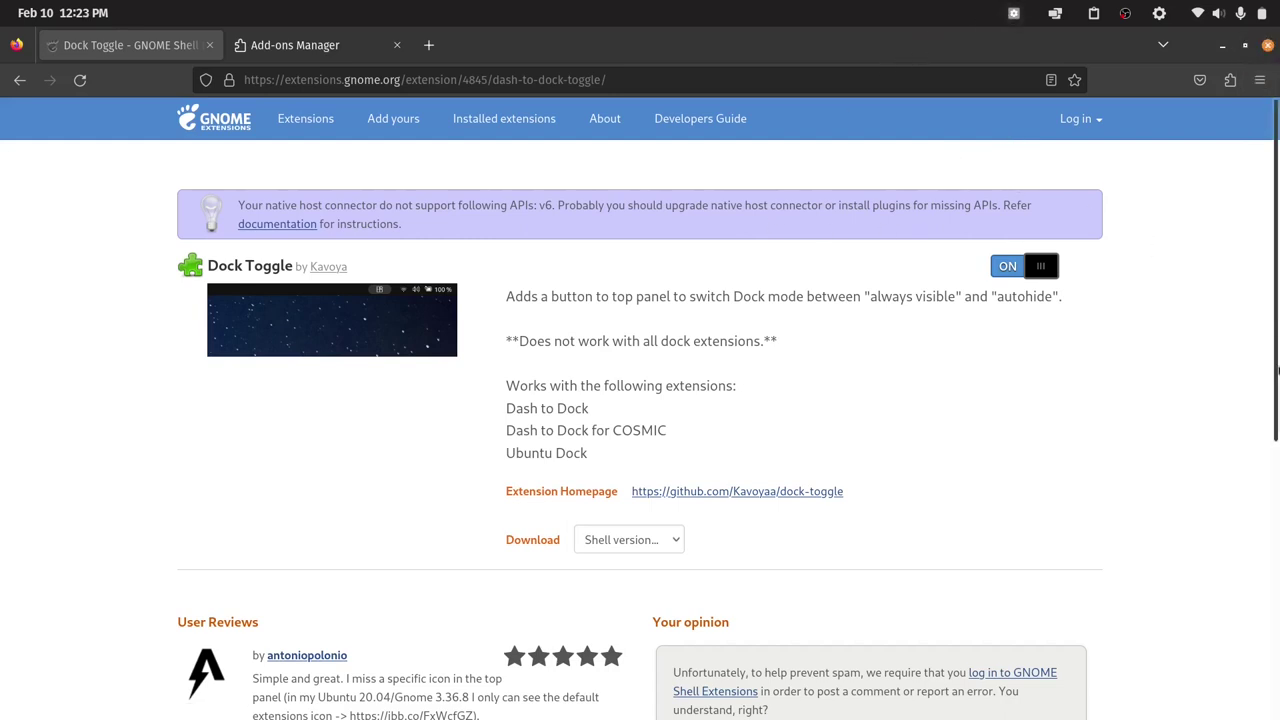
{"action": "mouse_move", "coordinate": [1278, 390]}
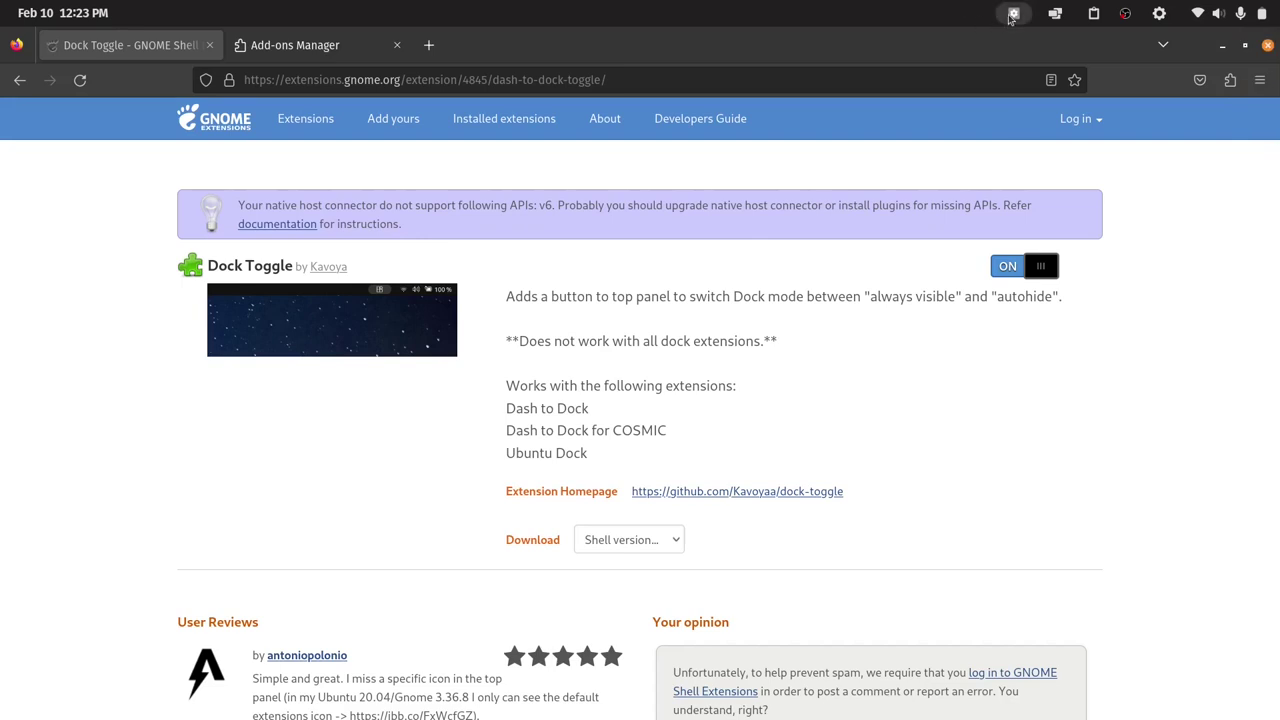
{"action": "left_click", "coordinate": [1012, 15]}
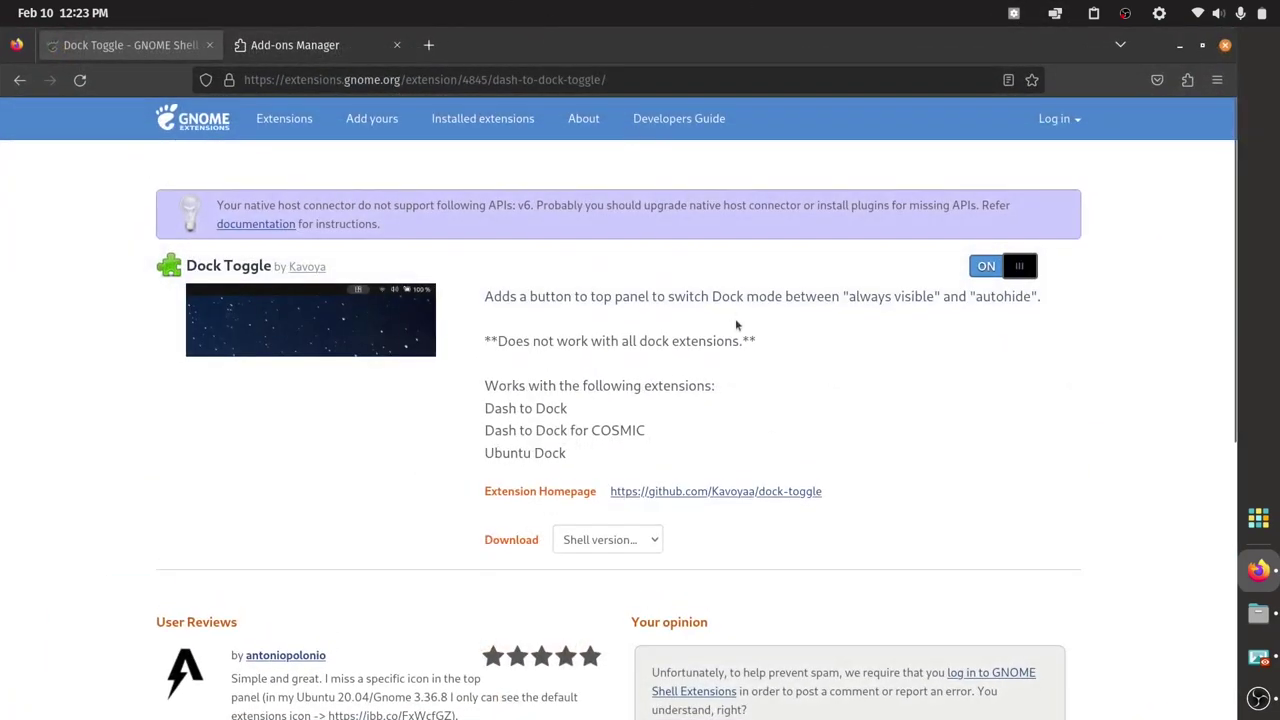
Go back to the extensions search, clear the "dock toggle" query, and consult extensions.jpg for the following extension
{"action": "key", "text": "alt+Left"}
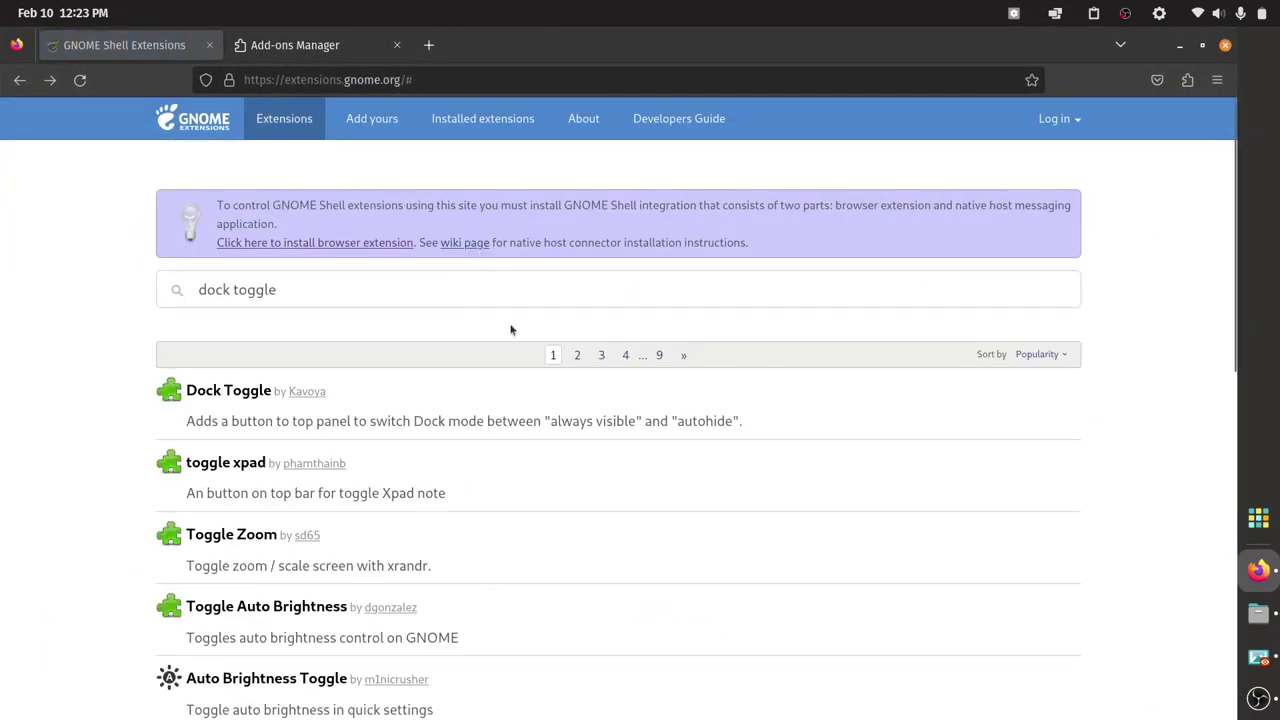
{"action": "double_click", "coordinate": [302, 292]}
{"action": "left_click", "coordinate": [307, 290]}
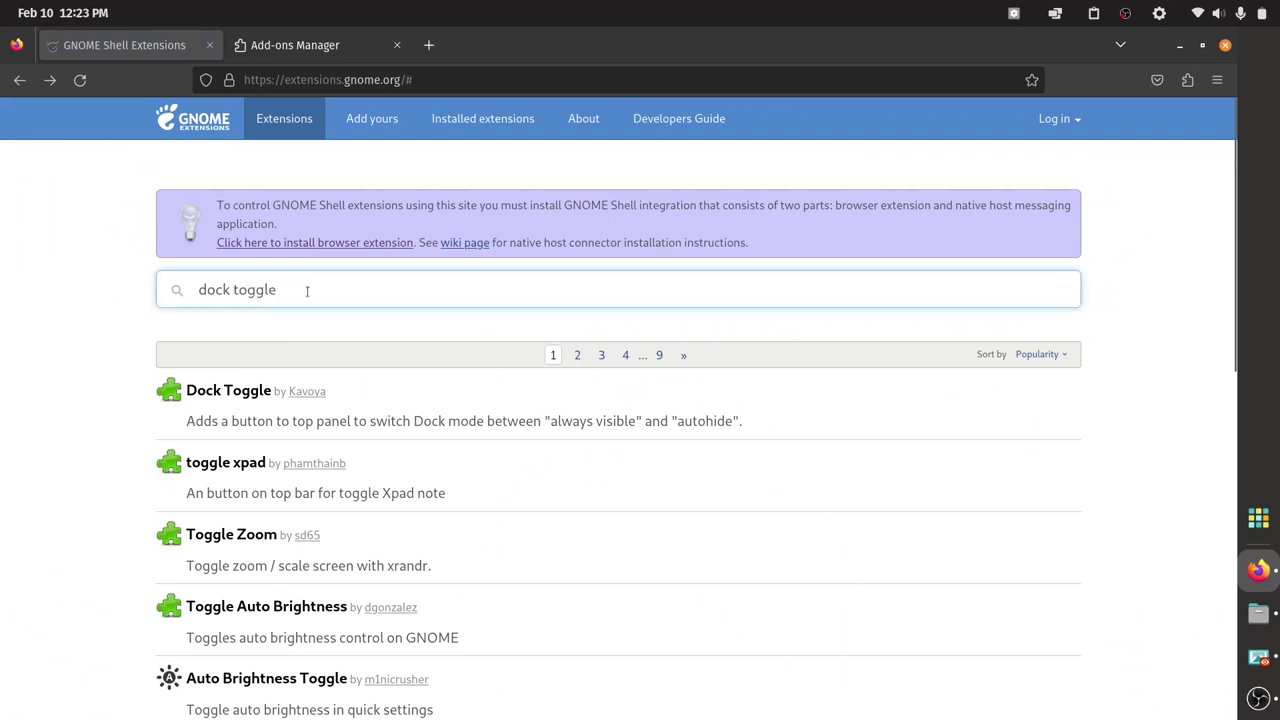
{"action": "key", "text": "BackSpace"}
{"action": "key", "text": "BackSpace"}
{"action": "key", "text": "BackSpace"}
{"action": "key", "text": "BackSpace"}
{"action": "key", "text": "BackSpace"}
{"action": "key", "text": "BackSpace"}
{"action": "key", "text": "BackSpace"}
{"action": "key", "text": "BackSpace"}
{"action": "key", "text": "BackSpace"}
{"action": "key", "text": "BackSpace"}
{"action": "key", "text": "BackSpace"}
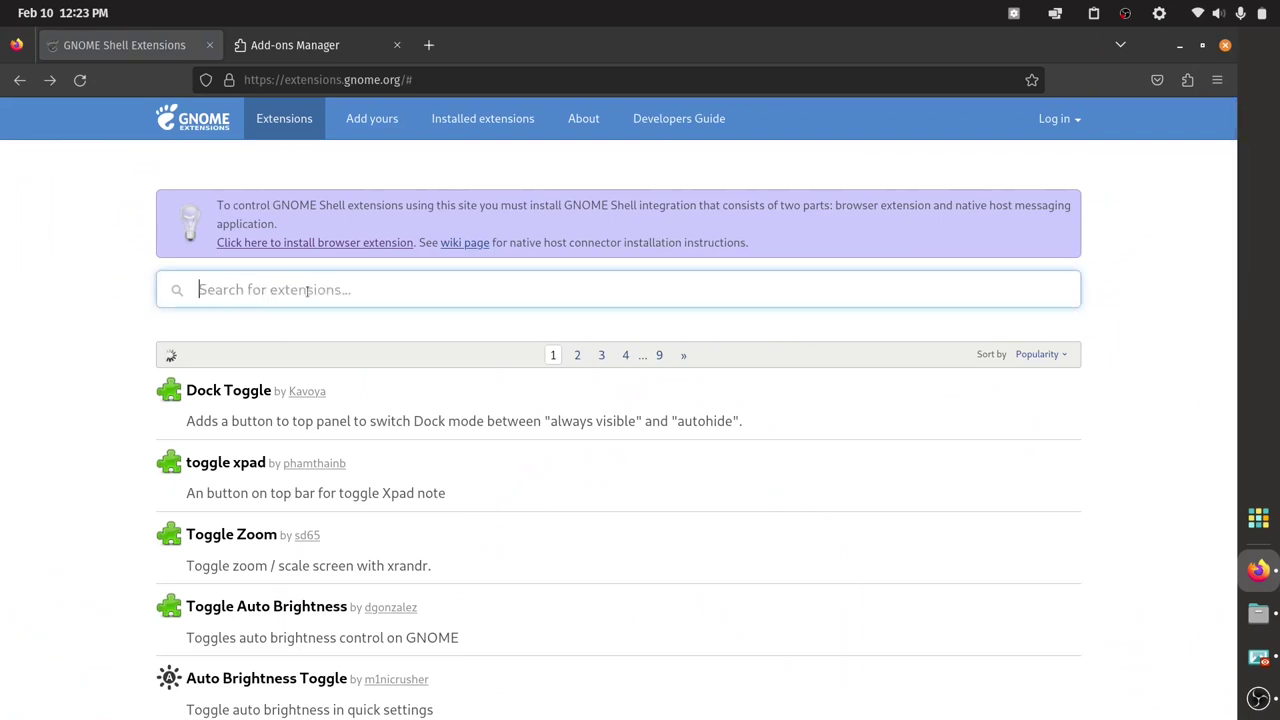
{"action": "left_click", "coordinate": [1258, 657]}
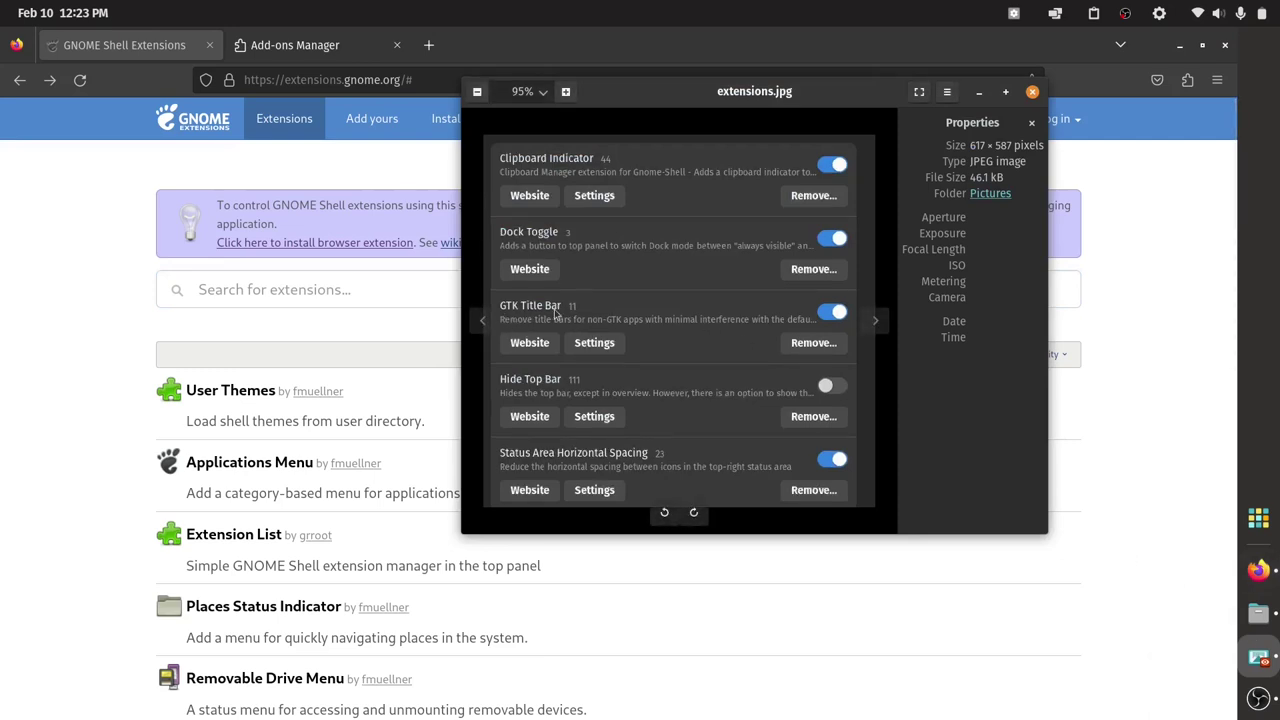
Search the GNOME extensions for "gtk title bar" and open the GTK Title Bar extension's page
{"action": "left_click", "coordinate": [262, 291]}
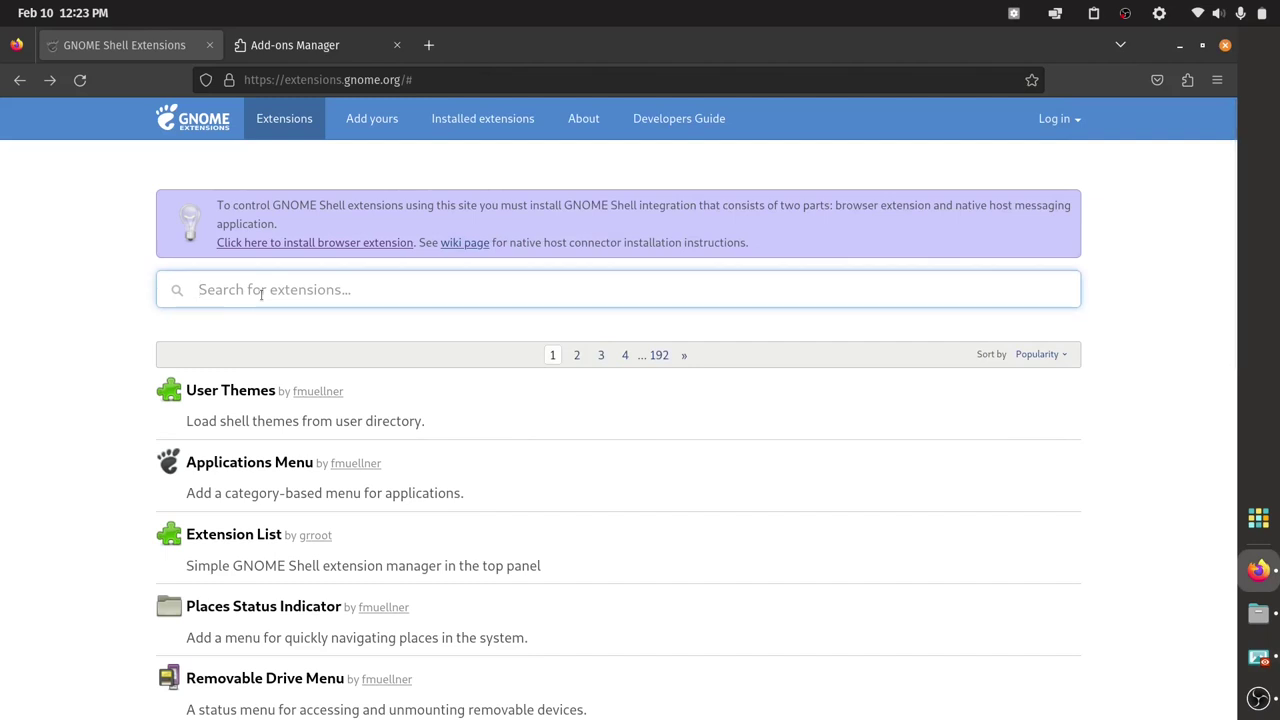
{"action": "type", "text": "gtk tit"}
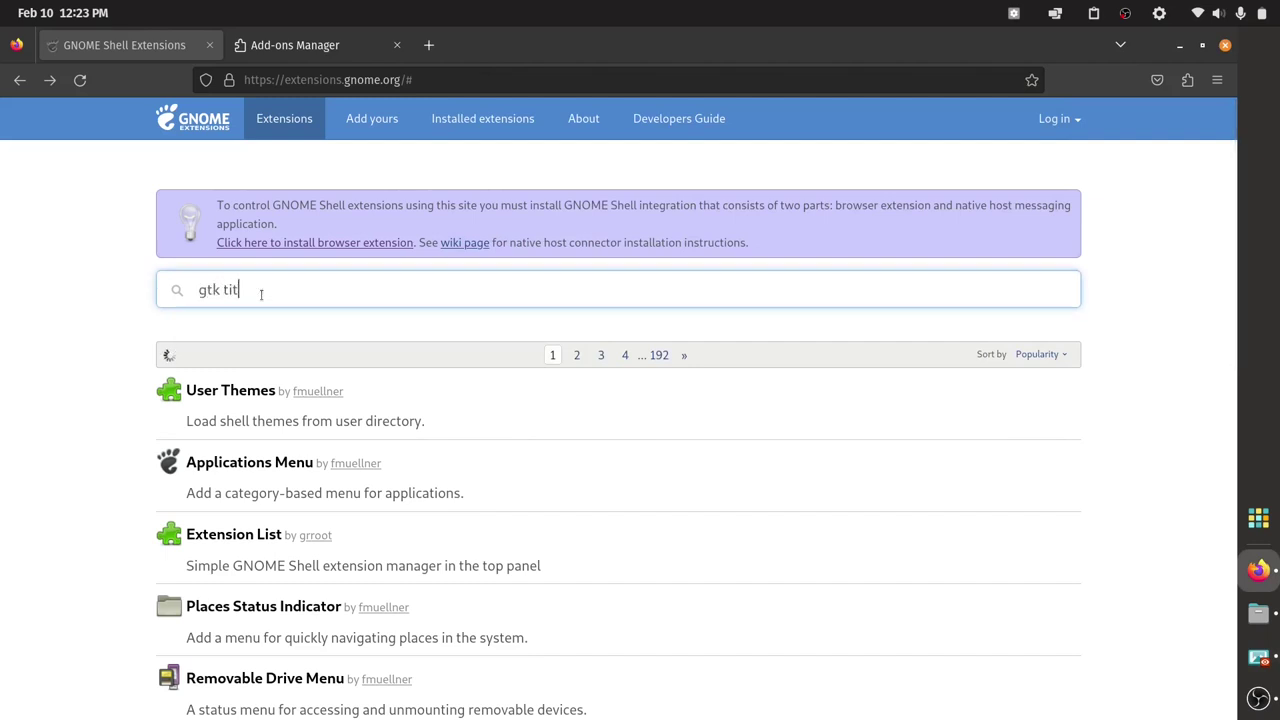
{"action": "type", "text": "le"}
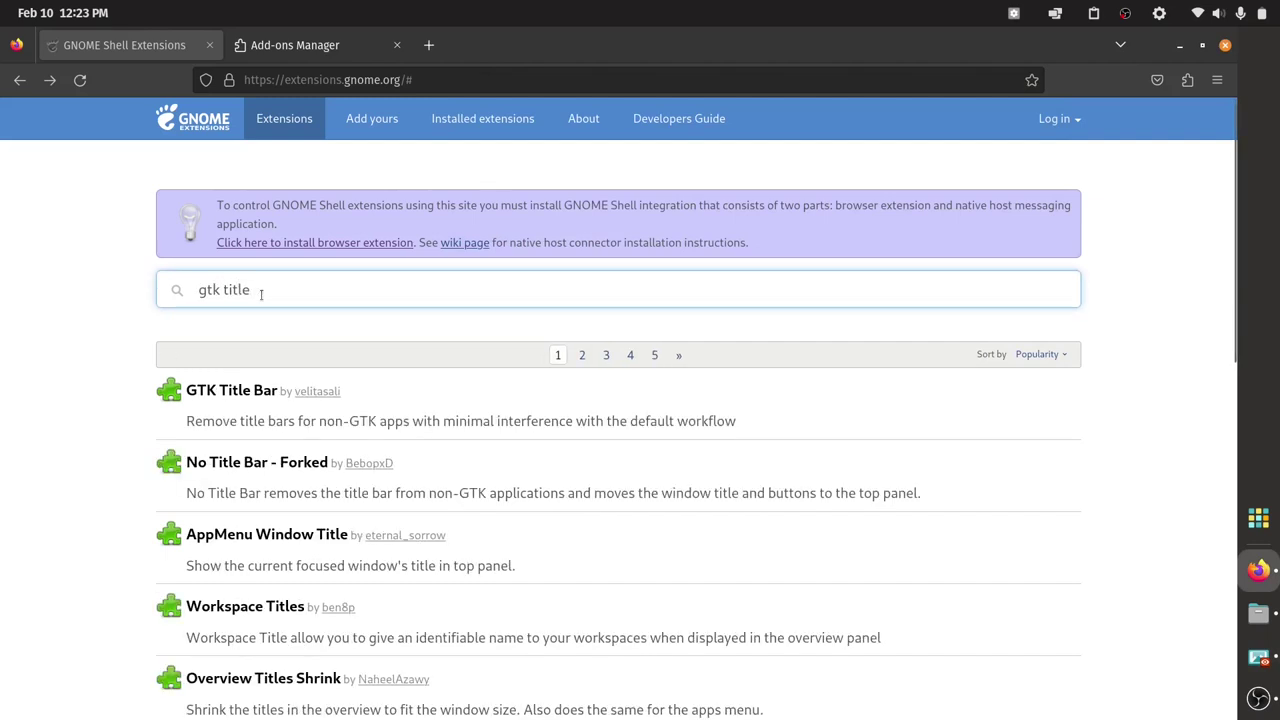
{"action": "type", "text": " bar"}
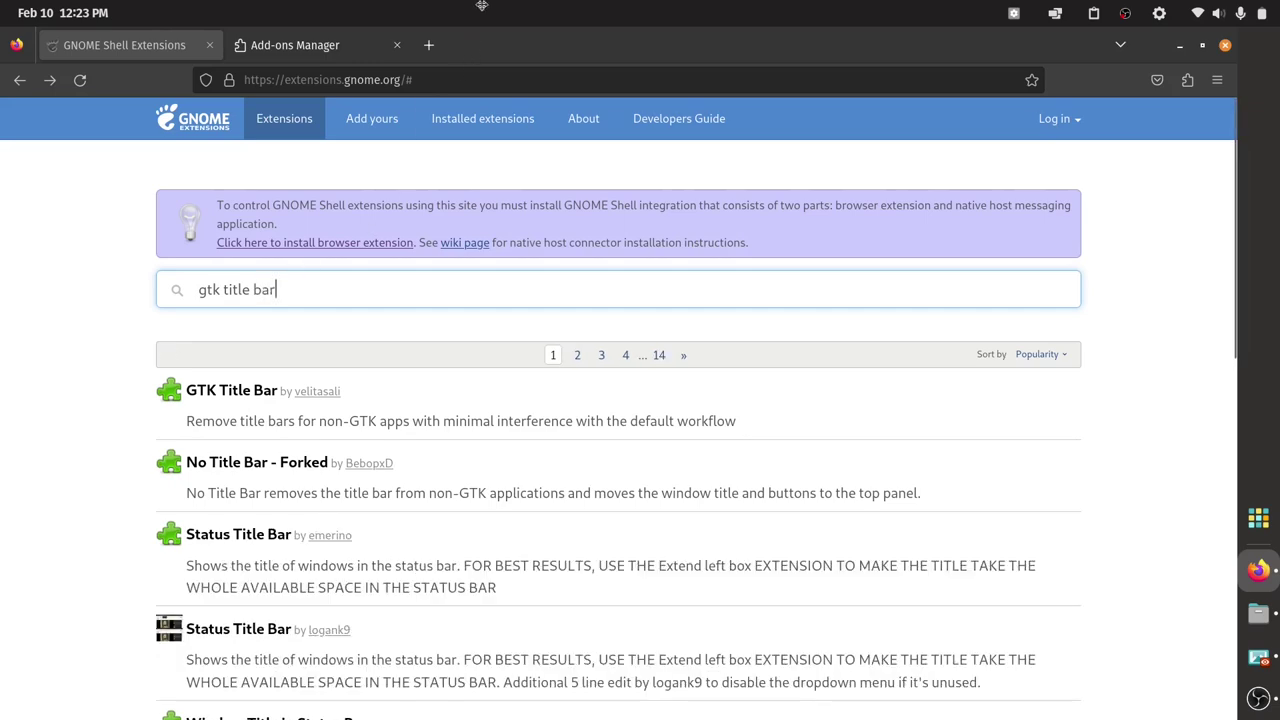
{"action": "mouse_move", "coordinate": [481, 5]}
{"action": "left_mouse_down"}
{"action": "mouse_move", "coordinate": [490, 70]}
{"action": "mouse_move", "coordinate": [487, 21]}
{"action": "left_mouse_up"}
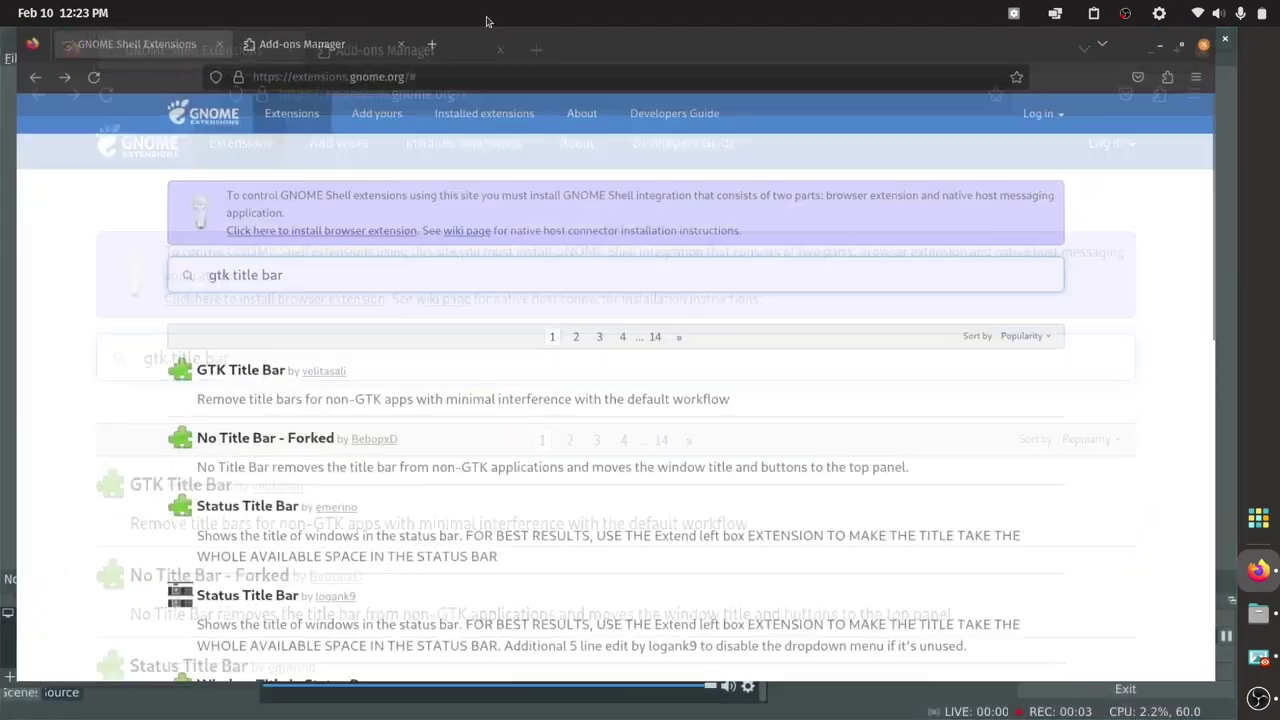
{"action": "mouse_move", "coordinate": [583, 57]}
{"action": "left_mouse_down"}
{"action": "mouse_move", "coordinate": [581, 236]}
{"action": "mouse_move", "coordinate": [601, 152]}
{"action": "mouse_move", "coordinate": [592, 12]}
{"action": "mouse_move", "coordinate": [590, 40]}
{"action": "left_mouse_up"}
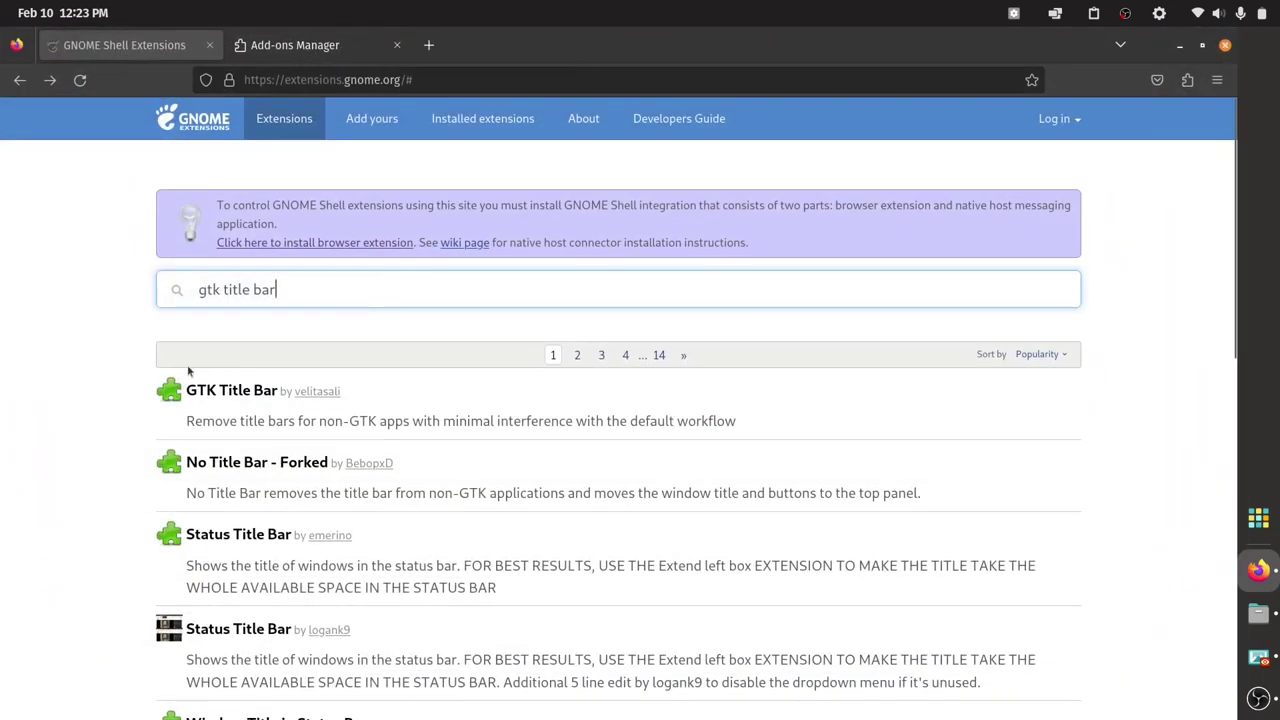
{"action": "left_click", "coordinate": [220, 390]}
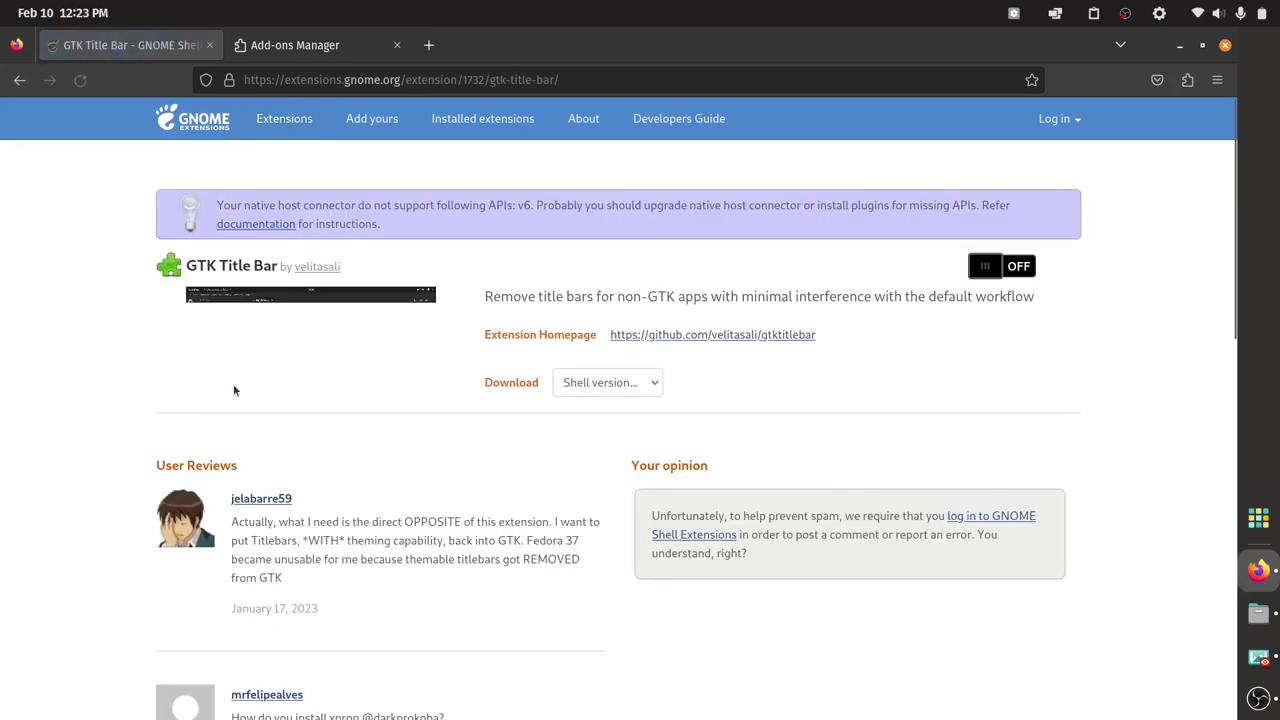
Minimize Firefox and clear extensions.jpg from view to examine the OBS window's title bar, then return to the GTK Title Bar page
{"action": "left_click", "coordinate": [1179, 45]}
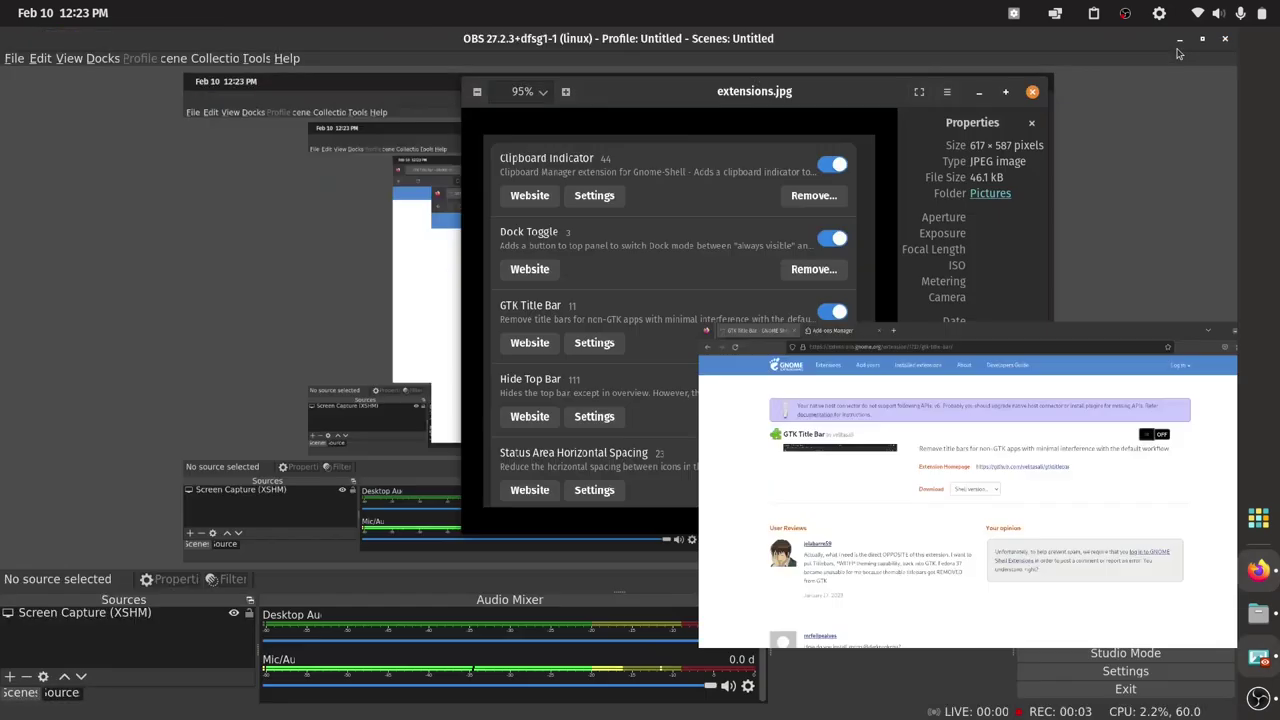
{"action": "key", "text": "ctrl+w"}
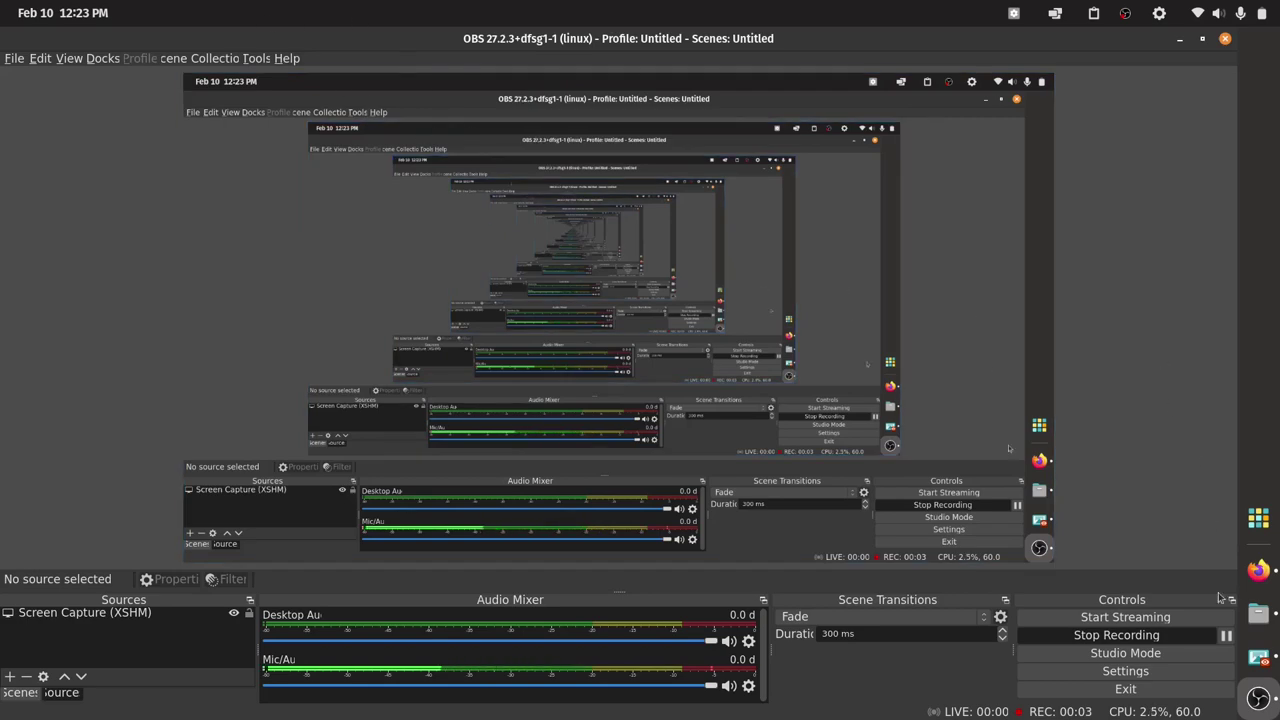
{"action": "left_click", "coordinate": [1258, 570]}
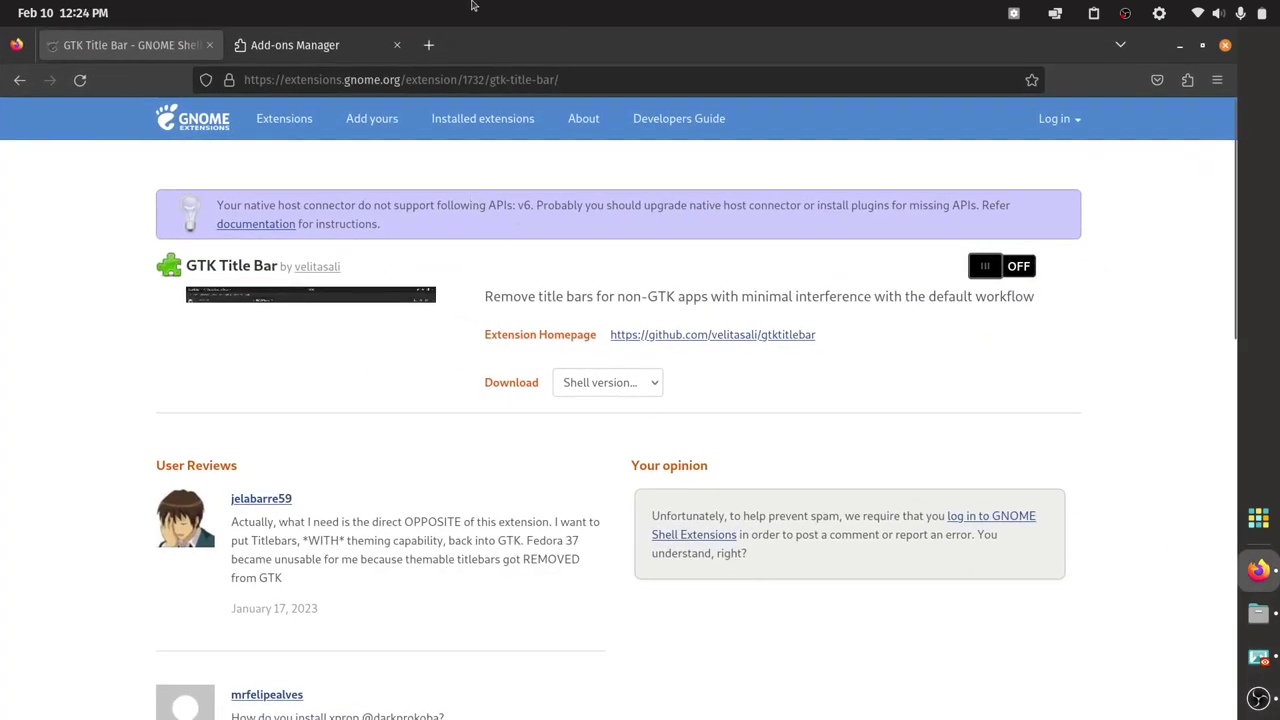
{"action": "left_click_drag", "start_coordinate": [473, 40], "coordinate": [540, 25]}
Install the GTK Title Bar extension, inspect the top edge of the maximized OBS window, and return to Firefox
{"action": "left_click", "coordinate": [995, 270]}
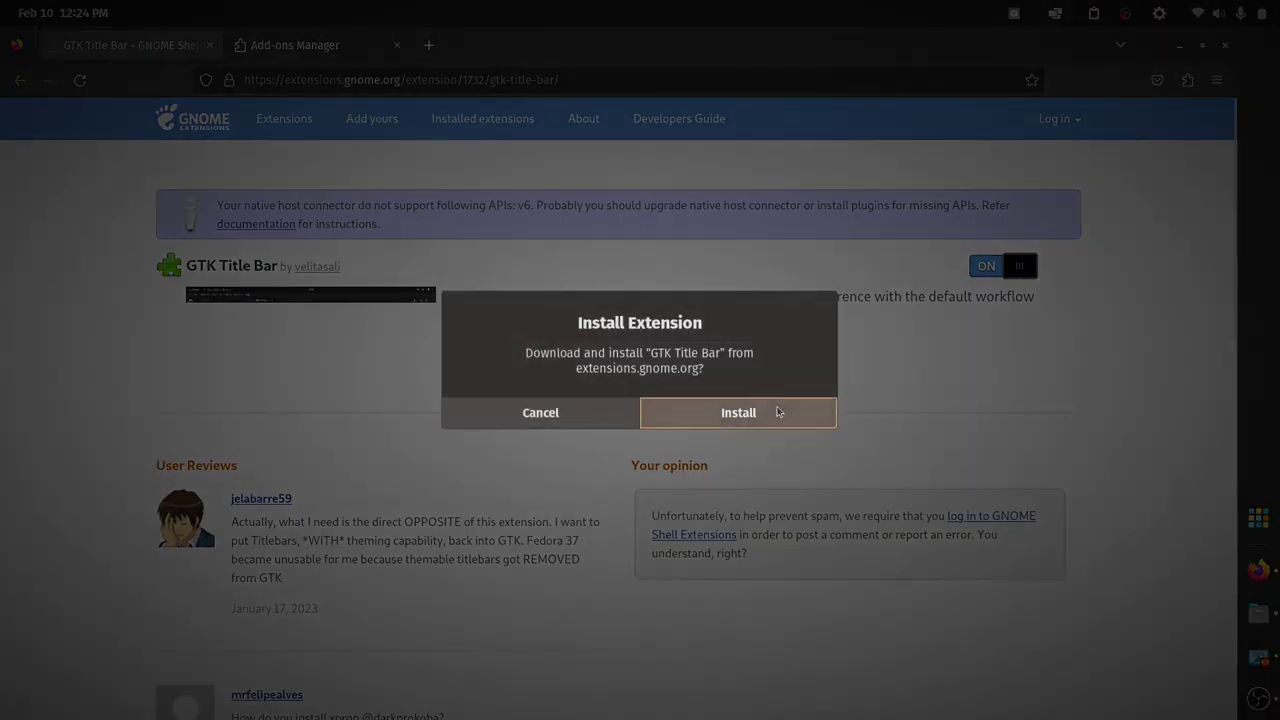
{"action": "left_click", "coordinate": [787, 409]}
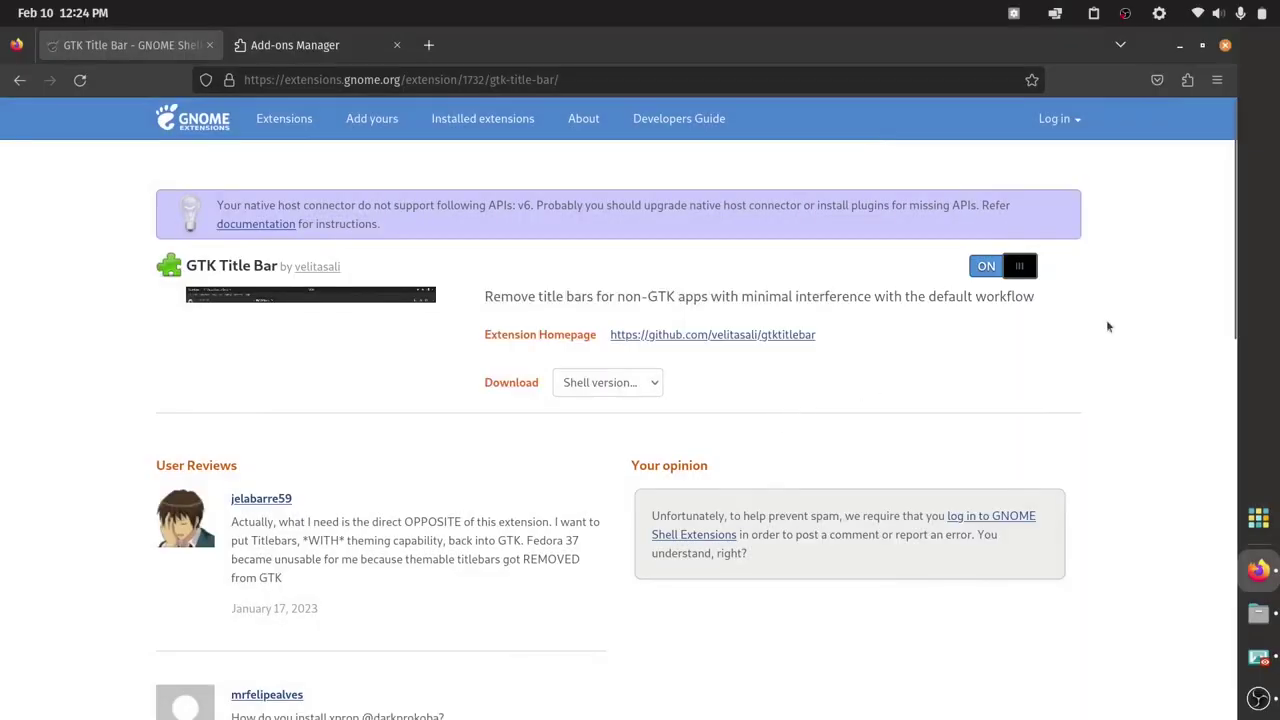
{"action": "left_click", "coordinate": [1181, 46]}
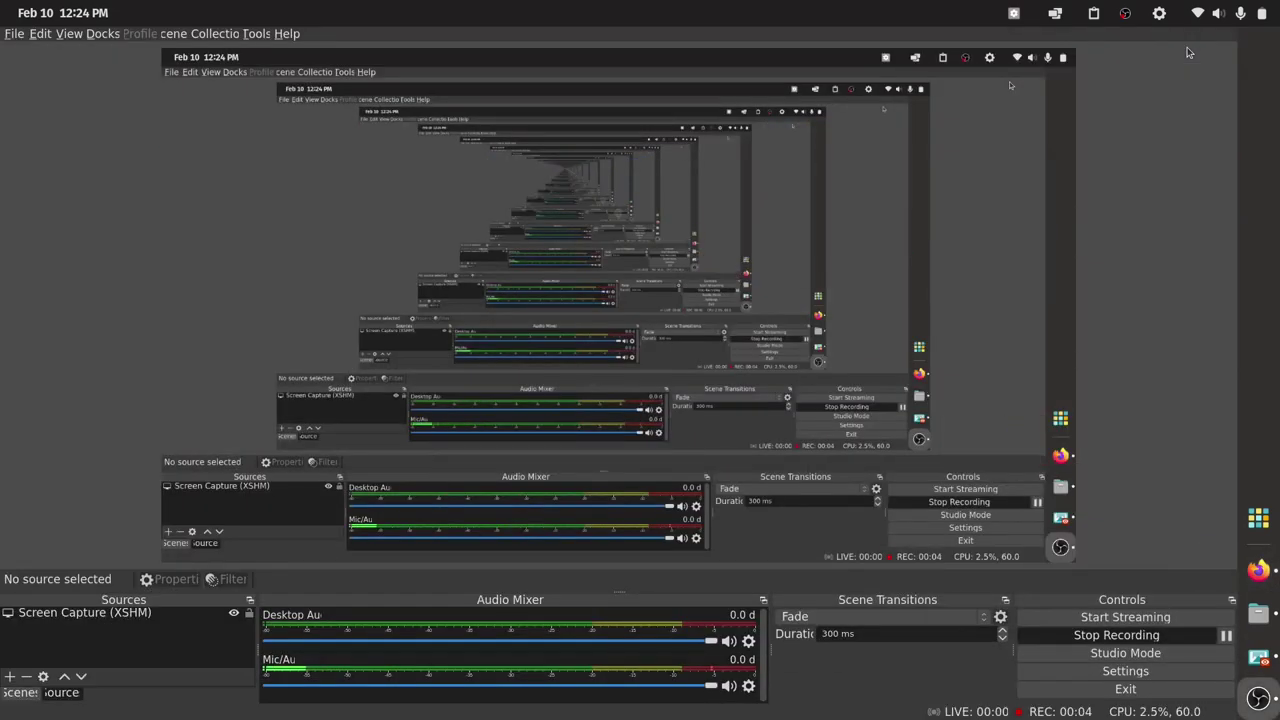
{"action": "left_click_drag", "start_coordinate": [643, 5], "coordinate": [758, 5]}
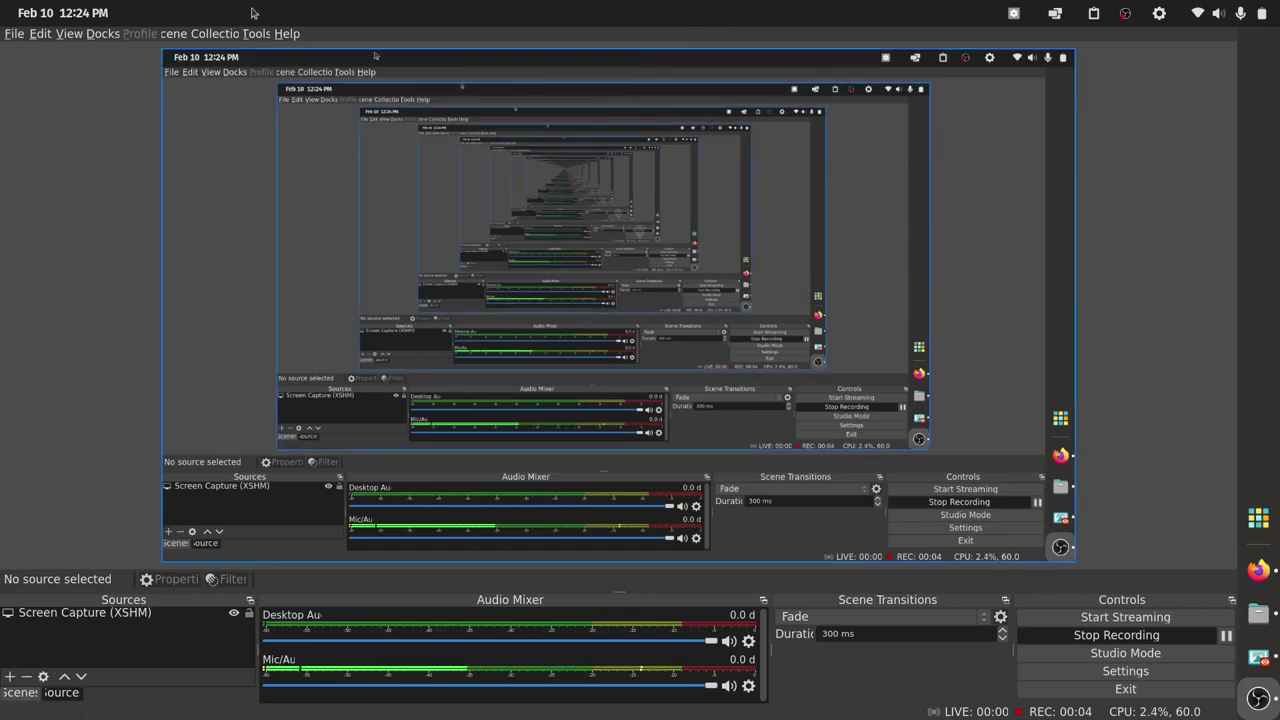
{"action": "left_click", "coordinate": [1257, 571]}
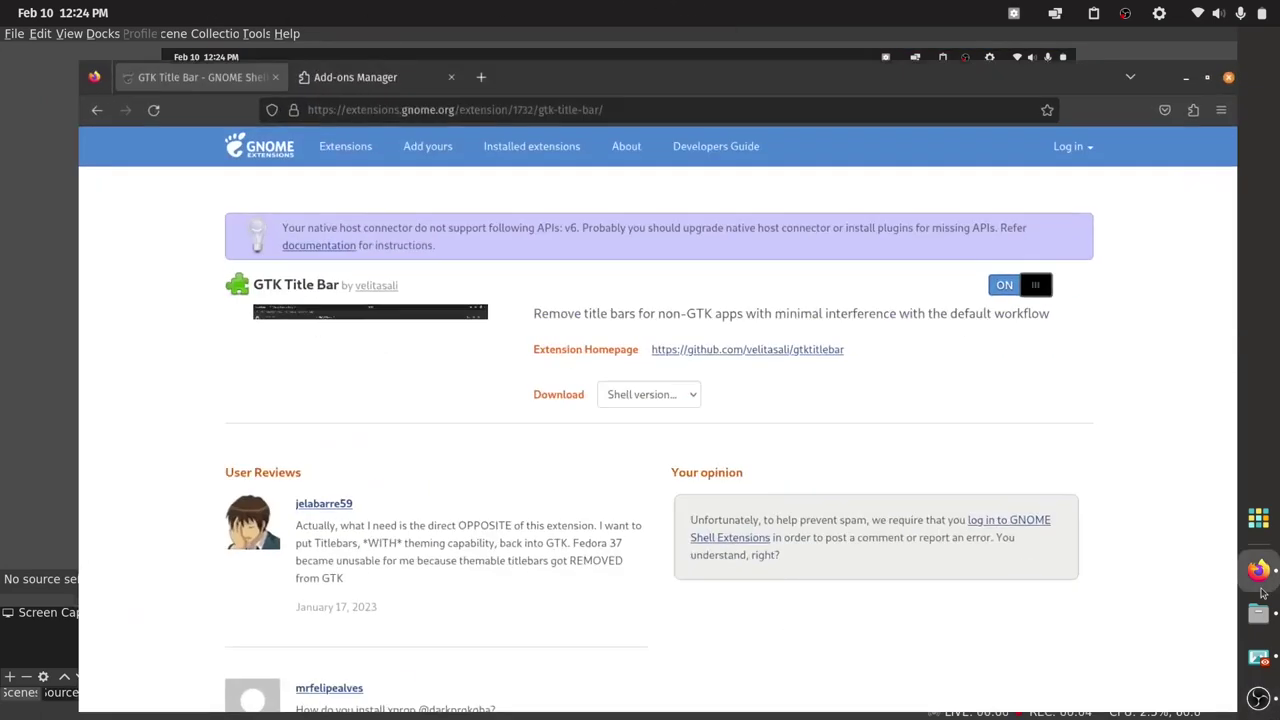
Go back to the extensions search, clear the "gtk title bar" query, and consult extensions.jpg for the following extension
{"action": "key", "text": "alt+Left"}
{"action": "left_click", "coordinate": [455, 300]}
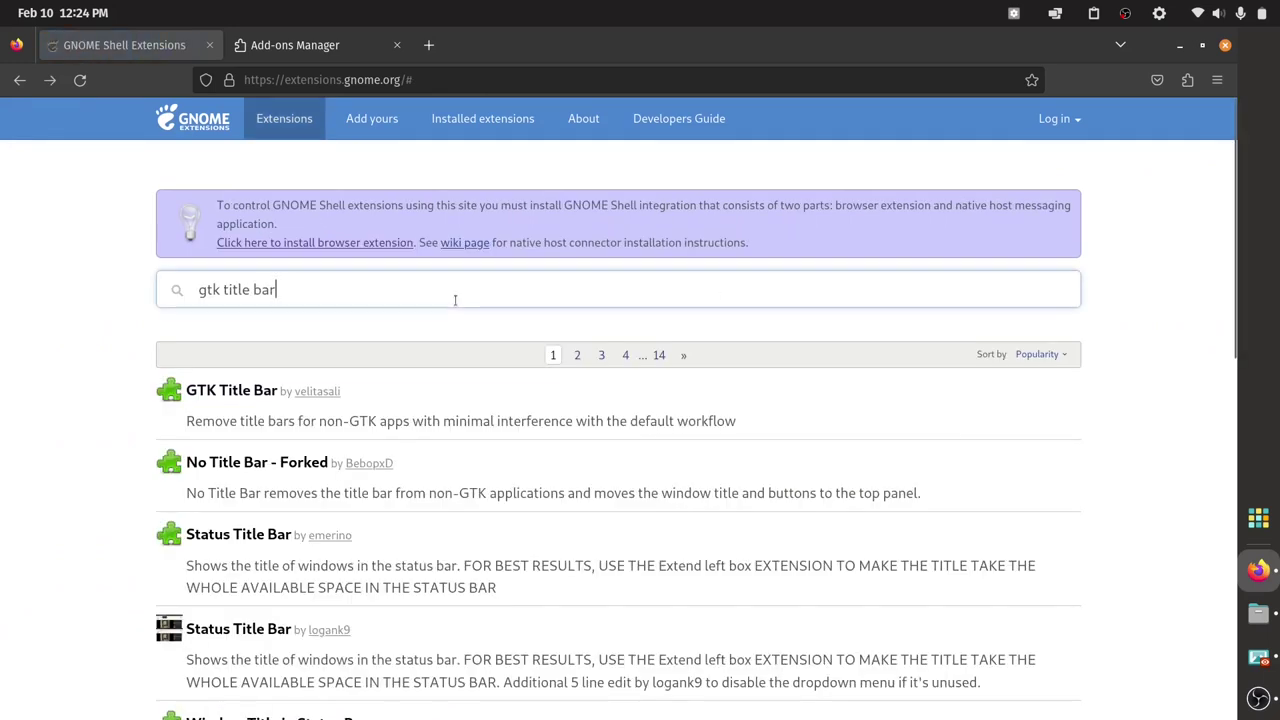
{"action": "key", "text": "ctrl+shift+Left"}
{"action": "key", "text": "ctrl+shift+Left"}
{"action": "key", "text": "ctrl+shift+Left"}
{"action": "key", "text": "BackSpace"}
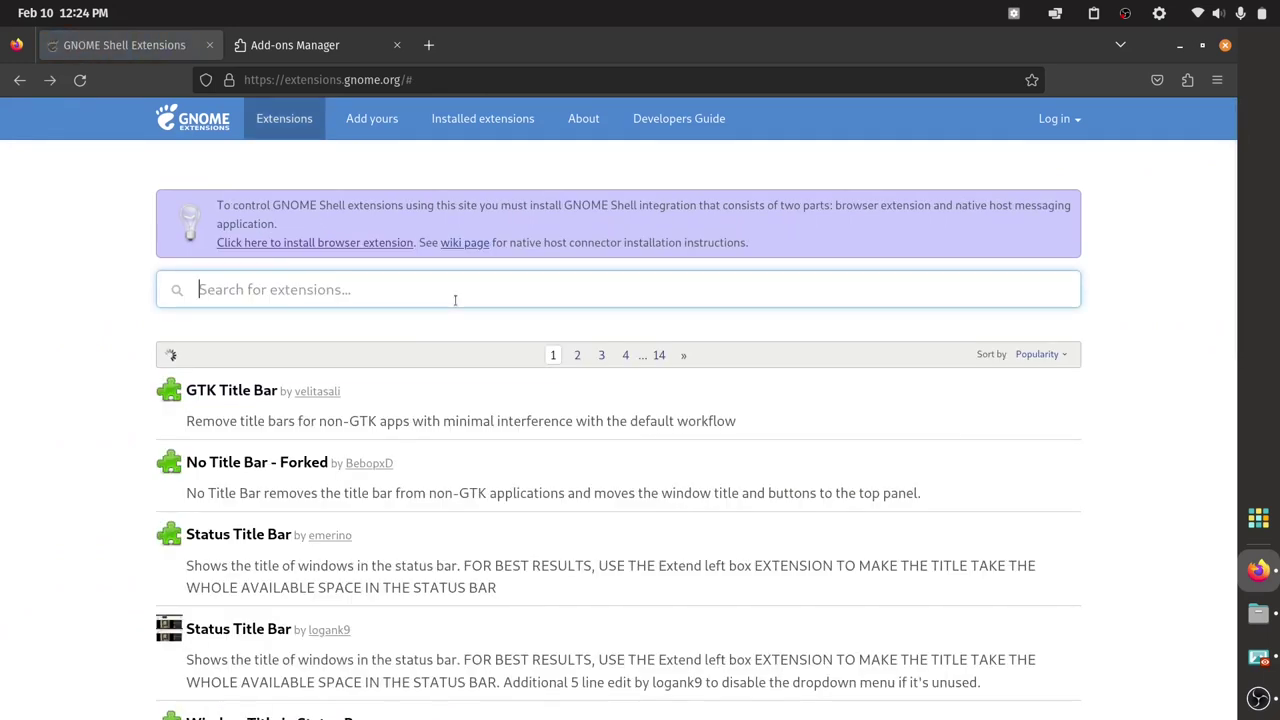
{"action": "left_click", "coordinate": [1258, 657]}
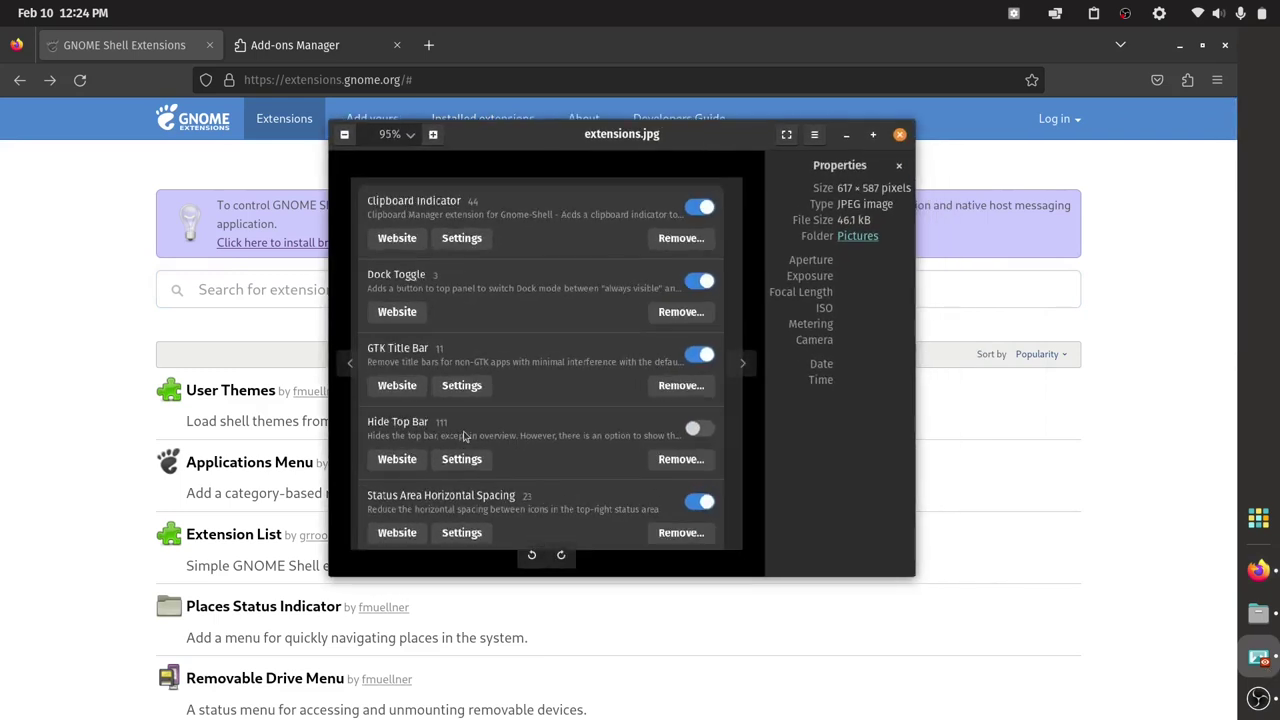
Return to Firefox, search the GNOME extensions for "hide top bar", and open the Hide Top Bar extension's page
{"action": "left_click", "coordinate": [186, 321]}
{"action": "left_click", "coordinate": [265, 289]}
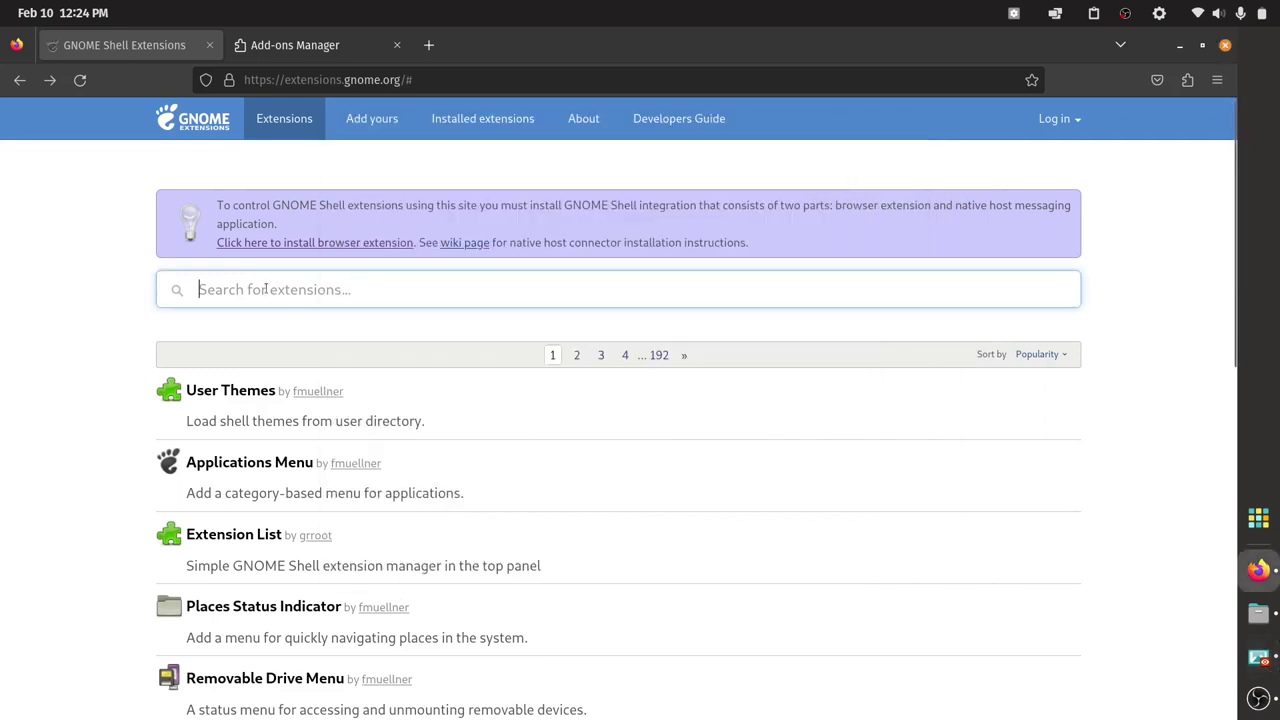
{"action": "type", "text": "hide"}
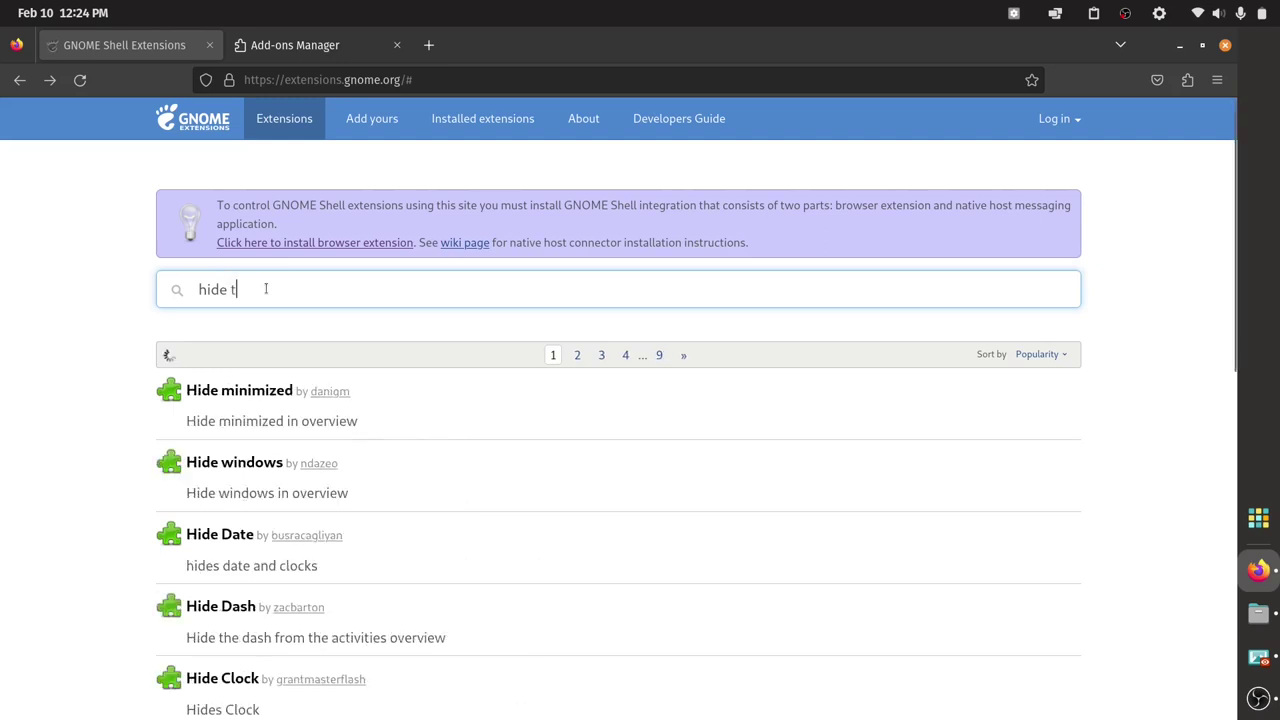
{"action": "type", "text": "top bar"}
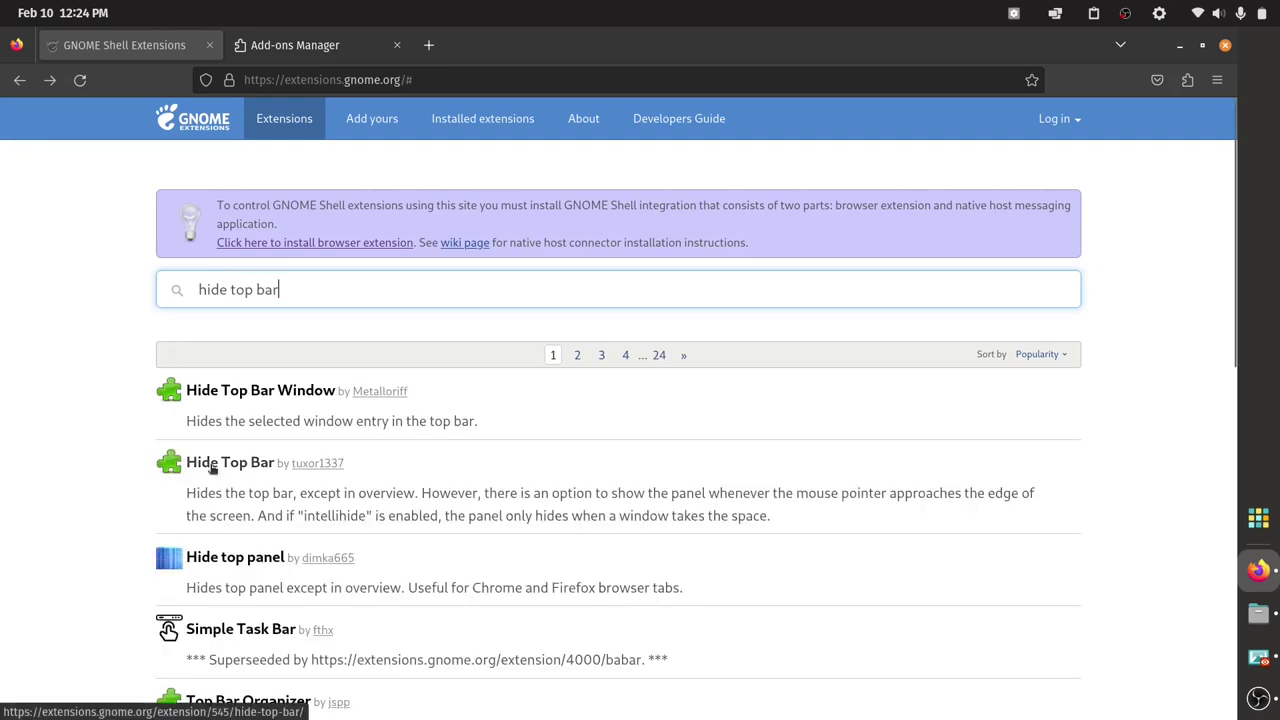
{"action": "left_click", "coordinate": [211, 465]}
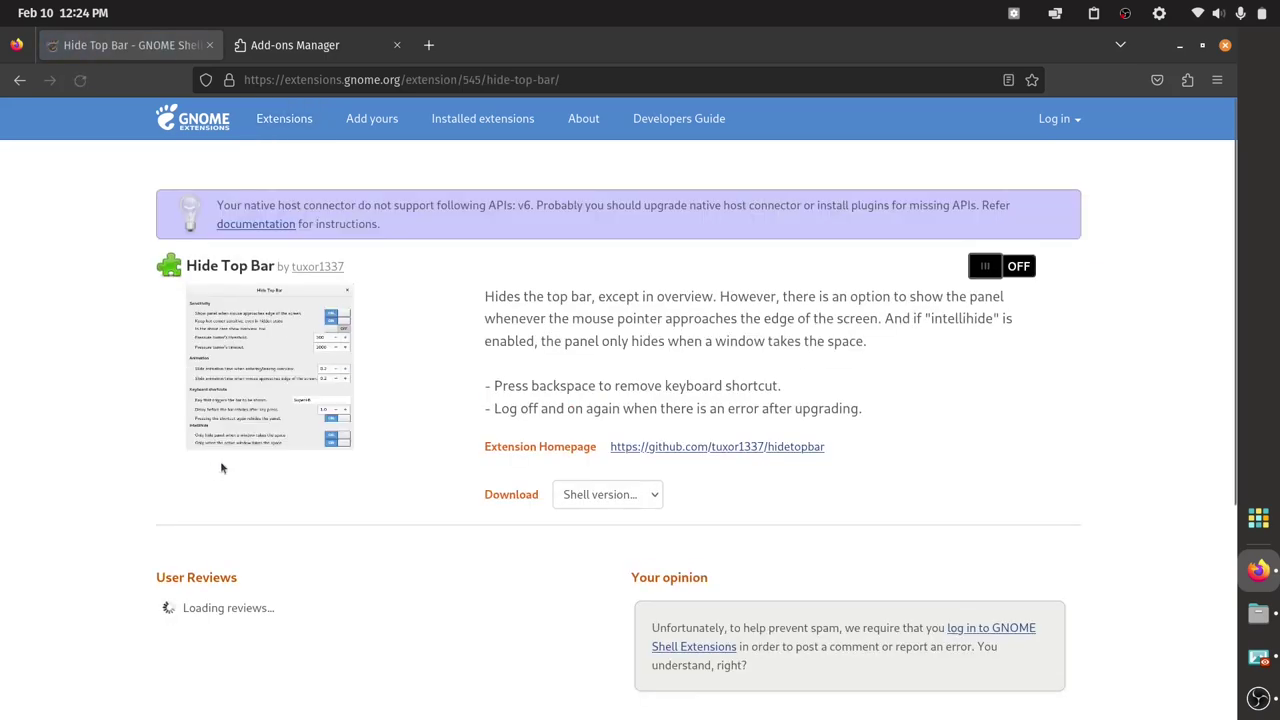
Install the Hide Top Bar extension, minimize Firefox to examine the top bar's behavior, and return to the extension's page
{"action": "left_click", "coordinate": [1010, 268]}
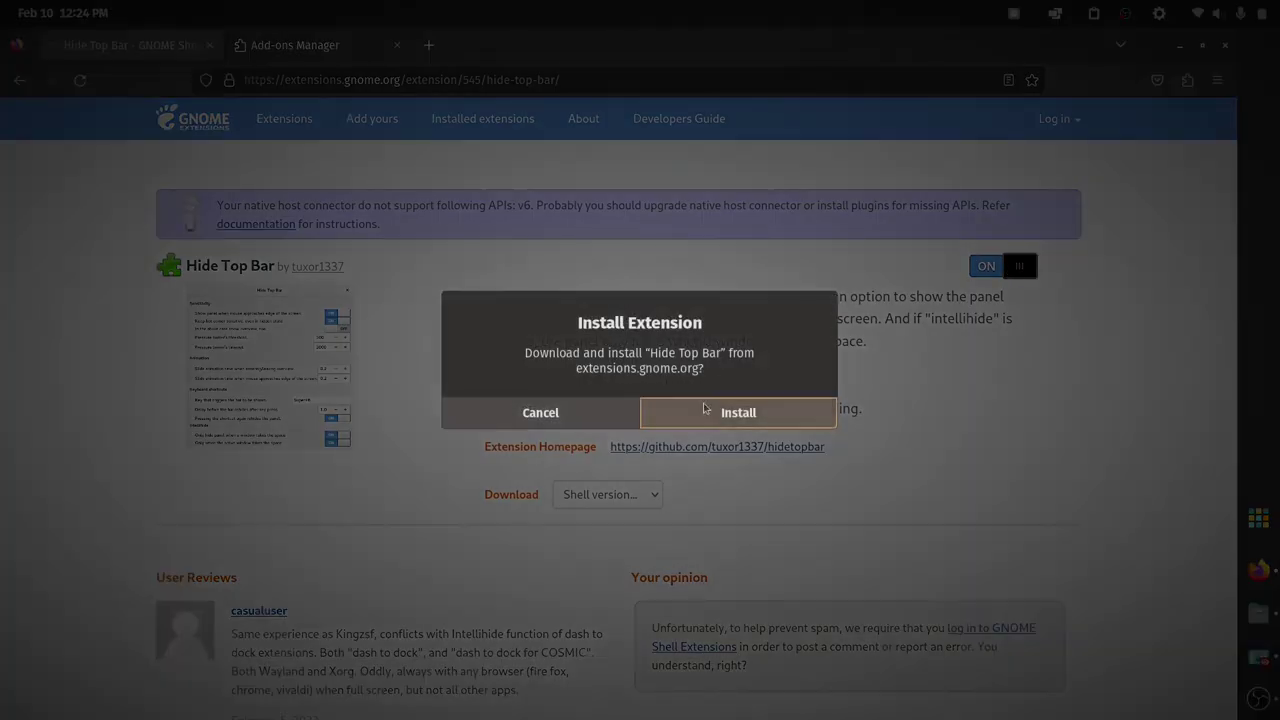
{"action": "left_click", "coordinate": [705, 407]}
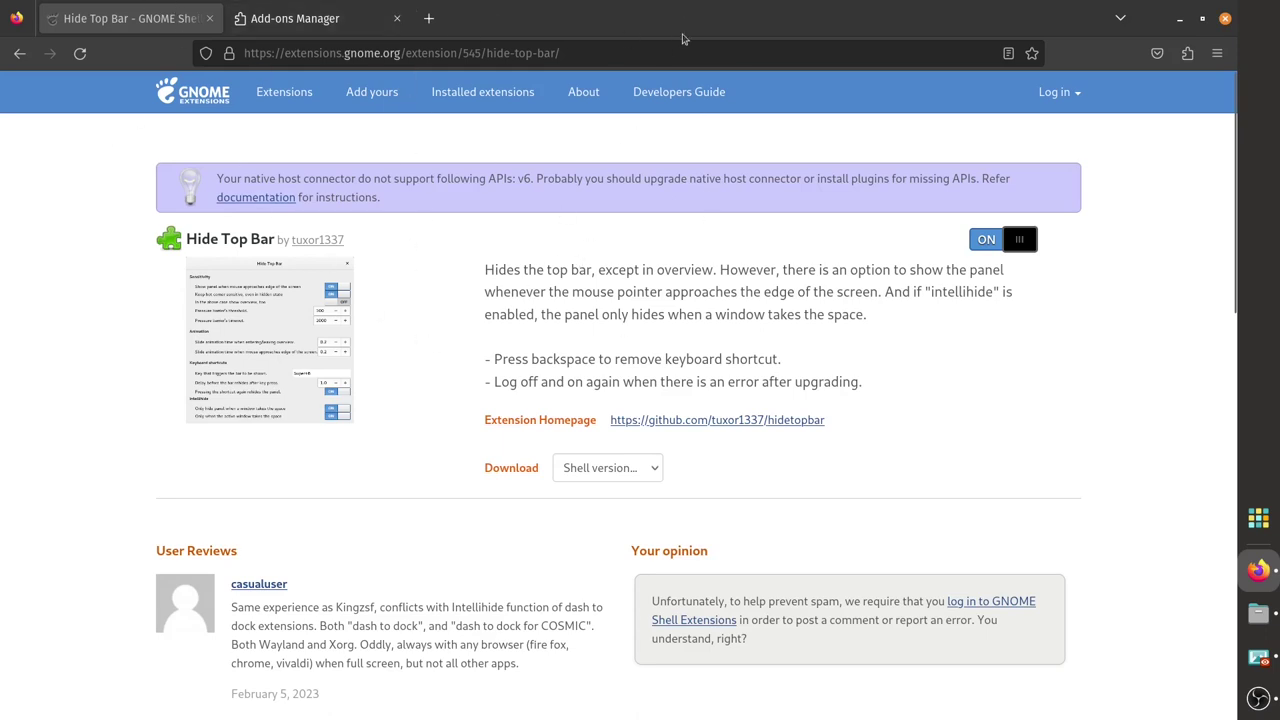
{"action": "left_click", "coordinate": [1179, 20]}
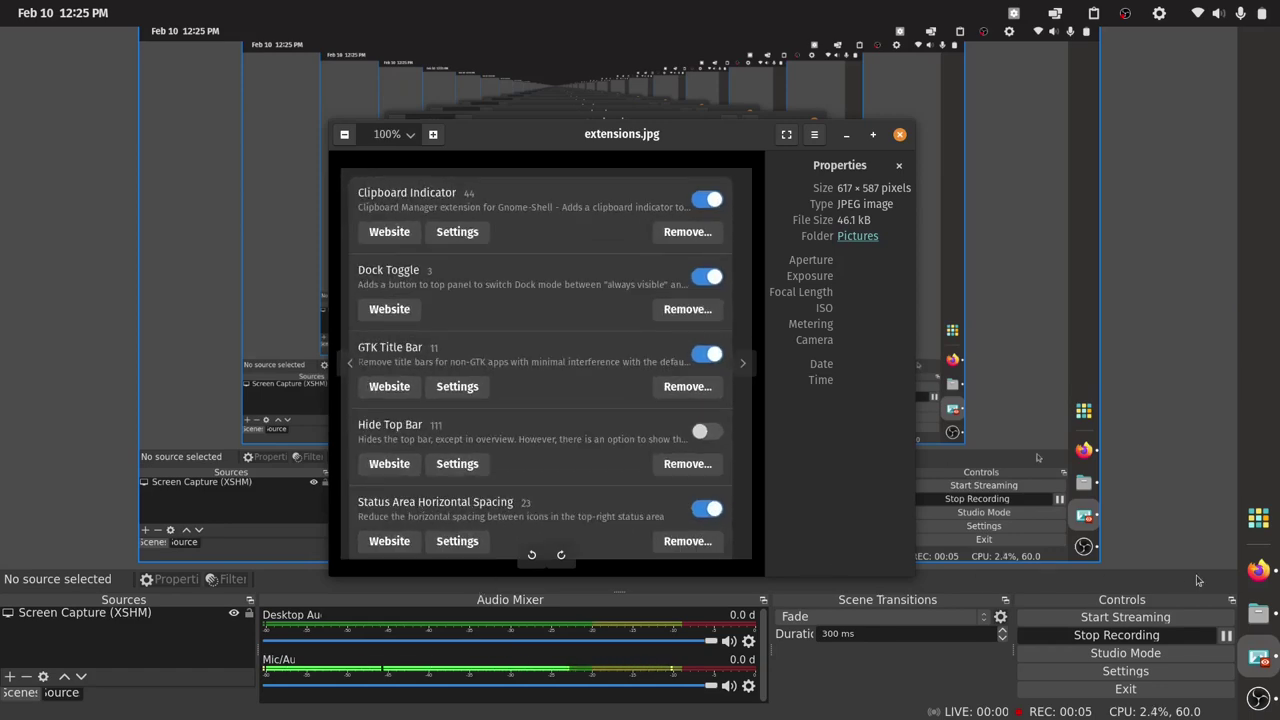
{"action": "left_click", "coordinate": [1258, 570]}
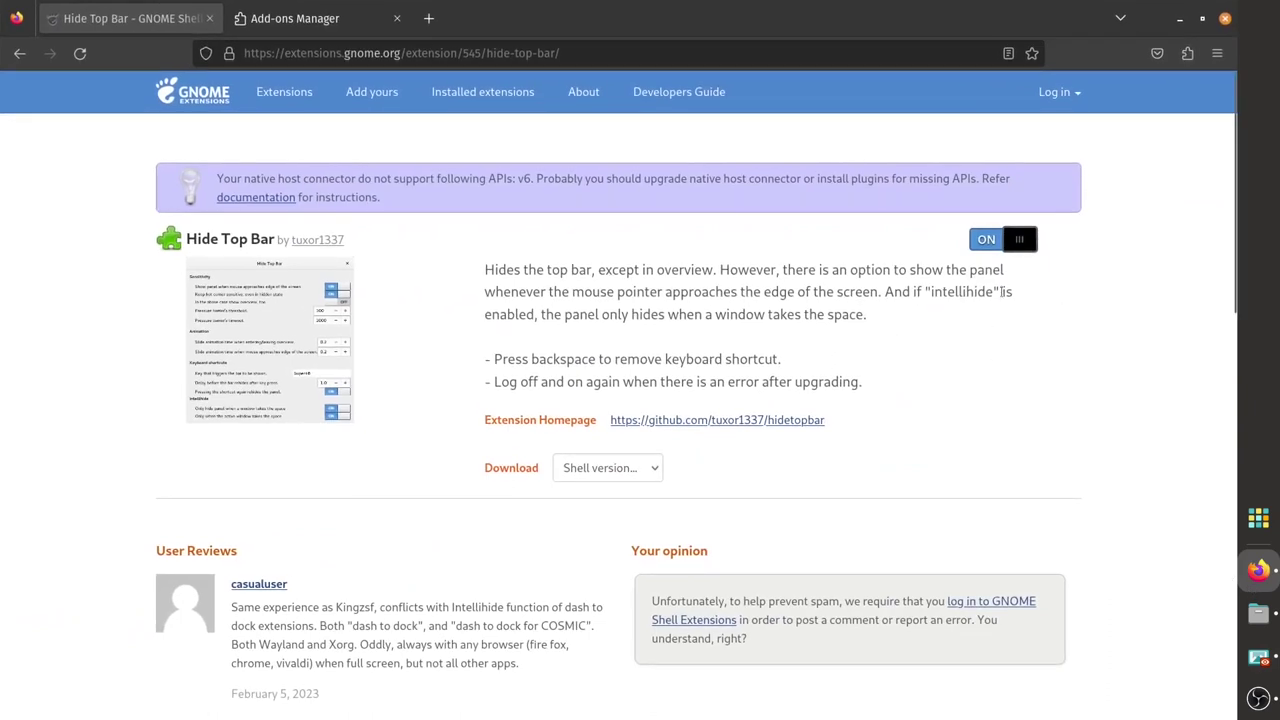
Go back to the extensions search, replace the query with "horizontal", and check the following extension's full name in extensions.jpg
{"action": "key", "text": "alt+Left"}
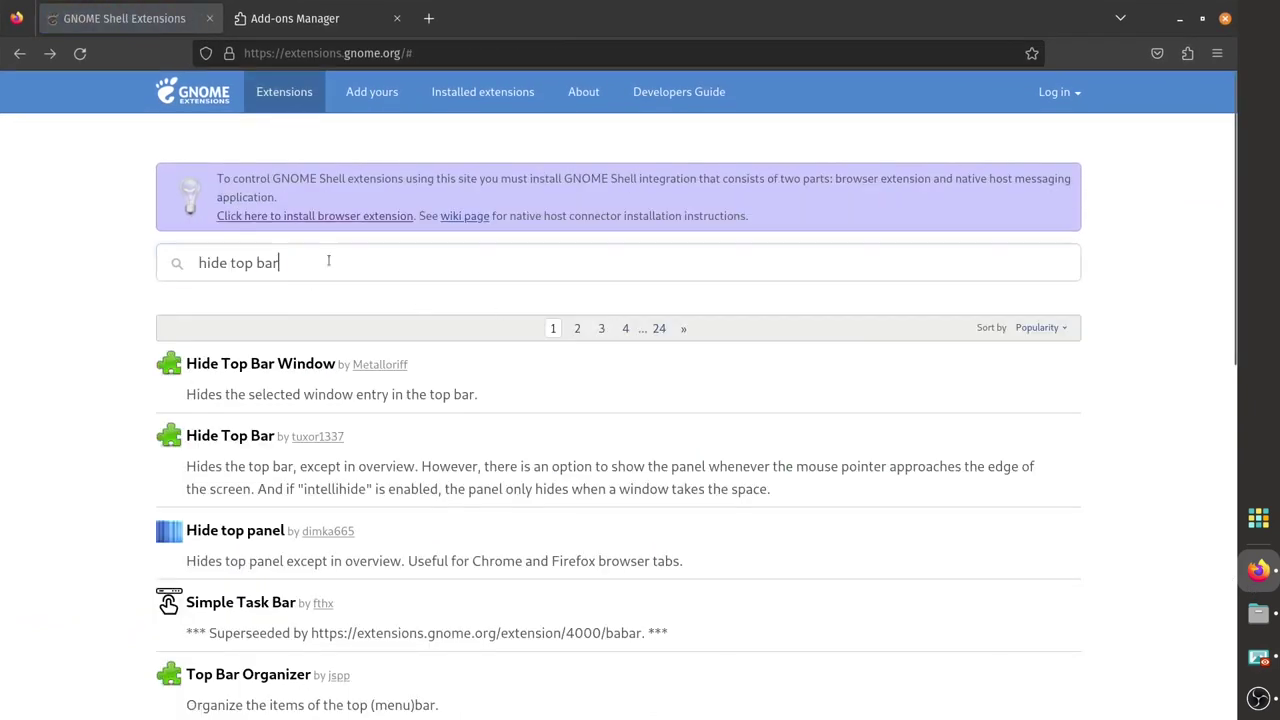
{"action": "triple_click", "coordinate": [328, 260]}
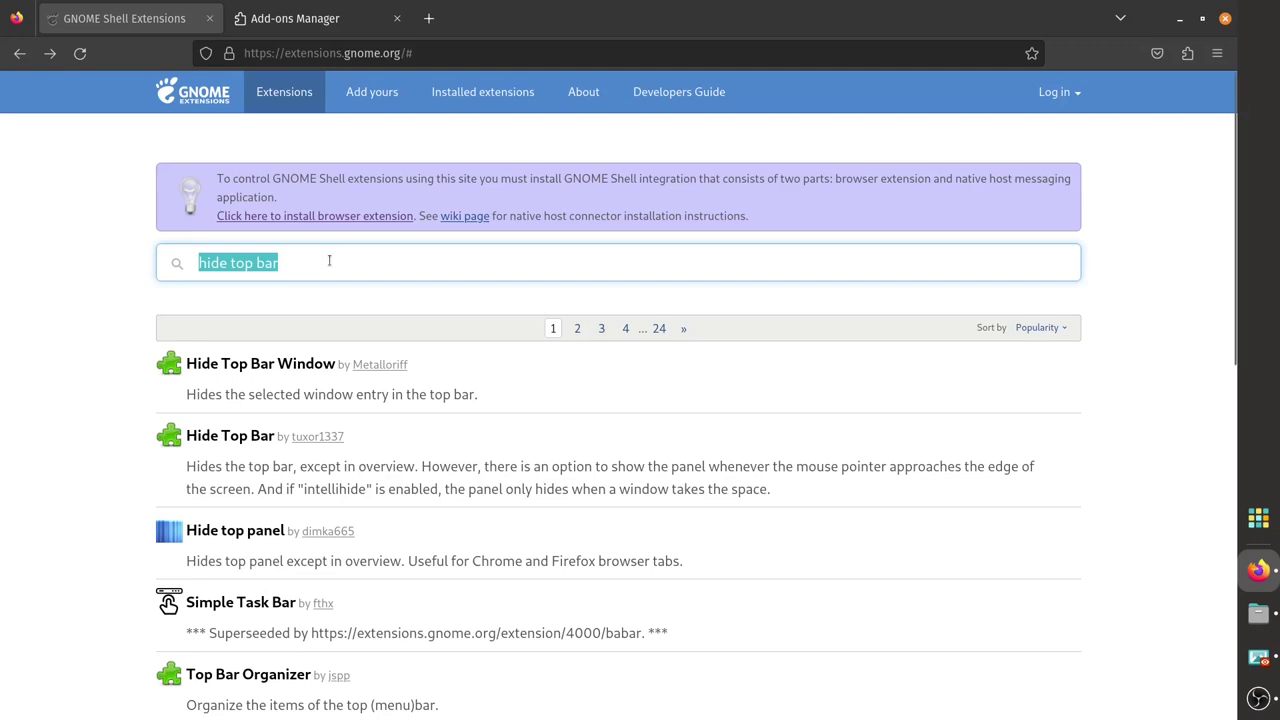
{"action": "type", "text": "horiz"}
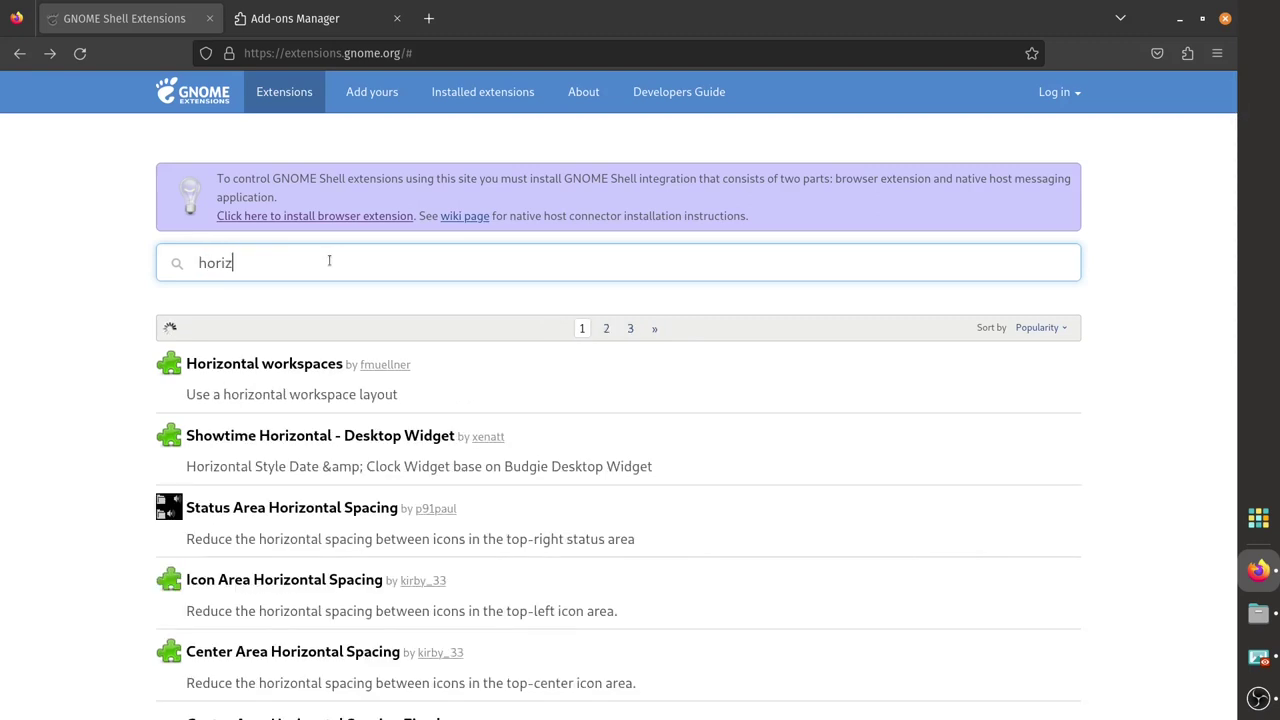
{"action": "type", "text": "ontal"}
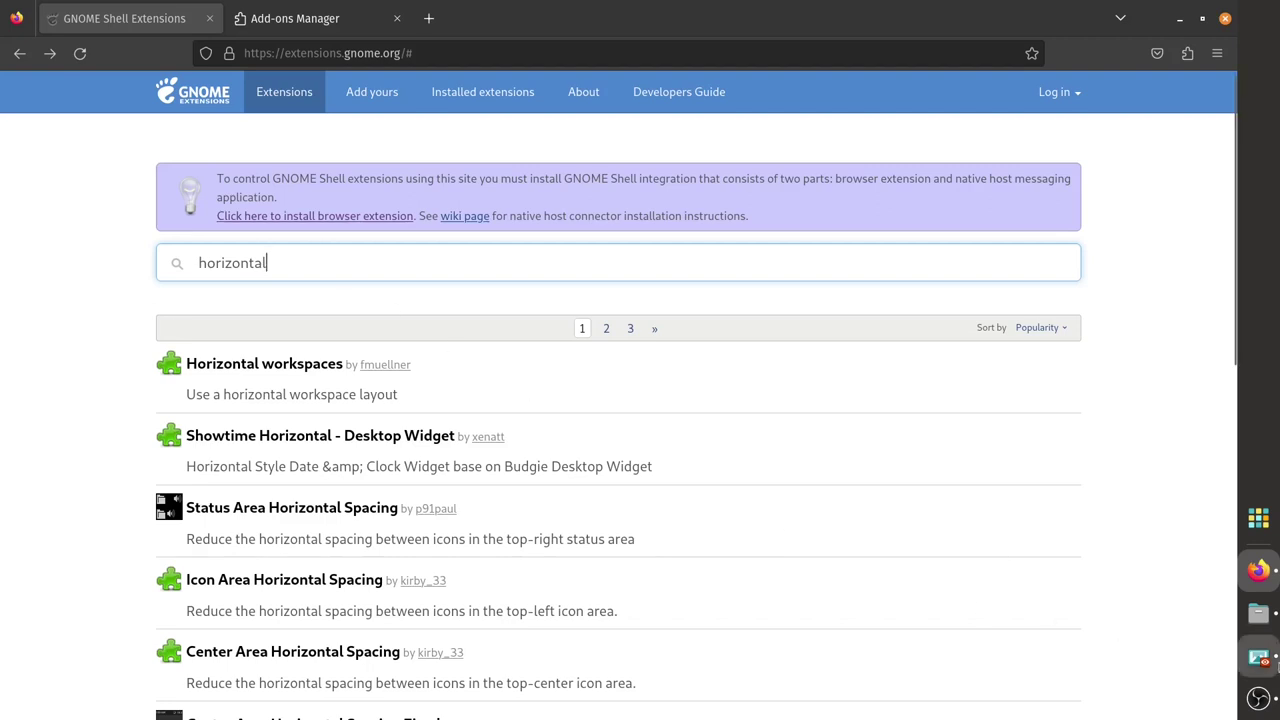
{"action": "left_click", "coordinate": [1258, 658]}
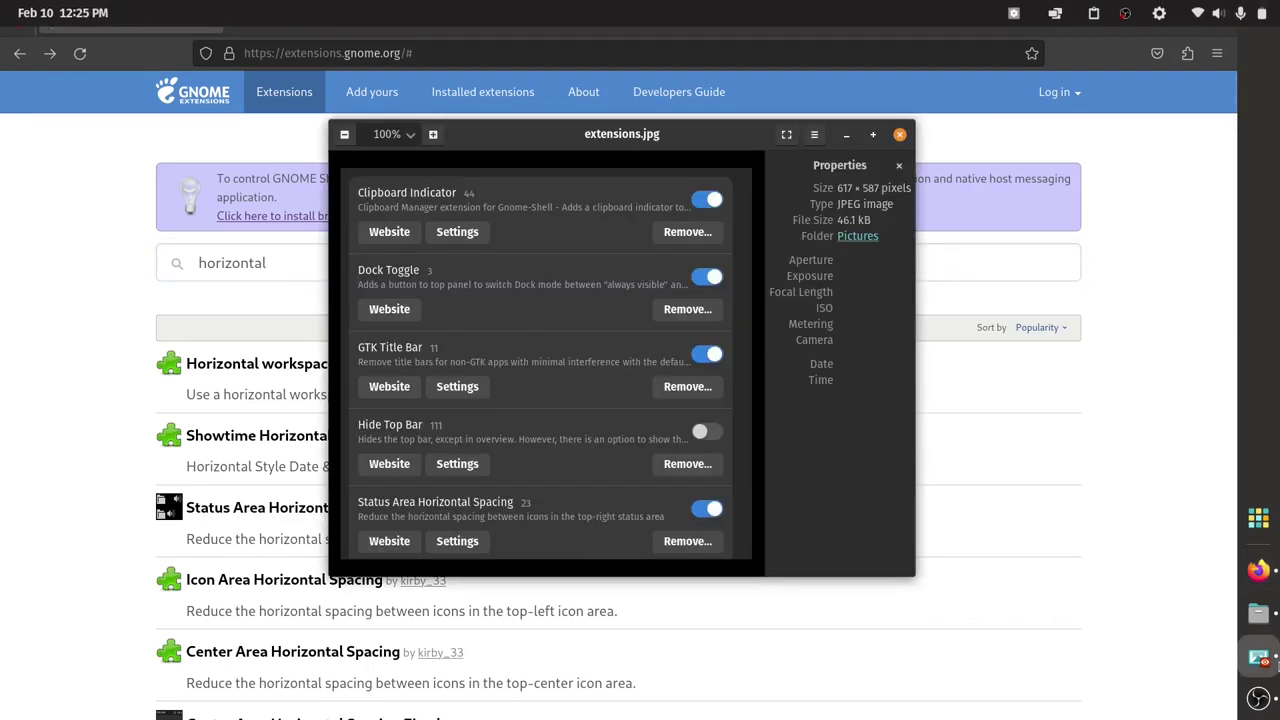
{"action": "left_click", "coordinate": [1252, 654]}
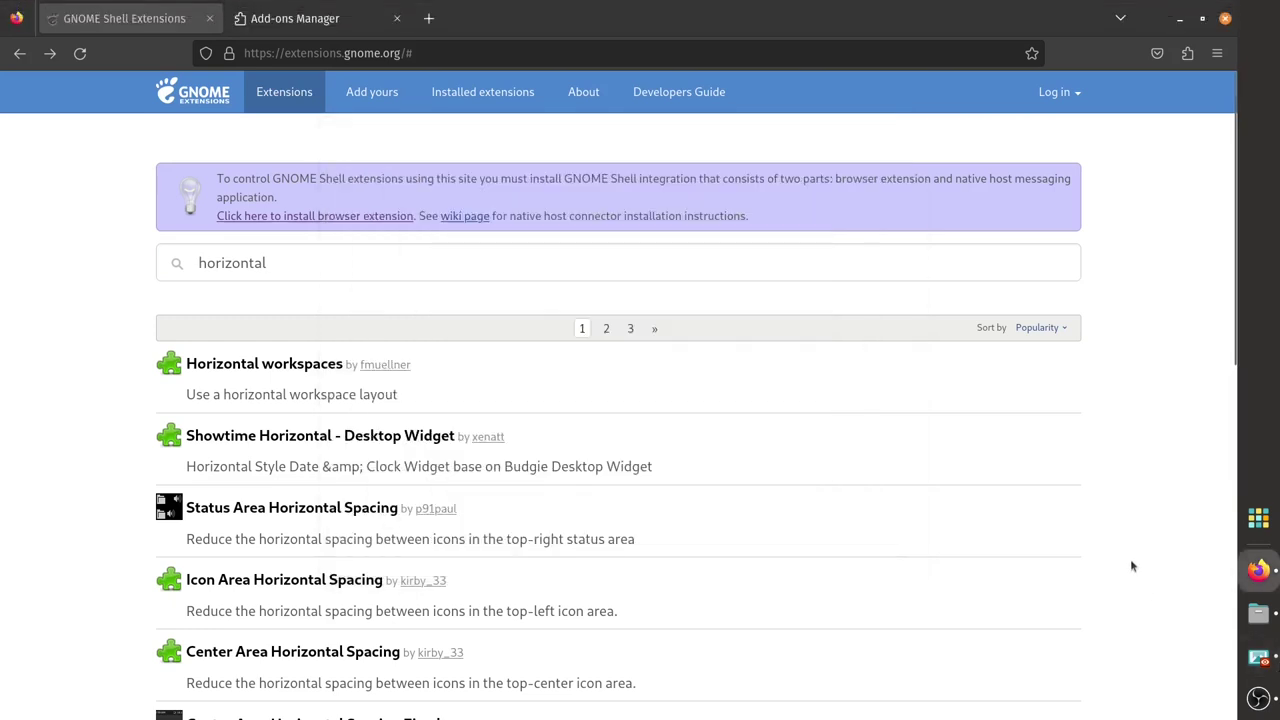
Extend the search query to "horizontal spacing" and open the Status Area Horizontal Spacing extension's page
{"action": "left_click", "coordinate": [338, 272]}
{"action": "type", "text": "spacing"}
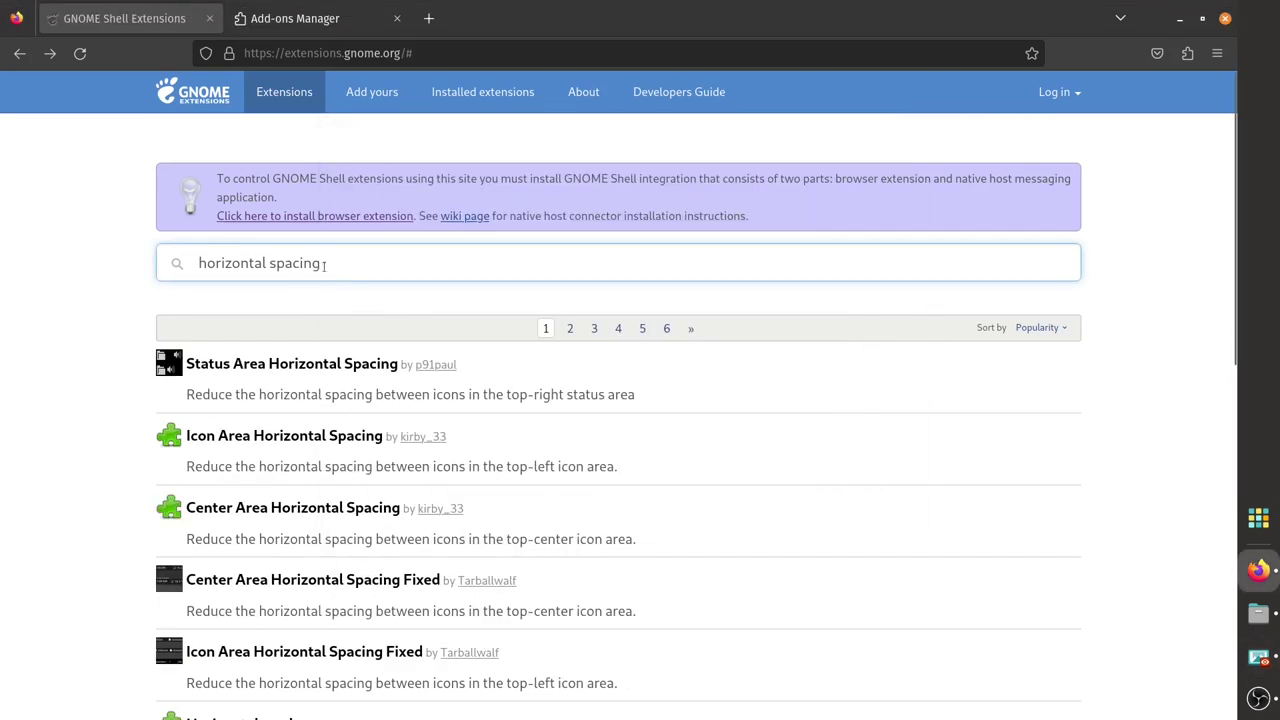
{"action": "left_click", "coordinate": [307, 368]}
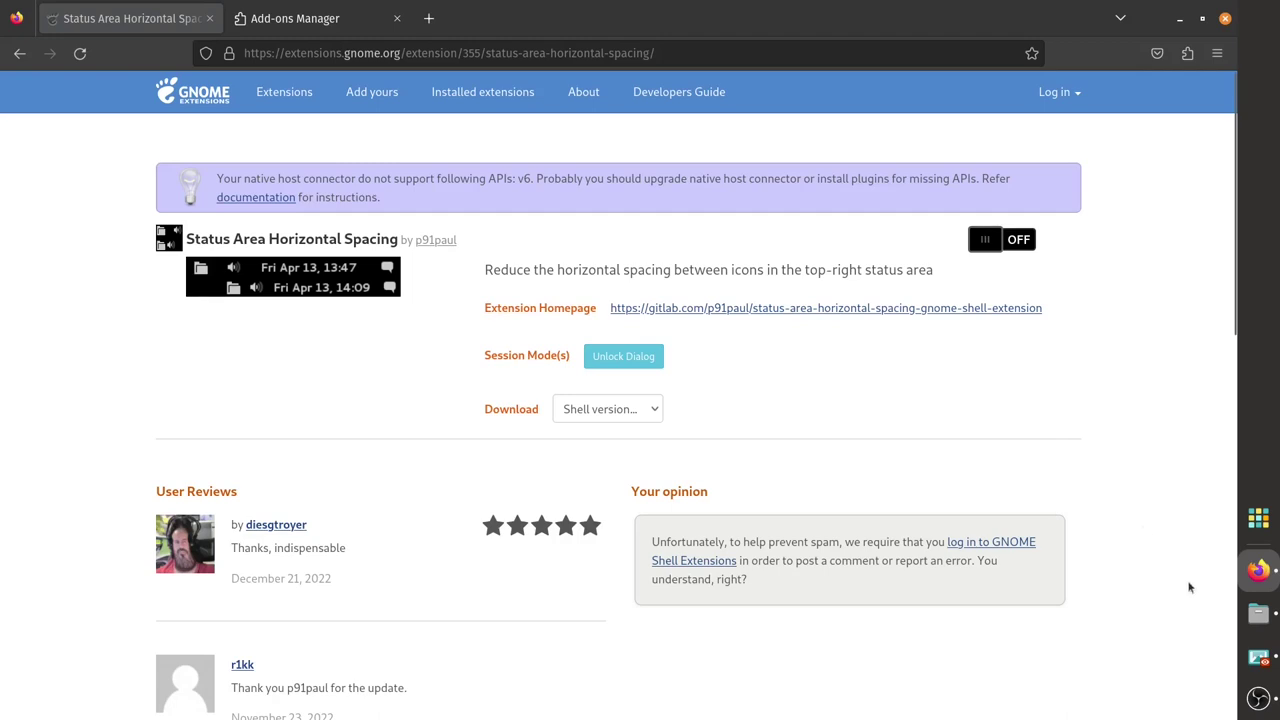
Compare the extension with extensions.jpg, minimize the image, and install Status Area Horizontal Spacing
{"action": "left_click", "coordinate": [1257, 657]}
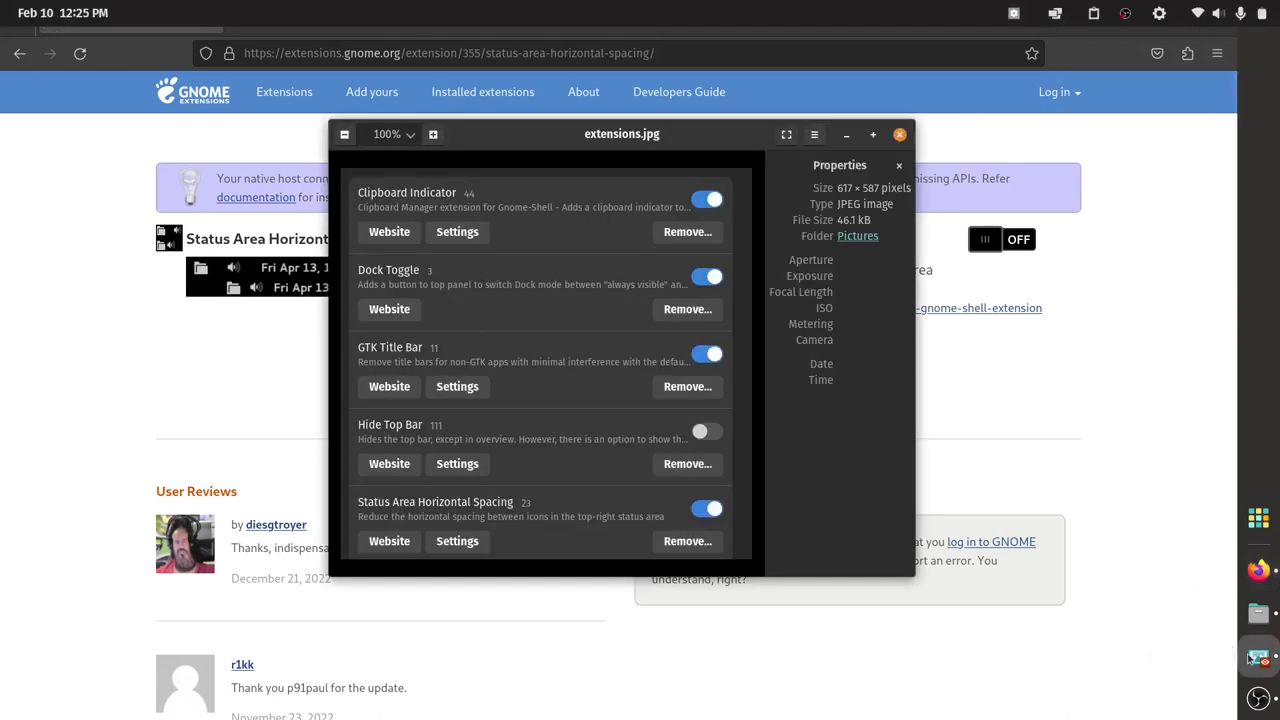
{"action": "left_click", "coordinate": [847, 136]}
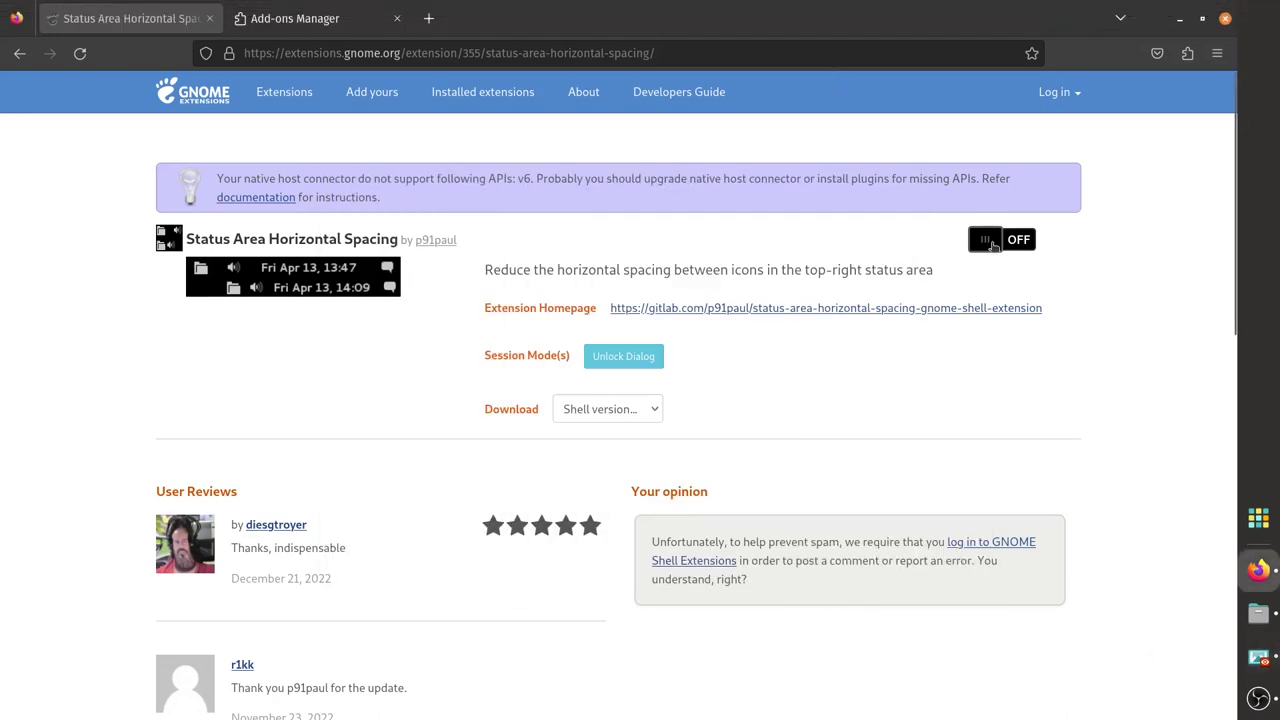
{"action": "left_click", "coordinate": [986, 244]}
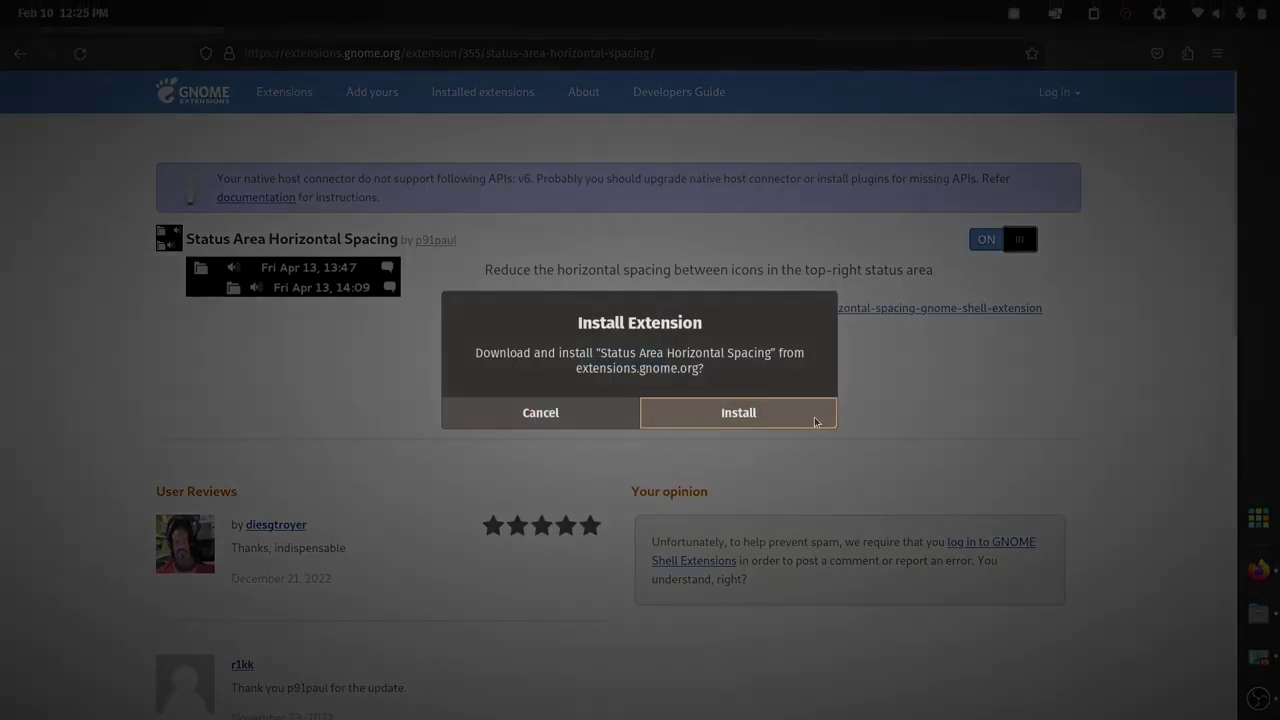
{"action": "left_click", "coordinate": [818, 421]}
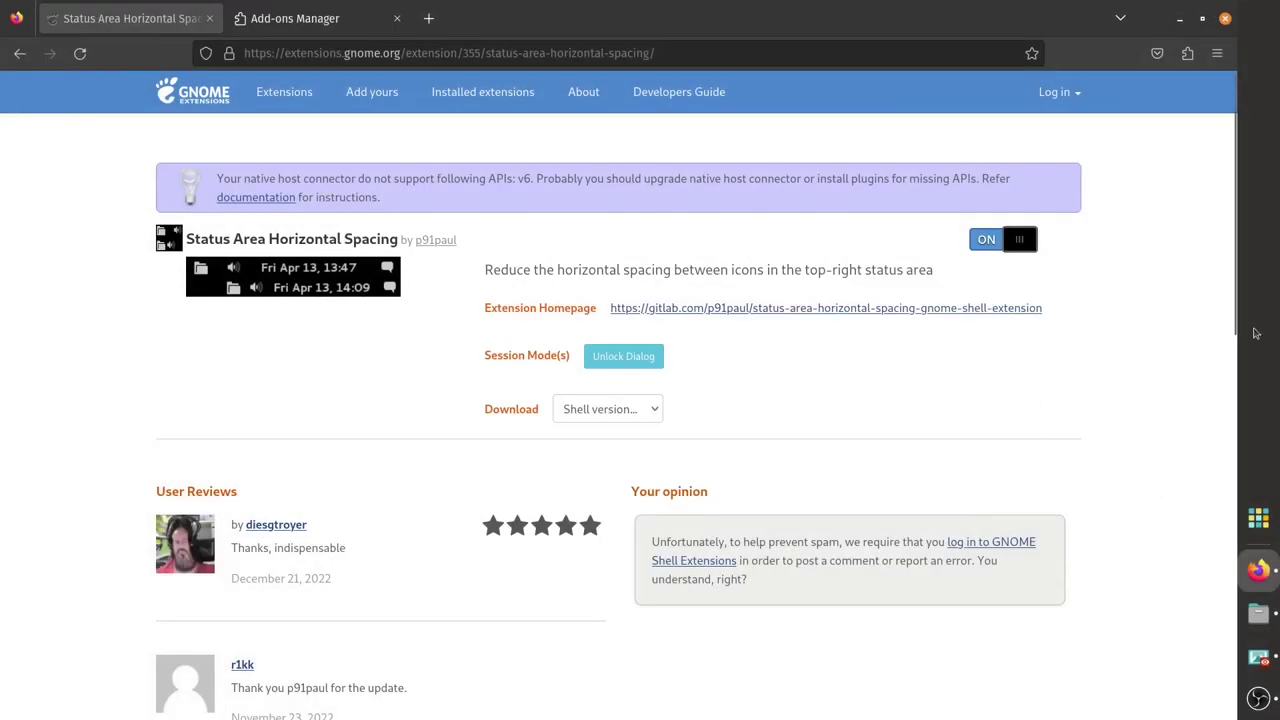
Open the Extensions app from the Utilities applications folder and move its window toward the middle of the desktop
{"action": "left_click", "coordinate": [1258, 517]}
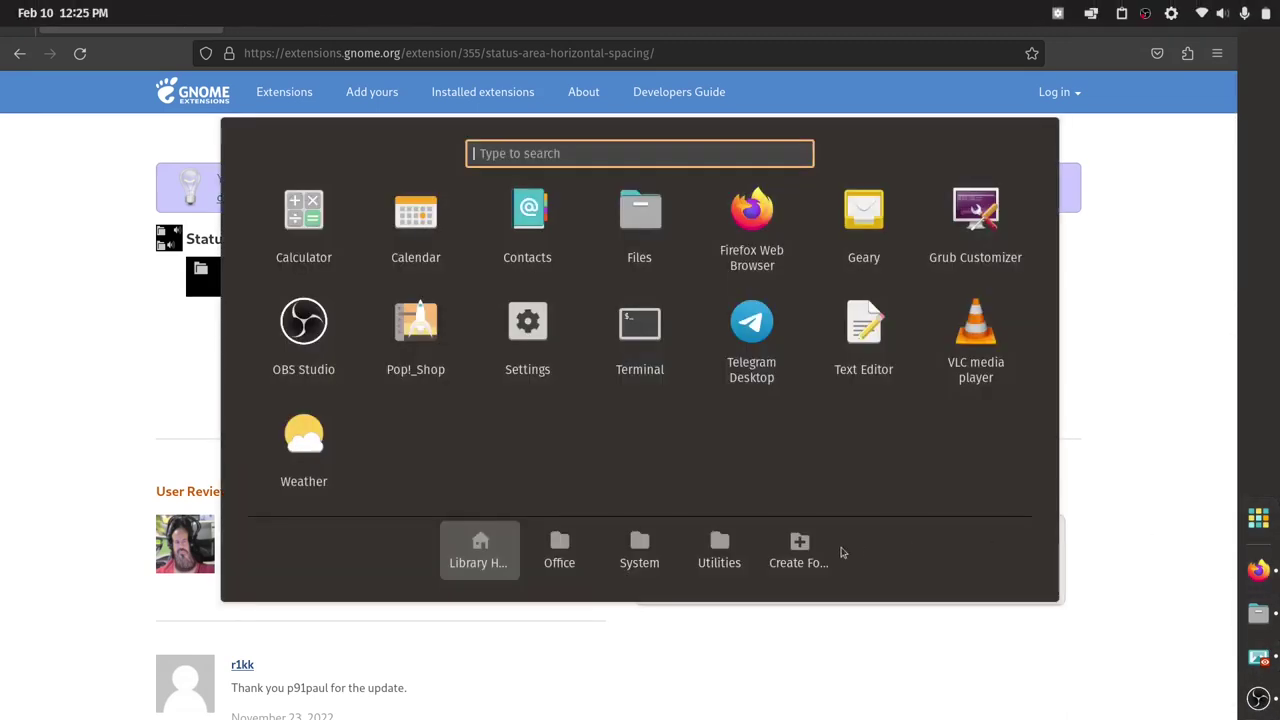
{"action": "left_click", "coordinate": [720, 557]}
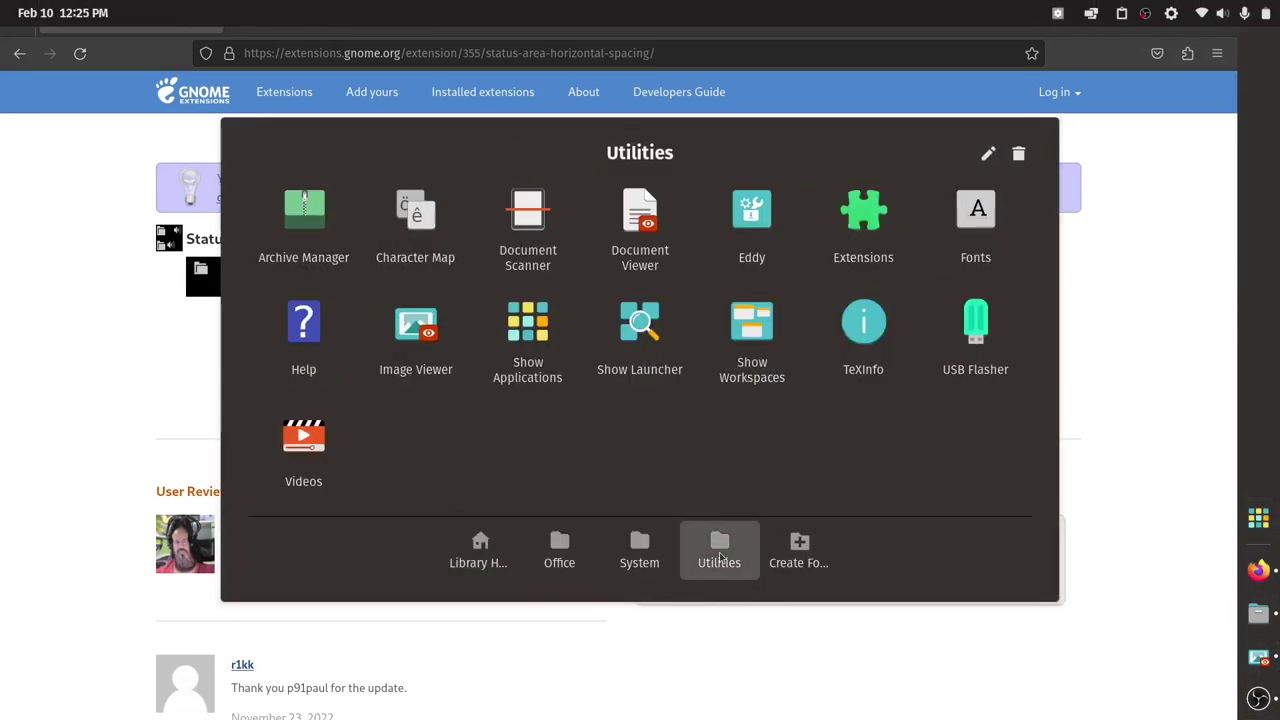
{"action": "left_click", "coordinate": [863, 219]}
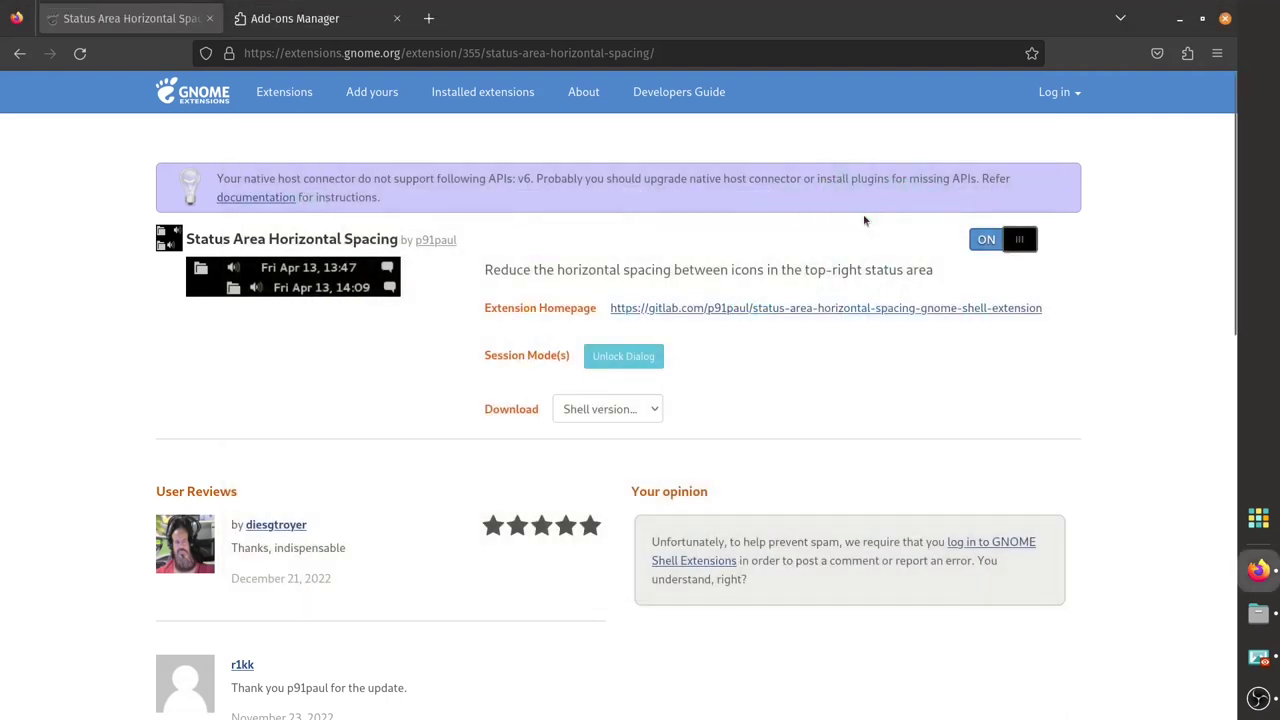
{"action": "scroll", "coordinate": [545, 223], "scroll_direction": "down", "scroll_amount": 3}
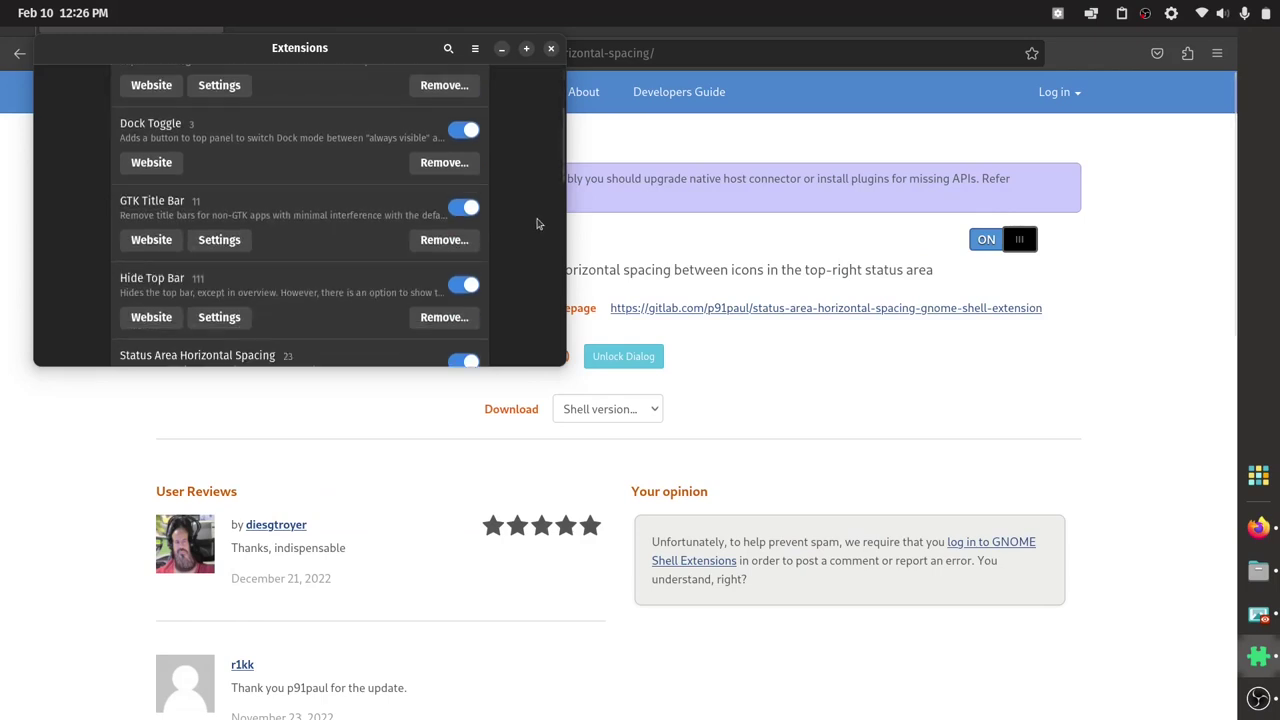
{"action": "left_click_drag", "start_coordinate": [421, 61], "coordinate": [733, 178]}
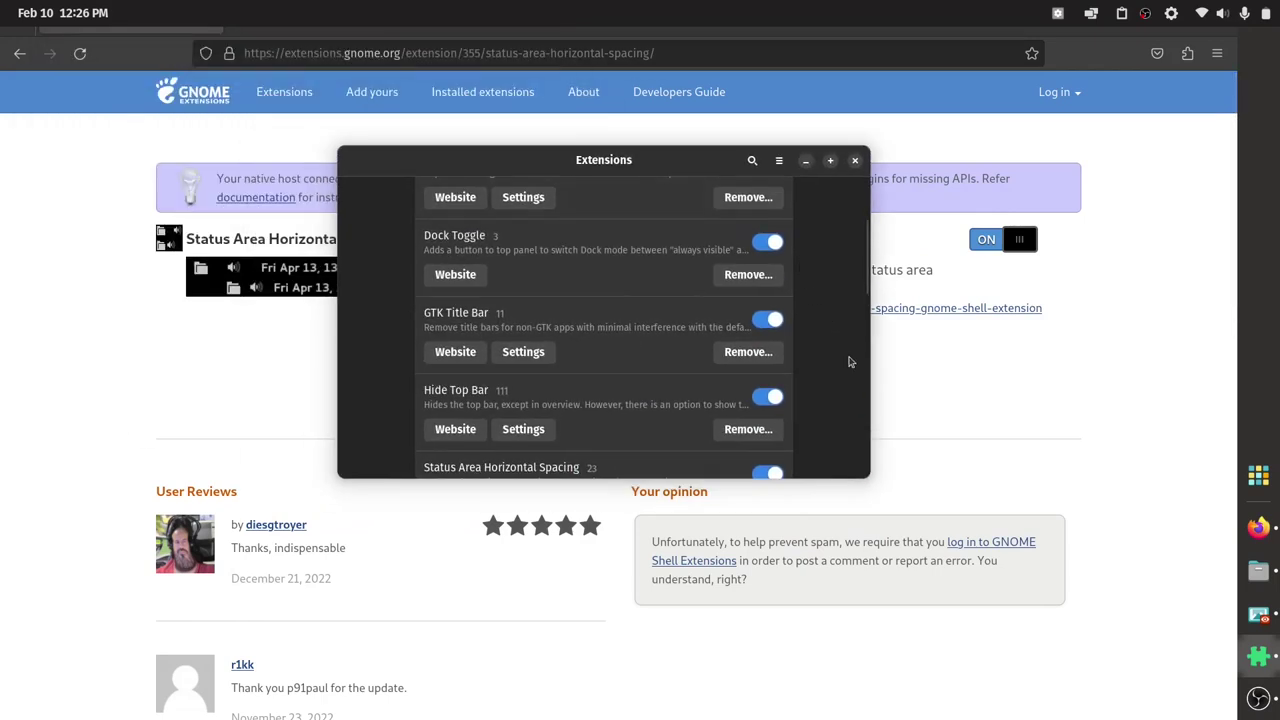
Turn off the Hide Top Bar extension, then minimize and restore the Extensions window to examine the top bar
{"action": "scroll", "coordinate": [849, 362], "scroll_direction": "down", "scroll_amount": 2}
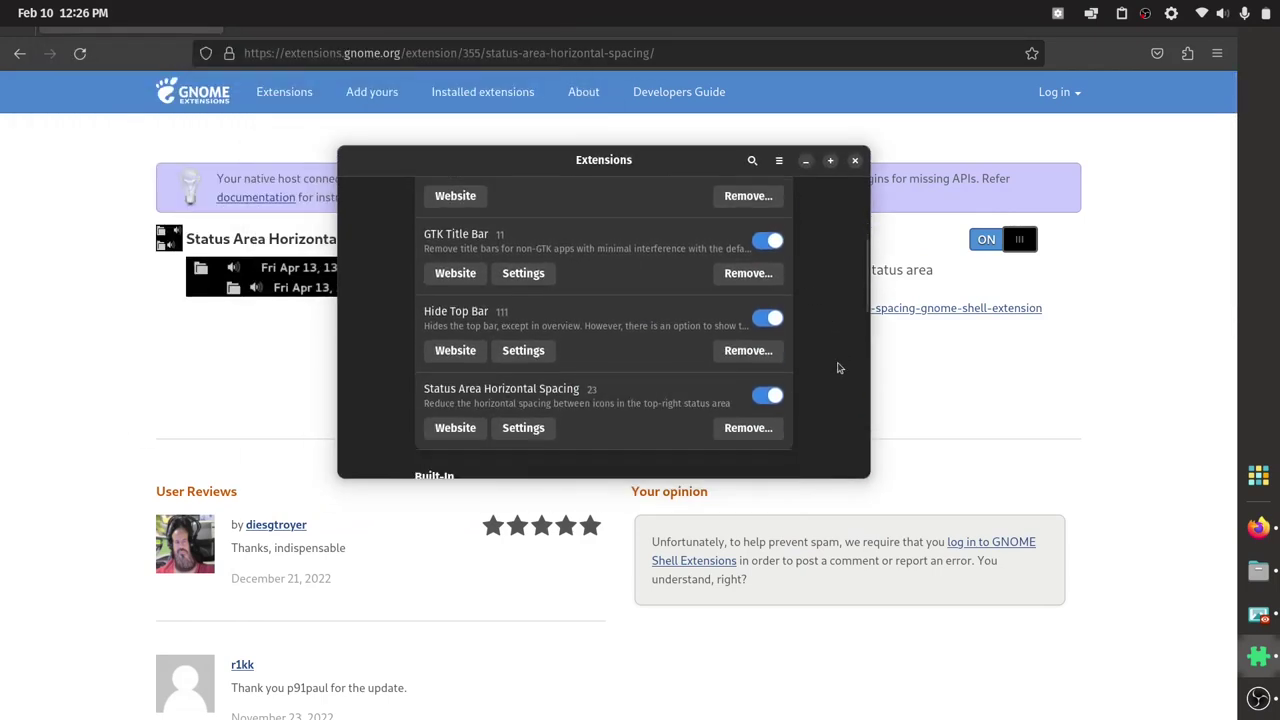
{"action": "left_click", "coordinate": [767, 320]}
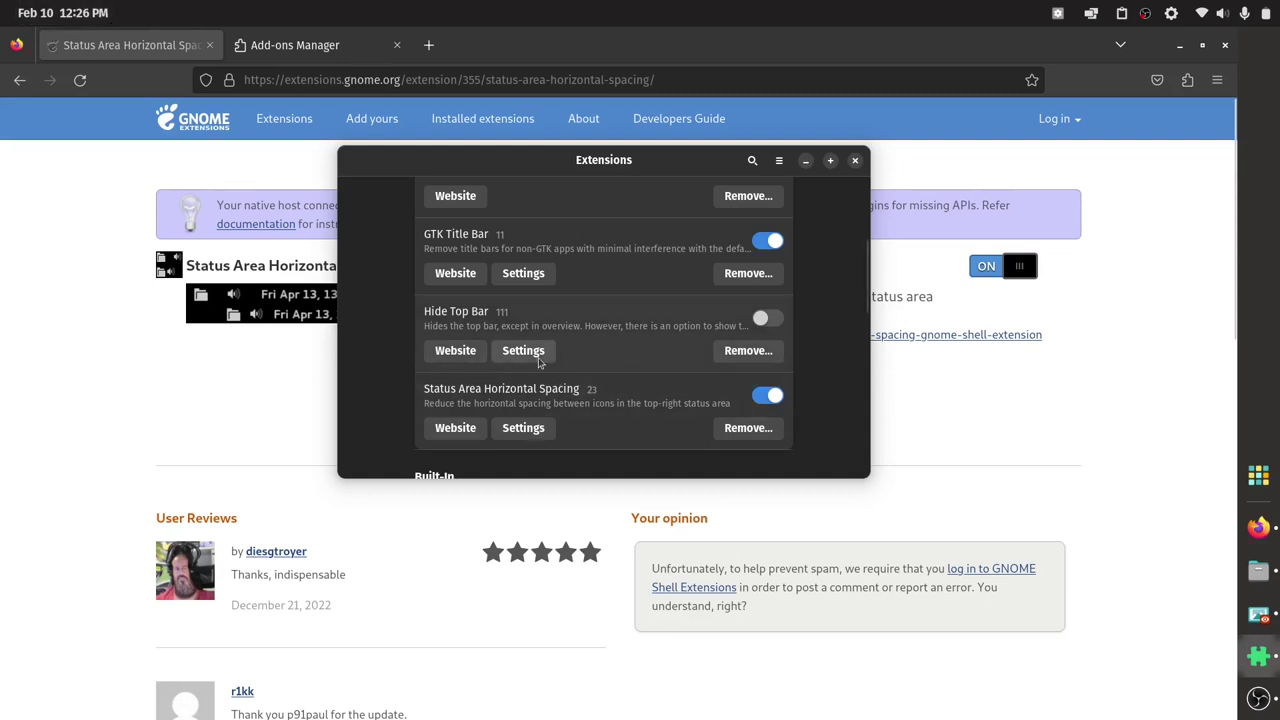
{"action": "left_click", "coordinate": [806, 161]}
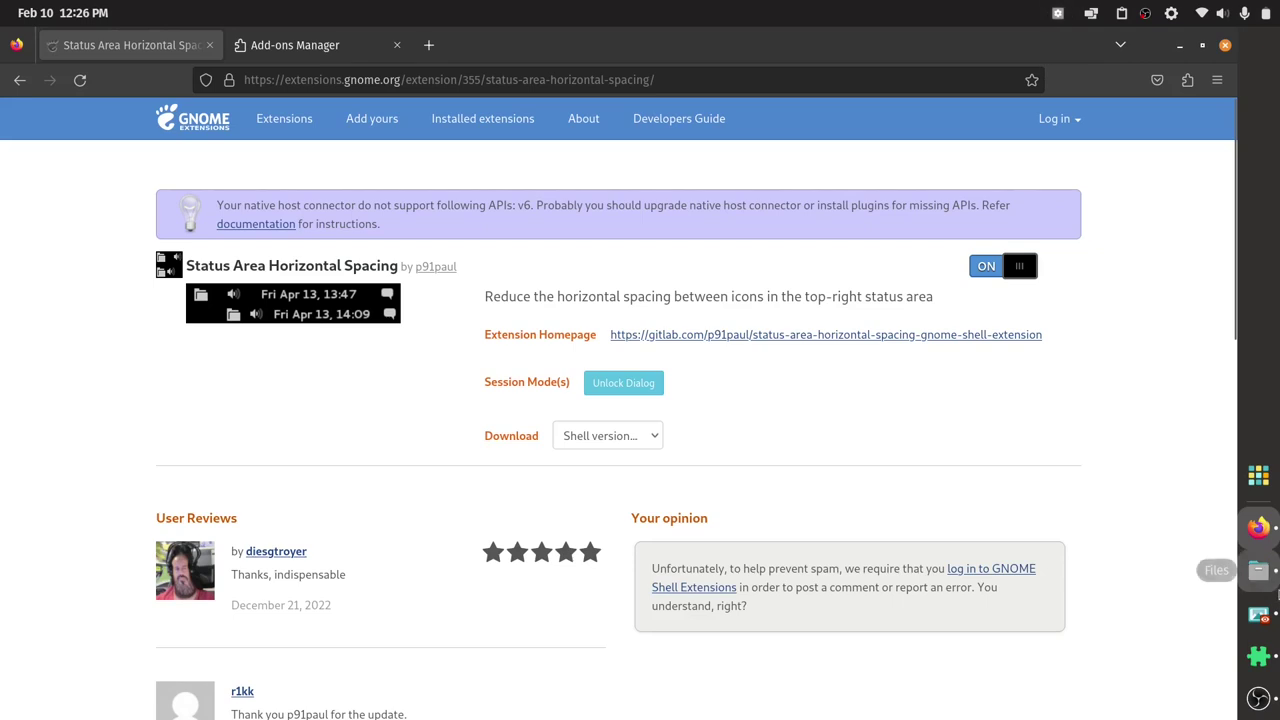
{"action": "left_click", "coordinate": [1259, 655]}
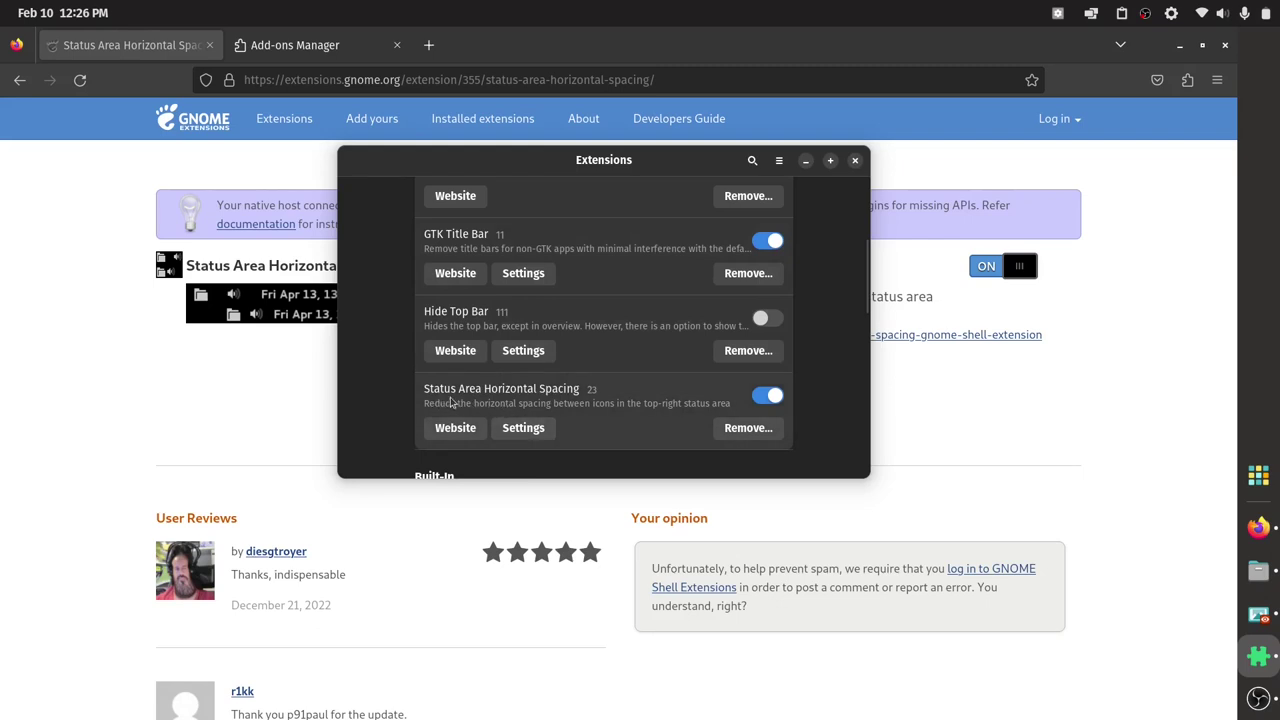
Open the Status Area Horizontal Spacing settings, set Horizontal Padding to its minimum, and move the settings window clear of the top bar icons
{"action": "left_click", "coordinate": [528, 428]}
{"action": "left_click_drag", "start_coordinate": [281, 89], "coordinate": [870, 215]}
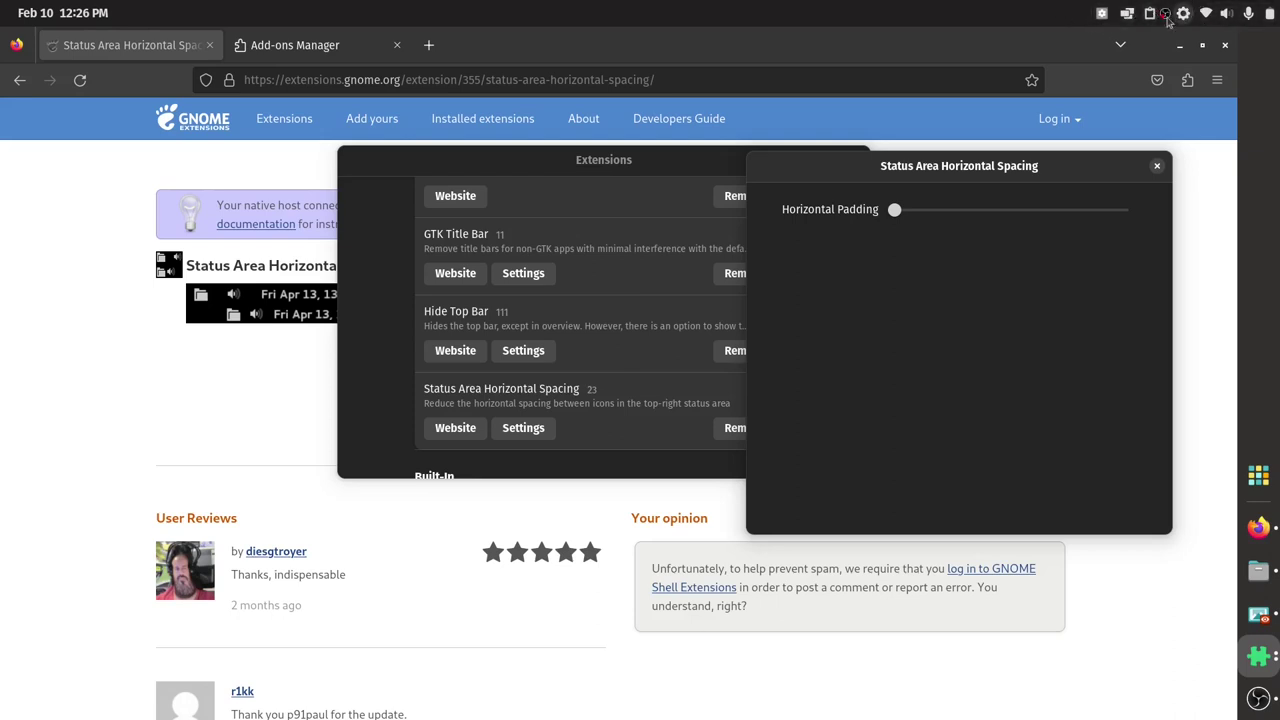
{"action": "mouse_move", "coordinate": [890, 208]}
{"action": "left_mouse_down"}
{"action": "mouse_move", "coordinate": [1166, 215]}
{"action": "mouse_move", "coordinate": [934, 210]}
{"action": "mouse_move", "coordinate": [1127, 203]}
{"action": "mouse_move", "coordinate": [892, 210]}
{"action": "left_mouse_up"}
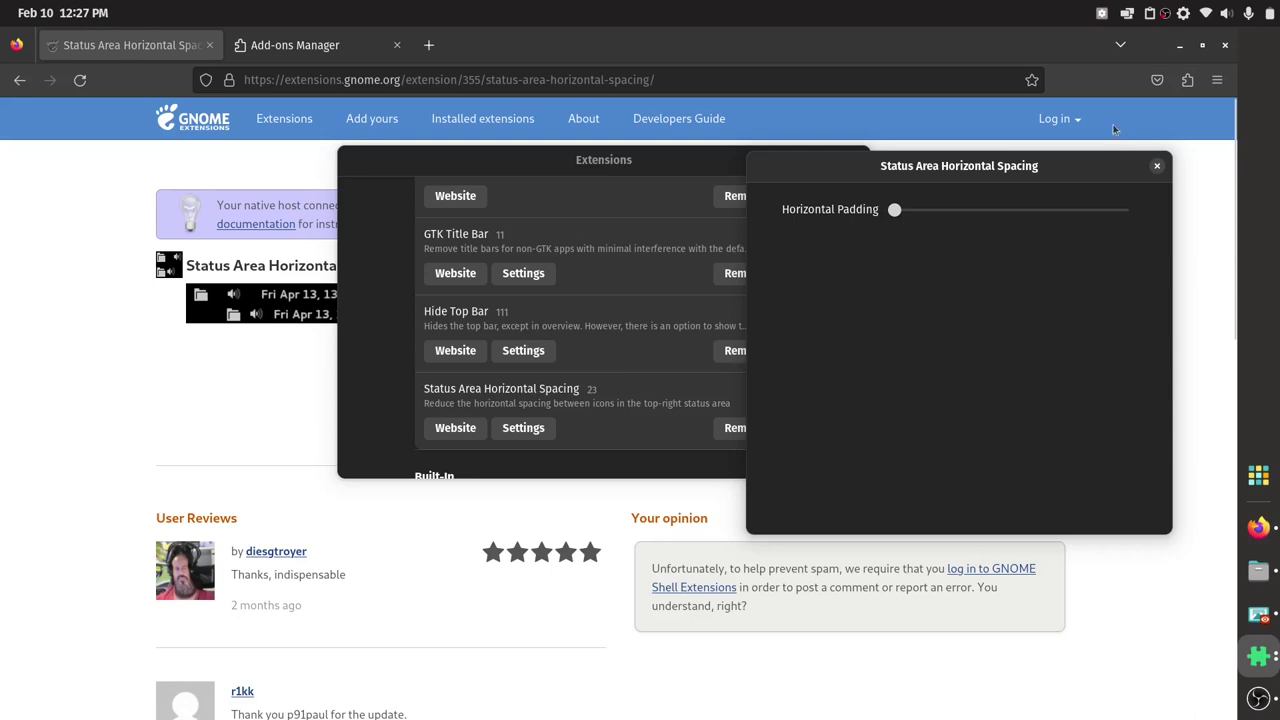
{"action": "left_click_drag", "start_coordinate": [1061, 167], "coordinate": [1050, 188]}
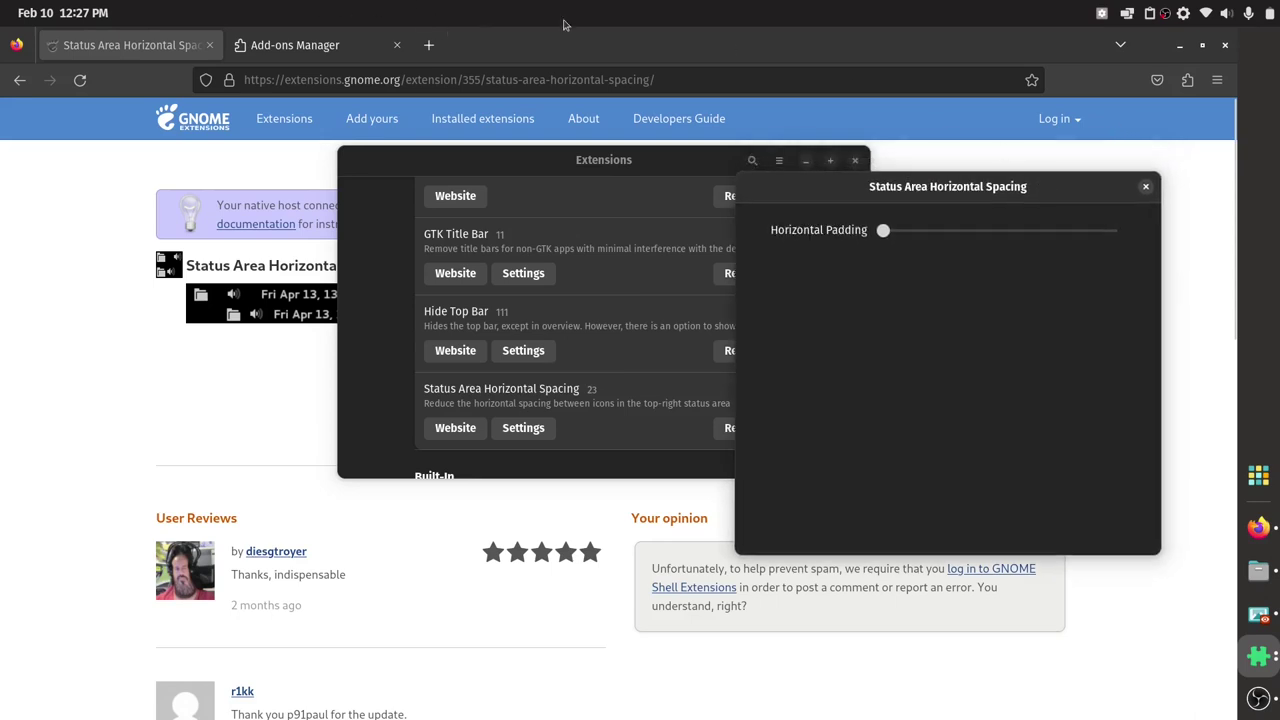
Close the Status Area Horizontal Spacing settings window and check the calendar and notification panel from the date in the top bar
{"action": "left_click", "coordinate": [62, 13]}
{"action": "left_click", "coordinate": [62, 13]}
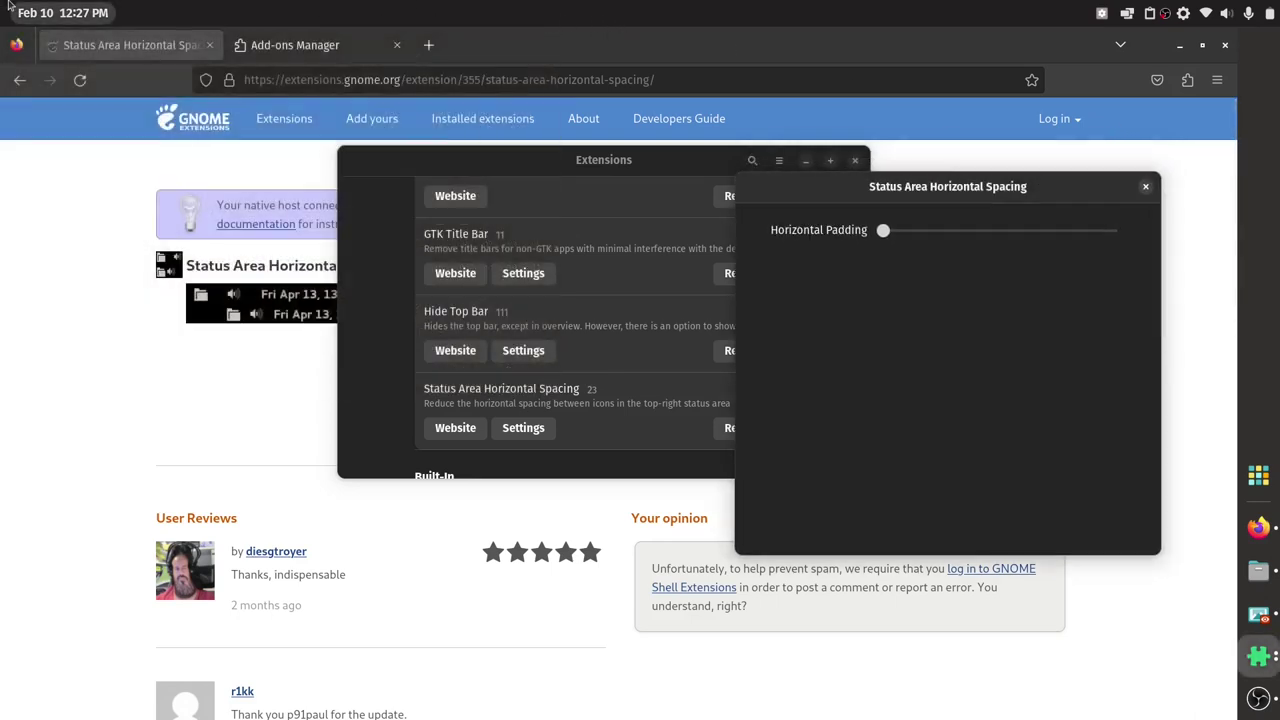
{"action": "left_click", "coordinate": [1145, 187]}
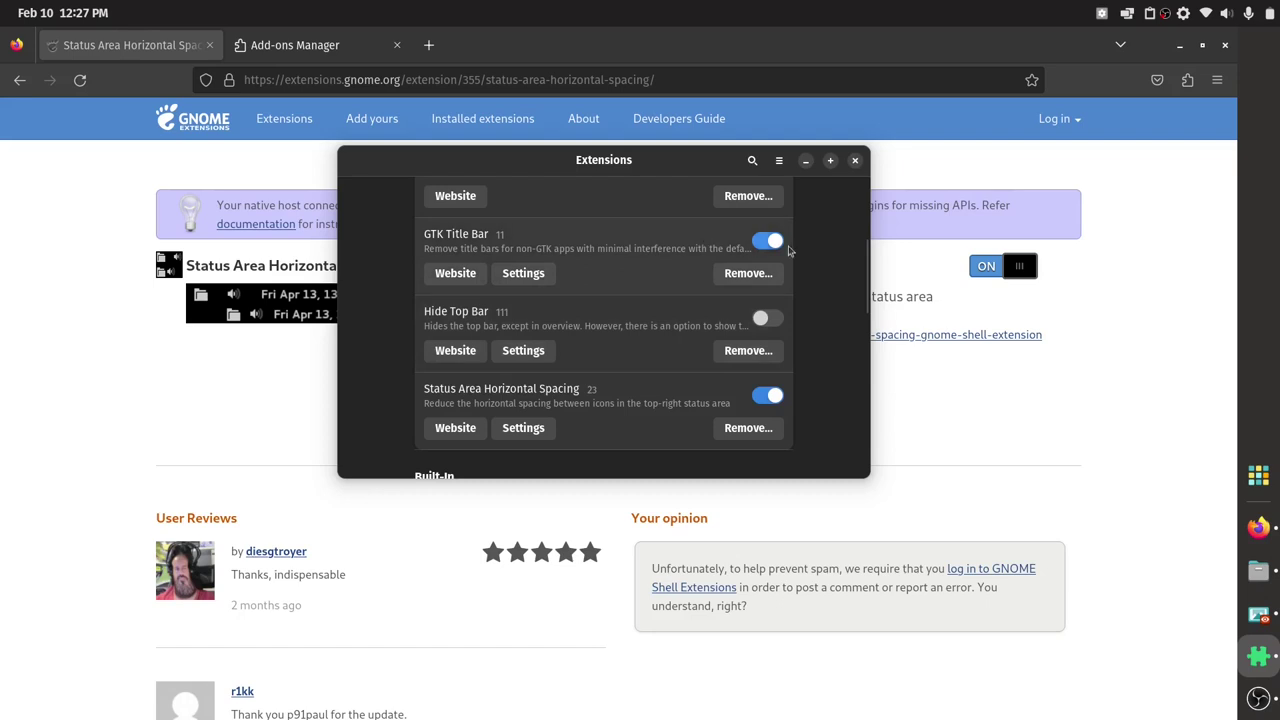
{"action": "key", "text": "super+v"}
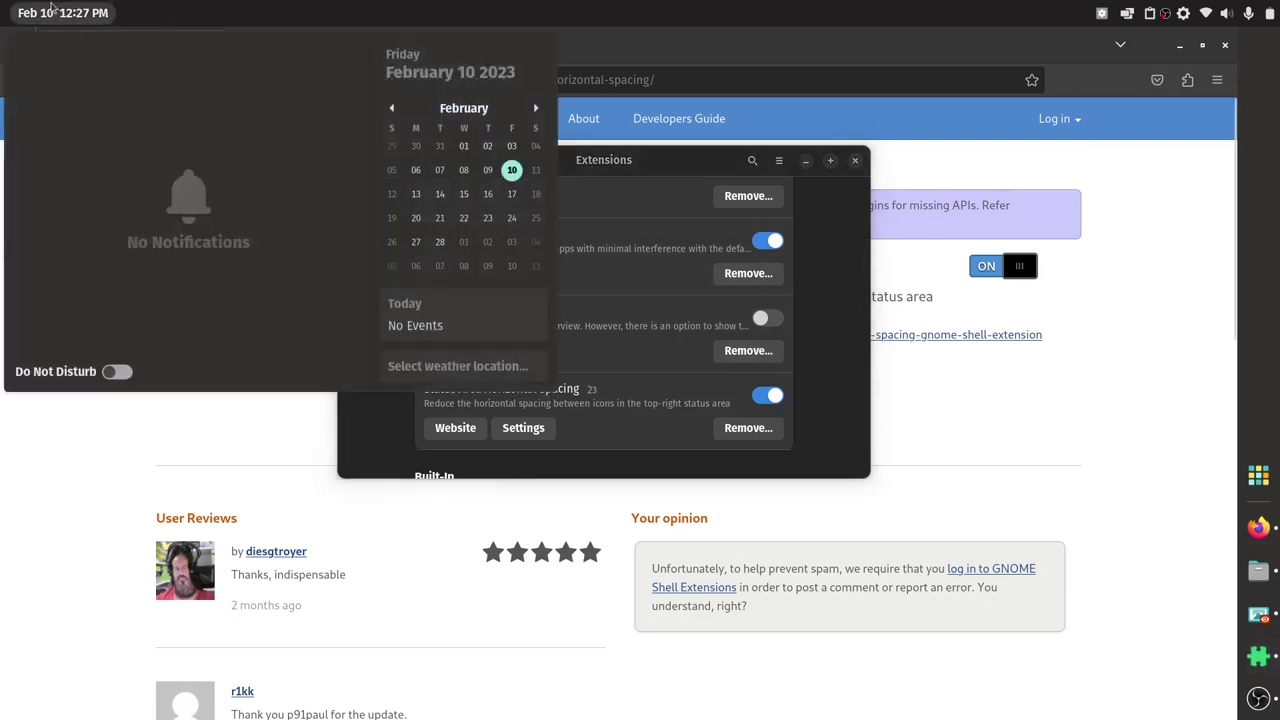
{"action": "key", "text": "Escape"}
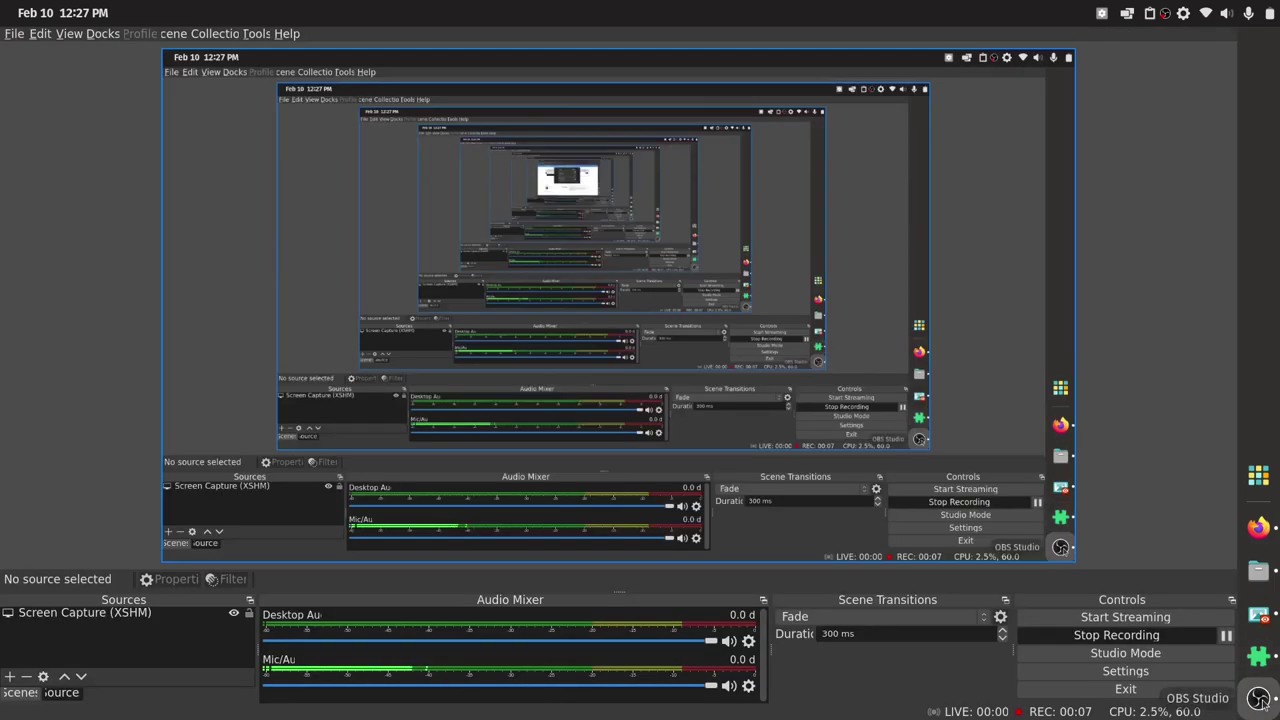
Open hideTopBar.sh from the apps folder in the text editor and examine its extension status check and its enable and disable branches
{"action": "left_click", "coordinate": [1259, 699]}
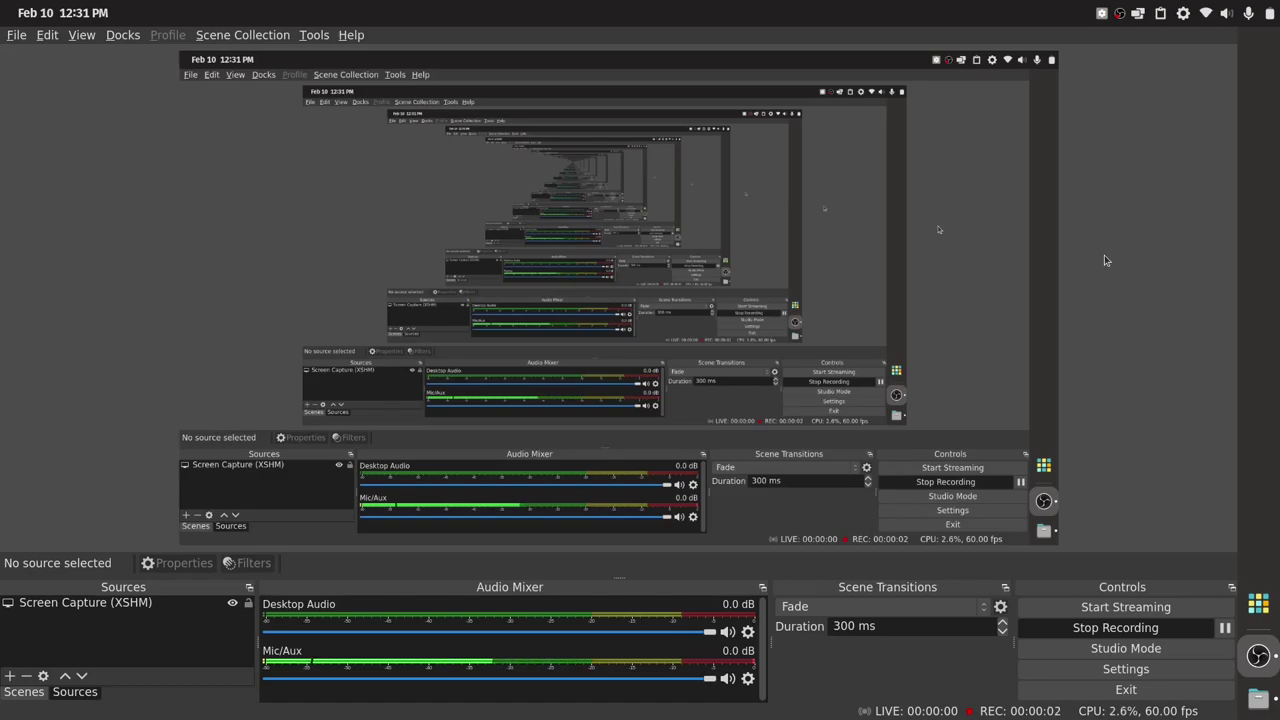
{"action": "key", "text": "alt+Tab"}
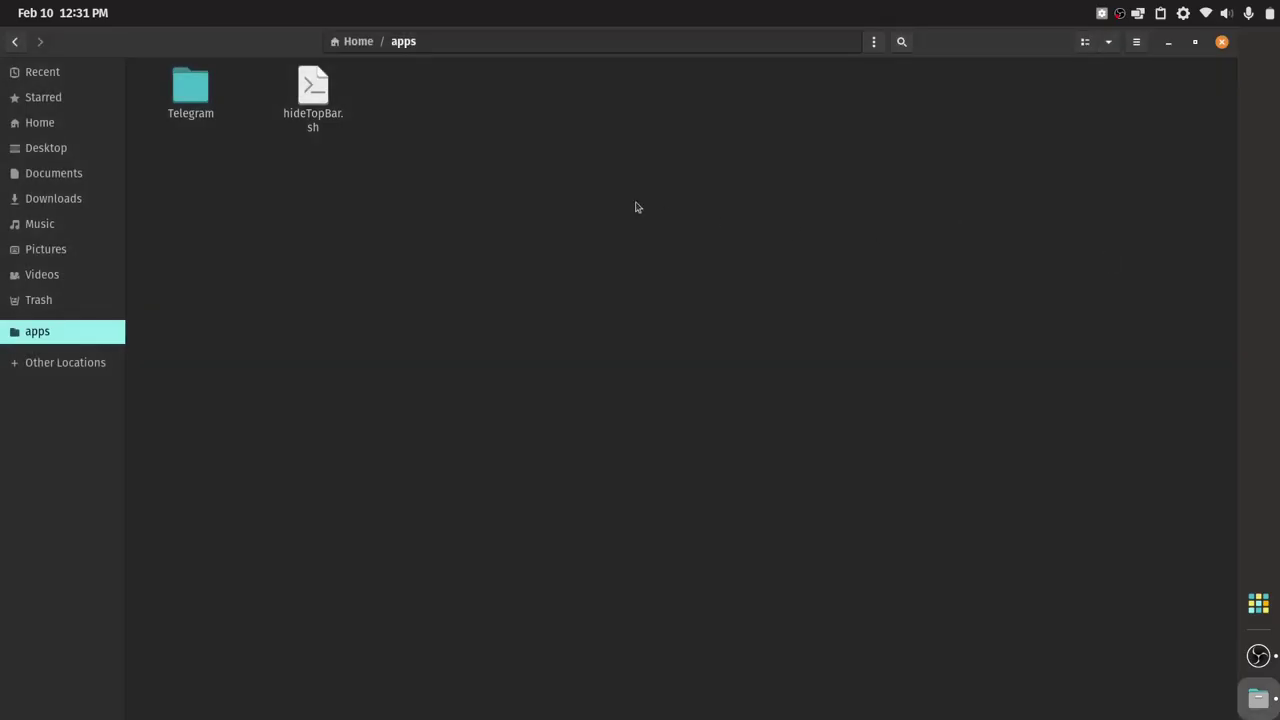
{"action": "left_click", "coordinate": [319, 100]}
{"action": "double_click", "coordinate": [319, 100]}
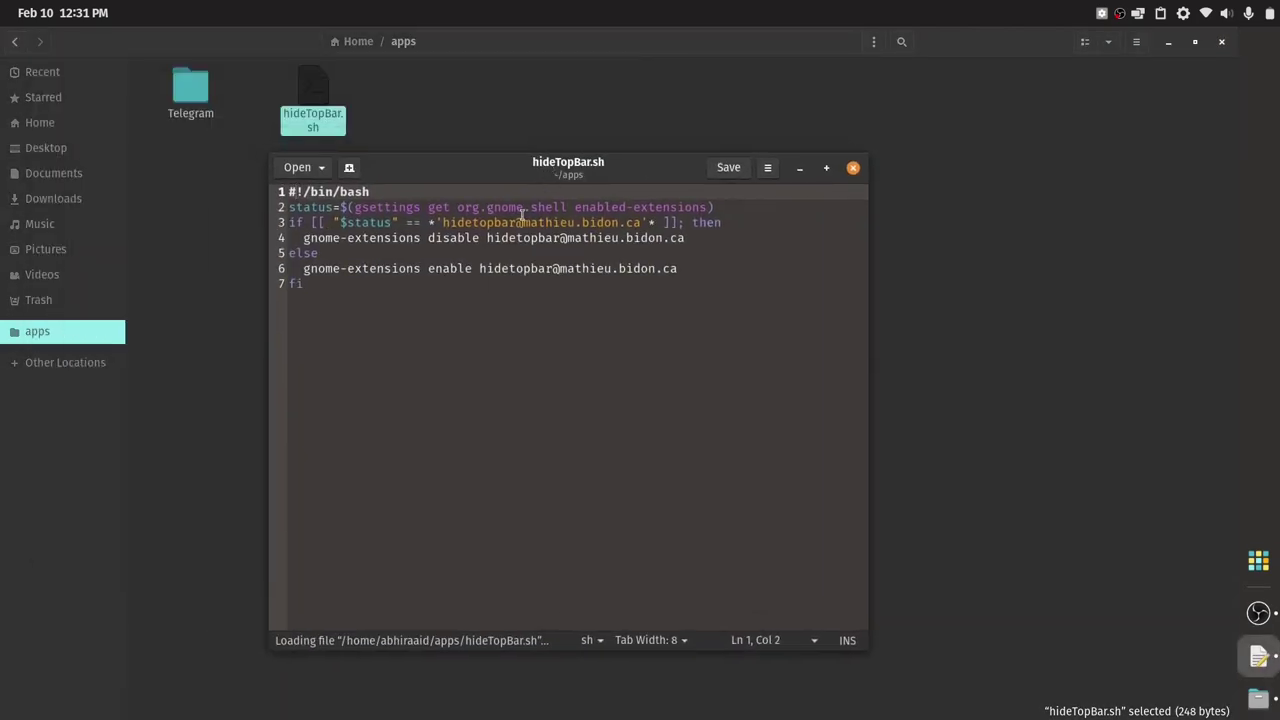
{"action": "left_click_drag", "start_coordinate": [290, 208], "coordinate": [729, 221]}
{"action": "left_click", "coordinate": [698, 250]}
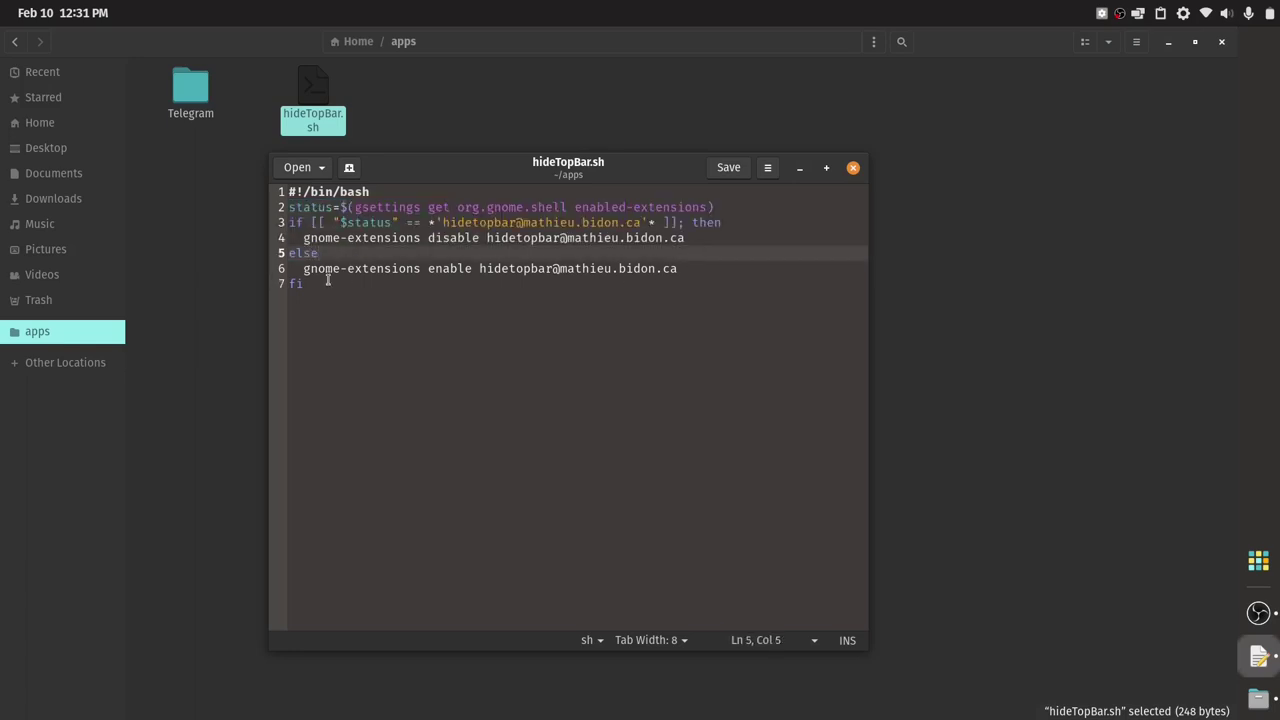
{"action": "left_click_drag", "start_coordinate": [326, 279], "coordinate": [303, 238]}
{"action": "left_click", "coordinate": [303, 238]}
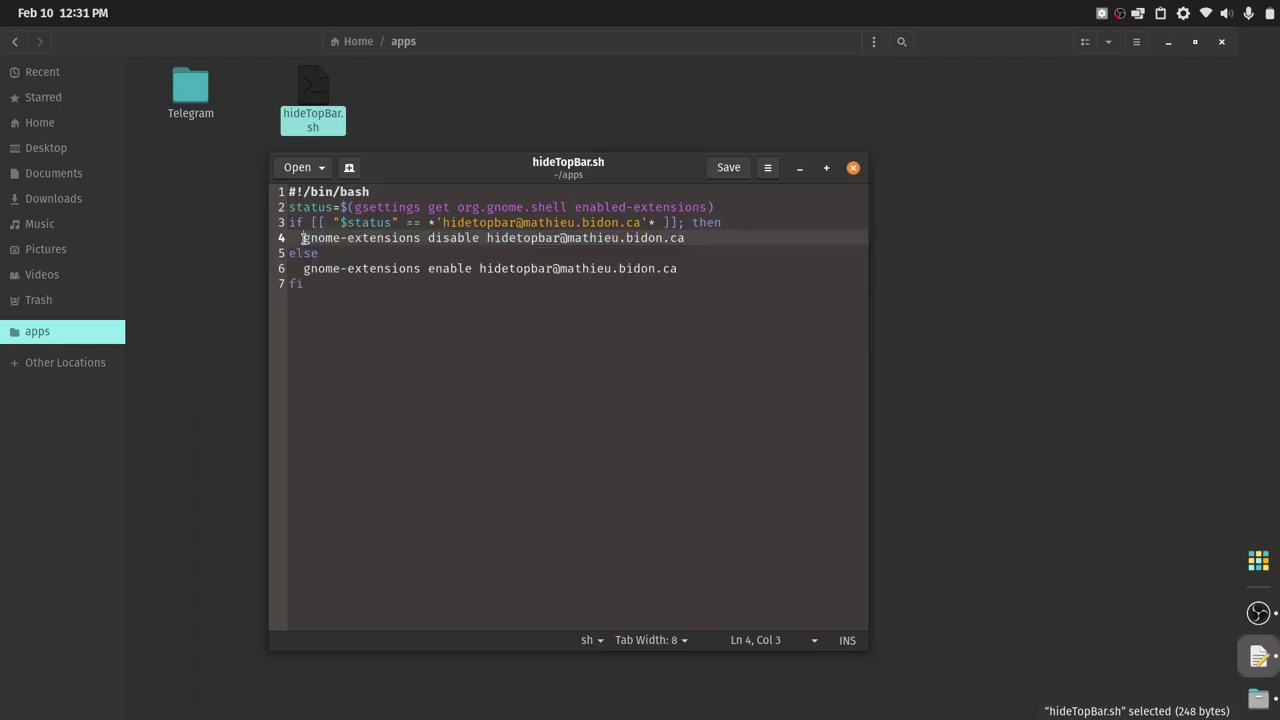
Open Extensions from the Utilities applications folder and place it beside the script window with the Hide Top Bar entry in view
{"action": "left_click", "coordinate": [1258, 561]}
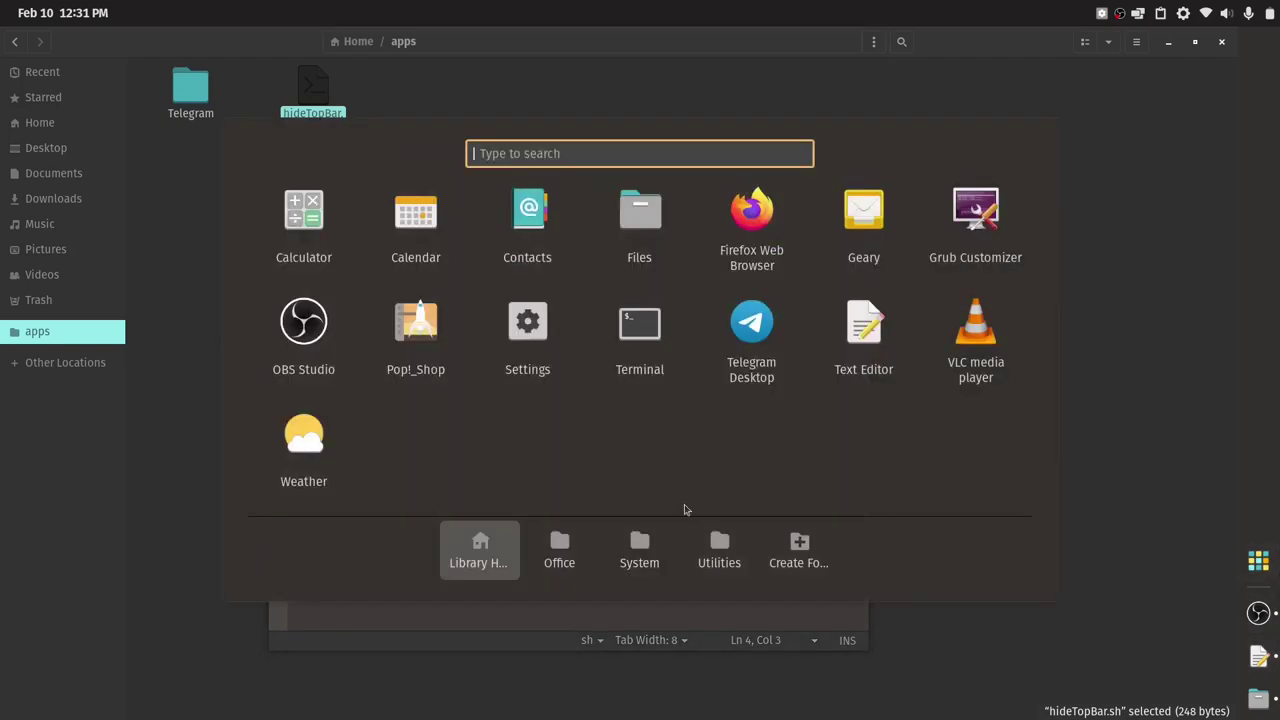
{"action": "left_click", "coordinate": [726, 527]}
{"action": "left_click", "coordinate": [863, 212]}
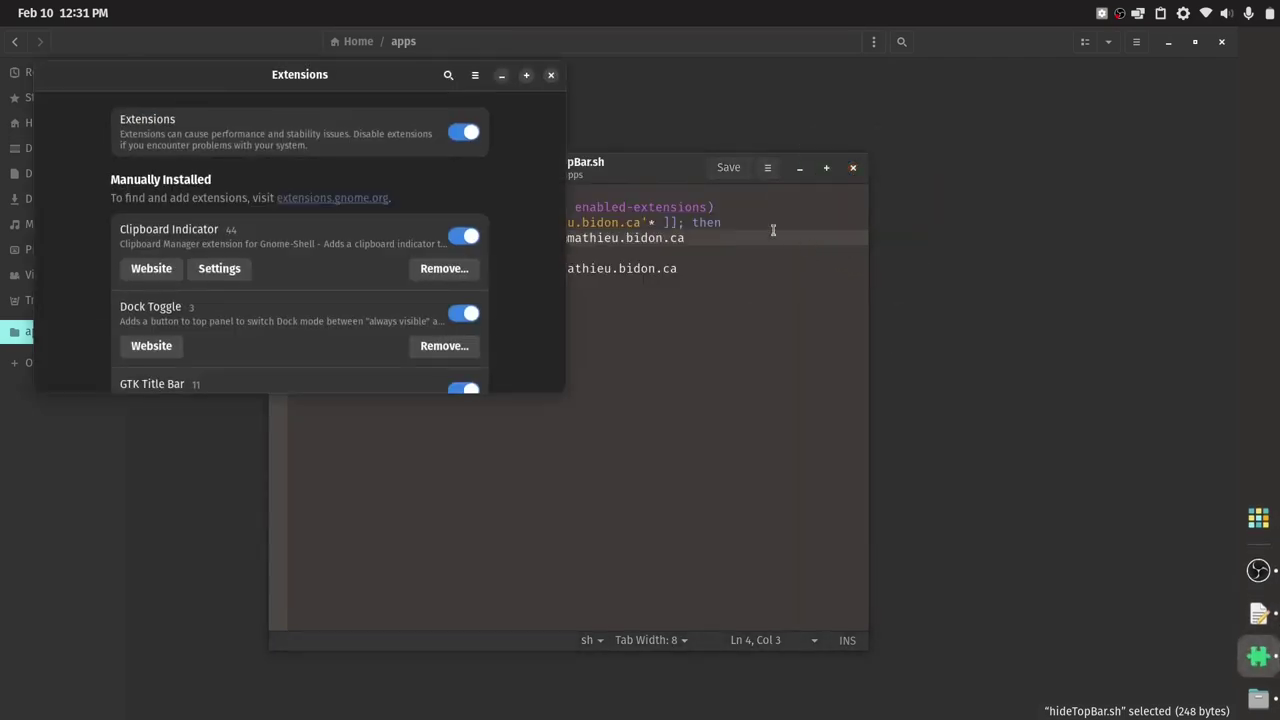
{"action": "left_click_drag", "start_coordinate": [418, 83], "coordinate": [840, 88]}
{"action": "scroll", "coordinate": [888, 305], "scroll_direction": "down", "scroll_amount": 3}
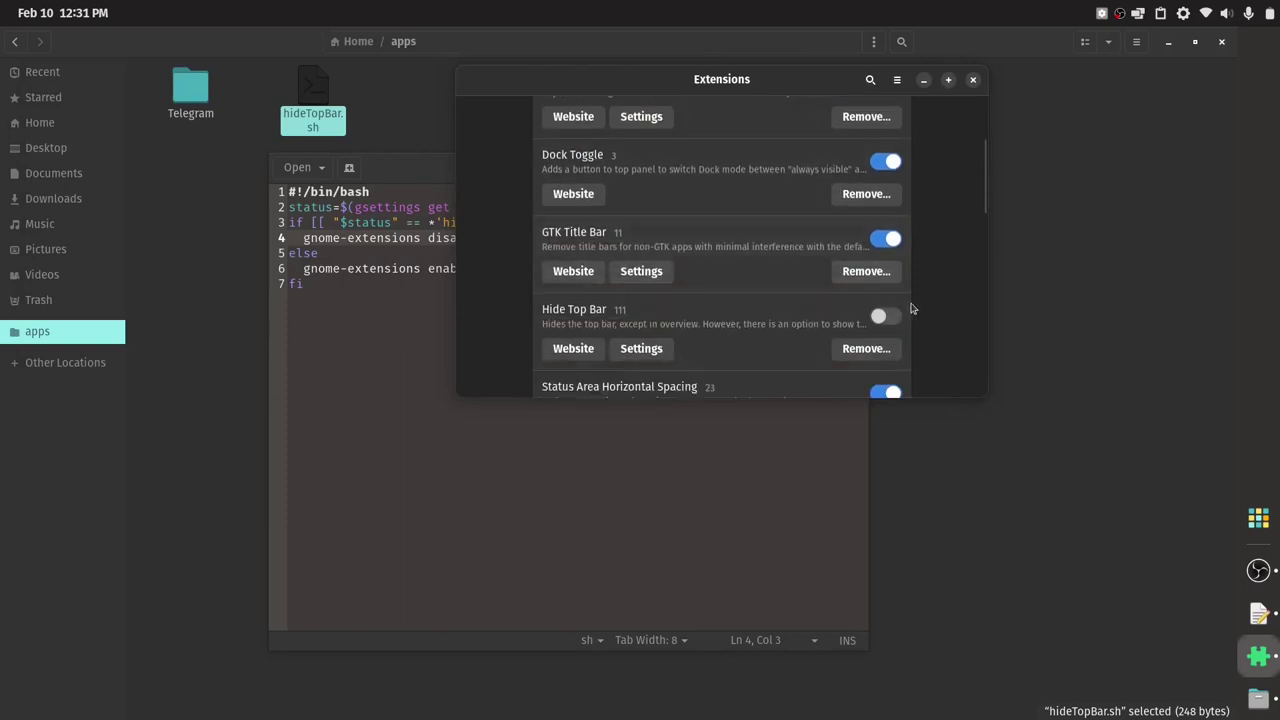
{"action": "left_click_drag", "start_coordinate": [686, 101], "coordinate": [935, 110]}
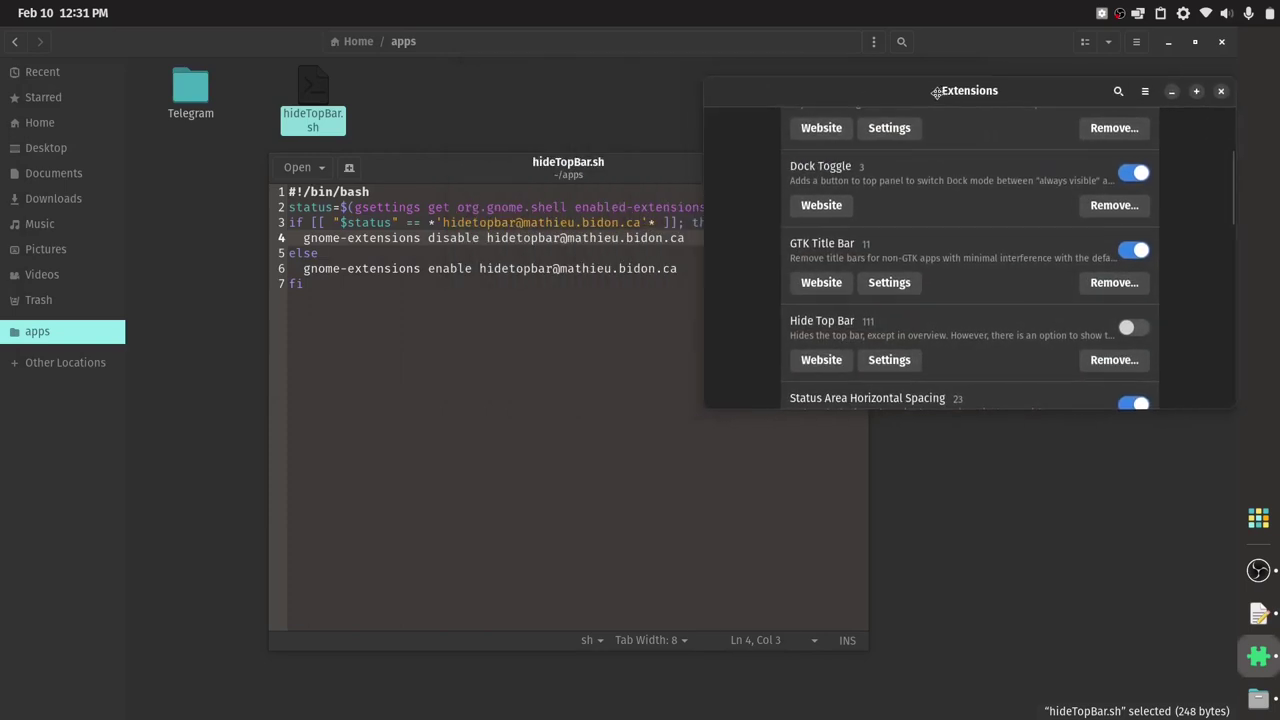
{"action": "left_click_drag", "start_coordinate": [478, 169], "coordinate": [294, 139]}
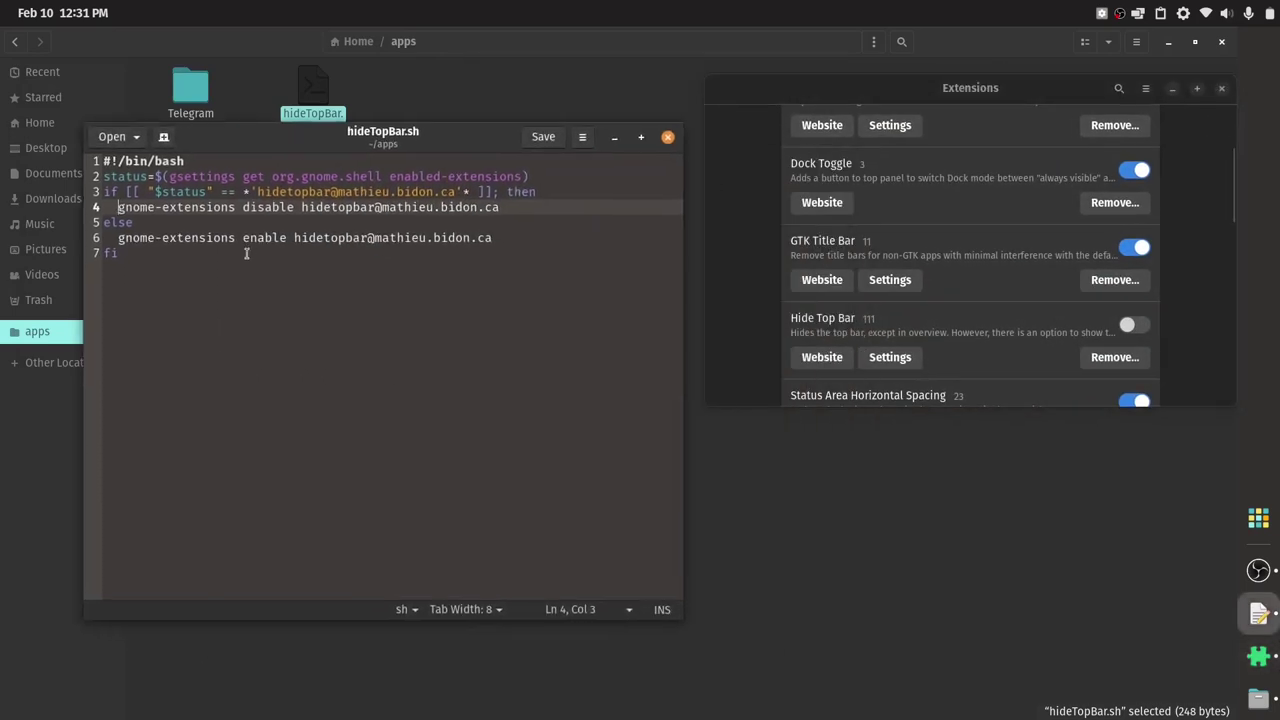
{"action": "left_click", "coordinate": [175, 262]}
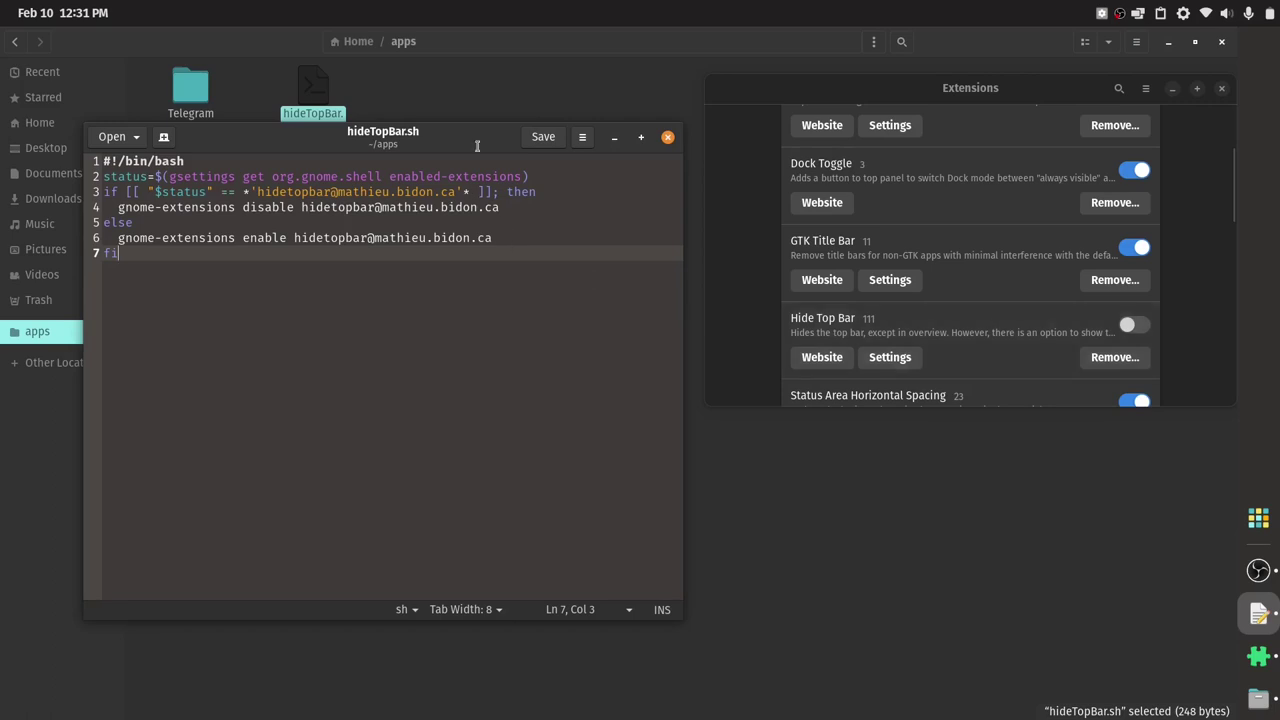
{"action": "left_click_drag", "start_coordinate": [477, 146], "coordinate": [552, 197]}
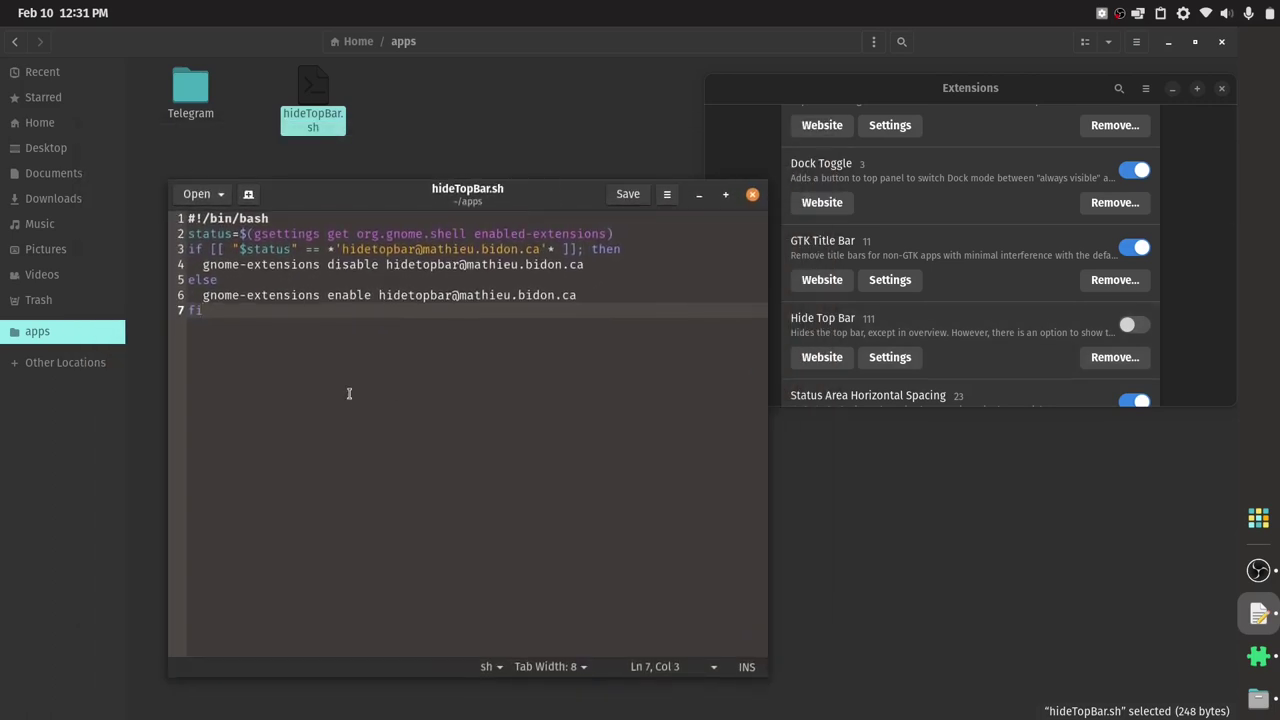
Highlight the whole hideTopBar.sh script to examine all its lines, and clear the selection at the end of the last line
{"action": "left_click_drag", "start_coordinate": [250, 332], "coordinate": [186, 222]}
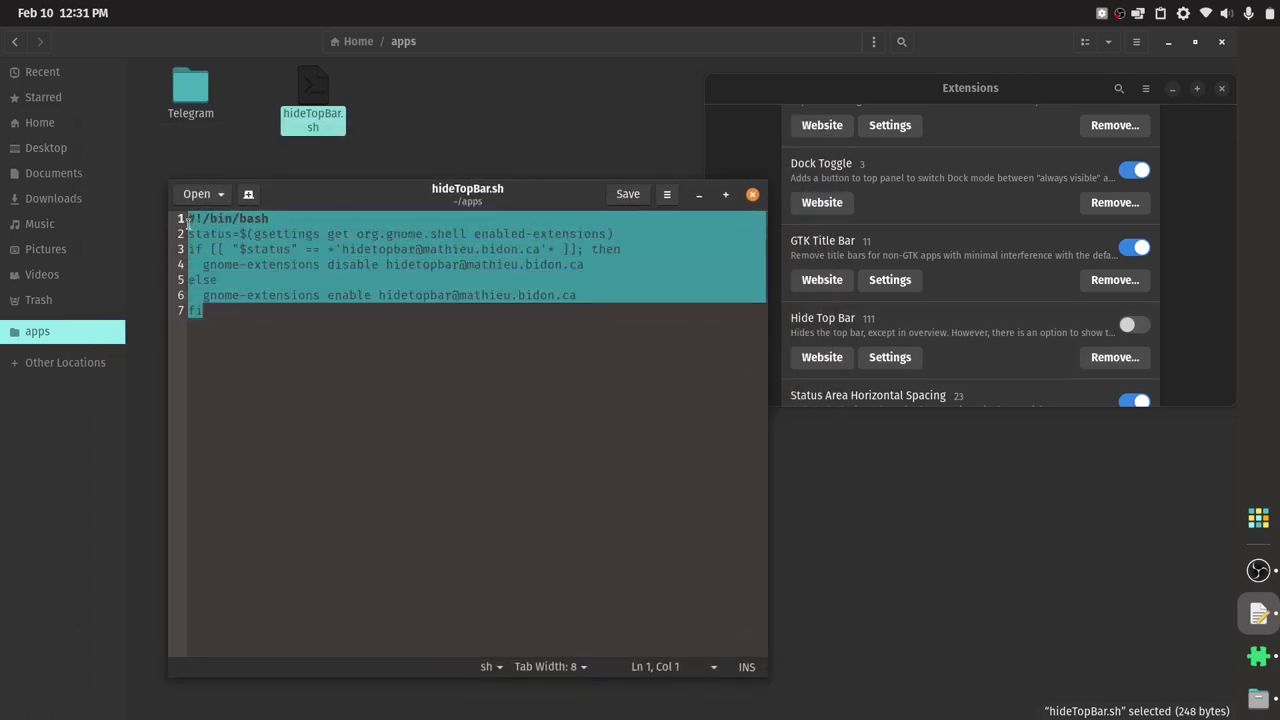
{"action": "left_click", "coordinate": [244, 318]}
{"action": "left_click_drag", "start_coordinate": [237, 316], "coordinate": [184, 225]}
{"action": "left_click", "coordinate": [223, 313]}
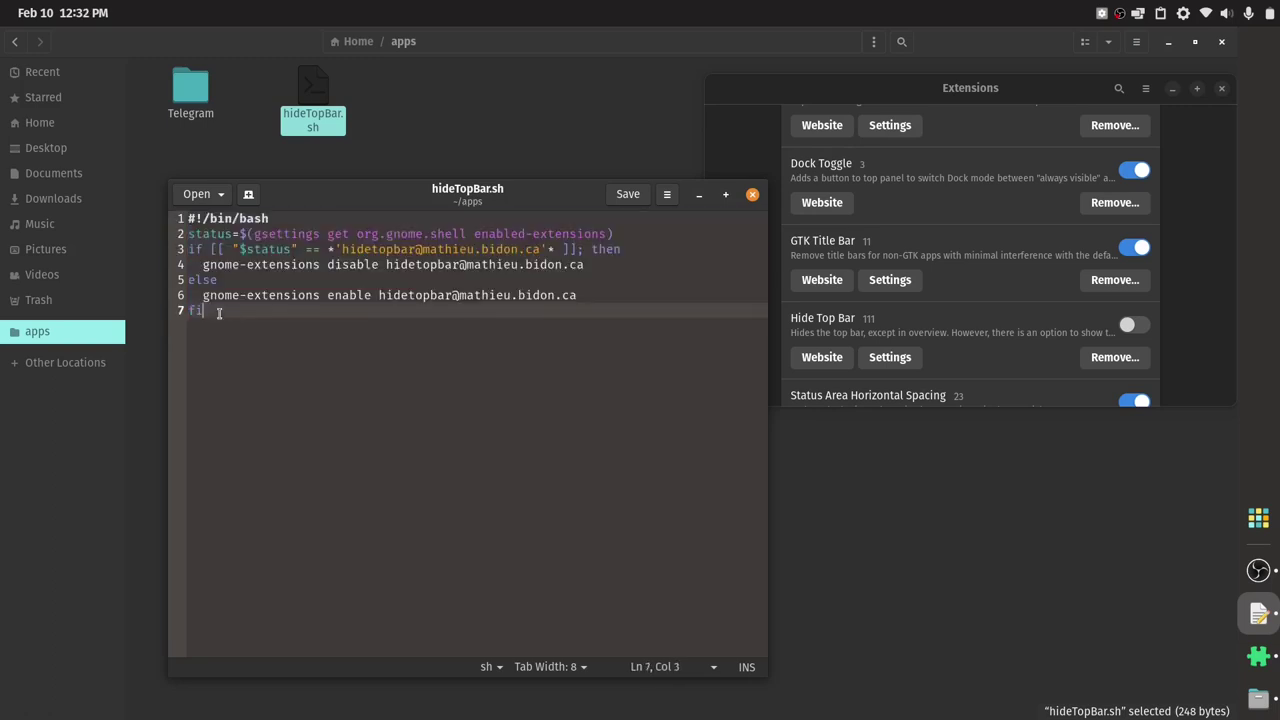
{"action": "left_click_drag", "start_coordinate": [218, 313], "coordinate": [163, 222]}
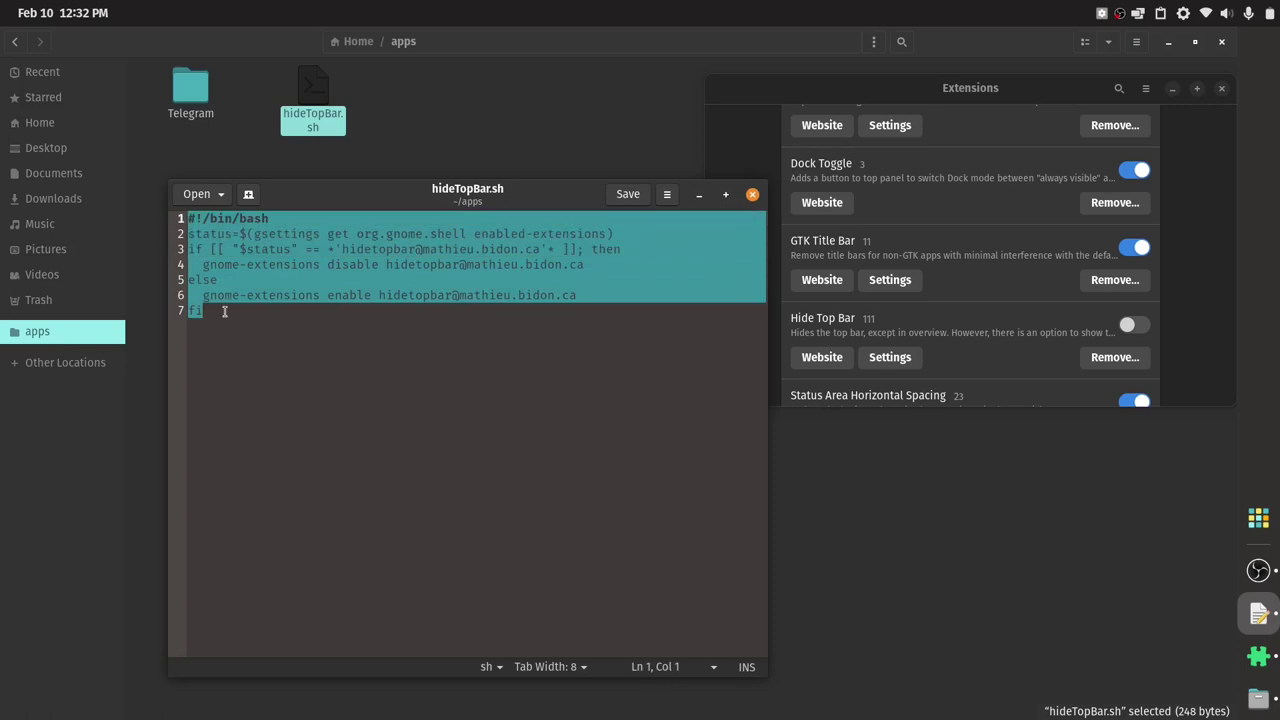
{"action": "left_click", "coordinate": [224, 311]}
{"action": "mouse_move", "coordinate": [214, 311]}
{"action": "left_mouse_down"}
{"action": "mouse_move", "coordinate": [186, 248]}
{"action": "mouse_move", "coordinate": [189, 220]}
{"action": "mouse_move", "coordinate": [230, 238]}
{"action": "mouse_move", "coordinate": [224, 307]}
{"action": "left_mouse_up"}
{"action": "left_click", "coordinate": [189, 220]}
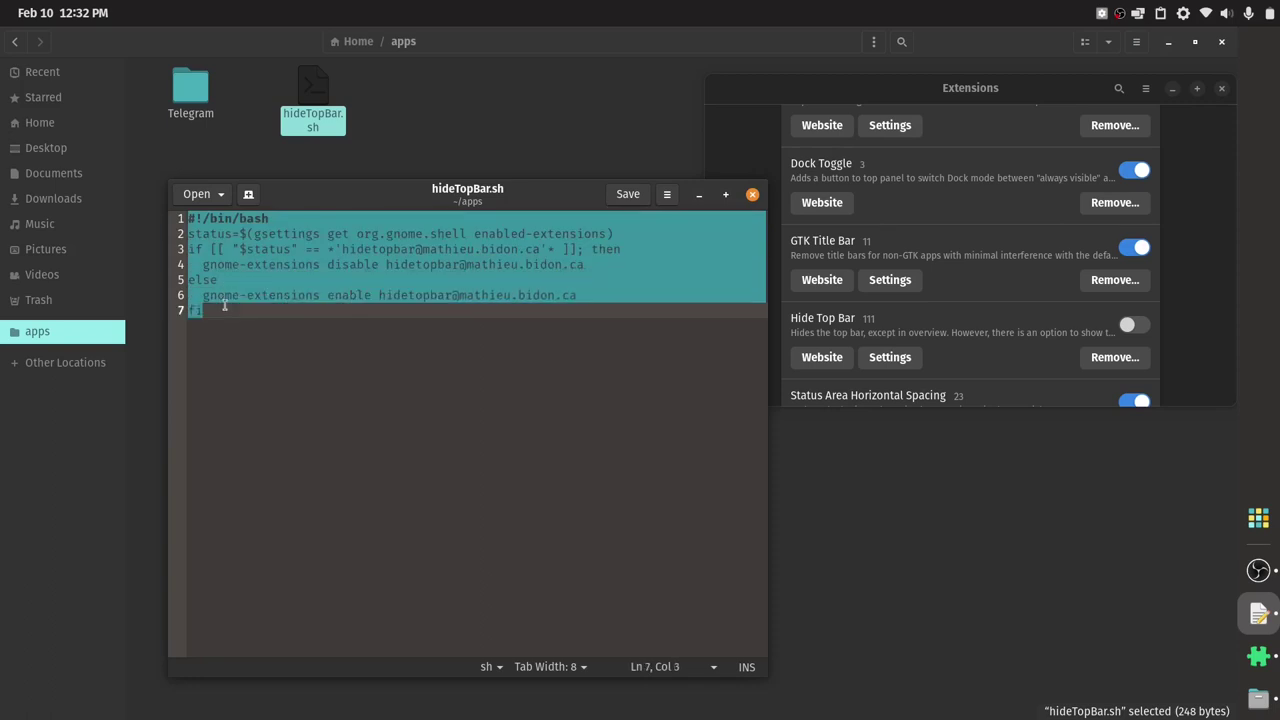
{"action": "left_click", "coordinate": [224, 310]}
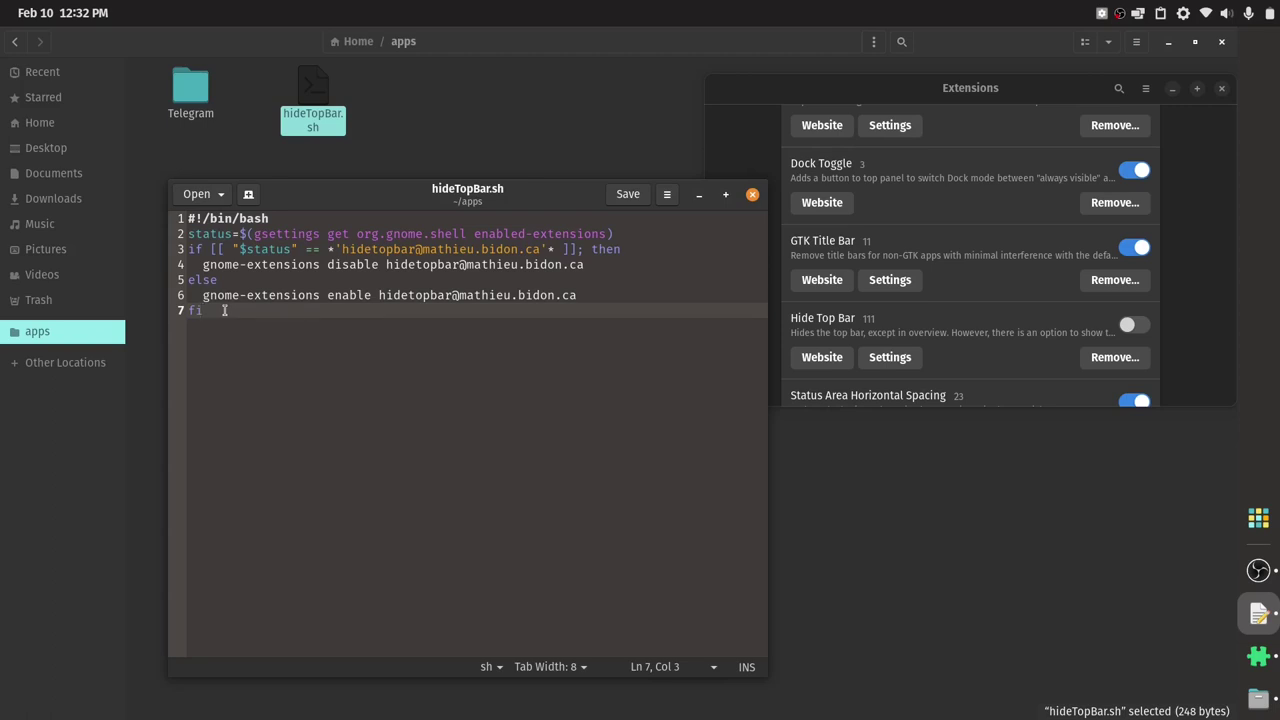
{"action": "left_click_drag", "start_coordinate": [445, 205], "coordinate": [509, 203]}
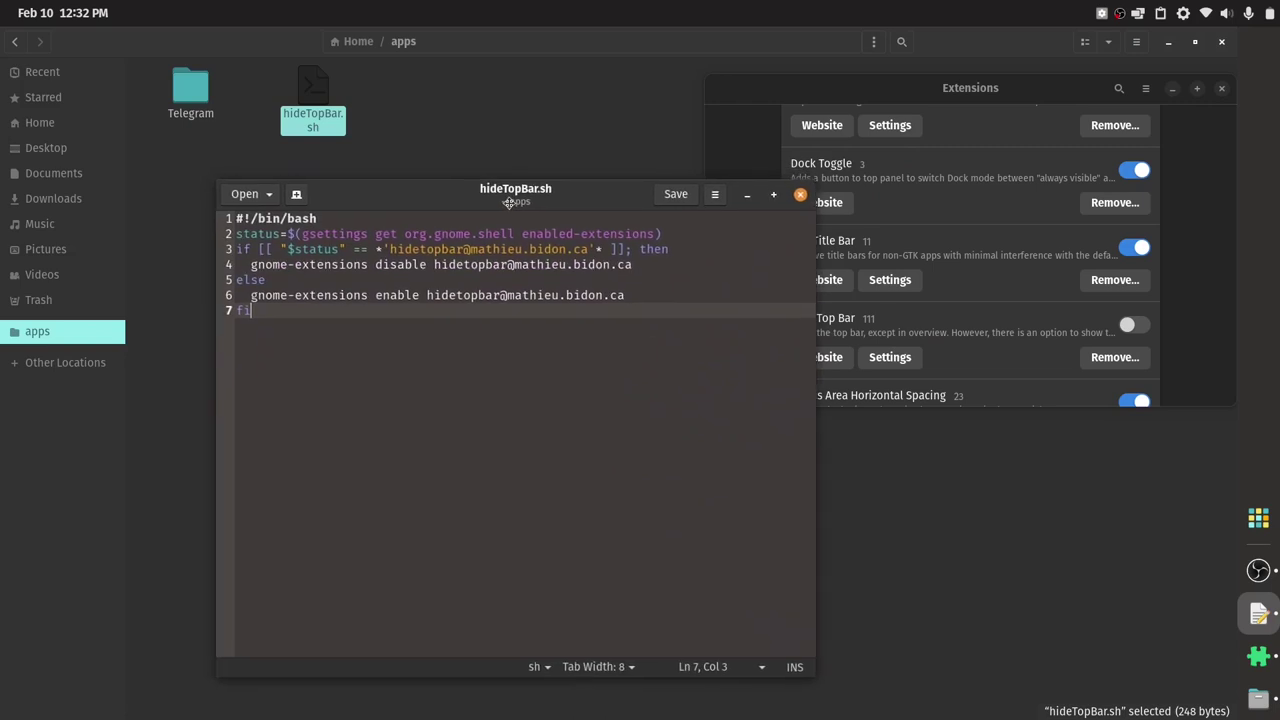
{"action": "left_click_drag", "start_coordinate": [509, 203], "coordinate": [490, 178]}
{"action": "left_click", "coordinate": [65, 15]}
{"action": "left_click", "coordinate": [65, 15]}
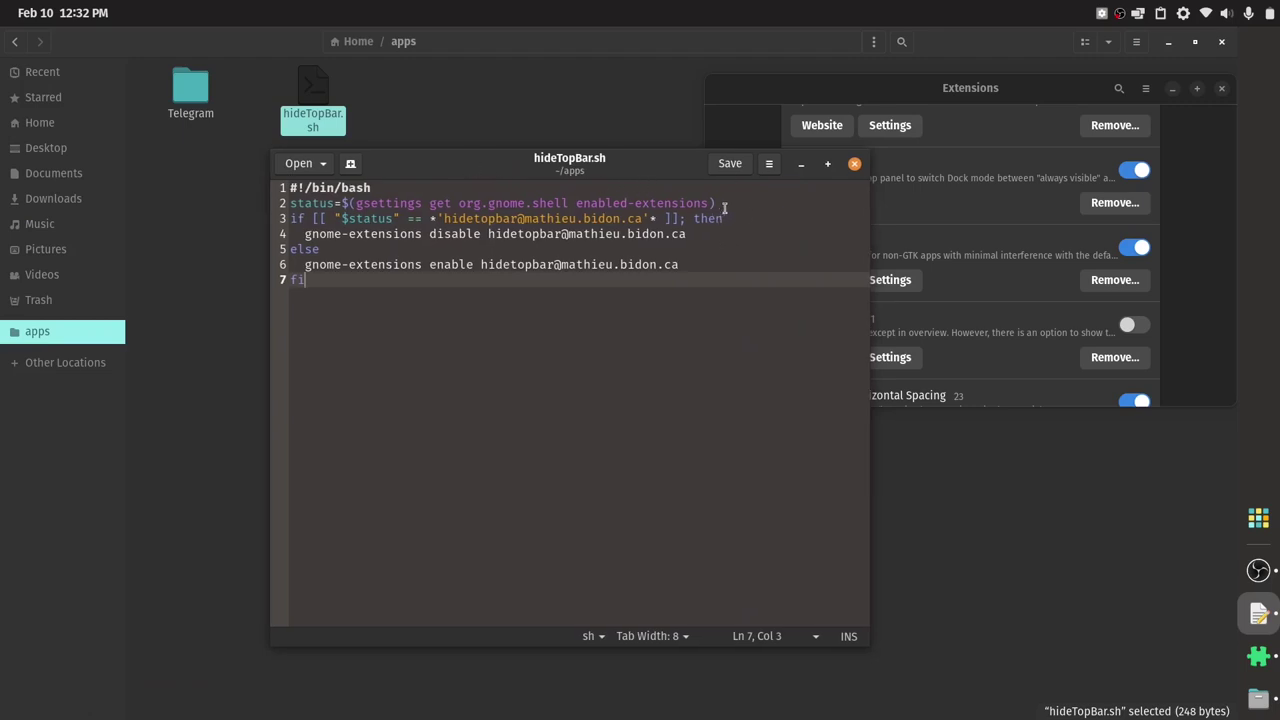
{"action": "left_click_drag", "start_coordinate": [618, 172], "coordinate": [634, 124]}
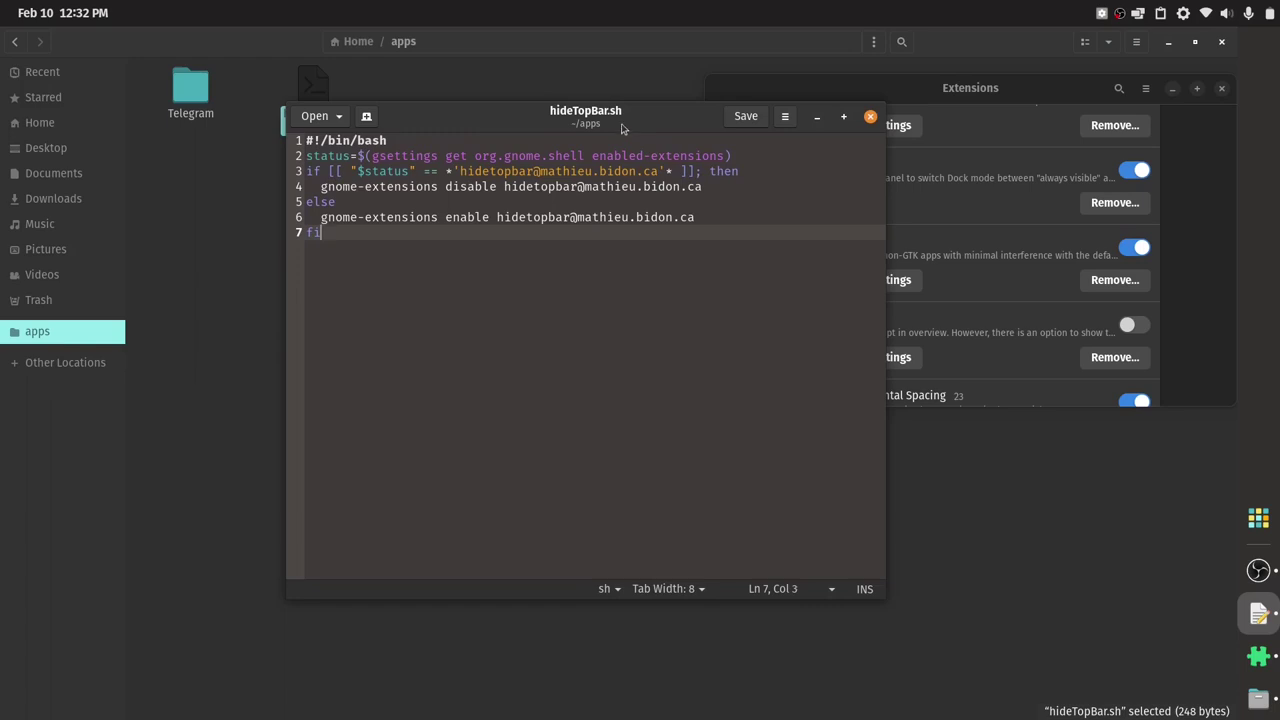
{"action": "left_click_drag", "start_coordinate": [621, 127], "coordinate": [548, 155]}
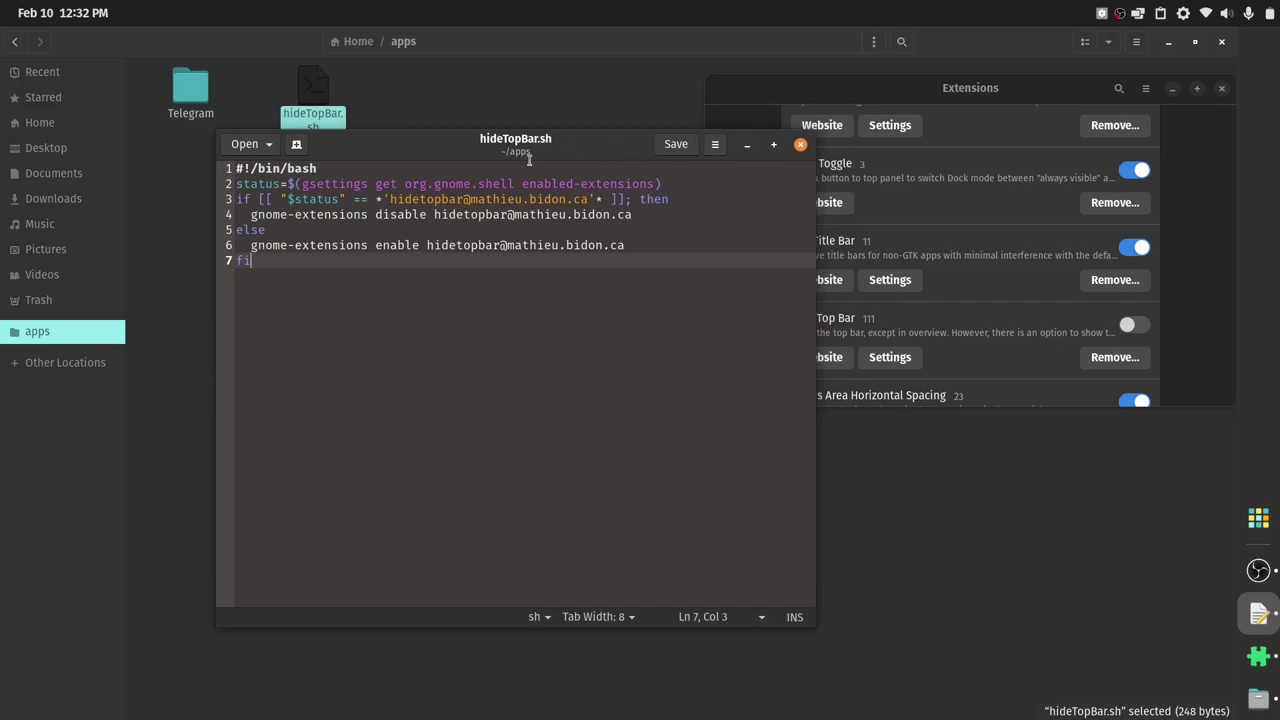
{"action": "left_click_drag", "start_coordinate": [541, 155], "coordinate": [547, 119]}
{"action": "left_click", "coordinate": [27, 12]}
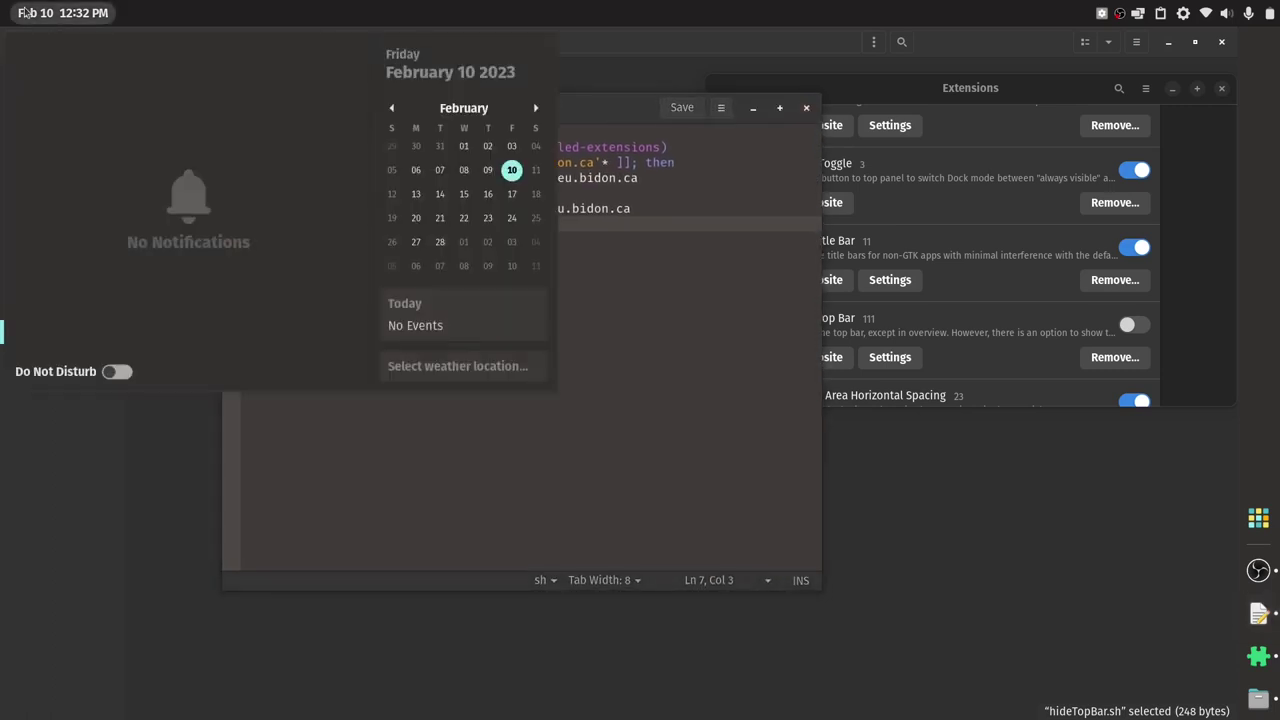
{"action": "left_click", "coordinate": [27, 12]}
Minimize the script editor and toggle the Hide Top Bar extension on and off several times to examine its effect, leaving it off
{"action": "left_click", "coordinate": [752, 110]}
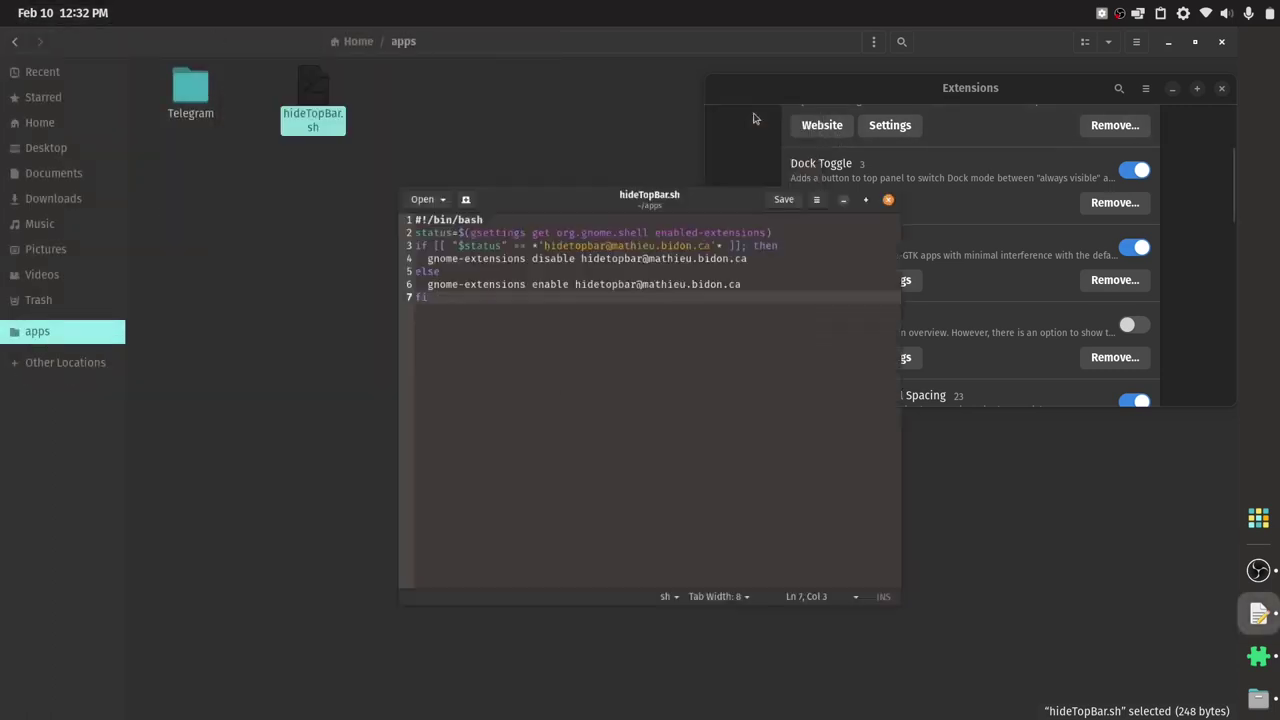
{"action": "left_click", "coordinate": [1134, 325]}
{"action": "left_click", "coordinate": [1136, 325]}
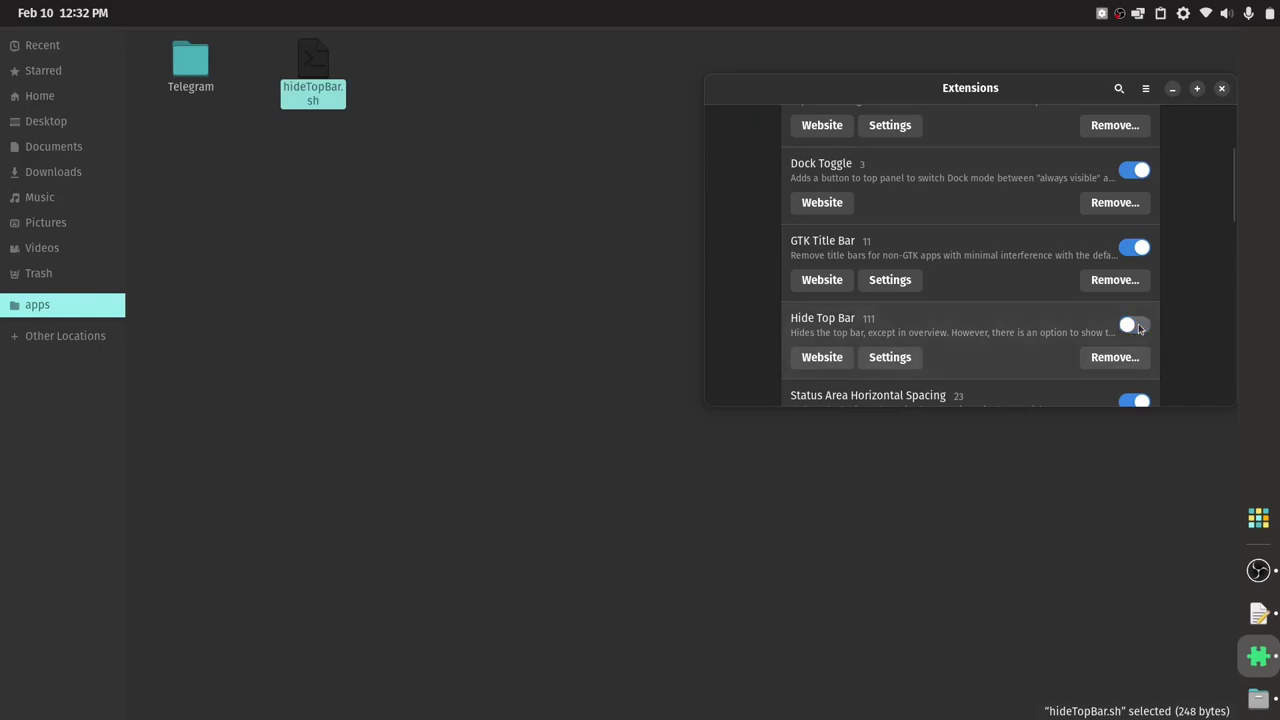
{"action": "left_click", "coordinate": [1136, 325]}
{"action": "left_click", "coordinate": [1136, 325]}
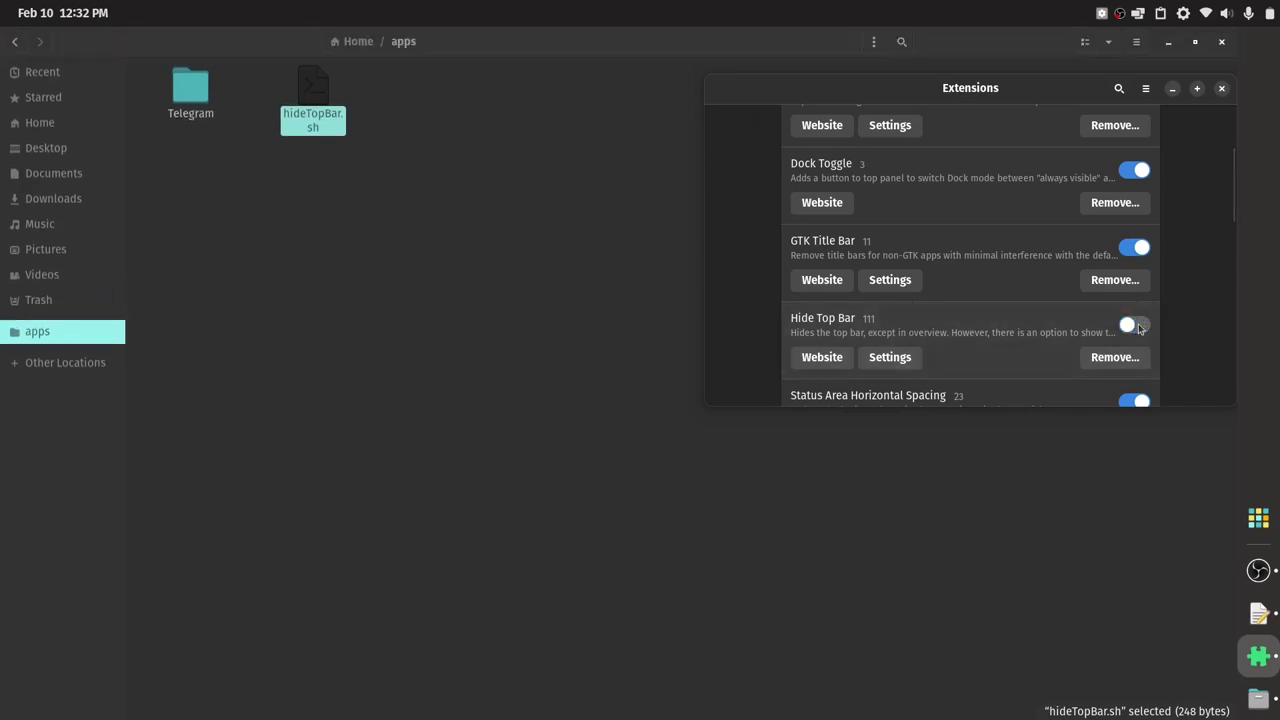
{"action": "left_click", "coordinate": [1136, 325]}
{"action": "left_click", "coordinate": [1136, 325]}
{"action": "left_click", "coordinate": [1136, 325]}
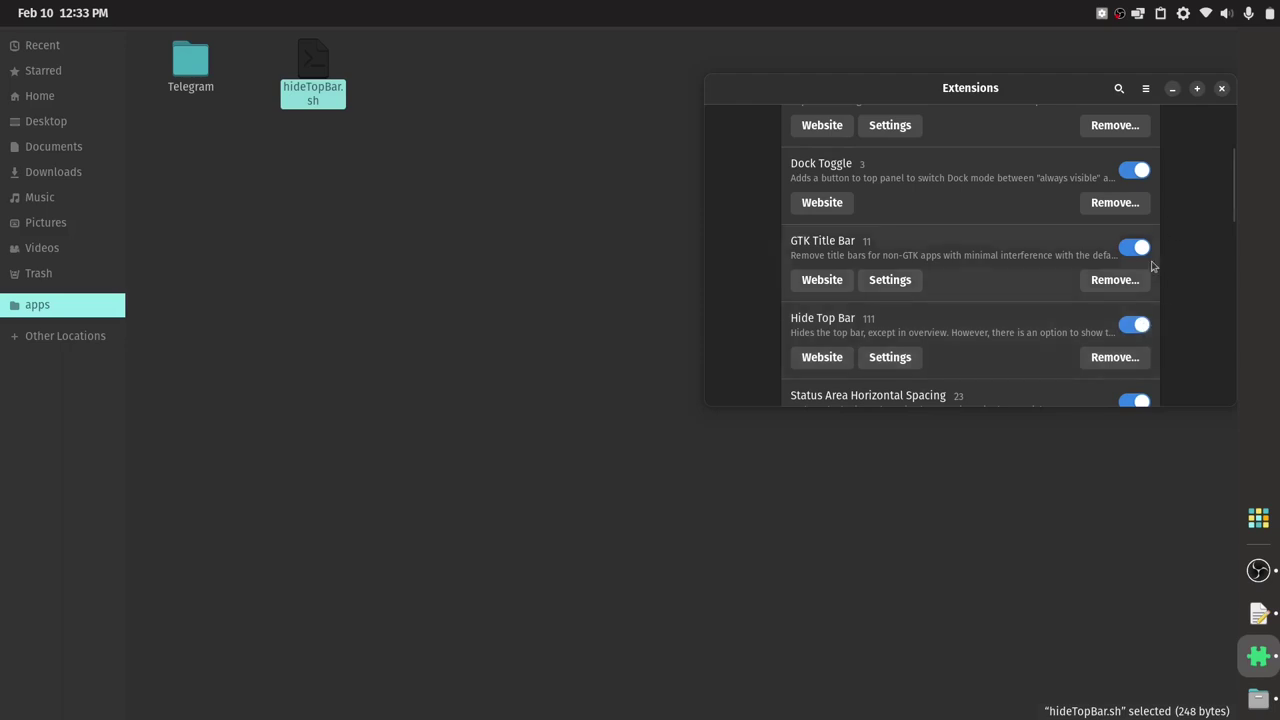
{"action": "left_click", "coordinate": [1134, 328]}
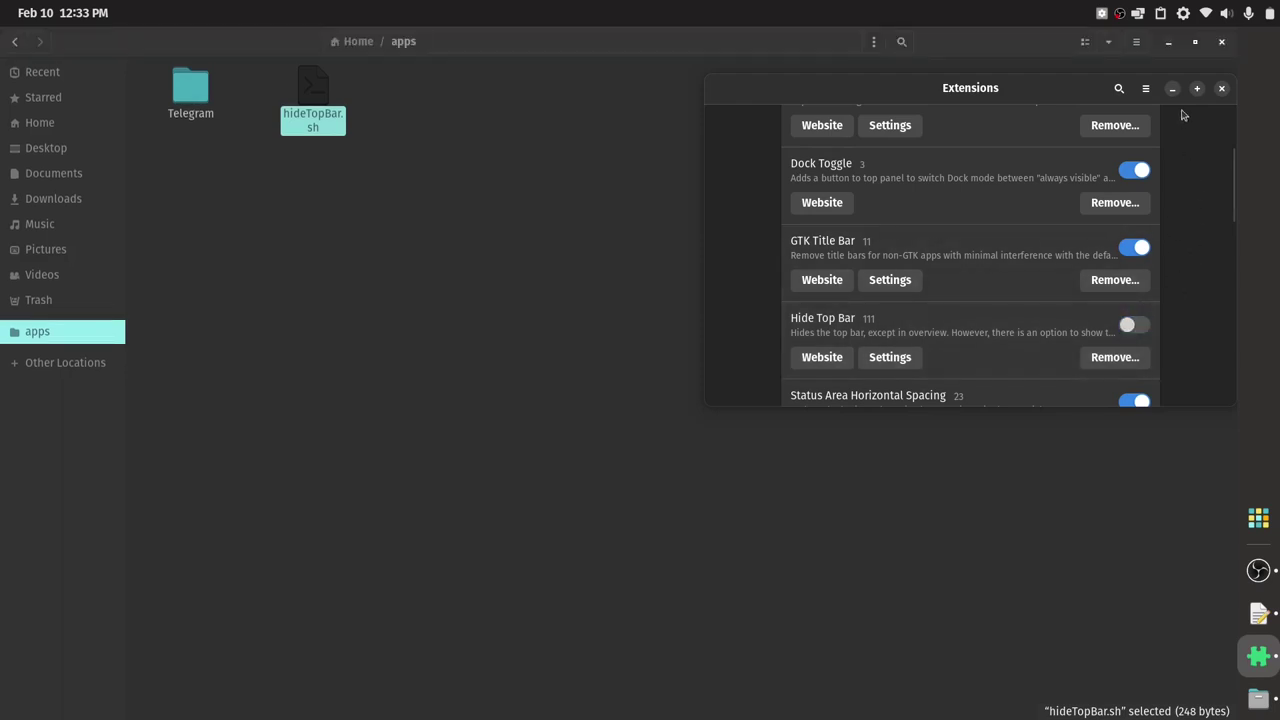
Minimize the Files, Extensions and OBS Studio windows to check the system menu on the bare desktop, and restore the apps folder window
{"action": "left_click", "coordinate": [1168, 42]}
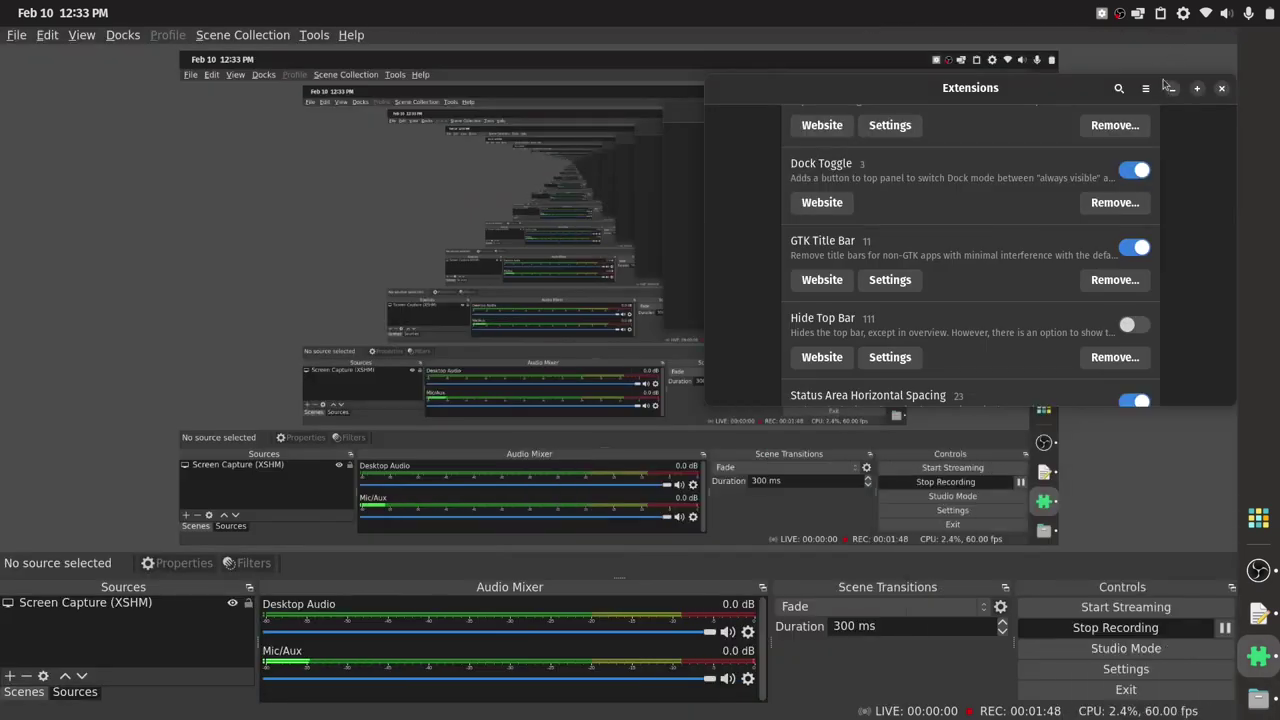
{"action": "left_click", "coordinate": [1171, 88]}
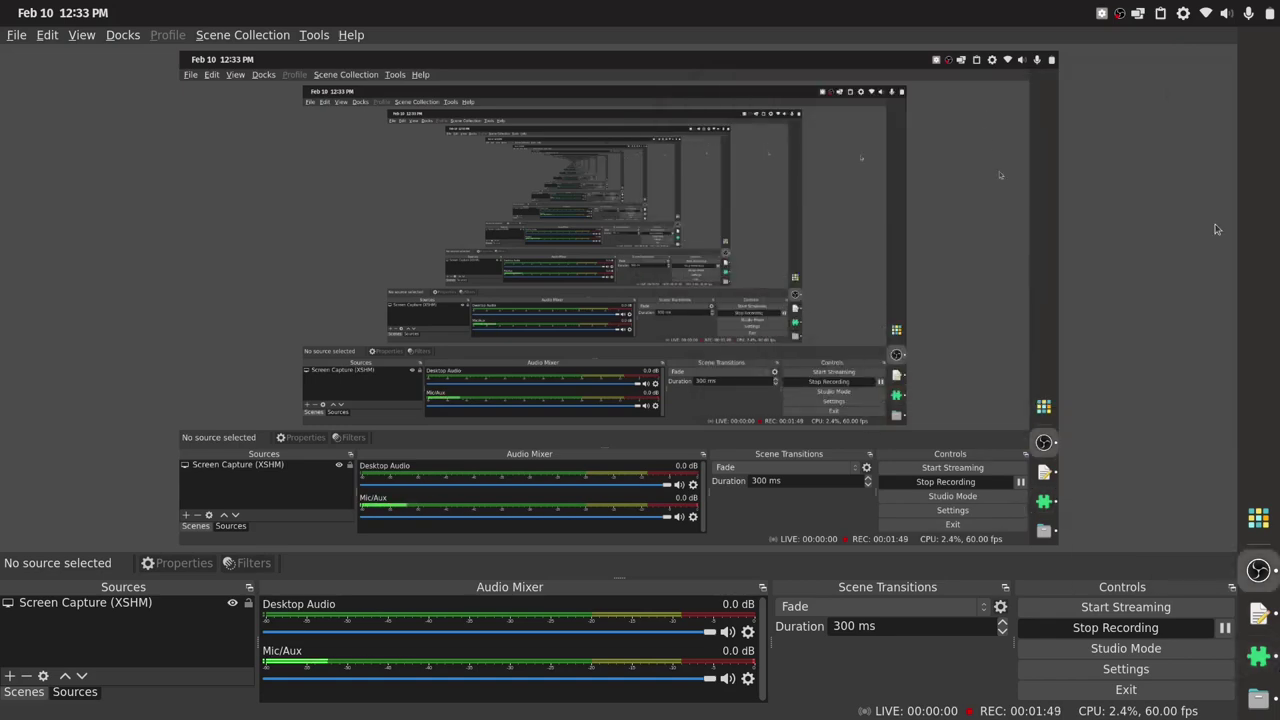
{"action": "left_click", "coordinate": [1268, 570]}
{"action": "left_click", "coordinate": [1262, 8]}
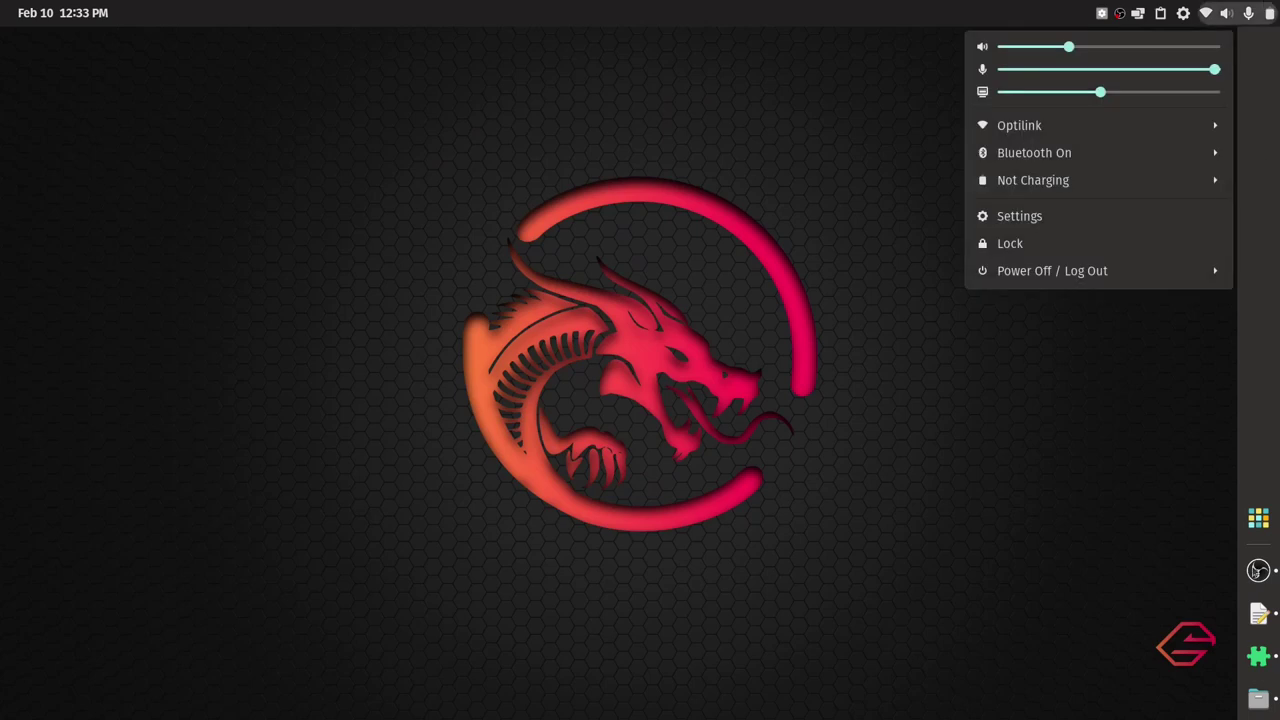
{"action": "left_click", "coordinate": [1258, 698]}
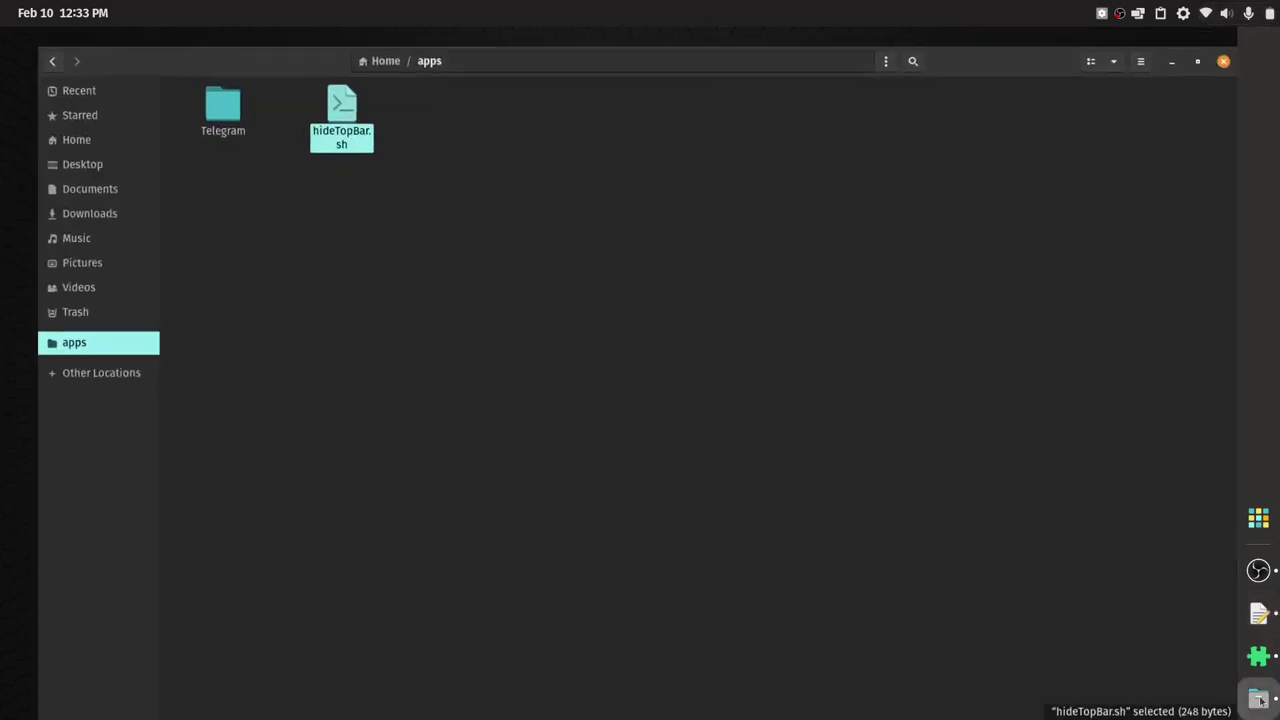
{"action": "left_click", "coordinate": [549, 245]}
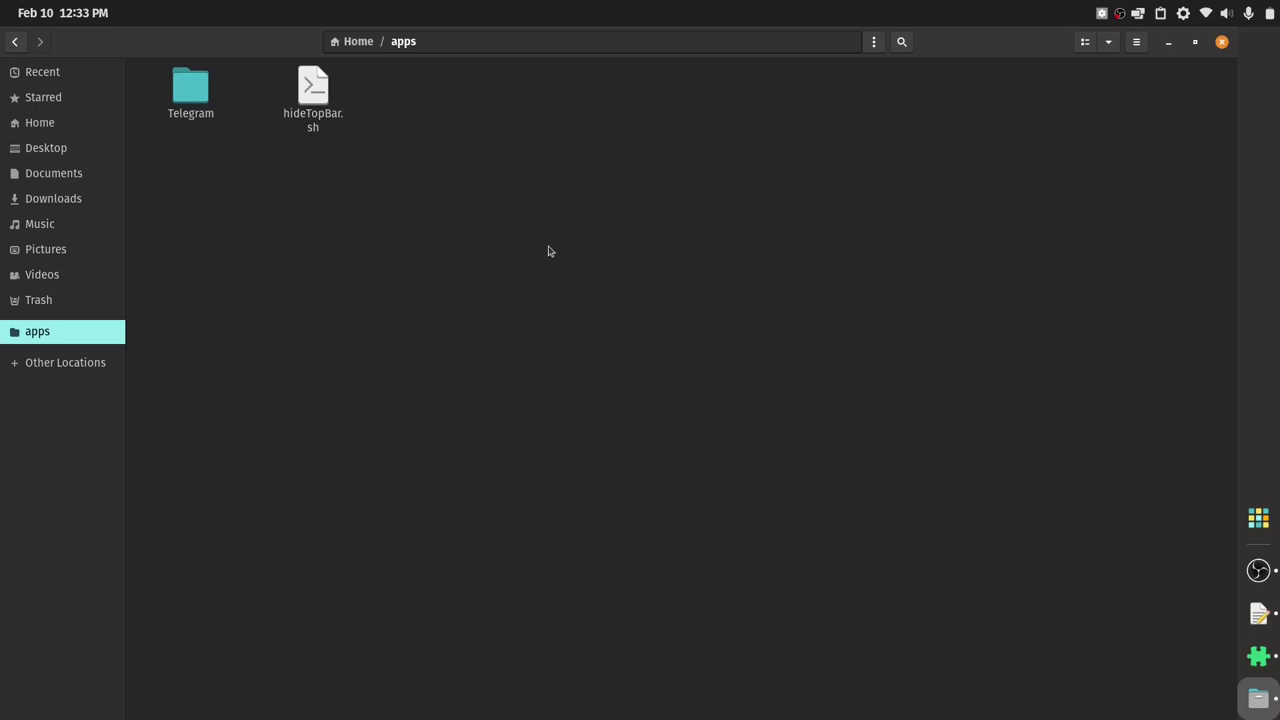
{"action": "left_click", "coordinate": [312, 88]}
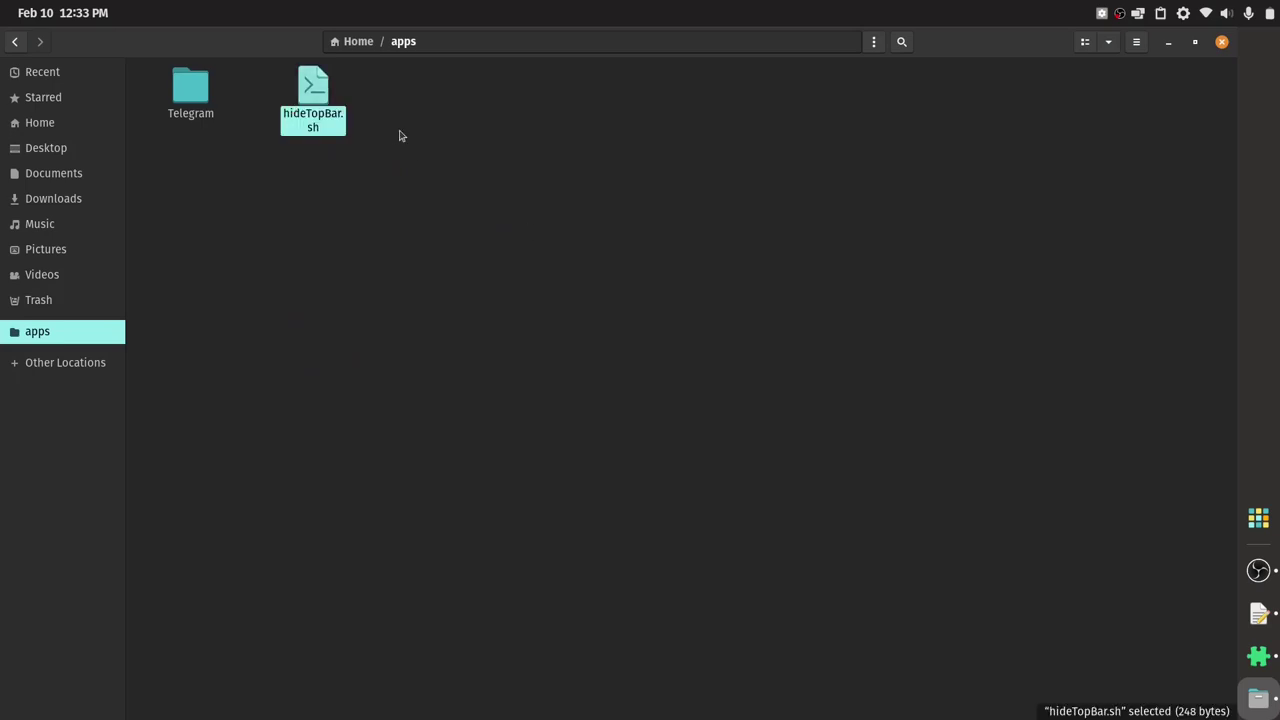
{"action": "left_click", "coordinate": [474, 224]}
{"action": "right_click", "coordinate": [476, 226]}
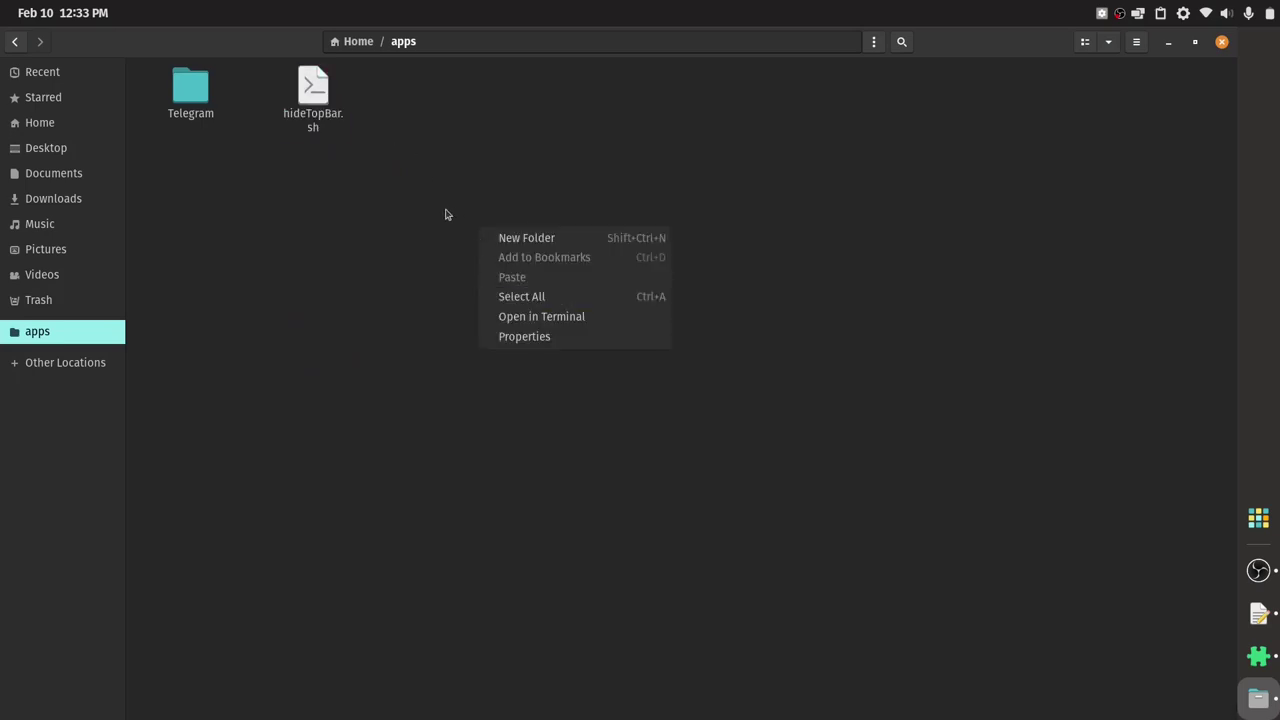
{"action": "left_click", "coordinate": [414, 158]}
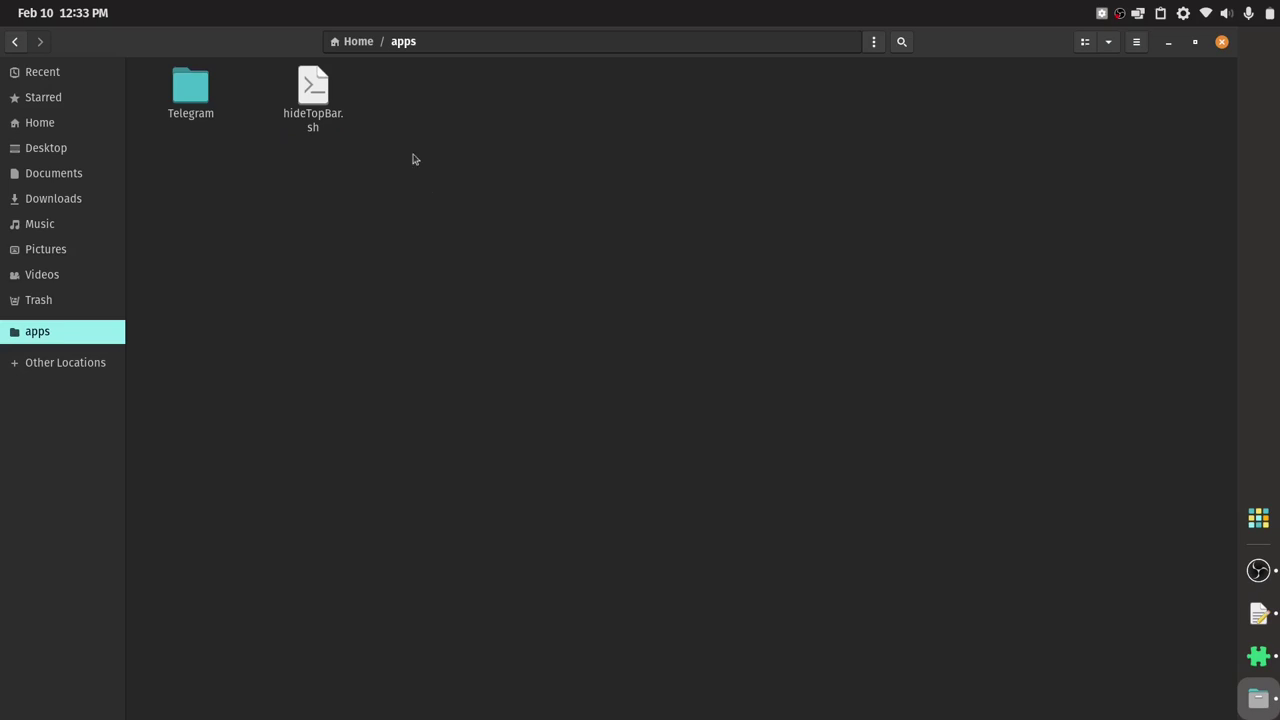
{"action": "left_click", "coordinate": [318, 118]}
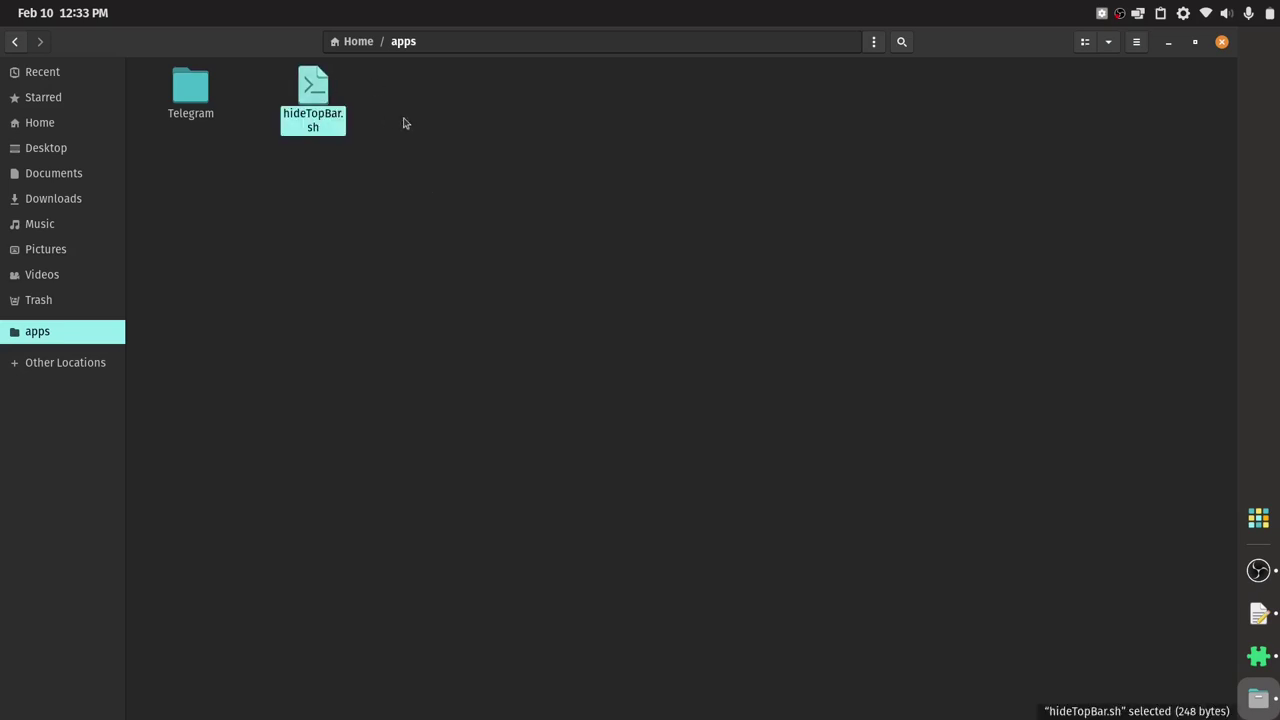
{"action": "left_click", "coordinate": [330, 276]}
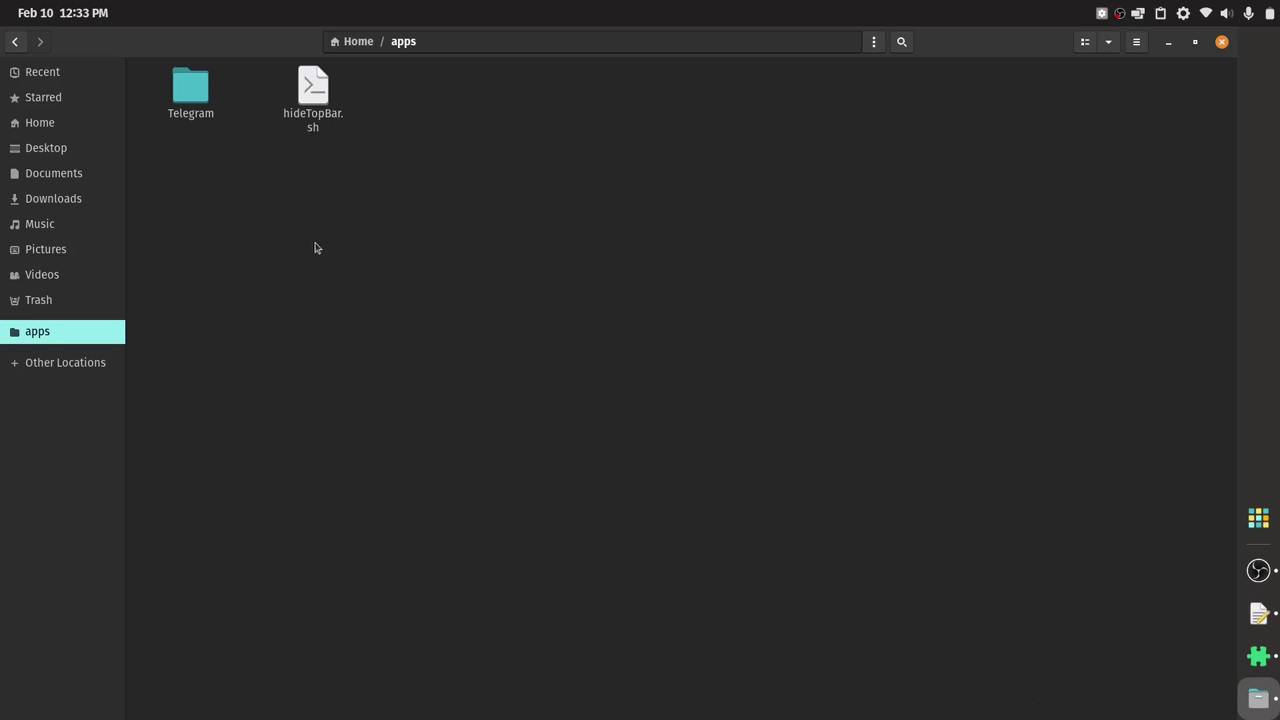
Open a terminal in the apps folder, list the folder's contents with ls, and highlight hideTopBar.sh in the listing
{"action": "right_click", "coordinate": [315, 233]}
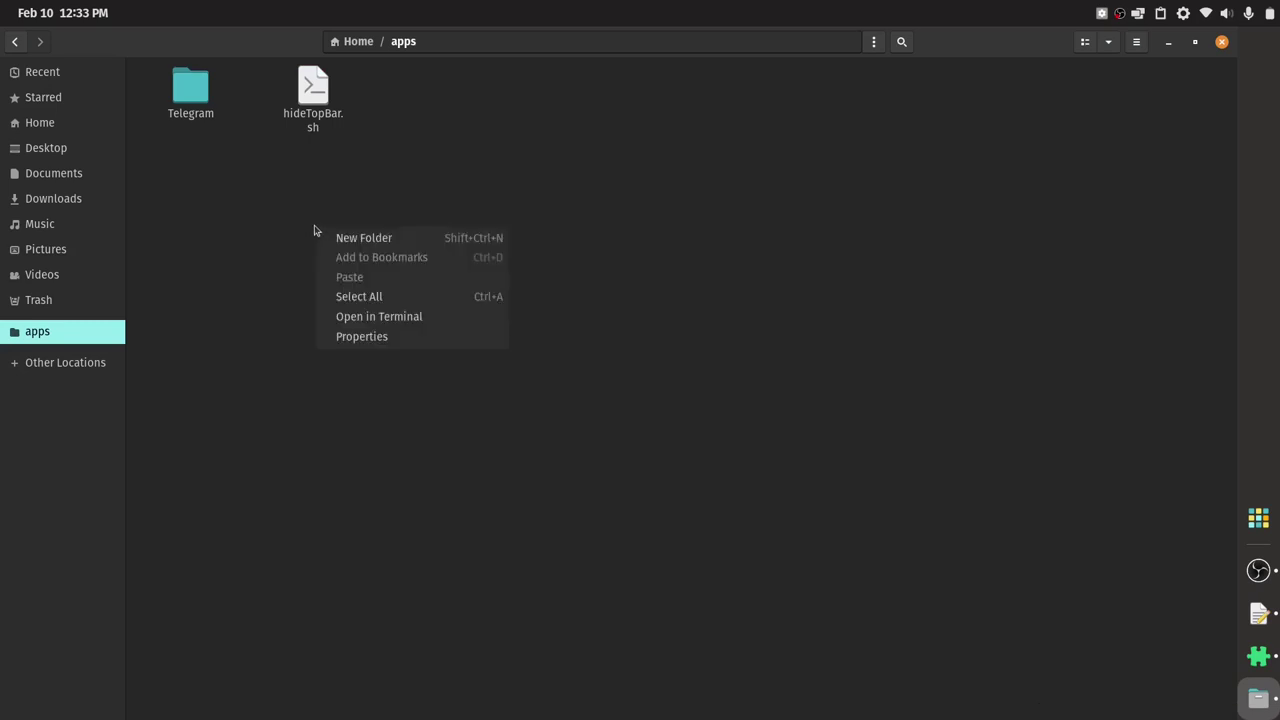
{"action": "left_click", "coordinate": [364, 318]}
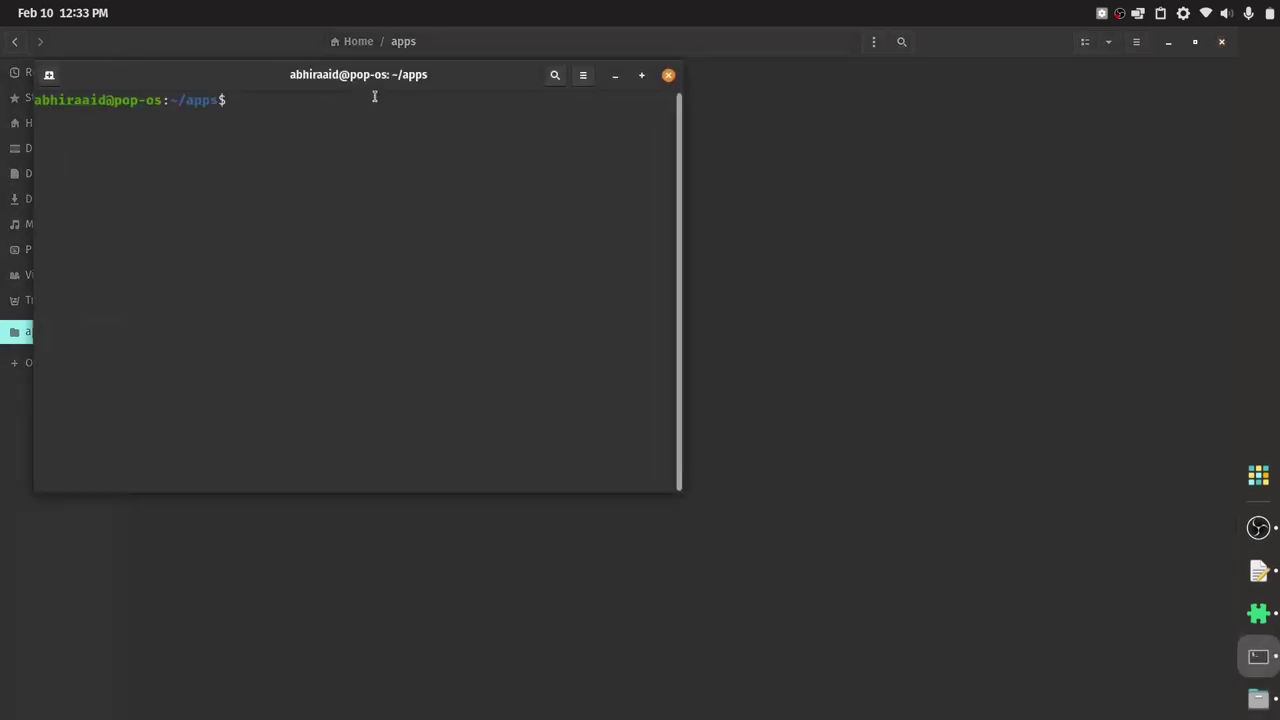
{"action": "left_click_drag", "start_coordinate": [389, 78], "coordinate": [658, 252]}
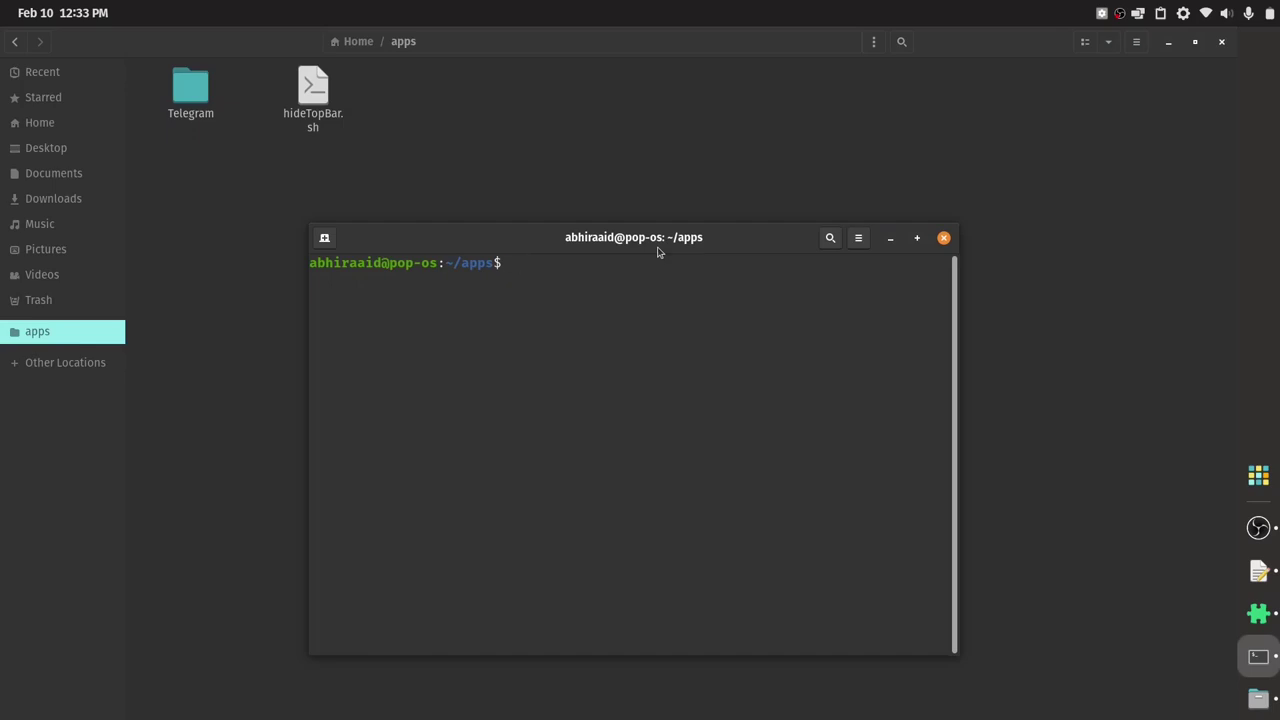
{"action": "type", "text": "ls"}
{"action": "key", "text": "Return"}
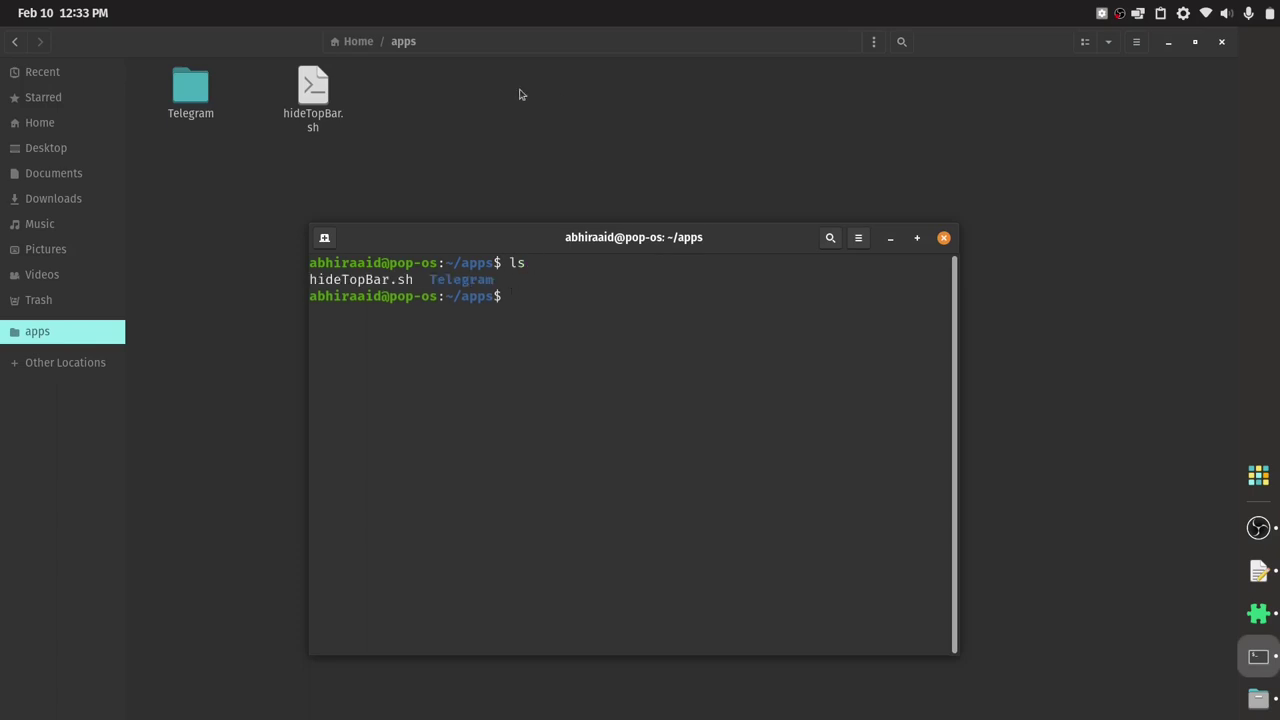
{"action": "left_click_drag", "start_coordinate": [413, 281], "coordinate": [310, 280]}
Allow executing hideTopBar.sh as a program in its file permissions and close its properties
{"action": "left_click", "coordinate": [313, 92]}
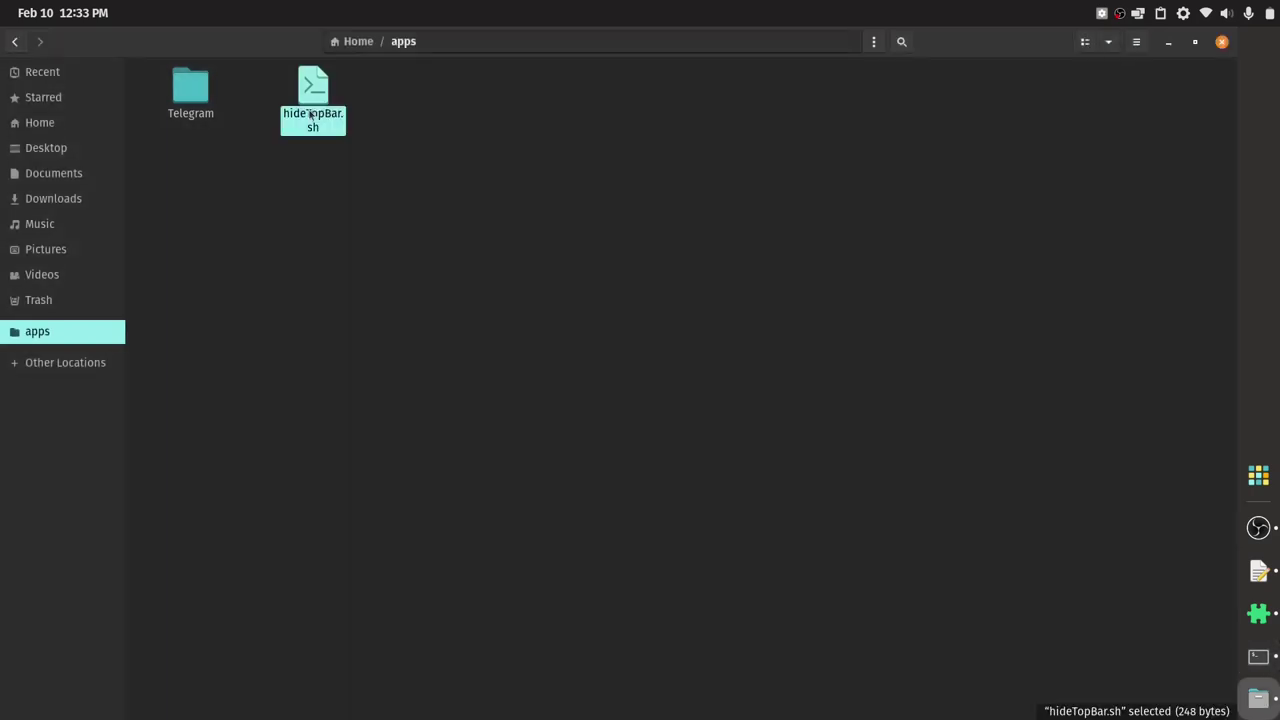
{"action": "right_click", "coordinate": [310, 113]}
{"action": "left_click", "coordinate": [394, 340]}
{"action": "left_click", "coordinate": [582, 194]}
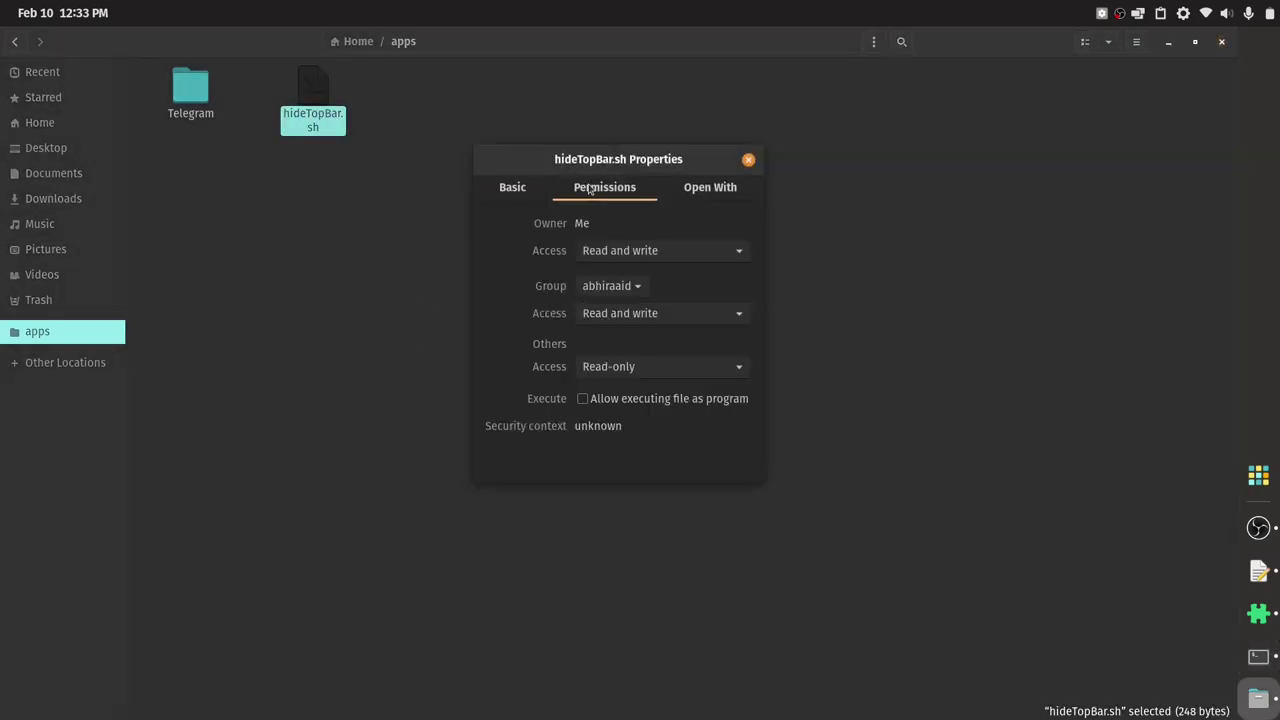
{"action": "left_click", "coordinate": [583, 400]}
{"action": "left_click", "coordinate": [748, 160]}
Return to the terminal and list the apps folder again with ls to check how hideTopBar.sh is shown
{"action": "left_click", "coordinate": [1258, 656]}
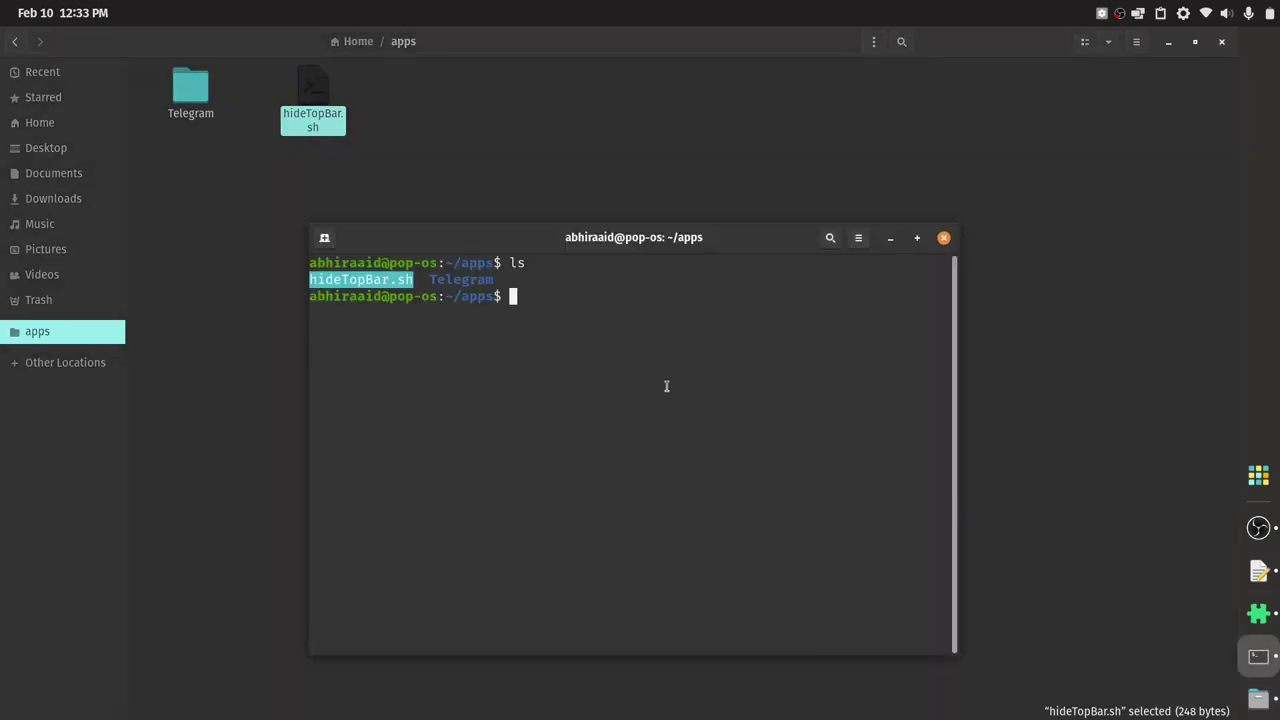
{"action": "left_click", "coordinate": [519, 292]}
{"action": "type", "text": "ls"}
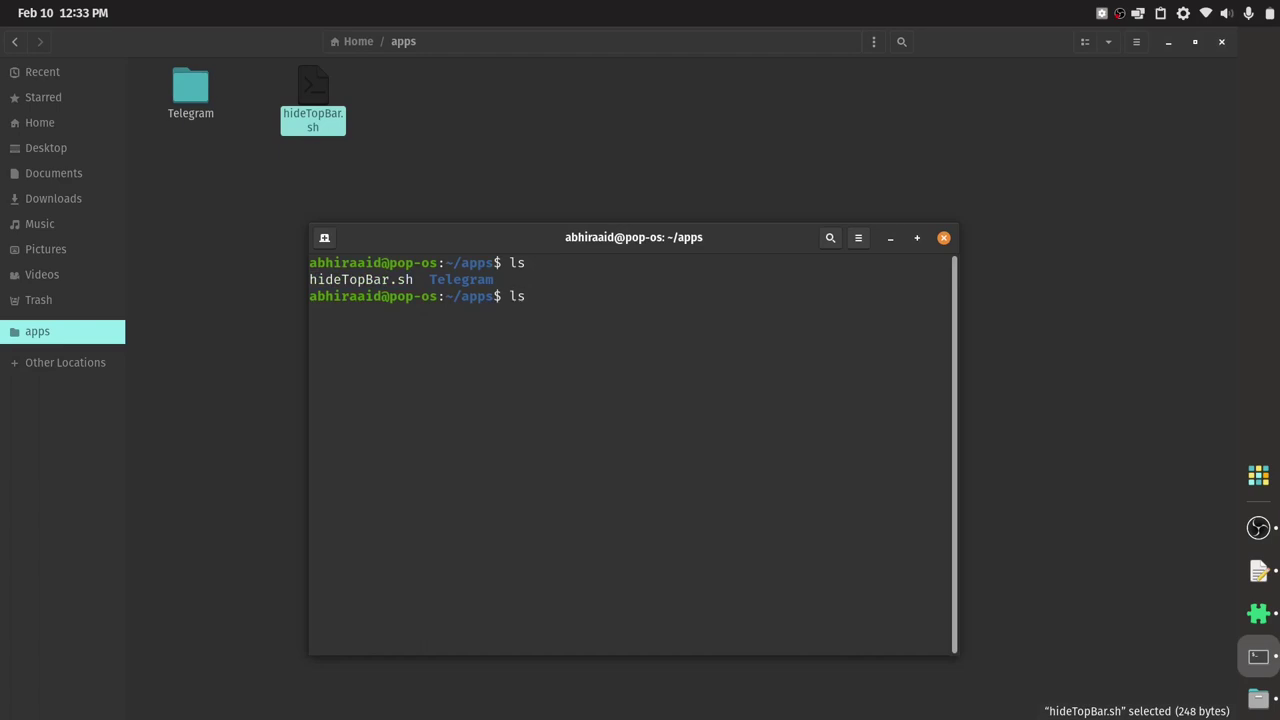
{"action": "key", "text": "Return"}
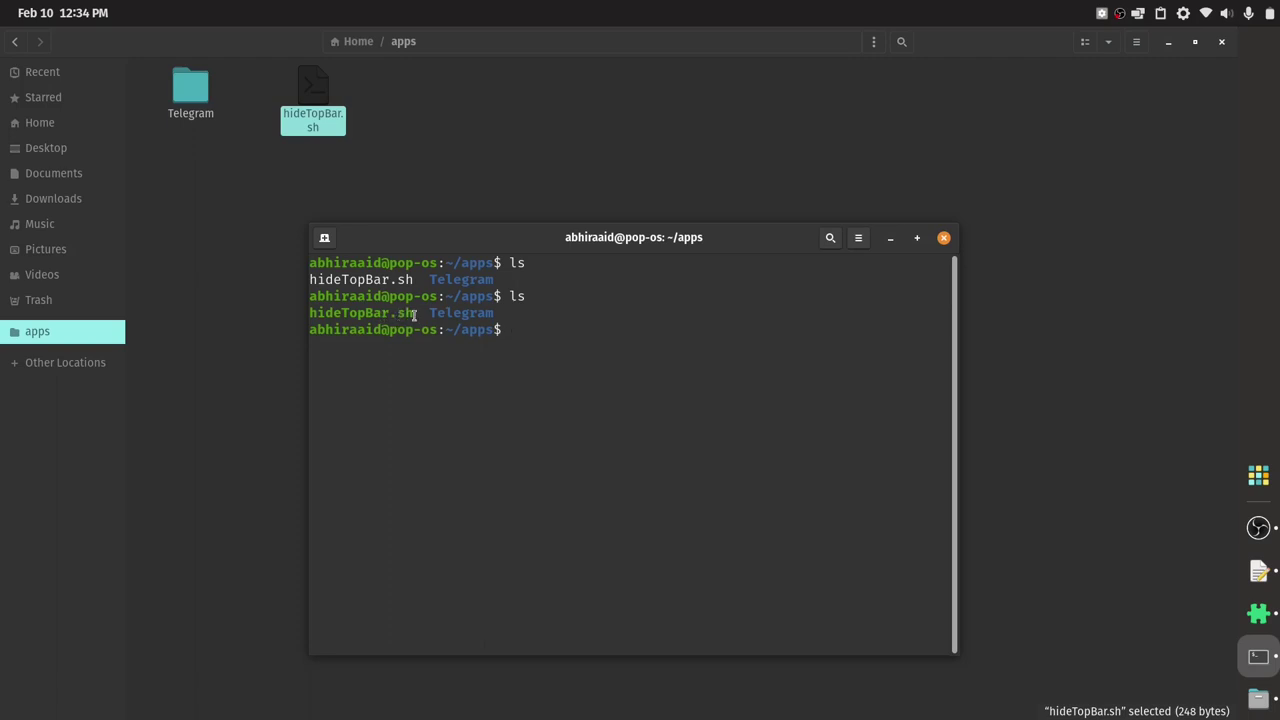
{"action": "left_click_drag", "start_coordinate": [412, 313], "coordinate": [310, 318]}
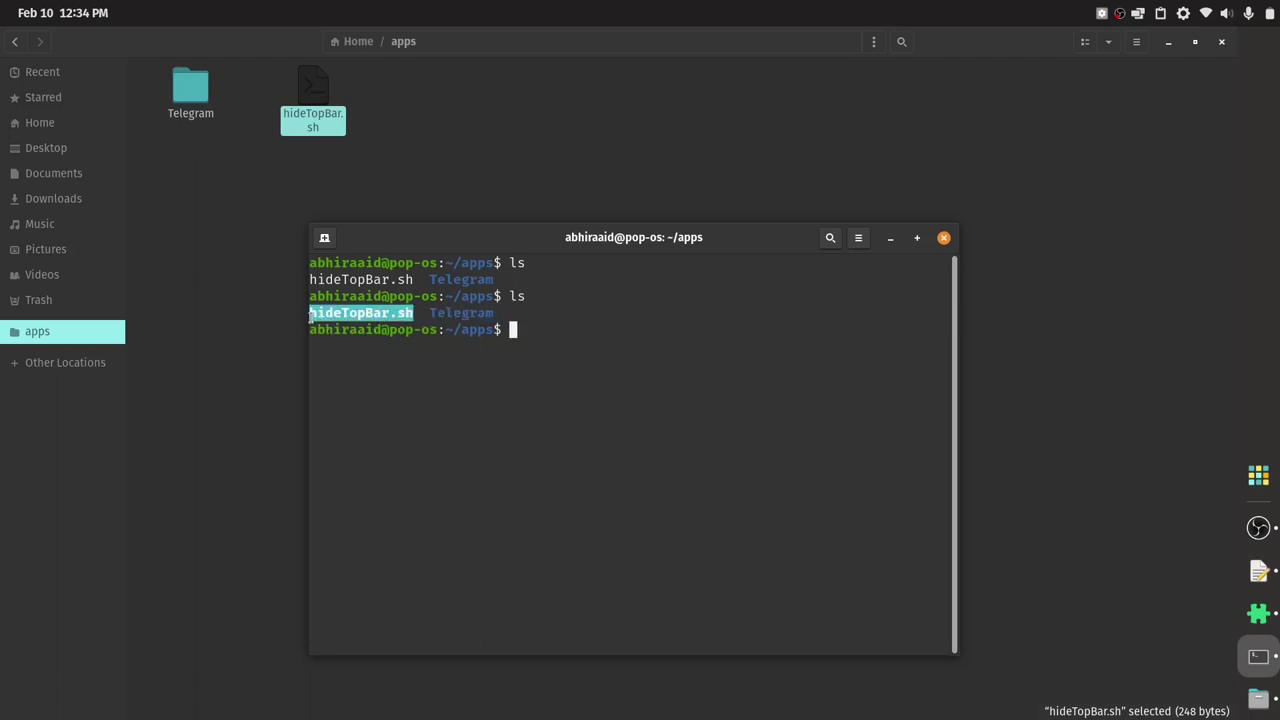
{"action": "left_click", "coordinate": [353, 313]}
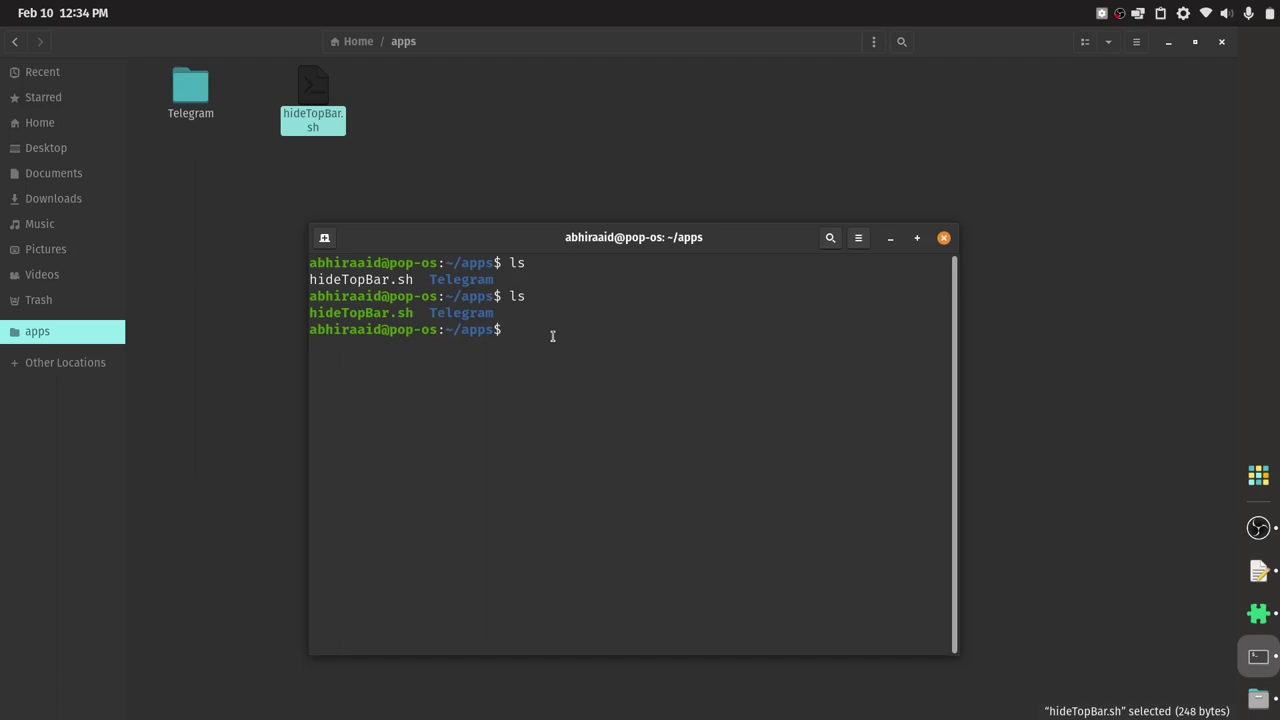
Run ./hideTopBar.sh in the terminal, copying the script's name from the folder listing into the command
{"action": "type", "text": "./"}
{"action": "key", "text": "BackSpace"}
{"action": "key", "text": "BackSpace"}
{"action": "type", "text": "./"}
{"action": "left_click_drag", "start_coordinate": [411, 314], "coordinate": [309, 316]}
{"action": "right_click", "coordinate": [322, 312]}
{"action": "left_click", "coordinate": [360, 320]}
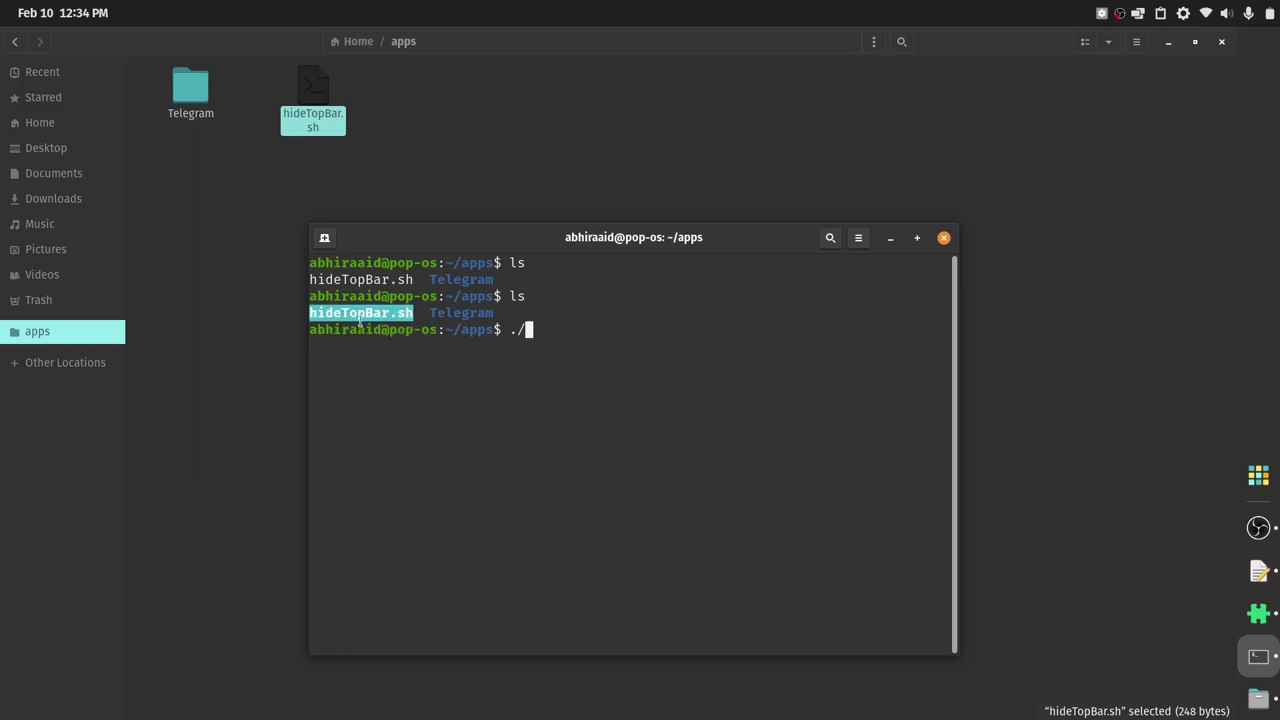
{"action": "left_click", "coordinate": [550, 330]}
{"action": "right_click", "coordinate": [556, 333]}
{"action": "left_click", "coordinate": [580, 378]}
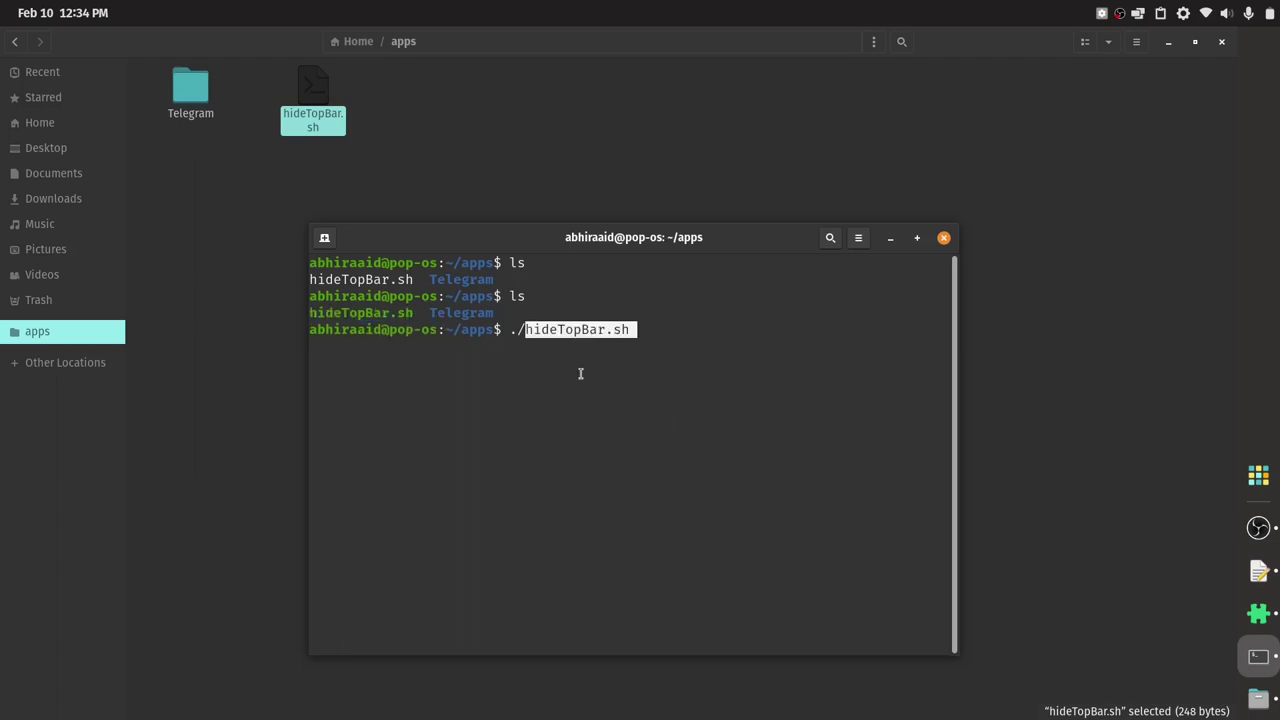
{"action": "key", "text": "Return"}
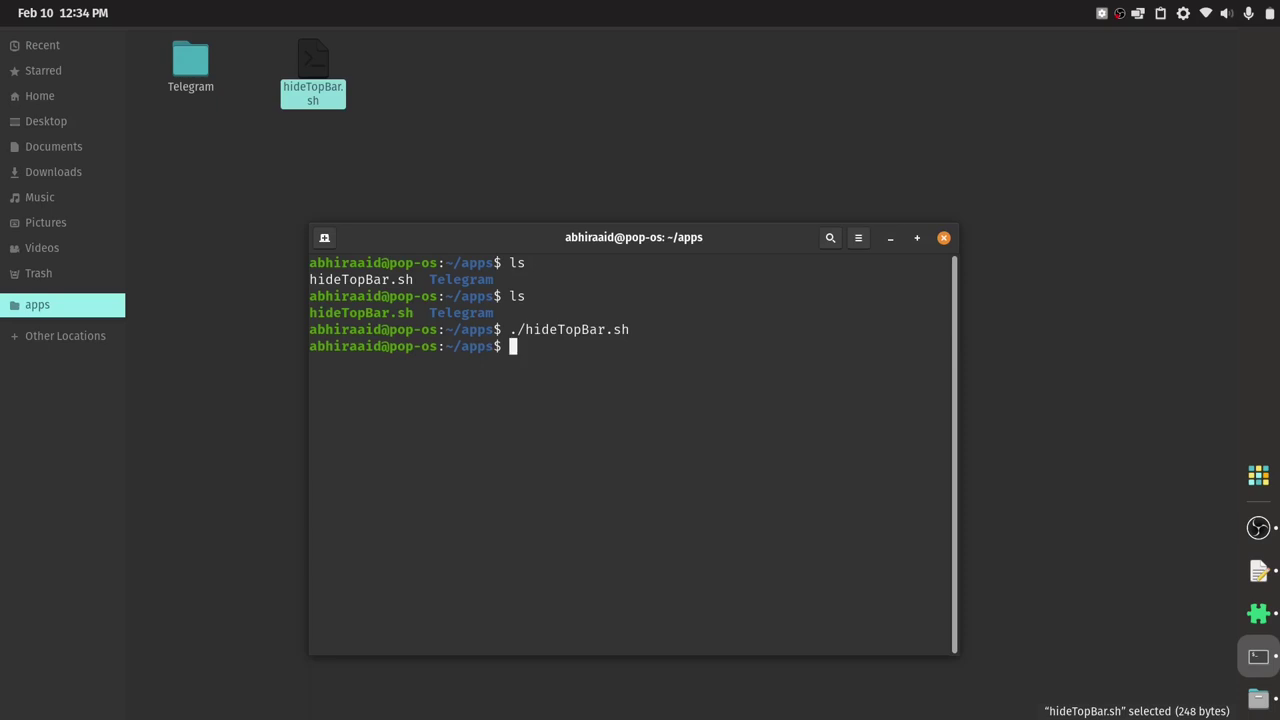
Rerun ./hideTopBar.sh three times from the command history to toggle the top bar's hiding
{"action": "key", "text": "Up"}
{"action": "key", "text": "Return"}
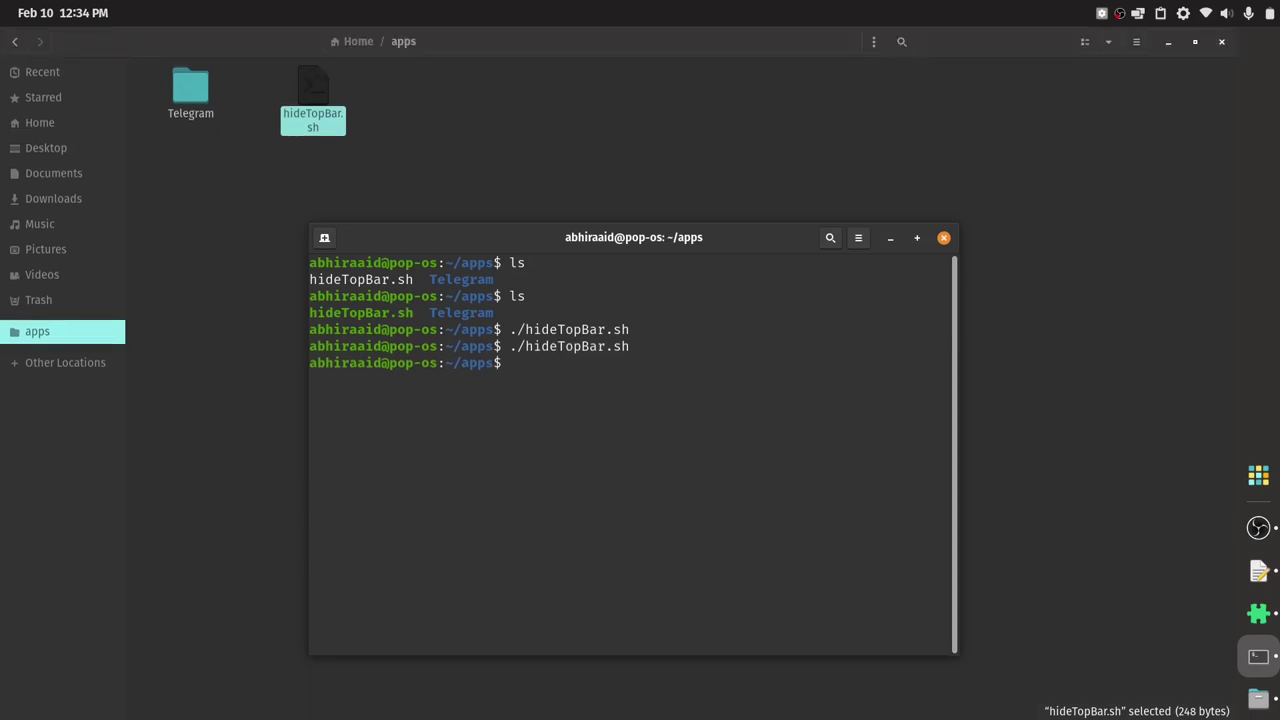
{"action": "key", "text": "Up"}
{"action": "key", "text": "Return"}
{"action": "key", "text": "Up"}
{"action": "key", "text": "Return"}
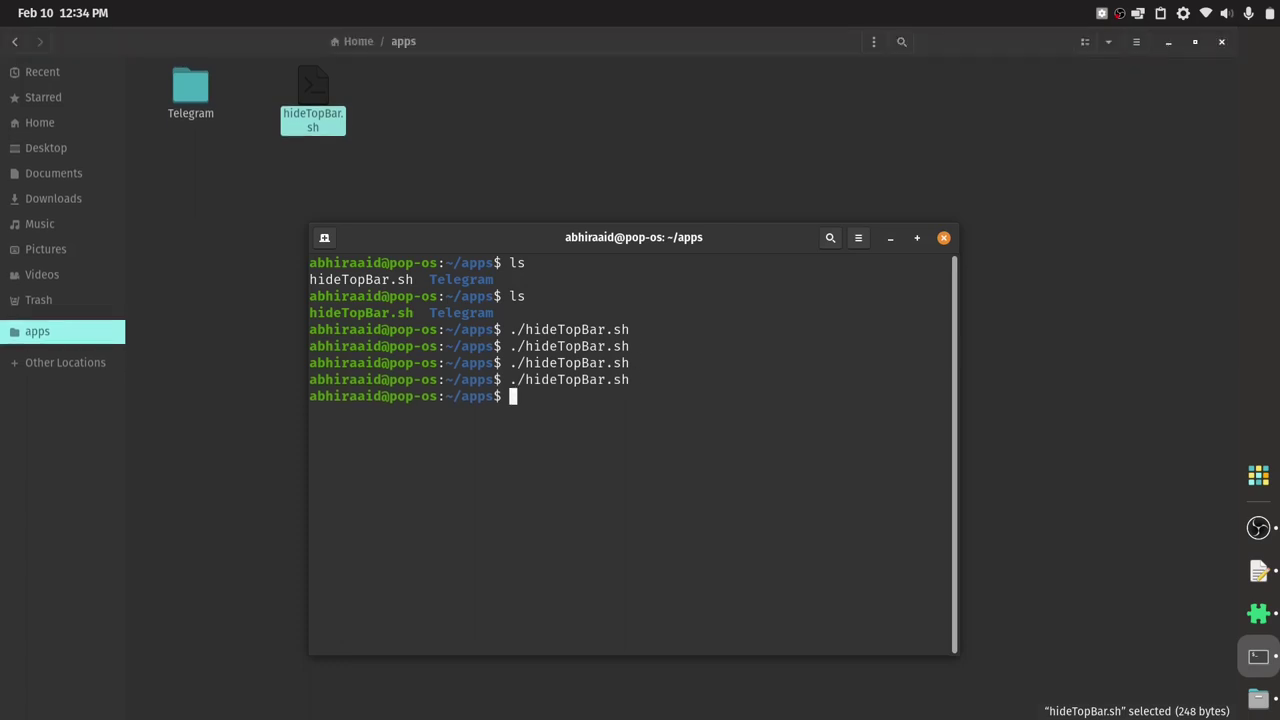
Maximize the terminal window and run ./hideTopBar.sh twice more to see the top bar toggle above it
{"action": "left_click", "coordinate": [917, 237]}
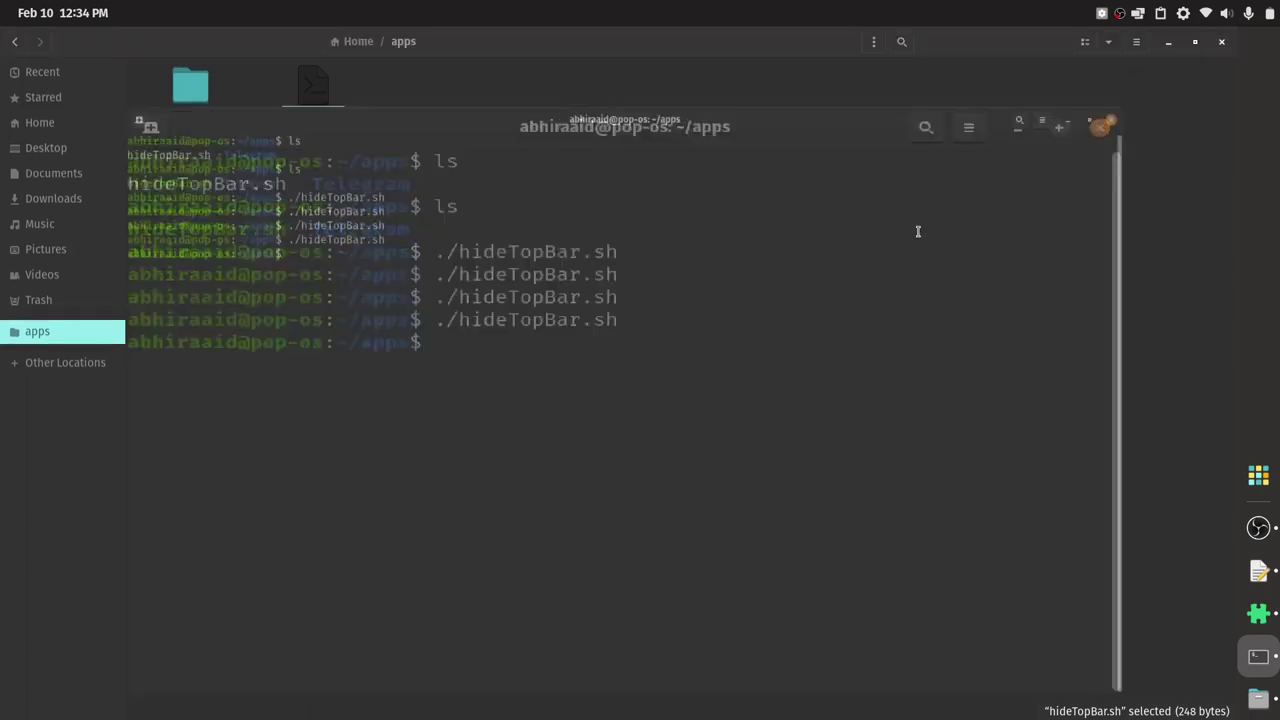
{"action": "key", "text": "Up"}
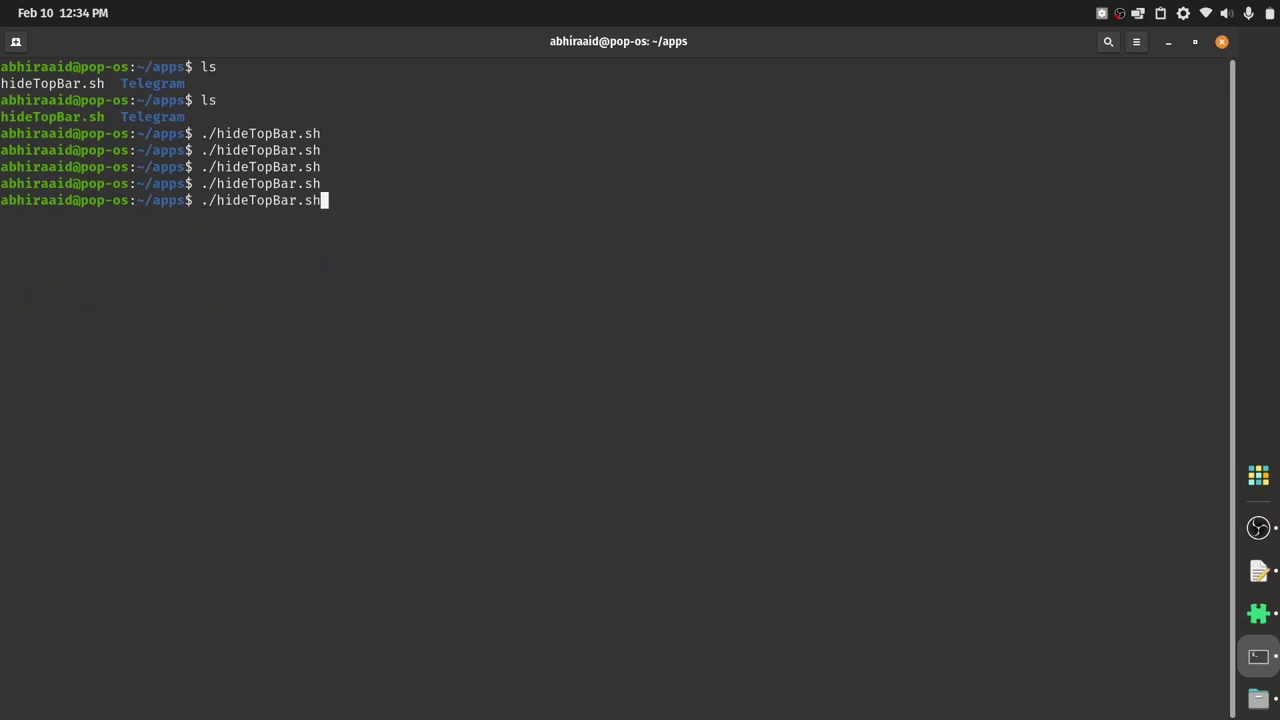
{"action": "key", "text": "Return"}
{"action": "key", "text": "Up"}
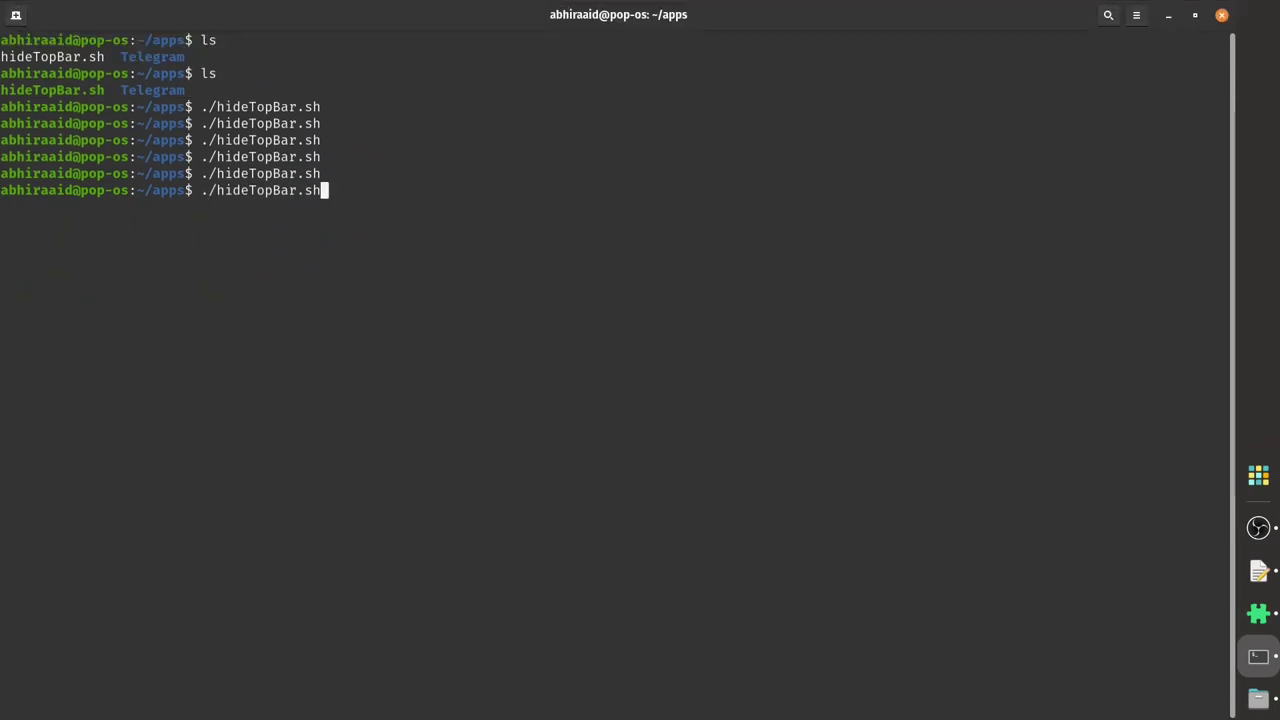
{"action": "key", "text": "Return"}
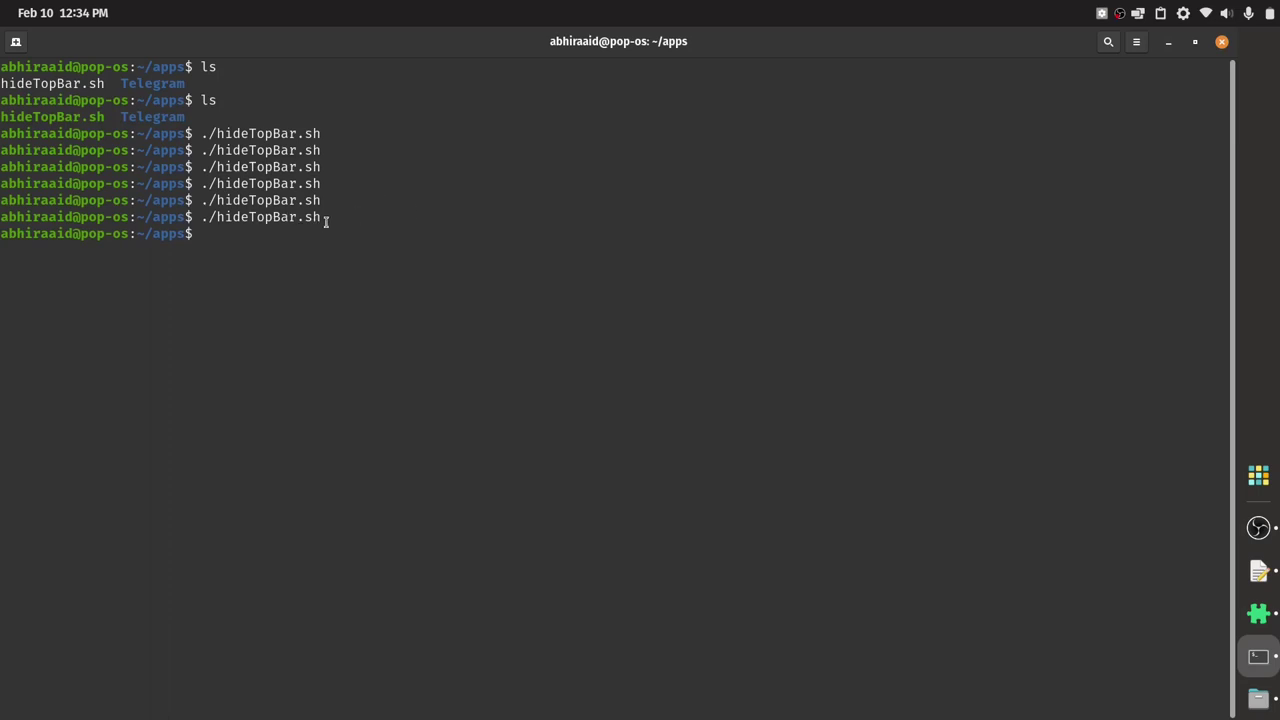
{"action": "left_click_drag", "start_coordinate": [326, 220], "coordinate": [236, 203]}
{"action": "left_click", "coordinate": [293, 220]}
{"action": "left_click_drag", "start_coordinate": [331, 219], "coordinate": [314, 218]}
{"action": "left_click", "coordinate": [315, 219]}
Open Settings from the system menu, leave the Desktop category, and go to the Keyboard settings
{"action": "left_click", "coordinate": [1235, 7]}
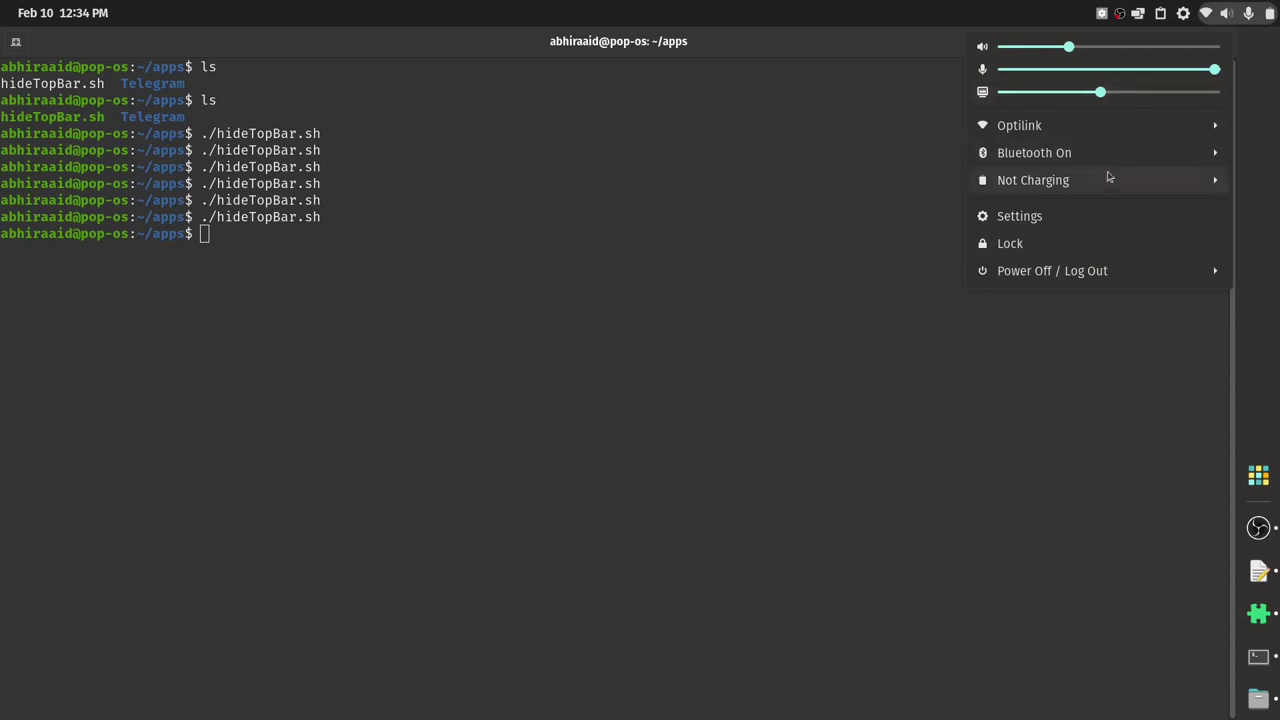
{"action": "left_click", "coordinate": [1065, 217]}
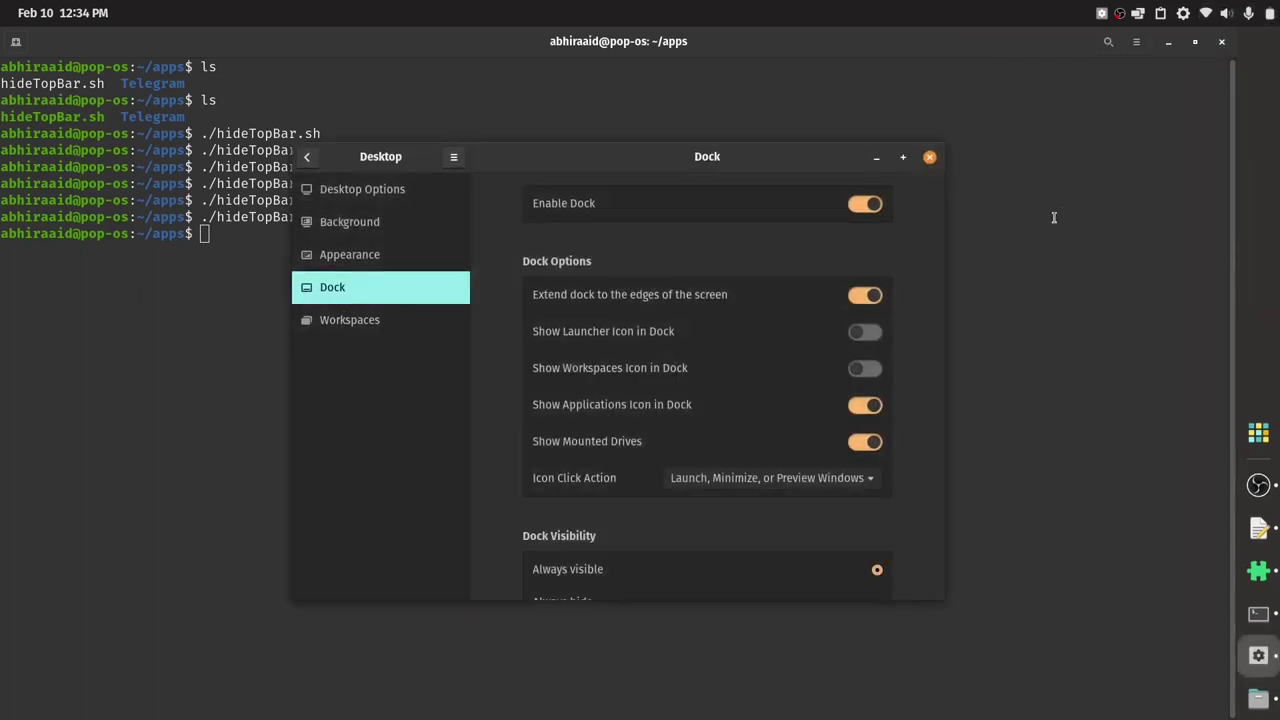
{"action": "left_click", "coordinate": [307, 157]}
{"action": "scroll", "coordinate": [392, 430], "scroll_direction": "down", "scroll_amount": 6}
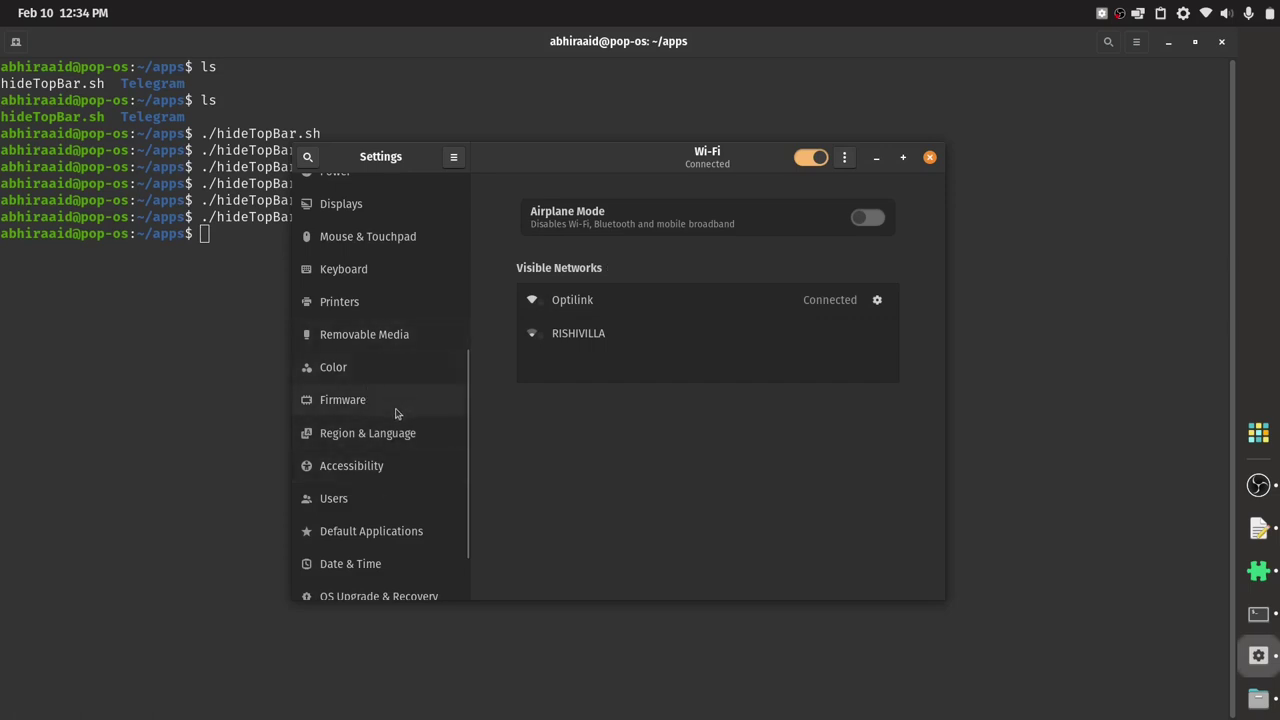
{"action": "scroll", "coordinate": [398, 557], "scroll_direction": "down", "scroll_amount": 2}
{"action": "scroll", "coordinate": [389, 490], "scroll_direction": "up", "scroll_amount": 8}
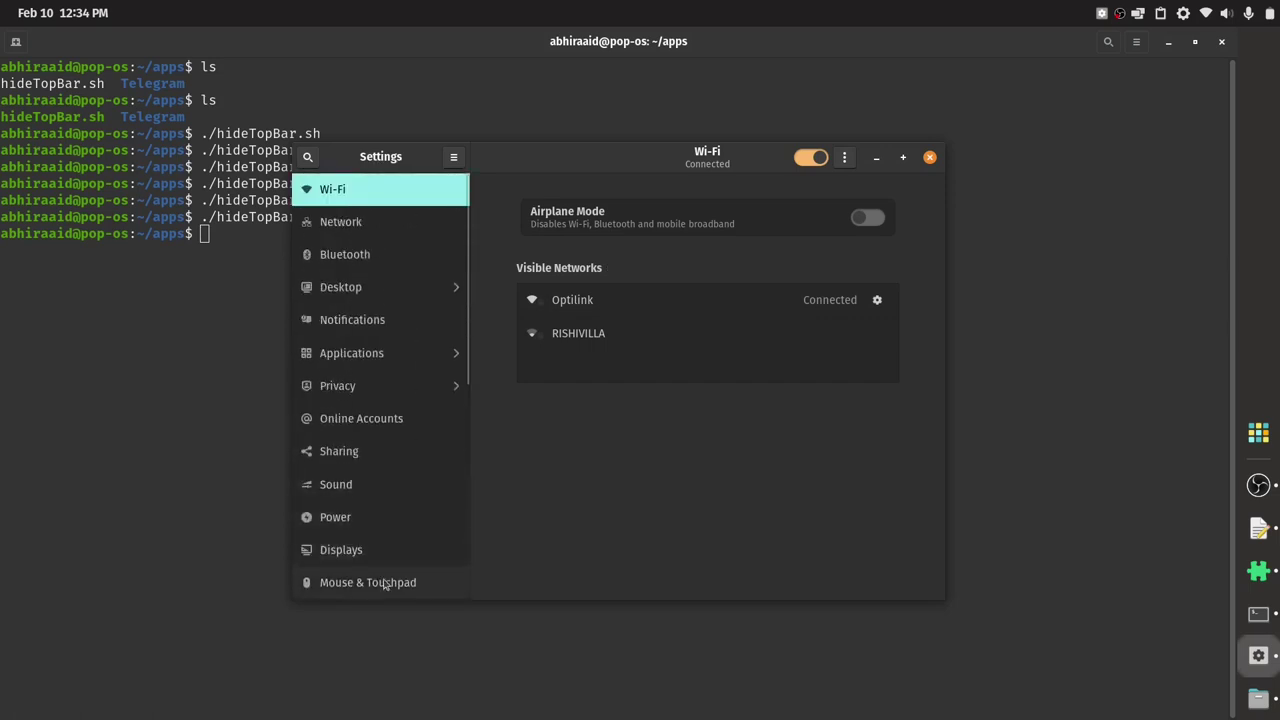
{"action": "scroll", "coordinate": [400, 450], "scroll_direction": "down", "scroll_amount": 1}
{"action": "scroll", "coordinate": [405, 401], "scroll_direction": "down", "scroll_amount": 2}
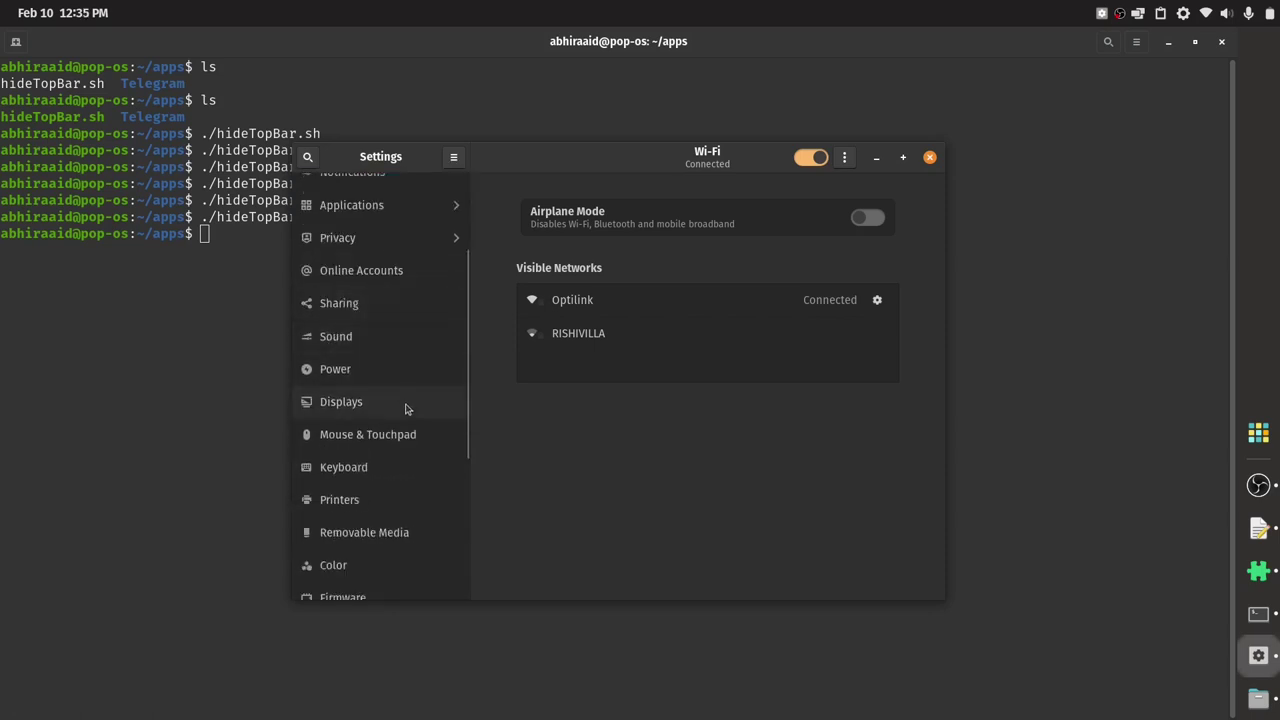
{"action": "left_click", "coordinate": [369, 466]}
Open the keyboard shortcut customization and go to the Custom Shortcuts category
{"action": "scroll", "coordinate": [710, 410], "scroll_direction": "down", "scroll_amount": 2}
{"action": "scroll", "coordinate": [710, 410], "scroll_direction": "down", "scroll_amount": 1}
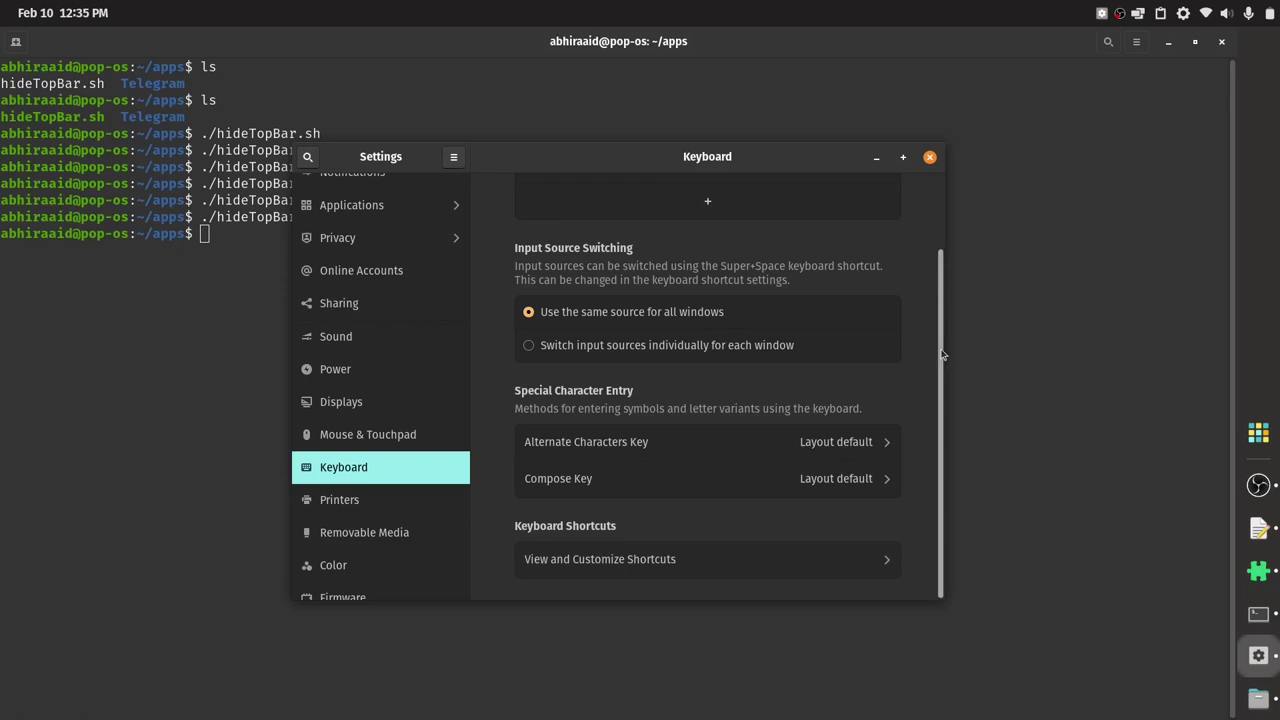
{"action": "left_click", "coordinate": [650, 560]}
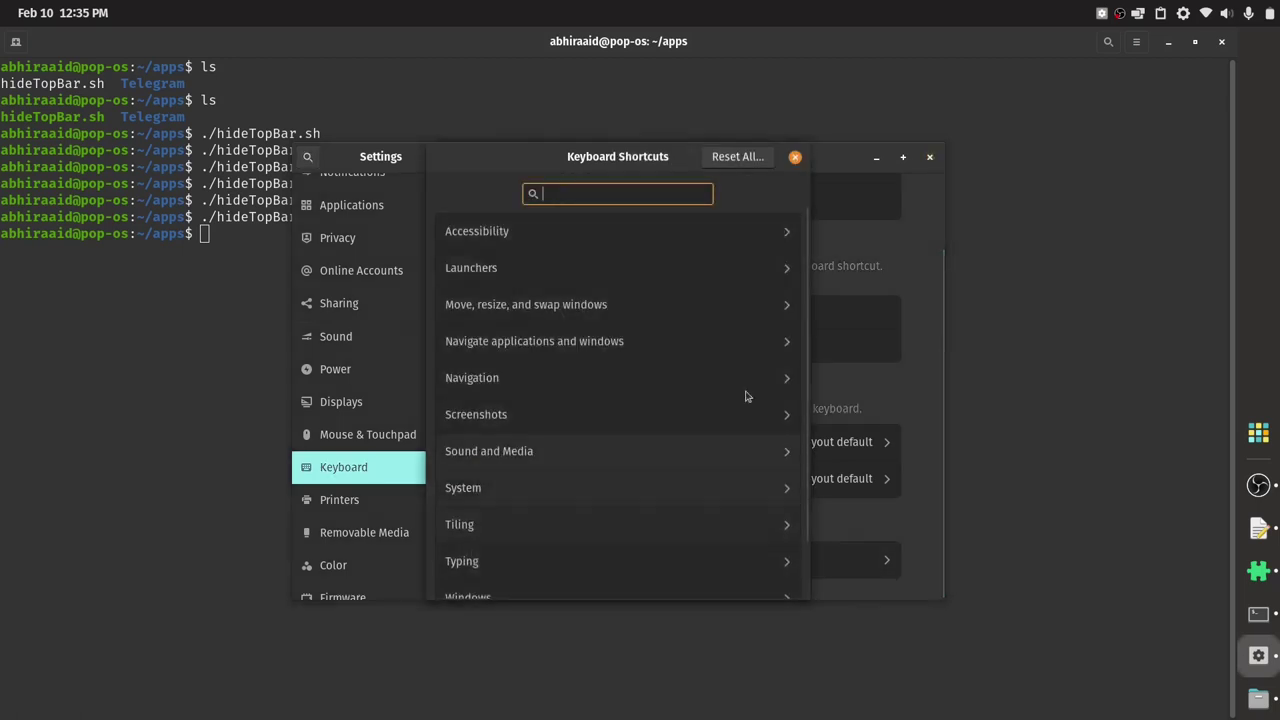
{"action": "scroll", "coordinate": [730, 300], "scroll_direction": "down", "scroll_amount": 1}
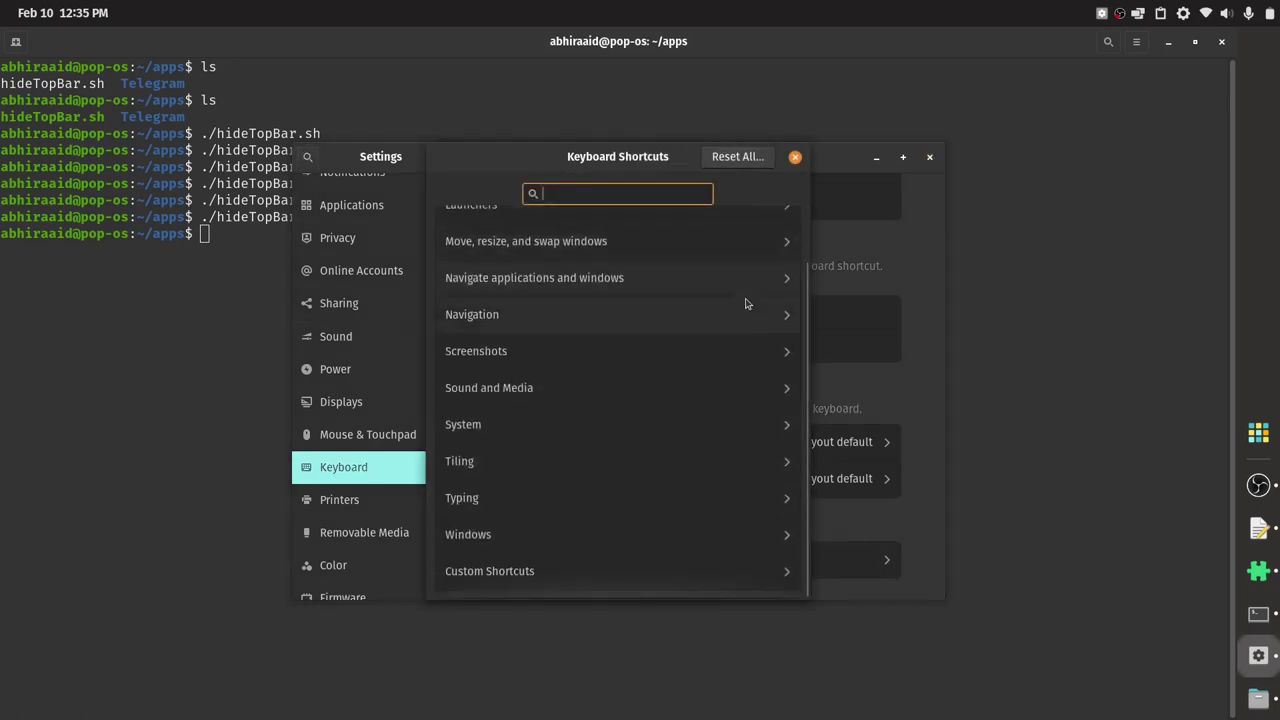
{"action": "left_click", "coordinate": [630, 582]}
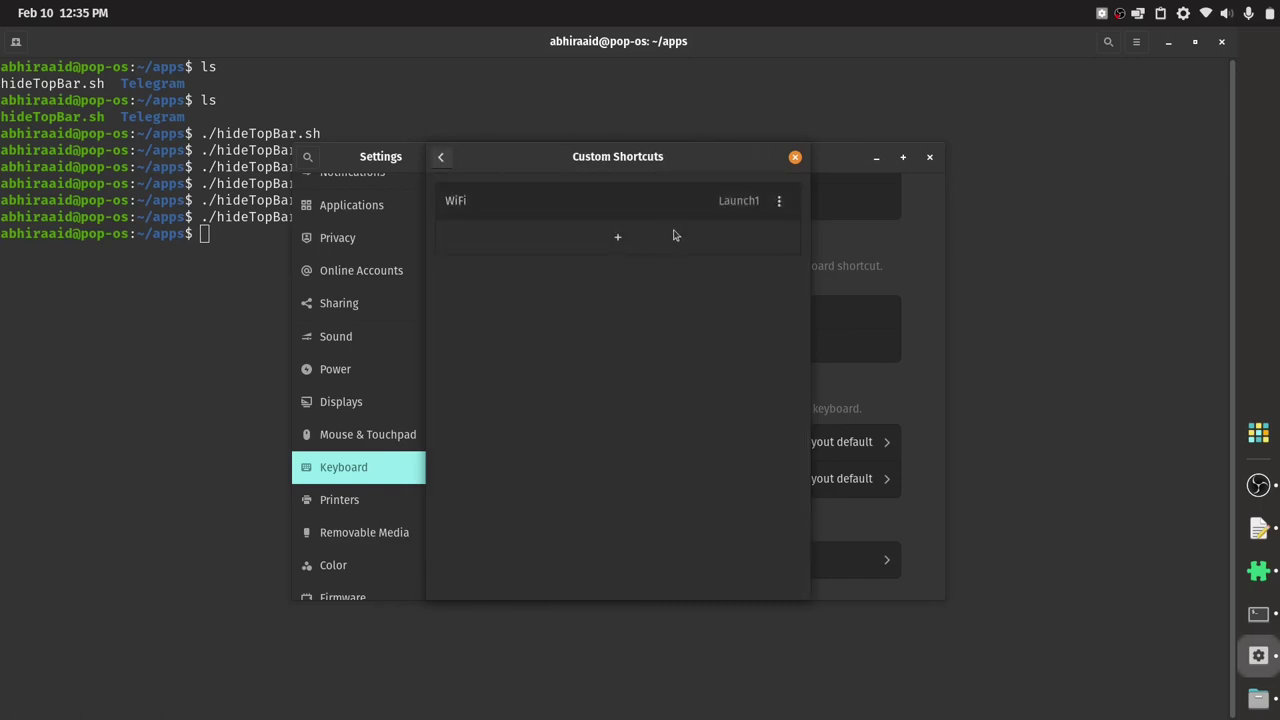
Remove the WiFi custom shortcut and start a new custom shortcut named "HIde Top Bar"
{"action": "left_click", "coordinate": [779, 201]}
{"action": "left_click", "coordinate": [726, 267]}
{"action": "left_click", "coordinate": [618, 464]}
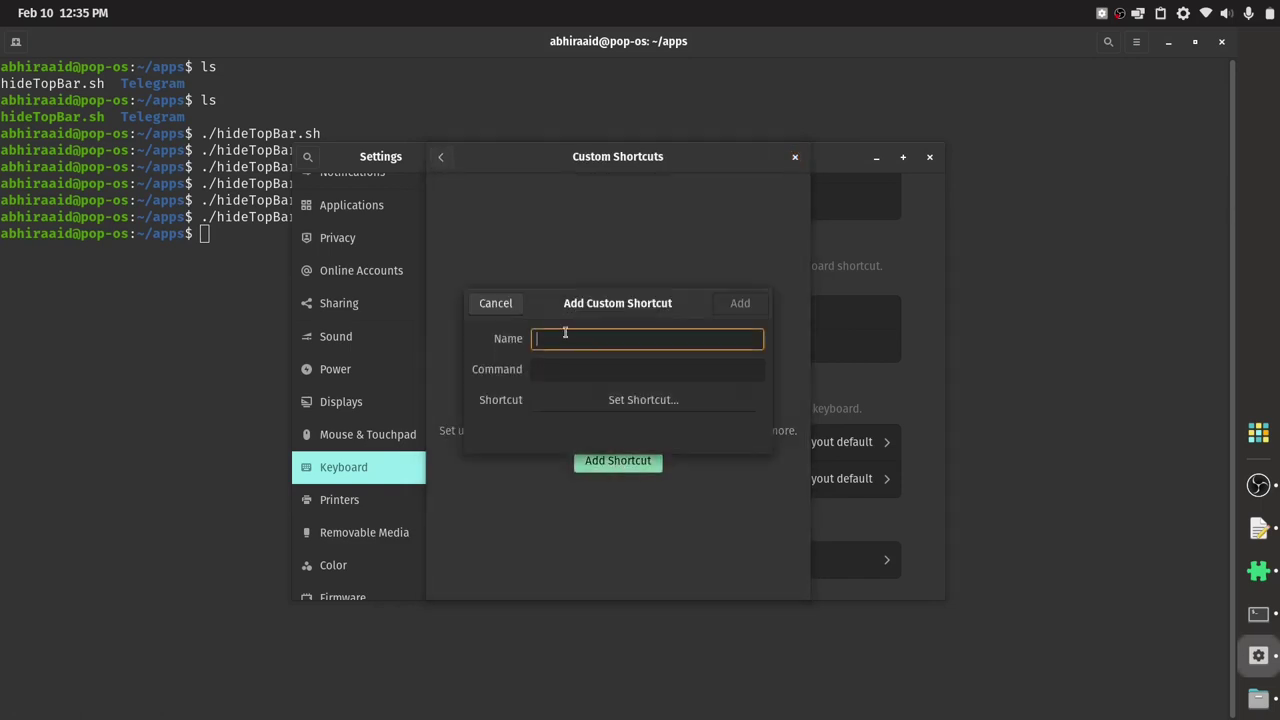
{"action": "type", "text": "HIde Top BAr"}
Enter ~/apps/./ as the start of the new shortcut's command
{"action": "left_click", "coordinate": [581, 368]}
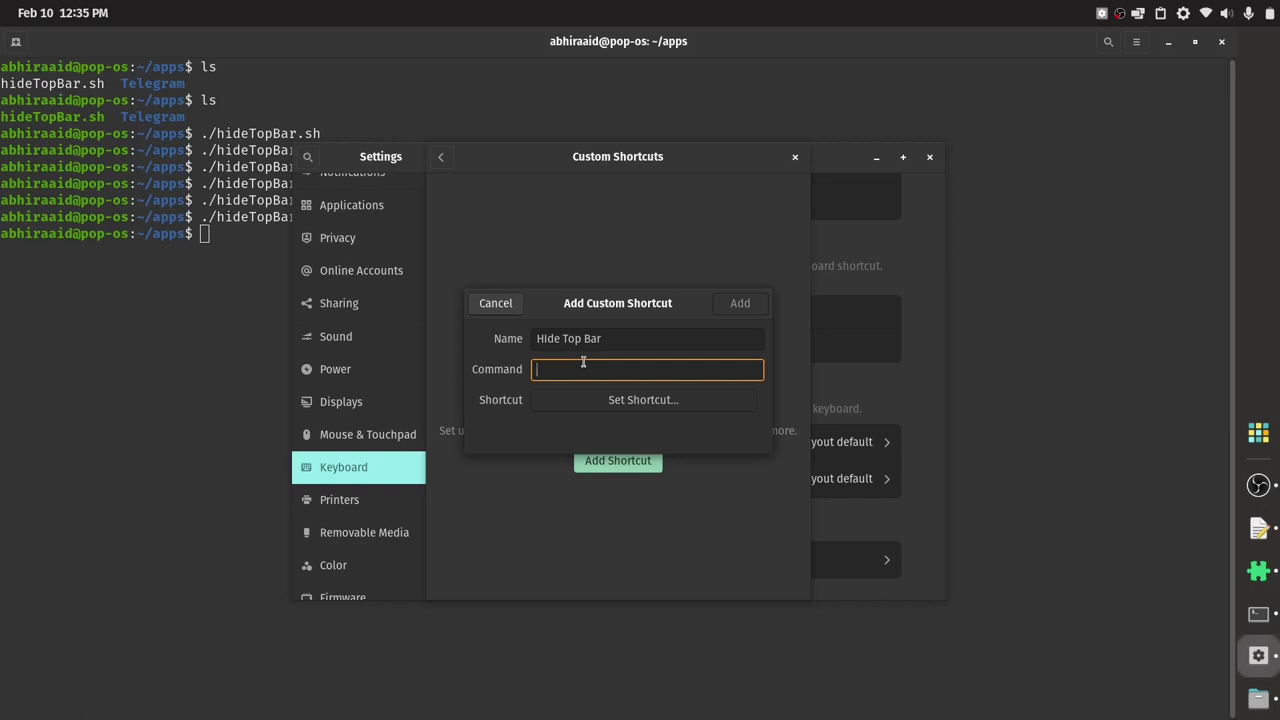
{"action": "type", "text": "~"}
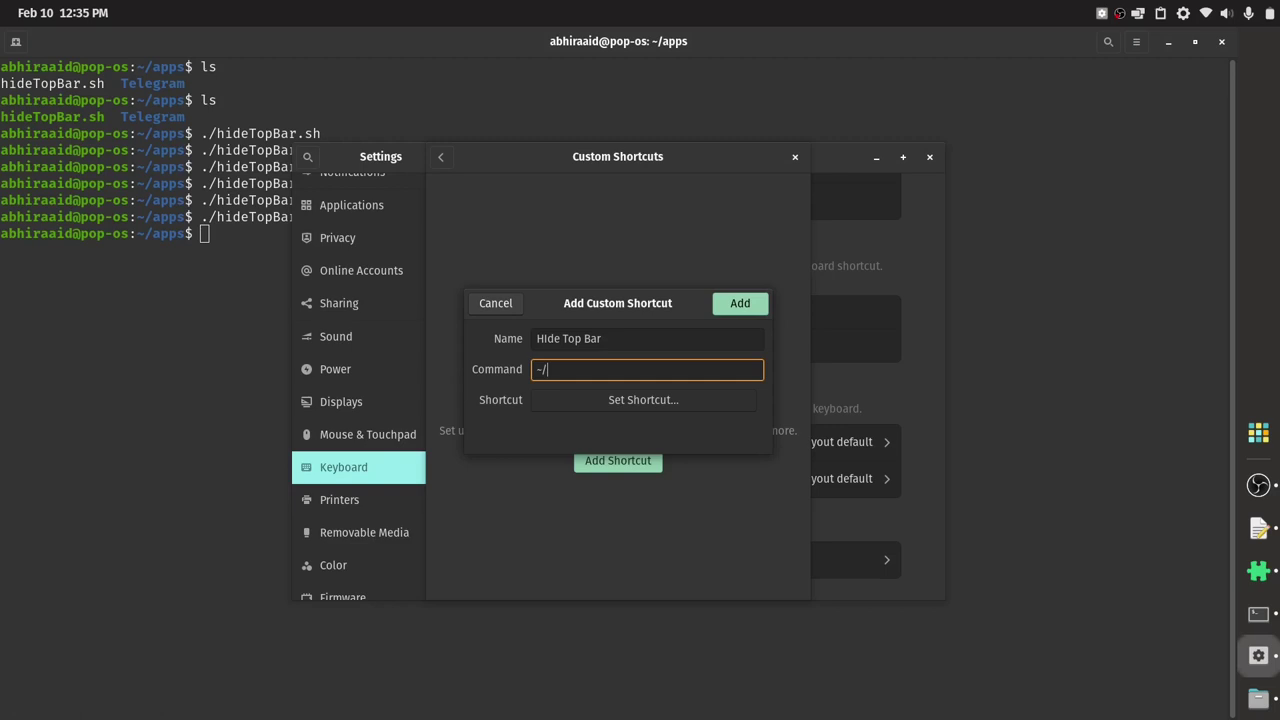
{"action": "type", "text": "/apps/./"}
Switch to the terminal and copy the last ./hideTopBar.sh command
{"action": "left_click", "coordinate": [230, 199]}
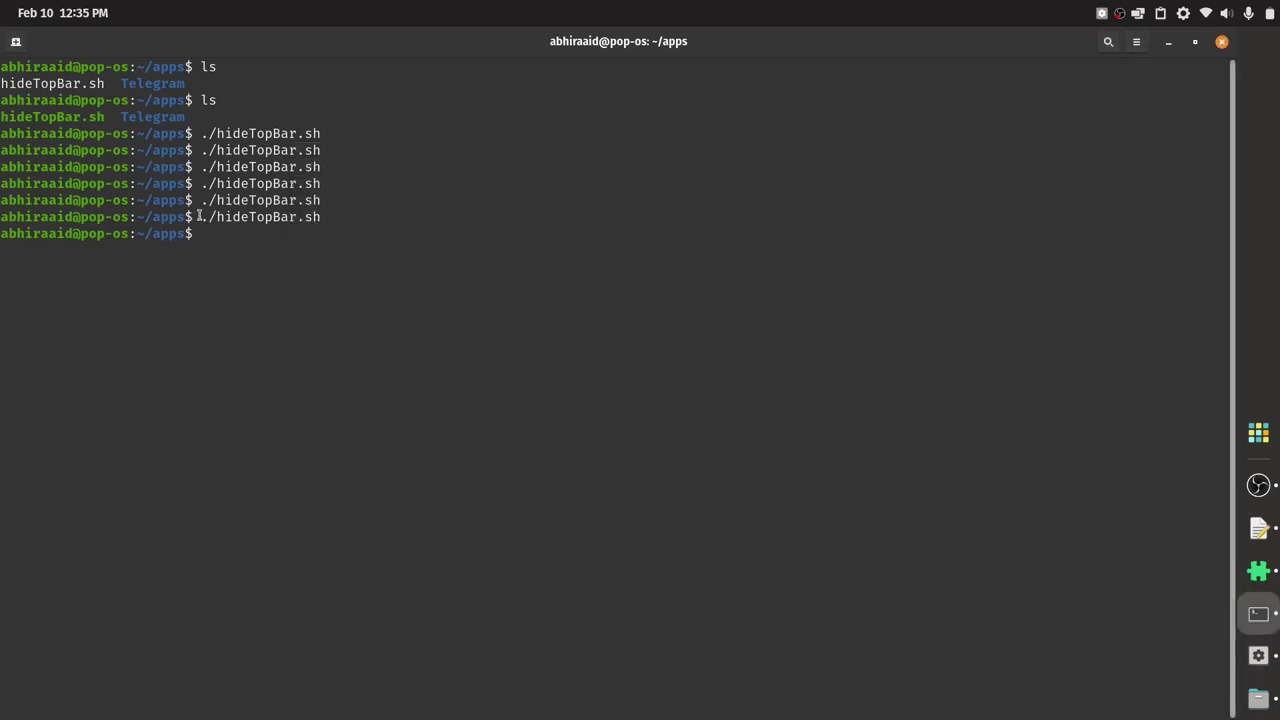
{"action": "mouse_move", "coordinate": [201, 217]}
{"action": "left_mouse_down"}
{"action": "mouse_move", "coordinate": [325, 217]}
{"action": "mouse_move", "coordinate": [197, 222]}
{"action": "left_mouse_up"}
{"action": "key", "text": "super+c"}
{"action": "left_click", "coordinate": [314, 216]}
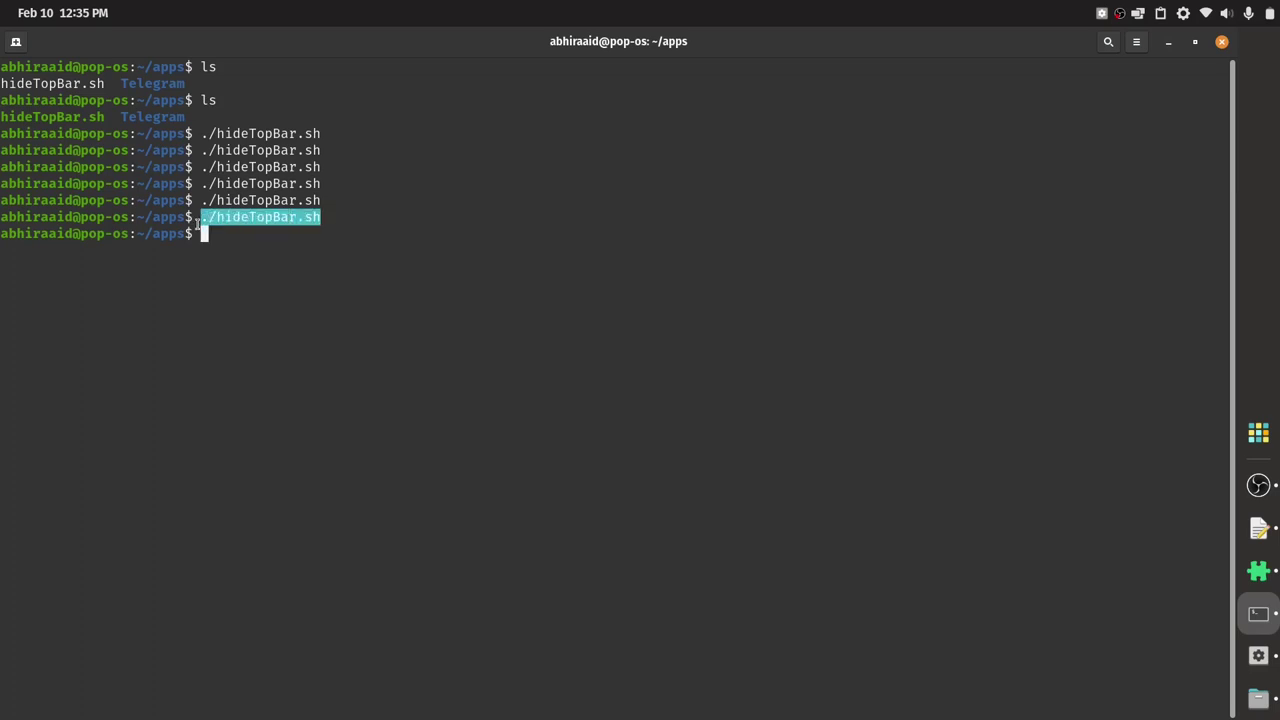
{"action": "right_click", "coordinate": [218, 217]}
{"action": "left_click", "coordinate": [238, 234]}
Return to Settings and paste the copied script name so the shortcut's command reads ~/apps/./hideTopBar.sh
{"action": "left_click", "coordinate": [1259, 656]}
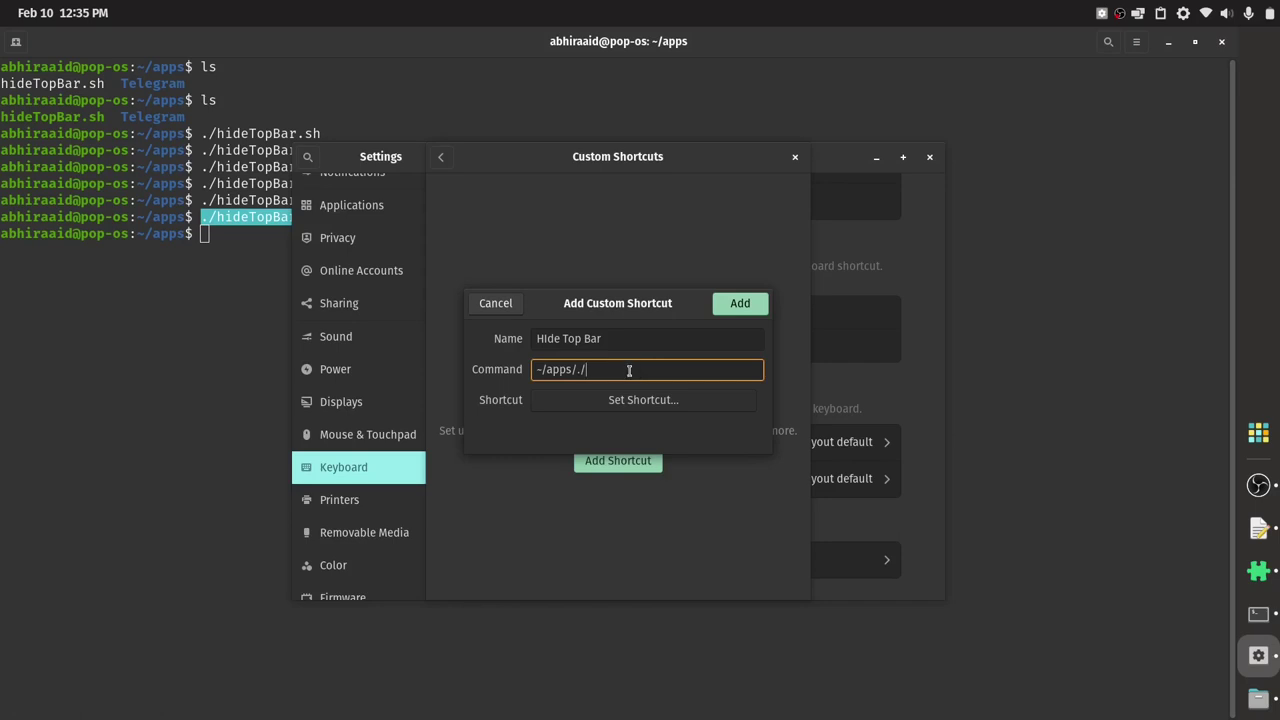
{"action": "key", "text": "BackSpace"}
{"action": "right_click", "coordinate": [588, 372]}
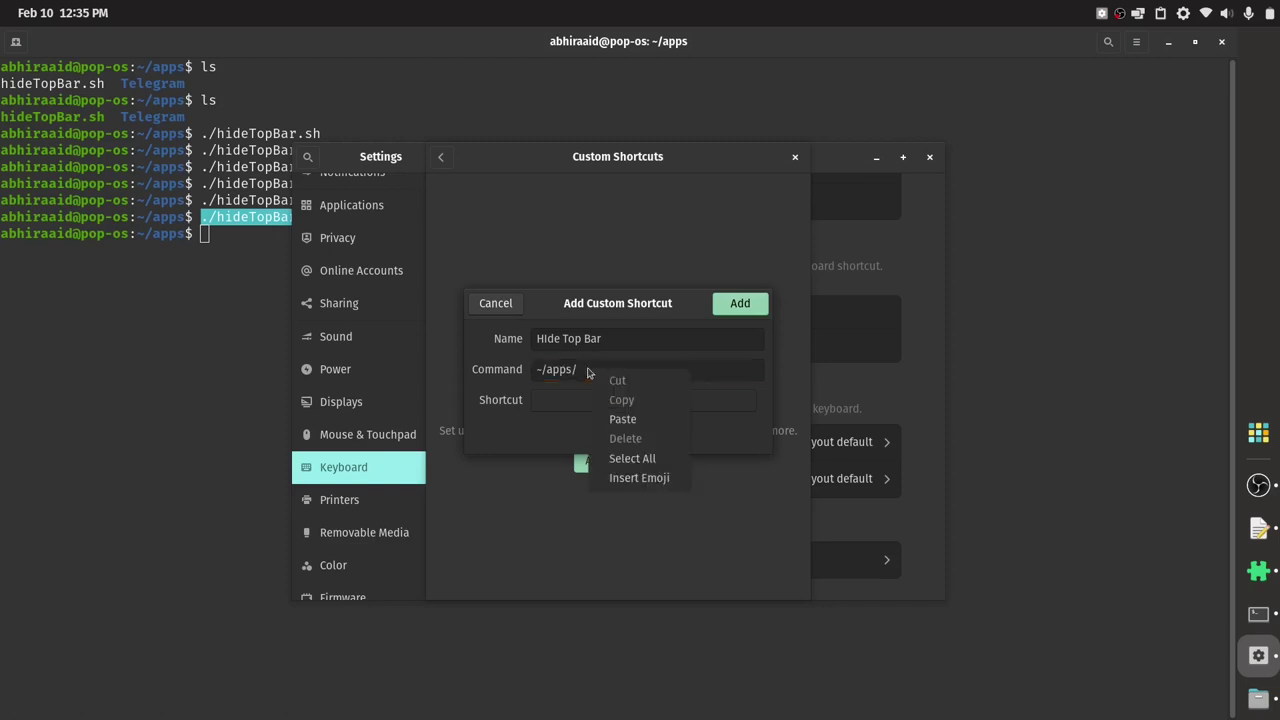
{"action": "left_click", "coordinate": [617, 420]}
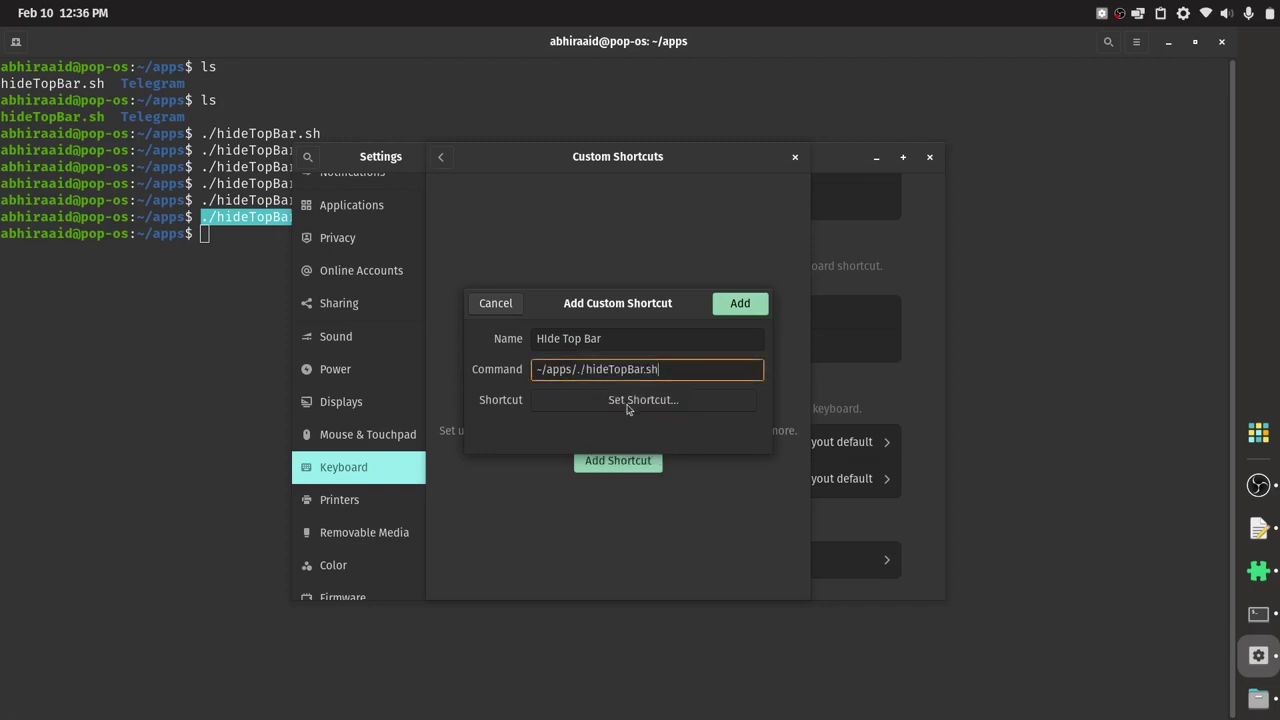
Assign Super+F2 as the key combination for the new shortcut and add it
{"action": "left_click", "coordinate": [628, 403]}
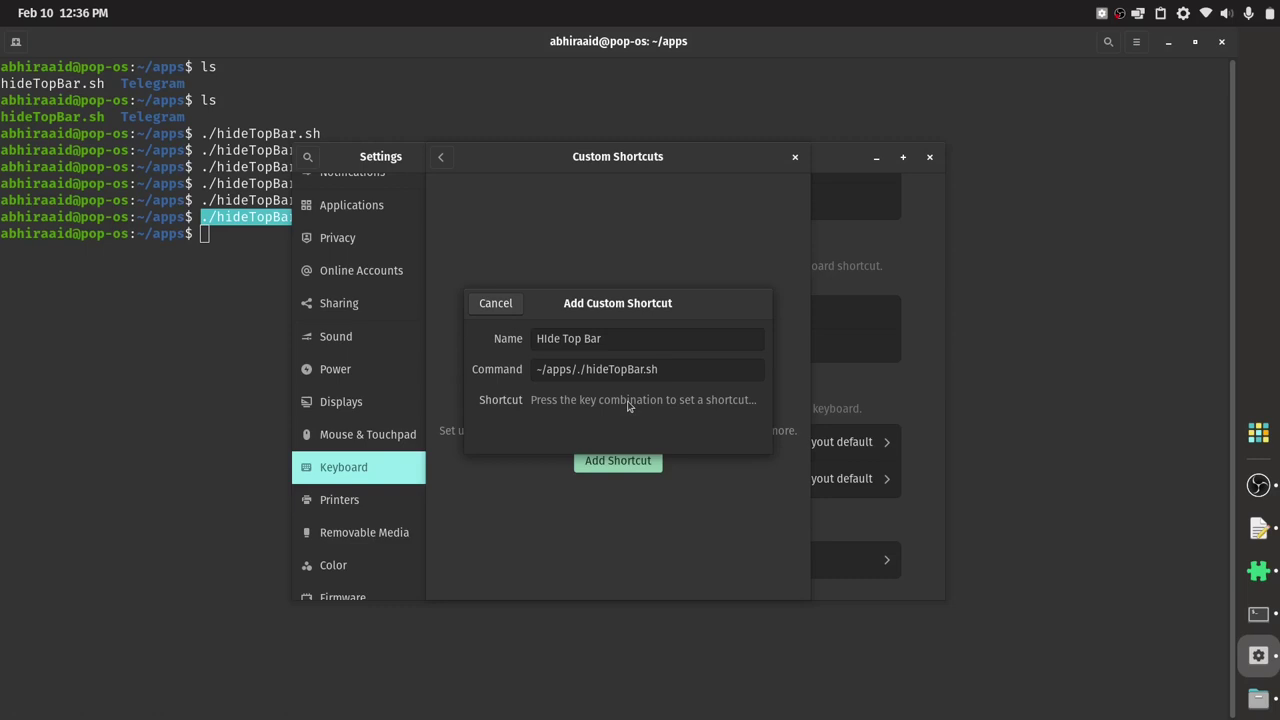
{"action": "key", "text": "super+F2"}
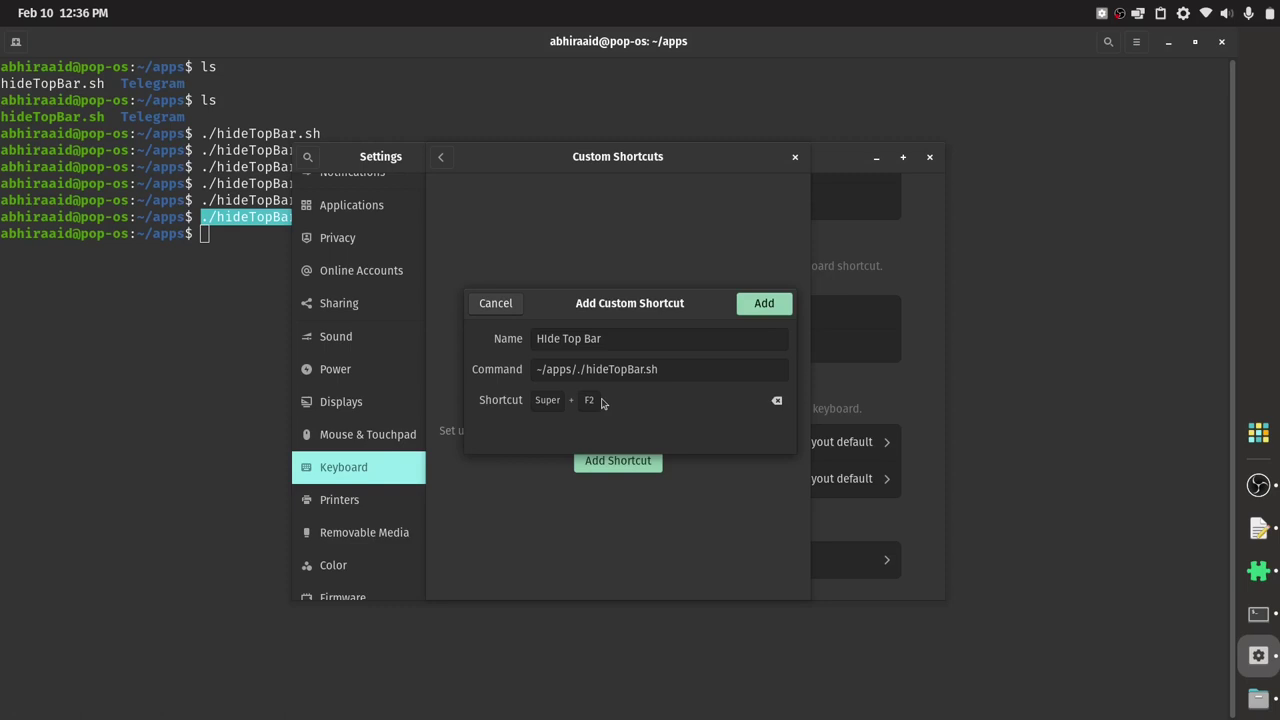
{"action": "left_click_drag", "start_coordinate": [605, 306], "coordinate": [605, 285]}
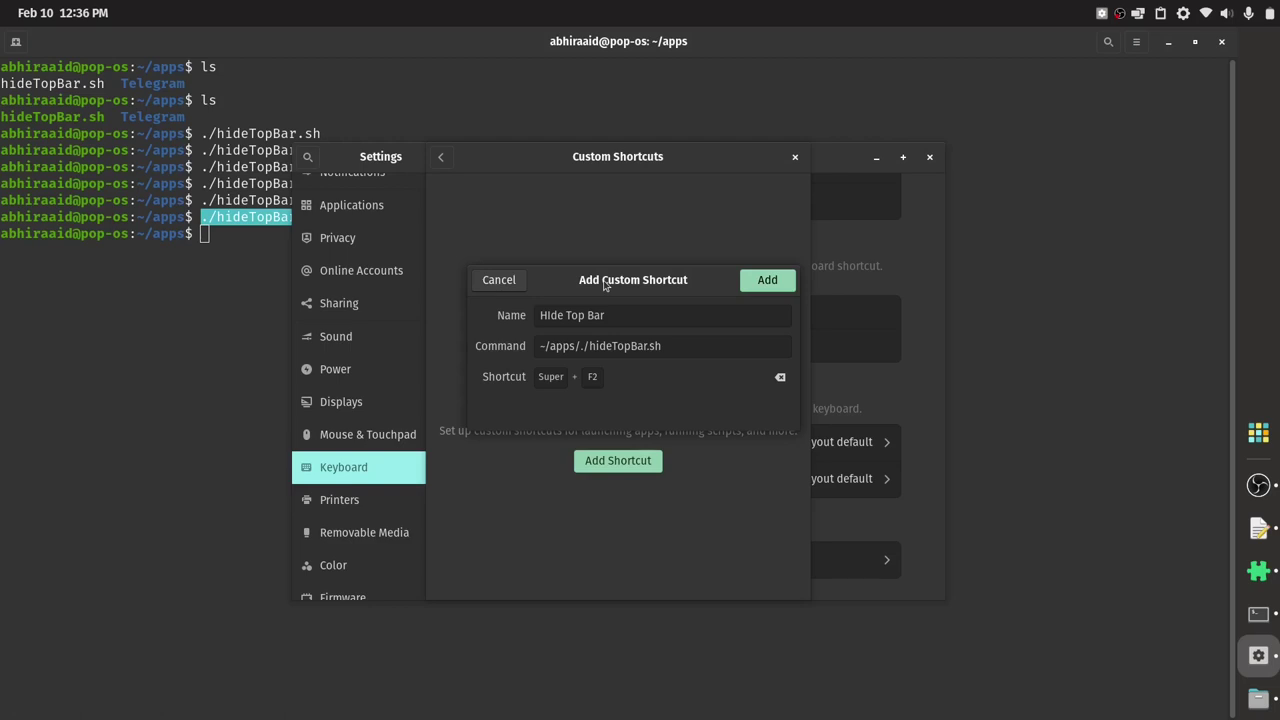
{"action": "left_click", "coordinate": [765, 284]}
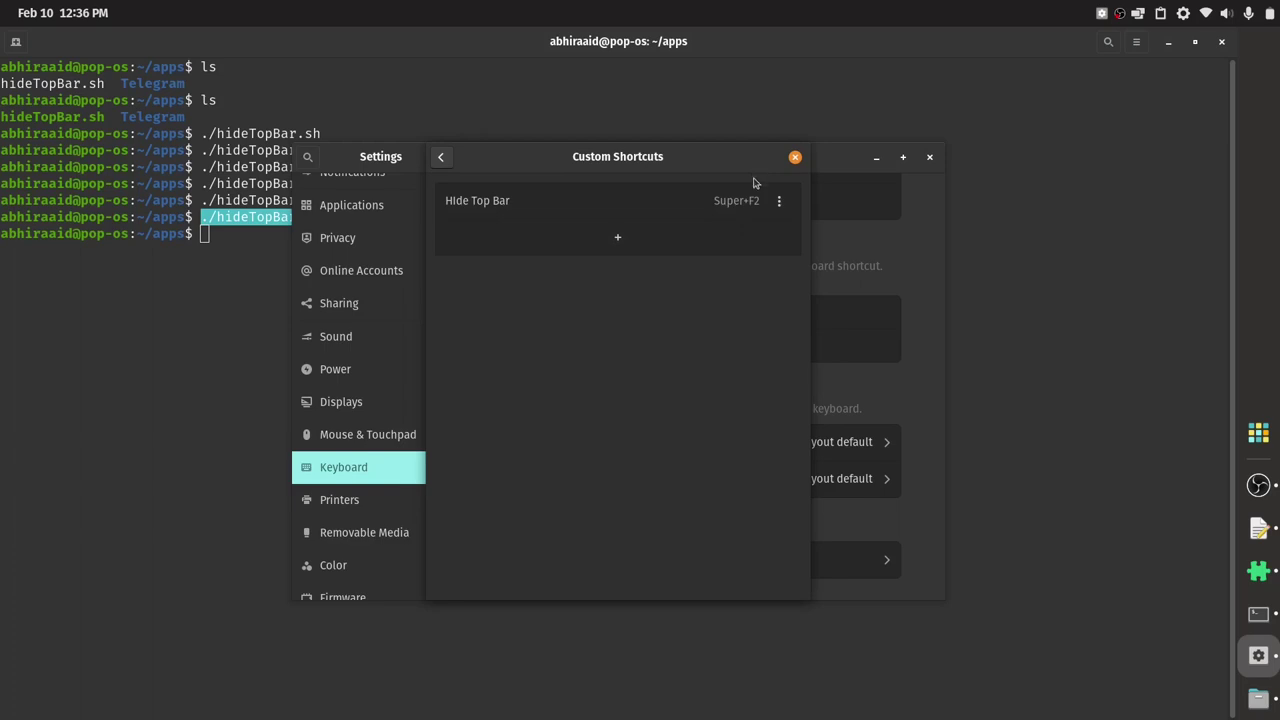
Reopen the HIde Top Bar shortcut for editing and delete the leading ~ from its command
{"action": "left_click", "coordinate": [674, 203]}
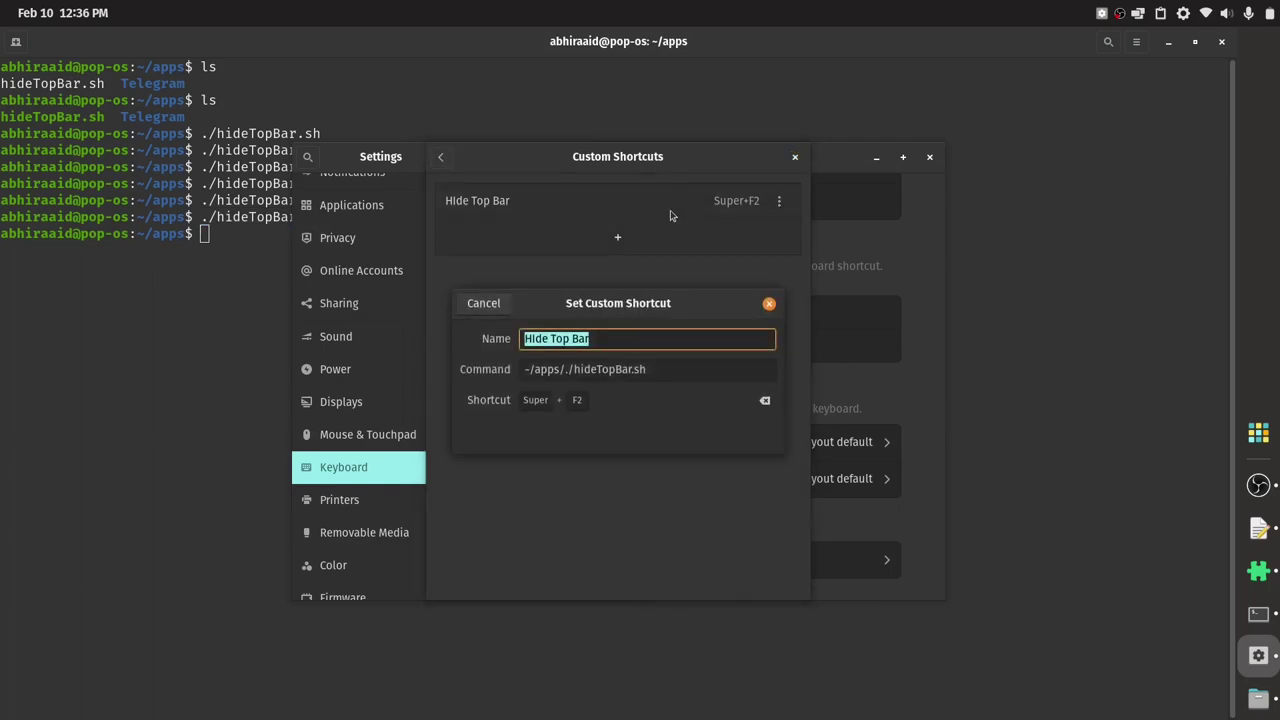
{"action": "left_click", "coordinate": [562, 370]}
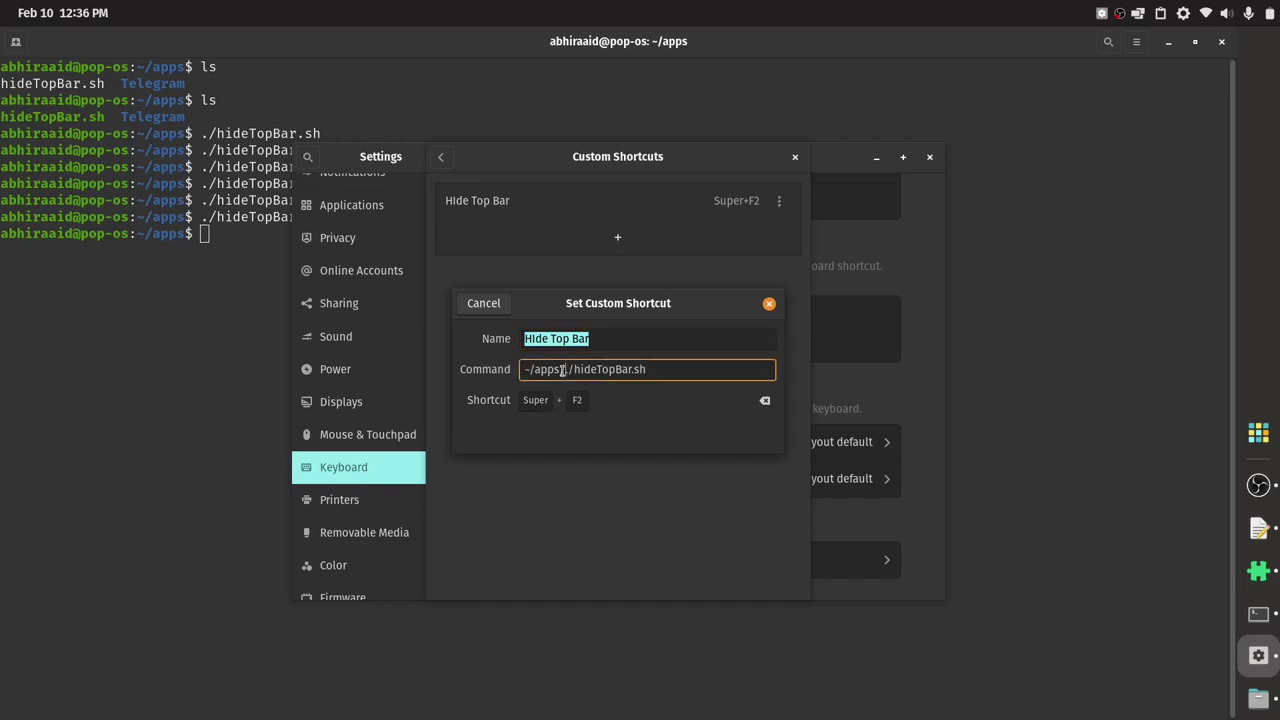
{"action": "left_click", "coordinate": [529, 369]}
{"action": "key", "text": "BackSpace"}
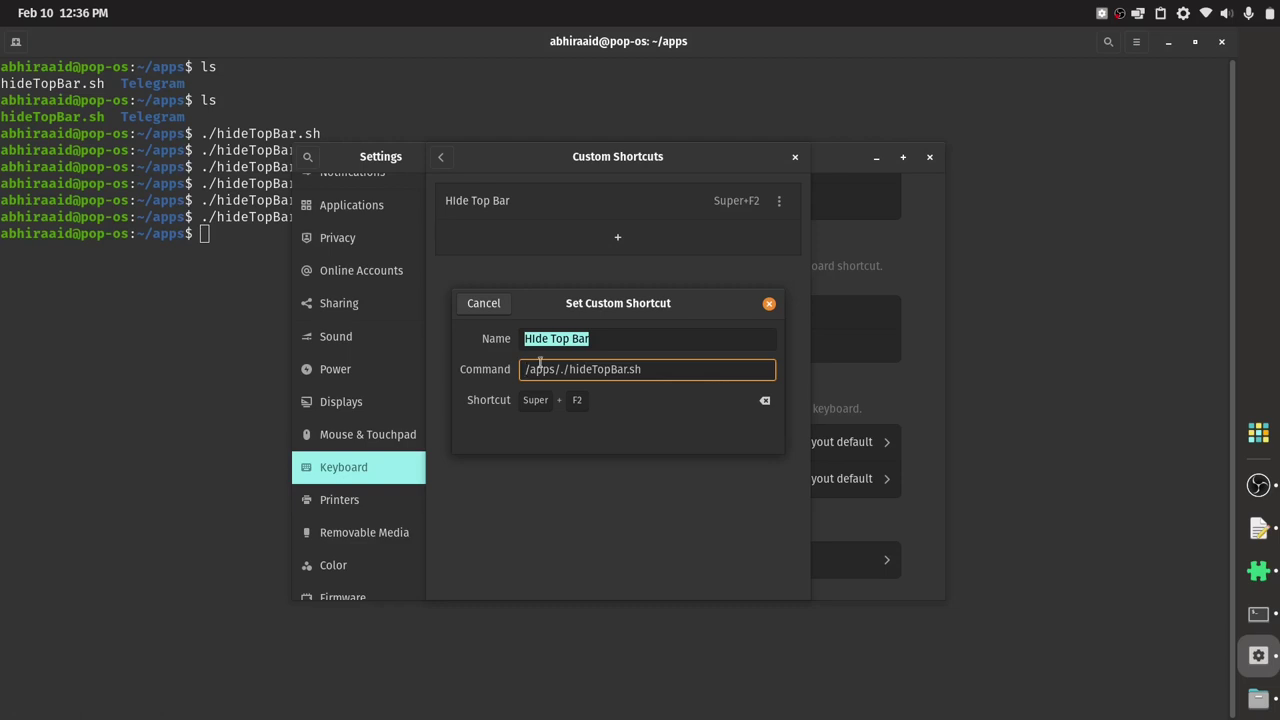
Move the terminal out of the way, switch to Files, and open the properties of hideTopBar.sh
{"action": "left_click", "coordinate": [228, 181]}
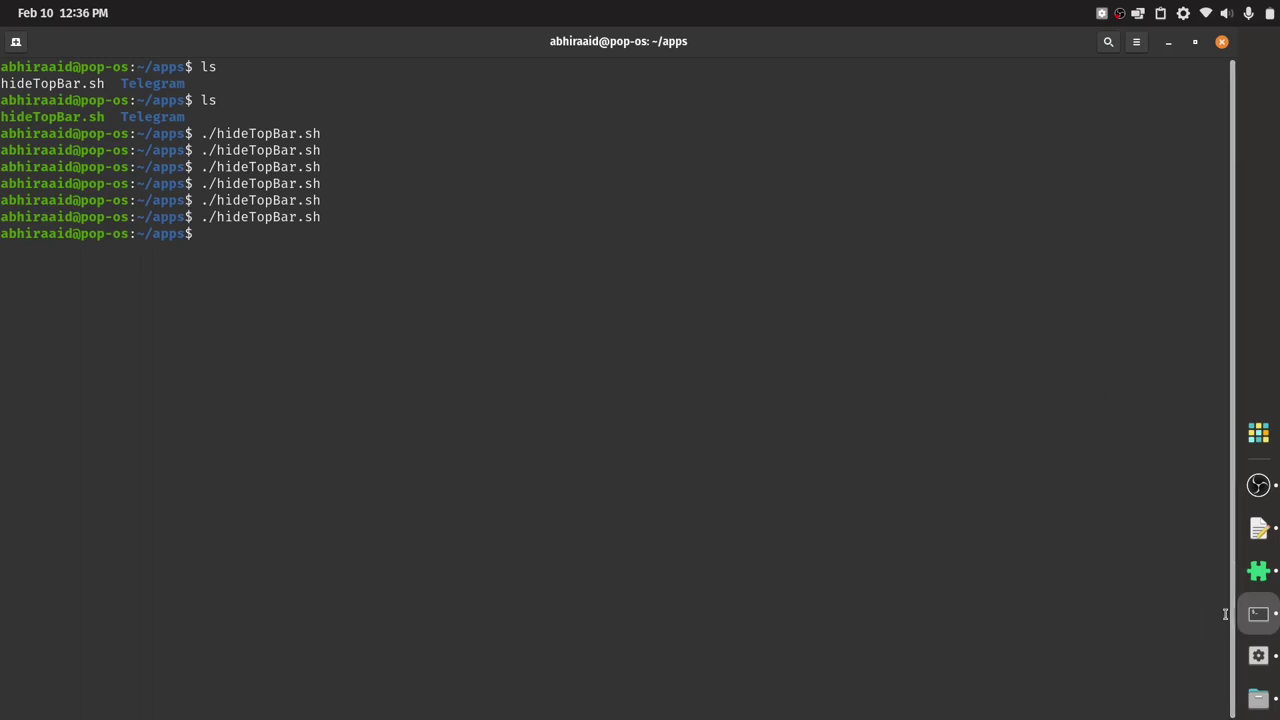
{"action": "left_click", "coordinate": [1260, 614]}
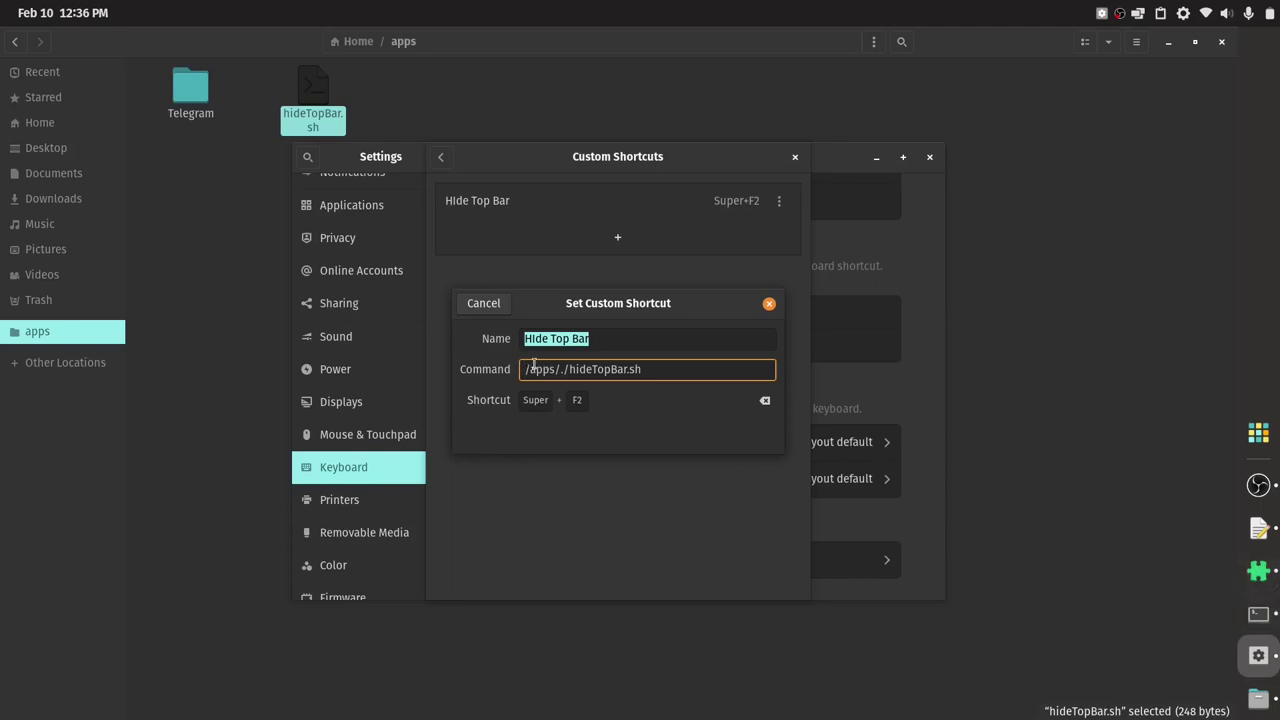
{"action": "left_click", "coordinate": [449, 127]}
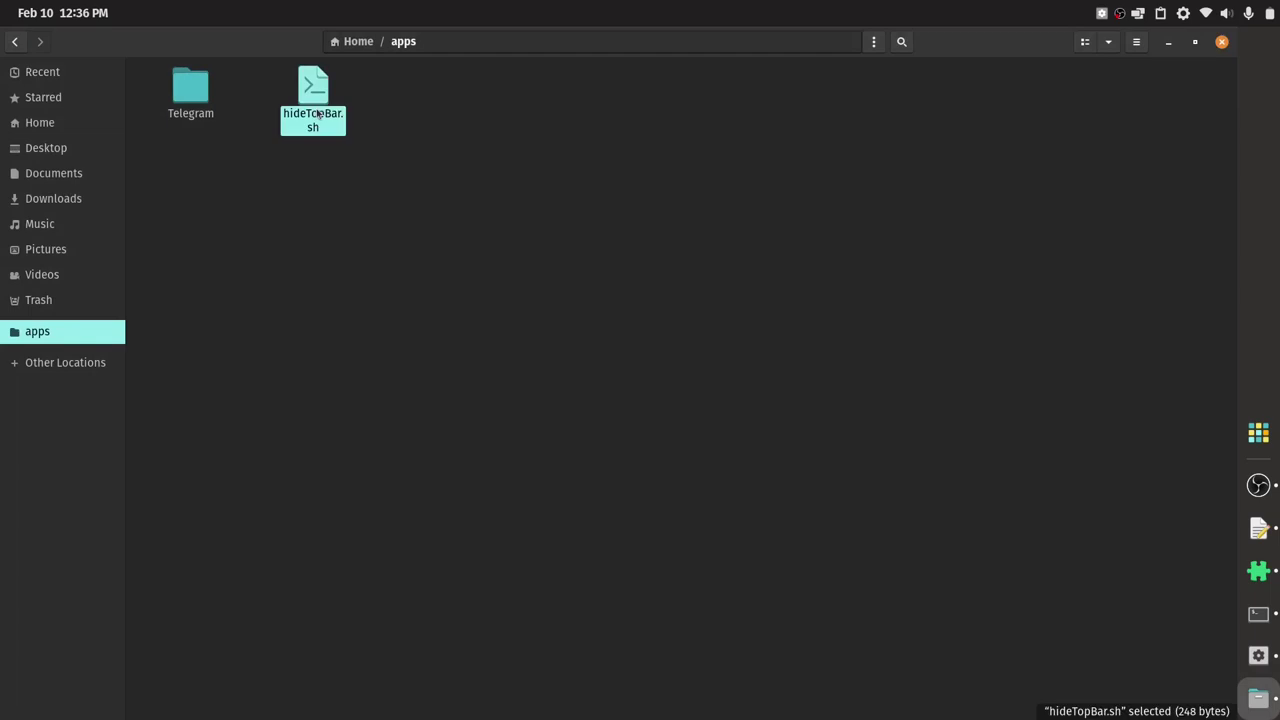
{"action": "right_click", "coordinate": [318, 115]}
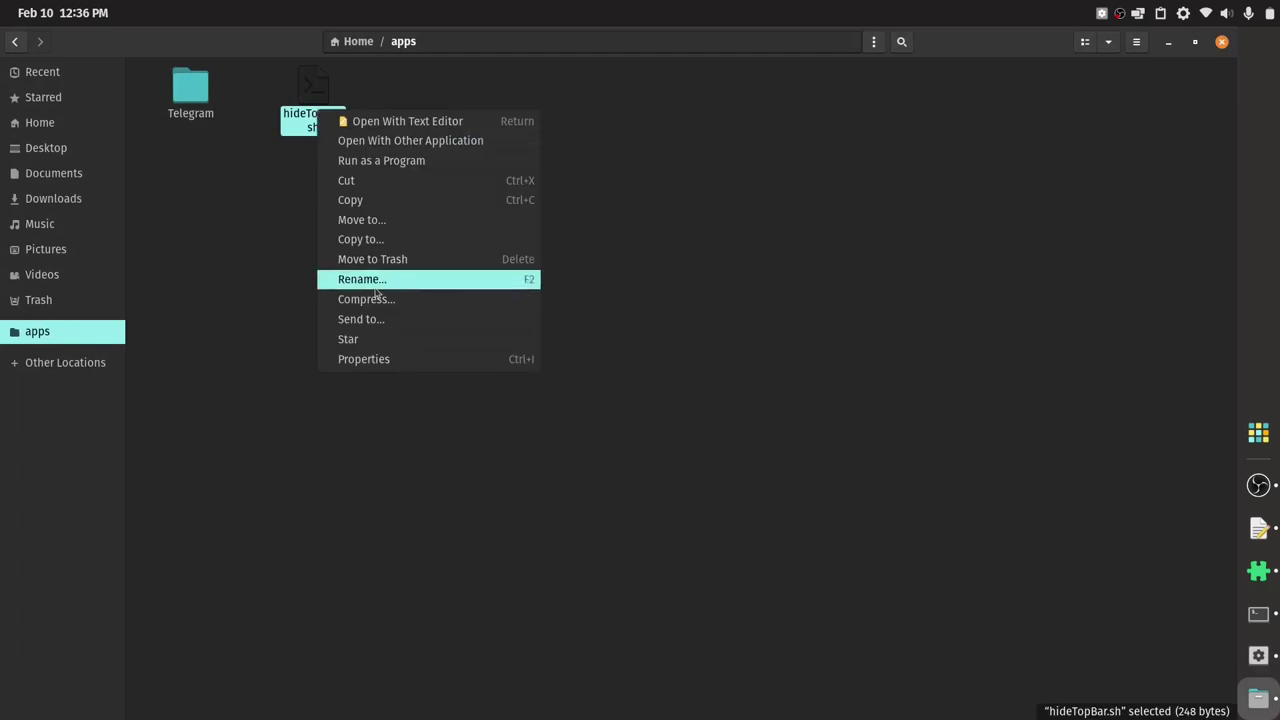
{"action": "left_click", "coordinate": [376, 358]}
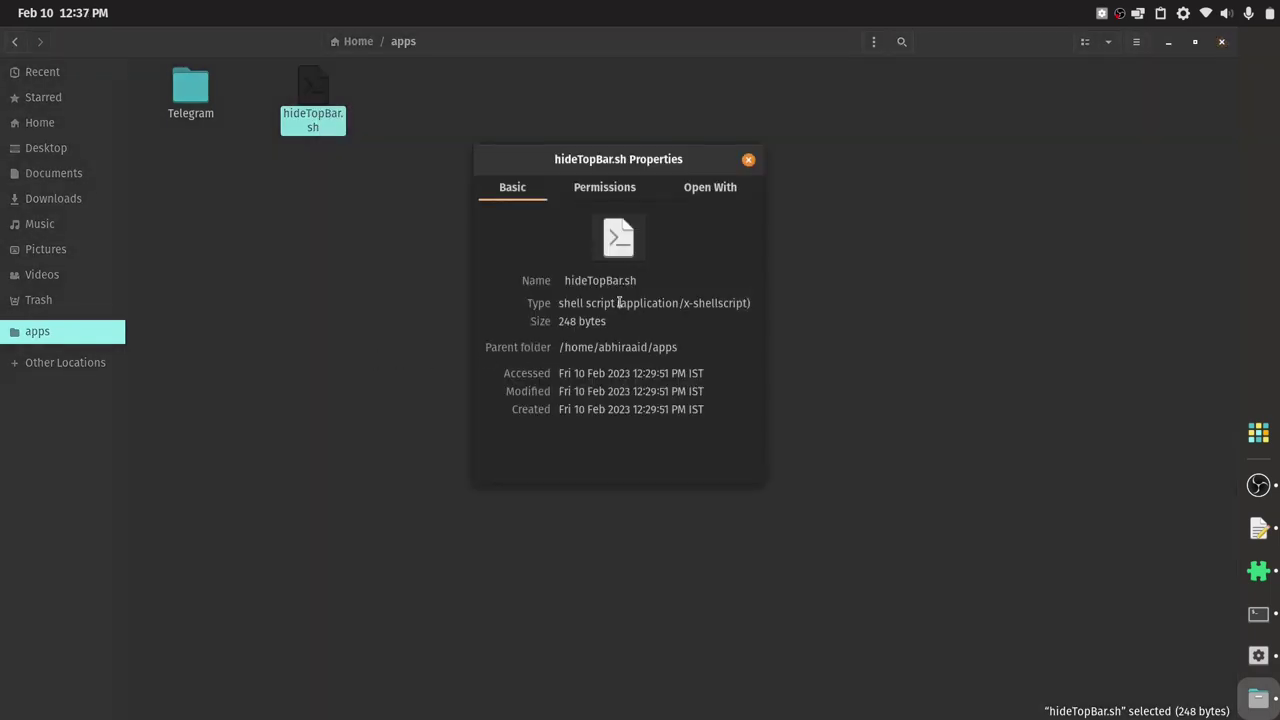
Select the full Parent folder path in the hideTopBar.sh properties and copy it
{"action": "triple_click", "coordinate": [676, 347]}
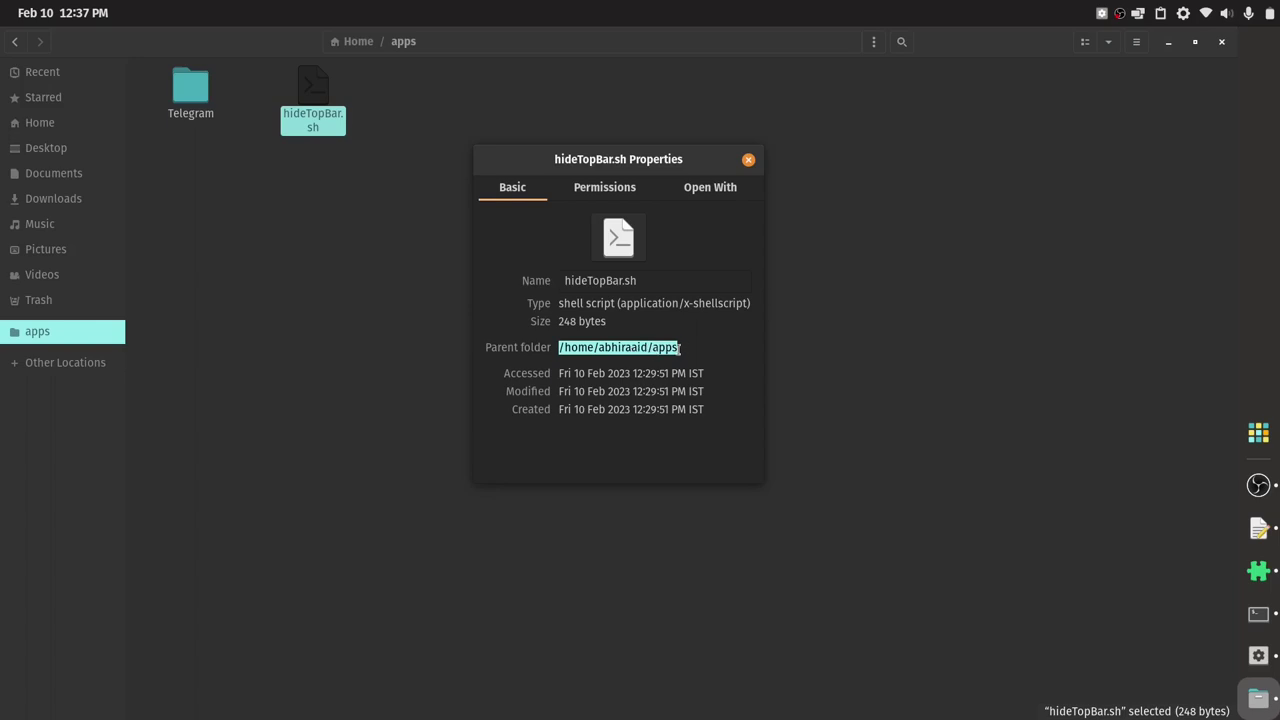
{"action": "left_click", "coordinate": [600, 350]}
{"action": "left_click_drag", "start_coordinate": [597, 347], "coordinate": [651, 347]}
{"action": "left_click", "coordinate": [660, 347]}
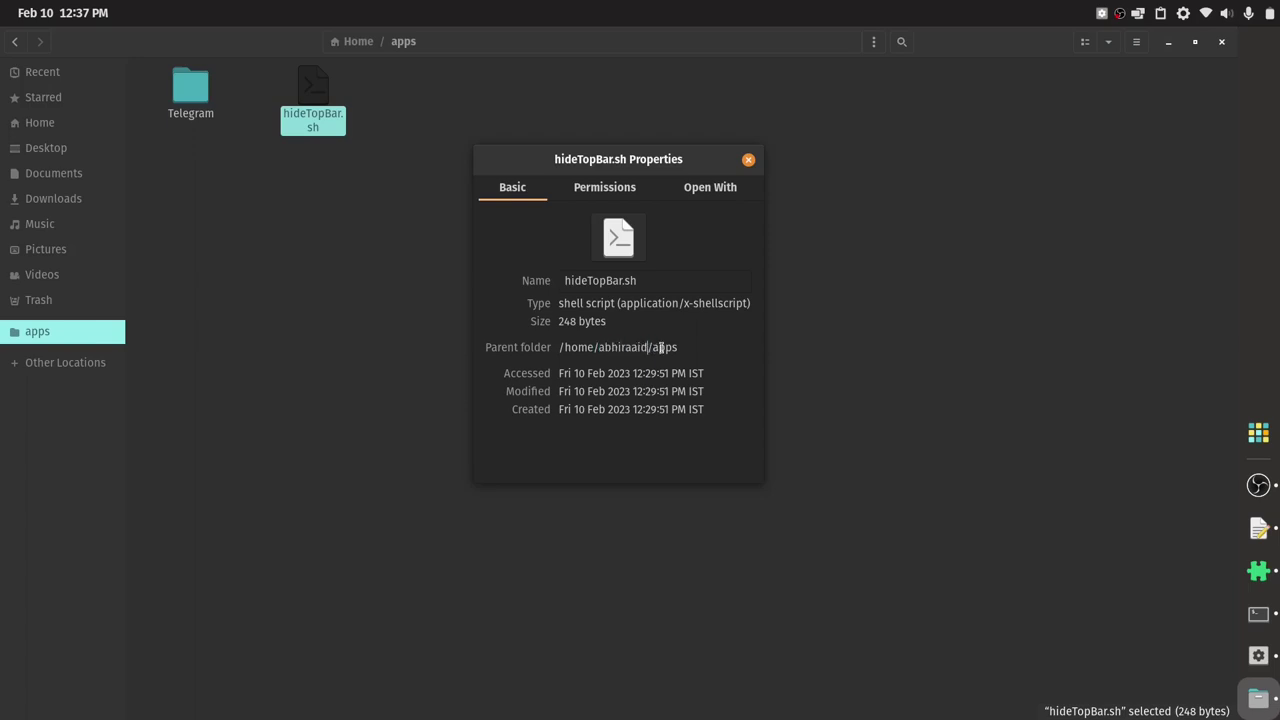
{"action": "double_click", "coordinate": [660, 347]}
{"action": "right_click", "coordinate": [660, 347]}
{"action": "key", "text": "Escape"}
{"action": "key", "text": "shift+Left"}
{"action": "key", "text": "shift+Left"}
{"action": "key", "text": "shift+Left"}
{"action": "key", "text": "shift+Left"}
{"action": "key", "text": "shift+Left"}
{"action": "key", "text": "shift+Left"}
{"action": "key", "text": "shift+Left"}
{"action": "key", "text": "shift+Left"}
{"action": "key", "text": "shift+Left"}
{"action": "key", "text": "shift+Left"}
{"action": "key", "text": "shift+Left"}
{"action": "key", "text": "shift+Left"}
{"action": "key", "text": "shift+Left"}
{"action": "key", "text": "shift+Left"}
{"action": "key", "text": "shift+Left"}
{"action": "key", "text": "shift+Left"}
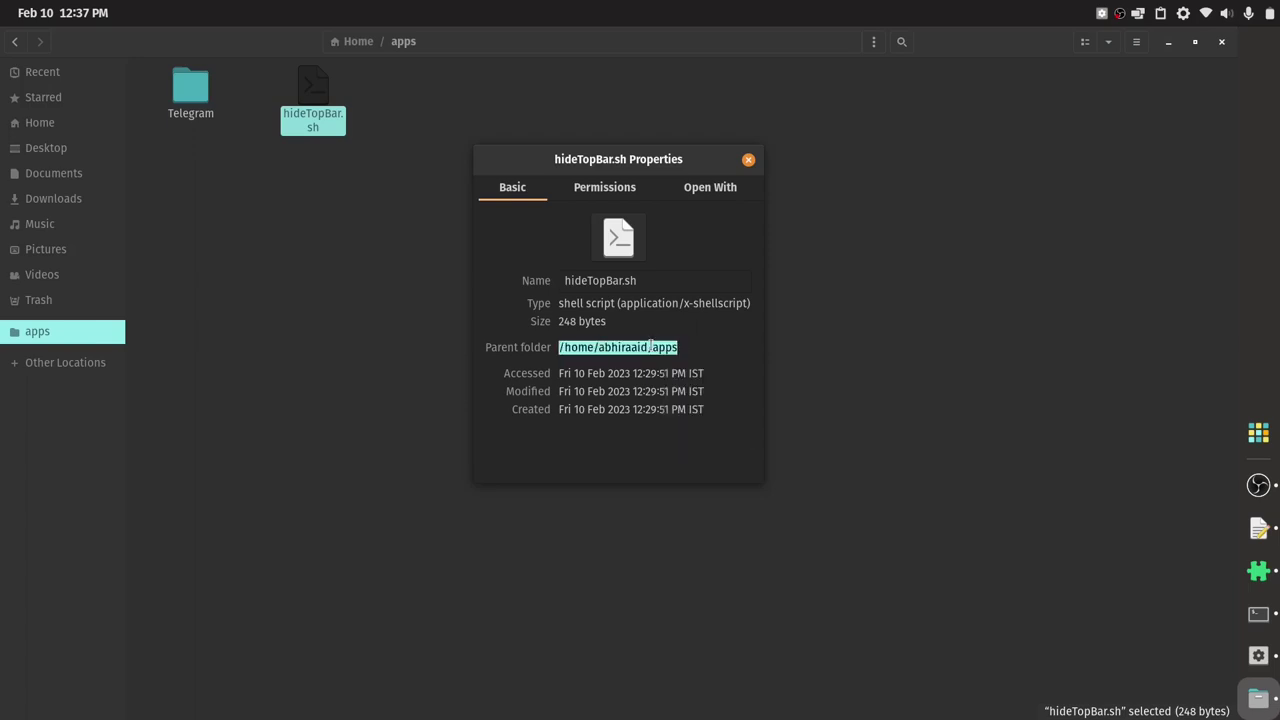
{"action": "right_click", "coordinate": [651, 347]}
{"action": "left_click", "coordinate": [676, 376]}
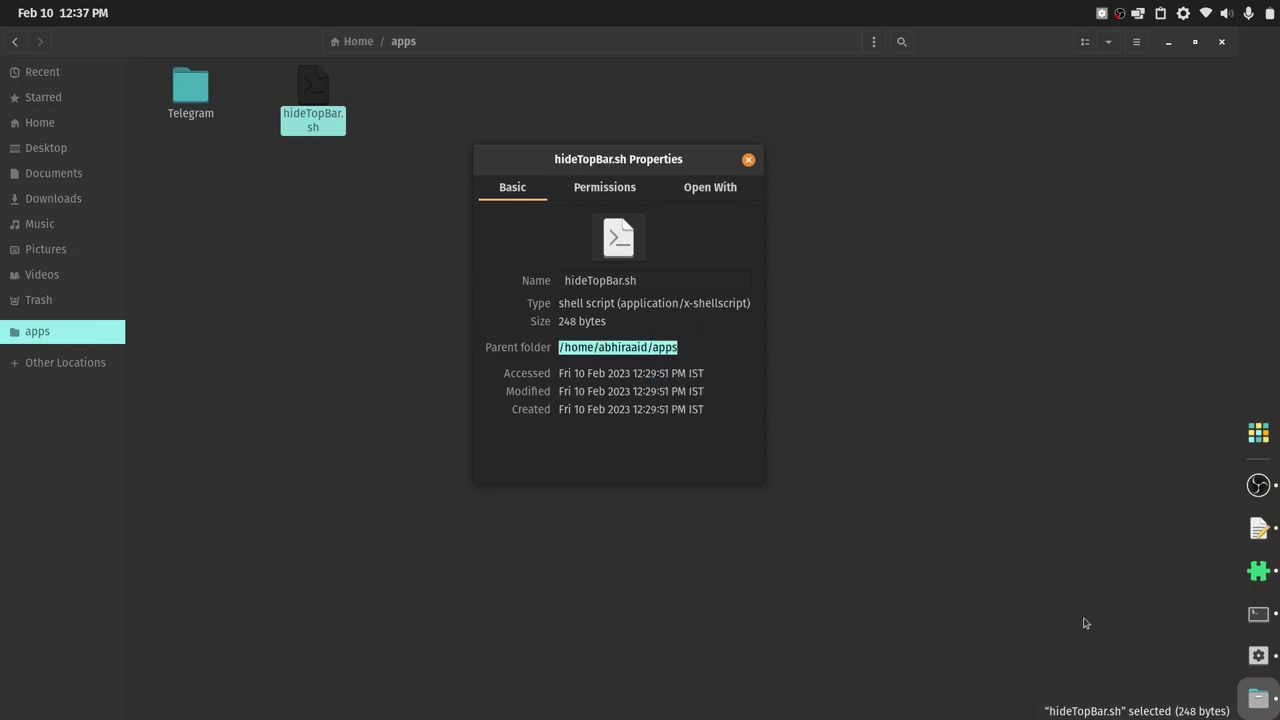
Back in Settings, replace the folder part of the shortcut's command with the copied absolute path, add a slash before ./hideTopBar.sh, and close the editor
{"action": "left_click", "coordinate": [1258, 655]}
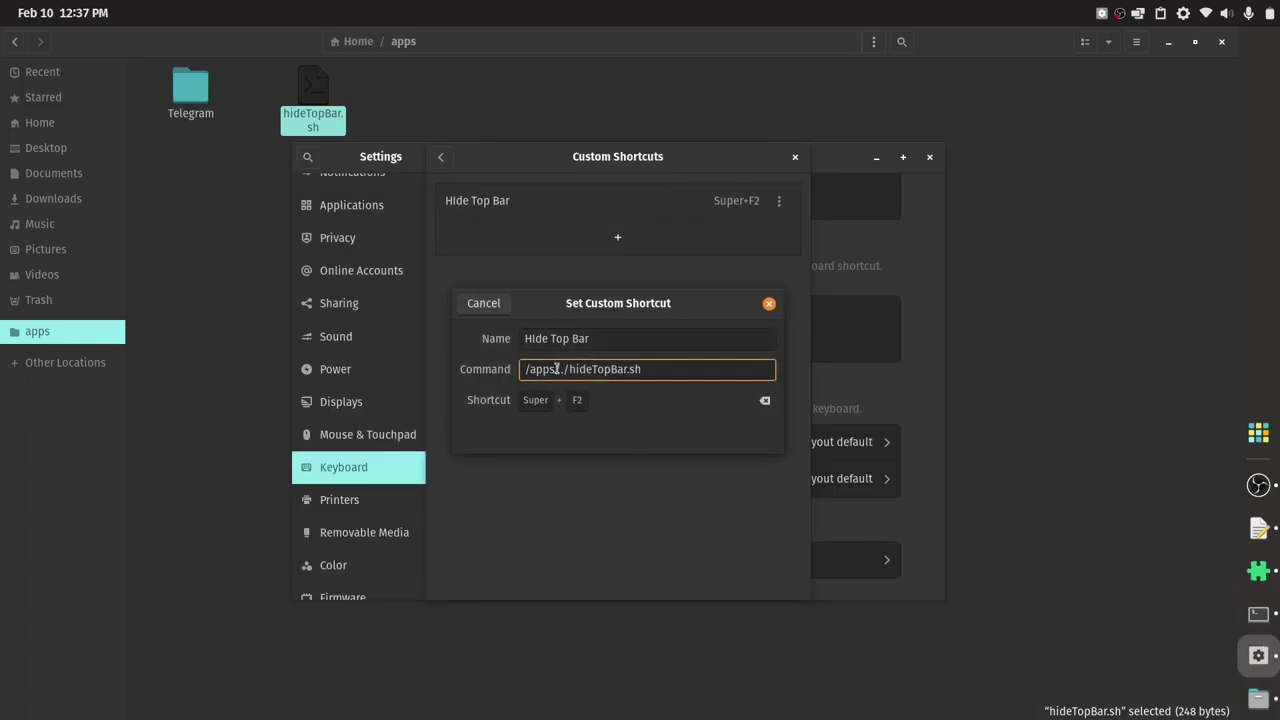
{"action": "left_click_drag", "start_coordinate": [557, 369], "coordinate": [512, 369]}
{"action": "key", "text": "ctrl+v"}
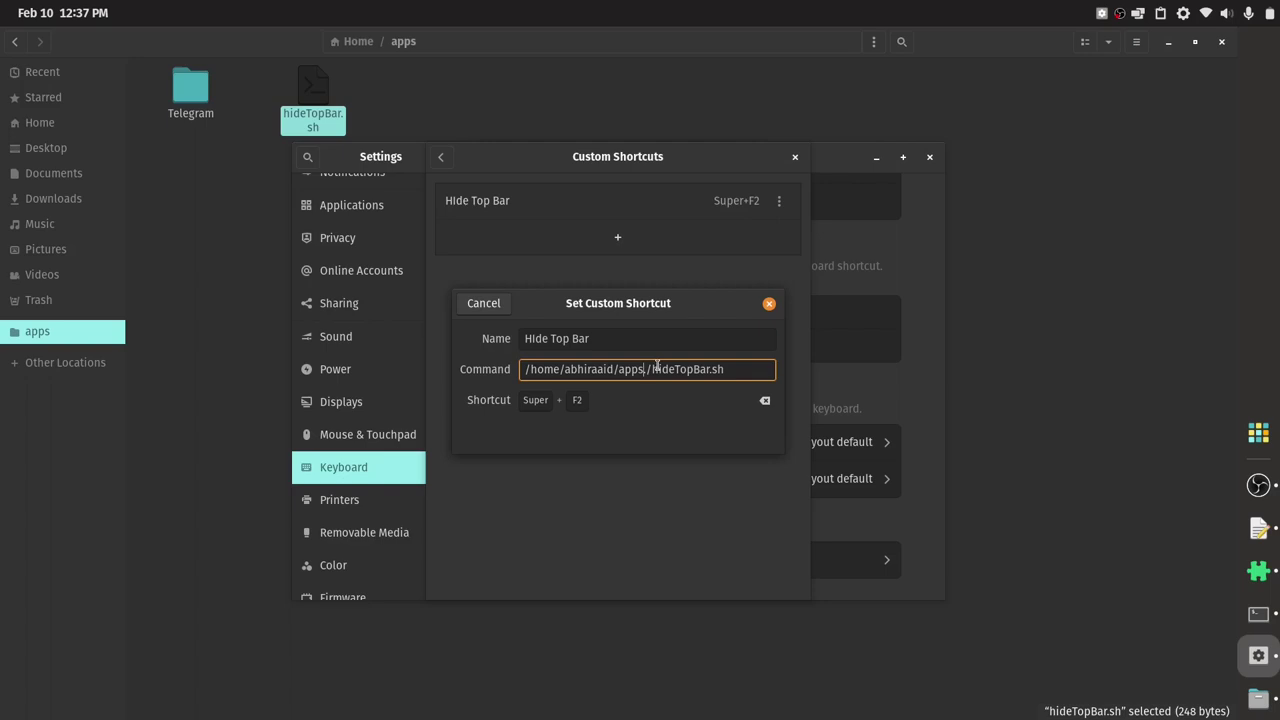
{"action": "type", "text": "/"}
{"action": "left_click_drag", "start_coordinate": [648, 371], "coordinate": [792, 389]}
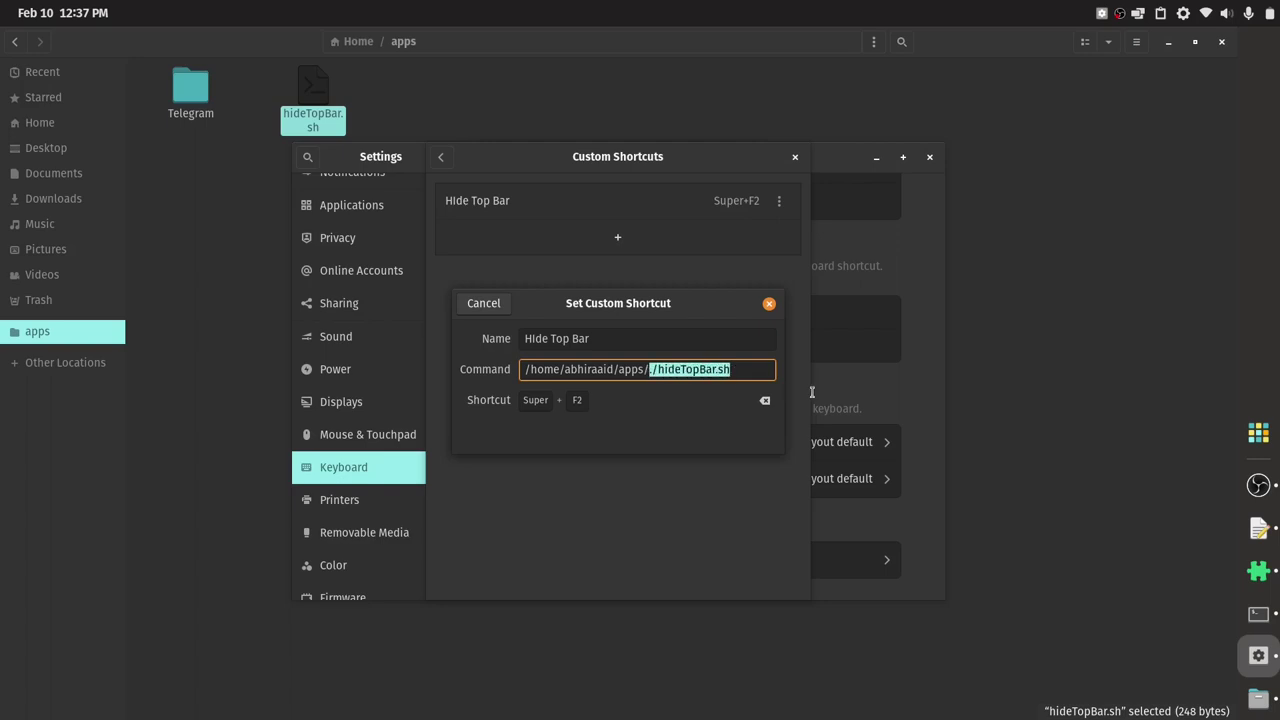
{"action": "left_click", "coordinate": [743, 370]}
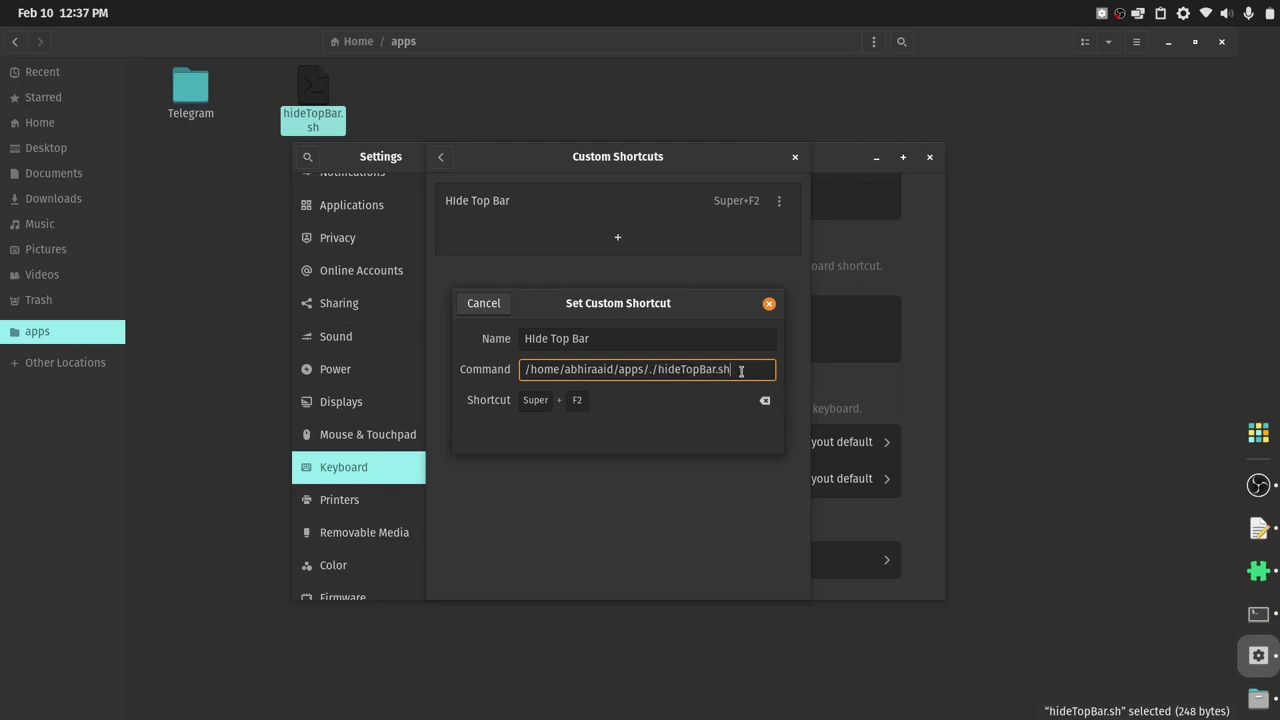
{"action": "left_click", "coordinate": [769, 304]}
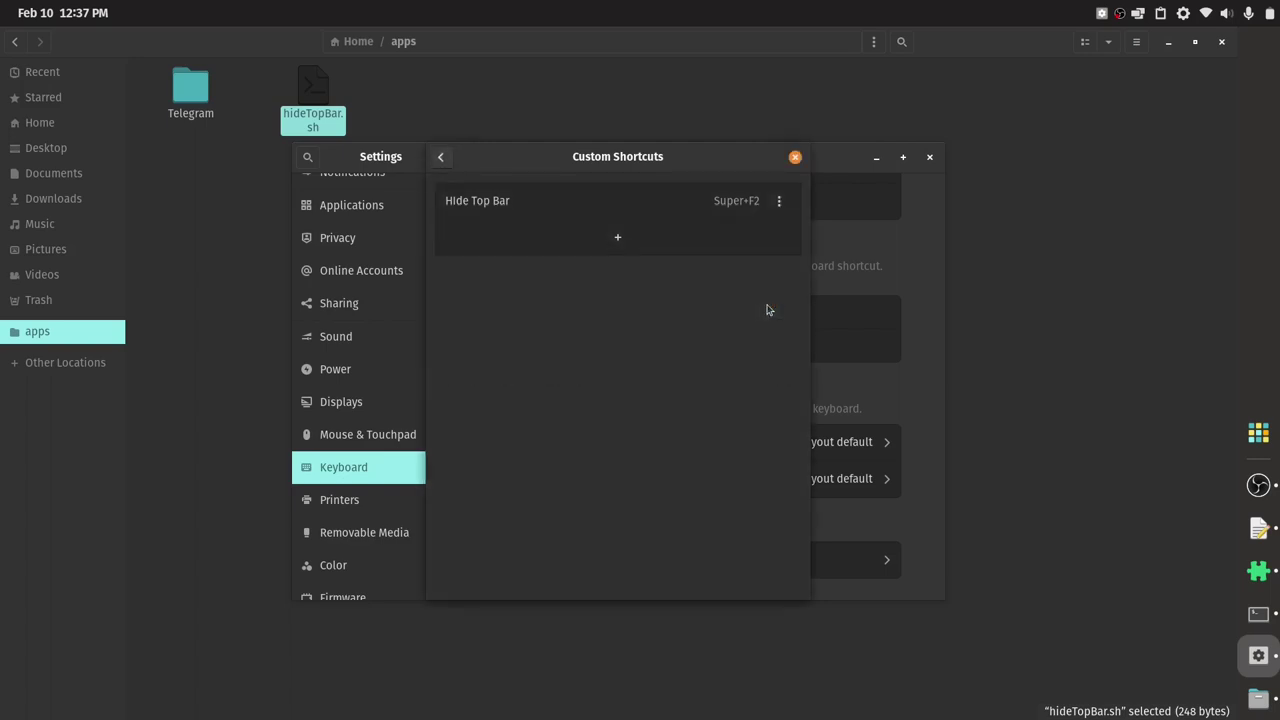
Test the new Super+F2 shortcut twice, and return from the shortcuts dialog to a maximized Keyboard settings window
{"action": "key", "text": "super+F2"}
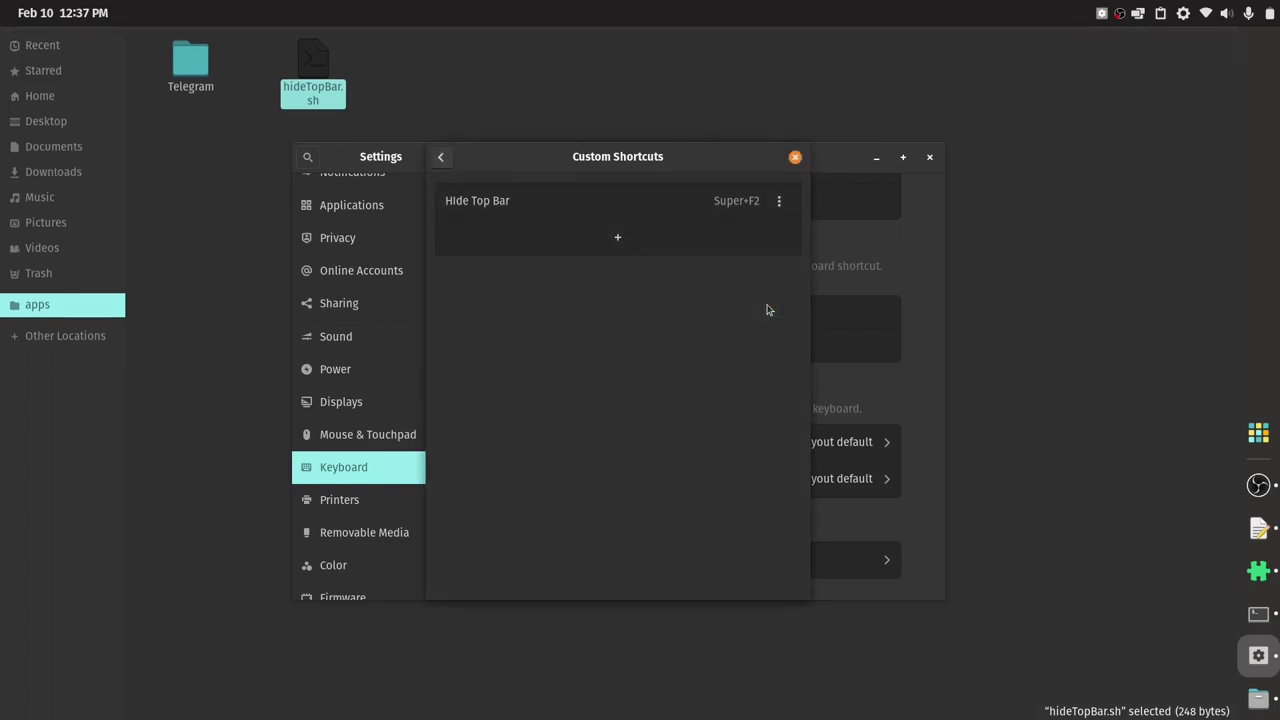
{"action": "key", "text": "super+F2"}
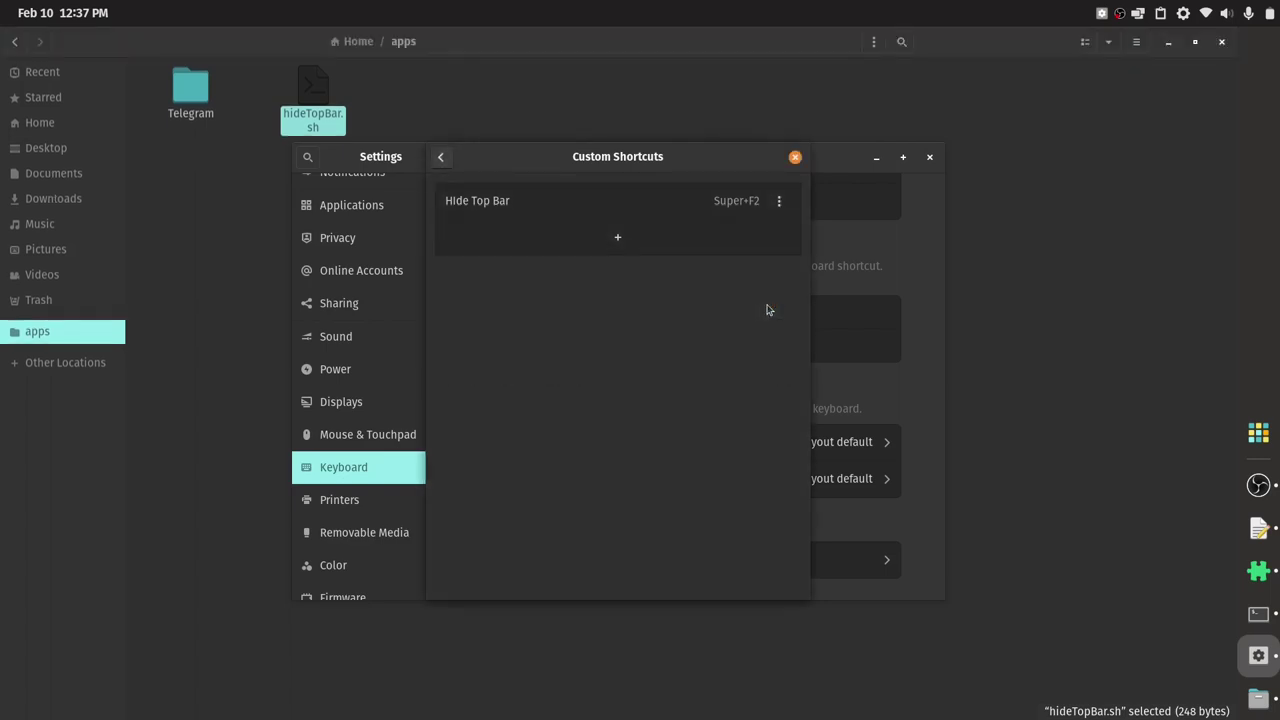
{"action": "left_click", "coordinate": [796, 158]}
{"action": "left_click", "coordinate": [903, 157]}
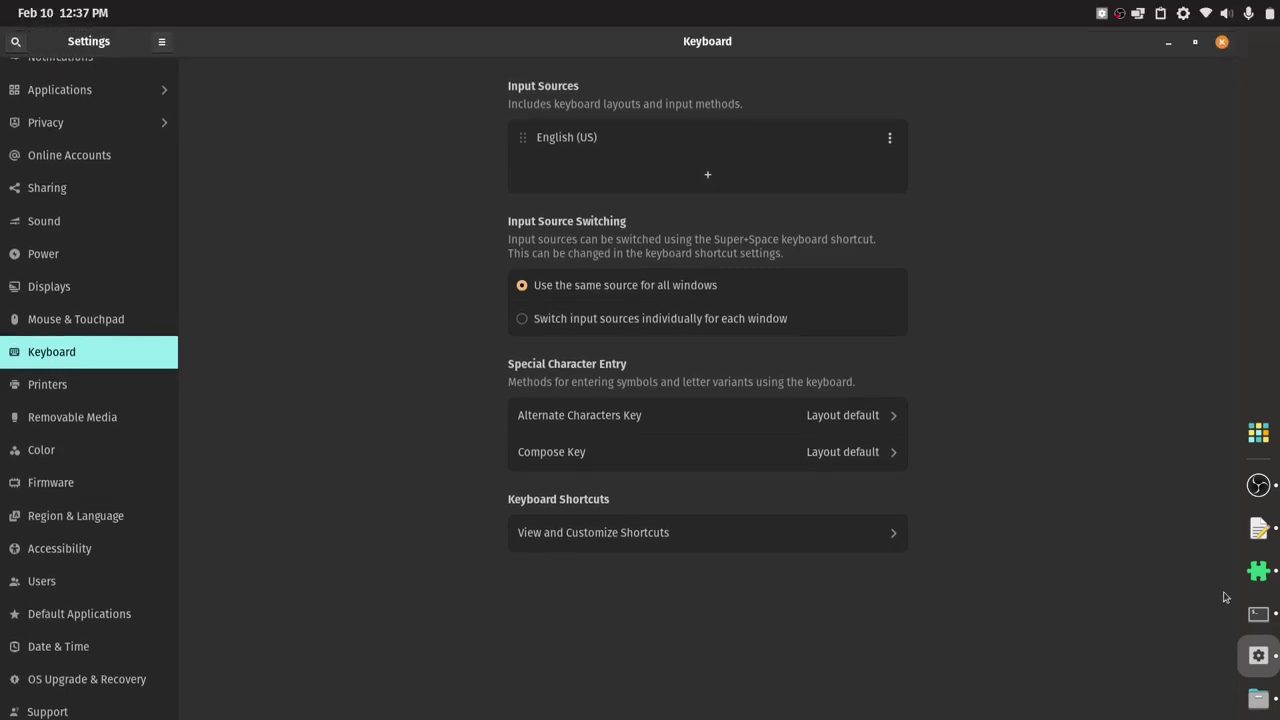
Switch to Extensions, open the Hide Top Bar extension's settings, and enable the extension
{"action": "left_click", "coordinate": [1258, 571]}
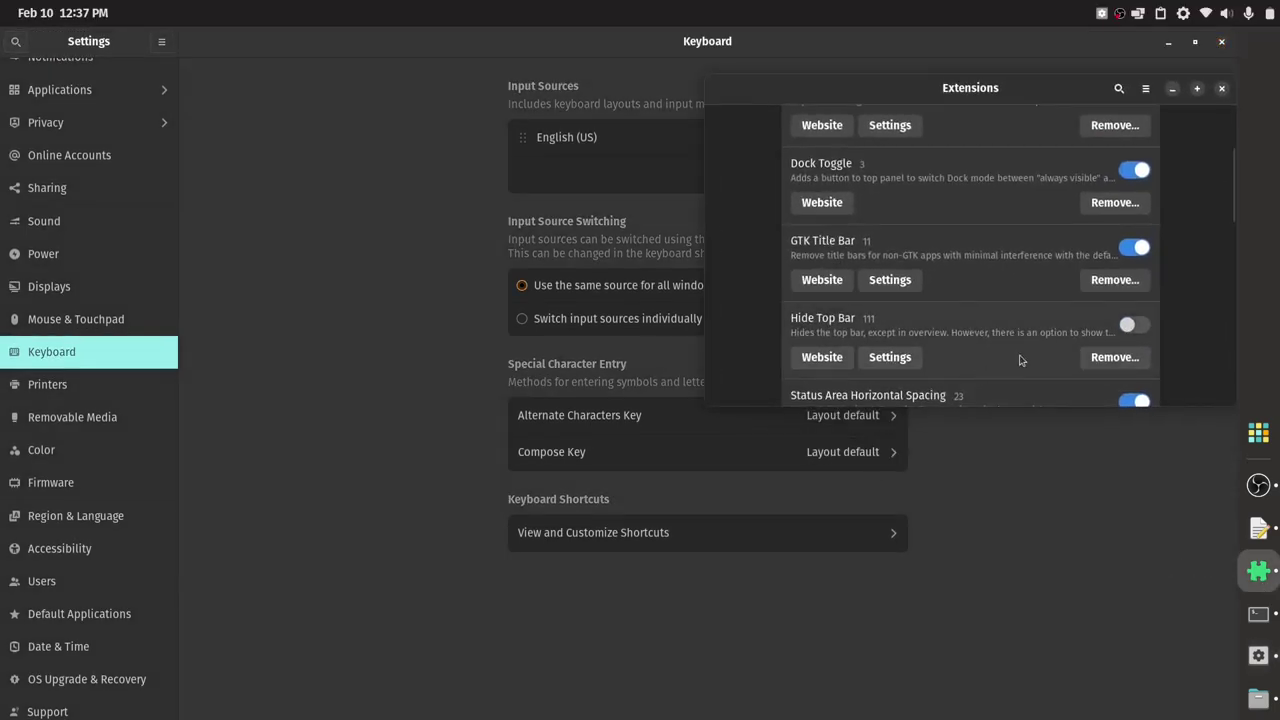
{"action": "left_click", "coordinate": [890, 357]}
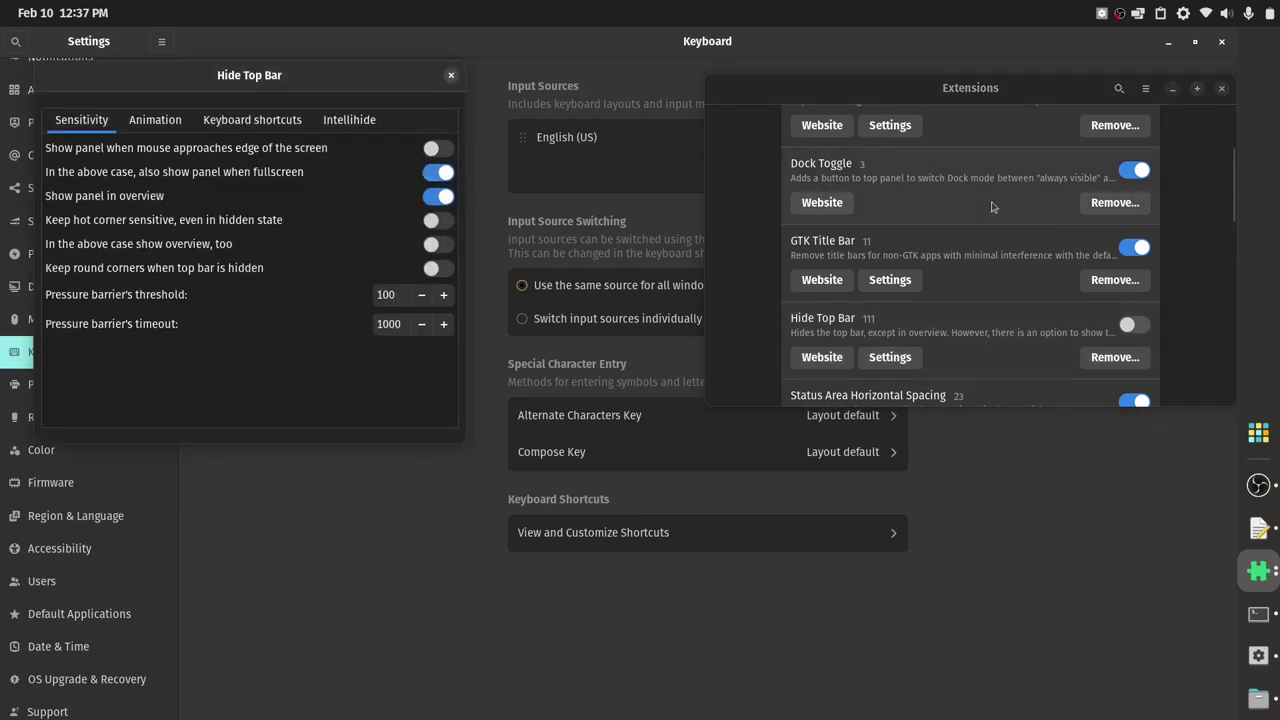
{"action": "left_click", "coordinate": [1137, 325]}
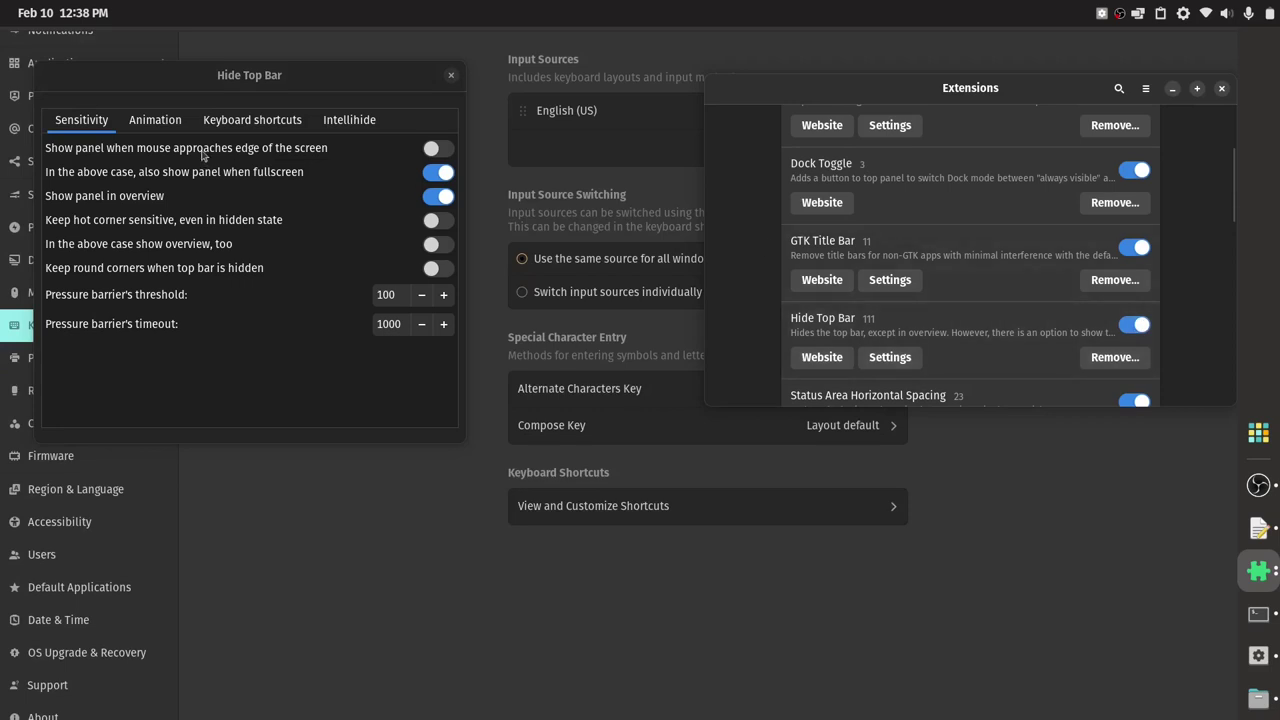
Turn off both Intellihide options in the Hide Top Bar settings and move the settings window clear of the sidebar
{"action": "left_click", "coordinate": [345, 119]}
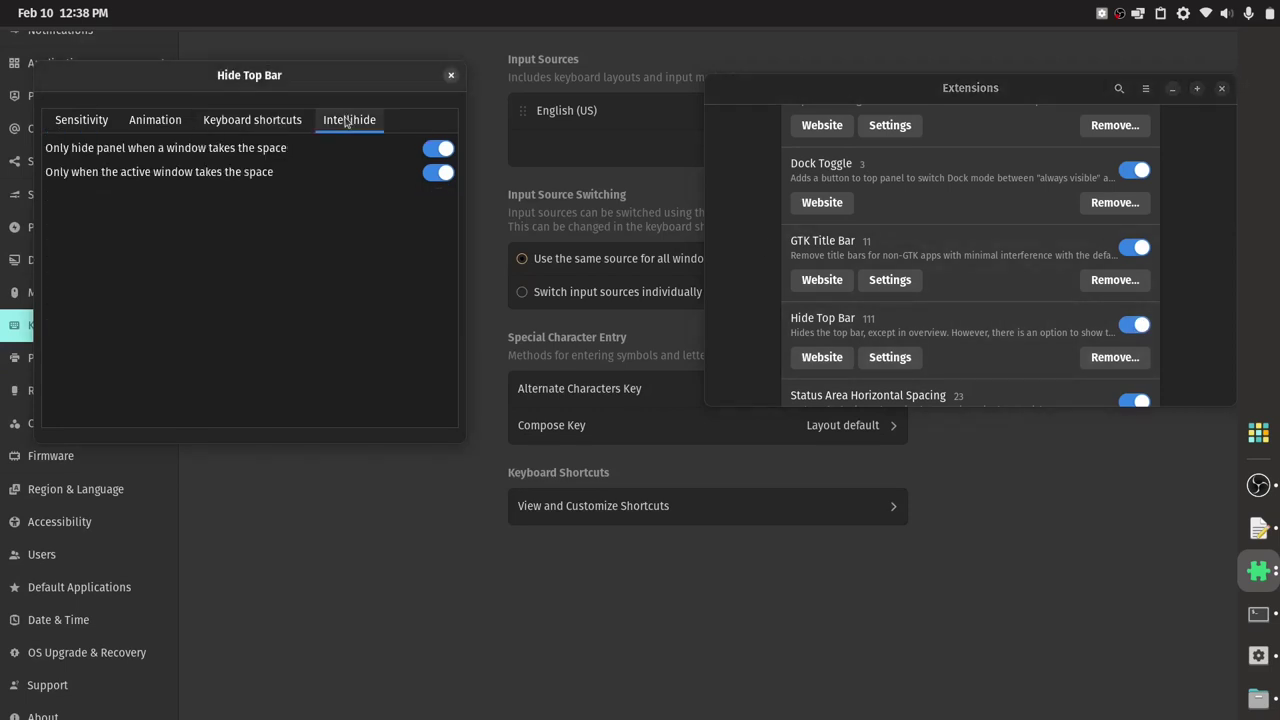
{"action": "left_click", "coordinate": [432, 150]}
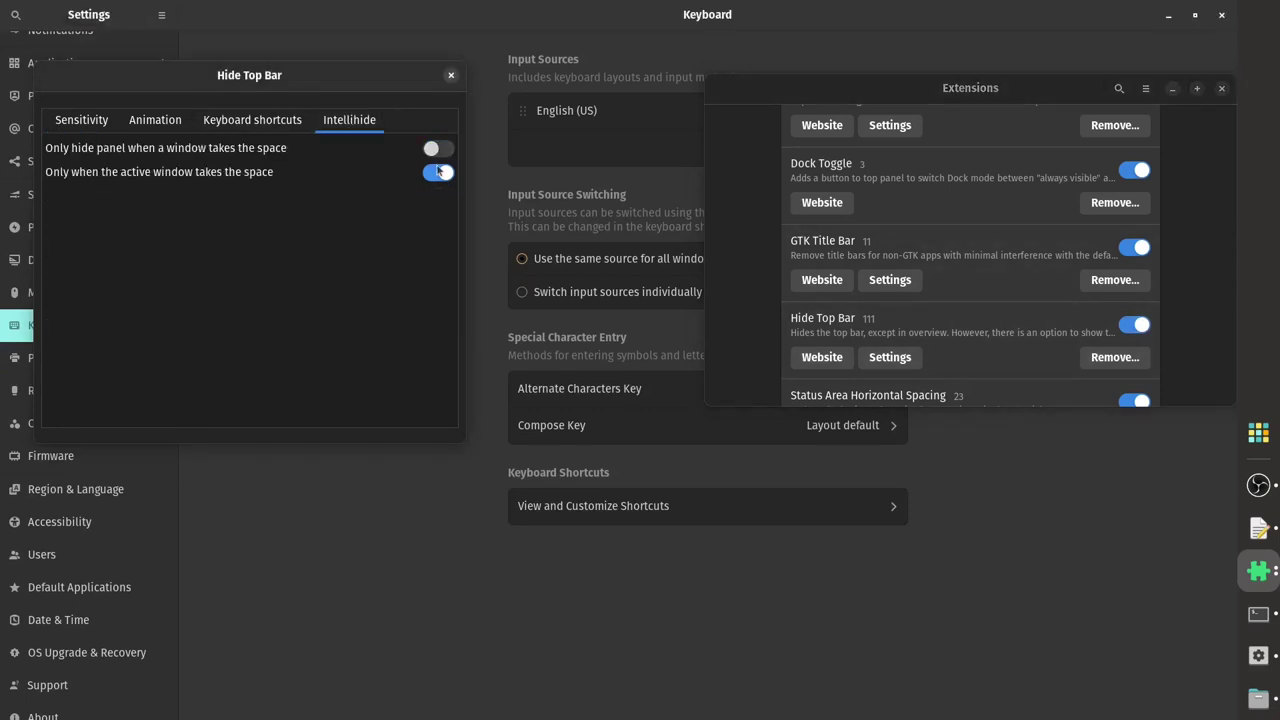
{"action": "left_click", "coordinate": [428, 174]}
{"action": "left_click_drag", "start_coordinate": [247, 71], "coordinate": [382, 77]}
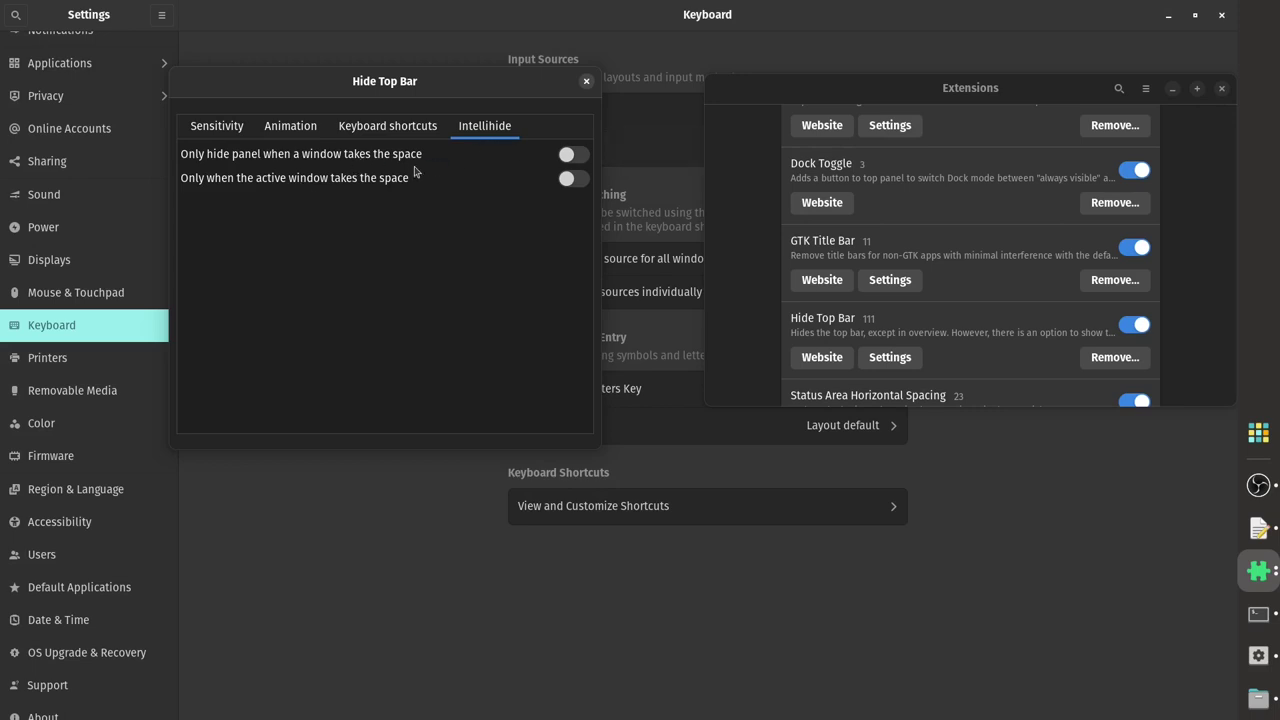
Review the Hide Top Bar extension's Animation, Sensitivity, Keyboard shortcuts and Intellihide settings, repositioning the settings window beside the Extensions list
{"action": "left_click", "coordinate": [386, 130]}
{"action": "left_click", "coordinate": [295, 128]}
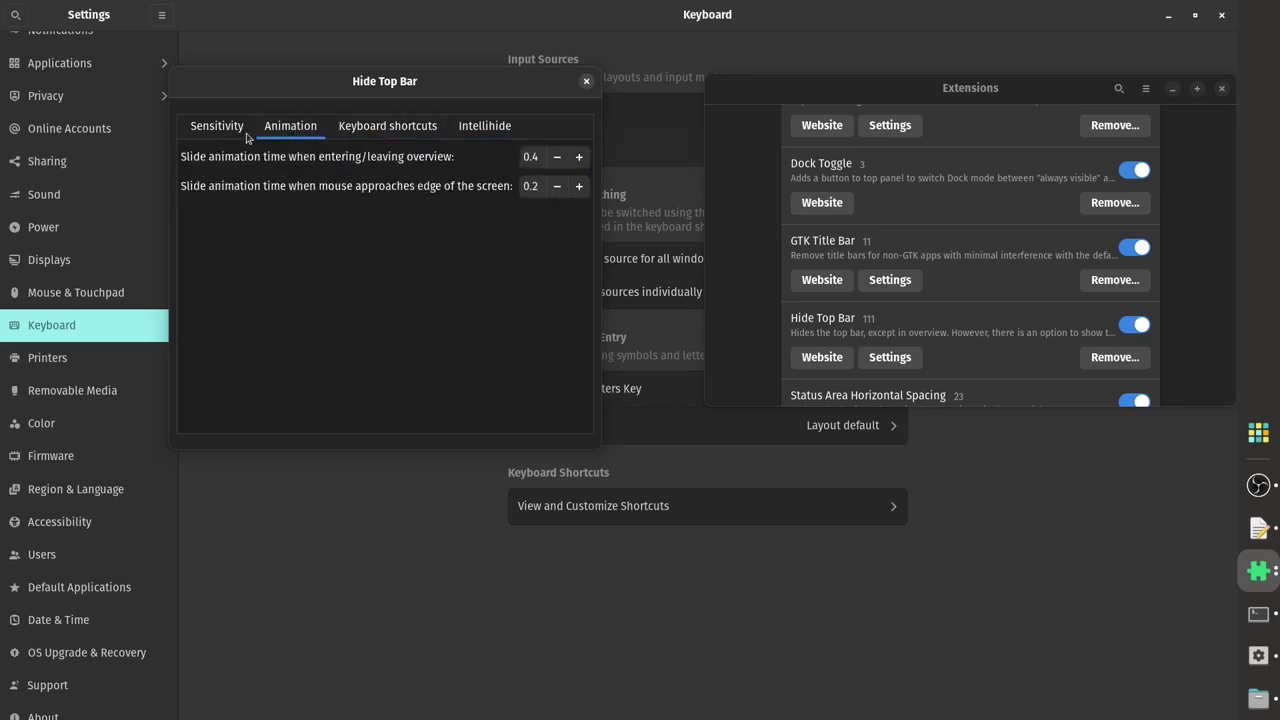
{"action": "left_click", "coordinate": [218, 128]}
{"action": "left_click", "coordinate": [323, 125]}
{"action": "left_click", "coordinate": [375, 128]}
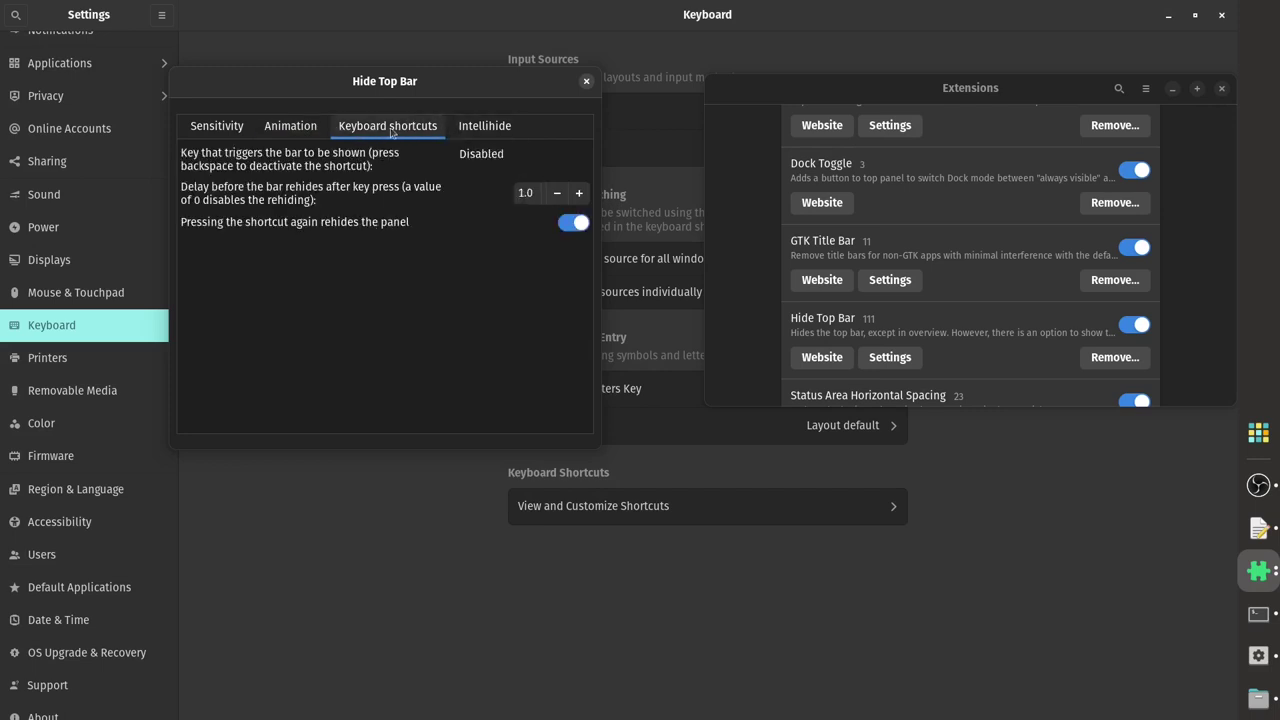
{"action": "left_click", "coordinate": [468, 130]}
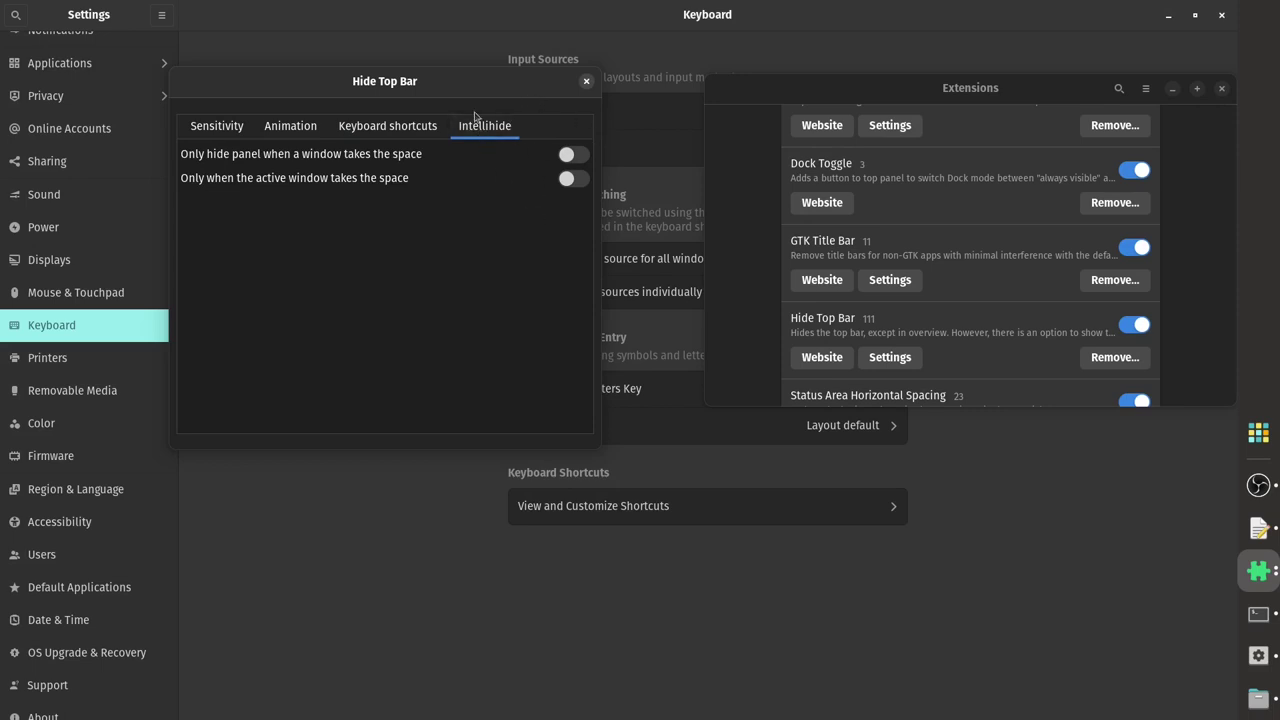
{"action": "left_click", "coordinate": [394, 128]}
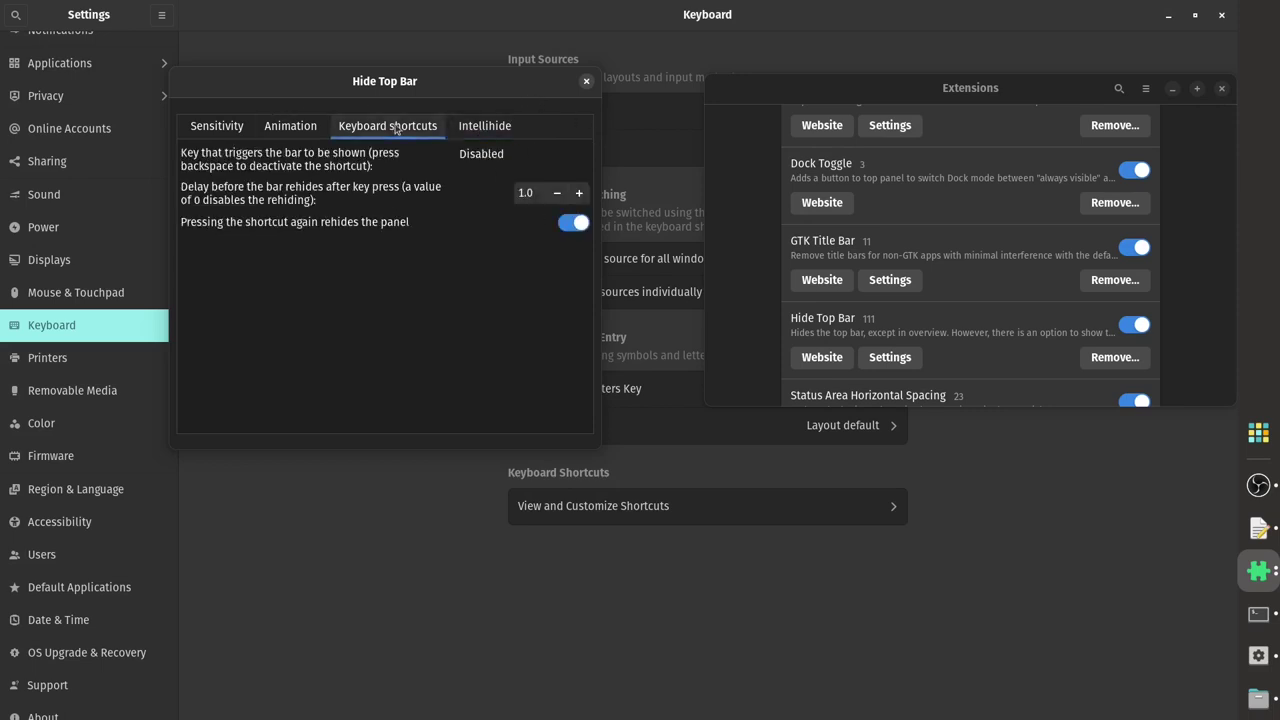
{"action": "left_click", "coordinate": [484, 126]}
{"action": "left_click", "coordinate": [385, 128]}
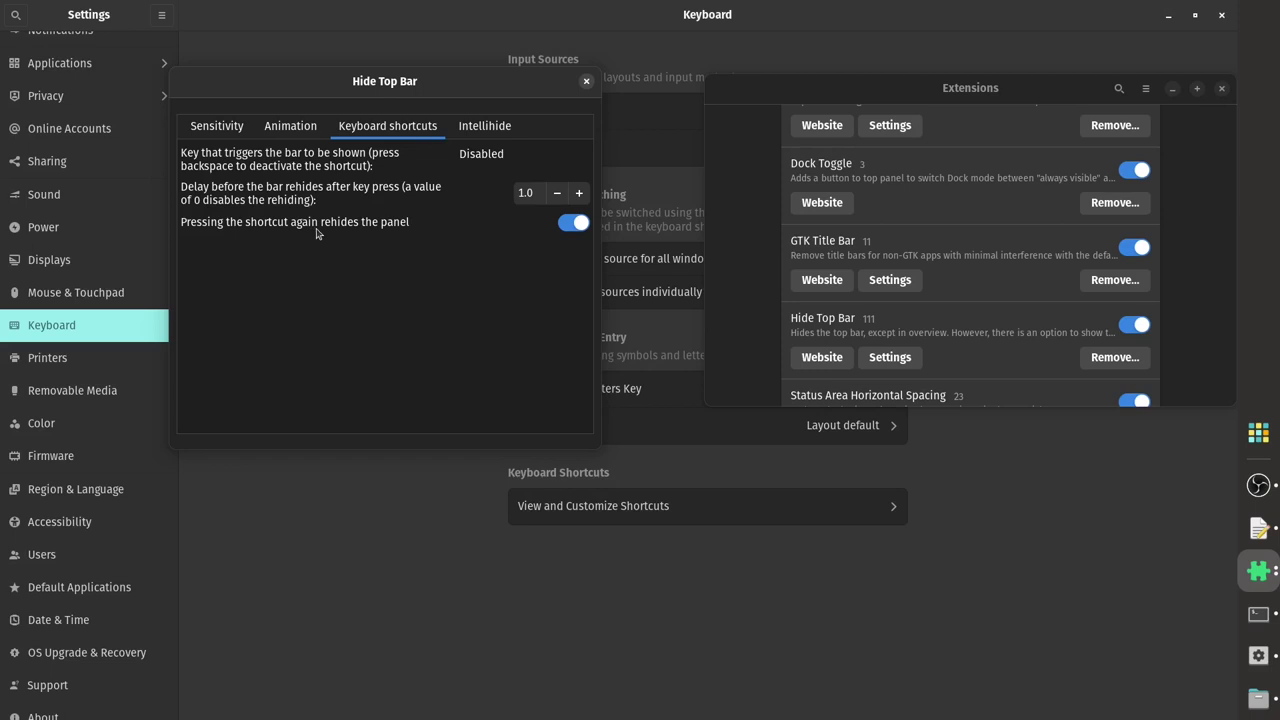
{"action": "left_click_drag", "start_coordinate": [383, 96], "coordinate": [353, 106]}
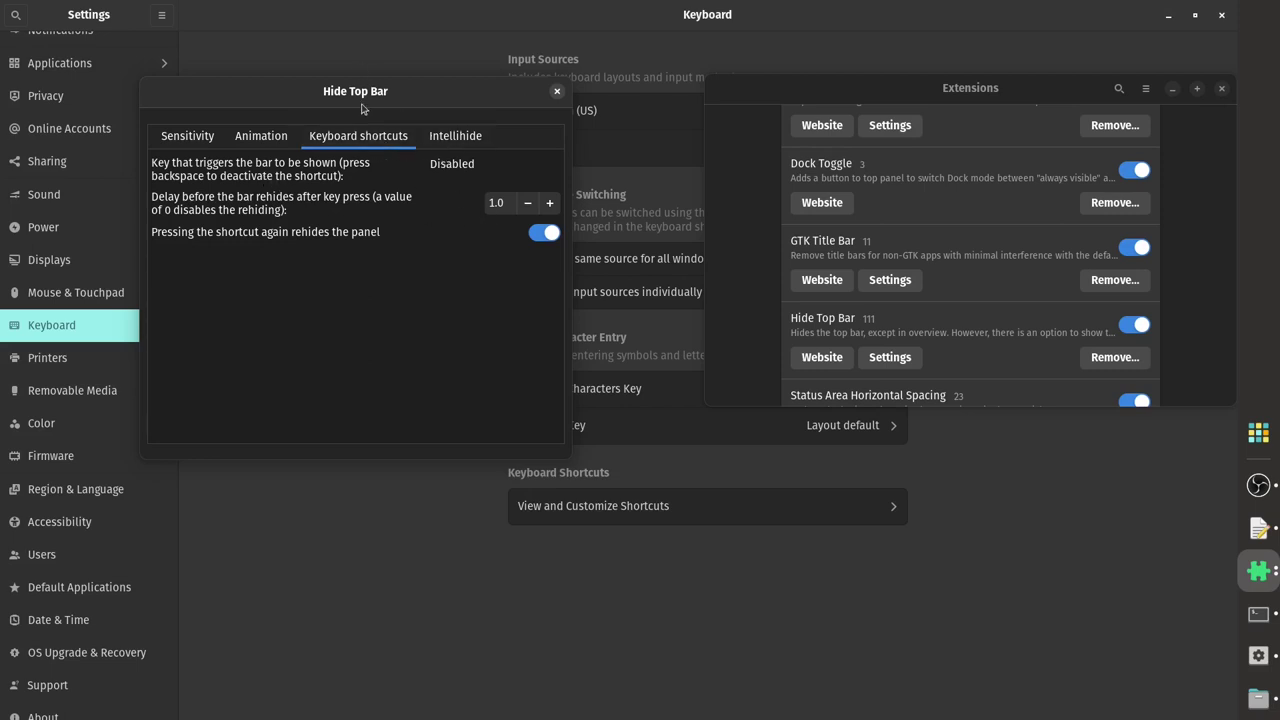
{"action": "left_click_drag", "start_coordinate": [362, 108], "coordinate": [417, 133]}
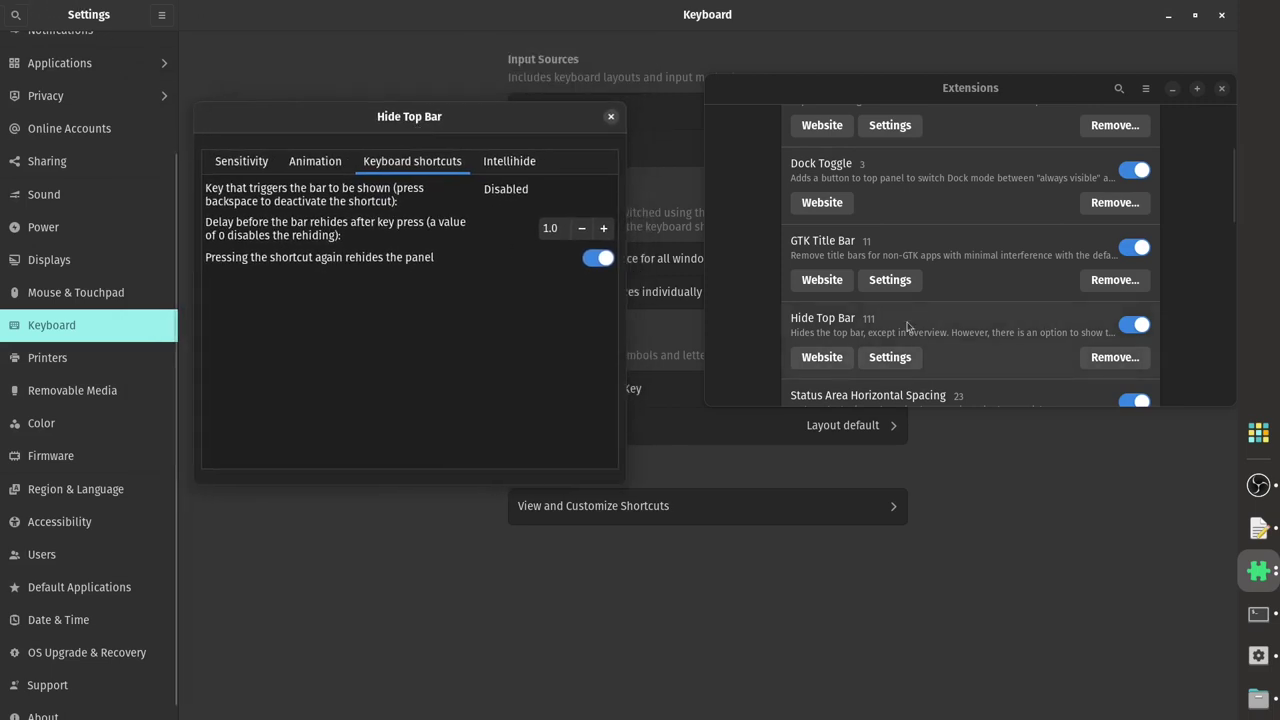
{"action": "left_click_drag", "start_coordinate": [536, 123], "coordinate": [800, 169]}
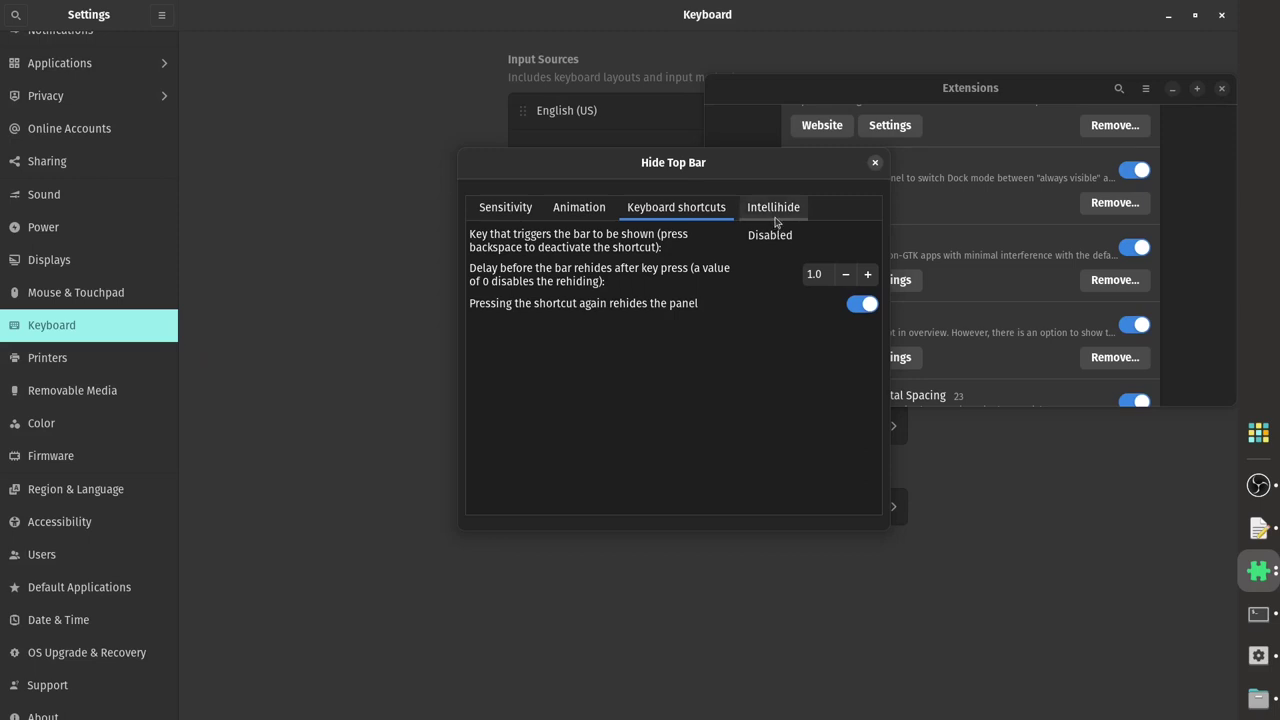
Switch each Intellihide option on and back off, and disable and re-enable the Hide Top Bar extension
{"action": "left_click", "coordinate": [775, 214]}
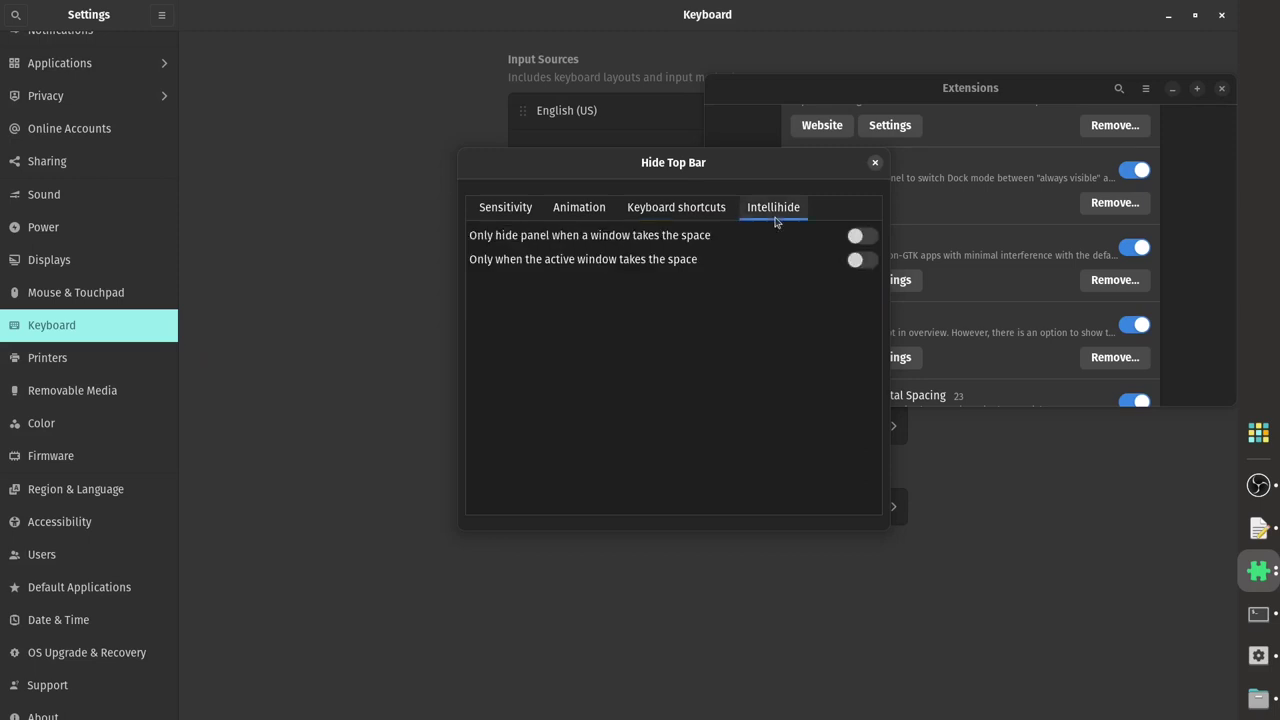
{"action": "left_click", "coordinate": [862, 240]}
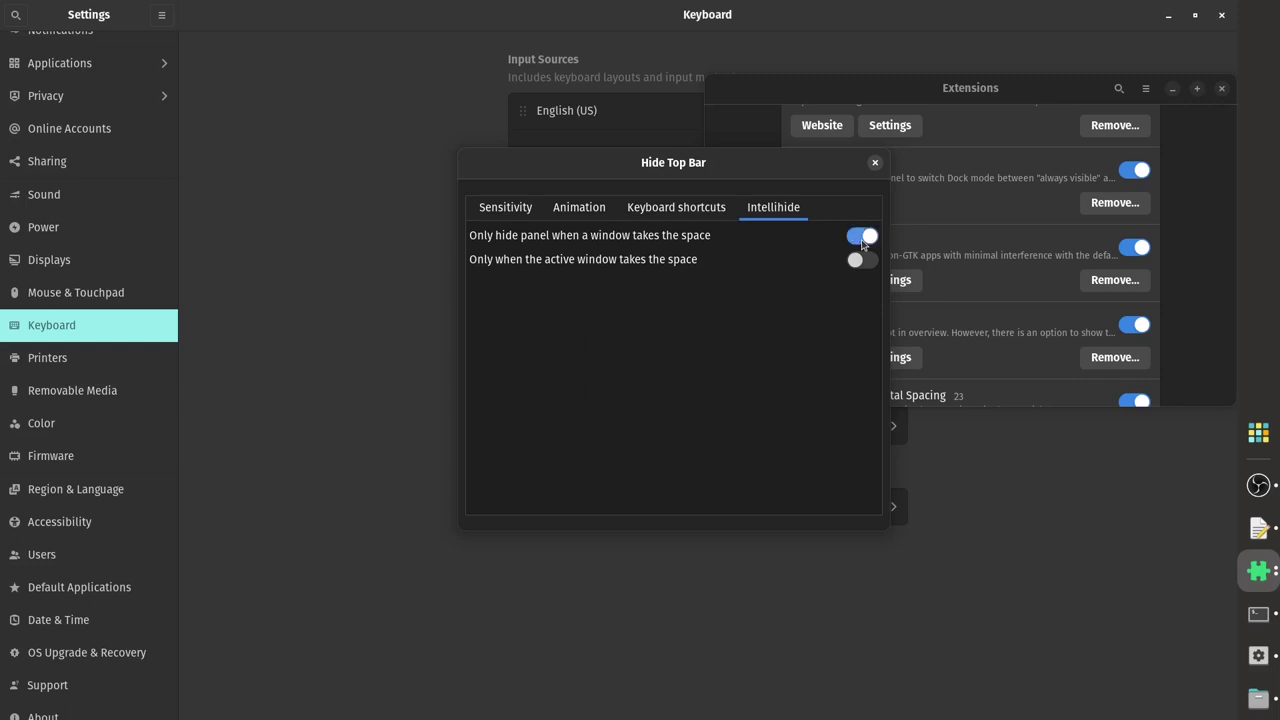
{"action": "left_click", "coordinate": [862, 240]}
{"action": "left_click", "coordinate": [856, 259]}
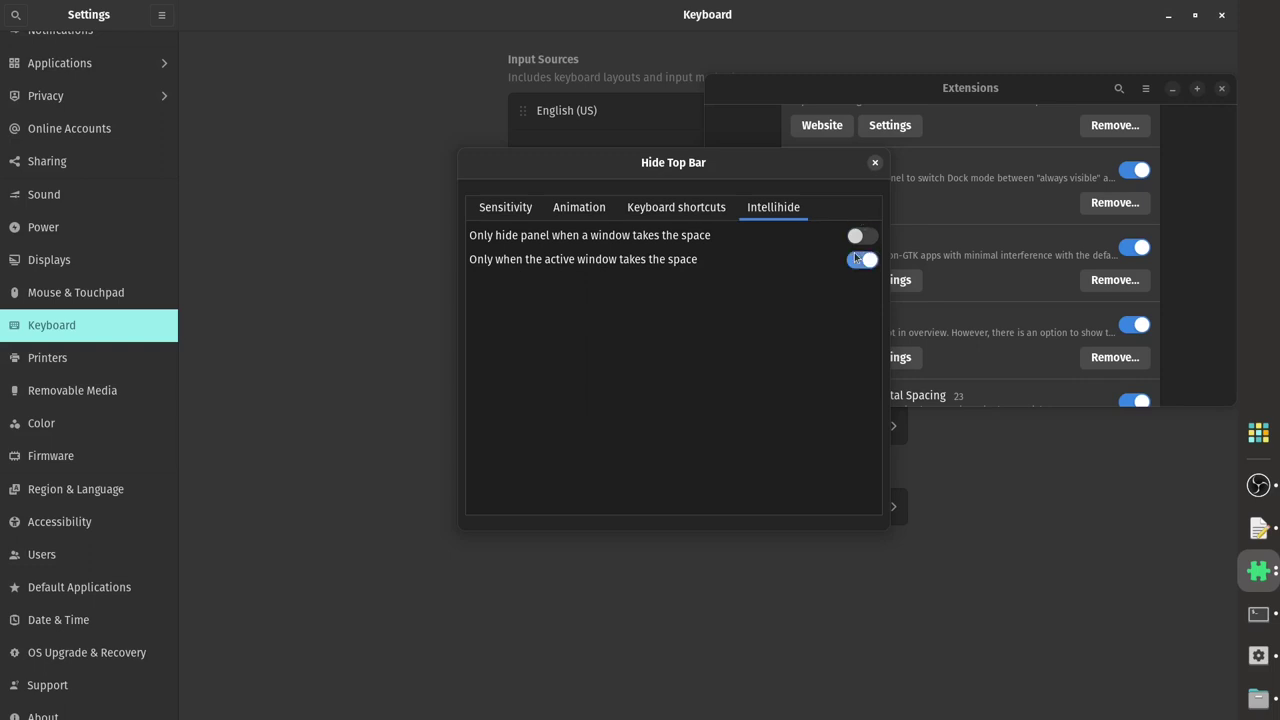
{"action": "left_click", "coordinate": [856, 259]}
{"action": "left_click_drag", "start_coordinate": [676, 167], "coordinate": [485, 152]}
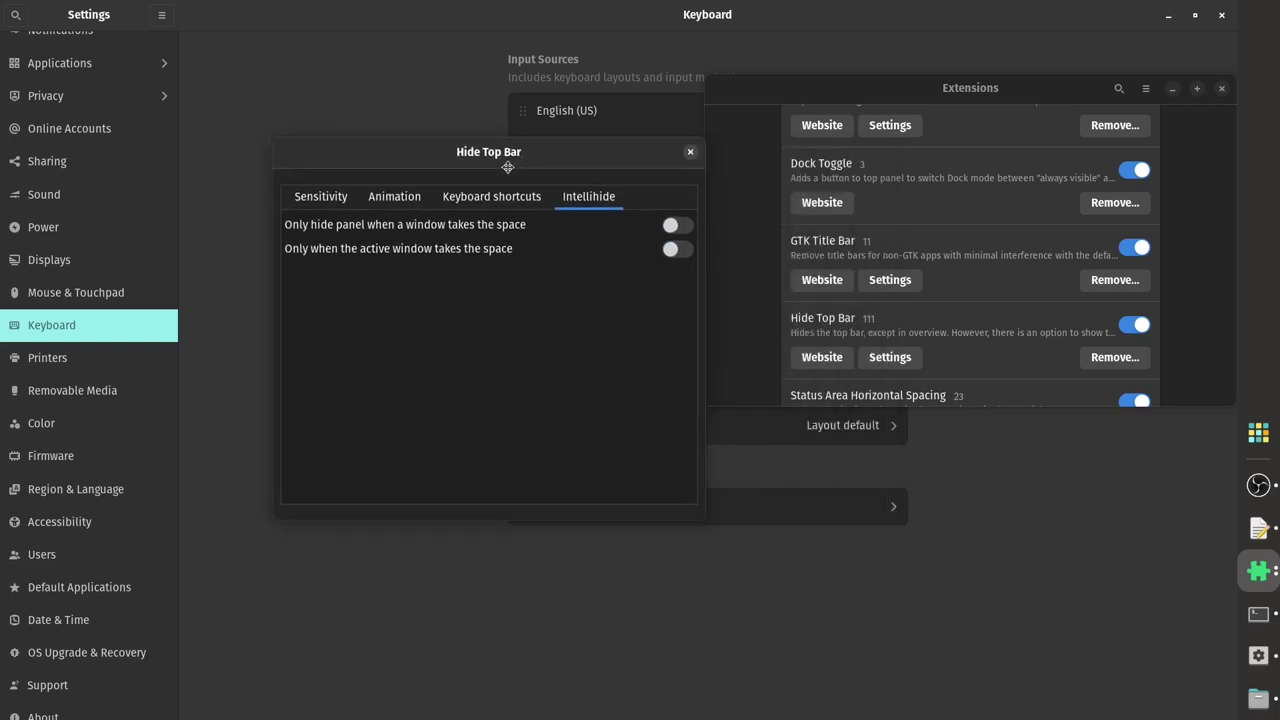
{"action": "left_click", "coordinate": [1146, 327]}
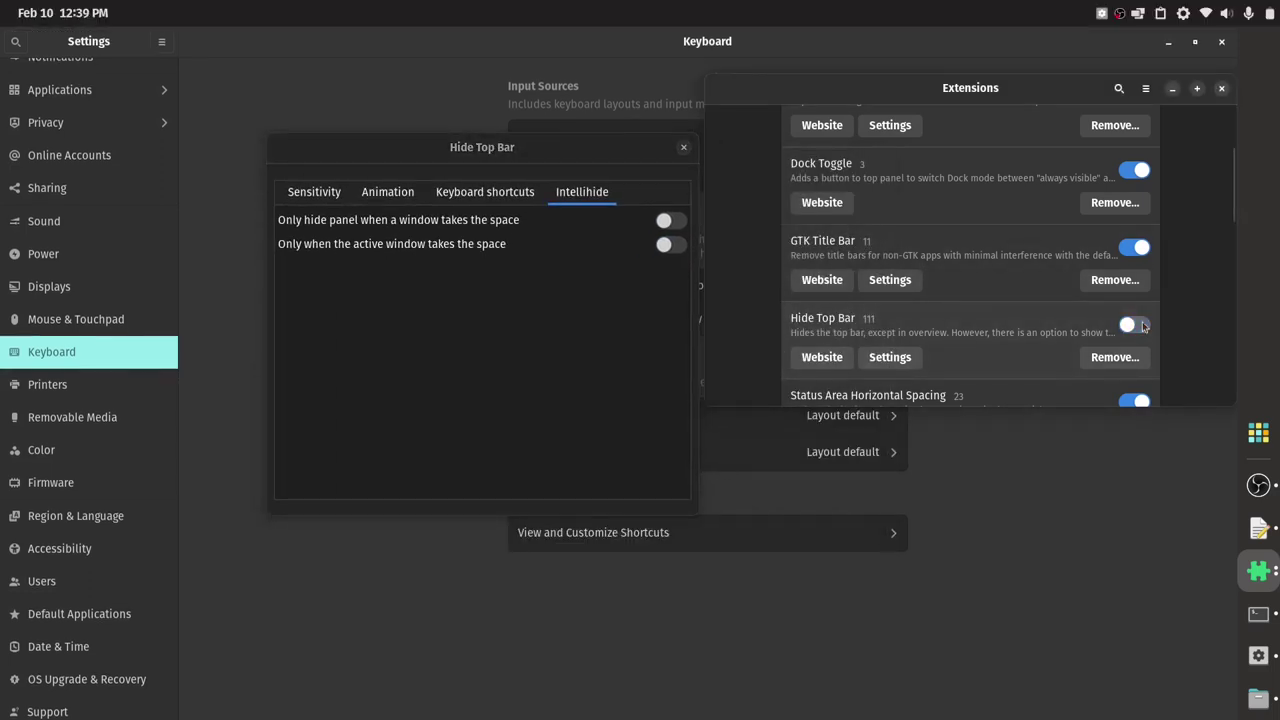
{"action": "left_click", "coordinate": [1143, 325]}
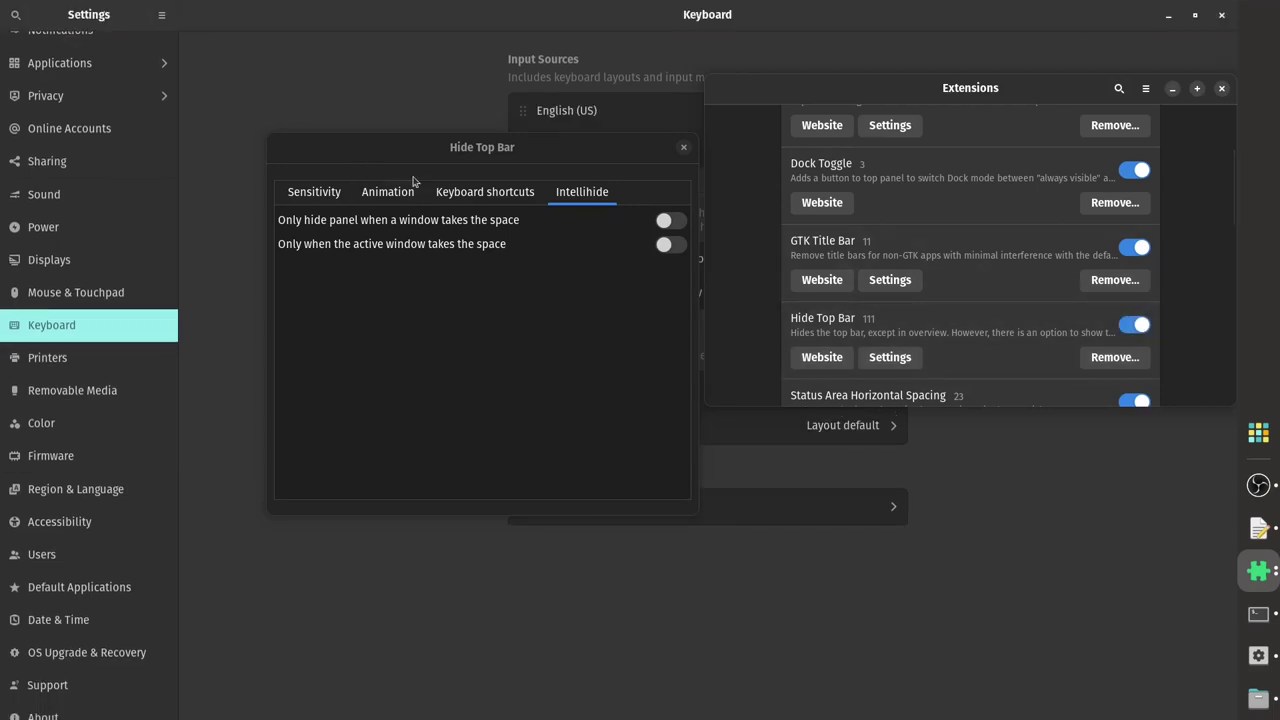
Try to assign Super+H as the key that triggers the bar in Hide Top Bar's keyboard shortcut settings
{"action": "left_click", "coordinate": [502, 189]}
{"action": "left_click_drag", "start_coordinate": [476, 144], "coordinate": [541, 144]}
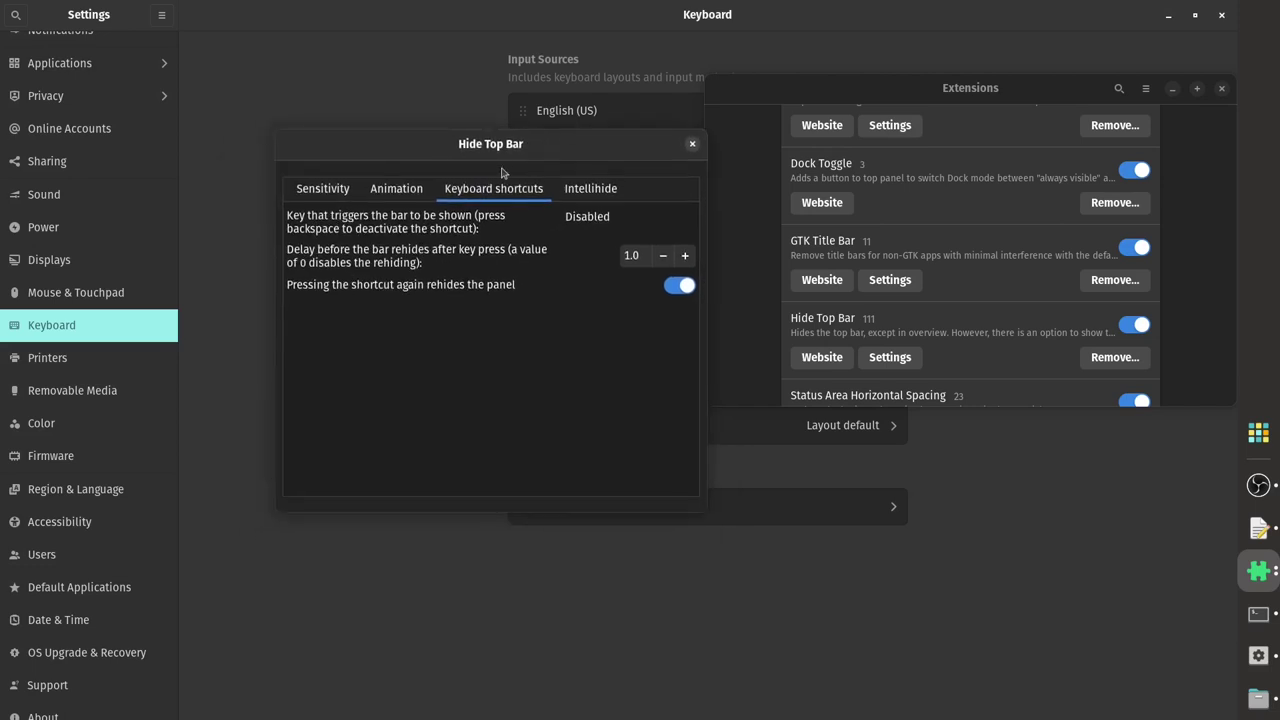
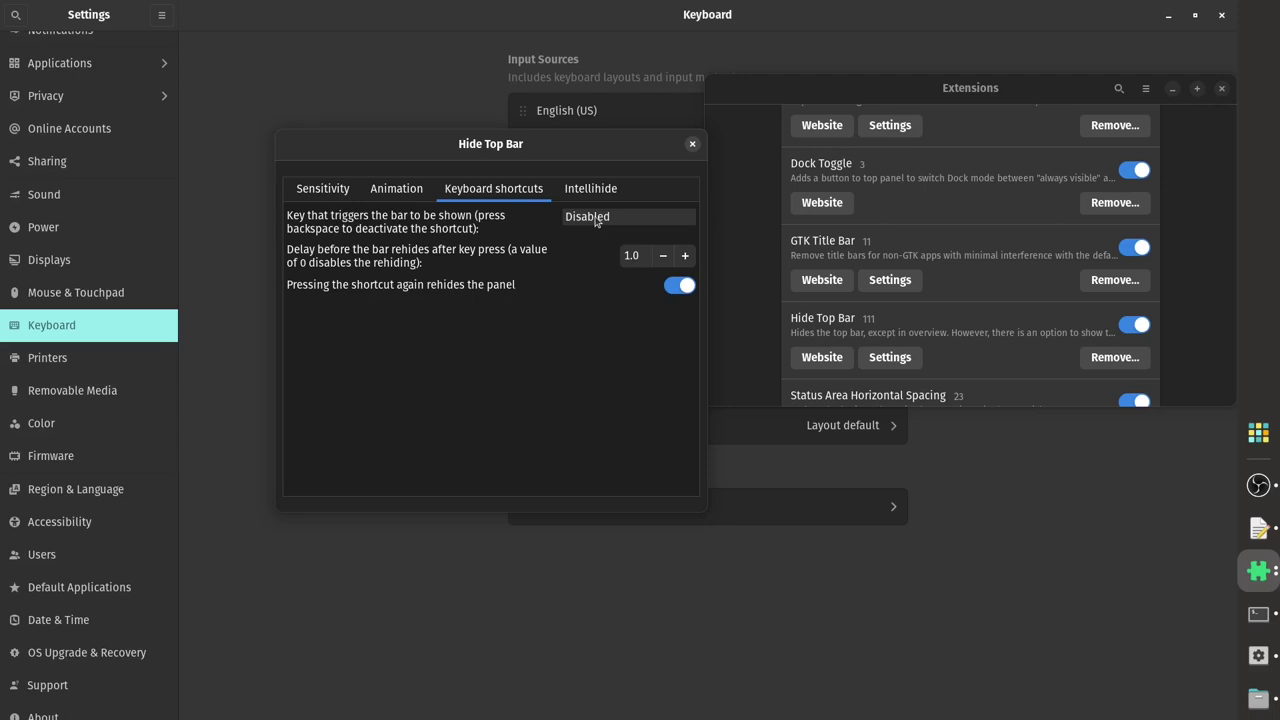
{"action": "left_click", "coordinate": [606, 215]}
{"action": "key", "text": "super+h"}
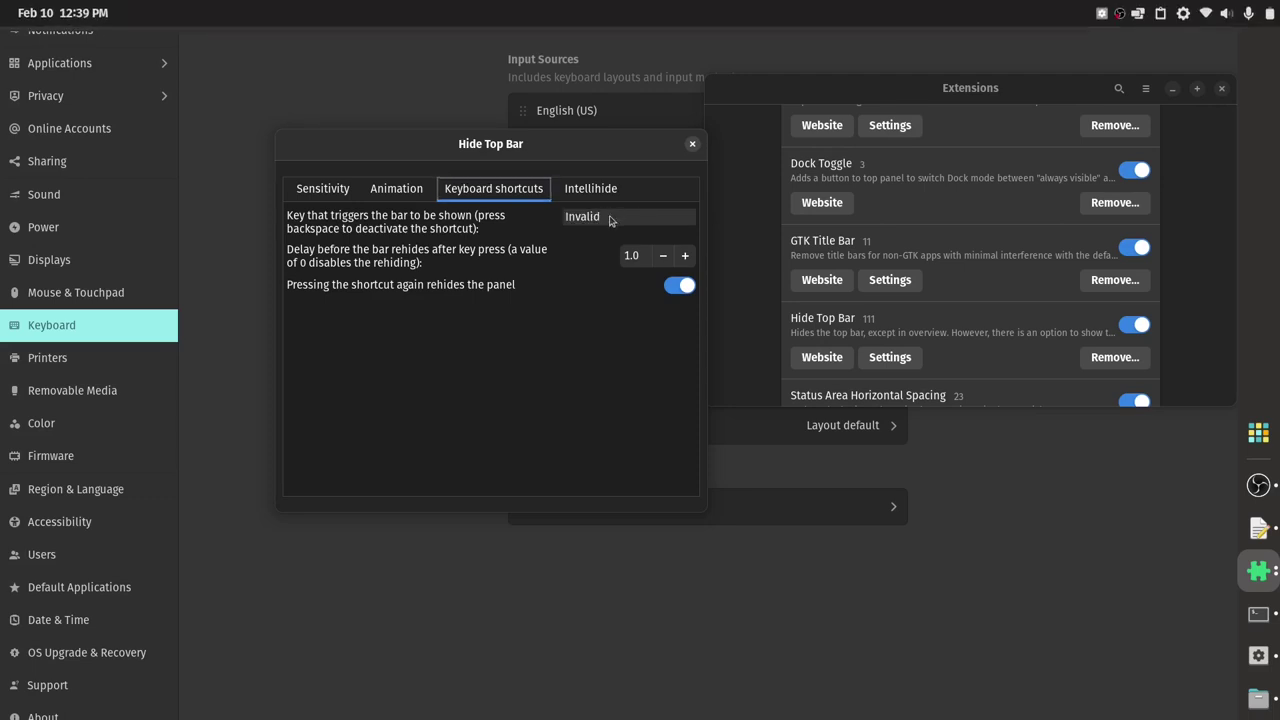
{"action": "left_click", "coordinate": [609, 217]}
{"action": "key", "text": "super+h"}
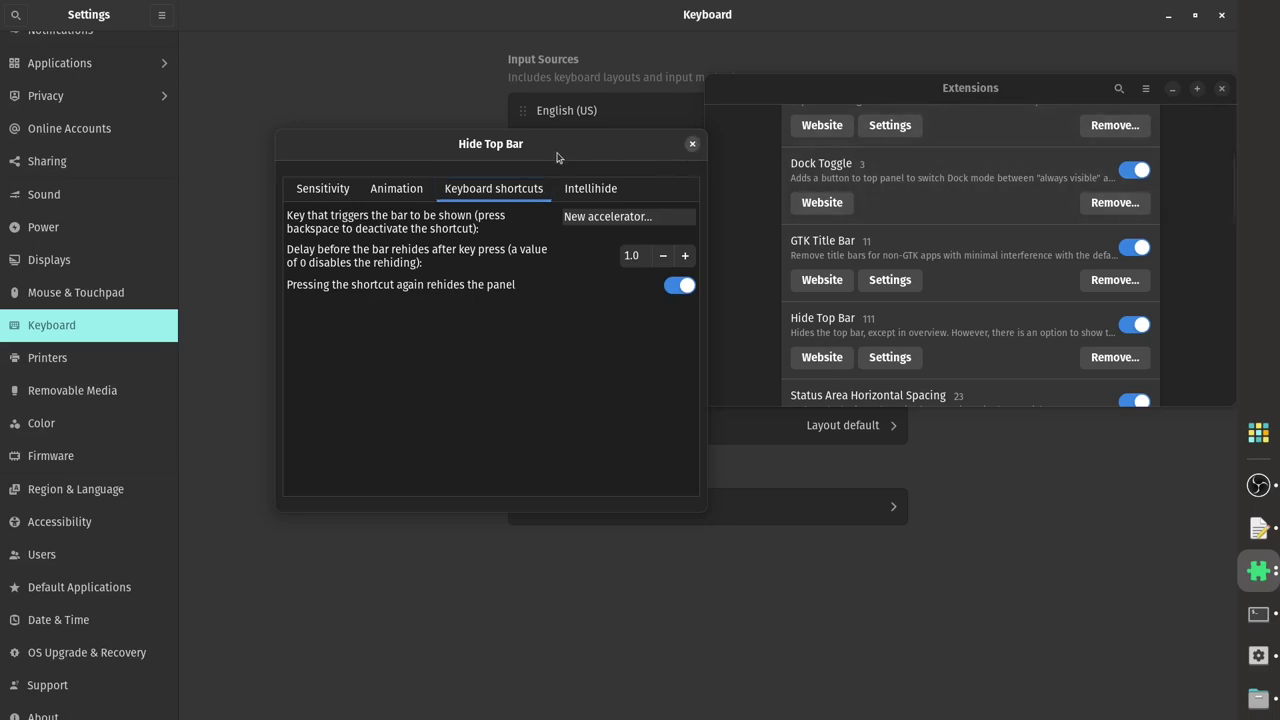
Check Hide Top Bar's Animation and Sensitivity settings and return to its Keyboard shortcuts settings
{"action": "left_click", "coordinate": [560, 184]}
{"action": "left_click", "coordinate": [549, 186]}
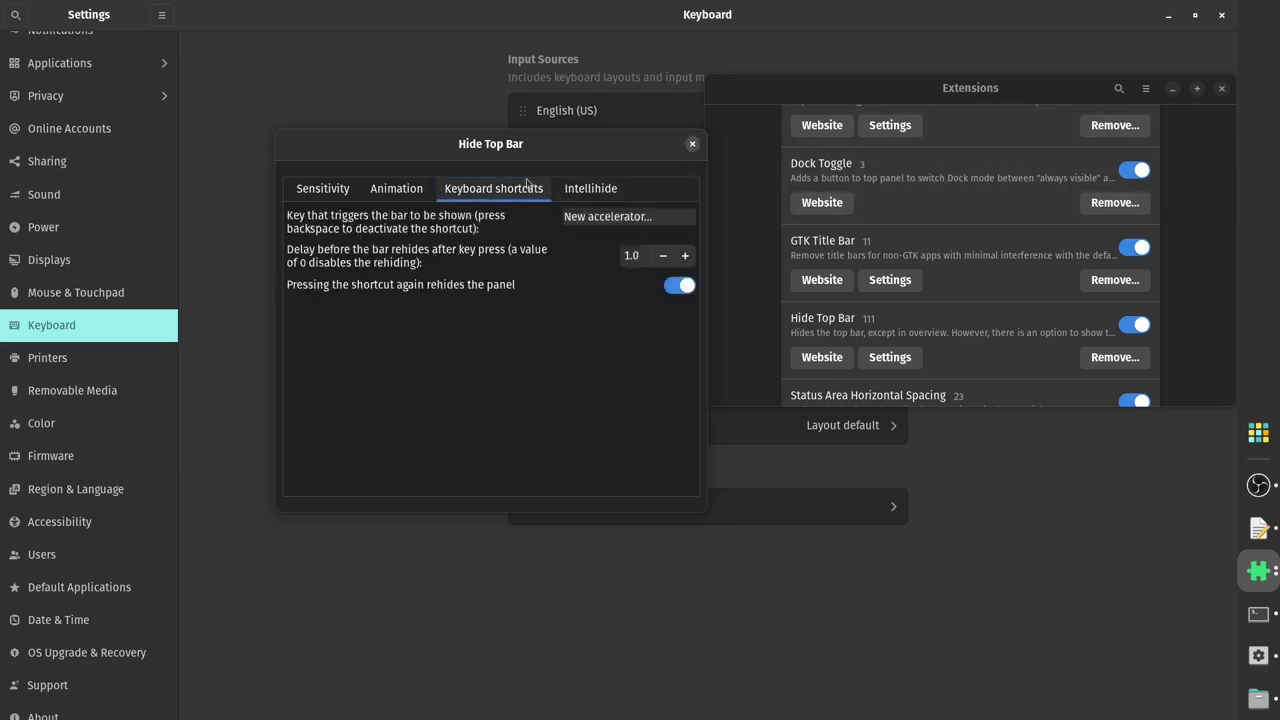
{"action": "left_click", "coordinate": [415, 190]}
{"action": "left_click", "coordinate": [345, 190]}
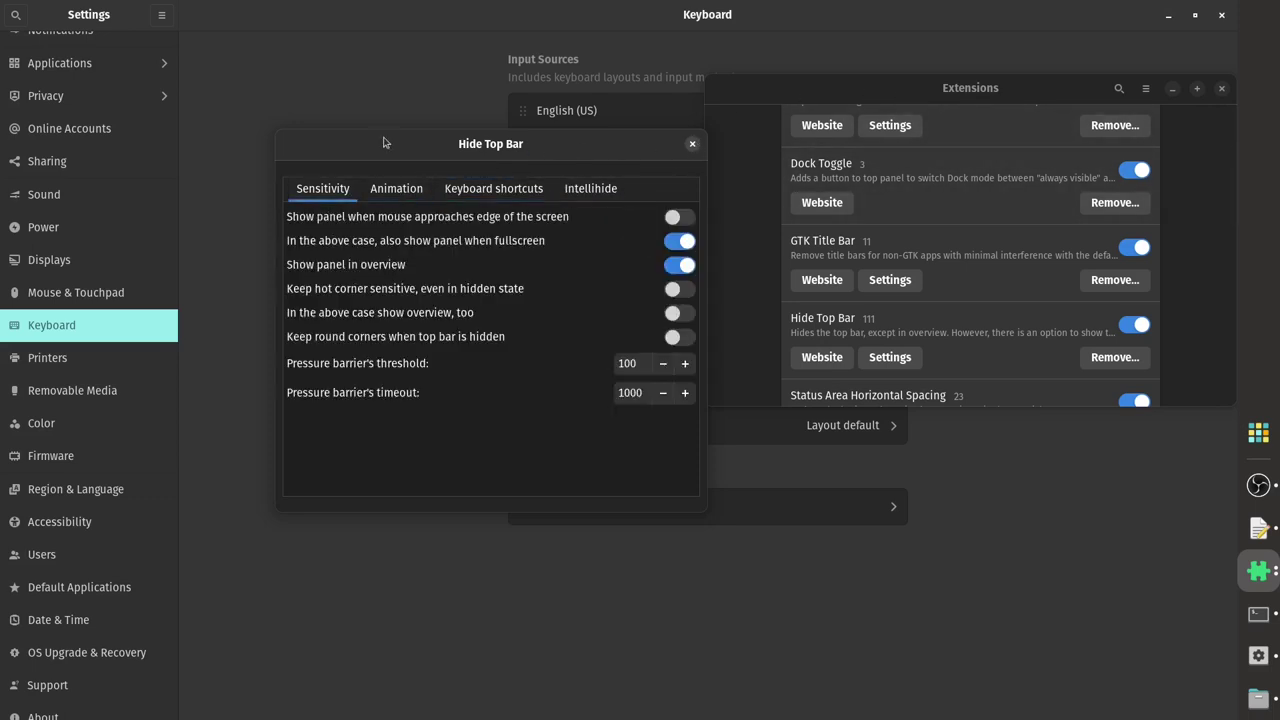
{"action": "left_click", "coordinate": [490, 189]}
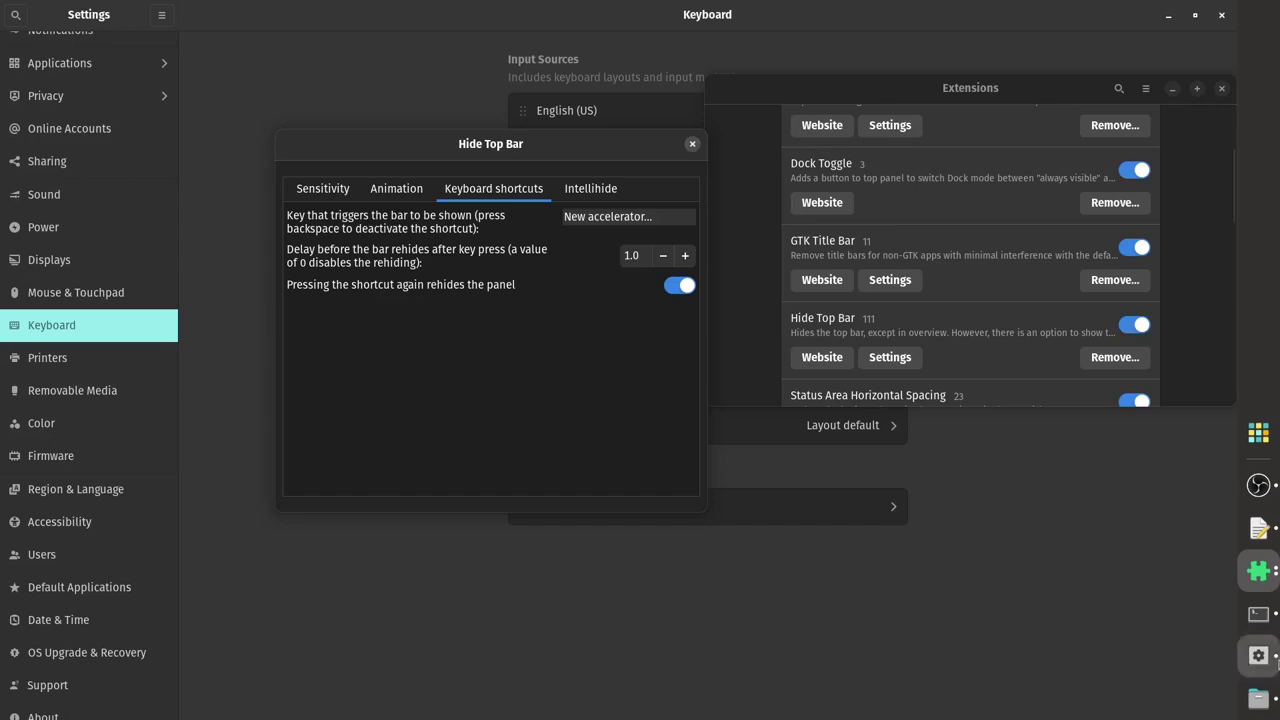
Switch to OBS Studio and minimize its window to leave the empty desktop in view
{"action": "left_click", "coordinate": [1258, 485]}
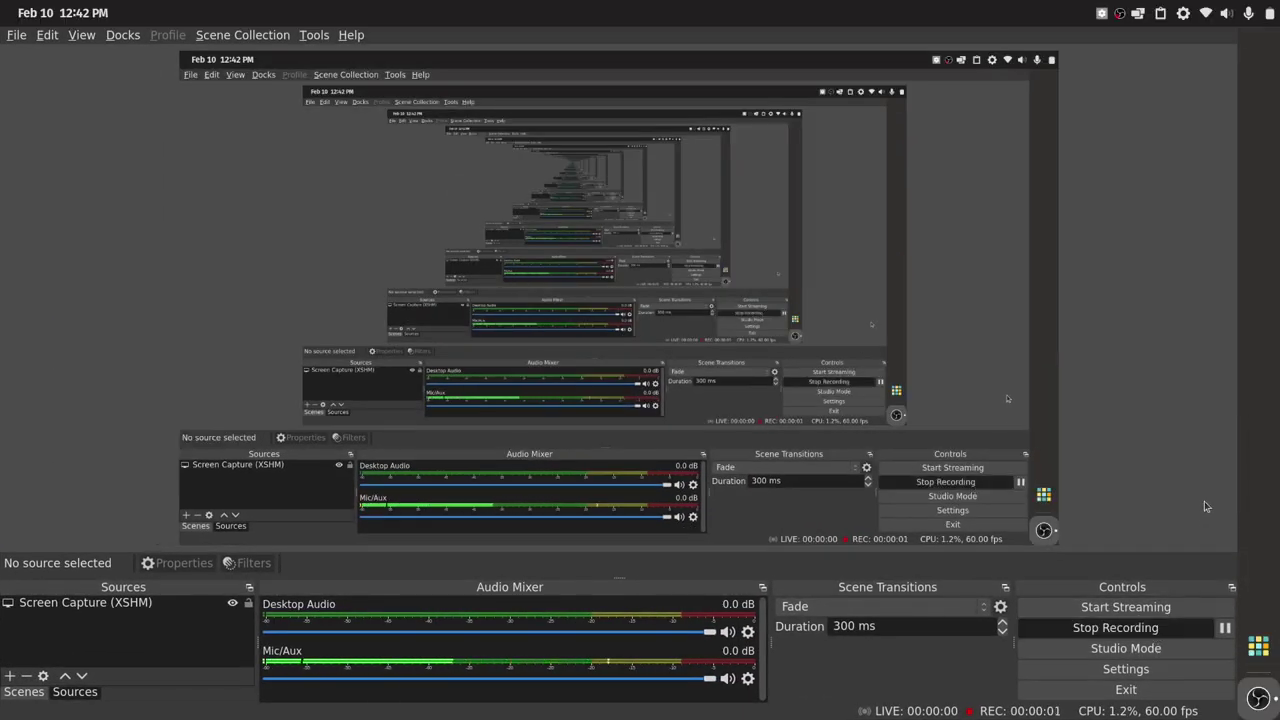
{"action": "left_click", "coordinate": [1258, 698]}
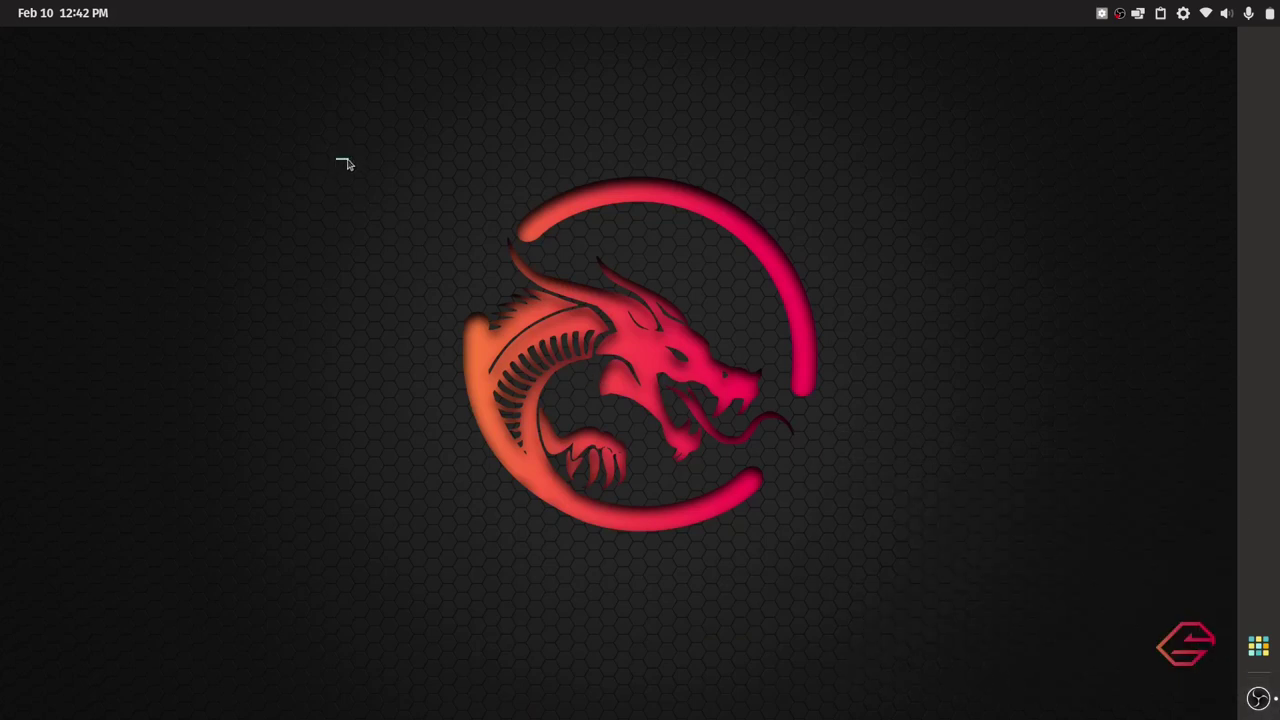
{"action": "left_click_drag", "start_coordinate": [338, 160], "coordinate": [872, 595]}
View the system menu, expand and collapse its Not Charging power entry, and close the menu
{"action": "left_click", "coordinate": [1276, 6]}
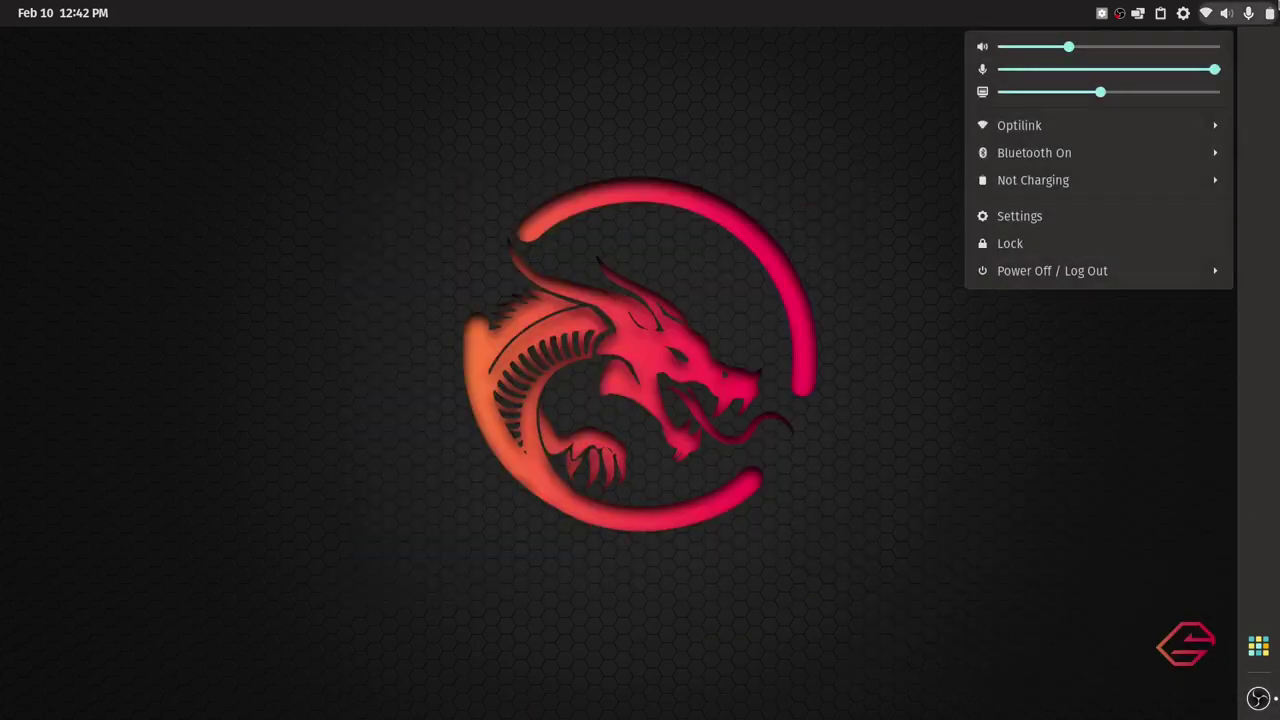
{"action": "left_click", "coordinate": [1136, 188]}
{"action": "left_click", "coordinate": [1134, 184]}
{"action": "left_click", "coordinate": [755, 223]}
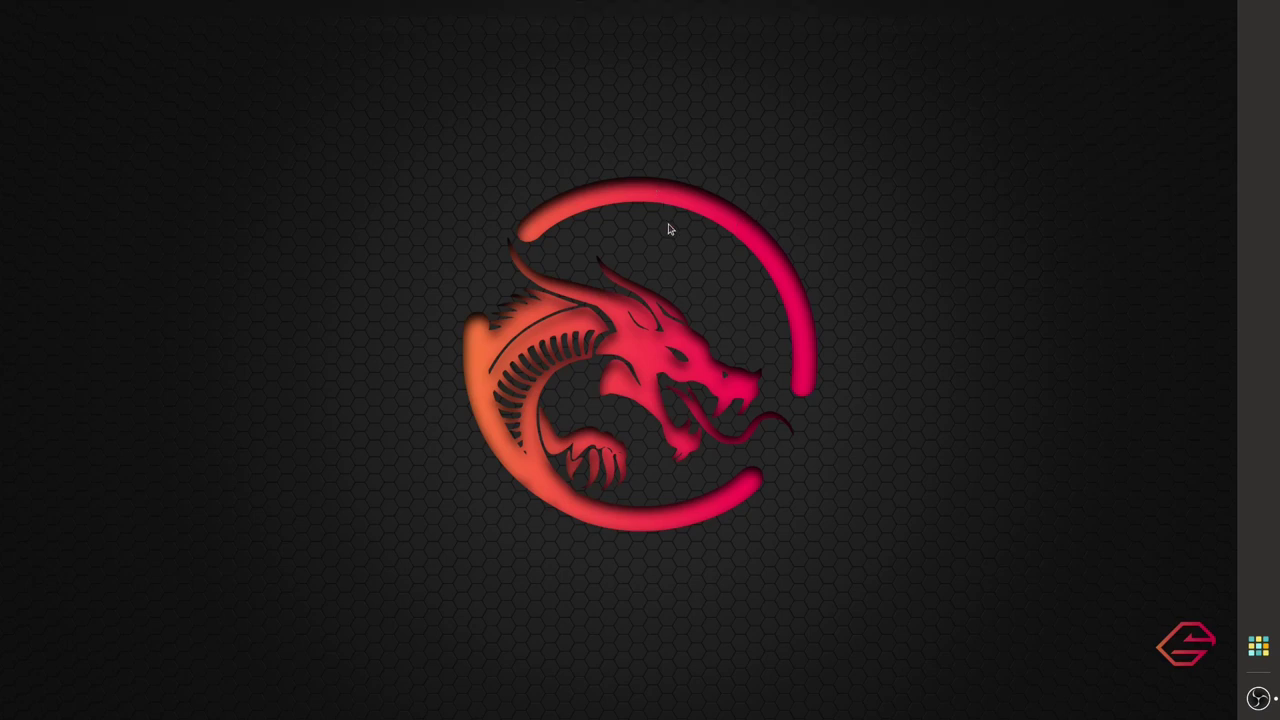
View and close the calendar and notification popup, and check the system menu's power entry once more
{"action": "left_click", "coordinate": [60, 20]}
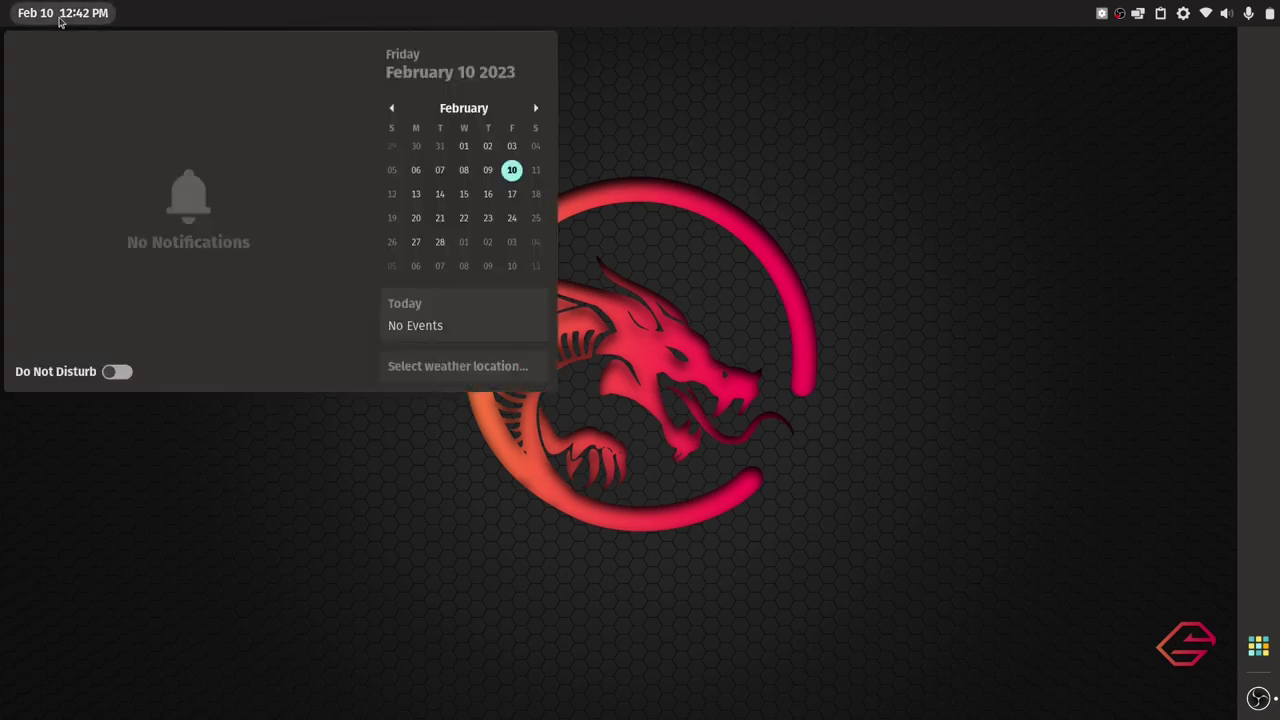
{"action": "left_click", "coordinate": [60, 20]}
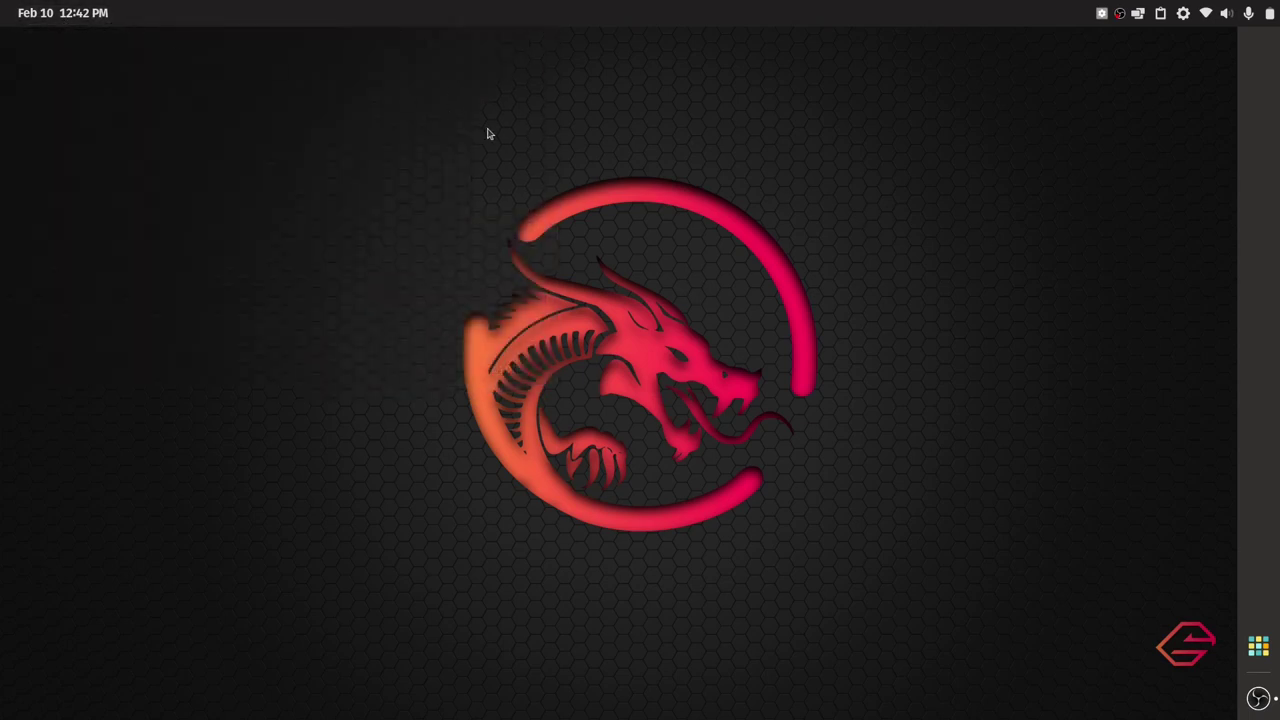
{"action": "left_click_drag", "start_coordinate": [401, 165], "coordinate": [875, 582]}
{"action": "left_click", "coordinate": [1274, 16]}
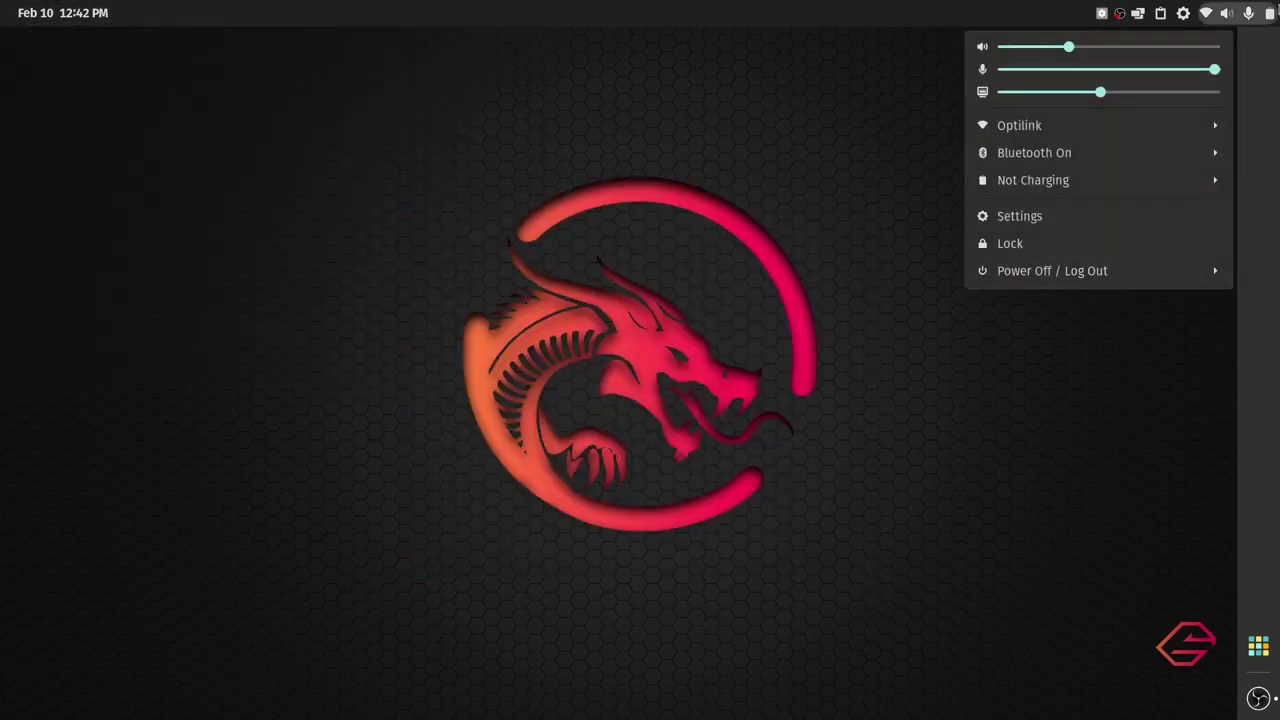
{"action": "left_click", "coordinate": [1166, 186]}
{"action": "left_click", "coordinate": [1089, 180]}
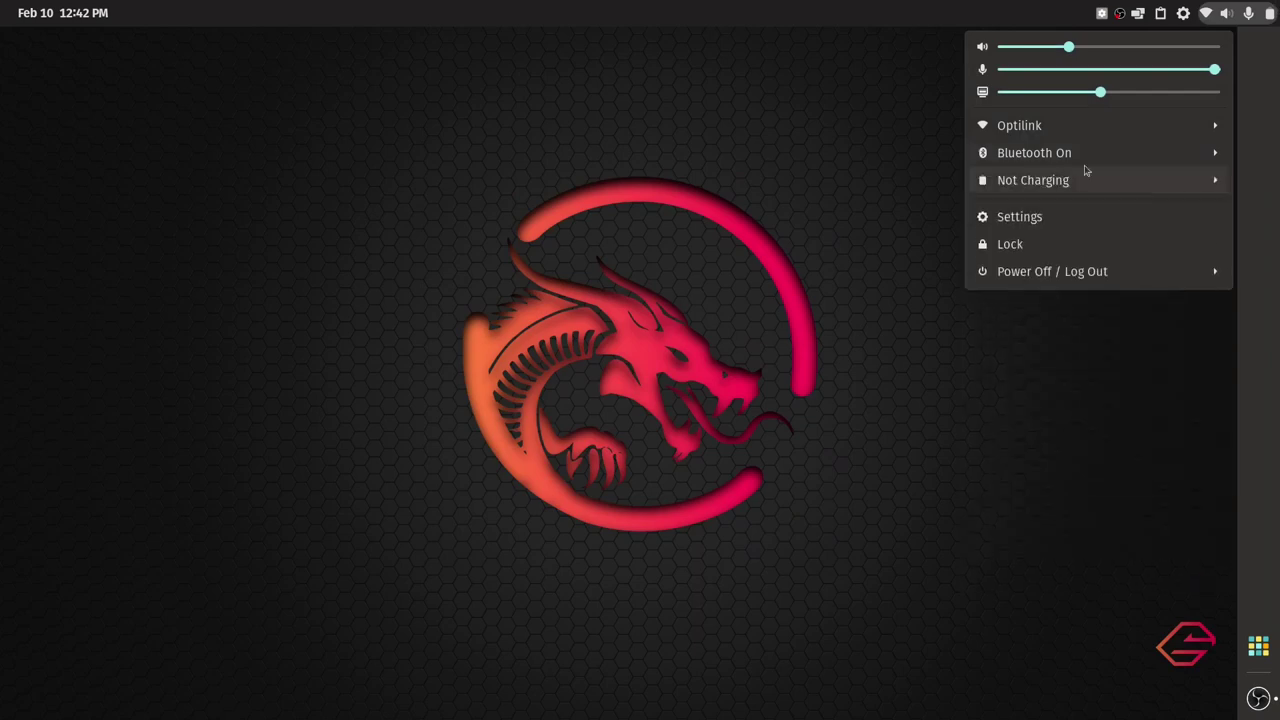
{"action": "left_click", "coordinate": [783, 169]}
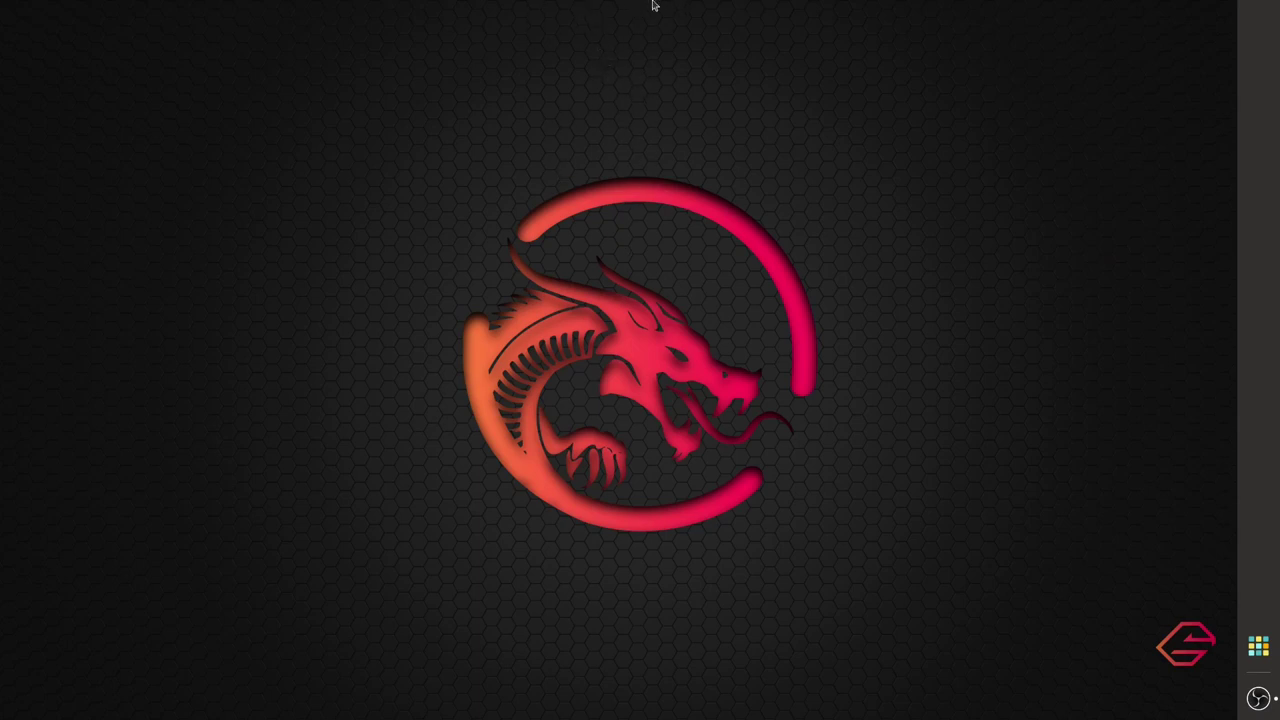
Open the application library, view its Utilities folder, and close the library to return to the desktop
{"action": "left_click", "coordinate": [1258, 645]}
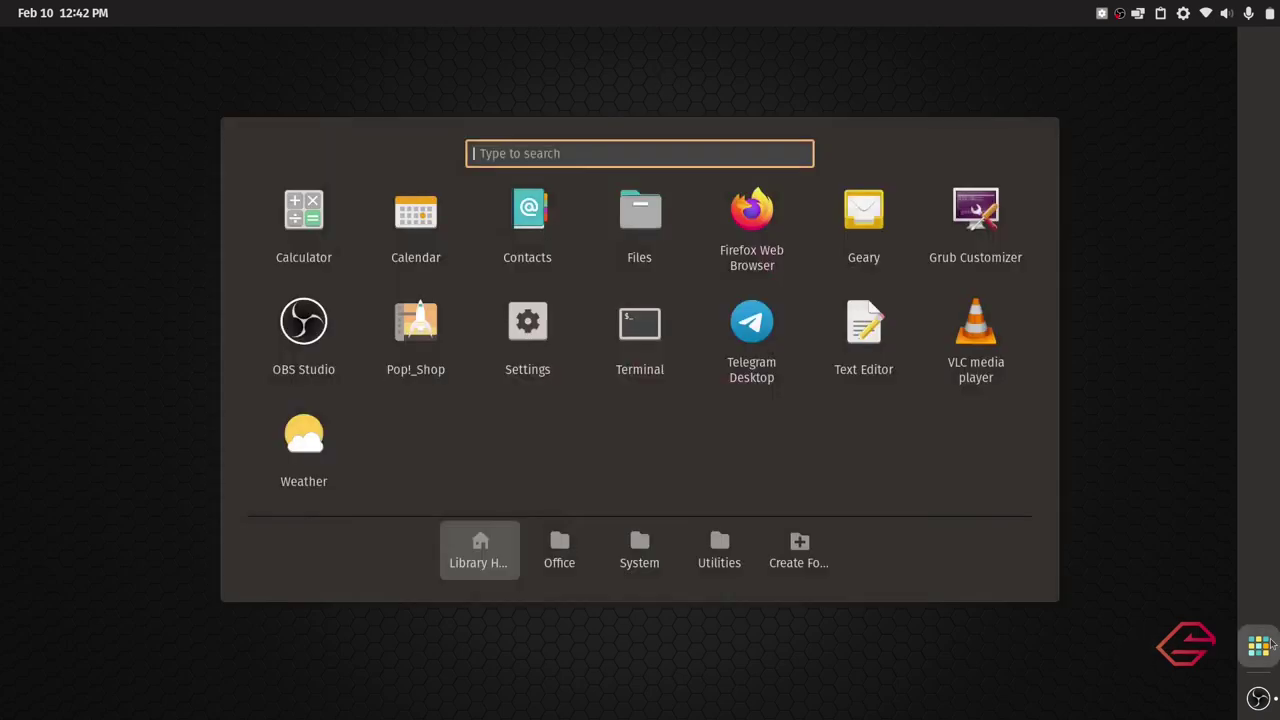
{"action": "left_click", "coordinate": [746, 551]}
{"action": "left_click", "coordinate": [830, 224]}
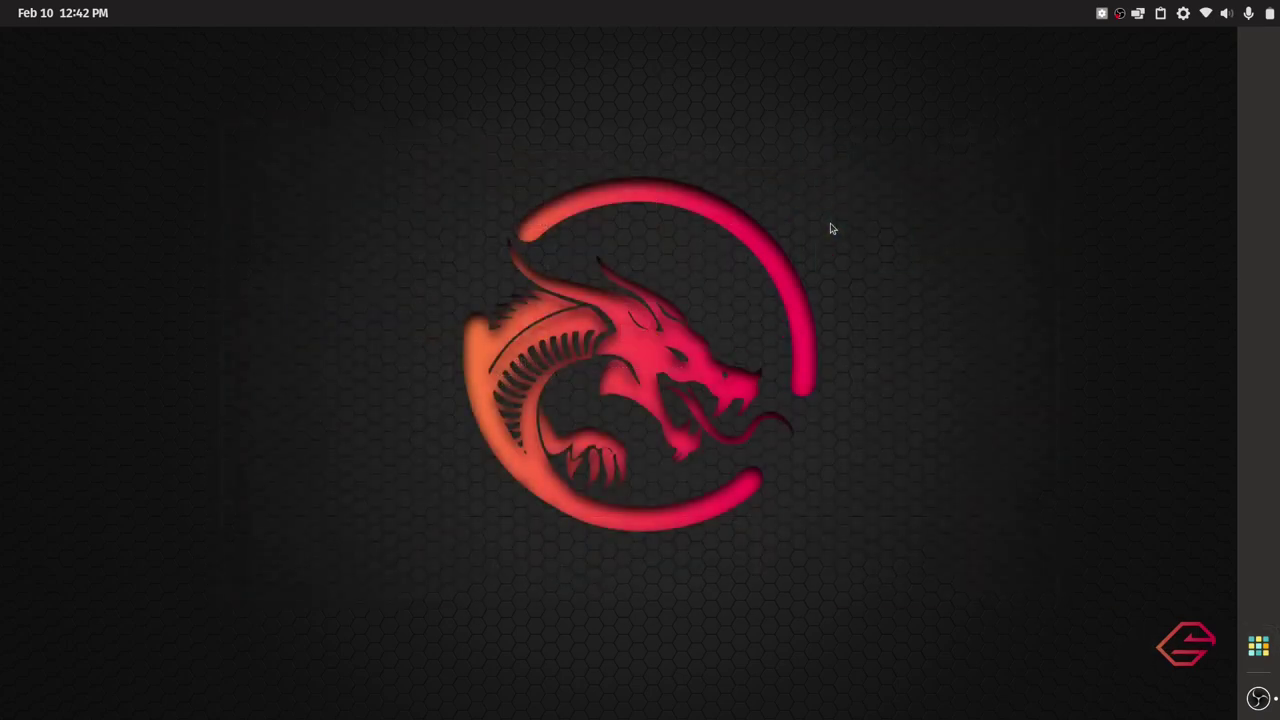
Review the Hide Top Bar extension's settings pages and turn on showing the panel when the mouse approaches the edge of the screen
{"action": "scroll", "coordinate": [578, 215], "scroll_direction": "down", "scroll_amount": 5}
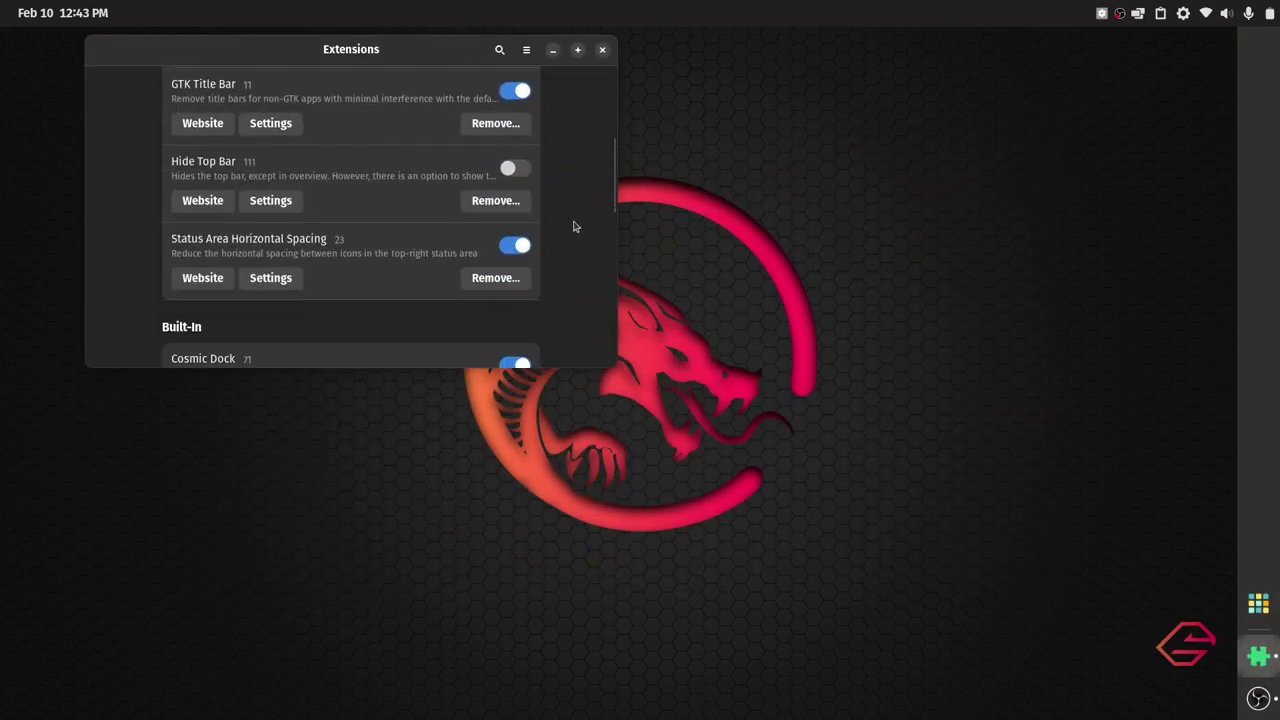
{"action": "left_click", "coordinate": [270, 200]}
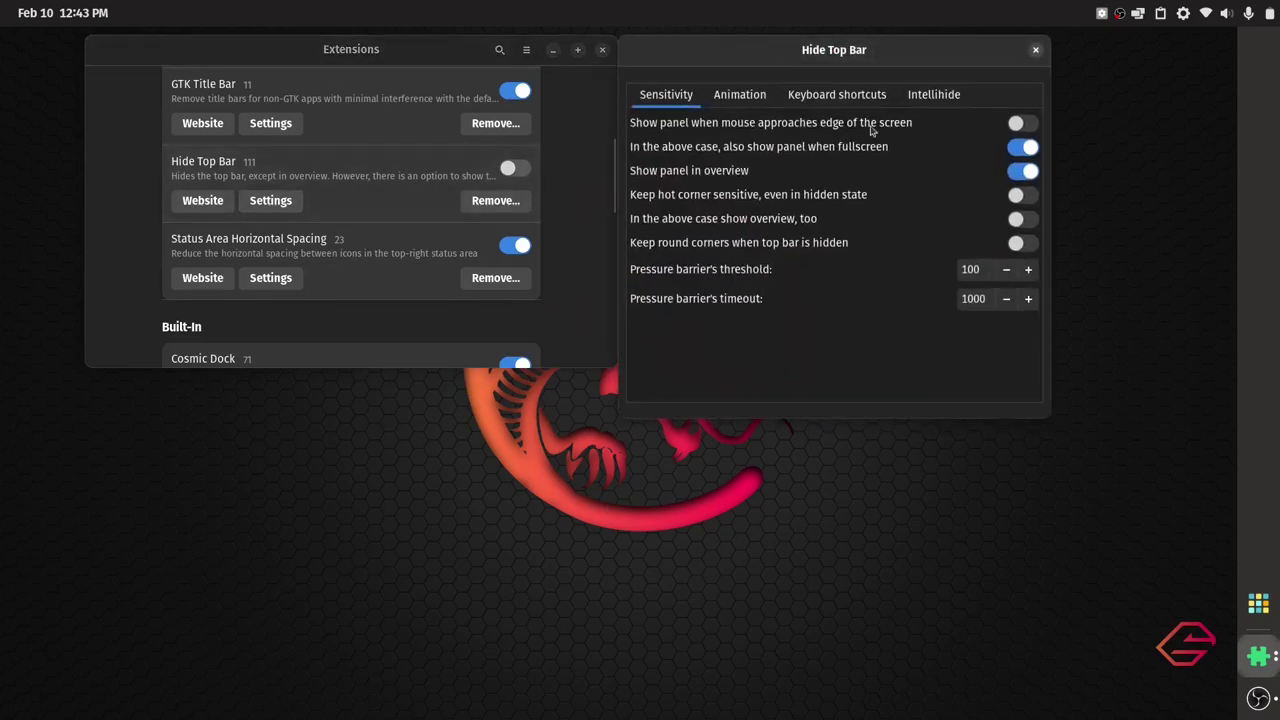
{"action": "left_click", "coordinate": [928, 96]}
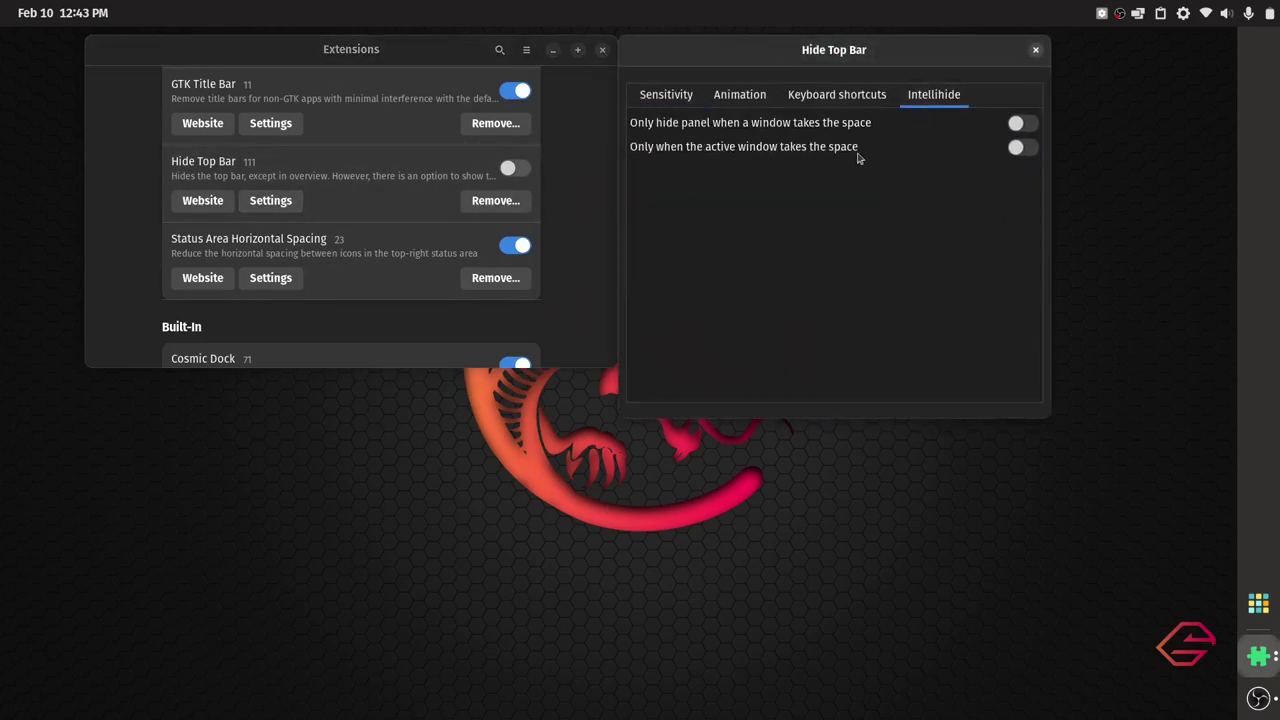
{"action": "left_click", "coordinate": [826, 97]}
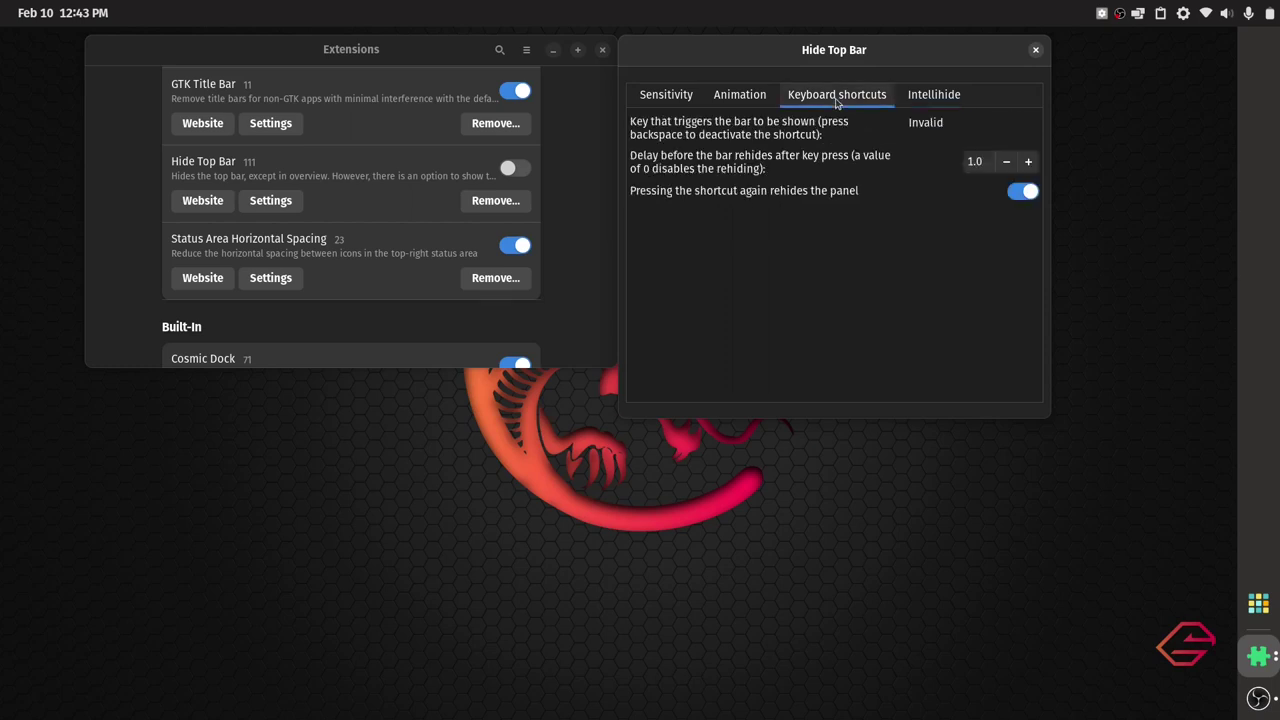
{"action": "left_click", "coordinate": [742, 97]}
{"action": "left_click", "coordinate": [679, 97]}
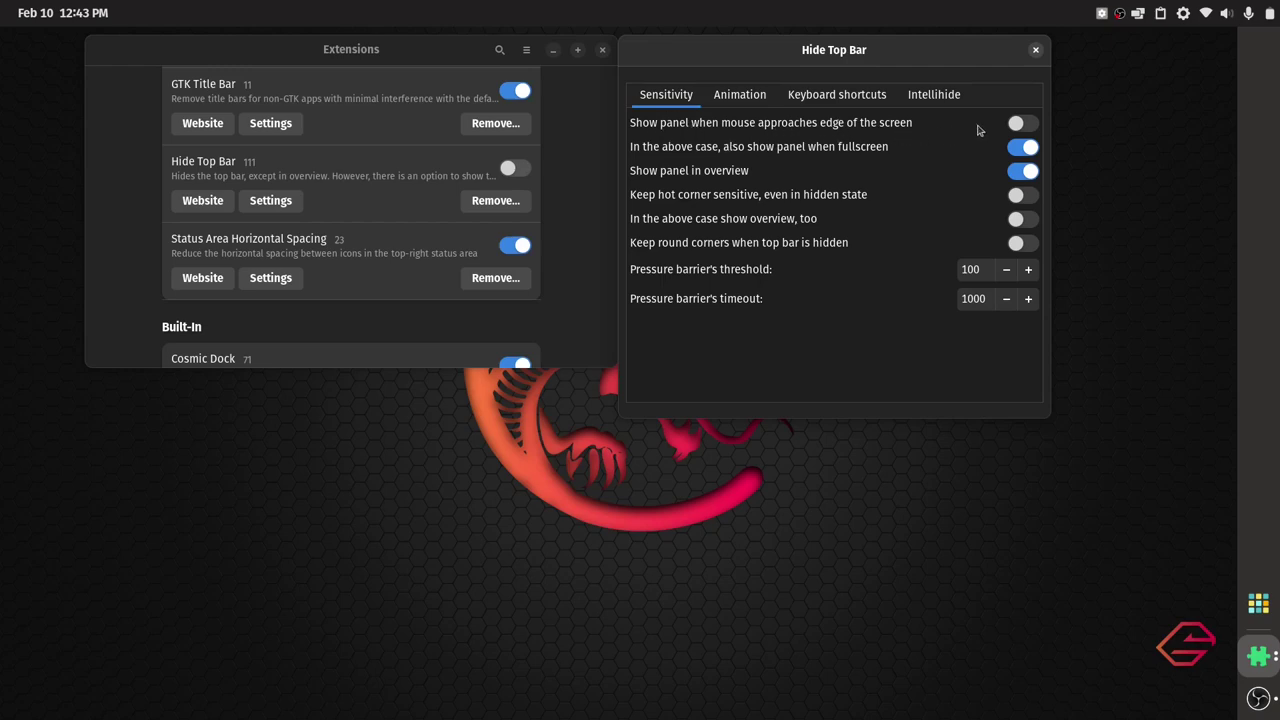
{"action": "left_click", "coordinate": [1019, 126]}
{"action": "left_click", "coordinate": [1035, 49]}
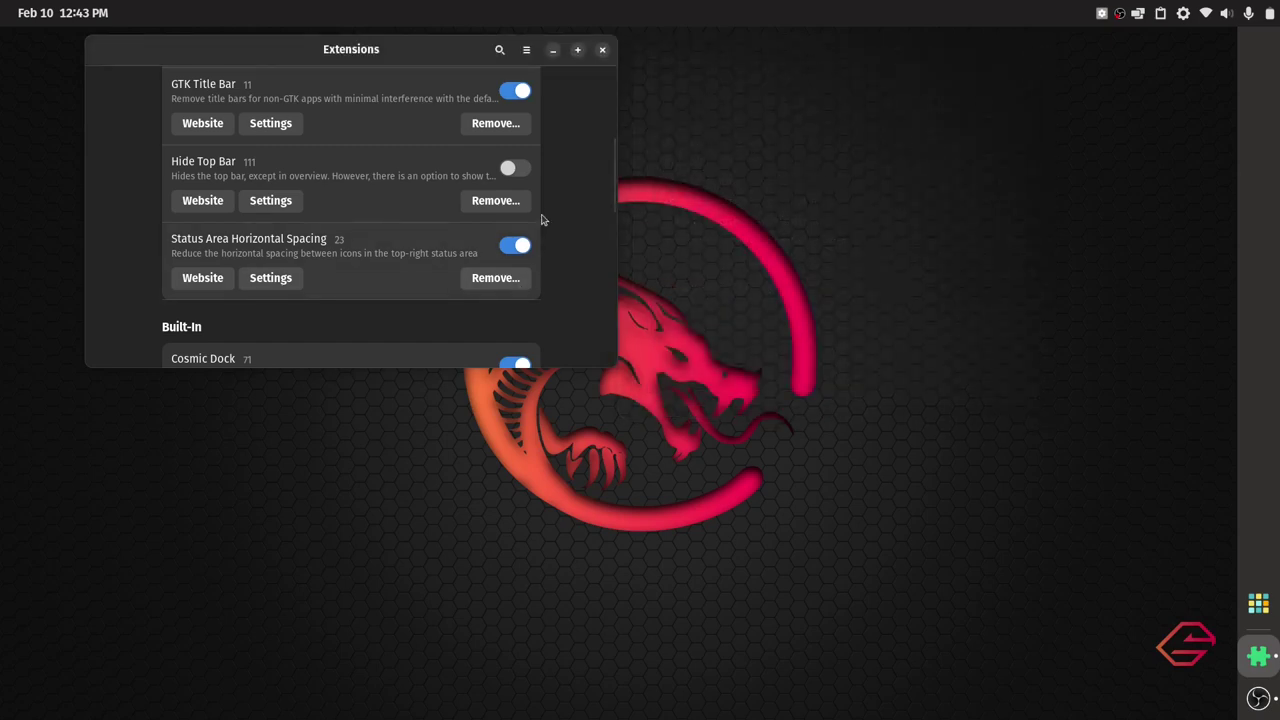
Enable the Hide Top Bar extension and test the hidden bar by revealing it and viewing the system menu
{"action": "left_click", "coordinate": [514, 168]}
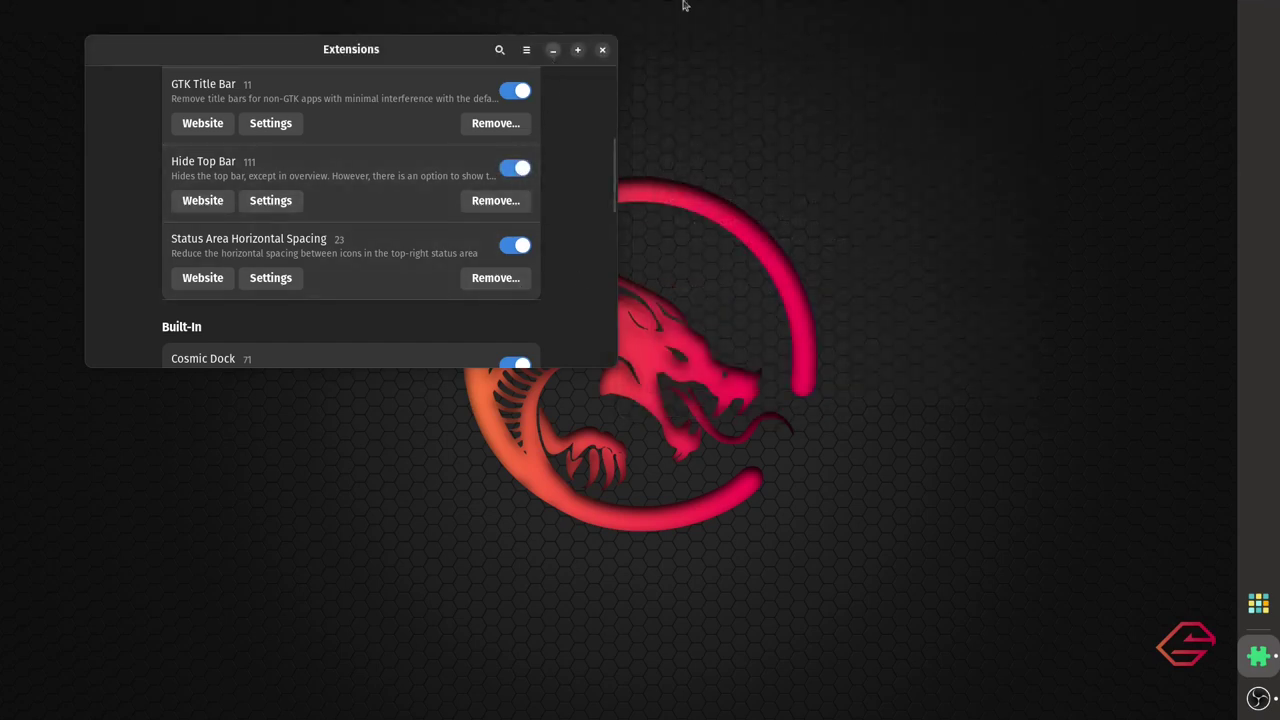
{"action": "left_click", "coordinate": [1235, 13]}
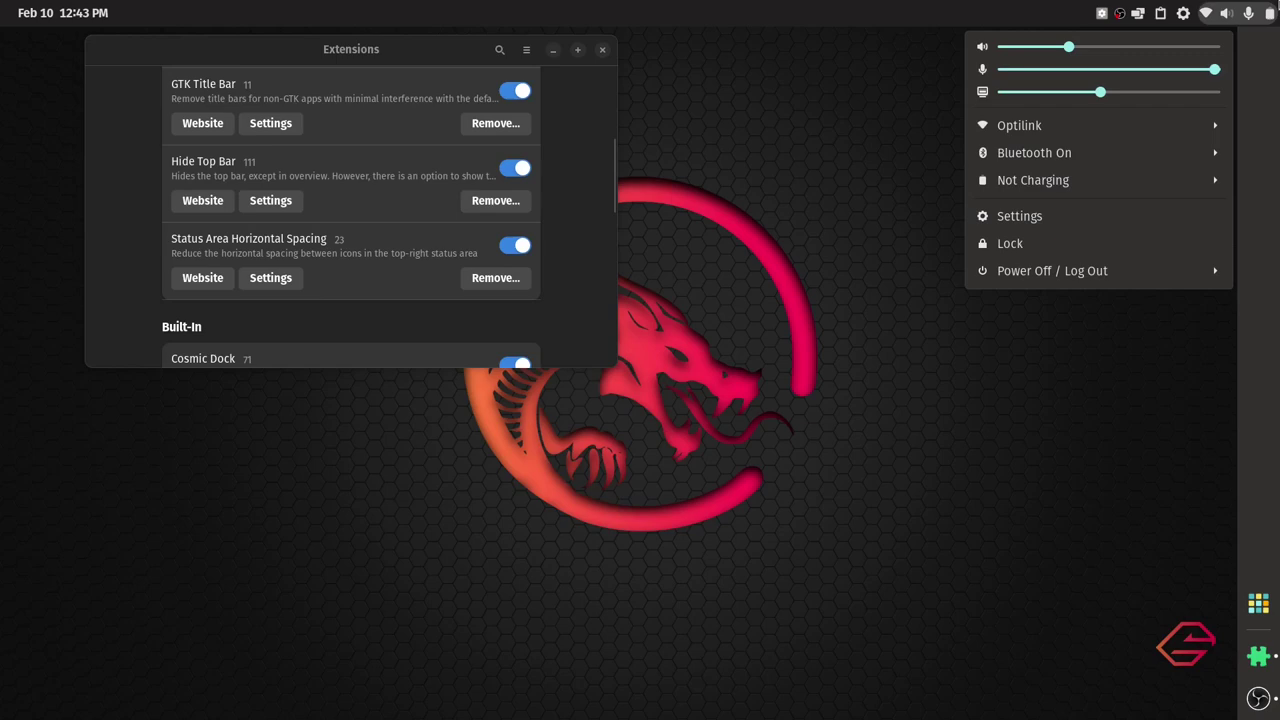
{"action": "left_click", "coordinate": [1195, 300]}
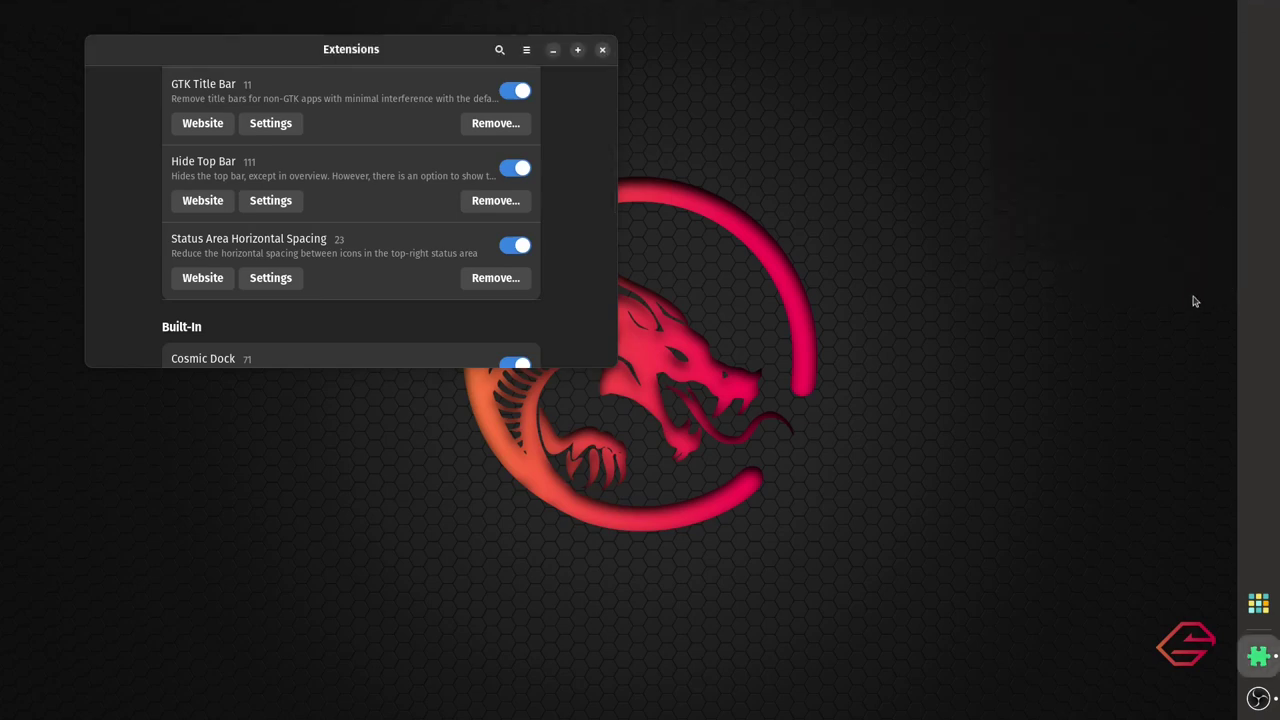
Minimize the Extensions window, and open and close the application library on the empty desktop
{"action": "left_click", "coordinate": [553, 49]}
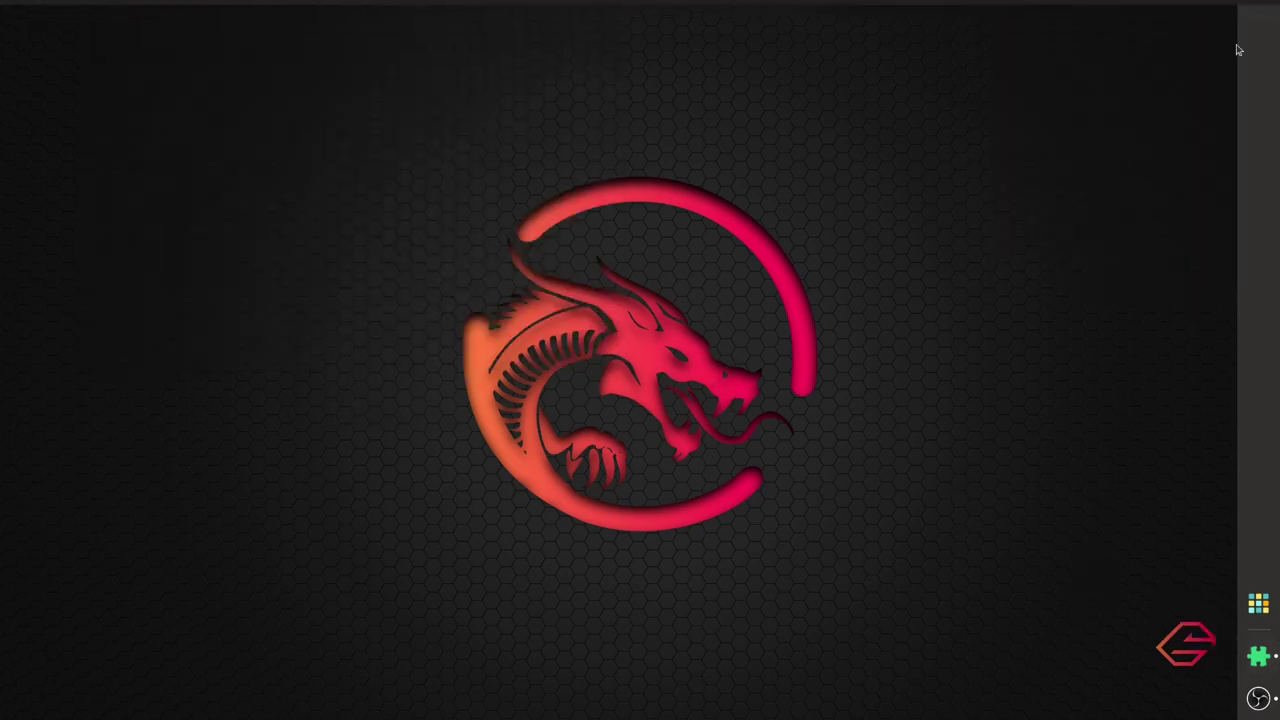
{"action": "left_click", "coordinate": [1257, 604]}
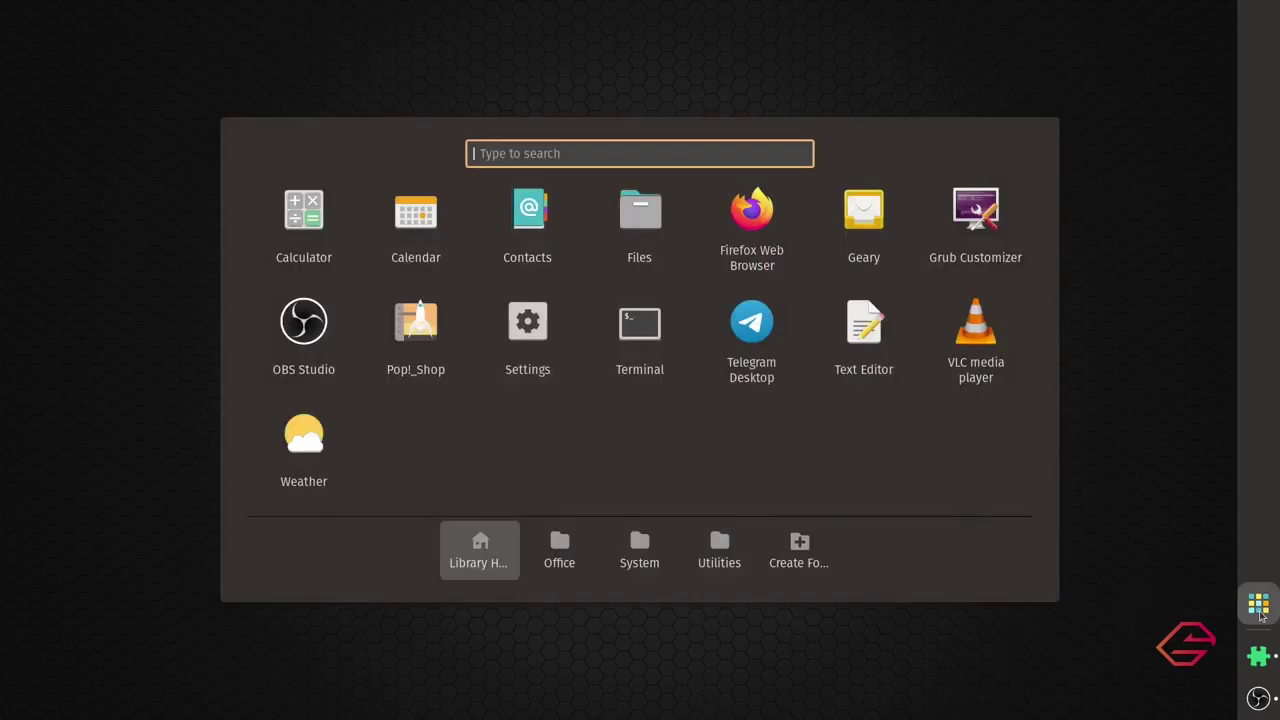
{"action": "left_click", "coordinate": [1257, 604]}
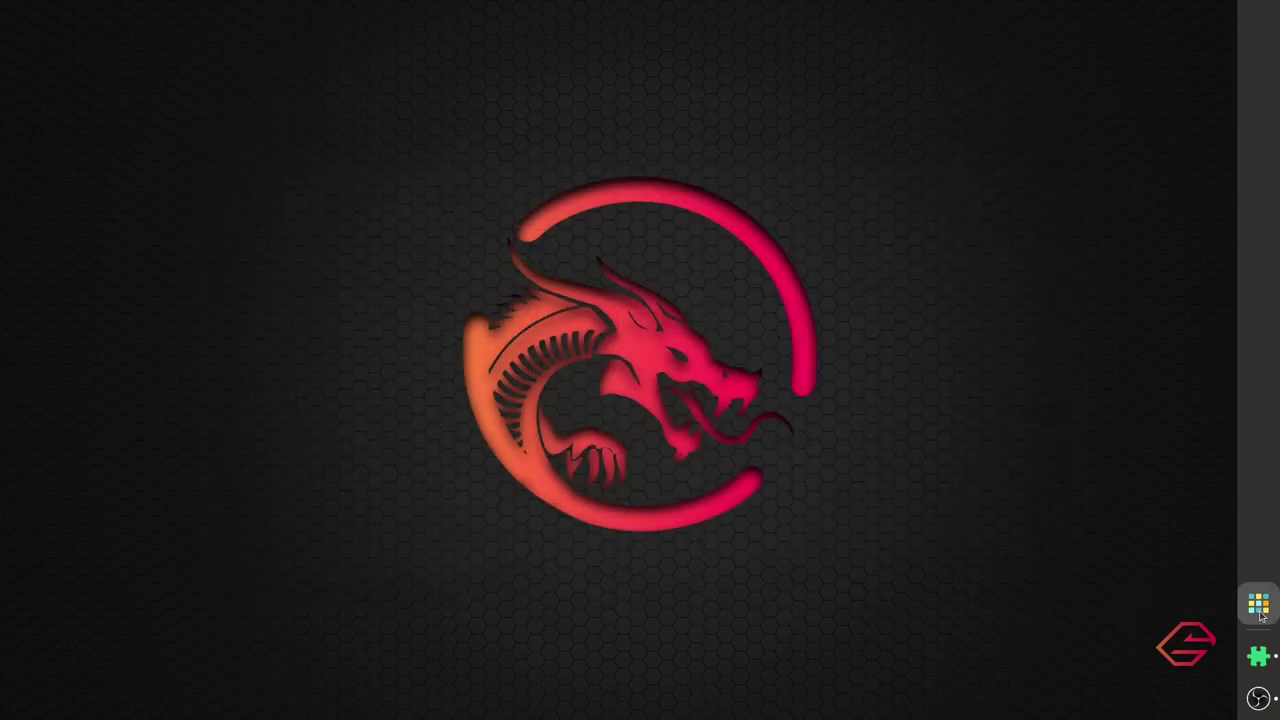
Switch to OBS Studio, reveal the top bar over its window, and view and close the system menu
{"action": "left_click", "coordinate": [1258, 698]}
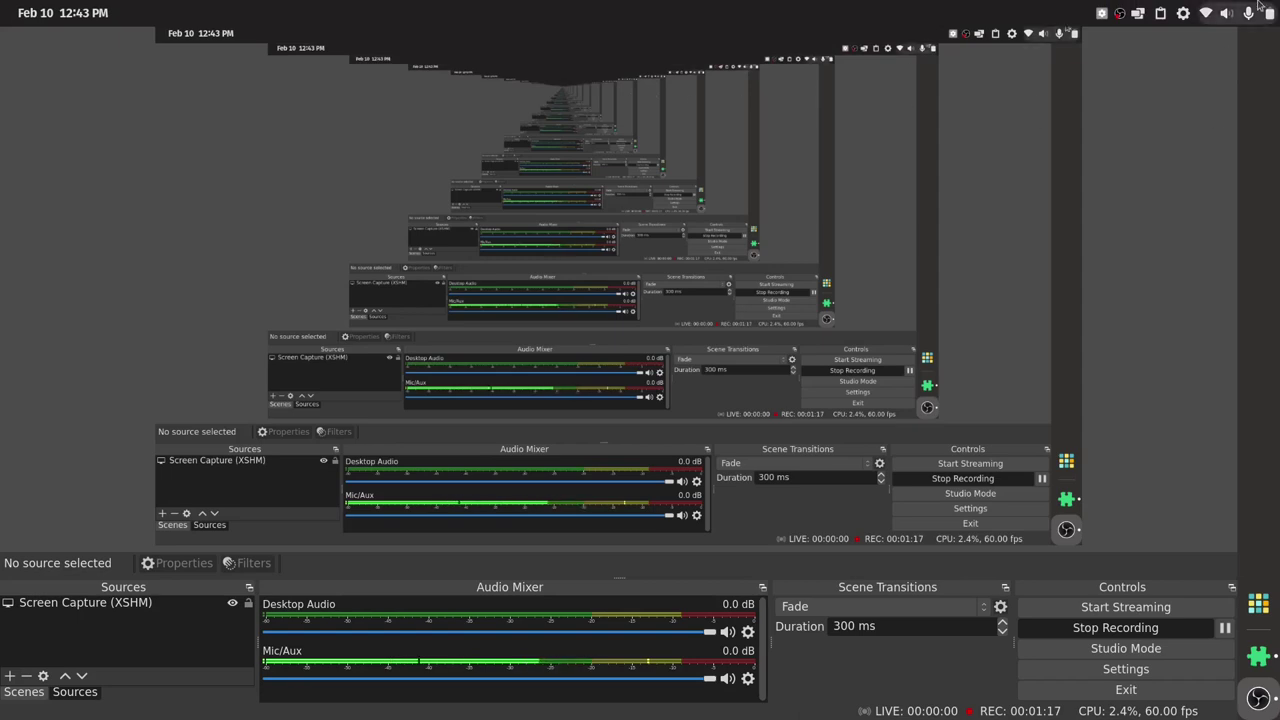
{"action": "left_click", "coordinate": [1258, 10]}
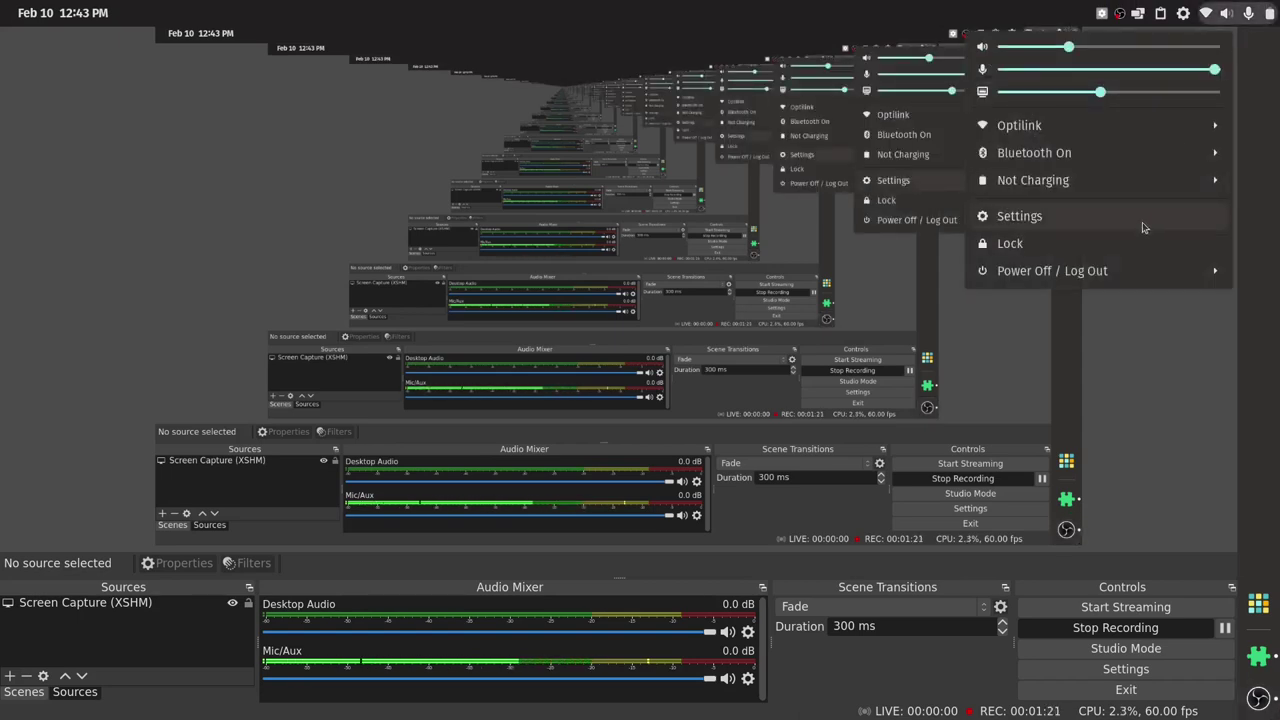
{"action": "left_click", "coordinate": [1224, 410]}
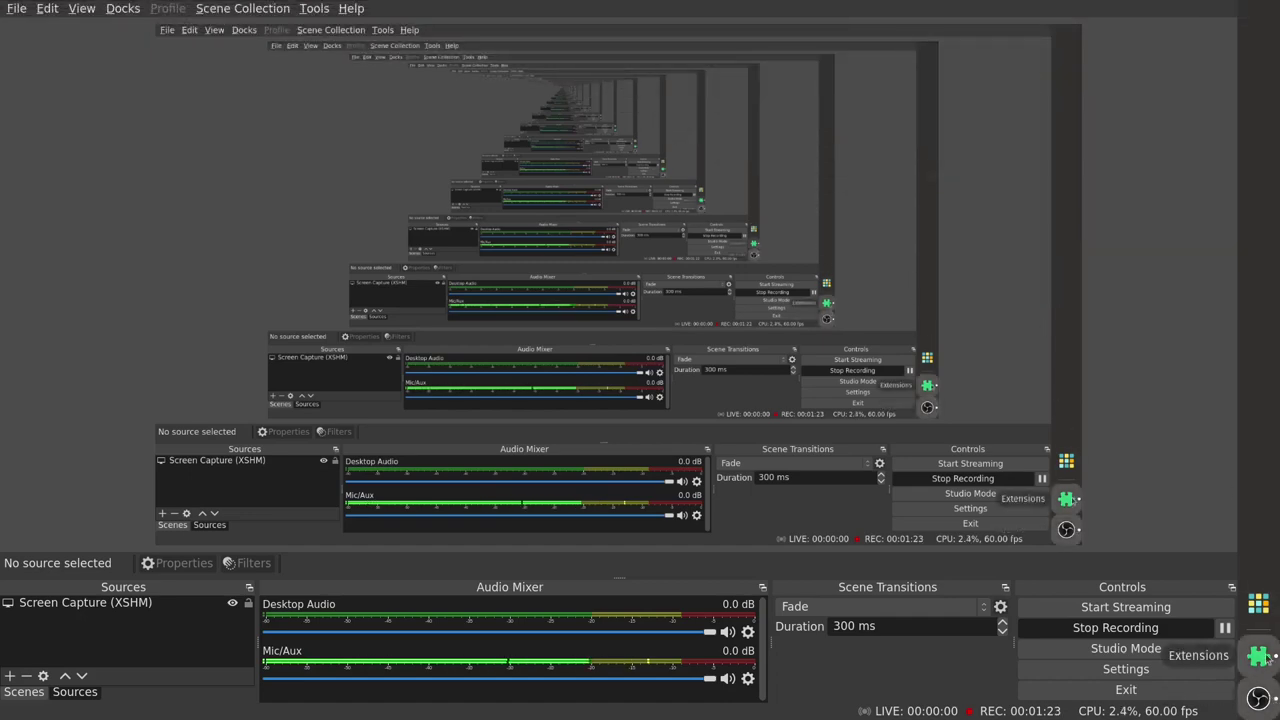
Return to Extensions and start editing the key that triggers the bar in Hide Top Bar's keyboard shortcut settings, moving the Extensions window aside
{"action": "left_click", "coordinate": [1258, 655]}
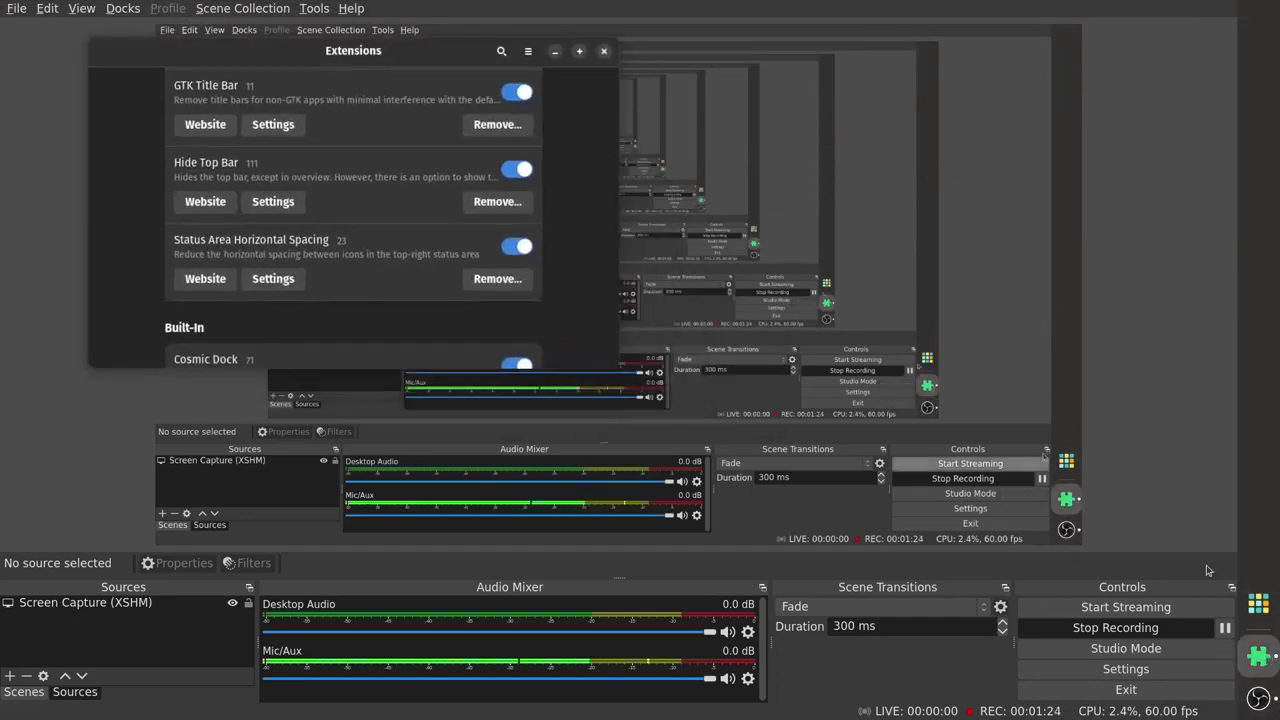
{"action": "left_click", "coordinate": [270, 200]}
{"action": "left_click", "coordinate": [252, 93]}
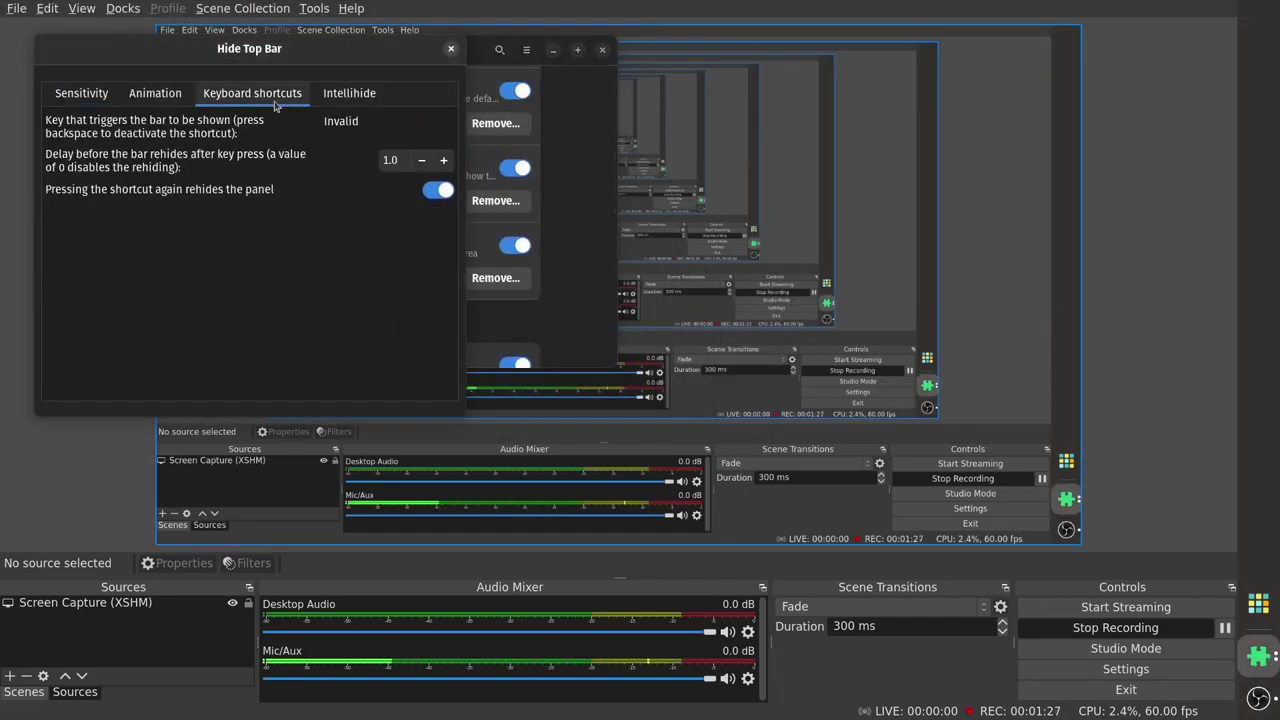
{"action": "left_click", "coordinate": [362, 121]}
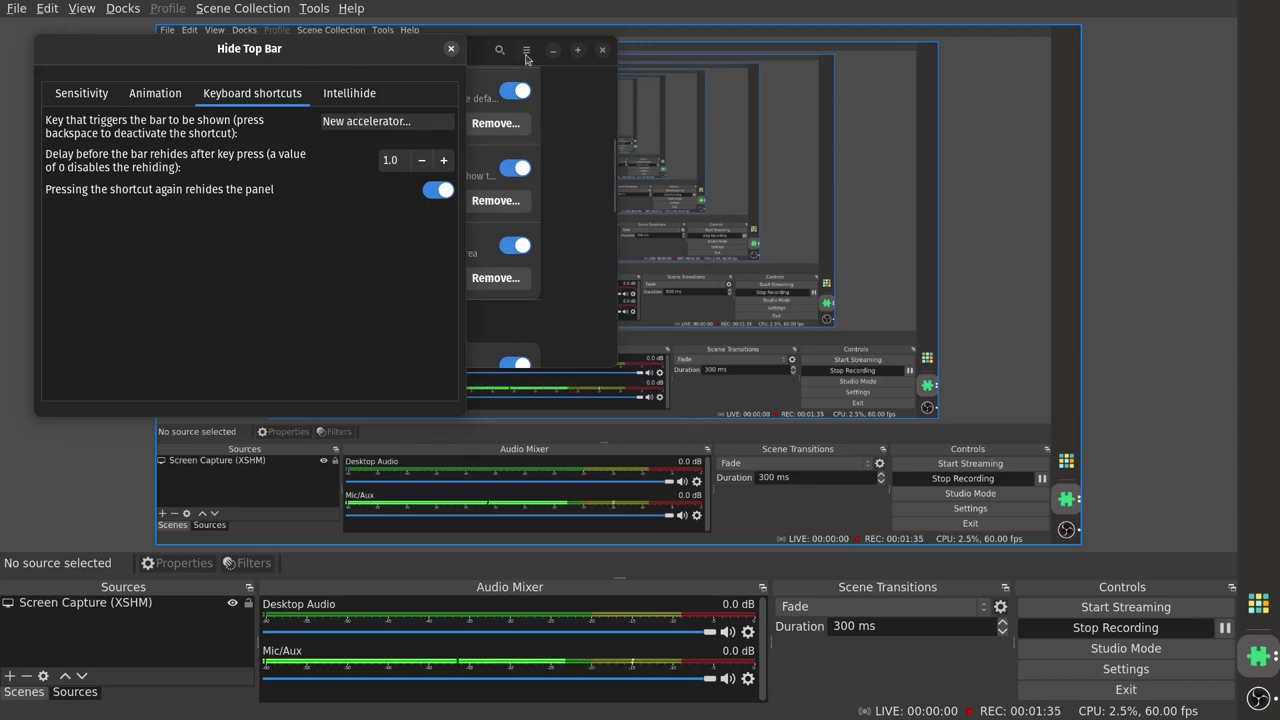
{"action": "left_click", "coordinate": [477, 58]}
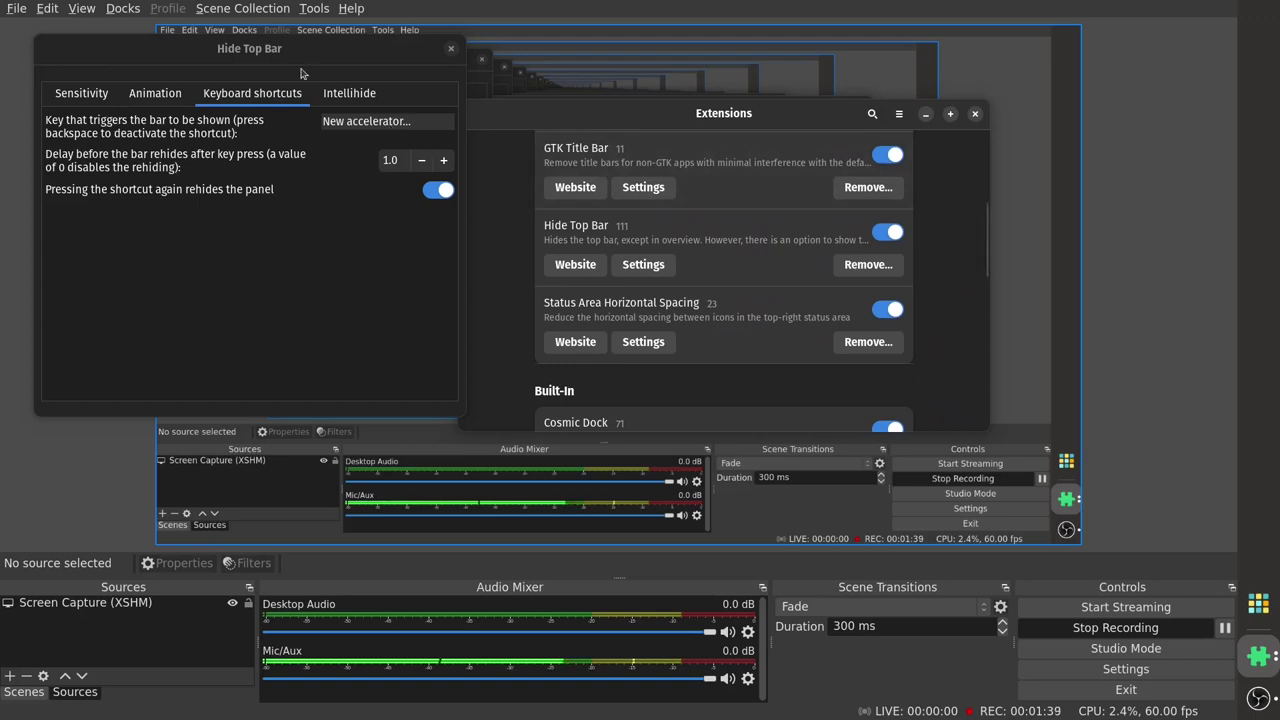
{"action": "left_click", "coordinate": [365, 121]}
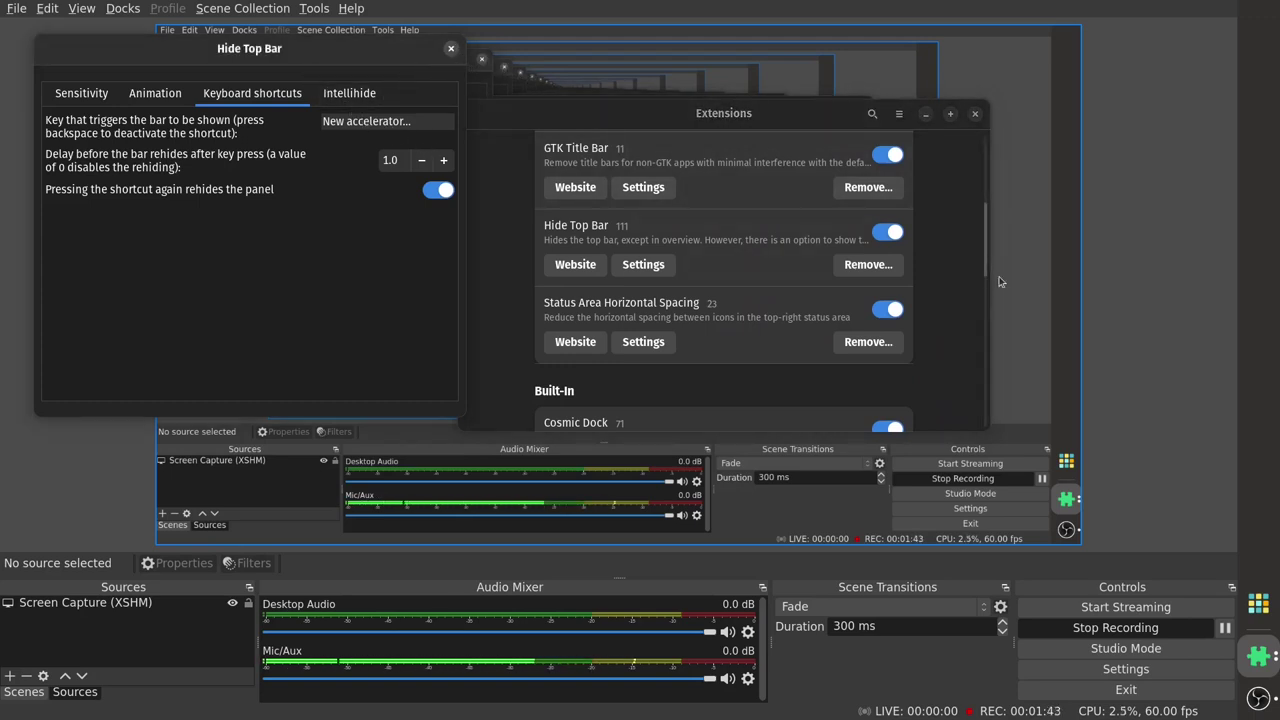
Quit Extensions with its open windows and minimize OBS Studio to leave the empty desktop in view
{"action": "left_click", "coordinate": [975, 113]}
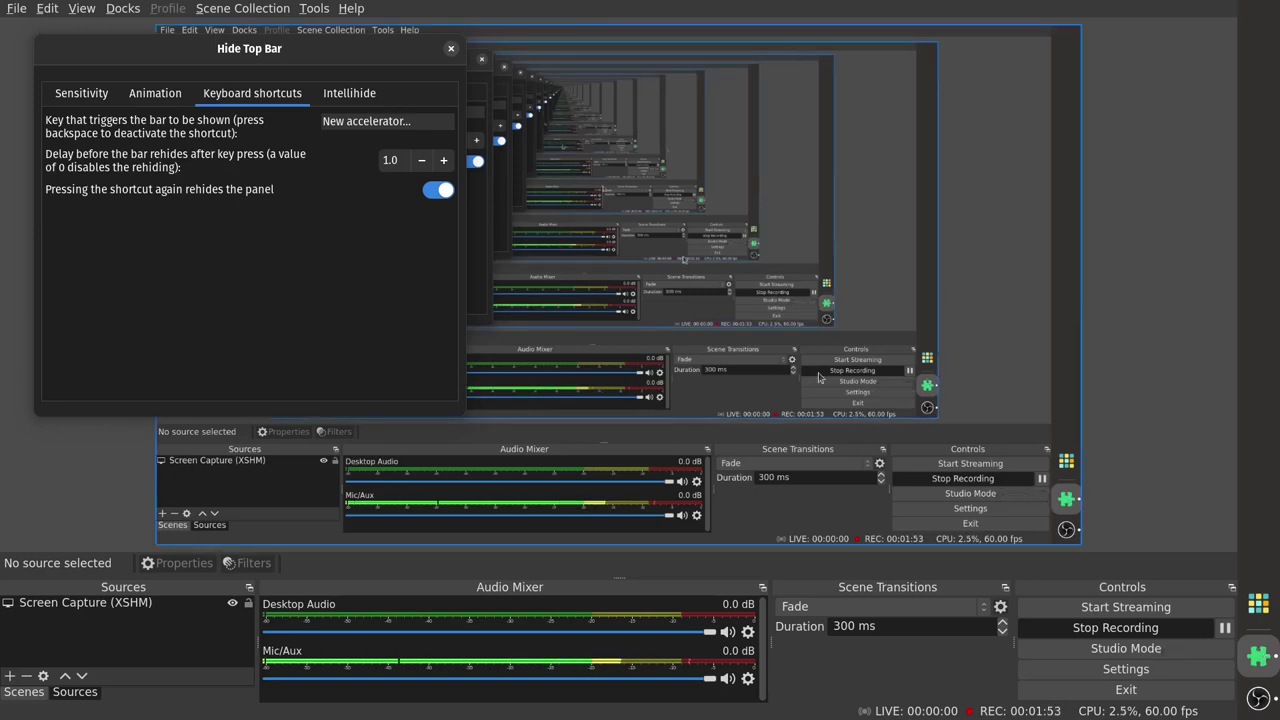
{"action": "right_click", "coordinate": [1261, 657]}
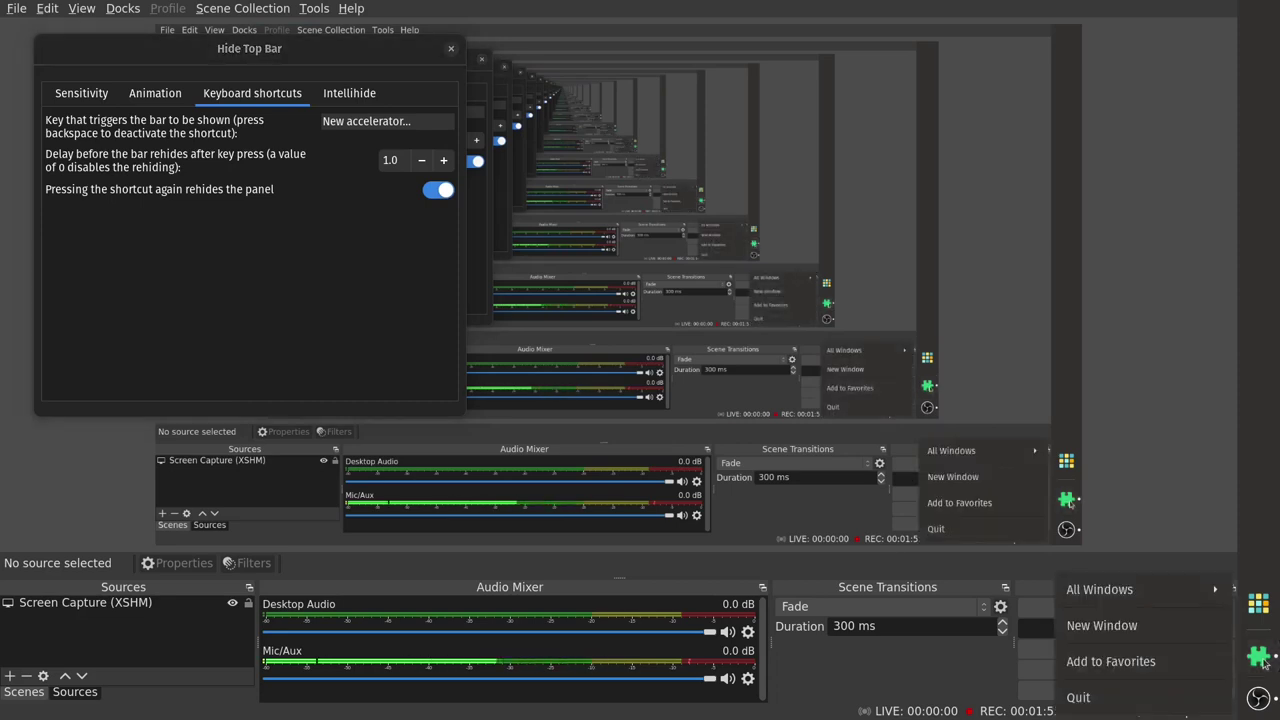
{"action": "left_click", "coordinate": [1184, 698]}
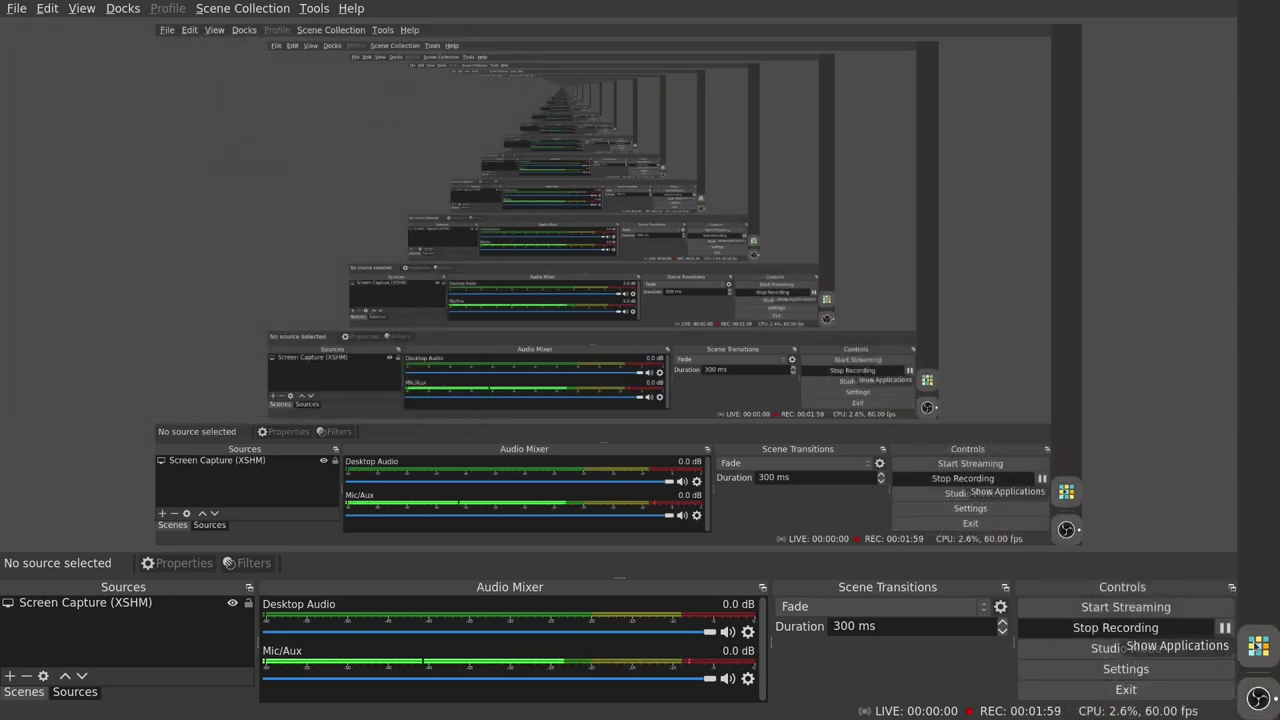
{"action": "left_click", "coordinate": [1258, 698]}
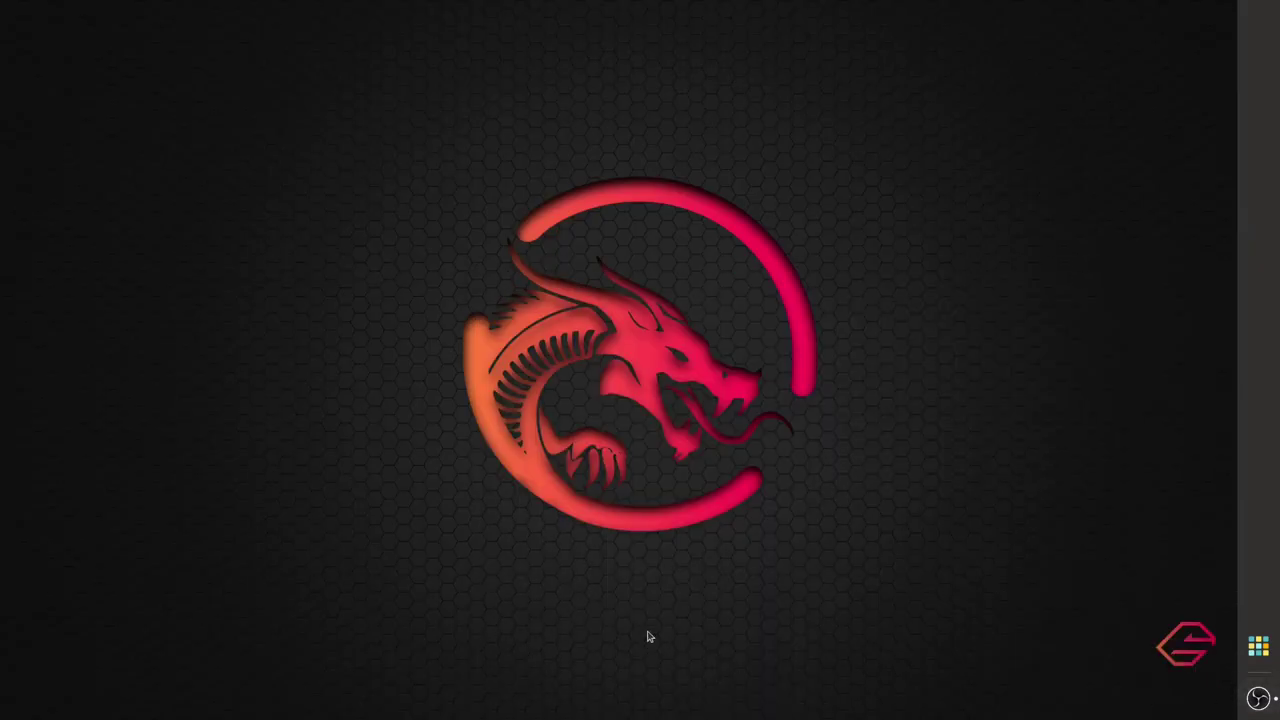
Reveal the hidden top bar over the empty desktop and open and close the system menu twice
{"action": "mouse_move", "coordinate": [671, 5]}
{"action": "left_click", "coordinate": [1226, 13]}
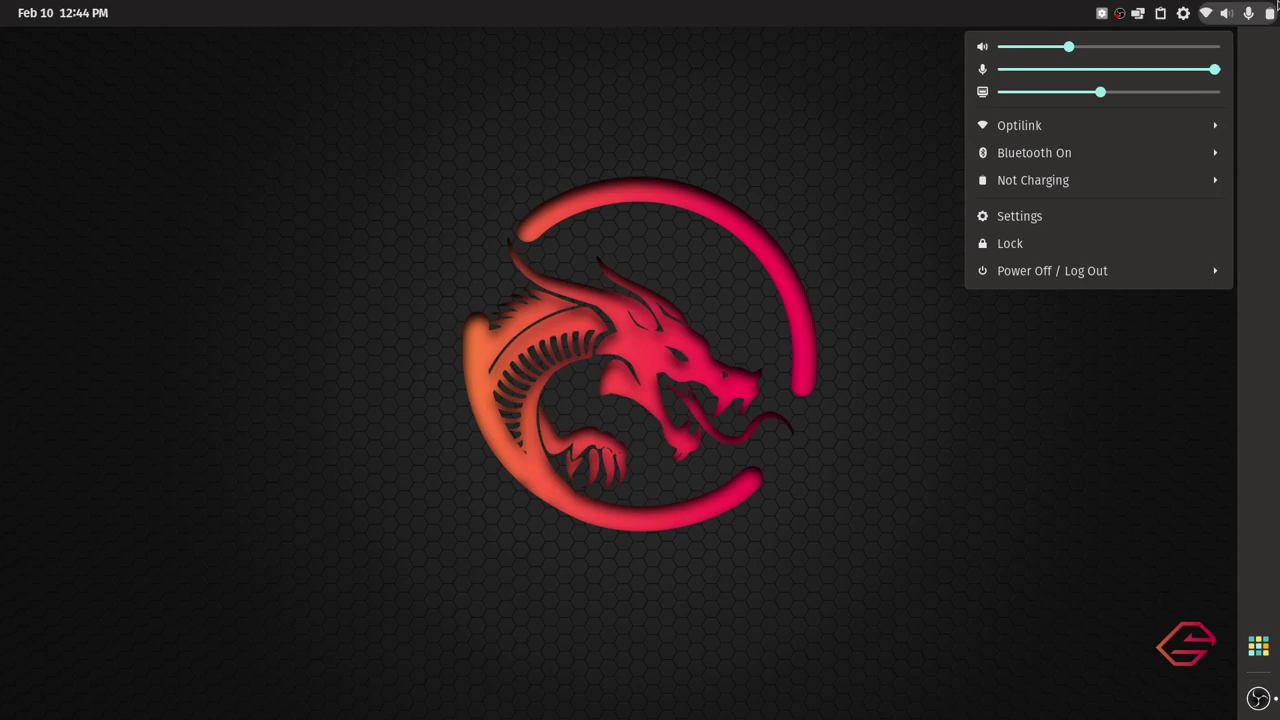
{"action": "left_click", "coordinate": [1277, 5]}
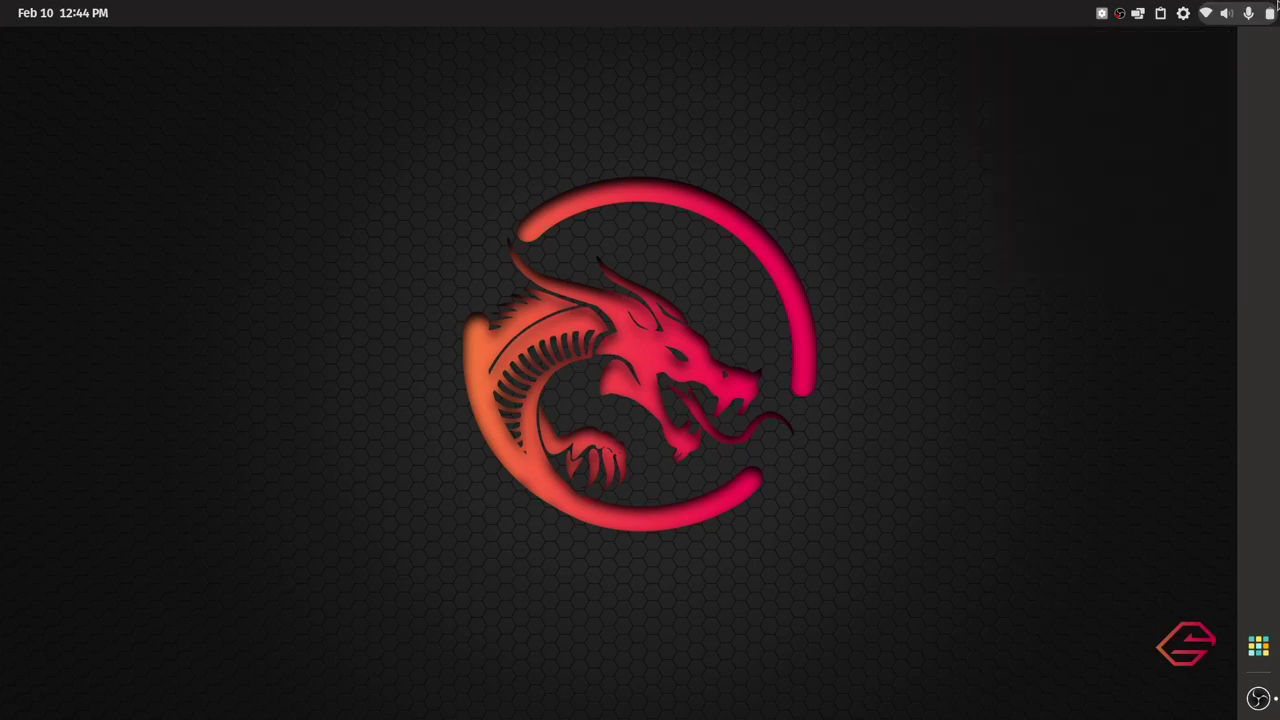
{"action": "left_click", "coordinate": [1277, 5]}
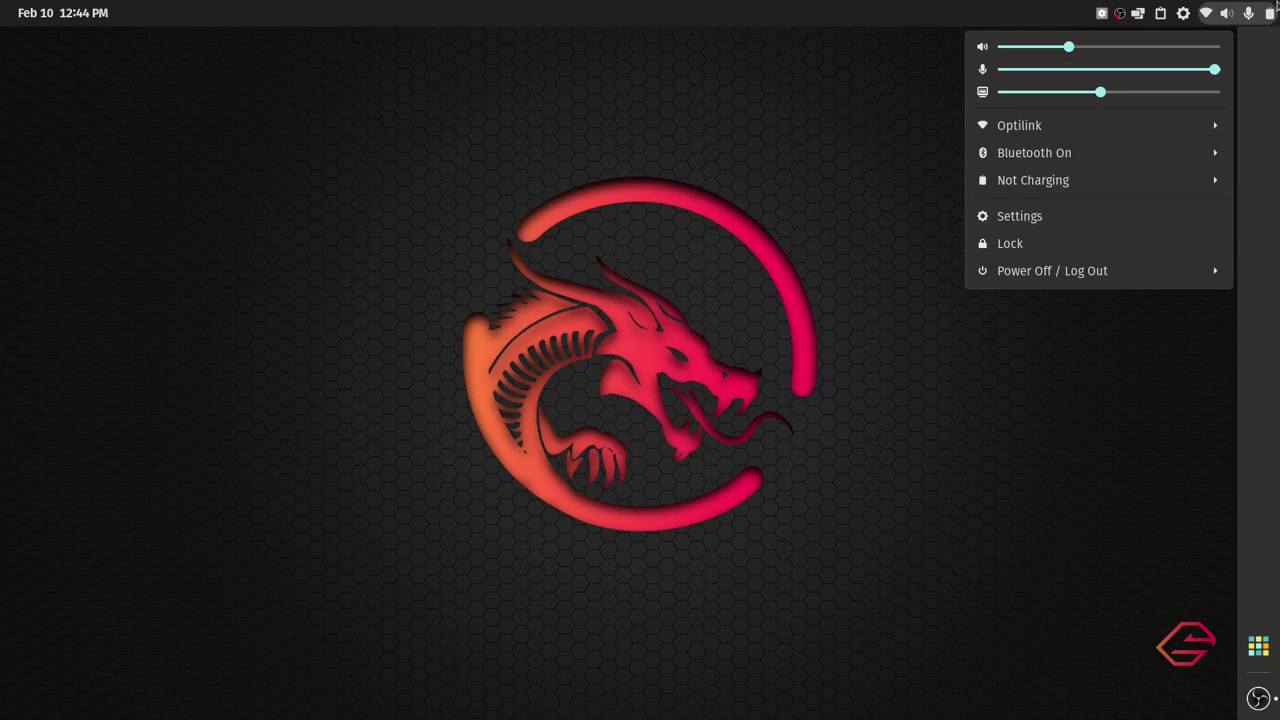
{"action": "left_click", "coordinate": [1277, 5]}
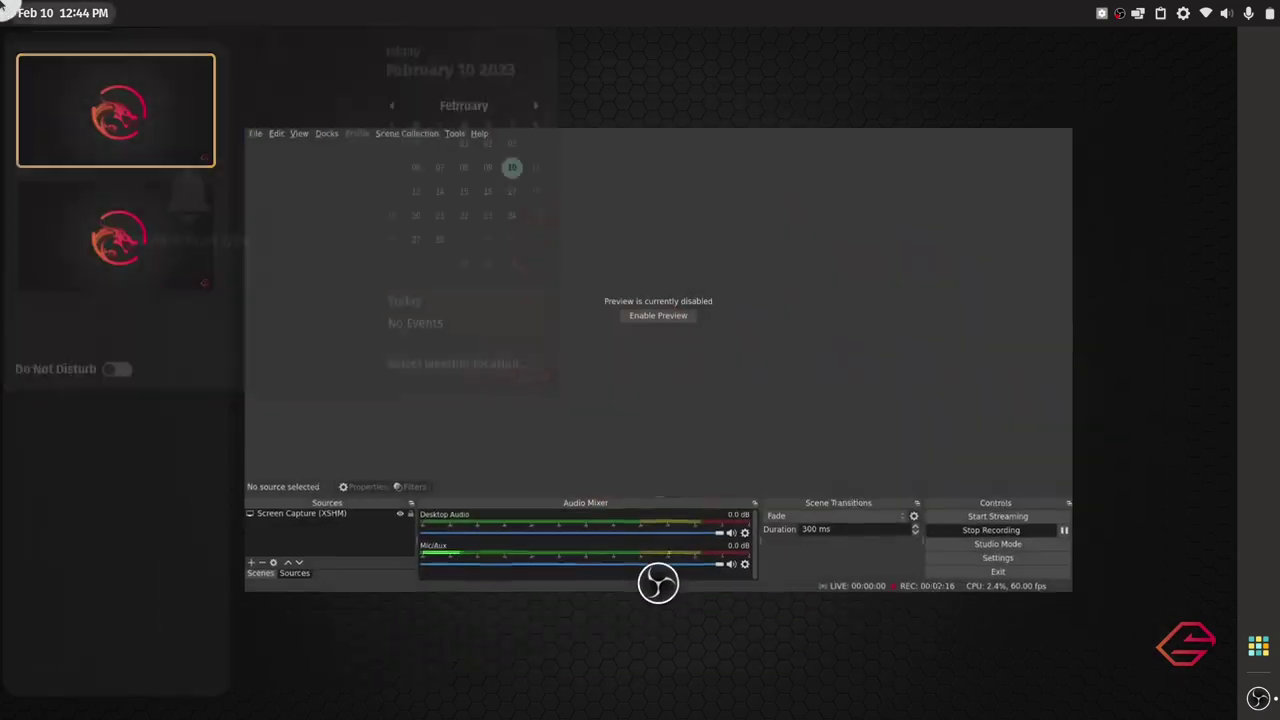
View and close the calendar and notification popup from the revealed top bar
{"action": "left_click", "coordinate": [40, 12]}
{"action": "left_click", "coordinate": [40, 12]}
{"action": "left_click", "coordinate": [823, 360]}
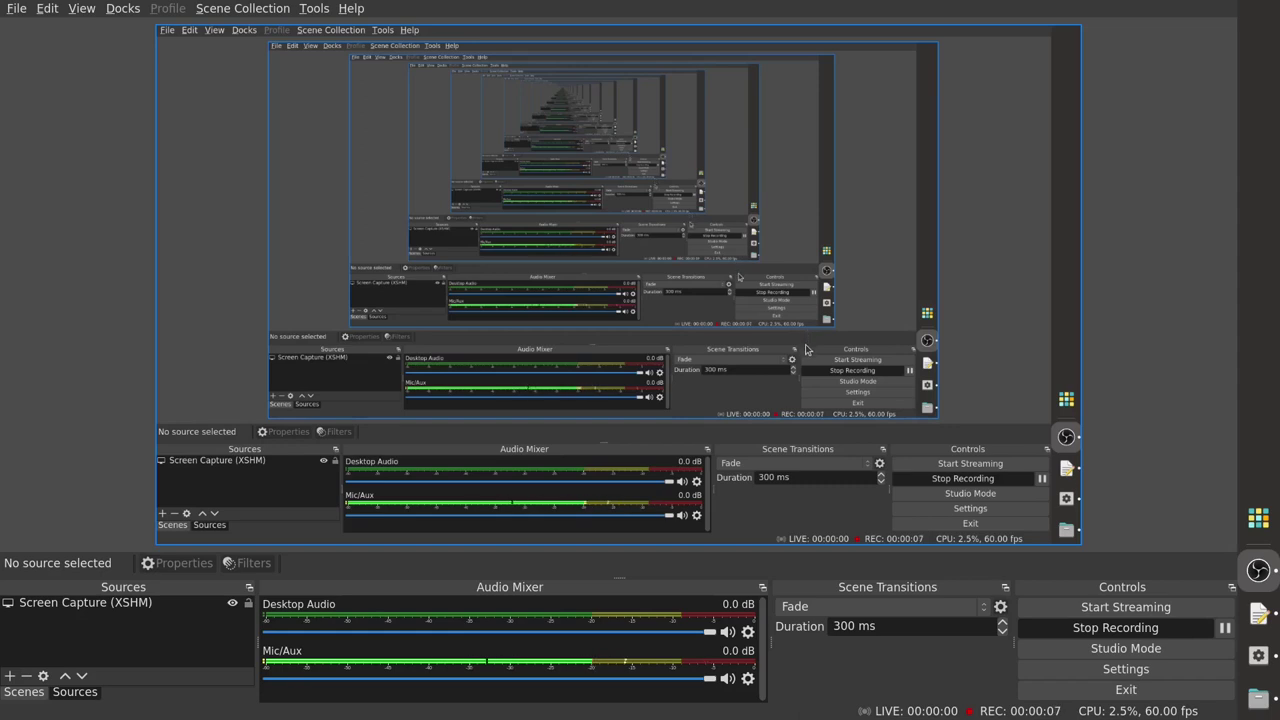
Toggle the top bar on and off over OBS Studio, and try to reveal it by pointing at the screen's upper edge
{"action": "key", "text": "F11"}
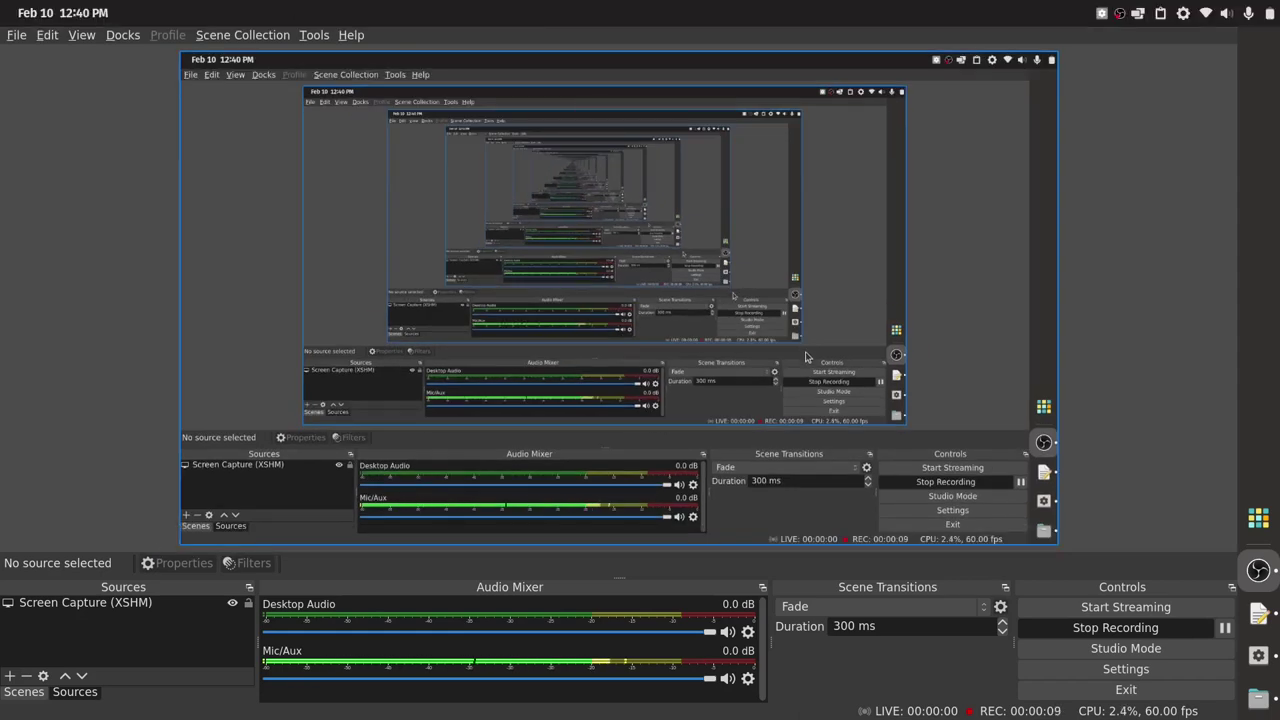
{"action": "key", "text": "F11"}
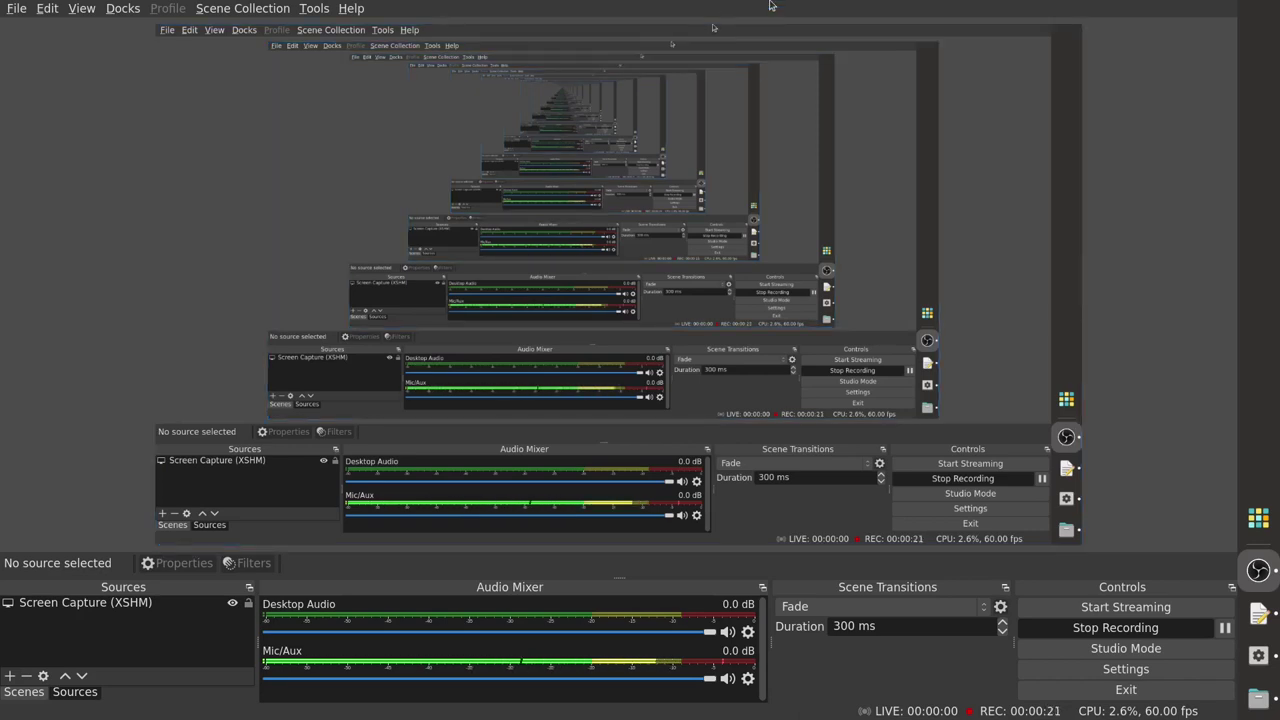
{"action": "left_click_drag", "start_coordinate": [773, 6], "coordinate": [746, 4]}
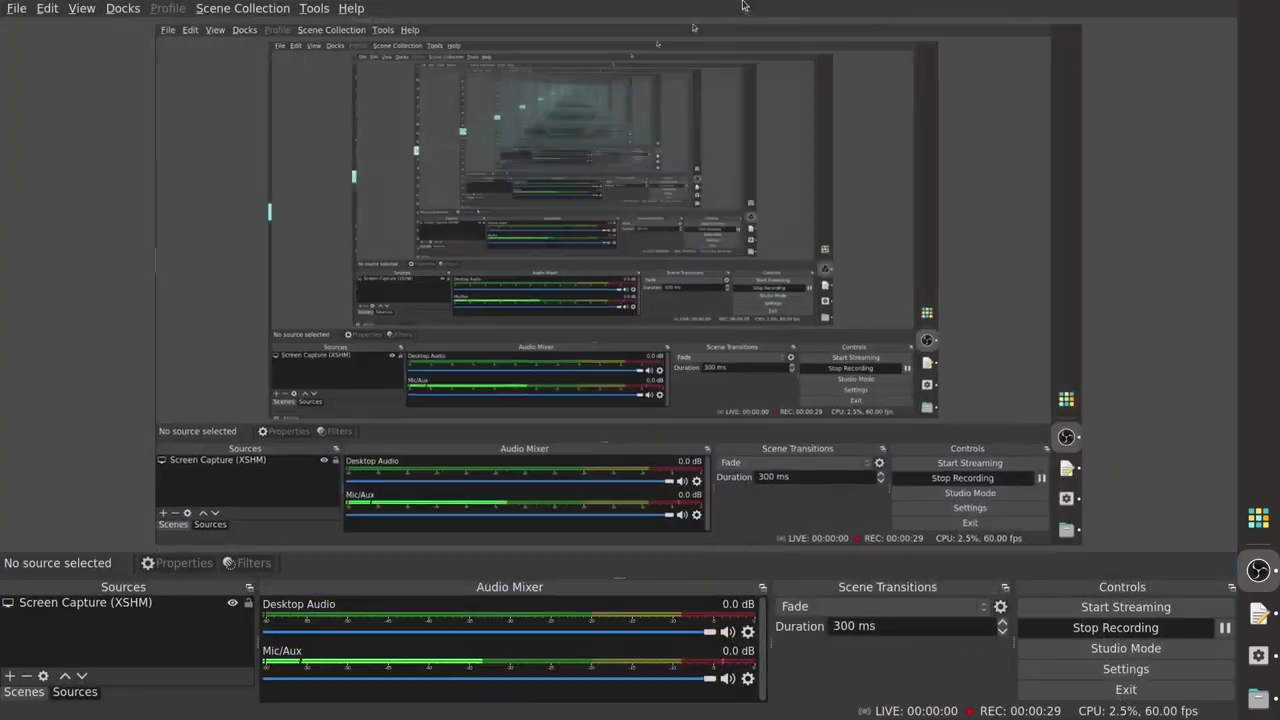
{"action": "left_click", "coordinate": [688, 332]}
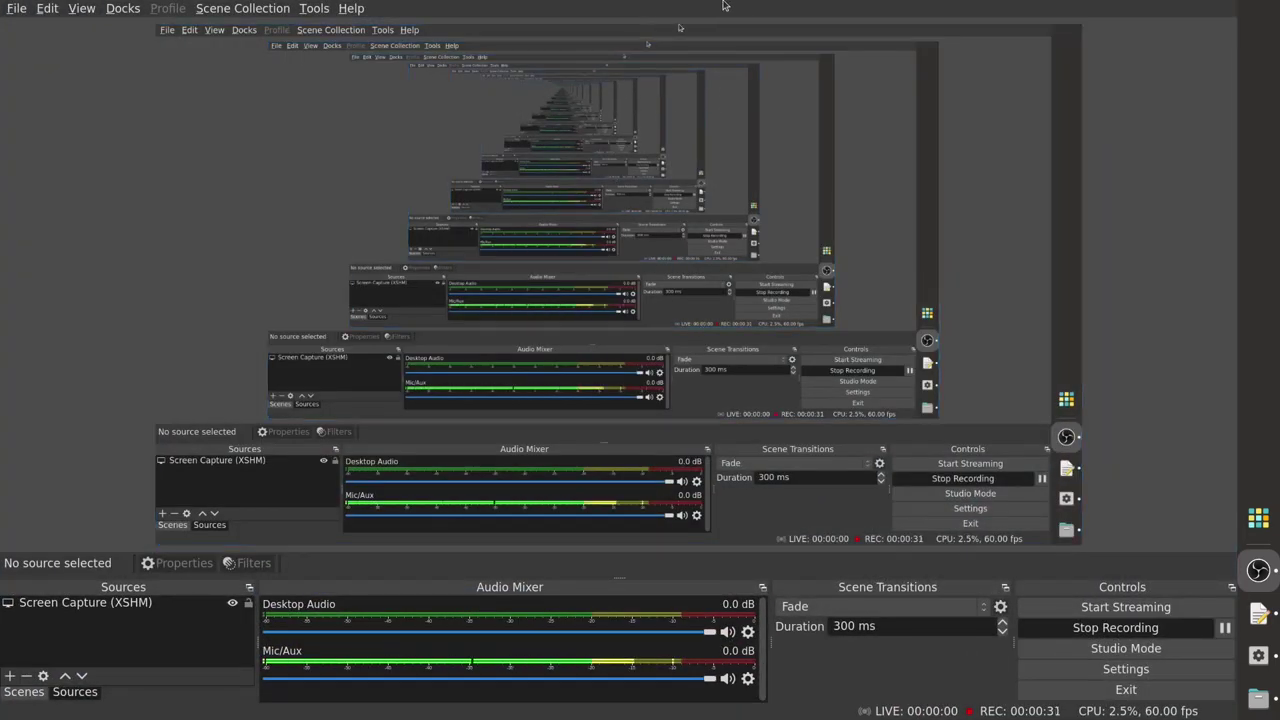
{"action": "mouse_move", "coordinate": [727, 5]}
{"action": "left_mouse_down"}
{"action": "mouse_move", "coordinate": [728, 20]}
{"action": "mouse_move", "coordinate": [728, 5]}
{"action": "left_mouse_up"}
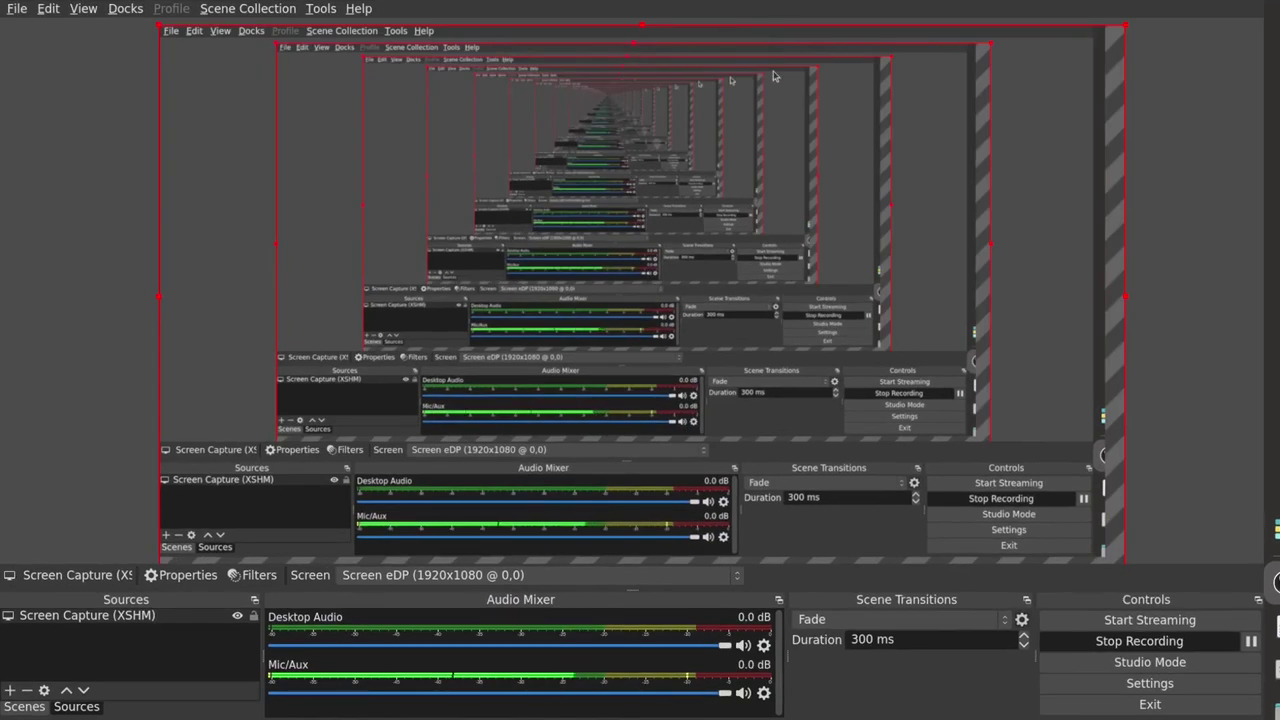
{"action": "mouse_move", "coordinate": [788, 5]}
{"action": "left_mouse_down"}
{"action": "mouse_move", "coordinate": [790, 180]}
{"action": "mouse_move", "coordinate": [790, 5]}
{"action": "left_mouse_up"}
{"action": "left_click", "coordinate": [1160, 197]}
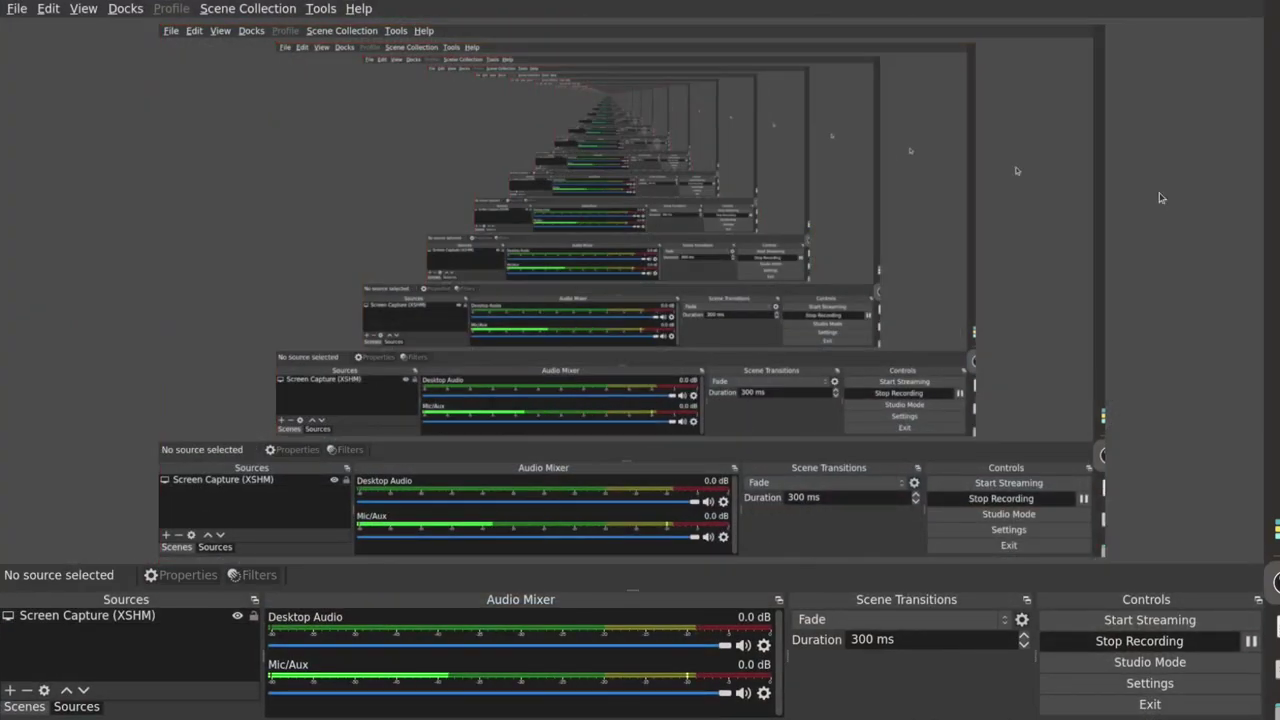
Restore the OBS Studio window from maximized and maximize it again, and select and deselect the screen capture source in its preview
{"action": "double_click", "coordinate": [786, 5]}
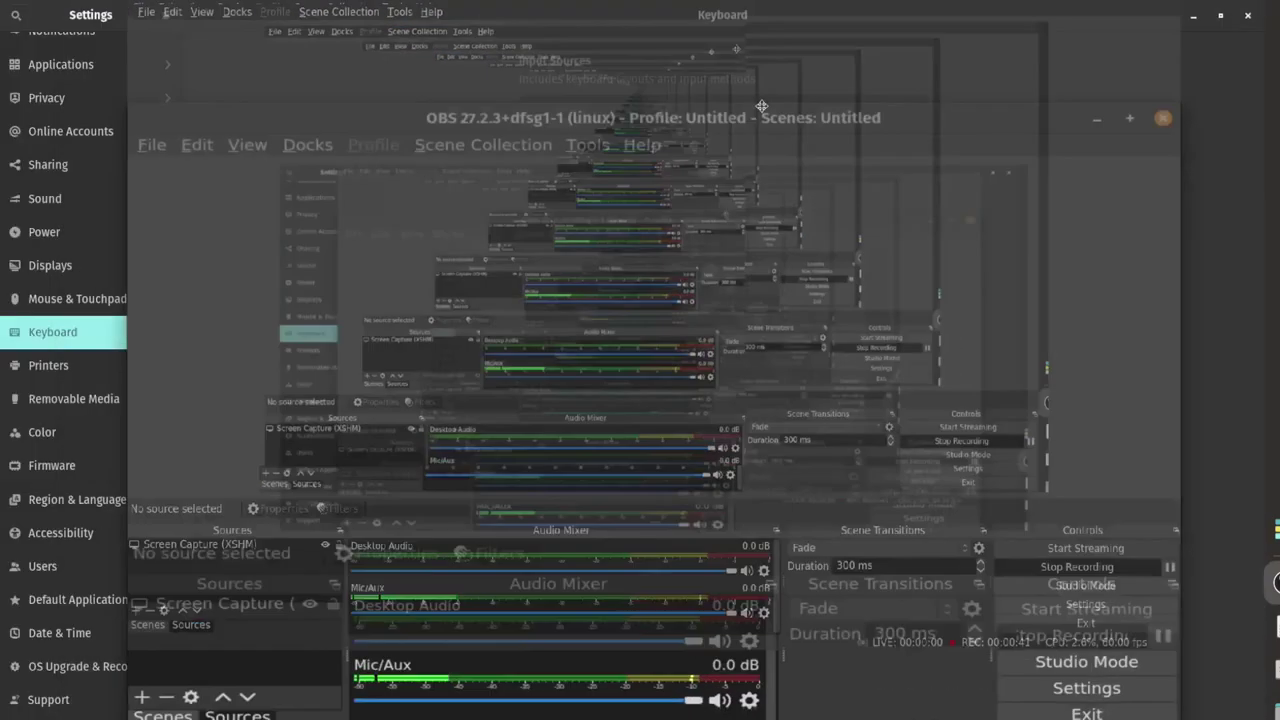
{"action": "double_click", "coordinate": [786, 5]}
{"action": "left_click", "coordinate": [996, 127]}
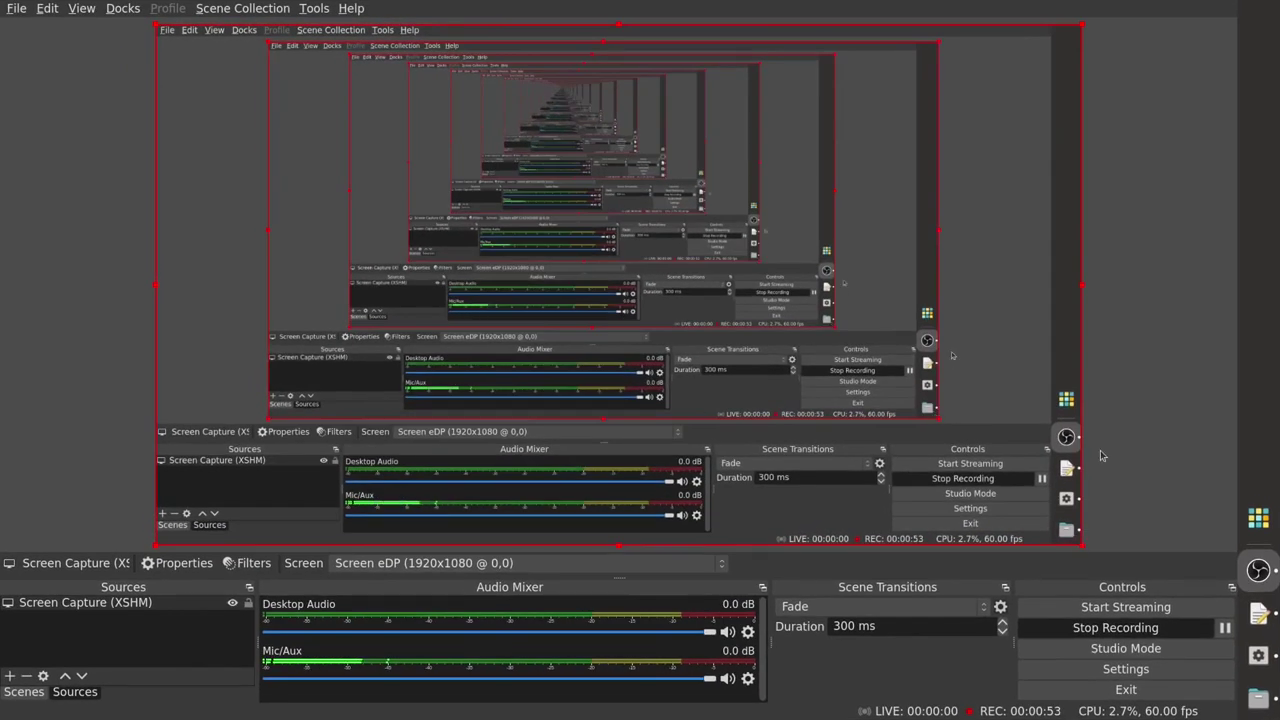
{"action": "left_click", "coordinate": [1071, 438]}
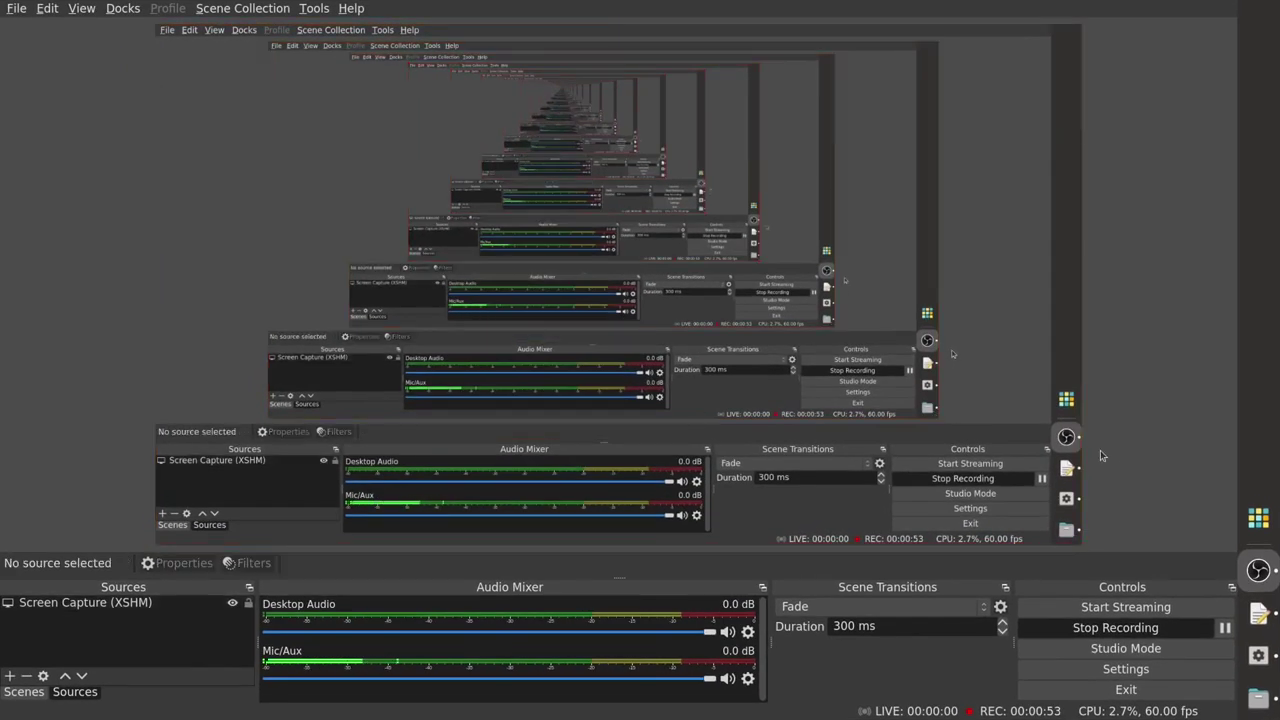
Switch to Firefox, view the new tab page's content options, and open the full Home settings from them
{"action": "key", "text": "super+b"}
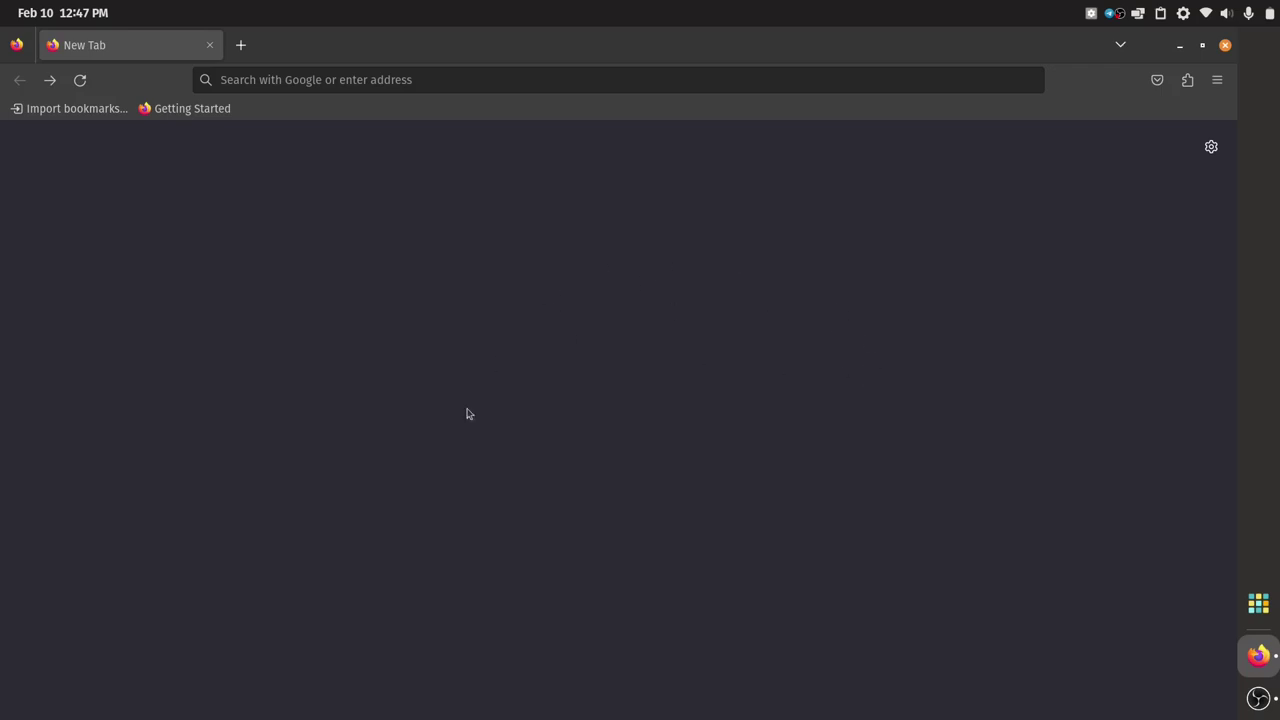
{"action": "left_click", "coordinate": [1210, 149]}
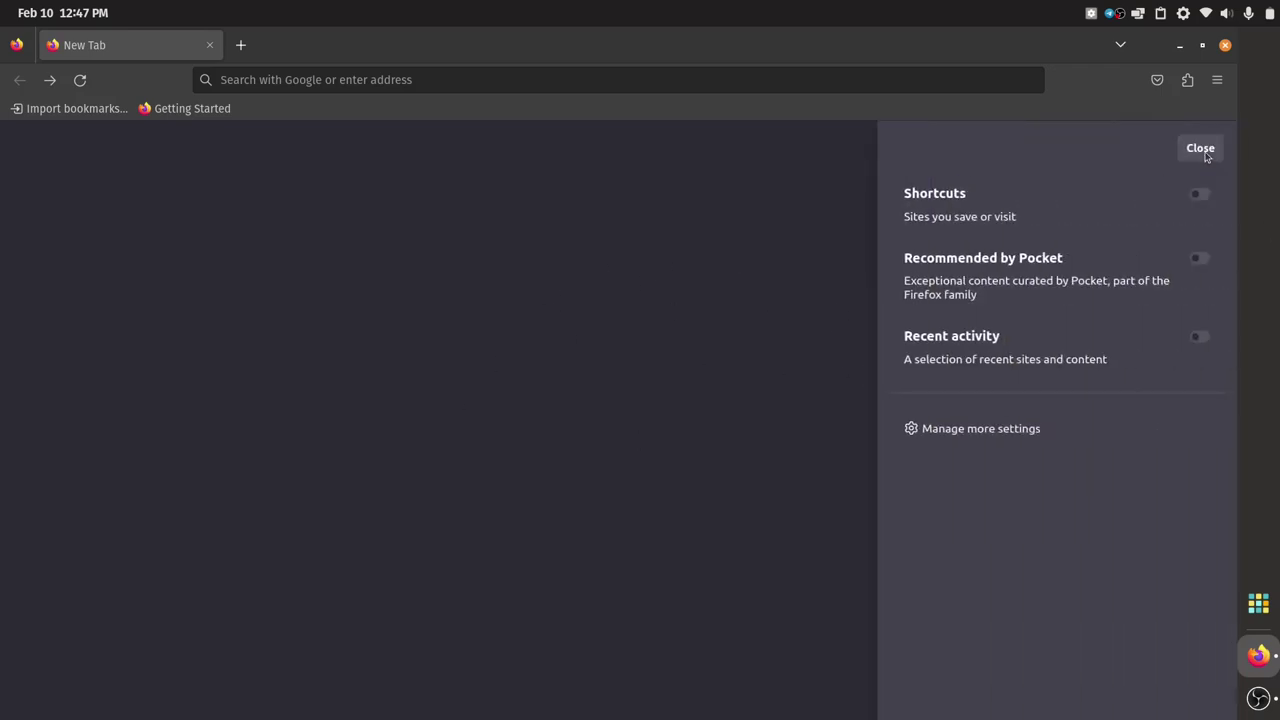
{"action": "left_click", "coordinate": [459, 293]}
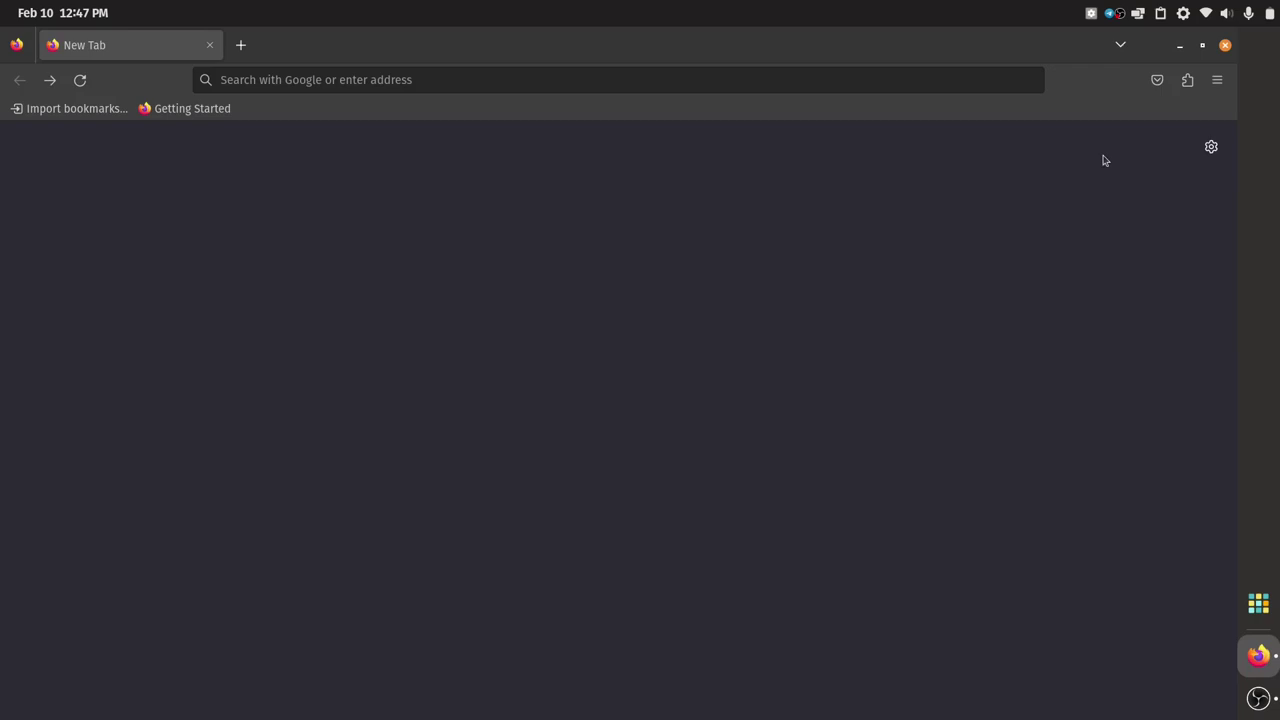
{"action": "left_click", "coordinate": [1209, 150]}
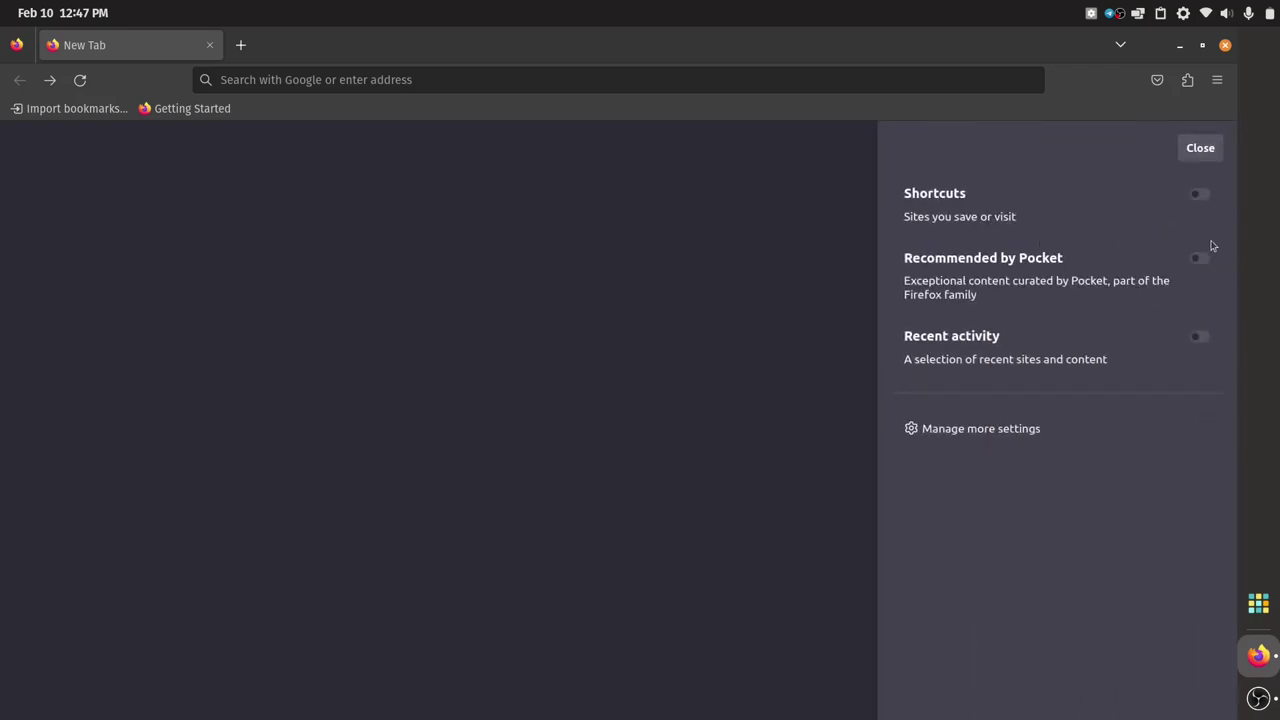
{"action": "left_click", "coordinate": [961, 432]}
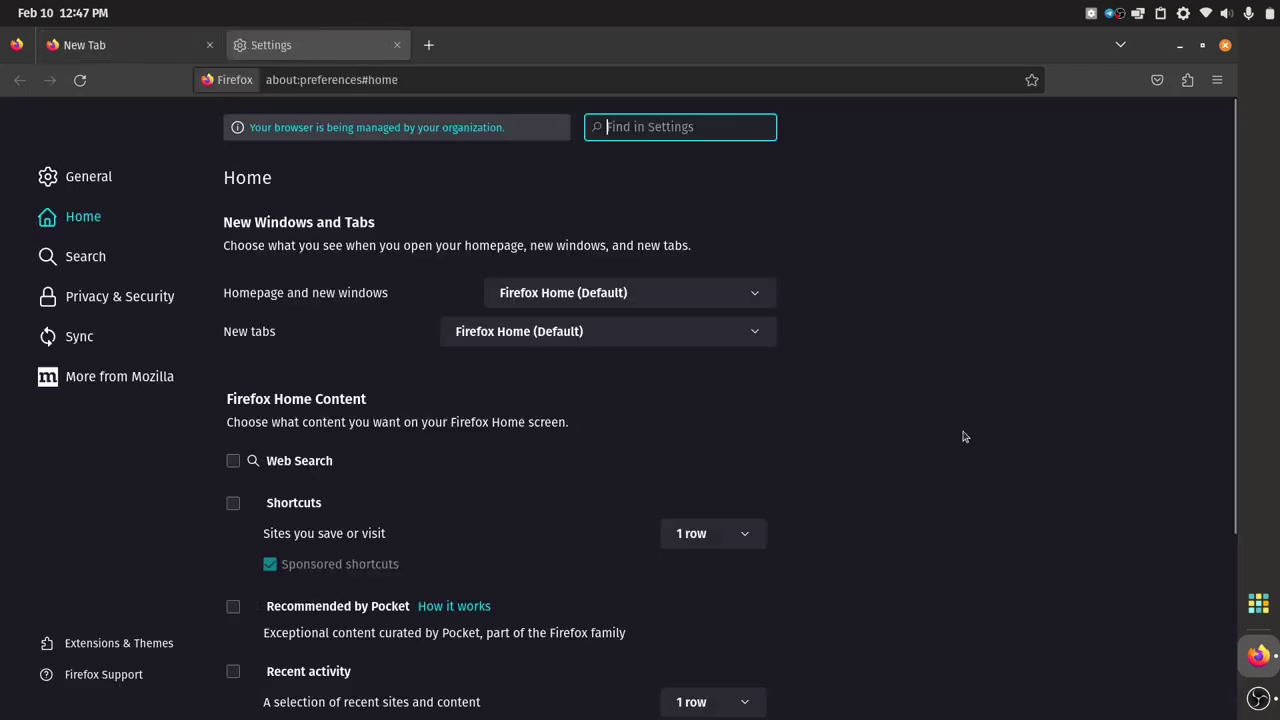
Enable Web Search on the Firefox Home screen, check it on the new tab page, and turn it off again before closing the settings
{"action": "left_click", "coordinate": [233, 464]}
{"action": "left_click", "coordinate": [91, 52]}
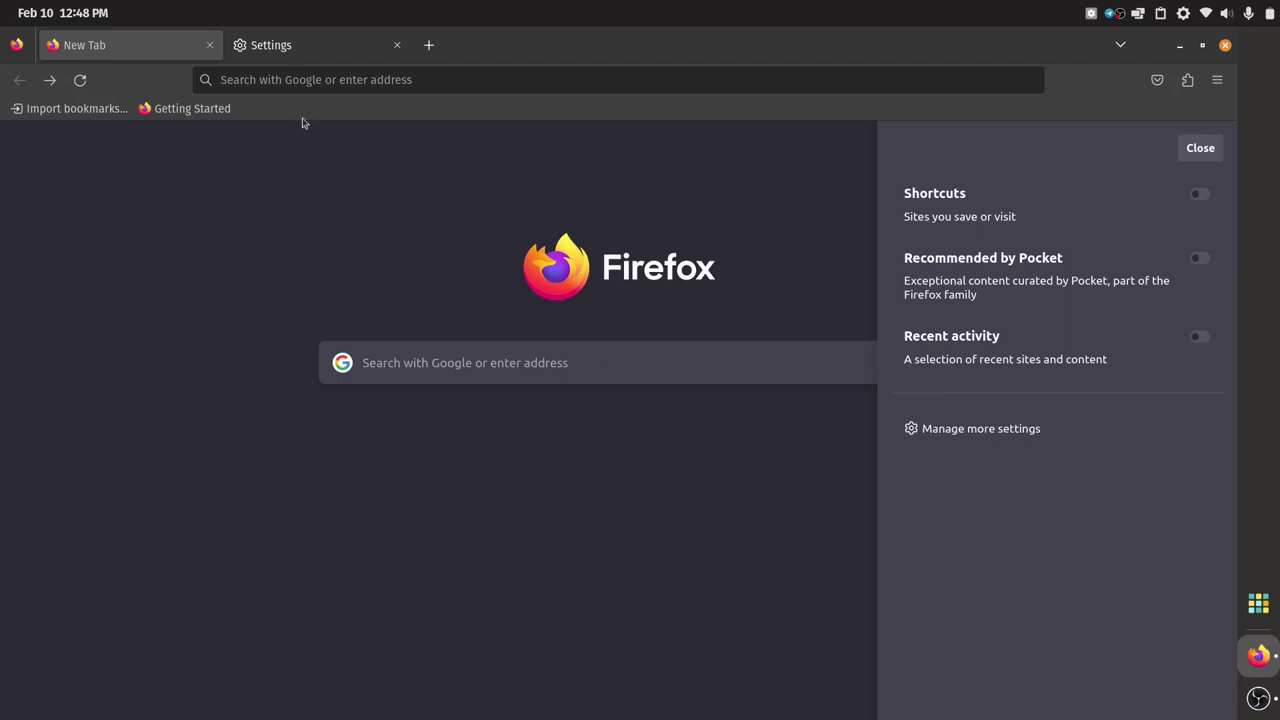
{"action": "left_click", "coordinate": [305, 56]}
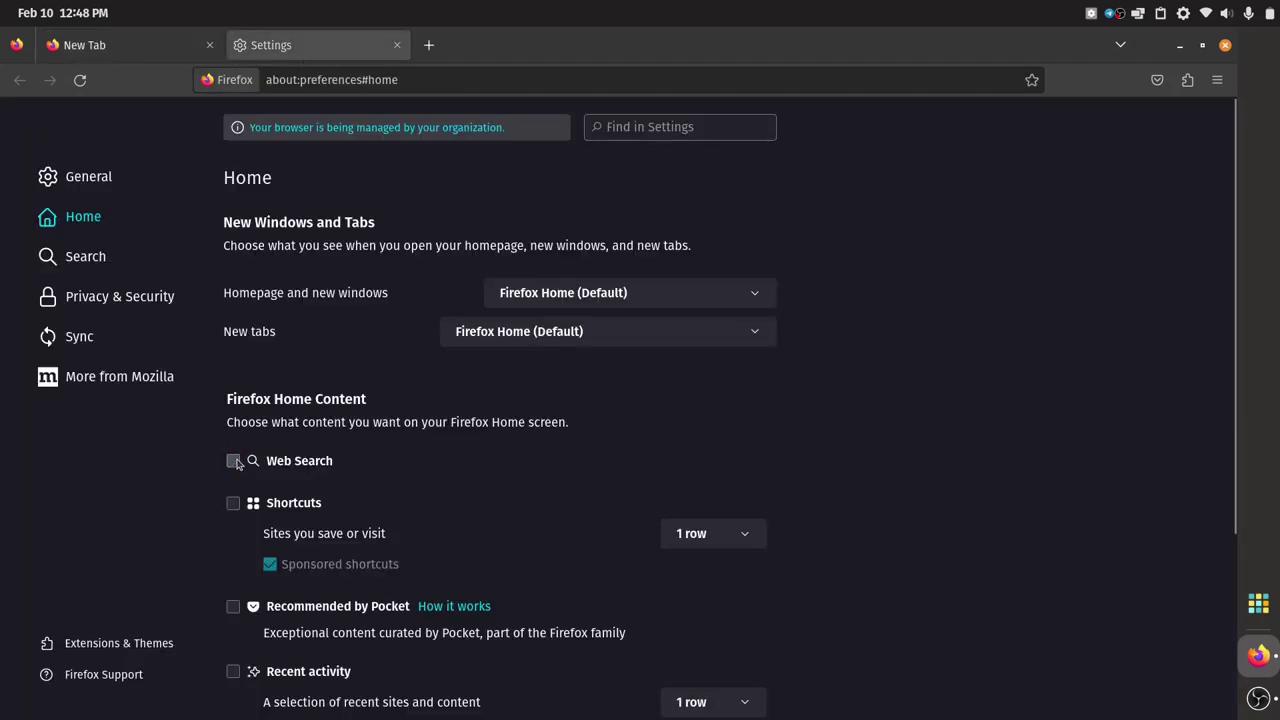
{"action": "left_click", "coordinate": [397, 46]}
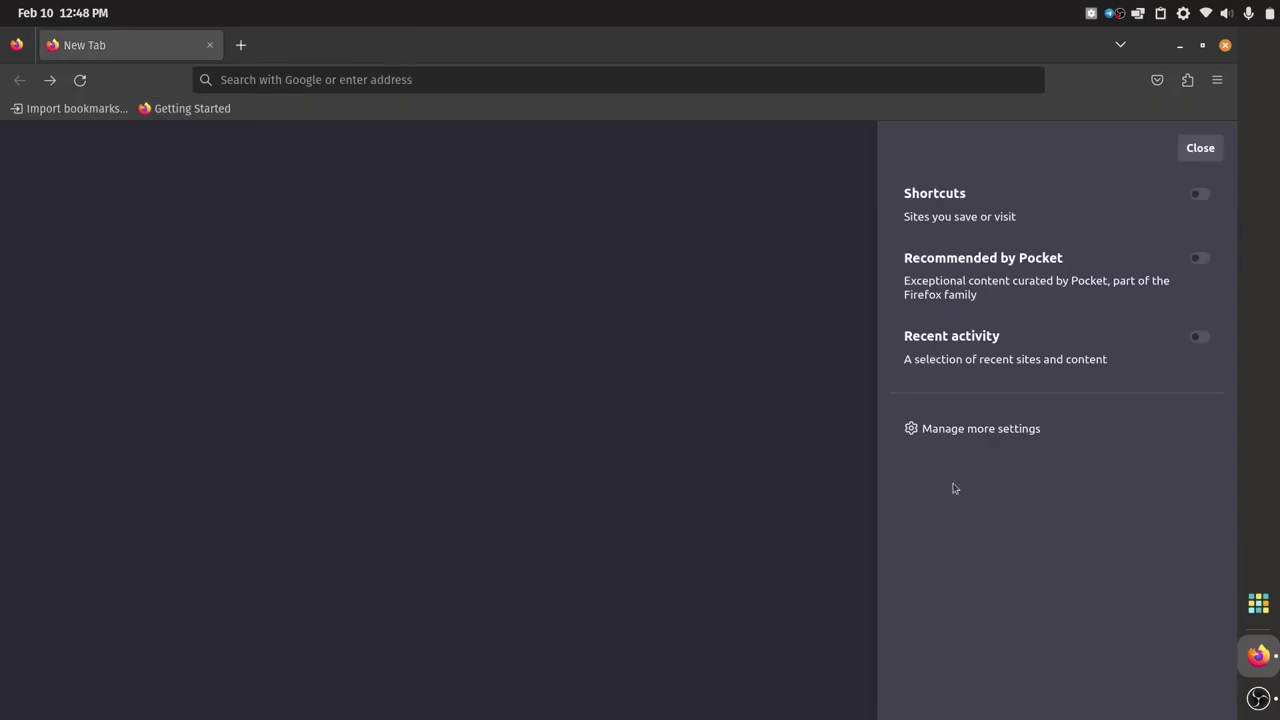
Switch to OBS Studio and back to Firefox, and view the Linux-tagged saves in Pocket
{"action": "left_click", "coordinate": [1258, 697]}
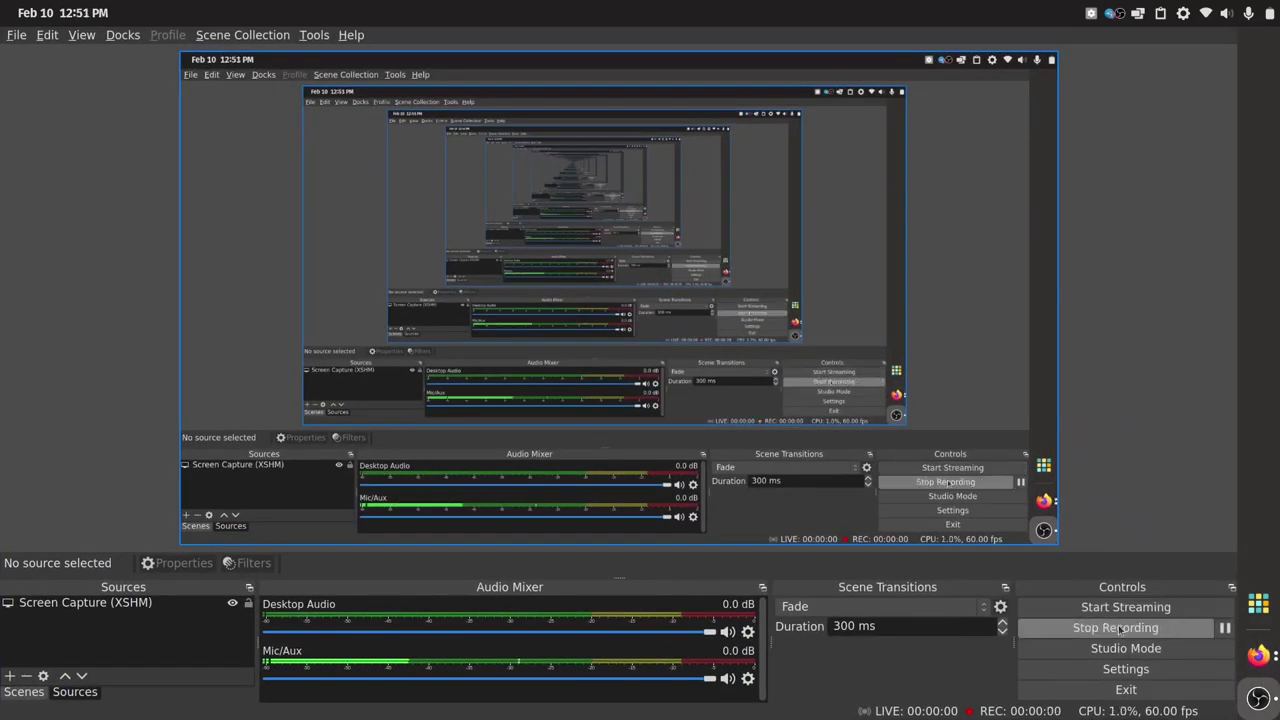
{"action": "left_click", "coordinate": [1258, 697]}
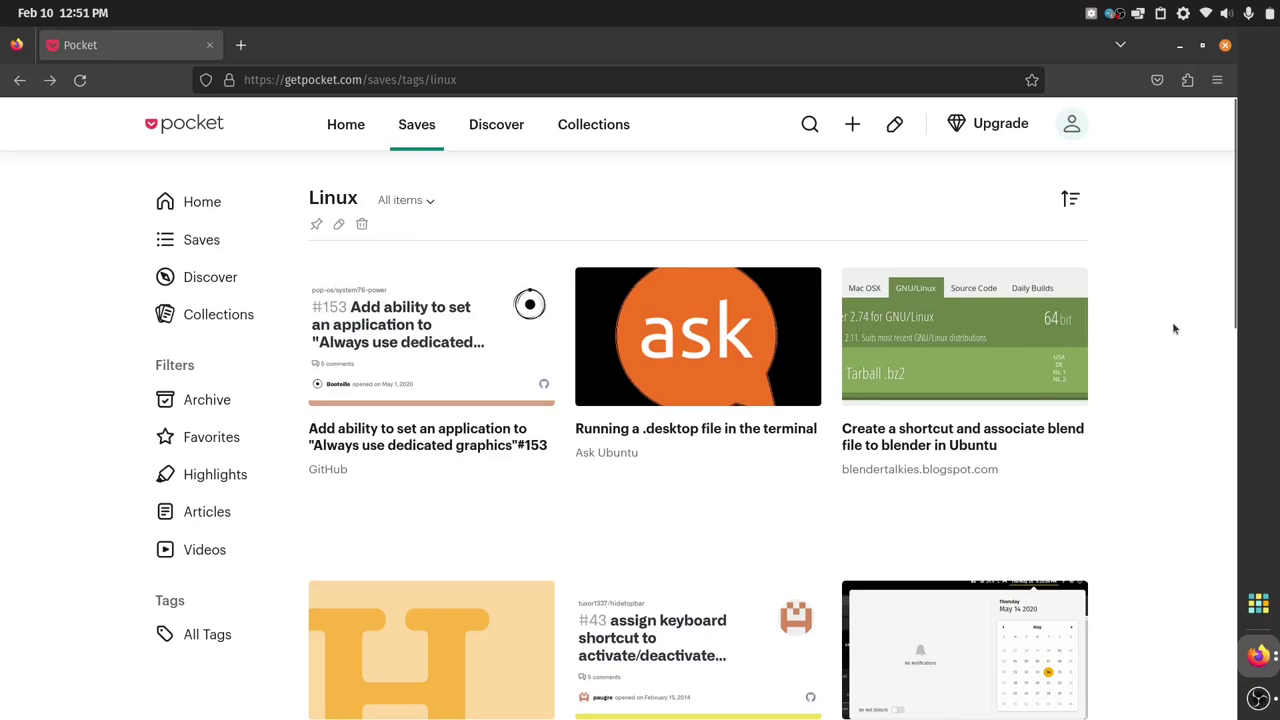
{"action": "scroll", "coordinate": [1150, 367], "scroll_direction": "down", "scroll_amount": 5}
{"action": "scroll", "coordinate": [1063, 457], "scroll_direction": "up", "scroll_amount": 5}
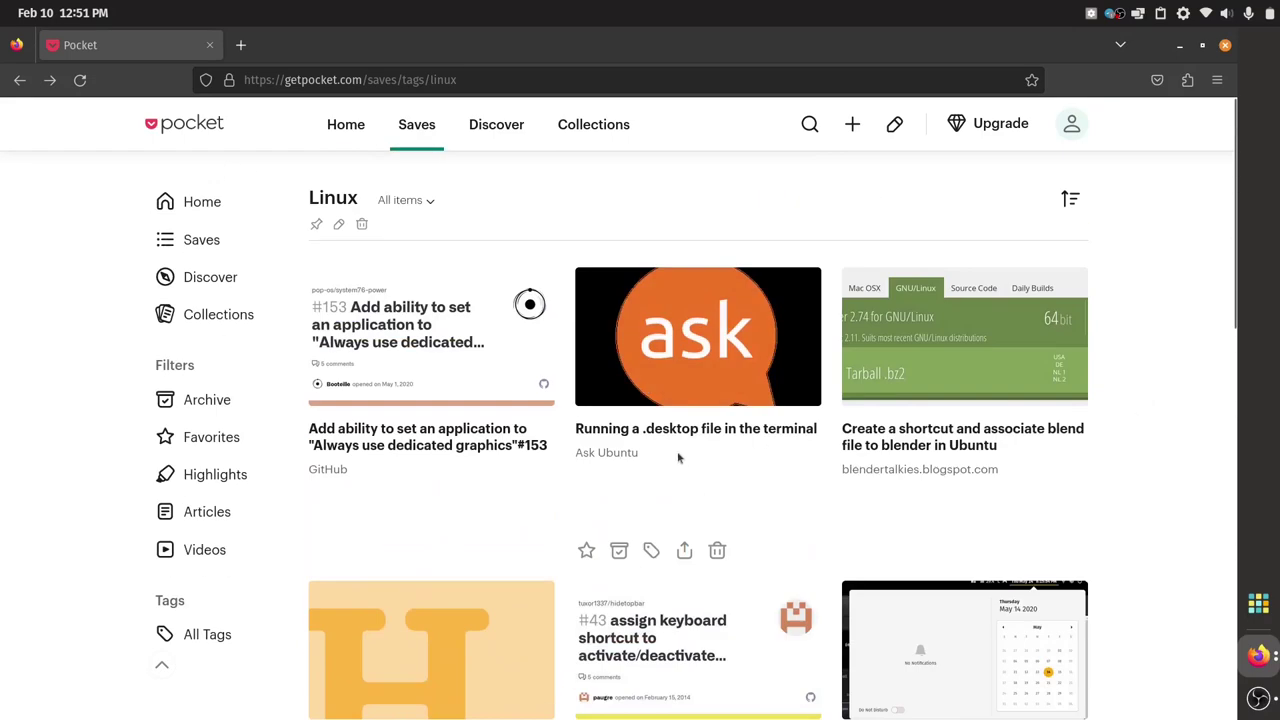
Open a new blank tab beside Pocket, and highlight the getpocket.com domain in the Pocket page's address
{"action": "left_click", "coordinate": [240, 45]}
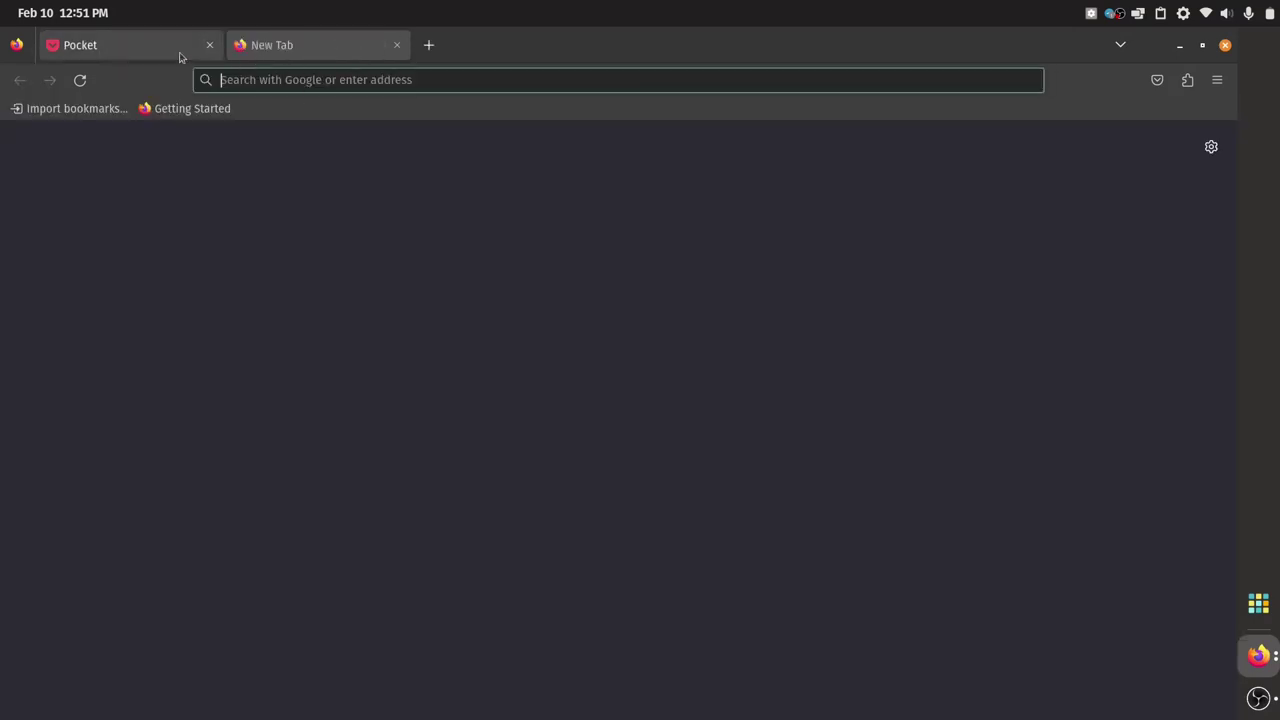
{"action": "left_click", "coordinate": [138, 48]}
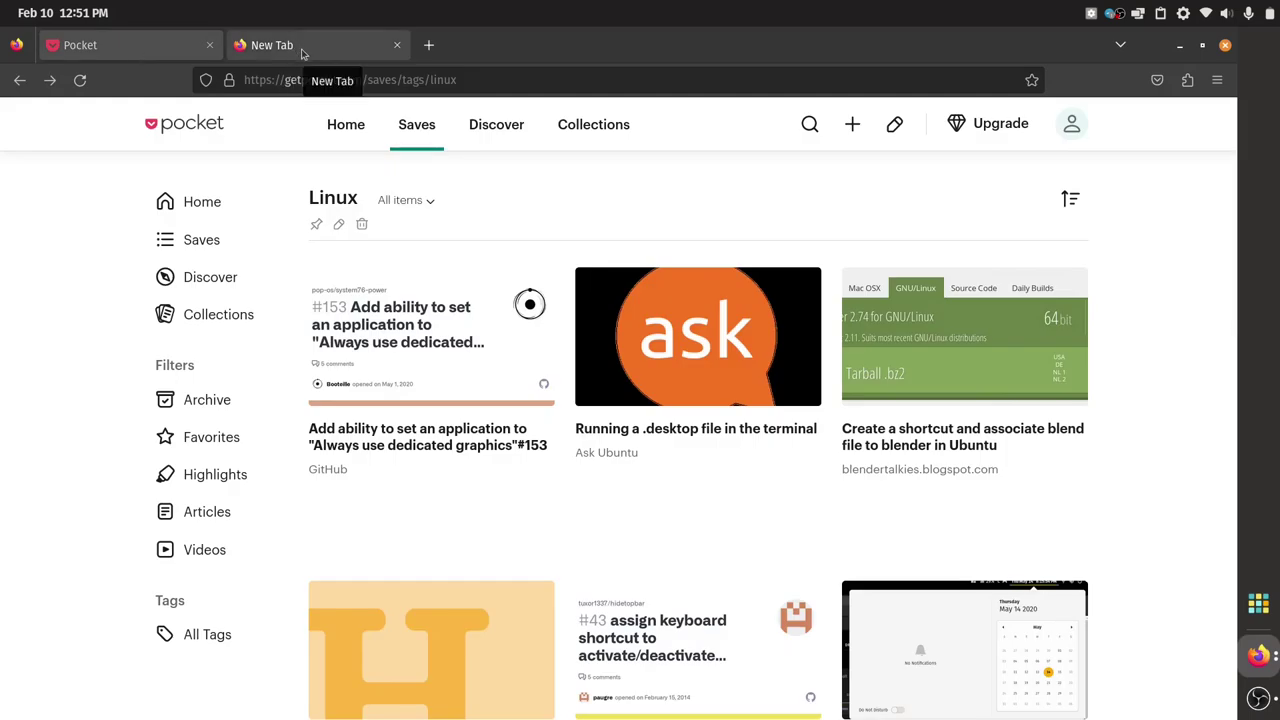
{"action": "left_click_drag", "start_coordinate": [283, 86], "coordinate": [362, 80]}
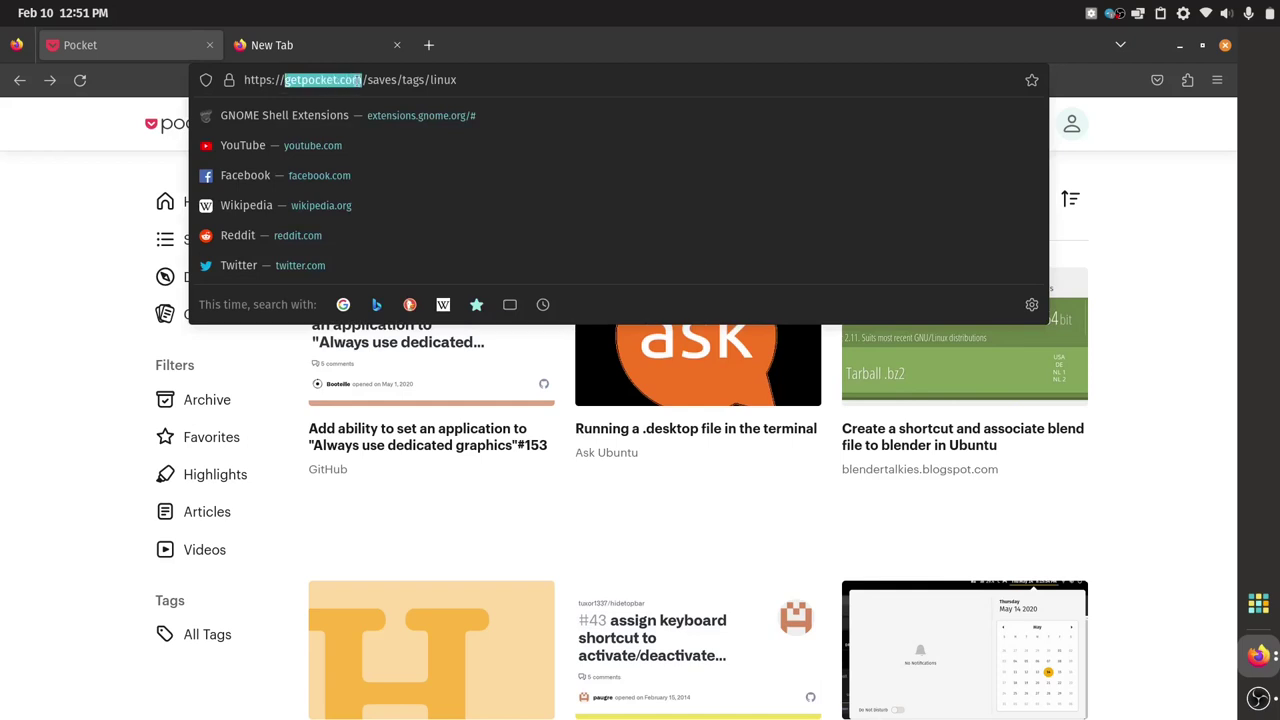
{"action": "left_click", "coordinate": [484, 79]}
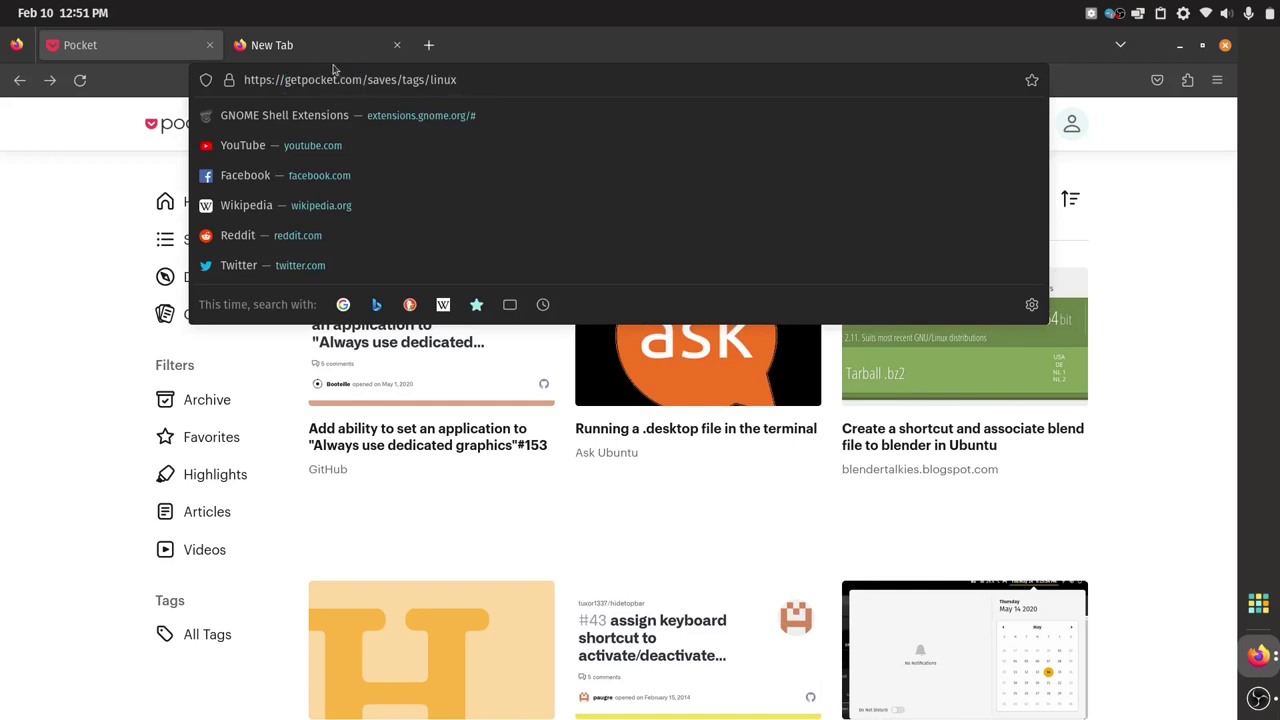
{"action": "left_click", "coordinate": [301, 50]}
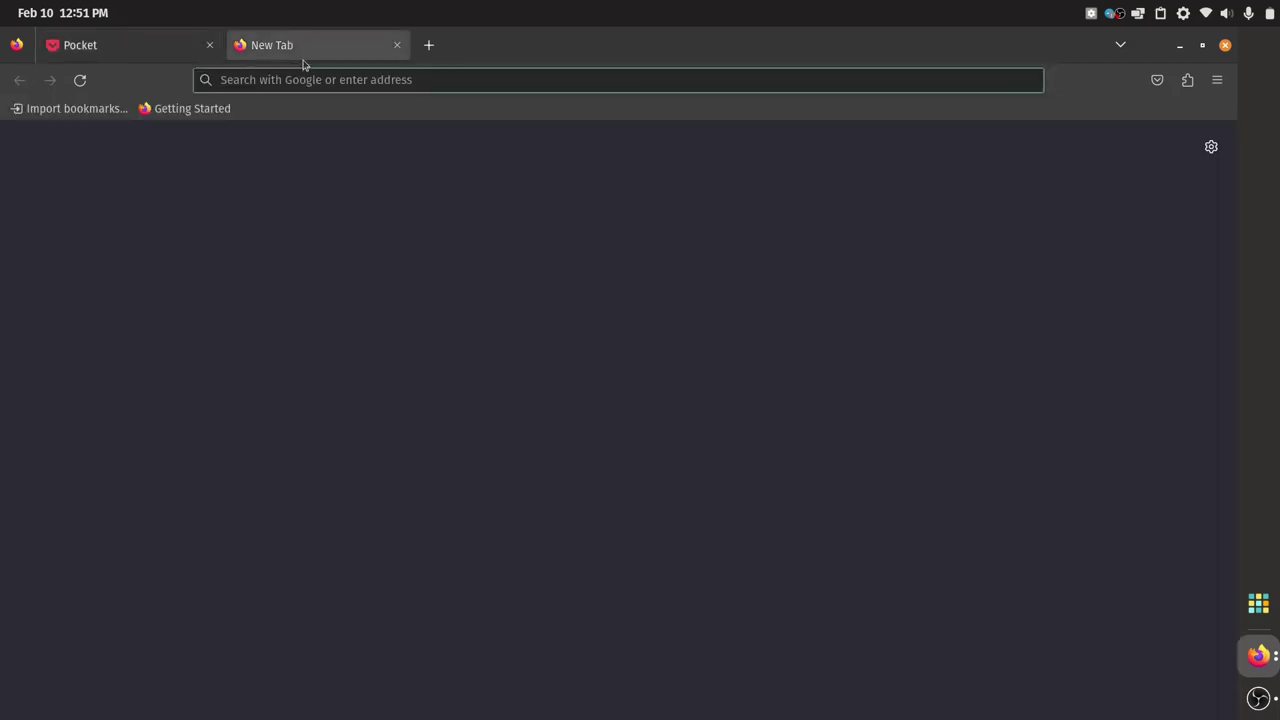
{"action": "left_click", "coordinate": [83, 48]}
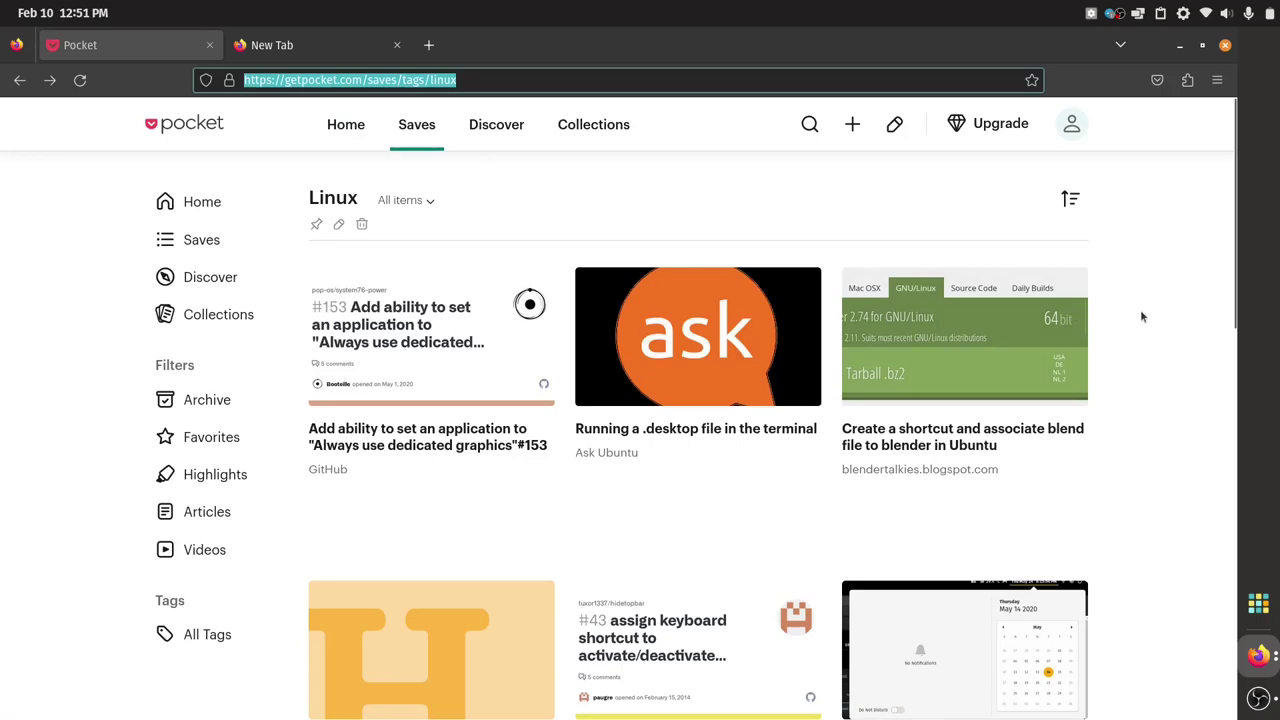
Look over the Linux-tagged saves in Pocket and switch briefly to the blank new tab and back
{"action": "scroll", "coordinate": [1140, 309], "scroll_direction": "down", "scroll_amount": 9}
{"action": "scroll", "coordinate": [1139, 350], "scroll_direction": "up", "scroll_amount": 6}
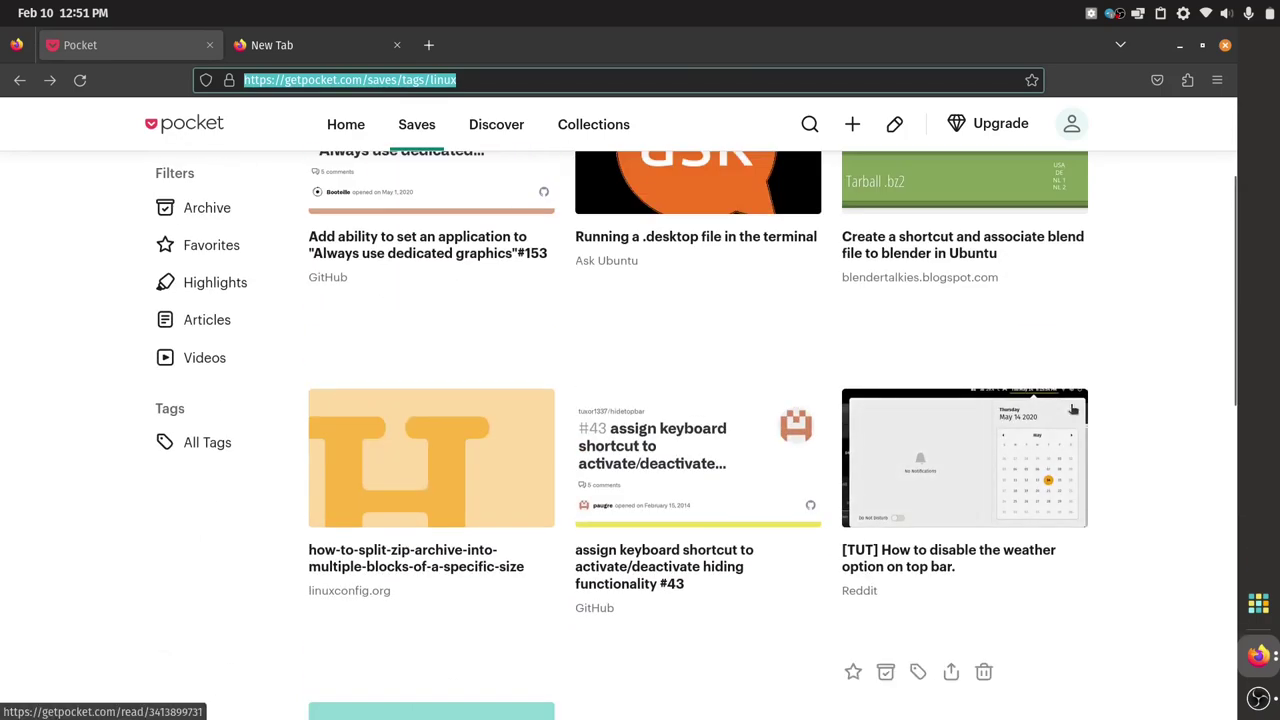
{"action": "scroll", "coordinate": [1146, 382], "scroll_direction": "up", "scroll_amount": 3}
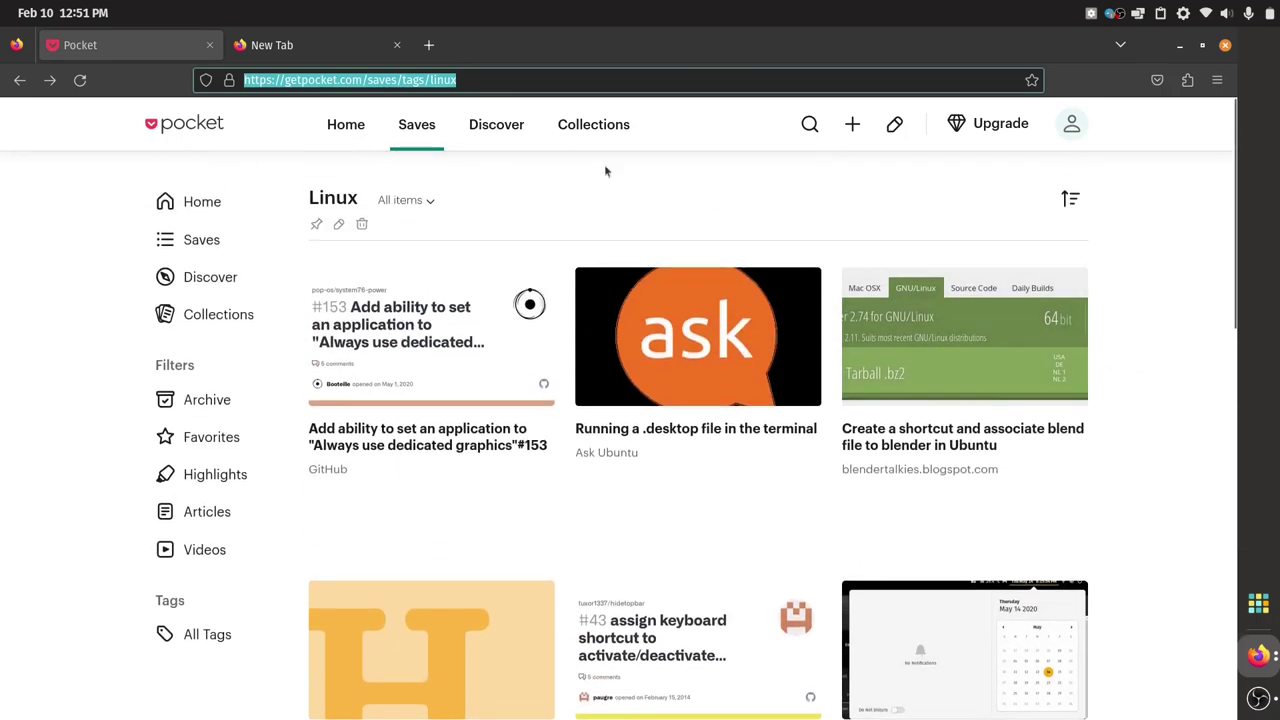
{"action": "left_click", "coordinate": [300, 45]}
{"action": "left_click", "coordinate": [171, 35]}
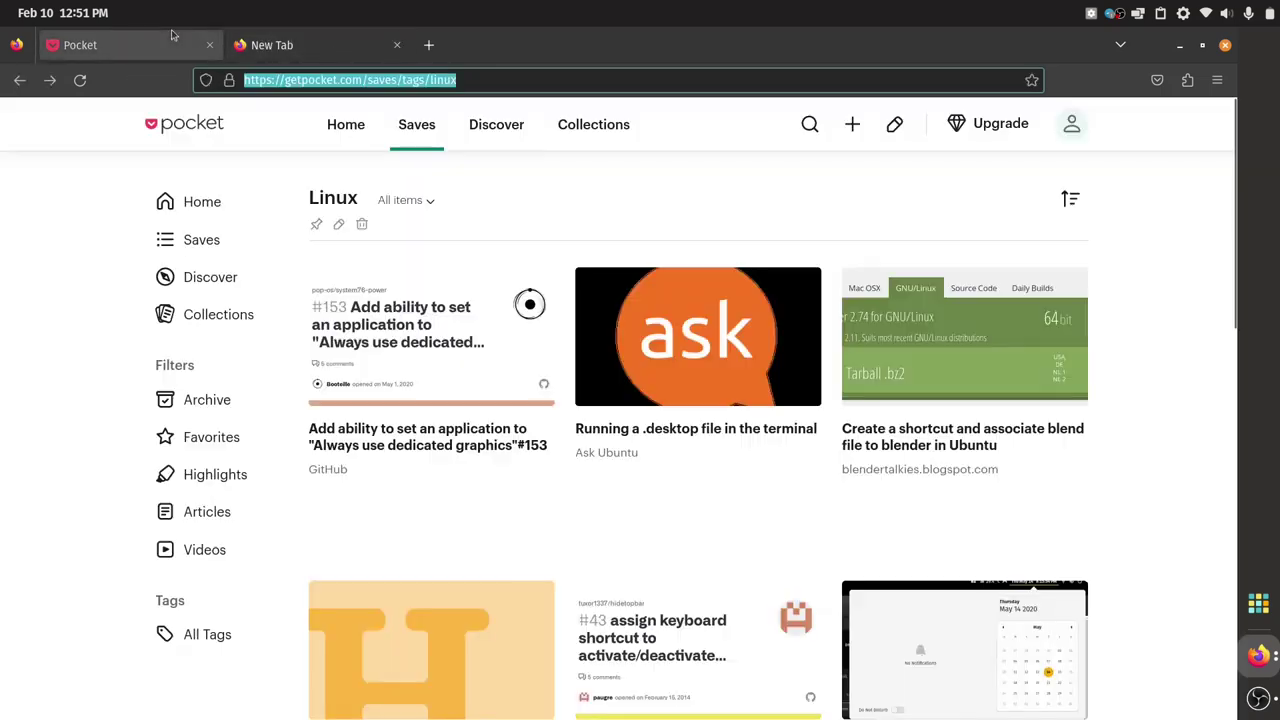
{"action": "left_click", "coordinate": [1139, 287]}
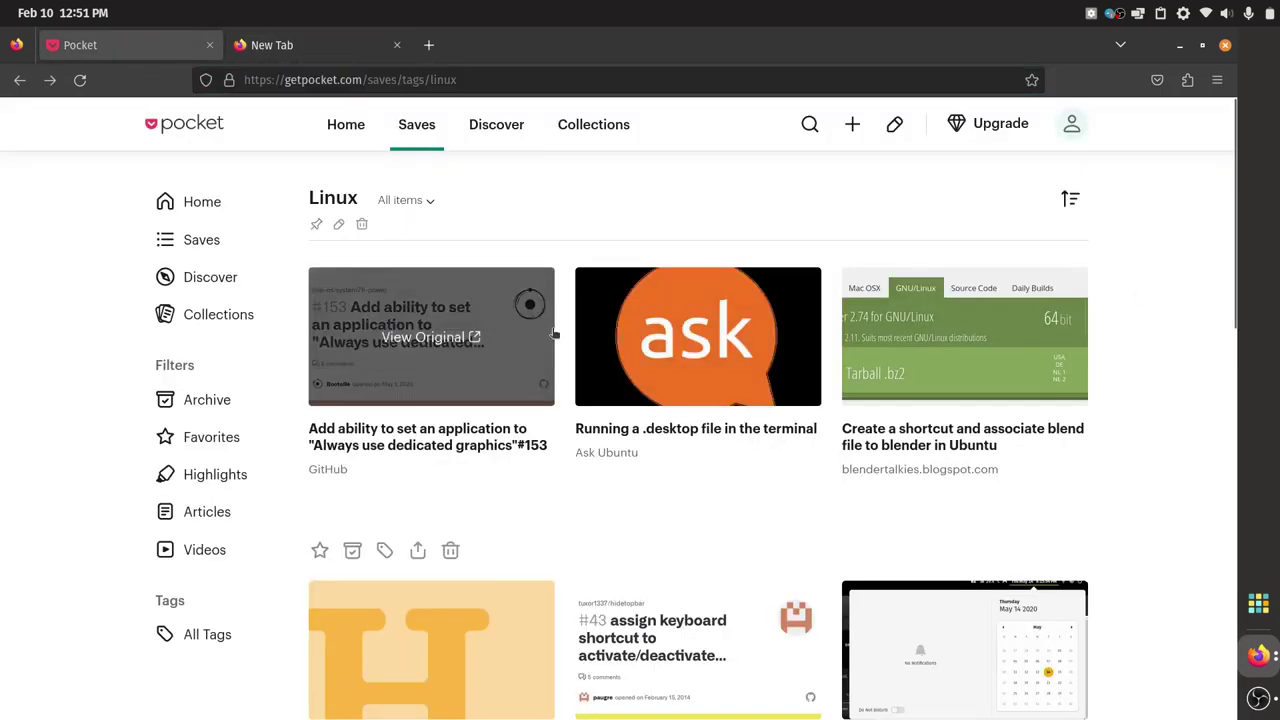
Open Pocket's list of all tags and view the saves that are not tagged and those tagged blender
{"action": "scroll", "coordinate": [300, 367], "scroll_direction": "down", "scroll_amount": 4}
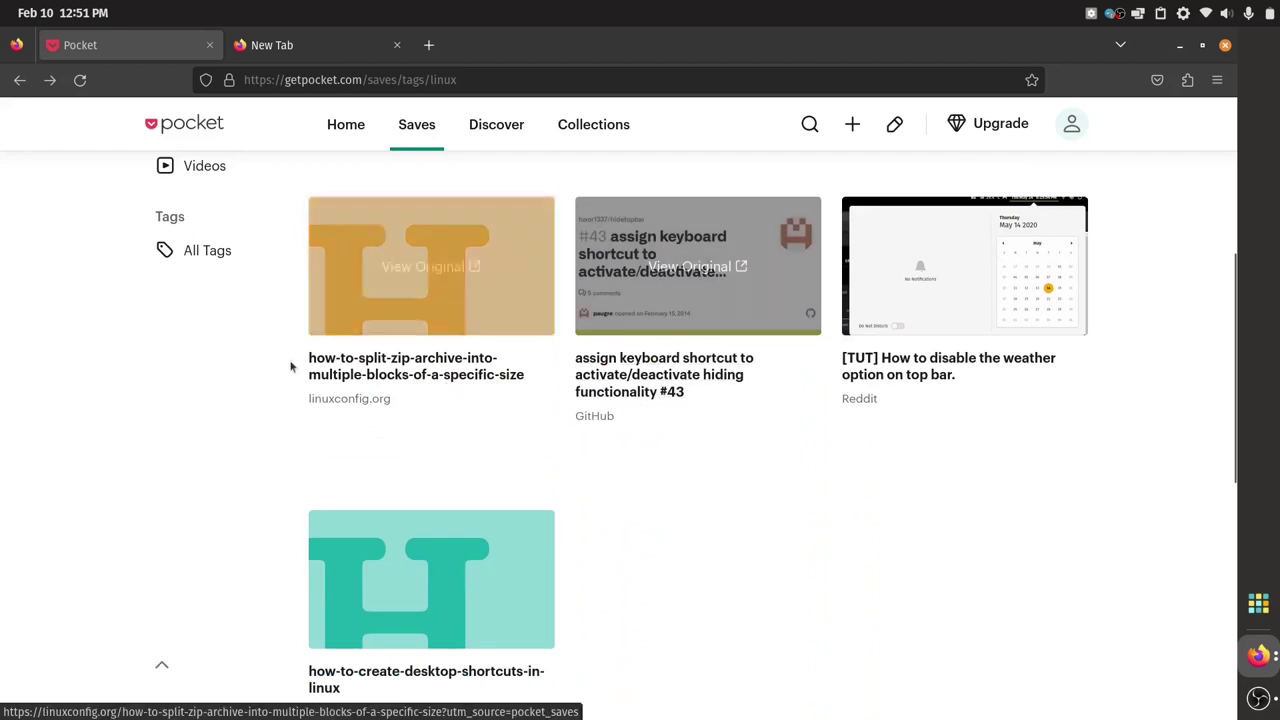
{"action": "left_click", "coordinate": [207, 250]}
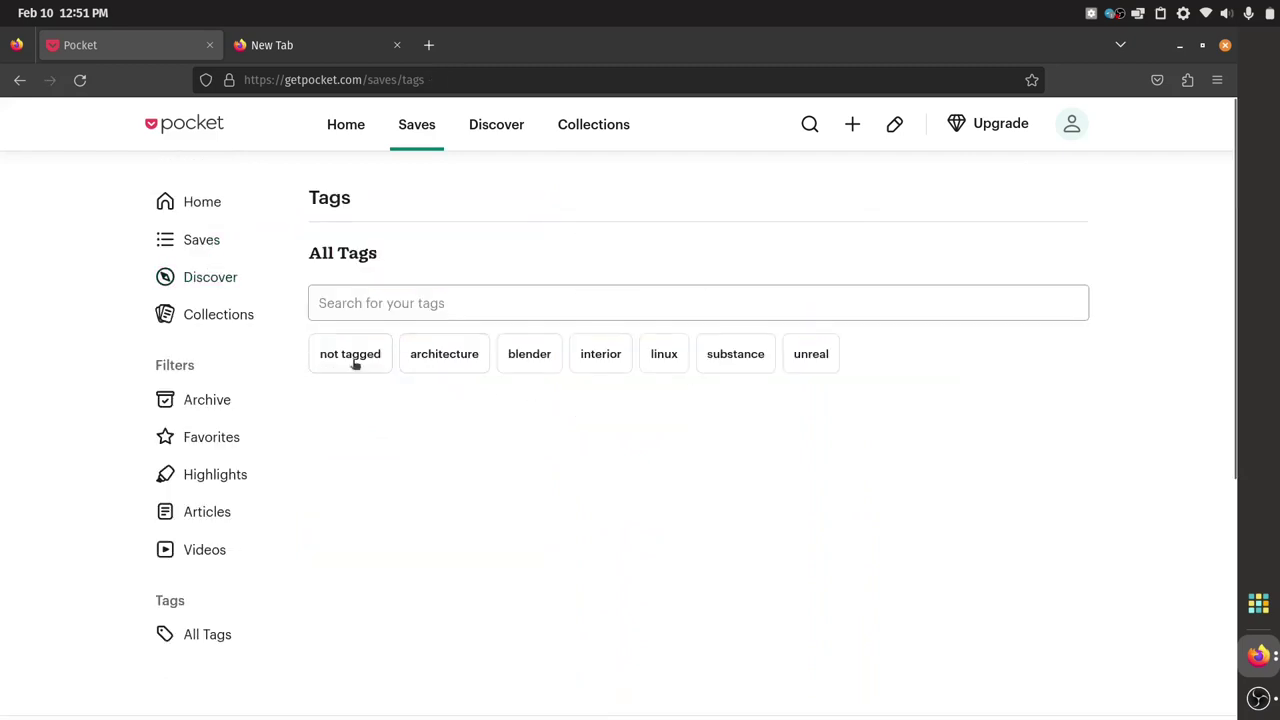
{"action": "left_click", "coordinate": [376, 366]}
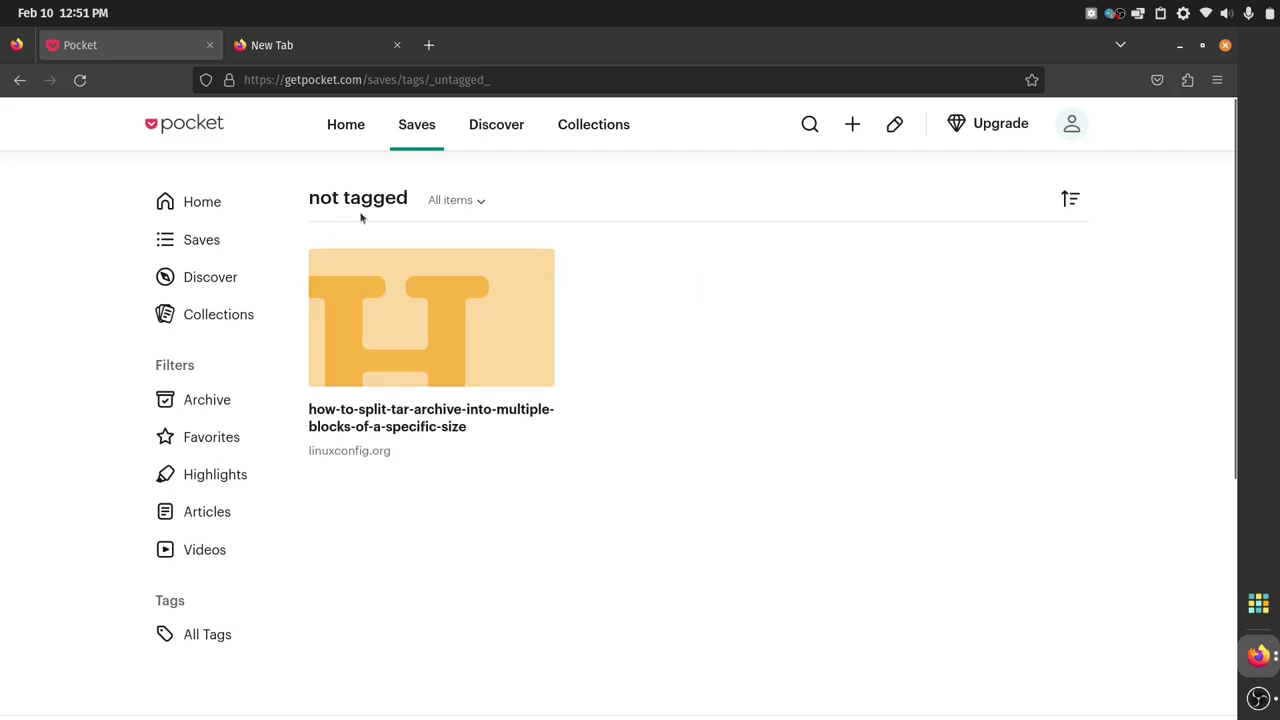
{"action": "left_click", "coordinate": [207, 634]}
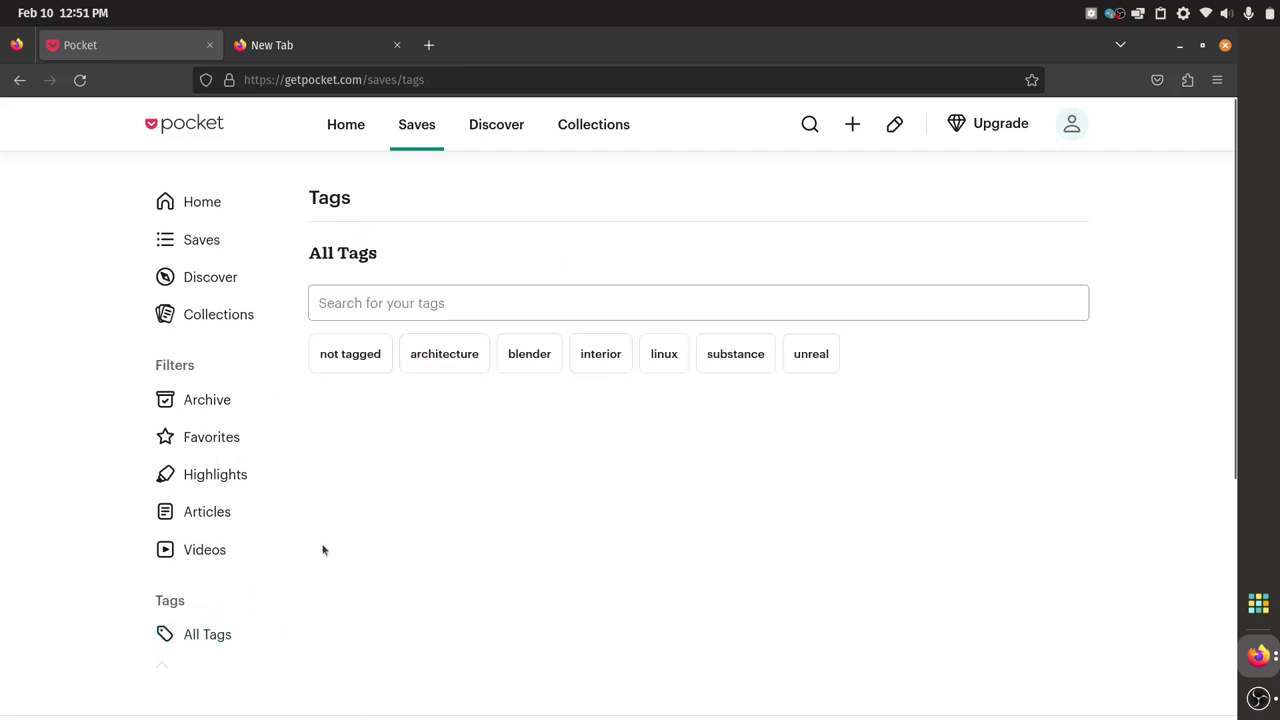
{"action": "left_click", "coordinate": [530, 357]}
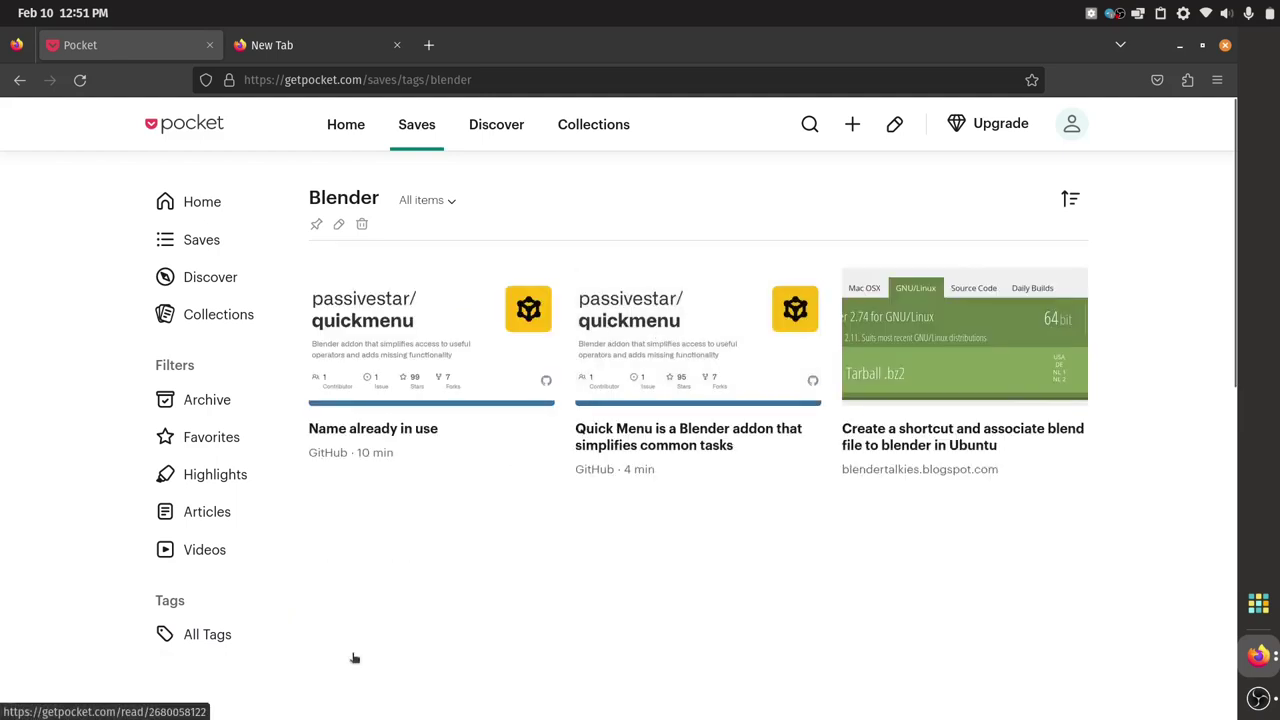
Reopen the linux tag from the list of all tags and look through its saved articles
{"action": "left_click", "coordinate": [198, 643]}
{"action": "left_click", "coordinate": [664, 357]}
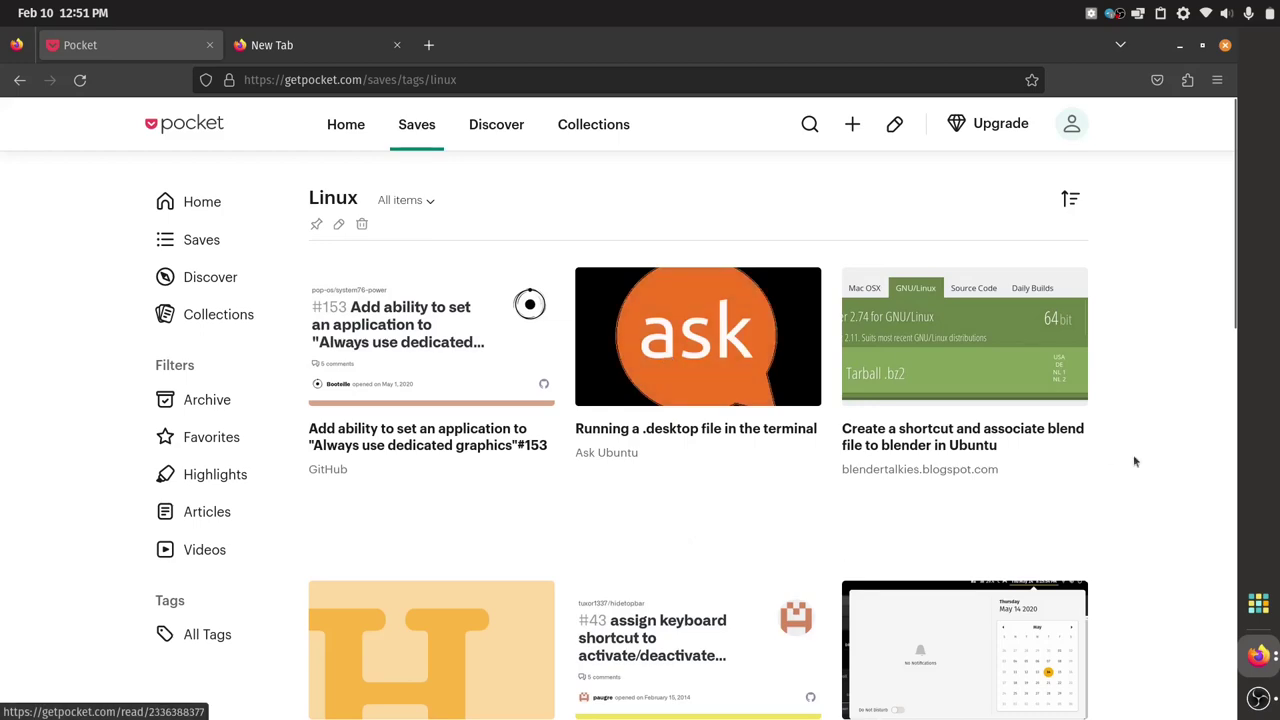
{"action": "scroll", "coordinate": [1160, 473], "scroll_direction": "down", "scroll_amount": 4}
{"action": "scroll", "coordinate": [1160, 480], "scroll_direction": "up", "scroll_amount": 4}
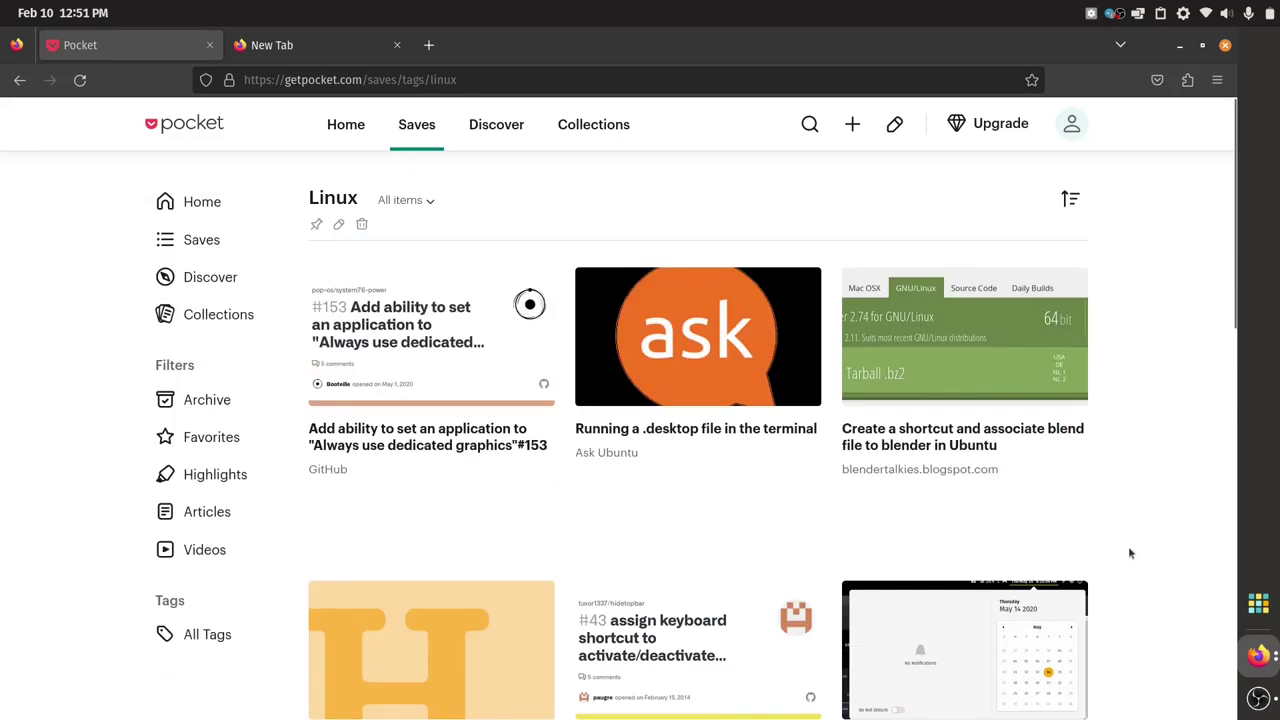
{"action": "scroll", "coordinate": [1120, 550], "scroll_direction": "down", "scroll_amount": 8}
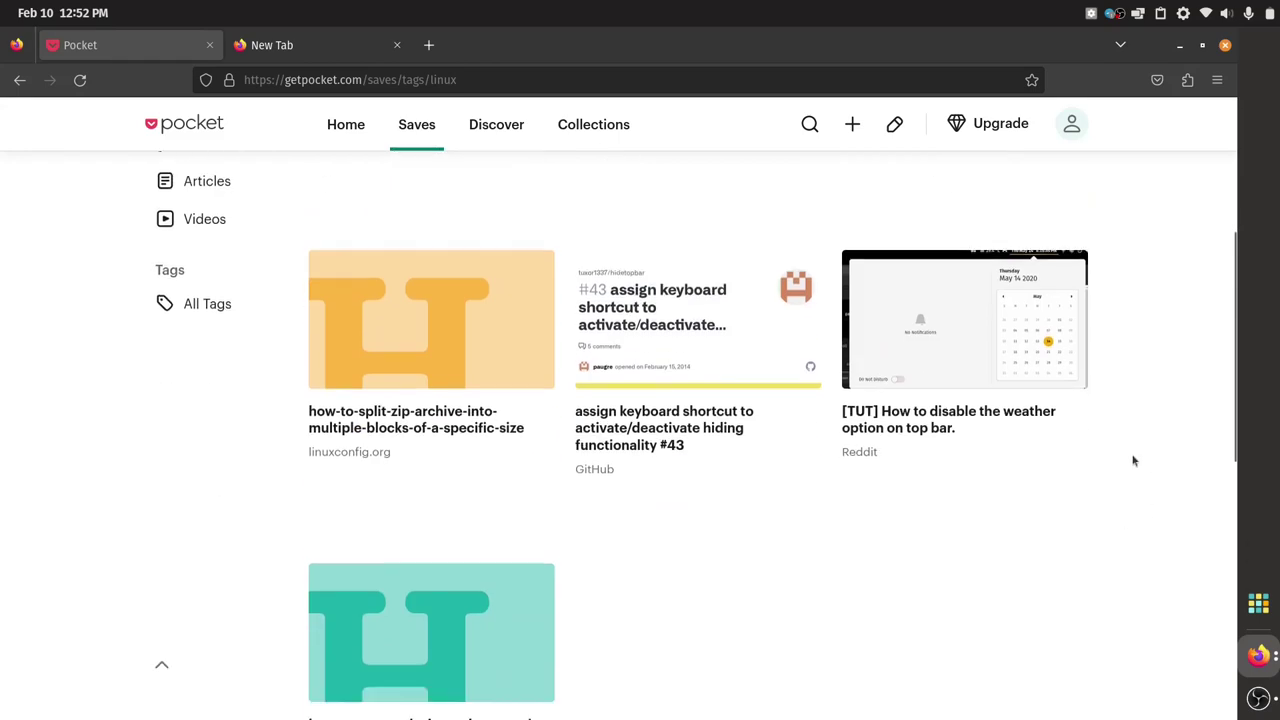
{"action": "scroll", "coordinate": [1131, 464], "scroll_direction": "up", "scroll_amount": 6}
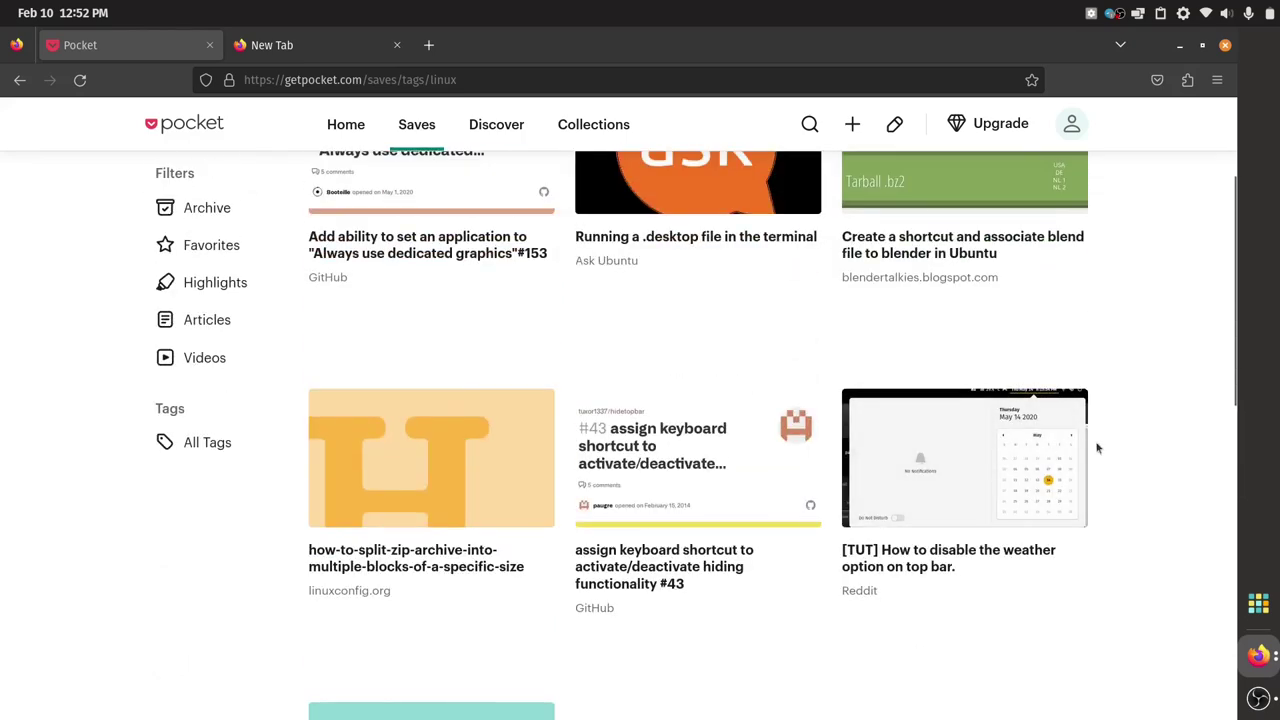
{"action": "scroll", "coordinate": [1097, 449], "scroll_direction": "up", "scroll_amount": 2}
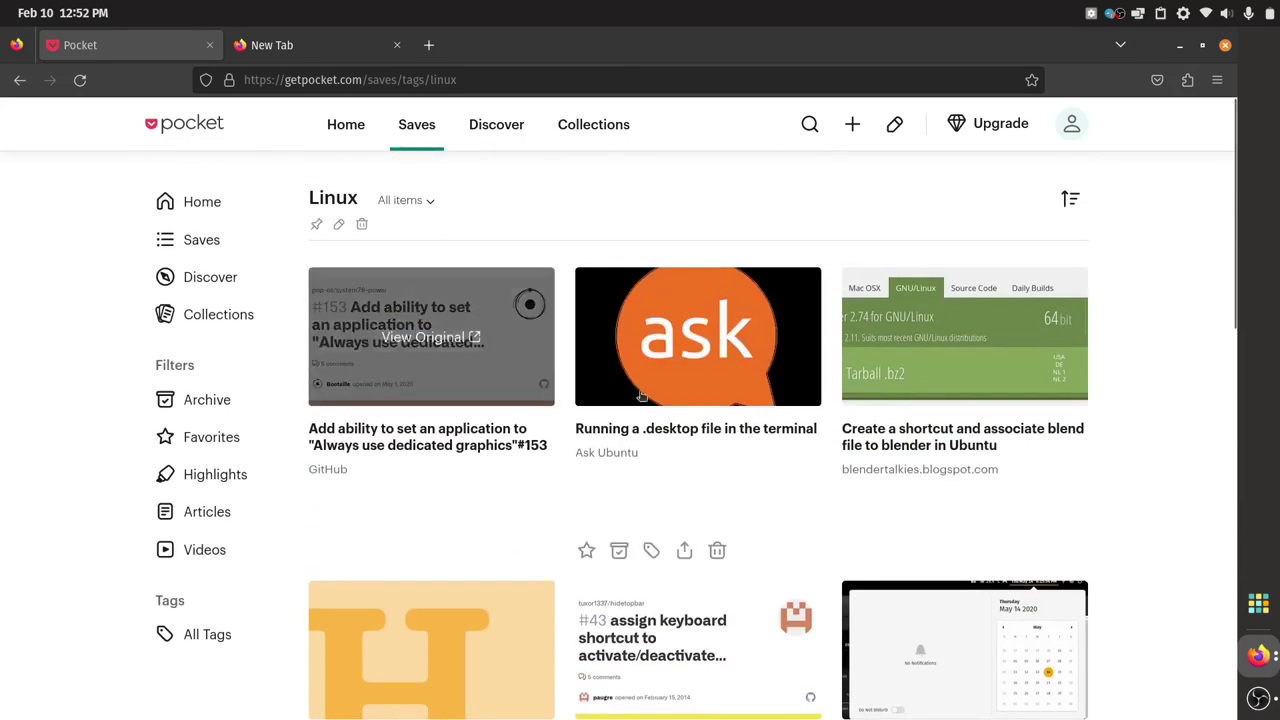
{"action": "scroll", "coordinate": [629, 421], "scroll_direction": "down", "scroll_amount": 2}
{"action": "scroll", "coordinate": [735, 410], "scroll_direction": "down", "scroll_amount": 3}
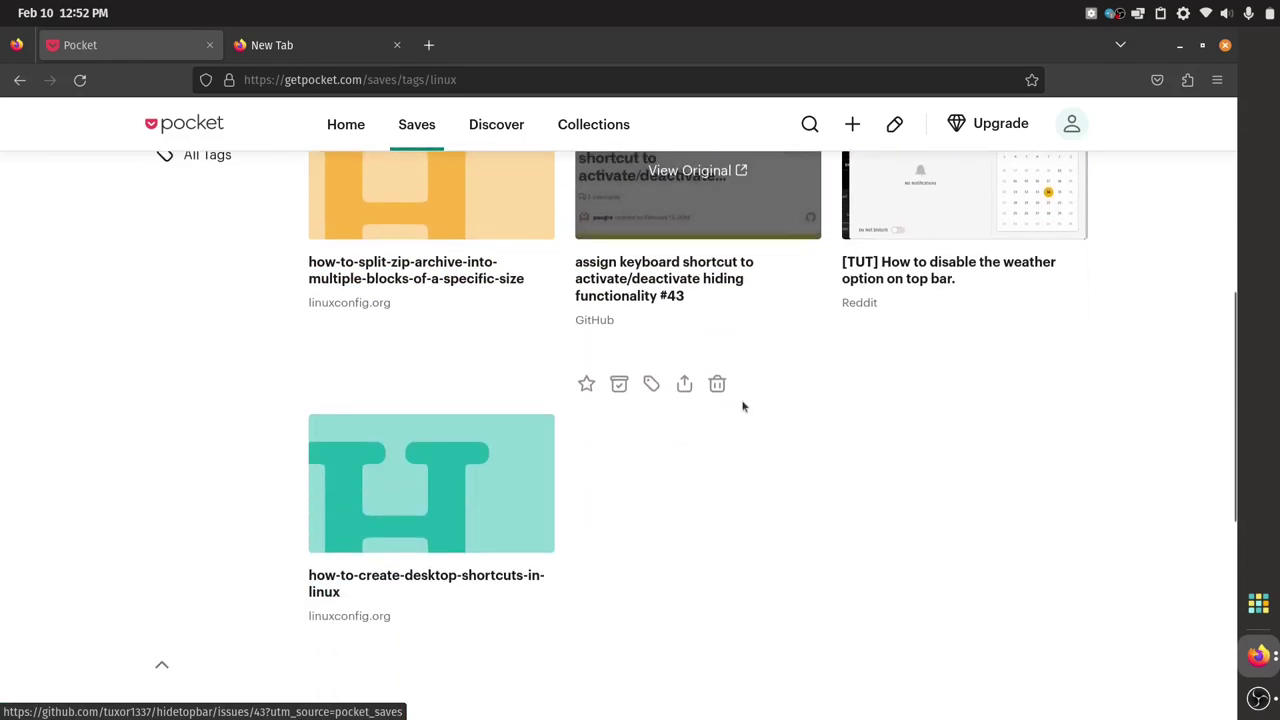
{"action": "scroll", "coordinate": [750, 408], "scroll_direction": "up", "scroll_amount": 4}
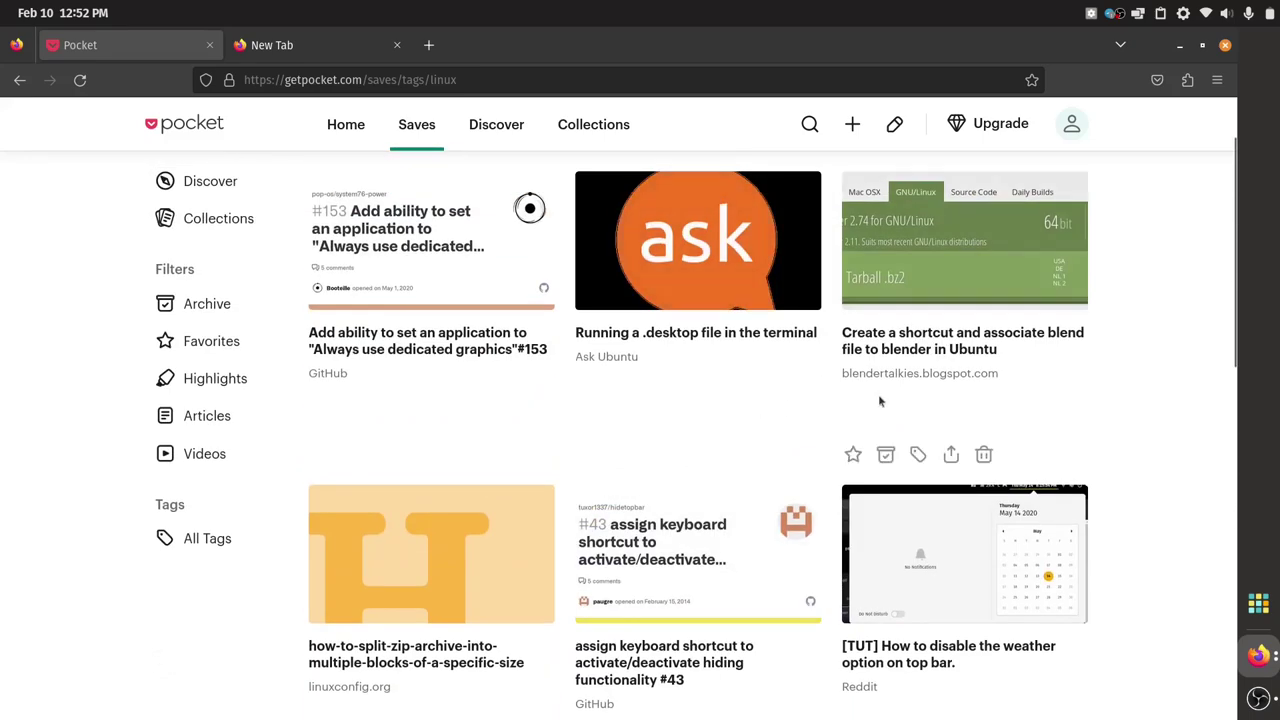
{"action": "scroll", "coordinate": [878, 396], "scroll_direction": "down", "scroll_amount": 2}
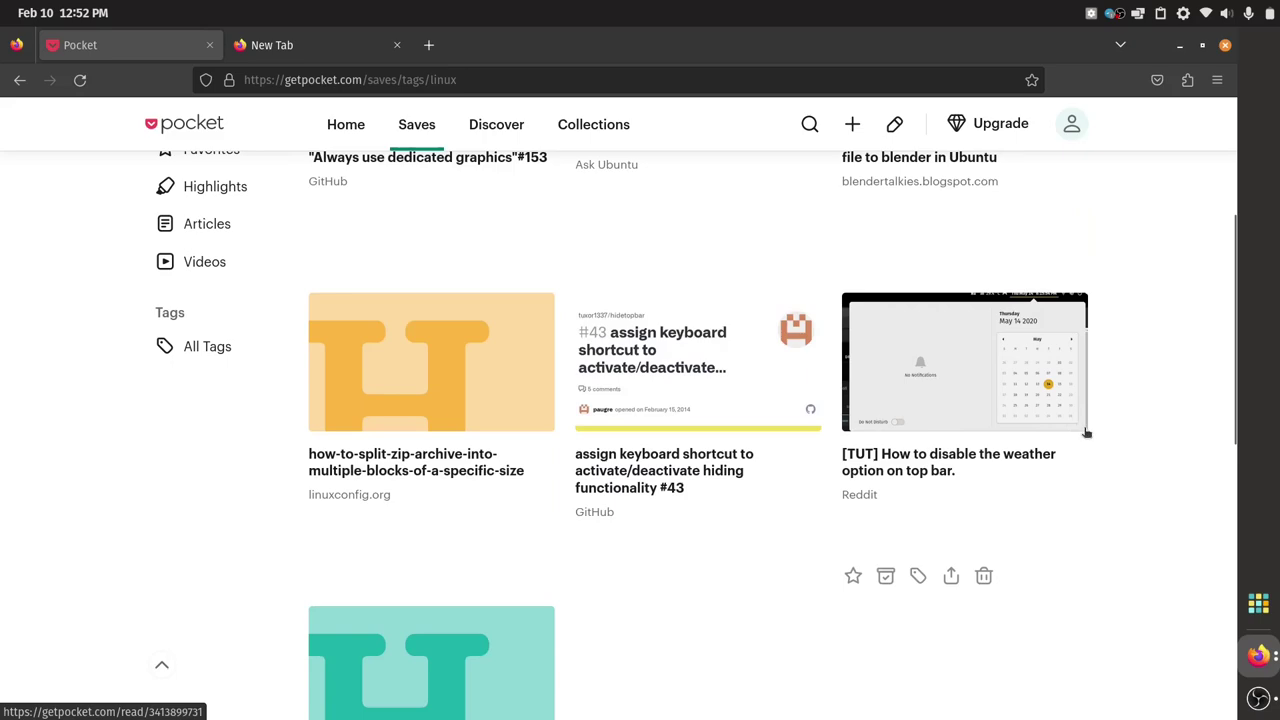
{"action": "scroll", "coordinate": [1086, 432], "scroll_direction": "up", "scroll_amount": 3}
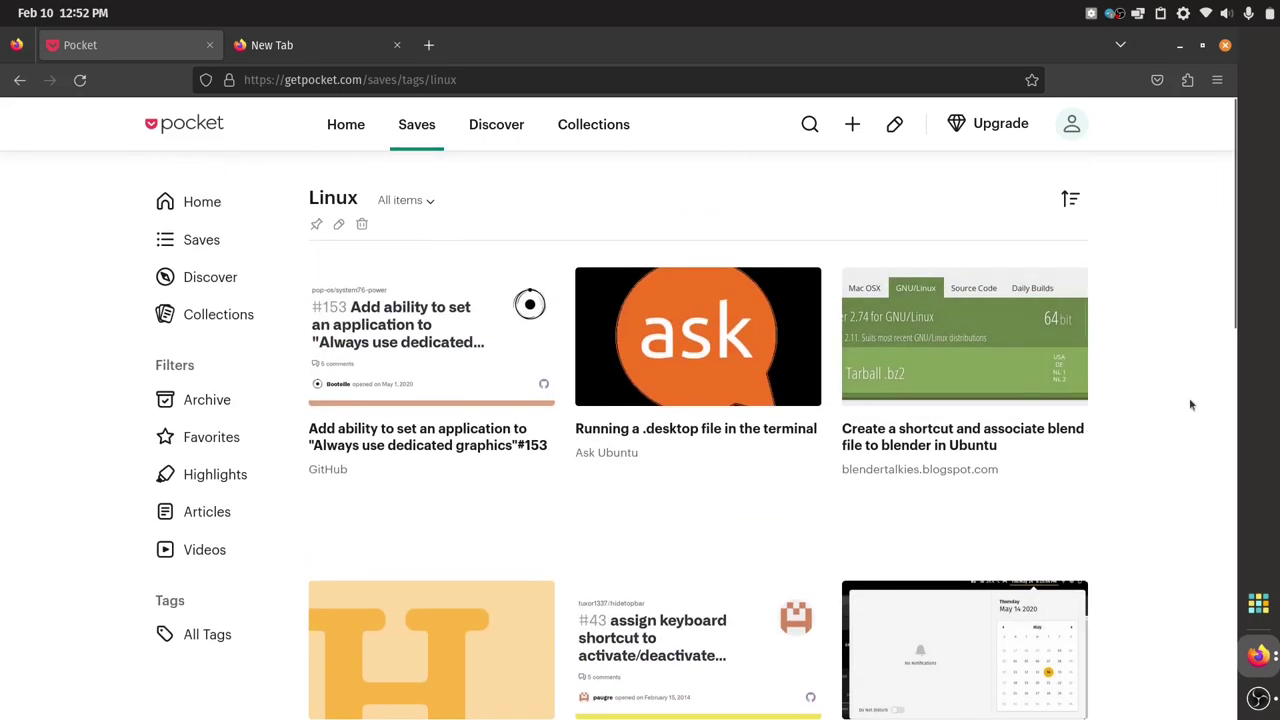
{"action": "scroll", "coordinate": [1185, 400], "scroll_direction": "down", "scroll_amount": 2}
{"action": "scroll", "coordinate": [1165, 392], "scroll_direction": "down", "scroll_amount": 6}
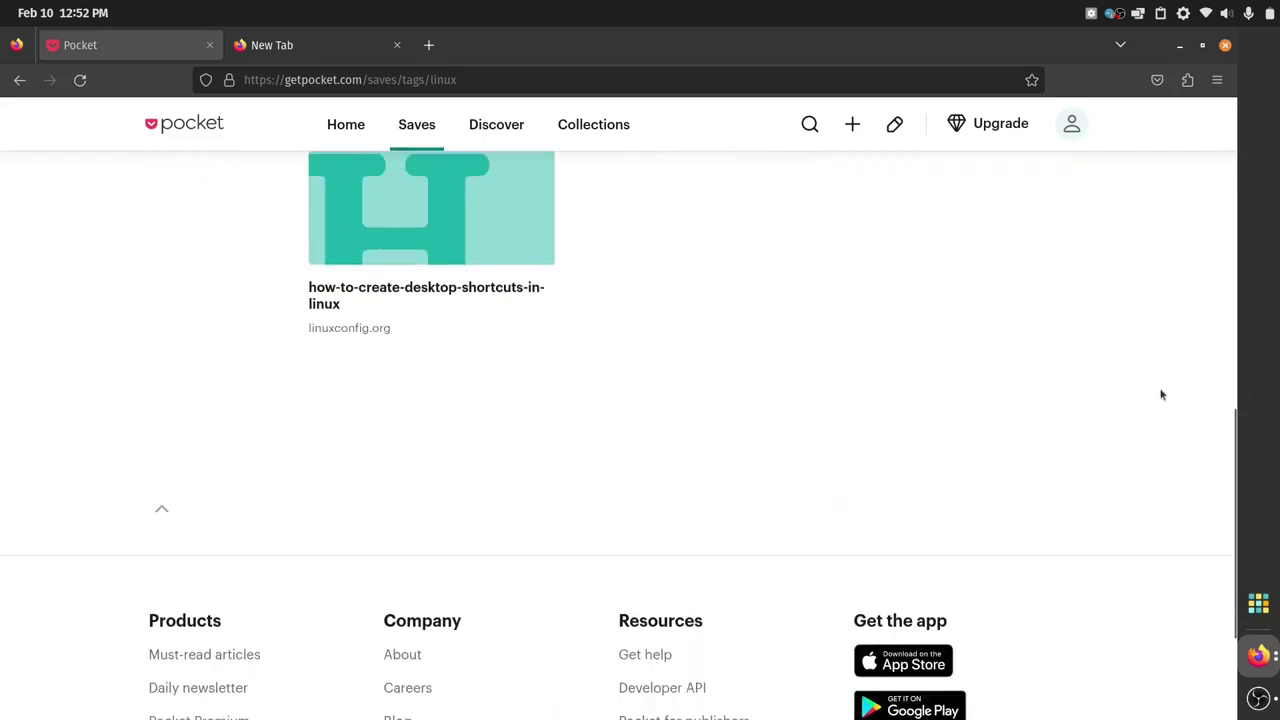
{"action": "scroll", "coordinate": [1031, 424], "scroll_direction": "up", "scroll_amount": 4}
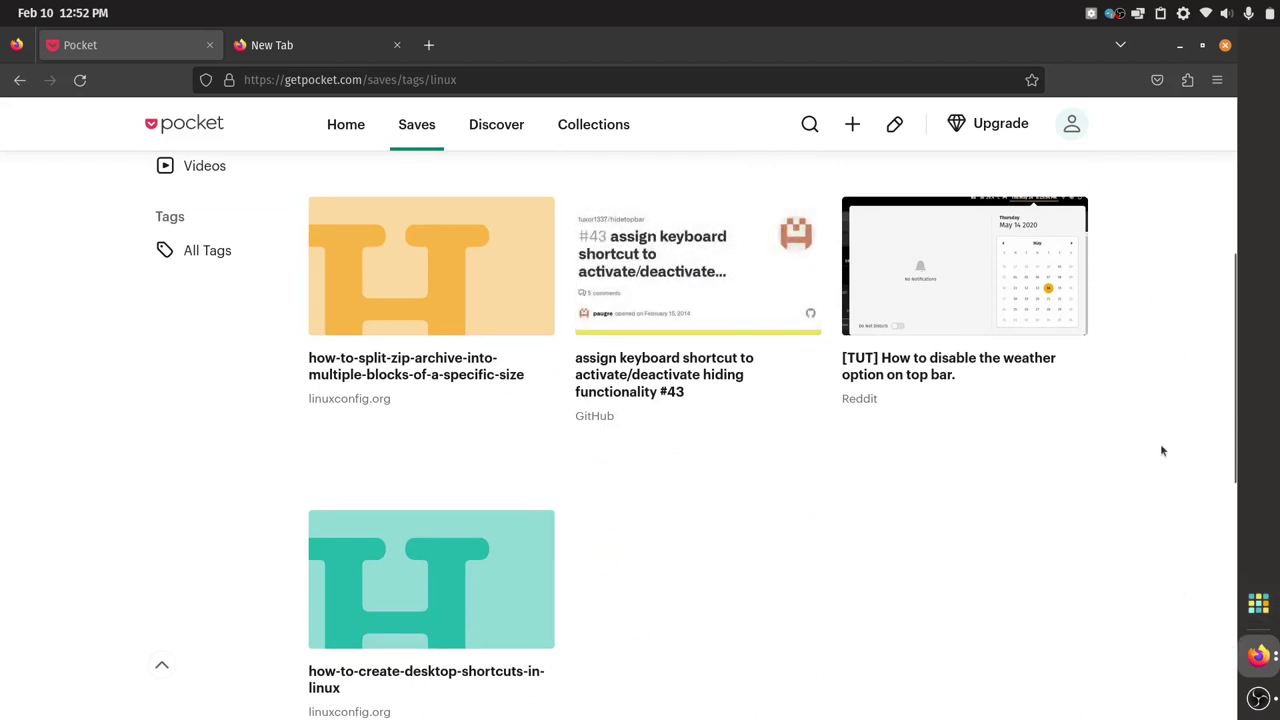
Open the application library and look through its Utilities, Library Home and Office folders
{"action": "left_click", "coordinate": [1258, 603]}
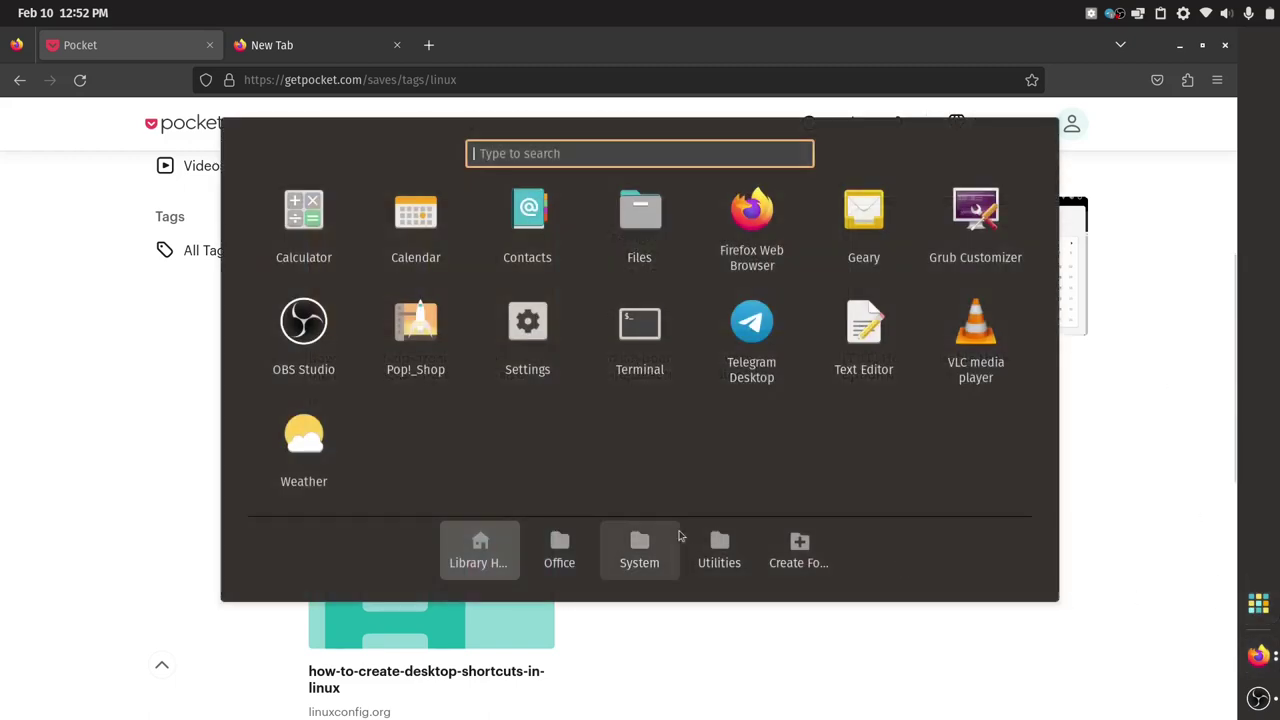
{"action": "left_click", "coordinate": [721, 540]}
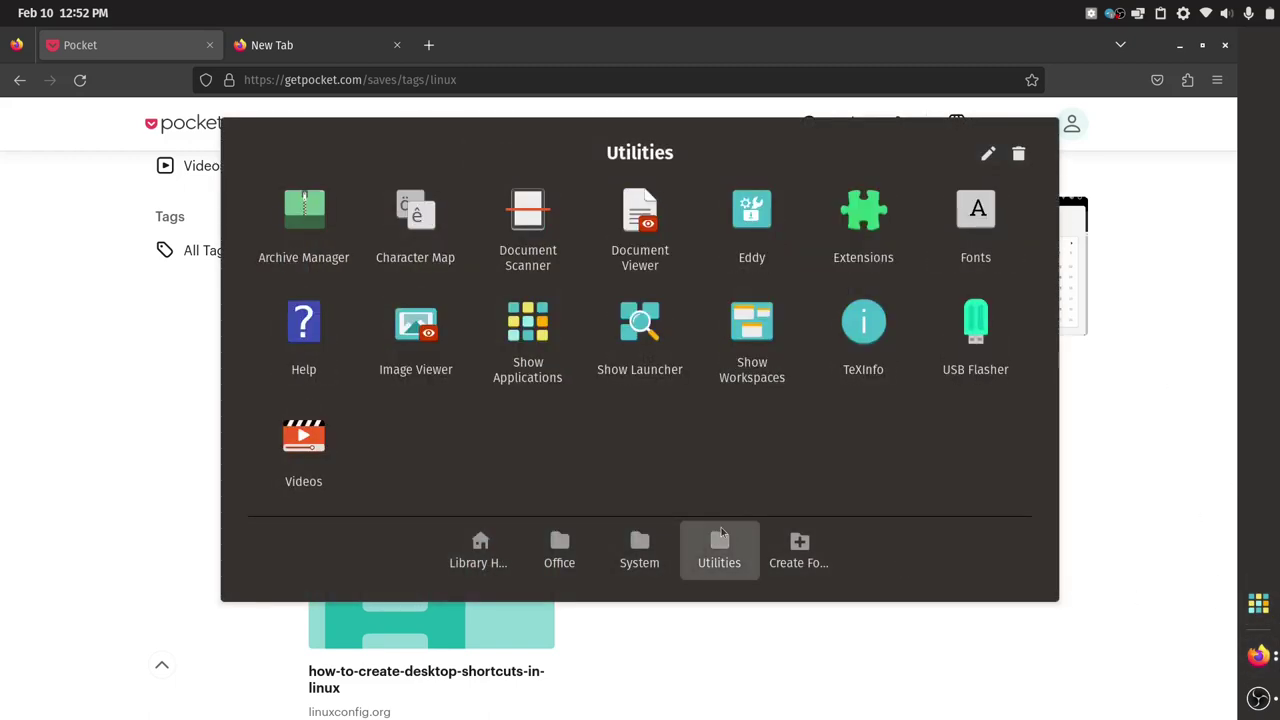
{"action": "left_click", "coordinate": [478, 545]}
{"action": "left_click", "coordinate": [573, 576]}
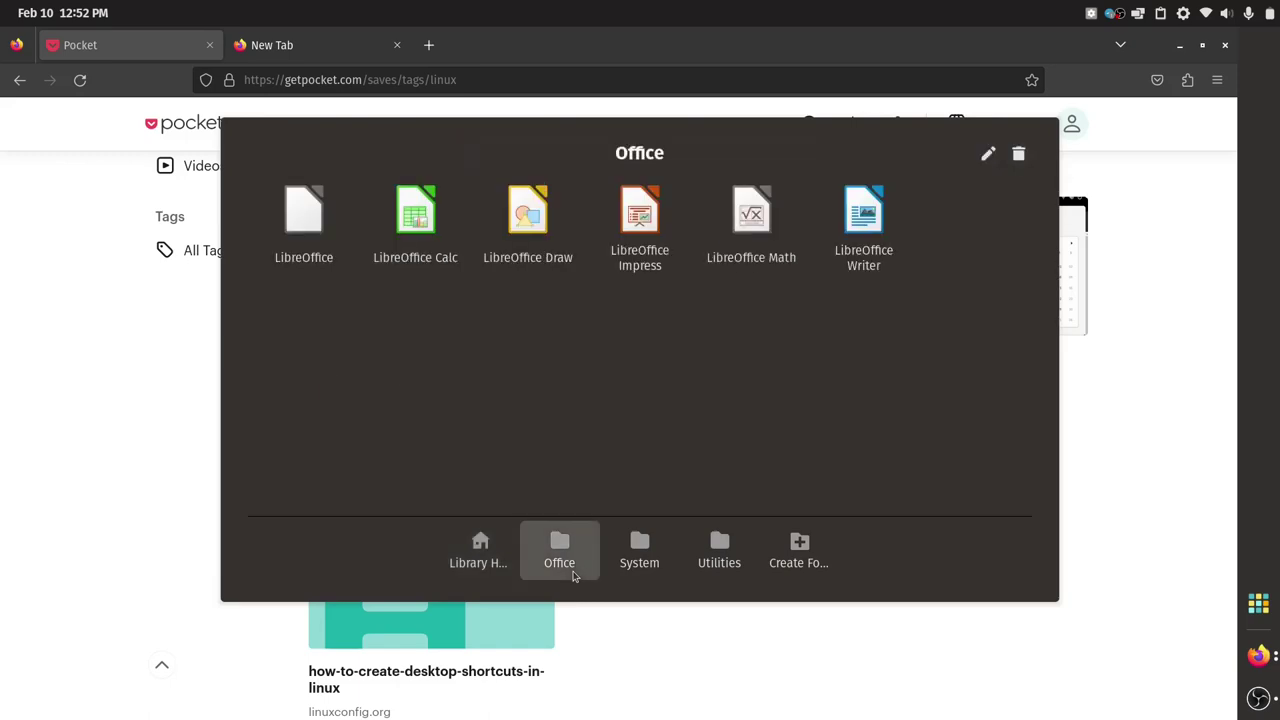
Close the application library and look through the articles saved under the Linux tag in Pocket
{"action": "left_click", "coordinate": [1114, 483]}
{"action": "scroll", "coordinate": [816, 530], "scroll_direction": "up", "scroll_amount": 3}
{"action": "scroll", "coordinate": [816, 530], "scroll_direction": "up", "scroll_amount": 2}
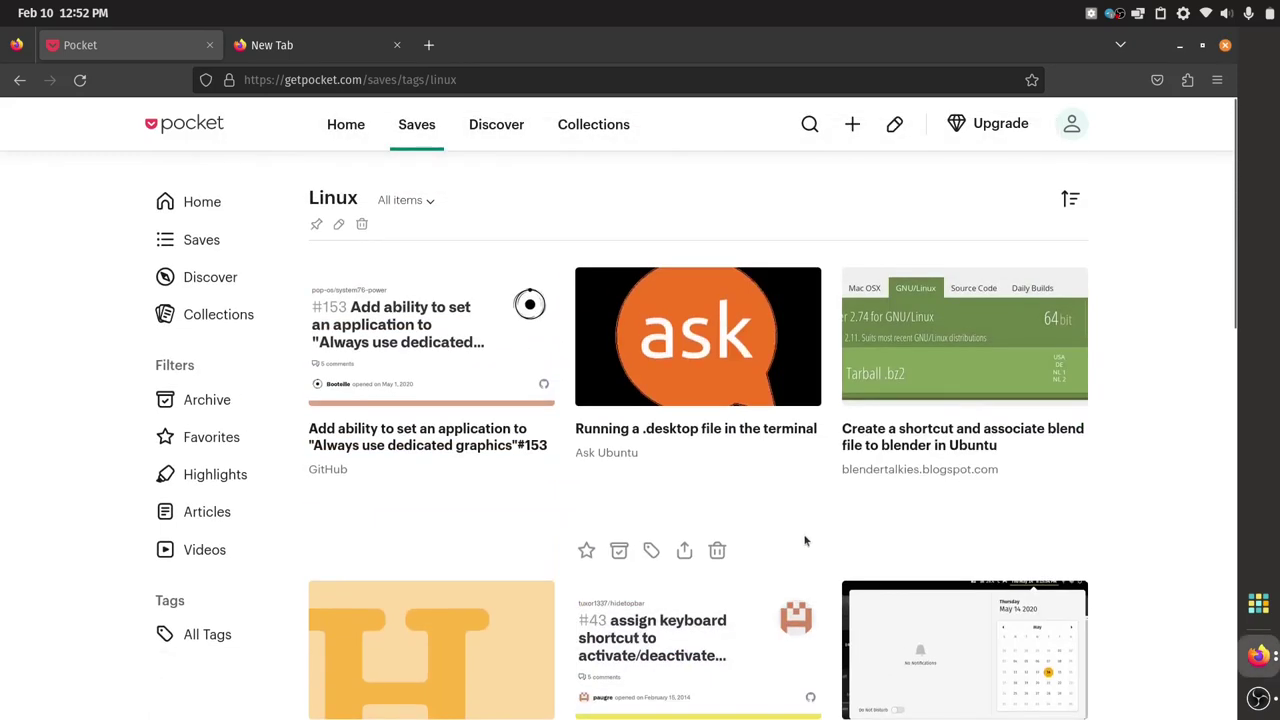
{"action": "scroll", "coordinate": [799, 526], "scroll_direction": "down", "scroll_amount": 3}
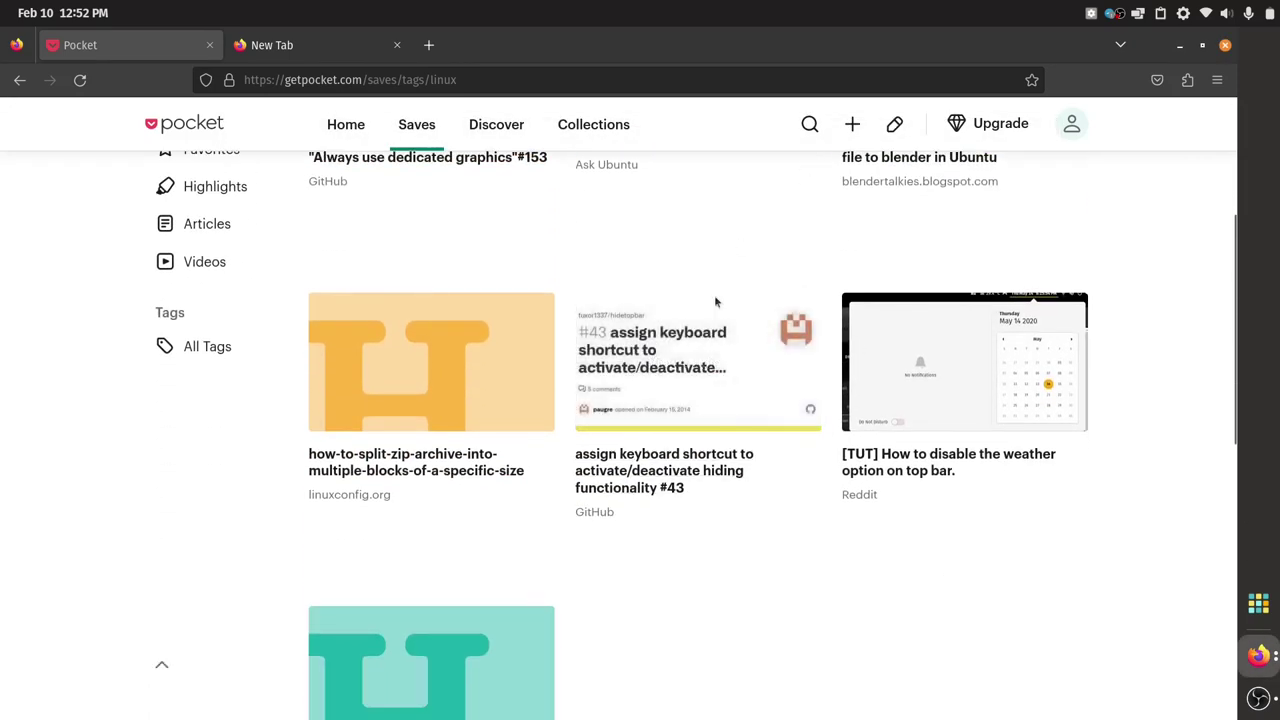
{"action": "mouse_move", "coordinate": [627, 358]}
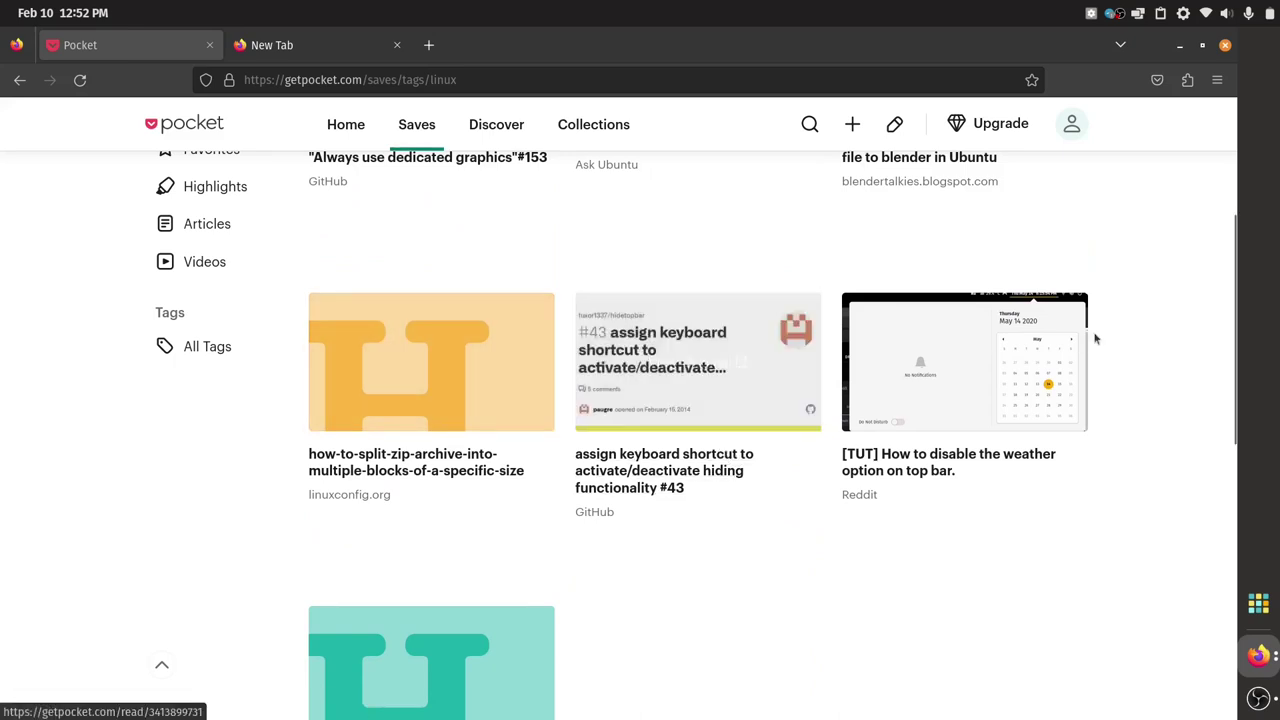
{"action": "scroll", "coordinate": [1043, 458], "scroll_direction": "up", "scroll_amount": 3}
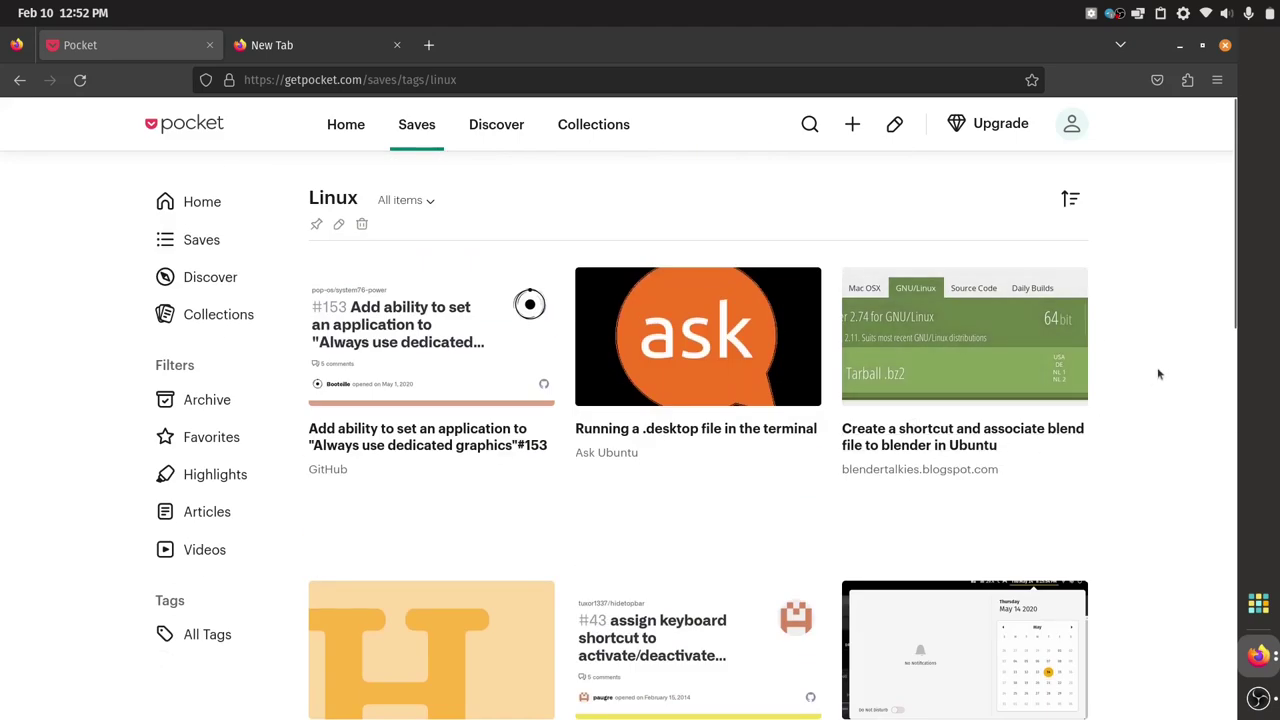
{"action": "scroll", "coordinate": [1157, 371], "scroll_direction": "down", "scroll_amount": 3}
{"action": "scroll", "coordinate": [1143, 394], "scroll_direction": "up", "scroll_amount": 3}
{"action": "scroll", "coordinate": [1128, 406], "scroll_direction": "down", "scroll_amount": 3}
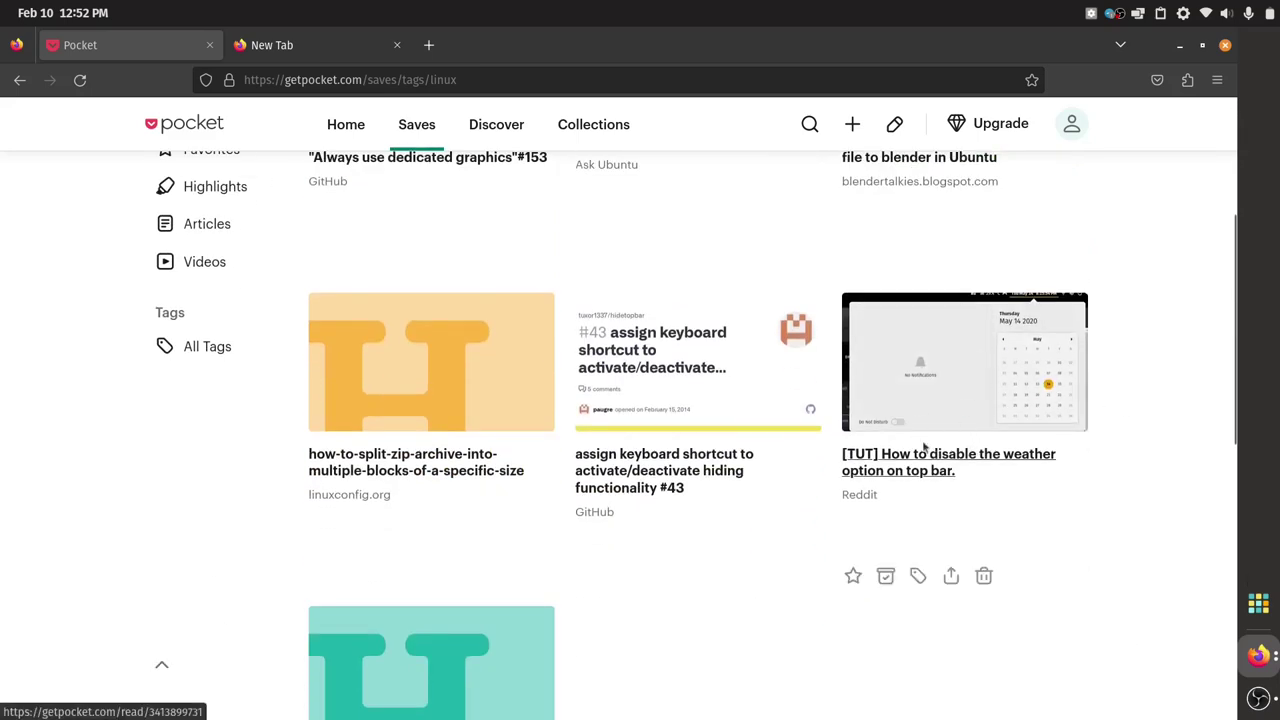
Check the clock's calendar popup for the weather entry and the application library for the Weather app
{"action": "left_click", "coordinate": [3, 6]}
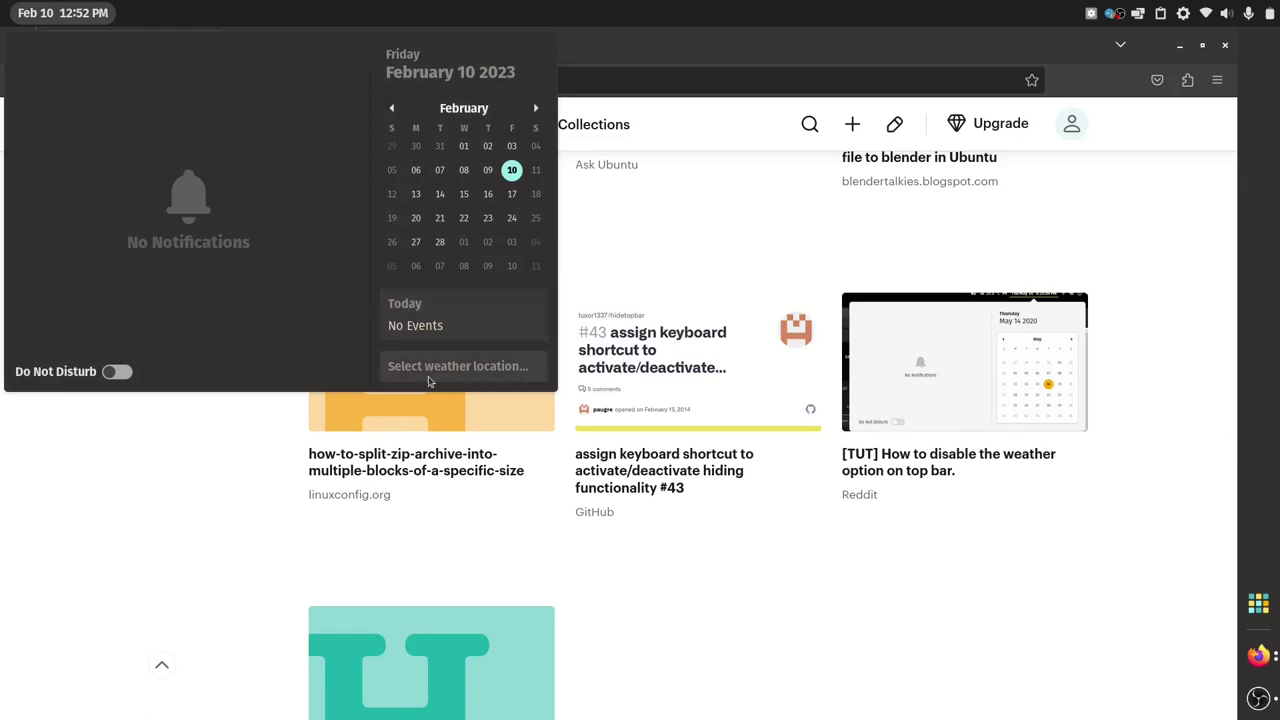
{"action": "left_click", "coordinate": [1258, 603]}
{"action": "left_click", "coordinate": [1258, 603]}
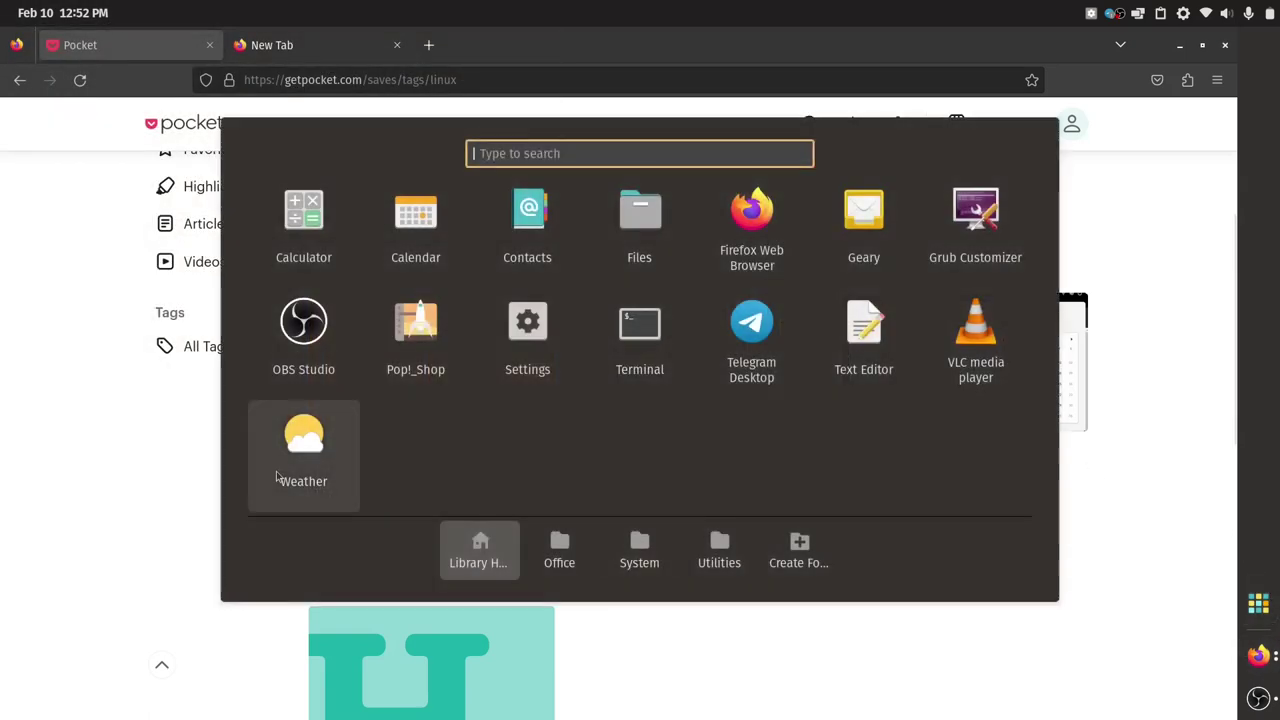
{"action": "left_click", "coordinate": [70, 460]}
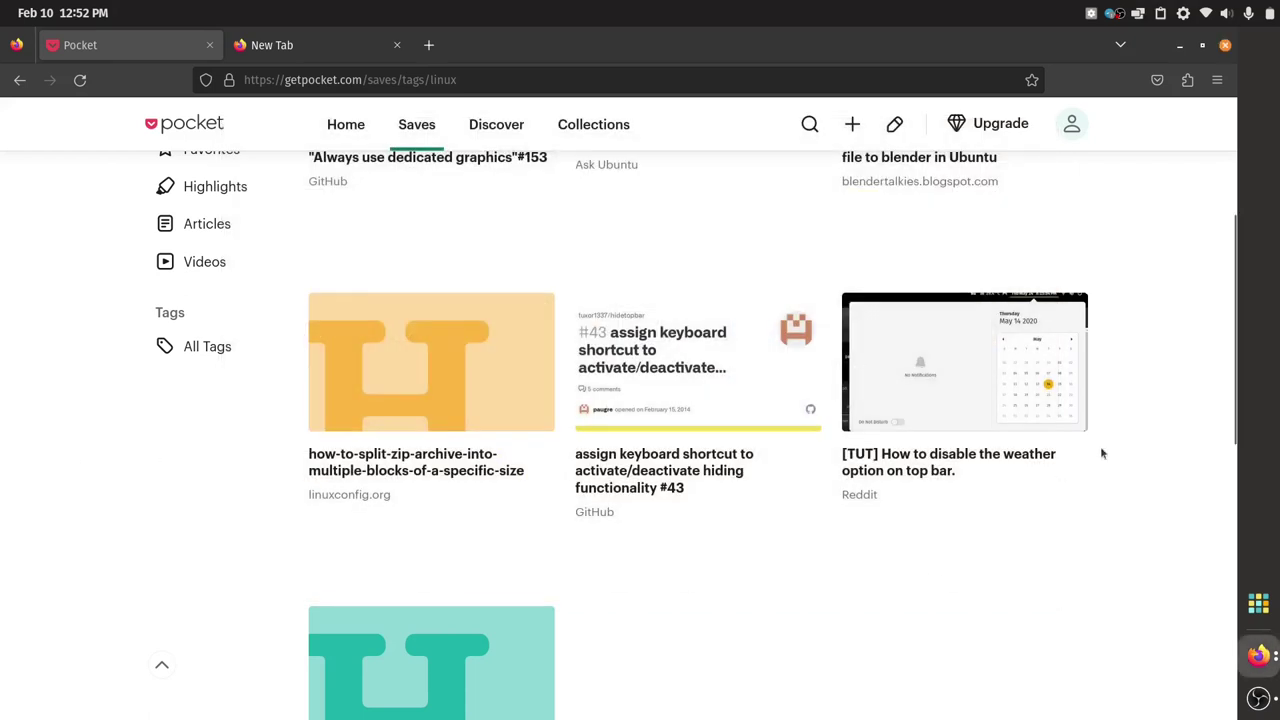
Open the saved article on disabling the top bar weather option in its own tab, close the blank tab, and view the original Reddit post
{"action": "right_click", "coordinate": [937, 413]}
{"action": "left_click", "coordinate": [1013, 426]}
{"action": "left_click", "coordinate": [312, 45]}
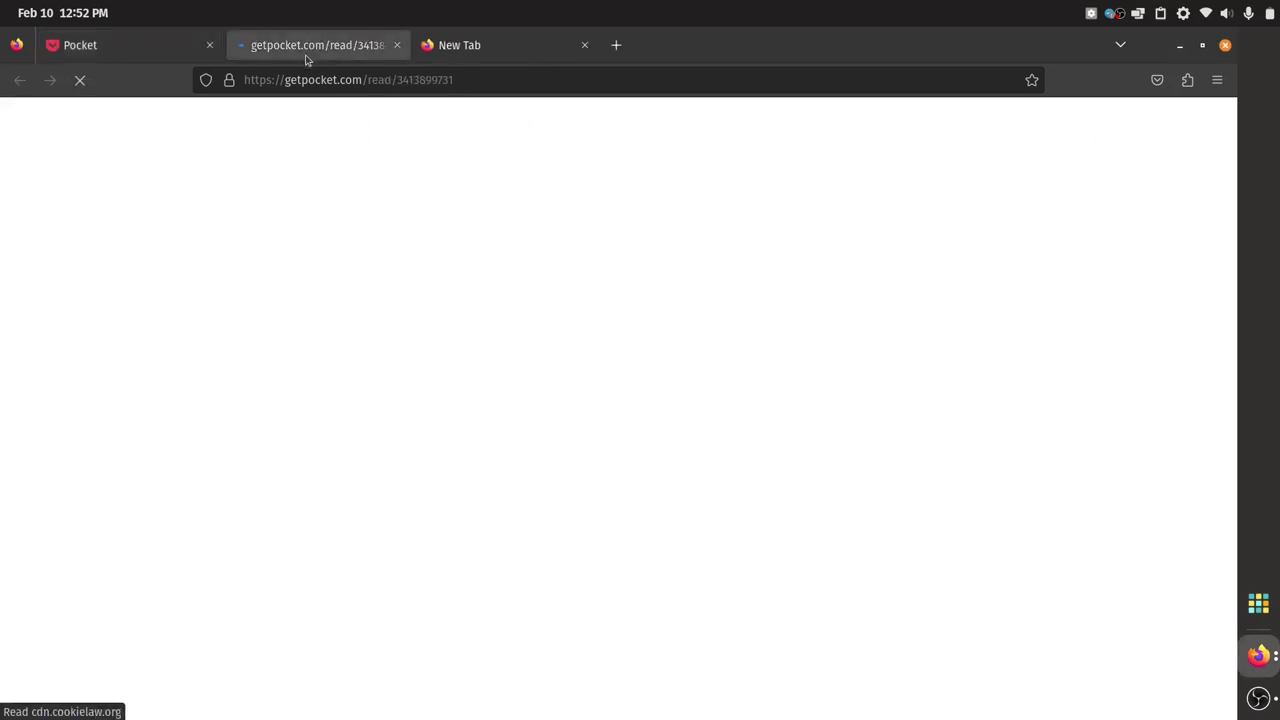
{"action": "left_click", "coordinate": [585, 45]}
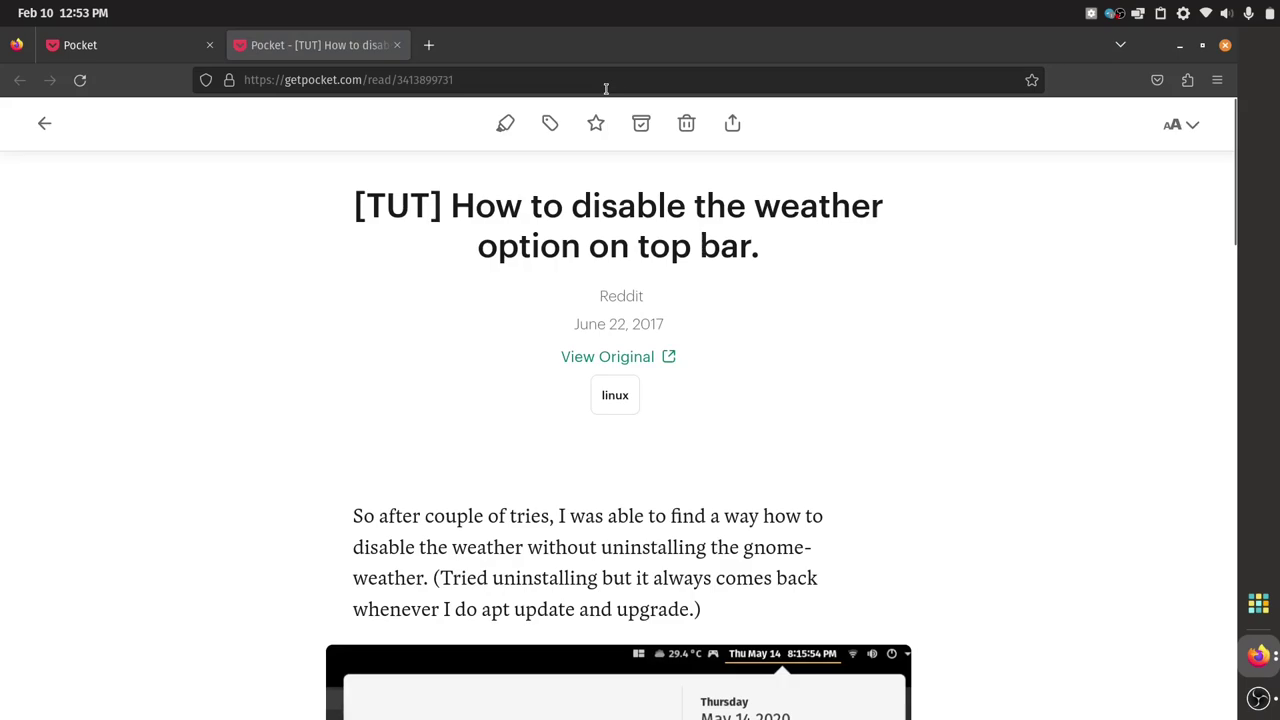
{"action": "left_click", "coordinate": [618, 356]}
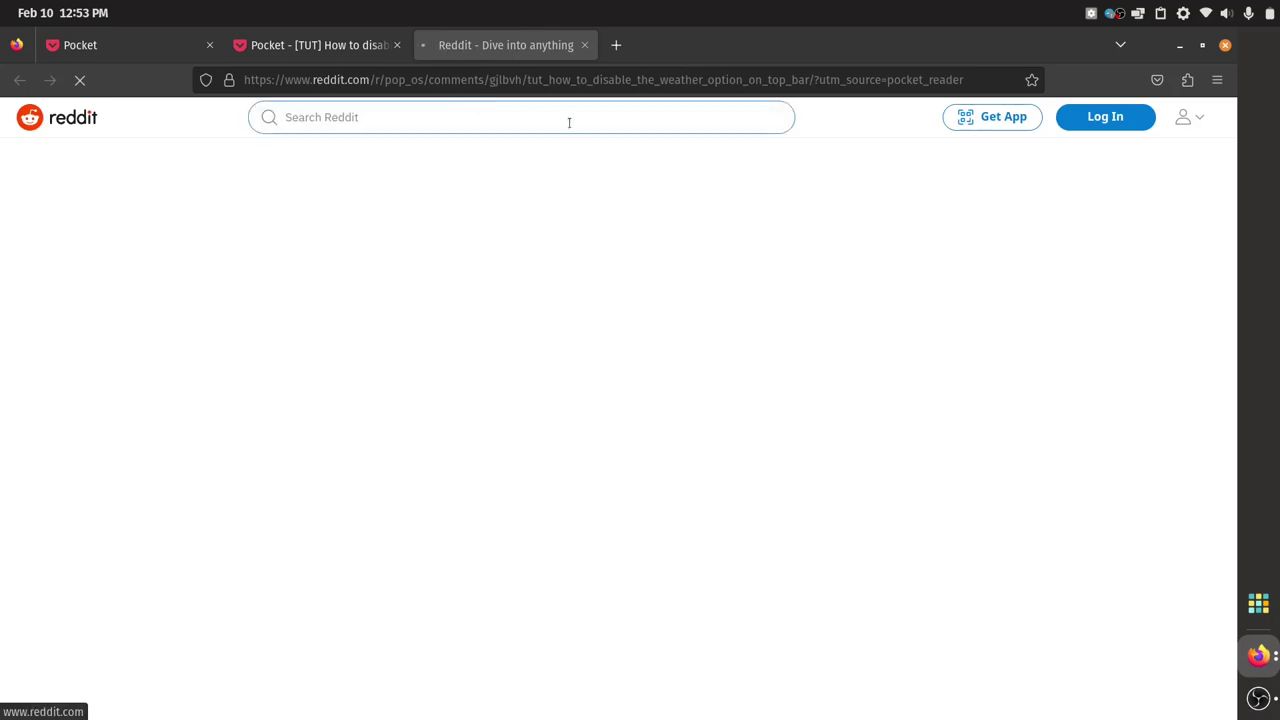
{"action": "scroll", "coordinate": [614, 409], "scroll_direction": "down", "scroll_amount": 5}
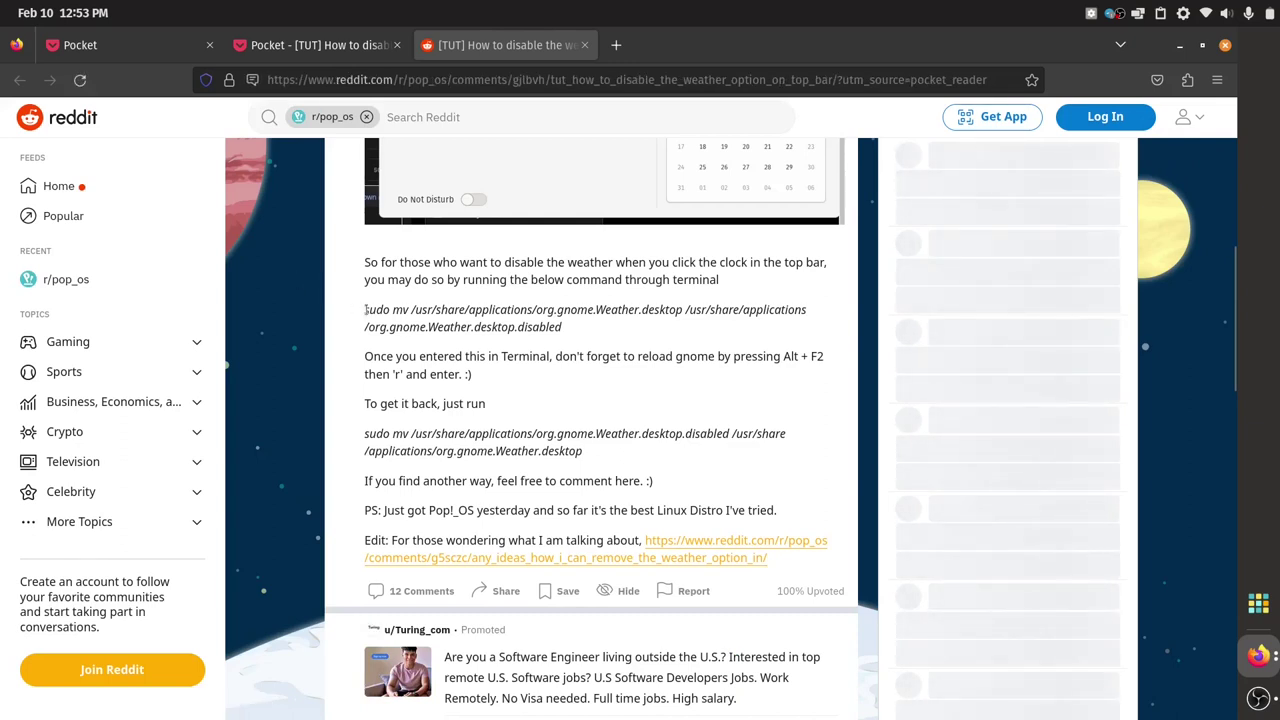
Copy the post's command that renames org.gnome.Weather.desktop to org.gnome.Weather.desktop.disabled
{"action": "left_click_drag", "start_coordinate": [364, 311], "coordinate": [563, 336]}
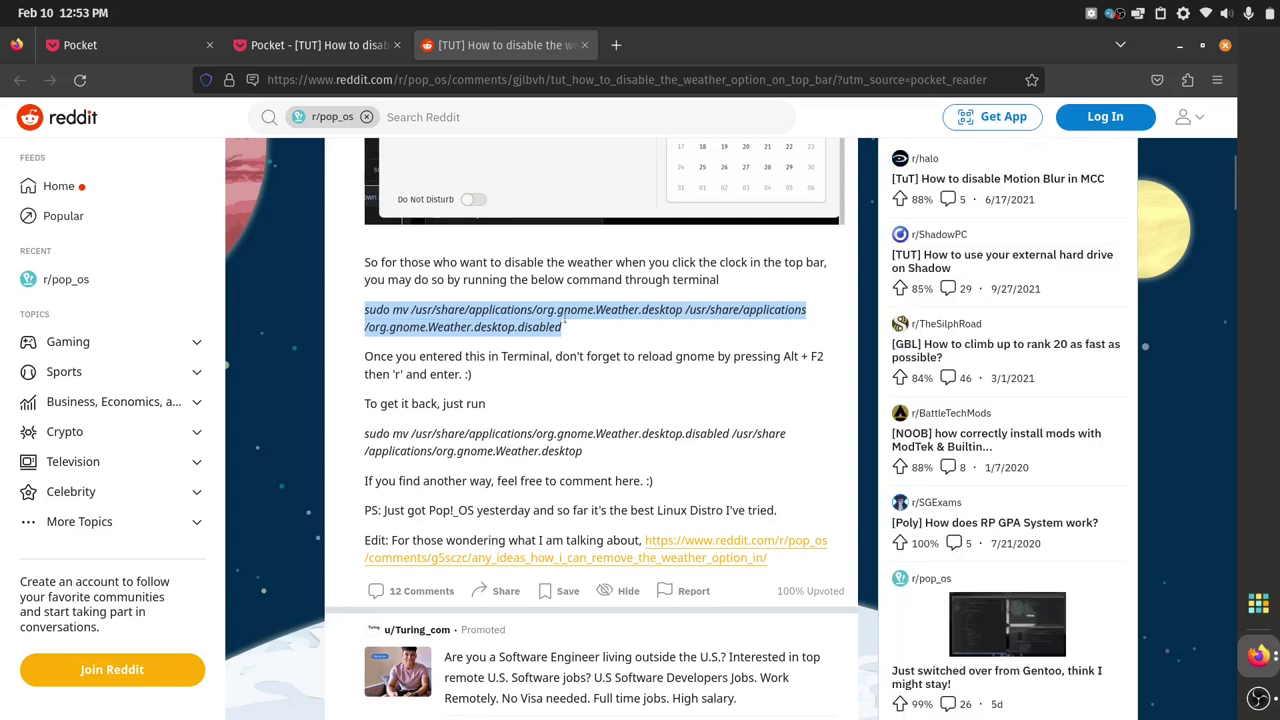
{"action": "left_click", "coordinate": [564, 312]}
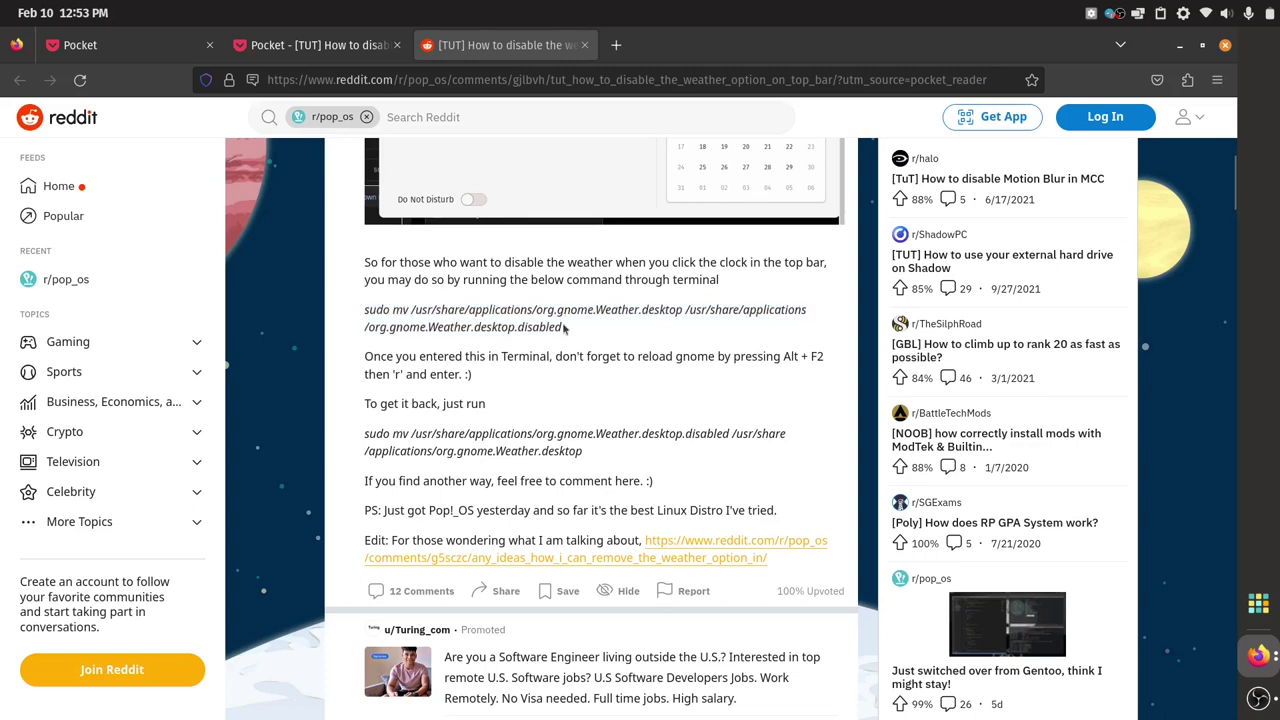
{"action": "left_click_drag", "start_coordinate": [566, 332], "coordinate": [362, 300]}
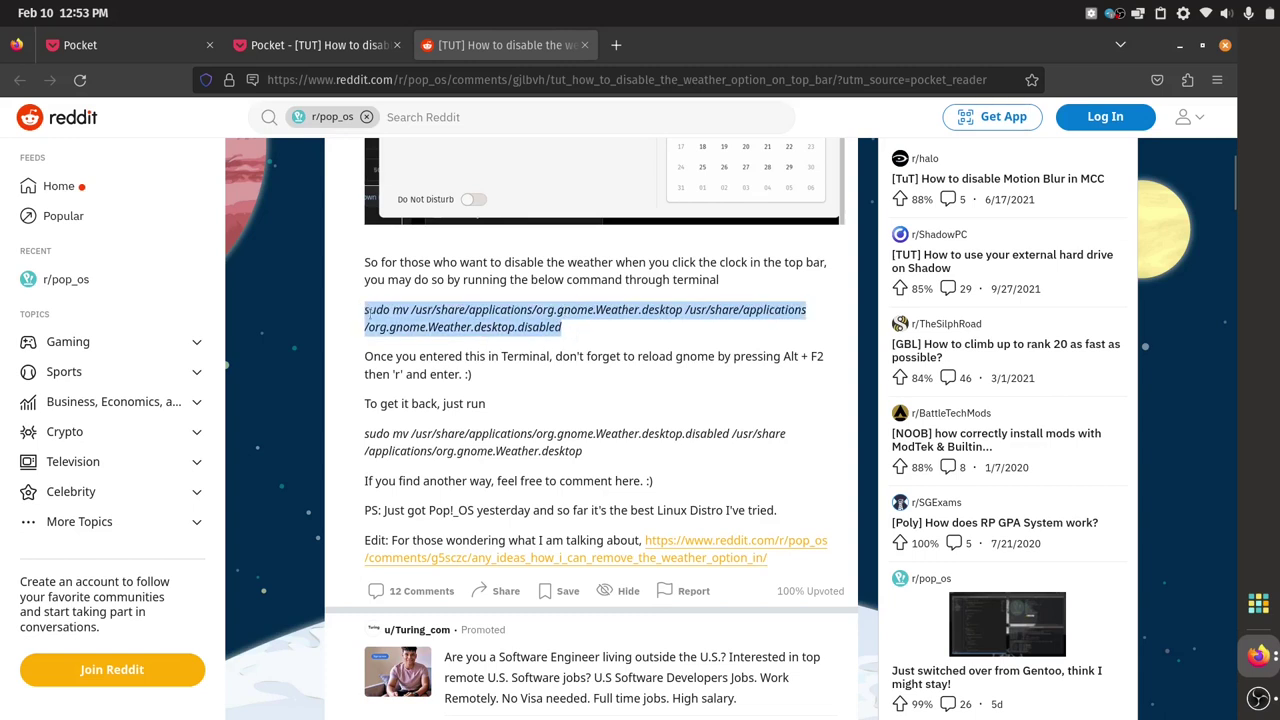
{"action": "right_click", "coordinate": [368, 313]}
{"action": "left_click", "coordinate": [408, 330]}
{"action": "left_click", "coordinate": [413, 312]}
{"action": "left_click_drag", "start_coordinate": [411, 310], "coordinate": [555, 344]}
{"action": "left_click", "coordinate": [563, 337]}
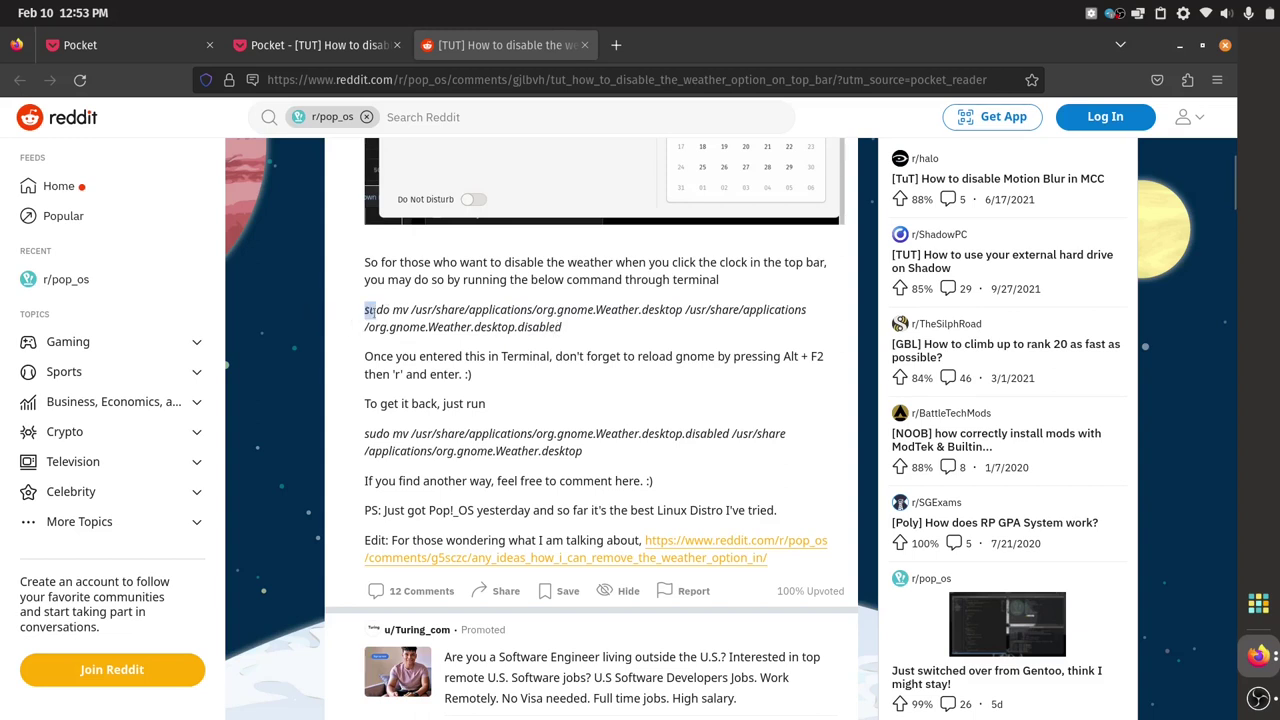
{"action": "left_click_drag", "start_coordinate": [372, 310], "coordinate": [516, 328]}
{"action": "left_click", "coordinate": [518, 329]}
{"action": "left_click_drag", "start_coordinate": [563, 336], "coordinate": [367, 313]}
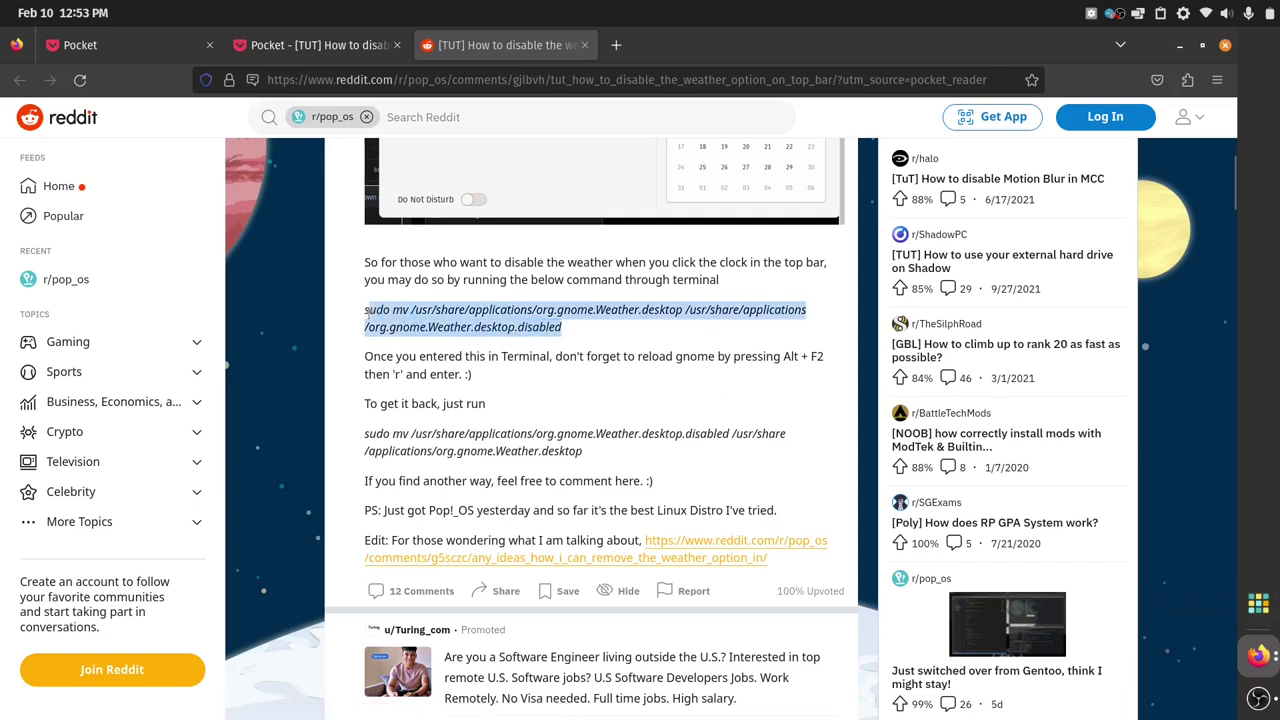
{"action": "right_click", "coordinate": [410, 318]}
{"action": "left_click", "coordinate": [440, 334]}
{"action": "left_click", "coordinate": [438, 318]}
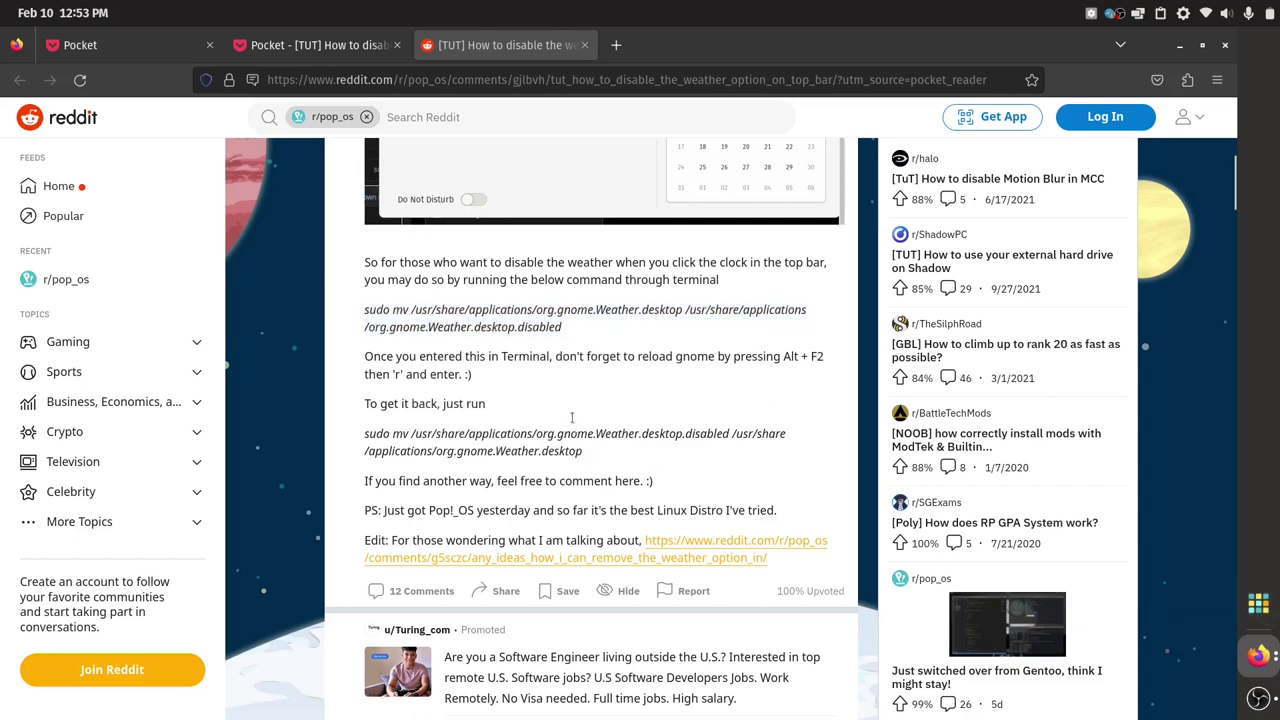
Run sudo mv /usr/share/applications/org.gnome.Weather.desktop /usr/share/applications/org.gnome.Weather.desktop.disabled in a terminal, enter the sudo password, and close the terminal
{"action": "key", "text": "super+t"}
{"action": "right_click", "coordinate": [231, 138]}
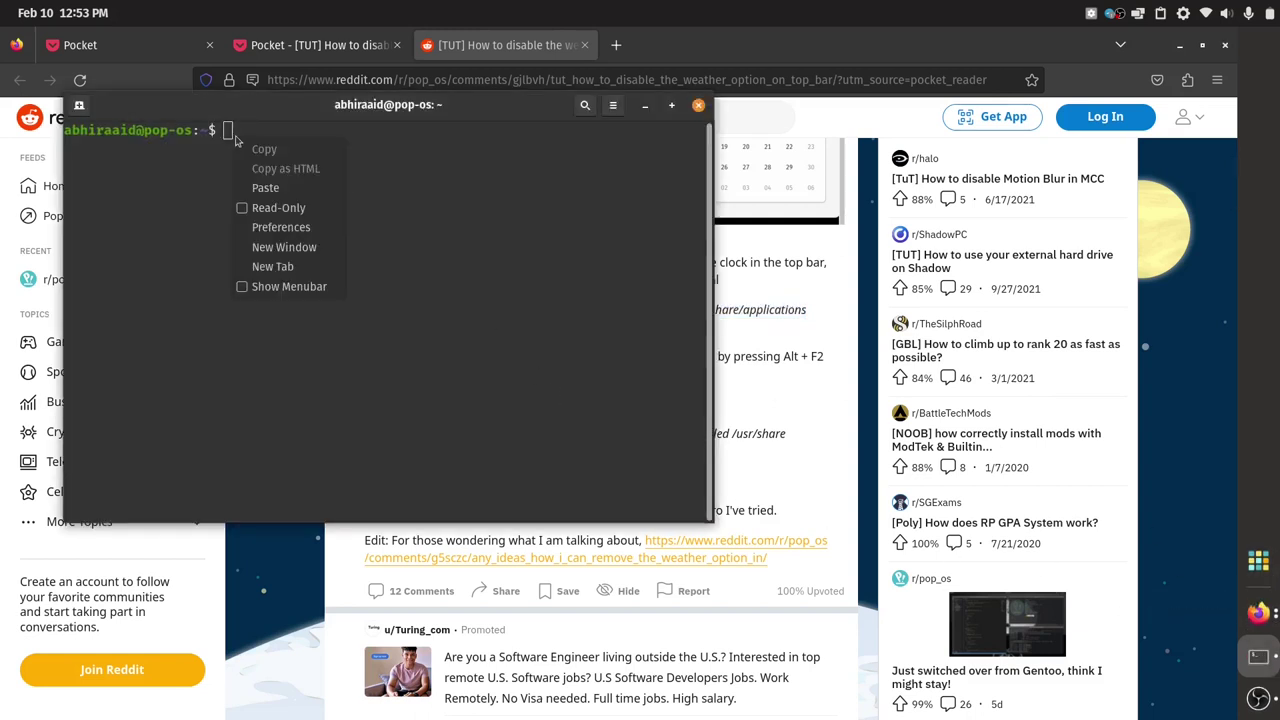
{"action": "left_click", "coordinate": [286, 186]}
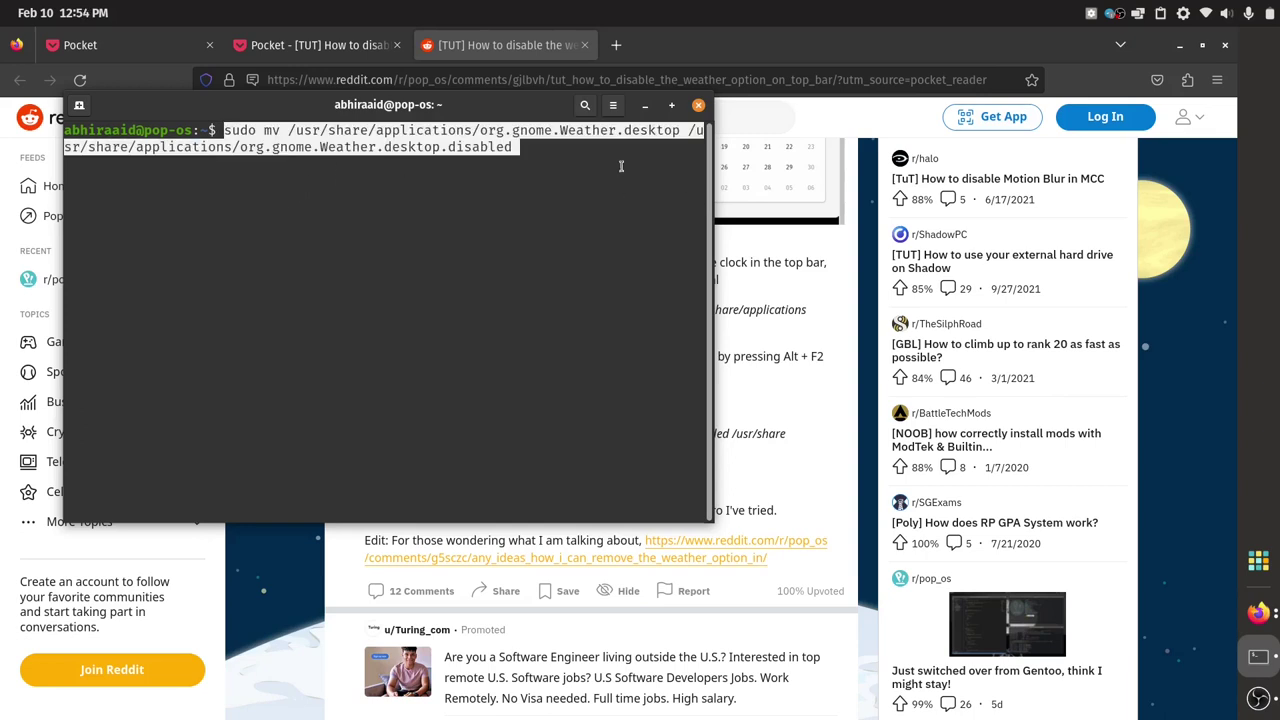
{"action": "key", "text": "Return"}
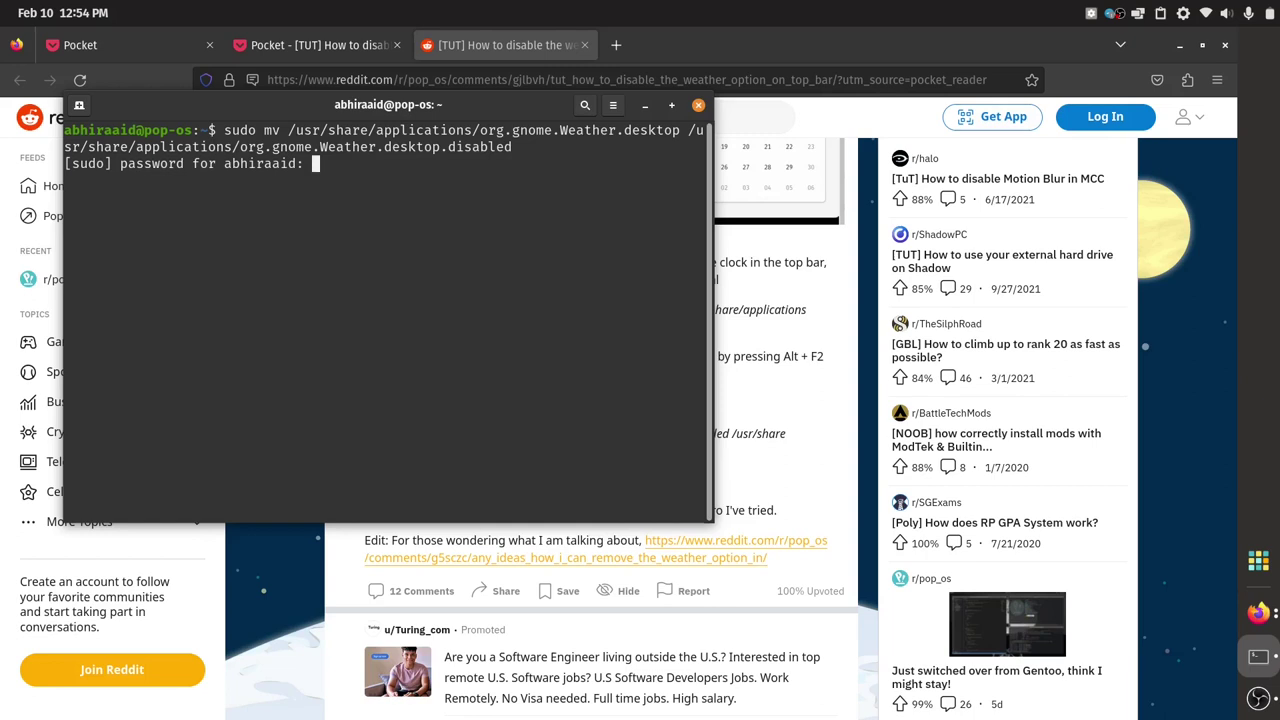
{"action": "key", "text": "Return"}
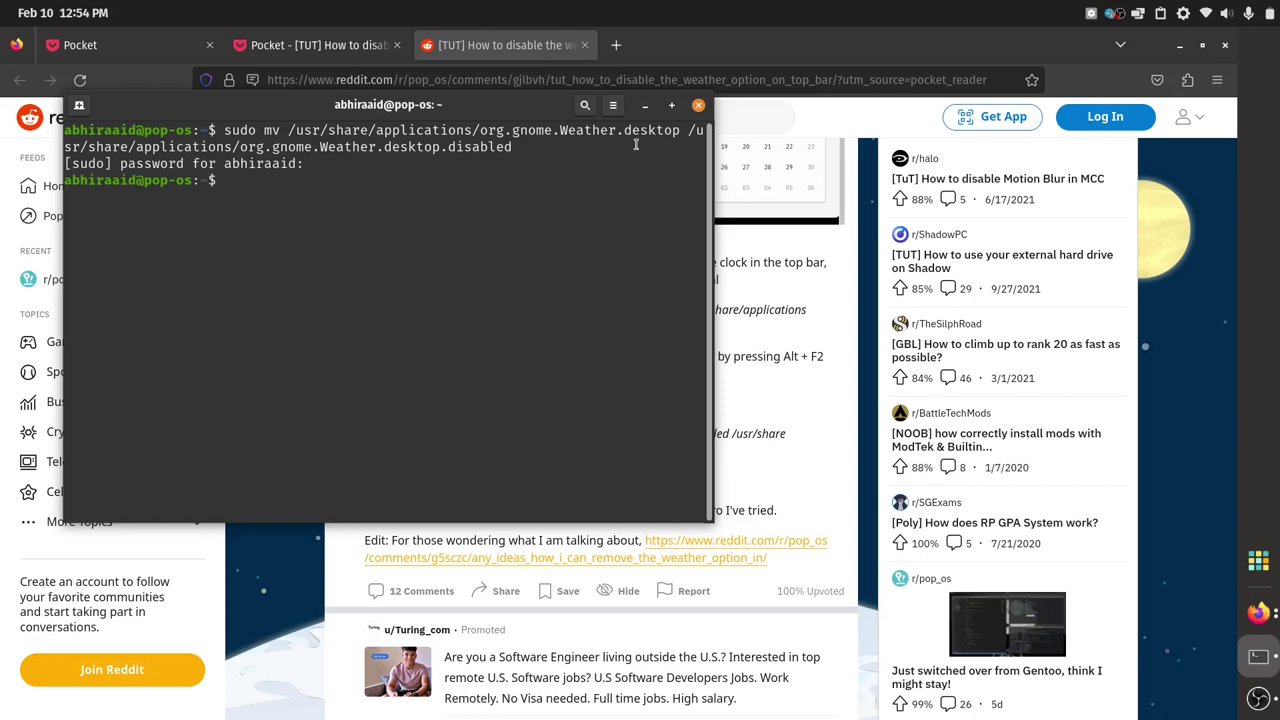
{"action": "left_click", "coordinate": [700, 106]}
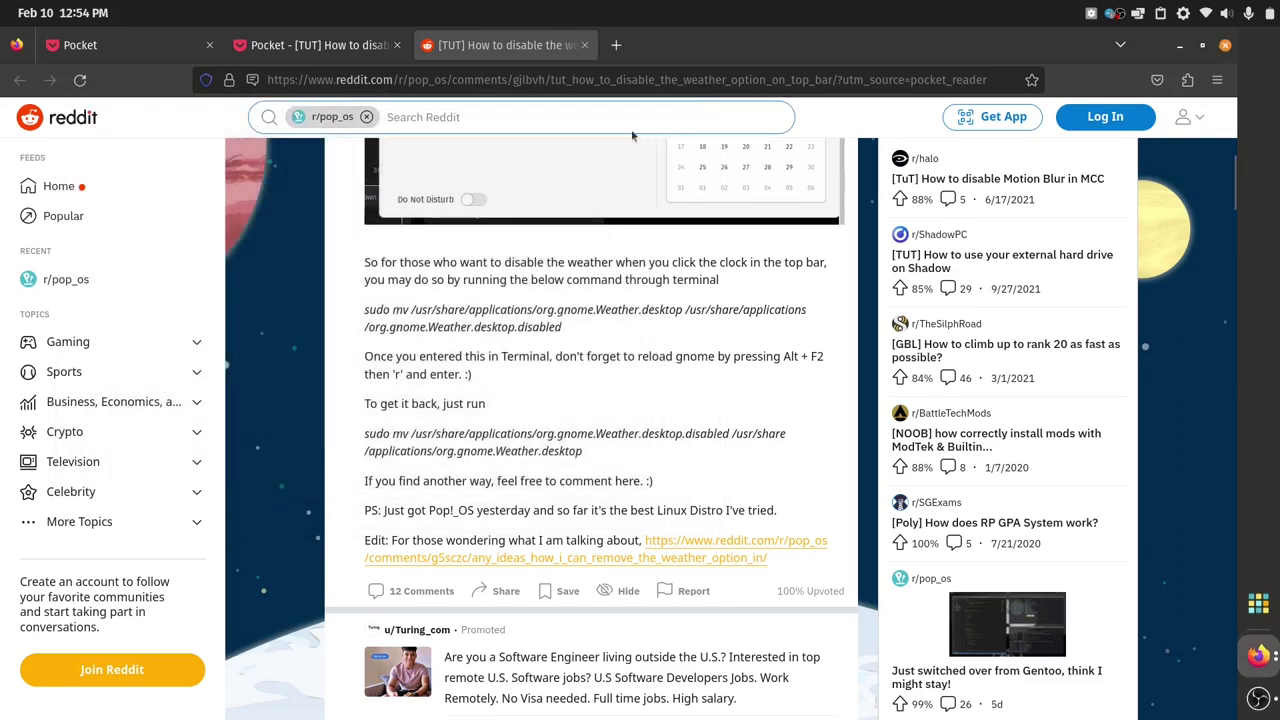
Examine the clock's calendar popup for the weather entry and look over the open Pocket and Reddit tabs
{"action": "left_click", "coordinate": [76, 8]}
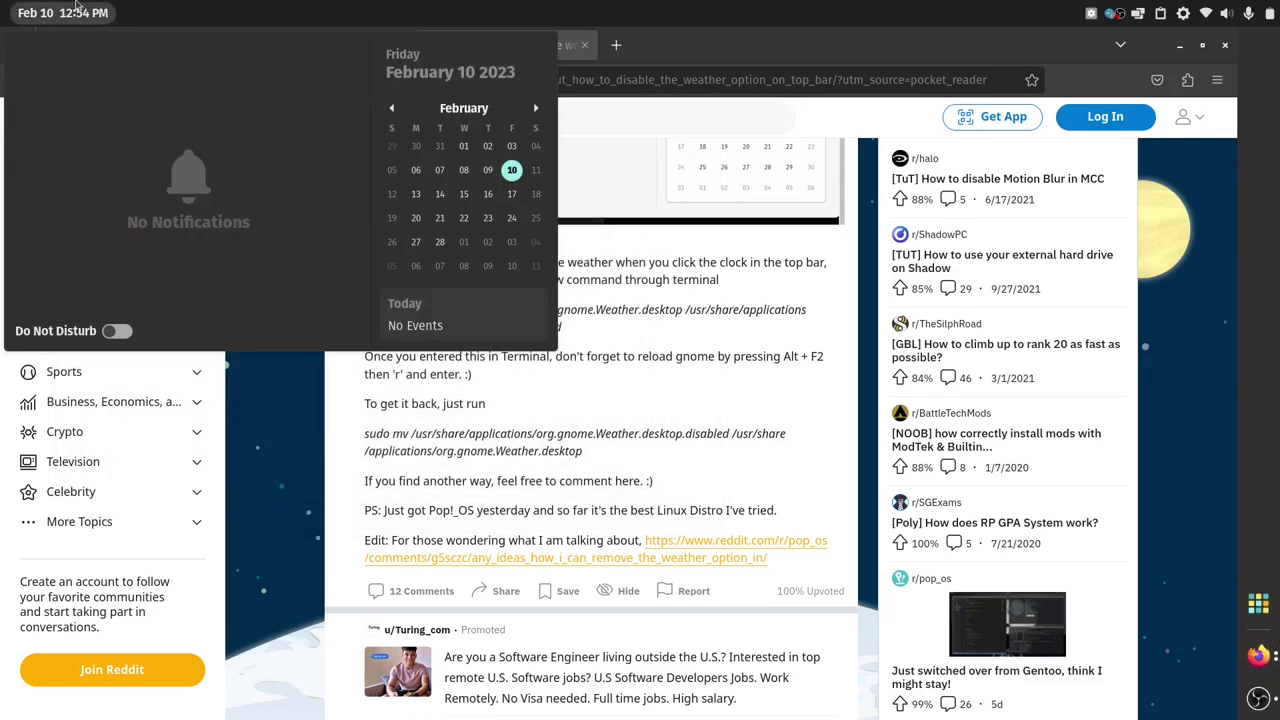
{"action": "left_click", "coordinate": [76, 8]}
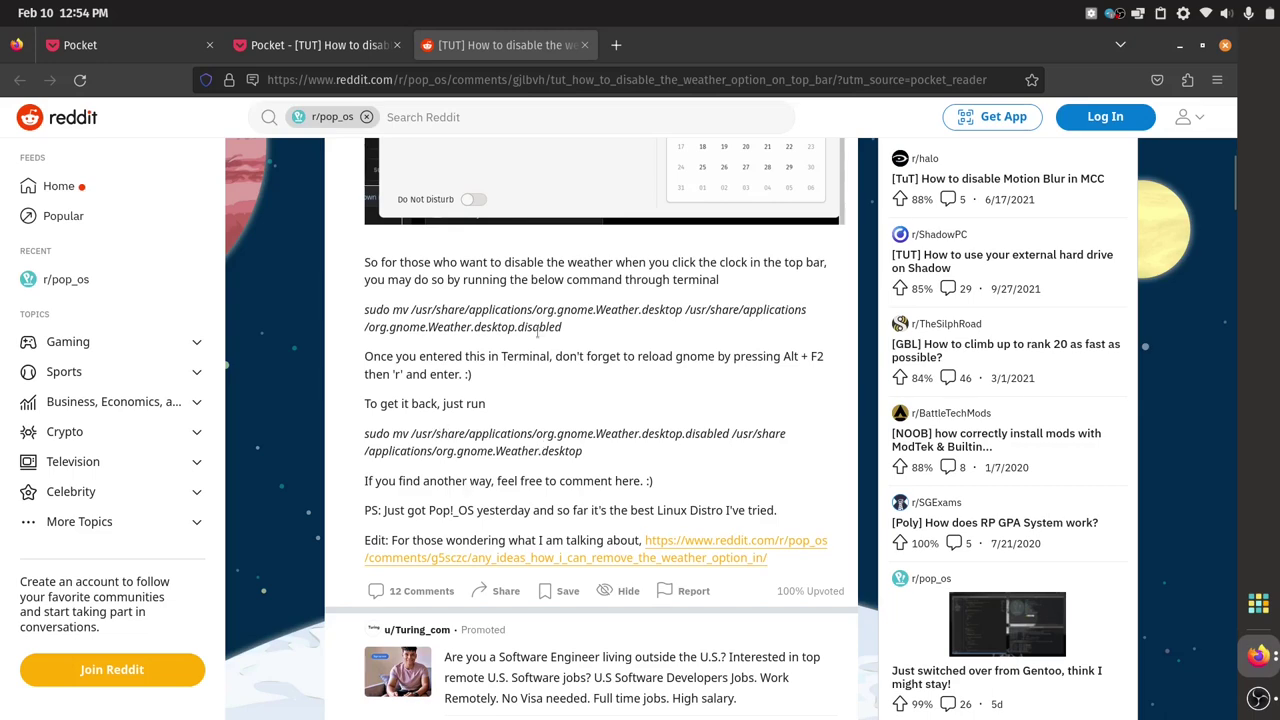
{"action": "scroll", "coordinate": [538, 335], "scroll_direction": "up", "scroll_amount": 5}
{"action": "scroll", "coordinate": [538, 414], "scroll_direction": "up", "scroll_amount": 1}
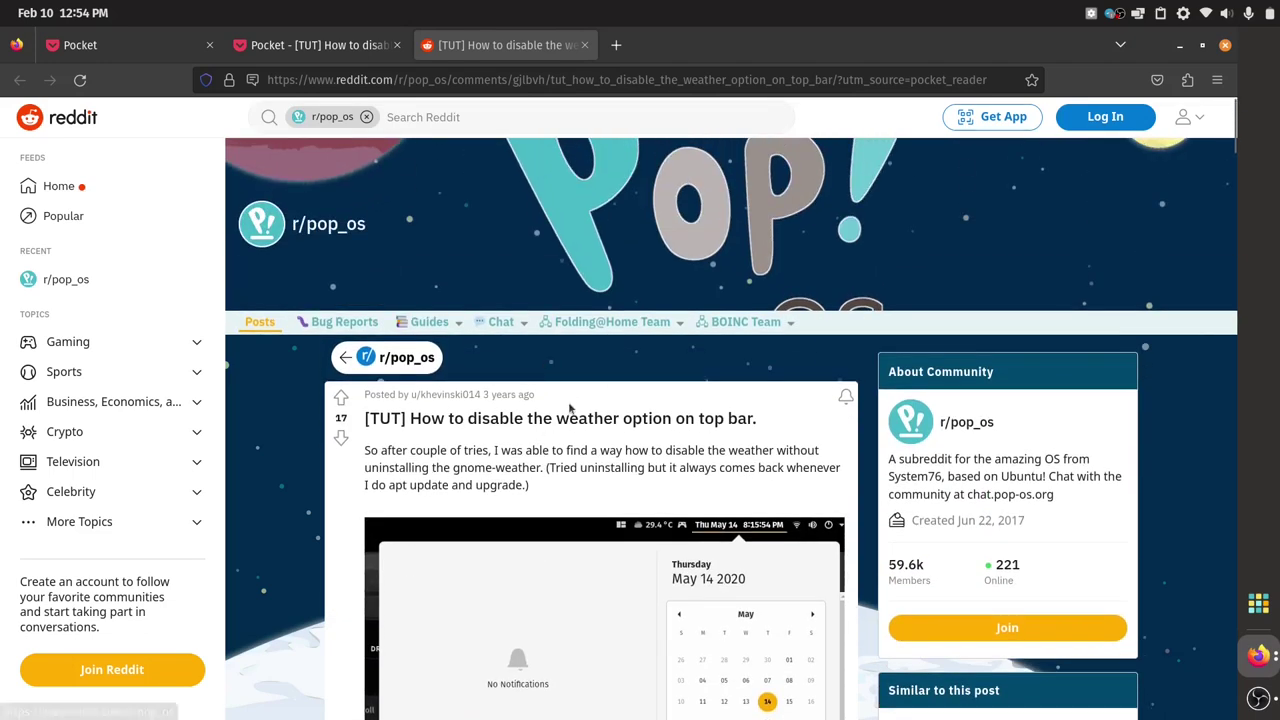
{"action": "left_click", "coordinate": [318, 55]}
{"action": "left_click", "coordinate": [528, 58]}
{"action": "left_click", "coordinate": [270, 50]}
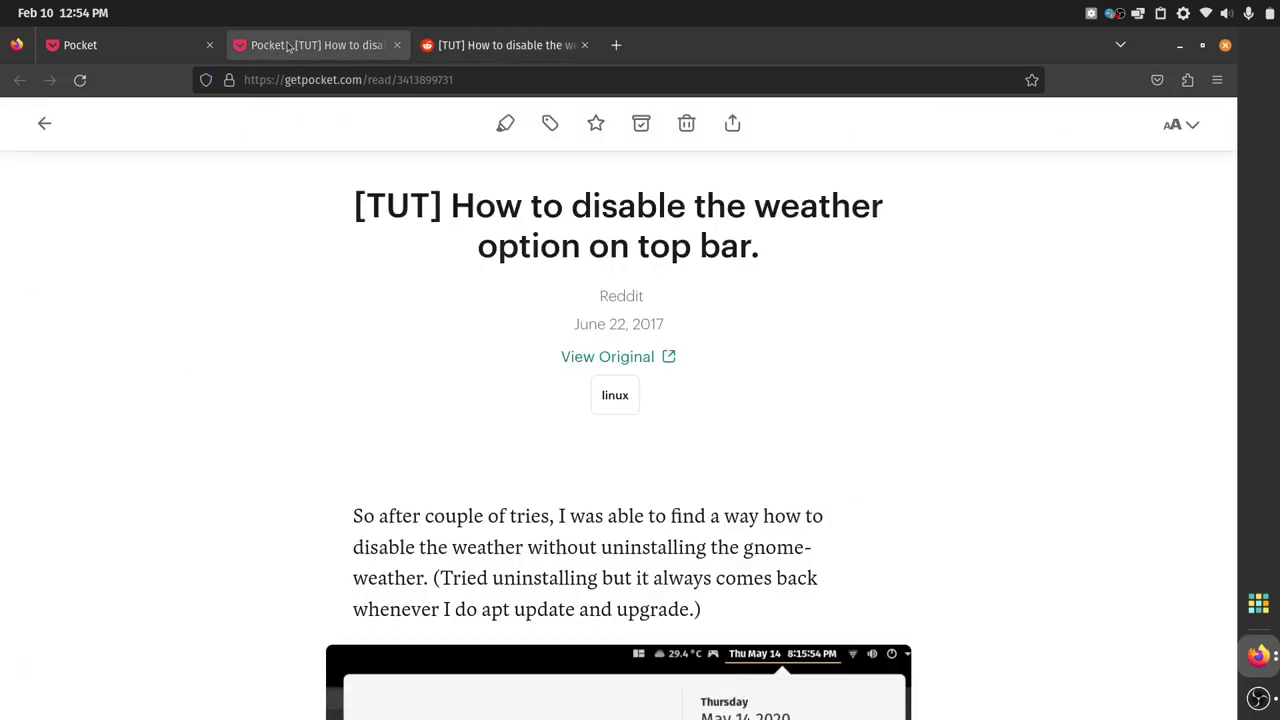
{"action": "left_click", "coordinate": [136, 57]}
{"action": "left_click", "coordinate": [86, 14]}
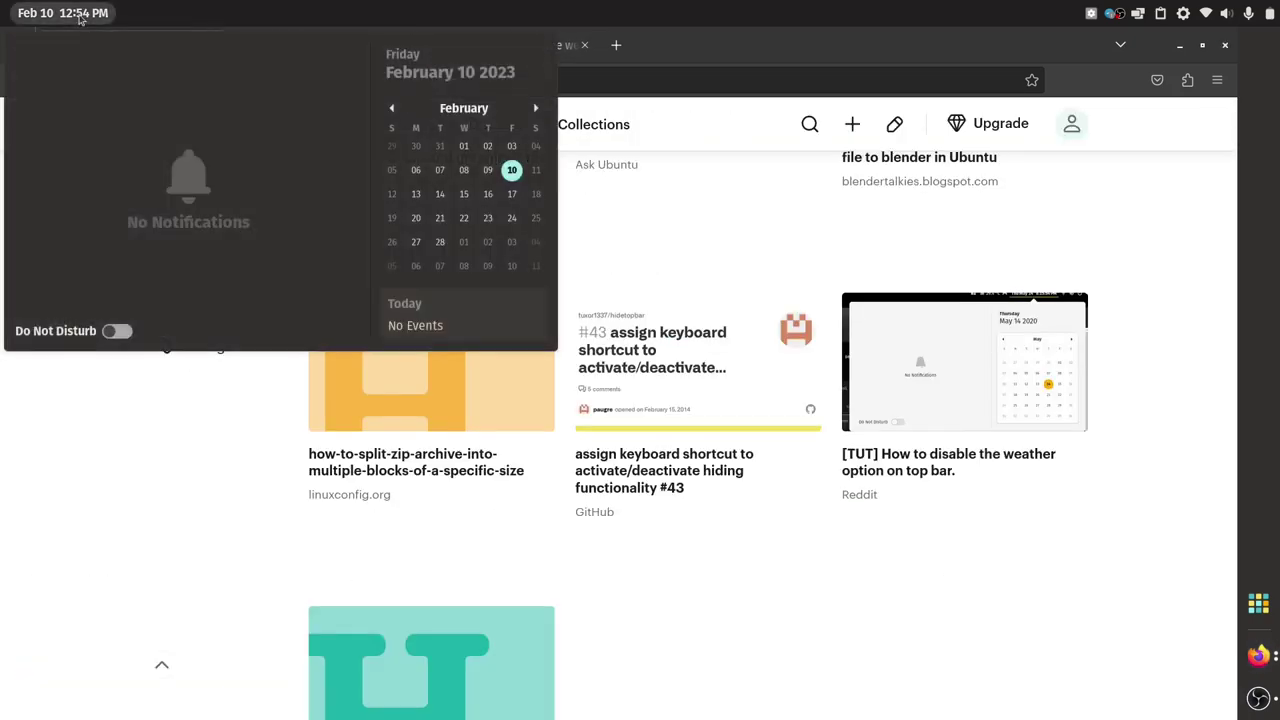
{"action": "left_click", "coordinate": [124, 57]}
{"action": "left_click", "coordinate": [333, 45]}
{"action": "left_click", "coordinate": [467, 46]}
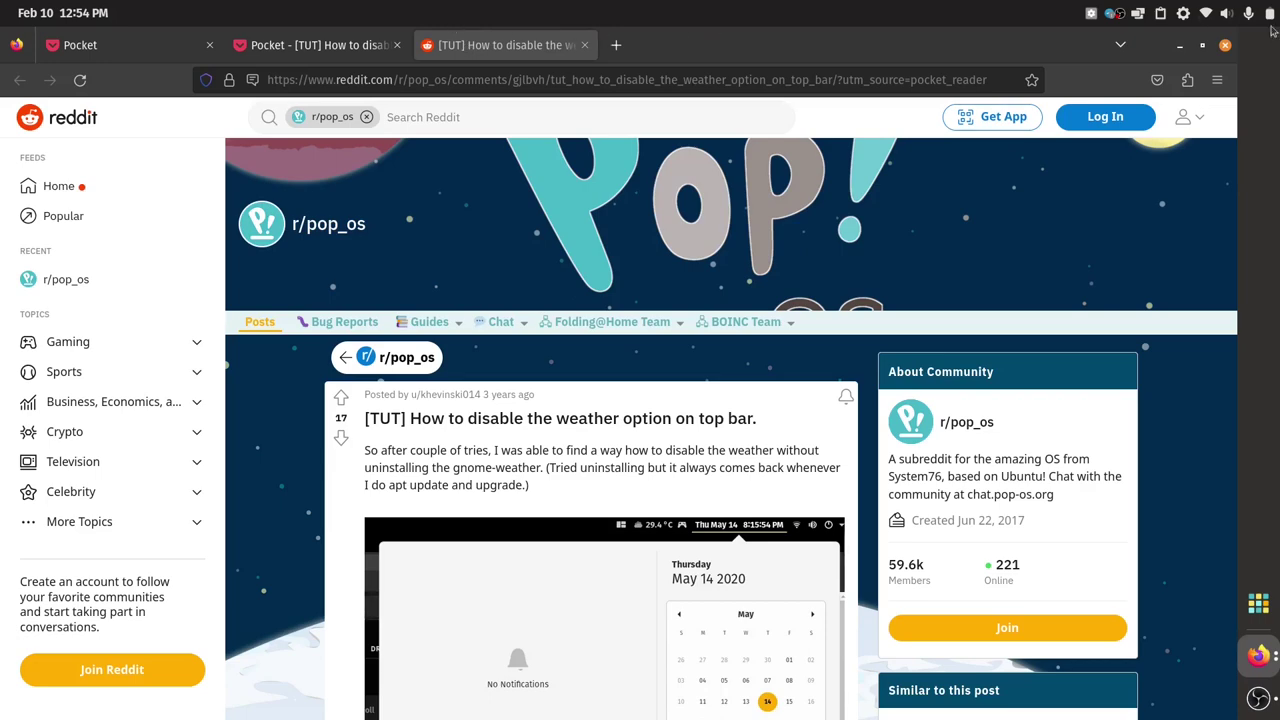
Clear the desktop by minimizing the browser and closing the bookmarks Library window, and recheck the clock's calendar popup
{"action": "left_click", "coordinate": [1179, 45]}
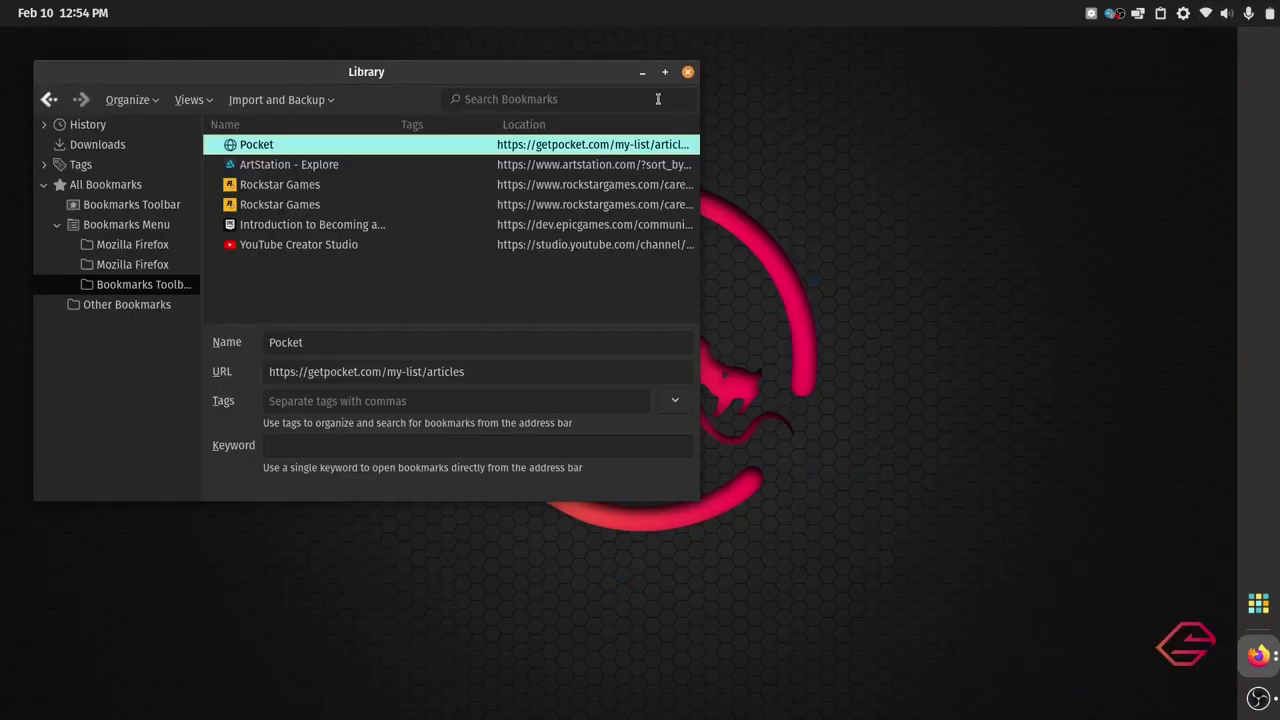
{"action": "left_click", "coordinate": [688, 73]}
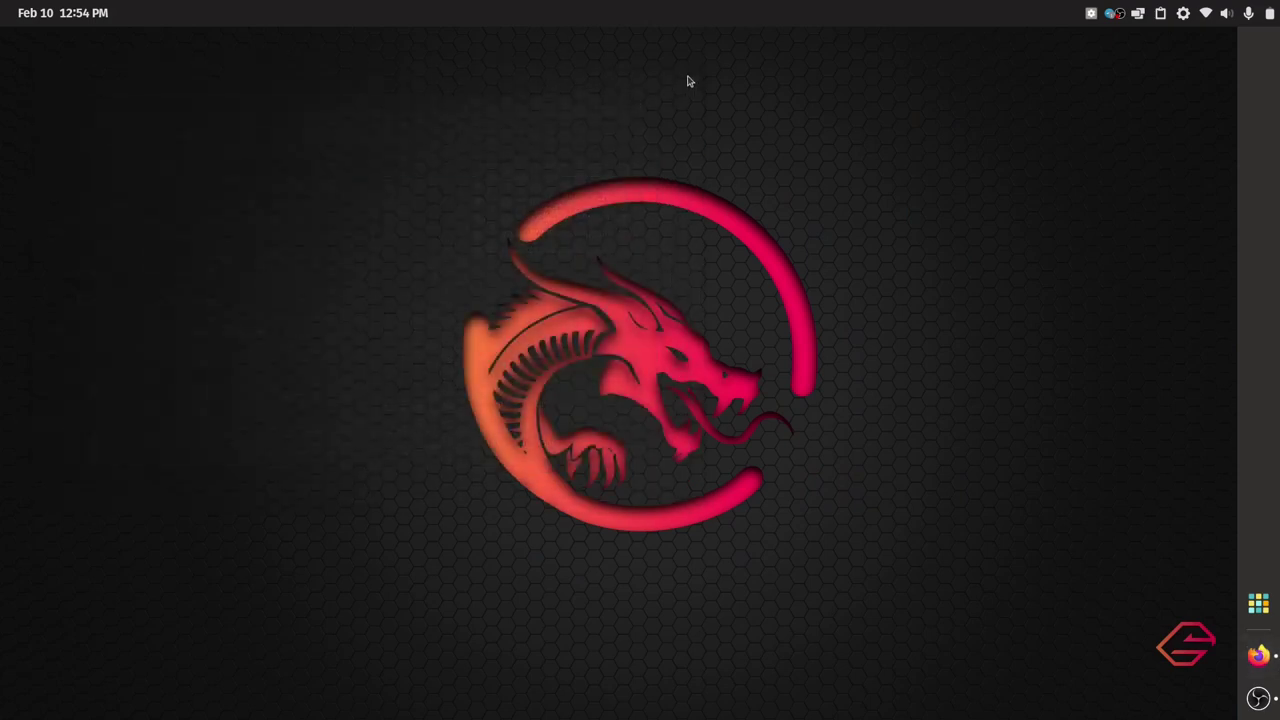
{"action": "left_click", "coordinate": [22, 6]}
{"action": "left_click", "coordinate": [22, 6]}
{"action": "left_click", "coordinate": [22, 6]}
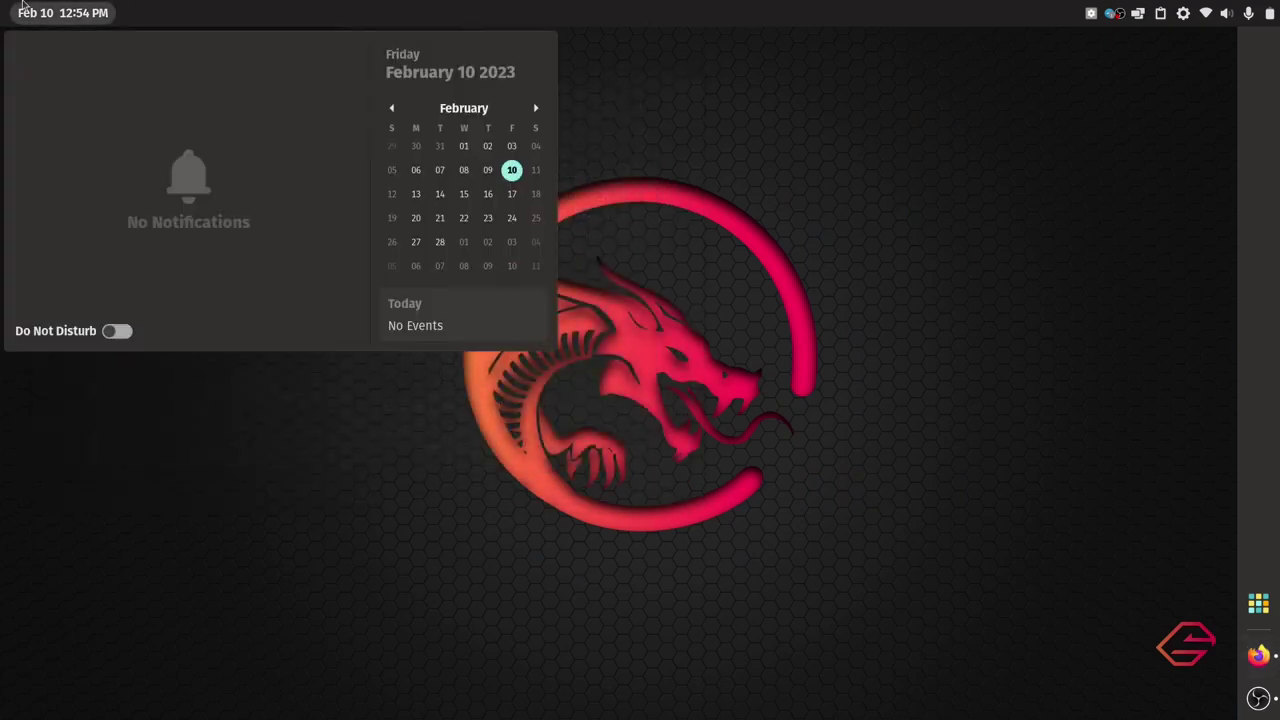
{"action": "left_click", "coordinate": [22, 6]}
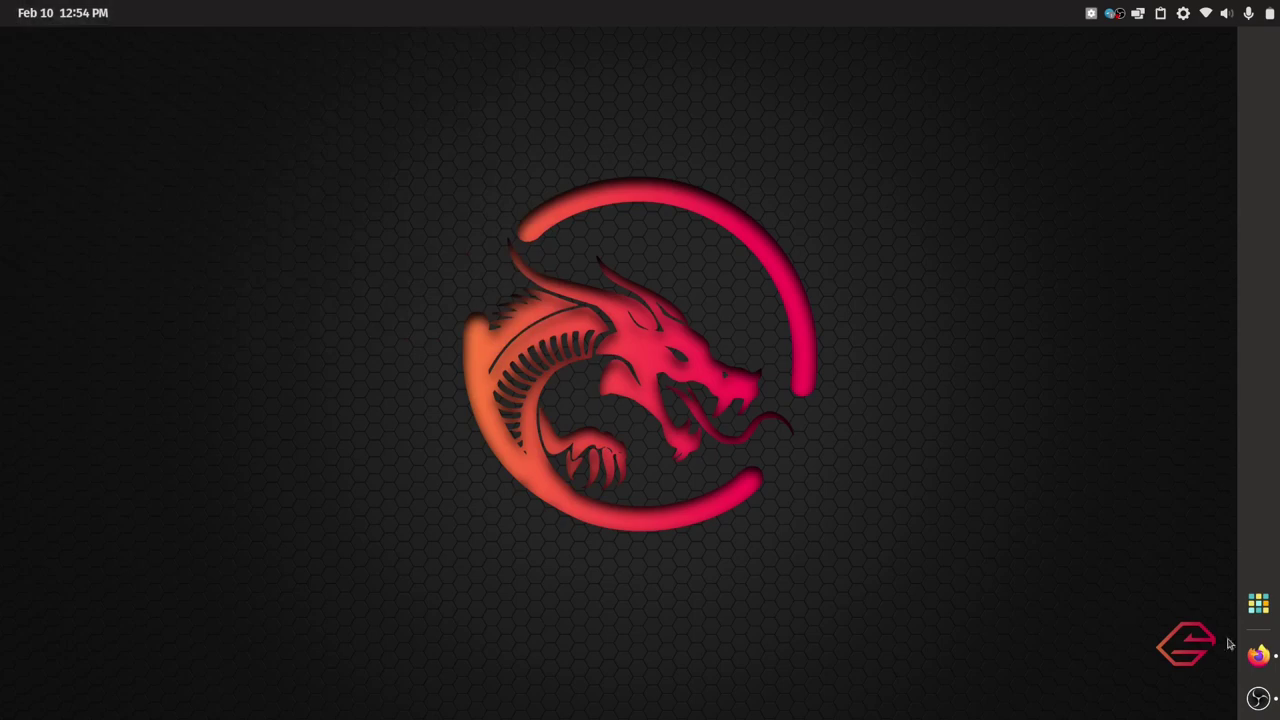
Restore the browser and close the Reddit and Pocket article tabs, leaving only the Linux-tagged saves open
{"action": "left_click", "coordinate": [1258, 655]}
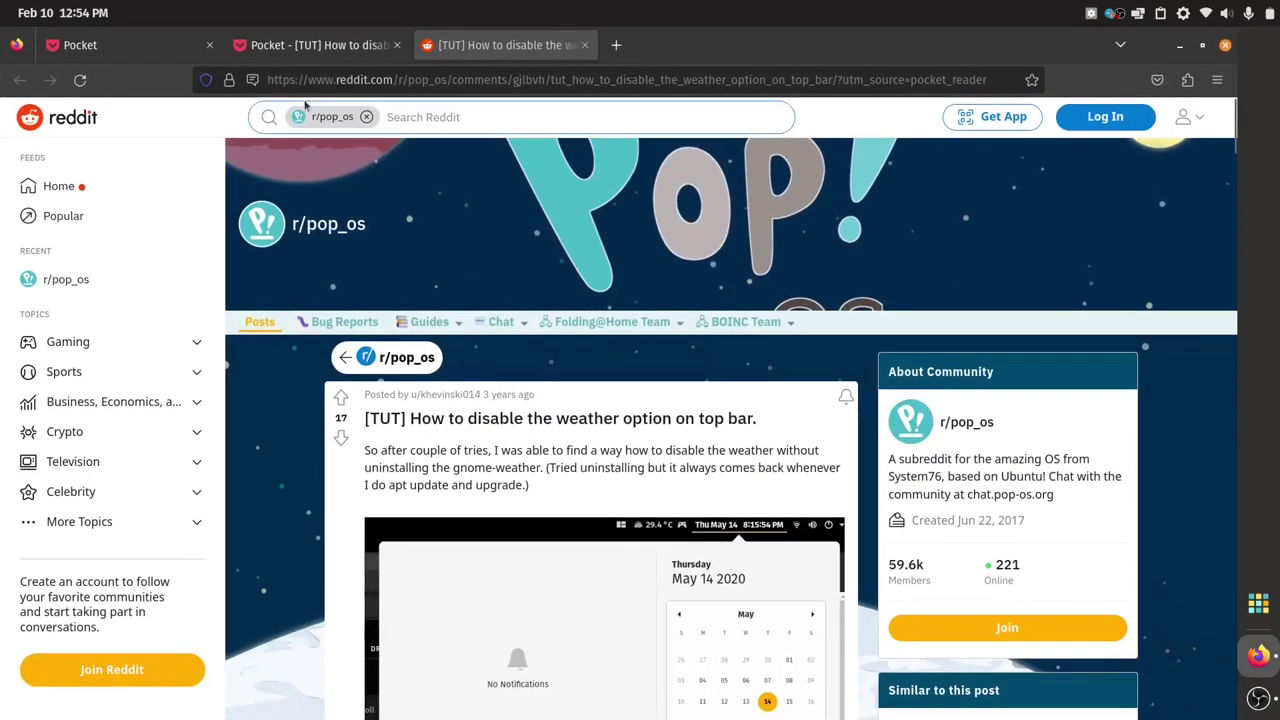
{"action": "left_click", "coordinate": [584, 45]}
{"action": "left_click", "coordinate": [397, 45]}
{"action": "scroll", "coordinate": [988, 486], "scroll_direction": "down", "scroll_amount": 5}
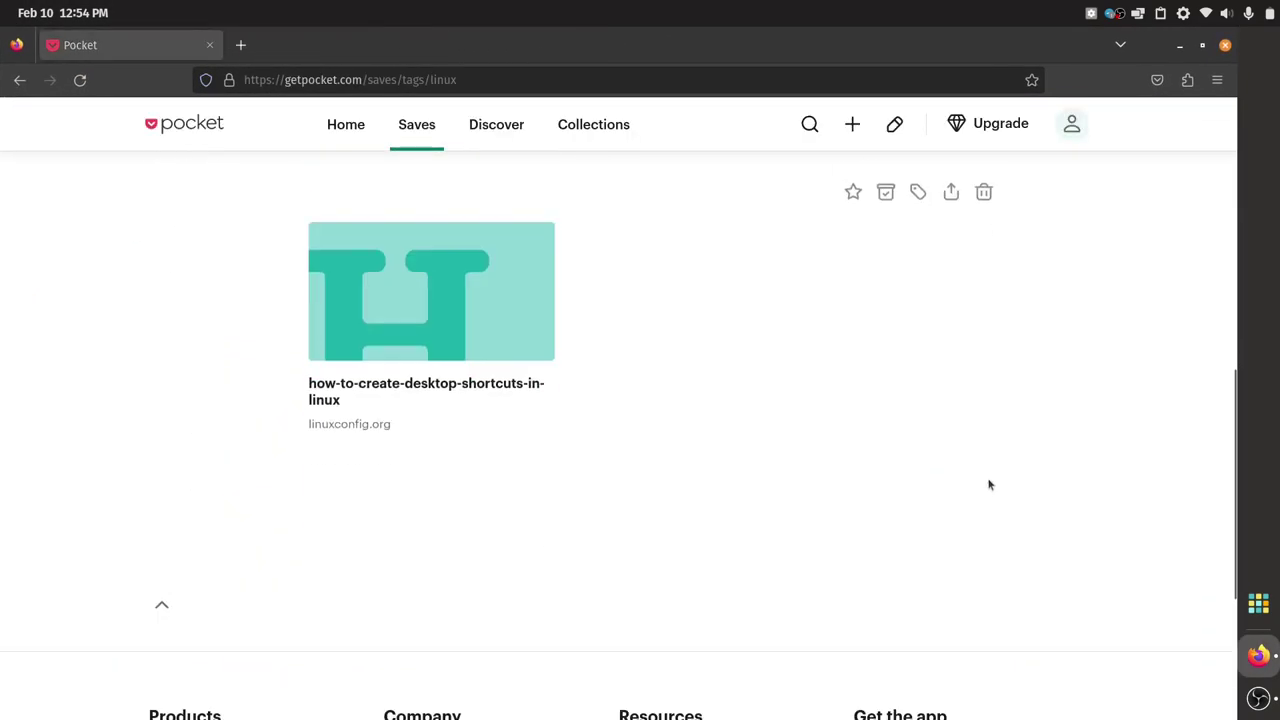
{"action": "scroll", "coordinate": [988, 500], "scroll_direction": "up", "scroll_amount": 10}
{"action": "scroll", "coordinate": [1150, 480], "scroll_direction": "down", "scroll_amount": 4}
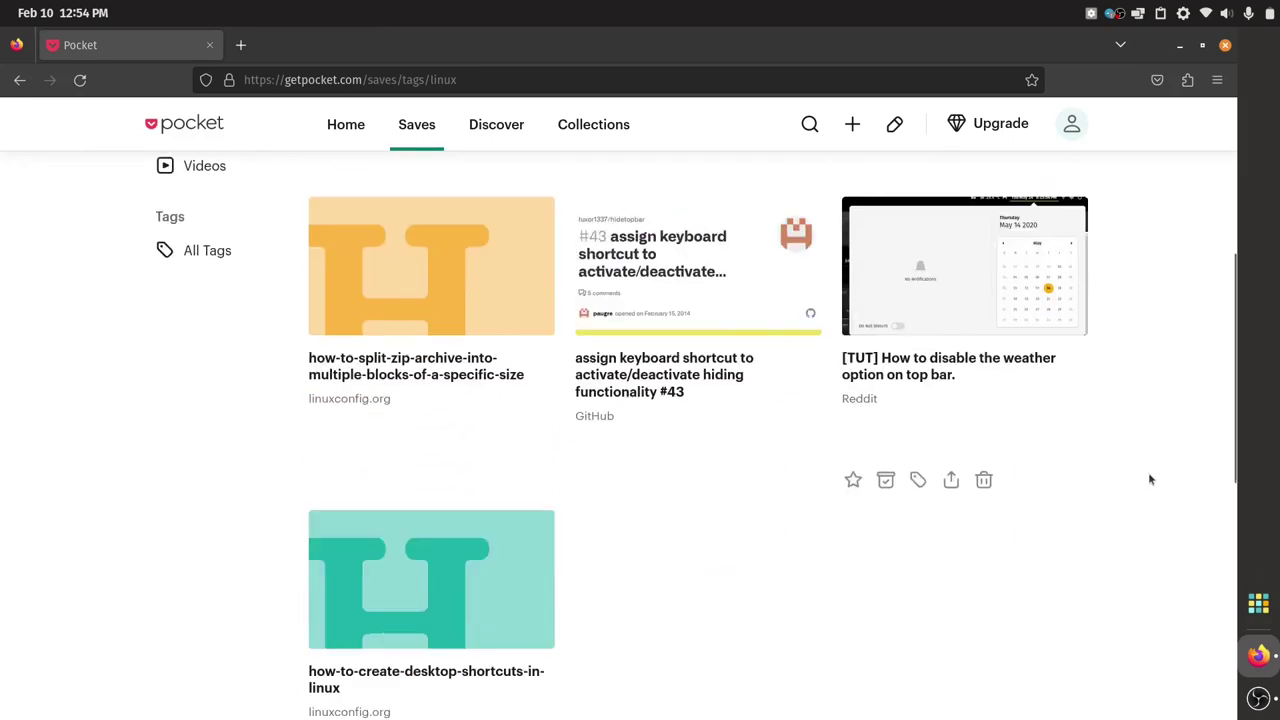
{"action": "scroll", "coordinate": [1148, 478], "scroll_direction": "up", "scroll_amount": 4}
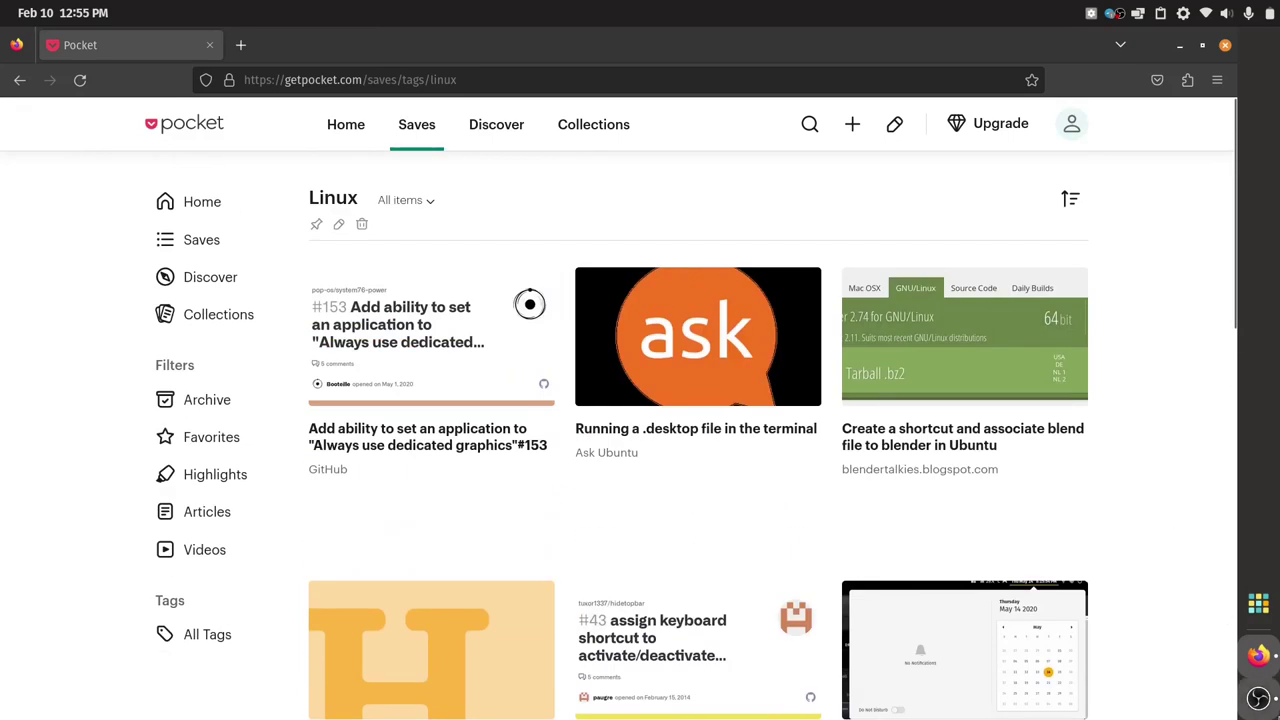
{"action": "left_click", "coordinate": [1258, 698]}
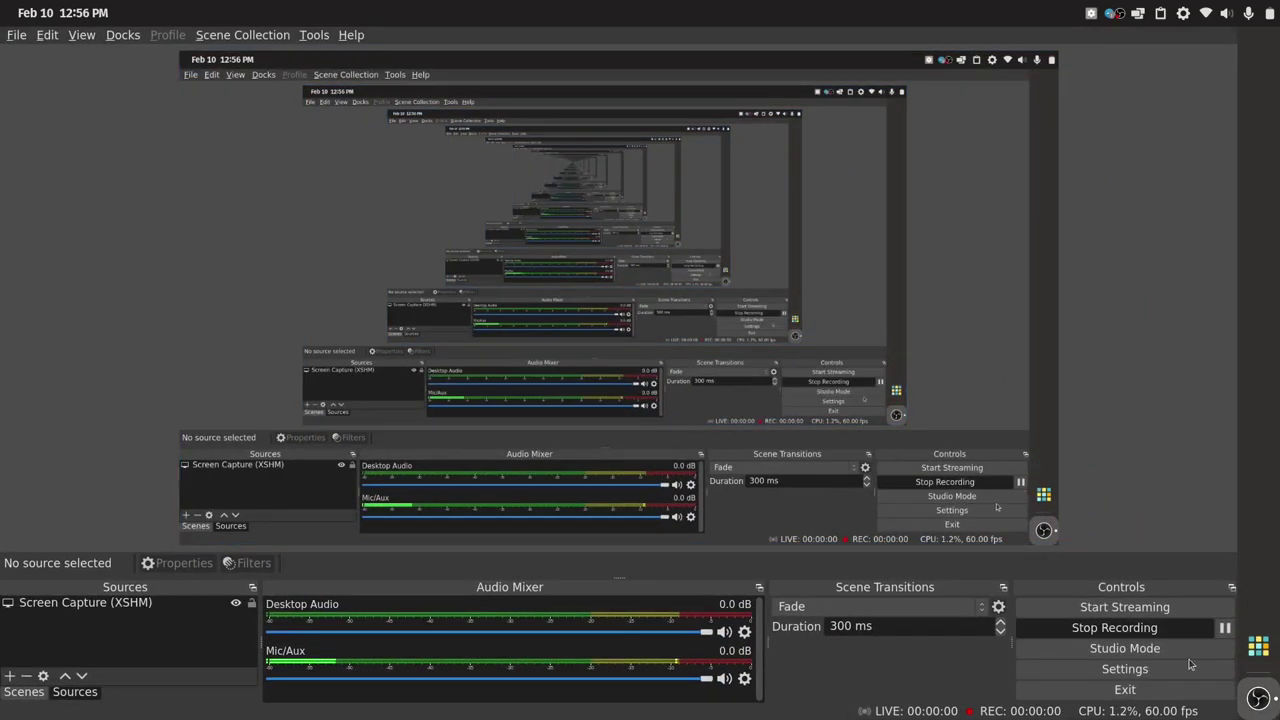
{"action": "left_click", "coordinate": [1258, 645]}
{"action": "left_click", "coordinate": [1258, 698]}
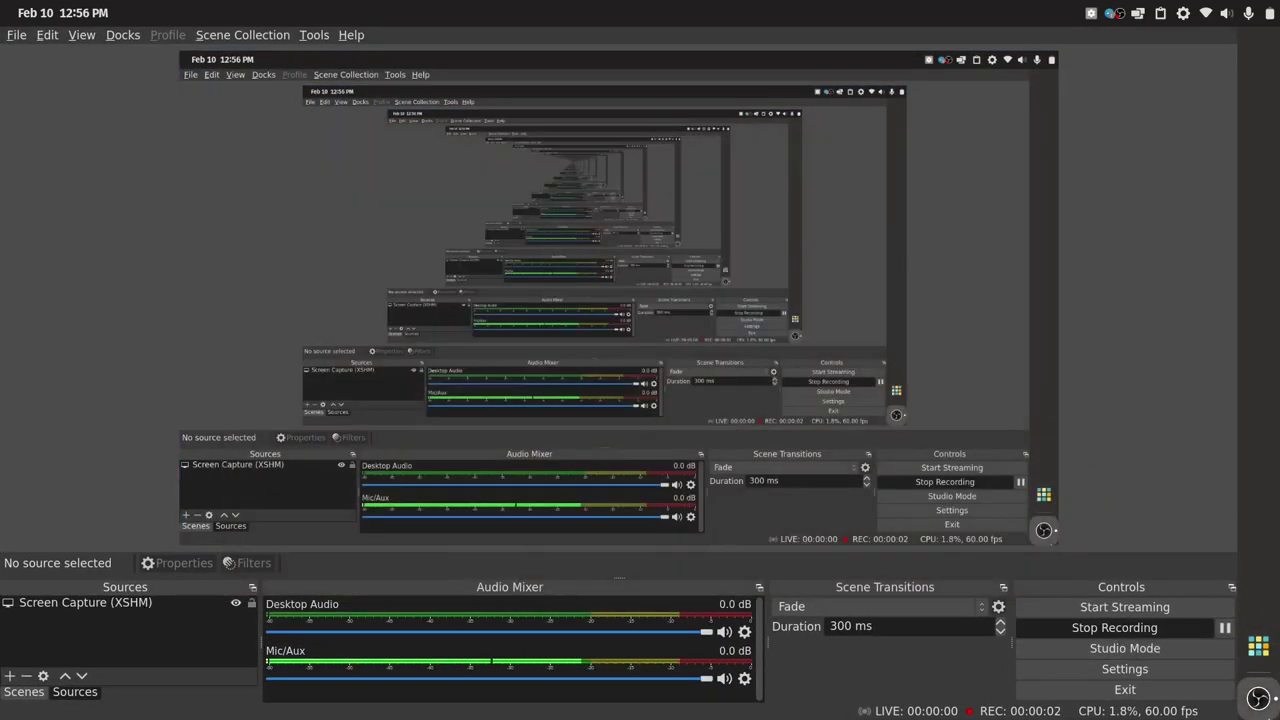
Clear the recorder window from the desktop, open the application library, and create a folder named zfolder
{"action": "left_click", "coordinate": [1258, 698]}
{"action": "left_click", "coordinate": [1258, 645]}
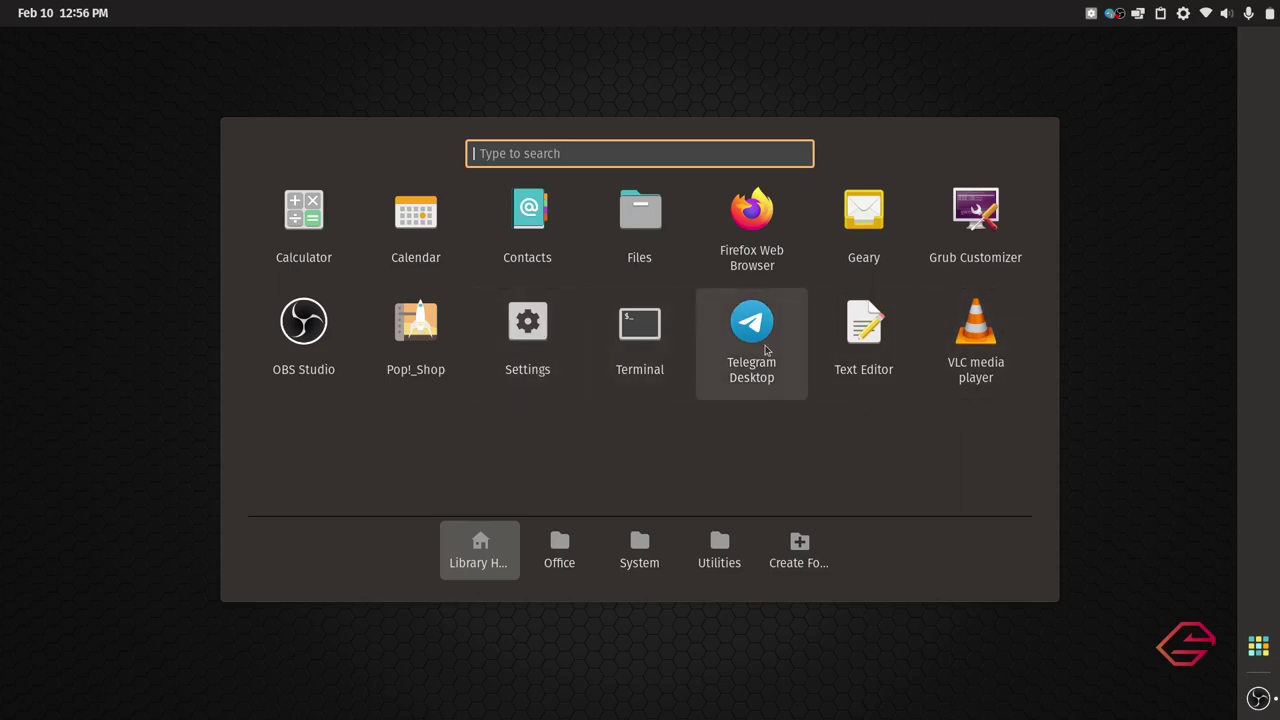
{"action": "left_click", "coordinate": [801, 551]}
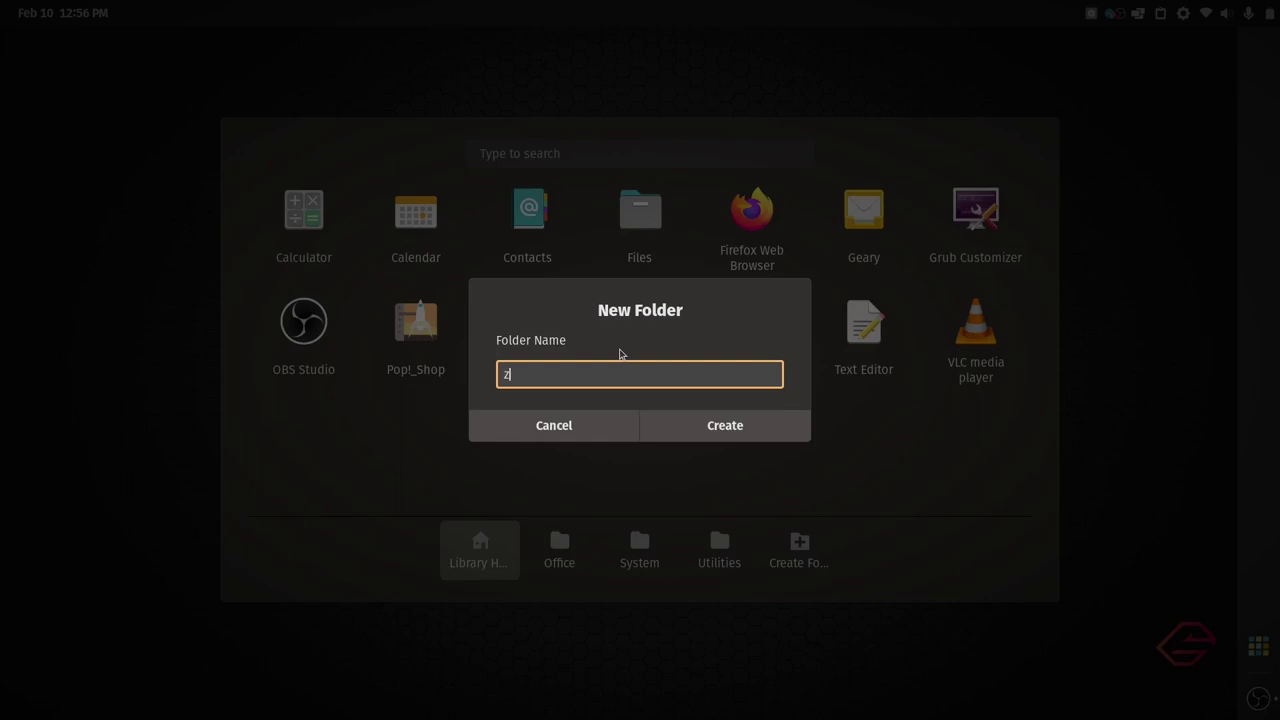
{"action": "type", "text": "zfolder"}
{"action": "key", "text": "Return"}
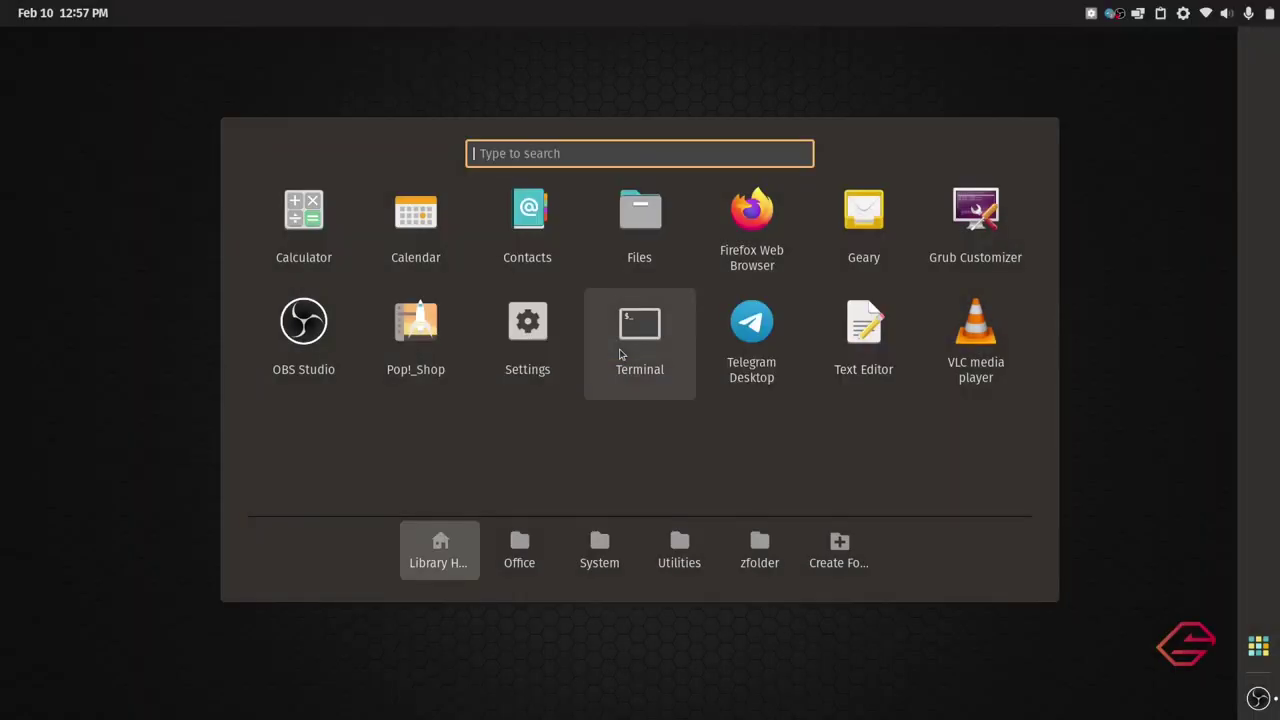
Move VLC media player, Grub Customizer, Geary and Firefox from the library's home page into zfolder
{"action": "left_click", "coordinate": [679, 552]}
{"action": "left_click", "coordinate": [445, 560]}
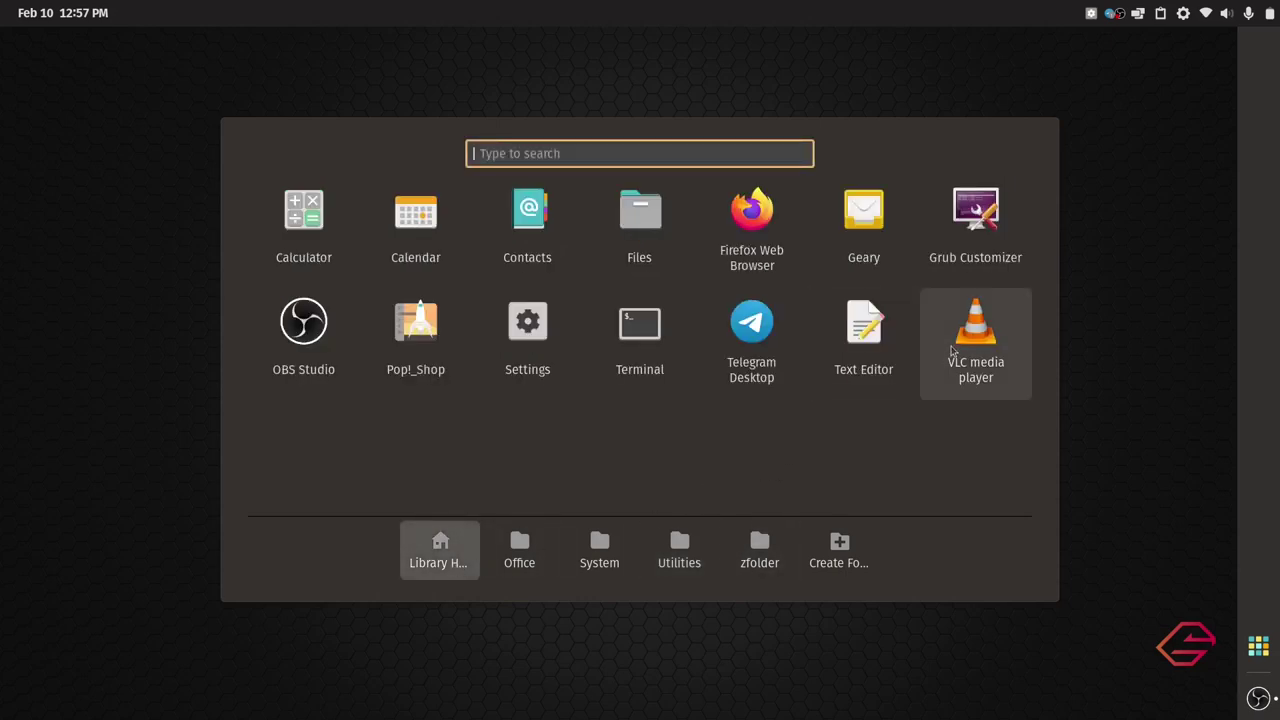
{"action": "left_click_drag", "start_coordinate": [971, 329], "coordinate": [759, 545]}
{"action": "left_click_drag", "start_coordinate": [975, 225], "coordinate": [759, 545]}
{"action": "left_click_drag", "start_coordinate": [863, 212], "coordinate": [740, 570]}
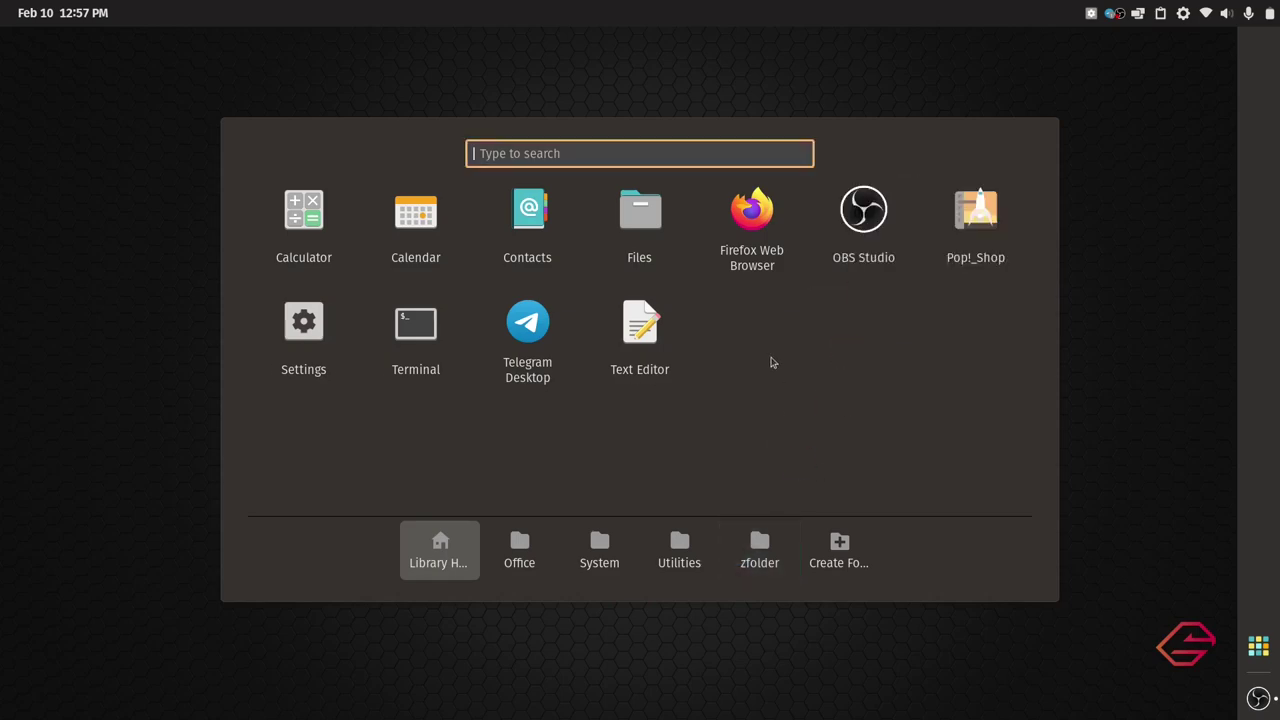
{"action": "left_click_drag", "start_coordinate": [780, 262], "coordinate": [767, 535]}
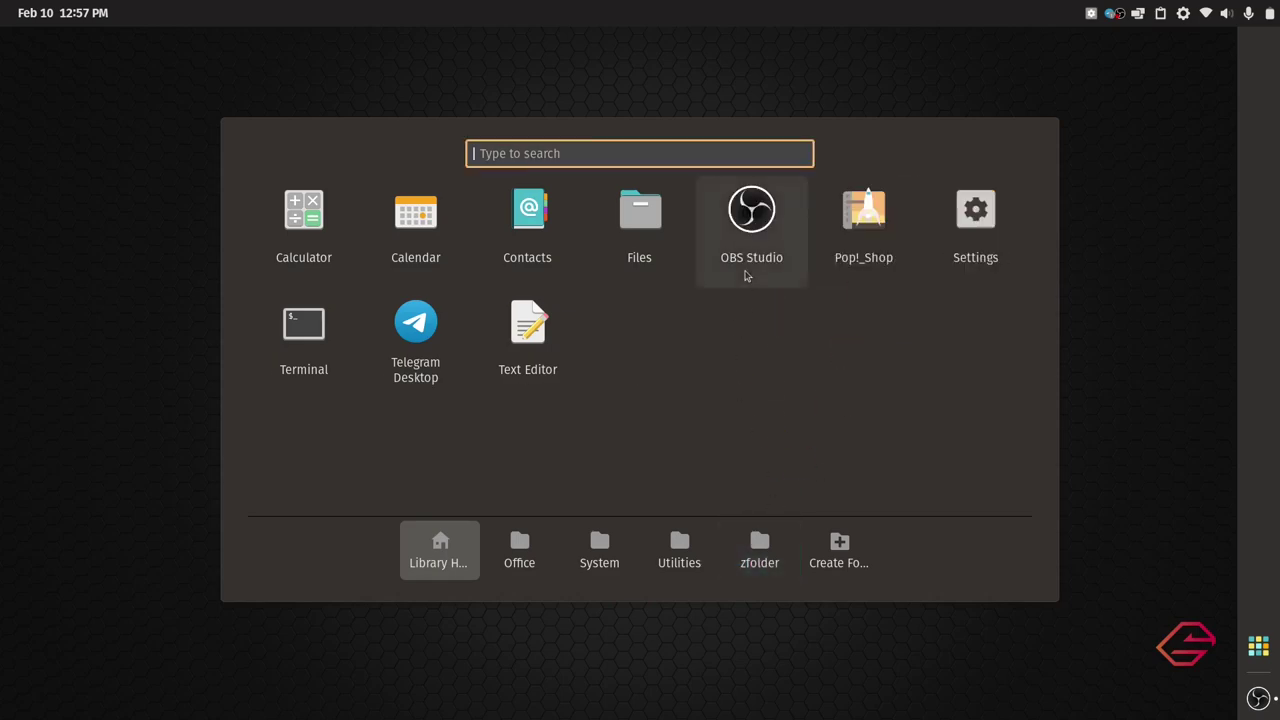
Move OBS Studio, Telegram Desktop, Text Editor and Calendar from the library's home page into zfolder
{"action": "left_click_drag", "start_coordinate": [740, 237], "coordinate": [756, 535]}
{"action": "left_click_drag", "start_coordinate": [303, 330], "coordinate": [759, 548]}
{"action": "left_click_drag", "start_coordinate": [296, 360], "coordinate": [762, 545]}
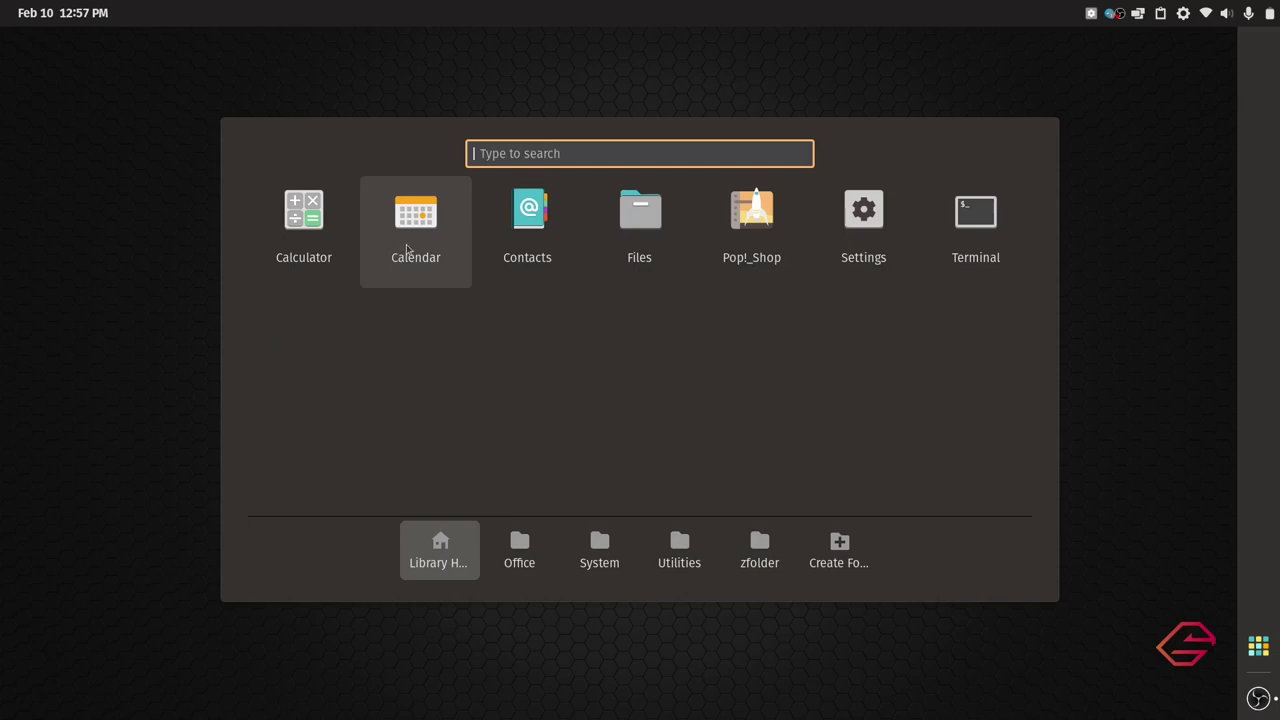
{"action": "left_click_drag", "start_coordinate": [407, 250], "coordinate": [760, 545]}
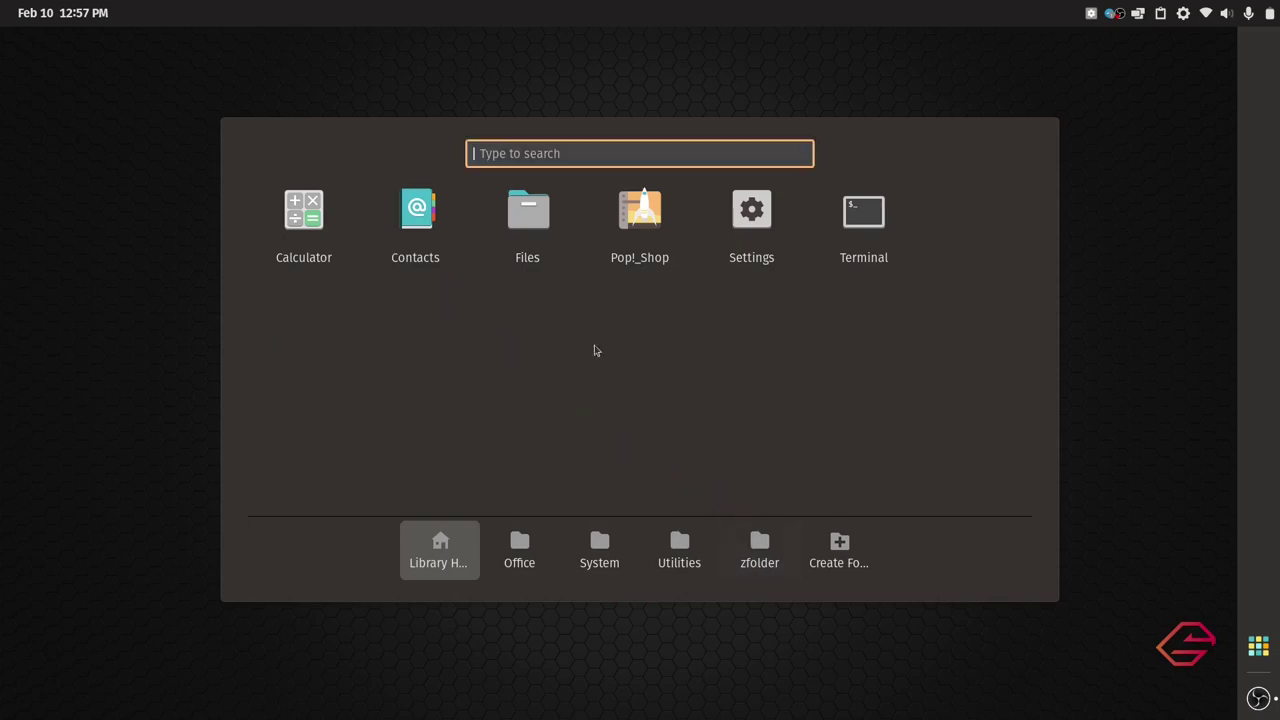
Empty the library's home page by moving Contacts, Files, Pop!_Shop, Settings, Terminal and Calculator into zfolder
{"action": "left_click_drag", "start_coordinate": [417, 212], "coordinate": [760, 545]}
{"action": "left_click_drag", "start_coordinate": [414, 210], "coordinate": [759, 553]}
{"action": "left_click_drag", "start_coordinate": [423, 240], "coordinate": [759, 545]}
{"action": "left_click_drag", "start_coordinate": [416, 213], "coordinate": [759, 545]}
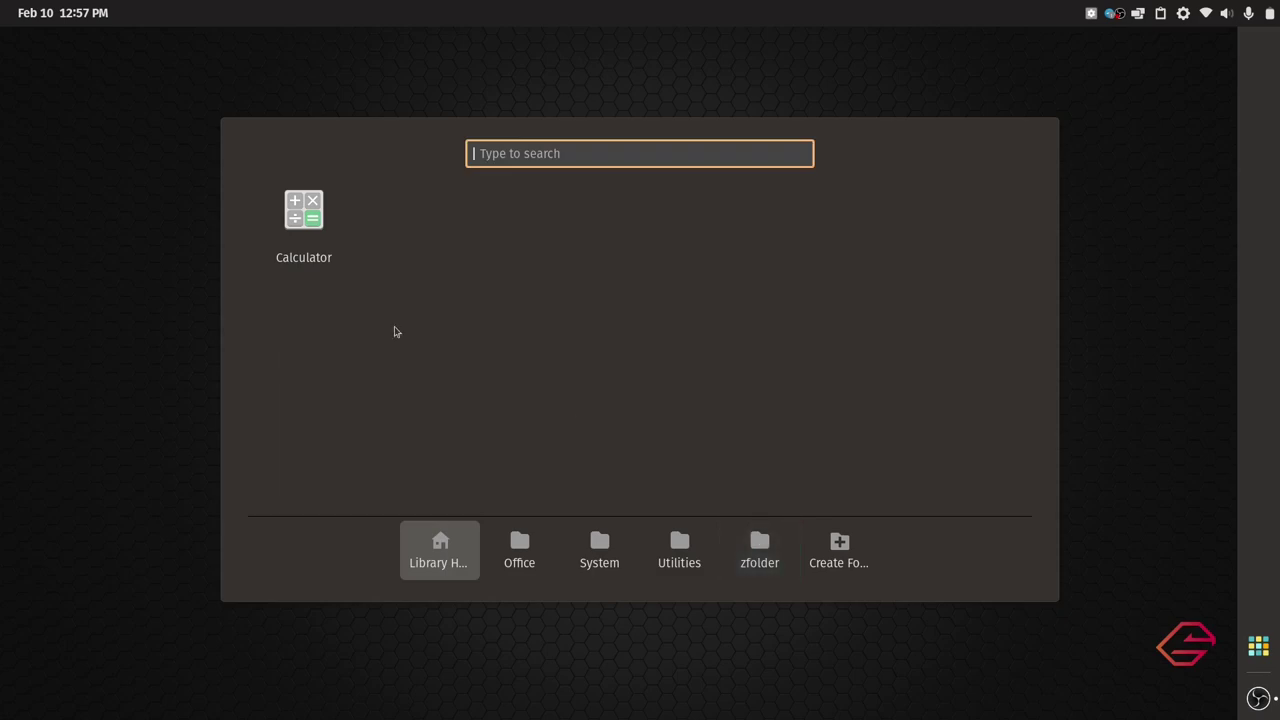
{"action": "left_click_drag", "start_coordinate": [304, 212], "coordinate": [788, 576]}
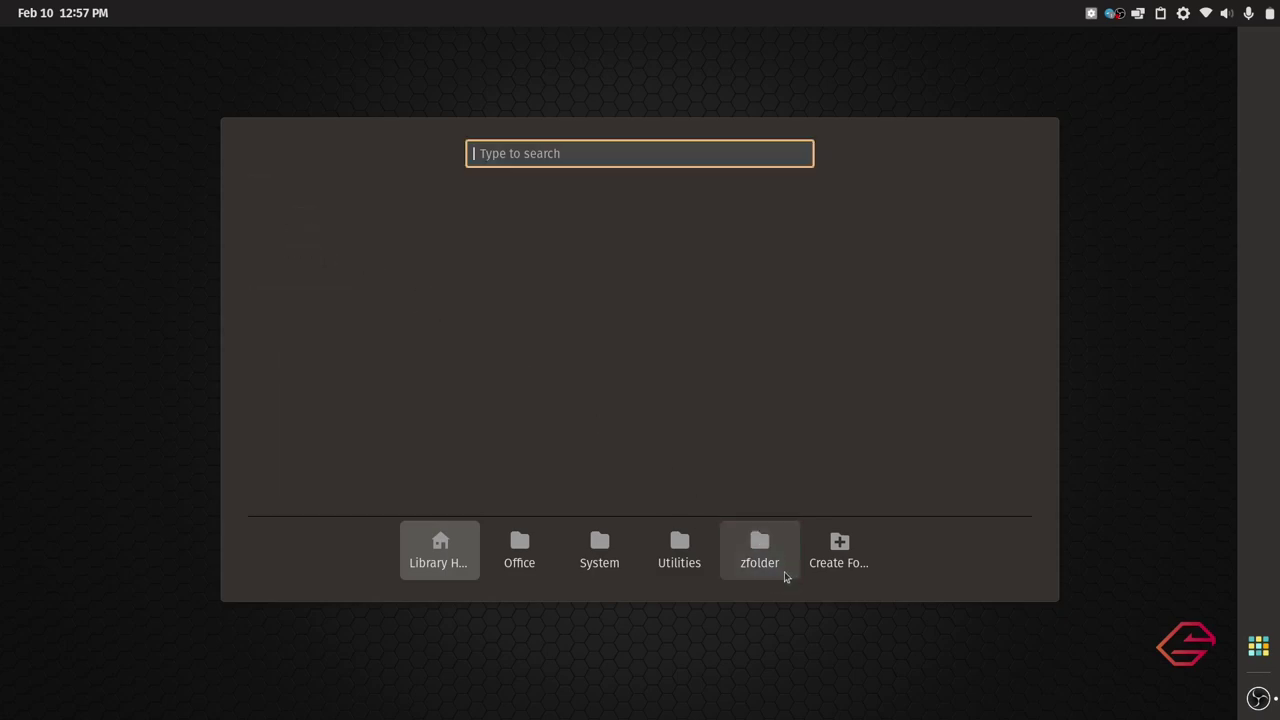
{"action": "left_click", "coordinate": [521, 548]}
{"action": "left_click", "coordinate": [463, 554]}
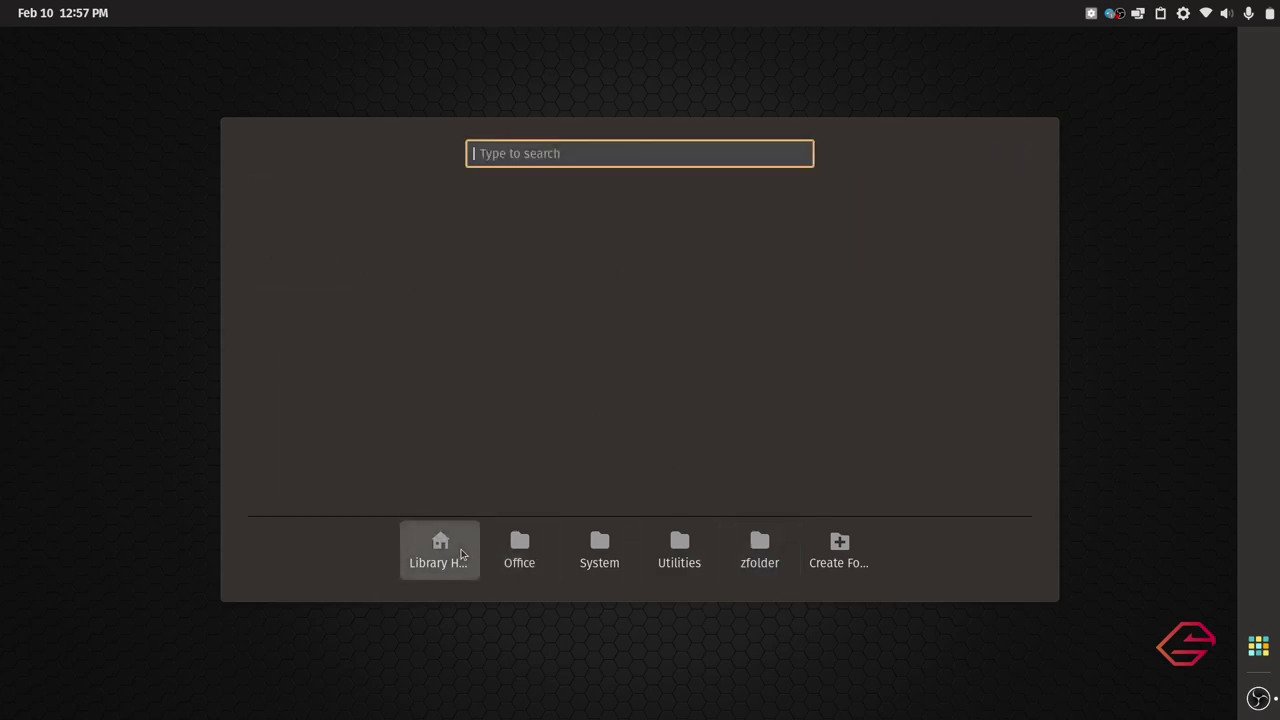
Reopen the application library, create a folder named Home, and open it
{"action": "left_click", "coordinate": [1250, 697]}
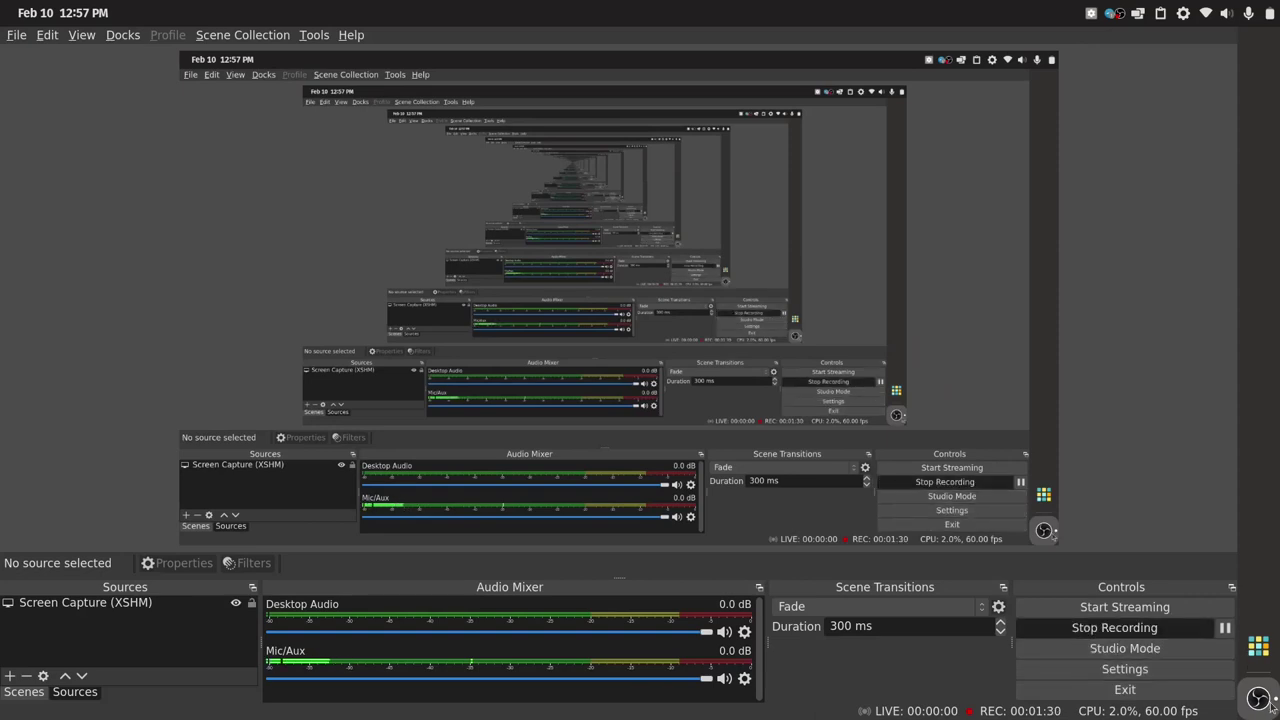
{"action": "left_click", "coordinate": [1256, 697]}
{"action": "left_click", "coordinate": [1262, 647]}
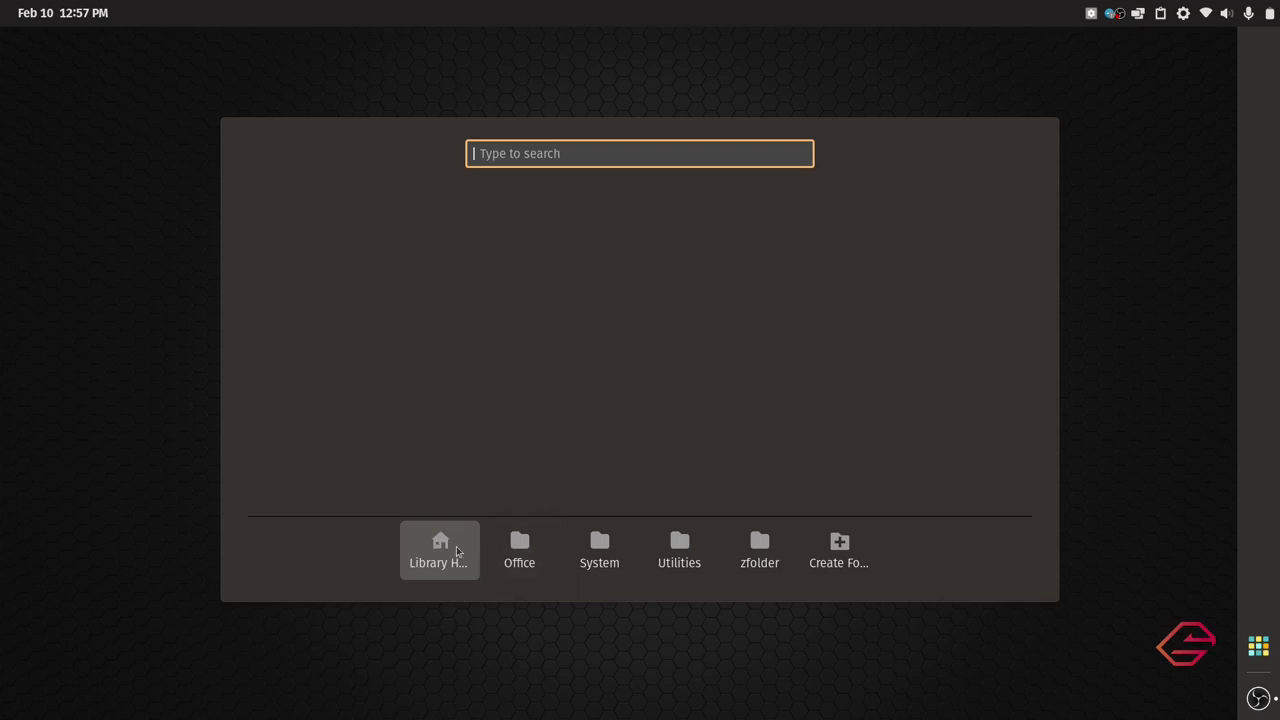
{"action": "left_click", "coordinate": [826, 541]}
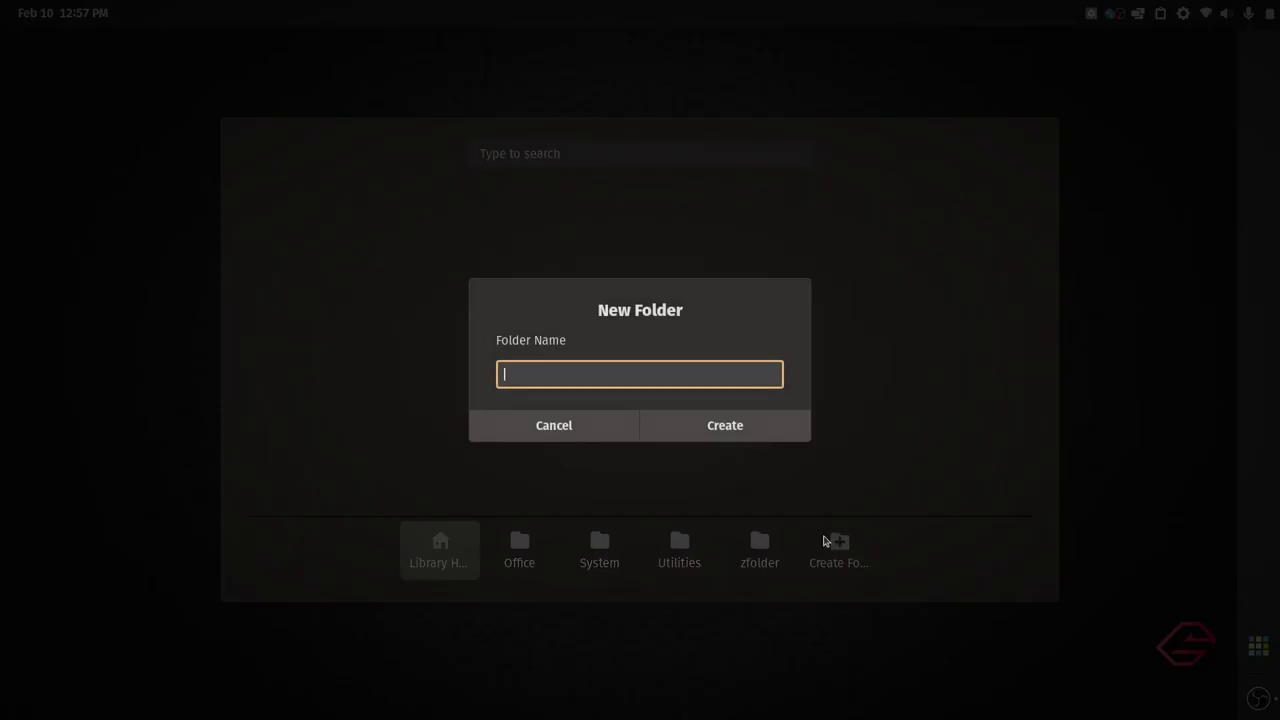
{"action": "type", "text": "Home"}
{"action": "key", "text": "Return"}
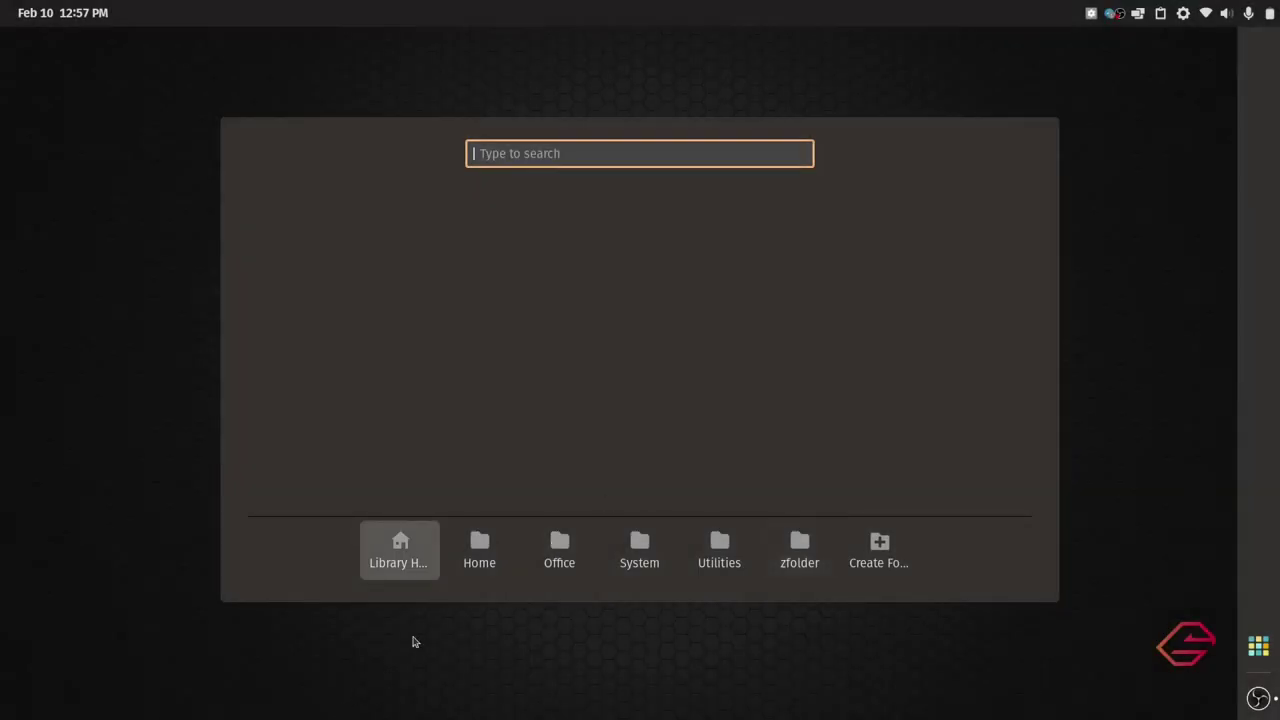
{"action": "left_click", "coordinate": [506, 561]}
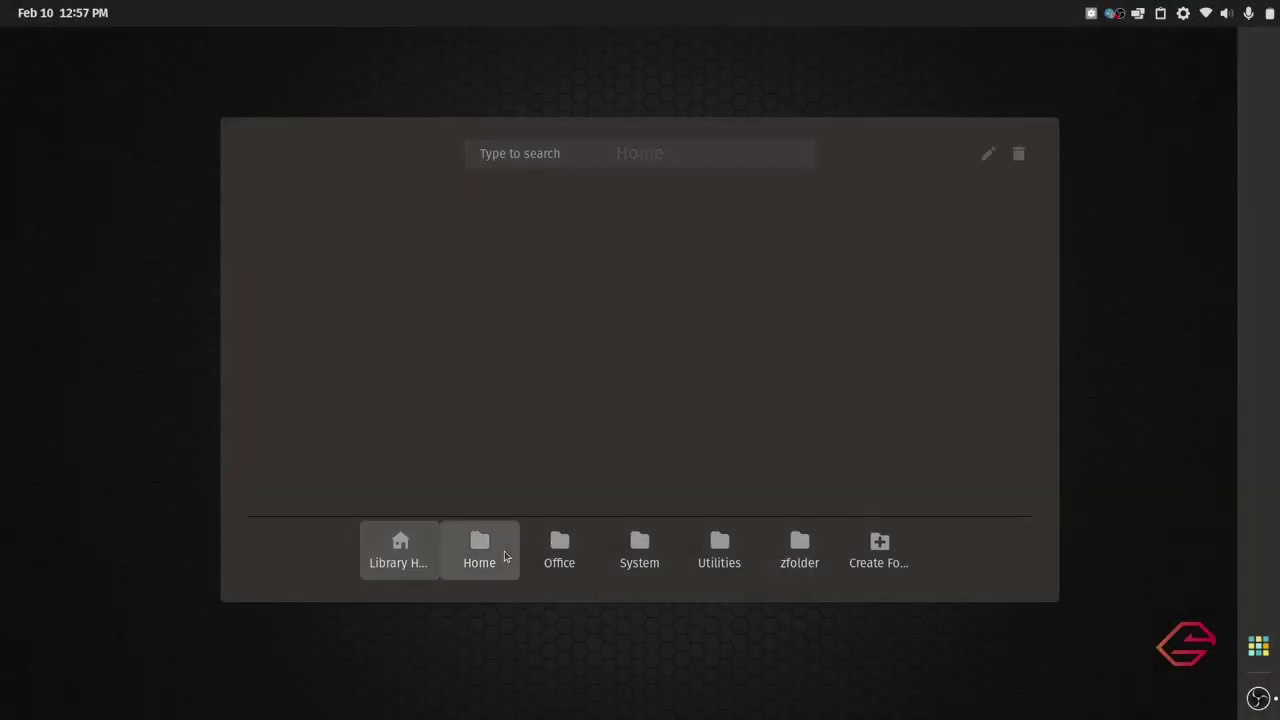
Move OBS Studio, Pop!_Shop and Calculator from zfolder into the Home folder
{"action": "left_click", "coordinate": [797, 547]}
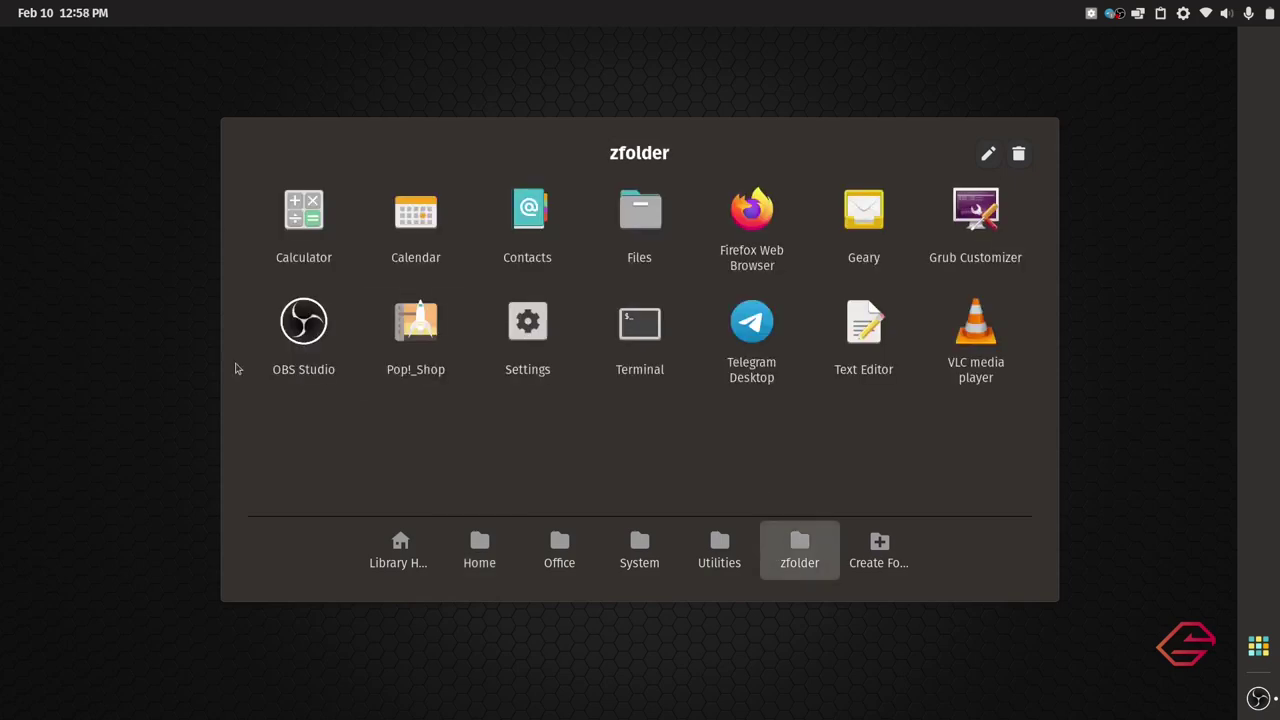
{"action": "left_click_drag", "start_coordinate": [308, 342], "coordinate": [485, 548]}
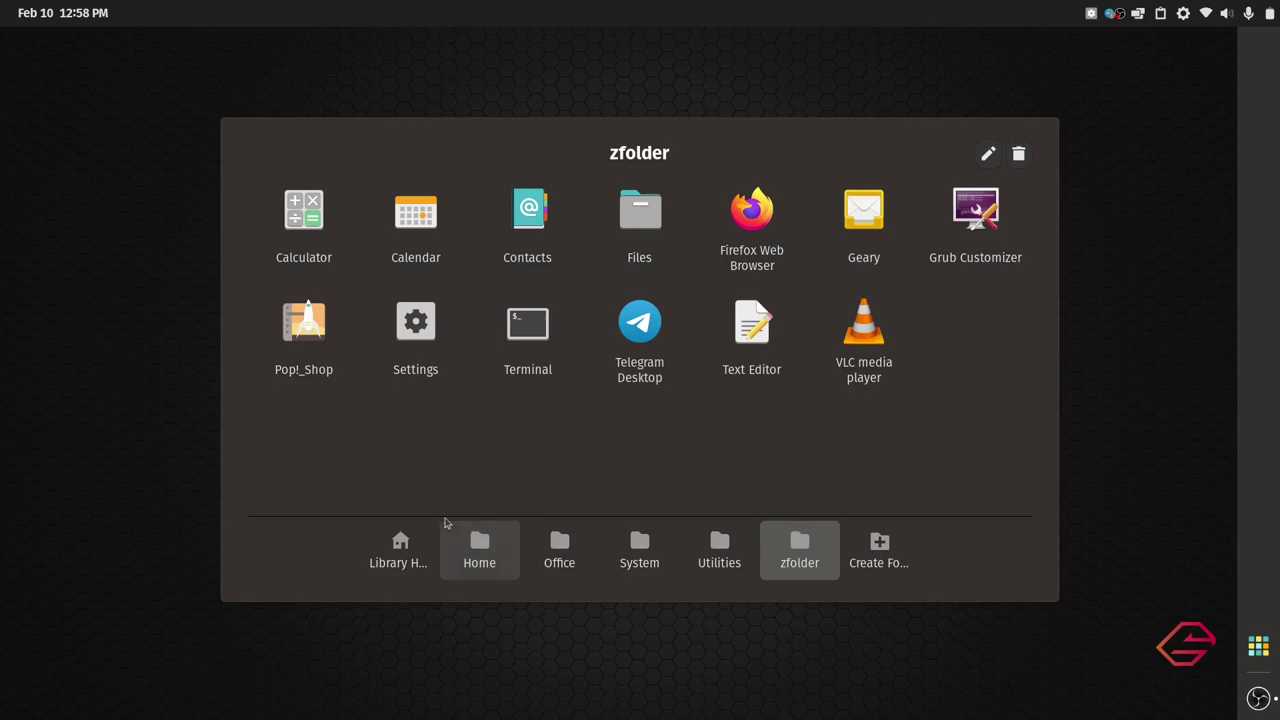
{"action": "left_click_drag", "start_coordinate": [304, 330], "coordinate": [470, 556]}
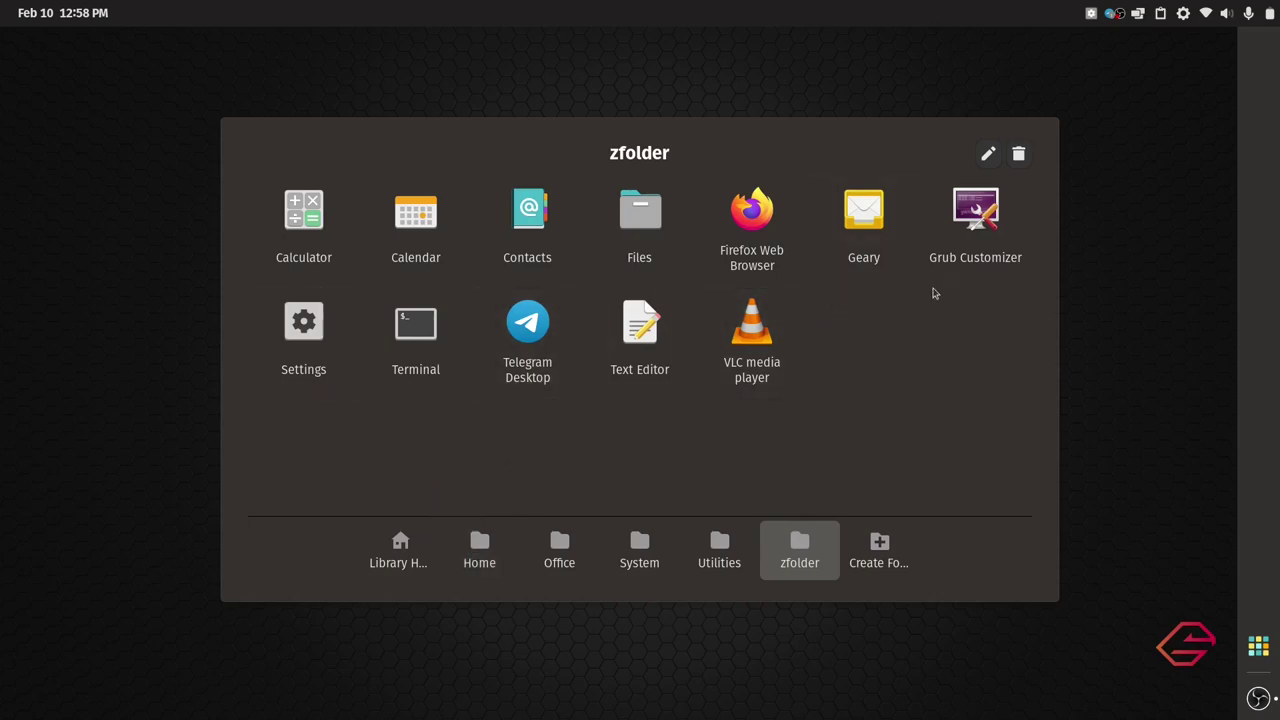
{"action": "left_click_drag", "start_coordinate": [304, 215], "coordinate": [472, 558]}
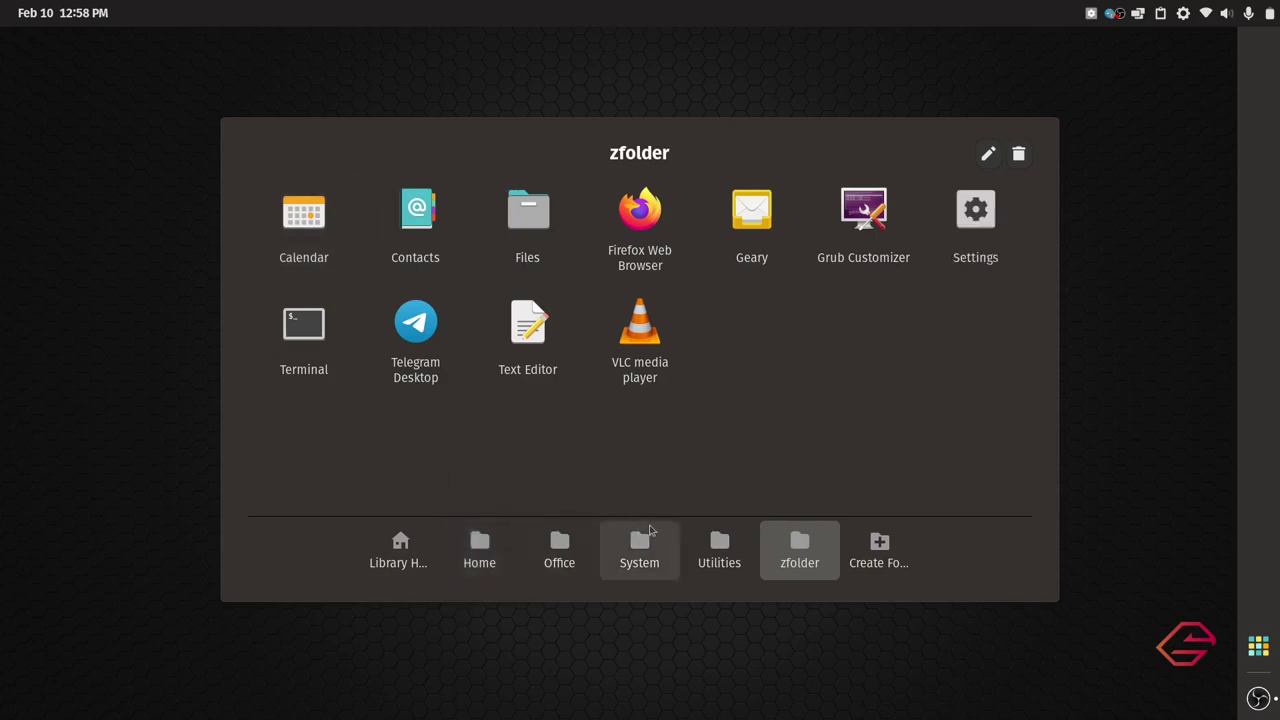
Move Extensions from the Utilities folder and System Monitor from the System folder into the Home folder
{"action": "left_click", "coordinate": [706, 530]}
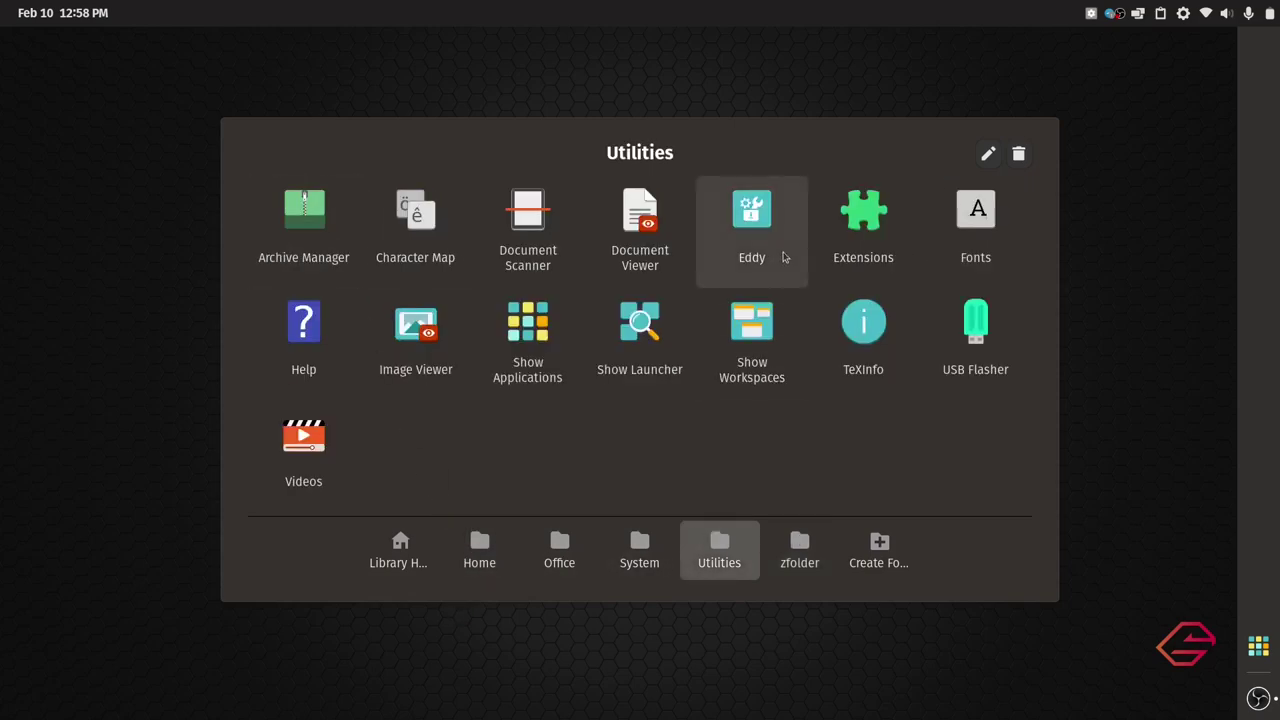
{"action": "left_click_drag", "start_coordinate": [845, 225], "coordinate": [479, 550]}
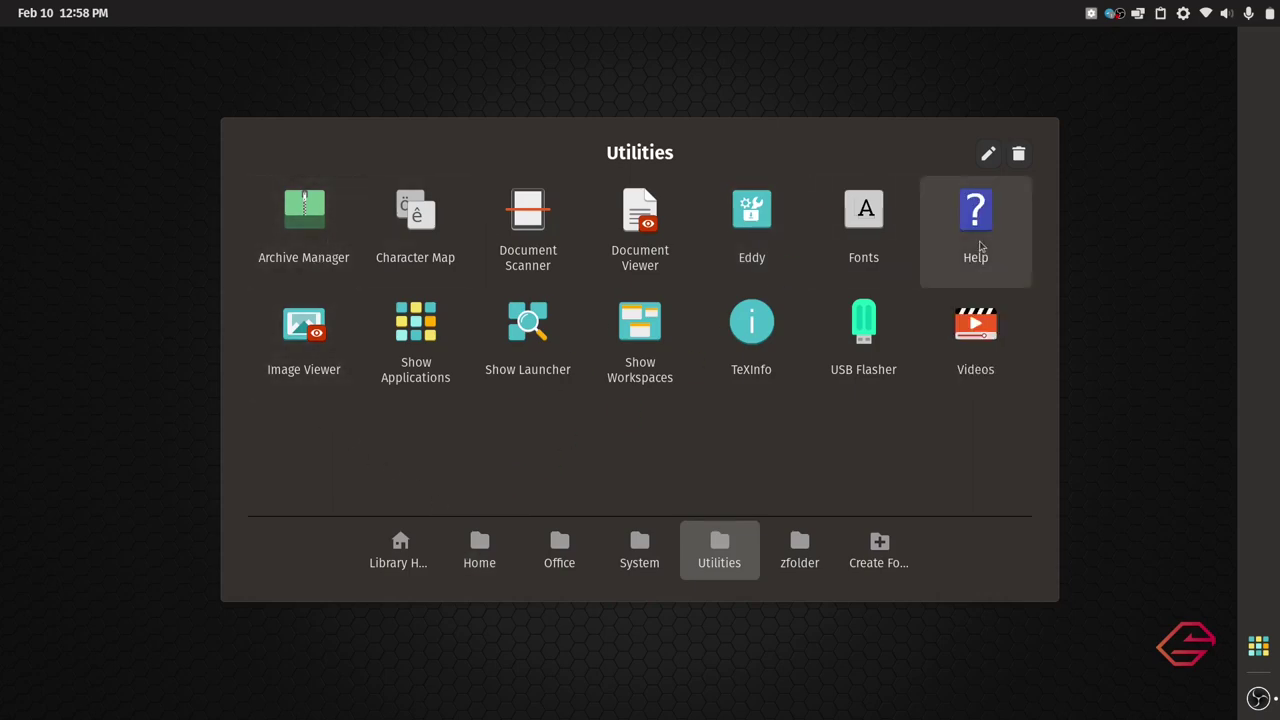
{"action": "left_click", "coordinate": [658, 540]}
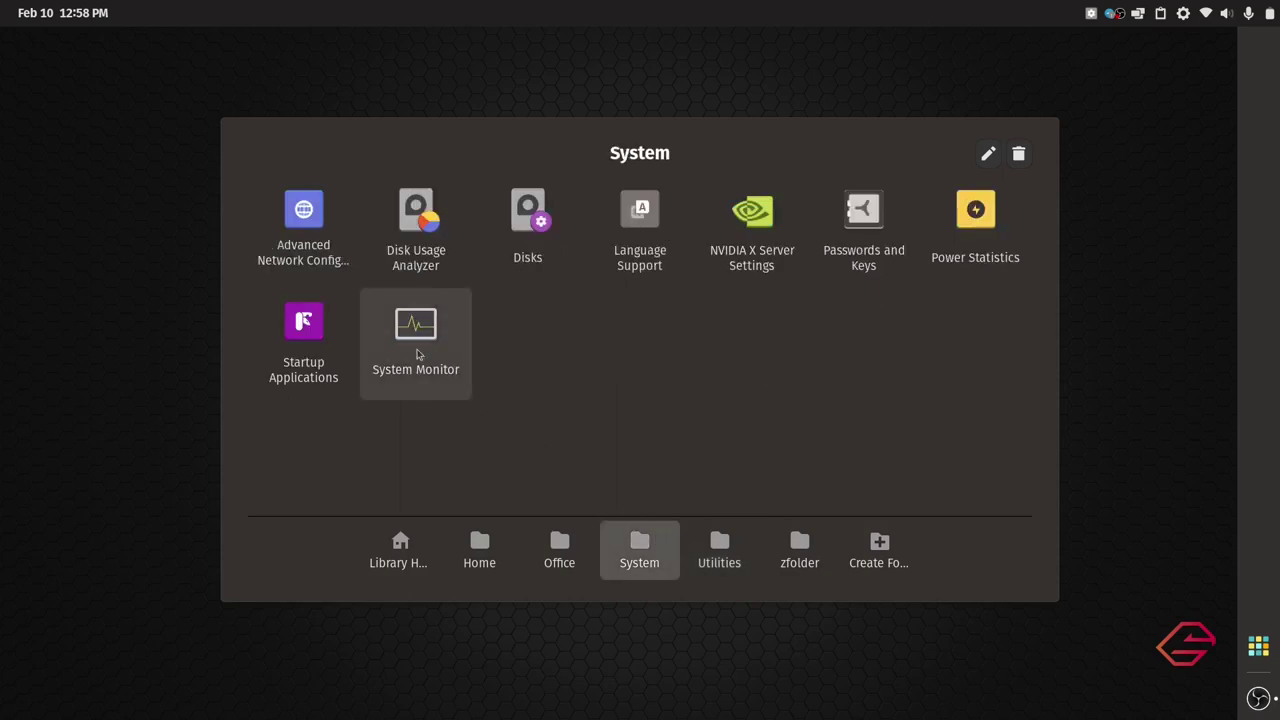
{"action": "left_click_drag", "start_coordinate": [435, 388], "coordinate": [480, 548]}
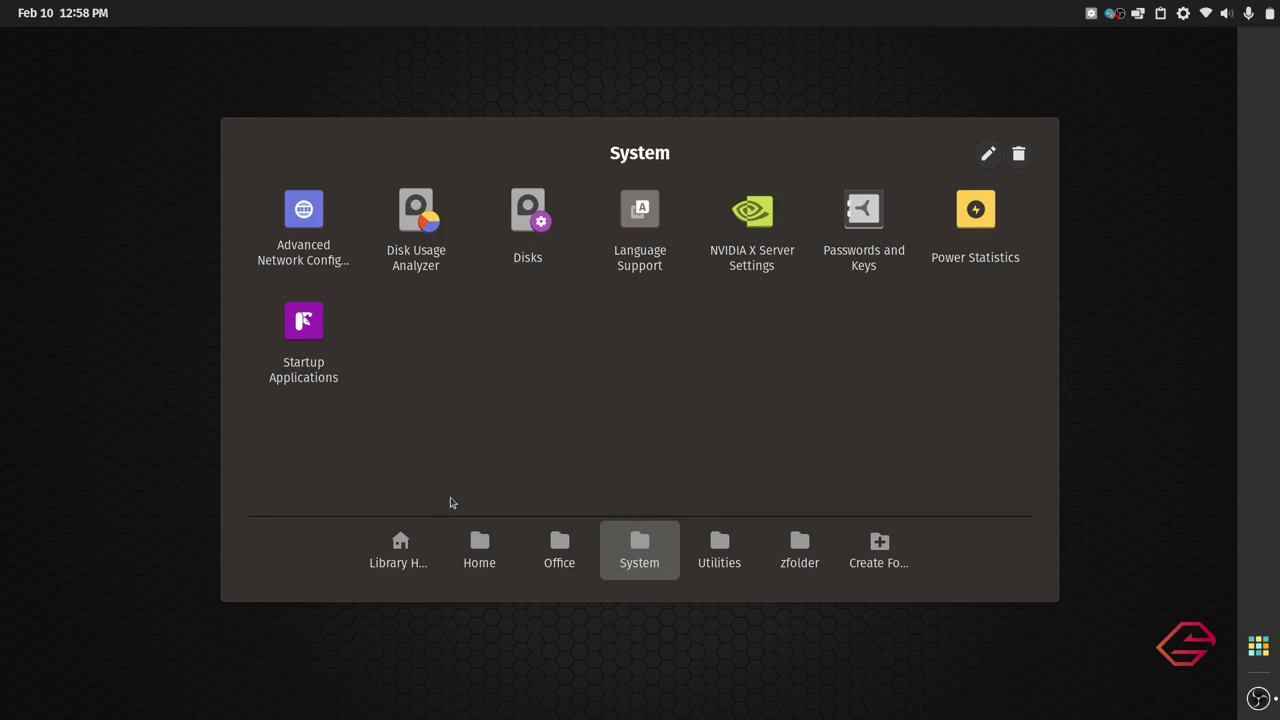
Examine the Office and Home folders, and compare the Home folder with the page the application library opens on
{"action": "left_click", "coordinate": [552, 548]}
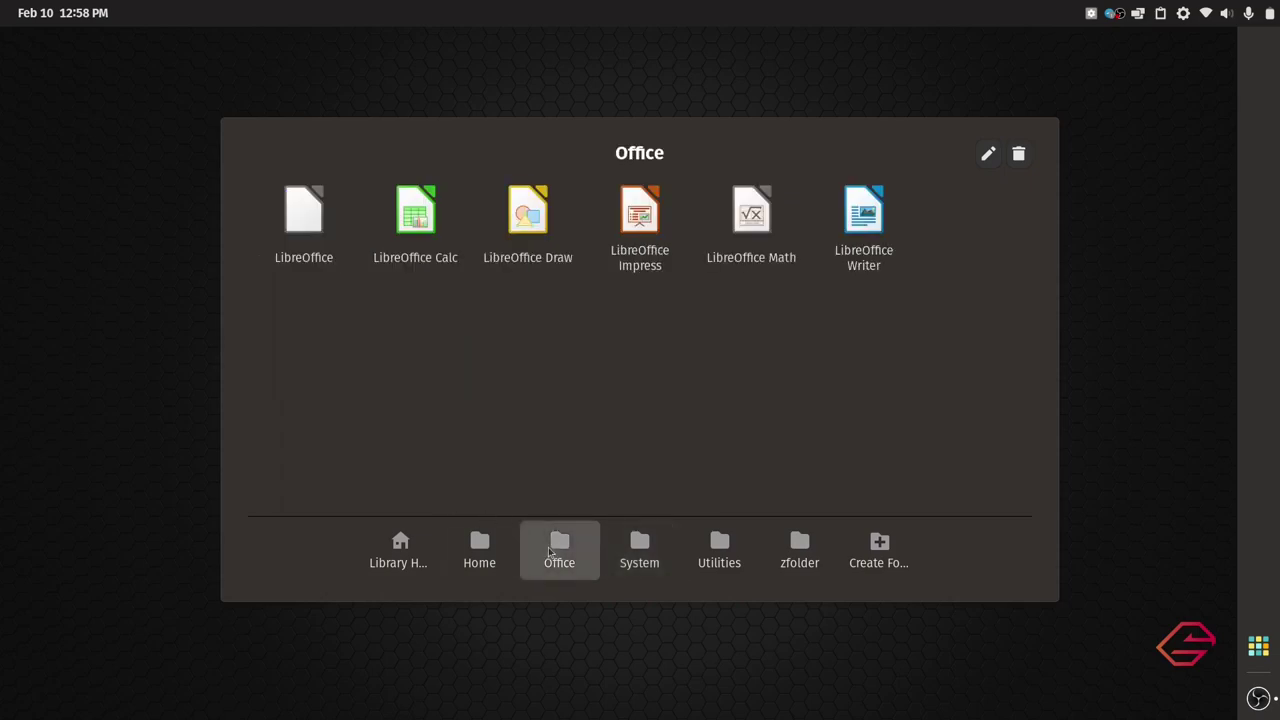
{"action": "left_click", "coordinate": [501, 562]}
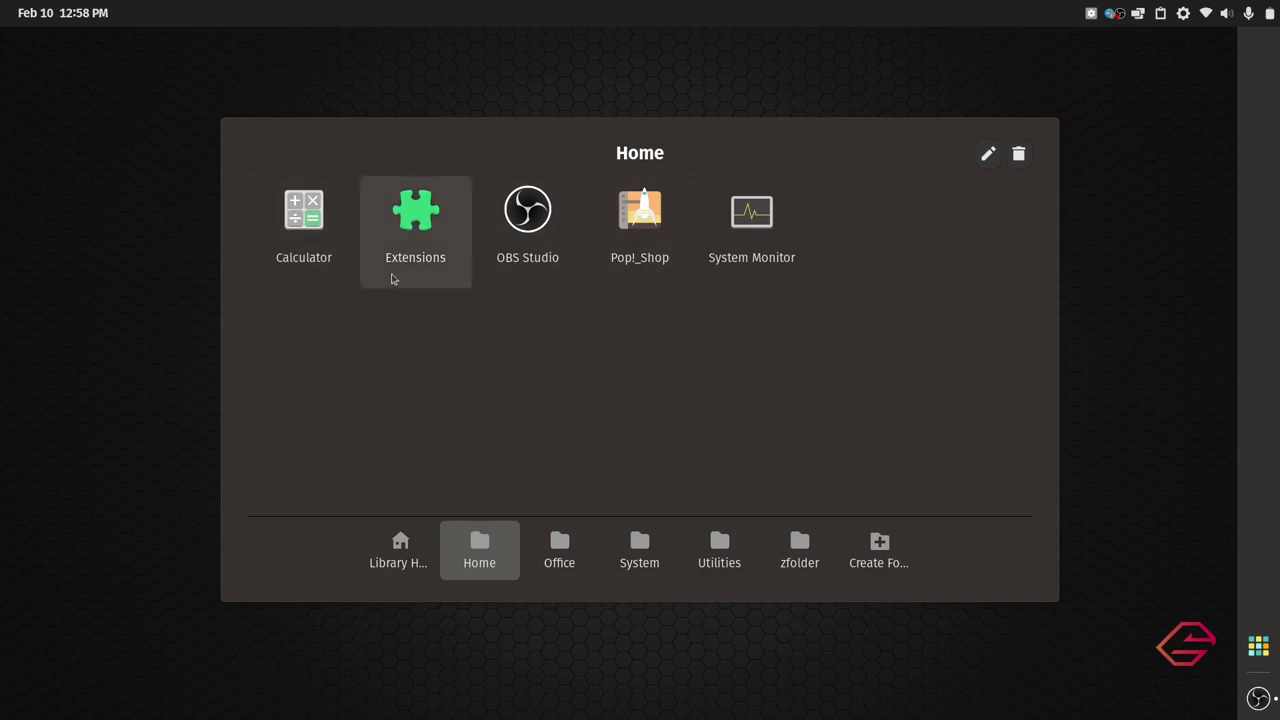
{"action": "left_click", "coordinate": [400, 540]}
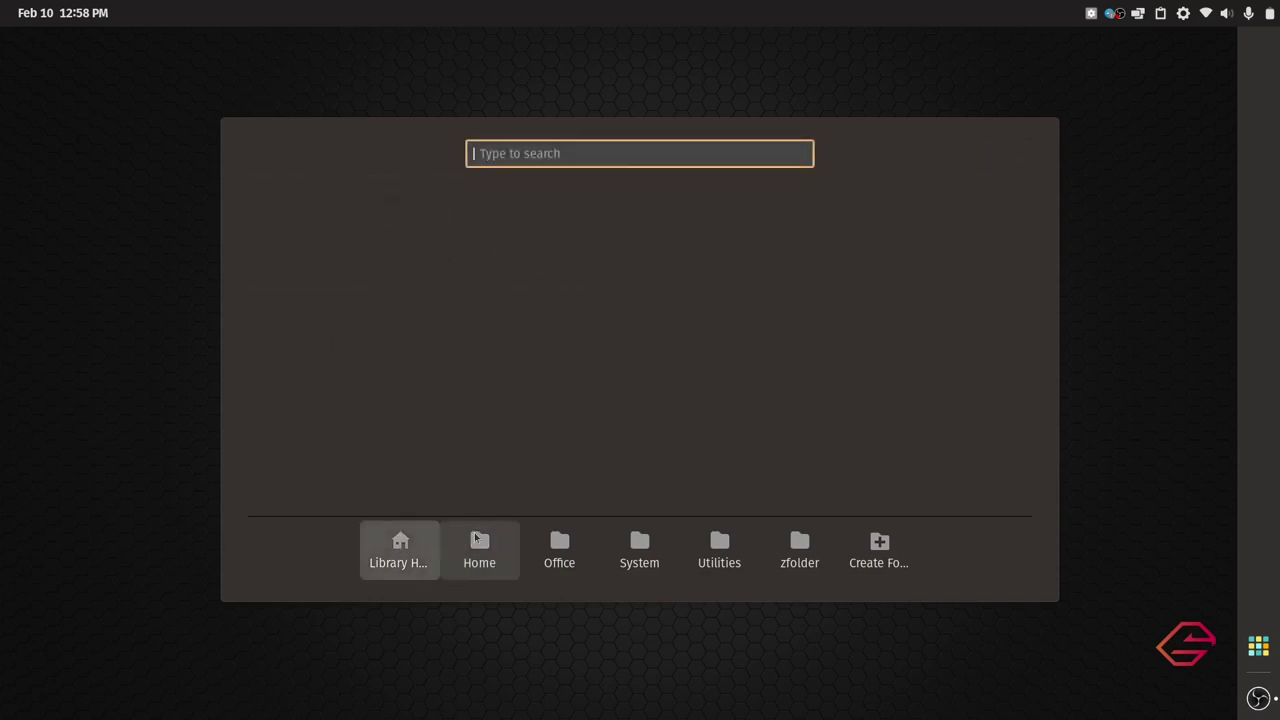
{"action": "left_click", "coordinate": [476, 538]}
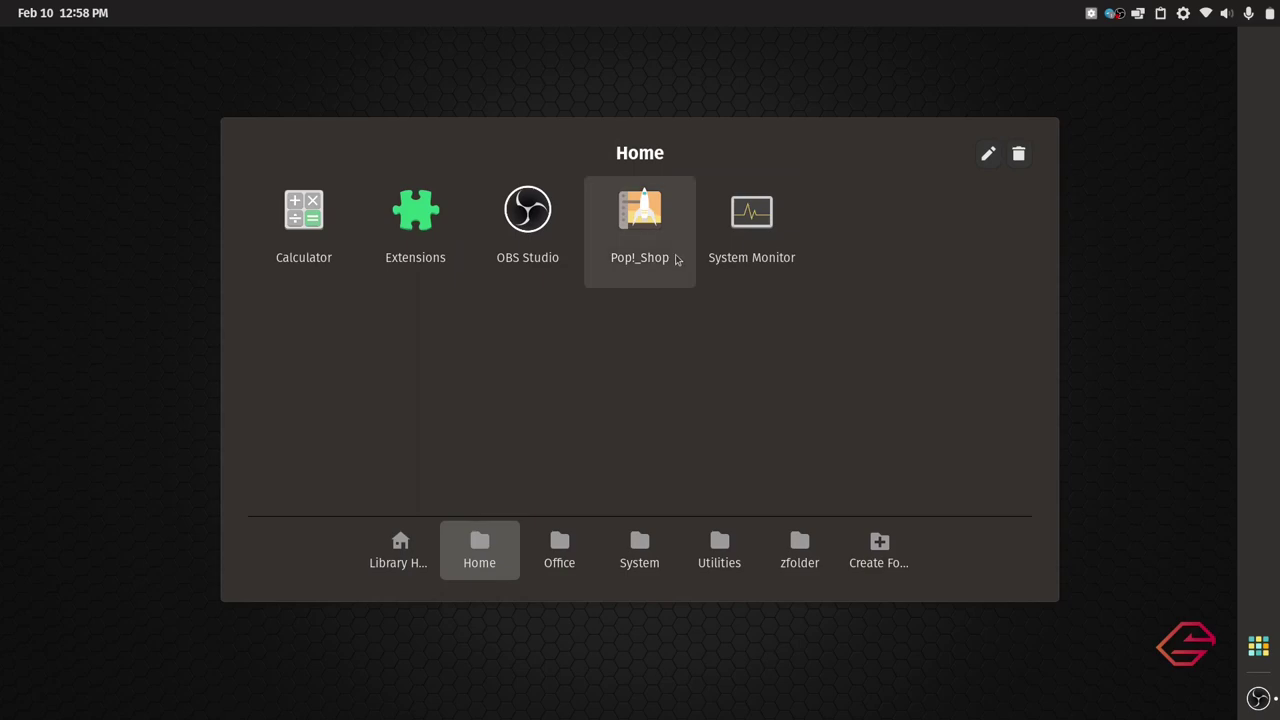
{"action": "left_click", "coordinate": [62, 12]}
{"action": "left_click", "coordinate": [1258, 645]}
{"action": "left_click", "coordinate": [1258, 645]}
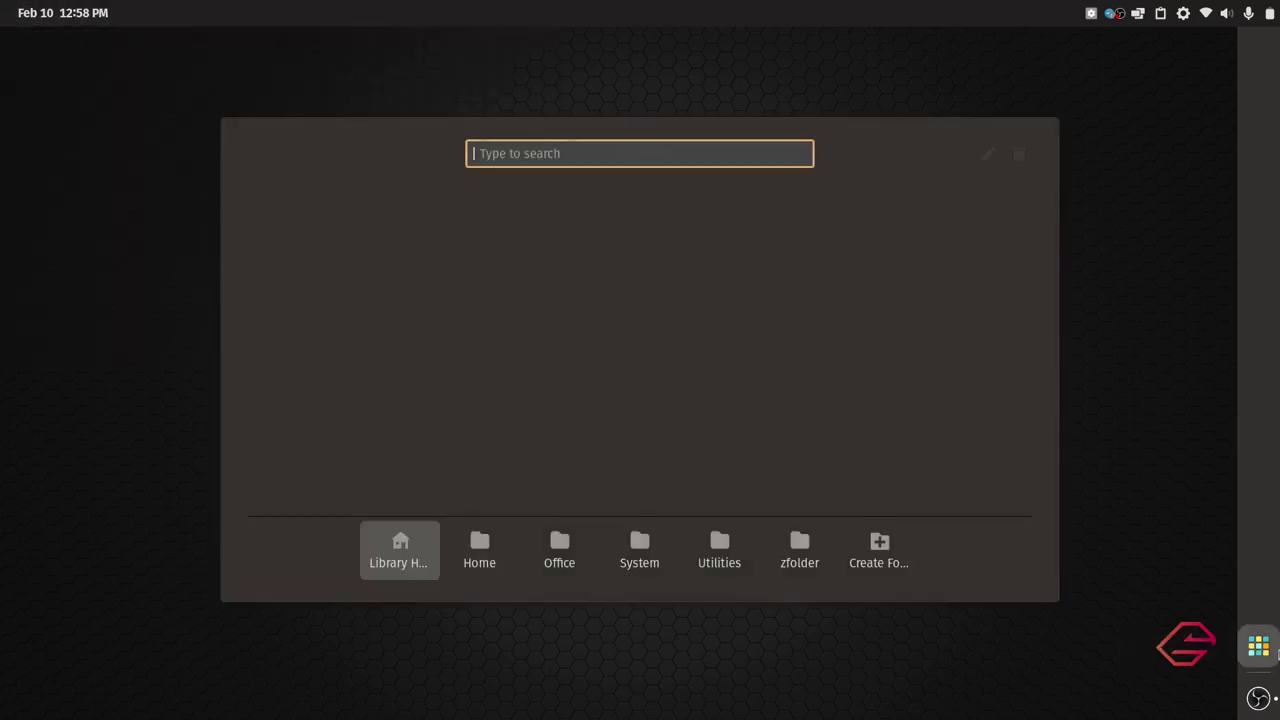
{"action": "left_click", "coordinate": [483, 562]}
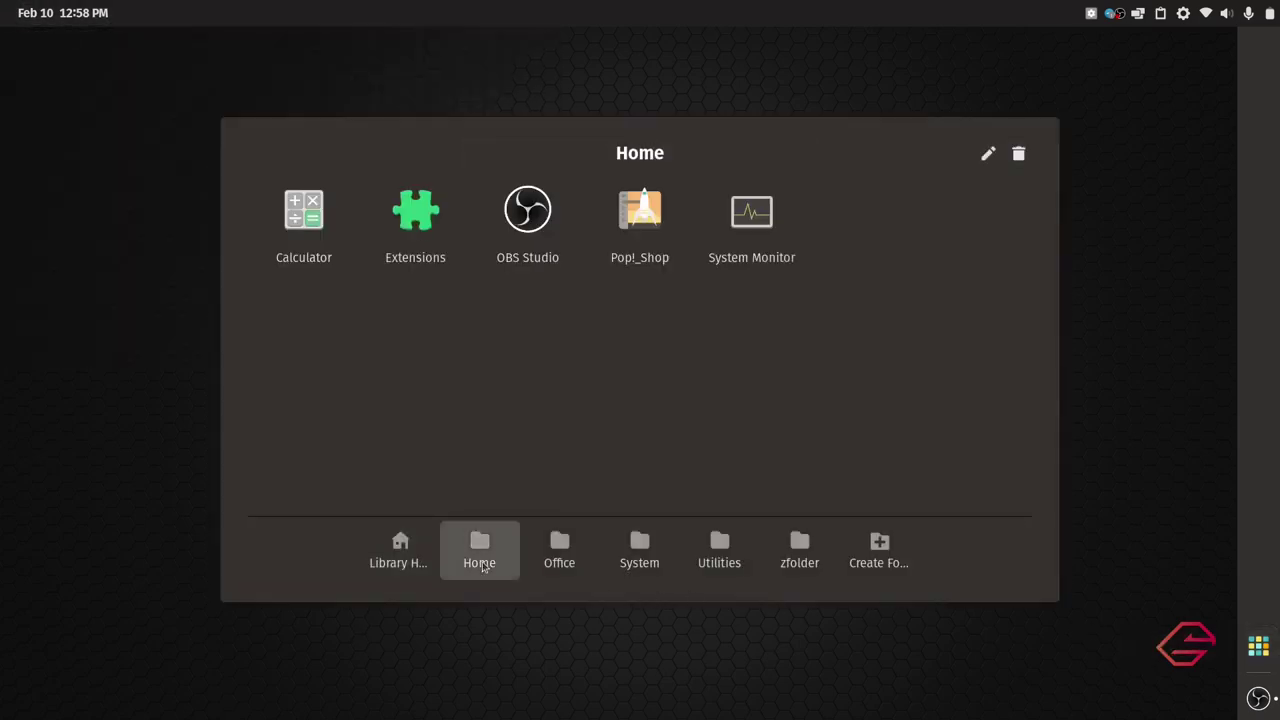
{"action": "left_click", "coordinate": [378, 557]}
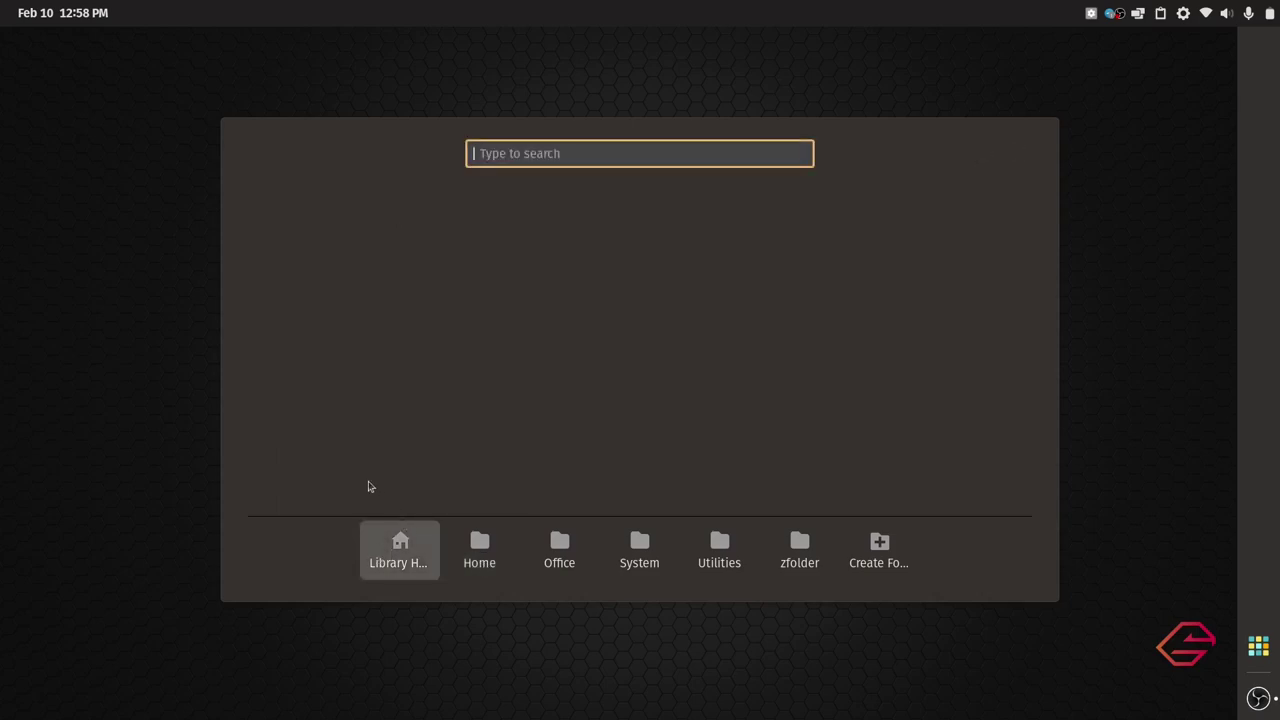
Close and reopen the application library, view the apps in its Home folder, and close the library
{"action": "left_click", "coordinate": [132, 80]}
{"action": "left_click_drag", "start_coordinate": [147, 85], "coordinate": [965, 668]}
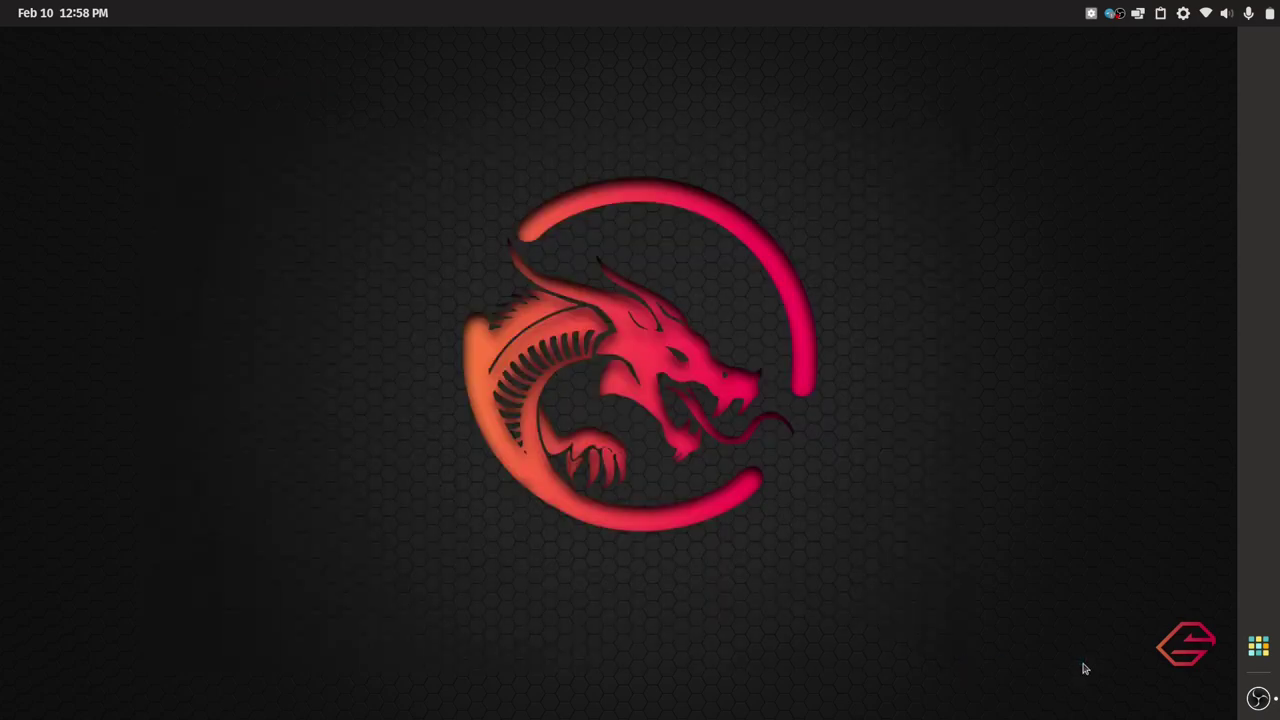
{"action": "left_click", "coordinate": [1258, 698]}
{"action": "left_click", "coordinate": [1258, 698]}
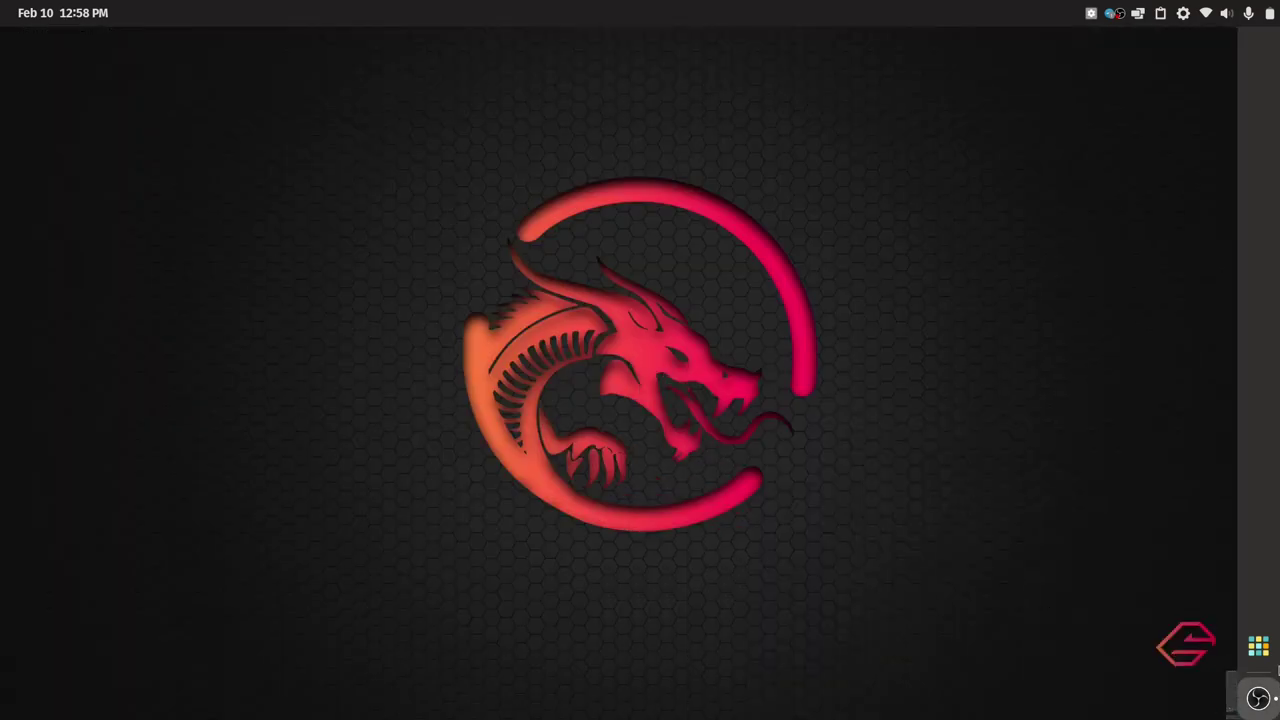
{"action": "left_click", "coordinate": [1258, 645]}
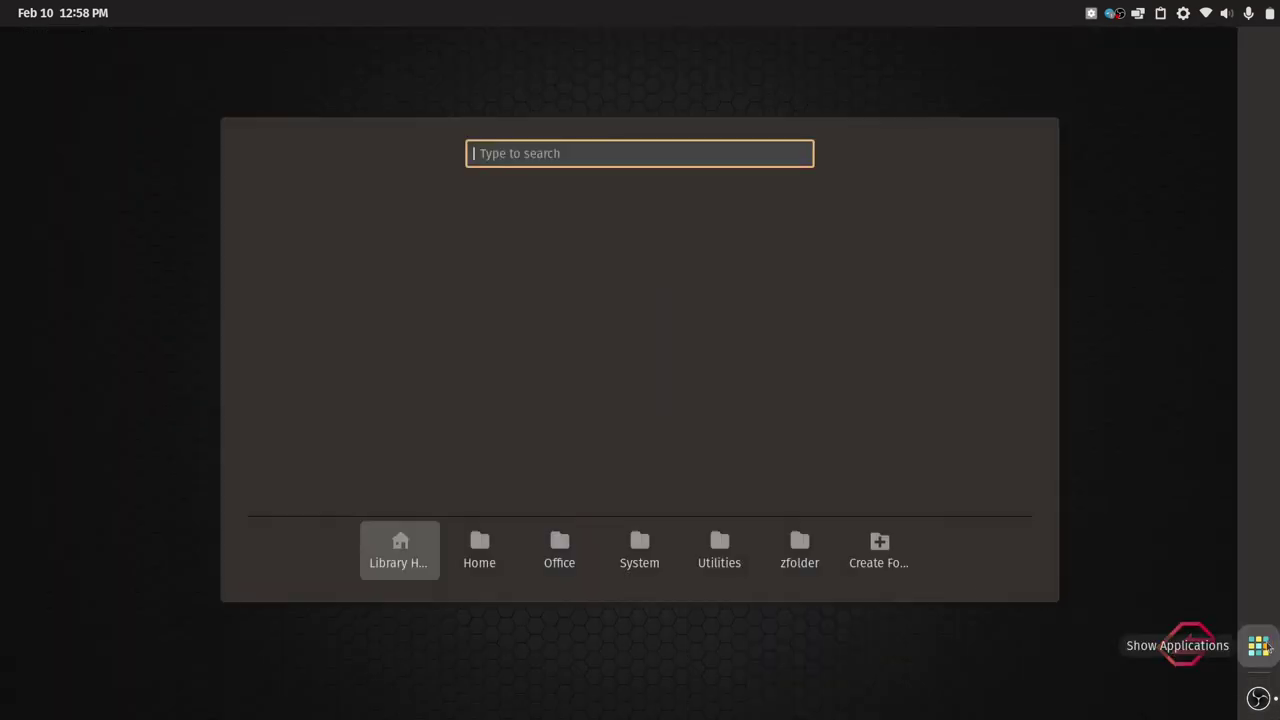
{"action": "left_click", "coordinate": [482, 541]}
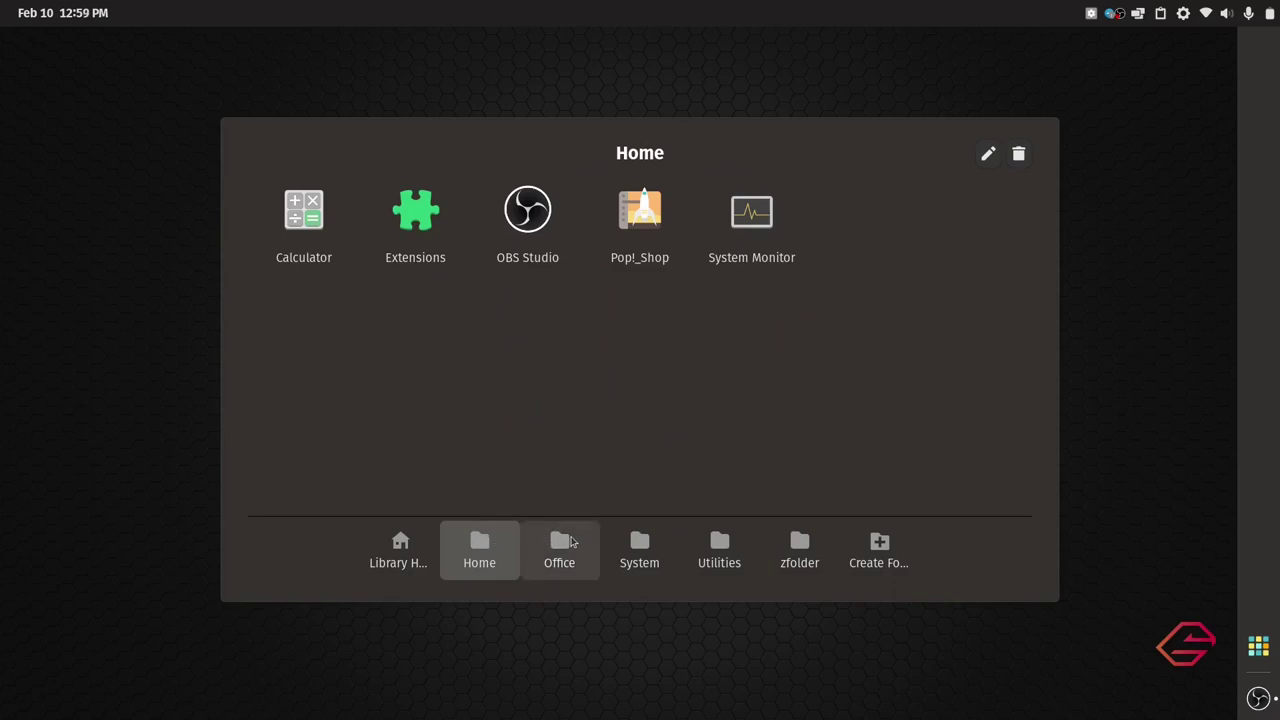
{"action": "left_click", "coordinate": [168, 432]}
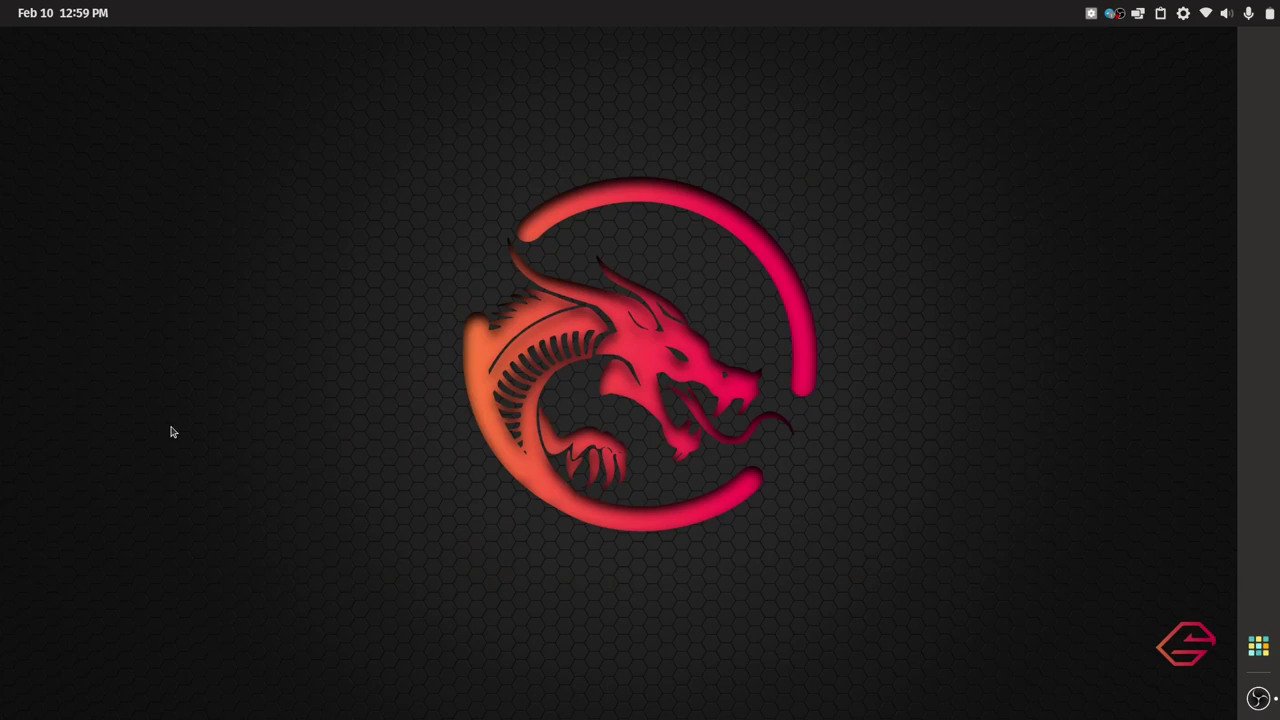
Try the system shortcuts that launch the terminal and the web browser, closing each window after it opens
{"action": "key", "text": "super+t"}
{"action": "left_click", "coordinate": [927, 130]}
{"action": "key", "text": "super+b"}
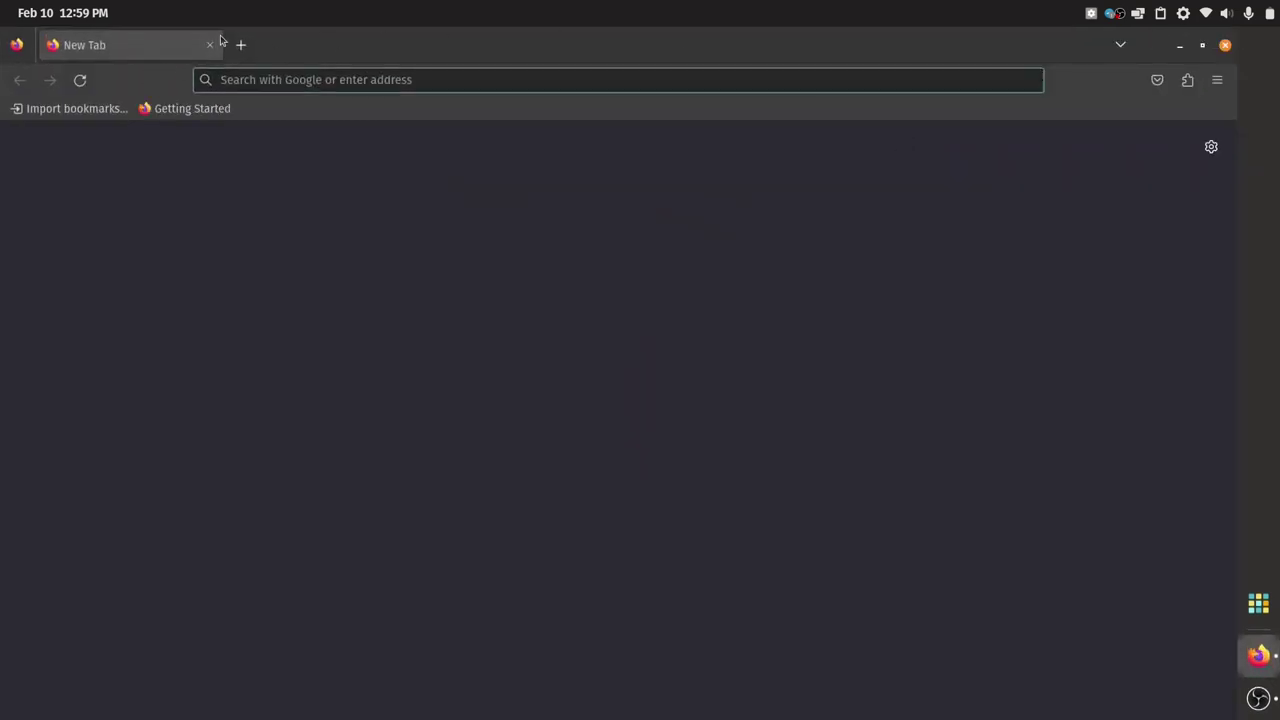
{"action": "left_click", "coordinate": [209, 44]}
{"action": "left_click_drag", "start_coordinate": [269, 78], "coordinate": [870, 597]}
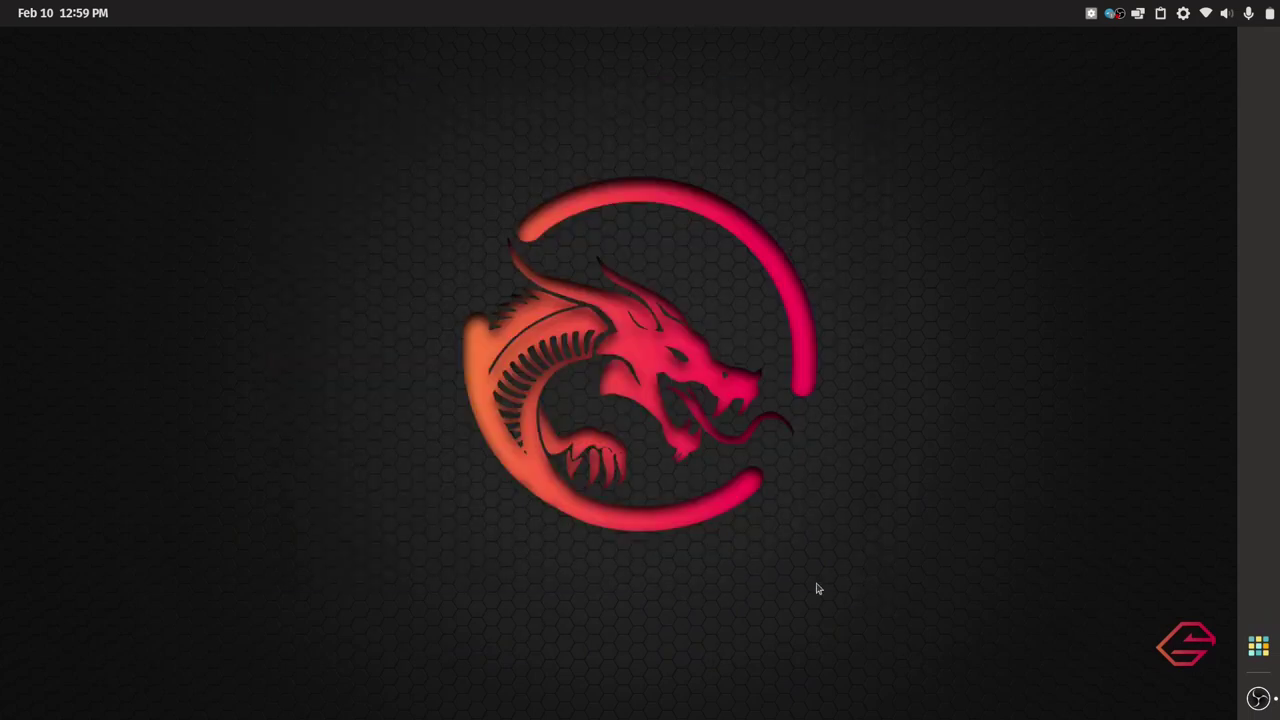
{"action": "key", "text": "super"}
{"action": "key", "text": "Escape"}
Open the system's Keyboard settings and show the Launchers category of the customizable keyboard shortcuts
{"action": "left_click", "coordinate": [1268, 12]}
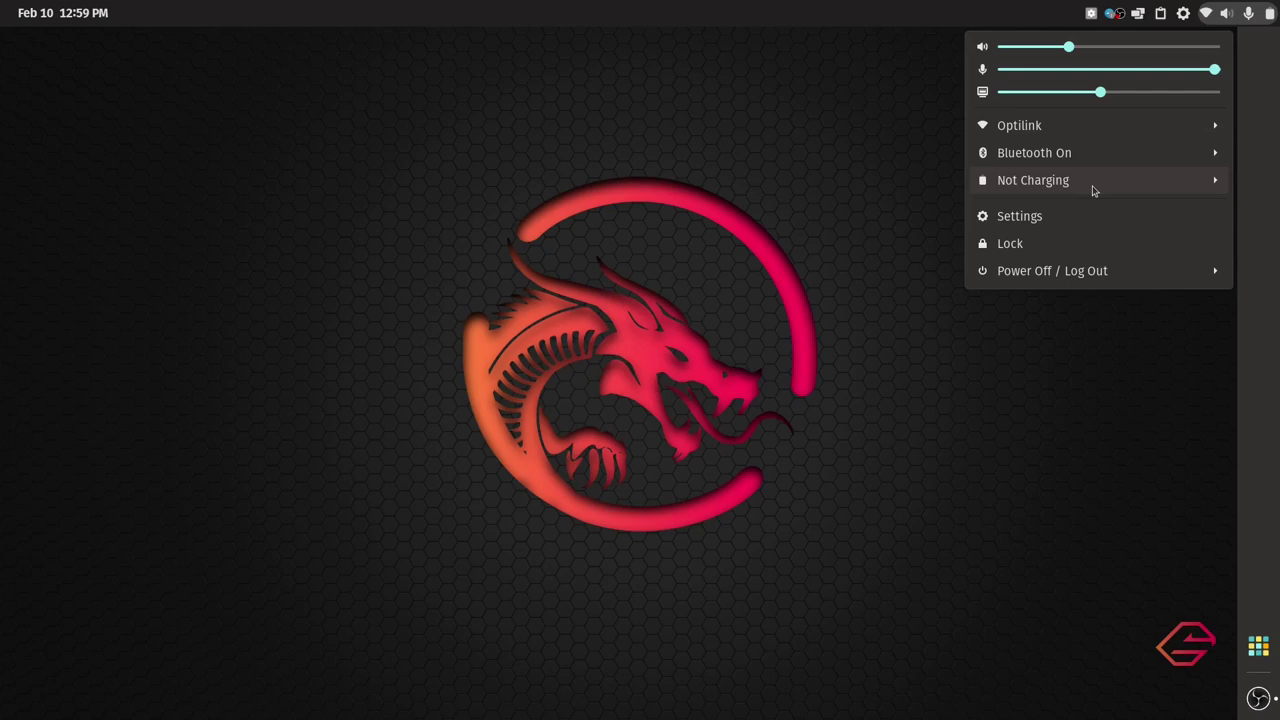
{"action": "left_click", "coordinate": [1076, 215]}
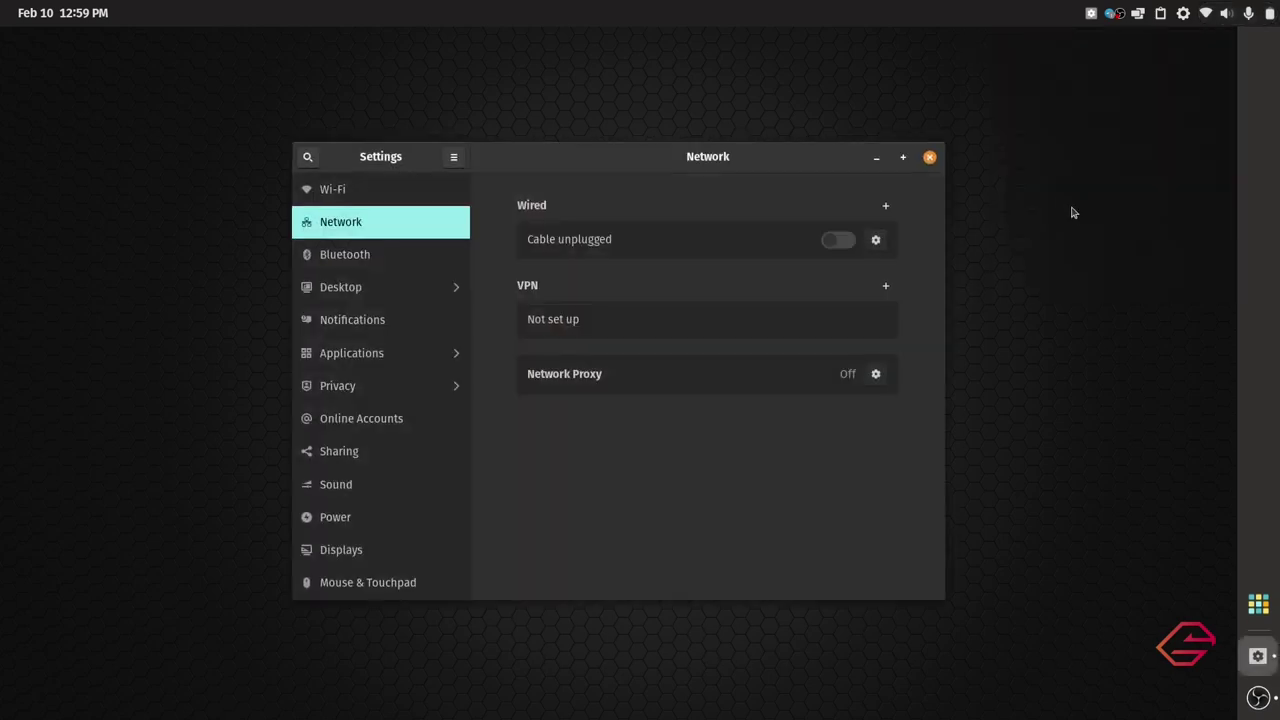
{"action": "scroll", "coordinate": [380, 463], "scroll_direction": "down", "scroll_amount": 1}
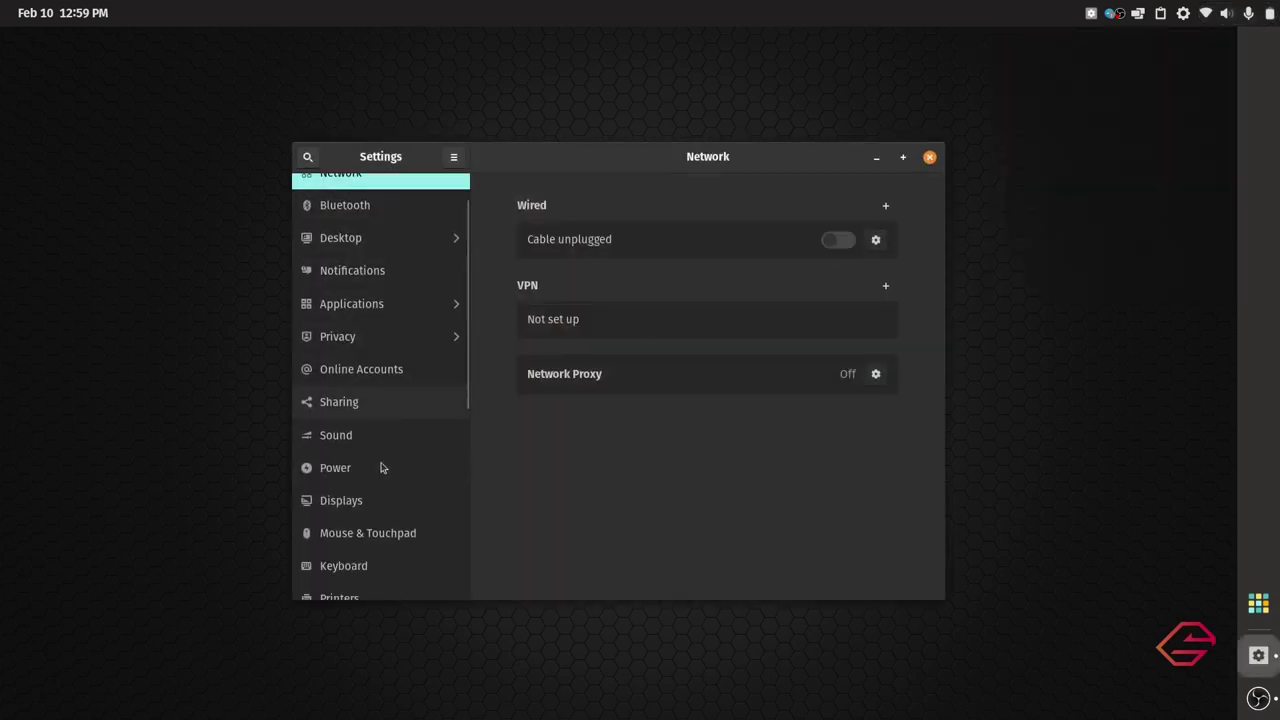
{"action": "left_click", "coordinate": [383, 565]}
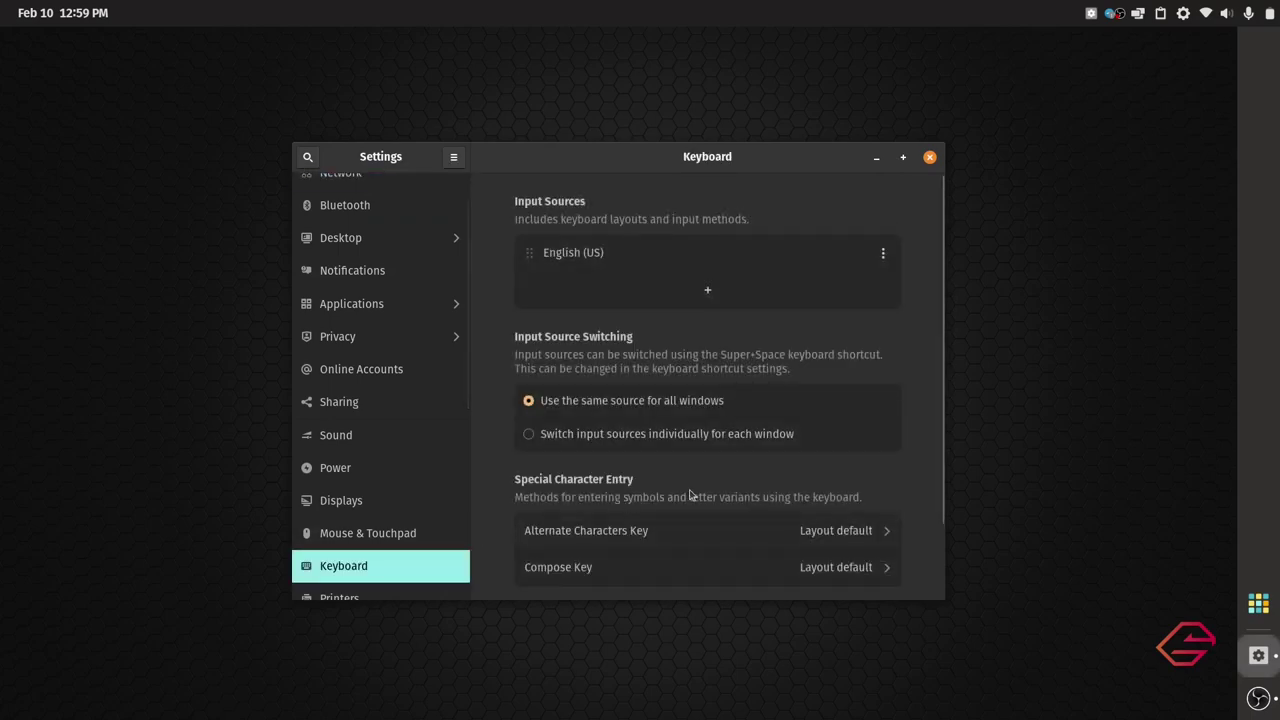
{"action": "scroll", "coordinate": [690, 500], "scroll_direction": "down", "scroll_amount": 2}
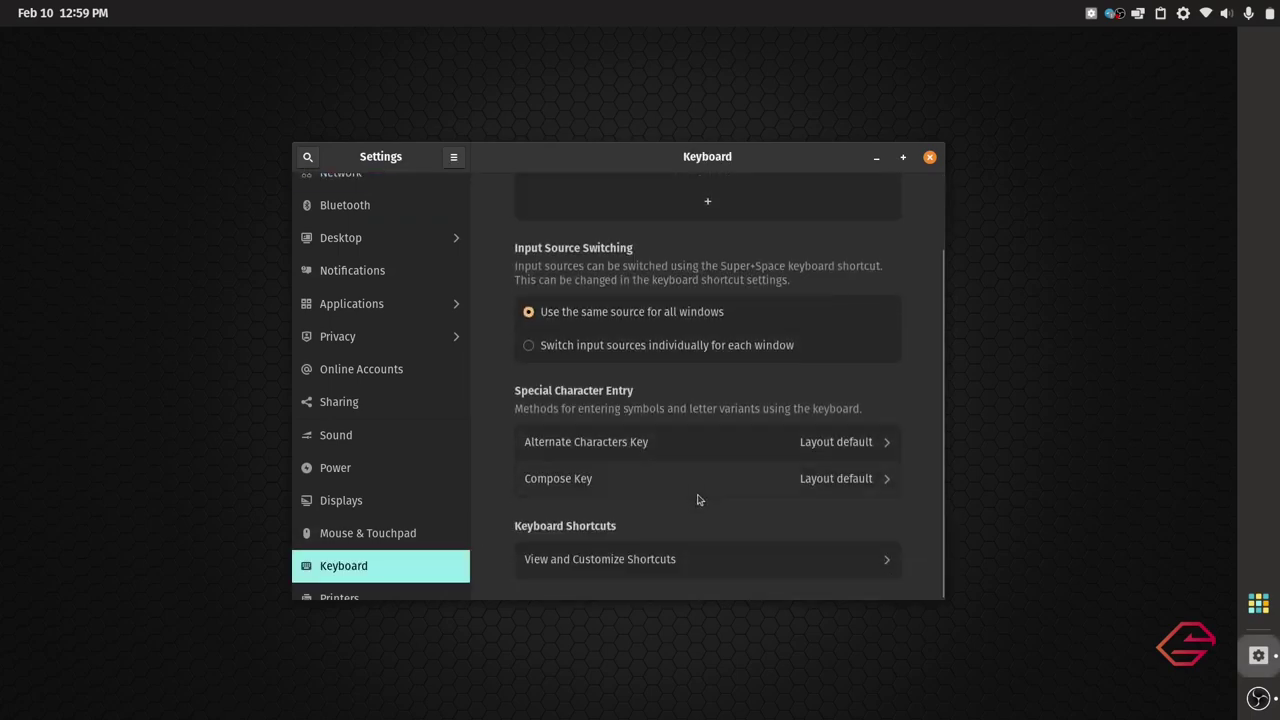
{"action": "left_click", "coordinate": [700, 561]}
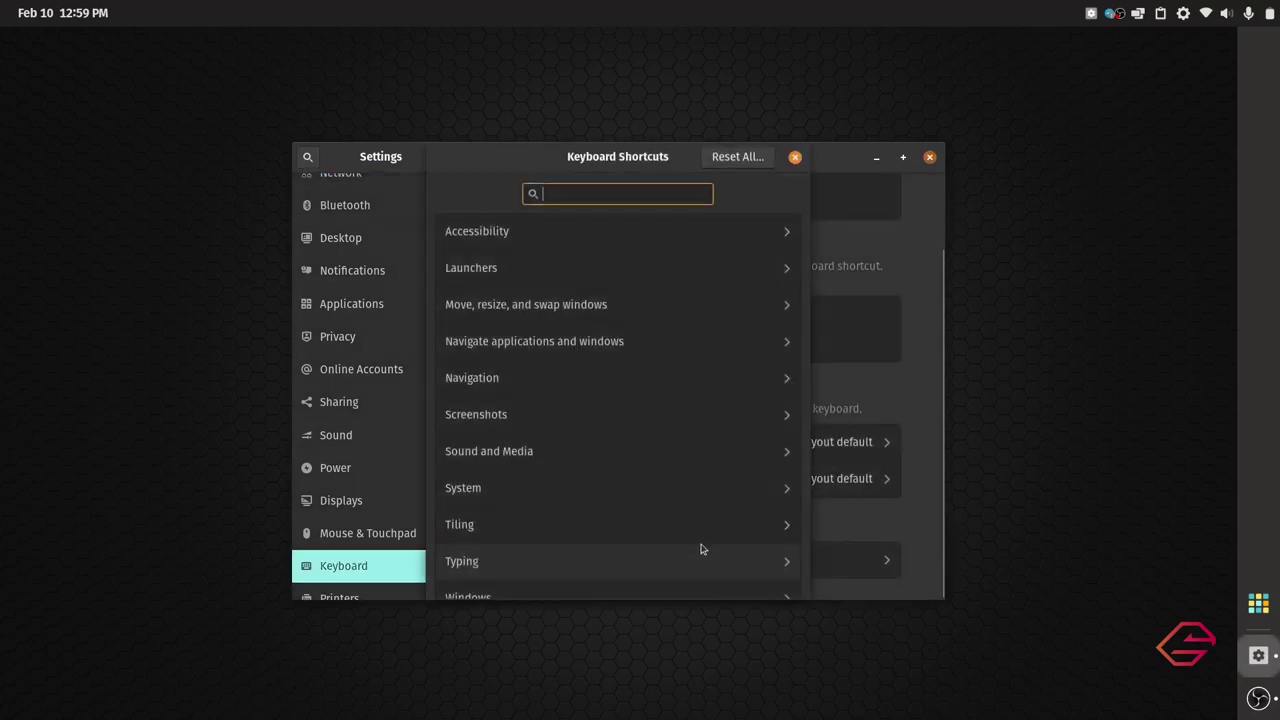
{"action": "left_click", "coordinate": [571, 270]}
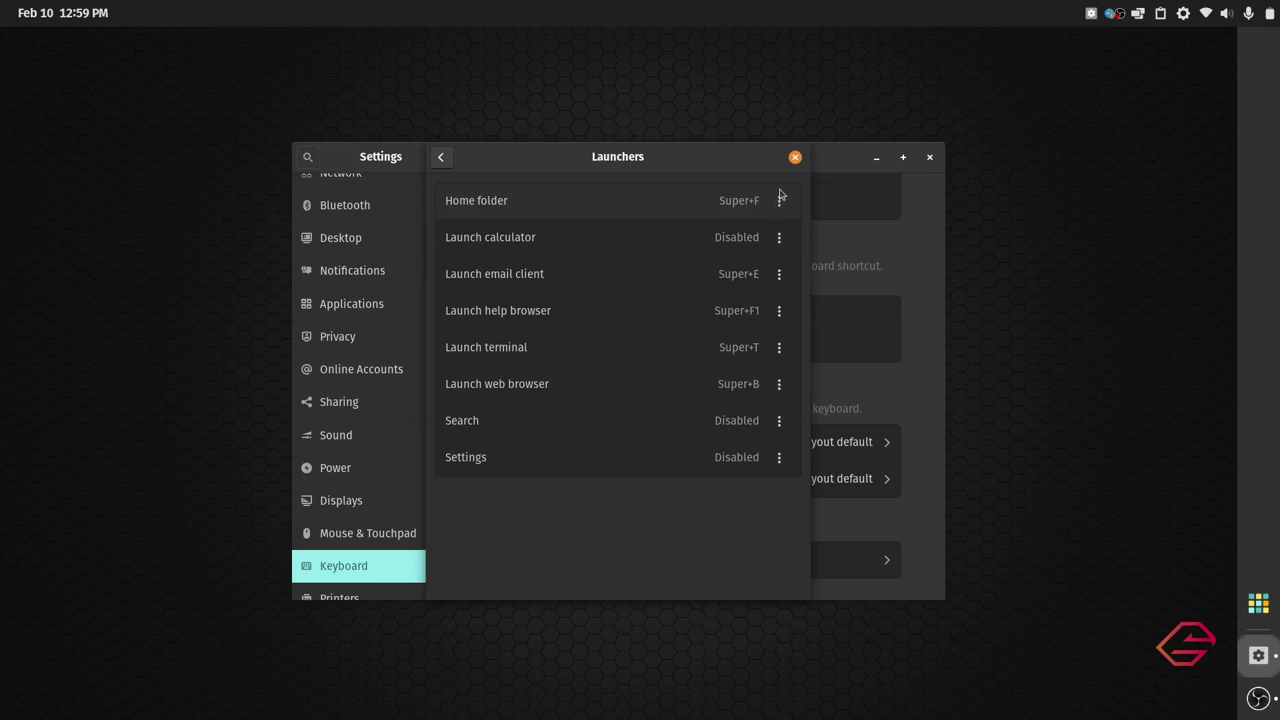
Try the Home folder launcher shortcut and close the file manager window
{"action": "key", "text": "super+f"}
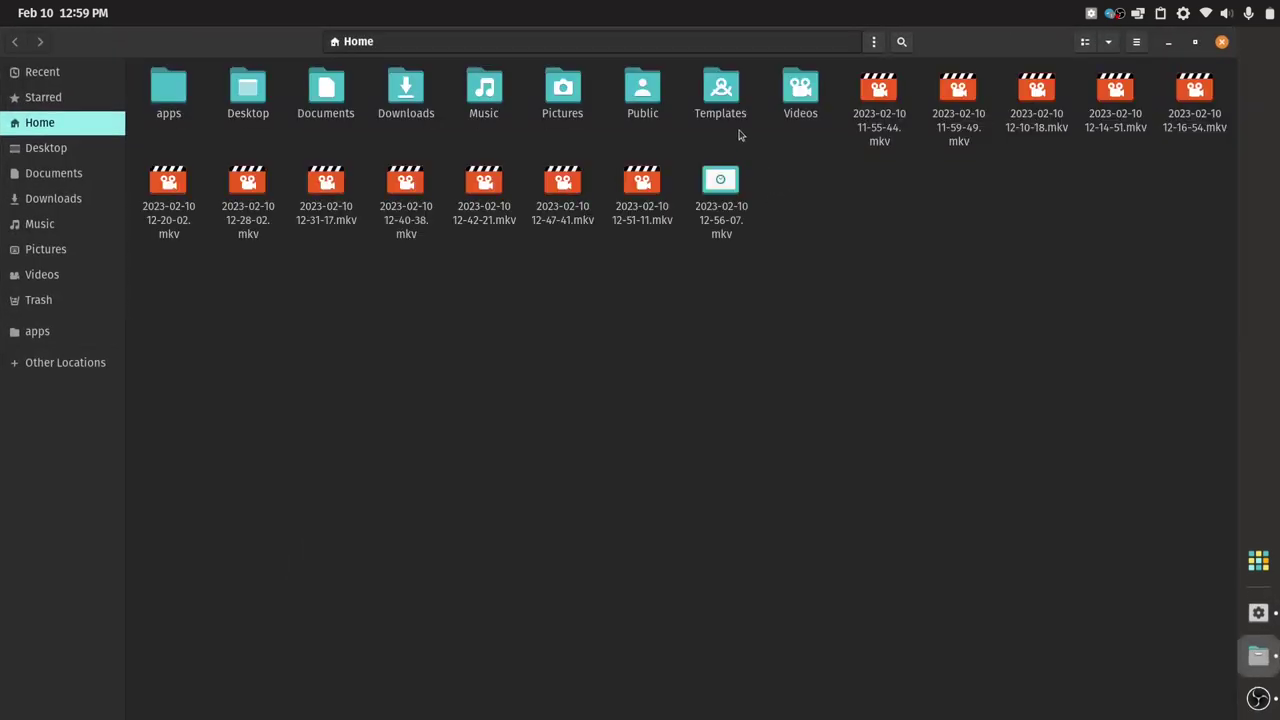
{"action": "left_click_drag", "start_coordinate": [737, 131], "coordinate": [651, 87]}
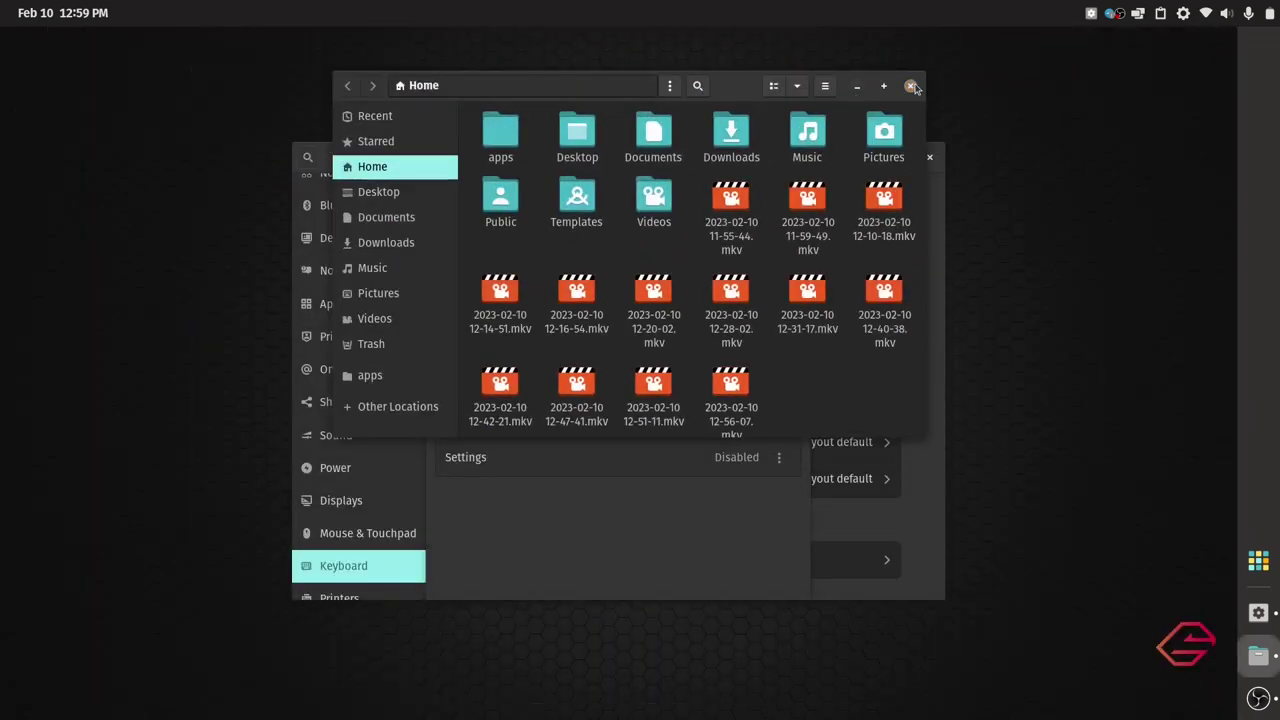
{"action": "left_click", "coordinate": [912, 92]}
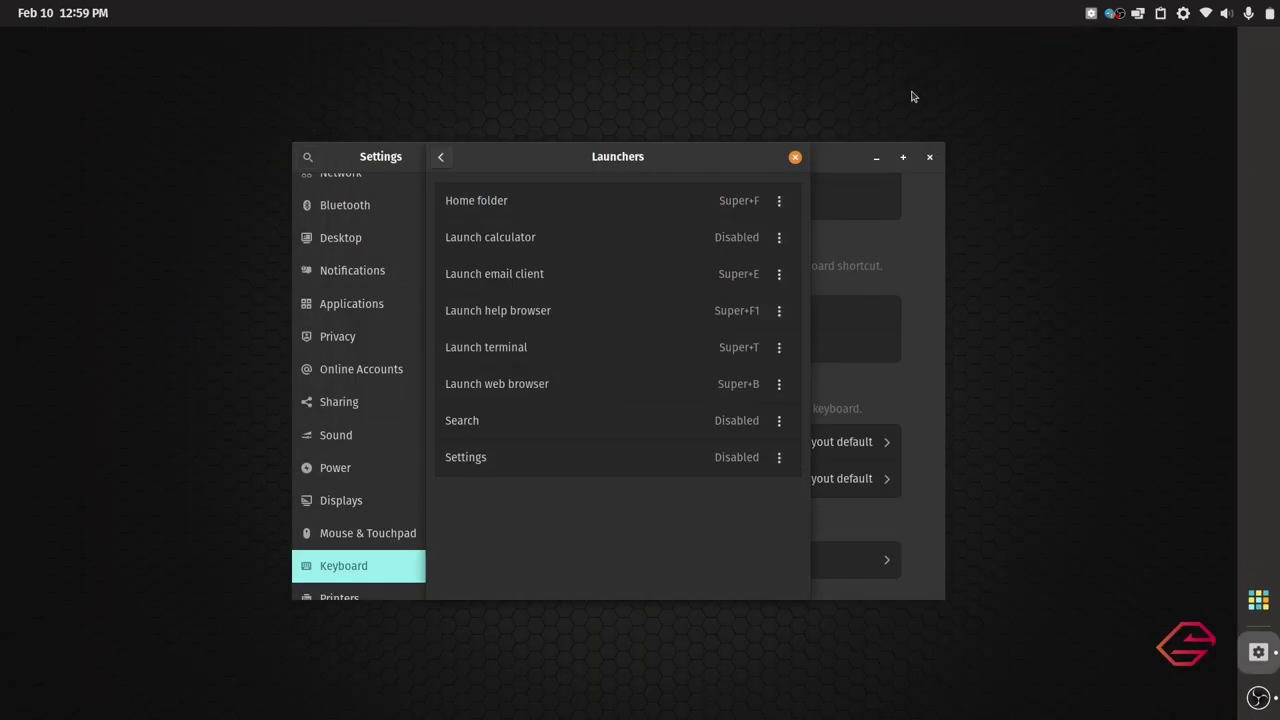
Remove the shortcuts assigned to Launch email client and Launch help browser
{"action": "left_click", "coordinate": [781, 275]}
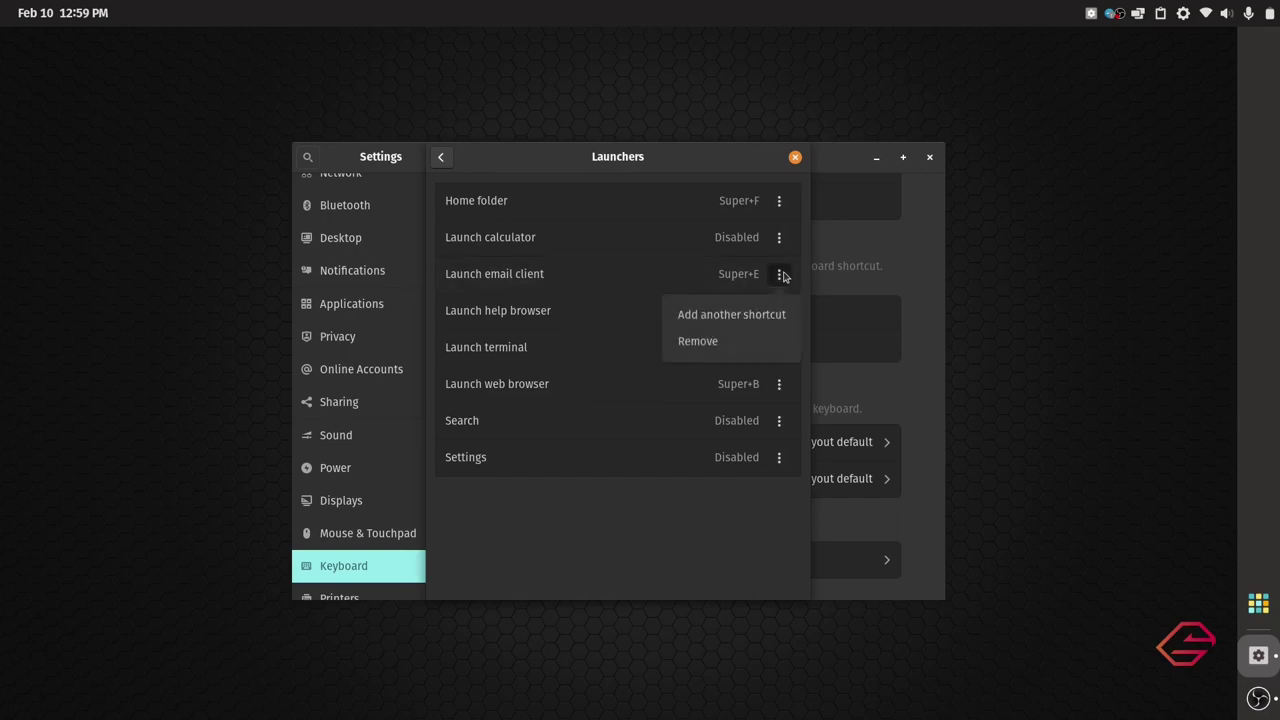
{"action": "left_click", "coordinate": [760, 341]}
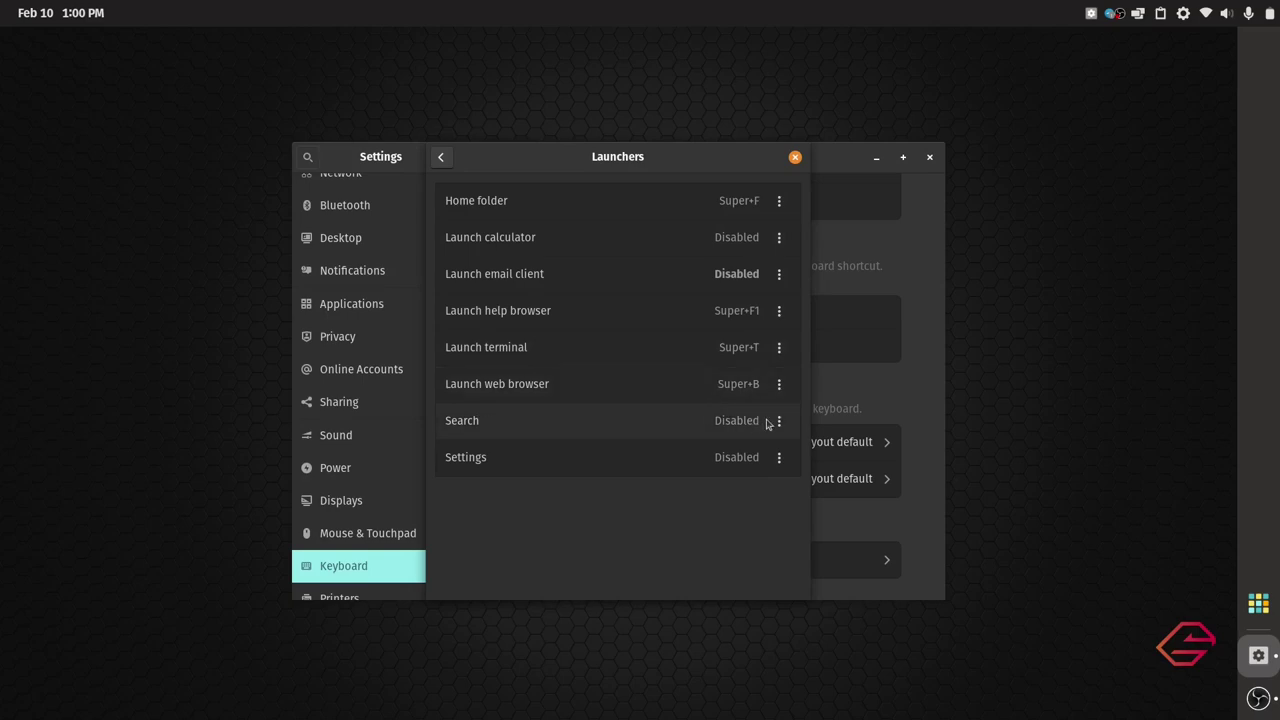
{"action": "left_click", "coordinate": [778, 313]}
{"action": "left_click", "coordinate": [734, 374]}
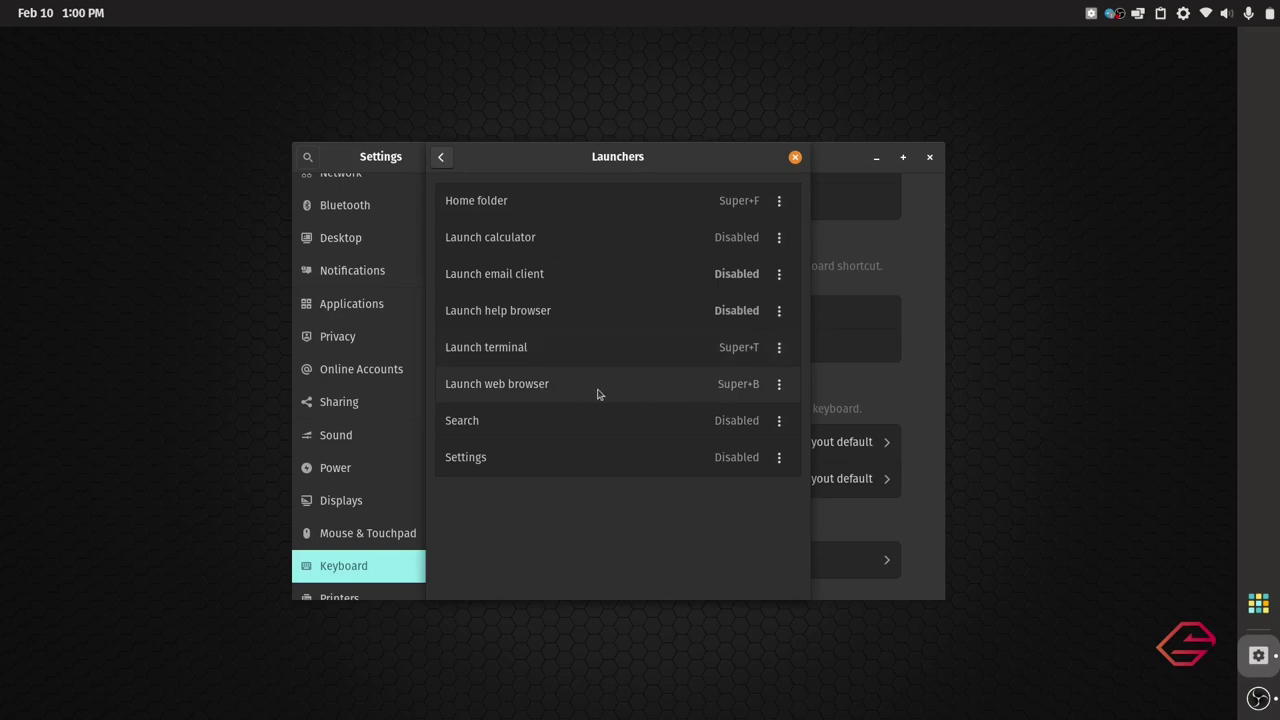
Add Super+R as another shortcut for Launch web browser
{"action": "left_click", "coordinate": [779, 388]}
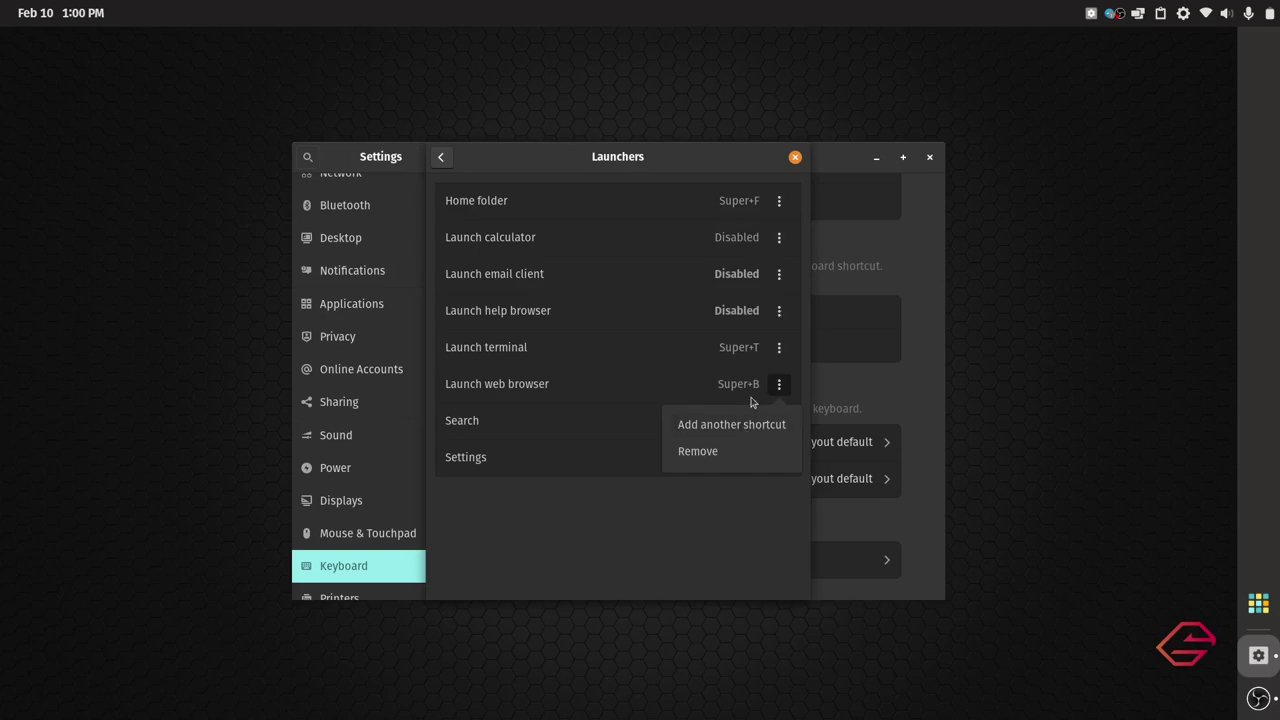
{"action": "left_click", "coordinate": [752, 410]}
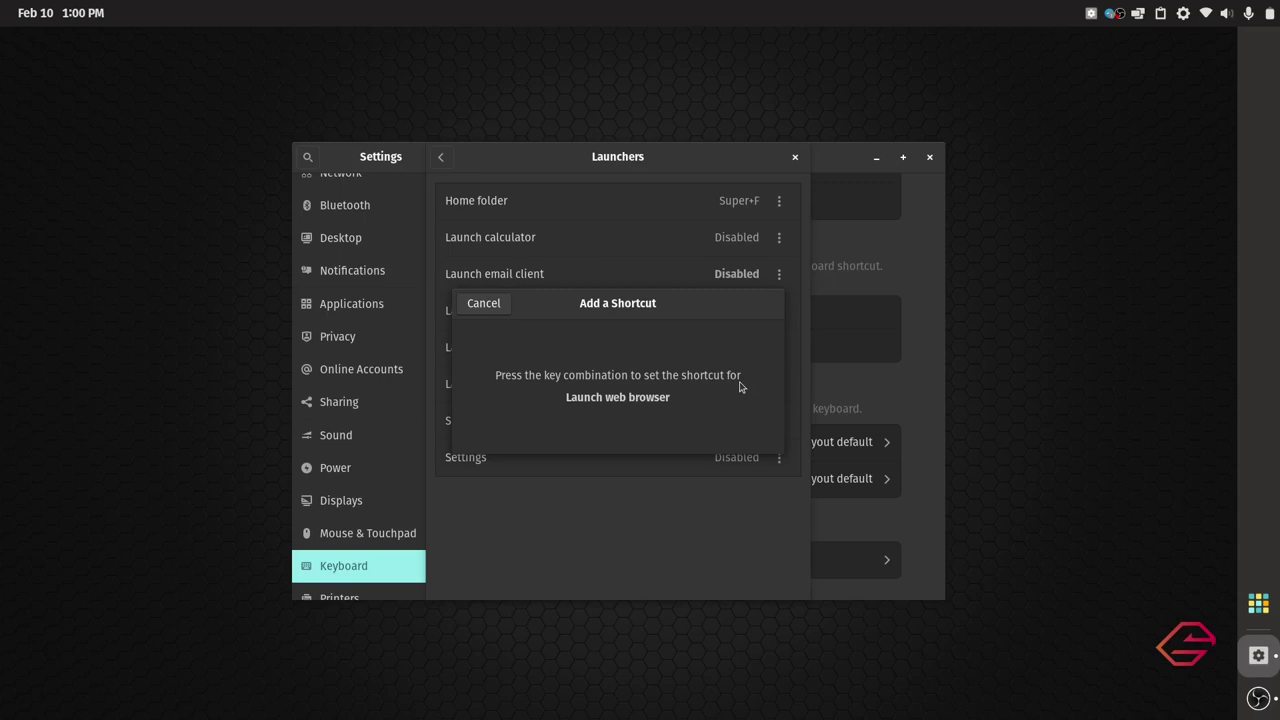
{"action": "key", "text": "super+r"}
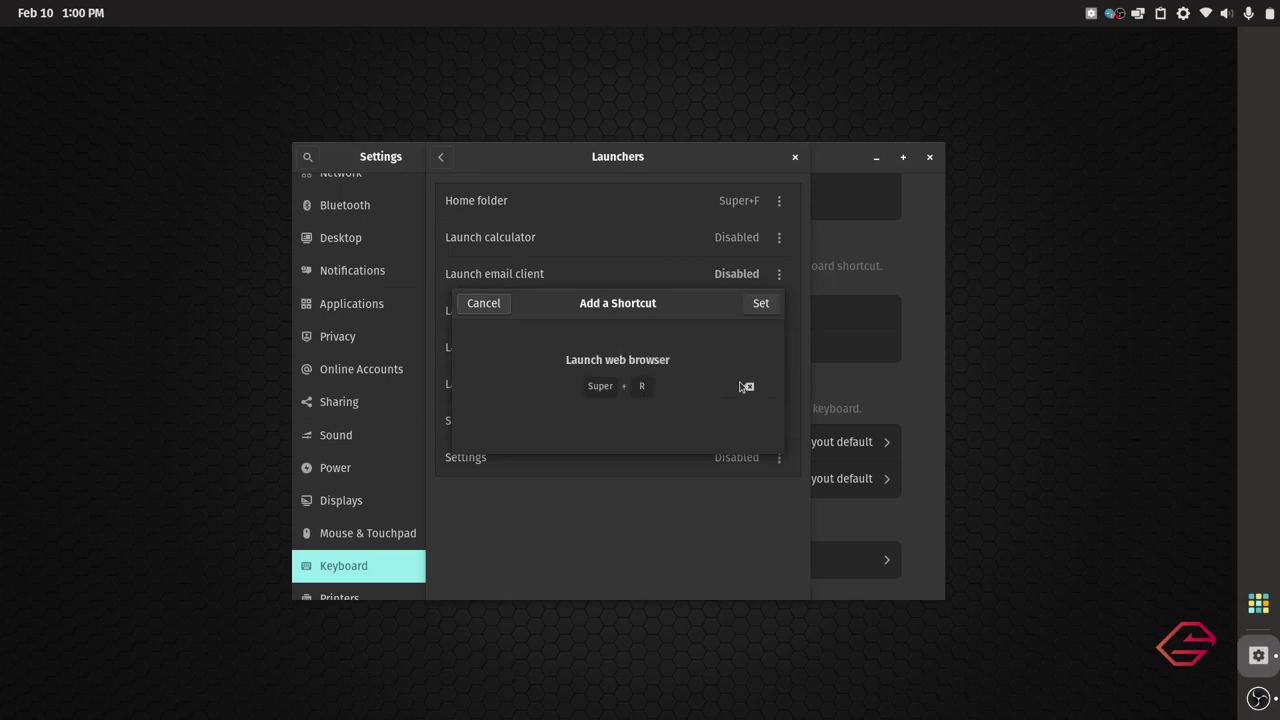
{"action": "left_click", "coordinate": [761, 303]}
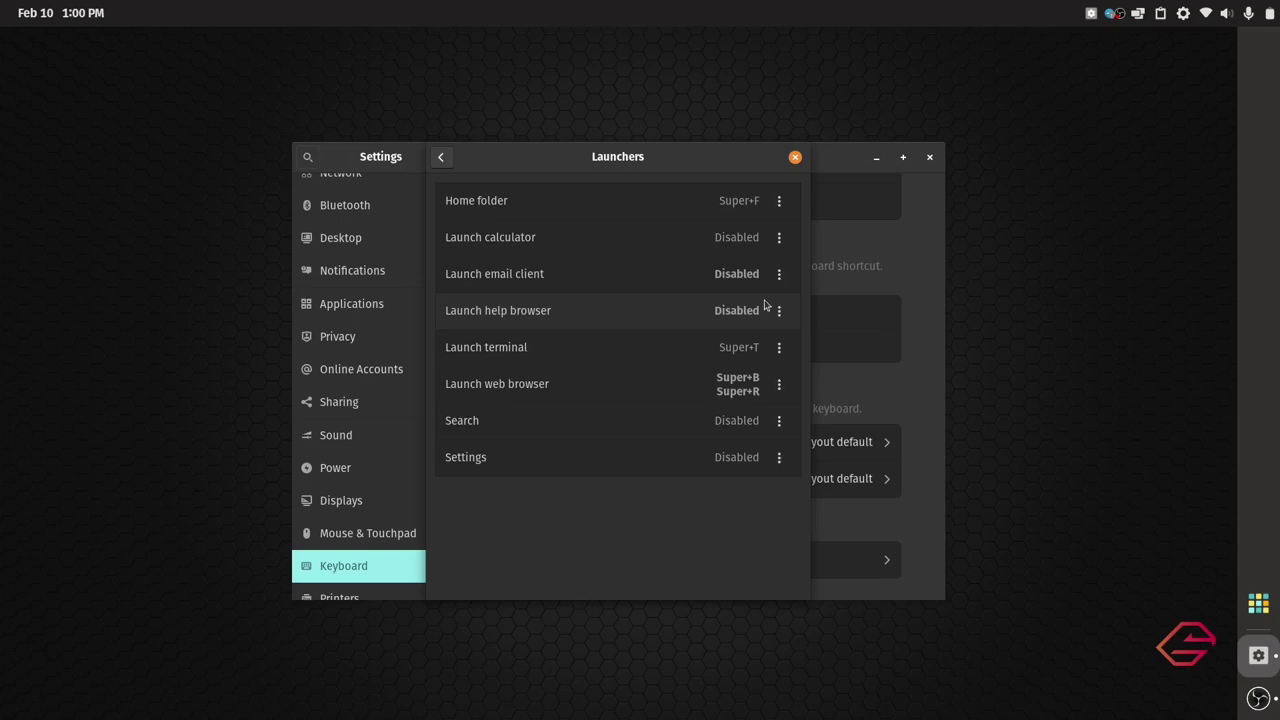
Remove the Super+B shortcut from Launch web browser, and close the Launchers dialog and the Settings window
{"action": "left_click", "coordinate": [740, 388]}
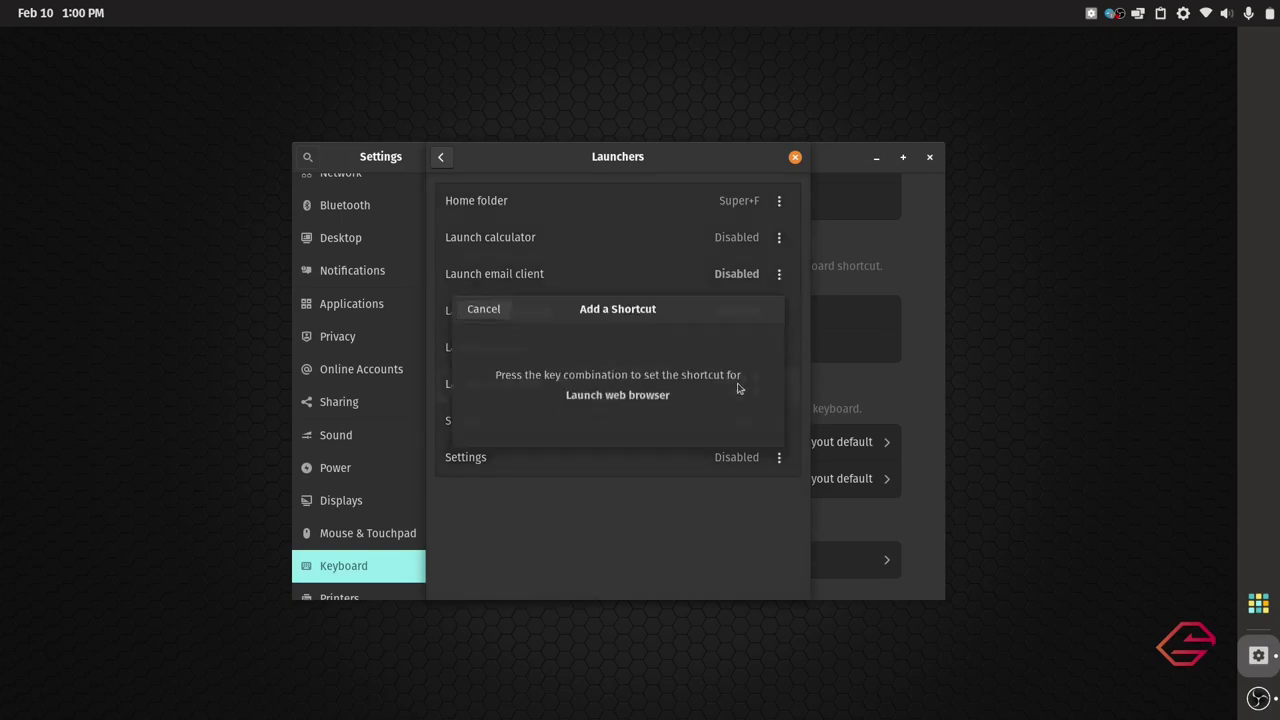
{"action": "left_click", "coordinate": [481, 308]}
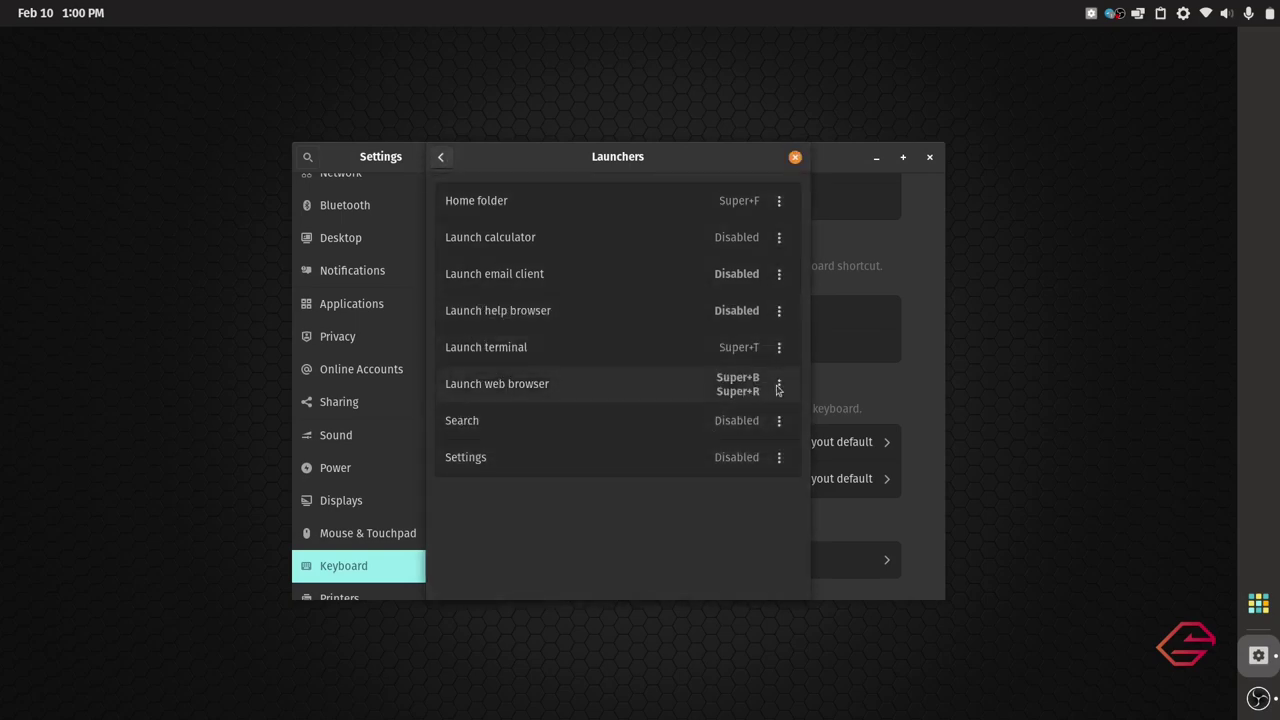
{"action": "left_click", "coordinate": [778, 389]}
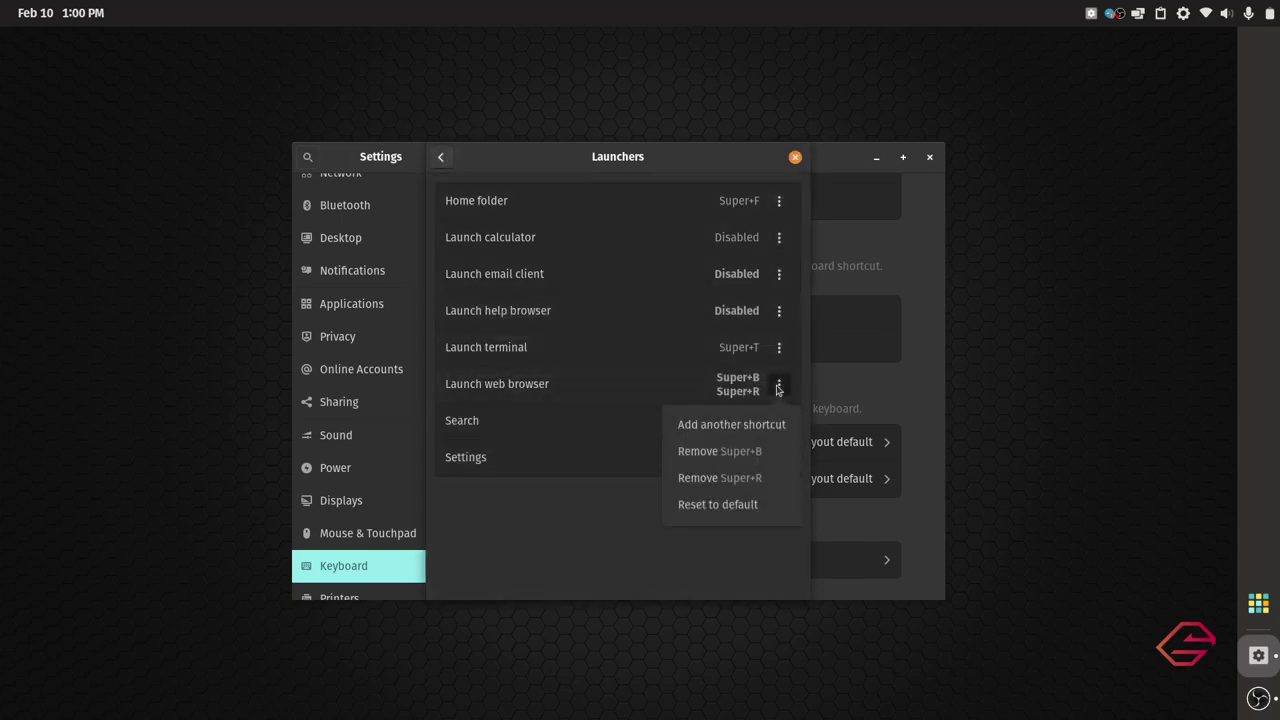
{"action": "left_click", "coordinate": [767, 455]}
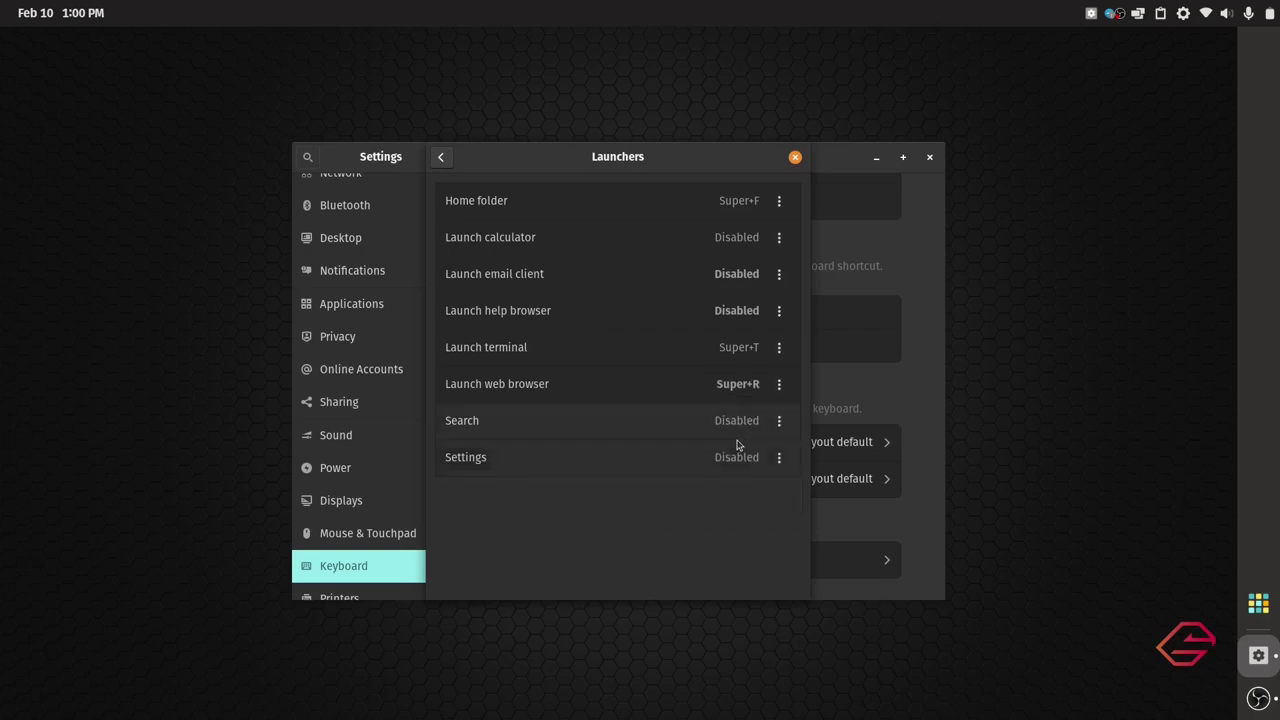
{"action": "left_click_drag", "start_coordinate": [645, 166], "coordinate": [525, 148]}
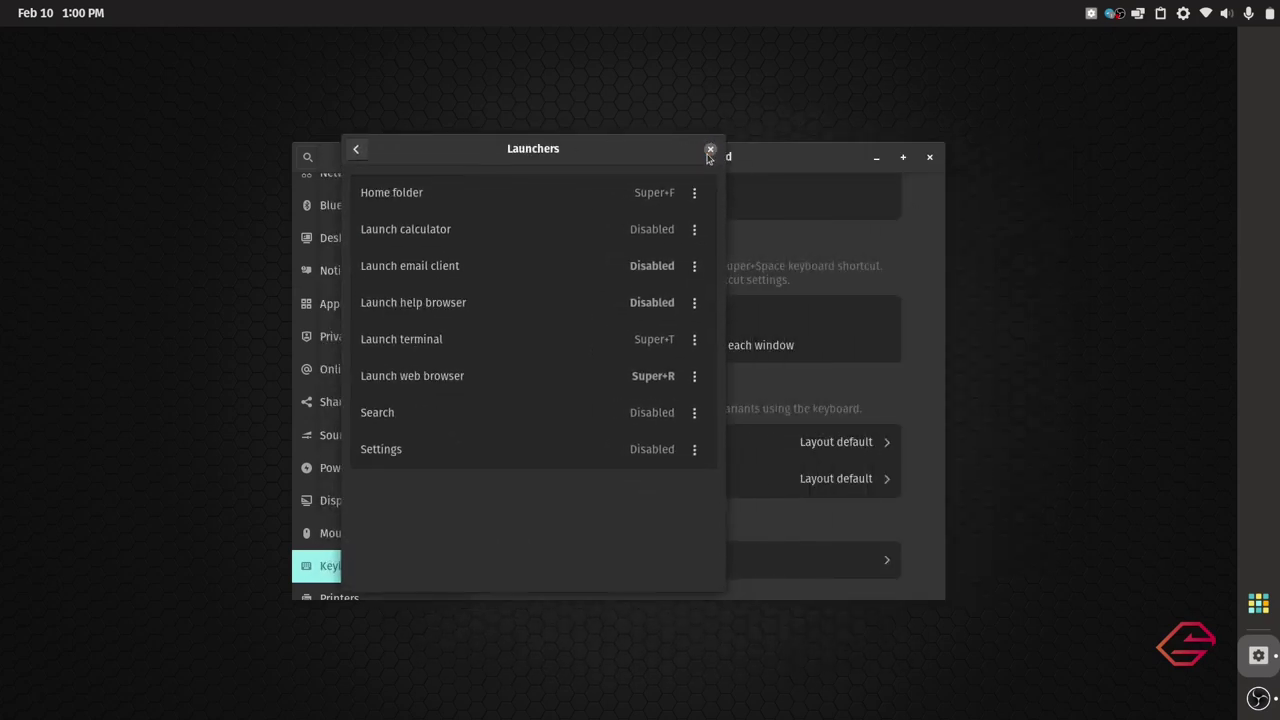
{"action": "left_click_drag", "start_coordinate": [640, 163], "coordinate": [820, 163]}
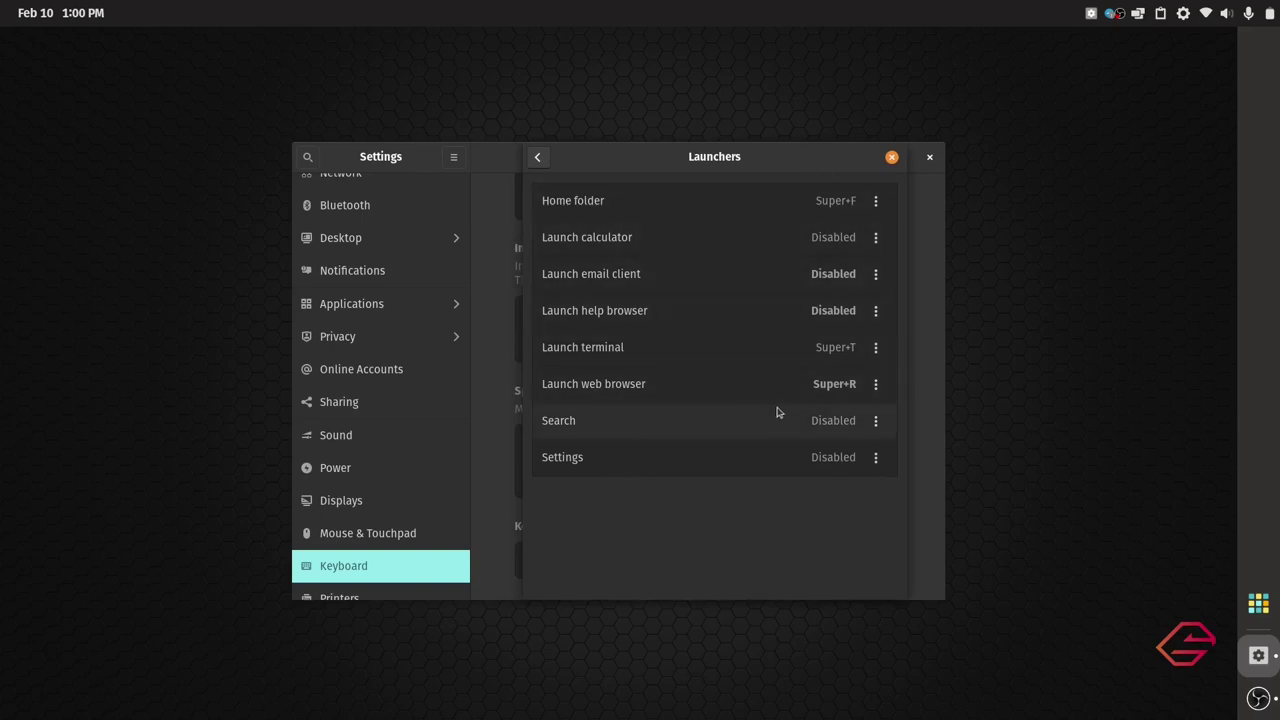
{"action": "left_click", "coordinate": [891, 157]}
{"action": "left_click", "coordinate": [929, 158]}
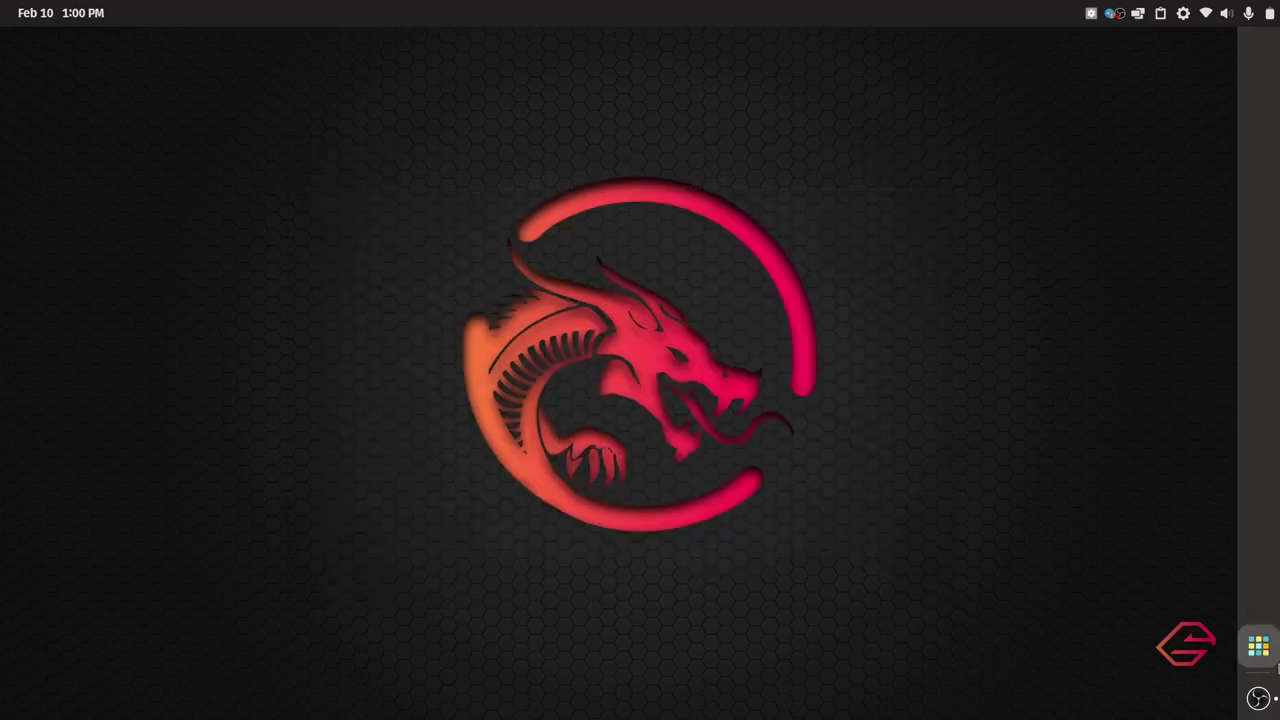
Test the web browser launch shortcut by opening Firefox, closing it, and opening it again
{"action": "left_click", "coordinate": [1262, 695]}
{"action": "left_click", "coordinate": [1259, 697]}
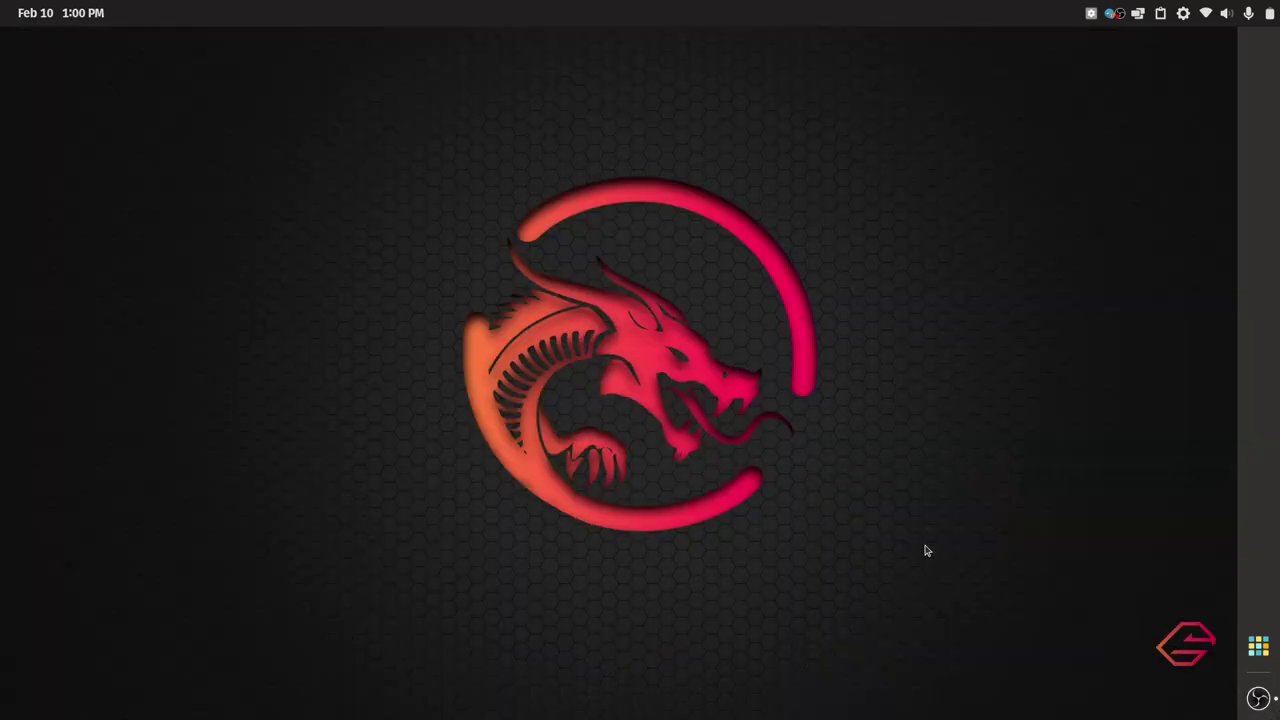
{"action": "key", "text": "super+b"}
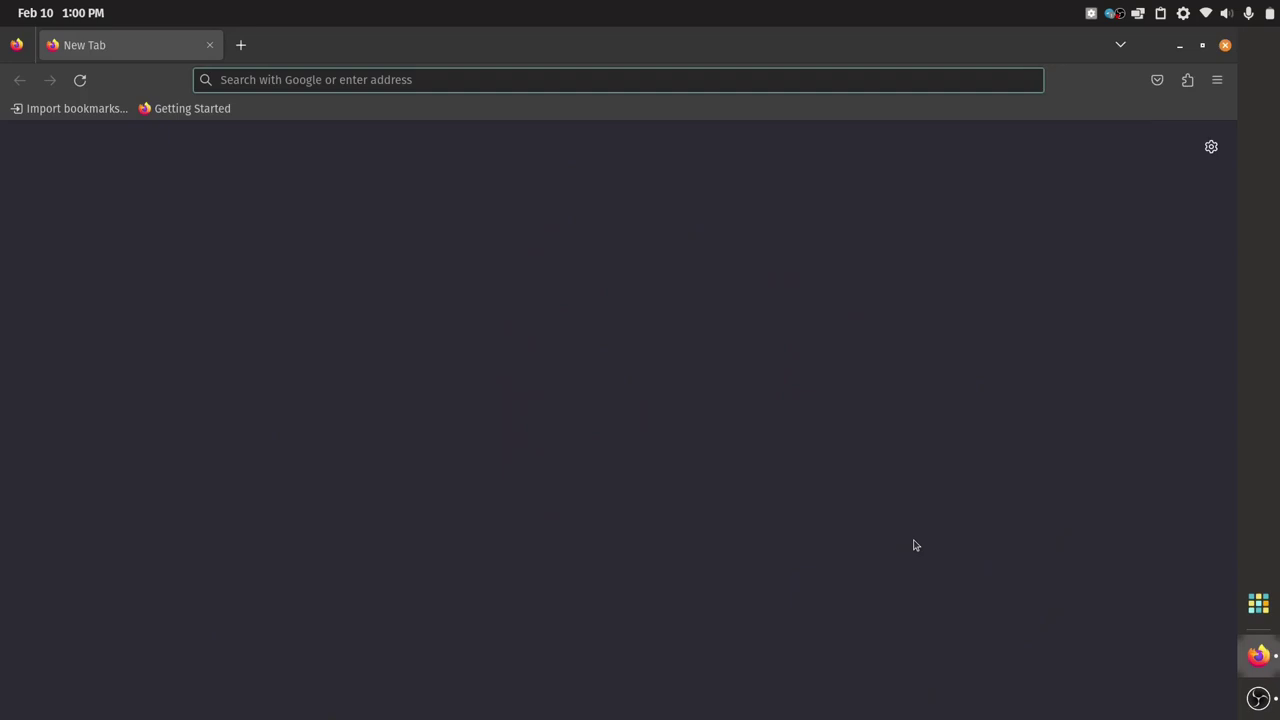
{"action": "key", "text": "super+q"}
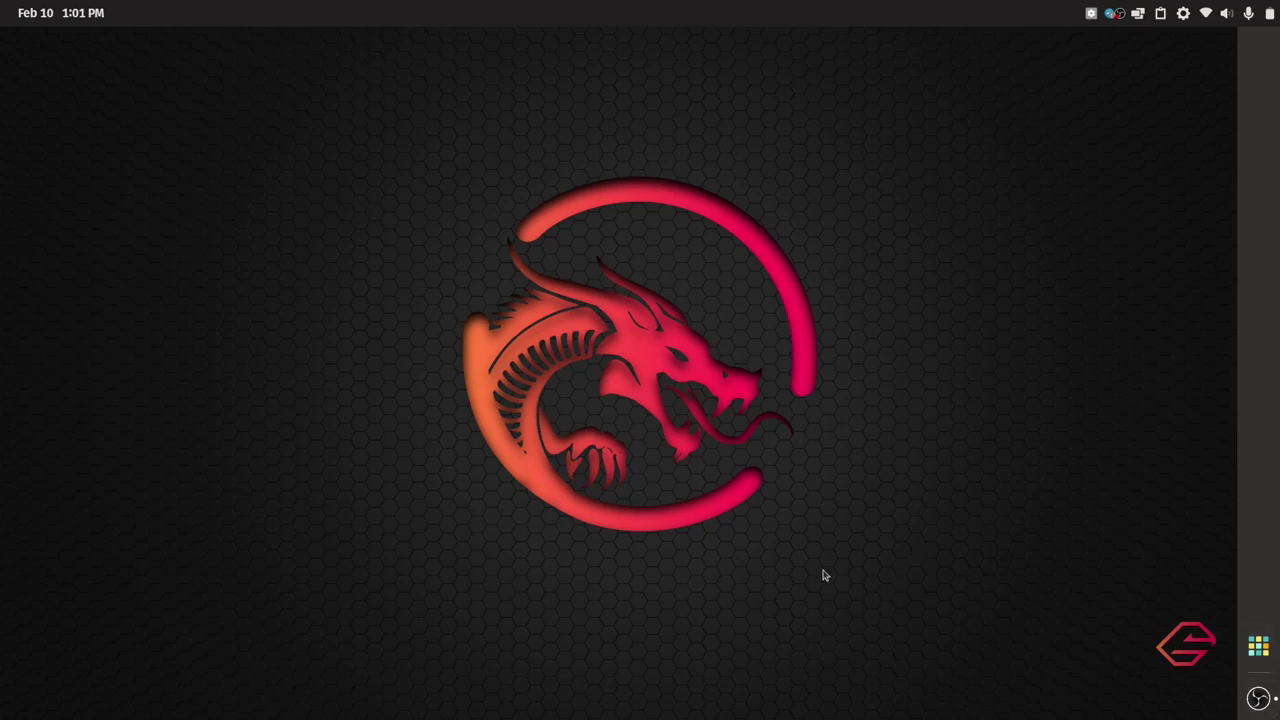
{"action": "key", "text": "super+b"}
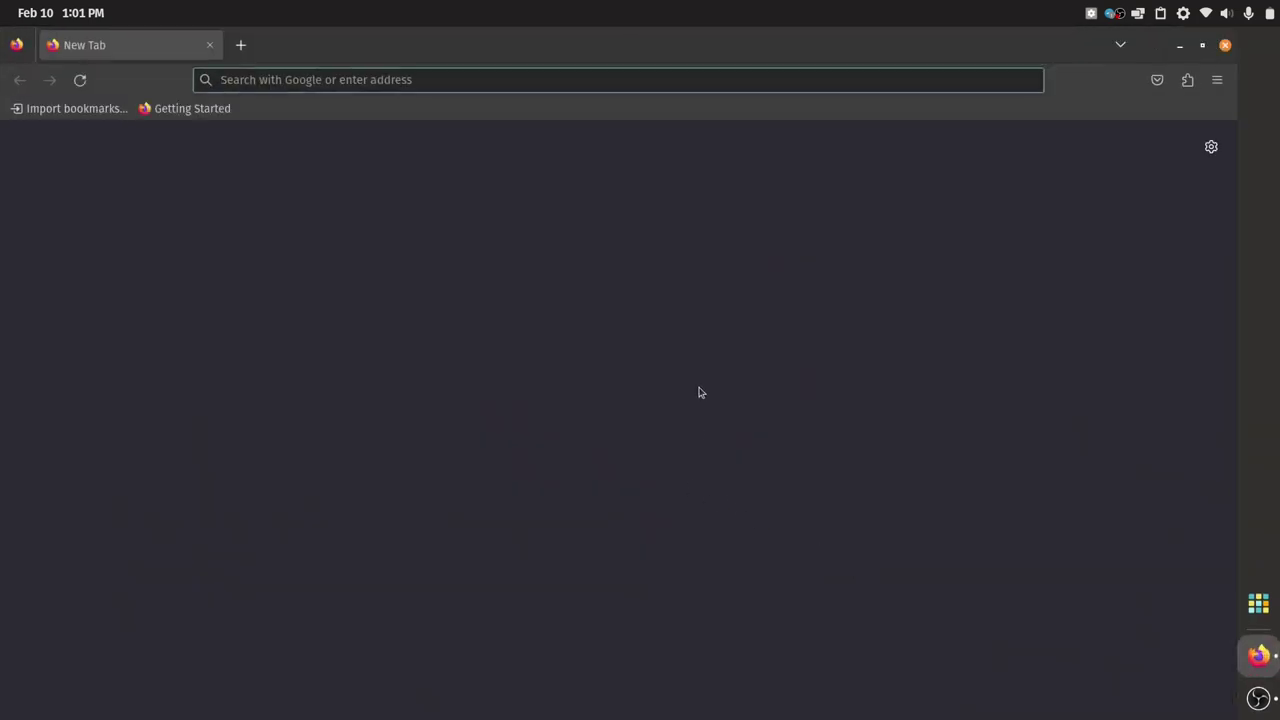
Close Firefox, retest the web browser launch shortcut, and close the browser again
{"action": "left_click", "coordinate": [668, 405]}
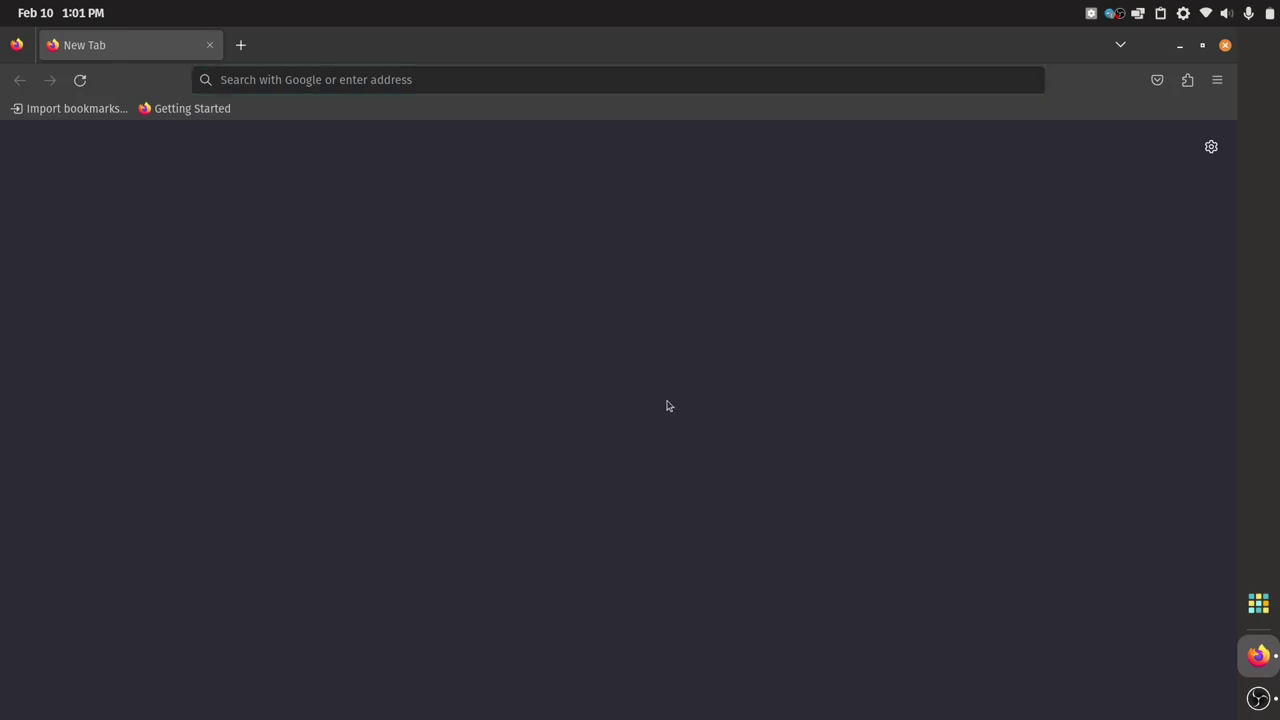
{"action": "key", "text": "super+q"}
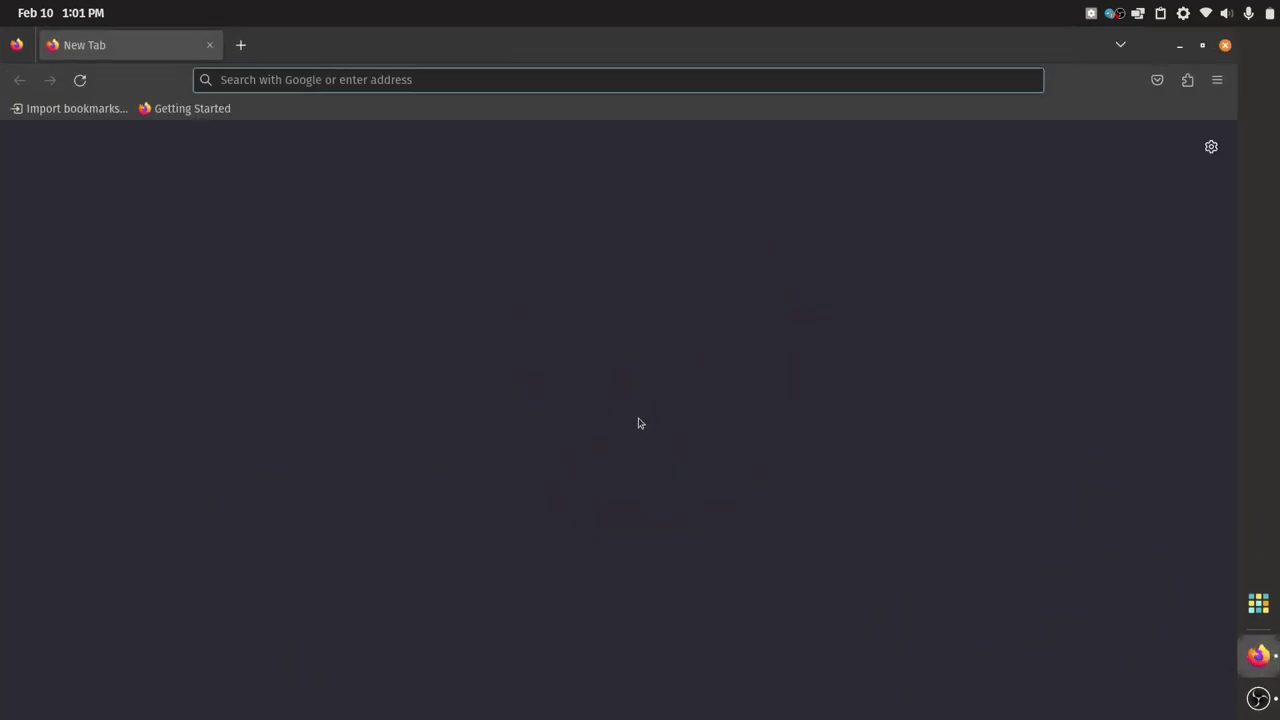
{"action": "key", "text": "super+q"}
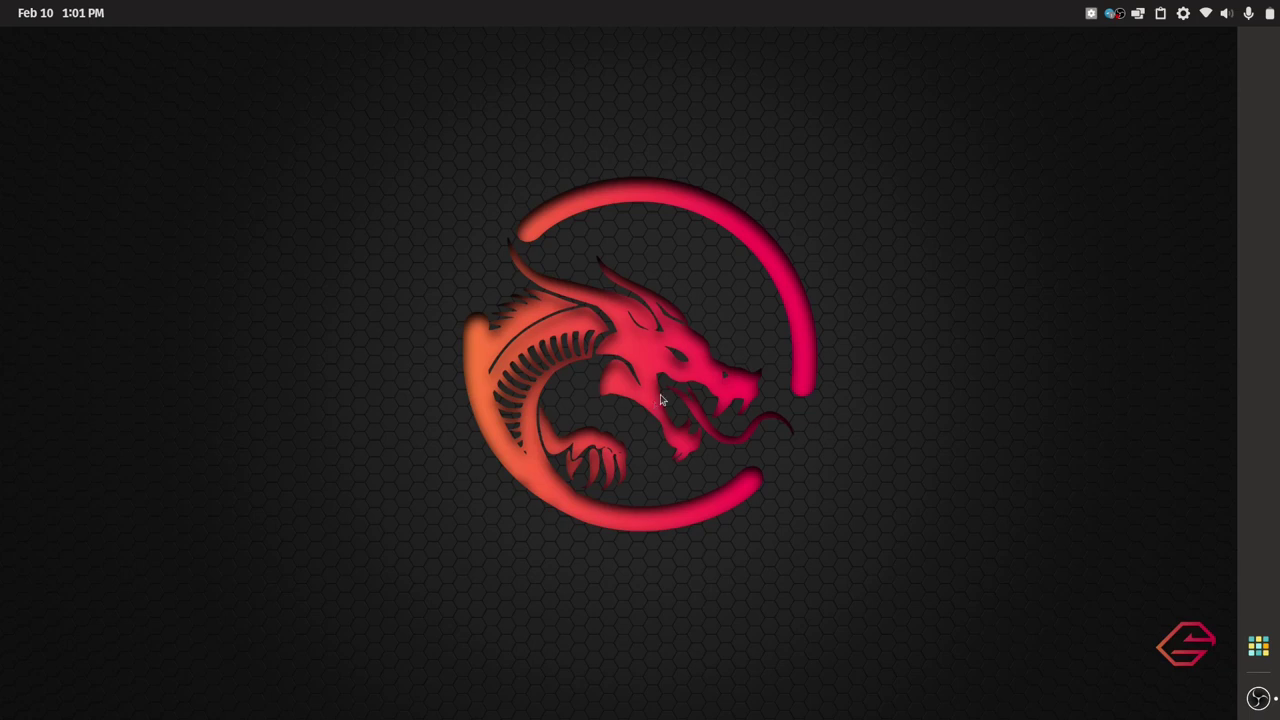
{"action": "left_click_drag", "start_coordinate": [350, 100], "coordinate": [855, 567]}
{"action": "left_click_drag", "start_coordinate": [855, 554], "coordinate": [424, 172]}
{"action": "left_click_drag", "start_coordinate": [394, 149], "coordinate": [924, 612]}
{"action": "key", "text": "super+b"}
{"action": "key", "text": "ctrl+q"}
{"action": "left_click", "coordinate": [1258, 698]}
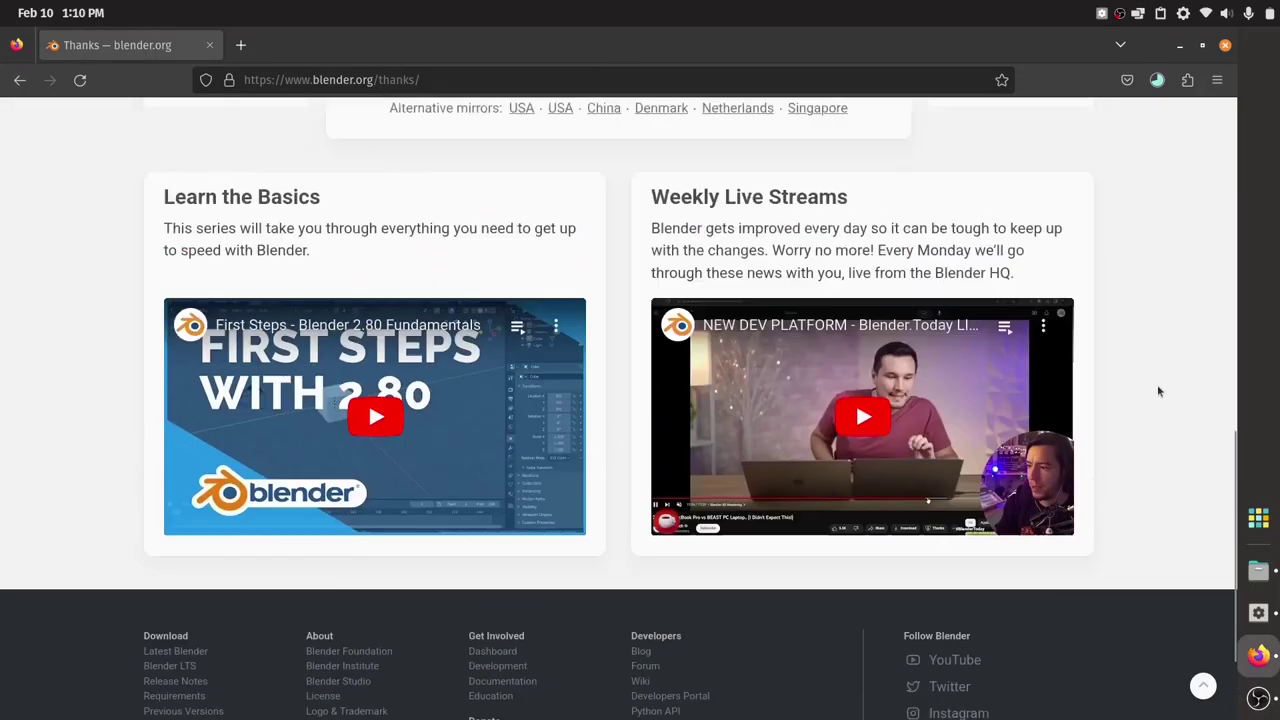
Save the Blender thanks page to Pocket with the tag blender, and remove it from Pocket again
{"action": "scroll", "coordinate": [1157, 384], "scroll_direction": "up", "scroll_amount": 10}
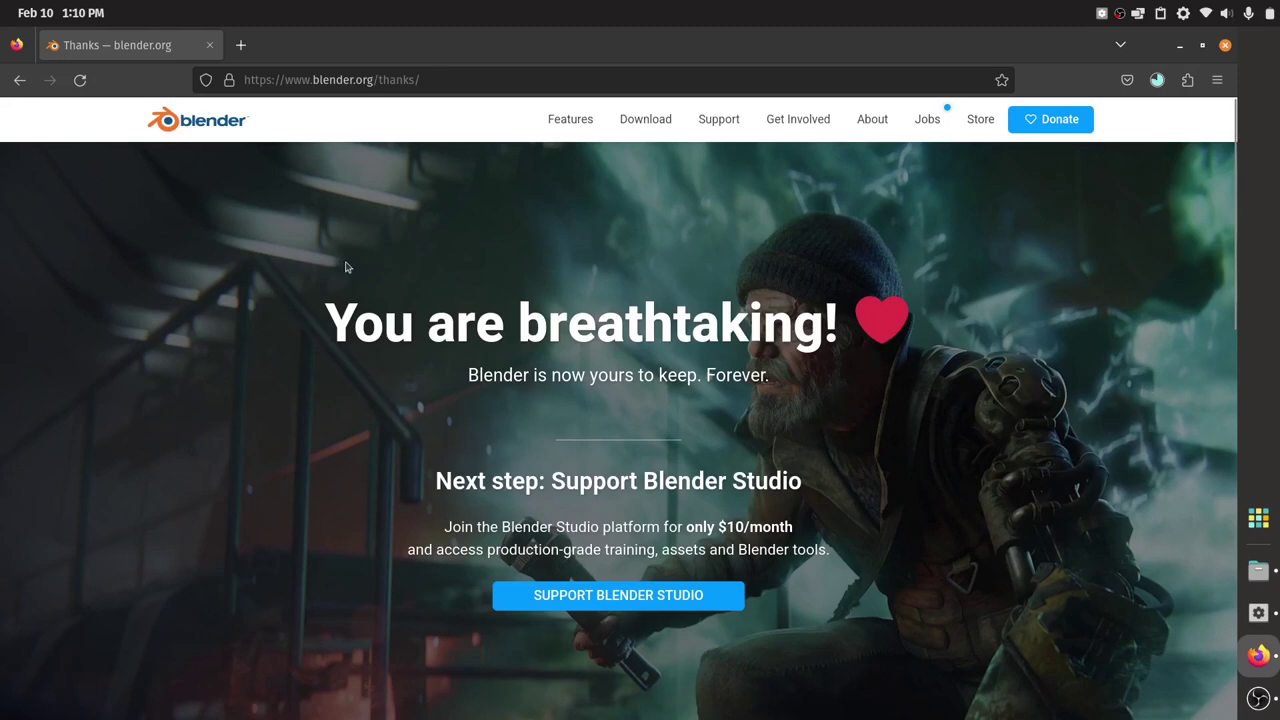
{"action": "left_click", "coordinate": [1126, 82]}
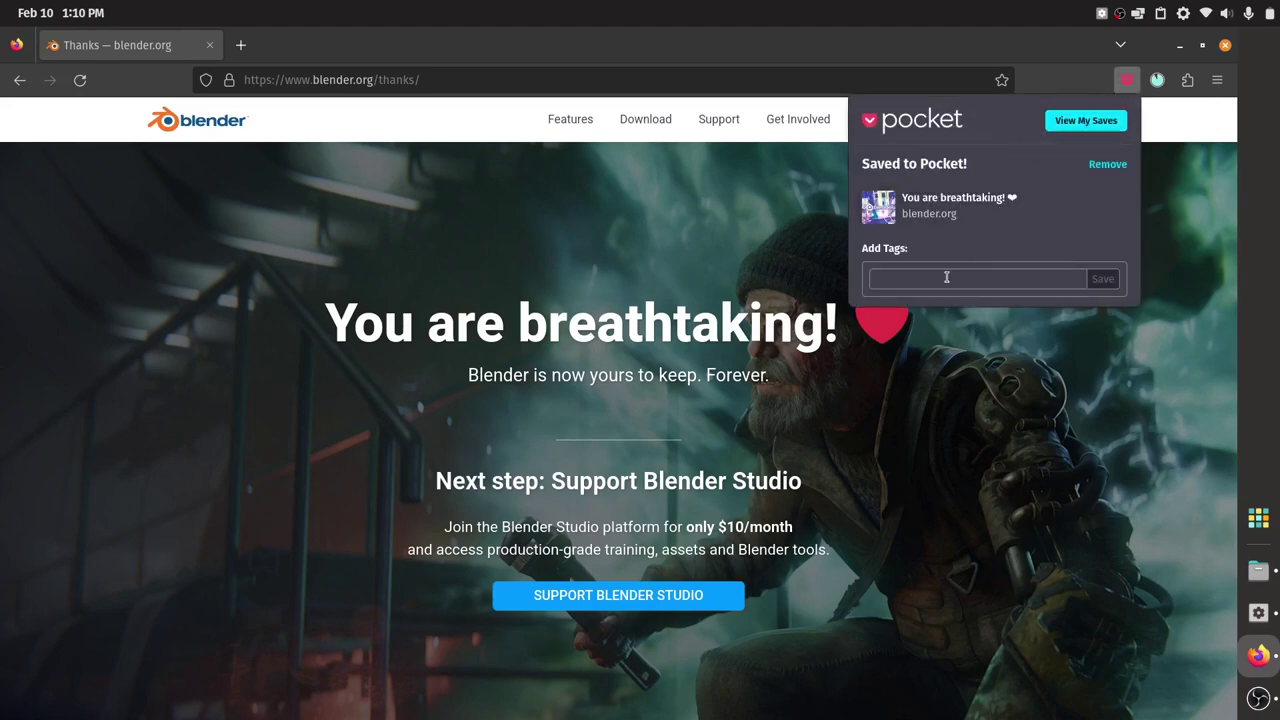
{"action": "left_click", "coordinate": [943, 274]}
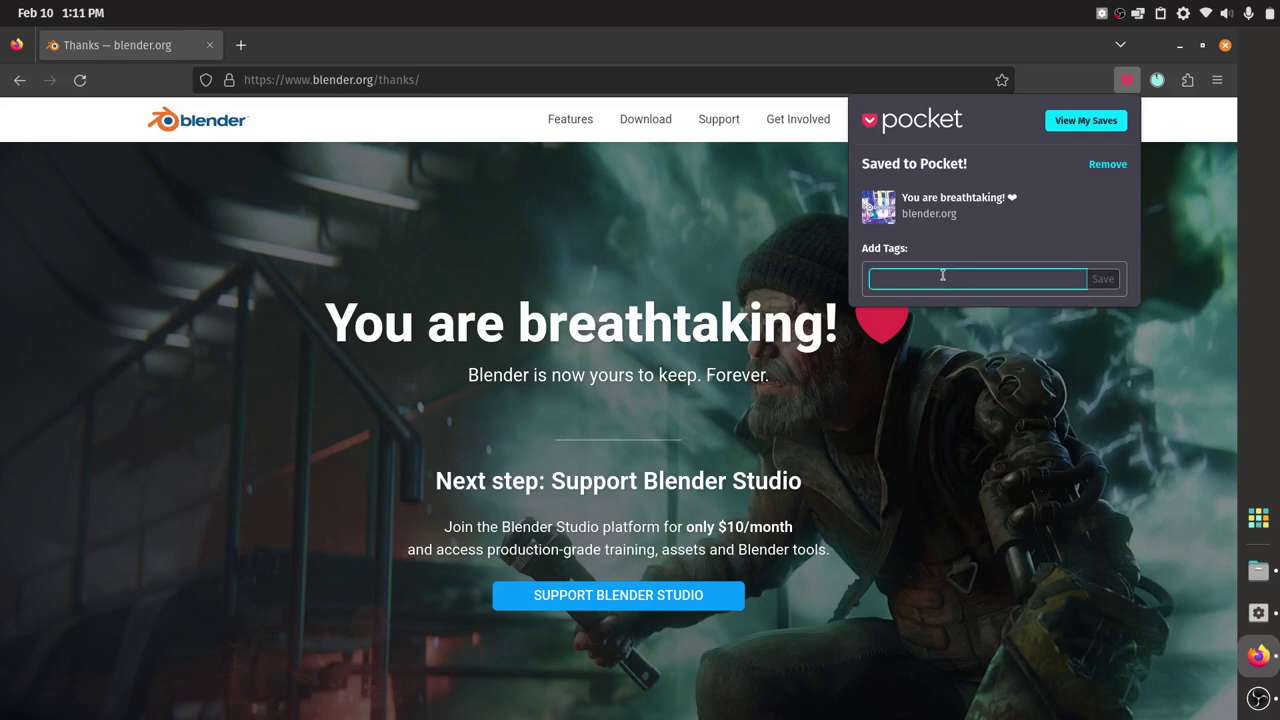
{"action": "type", "text": "blen"}
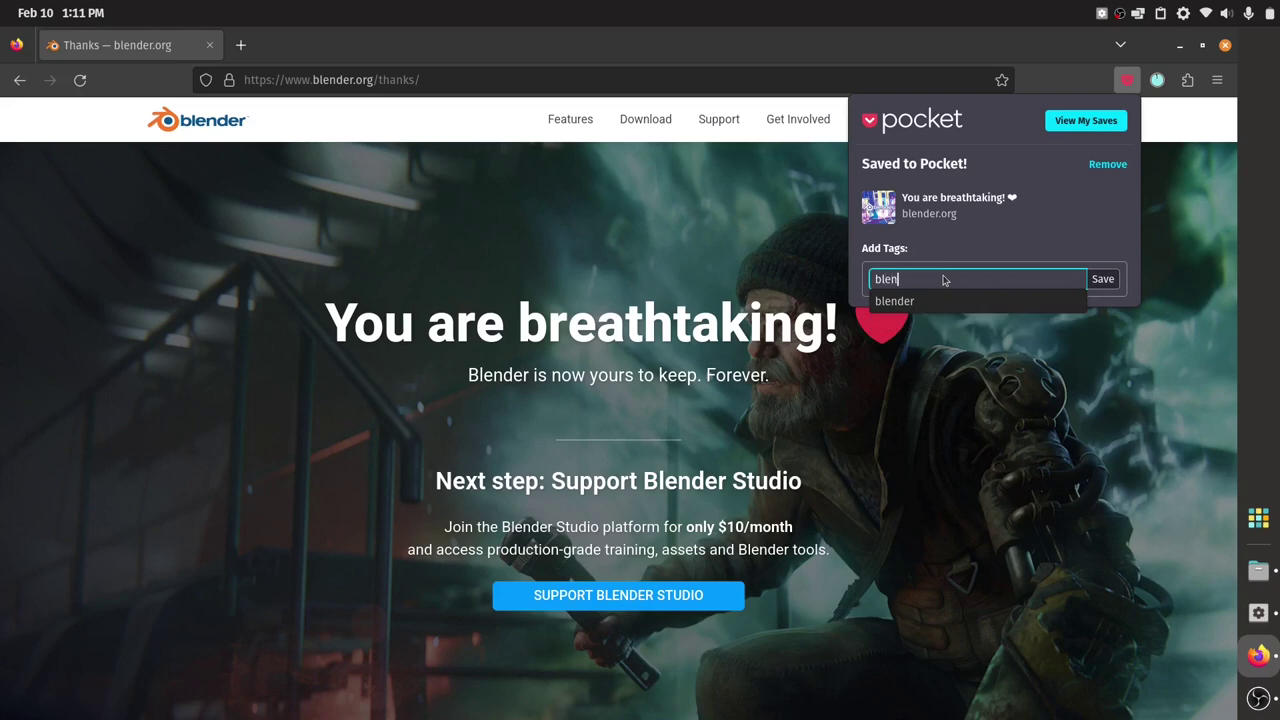
{"action": "type", "text": "der"}
{"action": "key", "text": "Return"}
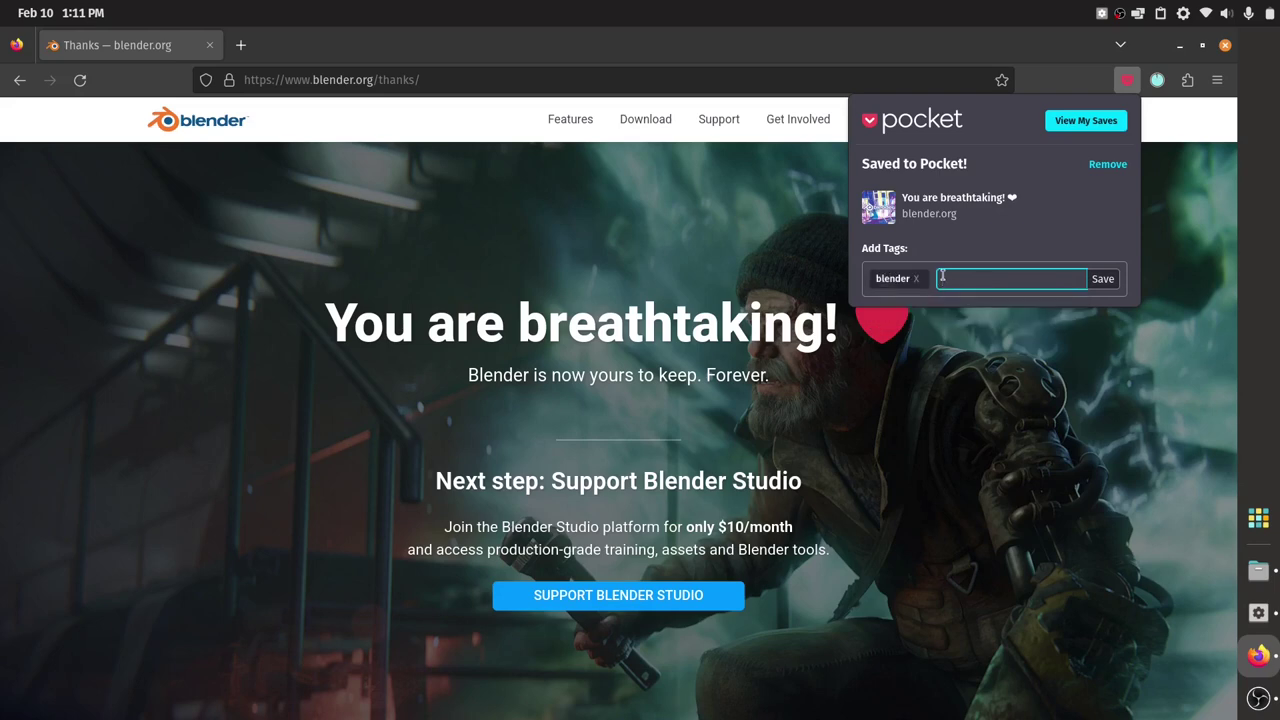
{"action": "key", "text": "Return"}
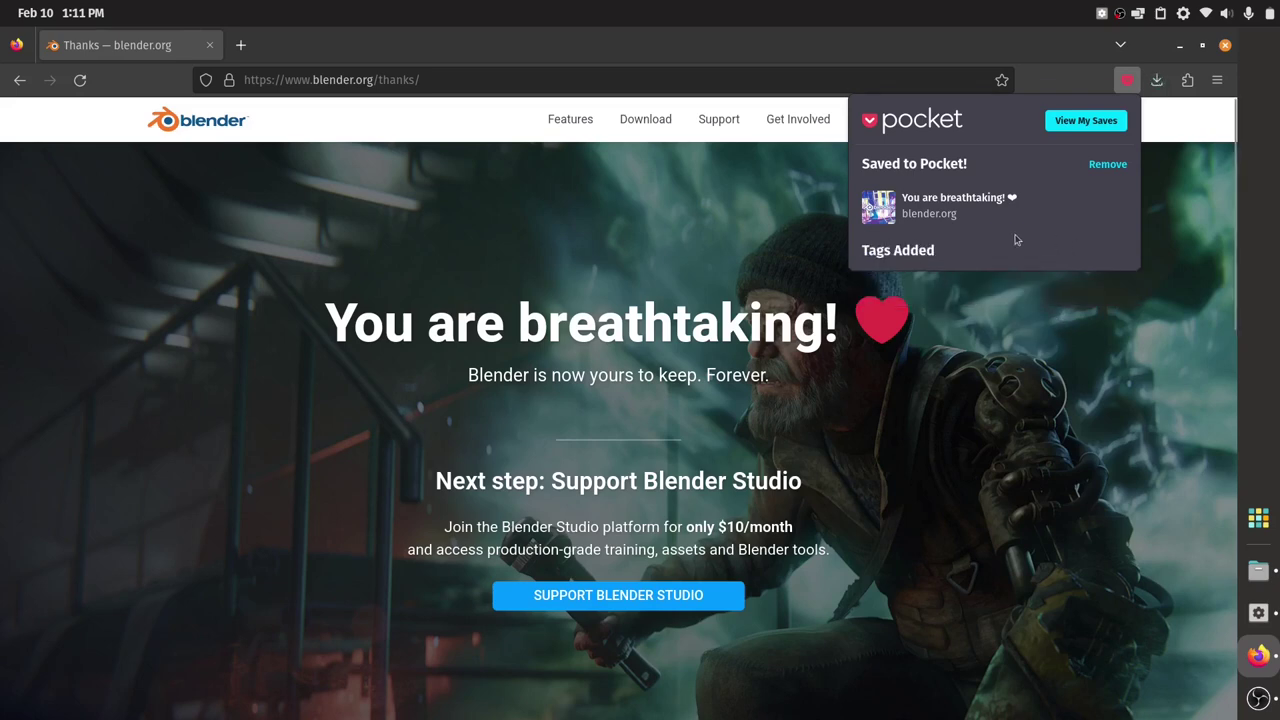
{"action": "left_click", "coordinate": [1107, 165]}
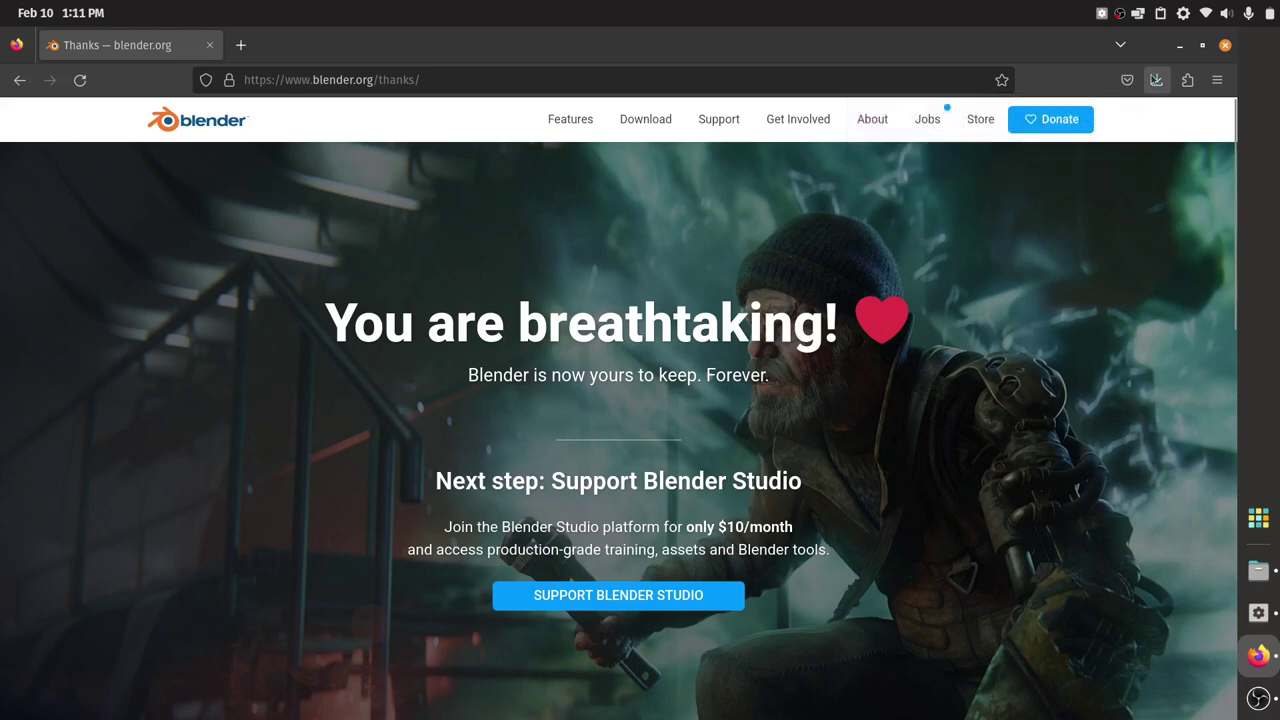
Show the completed Blender download in its folder and rename the archive to blender-3.4.1-linux-x64.tar.xz
{"action": "left_click", "coordinate": [1157, 82]}
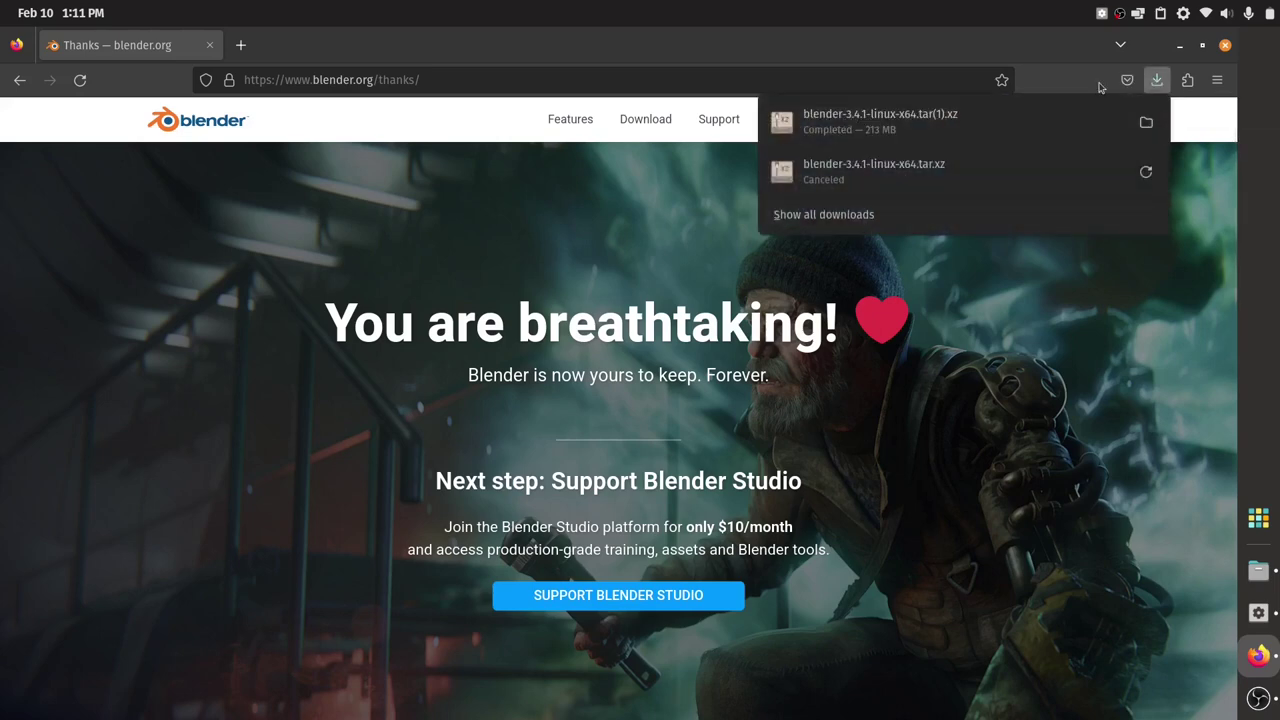
{"action": "left_click", "coordinate": [1146, 122]}
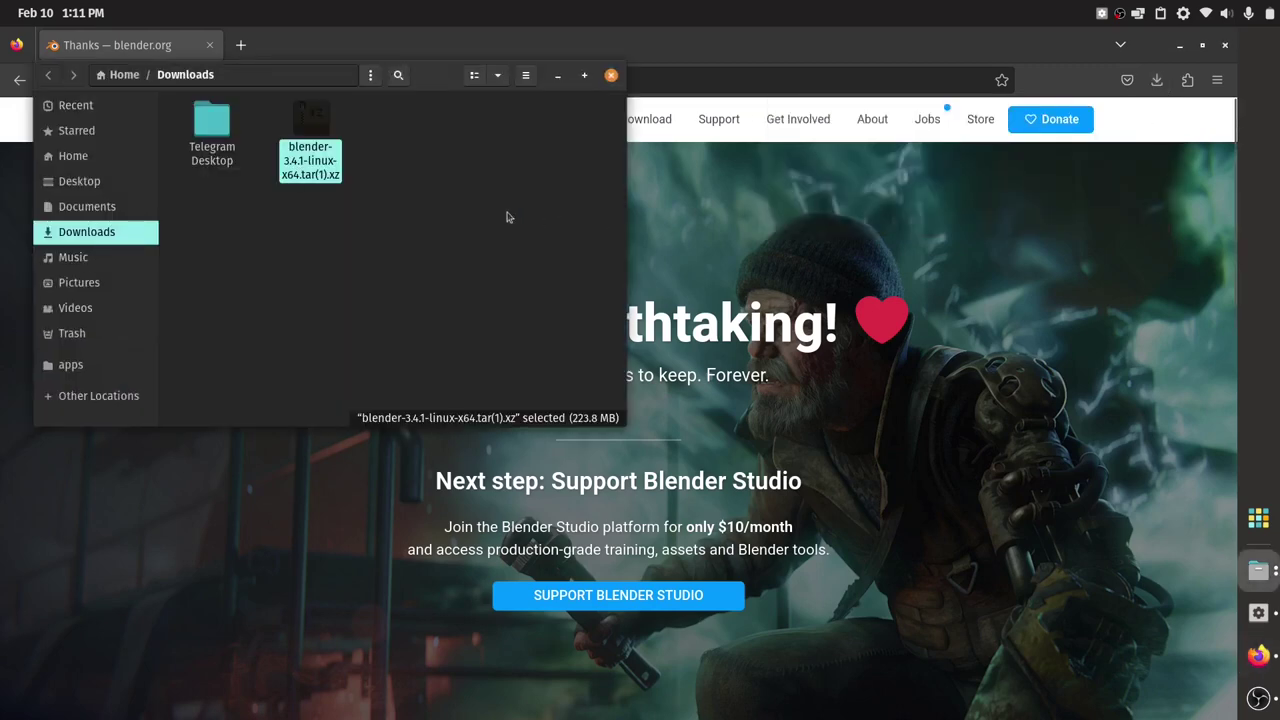
{"action": "right_click", "coordinate": [328, 174]}
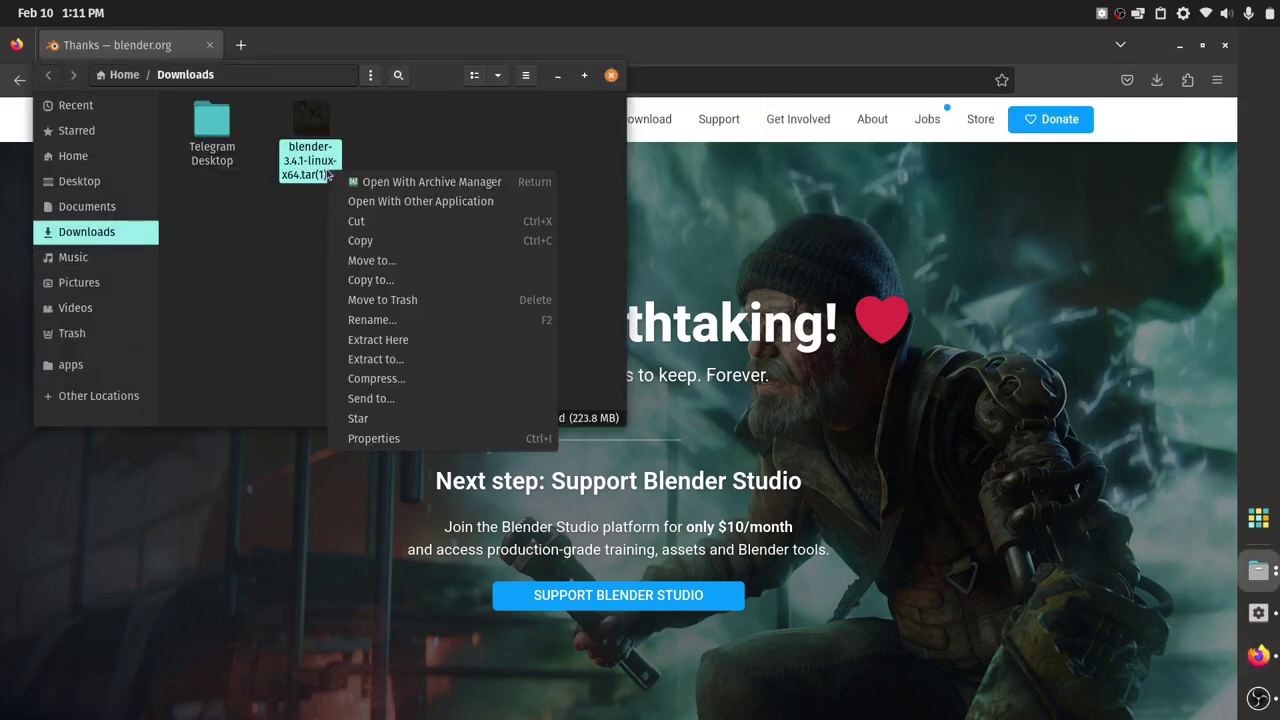
{"action": "left_click", "coordinate": [383, 320]}
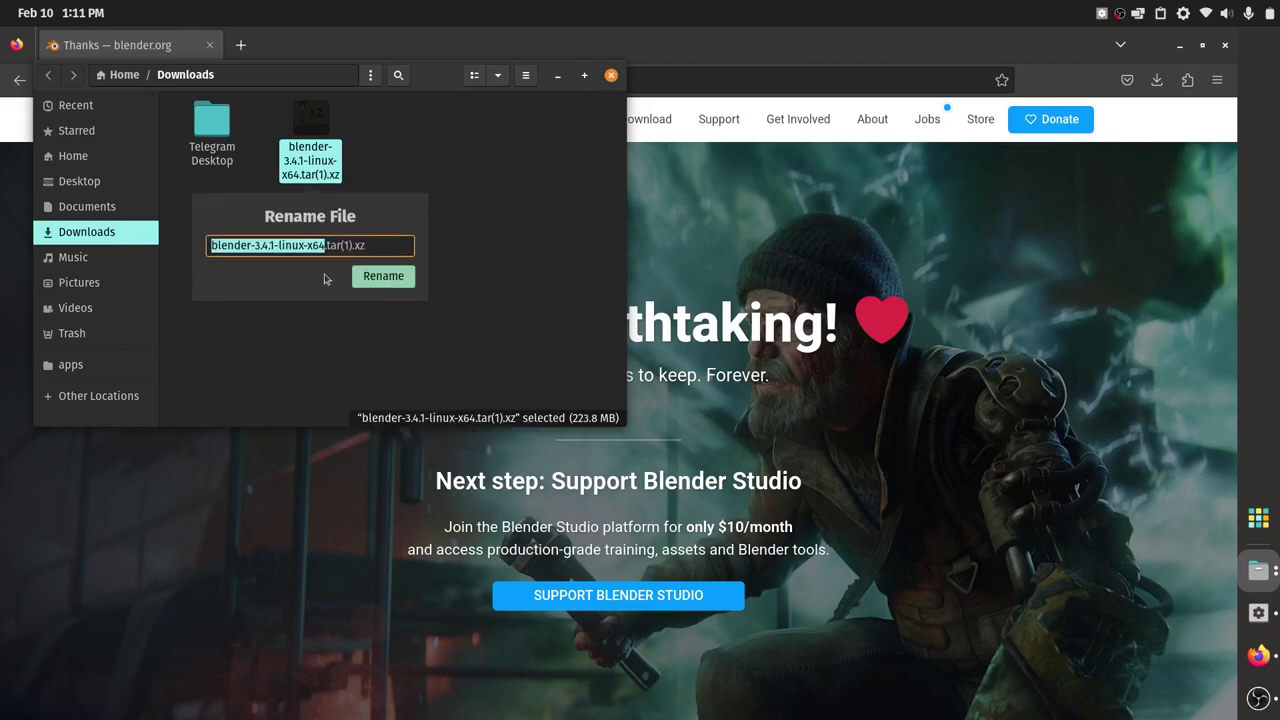
{"action": "left_click", "coordinate": [348, 245]}
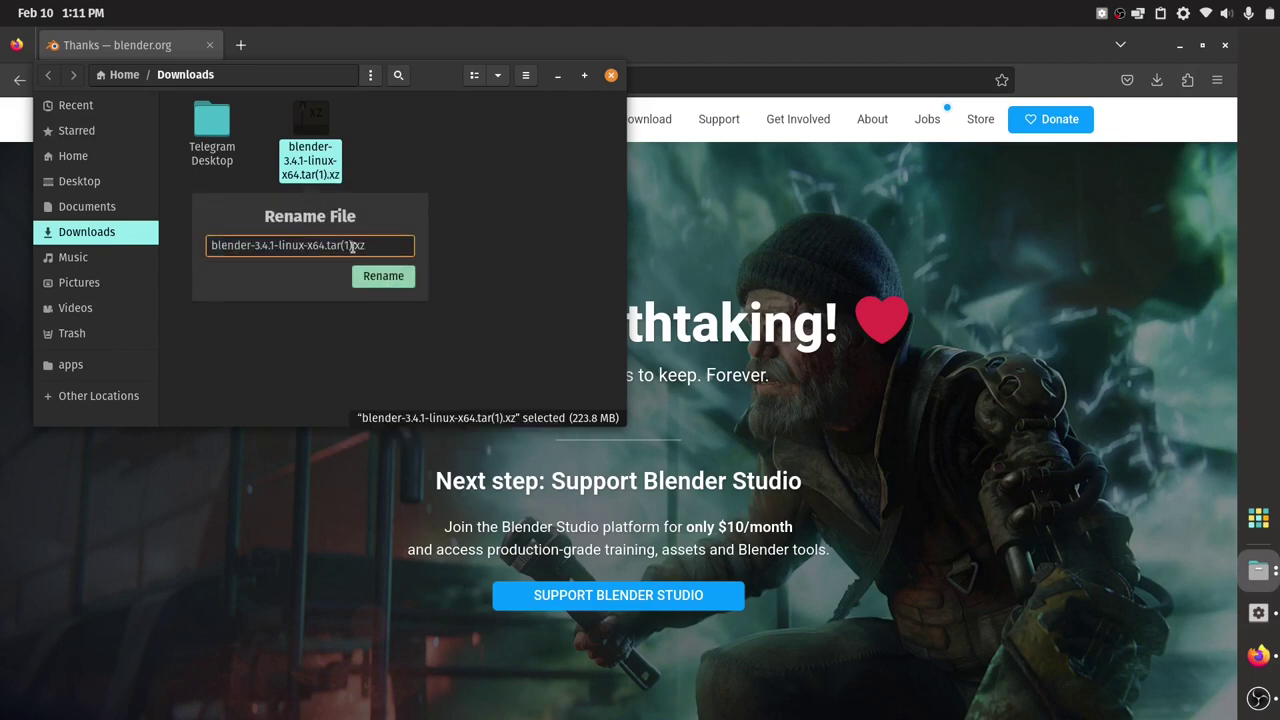
{"action": "key", "text": "BackSpace"}
{"action": "key", "text": "BackSpace"}
{"action": "key", "text": "BackSpace"}
{"action": "key", "text": "Return"}
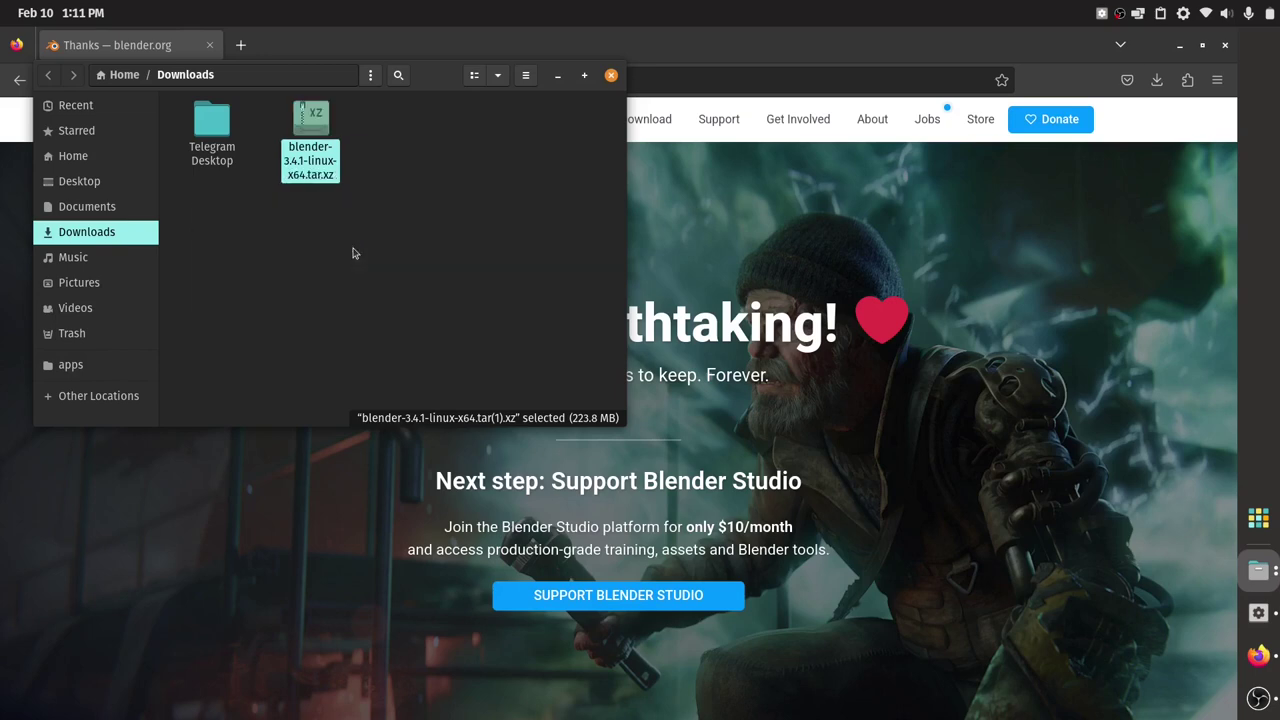
{"action": "left_click", "coordinate": [352, 253]}
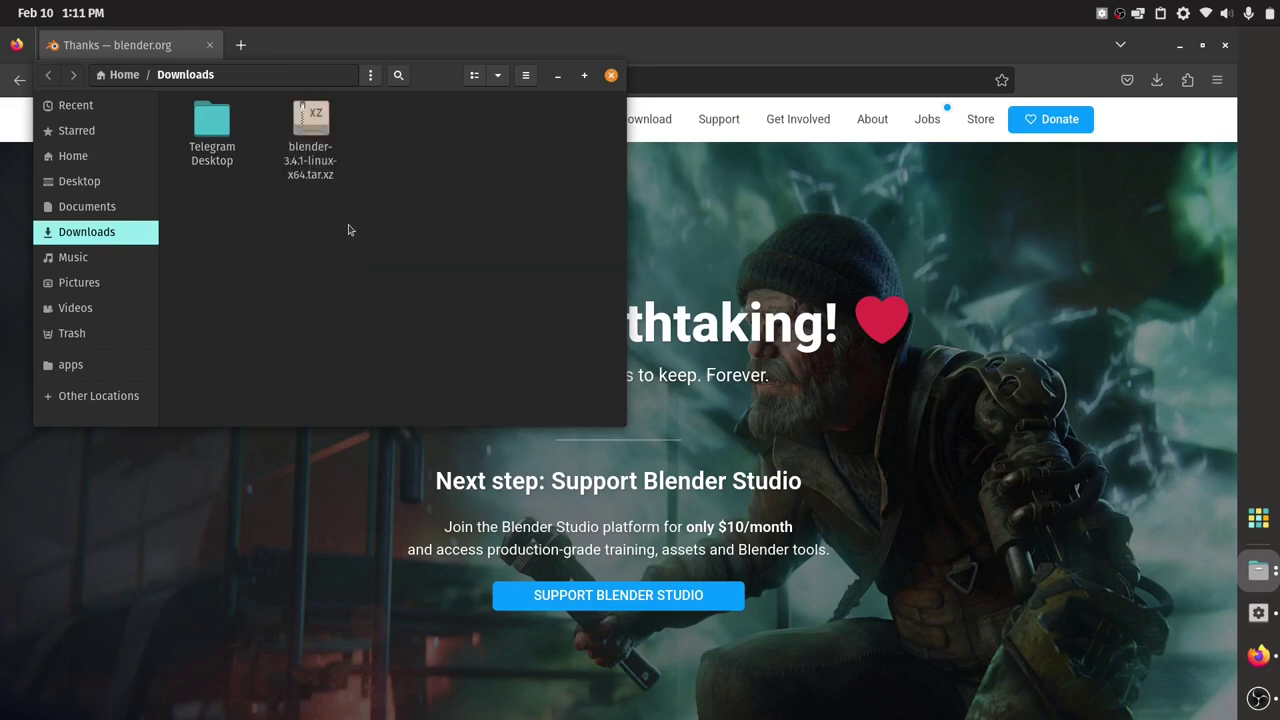
Move the Blender archive from Downloads into the apps folder, and open that folder in a maximized window
{"action": "left_click_drag", "start_coordinate": [341, 179], "coordinate": [128, 393]}
{"action": "left_click", "coordinate": [123, 369]}
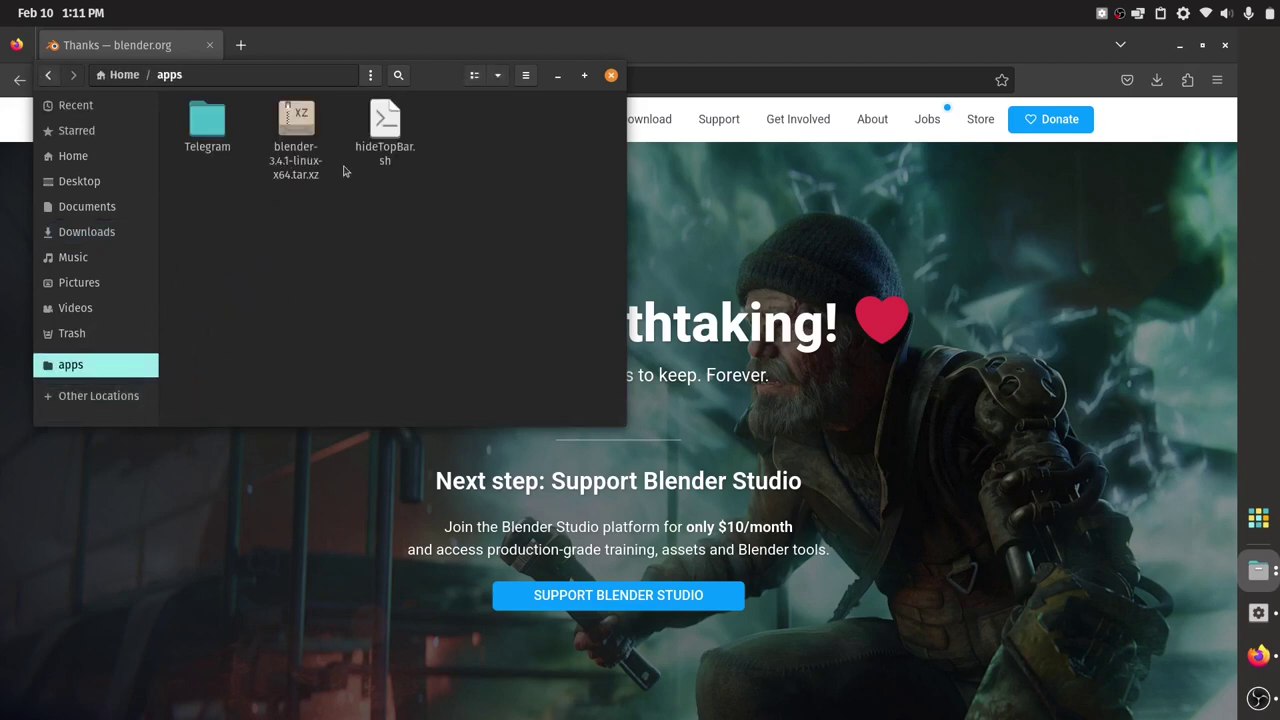
{"action": "left_click", "coordinate": [584, 75]}
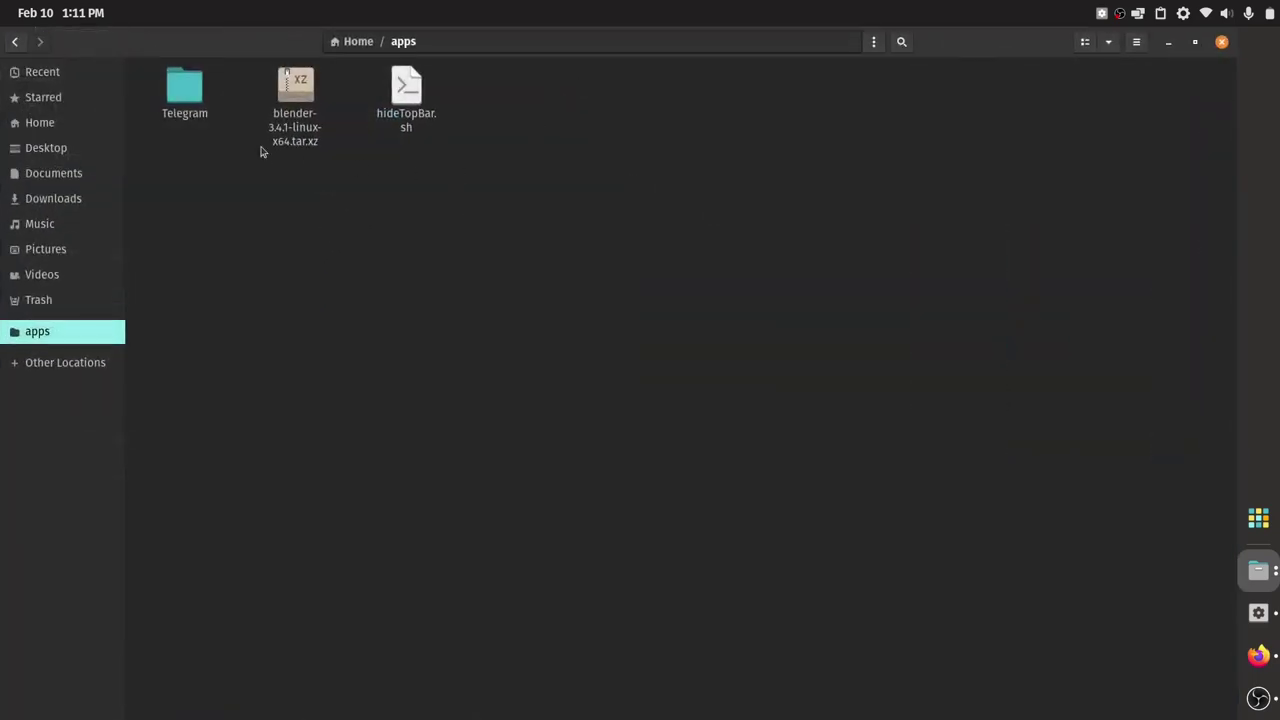
Extract blender-3.4.1-linux-x64.tar.xz inside the apps folder and check the extraction progress
{"action": "right_click", "coordinate": [310, 104]}
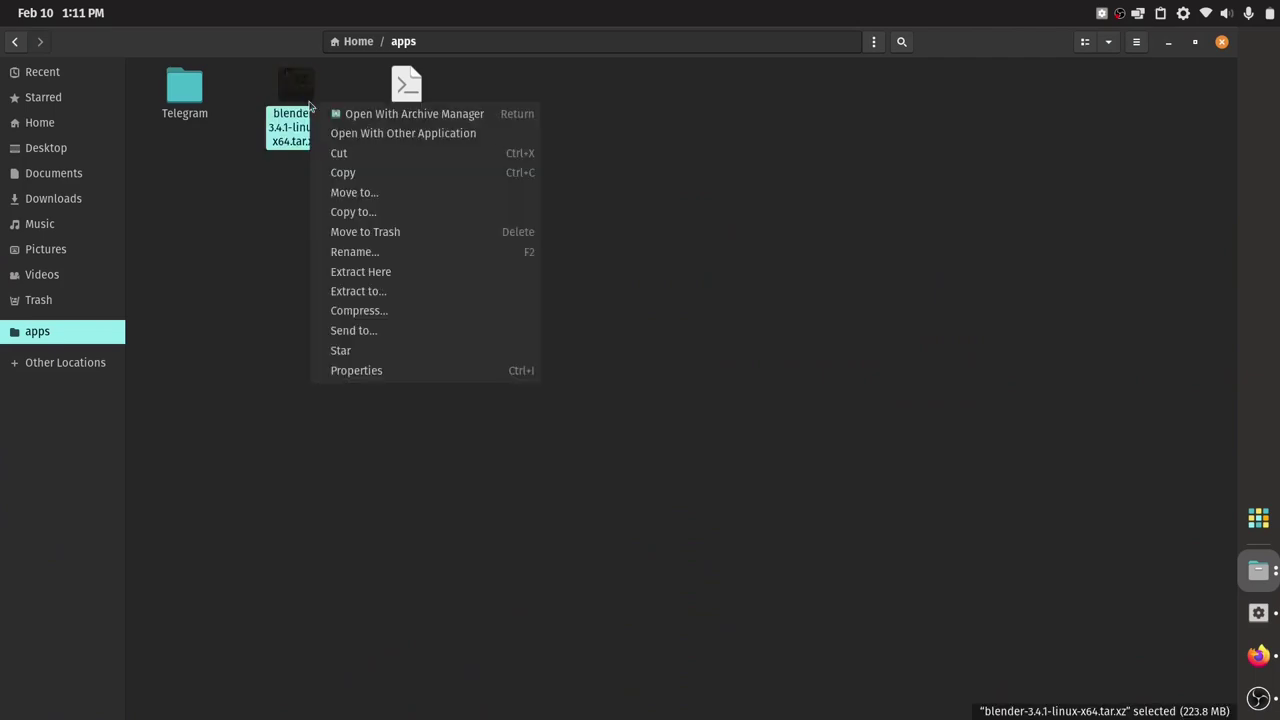
{"action": "left_click", "coordinate": [396, 271]}
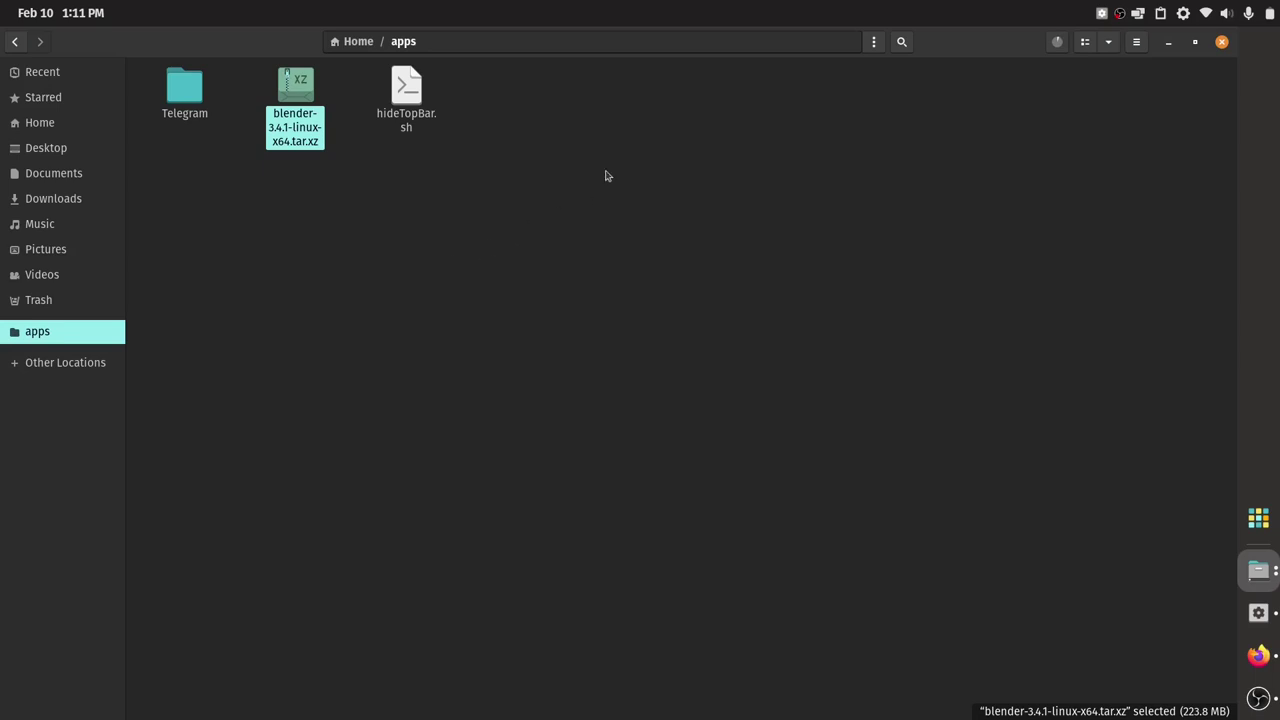
{"action": "left_click", "coordinate": [1055, 43]}
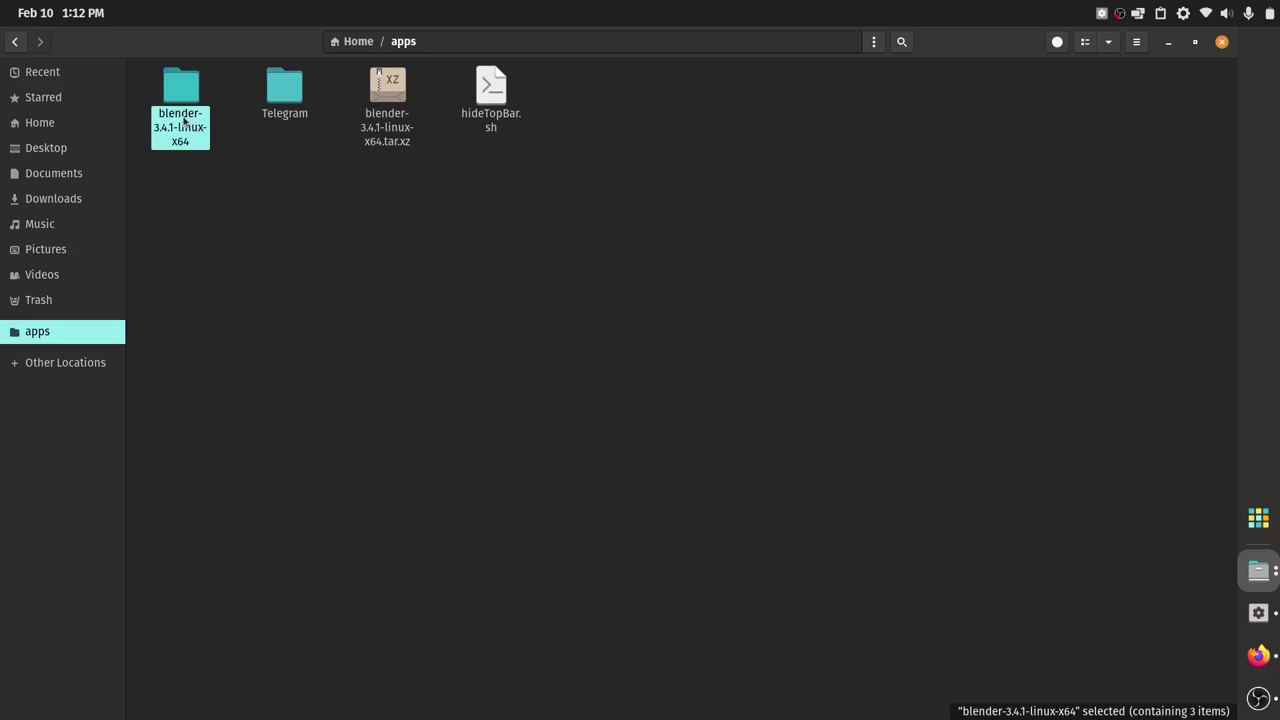
{"action": "left_click", "coordinate": [362, 117]}
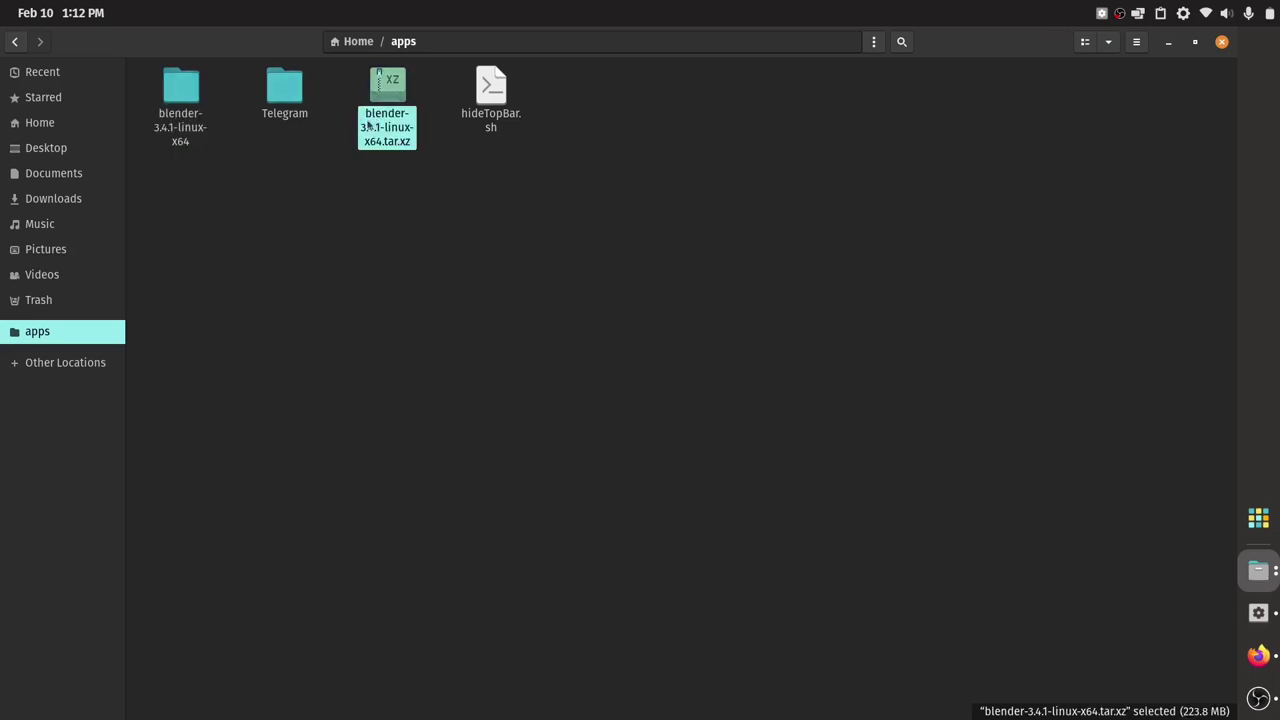
{"action": "left_click", "coordinate": [366, 214]}
{"action": "left_click", "coordinate": [392, 130]}
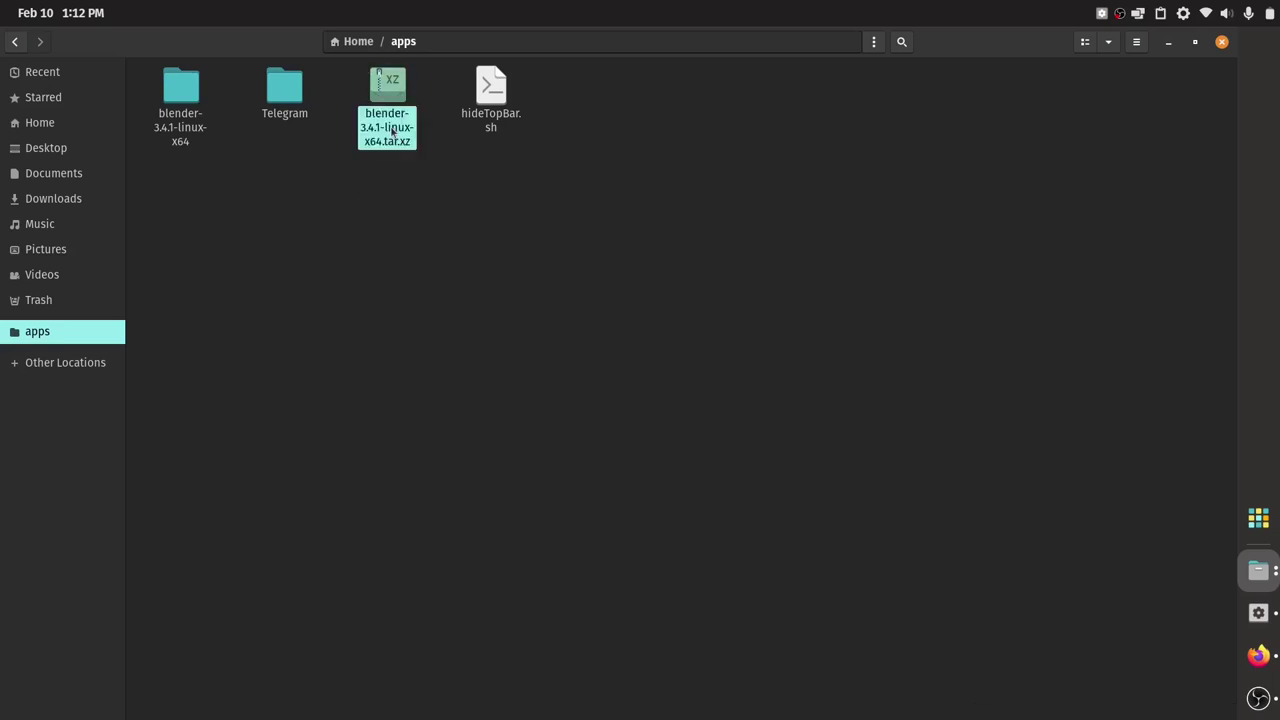
{"action": "left_click", "coordinate": [404, 208]}
{"action": "left_click", "coordinate": [392, 130]}
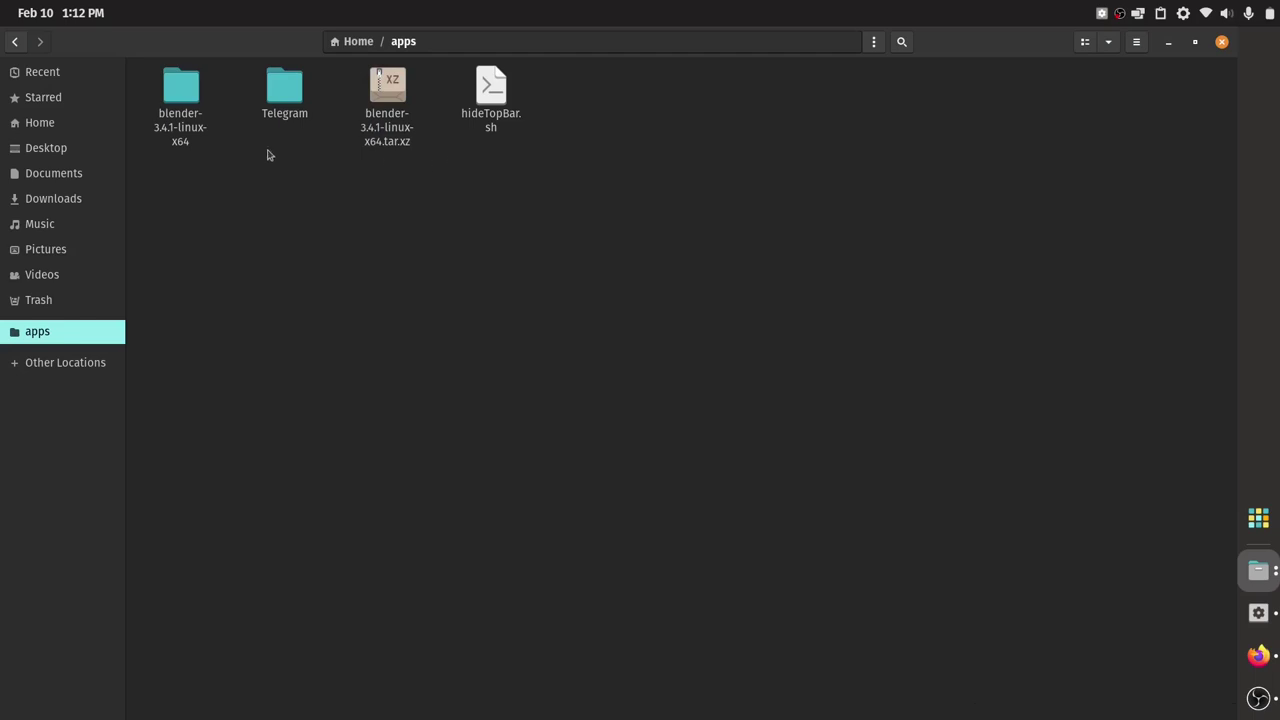
Open the extracted blender-3.4.1-linux-x64 folder, view the contents of blender.desktop, and close the file
{"action": "double_click", "coordinate": [190, 112]}
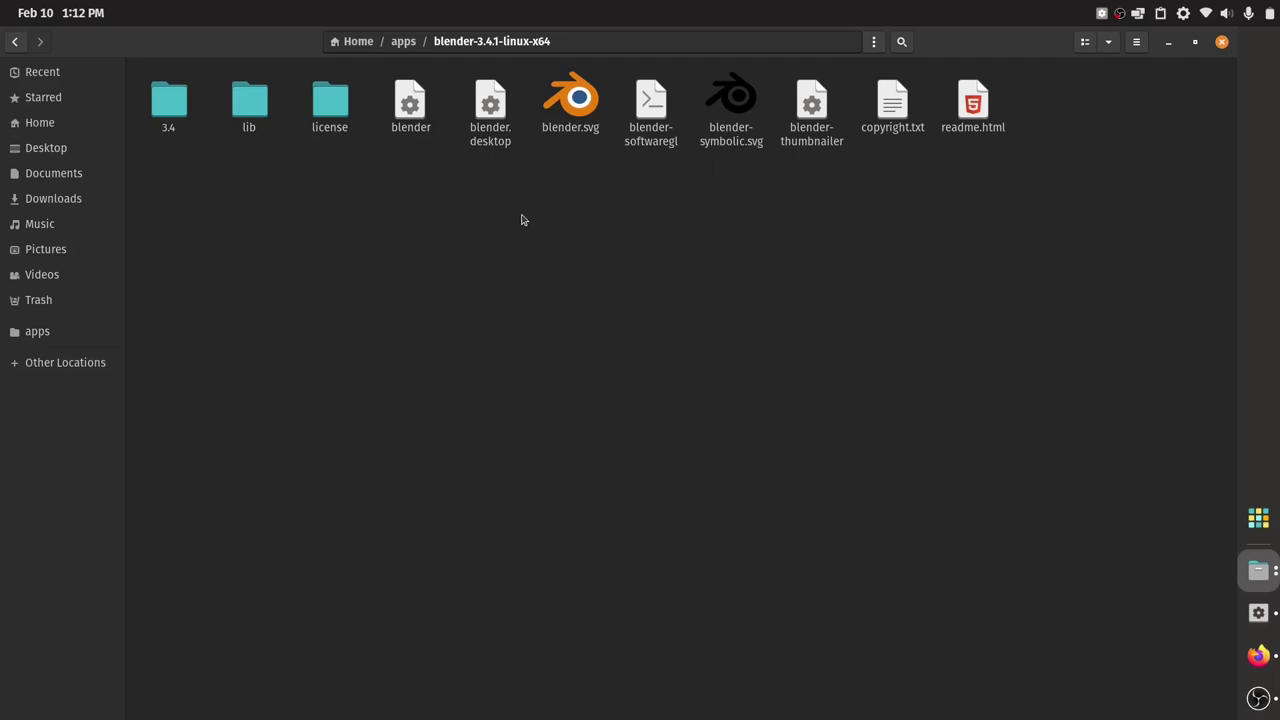
{"action": "left_click", "coordinate": [490, 120]}
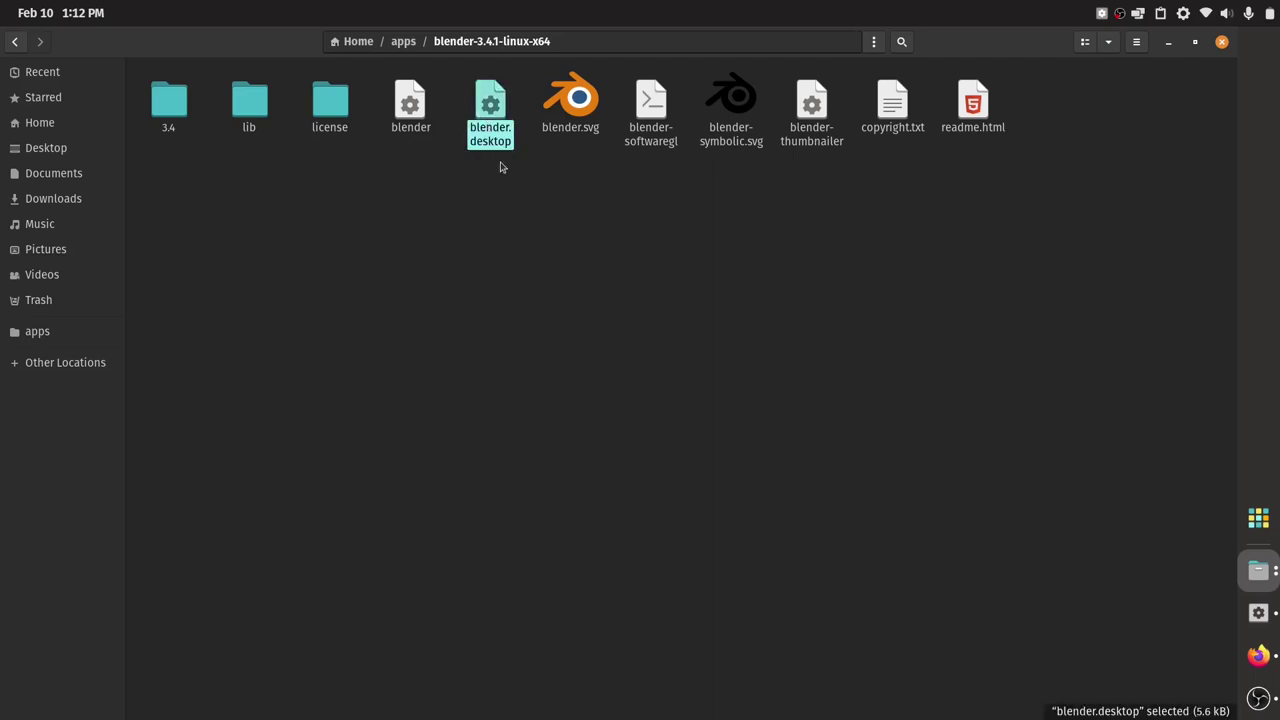
{"action": "left_click", "coordinate": [501, 167]}
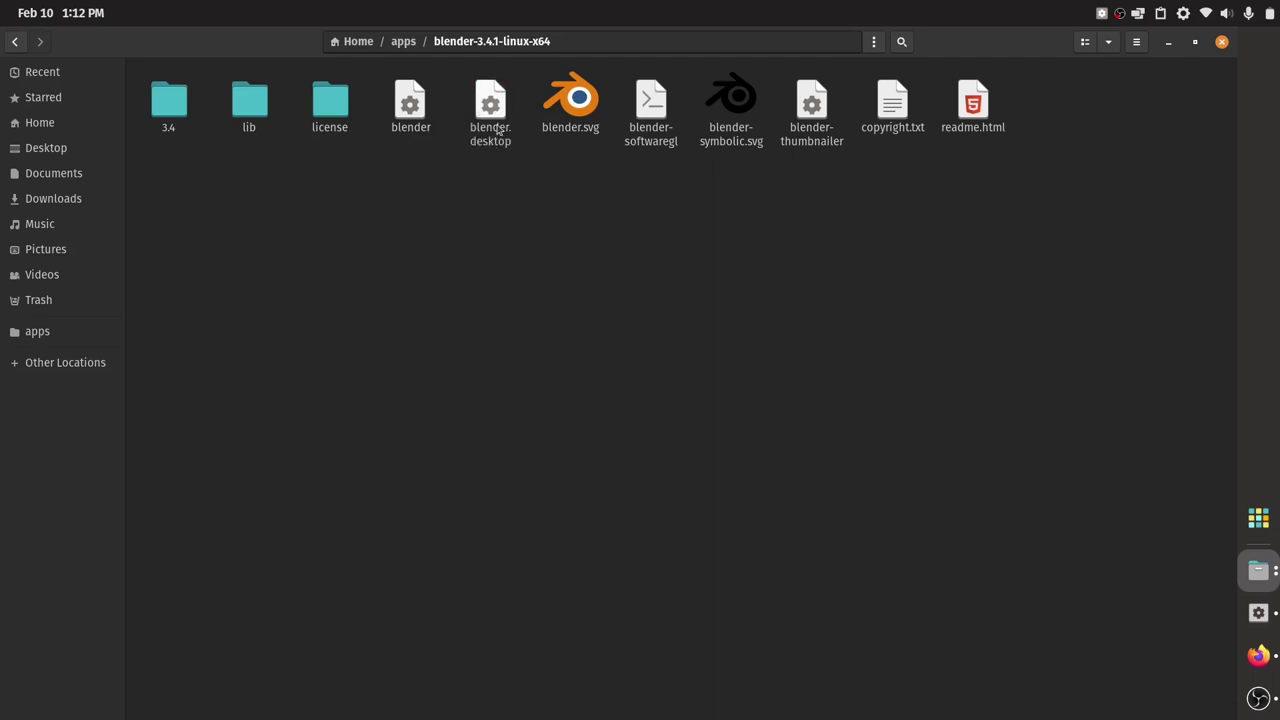
{"action": "double_click", "coordinate": [497, 119]}
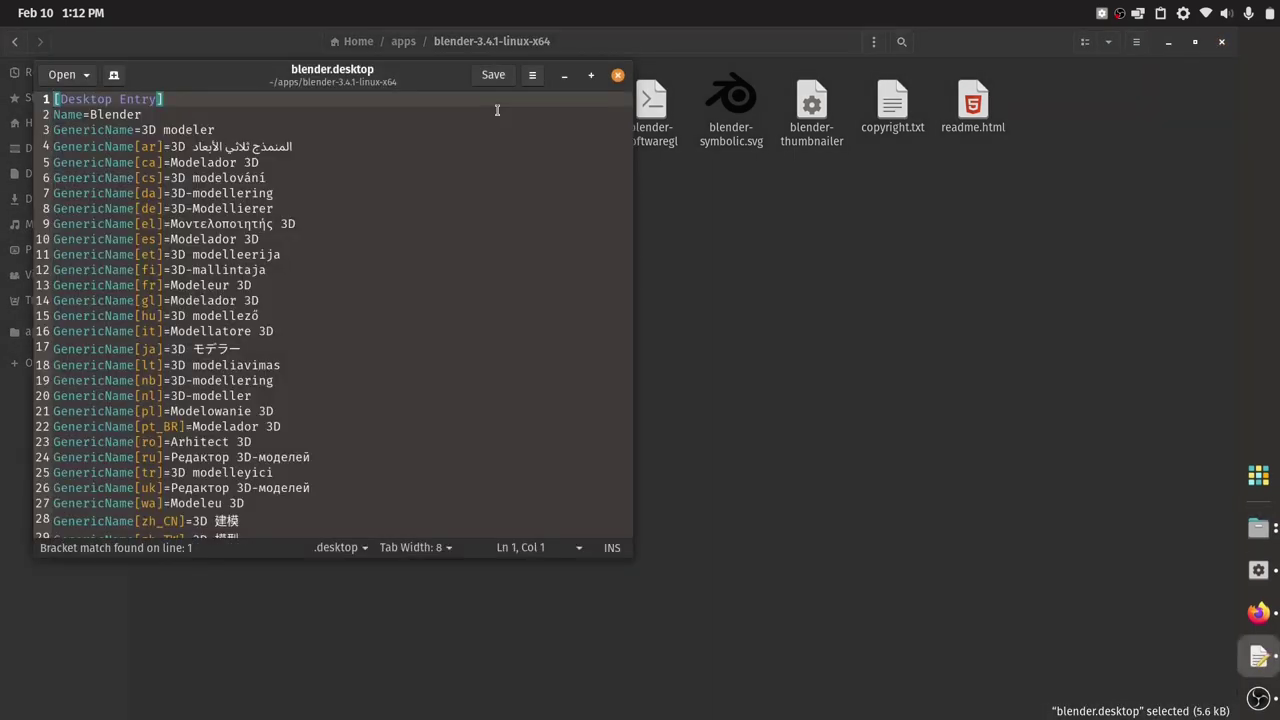
{"action": "left_click", "coordinate": [617, 75]}
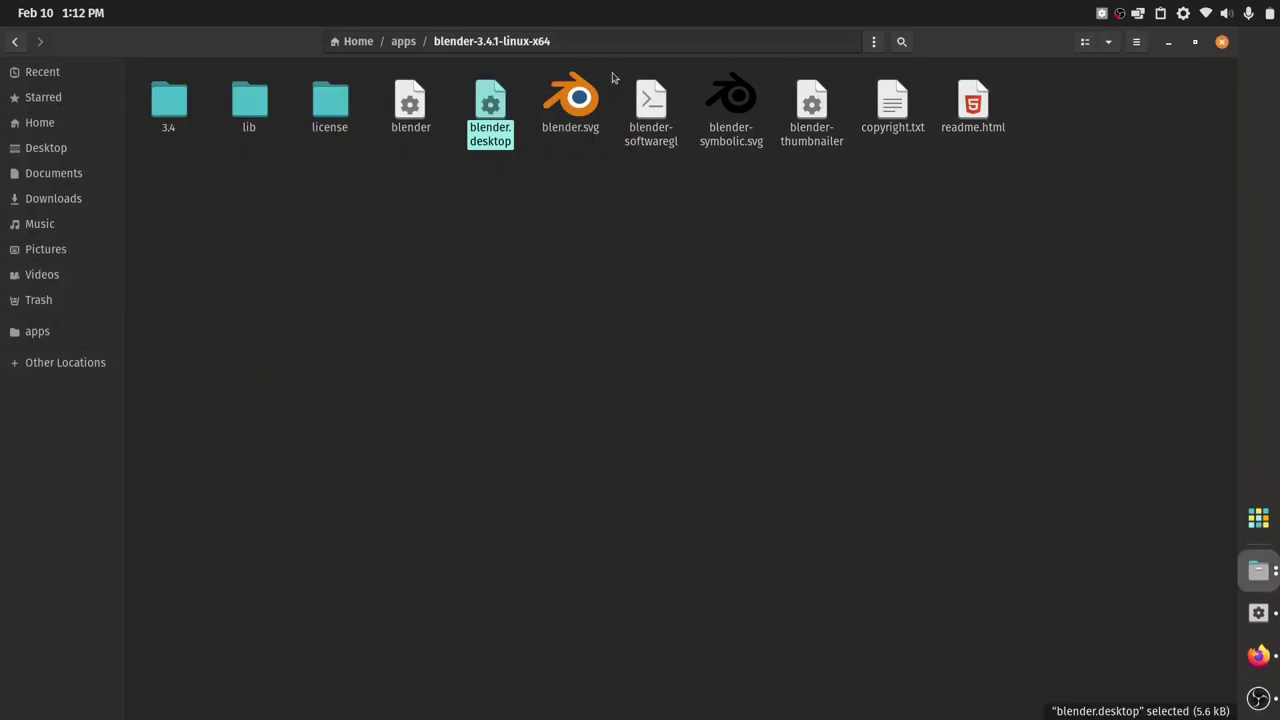
Launch Blender from the blender executable and set the Spacebar action to Tools in Quick Setup
{"action": "left_click", "coordinate": [408, 117]}
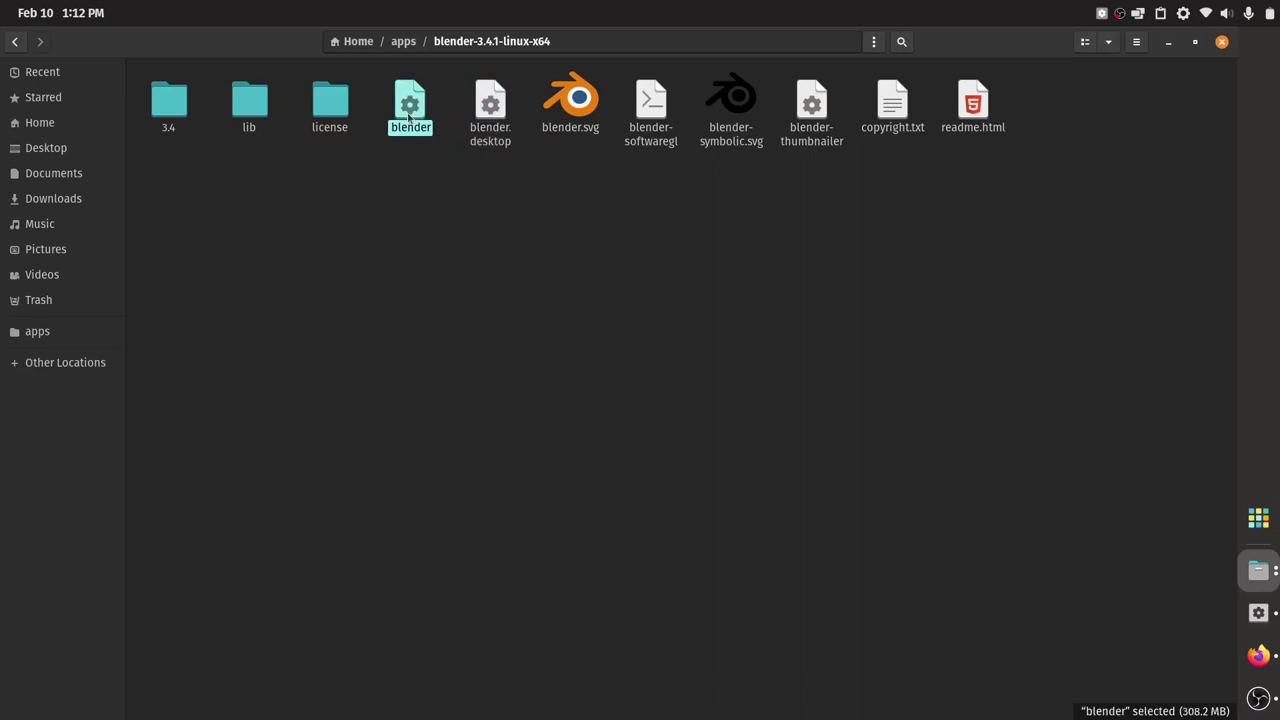
{"action": "double_click", "coordinate": [408, 117]}
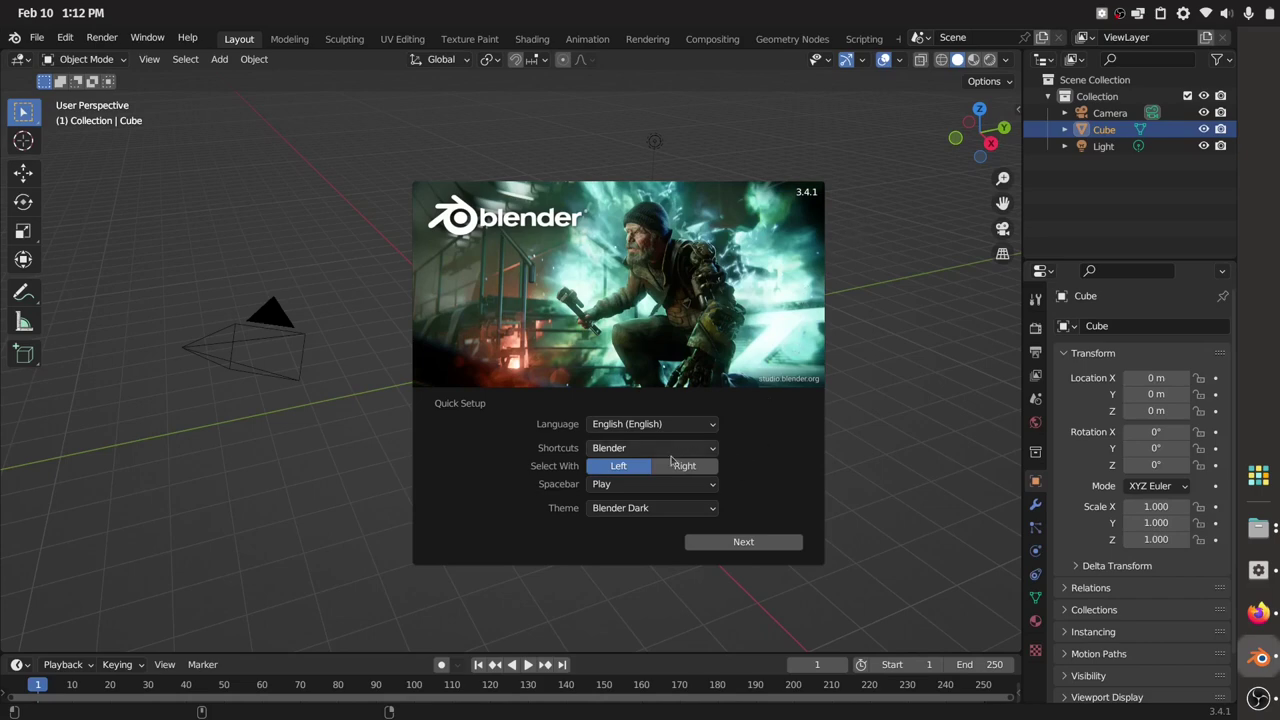
{"action": "left_click", "coordinate": [667, 488]}
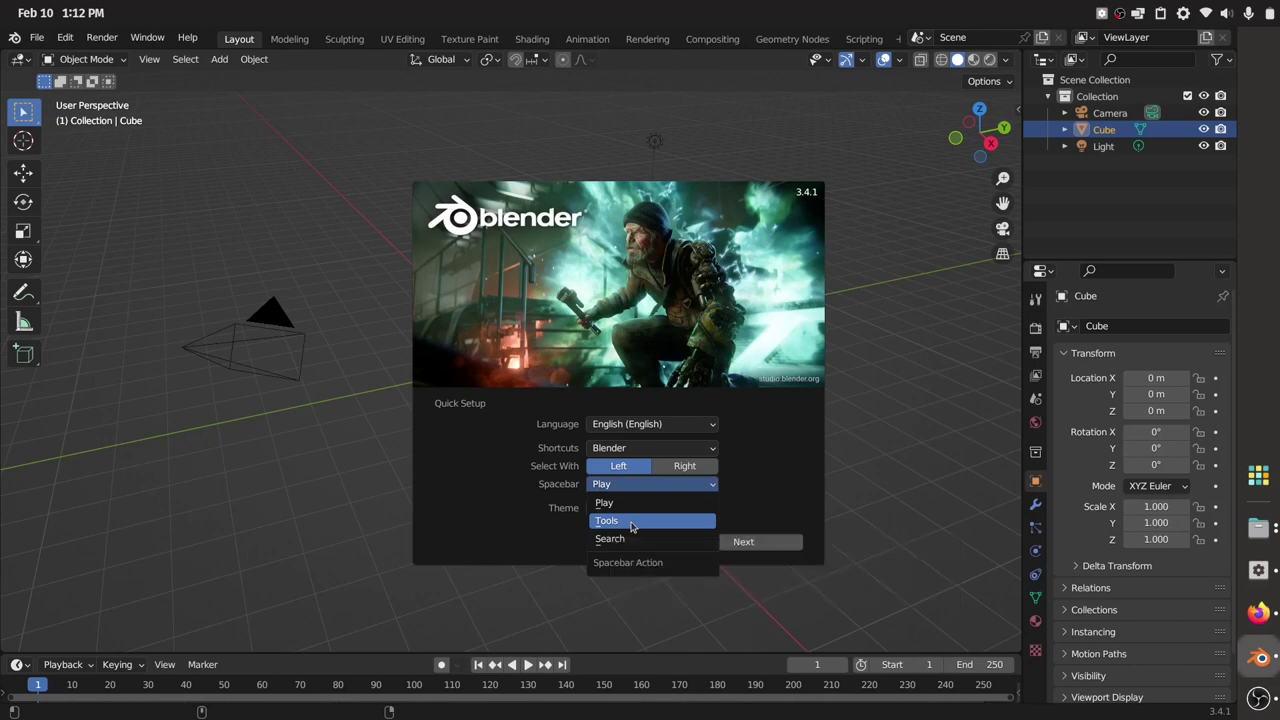
{"action": "left_click", "coordinate": [631, 522]}
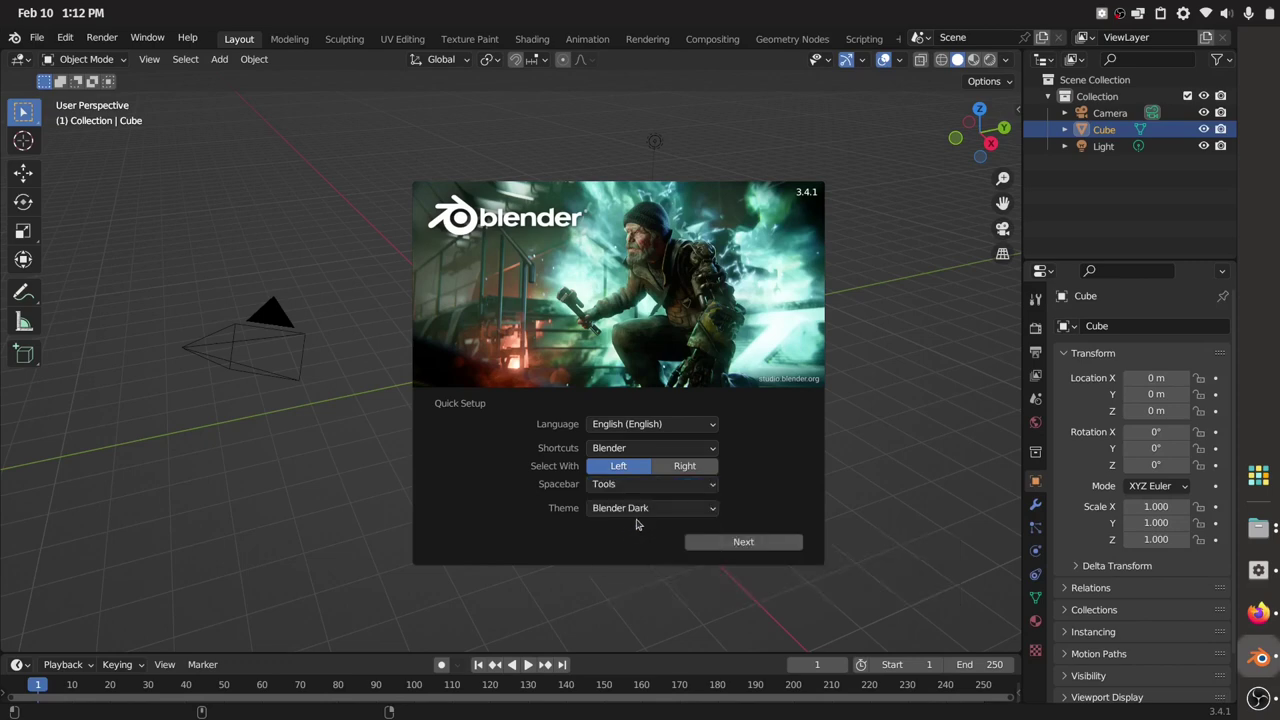
Complete Blender's Quick Setup, dismiss the splash screen, and quit Blender to return to the extracted folder
{"action": "left_click", "coordinate": [733, 543]}
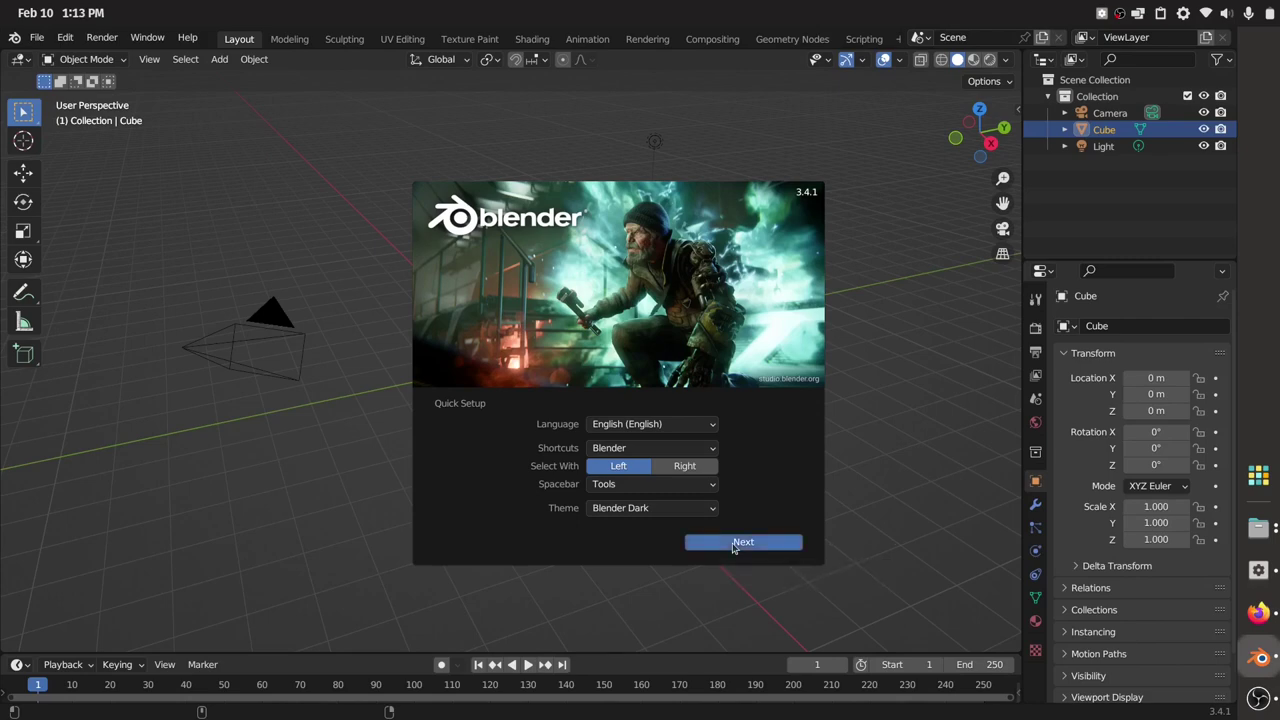
{"action": "left_click", "coordinate": [860, 343]}
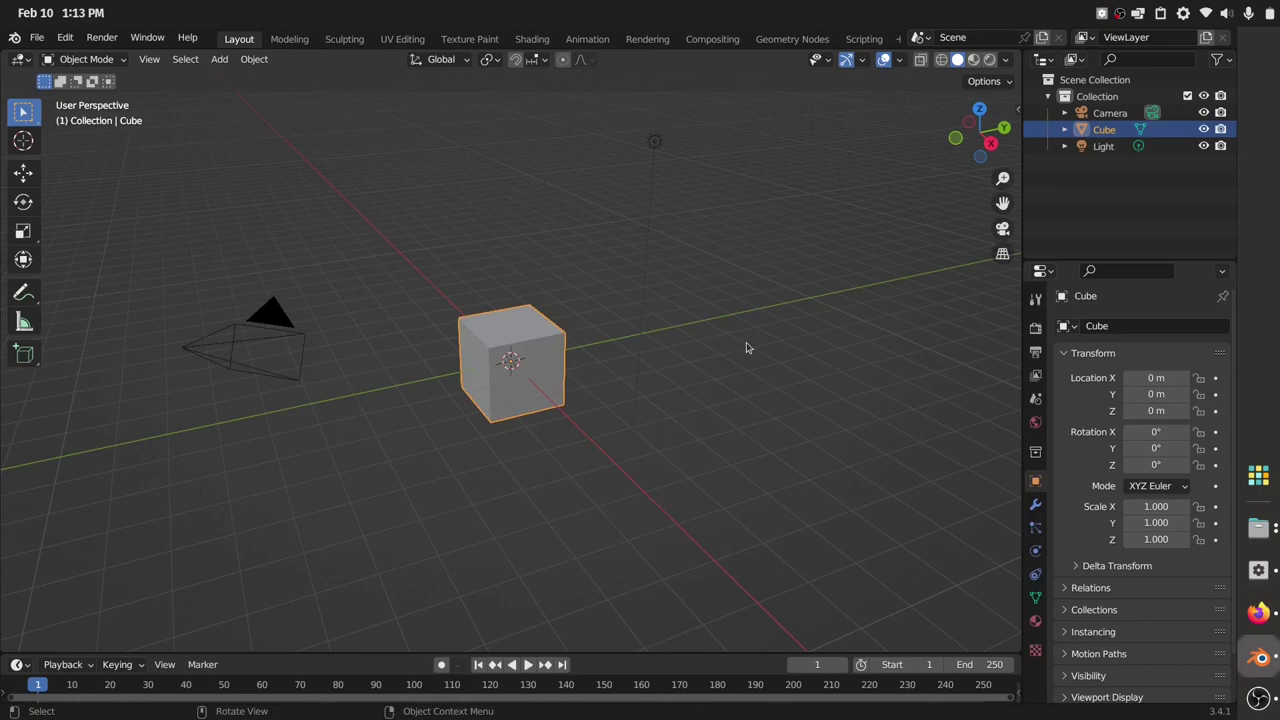
{"action": "key", "text": "ctrl+q"}
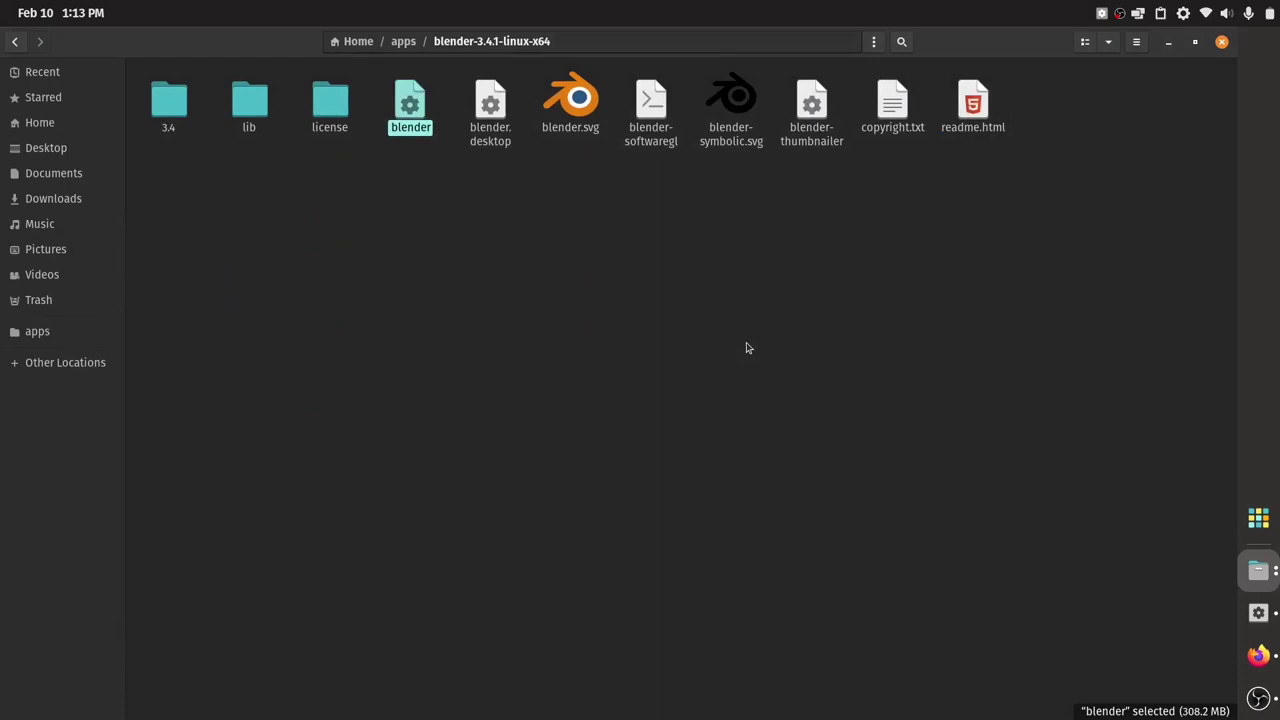
{"action": "left_click", "coordinate": [706, 330]}
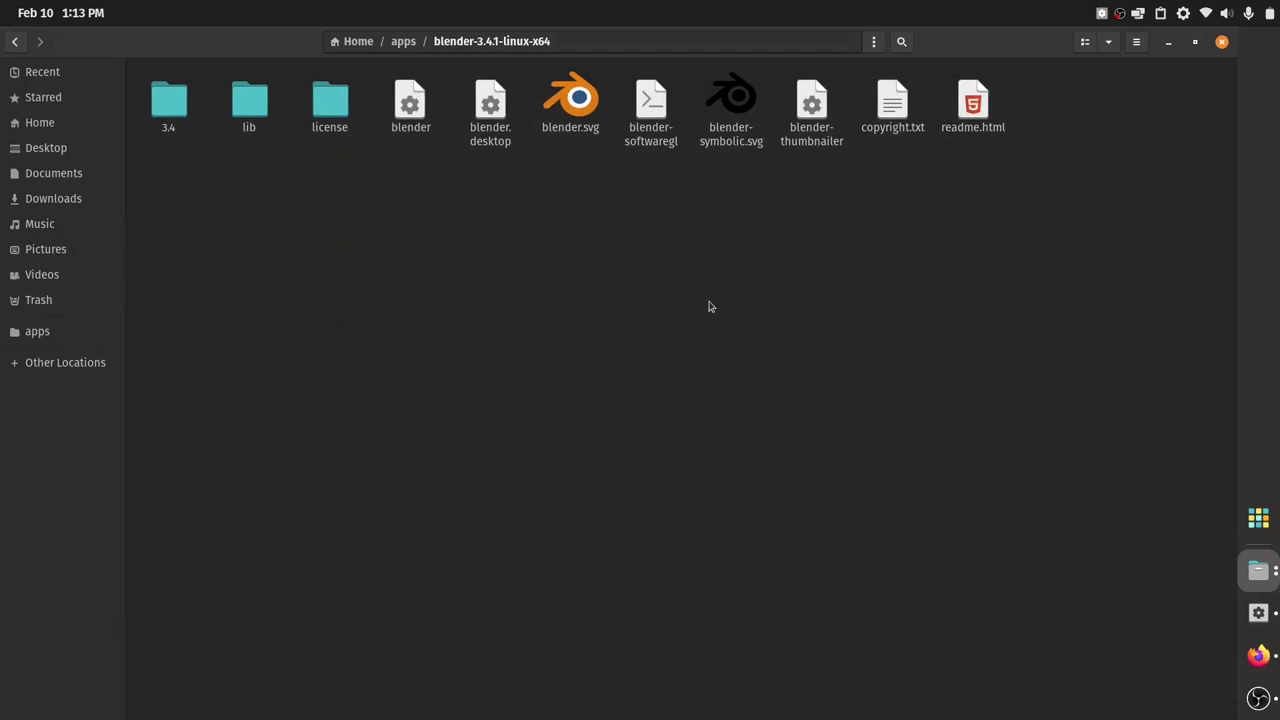
{"action": "left_click", "coordinate": [1258, 517]}
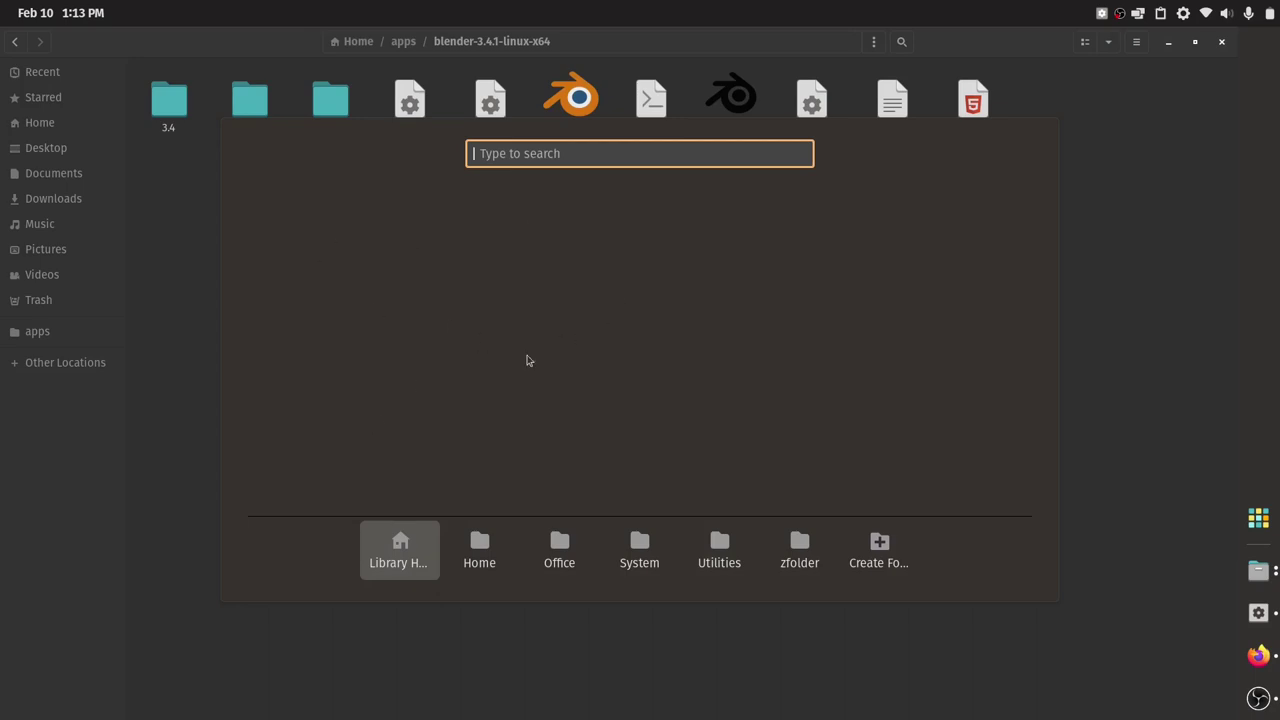
{"action": "left_click", "coordinate": [1157, 432]}
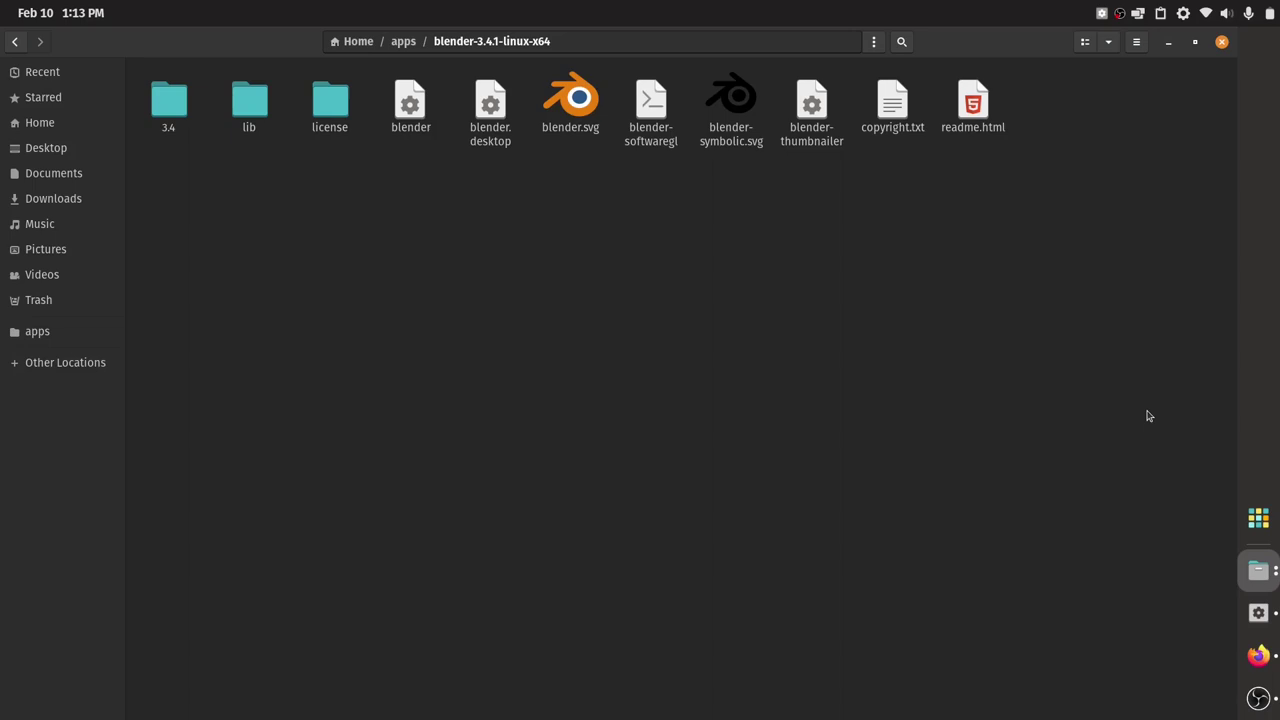
{"action": "type", "text": "b"}
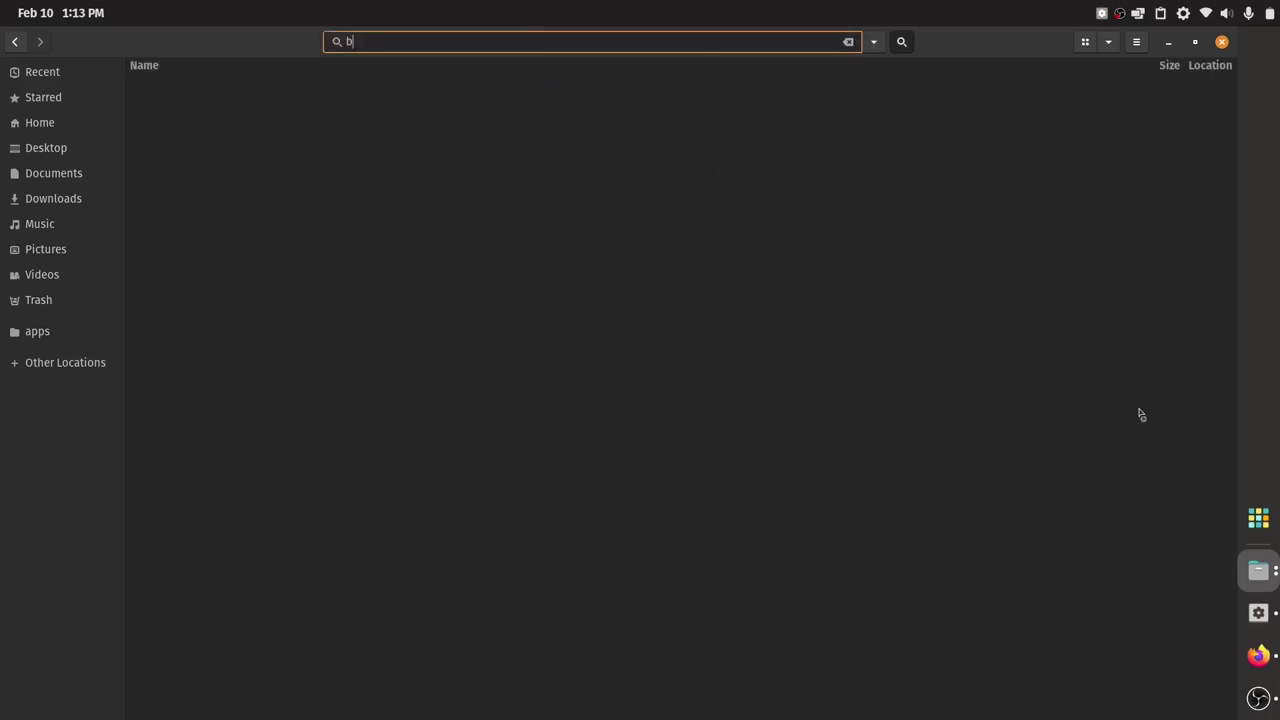
{"action": "left_click", "coordinate": [848, 42]}
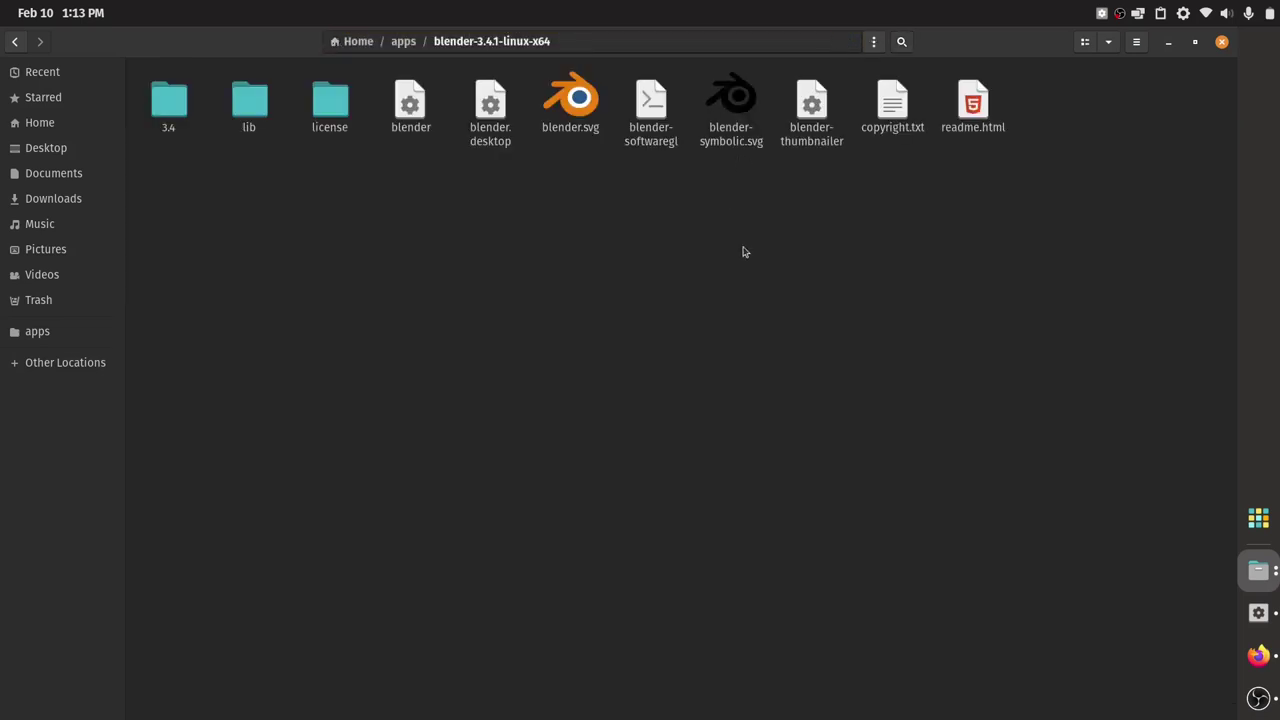
Open blender.desktop in the text editor and place the cursor directly before blender on the Exec line
{"action": "left_click", "coordinate": [487, 141]}
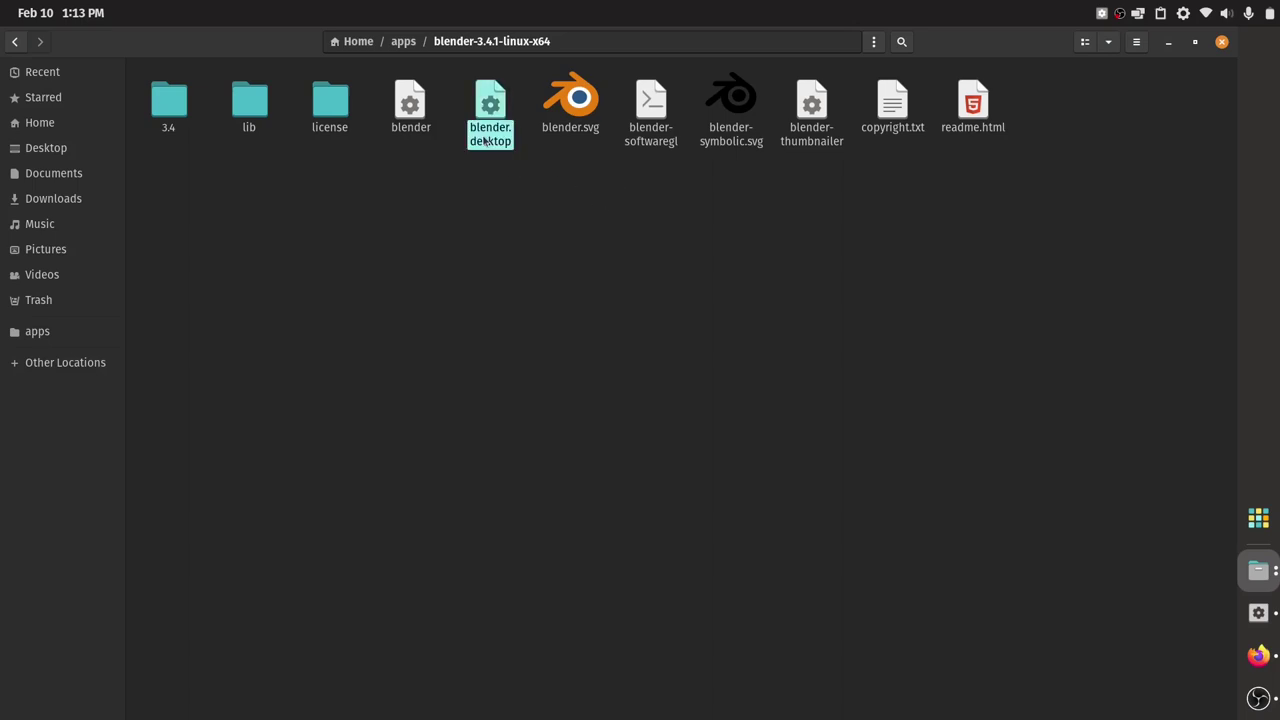
{"action": "right_click", "coordinate": [487, 141]}
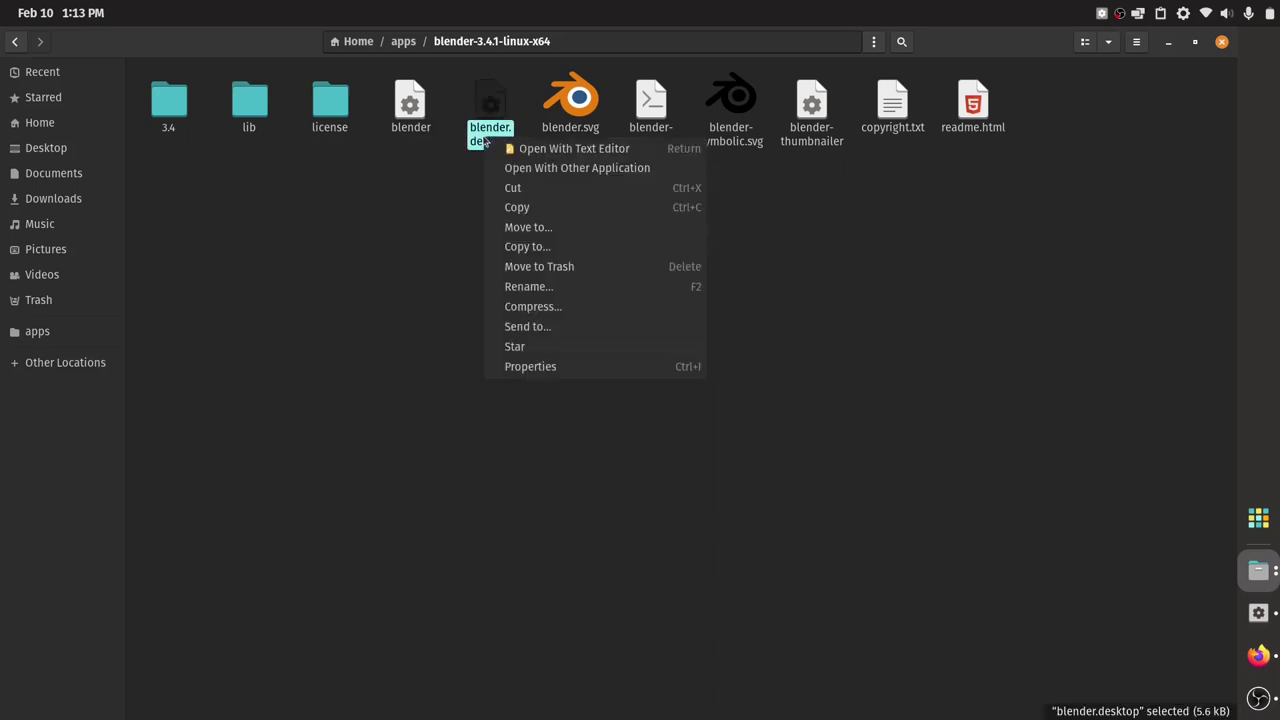
{"action": "left_click", "coordinate": [490, 150]}
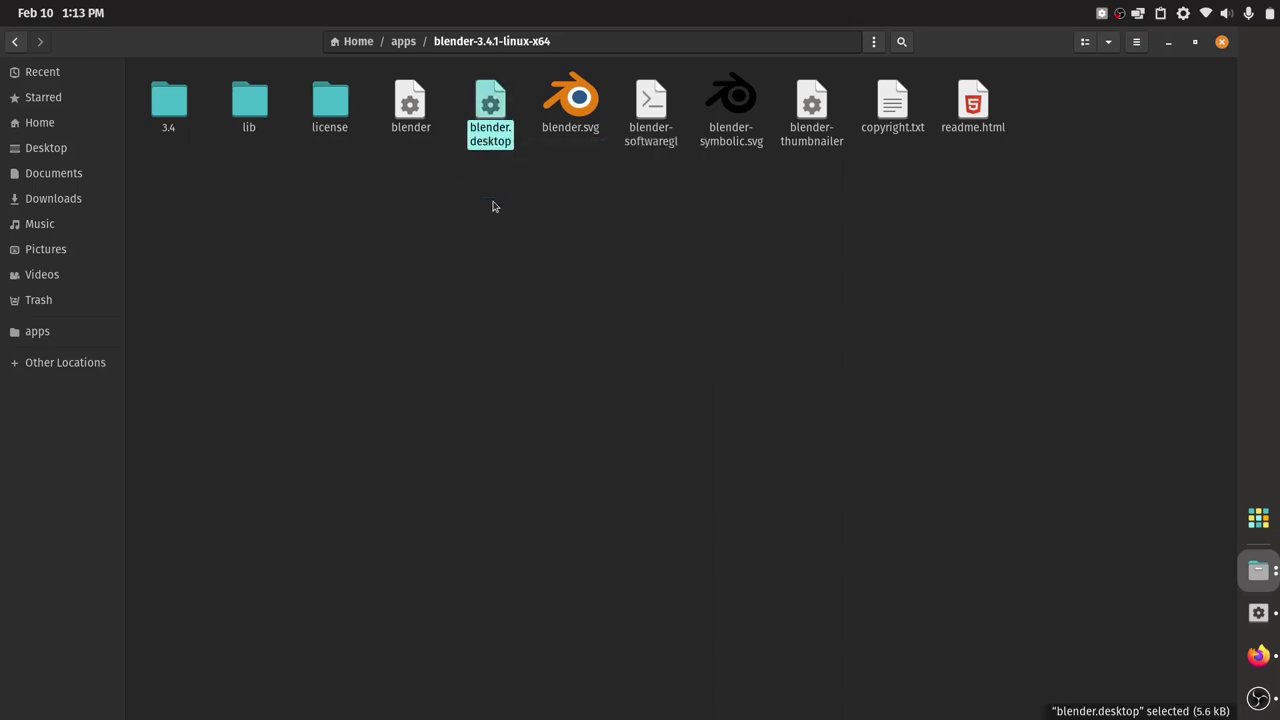
{"action": "left_click", "coordinate": [491, 206]}
{"action": "left_click", "coordinate": [490, 137]}
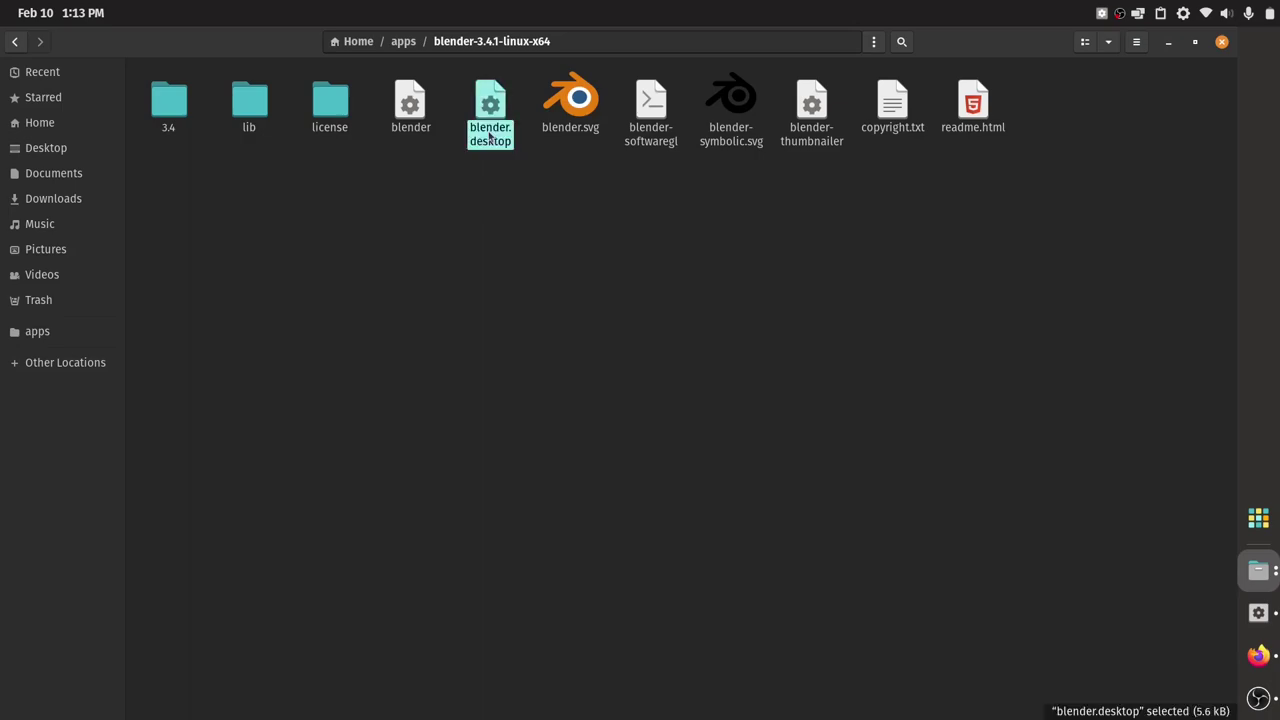
{"action": "double_click", "coordinate": [490, 137]}
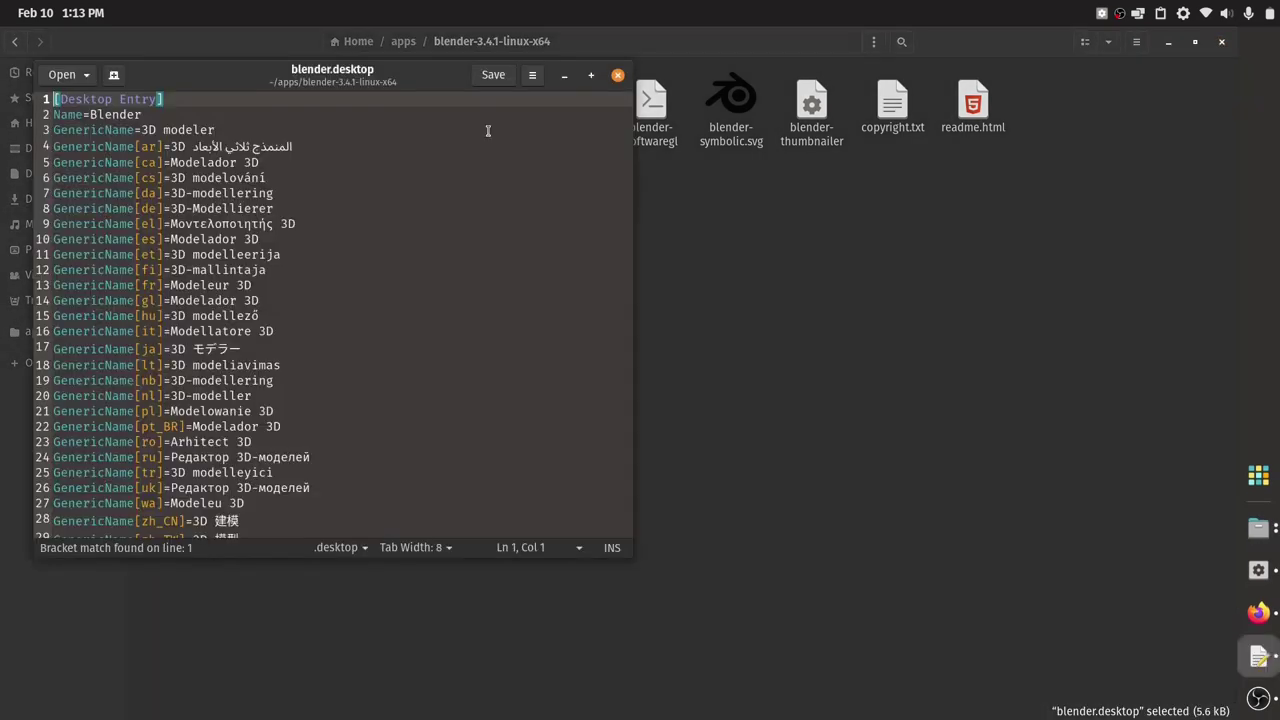
{"action": "left_click_drag", "start_coordinate": [406, 74], "coordinate": [876, 106]}
{"action": "scroll", "coordinate": [1045, 330], "scroll_direction": "down", "scroll_amount": 15}
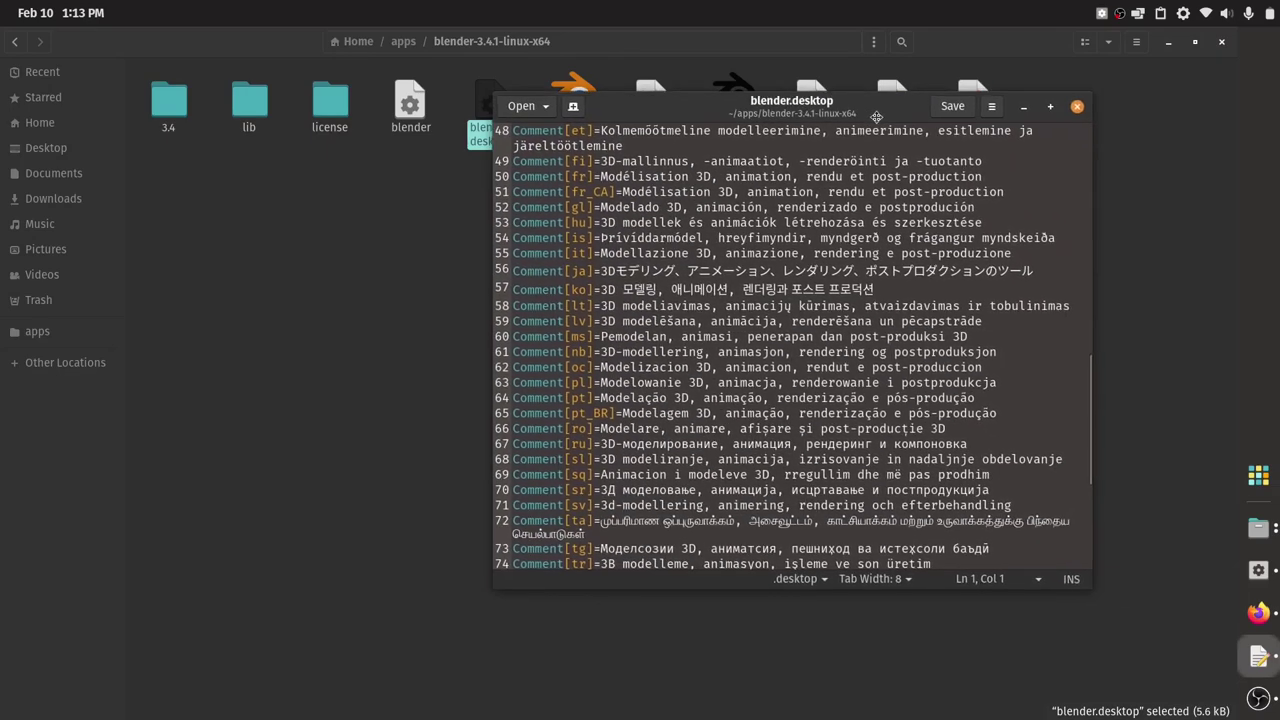
{"action": "scroll", "coordinate": [906, 499], "scroll_direction": "down", "scroll_amount": 6}
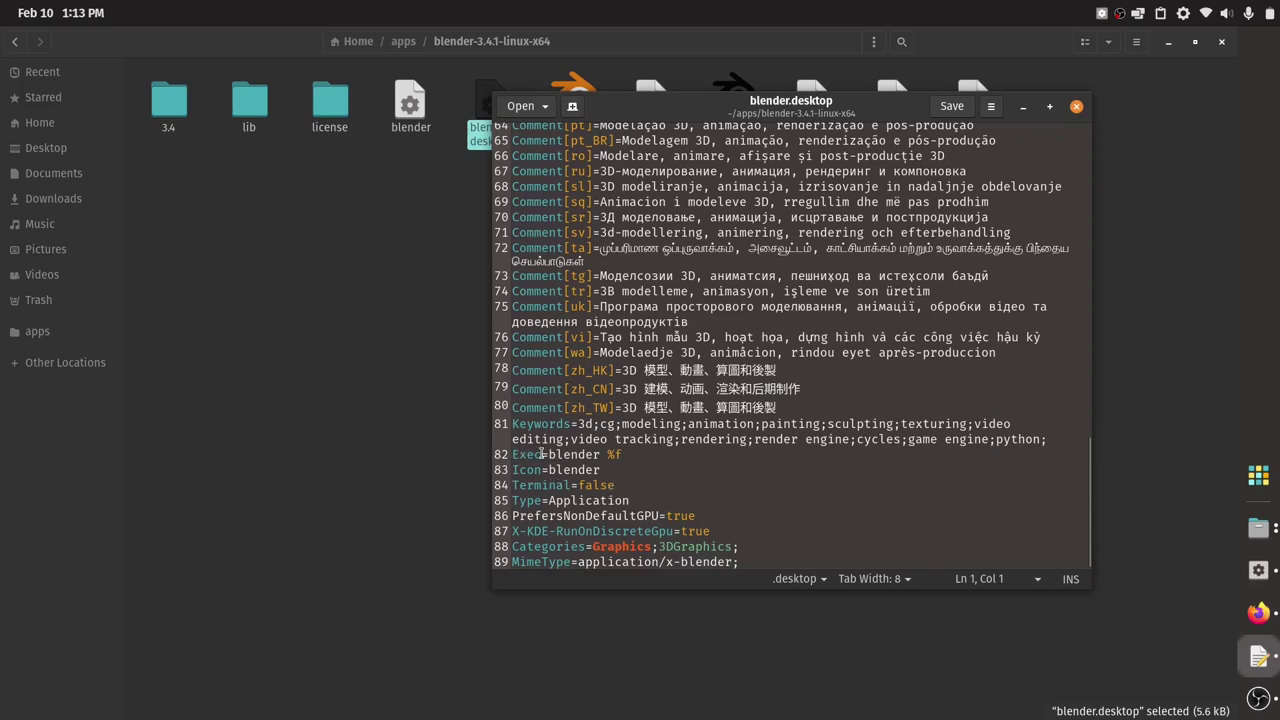
{"action": "left_click_drag", "start_coordinate": [639, 457], "coordinate": [549, 455]}
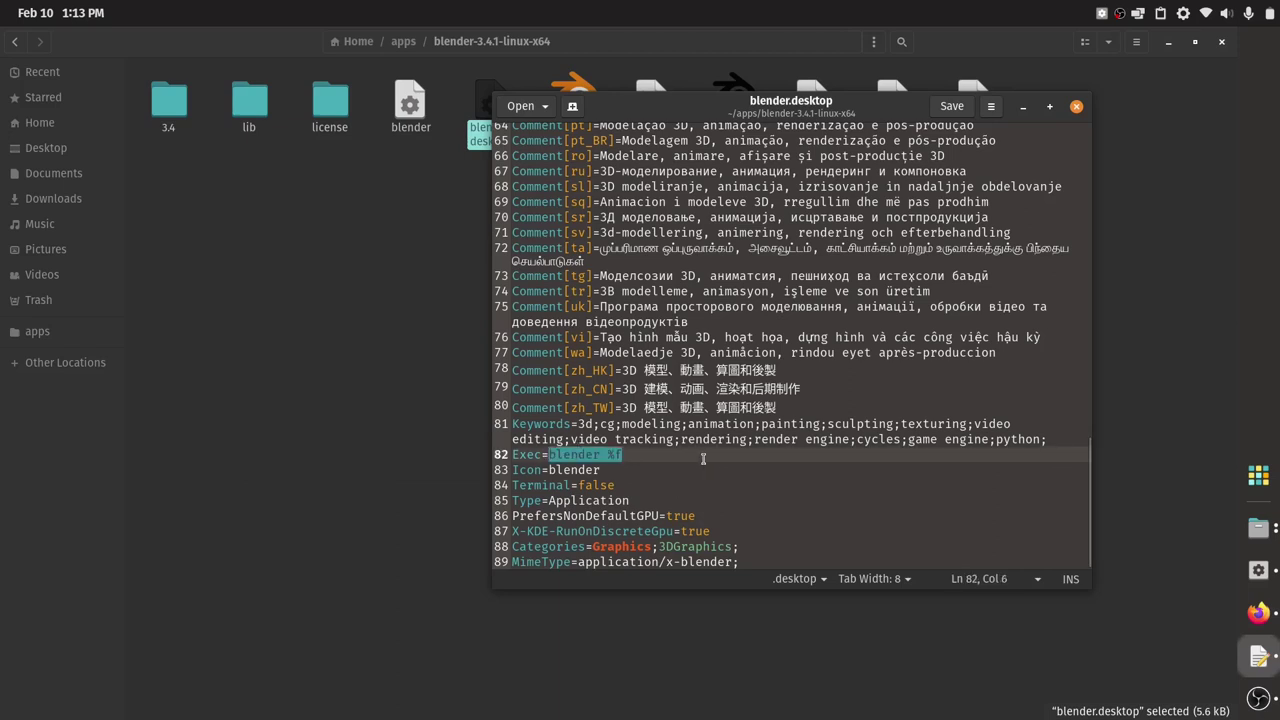
{"action": "left_click", "coordinate": [548, 455]}
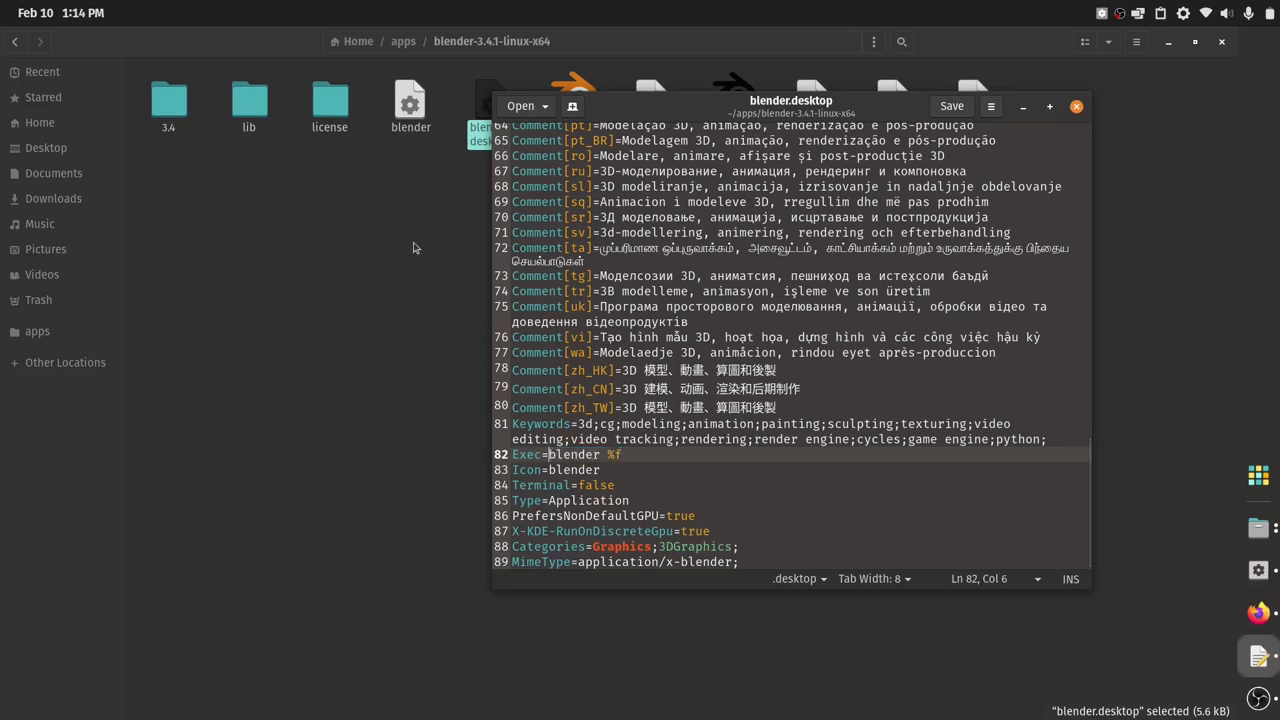
{"action": "left_click", "coordinate": [422, 128]}
{"action": "right_click", "coordinate": [422, 128]}
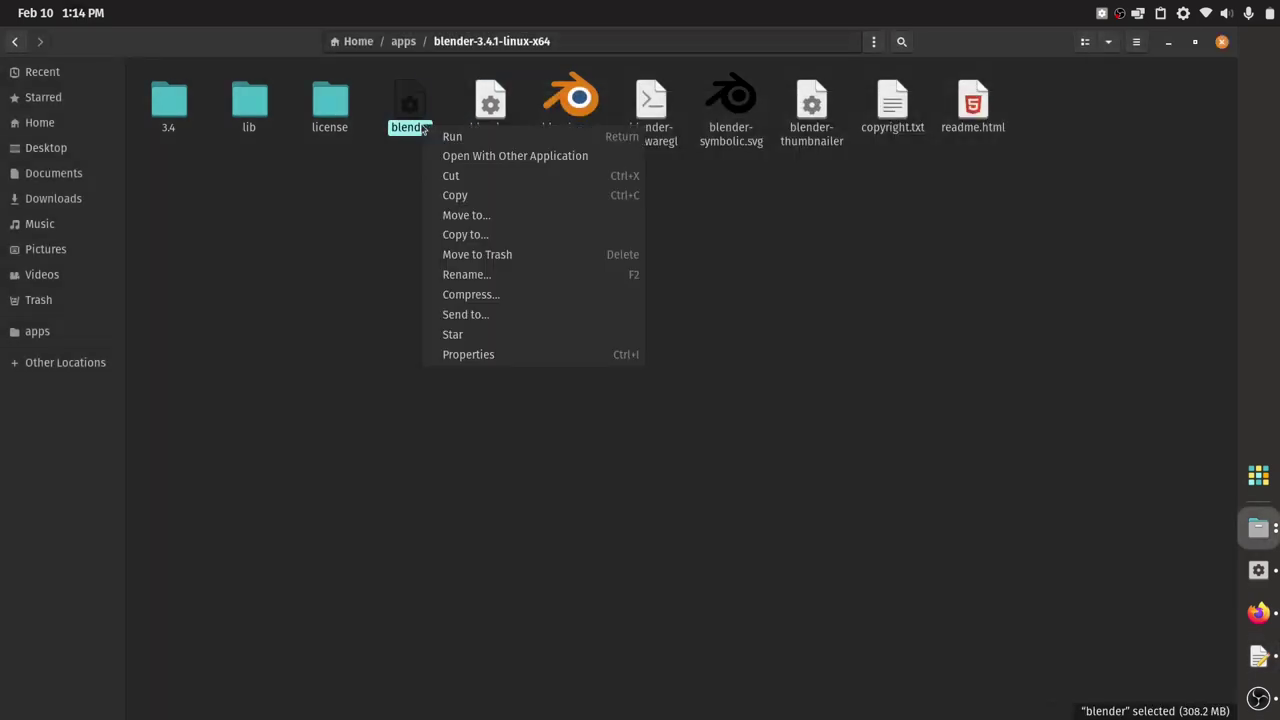
{"action": "left_click", "coordinate": [455, 356]}
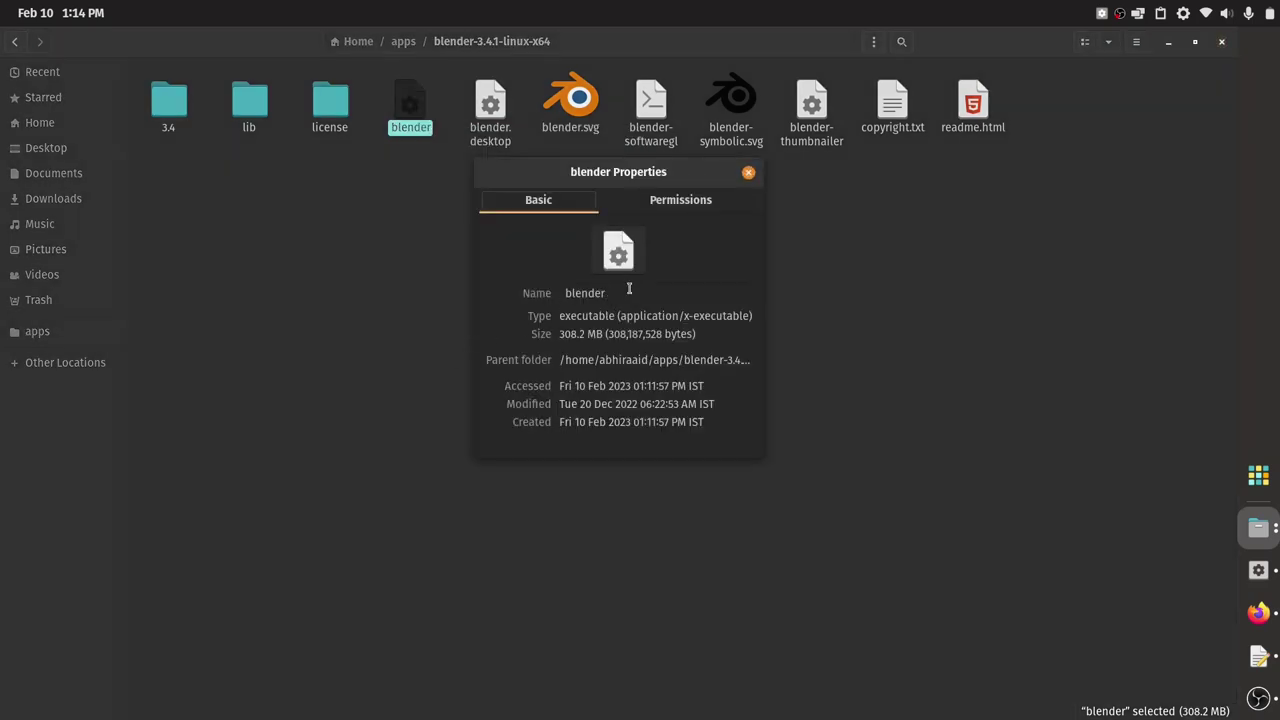
{"action": "left_click", "coordinate": [748, 172]}
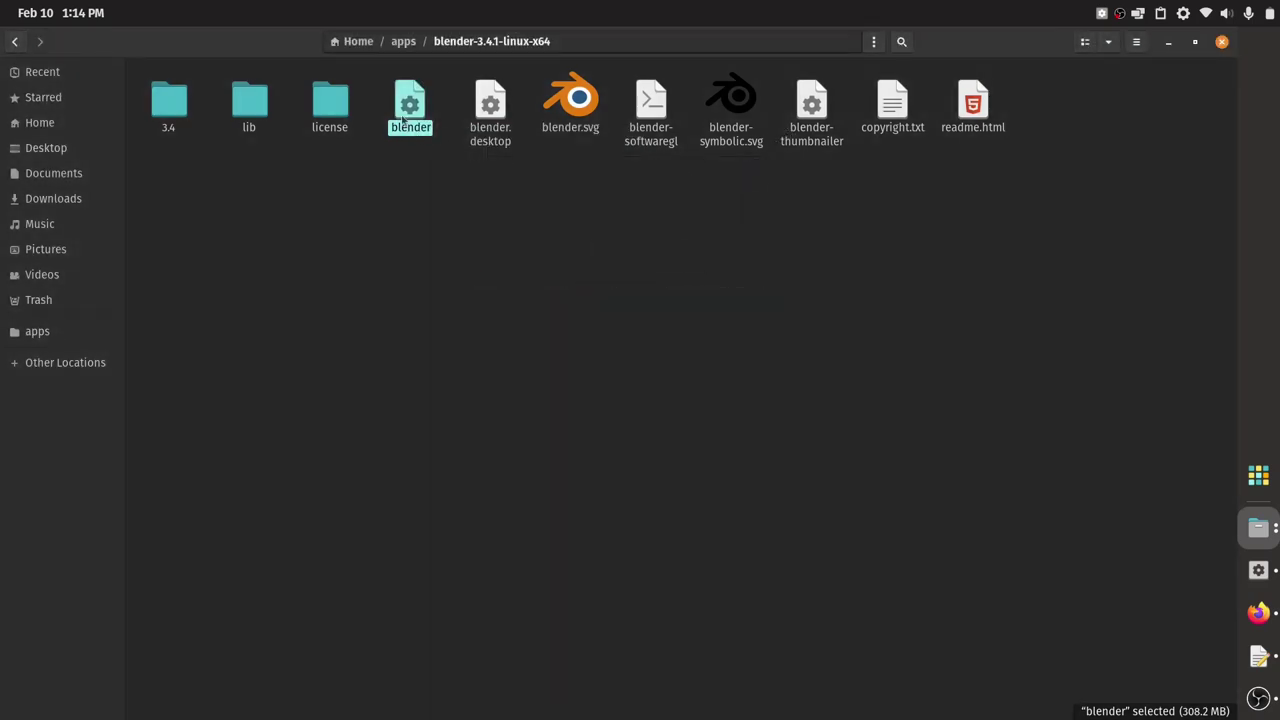
{"action": "double_click", "coordinate": [403, 119]}
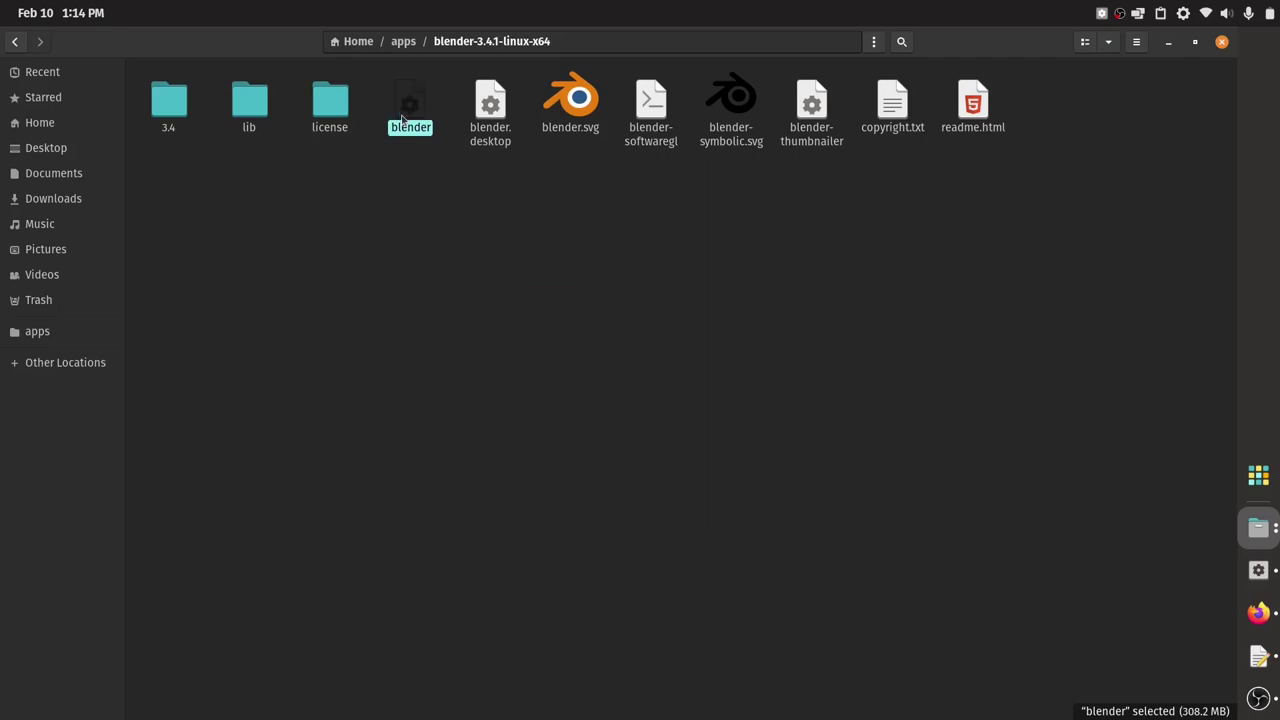
{"action": "type", "text": "i"}
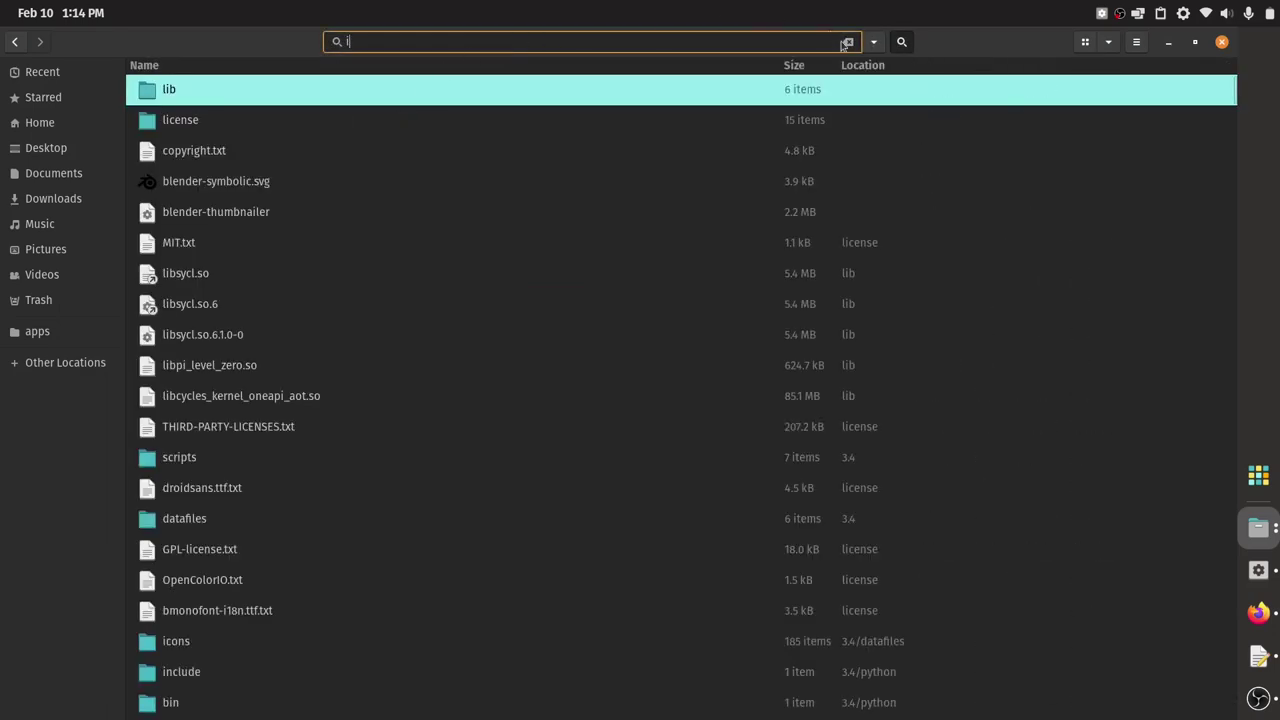
{"action": "left_click", "coordinate": [847, 42]}
Copy the full parent folder path from the blender executable's properties
{"action": "left_click", "coordinate": [416, 104]}
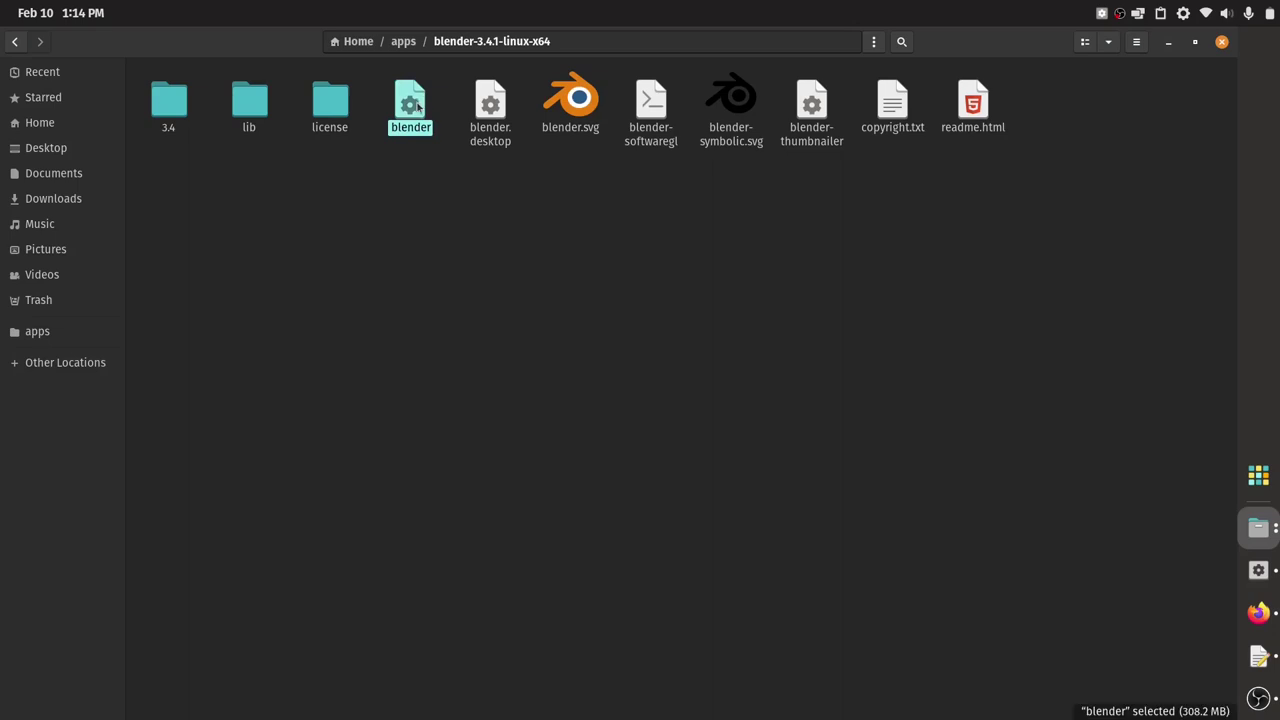
{"action": "key", "text": "ctrl+i"}
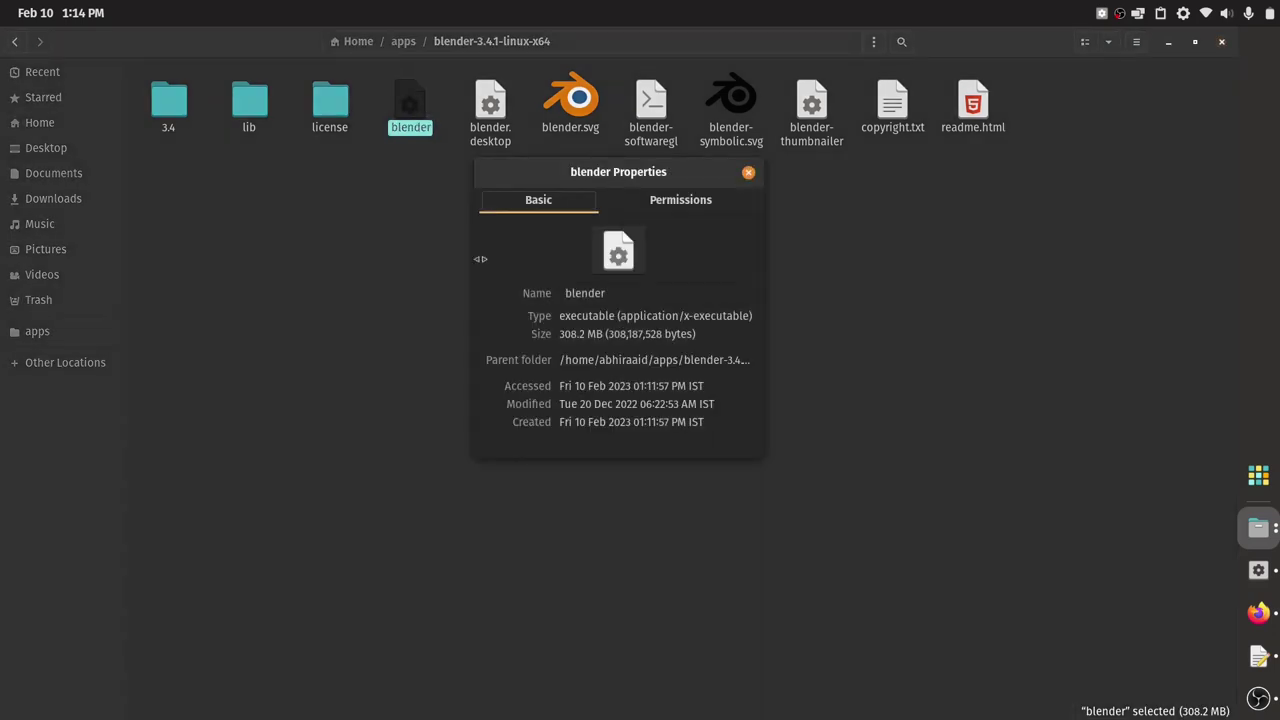
{"action": "triple_click", "coordinate": [585, 360]}
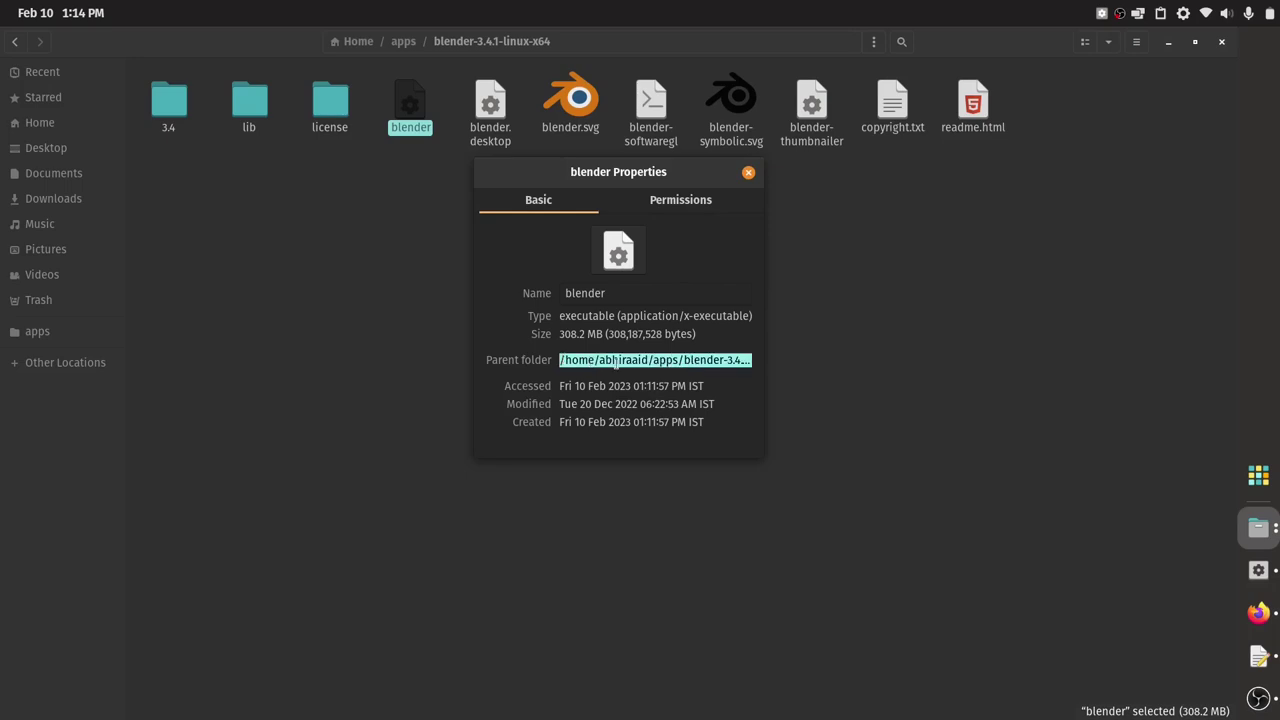
{"action": "right_click", "coordinate": [616, 364]}
{"action": "left_click", "coordinate": [640, 393]}
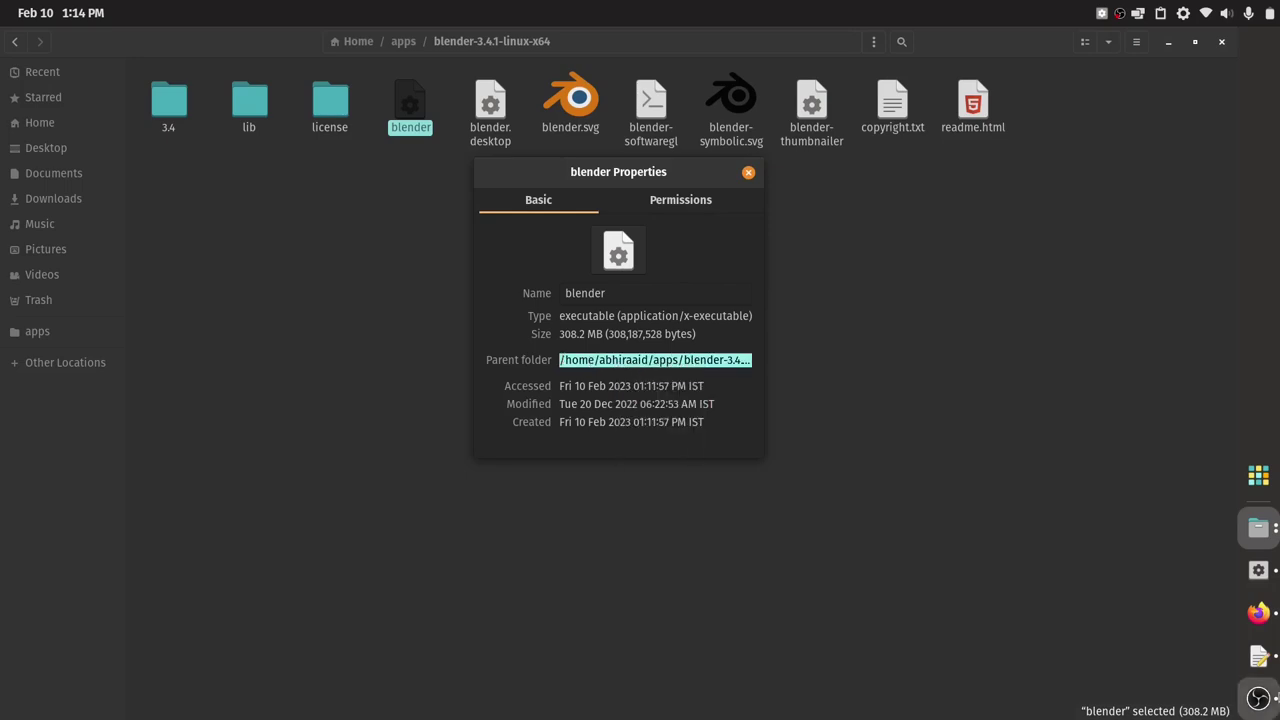
In blender.desktop, insert the copied folder path and a slash before blender on the Exec line
{"action": "left_click", "coordinate": [1258, 656]}
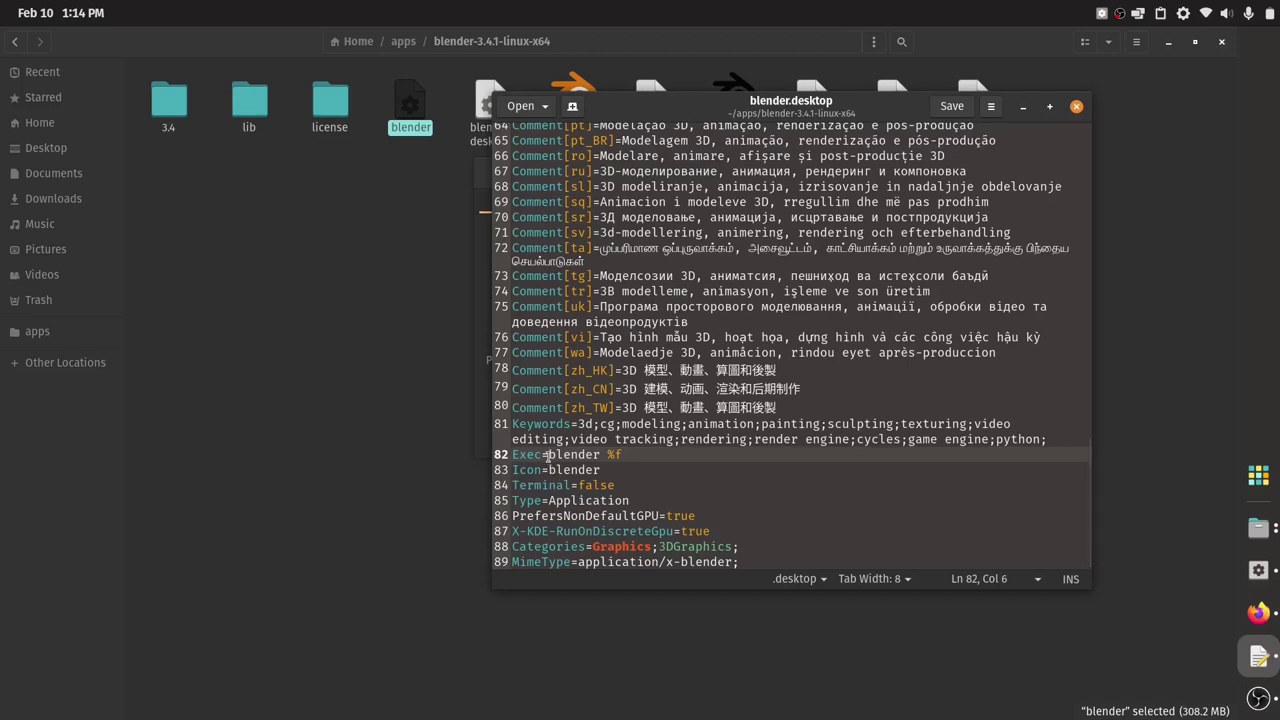
{"action": "key", "text": "ctrl+v"}
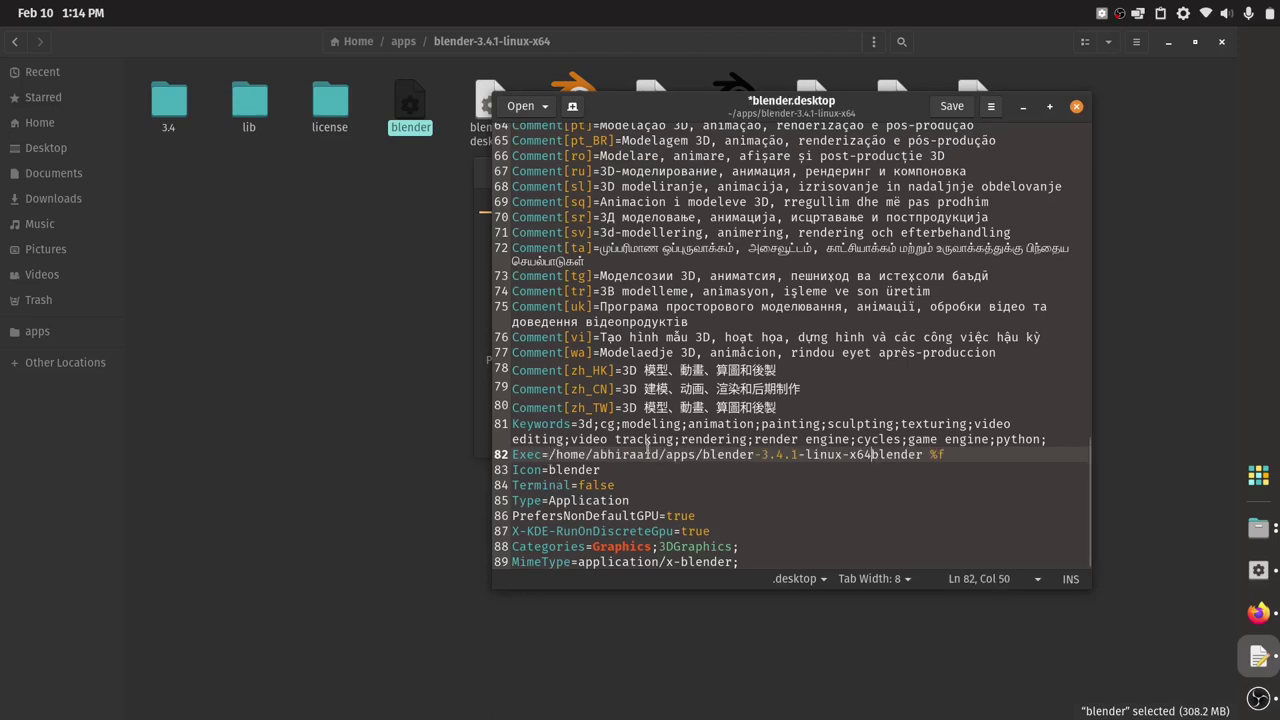
{"action": "type", "text": "/"}
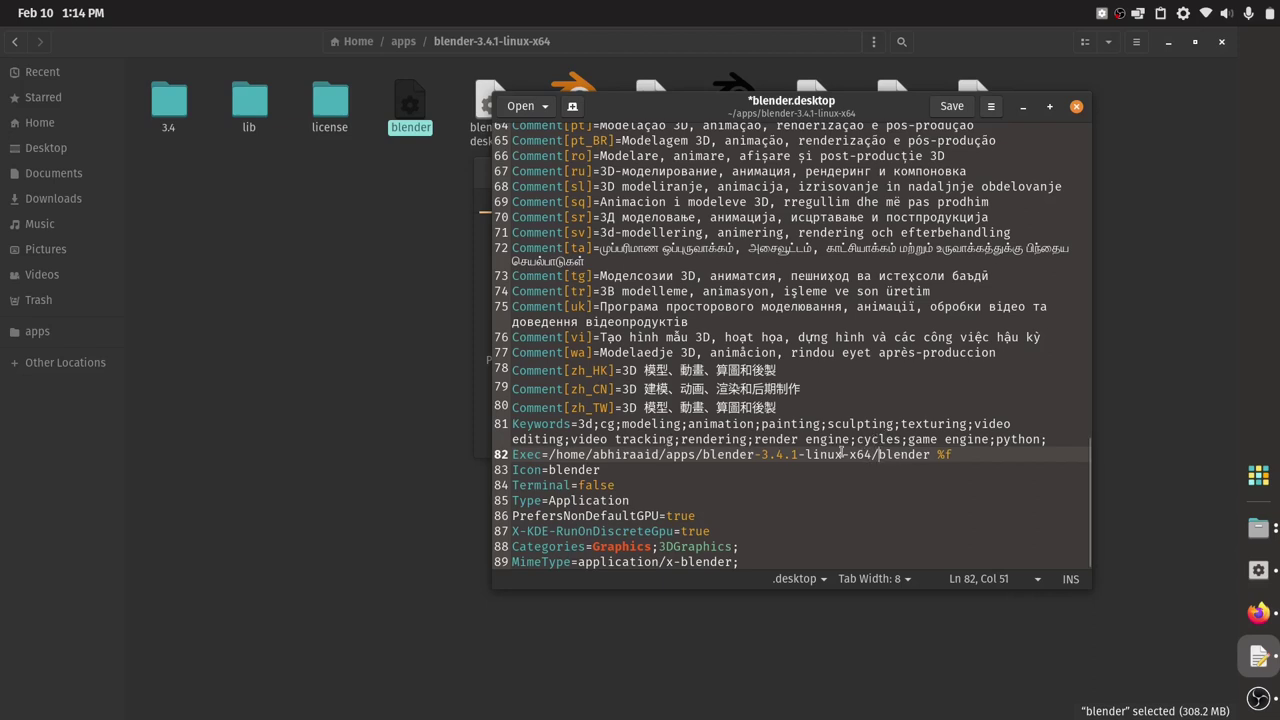
Point the Icon line in blender.desktop to blender.svg by adding the copied folder path, a slash, and the .svg extension
{"action": "left_click", "coordinate": [548, 470]}
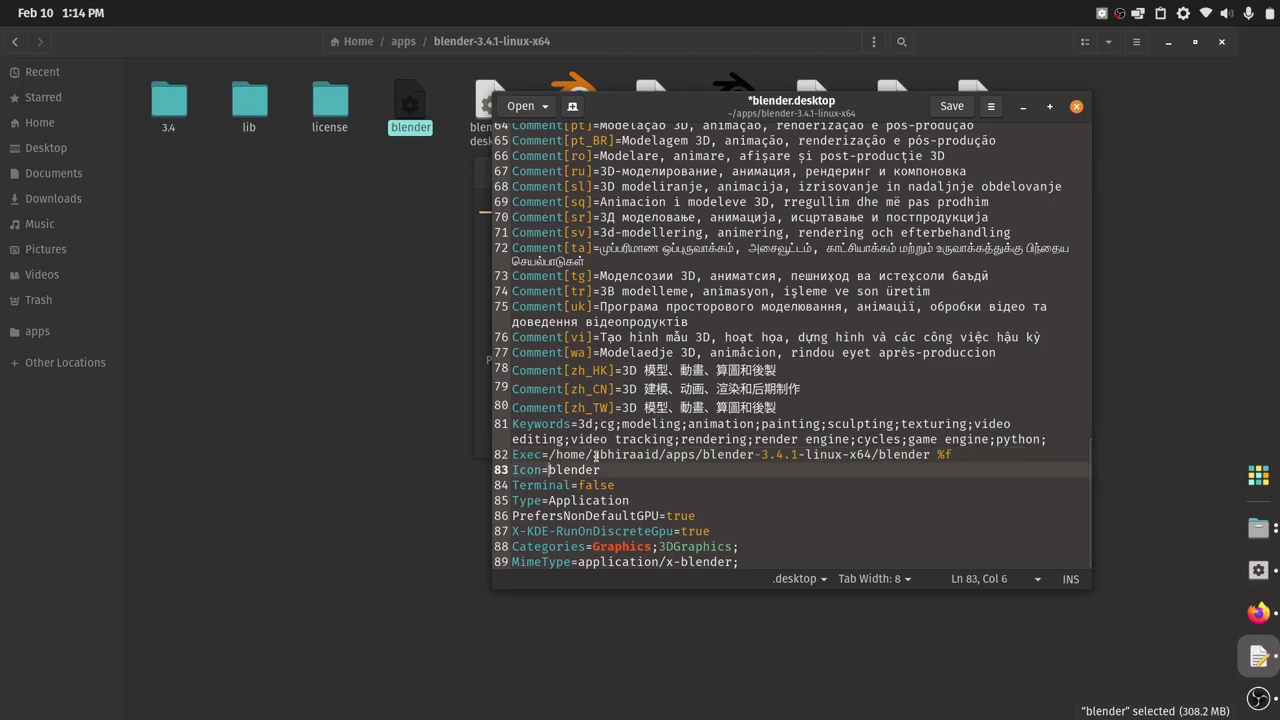
{"action": "key", "text": "ctrl+v"}
{"action": "type", "text": "/"}
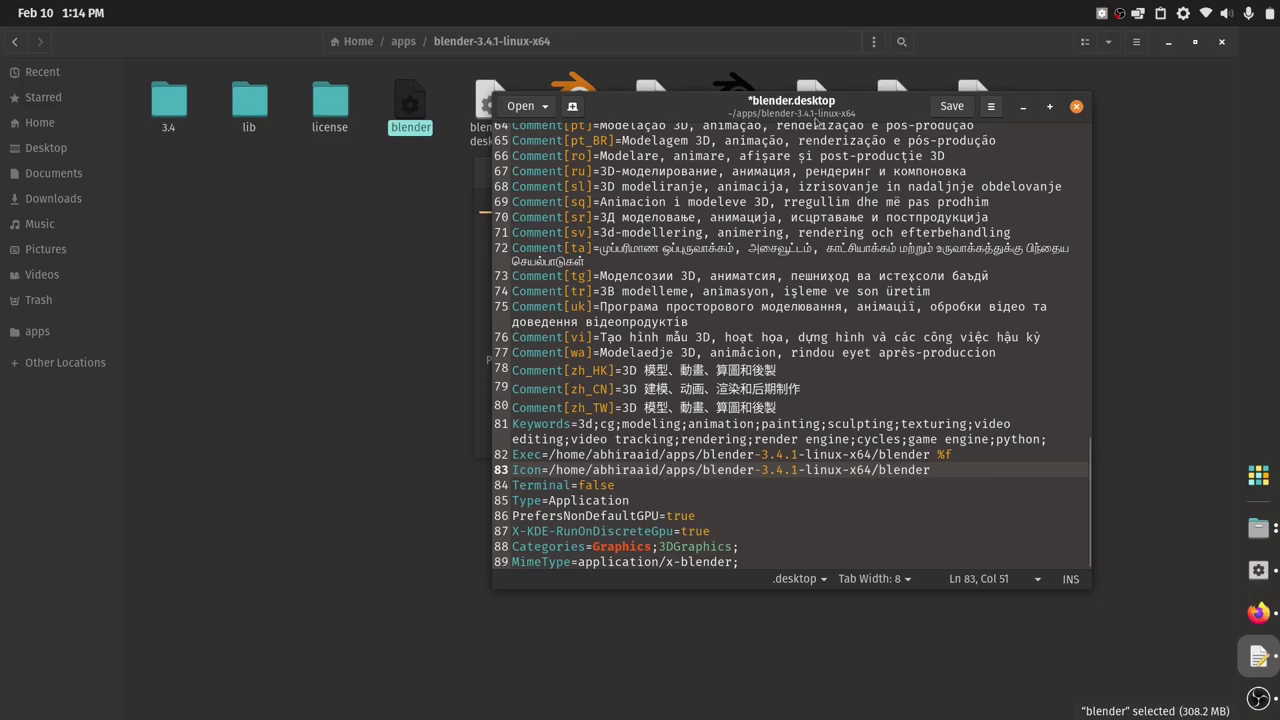
{"action": "left_click_drag", "start_coordinate": [832, 113], "coordinate": [774, 76]}
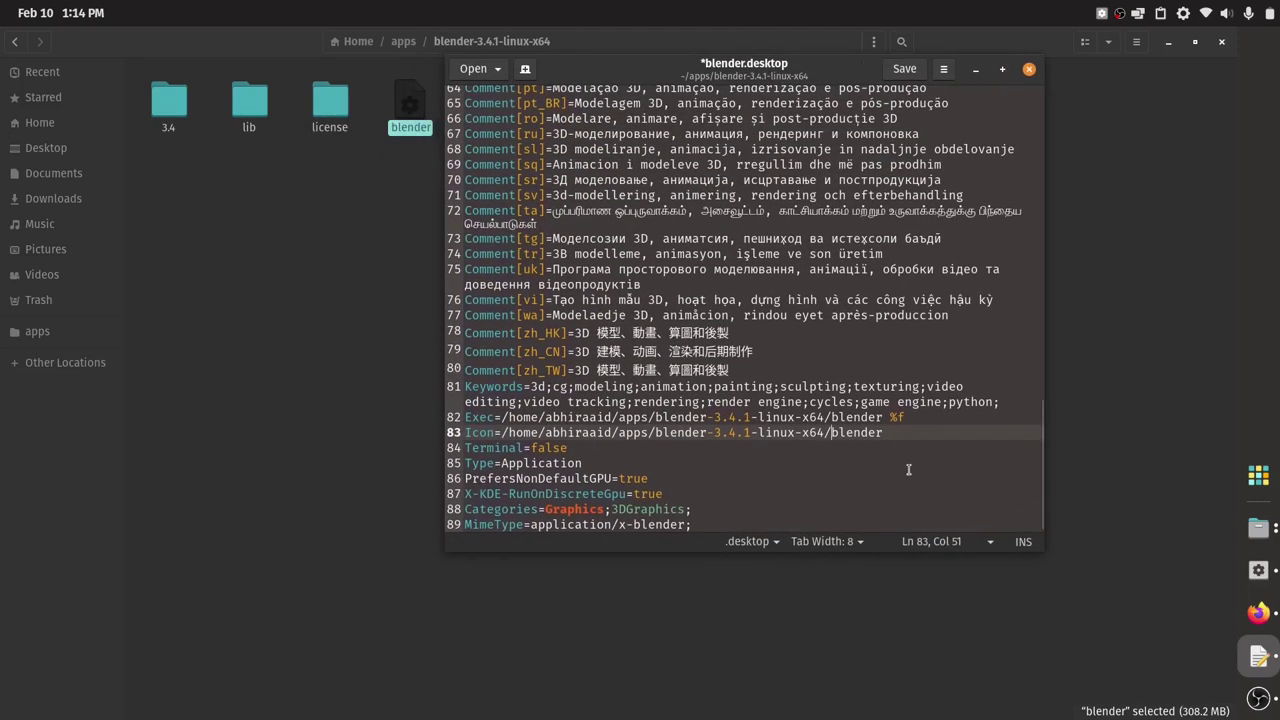
{"action": "left_click", "coordinate": [882, 433]}
{"action": "type", "text": ".svg"}
Close the blender executable's properties and check the blender.svg and blender files in the extracted folder
{"action": "left_click_drag", "start_coordinate": [798, 60], "coordinate": [706, 238]}
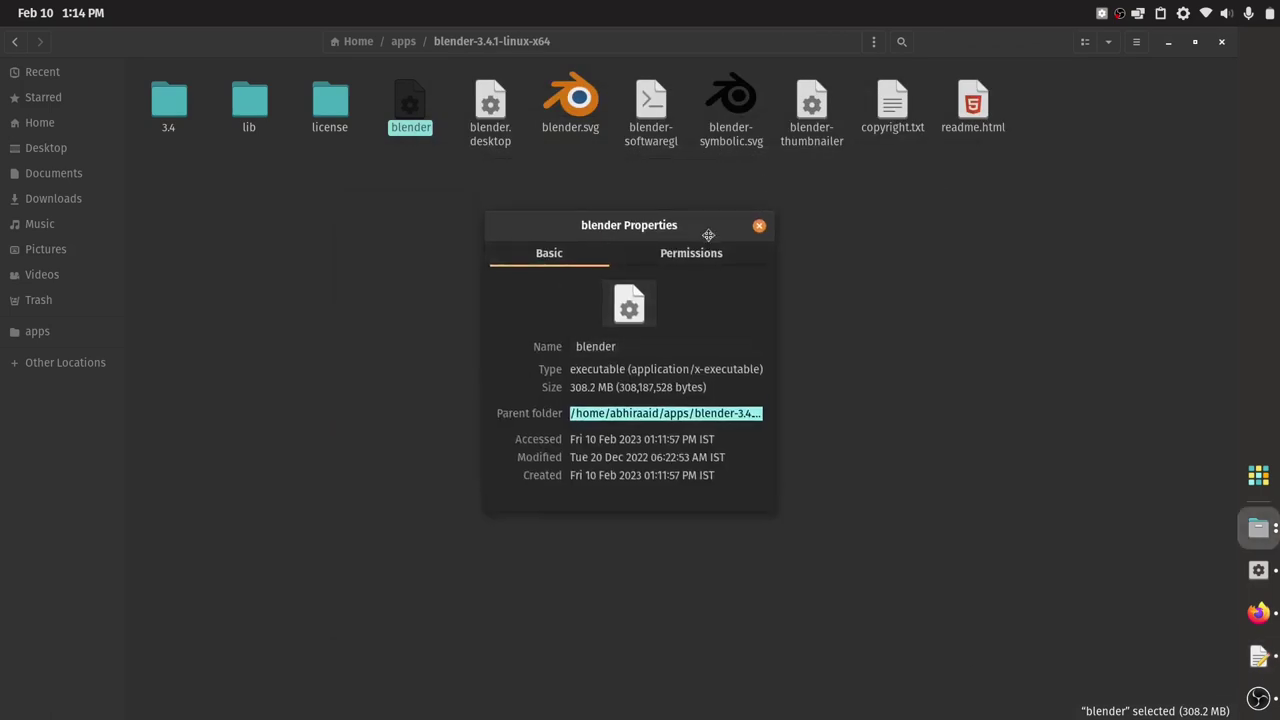
{"action": "left_click", "coordinate": [759, 223]}
{"action": "left_click", "coordinate": [576, 140]}
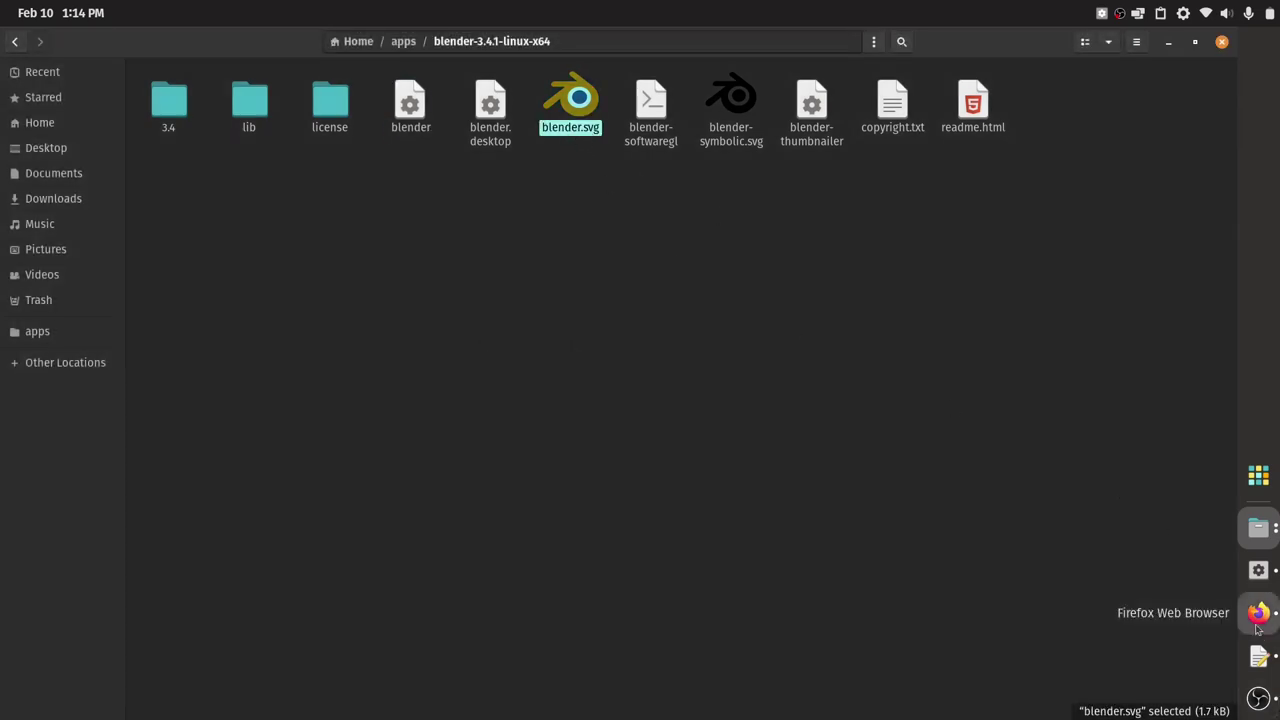
{"action": "left_click", "coordinate": [404, 140]}
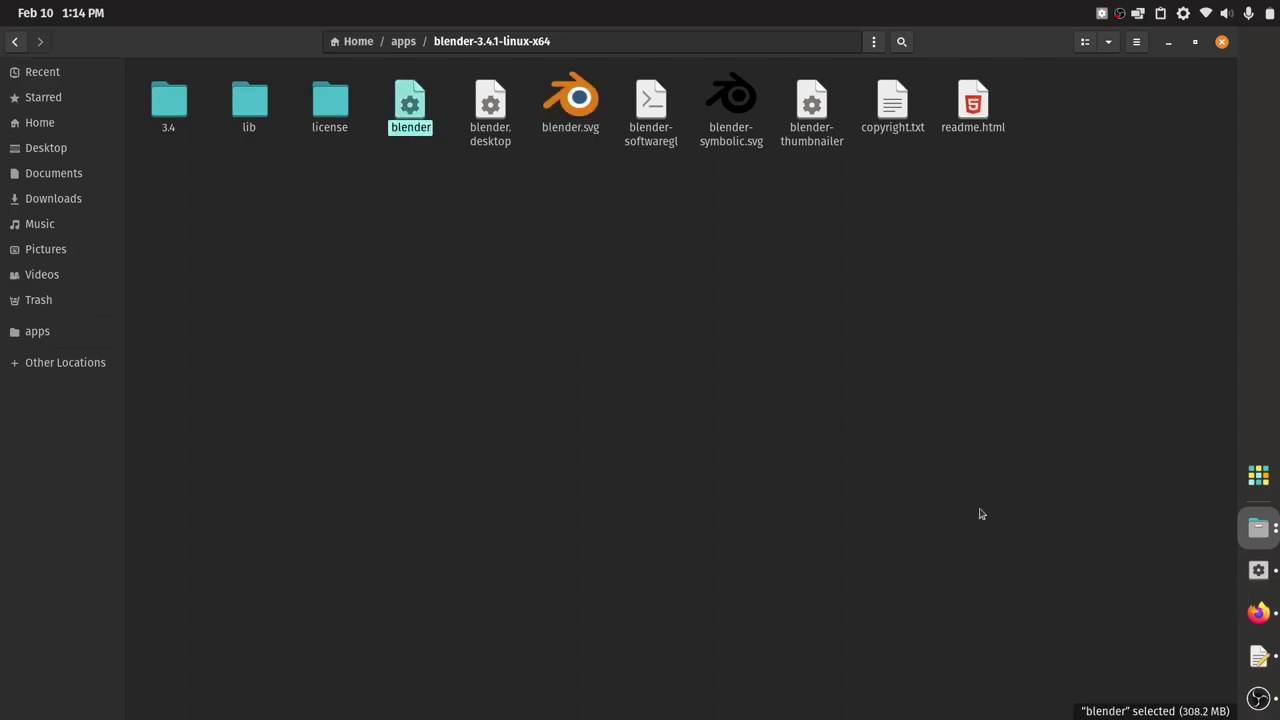
Close the Settings window and return to blender.desktop in the text editor
{"action": "left_click", "coordinate": [1257, 571]}
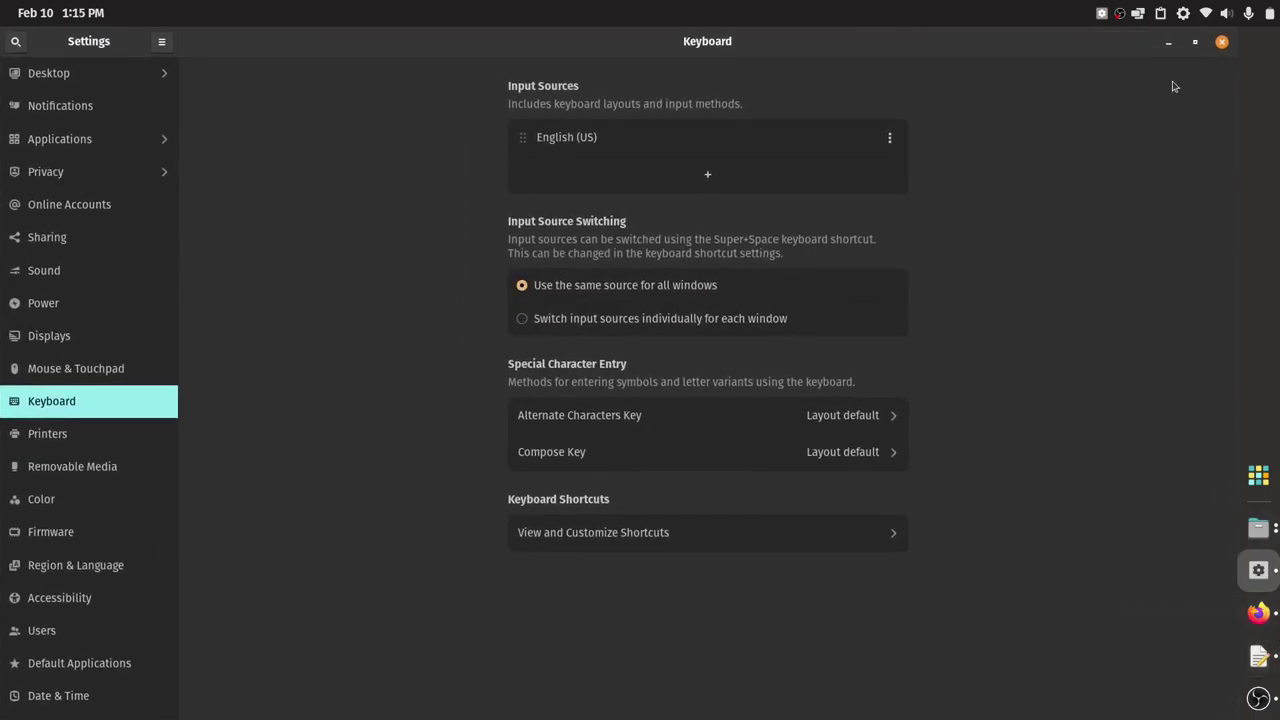
{"action": "left_click", "coordinate": [1221, 41]}
{"action": "left_click", "coordinate": [1258, 657]}
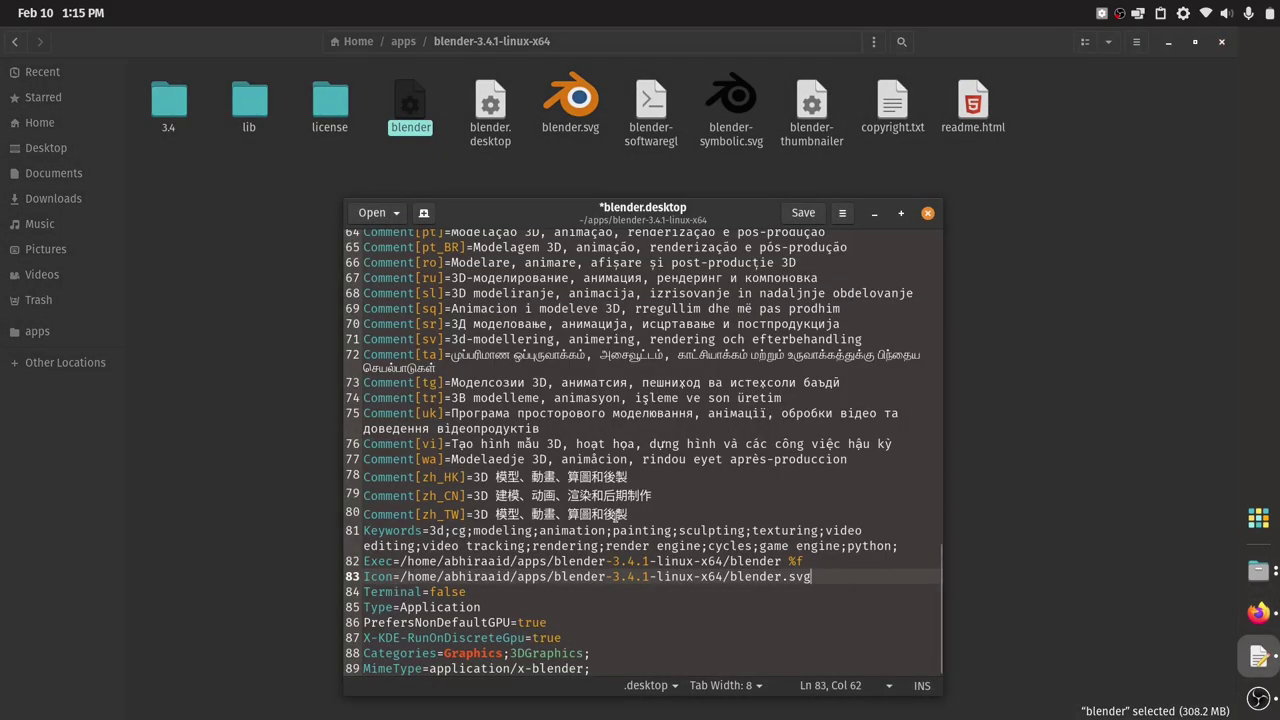
Review blender.desktop, examining the translated GenericName and Comment entries and the edited Exec and Icon lines
{"action": "left_click_drag", "start_coordinate": [700, 512], "coordinate": [365, 284]}
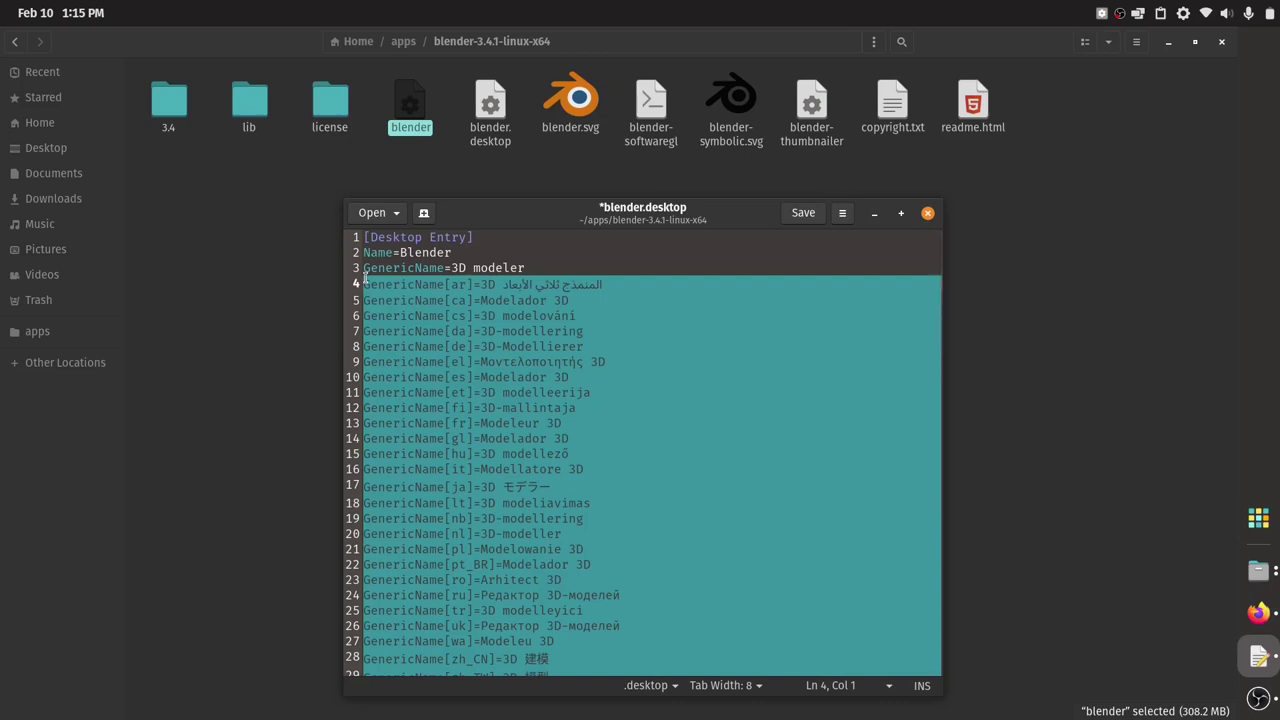
{"action": "left_click_drag", "start_coordinate": [365, 282], "coordinate": [366, 282]}
{"action": "left_click", "coordinate": [669, 263]}
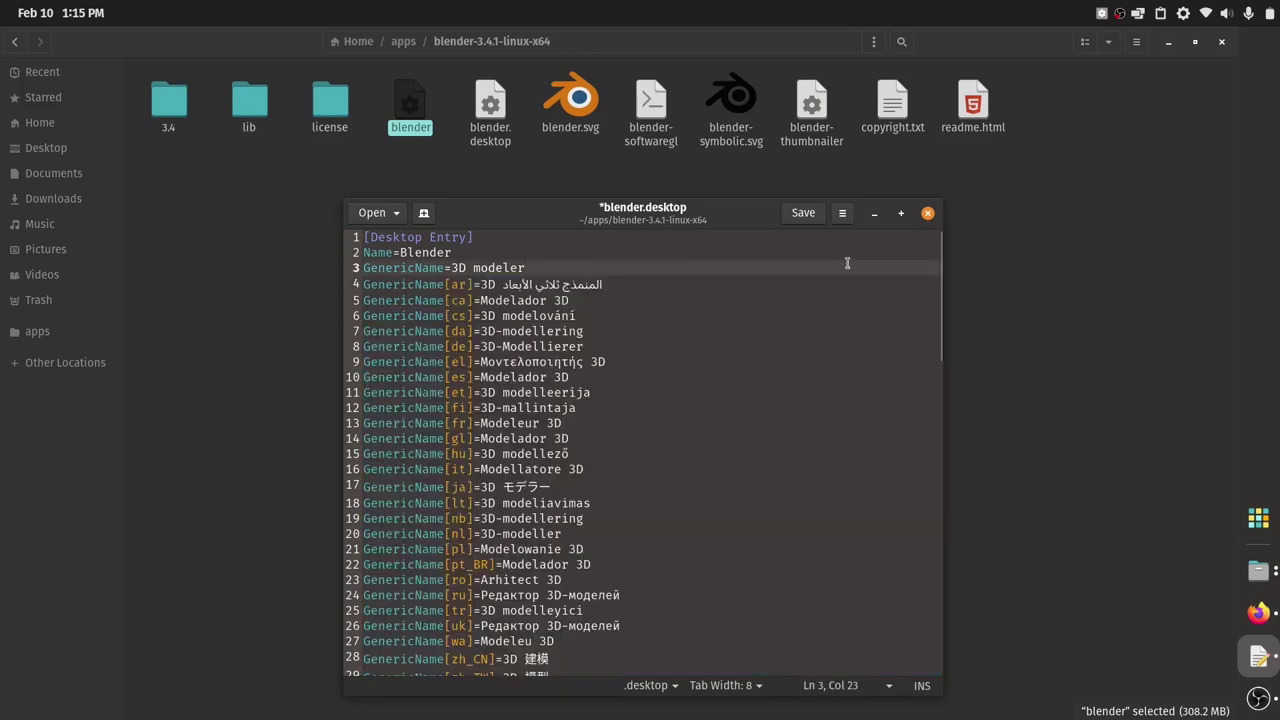
{"action": "left_click_drag", "start_coordinate": [941, 293], "coordinate": [944, 622]}
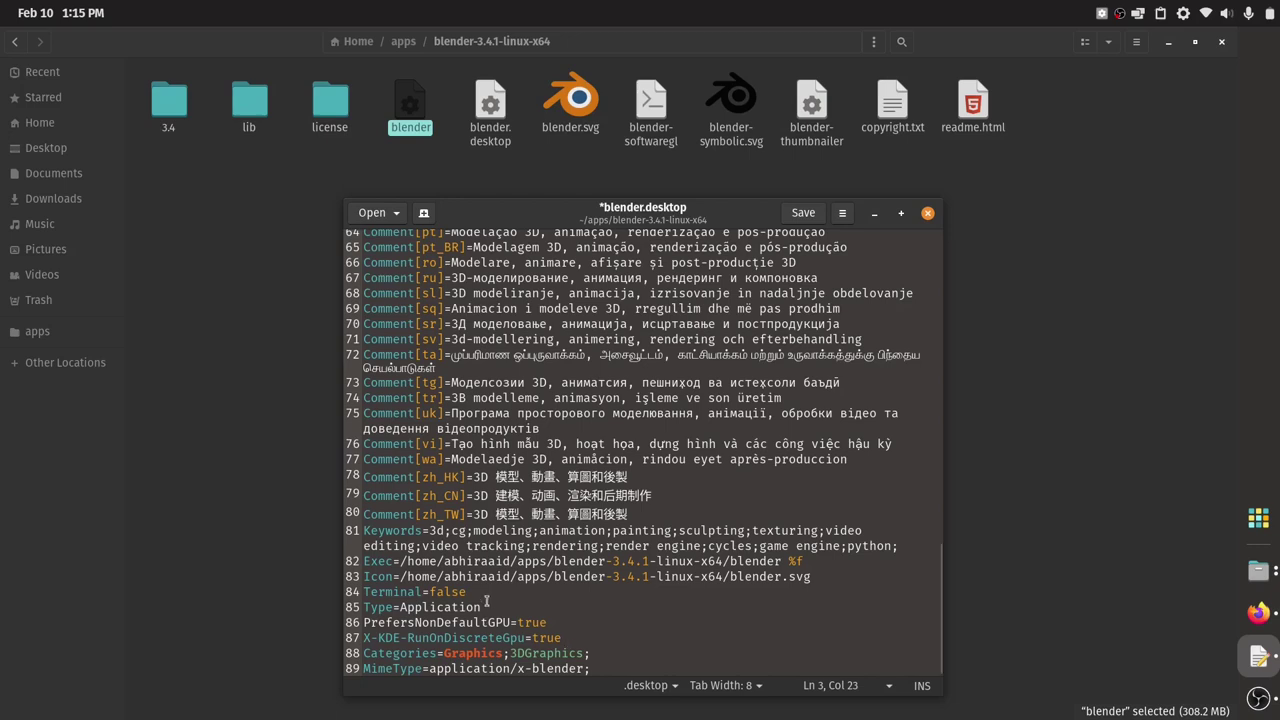
{"action": "left_click", "coordinate": [364, 561]}
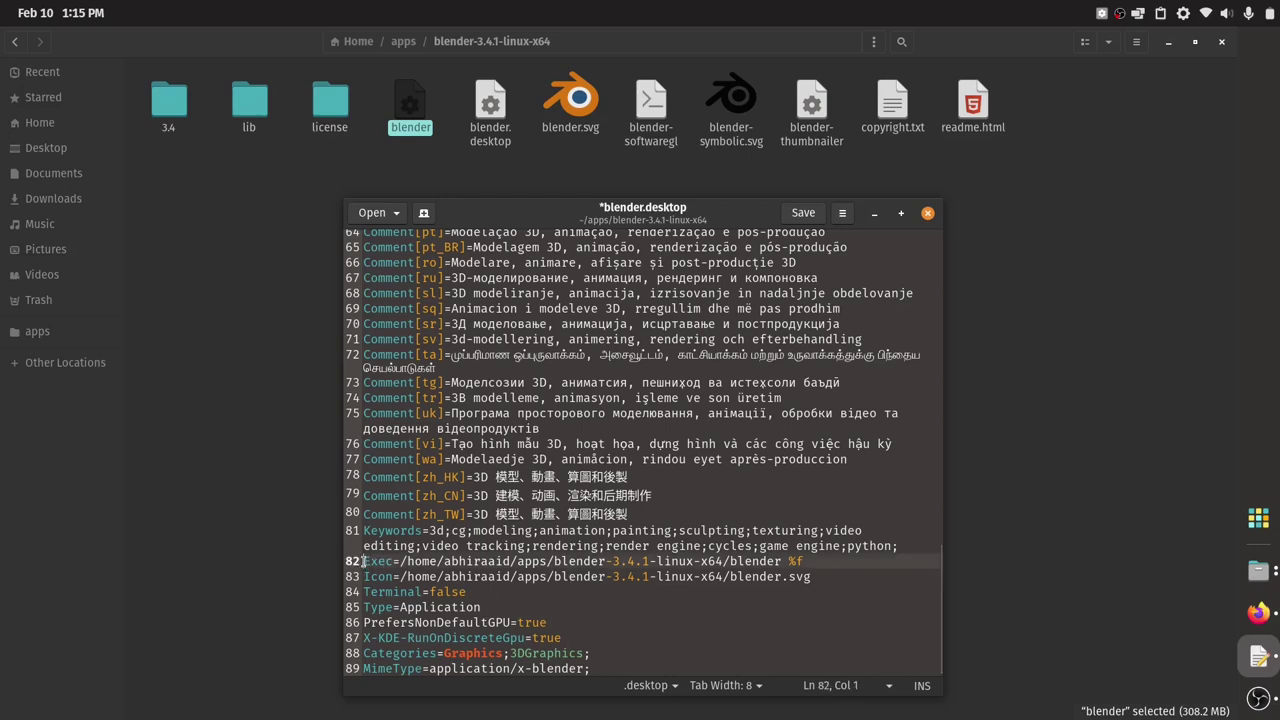
{"action": "left_click_drag", "start_coordinate": [364, 561], "coordinate": [894, 581]}
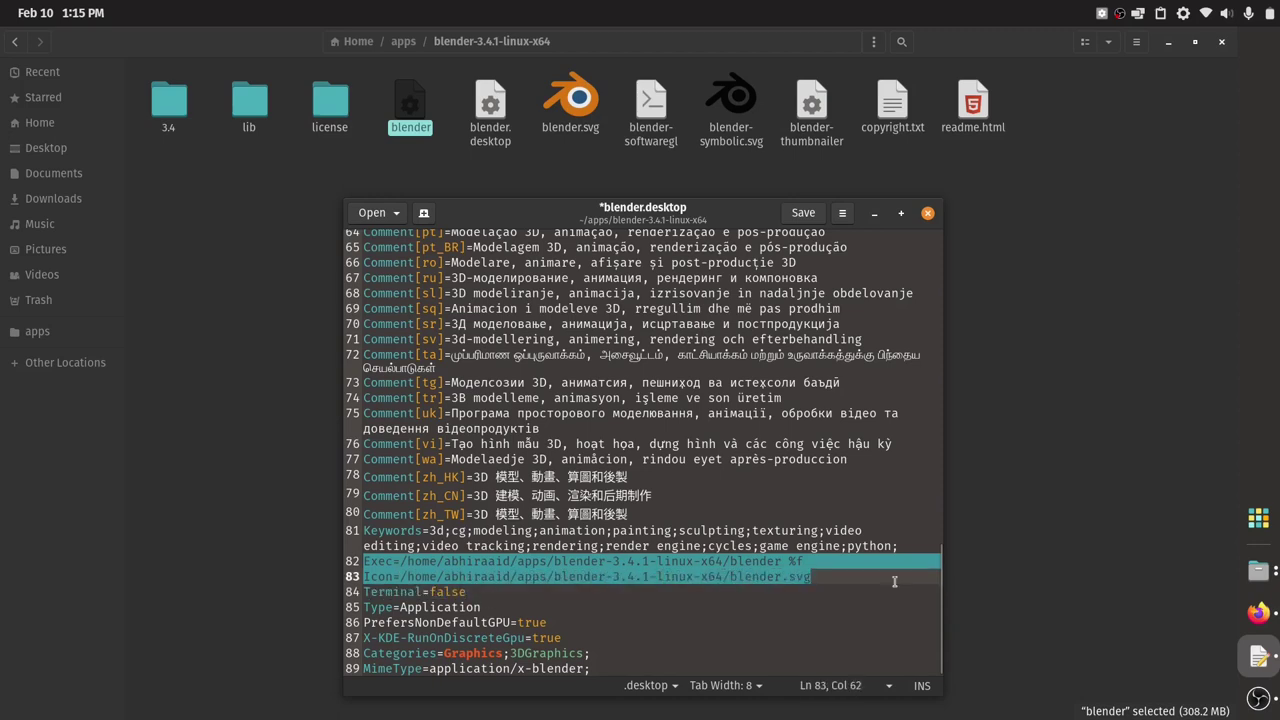
{"action": "left_click", "coordinate": [857, 577]}
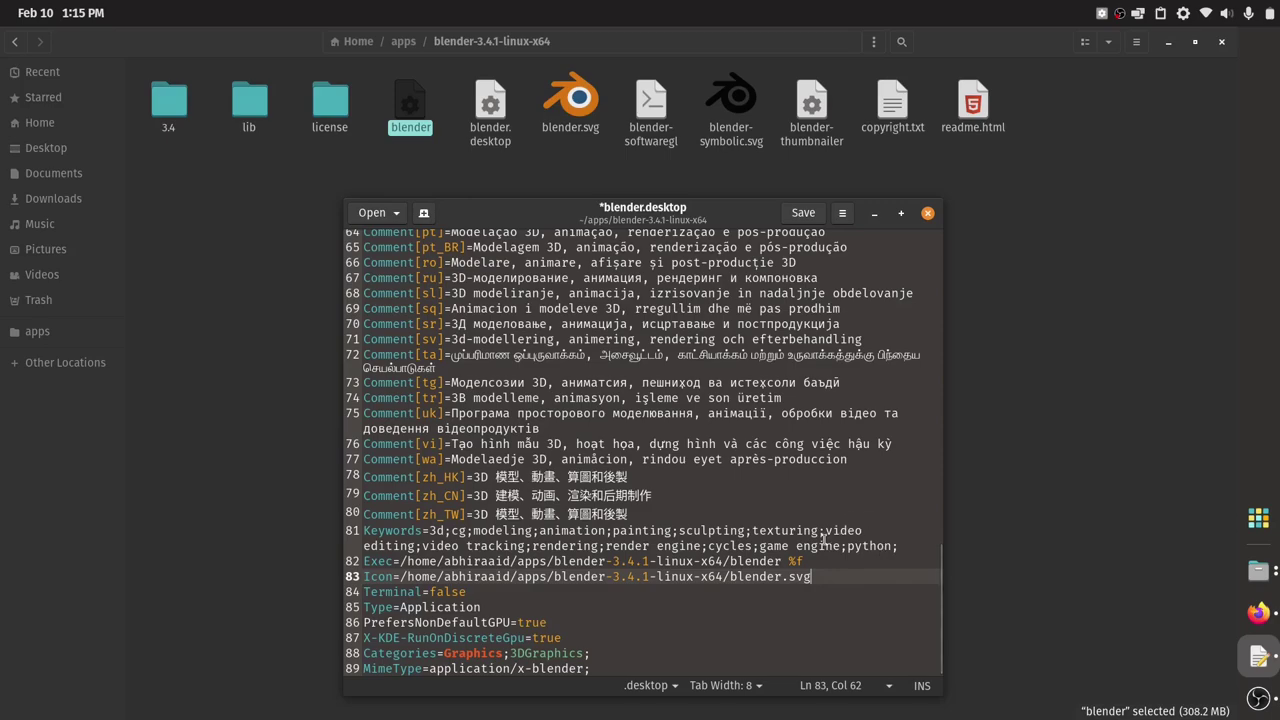
{"action": "mouse_move", "coordinate": [937, 608]}
{"action": "left_mouse_down"}
{"action": "mouse_move", "coordinate": [937, 280]}
{"action": "mouse_move", "coordinate": [938, 600]}
{"action": "left_mouse_up"}
Save and close the edited blender.desktop, and copy the file from the extracted Blender folder
{"action": "left_click", "coordinate": [803, 213]}
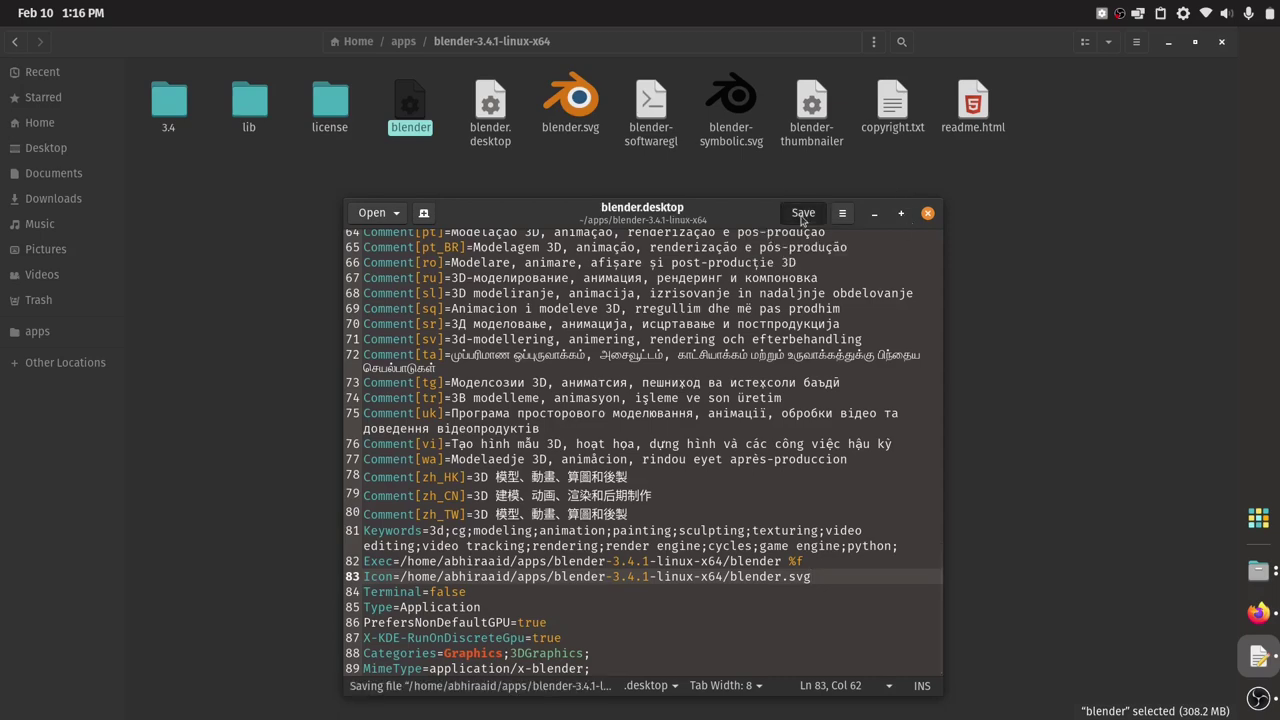
{"action": "left_click", "coordinate": [927, 214]}
{"action": "left_click", "coordinate": [494, 138]}
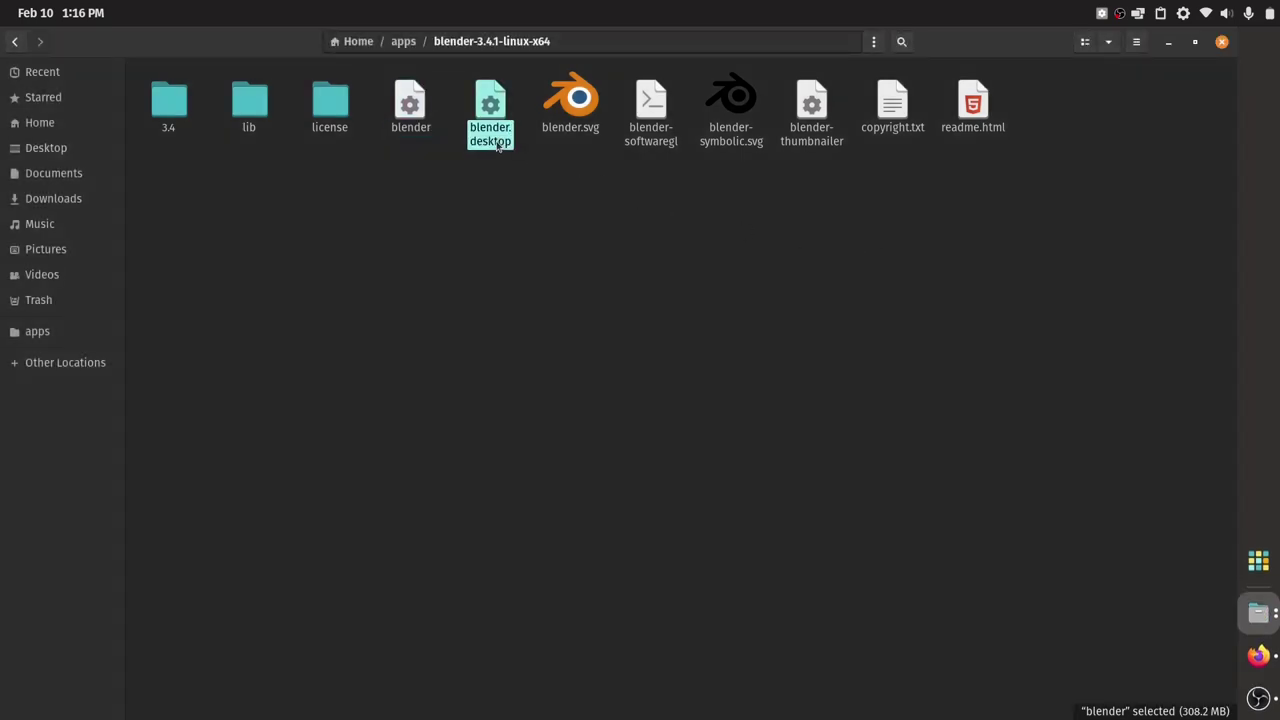
{"action": "right_click", "coordinate": [497, 145]}
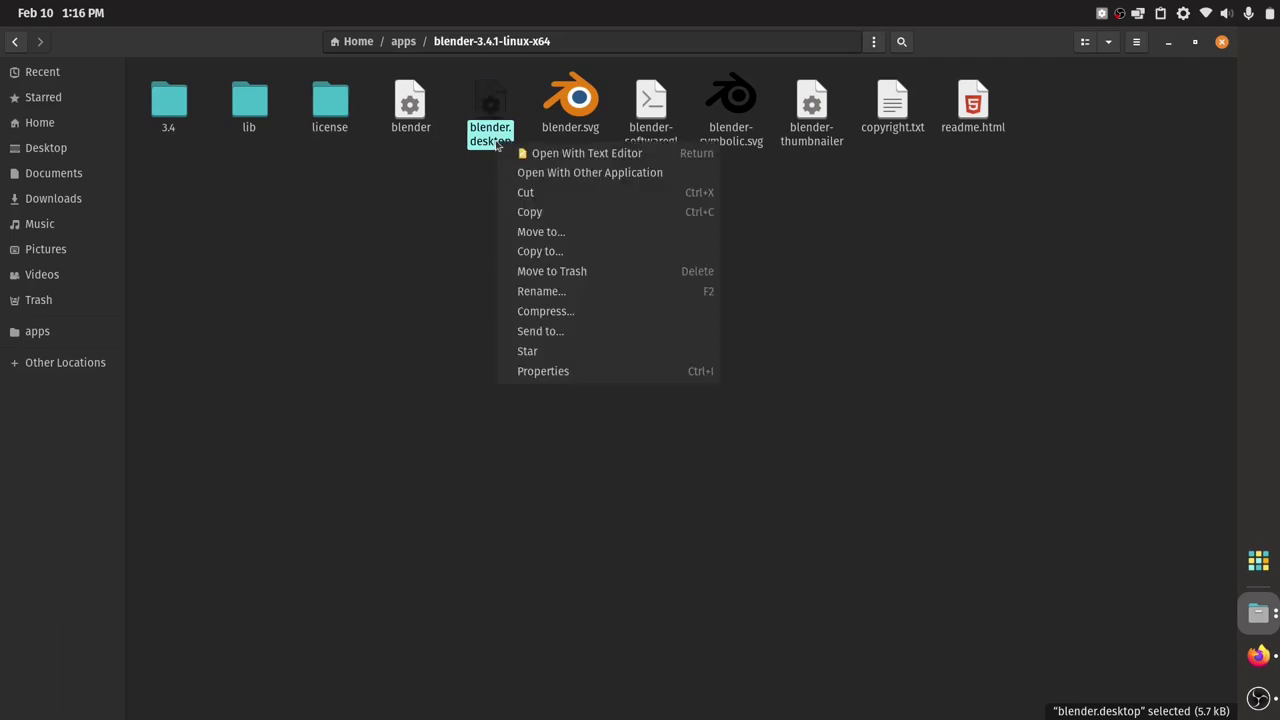
{"action": "left_click", "coordinate": [520, 213]}
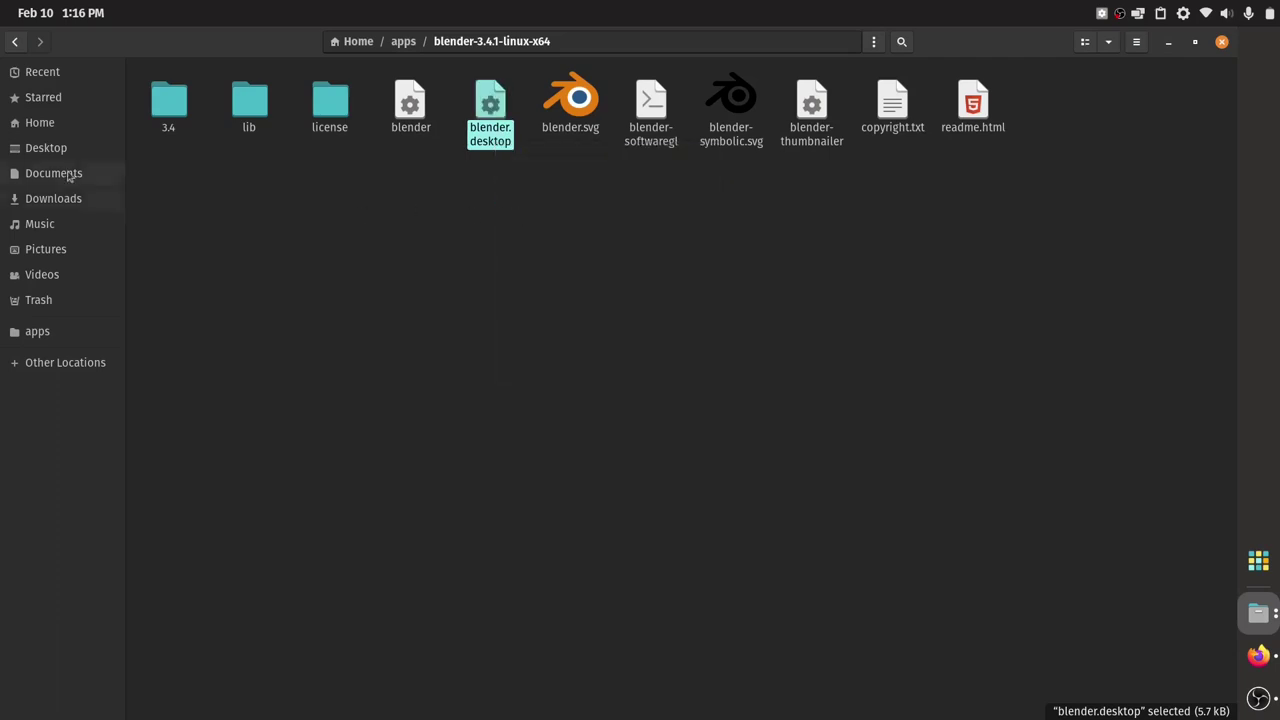
Show hidden files in the Home folder and paste blender.desktop into .local/share/applications
{"action": "left_click", "coordinate": [47, 124]}
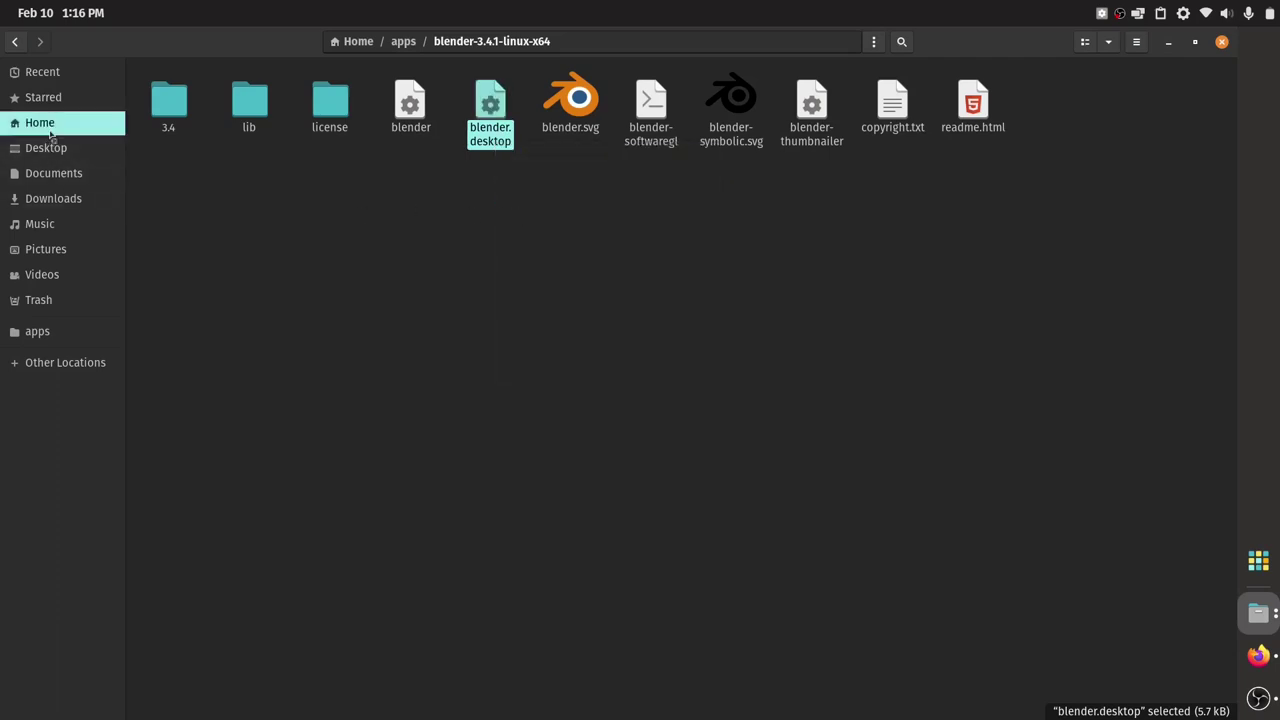
{"action": "left_click", "coordinate": [605, 390]}
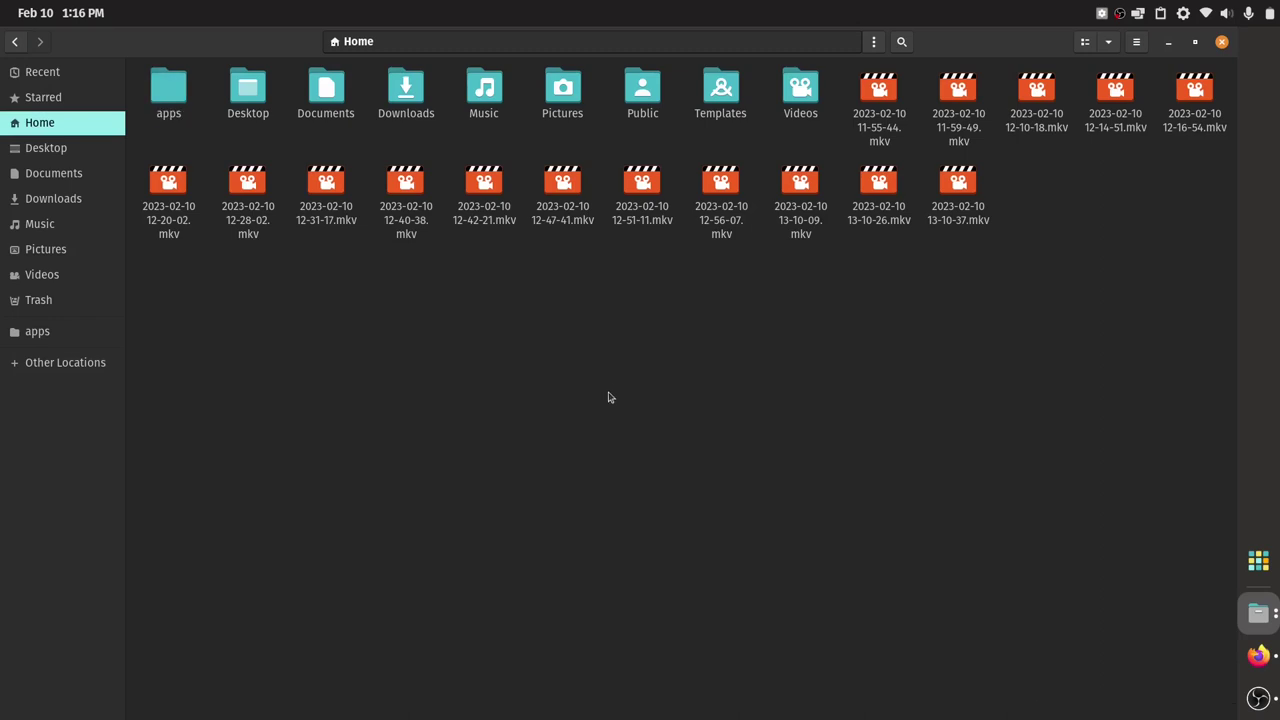
{"action": "key", "text": "ctrl+h"}
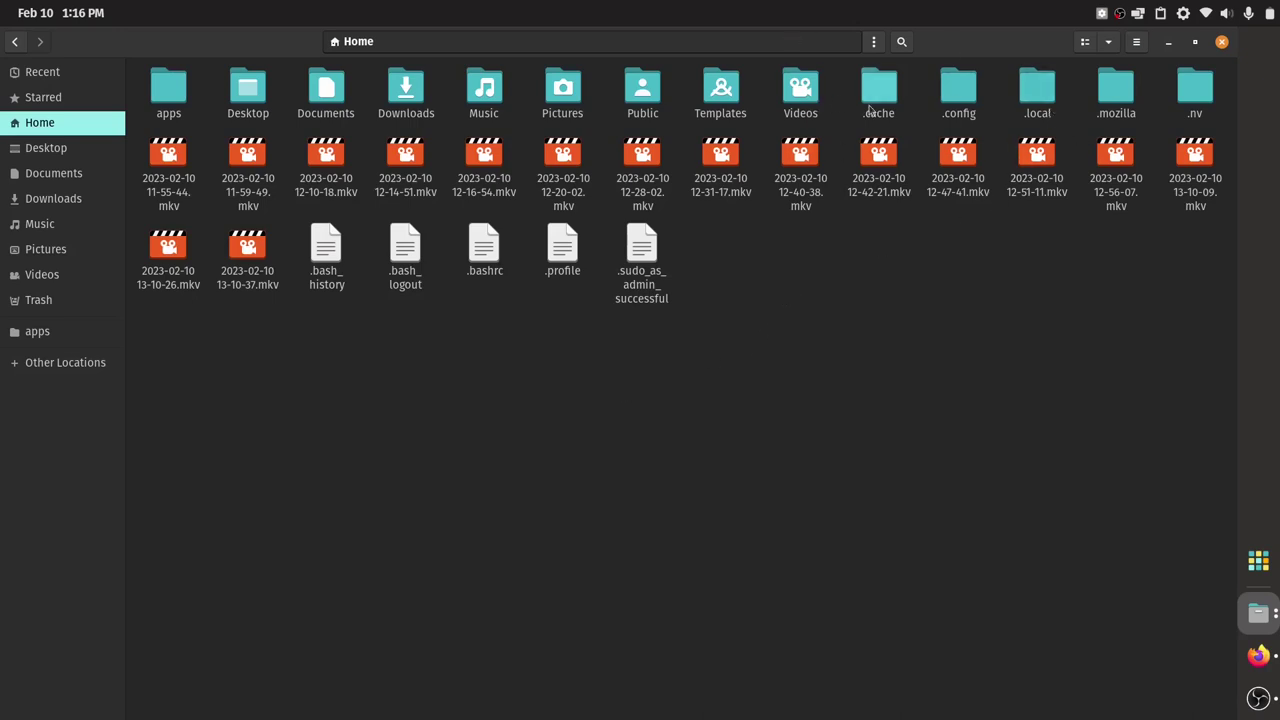
{"action": "double_click", "coordinate": [1040, 100]}
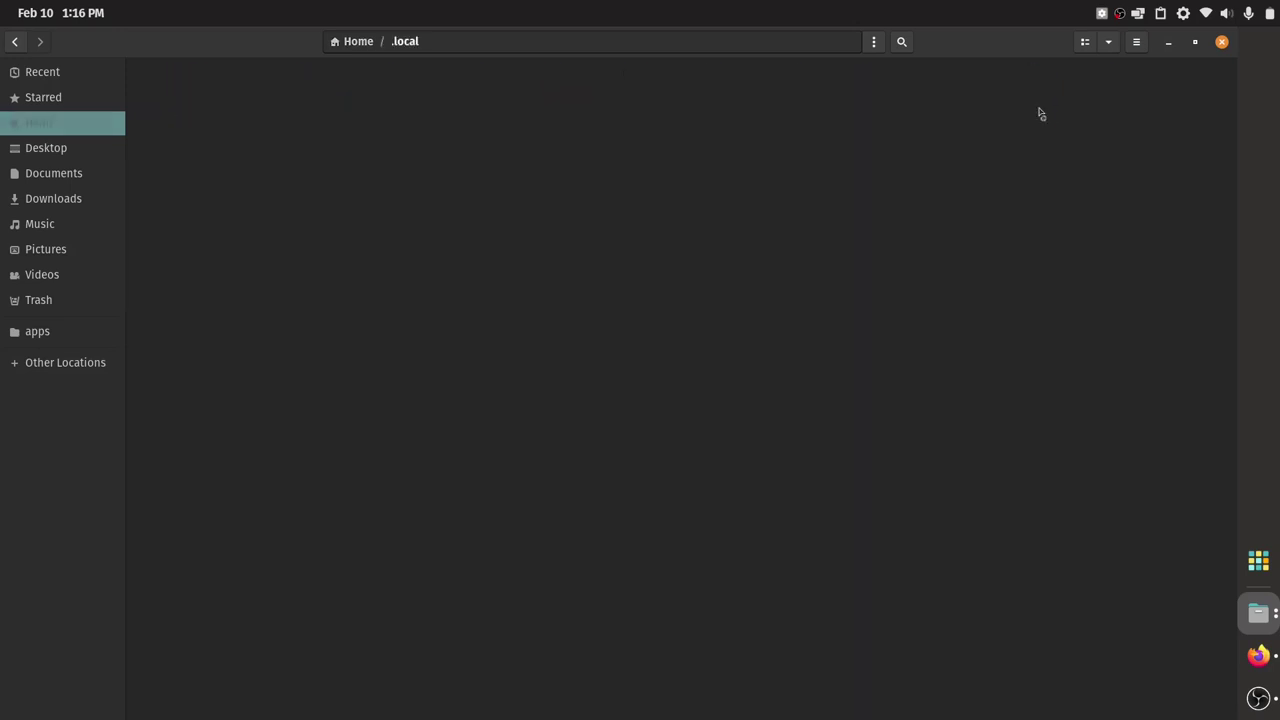
{"action": "left_click", "coordinate": [185, 93]}
{"action": "double_click", "coordinate": [185, 93]}
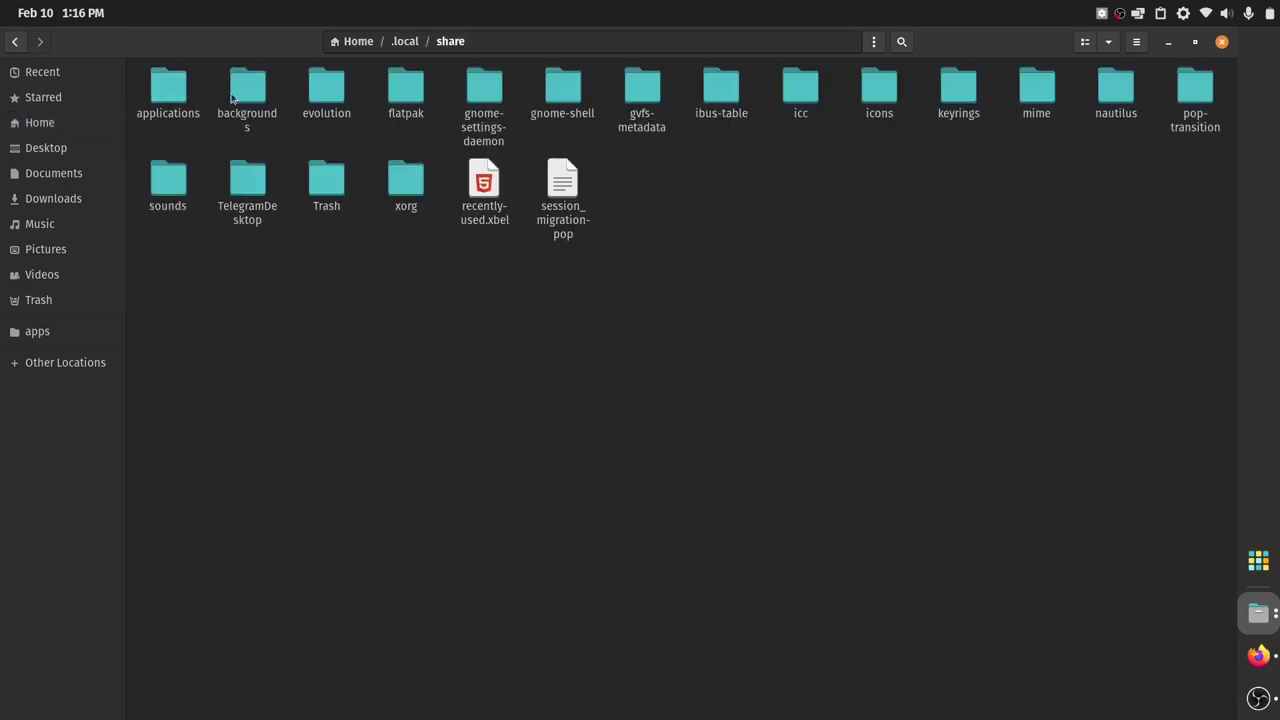
{"action": "left_click", "coordinate": [160, 100]}
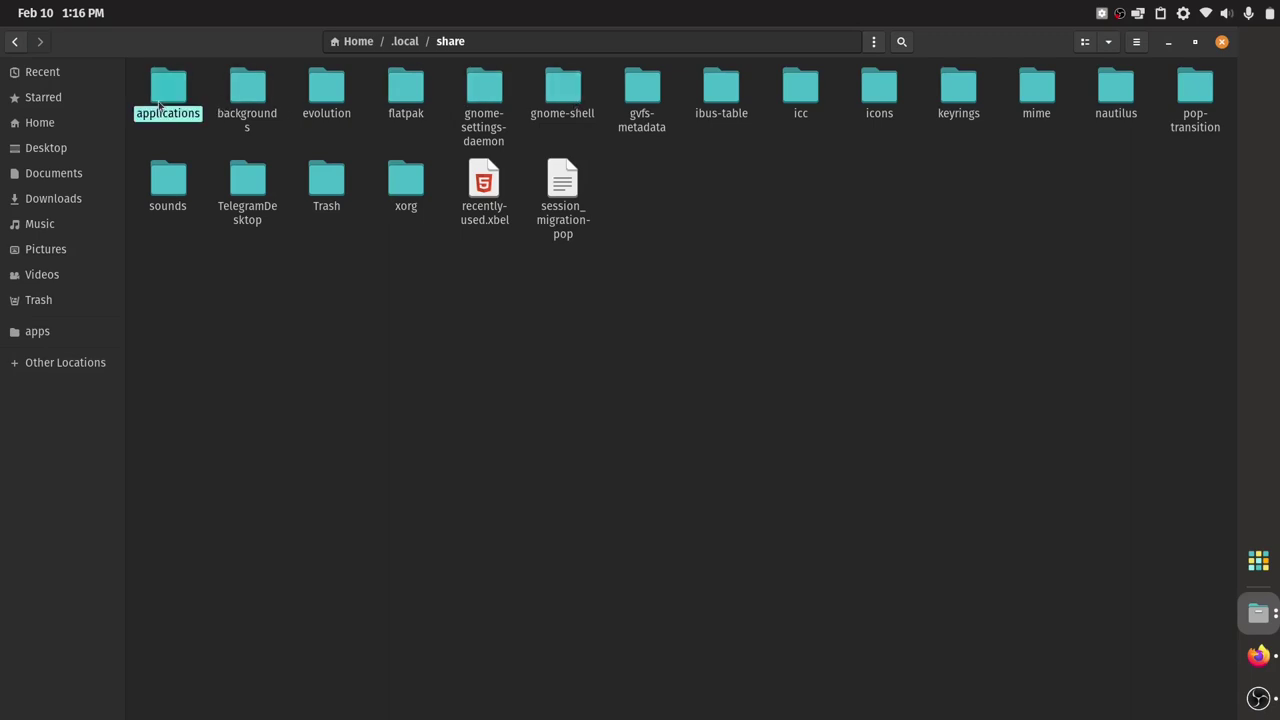
{"action": "double_click", "coordinate": [160, 100]}
{"action": "right_click", "coordinate": [601, 157]}
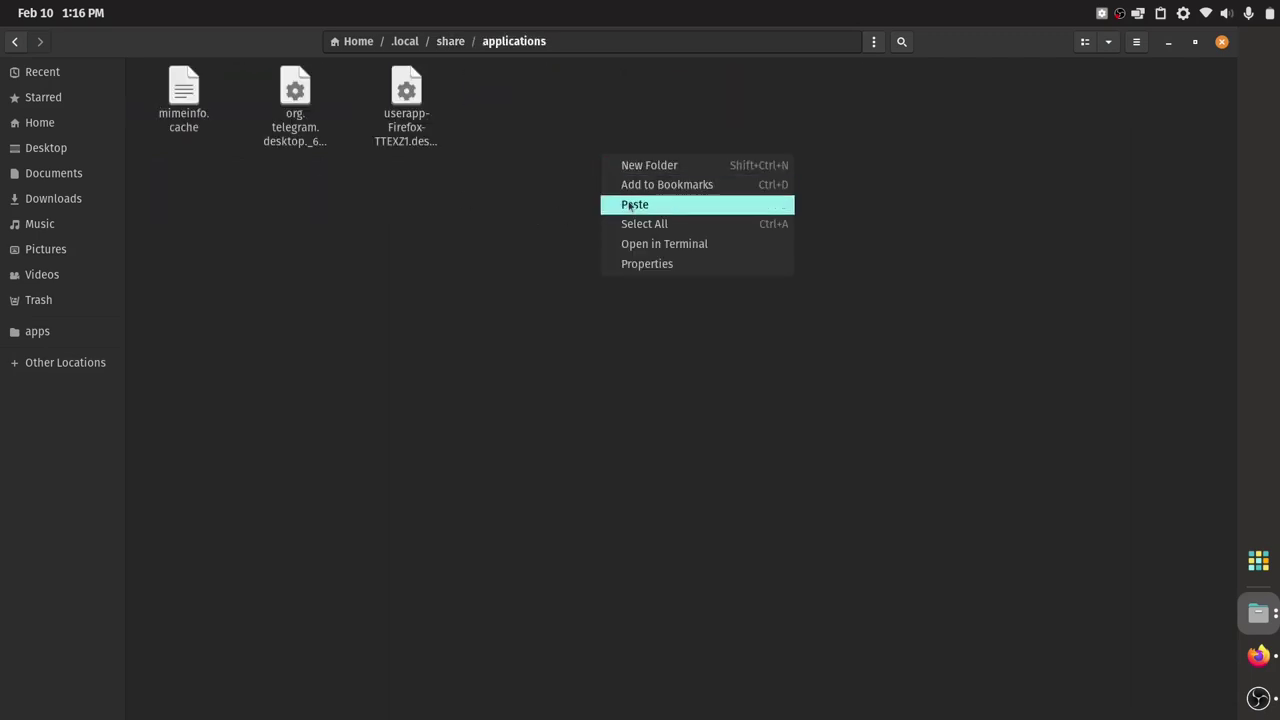
{"action": "left_click", "coordinate": [630, 206]}
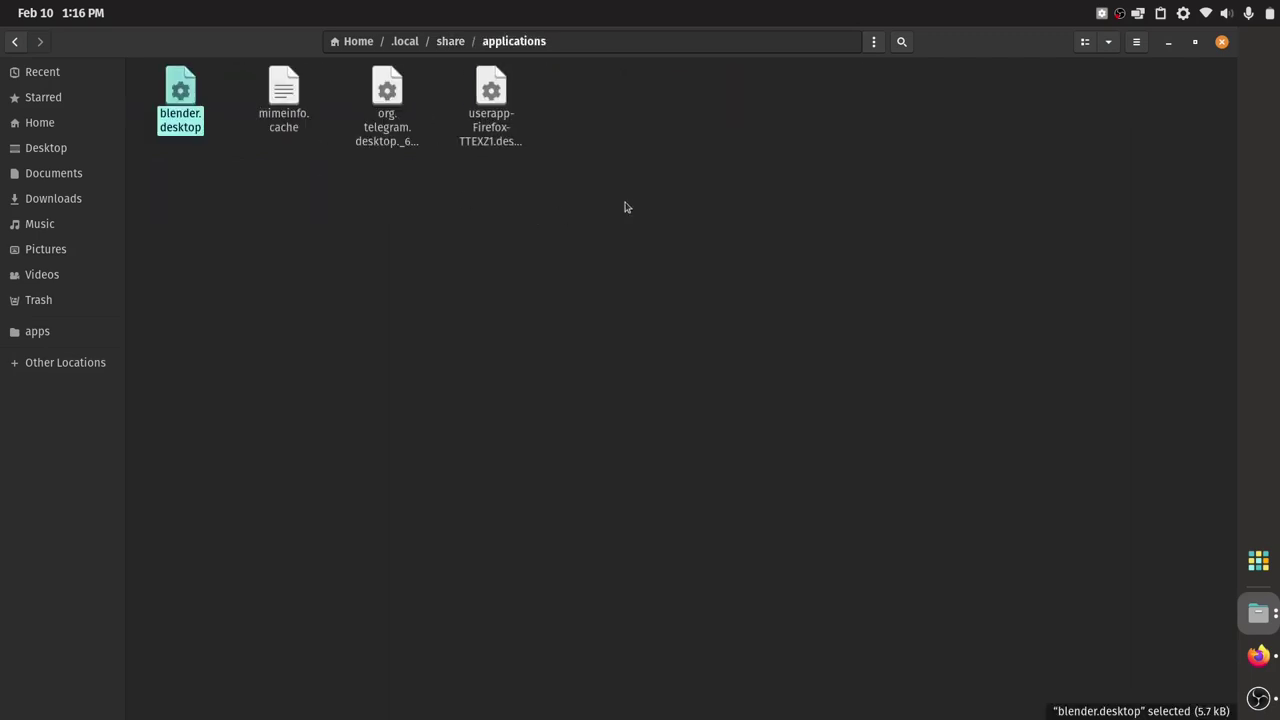
Minimize the file manager windows and check the Blender entry and its options in the application library
{"action": "left_click", "coordinate": [1168, 43]}
{"action": "left_click", "coordinate": [1170, 50]}
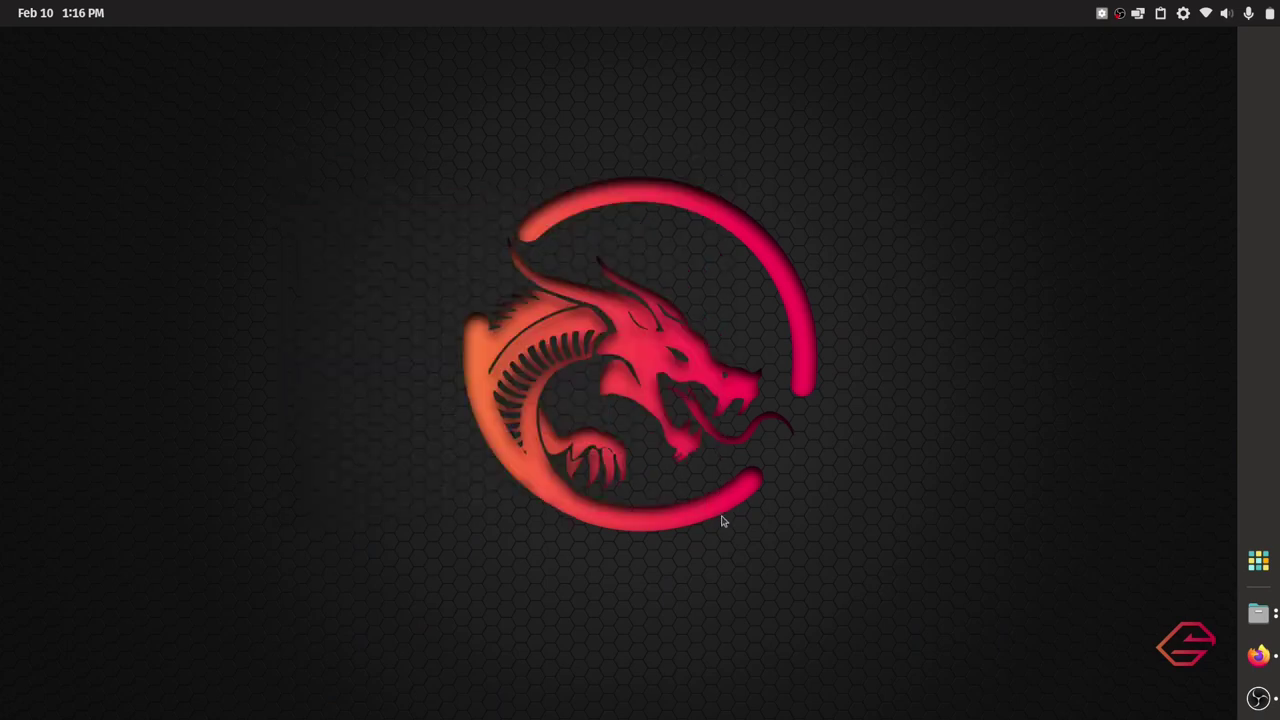
{"action": "left_click", "coordinate": [1258, 561]}
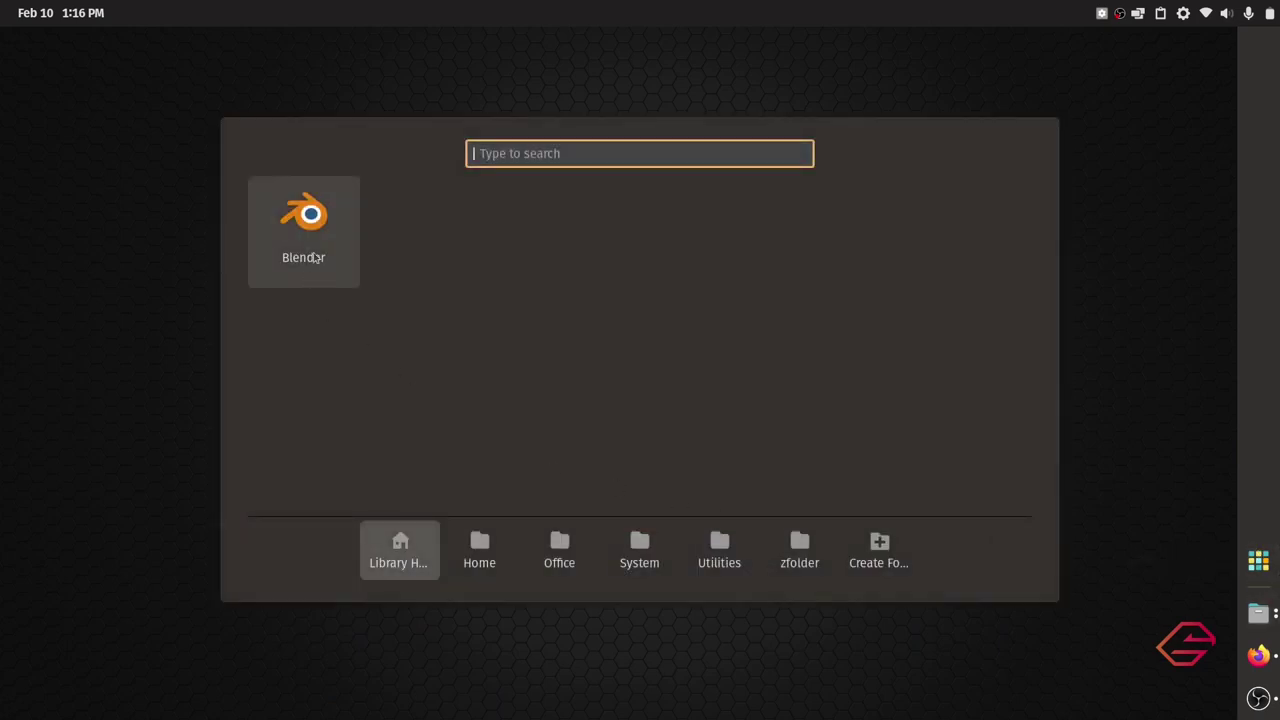
{"action": "right_click", "coordinate": [315, 256]}
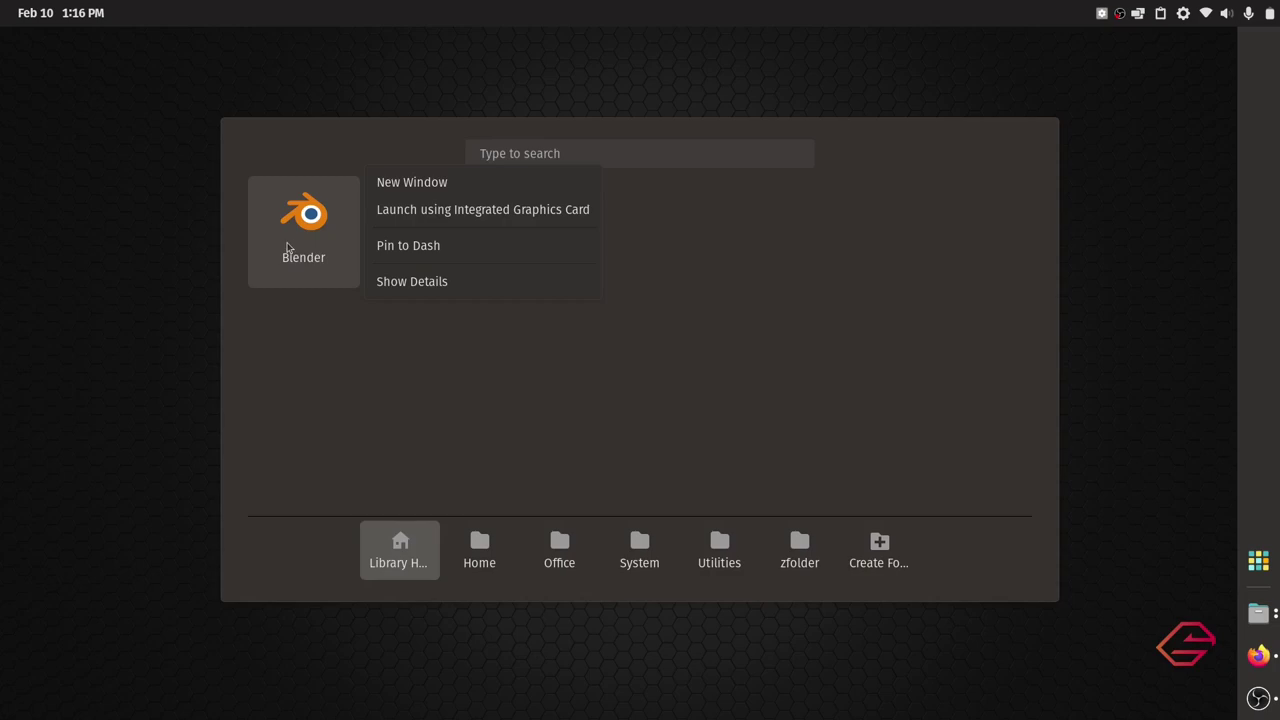
{"action": "left_click", "coordinate": [100, 227]}
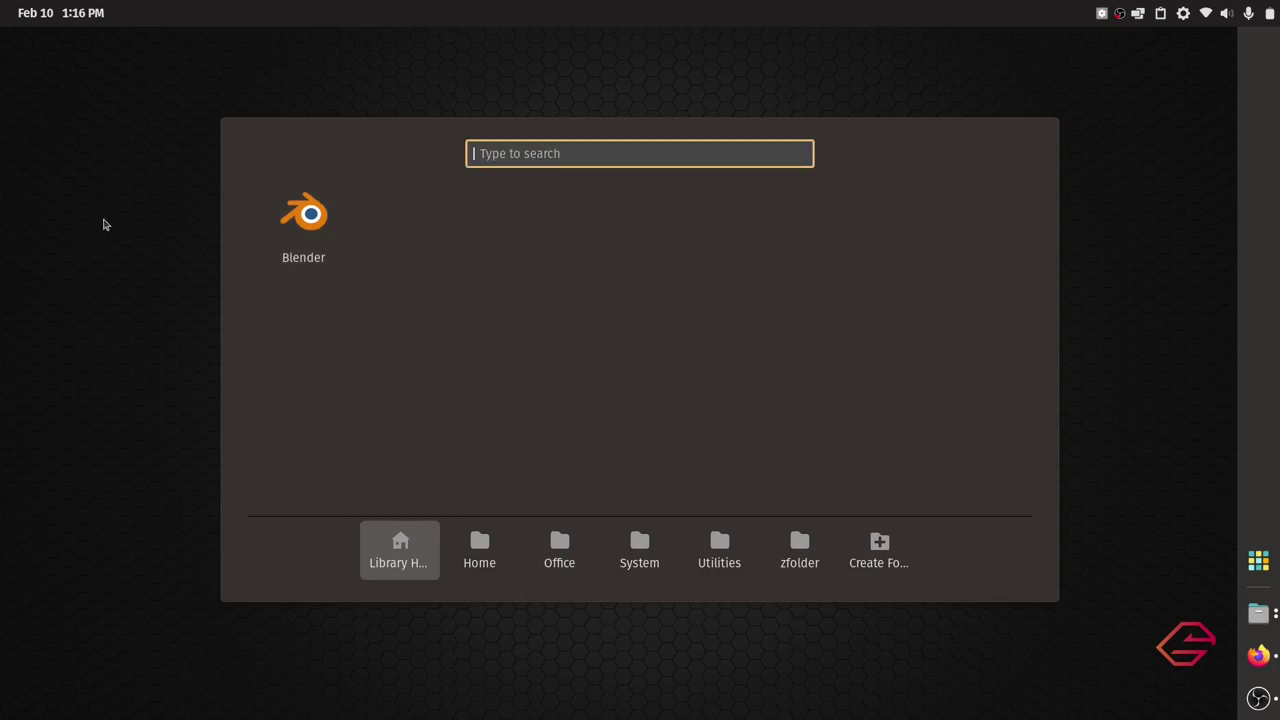
{"action": "left_click", "coordinate": [103, 224]}
Launch Blender from the application library and dismiss its splash screen
{"action": "left_click", "coordinate": [1258, 561]}
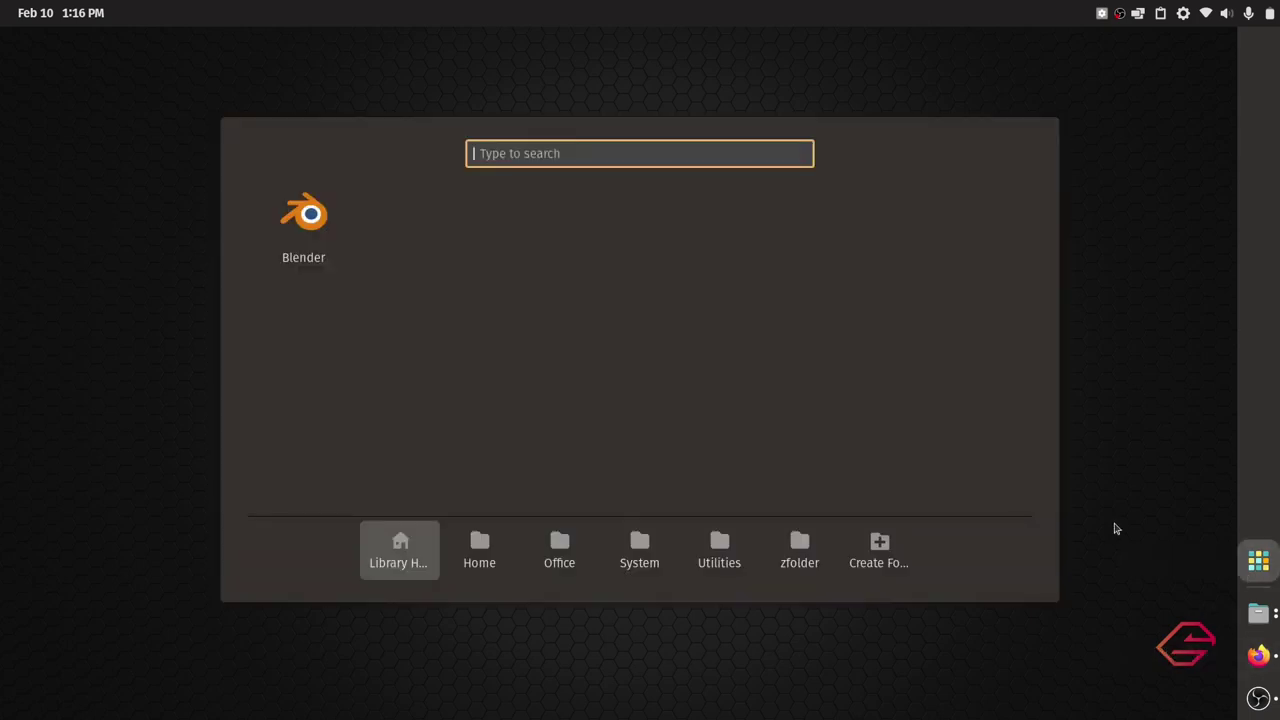
{"action": "left_click", "coordinate": [307, 228]}
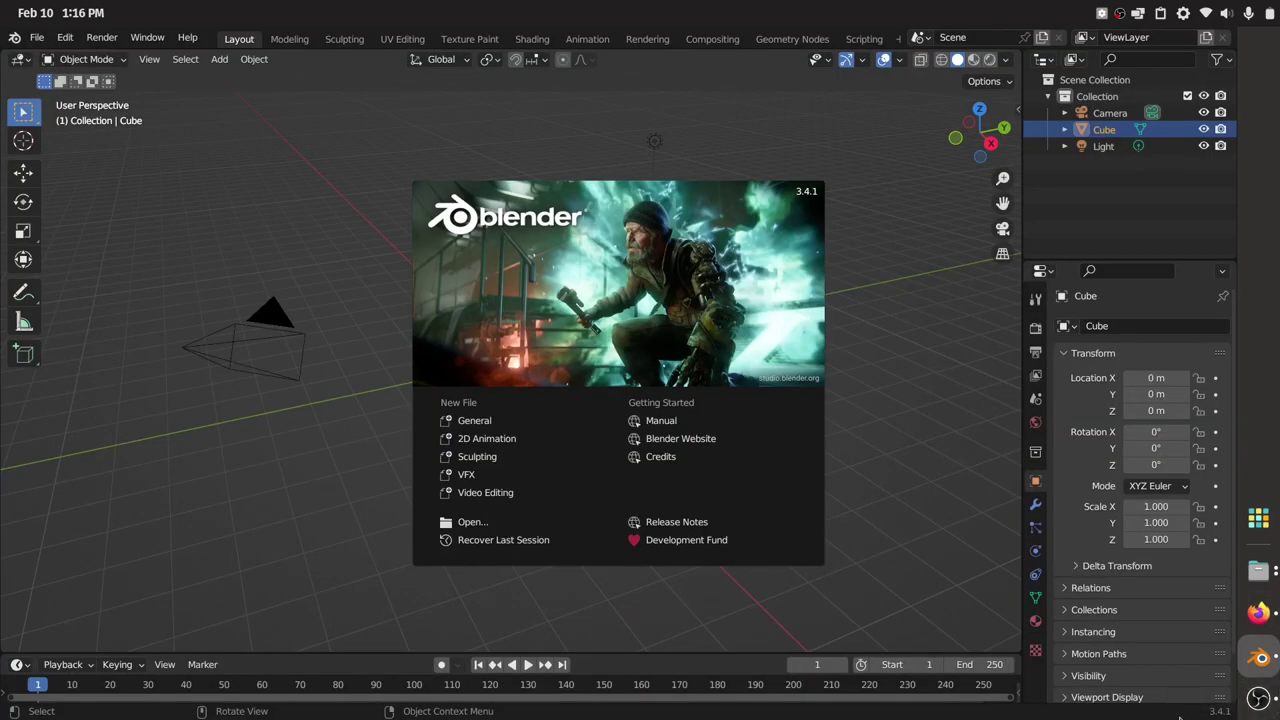
{"action": "left_click", "coordinate": [1180, 717]}
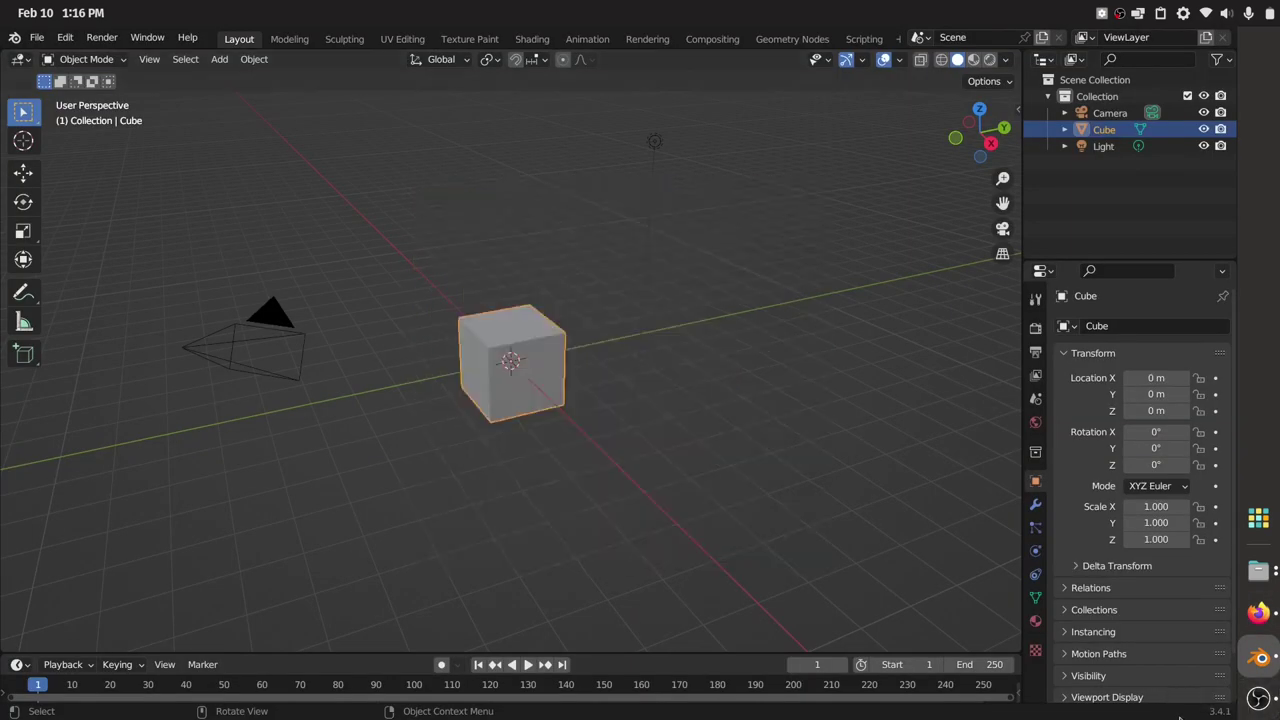
Enable the Video Memory display in Blender's status bar, and quit Blender
{"action": "right_click", "coordinate": [1179, 715]}
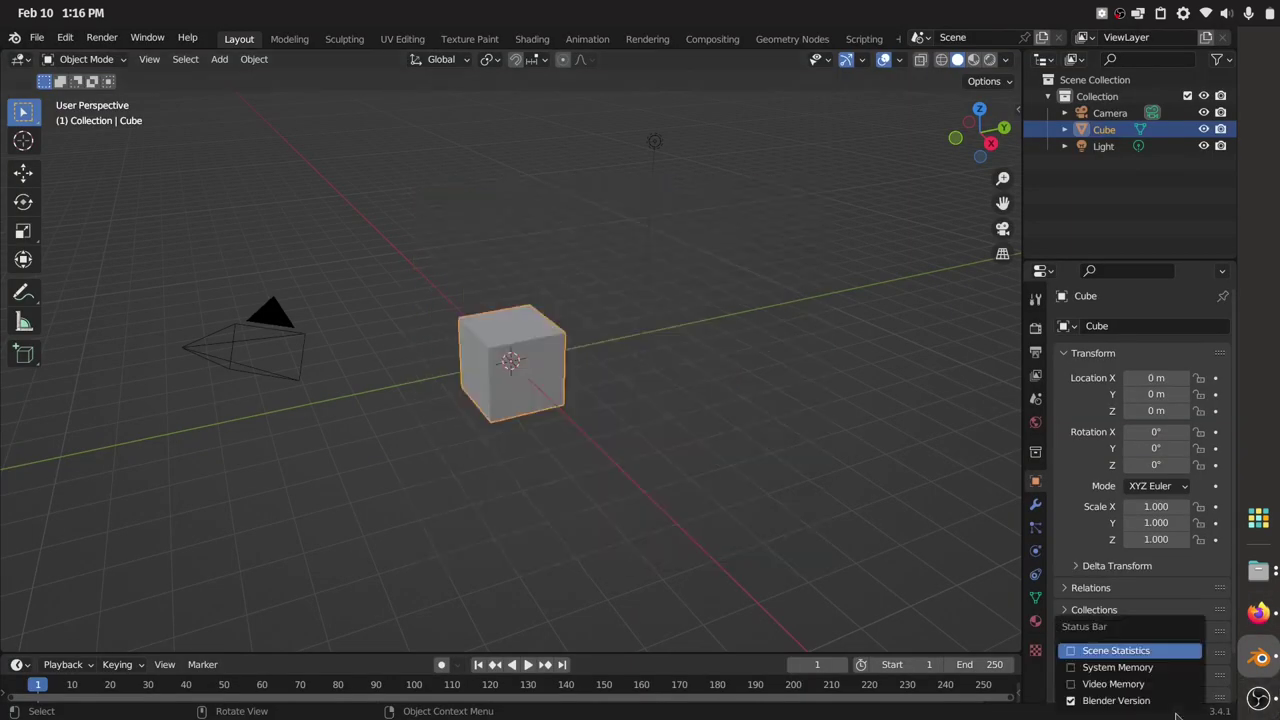
{"action": "left_click", "coordinate": [1092, 684]}
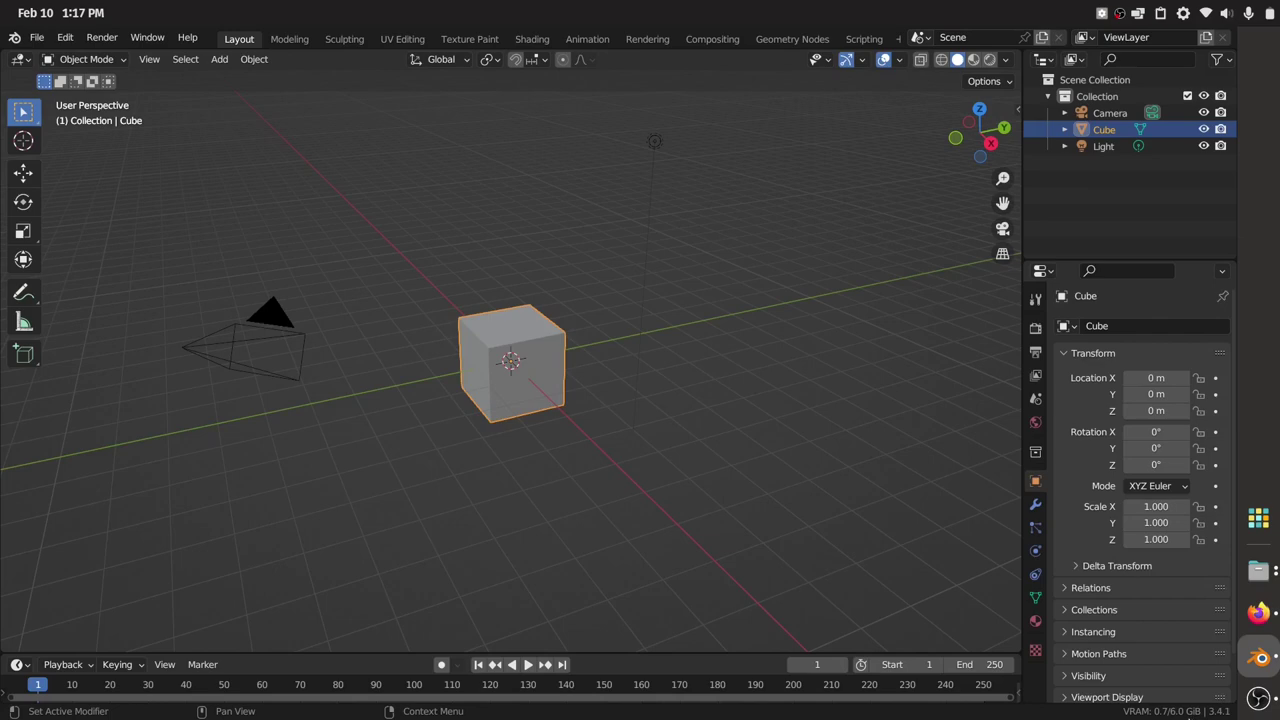
{"action": "right_click", "coordinate": [1259, 660]}
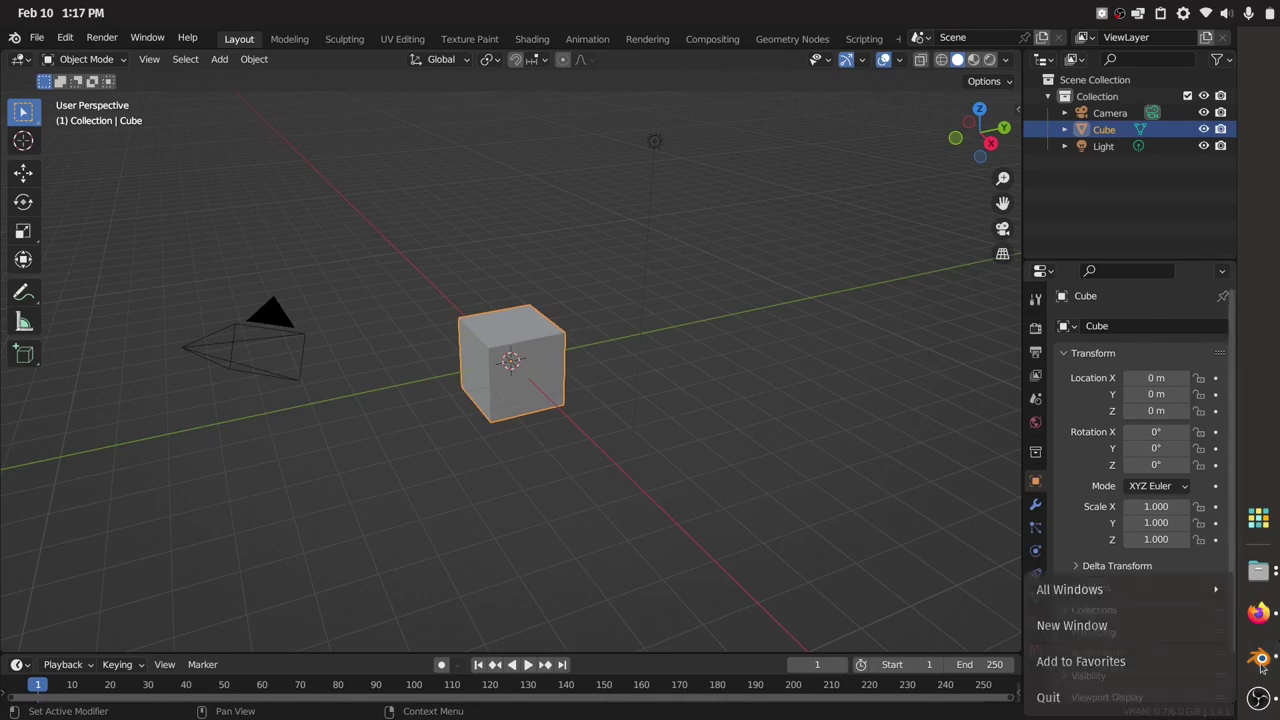
{"action": "left_click", "coordinate": [1161, 699]}
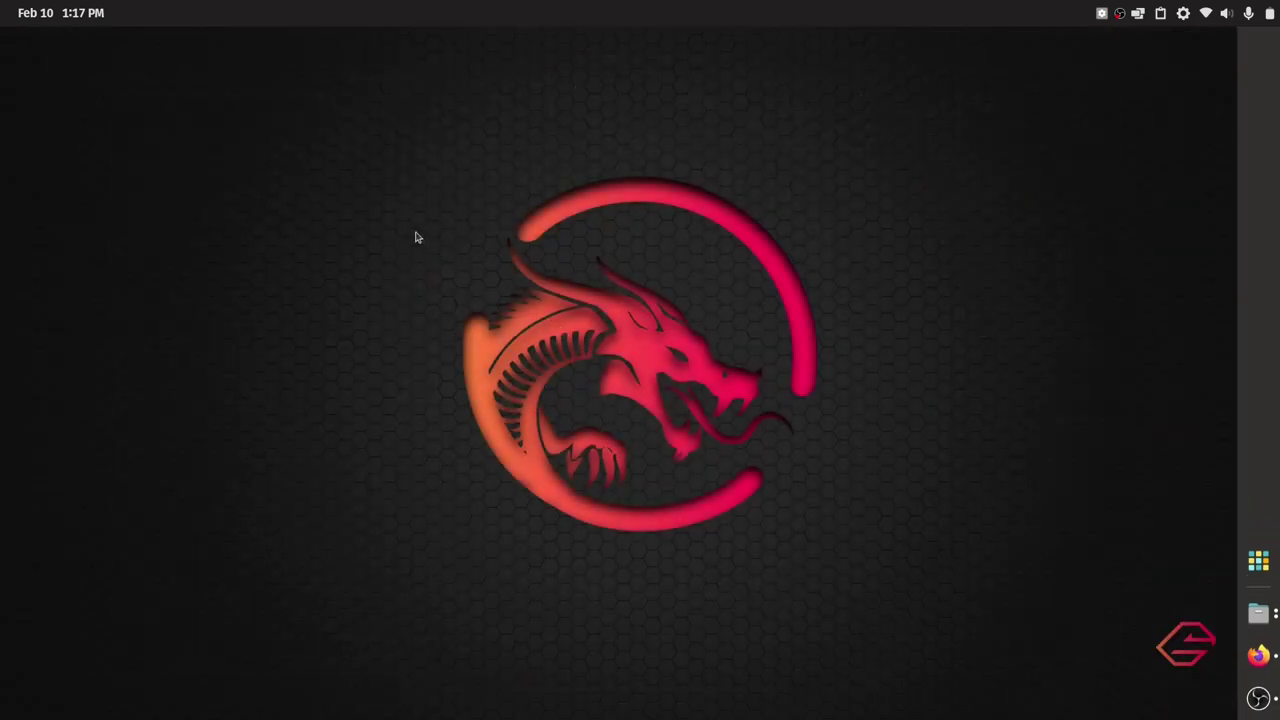
Reopen the application library from the desktop to view the Blender launcher
{"action": "left_click_drag", "start_coordinate": [404, 158], "coordinate": [582, 325]}
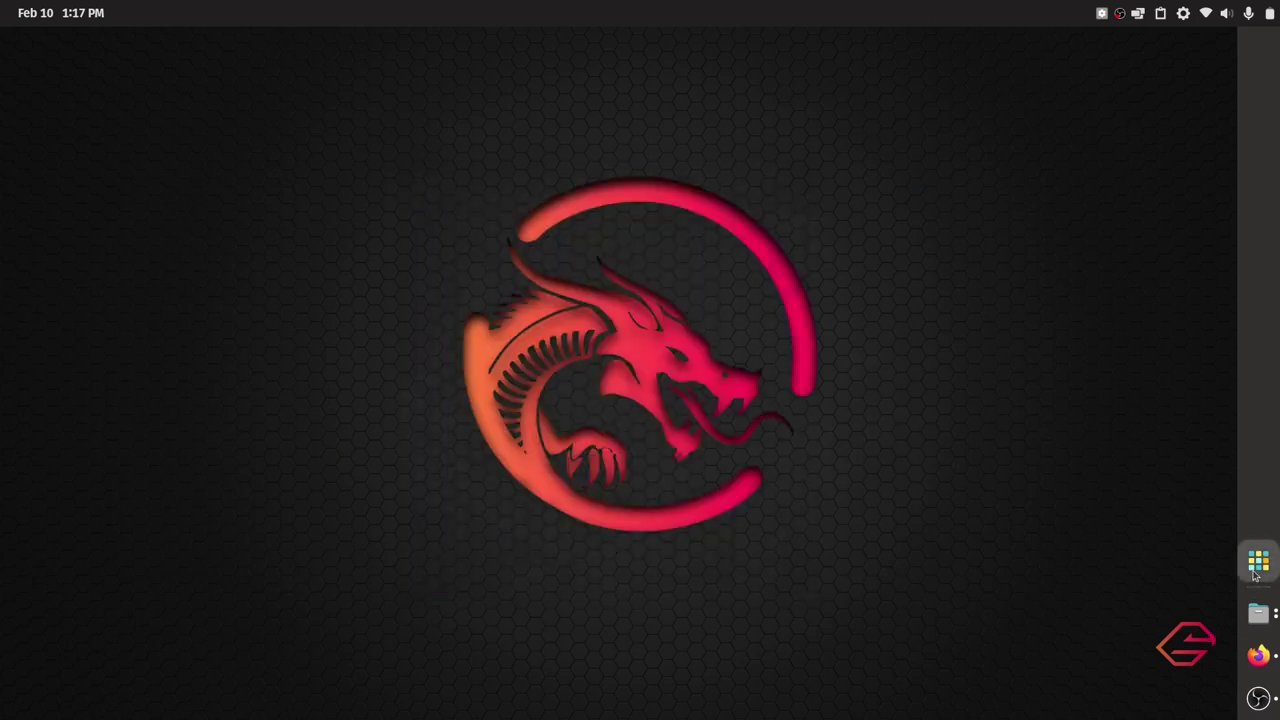
{"action": "left_click", "coordinate": [1258, 561]}
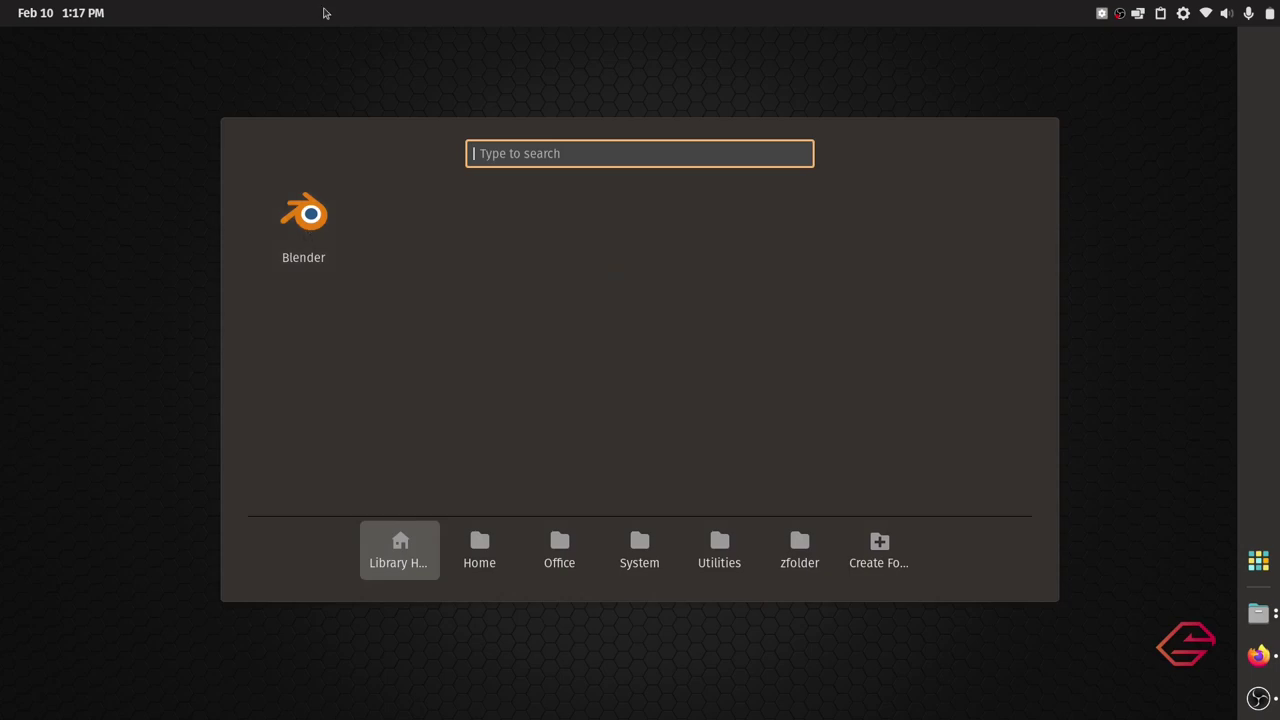
{"action": "left_click", "coordinate": [355, 93]}
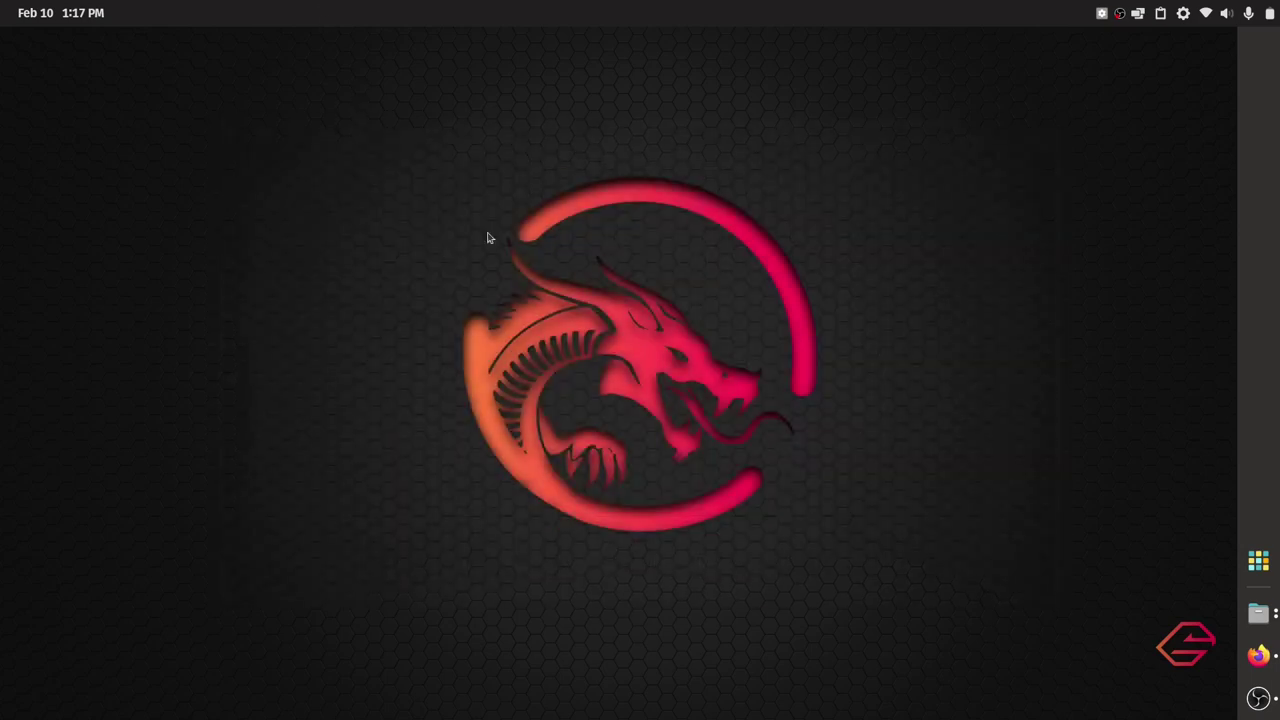
{"action": "left_click", "coordinate": [1258, 561]}
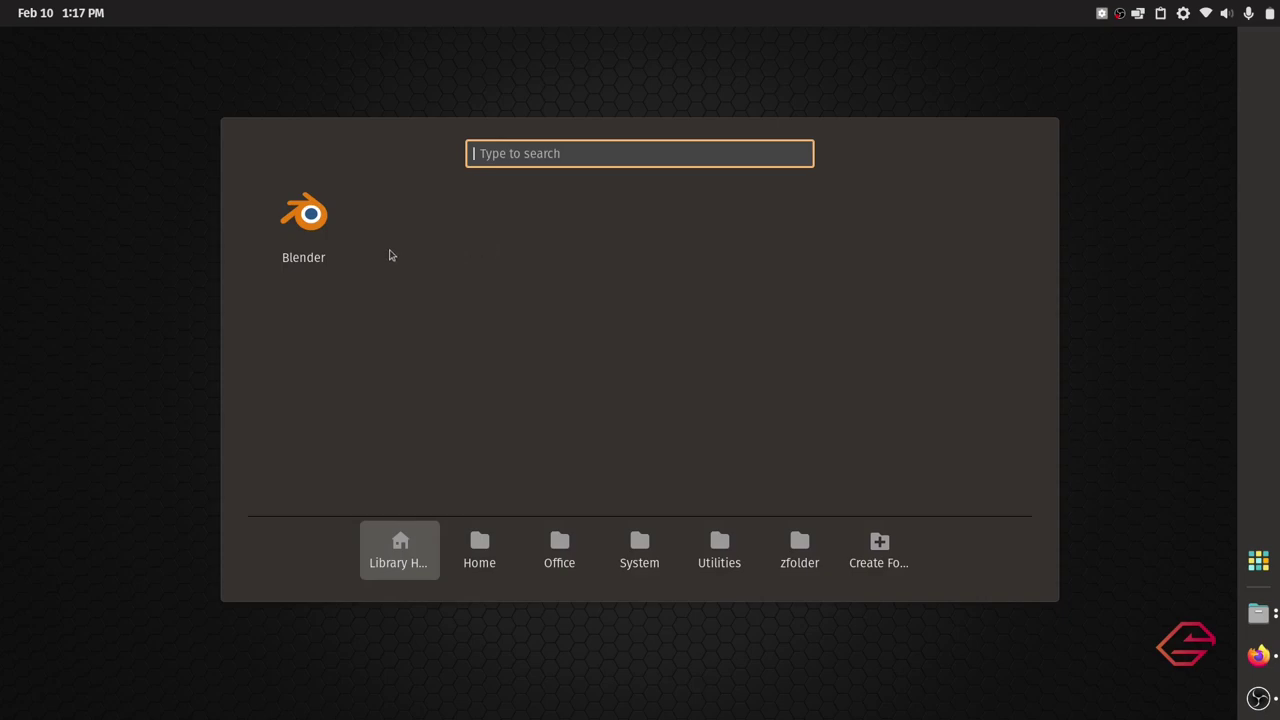
Close the application library and open a terminal window, minimizing and restoring it once
{"action": "left_click", "coordinate": [1113, 420]}
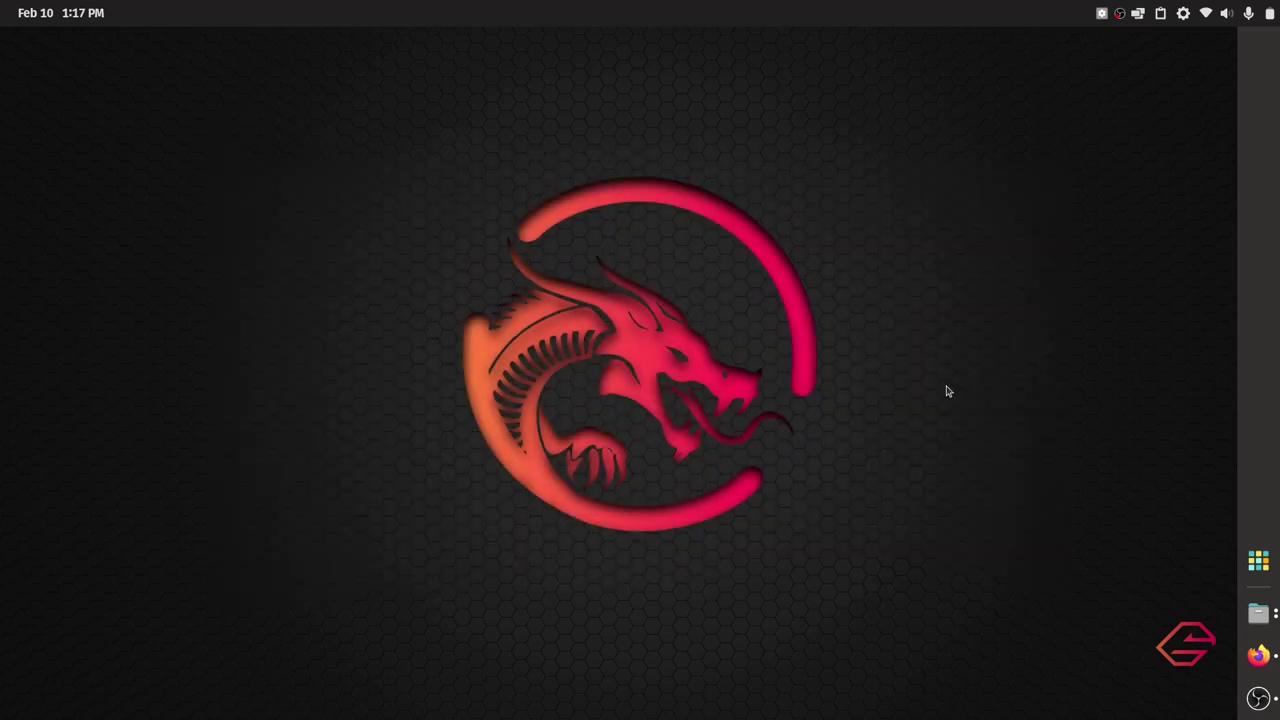
{"action": "key", "text": "super+t"}
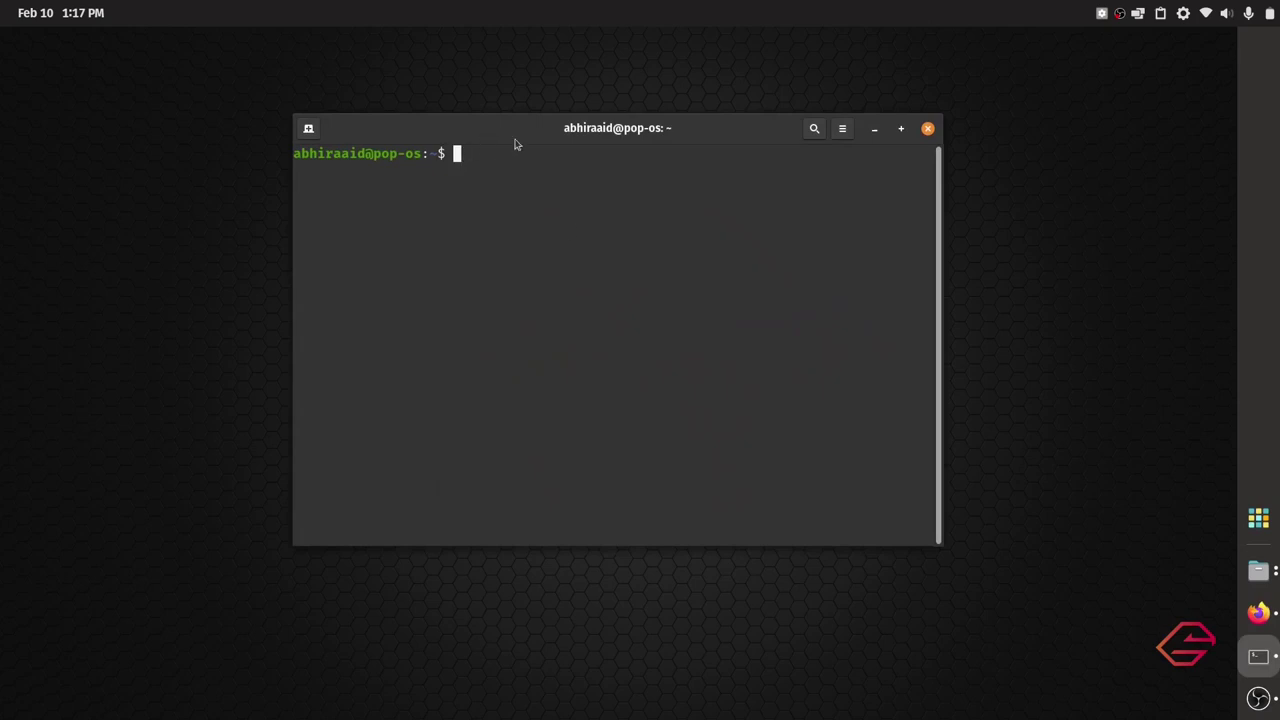
{"action": "left_click_drag", "start_coordinate": [517, 140], "coordinate": [492, 161]}
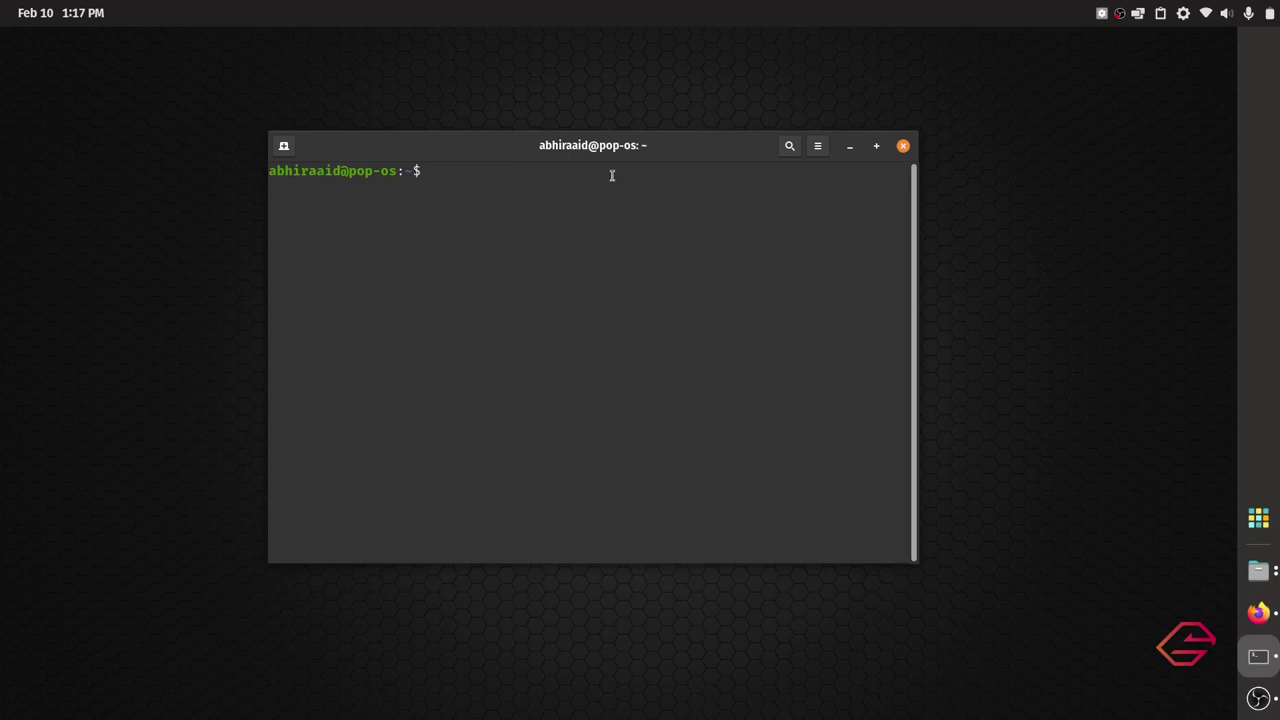
{"action": "left_click", "coordinate": [850, 147]}
{"action": "left_click", "coordinate": [1256, 654]}
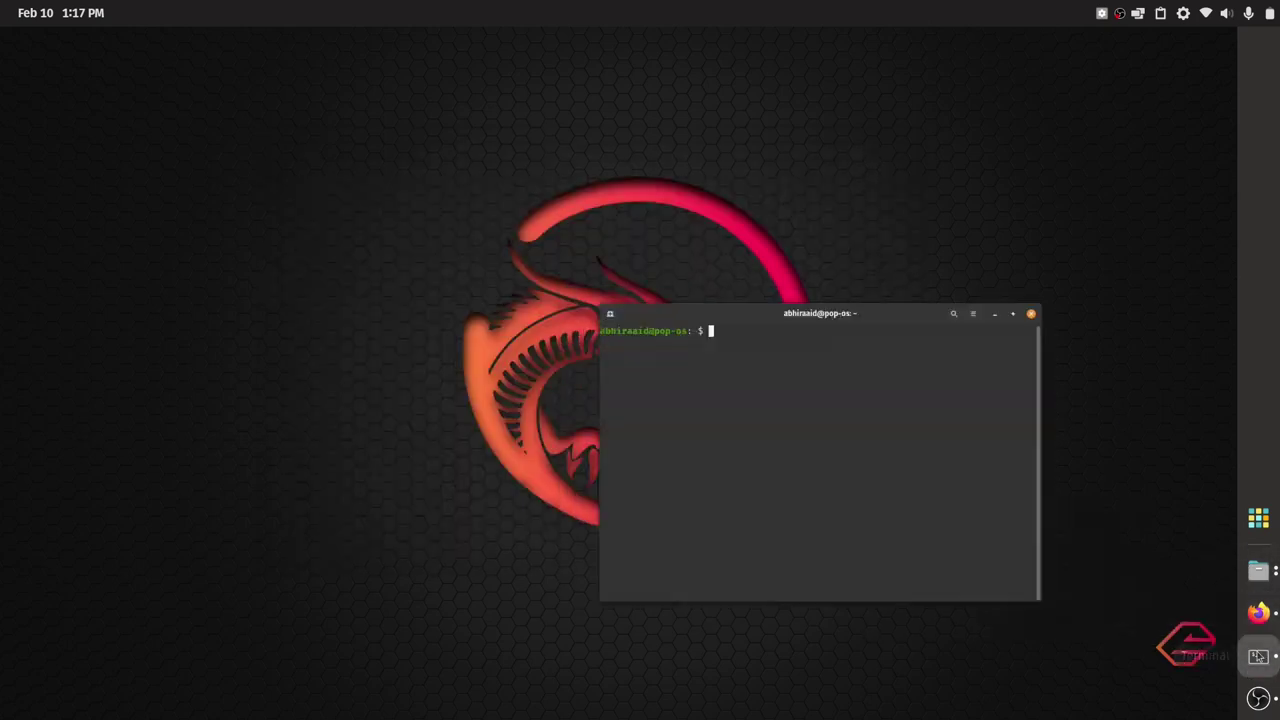
Run the blender executable from the apps/blender-3.4.1-linux-x64 folder in the file manager, and dismiss the splash screen
{"action": "mouse_move", "coordinate": [1258, 585]}
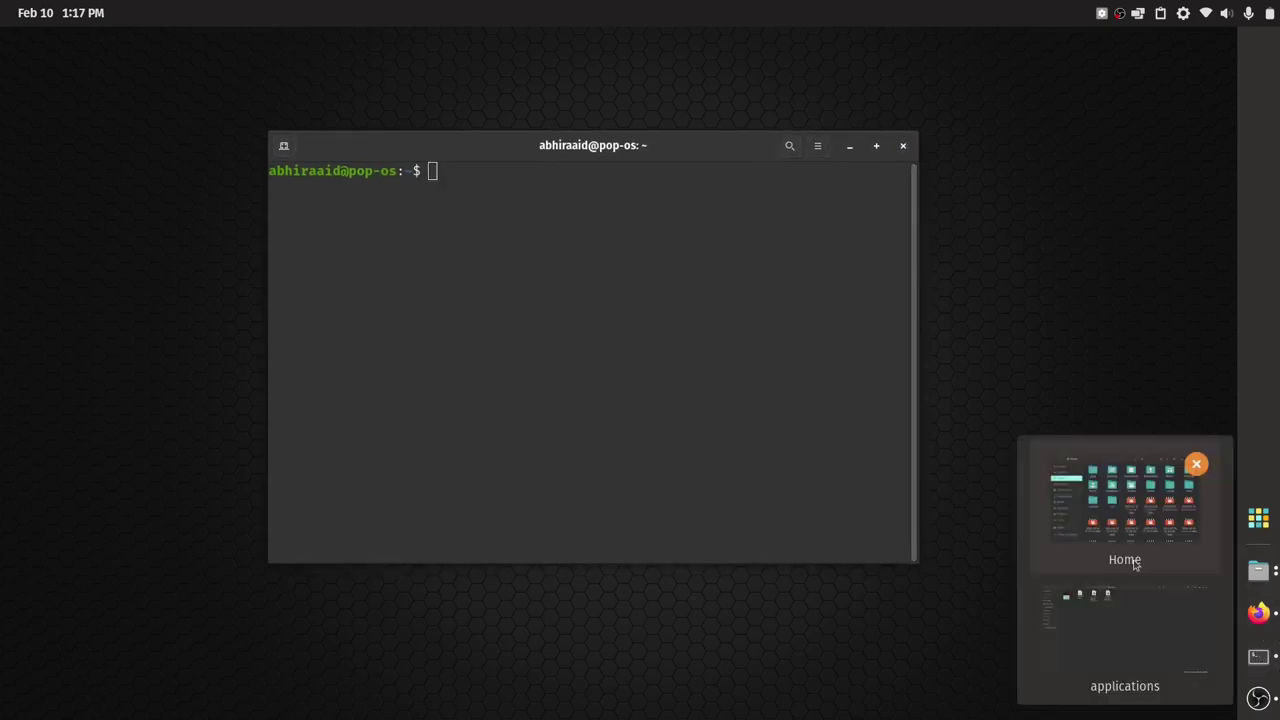
{"action": "left_click", "coordinate": [1138, 611]}
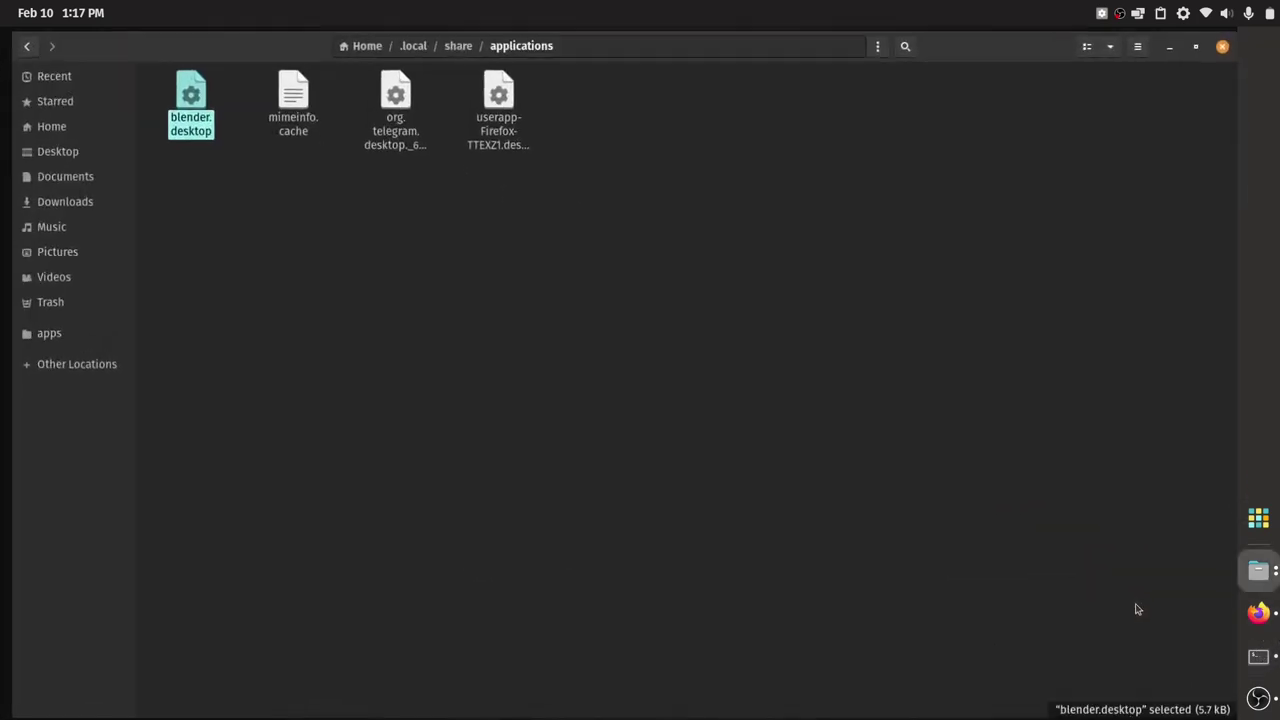
{"action": "left_click", "coordinate": [760, 378]}
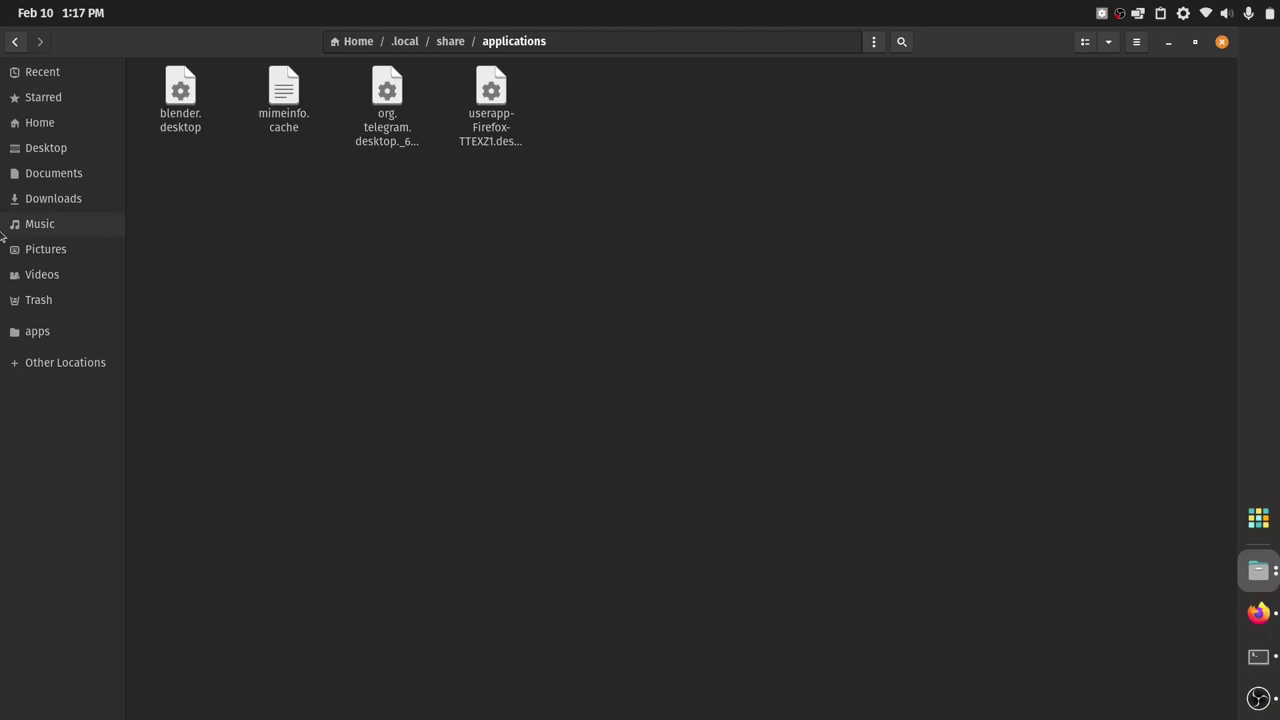
{"action": "left_click", "coordinate": [57, 338]}
{"action": "double_click", "coordinate": [182, 125]}
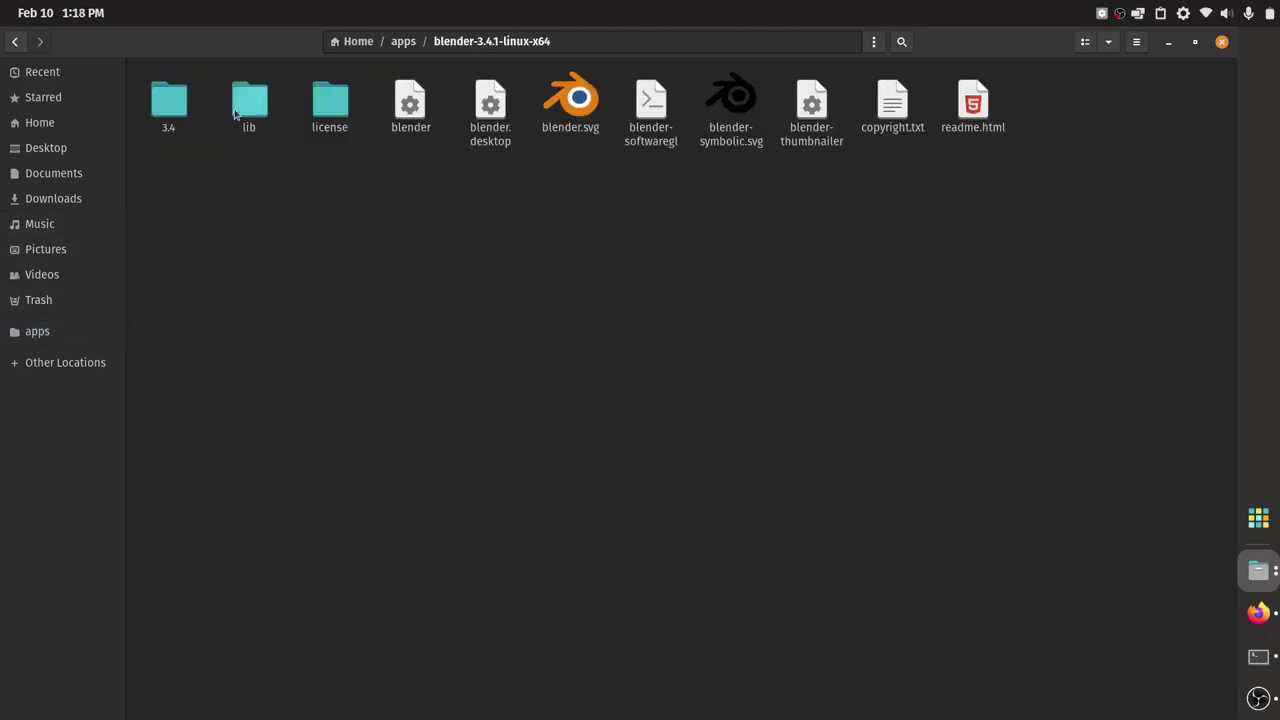
{"action": "left_click", "coordinate": [423, 127]}
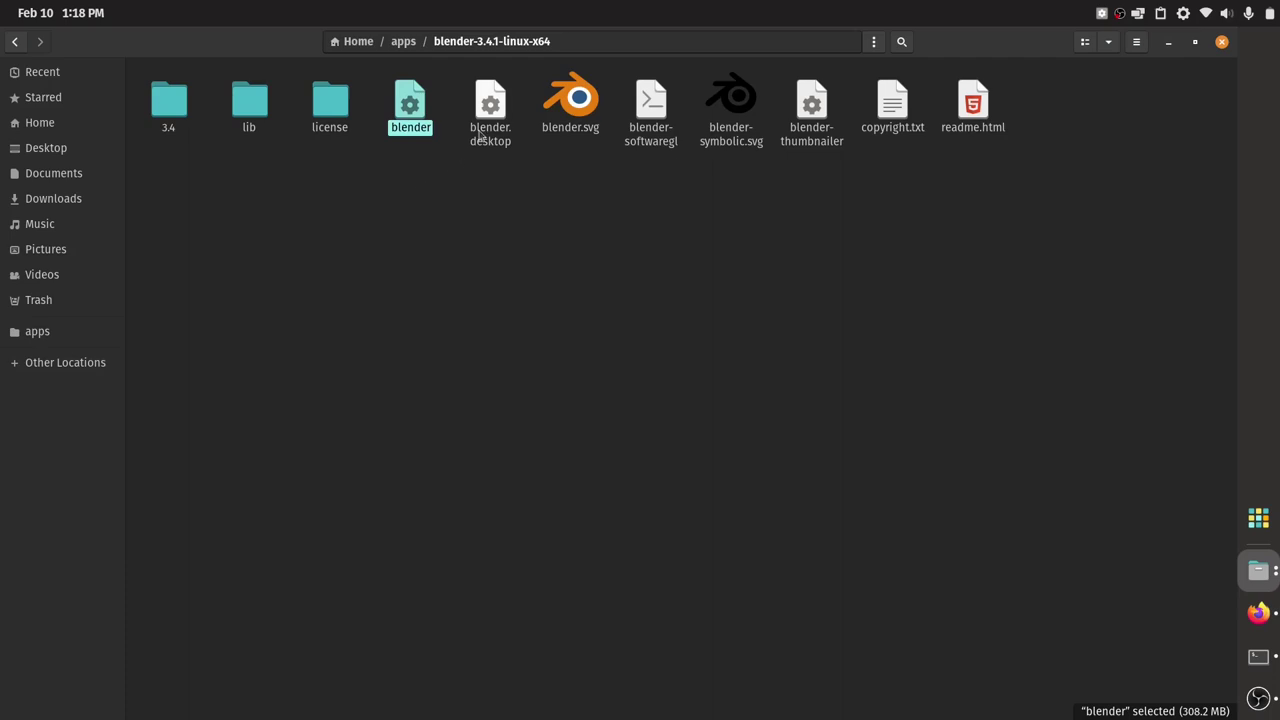
{"action": "double_click", "coordinate": [409, 118]}
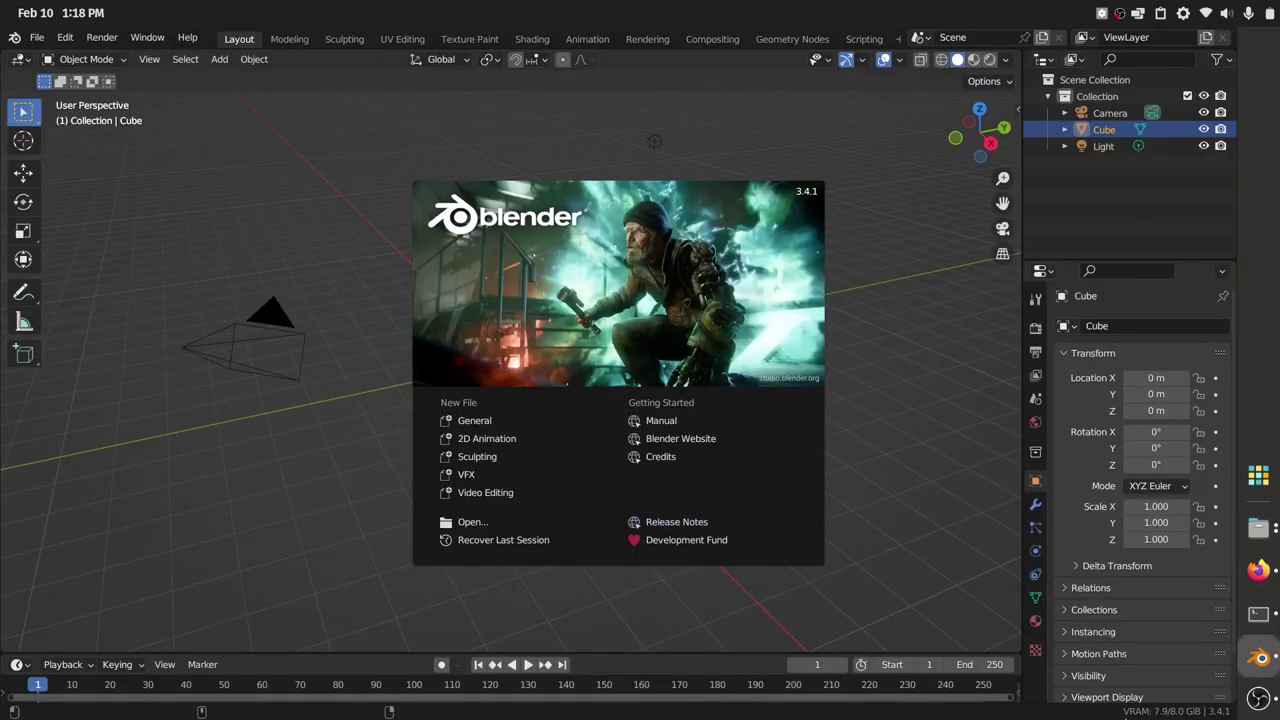
{"action": "left_click", "coordinate": [862, 438]}
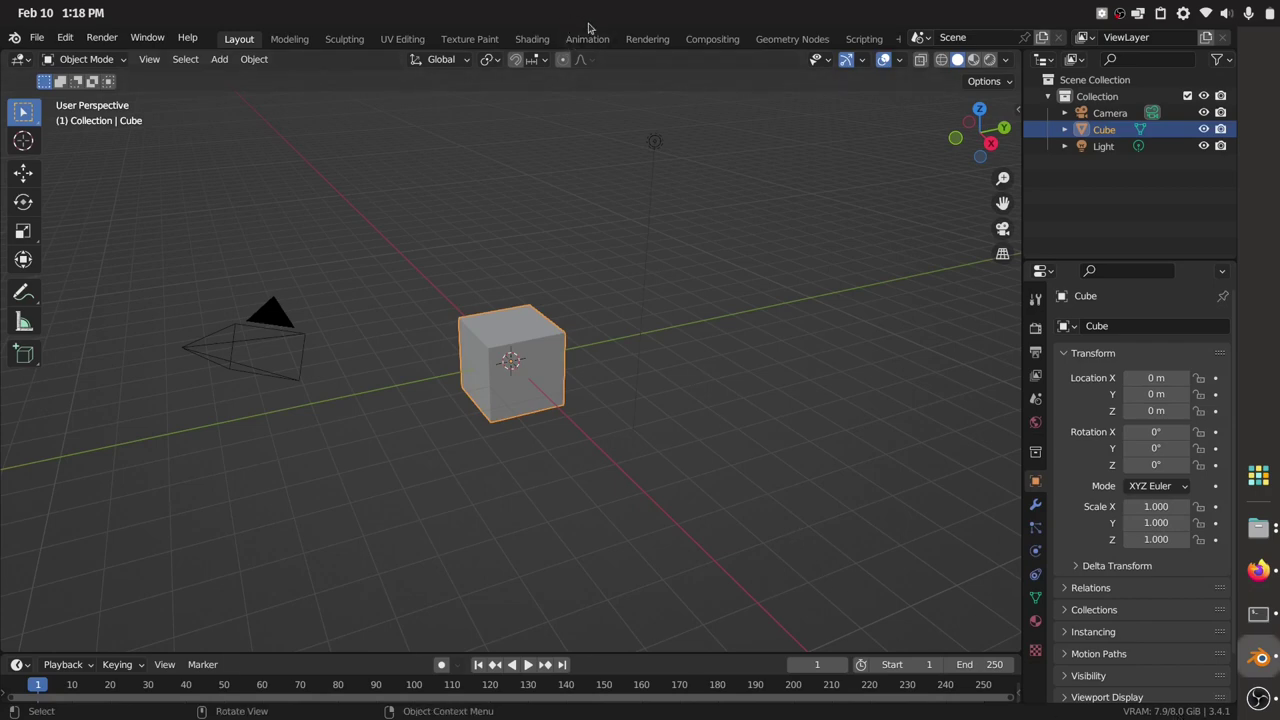
Inspect the default cube in the Blender viewport, restore the window to a smaller size, and close Blender
{"action": "key", "text": "super+Down"}
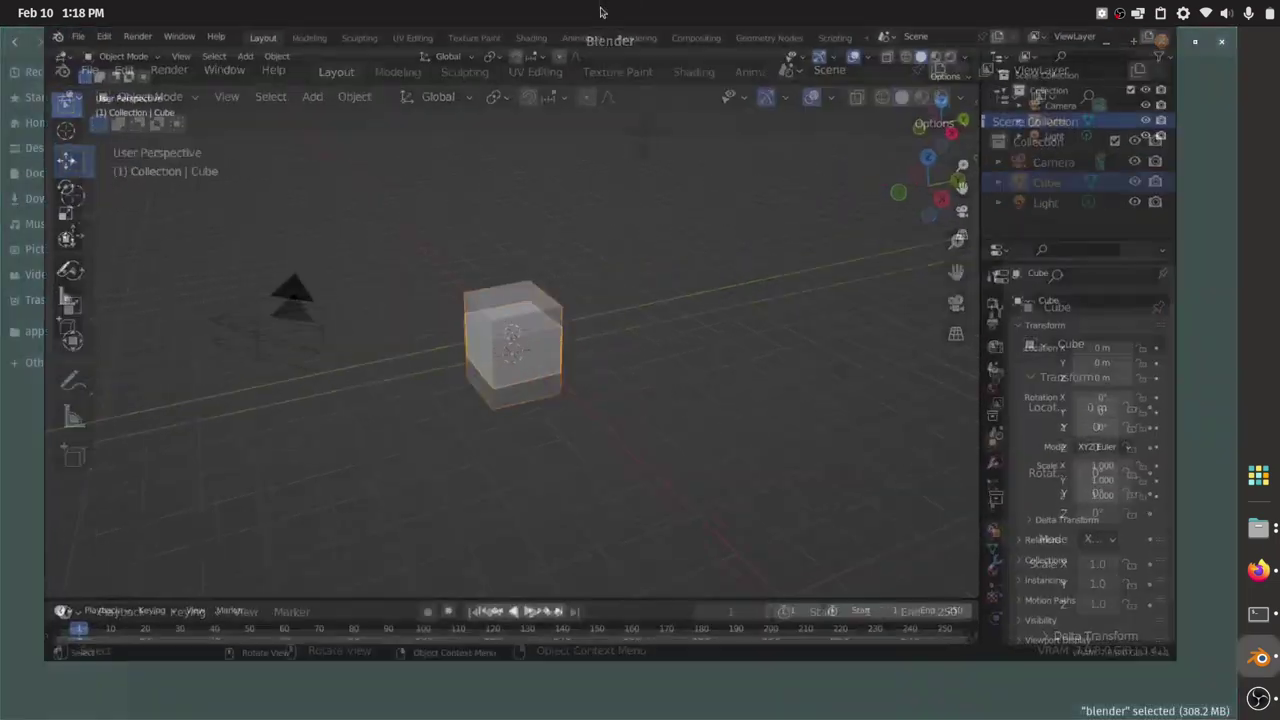
{"action": "scroll", "coordinate": [481, 360], "scroll_direction": "down", "scroll_amount": 3}
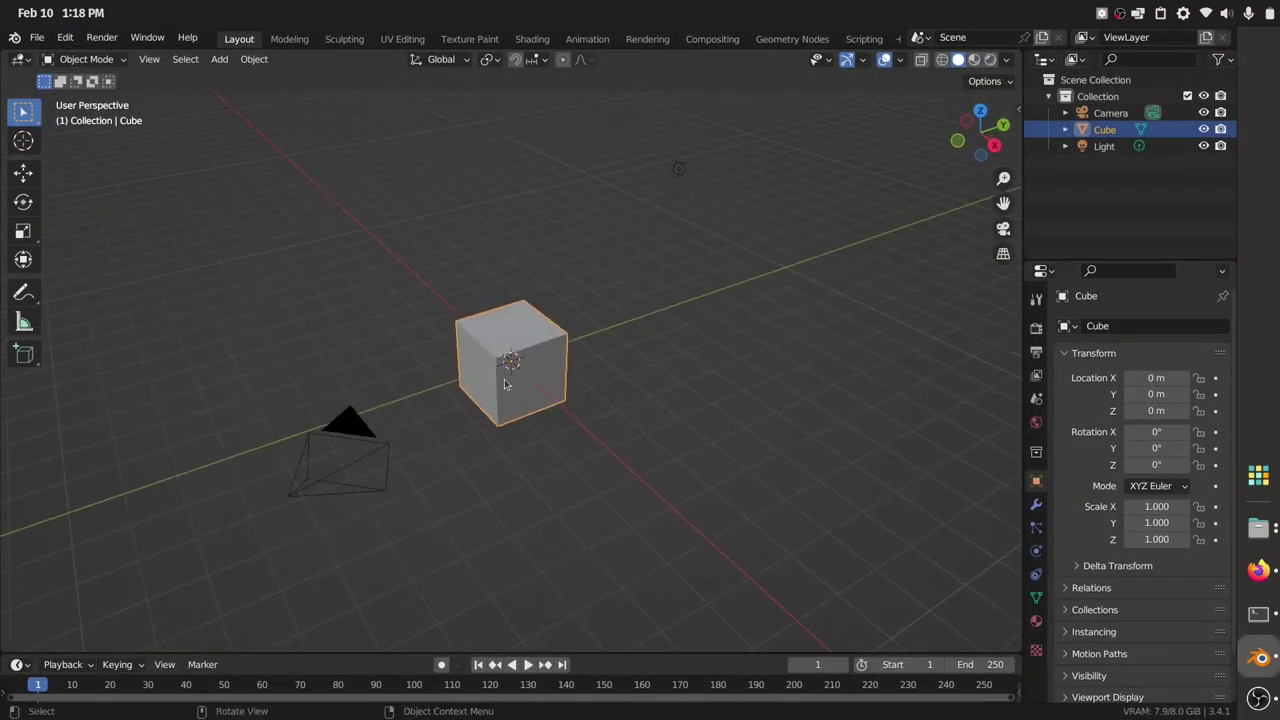
{"action": "scroll", "coordinate": [507, 370], "scroll_direction": "up", "scroll_amount": 2}
{"action": "left_click_drag", "start_coordinate": [508, 363], "coordinate": [544, 314]}
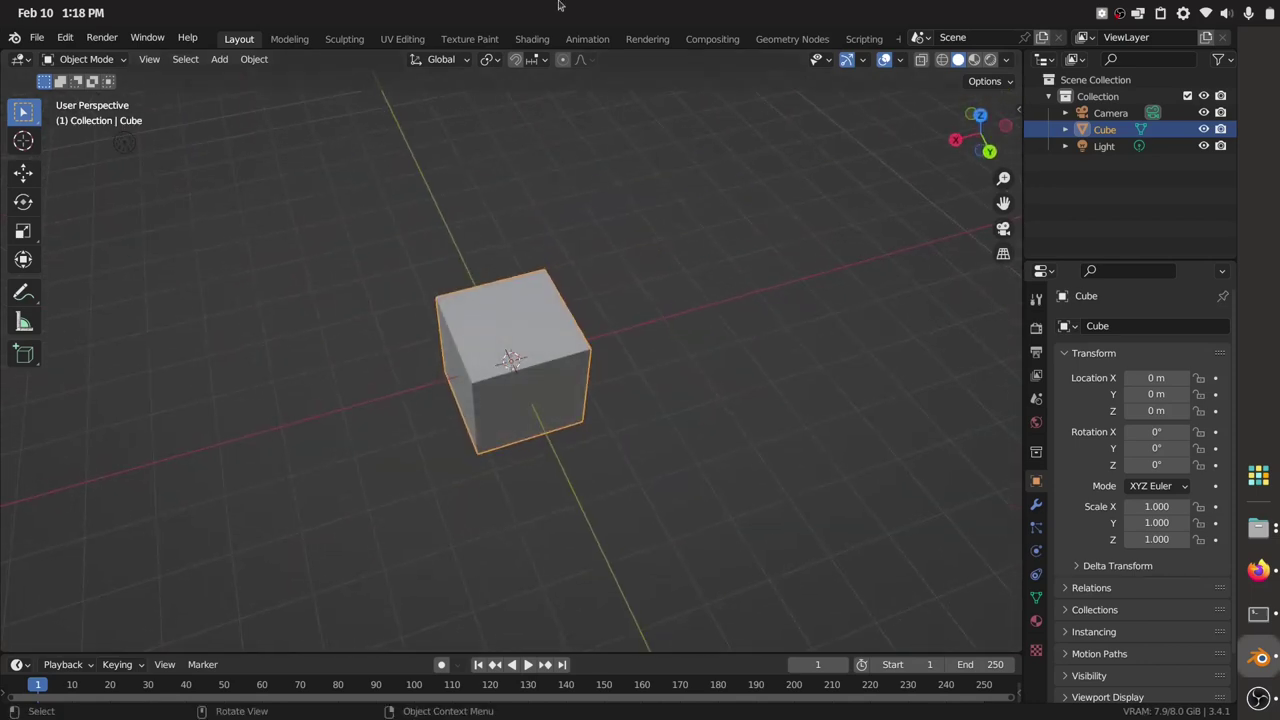
{"action": "left_click_drag", "start_coordinate": [558, 5], "coordinate": [514, 5]}
{"action": "mouse_move", "coordinate": [601, 5]}
{"action": "left_mouse_down"}
{"action": "mouse_move", "coordinate": [614, 43]}
{"action": "mouse_move", "coordinate": [594, 5]}
{"action": "left_mouse_up"}
{"action": "double_click", "coordinate": [657, 6]}
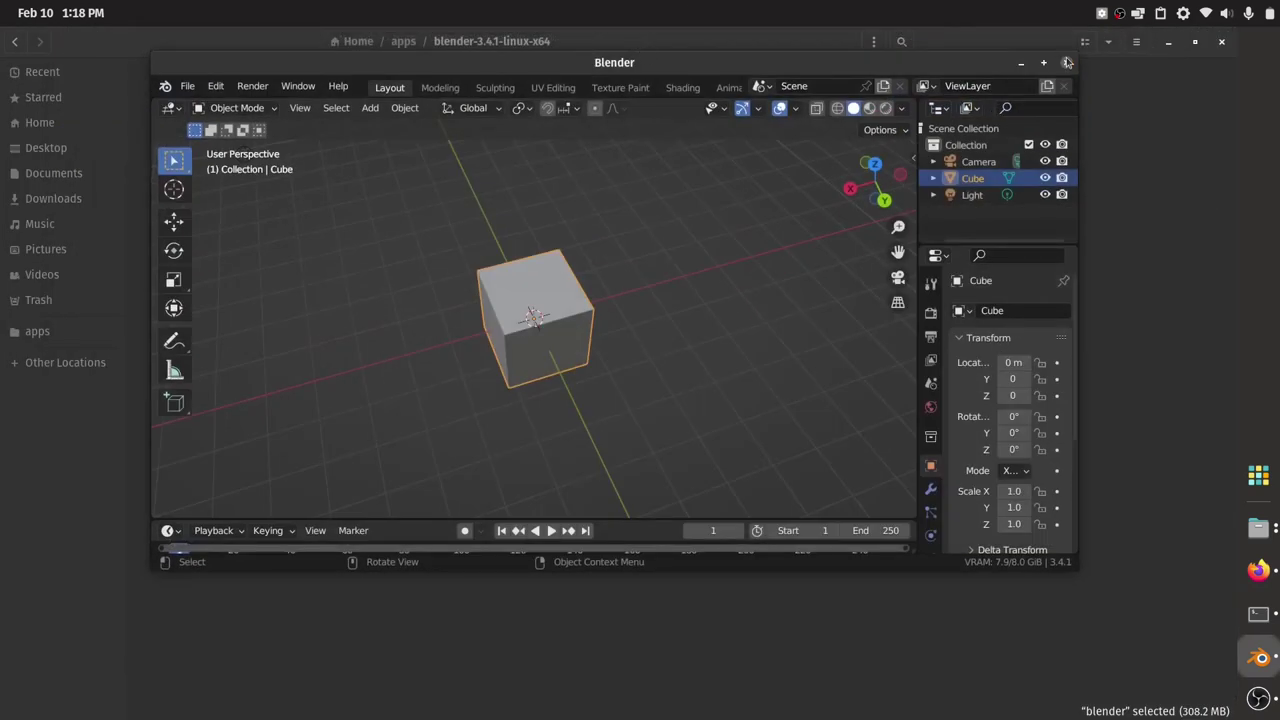
{"action": "left_click", "coordinate": [1067, 62]}
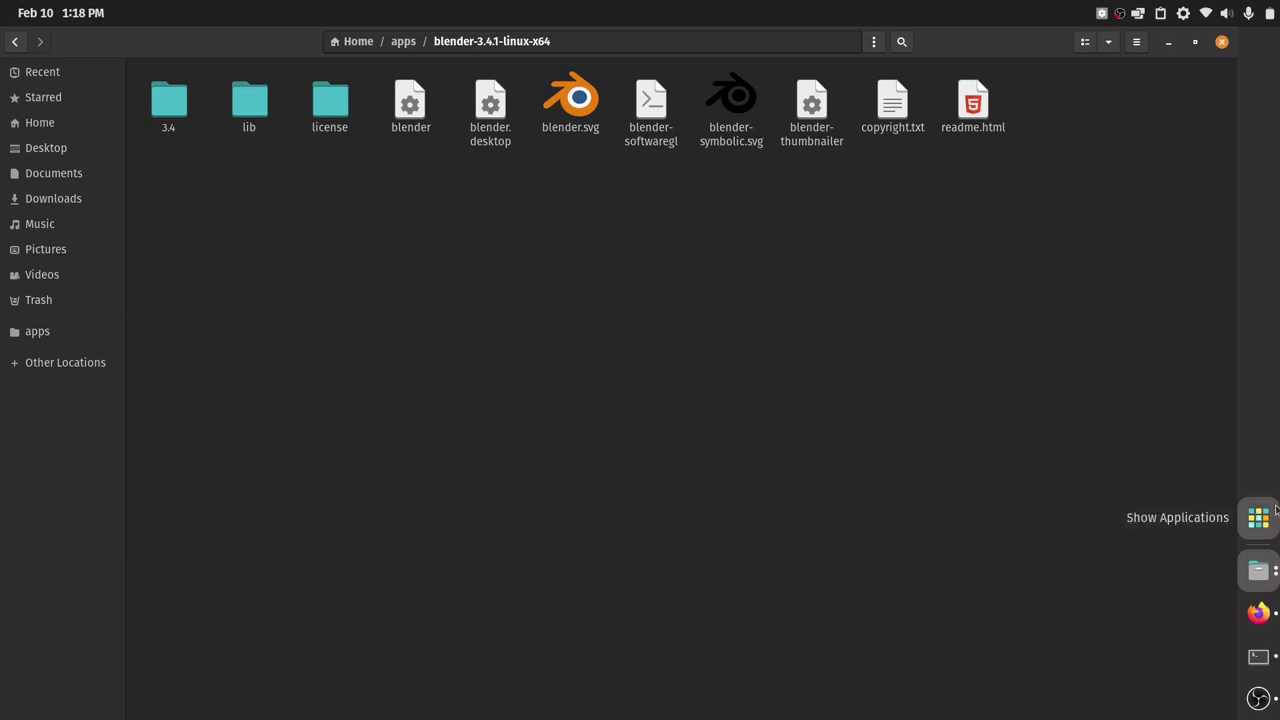
Check the Blender launcher in the application library, and clear the search for "b" in the Blender folder
{"action": "left_click", "coordinate": [1258, 517]}
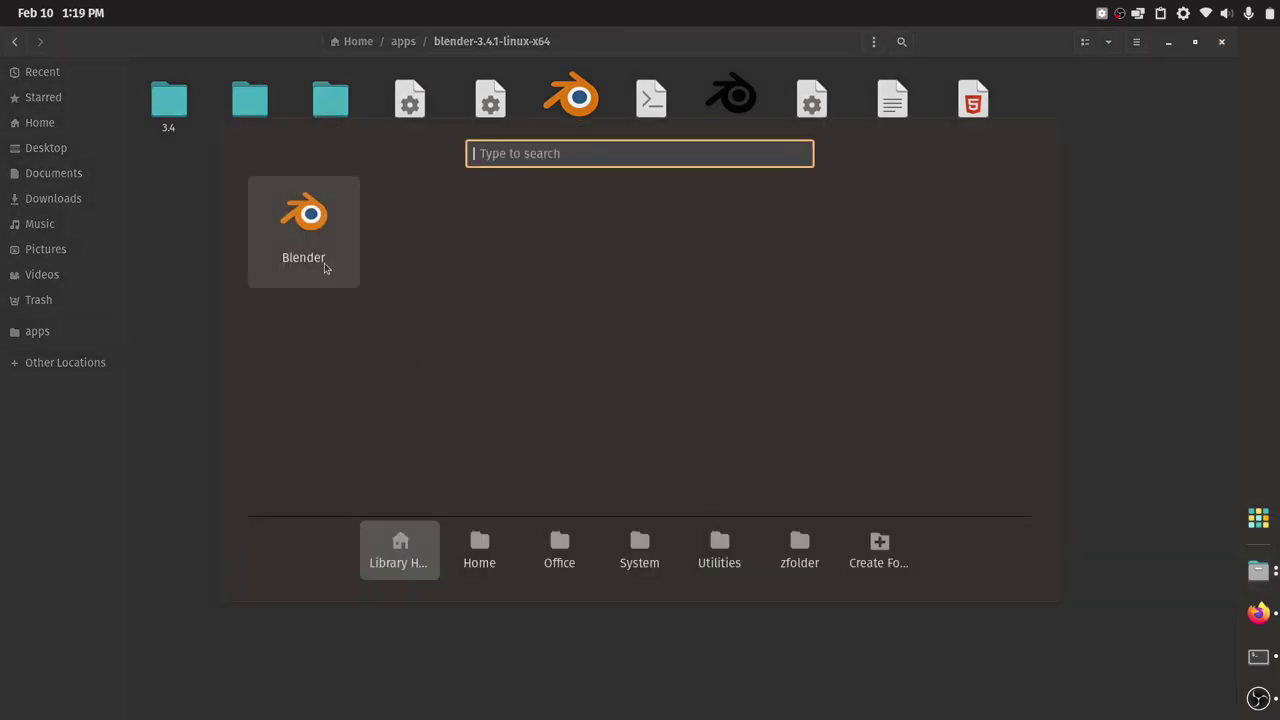
{"action": "left_click", "coordinate": [1130, 318]}
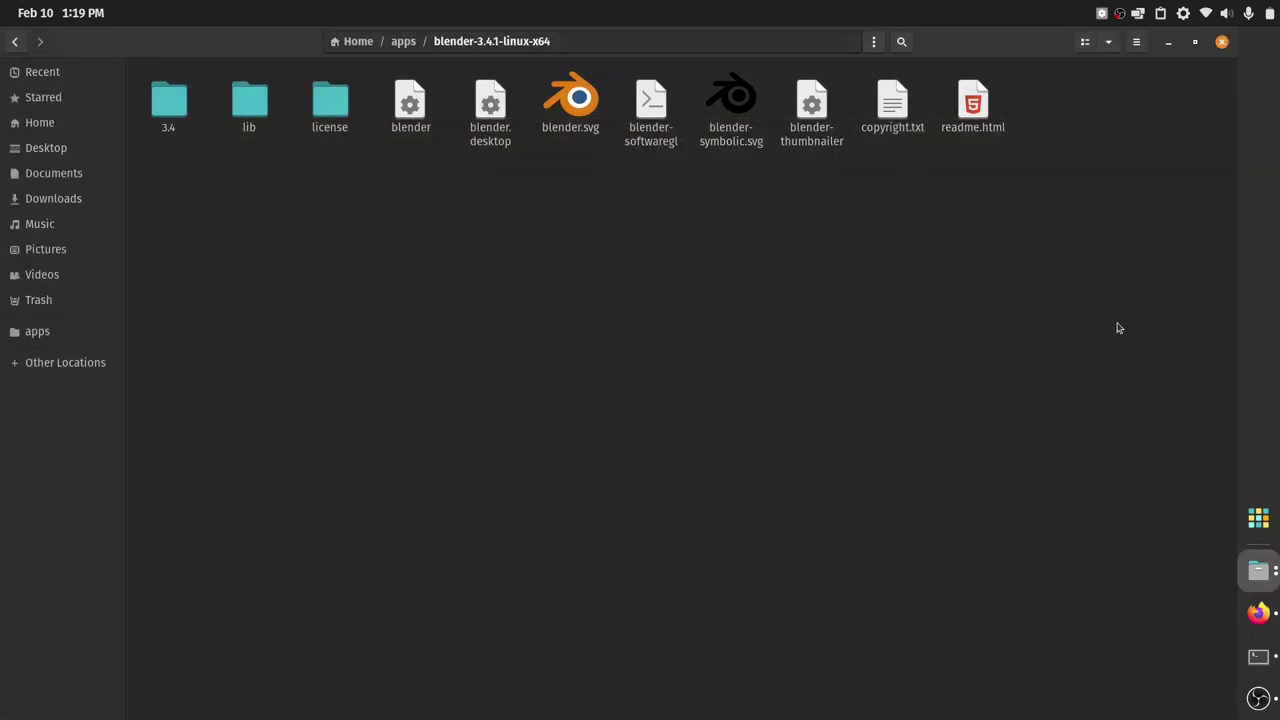
{"action": "type", "text": "b"}
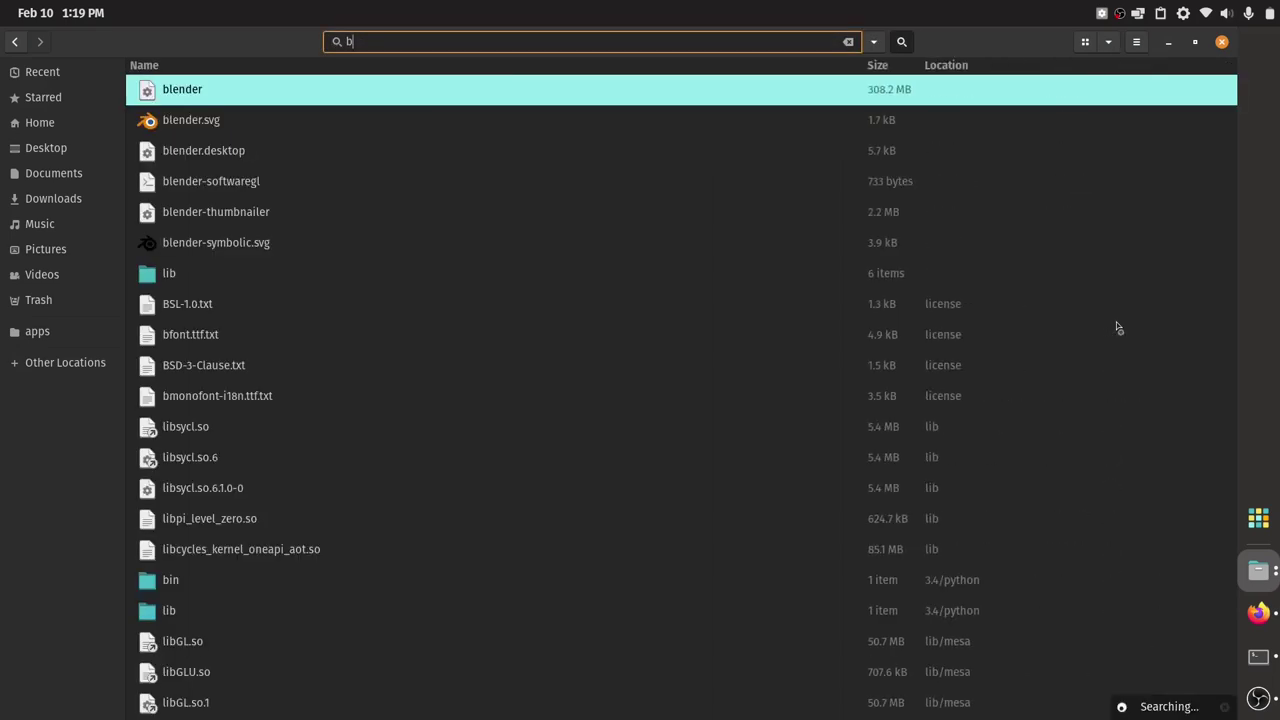
{"action": "left_click", "coordinate": [847, 43]}
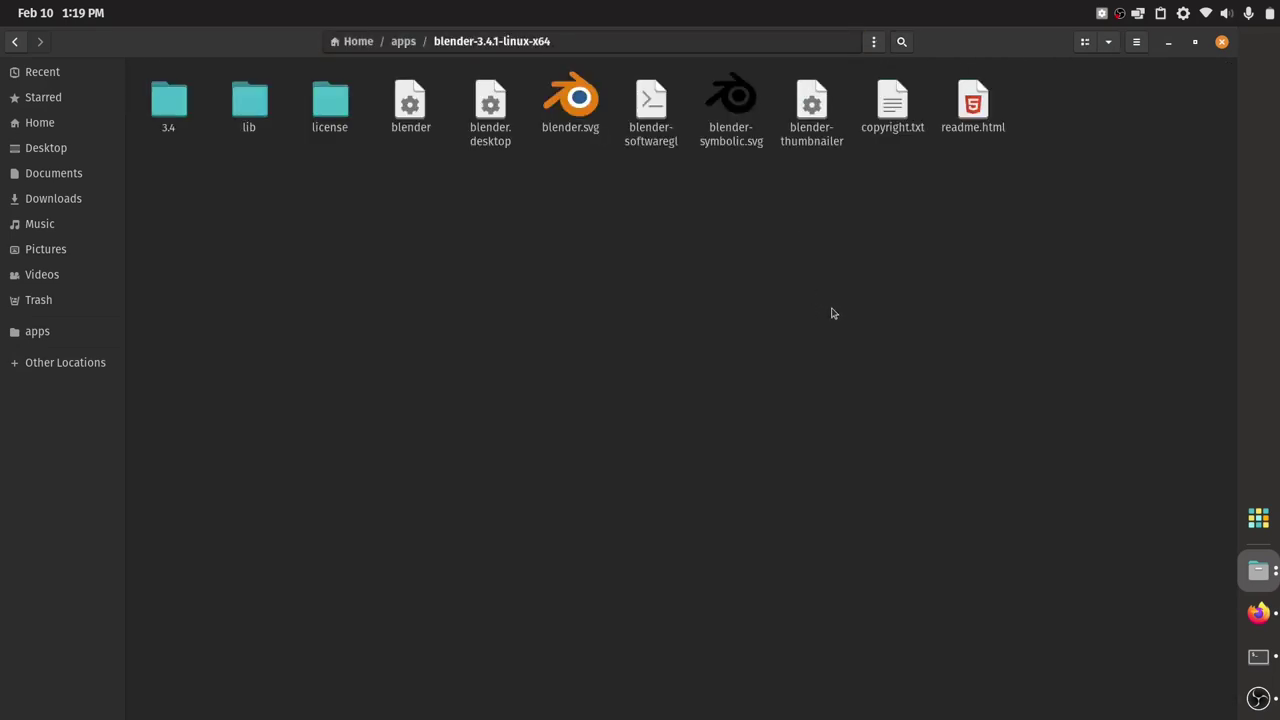
Minimize the file manager and close the terminal window
{"action": "left_click", "coordinate": [1168, 41]}
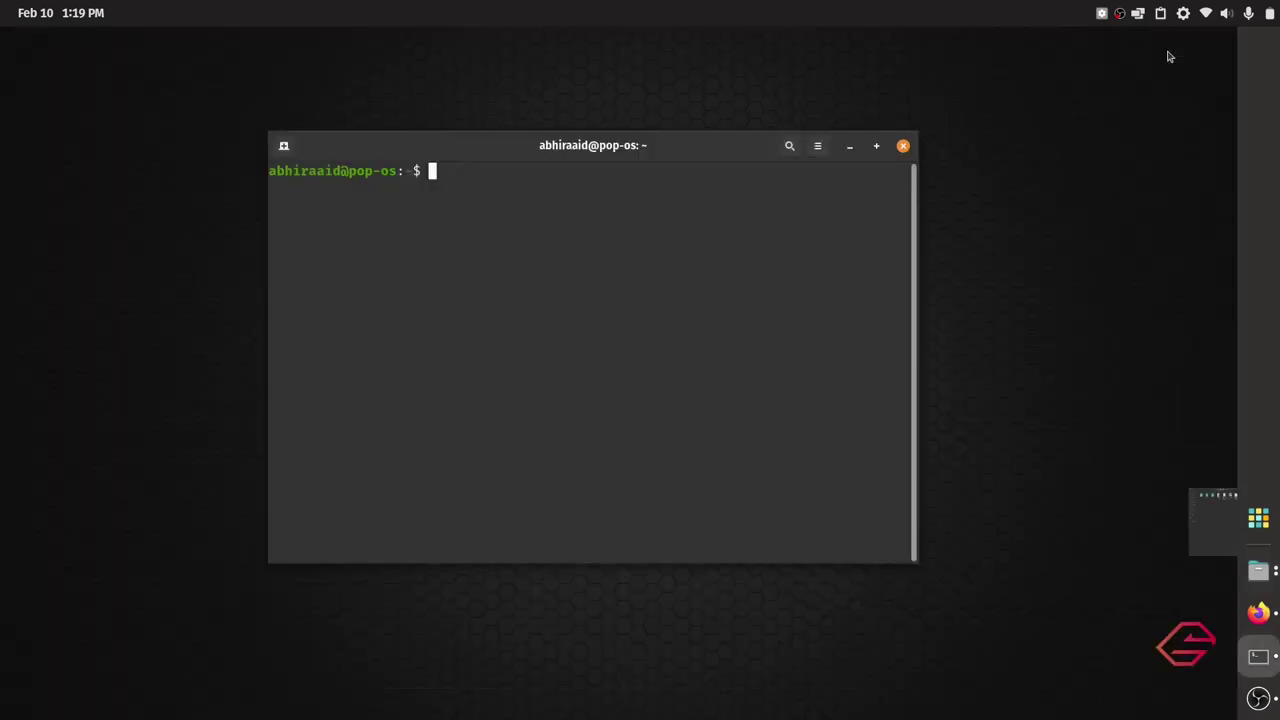
{"action": "left_click", "coordinate": [903, 148]}
{"action": "left_click_drag", "start_coordinate": [285, 77], "coordinate": [857, 594]}
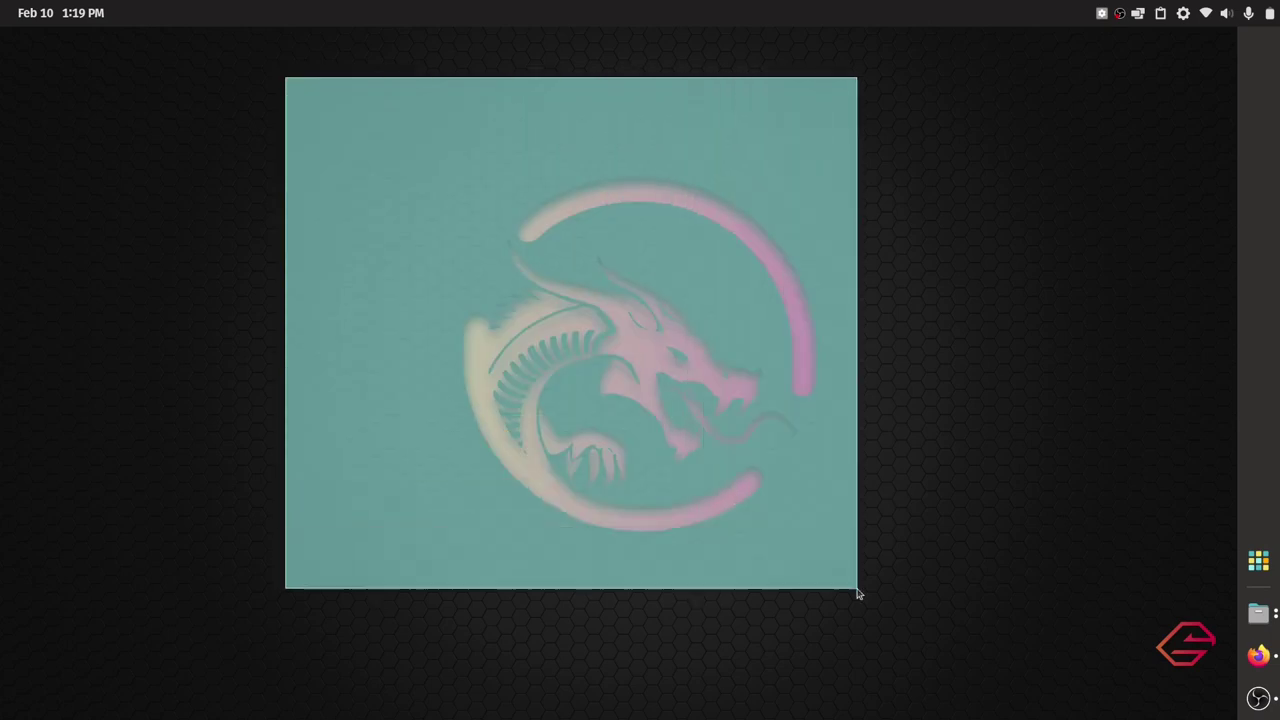
View the Blender entry in the application library, and open and dismiss the launcher search
{"action": "left_click", "coordinate": [1258, 561]}
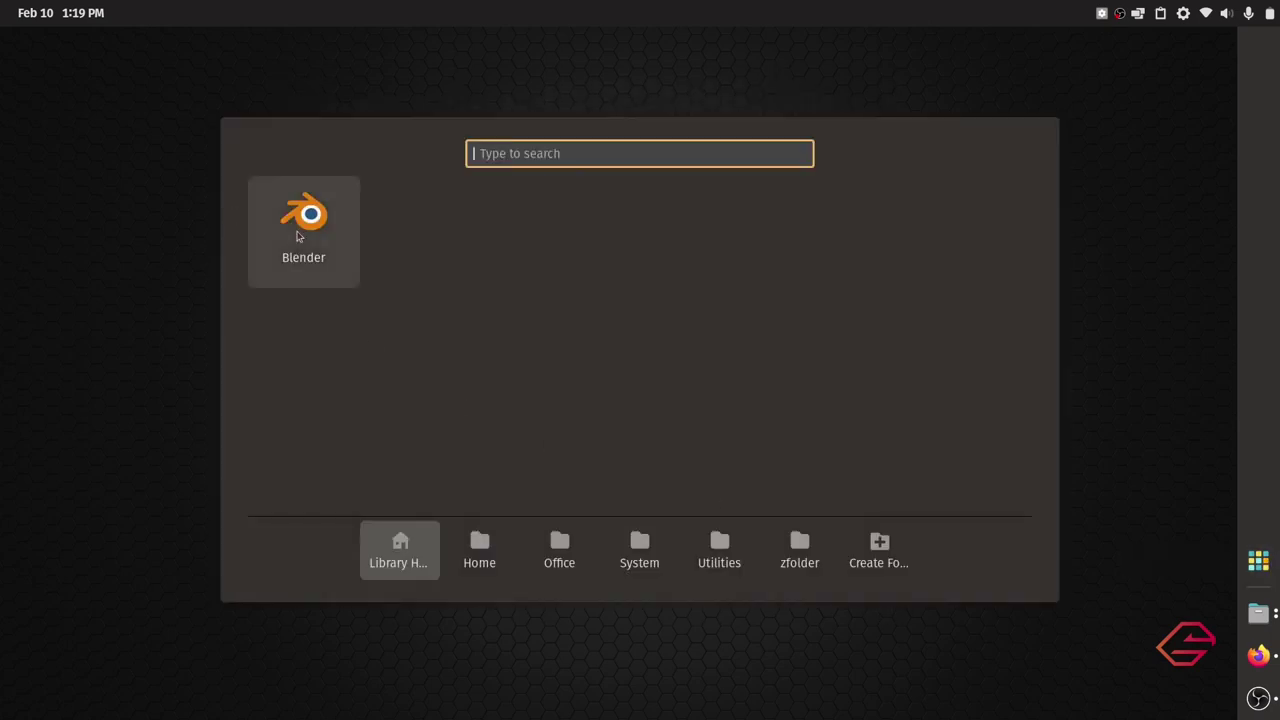
{"action": "left_click", "coordinate": [378, 90]}
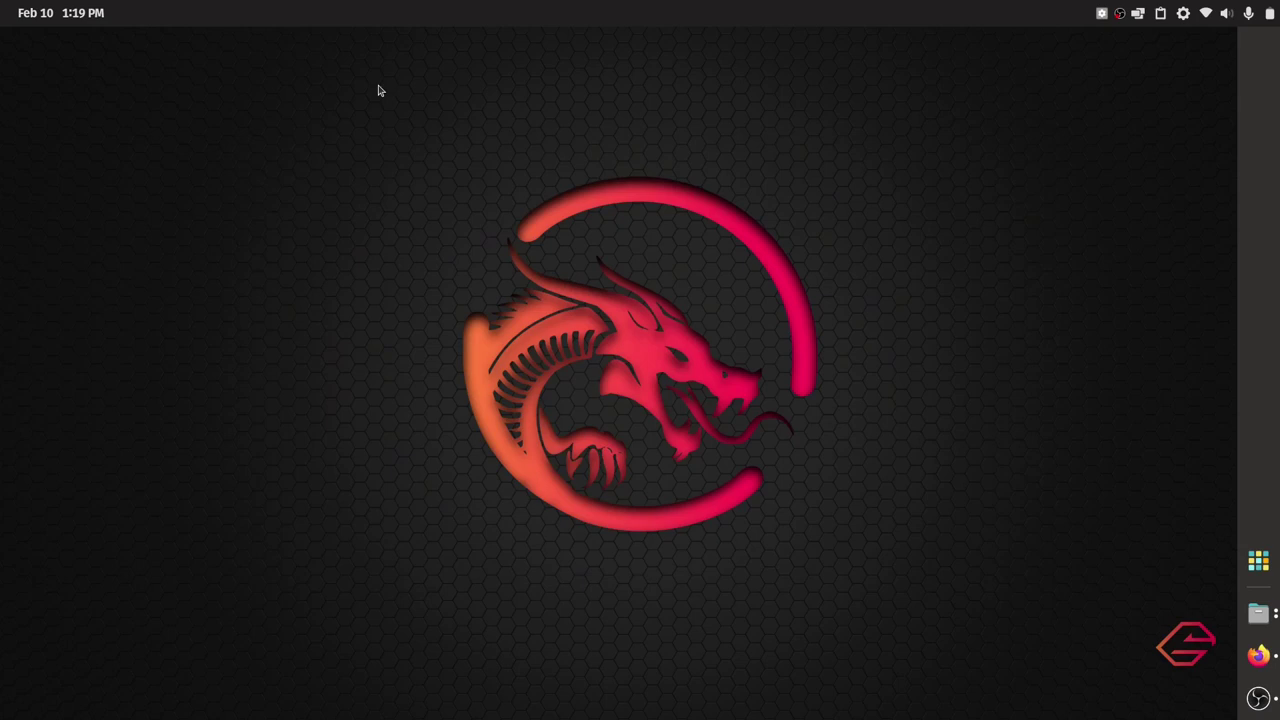
{"action": "key", "text": "super"}
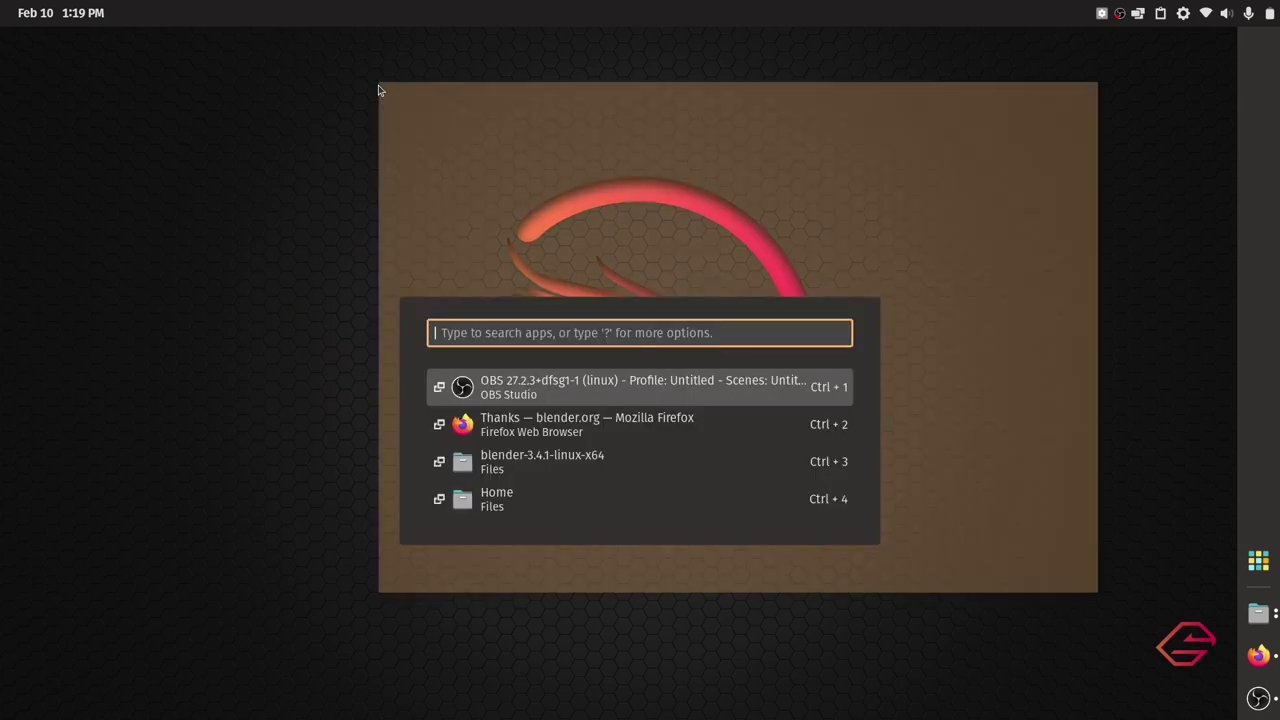
{"action": "left_click", "coordinate": [298, 139]}
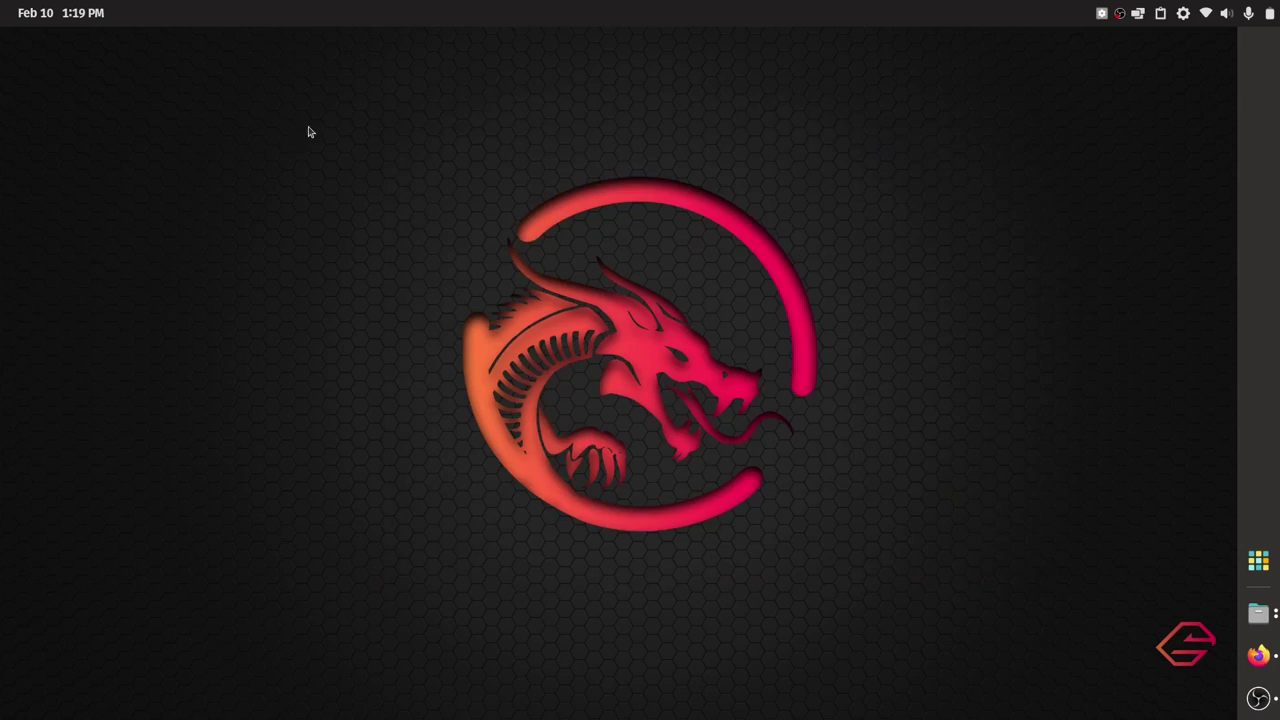
View the Blender entry in the application library again, and open and close the calendar and notifications popup
{"action": "left_click_drag", "start_coordinate": [309, 126], "coordinate": [650, 370]}
{"action": "left_click_drag", "start_coordinate": [383, 129], "coordinate": [868, 572]}
{"action": "left_click", "coordinate": [1258, 562]}
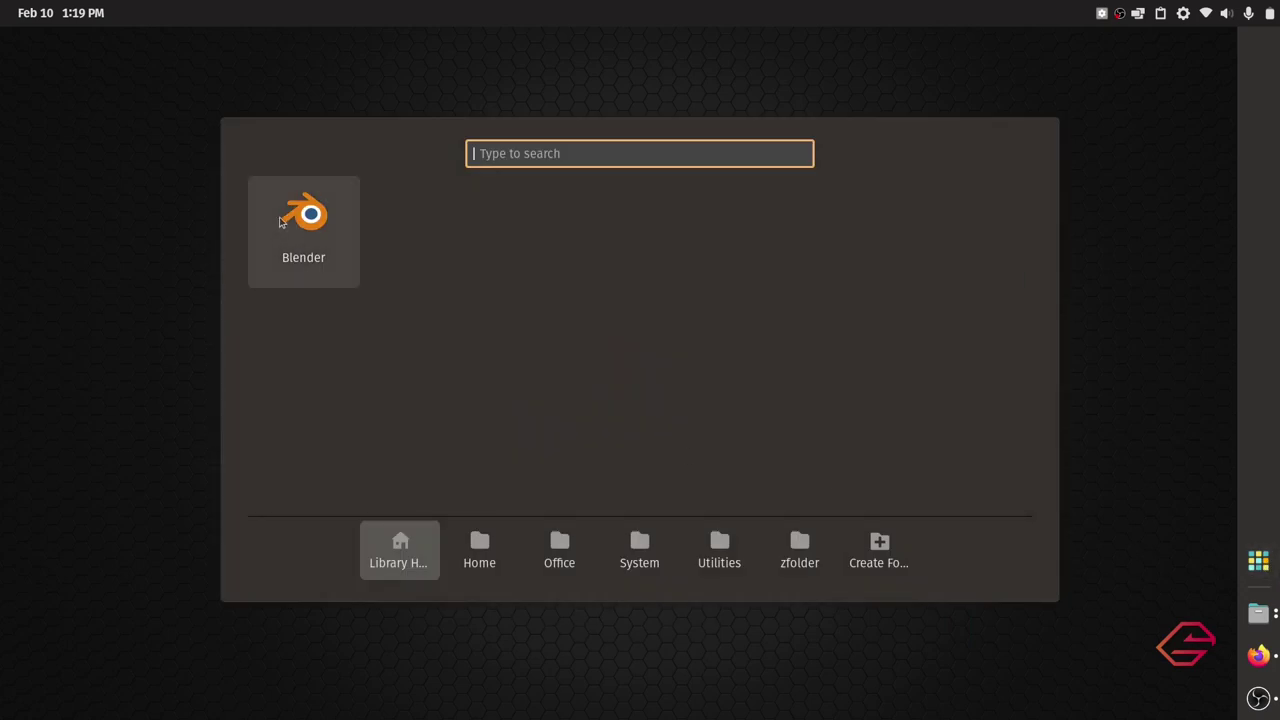
{"action": "left_click", "coordinate": [101, 181]}
{"action": "left_click", "coordinate": [61, 8]}
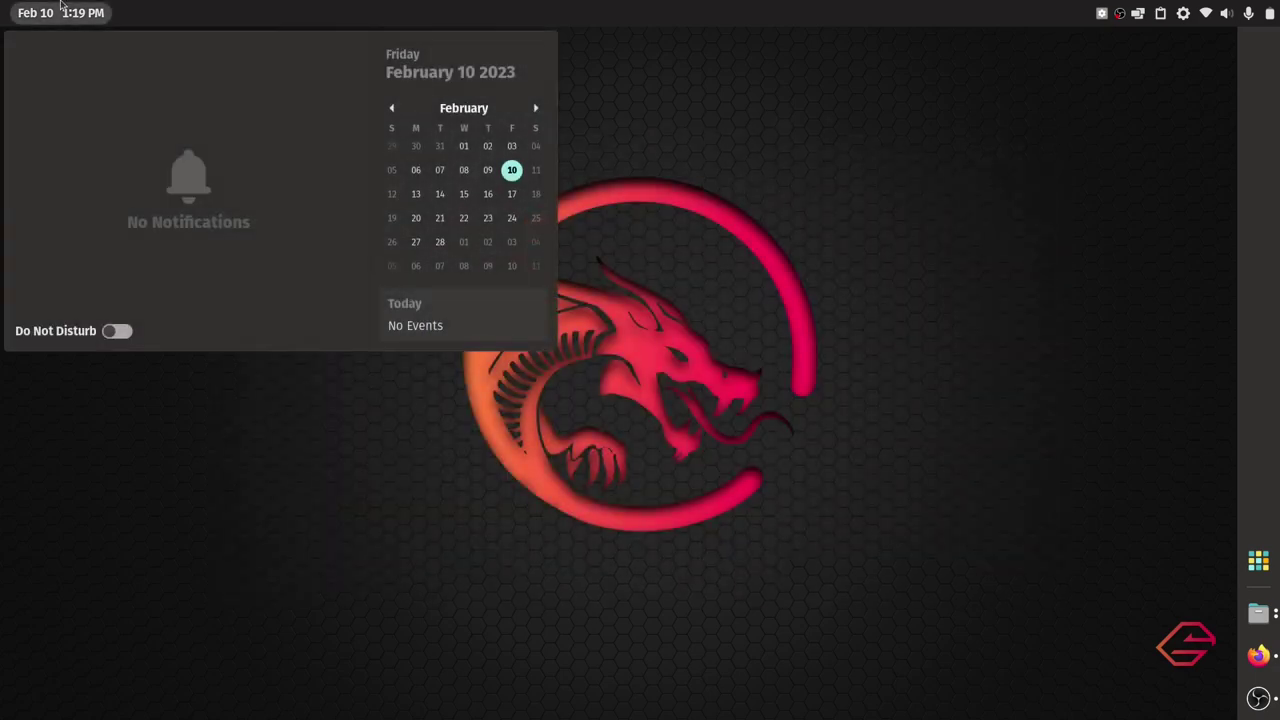
{"action": "left_click", "coordinate": [61, 8]}
Check the launch options of the Blender entry in the application library, and return to the desktop
{"action": "left_click", "coordinate": [1258, 562]}
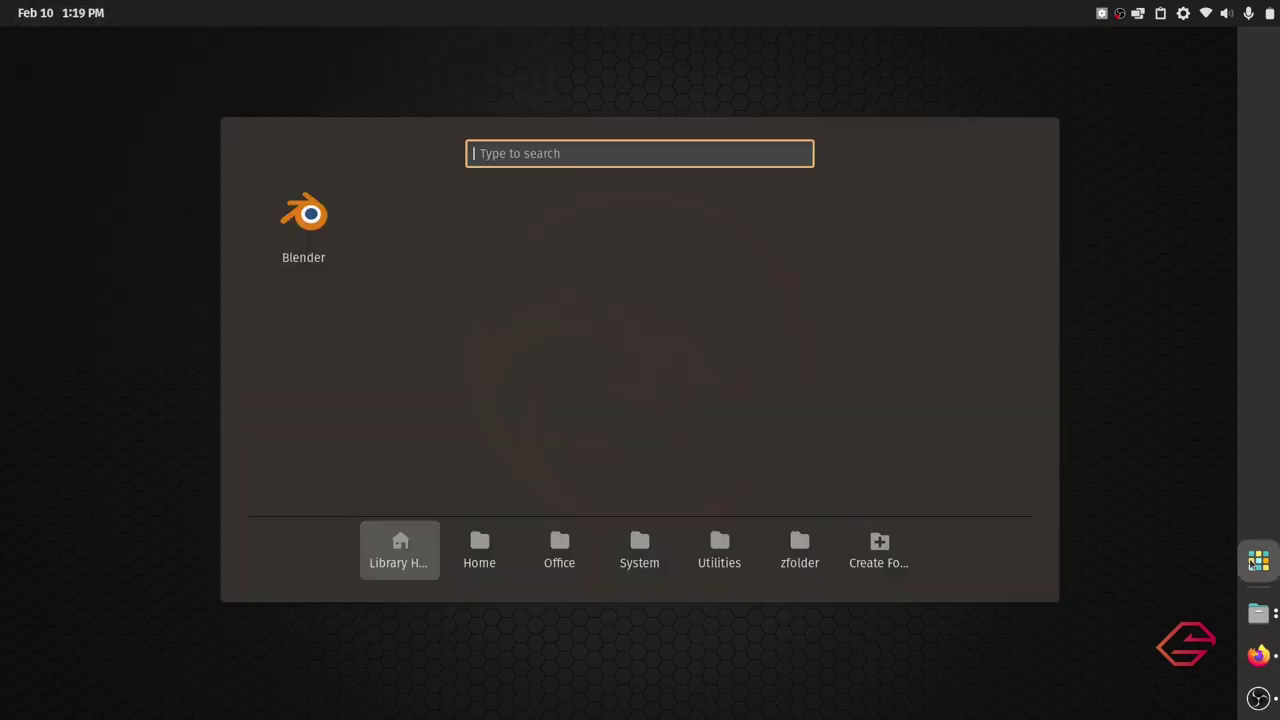
{"action": "right_click", "coordinate": [306, 252]}
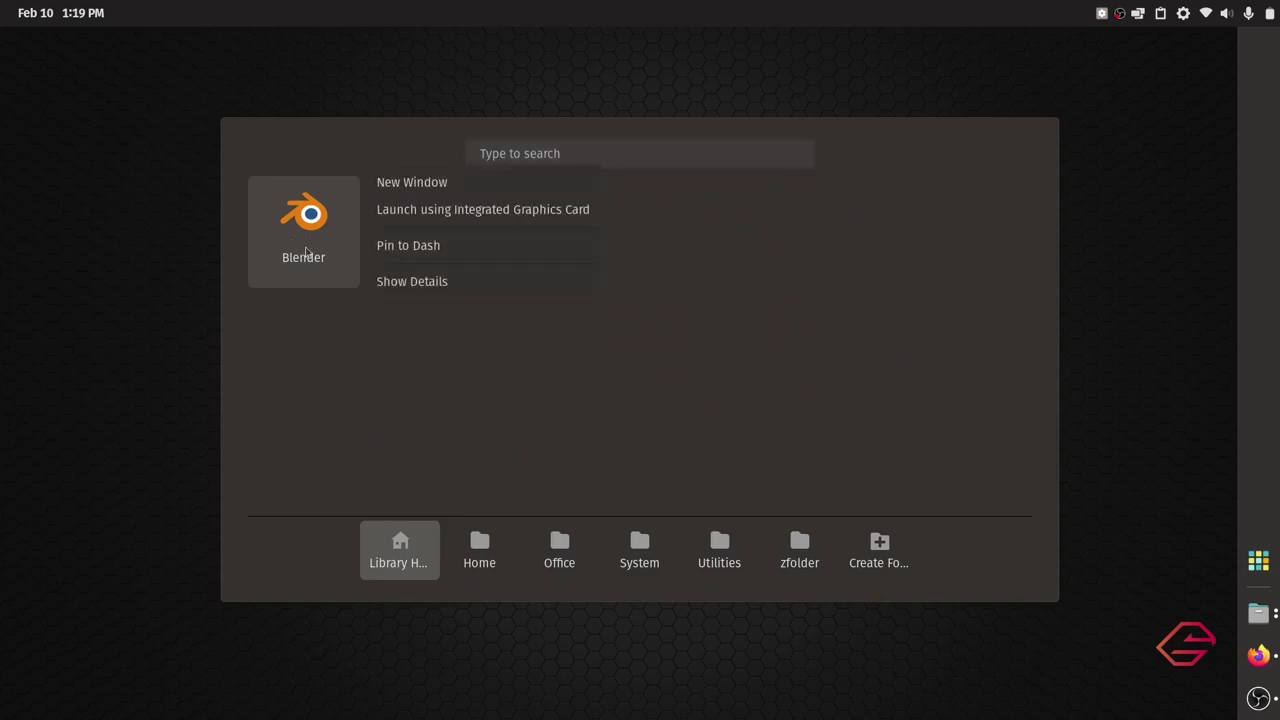
{"action": "left_click", "coordinate": [210, 266]}
{"action": "left_click", "coordinate": [210, 266]}
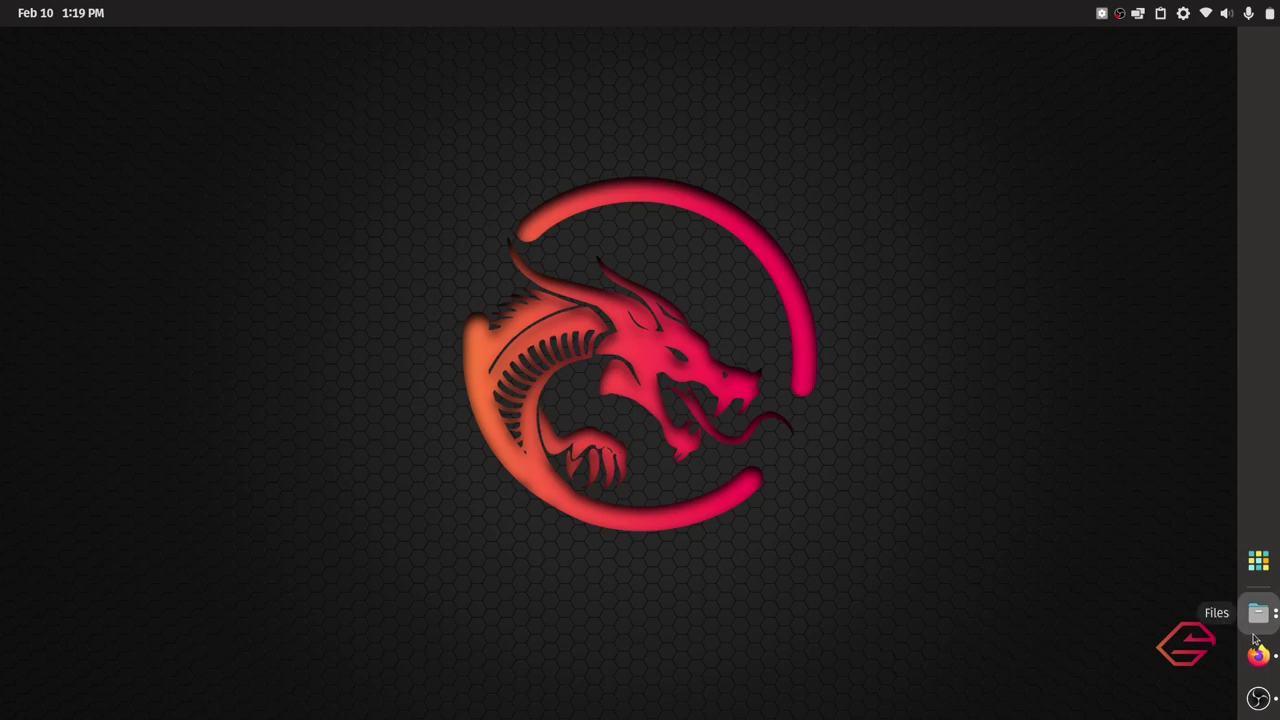
Open blender.desktop from the blender-3.4.1-linux-x64 folder in the text editor
{"action": "left_click", "coordinate": [1257, 618]}
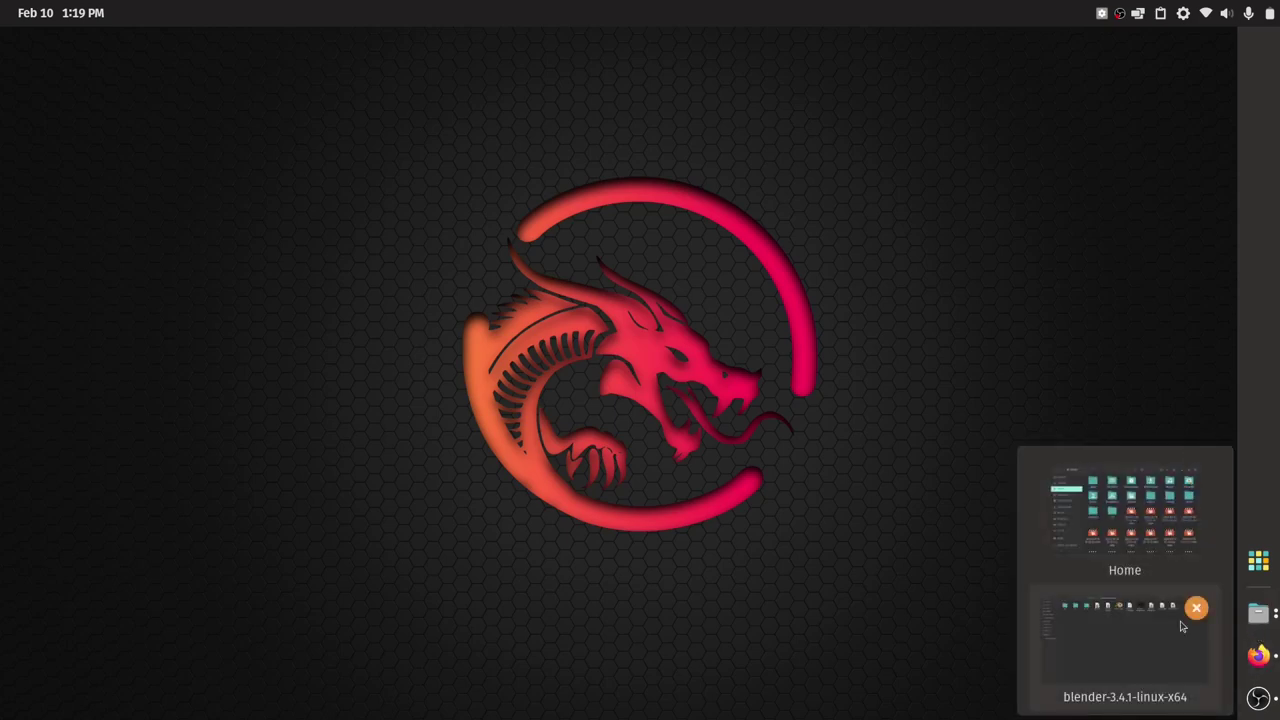
{"action": "left_click", "coordinate": [1150, 643]}
{"action": "double_click", "coordinate": [494, 137]}
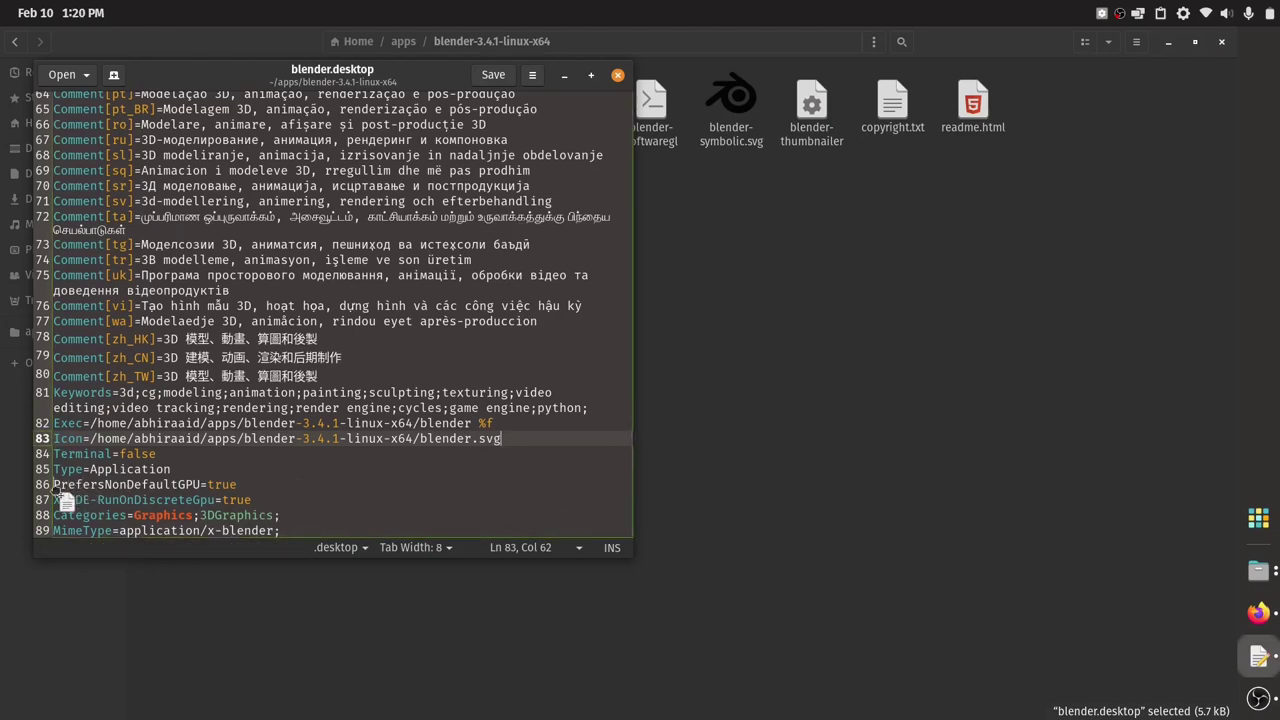
Select the whole PrefersNonDefaultGPU=true line in blender.desktop
{"action": "left_click", "coordinate": [53, 485]}
{"action": "left_click_drag", "start_coordinate": [53, 485], "coordinate": [266, 487]}
{"action": "left_click", "coordinate": [267, 487]}
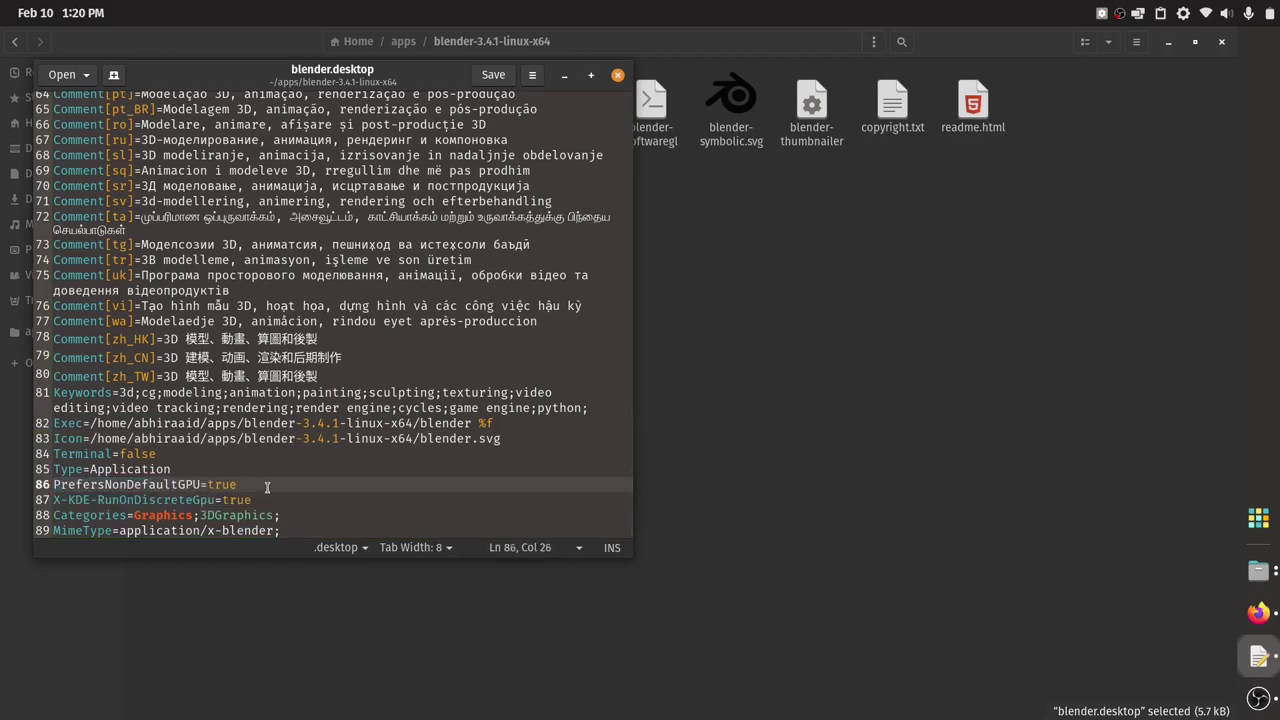
{"action": "key", "text": "shift+Home"}
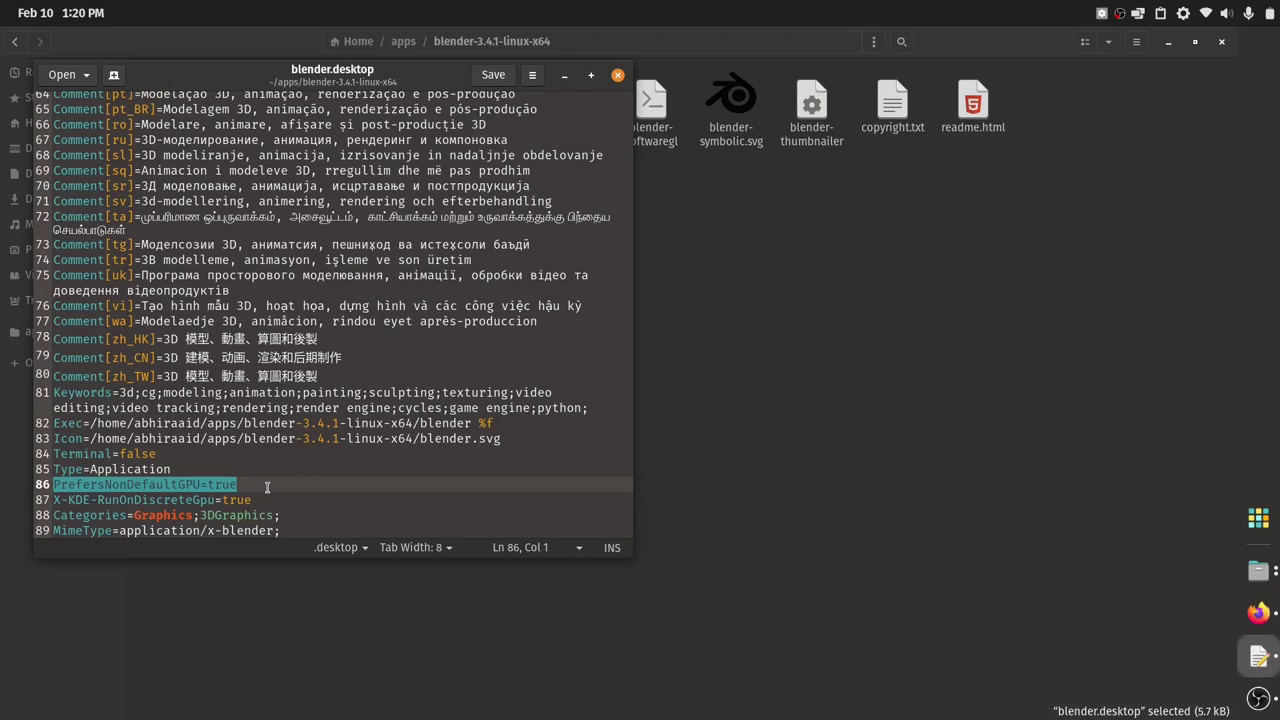
Highlight the Type, PrefersNonDefaultGPU and X-KDE-RunOnDiscreteGpu lines in blender.desktop for review, and close the file
{"action": "left_click", "coordinate": [267, 487]}
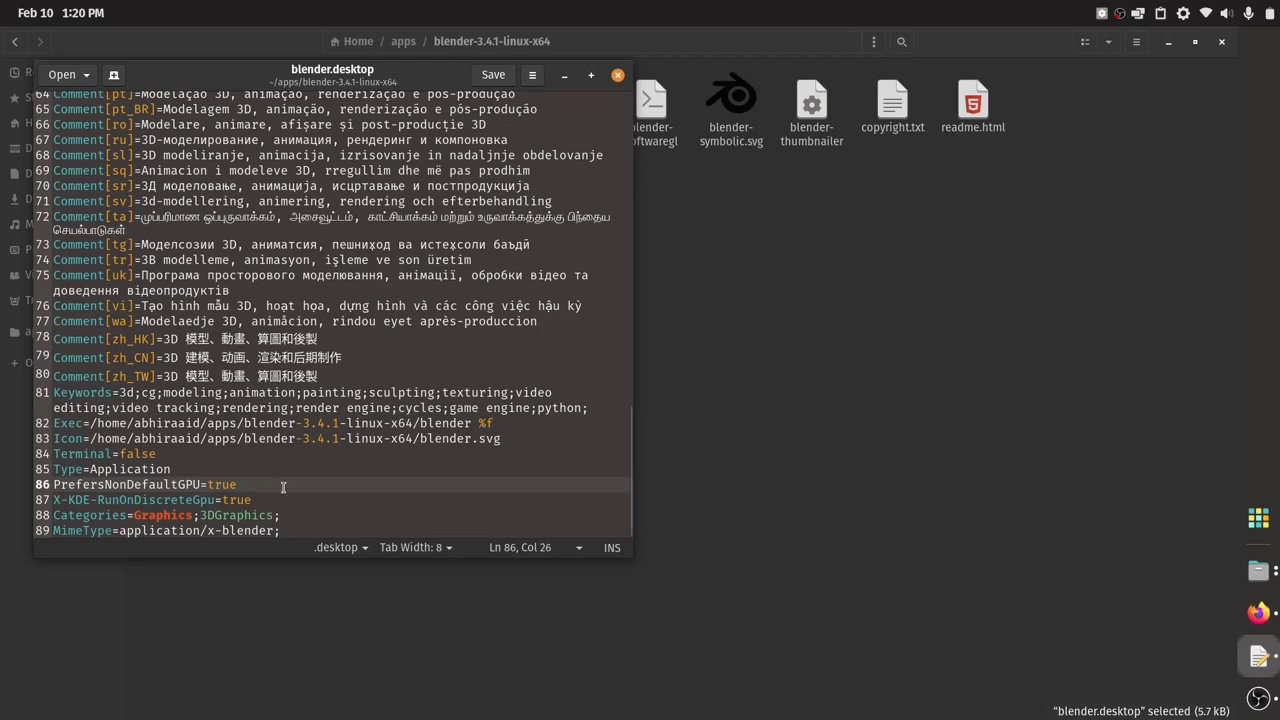
{"action": "left_click_drag", "start_coordinate": [255, 502], "coordinate": [52, 484]}
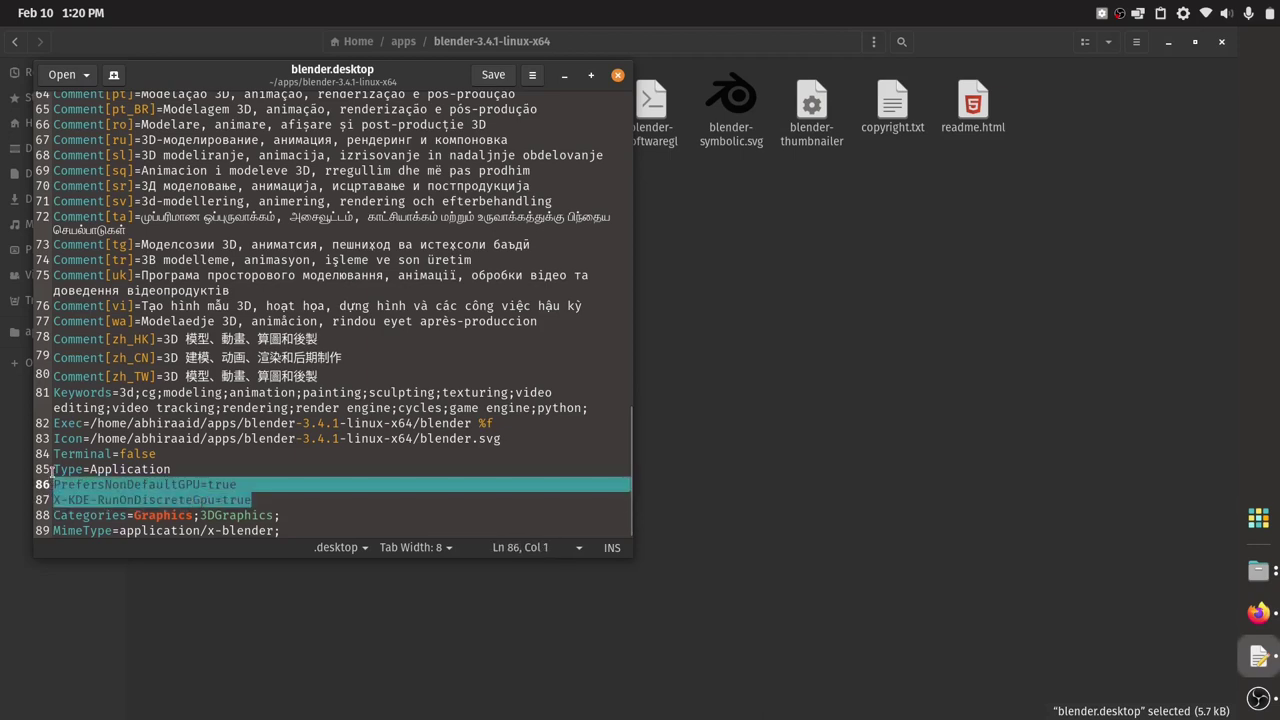
{"action": "left_click", "coordinate": [52, 470]}
{"action": "mouse_move", "coordinate": [52, 470]}
{"action": "left_mouse_down"}
{"action": "mouse_move", "coordinate": [265, 500]}
{"action": "mouse_move", "coordinate": [50, 470]}
{"action": "left_mouse_up"}
{"action": "left_click", "coordinate": [264, 500]}
{"action": "left_click", "coordinate": [55, 469]}
{"action": "left_click", "coordinate": [259, 502]}
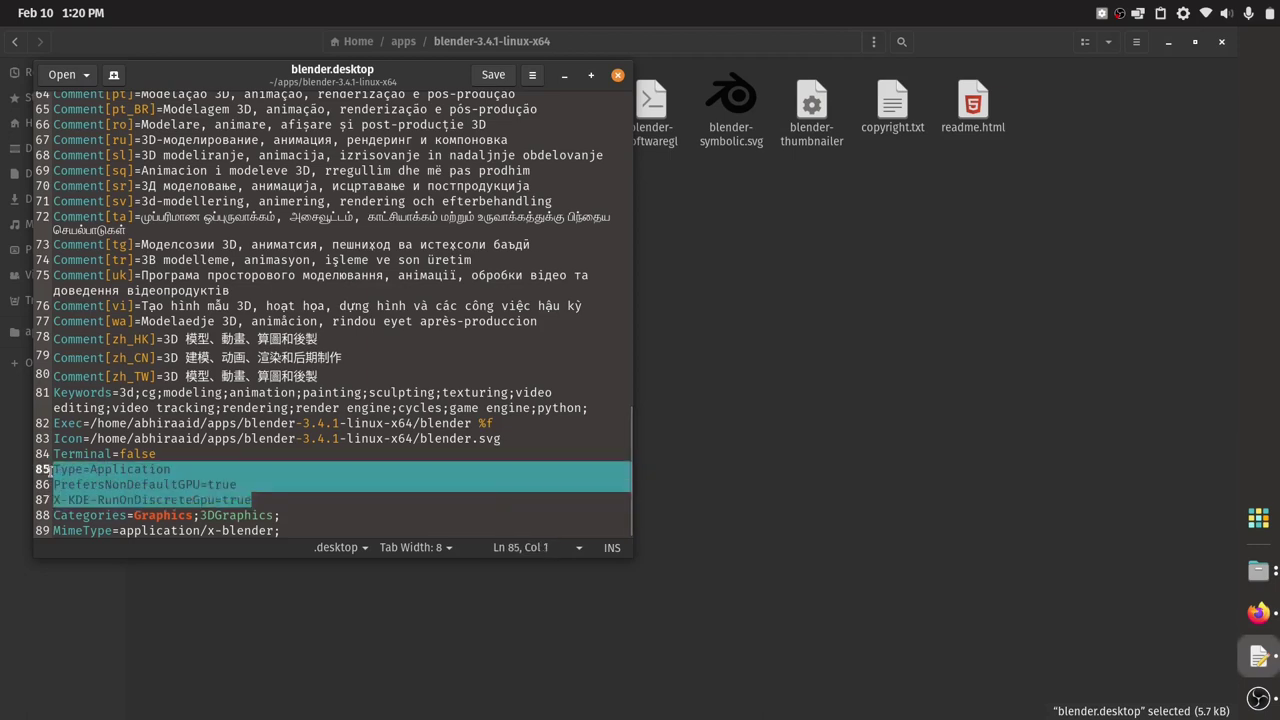
{"action": "left_click", "coordinate": [67, 469]}
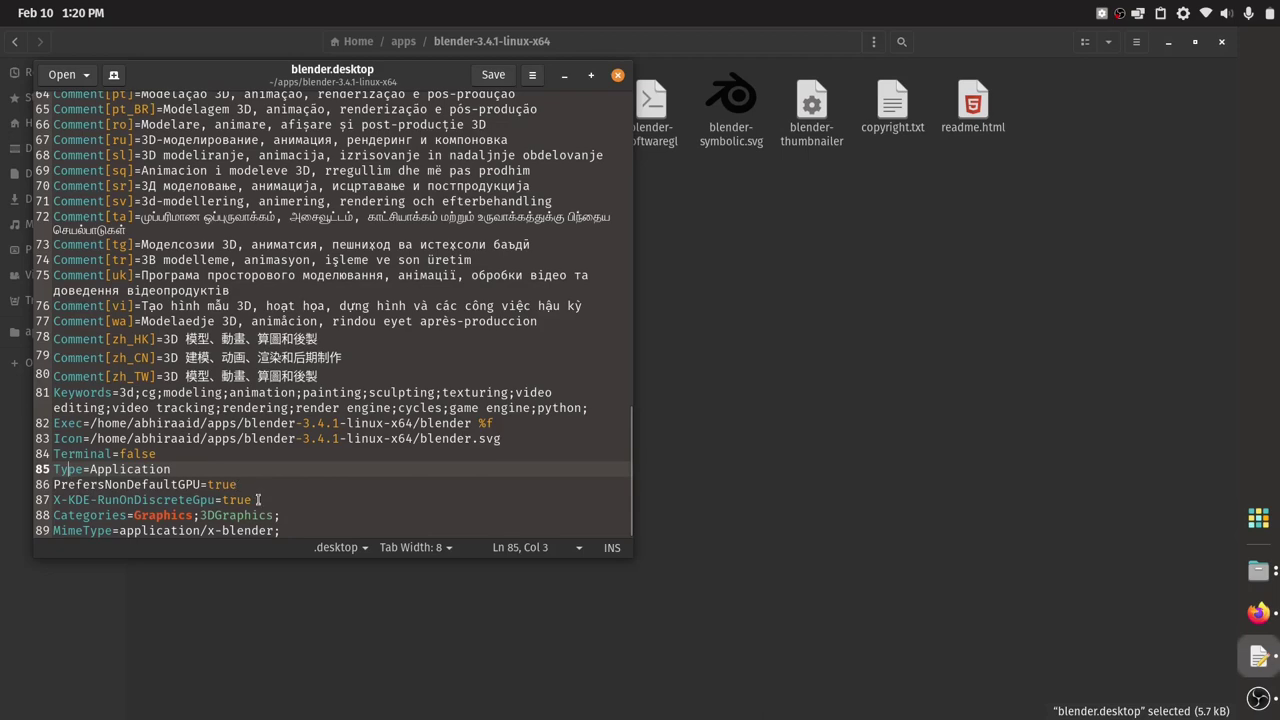
{"action": "left_click_drag", "start_coordinate": [258, 500], "coordinate": [54, 467]}
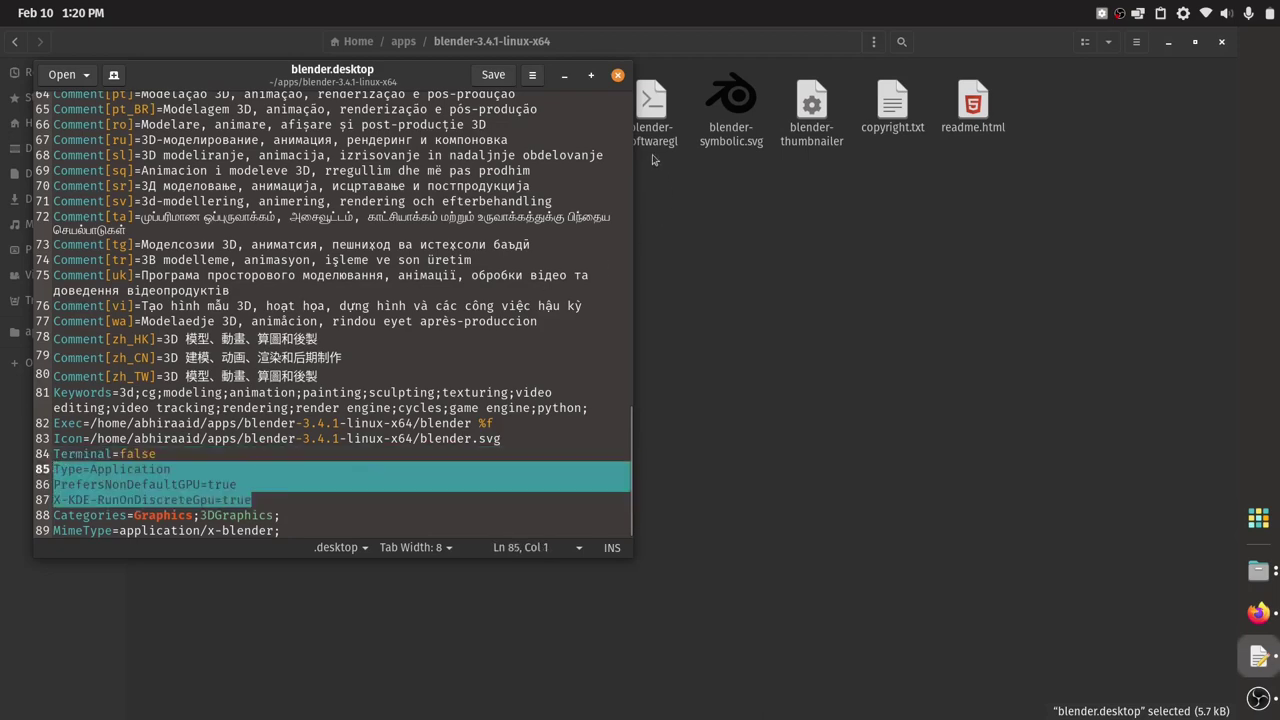
{"action": "left_click", "coordinate": [618, 76]}
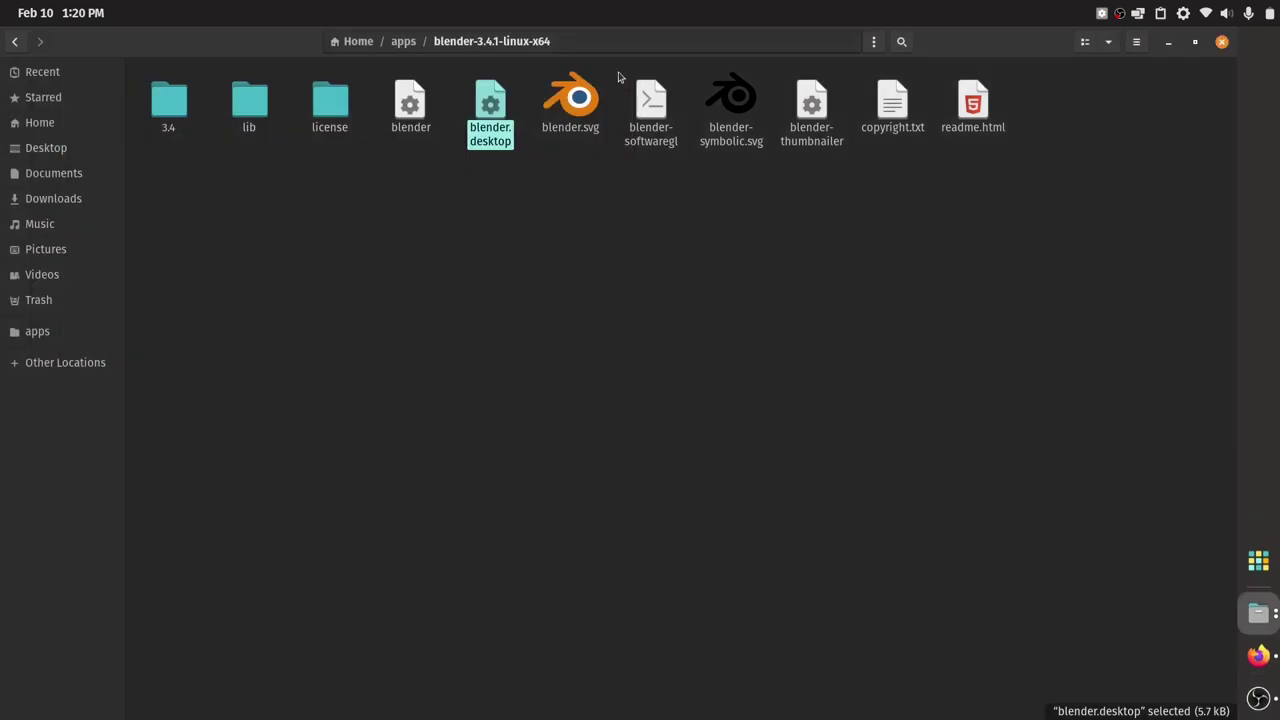
{"action": "left_click", "coordinate": [668, 336]}
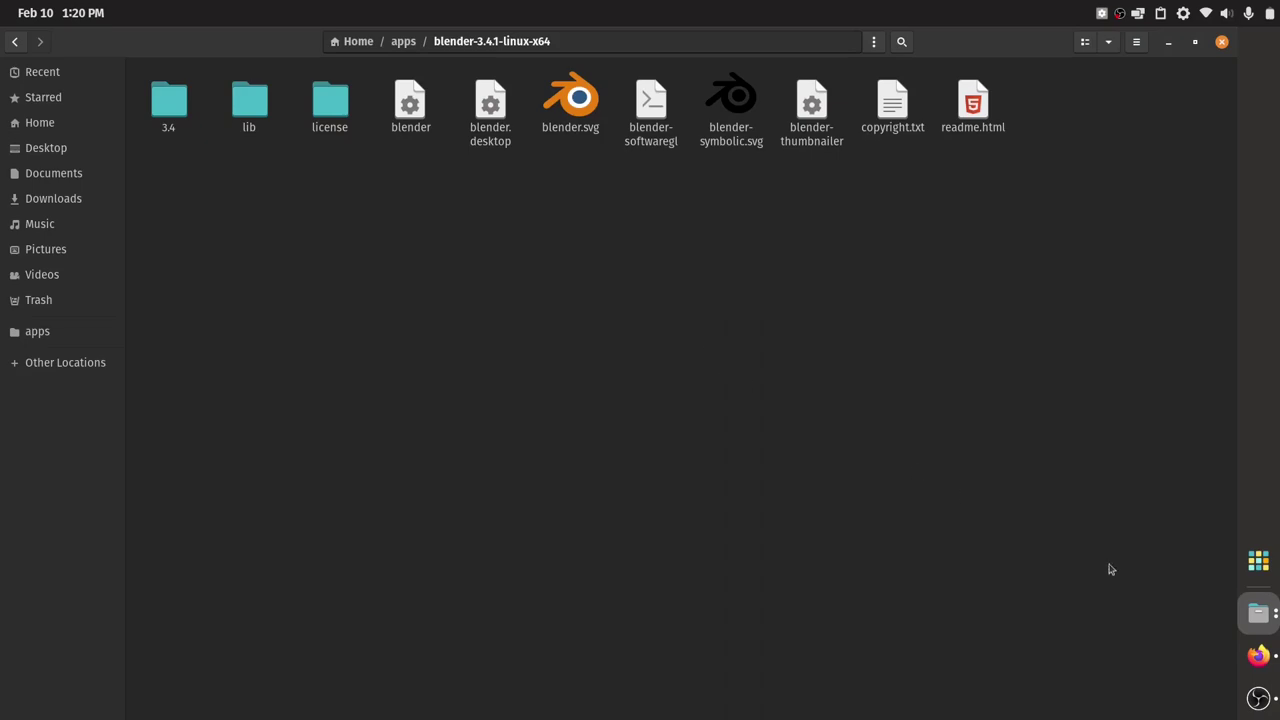
Switch to Firefox and open getpocket.com in a new tab in place of the blender.org tab
{"action": "left_click", "coordinate": [1258, 655]}
{"action": "left_click", "coordinate": [240, 45]}
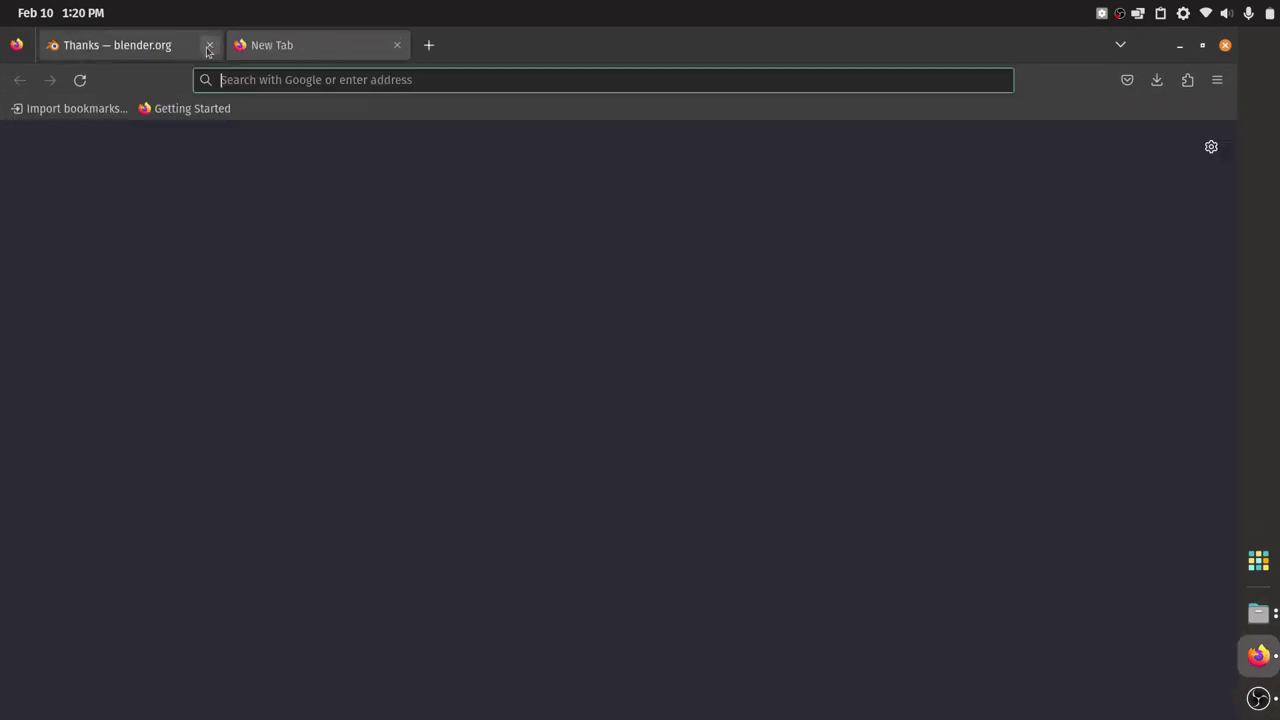
{"action": "left_click", "coordinate": [209, 45]}
{"action": "type", "text": "getpocket.com/"}
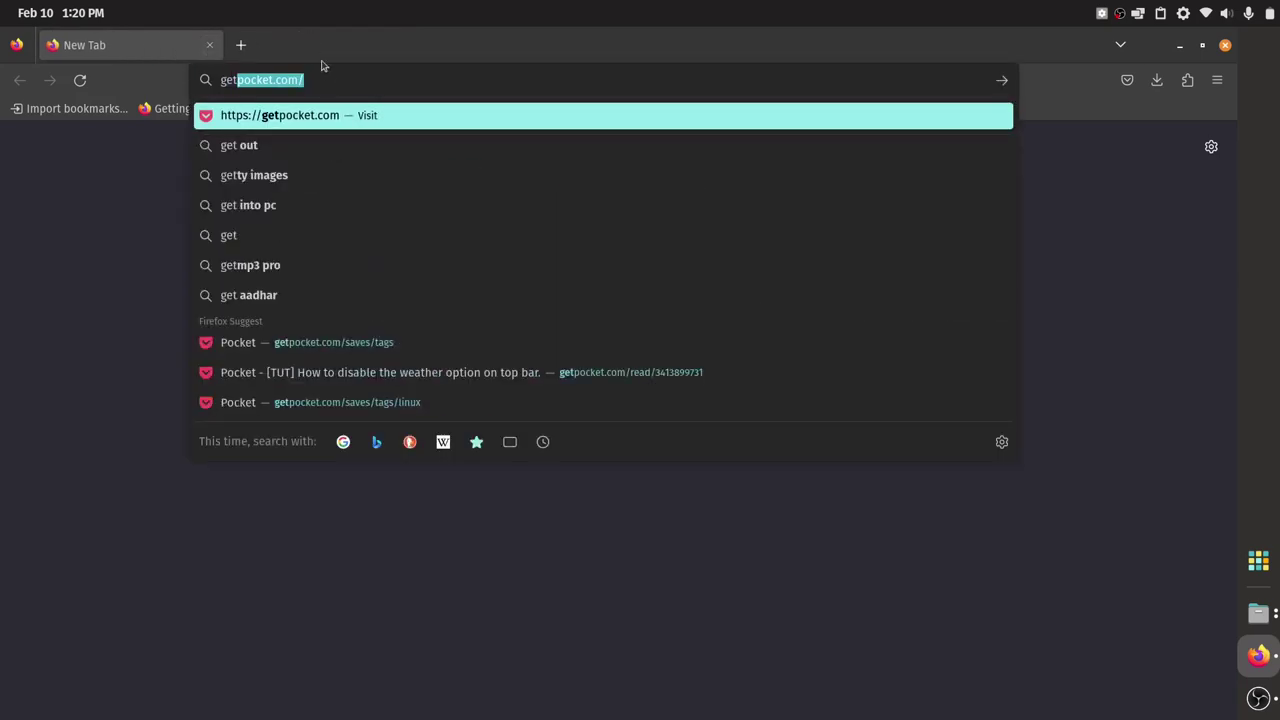
{"action": "key", "text": "Return"}
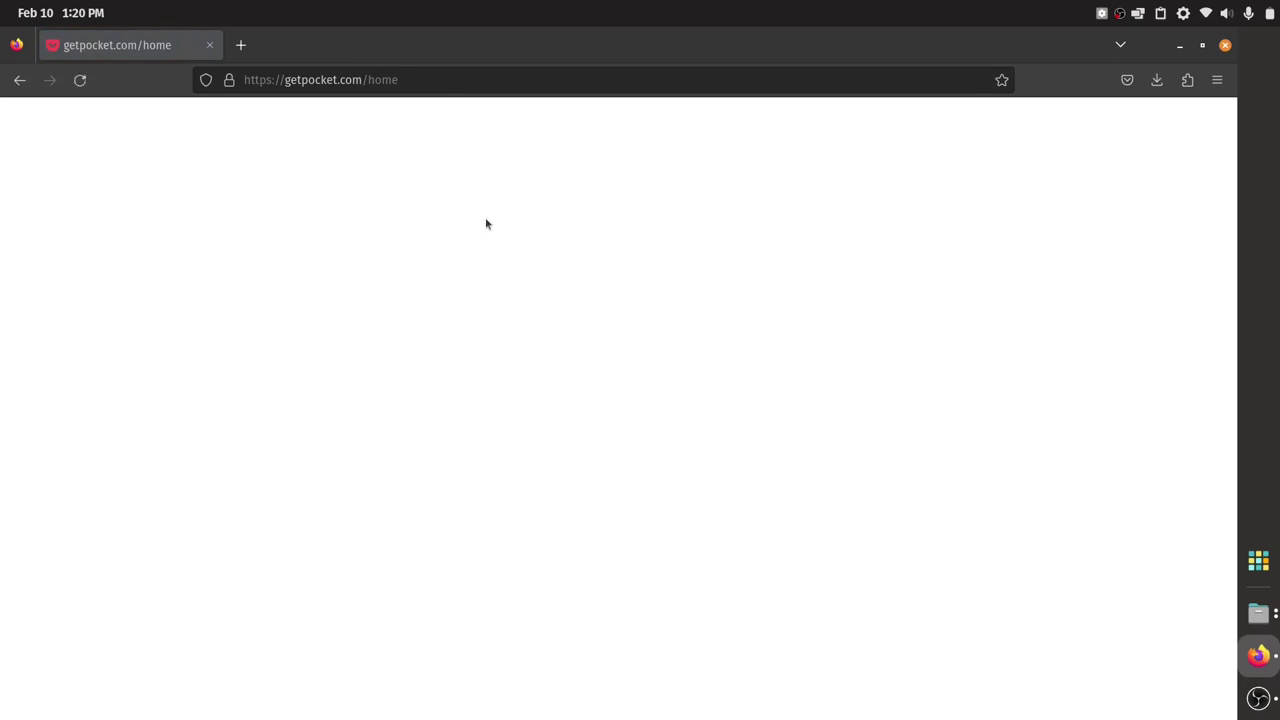
Show the Pocket saves that carry the linux tag
{"action": "left_click", "coordinate": [417, 124]}
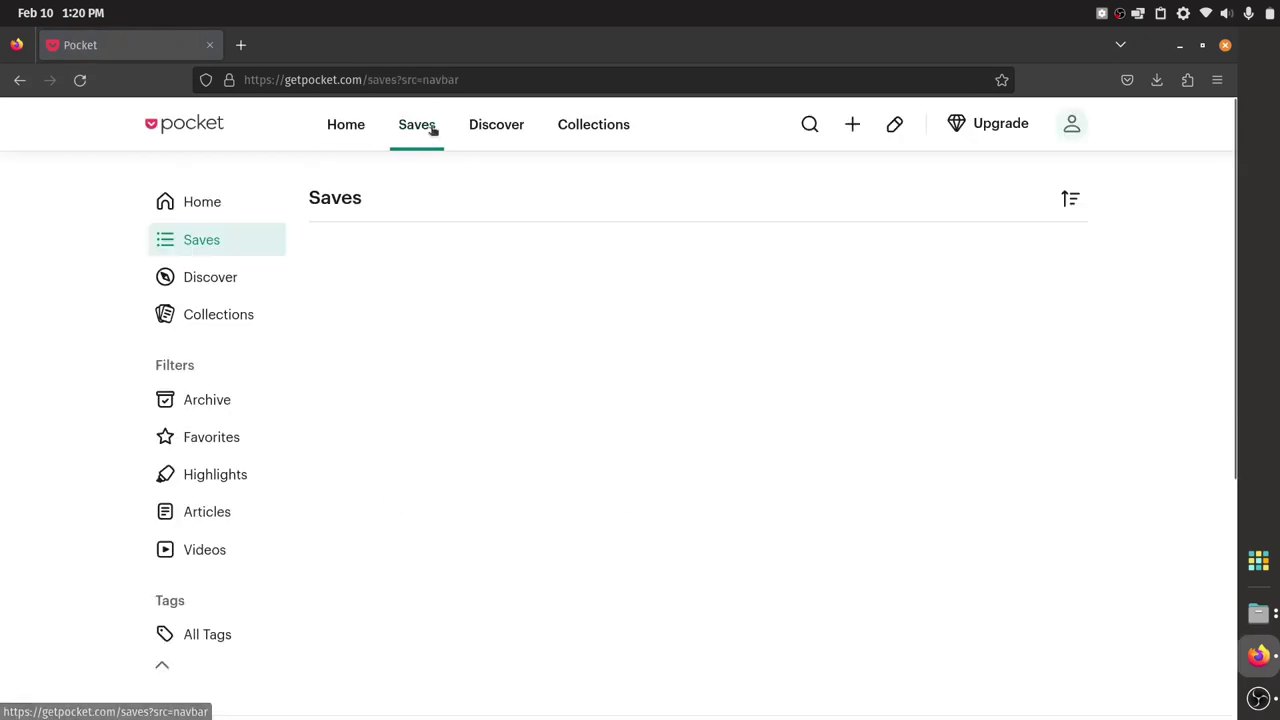
{"action": "left_click", "coordinate": [210, 632]}
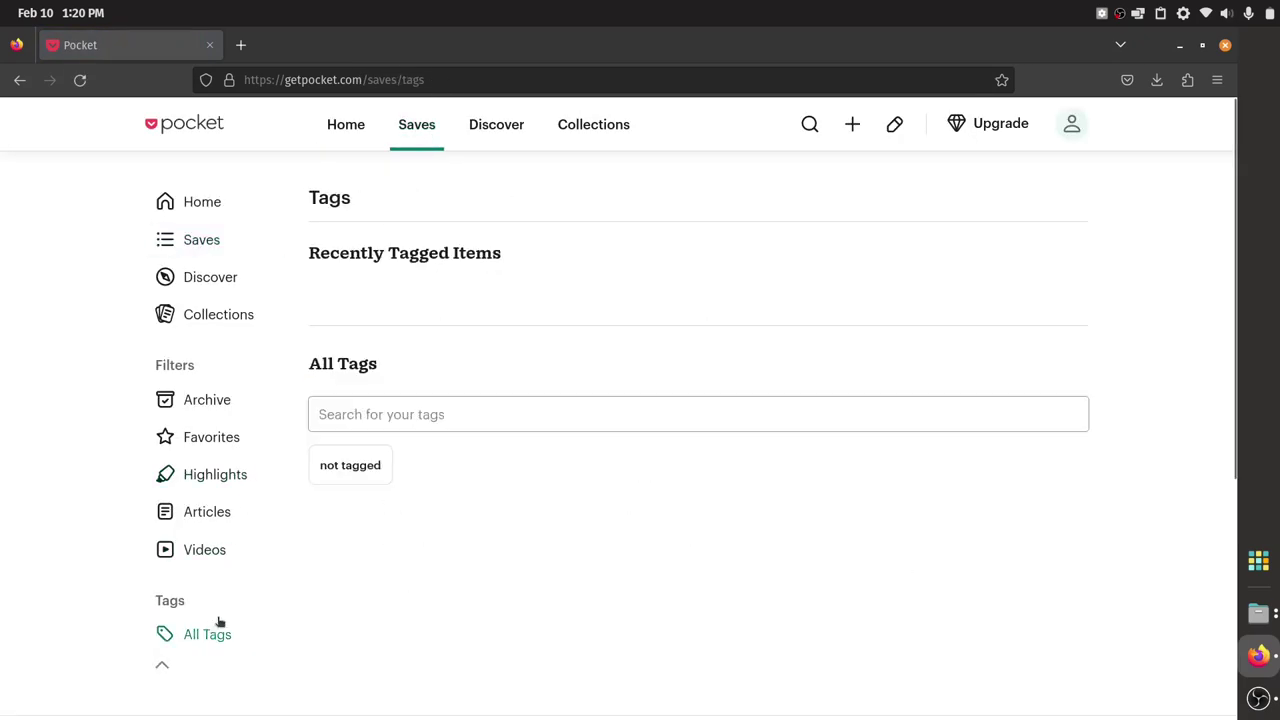
{"action": "scroll", "coordinate": [510, 490], "scroll_direction": "down", "scroll_amount": 4}
{"action": "scroll", "coordinate": [523, 480], "scroll_direction": "up", "scroll_amount": 4}
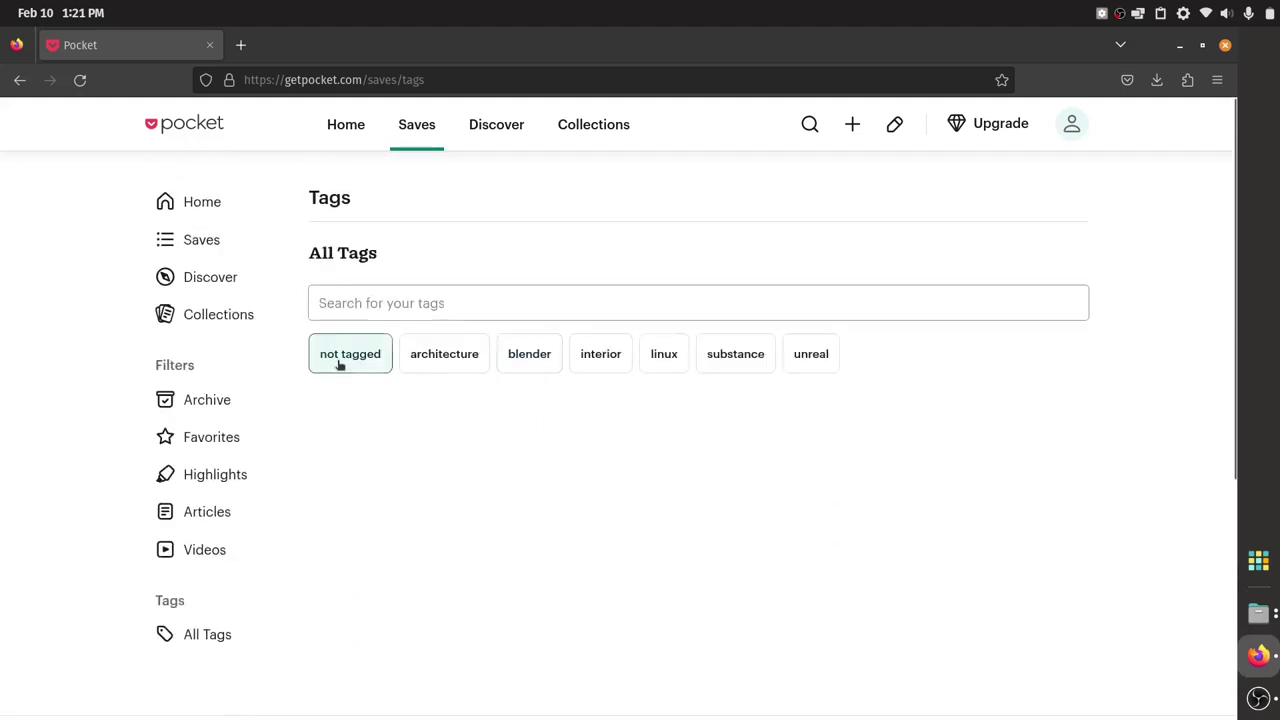
{"action": "left_click", "coordinate": [670, 357]}
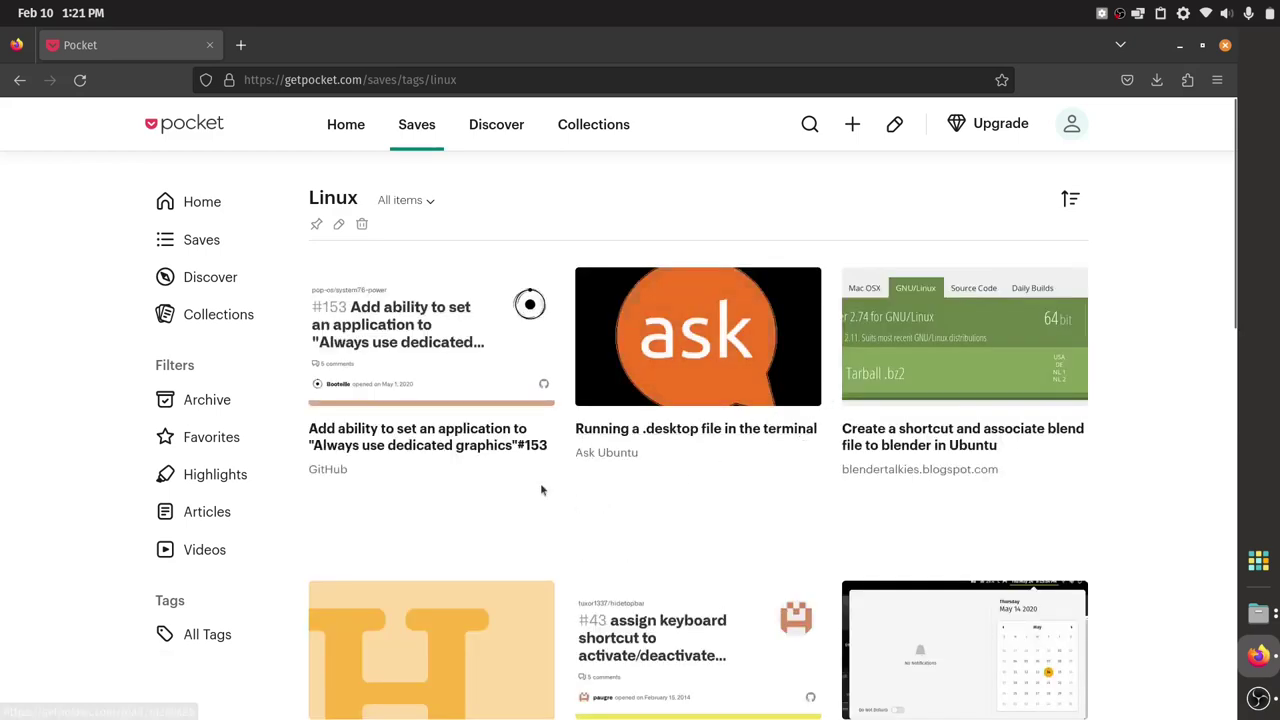
Open the saved GitHub issue "Add ability to set an application to Always use dedicated graphics" and examine its title and suggested solutions
{"action": "right_click", "coordinate": [442, 346]}
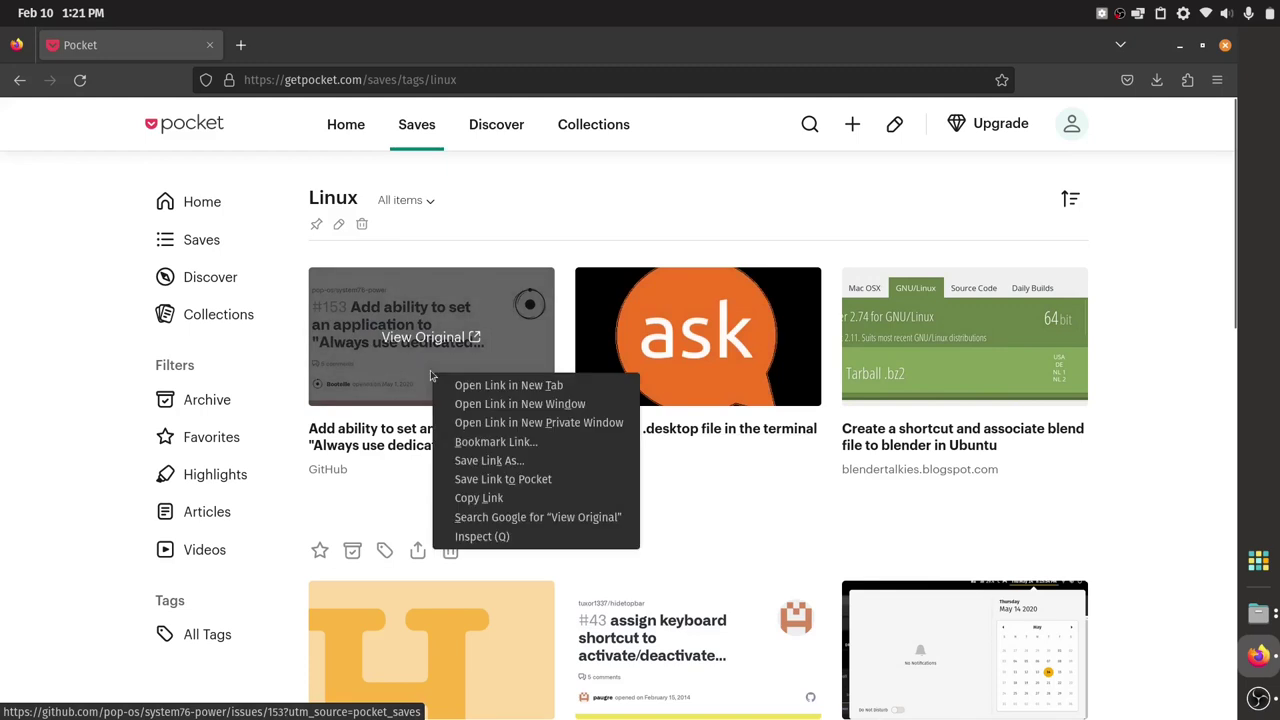
{"action": "key", "text": "Escape"}
{"action": "left_click", "coordinate": [447, 338]}
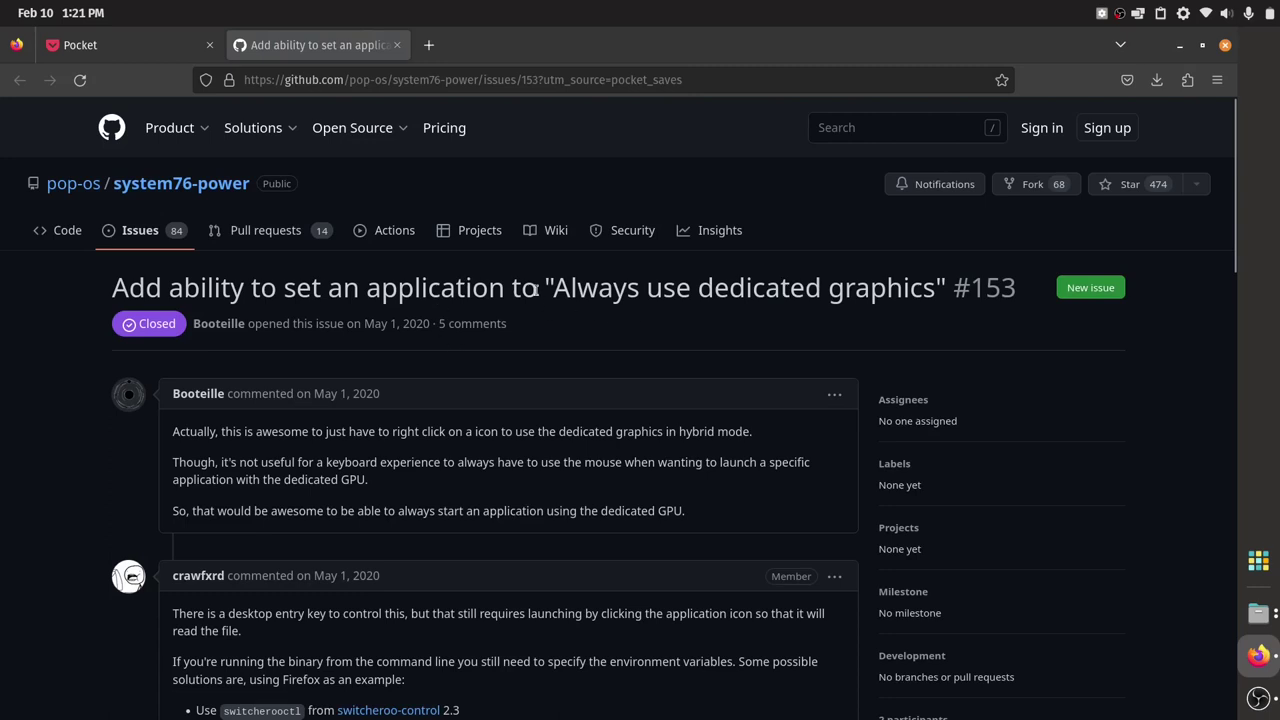
{"action": "left_click_drag", "start_coordinate": [552, 291], "coordinate": [932, 287]}
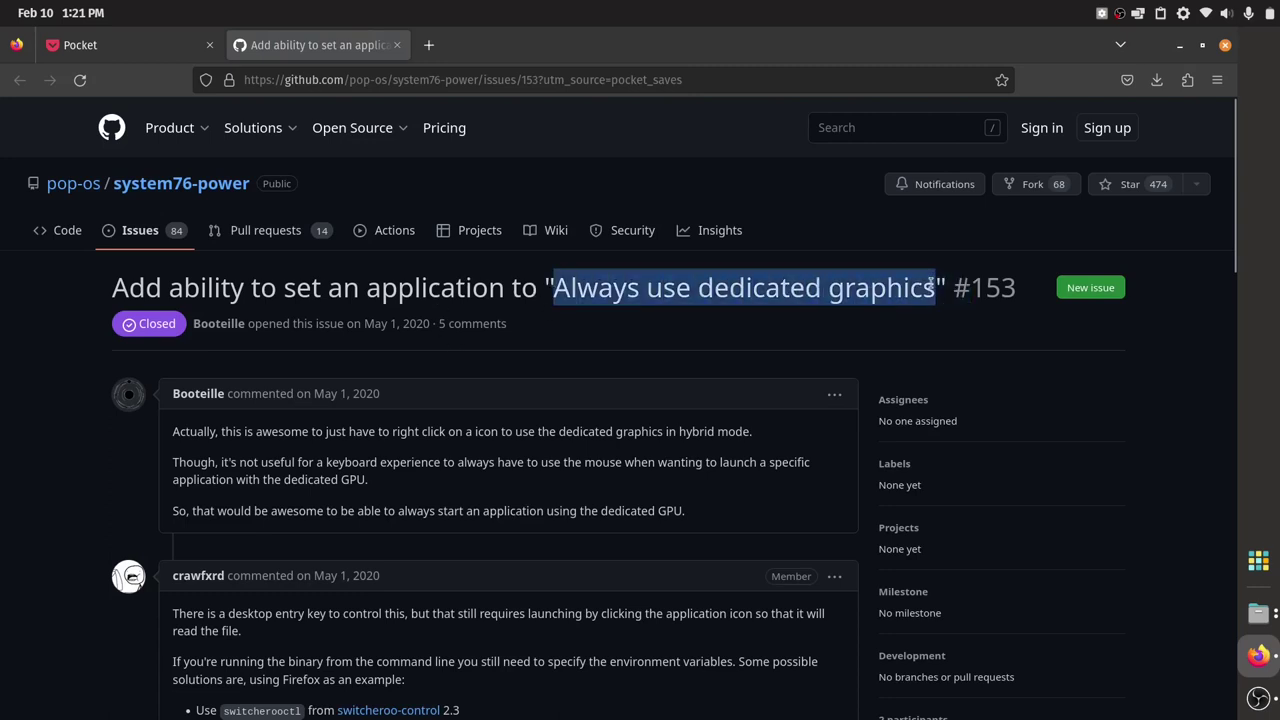
{"action": "left_click", "coordinate": [930, 287]}
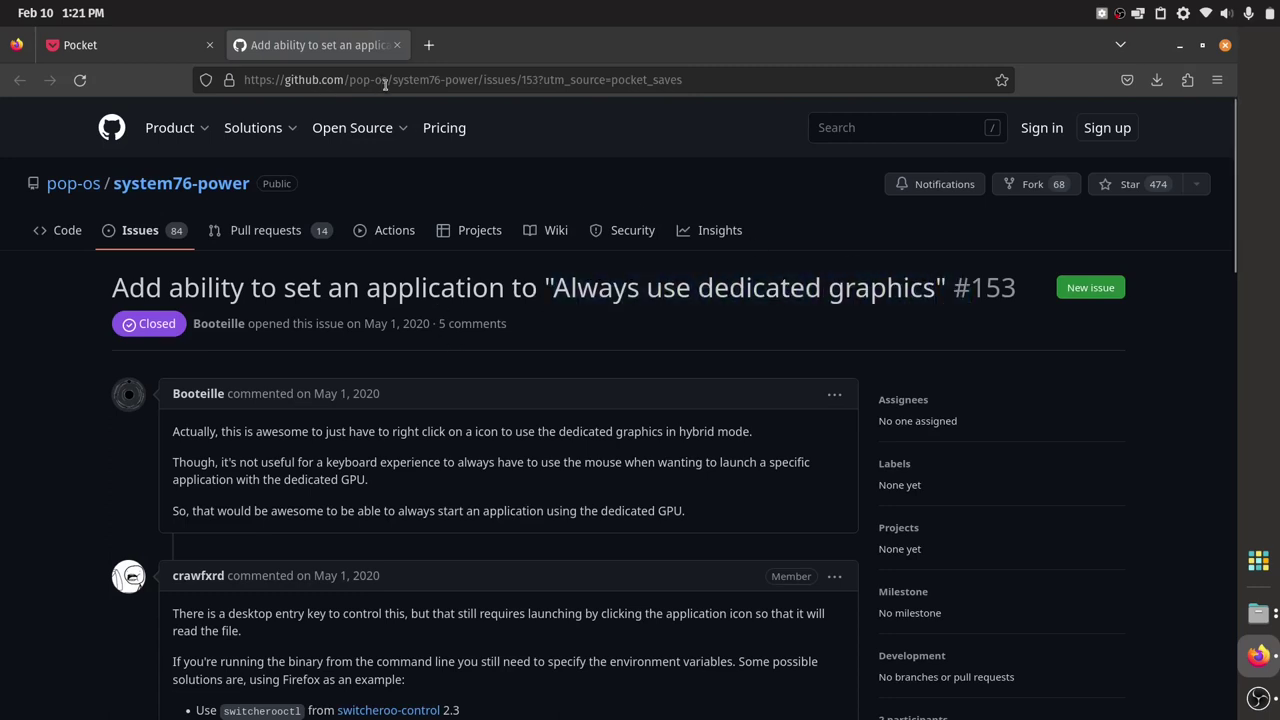
{"action": "scroll", "coordinate": [657, 427], "scroll_direction": "down", "scroll_amount": 3}
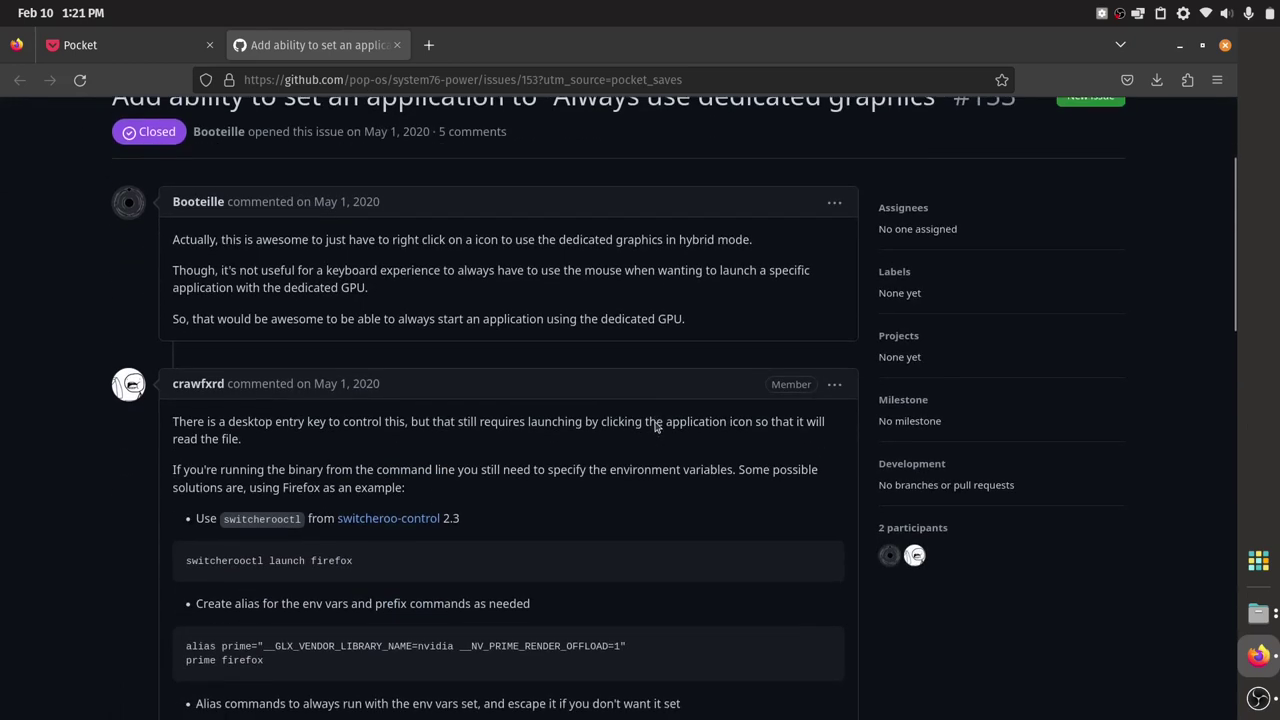
{"action": "scroll", "coordinate": [627, 415], "scroll_direction": "down", "scroll_amount": 3}
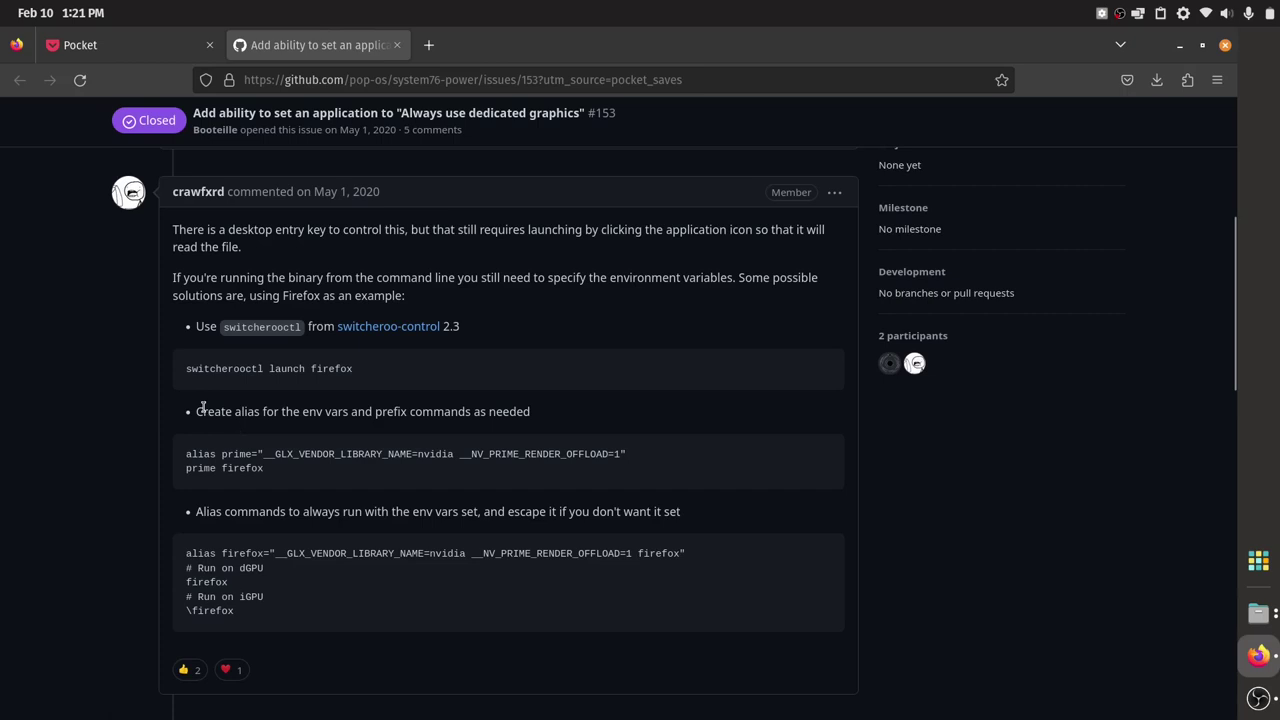
Copy the code block with the alias prime and prime firefox commands from the GitHub comment
{"action": "left_click_drag", "start_coordinate": [197, 412], "coordinate": [299, 418]}
{"action": "left_click", "coordinate": [299, 418]}
{"action": "left_click_drag", "start_coordinate": [185, 454], "coordinate": [265, 474]}
{"action": "key", "text": "super+c"}
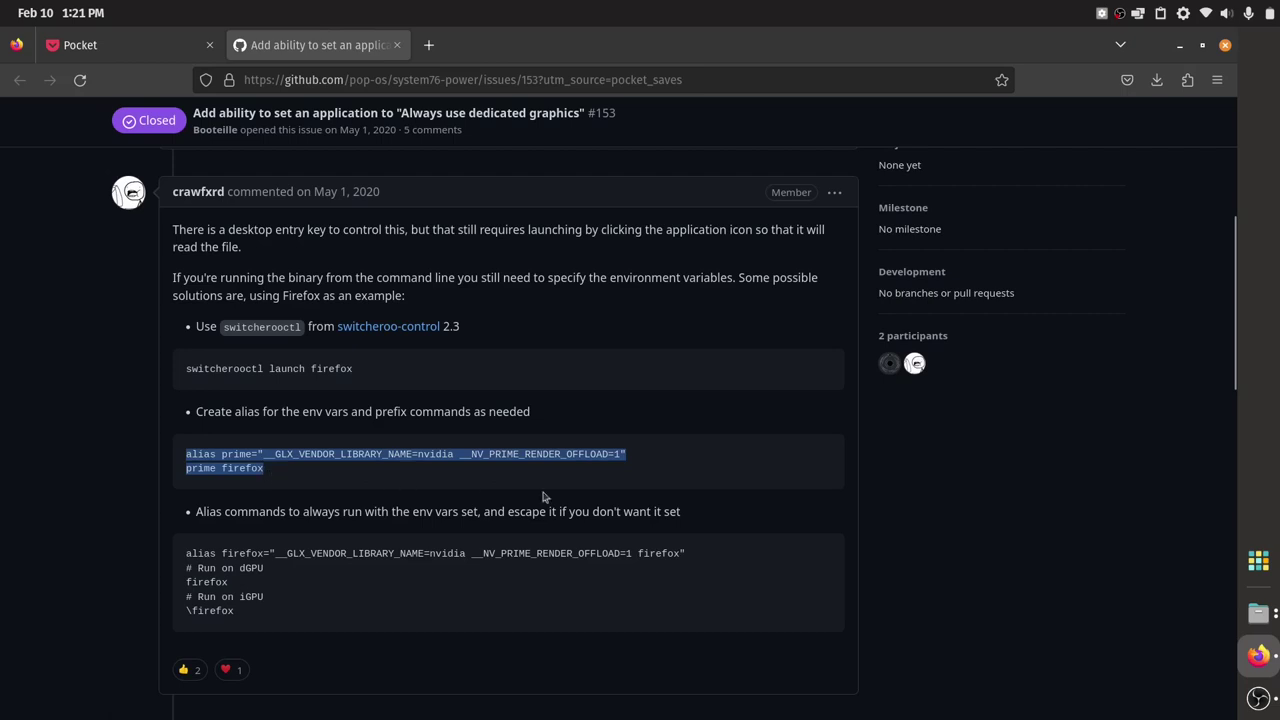
{"action": "left_click", "coordinate": [616, 466]}
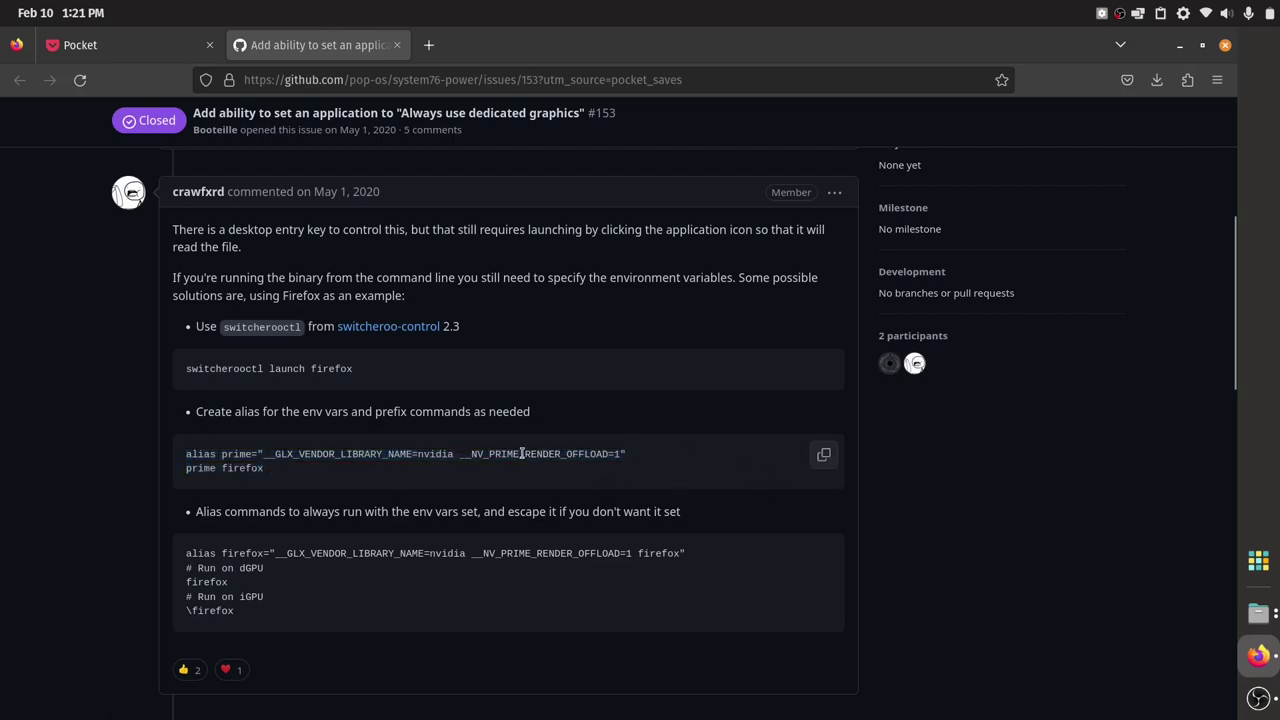
{"action": "left_click", "coordinate": [823, 454]}
Paste the copied commands into a new Text Editor document and remove firefox from the prime line
{"action": "left_click", "coordinate": [1258, 561]}
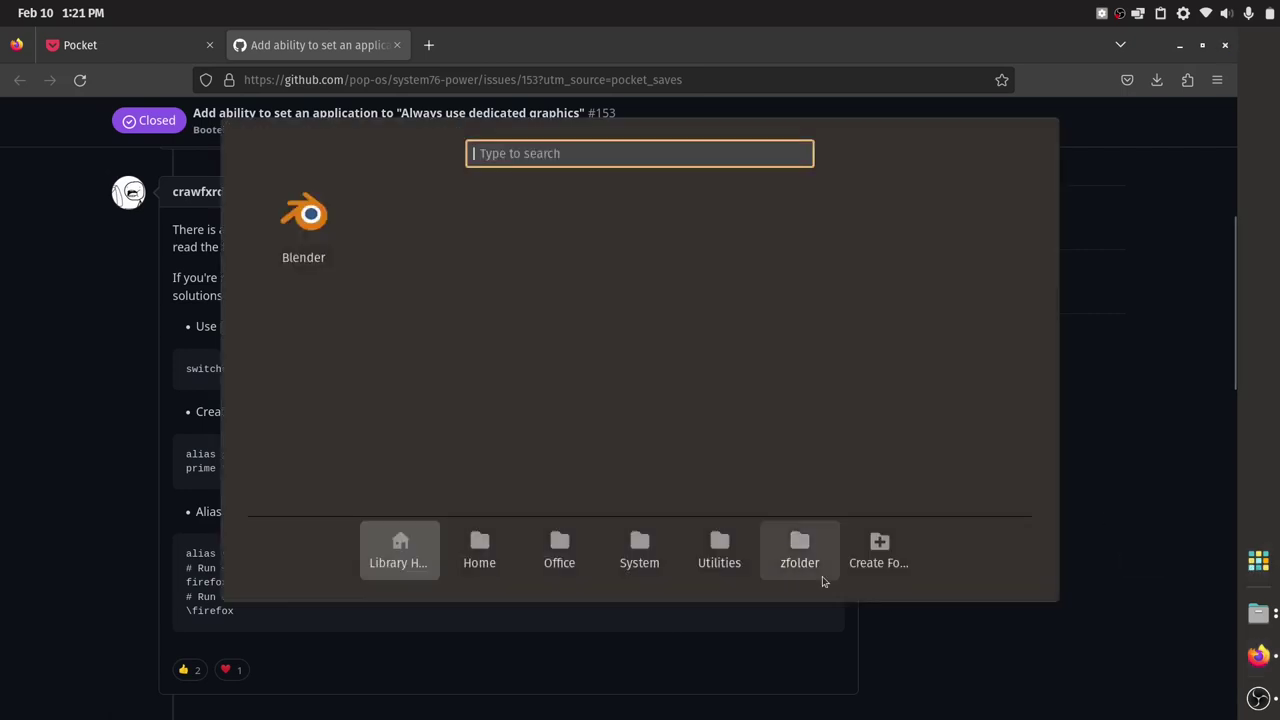
{"action": "left_click", "coordinate": [820, 578]}
{"action": "left_click", "coordinate": [527, 390]}
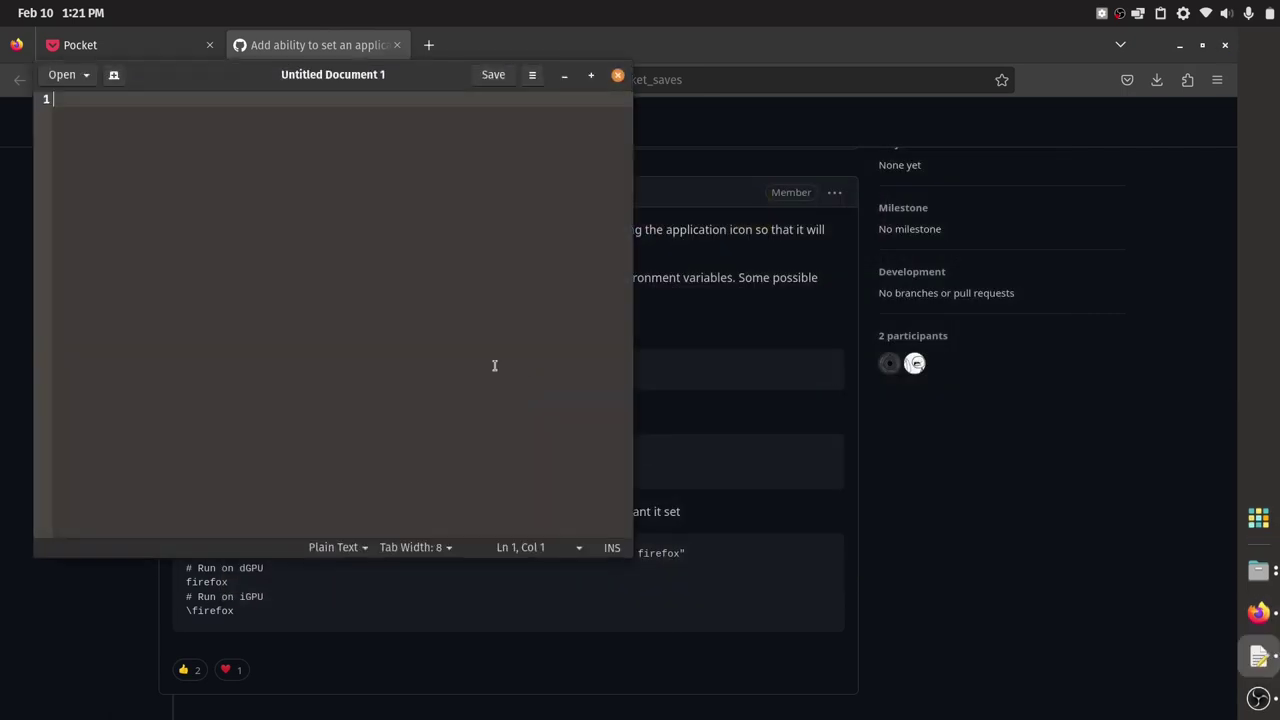
{"action": "right_click", "coordinate": [79, 98]}
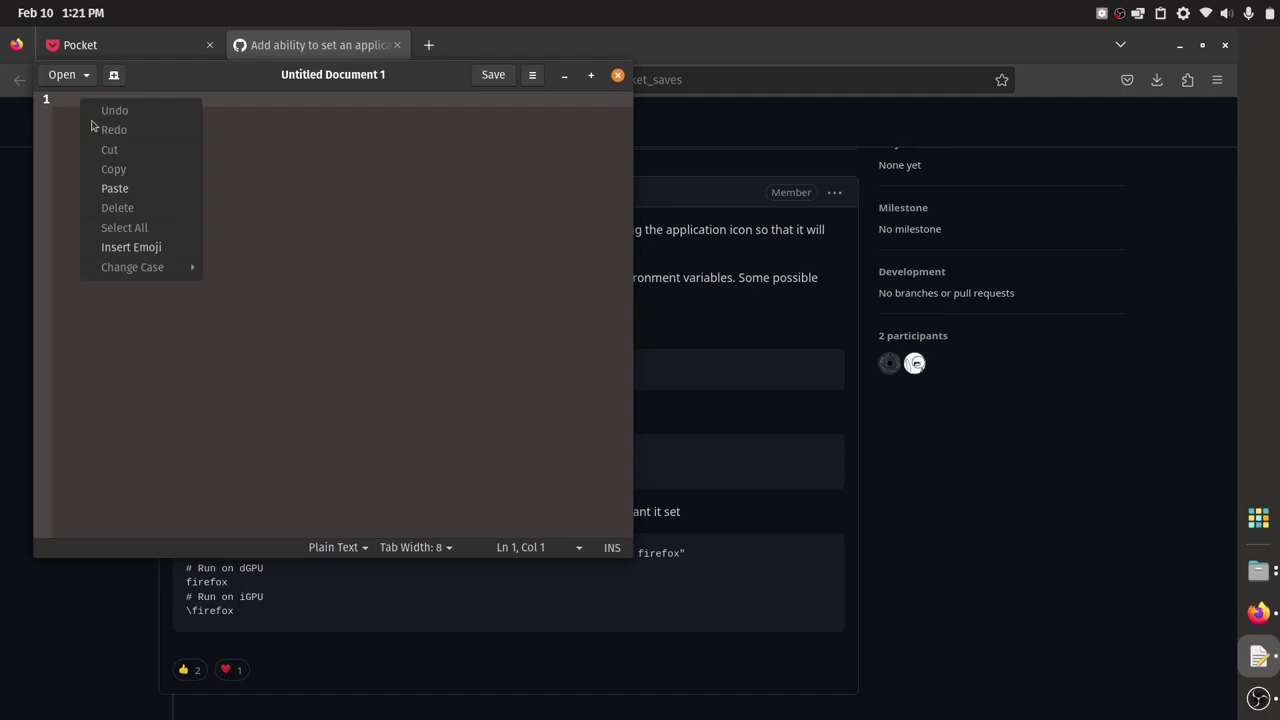
{"action": "left_click", "coordinate": [122, 190]}
{"action": "left_click_drag", "start_coordinate": [150, 116], "coordinate": [97, 118]}
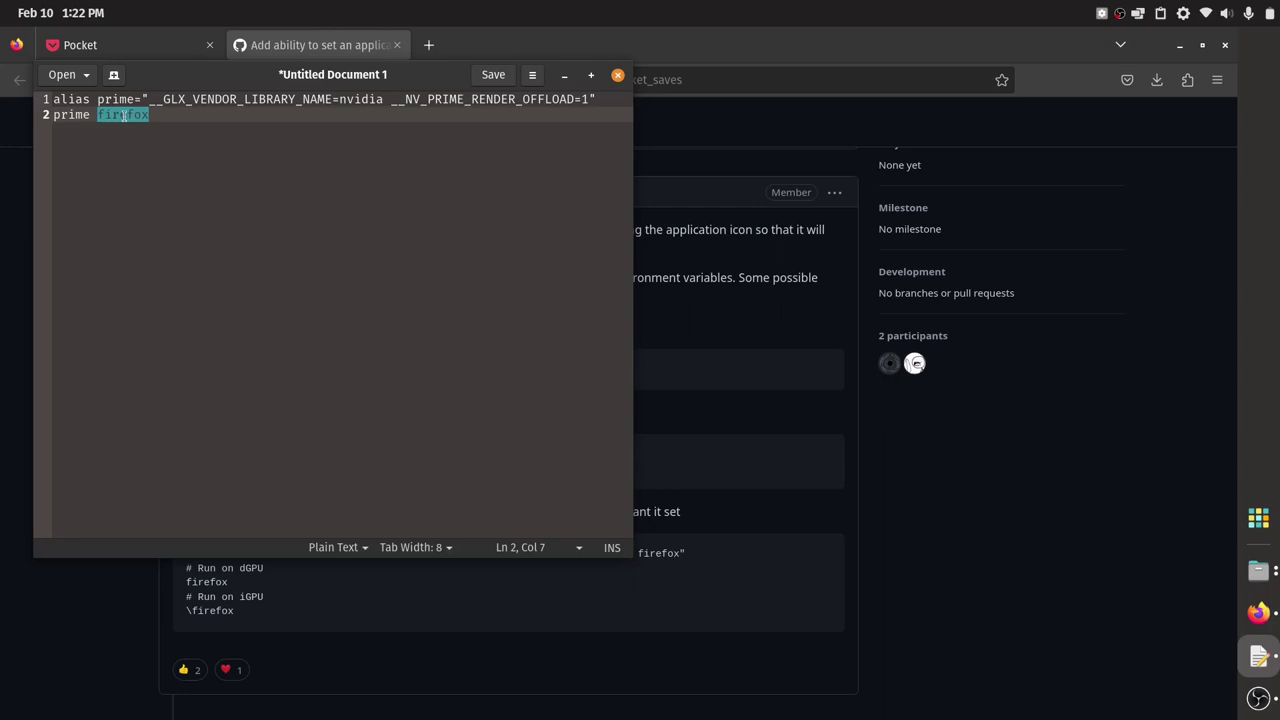
{"action": "key", "text": "BackSpace"}
{"action": "left_click_drag", "start_coordinate": [215, 72], "coordinate": [384, 130]}
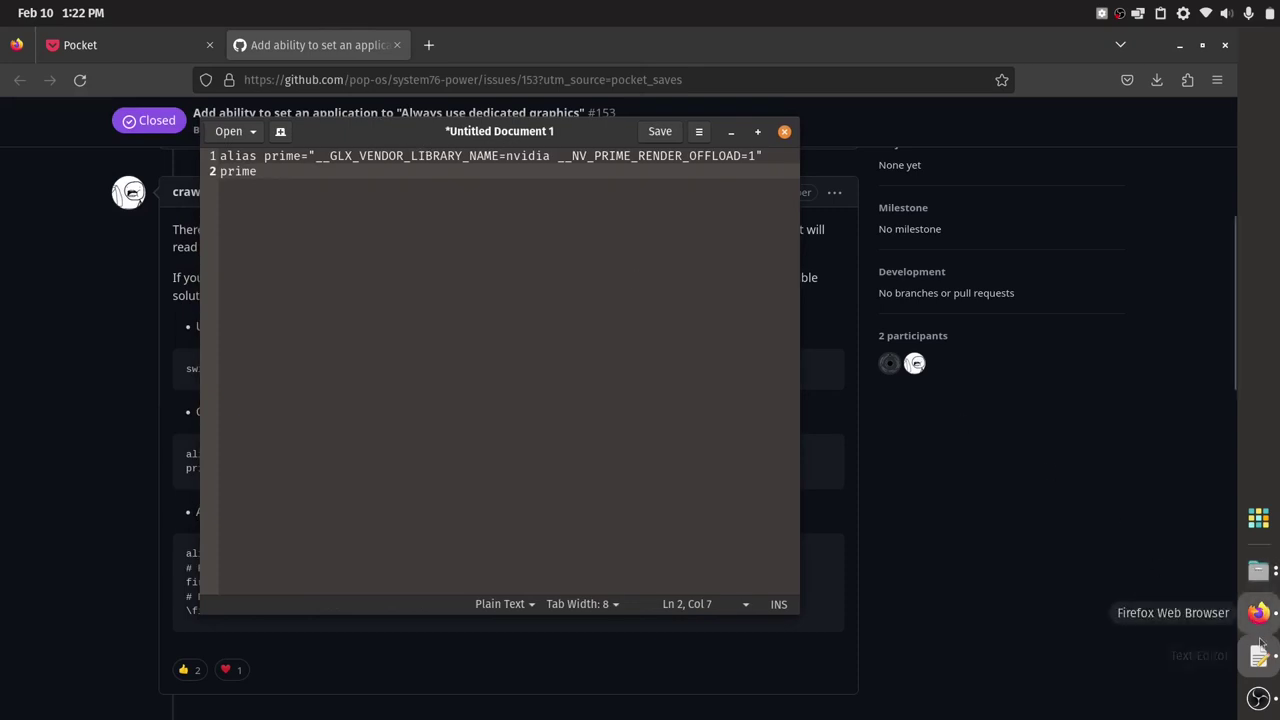
Open blender.desktop from the blender-3.4.1-linux-x64 folder and copy the Blender executable path from its Exec line, without %f
{"action": "left_click", "coordinate": [1259, 571]}
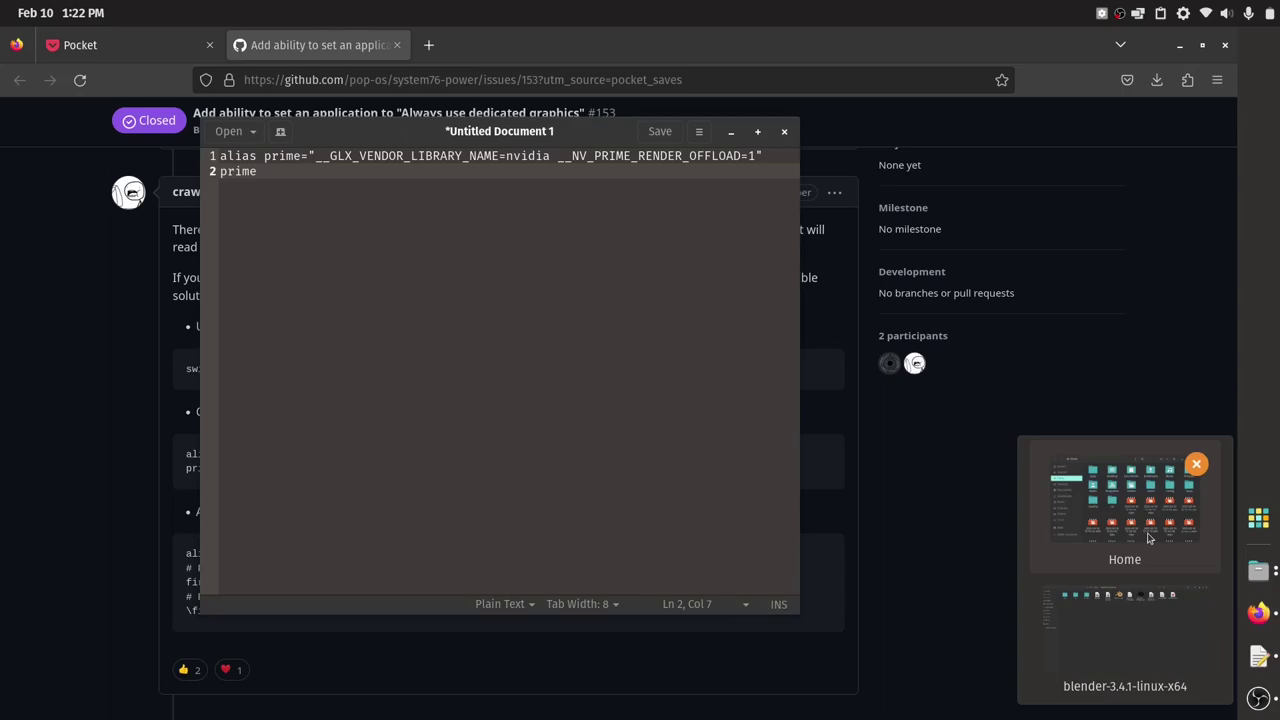
{"action": "left_click", "coordinate": [1146, 650]}
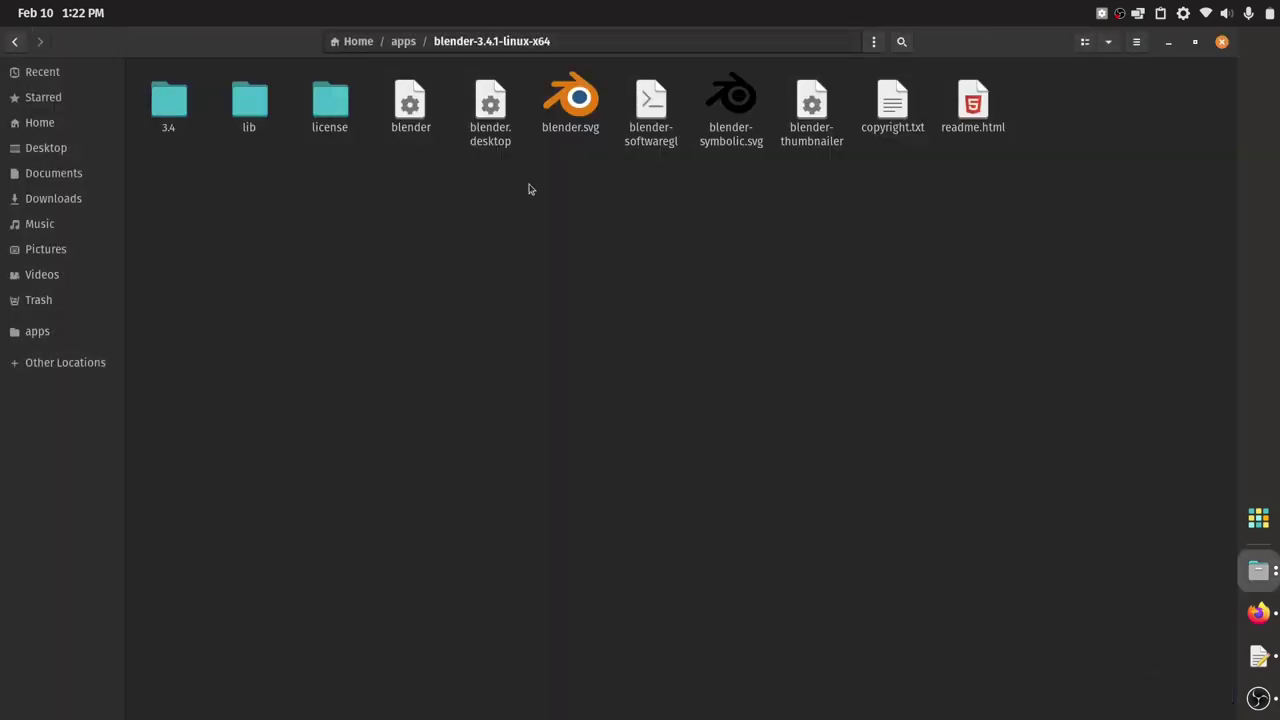
{"action": "double_click", "coordinate": [490, 105]}
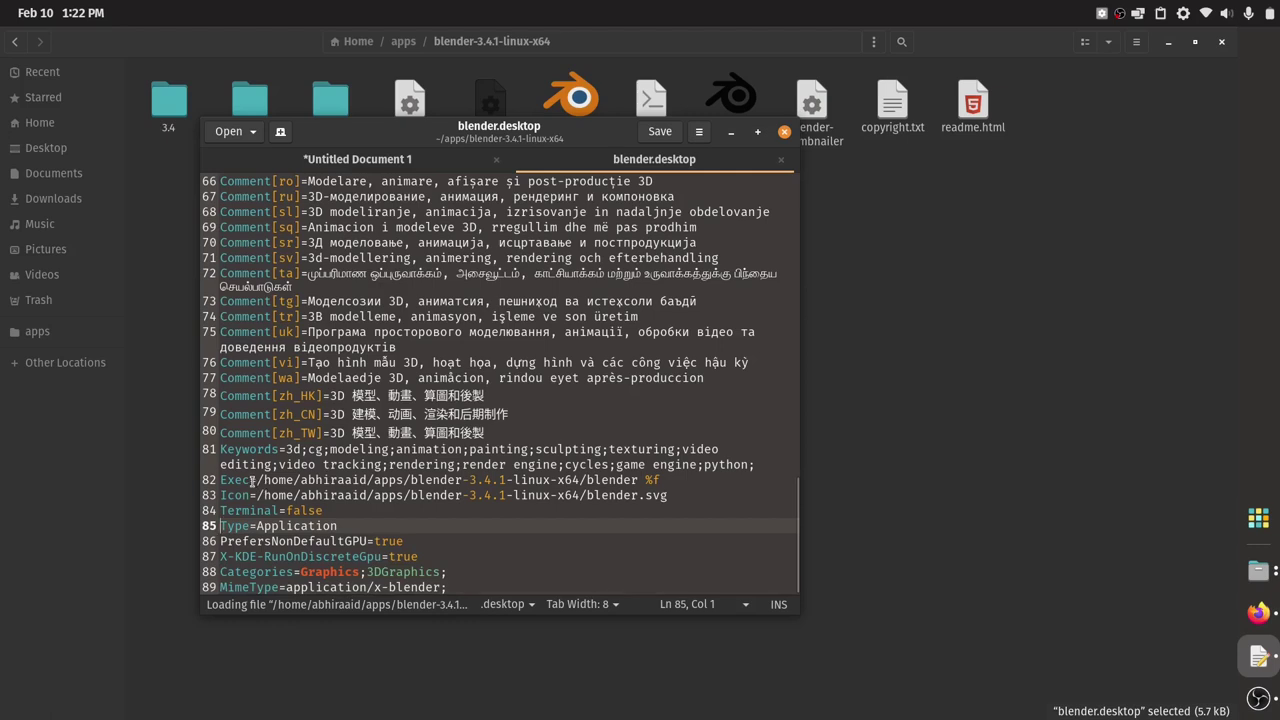
{"action": "left_click_drag", "start_coordinate": [257, 481], "coordinate": [278, 481]}
{"action": "left_click_drag", "start_coordinate": [328, 481], "coordinate": [638, 482]}
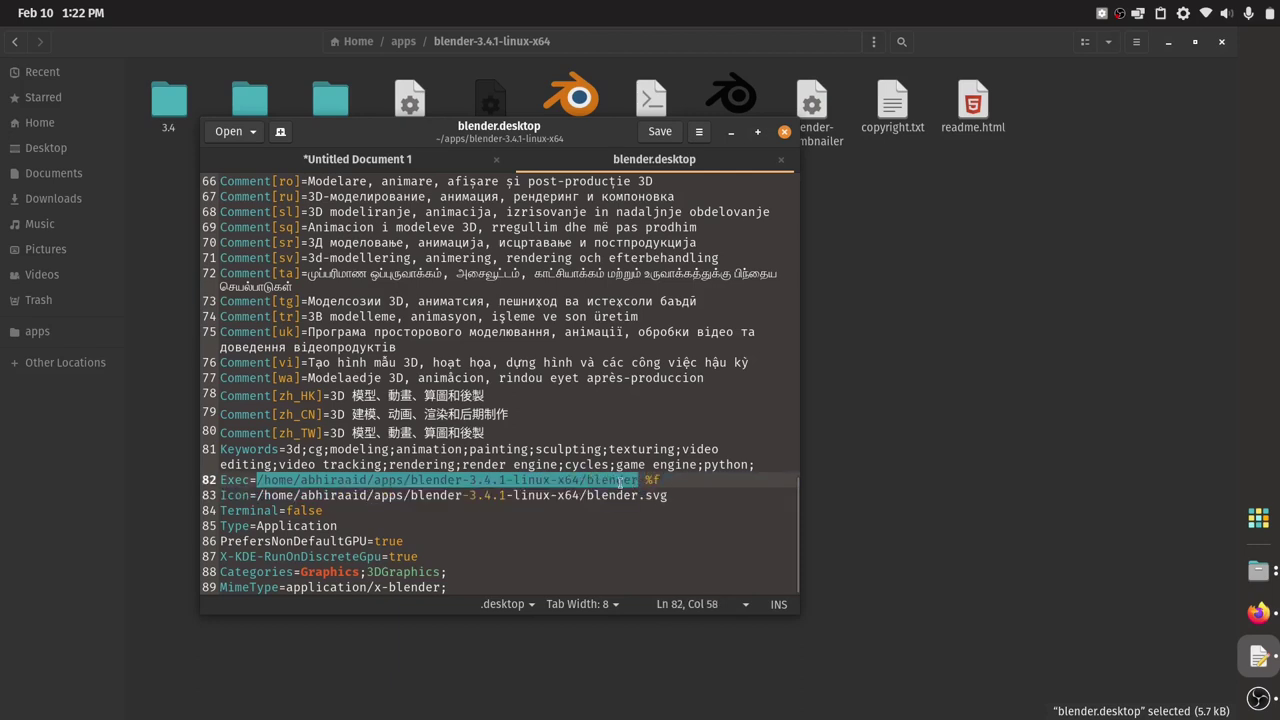
{"action": "right_click", "coordinate": [622, 482]}
{"action": "left_click", "coordinate": [657, 549]}
{"action": "left_click", "coordinate": [675, 479]}
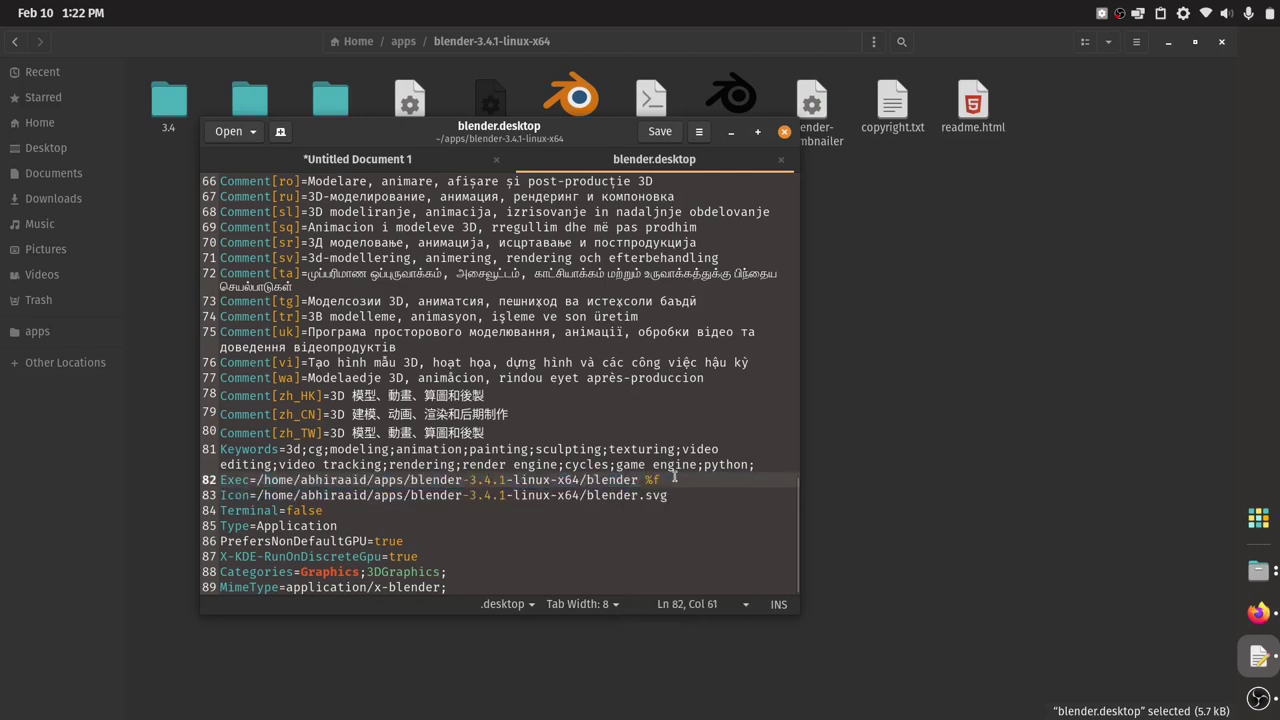
Paste the copied Blender executable path after prime on the second line of the untitled document
{"action": "left_click", "coordinate": [392, 166]}
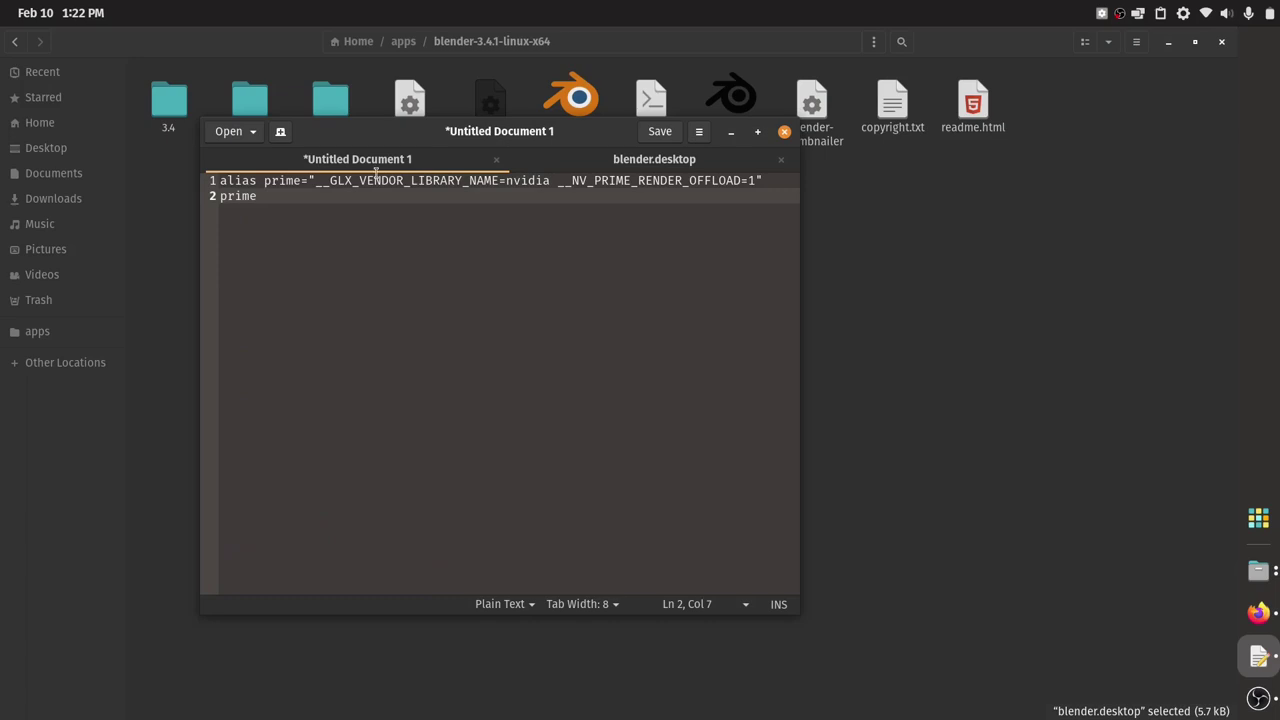
{"action": "right_click", "coordinate": [278, 200]}
{"action": "left_click", "coordinate": [314, 295]}
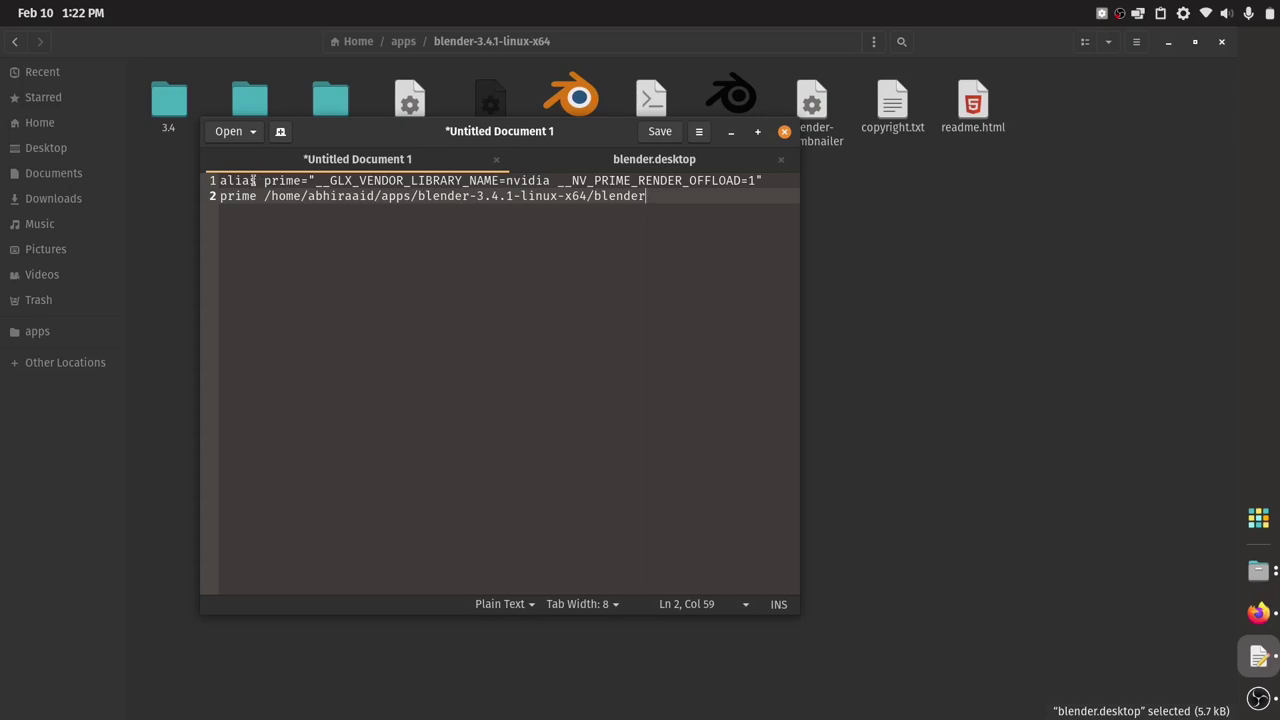
Highlight the alias name prime= on the first line of the untitled document for review
{"action": "left_click_drag", "start_coordinate": [263, 181], "coordinate": [311, 179]}
{"action": "left_click", "coordinate": [300, 181]}
{"action": "left_click", "coordinate": [262, 181]}
{"action": "left_click", "coordinate": [302, 181]}
{"action": "left_click", "coordinate": [311, 180]}
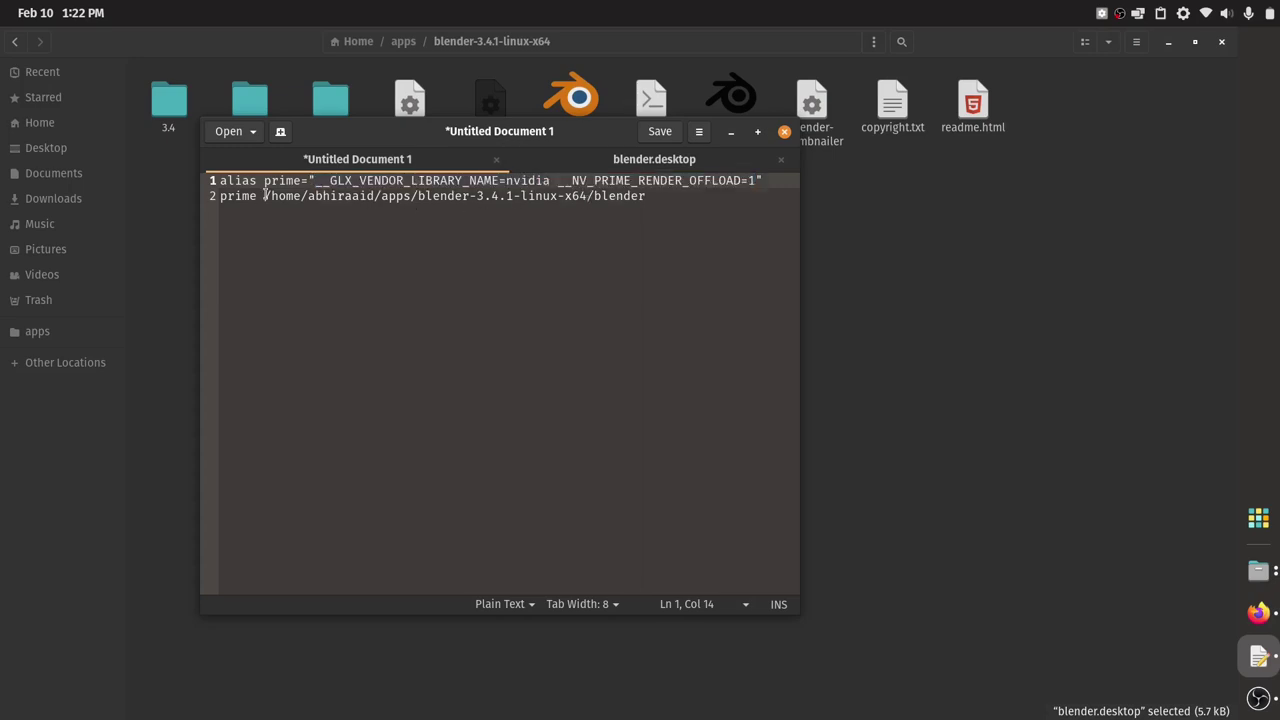
Review the prime command and the Blender executable path on the second line of the untitled document
{"action": "left_click_drag", "start_coordinate": [262, 197], "coordinate": [648, 198]}
{"action": "left_click", "coordinate": [648, 198]}
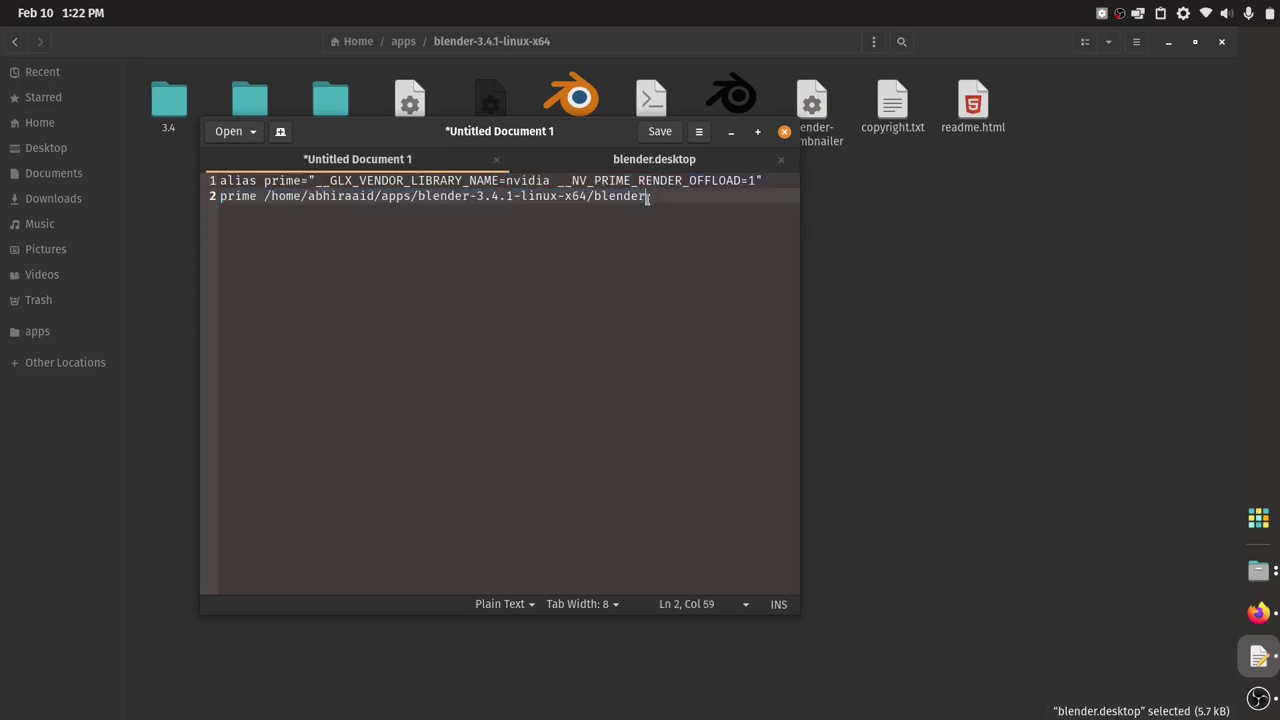
{"action": "double_click", "coordinate": [254, 196]}
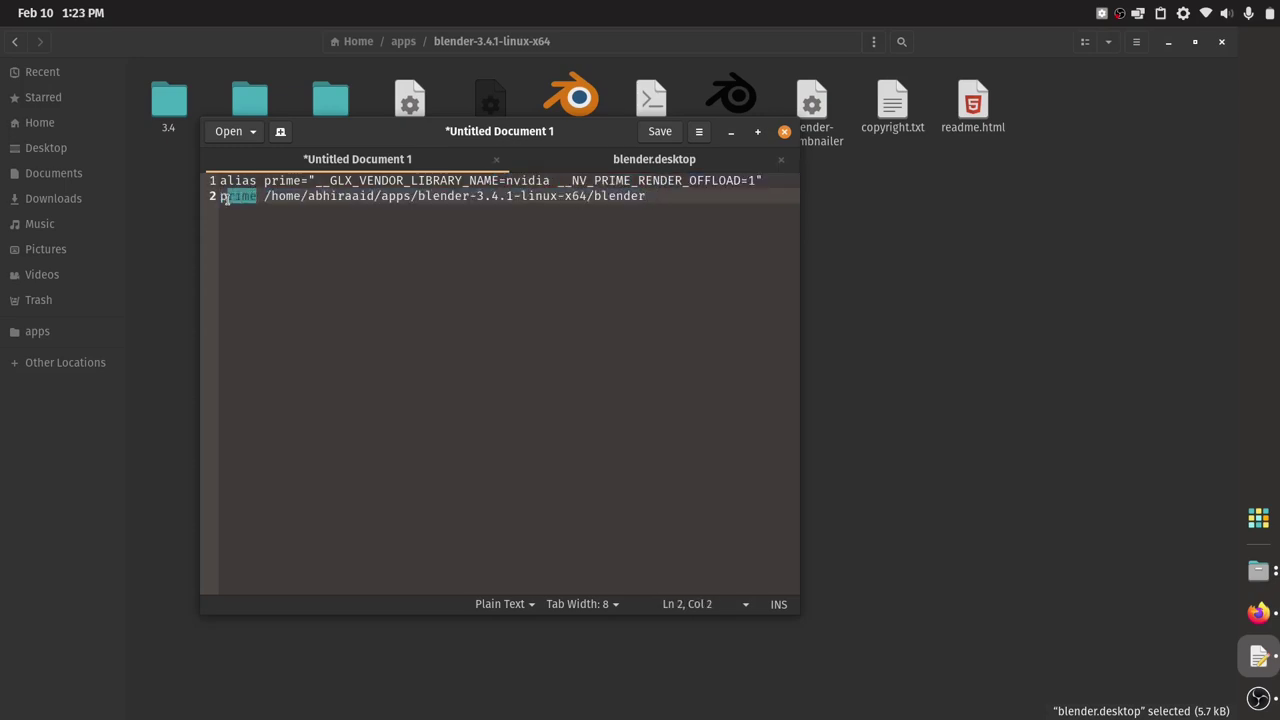
{"action": "left_click", "coordinate": [221, 196]}
{"action": "left_click", "coordinate": [651, 197]}
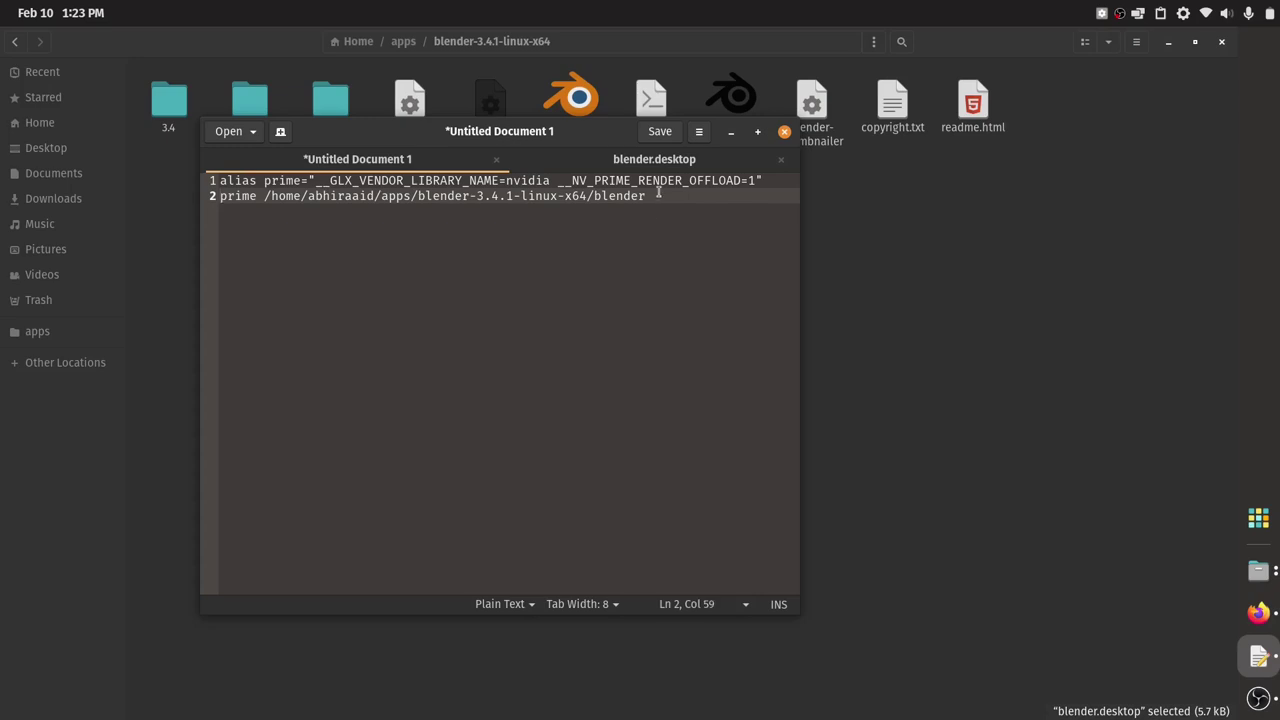
Save the untitled document as Blender.sh in the apps folder
{"action": "left_click", "coordinate": [655, 134]}
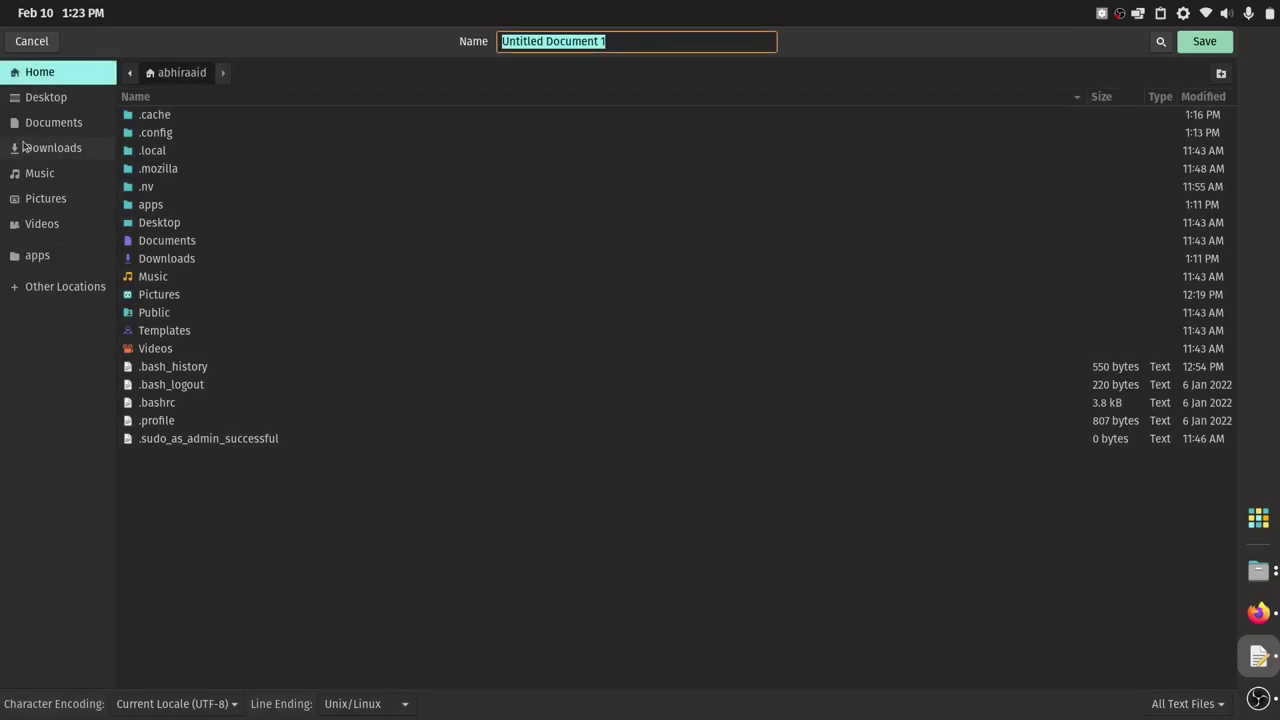
{"action": "left_click", "coordinate": [55, 264]}
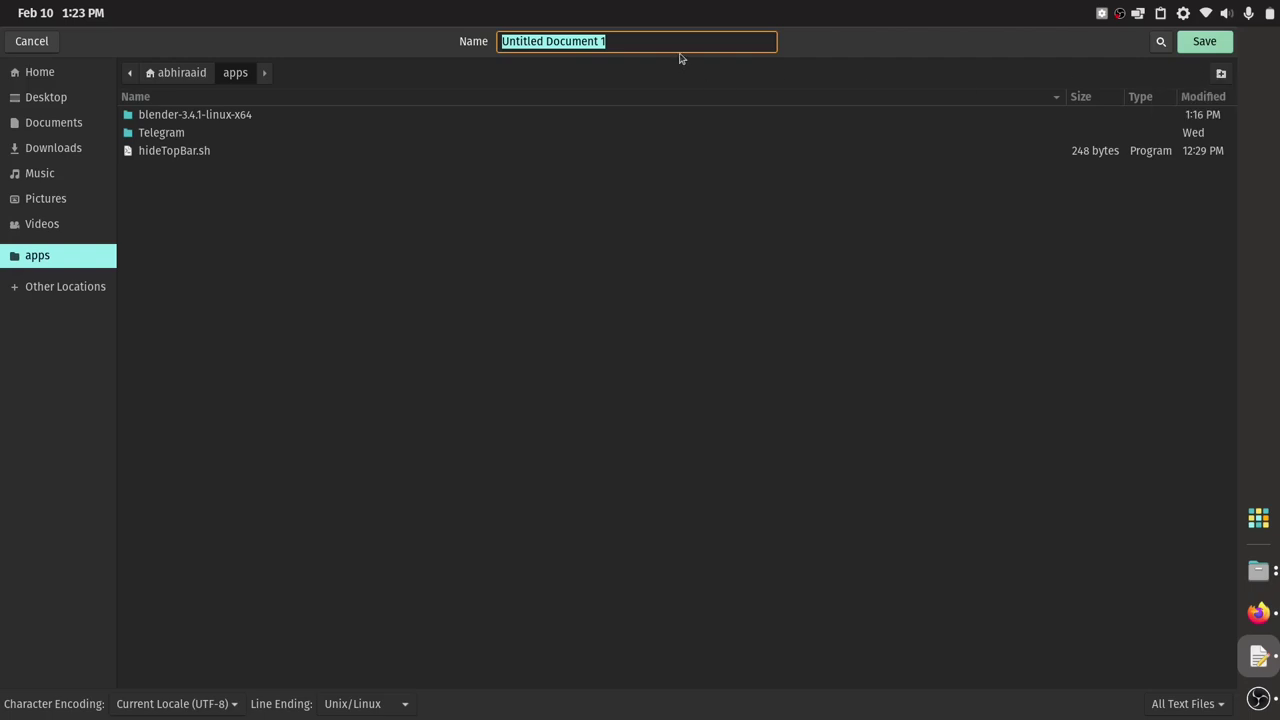
{"action": "type", "text": "B"}
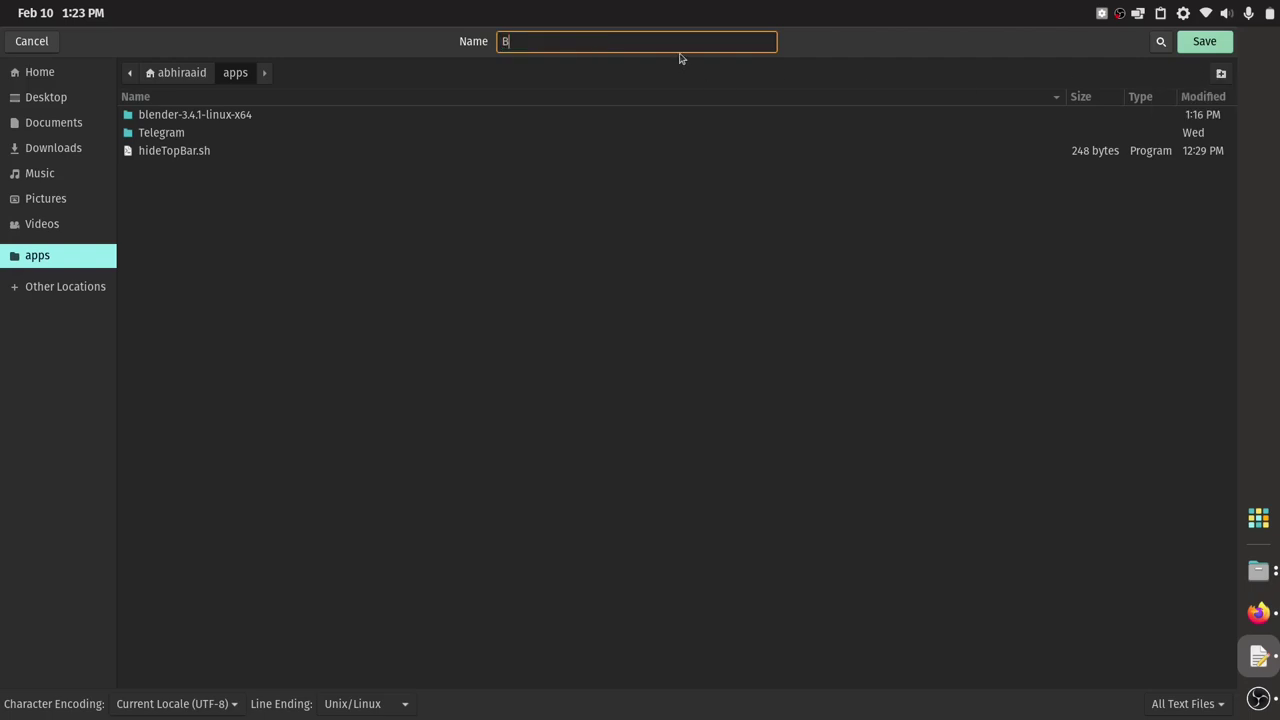
{"action": "type", "text": "lender.sh"}
{"action": "key", "text": "Return"}
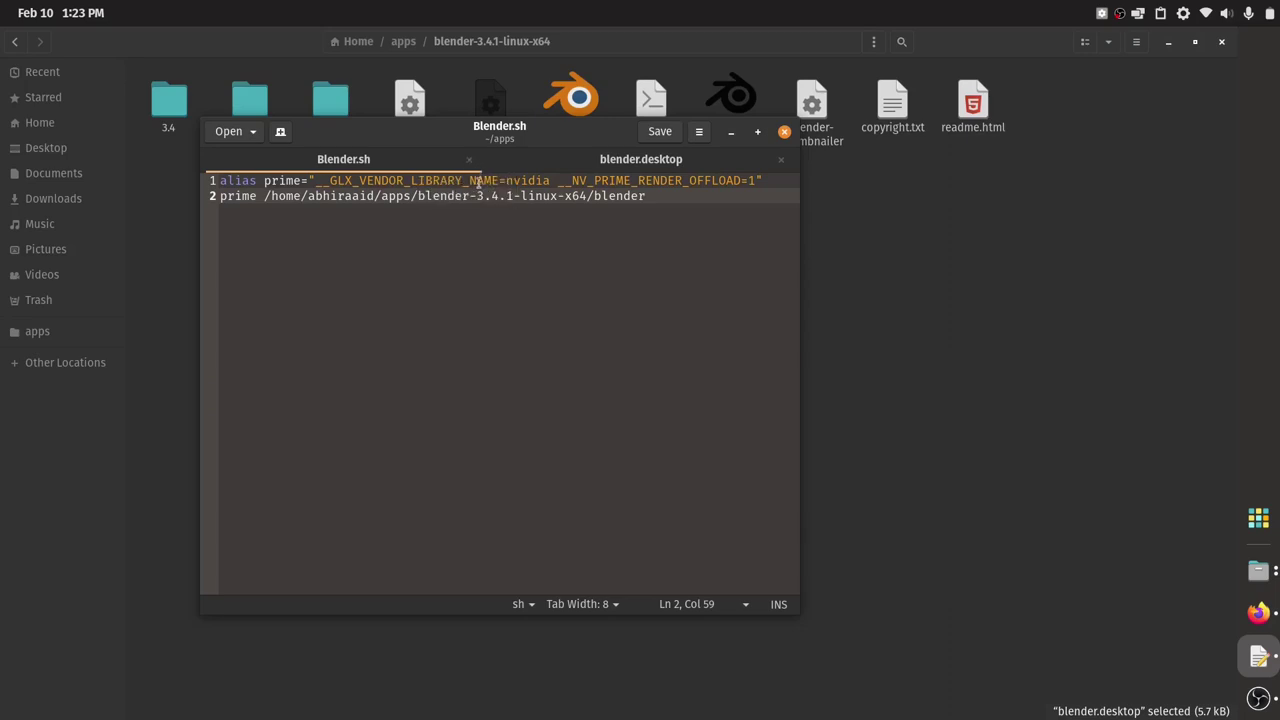
Close Blender.sh and blender.desktop in the text editor, then show the apps folder in the file manager
{"action": "left_click", "coordinate": [469, 161]}
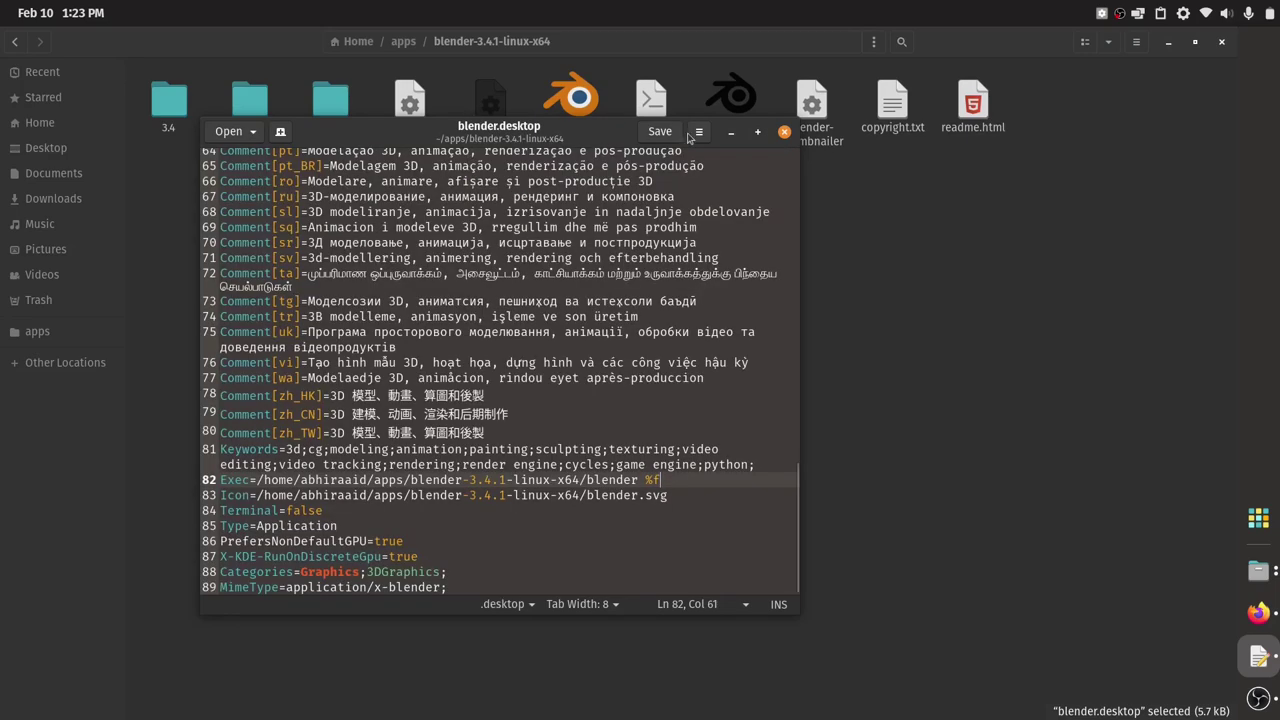
{"action": "left_click", "coordinate": [784, 131]}
{"action": "left_click", "coordinate": [1127, 238]}
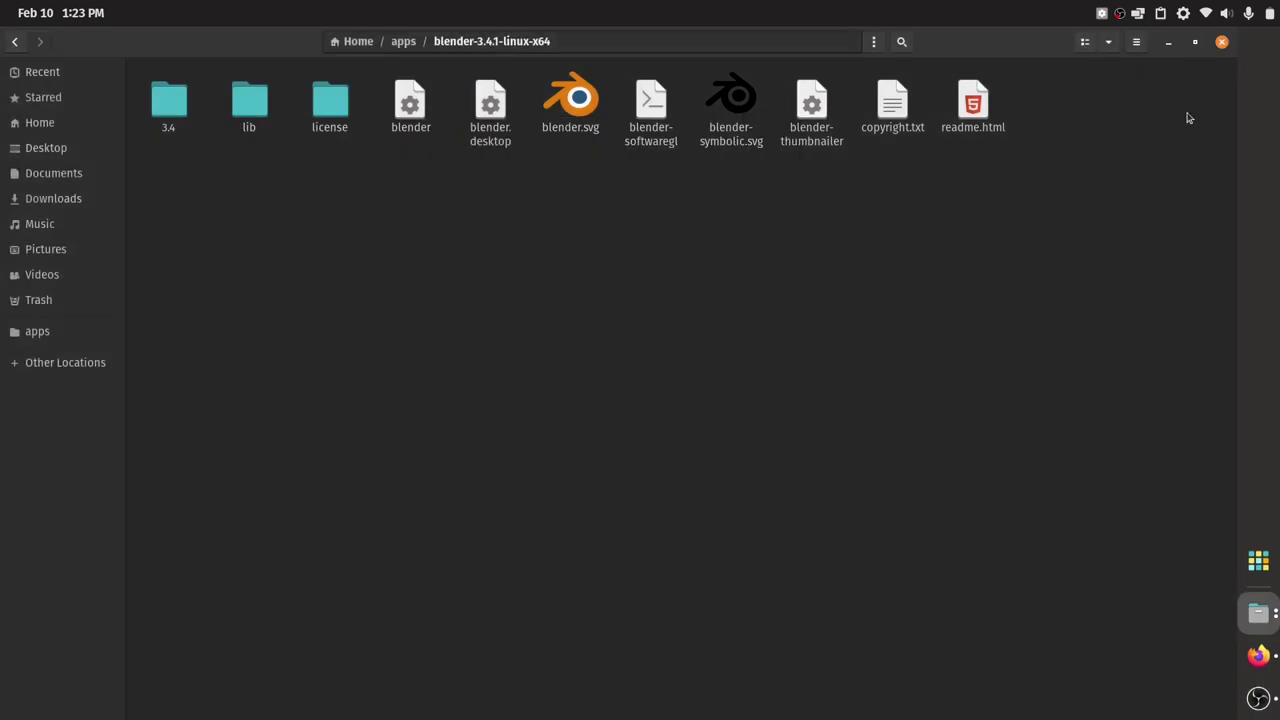
{"action": "left_click", "coordinate": [70, 326]}
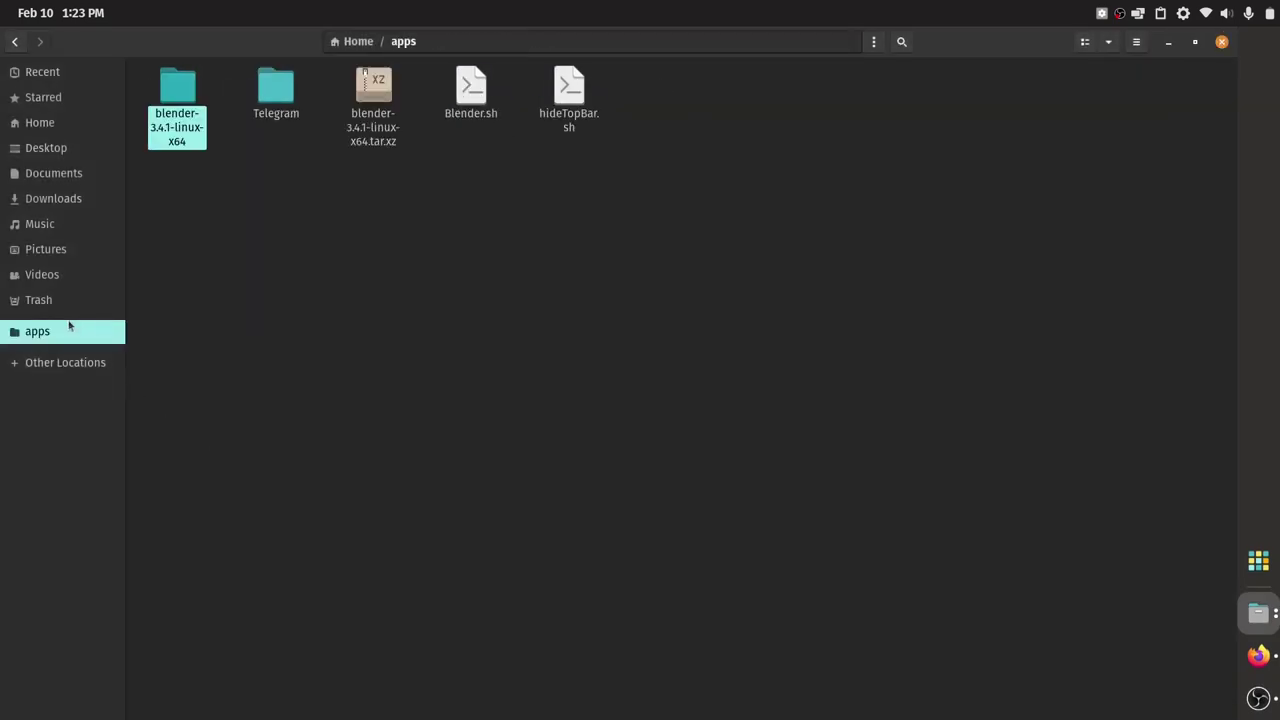
{"action": "left_click_drag", "start_coordinate": [478, 183], "coordinate": [468, 117]}
{"action": "left_click", "coordinate": [654, 111]}
{"action": "left_click", "coordinate": [471, 165]}
{"action": "left_click", "coordinate": [618, 100]}
{"action": "left_click", "coordinate": [483, 203]}
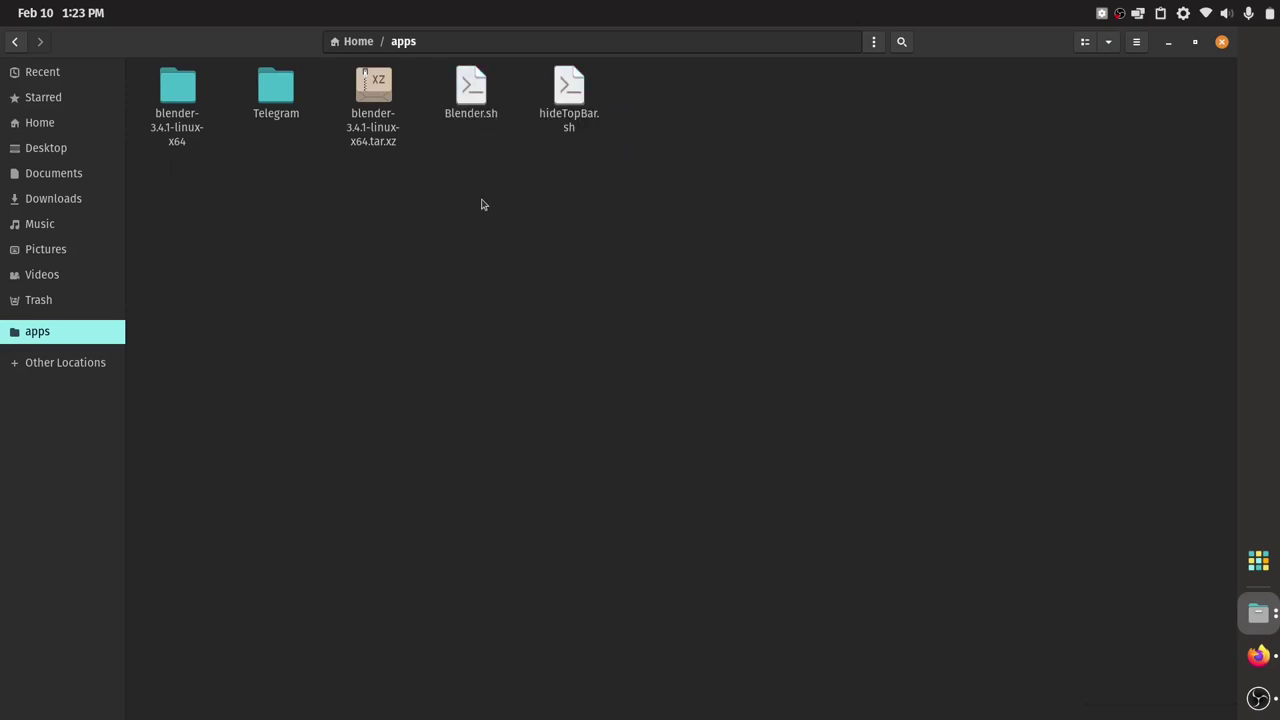
Create a new folder named scripts inside the apps folder
{"action": "right_click", "coordinate": [470, 275]}
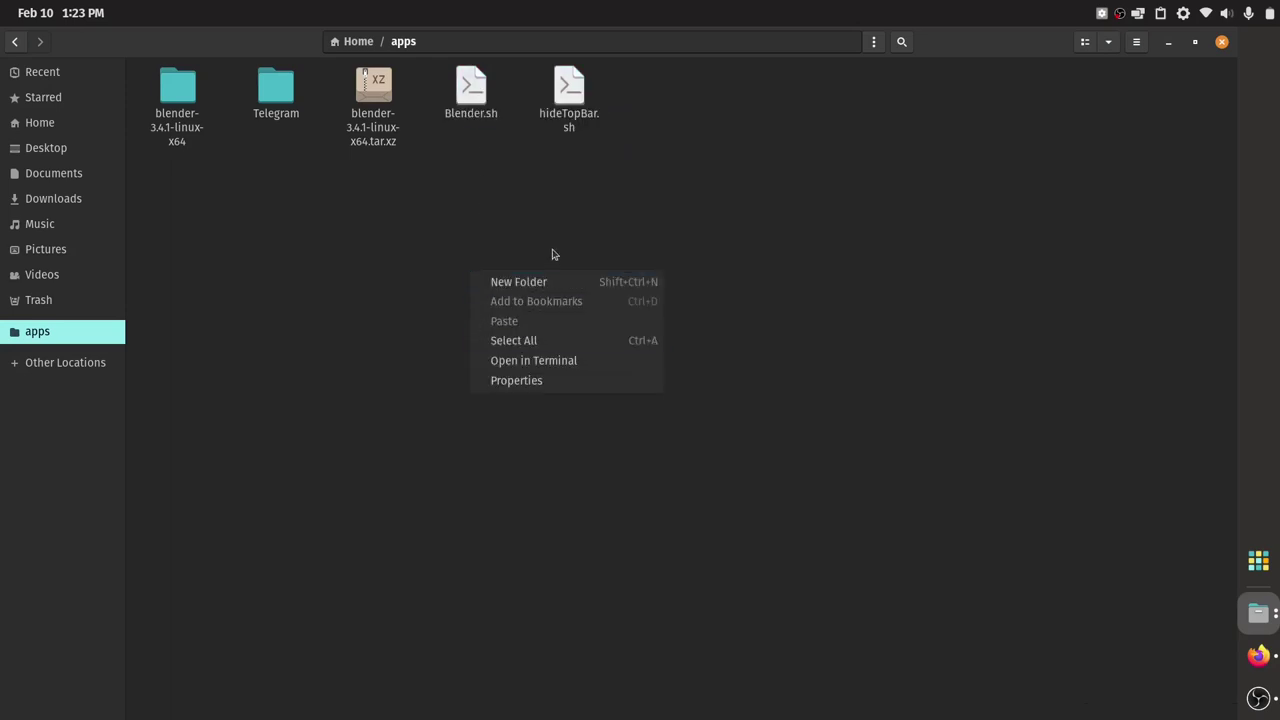
{"action": "right_click", "coordinate": [726, 216]}
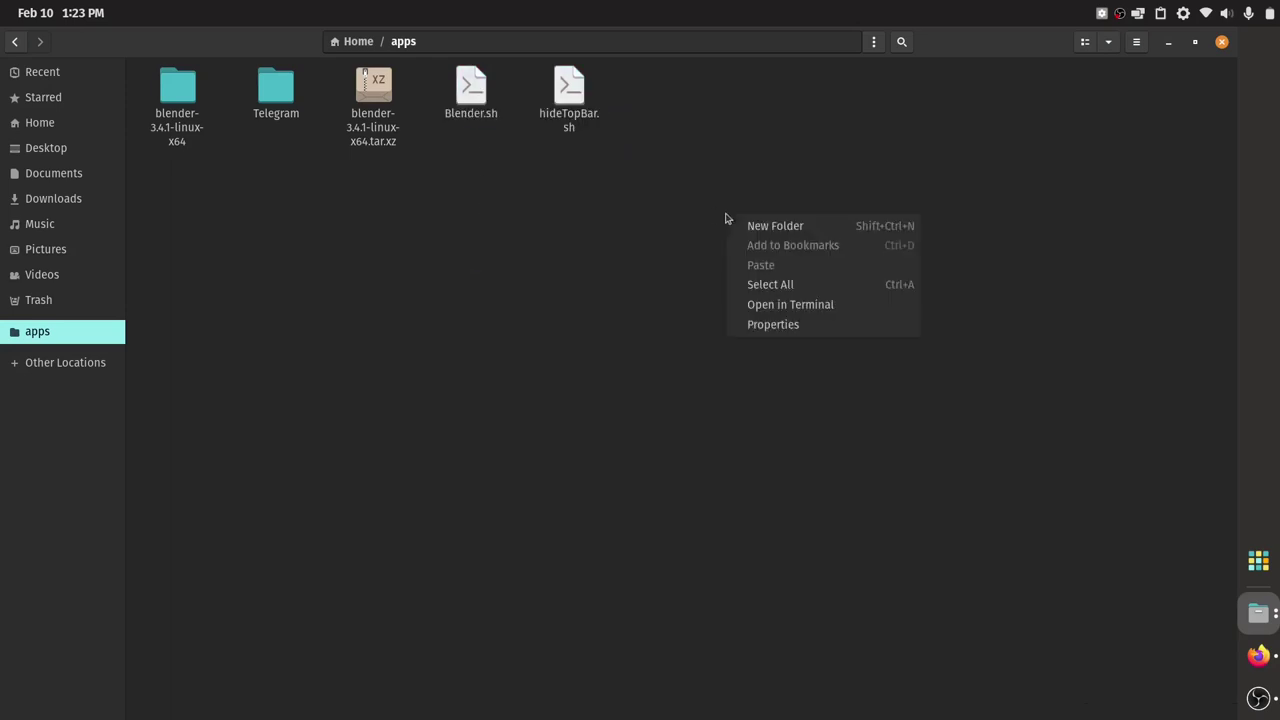
{"action": "left_click", "coordinate": [775, 234]}
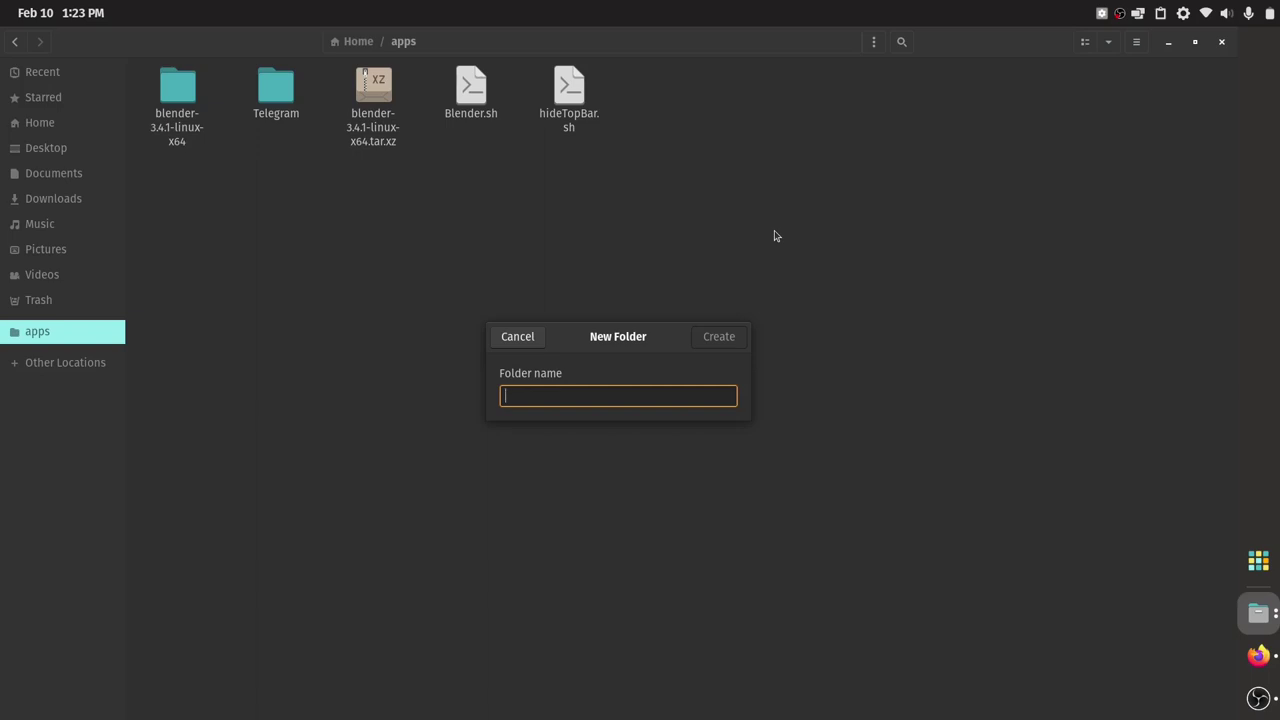
{"action": "type", "text": "sc"}
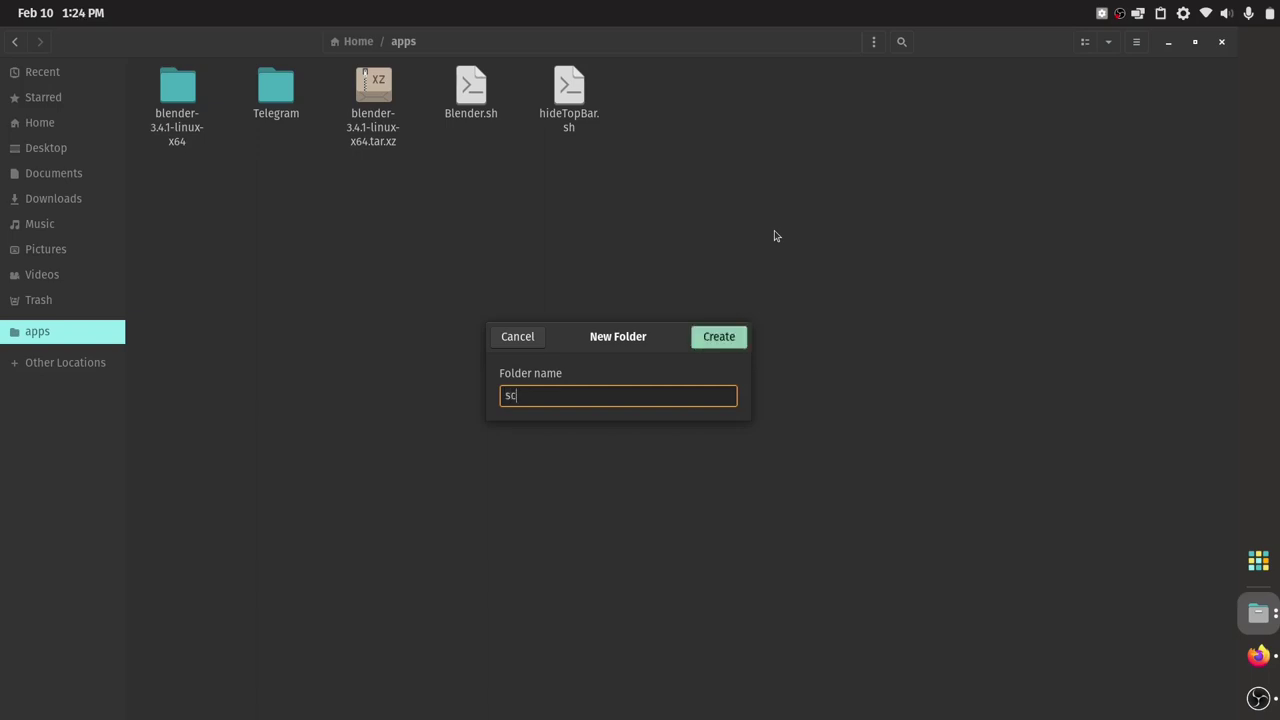
{"action": "type", "text": "ripts"}
{"action": "key", "text": "Return"}
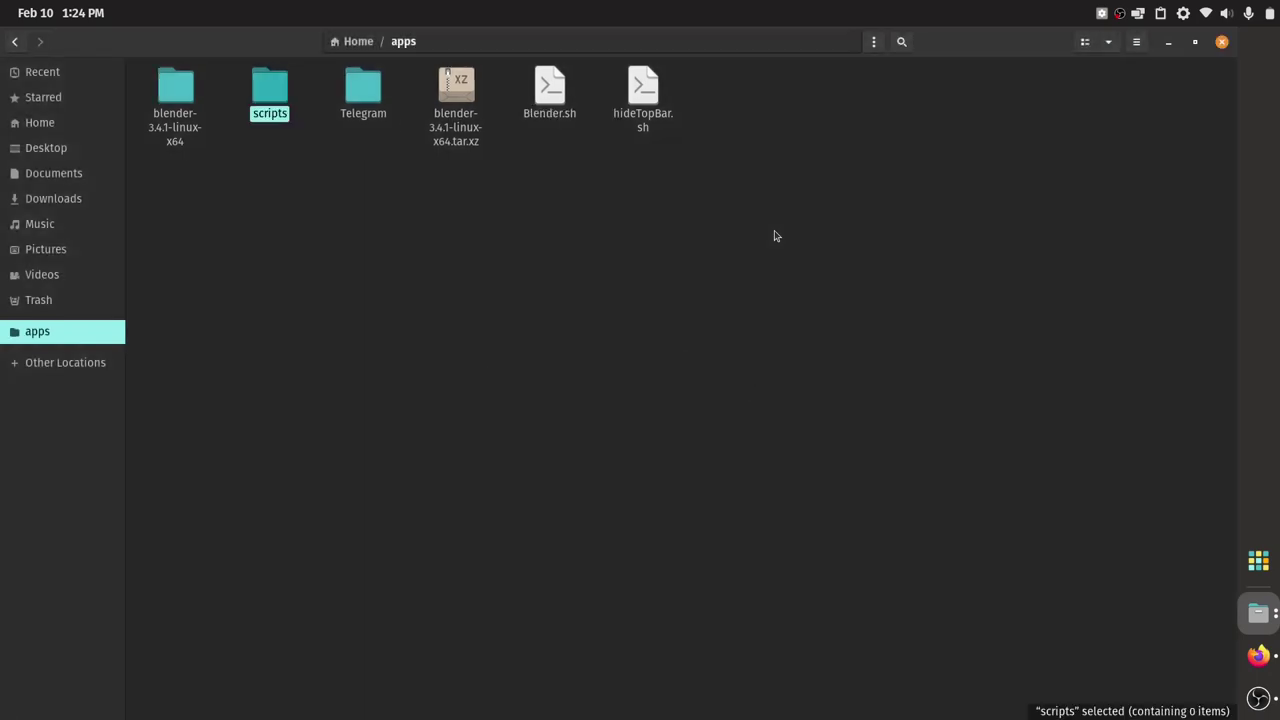
Move Blender.sh and hideTopBar.sh into the scripts folder and open that folder
{"action": "left_click", "coordinate": [603, 200]}
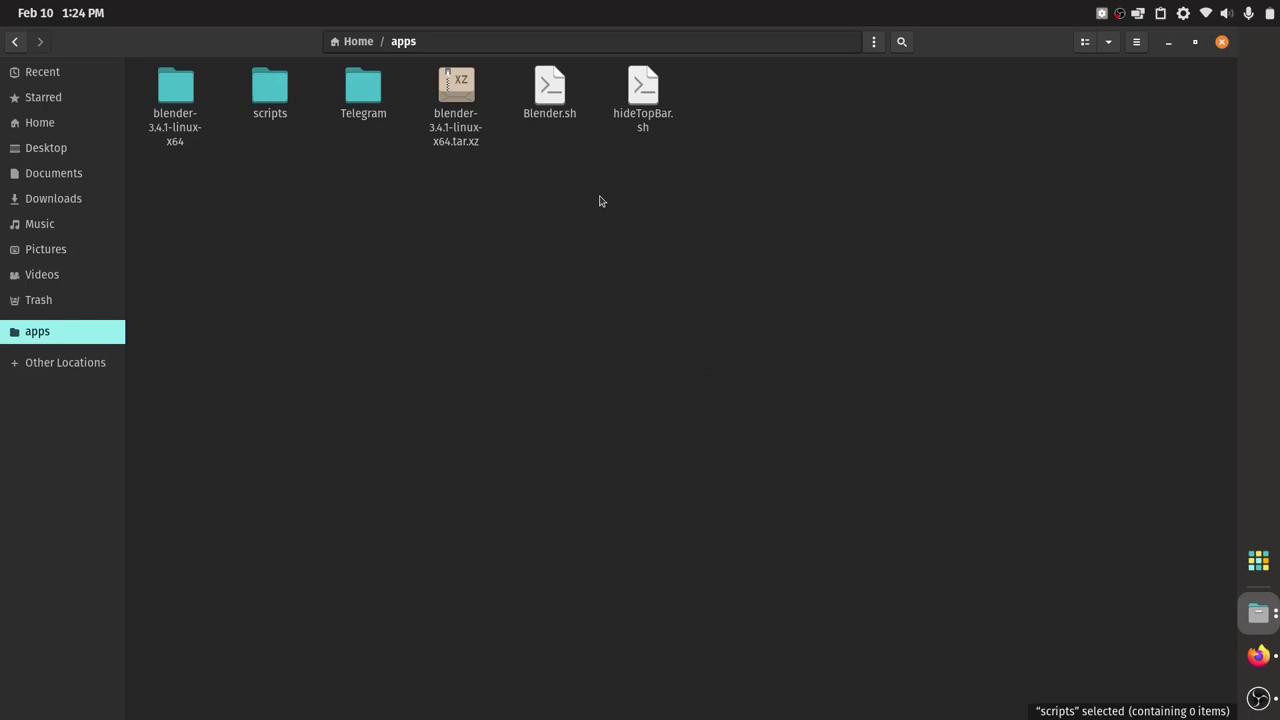
{"action": "left_click", "coordinate": [556, 125]}
{"action": "left_click_drag", "start_coordinate": [560, 143], "coordinate": [330, 130]}
{"action": "left_click", "coordinate": [474, 229]}
{"action": "left_click", "coordinate": [314, 128]}
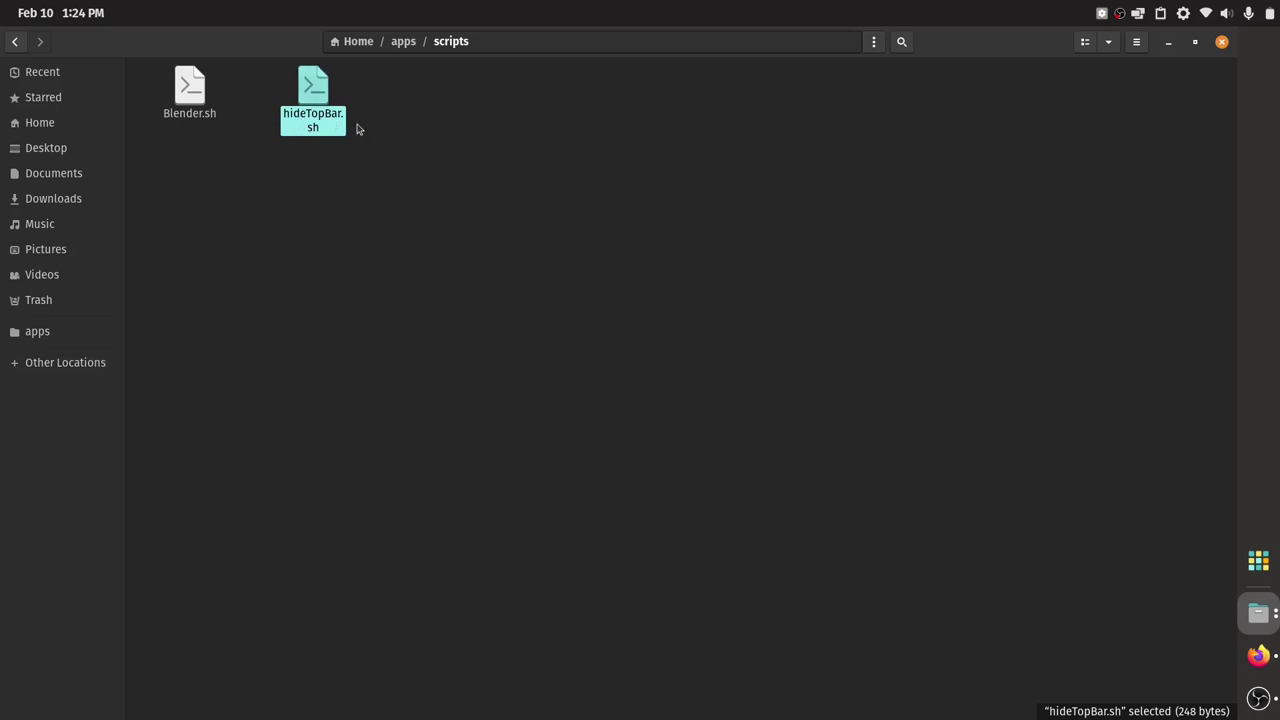
{"action": "left_click", "coordinate": [389, 129]}
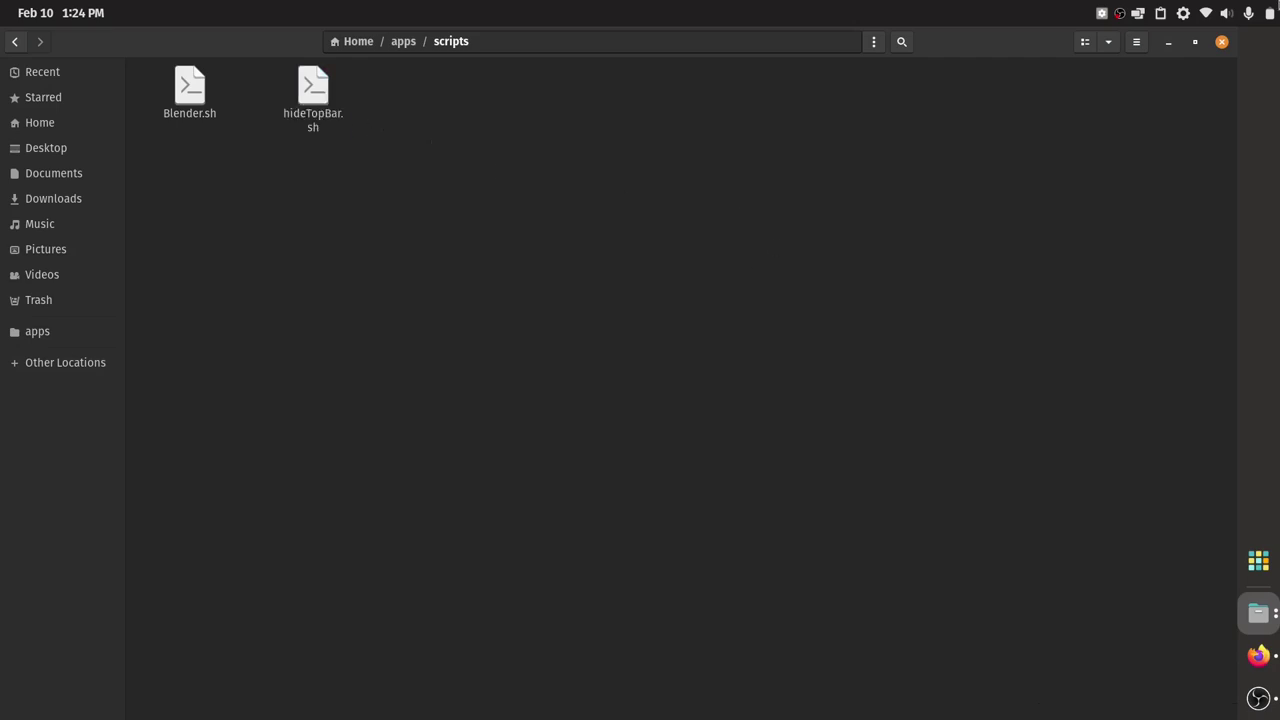
Open the list of custom keyboard shortcuts in the system's Keyboard settings
{"action": "left_click", "coordinate": [1276, 8]}
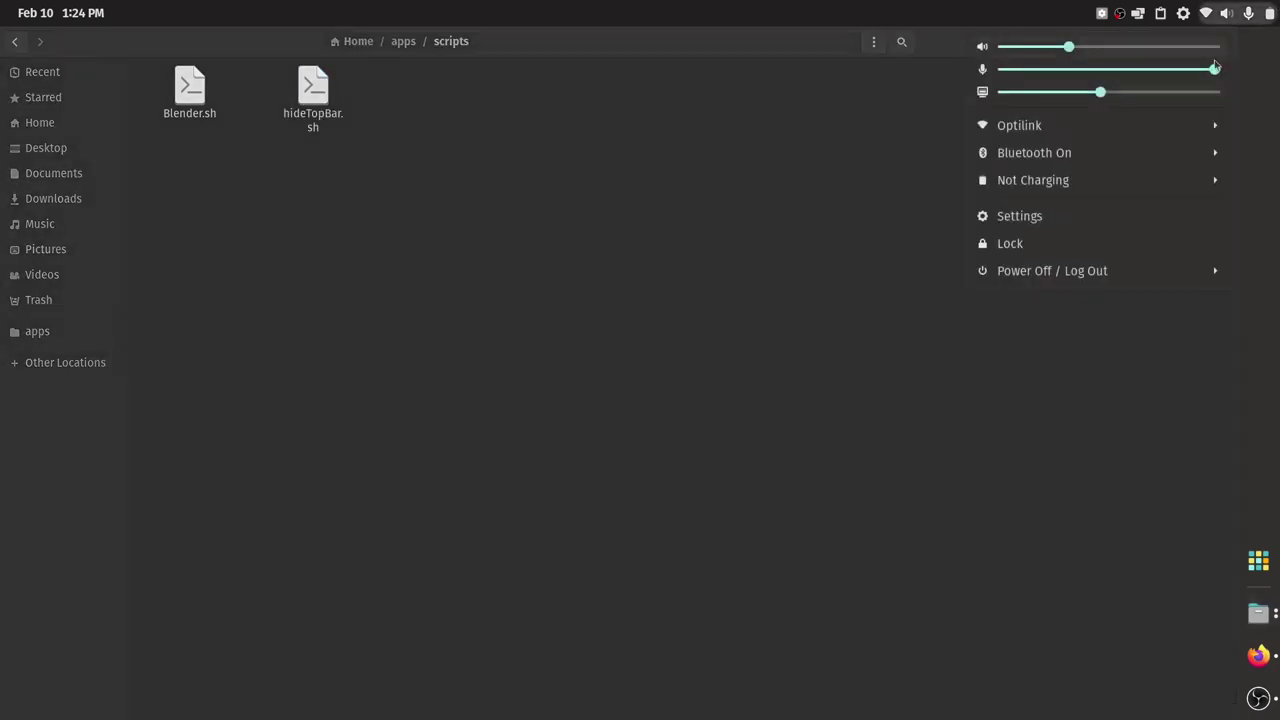
{"action": "left_click", "coordinate": [1064, 226]}
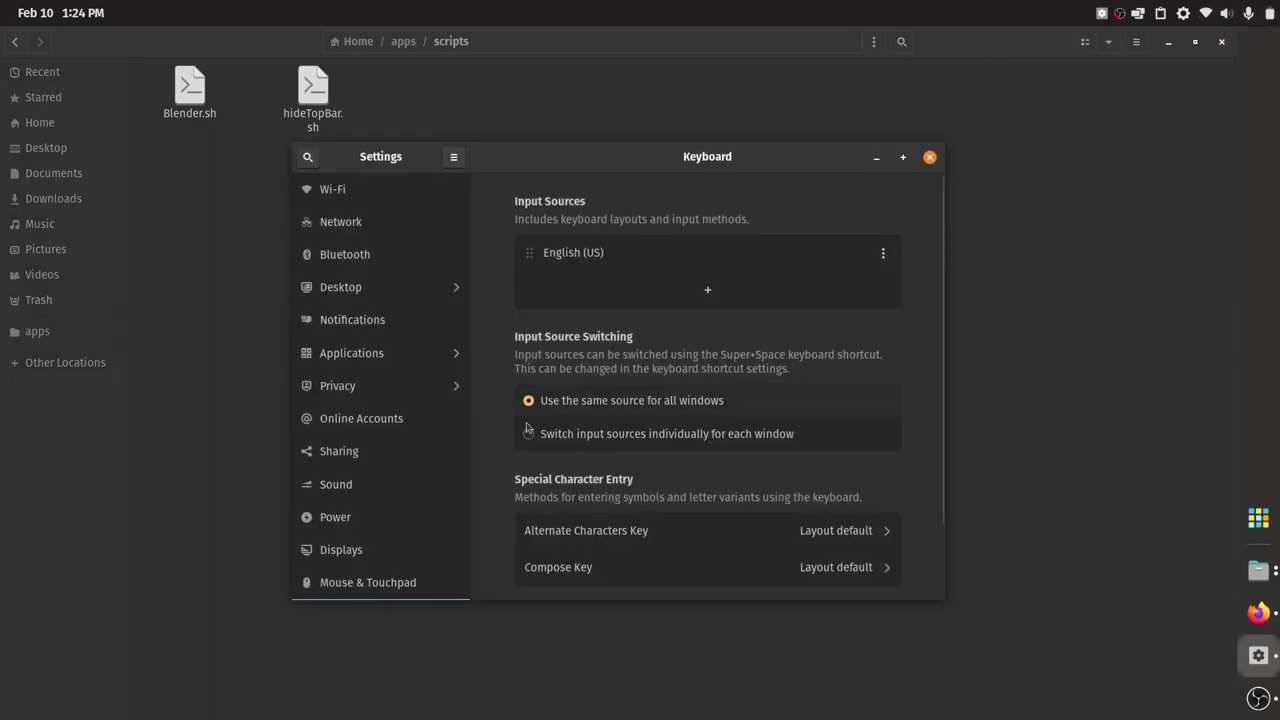
{"action": "scroll", "coordinate": [390, 545], "scroll_direction": "down", "scroll_amount": 3}
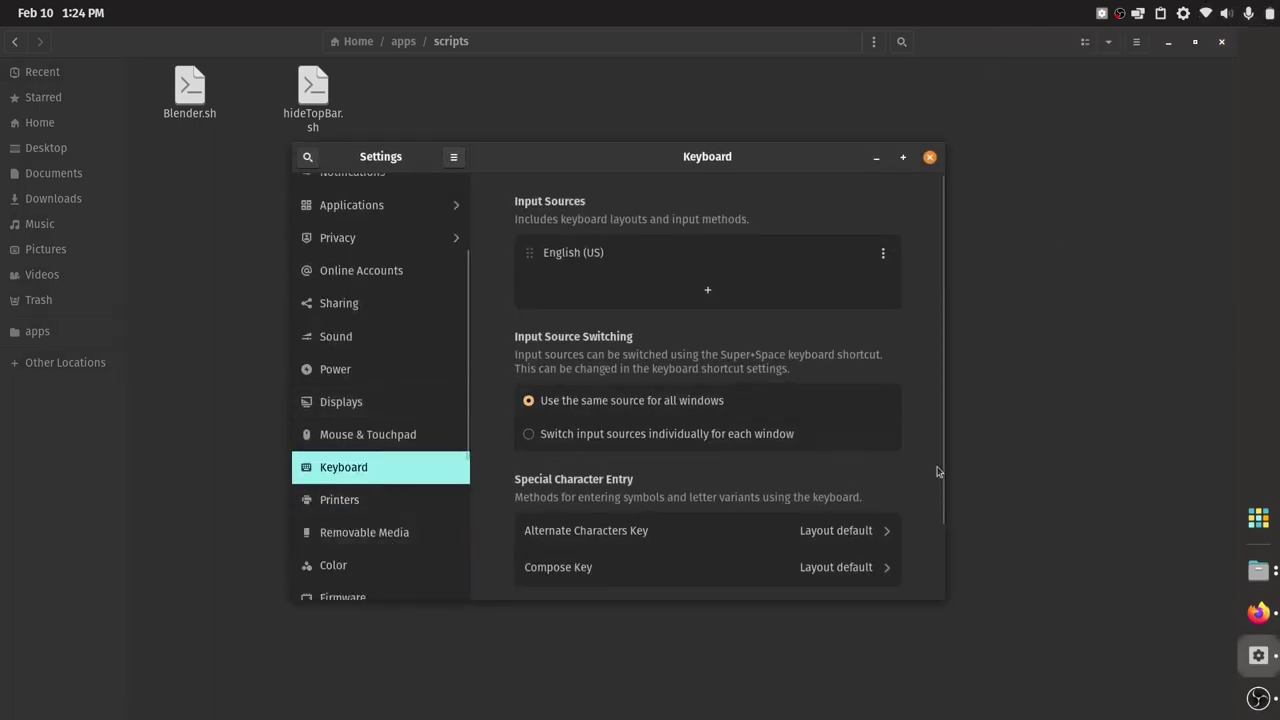
{"action": "scroll", "coordinate": [878, 445], "scroll_direction": "down", "scroll_amount": 2}
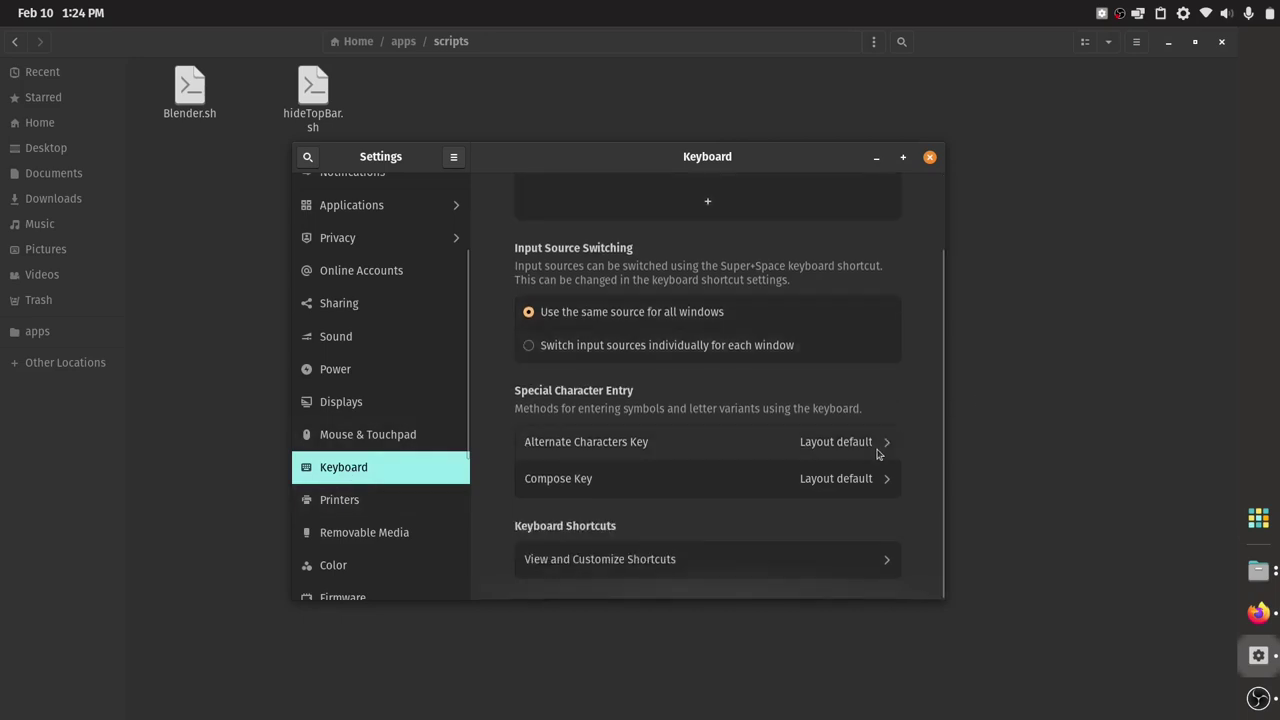
{"action": "left_click", "coordinate": [850, 560]}
{"action": "scroll", "coordinate": [789, 466], "scroll_direction": "down", "scroll_amount": 2}
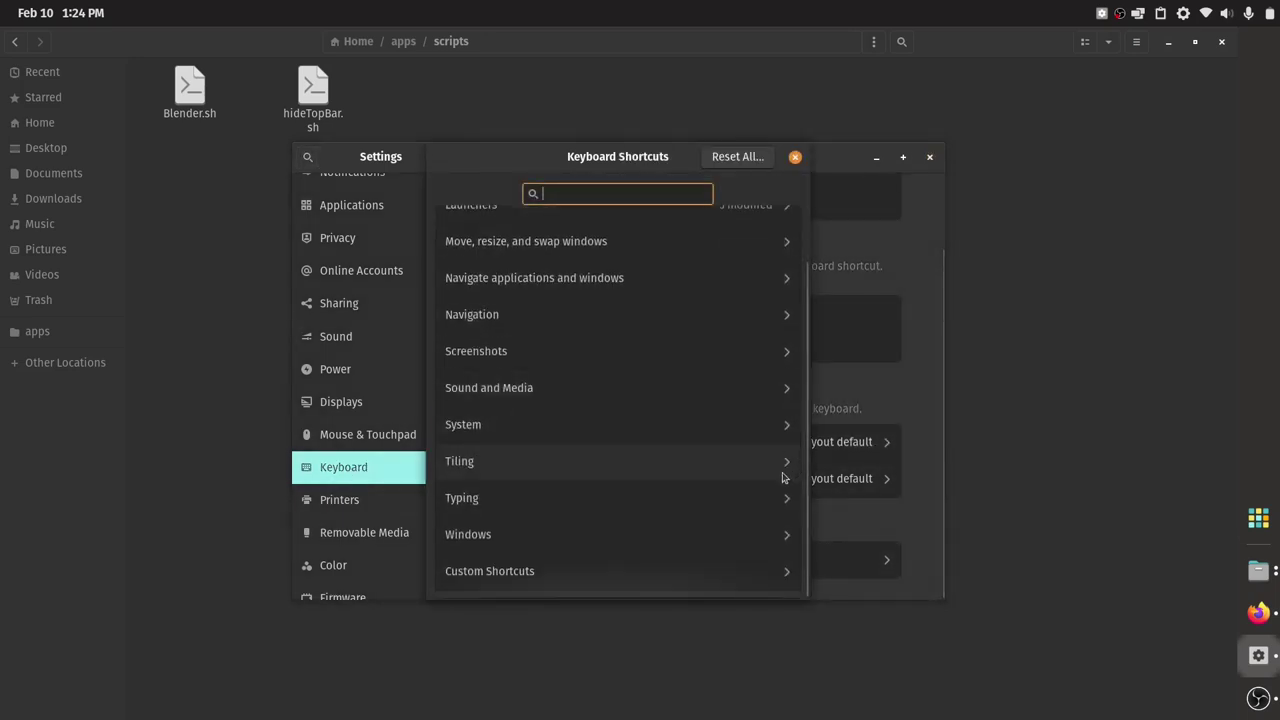
{"action": "left_click", "coordinate": [675, 580]}
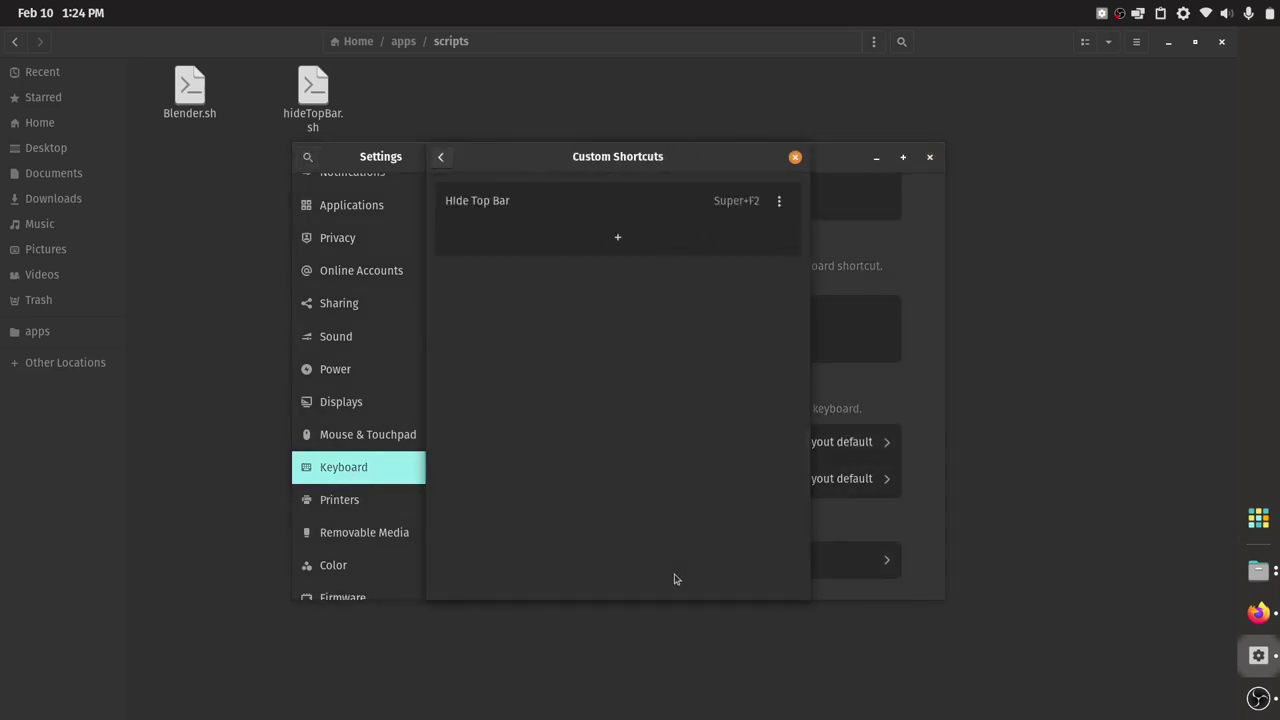
Insert /scripts after apps in the Hide Top Bar shortcut's command so it runs hideTopBar.sh from the scripts folder
{"action": "left_click", "coordinate": [672, 203]}
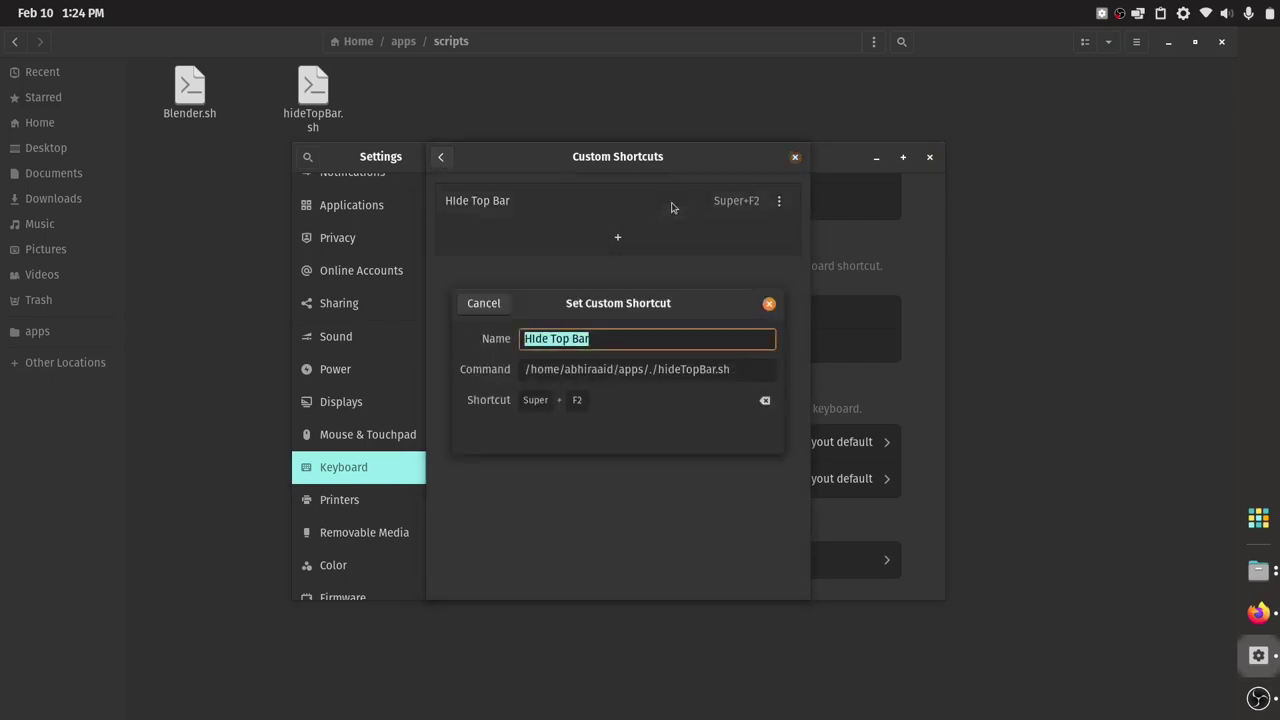
{"action": "left_click", "coordinate": [592, 371]}
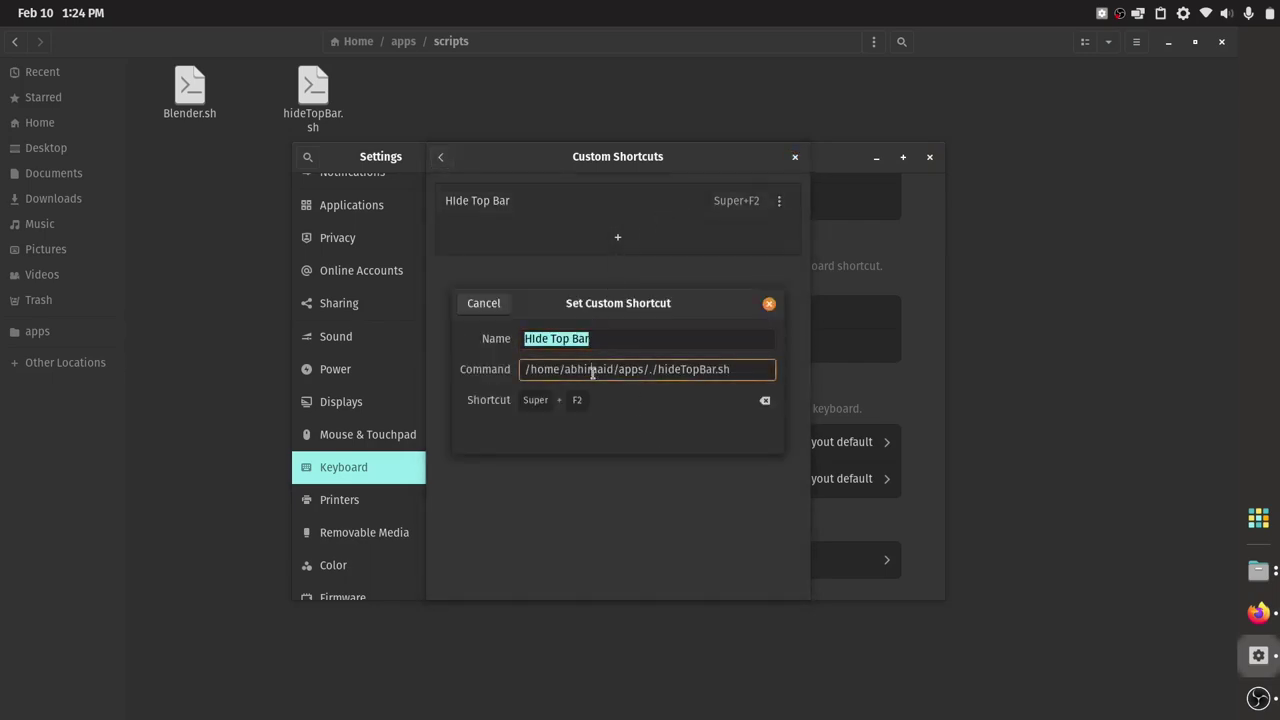
{"action": "left_click", "coordinate": [645, 368]}
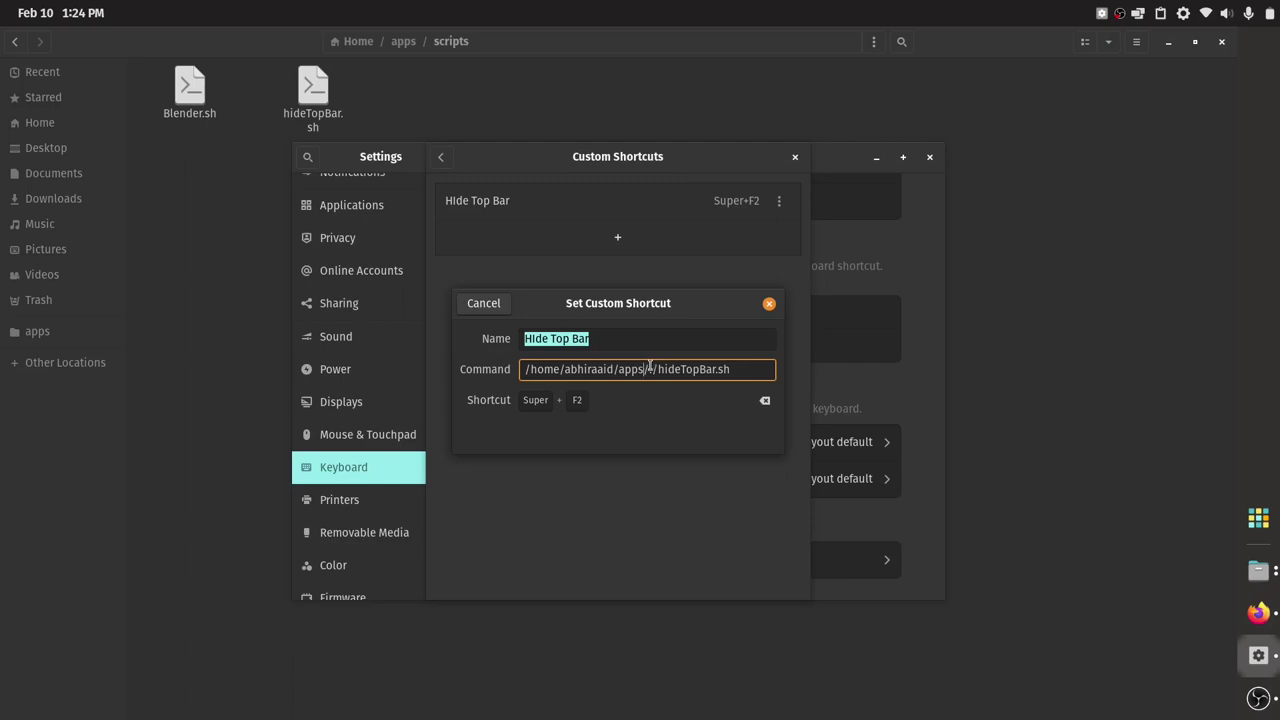
{"action": "type", "text": "/scripts"}
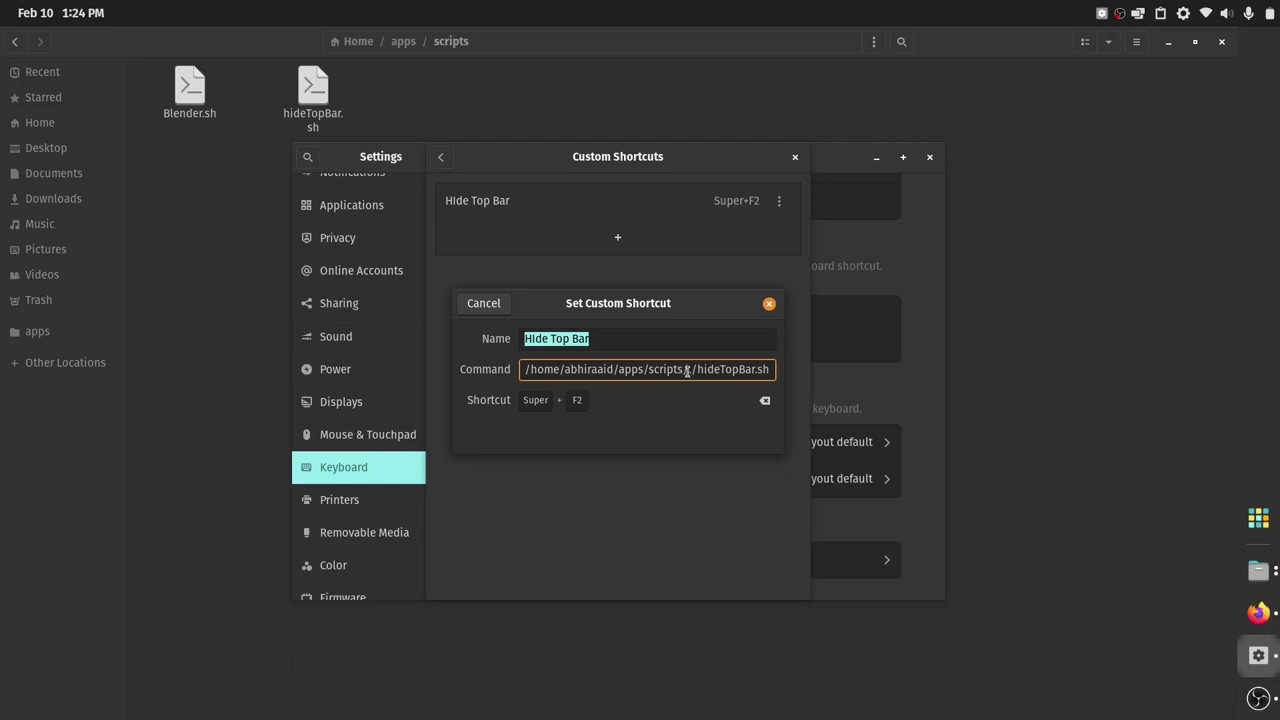
Copy the scripts folder path from the Hide Top Bar shortcut's command and close its settings
{"action": "left_click_drag", "start_coordinate": [685, 369], "coordinate": [523, 369]}
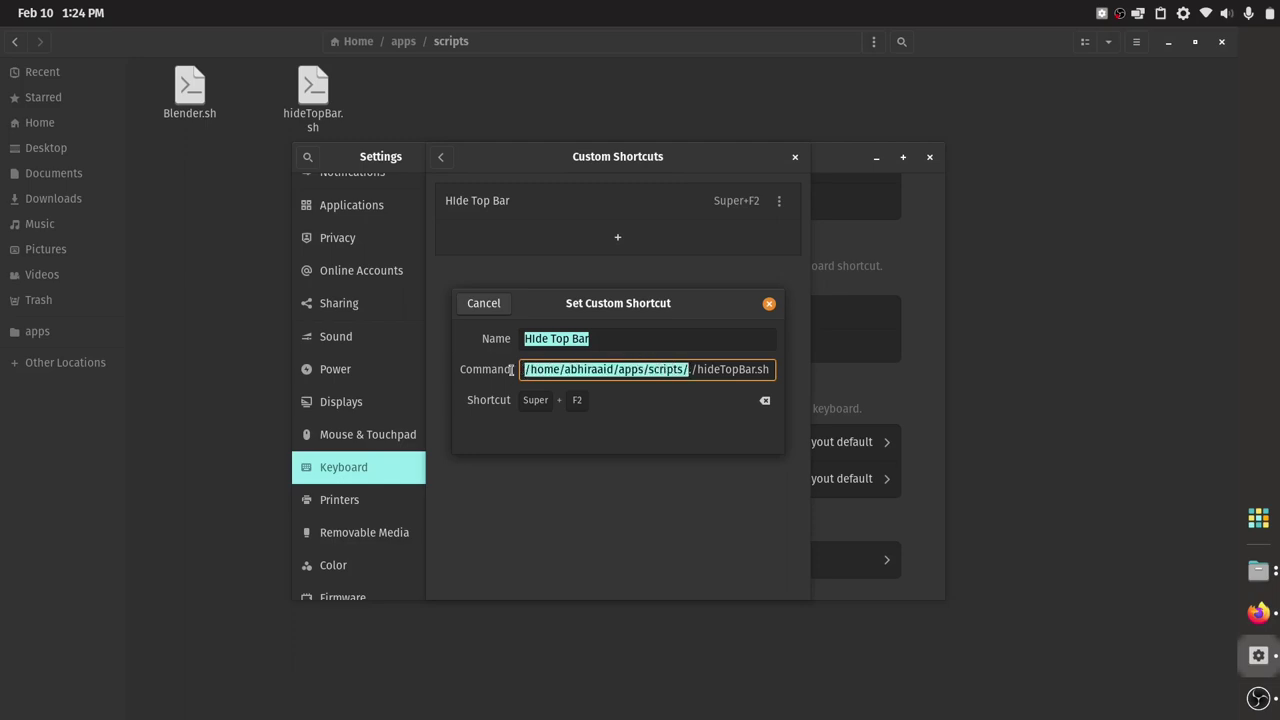
{"action": "right_click", "coordinate": [541, 370]}
{"action": "left_click", "coordinate": [570, 403]}
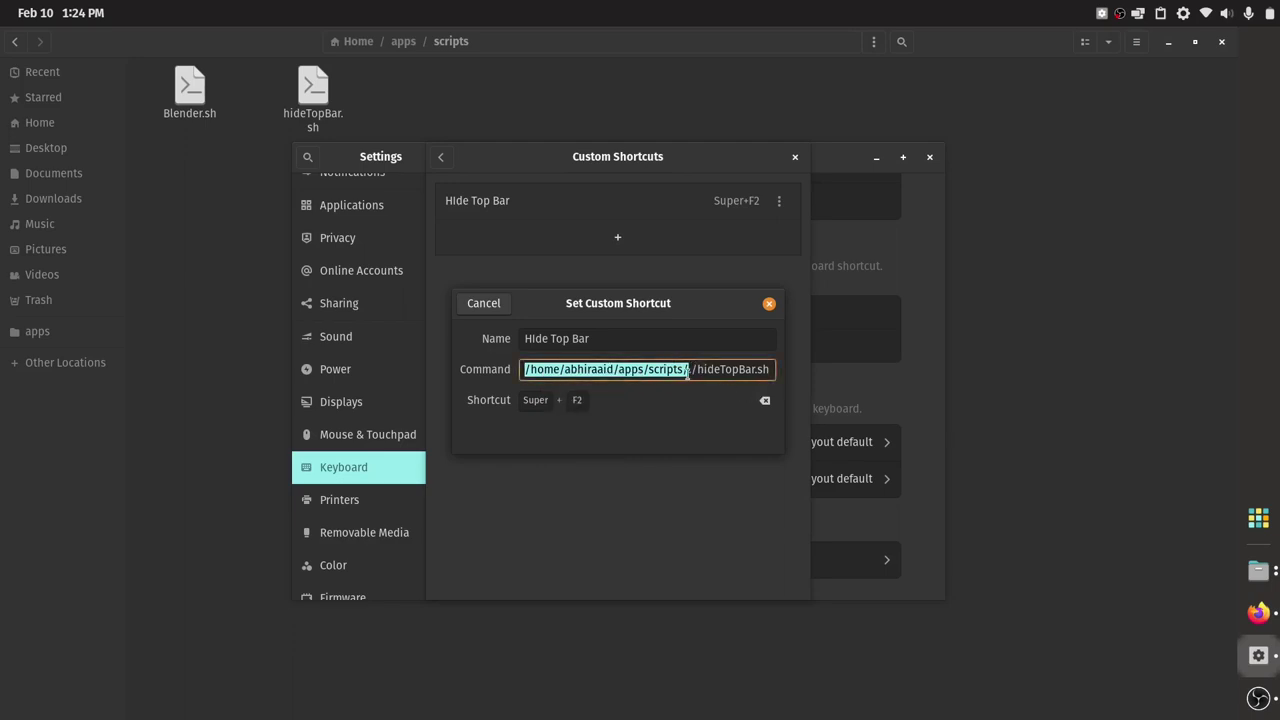
{"action": "left_click", "coordinate": [687, 370]}
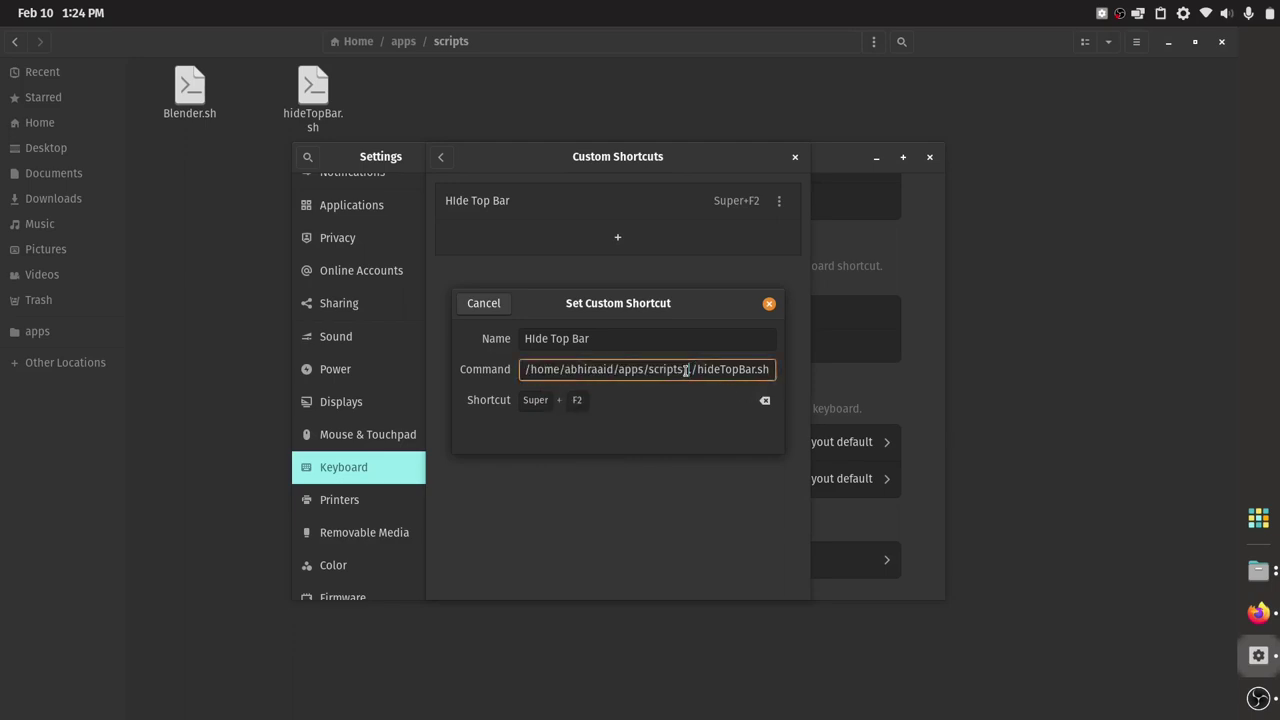
{"action": "left_click", "coordinate": [769, 303]}
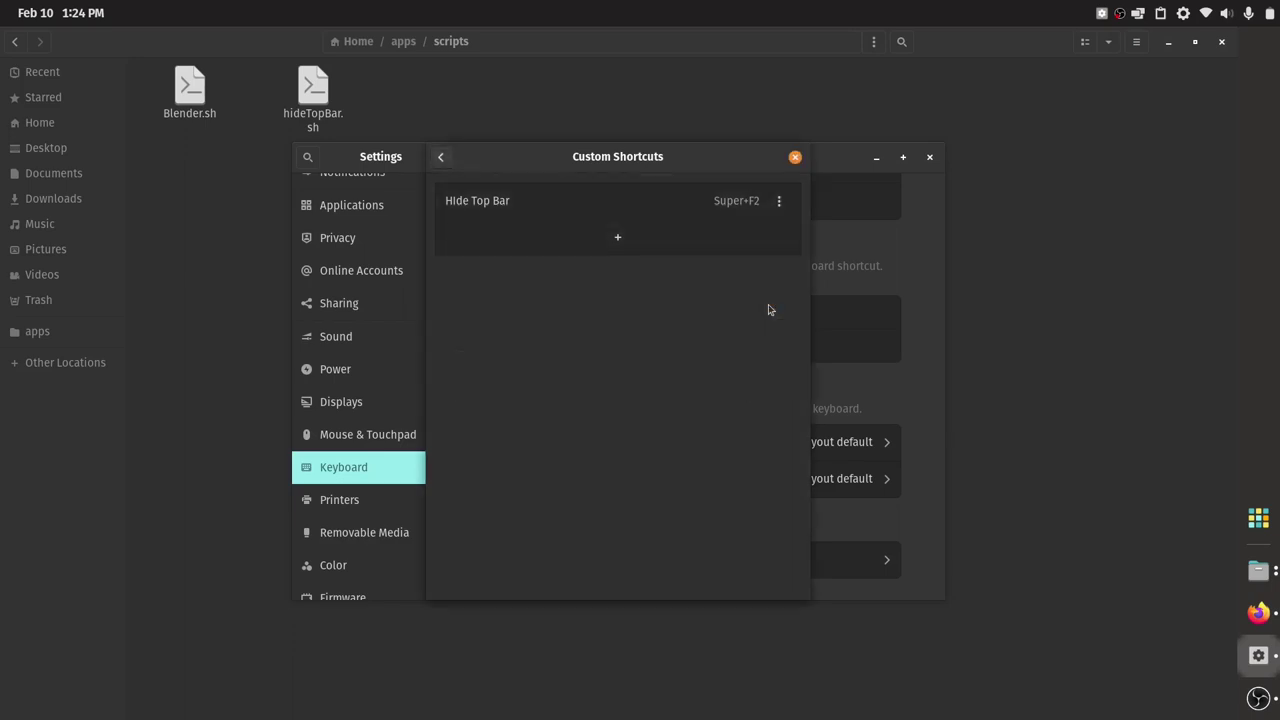
Start a new custom shortcut and set its command to the copied scripts folder path followed by ./Blender.sh
{"action": "left_click", "coordinate": [678, 238]}
{"action": "left_click", "coordinate": [560, 341]}
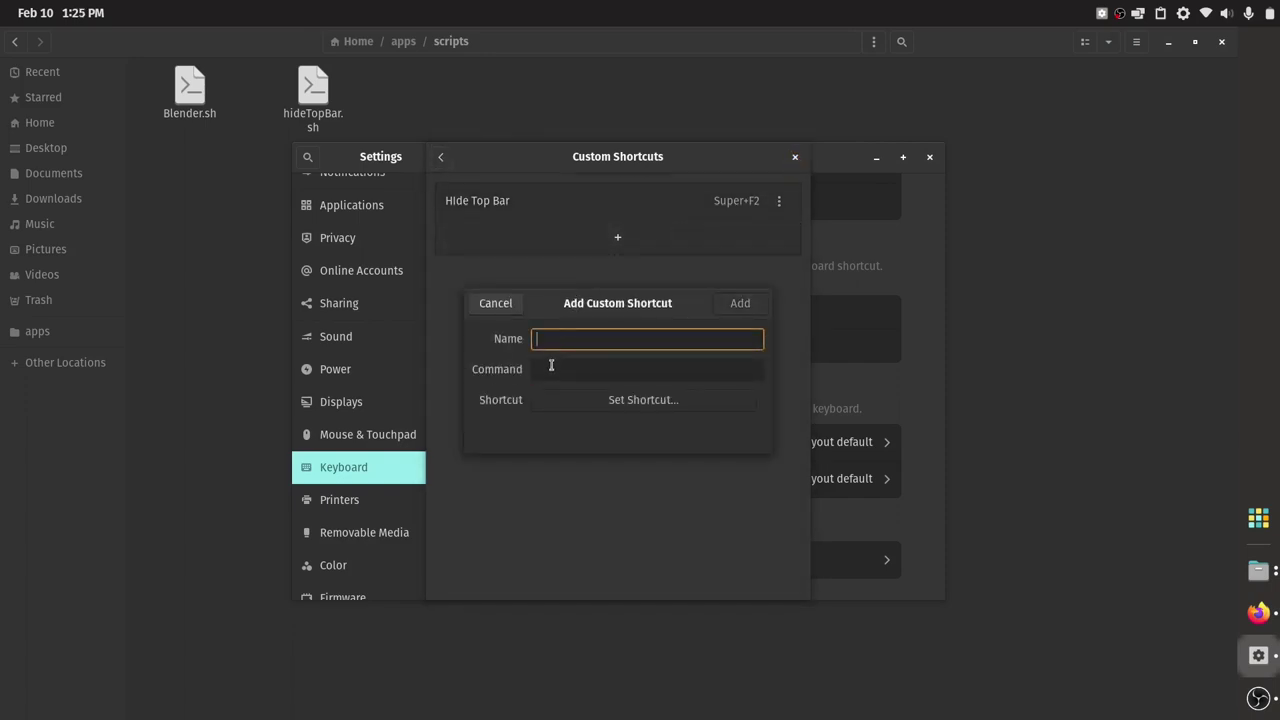
{"action": "left_click", "coordinate": [551, 366]}
{"action": "right_click", "coordinate": [553, 370]}
{"action": "left_click", "coordinate": [583, 420]}
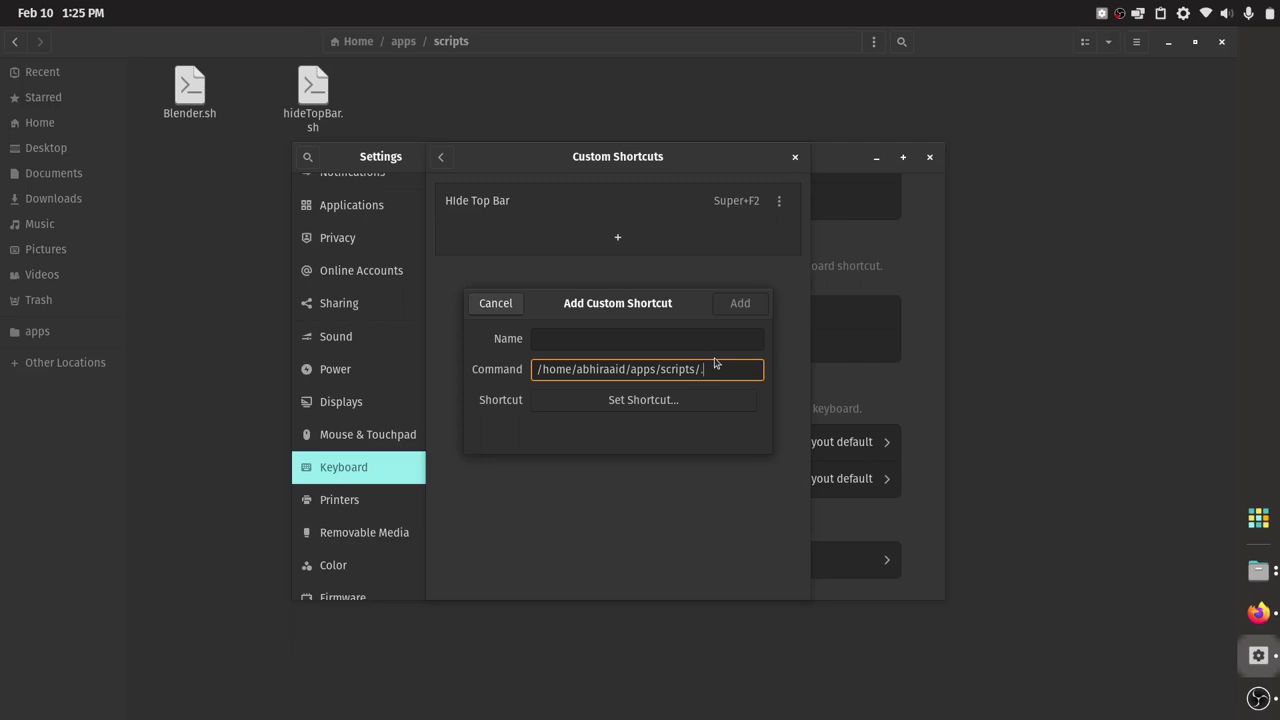
{"action": "type", "text": "./Blender.sh"}
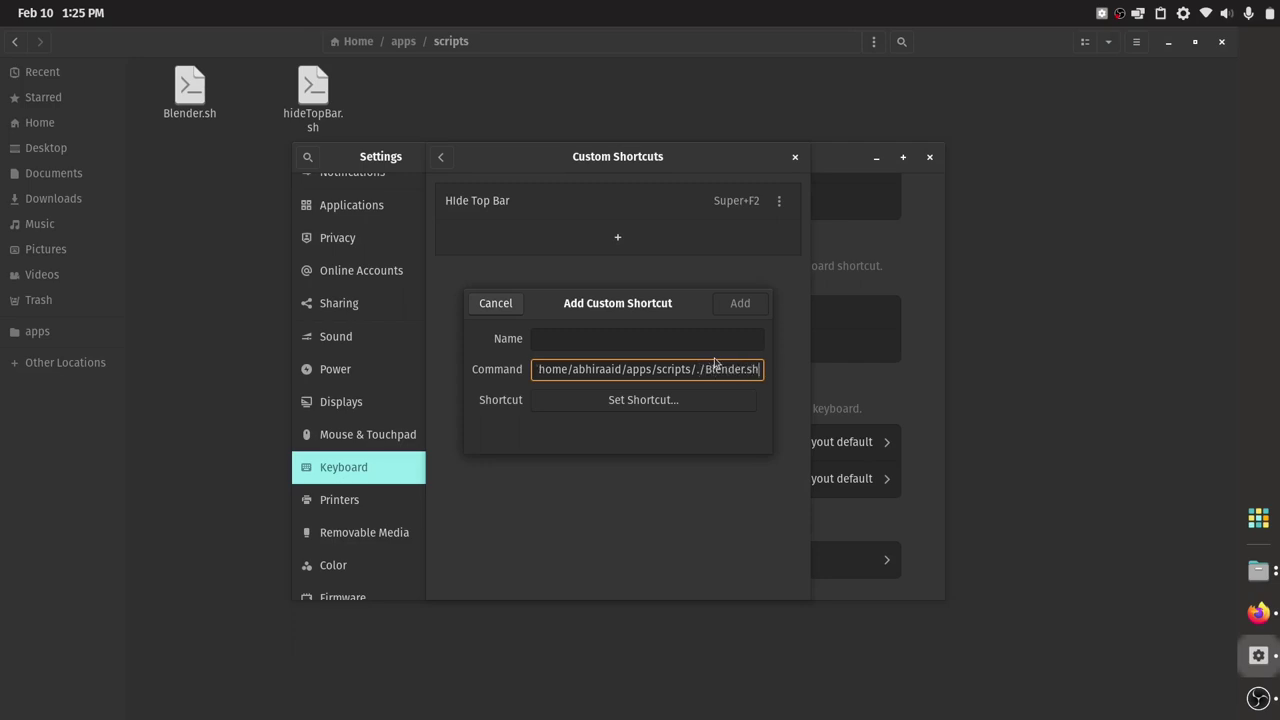
Name the new shortcut Blender, assign it Super+B, and add it before closing the Settings windows
{"action": "left_click", "coordinate": [695, 338]}
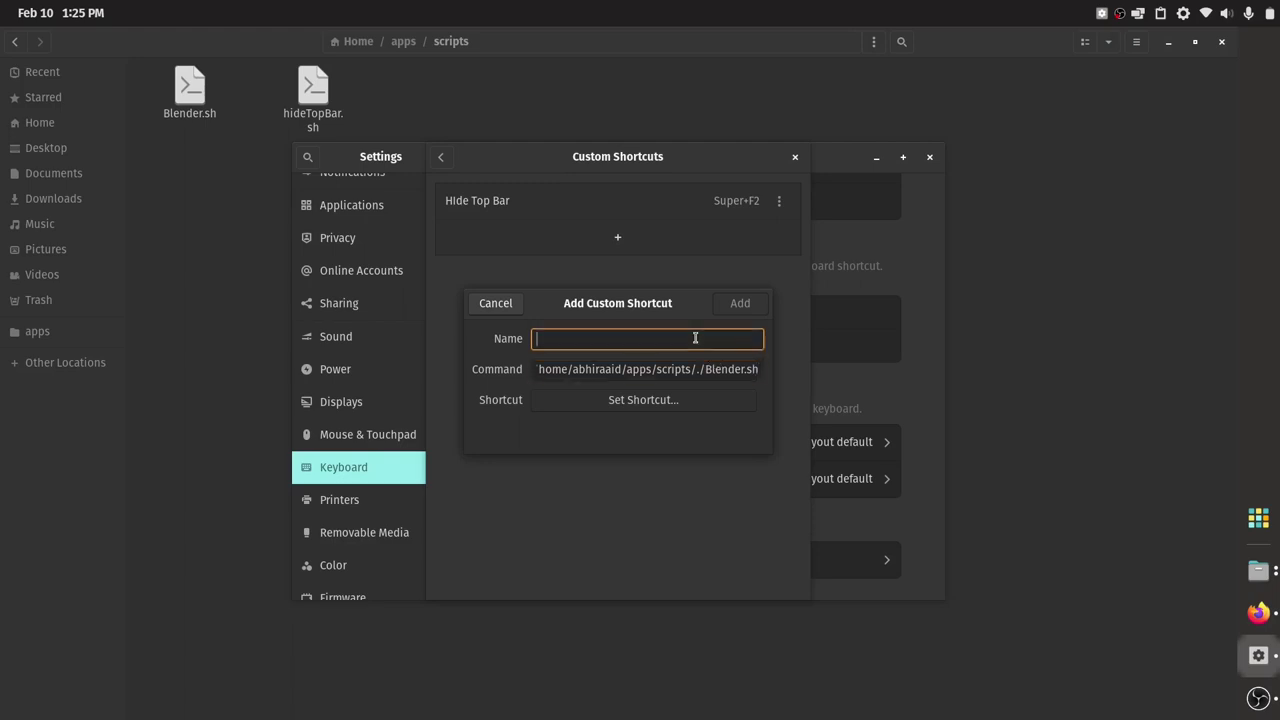
{"action": "type", "text": "B"}
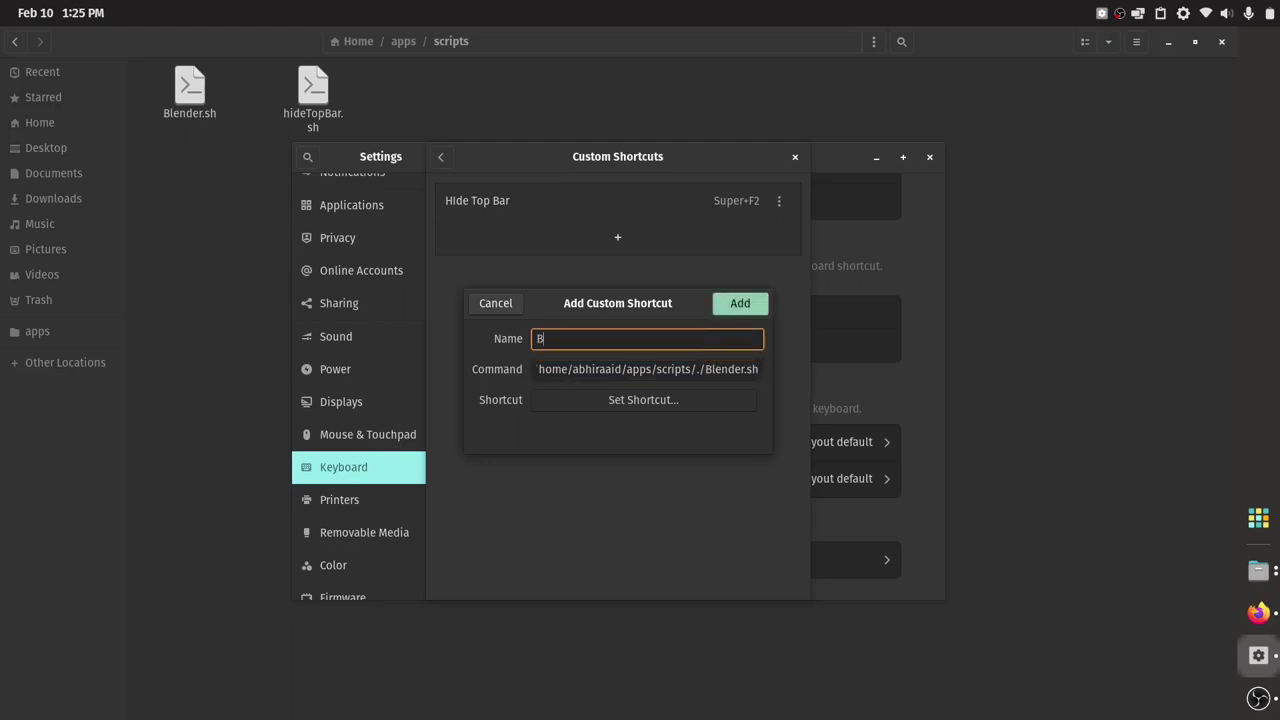
{"action": "type", "text": "lender"}
{"action": "left_click", "coordinate": [624, 400]}
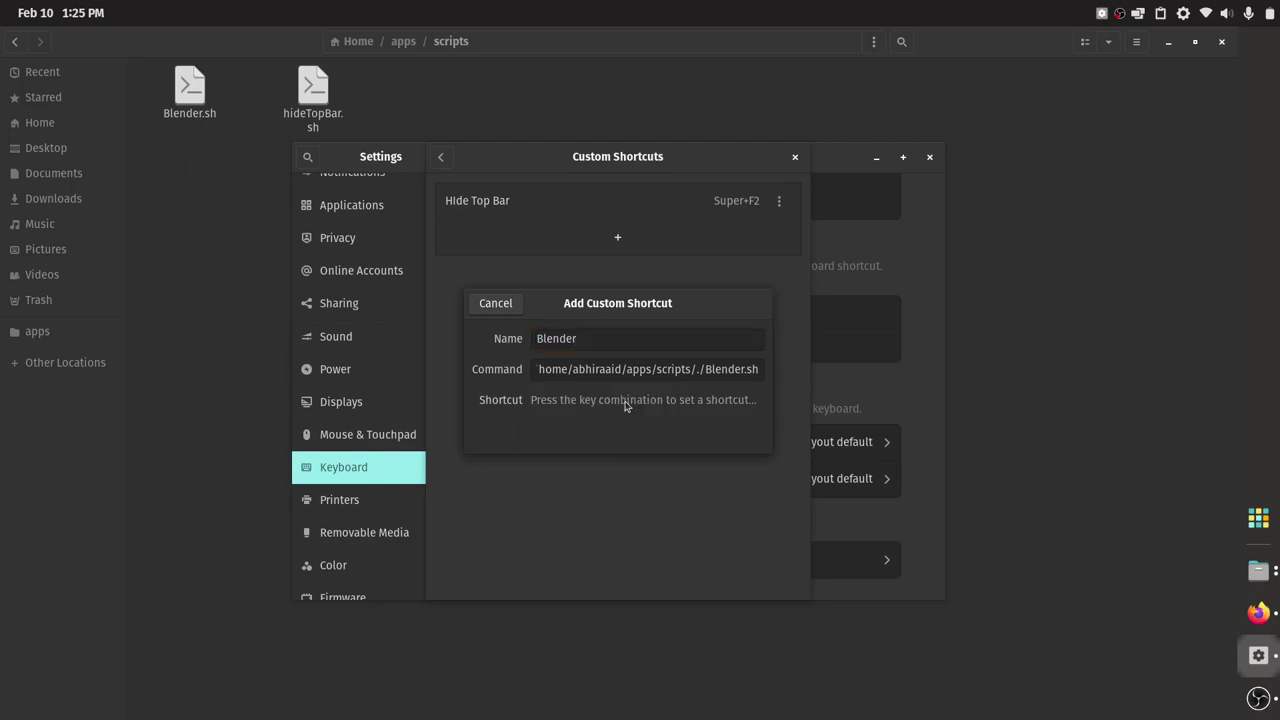
{"action": "key", "text": "super+b"}
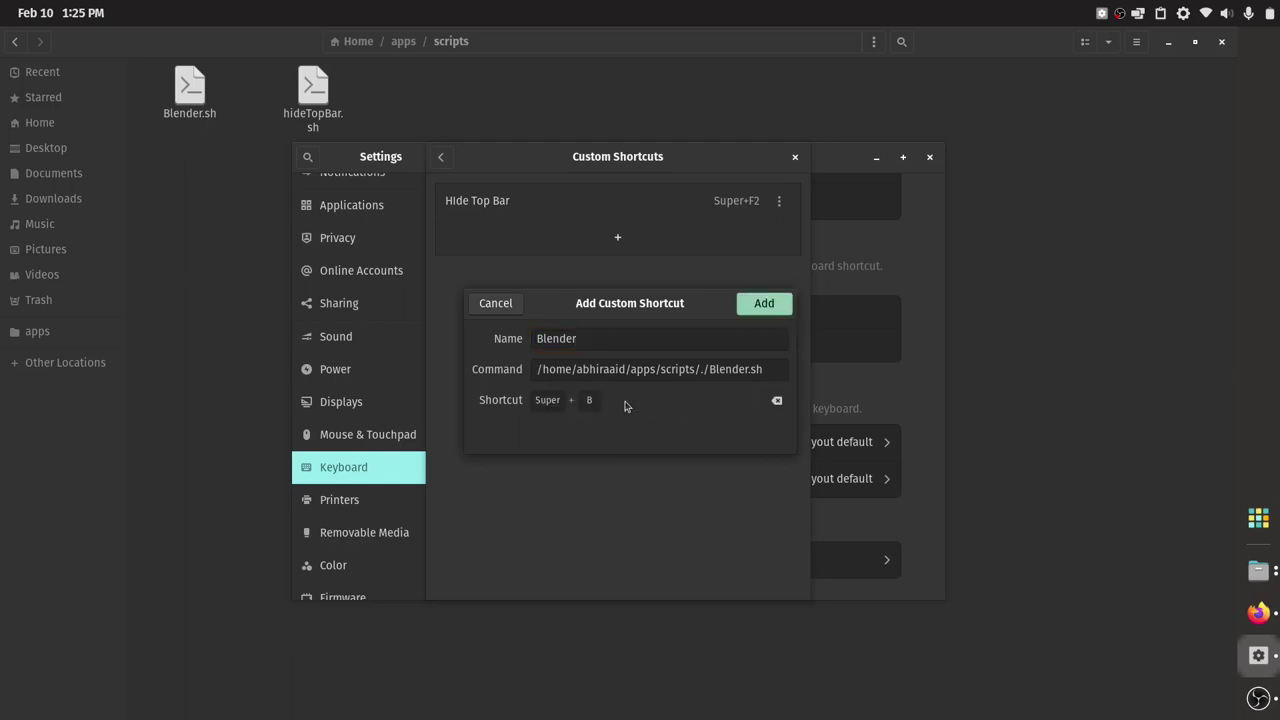
{"action": "left_click", "coordinate": [765, 303]}
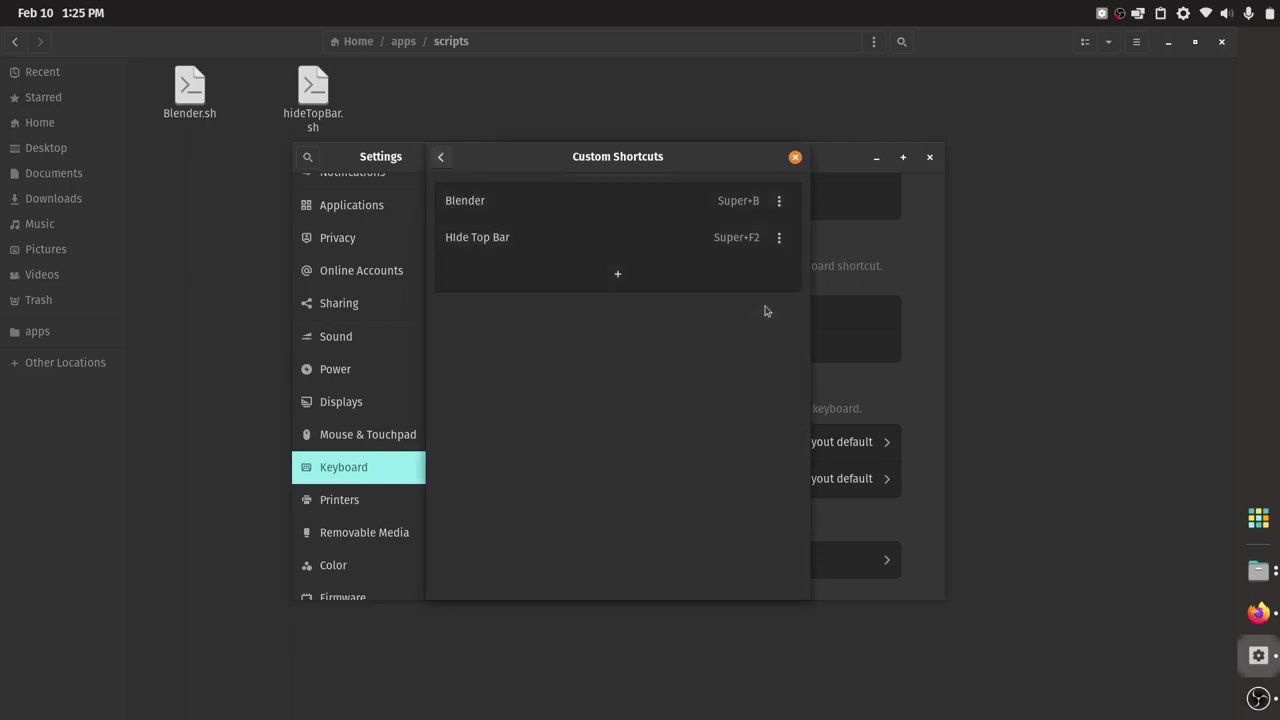
{"action": "left_click", "coordinate": [795, 157]}
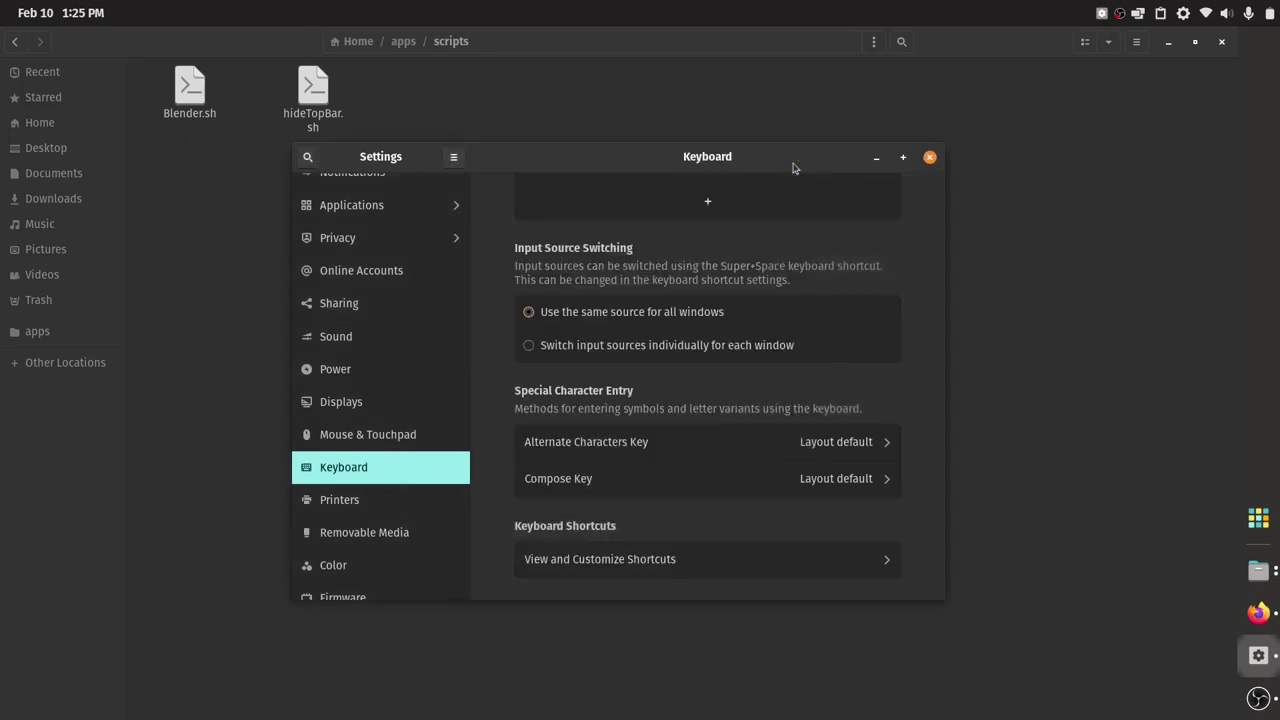
{"action": "left_click", "coordinate": [928, 158]}
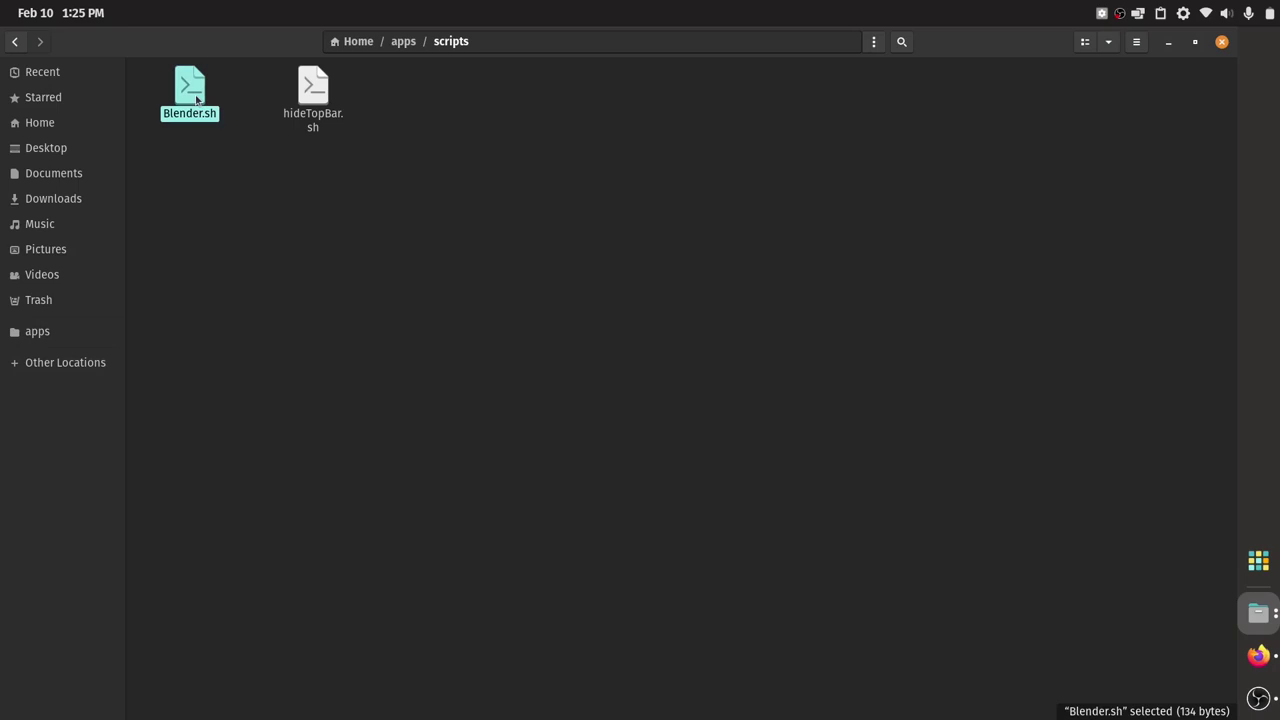
List the scripts folder's files in a terminal to check whether Blender.sh is executable, then close the terminal
{"action": "right_click", "coordinate": [249, 209]}
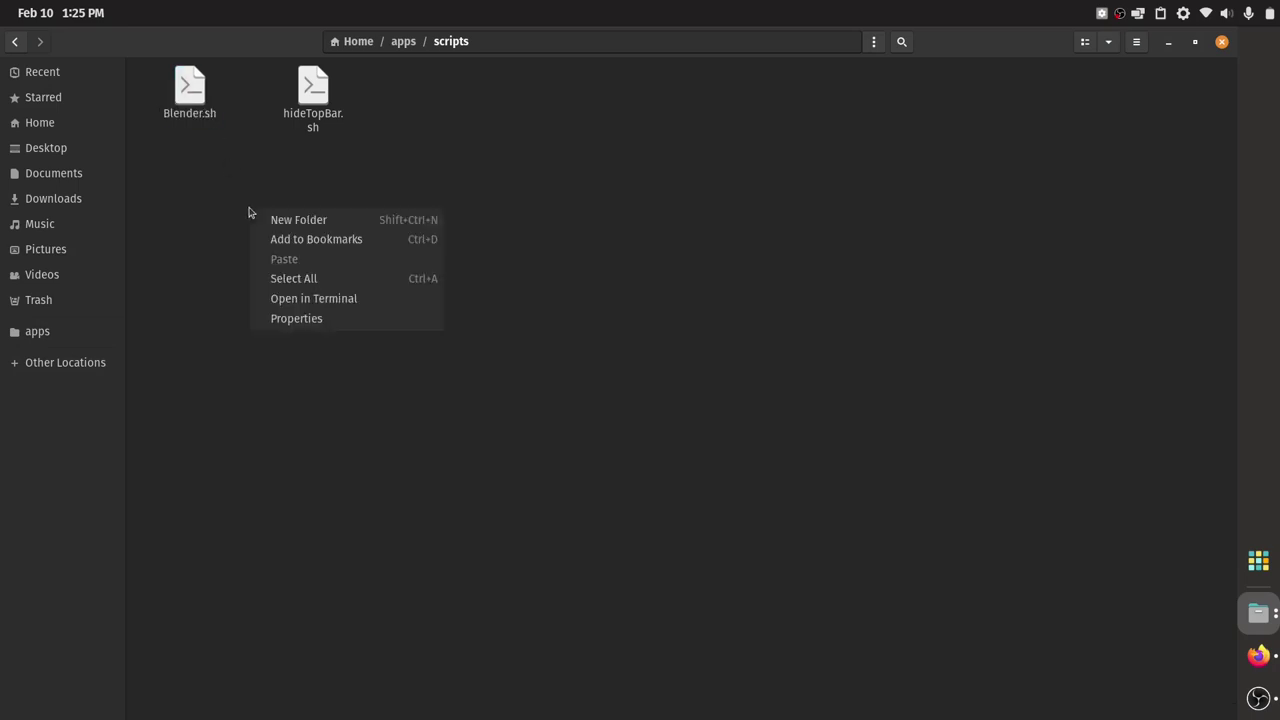
{"action": "left_click", "coordinate": [312, 300]}
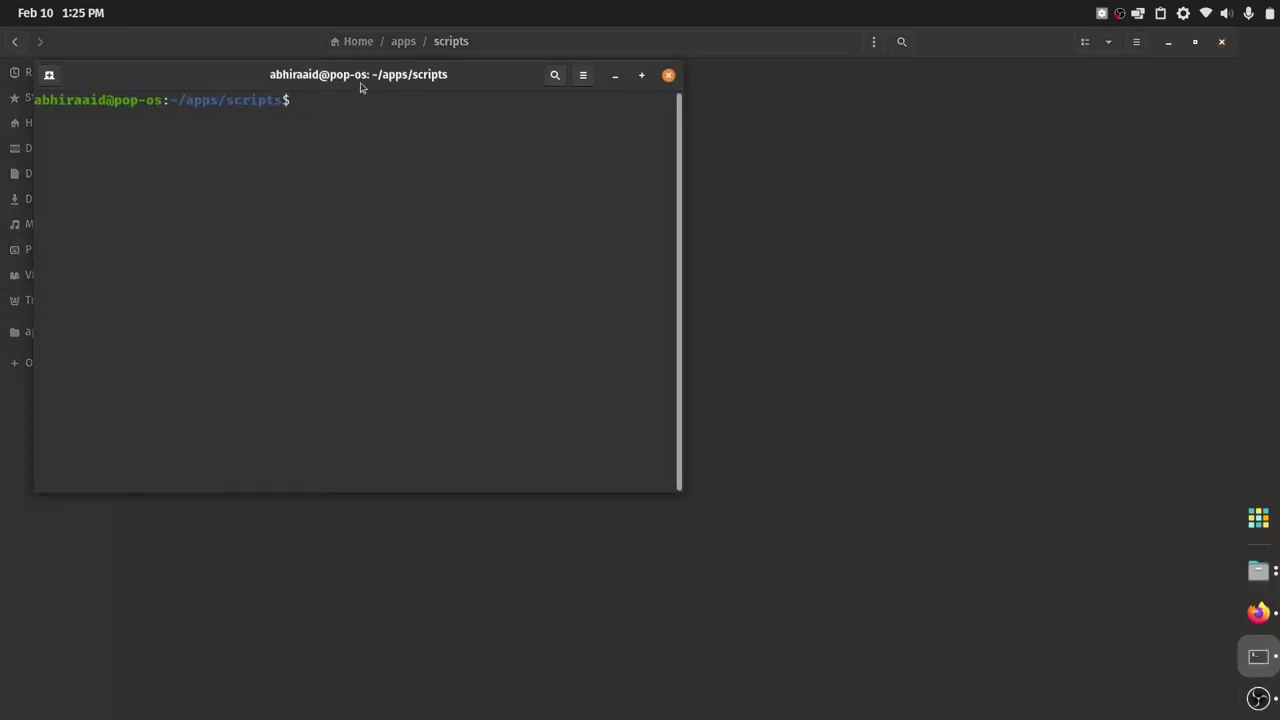
{"action": "type", "text": "ls"}
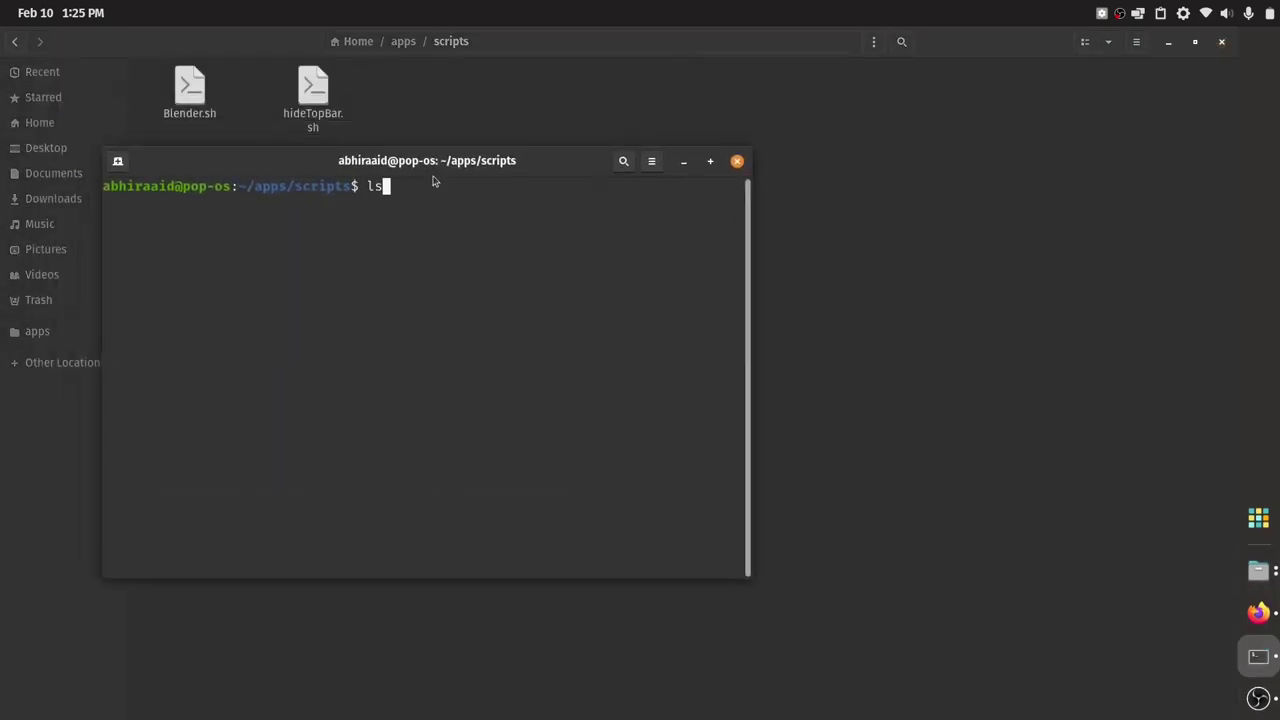
{"action": "key", "text": "Return"}
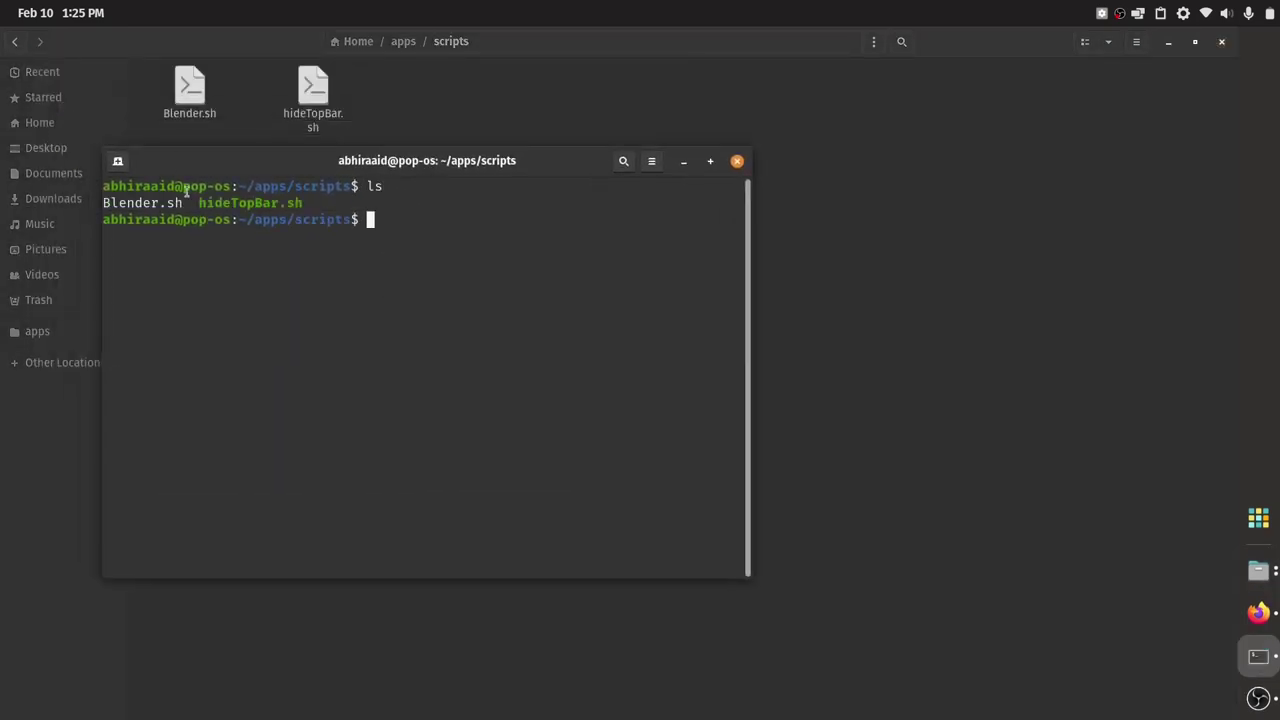
{"action": "left_click_drag", "start_coordinate": [188, 205], "coordinate": [103, 206]}
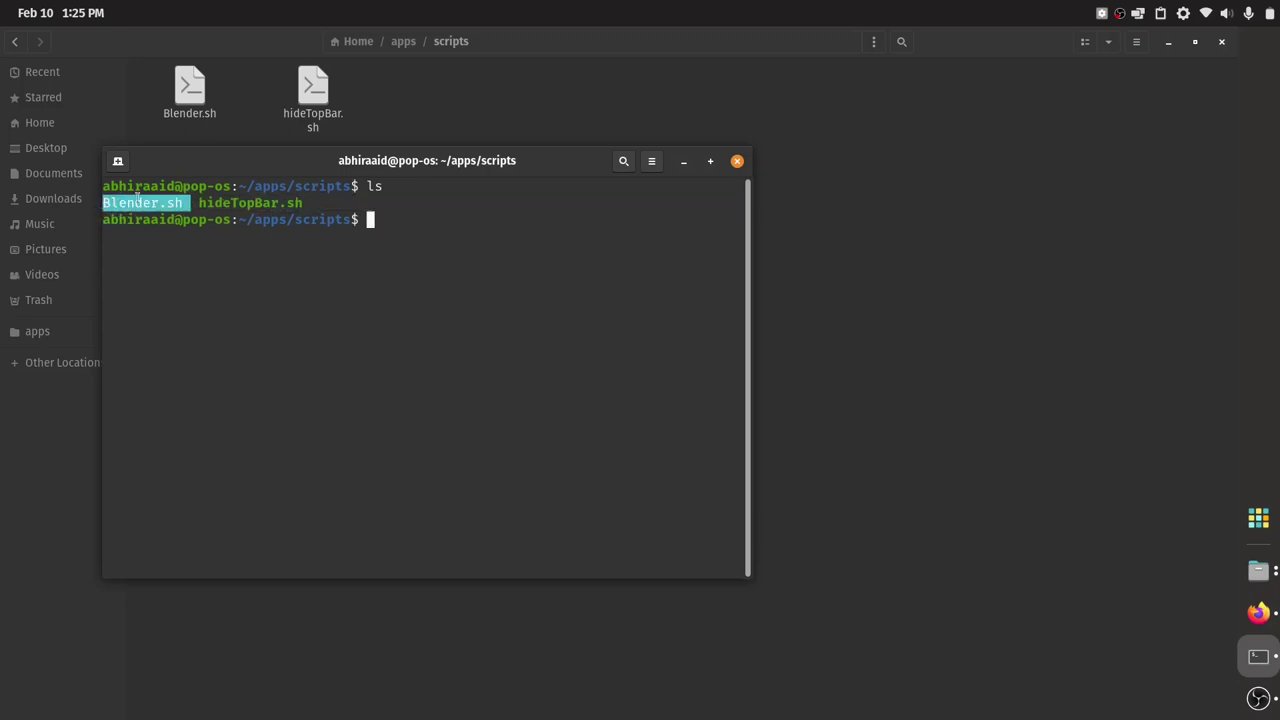
{"action": "left_click", "coordinate": [186, 209]}
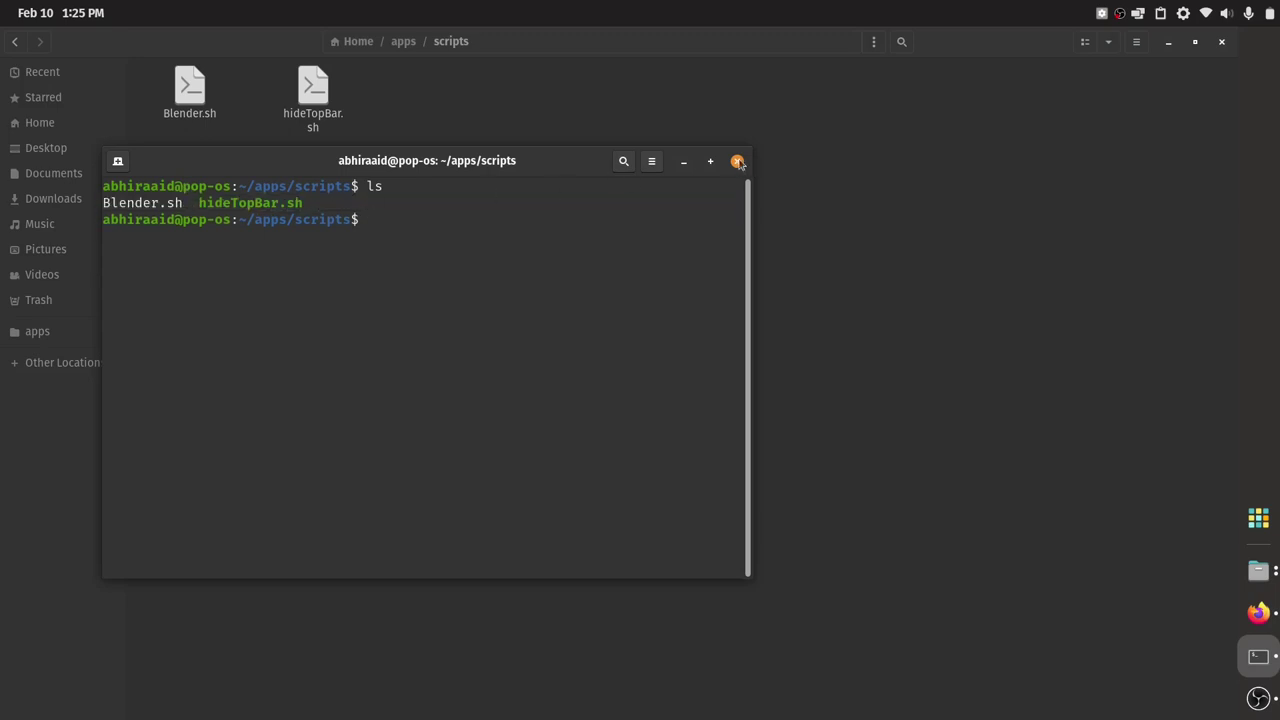
{"action": "left_click", "coordinate": [737, 161]}
Allow Blender.sh to be executed as a program in its file permissions
{"action": "right_click", "coordinate": [216, 108]}
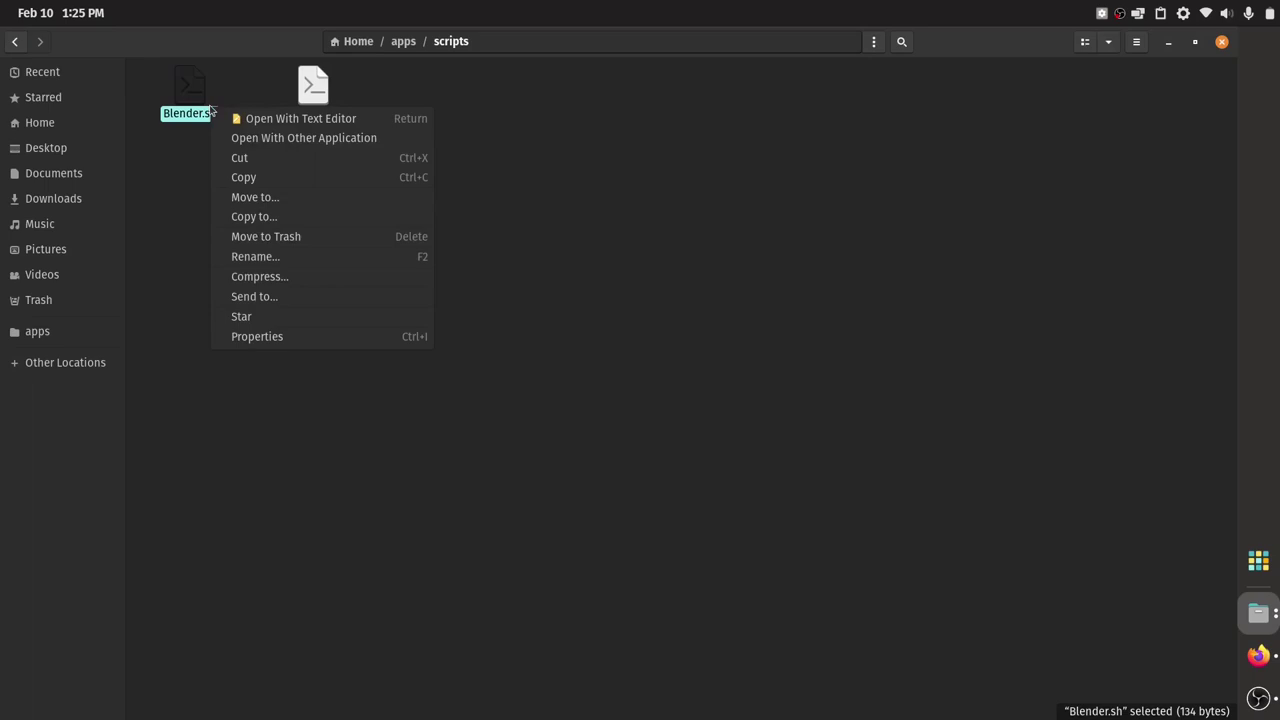
{"action": "left_click", "coordinate": [306, 342]}
{"action": "left_click", "coordinate": [604, 187]}
{"action": "left_click", "coordinate": [582, 398]}
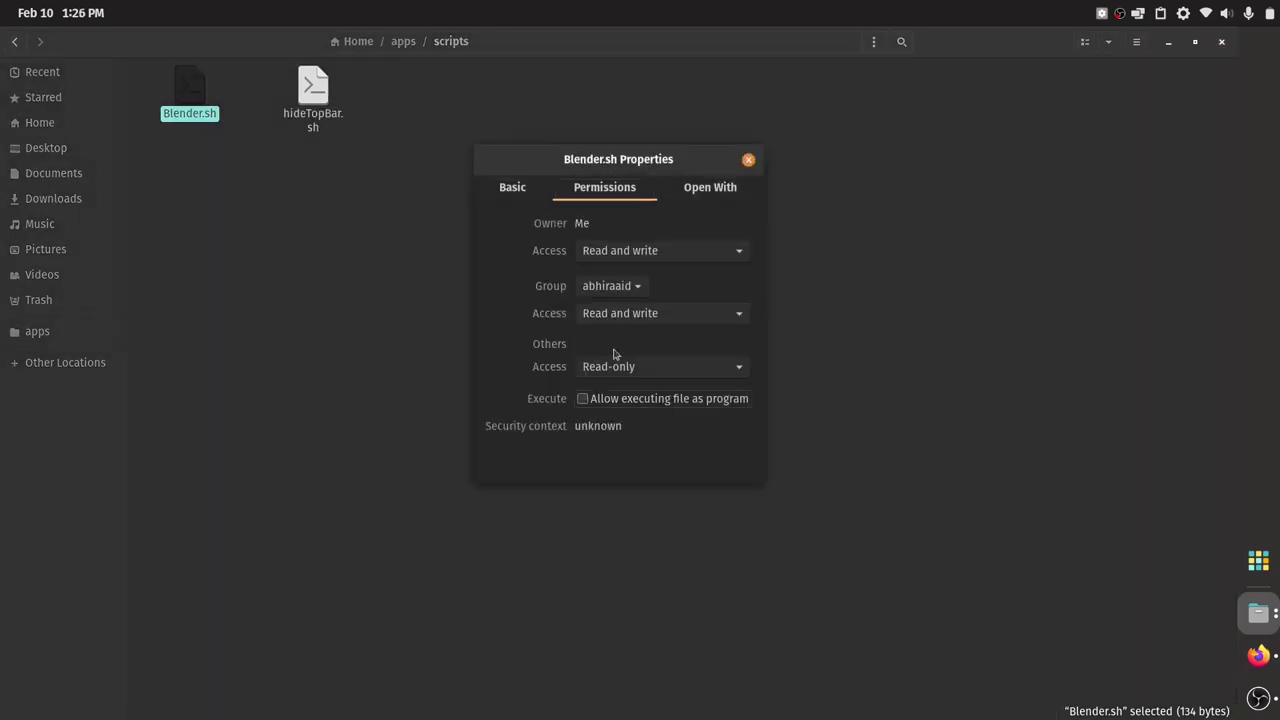
{"action": "left_click", "coordinate": [748, 161]}
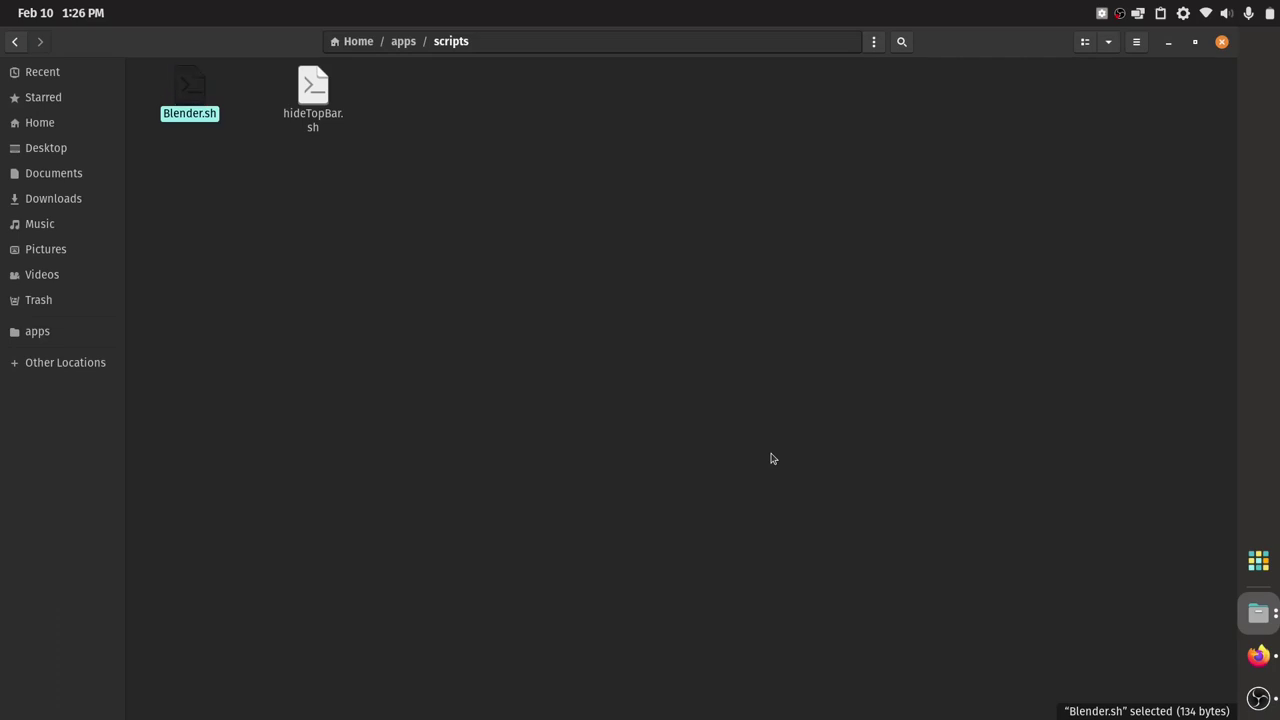
Test the Super+B custom shortcut by launching Blender, dismissing its splash screen and minimizing it after checking the VRAM
{"action": "key", "text": "Return"}
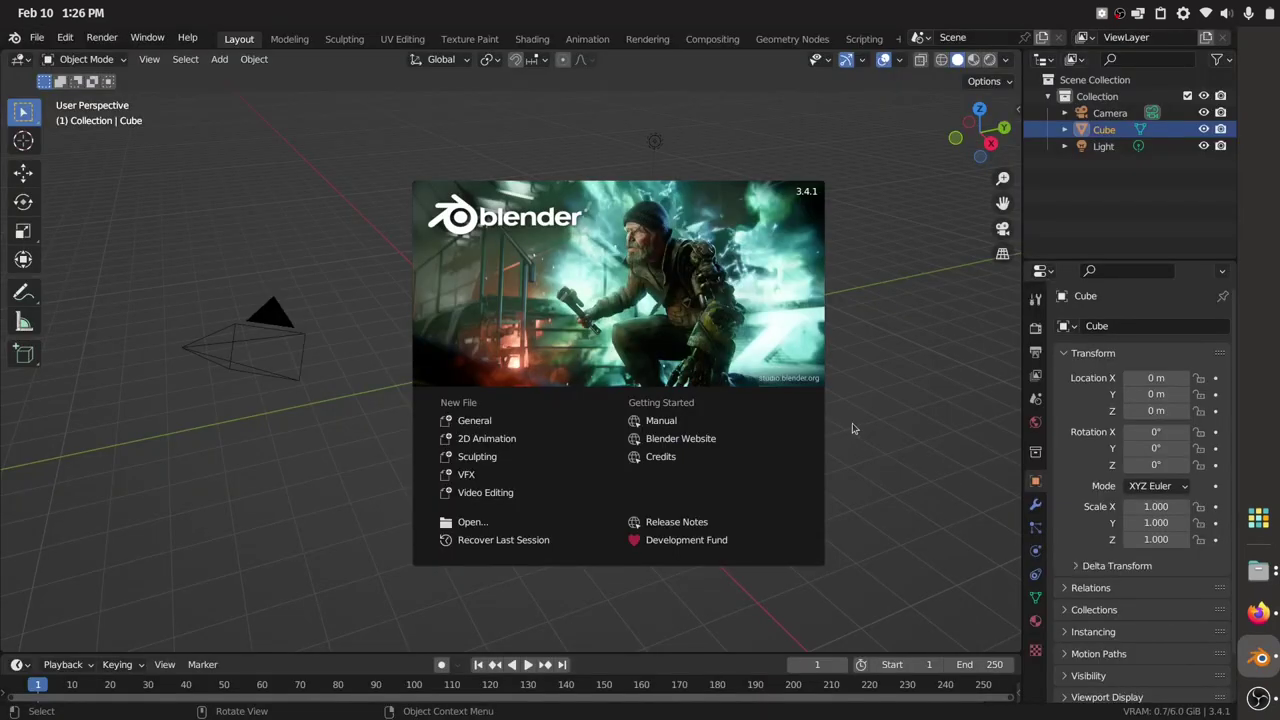
{"action": "left_click", "coordinate": [866, 419]}
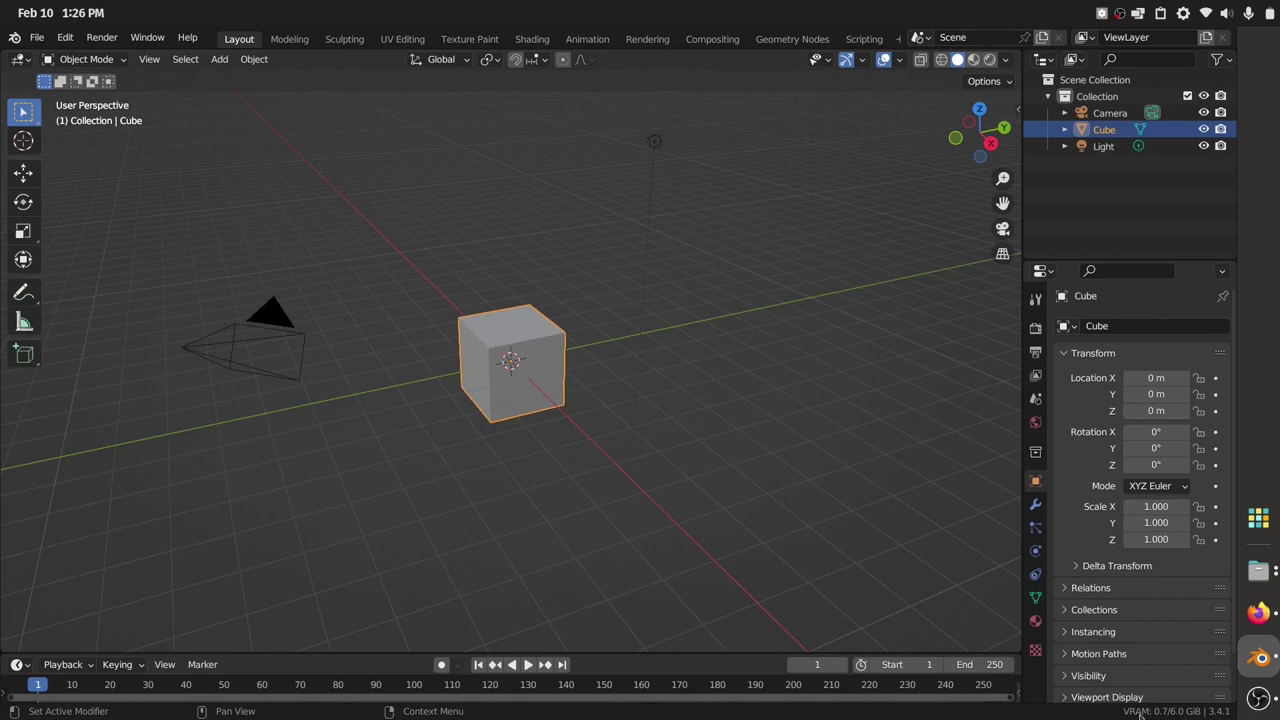
{"action": "left_click", "coordinate": [1262, 664]}
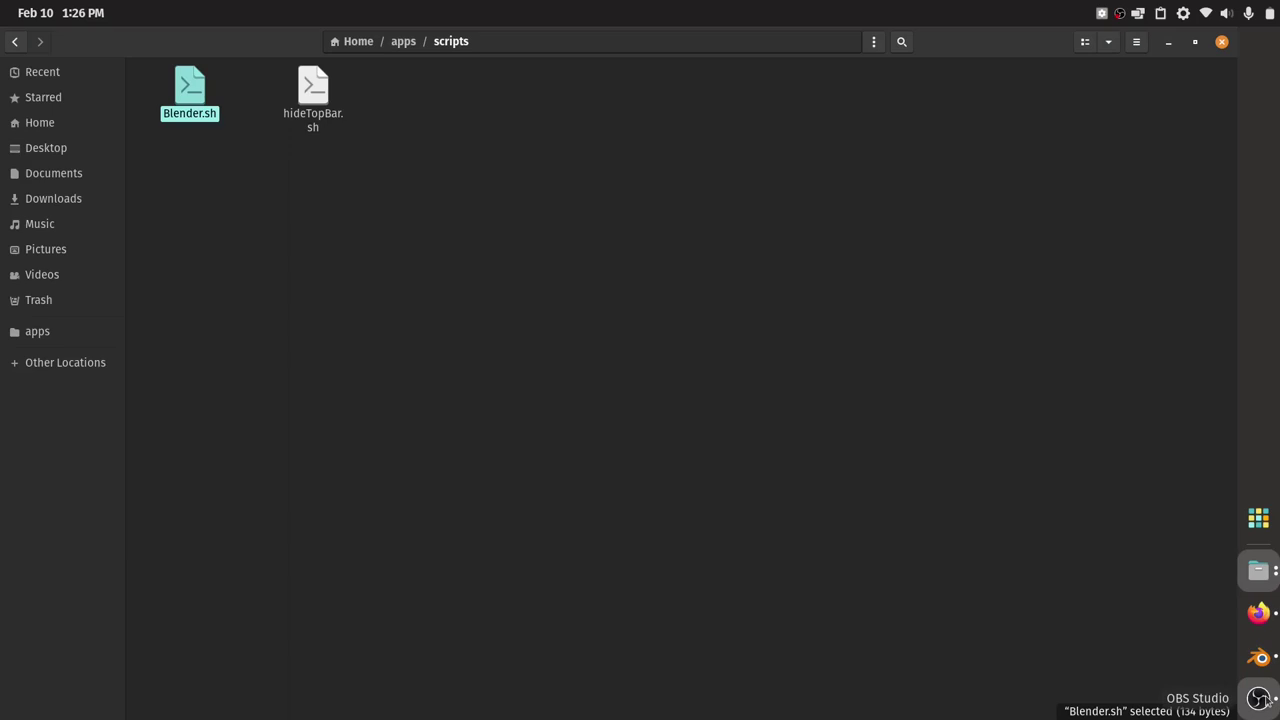
{"action": "left_click", "coordinate": [1261, 698]}
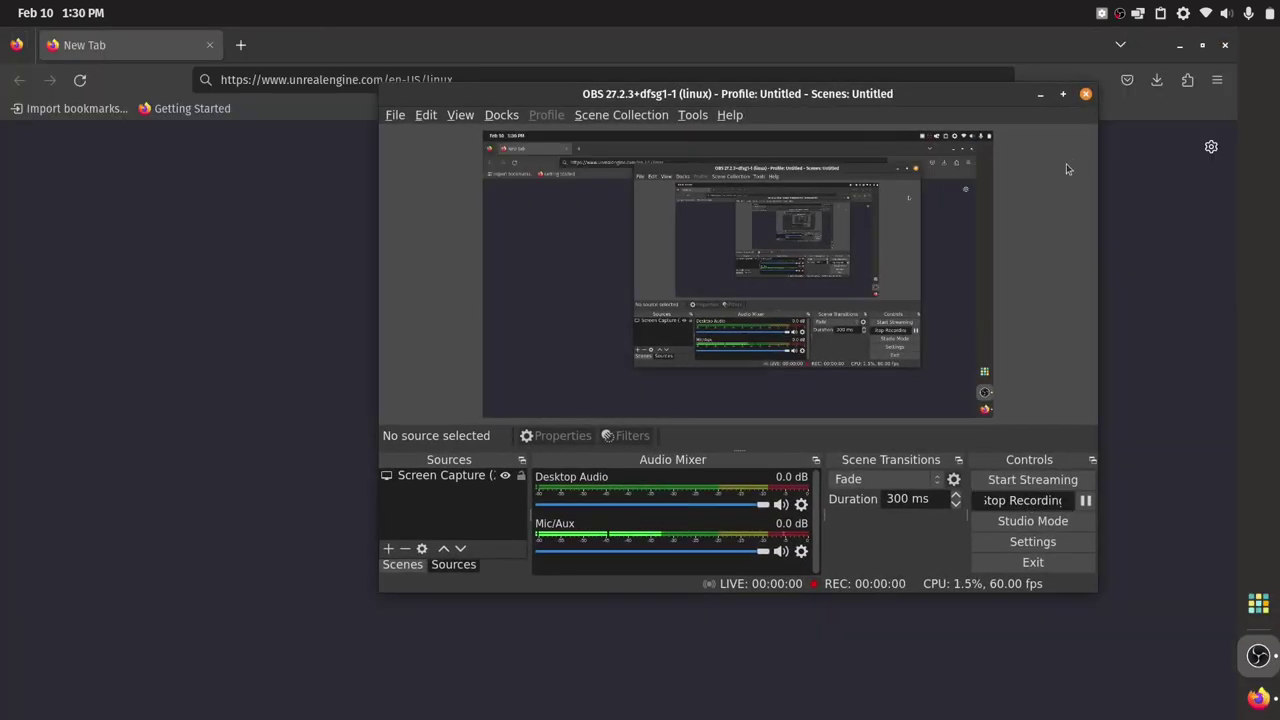
{"action": "left_click", "coordinate": [1040, 95]}
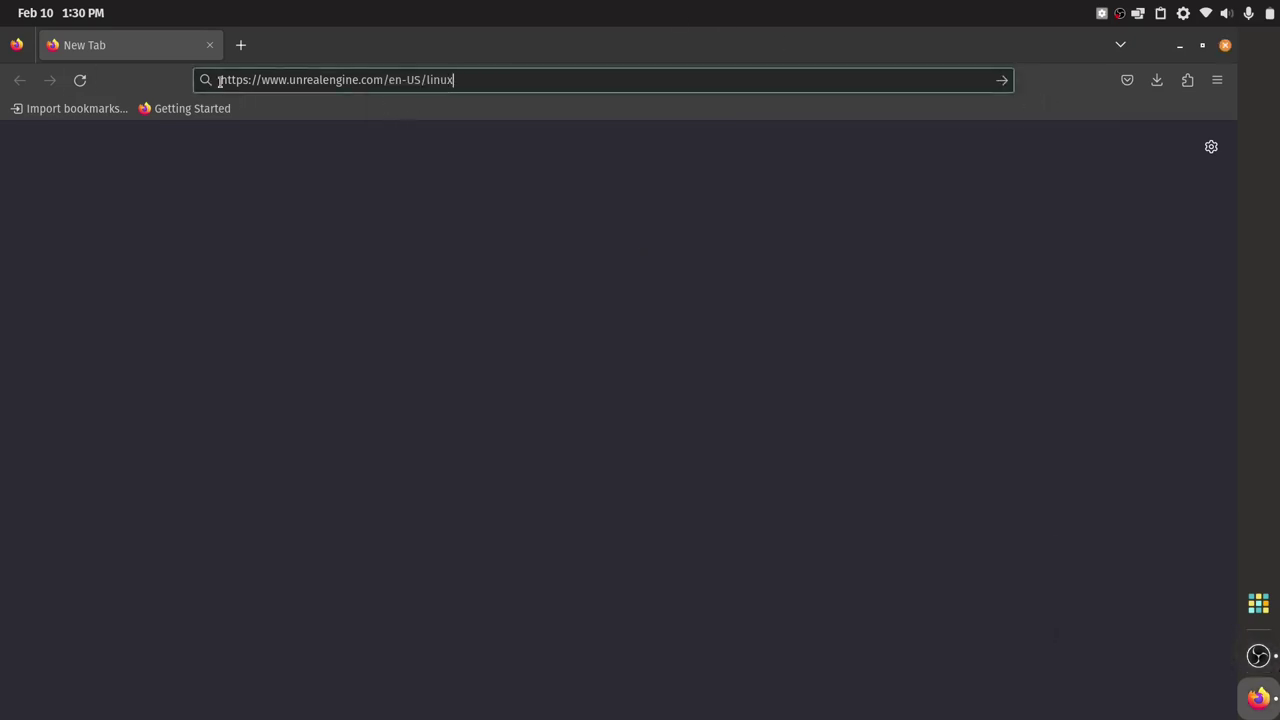
{"action": "left_click_drag", "start_coordinate": [220, 82], "coordinate": [466, 82]}
{"action": "left_click", "coordinate": [275, 84]}
{"action": "left_click", "coordinate": [383, 81]}
{"action": "left_click", "coordinate": [467, 81]}
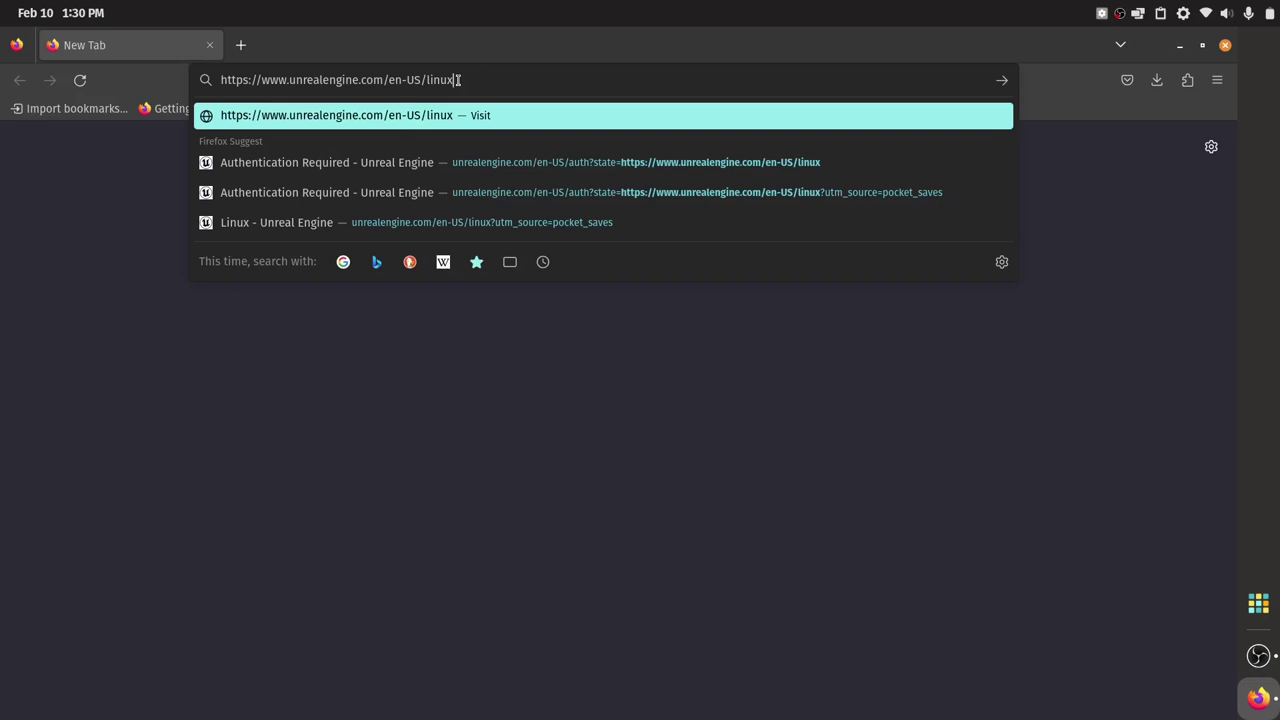
{"action": "key", "text": "Return"}
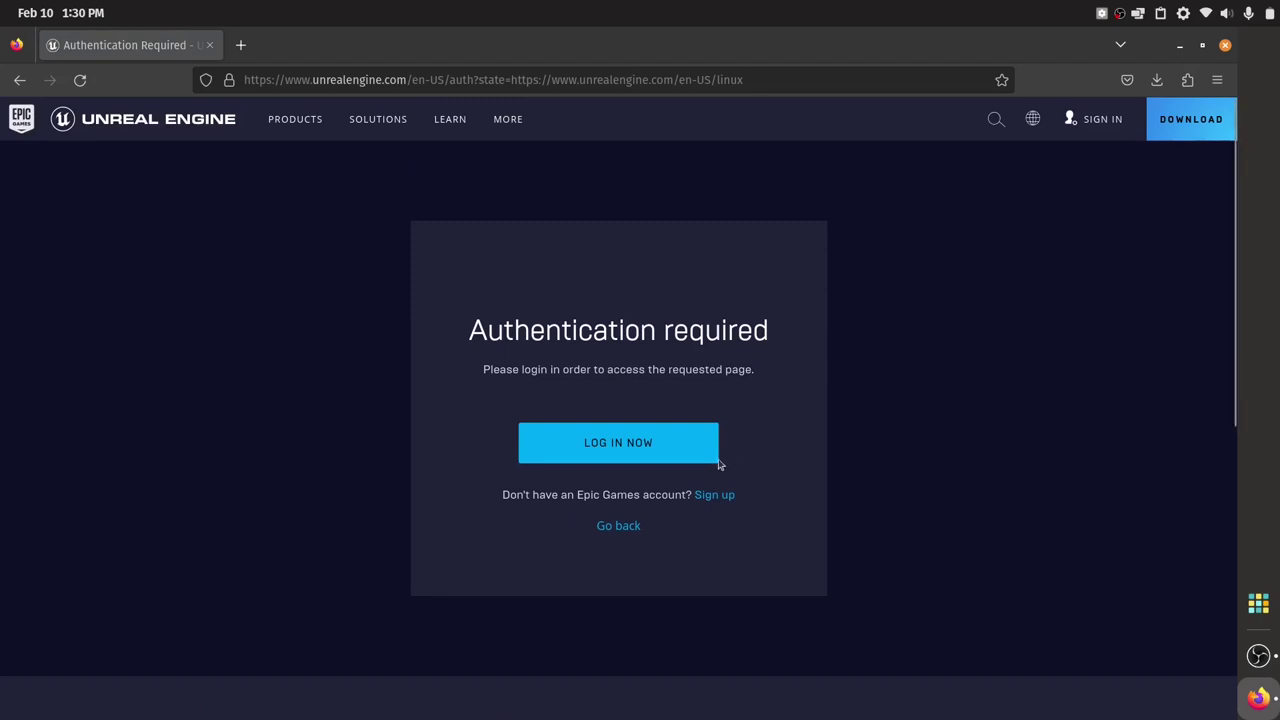
{"action": "left_click", "coordinate": [660, 461]}
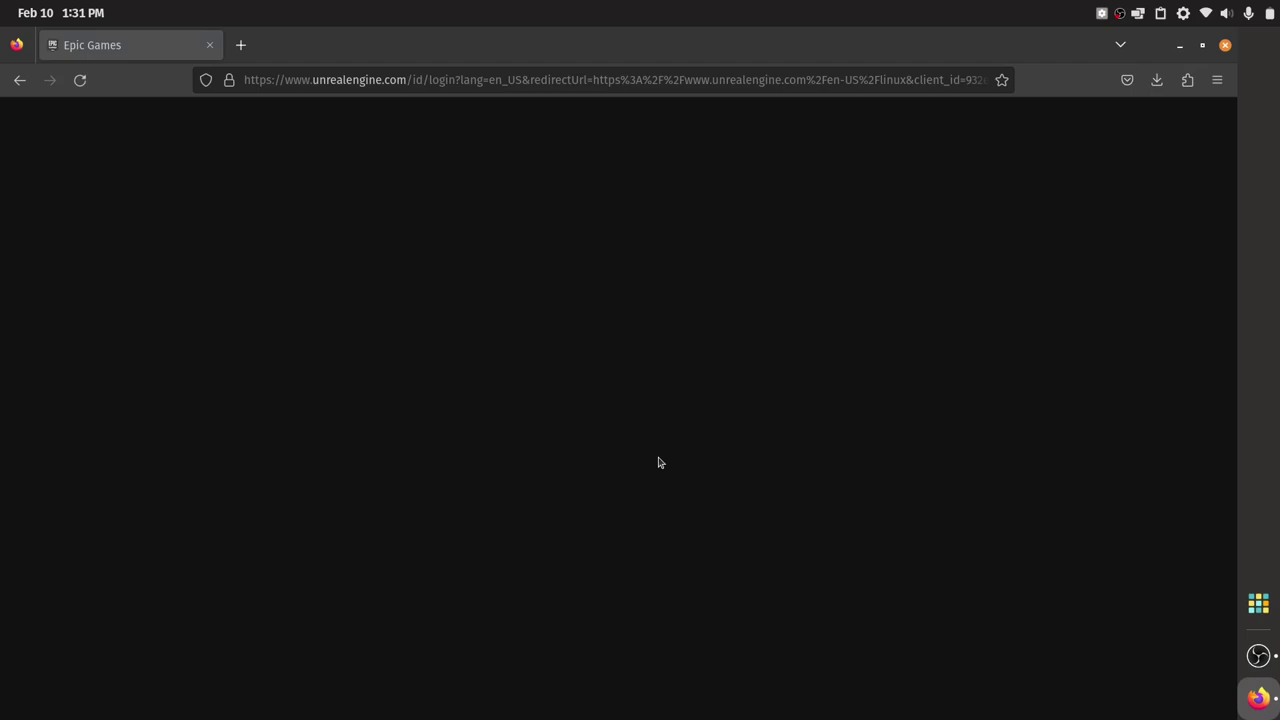
{"action": "left_click", "coordinate": [1258, 655]}
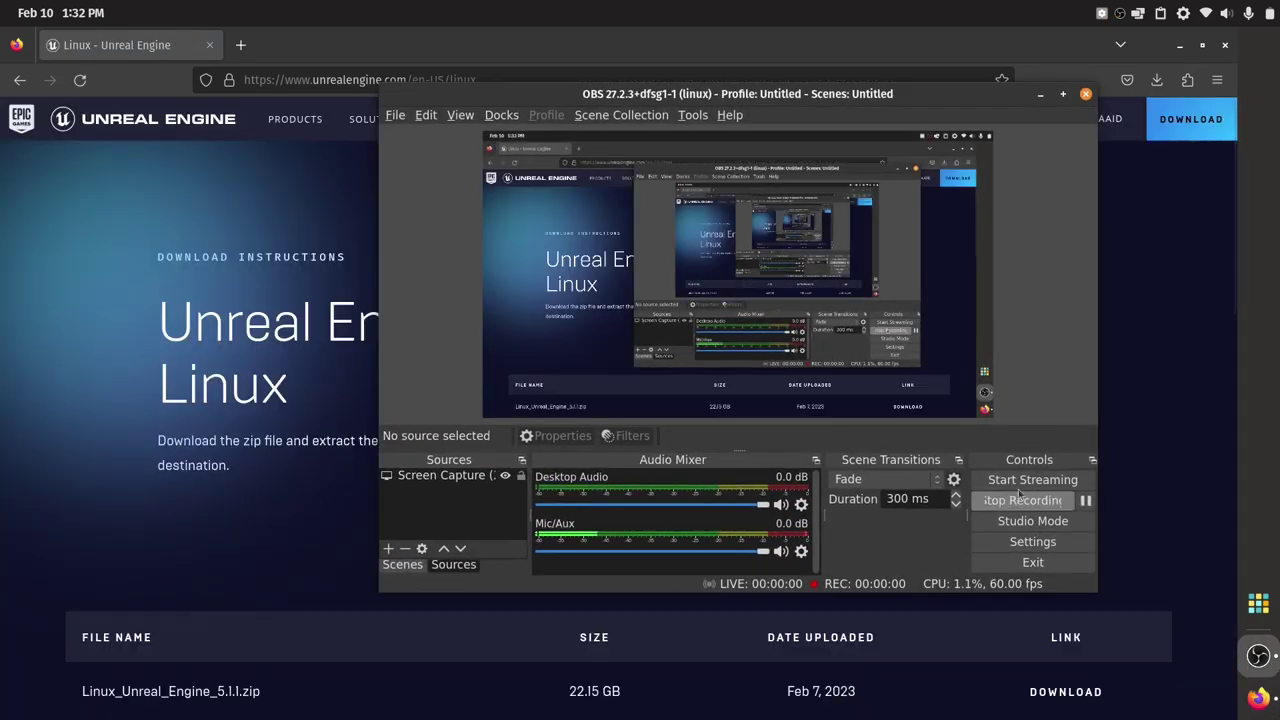
{"action": "left_click", "coordinate": [1040, 94]}
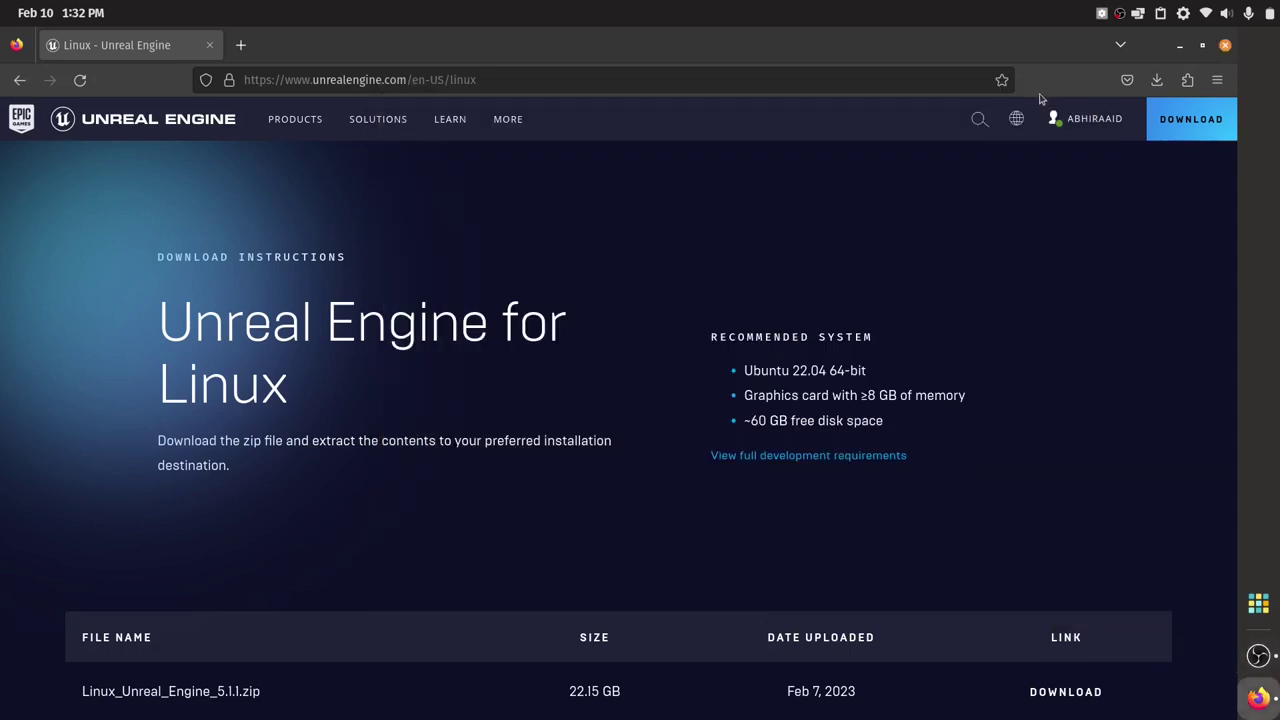
Examine the recommended operating system and graphics card memory on the Unreal Engine for Linux download page
{"action": "left_click_drag", "start_coordinate": [708, 337], "coordinate": [880, 338]}
{"action": "left_click", "coordinate": [760, 371]}
{"action": "left_click_drag", "start_coordinate": [744, 370], "coordinate": [868, 378]}
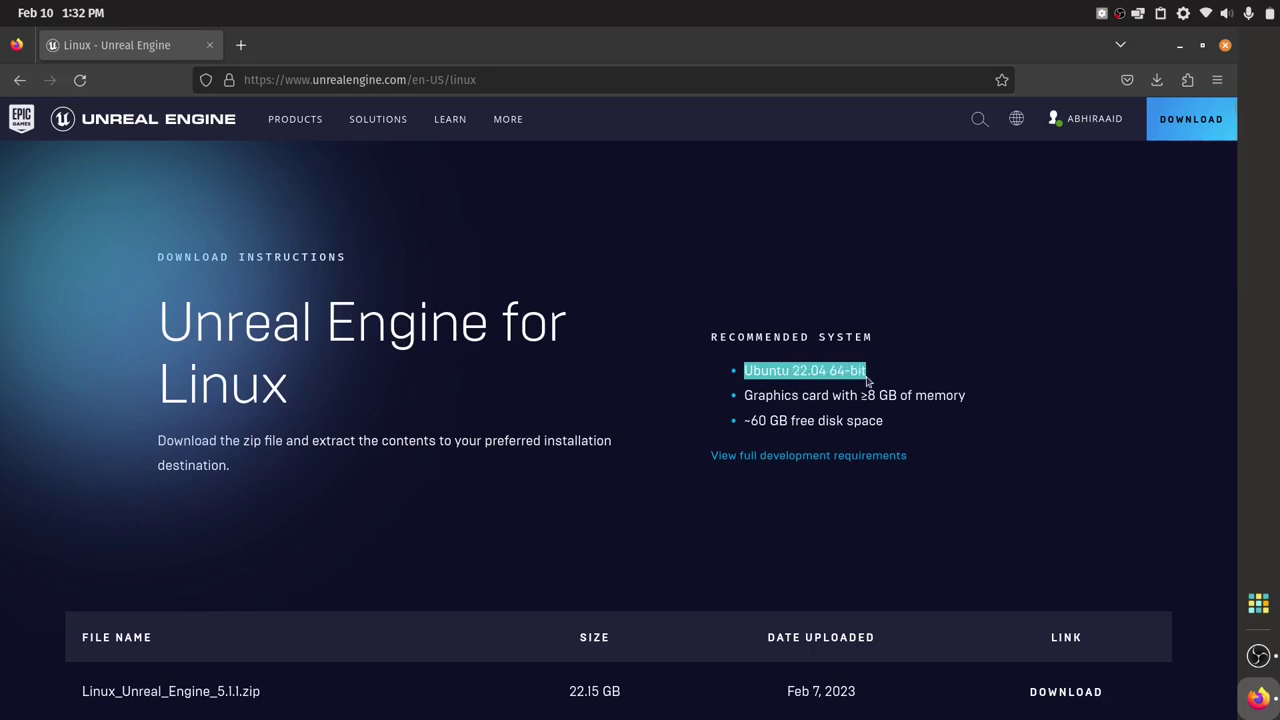
{"action": "left_click", "coordinate": [835, 378]}
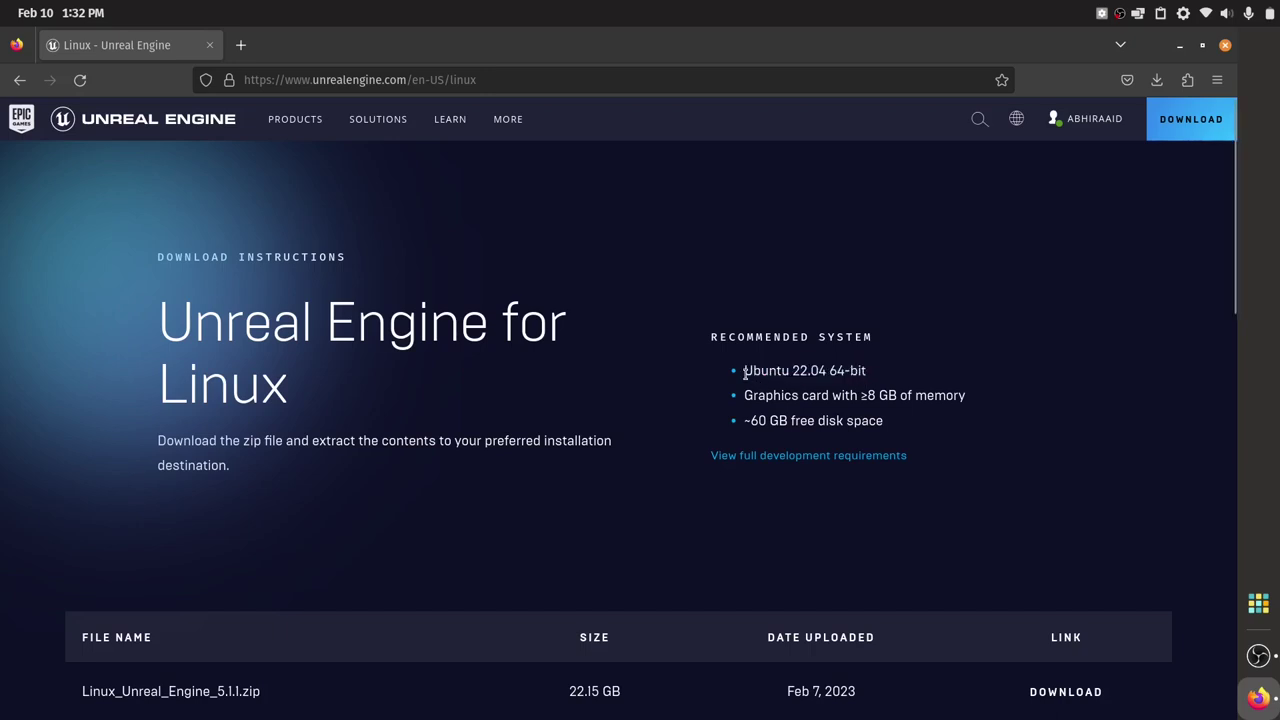
{"action": "left_click_drag", "start_coordinate": [744, 373], "coordinate": [790, 371]}
{"action": "left_click", "coordinate": [790, 372]}
{"action": "left_click_drag", "start_coordinate": [746, 395], "coordinate": [867, 397]}
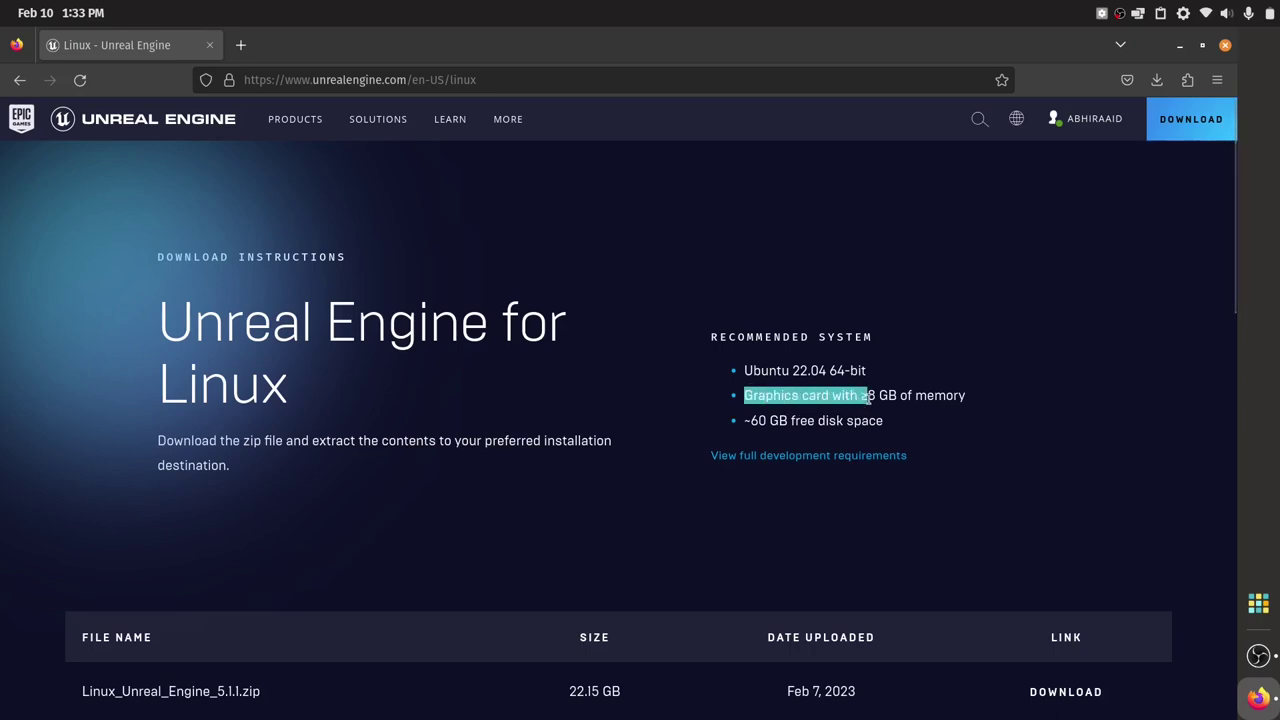
{"action": "left_click", "coordinate": [868, 397]}
{"action": "left_click_drag", "start_coordinate": [868, 397], "coordinate": [900, 397]}
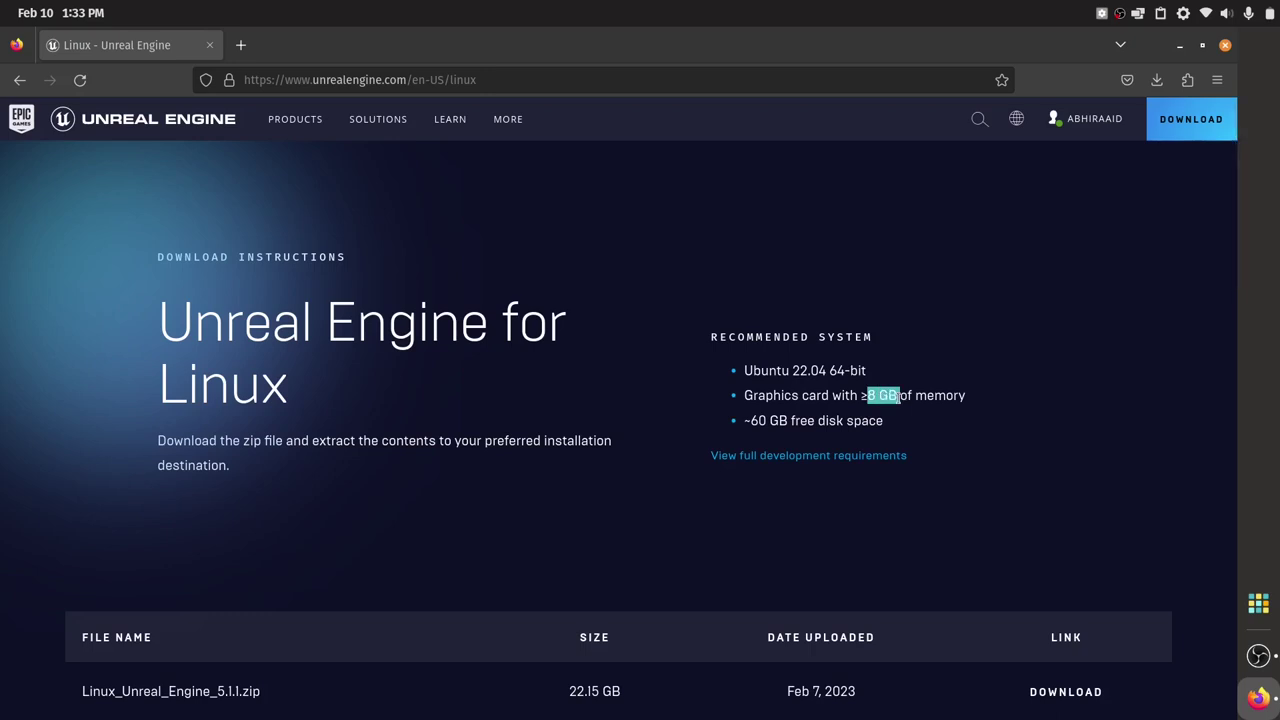
{"action": "left_click", "coordinate": [894, 394]}
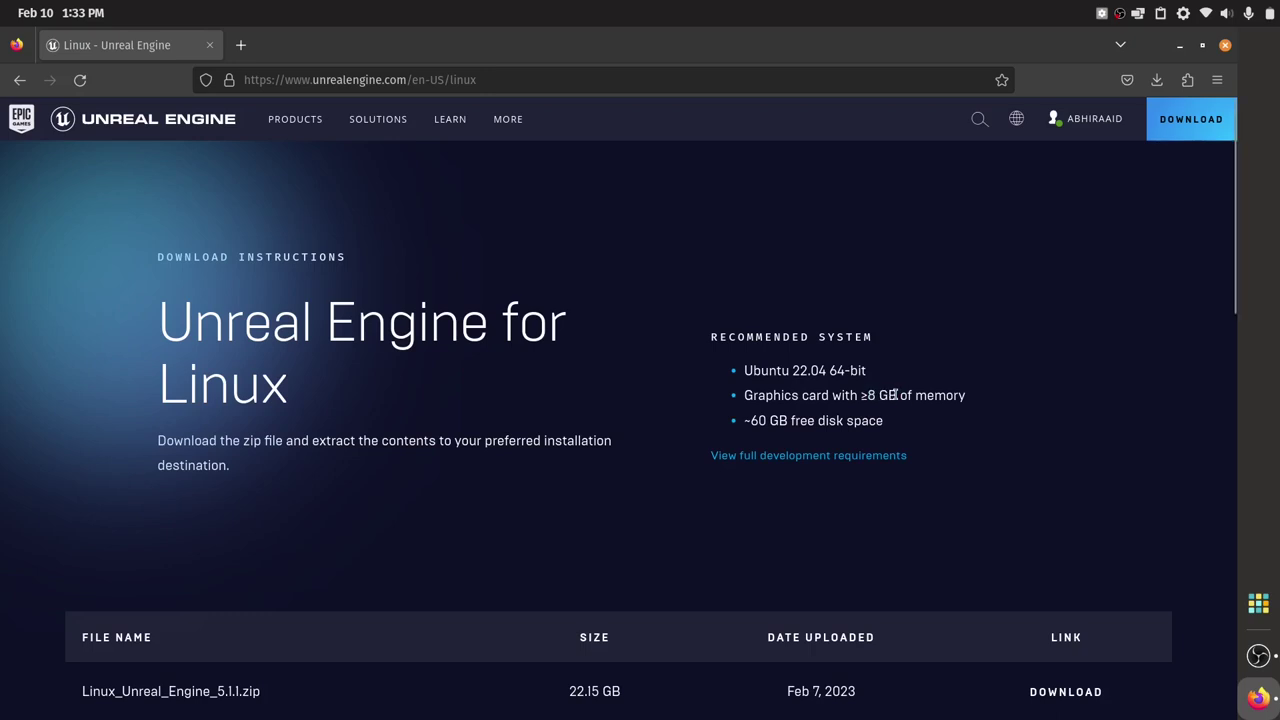
{"action": "left_click_drag", "start_coordinate": [897, 395], "coordinate": [831, 395]}
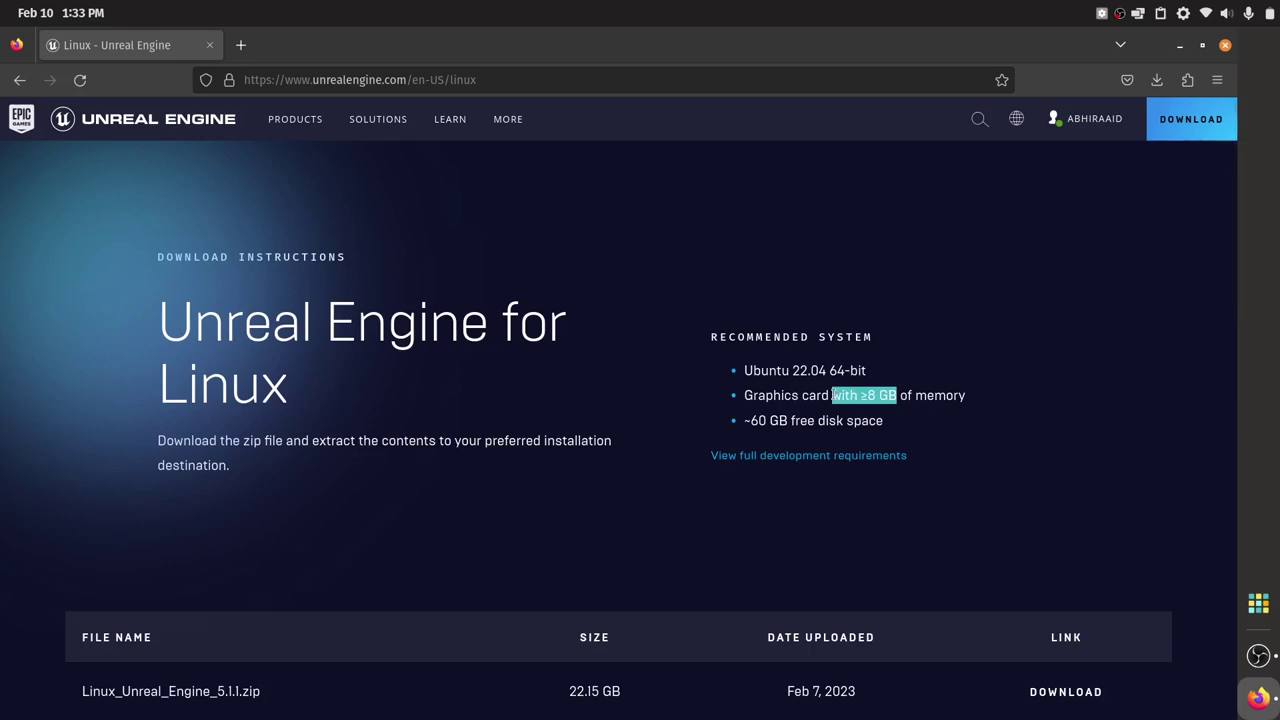
Check the graphics card memory and free disk space recommended for running Unreal Engine on Linux
{"action": "left_click_drag", "start_coordinate": [833, 395], "coordinate": [896, 395]}
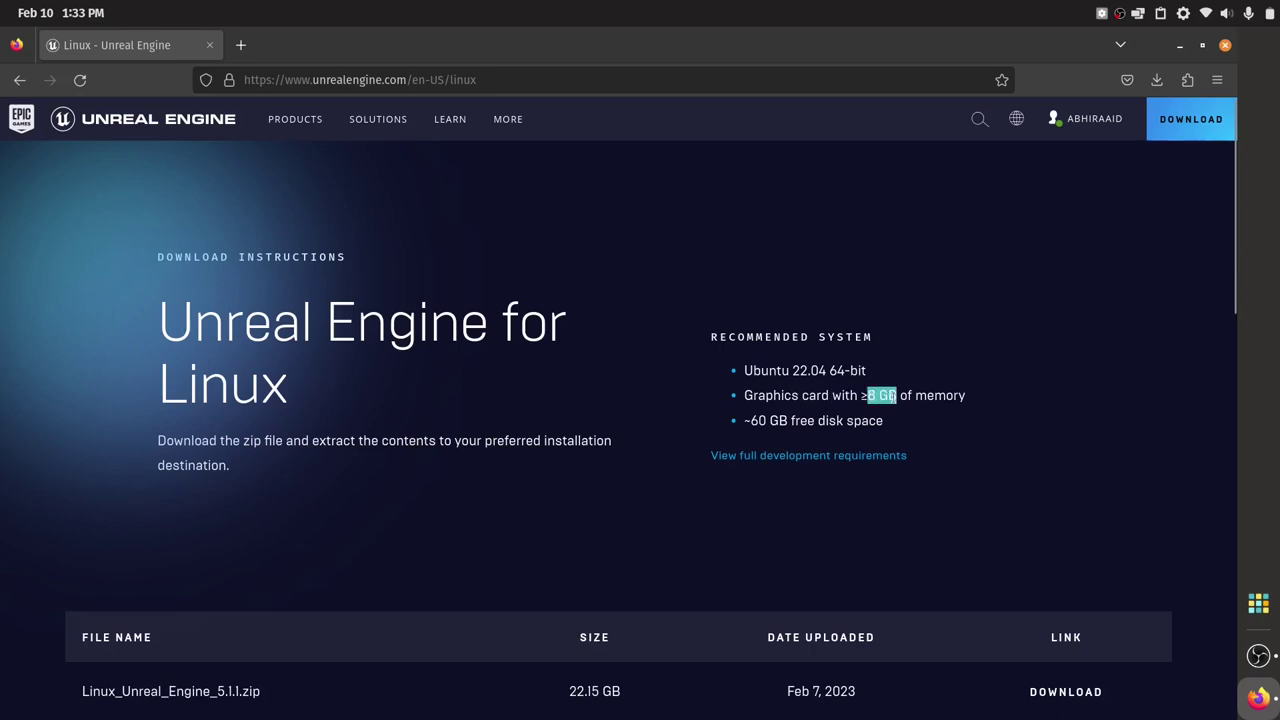
{"action": "left_click", "coordinate": [895, 397]}
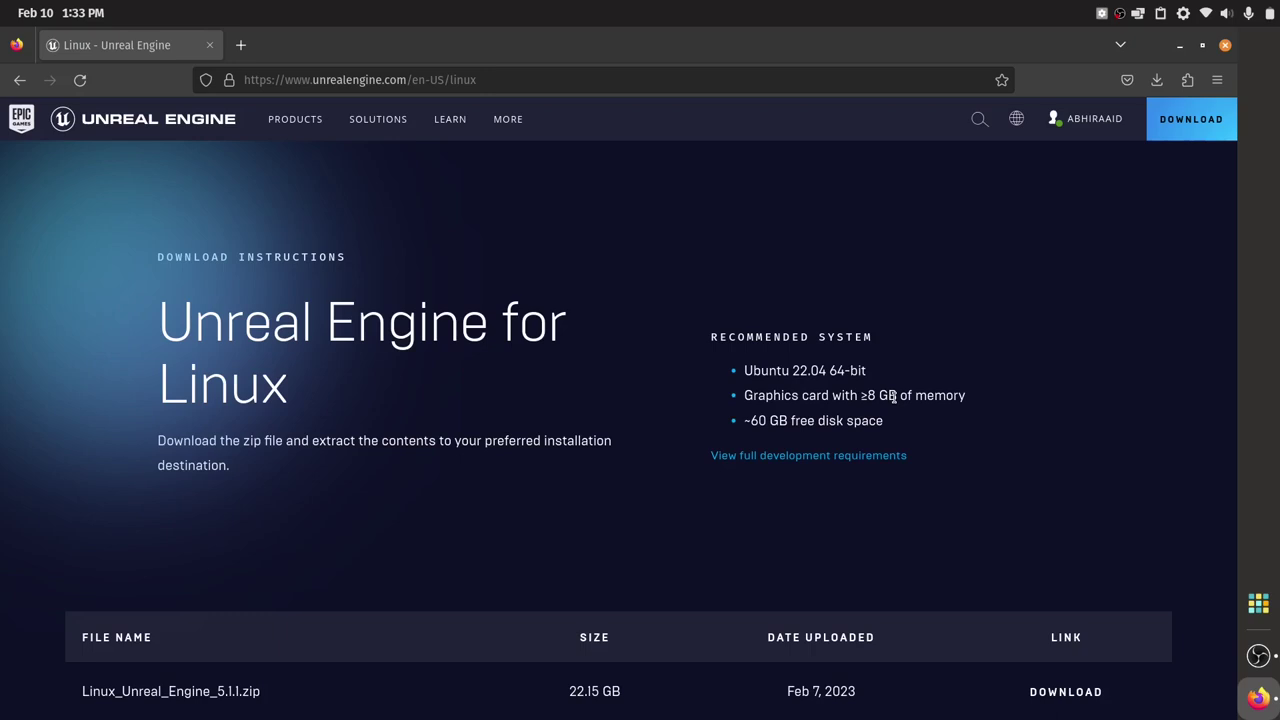
{"action": "left_click_drag", "start_coordinate": [895, 397], "coordinate": [862, 398]}
{"action": "left_click_drag", "start_coordinate": [862, 397], "coordinate": [898, 396]}
{"action": "left_click", "coordinate": [897, 396]}
{"action": "left_click_drag", "start_coordinate": [743, 419], "coordinate": [881, 413]}
{"action": "left_click", "coordinate": [886, 423]}
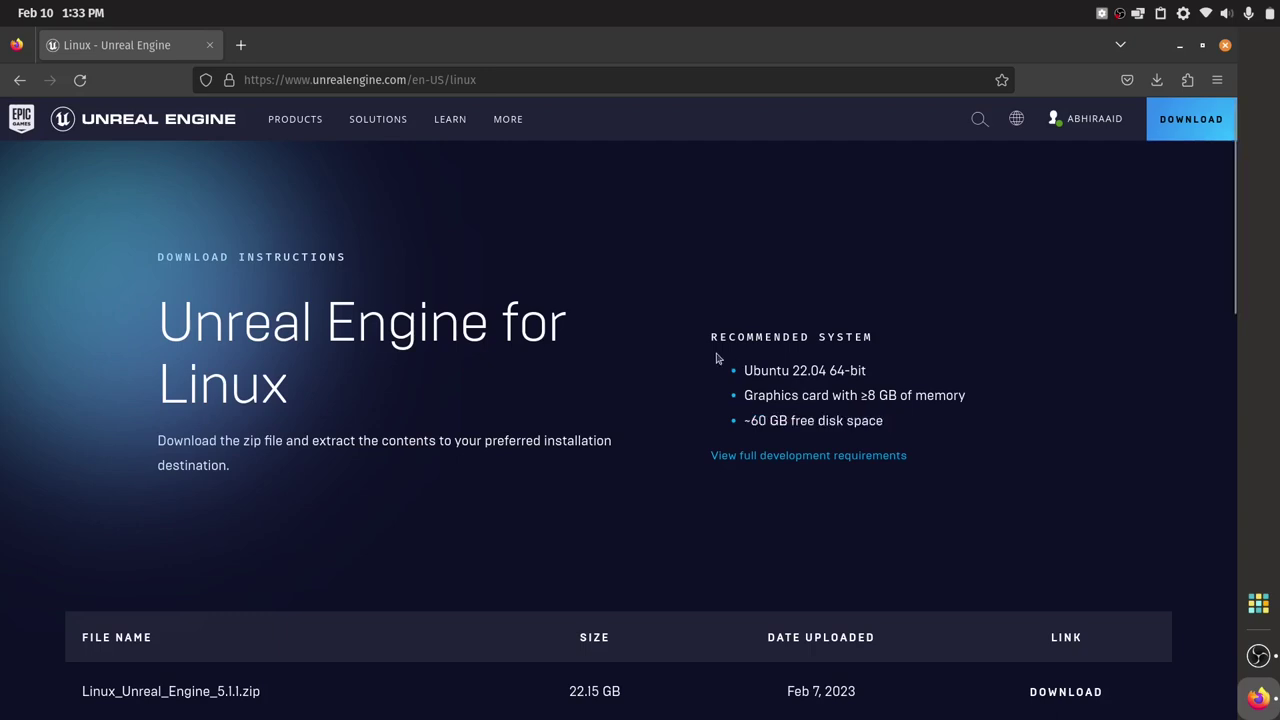
Examine the download size listed for Linux_Unreal_Engine_5.1.1.zip in the table of available files
{"action": "scroll", "coordinate": [716, 358], "scroll_direction": "down", "scroll_amount": 5}
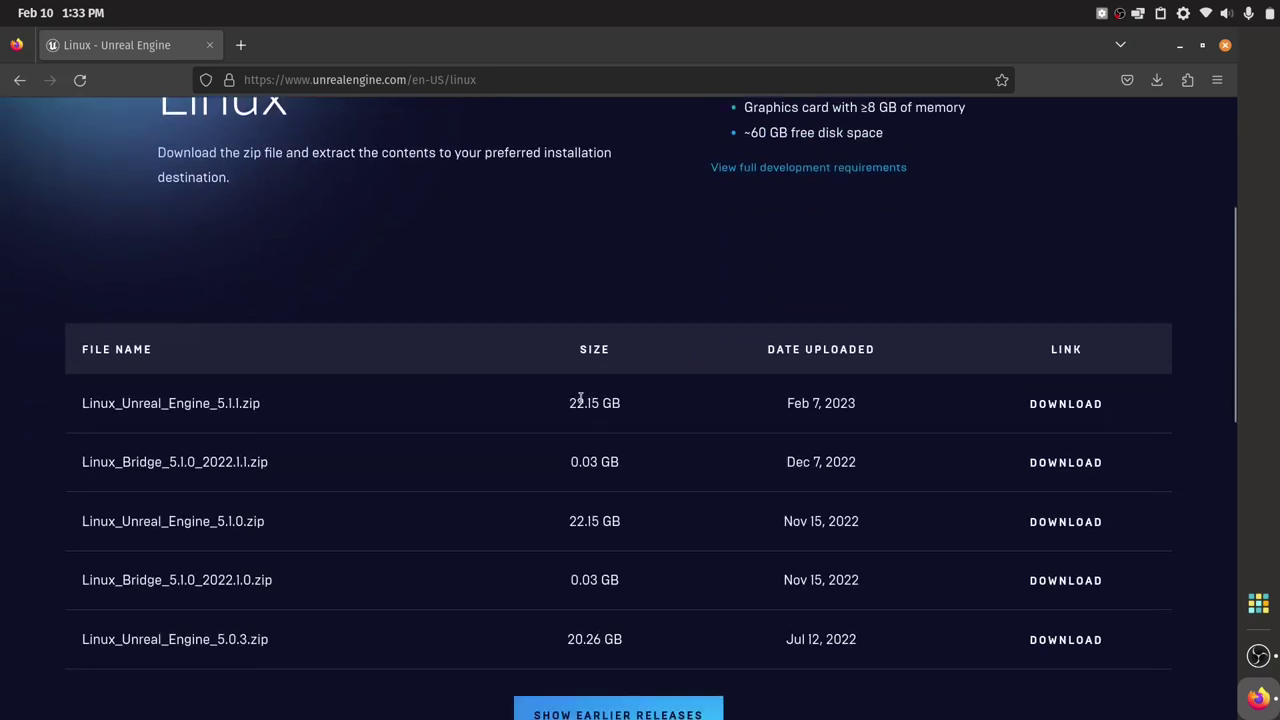
{"action": "left_click_drag", "start_coordinate": [567, 403], "coordinate": [626, 403]}
{"action": "left_click", "coordinate": [624, 403]}
{"action": "triple_click", "coordinate": [610, 403]}
{"action": "left_click", "coordinate": [614, 403]}
{"action": "scroll", "coordinate": [608, 405], "scroll_direction": "up", "scroll_amount": 3}
{"action": "scroll", "coordinate": [608, 403], "scroll_direction": "down", "scroll_amount": 3}
{"action": "double_click", "coordinate": [607, 405]}
{"action": "left_click", "coordinate": [610, 404]}
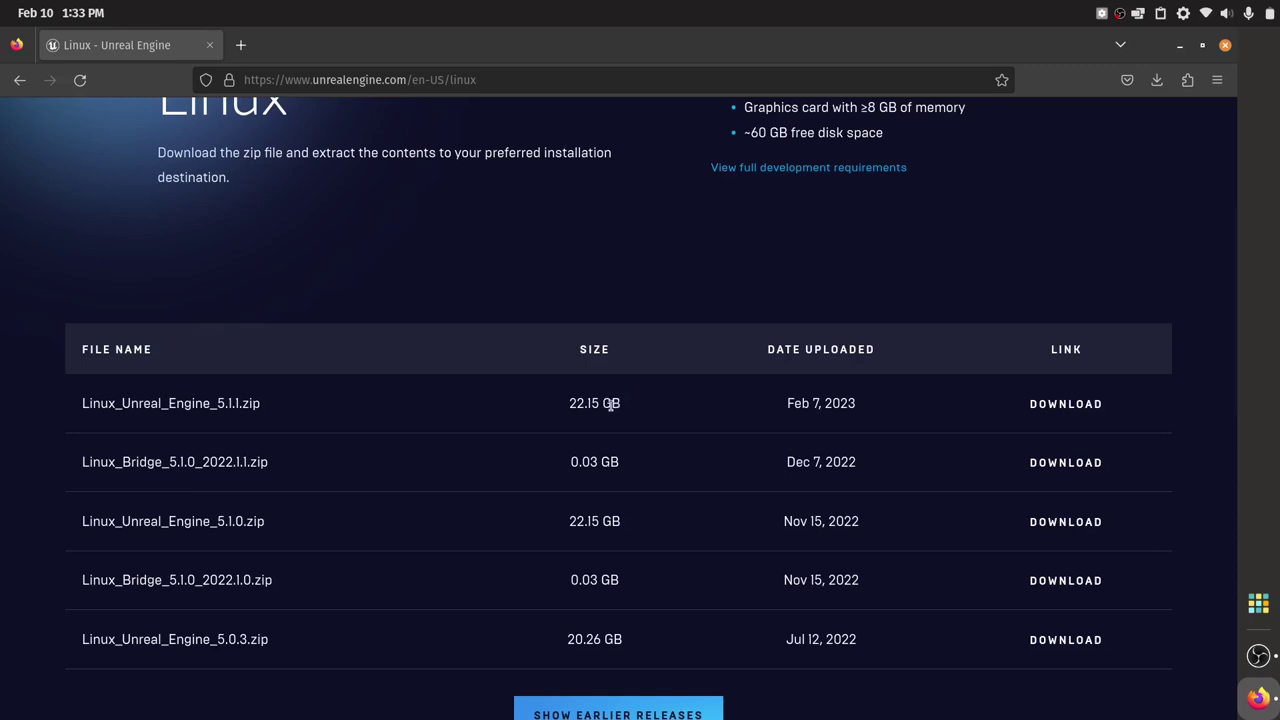
{"action": "double_click", "coordinate": [610, 404]}
{"action": "left_click", "coordinate": [610, 404]}
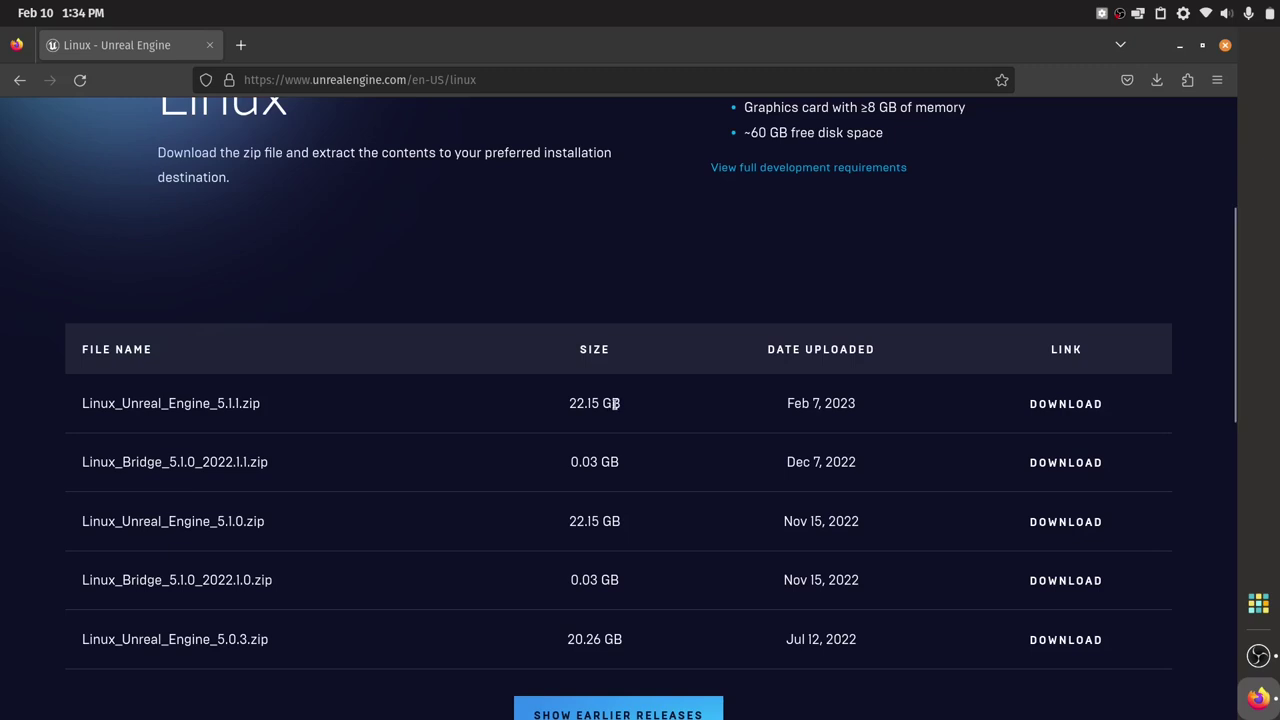
Search the web for xdm in a new browser tab
{"action": "left_click", "coordinate": [240, 45]}
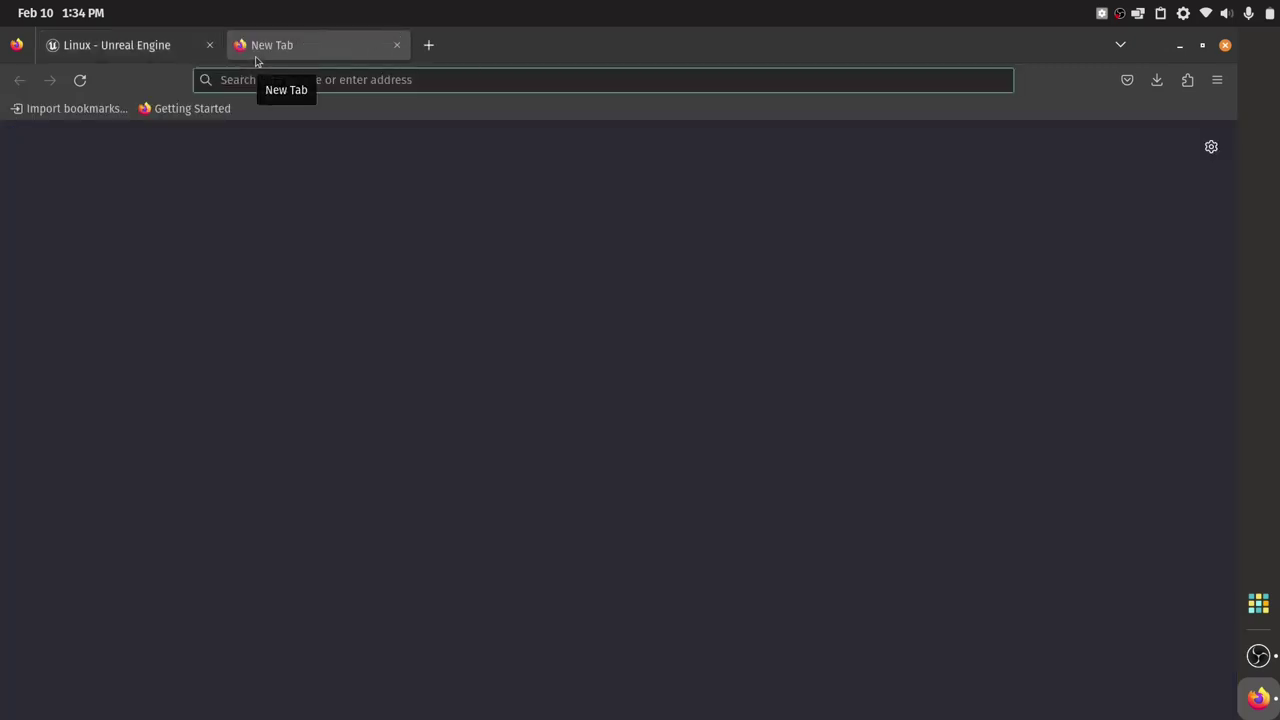
{"action": "type", "text": "xdm"}
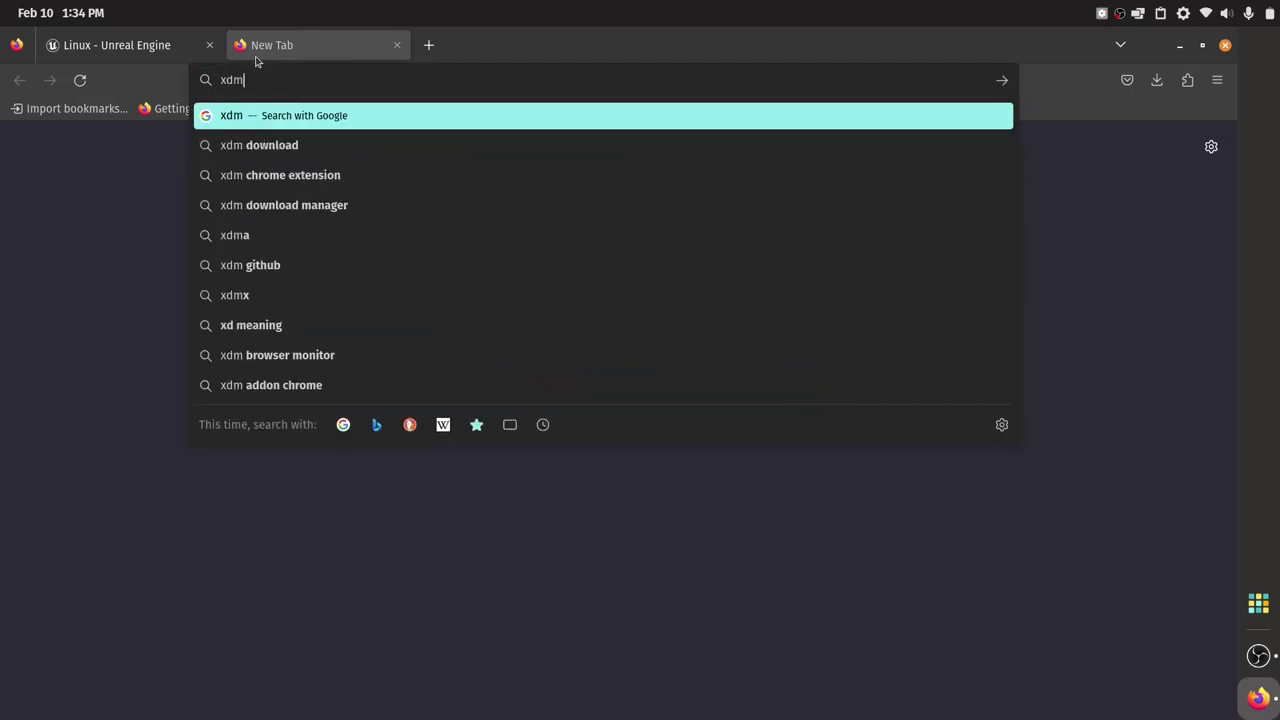
Search the web for "xdm download" and open the subhra74/xdm GitHub repository from the results
{"action": "key", "text": "Down"}
{"action": "key", "text": "Return"}
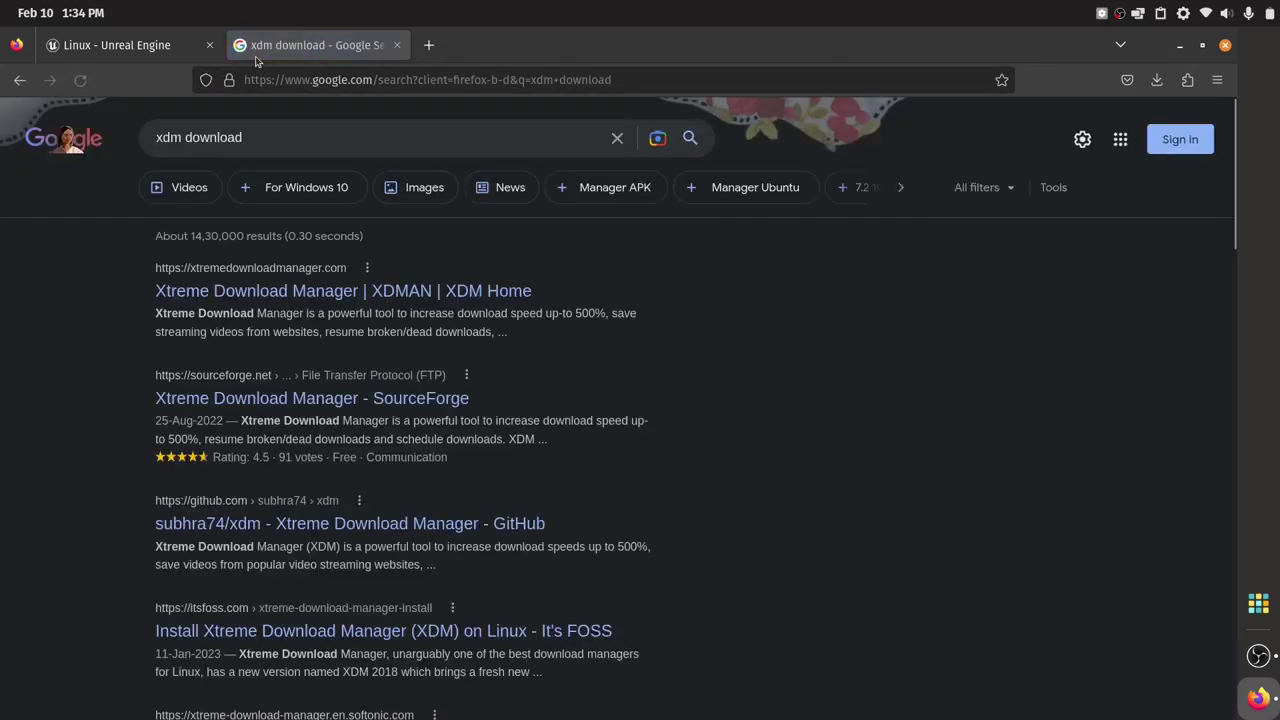
{"action": "left_click", "coordinate": [424, 290]}
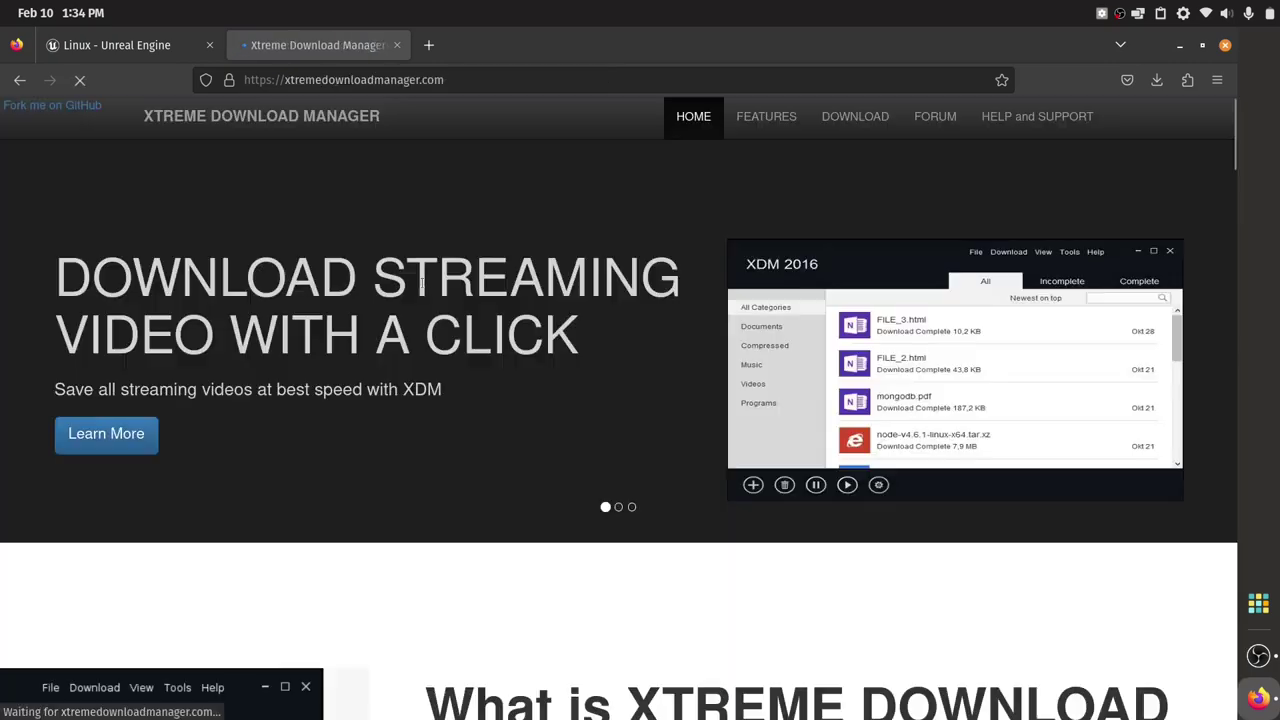
{"action": "key", "text": "alt+Left"}
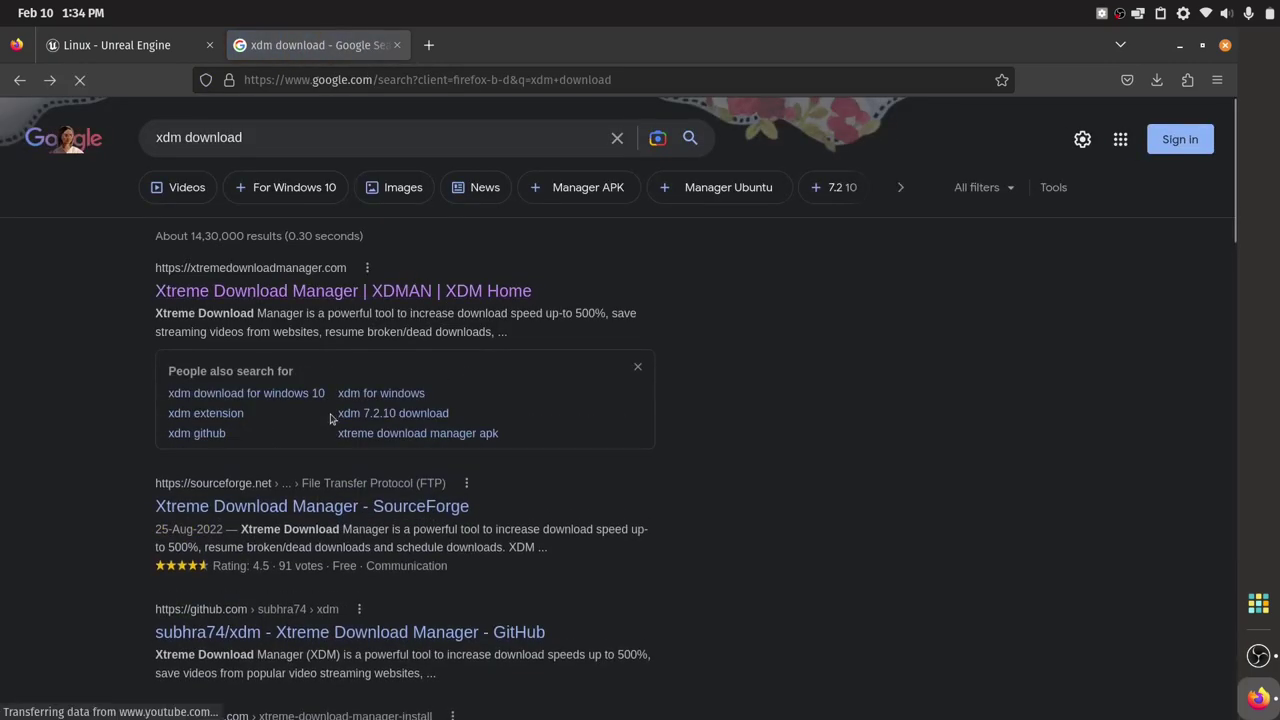
{"action": "scroll", "coordinate": [355, 506], "scroll_direction": "down", "scroll_amount": 3}
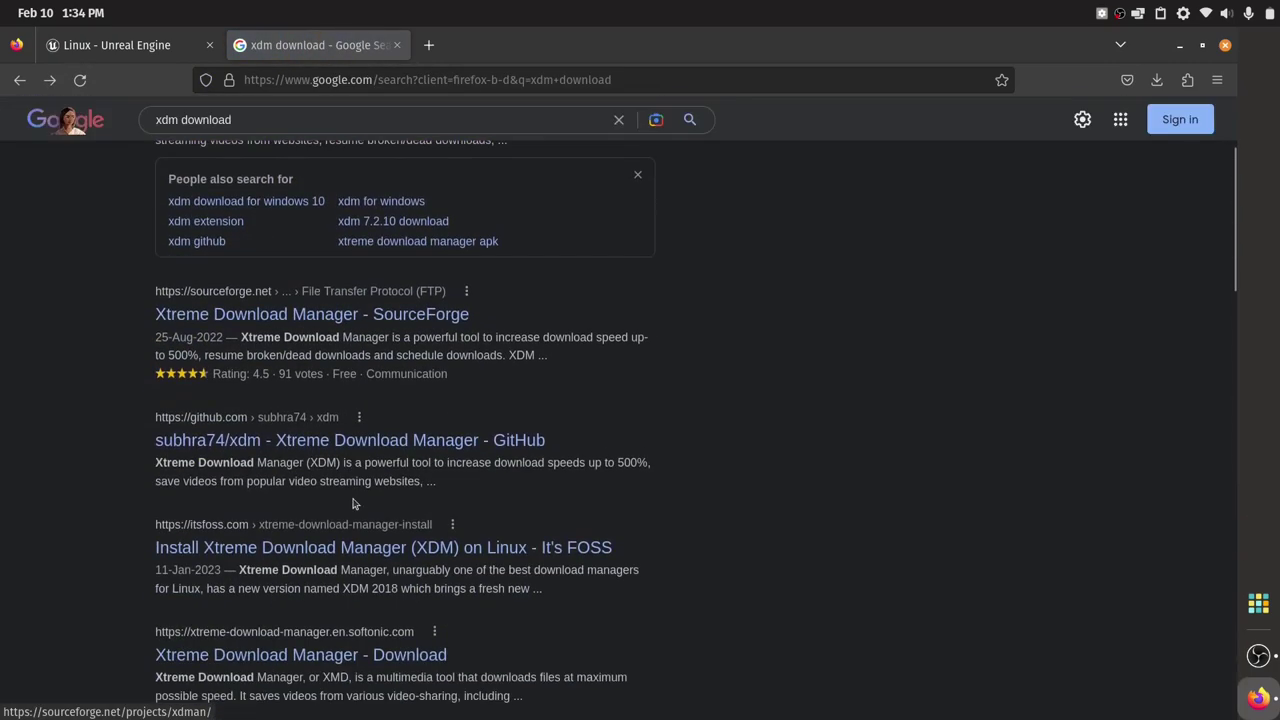
{"action": "left_click", "coordinate": [338, 440]}
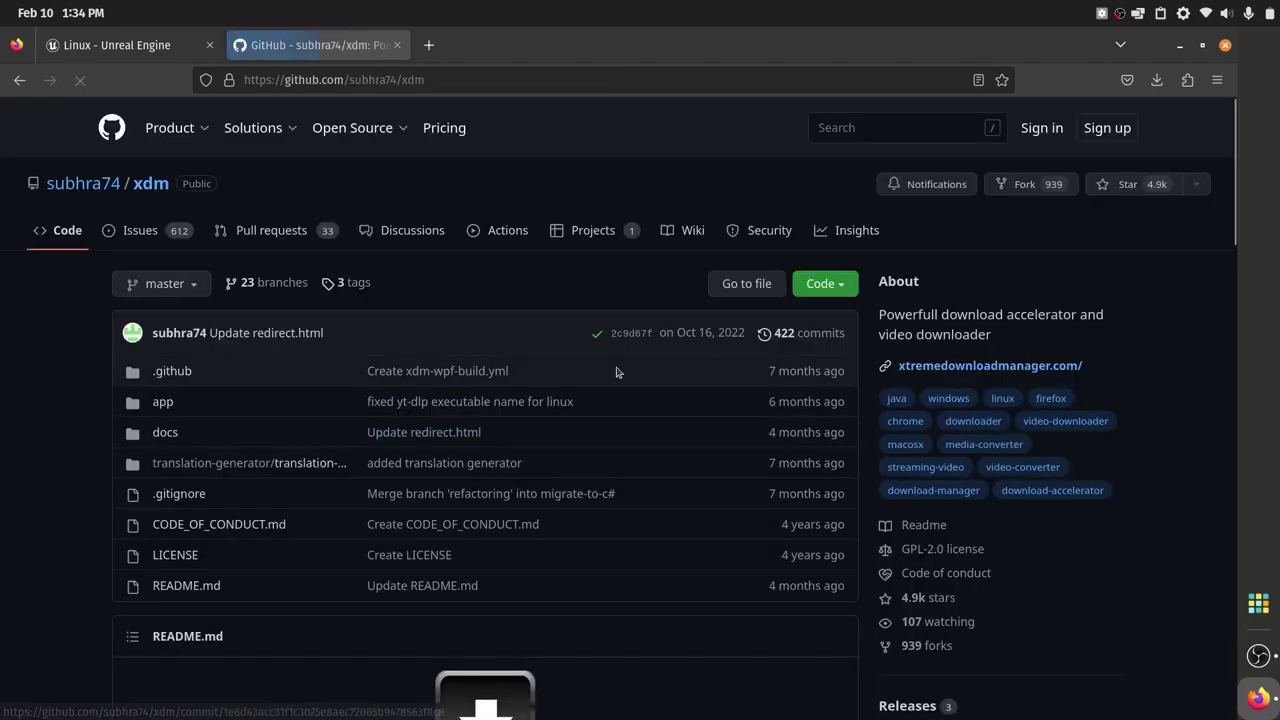
Open the repository's releases and download xdm-setup-7.2.11.tar.xz from the 7.2.11 release
{"action": "scroll", "coordinate": [977, 560], "scroll_direction": "down", "scroll_amount": 5}
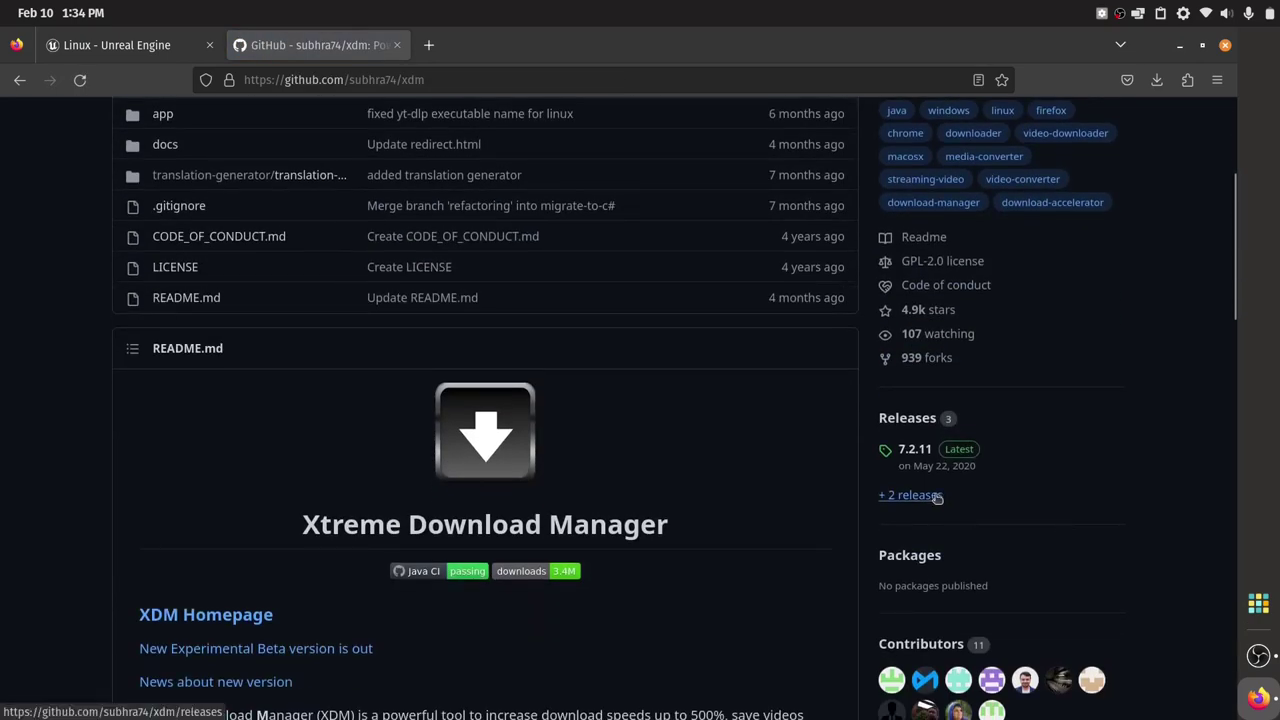
{"action": "left_click", "coordinate": [936, 496]}
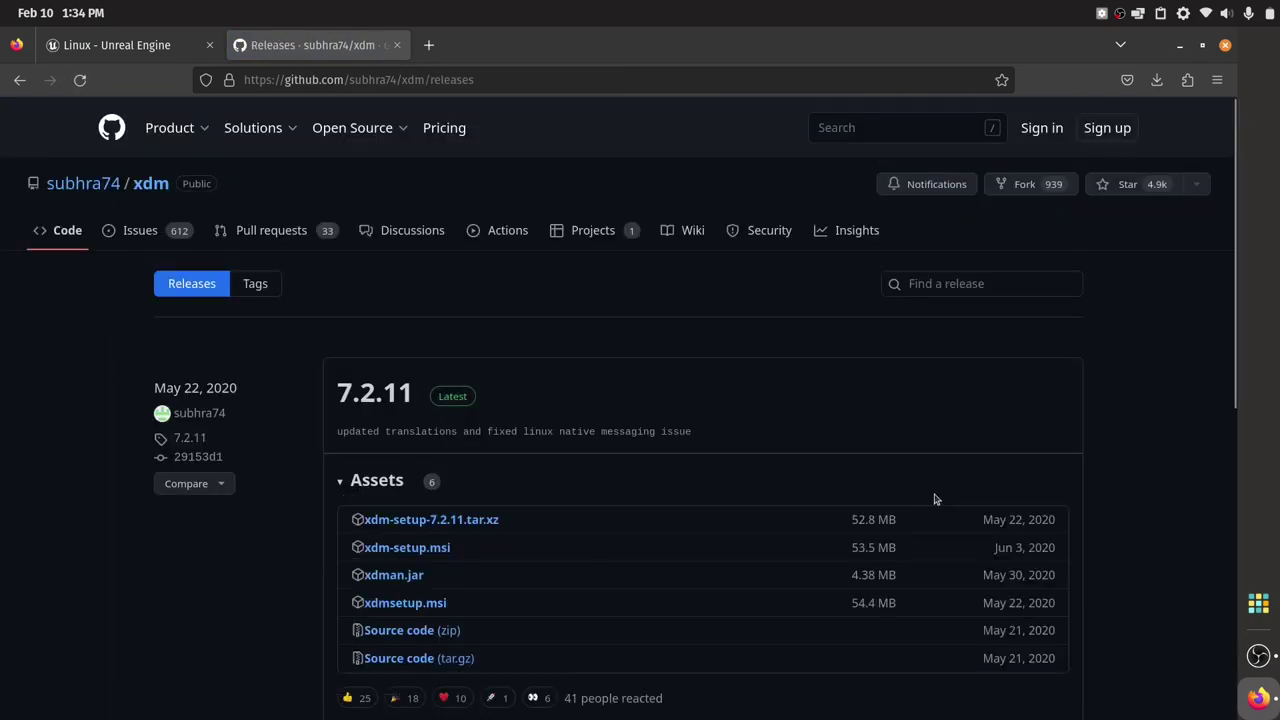
{"action": "scroll", "coordinate": [598, 507], "scroll_direction": "down", "scroll_amount": 2}
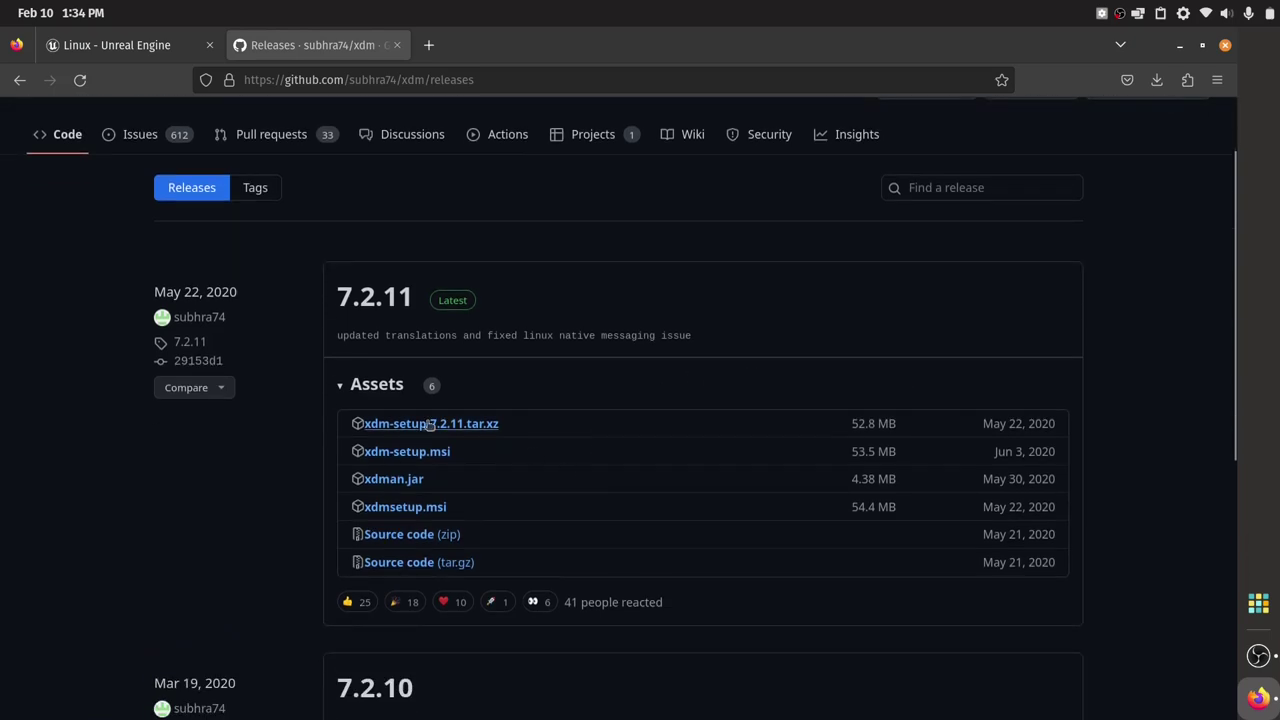
{"action": "left_click", "coordinate": [429, 424]}
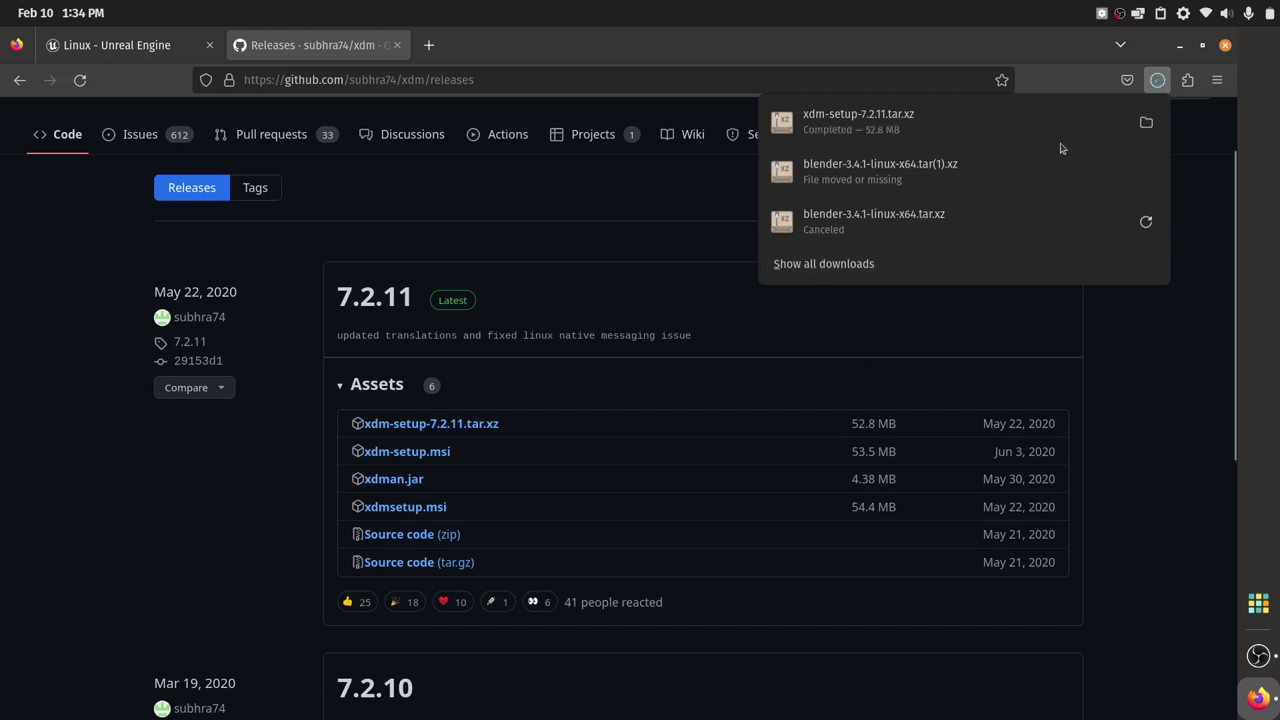
Move xdm-setup-7.2.11.tar.xz from Downloads into the apps folder and maximize the file manager window
{"action": "left_click", "coordinate": [1146, 122]}
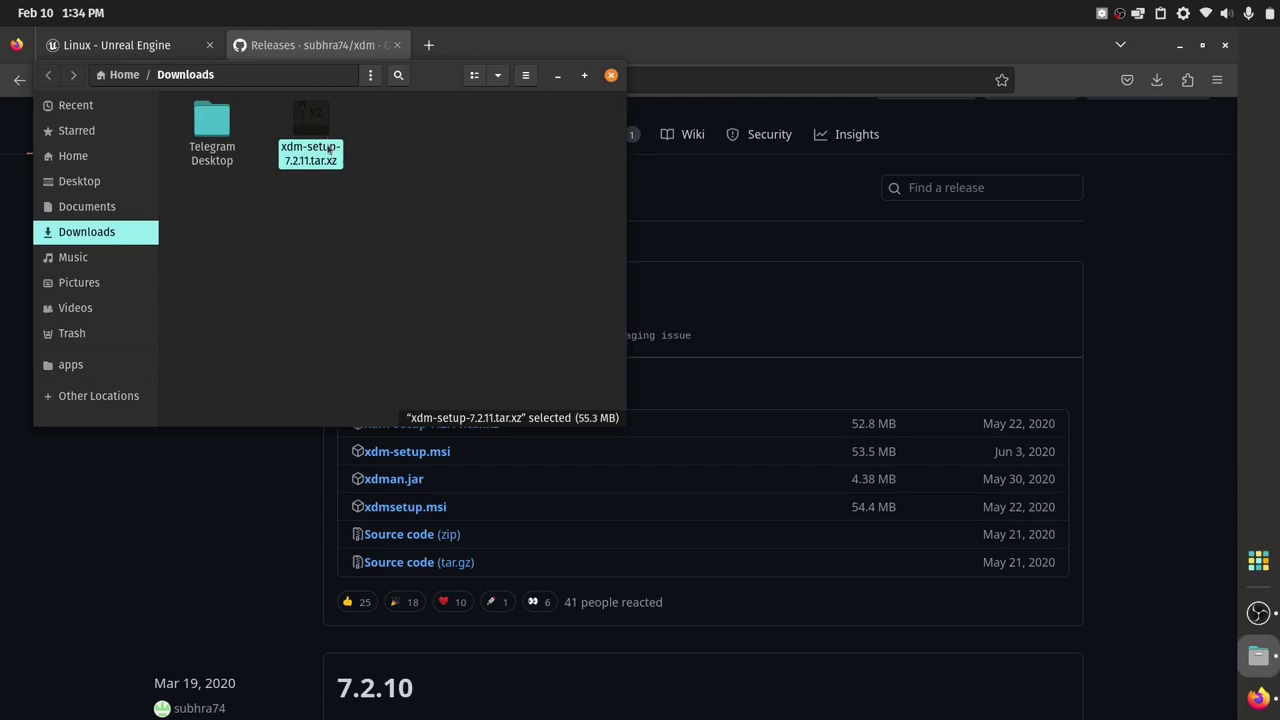
{"action": "left_click", "coordinate": [52, 368]}
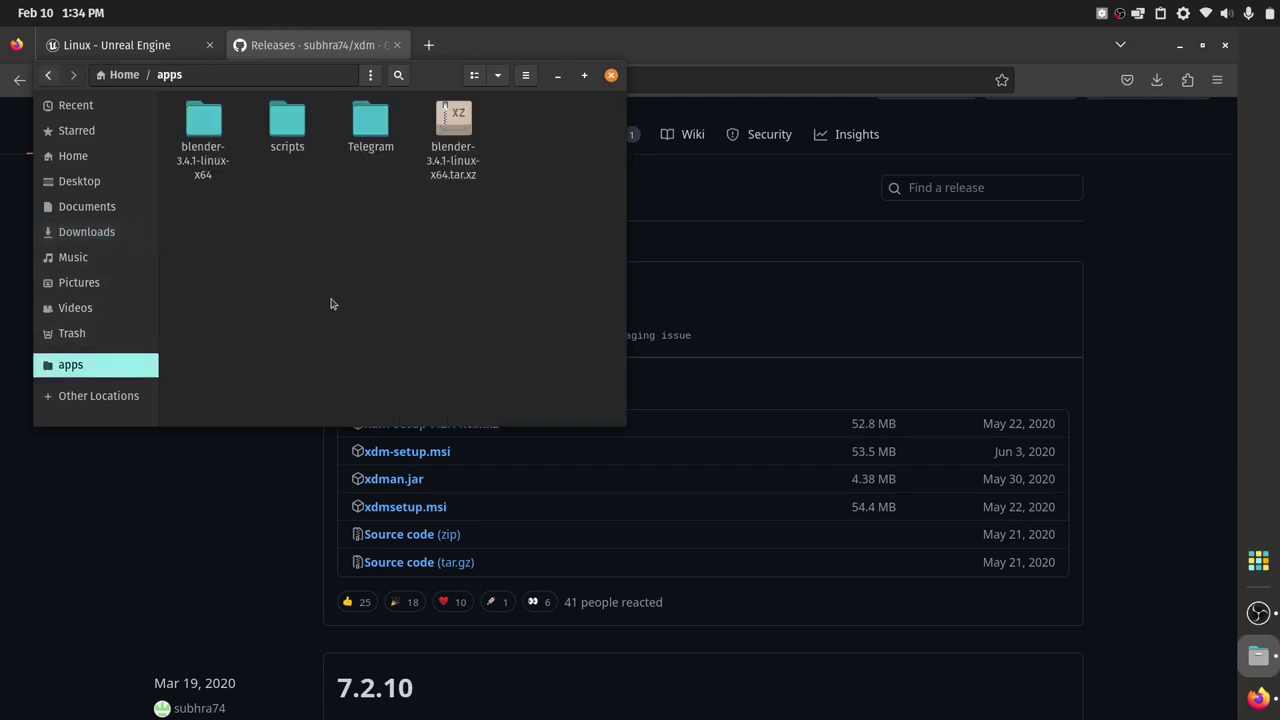
{"action": "key", "text": "ctrl+v"}
{"action": "left_click", "coordinate": [586, 76]}
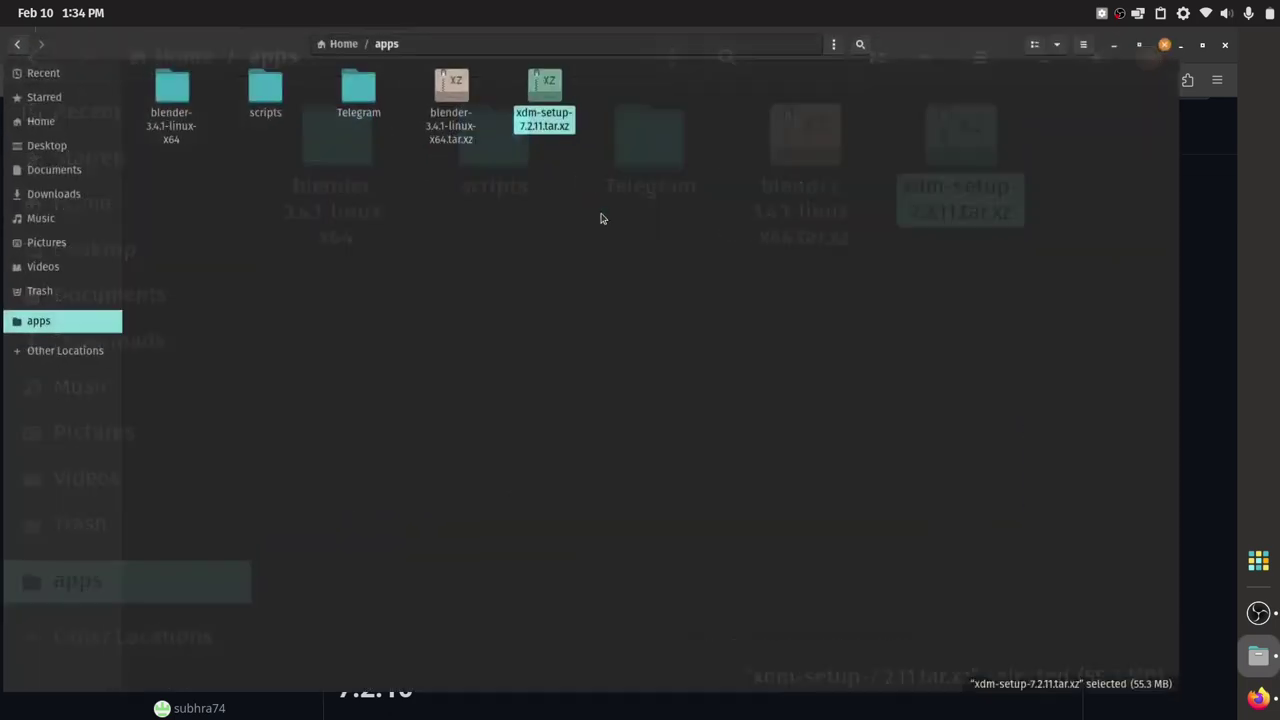
Extract xdm-setup-7.2.11.tar.xz in the apps folder and delete the archive
{"action": "right_click", "coordinate": [577, 101]}
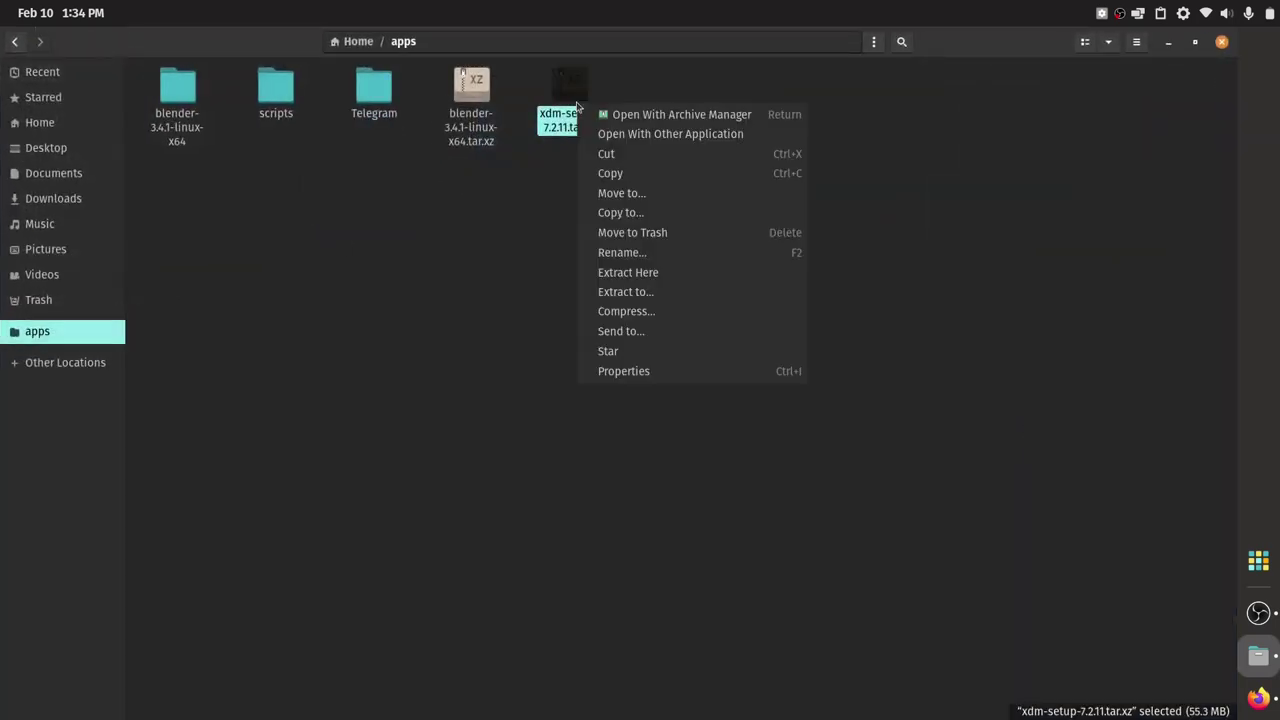
{"action": "left_click", "coordinate": [628, 274]}
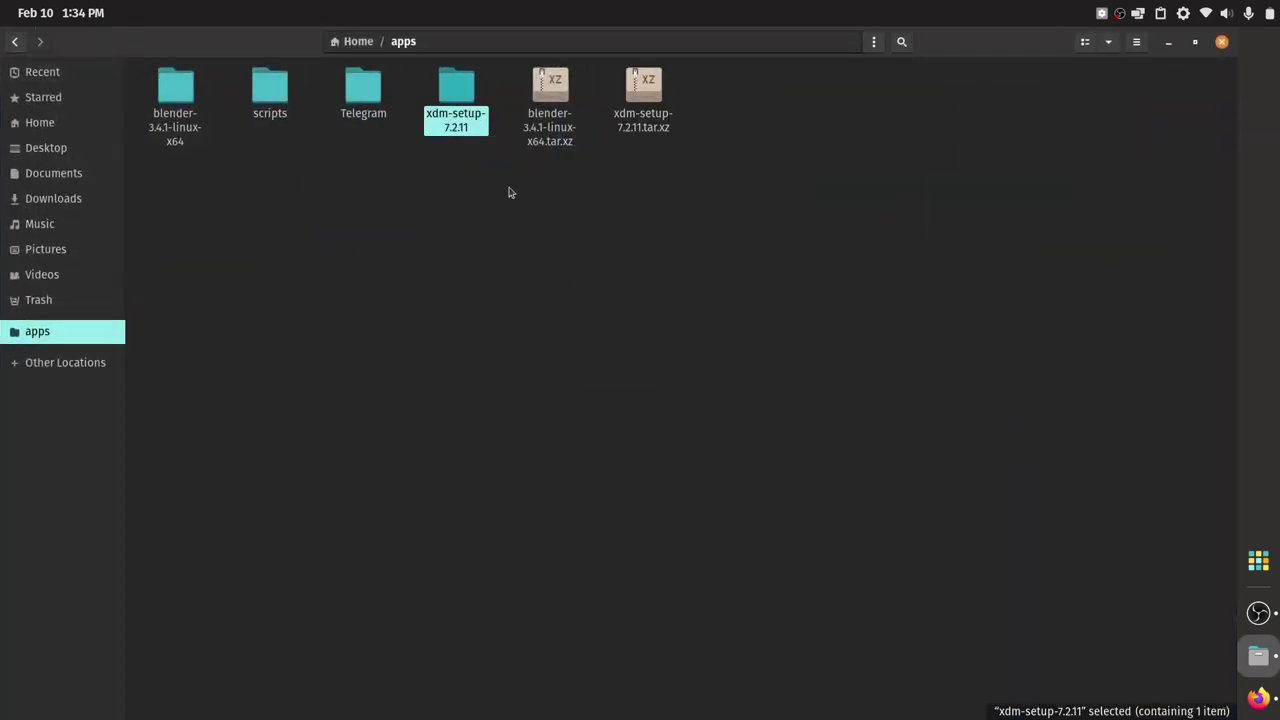
{"action": "left_click", "coordinate": [622, 98]}
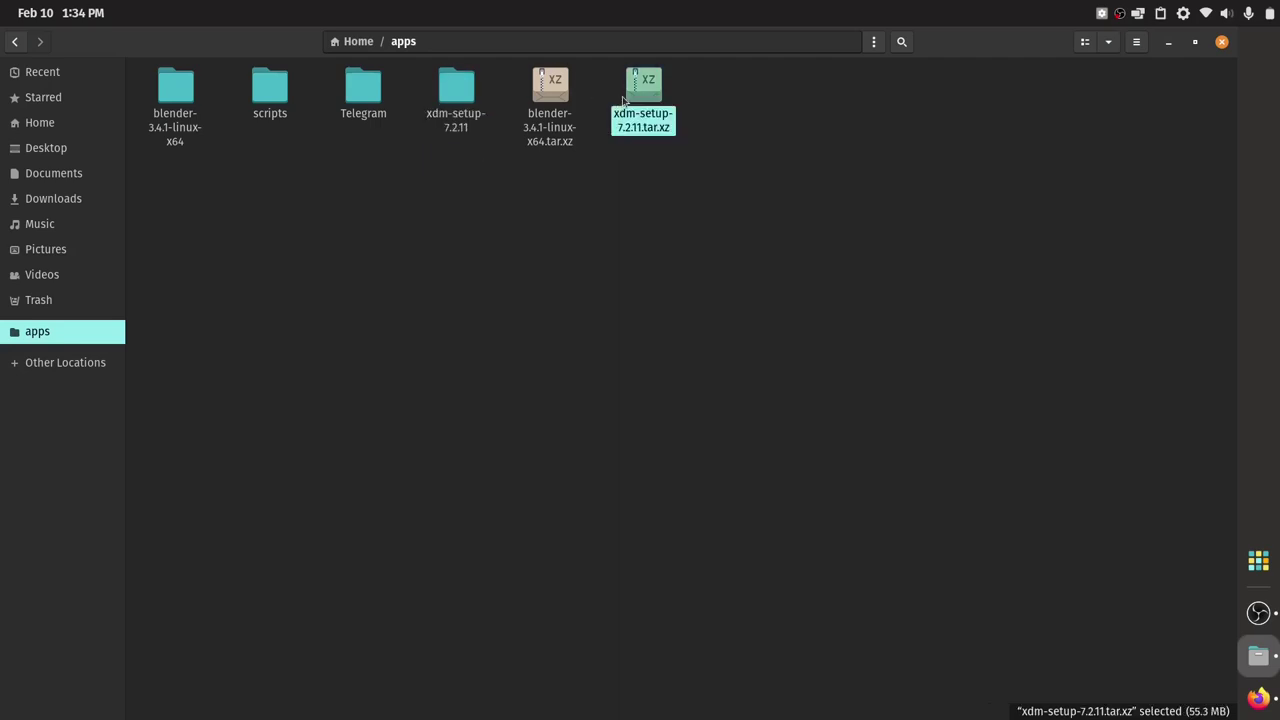
{"action": "key", "text": "Delete"}
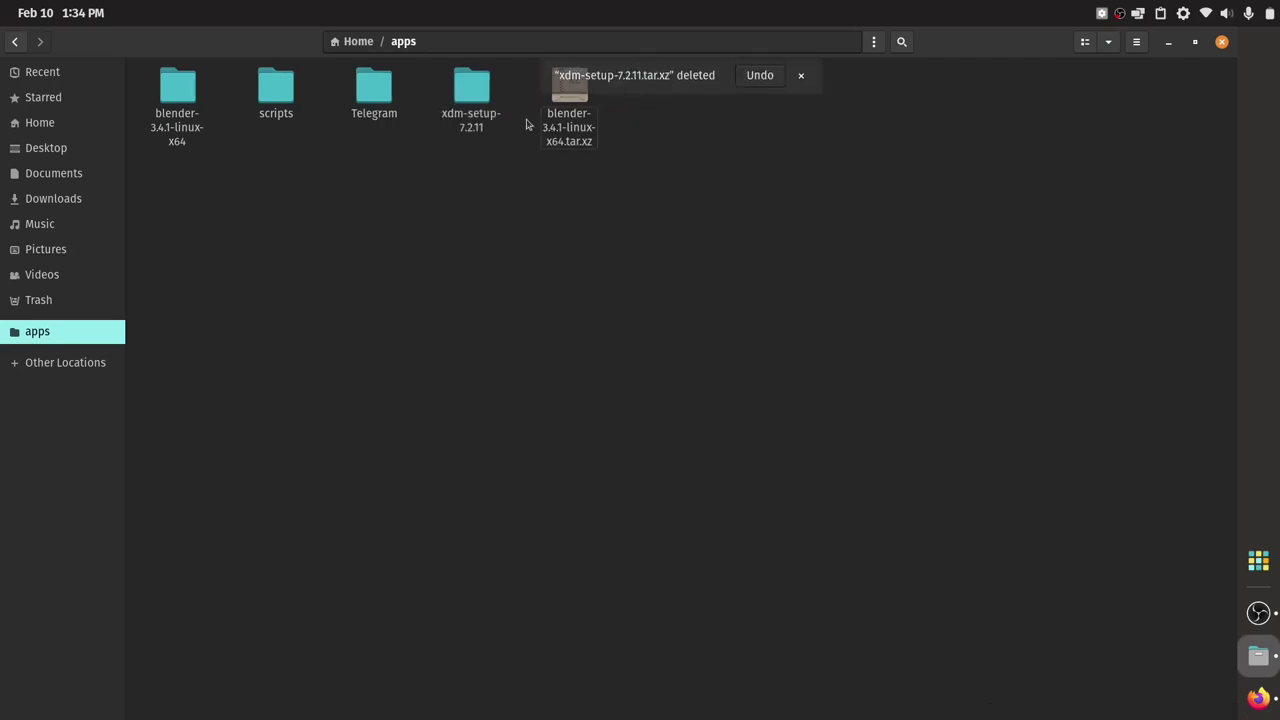
Open the extracted xdm-setup-7.2.11 folder and check the execute permission of install.sh
{"action": "left_click", "coordinate": [490, 80]}
{"action": "double_click", "coordinate": [485, 78]}
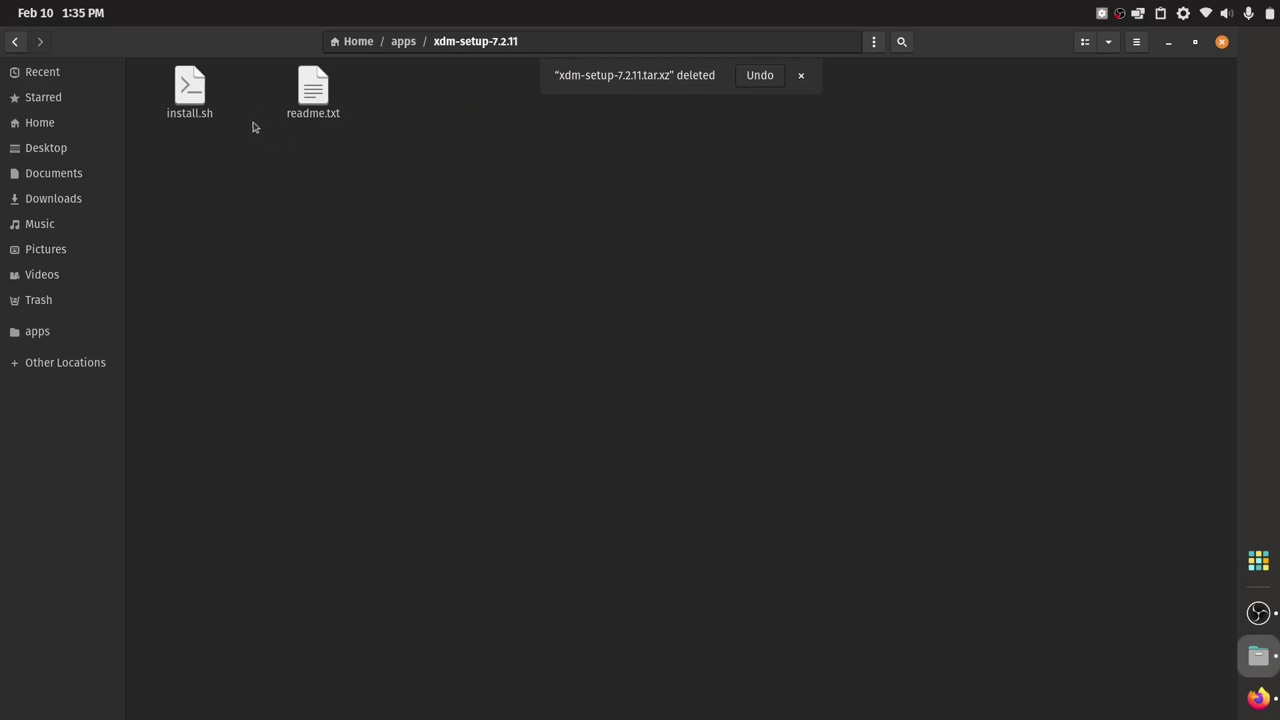
{"action": "left_click", "coordinate": [195, 113]}
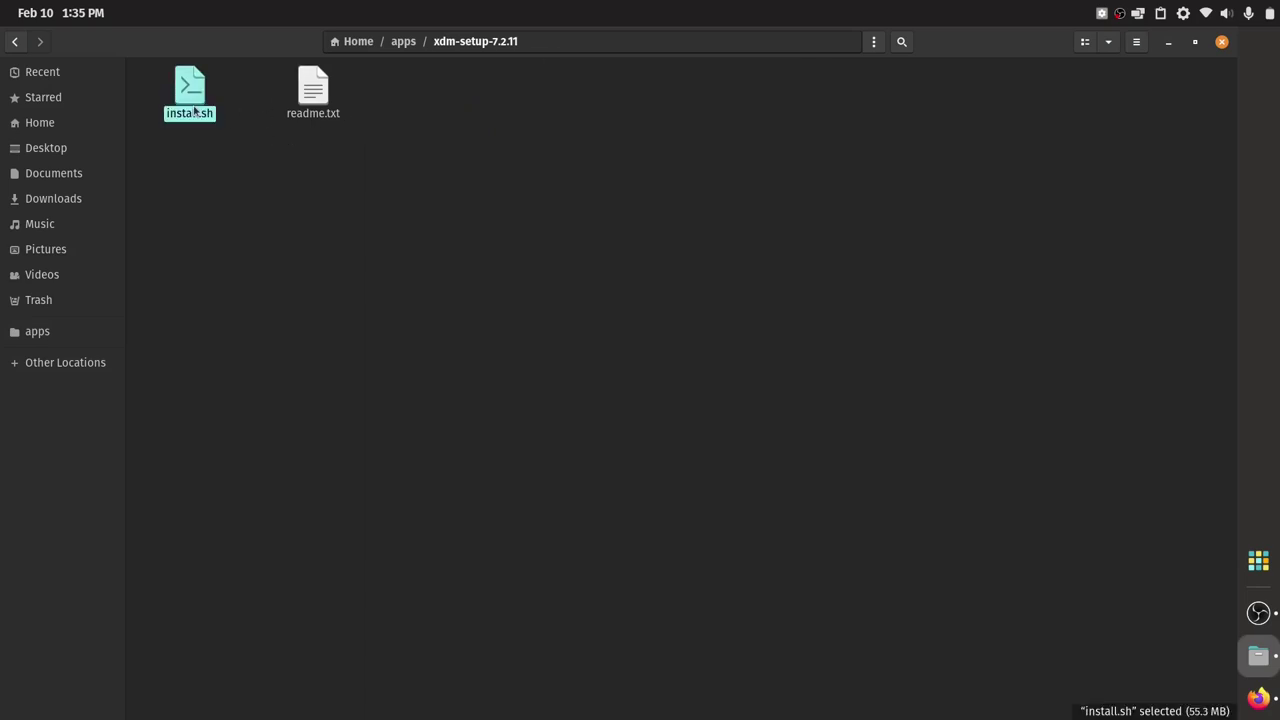
{"action": "right_click", "coordinate": [198, 110]}
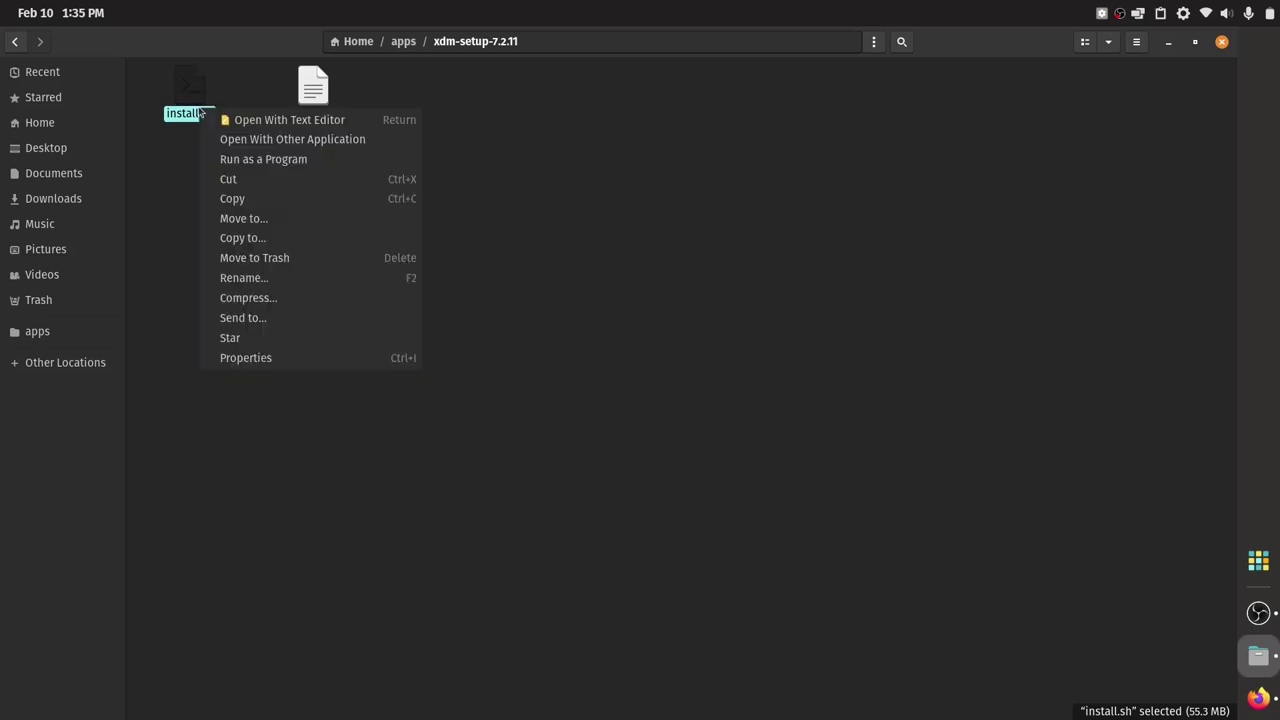
{"action": "left_click", "coordinate": [280, 356]}
{"action": "left_click", "coordinate": [577, 190]}
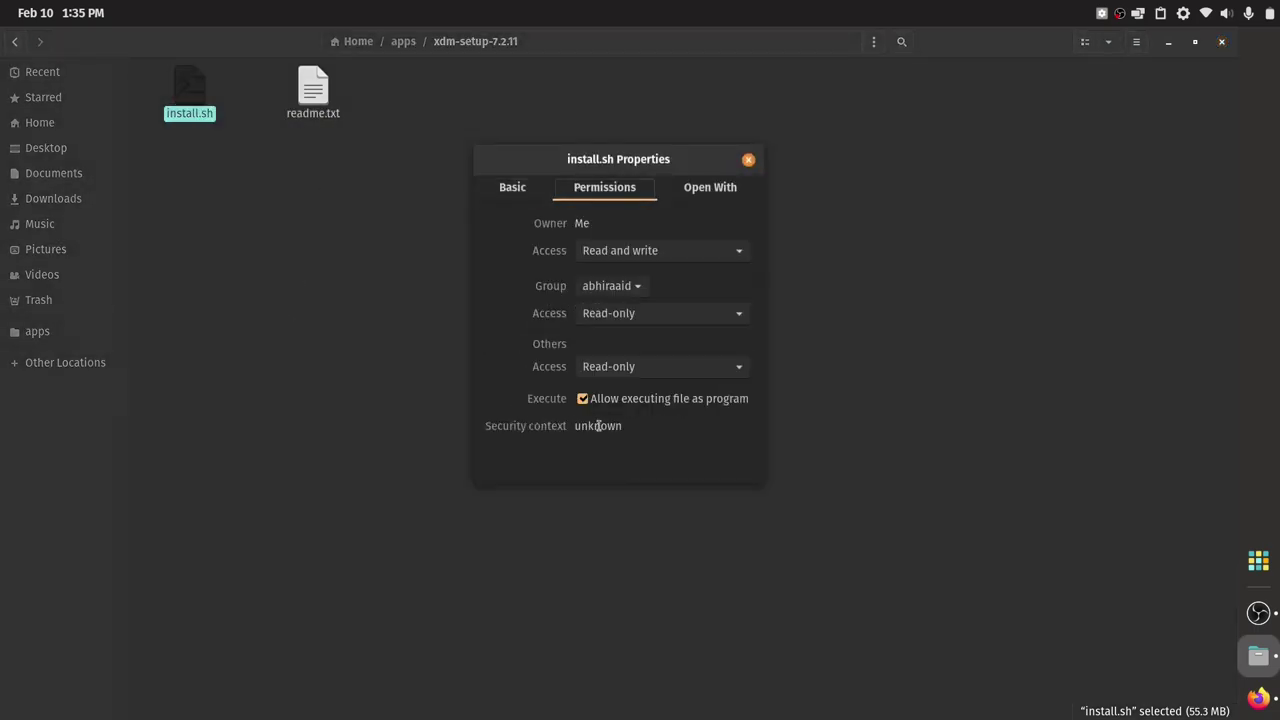
{"action": "left_click", "coordinate": [748, 160]}
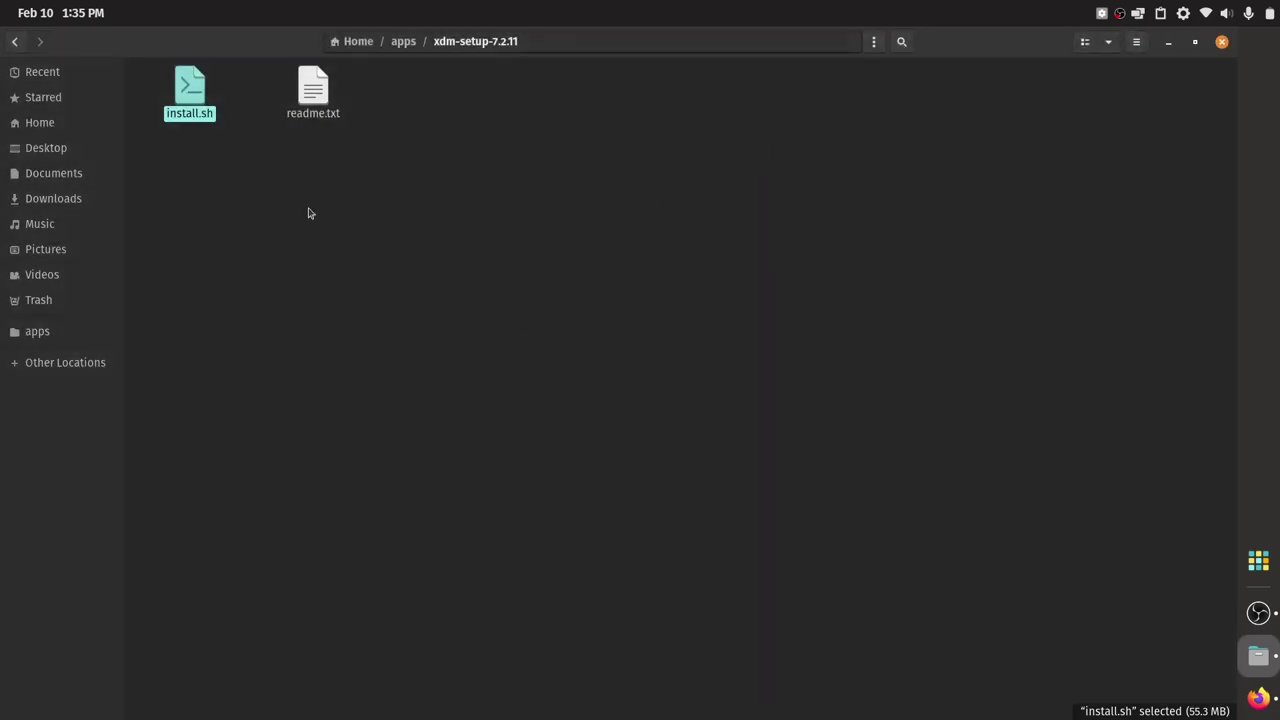
Open a terminal in the xdm-setup-7.2.11 folder and move its window toward the middle of the screen
{"action": "right_click", "coordinate": [304, 212]}
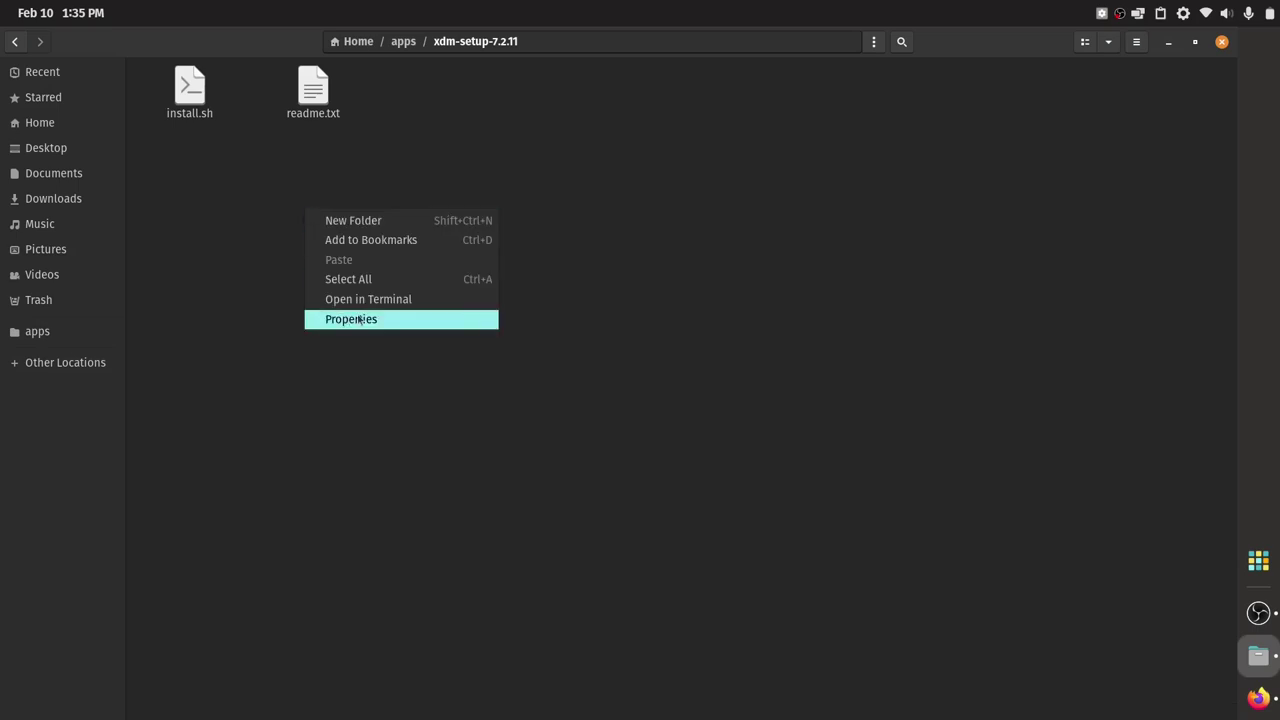
{"action": "left_click", "coordinate": [389, 283]}
{"action": "right_click", "coordinate": [384, 282]}
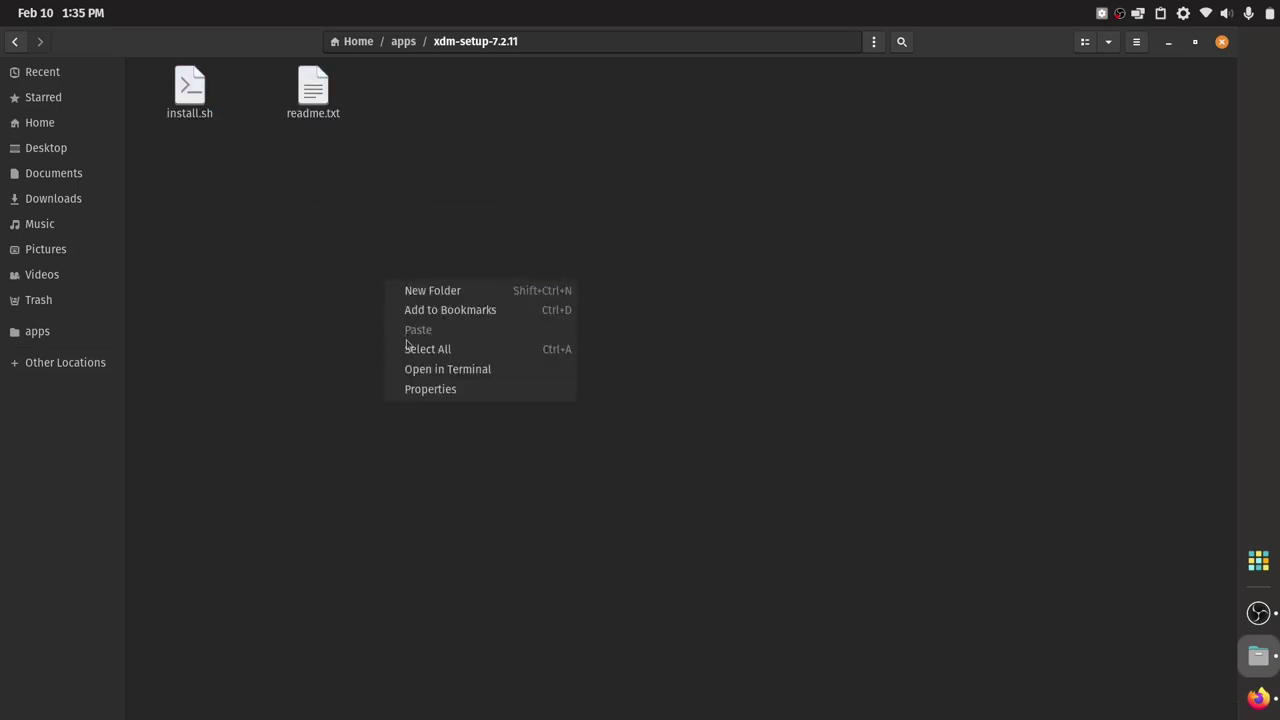
{"action": "left_click", "coordinate": [411, 369]}
{"action": "left_click_drag", "start_coordinate": [396, 89], "coordinate": [637, 243]}
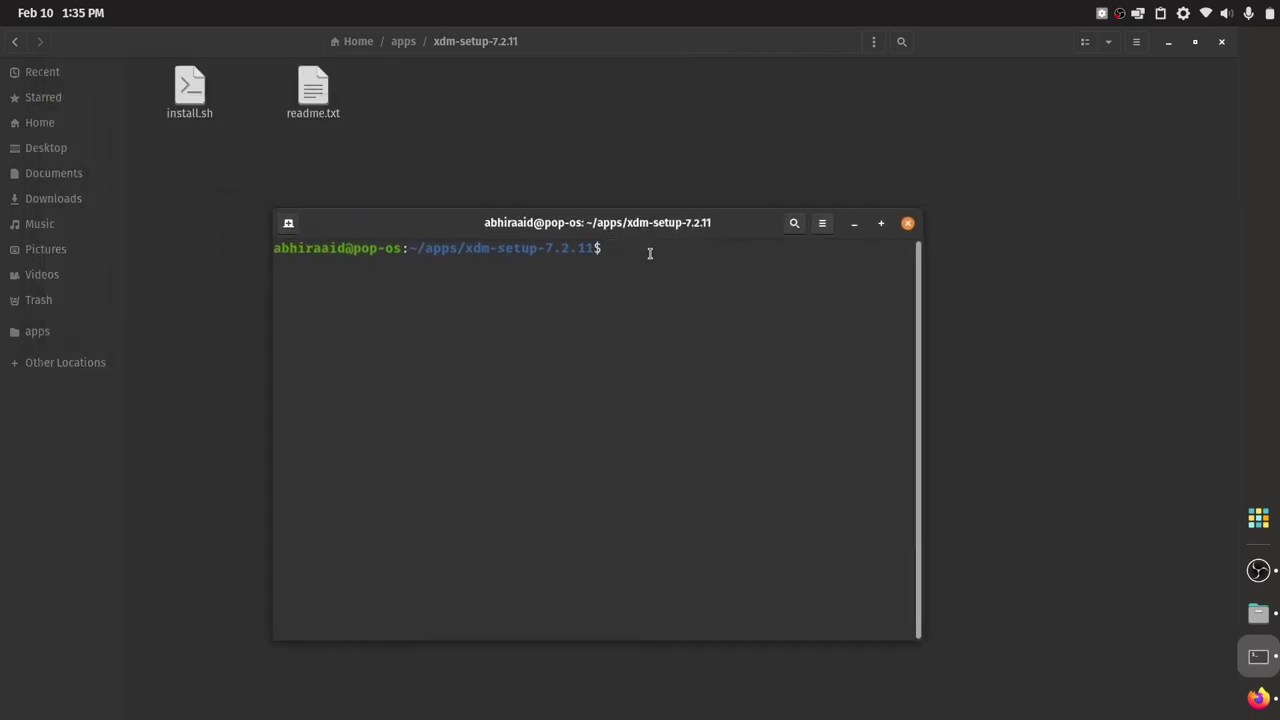
List the folder's files with ls and try to run ./install.sh without root rights
{"action": "type", "text": "ls"}
{"action": "key", "text": "Return"}
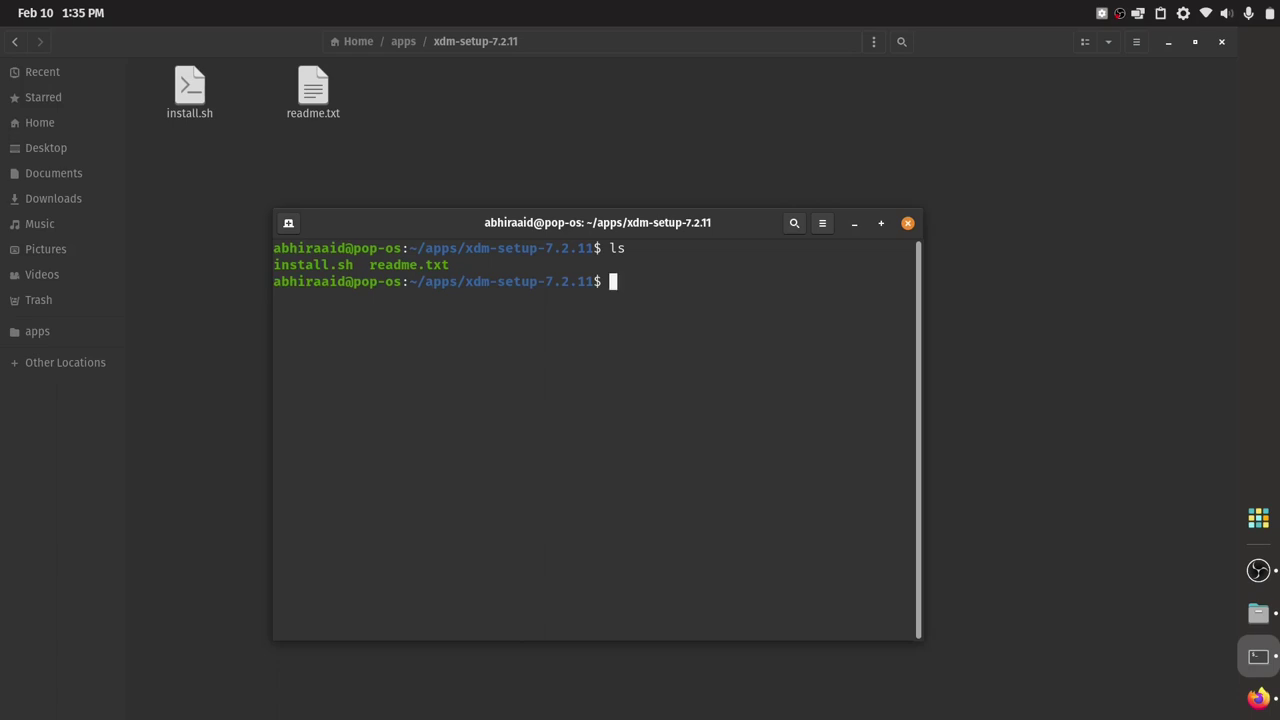
{"action": "type", "text": "./install.sh"}
{"action": "key", "text": "Return"}
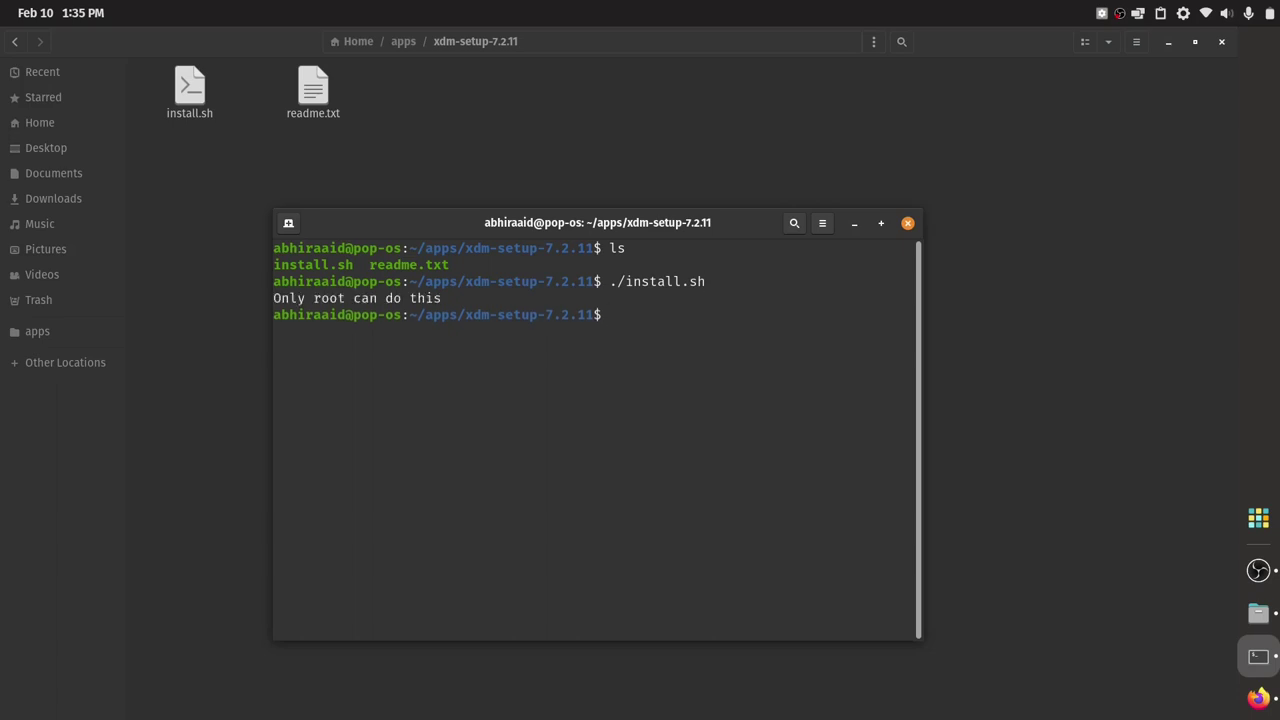
Run the installer as root with sudo ./install.sh, entering the account password
{"action": "key", "text": "Up"}
{"action": "key", "text": "Left"}
{"action": "key", "text": "Left"}
{"action": "key", "text": "Left"}
{"action": "key", "text": "Left"}
{"action": "key", "text": "Left"}
{"action": "key", "text": "Left"}
{"action": "key", "text": "Left"}
{"action": "key", "text": "Left"}
{"action": "key", "text": "Left"}
{"action": "key", "text": "Left"}
{"action": "key", "text": "Left"}
{"action": "key", "text": "Left"}
{"action": "type", "text": "sudo"}
{"action": "key", "text": "Right"}
{"action": "key", "text": "Right"}
{"action": "key", "text": "Right"}
{"action": "key", "text": "Right"}
{"action": "key", "text": "Right"}
{"action": "key", "text": "Right"}
{"action": "key", "text": "Right"}
{"action": "key", "text": "Right"}
{"action": "key", "text": "Right"}
{"action": "key", "text": "Right"}
{"action": "key", "text": "Right"}
{"action": "key", "text": "Right"}
{"action": "key", "text": "Return"}
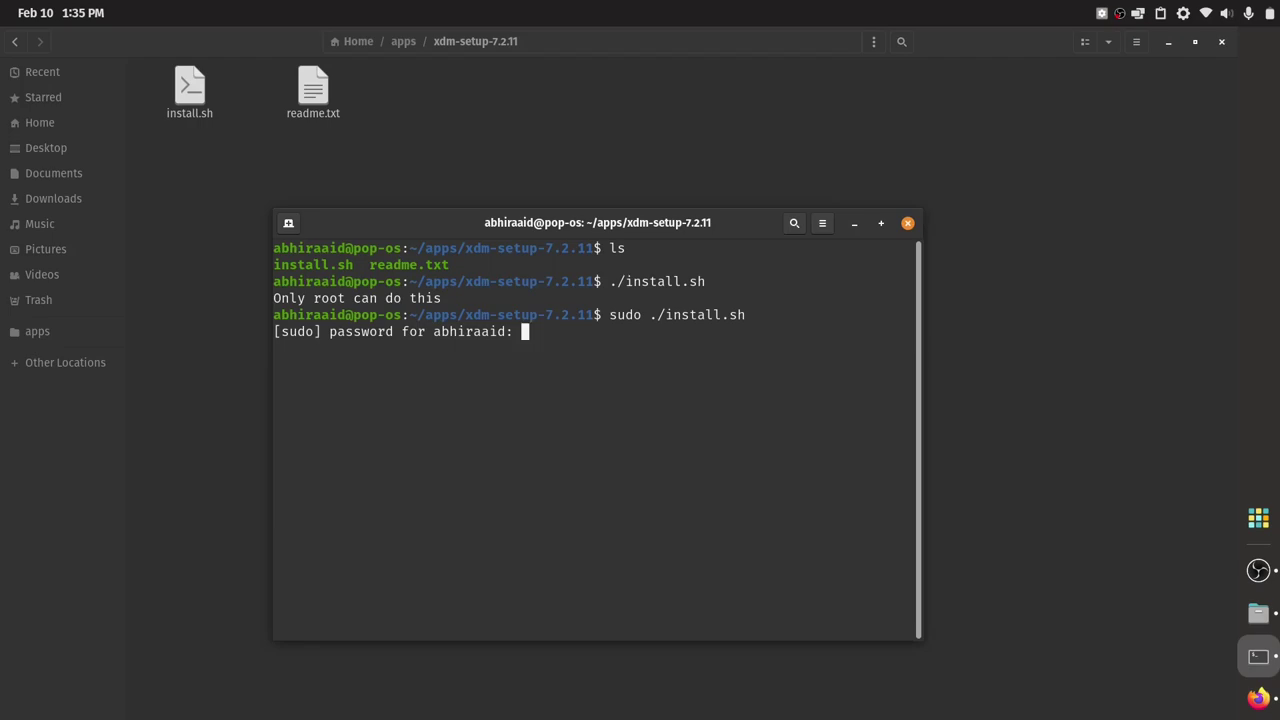
{"action": "key", "text": "Return"}
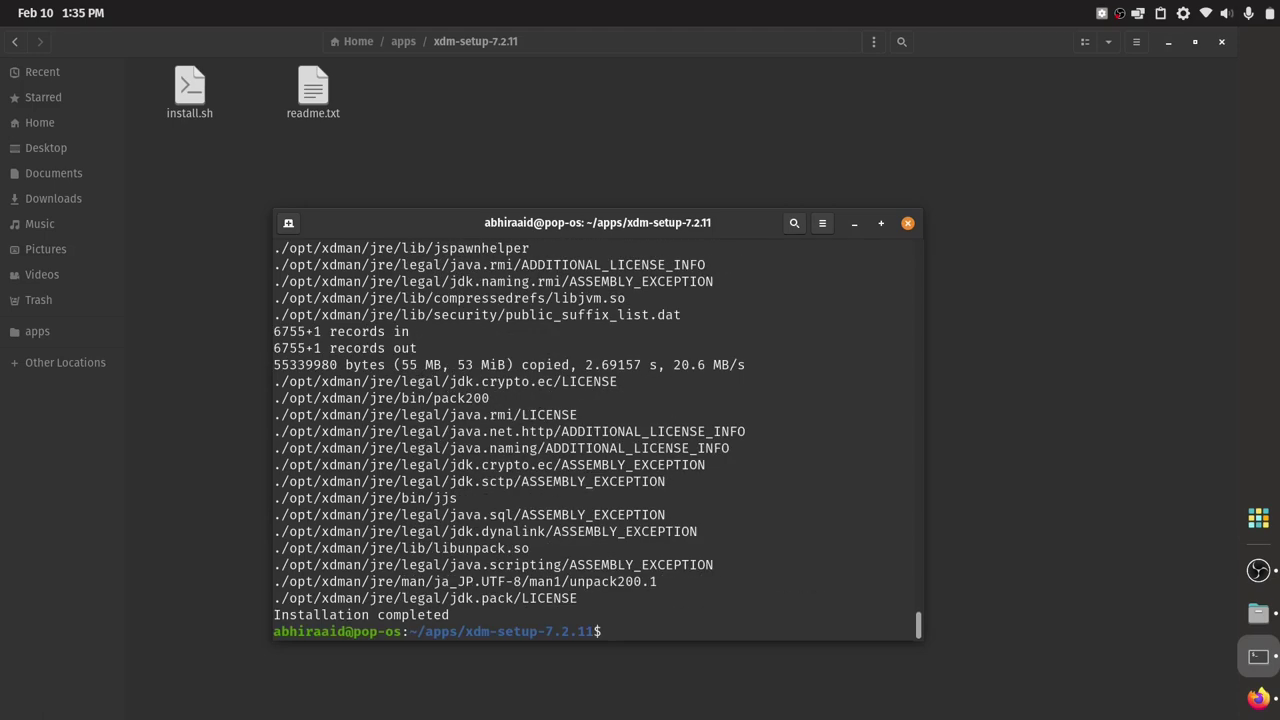
Close the terminal and delete the xdm-setup-7.2.11 folder from the apps folder
{"action": "left_click", "coordinate": [907, 223]}
{"action": "key", "text": "alt+Up"}
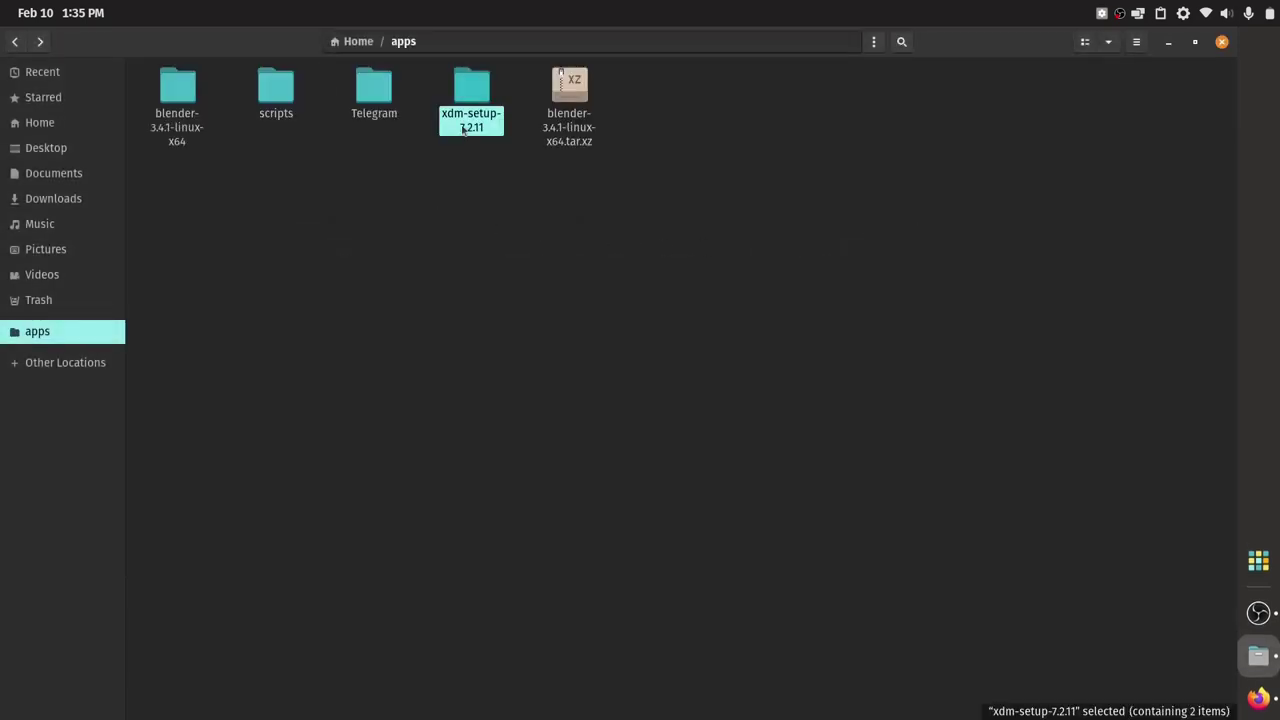
{"action": "key", "text": "Delete"}
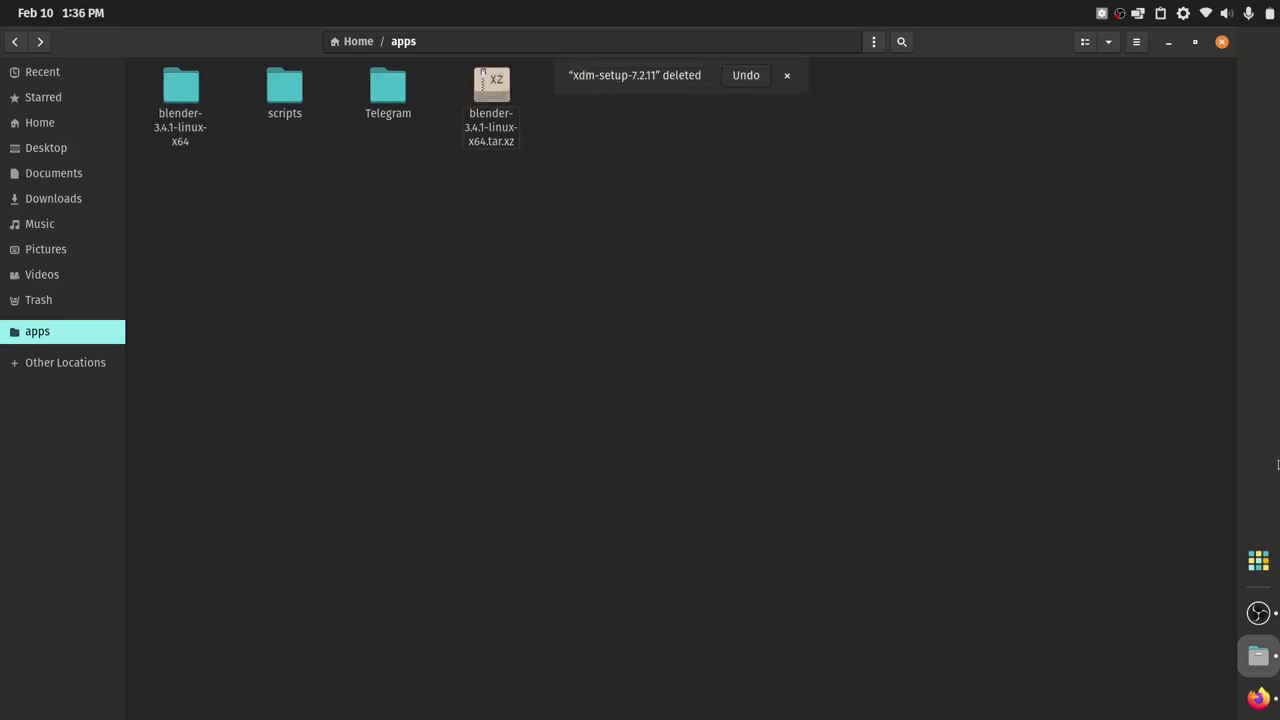
Find Xtreme Download Manager among the installed applications by searching for "xd" and launch it
{"action": "left_click", "coordinate": [1258, 561]}
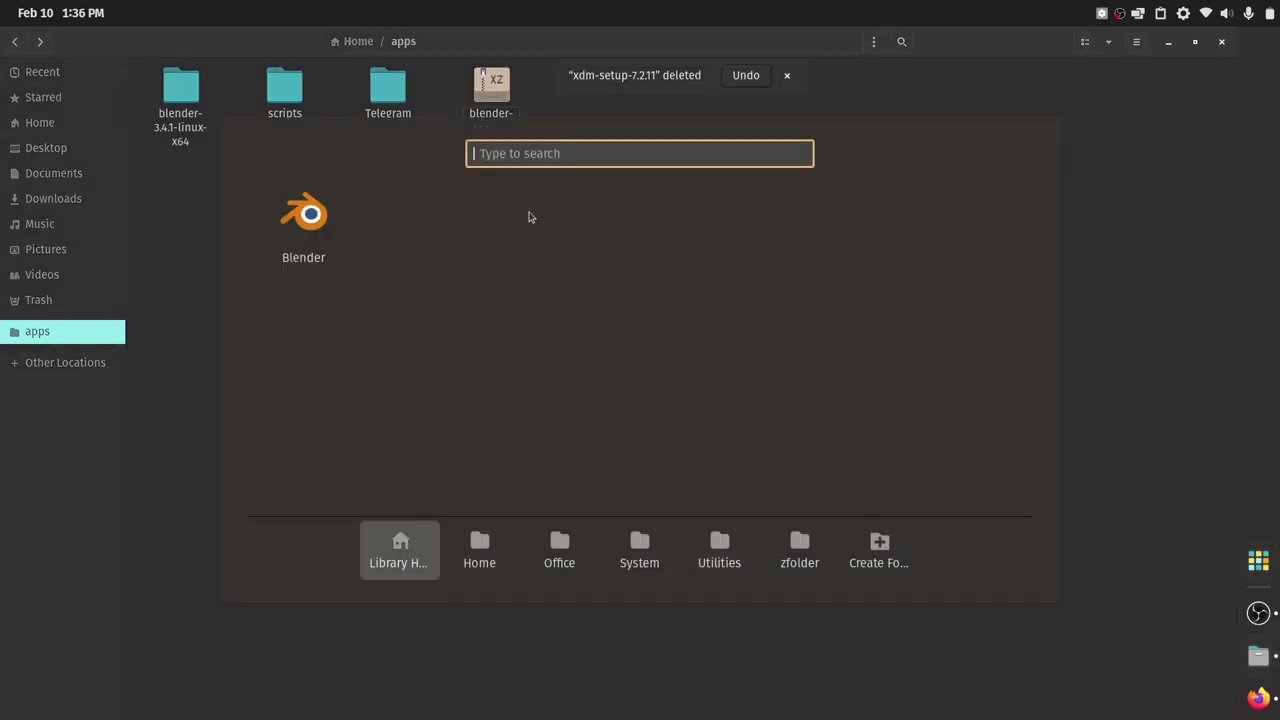
{"action": "type", "text": "xd"}
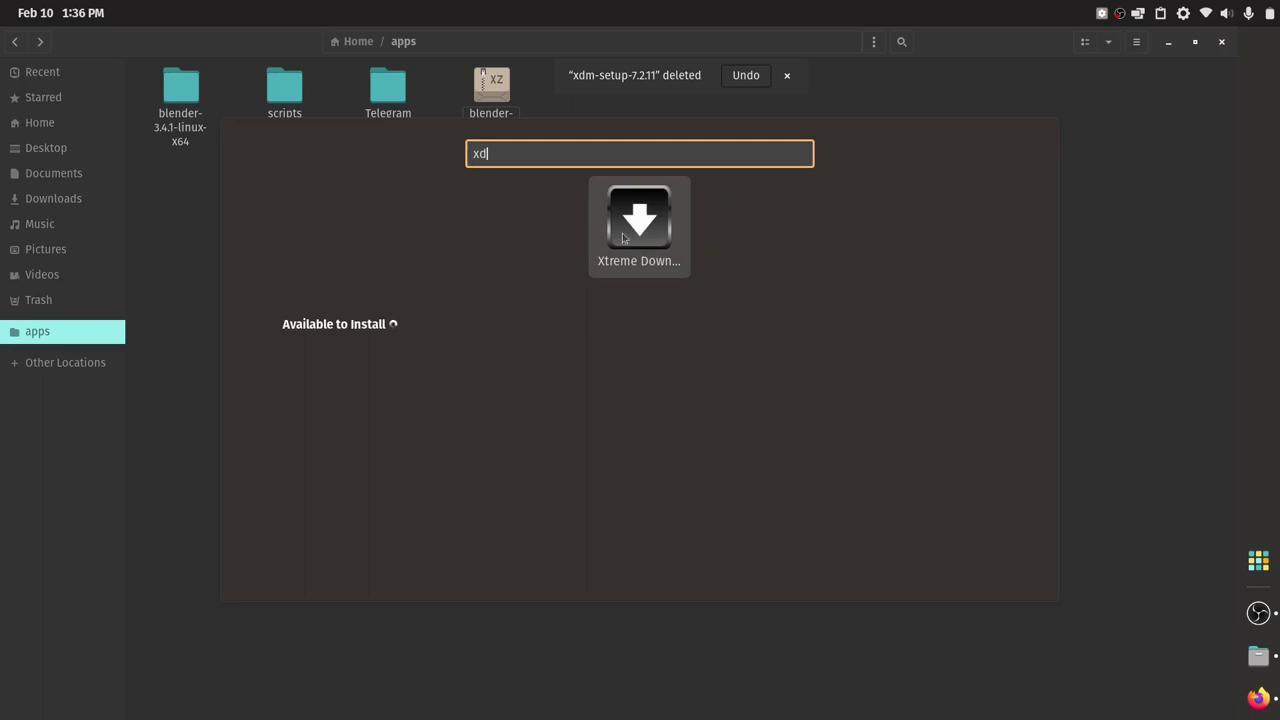
{"action": "left_click", "coordinate": [662, 249]}
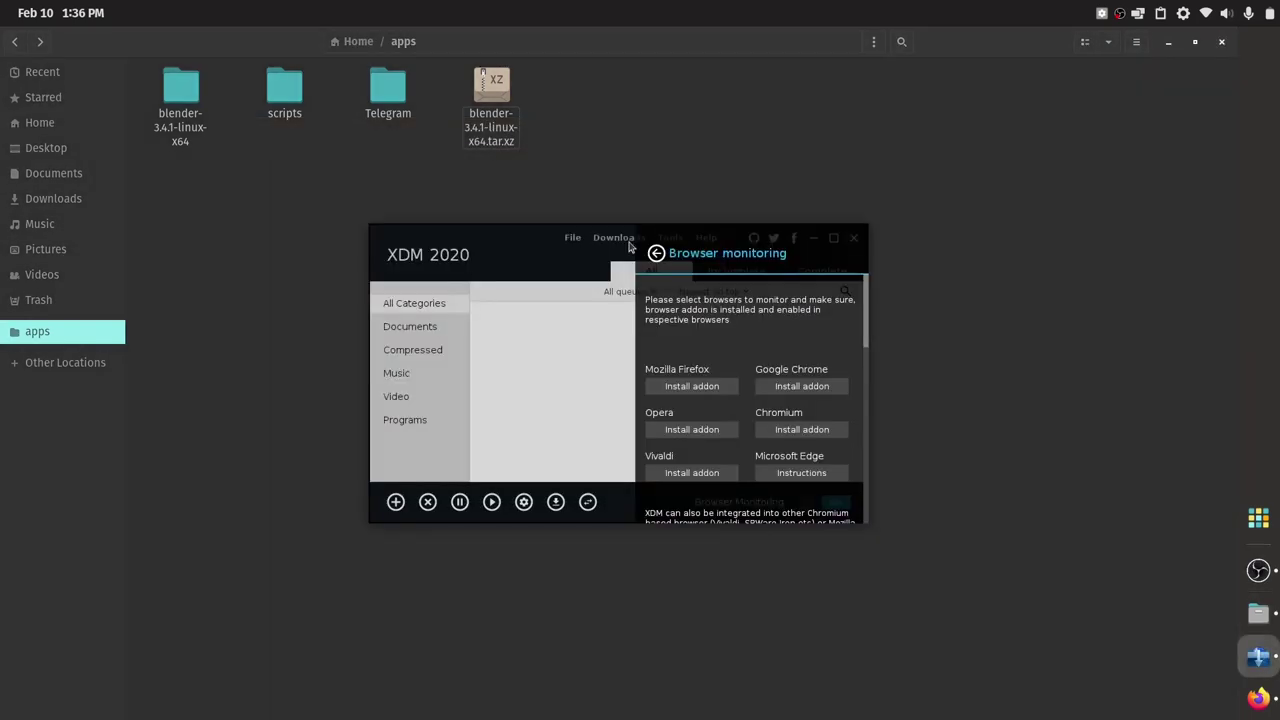
Install the XDM Browser Monitor add-on for Mozilla Firefox, grant its permissions and close the privacy consent page
{"action": "left_click", "coordinate": [692, 389]}
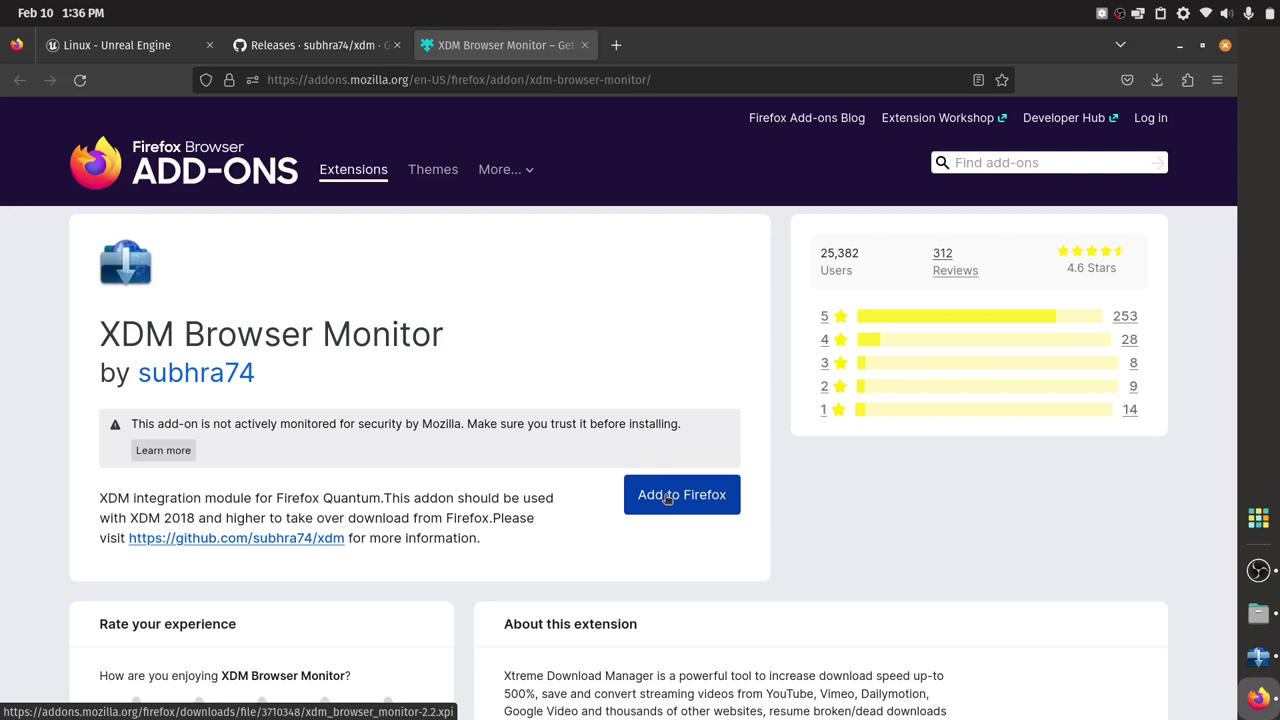
{"action": "left_click", "coordinate": [668, 498]}
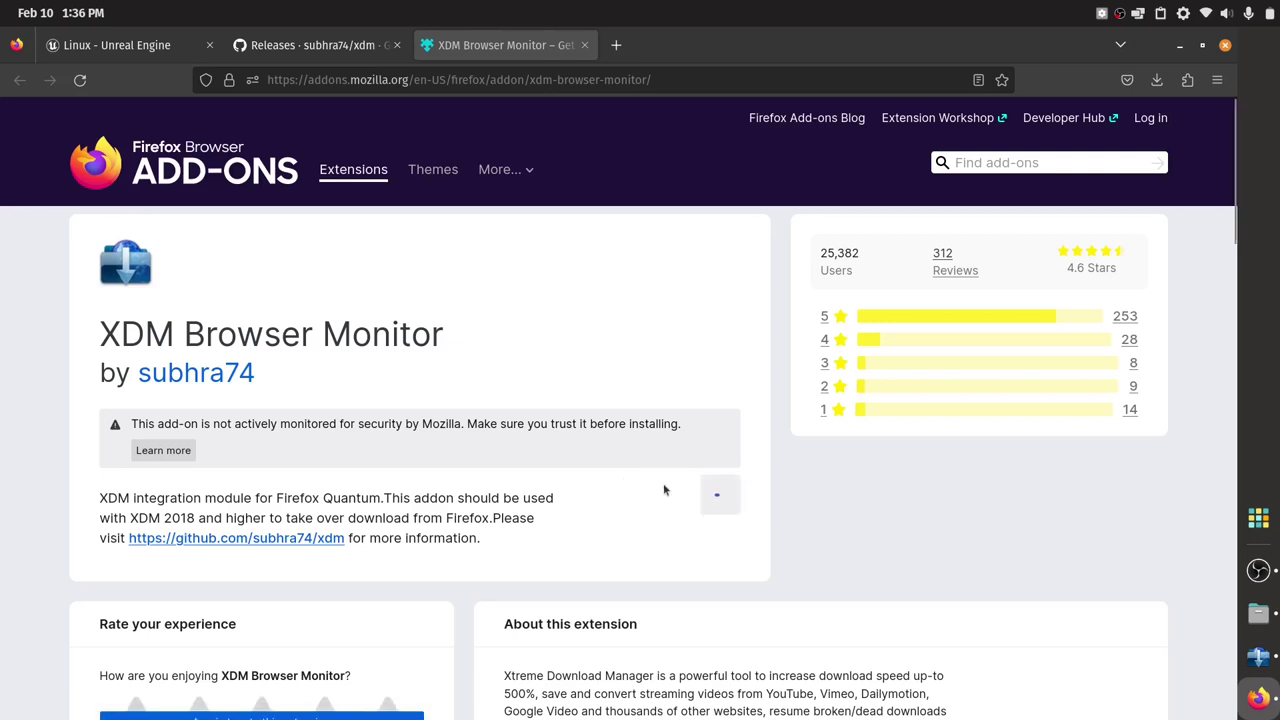
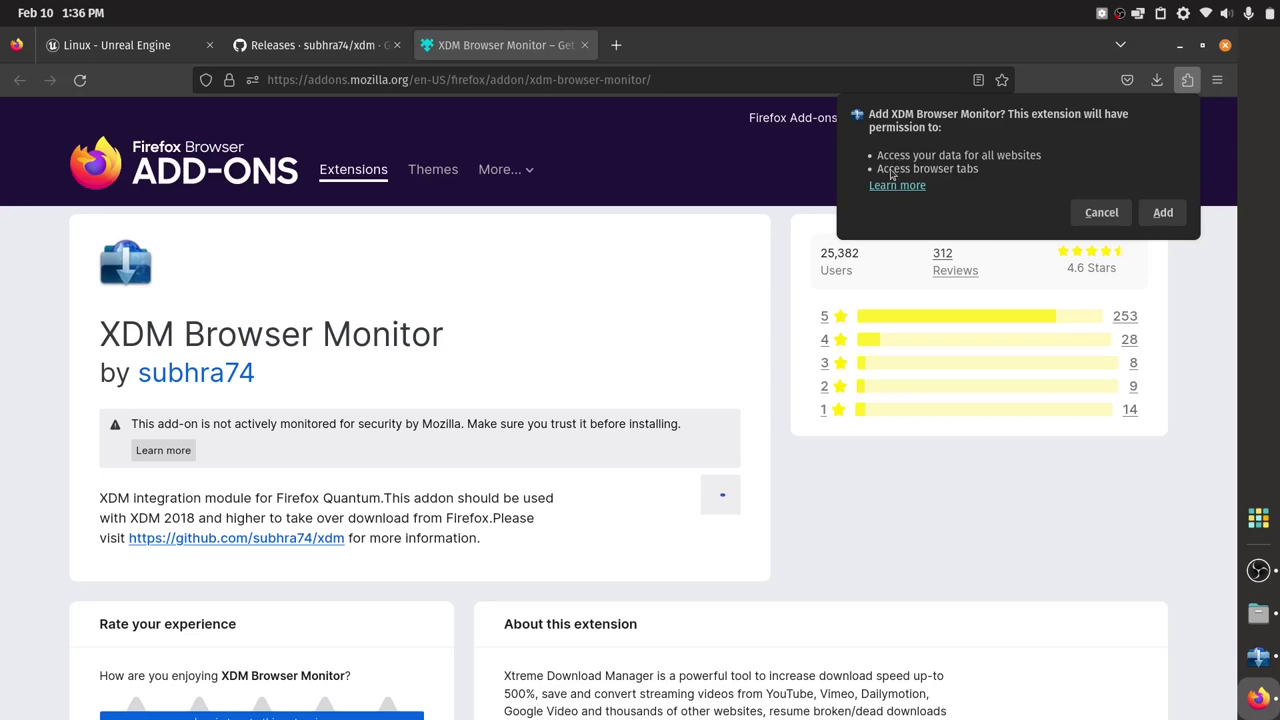
{"action": "left_click", "coordinate": [1163, 211]}
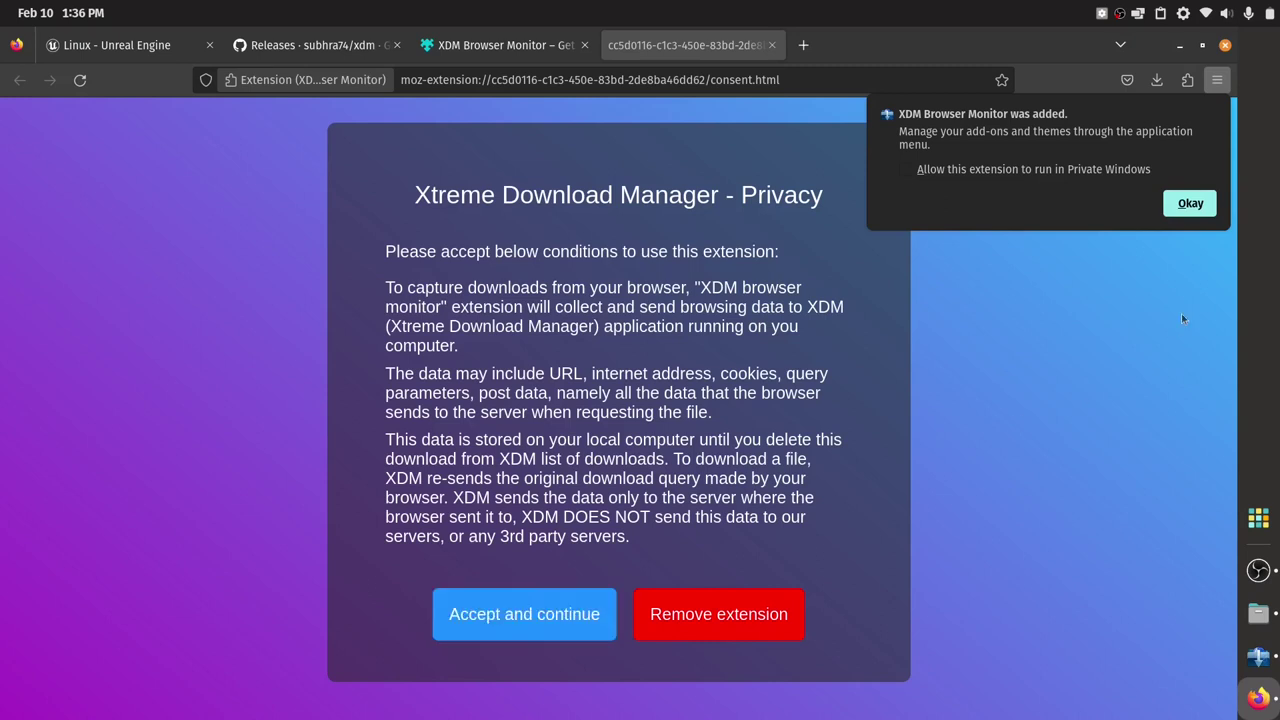
{"action": "left_click", "coordinate": [1182, 208]}
{"action": "left_click", "coordinate": [772, 45]}
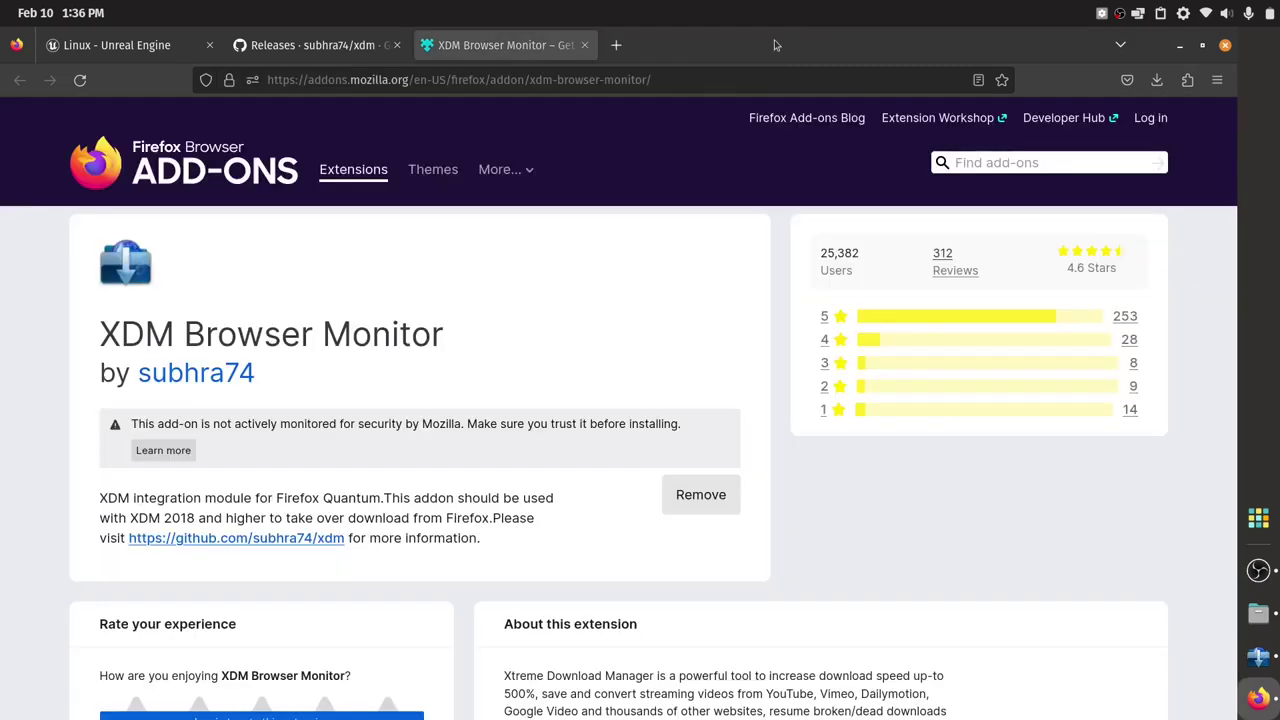
Check that XDM Browser Monitor is among the Firefox extensions, and close every tab except the Unreal Engine Linux page
{"action": "left_click", "coordinate": [1188, 80]}
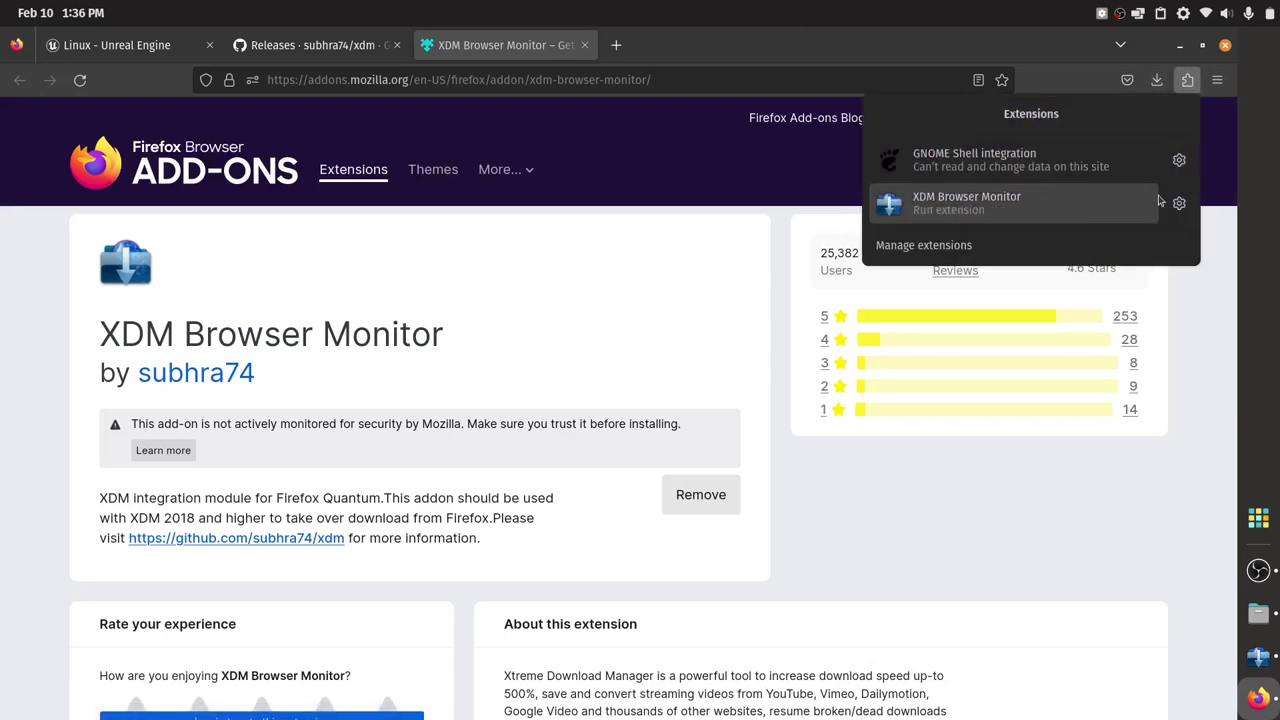
{"action": "left_click", "coordinate": [585, 45]}
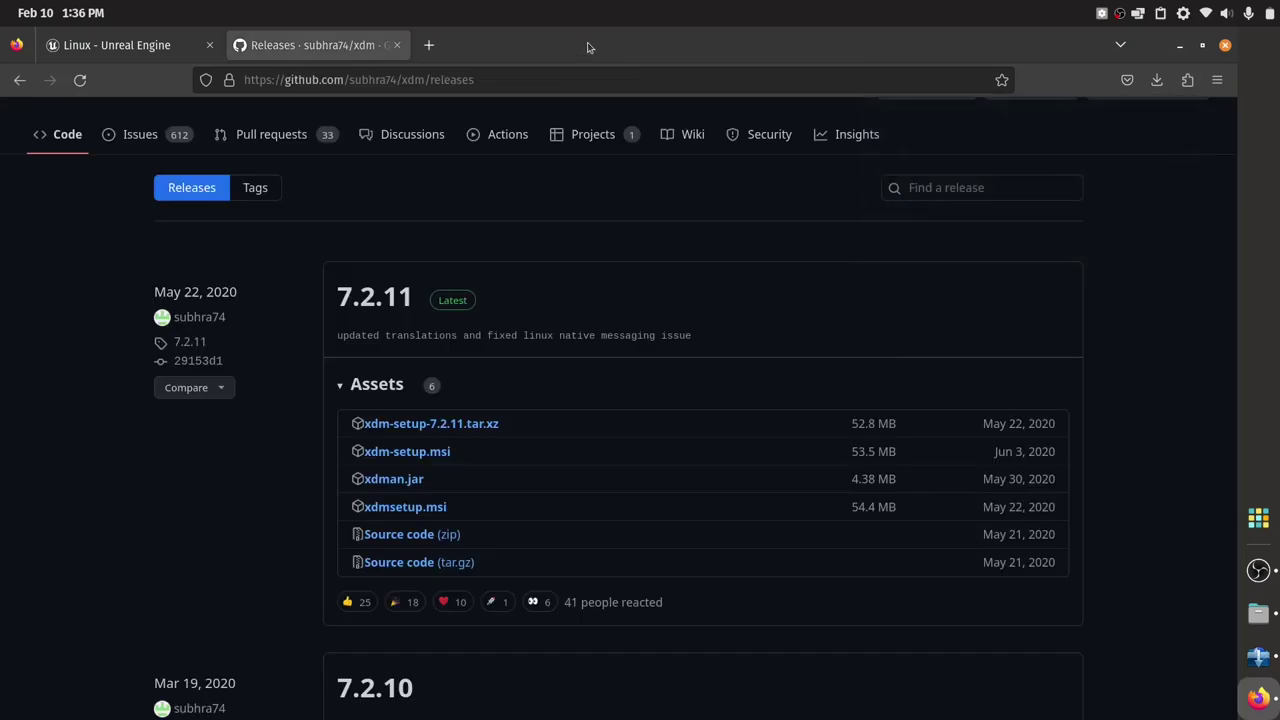
{"action": "left_click", "coordinate": [80, 45]}
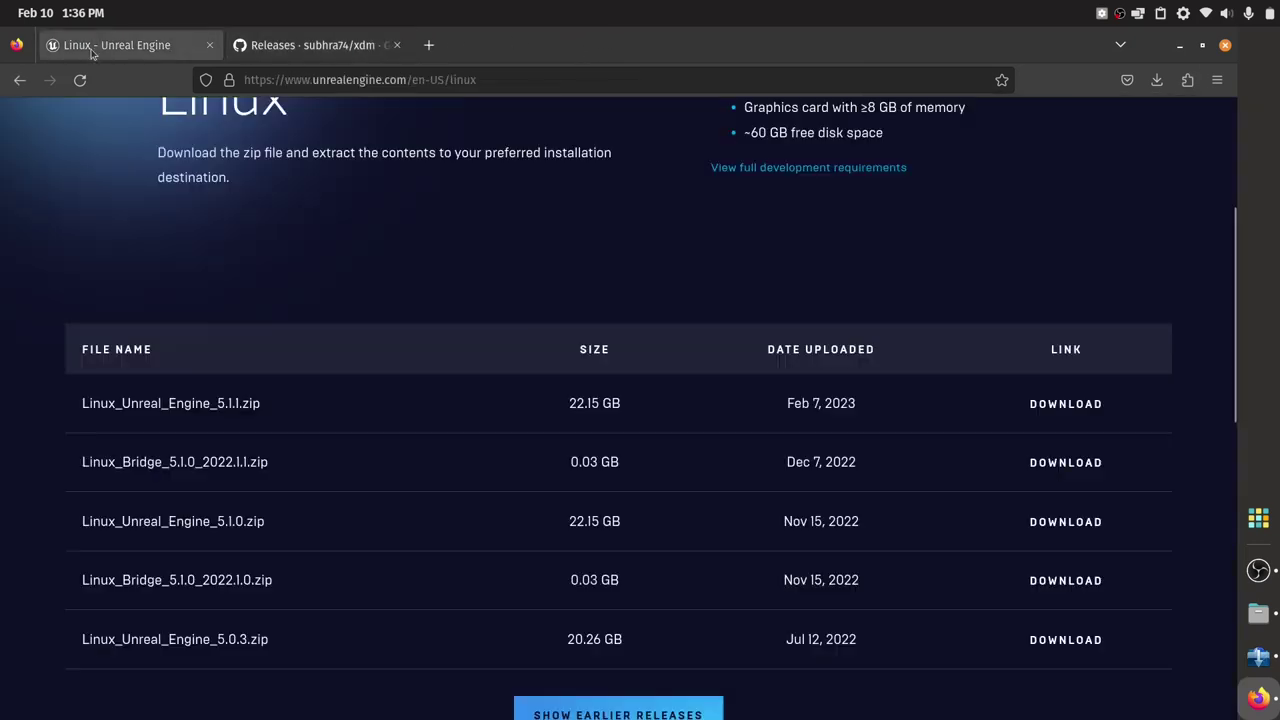
{"action": "left_click", "coordinate": [394, 45]}
{"action": "left_click", "coordinate": [242, 44]}
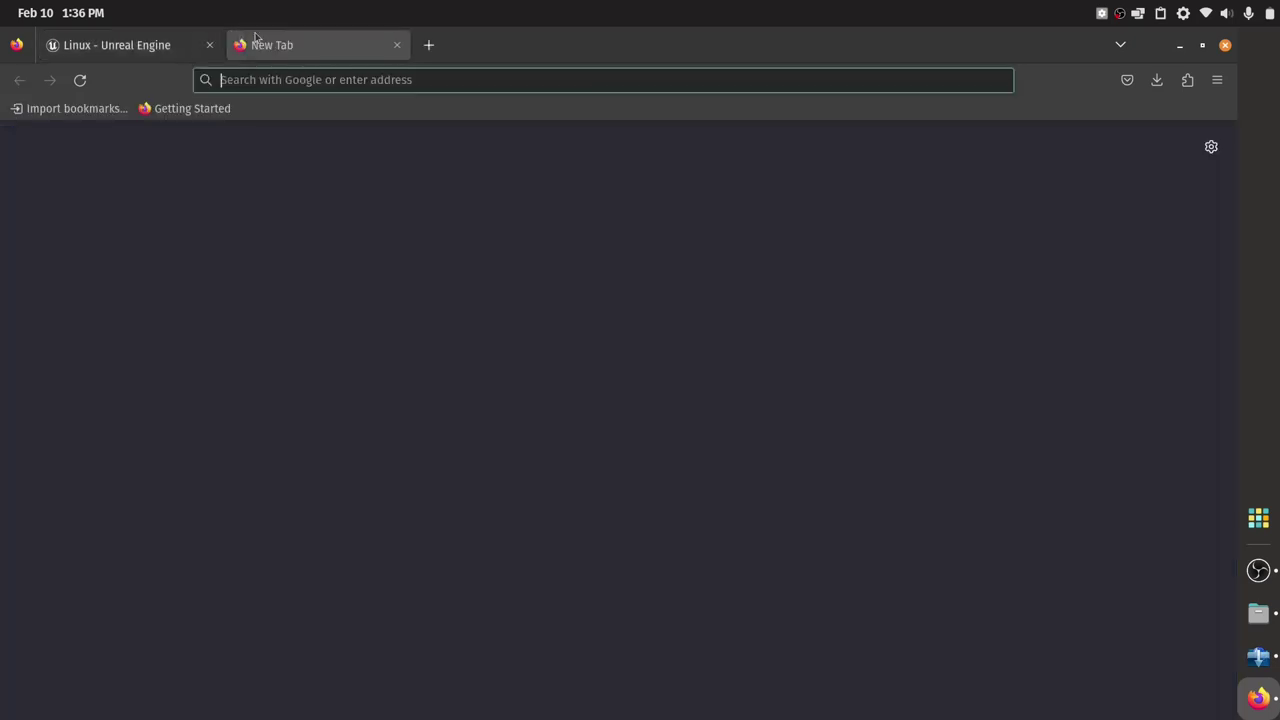
{"action": "left_click", "coordinate": [395, 49]}
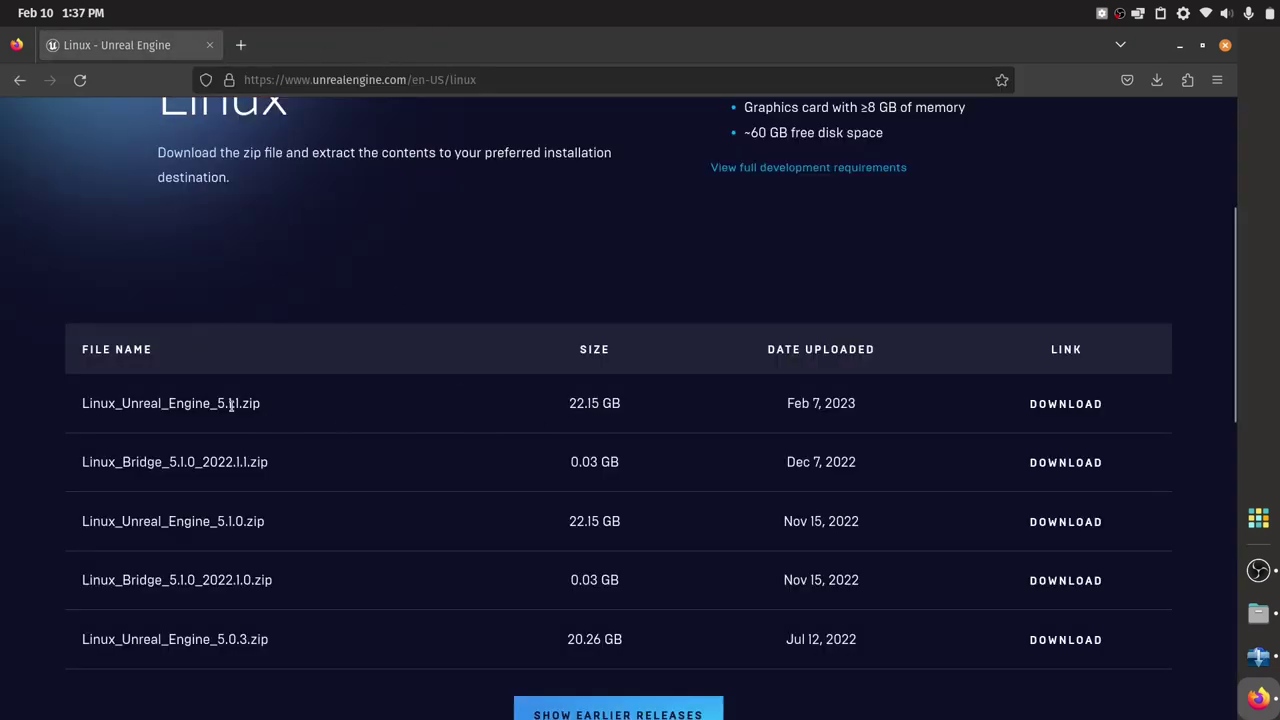
Try downloading Linux_Unreal_Engine_5.1.1.zip to test whether XDM captures it, and cancel the browser's download
{"action": "left_click", "coordinate": [1053, 405]}
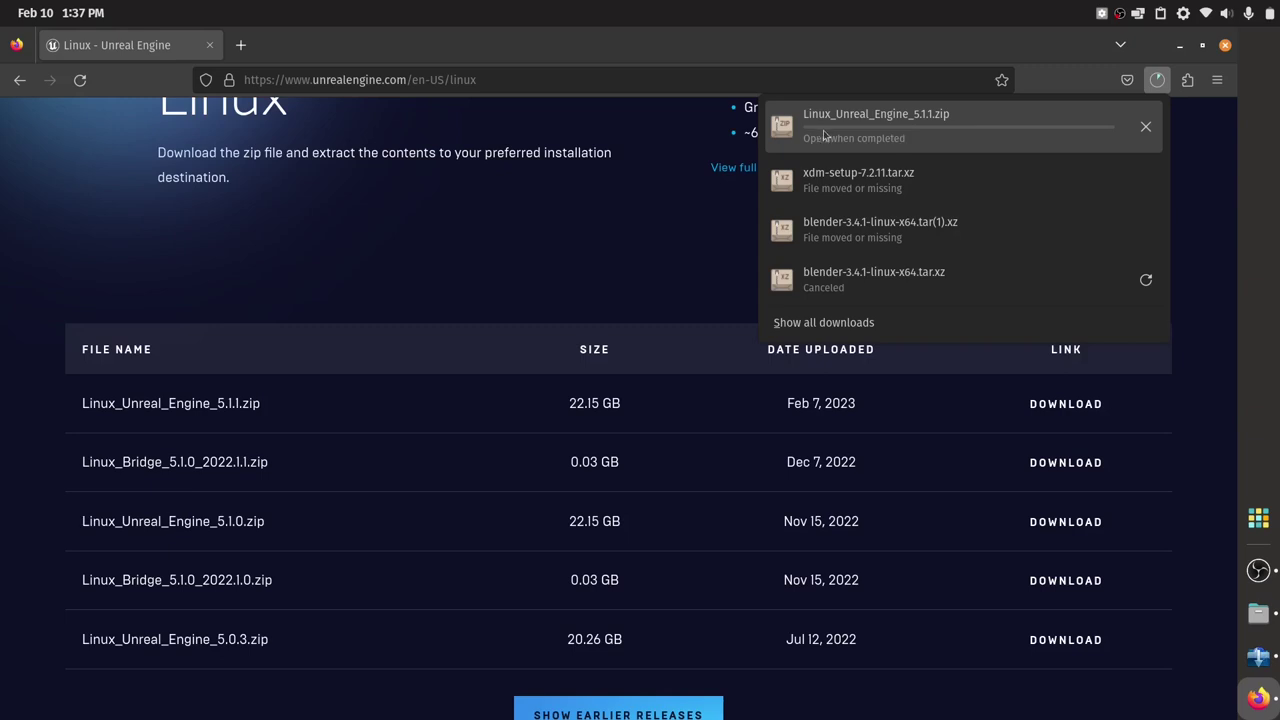
{"action": "left_click", "coordinate": [1146, 128]}
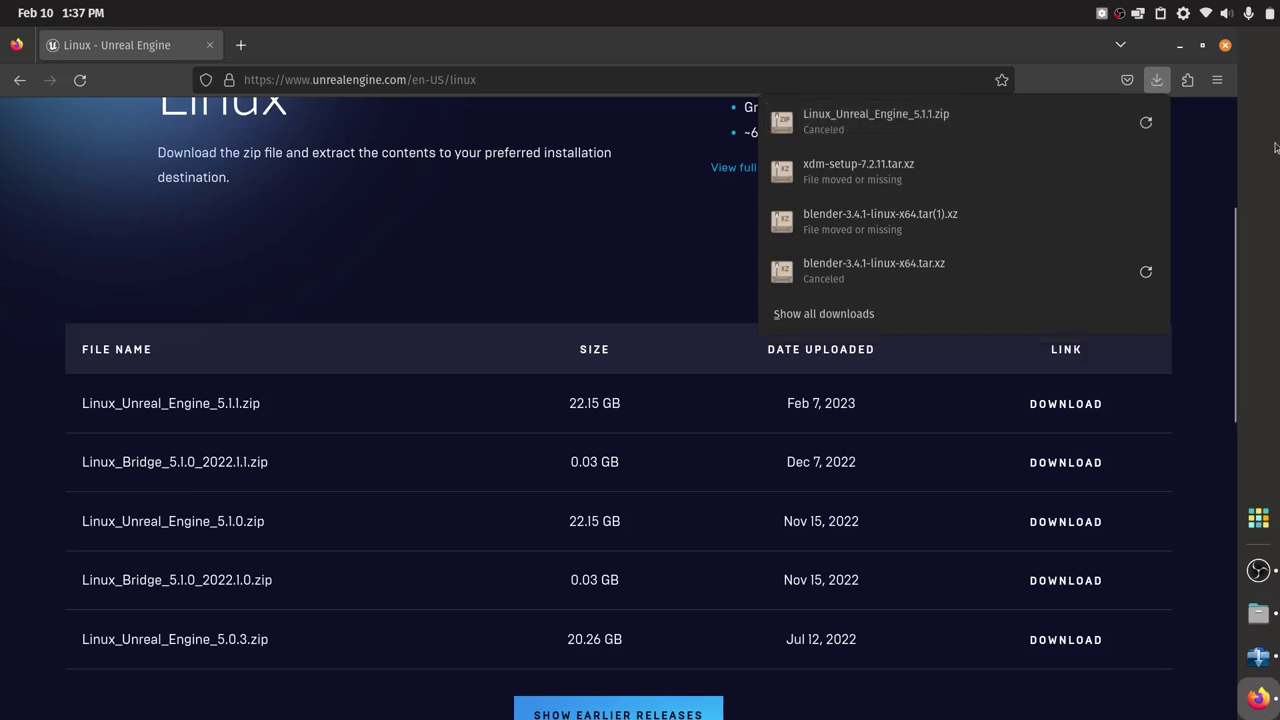
{"action": "left_click", "coordinate": [1228, 166]}
Pin the XDM Browser Monitor extension to the Firefox toolbar
{"action": "left_click", "coordinate": [1187, 80]}
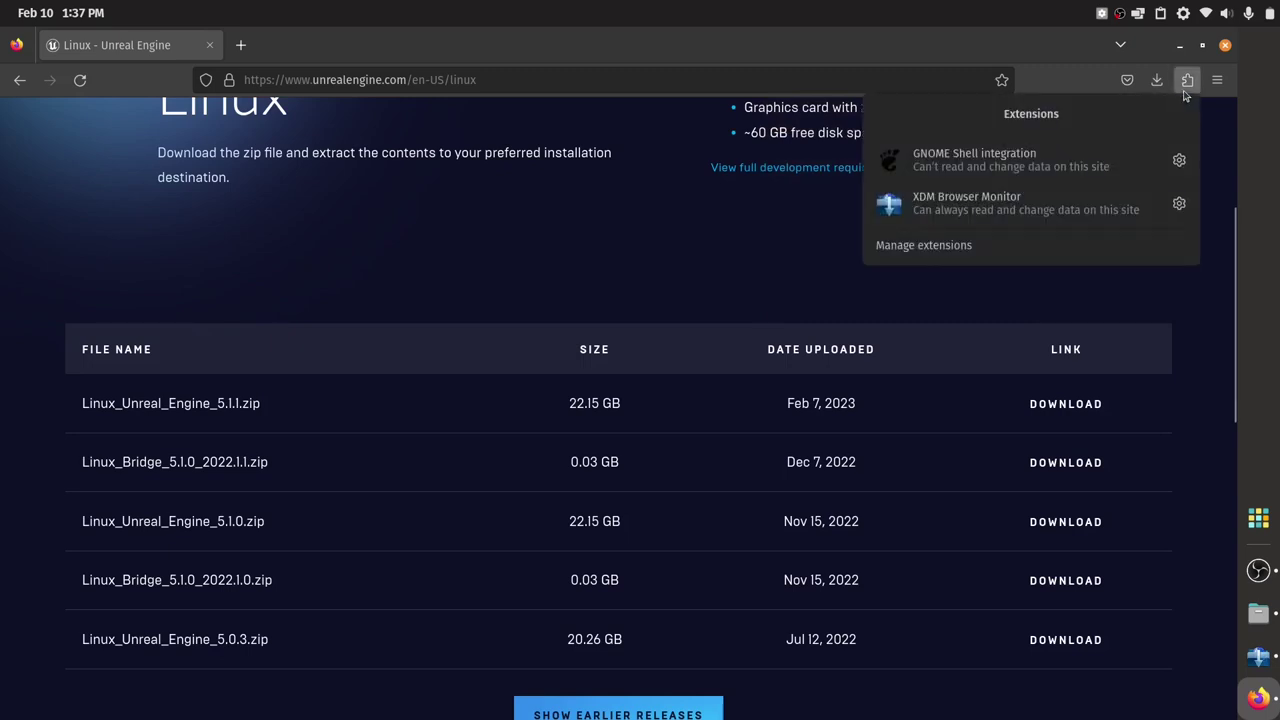
{"action": "left_click", "coordinate": [1180, 203]}
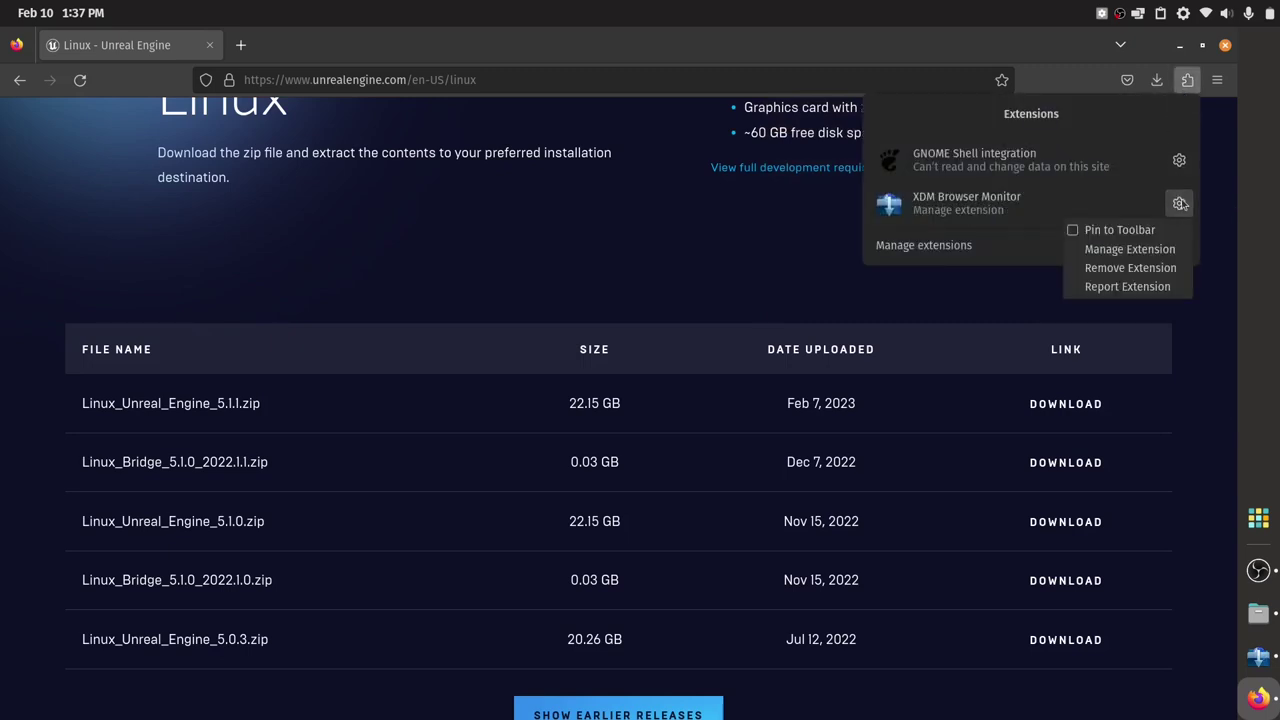
{"action": "left_click", "coordinate": [1125, 233]}
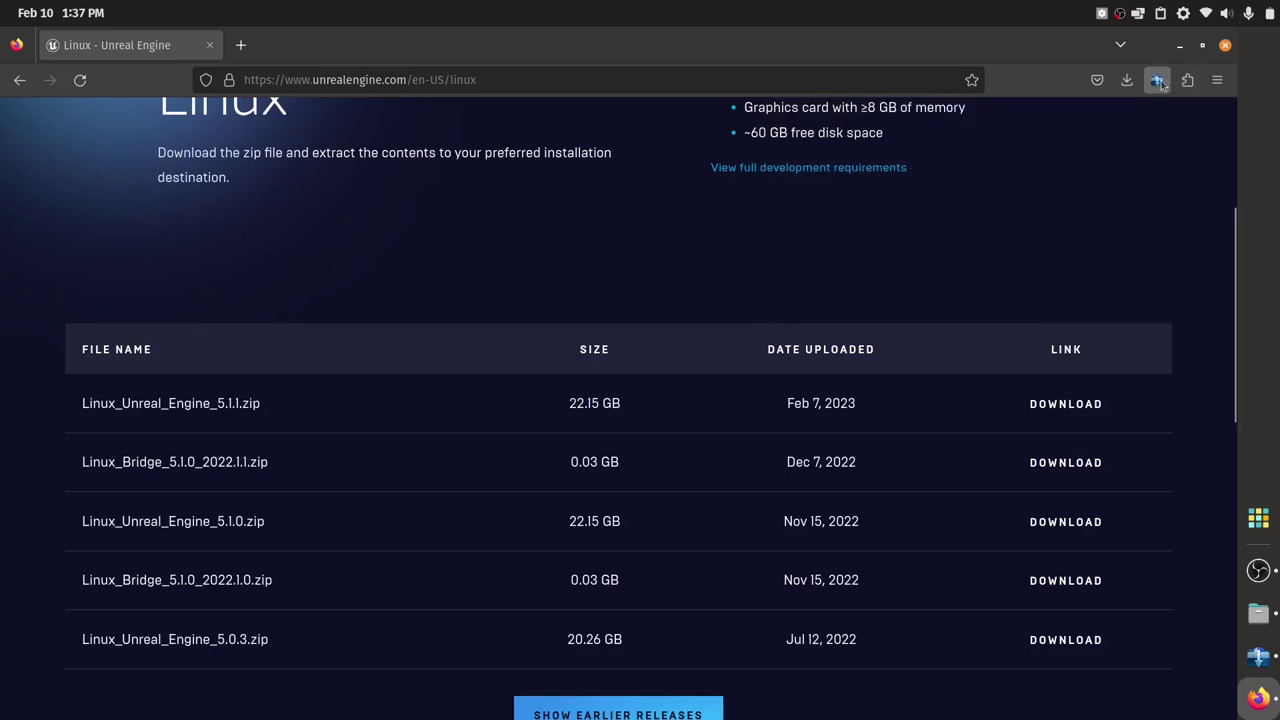
Retry the Linux_Unreal_Engine_5.1.1.zip download with the extension pinned, and cancel it again
{"action": "left_click", "coordinate": [1084, 406]}
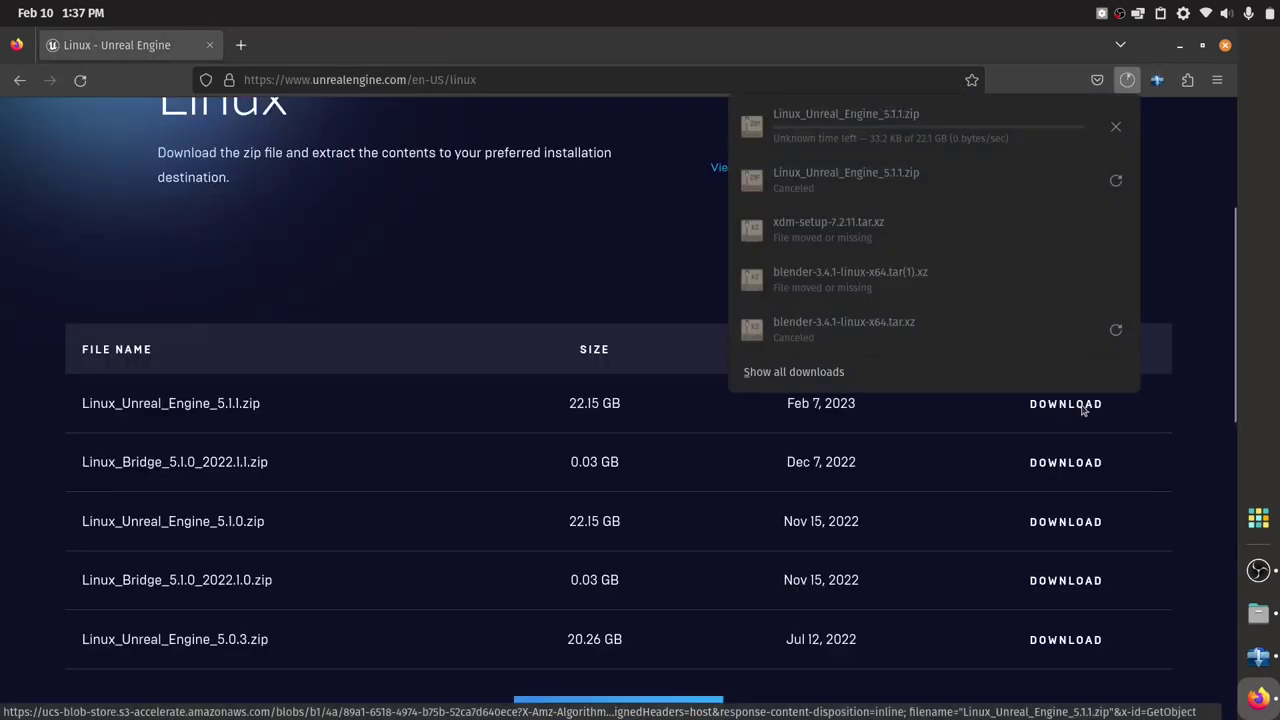
{"action": "left_click", "coordinate": [1111, 126]}
{"action": "left_click", "coordinate": [1171, 139]}
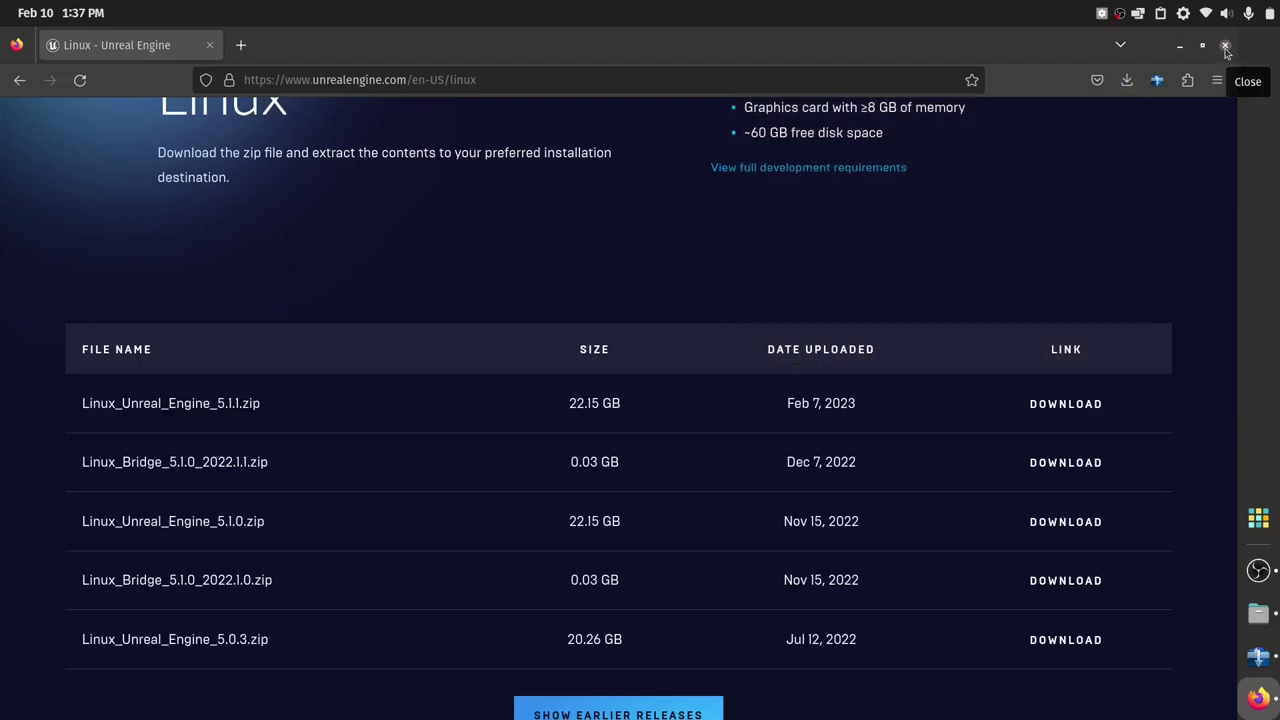
Close Firefox, leave XDM's browser monitoring page, close XDM and the file manager, and open the system menu
{"action": "left_click", "coordinate": [1225, 46]}
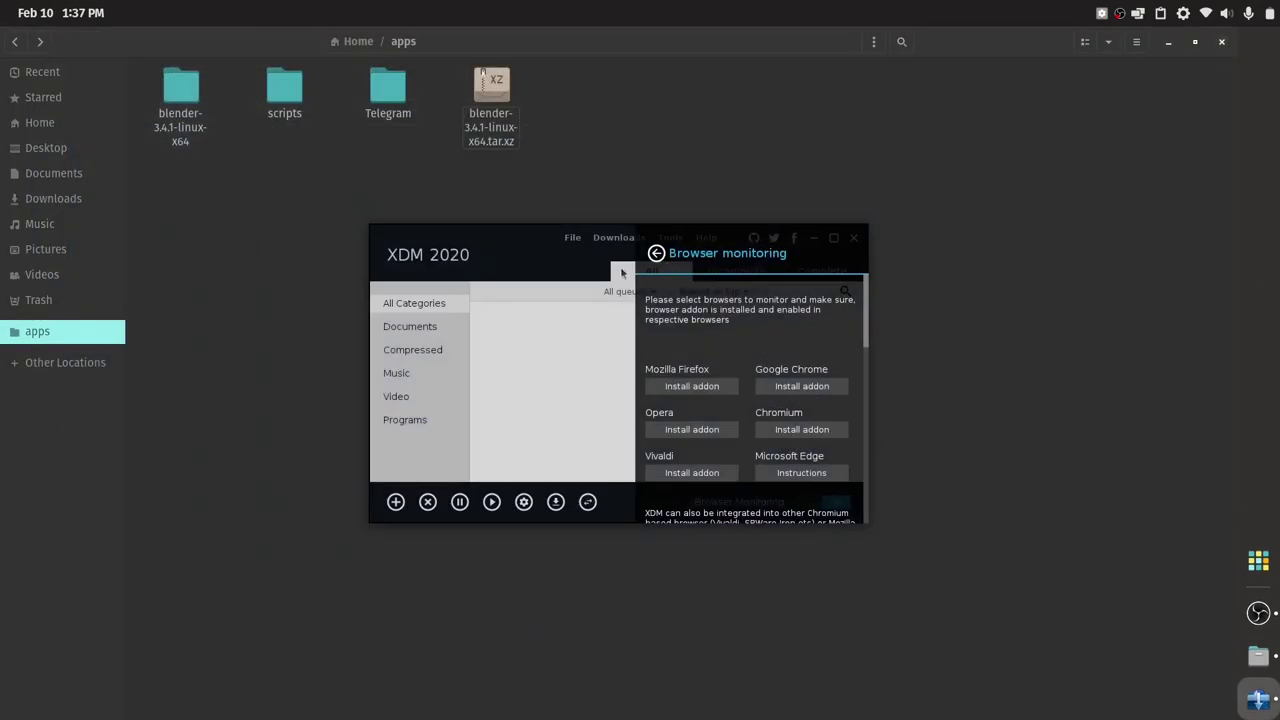
{"action": "left_click", "coordinate": [656, 254]}
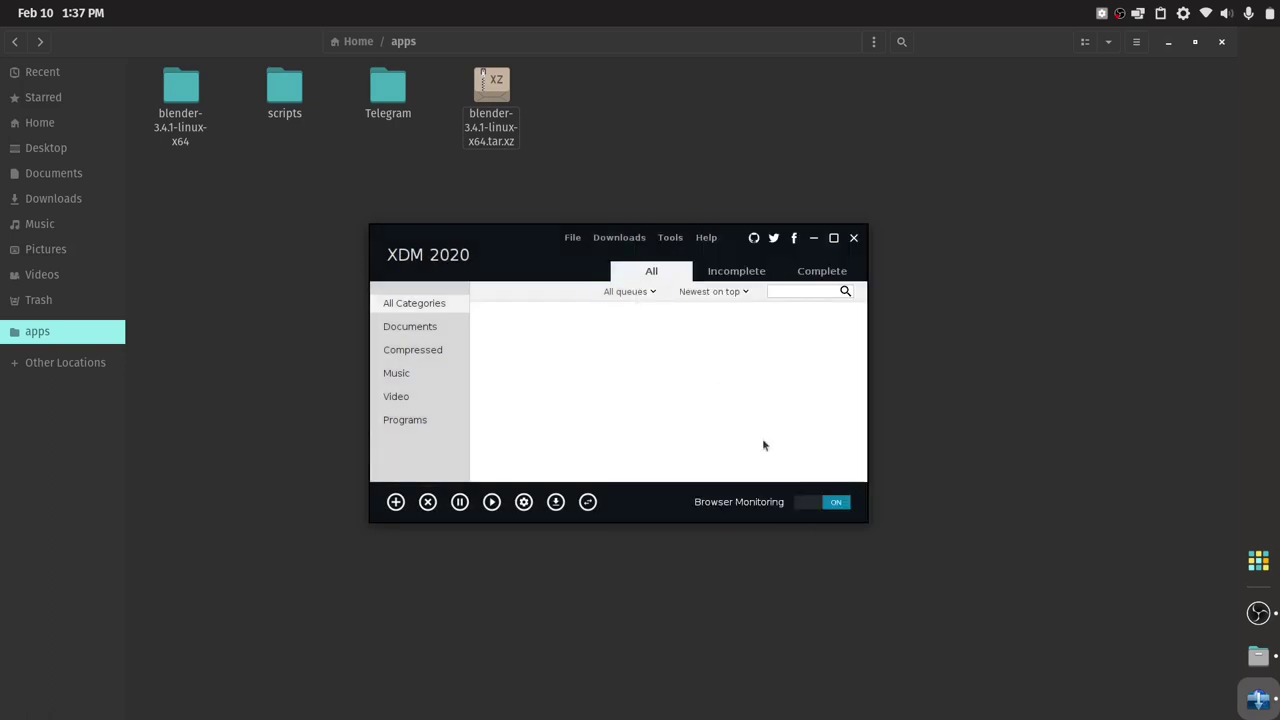
{"action": "left_click", "coordinate": [853, 238]}
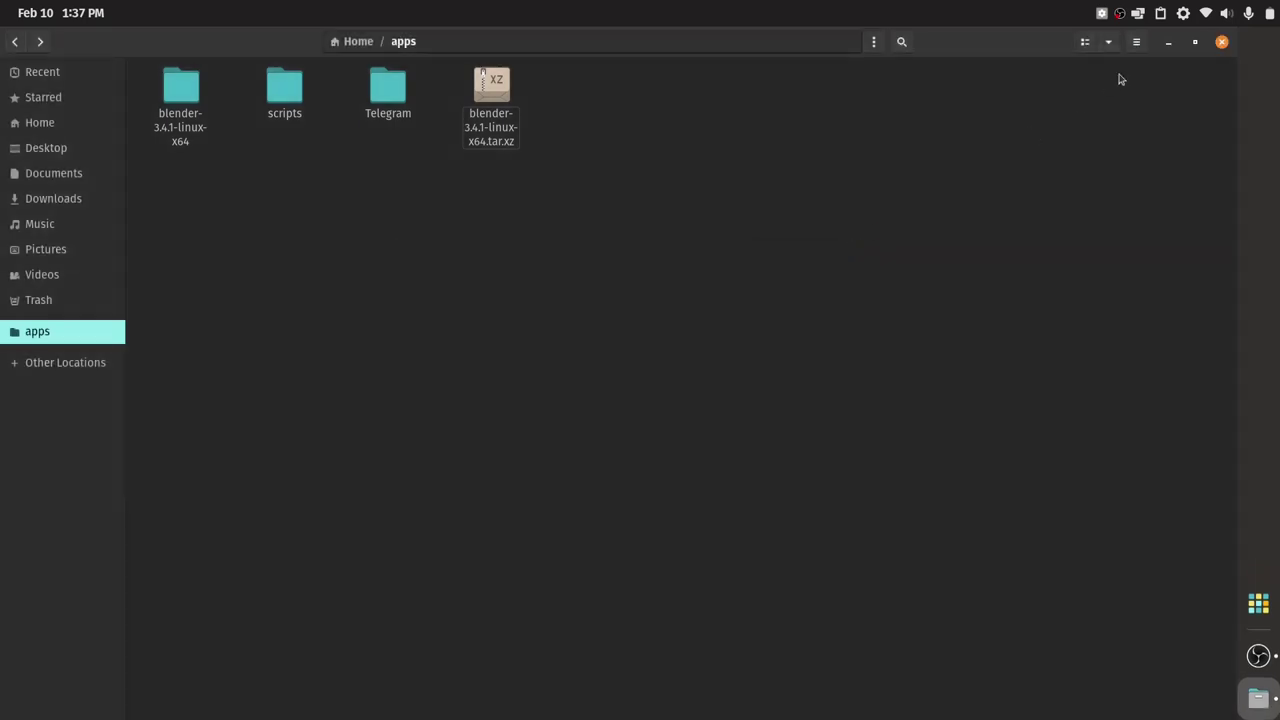
{"action": "left_click", "coordinate": [1222, 42]}
{"action": "left_click", "coordinate": [1257, 8]}
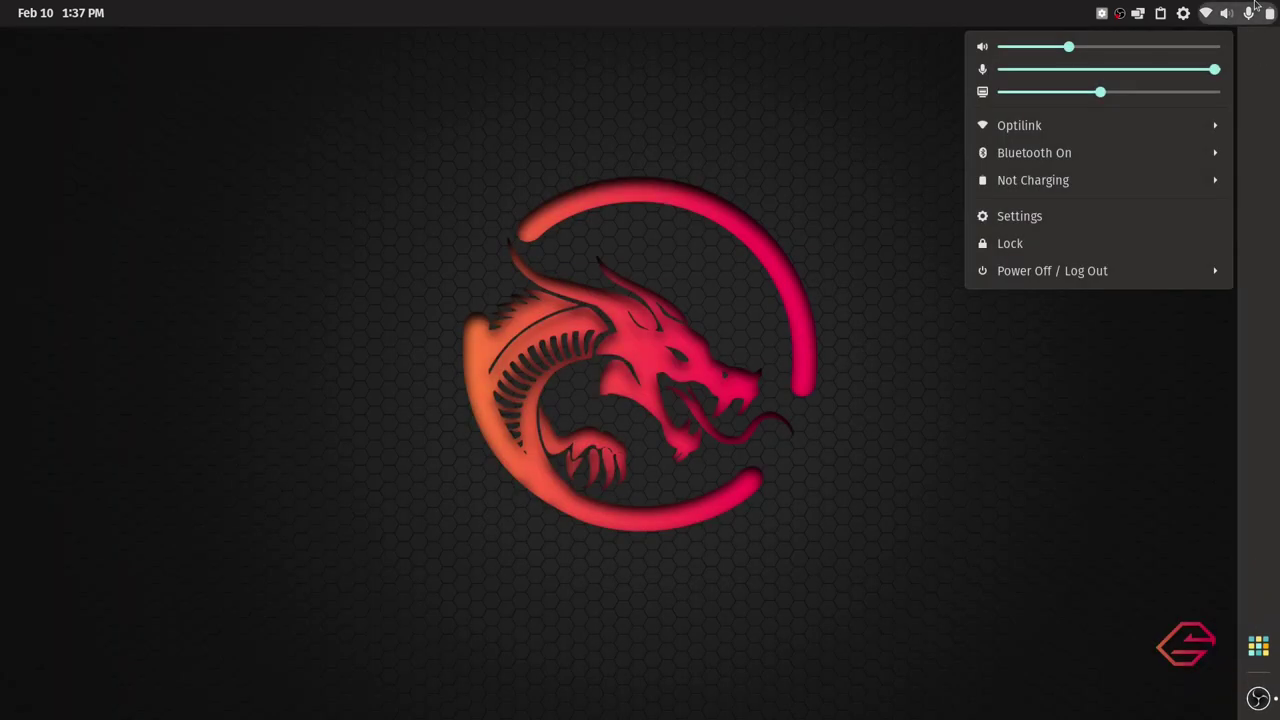
{"action": "left_click", "coordinate": [1258, 698]}
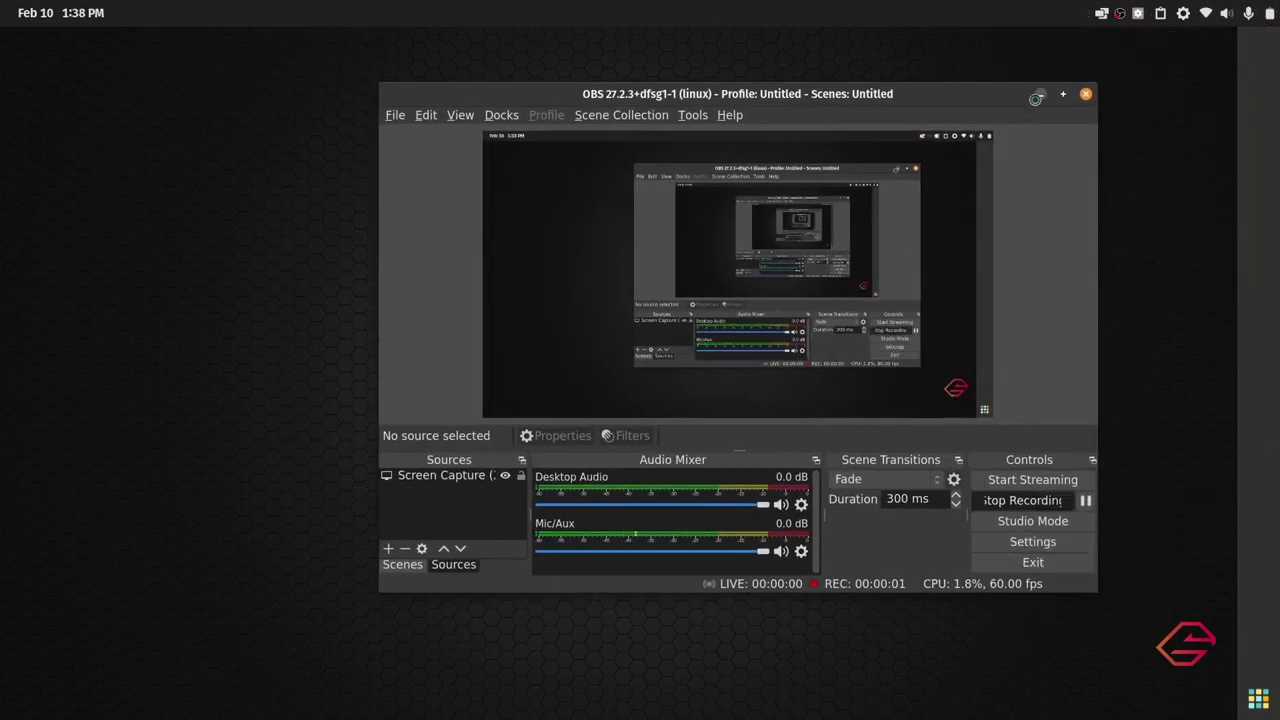
{"action": "key", "text": "super+h"}
Move Xtreme Download Manager from the application library's main view into the Home folder and close the library
{"action": "left_click", "coordinate": [1258, 698]}
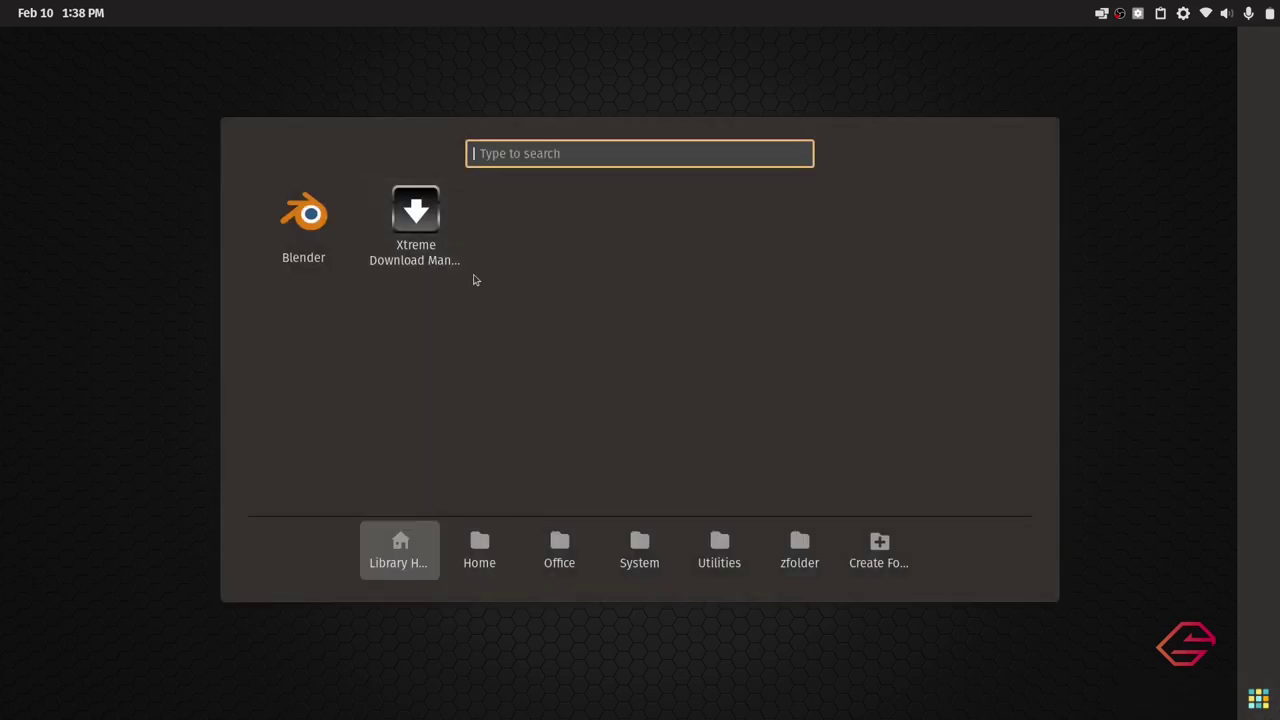
{"action": "left_click_drag", "start_coordinate": [412, 250], "coordinate": [490, 540]}
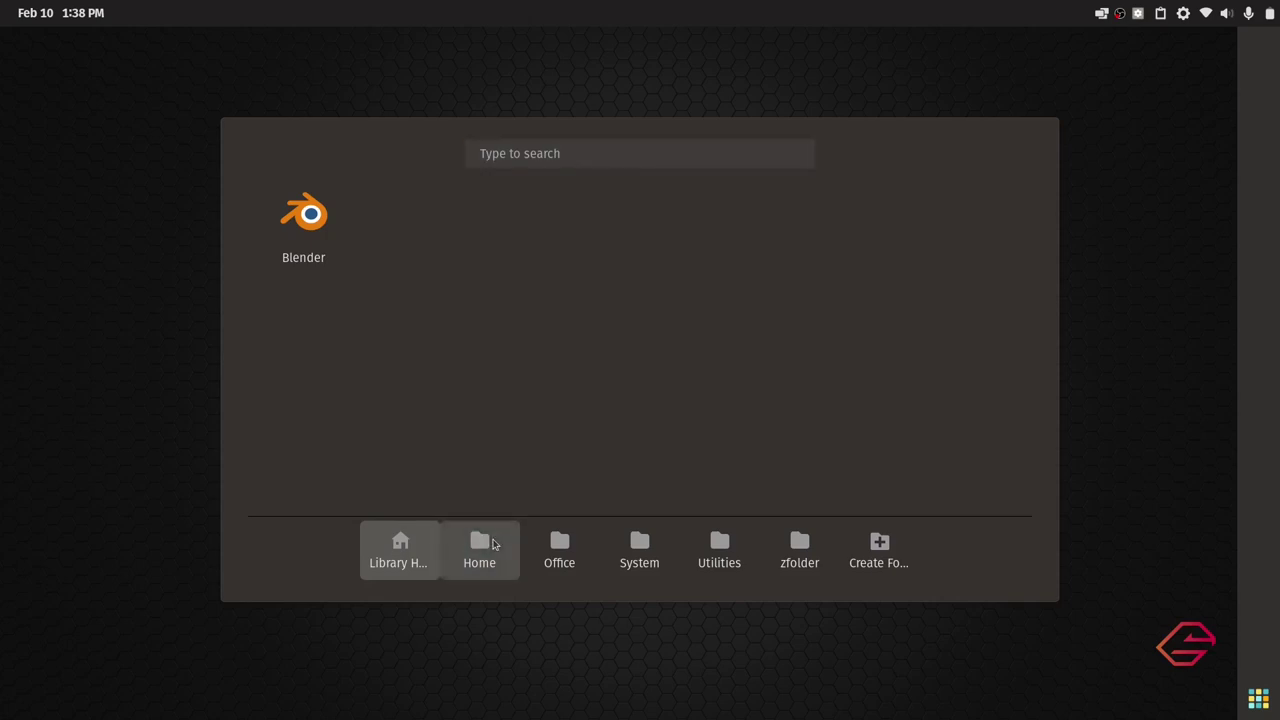
{"action": "left_click", "coordinate": [480, 545]}
{"action": "left_click", "coordinate": [400, 548]}
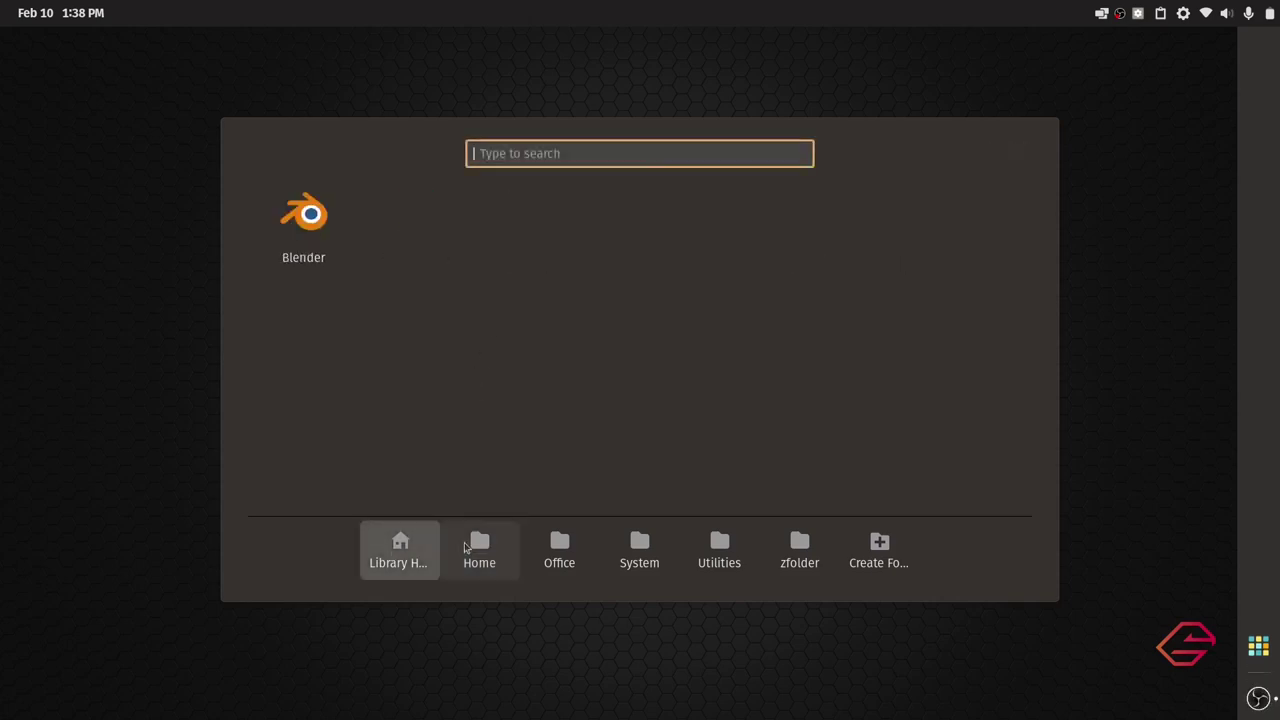
{"action": "left_click", "coordinate": [466, 546]}
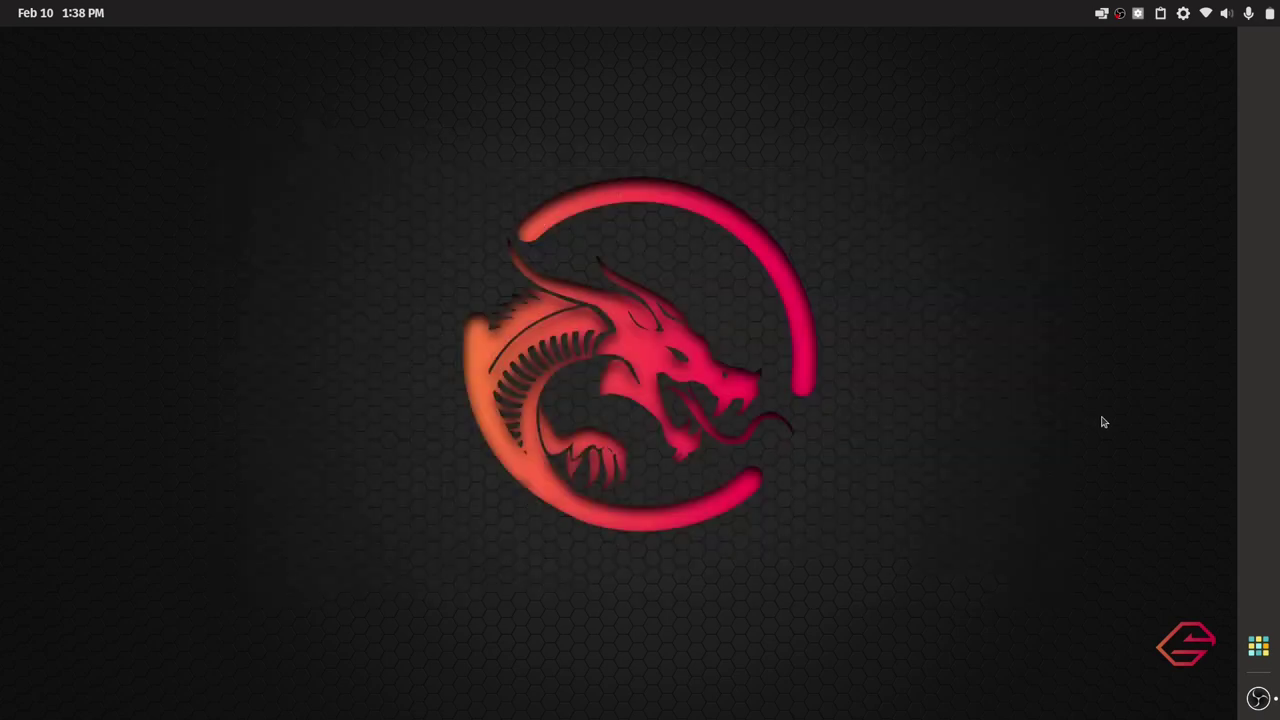
Open Firefox and accept the Xtreme Download Manager extension's privacy conditions
{"action": "left_click", "coordinate": [1103, 421]}
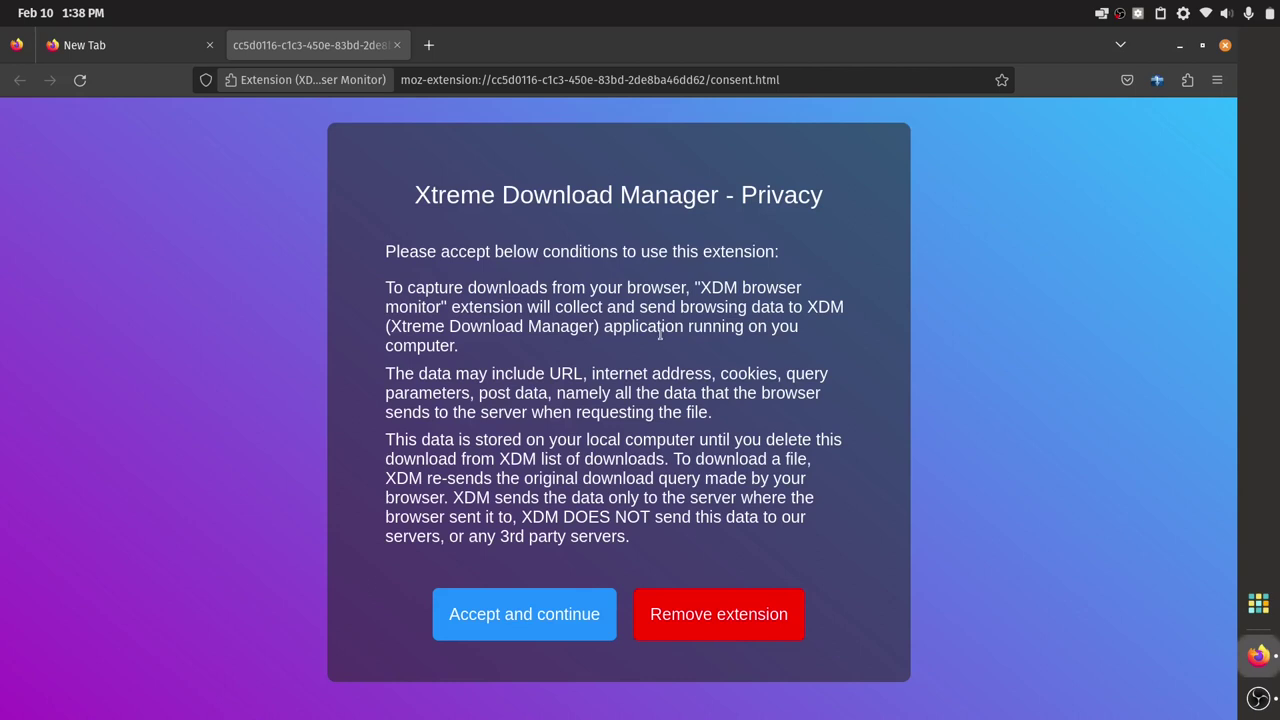
{"action": "left_click", "coordinate": [574, 613]}
{"action": "left_click", "coordinate": [331, 88]}
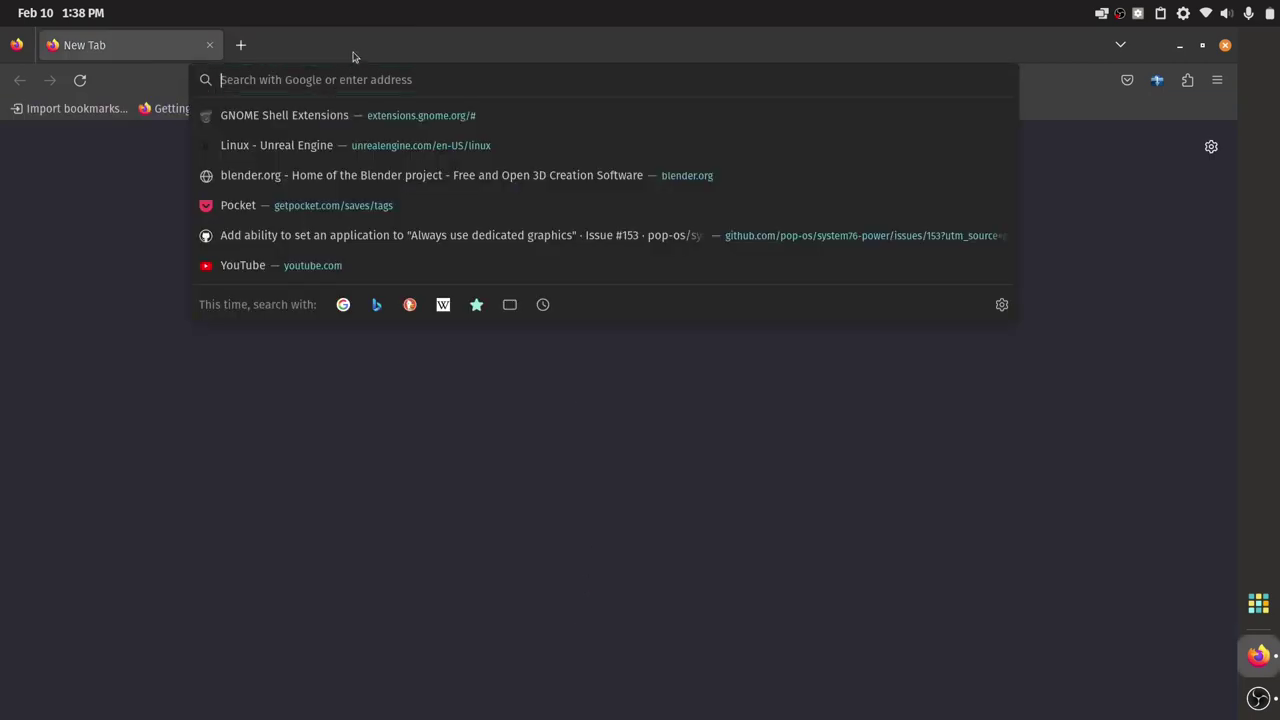
{"action": "key", "text": "Escape"}
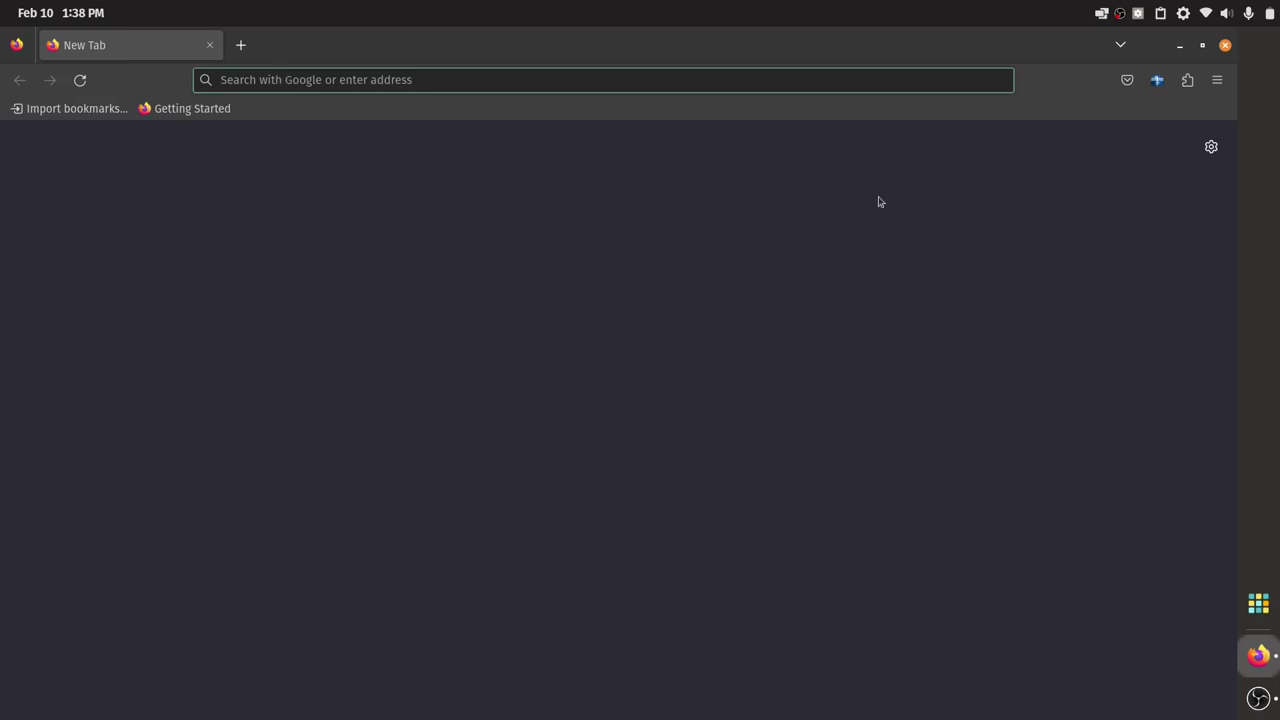
{"action": "left_click", "coordinate": [1160, 13]}
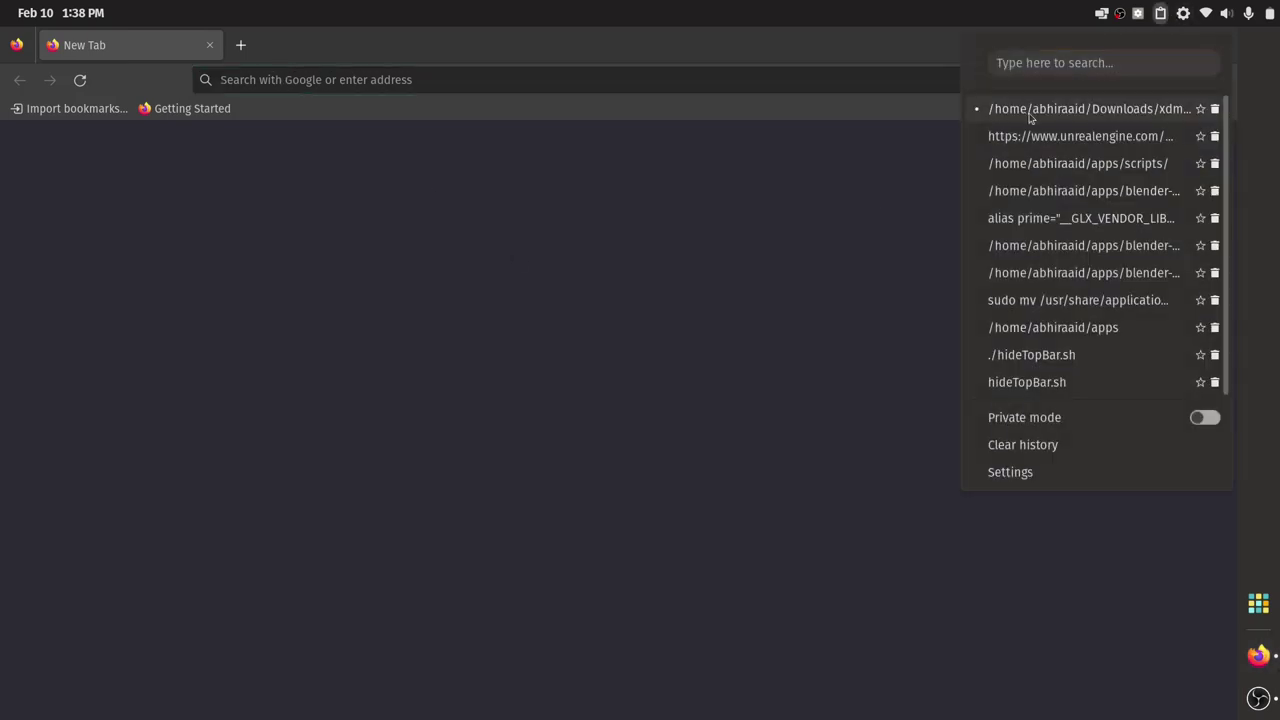
{"action": "left_click", "coordinate": [1044, 148]}
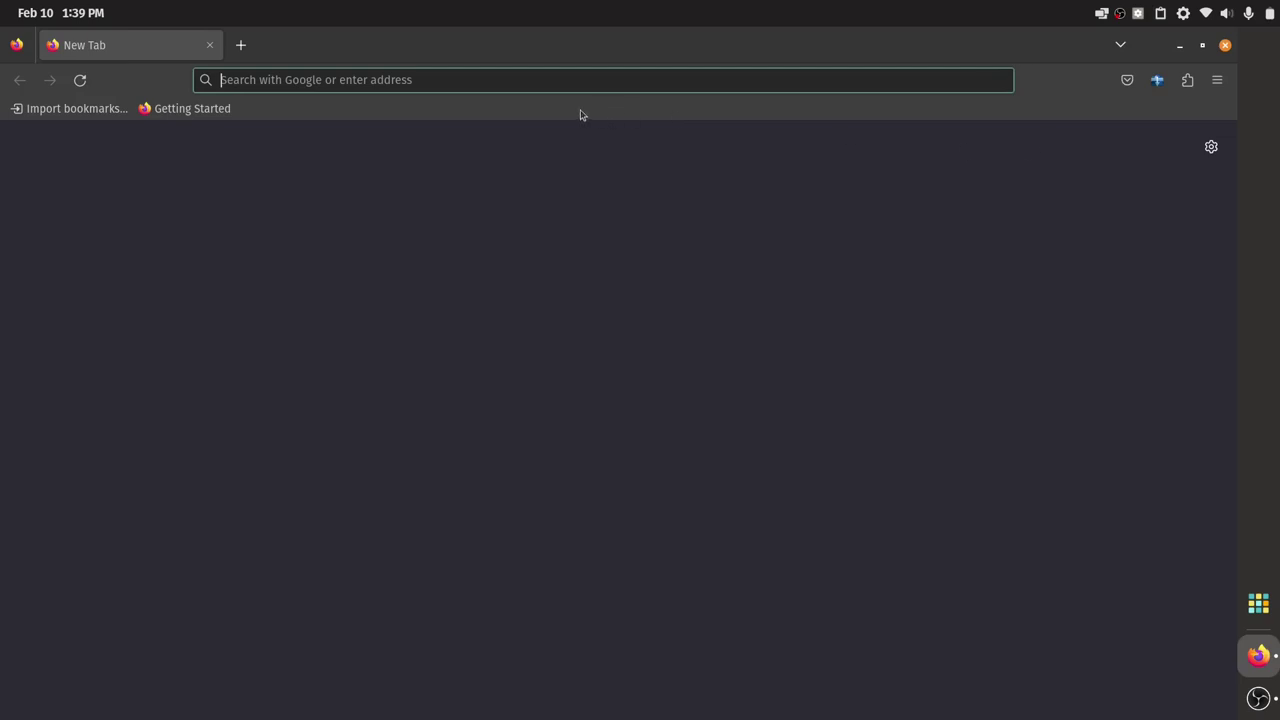
{"action": "left_click", "coordinate": [521, 84]}
{"action": "right_click", "coordinate": [523, 83]}
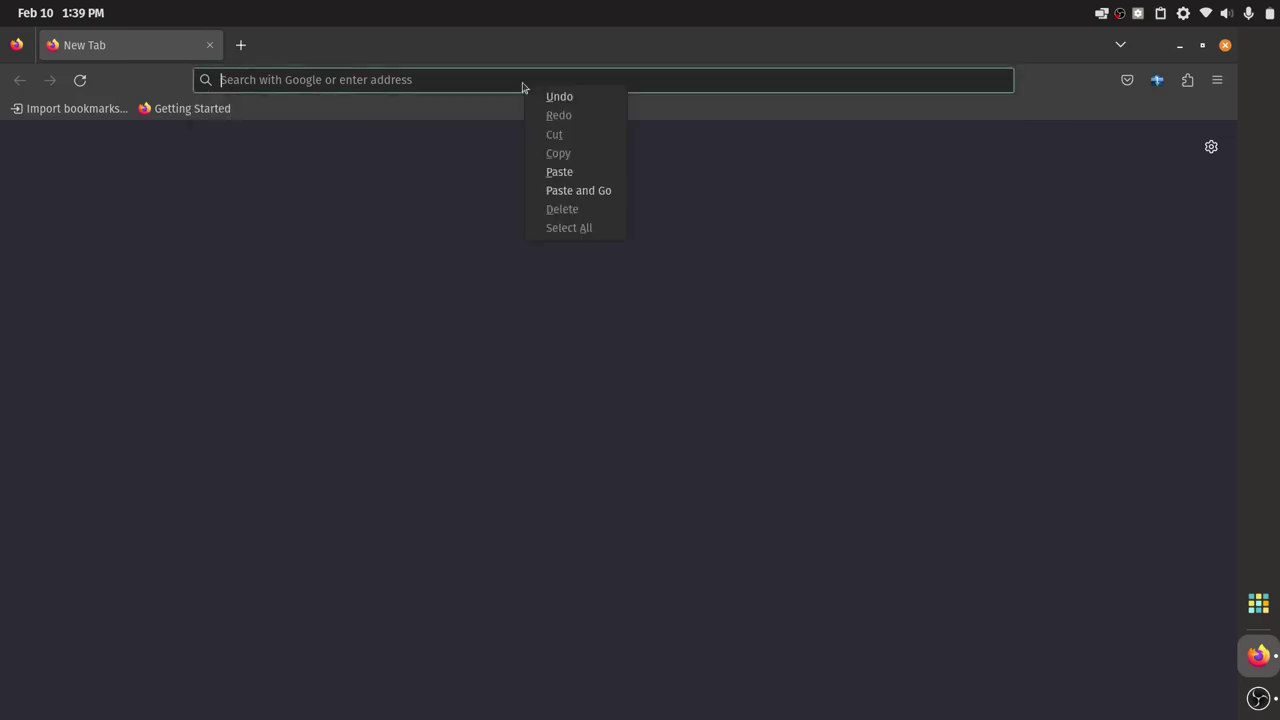
{"action": "left_click", "coordinate": [558, 171]}
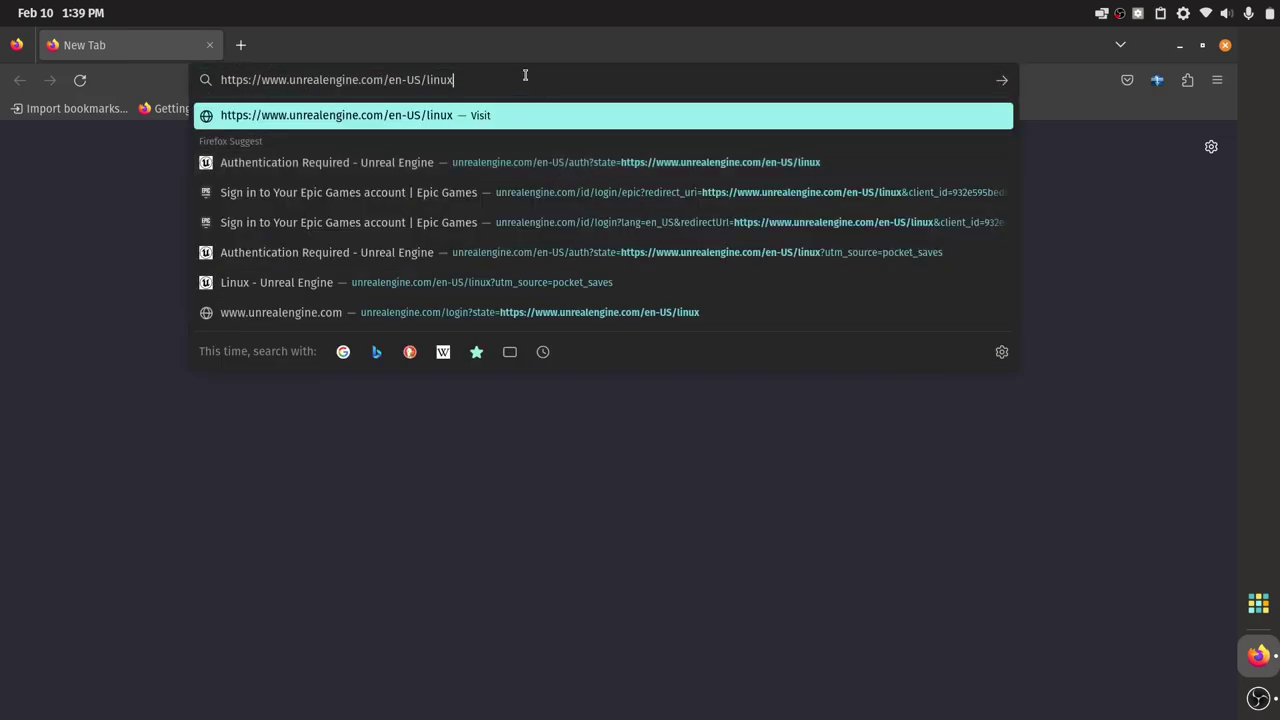
{"action": "key", "text": "Return"}
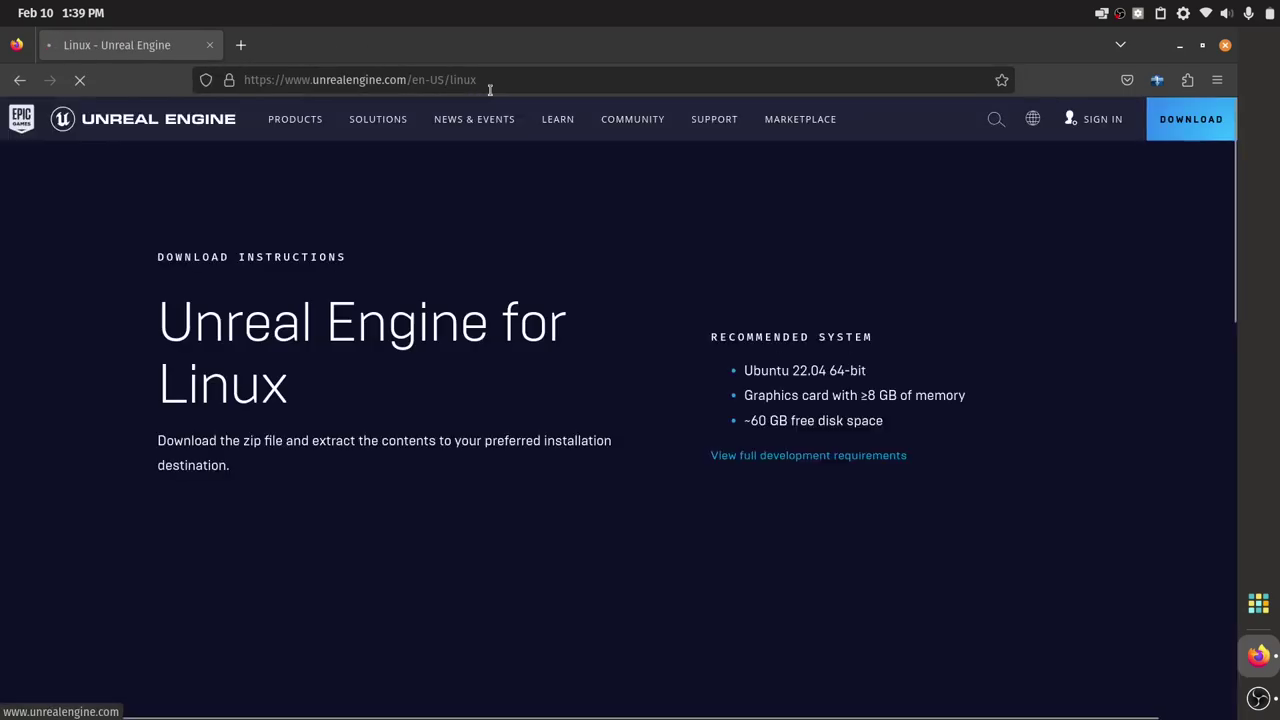
{"action": "scroll", "coordinate": [818, 409], "scroll_direction": "down", "scroll_amount": 2}
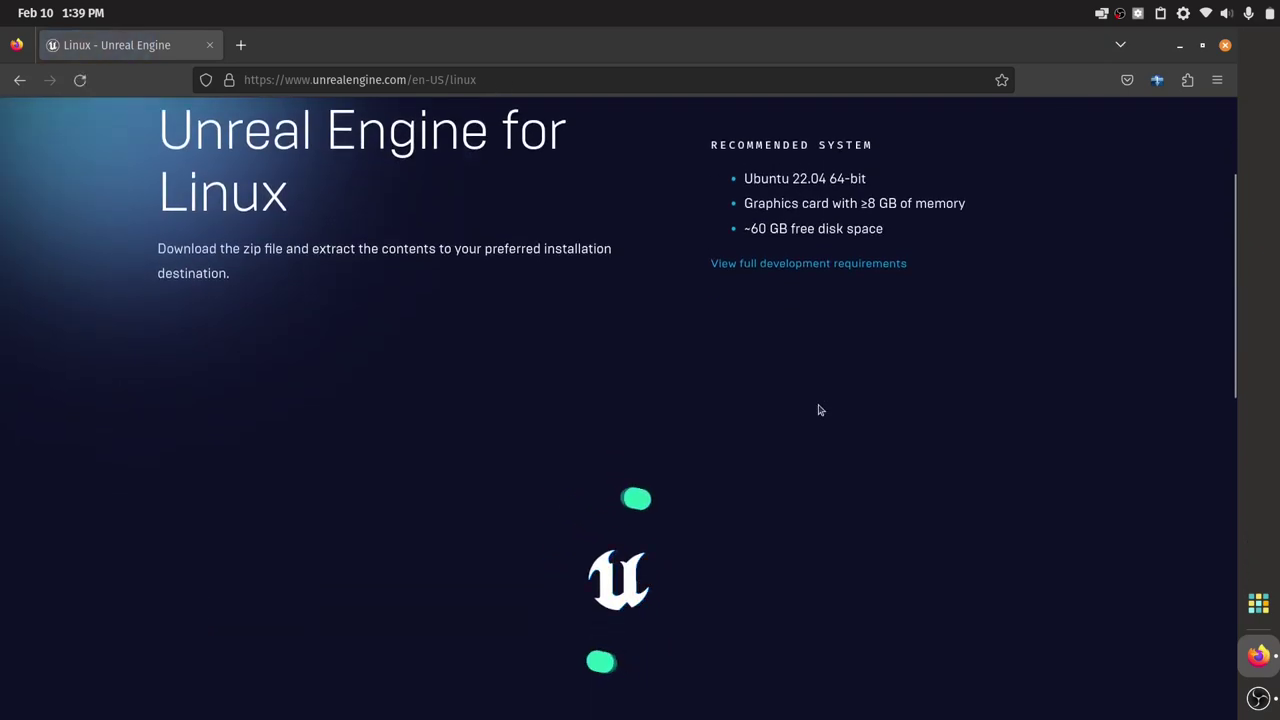
Download Linux_Unreal_Engine_5.1.1.zip from the Unreal Engine file list through Xtreme Download Manager, keeping the suggested file name
{"action": "scroll", "coordinate": [818, 409], "scroll_direction": "down", "scroll_amount": 5}
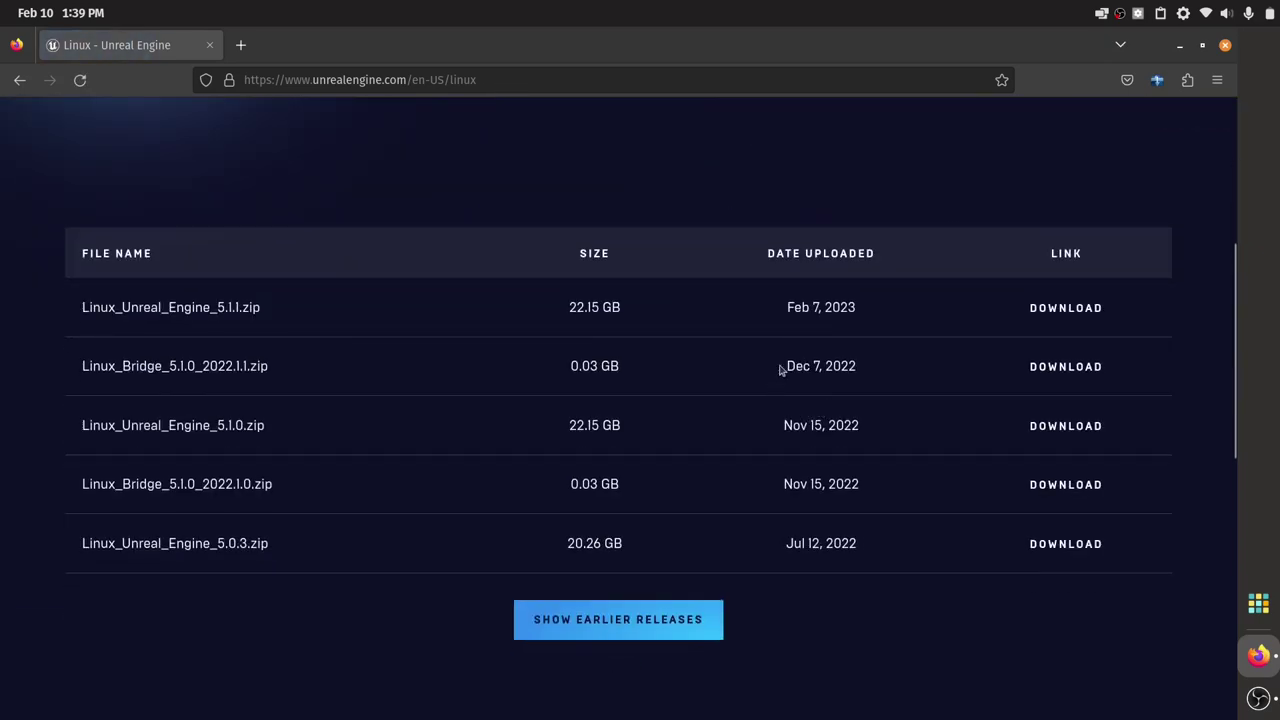
{"action": "left_click", "coordinate": [1051, 313]}
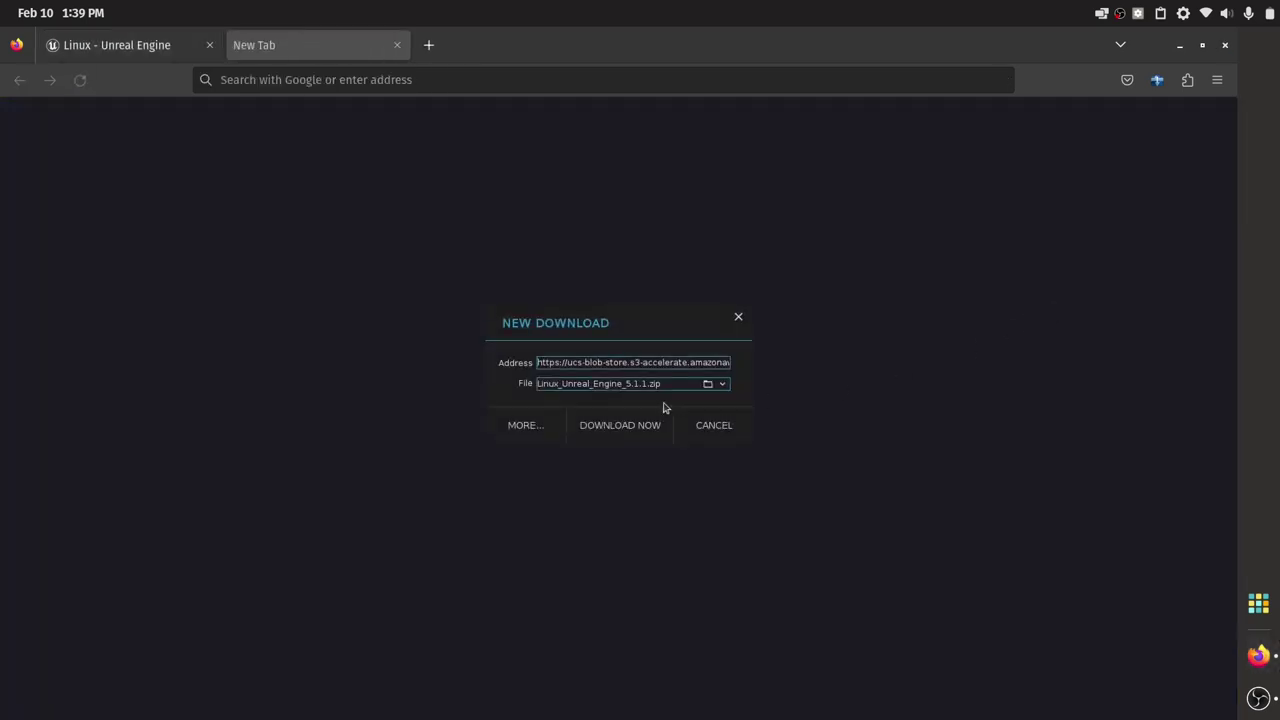
{"action": "left_click_drag", "start_coordinate": [607, 325], "coordinate": [605, 279]}
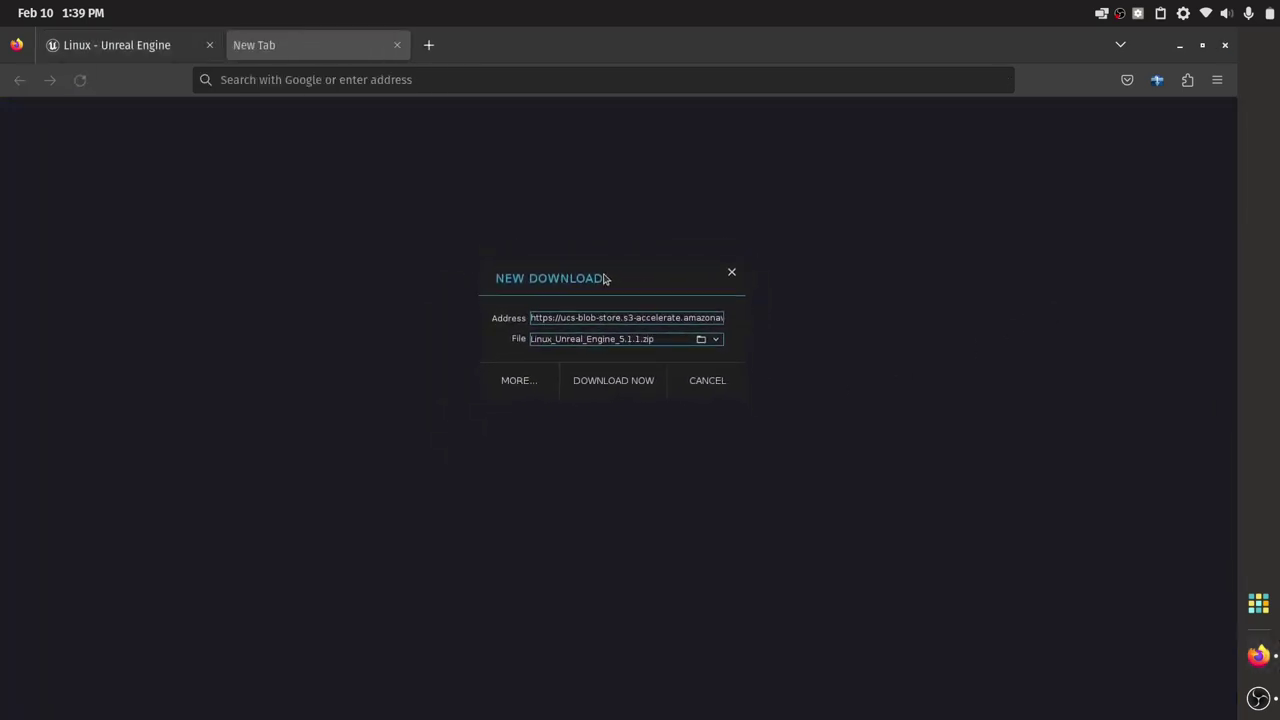
{"action": "left_click", "coordinate": [619, 372]}
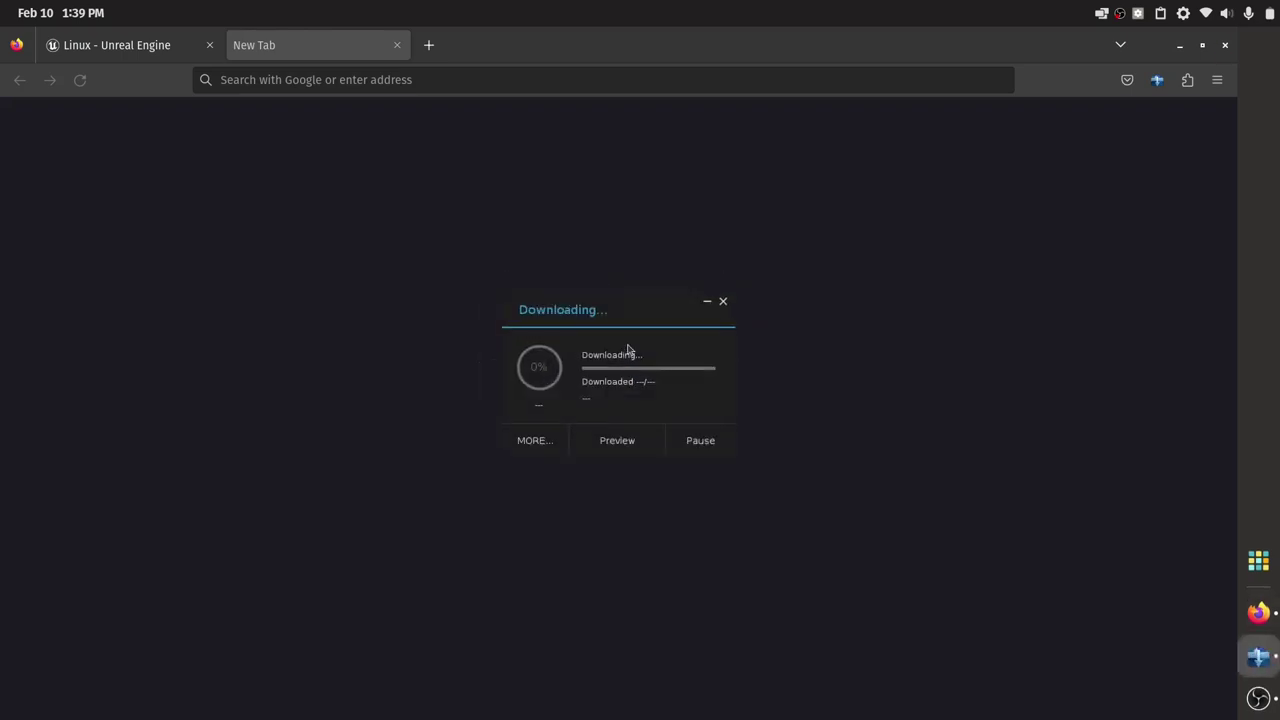
{"action": "left_click_drag", "start_coordinate": [611, 312], "coordinate": [463, 210]}
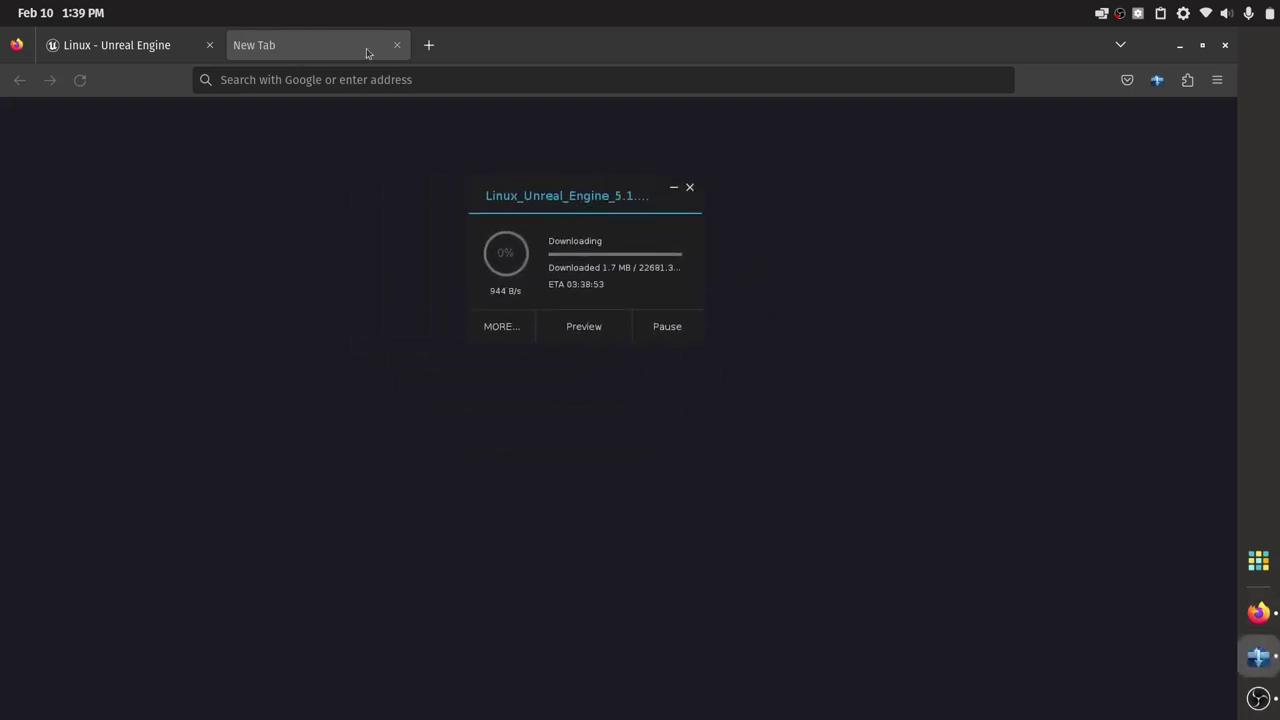
Close the empty Firefox tab and minimize the browser, leaving the download progress window near the middle of the desktop
{"action": "left_click", "coordinate": [396, 45]}
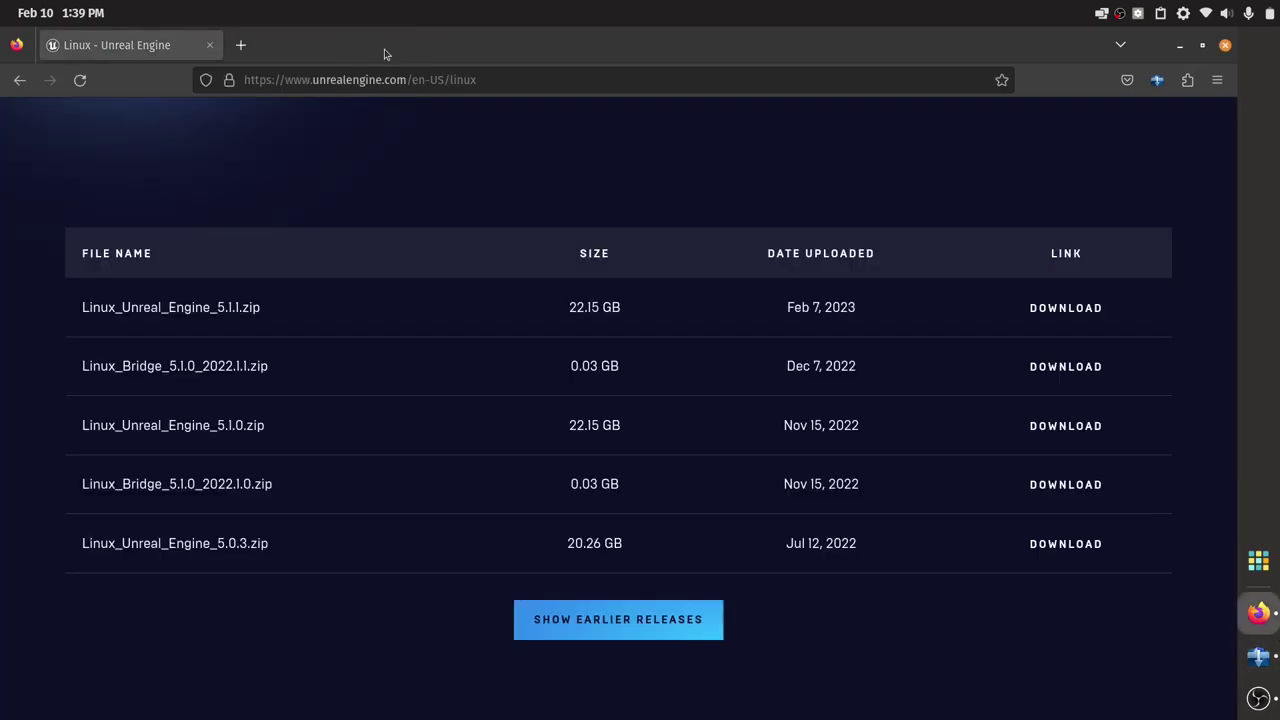
{"action": "left_click", "coordinate": [1180, 45]}
{"action": "left_click_drag", "start_coordinate": [561, 213], "coordinate": [638, 204]}
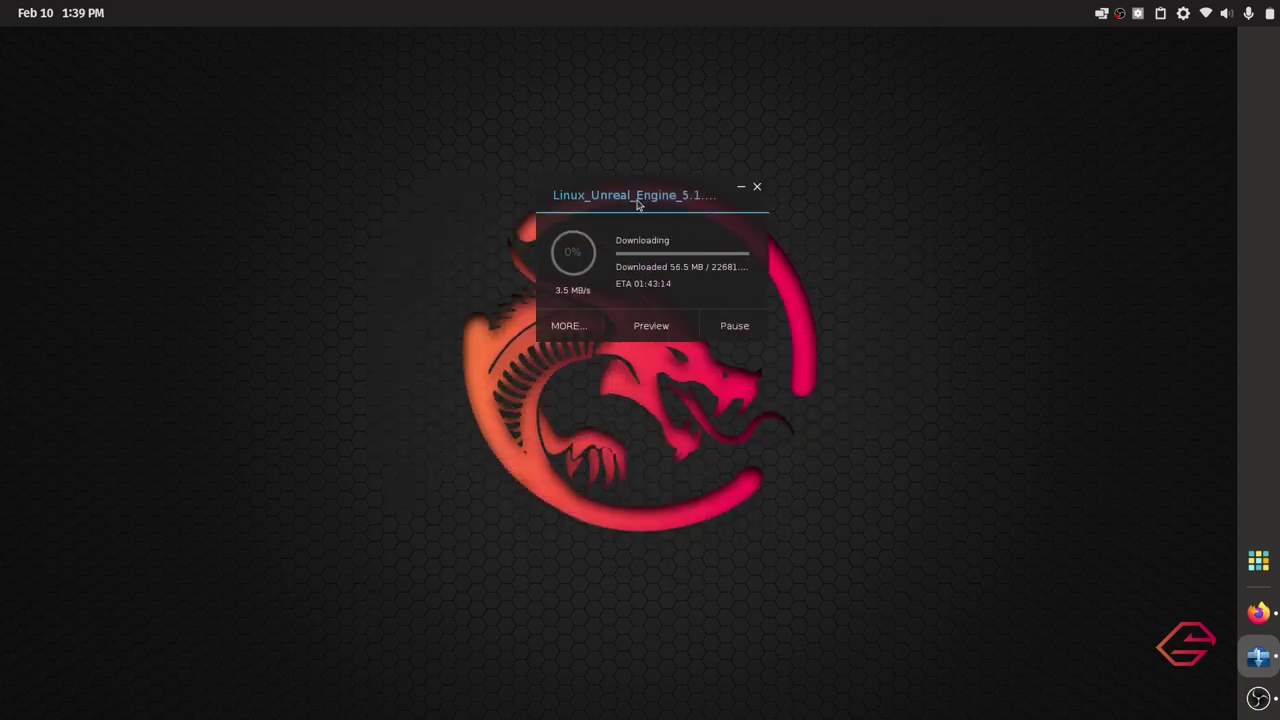
{"action": "left_click_drag", "start_coordinate": [637, 204], "coordinate": [600, 235]}
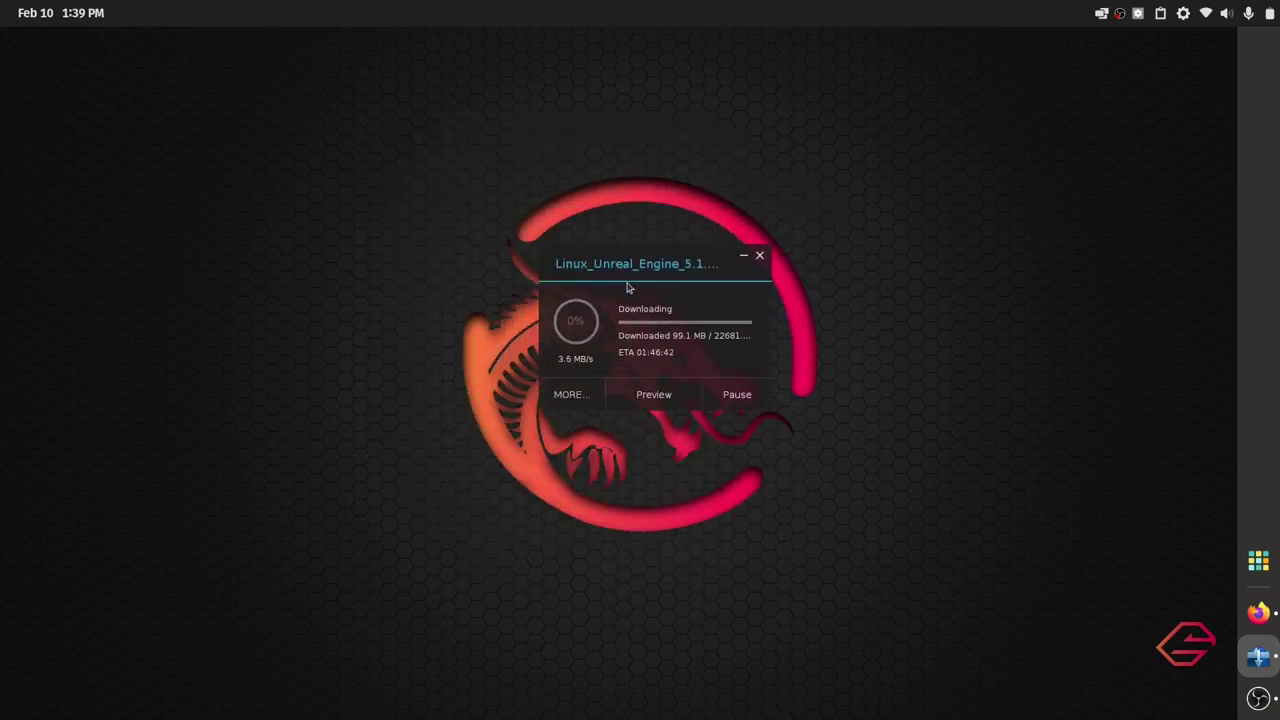
Open Xtreme Download Manager from the application library's Home folder and review the actions available for the Unreal Engine download
{"action": "left_click", "coordinate": [1263, 558]}
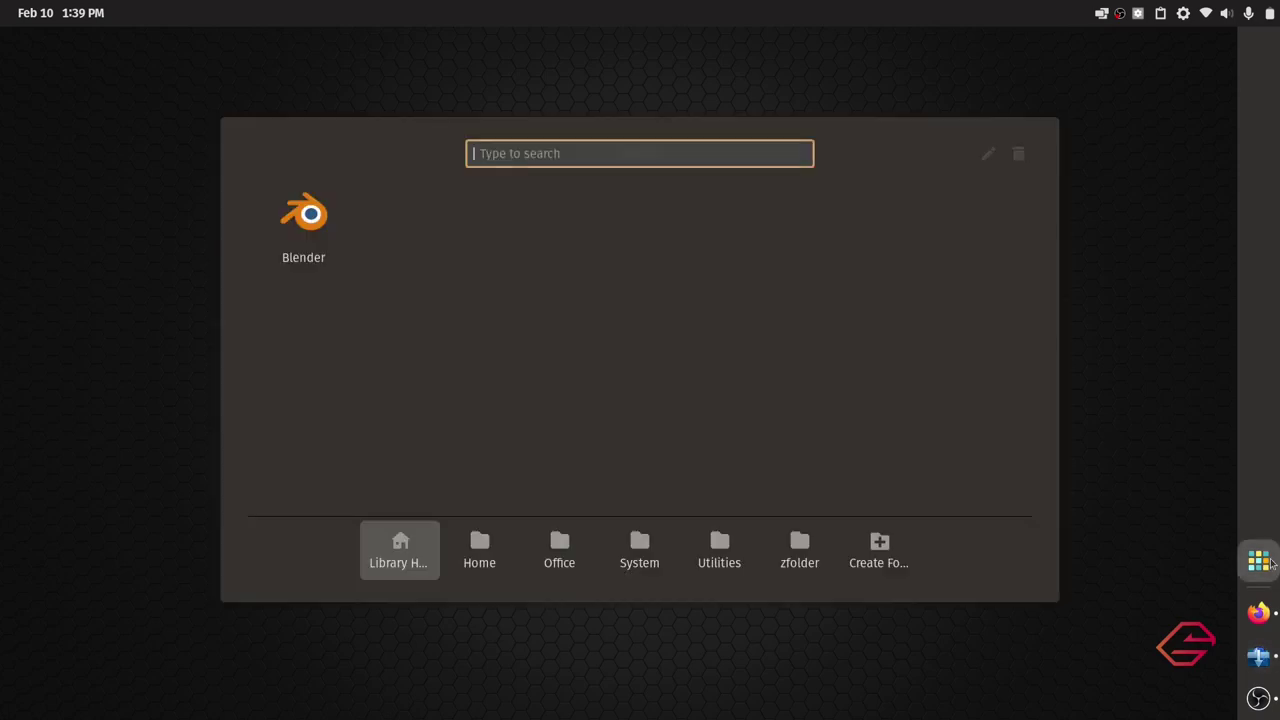
{"action": "left_click", "coordinate": [495, 549]}
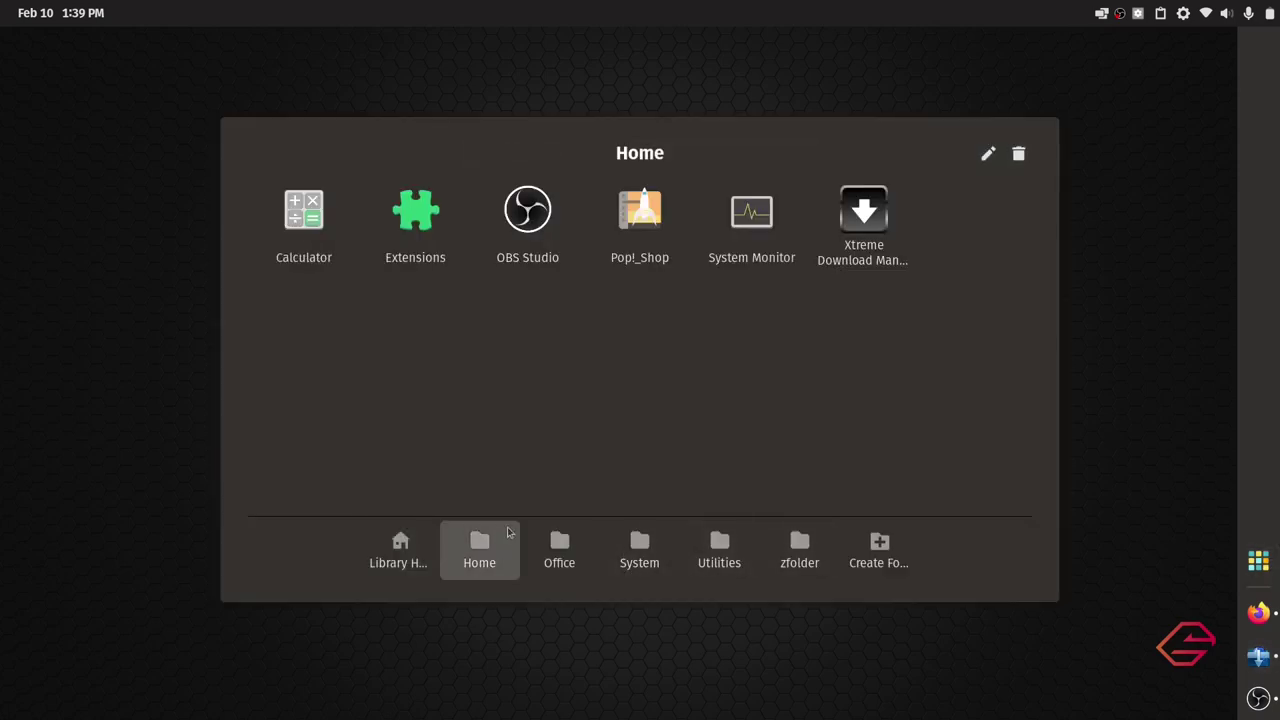
{"action": "left_click", "coordinate": [825, 266]}
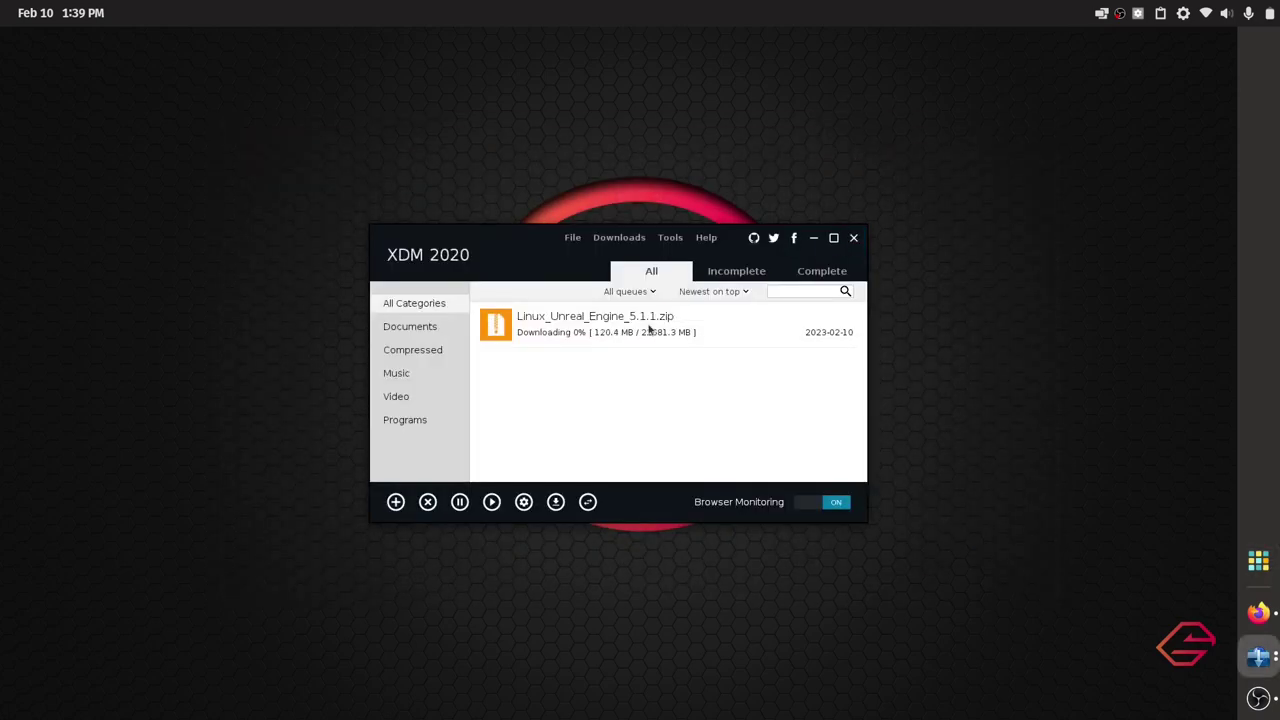
{"action": "left_click", "coordinate": [652, 330]}
{"action": "right_click", "coordinate": [652, 330]}
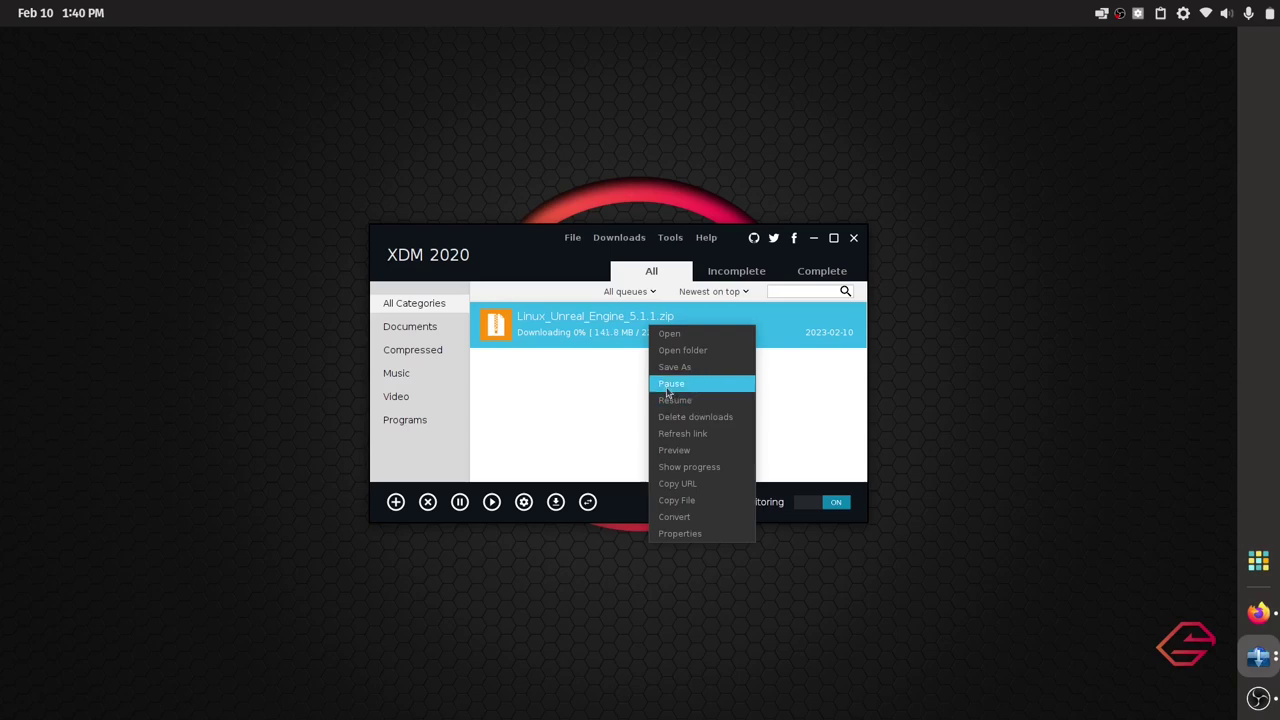
{"action": "left_click", "coordinate": [792, 377]}
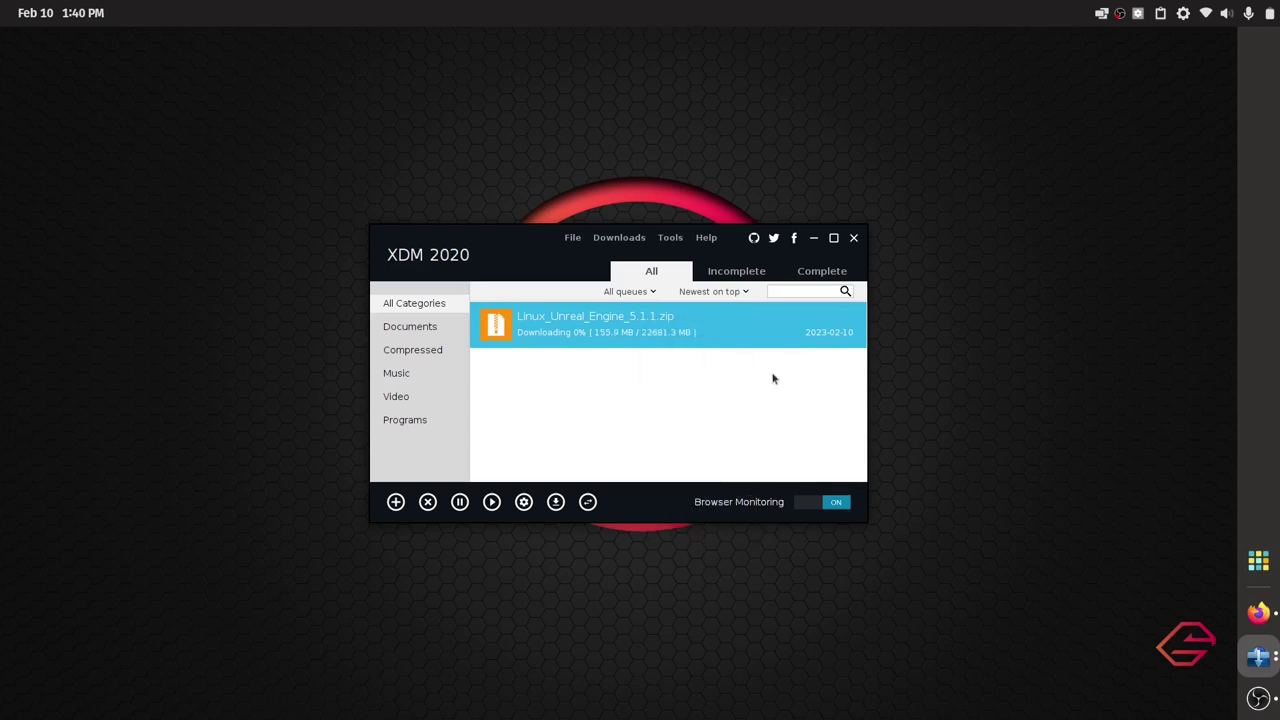
{"action": "left_click", "coordinate": [812, 238]}
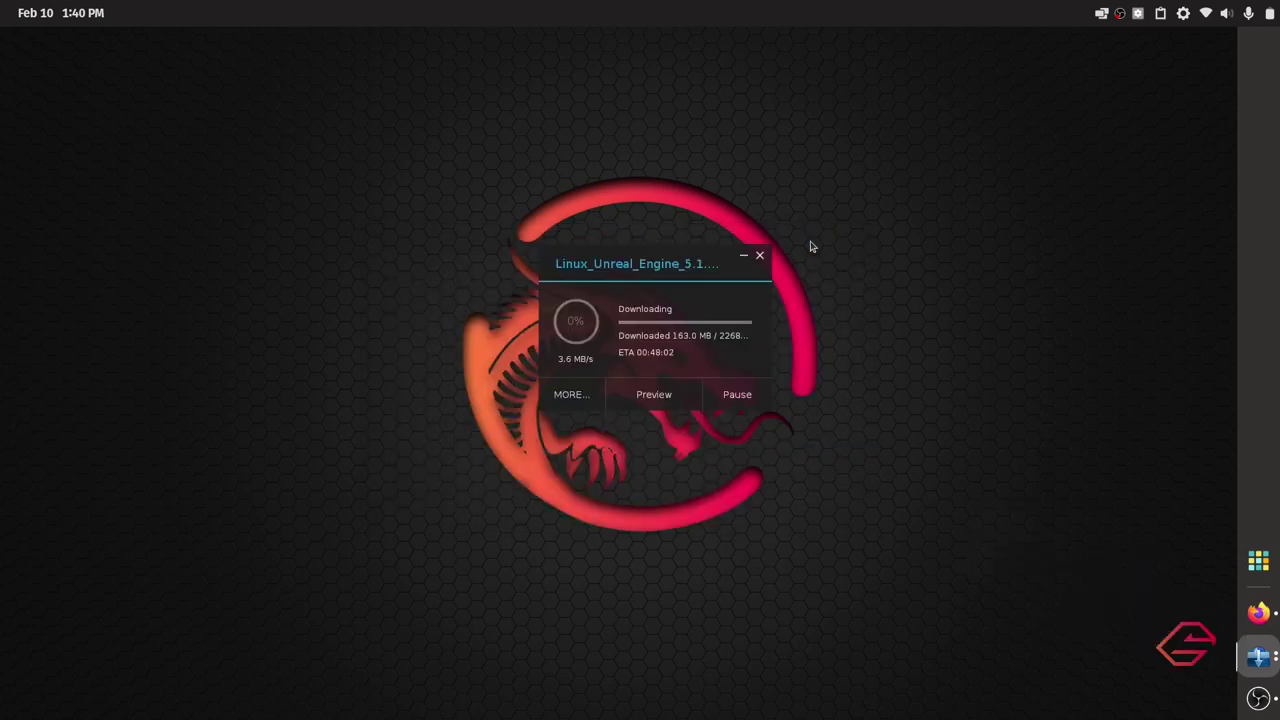
{"action": "left_click_drag", "start_coordinate": [652, 279], "coordinate": [590, 335]}
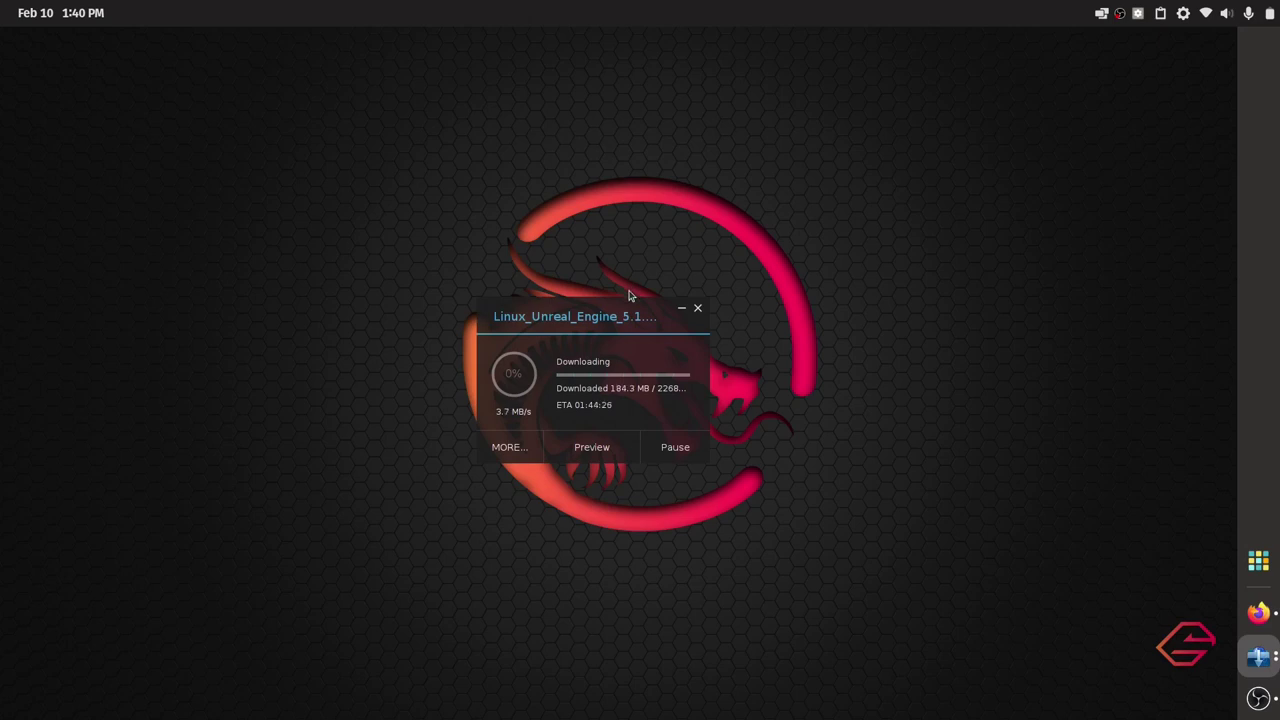
{"action": "left_click_drag", "start_coordinate": [602, 330], "coordinate": [505, 238]}
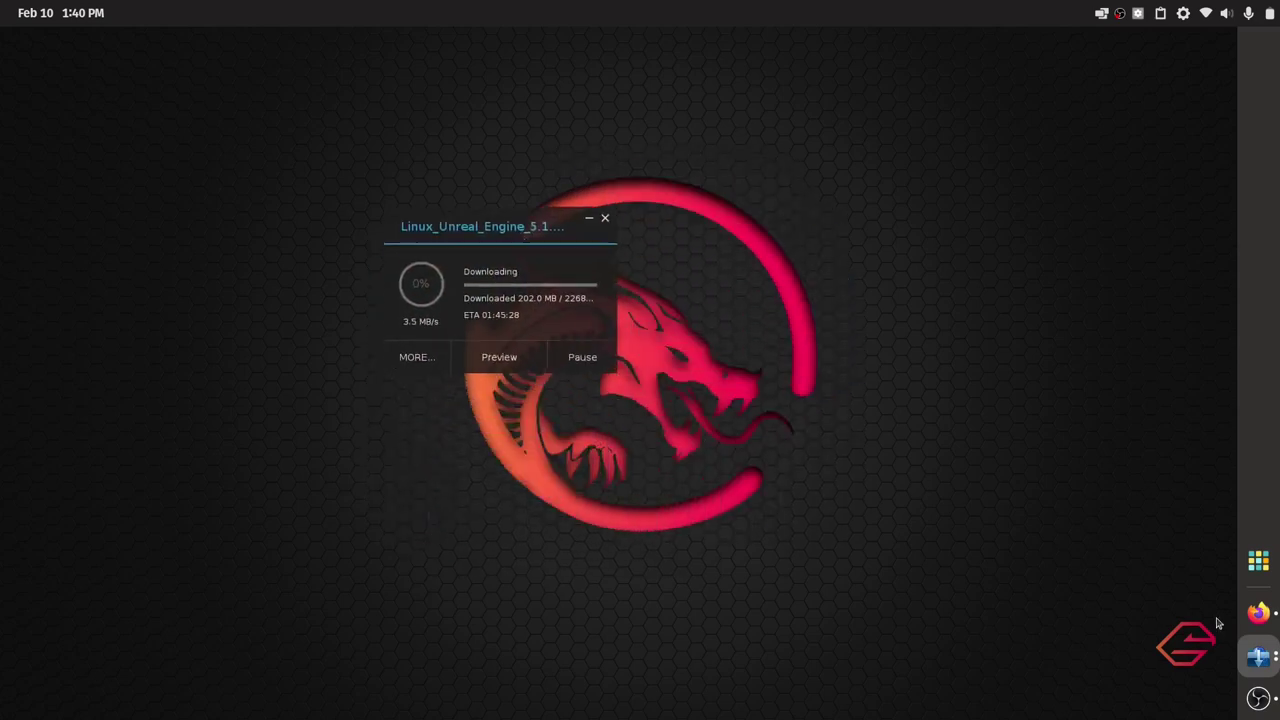
{"action": "left_click", "coordinate": [1258, 698]}
{"action": "left_click", "coordinate": [1028, 510]}
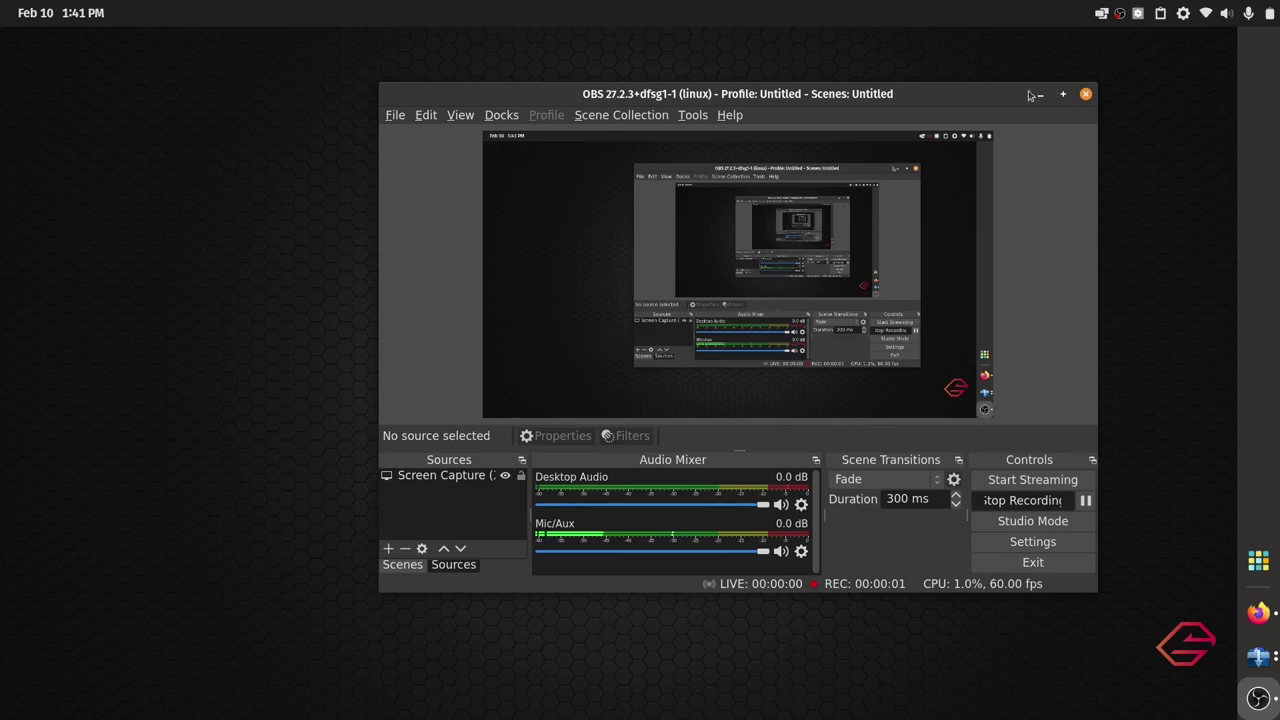
{"action": "left_click", "coordinate": [1035, 94]}
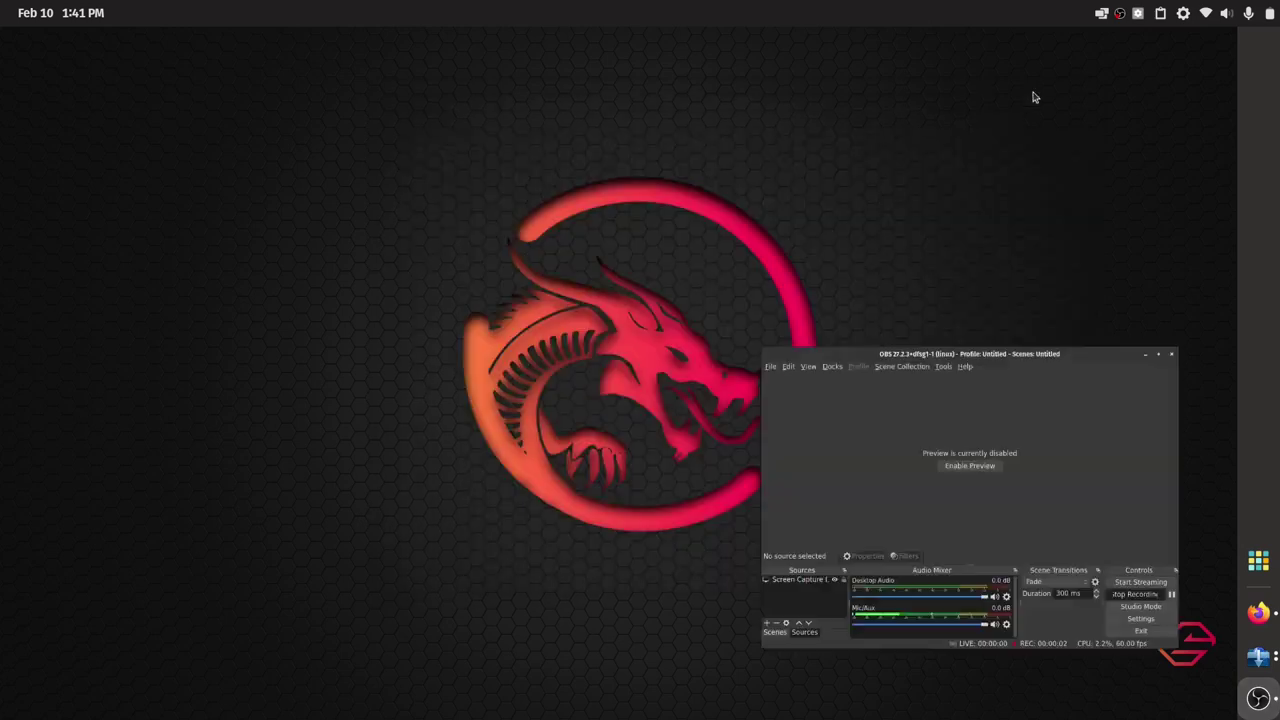
Open Pop!_Shop from the application library's Home folder and search it for "steam"
{"action": "left_click", "coordinate": [1258, 561]}
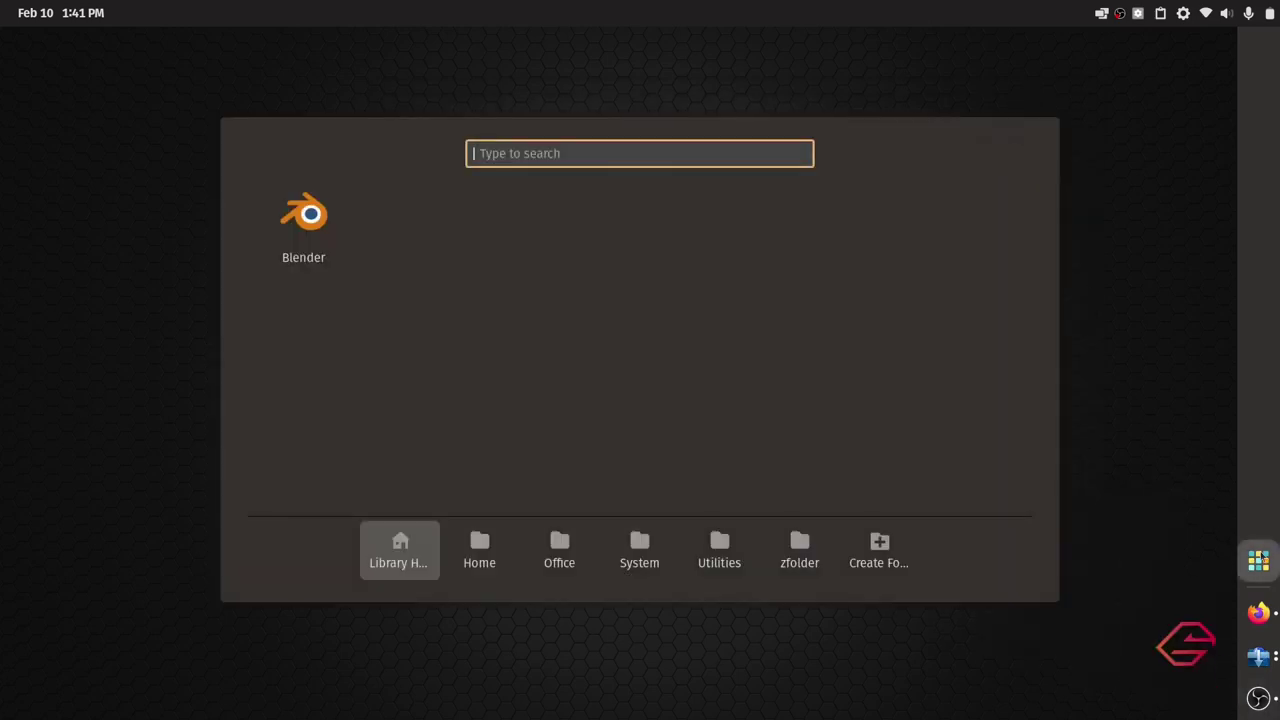
{"action": "left_click", "coordinate": [503, 561]}
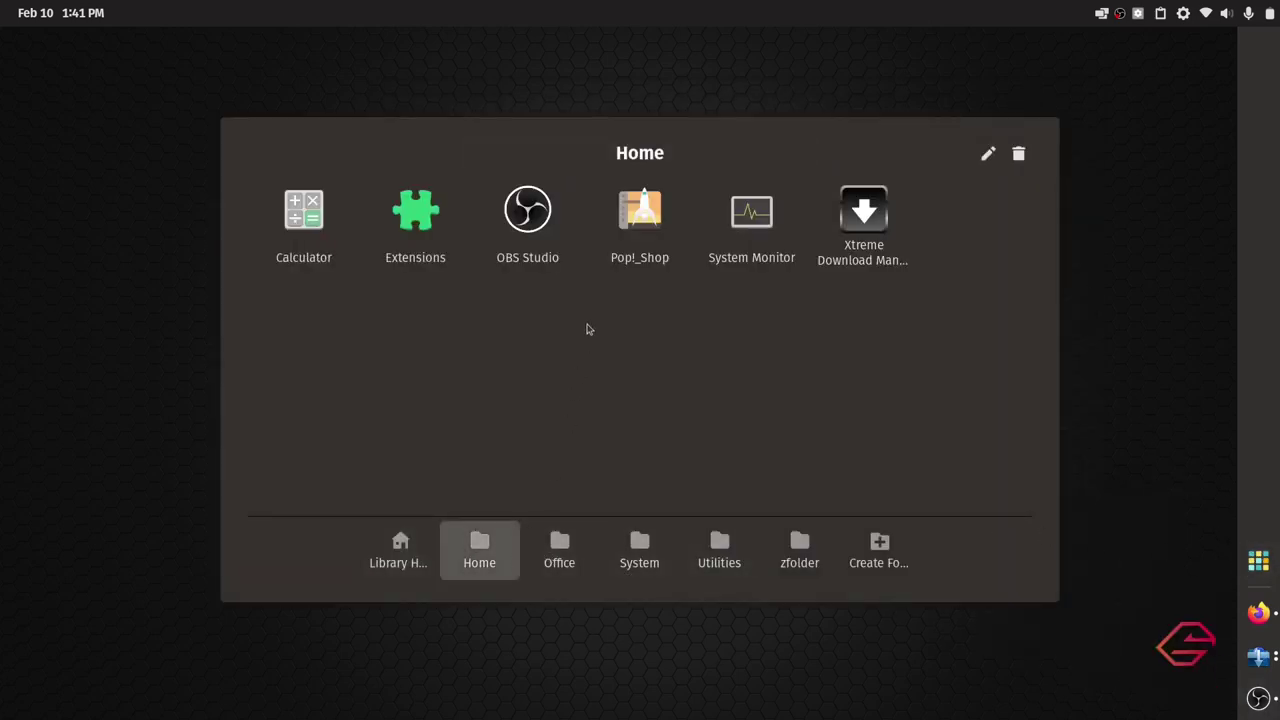
{"action": "left_click", "coordinate": [640, 215]}
{"action": "left_click", "coordinate": [1048, 45]}
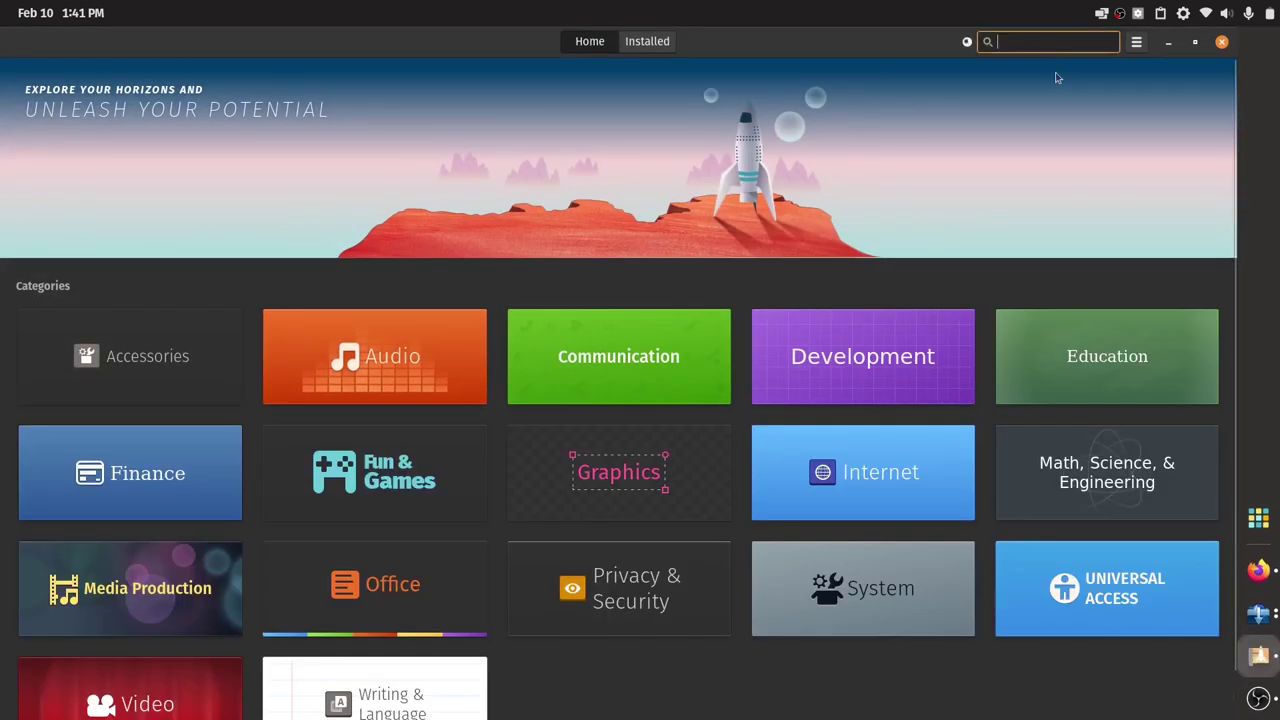
{"action": "type", "text": "ste"}
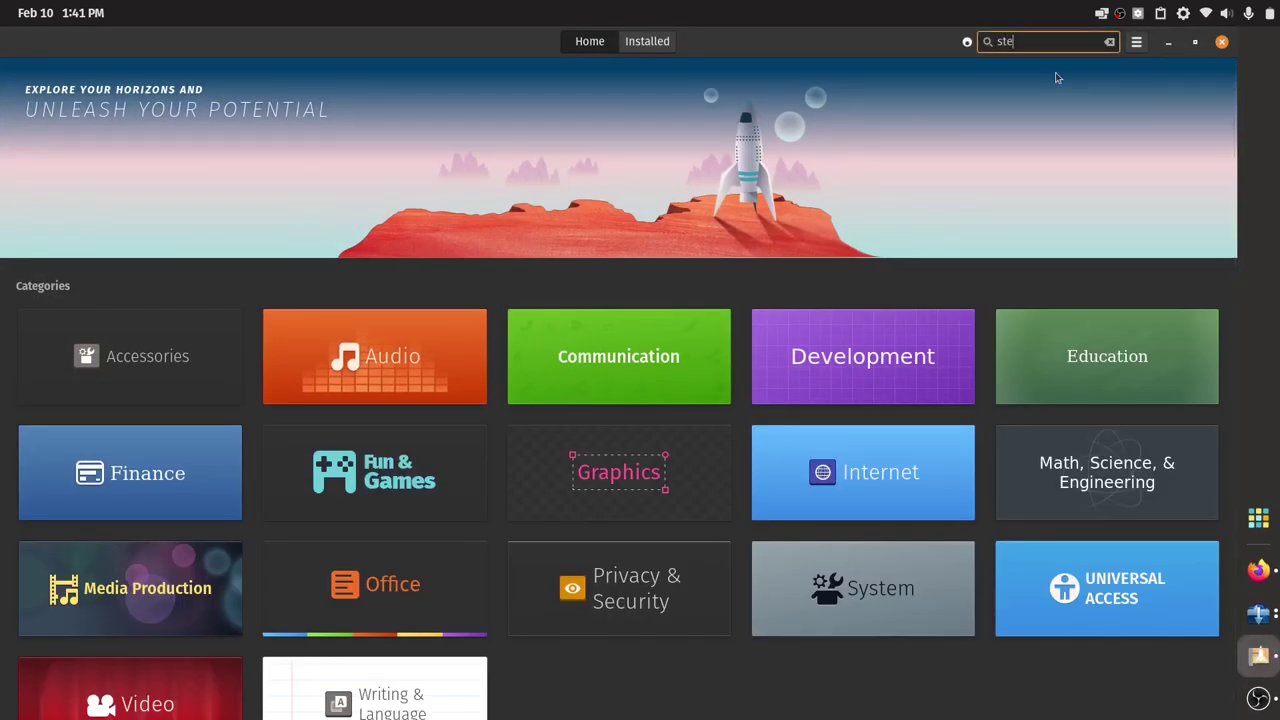
{"action": "type", "text": "am"}
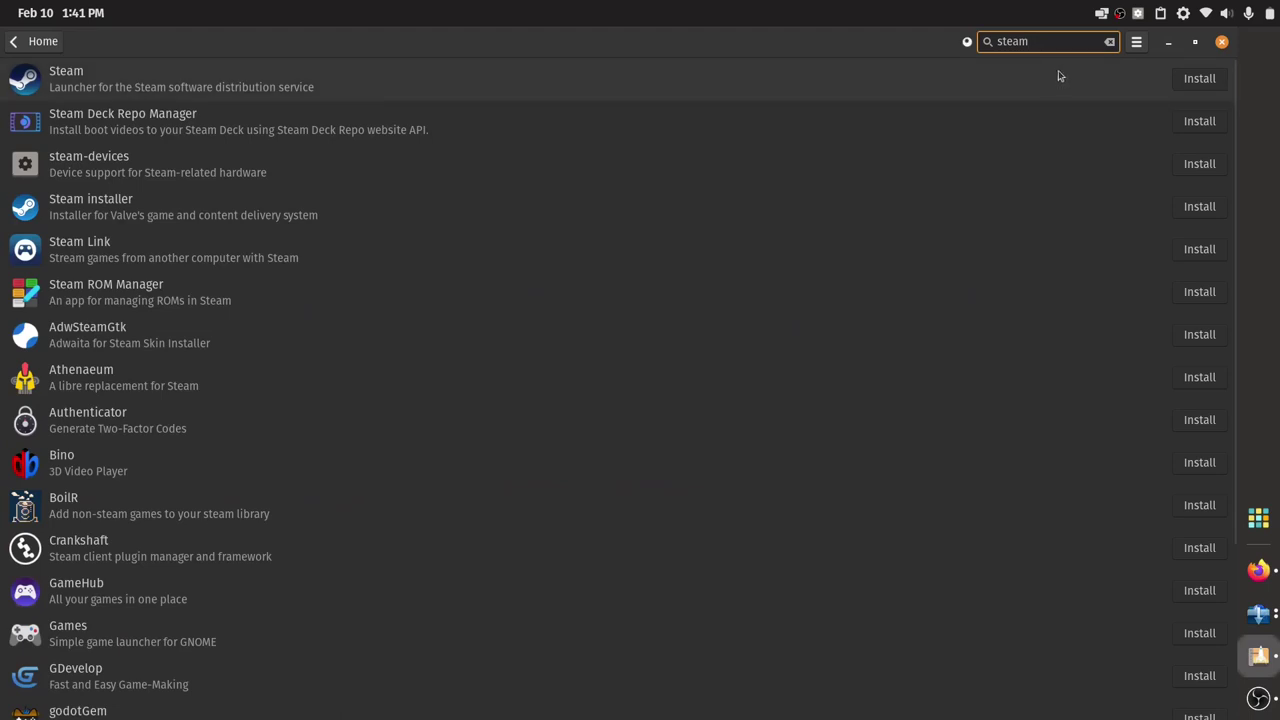
Open the Steam launcher's page from the search results and choose Pop!_OS (deb) as its package source
{"action": "left_click", "coordinate": [1053, 77]}
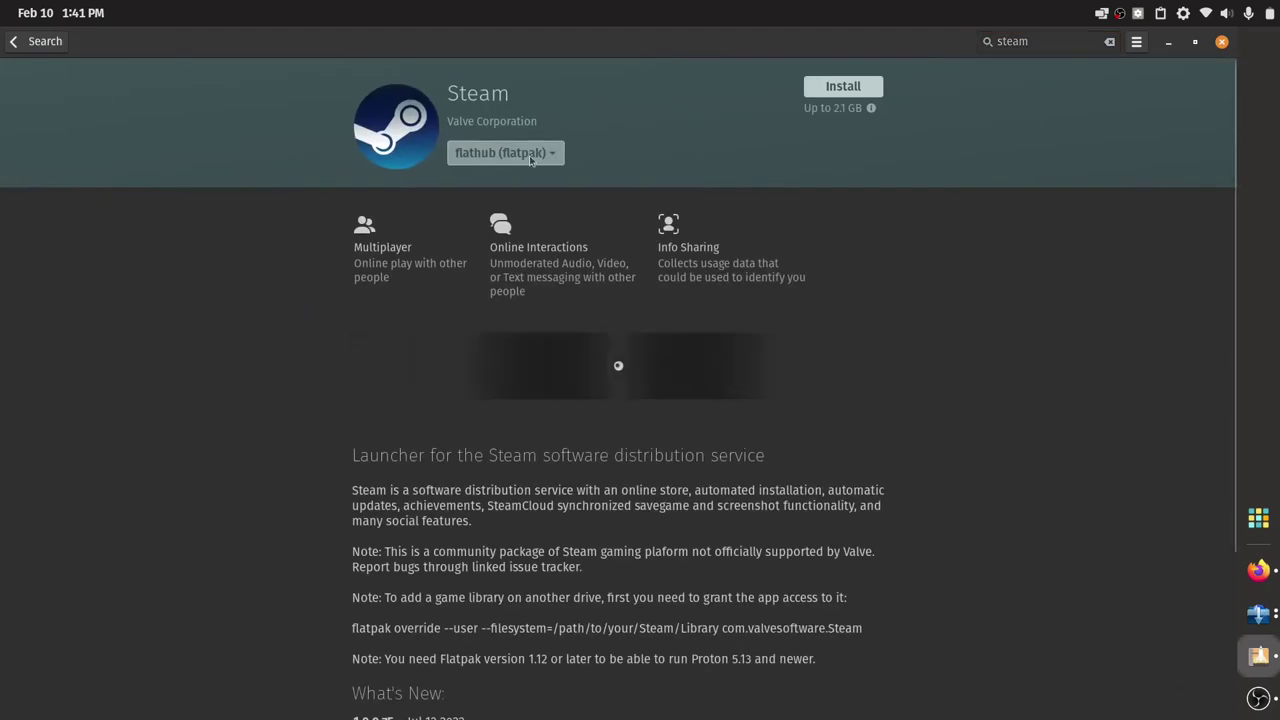
{"action": "left_click", "coordinate": [532, 156]}
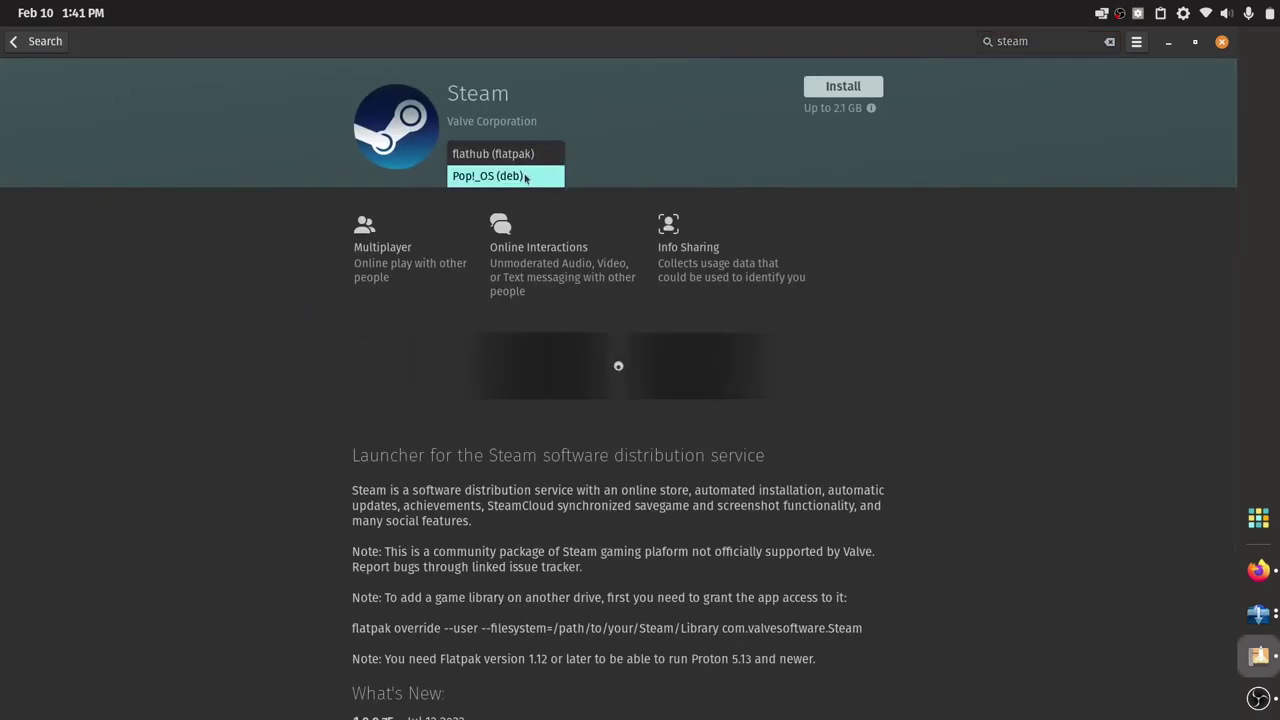
{"action": "left_click", "coordinate": [524, 176]}
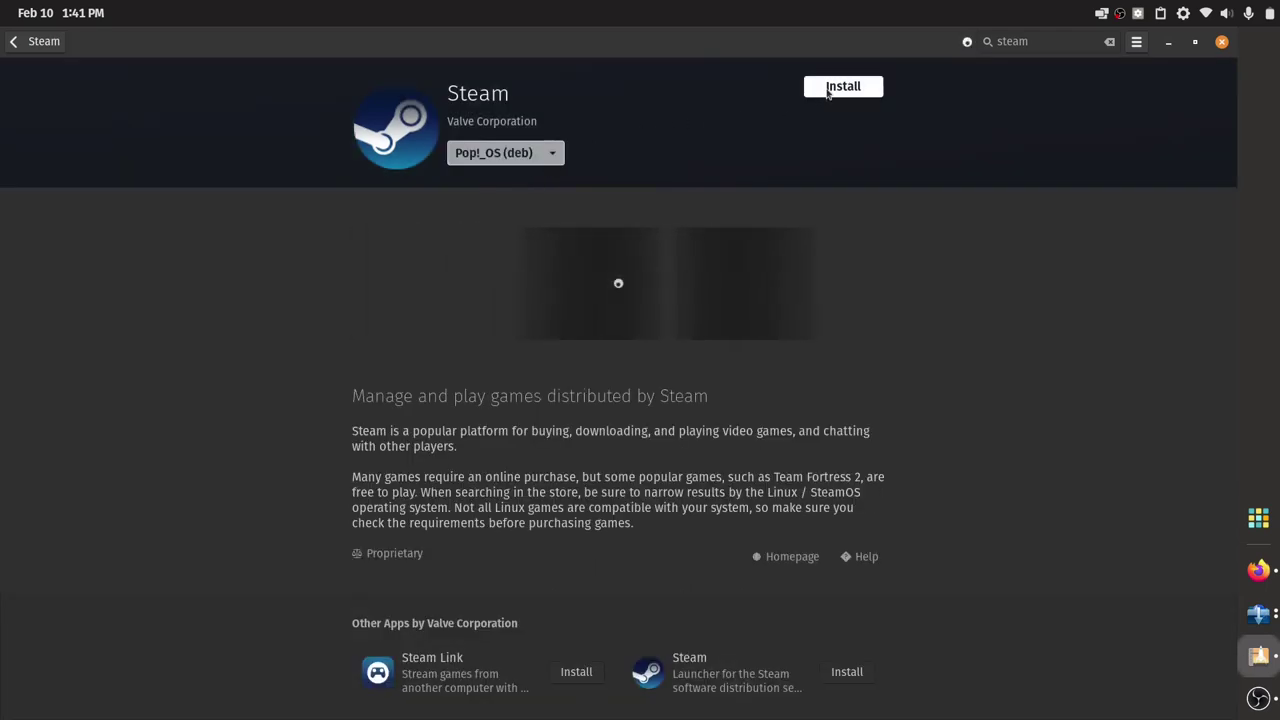
{"action": "left_click", "coordinate": [469, 158]}
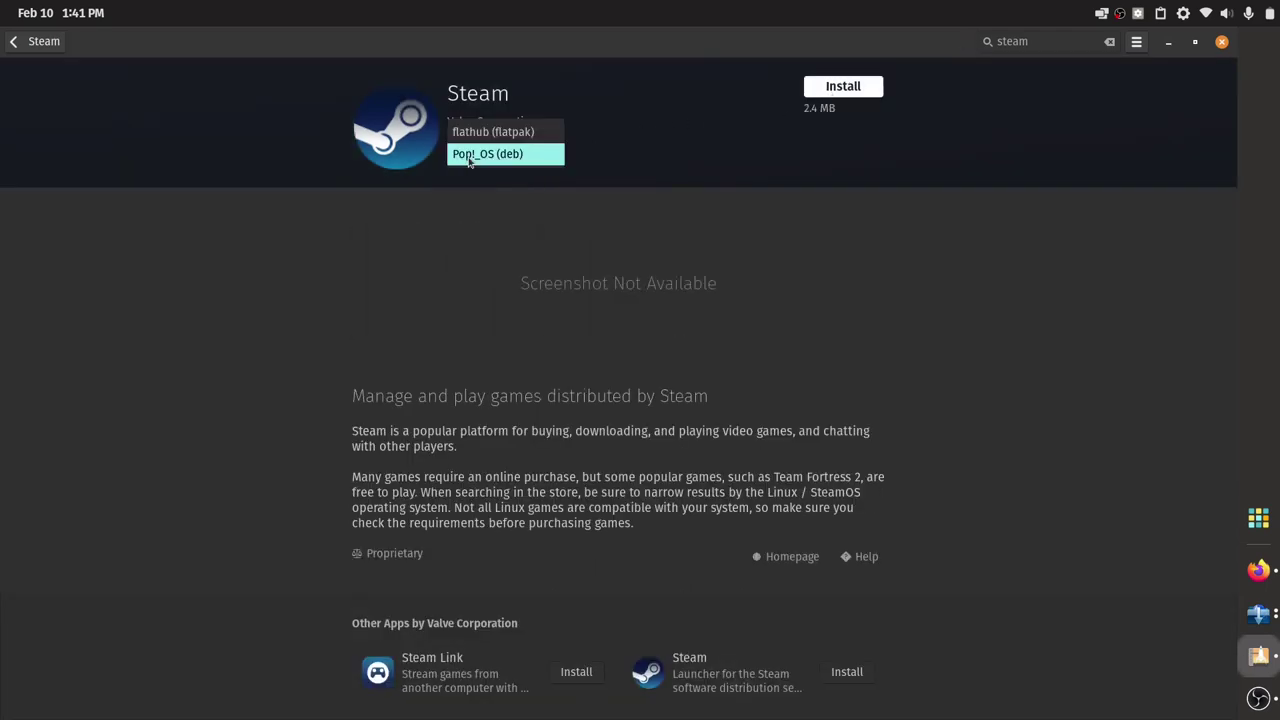
{"action": "left_click", "coordinate": [469, 157]}
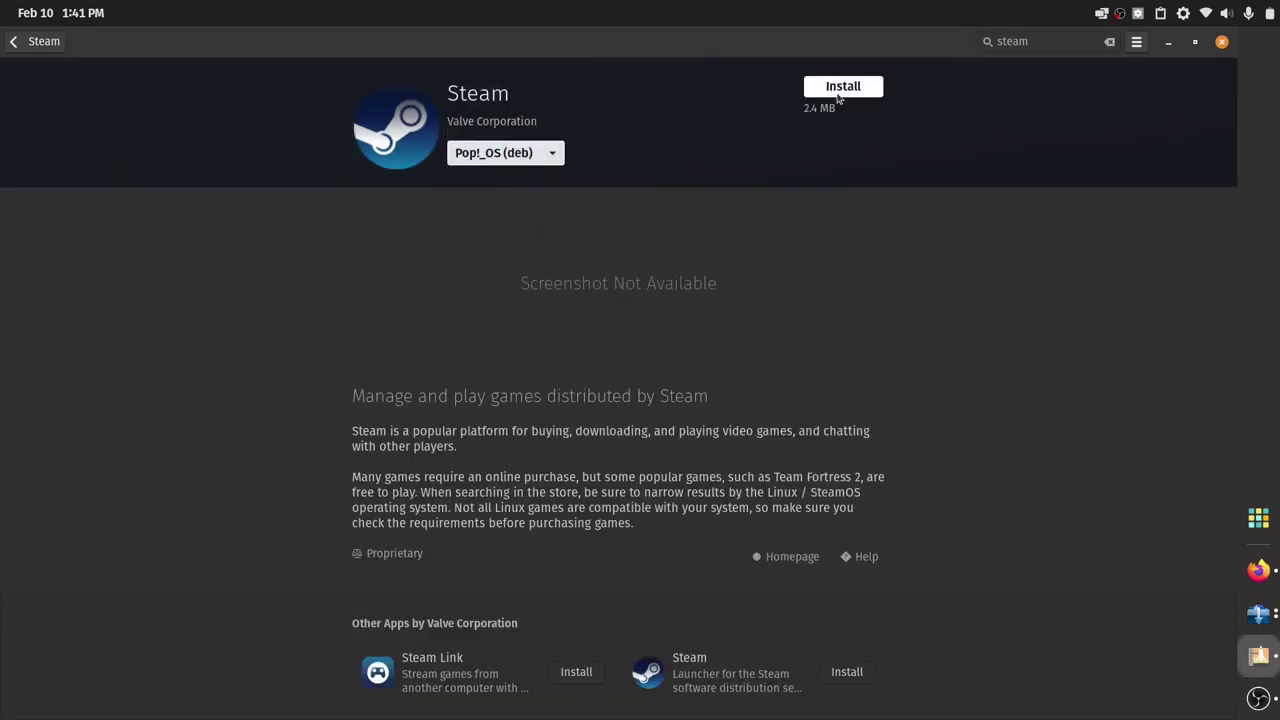
Install the Pop!_OS (deb) version of Steam and authenticate with the account password
{"action": "left_click", "coordinate": [840, 92]}
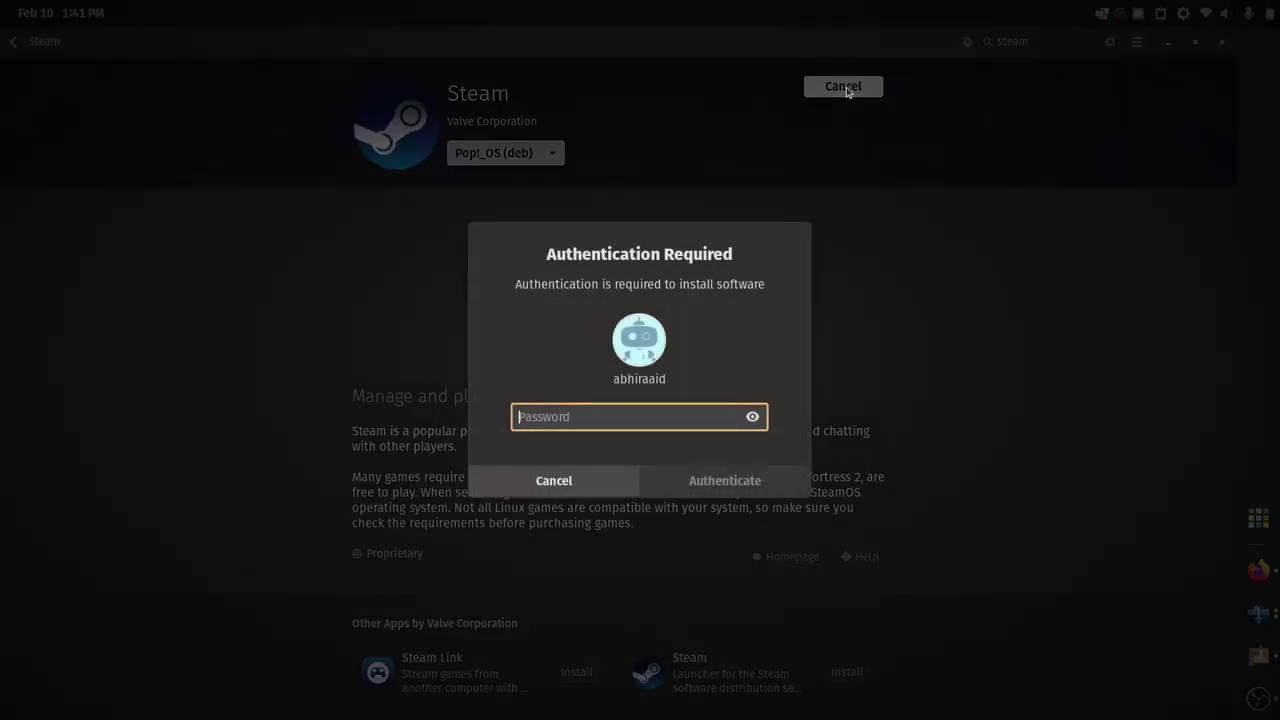
{"action": "type", "text": "***"}
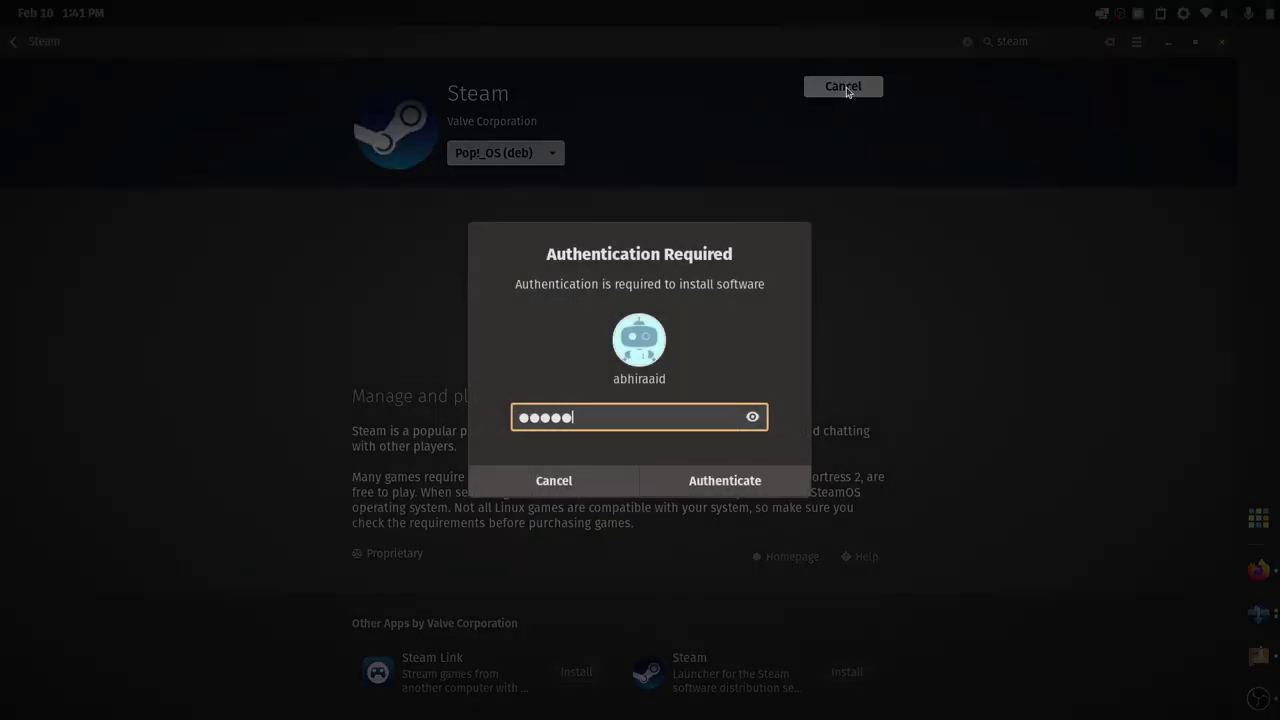
{"action": "type", "text": "*******"}
{"action": "key", "text": "Return"}
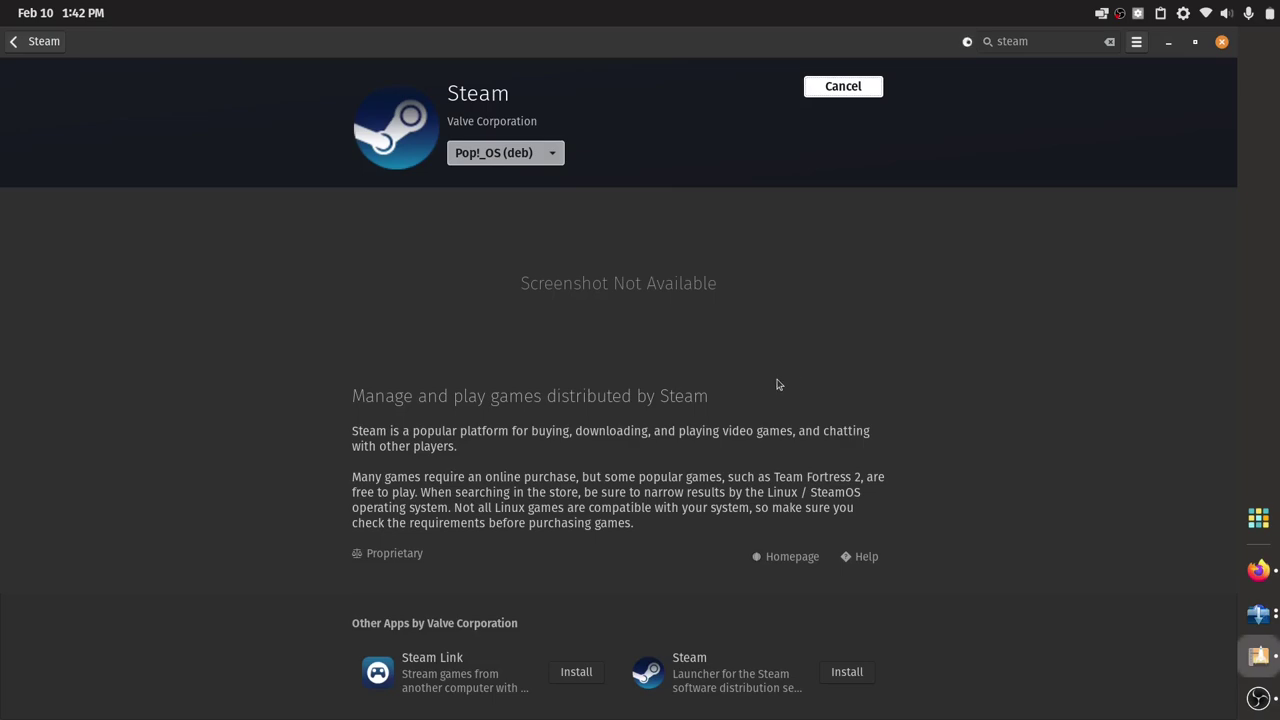
View the flatpak Steam entry from the related apps, return to the search results, and reopen the first Steam entry
{"action": "left_click", "coordinate": [706, 660]}
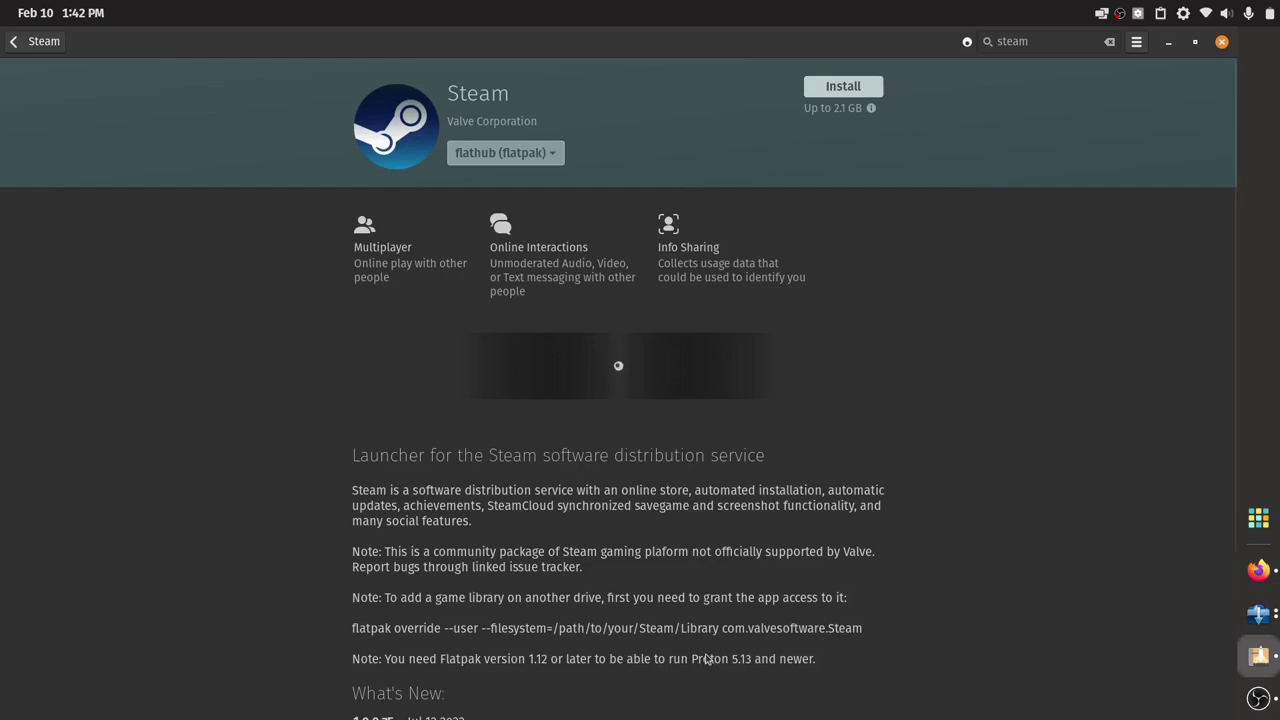
{"action": "left_click", "coordinate": [38, 42]}
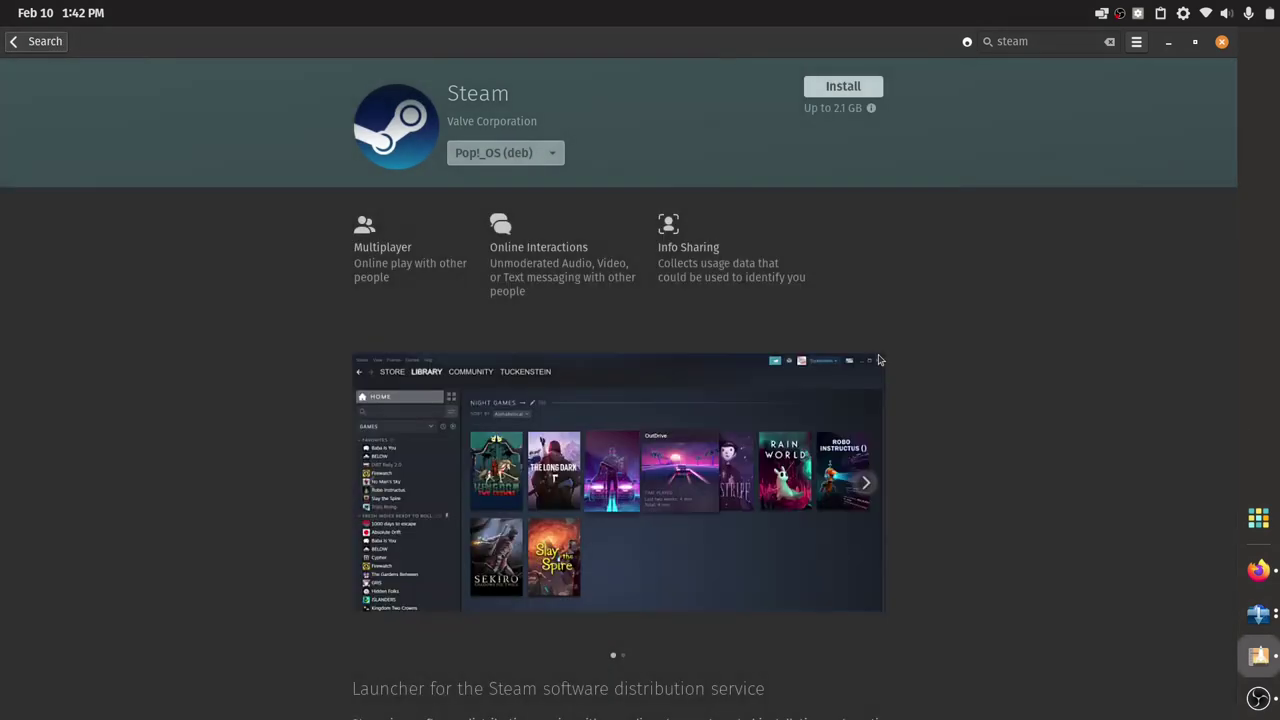
{"action": "key", "text": "alt+Left"}
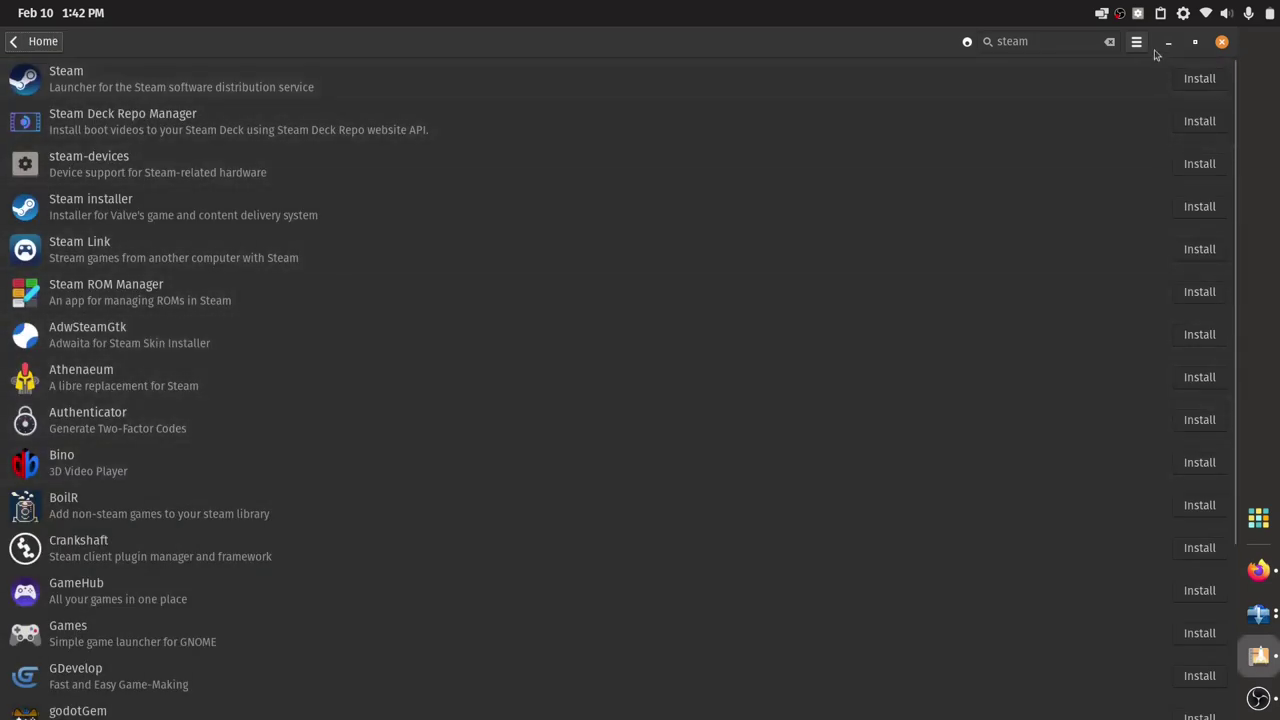
{"action": "left_click", "coordinate": [927, 97]}
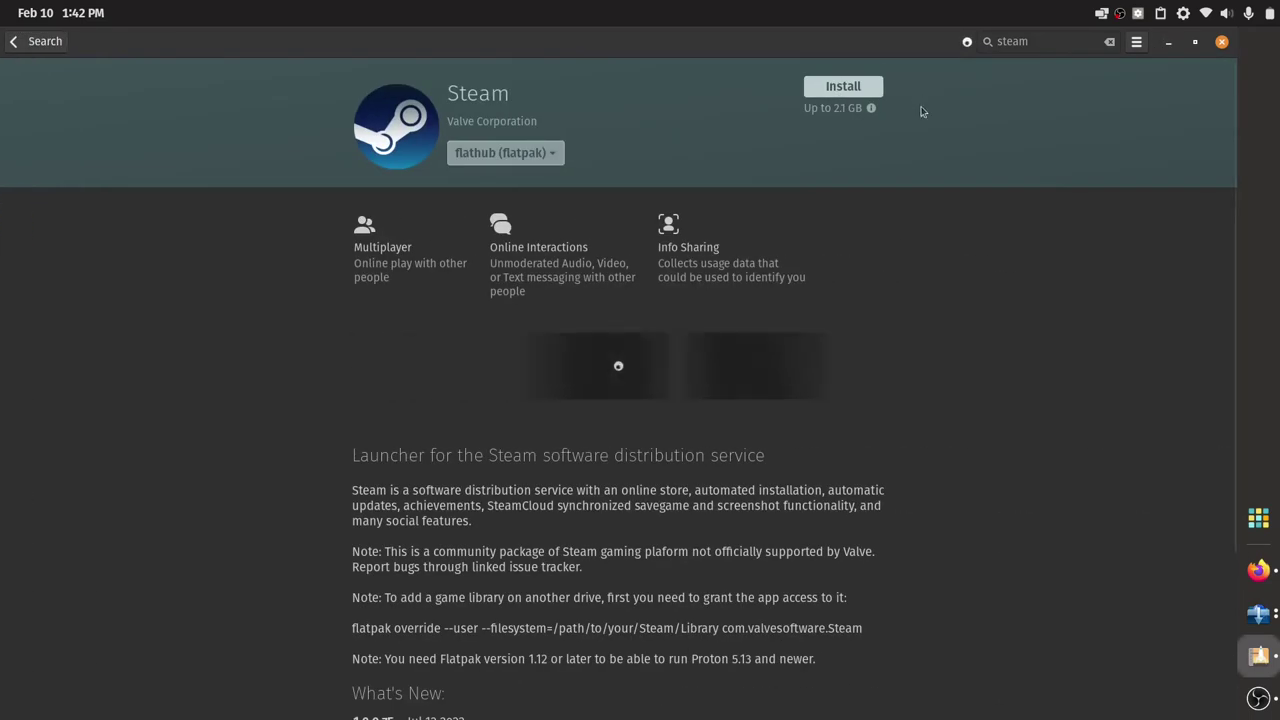
Minimize Pop!_Shop, look through the application library's Home folder and main view for Steam, and return to Pop!_Shop
{"action": "left_click", "coordinate": [1169, 42]}
{"action": "left_click", "coordinate": [1258, 517]}
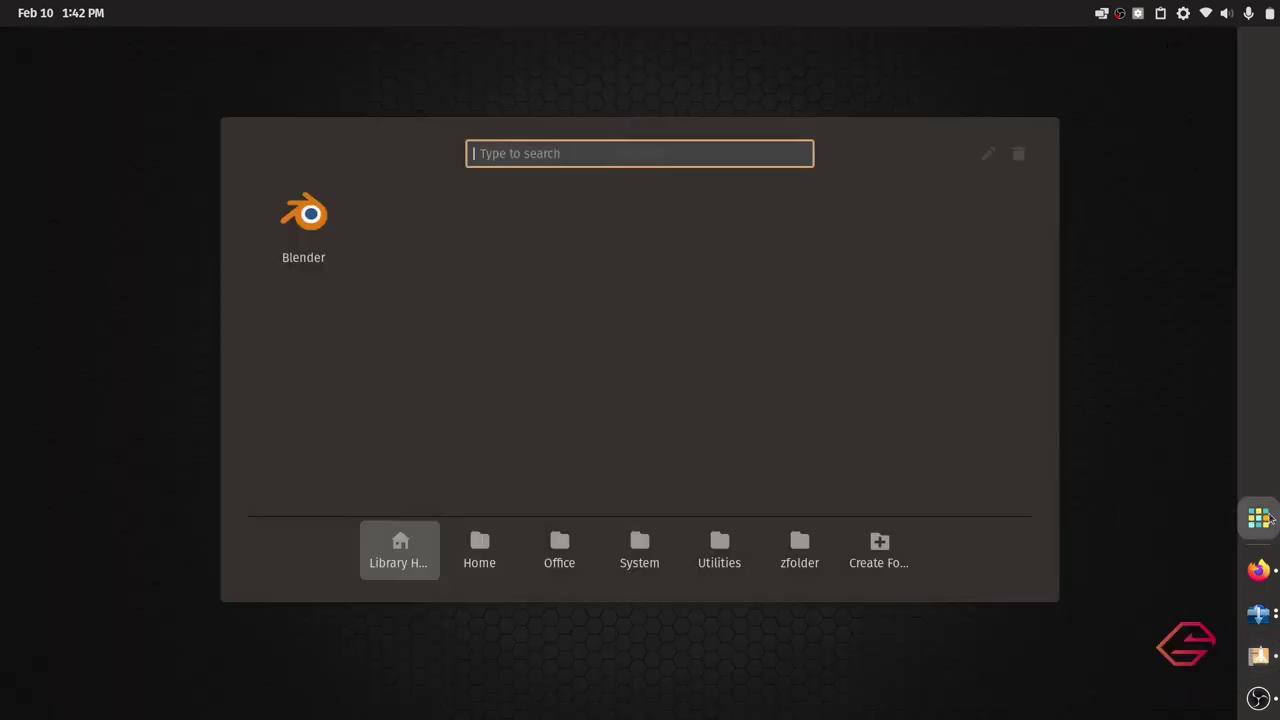
{"action": "left_click", "coordinate": [479, 550]}
{"action": "left_click", "coordinate": [400, 550]}
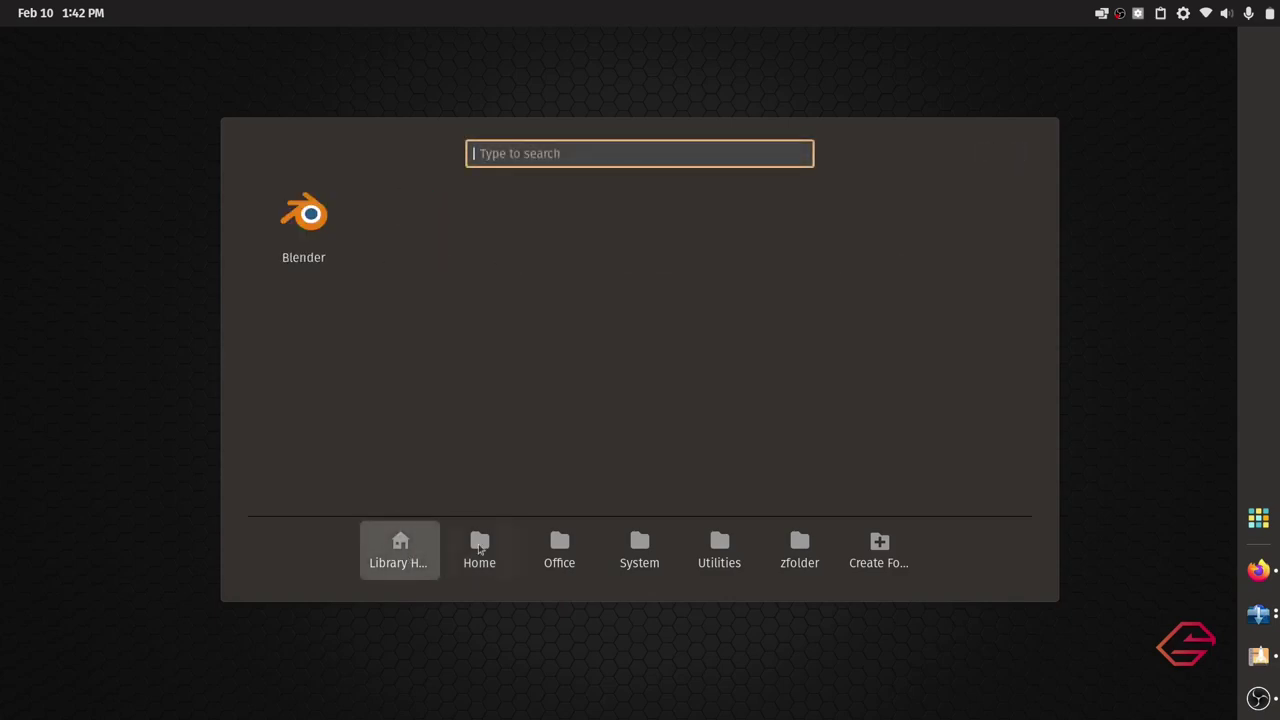
{"action": "left_click", "coordinate": [1258, 655]}
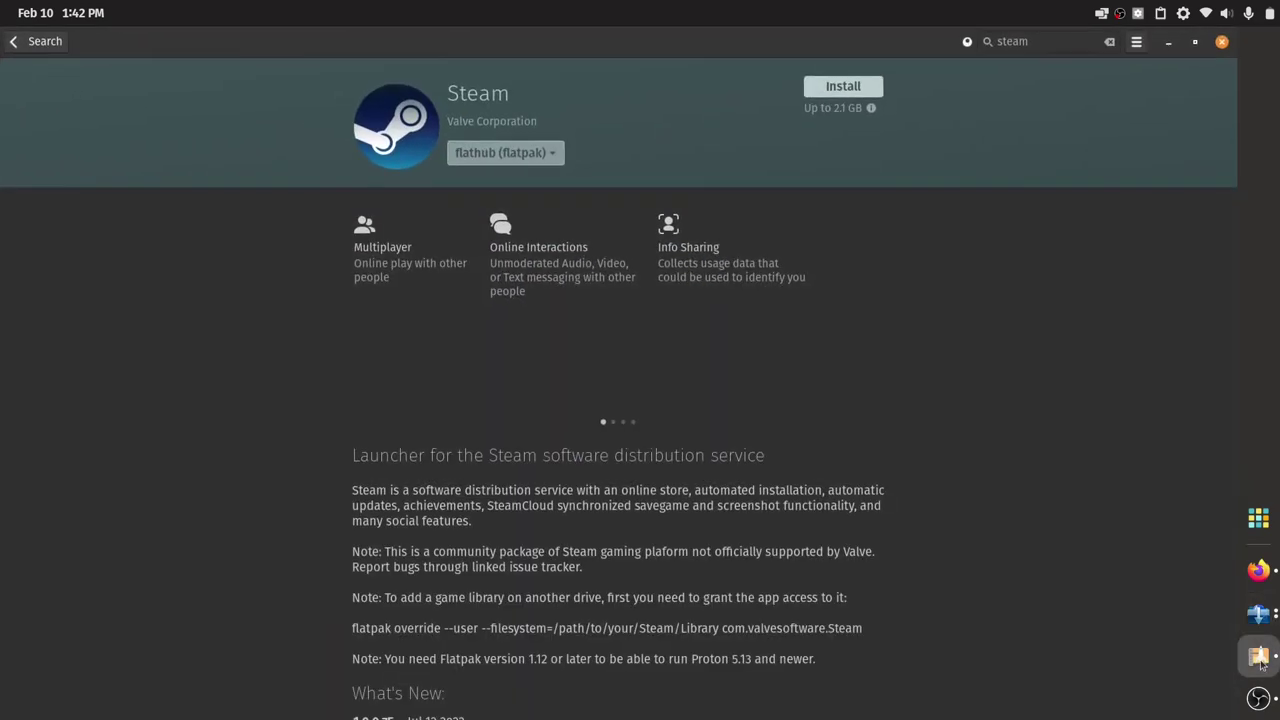
Search Pop!_Shop again for "steam", open the Steam launcher's page, and switch its package source to Pop!_OS (deb)
{"action": "key", "text": "alt+Left"}
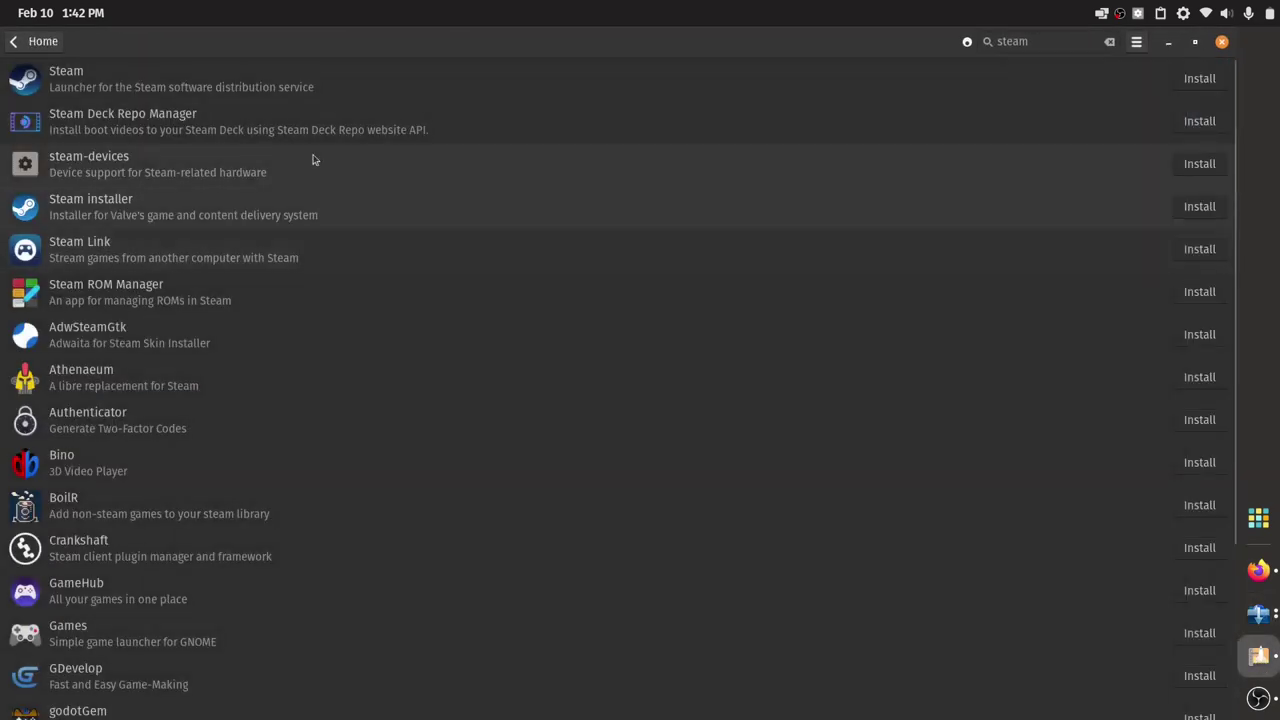
{"action": "key", "text": "alt+Left"}
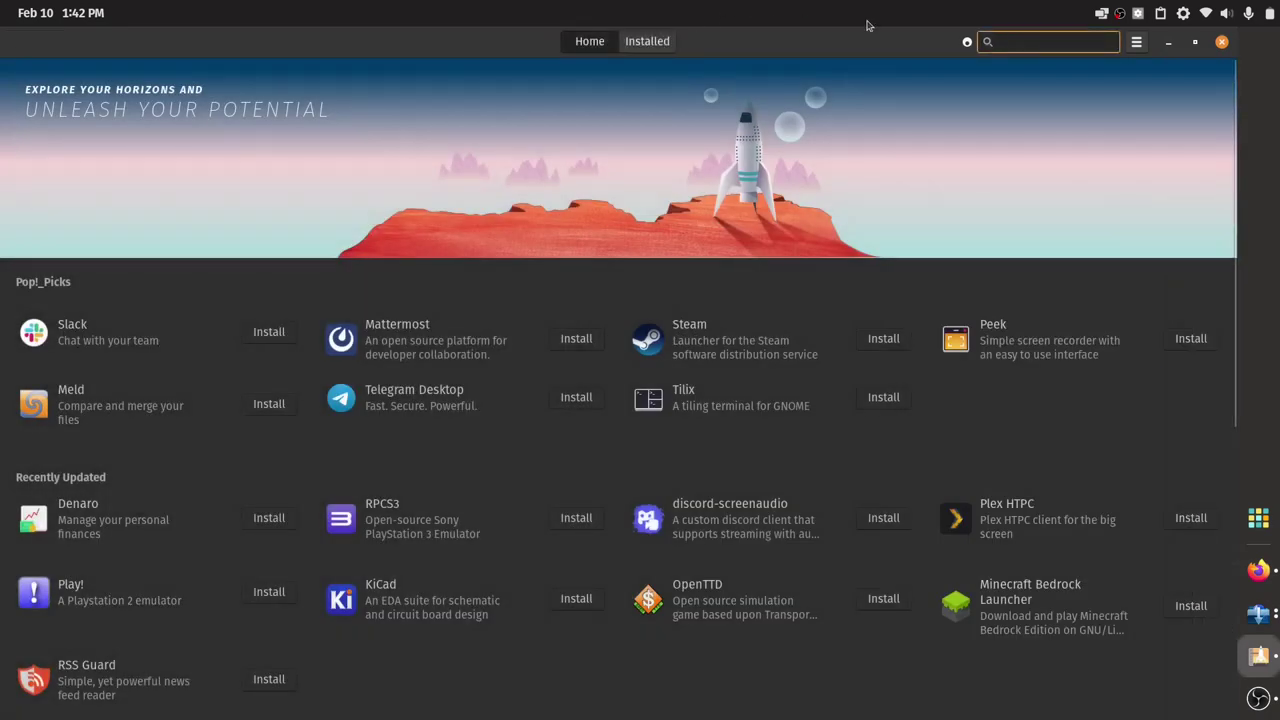
{"action": "type", "text": "steam"}
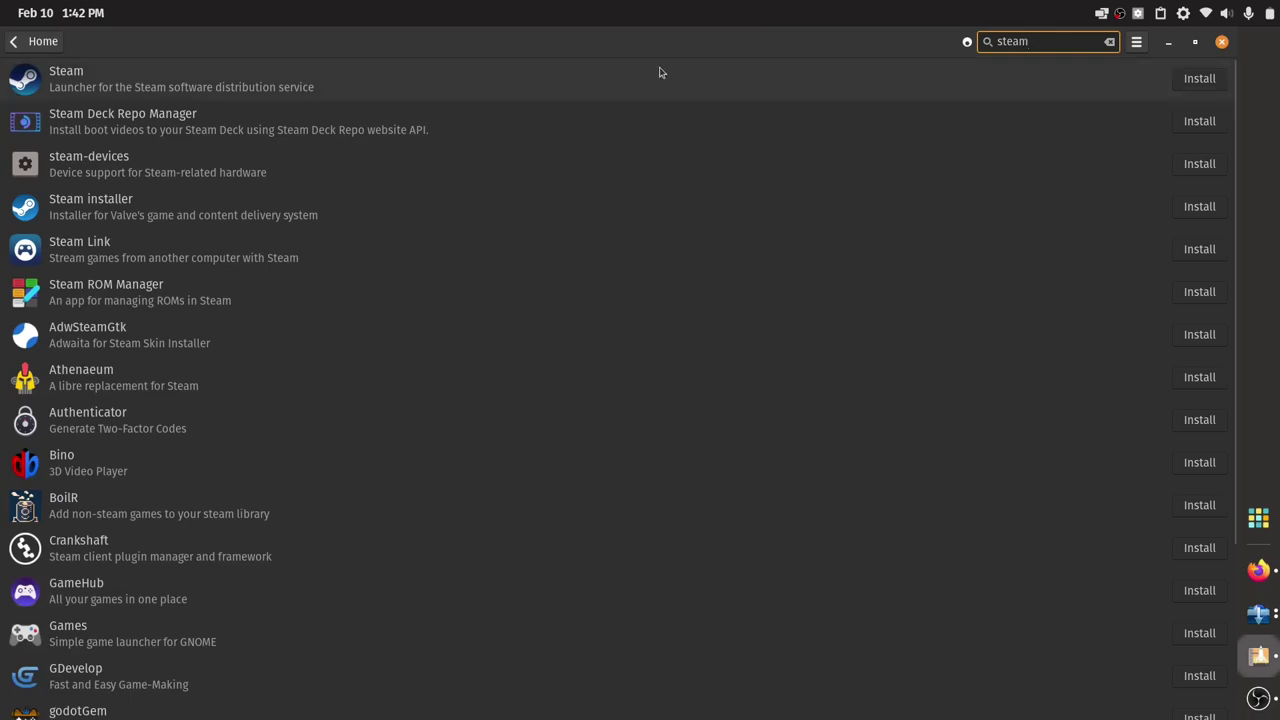
{"action": "left_click", "coordinate": [660, 72]}
{"action": "left_click", "coordinate": [553, 152]}
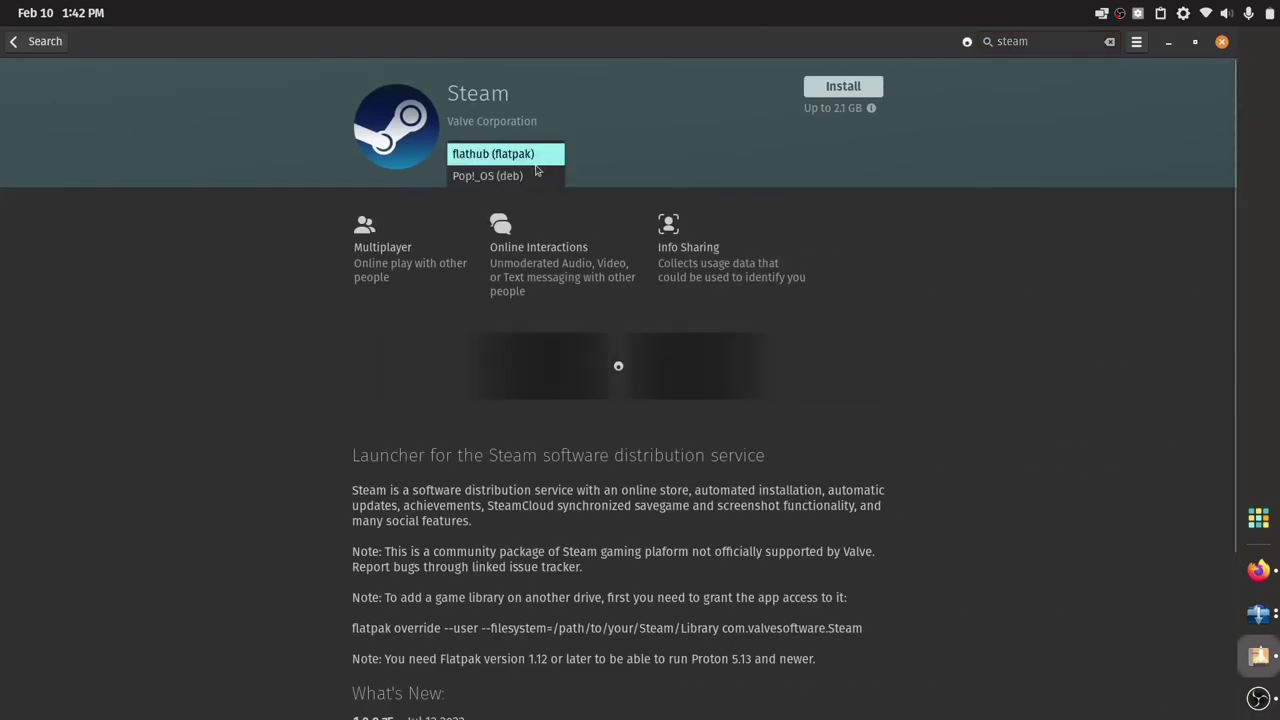
{"action": "left_click", "coordinate": [535, 175]}
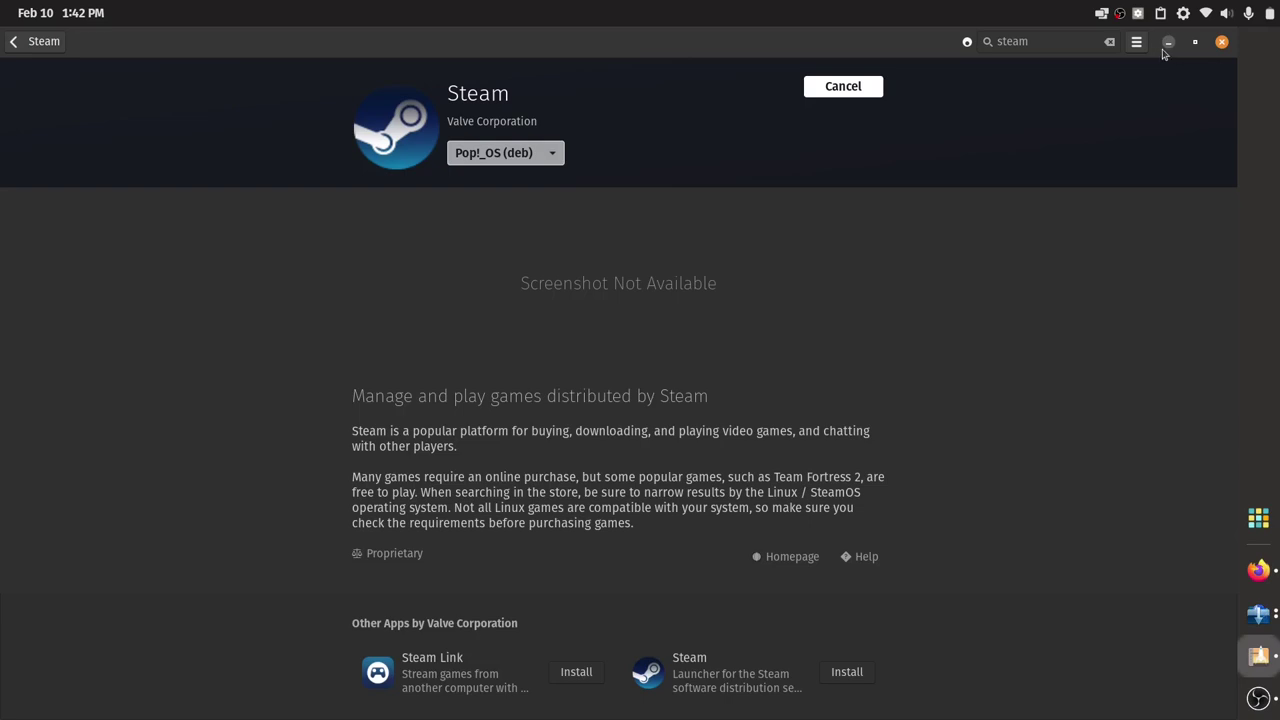
Check the Unreal Engine download's progress window in Xtreme Download Manager and minimize it
{"action": "left_click", "coordinate": [86, 10]}
{"action": "left_click", "coordinate": [86, 10]}
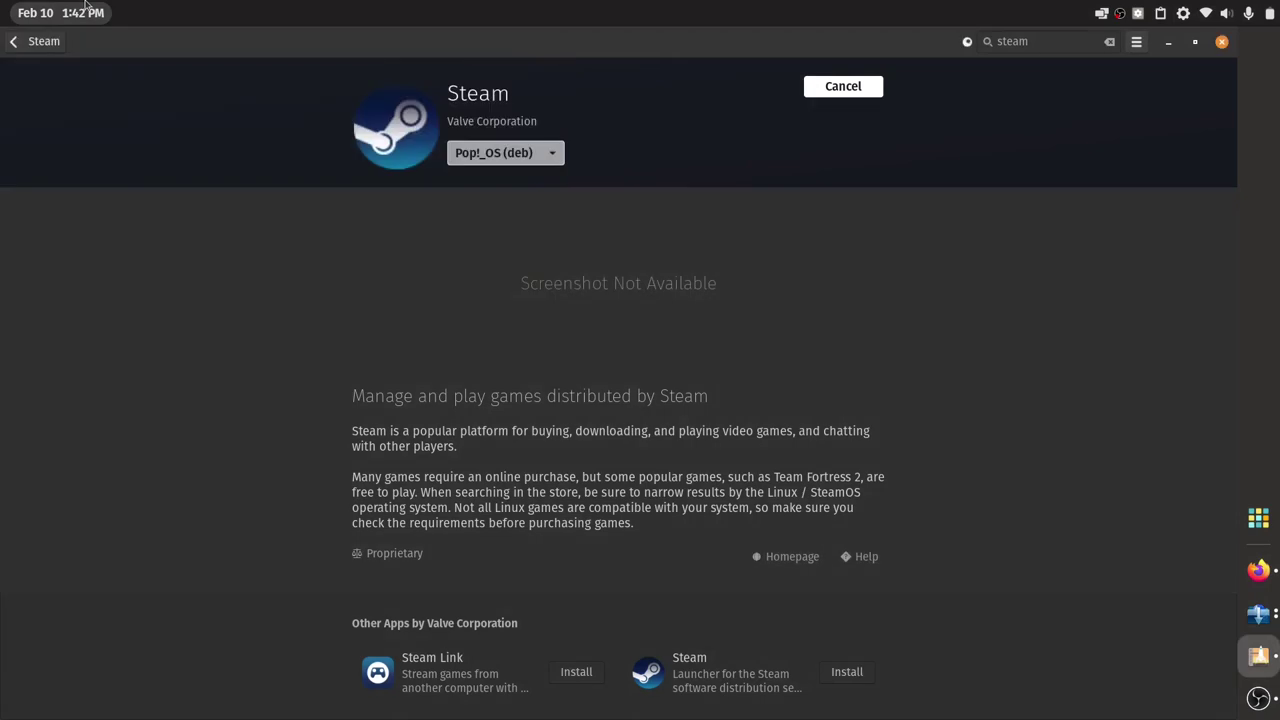
{"action": "left_click", "coordinate": [1258, 613]}
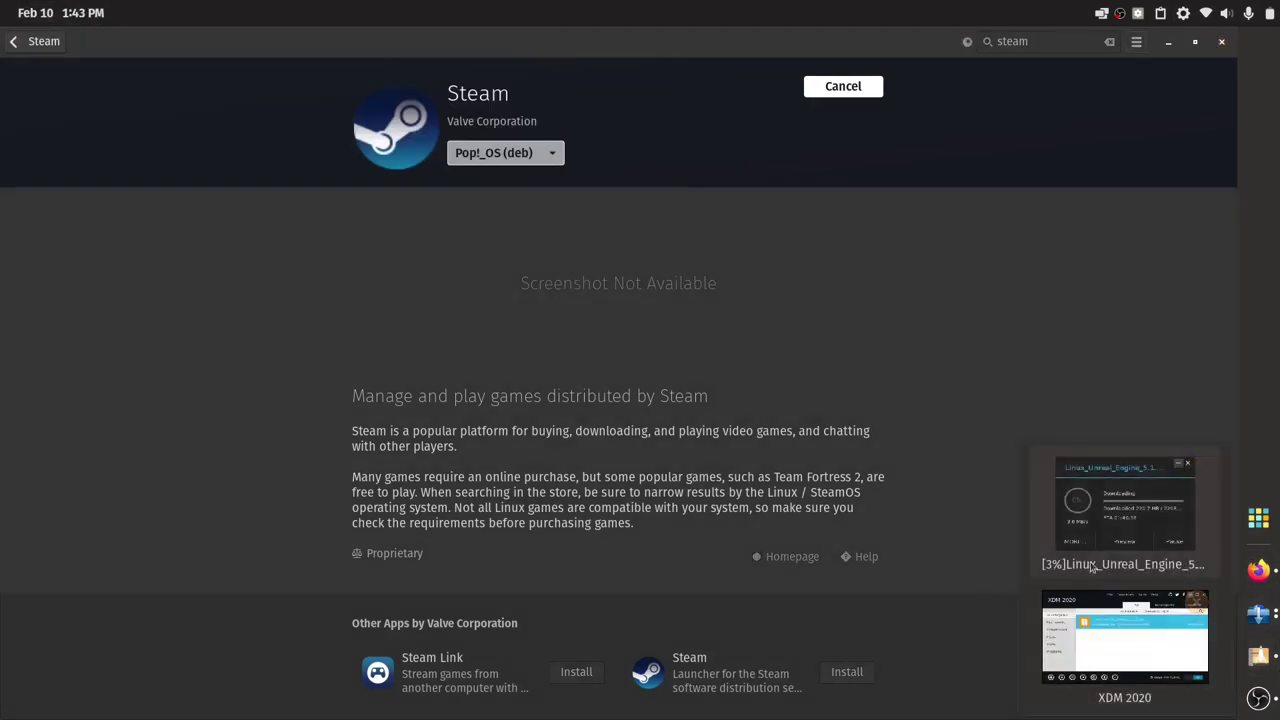
{"action": "left_click", "coordinate": [1140, 530]}
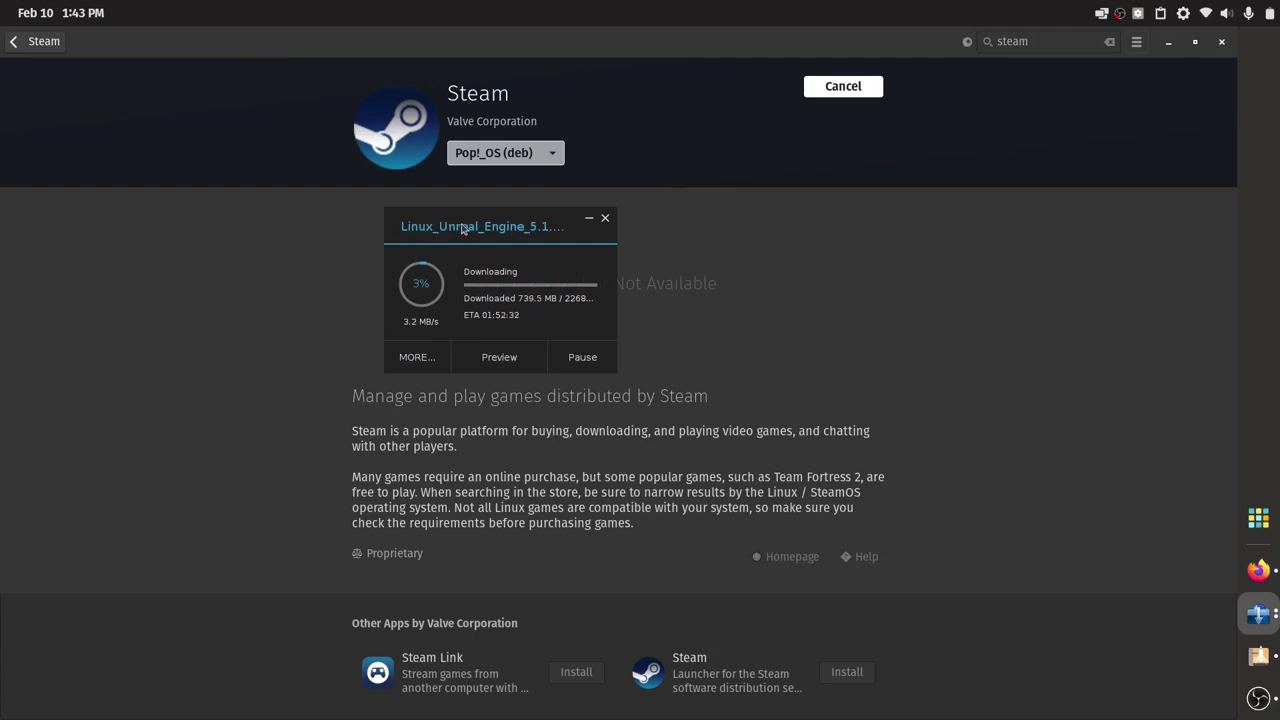
{"action": "left_click_drag", "start_coordinate": [460, 229], "coordinate": [580, 221]}
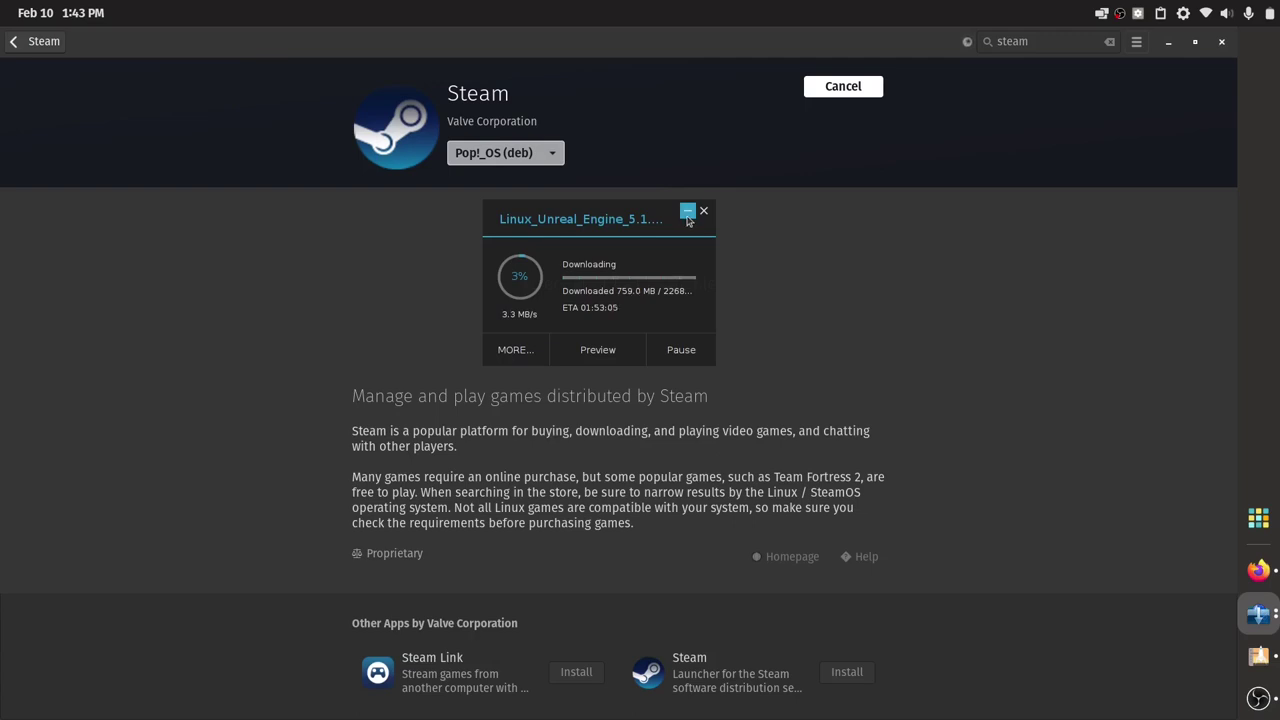
{"action": "left_click", "coordinate": [688, 212]}
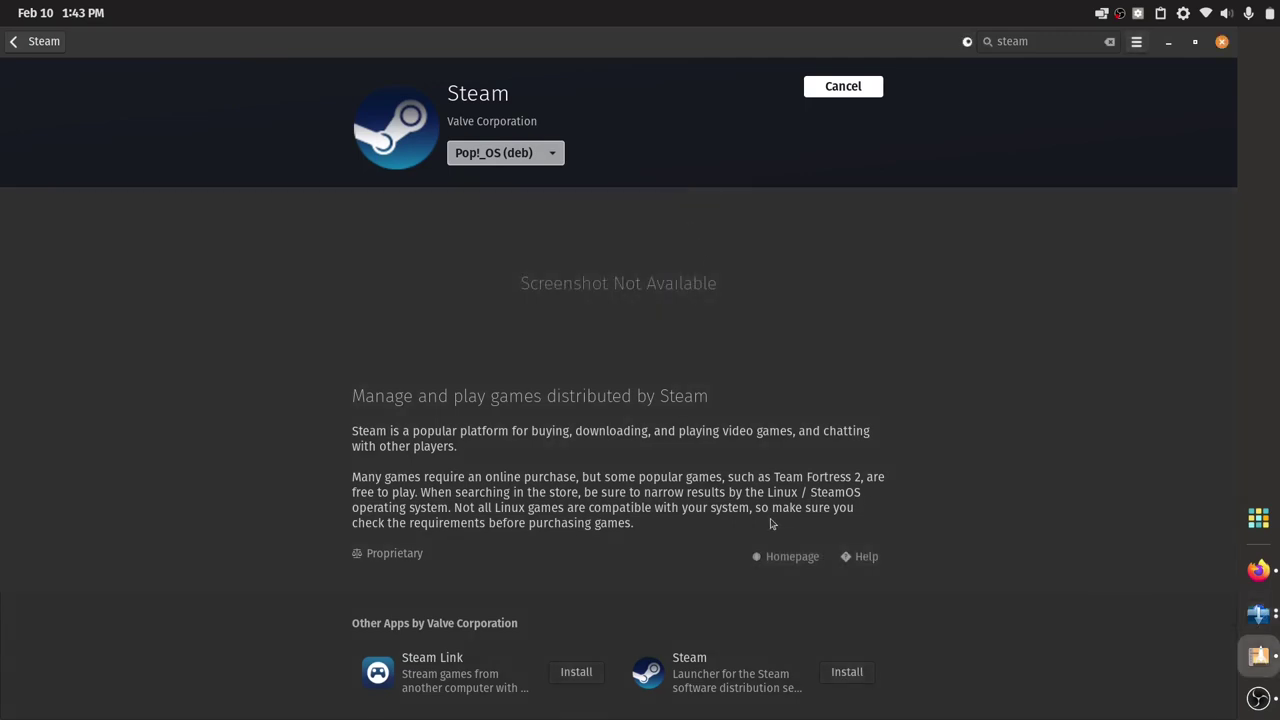
Return to the Steam search results, browse the whole list, and minimize Pop!_Shop
{"action": "left_click", "coordinate": [33, 52]}
{"action": "left_click", "coordinate": [33, 52]}
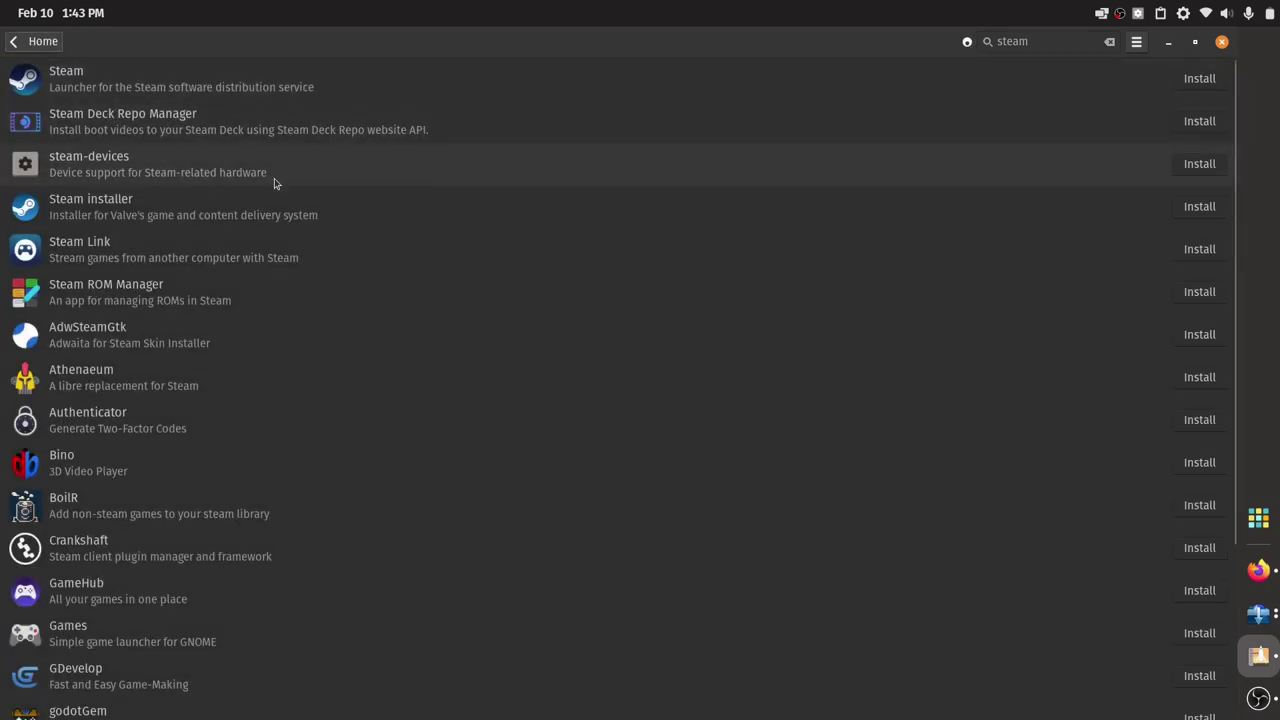
{"action": "scroll", "coordinate": [371, 236], "scroll_direction": "down", "scroll_amount": 1}
{"action": "scroll", "coordinate": [600, 340], "scroll_direction": "down", "scroll_amount": 10}
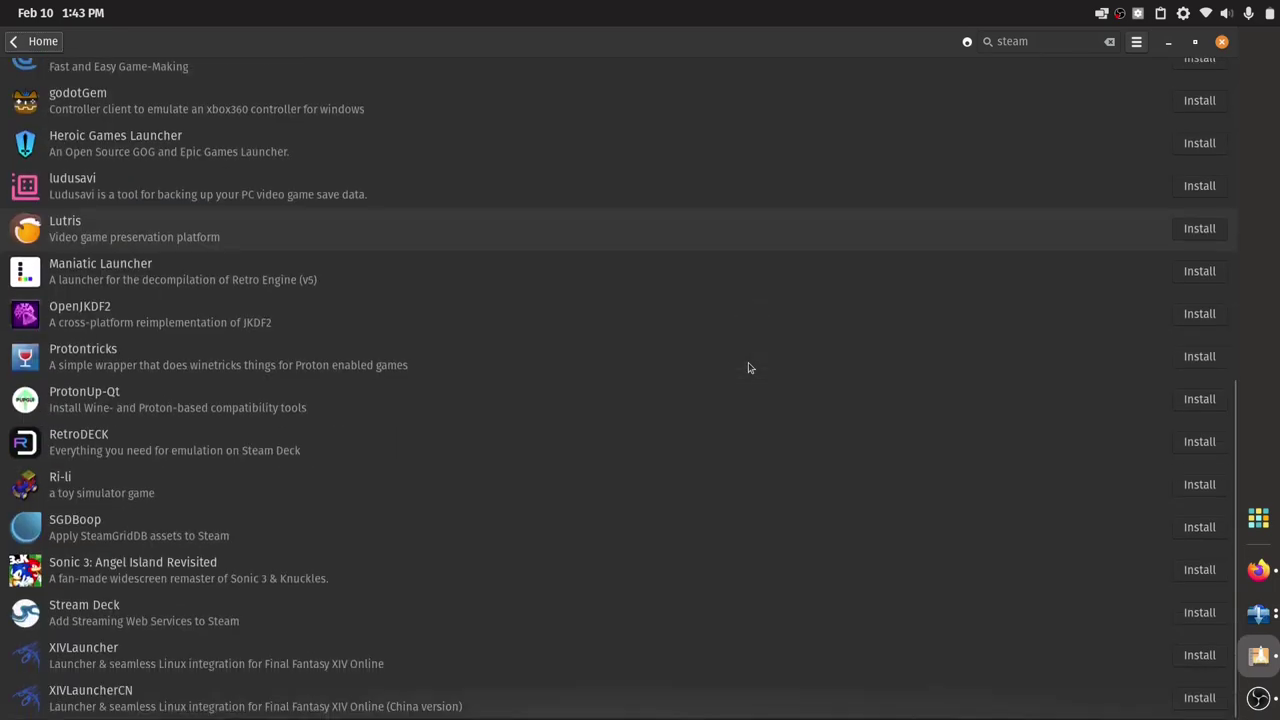
{"action": "scroll", "coordinate": [748, 367], "scroll_direction": "up", "scroll_amount": 10}
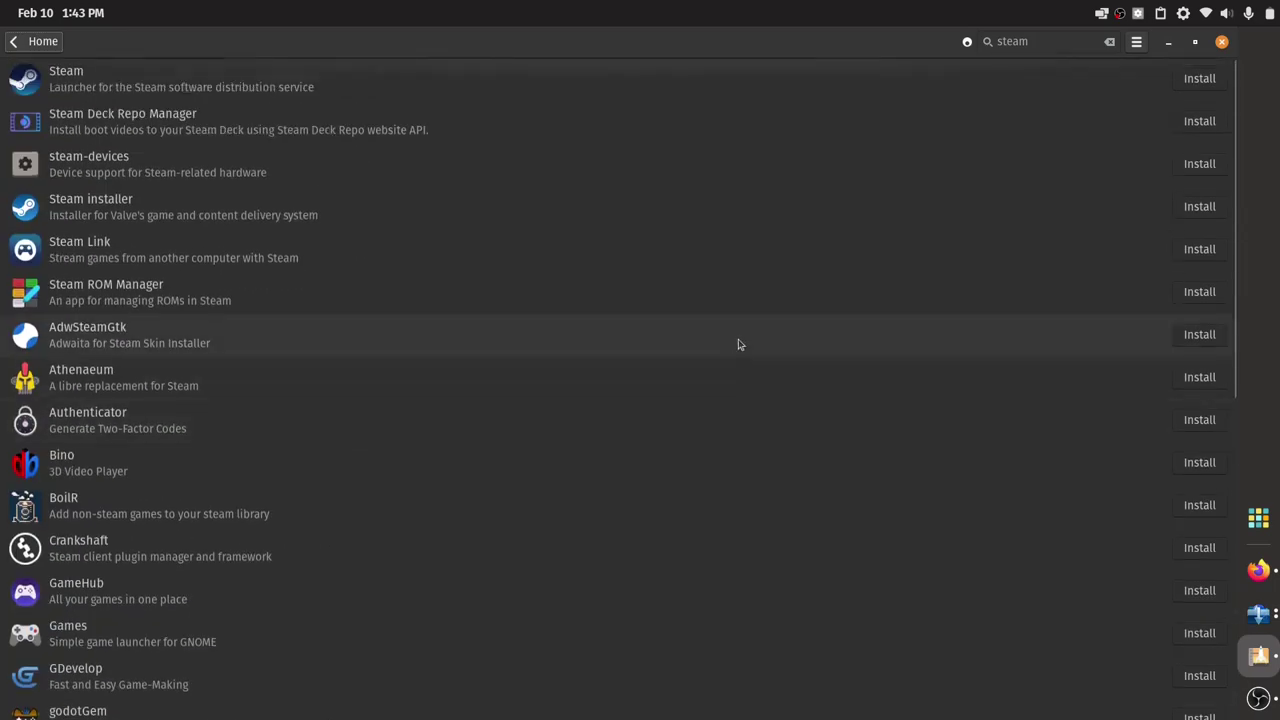
{"action": "left_click", "coordinate": [1168, 41]}
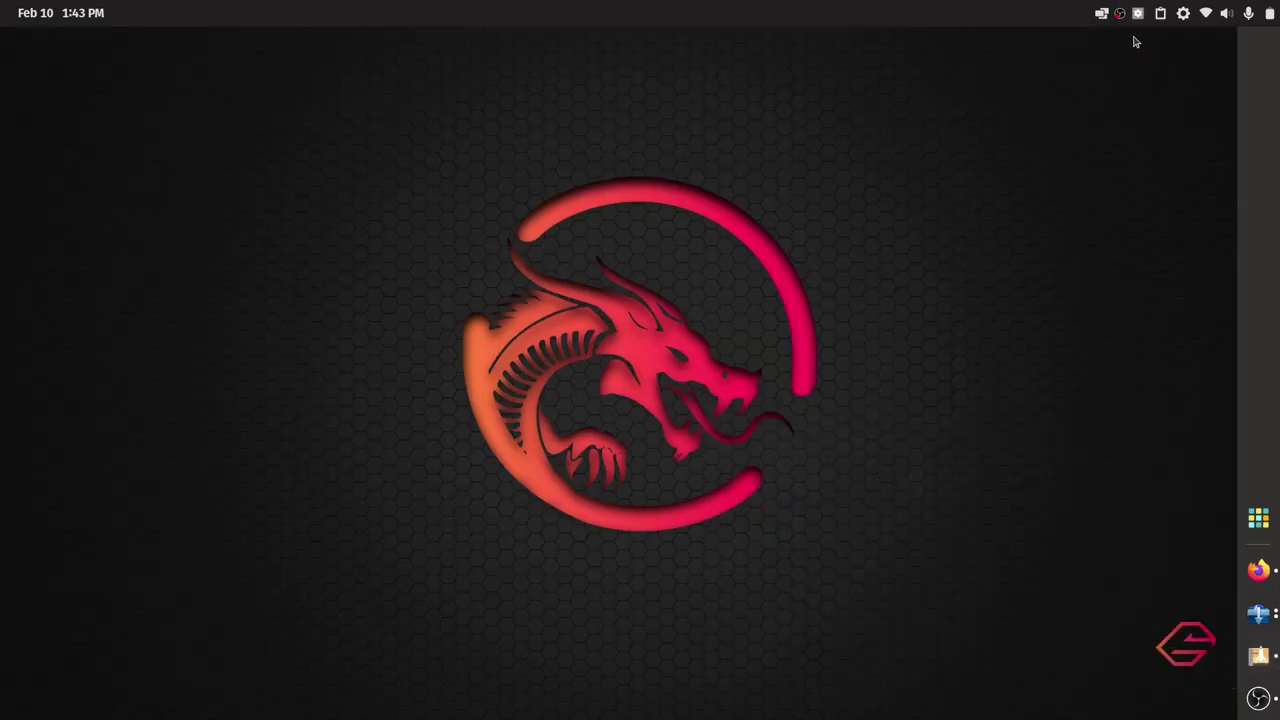
Switch to Firefox, view the top of the Unreal Engine for Linux download page, and minimize the browser
{"action": "left_click", "coordinate": [1262, 8]}
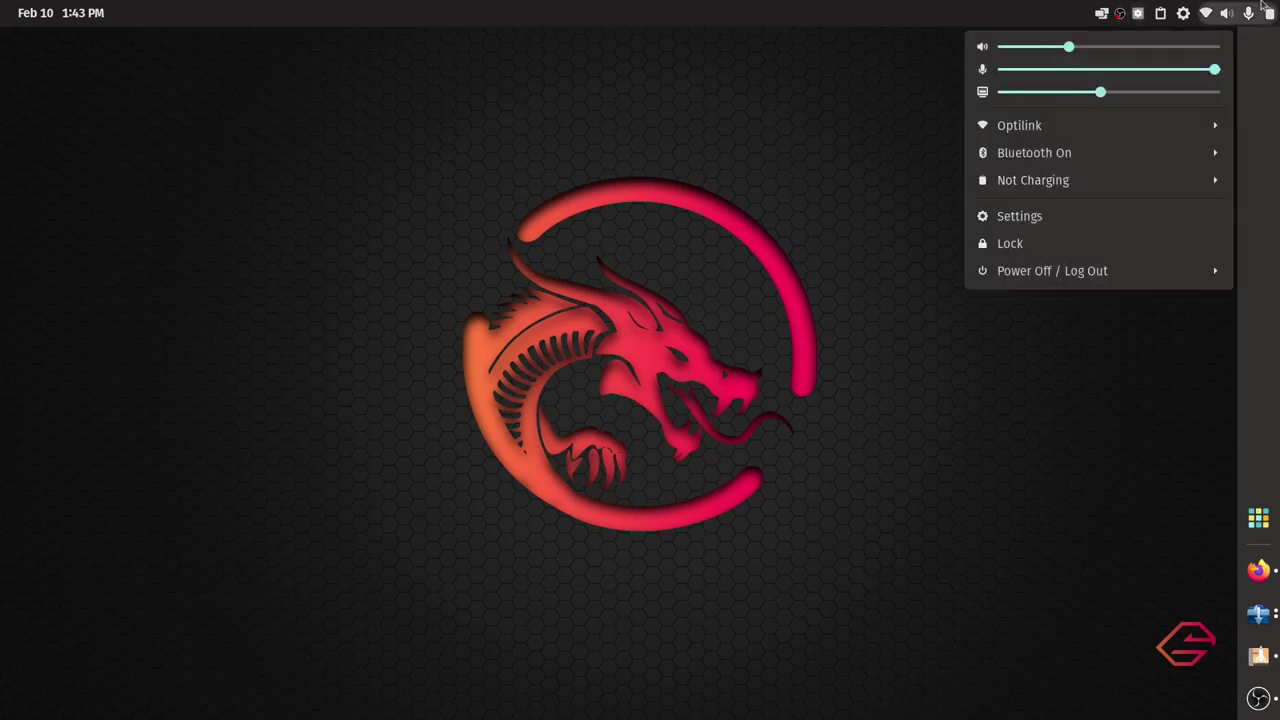
{"action": "left_click", "coordinate": [1262, 8]}
{"action": "left_click", "coordinate": [1258, 570]}
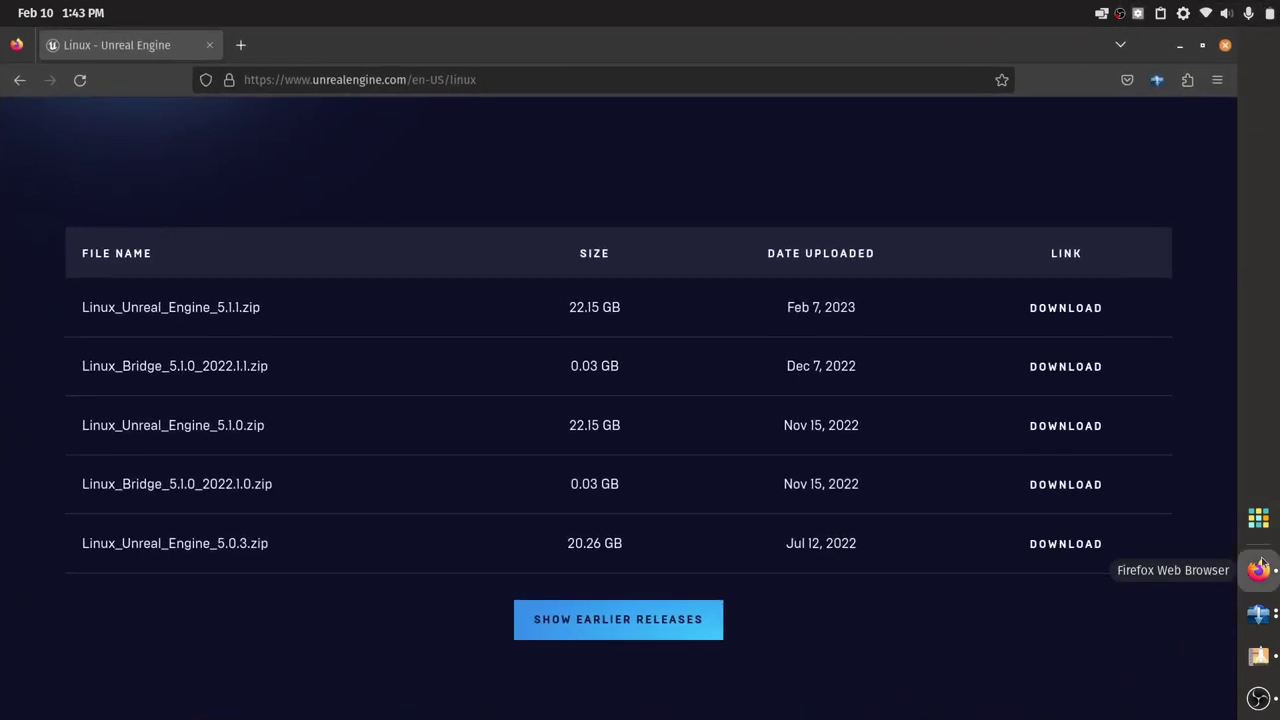
{"action": "scroll", "coordinate": [957, 337], "scroll_direction": "up", "scroll_amount": 5}
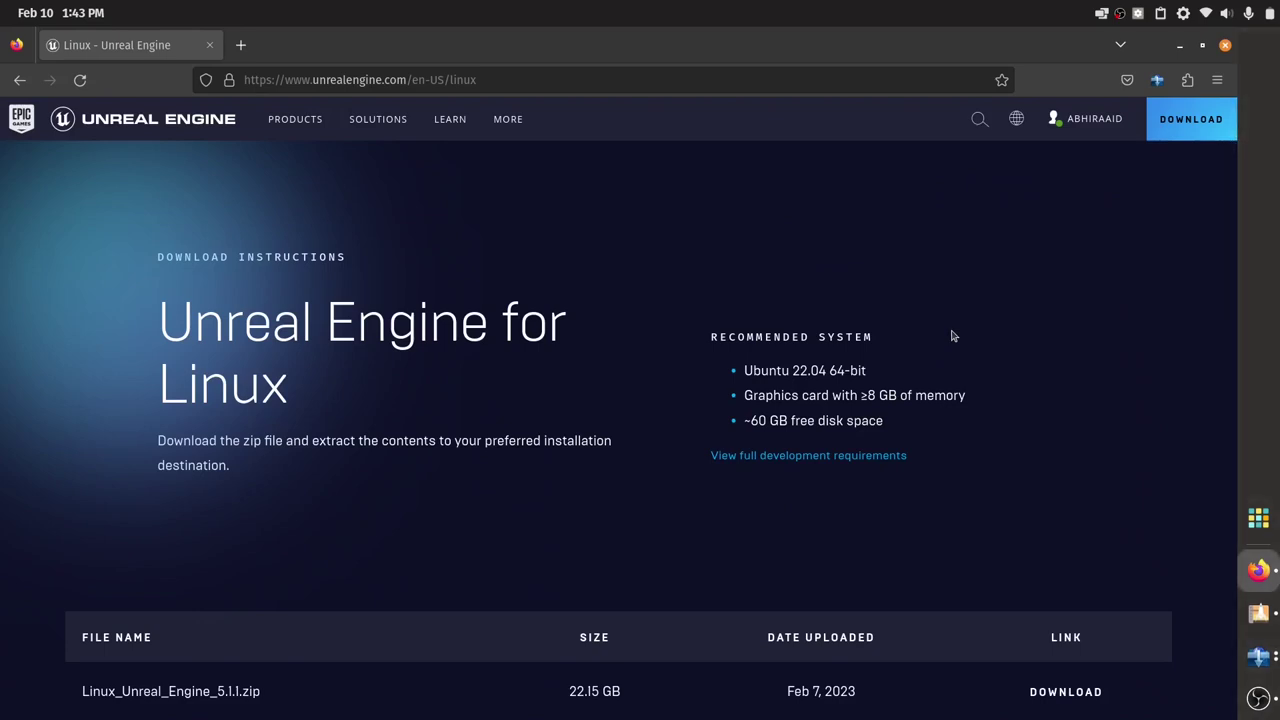
{"action": "left_click", "coordinate": [1179, 46]}
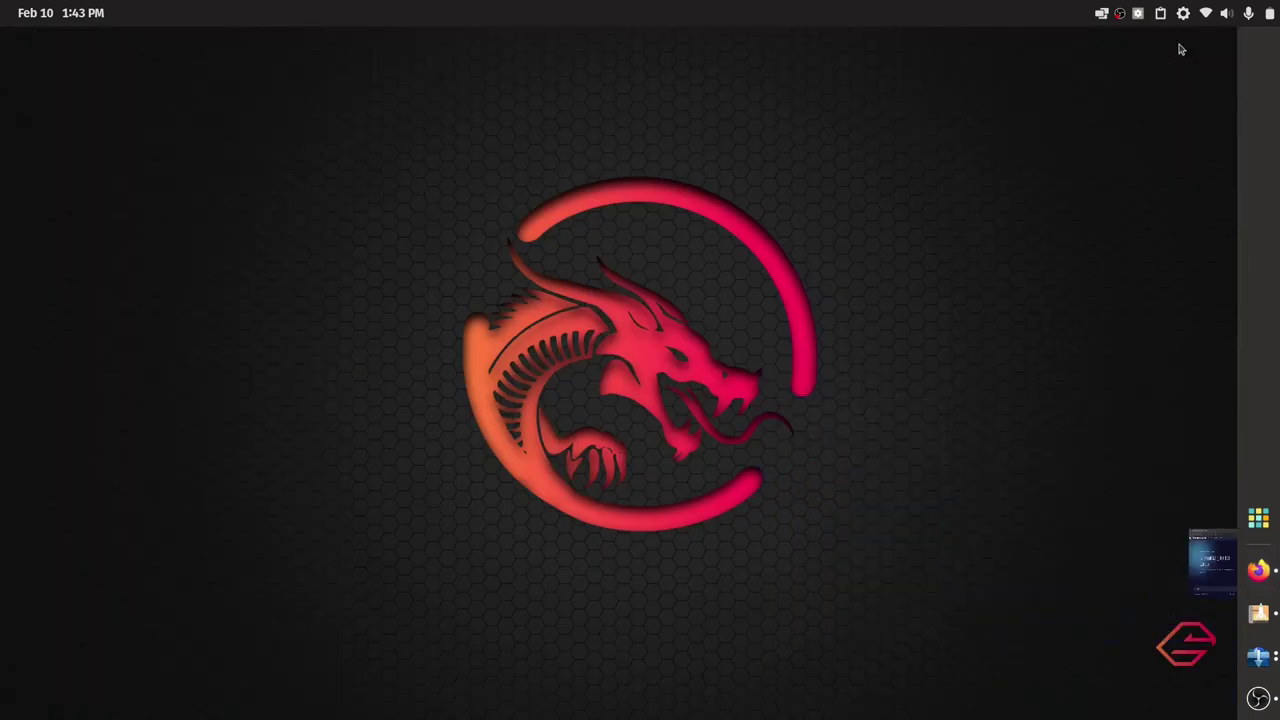
{"action": "left_click", "coordinate": [1240, 13]}
{"action": "left_click", "coordinate": [1240, 13]}
{"action": "left_click", "coordinate": [1257, 656]}
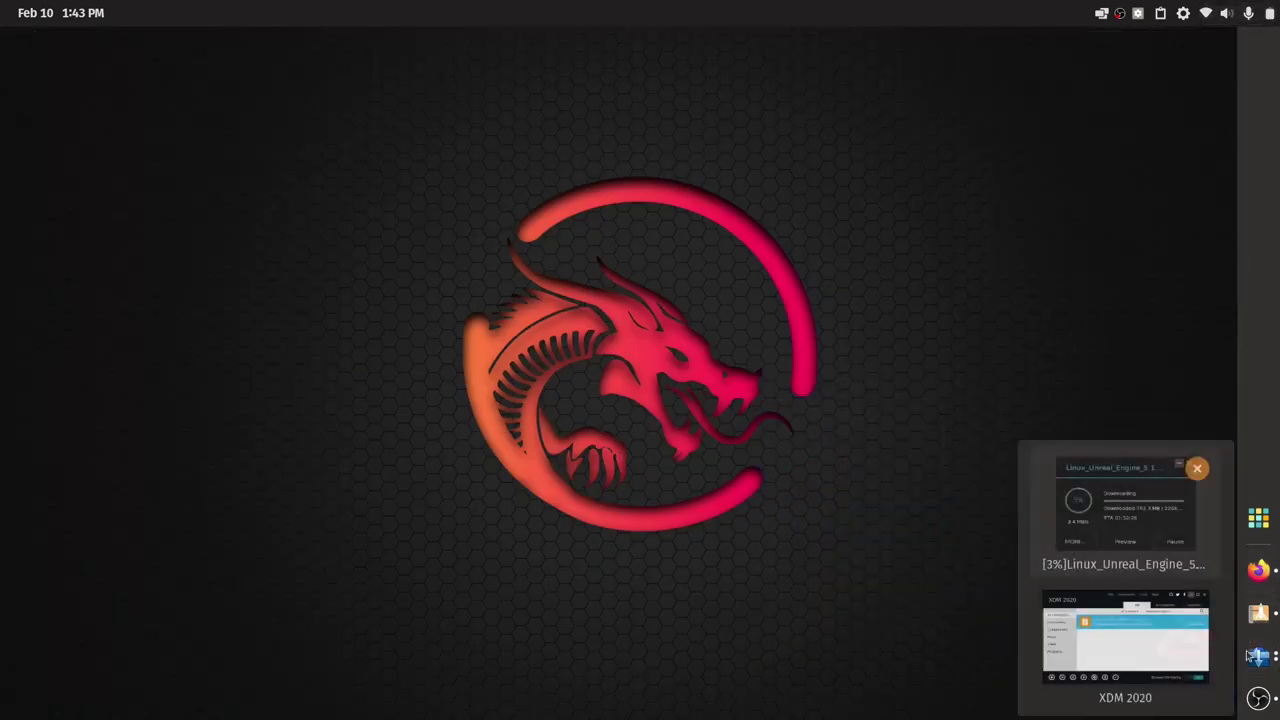
{"action": "left_click_drag", "start_coordinate": [891, 572], "coordinate": [840, 570]}
{"action": "left_click_drag", "start_coordinate": [825, 563], "coordinate": [424, 167]}
{"action": "left_click_drag", "start_coordinate": [426, 168], "coordinate": [826, 546]}
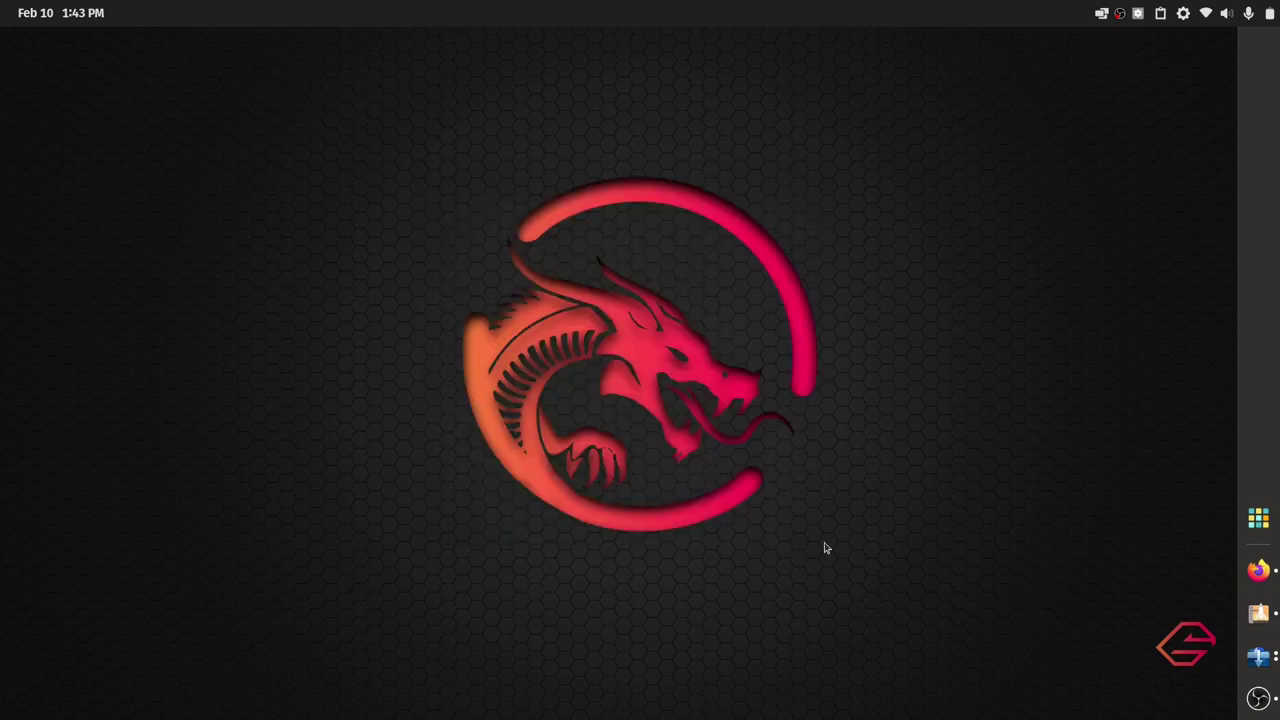
Launch Steam from the application library, let it download its update, and minimize the updater window
{"action": "left_click", "coordinate": [1252, 693]}
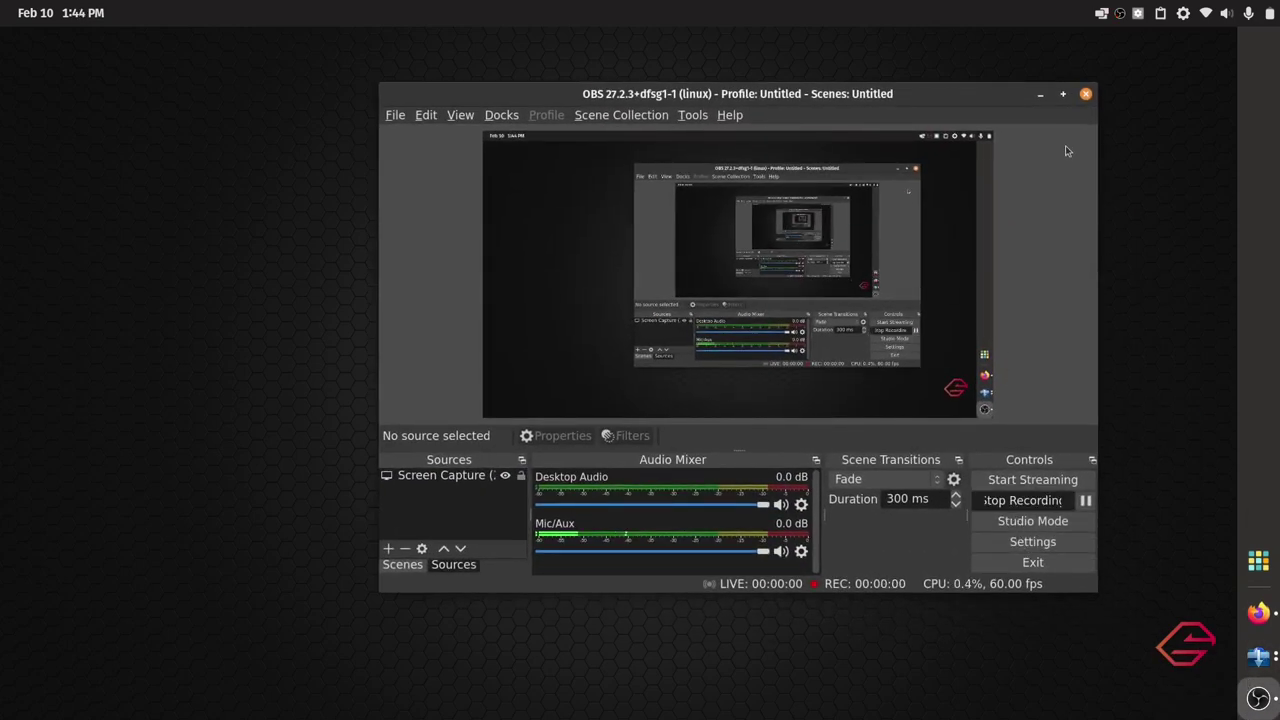
{"action": "left_click", "coordinate": [1040, 94]}
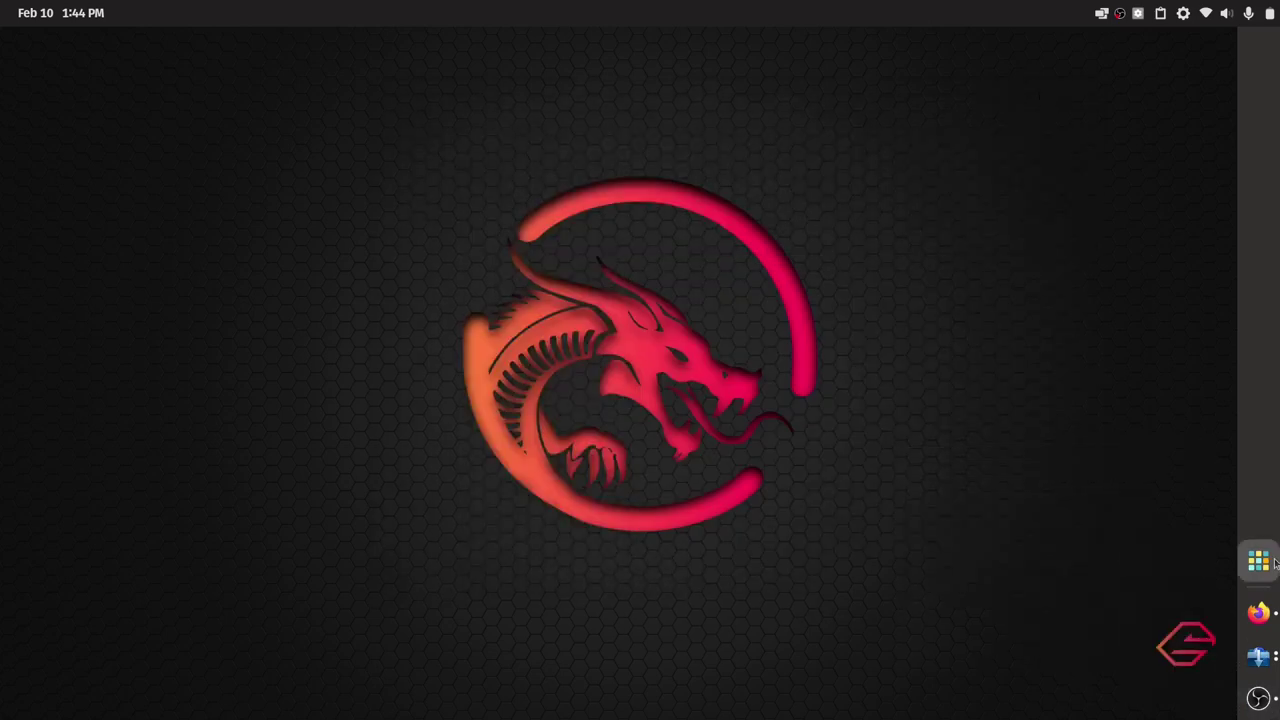
{"action": "left_click", "coordinate": [1260, 563]}
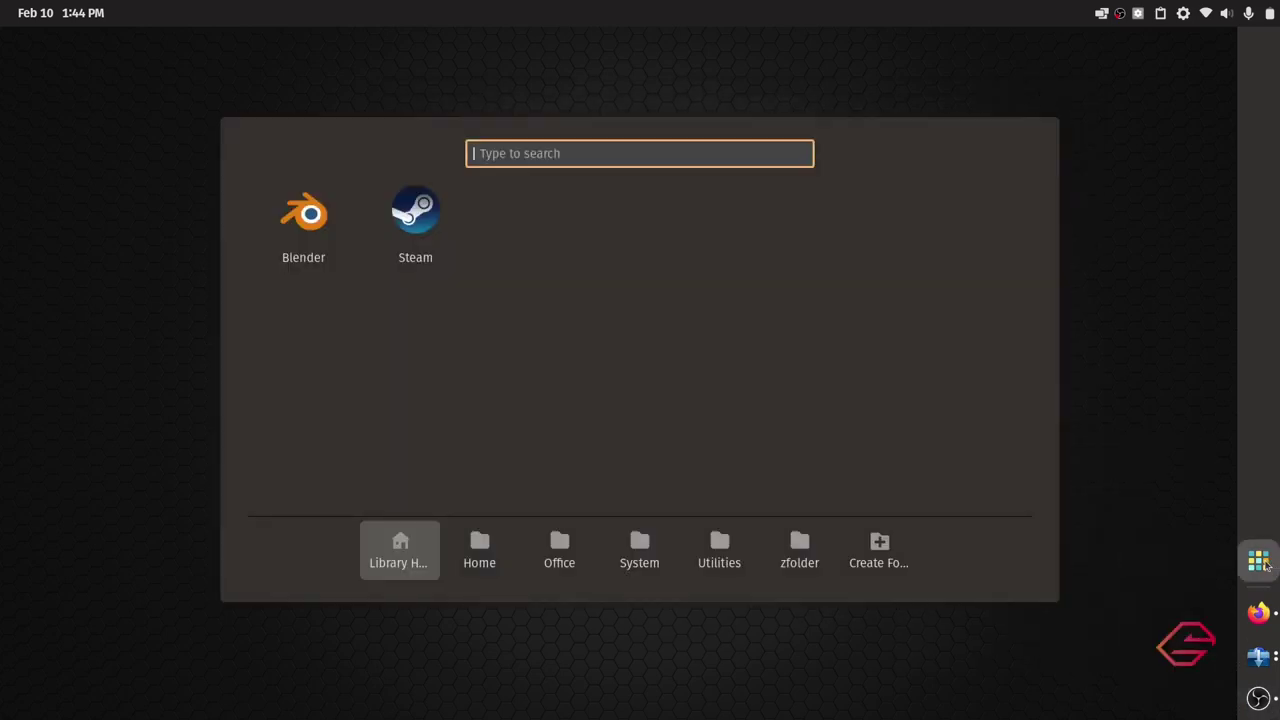
{"action": "left_click", "coordinate": [444, 265]}
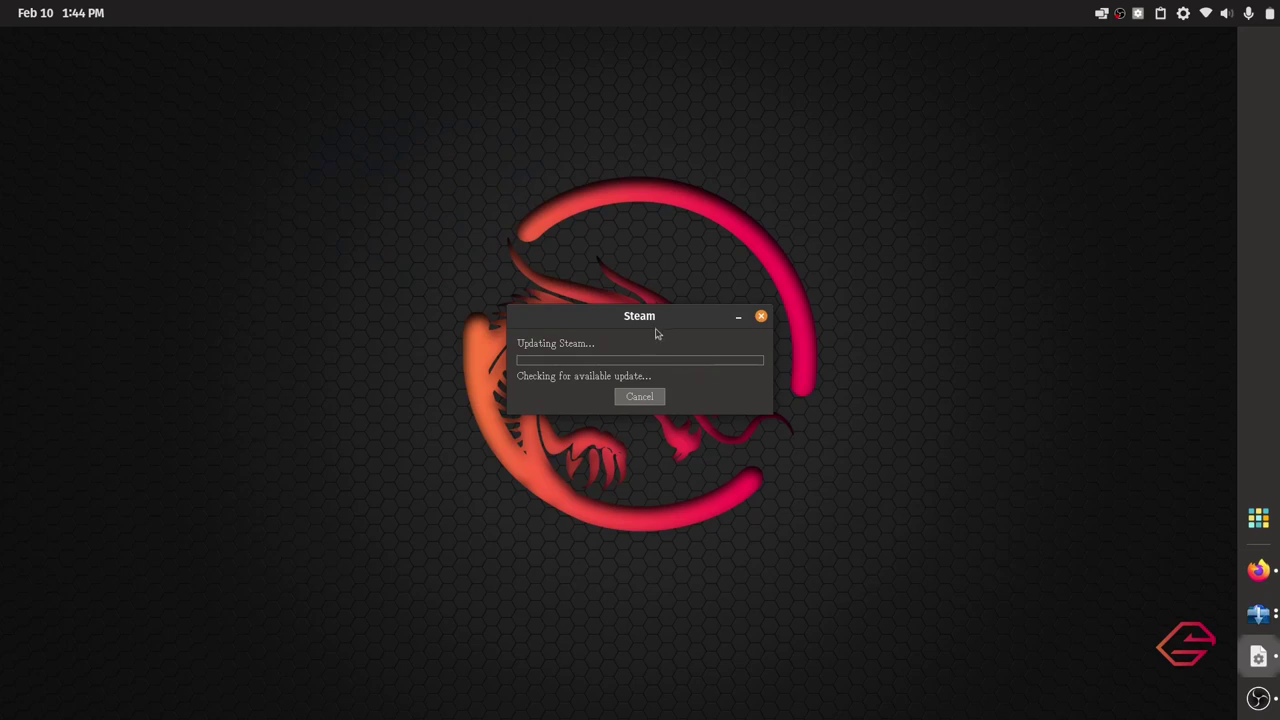
{"action": "left_click_drag", "start_coordinate": [658, 328], "coordinate": [630, 289]}
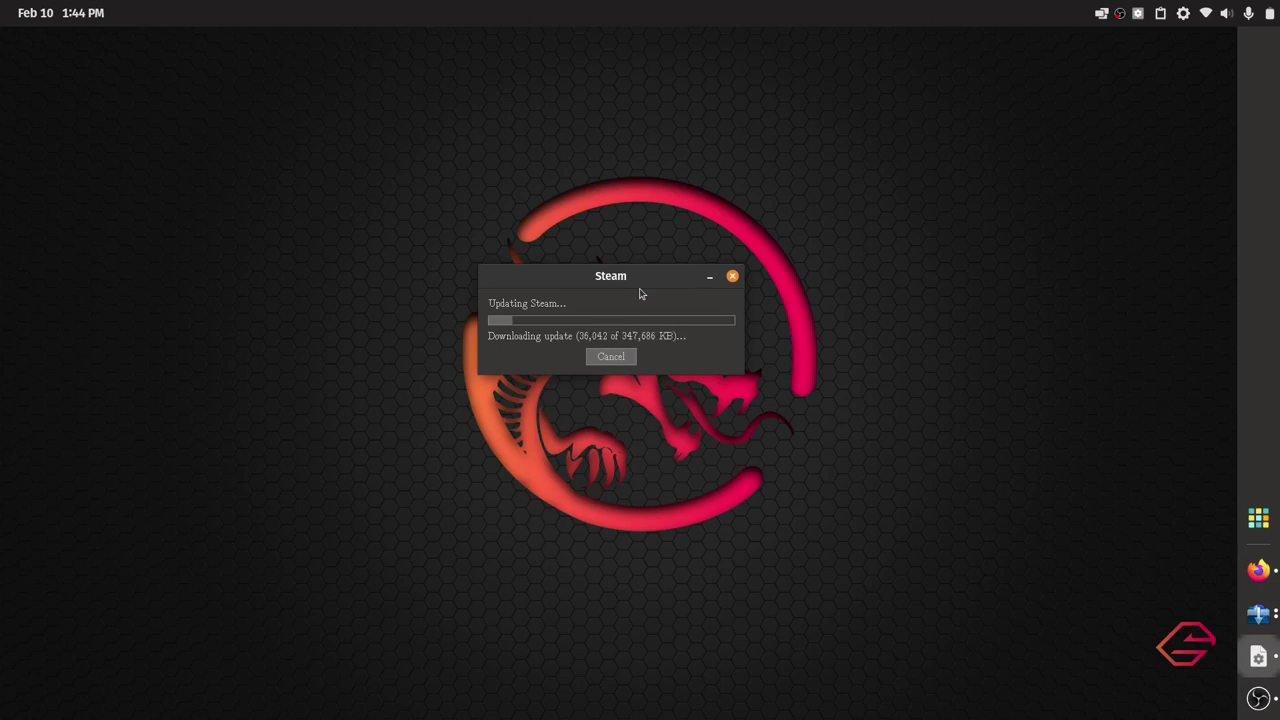
{"action": "left_click_drag", "start_coordinate": [642, 287], "coordinate": [574, 249]}
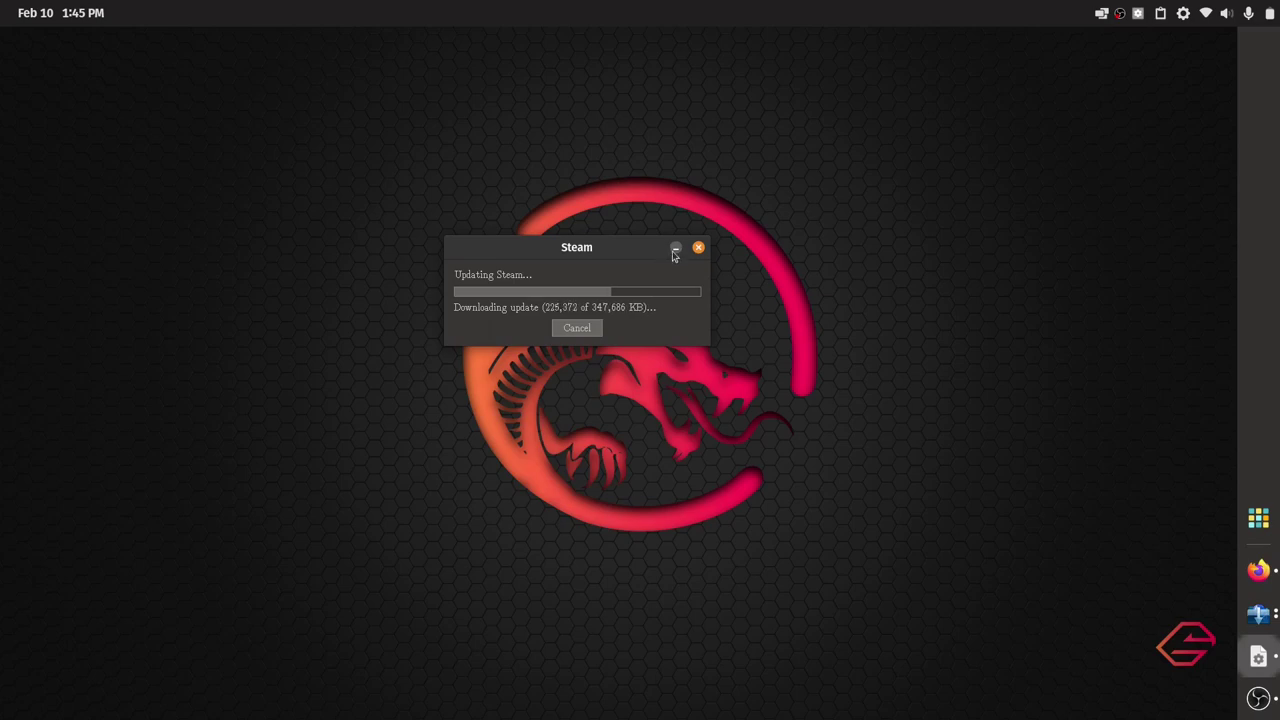
{"action": "left_click", "coordinate": [673, 255]}
{"action": "left_click", "coordinate": [1258, 698]}
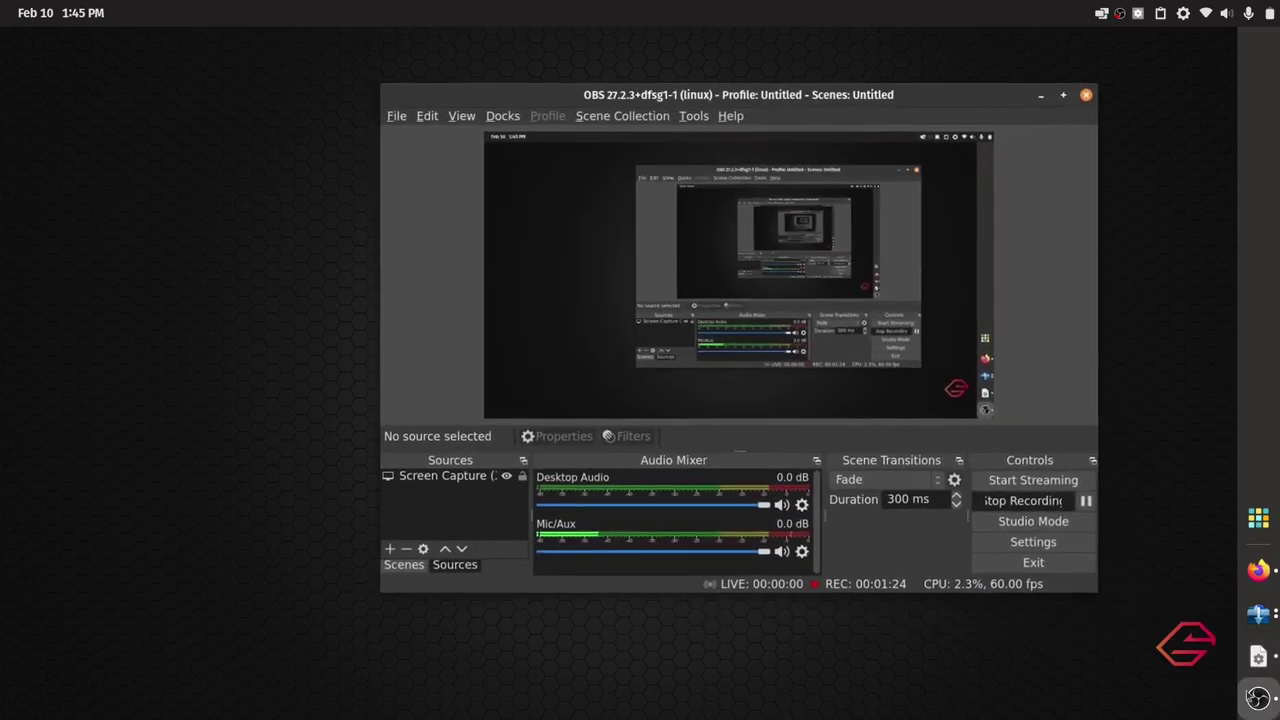
{"action": "left_click", "coordinate": [1022, 500]}
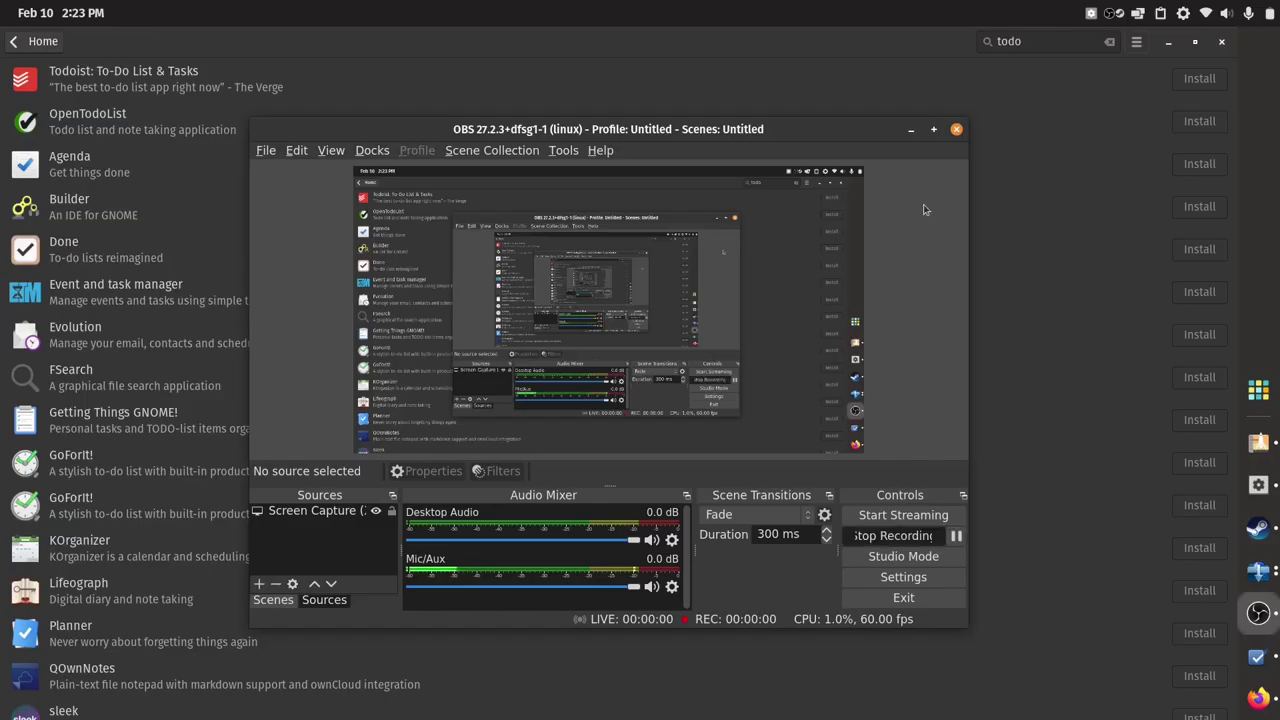
Minimize the OBS and Pop!_Shop windows and check the Unreal Engine download in Xtreme Download Manager's window previews
{"action": "left_click", "coordinate": [914, 131]}
{"action": "left_click", "coordinate": [1168, 44]}
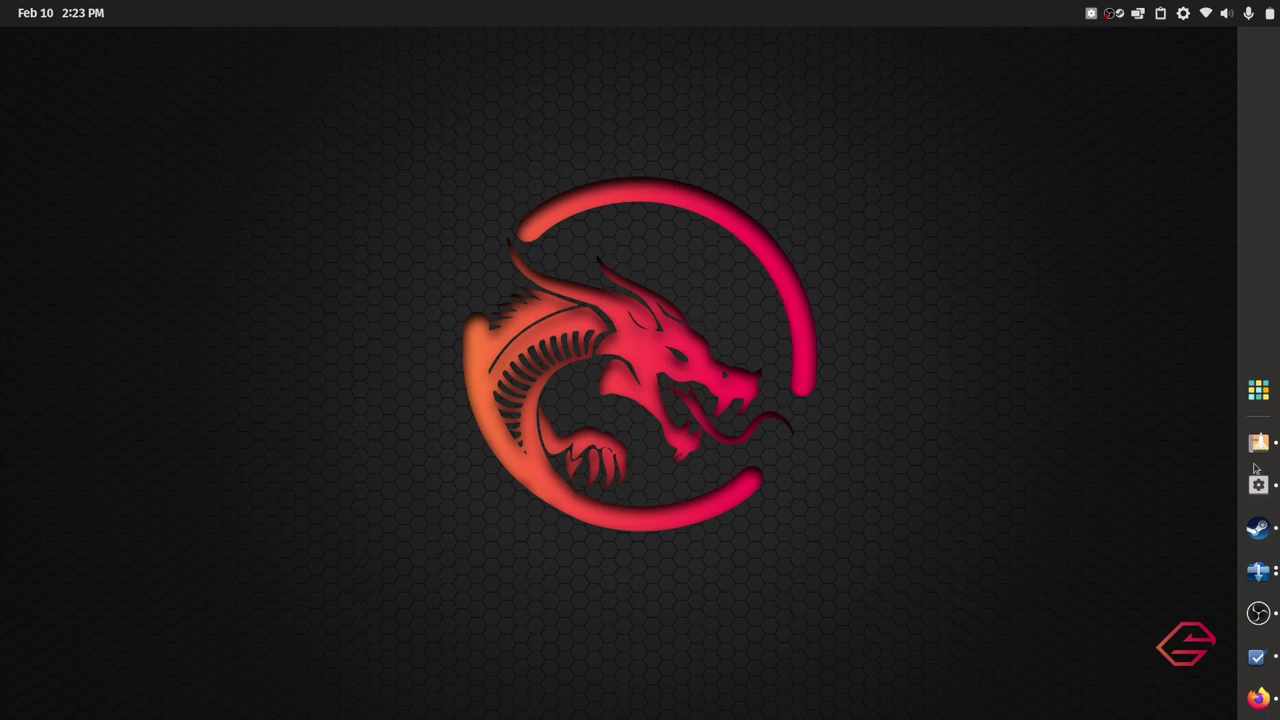
{"action": "left_click", "coordinate": [1259, 572]}
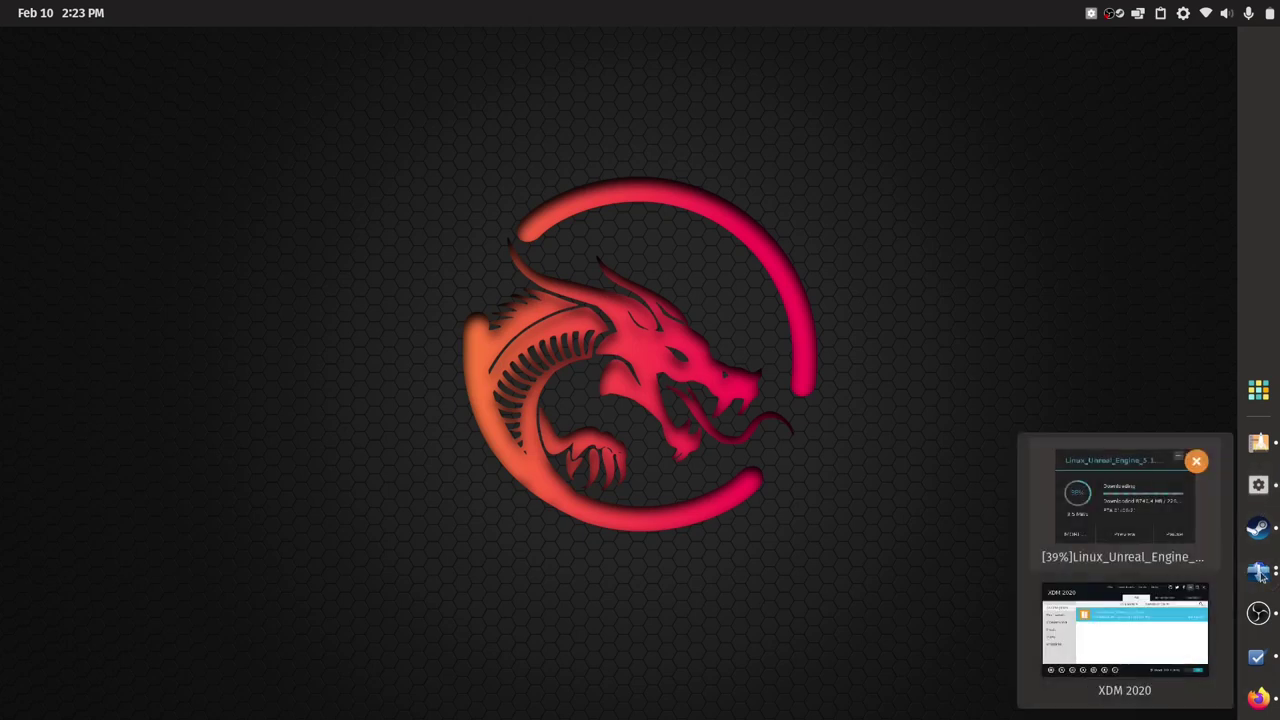
{"action": "left_click", "coordinate": [1261, 574]}
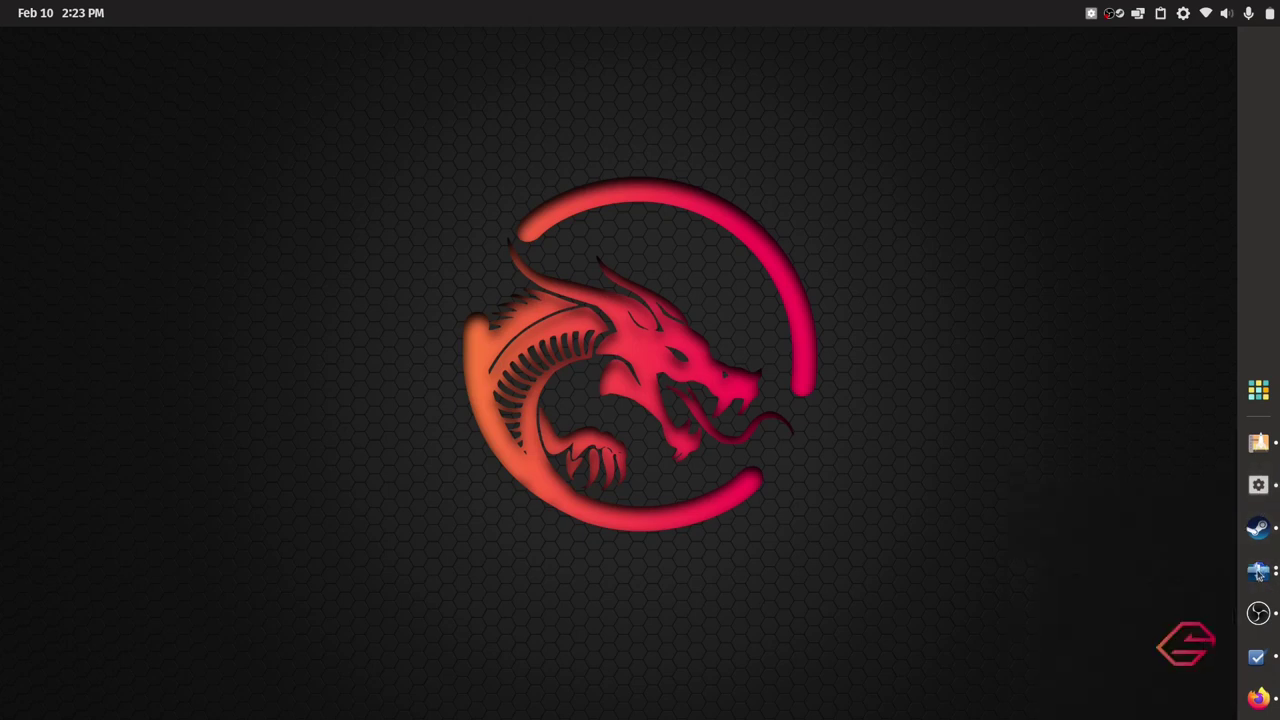
Reopen Pop!_Shop, search it for "todo" from the home page, and browse the matching apps
{"action": "left_click", "coordinate": [1266, 432]}
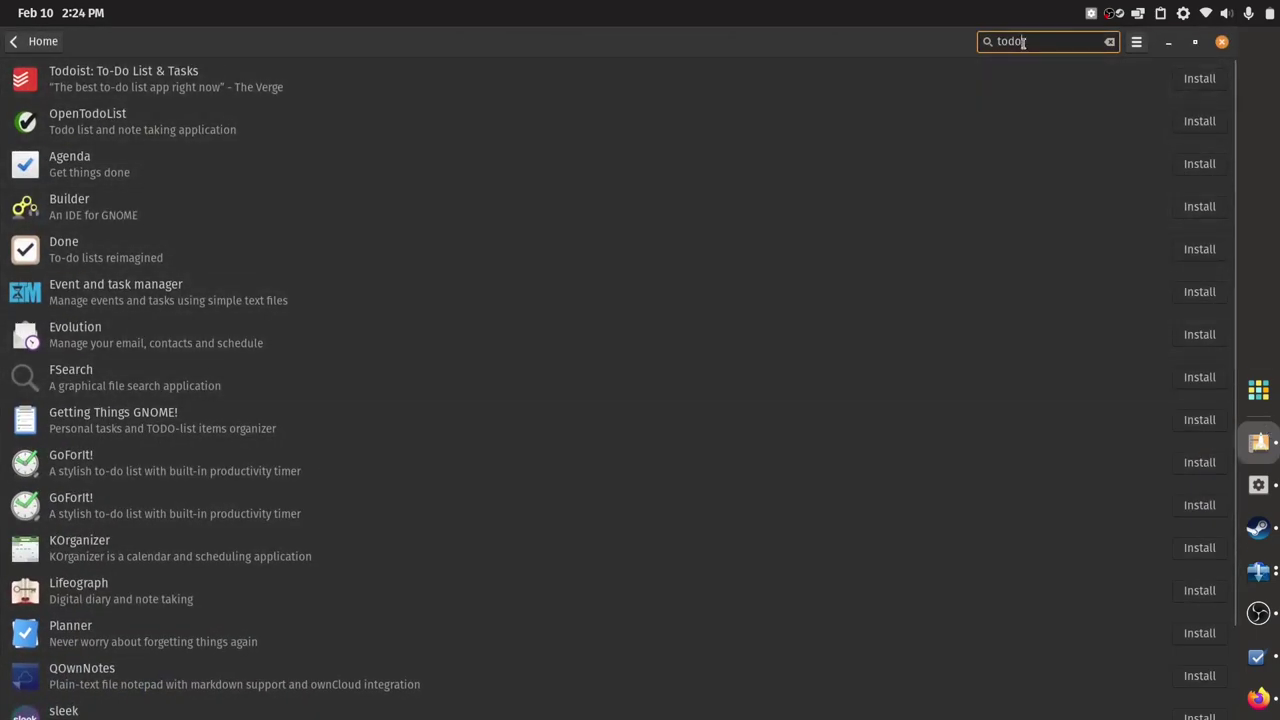
{"action": "left_click", "coordinate": [1108, 42]}
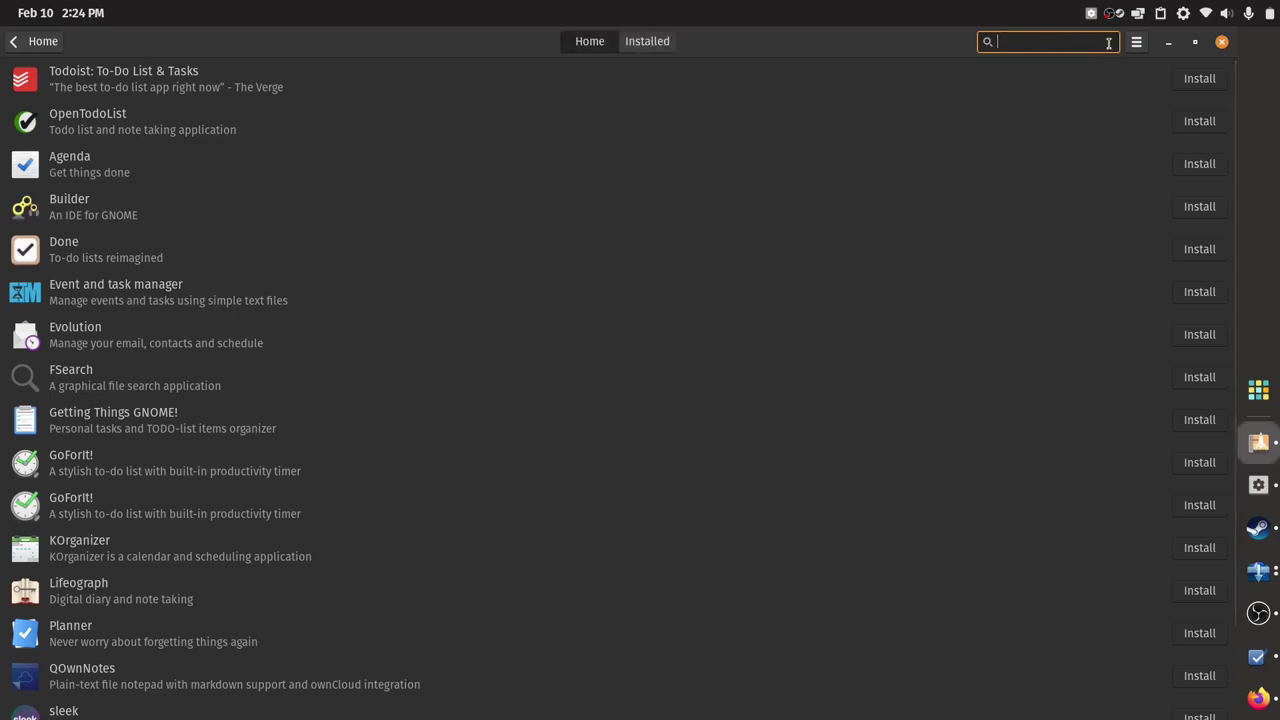
{"action": "left_click", "coordinate": [1272, 399]}
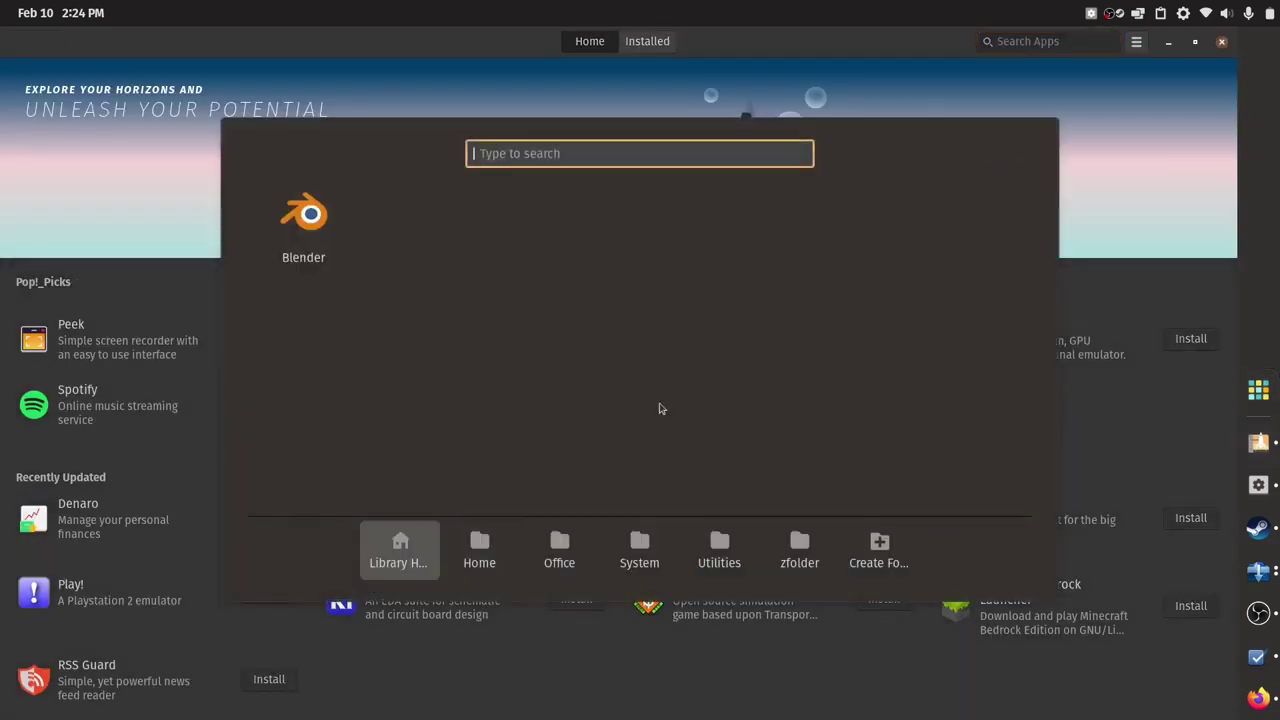
{"action": "left_click", "coordinate": [479, 548]}
{"action": "left_click", "coordinate": [638, 260]}
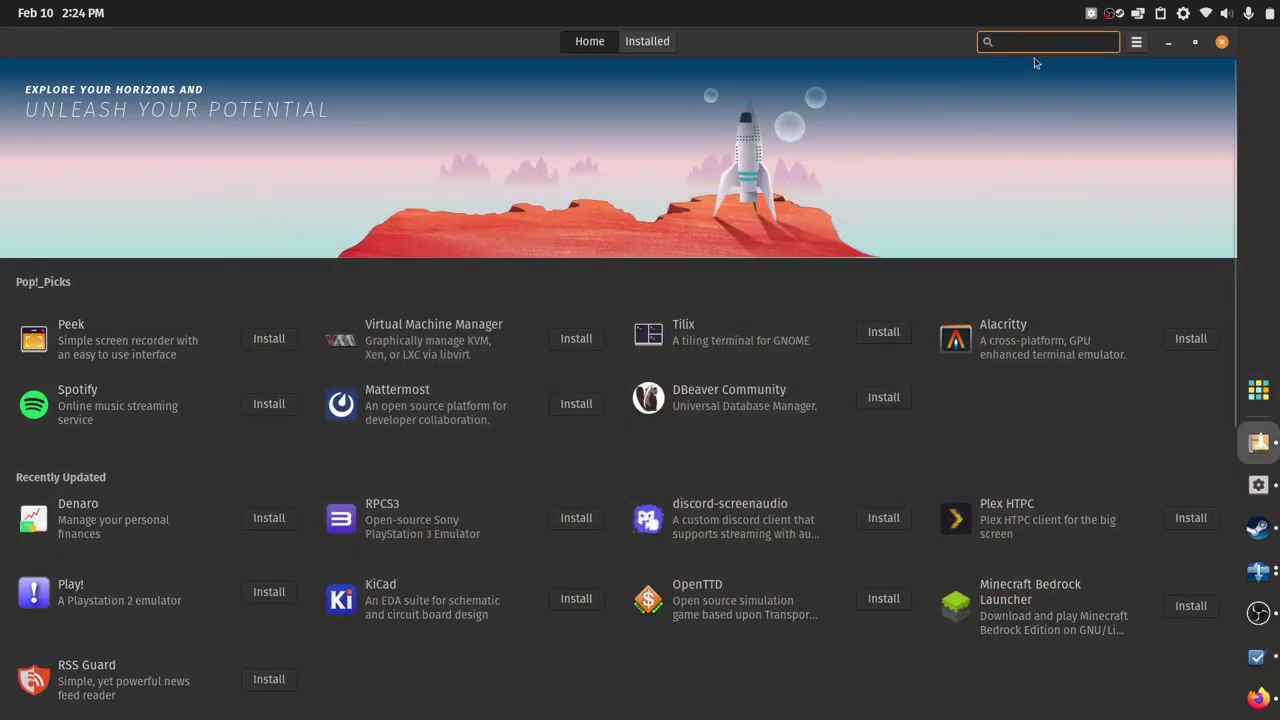
{"action": "type", "text": "todo"}
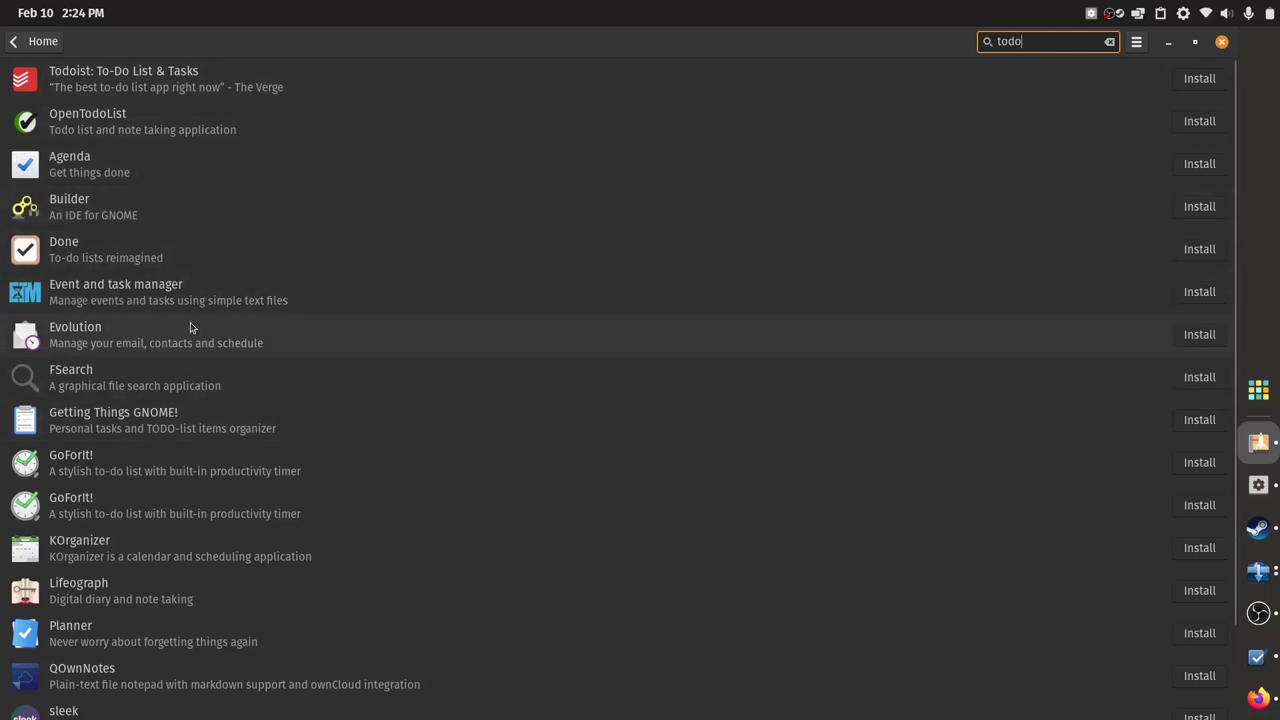
{"action": "scroll", "coordinate": [233, 190], "scroll_direction": "down", "scroll_amount": 1}
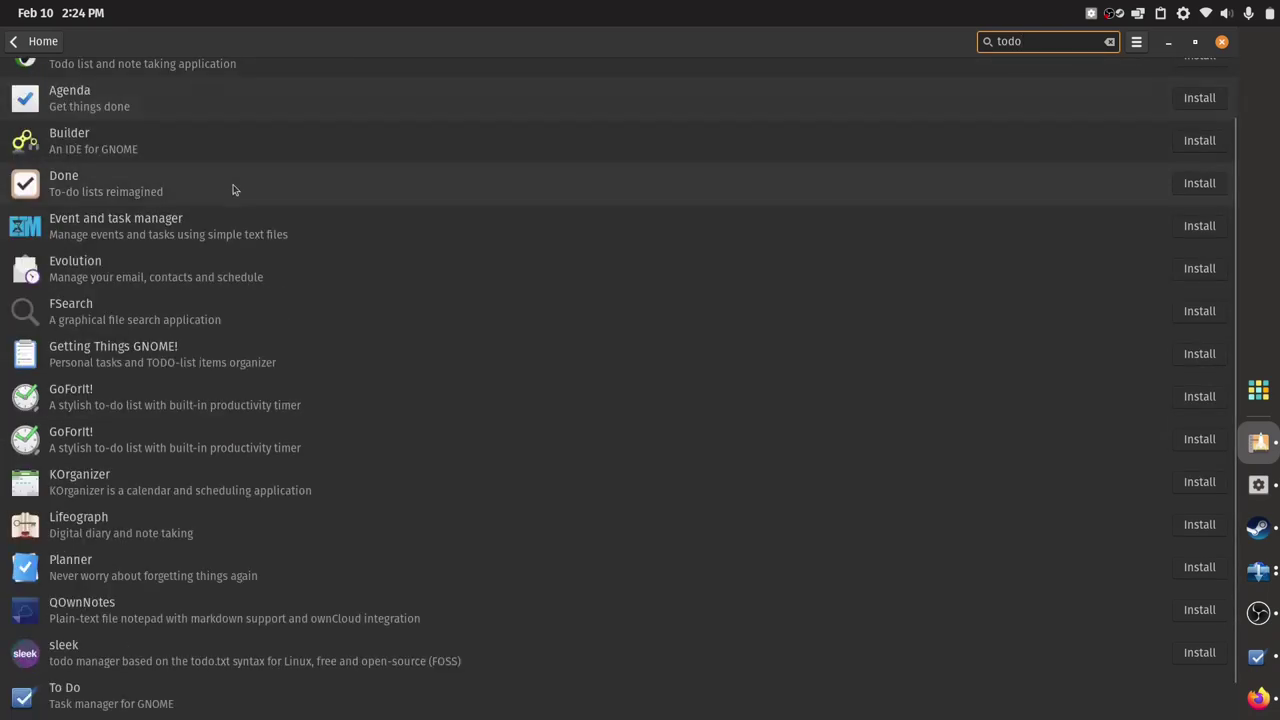
{"action": "scroll", "coordinate": [236, 210], "scroll_direction": "down", "scroll_amount": 1}
{"action": "scroll", "coordinate": [245, 232], "scroll_direction": "up", "scroll_amount": 2}
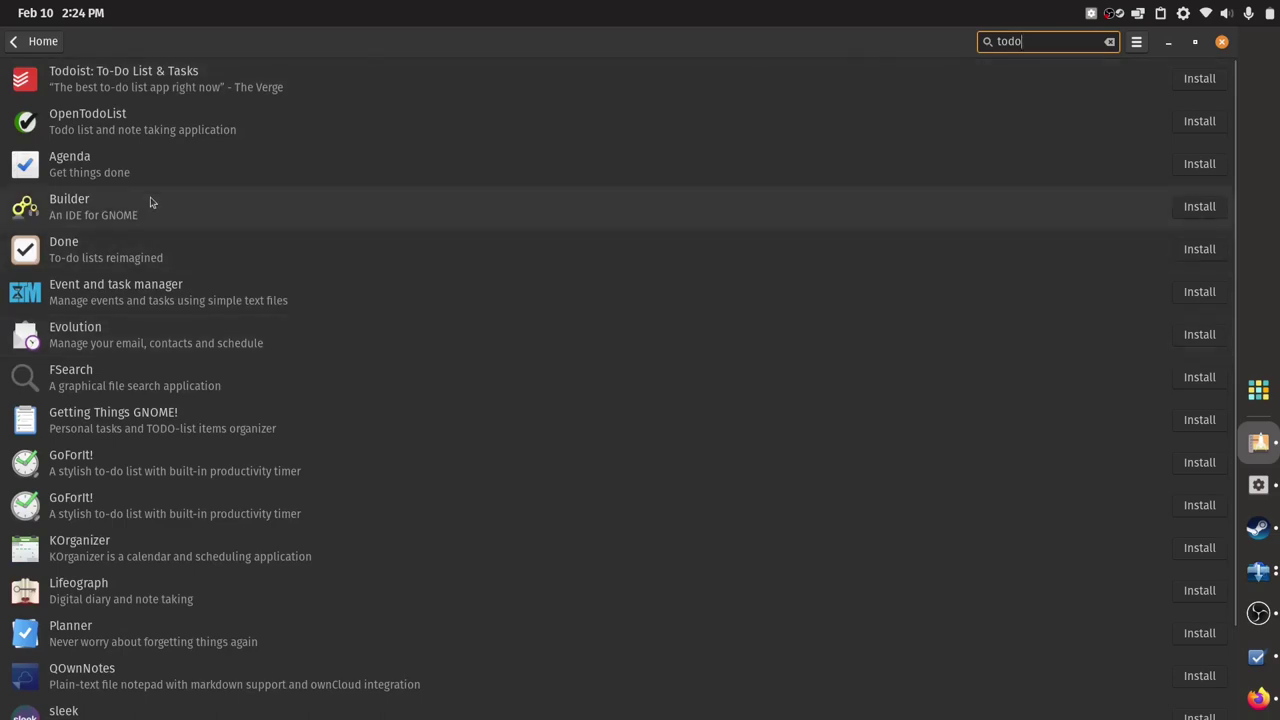
View the details pages of Agenda, OpenTodoList and Done, returning to the search results after each
{"action": "left_click", "coordinate": [152, 166]}
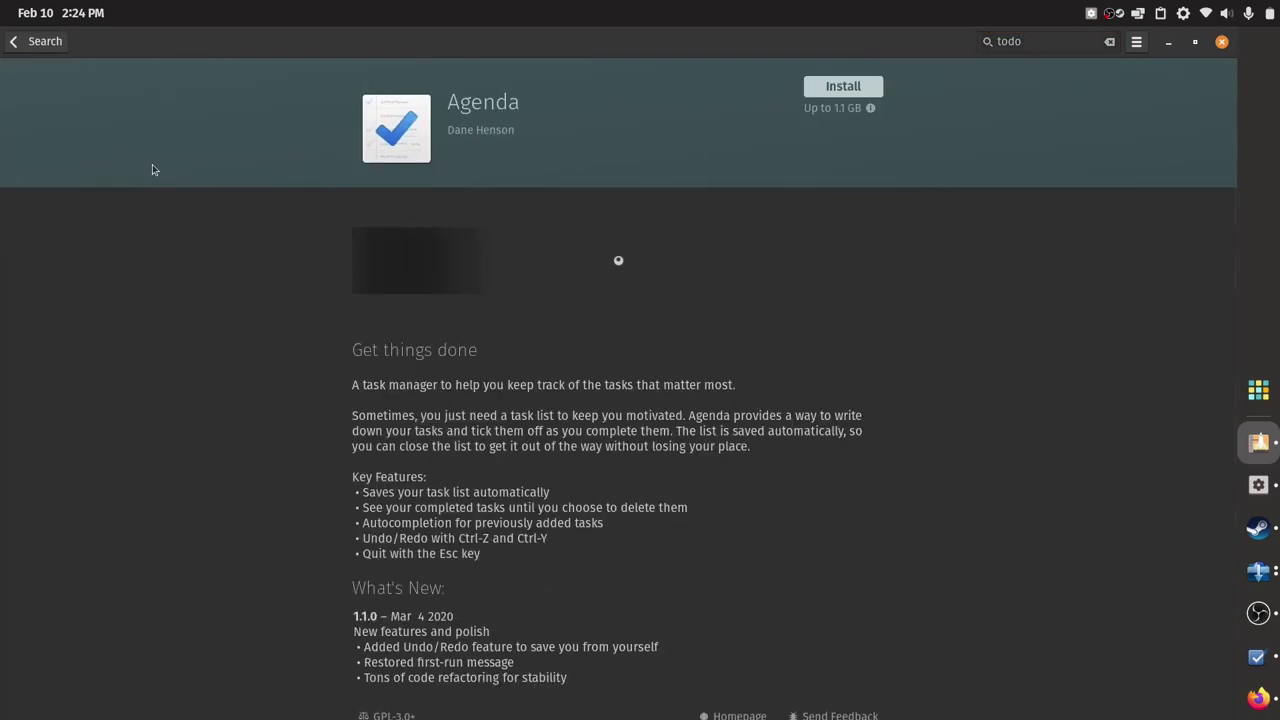
{"action": "key", "text": "alt+Left"}
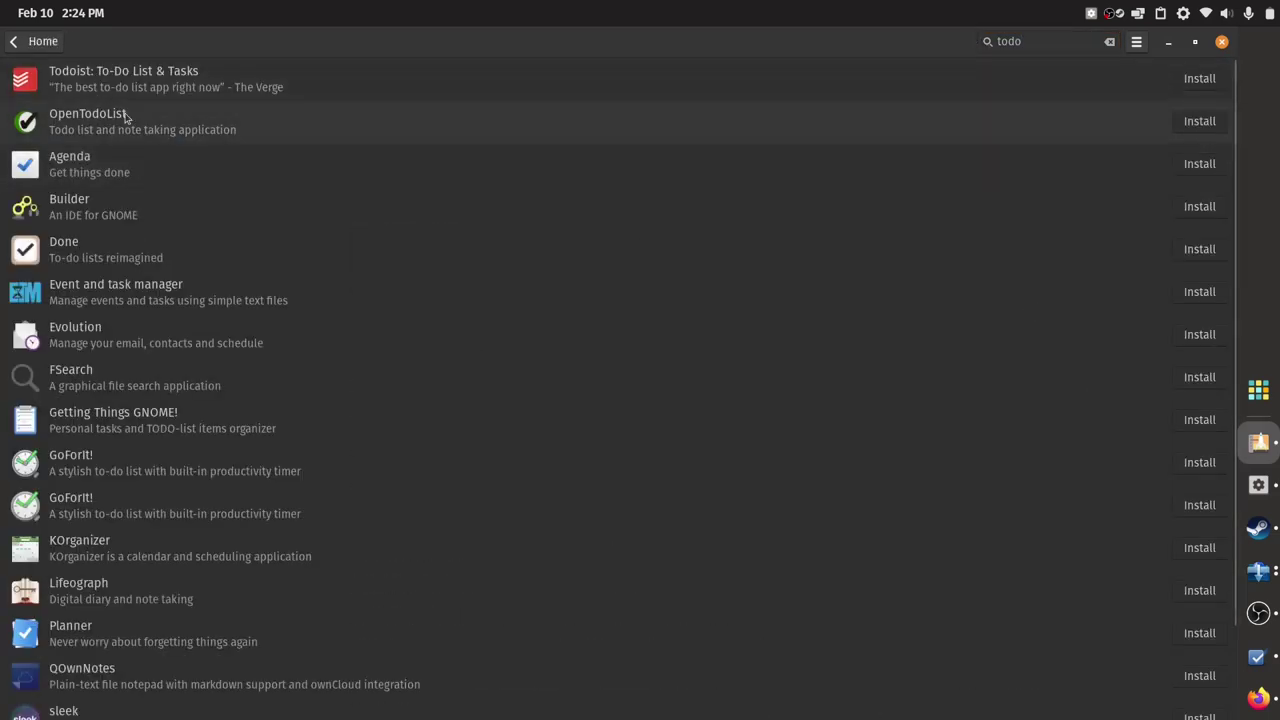
{"action": "left_click", "coordinate": [162, 117]}
{"action": "key", "text": "alt+Left"}
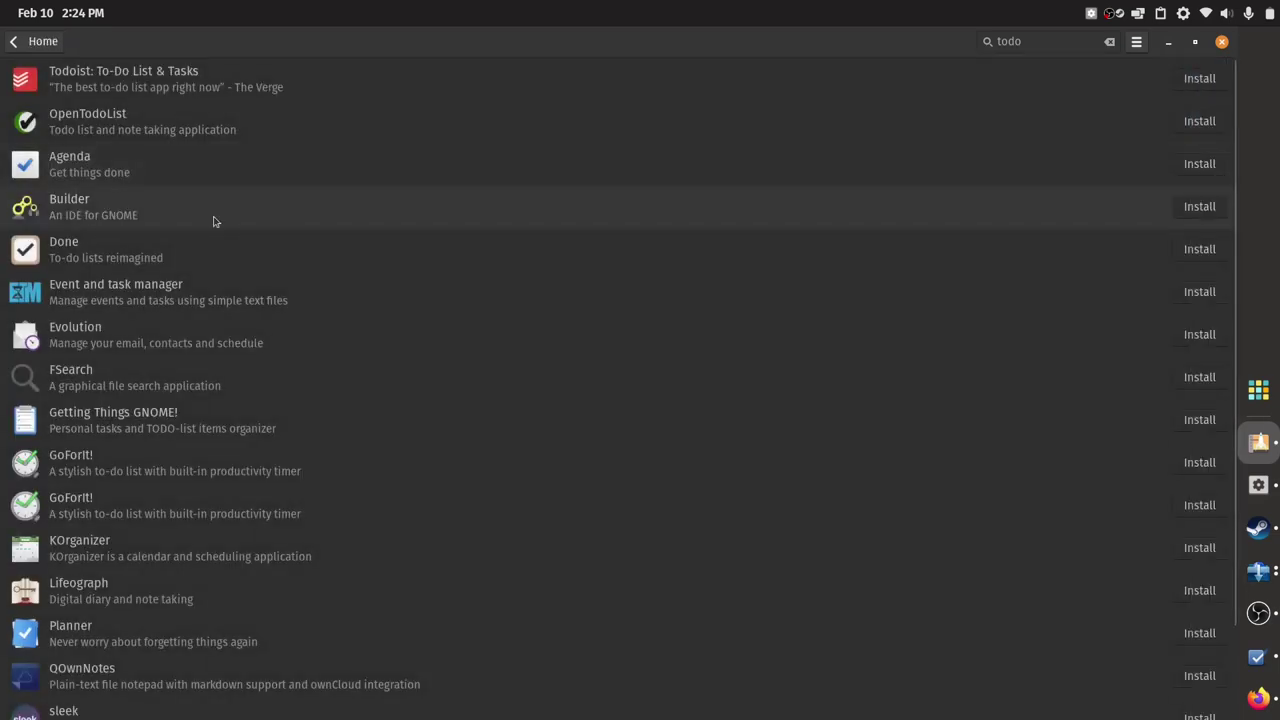
{"action": "left_click", "coordinate": [199, 243]}
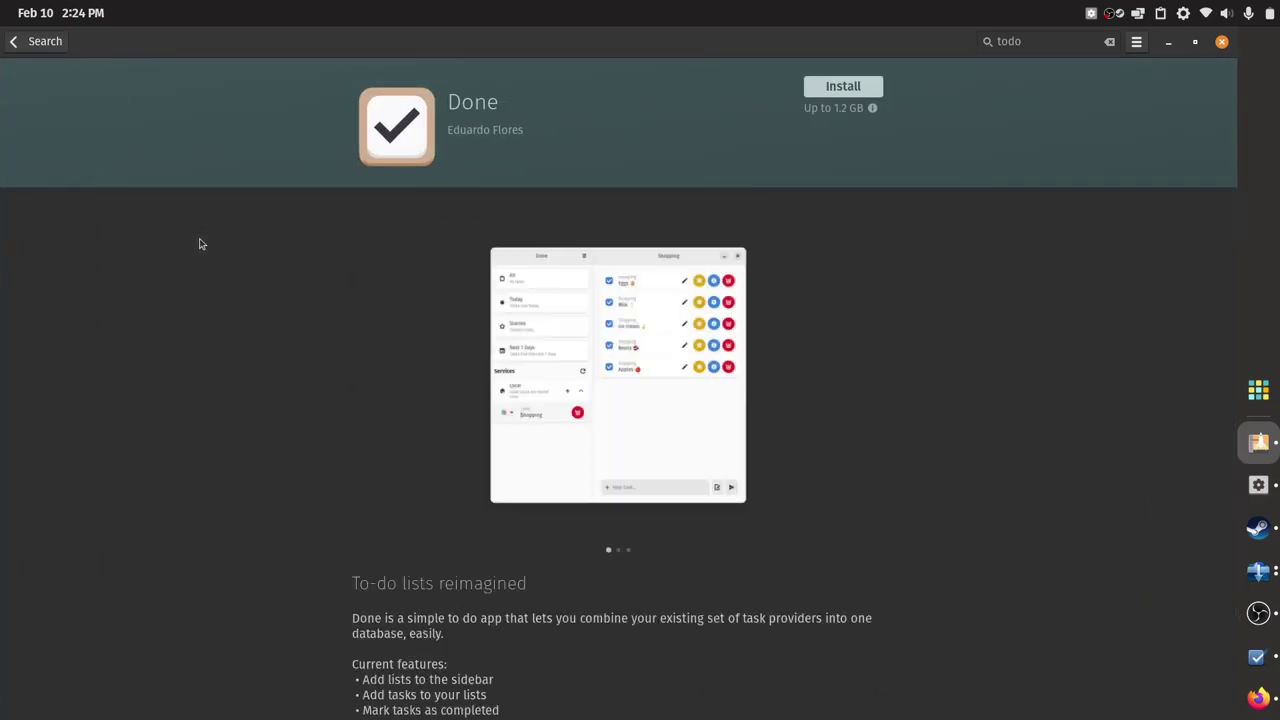
{"action": "key", "text": "alt+Left"}
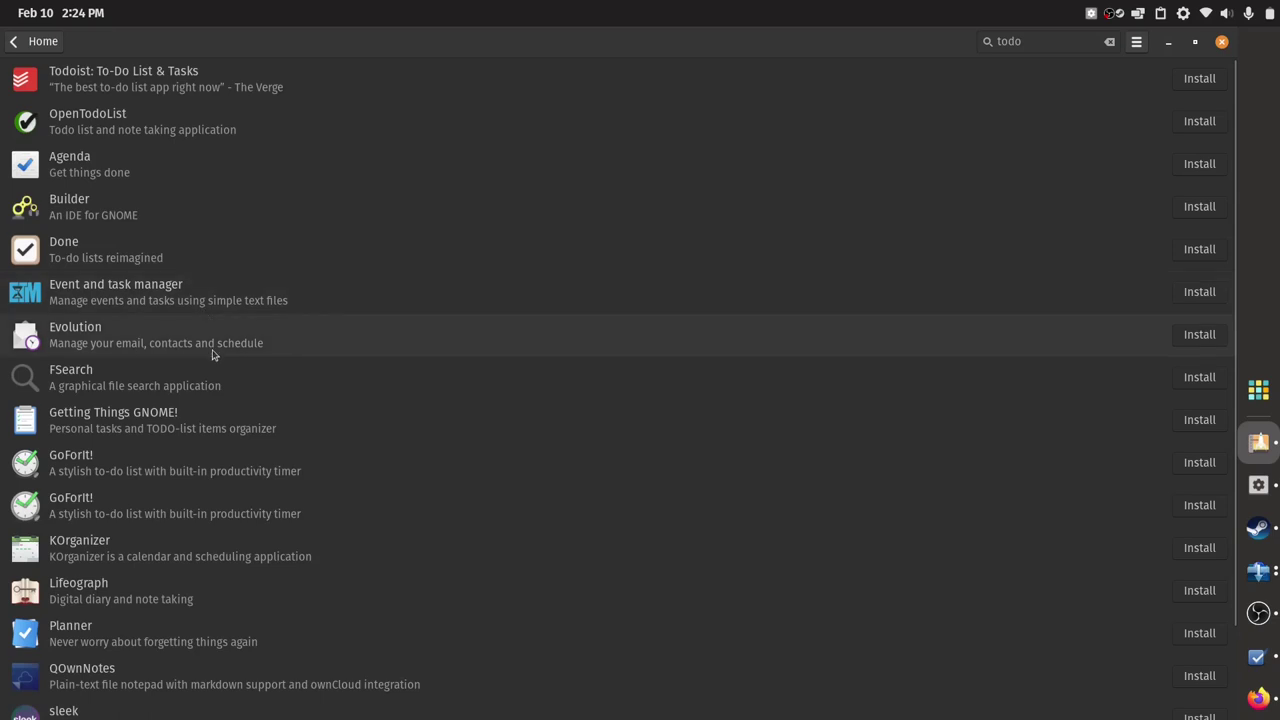
Check Evolution's available package sources on its details page, then return and browse the remaining "todo" results
{"action": "left_click", "coordinate": [212, 354]}
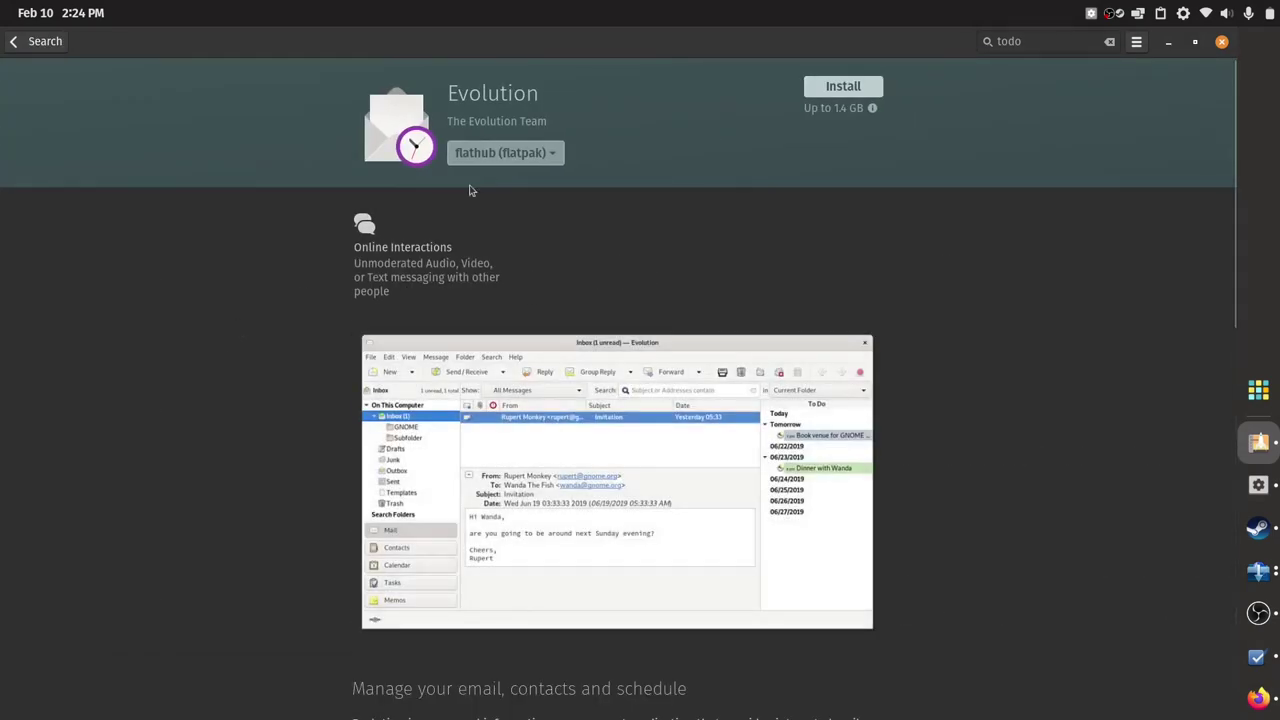
{"action": "left_click", "coordinate": [511, 156]}
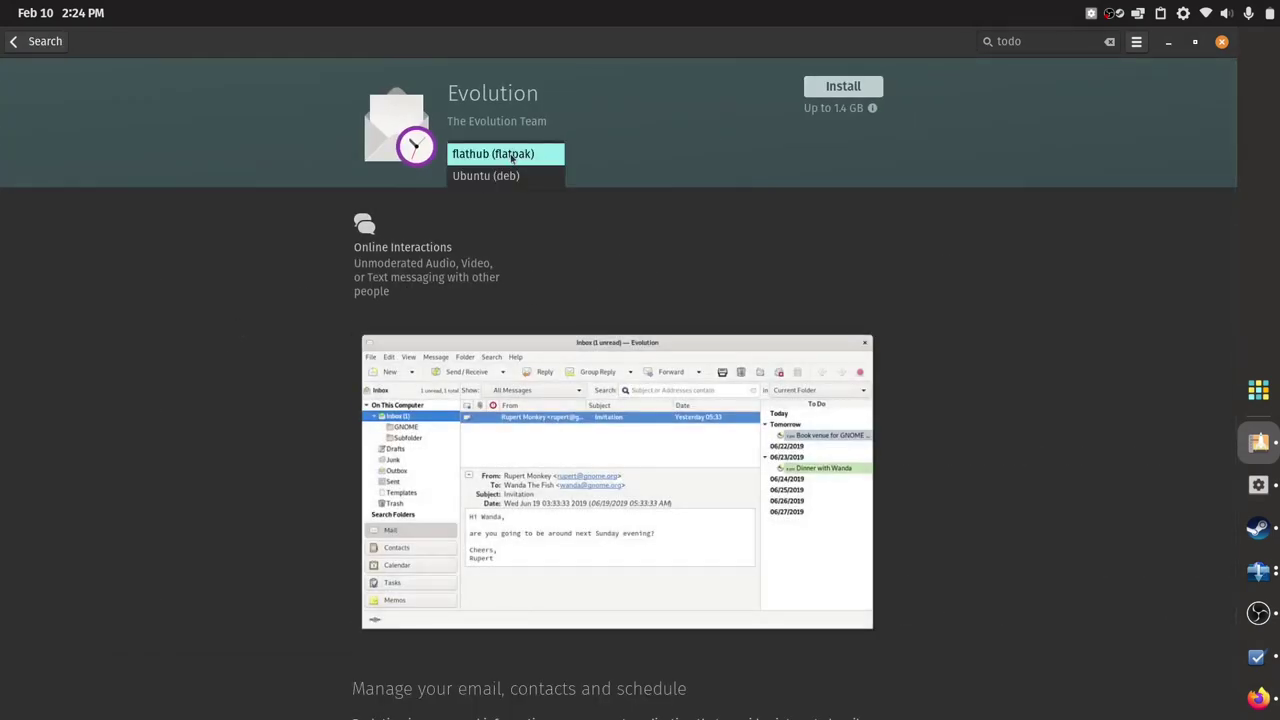
{"action": "left_click", "coordinate": [511, 157]}
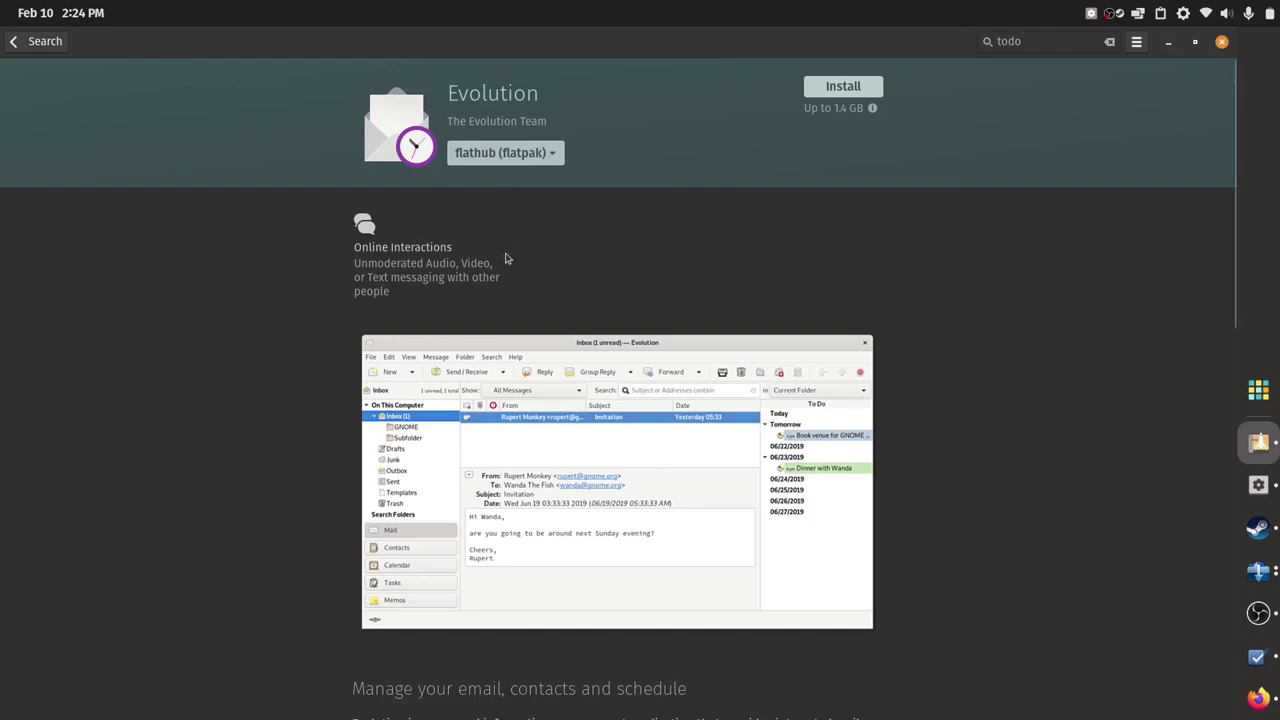
{"action": "key", "text": "alt+Left"}
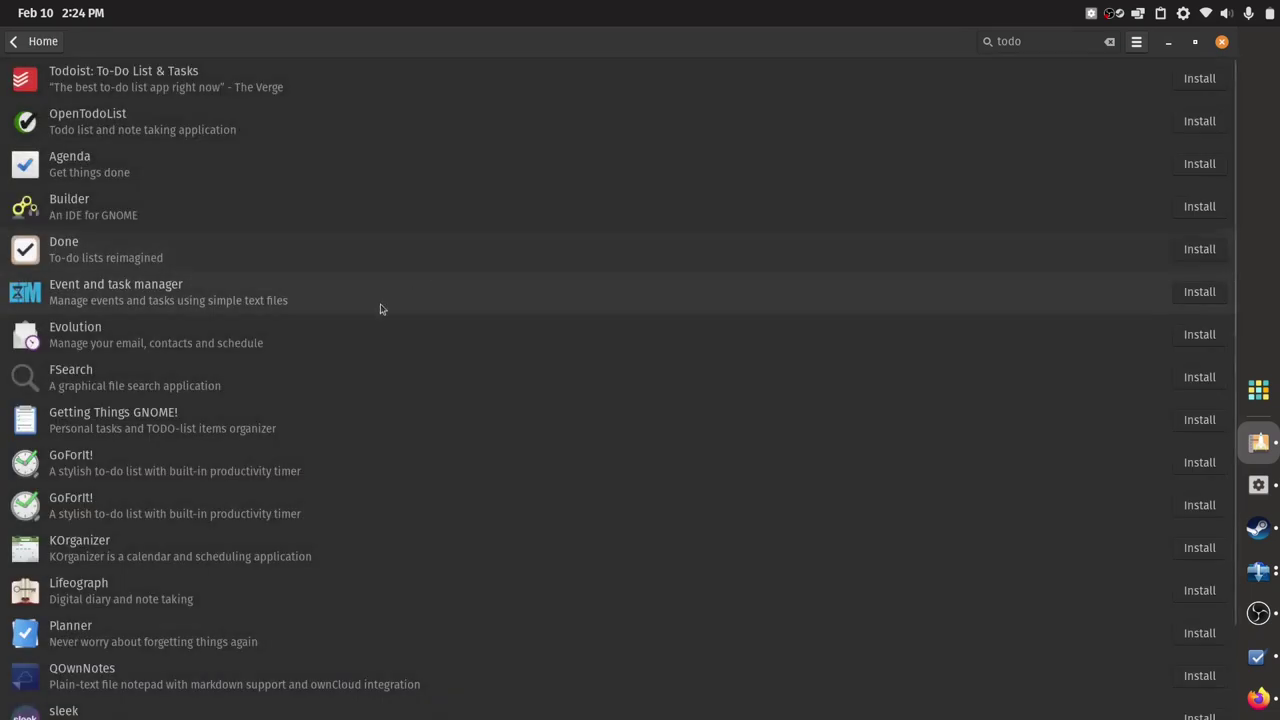
{"action": "scroll", "coordinate": [360, 323], "scroll_direction": "down", "scroll_amount": 2}
{"action": "scroll", "coordinate": [362, 326], "scroll_direction": "up", "scroll_amount": 2}
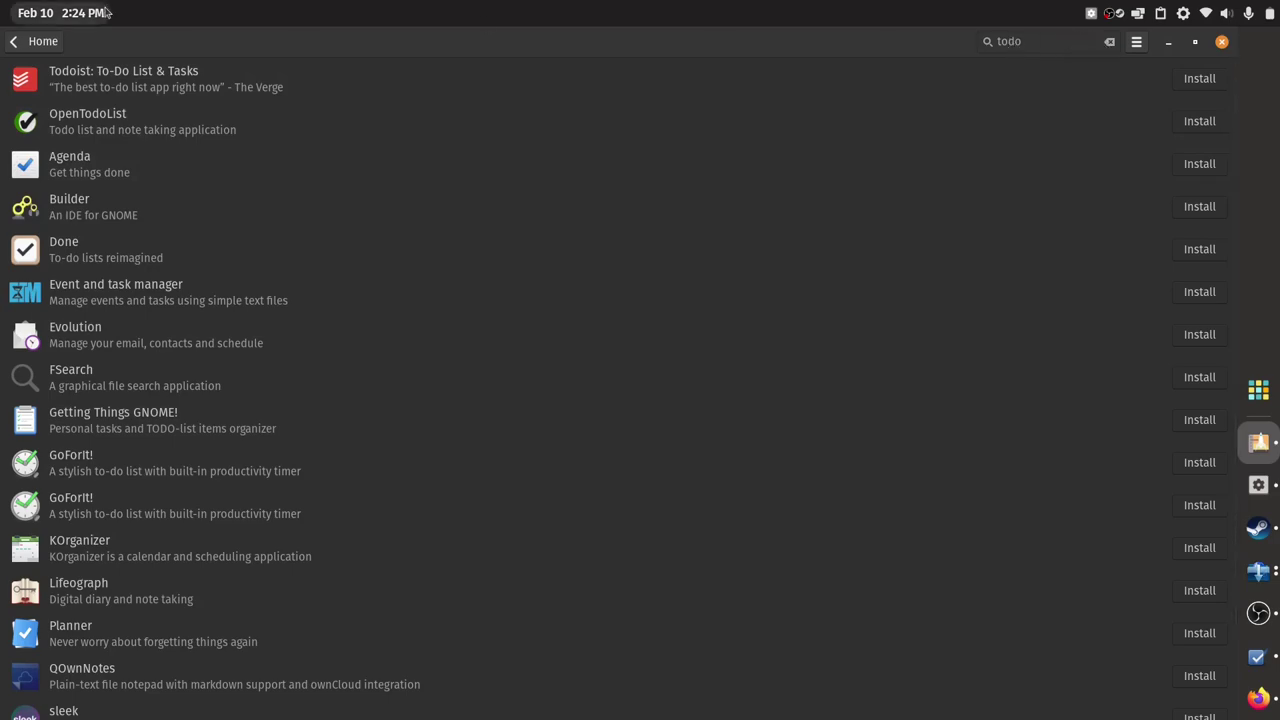
Return to the shop's home page, search for "to do", and open GNOME's To Do app page
{"action": "left_click", "coordinate": [43, 42]}
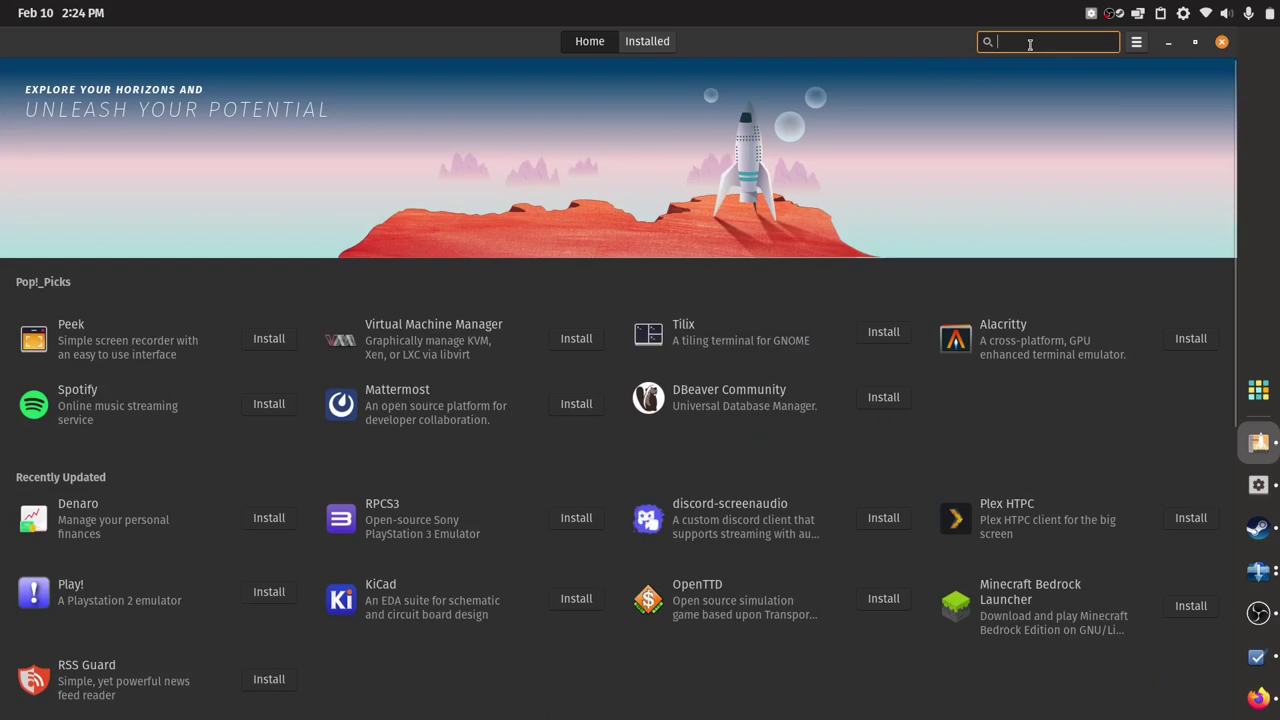
{"action": "type", "text": "to"}
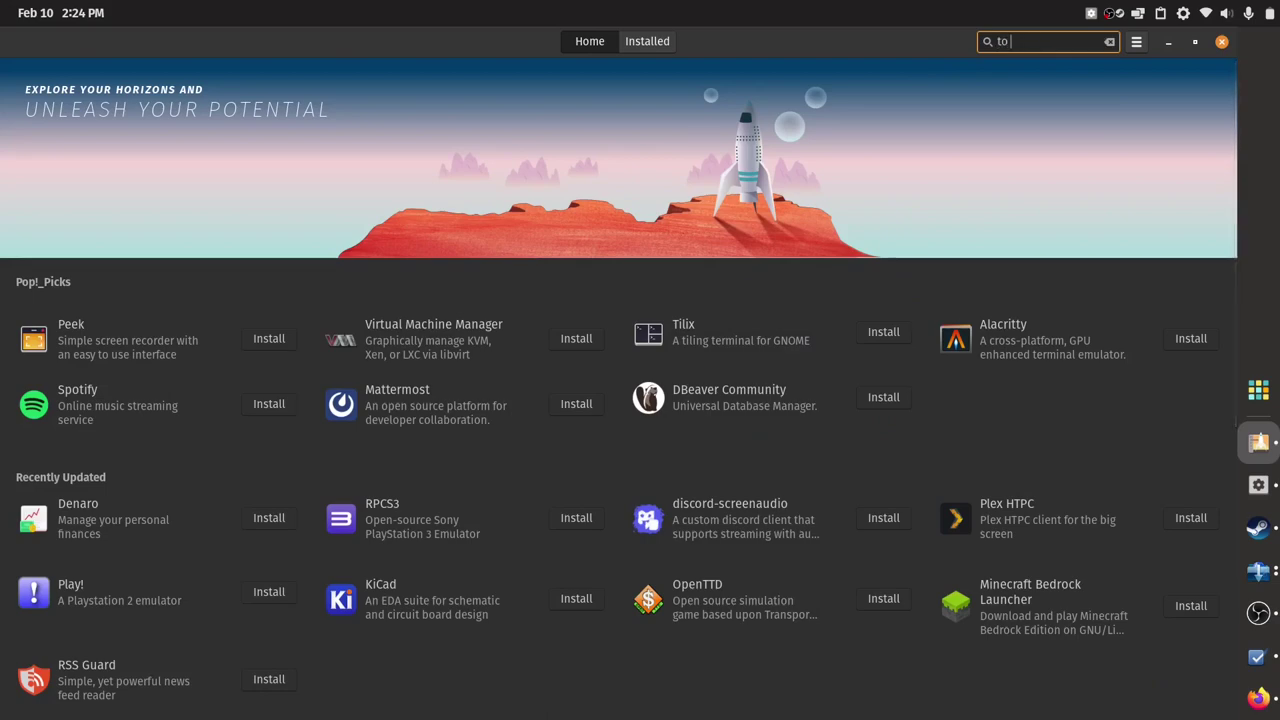
{"action": "type", "text": " do"}
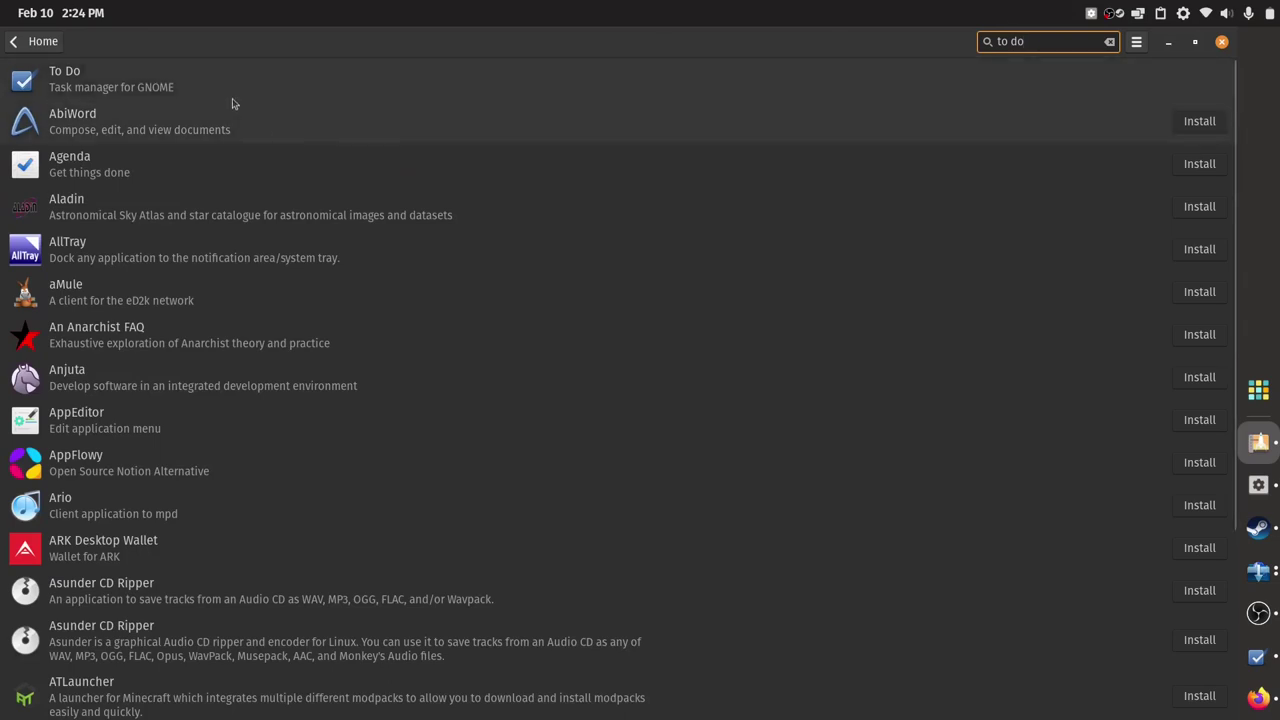
{"action": "left_click", "coordinate": [233, 102]}
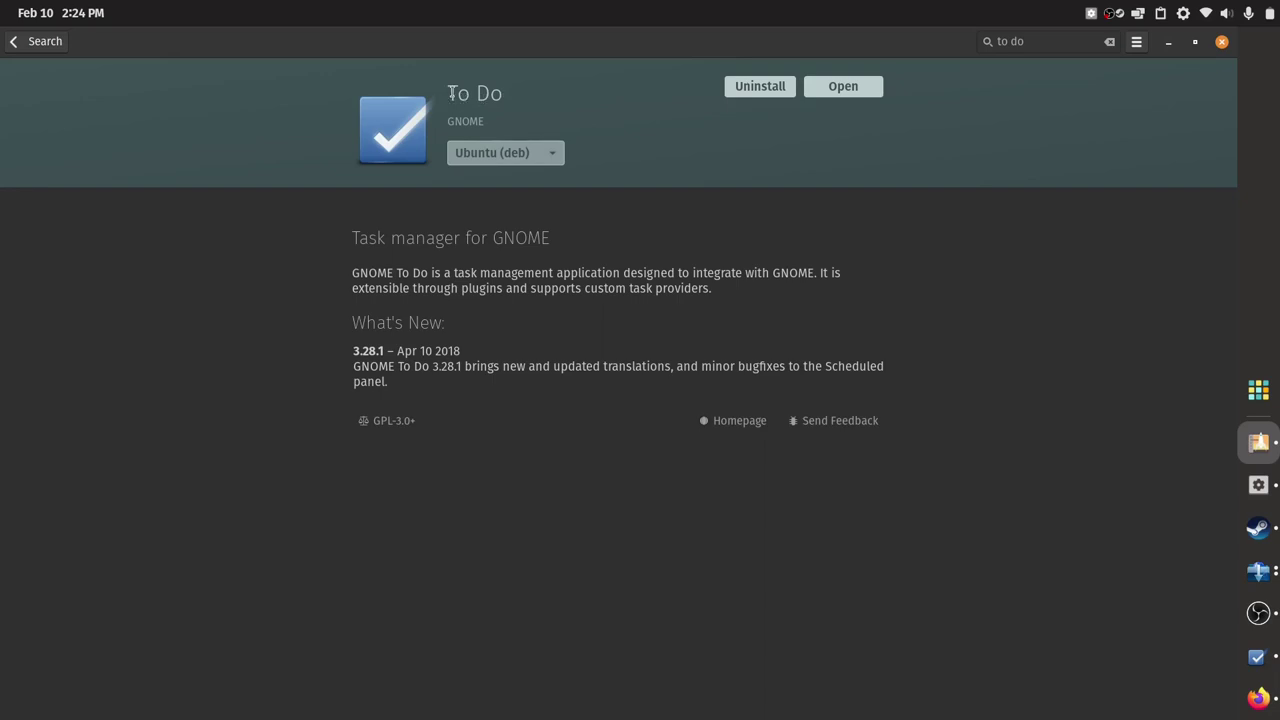
{"action": "left_click_drag", "start_coordinate": [456, 95], "coordinate": [511, 91]}
{"action": "left_click", "coordinate": [505, 93]}
Compare To Do's flathub (flatpak) source with its Ubuntu (deb) source, return to the deb version, and close Pop!_Shop
{"action": "left_click", "coordinate": [524, 152]}
{"action": "left_click", "coordinate": [524, 170]}
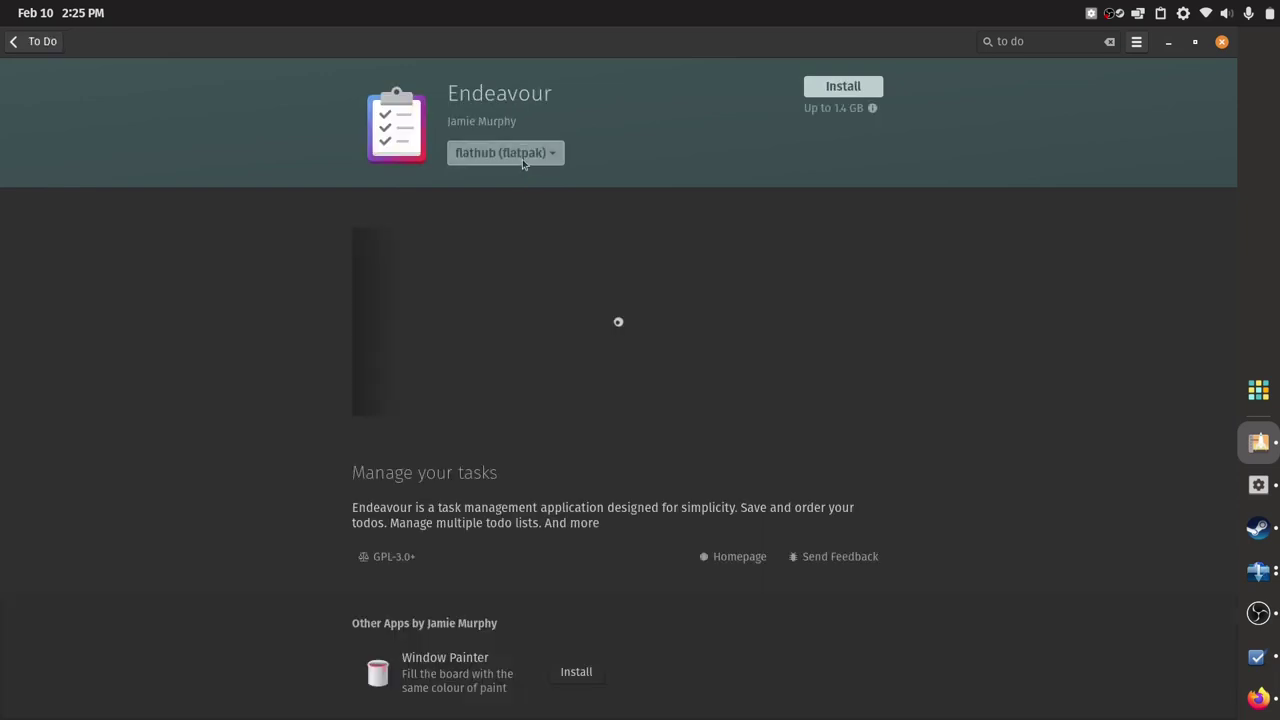
{"action": "left_click", "coordinate": [524, 160]}
{"action": "left_click", "coordinate": [520, 132]}
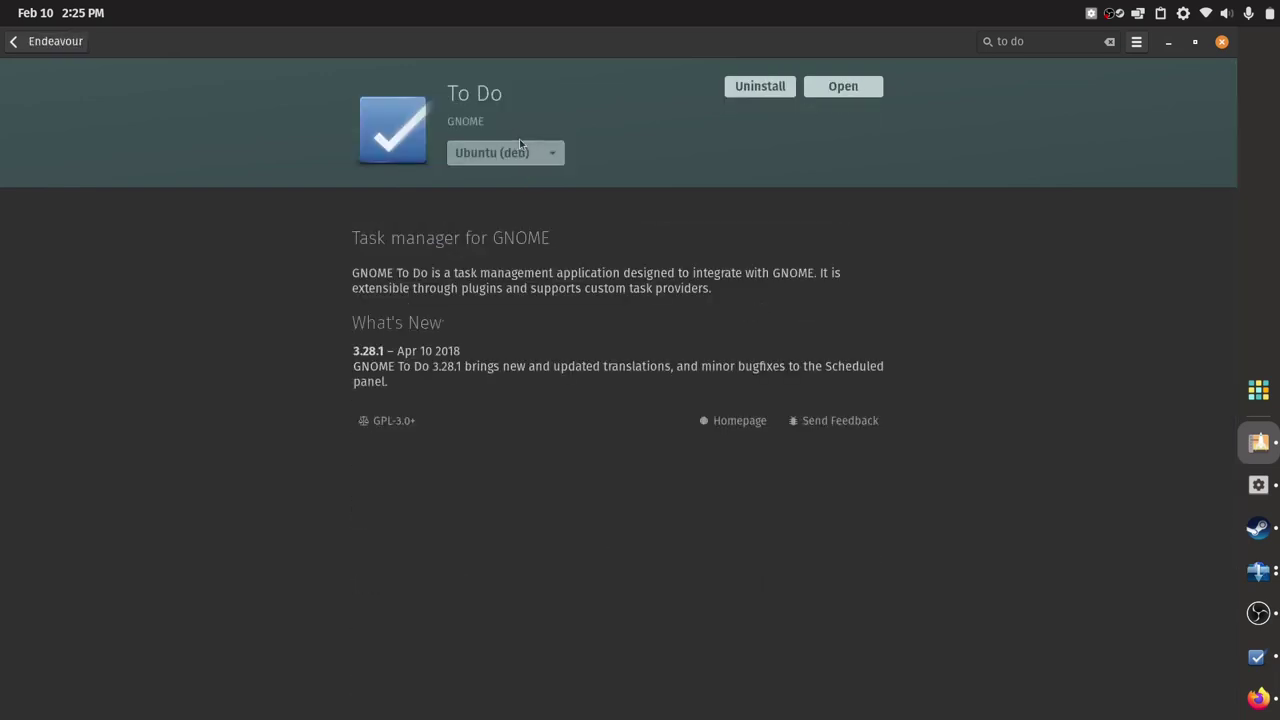
{"action": "left_click_drag", "start_coordinate": [451, 92], "coordinate": [542, 95]}
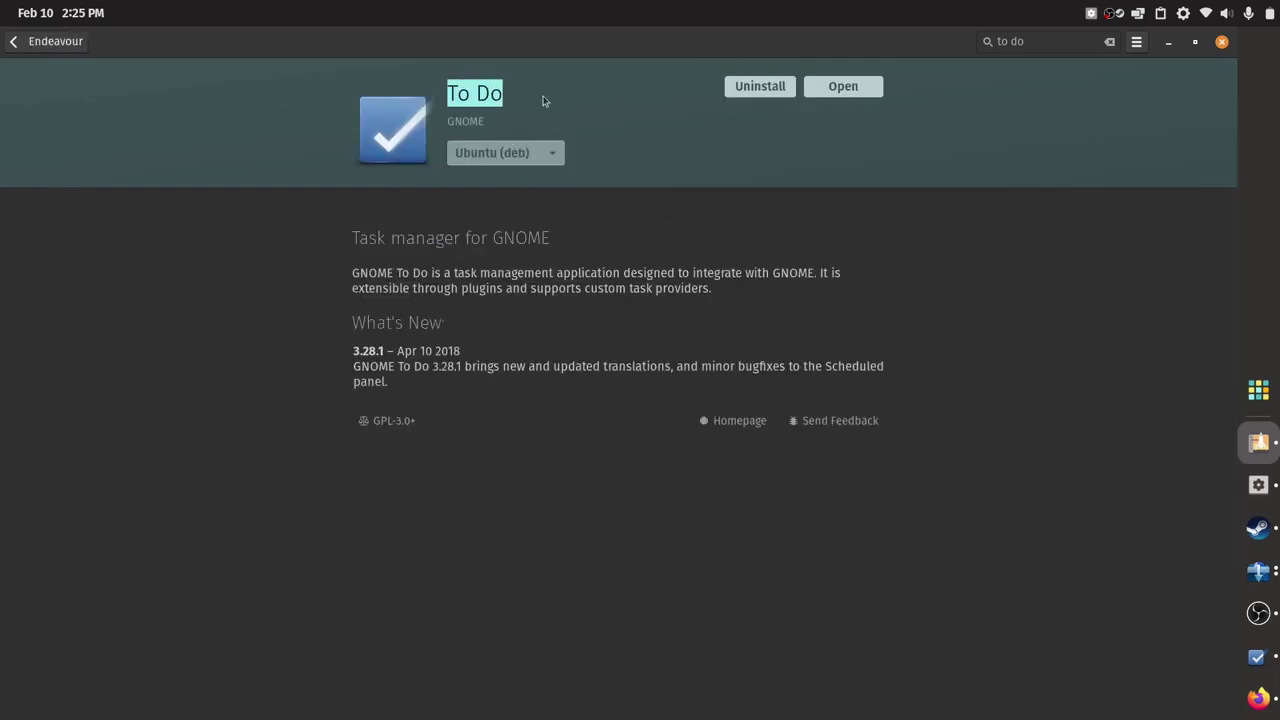
{"action": "left_click", "coordinate": [463, 93]}
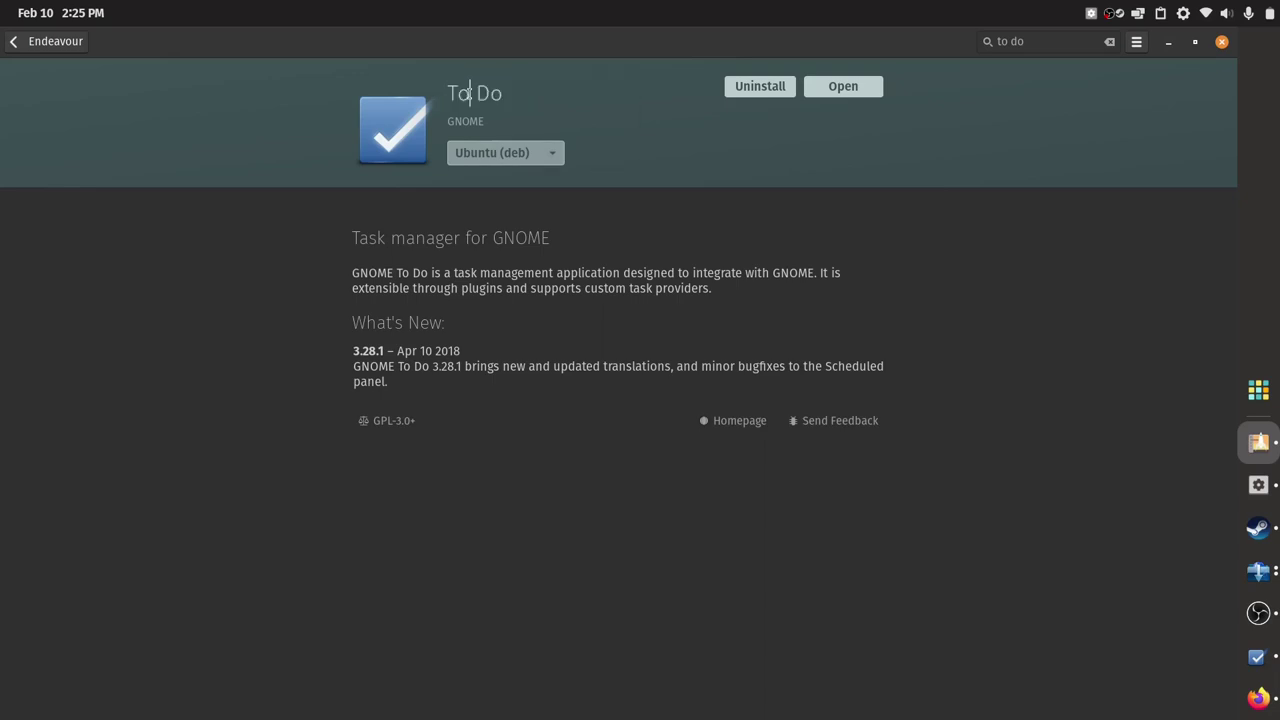
{"action": "left_click", "coordinate": [1222, 42]}
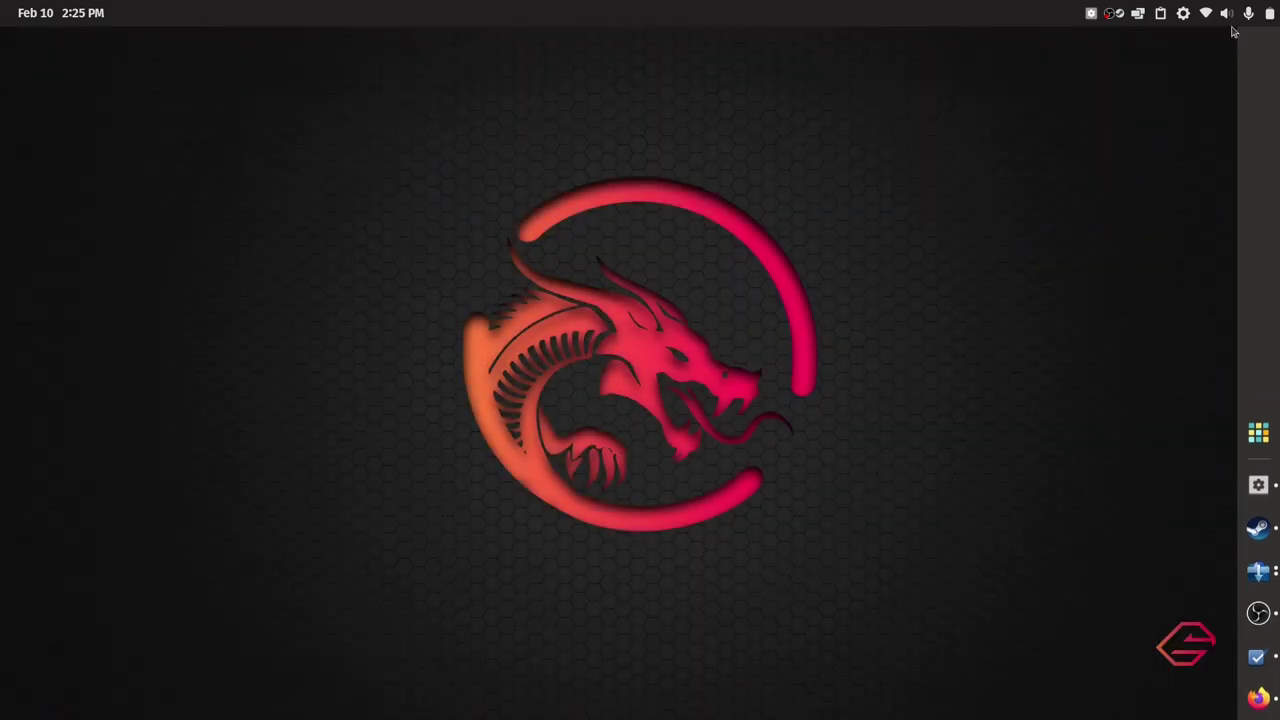
Bring up the Shortcuts list in the To Do app and mark the "Blender - Super+B" task as done
{"action": "left_click", "coordinate": [1245, 13]}
{"action": "left_click", "coordinate": [1236, 97]}
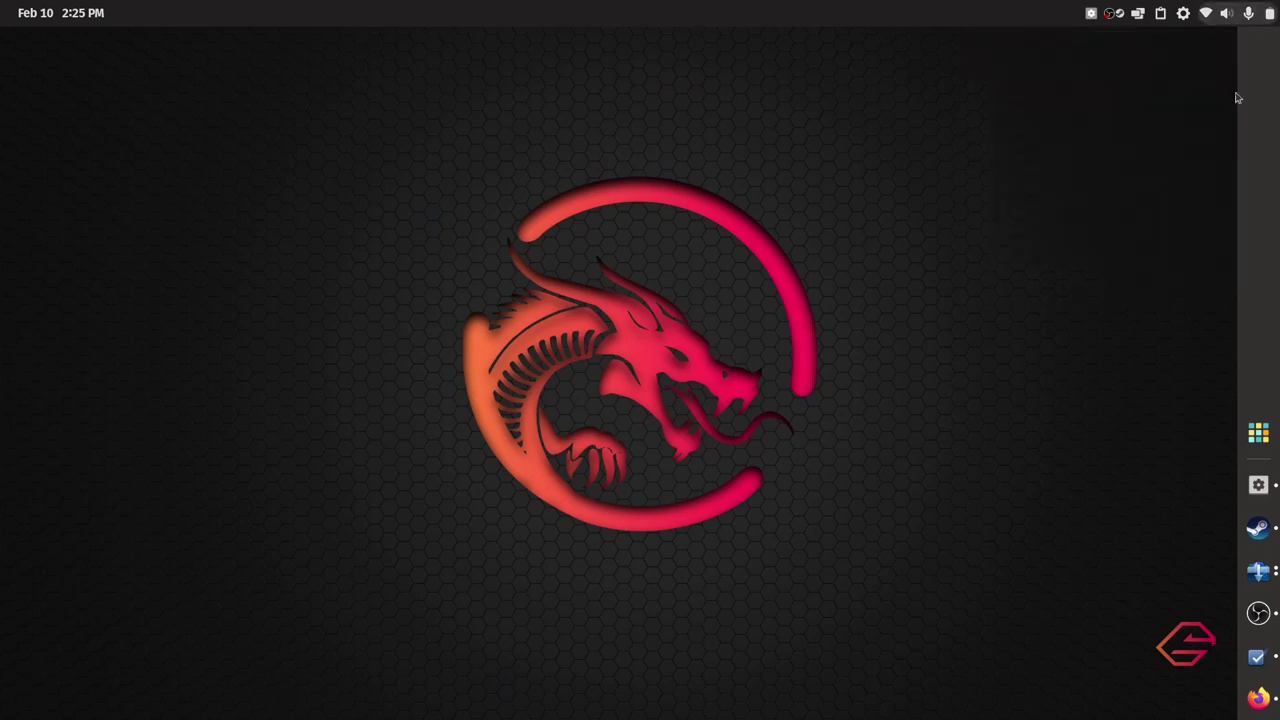
{"action": "left_click", "coordinate": [1257, 656]}
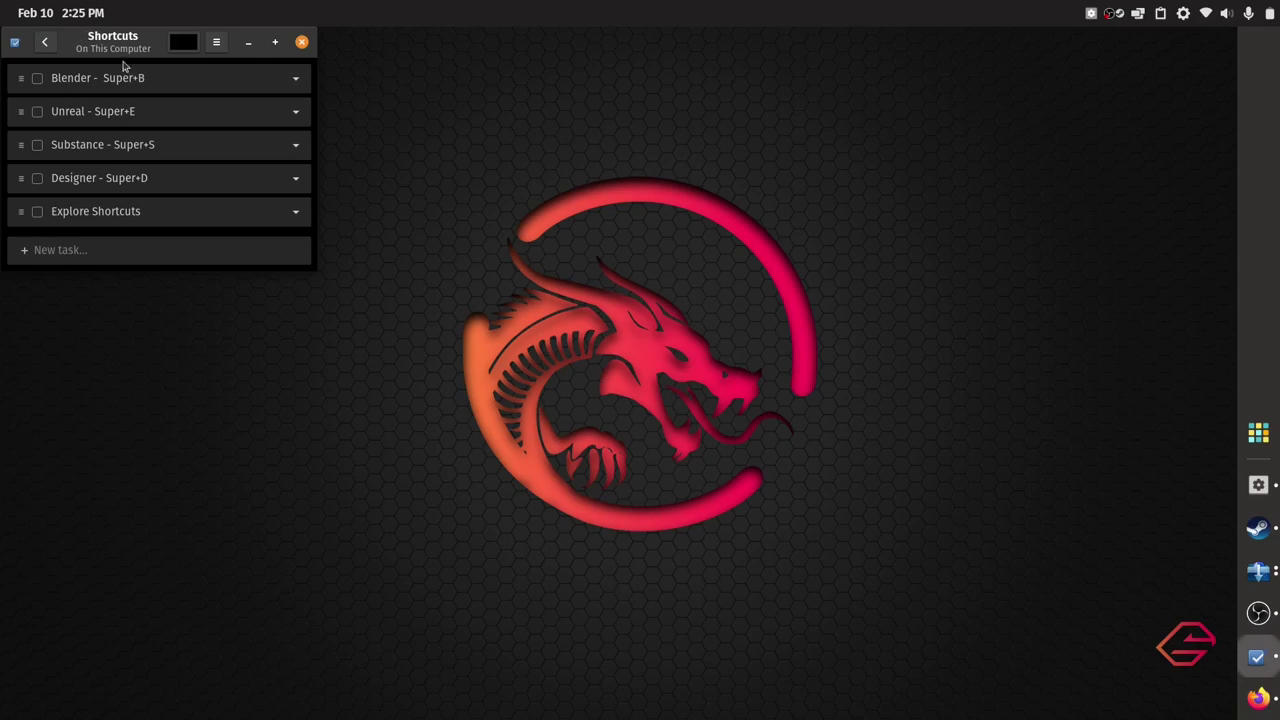
{"action": "mouse_move", "coordinate": [115, 49]}
{"action": "left_mouse_down"}
{"action": "mouse_move", "coordinate": [190, 121]}
{"action": "mouse_move", "coordinate": [75, 50]}
{"action": "mouse_move", "coordinate": [113, 44]}
{"action": "left_mouse_up"}
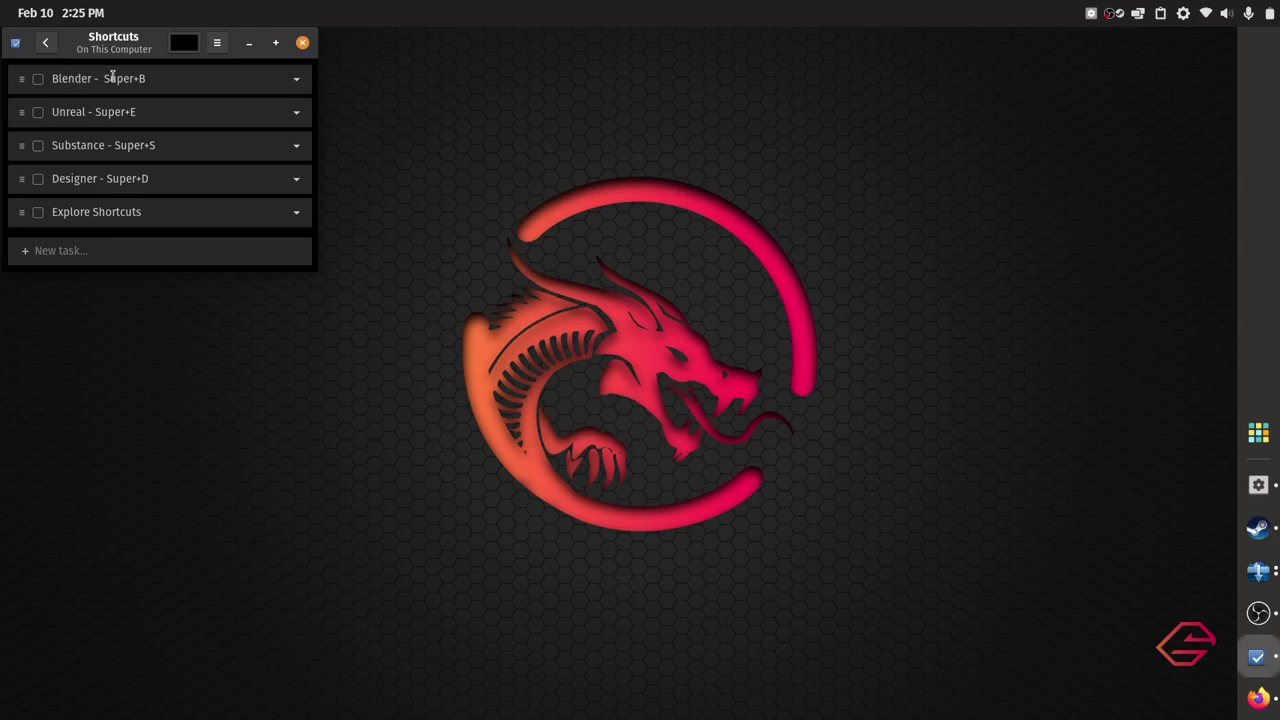
{"action": "left_click", "coordinate": [40, 80]}
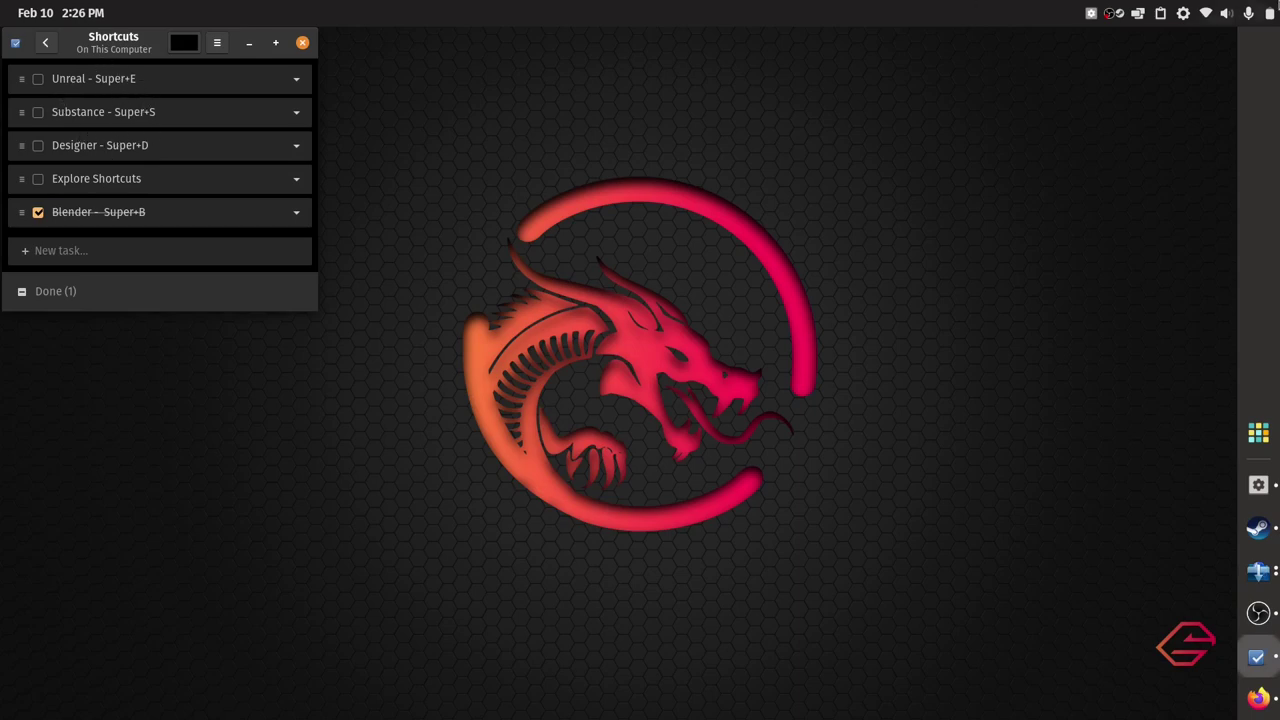
Switch to Settings, open the customizable keyboard shortcuts, and search them for "super"
{"action": "left_click", "coordinate": [1208, 14]}
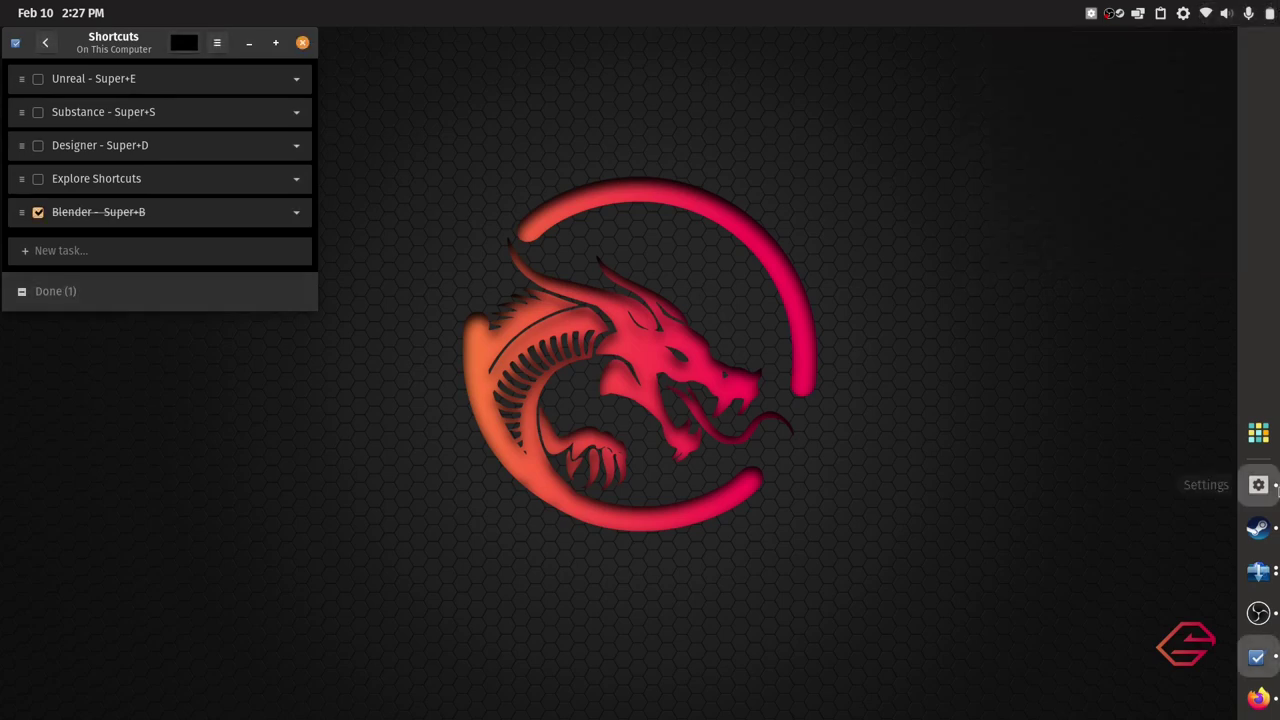
{"action": "left_click", "coordinate": [1258, 485]}
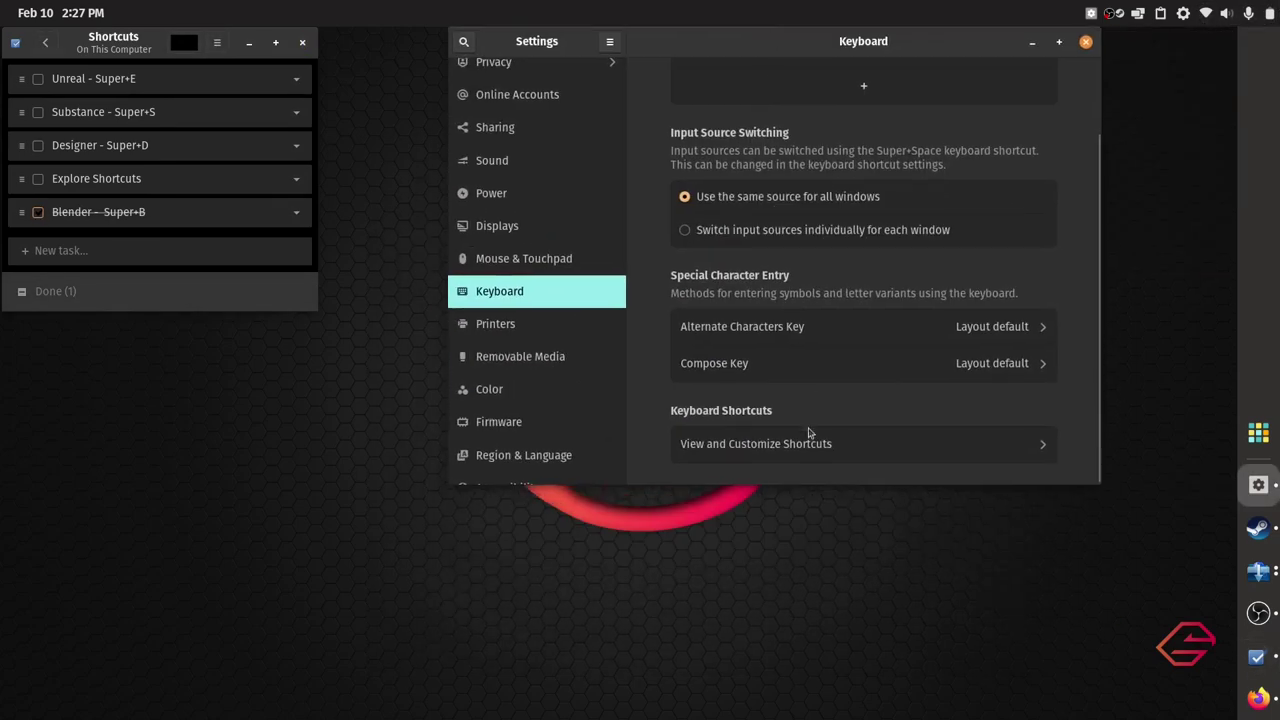
{"action": "left_click", "coordinate": [808, 446]}
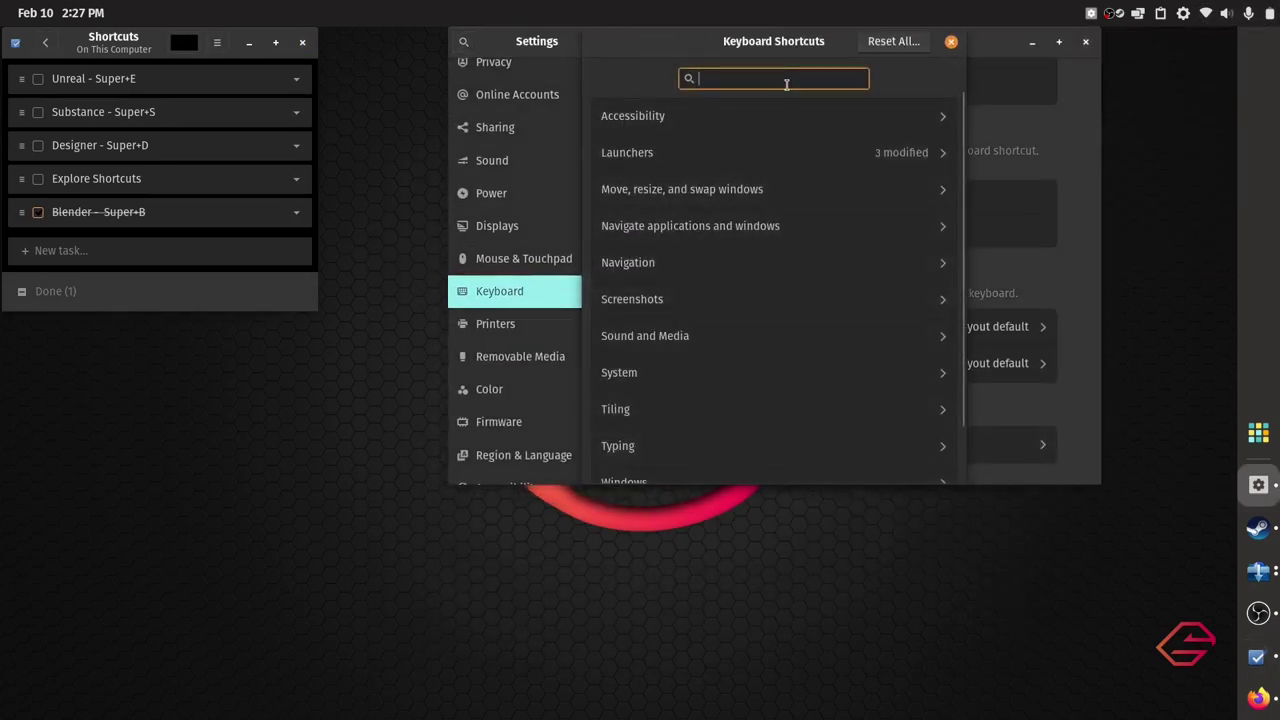
{"action": "type", "text": "su"}
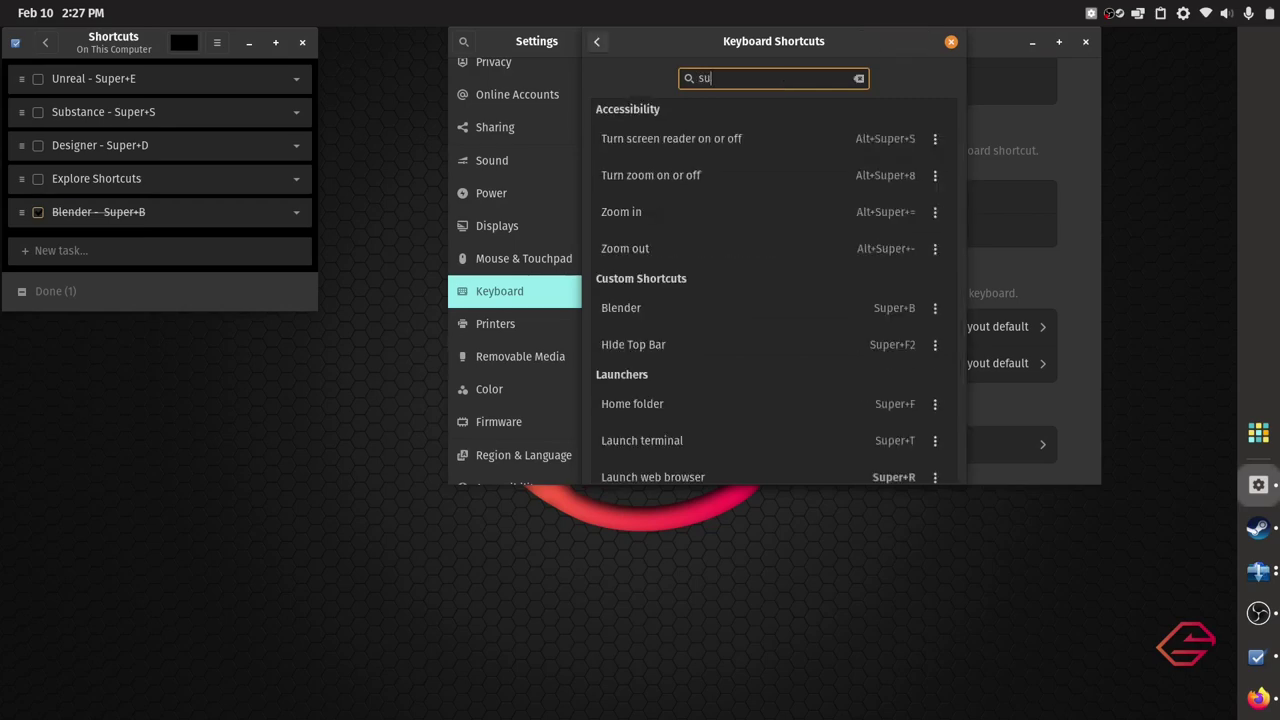
{"action": "type", "text": "per"}
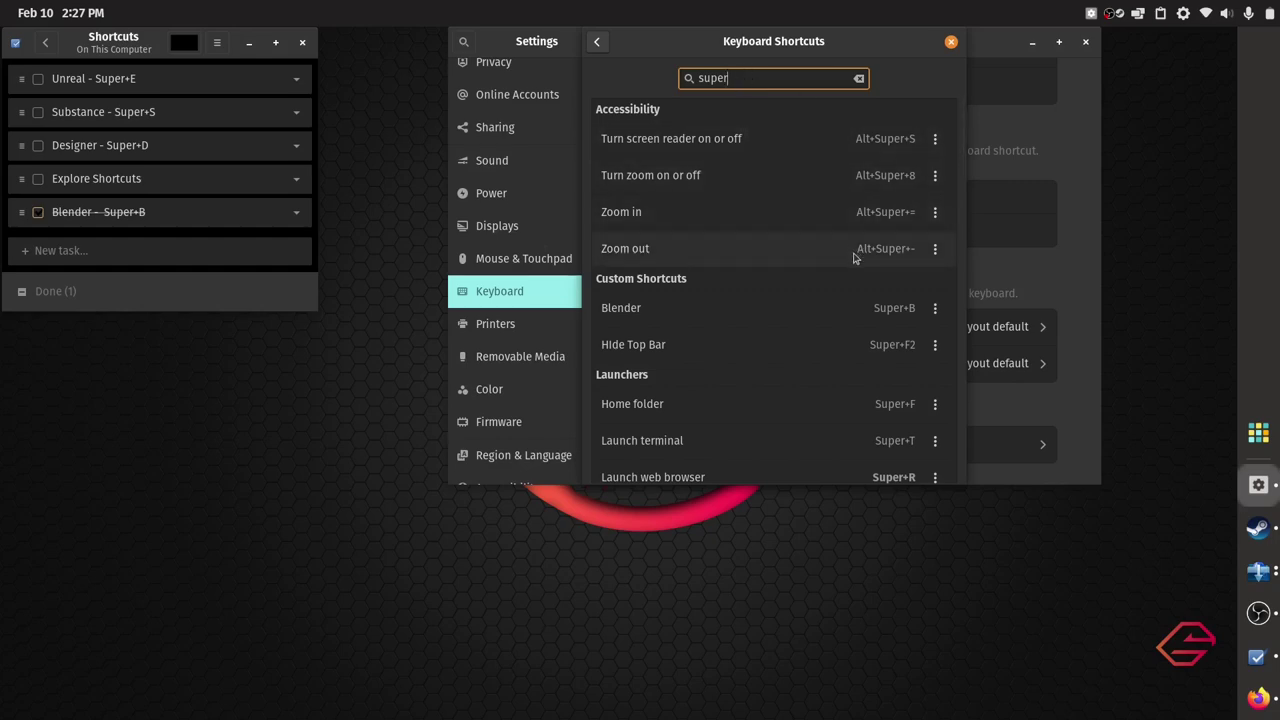
Examine the "super" search results across all shortcut categories, including the Blender custom shortcut and the Launchers entries
{"action": "scroll", "coordinate": [855, 254], "scroll_direction": "down", "scroll_amount": 10}
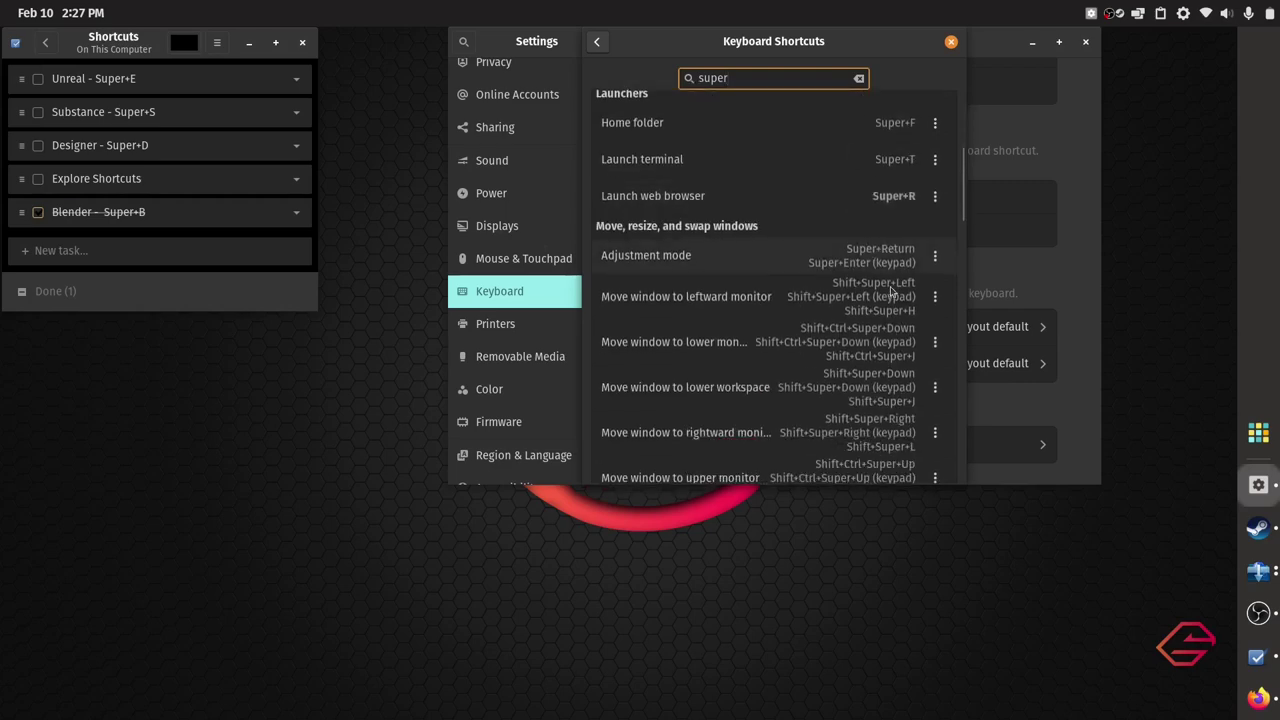
{"action": "scroll", "coordinate": [891, 291], "scroll_direction": "down", "scroll_amount": 8}
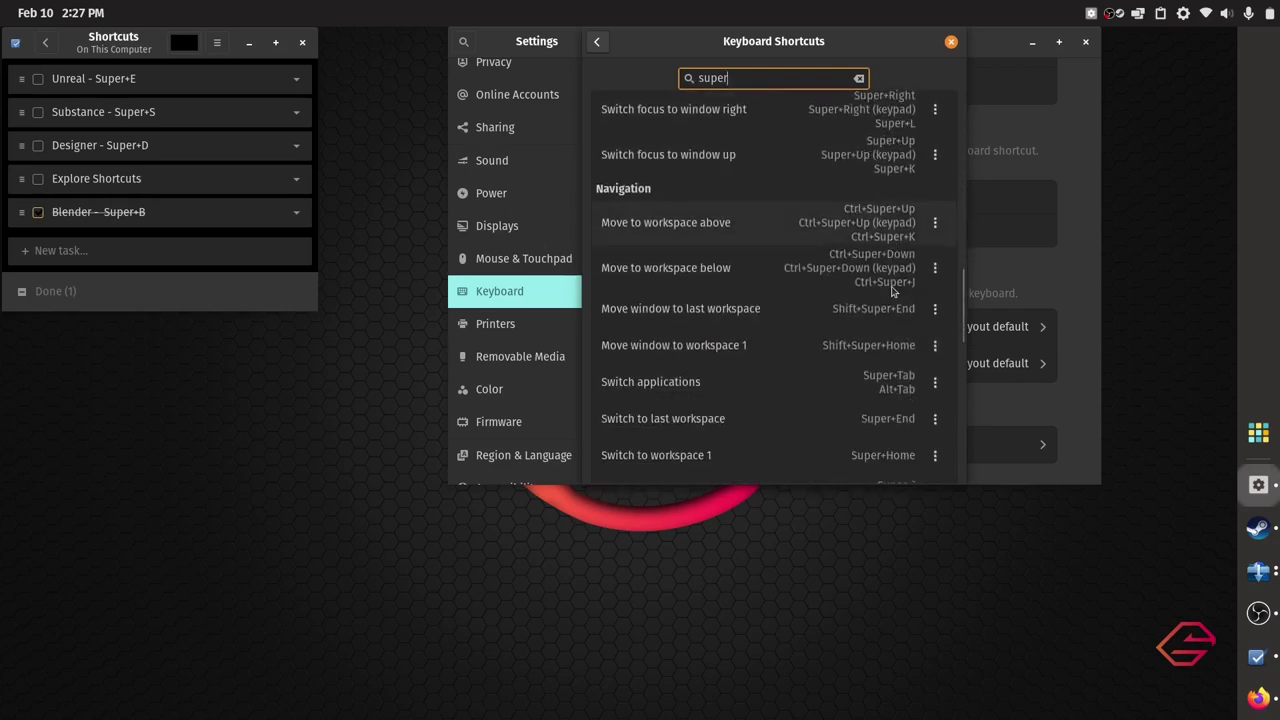
{"action": "scroll", "coordinate": [893, 291], "scroll_direction": "down", "scroll_amount": 6}
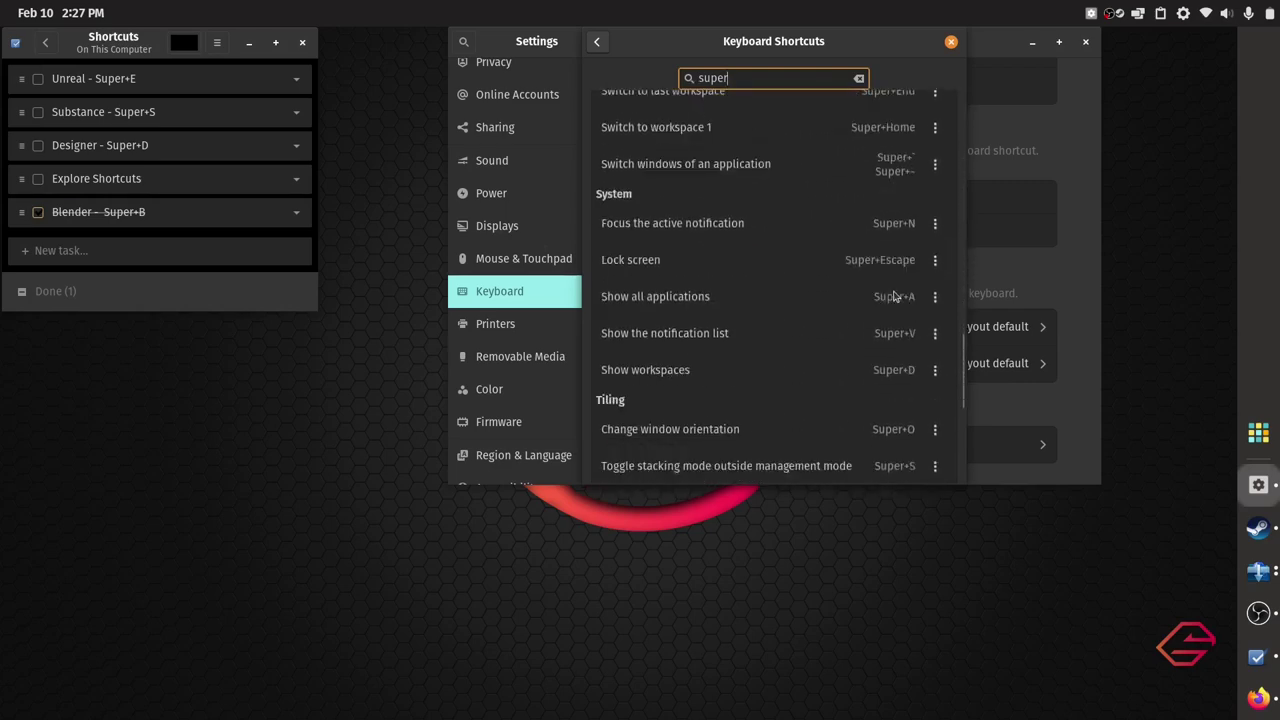
{"action": "scroll", "coordinate": [920, 315], "scroll_direction": "down", "scroll_amount": 4}
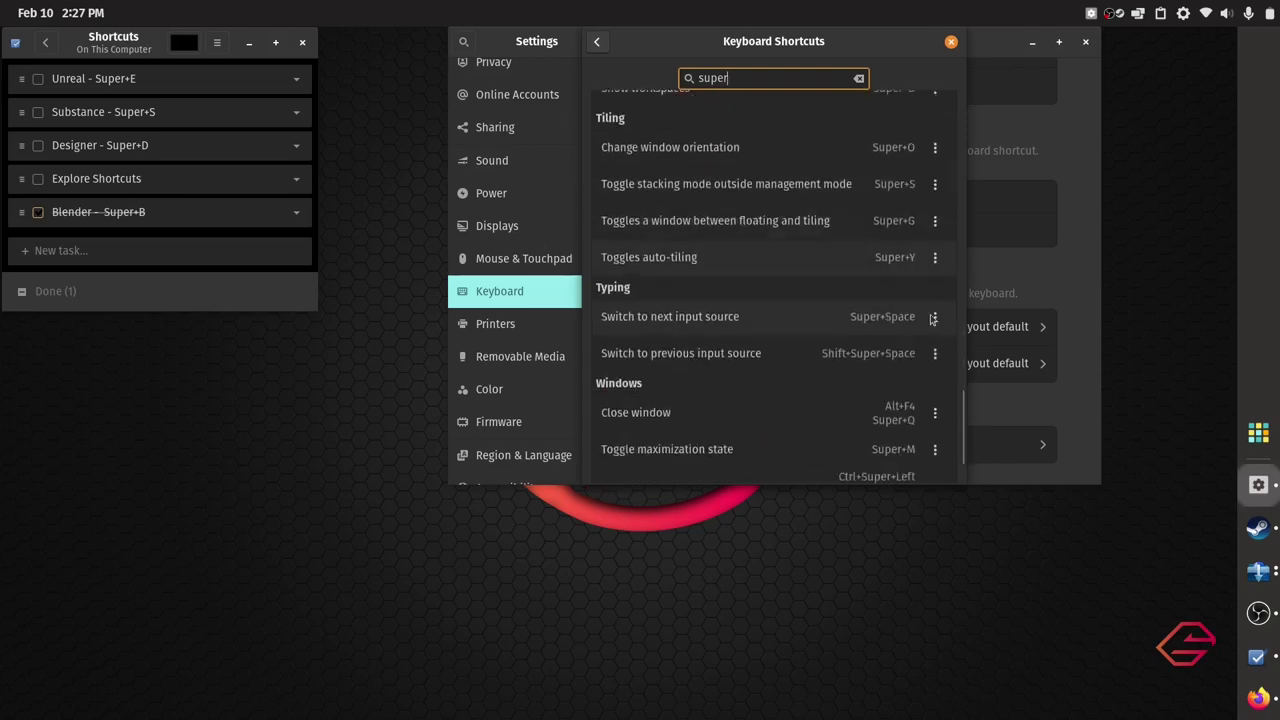
{"action": "scroll", "coordinate": [912, 258], "scroll_direction": "up", "scroll_amount": 2}
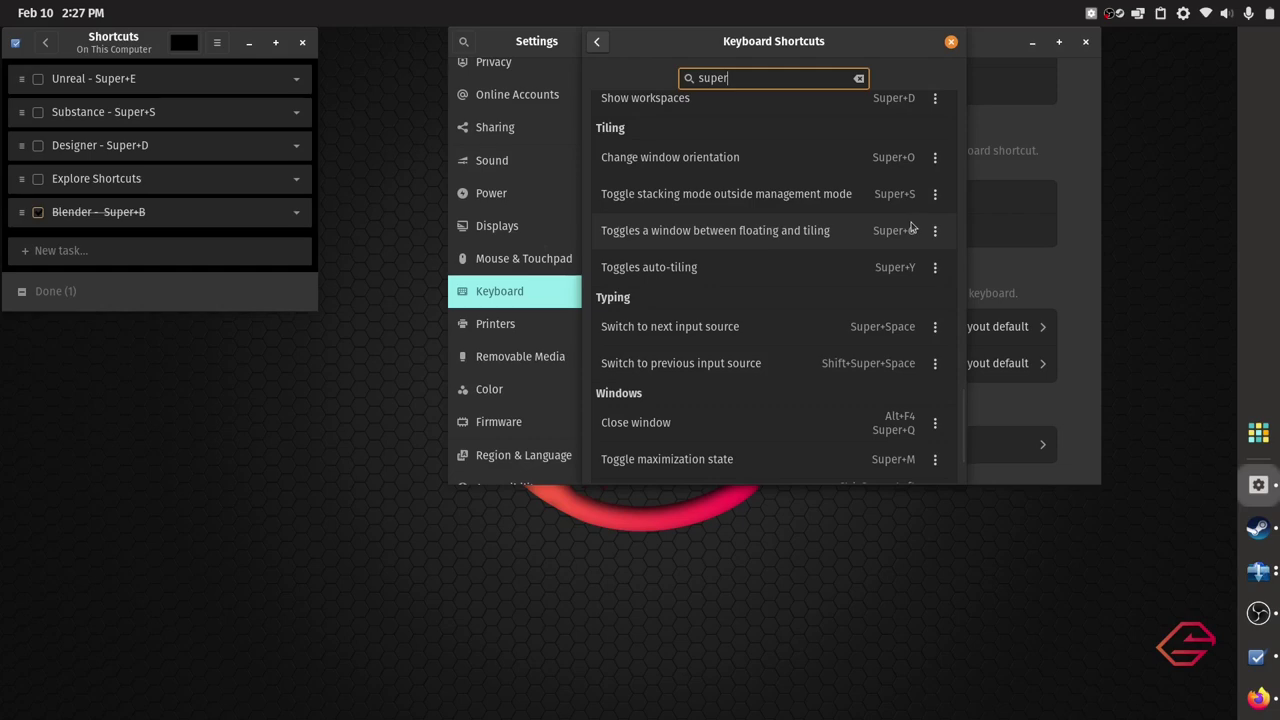
{"action": "scroll", "coordinate": [911, 228], "scroll_direction": "down", "scroll_amount": 2}
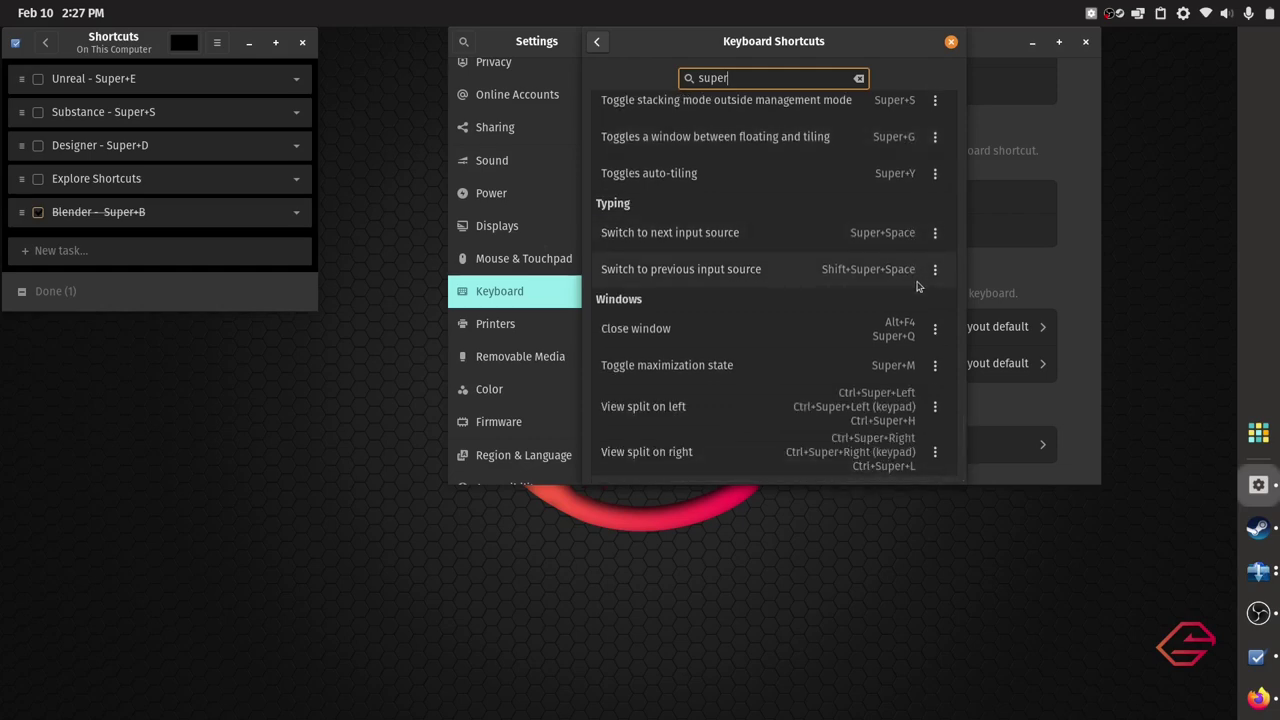
{"action": "scroll", "coordinate": [917, 286], "scroll_direction": "up", "scroll_amount": 7}
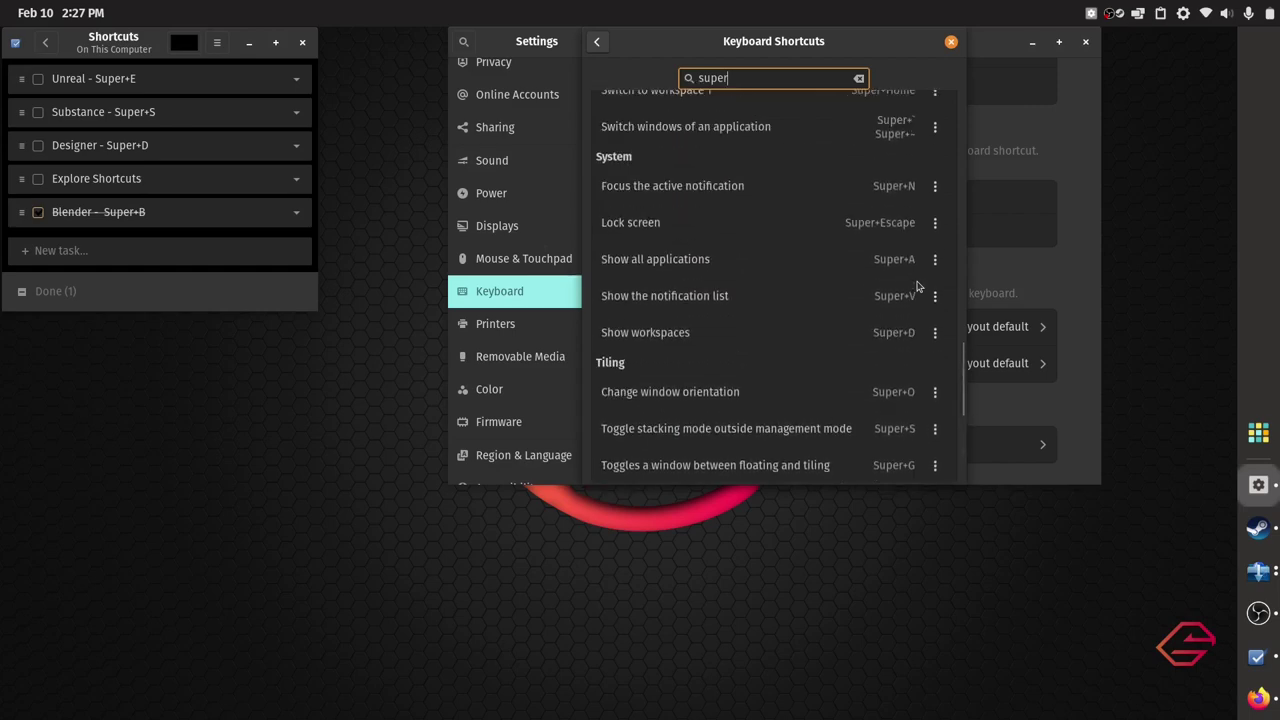
{"action": "scroll", "coordinate": [917, 286], "scroll_direction": "up", "scroll_amount": 4}
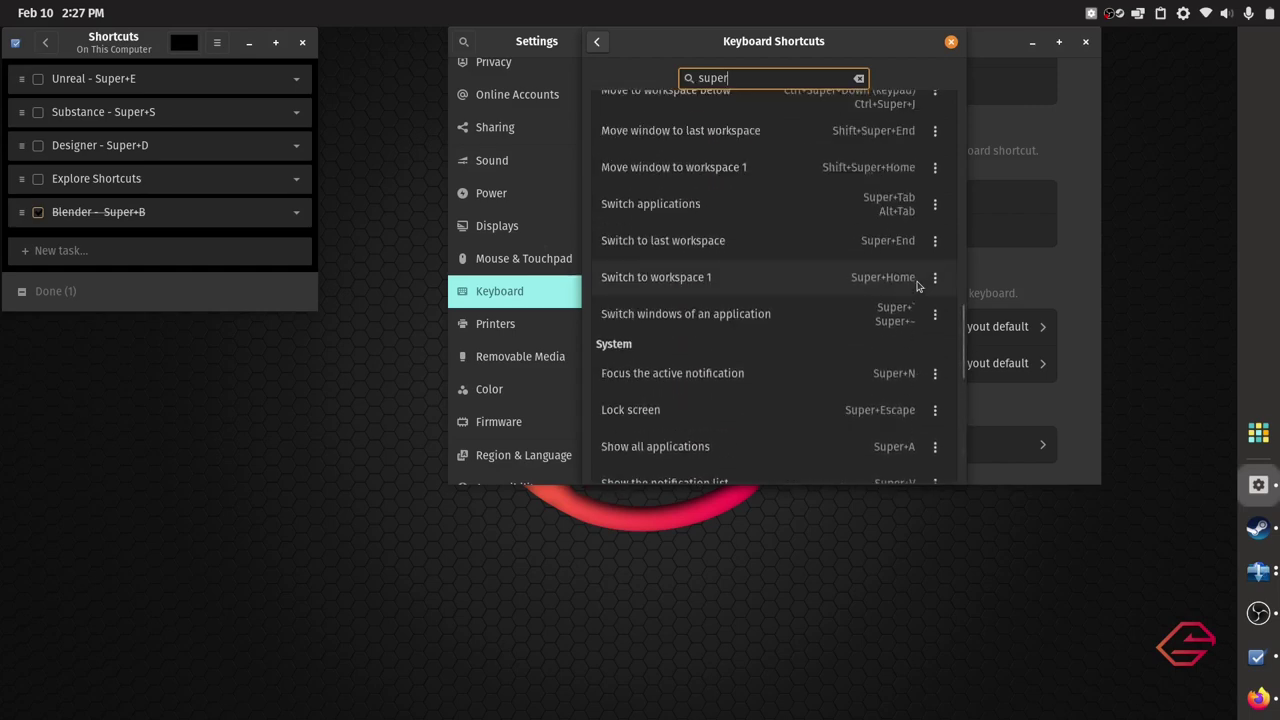
{"action": "scroll", "coordinate": [917, 286], "scroll_direction": "up", "scroll_amount": 4}
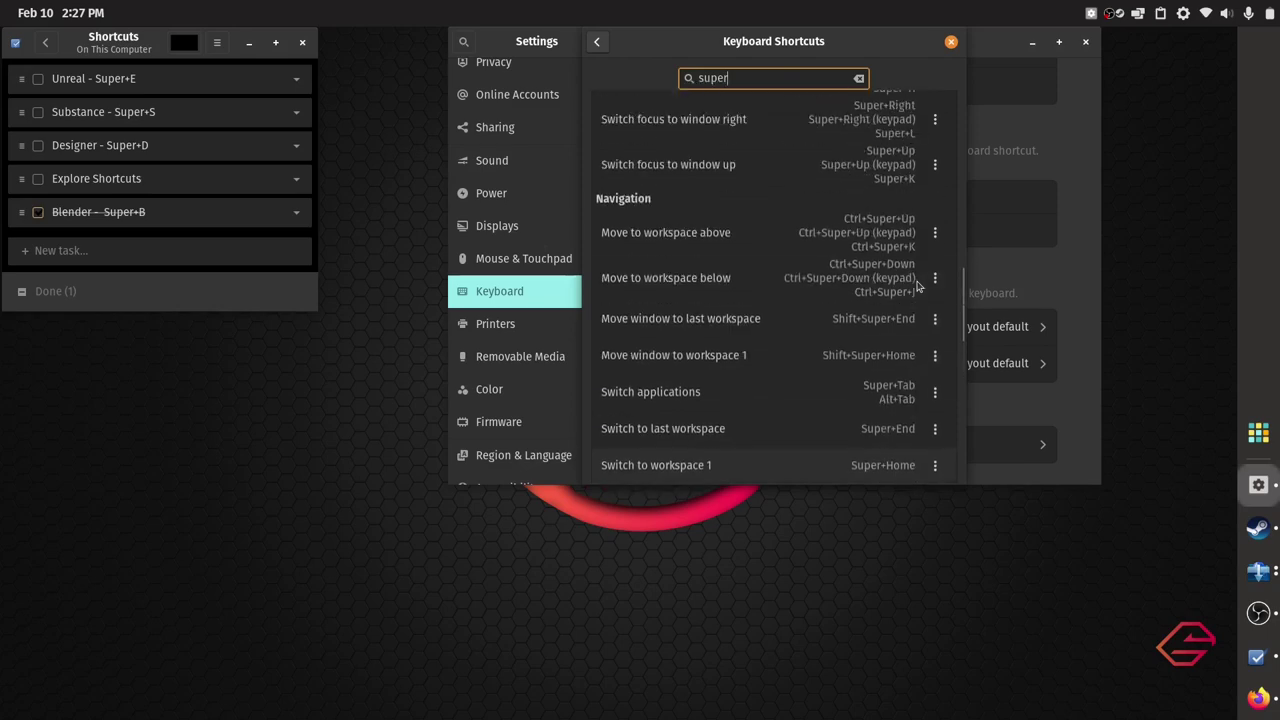
{"action": "scroll", "coordinate": [909, 280], "scroll_direction": "up", "scroll_amount": 6}
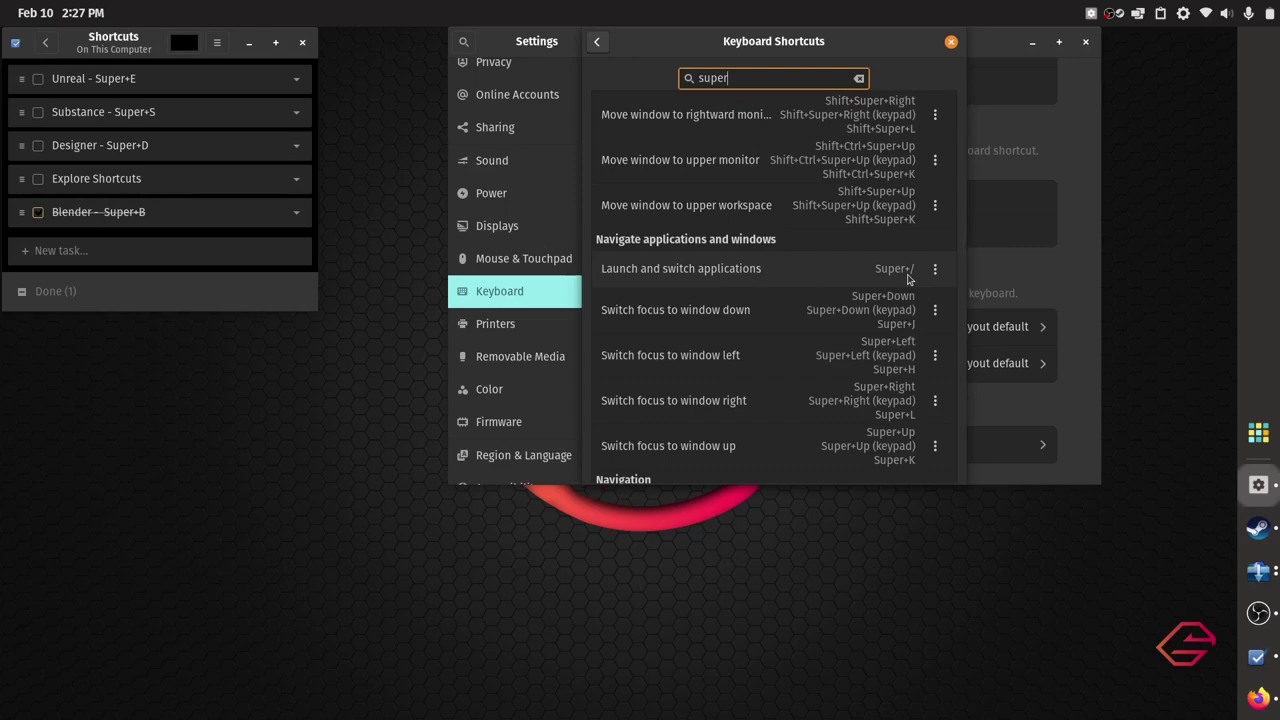
{"action": "scroll", "coordinate": [908, 278], "scroll_direction": "up", "scroll_amount": 6}
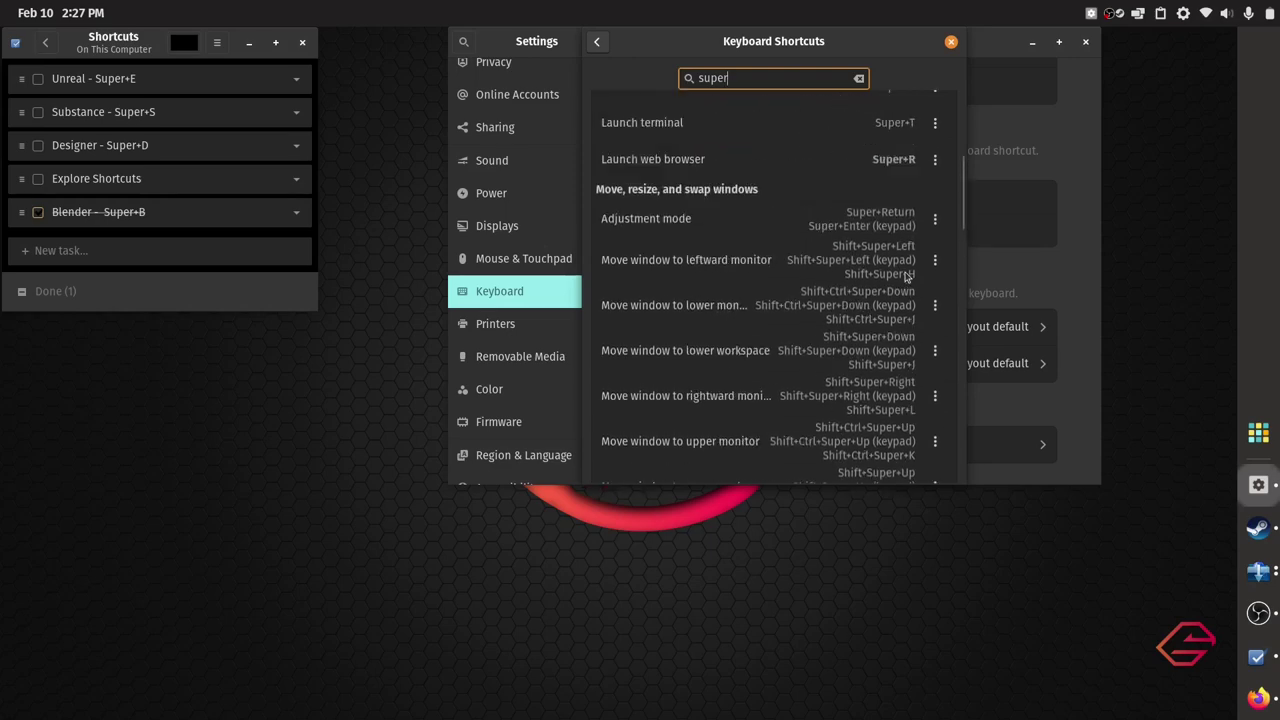
{"action": "scroll", "coordinate": [907, 277], "scroll_direction": "up", "scroll_amount": 4}
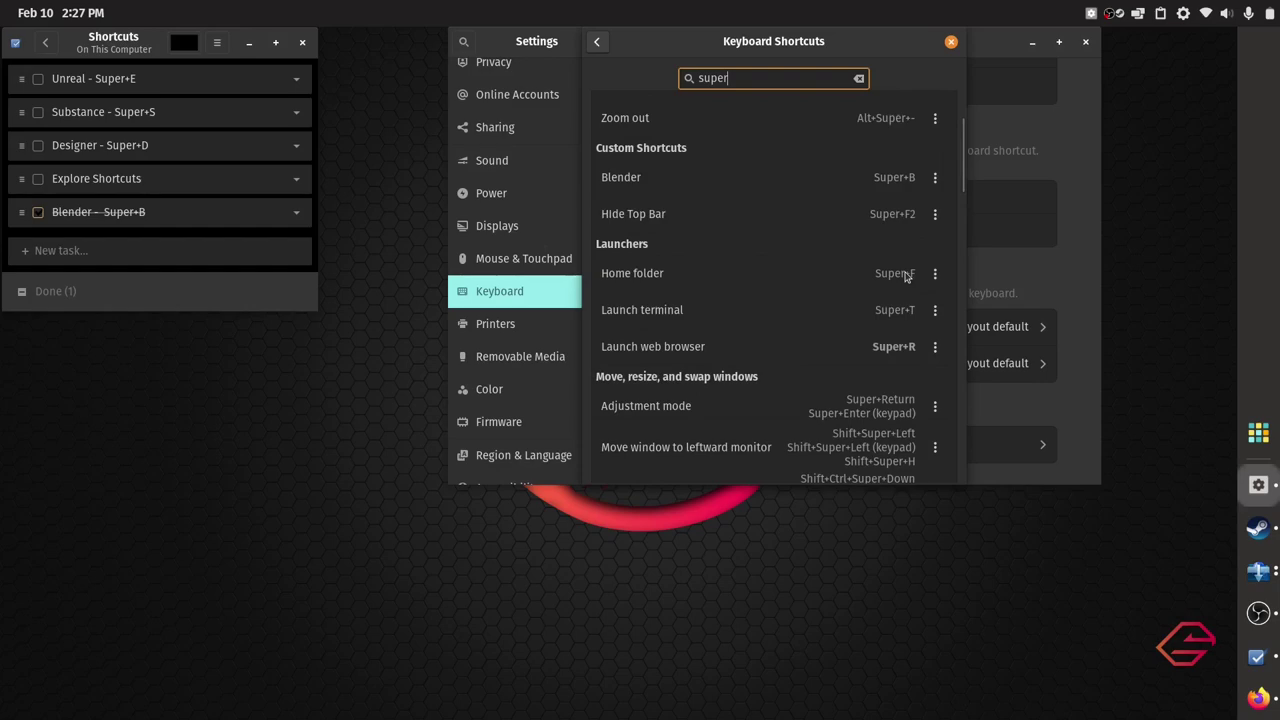
{"action": "scroll", "coordinate": [898, 271], "scroll_direction": "up", "scroll_amount": 3}
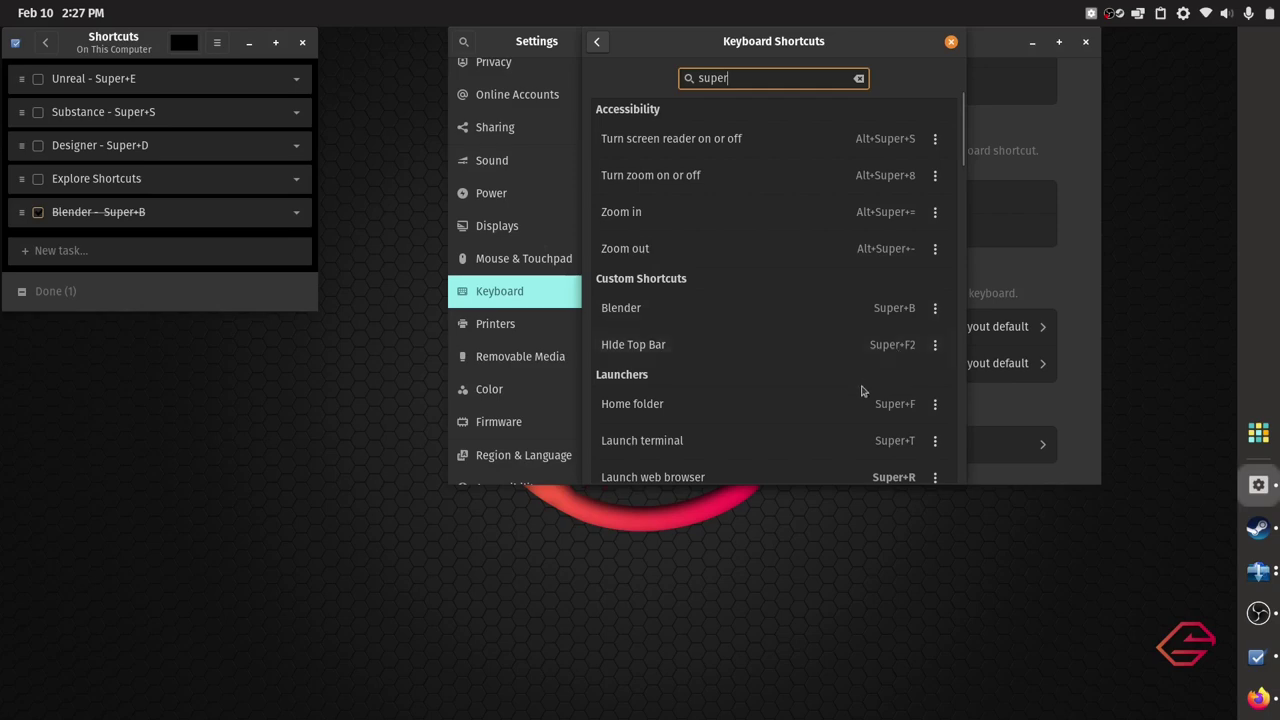
{"action": "scroll", "coordinate": [860, 392], "scroll_direction": "down", "scroll_amount": 1}
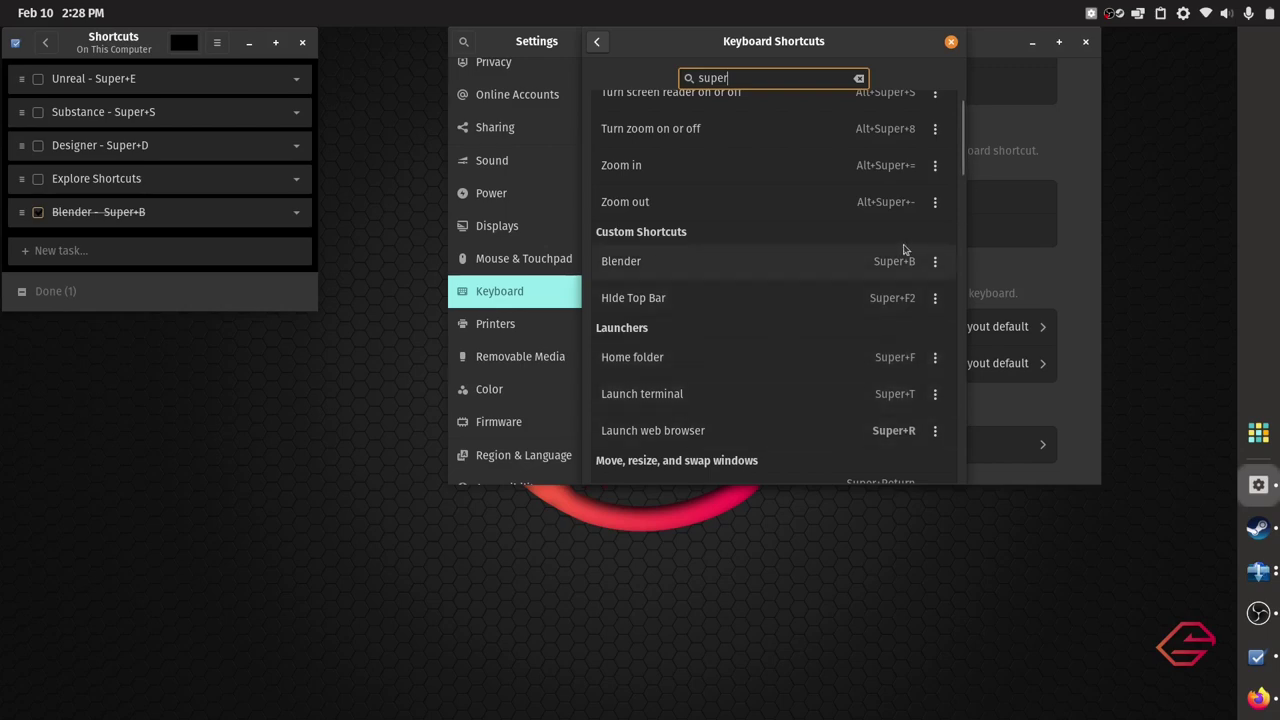
{"action": "scroll", "coordinate": [905, 253], "scroll_direction": "up", "scroll_amount": 1}
{"action": "scroll", "coordinate": [907, 256], "scroll_direction": "down", "scroll_amount": 2}
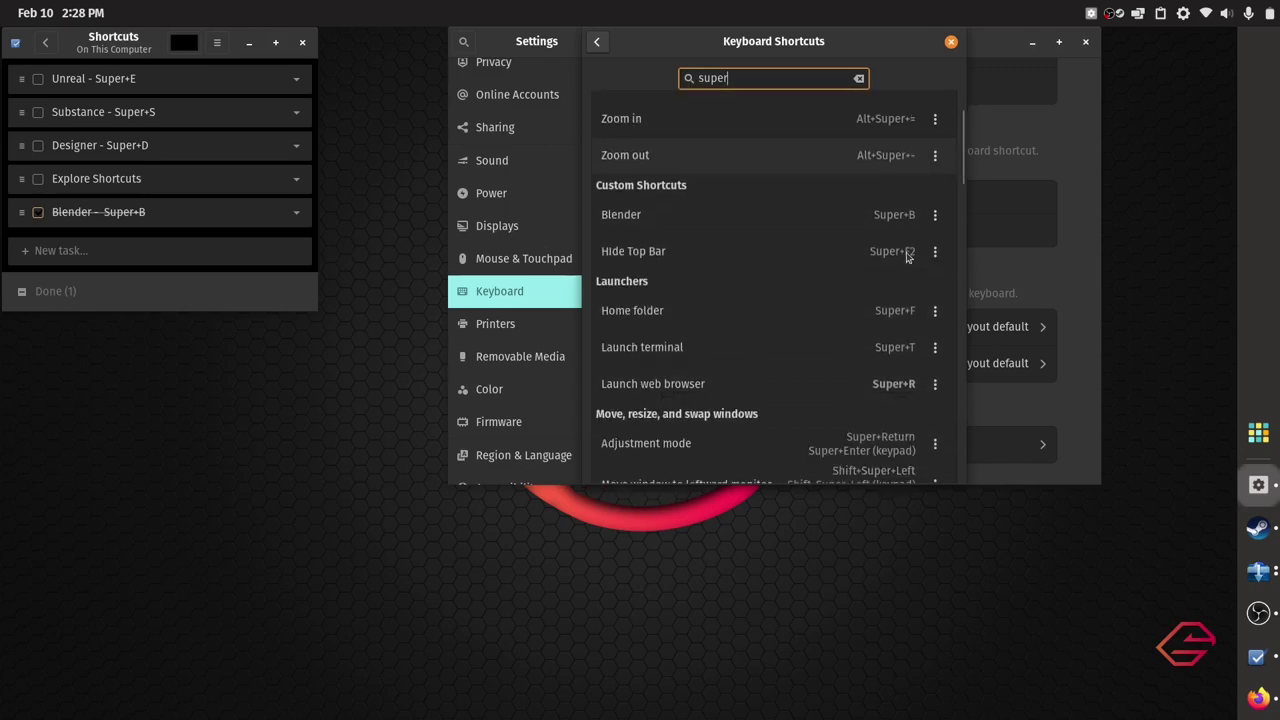
Clear the shortcut search, look into the Custom Shortcuts category, and return to the category list
{"action": "left_click", "coordinate": [857, 78]}
{"action": "scroll", "coordinate": [839, 440], "scroll_direction": "down", "scroll_amount": 3}
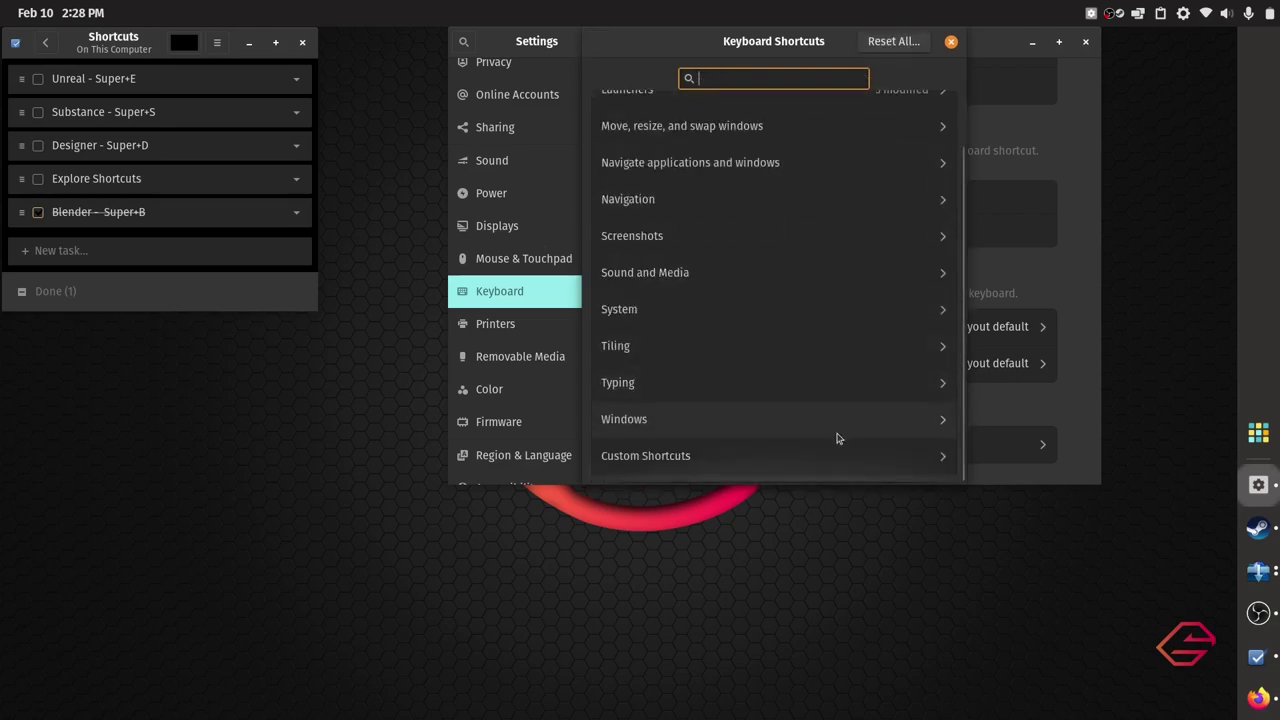
{"action": "left_click", "coordinate": [816, 452]}
{"action": "left_click", "coordinate": [597, 42]}
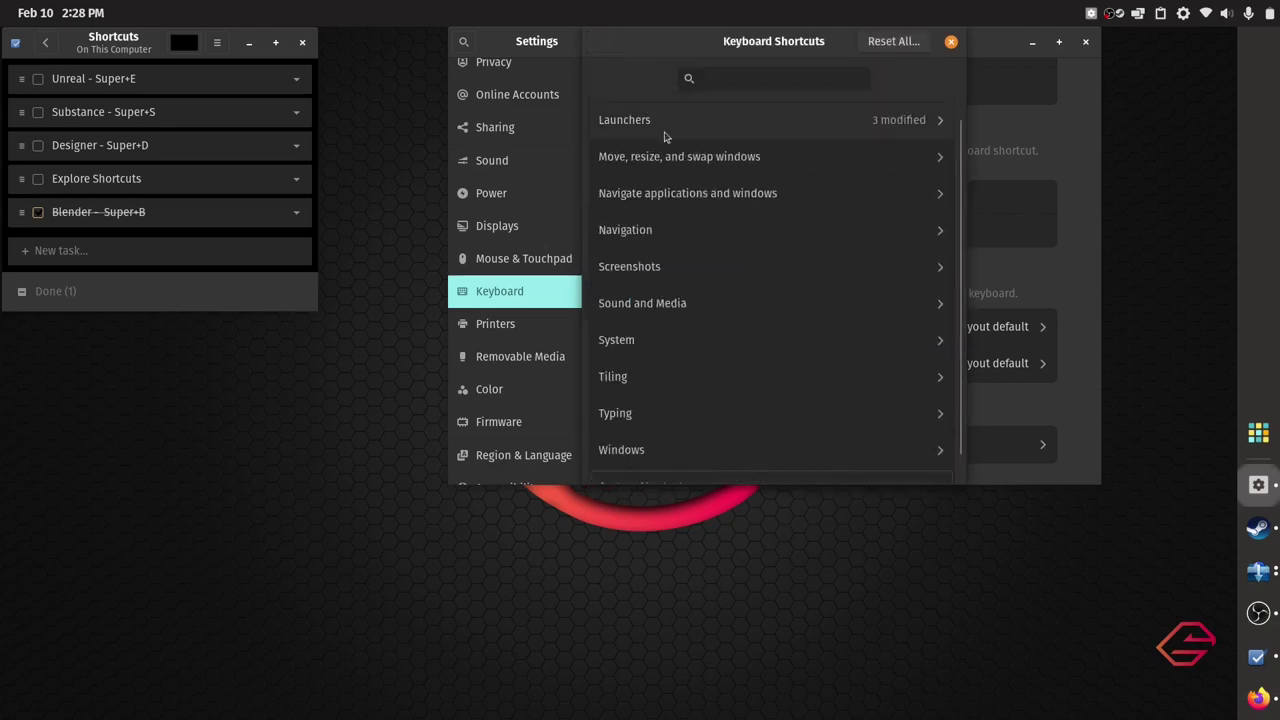
Look into the Launchers category, check the options for "Launch email client", and return to the category list
{"action": "left_click", "coordinate": [694, 135]}
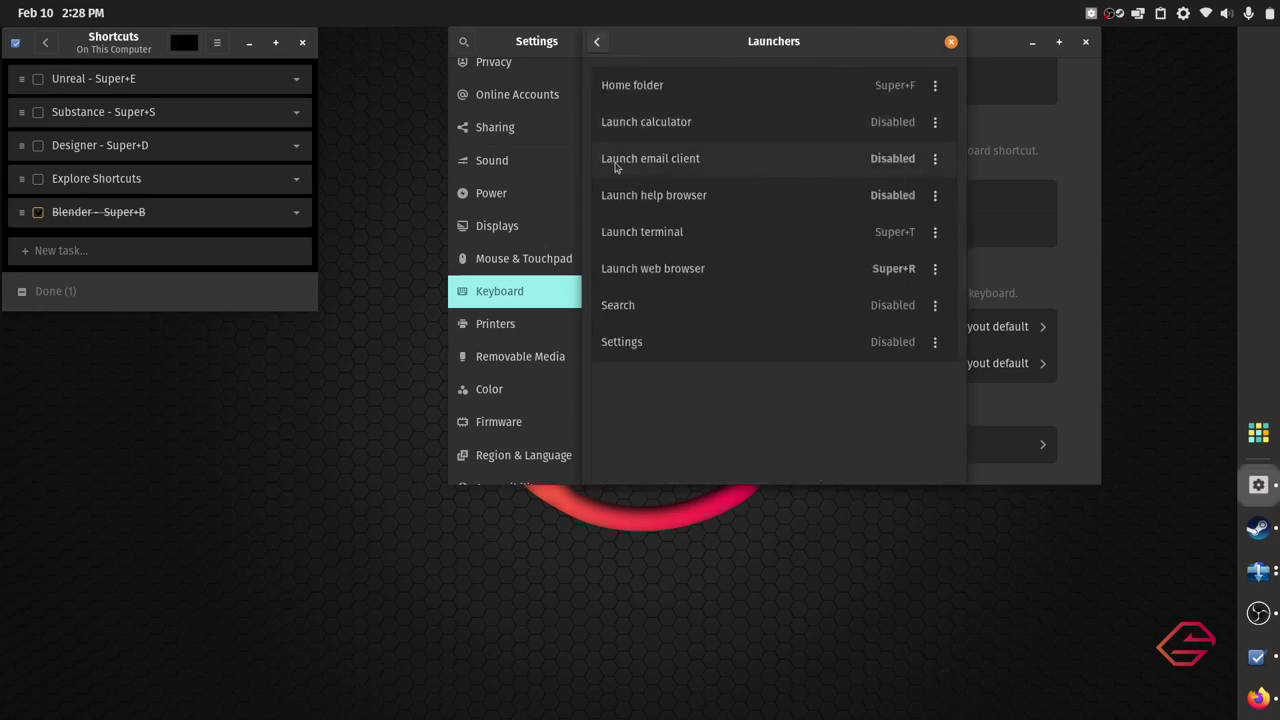
{"action": "left_click", "coordinate": [935, 160]}
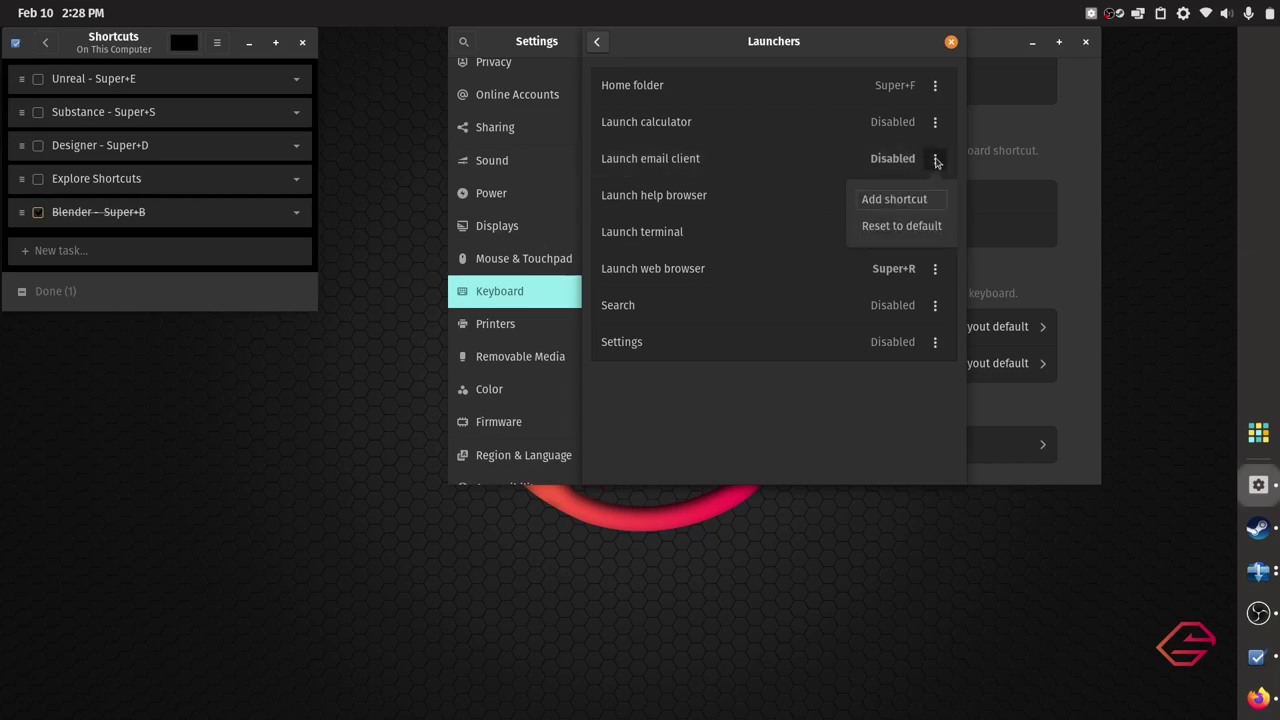
{"action": "left_click", "coordinate": [933, 160]}
{"action": "left_click", "coordinate": [598, 43]}
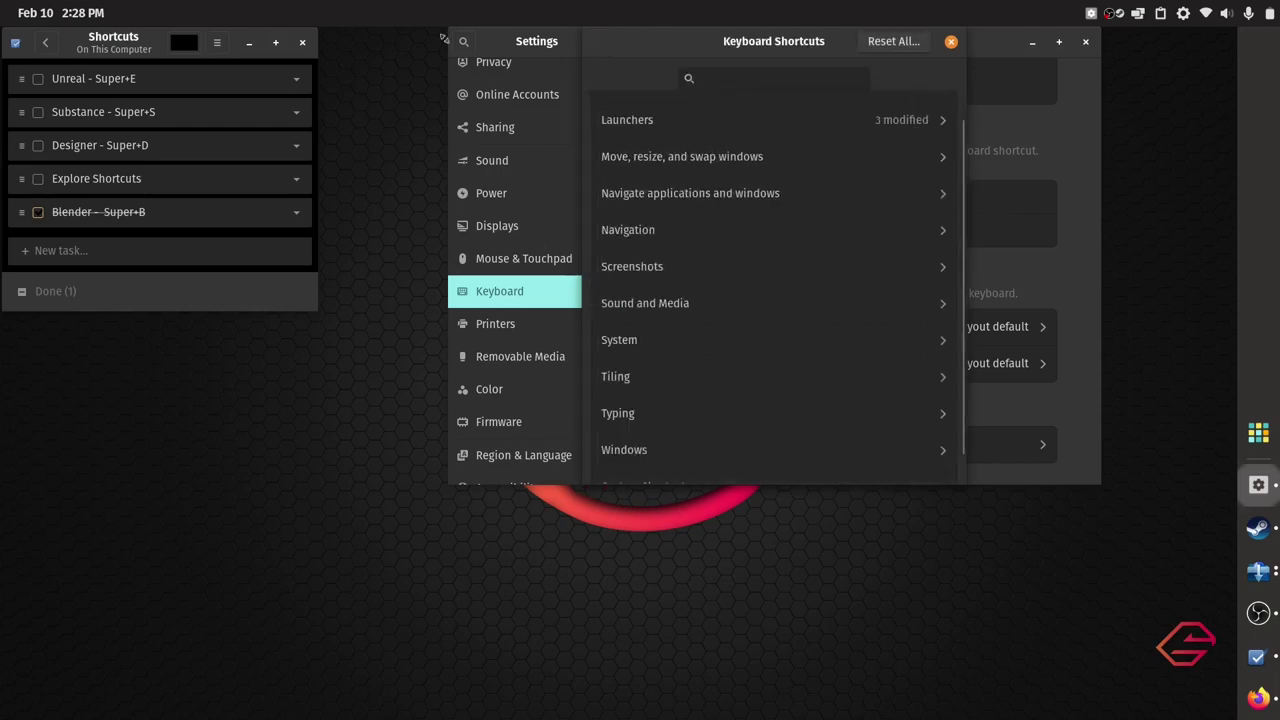
Highlight the Super+E shortcut in the To Do app's Unreal task and look over the keyboard shortcut categories
{"action": "left_click", "coordinate": [95, 78]}
{"action": "left_click_drag", "start_coordinate": [95, 78], "coordinate": [142, 80]}
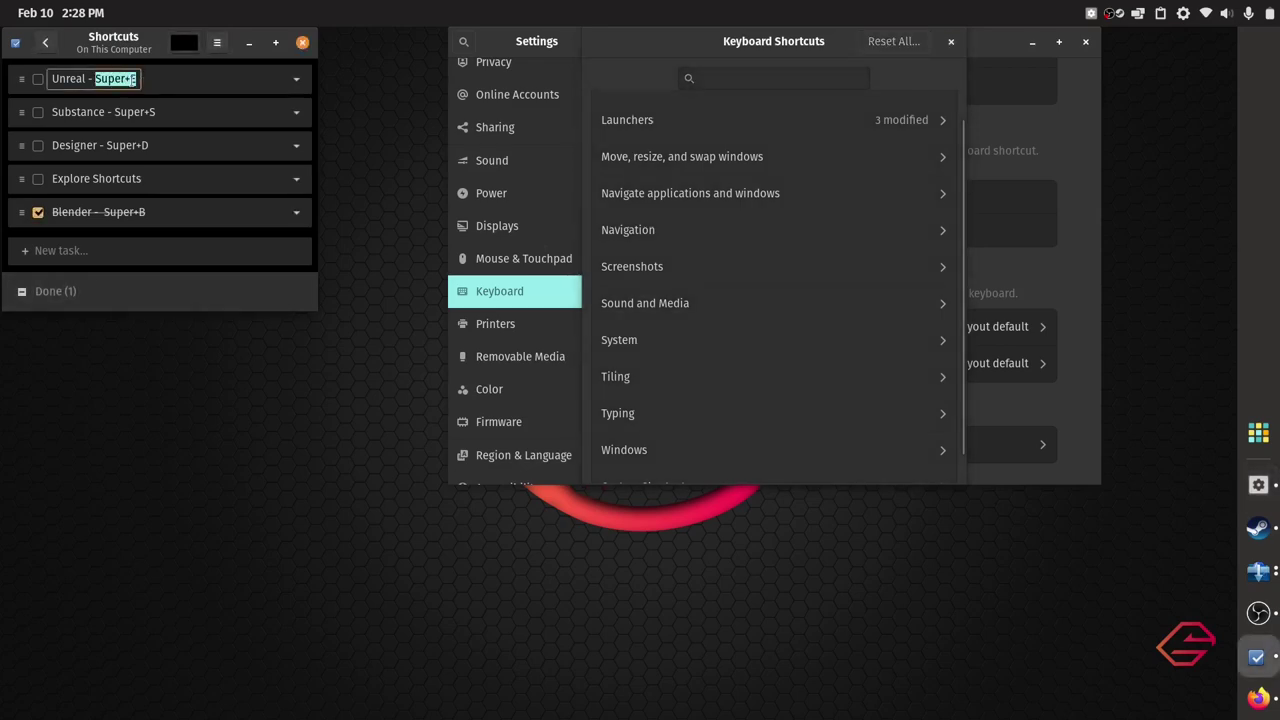
{"action": "left_click", "coordinate": [131, 80]}
{"action": "scroll", "coordinate": [724, 301], "scroll_direction": "down", "scroll_amount": 1}
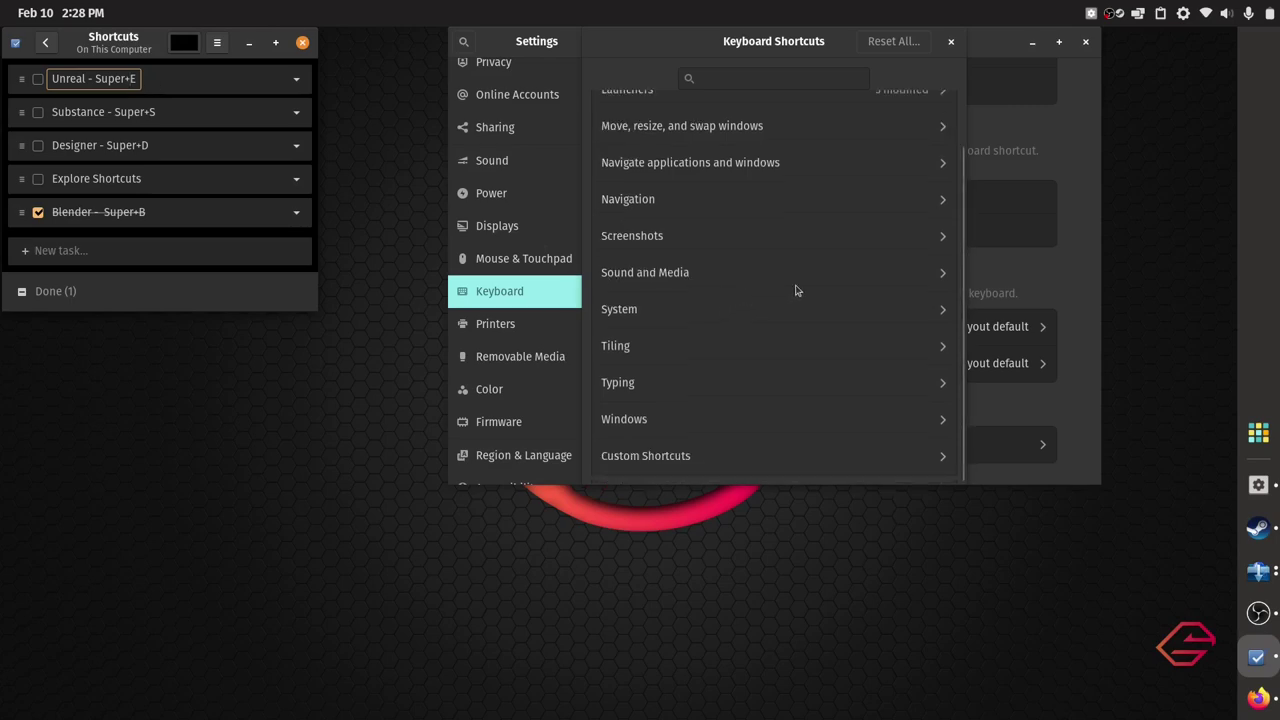
{"action": "scroll", "coordinate": [799, 291], "scroll_direction": "up", "scroll_amount": 2}
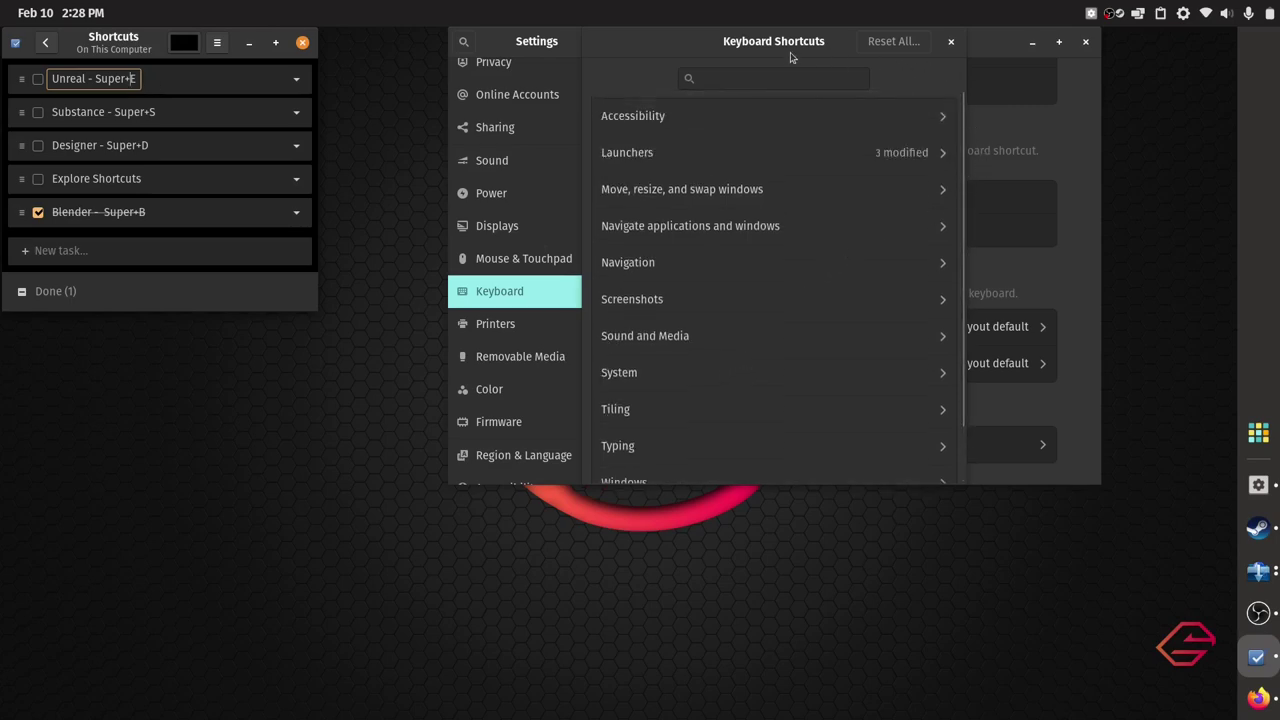
Reposition the Keyboard Shortcuts dialog over the Settings window and close it
{"action": "left_click_drag", "start_coordinate": [792, 56], "coordinate": [713, 87]}
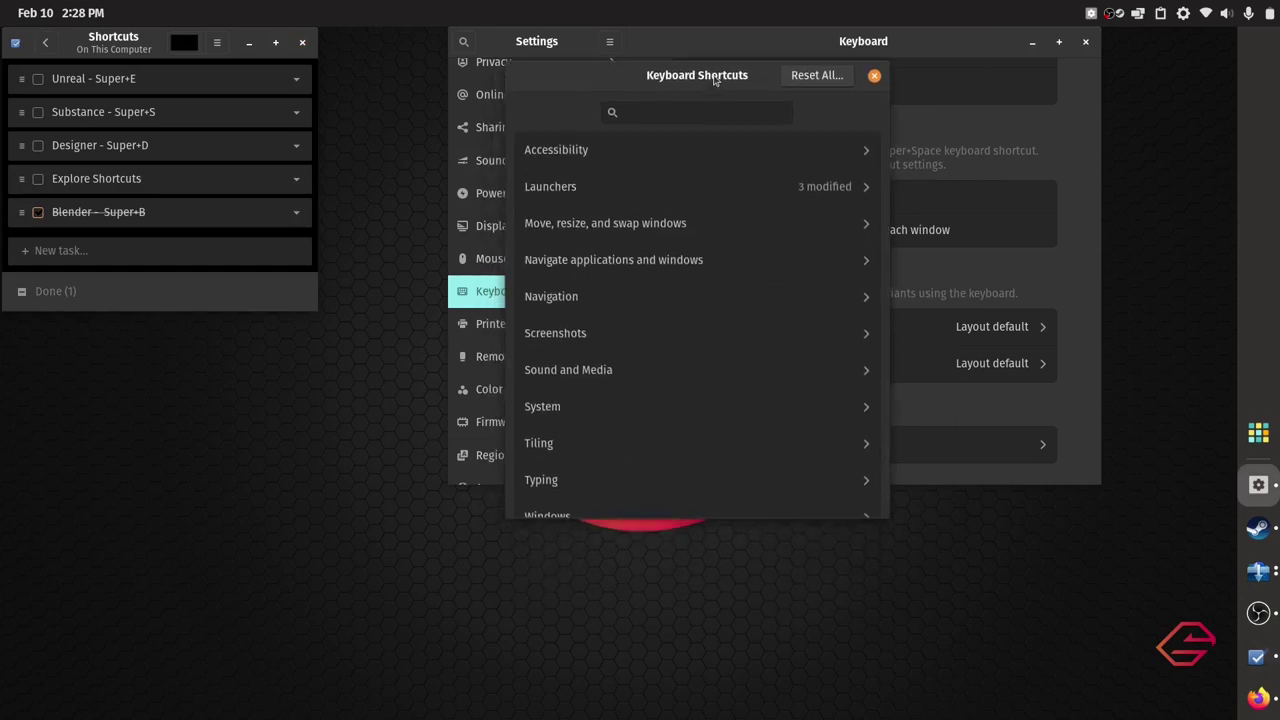
{"action": "mouse_move", "coordinate": [715, 80]}
{"action": "left_mouse_down"}
{"action": "mouse_move", "coordinate": [669, 146]}
{"action": "mouse_move", "coordinate": [735, 73]}
{"action": "left_mouse_up"}
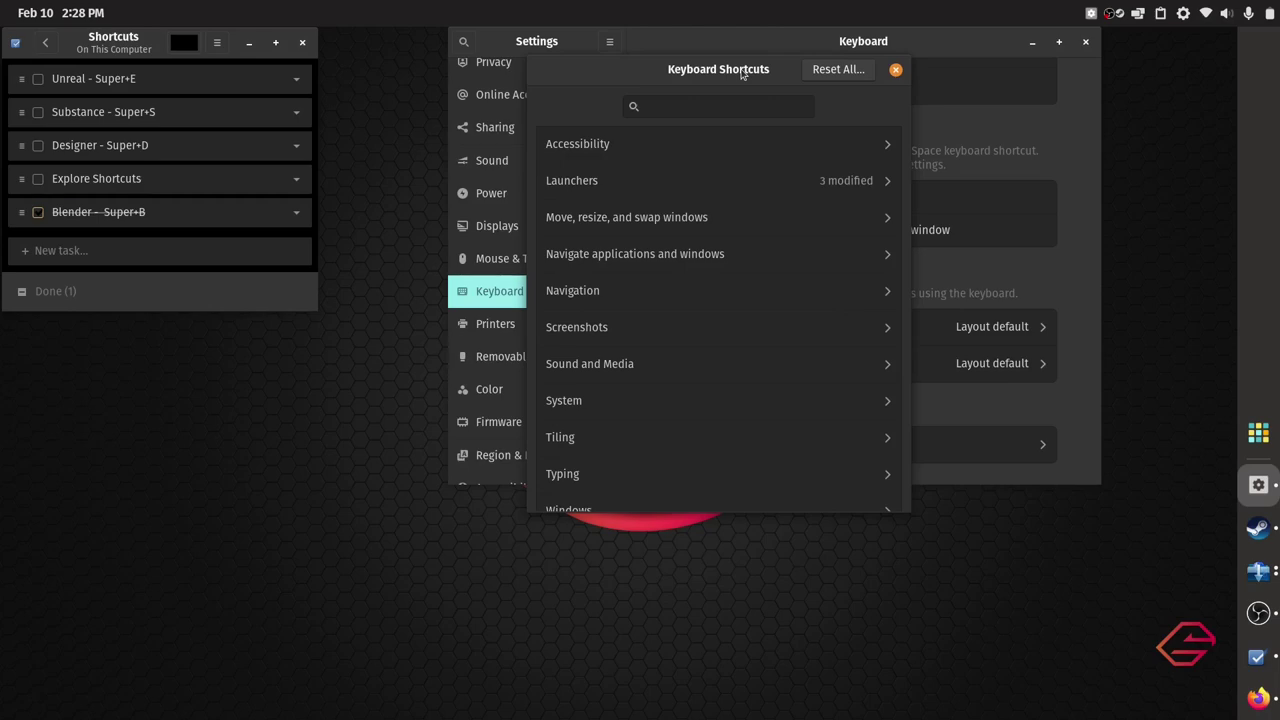
{"action": "left_click_drag", "start_coordinate": [527, 56], "coordinate": [517, 172]}
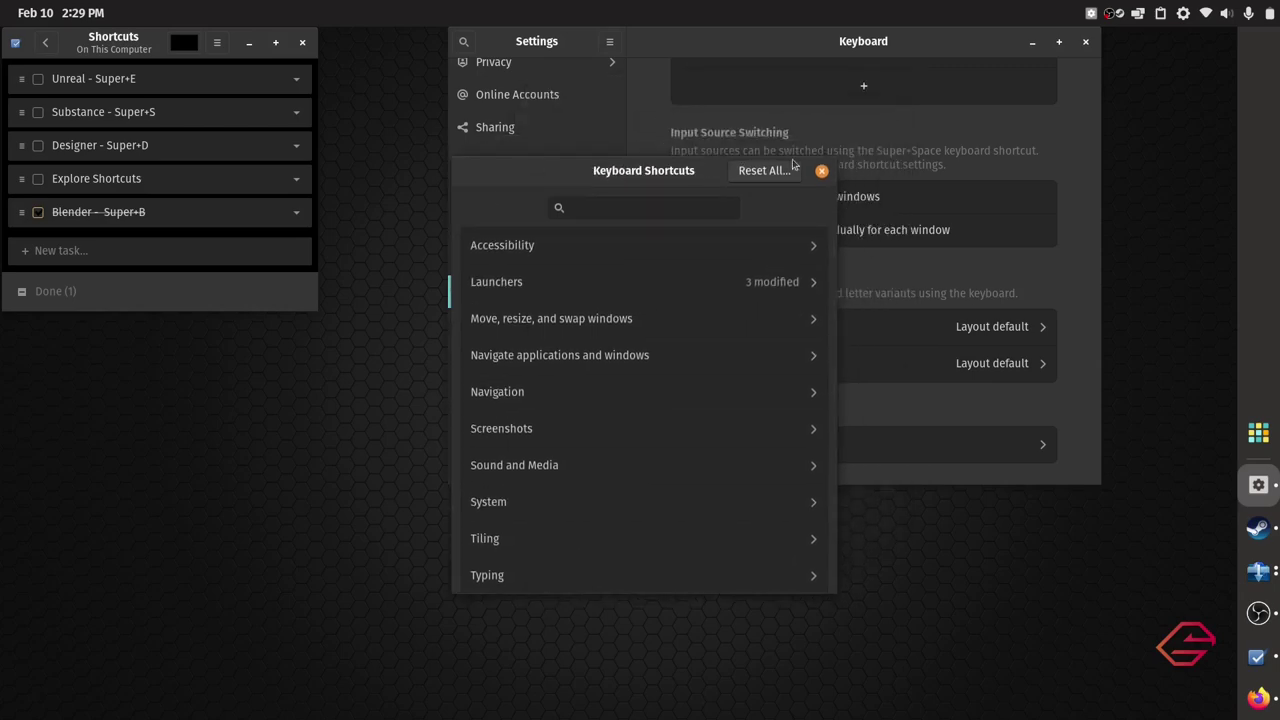
{"action": "left_click", "coordinate": [821, 171]}
Move the Settings window lower on the desktop and adjust its left and upper edges
{"action": "left_click_drag", "start_coordinate": [757, 42], "coordinate": [725, 135]}
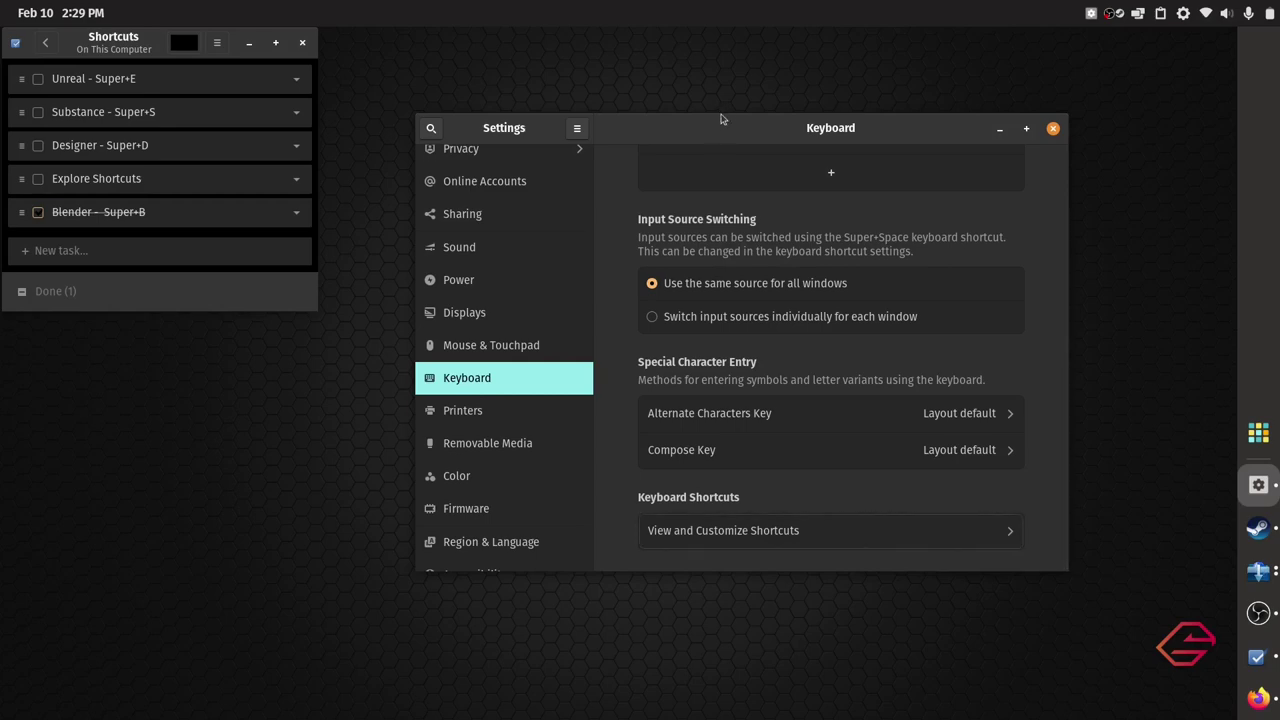
{"action": "left_click_drag", "start_coordinate": [415, 360], "coordinate": [397, 236]}
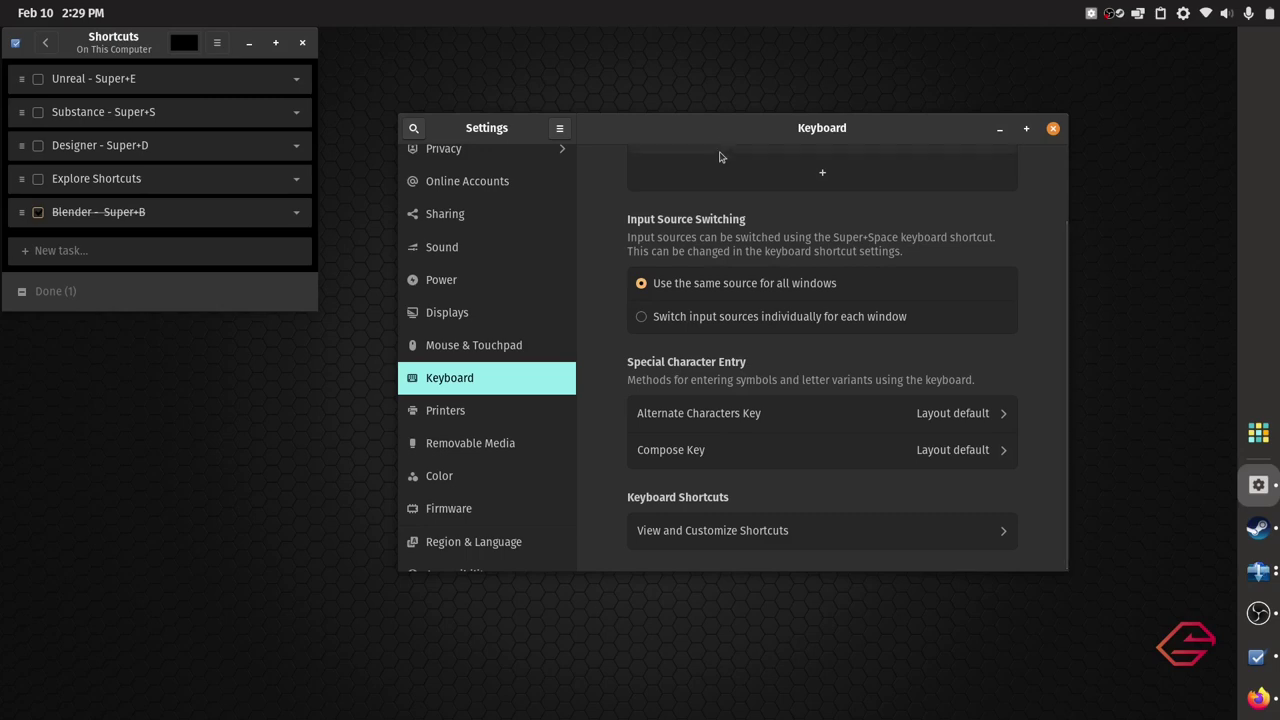
{"action": "mouse_move", "coordinate": [658, 113]}
{"action": "left_mouse_down"}
{"action": "mouse_move", "coordinate": [660, 143]}
{"action": "mouse_move", "coordinate": [658, 111]}
{"action": "left_mouse_up"}
{"action": "key", "text": "alt+F7"}
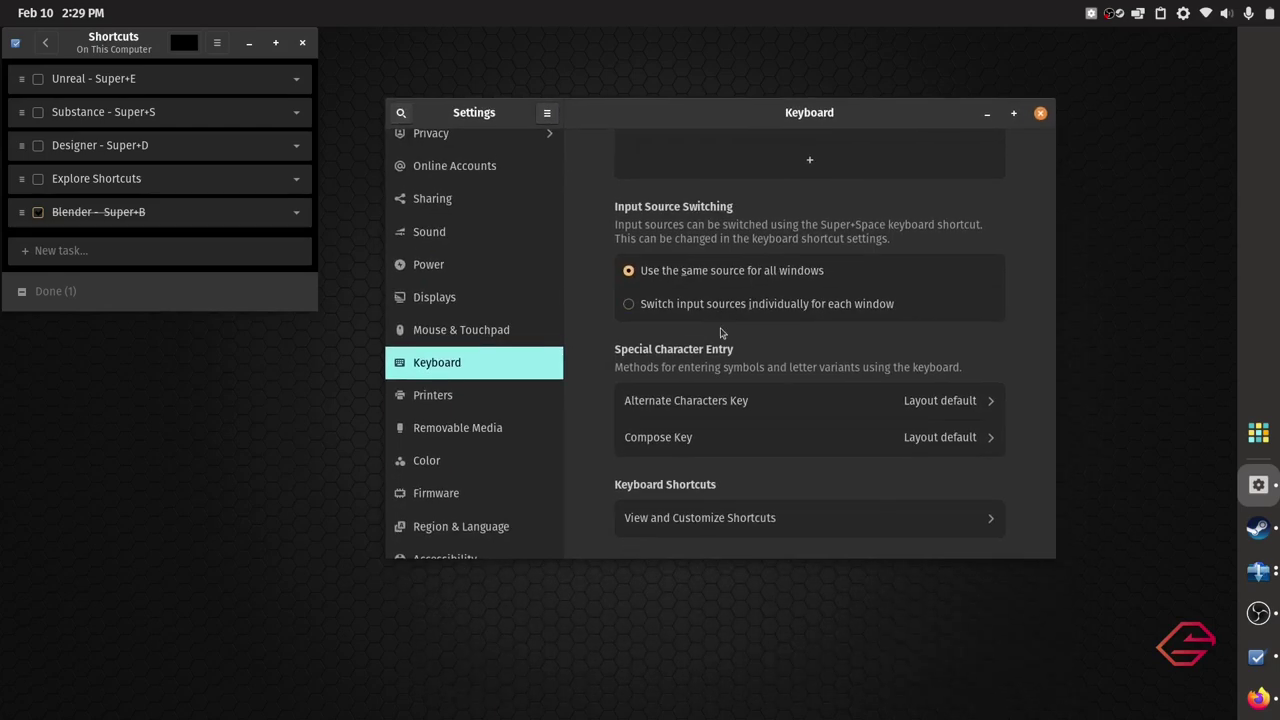
{"action": "left_click", "coordinate": [716, 331]}
{"action": "mouse_move", "coordinate": [711, 101]}
{"action": "left_mouse_down"}
{"action": "mouse_move", "coordinate": [706, 149]}
{"action": "mouse_move", "coordinate": [712, 114]}
{"action": "left_mouse_up"}
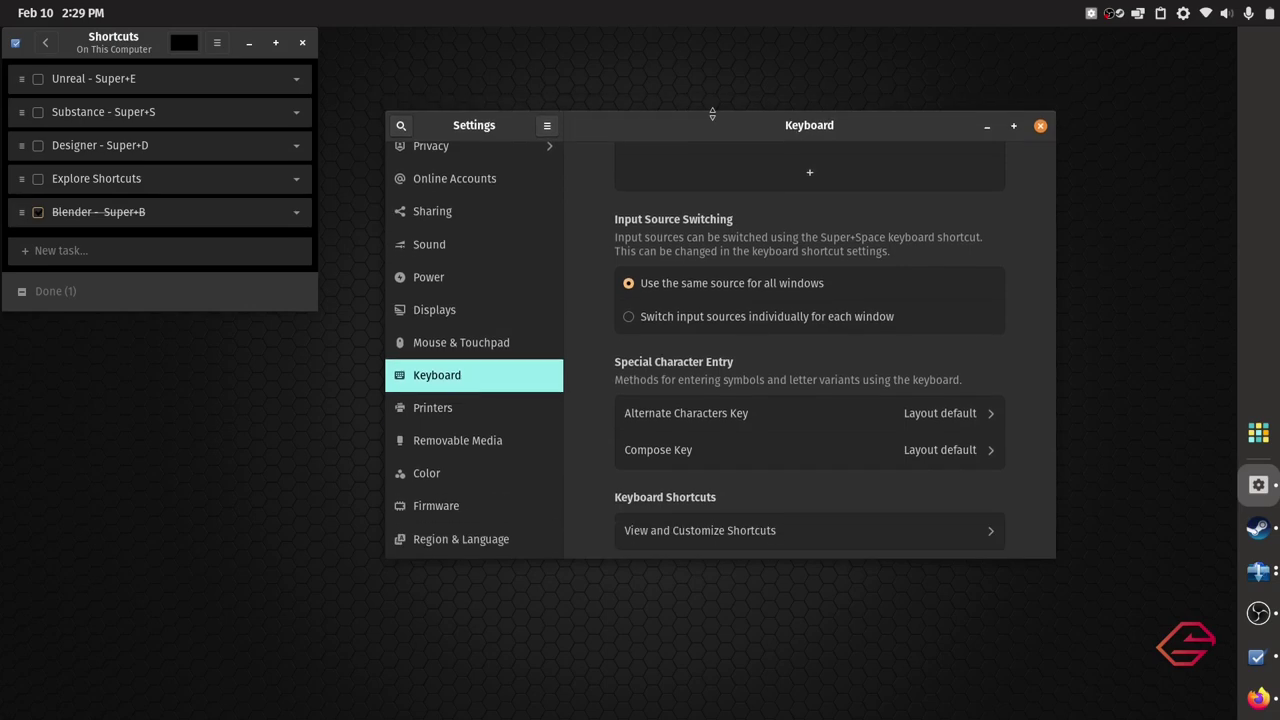
Test how the To Do window stays above other windows by maximizing Settings behind it and restoring Settings
{"action": "right_click", "coordinate": [714, 119]}
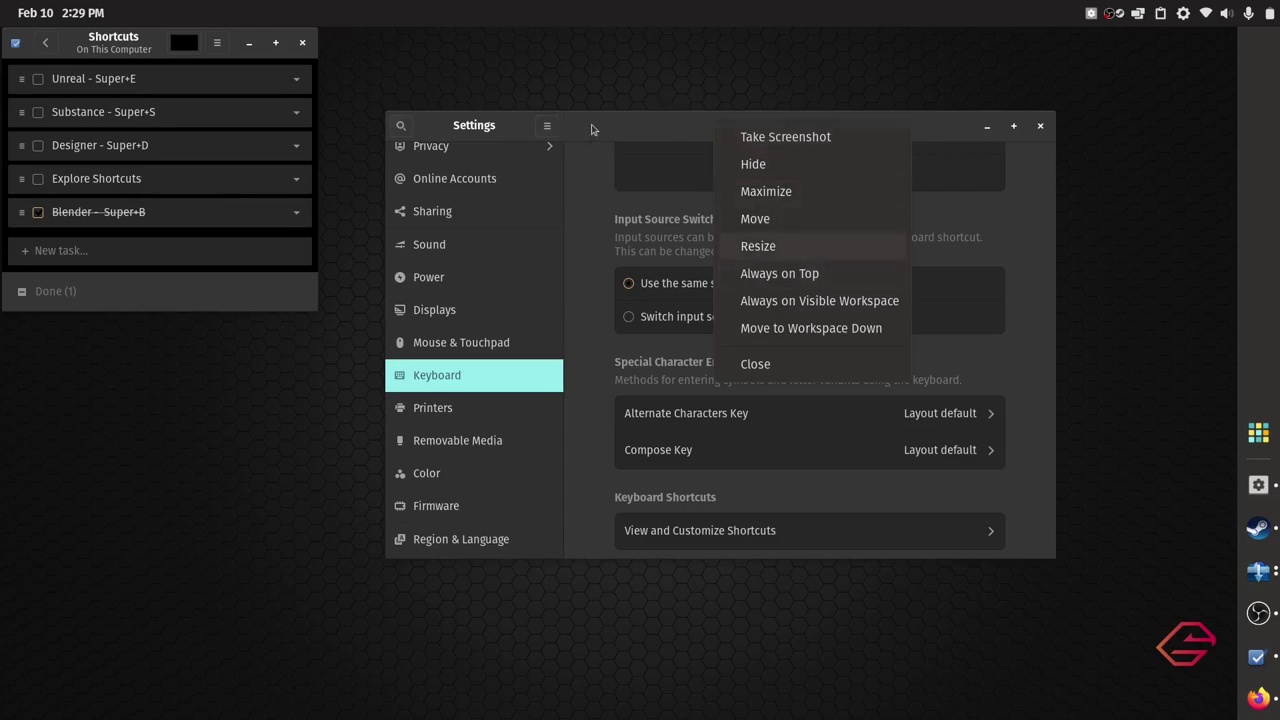
{"action": "left_click", "coordinate": [75, 72]}
{"action": "mouse_move", "coordinate": [103, 45]}
{"action": "left_mouse_down"}
{"action": "mouse_move", "coordinate": [111, 188]}
{"action": "mouse_move", "coordinate": [133, 63]}
{"action": "mouse_move", "coordinate": [105, 44]}
{"action": "left_mouse_up"}
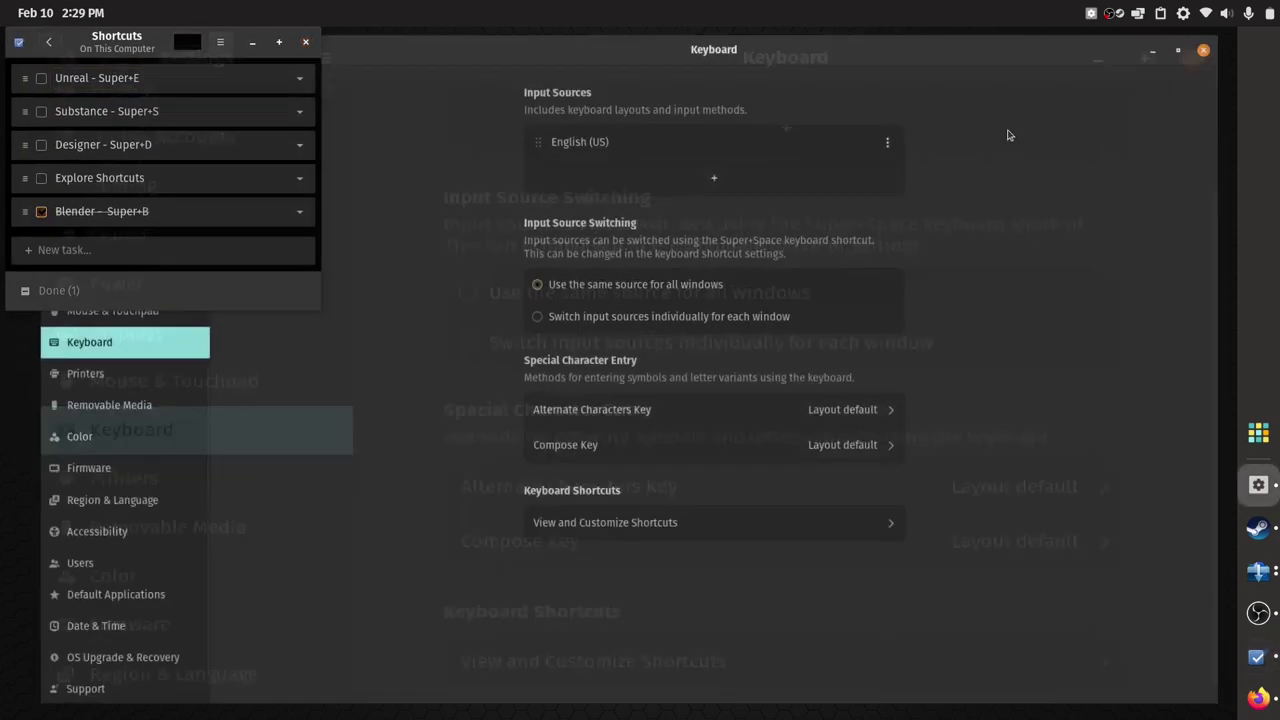
{"action": "left_click", "coordinate": [1013, 125]}
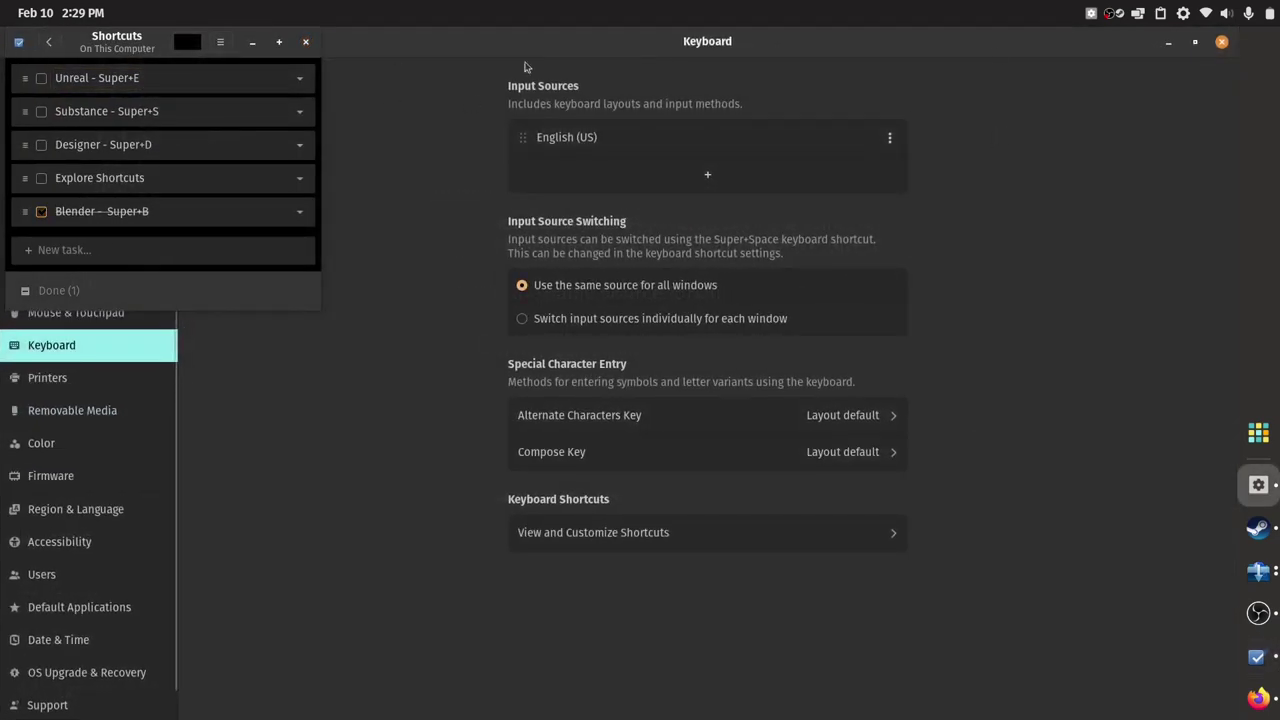
{"action": "left_click", "coordinate": [1194, 41]}
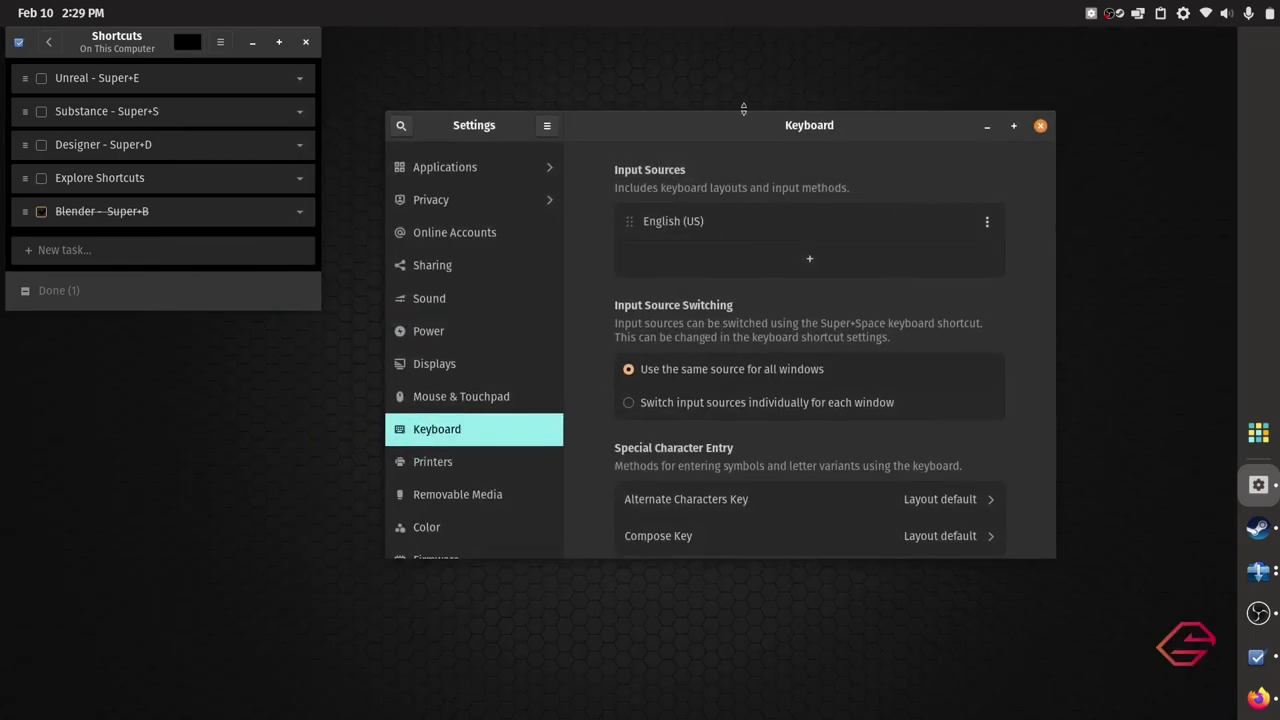
Compare the Always on Top option in the window menus of Settings and the Shortcuts to-do list
{"action": "right_click", "coordinate": [749, 117]}
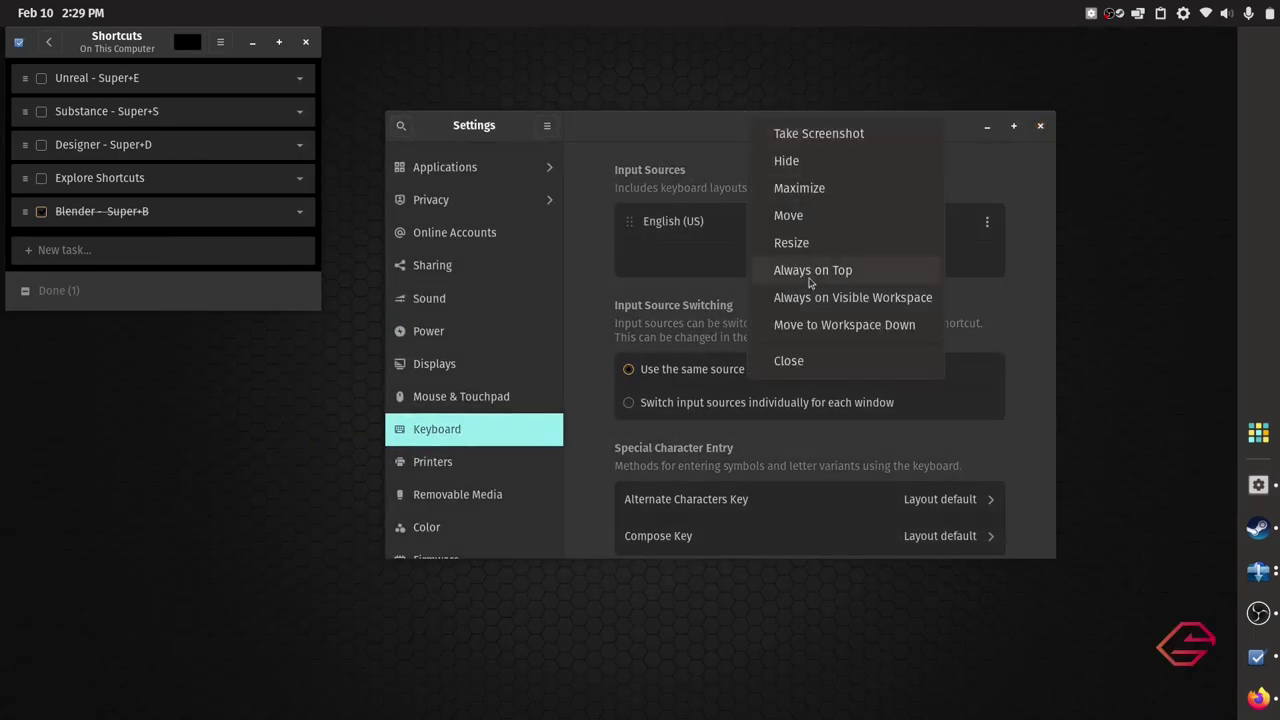
{"action": "right_click", "coordinate": [115, 36]}
{"action": "right_click", "coordinate": [115, 36]}
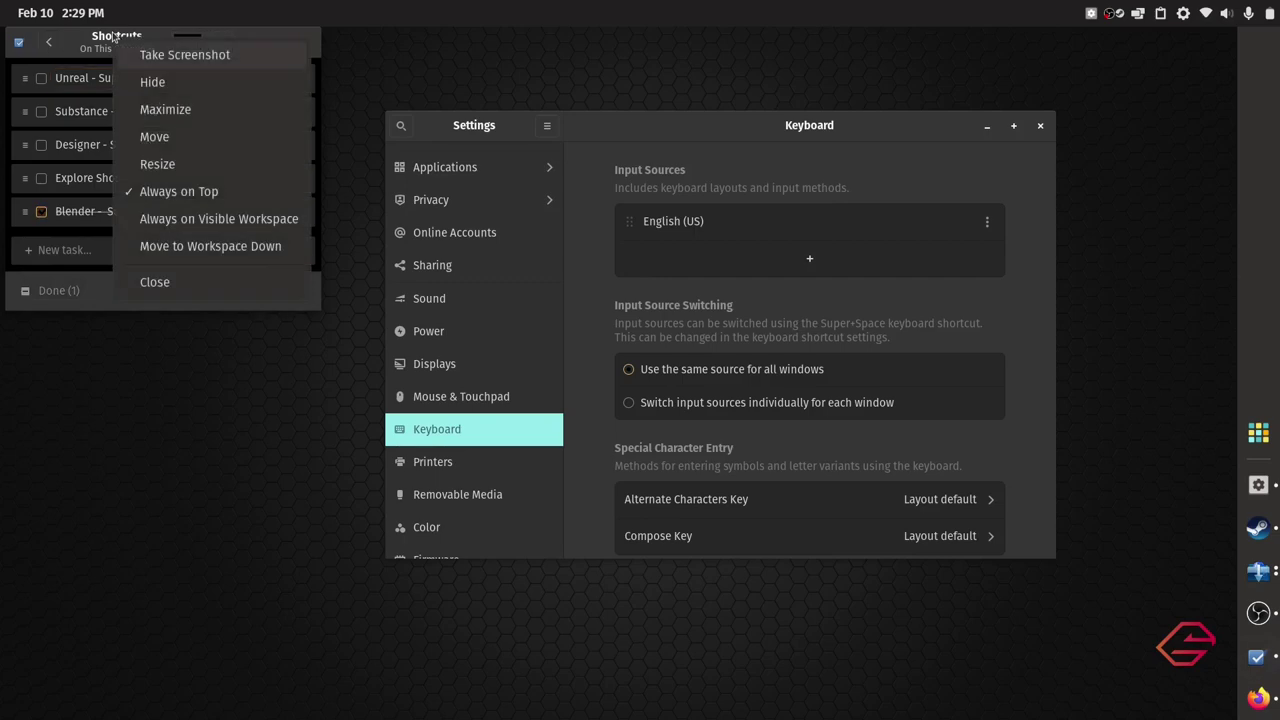
{"action": "key", "text": "Escape"}
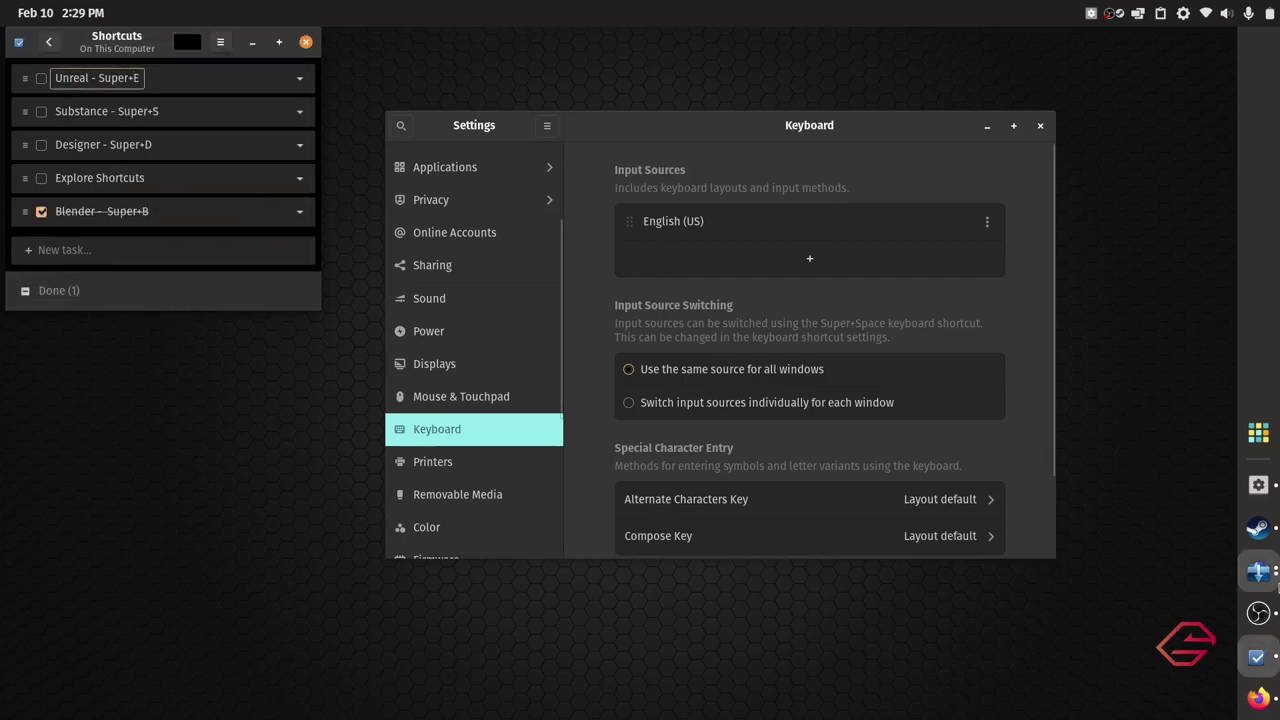
Switch to Steam and minimize the Shortcuts to-do window covering it
{"action": "left_click", "coordinate": [1271, 538]}
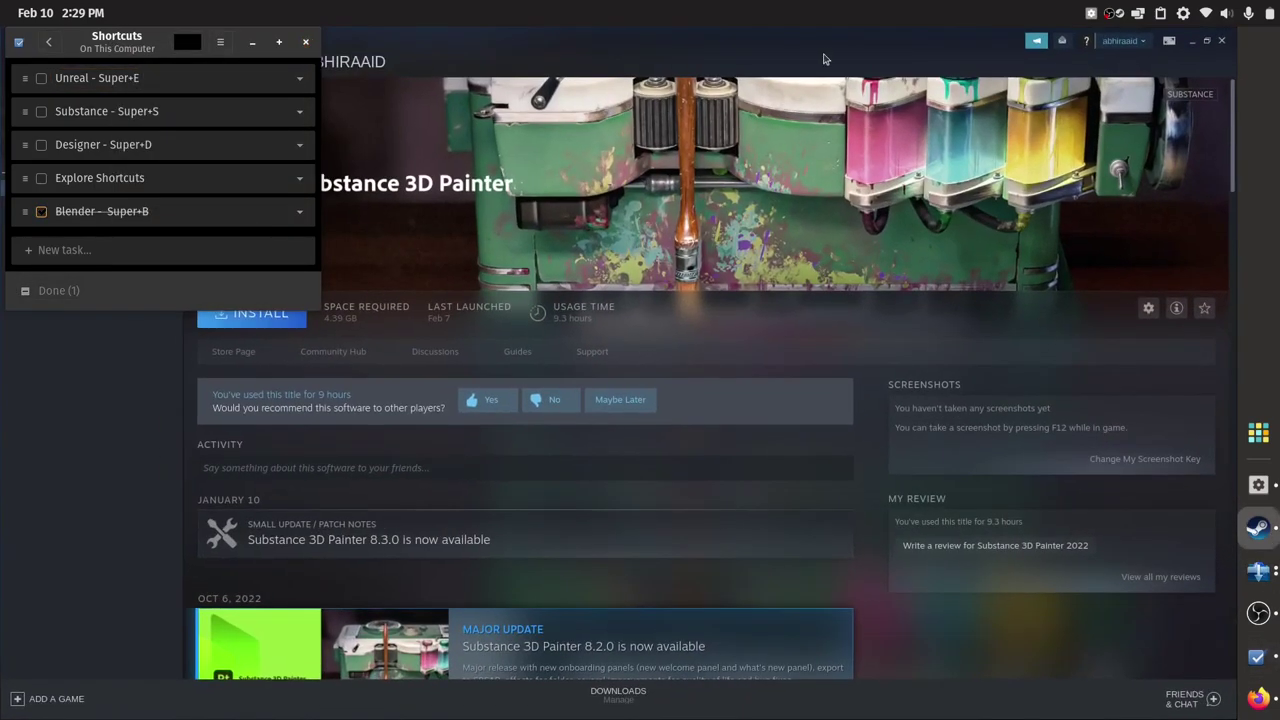
{"action": "left_click", "coordinate": [252, 42]}
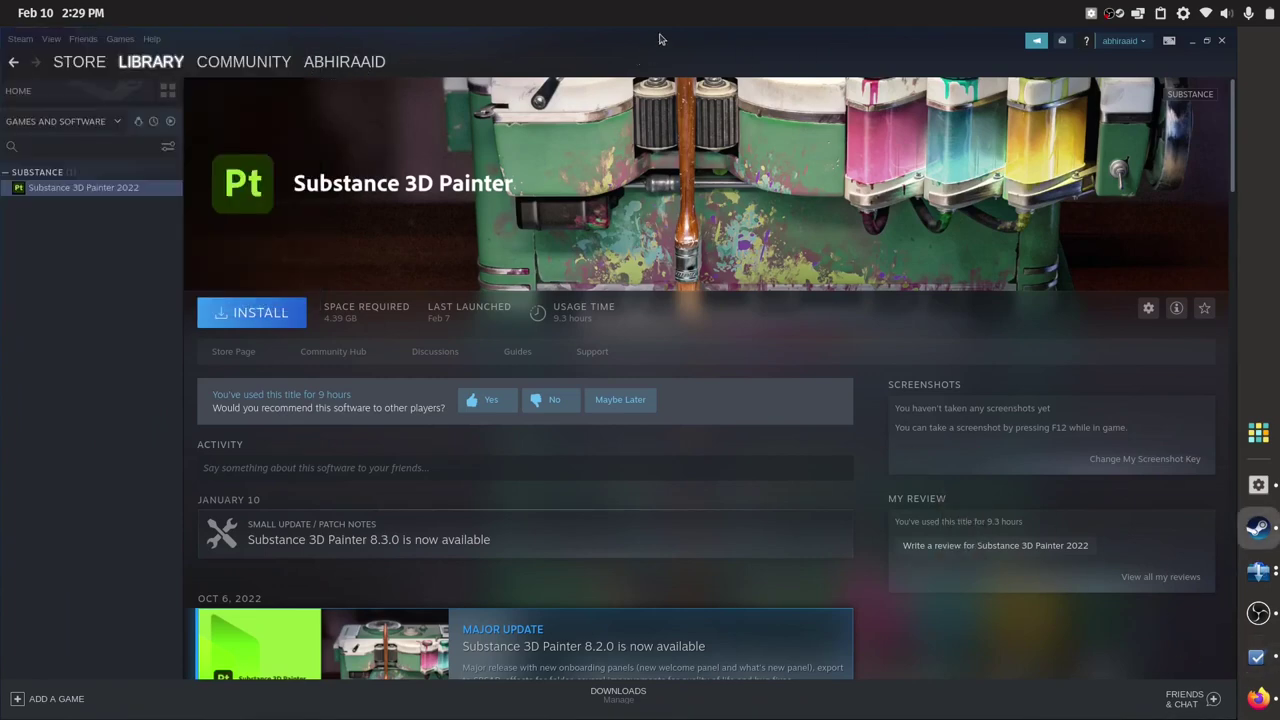
Test Steam's title bar by pulling the window out of its maximized state and maximizing it again
{"action": "mouse_move", "coordinate": [668, 14]}
{"action": "left_mouse_down"}
{"action": "mouse_move", "coordinate": [670, 100]}
{"action": "mouse_move", "coordinate": [660, 6]}
{"action": "left_mouse_up"}
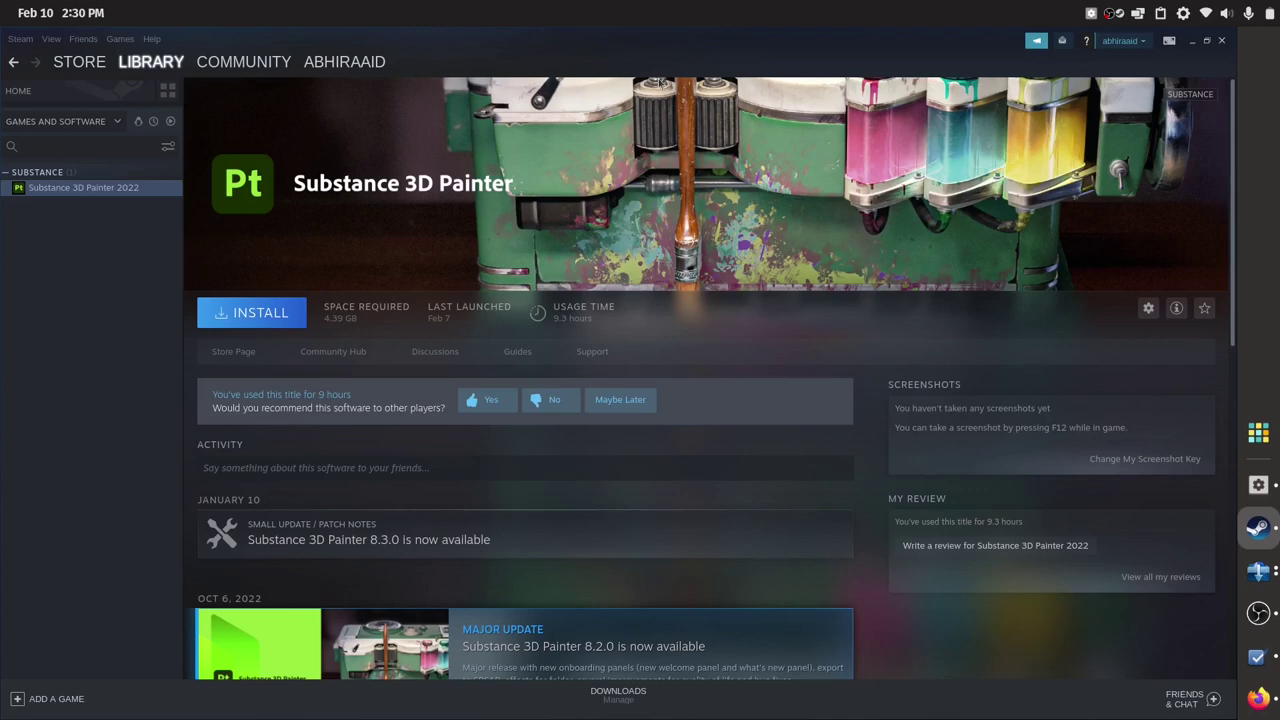
{"action": "left_click_drag", "start_coordinate": [660, 82], "coordinate": [637, 464]}
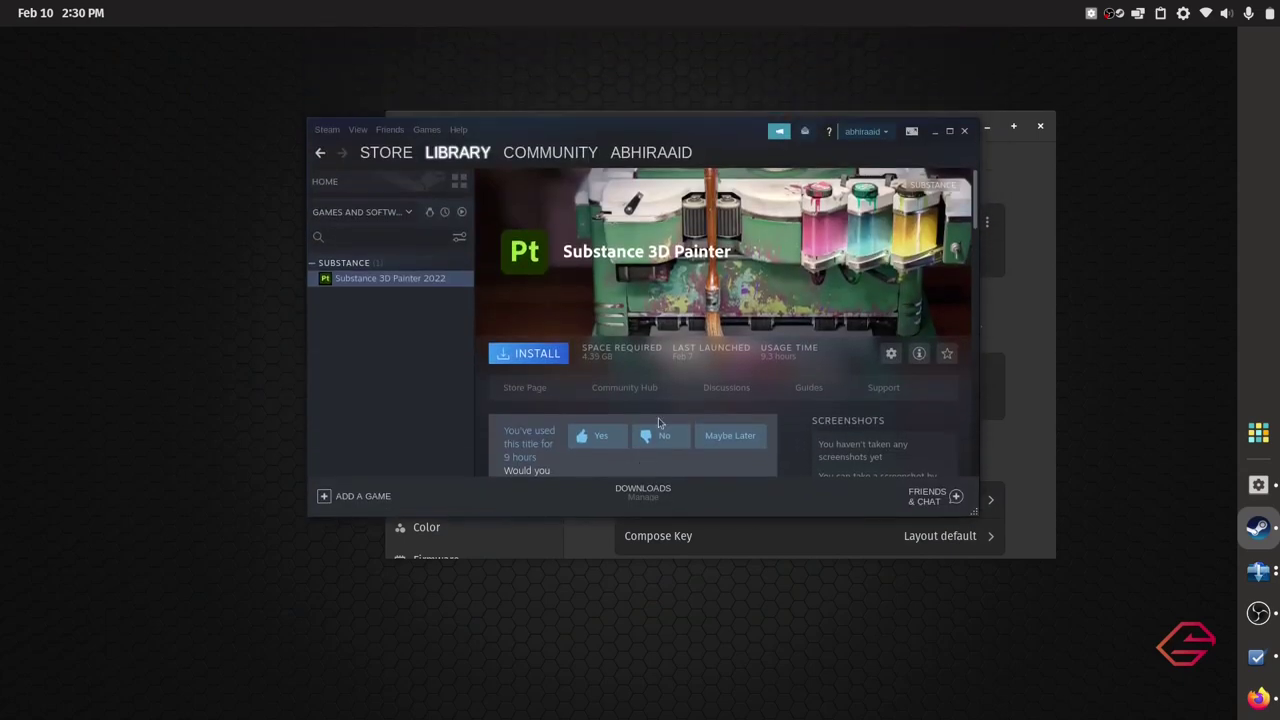
{"action": "left_click", "coordinate": [949, 131]}
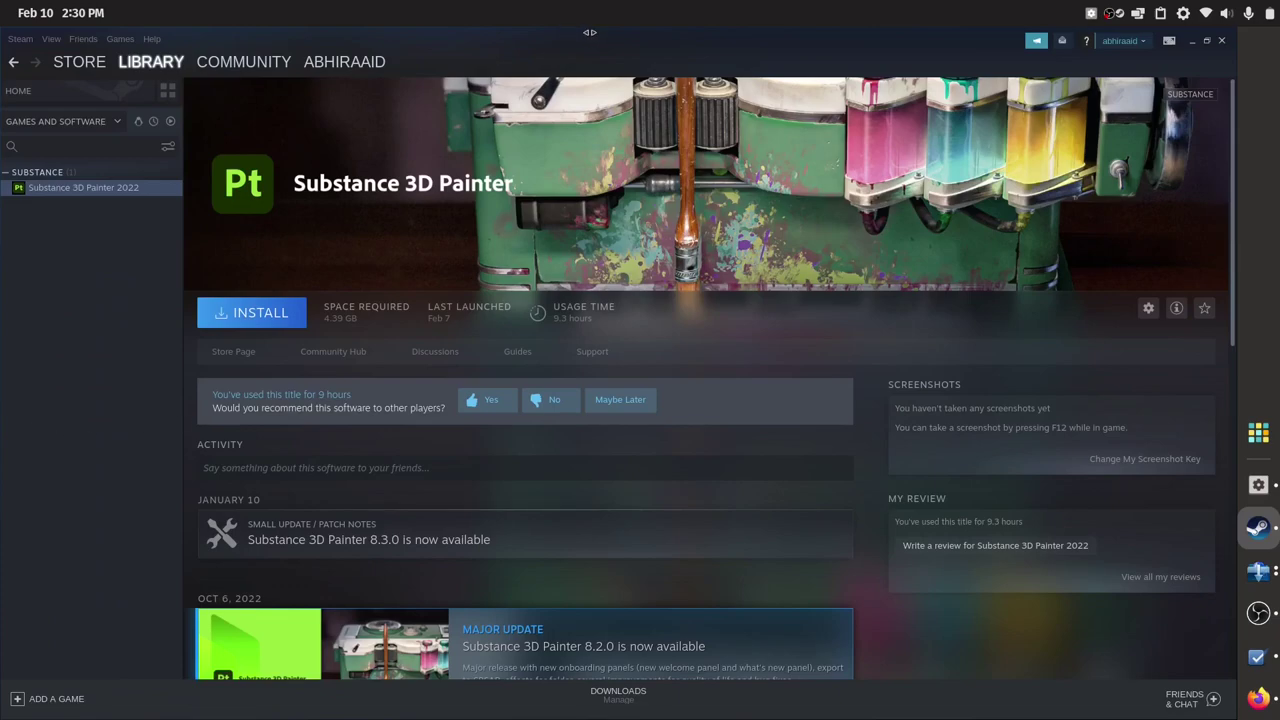
{"action": "left_click_drag", "start_coordinate": [601, 49], "coordinate": [590, 5]}
{"action": "left_click_drag", "start_coordinate": [603, 45], "coordinate": [598, 8]}
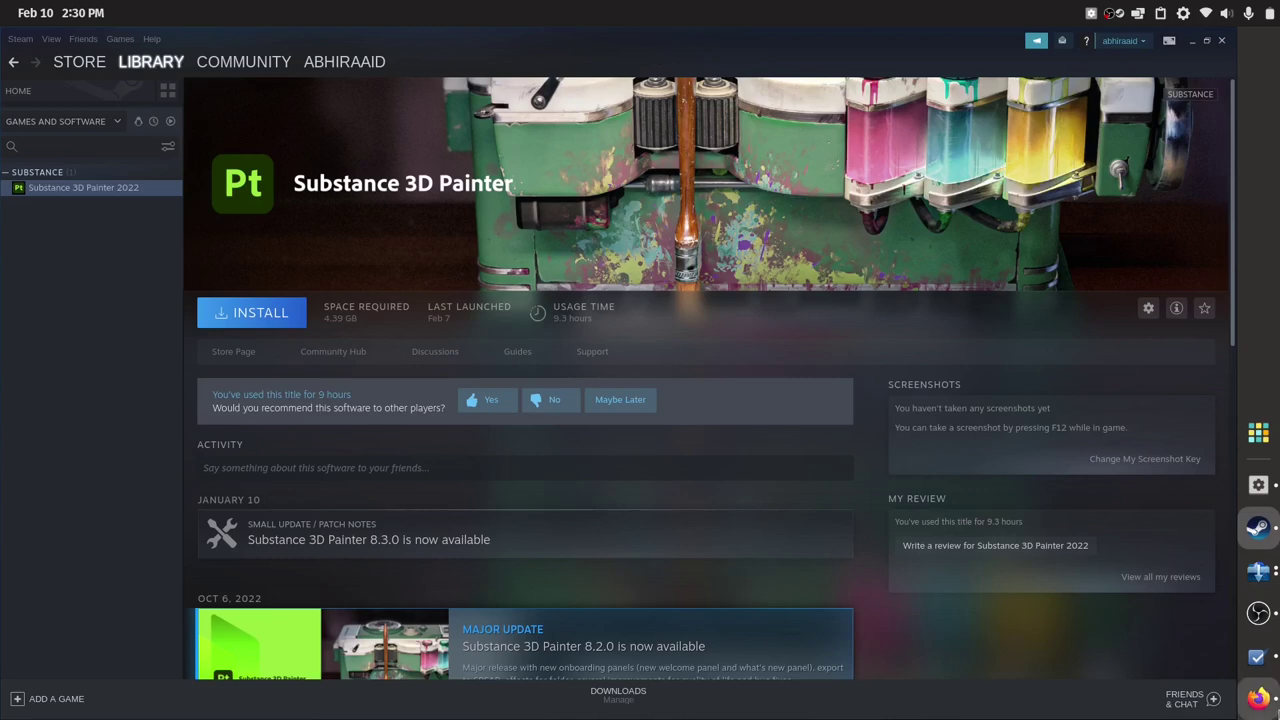
Switch to OBS, stop the running recording, and minimize the OBS window
{"action": "left_click", "coordinate": [1274, 620]}
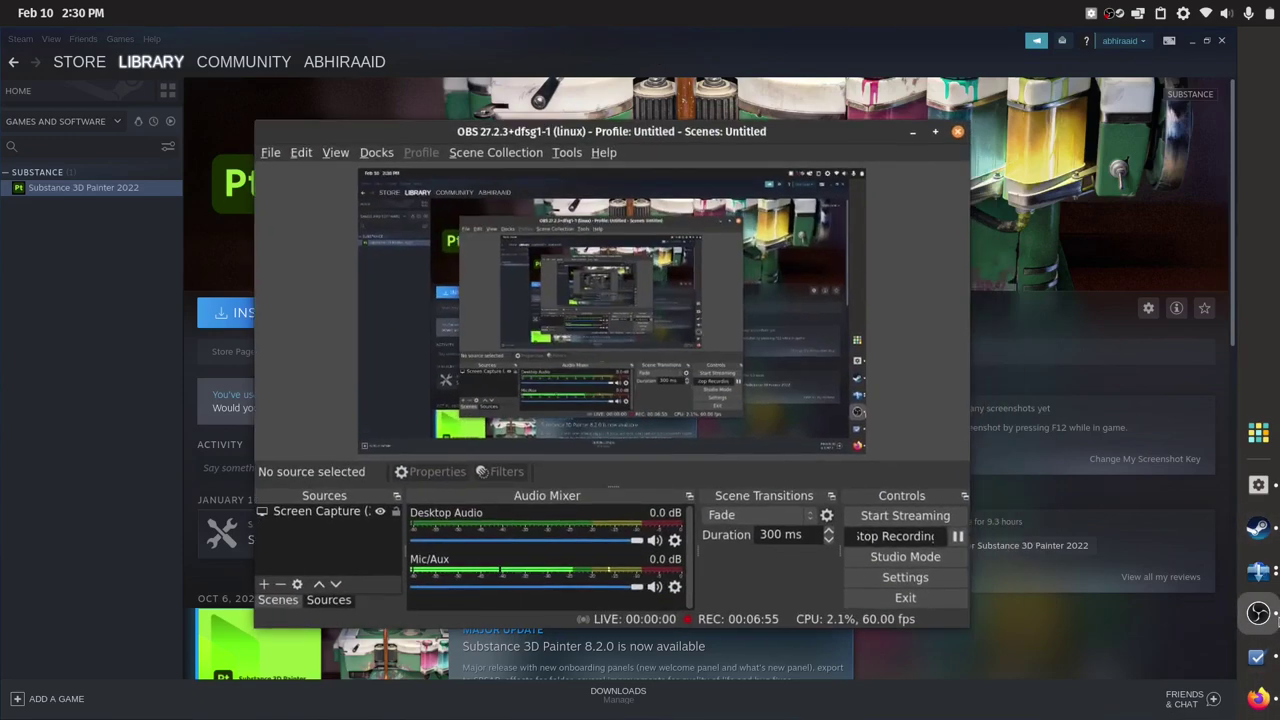
{"action": "left_click", "coordinate": [895, 537]}
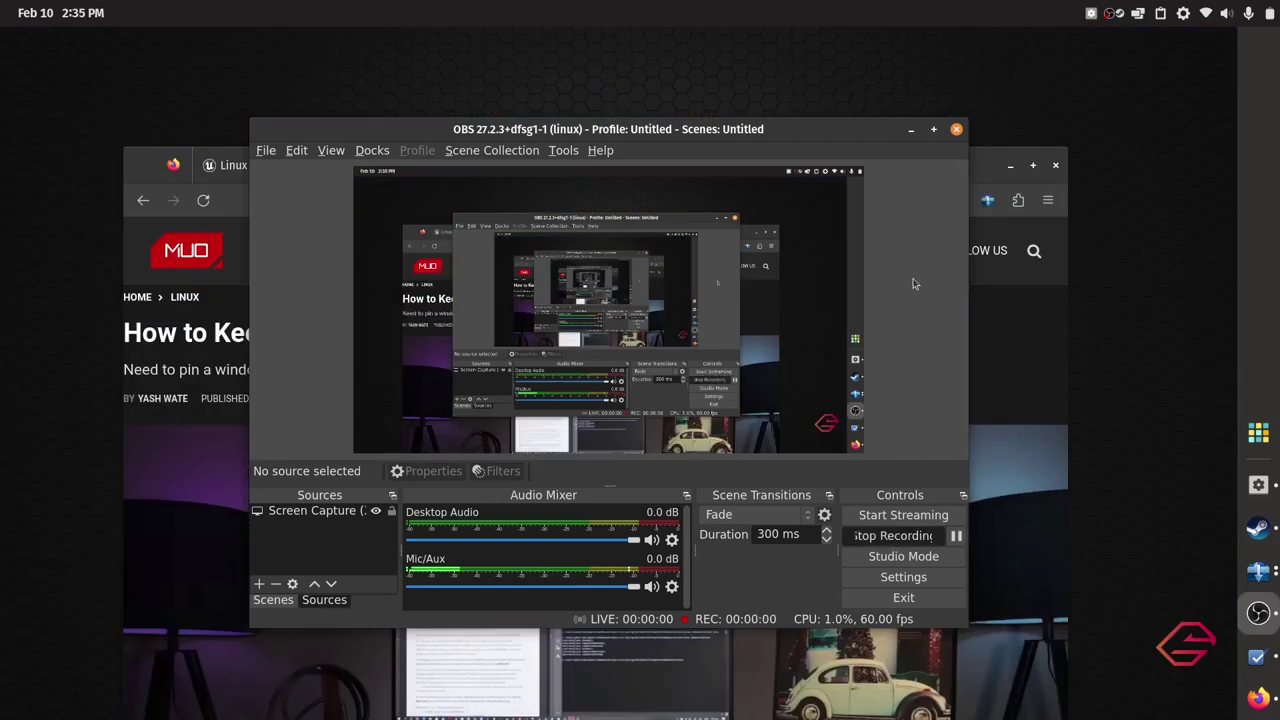
{"action": "left_click", "coordinate": [910, 130]}
Move the Firefox window with the Always on Top article up near the upper part of the desktop
{"action": "left_click_drag", "start_coordinate": [800, 177], "coordinate": [833, 94]}
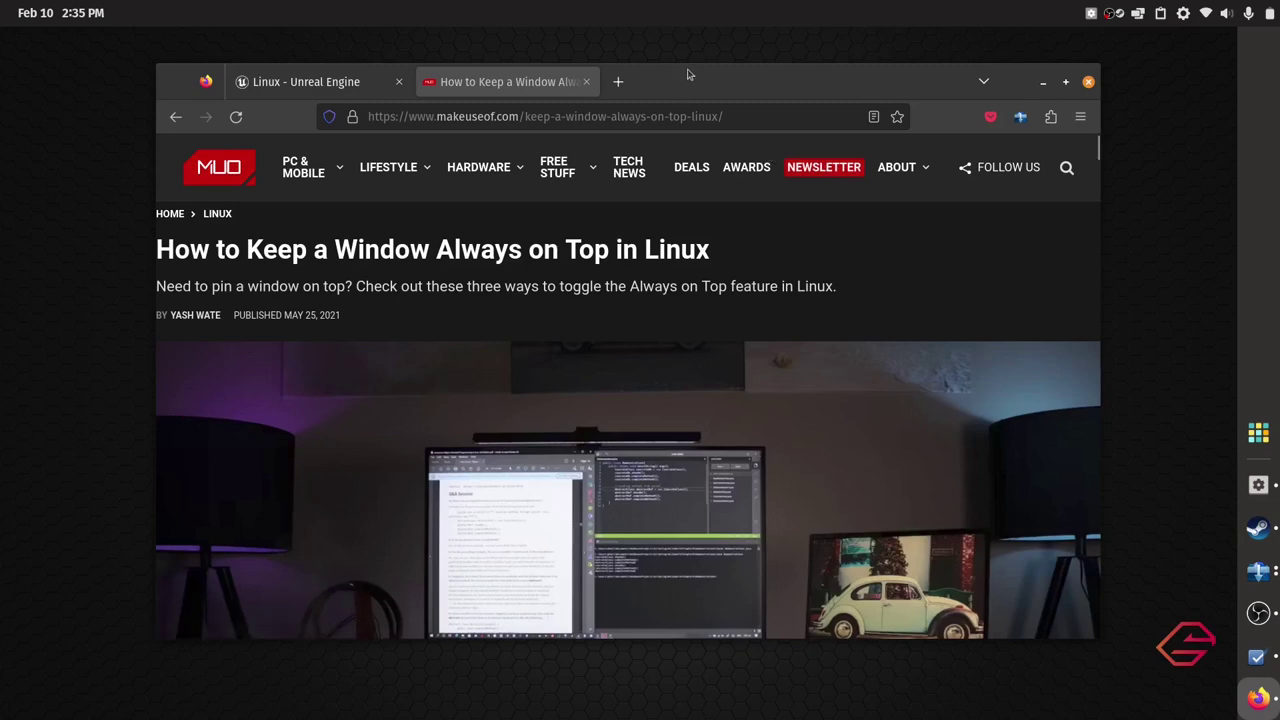
{"action": "left_click_drag", "start_coordinate": [687, 70], "coordinate": [678, 46]}
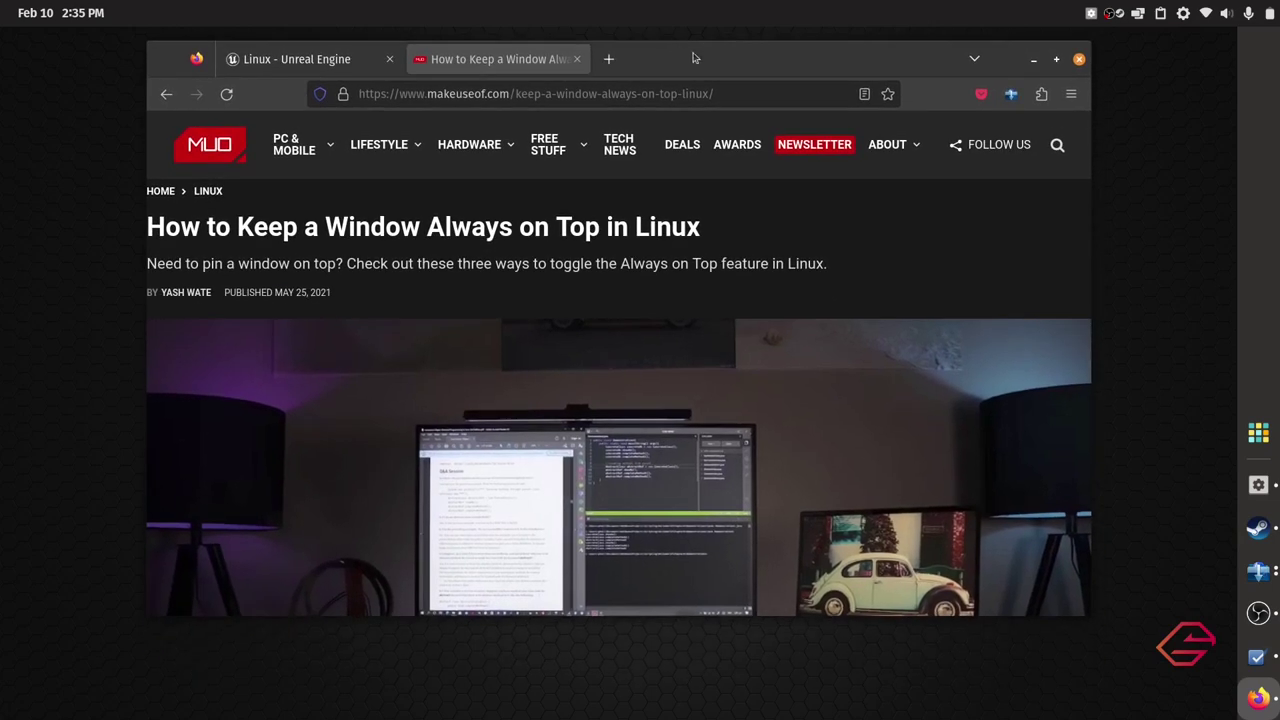
{"action": "left_click_drag", "start_coordinate": [670, 53], "coordinate": [661, 72]}
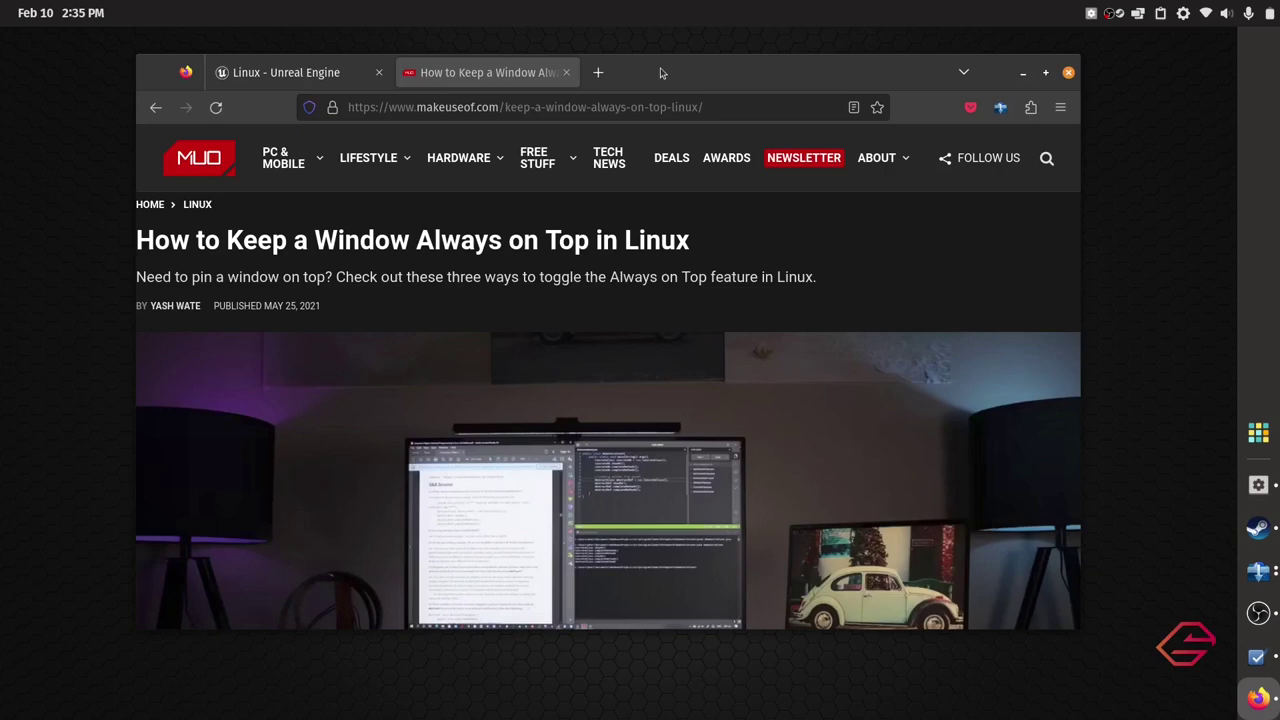
Set the Firefox window to Always on Top through its window menu and reposition it slightly lower
{"action": "key", "text": "alt+space"}
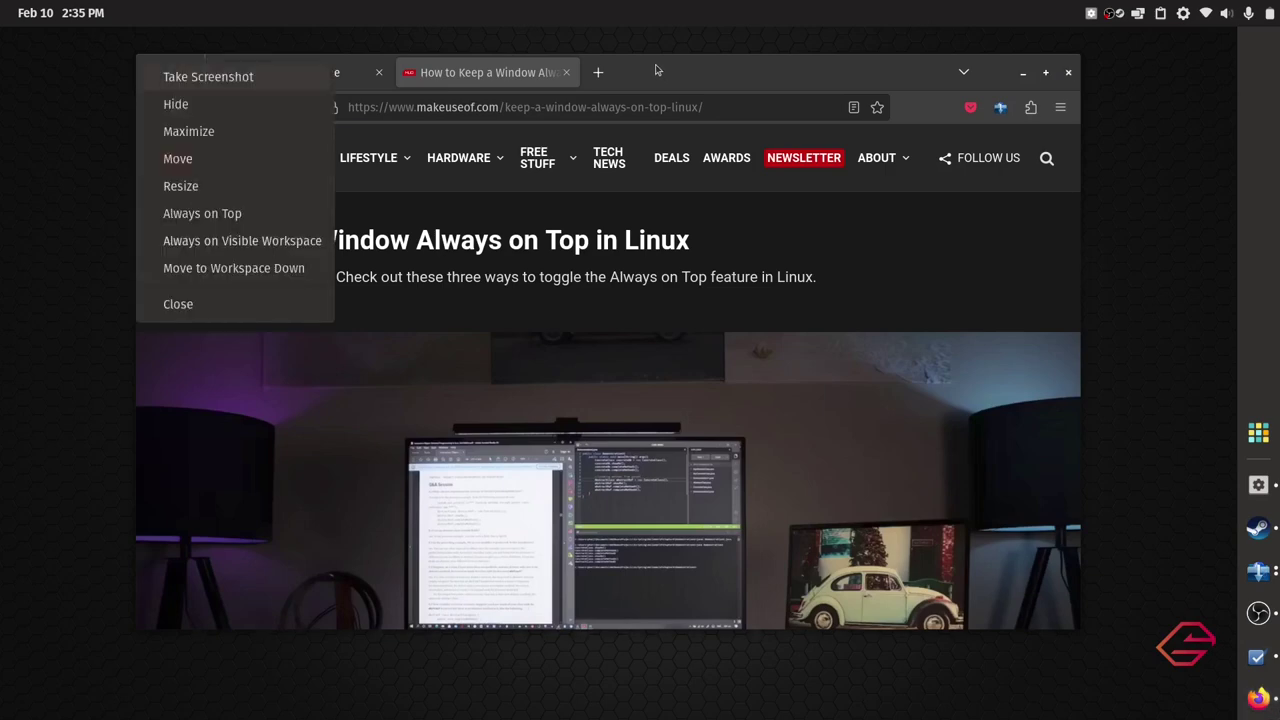
{"action": "key", "text": "Return"}
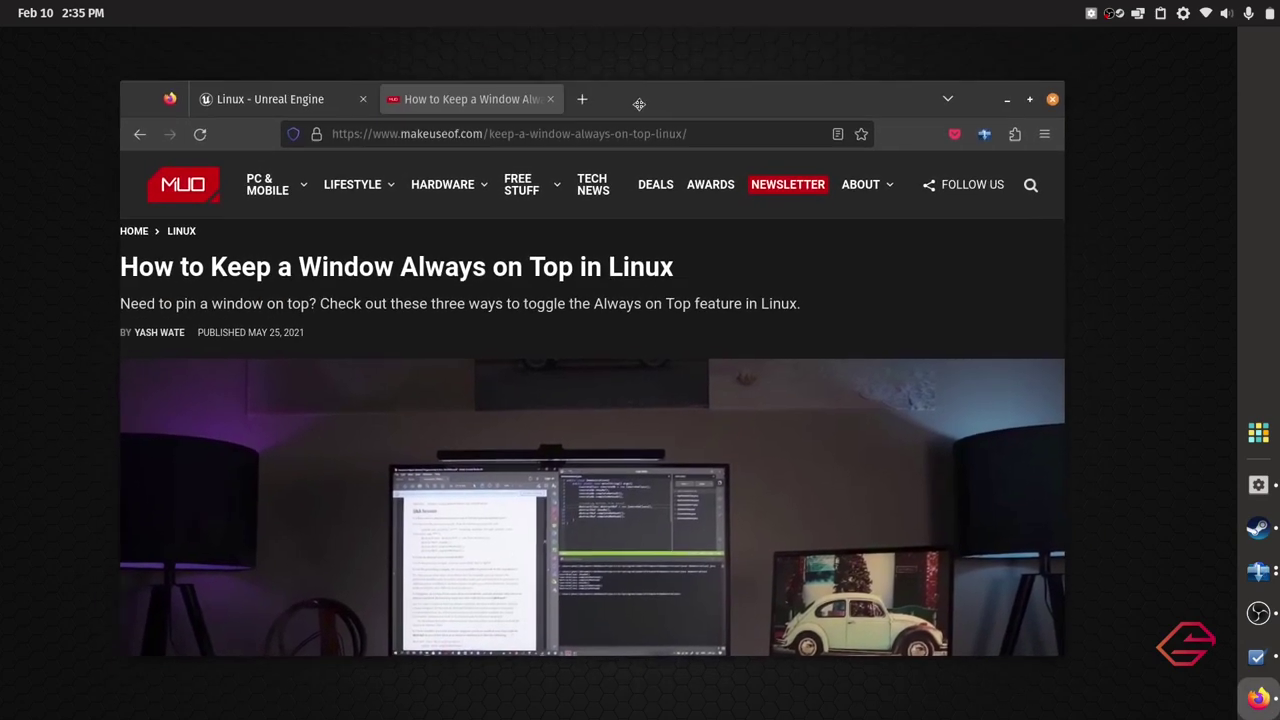
{"action": "left_click", "coordinate": [647, 83]}
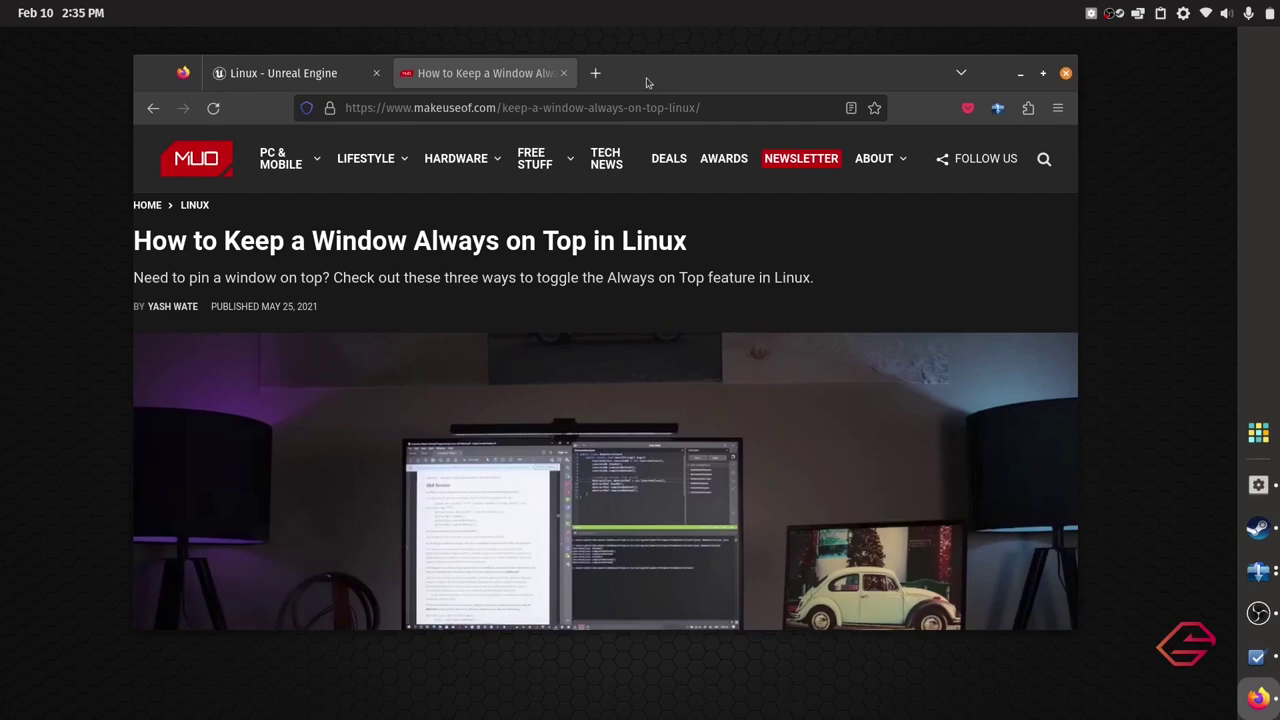
{"action": "key", "text": "alt+space"}
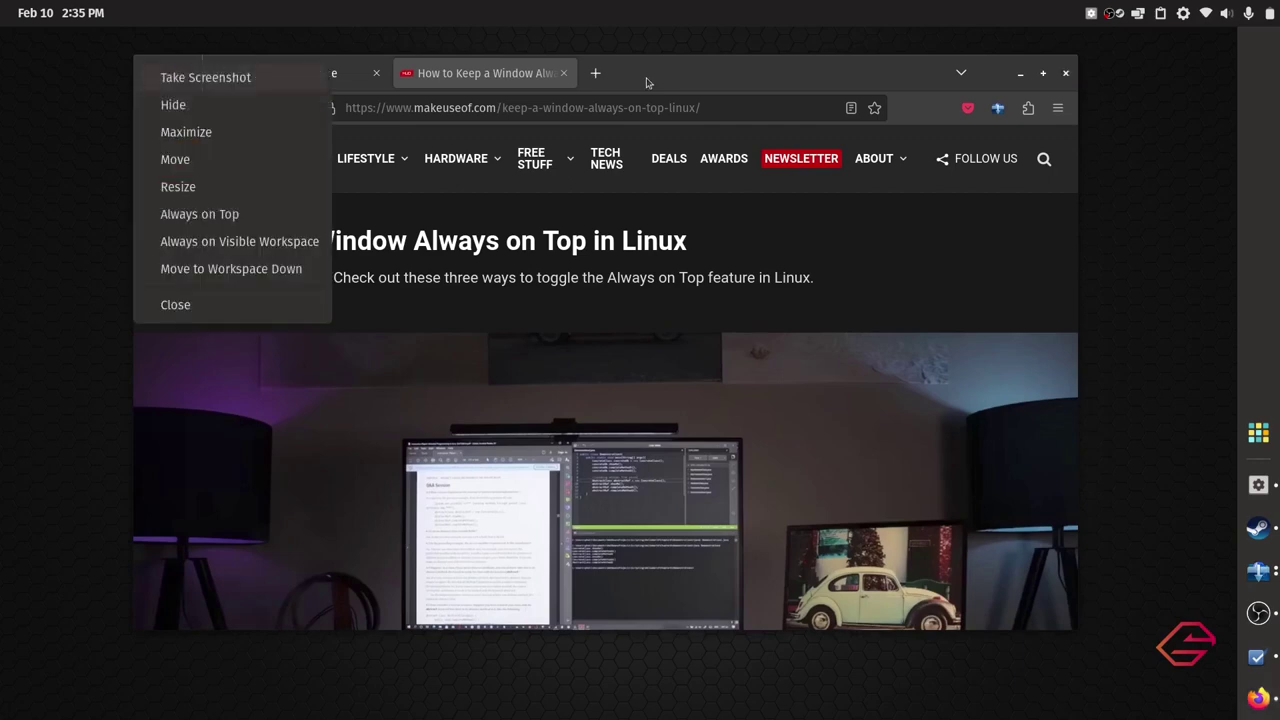
{"action": "left_click", "coordinate": [253, 219]}
{"action": "left_click_drag", "start_coordinate": [719, 81], "coordinate": [679, 89]}
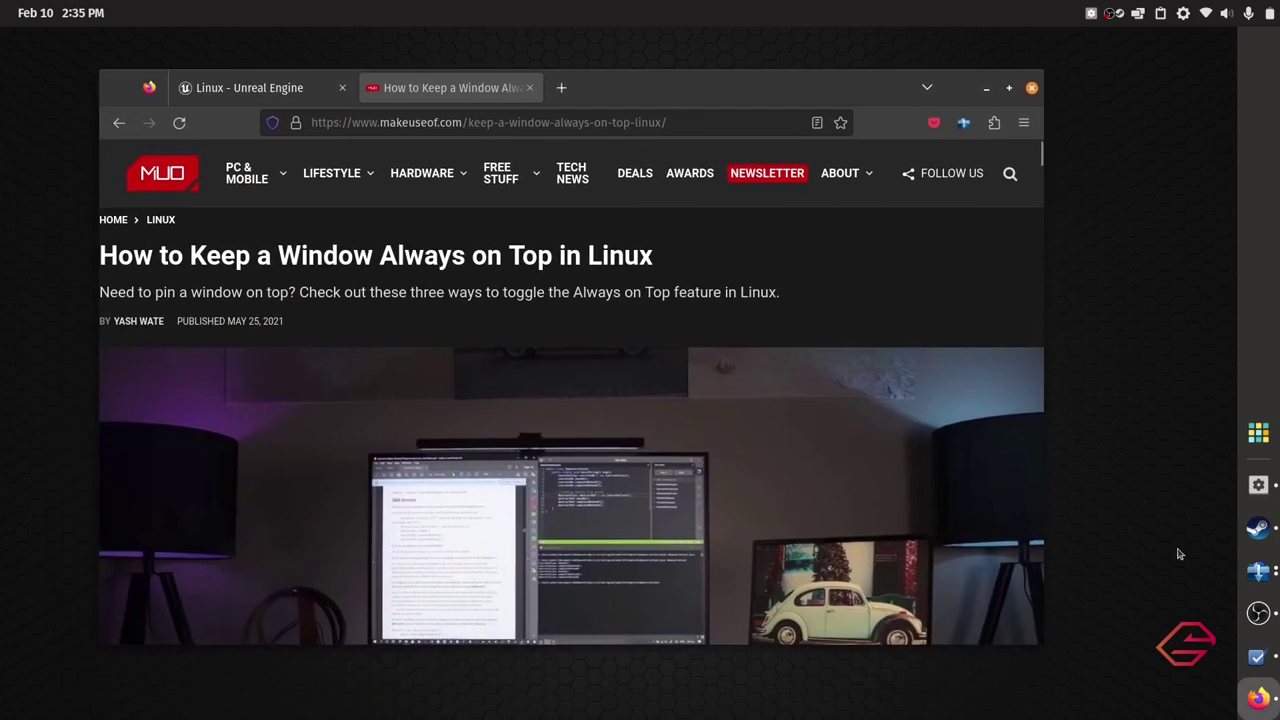
Bring back the Shortcuts to-do window and toggle its Always on Top option off and on again
{"action": "left_click", "coordinate": [1262, 670]}
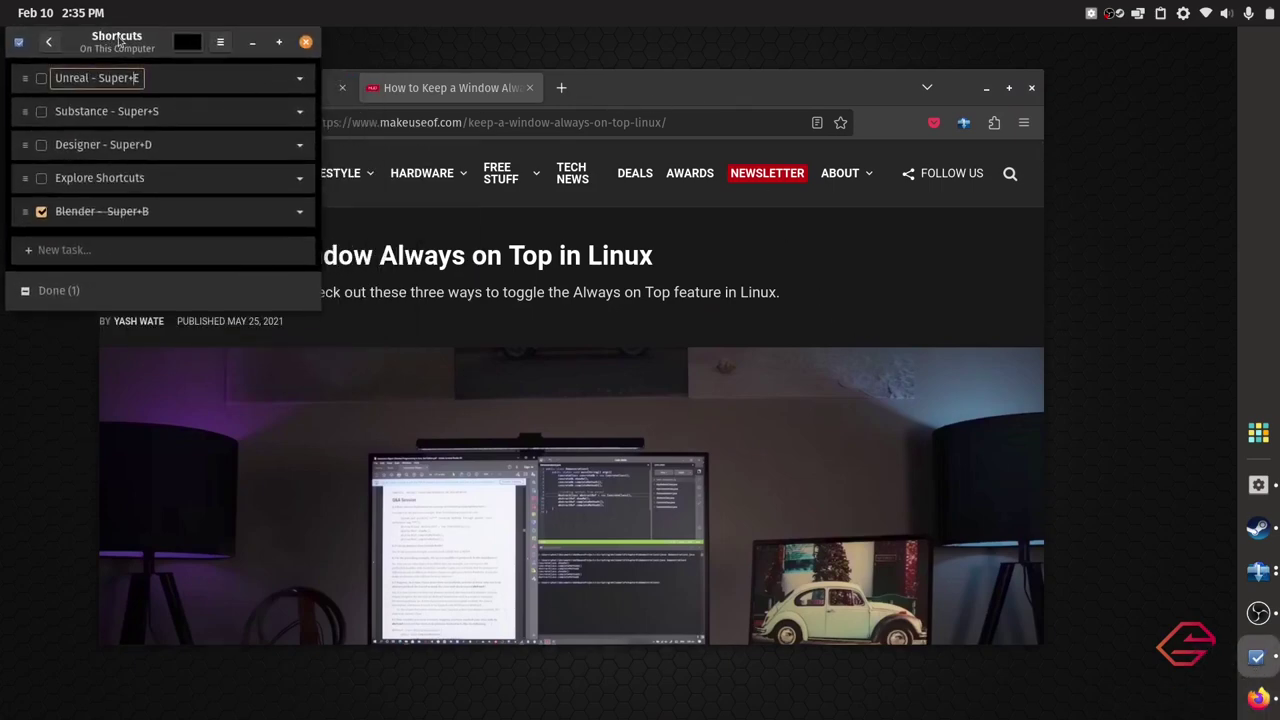
{"action": "right_click", "coordinate": [118, 41]}
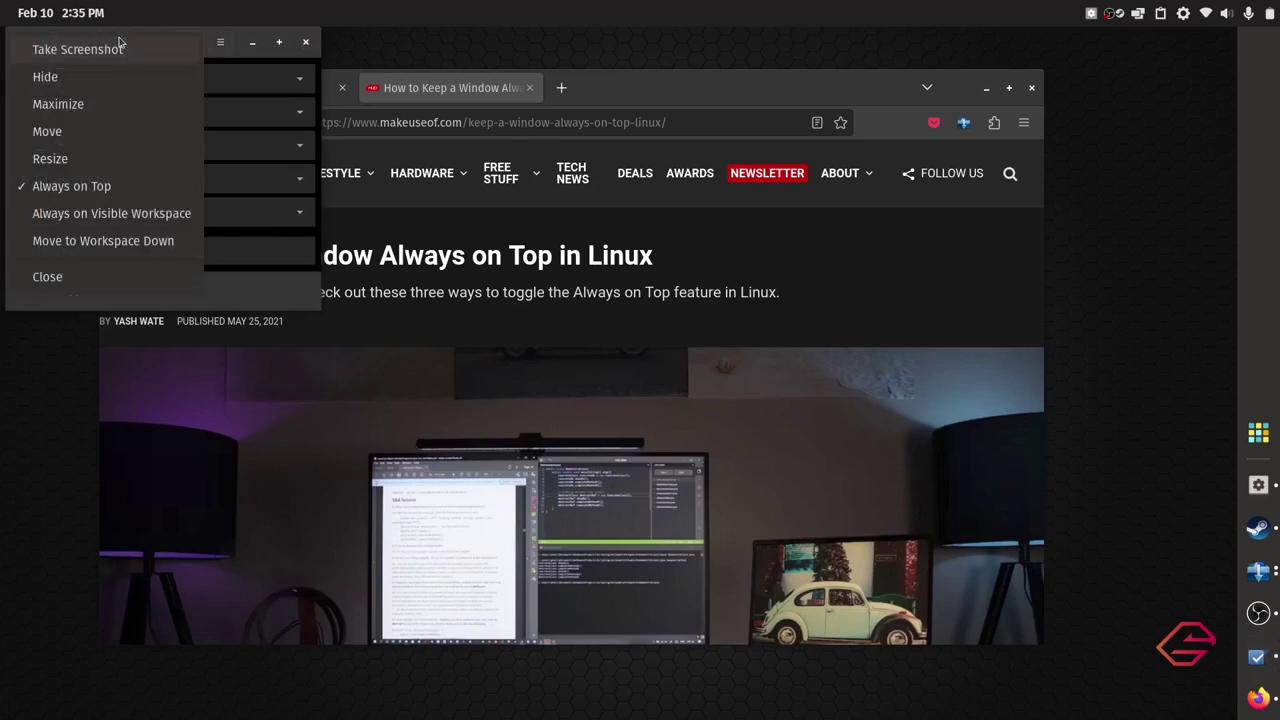
{"action": "left_click", "coordinate": [101, 187]}
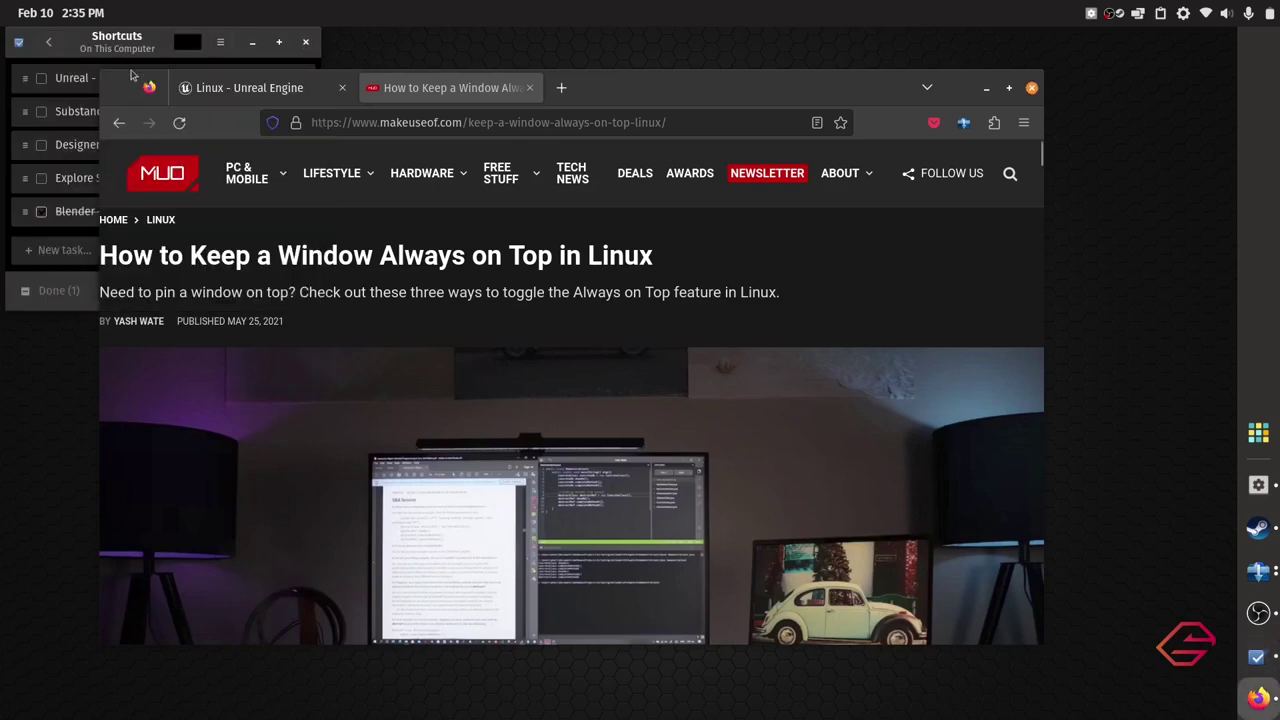
{"action": "right_click", "coordinate": [80, 50]}
{"action": "left_click", "coordinate": [94, 183]}
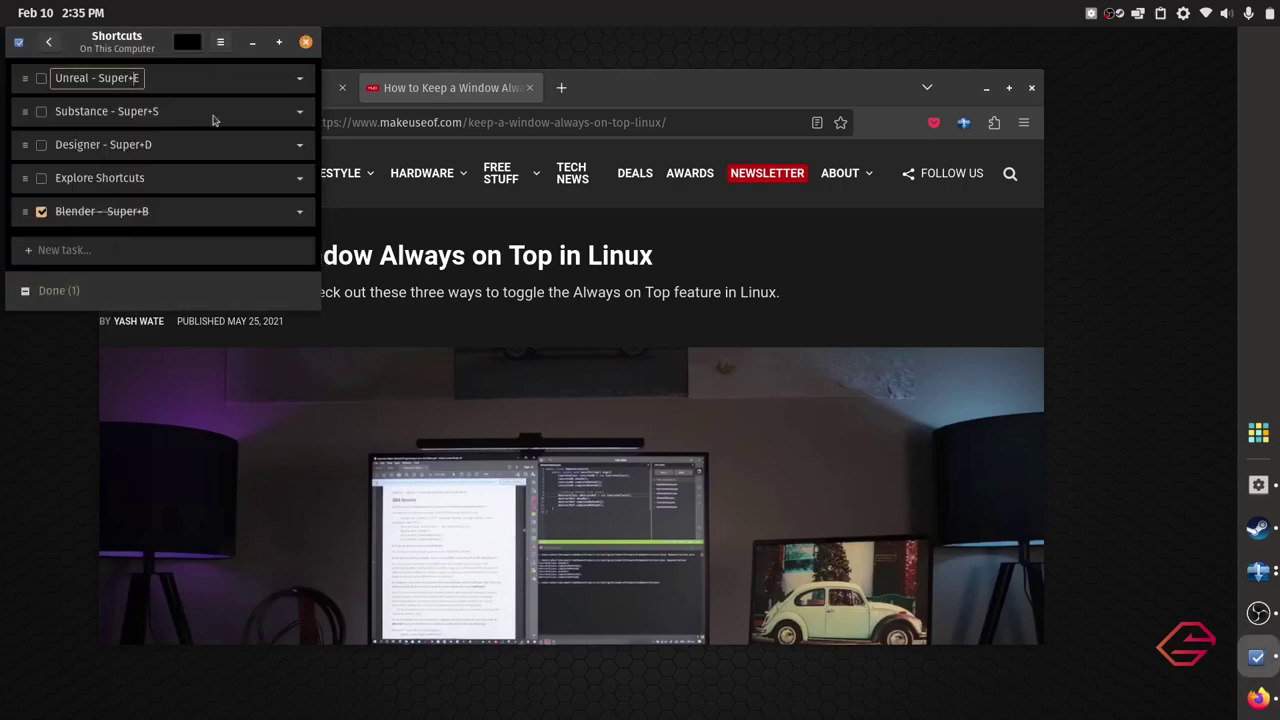
Read through the MakeUseOf article's manual, keyboard shortcut and custom shortcut methods for enabling Always on Top
{"action": "left_click", "coordinate": [715, 99]}
{"action": "scroll", "coordinate": [711, 389], "scroll_direction": "down", "scroll_amount": 10}
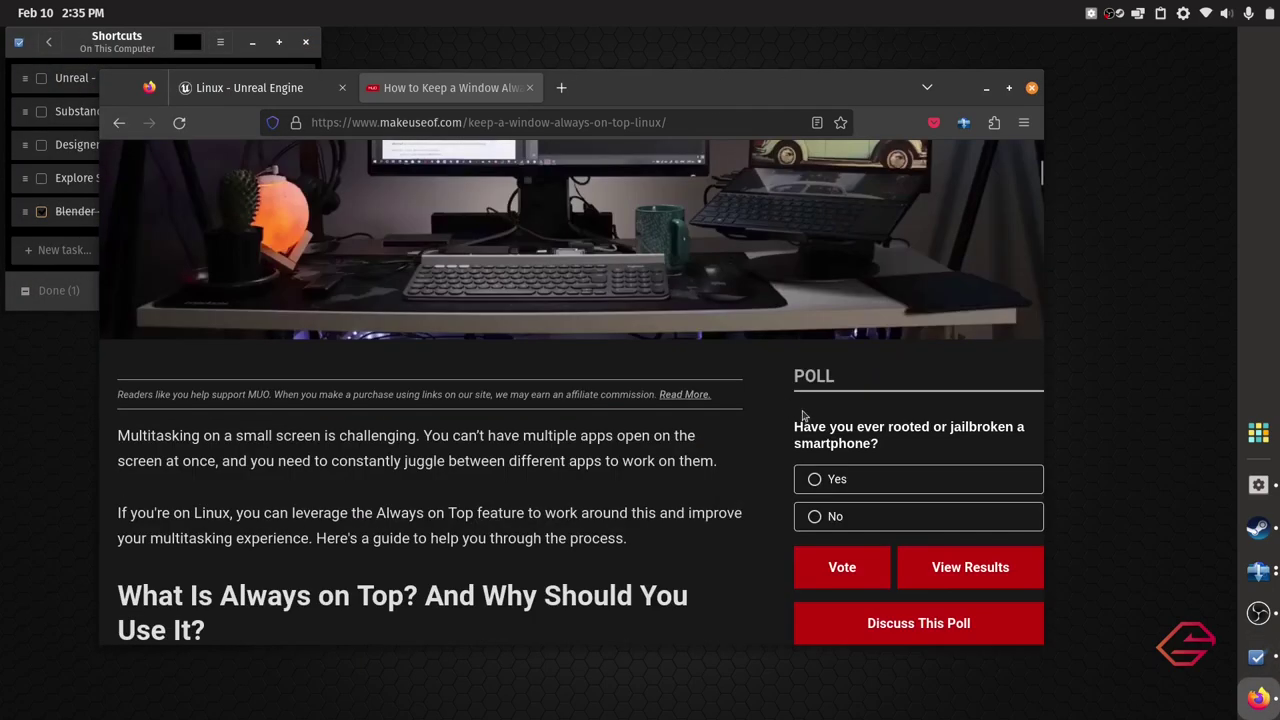
{"action": "scroll", "coordinate": [700, 395], "scroll_direction": "down", "scroll_amount": 5}
{"action": "scroll", "coordinate": [689, 402], "scroll_direction": "down", "scroll_amount": 20}
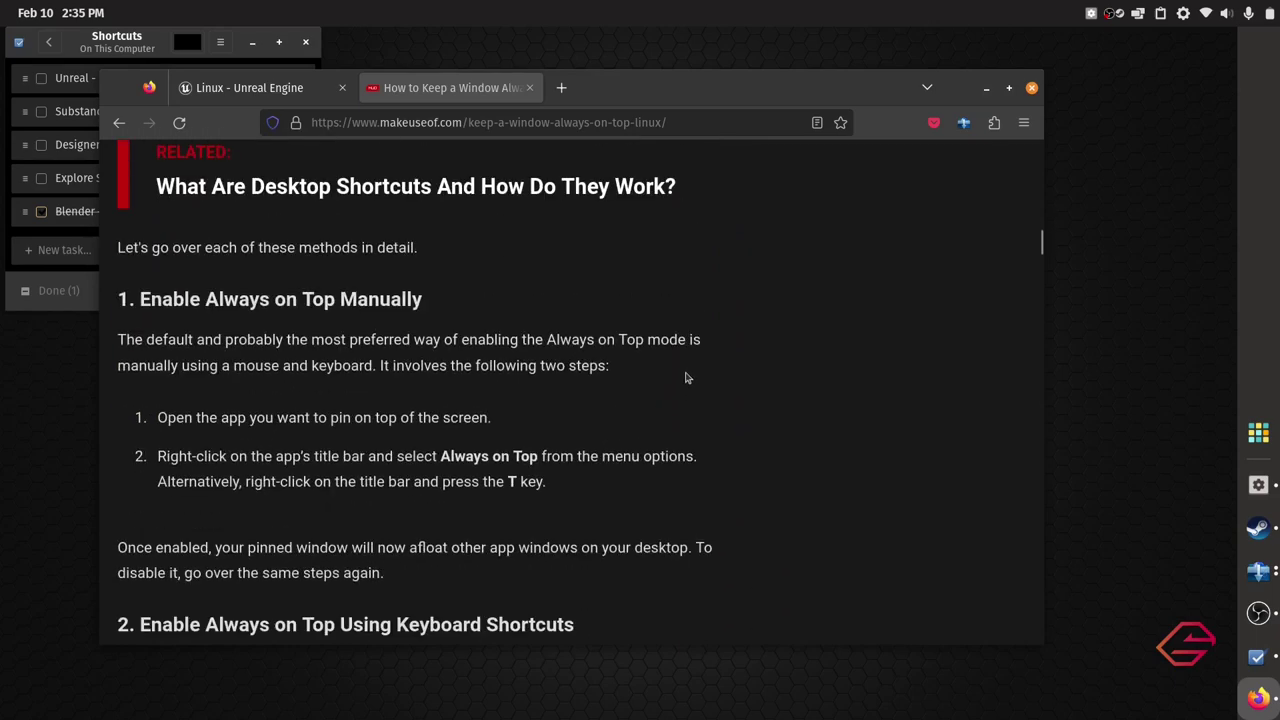
{"action": "scroll", "coordinate": [678, 405], "scroll_direction": "up", "scroll_amount": 5}
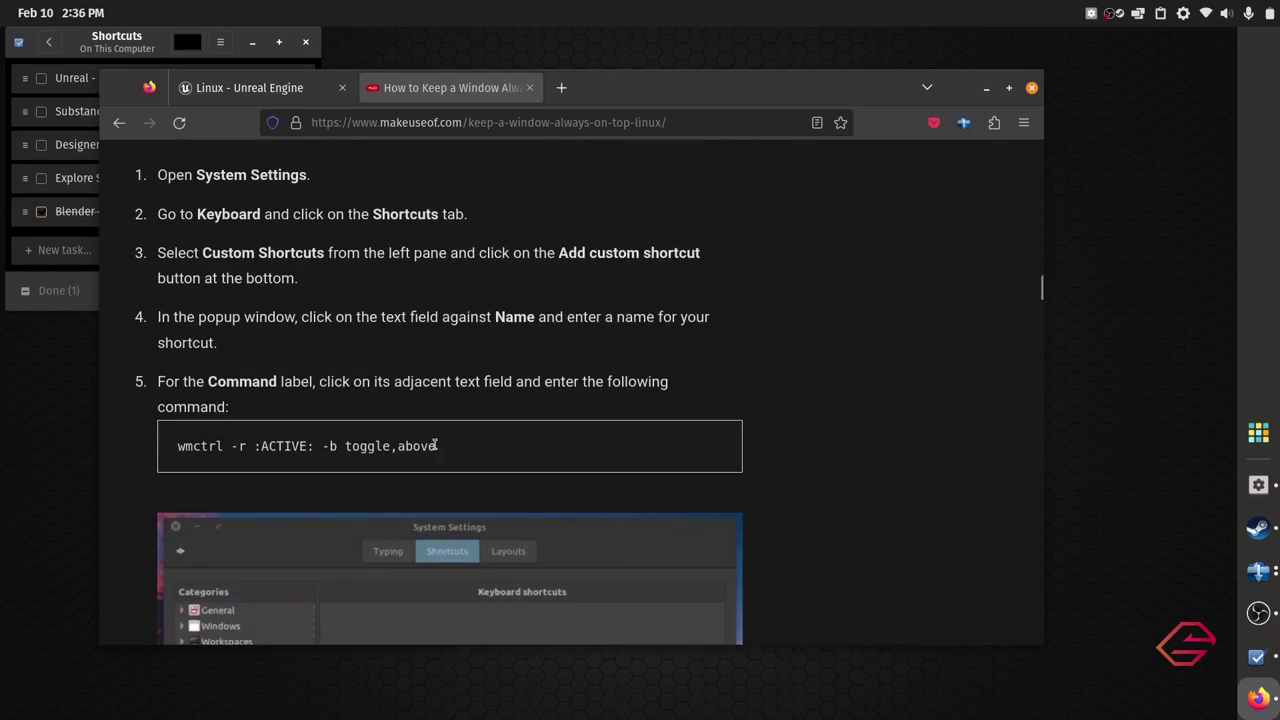
{"action": "scroll", "coordinate": [531, 411], "scroll_direction": "up", "scroll_amount": 3}
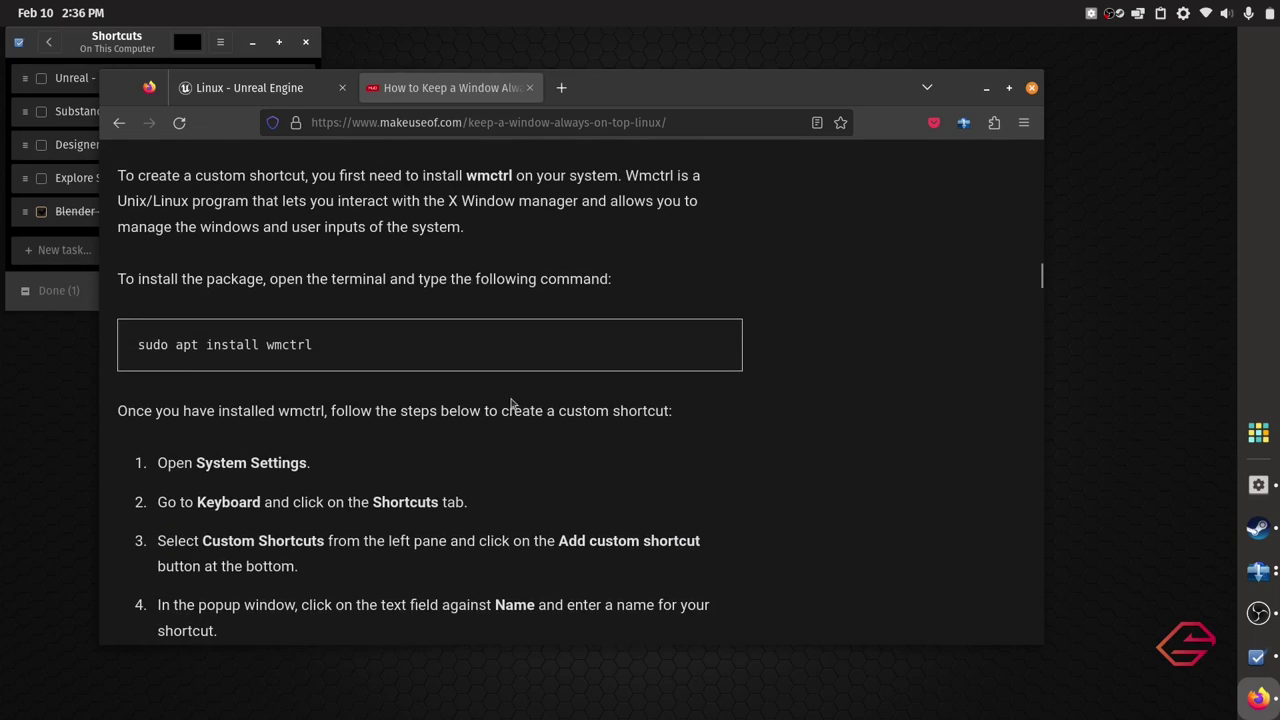
{"action": "scroll", "coordinate": [375, 405], "scroll_direction": "up", "scroll_amount": 5}
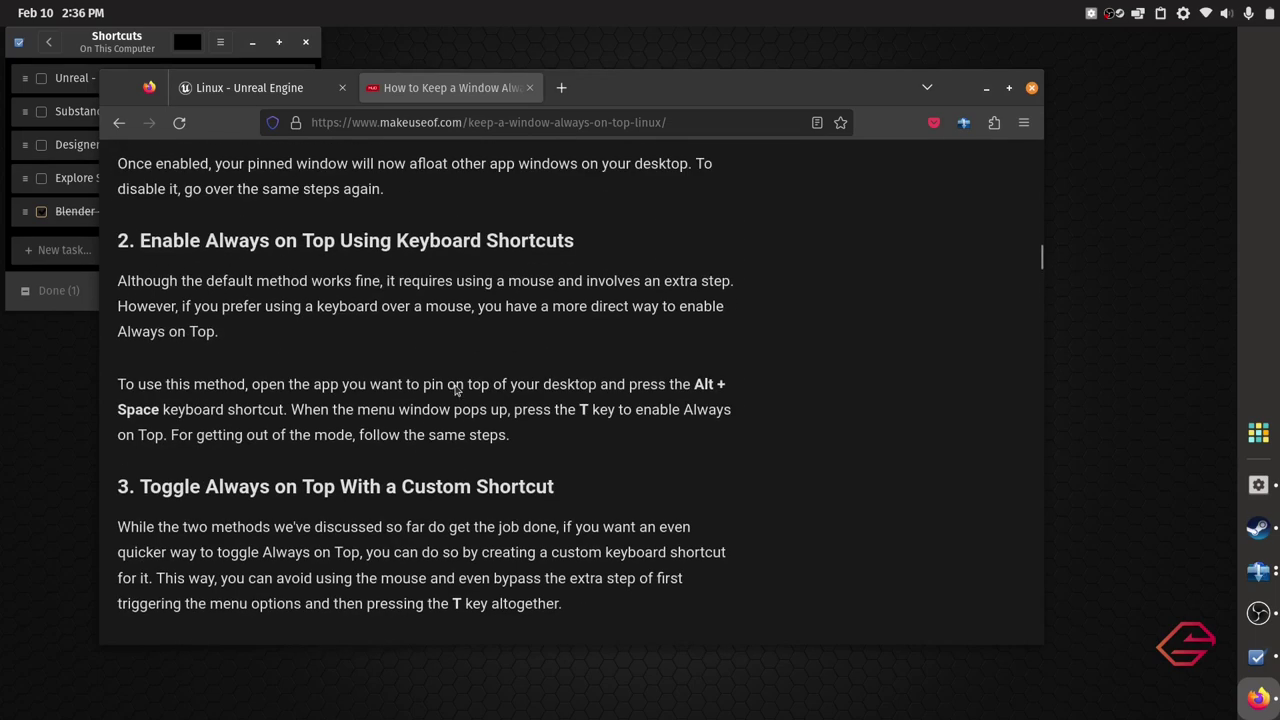
{"action": "scroll", "coordinate": [455, 388], "scroll_direction": "down", "scroll_amount": 3}
{"action": "scroll", "coordinate": [453, 388], "scroll_direction": "down", "scroll_amount": 2}
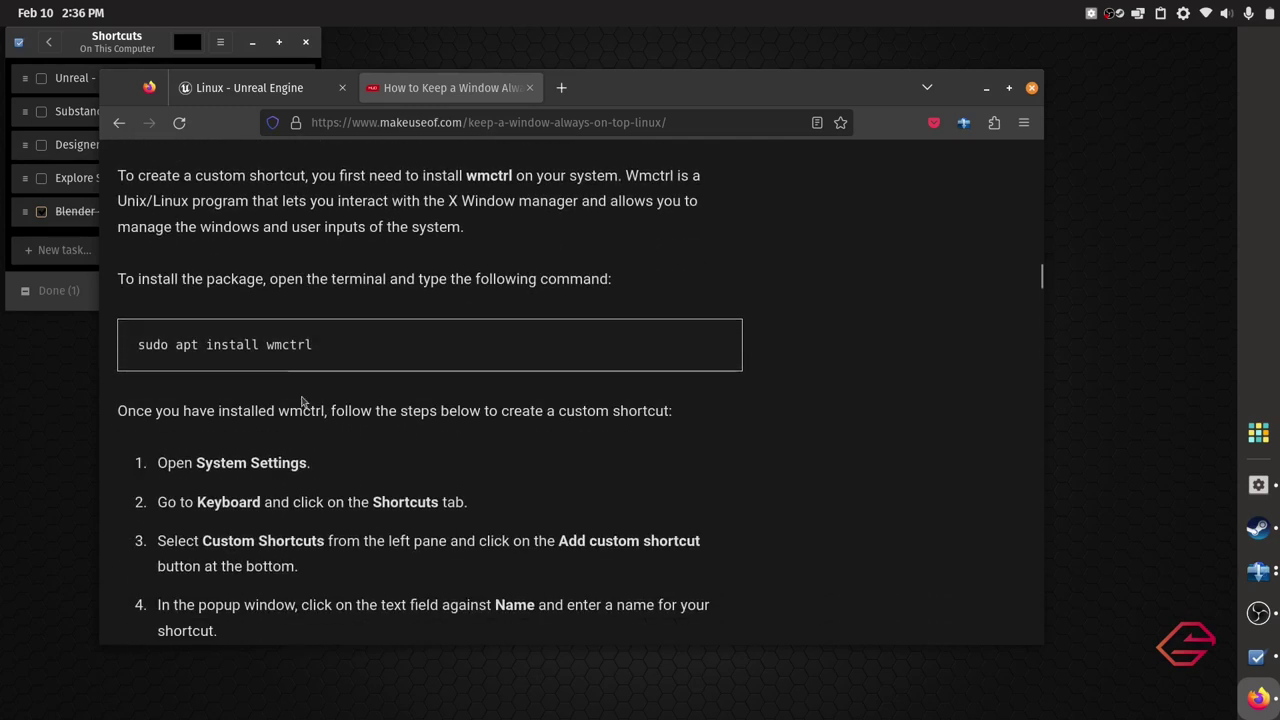
Highlight the "sudo apt install wmctrl" command in the article and clear the selection
{"action": "triple_click", "coordinate": [305, 344]}
{"action": "right_click", "coordinate": [308, 344]}
{"action": "left_click", "coordinate": [325, 353]}
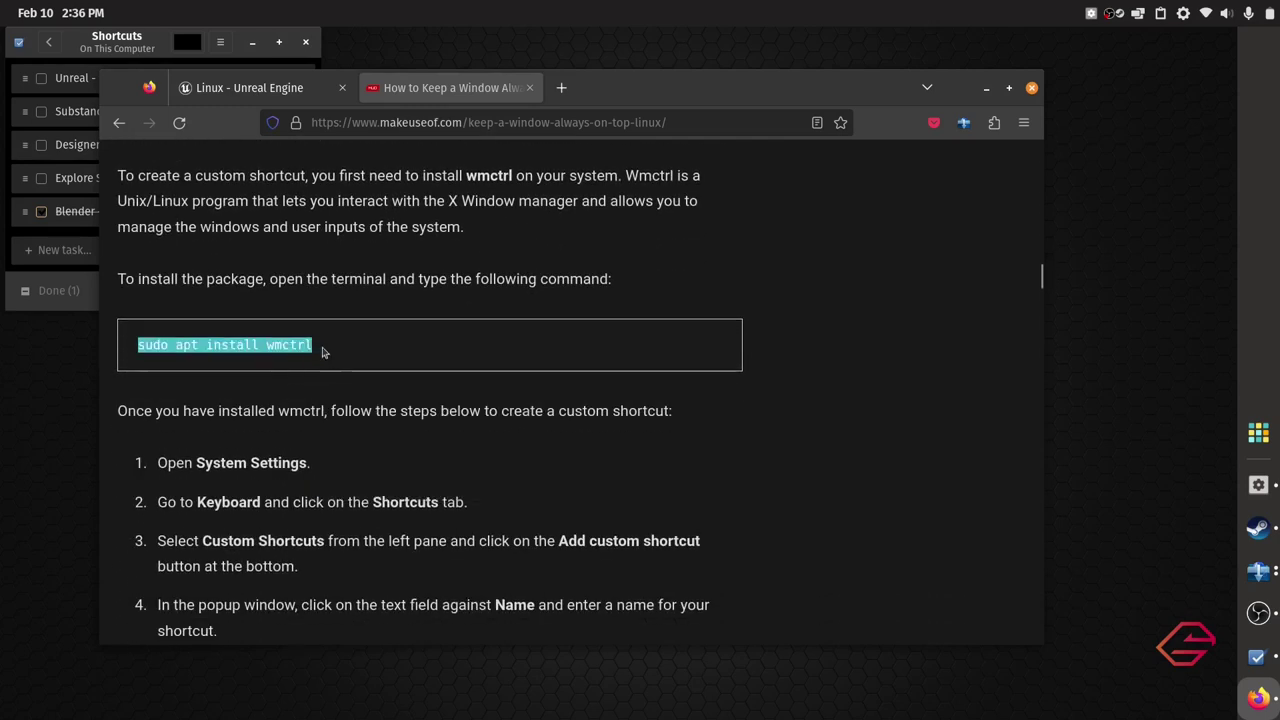
{"action": "left_click", "coordinate": [365, 372]}
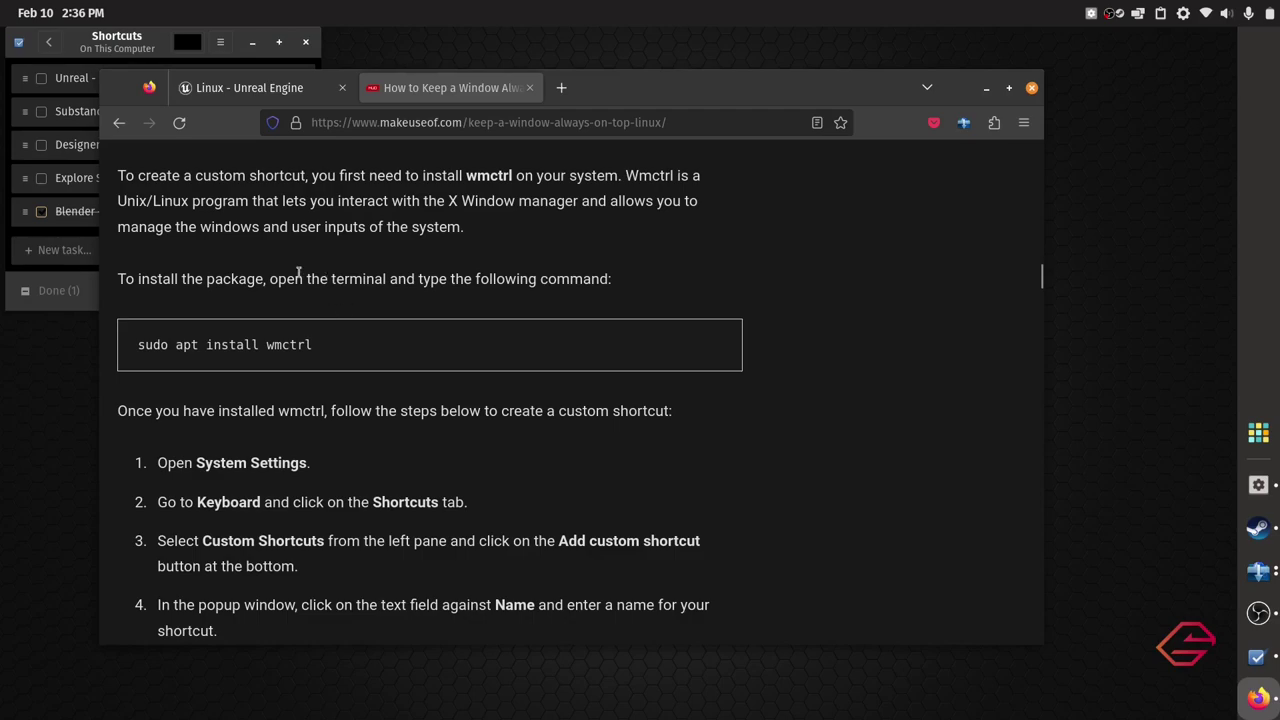
Review the Alt + Space method, highlight the wmctrl package name, and examine the steps for creating a custom shortcut
{"action": "scroll", "coordinate": [586, 340], "scroll_direction": "up", "scroll_amount": 5}
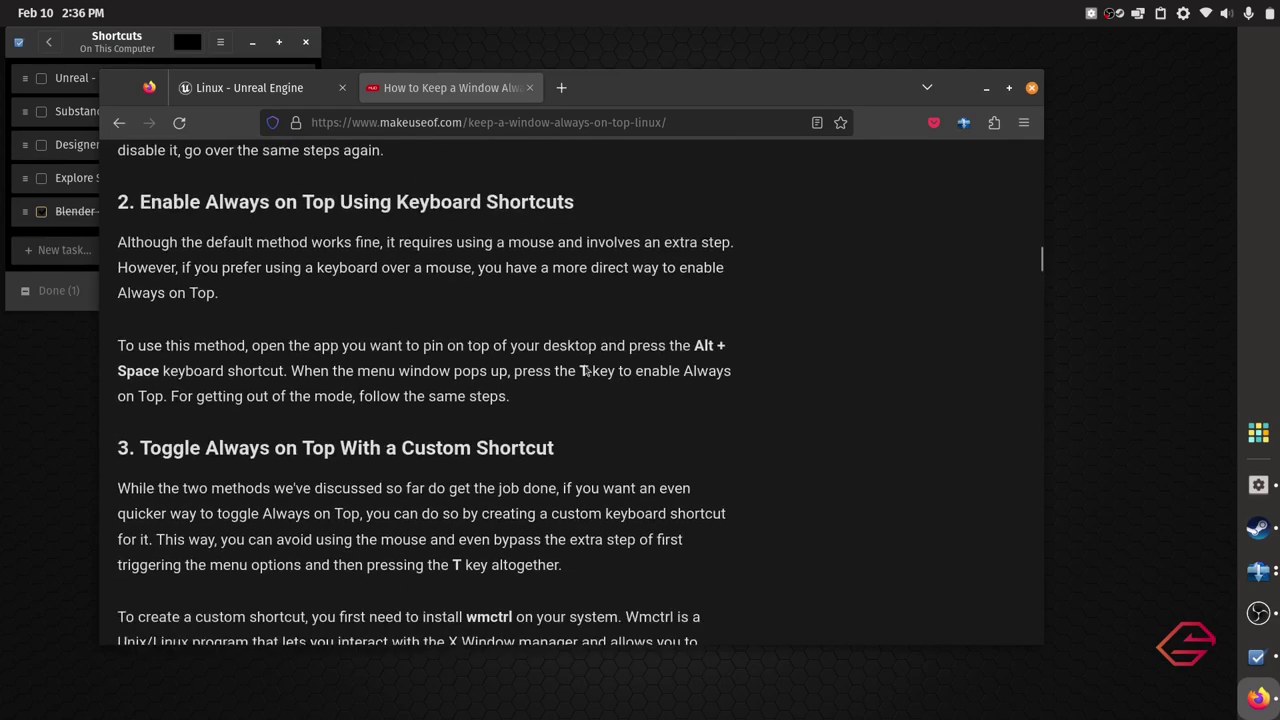
{"action": "scroll", "coordinate": [586, 371], "scroll_direction": "down", "scroll_amount": 5}
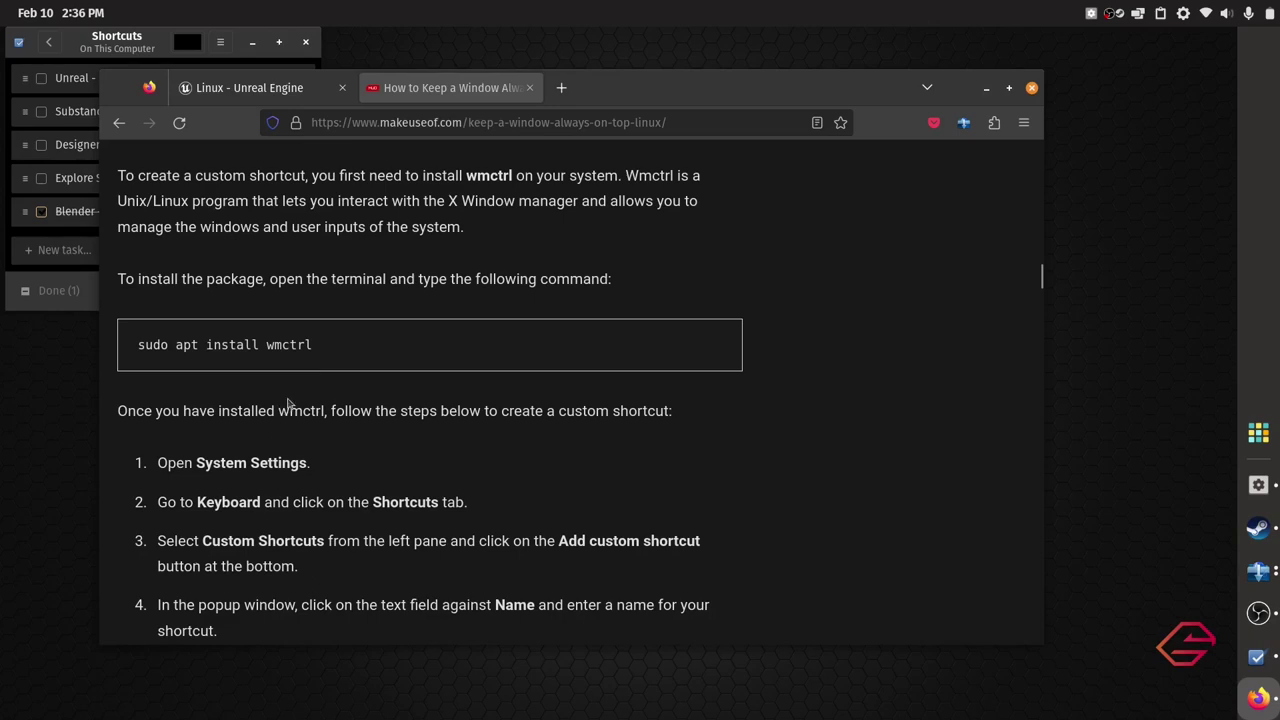
{"action": "left_click_drag", "start_coordinate": [266, 345], "coordinate": [316, 345]}
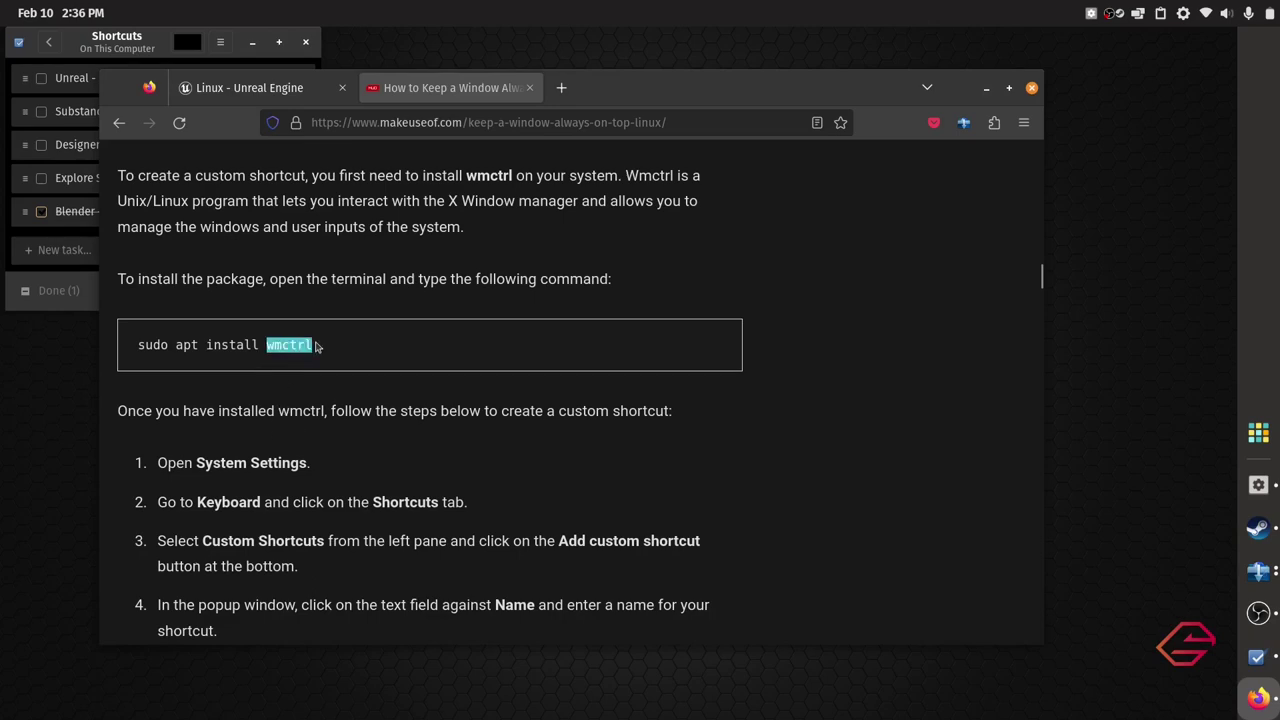
{"action": "left_click", "coordinate": [315, 345]}
{"action": "scroll", "coordinate": [309, 341], "scroll_direction": "down", "scroll_amount": 4}
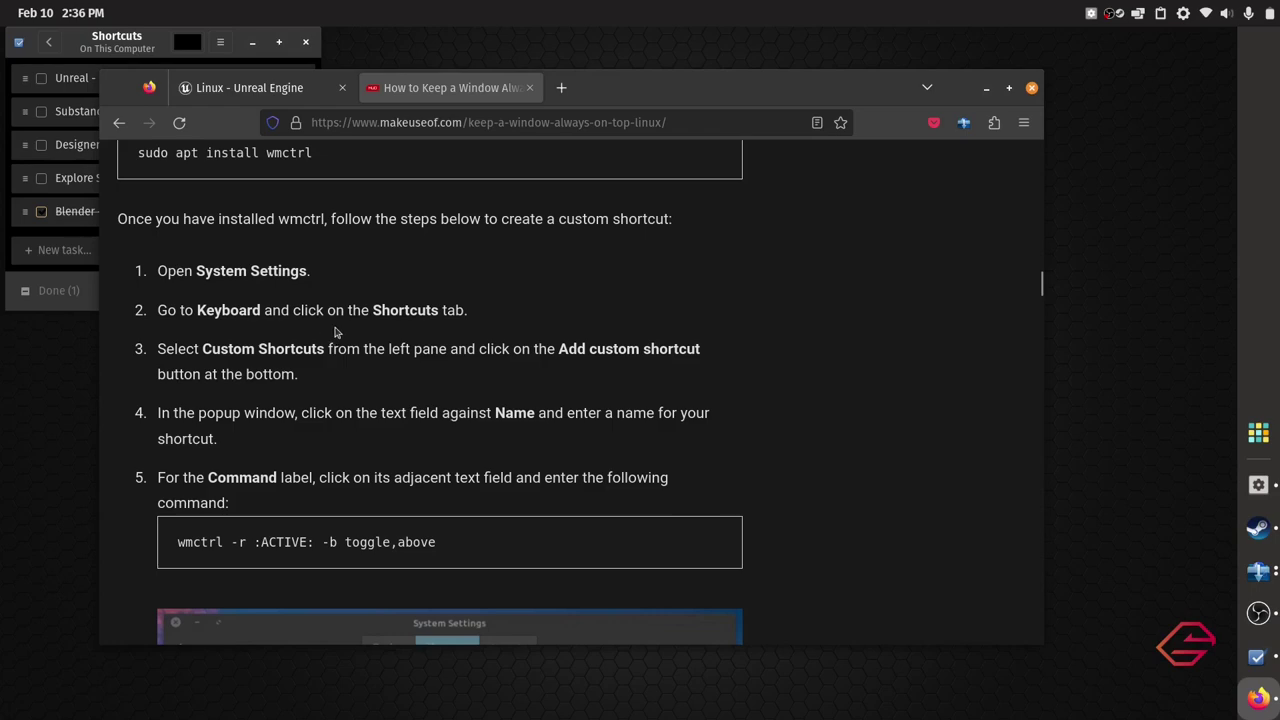
Return to the article's custom shortcut section, highlight the sentence describing what Wmctrl does, and clear the selection
{"action": "scroll", "coordinate": [336, 332], "scroll_direction": "up", "scroll_amount": 4}
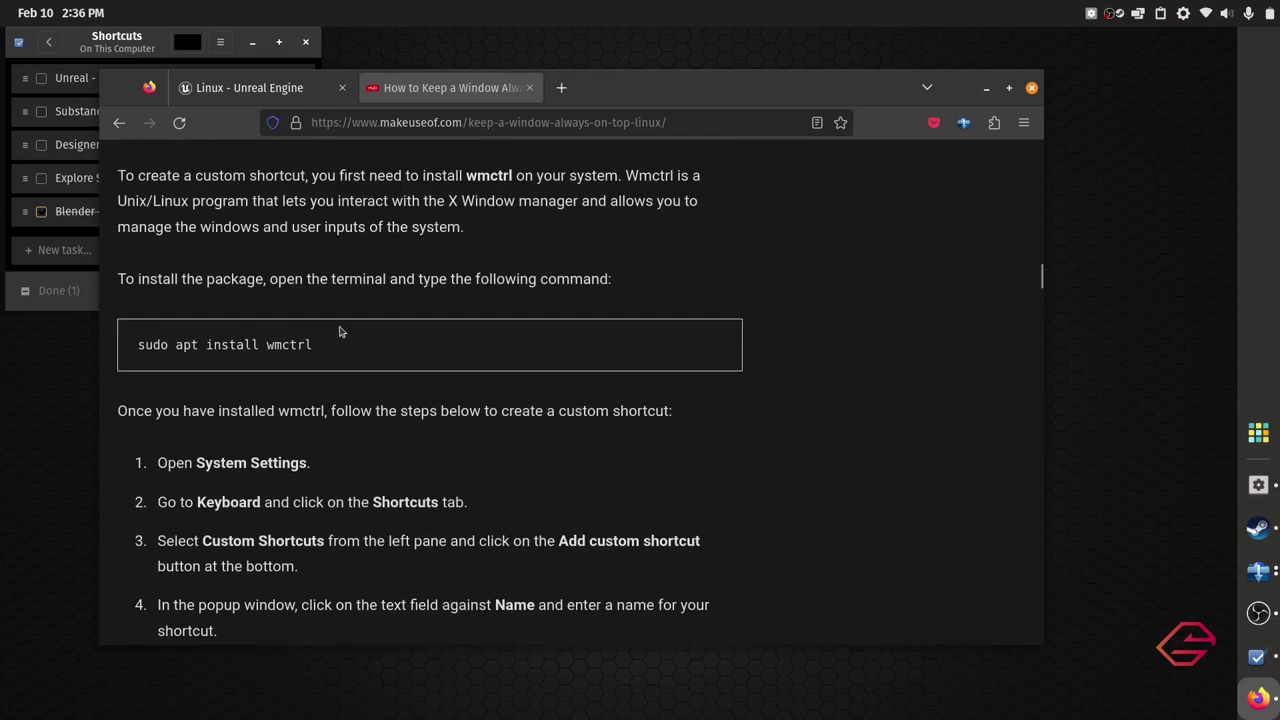
{"action": "scroll", "coordinate": [372, 334], "scroll_direction": "up", "scroll_amount": 4}
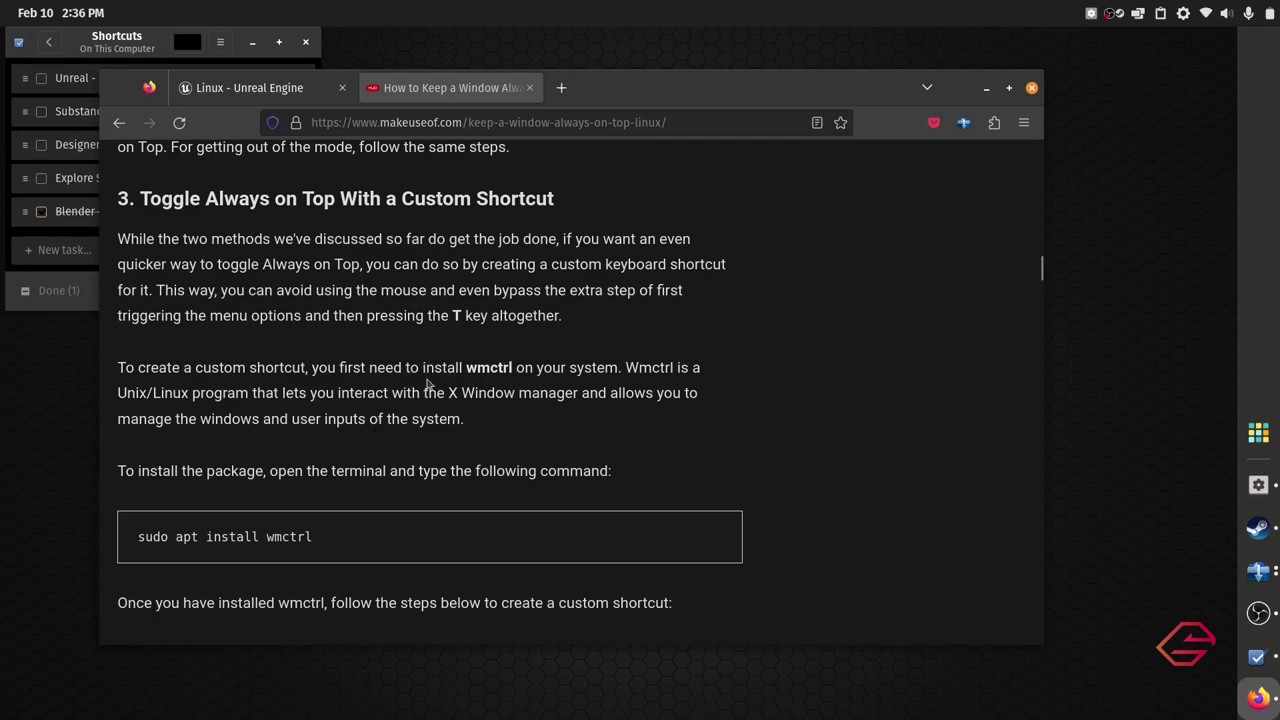
{"action": "left_click_drag", "start_coordinate": [425, 369], "coordinate": [427, 392]}
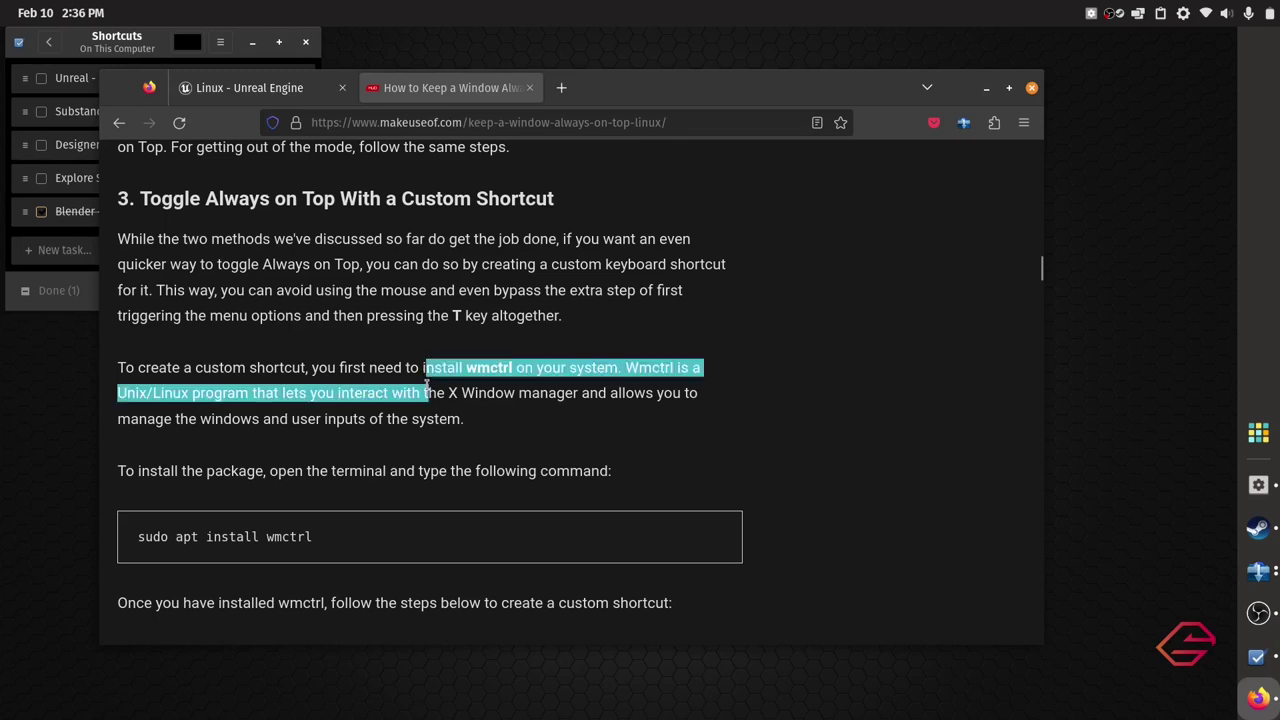
{"action": "left_click", "coordinate": [427, 392]}
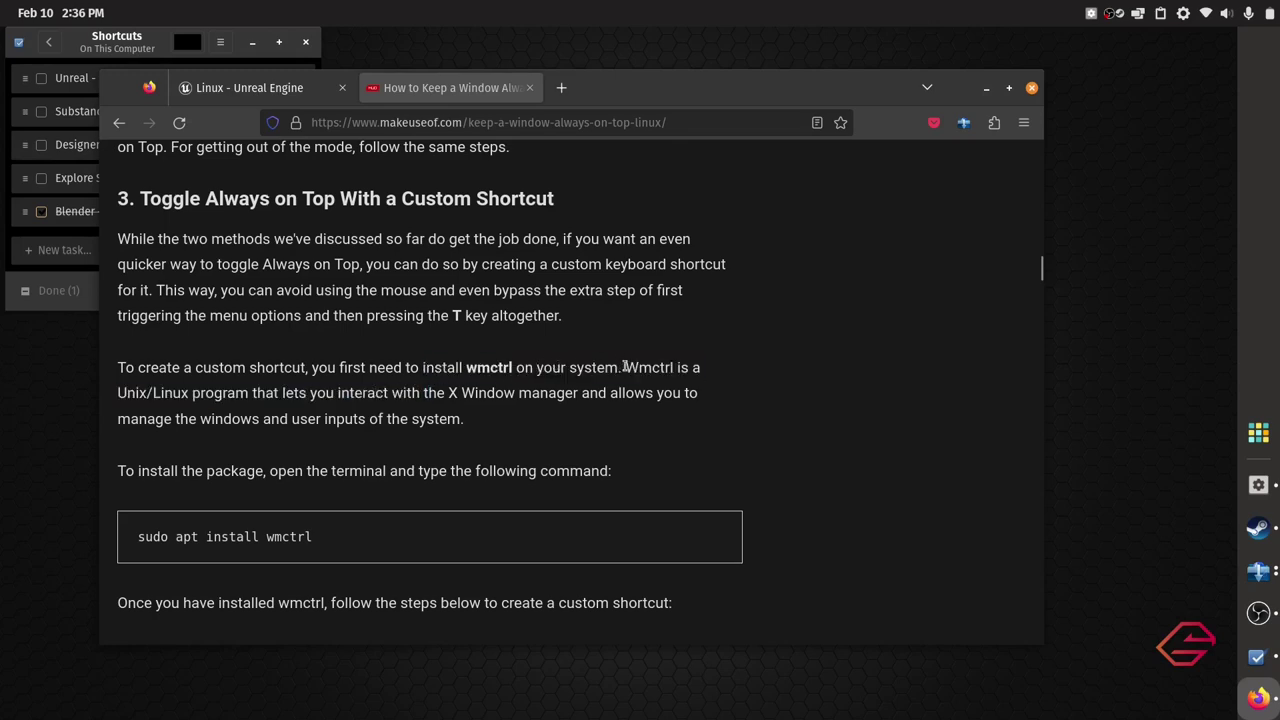
{"action": "left_click_drag", "start_coordinate": [625, 367], "coordinate": [462, 420]}
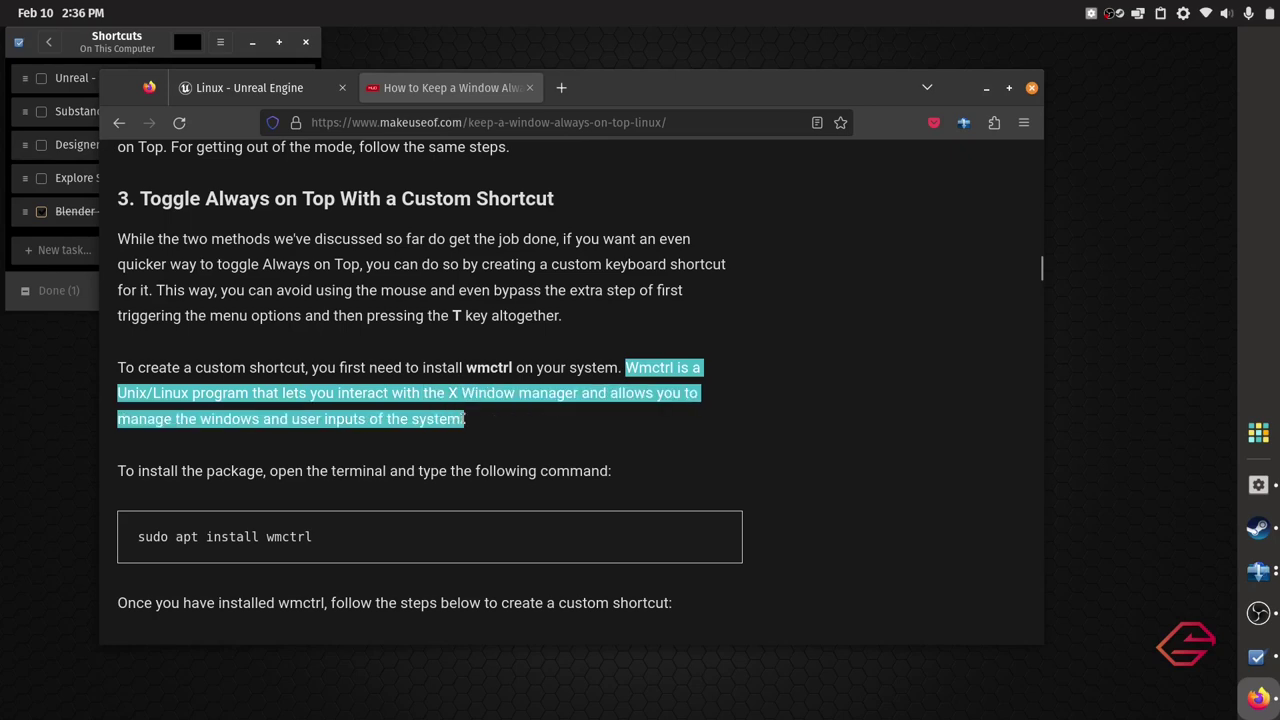
{"action": "left_click", "coordinate": [468, 423]}
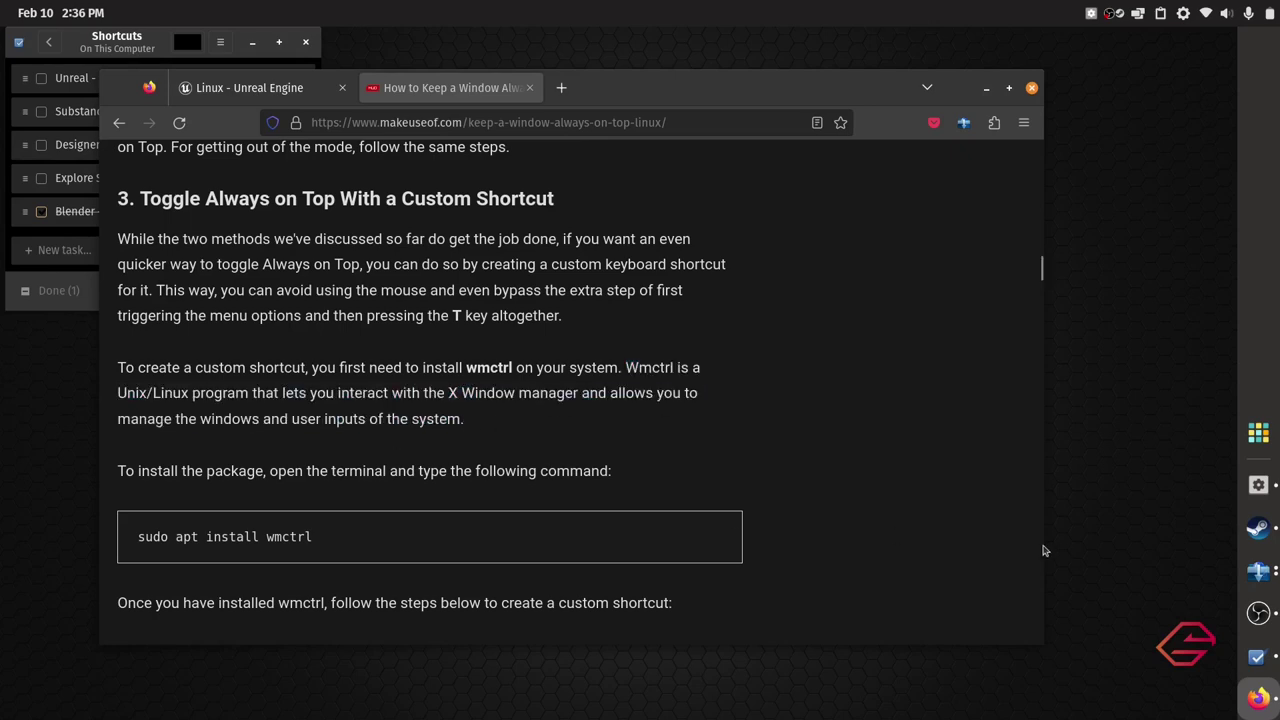
Open a terminal, turn off Always on Top for the browser window, and bring the terminal to the front
{"action": "key", "text": "ctrl+alt+t"}
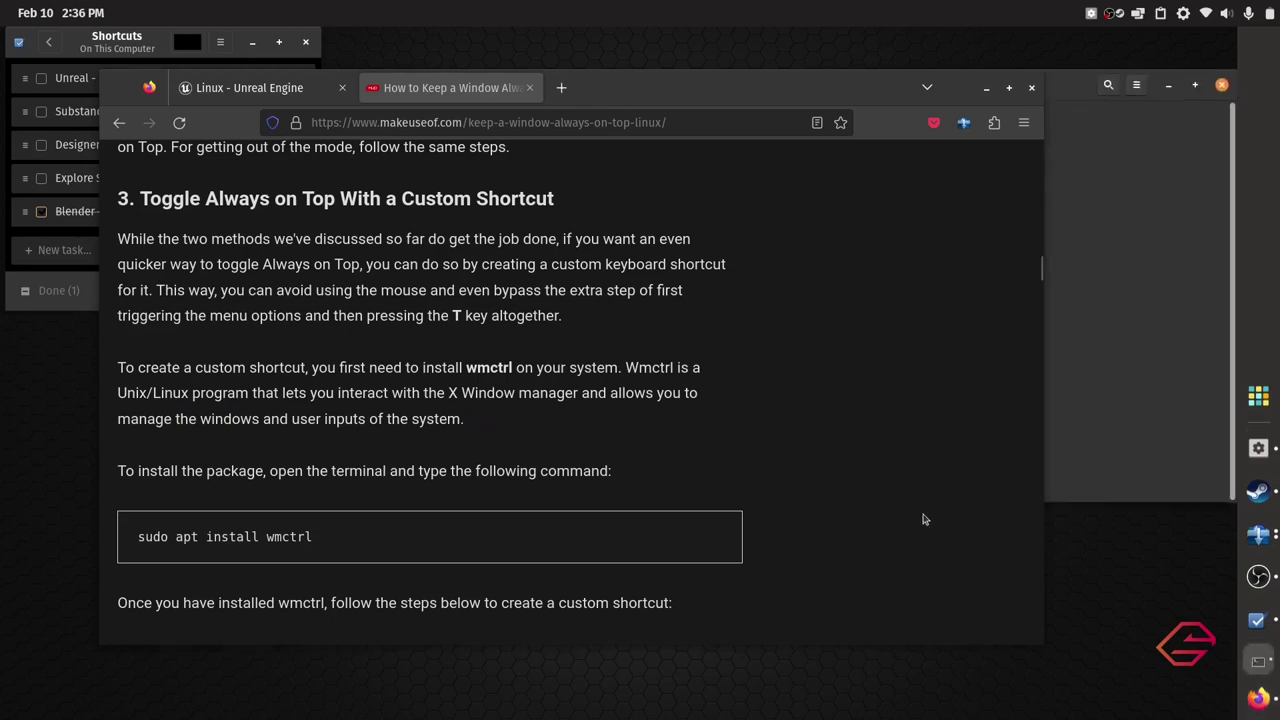
{"action": "left_click", "coordinate": [776, 87]}
{"action": "key", "text": "super"}
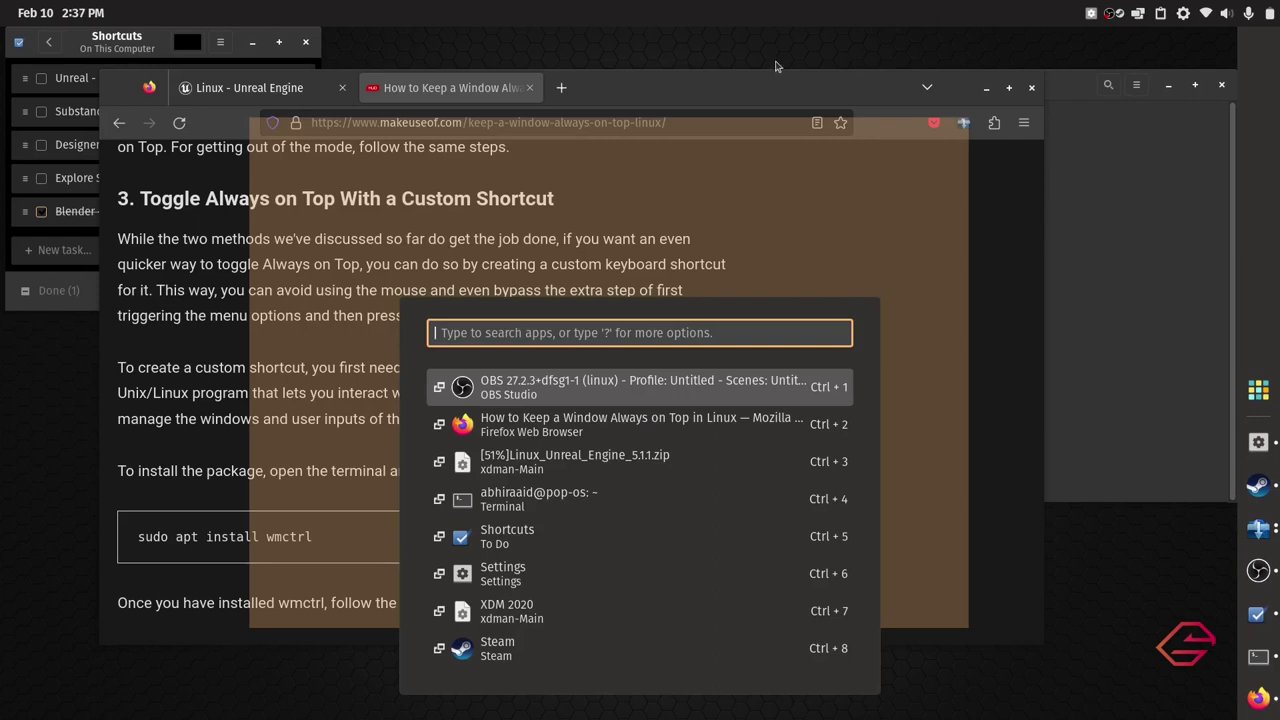
{"action": "key", "text": "Escape"}
{"action": "key", "text": "alt+space"}
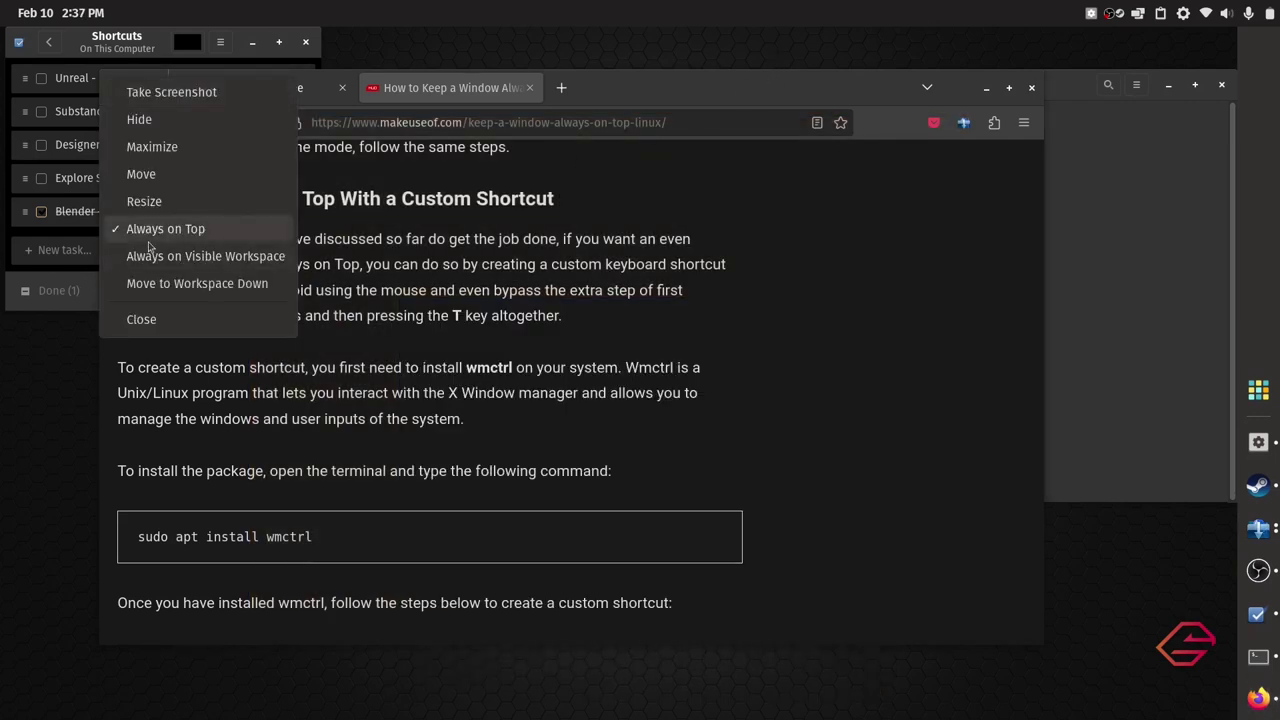
{"action": "key", "text": "t"}
{"action": "left_click", "coordinate": [1063, 195]}
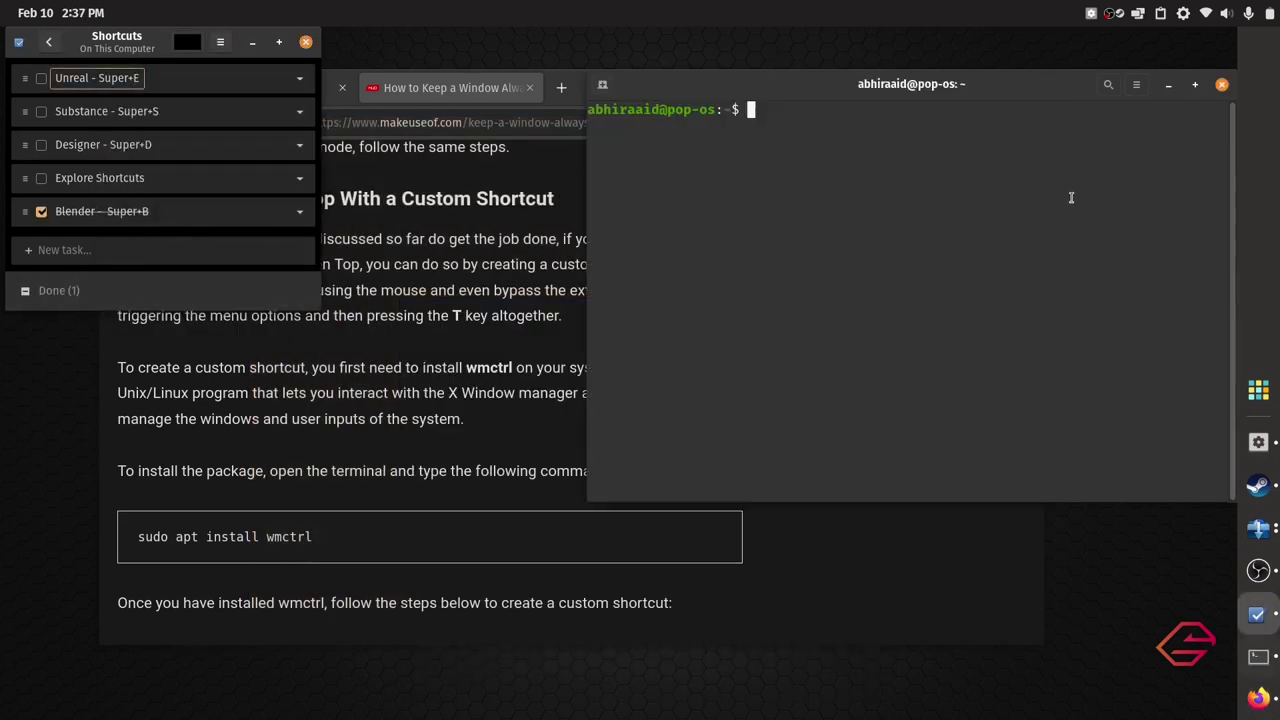
Paste and run "sudo apt install wmctrl" in the terminal, and enter the sudo password to authorise the installation
{"action": "right_click", "coordinate": [754, 116]}
{"action": "left_click", "coordinate": [789, 167]}
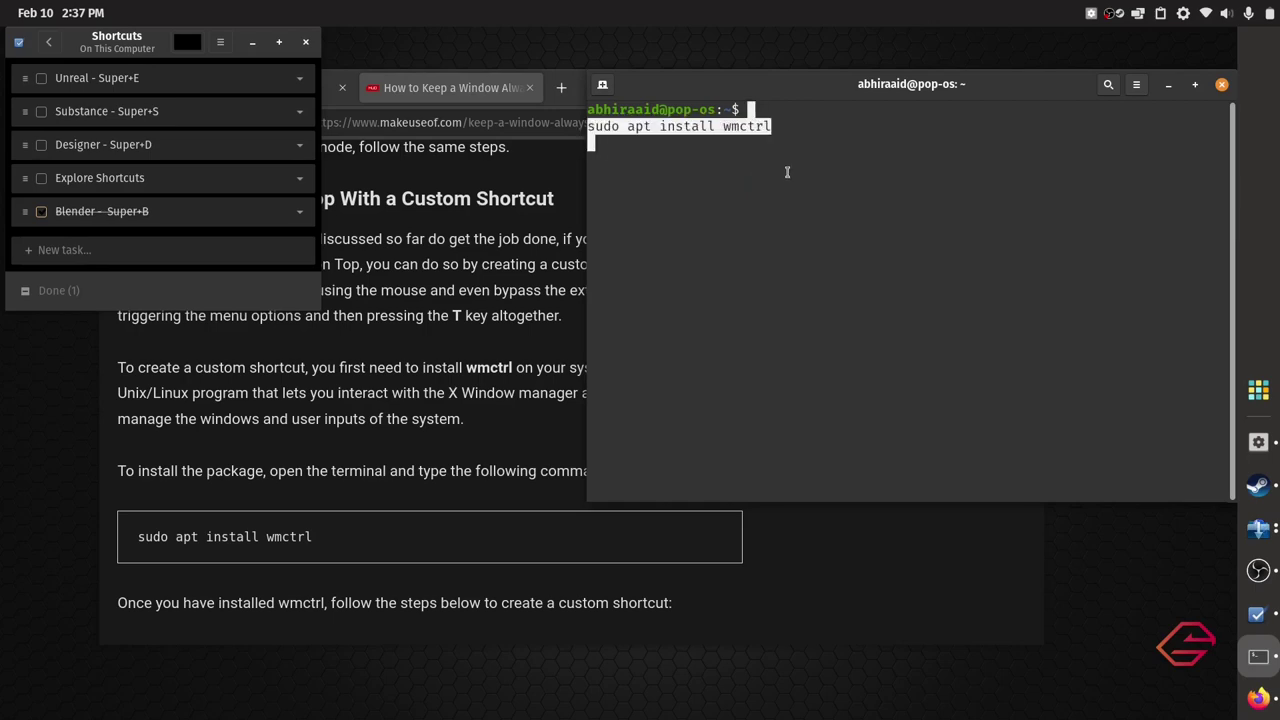
{"action": "key", "text": "Return"}
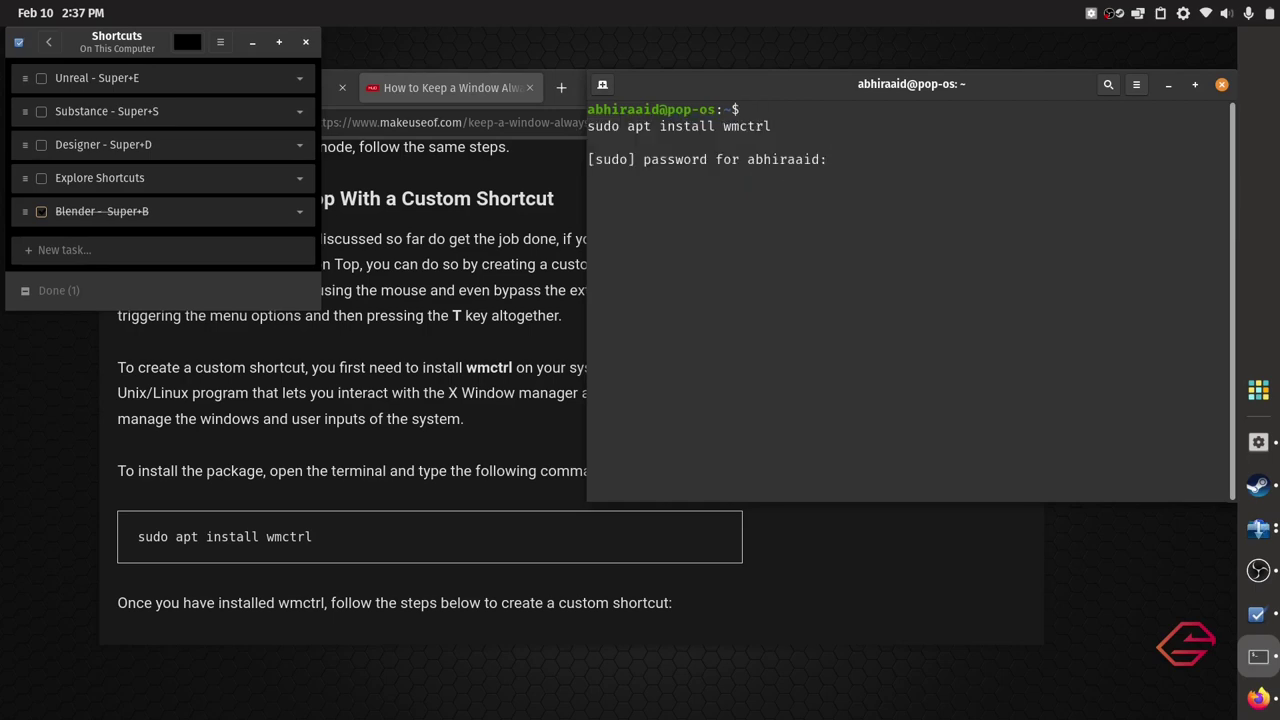
{"action": "key", "text": "Return"}
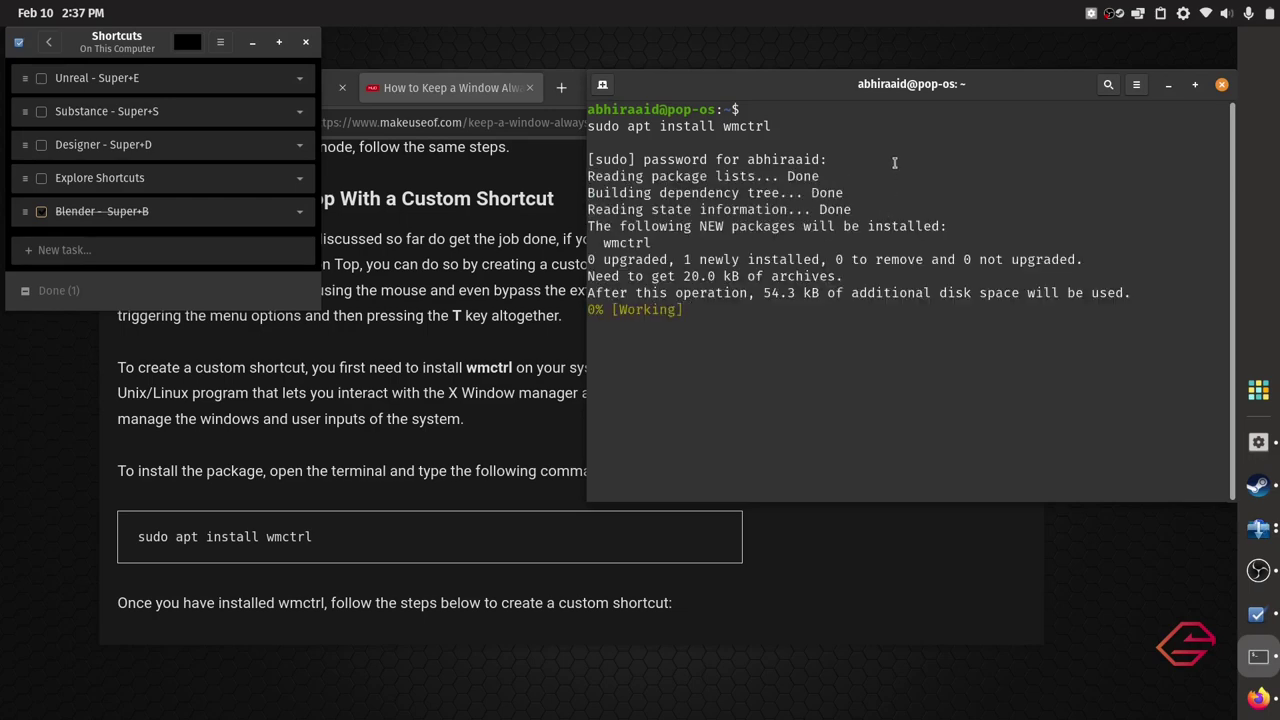
Reposition the terminal window and review the article's steps for creating a custom shortcut with wmctrl
{"action": "left_click_drag", "start_coordinate": [888, 84], "coordinate": [750, 93]}
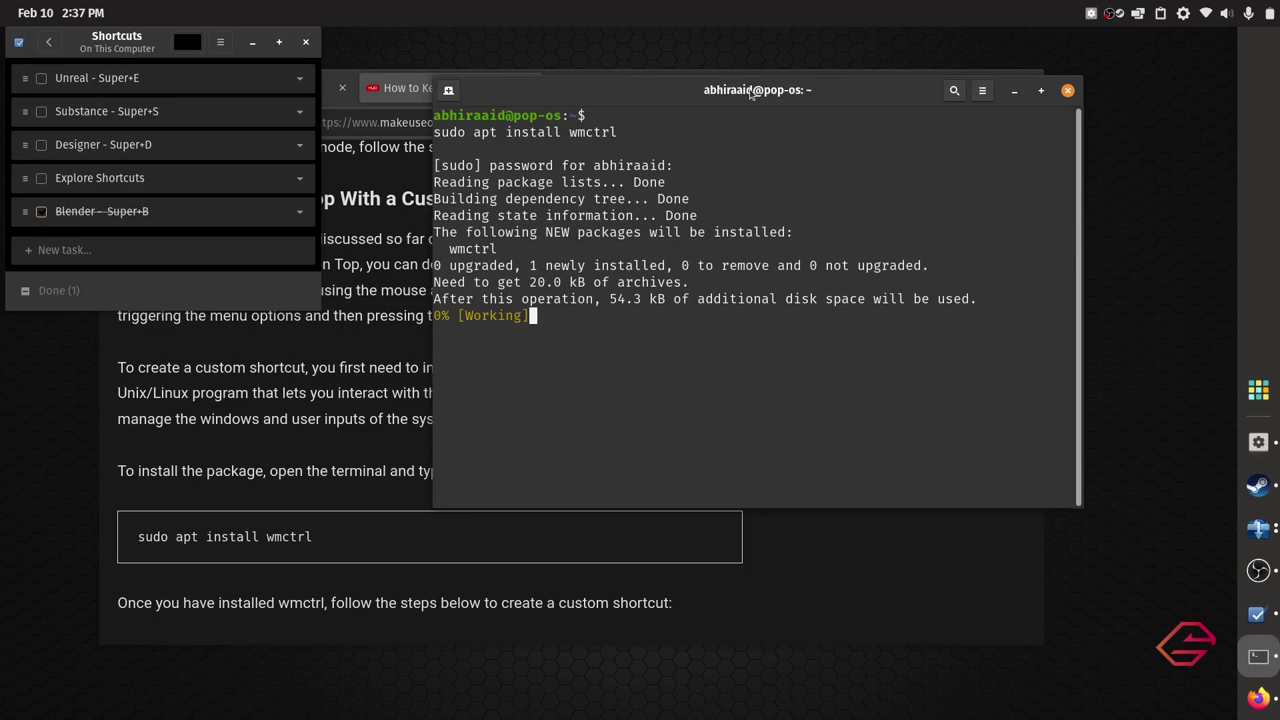
{"action": "right_click", "coordinate": [750, 93]}
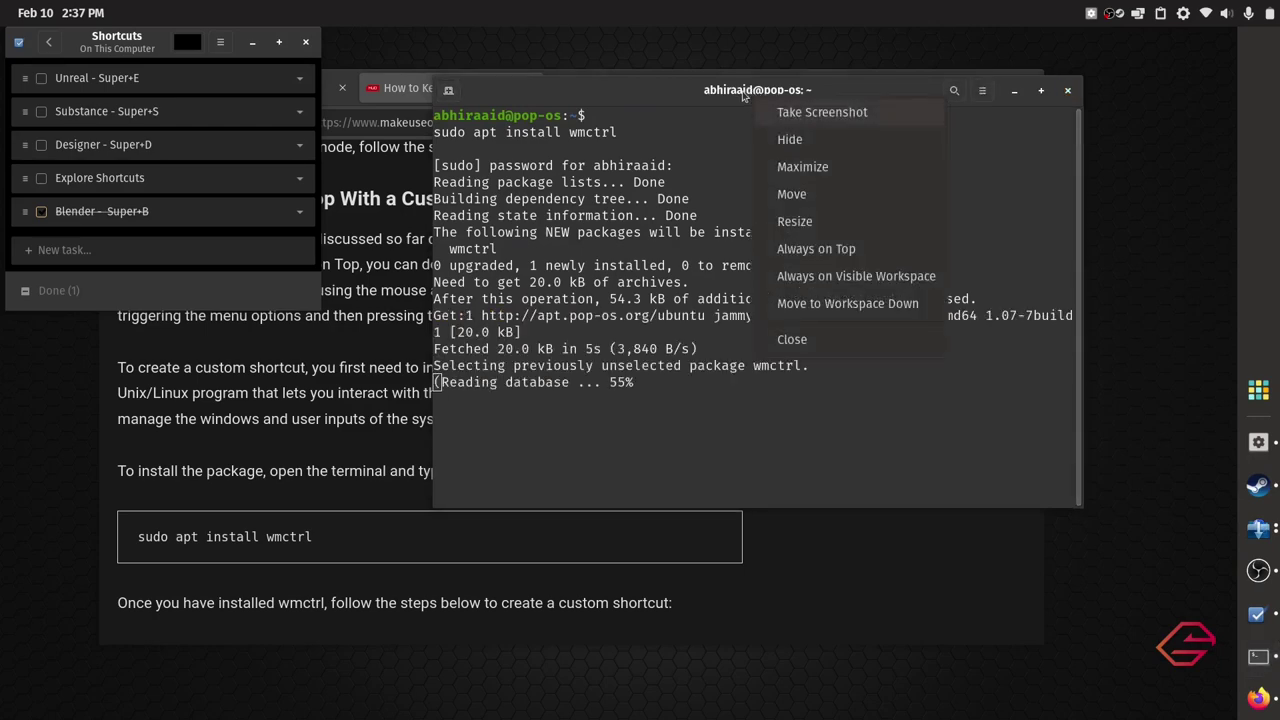
{"action": "left_click", "coordinate": [762, 275]}
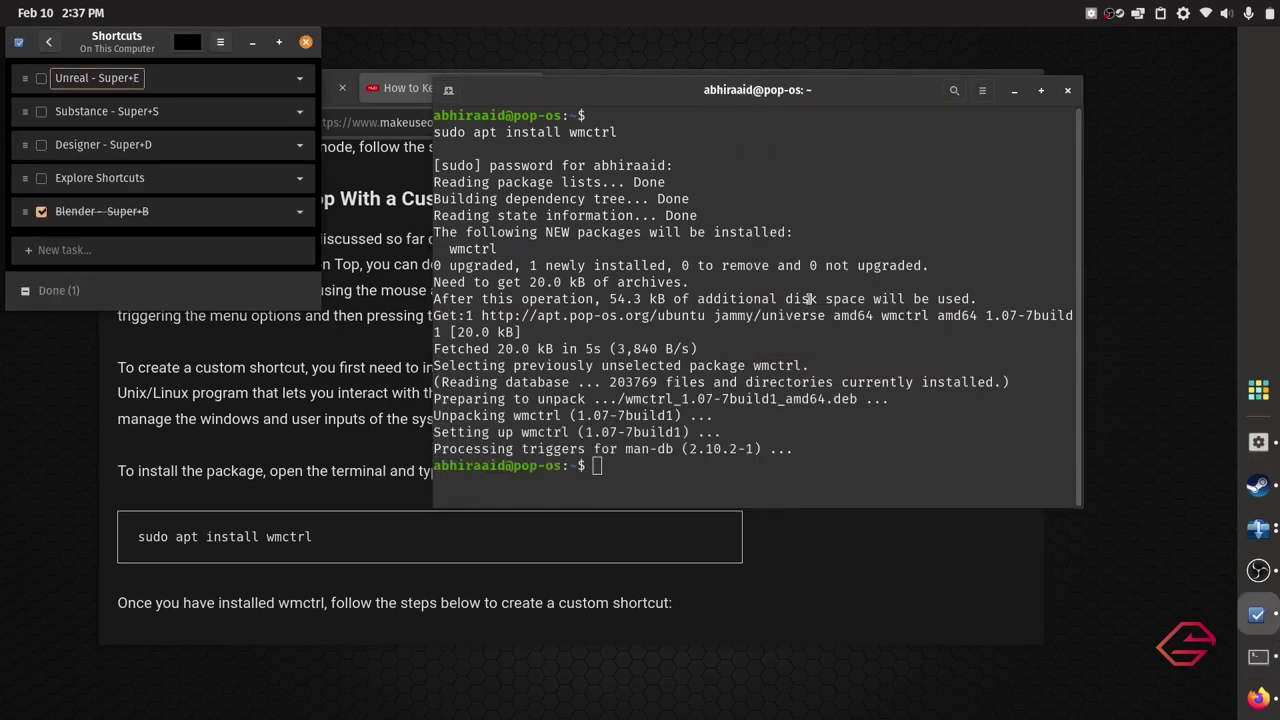
{"action": "left_click_drag", "start_coordinate": [853, 99], "coordinate": [958, 86]}
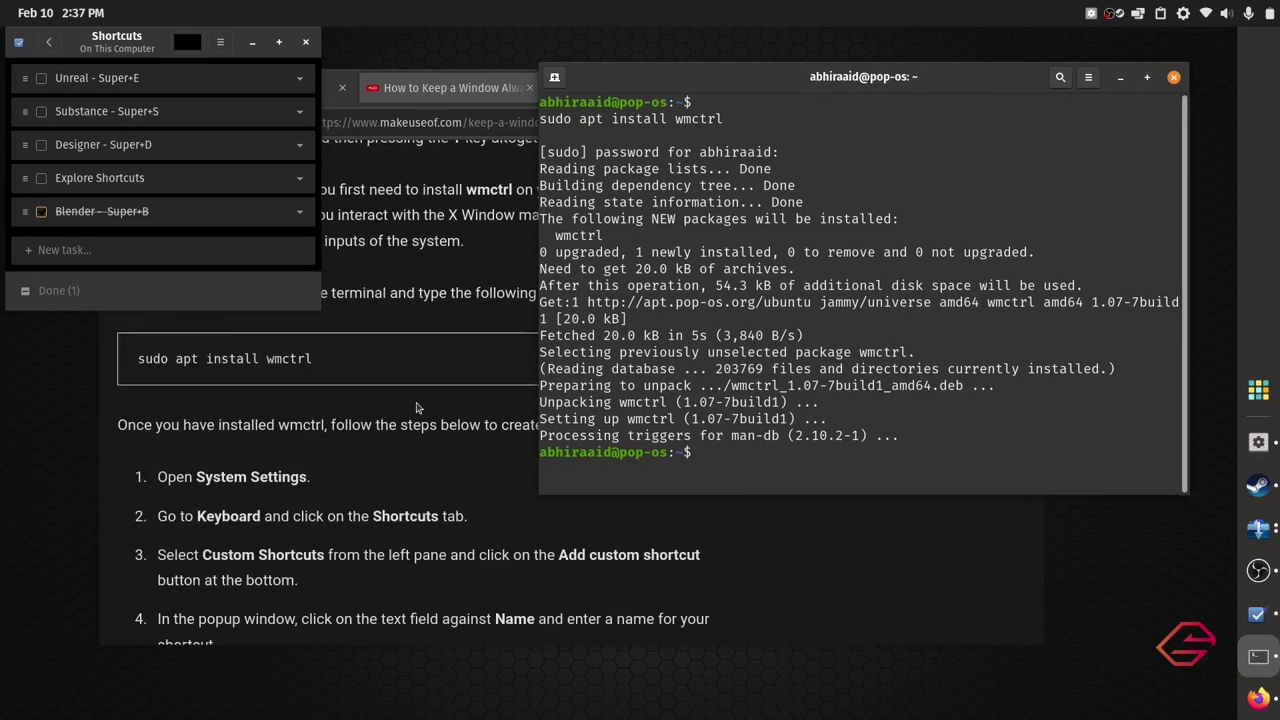
{"action": "scroll", "coordinate": [420, 405], "scroll_direction": "down", "scroll_amount": 5}
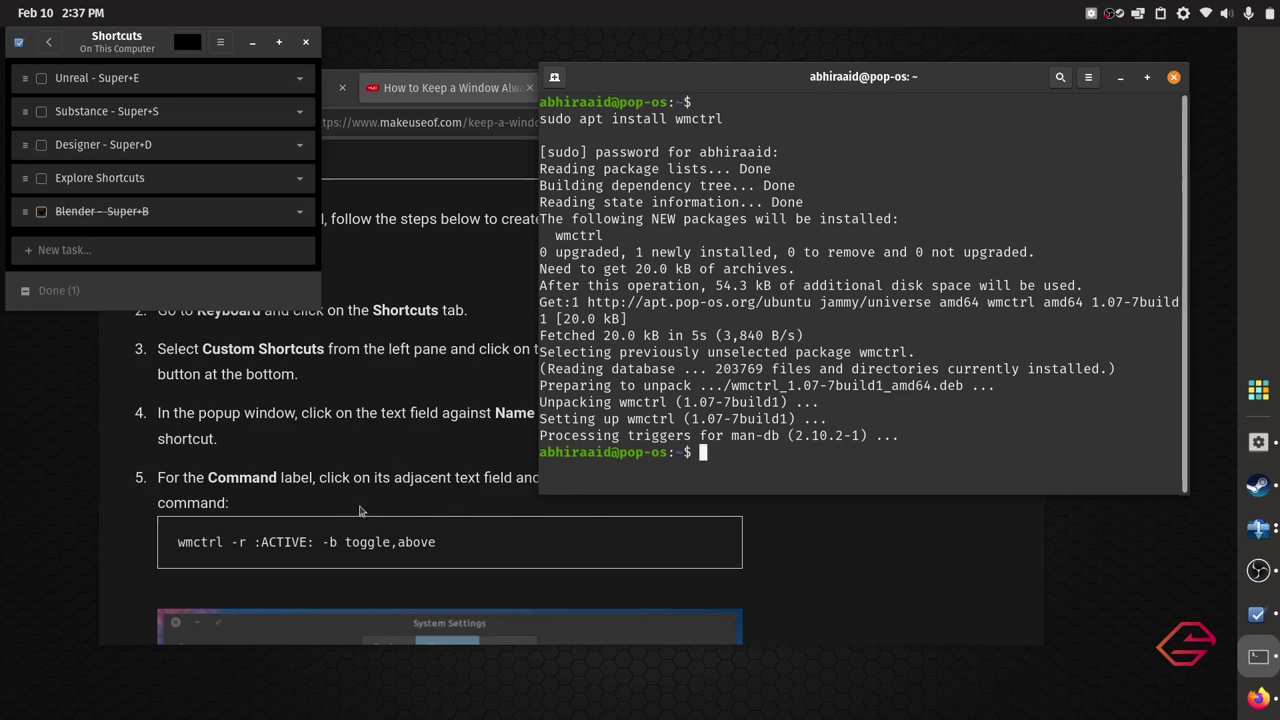
{"action": "scroll", "coordinate": [381, 510], "scroll_direction": "up", "scroll_amount": 2}
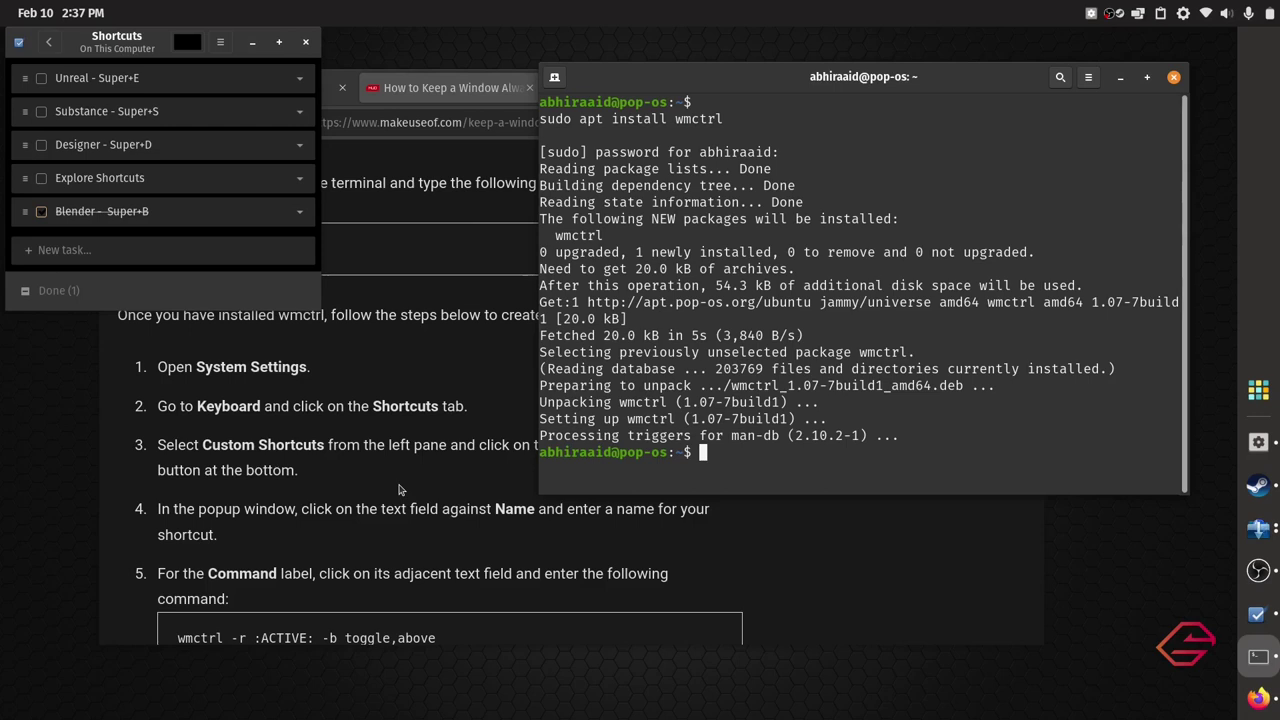
Open the system's Keyboard settings and check the available options against the article's custom shortcut instructions
{"action": "left_click", "coordinate": [1205, 13]}
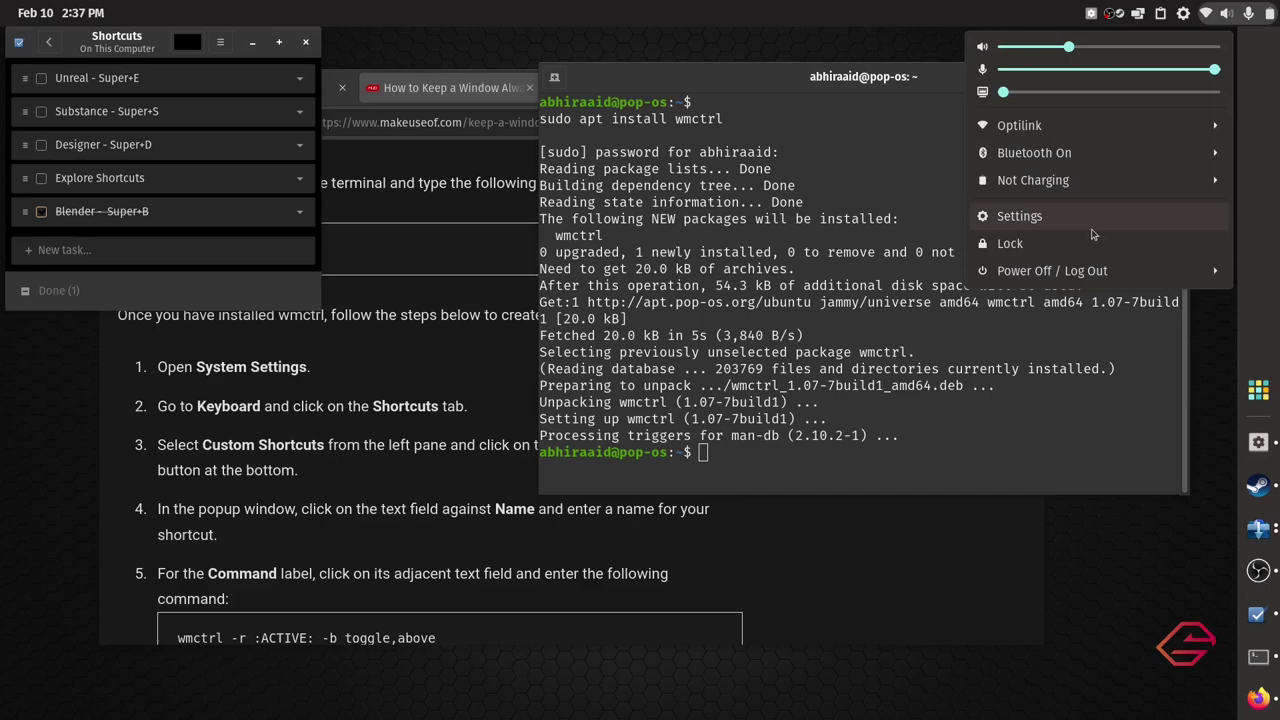
{"action": "left_click", "coordinate": [1092, 229]}
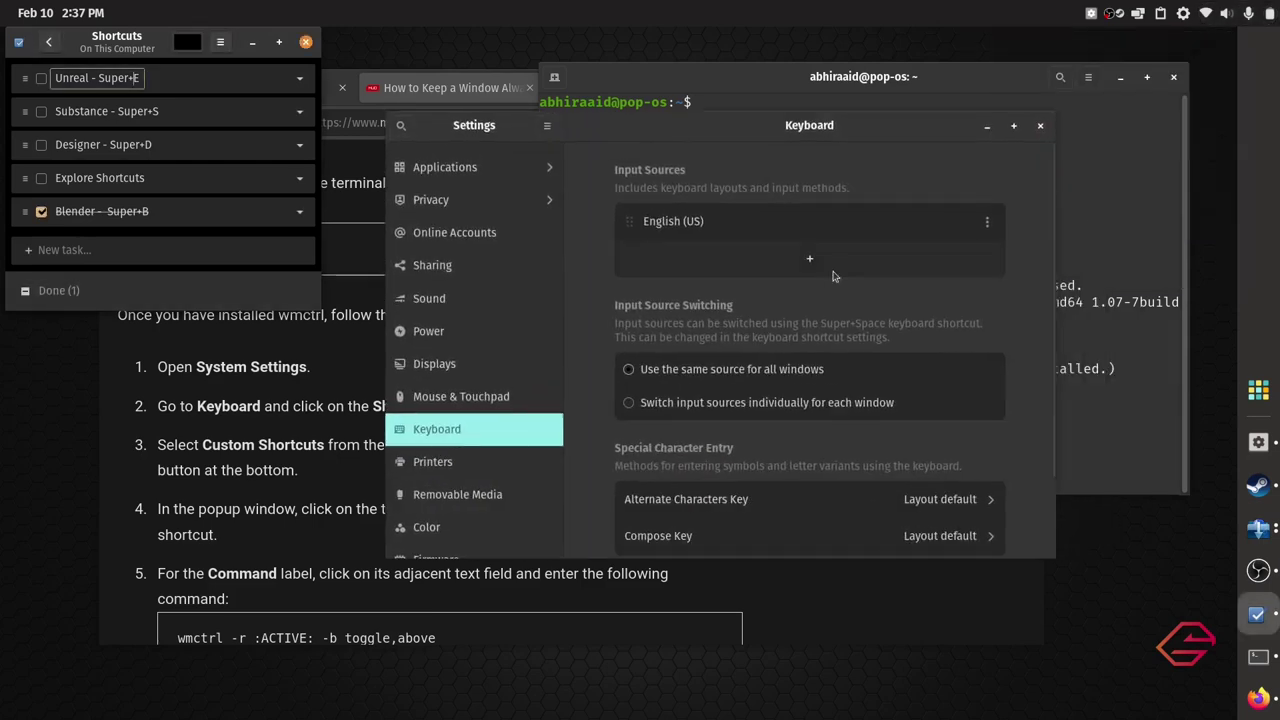
{"action": "scroll", "coordinate": [959, 430], "scroll_direction": "down", "scroll_amount": 3}
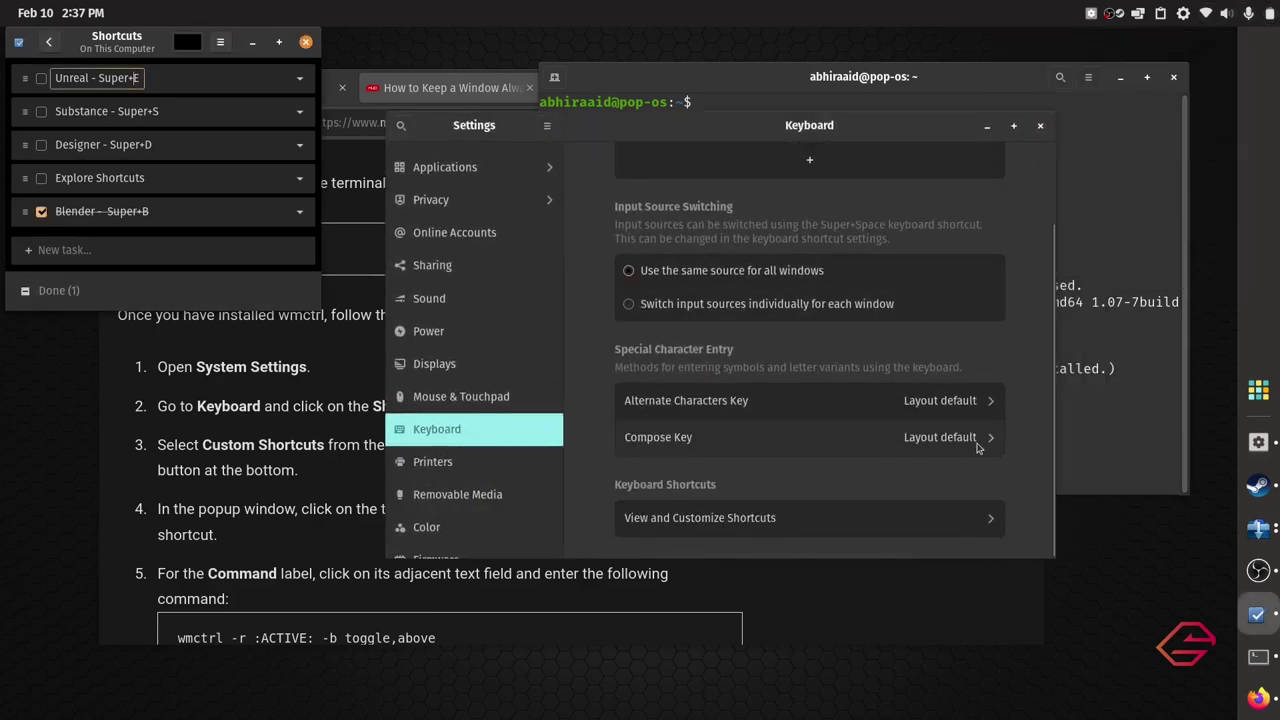
{"action": "left_click", "coordinate": [290, 433]}
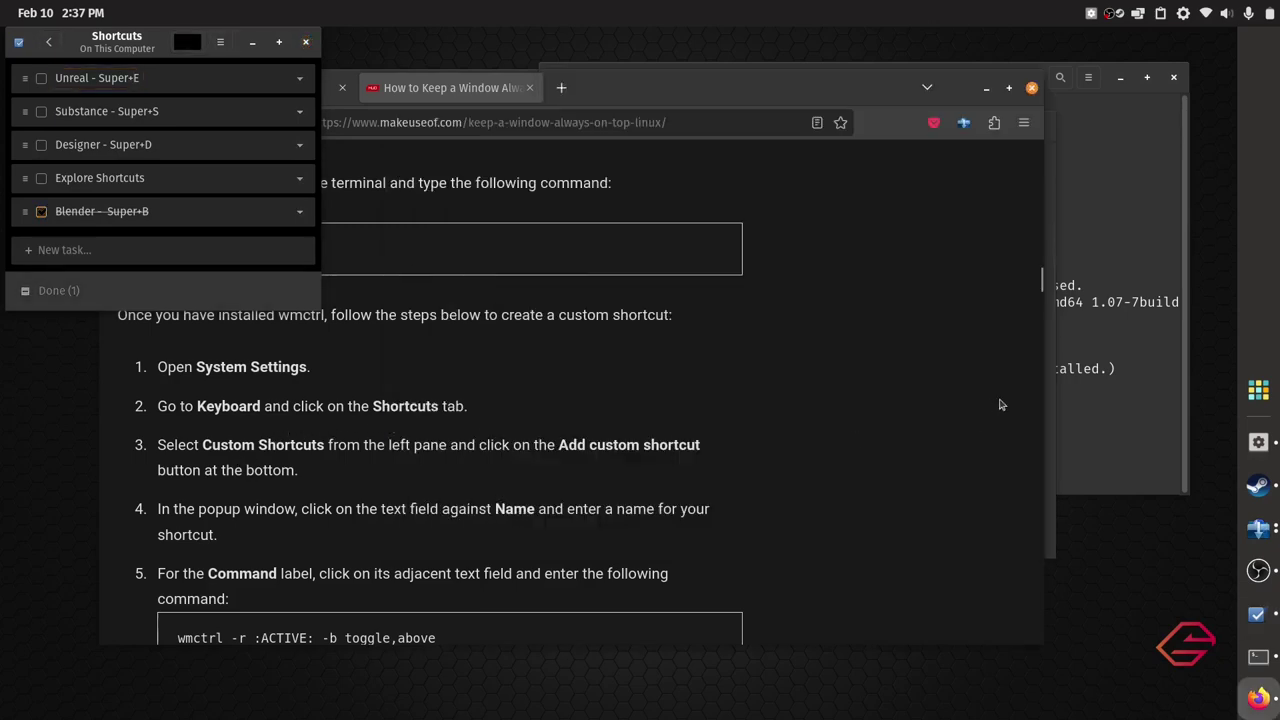
{"action": "left_click", "coordinate": [1258, 442]}
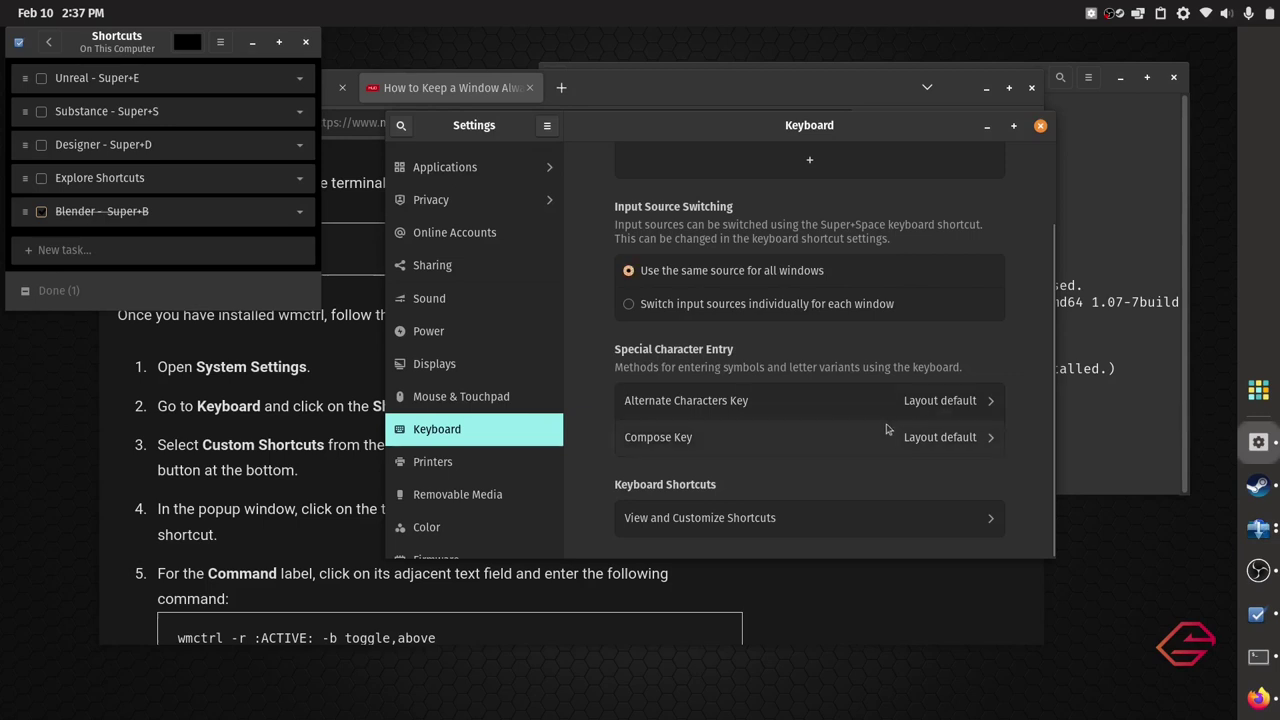
{"action": "scroll", "coordinate": [932, 455], "scroll_direction": "up", "scroll_amount": 2}
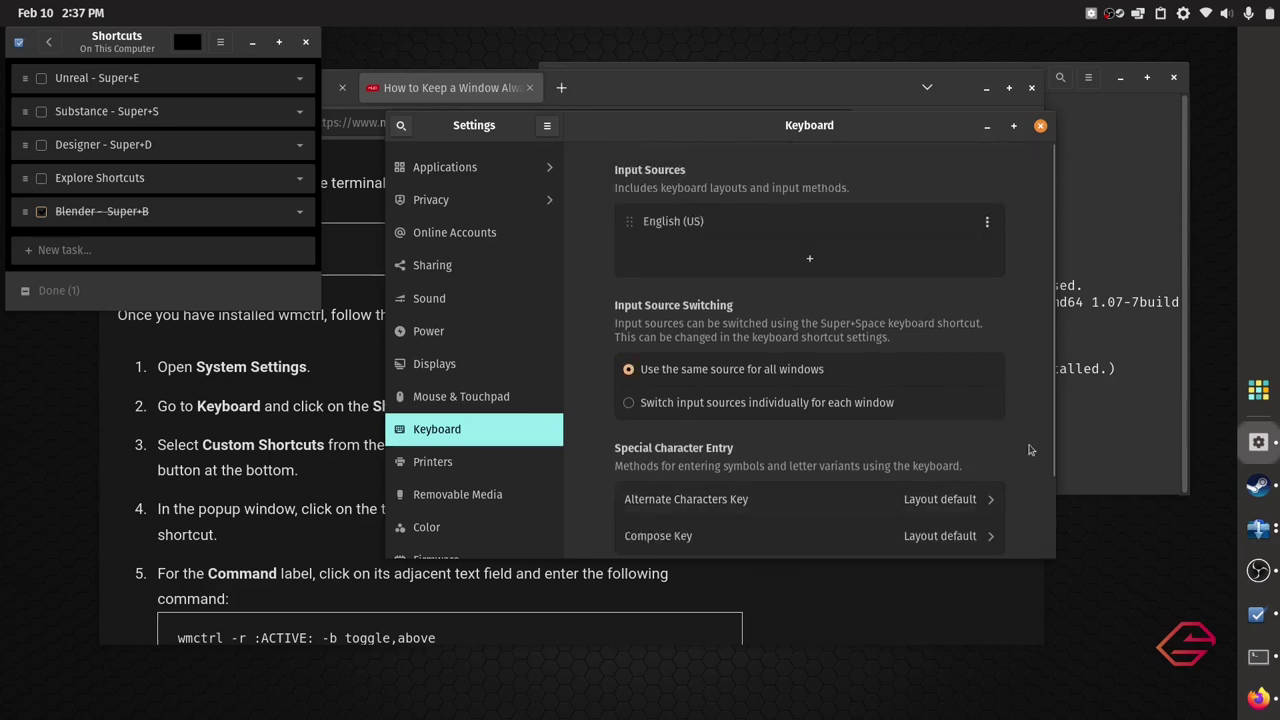
{"action": "scroll", "coordinate": [1029, 450], "scroll_direction": "down", "scroll_amount": 2}
{"action": "scroll", "coordinate": [517, 351], "scroll_direction": "down", "scroll_amount": 3}
{"action": "scroll", "coordinate": [524, 449], "scroll_direction": "up", "scroll_amount": 4}
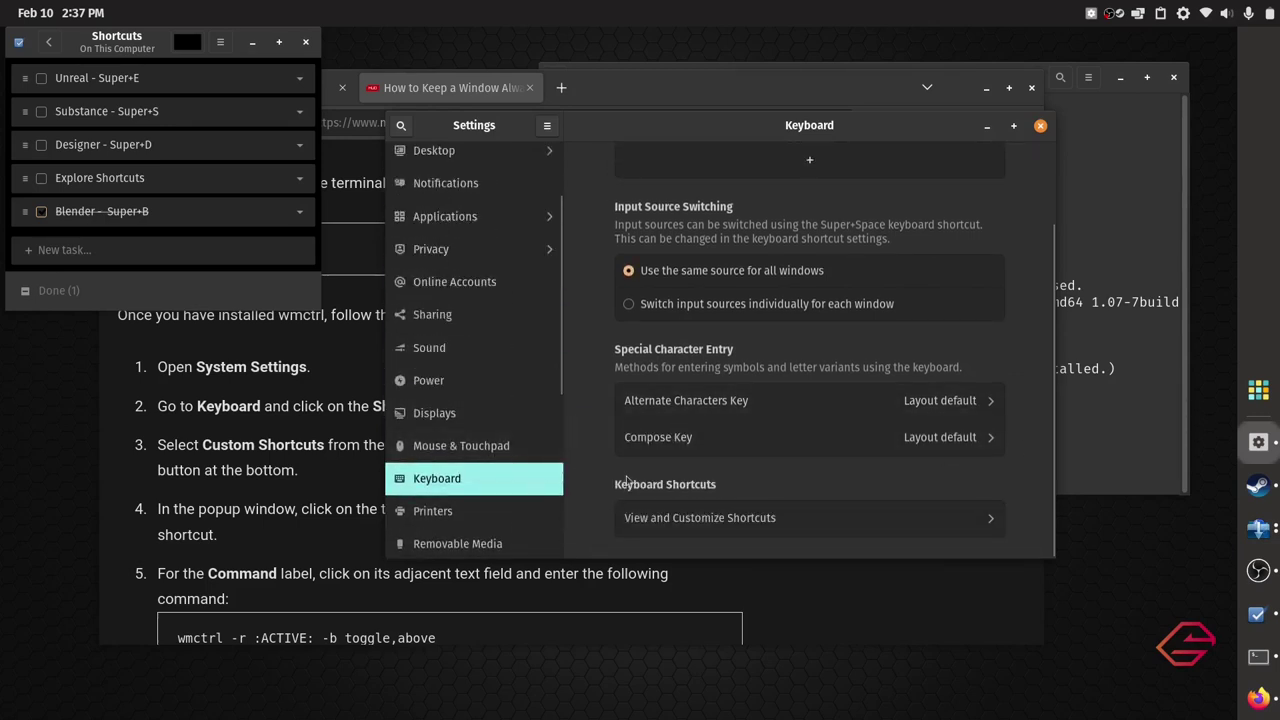
Search the customizable keyboard shortcuts for "wm", clear the search, and close the shortcuts list
{"action": "left_click", "coordinate": [680, 517]}
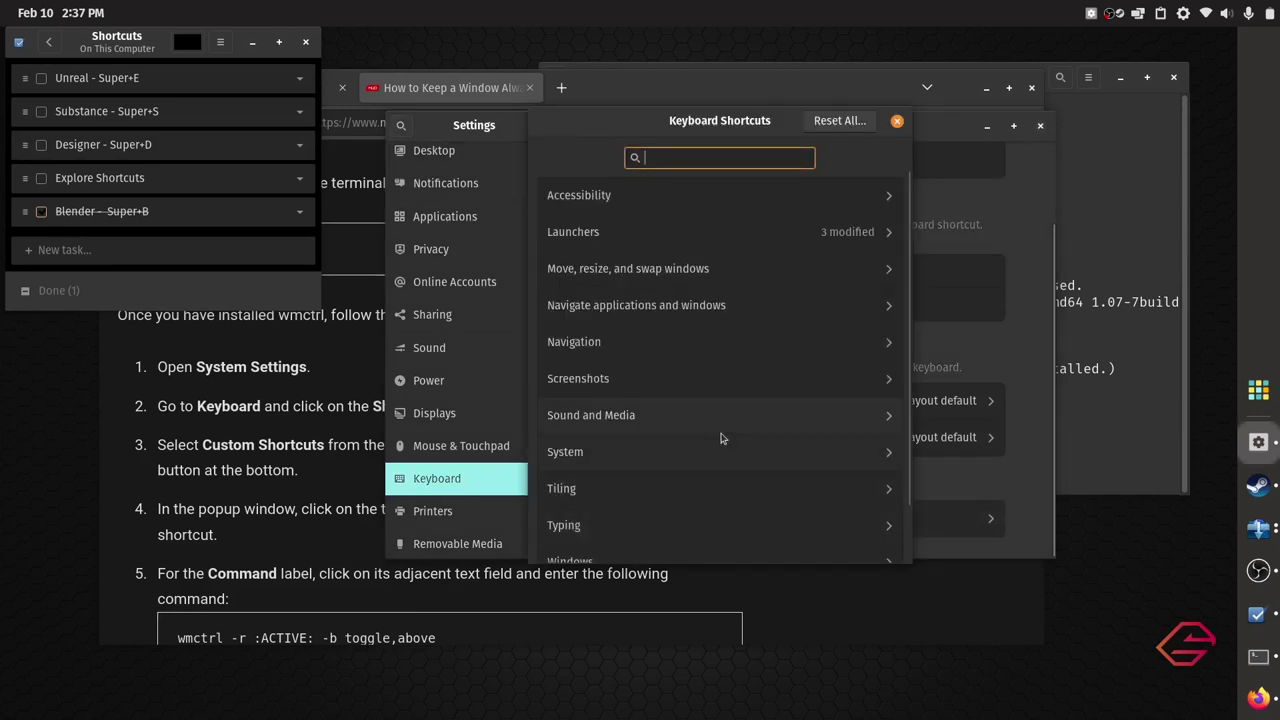
{"action": "scroll", "coordinate": [722, 438], "scroll_direction": "down", "scroll_amount": 2}
{"action": "type", "text": "W"}
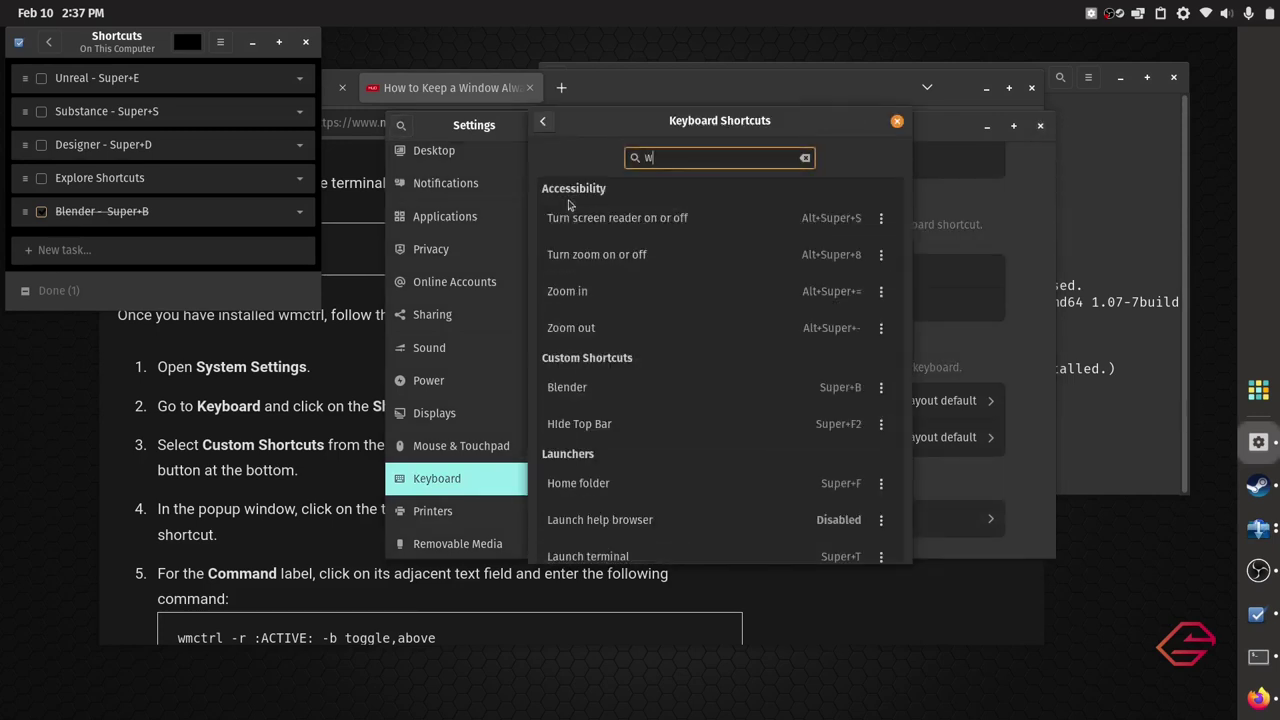
{"action": "type", "text": "m"}
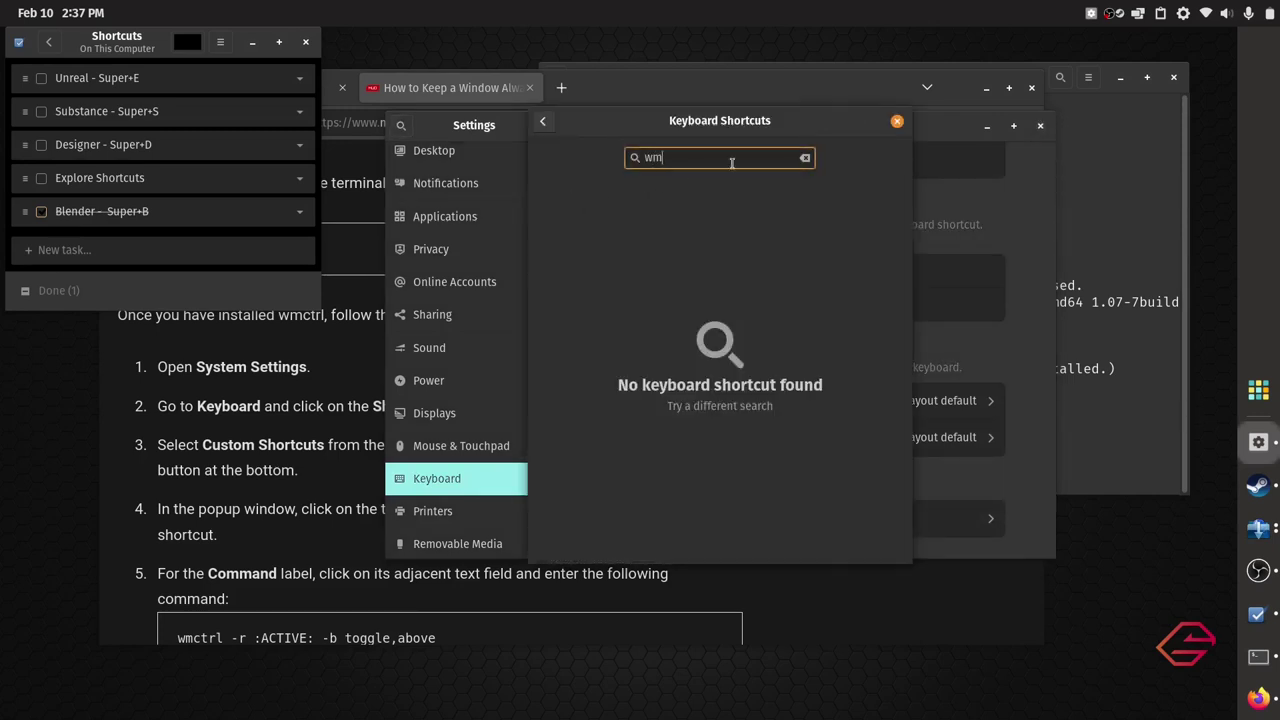
{"action": "left_click", "coordinate": [805, 158]}
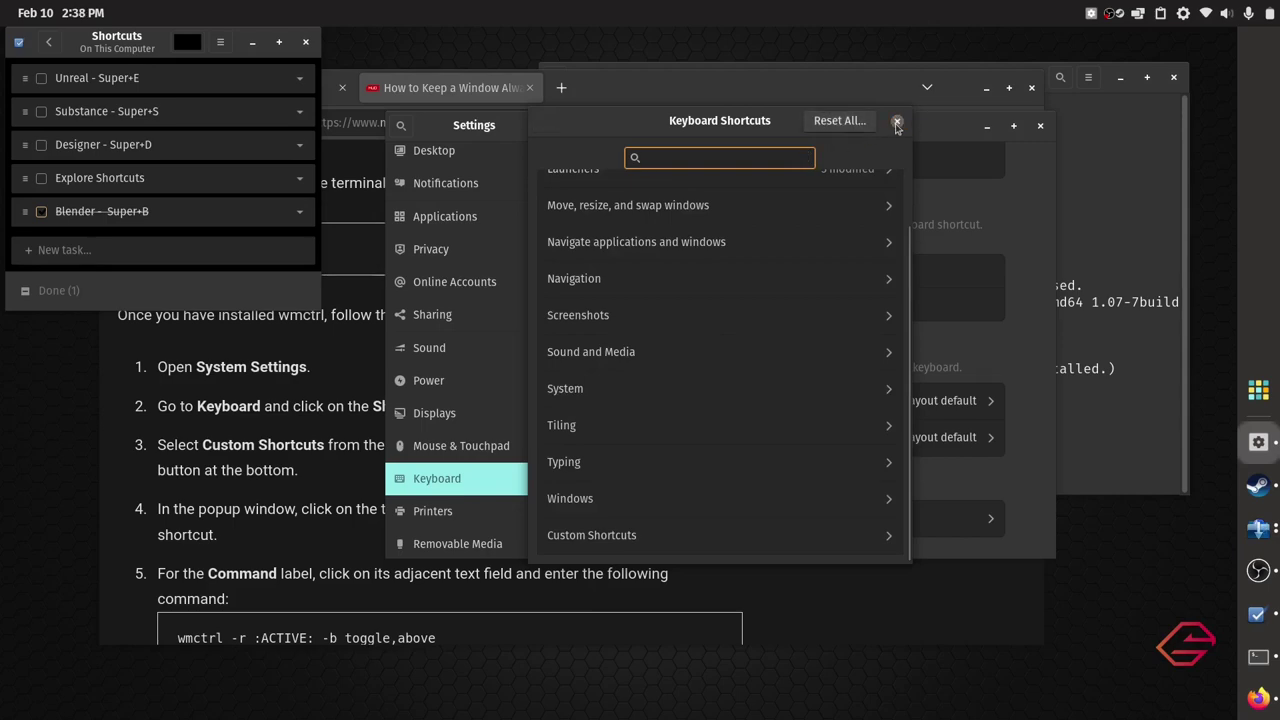
{"action": "left_click", "coordinate": [897, 121]}
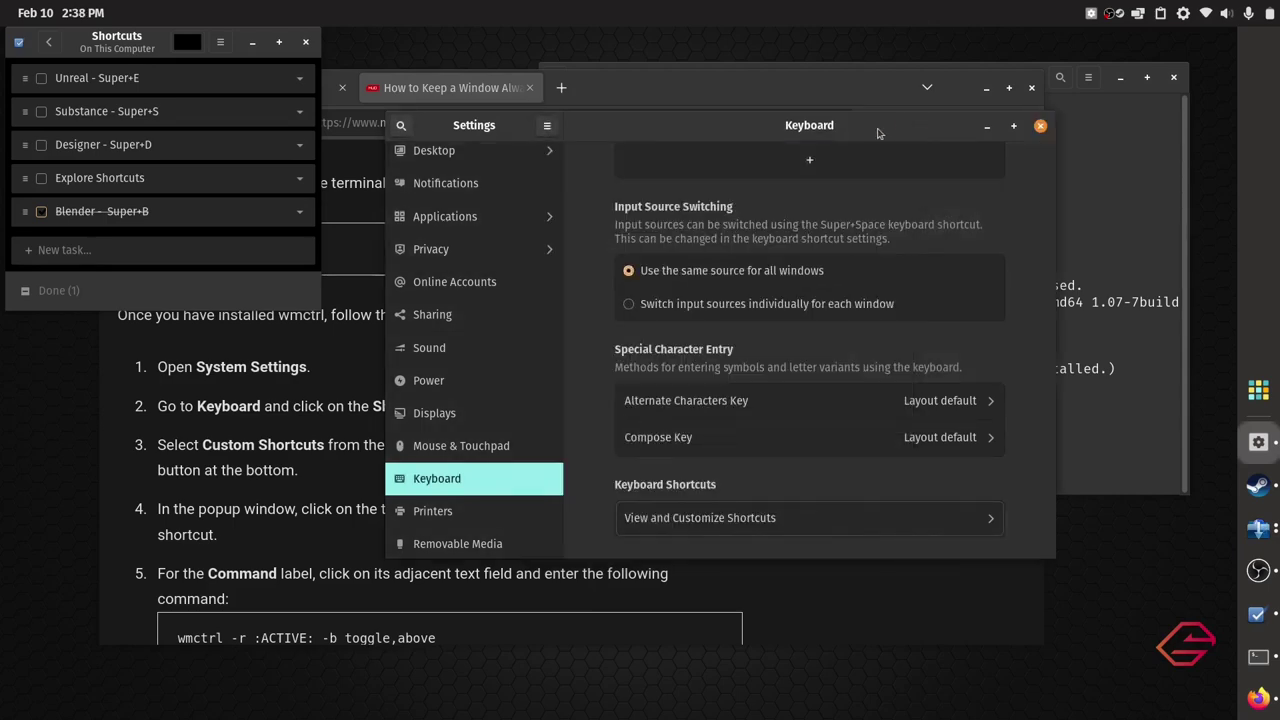
Move the Settings window off the article and review its wmctrl toggle command and the example Add custom shortcut dialog
{"action": "left_click_drag", "start_coordinate": [877, 129], "coordinate": [973, 105]}
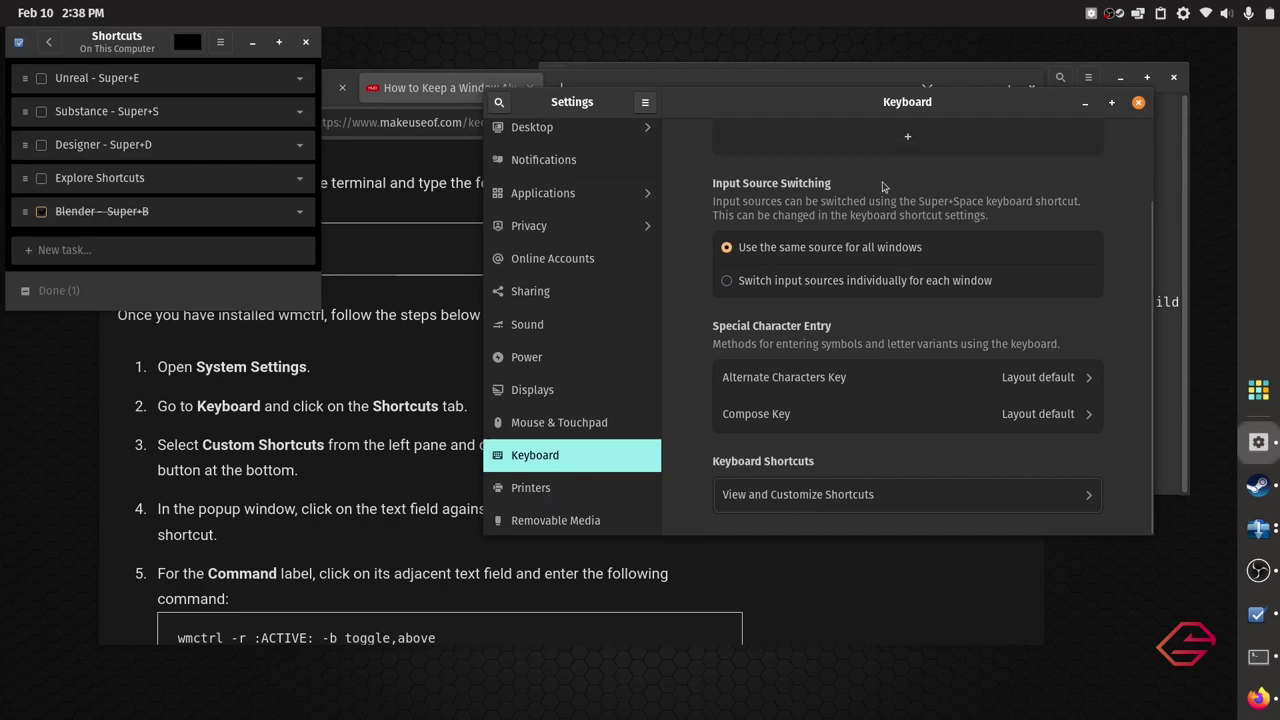
{"action": "left_click_drag", "start_coordinate": [882, 102], "coordinate": [840, 132]}
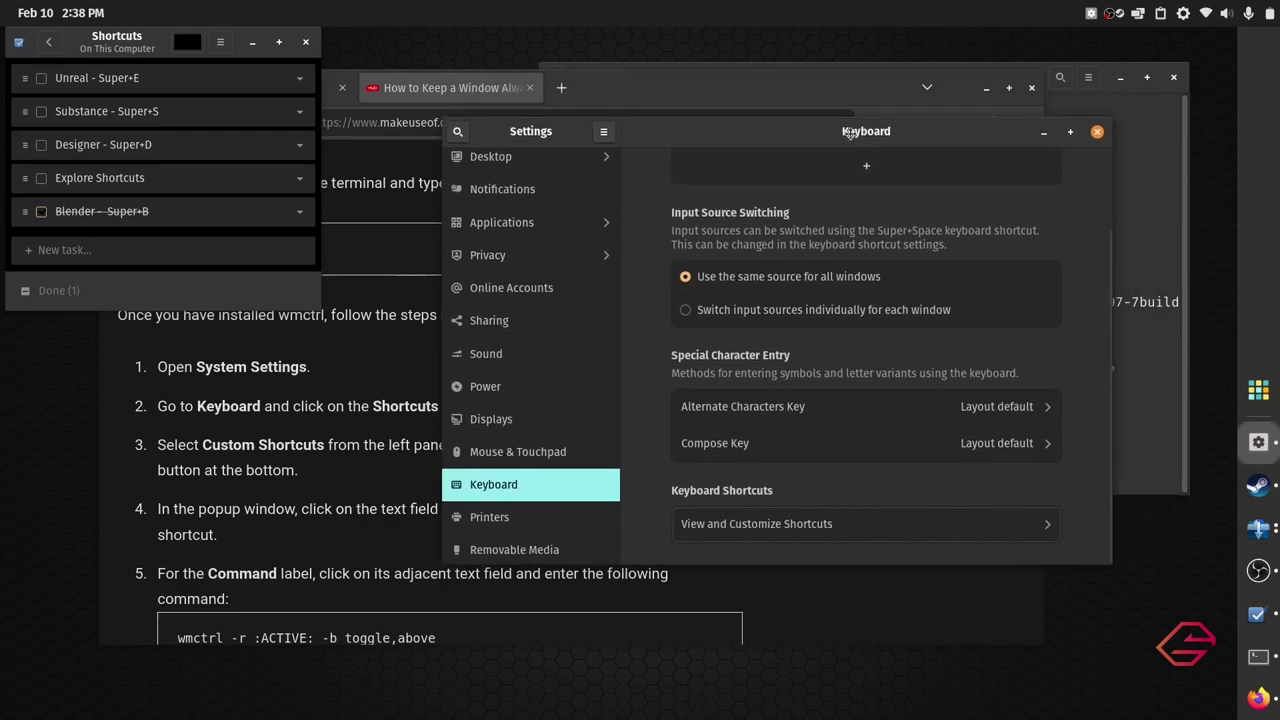
{"action": "scroll", "coordinate": [335, 392], "scroll_direction": "down", "scroll_amount": 2}
{"action": "scroll", "coordinate": [338, 400], "scroll_direction": "up", "scroll_amount": 2}
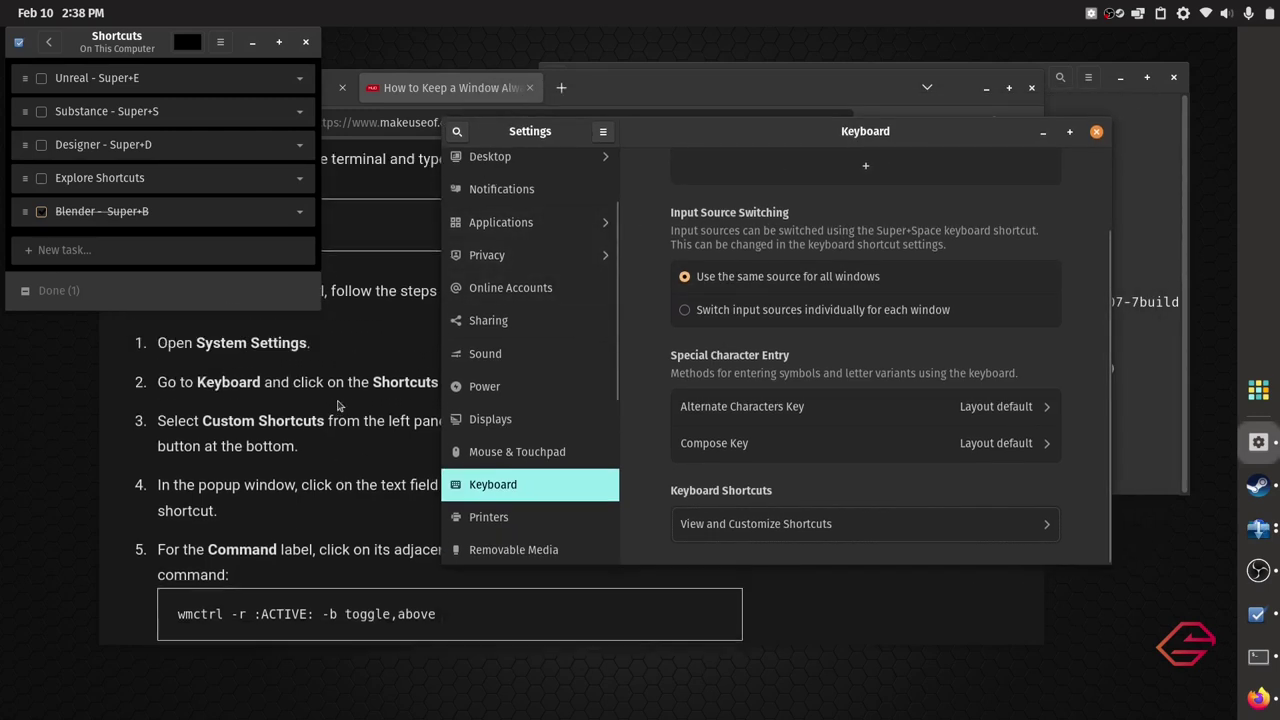
{"action": "scroll", "coordinate": [343, 410], "scroll_direction": "down", "scroll_amount": 2}
{"action": "scroll", "coordinate": [343, 410], "scroll_direction": "down", "scroll_amount": 4}
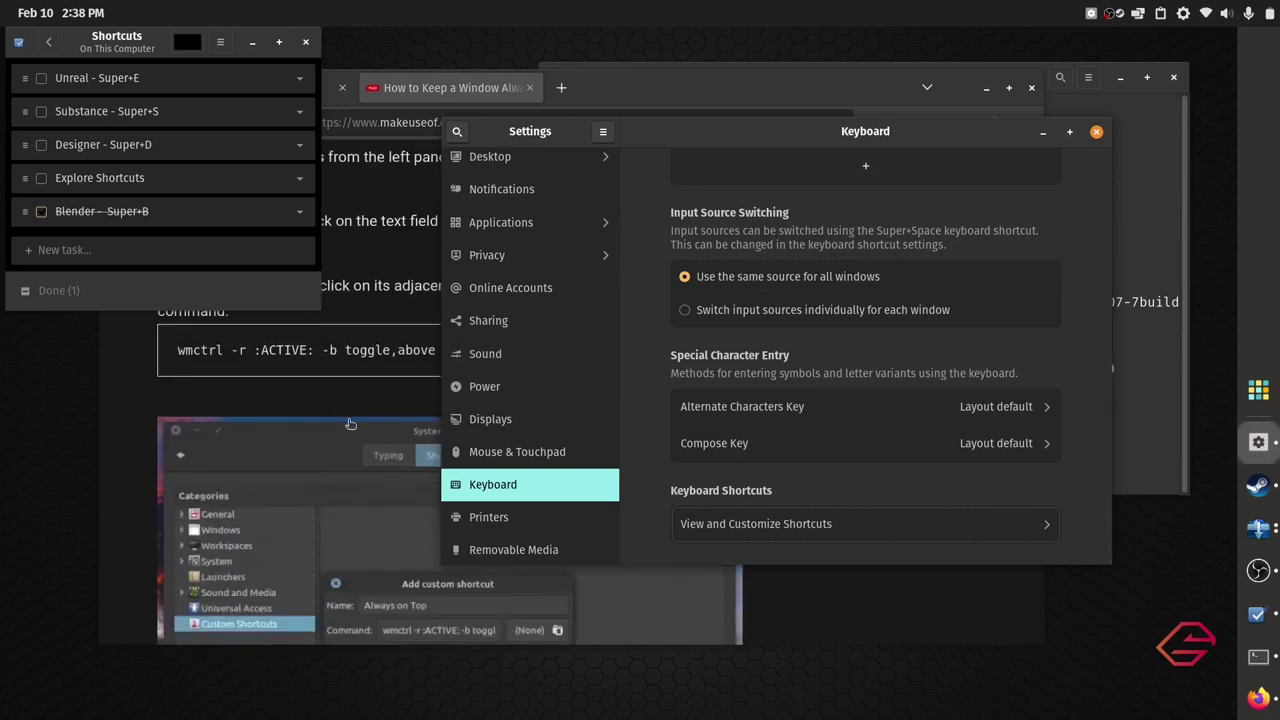
Review the article's custom shortcut steps and copy its command wmctrl -r :ACTIVE: -b toggle,above
{"action": "scroll", "coordinate": [350, 424], "scroll_direction": "down", "scroll_amount": 6}
{"action": "scroll", "coordinate": [350, 430], "scroll_direction": "up", "scroll_amount": 12}
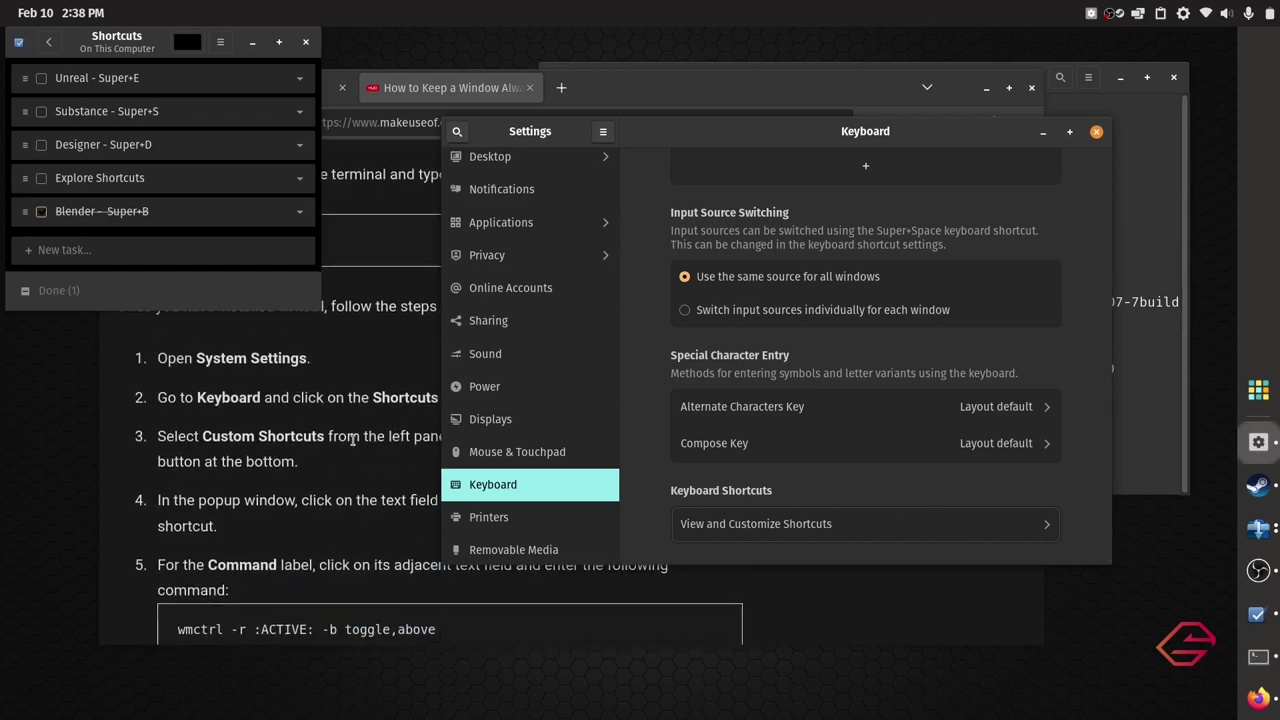
{"action": "scroll", "coordinate": [352, 440], "scroll_direction": "down", "scroll_amount": 2}
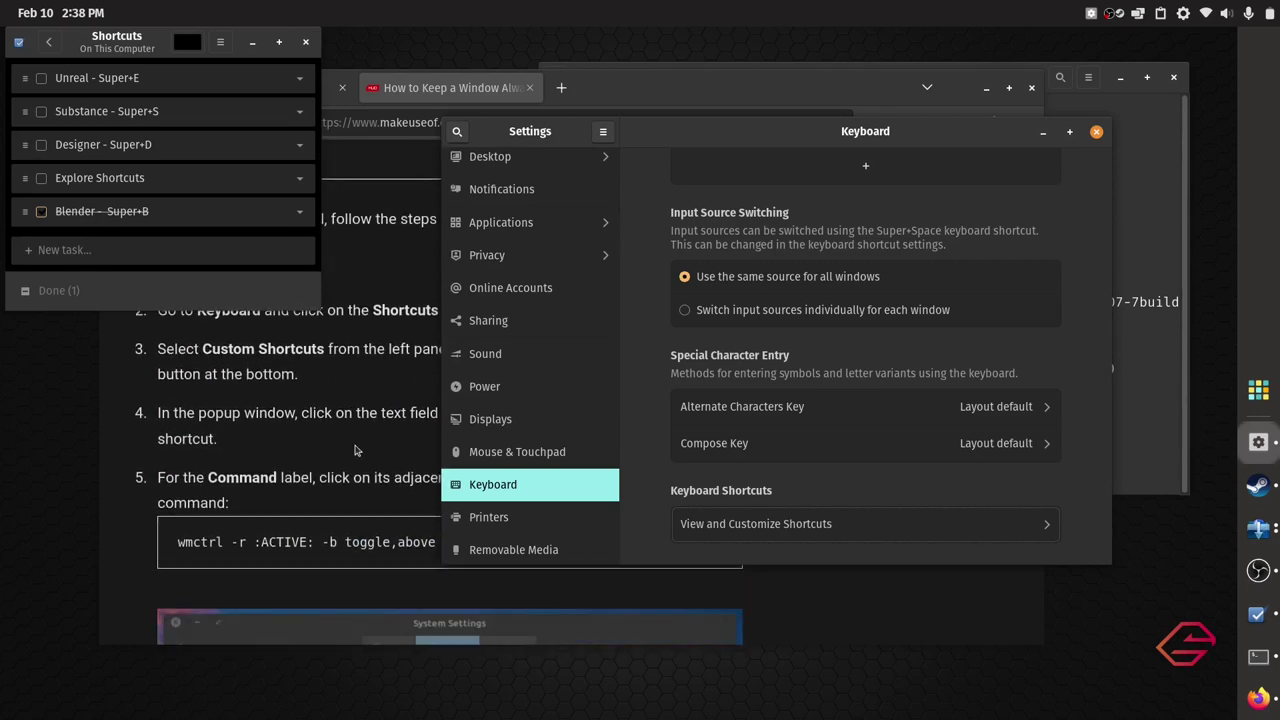
{"action": "scroll", "coordinate": [356, 450], "scroll_direction": "down", "scroll_amount": 8}
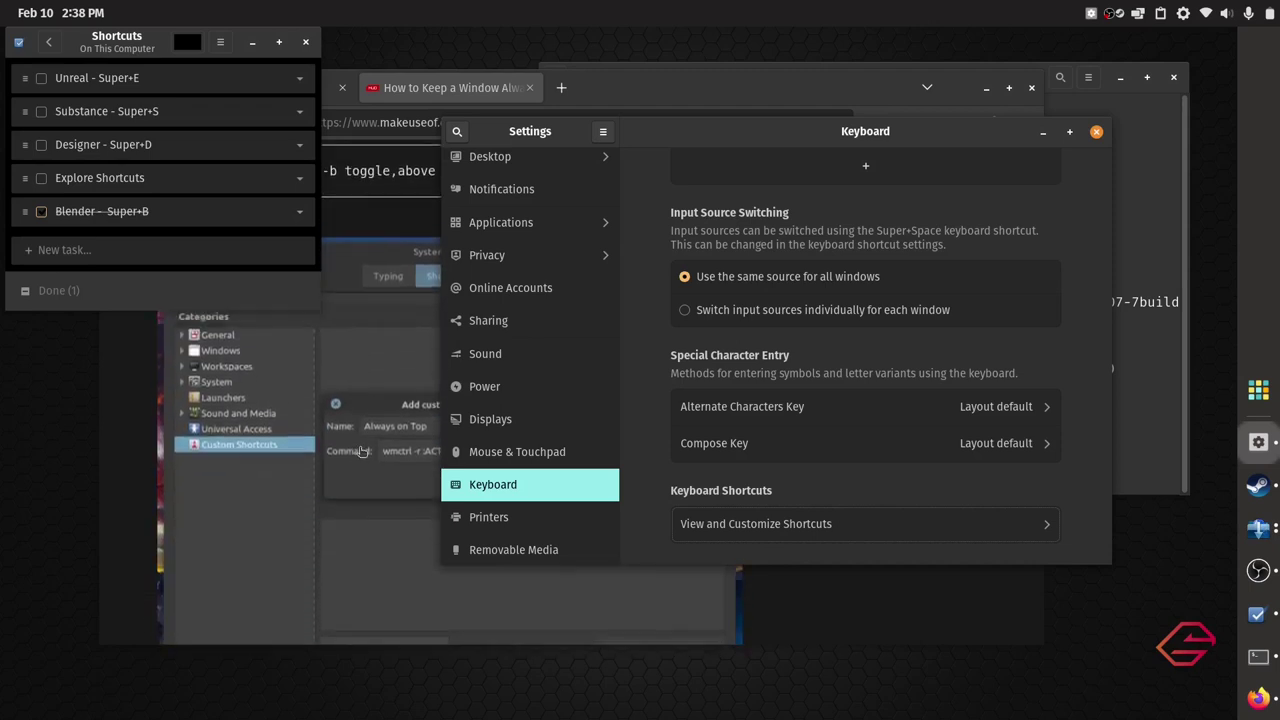
{"action": "scroll", "coordinate": [362, 451], "scroll_direction": "up", "scroll_amount": 6}
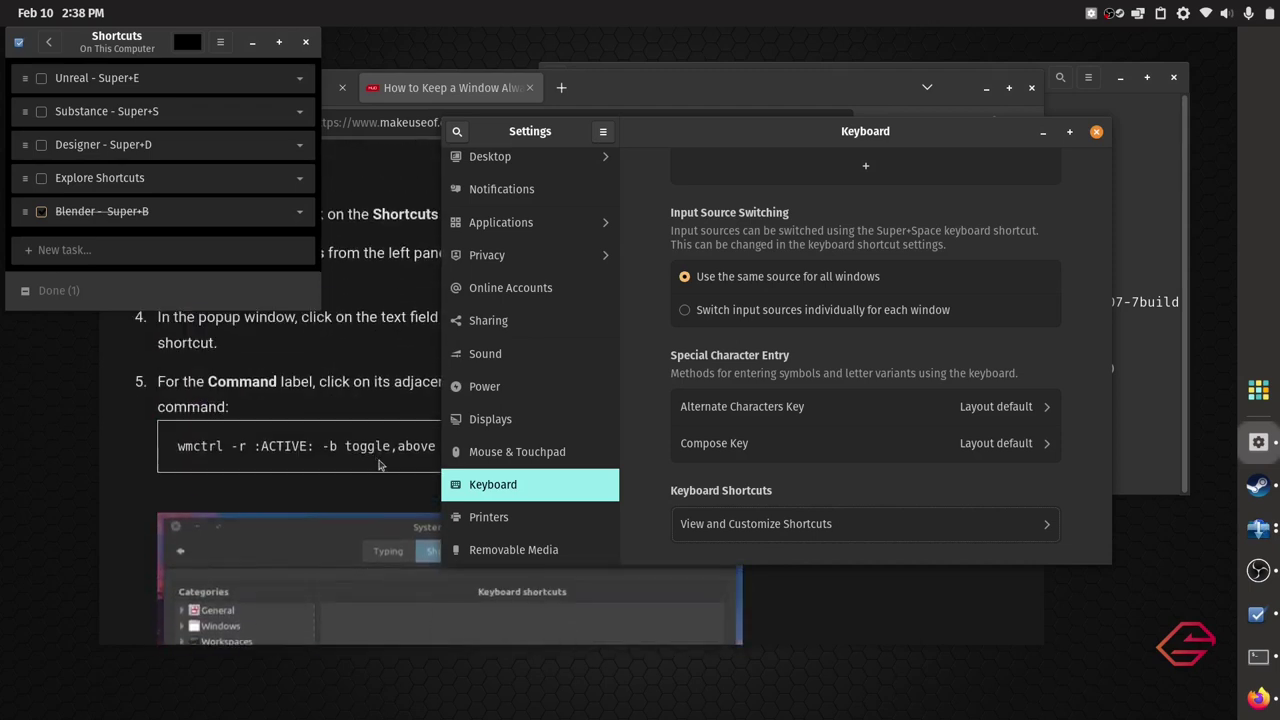
{"action": "triple_click", "coordinate": [216, 445]}
{"action": "right_click", "coordinate": [219, 449]}
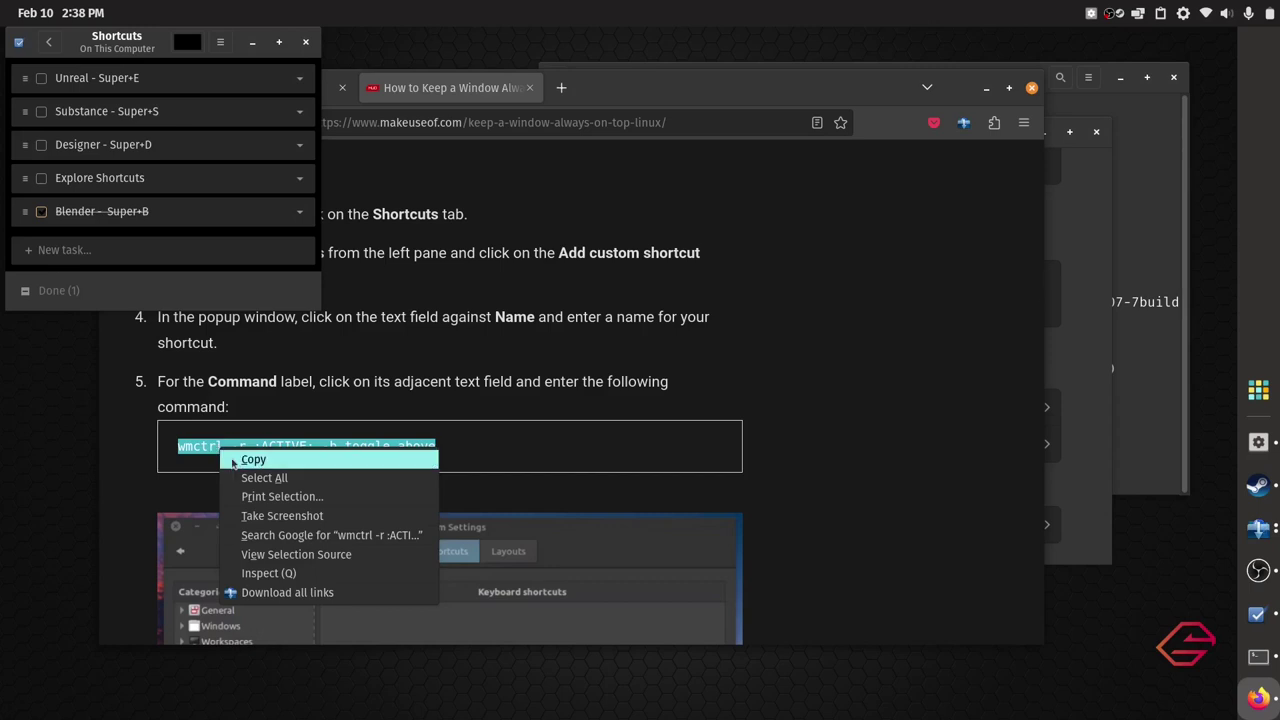
{"action": "left_click", "coordinate": [253, 460]}
{"action": "left_click", "coordinate": [253, 447]}
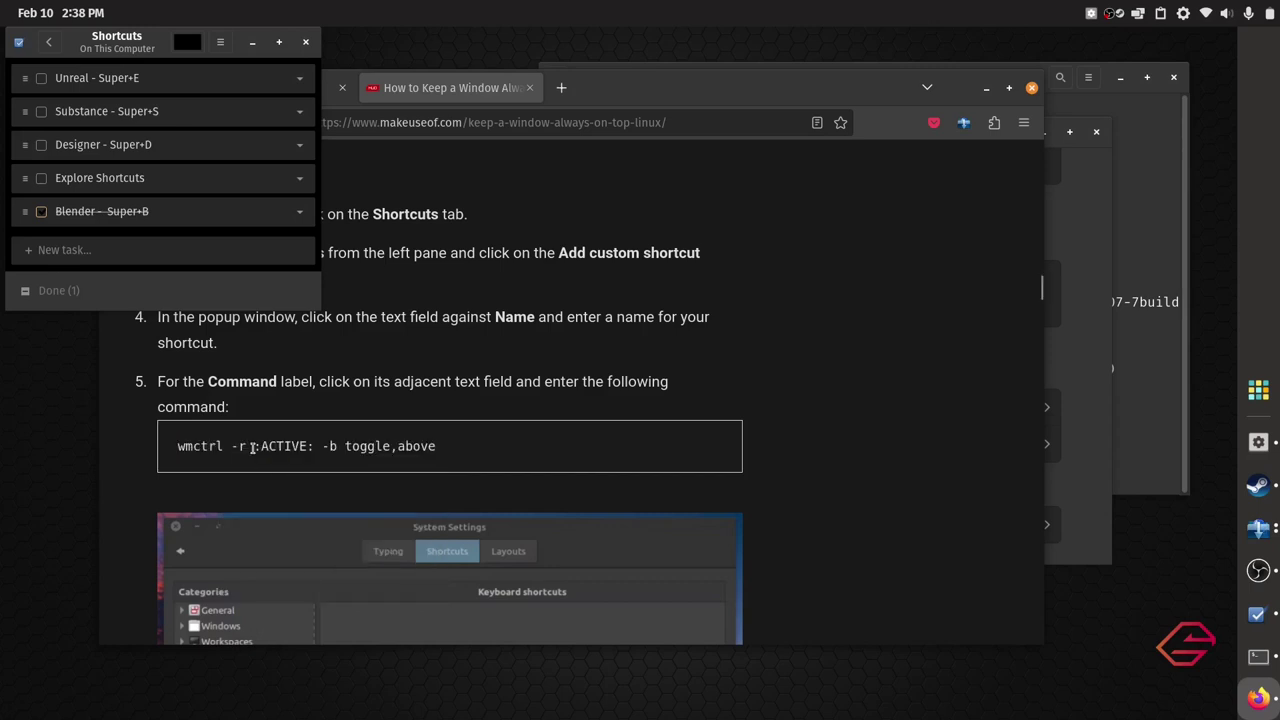
Start a new custom keyboard shortcut named Always on Top with the command wmctrl -r :ACTIVE: -b toggle,above, without surrounding line breaks
{"action": "left_click", "coordinate": [1075, 357]}
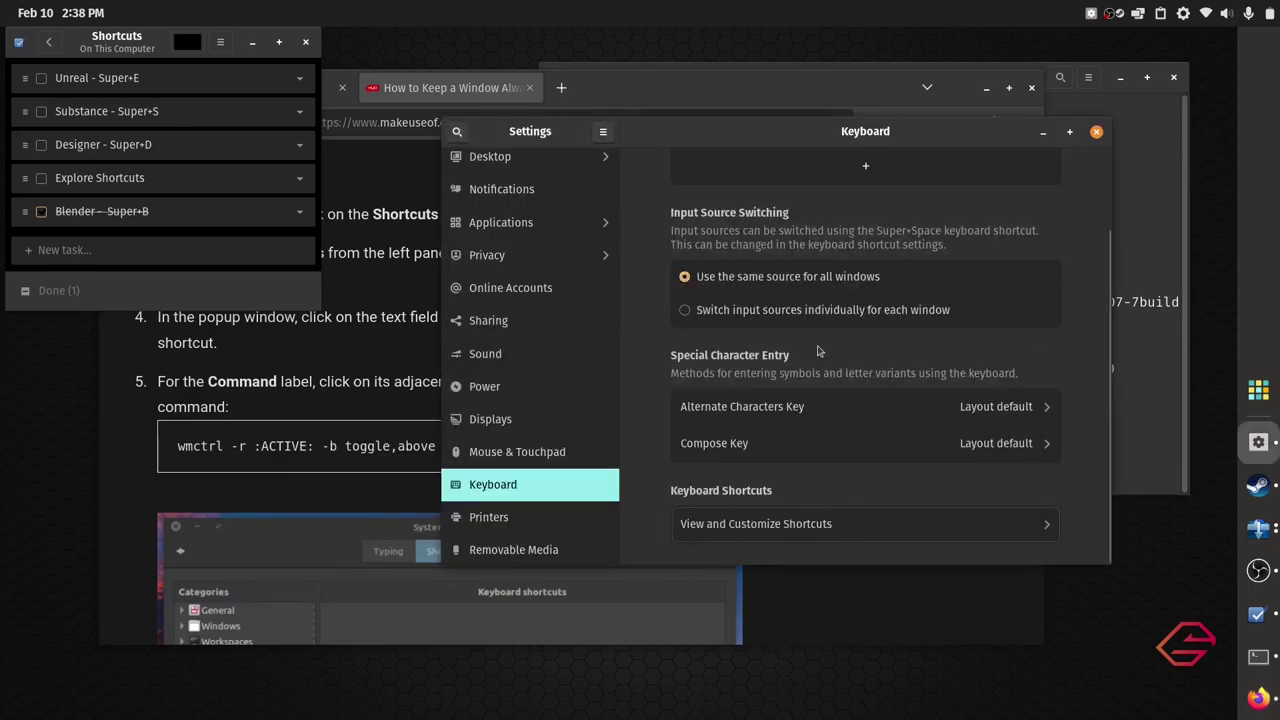
{"action": "left_click", "coordinate": [800, 523]}
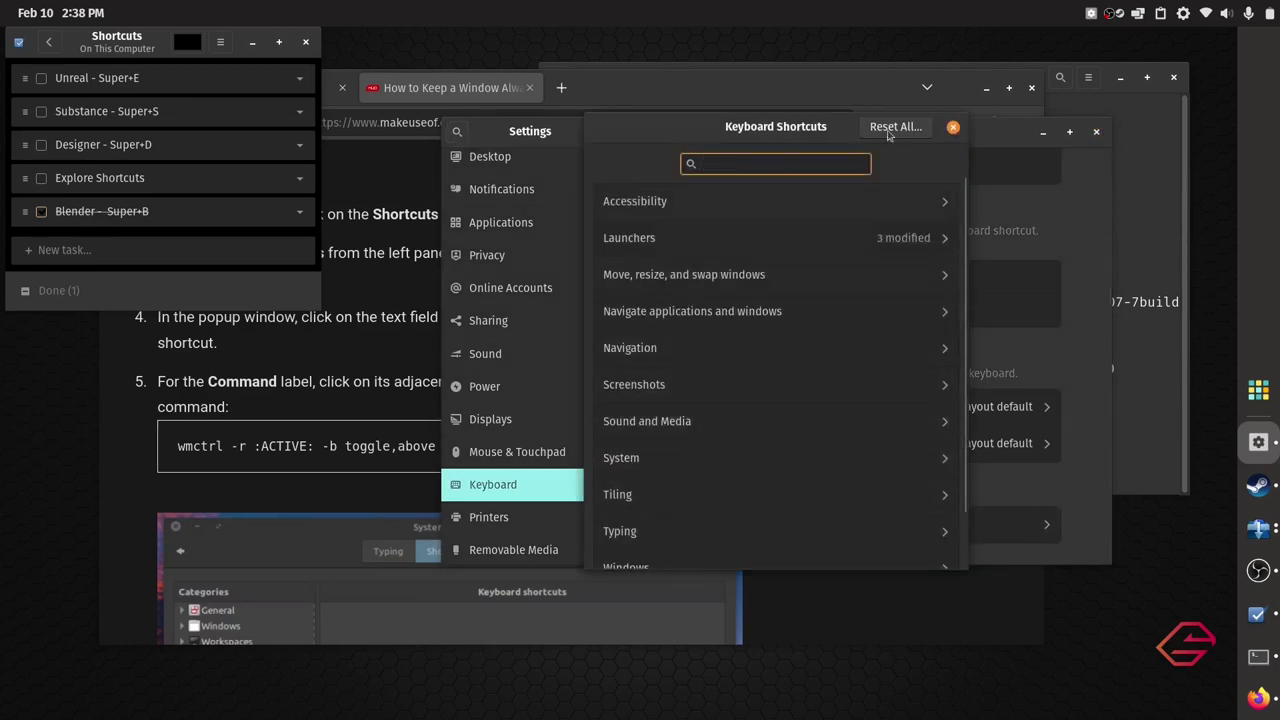
{"action": "scroll", "coordinate": [814, 391], "scroll_direction": "down", "scroll_amount": 3}
{"action": "left_click", "coordinate": [728, 556]}
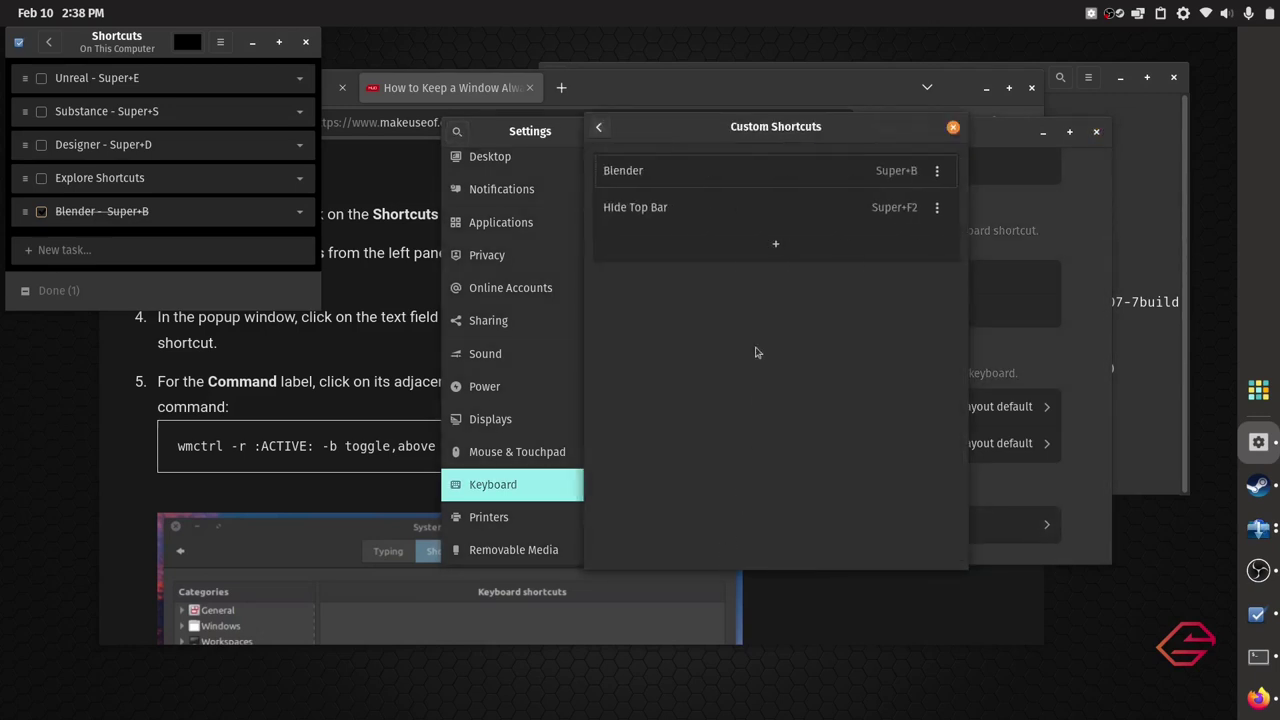
{"action": "left_click", "coordinate": [741, 242]}
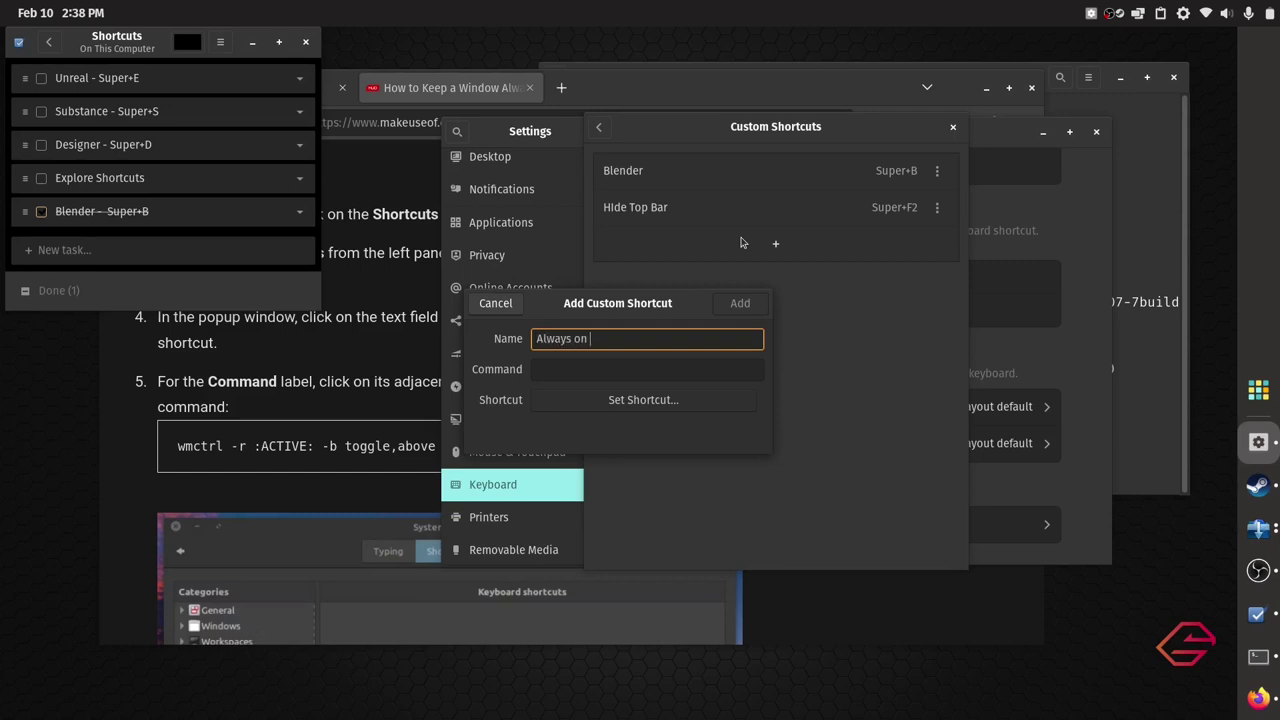
{"action": "left_click", "coordinate": [599, 372]}
{"action": "key", "text": "ctrl+v"}
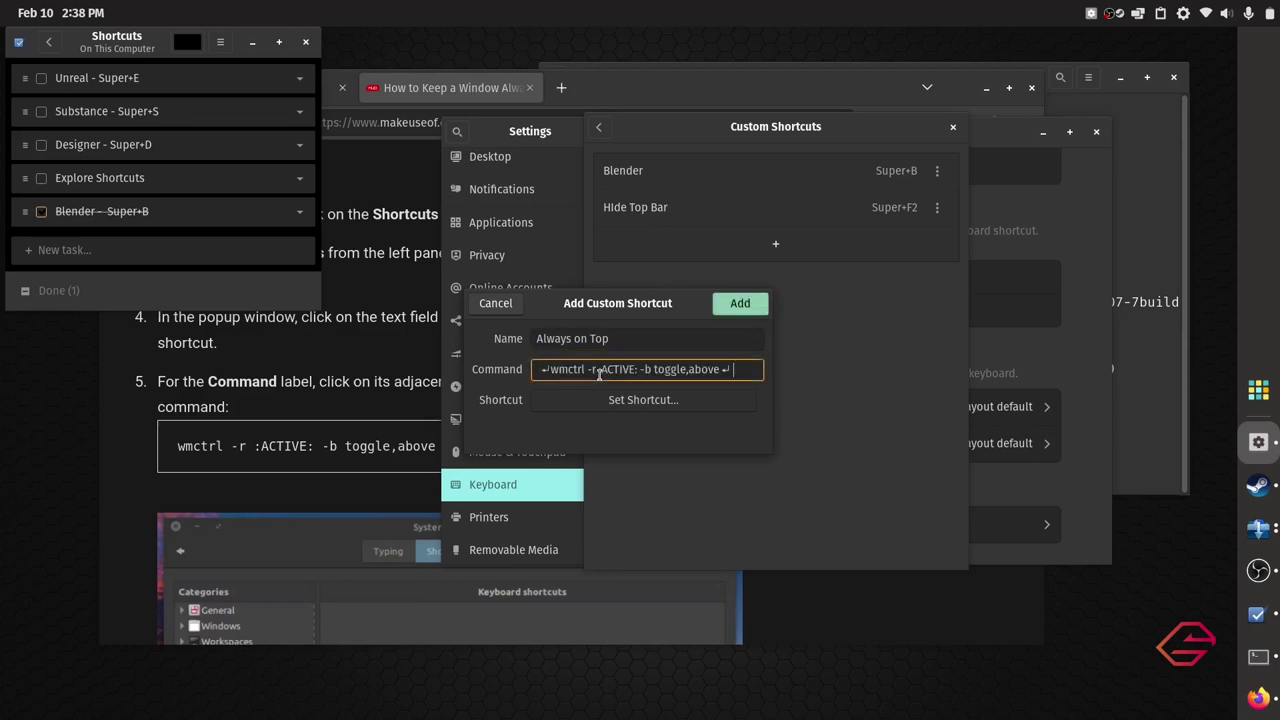
{"action": "key", "text": "BackSpace"}
{"action": "key", "text": "BackSpace"}
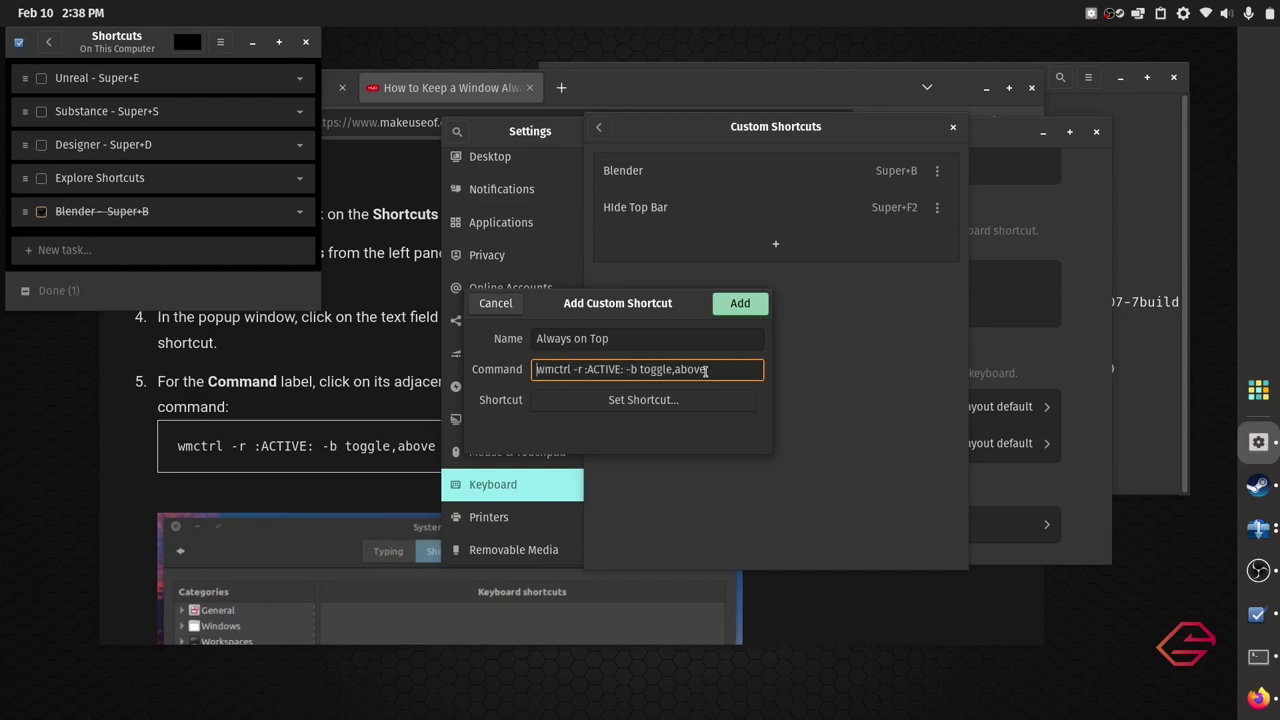
Assign Super+Space to the Always on Top shortcut, replacing its existing use, and close the shortcuts list
{"action": "left_click", "coordinate": [659, 404]}
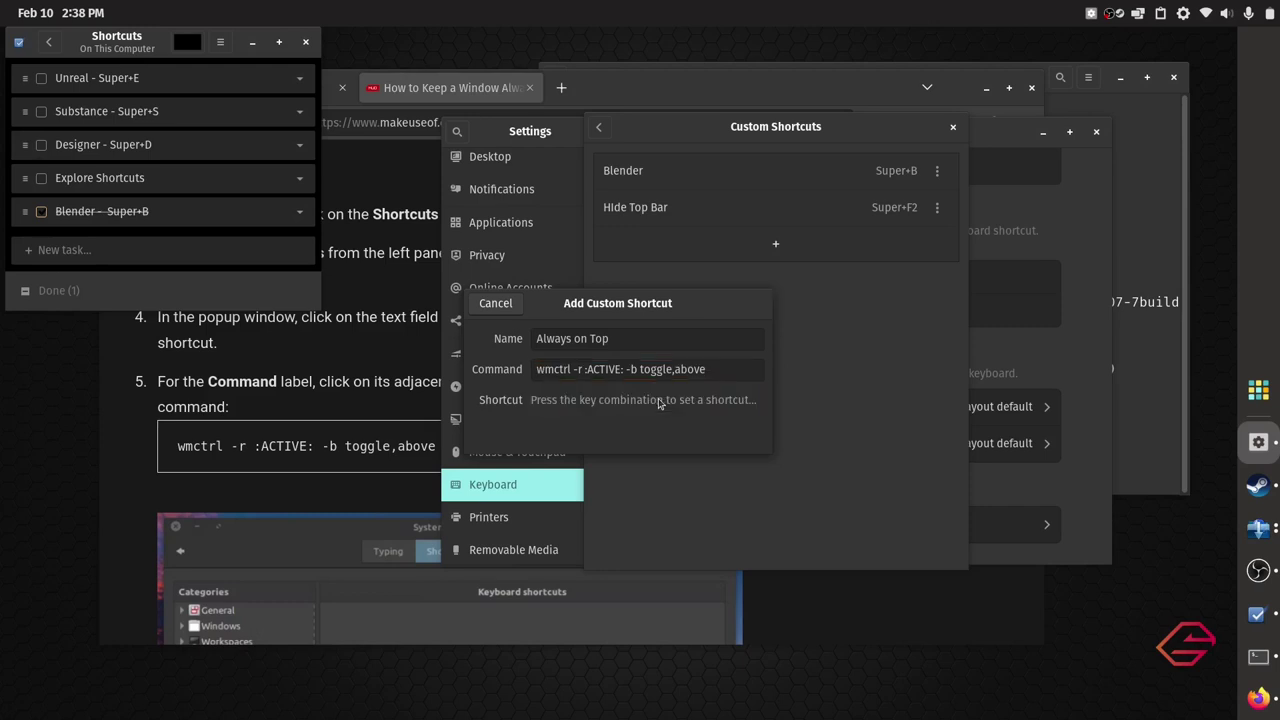
{"action": "key", "text": "super+space"}
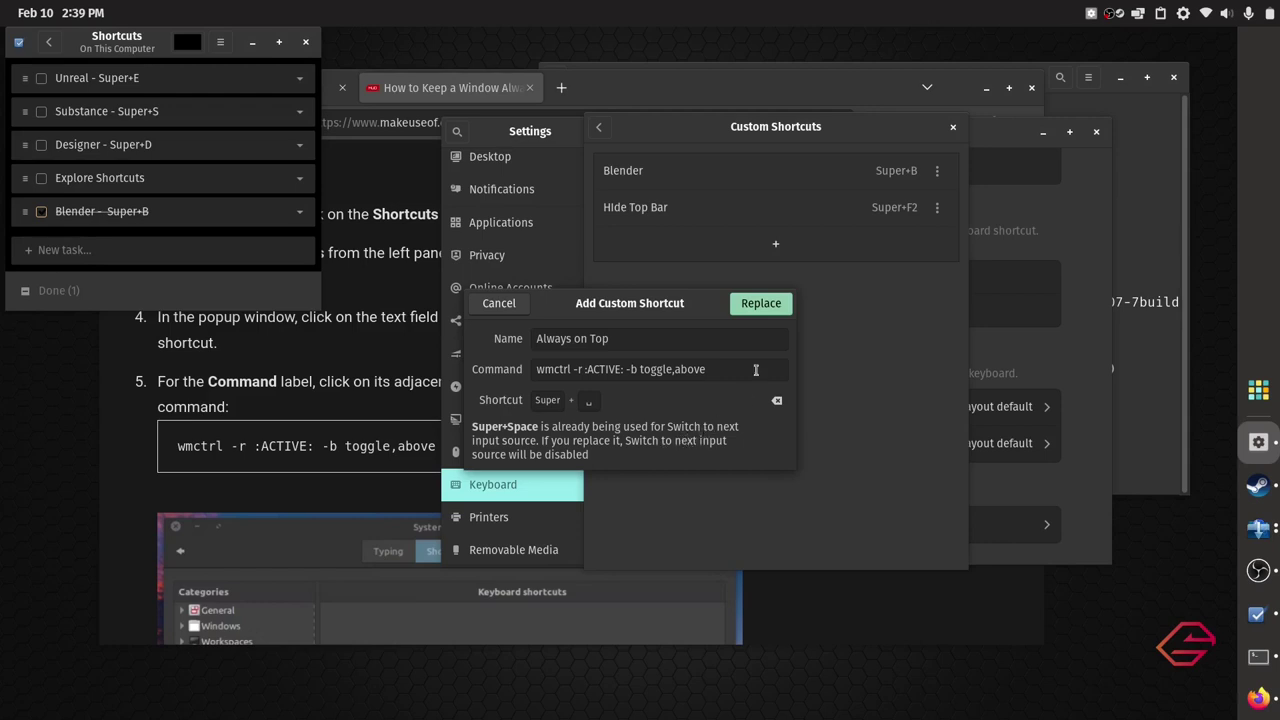
{"action": "left_click", "coordinate": [761, 304]}
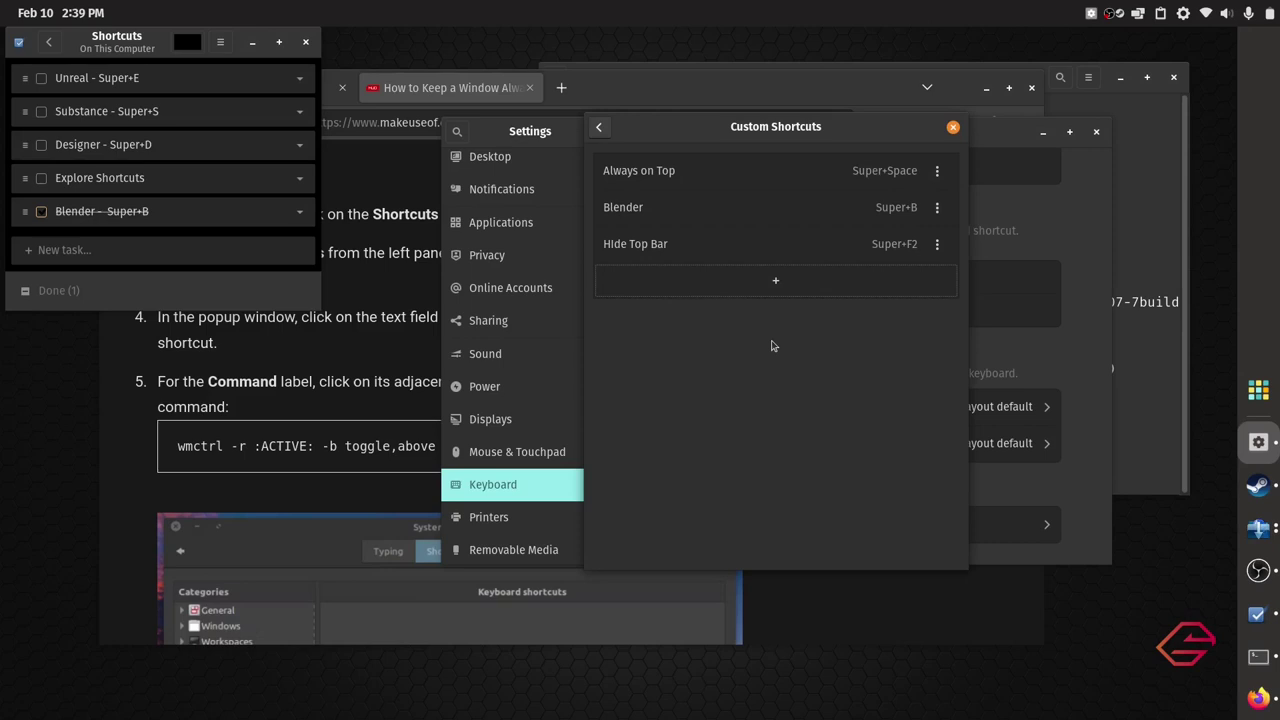
{"action": "left_click", "coordinate": [953, 127]}
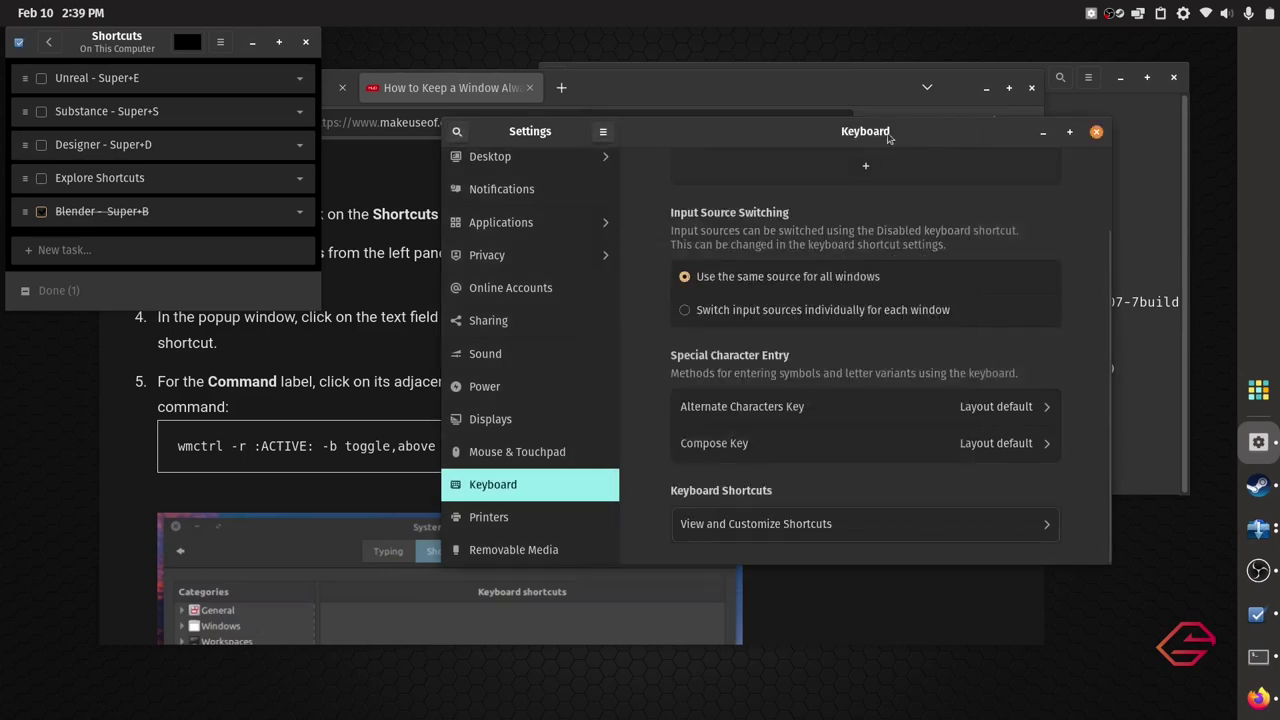
Reposition the Settings window and test the Always on Top toggle against the browser, checking the Settings window menu
{"action": "left_click_drag", "start_coordinate": [887, 126], "coordinate": [822, 124]}
{"action": "right_click", "coordinate": [822, 126]}
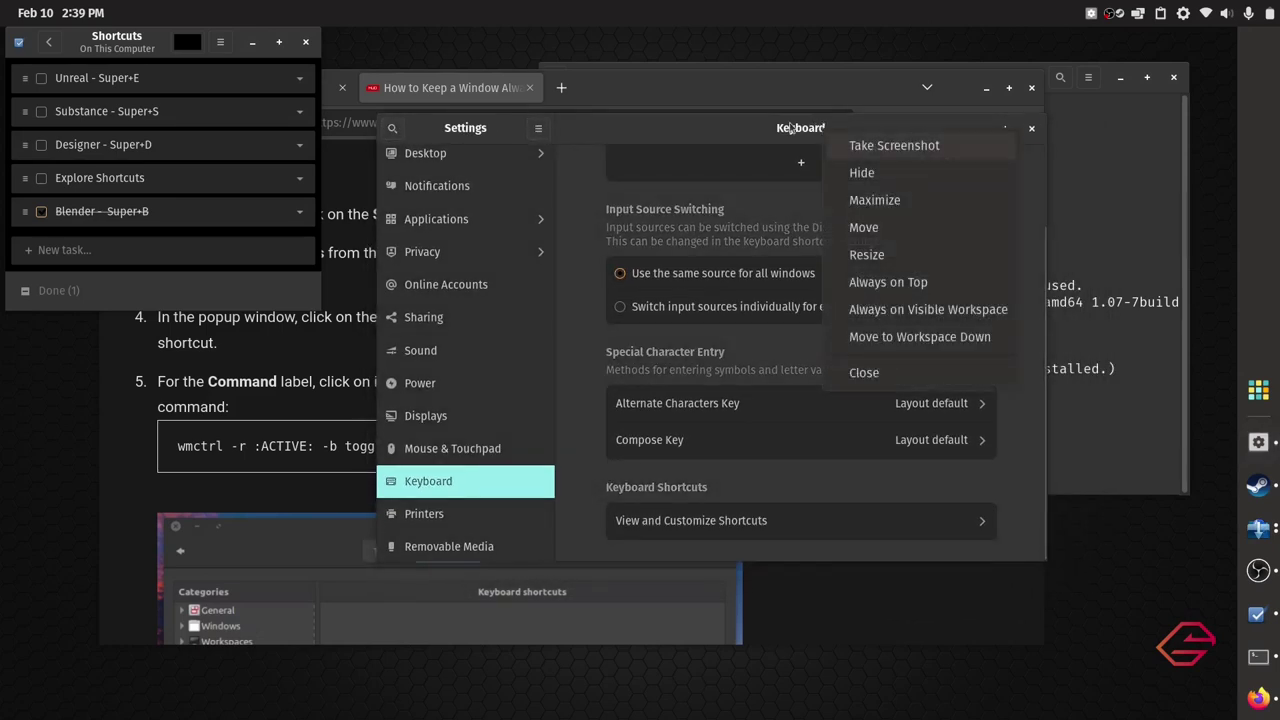
{"action": "left_click", "coordinate": [790, 127]}
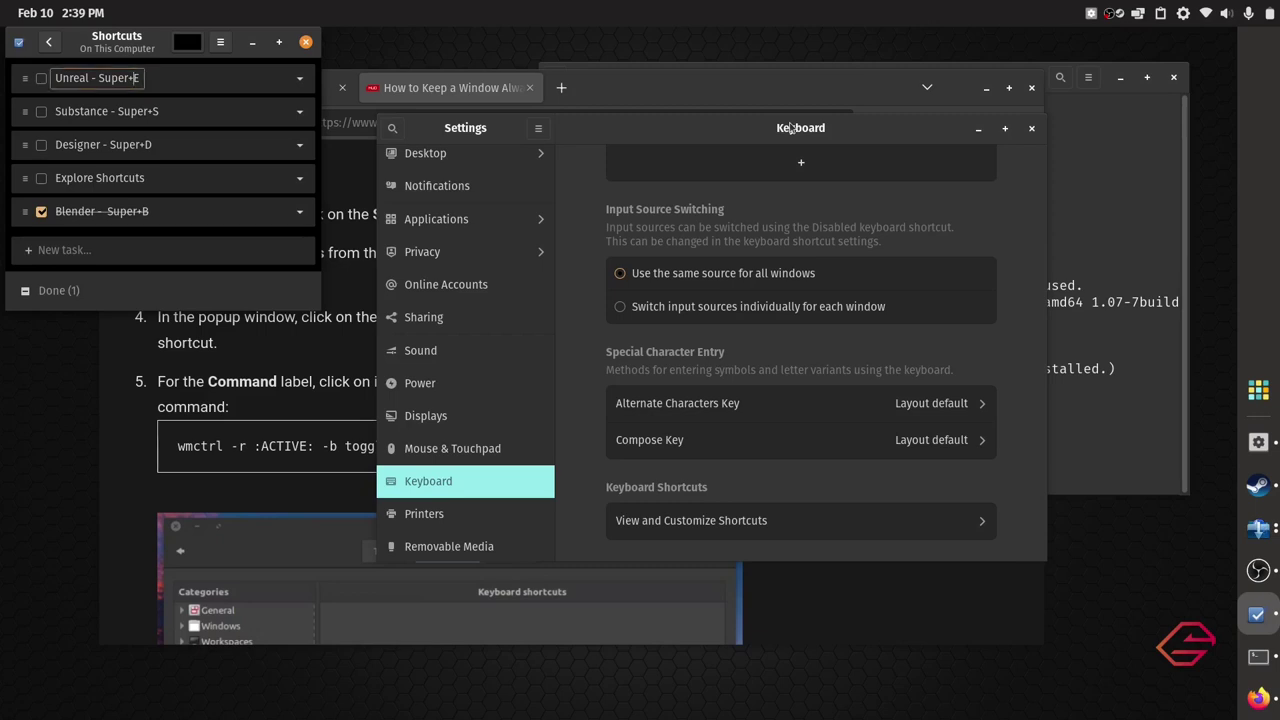
{"action": "right_click", "coordinate": [790, 127]}
{"action": "left_click", "coordinate": [771, 127]}
{"action": "left_click_drag", "start_coordinate": [770, 128], "coordinate": [781, 162]}
{"action": "left_click", "coordinate": [881, 127]}
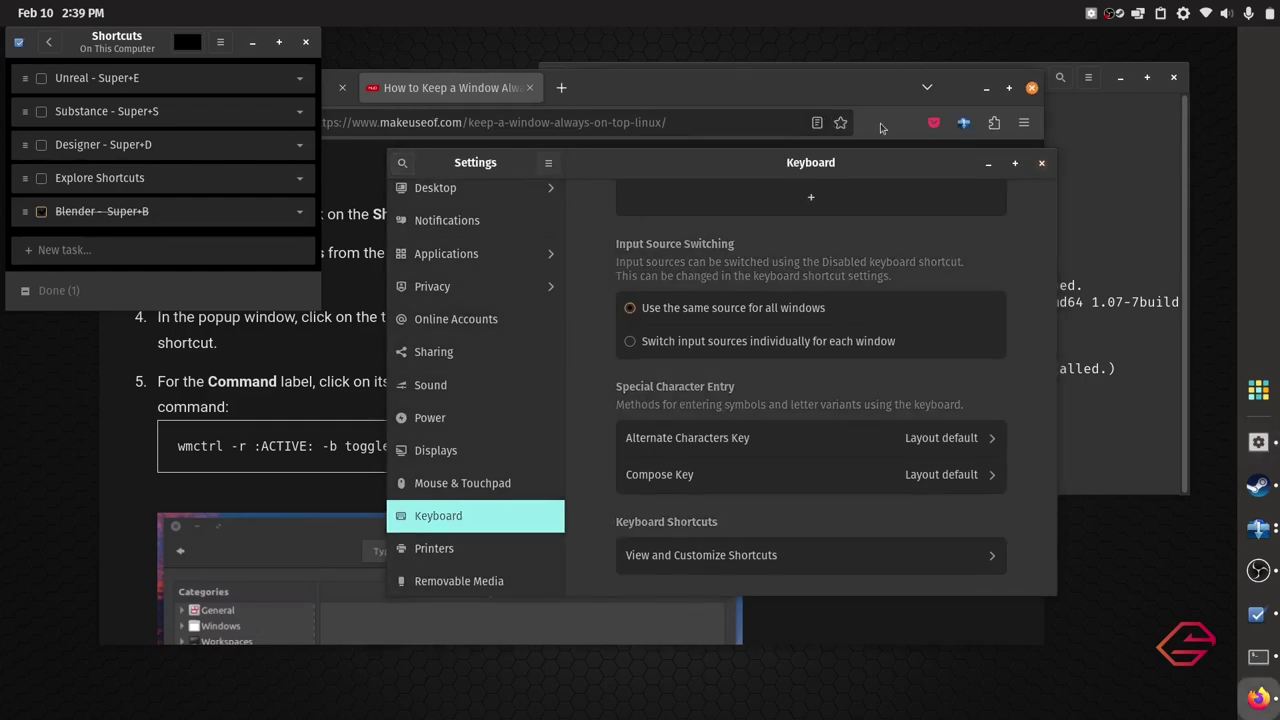
{"action": "right_click", "coordinate": [862, 158]}
{"action": "left_click", "coordinate": [828, 166]}
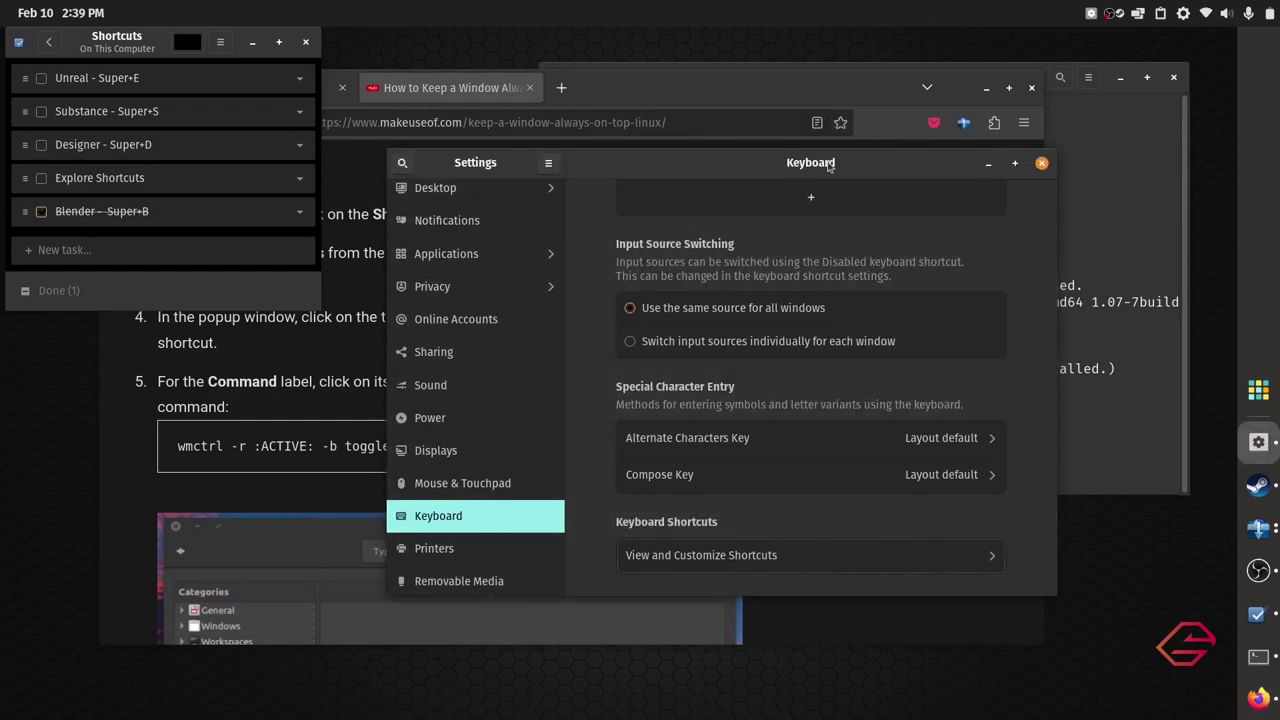
Maximize and restore the Settings window, and check its window menu for the Always on Top state
{"action": "double_click", "coordinate": [828, 166]}
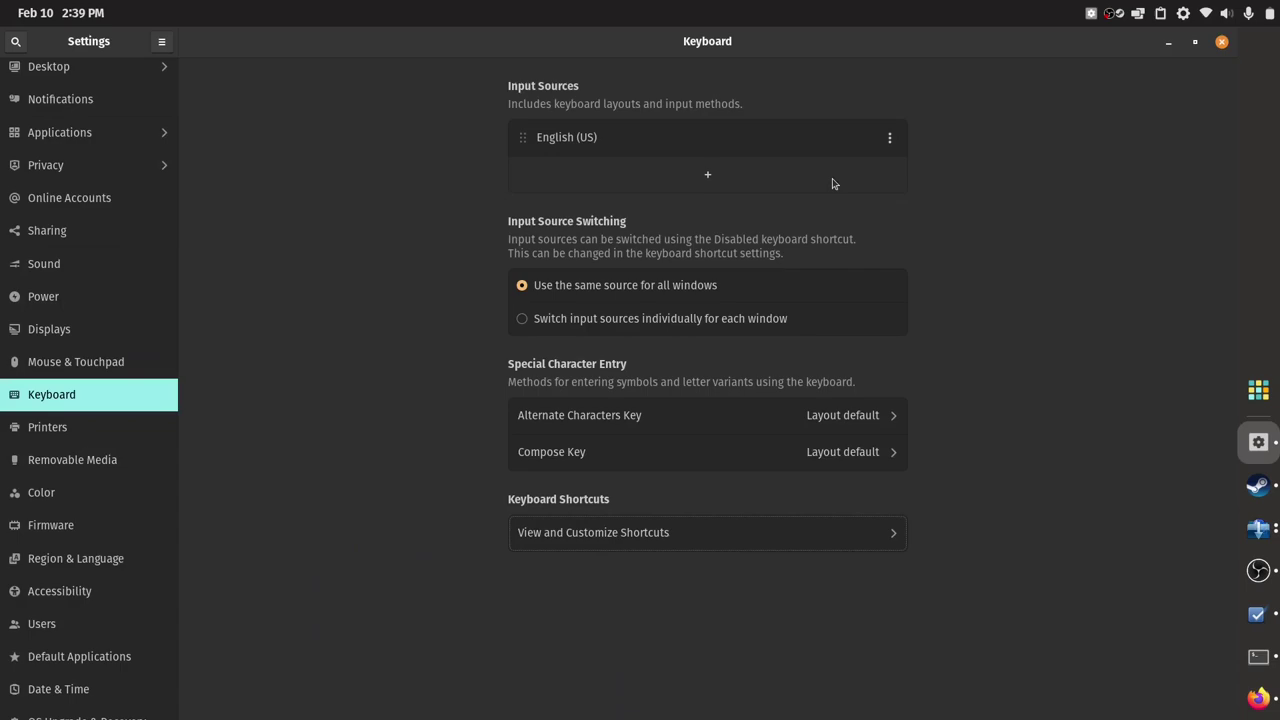
{"action": "double_click", "coordinate": [845, 62]}
{"action": "right_click", "coordinate": [815, 121]}
{"action": "left_click", "coordinate": [813, 120]}
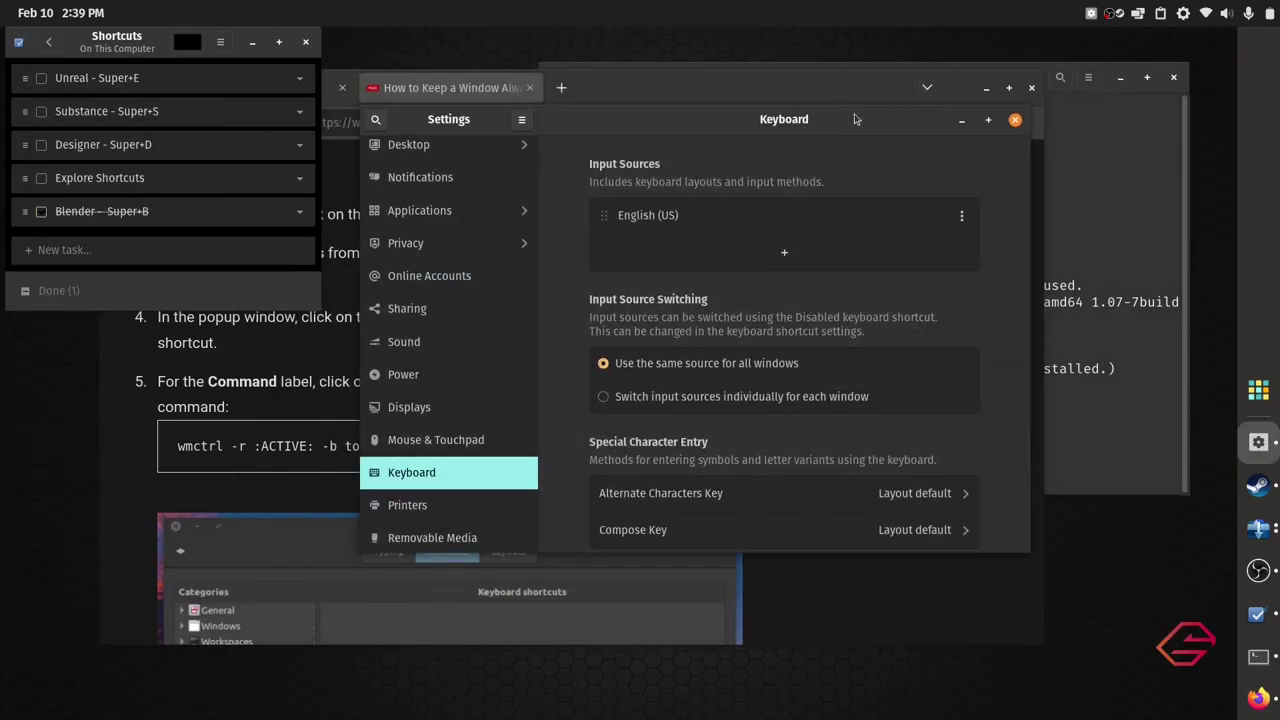
Maximize the browser to test whether Settings stays above it, and minimize the browser window
{"action": "left_click", "coordinate": [927, 87]}
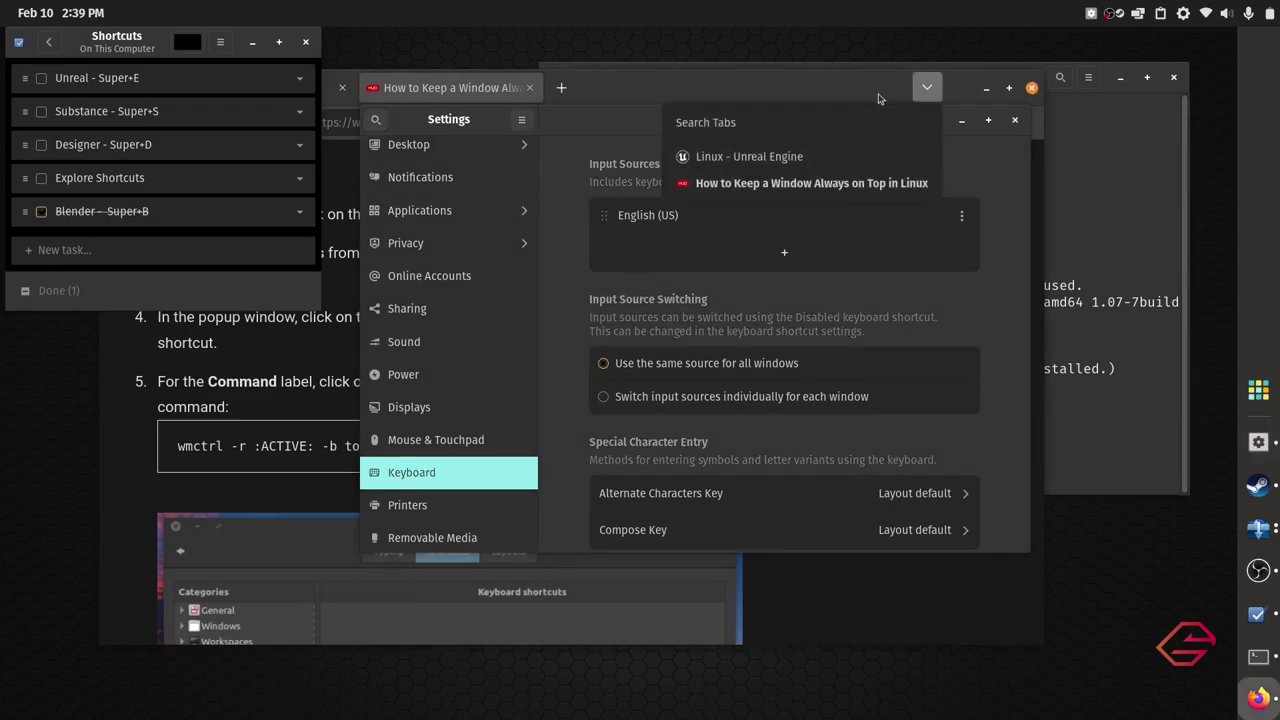
{"action": "double_click", "coordinate": [855, 101]}
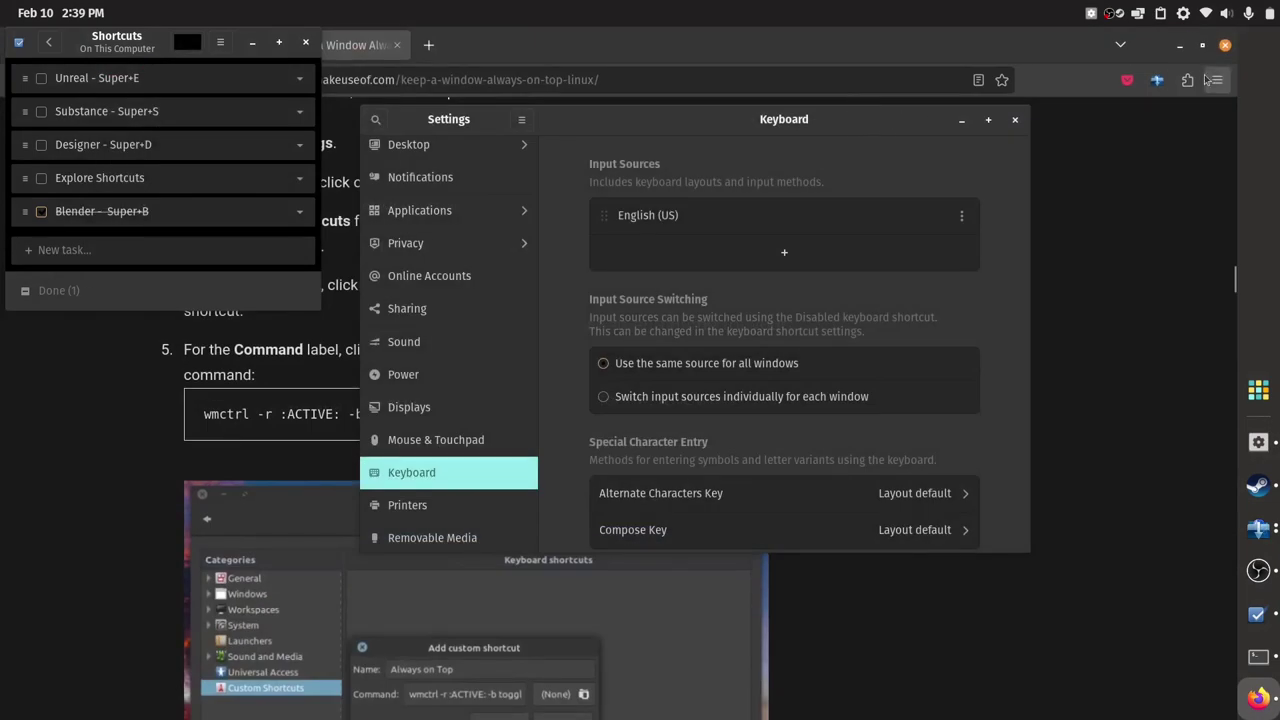
{"action": "left_click", "coordinate": [1179, 46]}
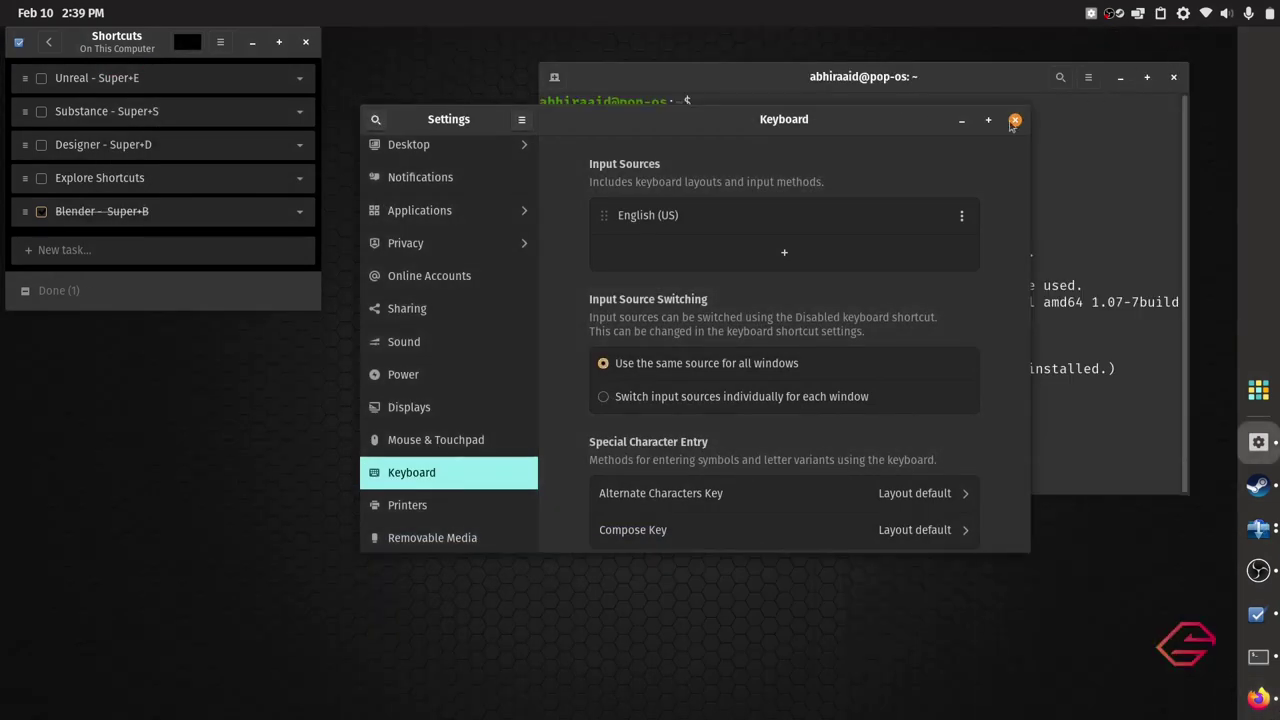
Focus the terminal behind the Settings window to test the stacking order, checking the Settings window menu
{"action": "right_click", "coordinate": [774, 125]}
{"action": "key", "text": "Escape"}
{"action": "left_click", "coordinate": [920, 82]}
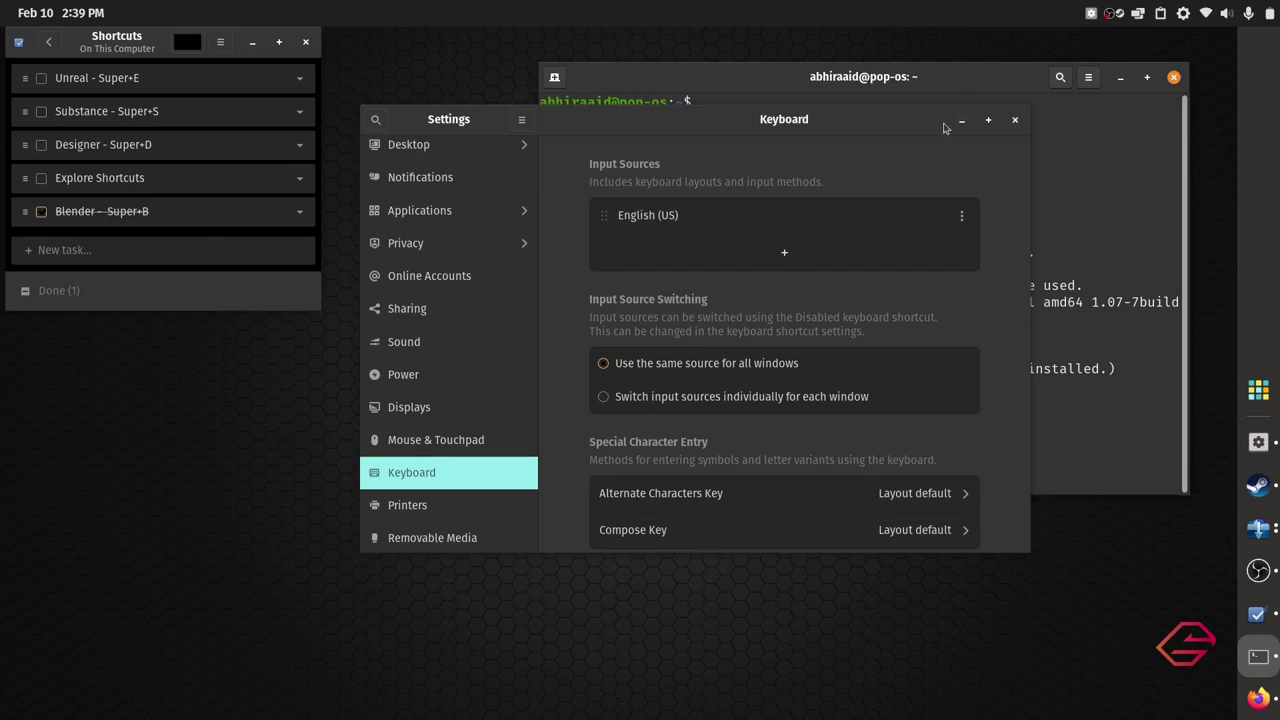
{"action": "right_click", "coordinate": [906, 125]}
{"action": "key", "text": "Escape"}
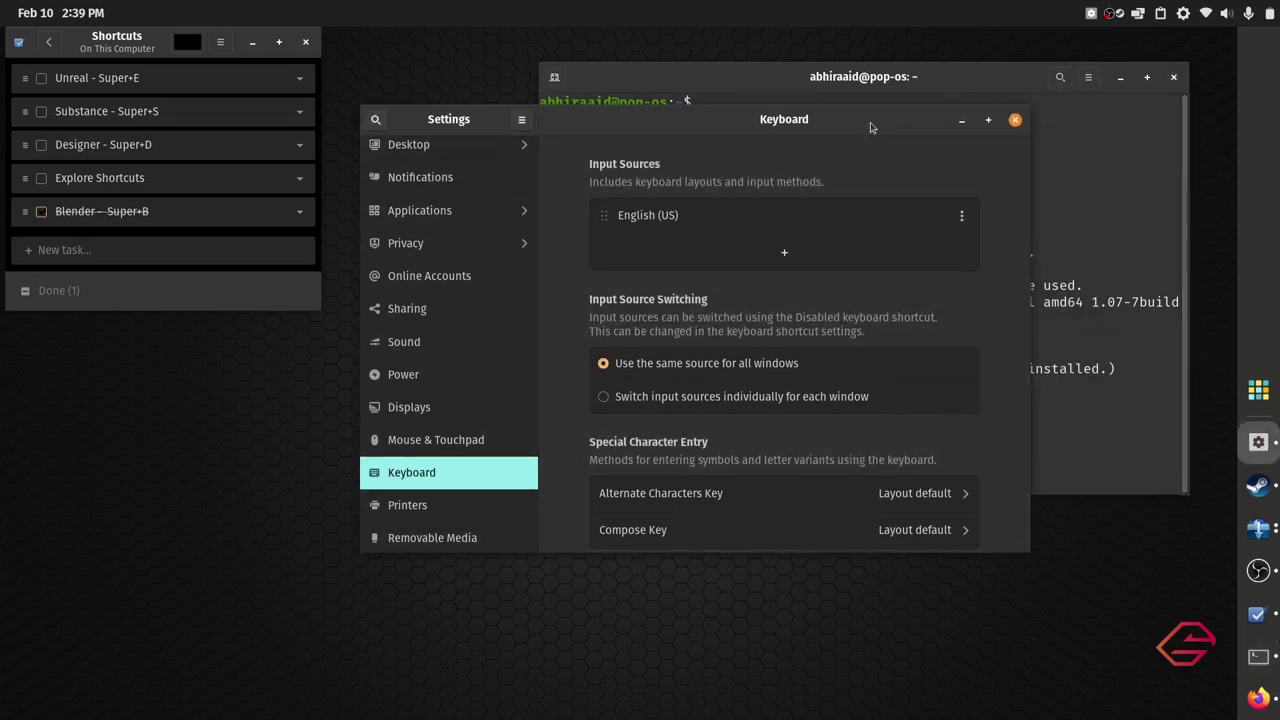
Turn off Always on Top for the Settings window and recheck its window menu
{"action": "key", "text": "alt+space"}
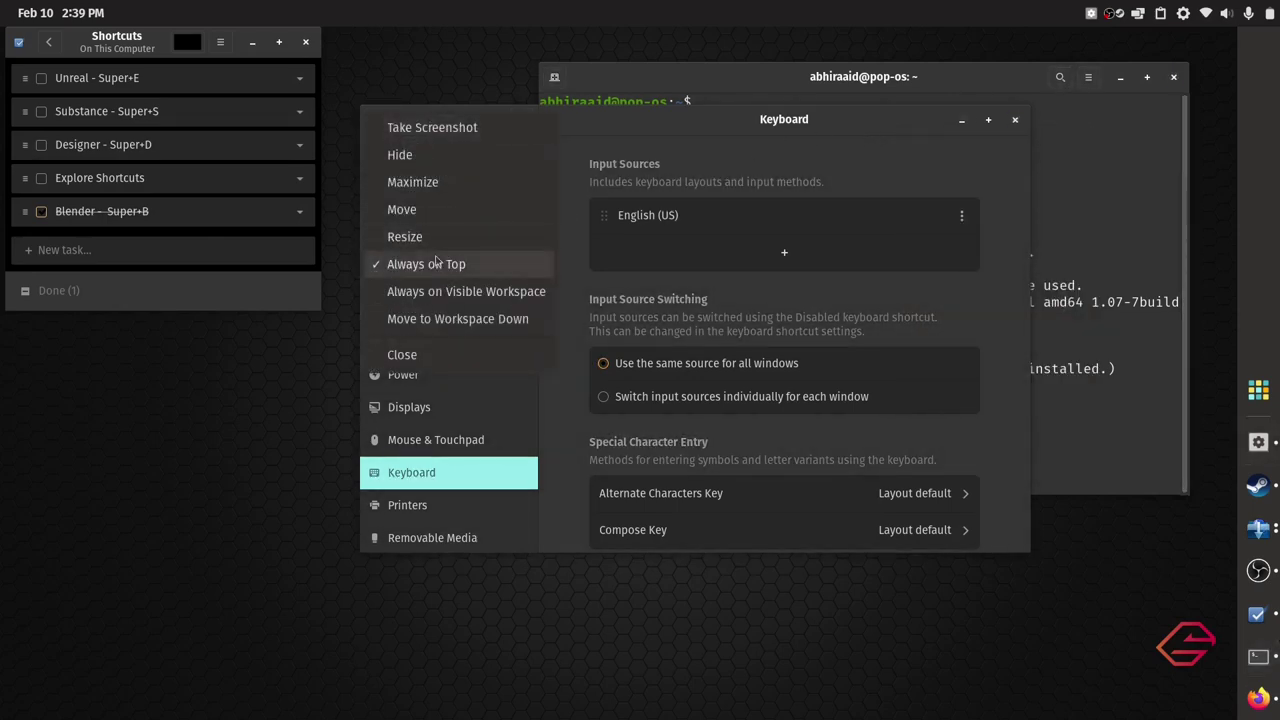
{"action": "left_click", "coordinate": [436, 263]}
{"action": "right_click", "coordinate": [858, 128]}
{"action": "key", "text": "Escape"}
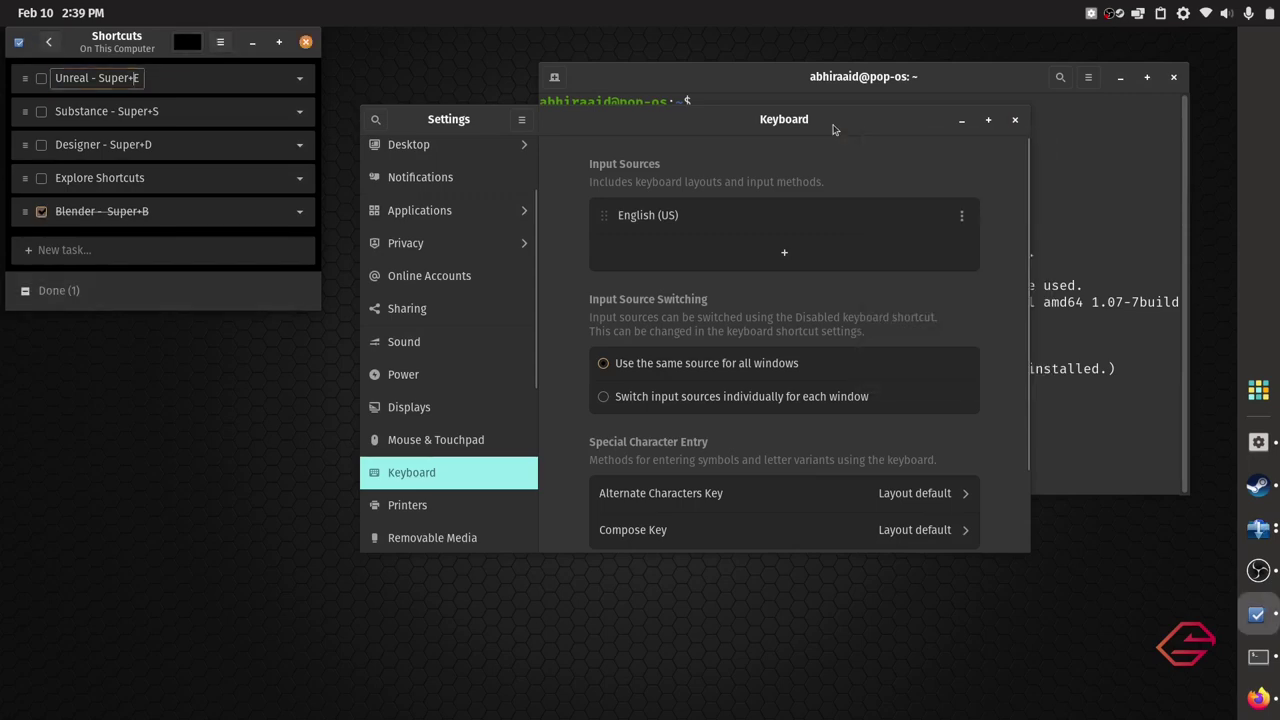
Bring the terminal in front of Settings, check its window menu, and switch focus to another window
{"action": "left_click", "coordinate": [834, 78]}
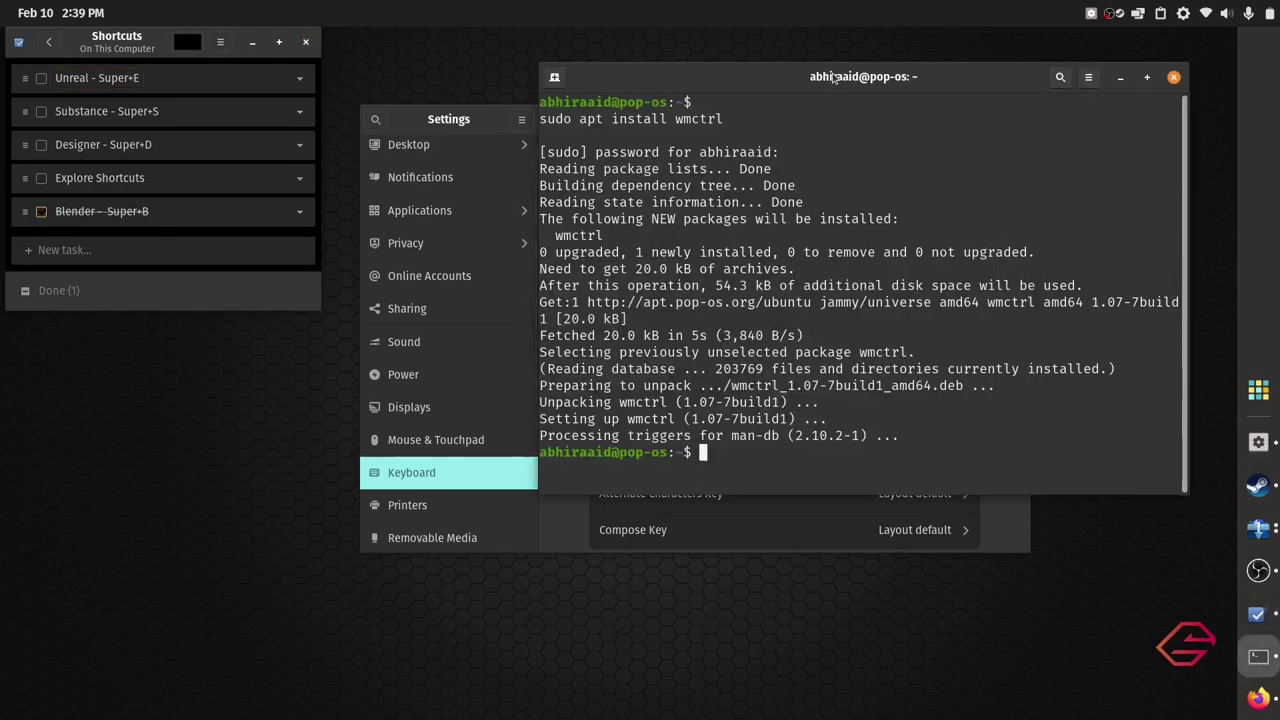
{"action": "right_click", "coordinate": [833, 78]}
{"action": "key", "text": "Escape"}
{"action": "key", "text": "alt+Tab"}
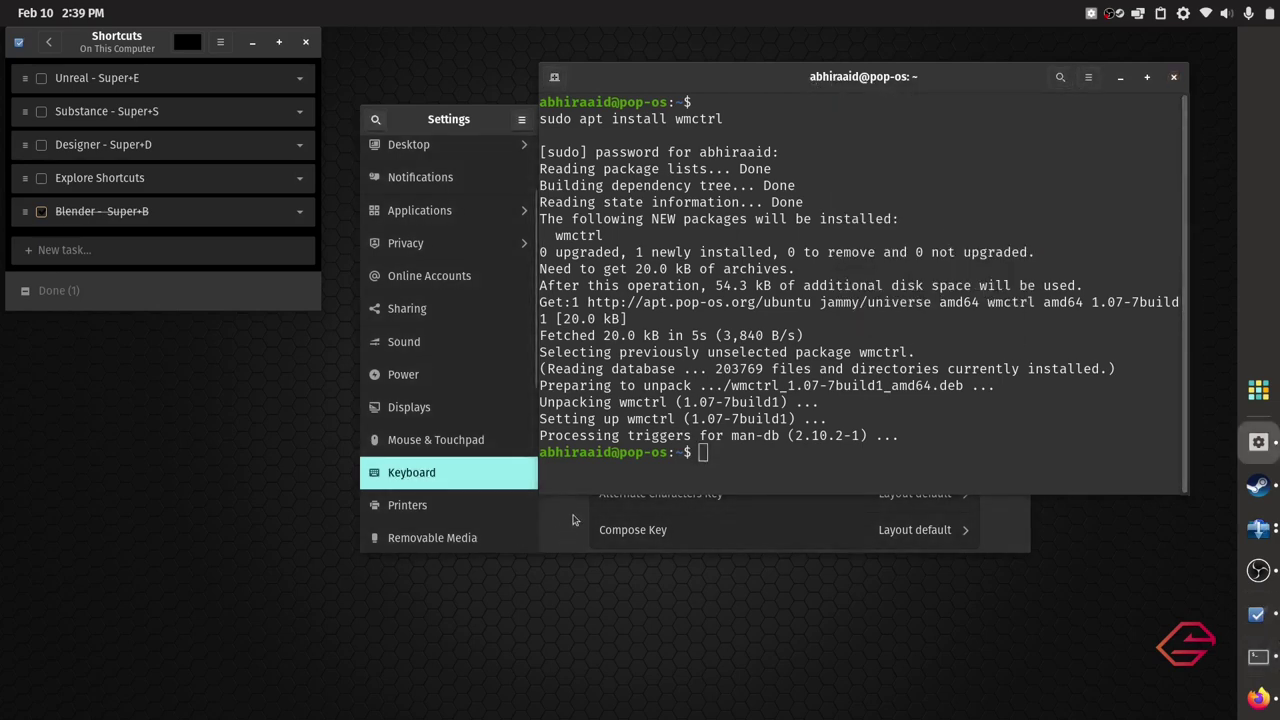
Minimize the terminal and review the command and key combination of the Always on Top custom shortcut in the keyboard settings
{"action": "left_click", "coordinate": [1120, 77]}
{"action": "scroll", "coordinate": [899, 504], "scroll_direction": "down", "scroll_amount": 2}
{"action": "left_click", "coordinate": [899, 504]}
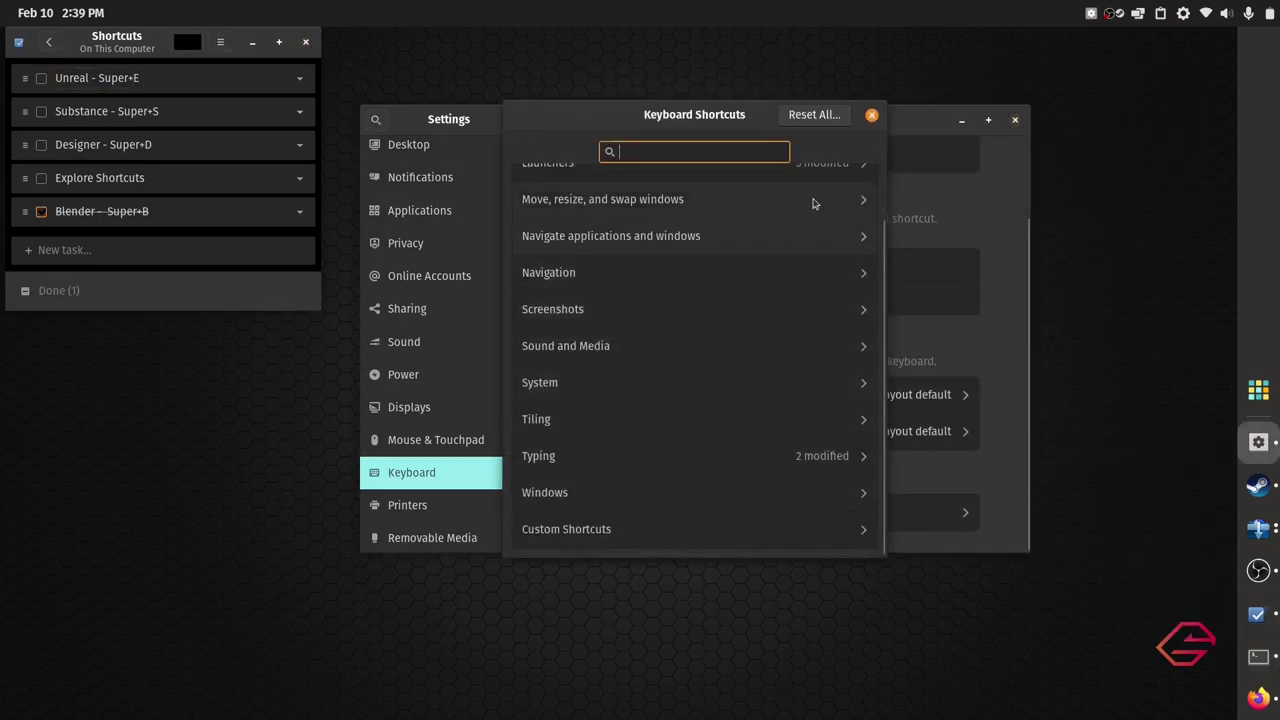
{"action": "left_click", "coordinate": [871, 115]}
{"action": "left_click", "coordinate": [843, 510]}
{"action": "scroll", "coordinate": [836, 472], "scroll_direction": "down", "scroll_amount": 2}
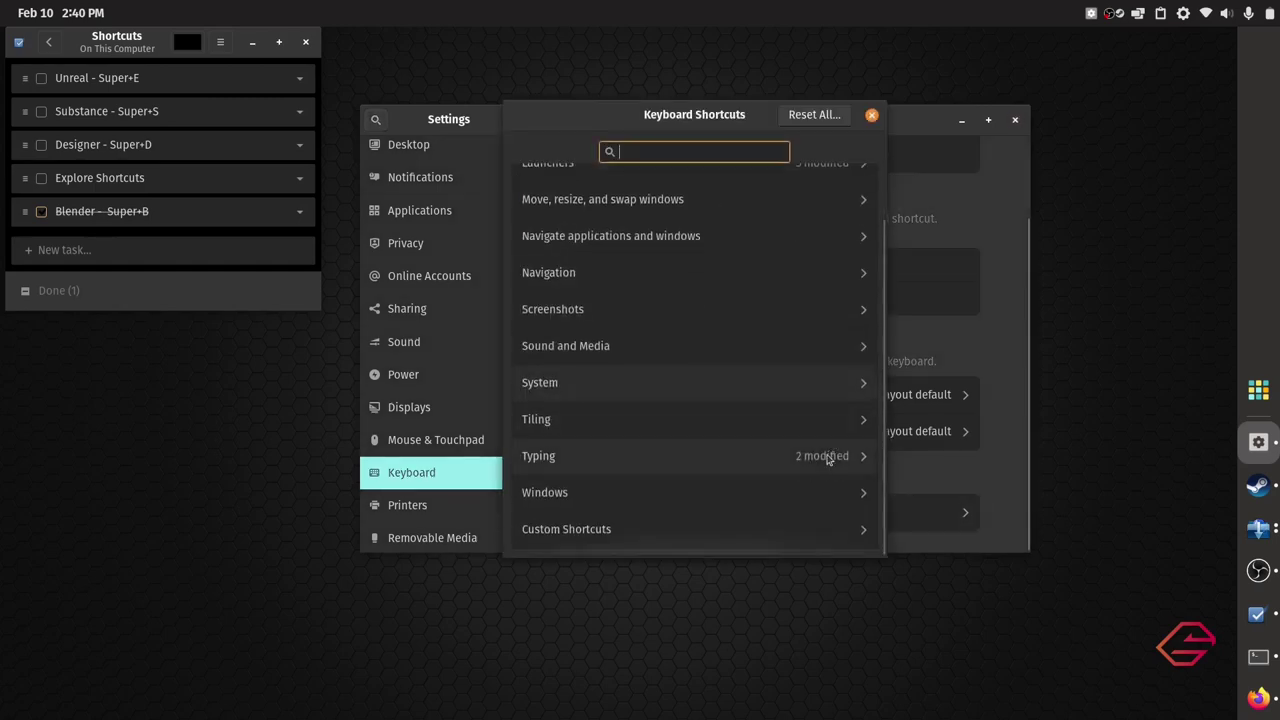
{"action": "left_click", "coordinate": [720, 526]}
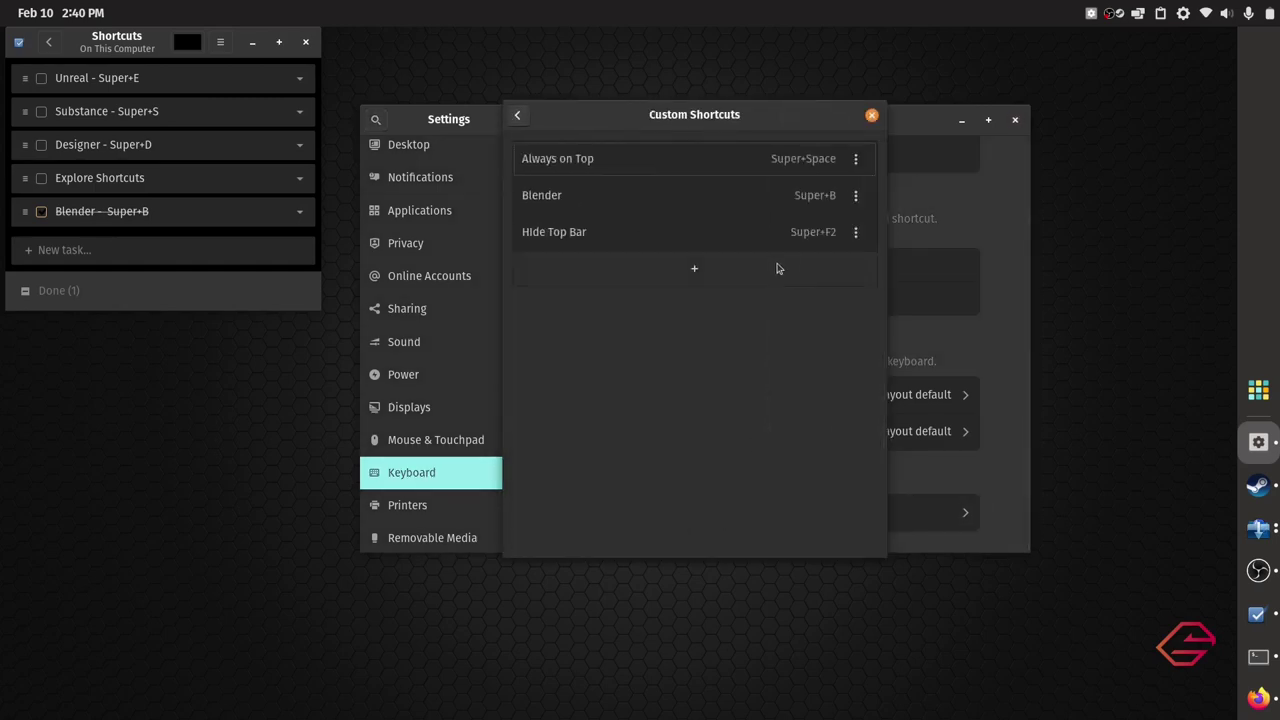
{"action": "left_click", "coordinate": [766, 162]}
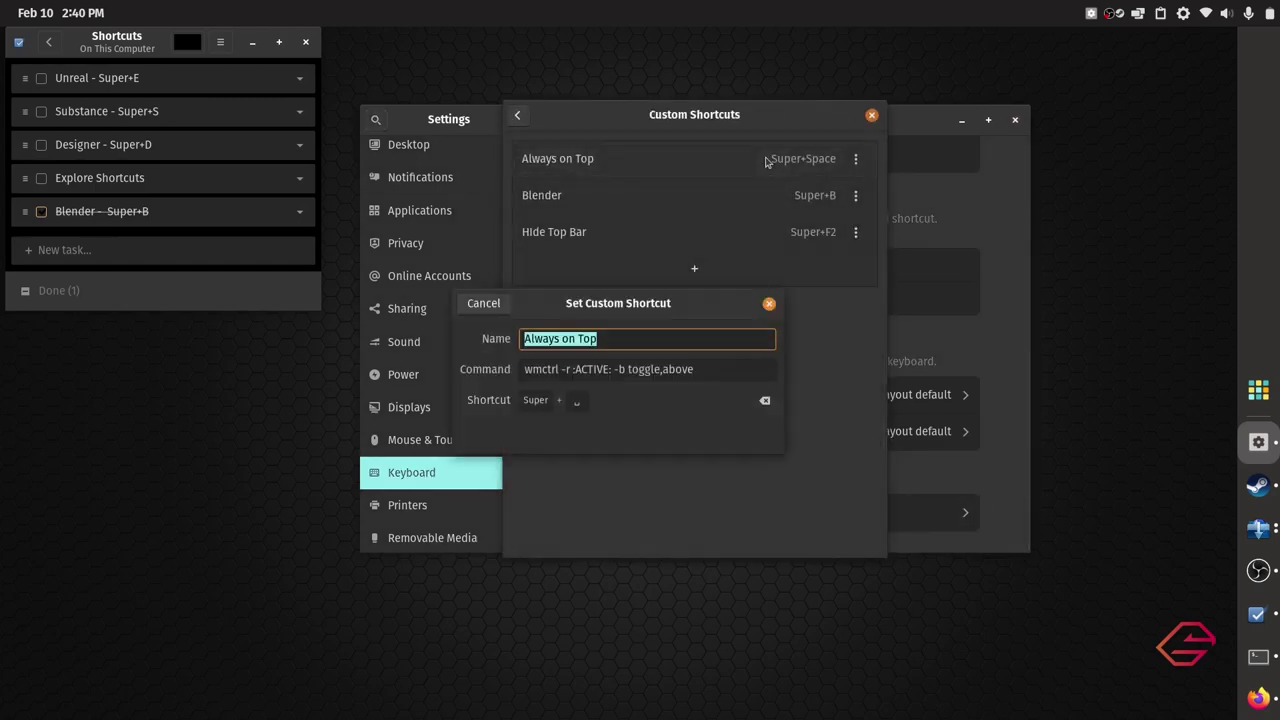
{"action": "left_click", "coordinate": [769, 303]}
{"action": "left_click", "coordinate": [871, 114]}
Check the Settings window menu, move Settings over the Shortcuts to-do window, and check its menu again
{"action": "right_click", "coordinate": [819, 128]}
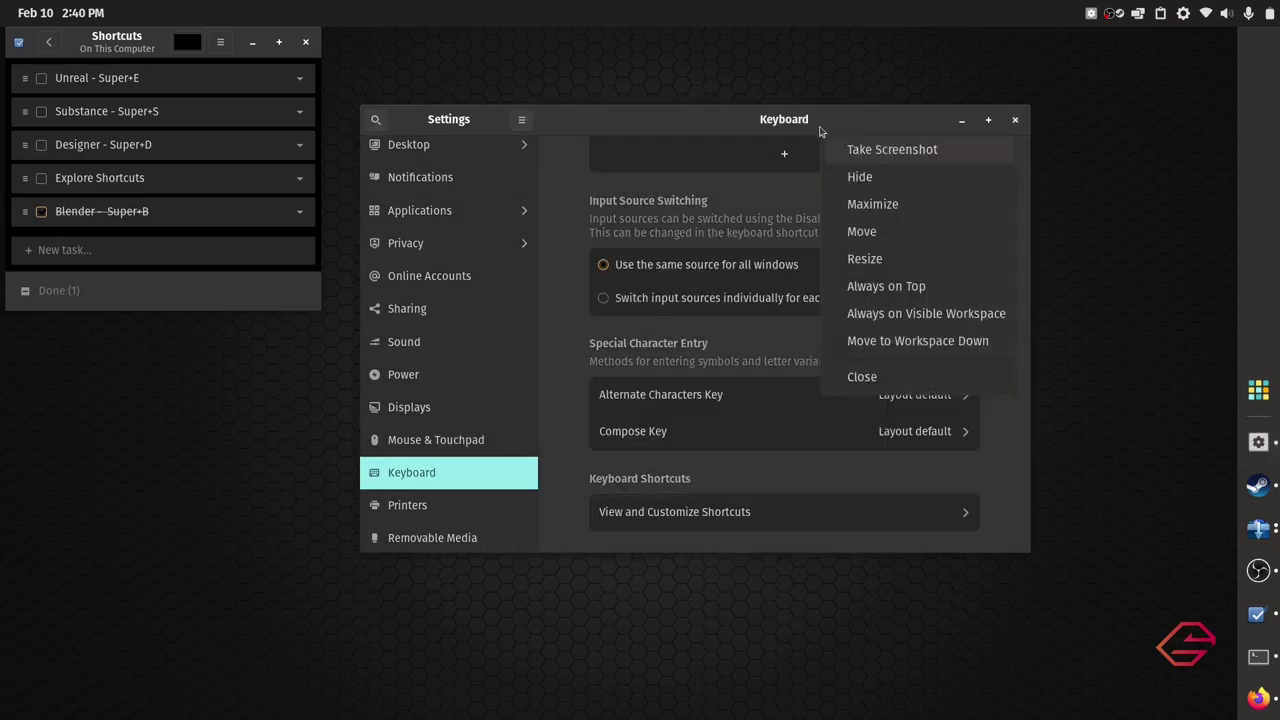
{"action": "left_click", "coordinate": [784, 130]}
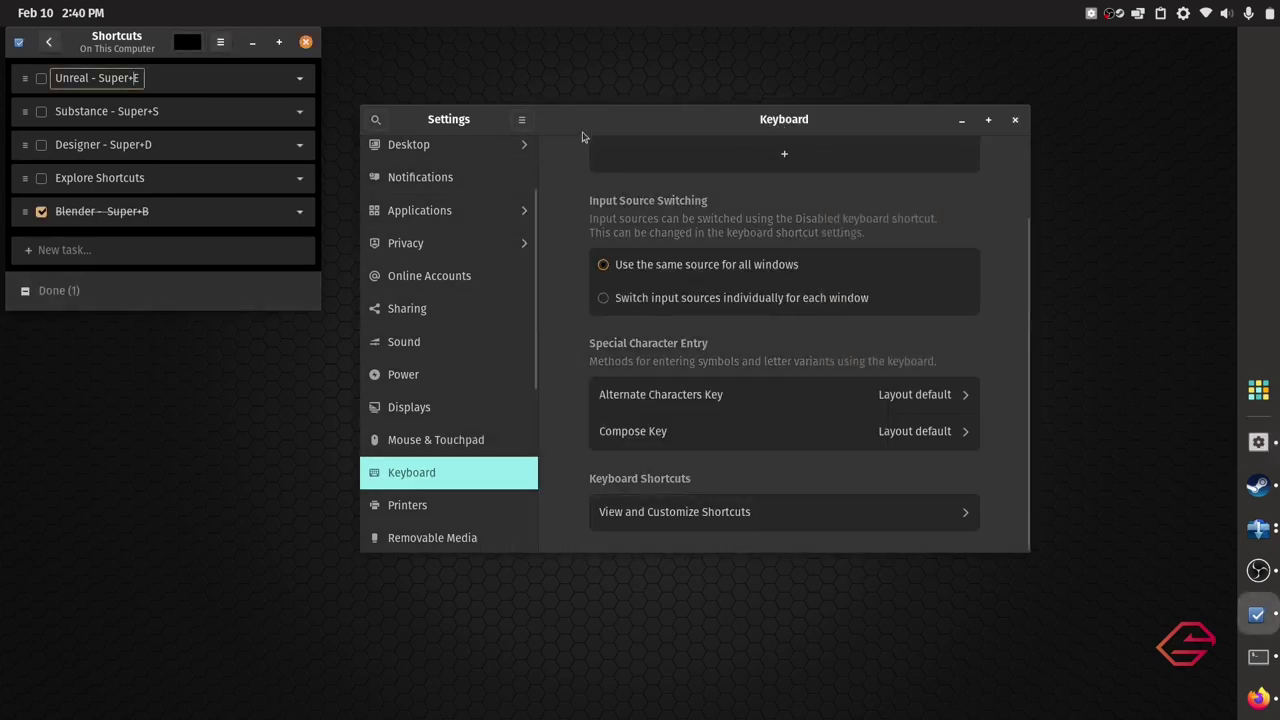
{"action": "left_click_drag", "start_coordinate": [583, 134], "coordinate": [372, 152]}
{"action": "left_click", "coordinate": [376, 152]}
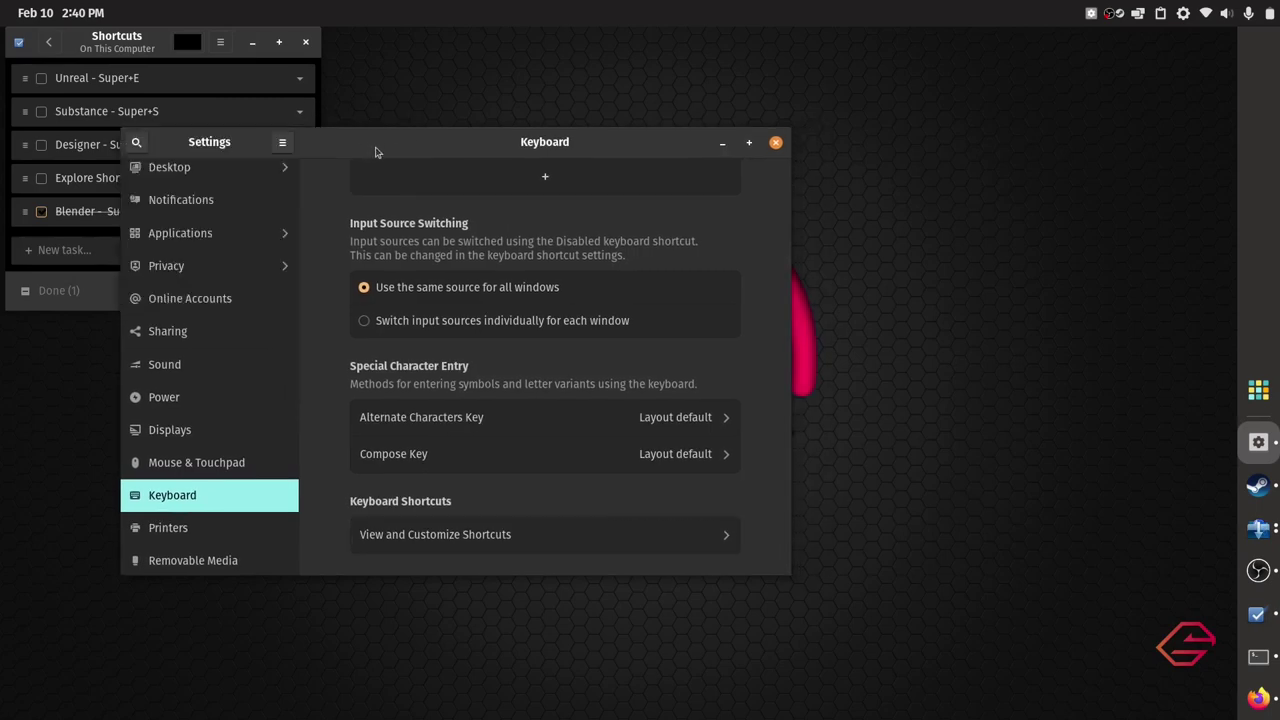
{"action": "right_click", "coordinate": [604, 144]}
{"action": "left_click", "coordinate": [556, 143]}
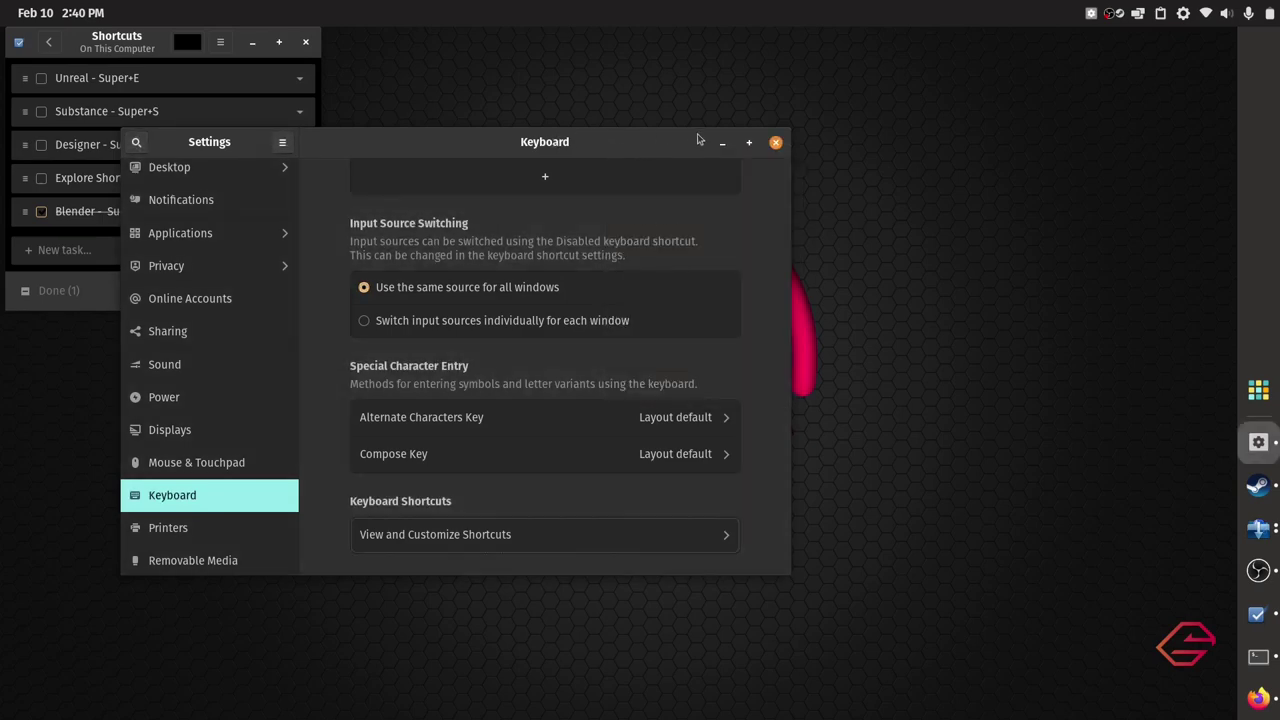
Move Settings clear of the to-do window and recheck the Always on Top state in its window menu
{"action": "left_click_drag", "start_coordinate": [594, 141], "coordinate": [839, 76]}
{"action": "right_click", "coordinate": [839, 78]}
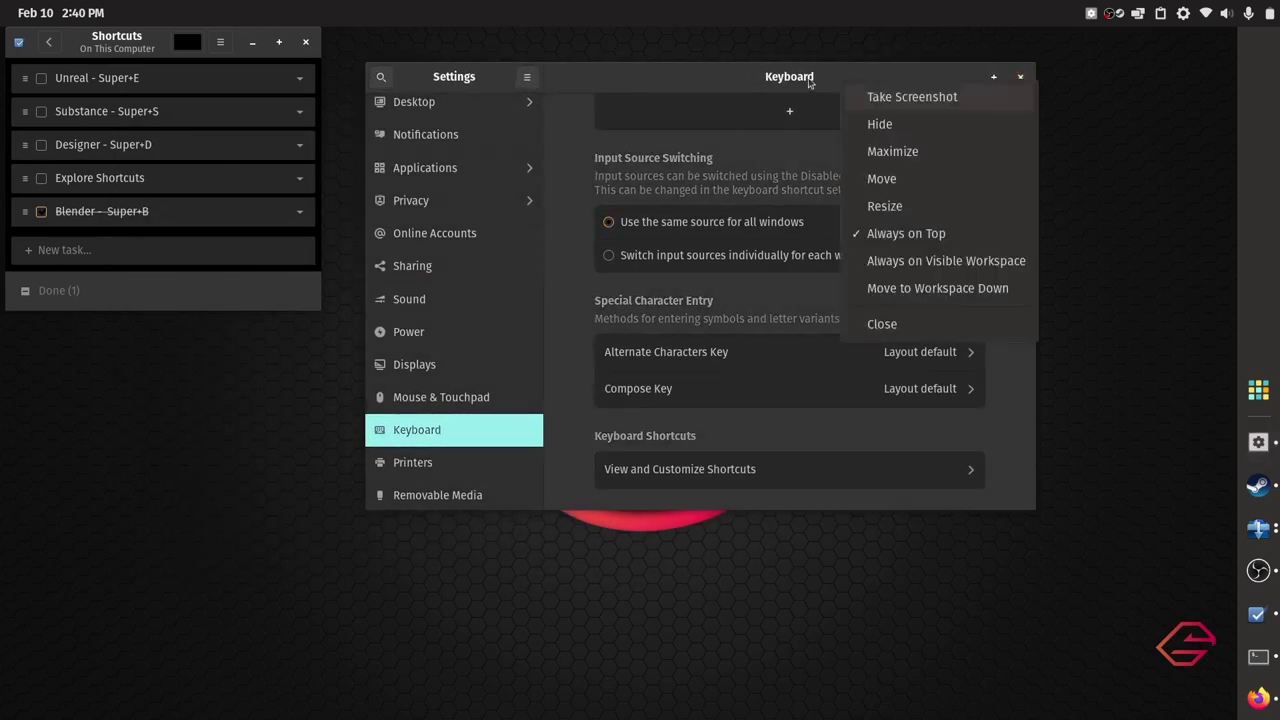
{"action": "left_click", "coordinate": [834, 86]}
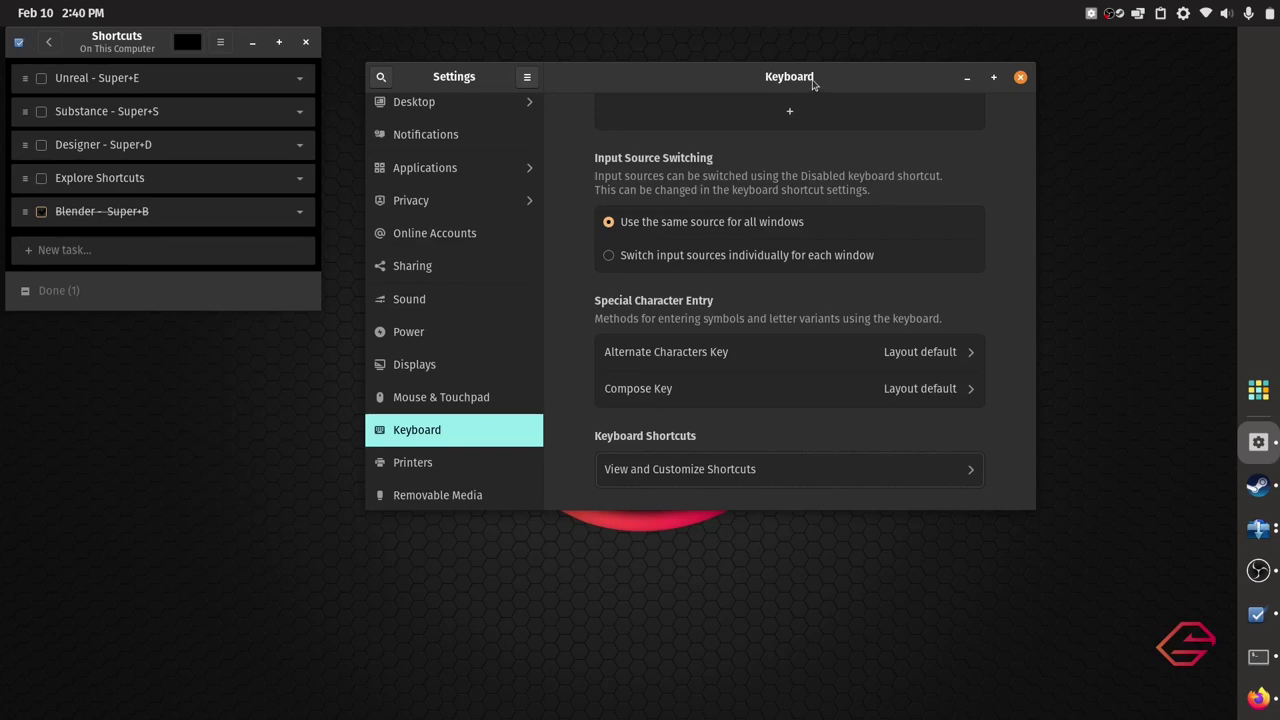
{"action": "right_click", "coordinate": [813, 84]}
{"action": "left_click", "coordinate": [792, 82]}
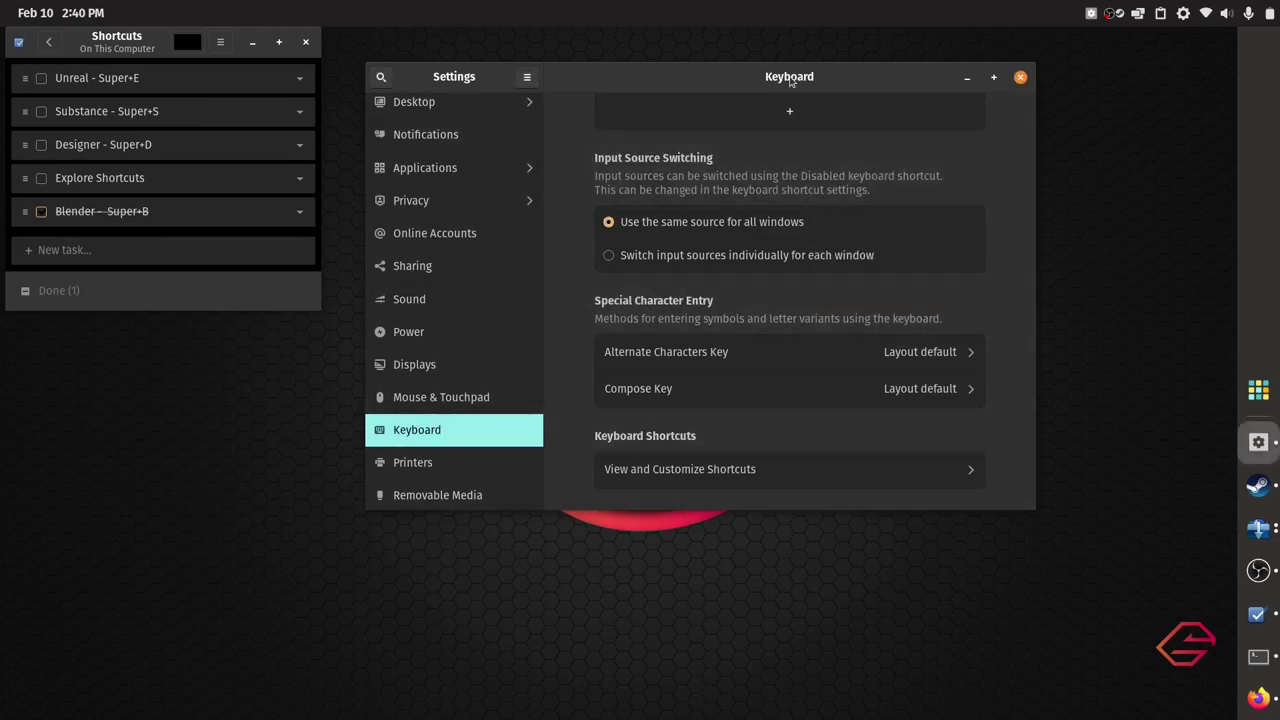
Overlap Settings with the to-do window, check the to-do window's menu, and switch focus between both to test the stacking order
{"action": "left_click_drag", "start_coordinate": [790, 82], "coordinate": [527, 142]}
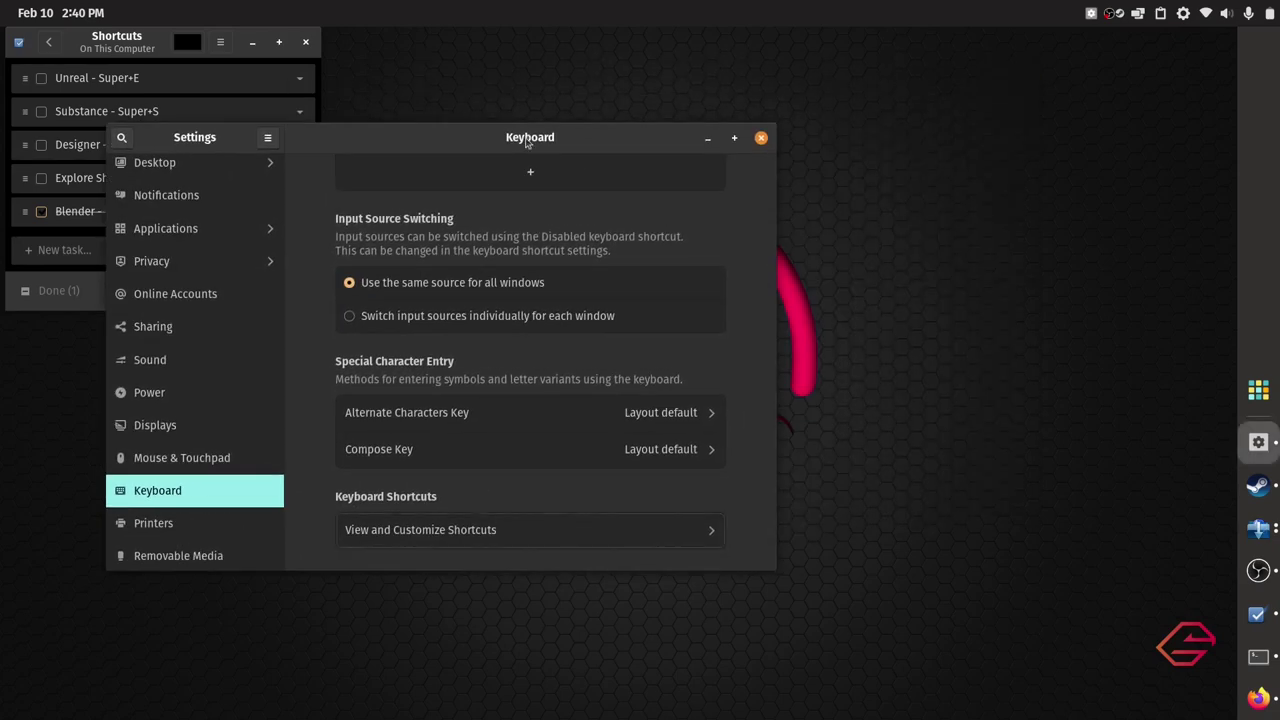
{"action": "left_click", "coordinate": [127, 64]}
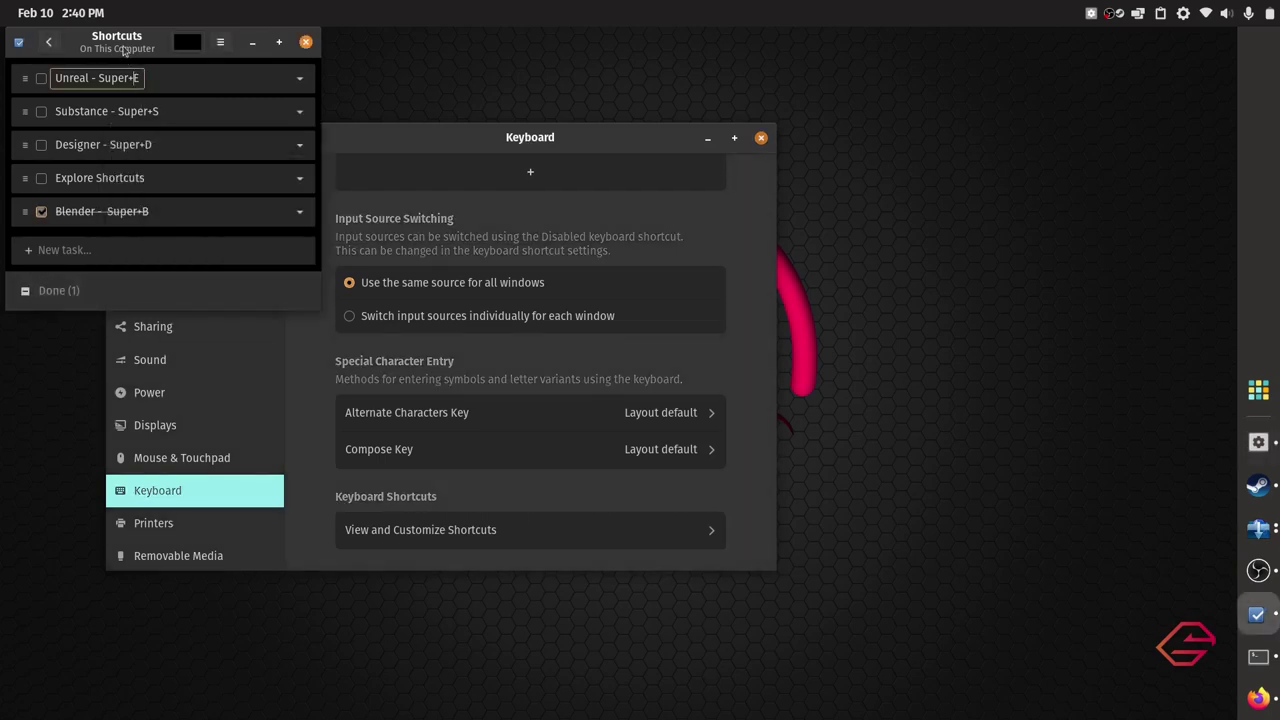
{"action": "right_click", "coordinate": [124, 50]}
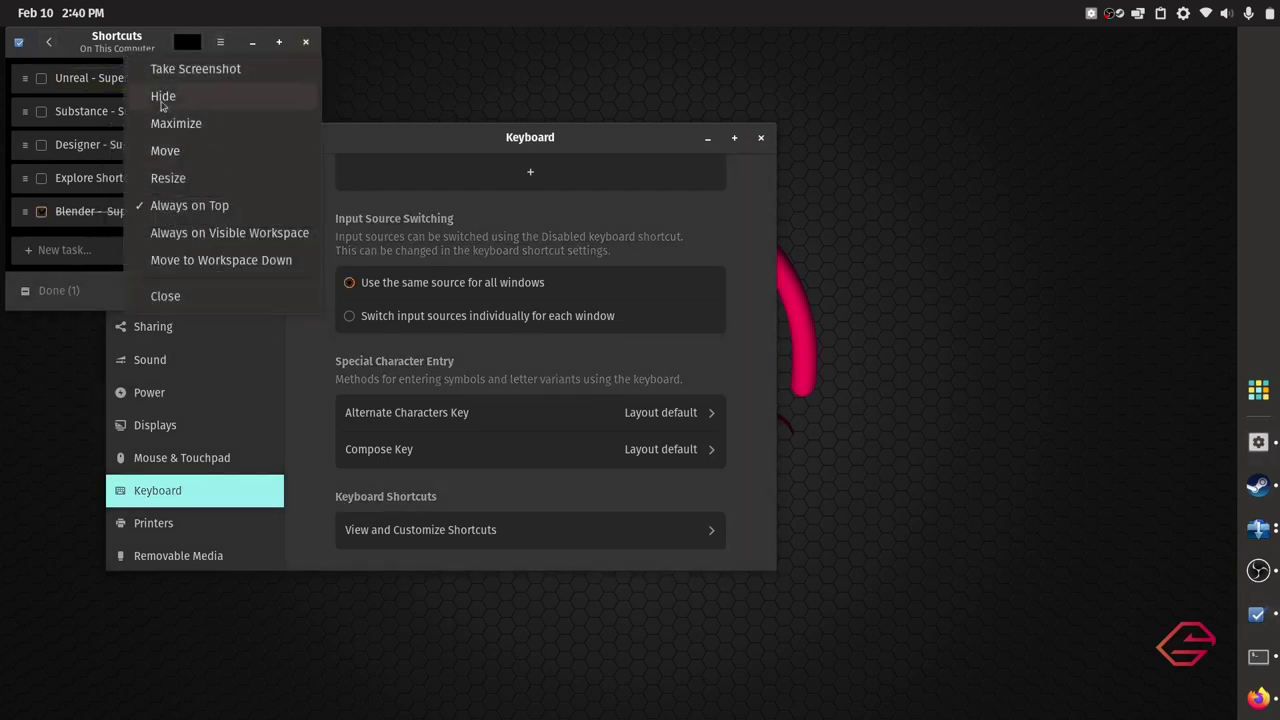
{"action": "left_click", "coordinate": [128, 50]}
{"action": "left_click", "coordinate": [372, 143]}
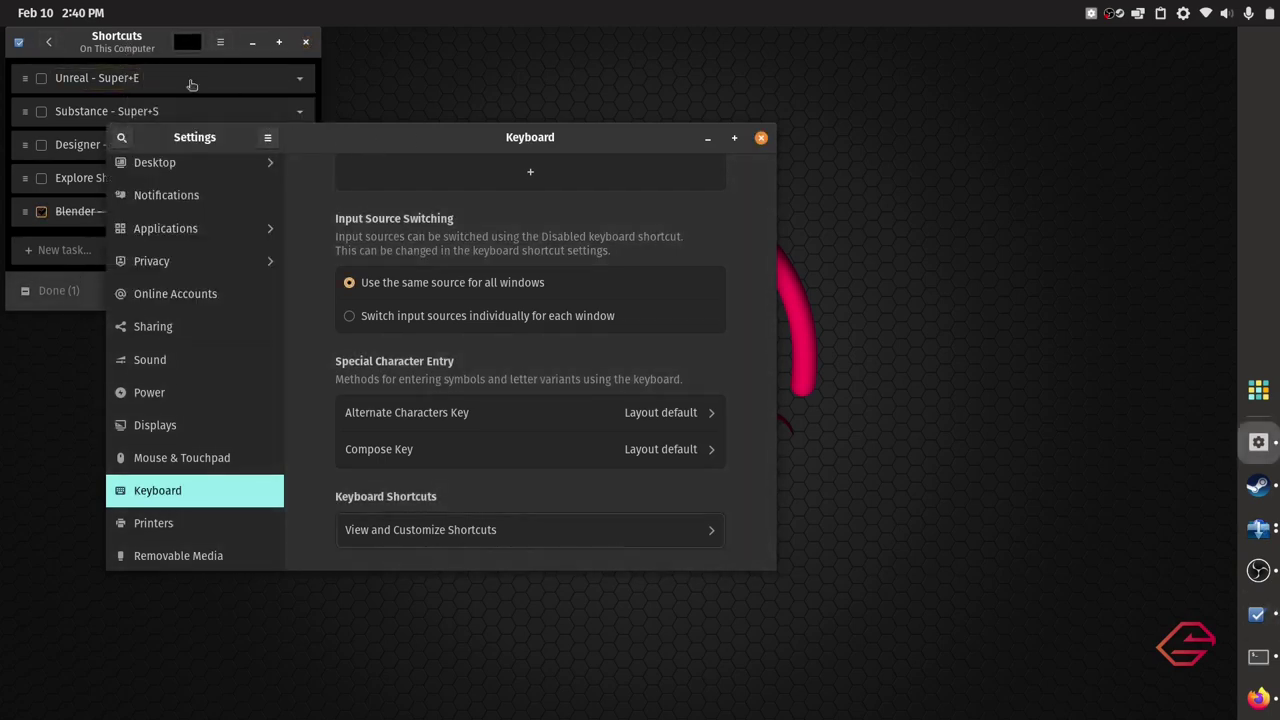
{"action": "left_click", "coordinate": [166, 65]}
{"action": "left_click", "coordinate": [372, 140]}
Turn off Always on Top for Settings in its window menu and reposition the Settings and to-do windows side by side
{"action": "key", "text": "alt+space"}
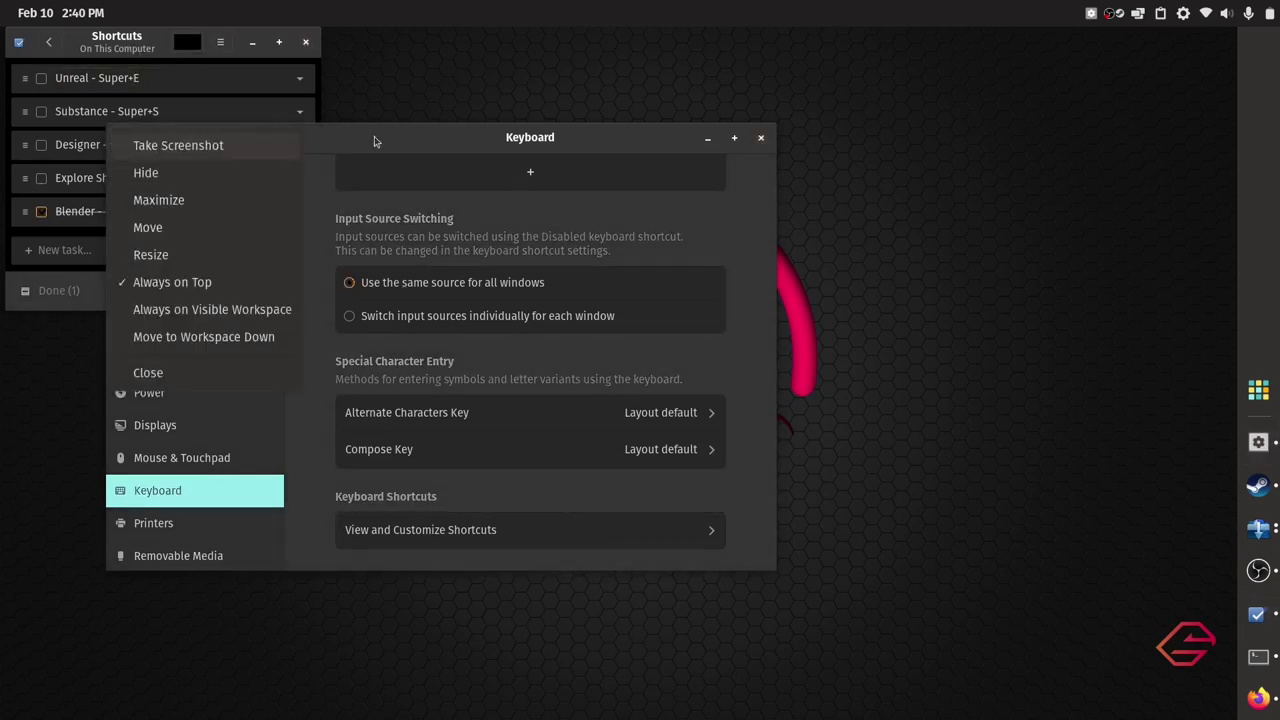
{"action": "left_click", "coordinate": [211, 283]}
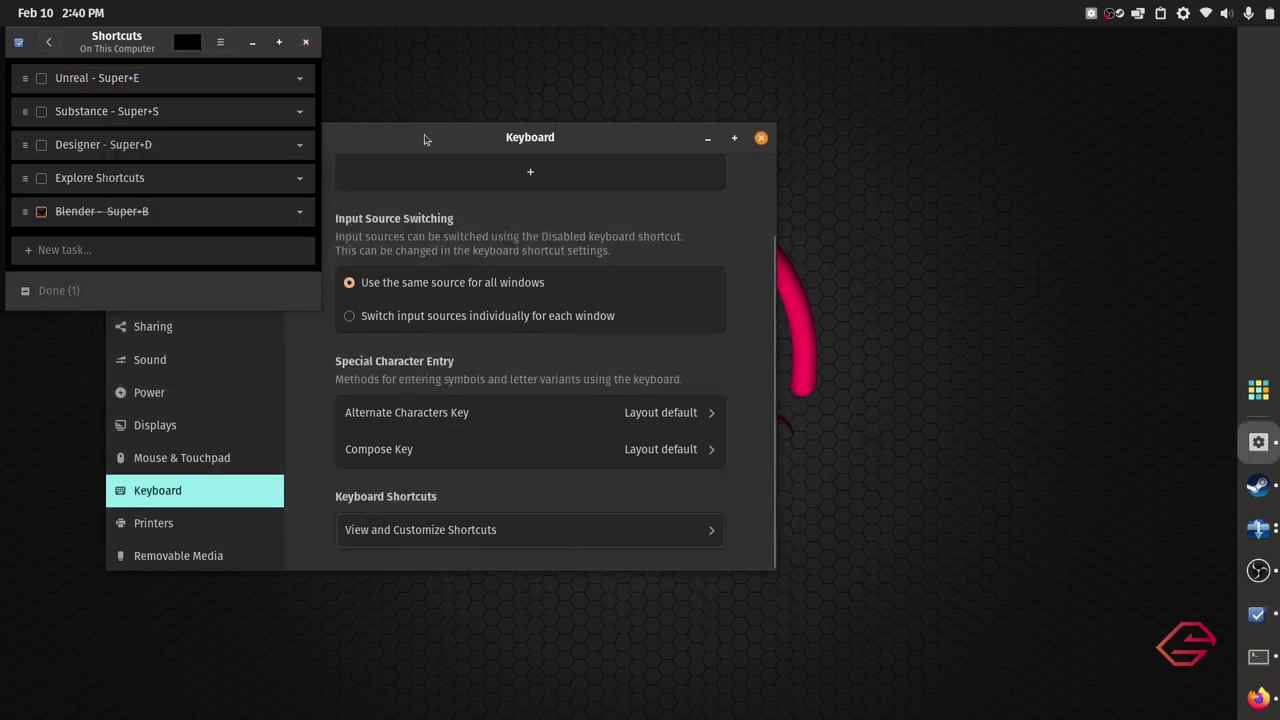
{"action": "mouse_move", "coordinate": [424, 139]}
{"action": "left_mouse_down"}
{"action": "mouse_move", "coordinate": [663, 137]}
{"action": "mouse_move", "coordinate": [417, 146]}
{"action": "left_mouse_up"}
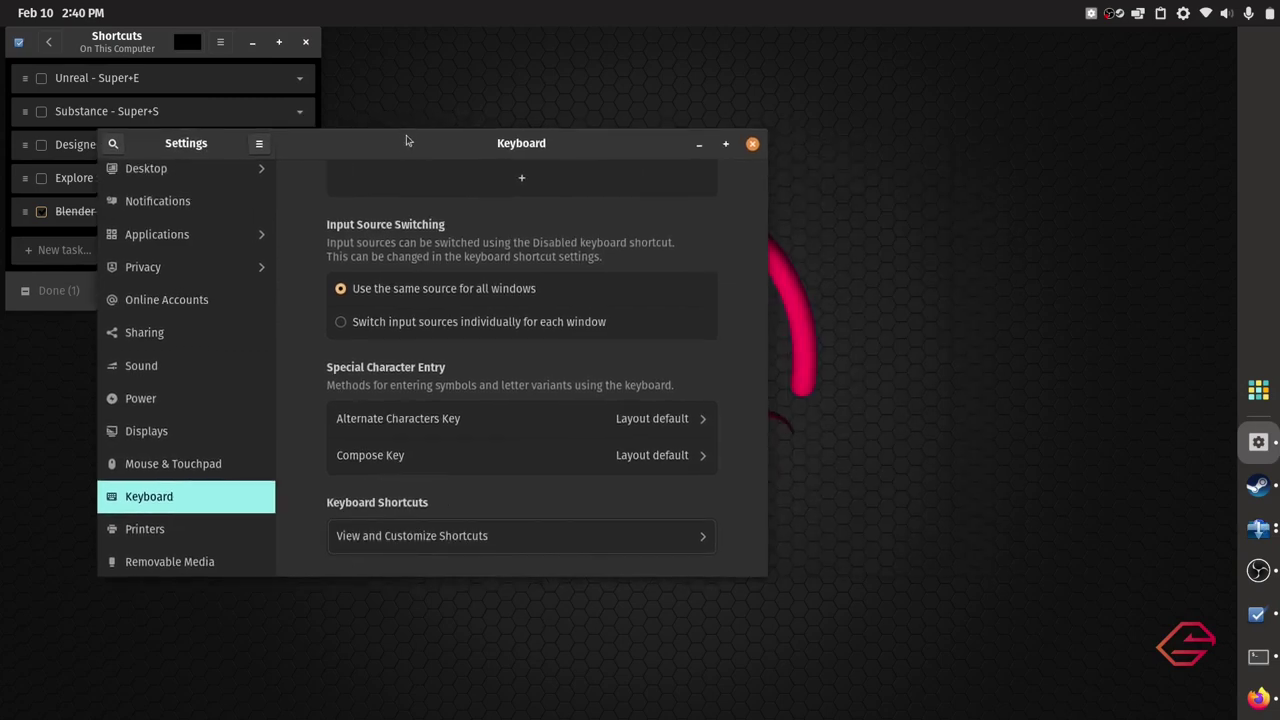
{"action": "left_click_drag", "start_coordinate": [402, 148], "coordinate": [631, 121]}
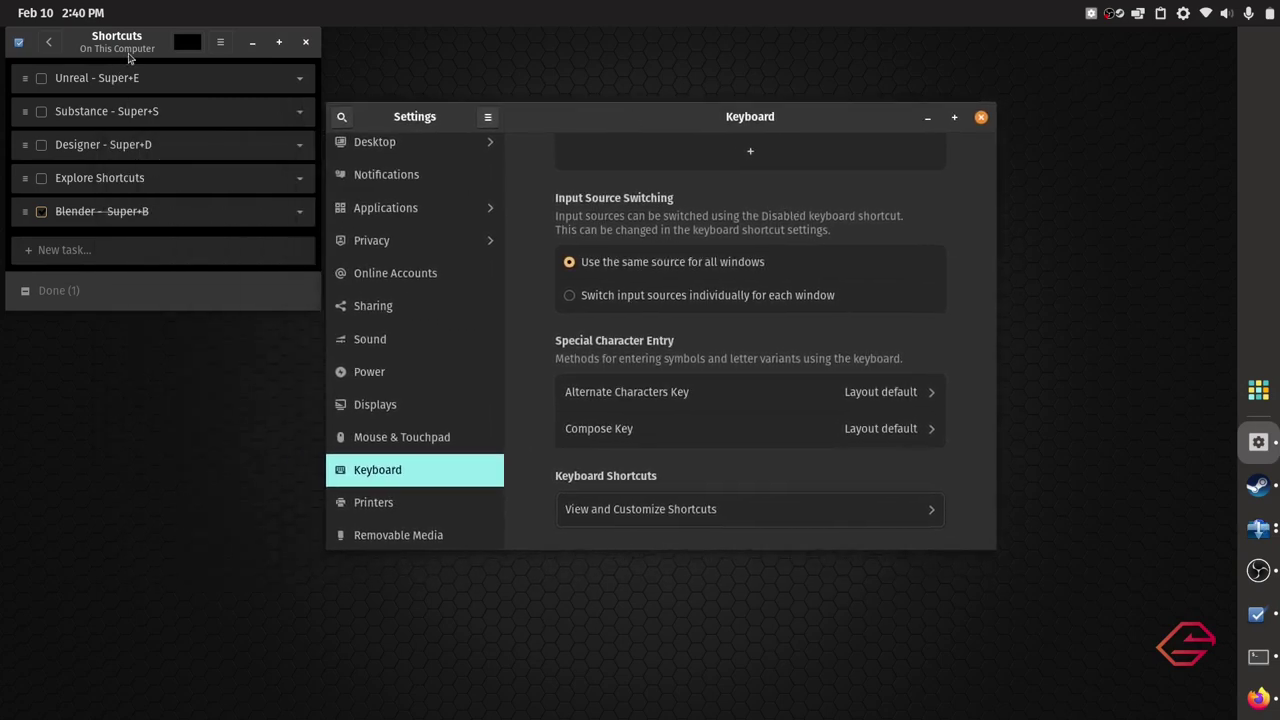
{"action": "mouse_move", "coordinate": [128, 57]}
{"action": "left_mouse_down"}
{"action": "mouse_move", "coordinate": [405, 110]}
{"action": "mouse_move", "coordinate": [5, 70]}
{"action": "mouse_move", "coordinate": [137, 64]}
{"action": "left_mouse_up"}
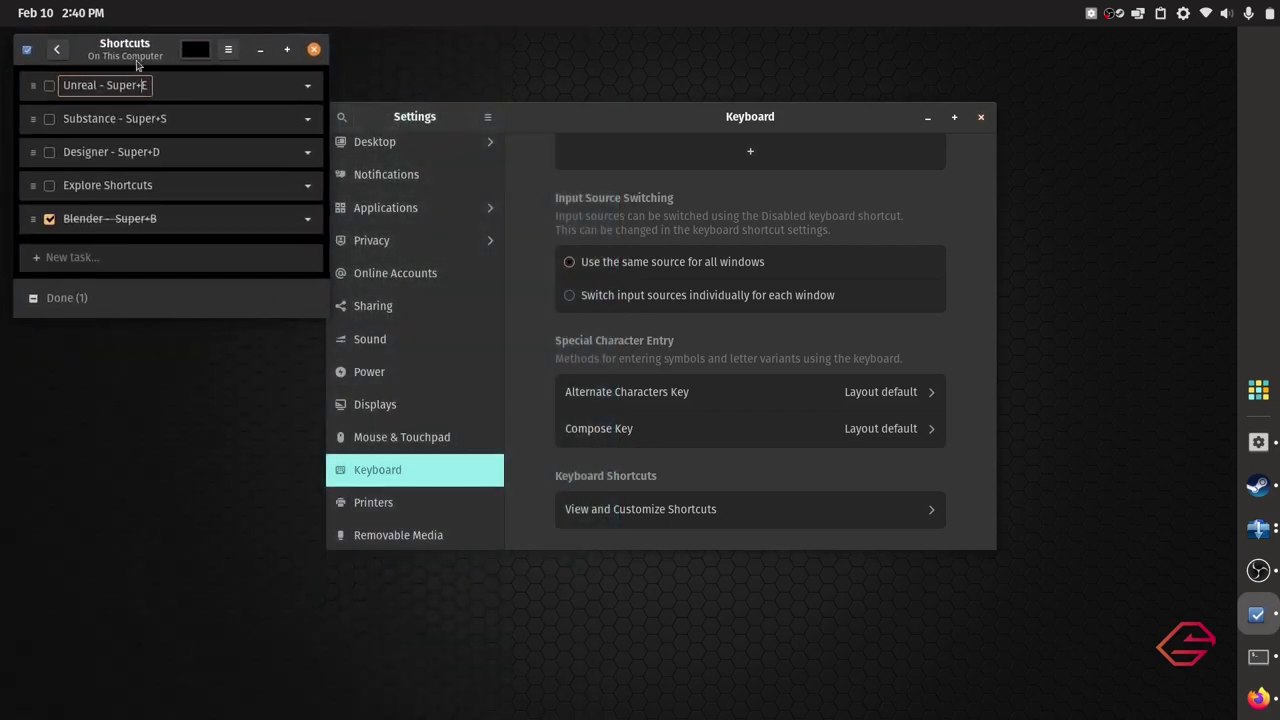
{"action": "left_click_drag", "start_coordinate": [581, 127], "coordinate": [580, 111]}
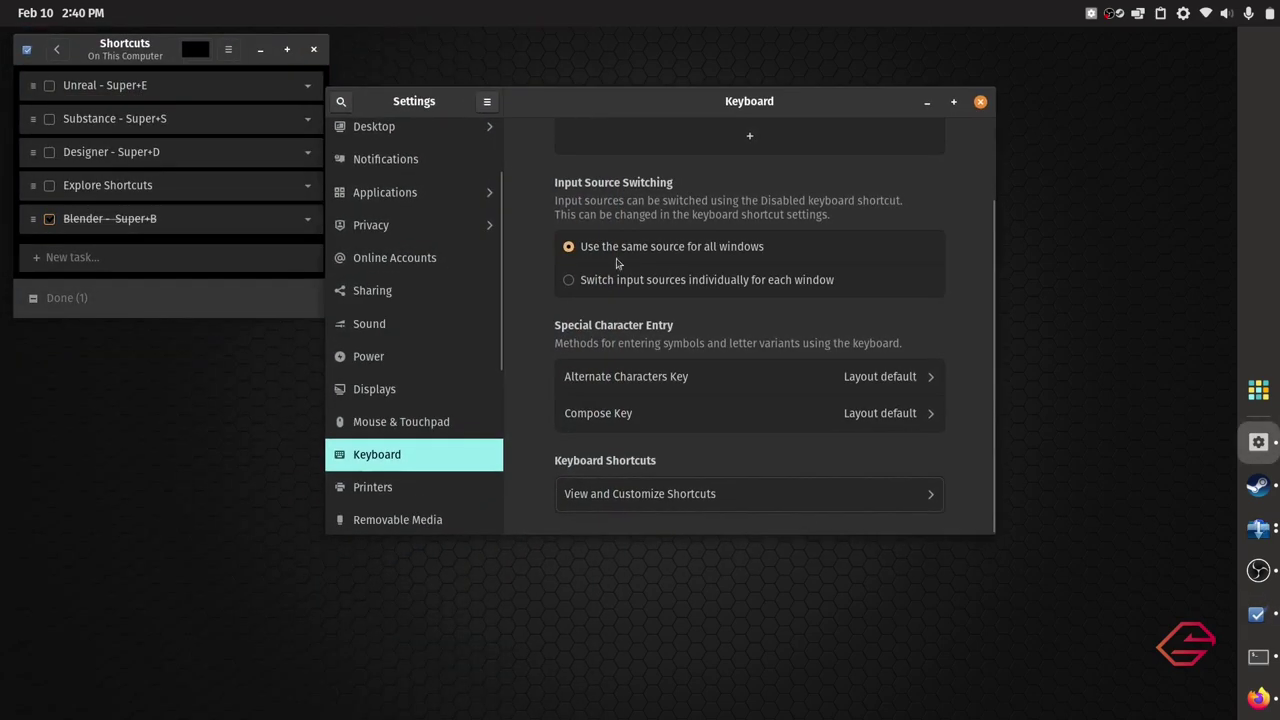
Review the list of custom keyboard shortcuts once more and close Settings
{"action": "left_click", "coordinate": [849, 492]}
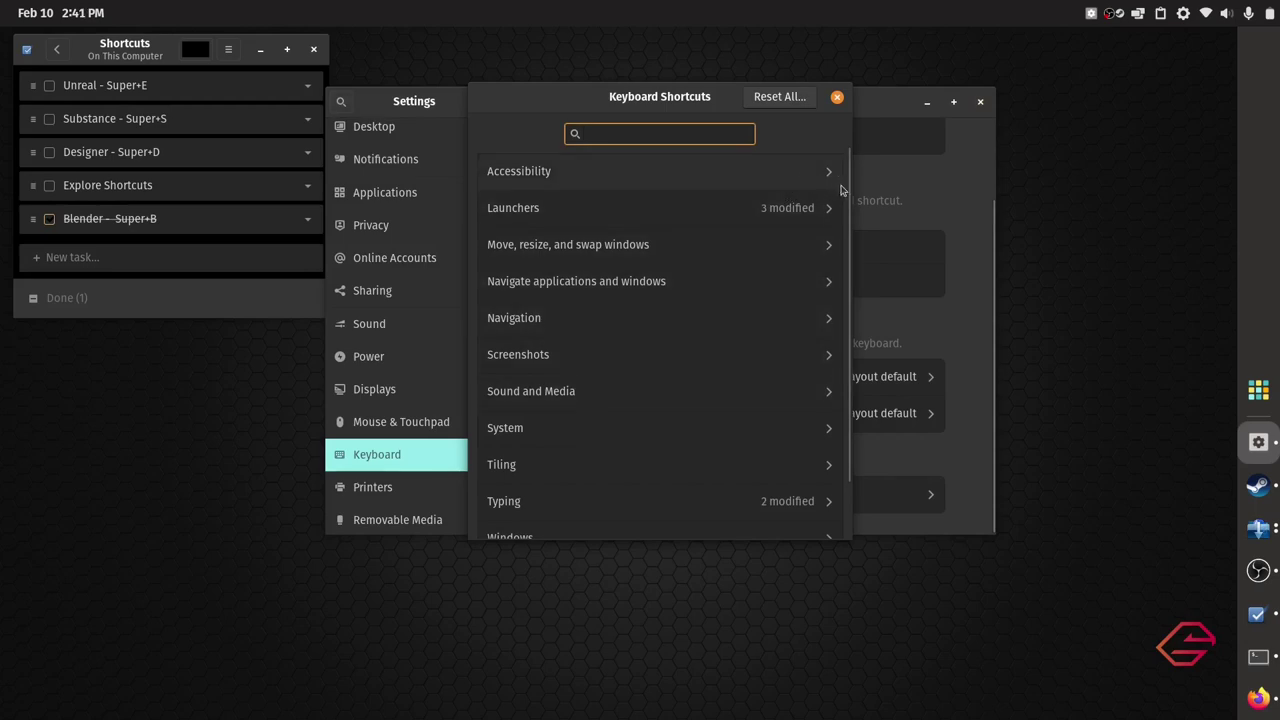
{"action": "scroll", "coordinate": [815, 467], "scroll_direction": "down", "scroll_amount": 2}
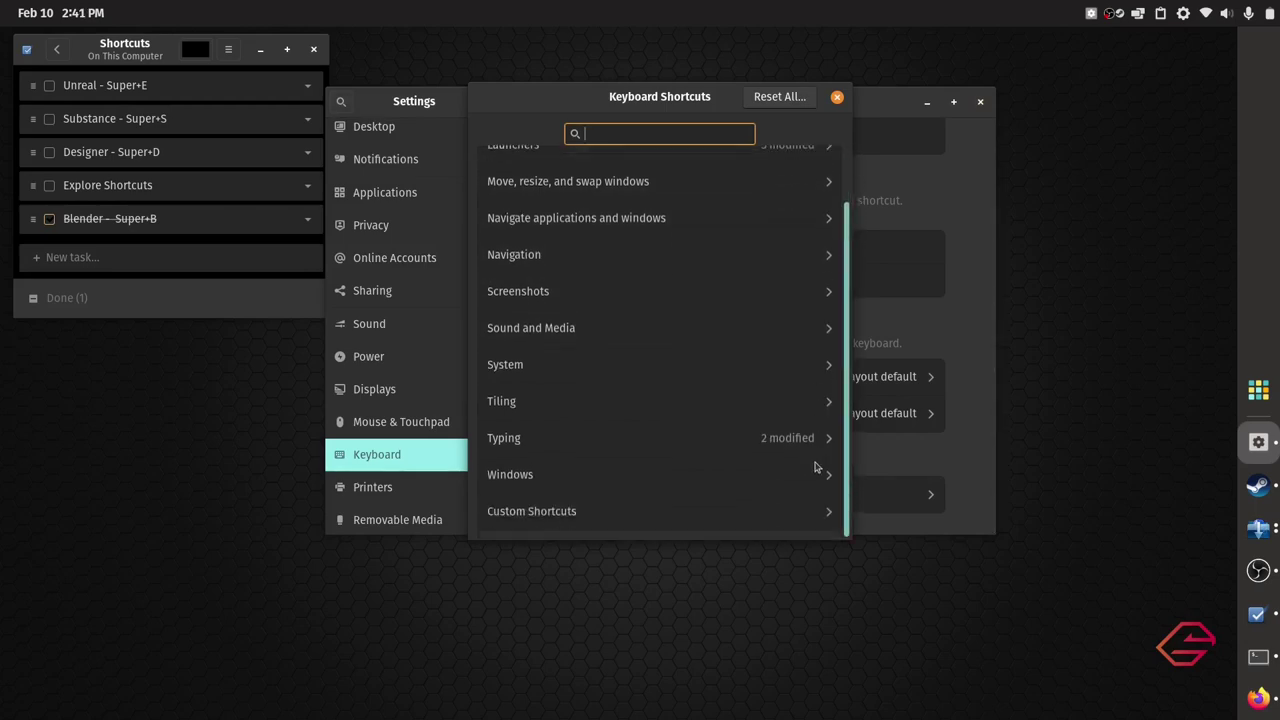
{"action": "left_click", "coordinate": [757, 520]}
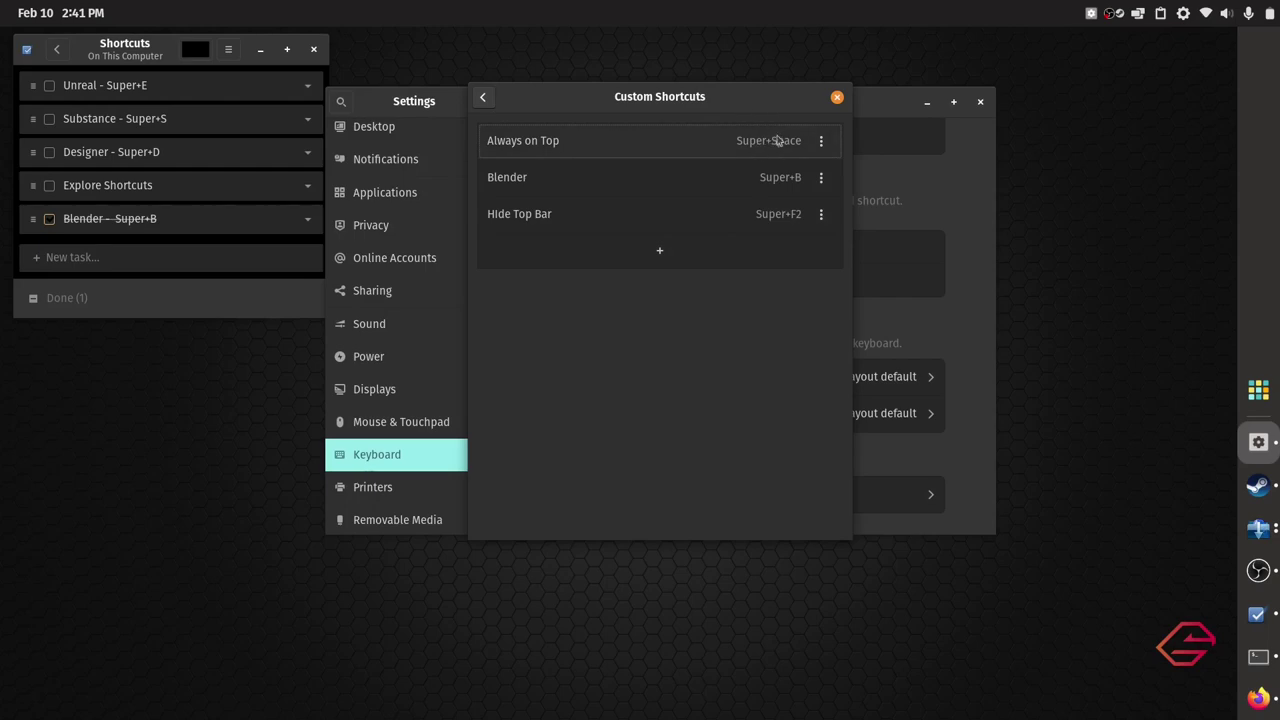
{"action": "left_click", "coordinate": [837, 98]}
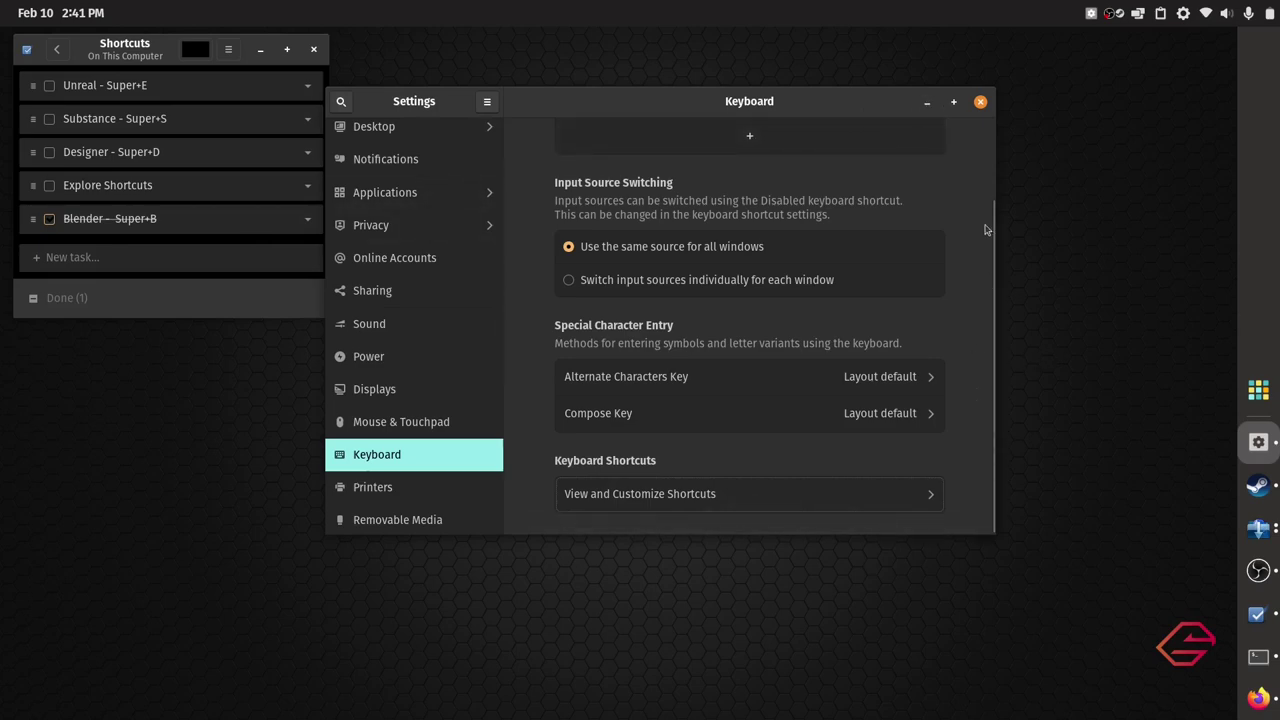
{"action": "left_click", "coordinate": [982, 102]}
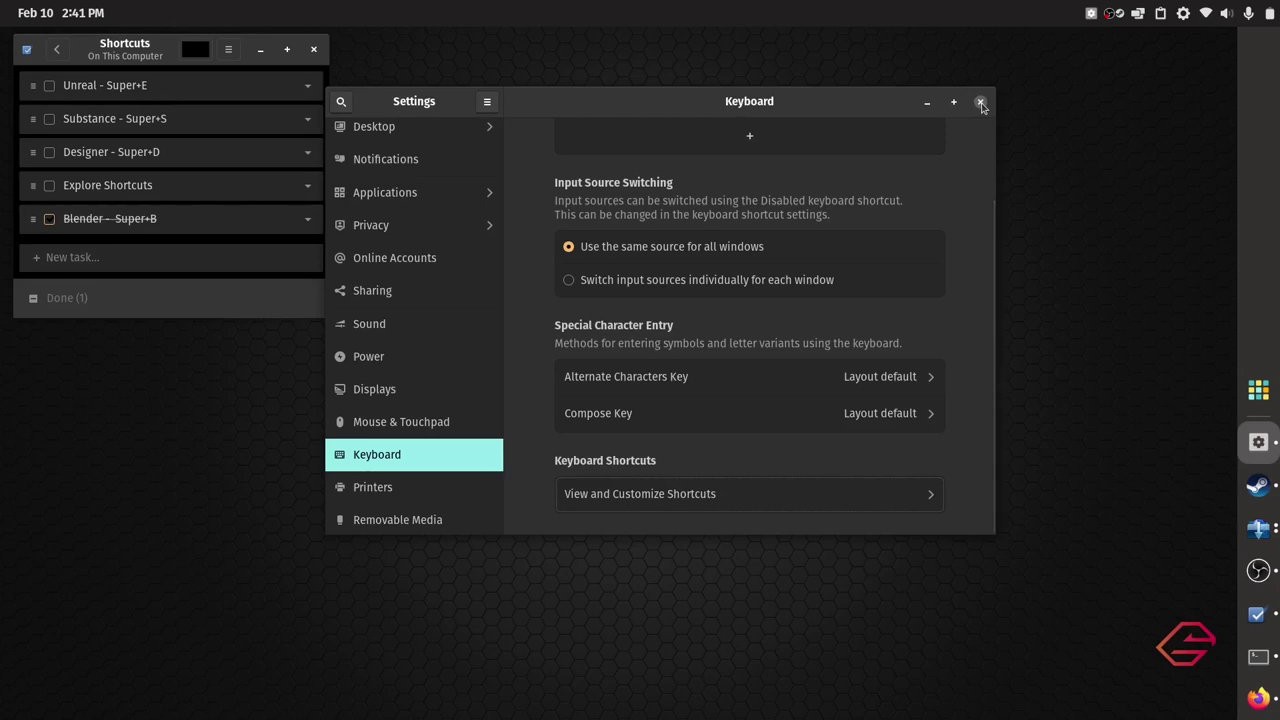
{"action": "left_click", "coordinate": [981, 103]}
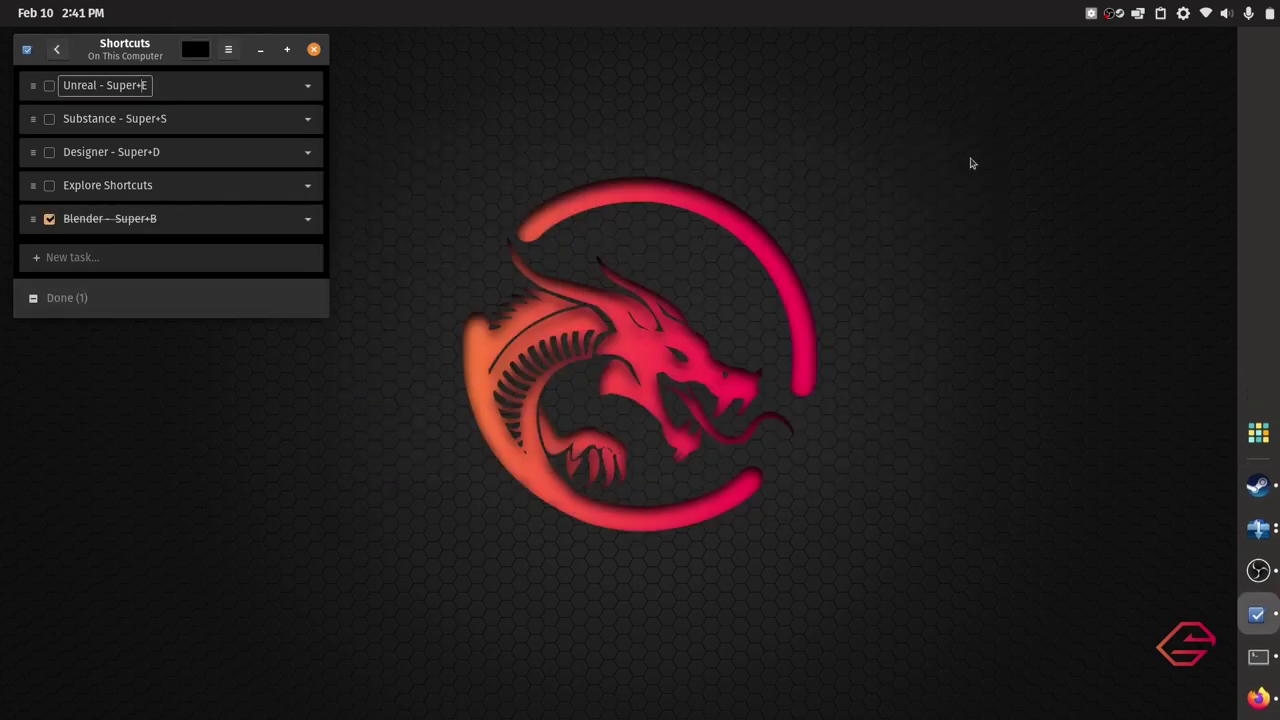
Move the to-do window nearer the middle of the desktop, mark the Explore Shortcuts task as done, and collapse its details
{"action": "left_click_drag", "start_coordinate": [133, 37], "coordinate": [446, 95]}
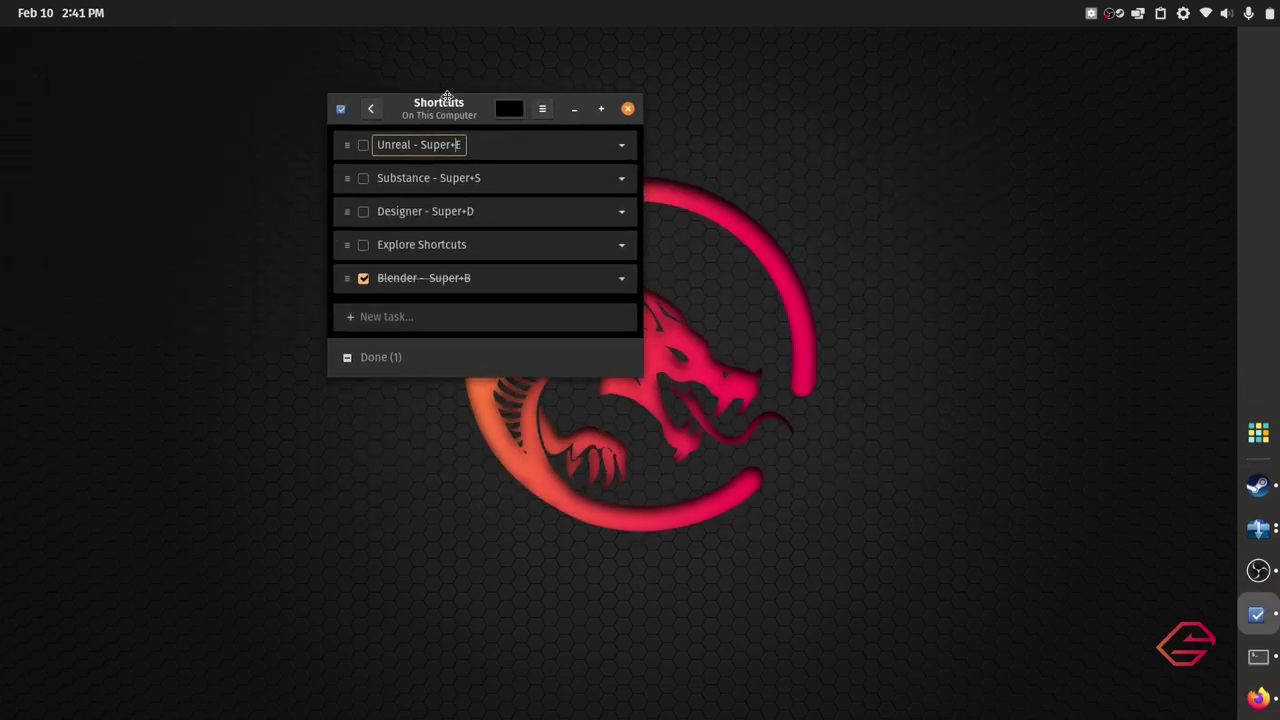
{"action": "left_click", "coordinate": [365, 245]}
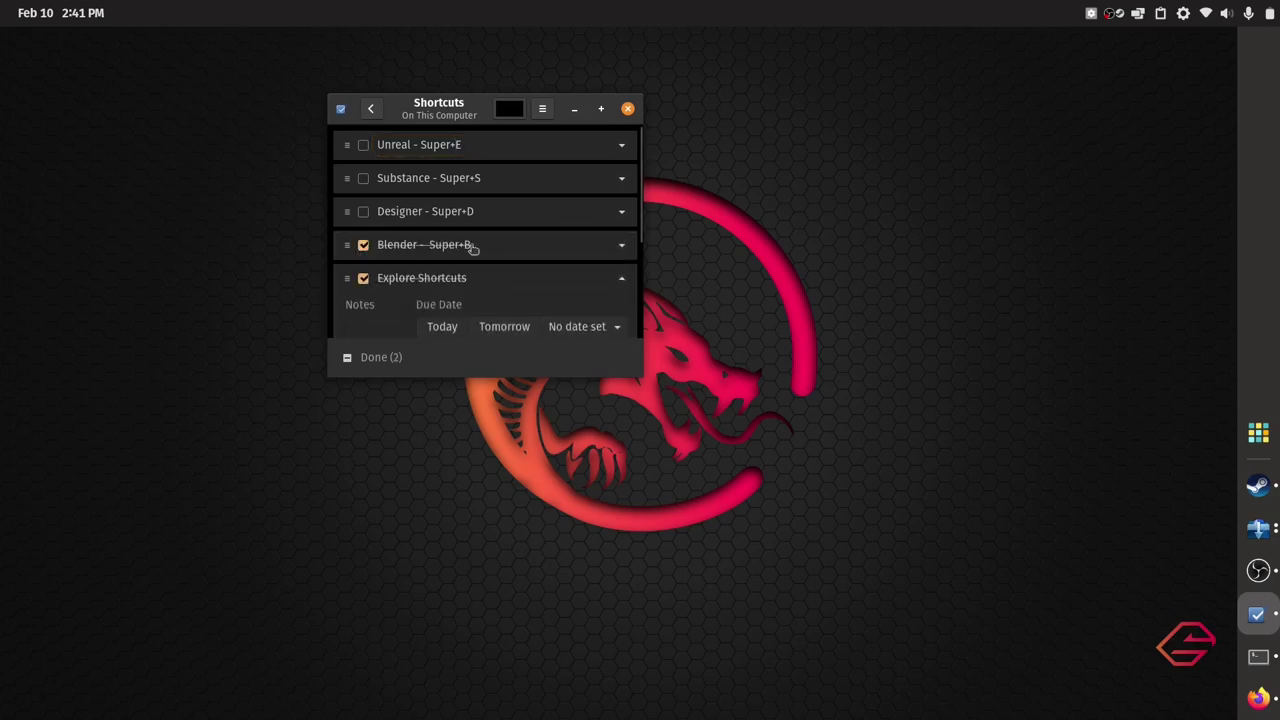
{"action": "scroll", "coordinate": [471, 251], "scroll_direction": "down", "scroll_amount": 2}
{"action": "scroll", "coordinate": [486, 248], "scroll_direction": "up", "scroll_amount": 2}
{"action": "scroll", "coordinate": [348, 279], "scroll_direction": "down", "scroll_amount": 1}
{"action": "left_click", "coordinate": [405, 266]}
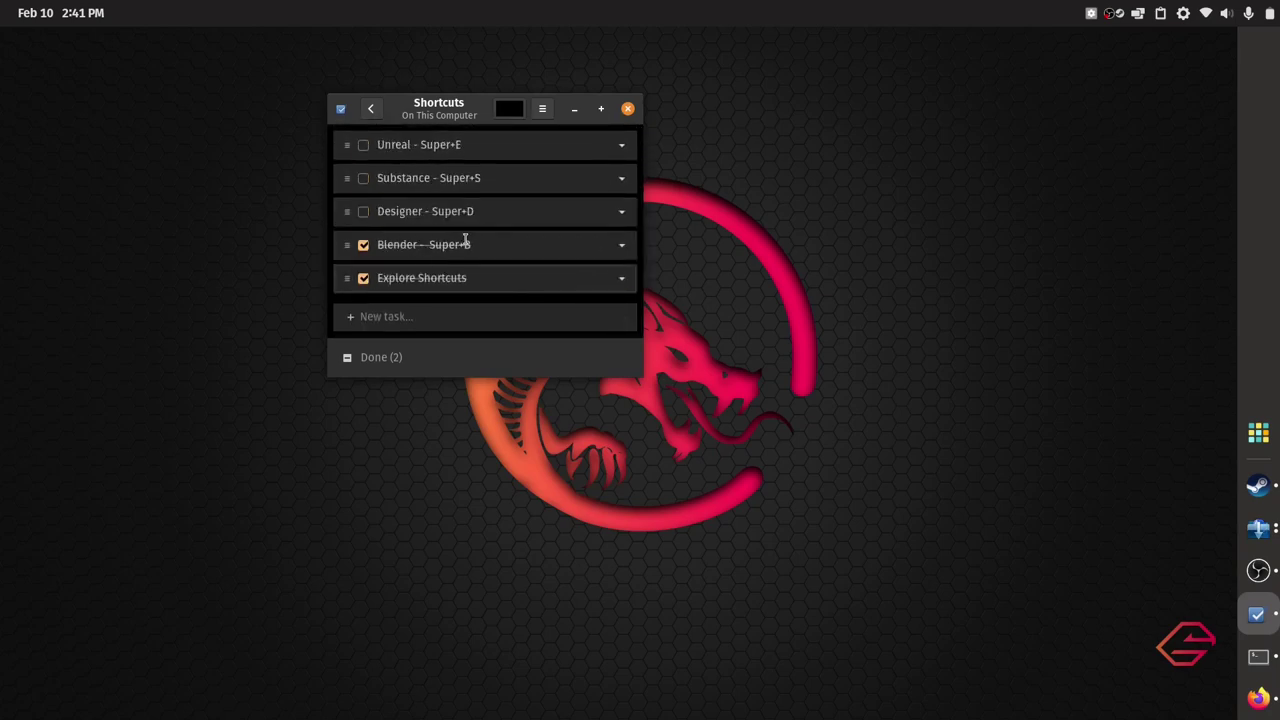
Bring up the Linux Unreal Engine 5.1 download window to check its progress, and minimize it
{"action": "left_click", "coordinate": [1269, 536]}
{"action": "left_click", "coordinate": [1157, 476]}
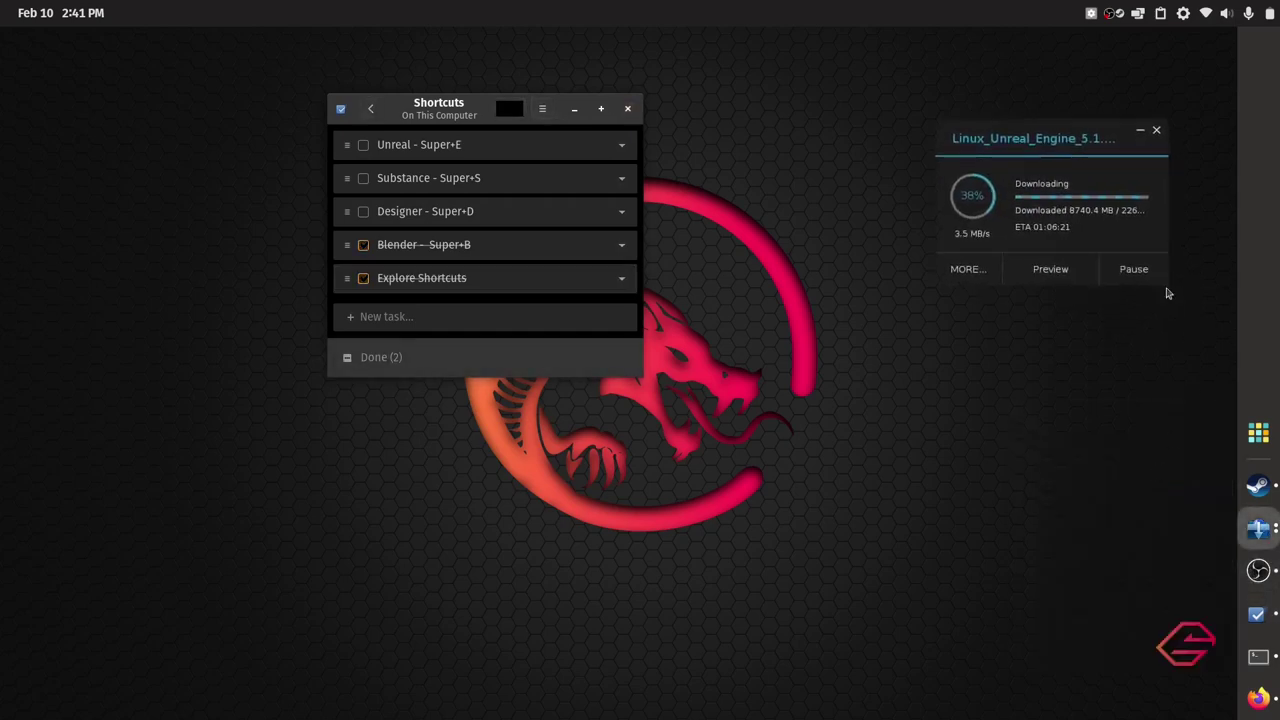
{"action": "left_click_drag", "start_coordinate": [986, 149], "coordinate": [928, 194]}
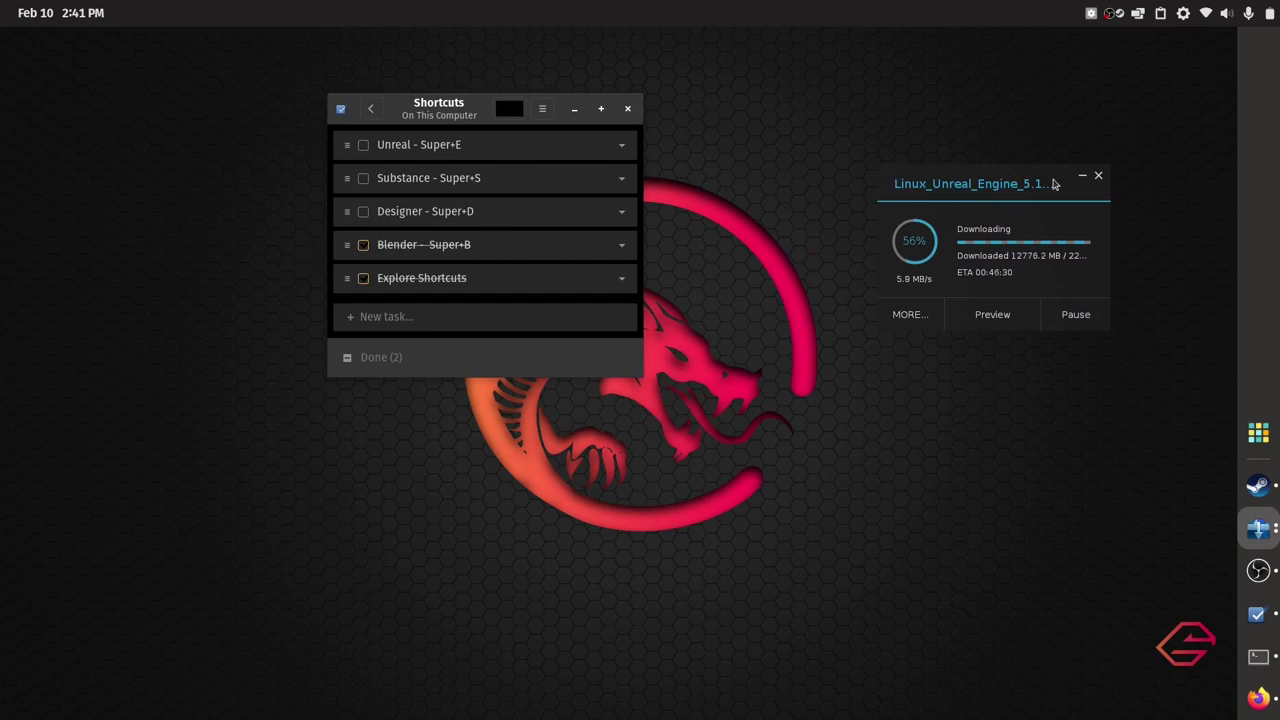
{"action": "mouse_move", "coordinate": [1053, 183]}
{"action": "left_mouse_down"}
{"action": "mouse_move", "coordinate": [1074, 194]}
{"action": "mouse_move", "coordinate": [1057, 191]}
{"action": "left_mouse_up"}
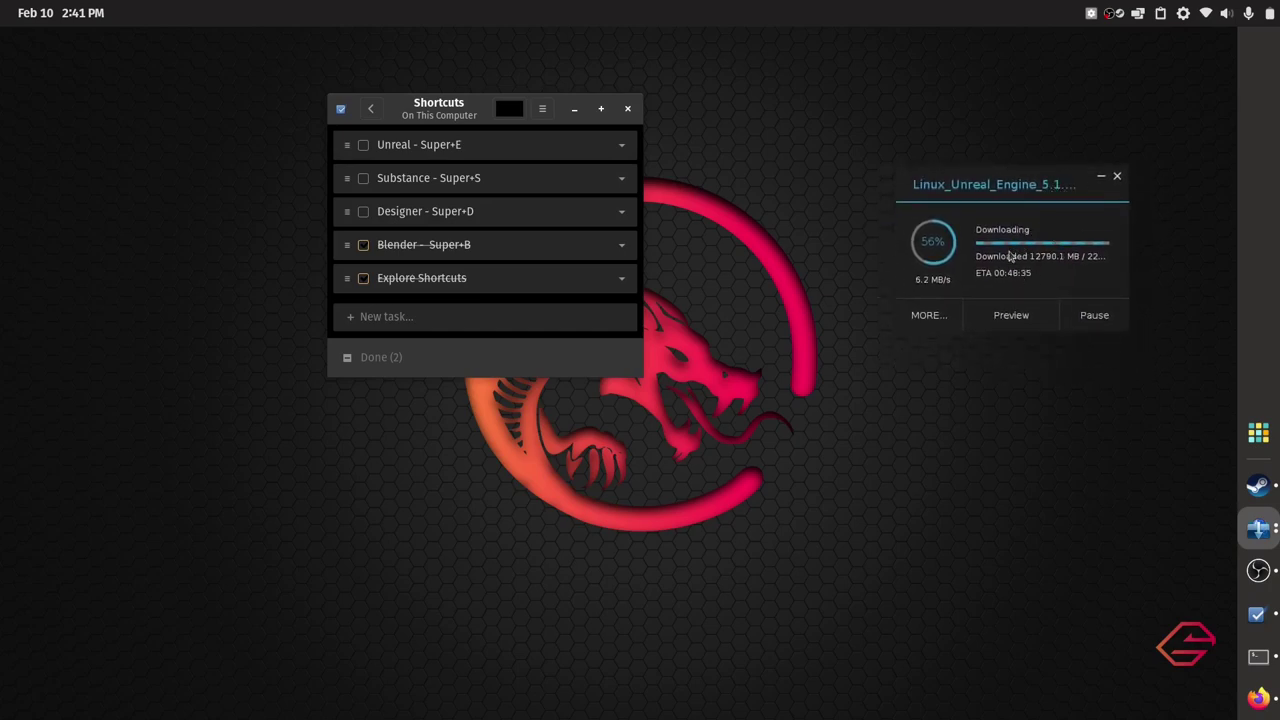
{"action": "left_click", "coordinate": [1101, 177]}
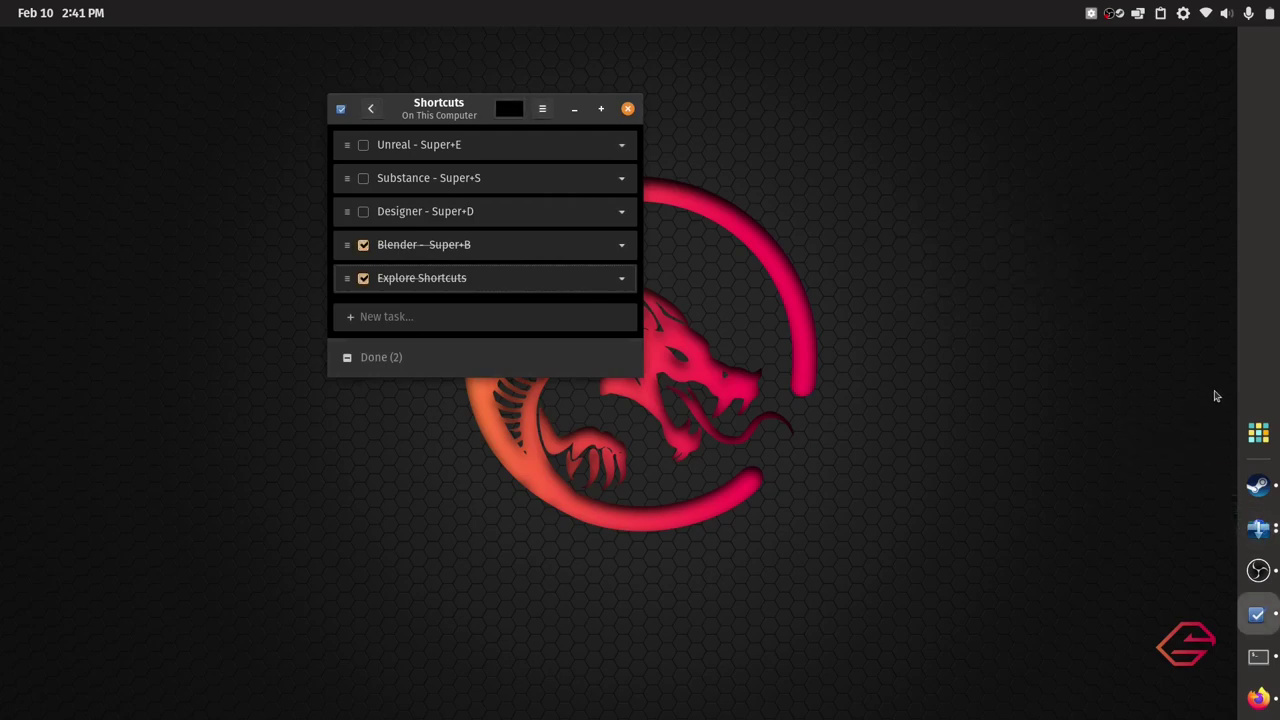
Launch Pop!_Shop from the Home folder of the application library and minimize the to-do window covering it
{"action": "left_click", "coordinate": [1258, 432]}
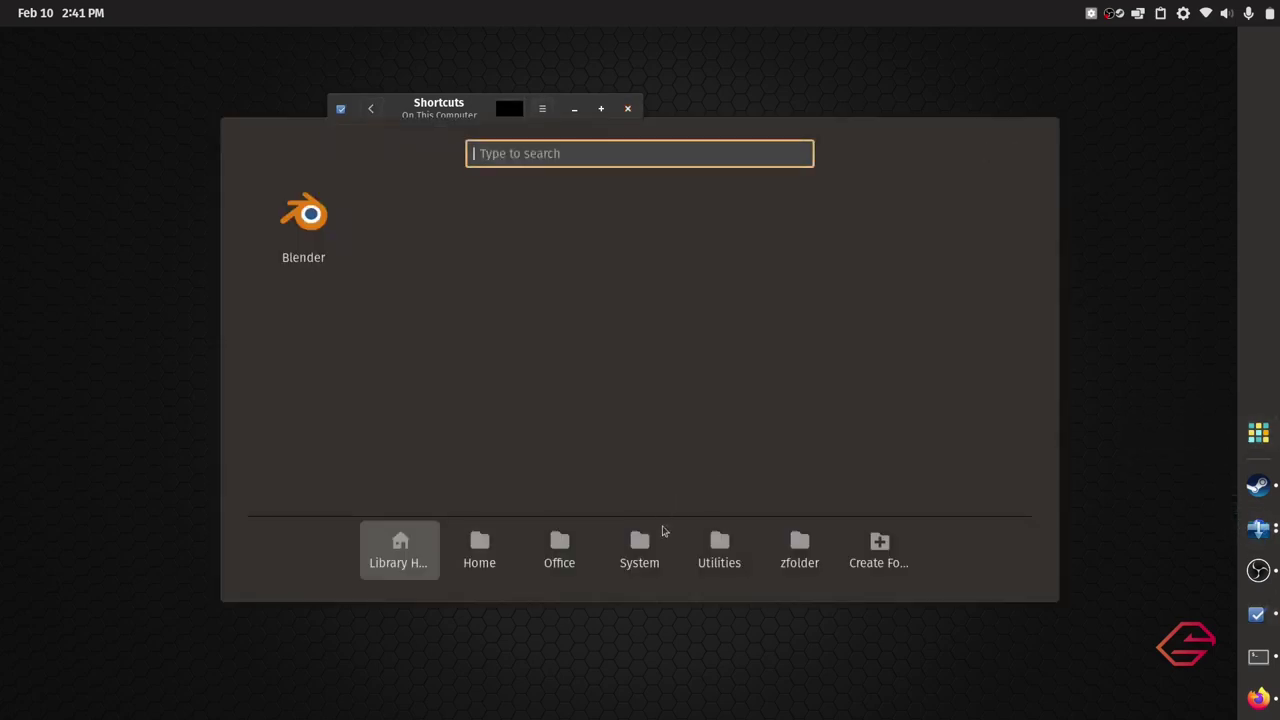
{"action": "left_click", "coordinate": [502, 545]}
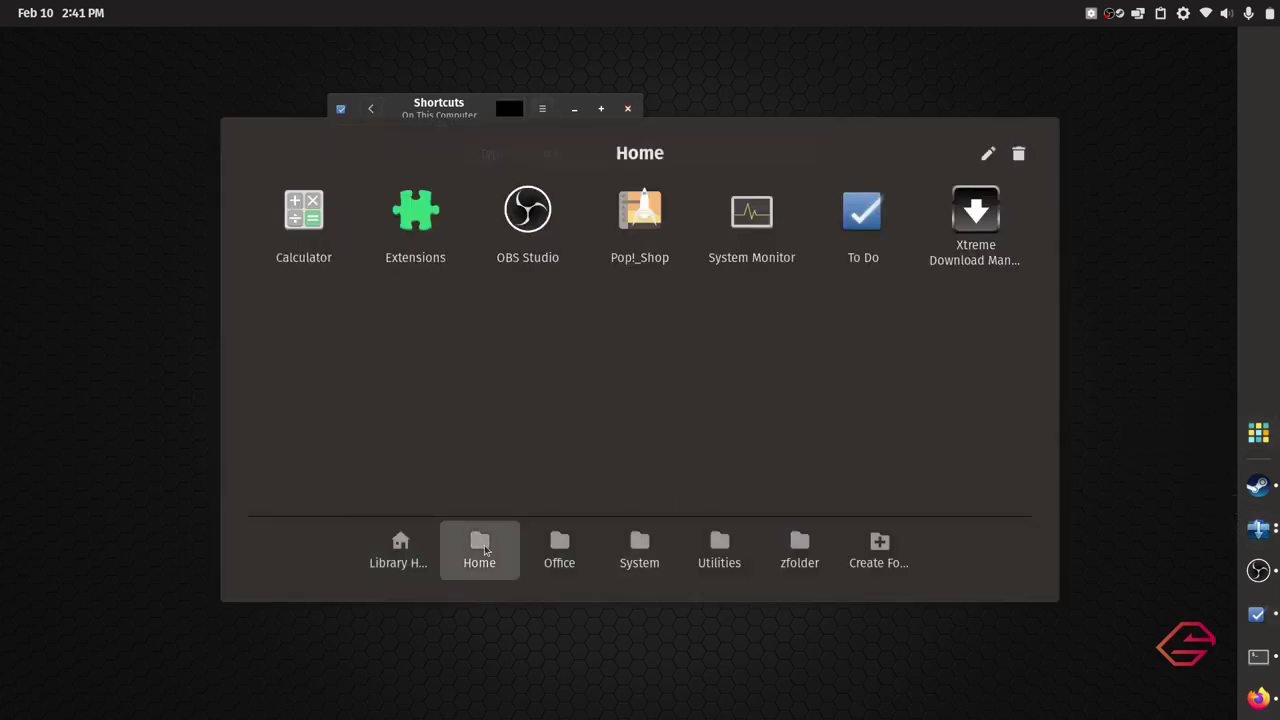
{"action": "left_click", "coordinate": [652, 248]}
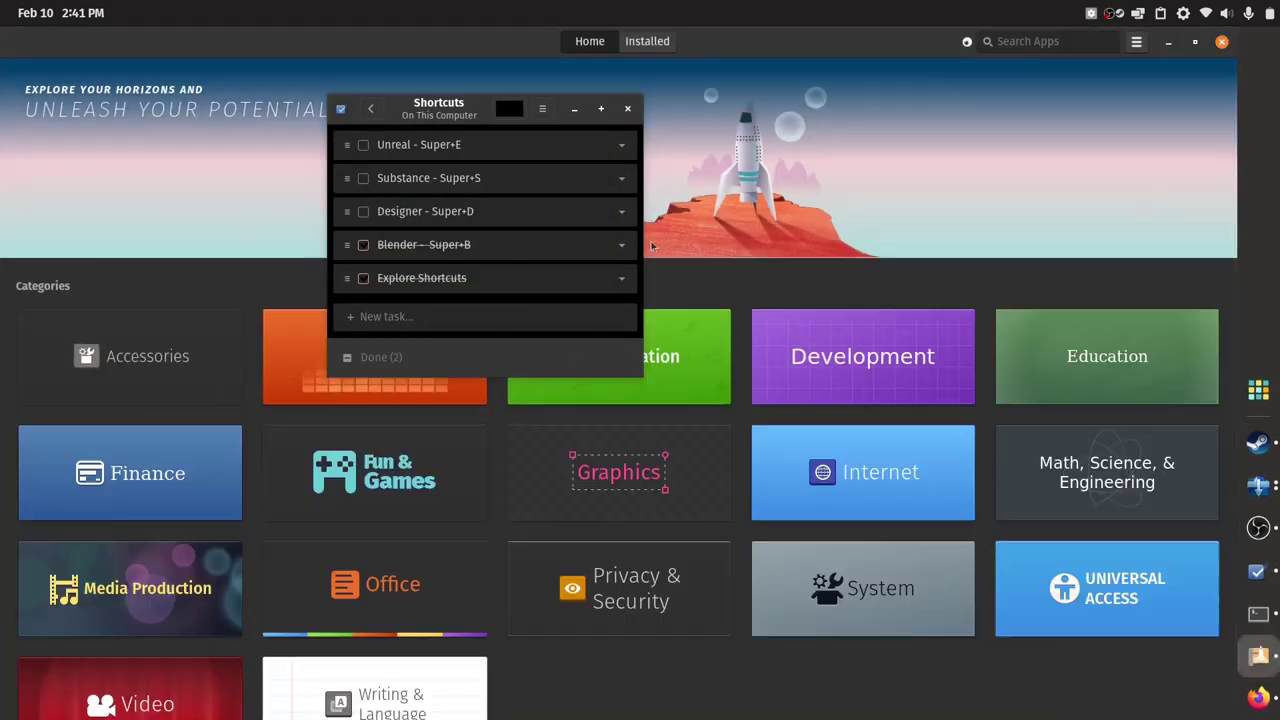
{"action": "left_click", "coordinate": [575, 109]}
Search the shop for "xarchiver", open the Xarchiver details page, and read its tagline
{"action": "left_click", "coordinate": [1044, 45]}
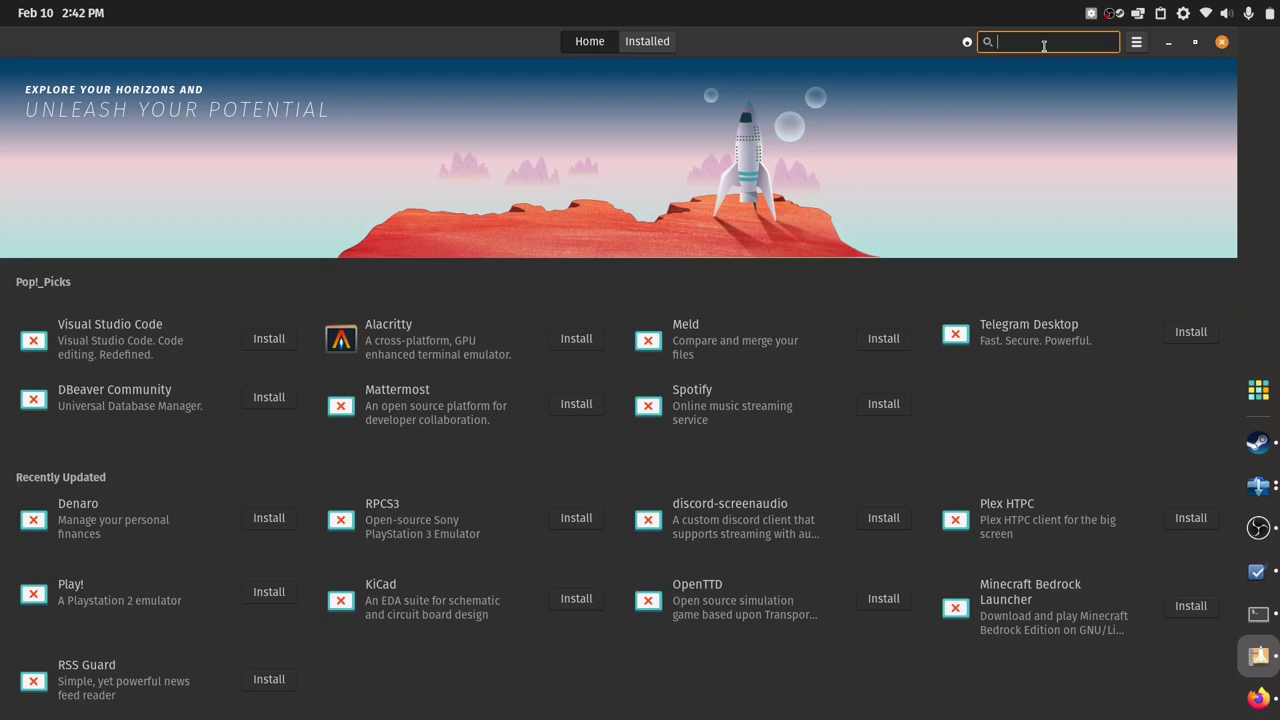
{"action": "type", "text": "xarchiver"}
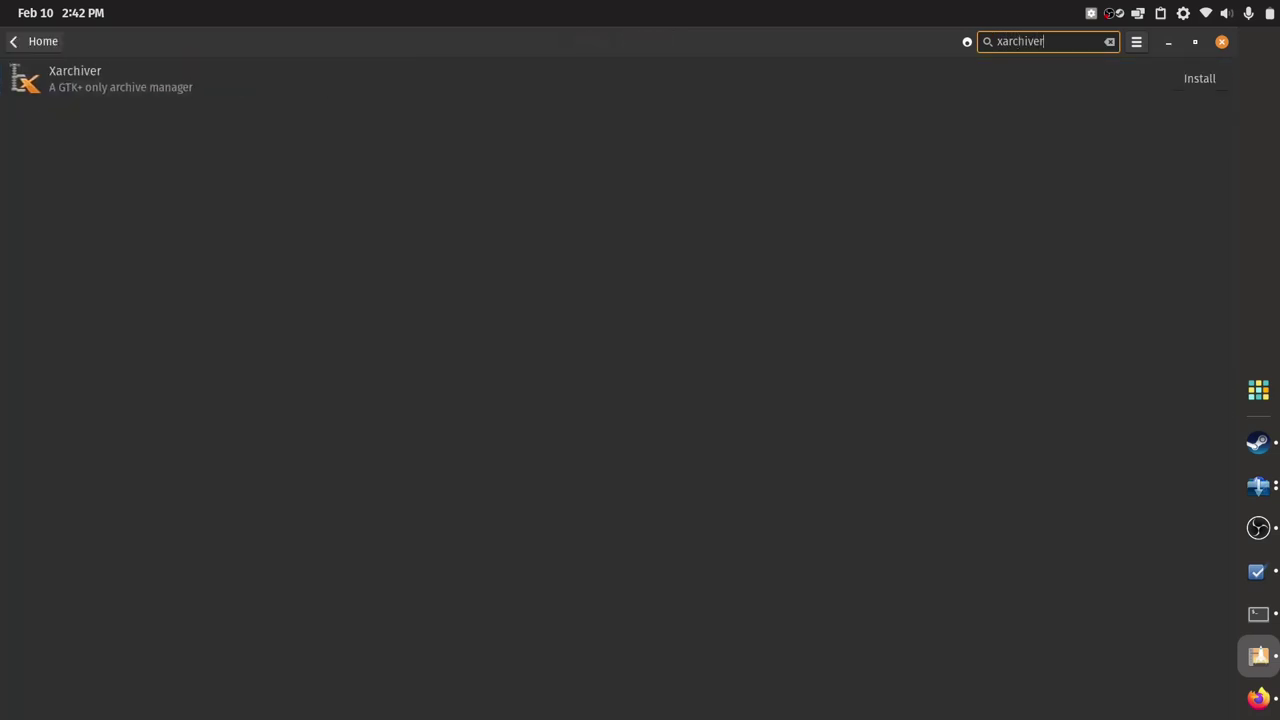
{"action": "left_click", "coordinate": [197, 95]}
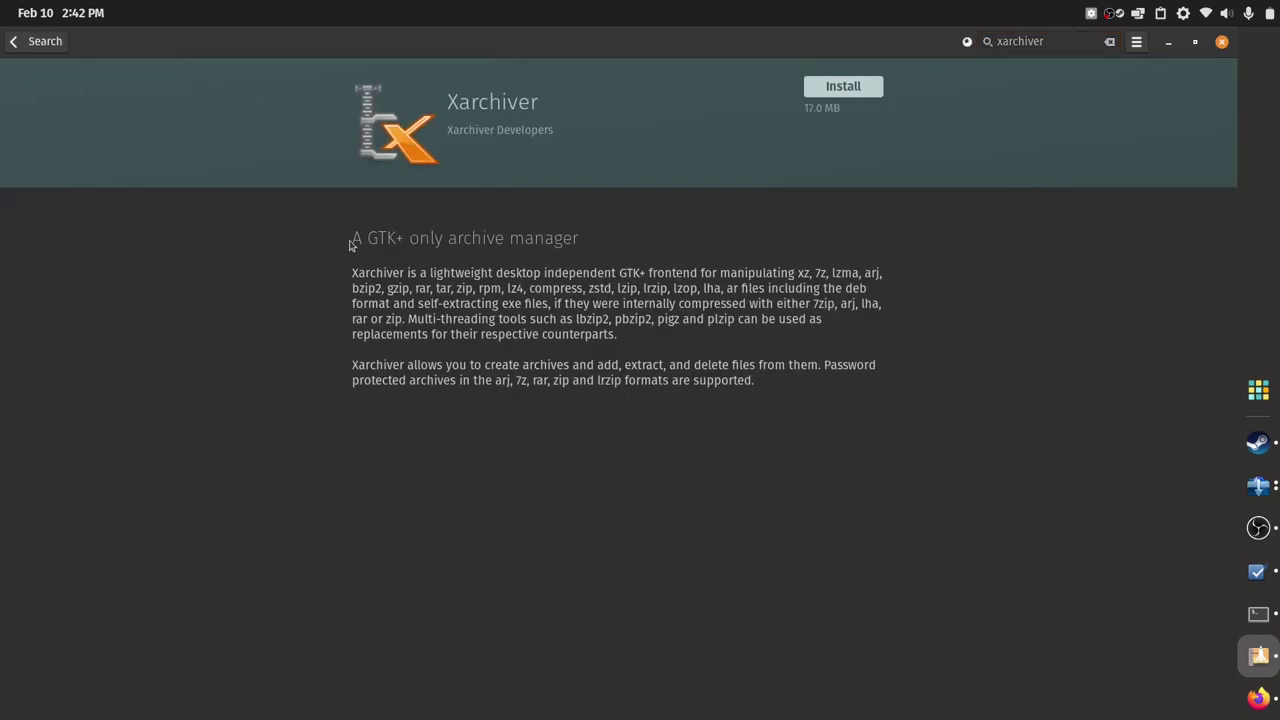
{"action": "mouse_move", "coordinate": [355, 237]}
{"action": "left_mouse_down"}
{"action": "mouse_move", "coordinate": [582, 241]}
{"action": "mouse_move", "coordinate": [362, 241]}
{"action": "left_mouse_up"}
{"action": "left_click_drag", "start_coordinate": [366, 238], "coordinate": [582, 239]}
{"action": "left_click", "coordinate": [406, 237]}
{"action": "left_click", "coordinate": [577, 234]}
{"action": "left_click", "coordinate": [352, 238]}
{"action": "left_click", "coordinate": [582, 239]}
Install Xarchiver, authenticating with the account password
{"action": "left_click", "coordinate": [818, 95]}
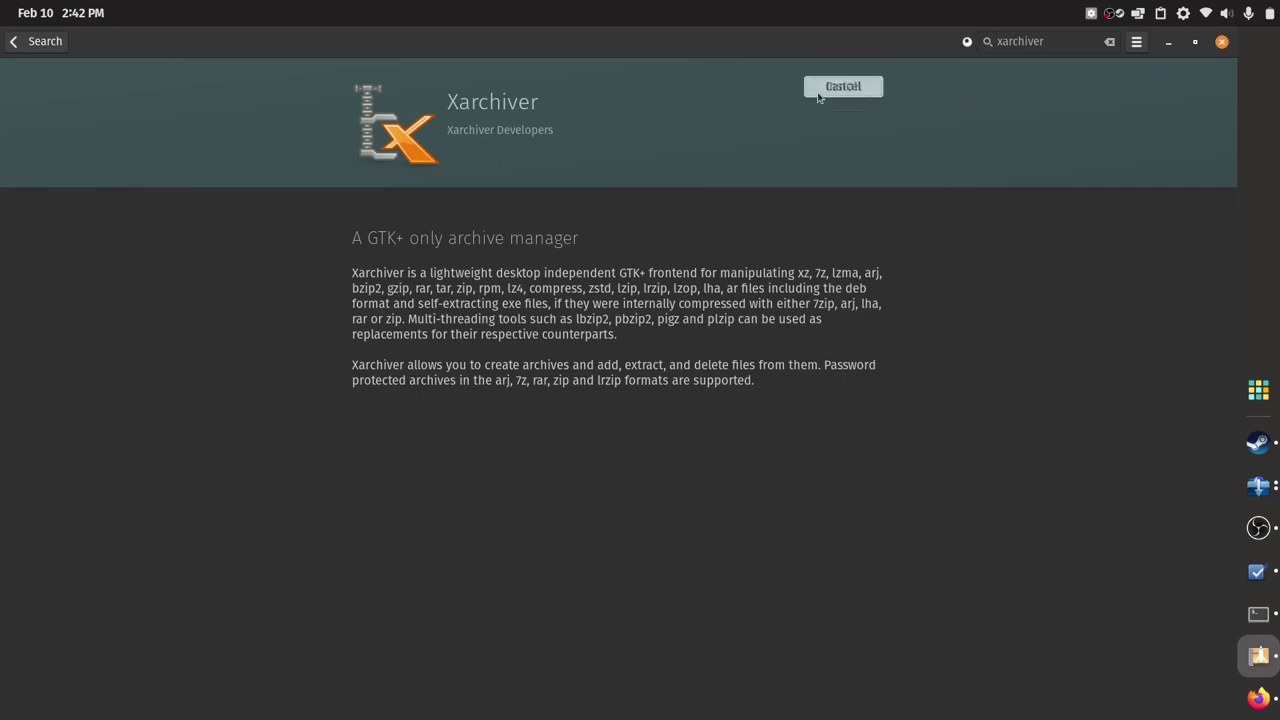
{"action": "type", "text": "••"}
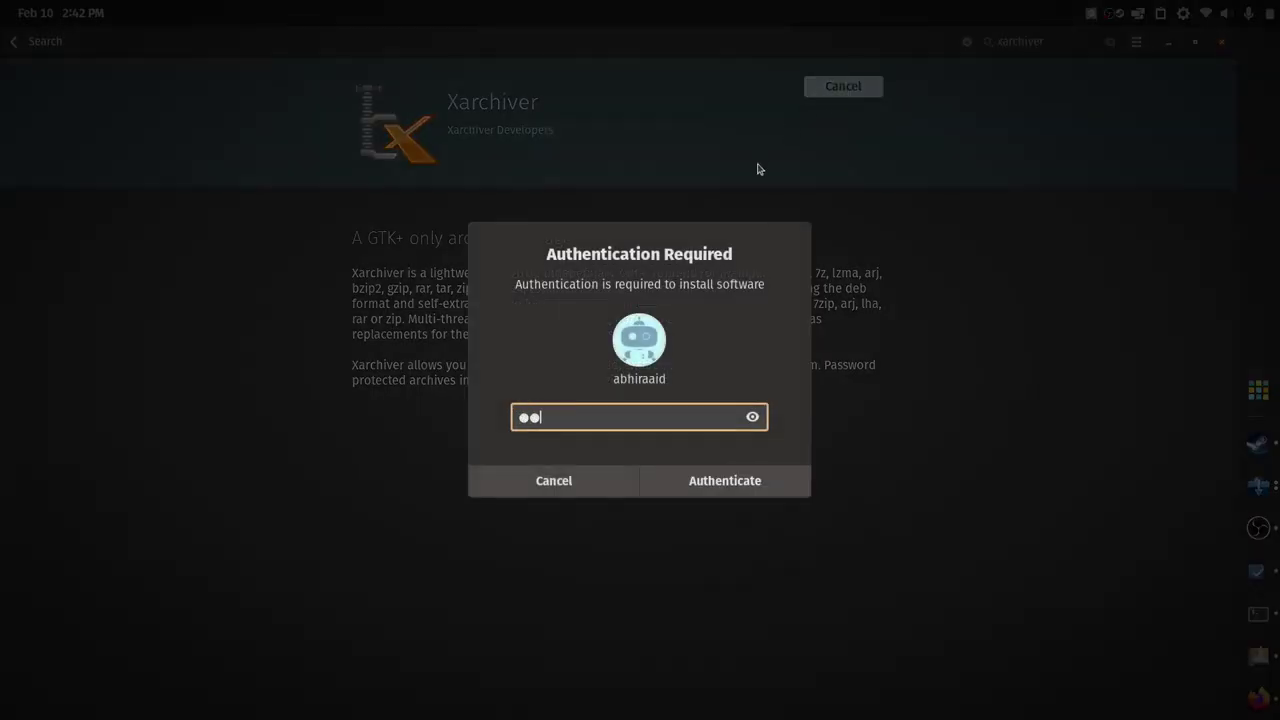
{"action": "type", "text": "••••"}
{"action": "key", "text": "Return"}
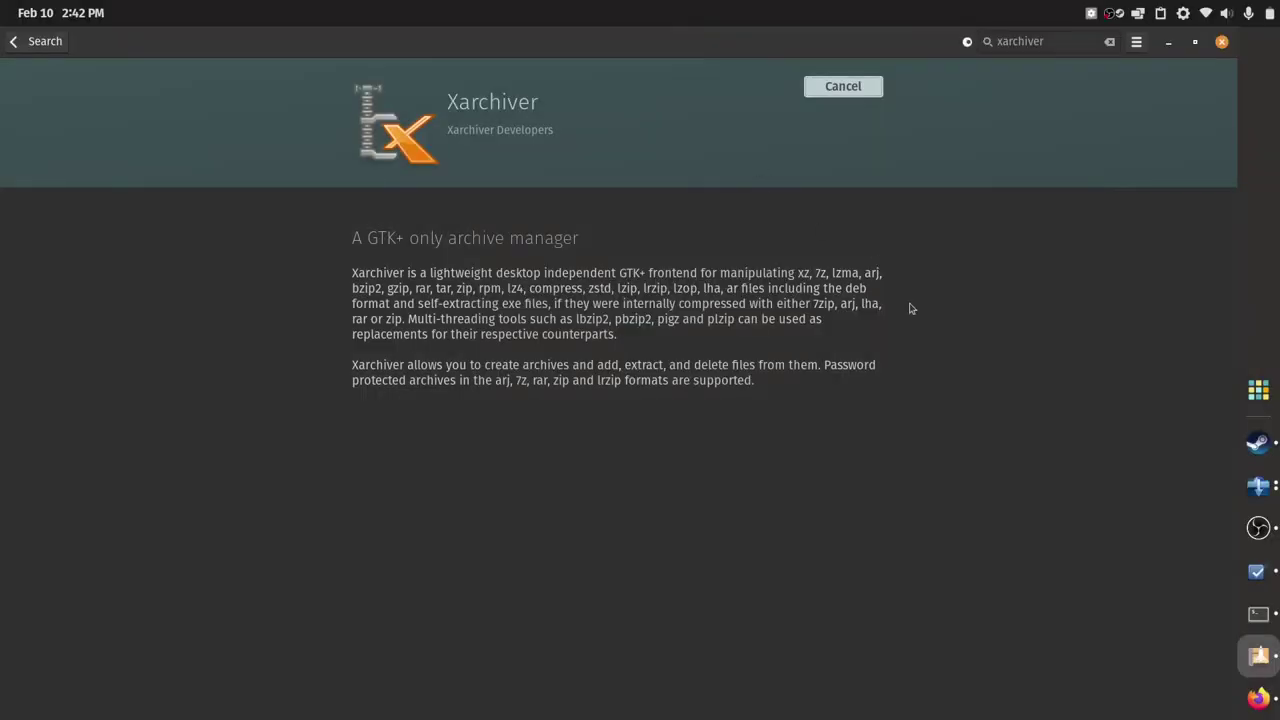
Return to the shop's home page and look over the recently updated apps and the categories
{"action": "key", "text": "alt+Left"}
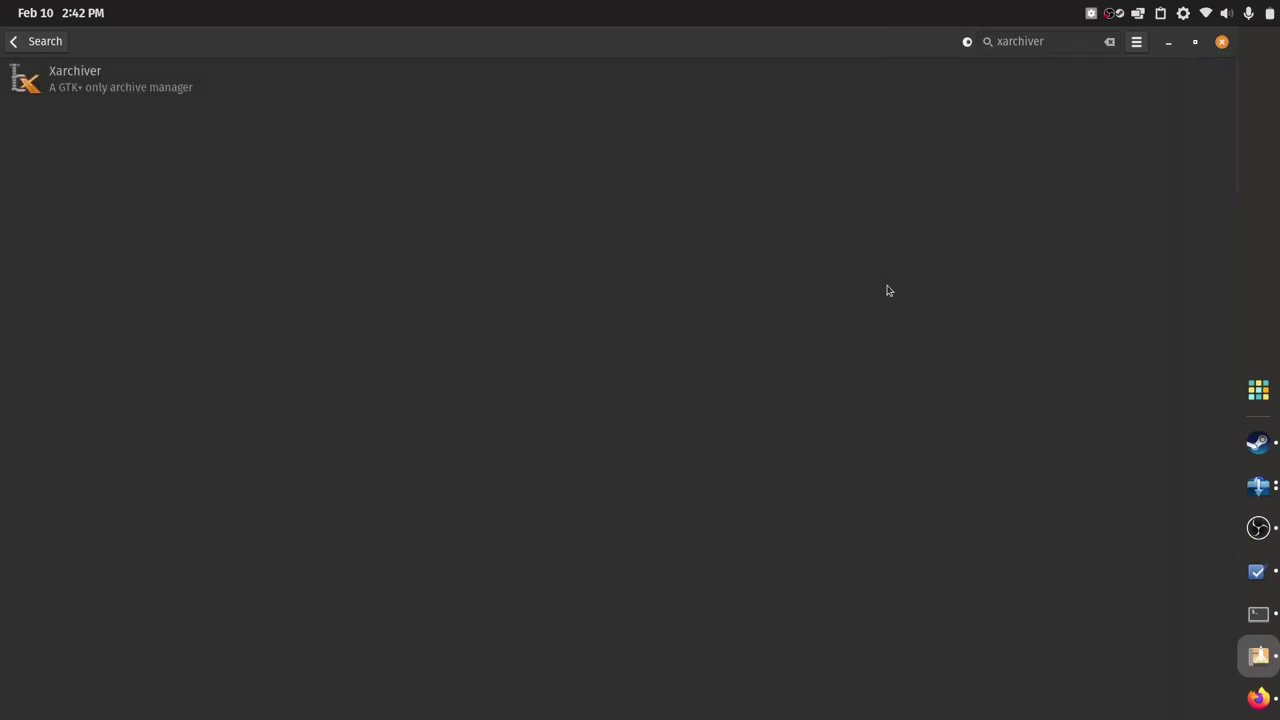
{"action": "key", "text": "alt+Left"}
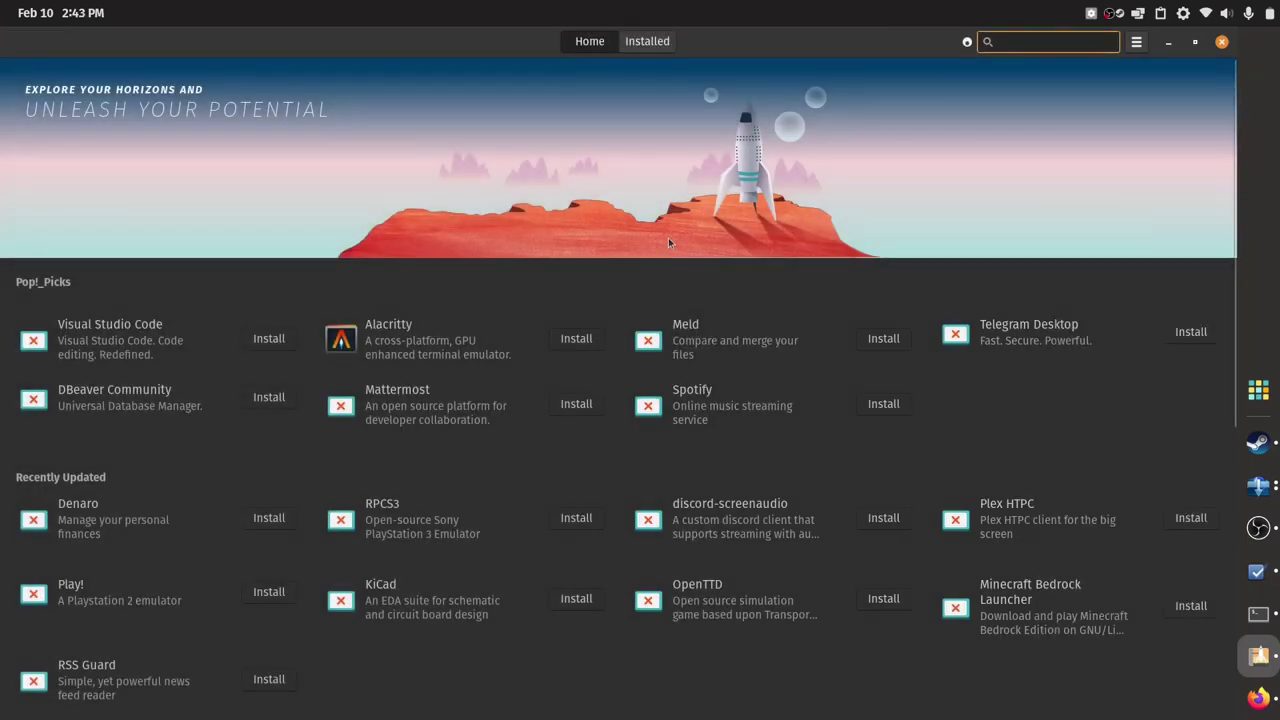
{"action": "scroll", "coordinate": [830, 285], "scroll_direction": "down", "scroll_amount": 3}
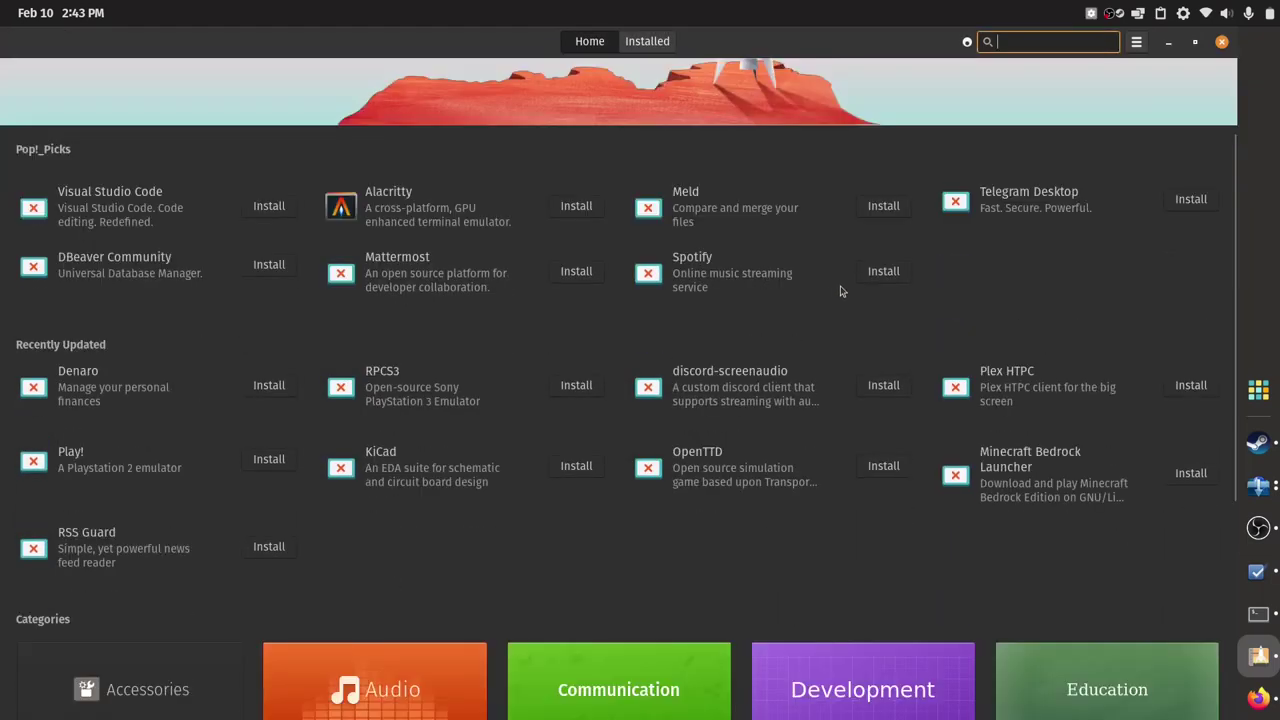
{"action": "scroll", "coordinate": [864, 294], "scroll_direction": "down", "scroll_amount": 6}
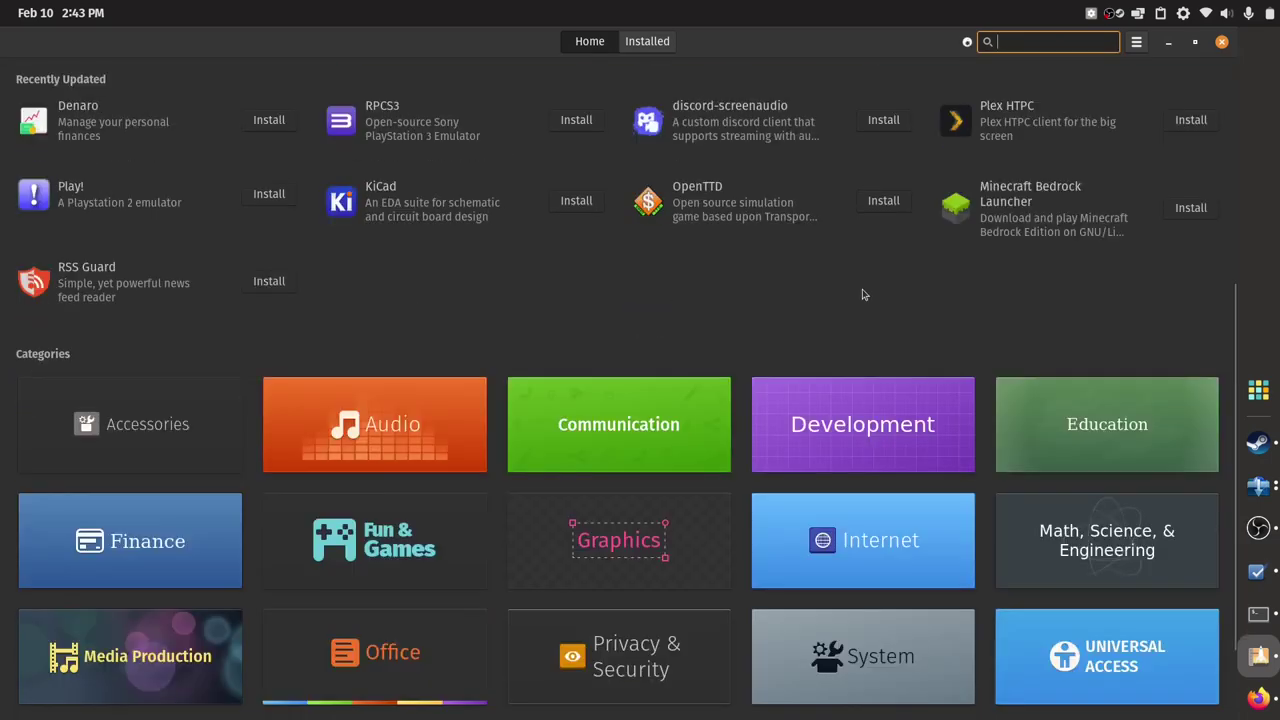
{"action": "scroll", "coordinate": [865, 300], "scroll_direction": "up", "scroll_amount": 2}
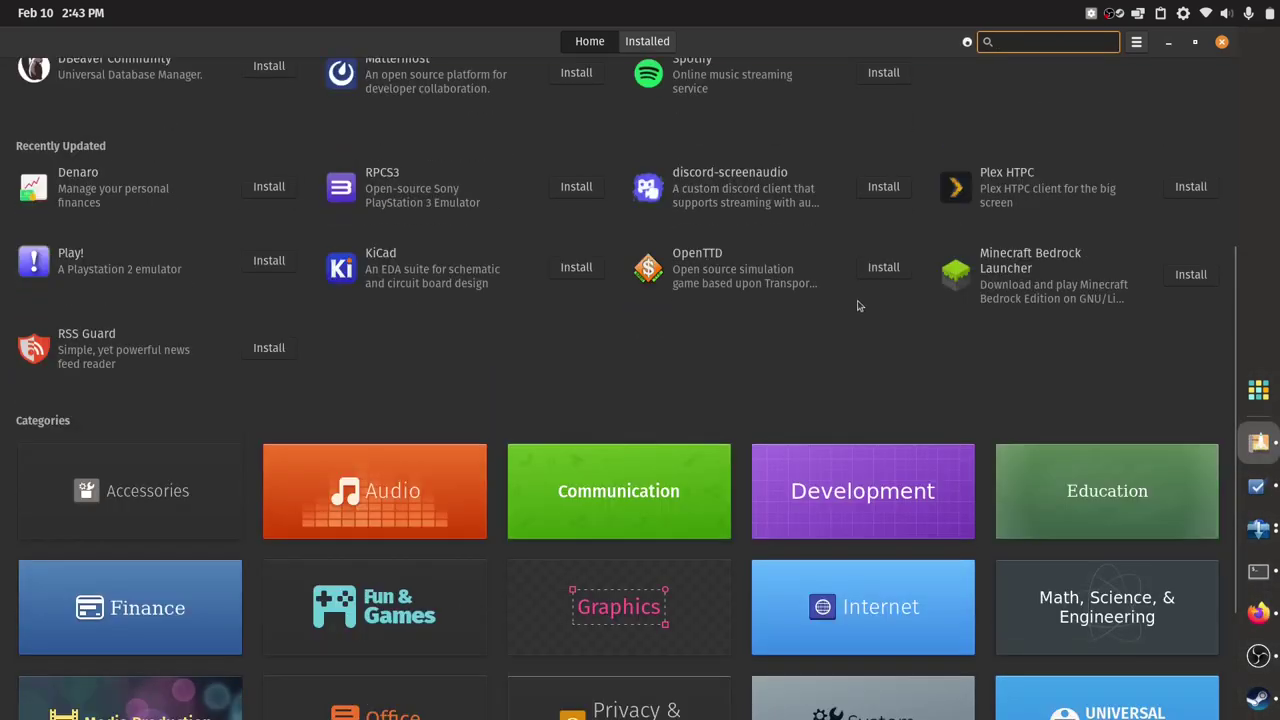
Open the Graphics category and browse its app list for a color picker
{"action": "scroll", "coordinate": [857, 305], "scroll_direction": "up", "scroll_amount": 3}
{"action": "scroll", "coordinate": [851, 363], "scroll_direction": "down", "scroll_amount": 3}
{"action": "left_click", "coordinate": [610, 638]}
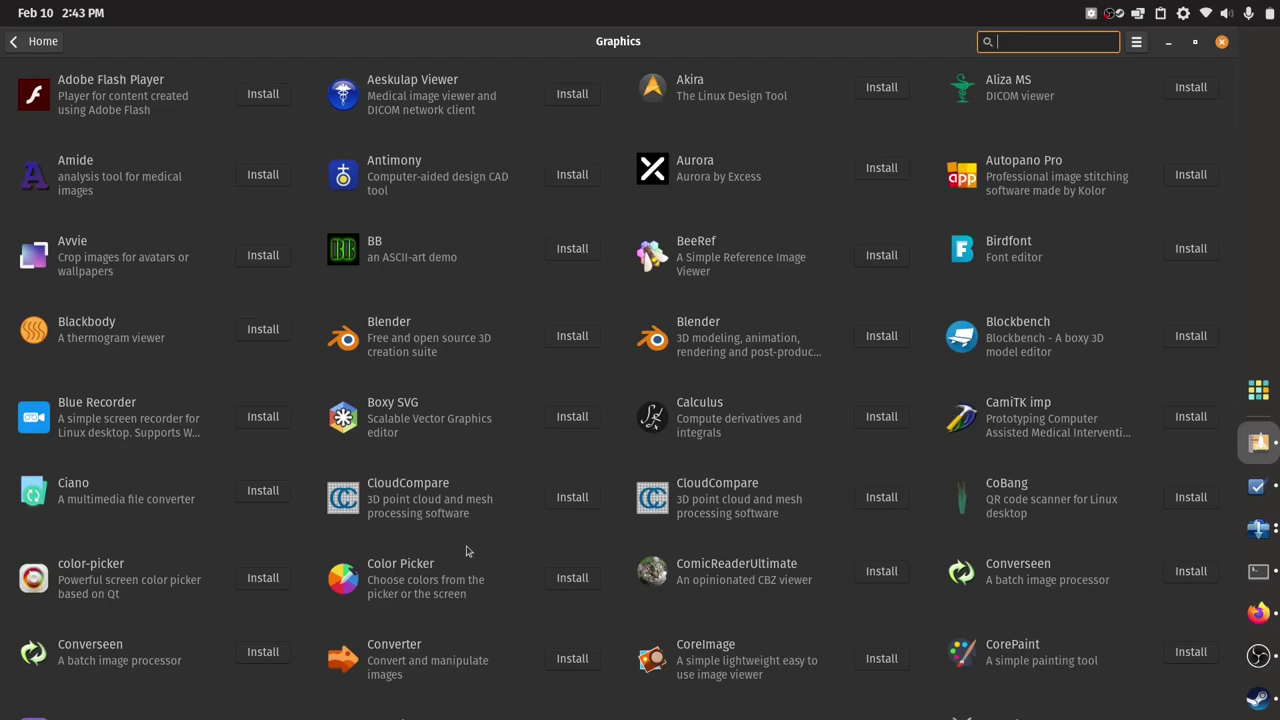
{"action": "scroll", "coordinate": [783, 453], "scroll_direction": "down", "scroll_amount": 5}
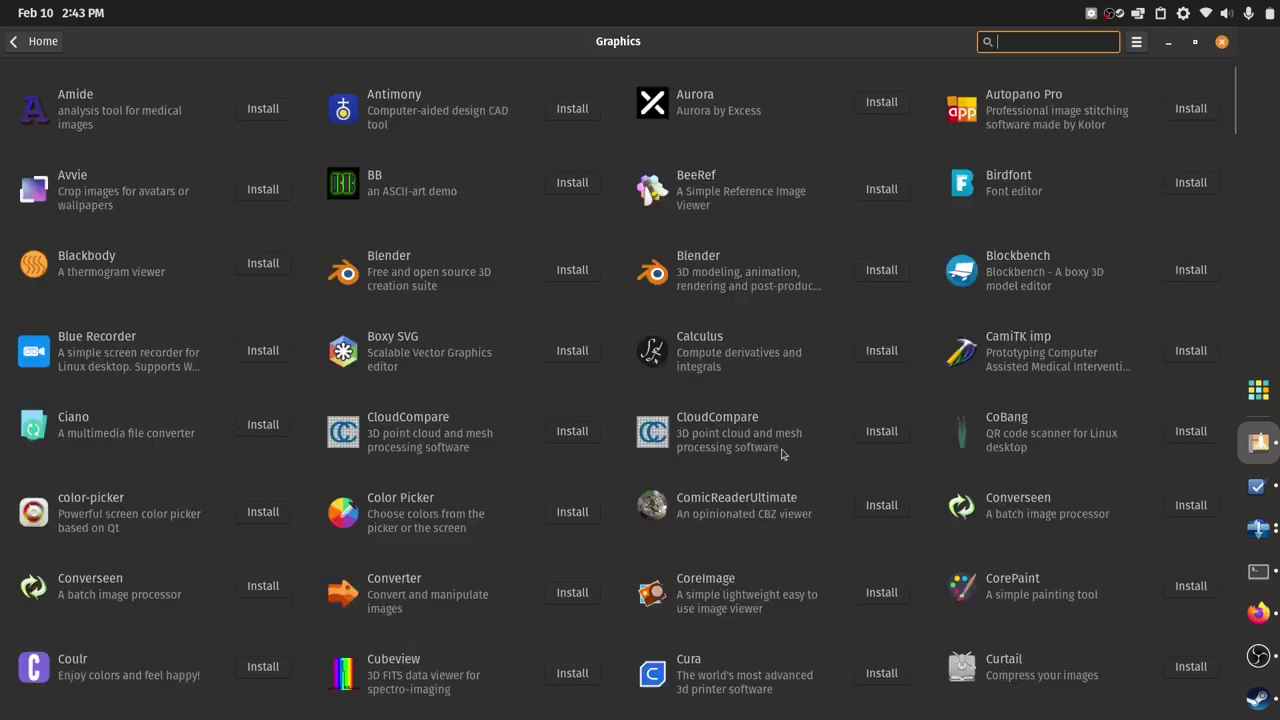
{"action": "scroll", "coordinate": [783, 453], "scroll_direction": "up", "scroll_amount": 5}
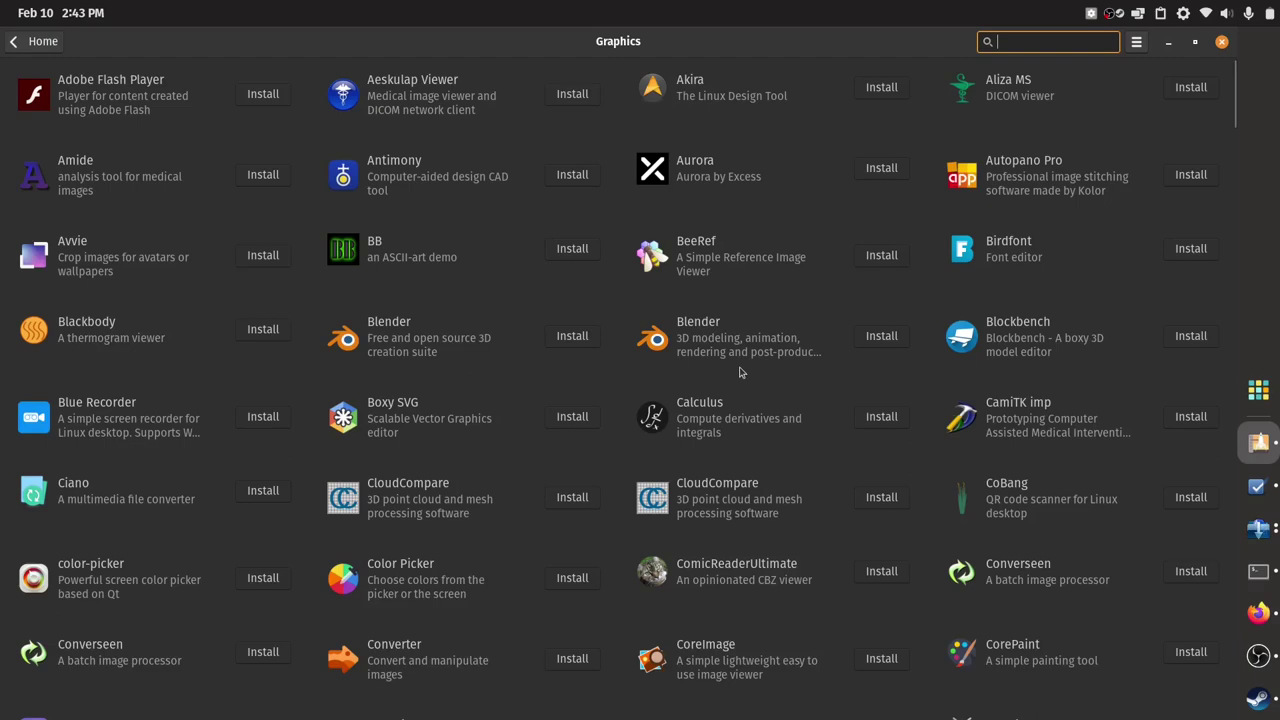
{"action": "scroll", "coordinate": [703, 412], "scroll_direction": "down", "scroll_amount": 5}
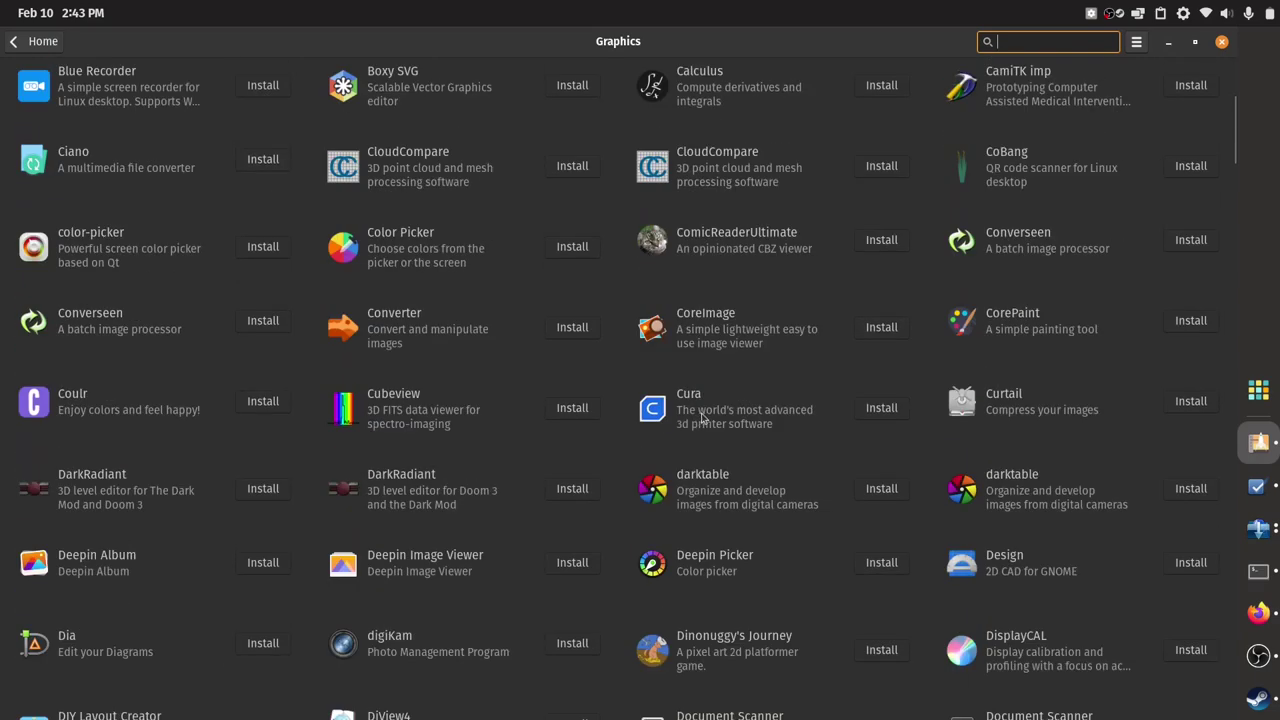
{"action": "scroll", "coordinate": [703, 418], "scroll_direction": "up", "scroll_amount": 4}
{"action": "scroll", "coordinate": [708, 424], "scroll_direction": "down", "scroll_amount": 10}
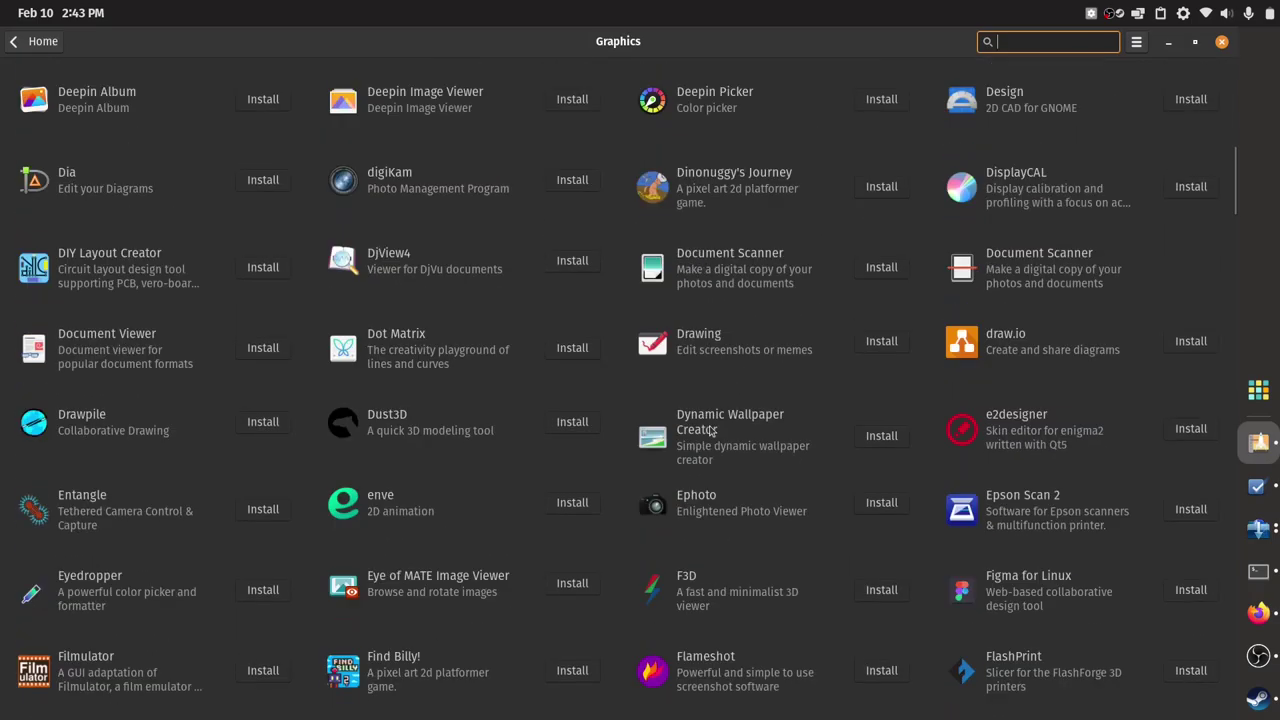
{"action": "scroll", "coordinate": [714, 430], "scroll_direction": "down", "scroll_amount": 8}
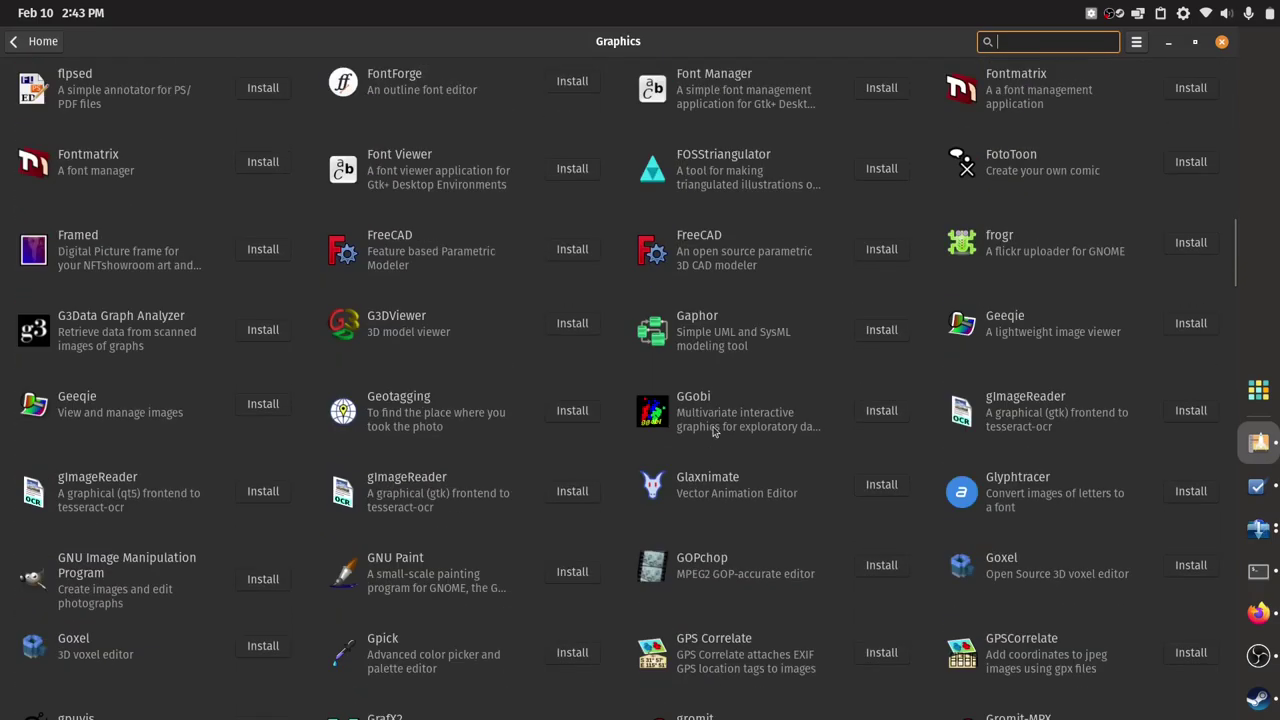
{"action": "scroll", "coordinate": [714, 430], "scroll_direction": "down", "scroll_amount": 12}
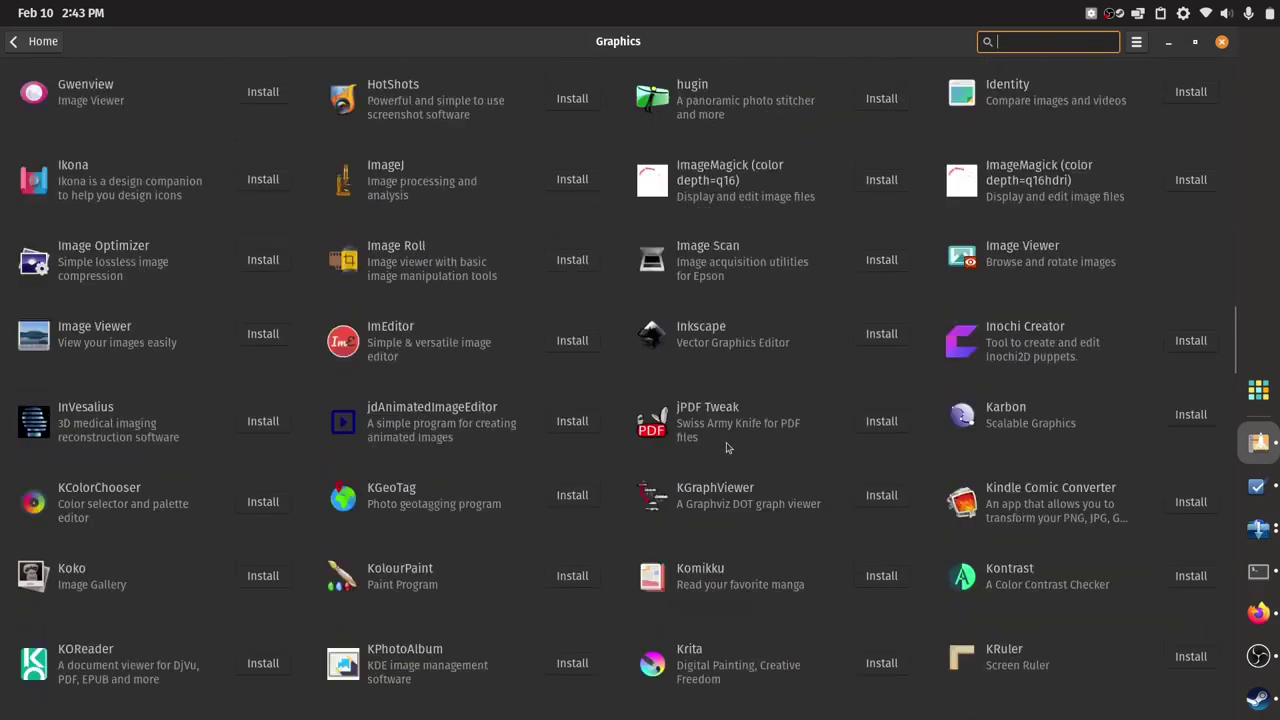
{"action": "scroll", "coordinate": [728, 449], "scroll_direction": "down", "scroll_amount": 10}
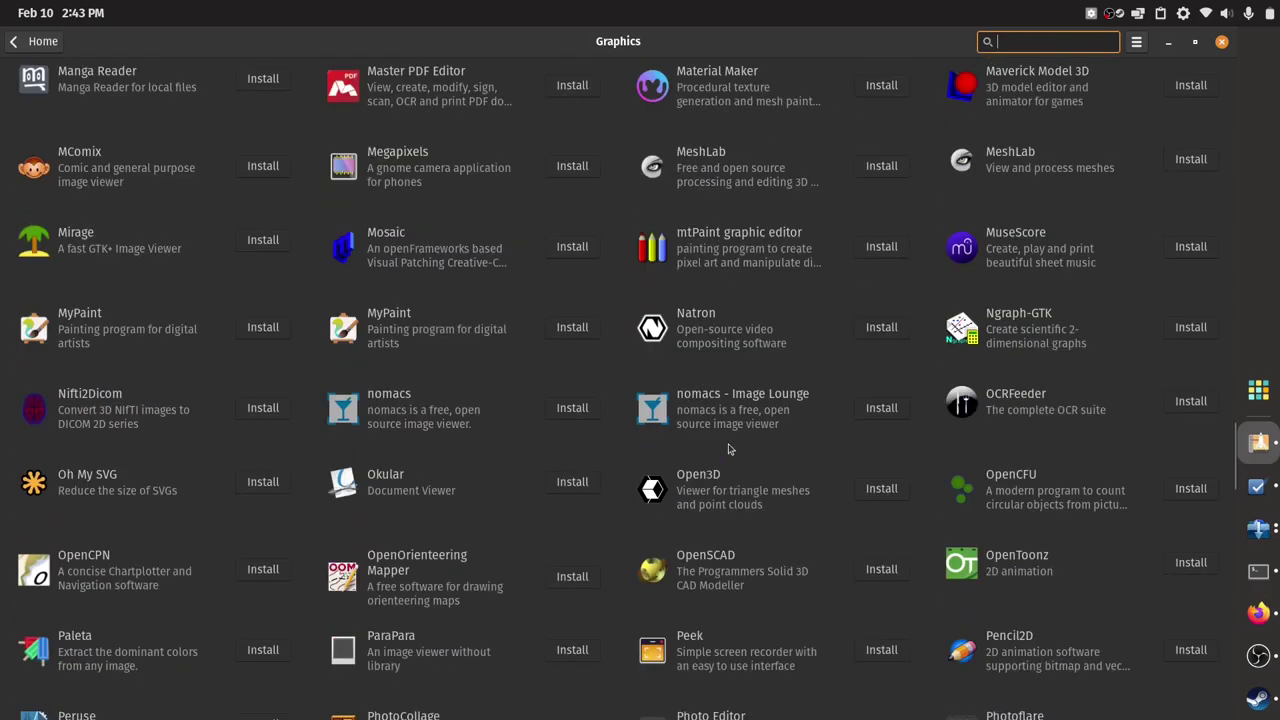
{"action": "scroll", "coordinate": [728, 449], "scroll_direction": "down", "scroll_amount": 3}
{"action": "scroll", "coordinate": [728, 449], "scroll_direction": "up", "scroll_amount": 6}
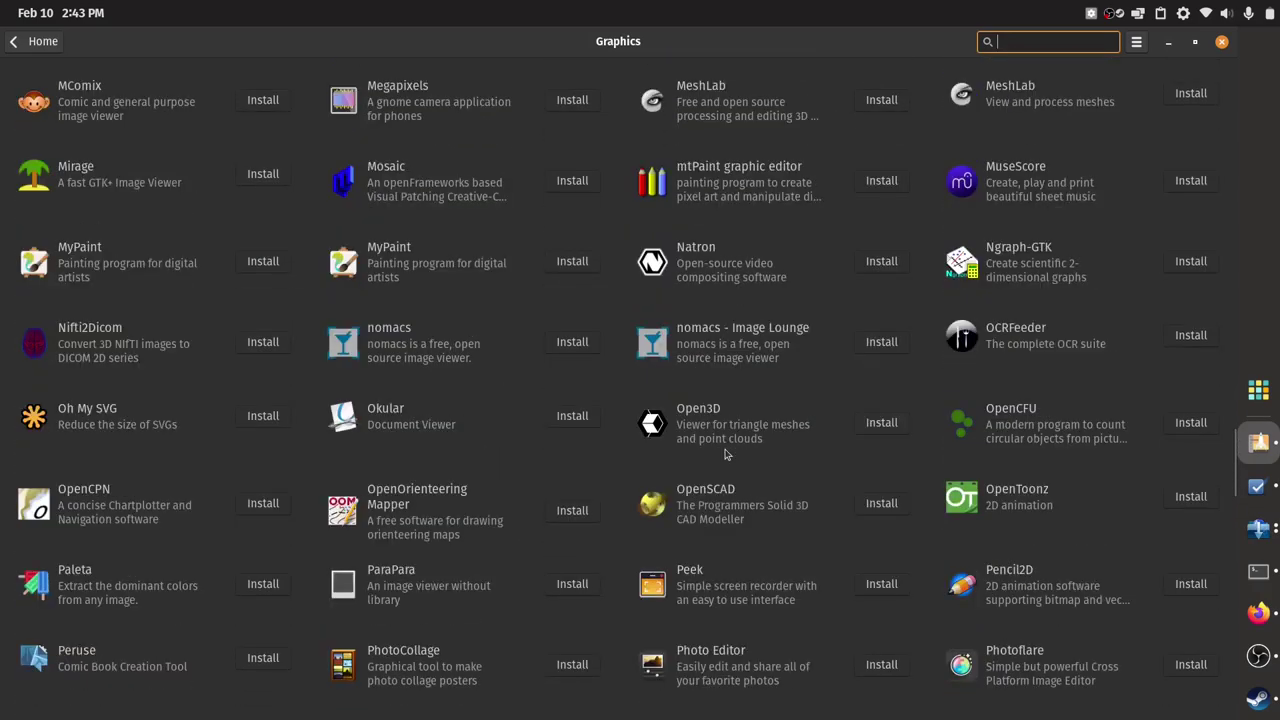
{"action": "scroll", "coordinate": [722, 464], "scroll_direction": "up", "scroll_amount": 9}
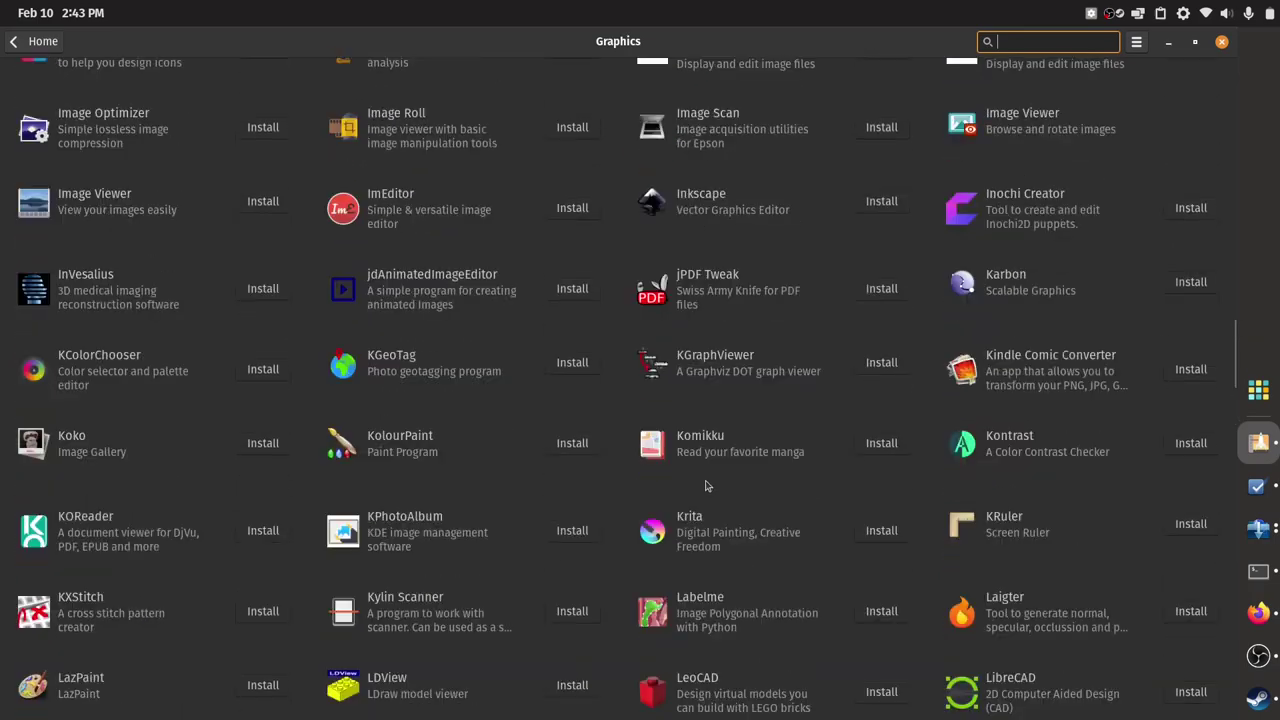
{"action": "scroll", "coordinate": [714, 485], "scroll_direction": "up", "scroll_amount": 10}
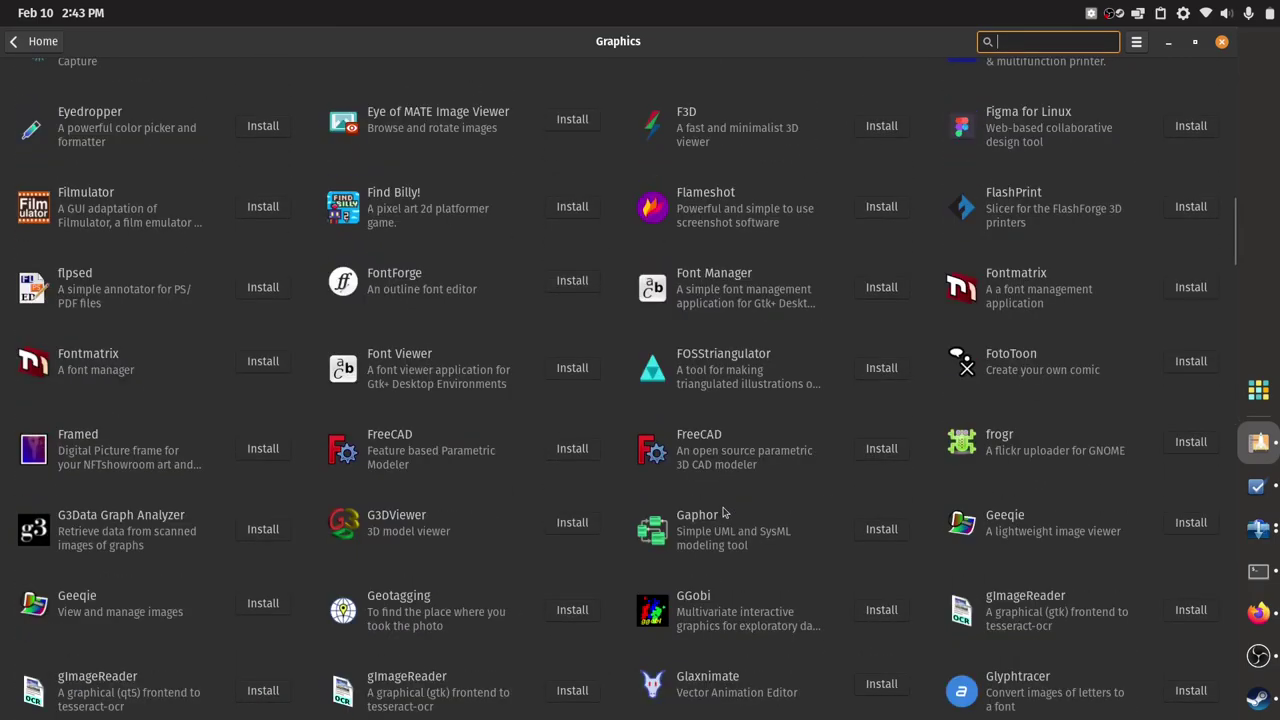
{"action": "scroll", "coordinate": [722, 500], "scroll_direction": "up", "scroll_amount": 8}
{"action": "scroll", "coordinate": [566, 464], "scroll_direction": "up", "scroll_amount": 3}
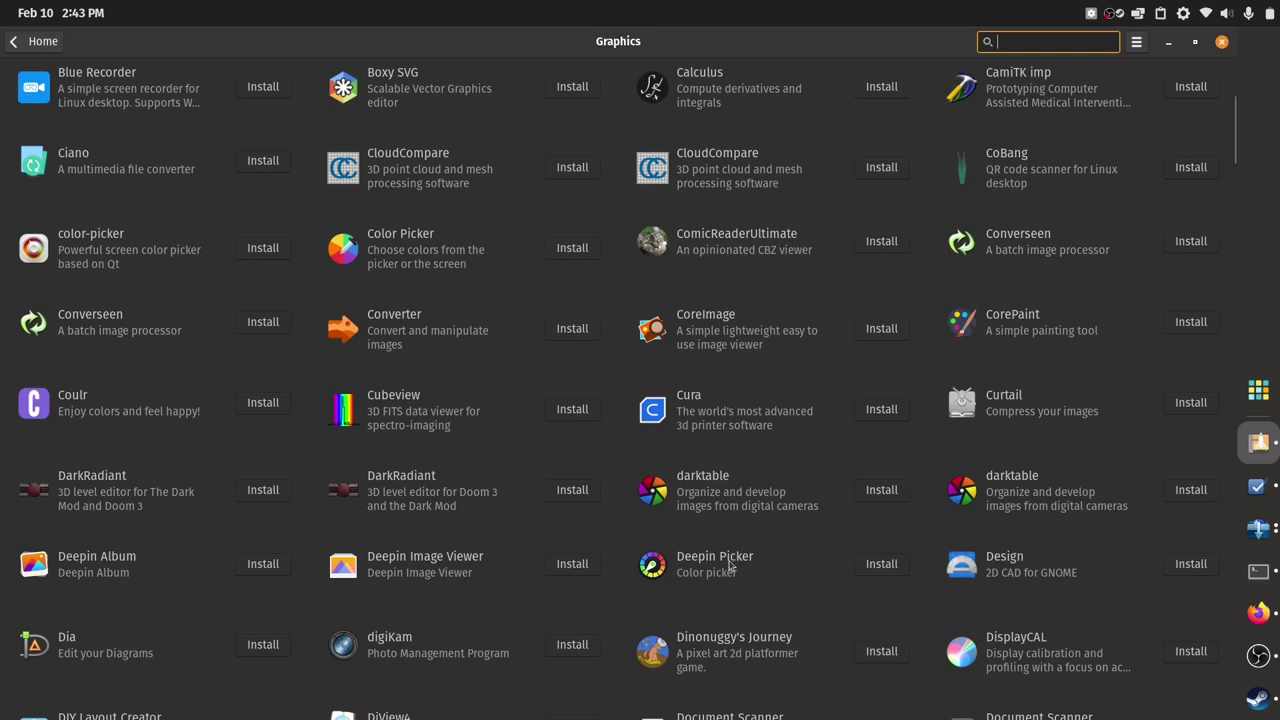
Examine the Color Picker app page with the Ubuntu (deb) source selected, and return to the Graphics list
{"action": "left_click", "coordinate": [412, 245]}
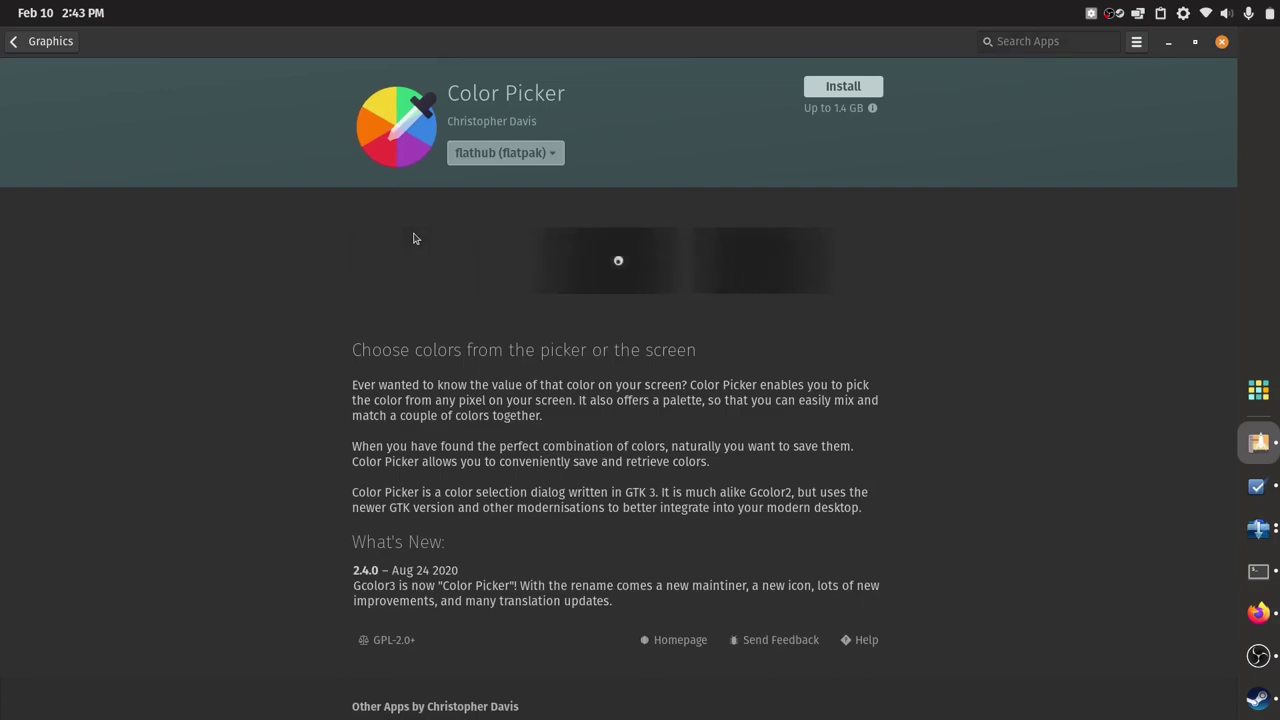
{"action": "left_click", "coordinate": [508, 156]}
{"action": "left_click", "coordinate": [490, 176]}
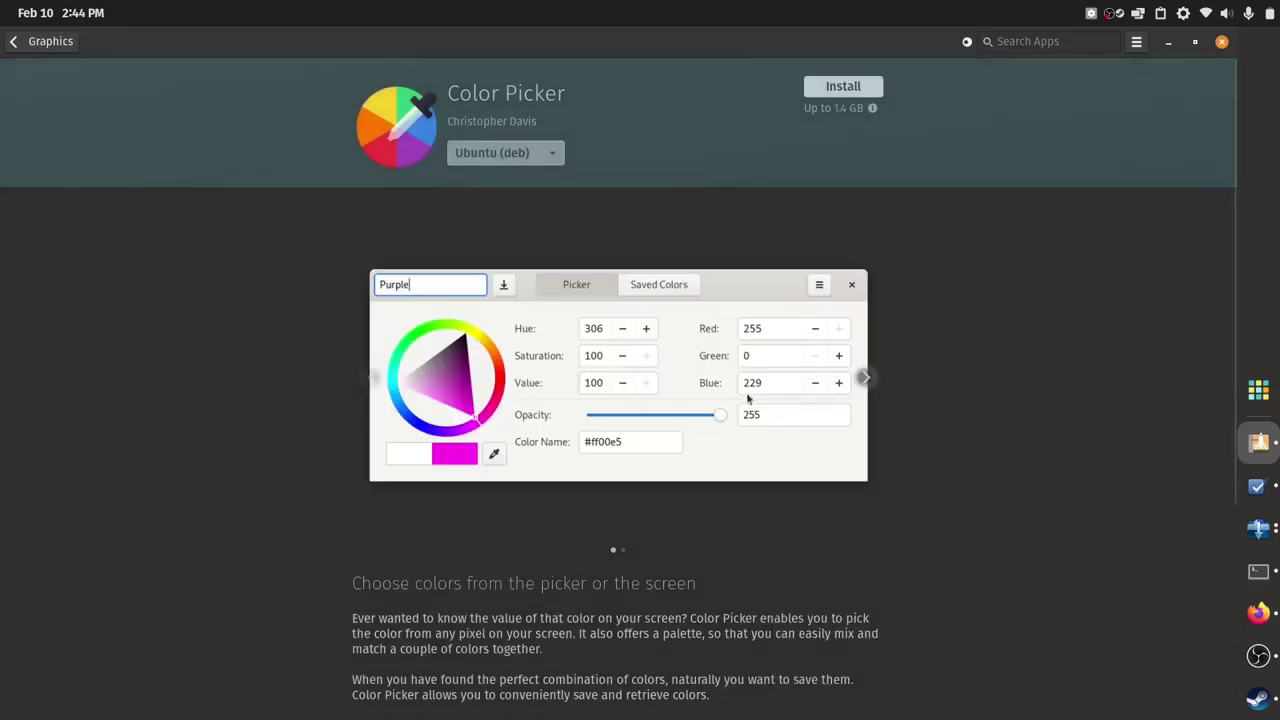
{"action": "key", "text": "alt+Left"}
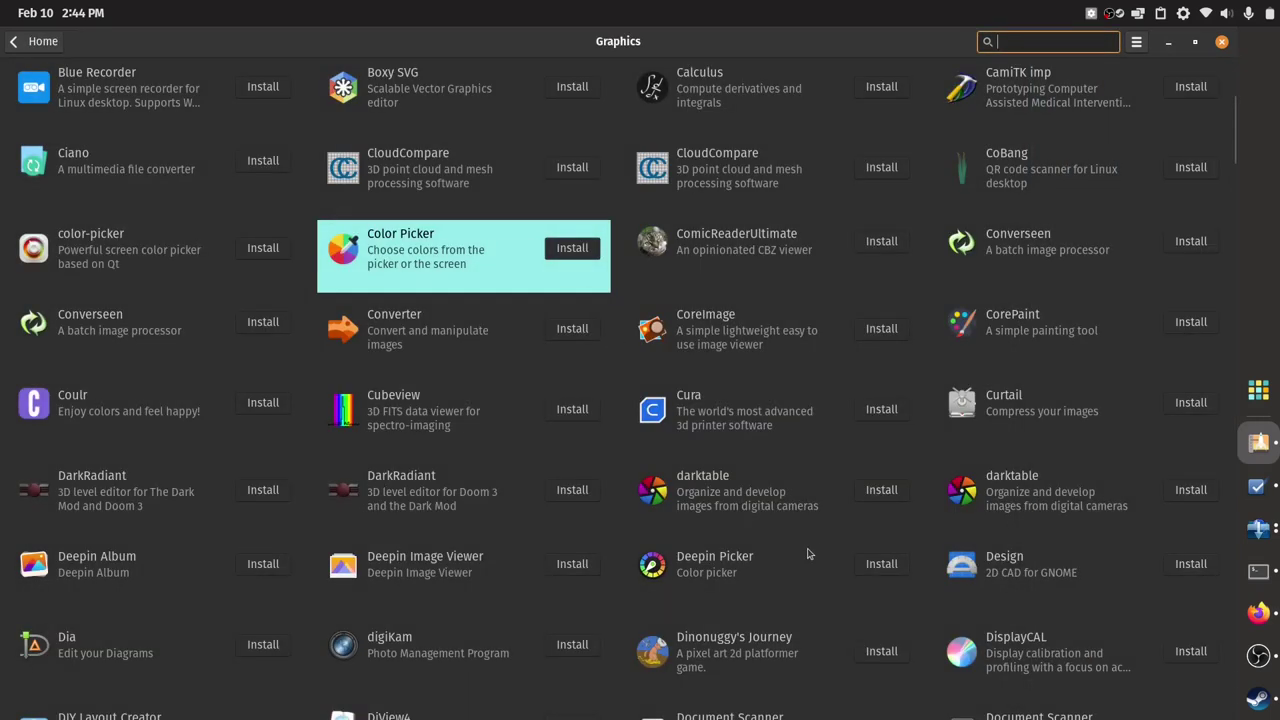
Install Deepin Picker from its app page and launch it
{"action": "left_click", "coordinate": [728, 558]}
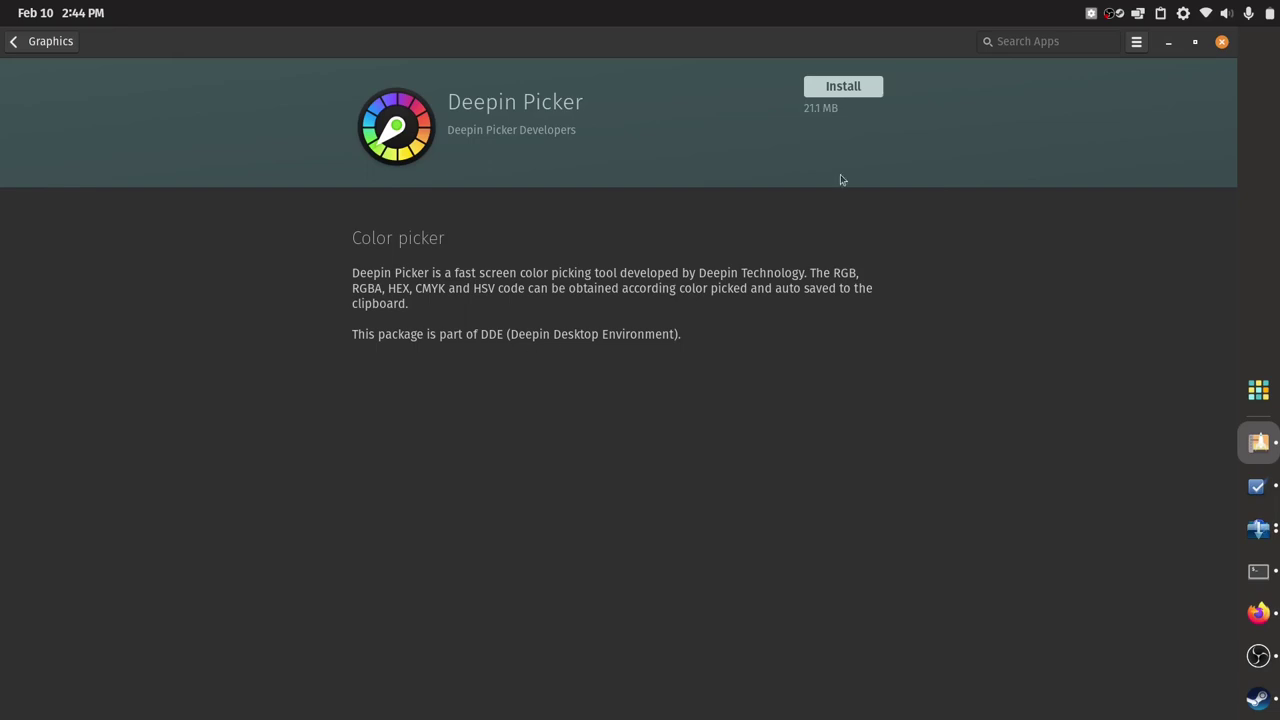
{"action": "left_click", "coordinate": [845, 86]}
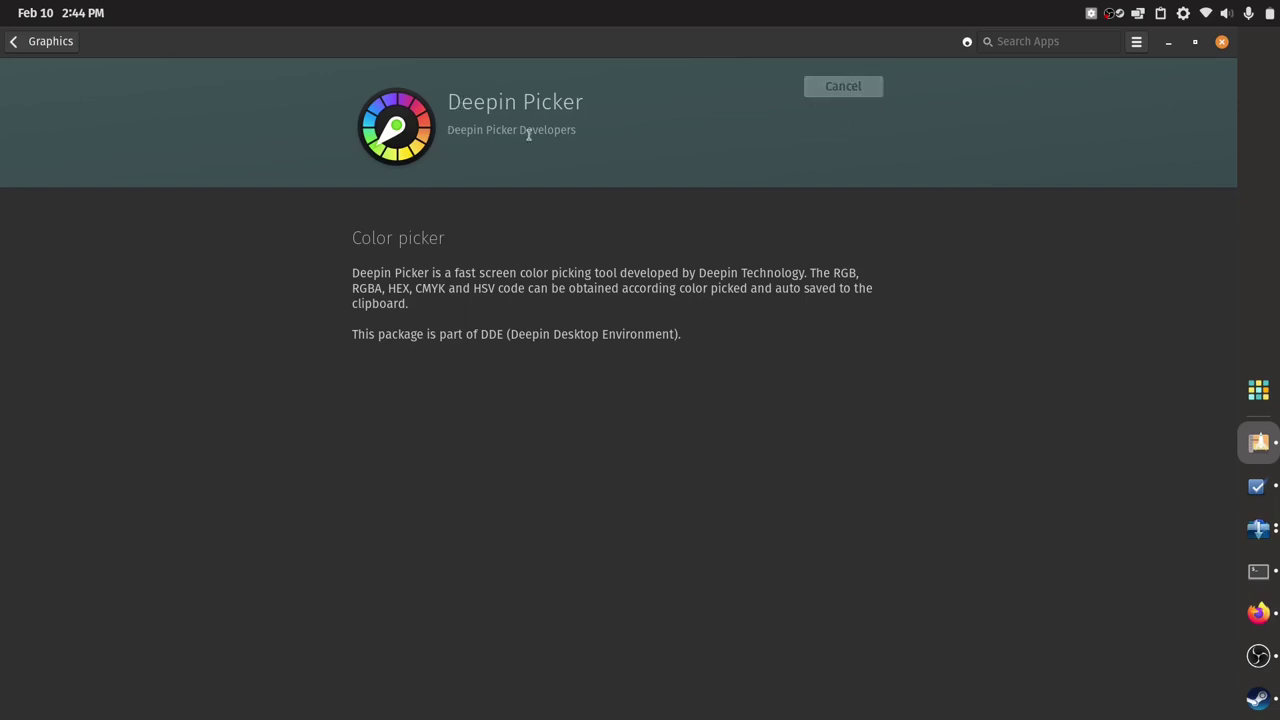
{"action": "left_click", "coordinate": [843, 87]}
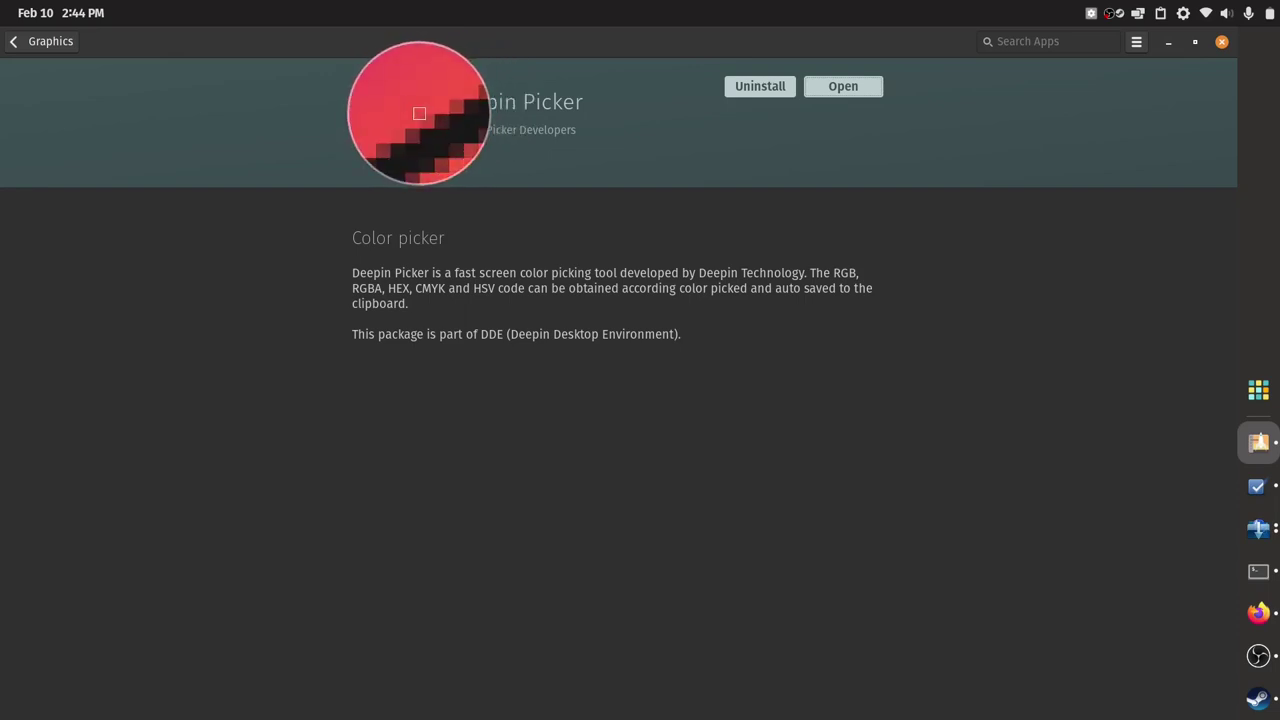
Sample the red part of the Deepin Picker logo and bring the picker up again over the app page
{"action": "left_click", "coordinate": [420, 110]}
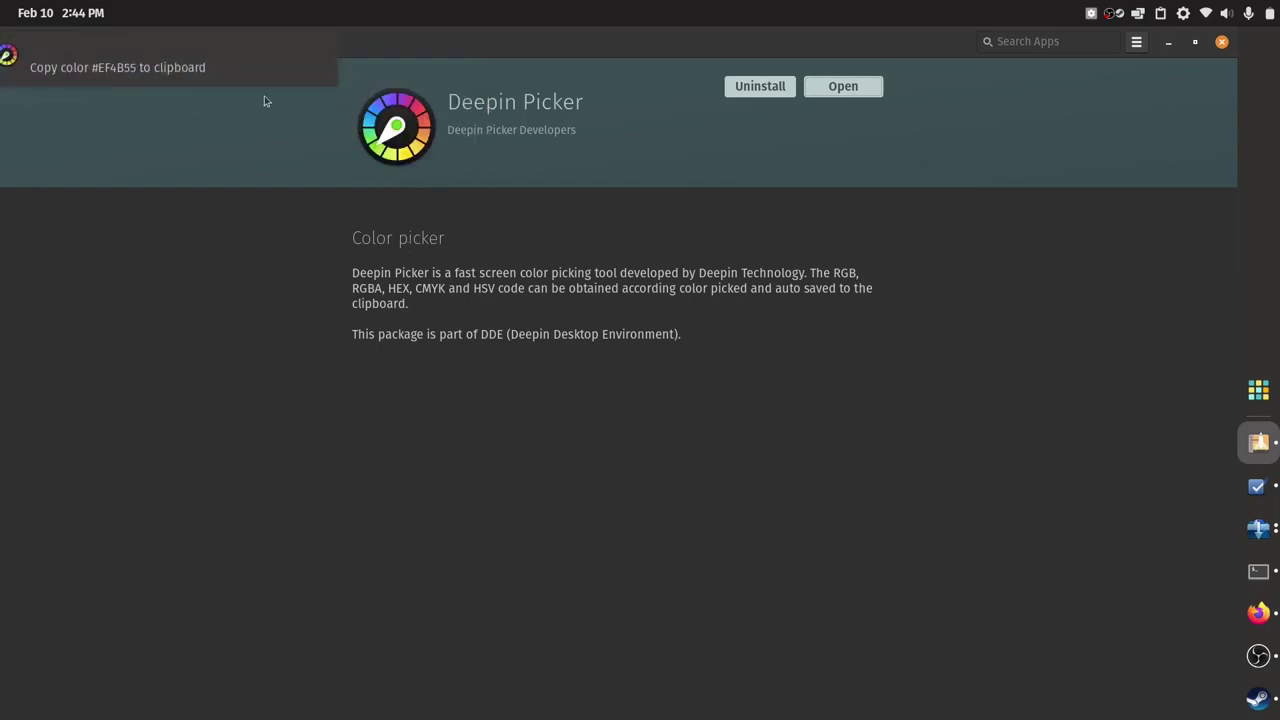
{"action": "left_click", "coordinate": [114, 57]}
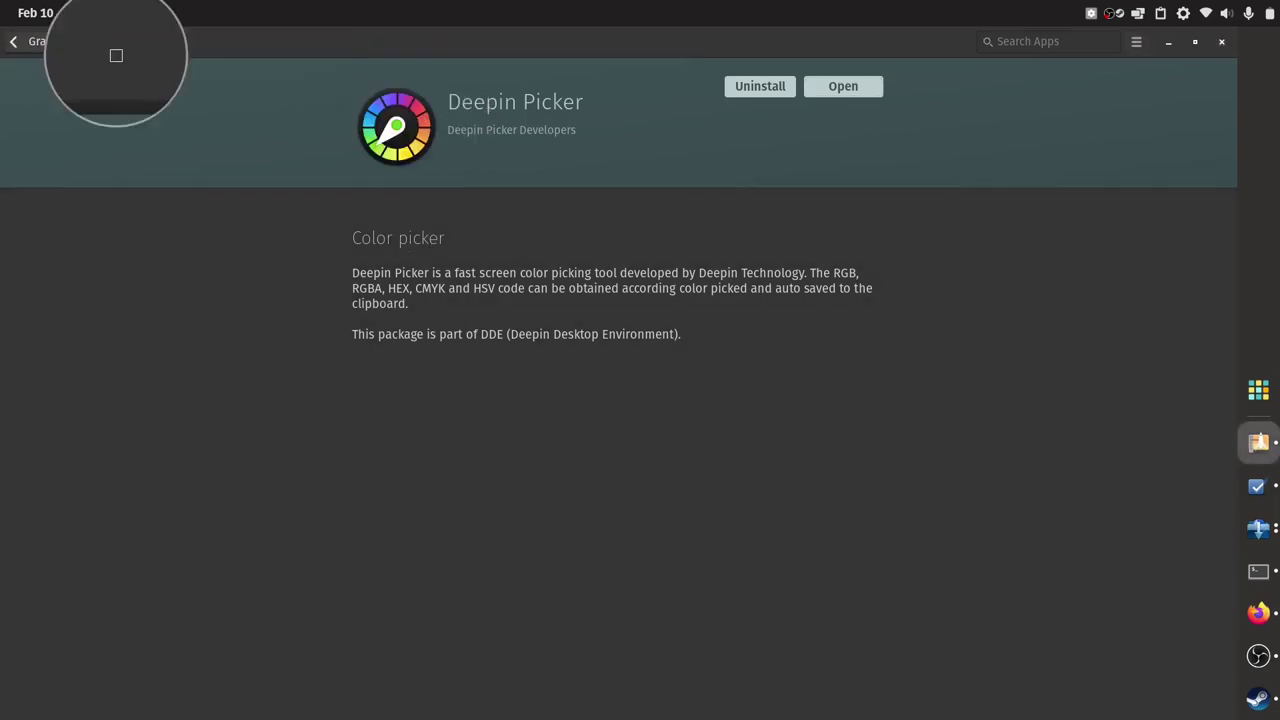
{"action": "right_click", "coordinate": [206, 165]}
{"action": "left_click", "coordinate": [281, 162]}
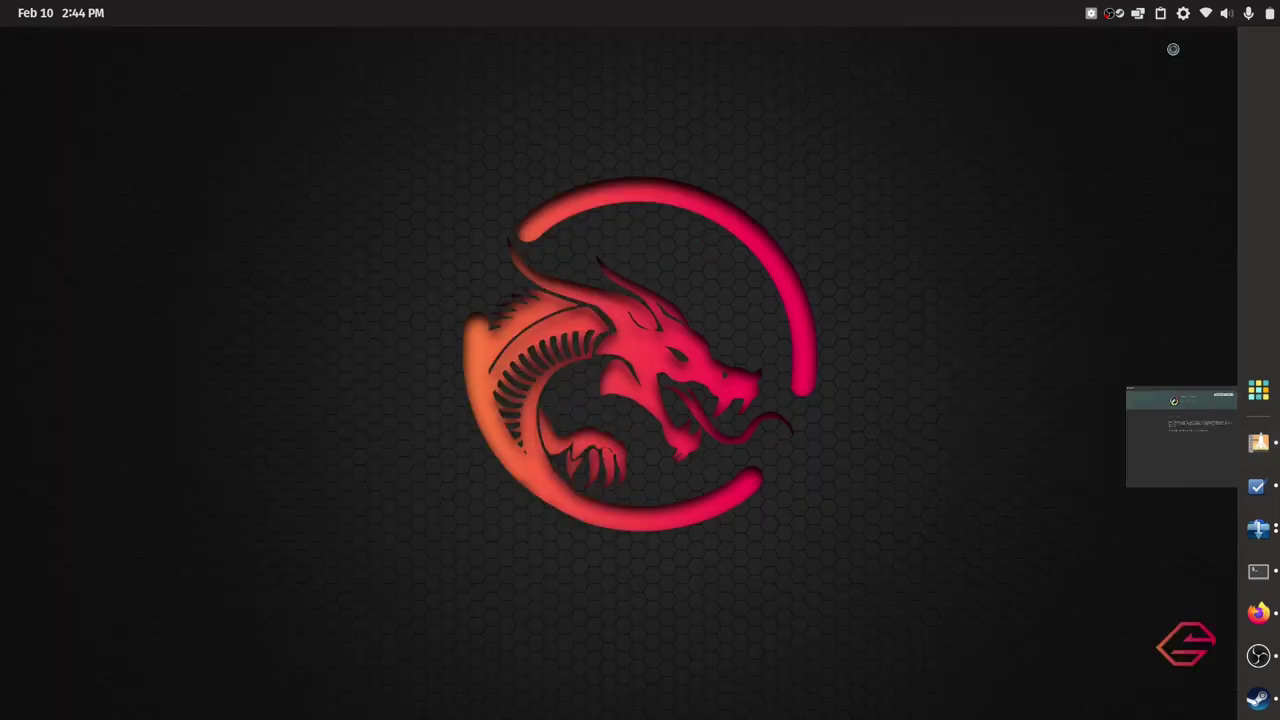
Minimize the app store window and check the clipboard history for the sampled color
{"action": "left_click", "coordinate": [1168, 42]}
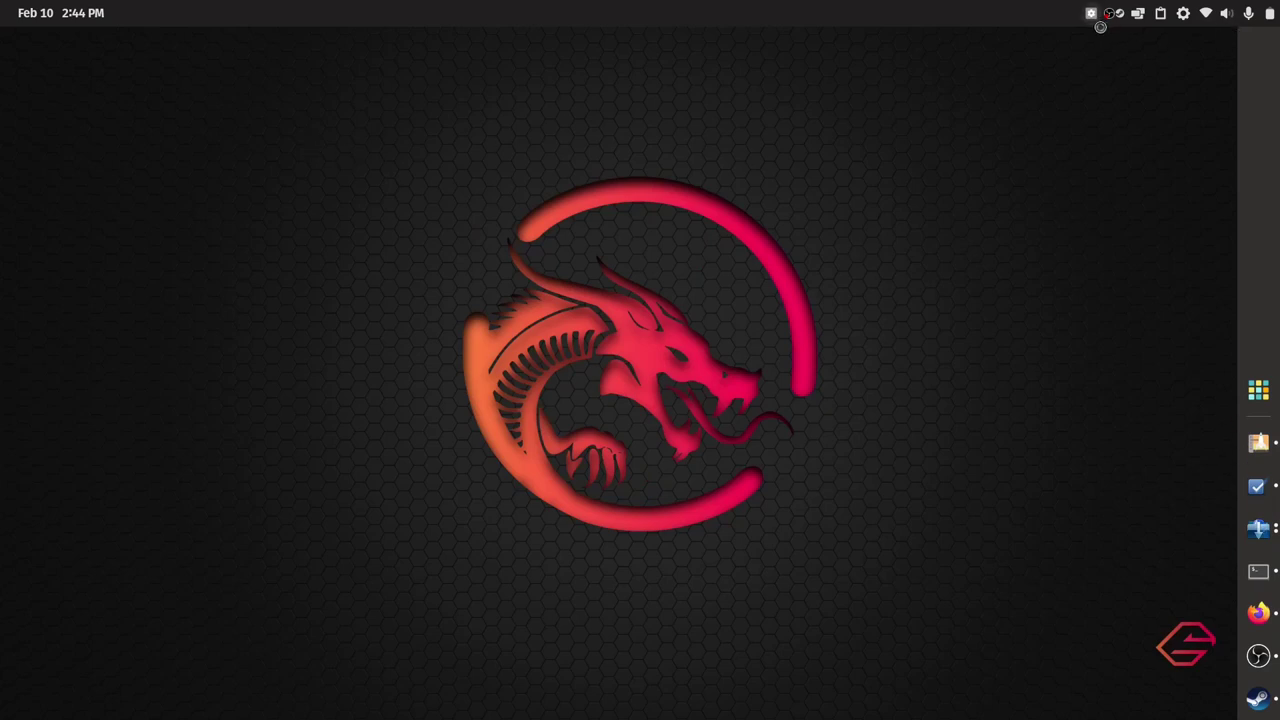
{"action": "left_click", "coordinate": [1157, 13]}
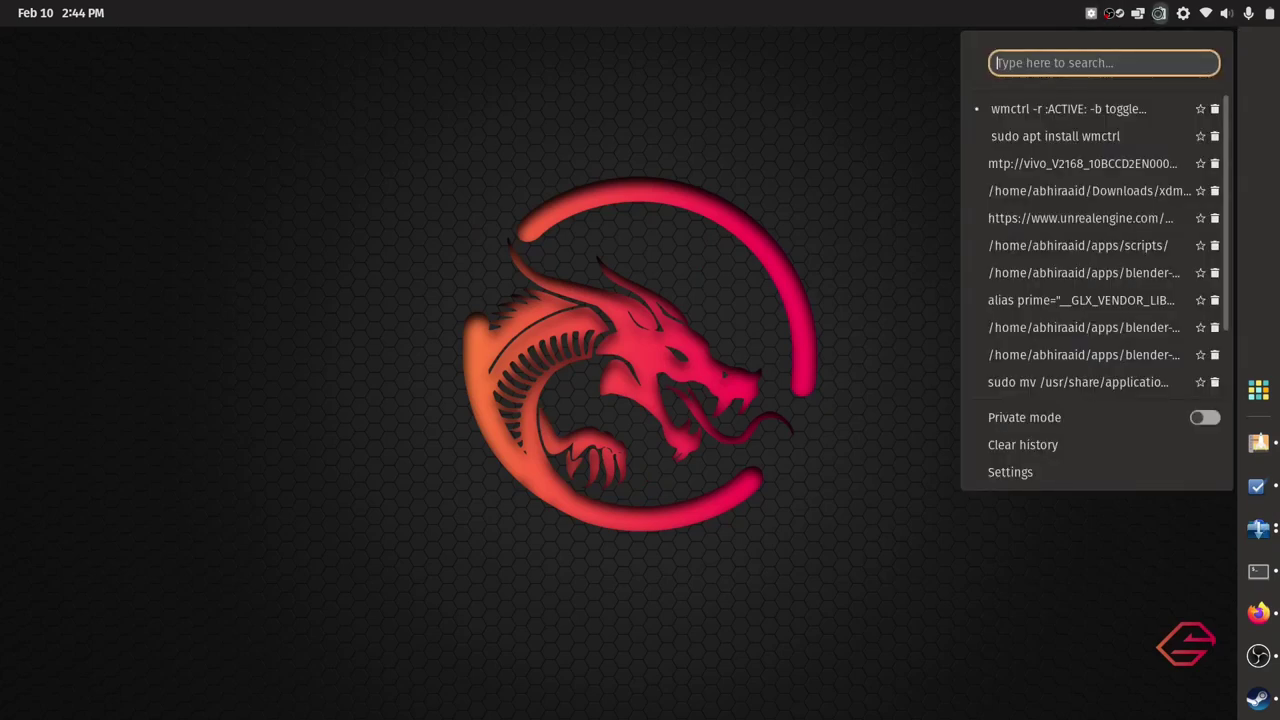
{"action": "left_click", "coordinate": [1159, 13]}
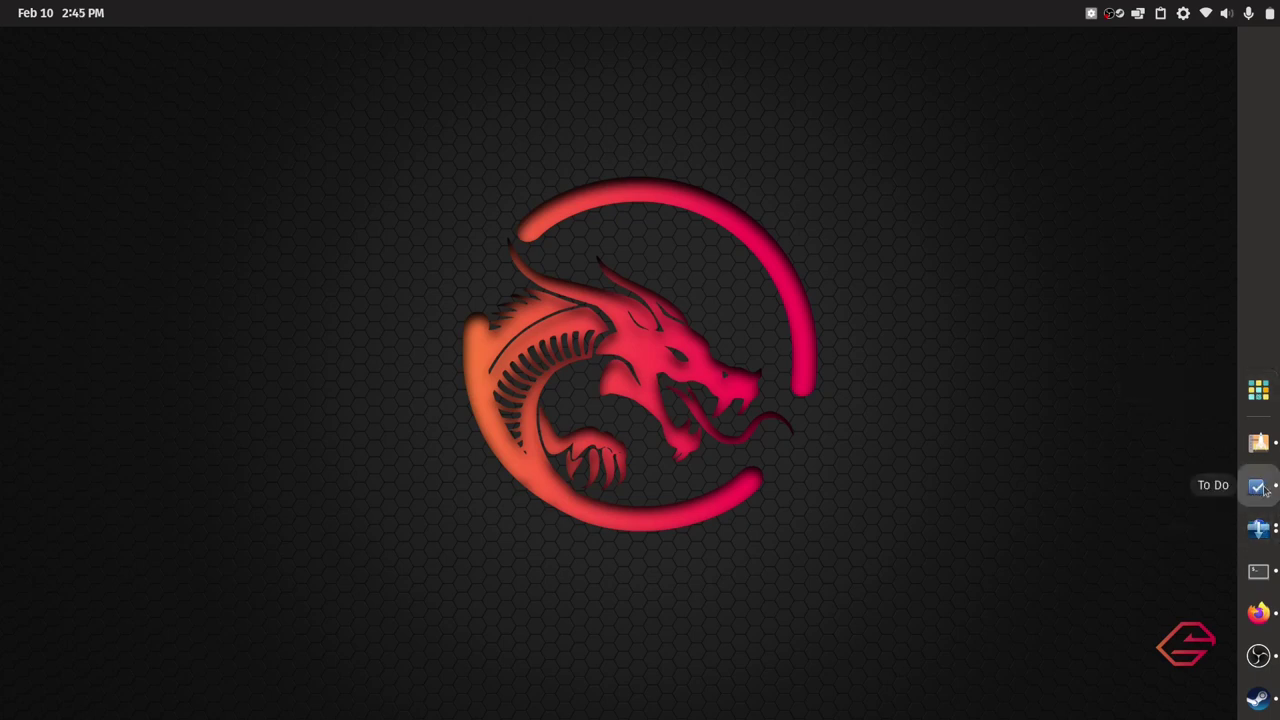
Move Deepin Picker and Xarchiver into zfolder in the application library and open that folder
{"action": "left_click", "coordinate": [1274, 400]}
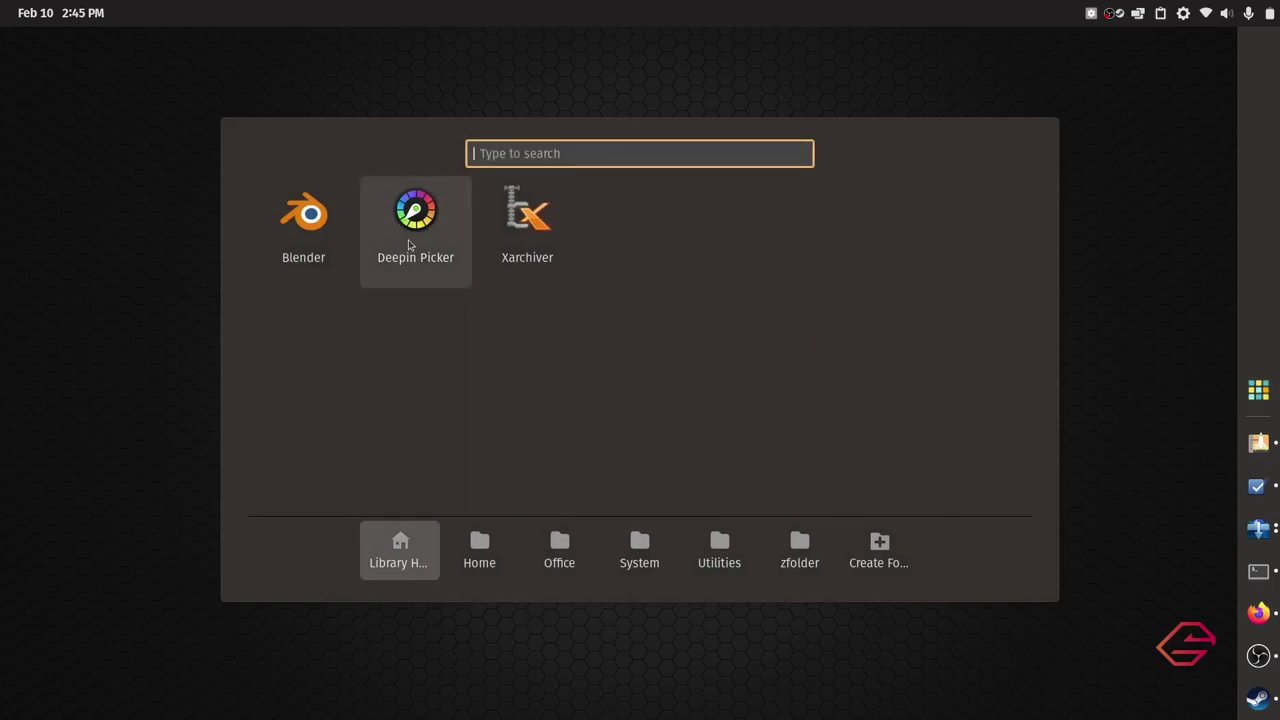
{"action": "left_click_drag", "start_coordinate": [414, 218], "coordinate": [814, 551]}
{"action": "left_click_drag", "start_coordinate": [485, 250], "coordinate": [829, 560]}
{"action": "left_click", "coordinate": [829, 560]}
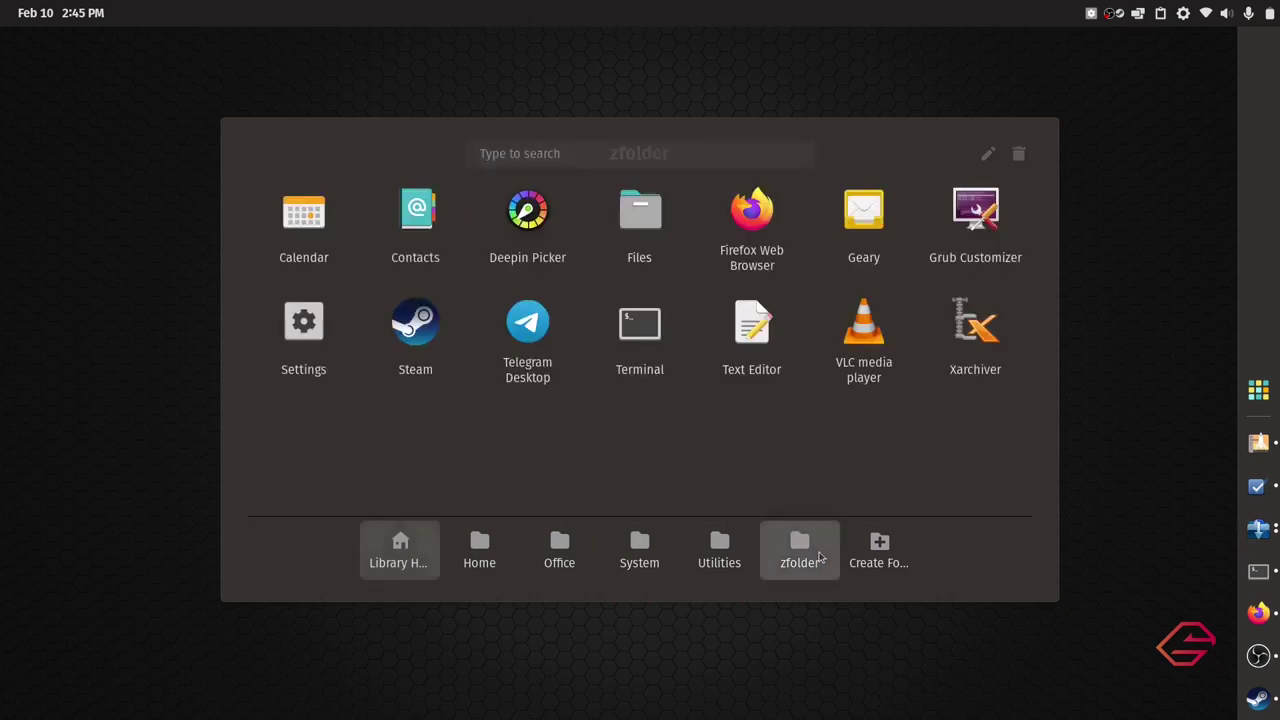
Launch Deepin Picker from zfolder and sample the orange-red ring of the desktop wallpaper
{"action": "left_click", "coordinate": [528, 246]}
{"action": "left_click", "coordinate": [562, 213]}
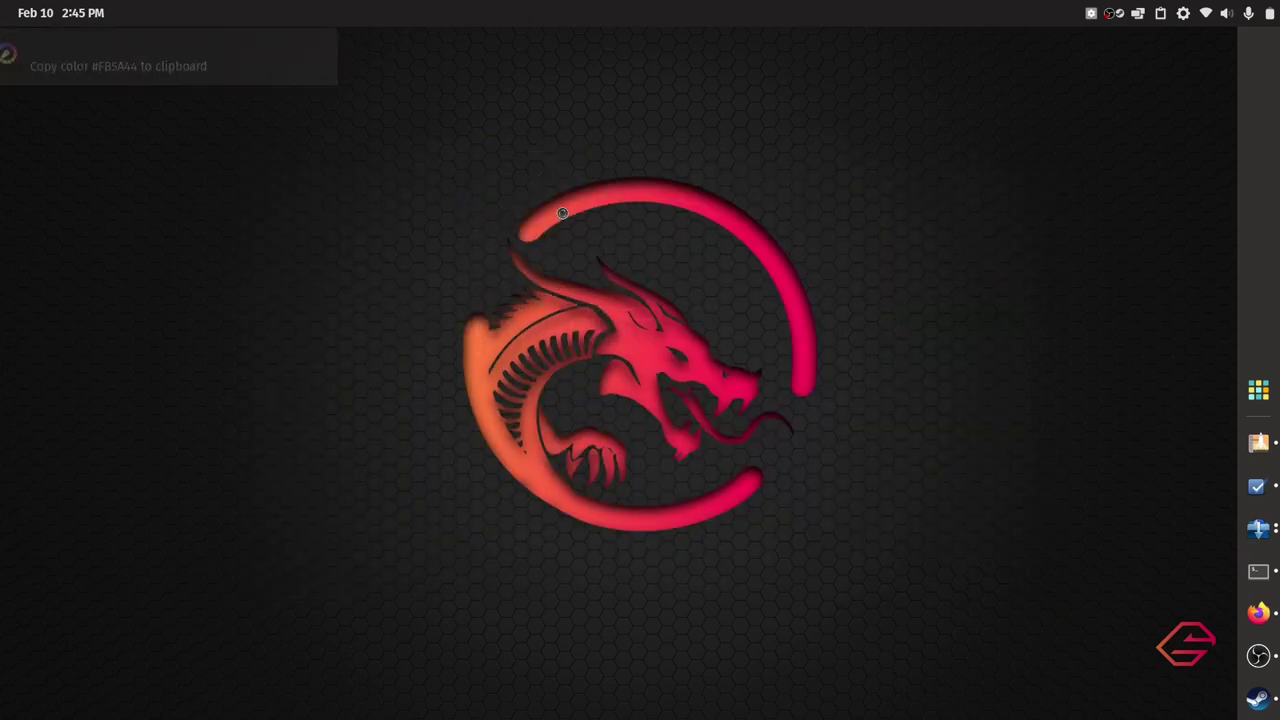
{"action": "left_click", "coordinate": [140, 74]}
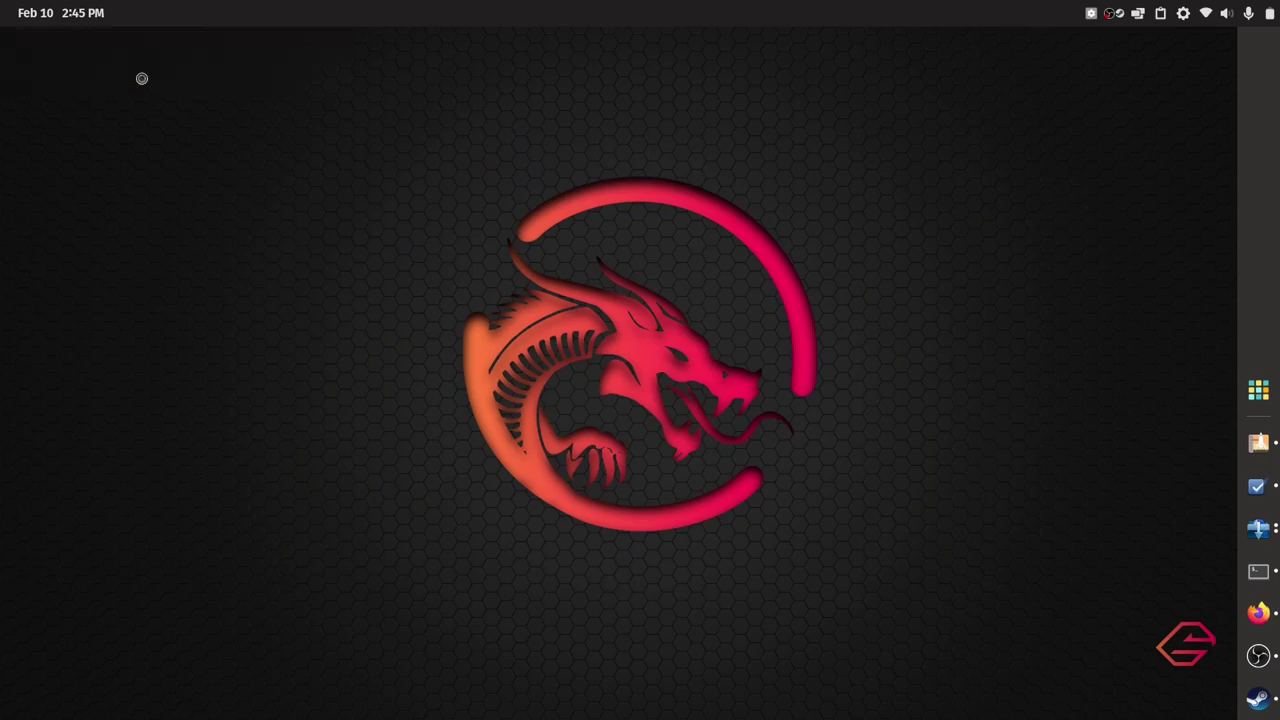
Check the notification list and the clipboard history for the copied color code
{"action": "left_click", "coordinate": [62, 14]}
{"action": "left_click", "coordinate": [62, 14]}
{"action": "left_click", "coordinate": [1160, 13]}
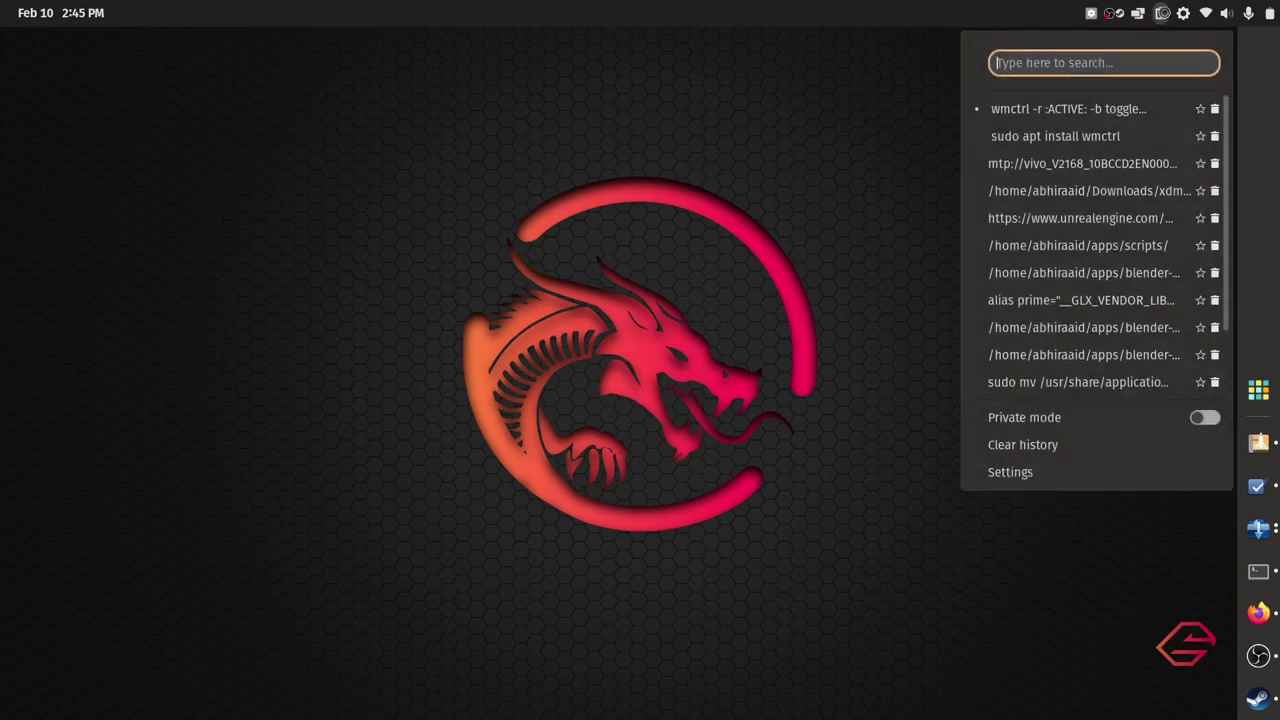
{"action": "key", "text": "Escape"}
{"action": "left_click", "coordinate": [1162, 13]}
{"action": "key", "text": "Escape"}
{"action": "left_click", "coordinate": [20, 10]}
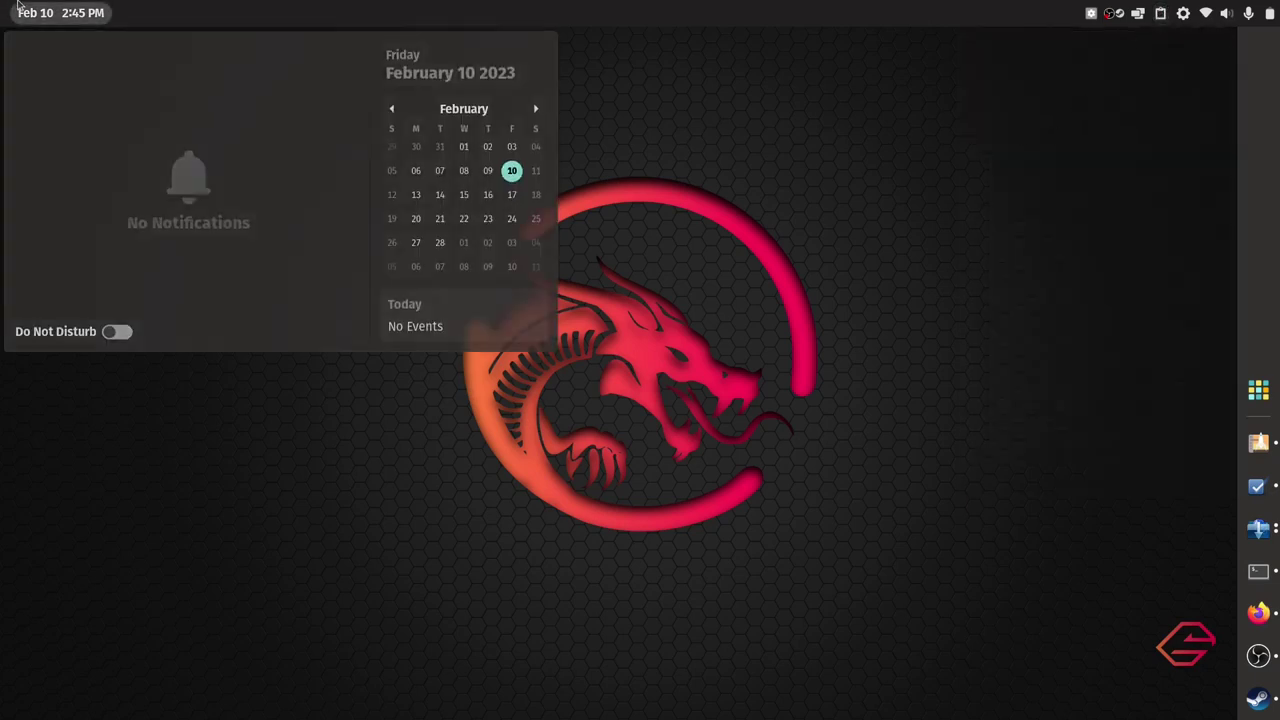
{"action": "key", "text": "Escape"}
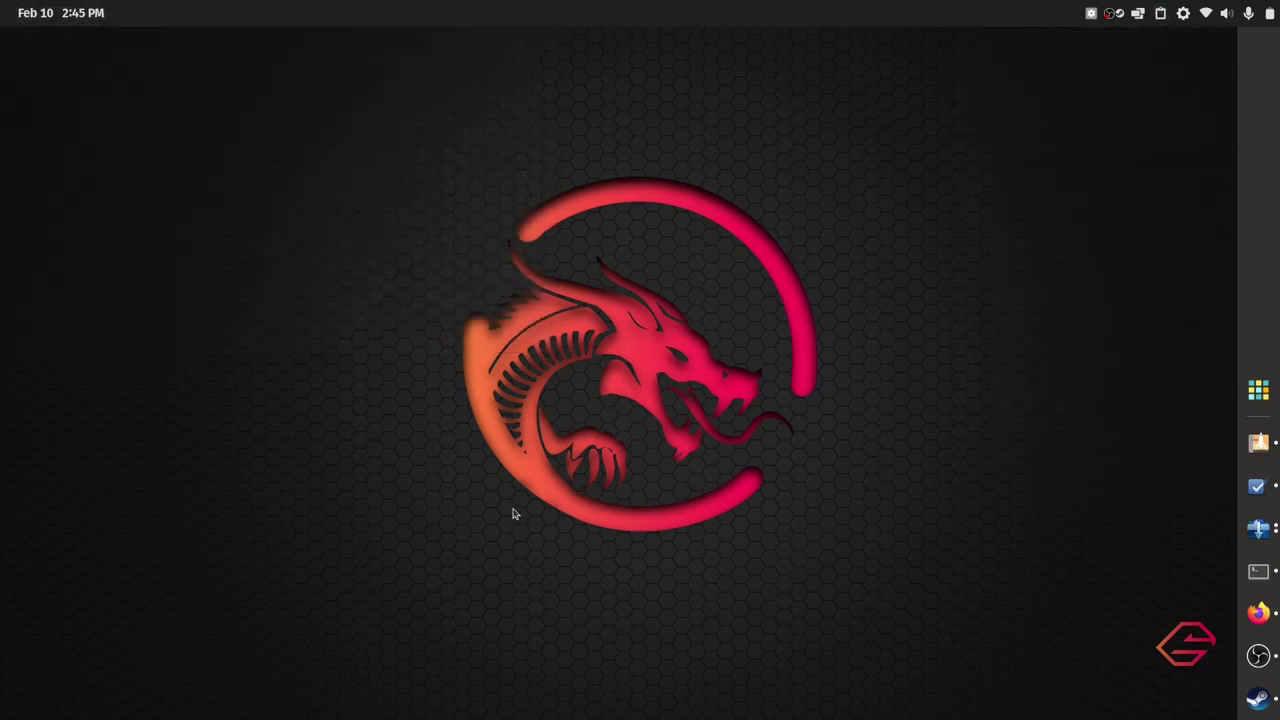
Check whether the copied color can be pasted in Terminal, and close the Terminal window
{"action": "left_click", "coordinate": [1258, 571]}
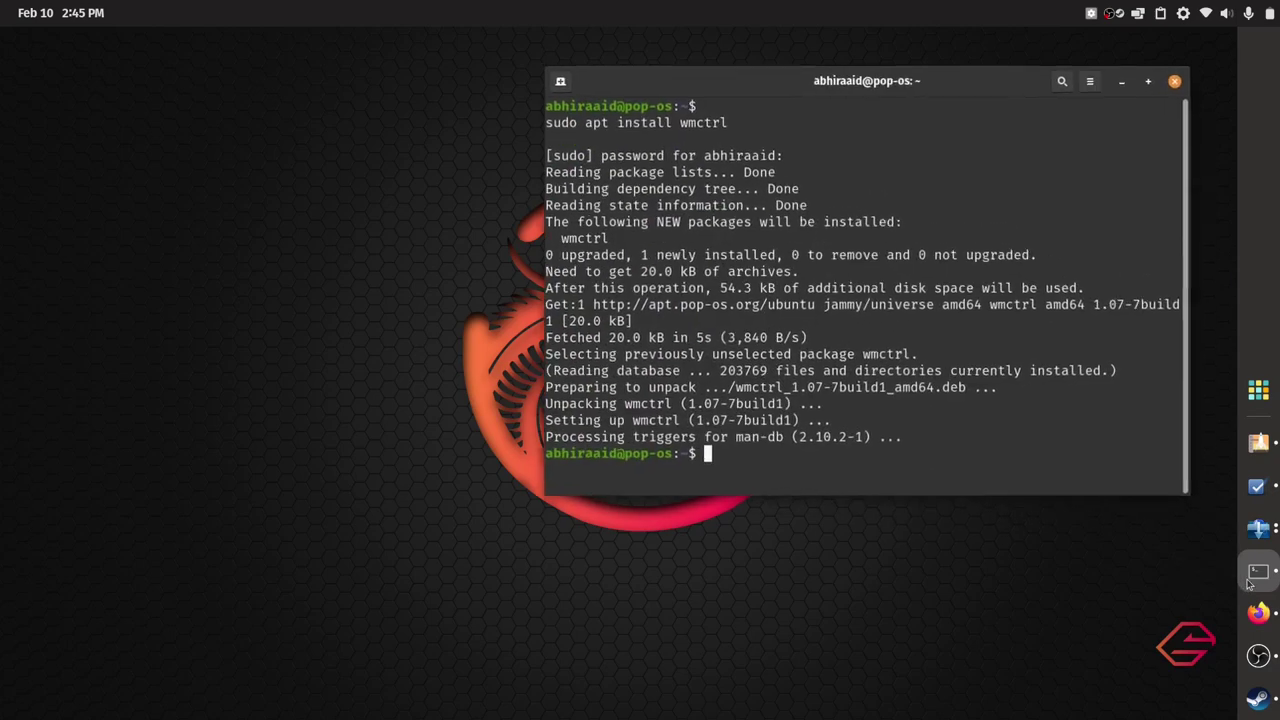
{"action": "right_click", "coordinate": [723, 453]}
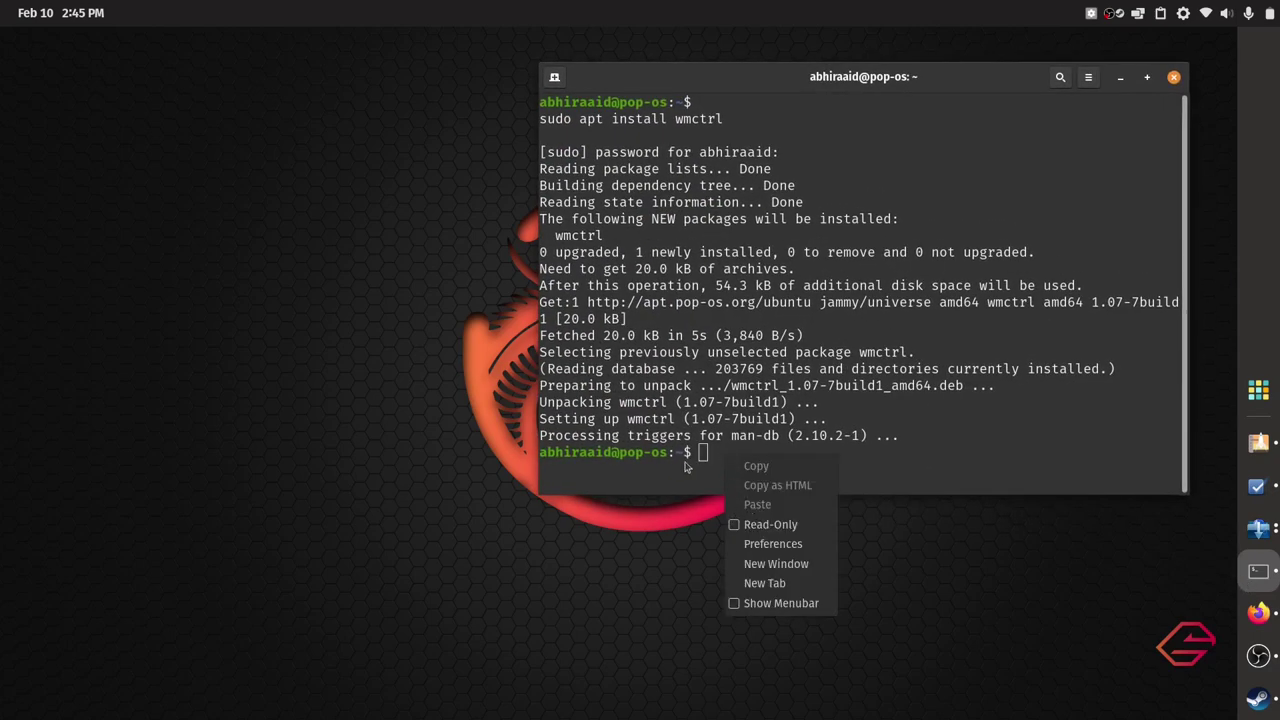
{"action": "key", "text": "Escape"}
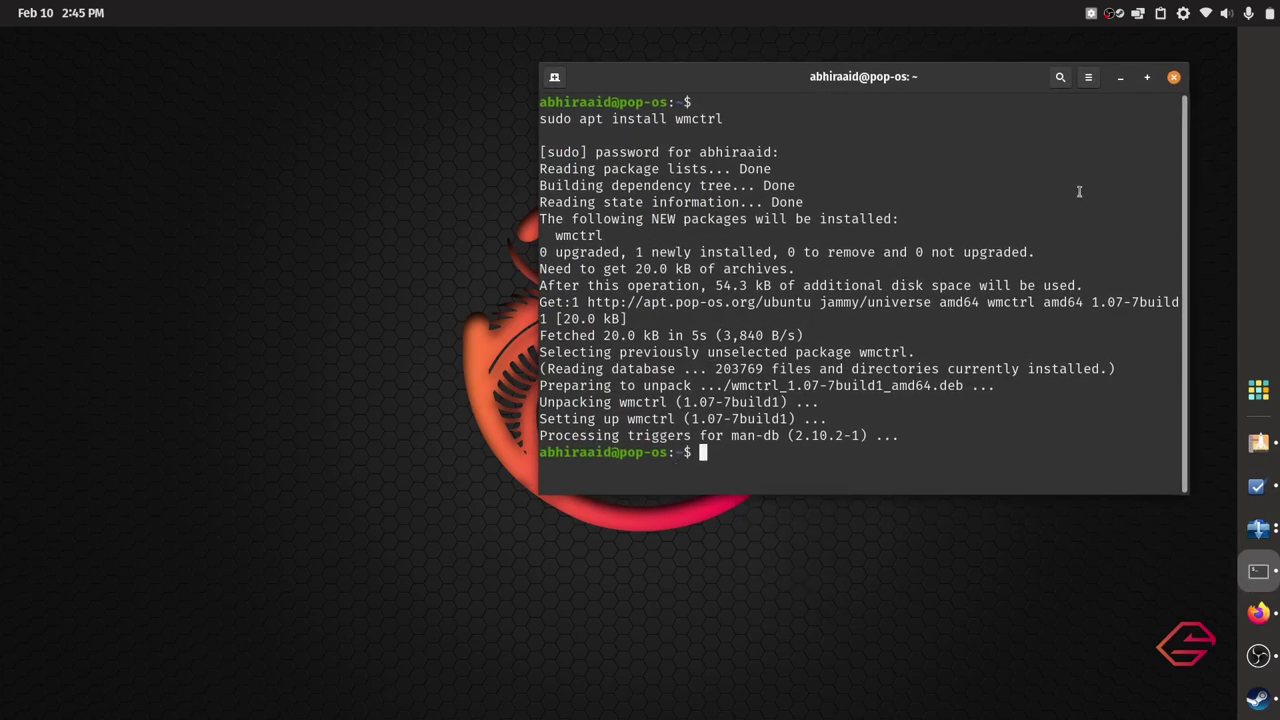
{"action": "left_click", "coordinate": [1173, 77]}
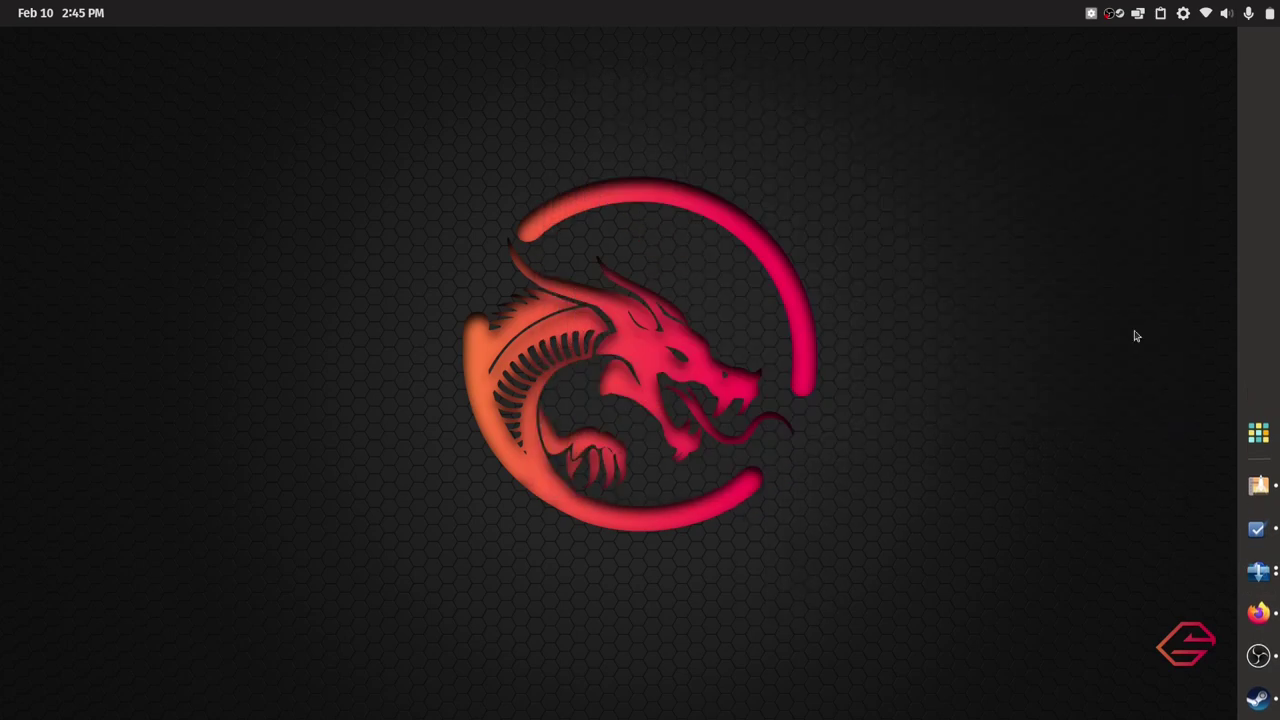
Launch Deepin Picker from zfolder again, sample a color from the dock's Show Applications icon, and reopen zfolder
{"action": "left_click", "coordinate": [1258, 432]}
{"action": "left_click", "coordinate": [790, 537]}
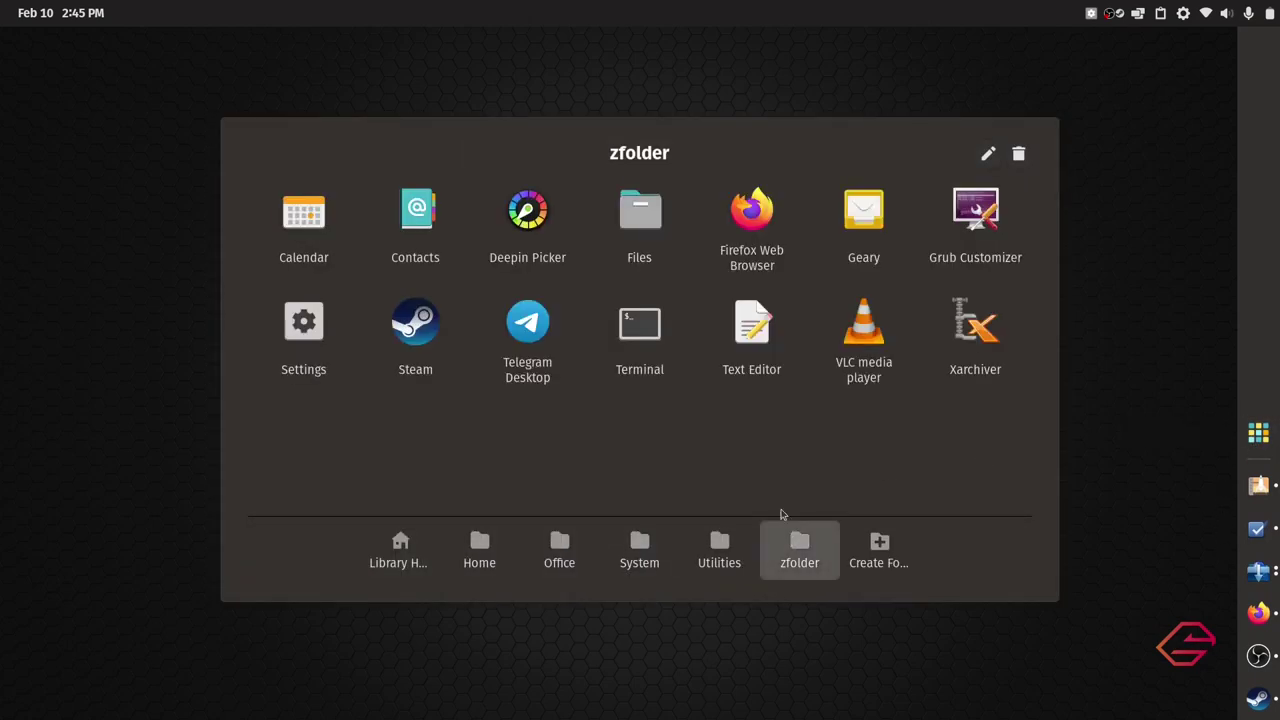
{"action": "left_click", "coordinate": [537, 246]}
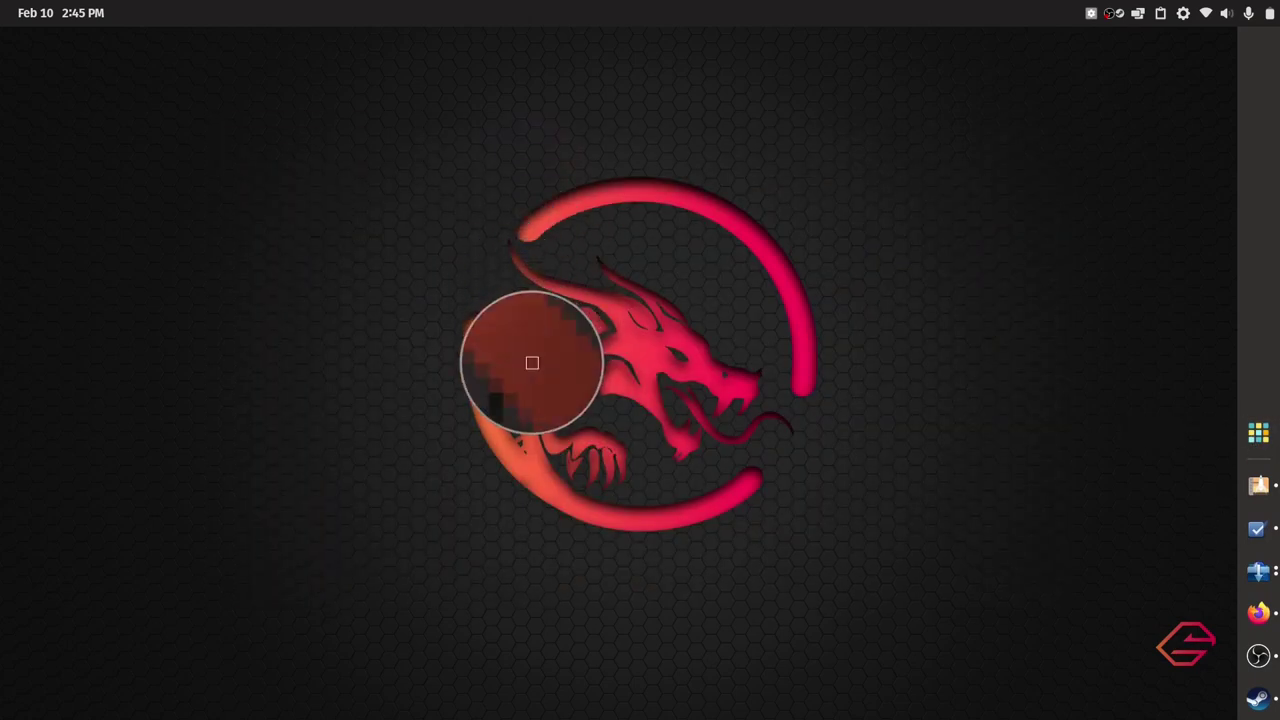
{"action": "left_click", "coordinate": [1240, 455]}
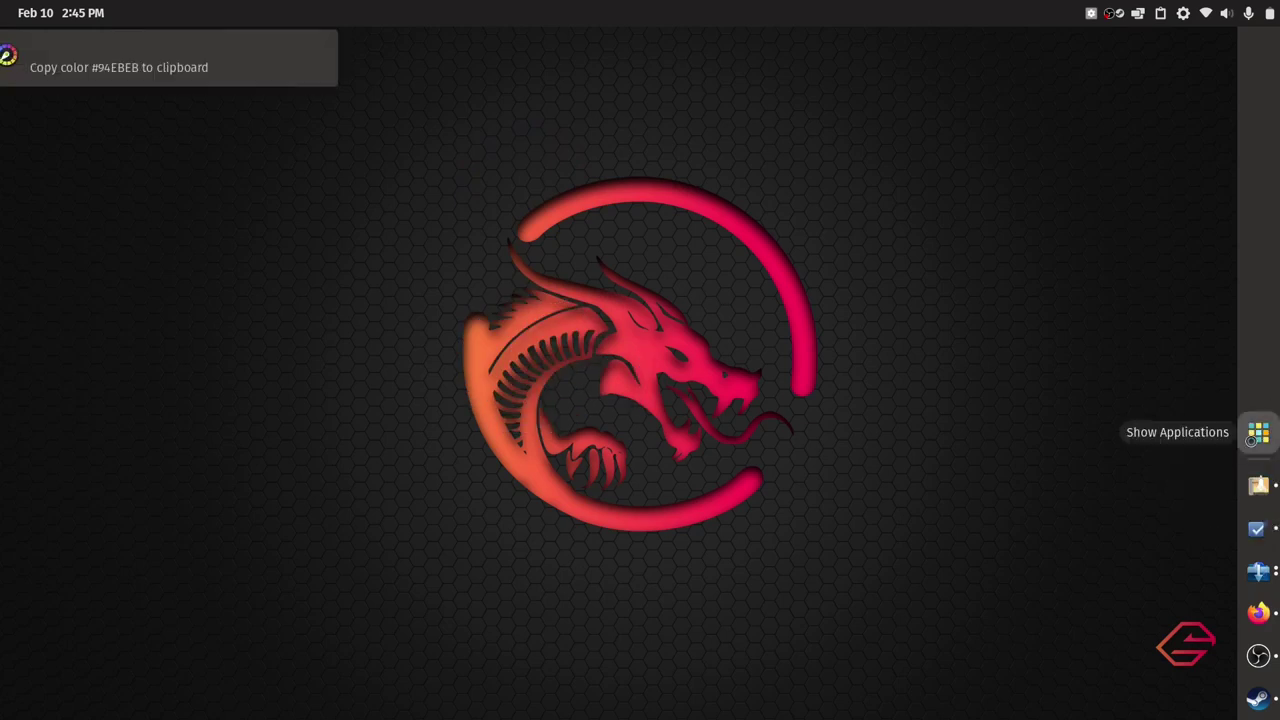
{"action": "left_click", "coordinate": [1255, 436]}
{"action": "left_click", "coordinate": [799, 548]}
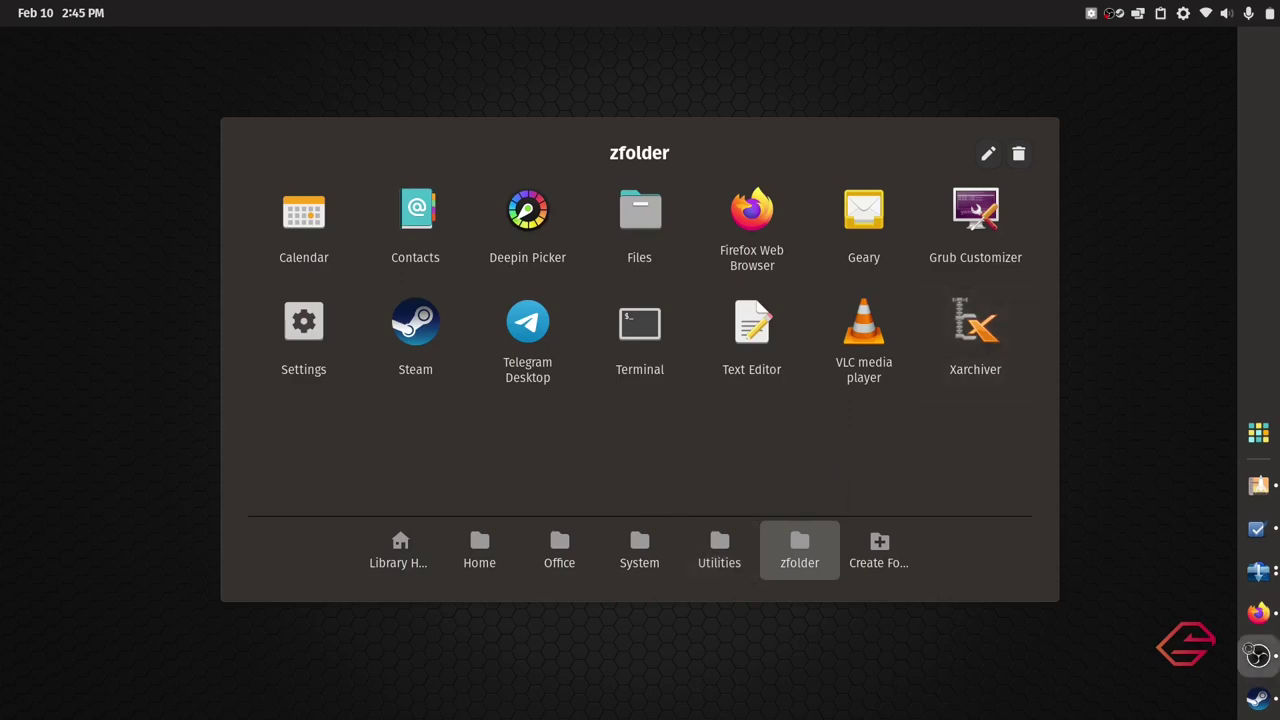
Uninstall Deepin Picker in Pop!_Shop, authenticating the removal with the account password
{"action": "left_click", "coordinate": [1259, 487]}
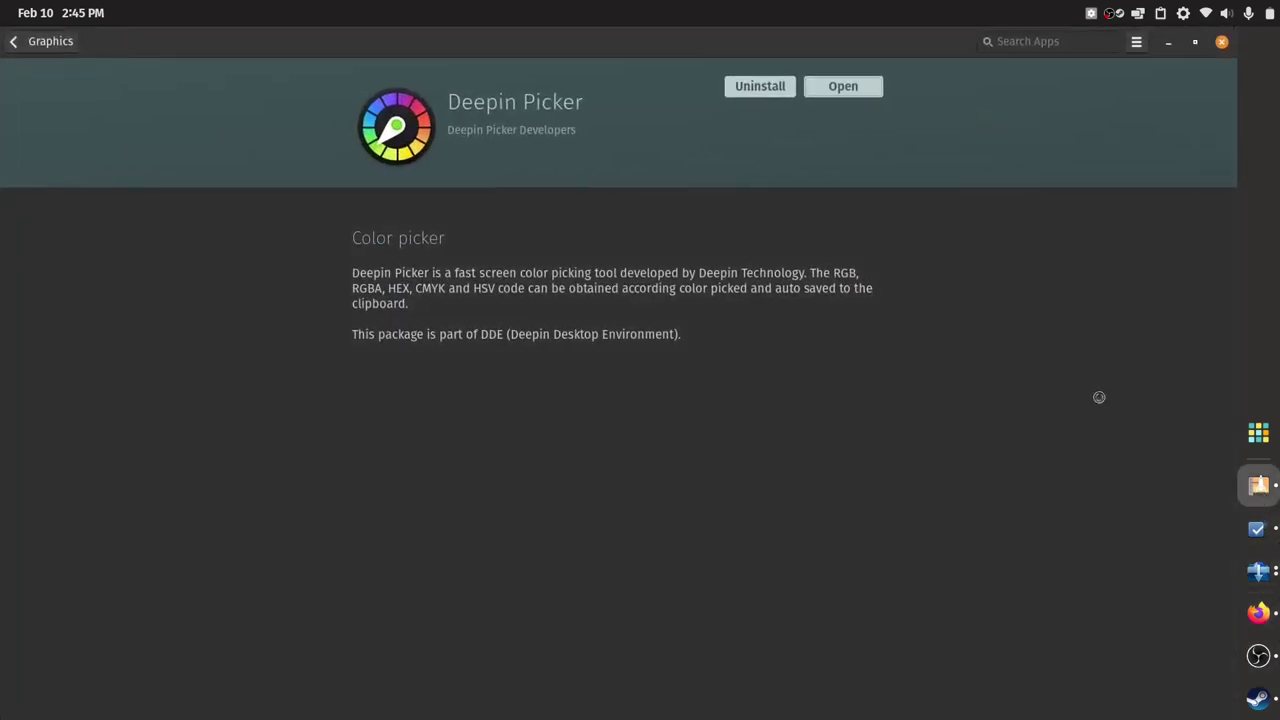
{"action": "left_click", "coordinate": [759, 87]}
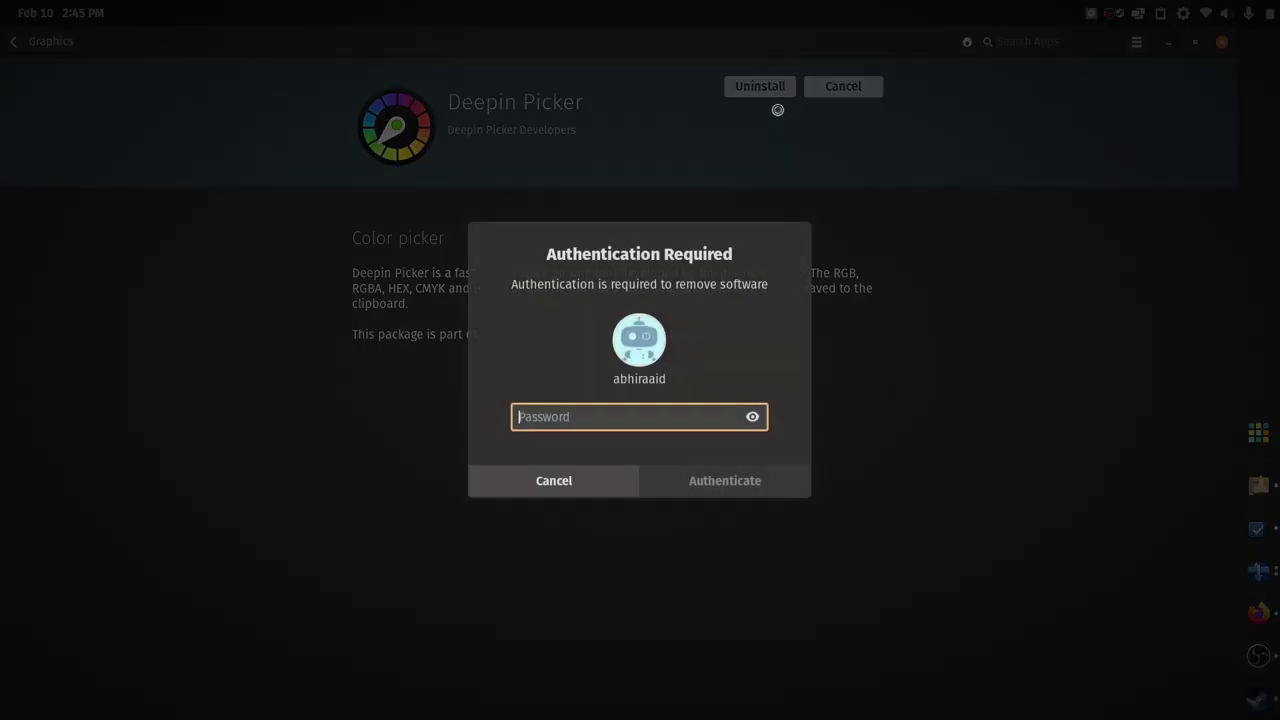
{"action": "type", "text": "••"}
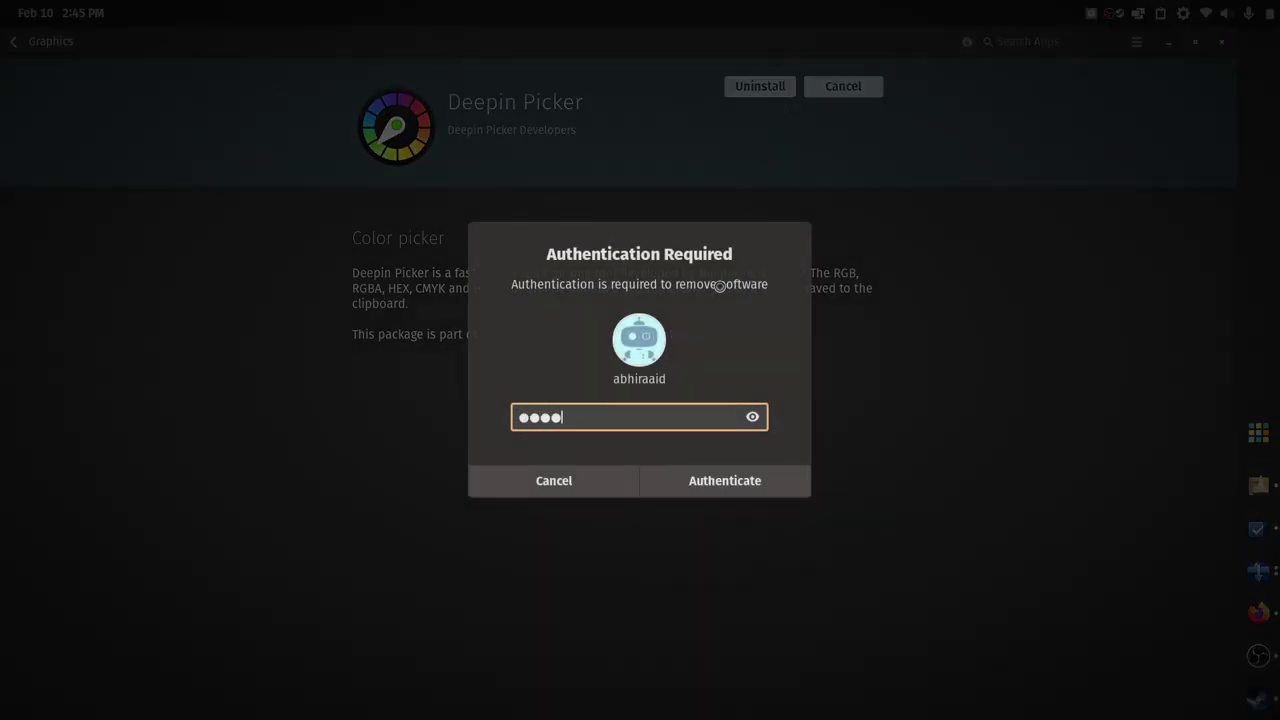
{"action": "type", "text": "•••"}
{"action": "key", "text": "Return"}
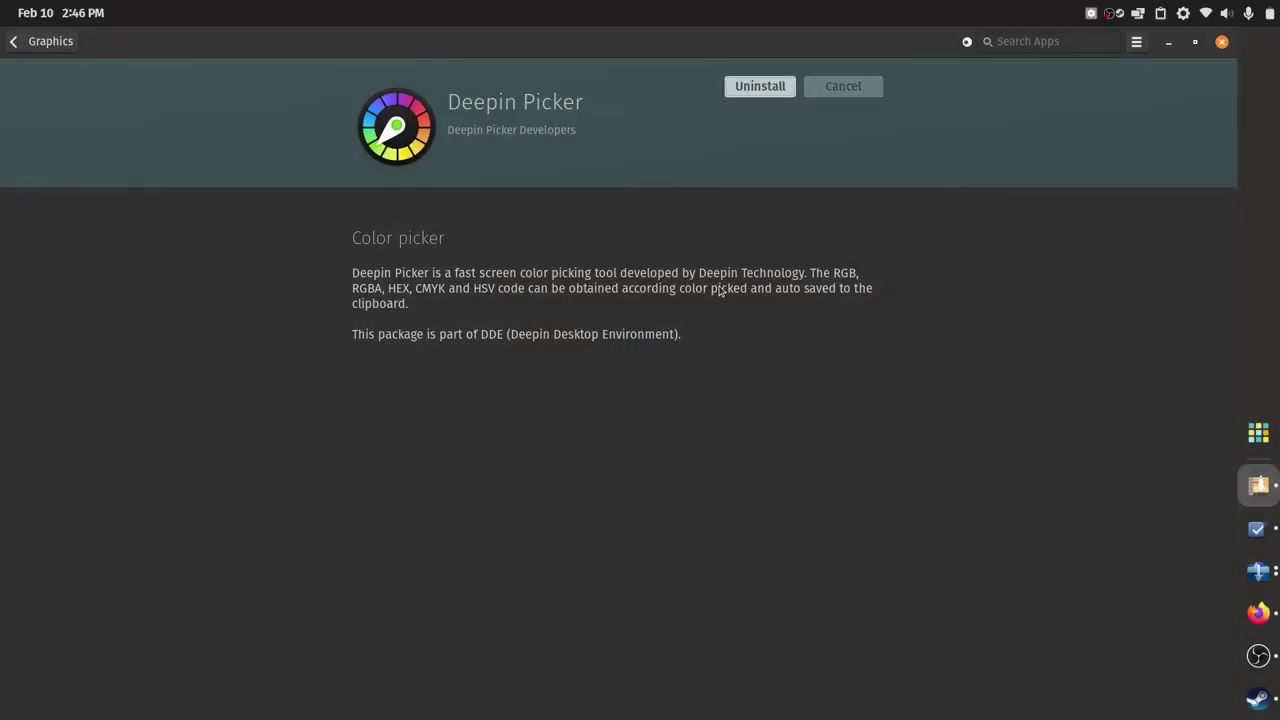
Return to the Graphics category, open the Color Picker entry, and install the Ubuntu (deb) version of Color picker
{"action": "key", "text": "alt+Left"}
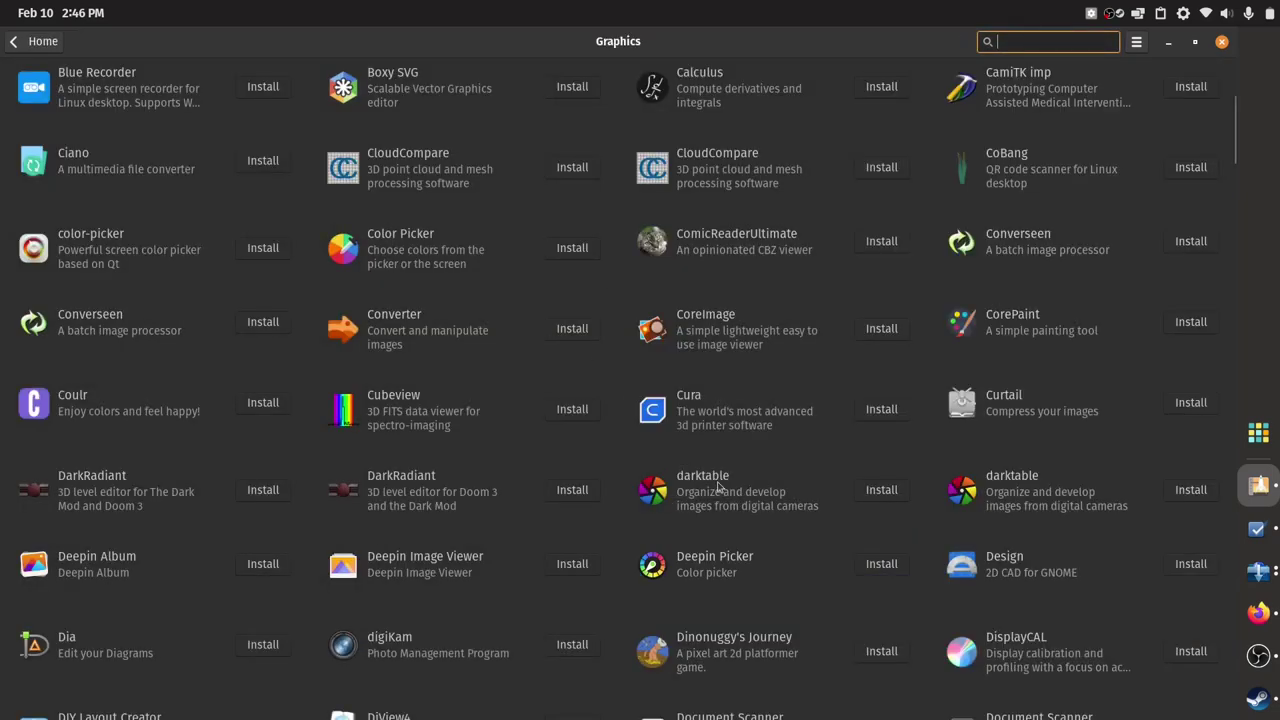
{"action": "scroll", "coordinate": [717, 487], "scroll_direction": "down", "scroll_amount": 4}
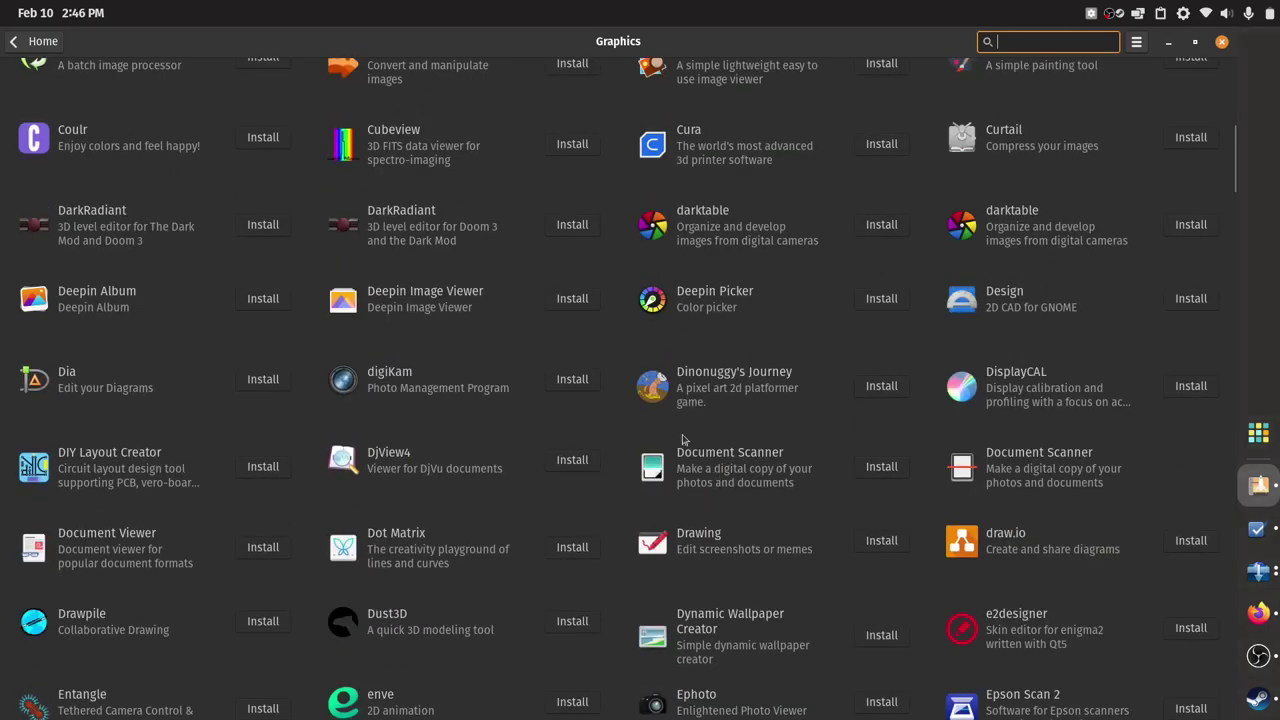
{"action": "scroll", "coordinate": [461, 177], "scroll_direction": "up", "scroll_amount": 1}
{"action": "scroll", "coordinate": [461, 177], "scroll_direction": "up", "scroll_amount": 1}
{"action": "left_click", "coordinate": [430, 119]}
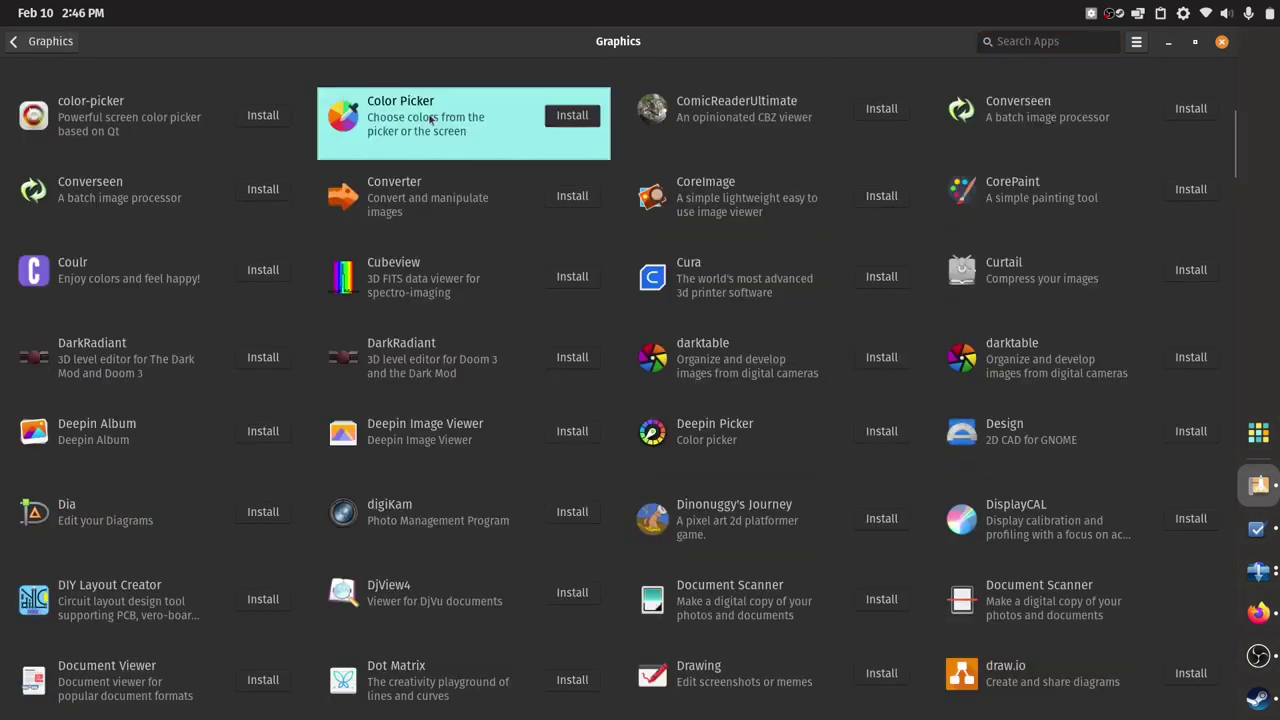
{"action": "left_click", "coordinate": [505, 153]}
{"action": "left_click", "coordinate": [527, 176]}
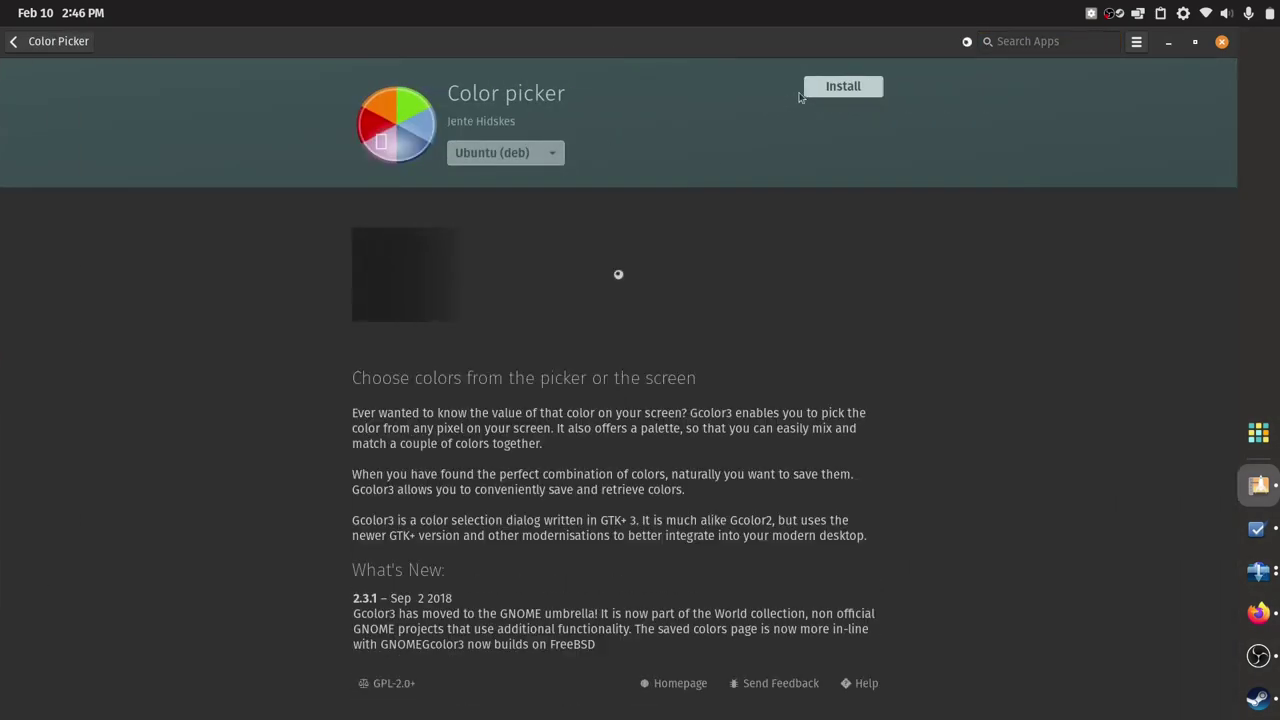
{"action": "left_click", "coordinate": [835, 88]}
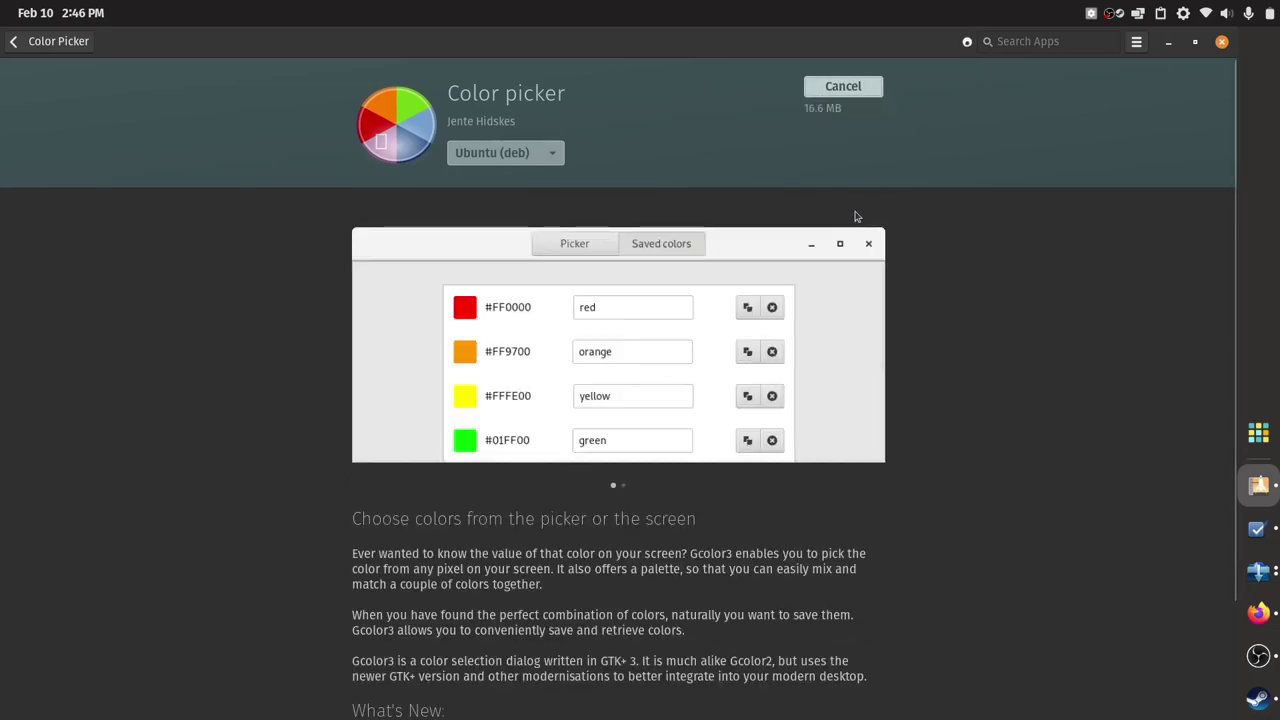
Look through the Color picker page, launch the installed app, and sample the green segment of its icon with the eyedropper
{"action": "scroll", "coordinate": [752, 302], "scroll_direction": "down", "scroll_amount": 3}
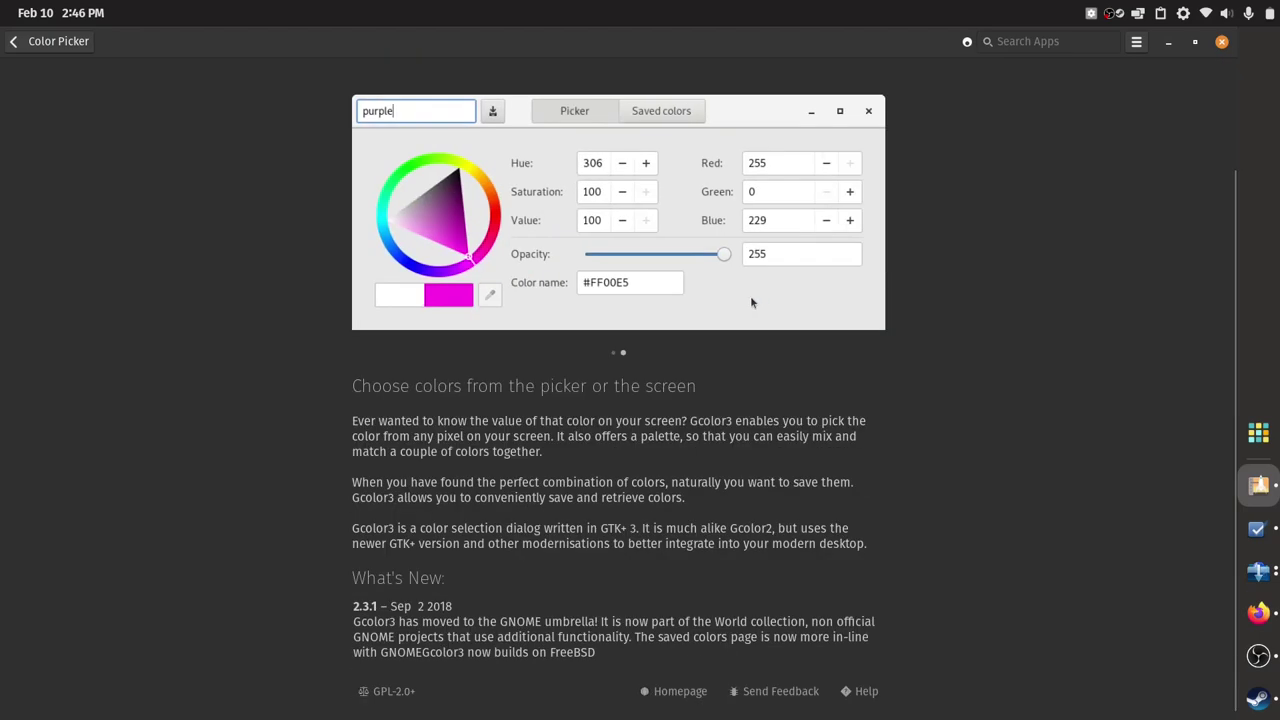
{"action": "scroll", "coordinate": [760, 302], "scroll_direction": "up", "scroll_amount": 3}
{"action": "scroll", "coordinate": [845, 260], "scroll_direction": "down", "scroll_amount": 2}
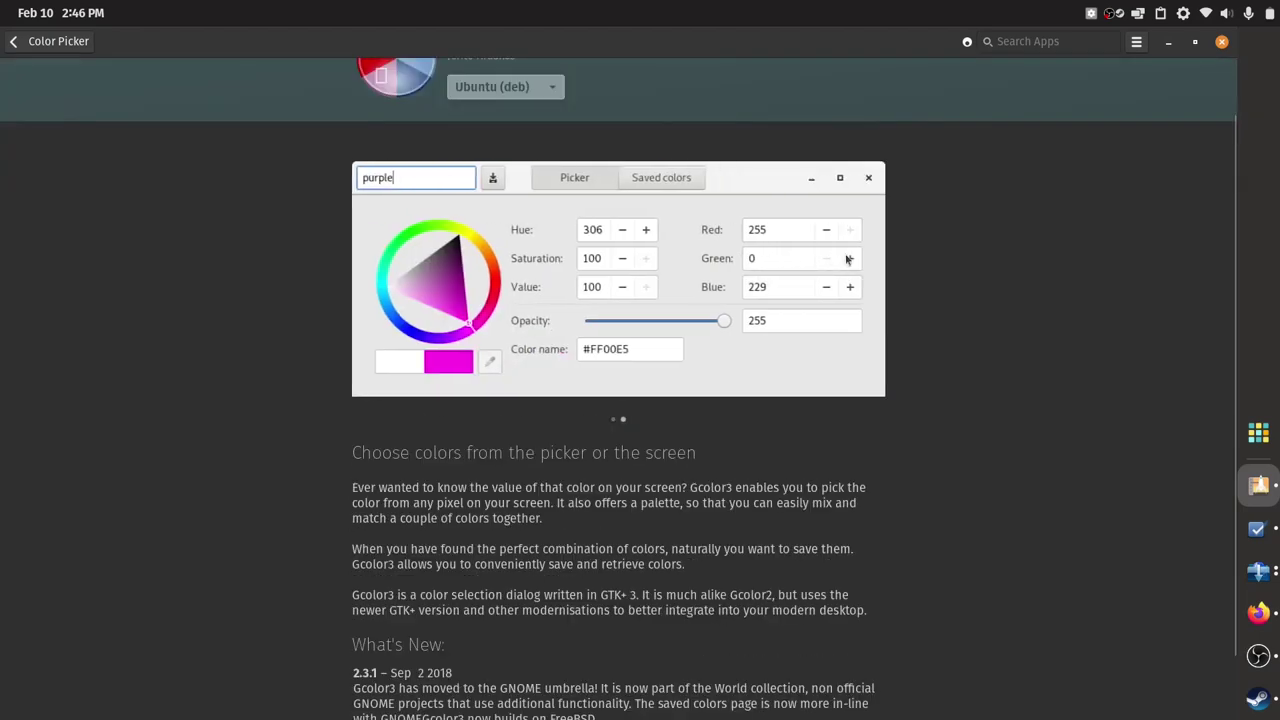
{"action": "scroll", "coordinate": [845, 260], "scroll_direction": "up", "scroll_amount": 2}
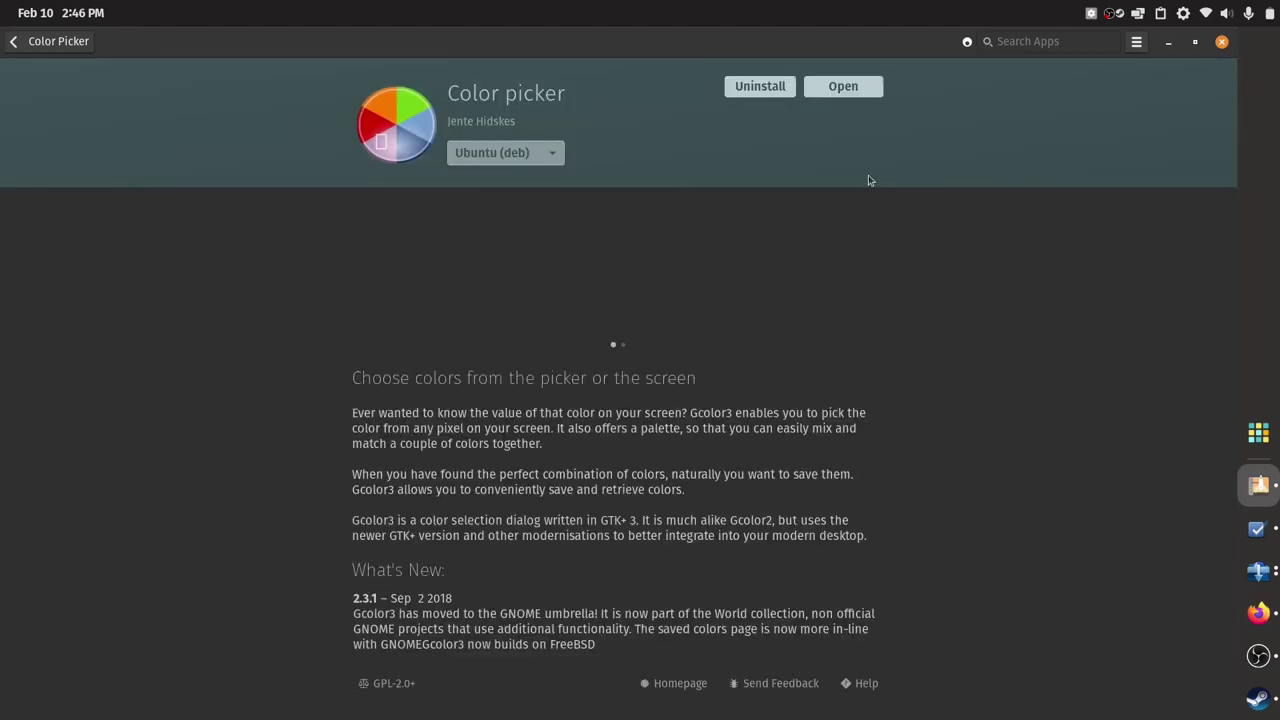
{"action": "left_click", "coordinate": [846, 87]}
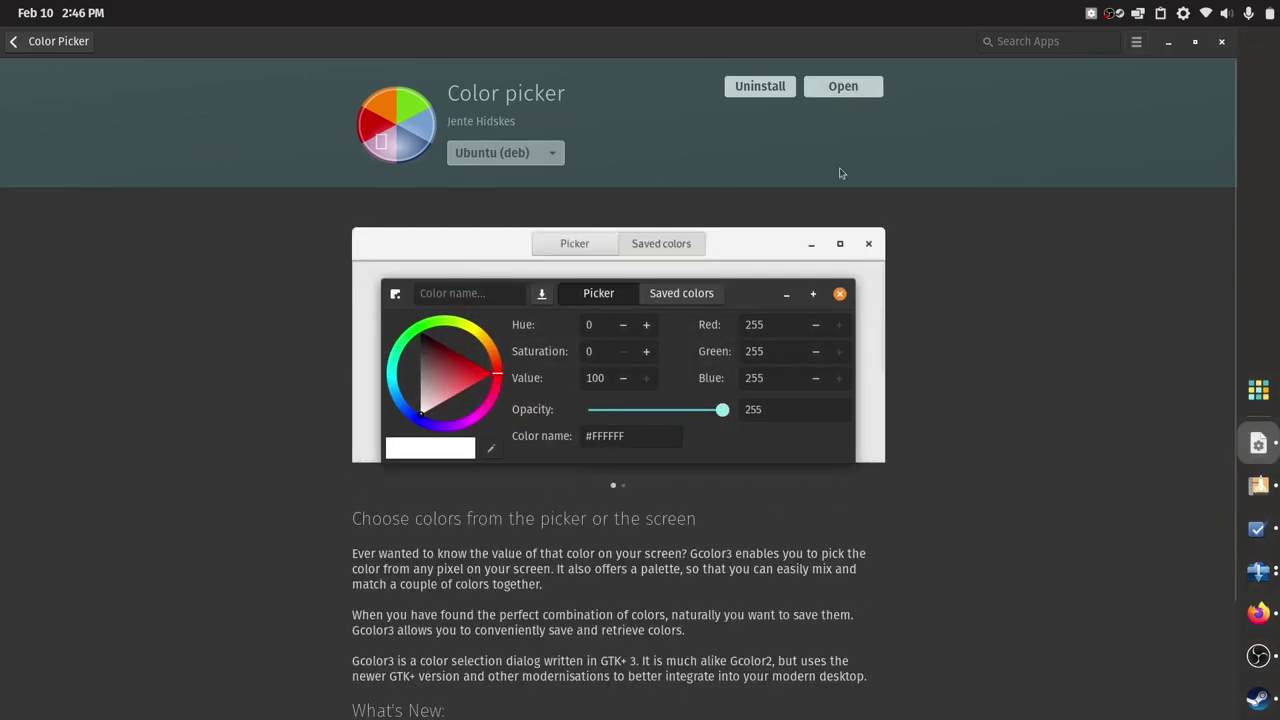
{"action": "left_click", "coordinate": [490, 448]}
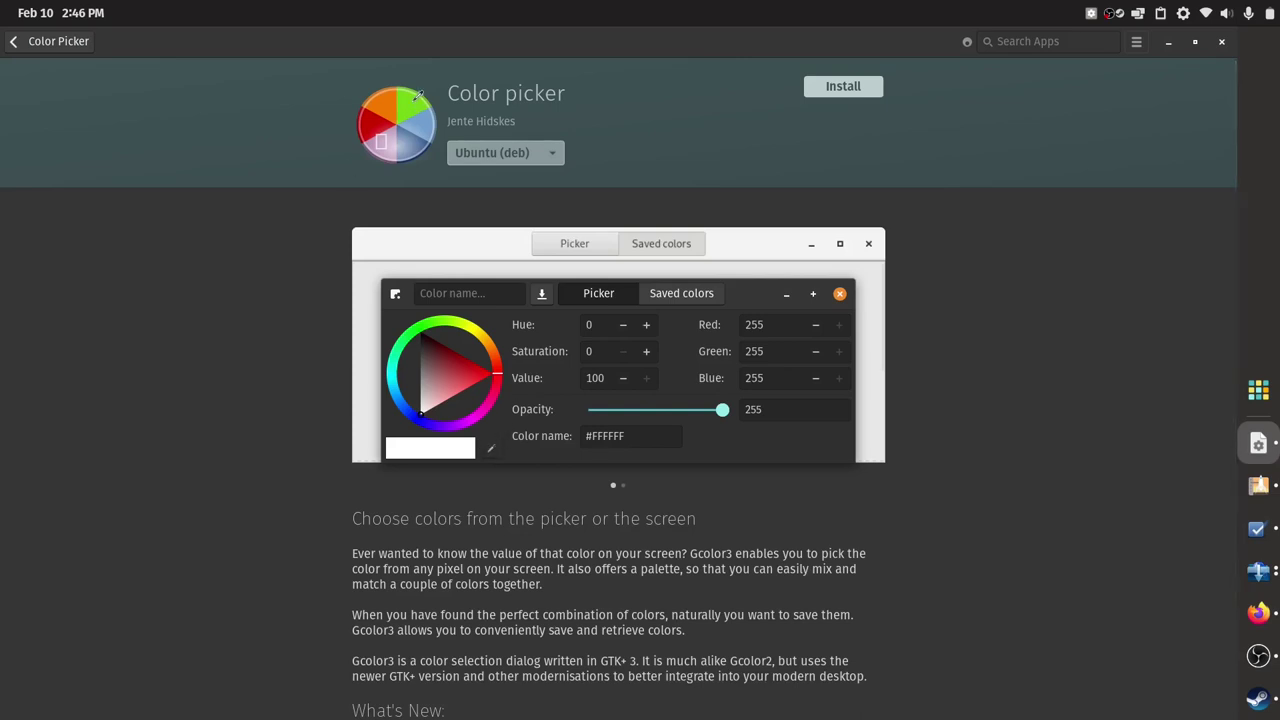
{"action": "left_click", "coordinate": [417, 96]}
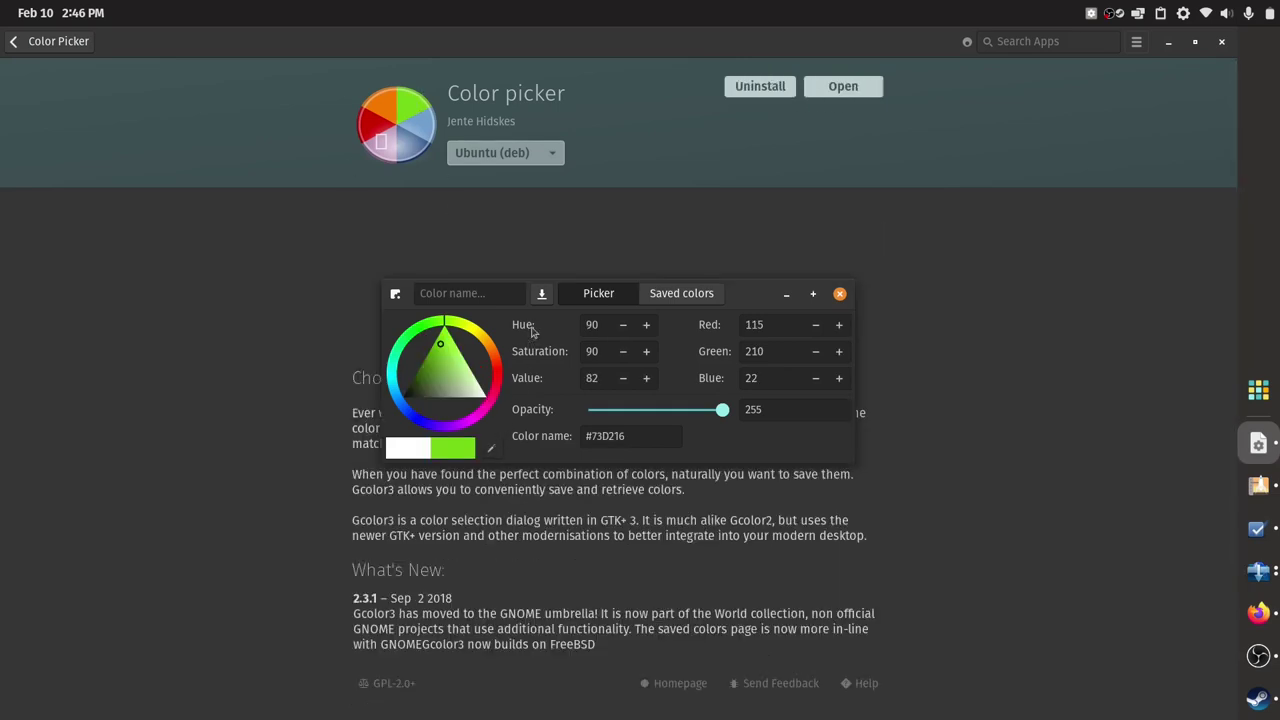
Move the Color picker window up slightly, view its saved colors page, and return to the picker page
{"action": "left_click_drag", "start_coordinate": [714, 300], "coordinate": [721, 235]}
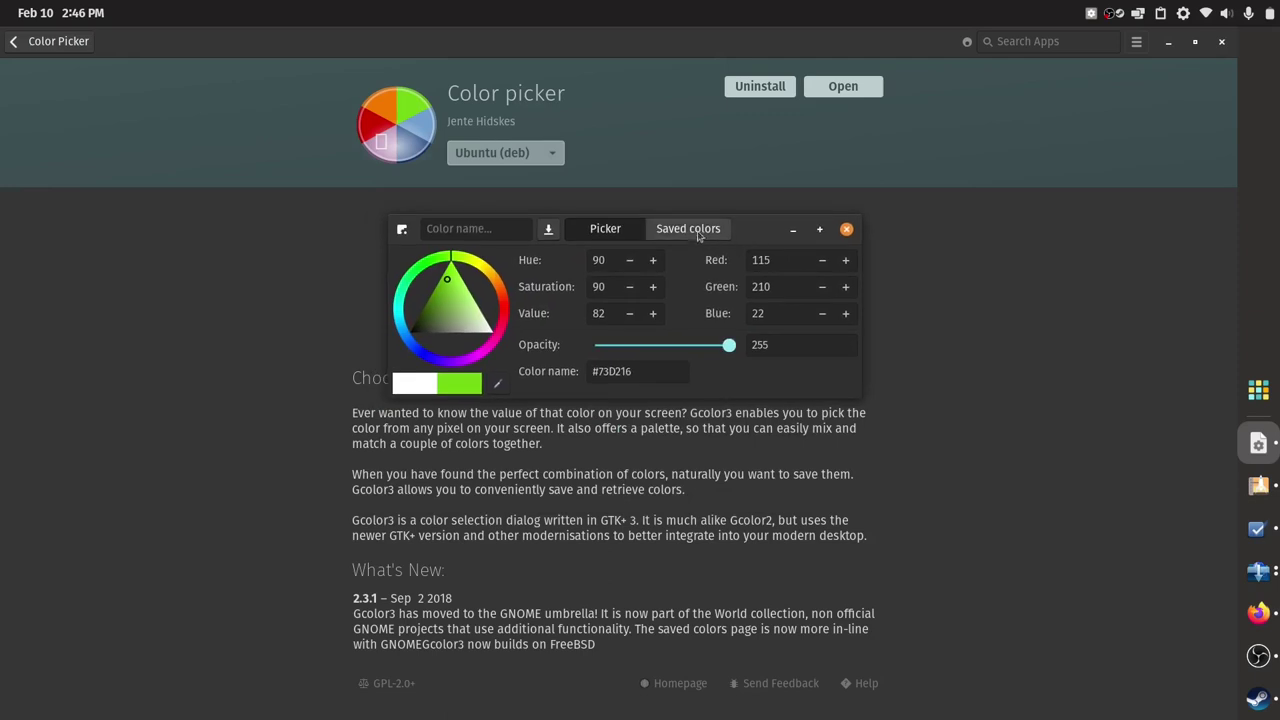
{"action": "left_click", "coordinate": [698, 233]}
{"action": "left_click", "coordinate": [606, 236]}
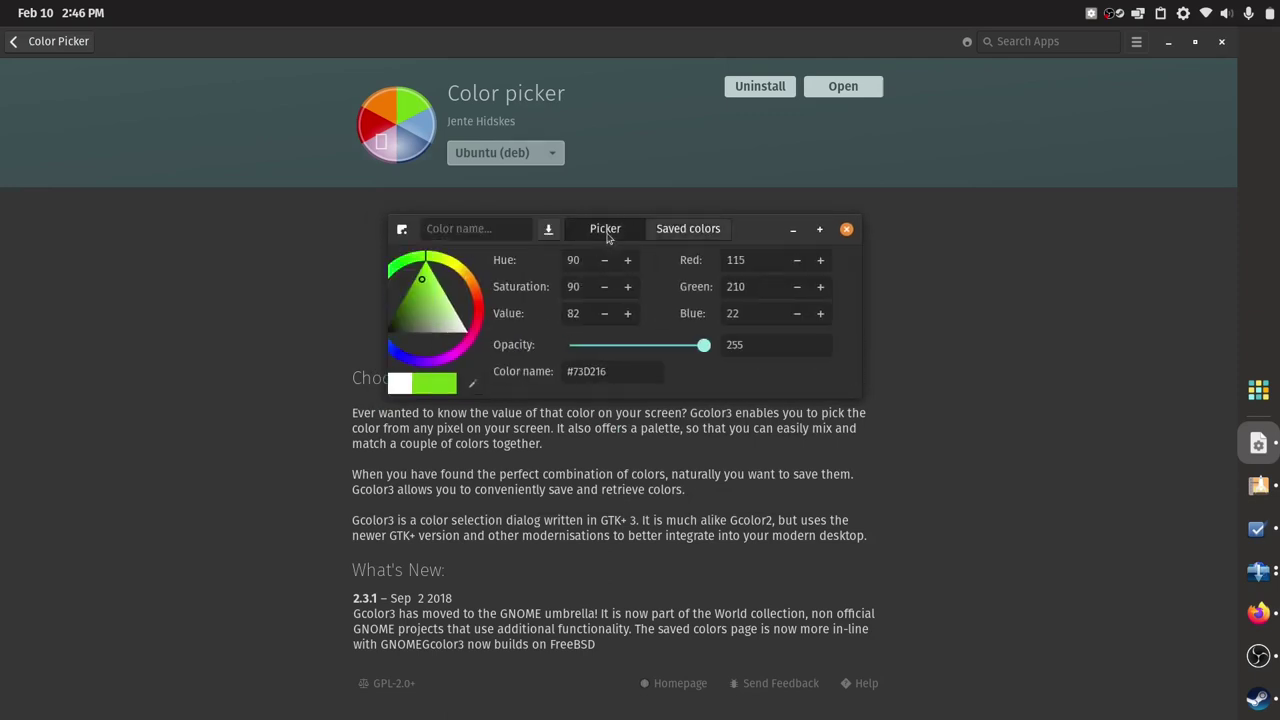
Review Color picker's keyboard shortcuts, including saving and copying colors, and close the shortcuts window and the app
{"action": "left_click", "coordinate": [403, 231]}
{"action": "left_click", "coordinate": [425, 268]}
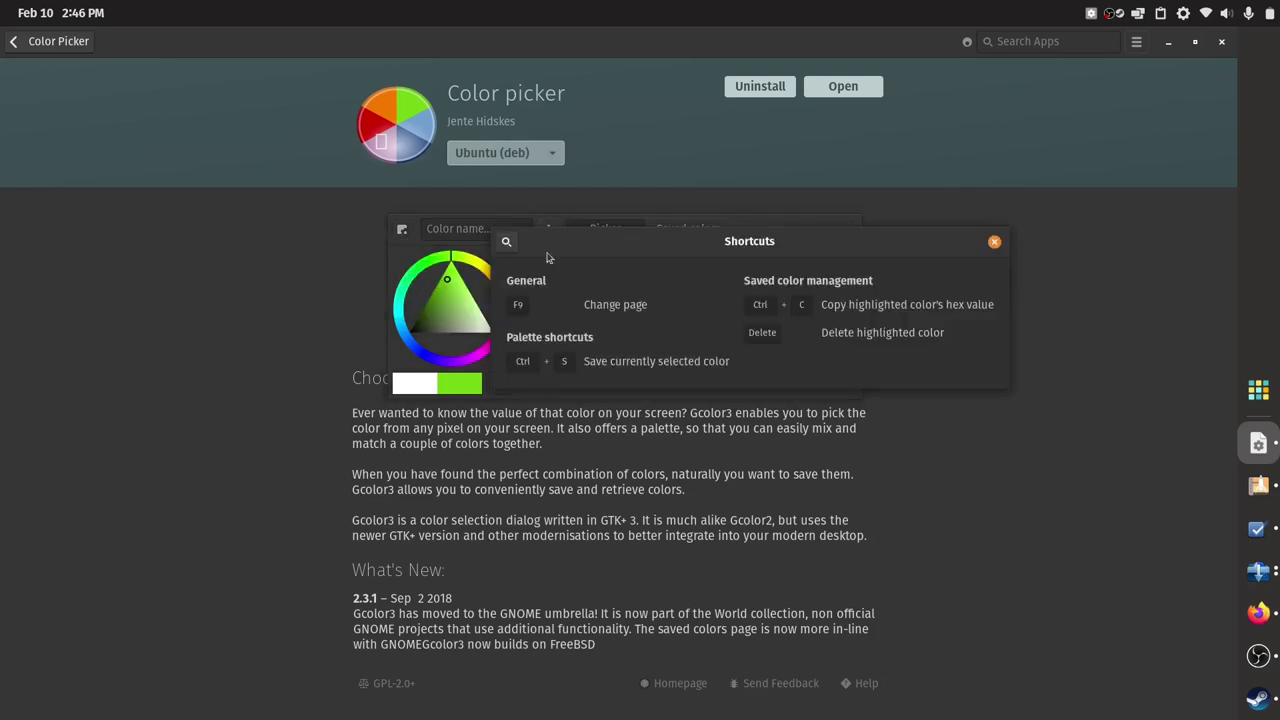
{"action": "left_click_drag", "start_coordinate": [619, 245], "coordinate": [665, 272]}
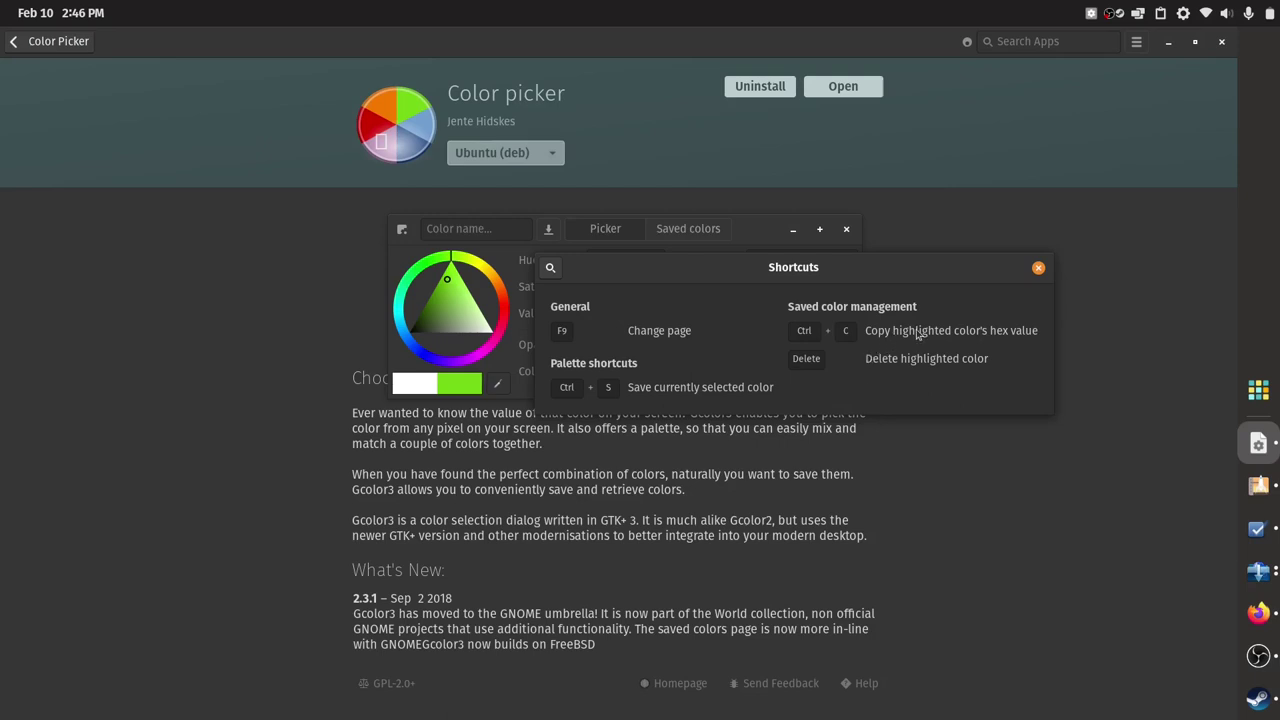
{"action": "left_click_drag", "start_coordinate": [893, 265], "coordinate": [834, 201]}
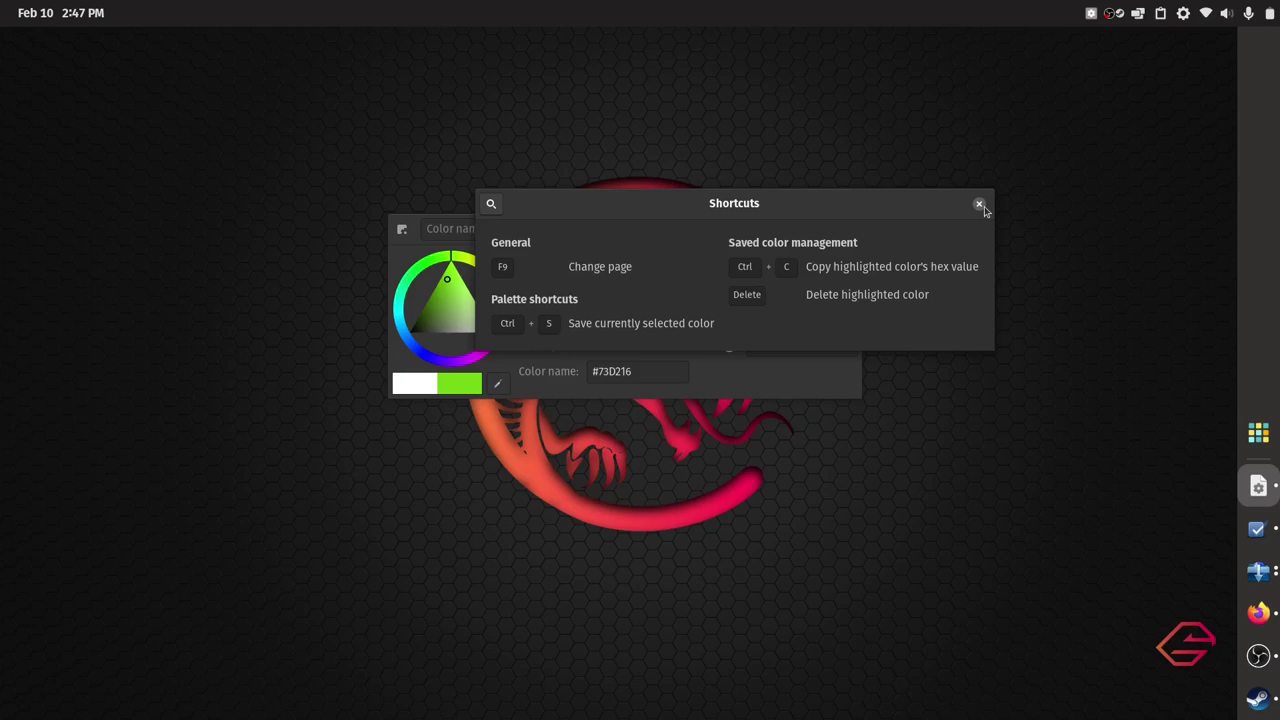
{"action": "left_click", "coordinate": [982, 205]}
{"action": "left_click", "coordinate": [846, 230]}
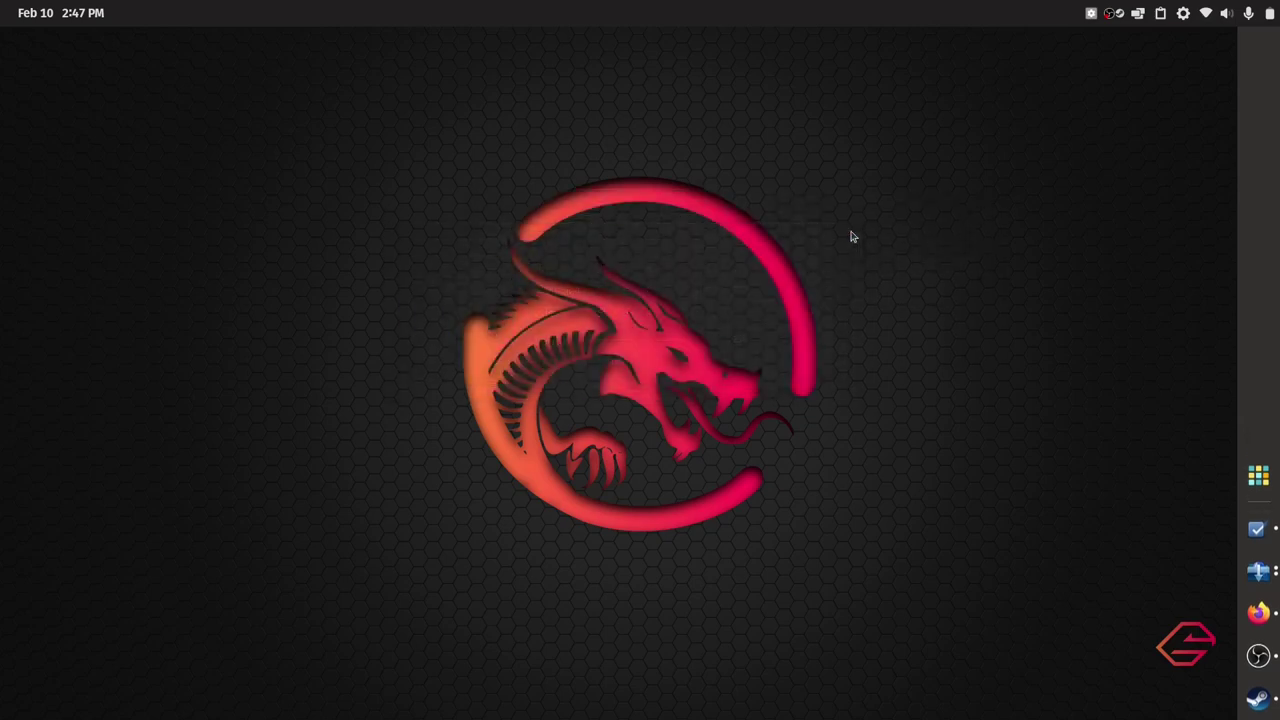
Move Color picker into the Home folder of the application library and open that folder
{"action": "left_click", "coordinate": [1252, 473]}
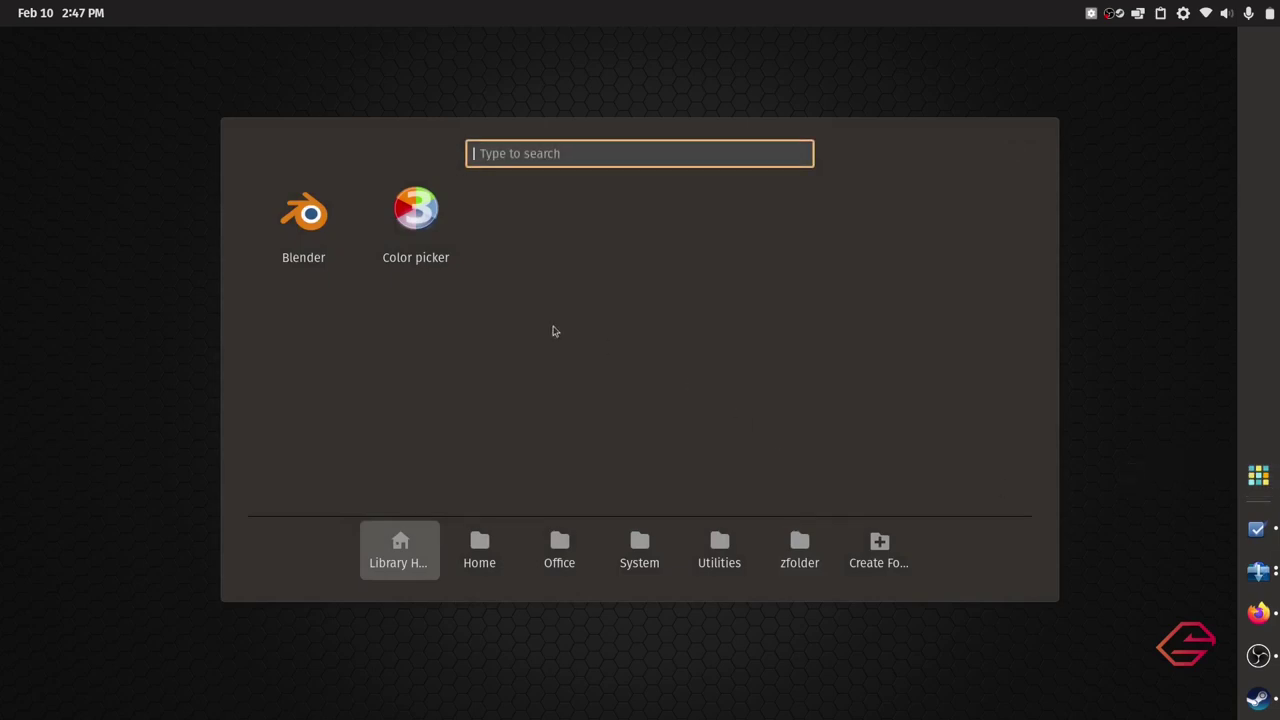
{"action": "left_click_drag", "start_coordinate": [433, 242], "coordinate": [491, 571]}
{"action": "left_click", "coordinate": [491, 571]}
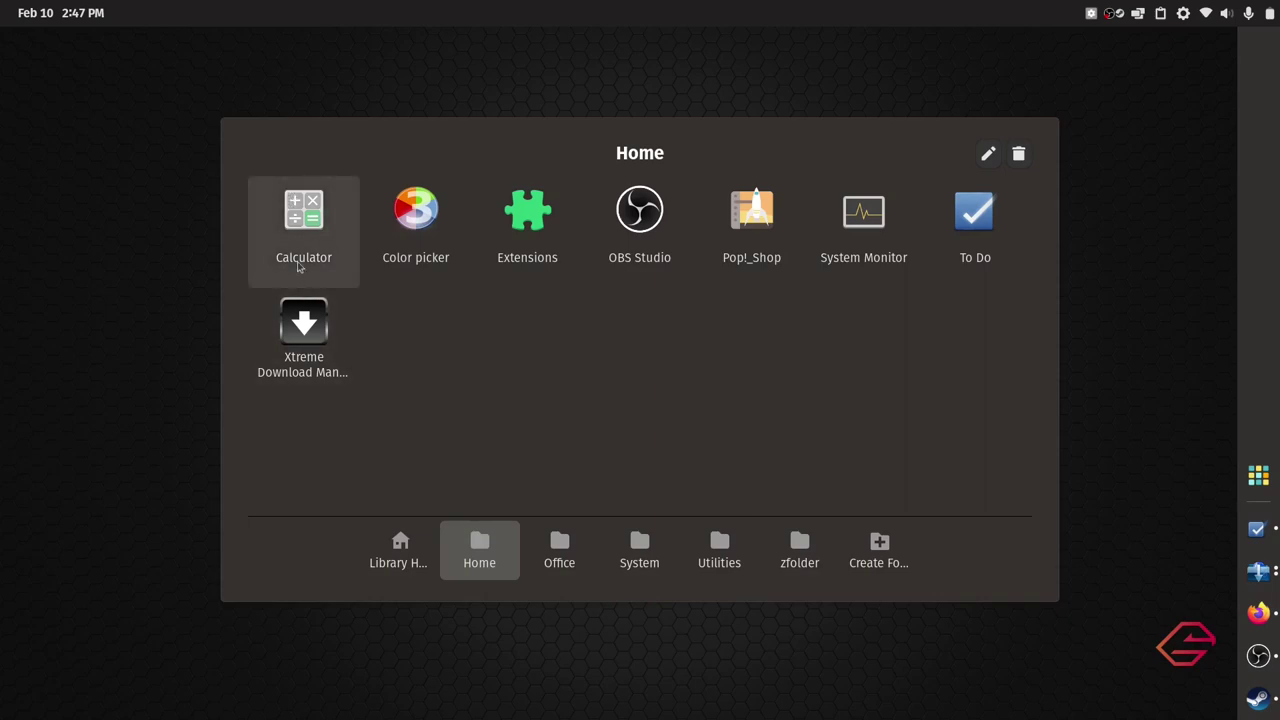
Move Calculator from the Home folder to zfolder, check zfolder's contents, and return to the Home folder
{"action": "left_click_drag", "start_coordinate": [299, 226], "coordinate": [812, 537]}
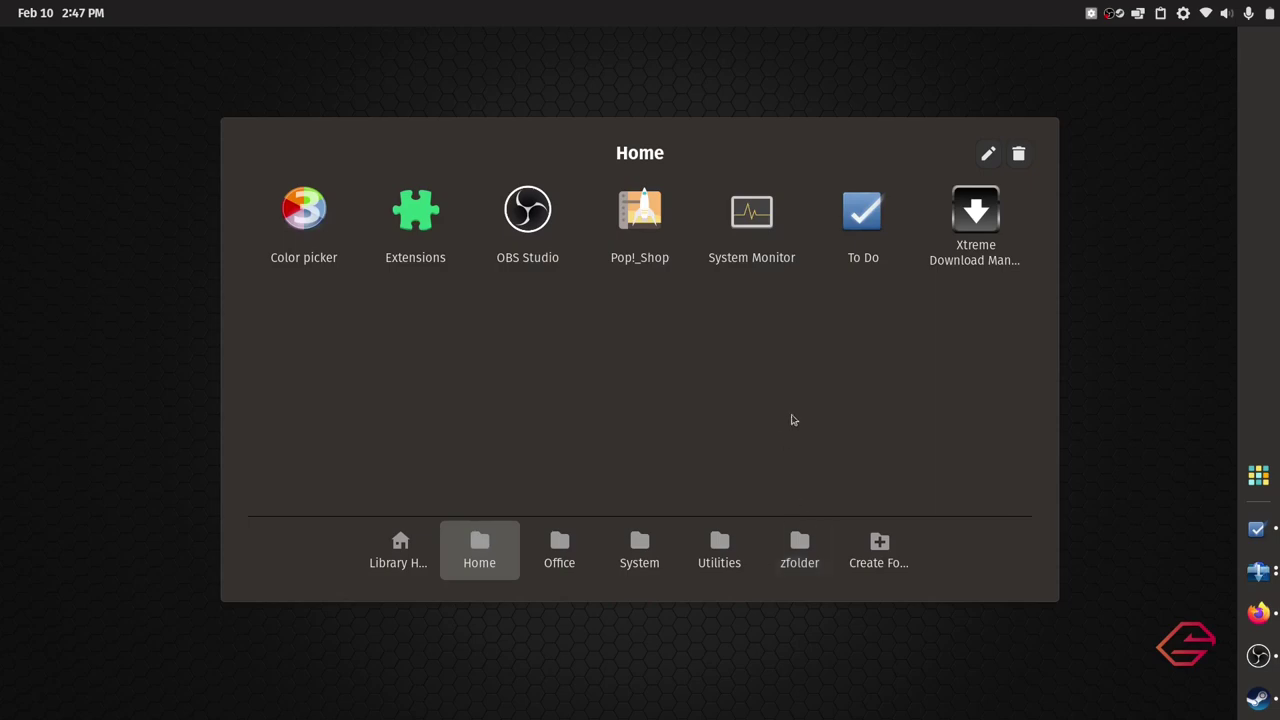
{"action": "left_click", "coordinate": [804, 540]}
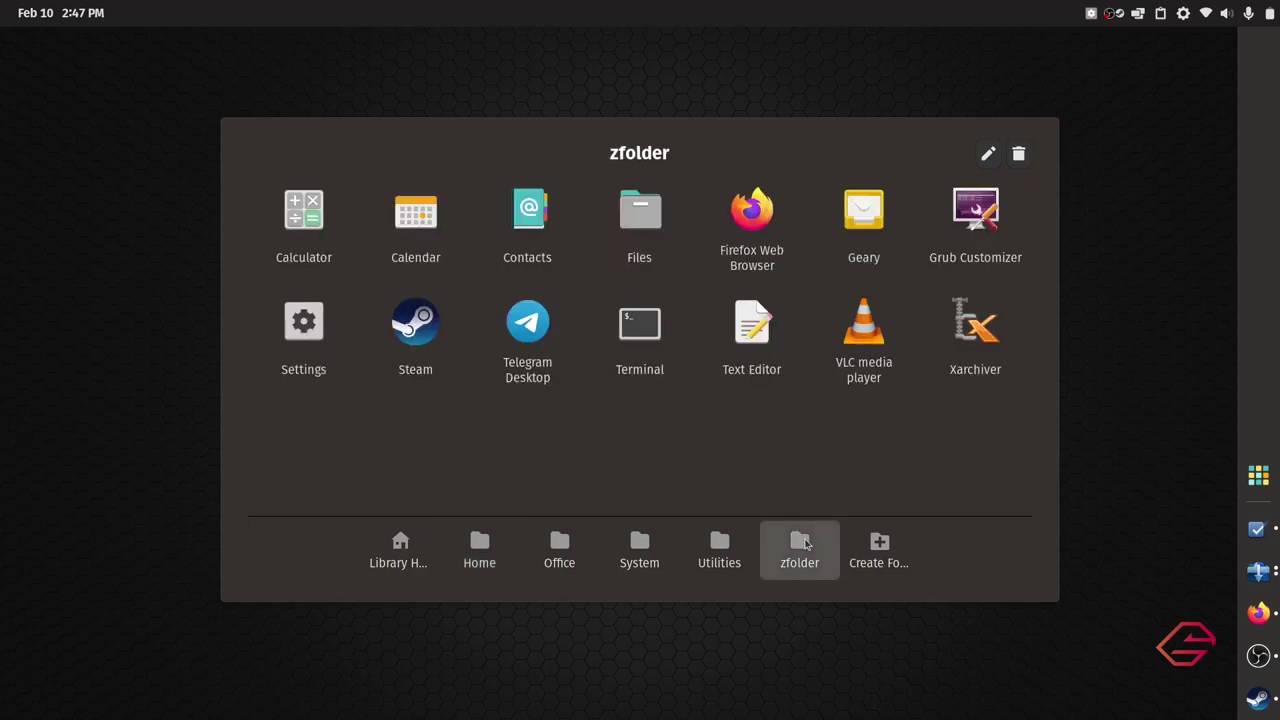
{"action": "left_click", "coordinate": [482, 548]}
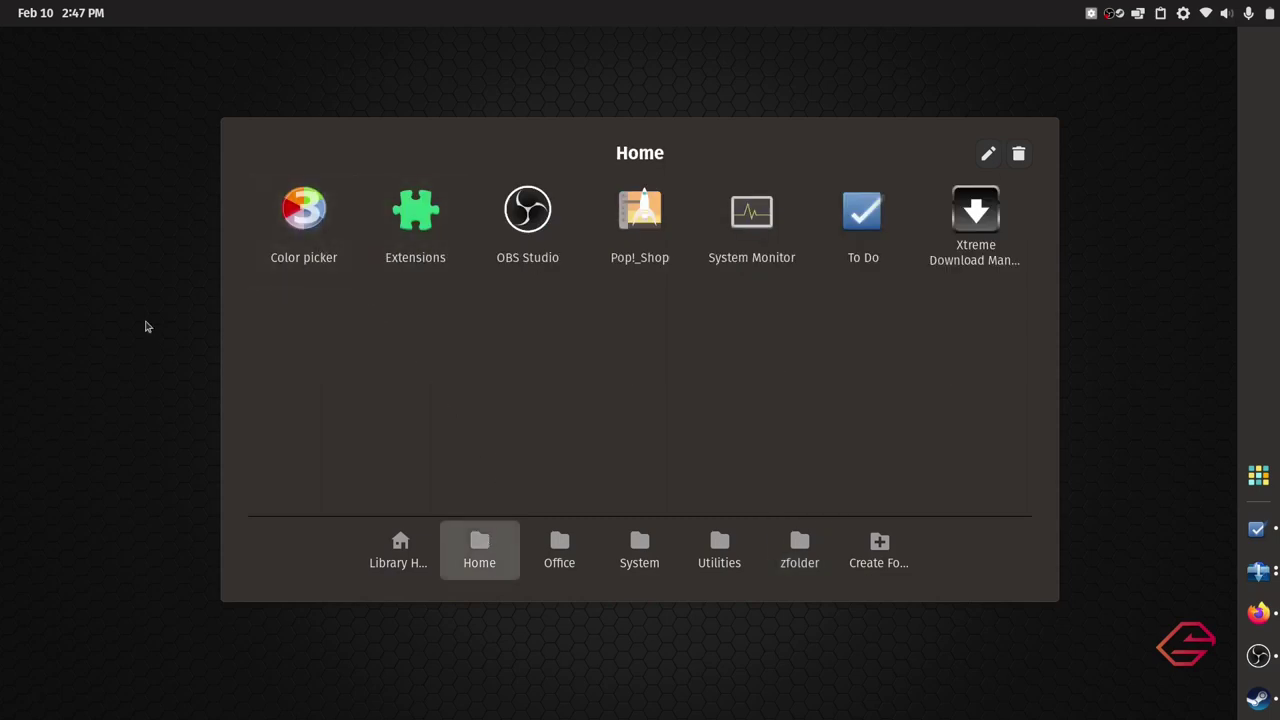
Launch Color picker from the Home folder and sample the red upper arc of the wallpaper's ring
{"action": "left_click", "coordinate": [304, 234]}
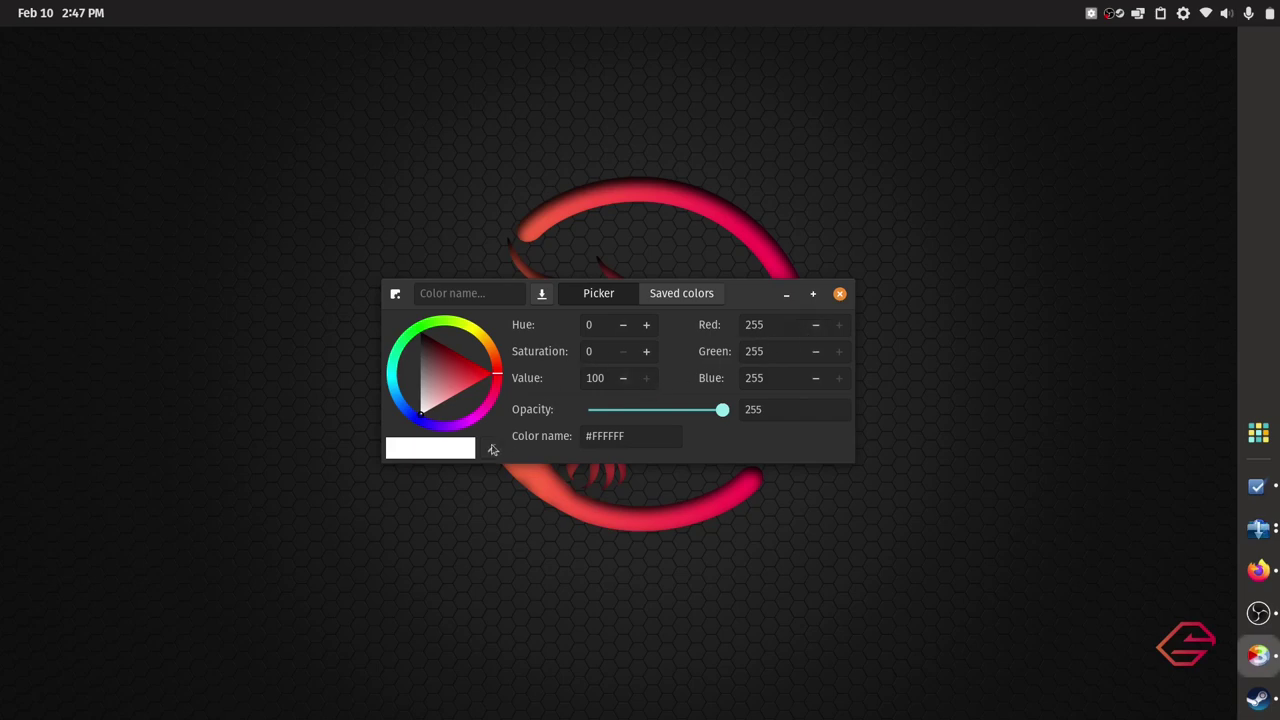
{"action": "left_click", "coordinate": [492, 450]}
{"action": "left_click", "coordinate": [593, 205]}
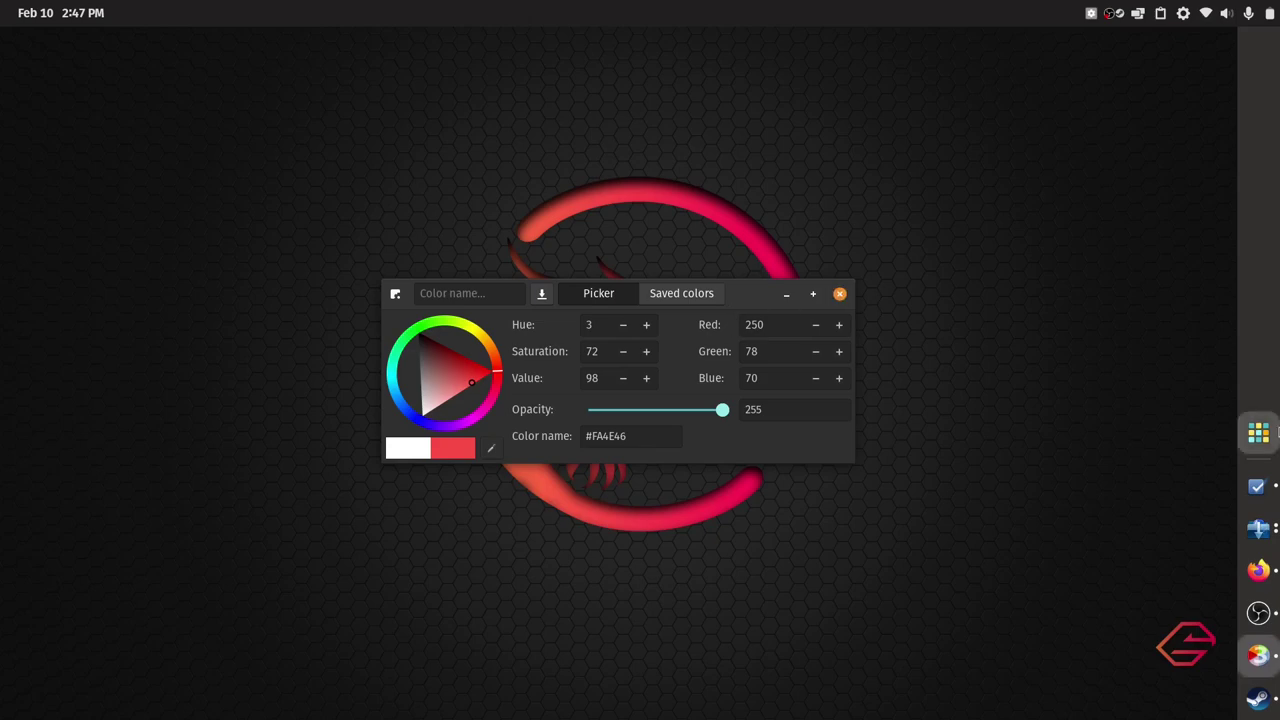
Open the application library briefly, return to Color picker, and move its window to the desktop's lower-left corner
{"action": "left_click", "coordinate": [1274, 431]}
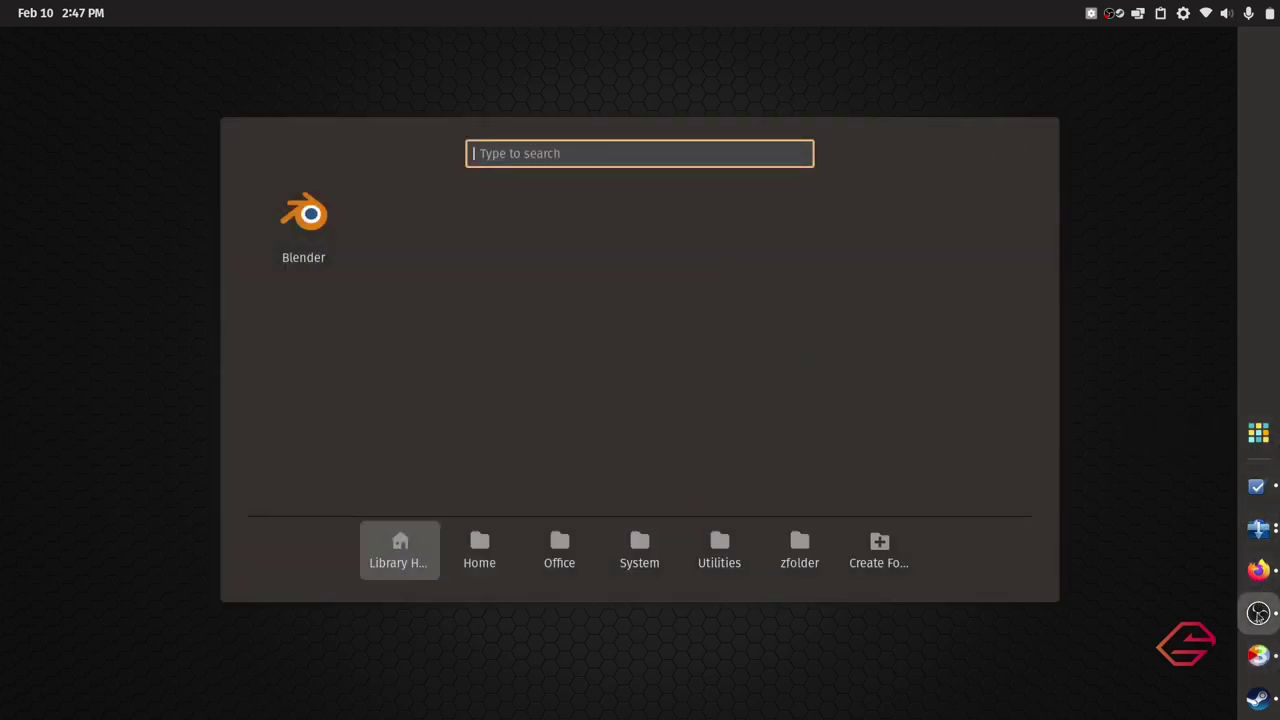
{"action": "left_click", "coordinate": [1258, 651]}
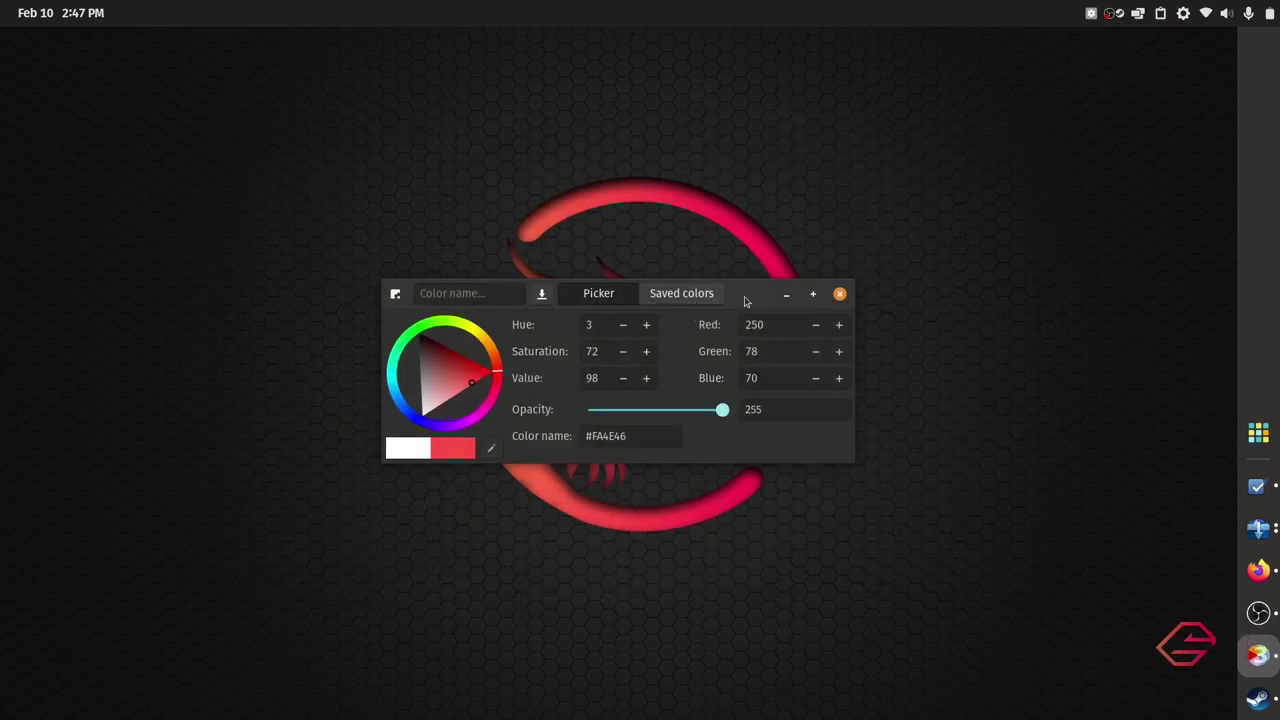
{"action": "left_click_drag", "start_coordinate": [744, 297], "coordinate": [355, 506]}
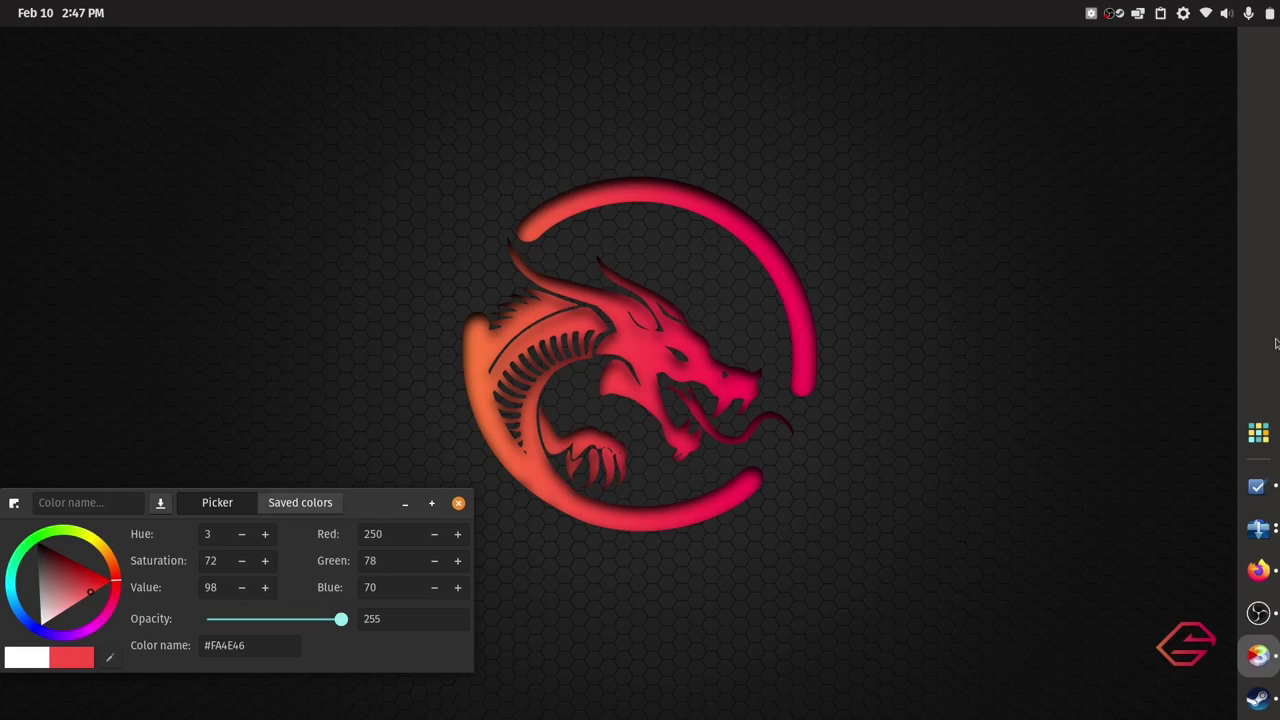
View the Home folder of the application library and return to the Color picker window
{"action": "left_click", "coordinate": [1258, 434]}
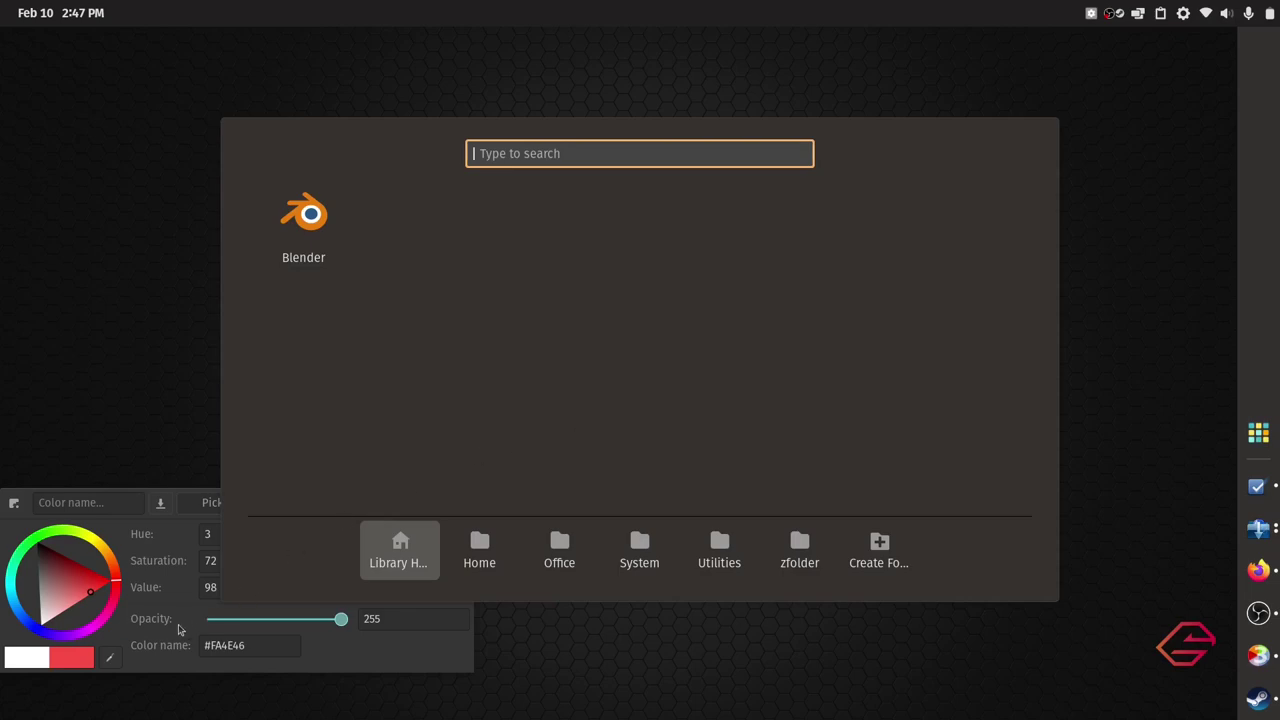
{"action": "left_click", "coordinate": [468, 562]}
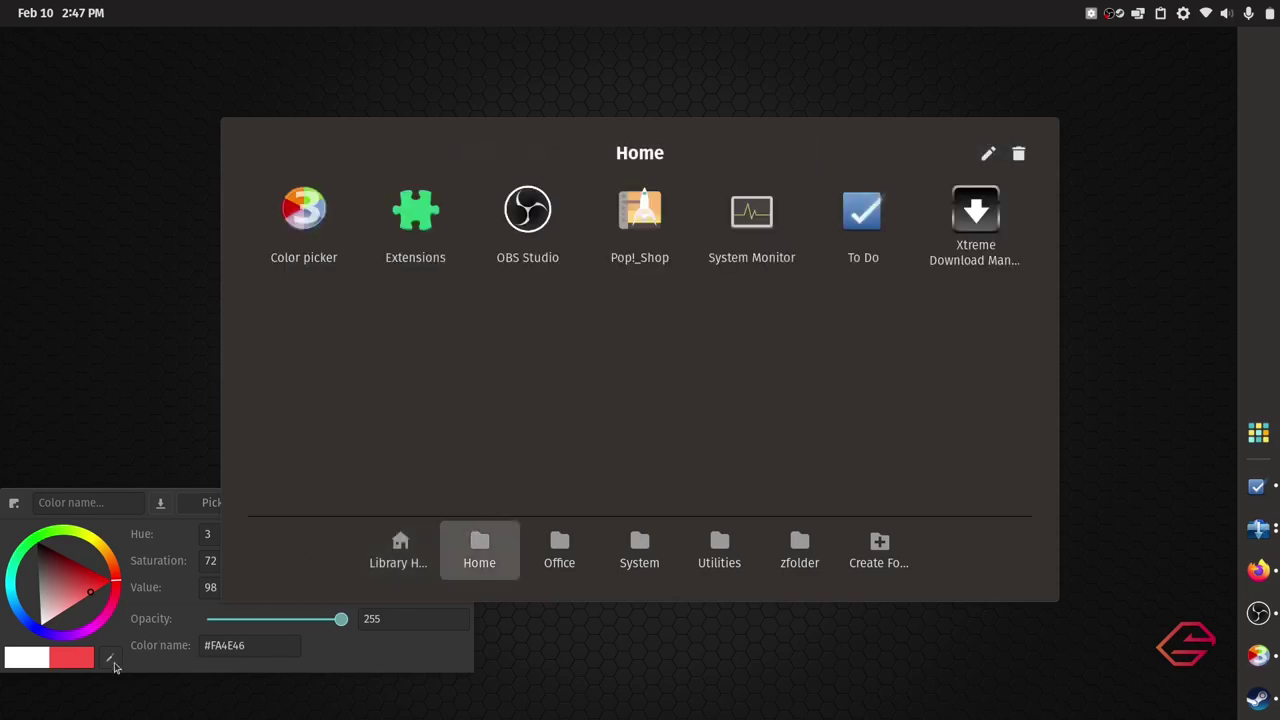
{"action": "left_click", "coordinate": [111, 658]}
{"action": "left_click", "coordinate": [113, 659]}
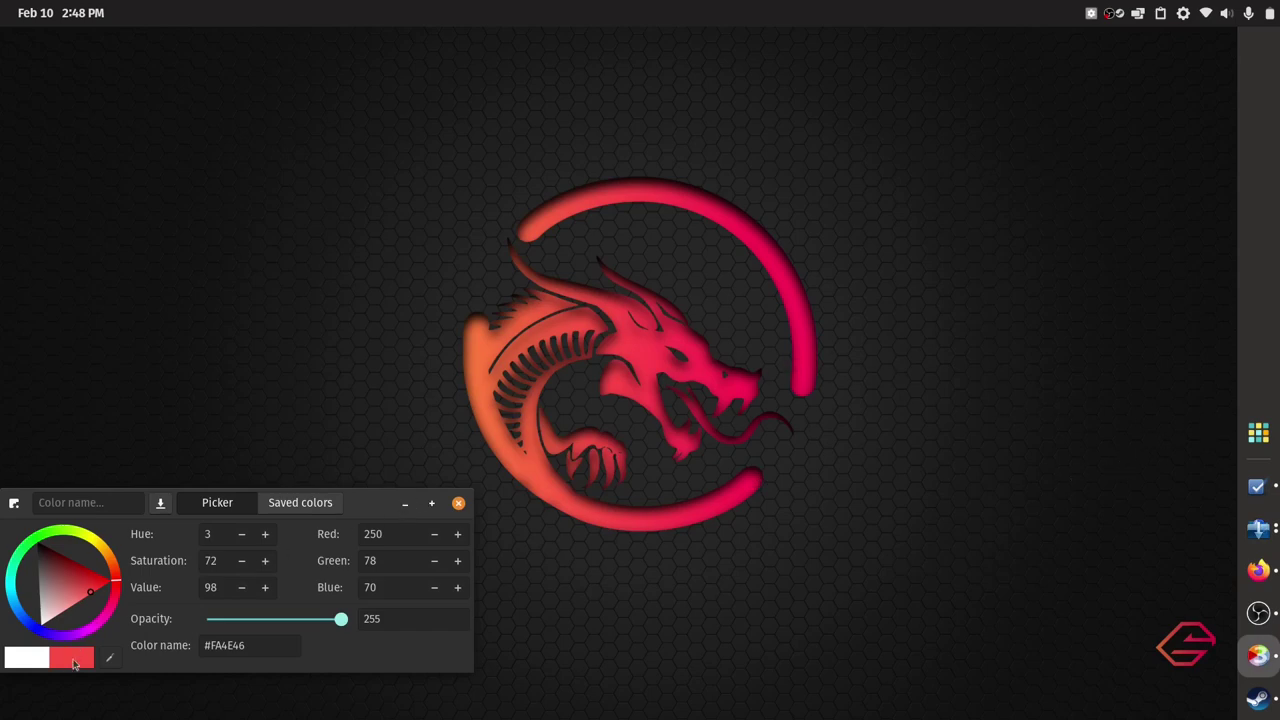
Look through the Office, System, Utilities, zfolder and Home folders of the application library
{"action": "left_click", "coordinate": [1256, 436]}
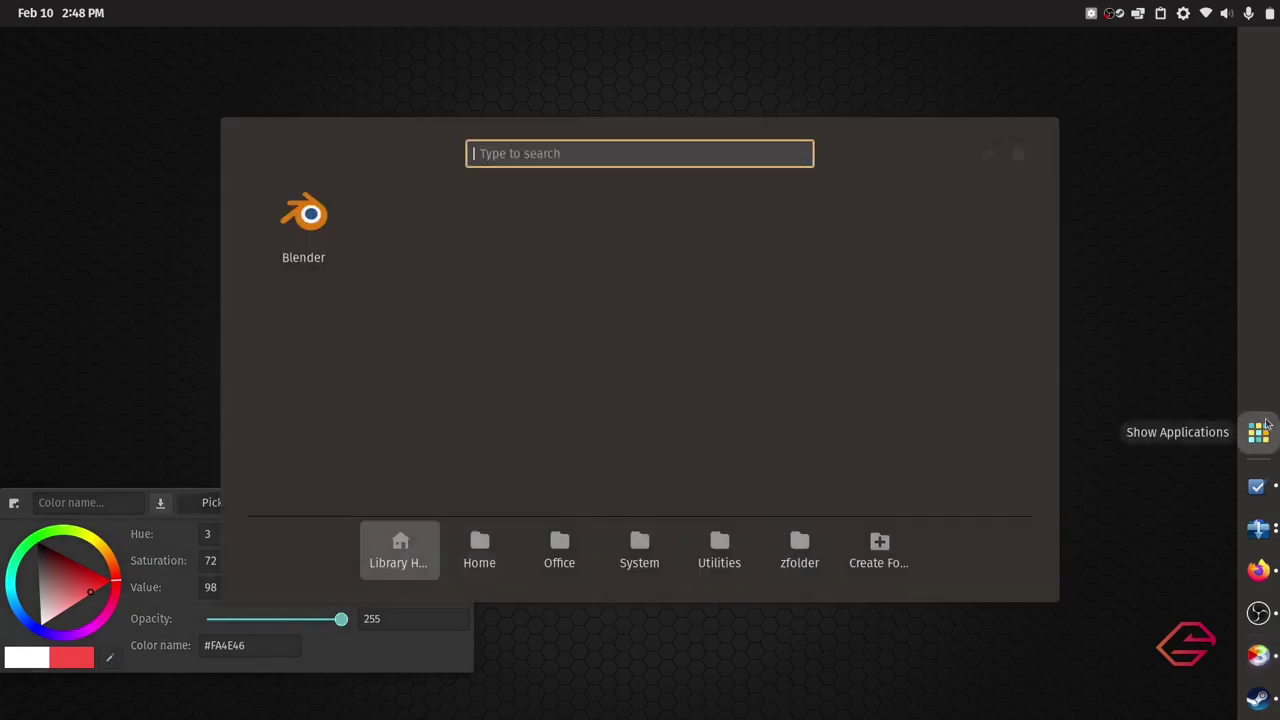
{"action": "left_click", "coordinate": [528, 556]}
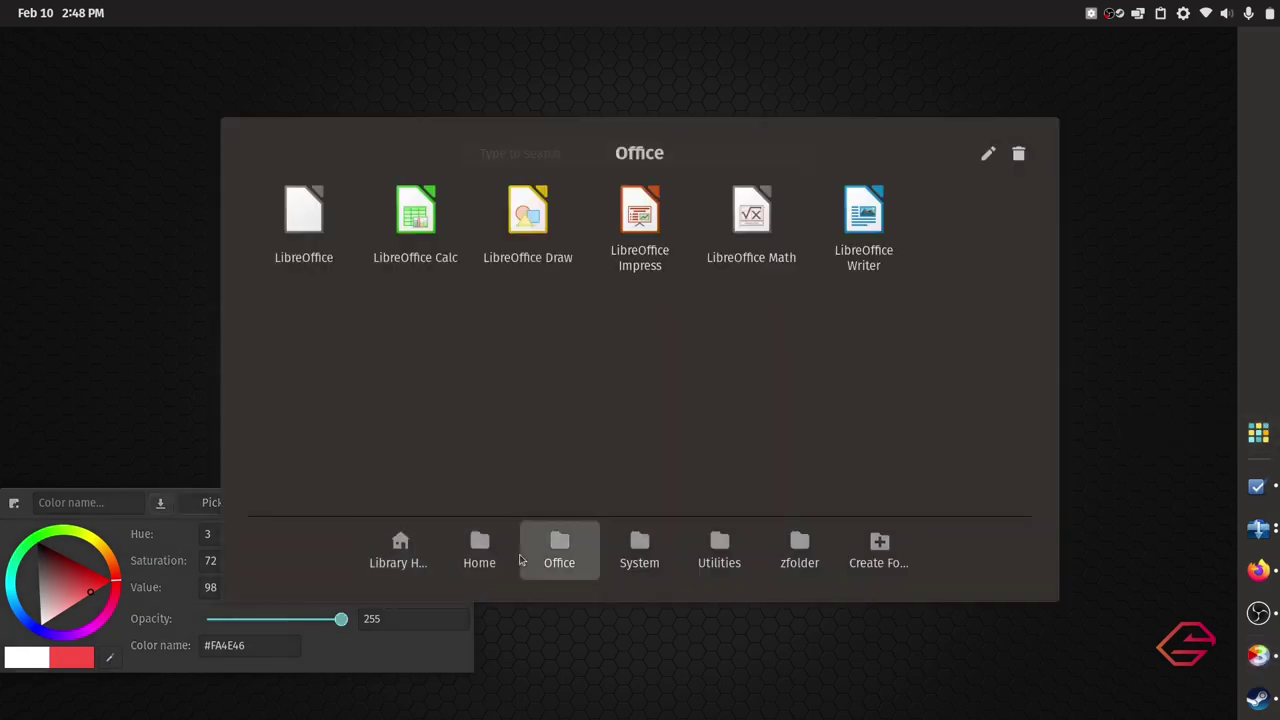
{"action": "left_click", "coordinate": [614, 551]}
{"action": "left_click", "coordinate": [745, 537]}
{"action": "left_click", "coordinate": [778, 540]}
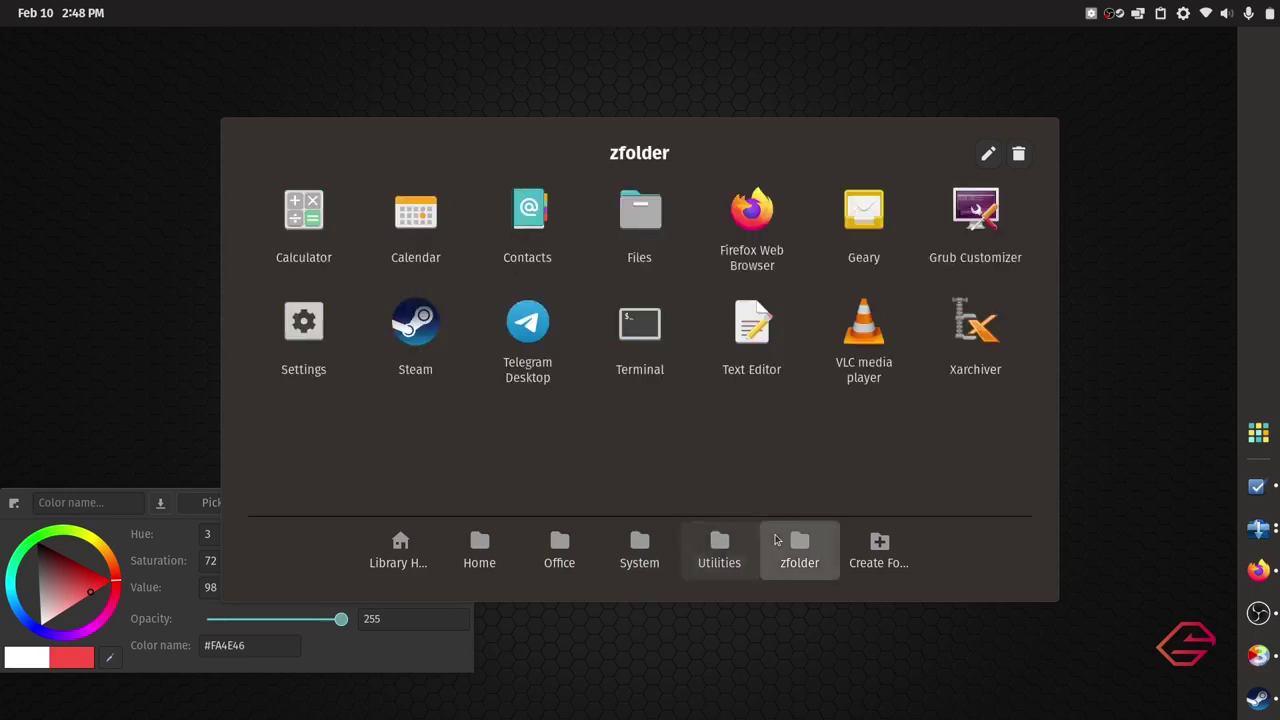
{"action": "left_click", "coordinate": [697, 542]}
{"action": "left_click", "coordinate": [665, 546]}
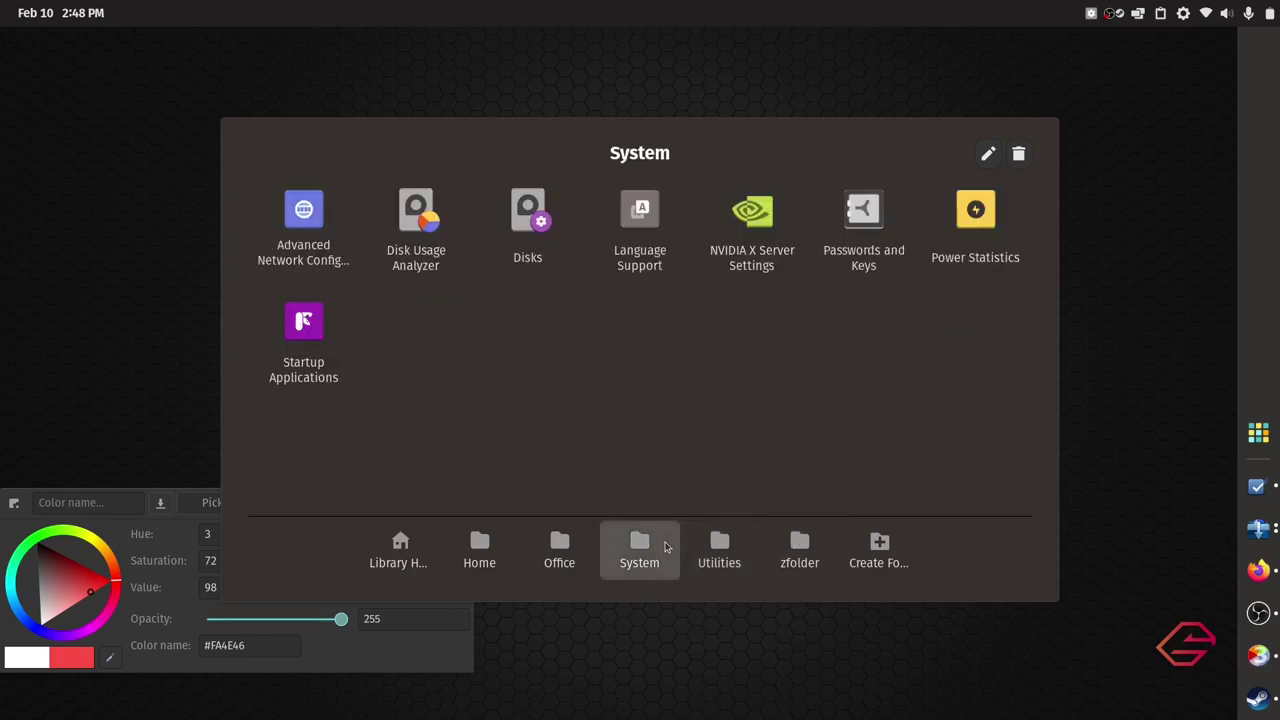
{"action": "left_click", "coordinate": [558, 545]}
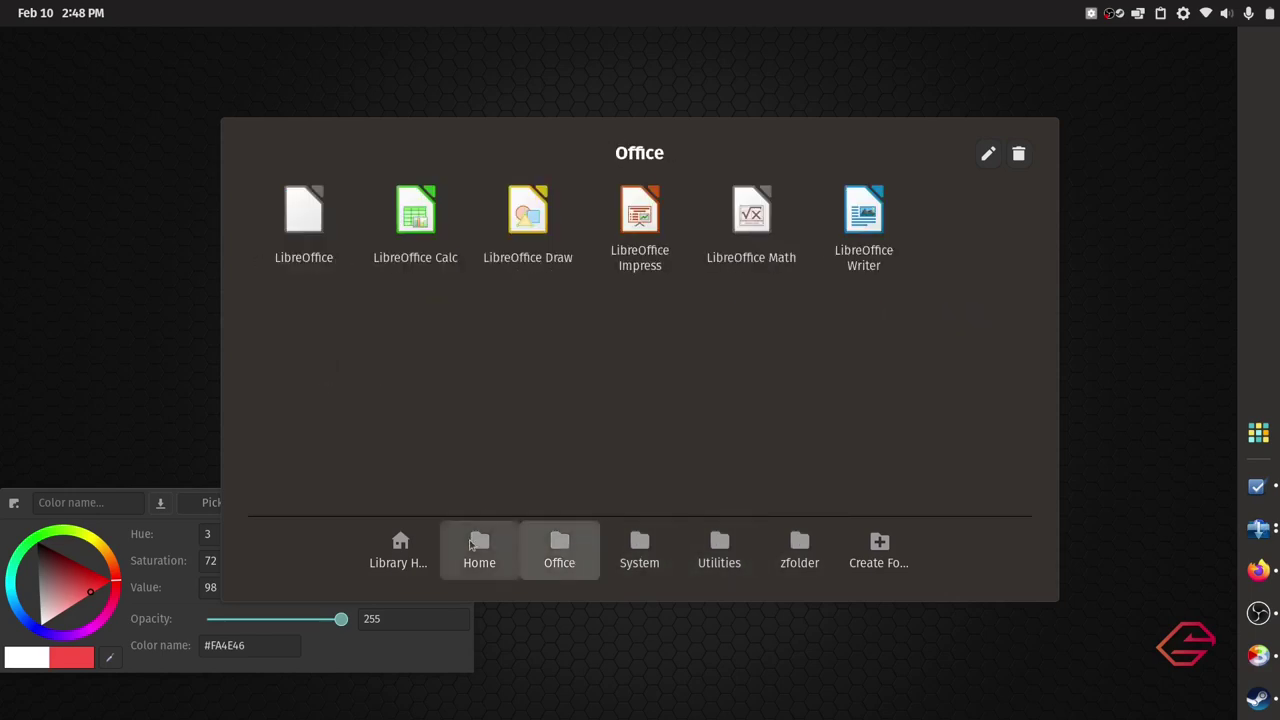
{"action": "left_click", "coordinate": [482, 530]}
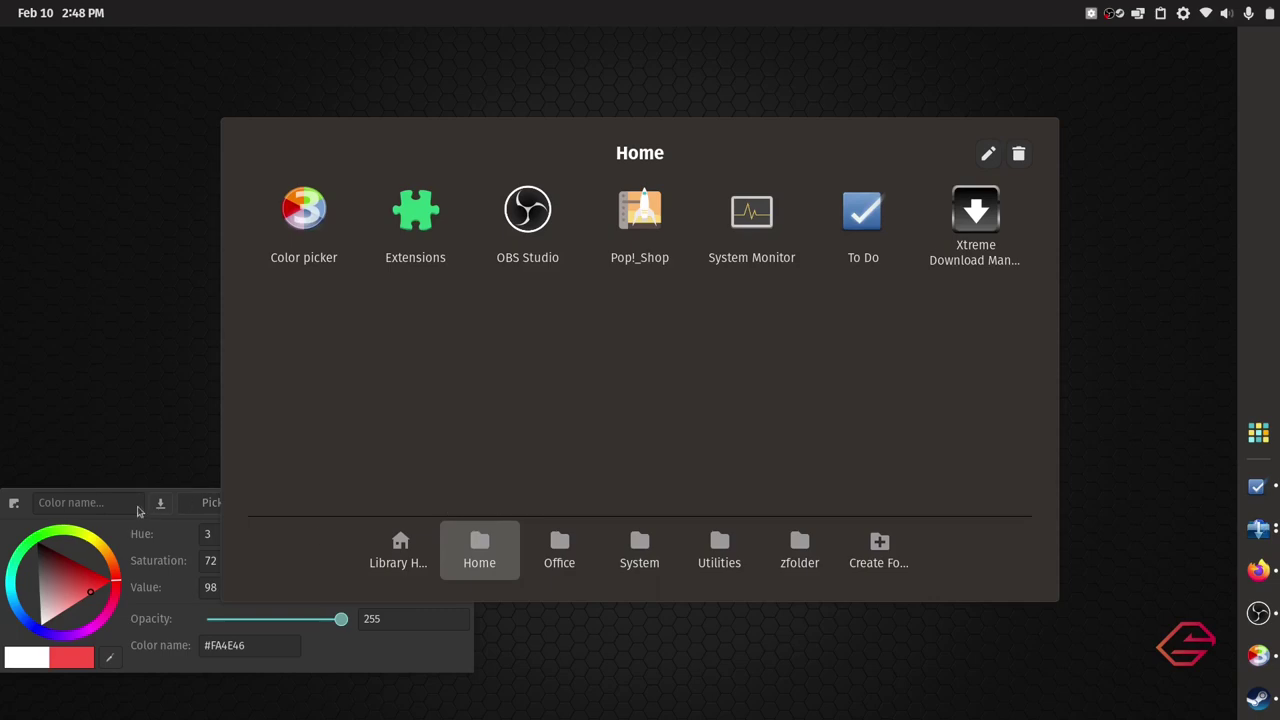
Return to Color picker and move its window over the upper part of the wallpaper's dragon
{"action": "left_click", "coordinate": [95, 502]}
{"action": "left_click_drag", "start_coordinate": [360, 518], "coordinate": [636, 352]}
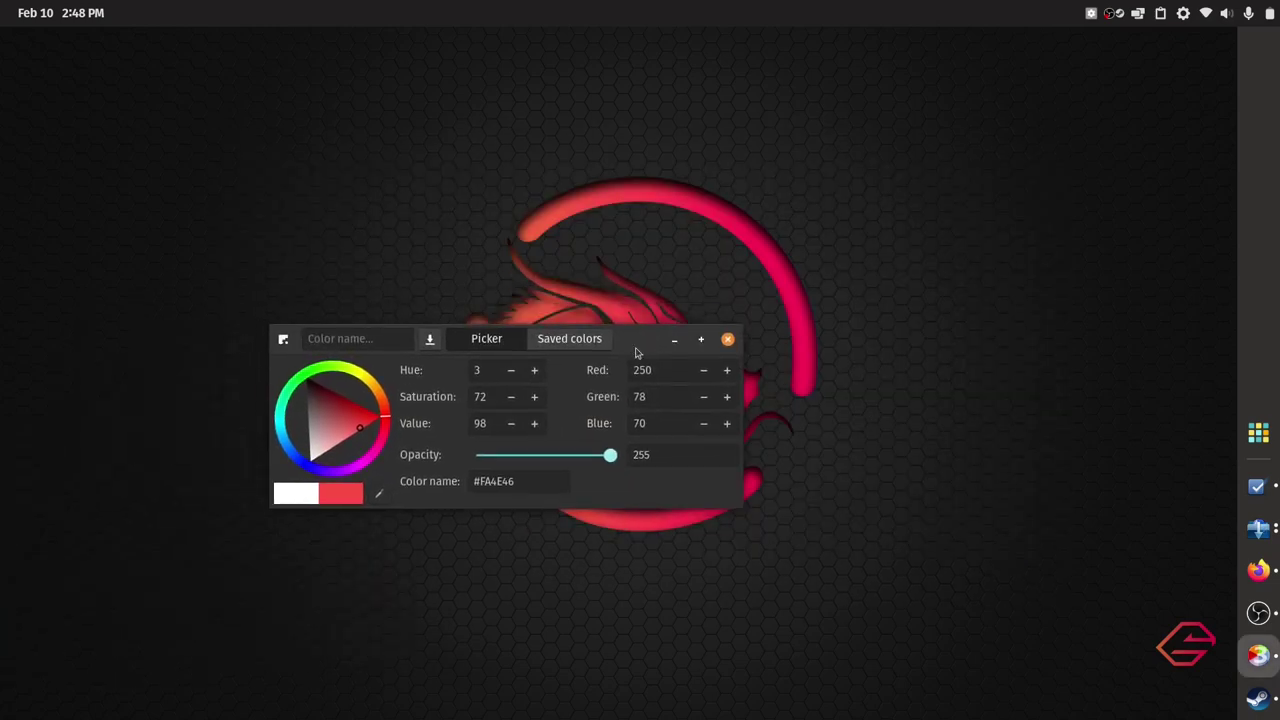
{"action": "left_click_drag", "start_coordinate": [640, 345], "coordinate": [638, 280]}
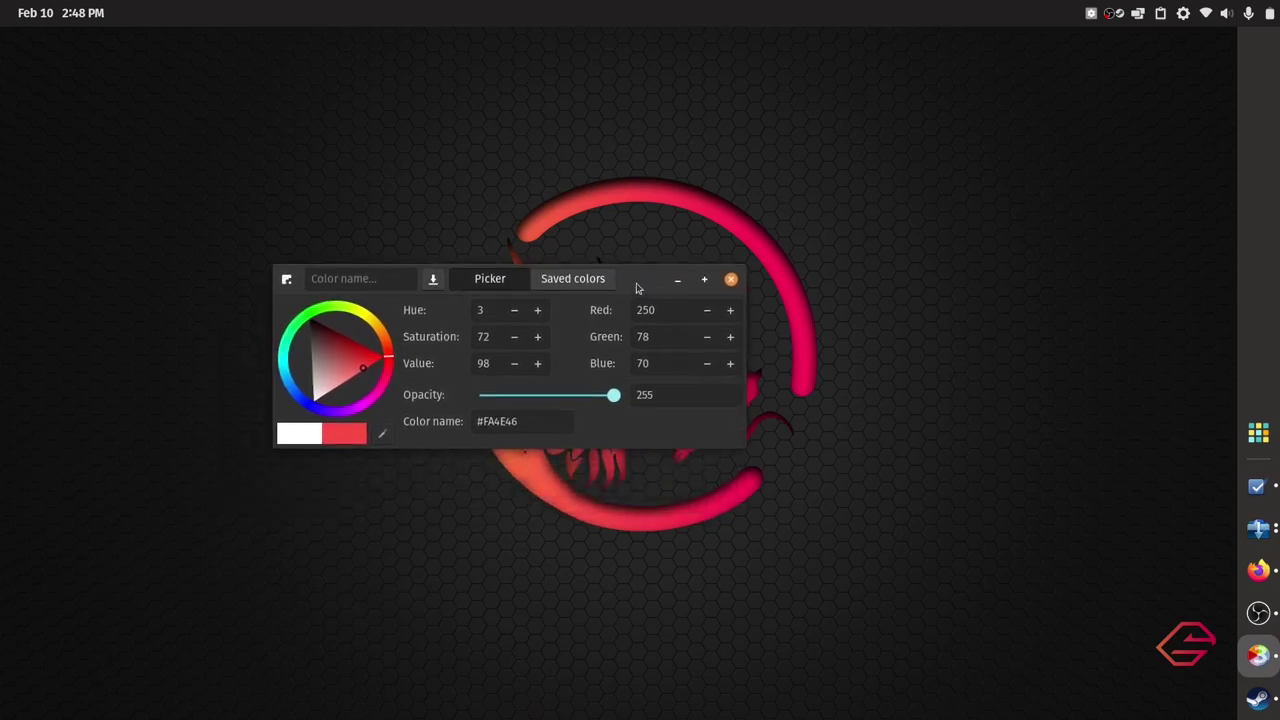
{"action": "left_click_drag", "start_coordinate": [642, 290], "coordinate": [665, 230]}
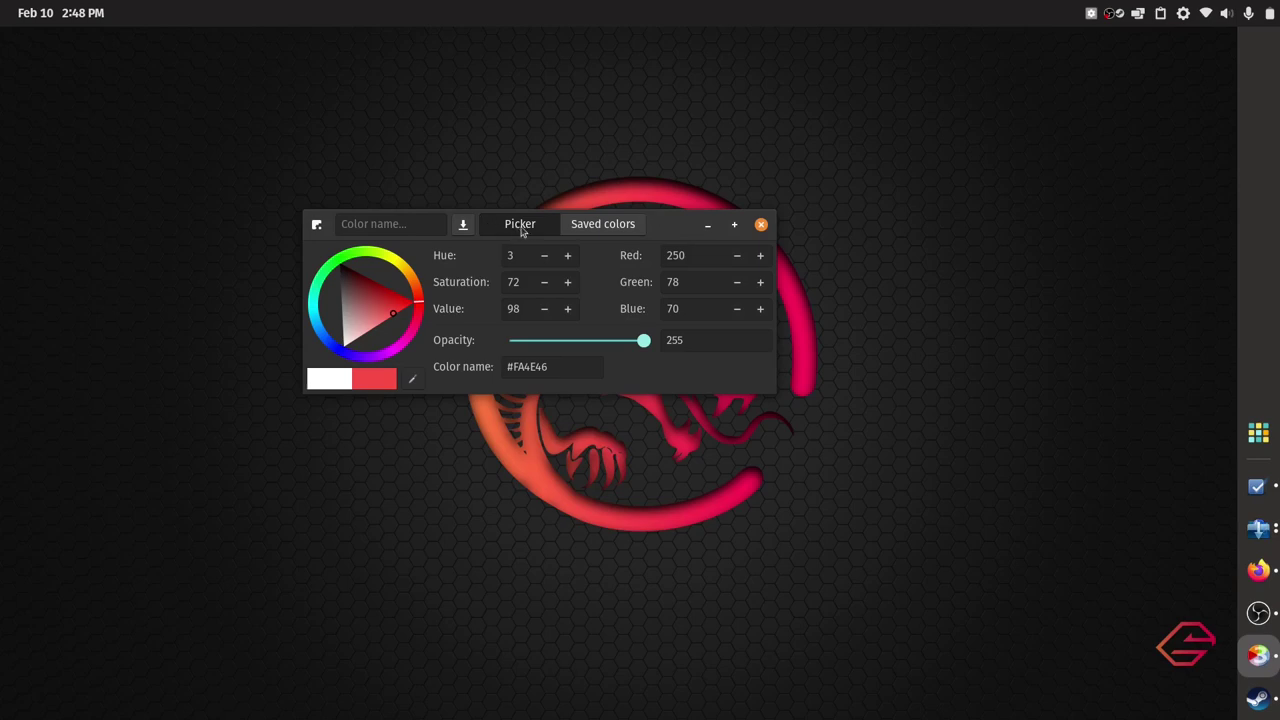
Check the saved colors in Color picker, return to its picker view, and close the app
{"action": "left_click", "coordinate": [605, 225]}
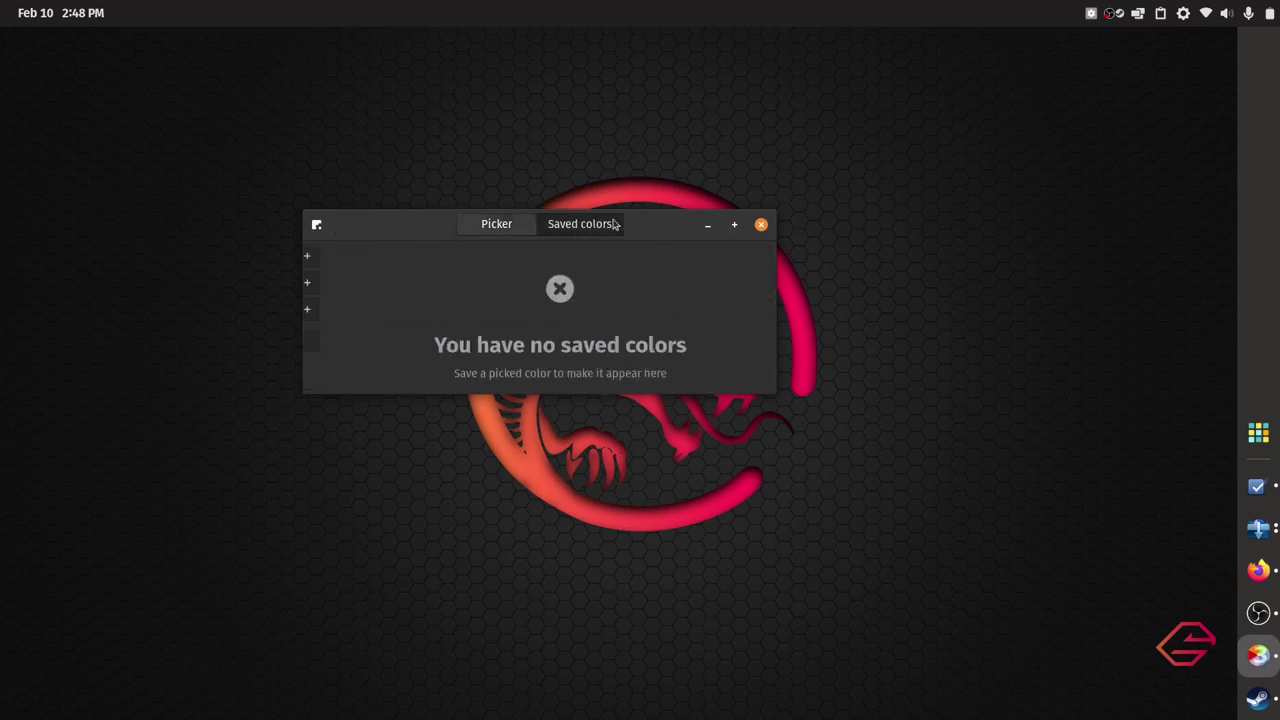
{"action": "left_click", "coordinate": [505, 224]}
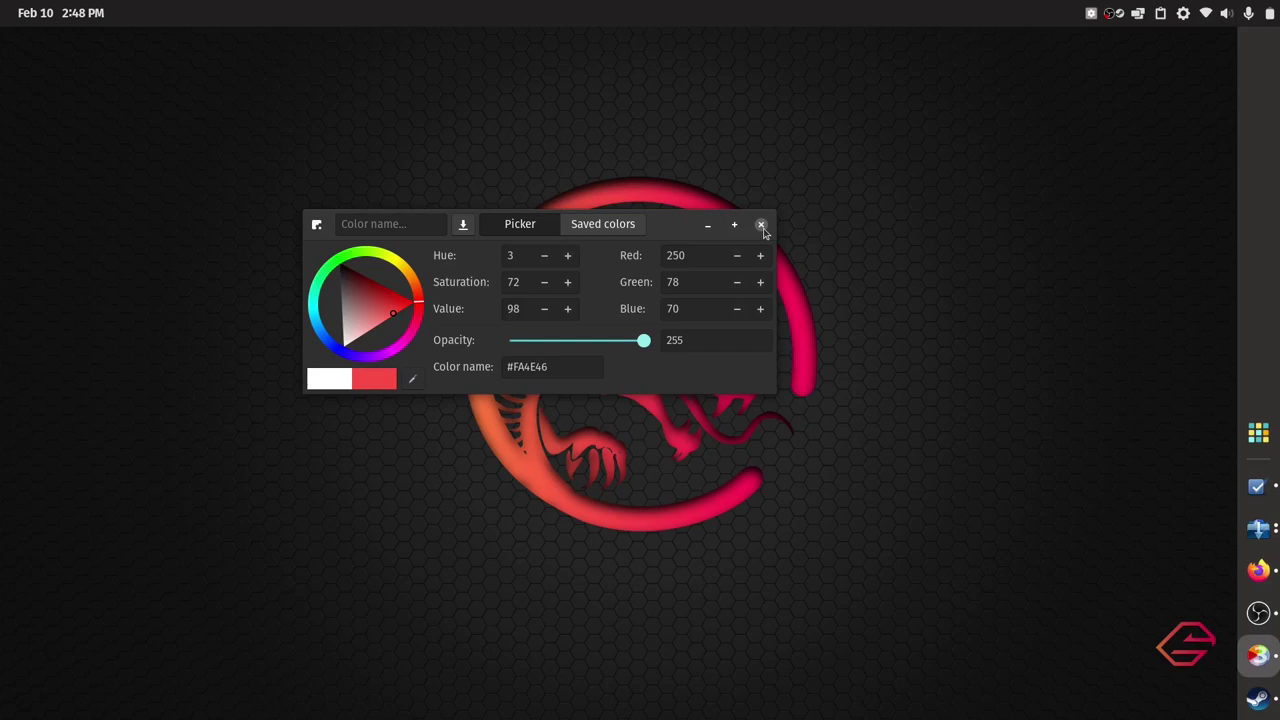
{"action": "left_click", "coordinate": [761, 225]}
{"action": "left_click", "coordinate": [58, 8]}
{"action": "left_click", "coordinate": [57, 7]}
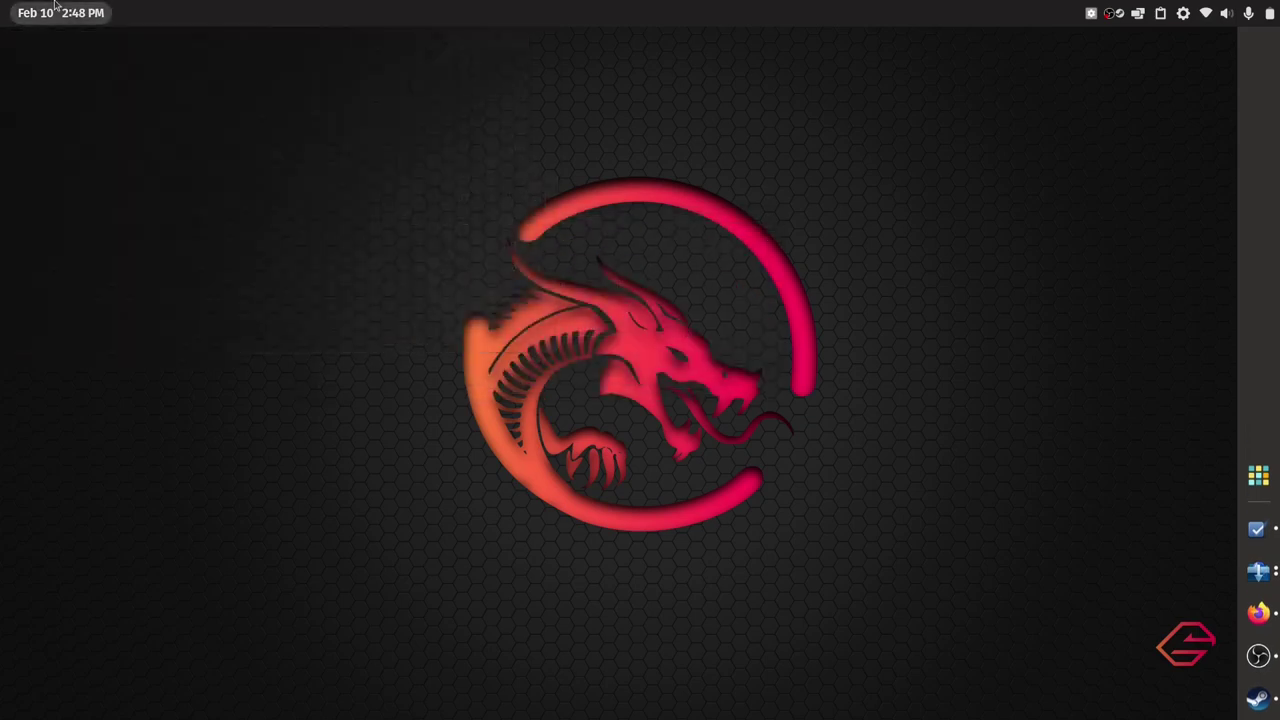
{"action": "left_click", "coordinate": [1270, 10]}
{"action": "left_click", "coordinate": [1270, 10]}
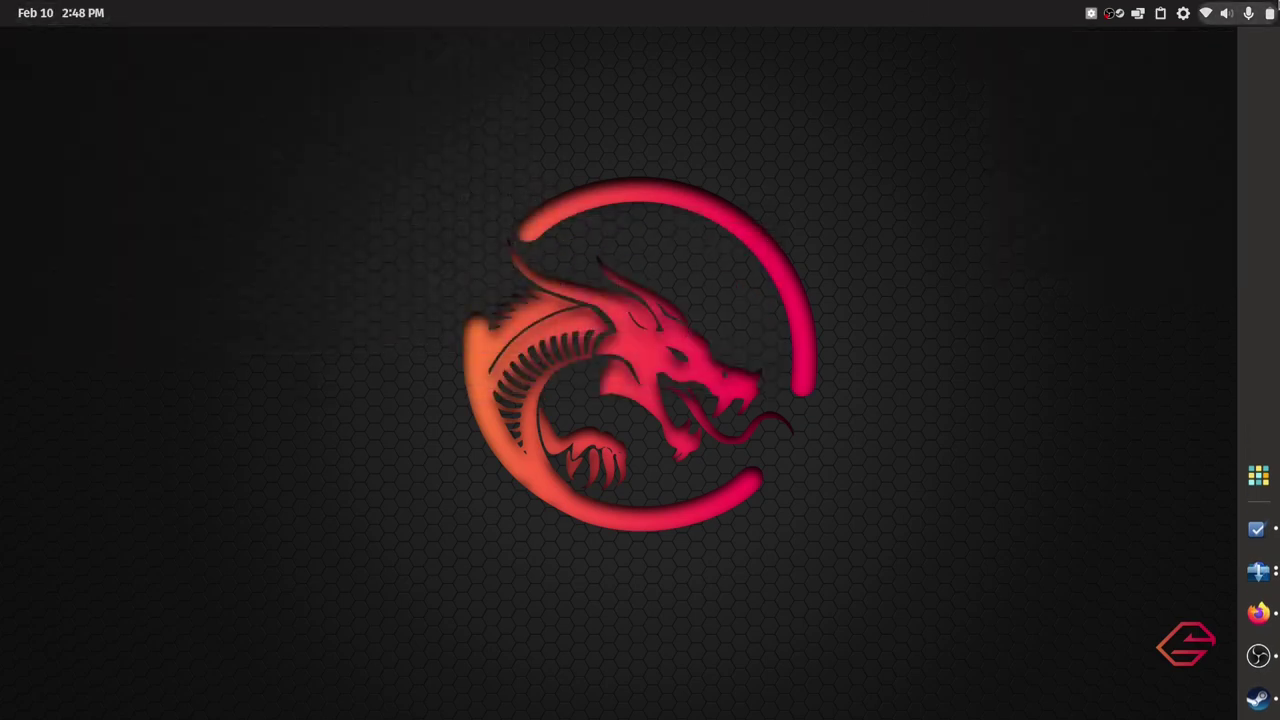
{"action": "left_click", "coordinate": [1270, 10]}
{"action": "left_click", "coordinate": [1270, 10]}
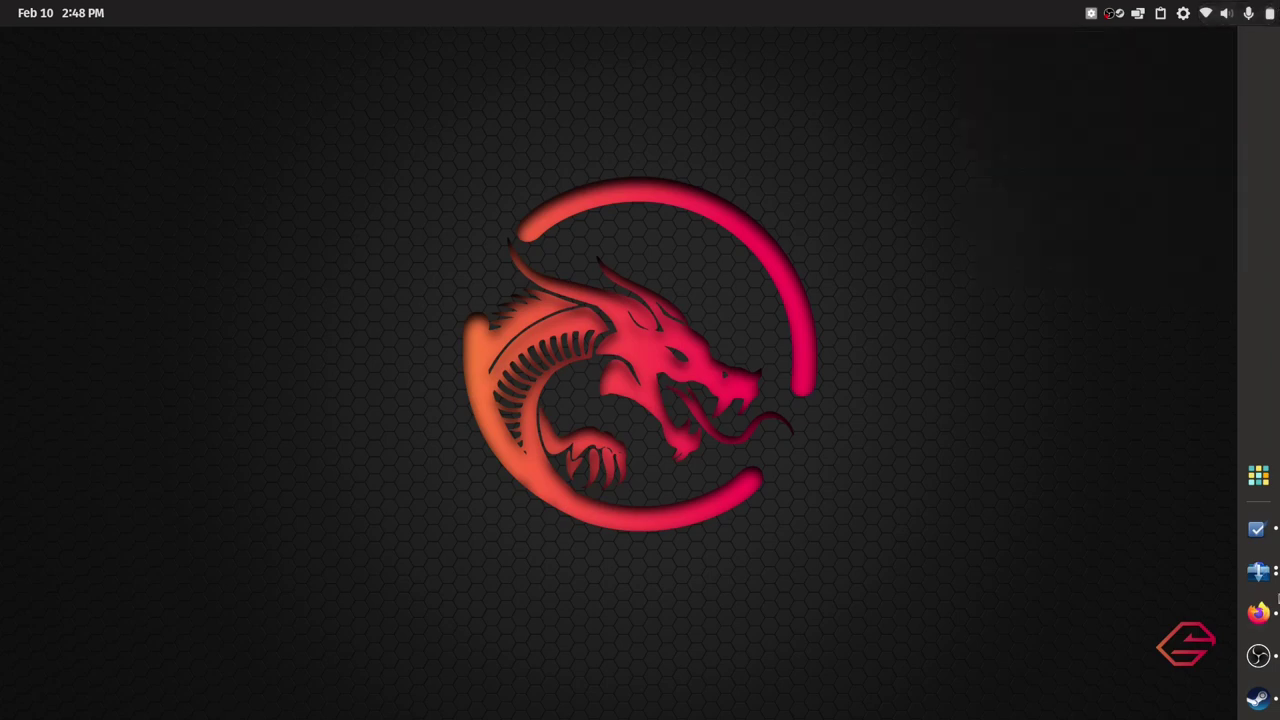
Bring up the To Do window with the Shortcuts list and move it to the desktop's upper-left corner
{"action": "left_click", "coordinate": [1264, 540]}
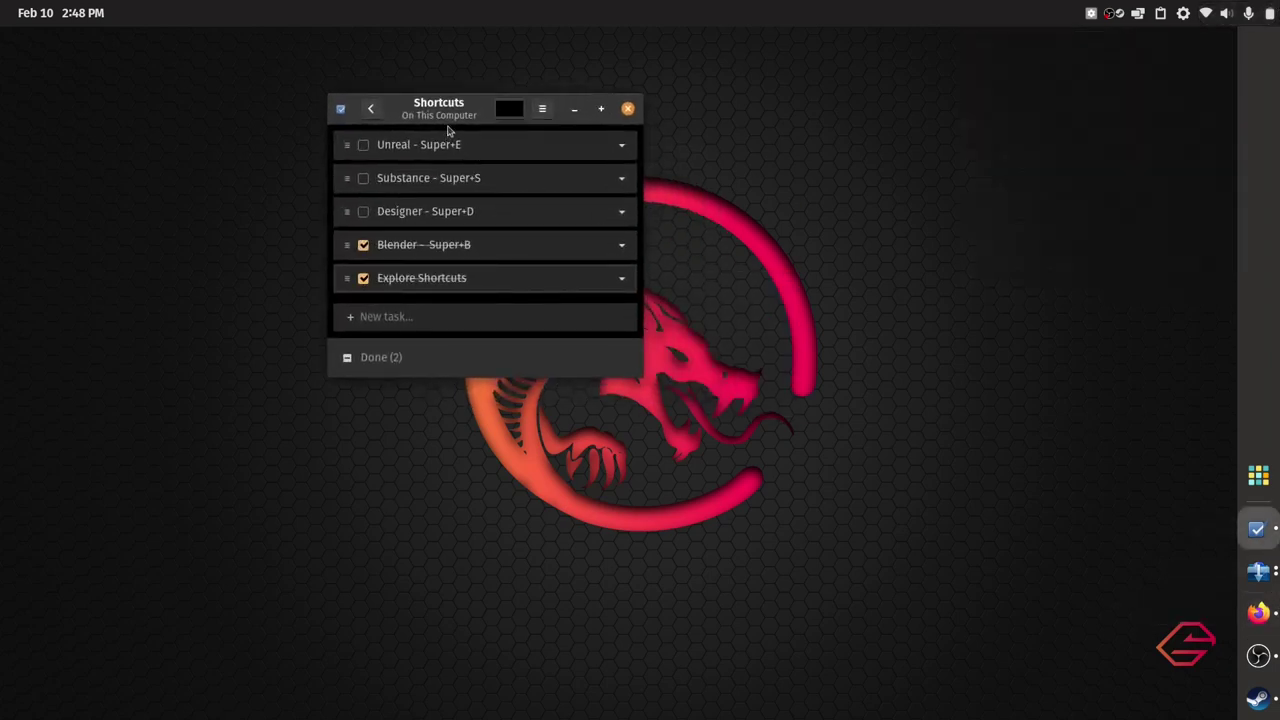
{"action": "left_click_drag", "start_coordinate": [455, 123], "coordinate": [130, 57]}
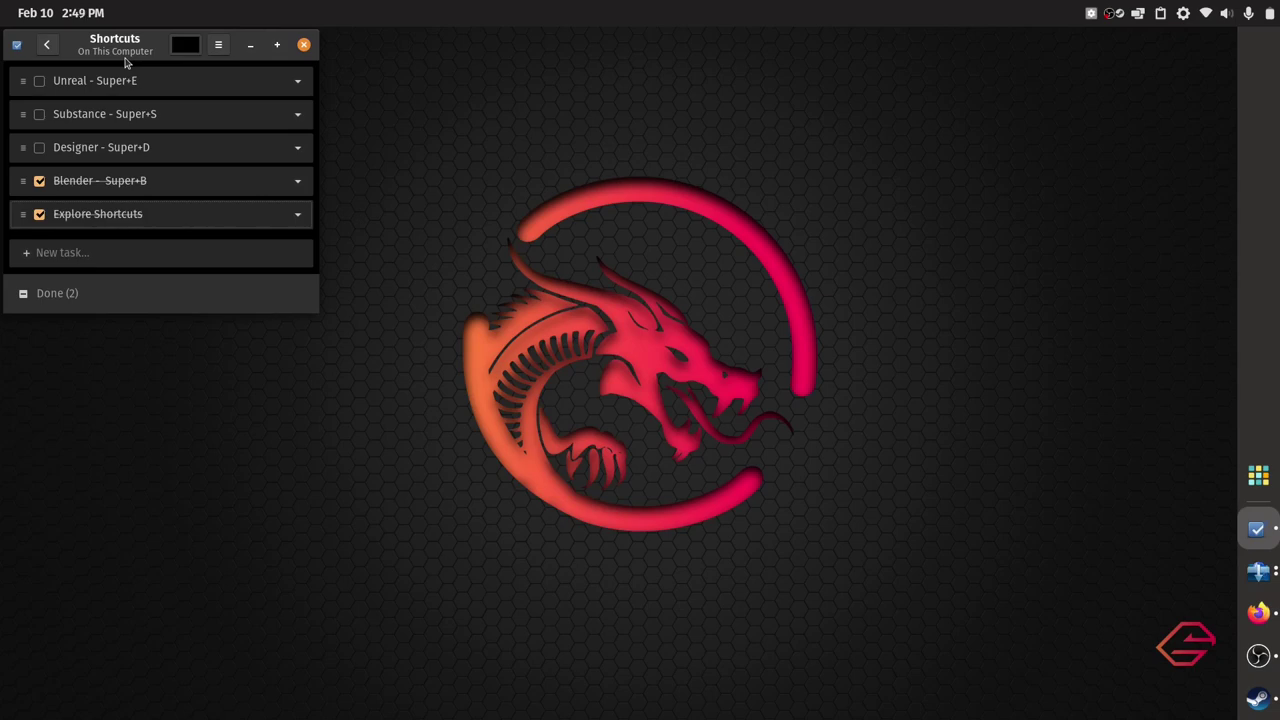
{"action": "mouse_move", "coordinate": [125, 47]}
{"action": "left_mouse_down"}
{"action": "mouse_move", "coordinate": [133, 89]}
{"action": "mouse_move", "coordinate": [123, 48]}
{"action": "mouse_move", "coordinate": [381, 195]}
{"action": "mouse_move", "coordinate": [124, 78]}
{"action": "mouse_move", "coordinate": [124, 44]}
{"action": "left_mouse_up"}
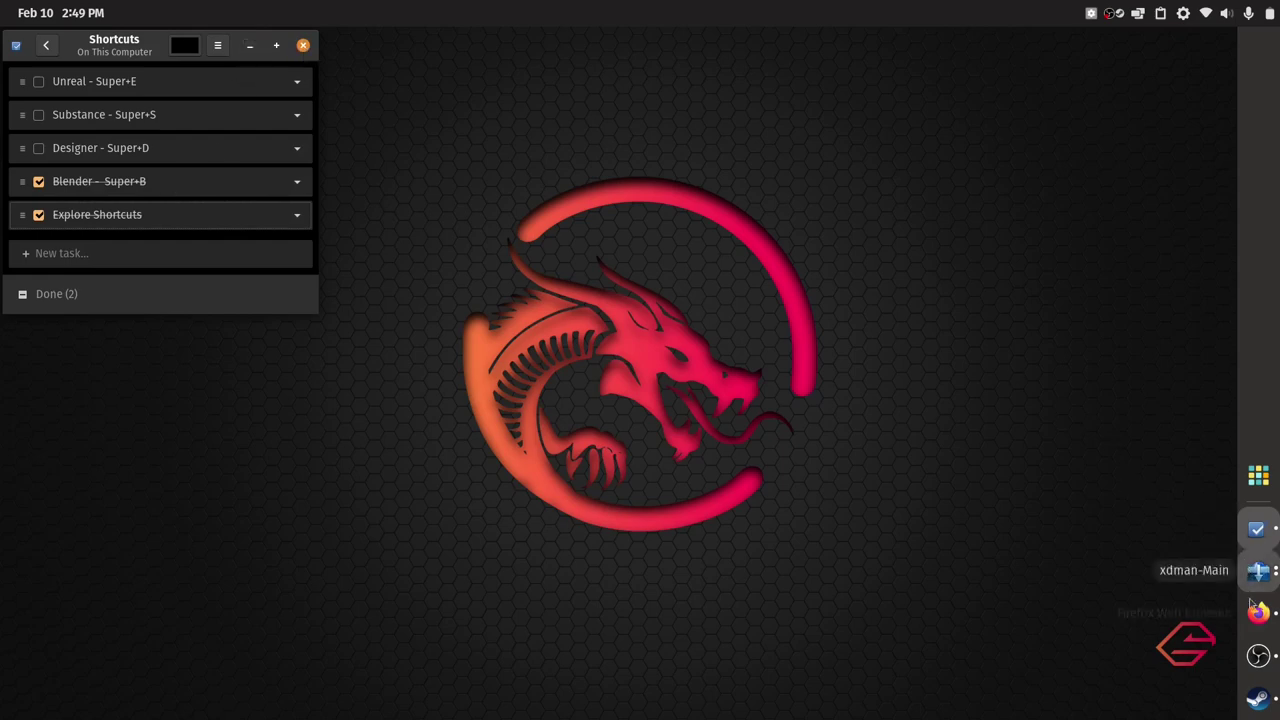
Bring up OBS Studio, pause the screen recording, and minimize the OBS window
{"action": "left_click", "coordinate": [1258, 655]}
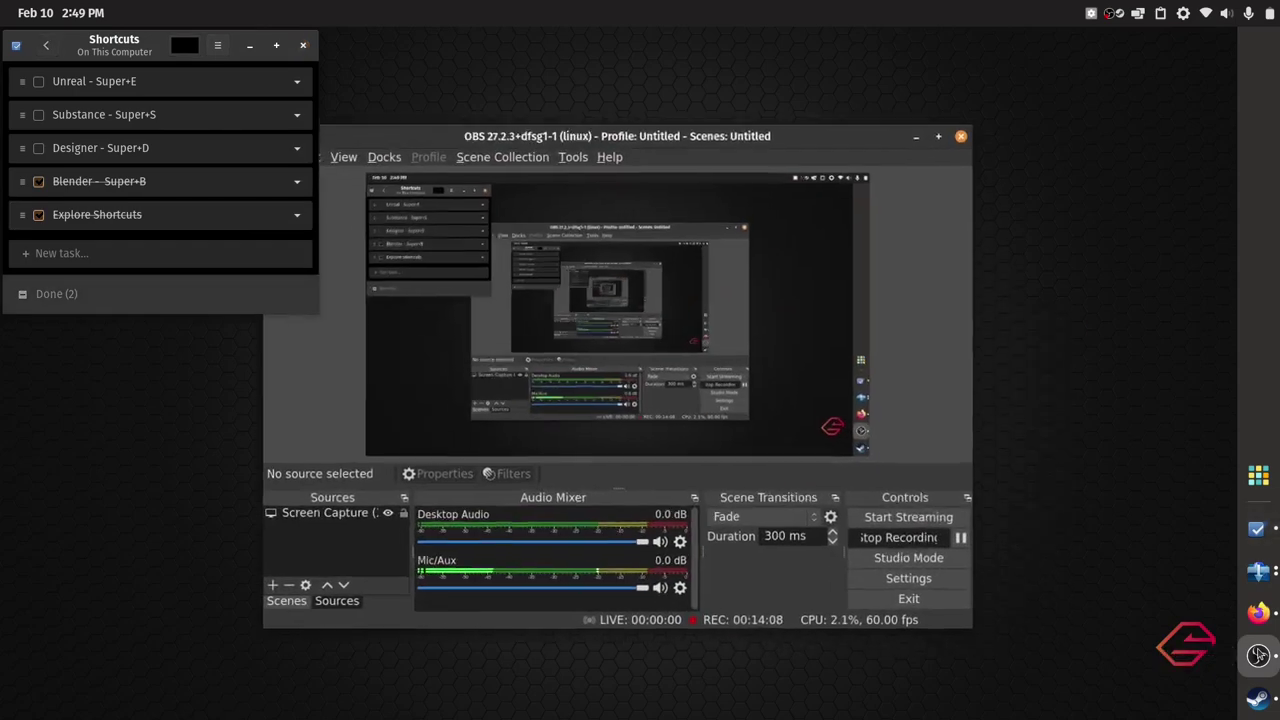
{"action": "left_click", "coordinate": [1258, 655]}
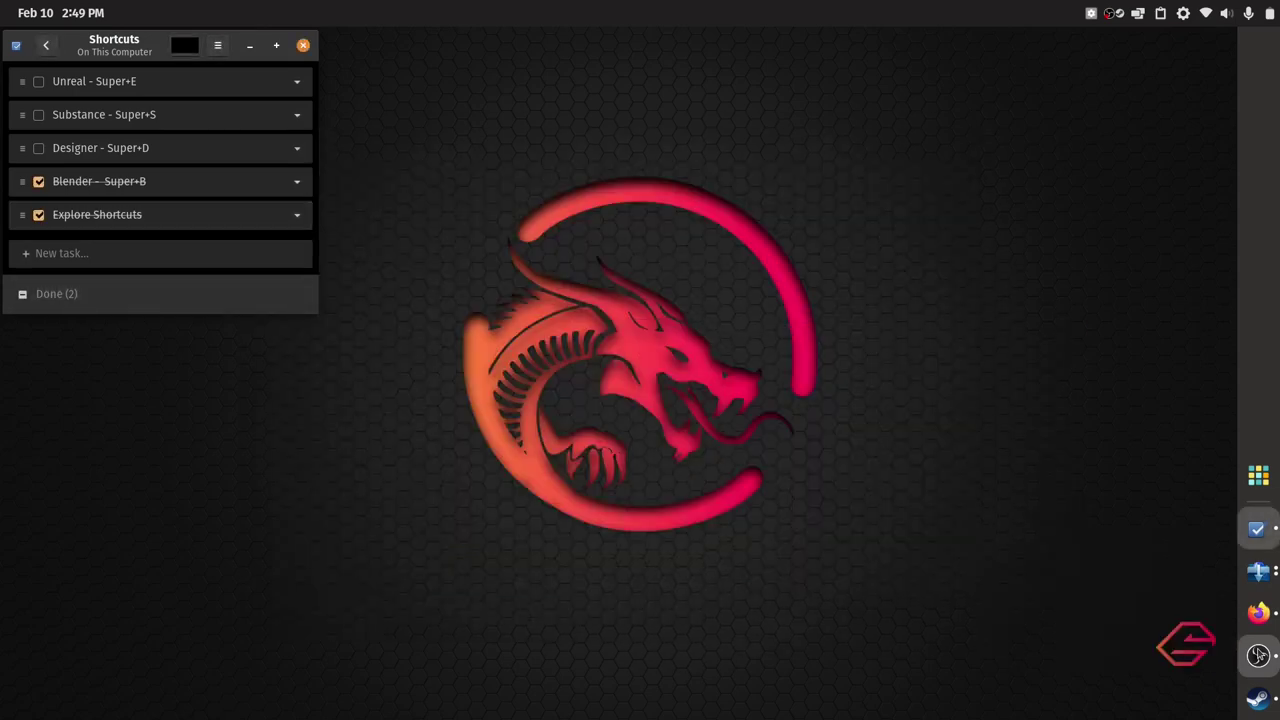
{"action": "left_click", "coordinate": [1258, 655]}
{"action": "left_click", "coordinate": [956, 536]}
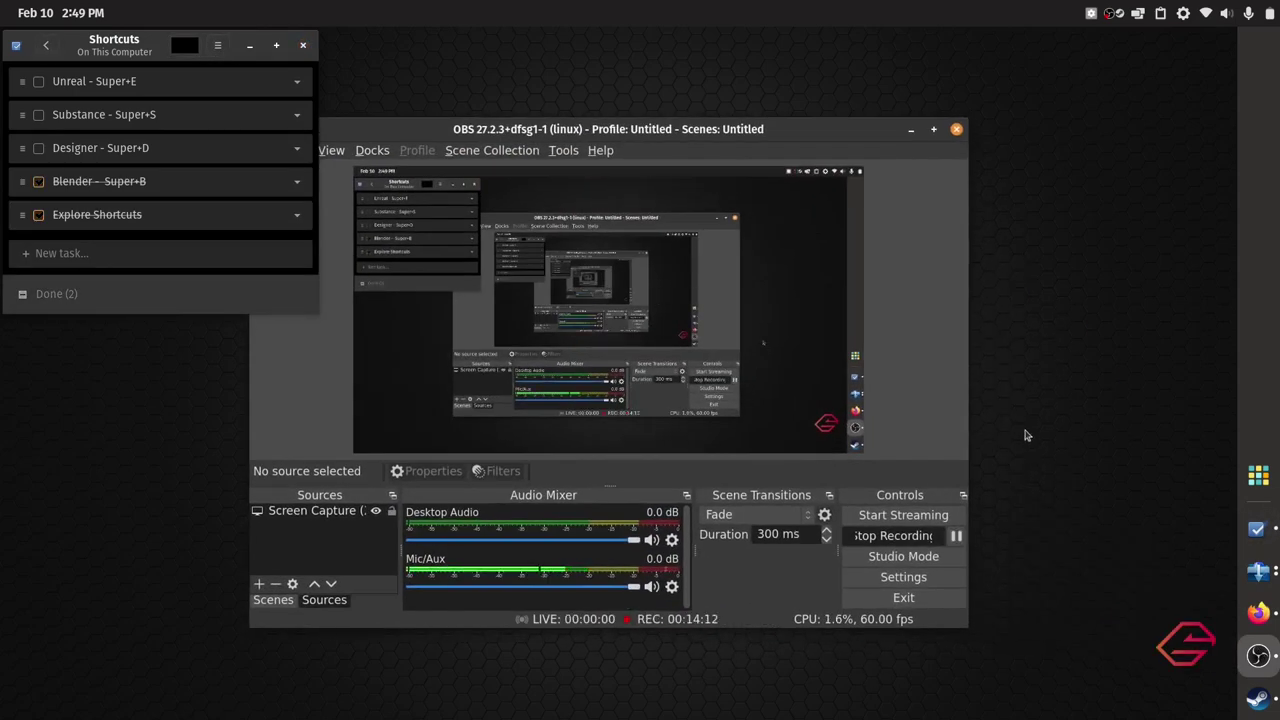
{"action": "left_click", "coordinate": [912, 131]}
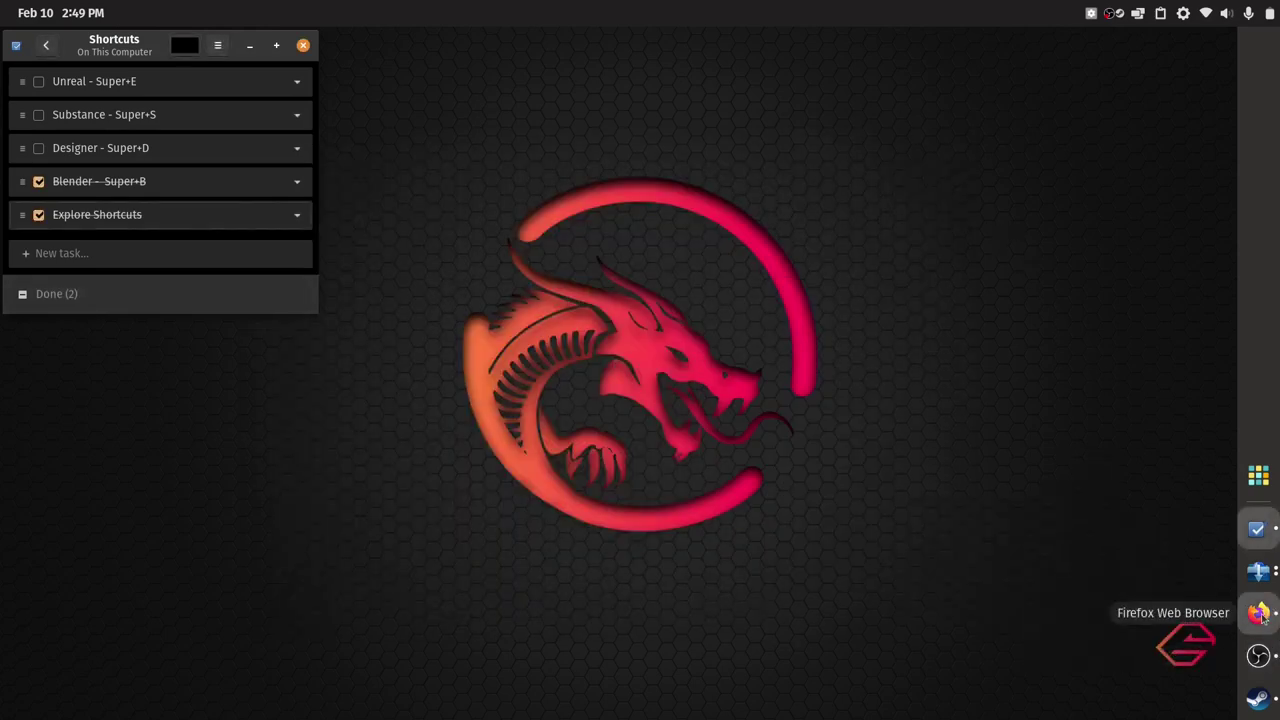
Open the system Settings and move the window clear of the Shortcuts list
{"action": "left_click", "coordinate": [1258, 476]}
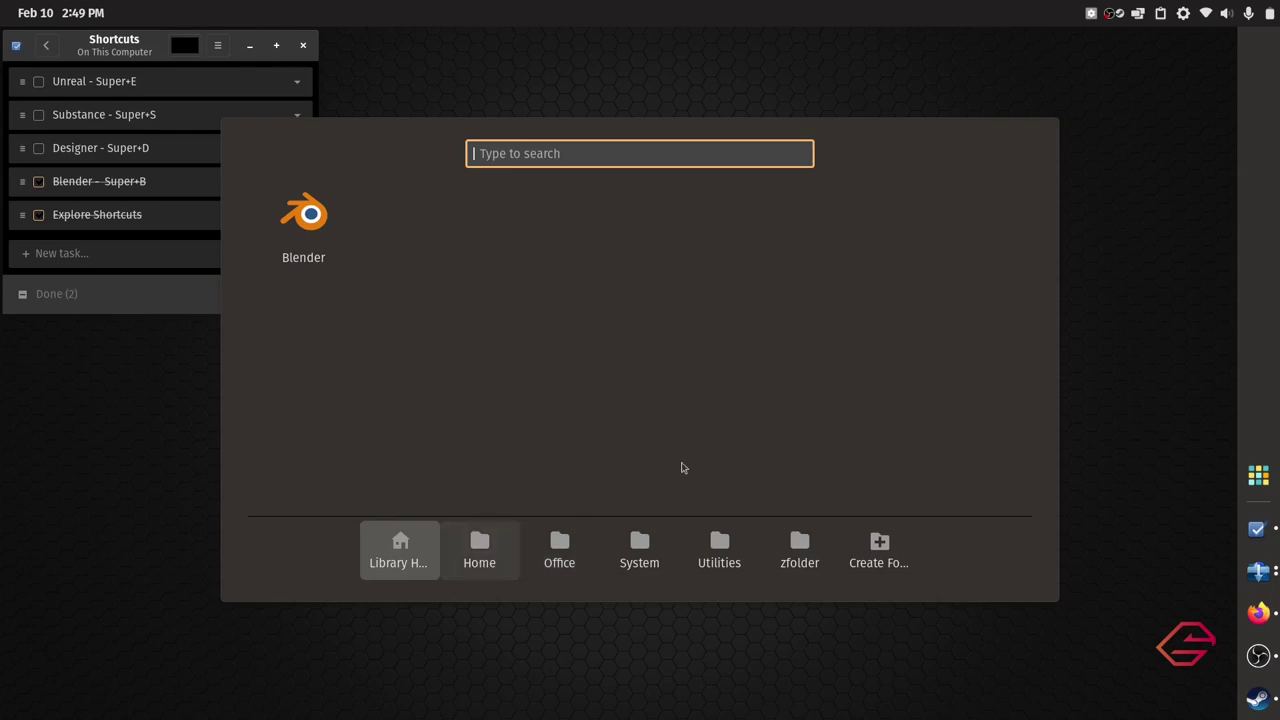
{"action": "left_click", "coordinate": [1183, 306]}
{"action": "left_click", "coordinate": [1206, 13]}
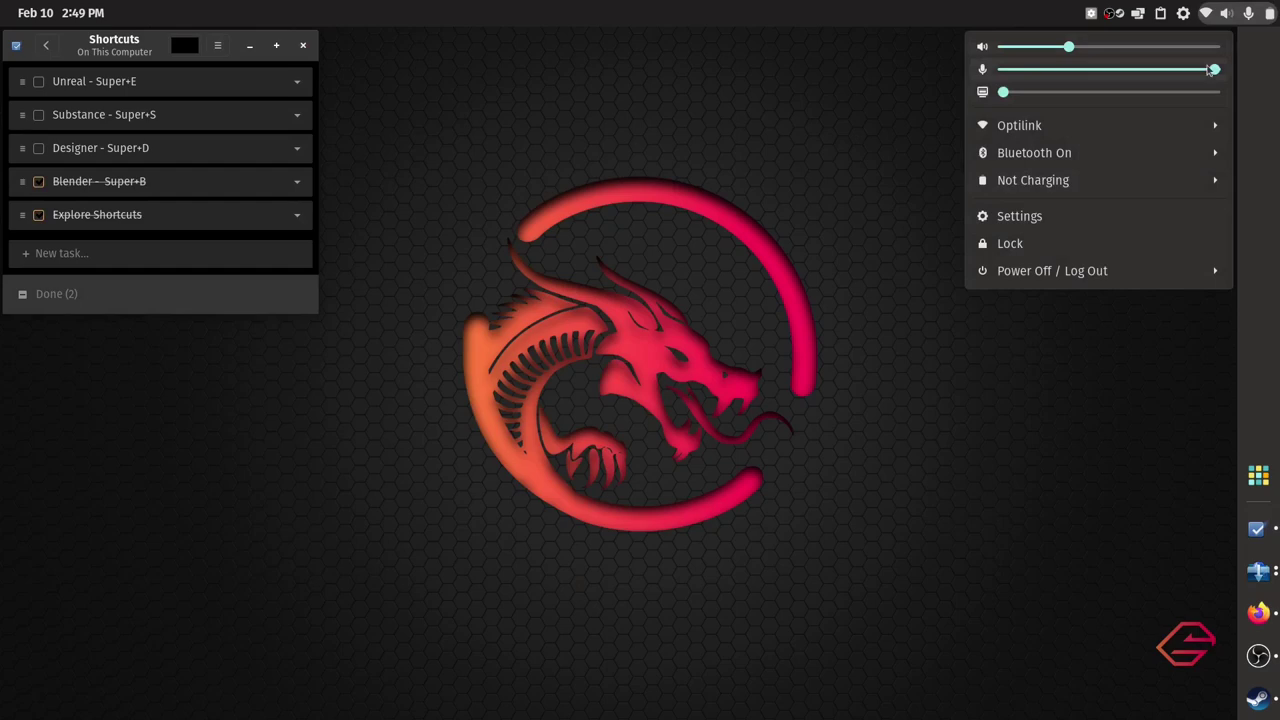
{"action": "left_click", "coordinate": [1092, 232]}
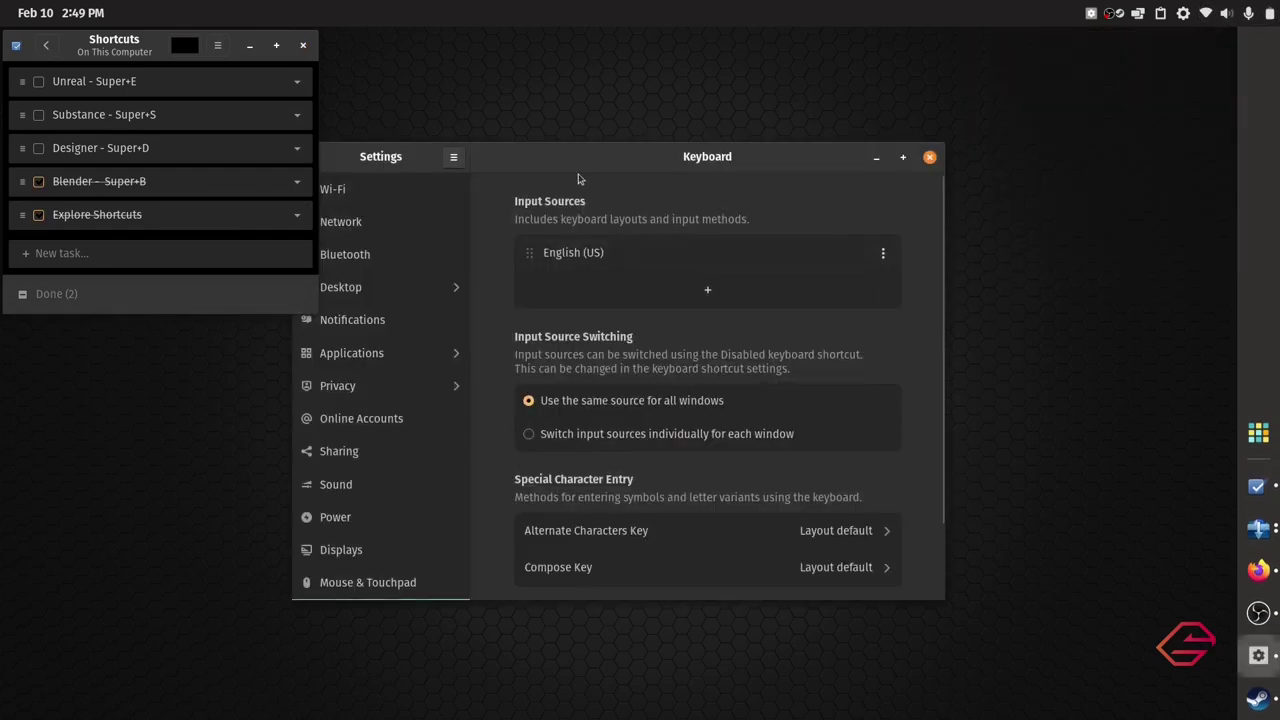
{"action": "left_click_drag", "start_coordinate": [577, 177], "coordinate": [734, 184]}
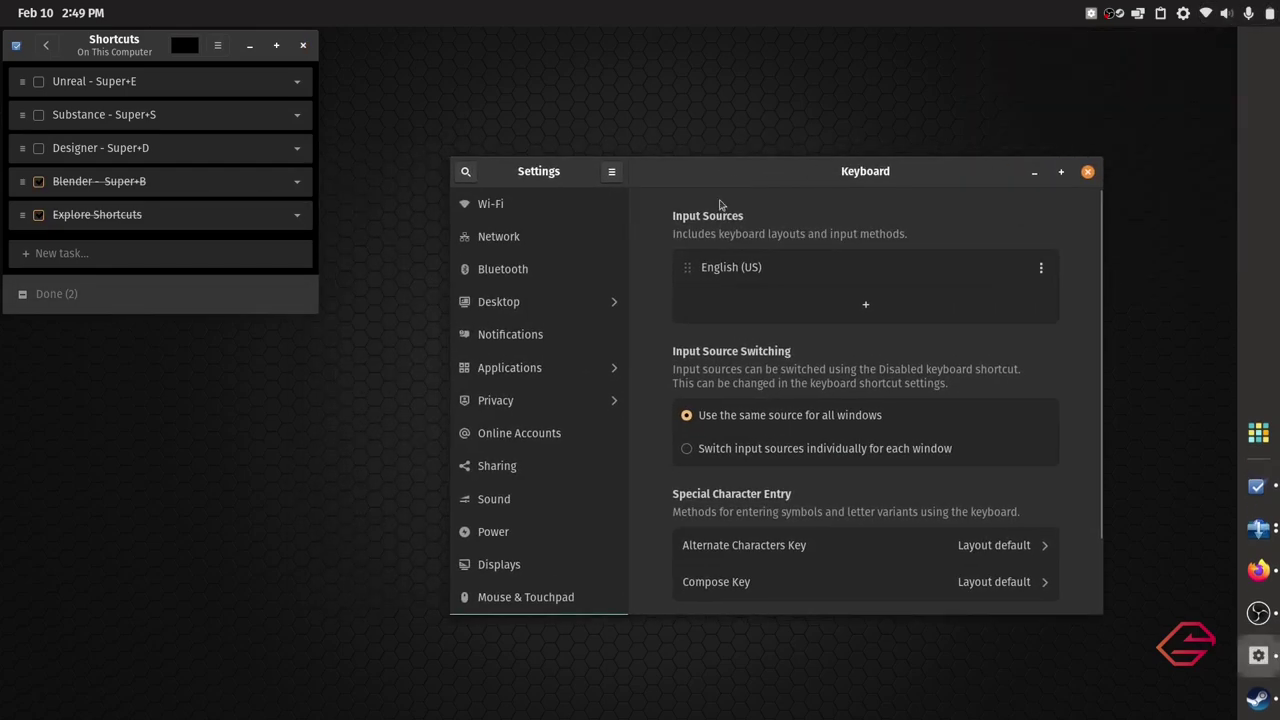
Review the account providers offered in the Online Accounts settings
{"action": "left_click", "coordinate": [552, 432]}
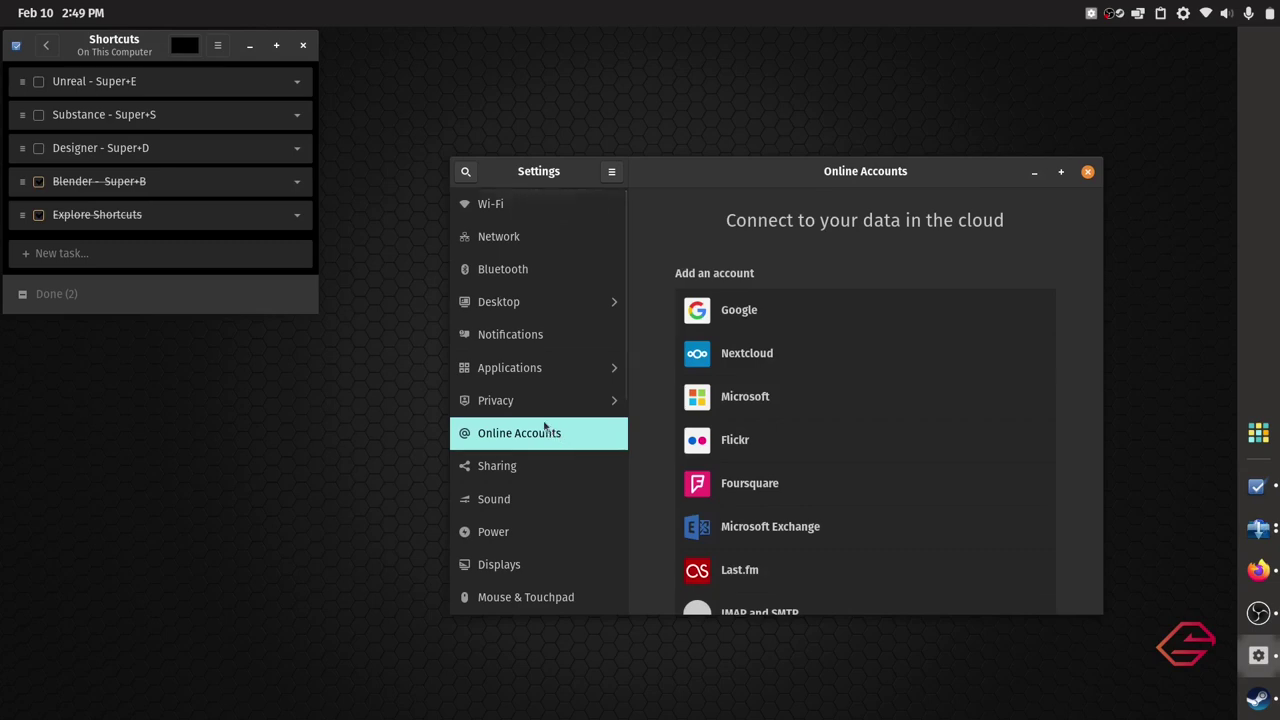
{"action": "scroll", "coordinate": [880, 329], "scroll_direction": "down", "scroll_amount": 2}
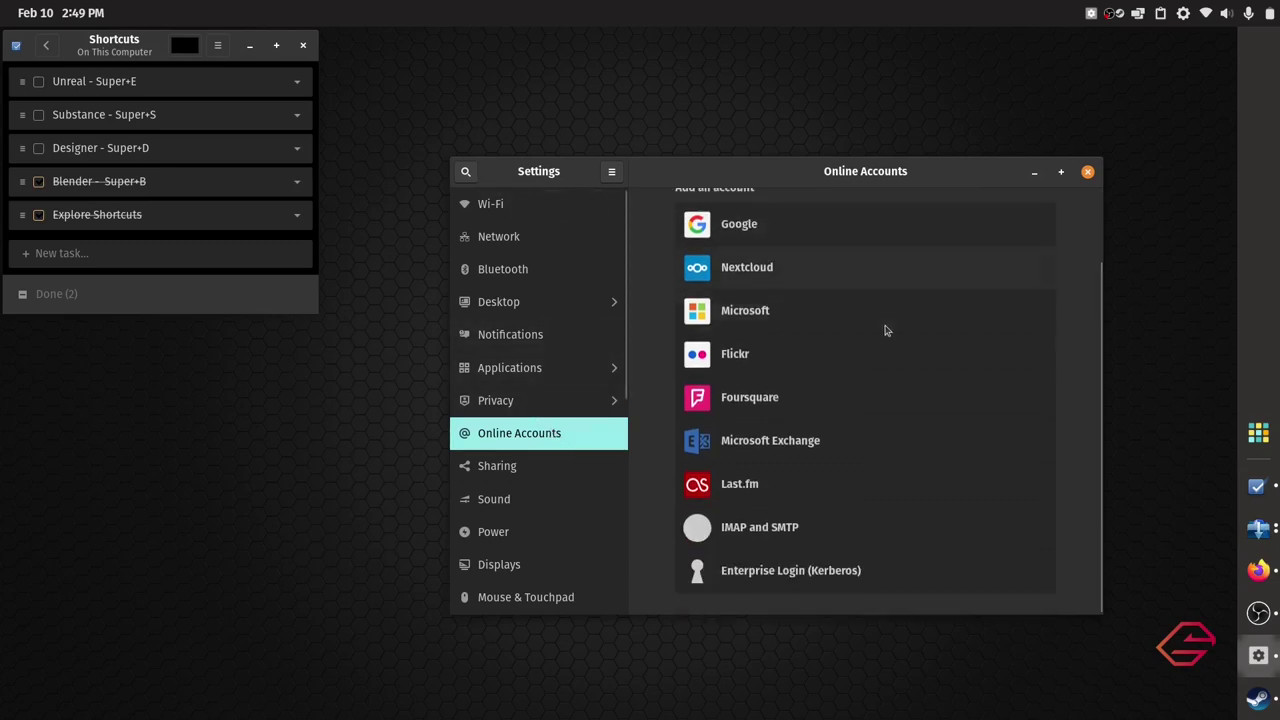
{"action": "scroll", "coordinate": [877, 357], "scroll_direction": "up", "scroll_amount": 2}
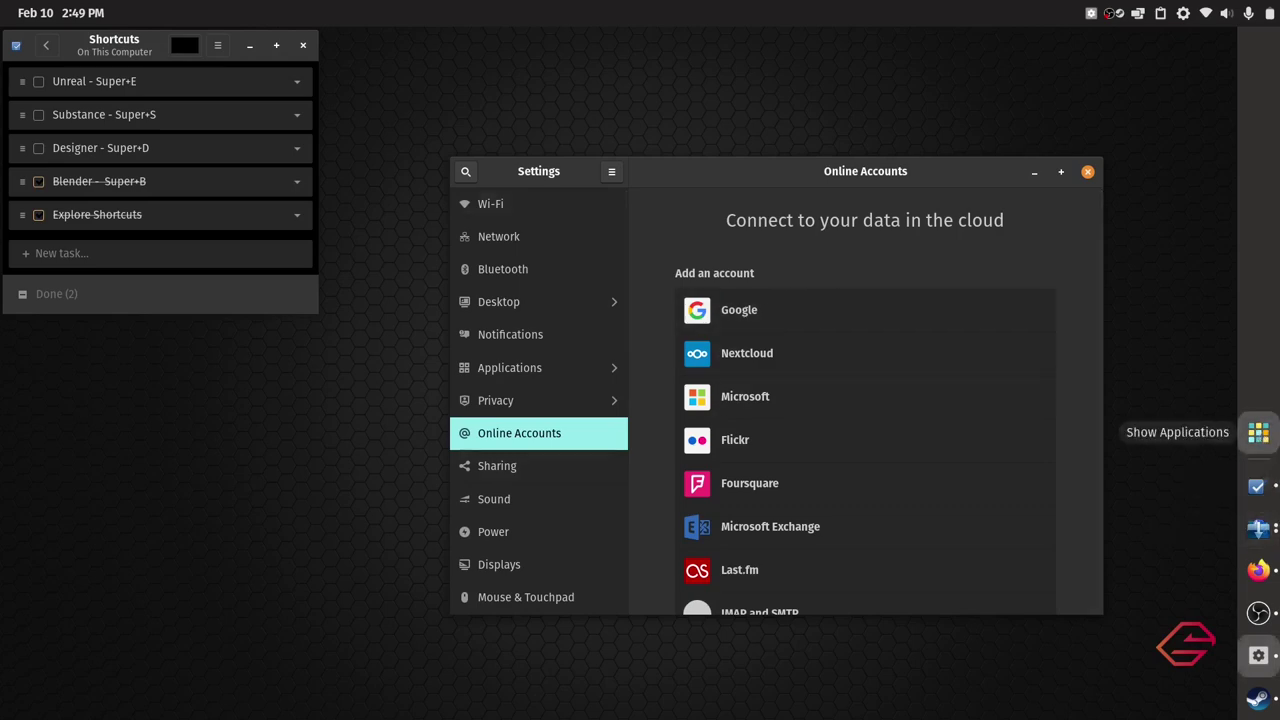
View the Downloads folder in the file manager, minimize it, and place the Shortcuts list back near the desktop's upper-left corner
{"action": "key", "text": "super+f"}
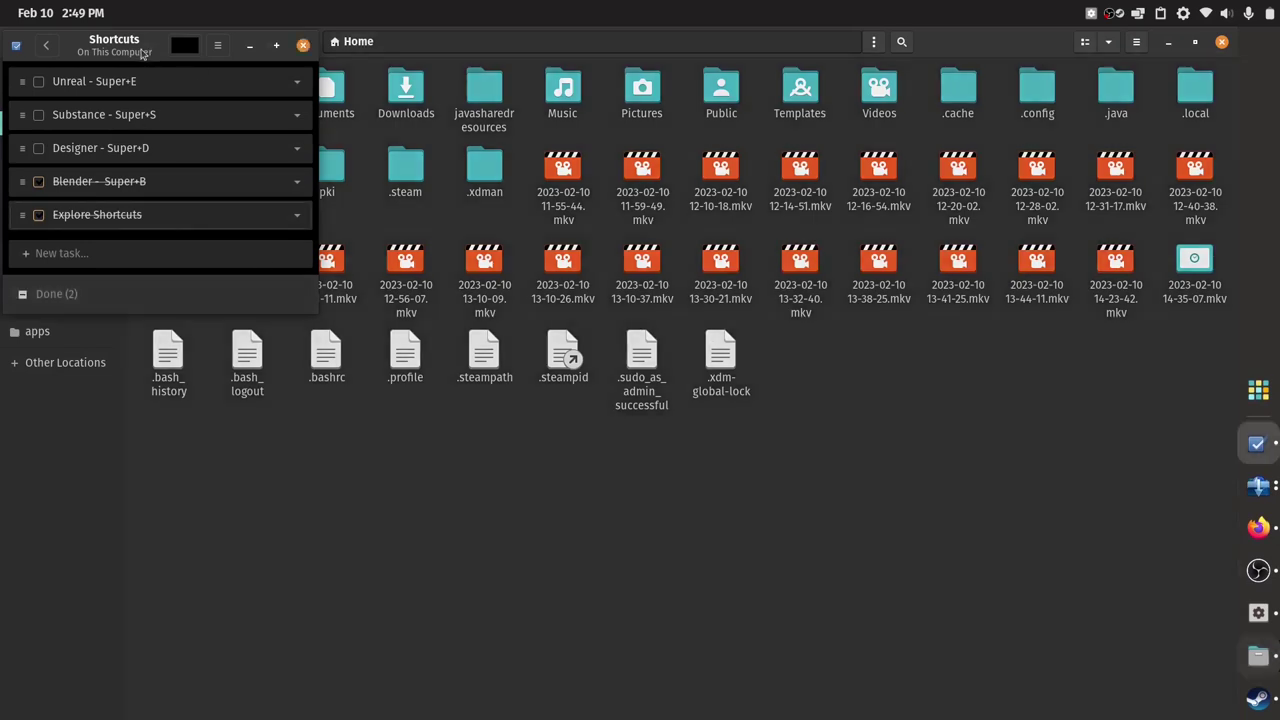
{"action": "left_click_drag", "start_coordinate": [153, 55], "coordinate": [748, 95]}
{"action": "left_click", "coordinate": [53, 198]}
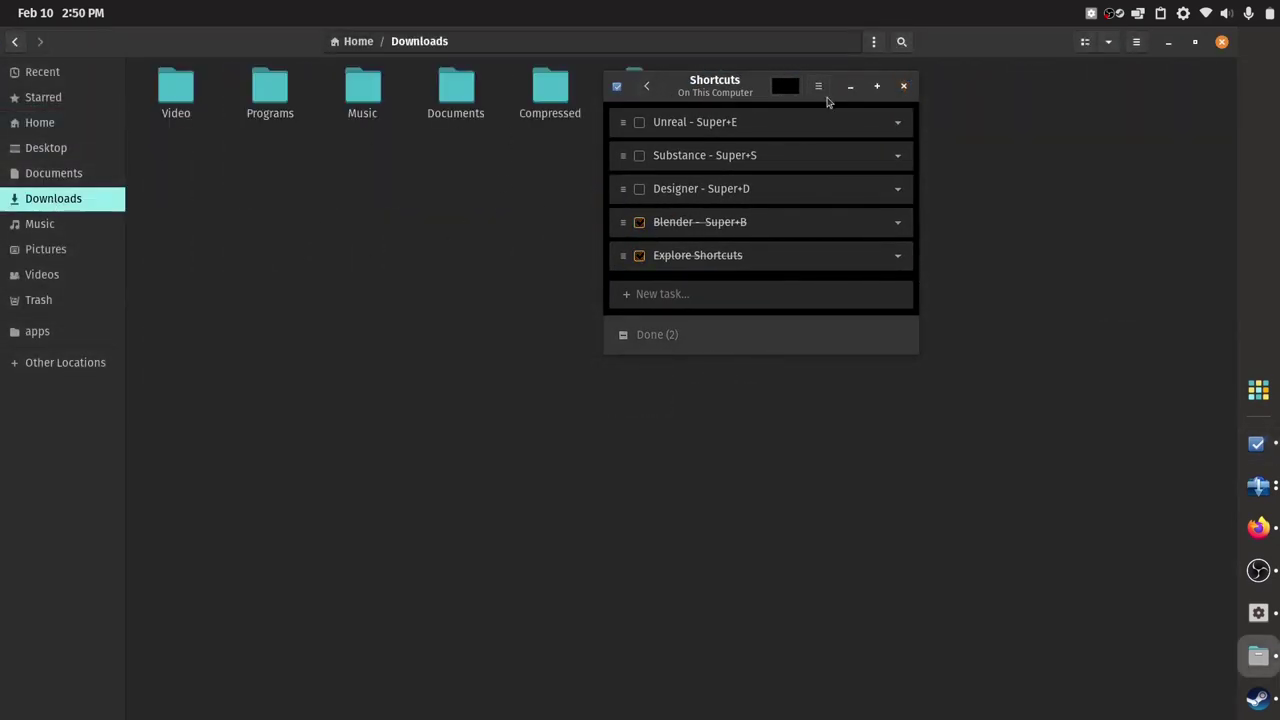
{"action": "left_click", "coordinate": [1168, 41]}
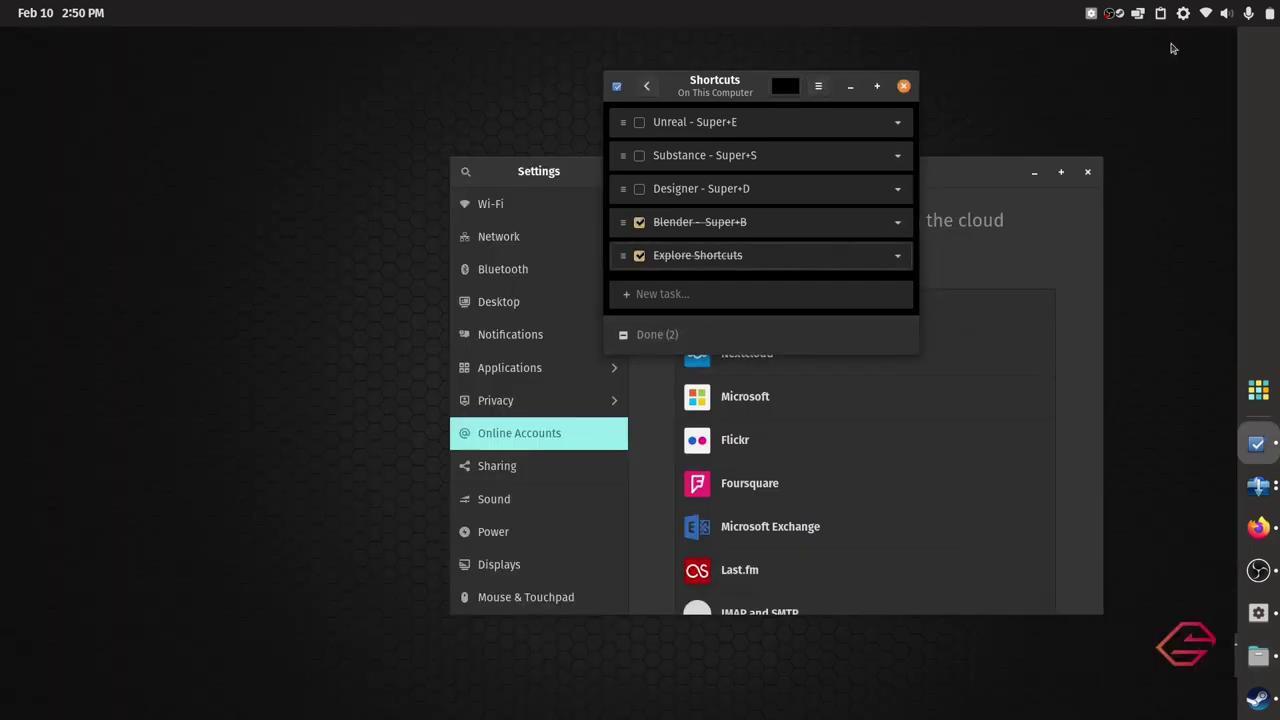
{"action": "left_click_drag", "start_coordinate": [728, 97], "coordinate": [109, 63]}
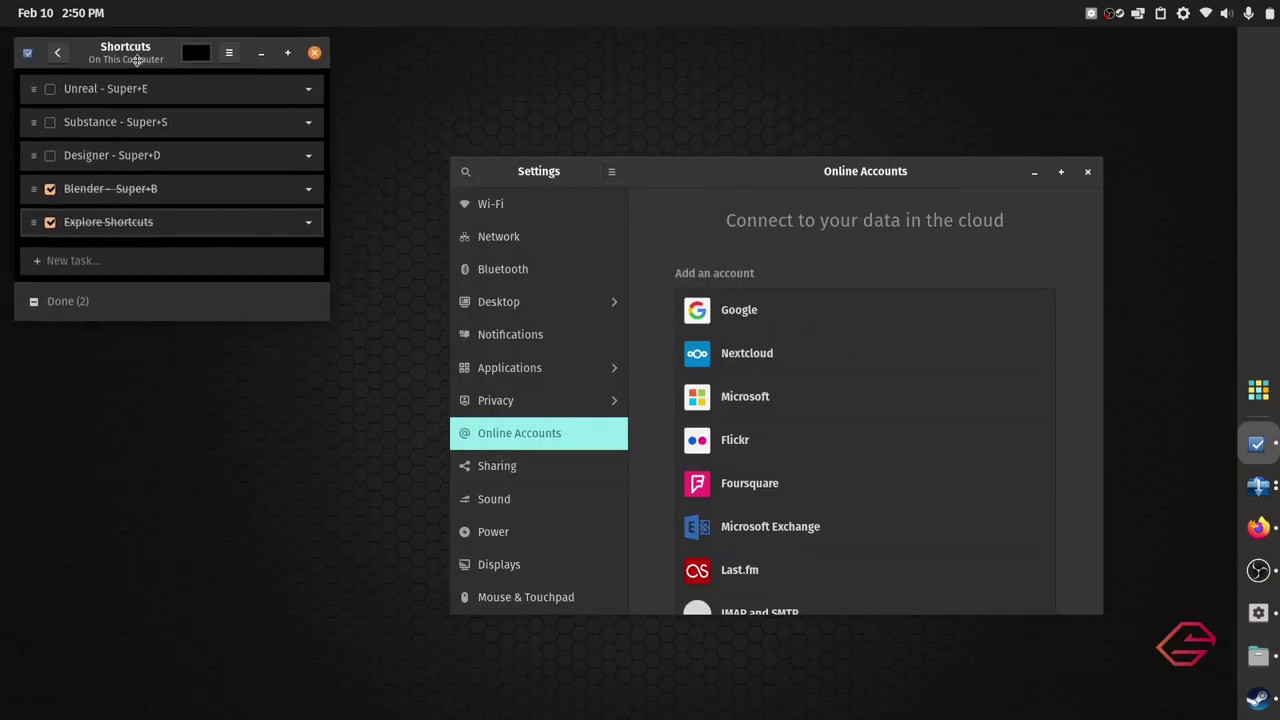
Start adding a Google account in Online Accounts and pause the screen recording in OBS Studio for the sign-in
{"action": "left_click", "coordinate": [760, 316]}
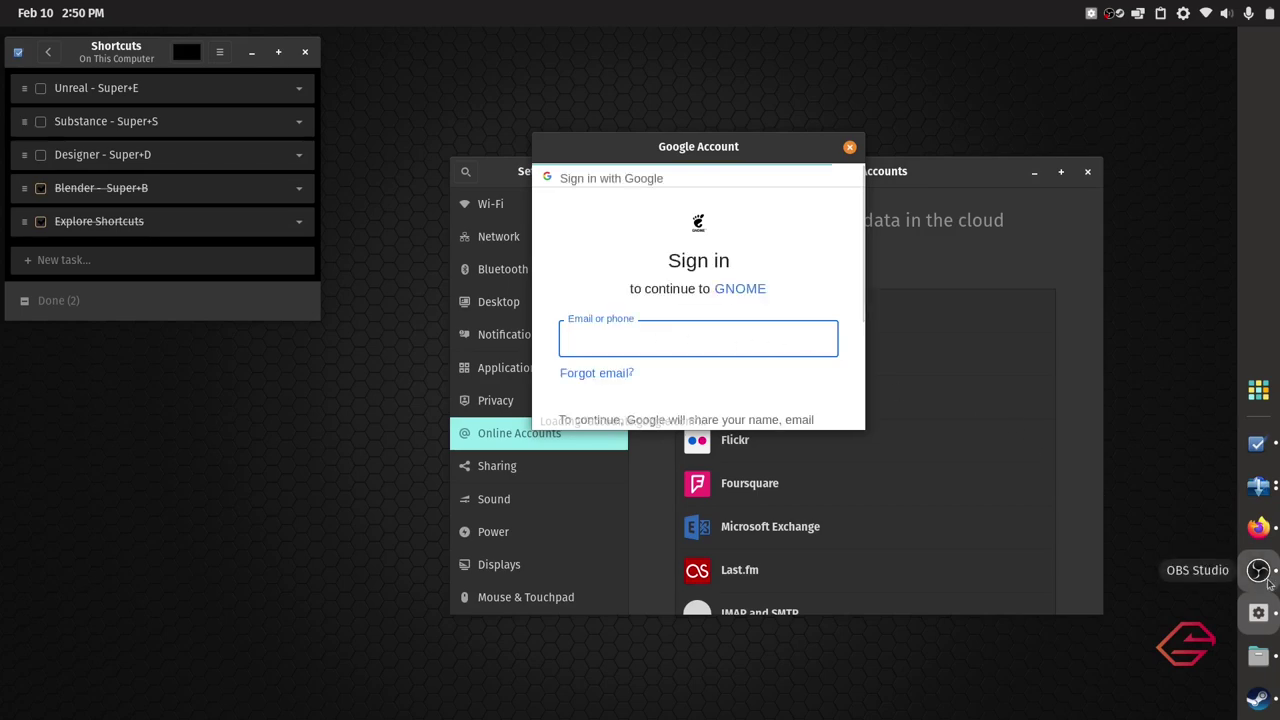
{"action": "left_click", "coordinate": [1262, 575]}
{"action": "left_click", "coordinate": [905, 536]}
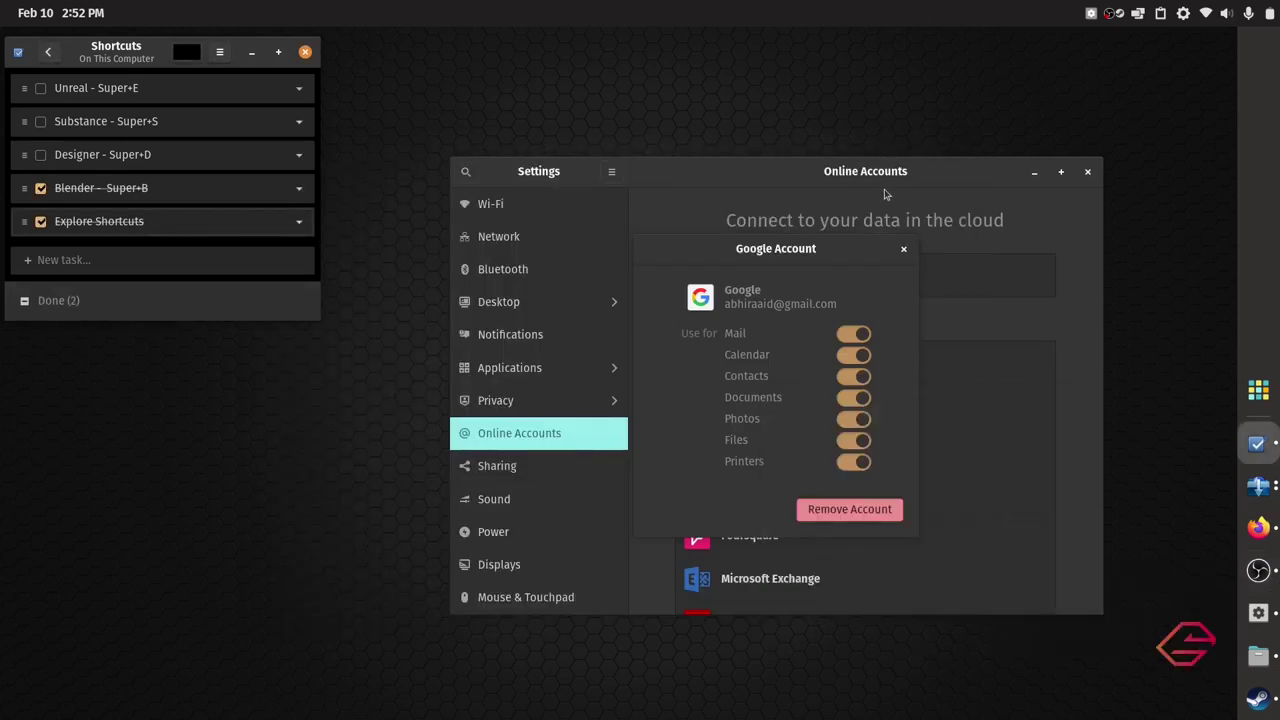
Turn off Calendar, Contacts, Documents, Photos and Printers for the Google account, leaving Mail and Files enabled
{"action": "left_click", "coordinate": [791, 255]}
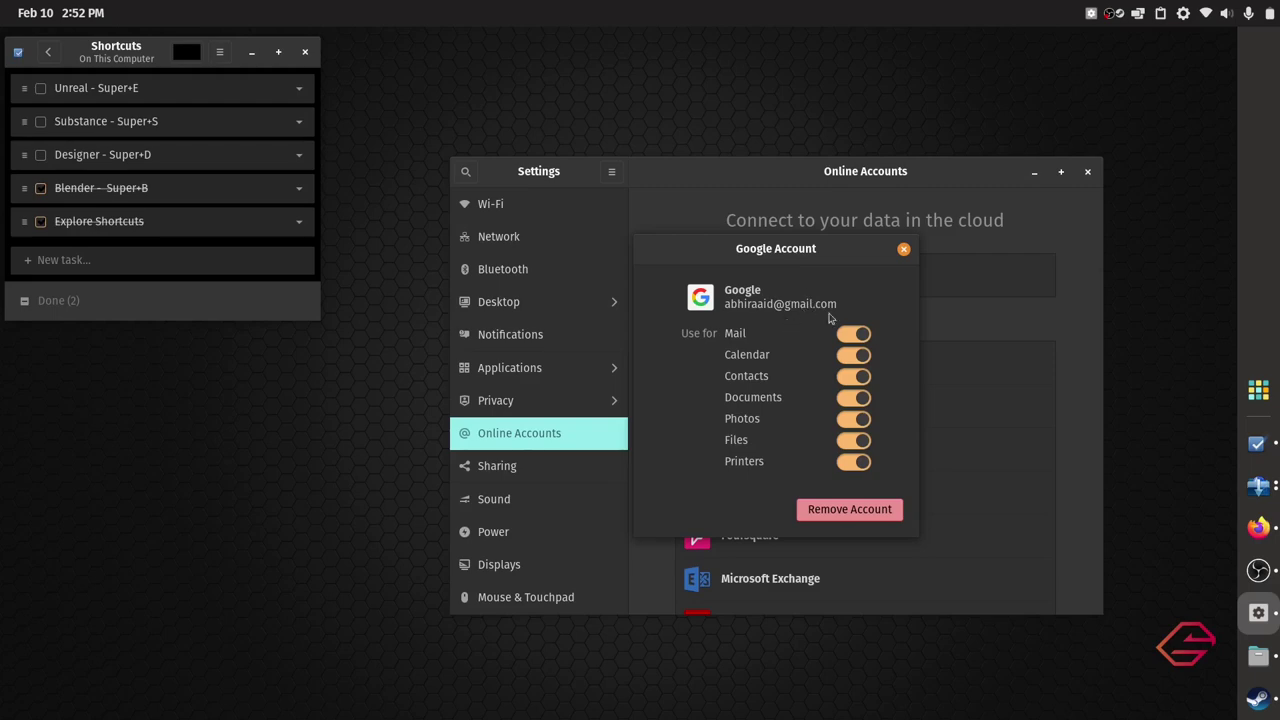
{"action": "left_click", "coordinate": [854, 358]}
{"action": "left_click", "coordinate": [860, 380]}
{"action": "left_click", "coordinate": [860, 400]}
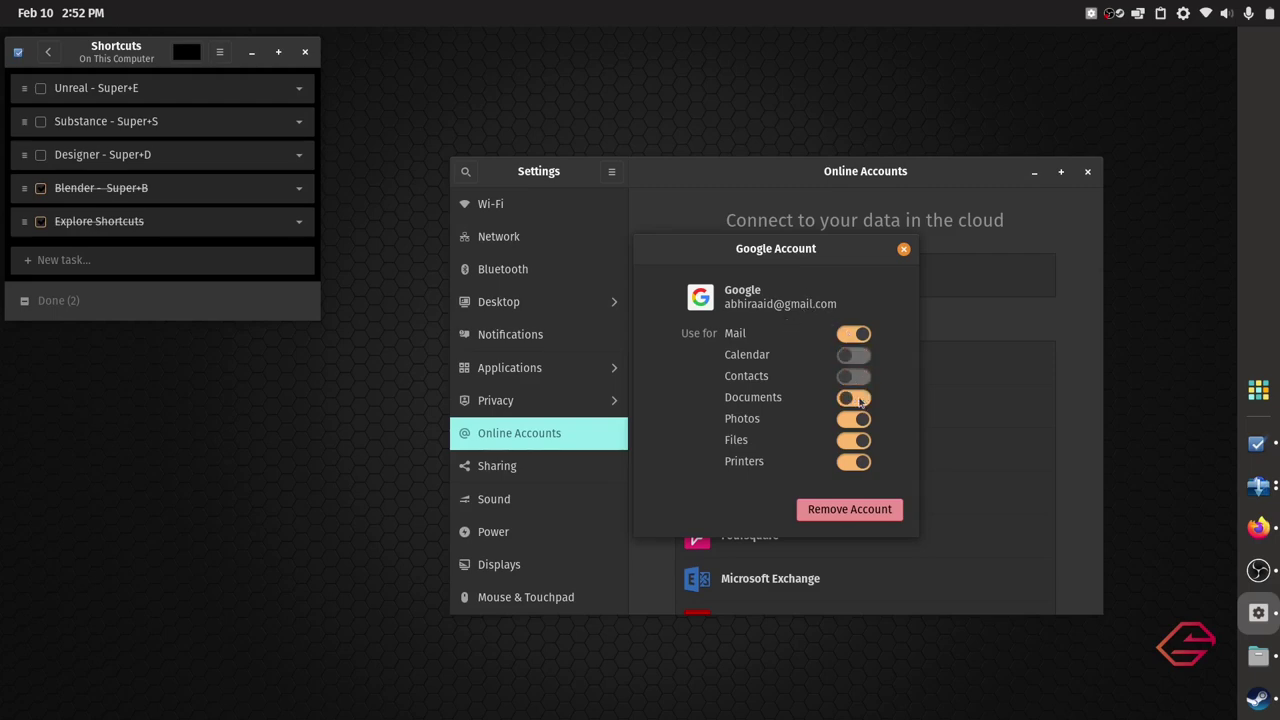
{"action": "left_click", "coordinate": [852, 420]}
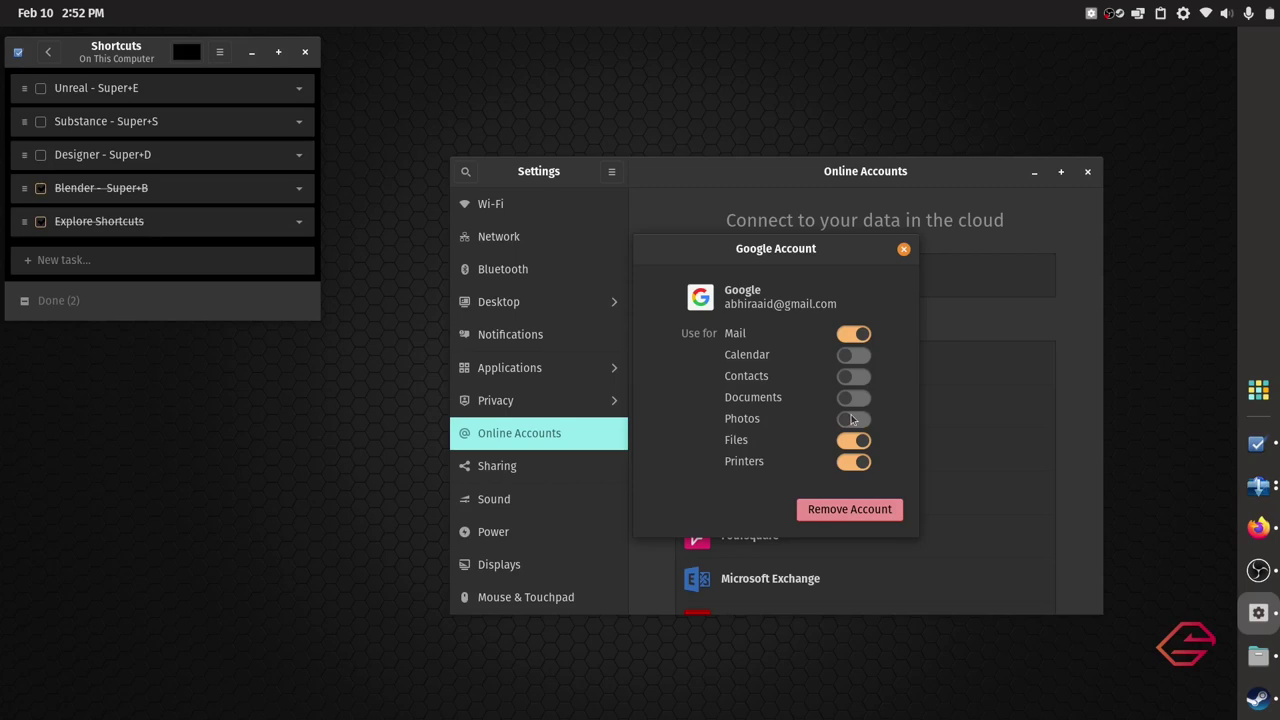
{"action": "left_click", "coordinate": [859, 469]}
{"action": "mouse_move", "coordinate": [723, 253]}
{"action": "left_mouse_down"}
{"action": "mouse_move", "coordinate": [710, 325]}
{"action": "mouse_move", "coordinate": [727, 220]}
{"action": "mouse_move", "coordinate": [705, 245]}
{"action": "mouse_move", "coordinate": [703, 264]}
{"action": "mouse_move", "coordinate": [741, 250]}
{"action": "left_mouse_up"}
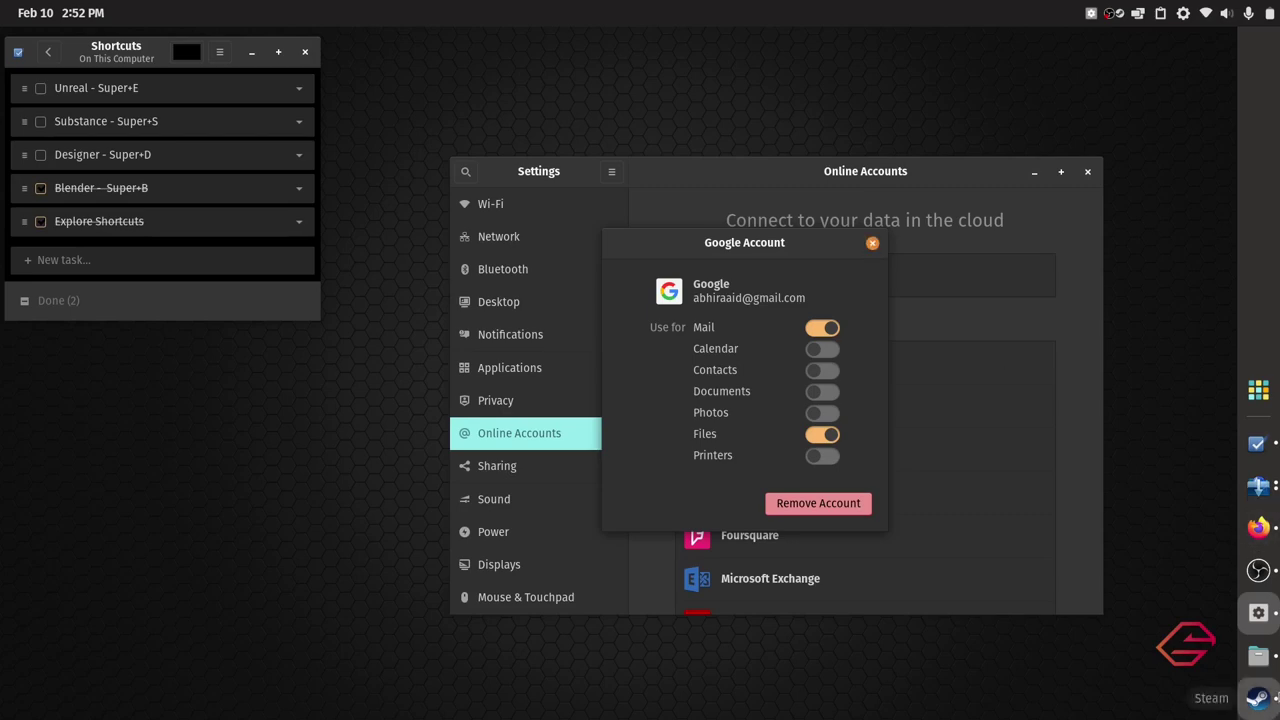
Open the Google account's My Drive folder in the file manager, moving the Shortcuts list off the sidebar
{"action": "left_click", "coordinate": [1258, 655]}
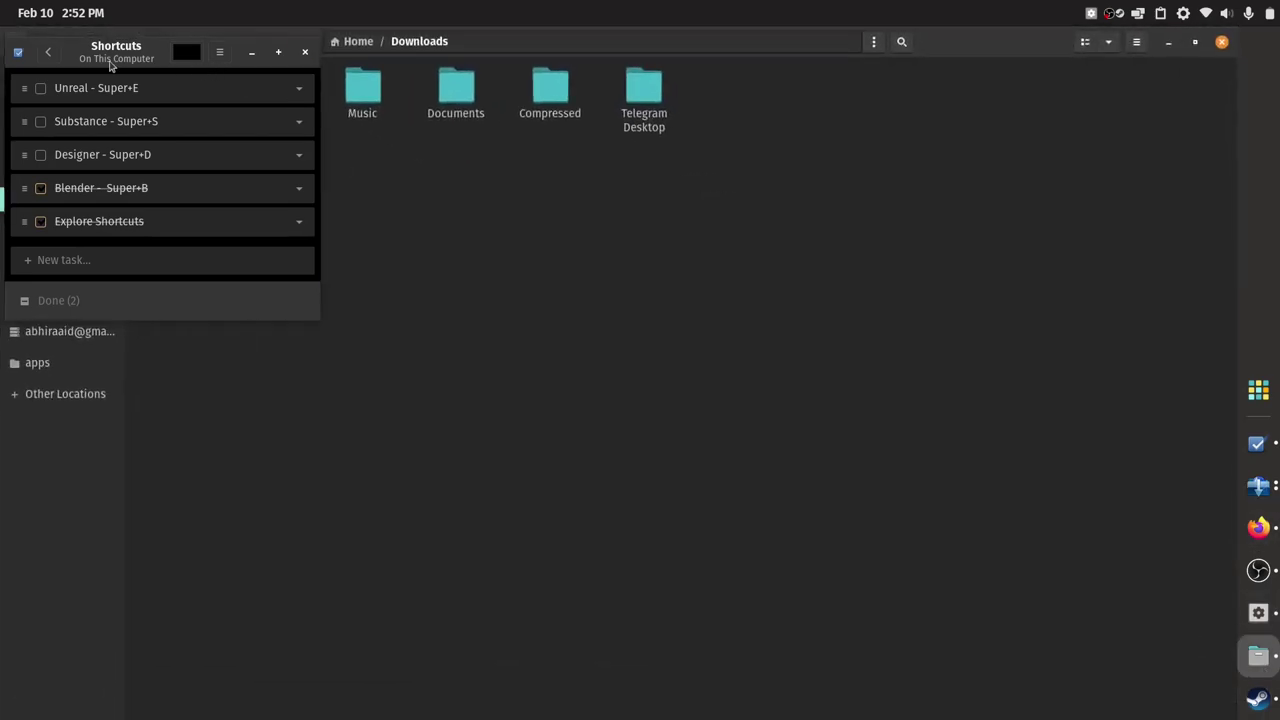
{"action": "left_click_drag", "start_coordinate": [108, 60], "coordinate": [745, 120]}
{"action": "left_click", "coordinate": [102, 324]}
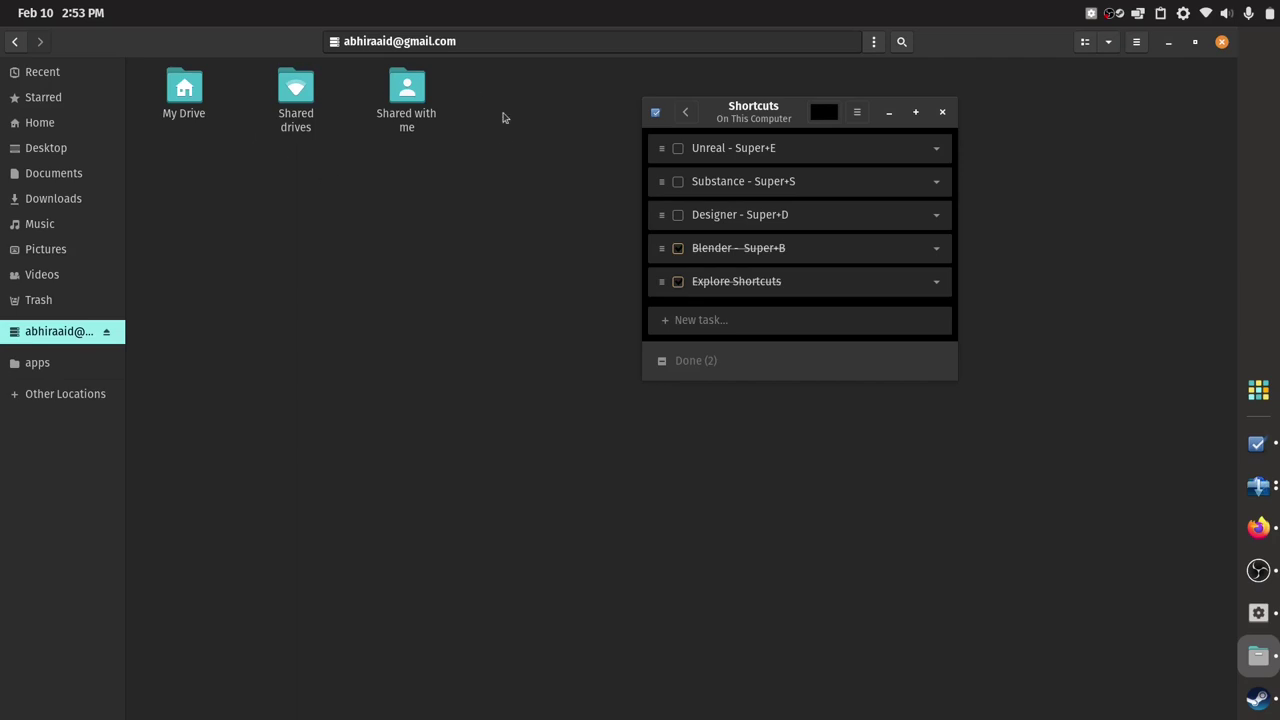
{"action": "double_click", "coordinate": [185, 90]}
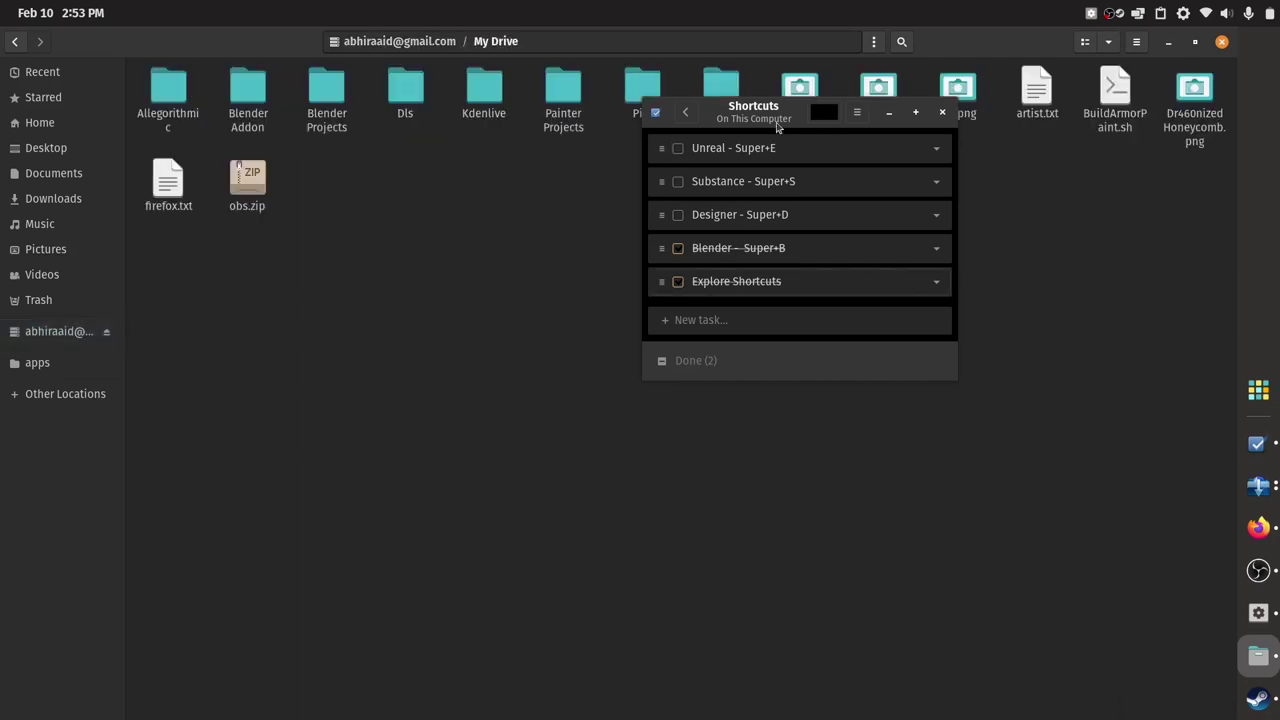
Move the Shortcuts list clear of the My Drive files, close the file manager, and return the list to the desktop's upper-left corner
{"action": "left_click_drag", "start_coordinate": [775, 121], "coordinate": [853, 312]}
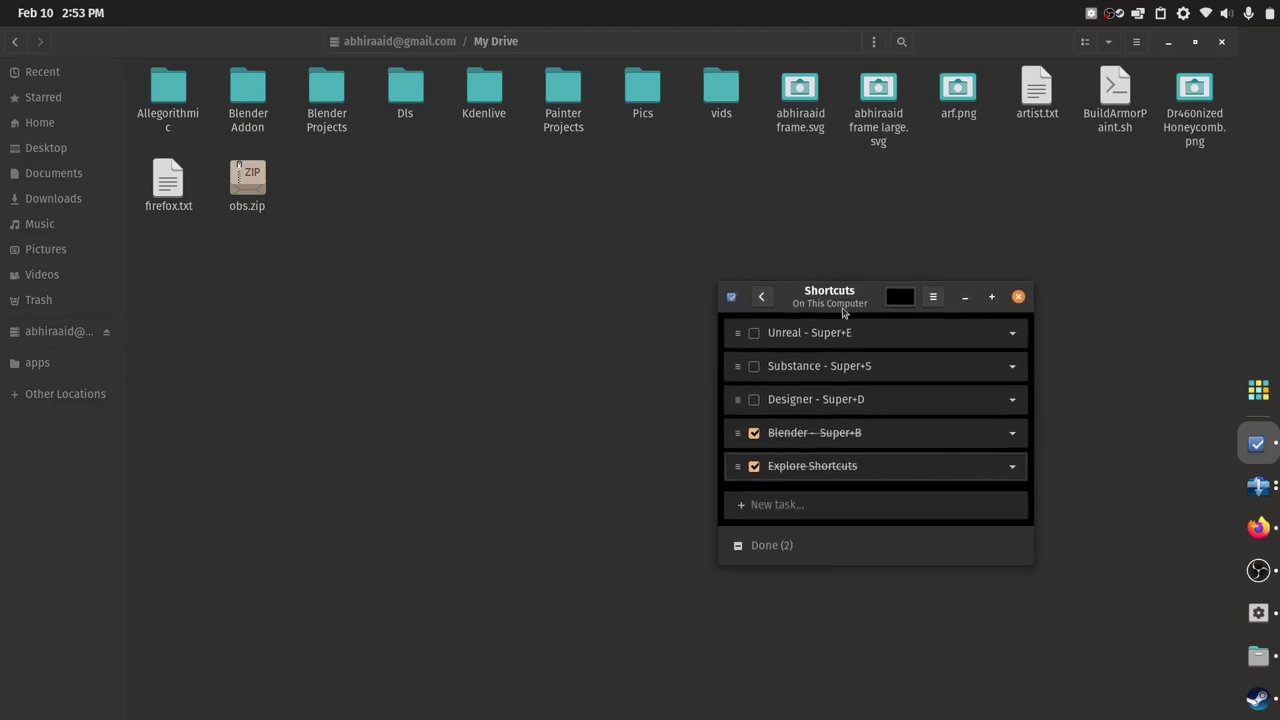
{"action": "left_click_drag", "start_coordinate": [843, 313], "coordinate": [837, 223]}
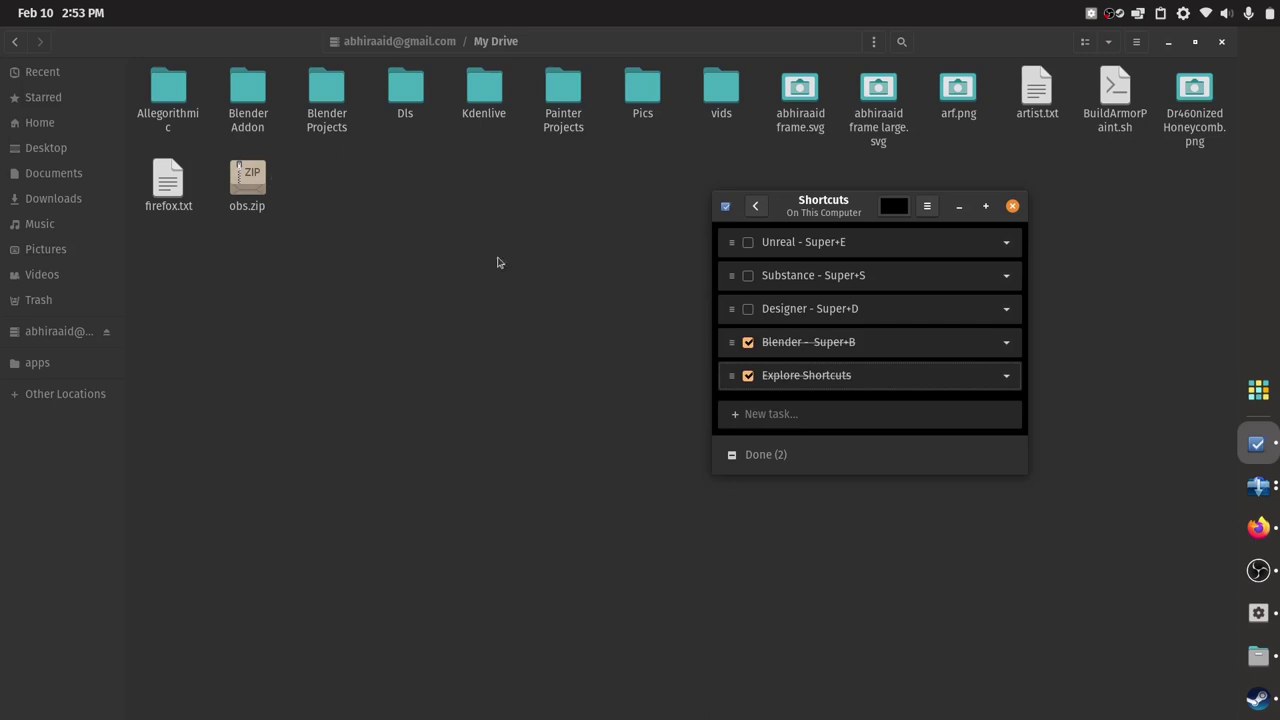
{"action": "left_click", "coordinate": [1222, 43]}
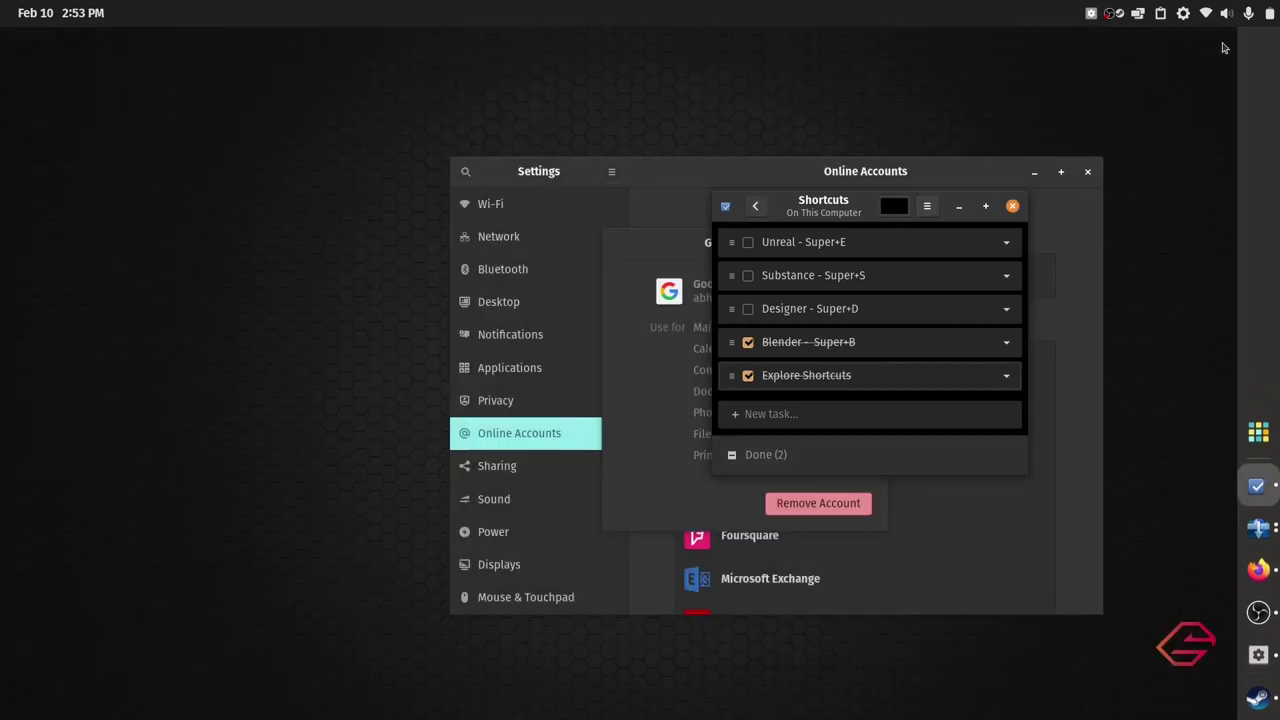
{"action": "left_click_drag", "start_coordinate": [838, 208], "coordinate": [136, 65]}
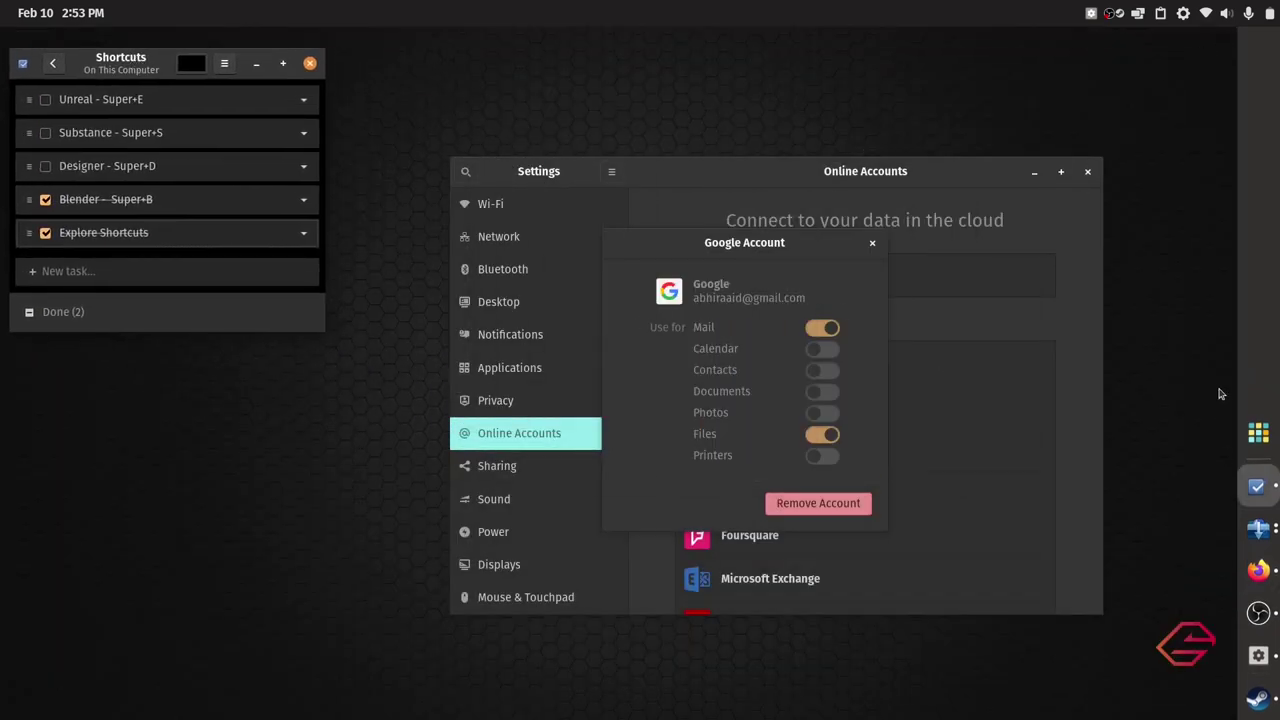
Launch Geary from the zfolder group in the application library and move its window clear of the Shortcuts list
{"action": "left_click", "coordinate": [1258, 432]}
{"action": "left_click", "coordinate": [773, 547]}
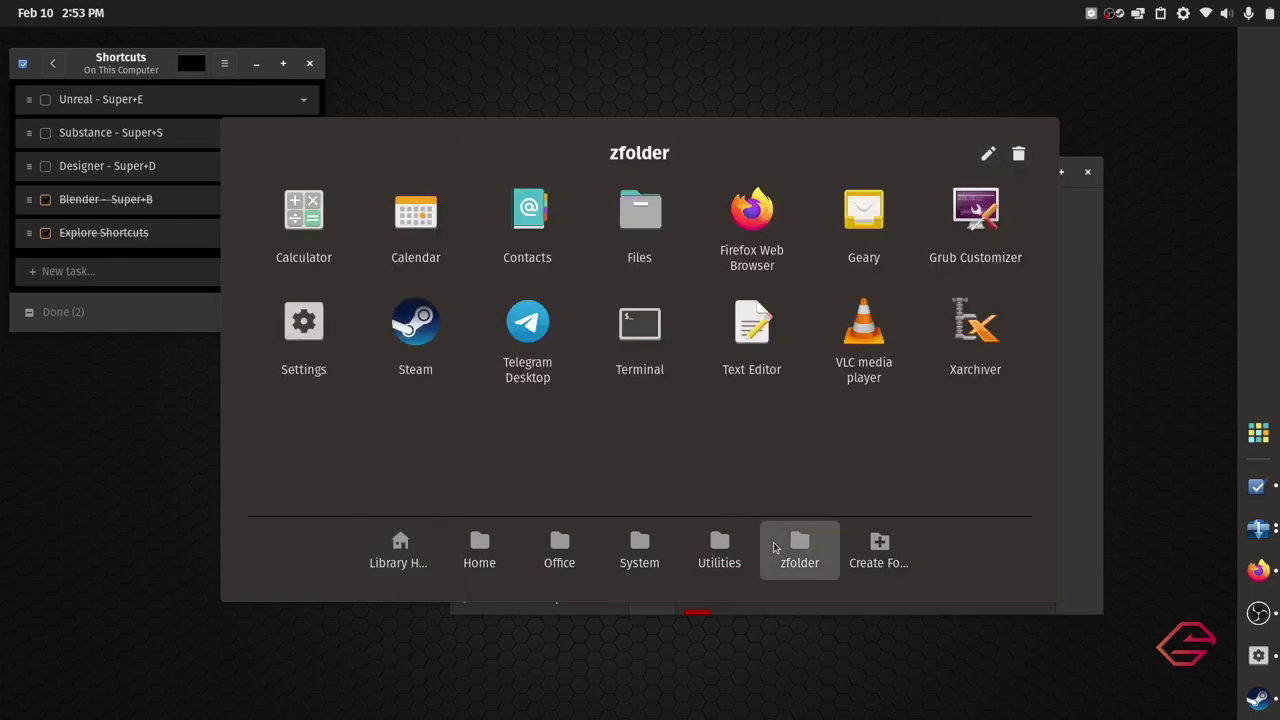
{"action": "left_click", "coordinate": [849, 262]}
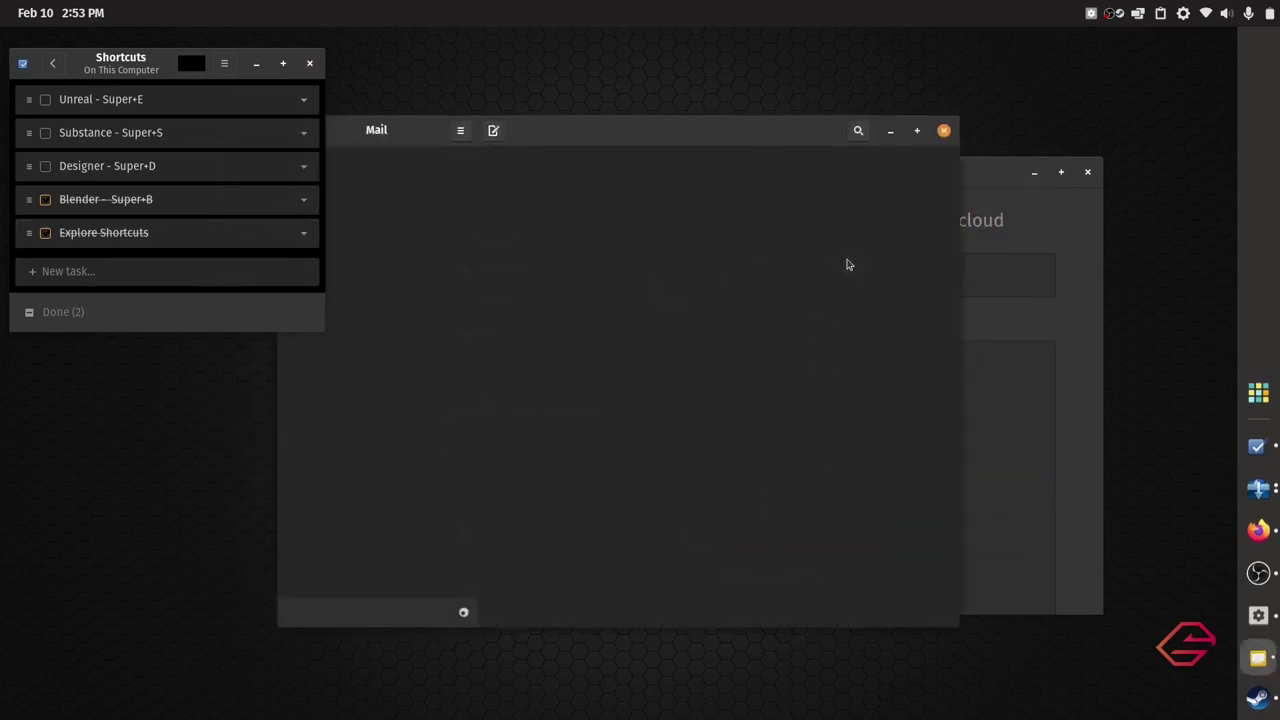
{"action": "left_click_drag", "start_coordinate": [680, 142], "coordinate": [849, 131]}
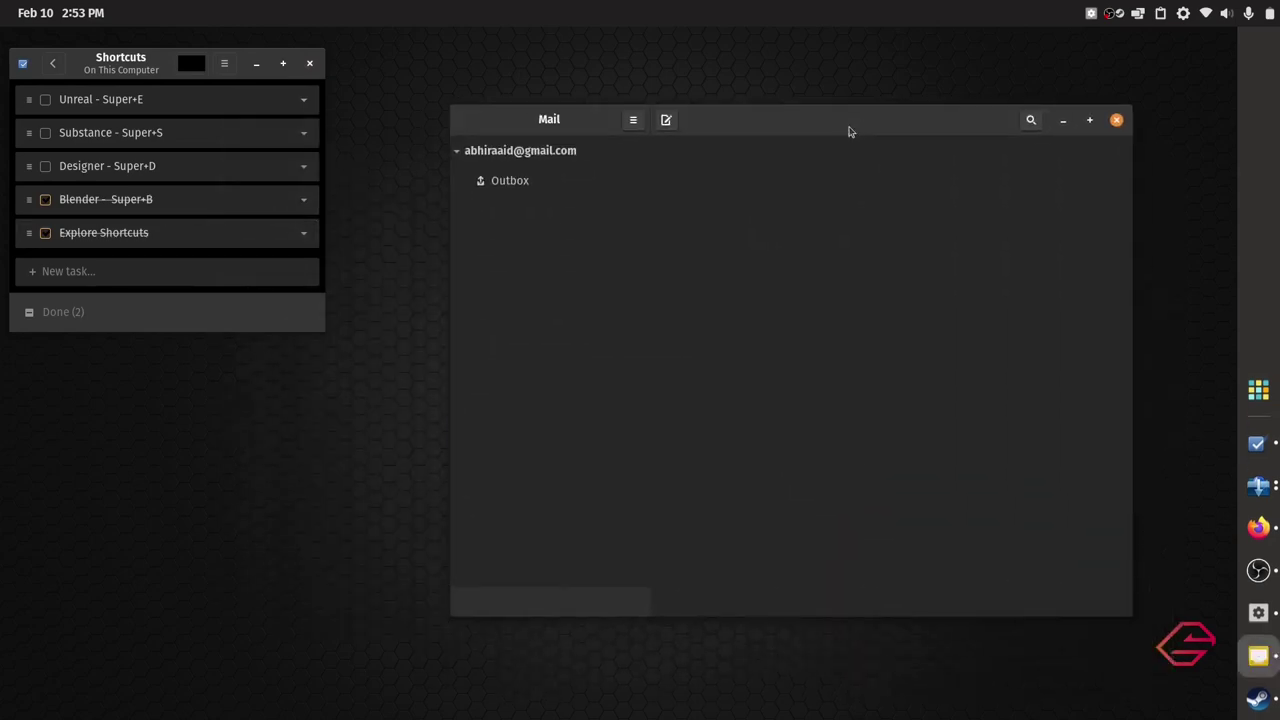
View the mail account's Outbox, maximize the mail window, and minimize the Shortcuts list
{"action": "left_click", "coordinate": [492, 152]}
{"action": "left_click", "coordinate": [492, 155]}
{"action": "left_click", "coordinate": [495, 182]}
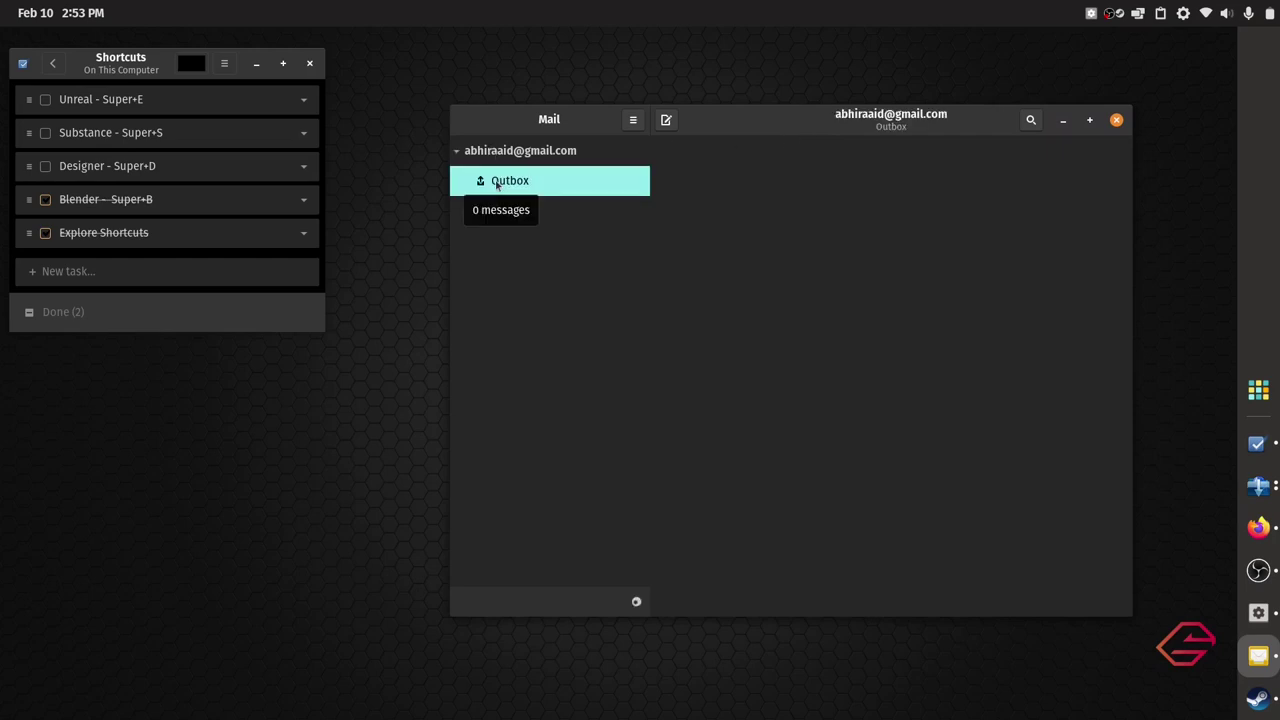
{"action": "left_click_drag", "start_coordinate": [787, 128], "coordinate": [601, 29]}
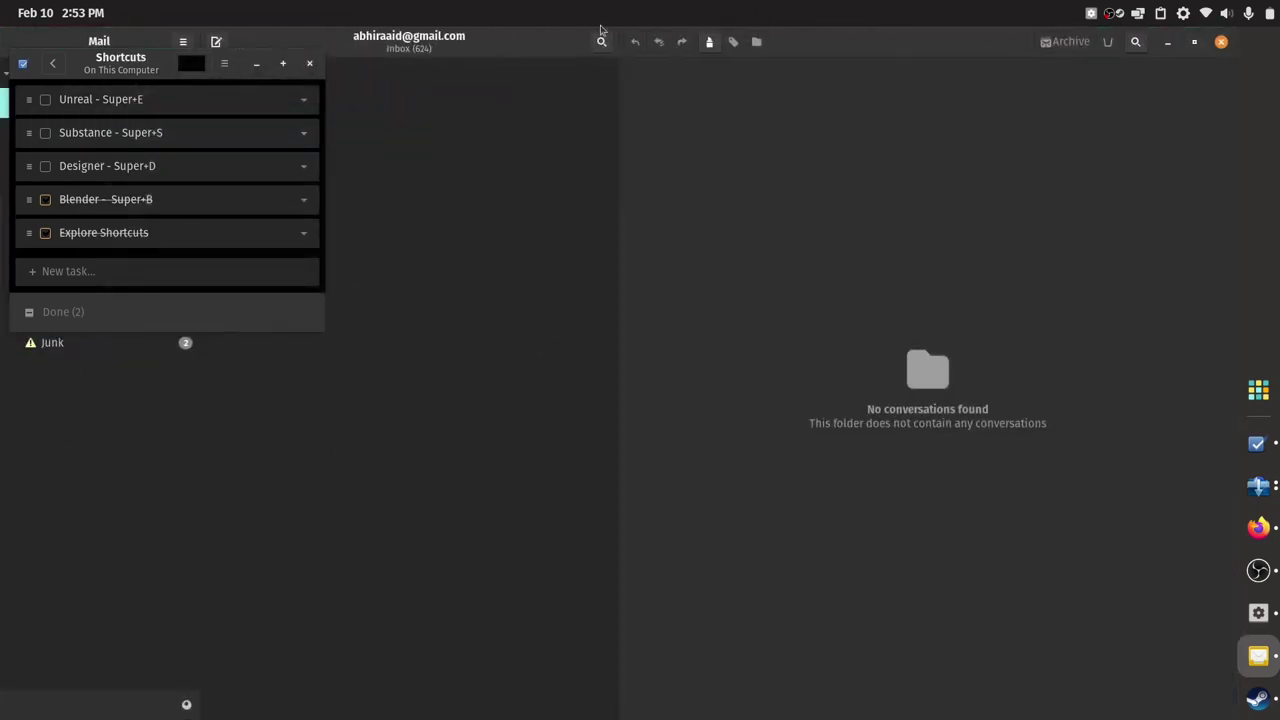
{"action": "left_click", "coordinate": [256, 63]}
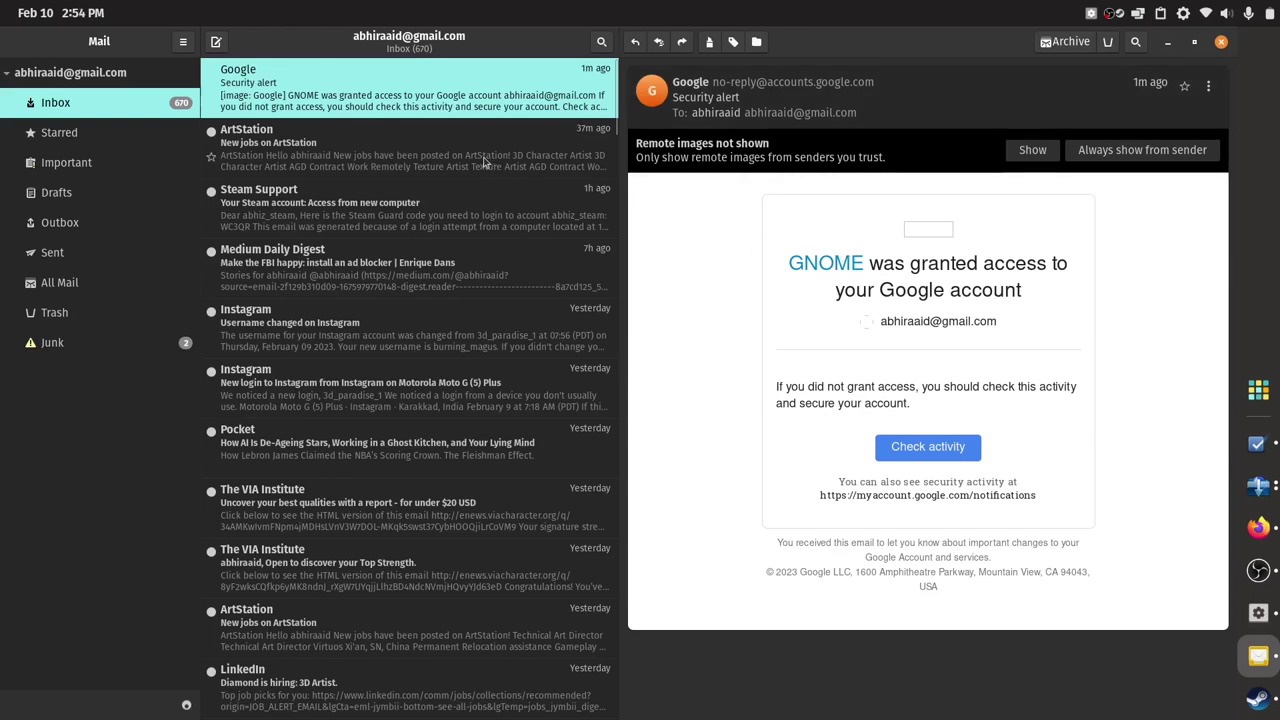
Browse the inbox messages and check the calendar and notification panel, keeping the mail window maximized
{"action": "scroll", "coordinate": [495, 153], "scroll_direction": "down", "scroll_amount": 5}
{"action": "scroll", "coordinate": [494, 150], "scroll_direction": "up", "scroll_amount": 5}
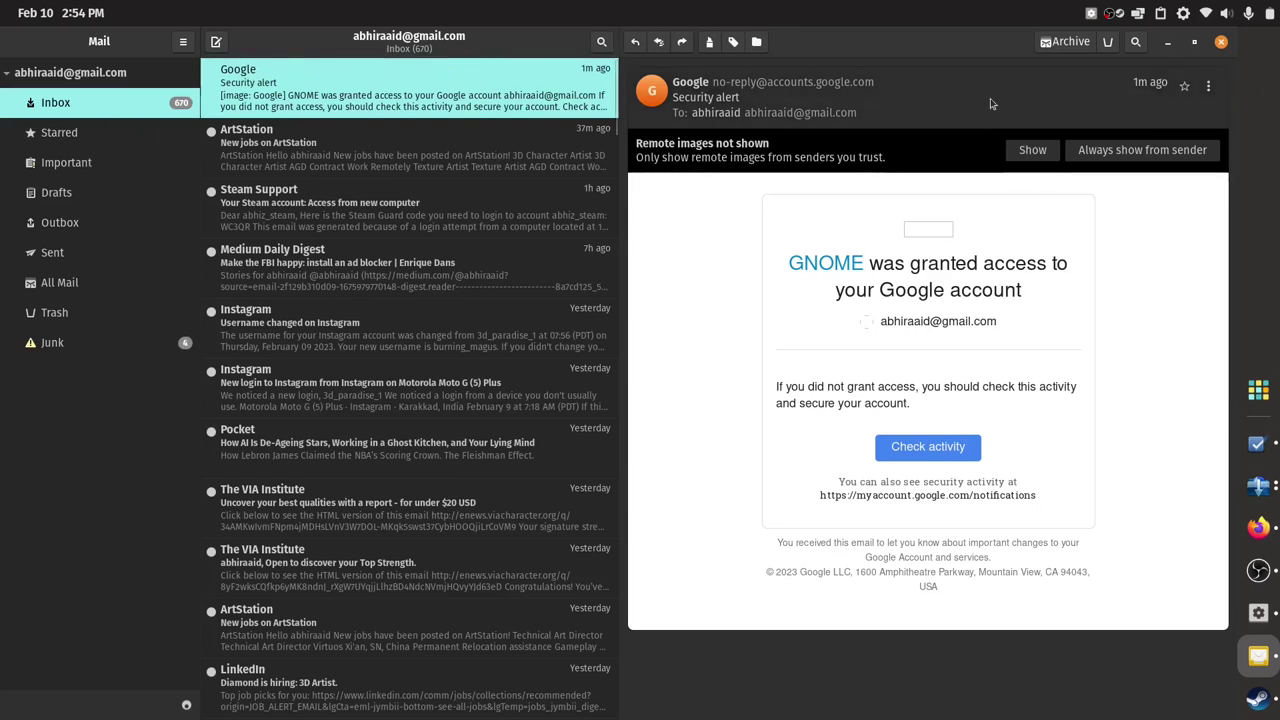
{"action": "left_click", "coordinate": [60, 18]}
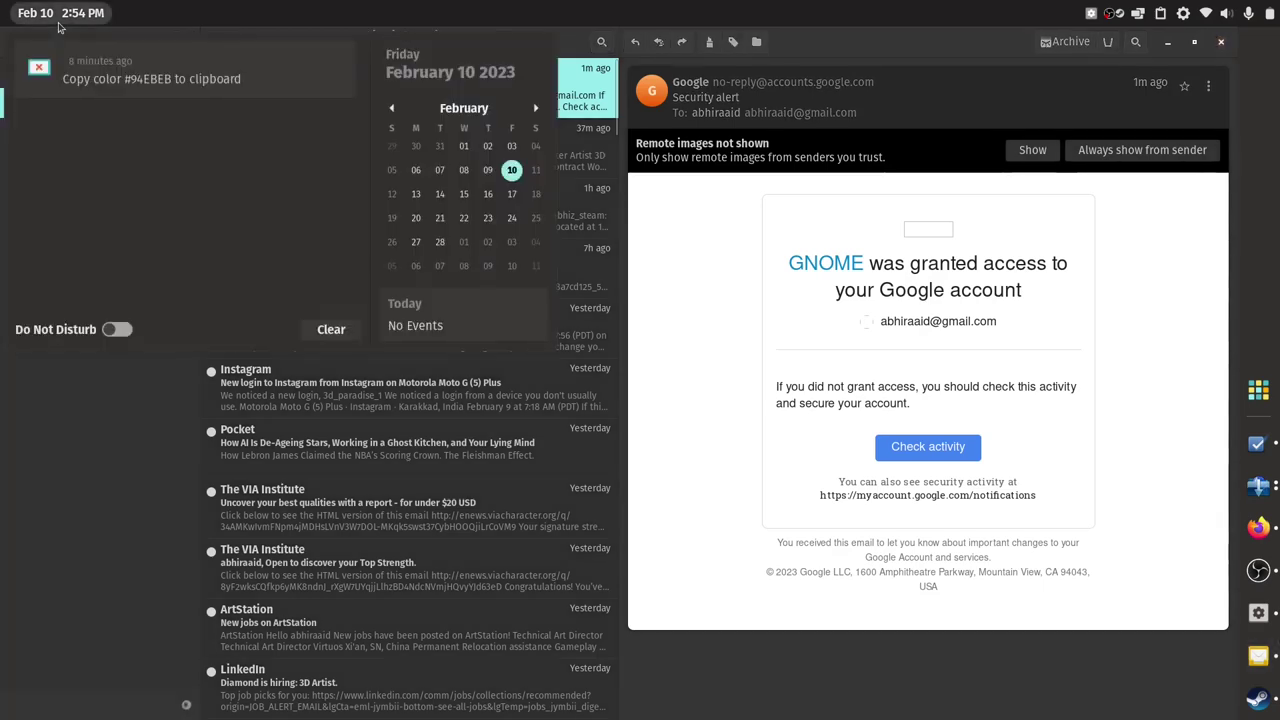
{"action": "left_click", "coordinate": [60, 18]}
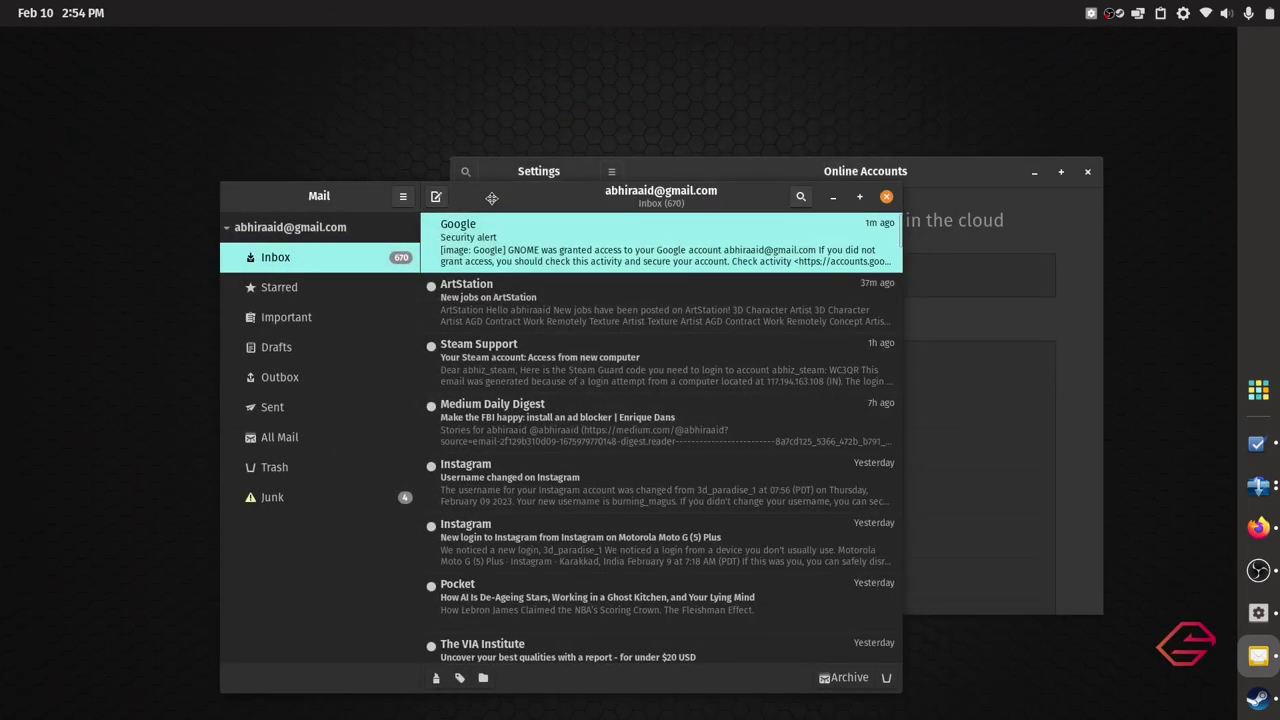
{"action": "left_click_drag", "start_coordinate": [491, 197], "coordinate": [486, 4]}
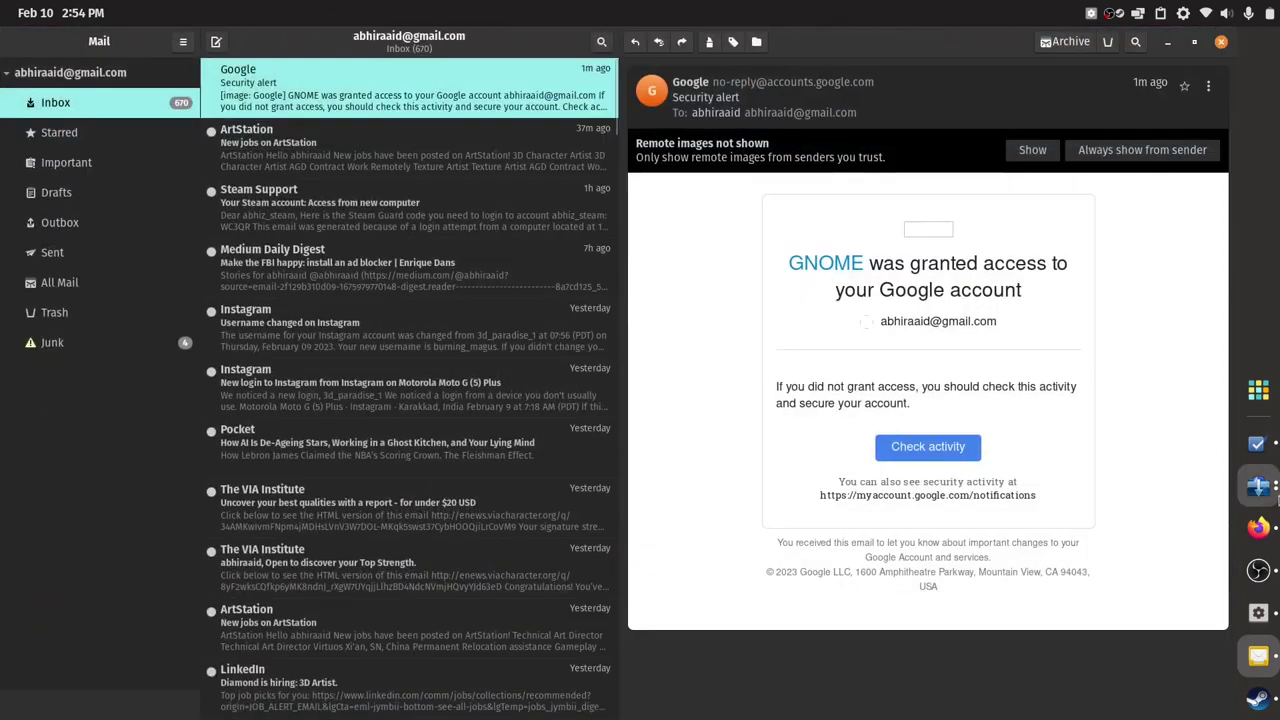
Review the apps in the application library's zfolder group and dismiss the library
{"action": "left_click", "coordinate": [1258, 390]}
{"action": "left_click", "coordinate": [799, 548]}
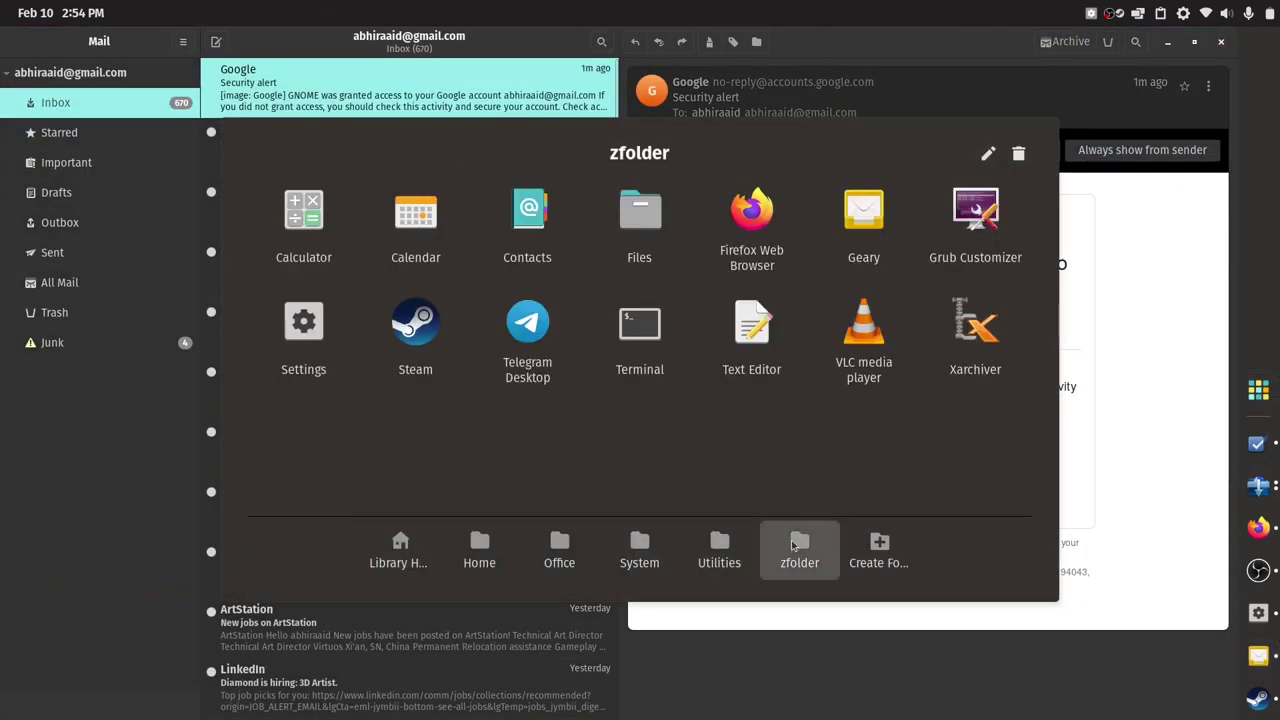
{"action": "left_click", "coordinate": [101, 501]}
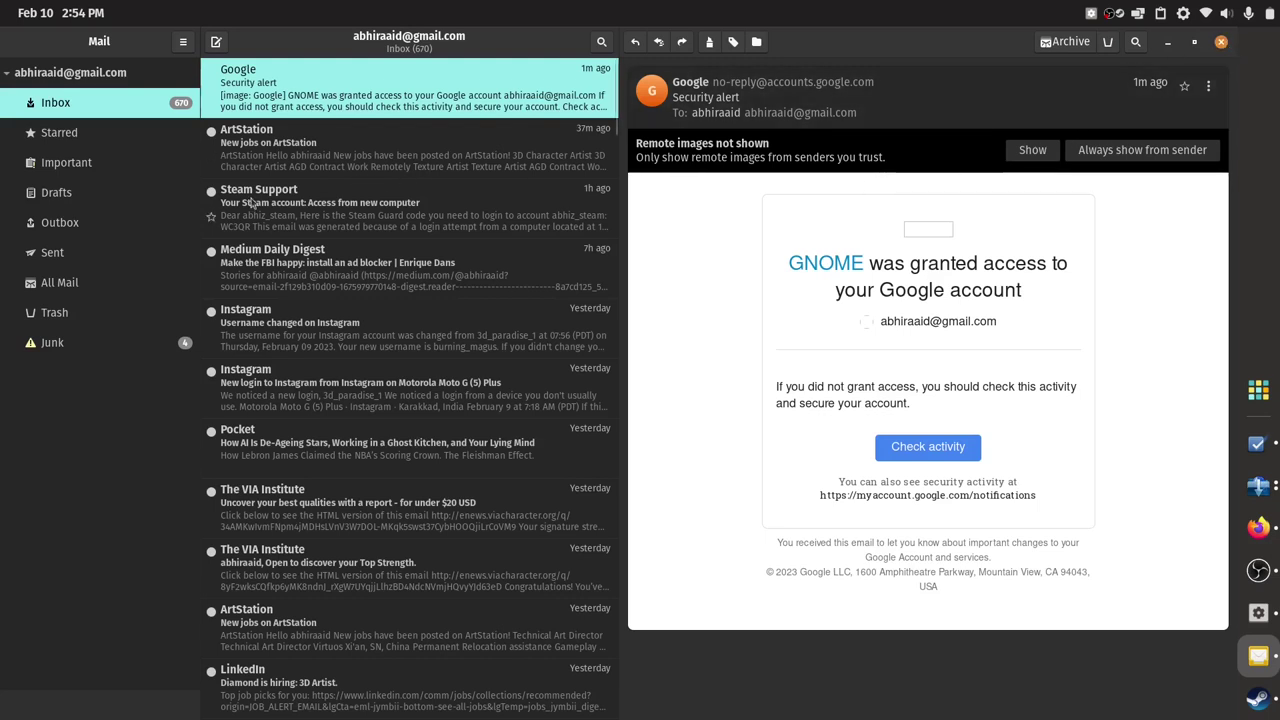
View the Starred mail folder, return to the Inbox, and close the mail window
{"action": "left_click", "coordinate": [109, 133]}
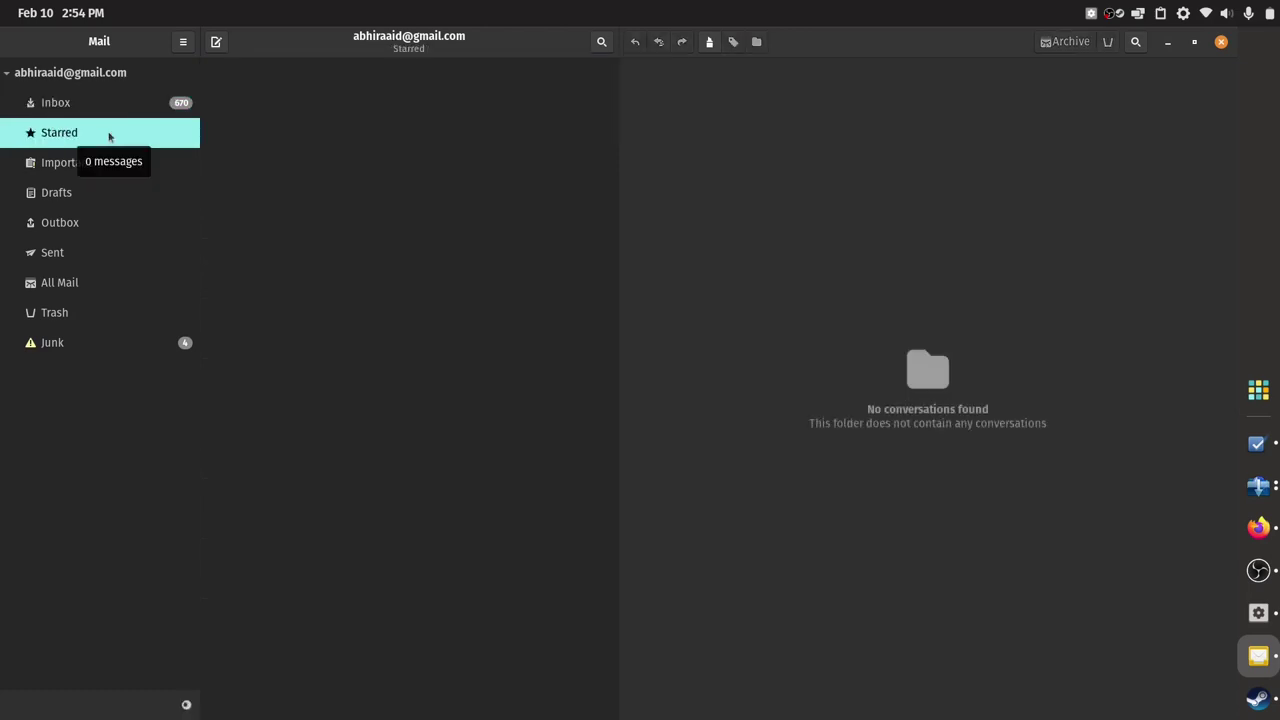
{"action": "left_click", "coordinate": [131, 106]}
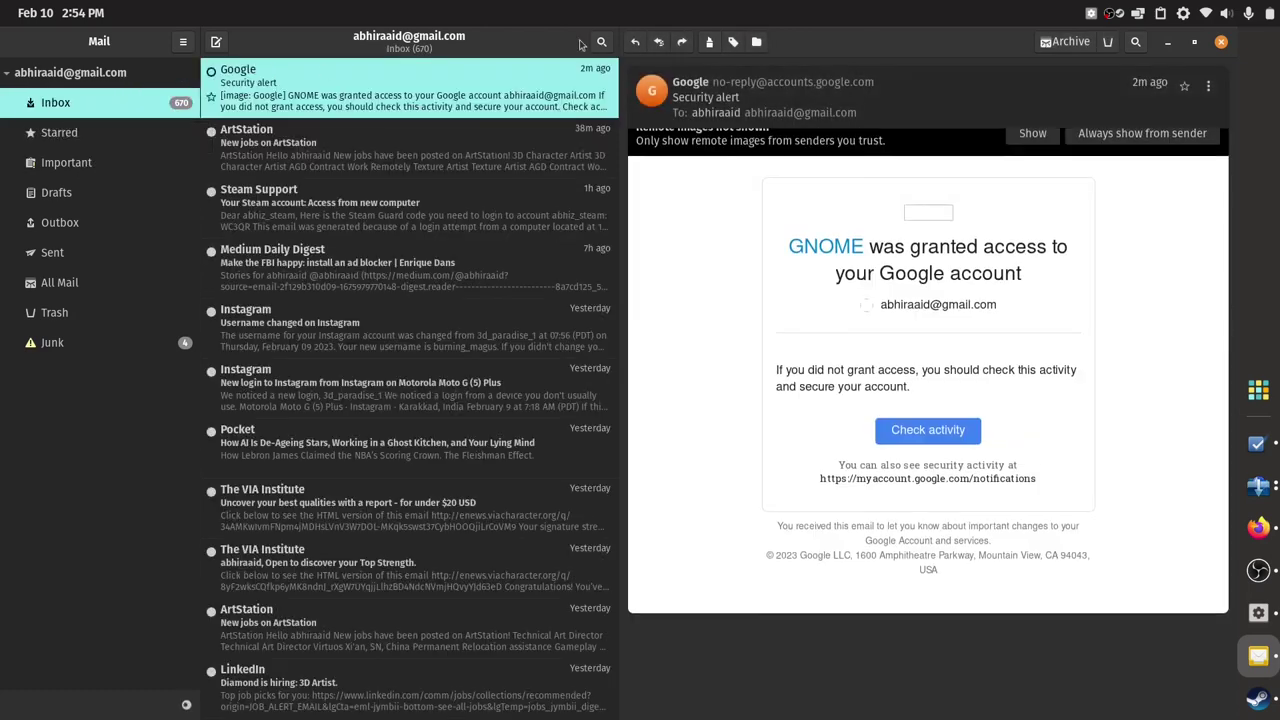
{"action": "left_click", "coordinate": [1221, 41]}
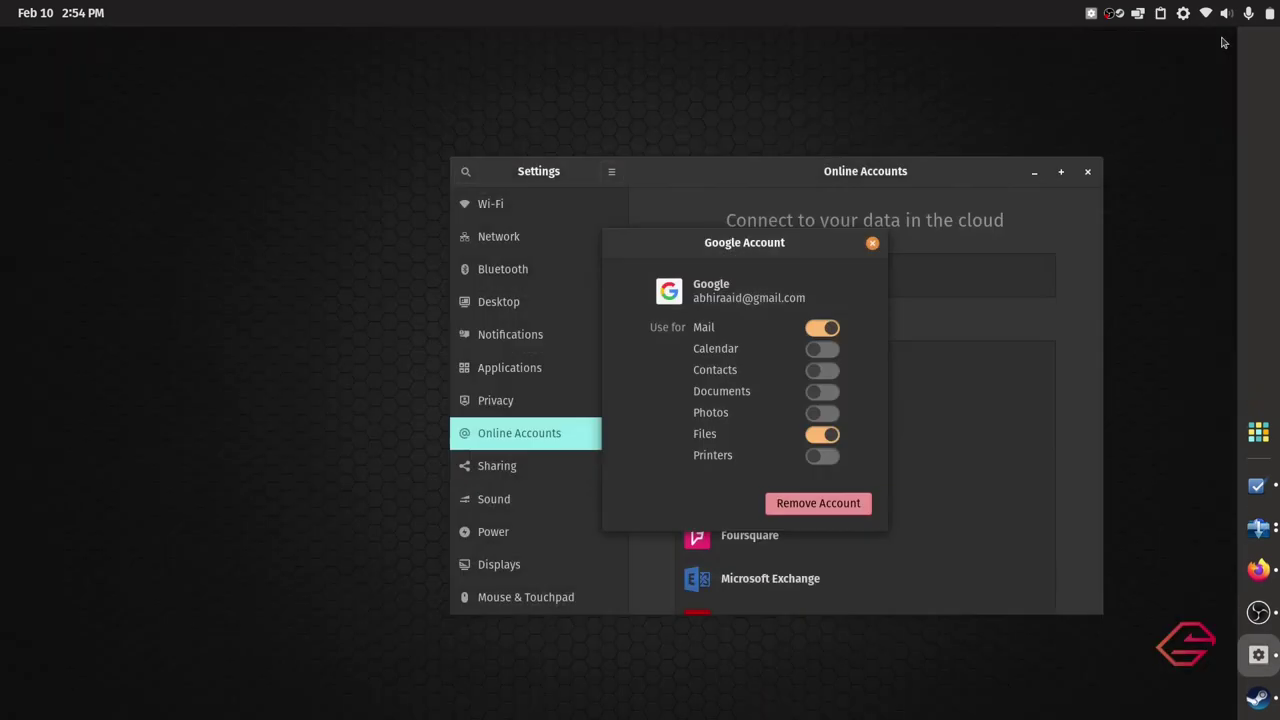
Move the Google Account dialog aside, close it, and close the Settings window
{"action": "left_click_drag", "start_coordinate": [345, 42], "coordinate": [322, 147]}
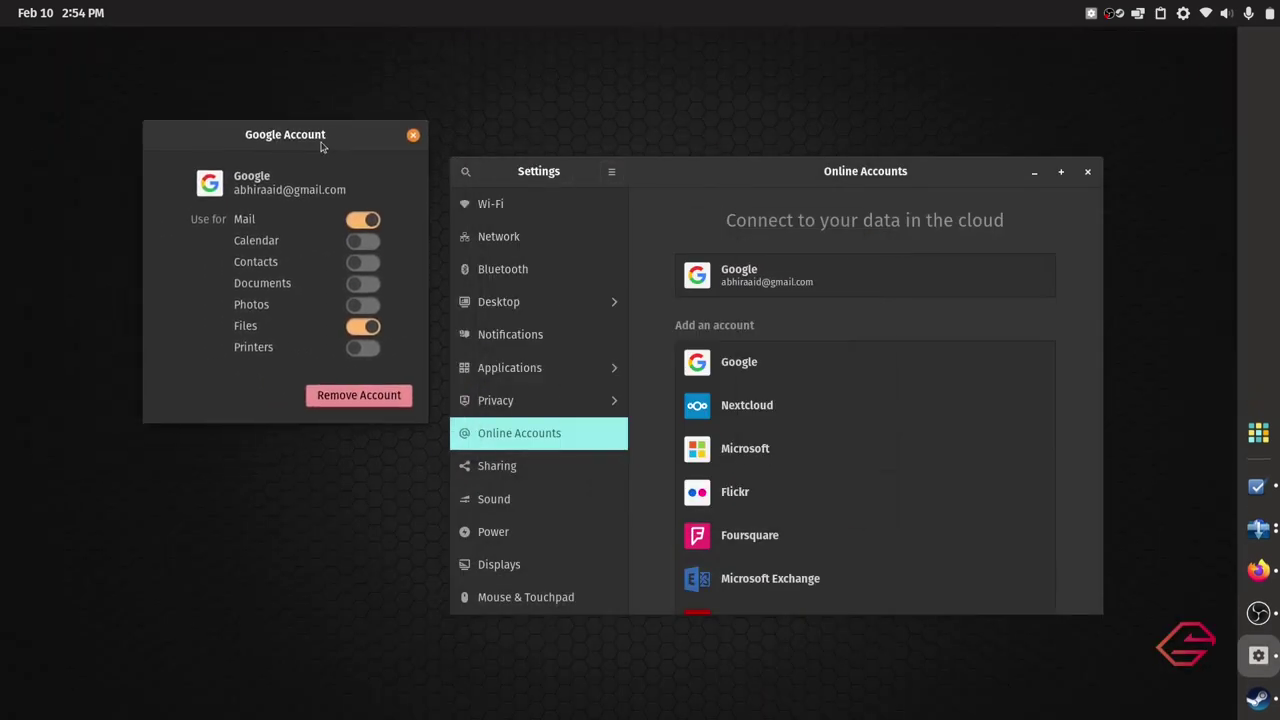
{"action": "left_click", "coordinate": [413, 136]}
{"action": "left_click", "coordinate": [413, 137]}
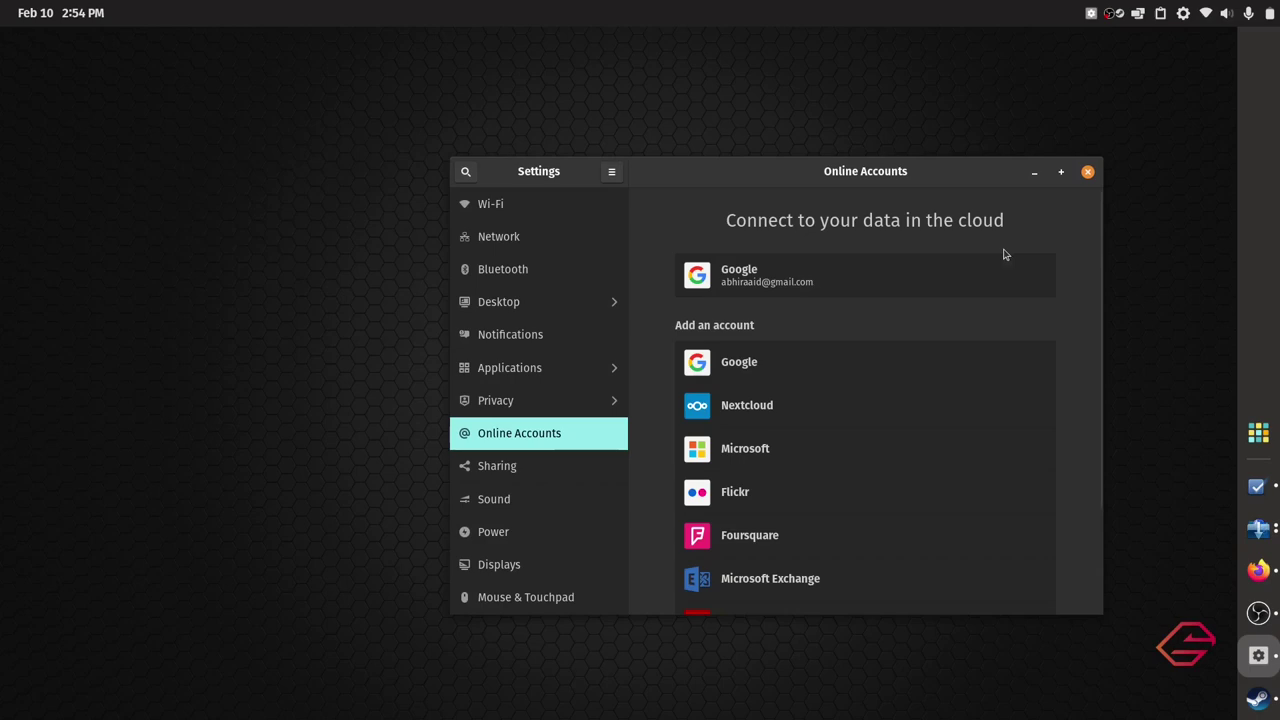
{"action": "left_click", "coordinate": [1088, 173]}
Check the calendar and notification panel and the system menu, closing each after viewing
{"action": "left_click", "coordinate": [44, 14]}
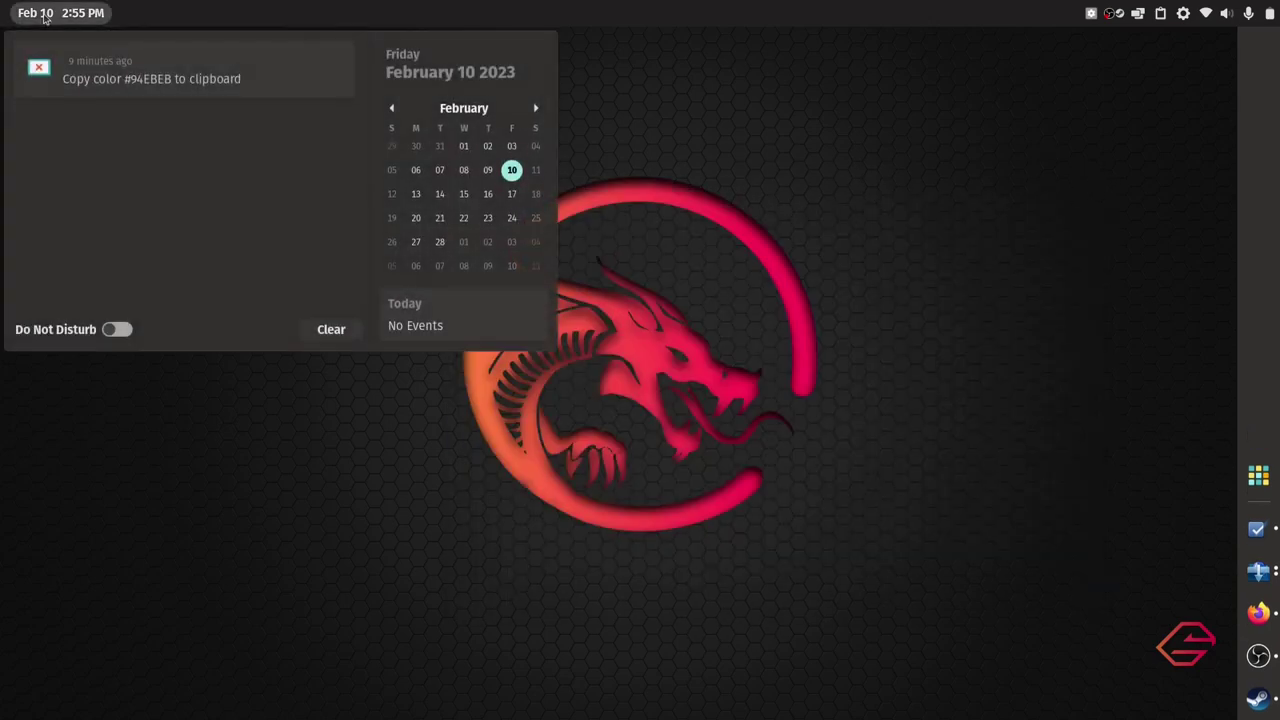
{"action": "left_click", "coordinate": [44, 14]}
{"action": "left_click", "coordinate": [44, 8]}
{"action": "left_click", "coordinate": [44, 8]}
{"action": "left_click", "coordinate": [1262, 10]}
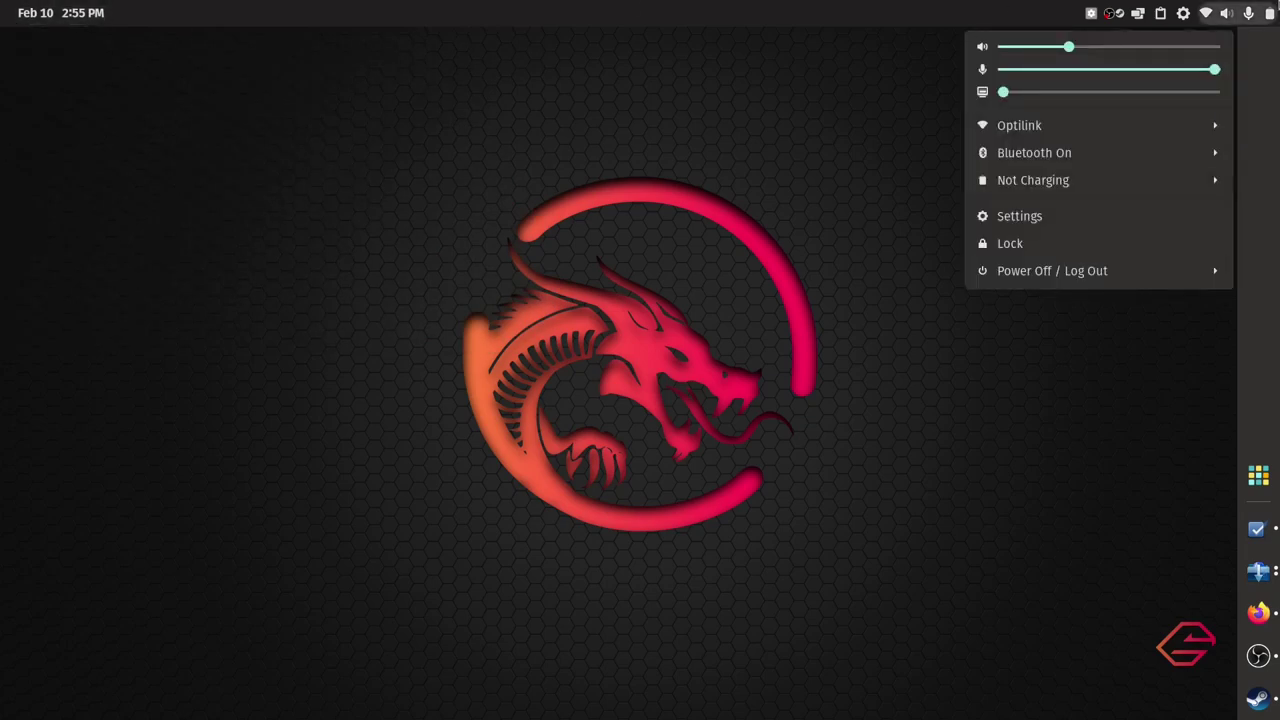
{"action": "left_click", "coordinate": [1264, 6]}
{"action": "left_click", "coordinate": [1264, 6]}
{"action": "left_click", "coordinate": [1264, 6]}
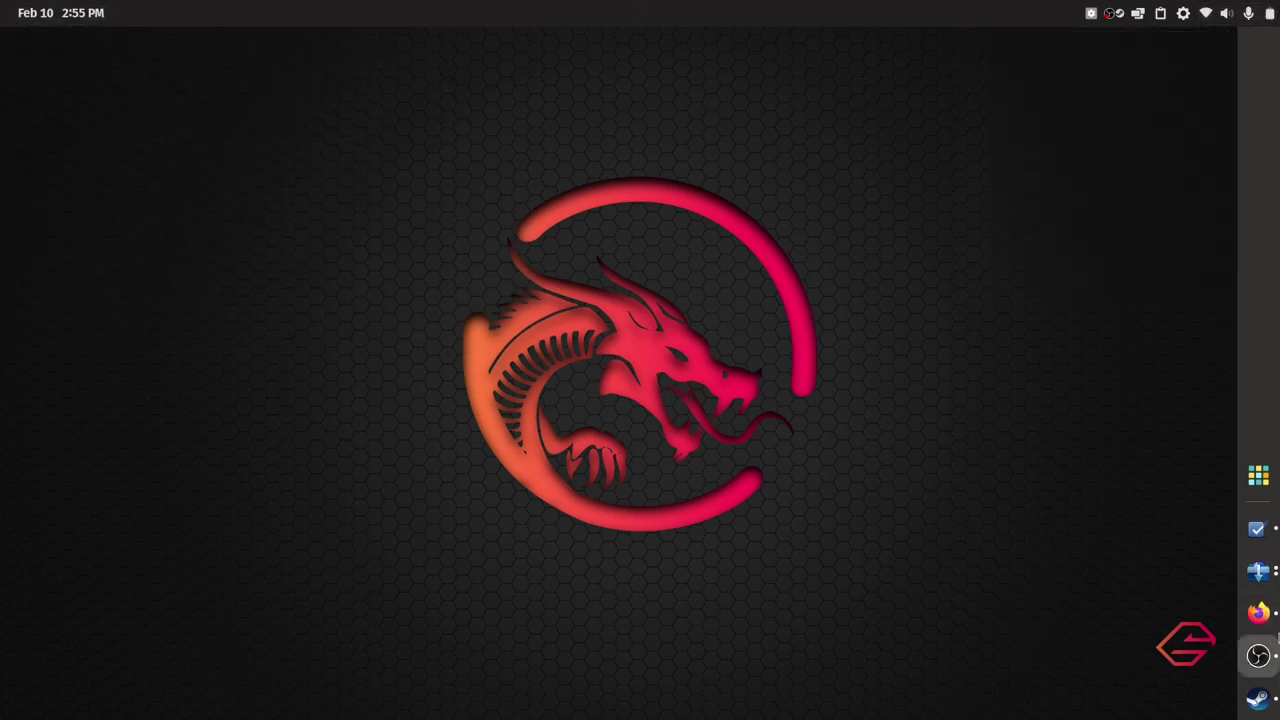
Switch to Firefox and search Google for "what is gnu full form" in a new tab
{"action": "left_click", "coordinate": [1258, 612]}
{"action": "left_click", "coordinate": [428, 44]}
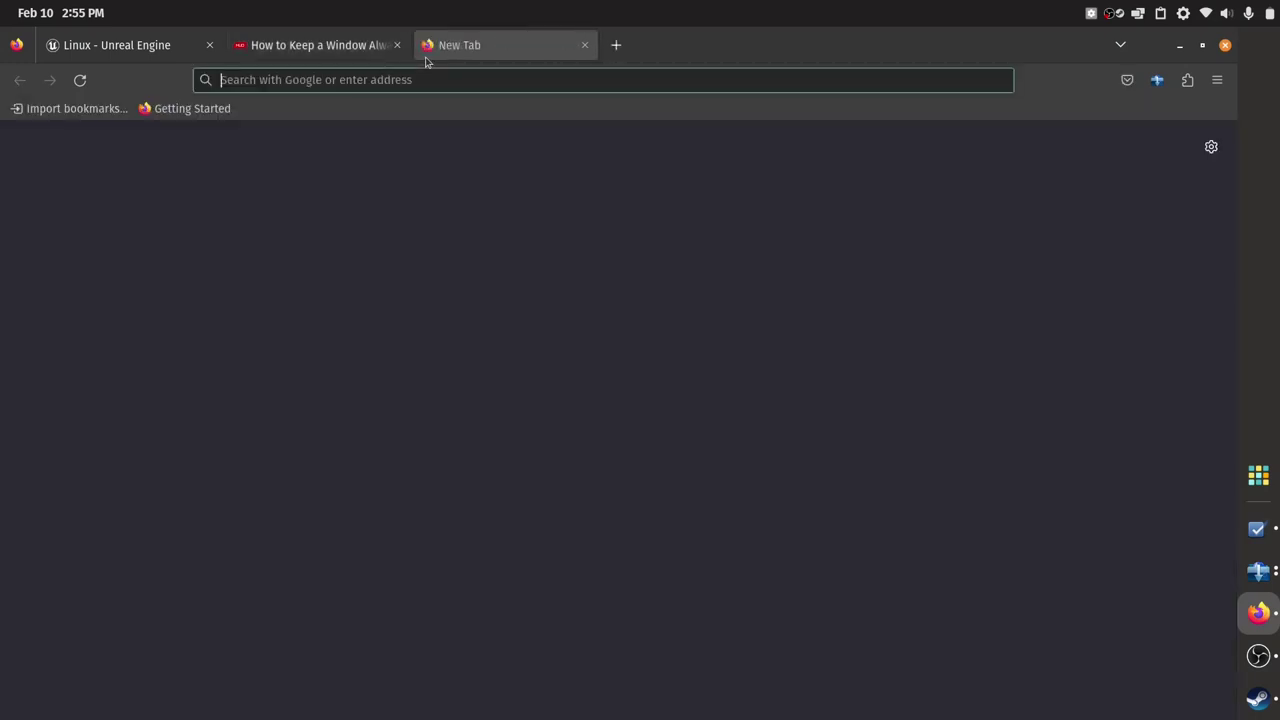
{"action": "type", "text": "what "}
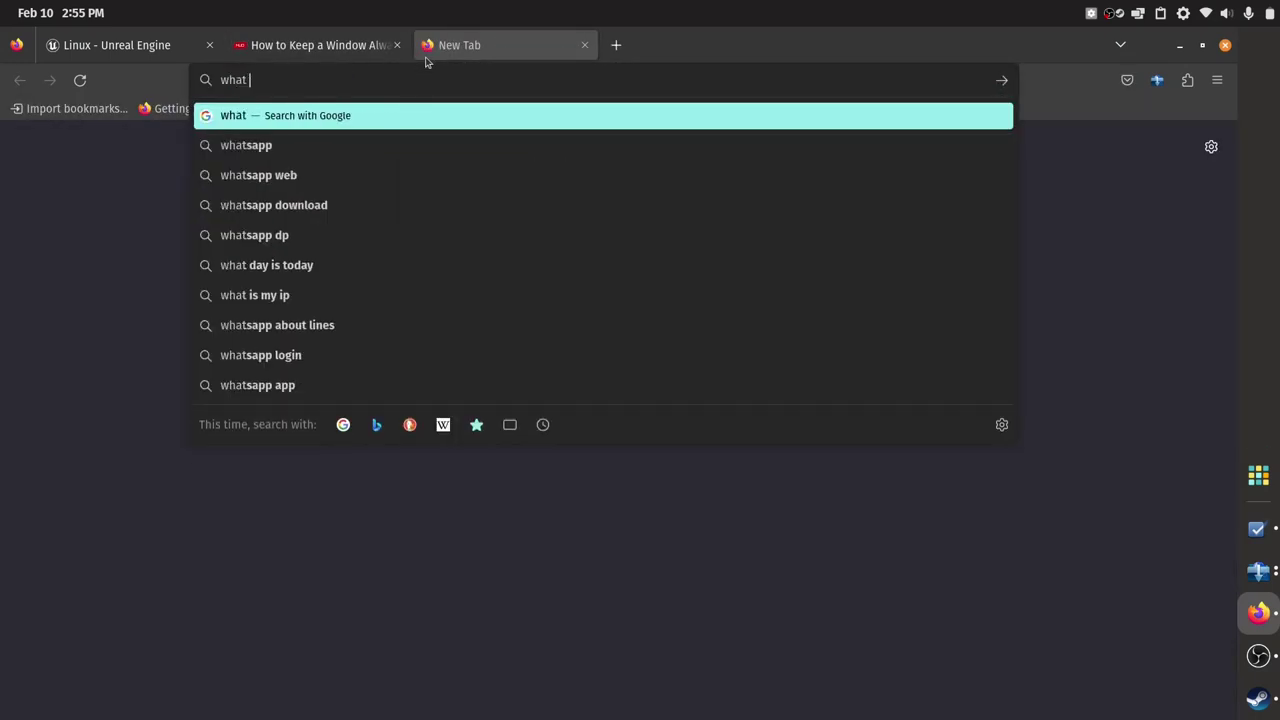
{"action": "type", "text": "is gnu"}
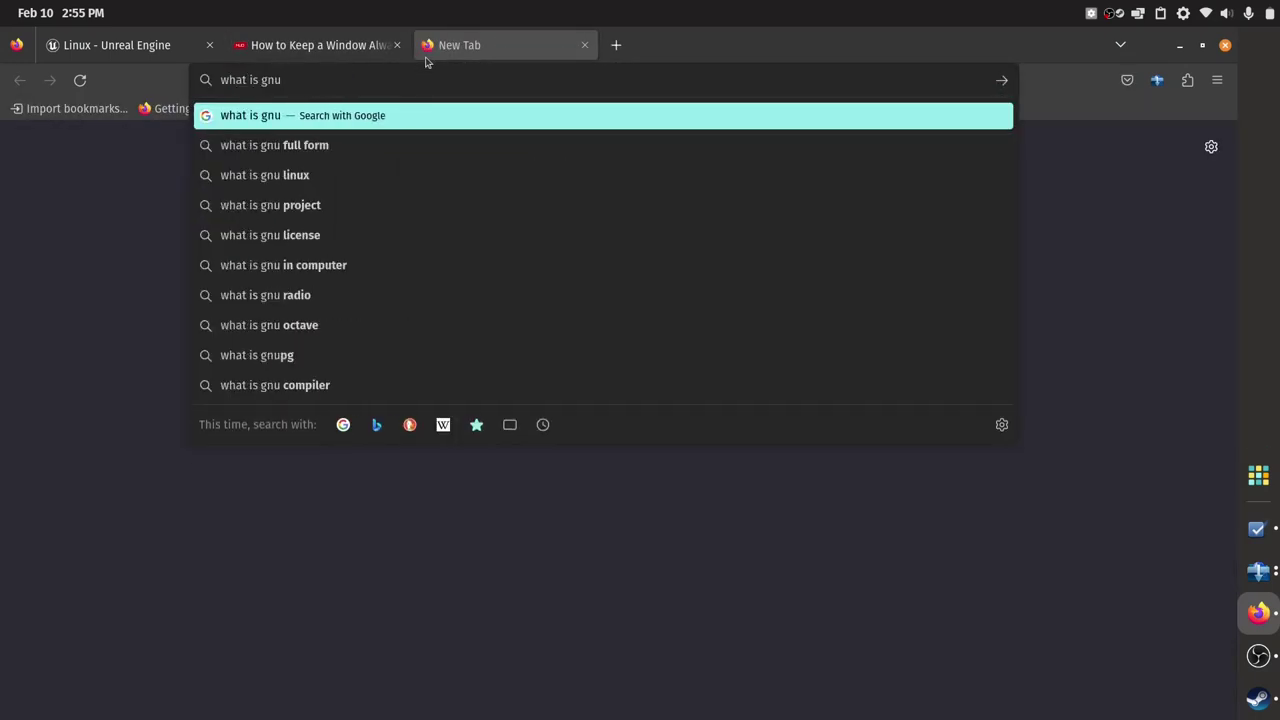
{"action": "key", "text": "Down"}
{"action": "key", "text": "Return"}
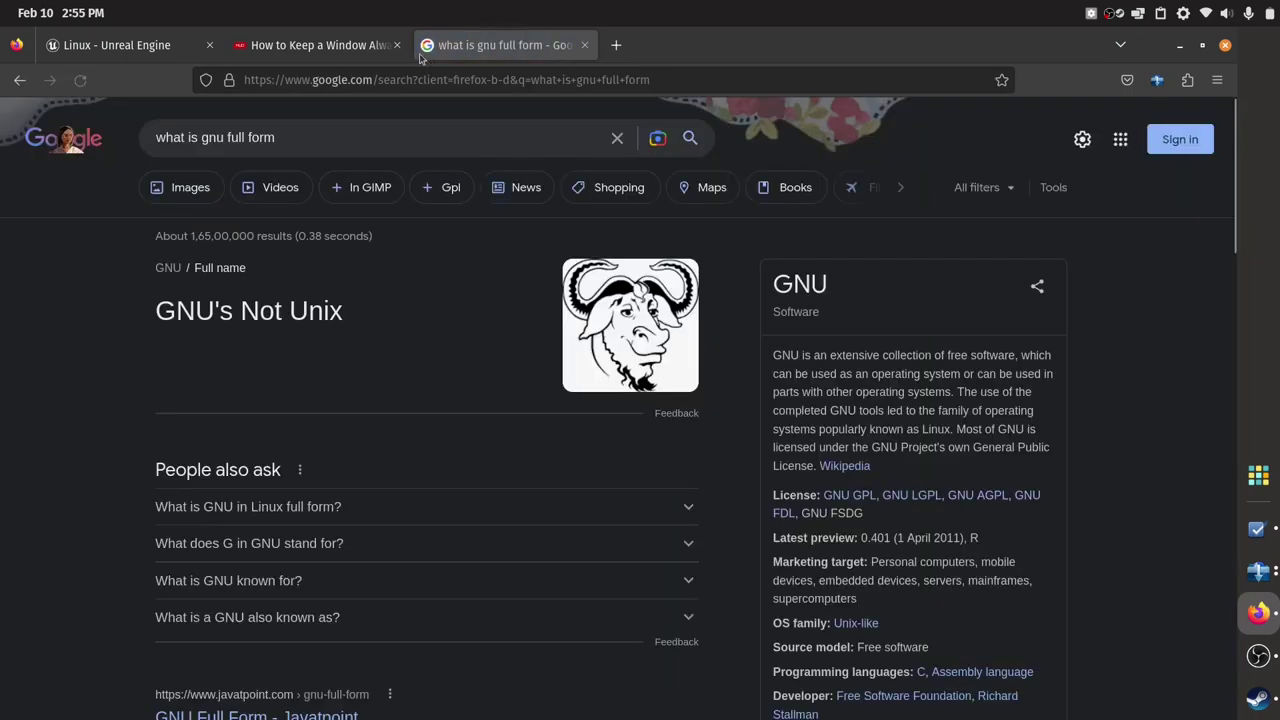
Highlight the GNU full name answer in the search results while reading it, then clear the selection
{"action": "left_click_drag", "start_coordinate": [156, 316], "coordinate": [433, 328]}
{"action": "left_click", "coordinate": [343, 314]}
{"action": "left_click", "coordinate": [148, 321]}
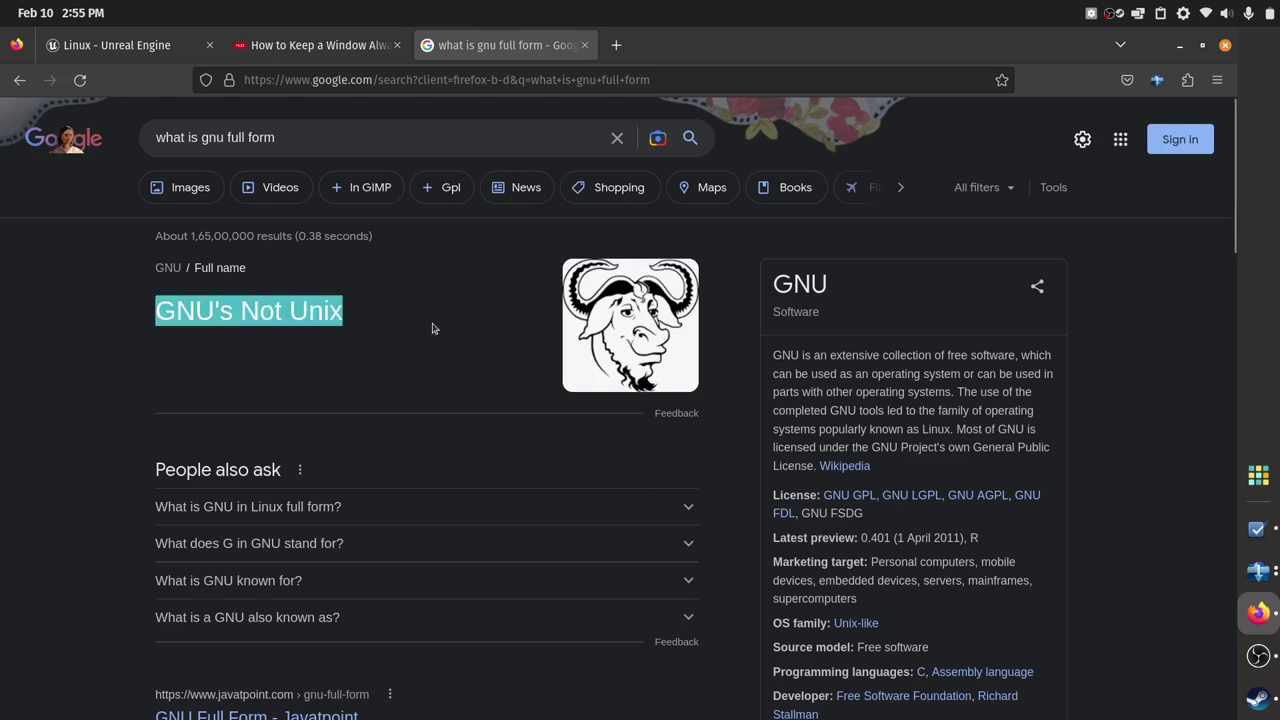
{"action": "left_click", "coordinate": [336, 312]}
{"action": "left_click_drag", "start_coordinate": [231, 339], "coordinate": [141, 325]}
{"action": "left_click", "coordinate": [154, 322]}
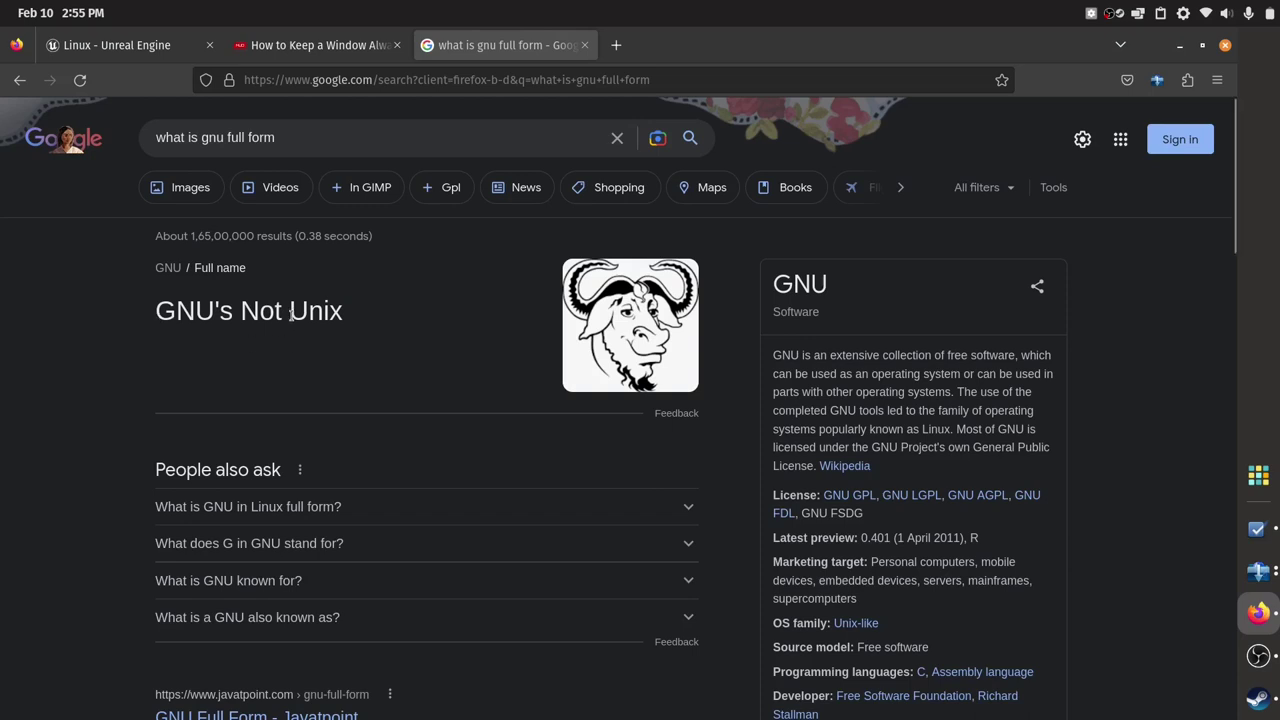
Search Google for the word "Unix" from the full name answer and read the About description in the results
{"action": "left_click_drag", "start_coordinate": [290, 314], "coordinate": [343, 318]}
{"action": "right_click", "coordinate": [343, 318]}
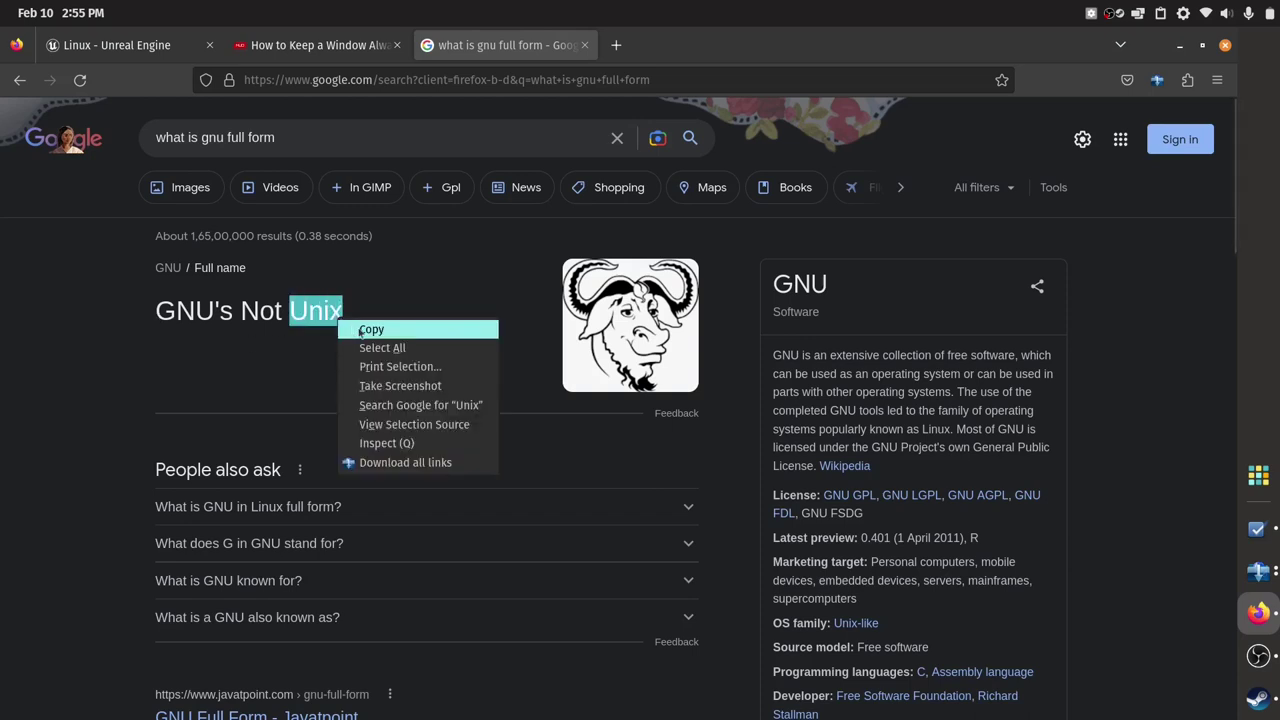
{"action": "left_click", "coordinate": [417, 405]}
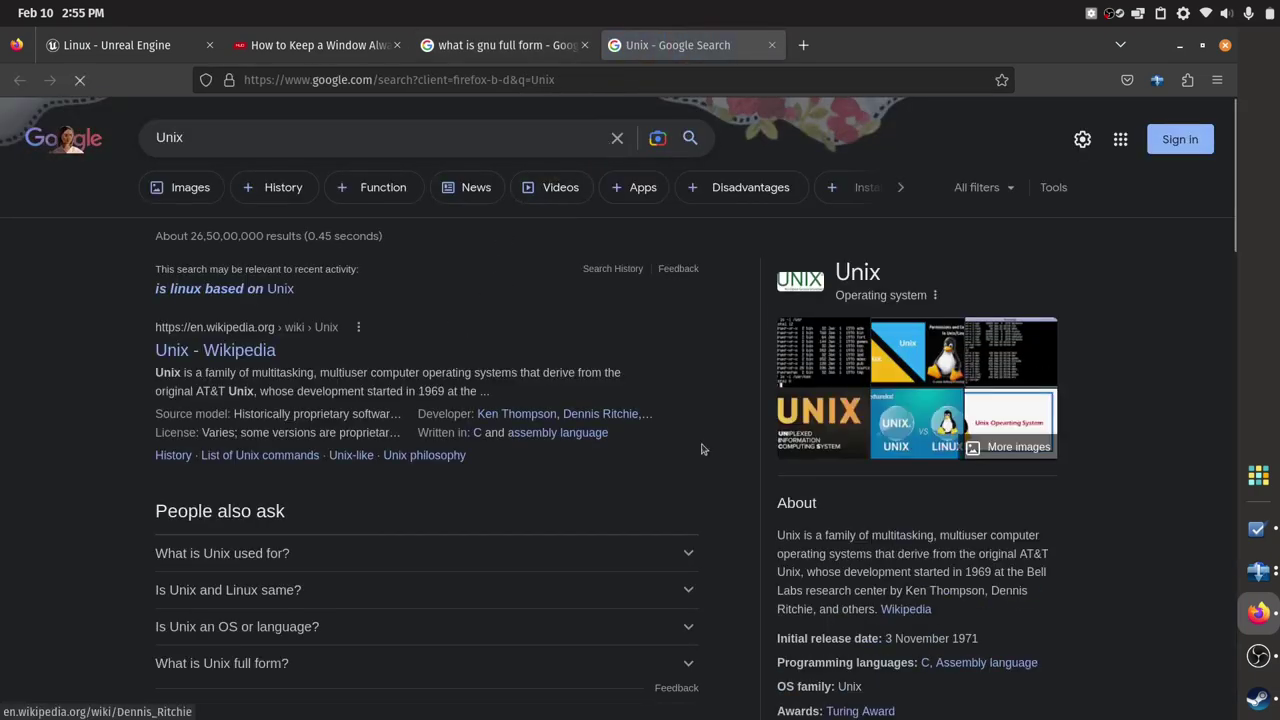
{"action": "scroll", "coordinate": [702, 449], "scroll_direction": "down", "scroll_amount": 2}
{"action": "left_click_drag", "start_coordinate": [888, 436], "coordinate": [902, 456]}
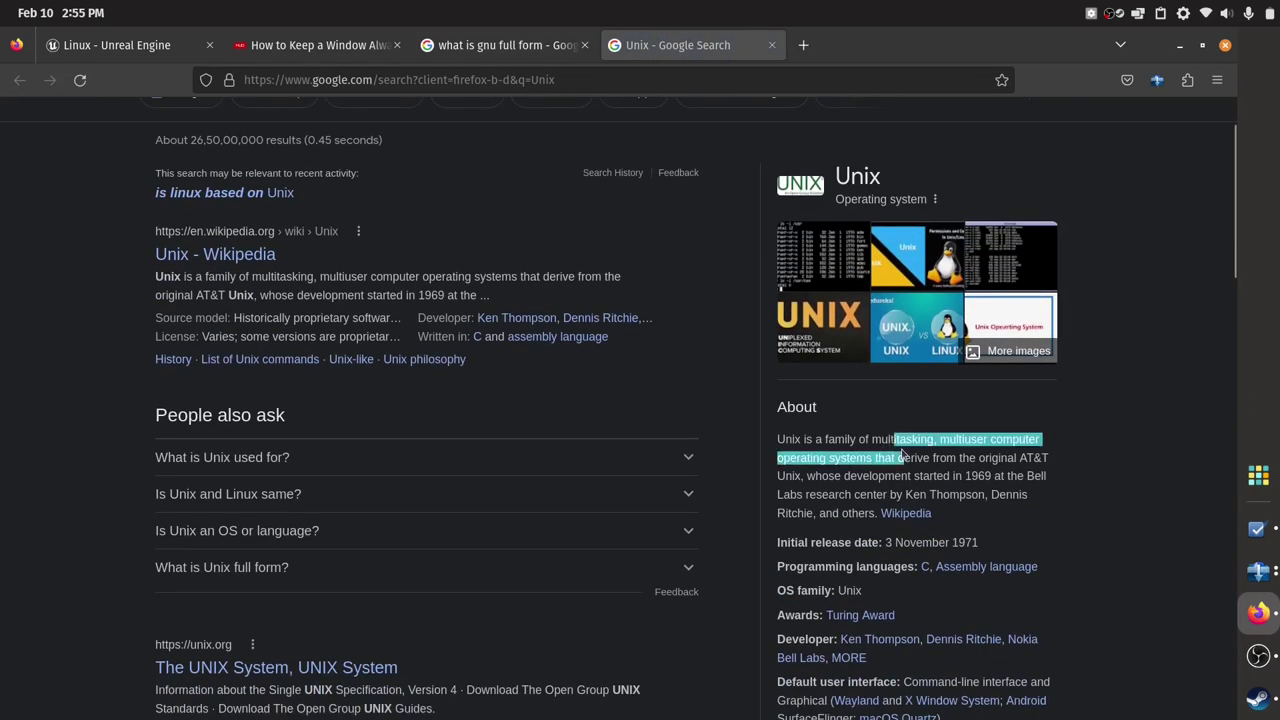
{"action": "left_click", "coordinate": [902, 456]}
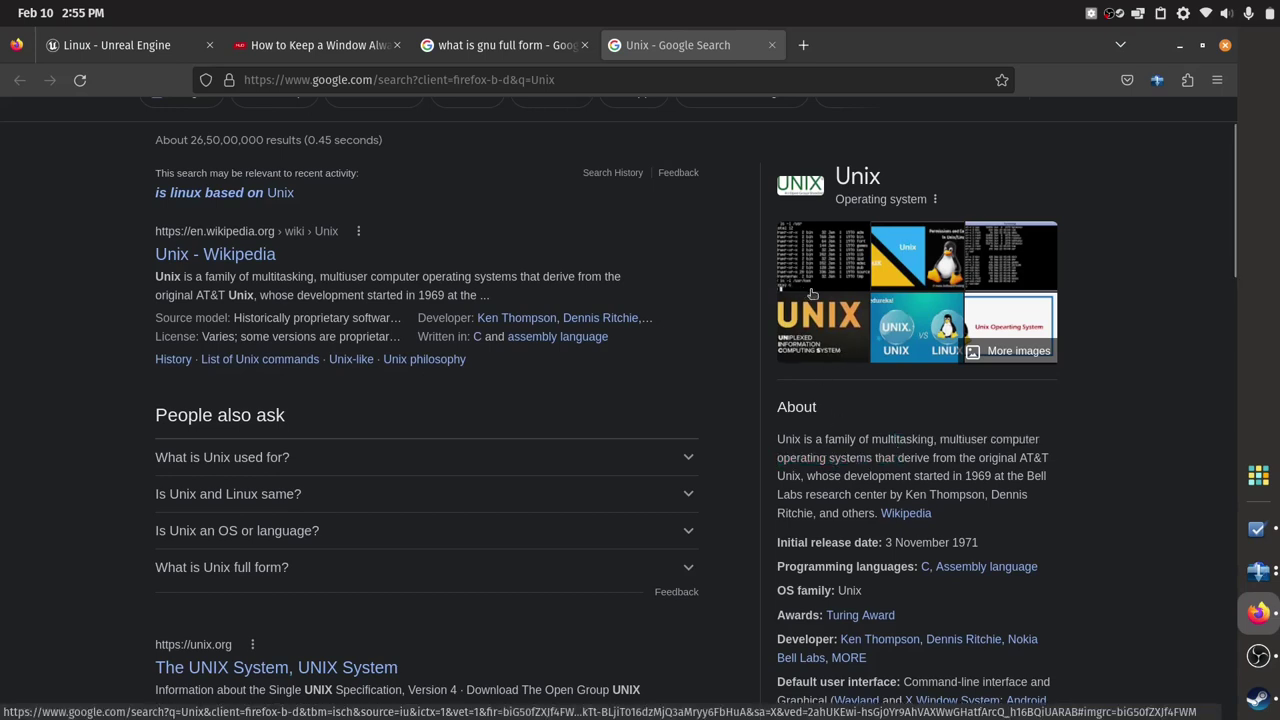
Close the Unix search tab and reread the GNU full name answer in the earlier results
{"action": "left_click", "coordinate": [771, 46]}
{"action": "left_click", "coordinate": [272, 310]}
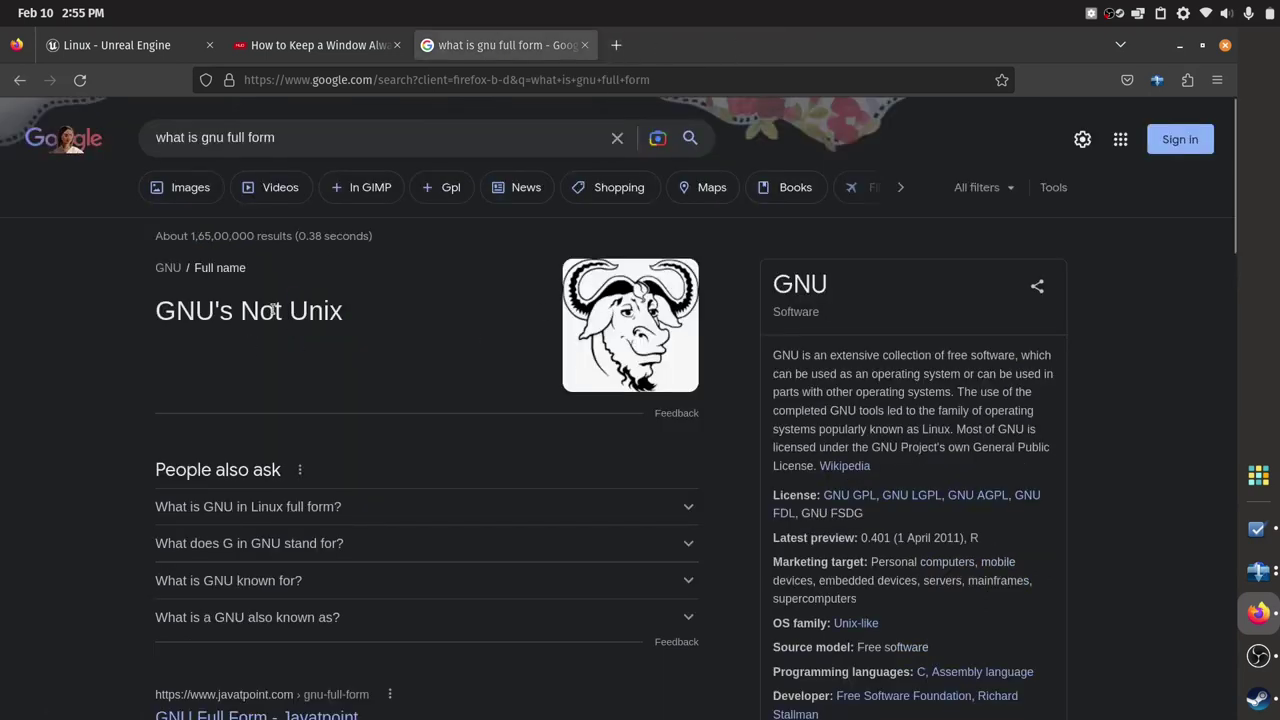
{"action": "left_click_drag", "start_coordinate": [286, 313], "coordinate": [185, 316]}
{"action": "left_click", "coordinate": [344, 314]}
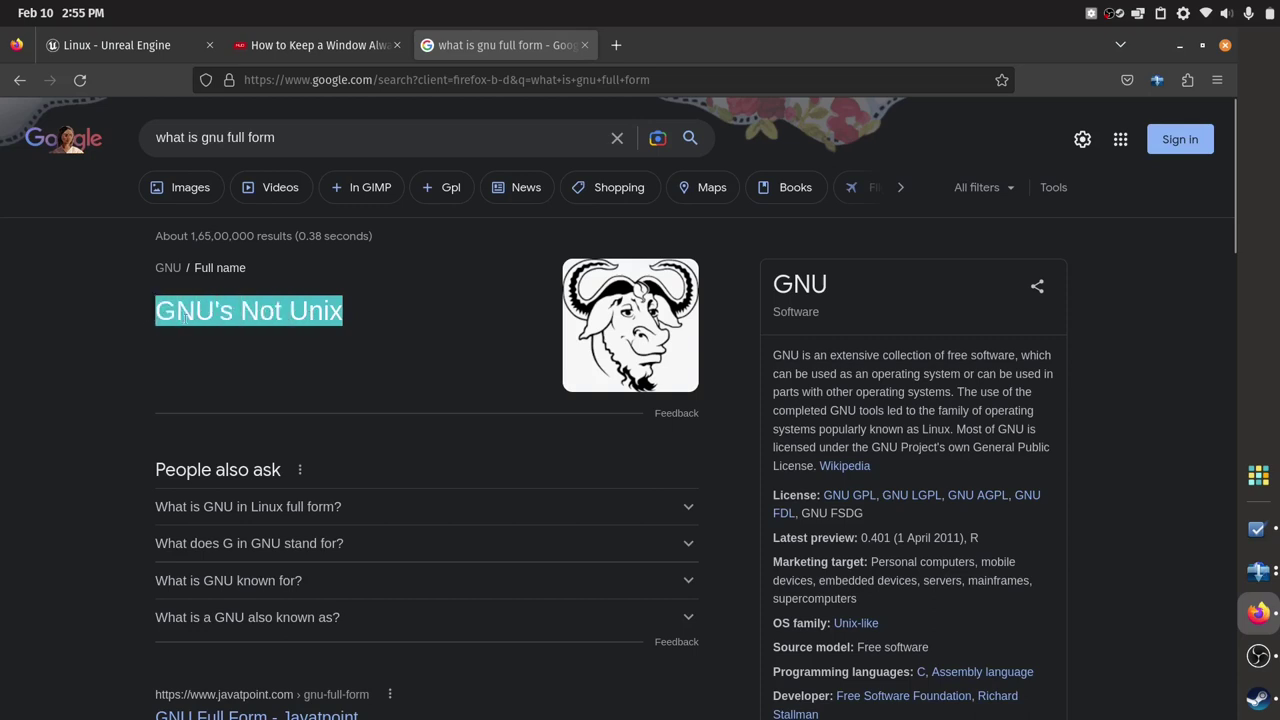
{"action": "left_click", "coordinate": [74, 20]}
{"action": "left_click", "coordinate": [74, 20]}
{"action": "left_click_drag", "start_coordinate": [216, 312], "coordinate": [154, 318]}
{"action": "left_click", "coordinate": [155, 316]}
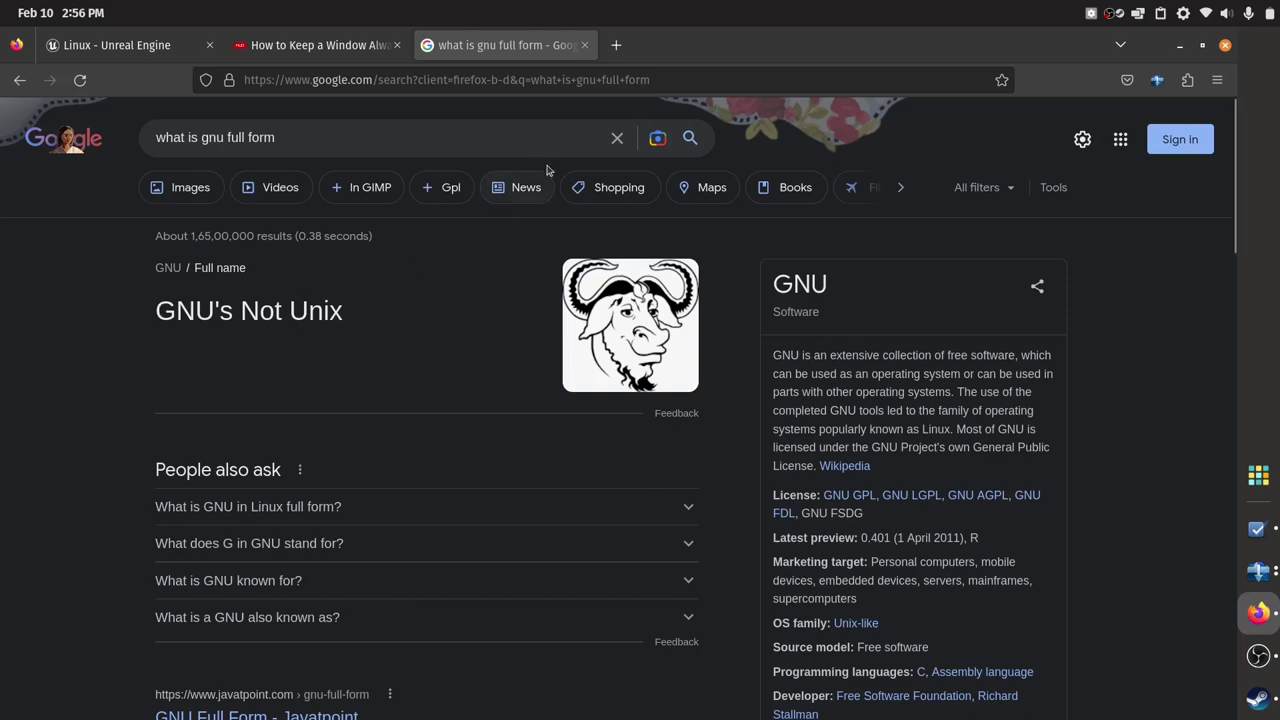
Replace the Google query with "what is gnu in linux" and run the search
{"action": "left_click", "coordinate": [348, 138]}
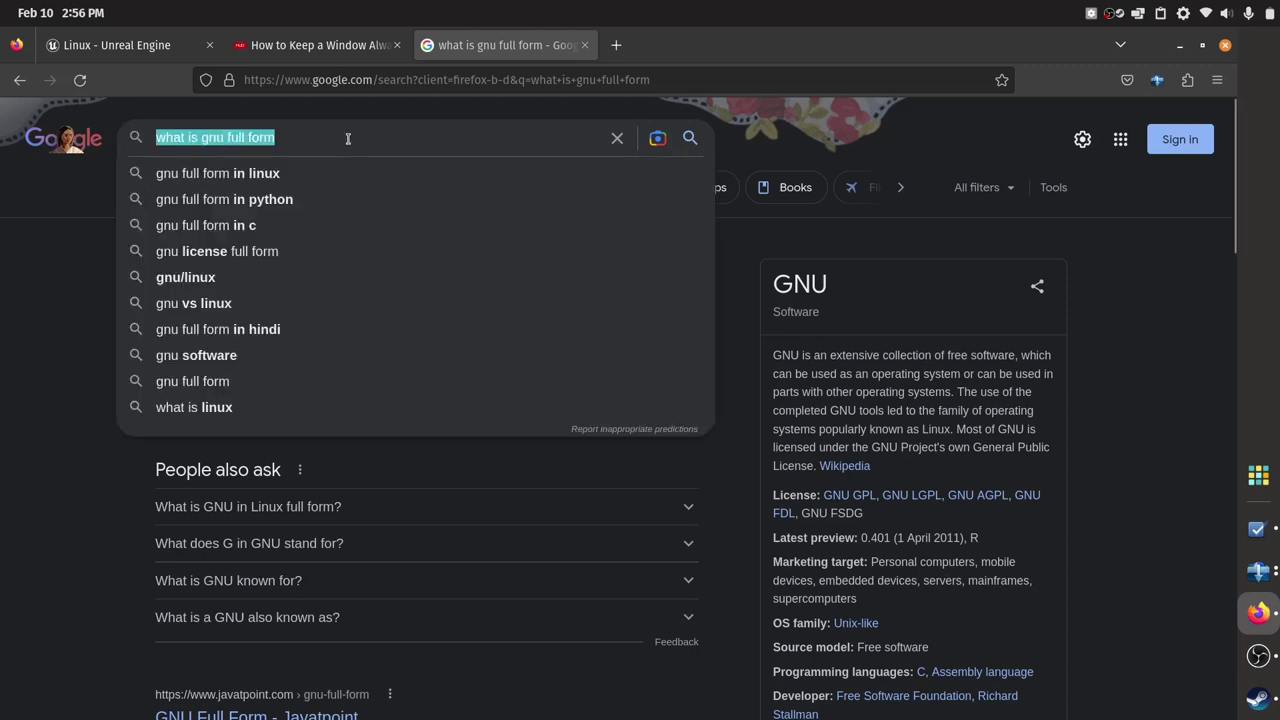
{"action": "type", "text": "what is g"}
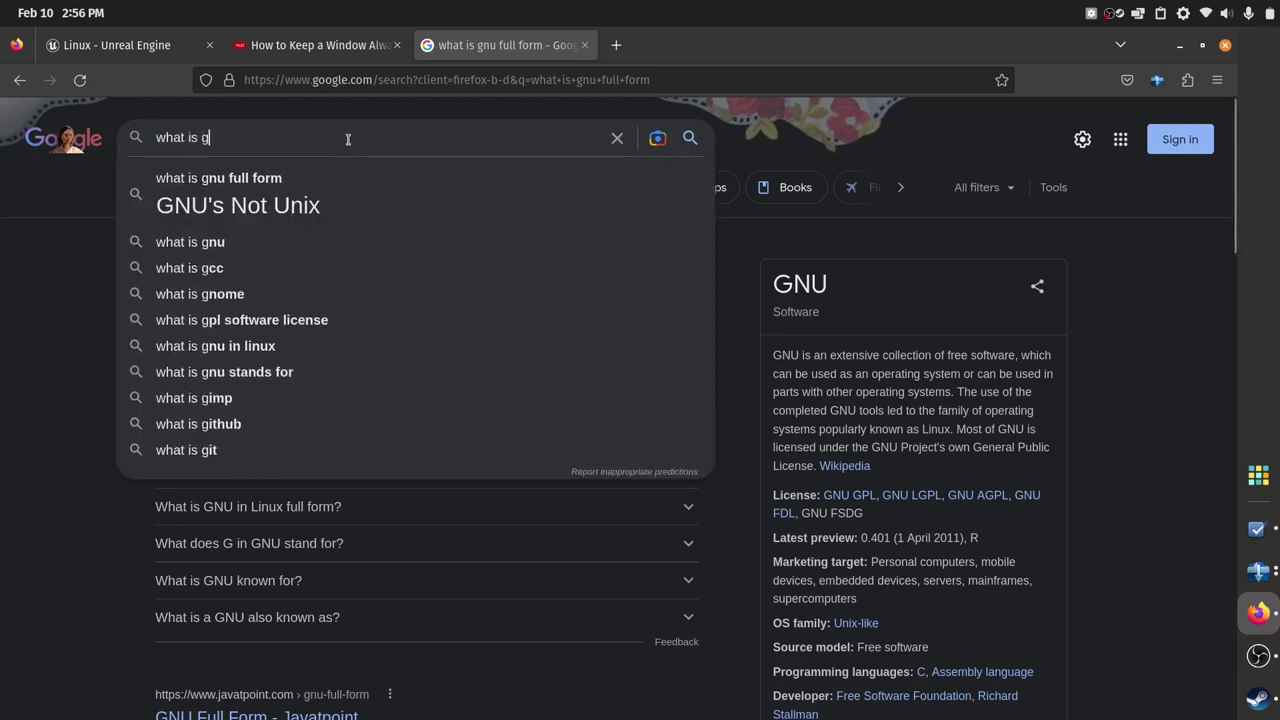
{"action": "type", "text": "nu in linu"}
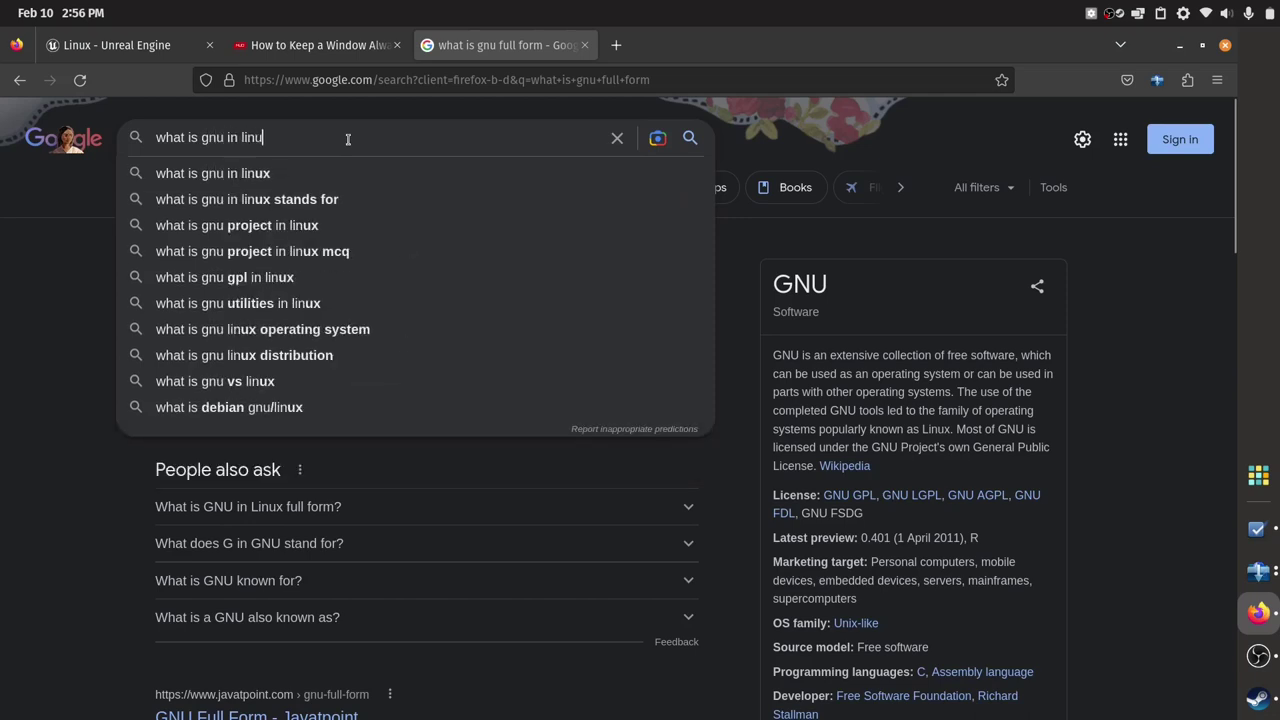
{"action": "type", "text": "x"}
{"action": "key", "text": "Return"}
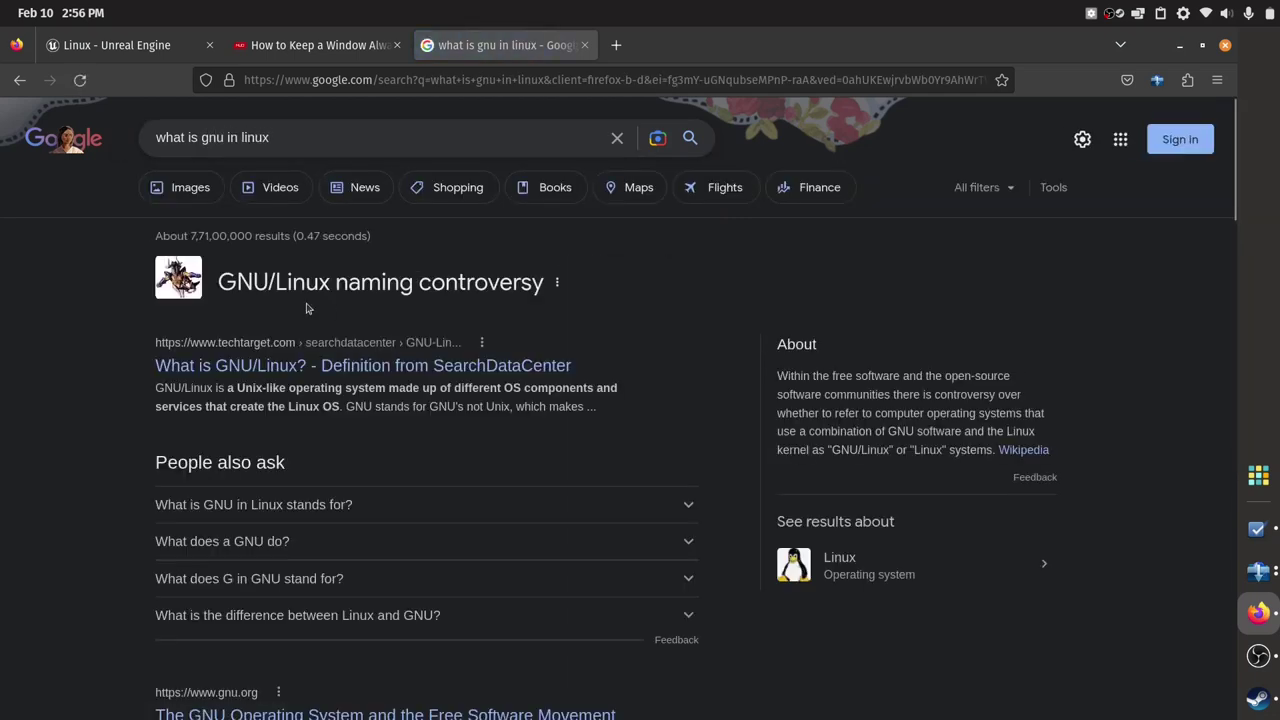
Read the TechTarget article defining GNU/Linux and return to the search results
{"action": "left_click", "coordinate": [352, 368]}
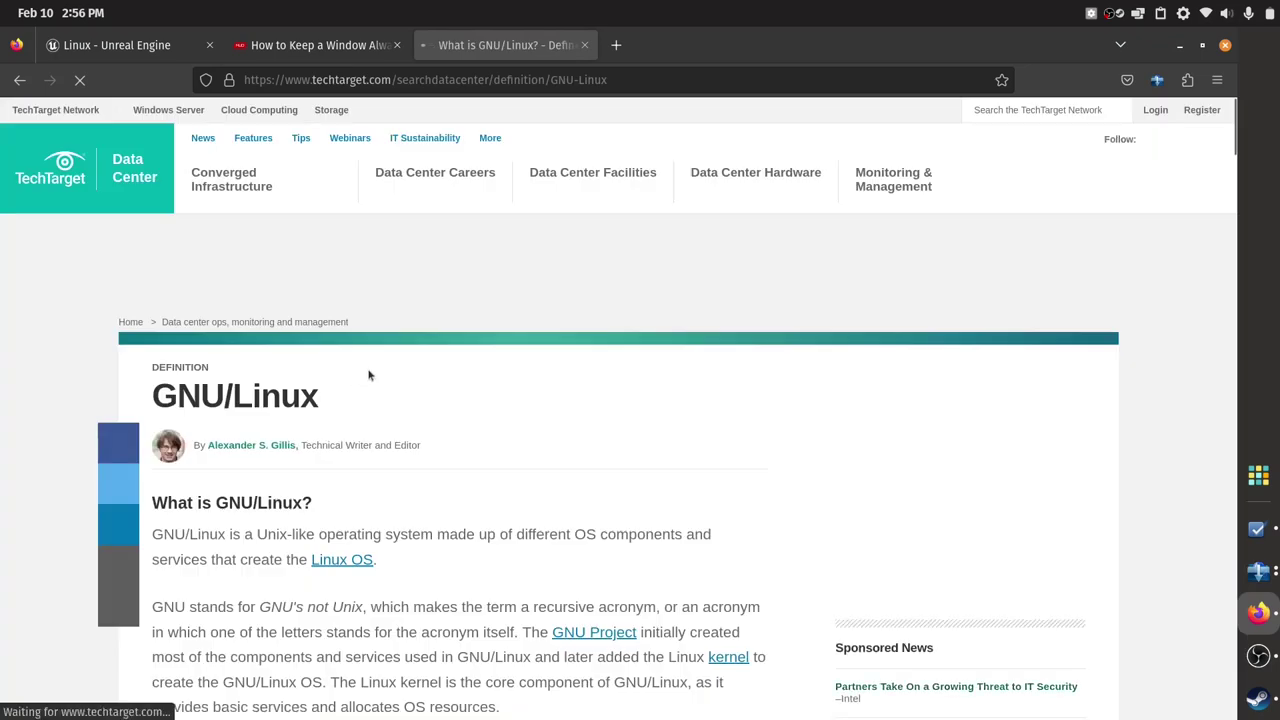
{"action": "scroll", "coordinate": [467, 389], "scroll_direction": "down", "scroll_amount": 3}
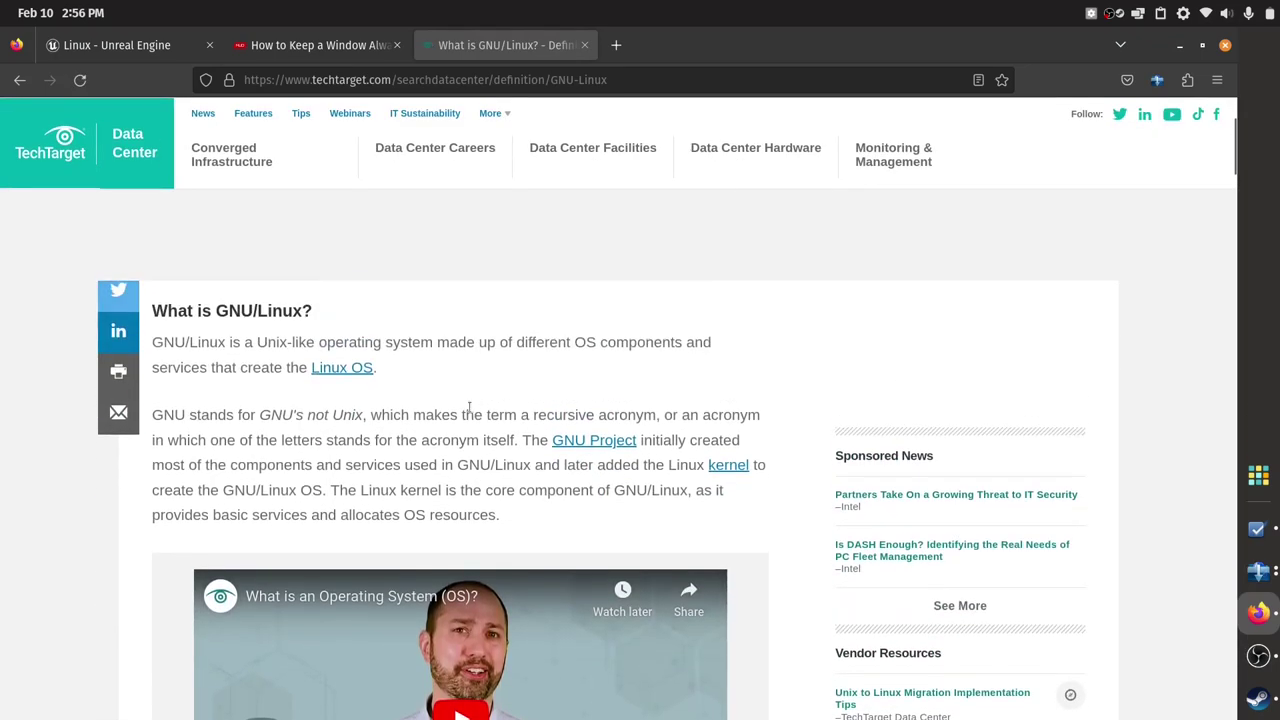
{"action": "left_click_drag", "start_coordinate": [410, 414], "coordinate": [403, 433]}
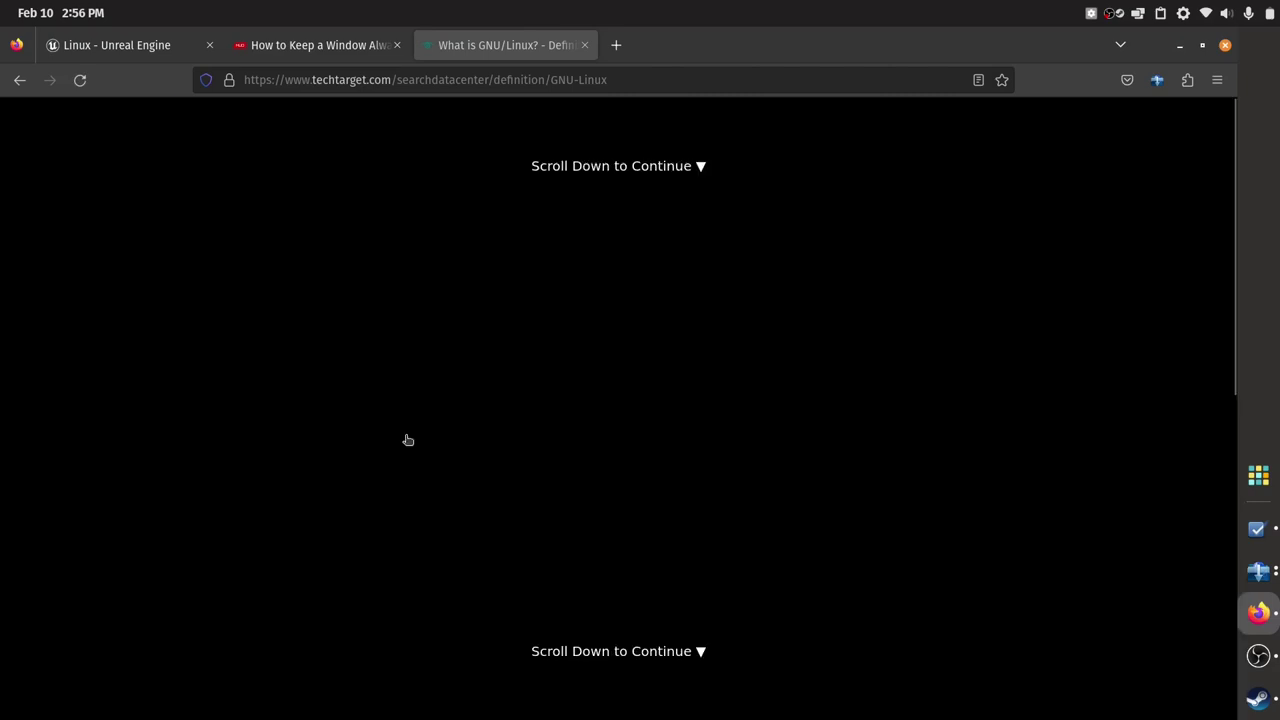
{"action": "key", "text": "alt+Left"}
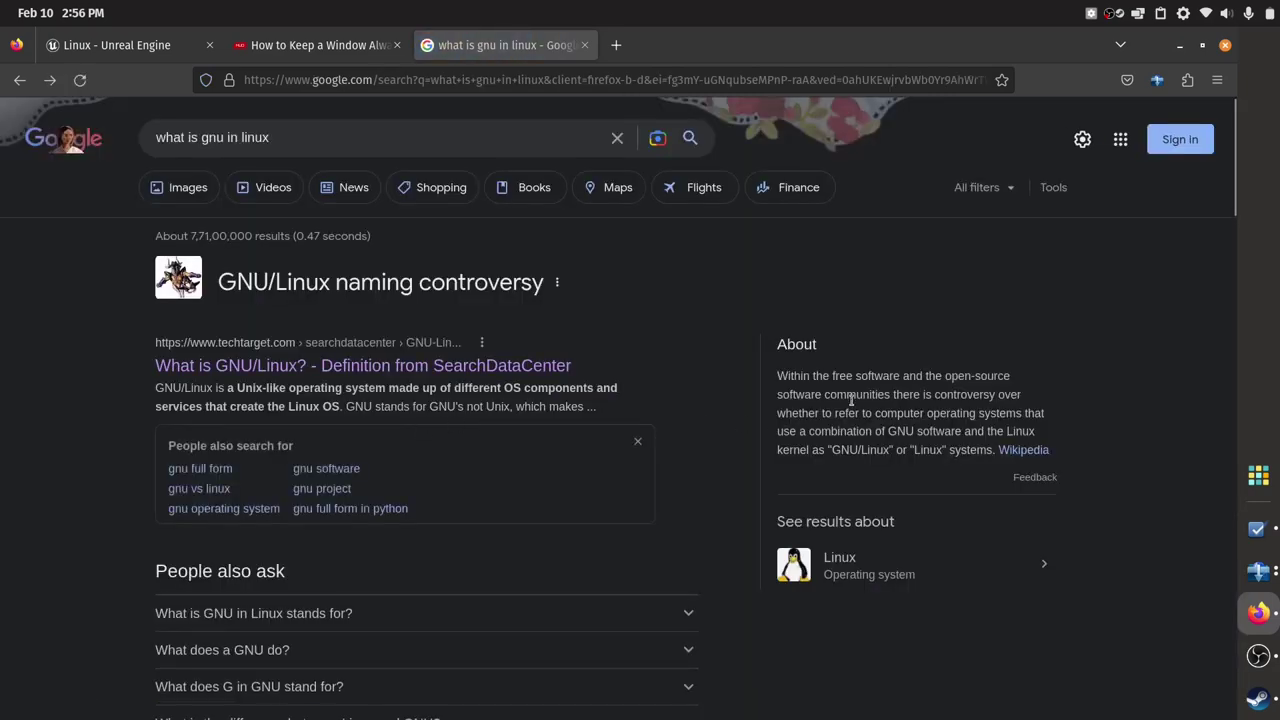
Read the About text on GNU/Linux naming, highlighting the passage on combining GNU software with the Linux kernel
{"action": "left_click_drag", "start_coordinate": [831, 376], "coordinate": [843, 432]}
{"action": "left_click", "coordinate": [840, 416]}
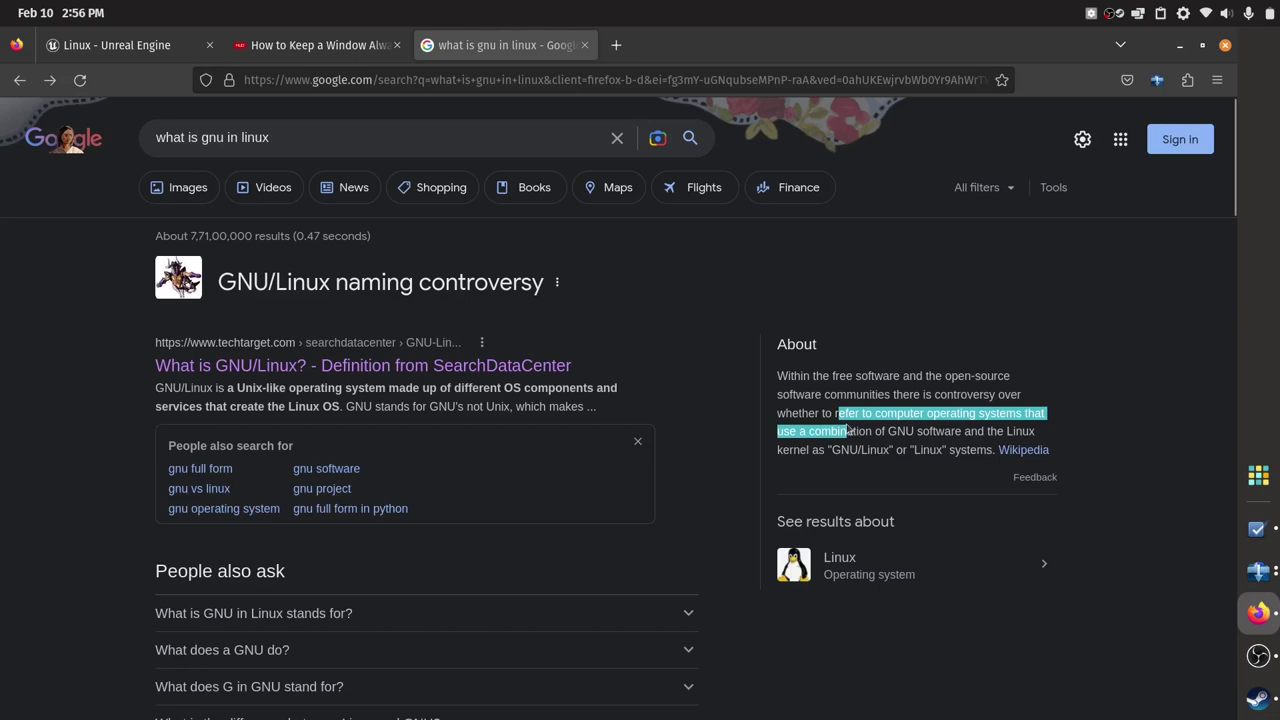
{"action": "left_click", "coordinate": [876, 425]}
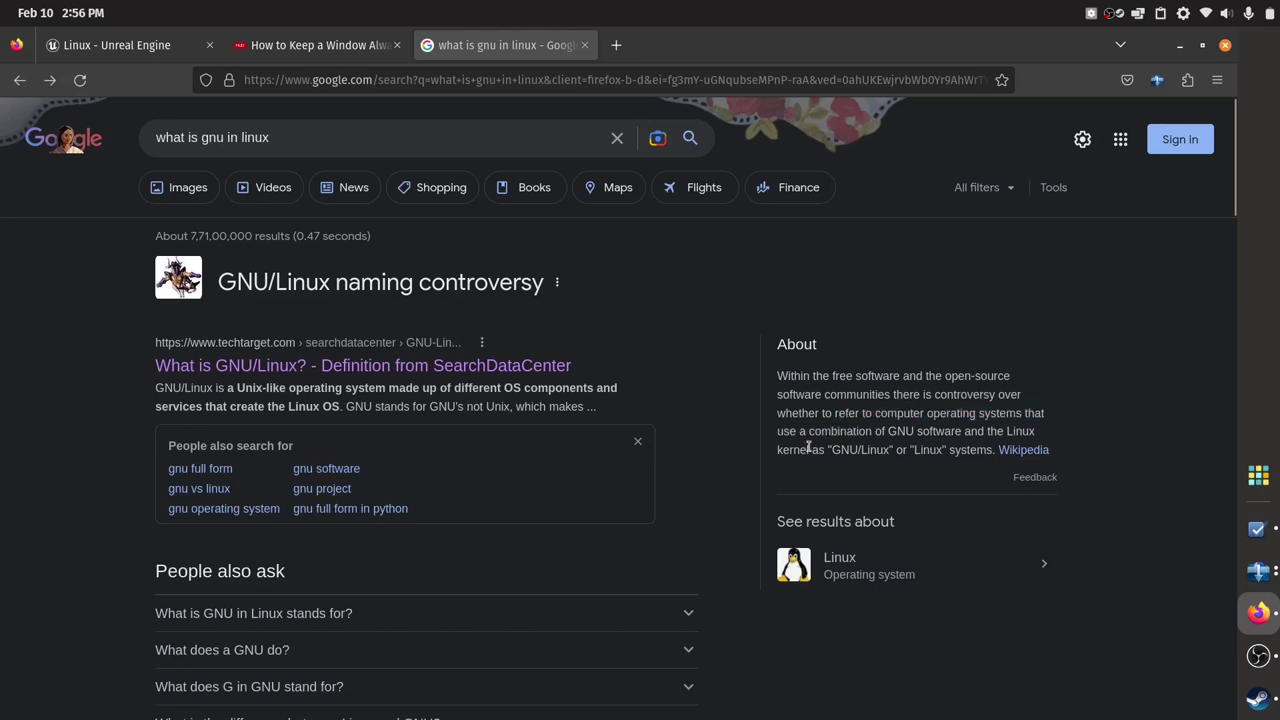
{"action": "left_click_drag", "start_coordinate": [811, 432], "coordinate": [916, 429]}
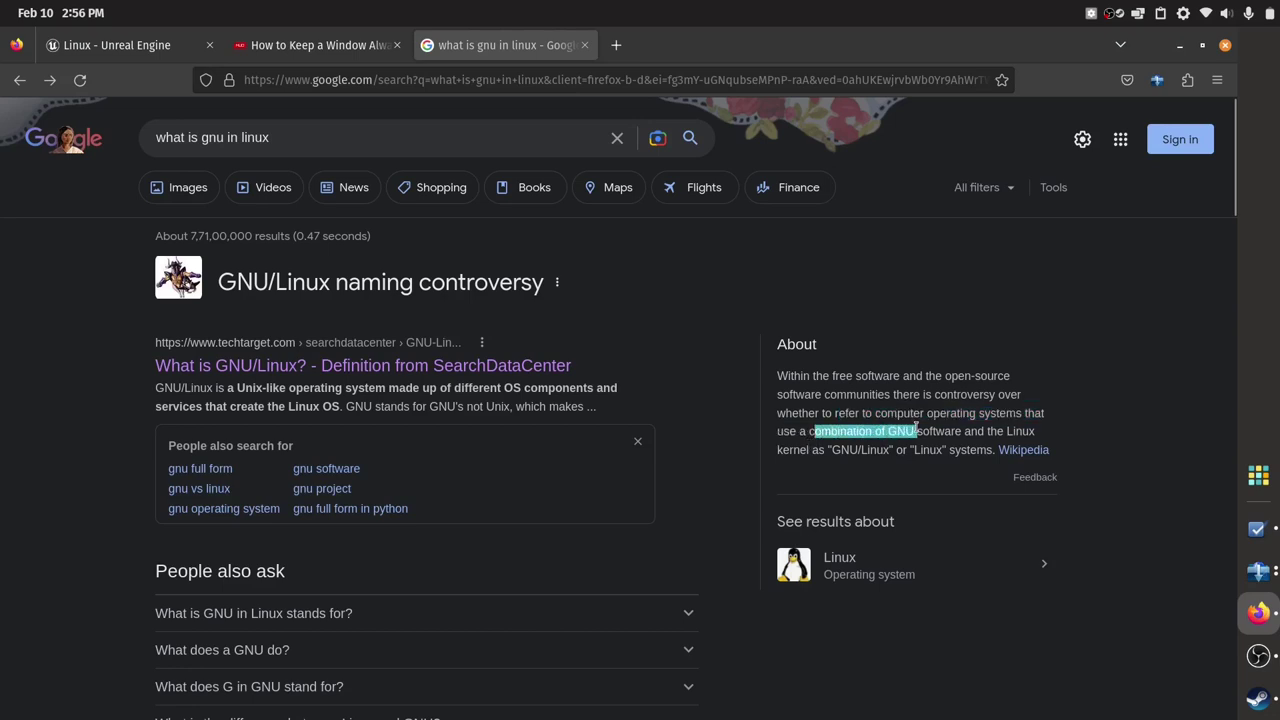
{"action": "left_click", "coordinate": [916, 429]}
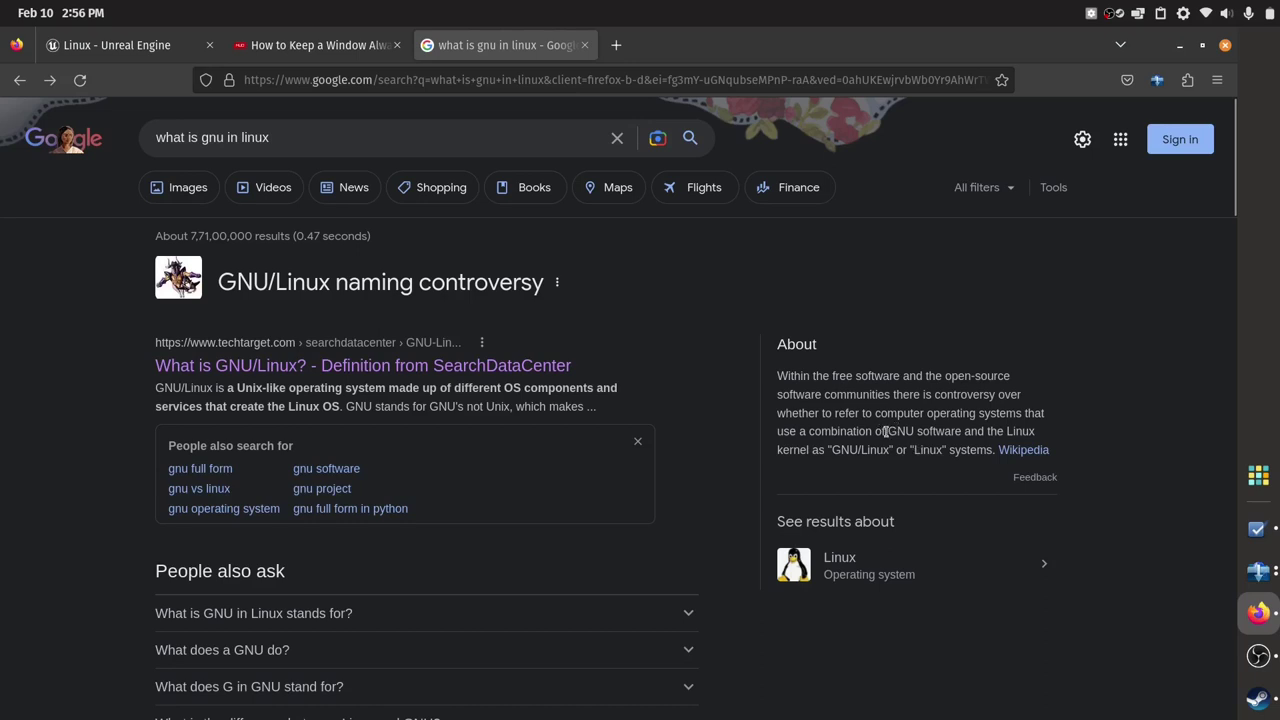
{"action": "left_click_drag", "start_coordinate": [885, 431], "coordinate": [964, 433]}
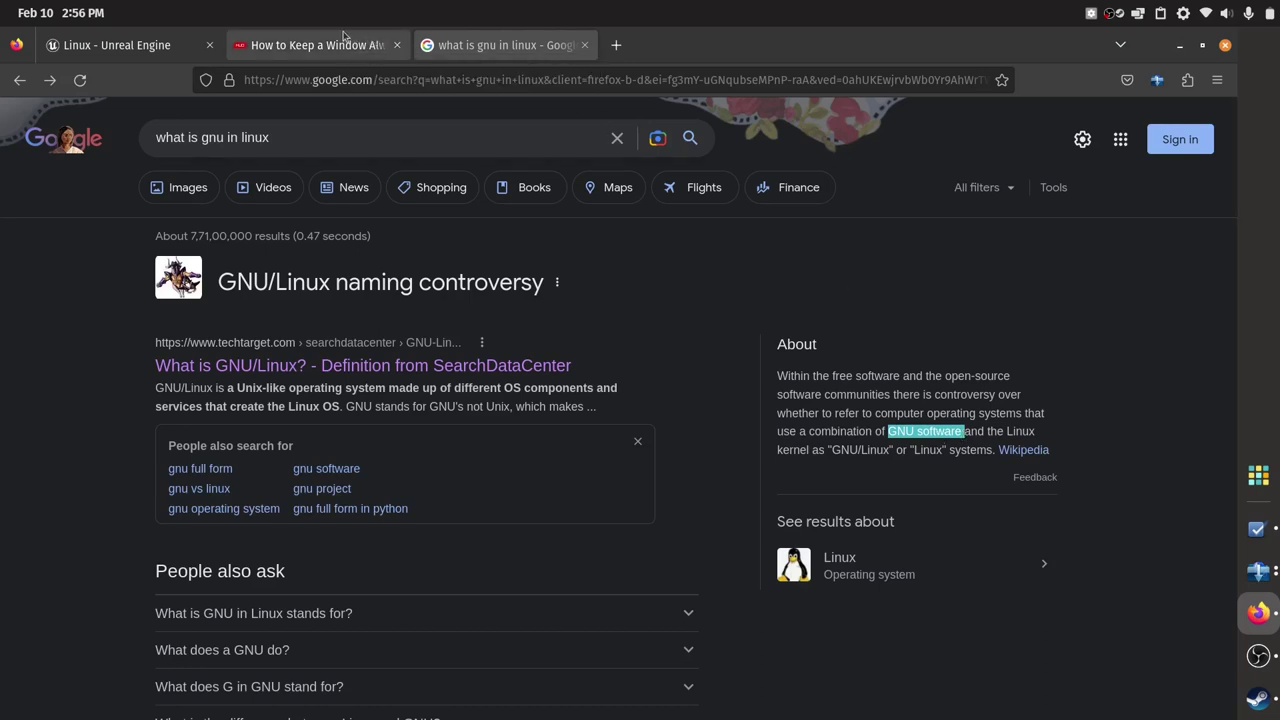
{"action": "left_click", "coordinate": [103, 10]}
{"action": "left_click", "coordinate": [103, 10]}
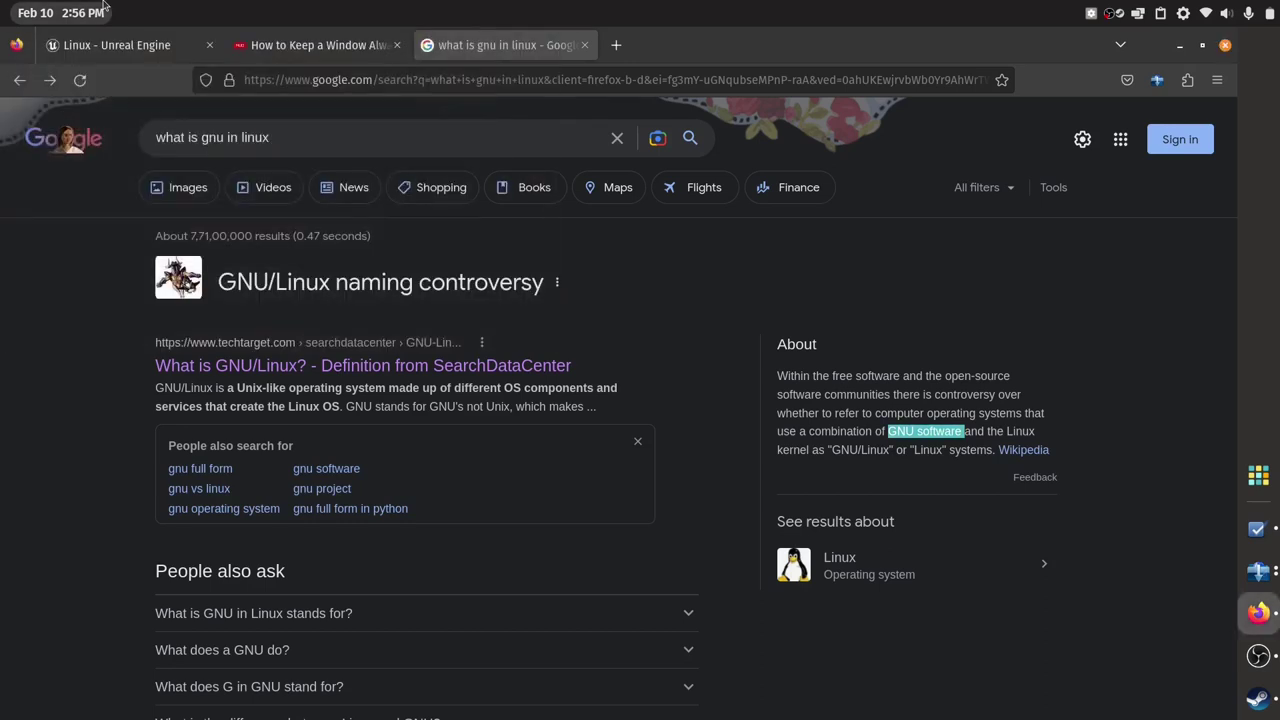
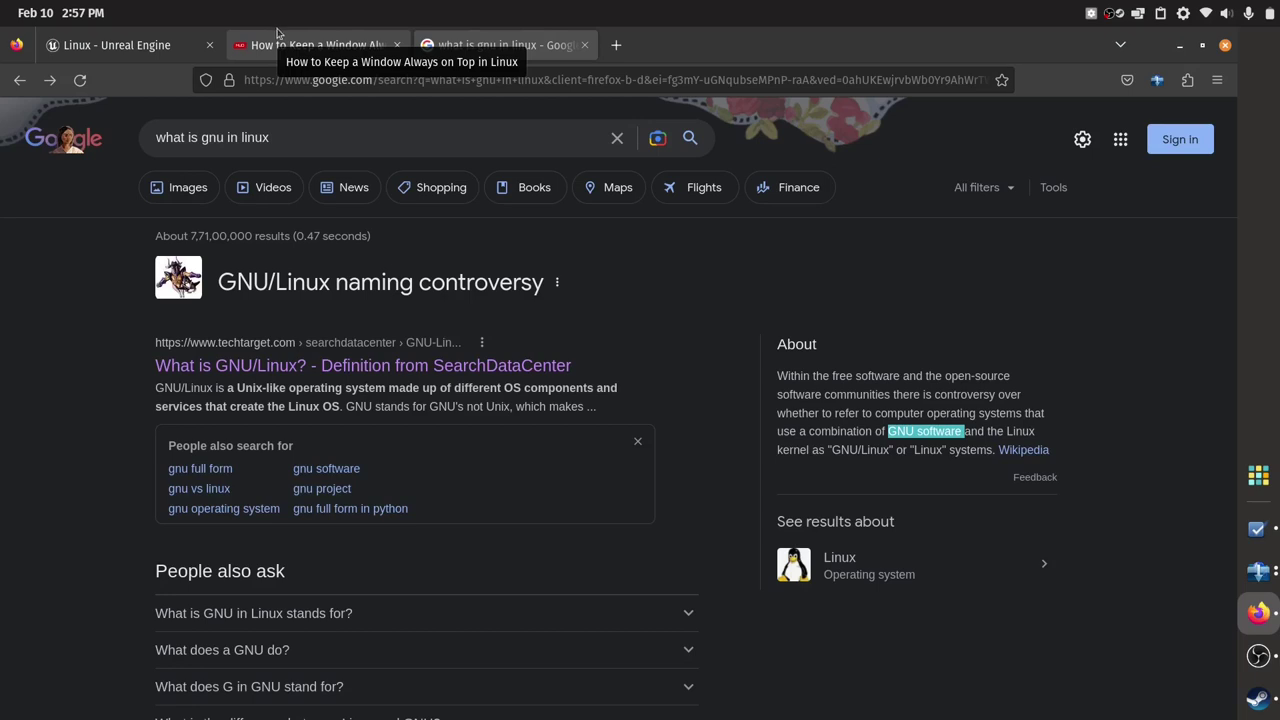
Close the GNU search tab and the extra blank tab
{"action": "left_click", "coordinate": [581, 45]}
{"action": "left_click", "coordinate": [423, 45]}
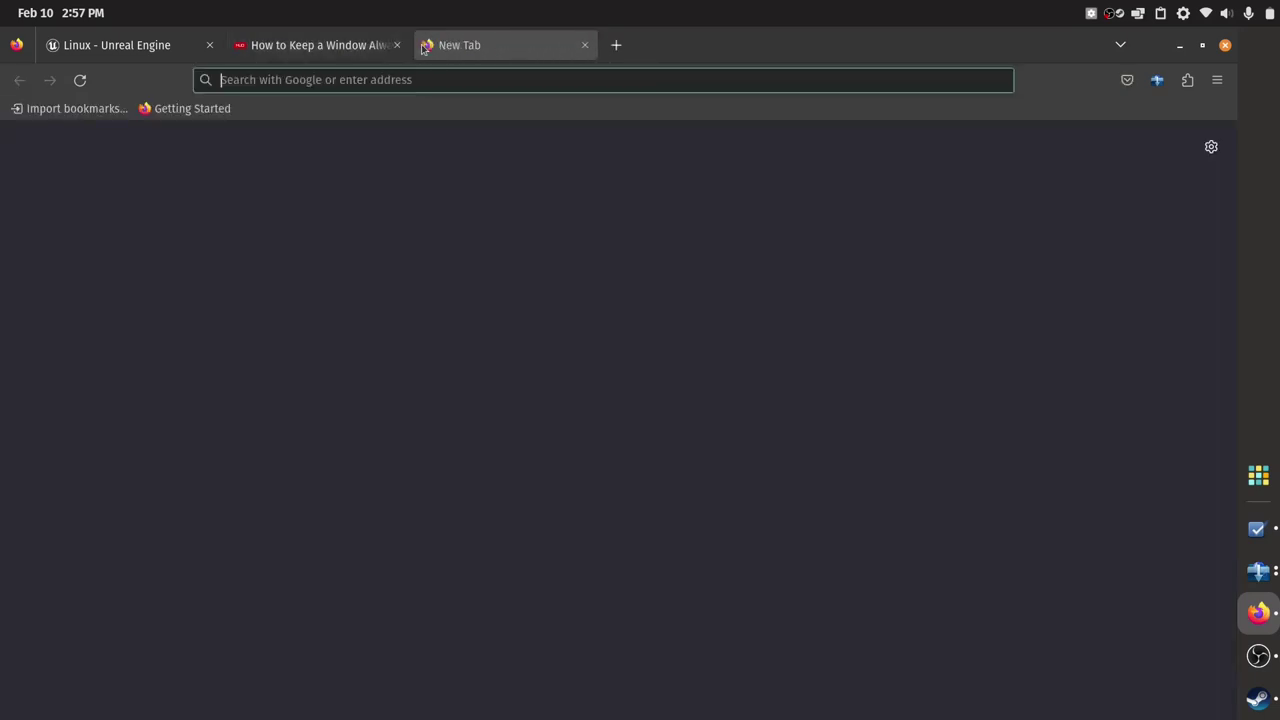
{"action": "left_click", "coordinate": [580, 47]}
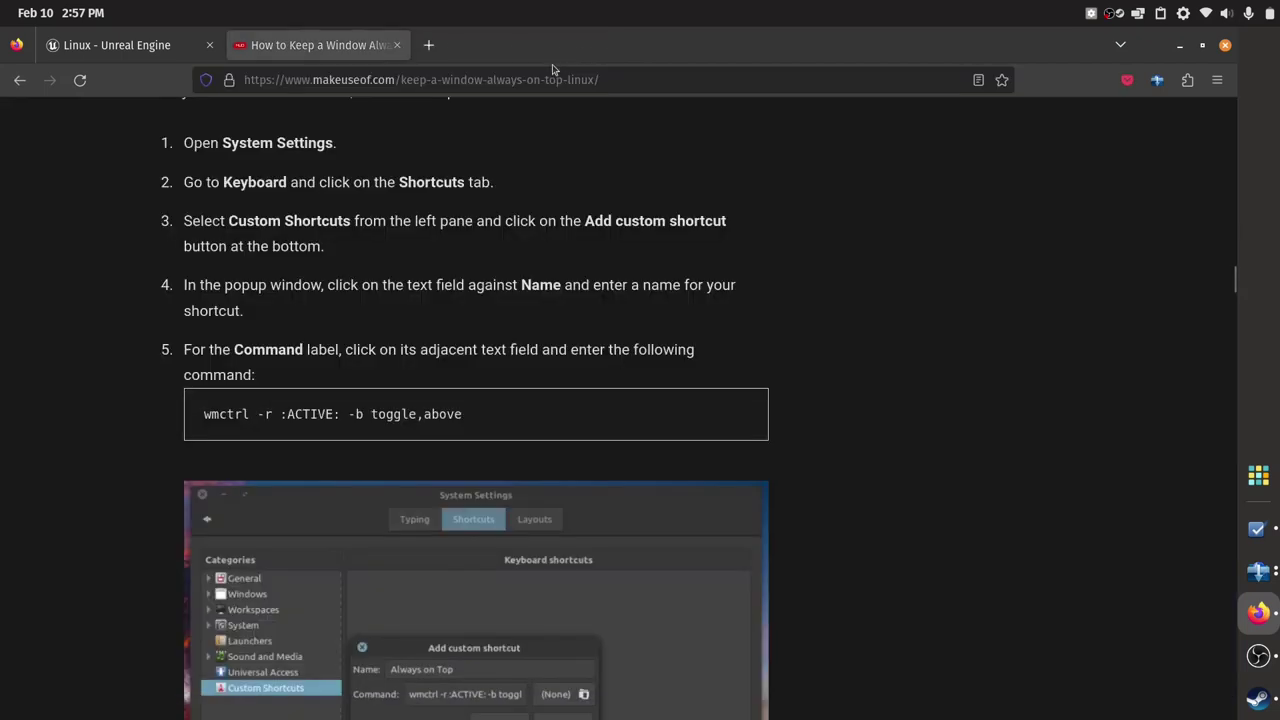
Read the rest of the article on keeping a window always on top and switch to the Unreal Engine for Linux page
{"action": "scroll", "coordinate": [586, 385], "scroll_direction": "down", "scroll_amount": 1}
{"action": "scroll", "coordinate": [586, 385], "scroll_direction": "down", "scroll_amount": 4}
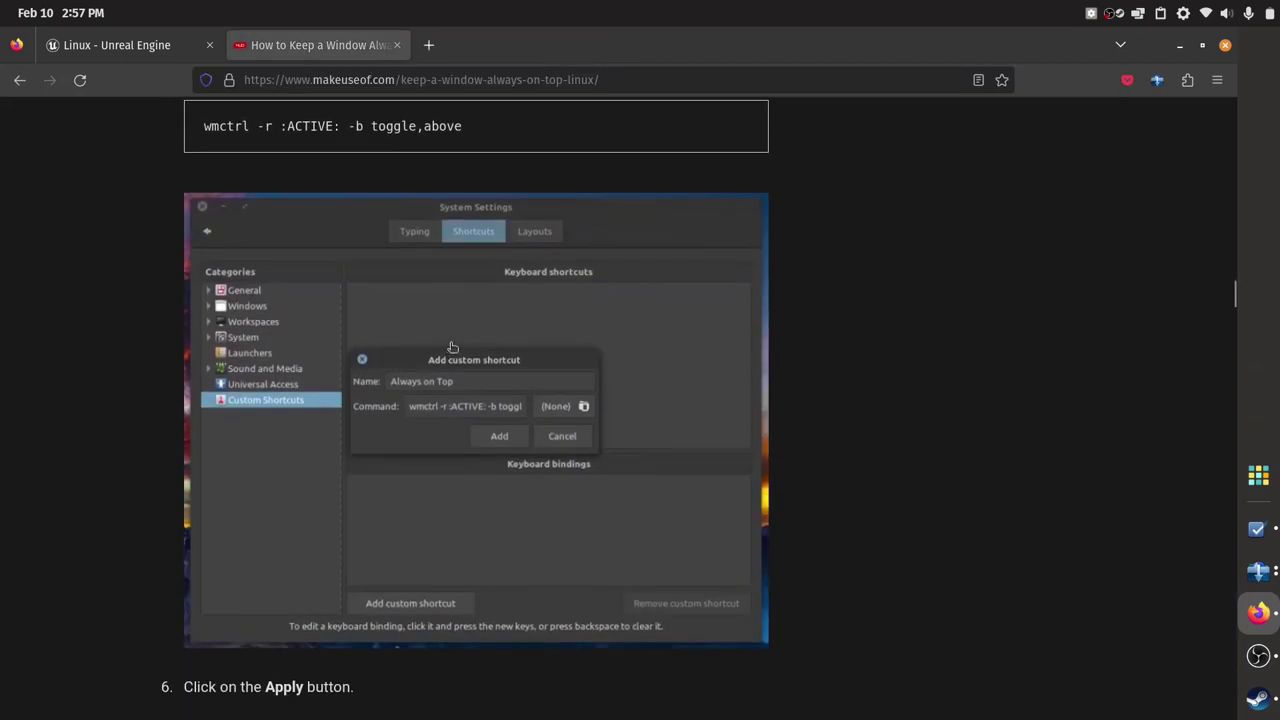
{"action": "scroll", "coordinate": [639, 362], "scroll_direction": "down", "scroll_amount": 6}
{"action": "scroll", "coordinate": [639, 362], "scroll_direction": "down", "scroll_amount": 1}
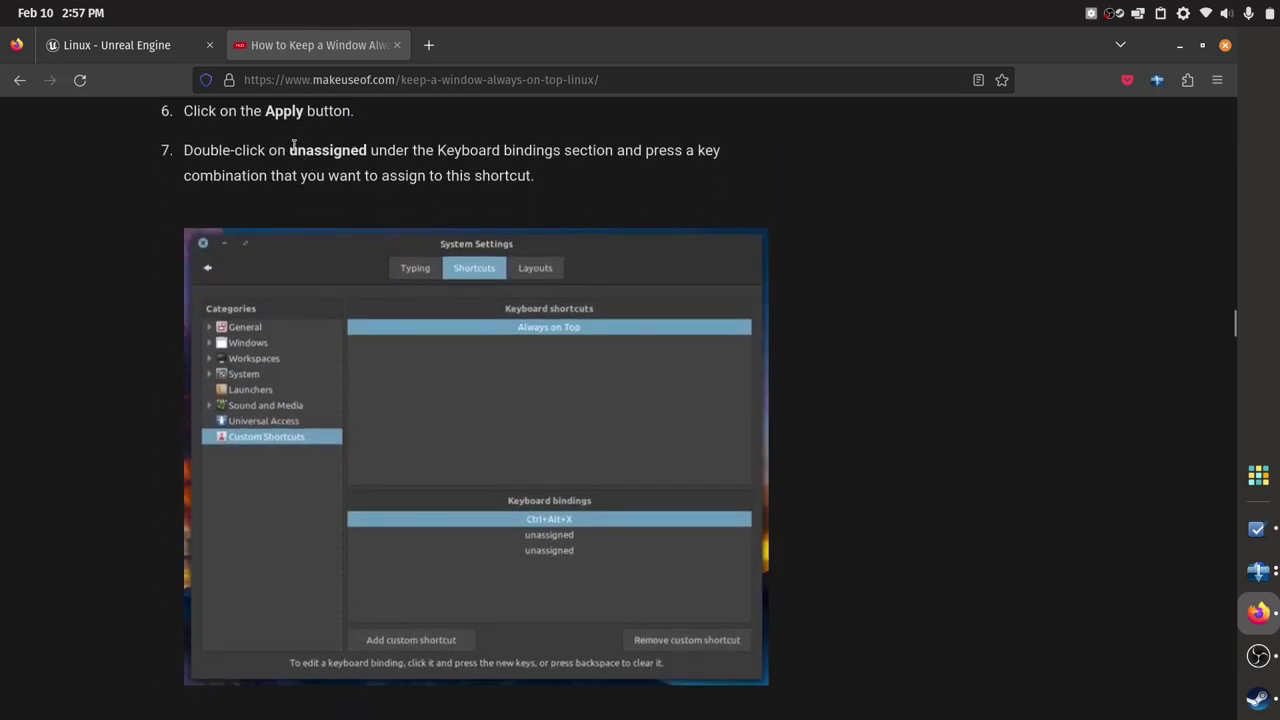
{"action": "scroll", "coordinate": [817, 197], "scroll_direction": "down", "scroll_amount": 8}
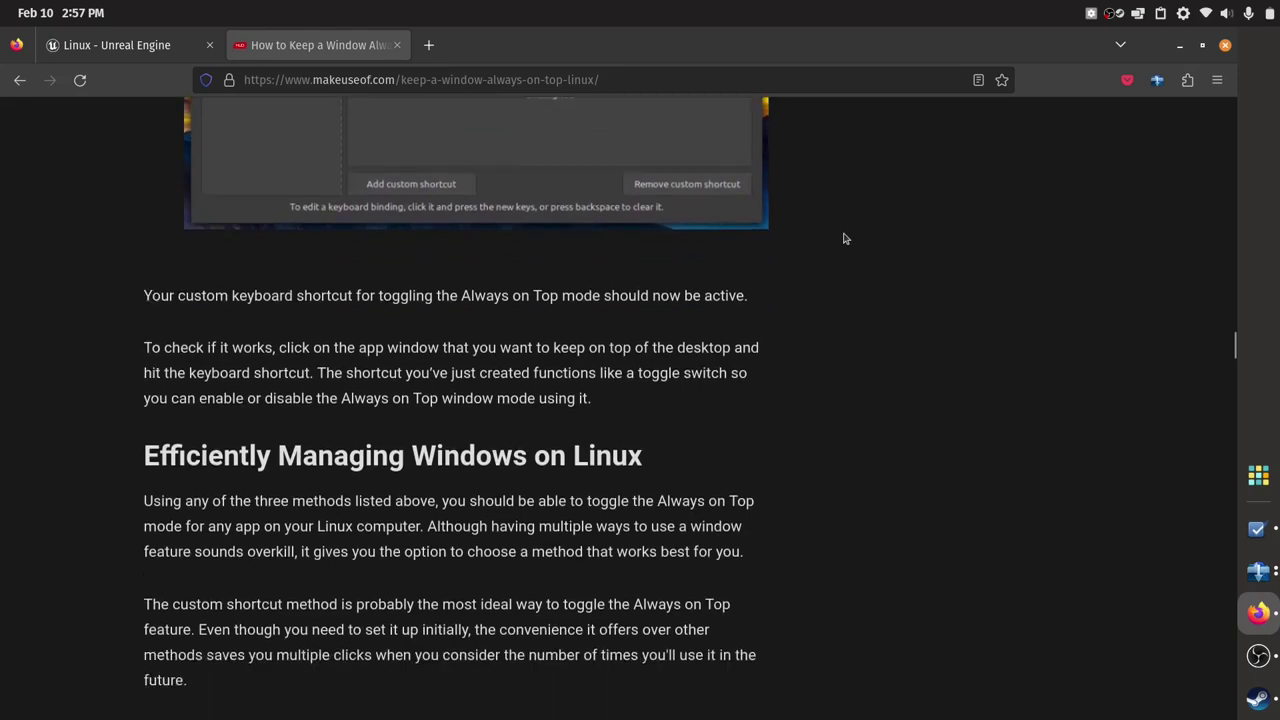
{"action": "scroll", "coordinate": [844, 247], "scroll_direction": "down", "scroll_amount": 3}
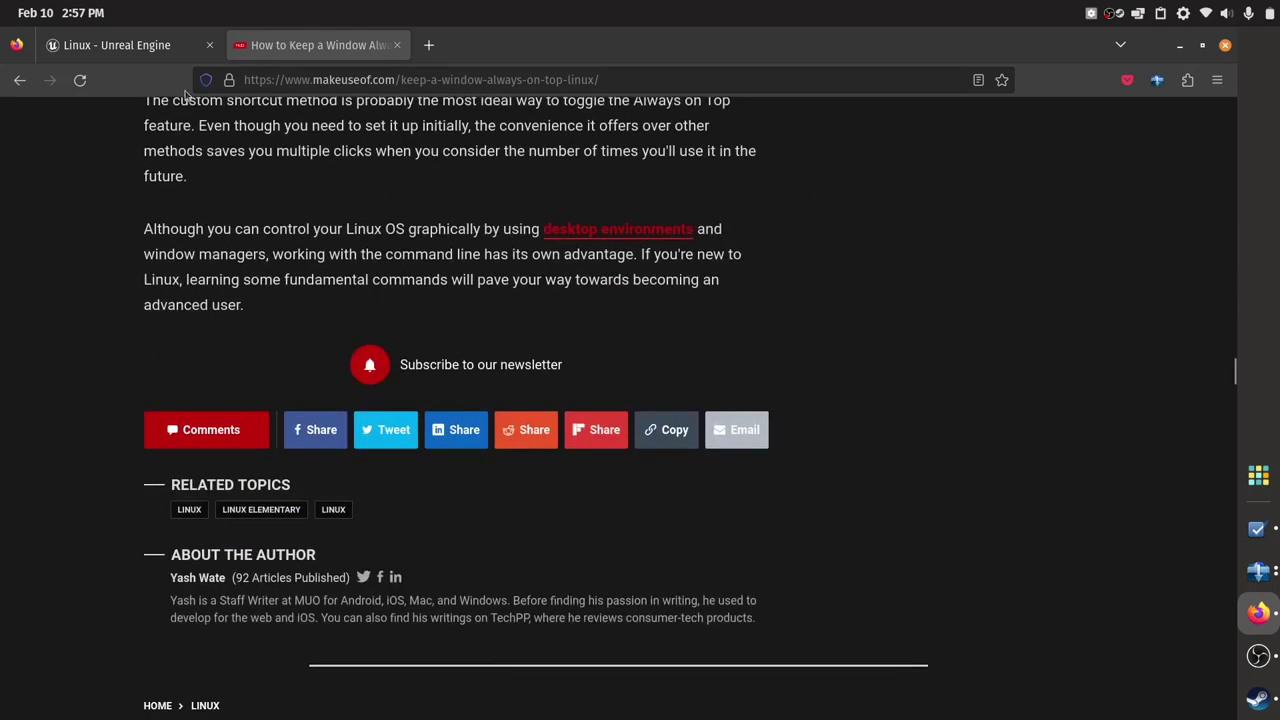
{"action": "left_click", "coordinate": [100, 55]}
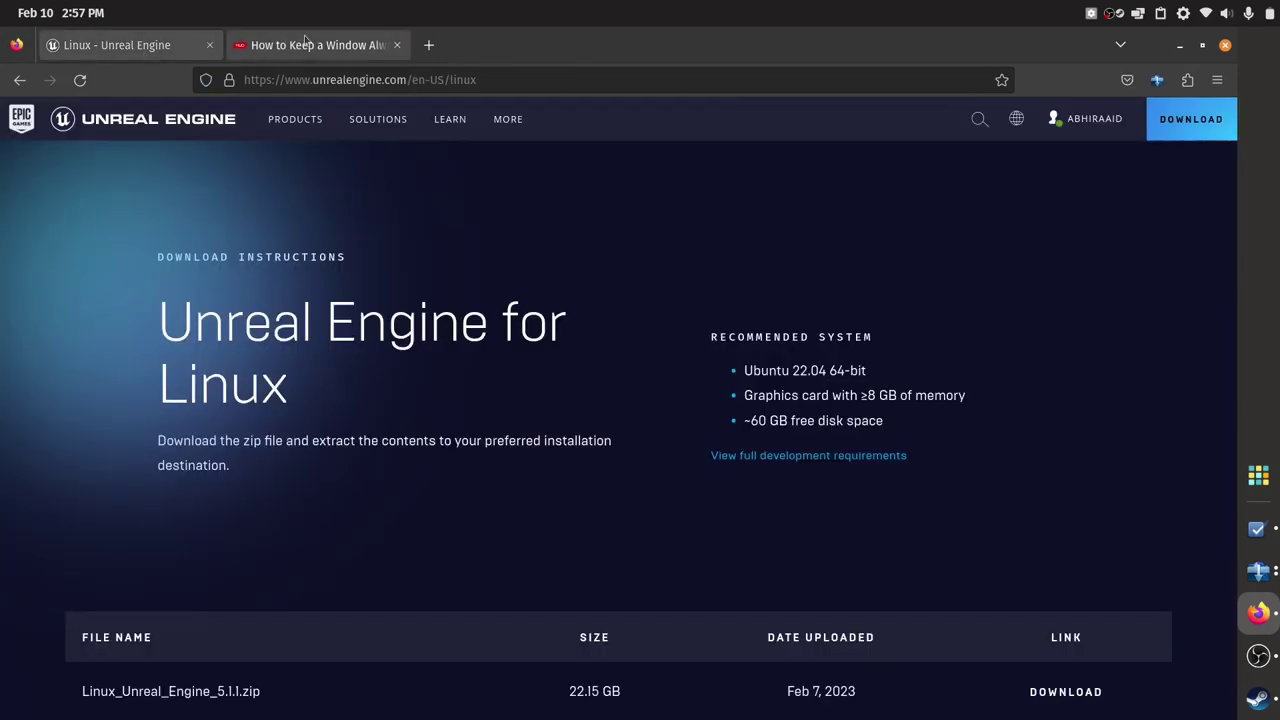
{"action": "left_click", "coordinate": [307, 44]}
{"action": "left_click", "coordinate": [114, 44]}
{"action": "left_click", "coordinate": [38, 13]}
{"action": "left_click", "coordinate": [36, 14]}
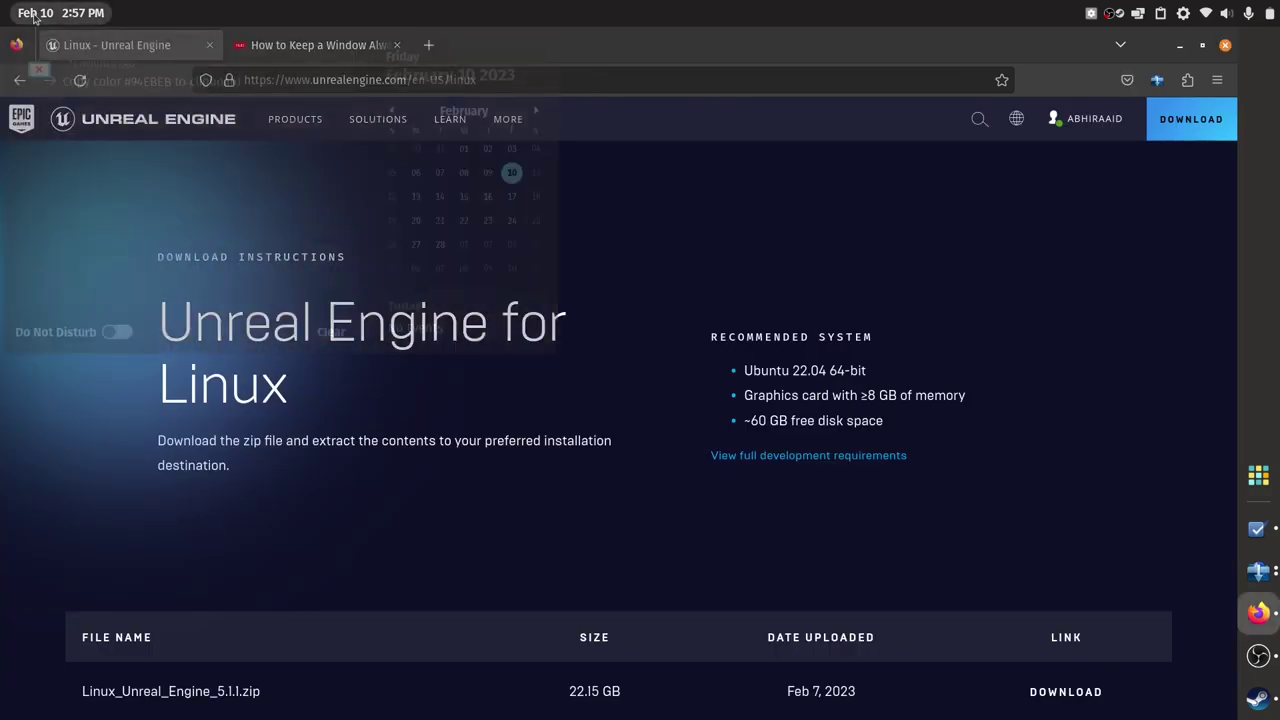
{"action": "mouse_move", "coordinate": [378, 119]}
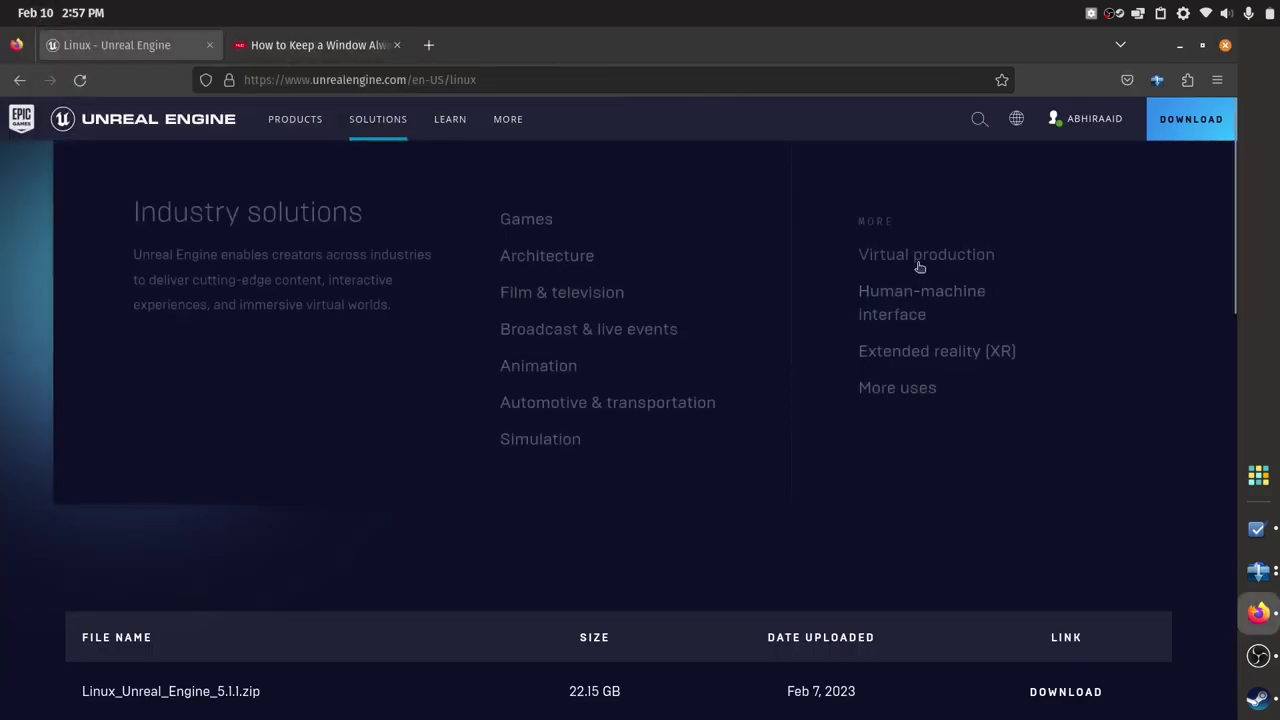
Minimize the browser window and open the Power page of the system settings
{"action": "left_click", "coordinate": [1179, 45]}
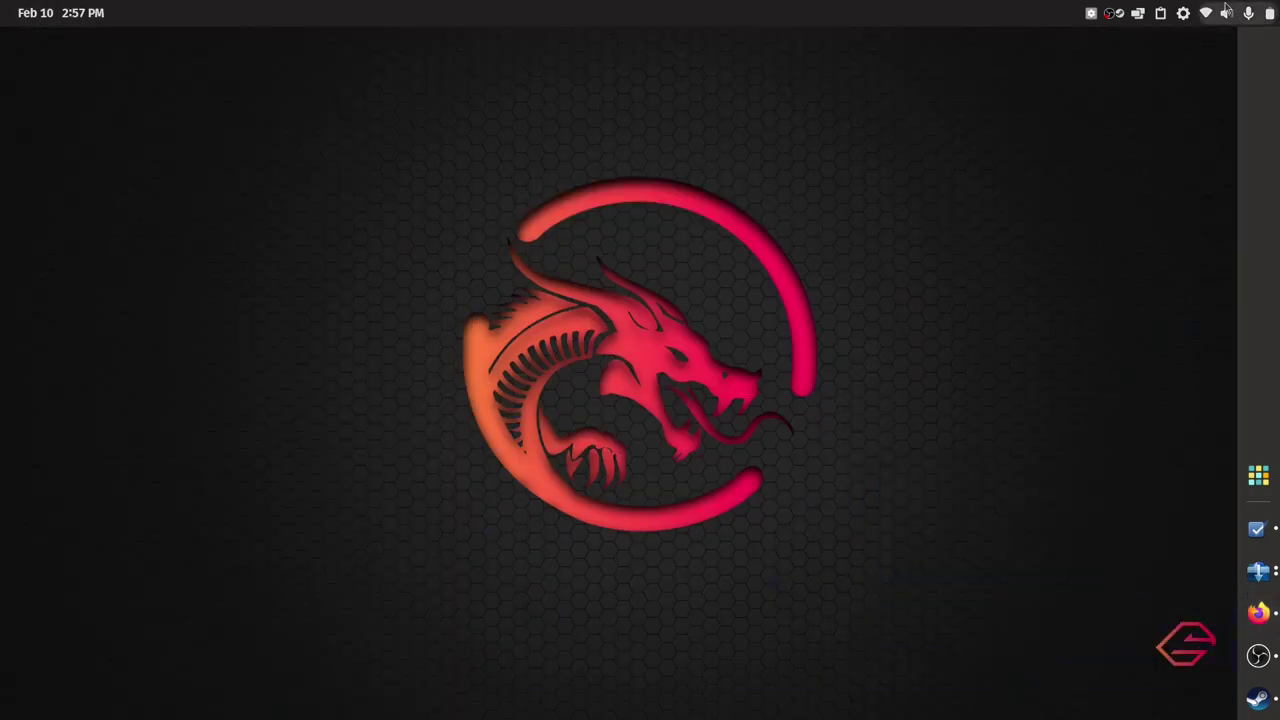
{"action": "left_click", "coordinate": [1227, 10]}
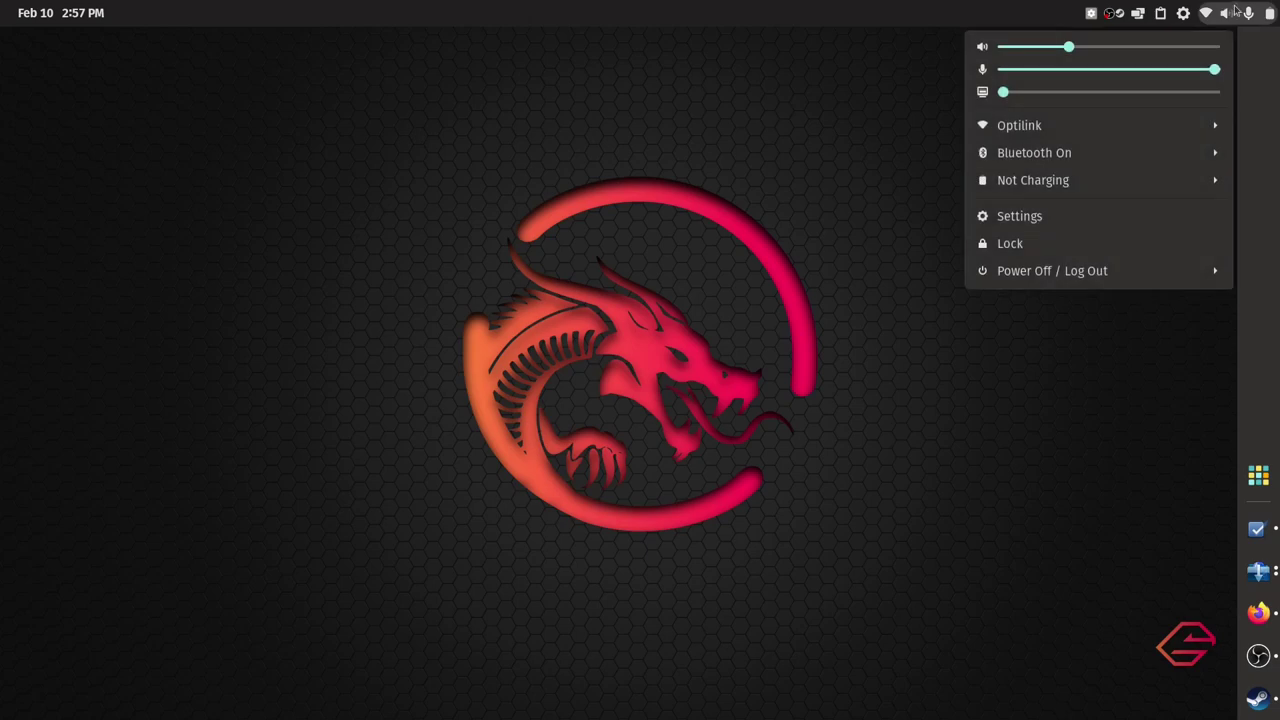
{"action": "left_click", "coordinate": [1269, 7]}
{"action": "left_click", "coordinate": [1269, 7]}
{"action": "left_click", "coordinate": [1136, 232]}
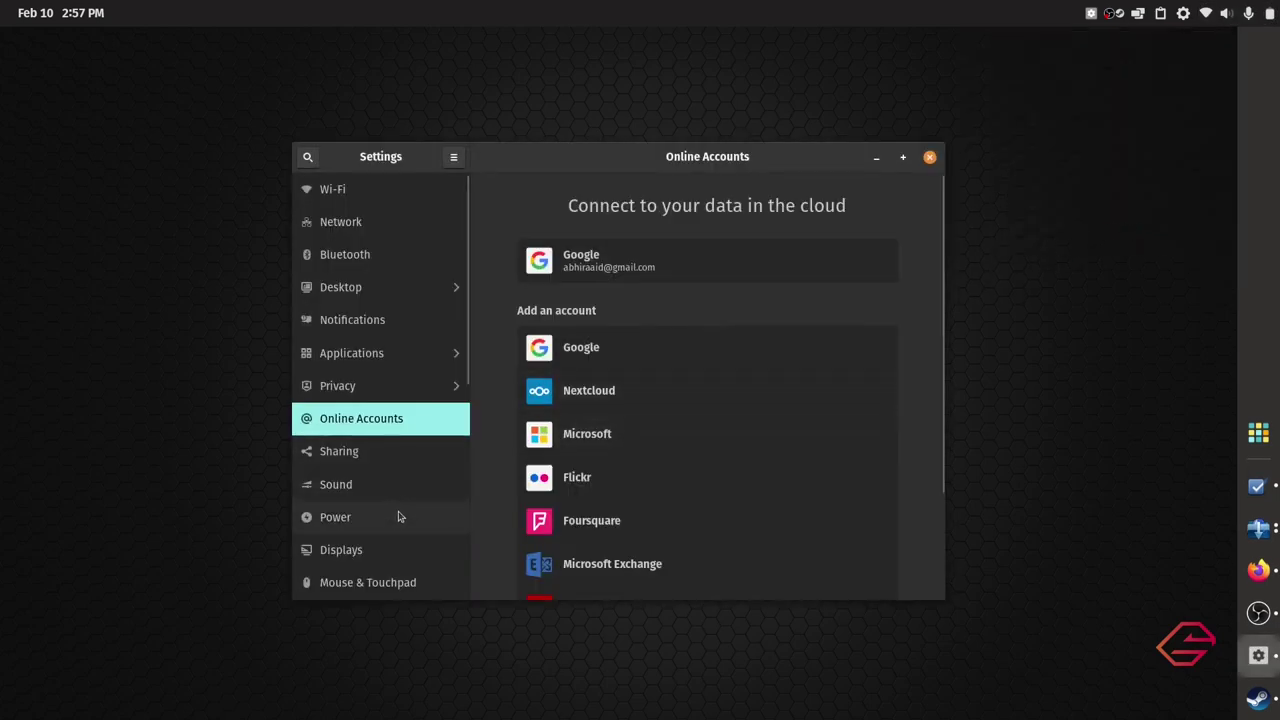
{"action": "left_click", "coordinate": [398, 516]}
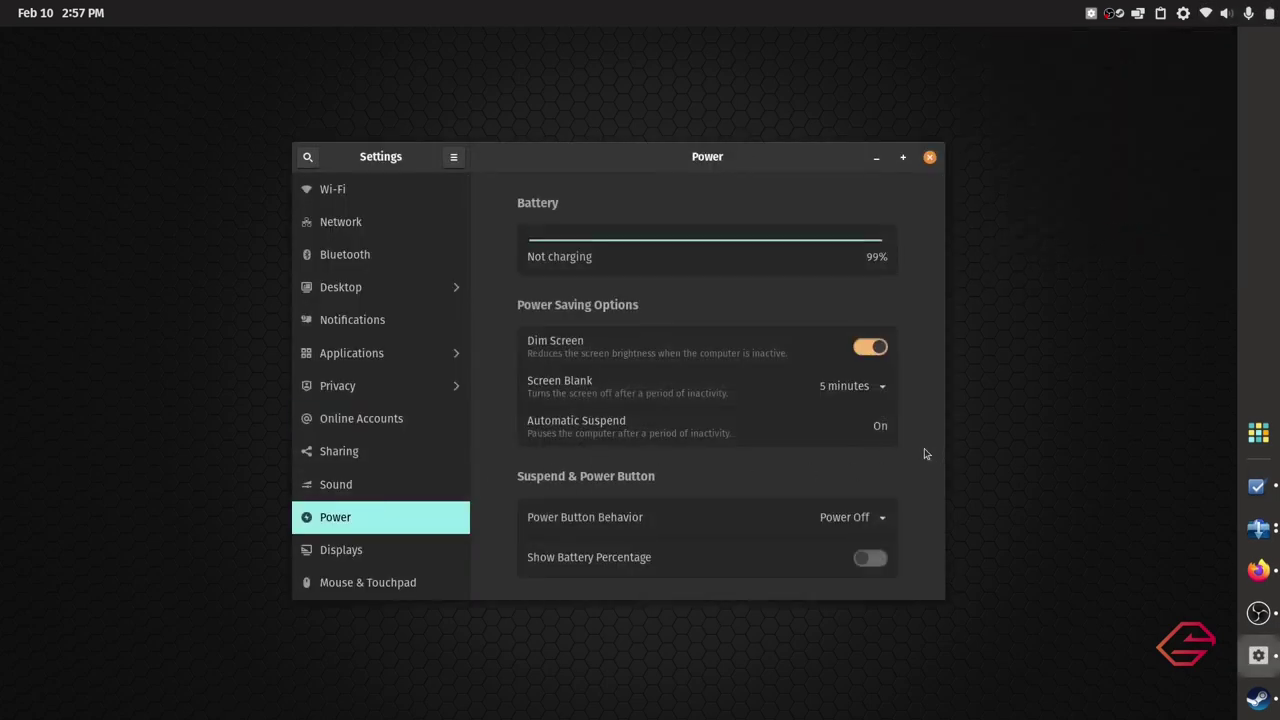
Enable showing the battery percentage and set the power button behavior to Suspend
{"action": "left_click", "coordinate": [871, 560]}
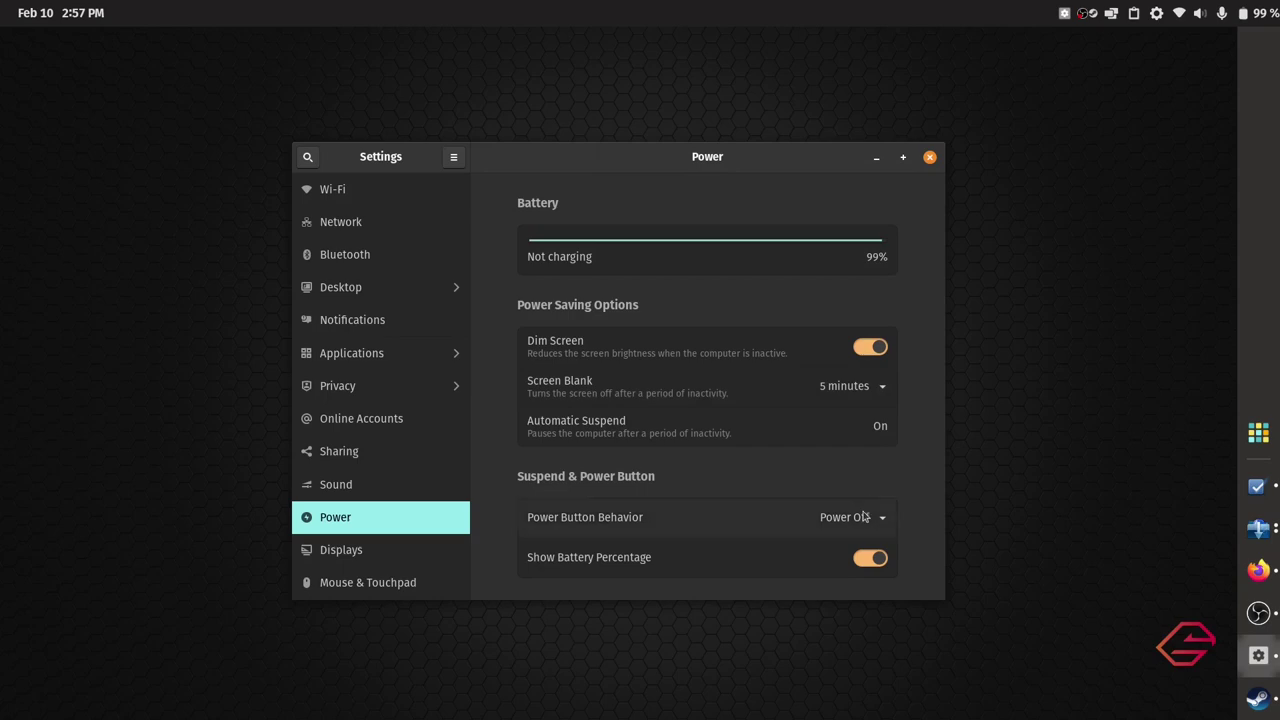
{"action": "left_click", "coordinate": [865, 517]}
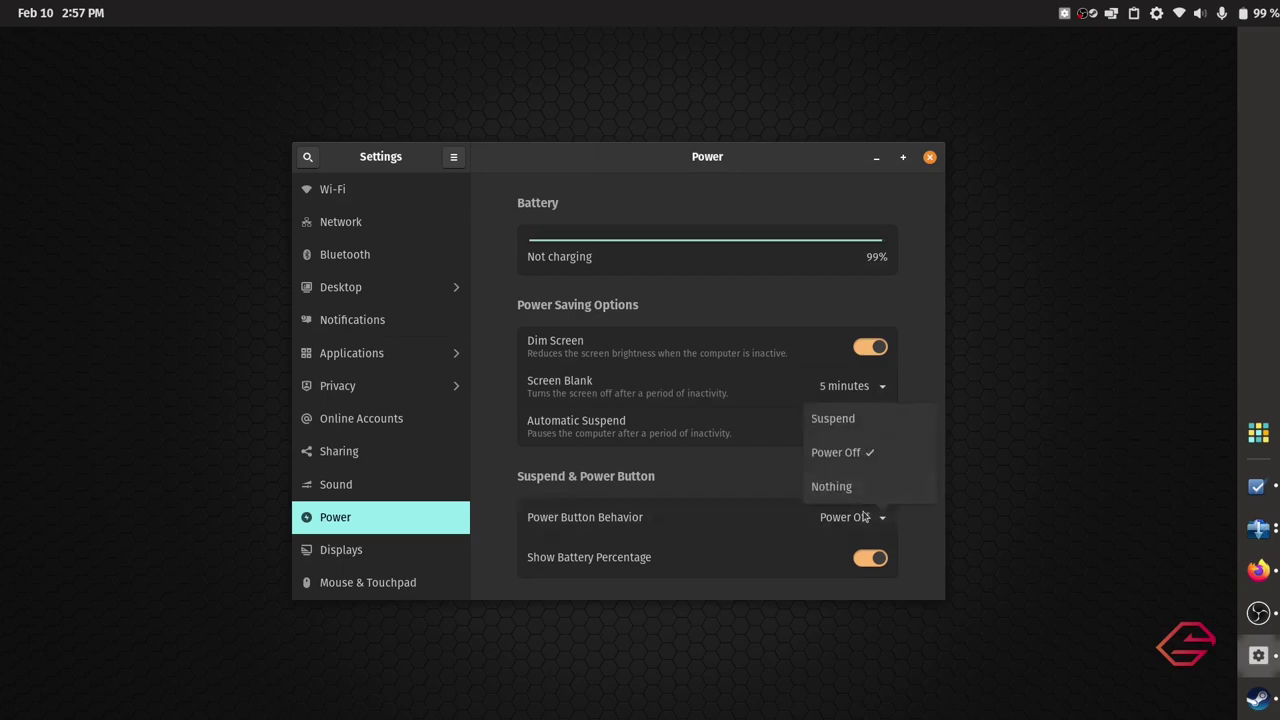
{"action": "left_click", "coordinate": [857, 424]}
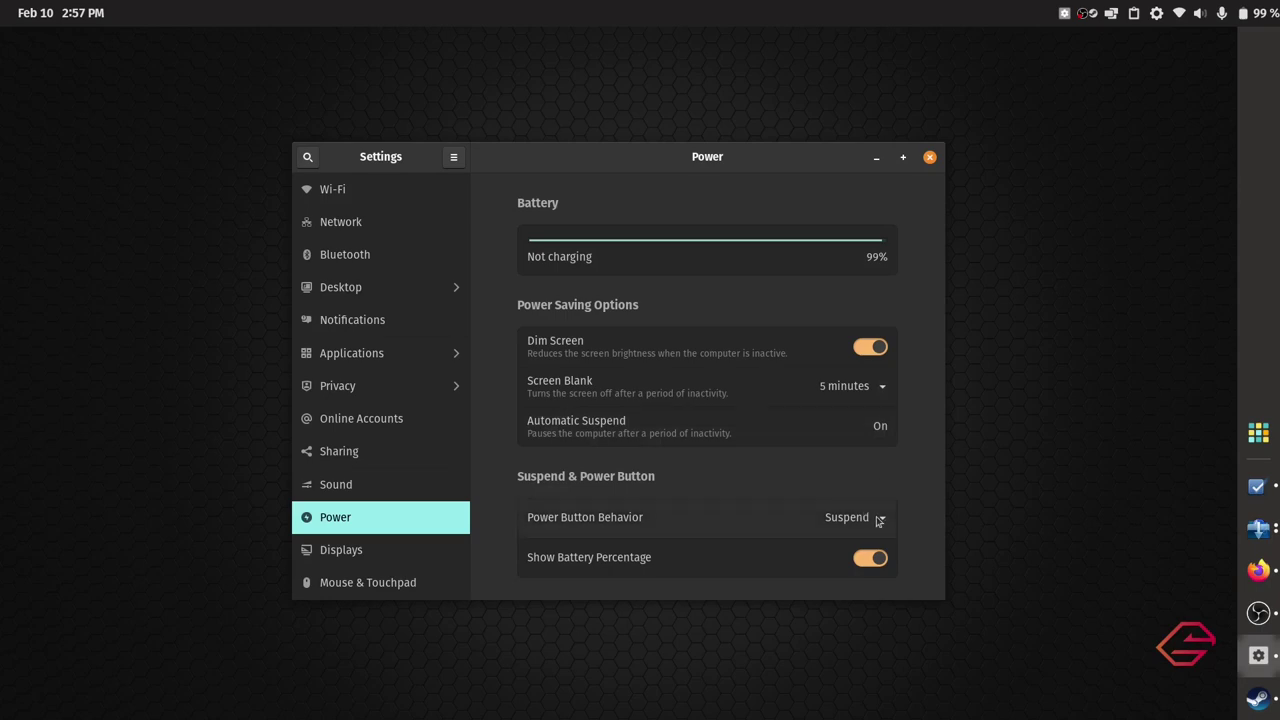
Review the available Screen Blank delay options without choosing another one
{"action": "left_click", "coordinate": [866, 392]}
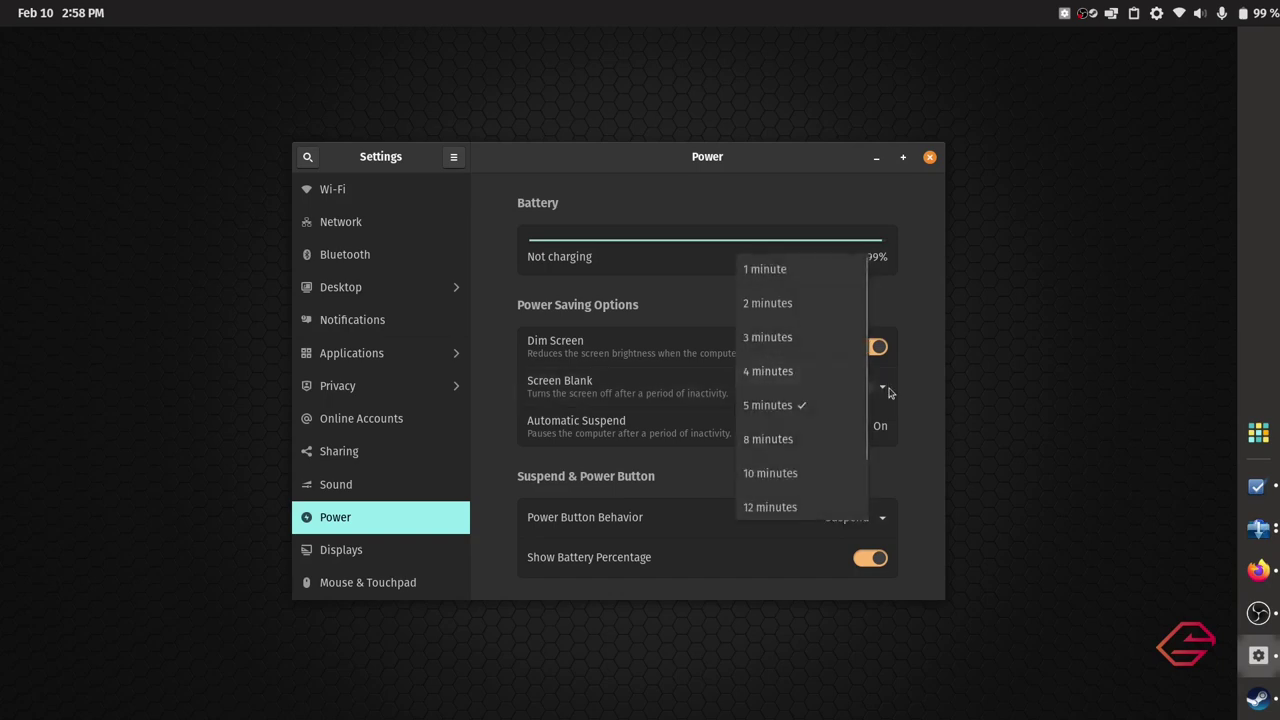
{"action": "scroll", "coordinate": [852, 414], "scroll_direction": "down", "scroll_amount": 2}
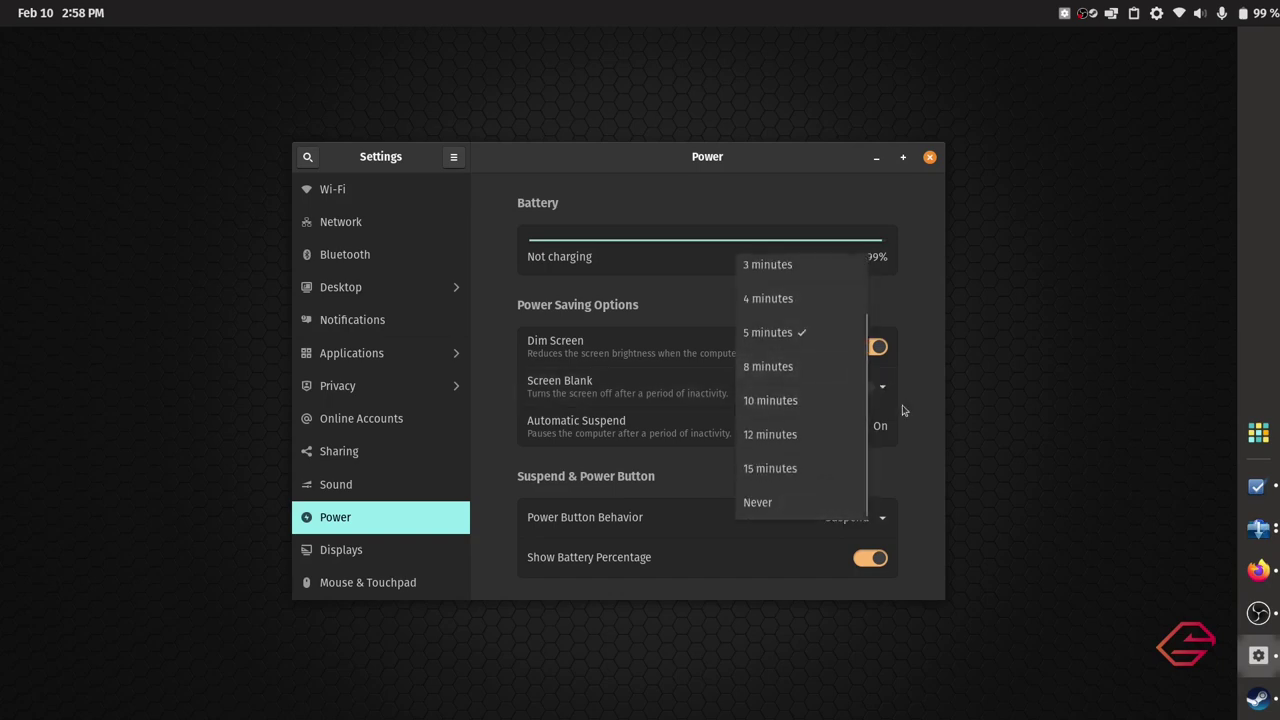
{"action": "left_click", "coordinate": [902, 410]}
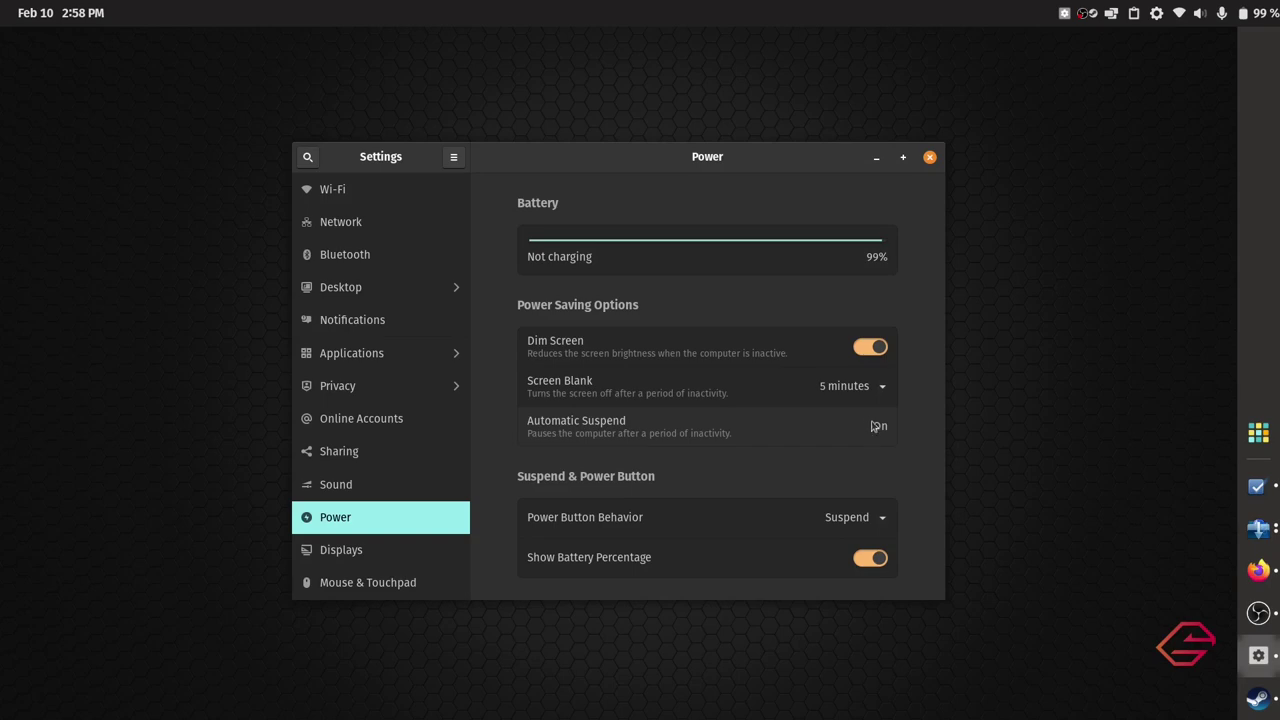
Set the Automatic Suspend delay to 1 hour for both On Battery Power and Plugged In, and close the dialog
{"action": "left_click", "coordinate": [874, 428]}
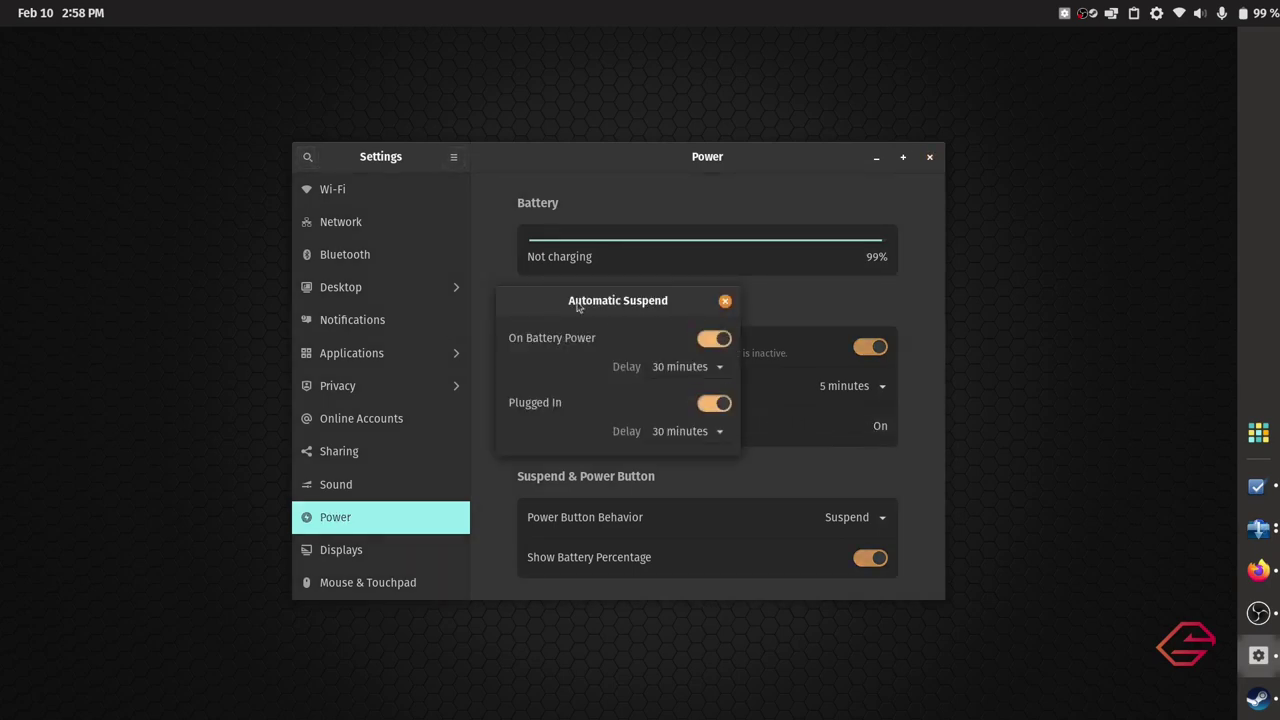
{"action": "left_click_drag", "start_coordinate": [580, 306], "coordinate": [1029, 281]}
{"action": "left_click", "coordinate": [1128, 333]}
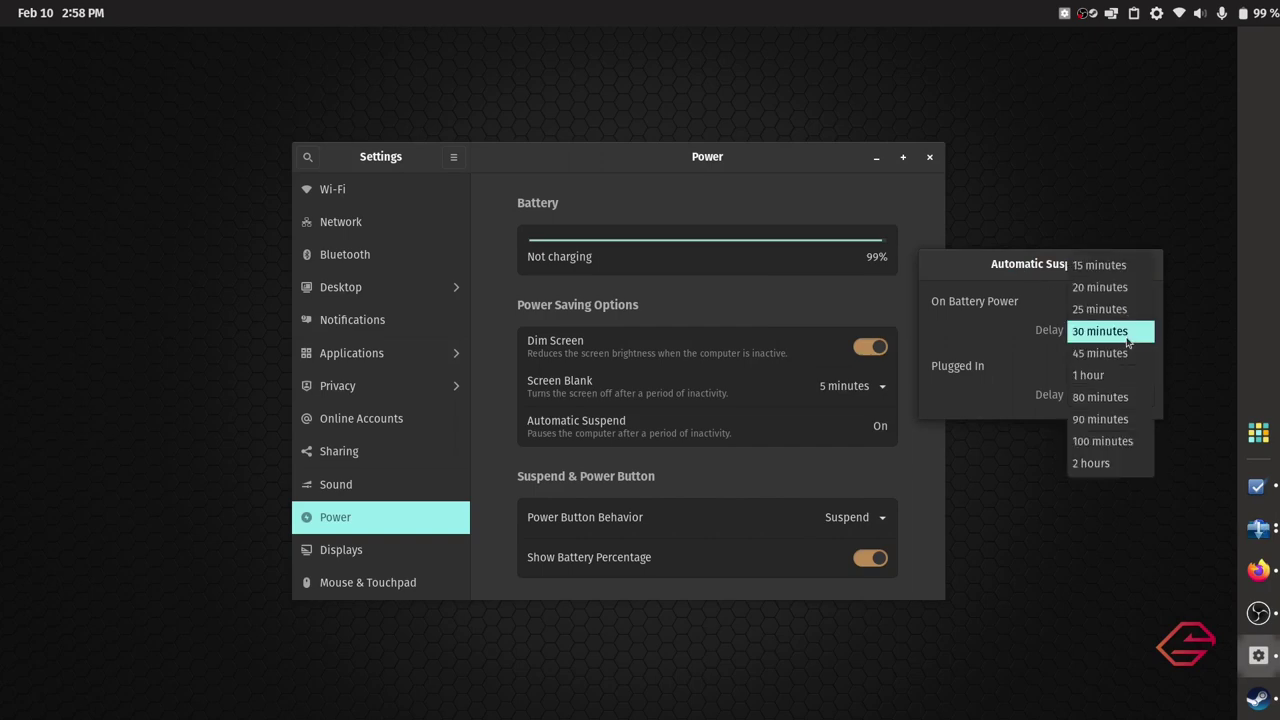
{"action": "left_click", "coordinate": [1112, 372]}
{"action": "left_click", "coordinate": [1128, 396]}
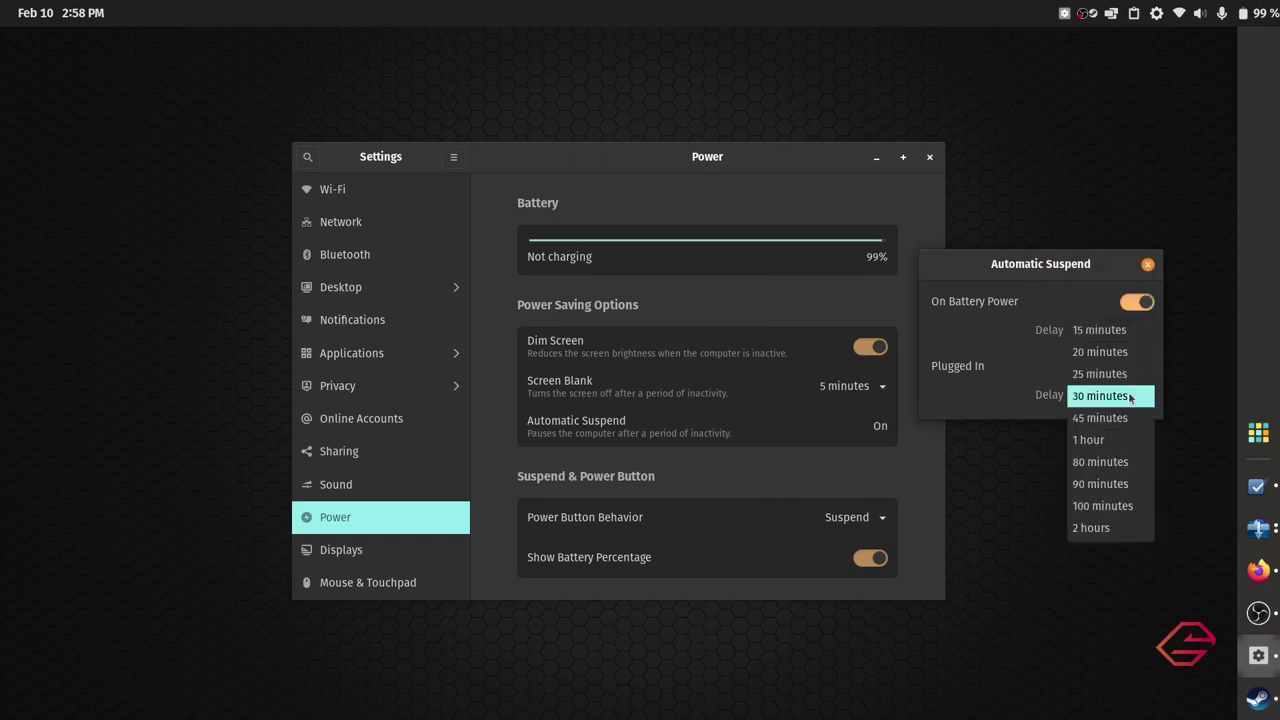
{"action": "left_click", "coordinate": [1088, 440]}
{"action": "left_click_drag", "start_coordinate": [1020, 269], "coordinate": [895, 287]}
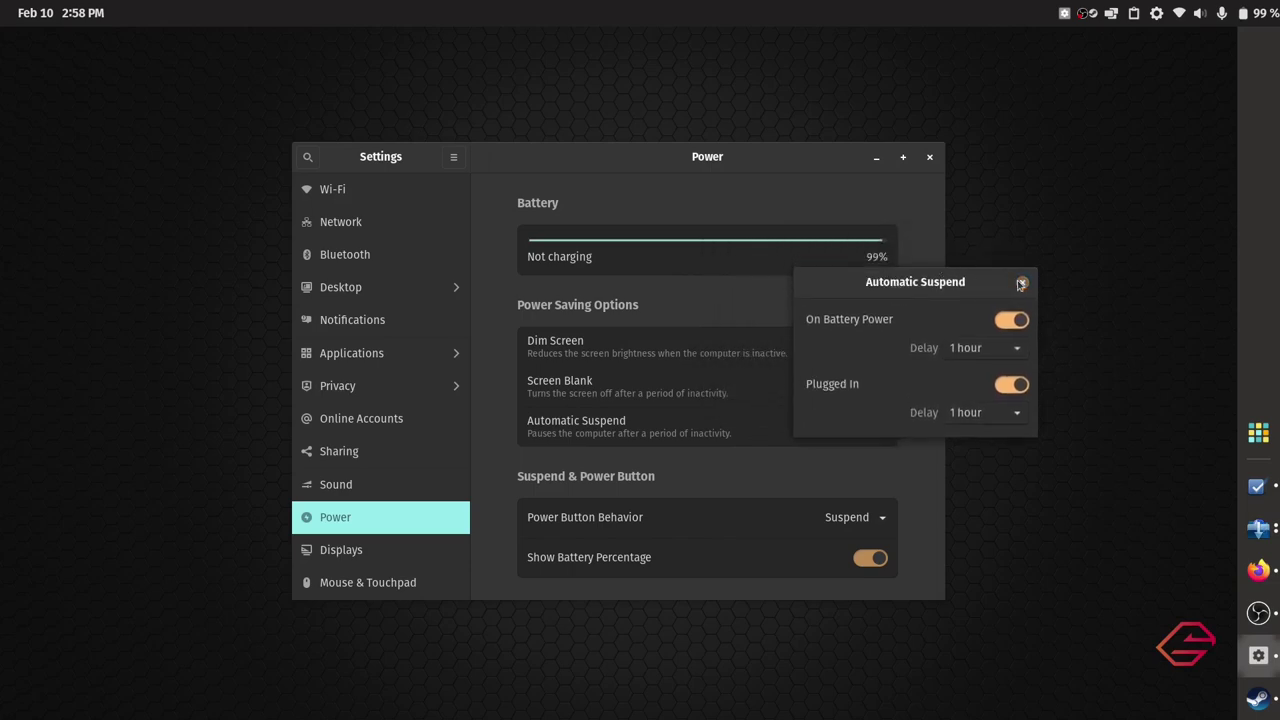
{"action": "left_click", "coordinate": [1022, 284]}
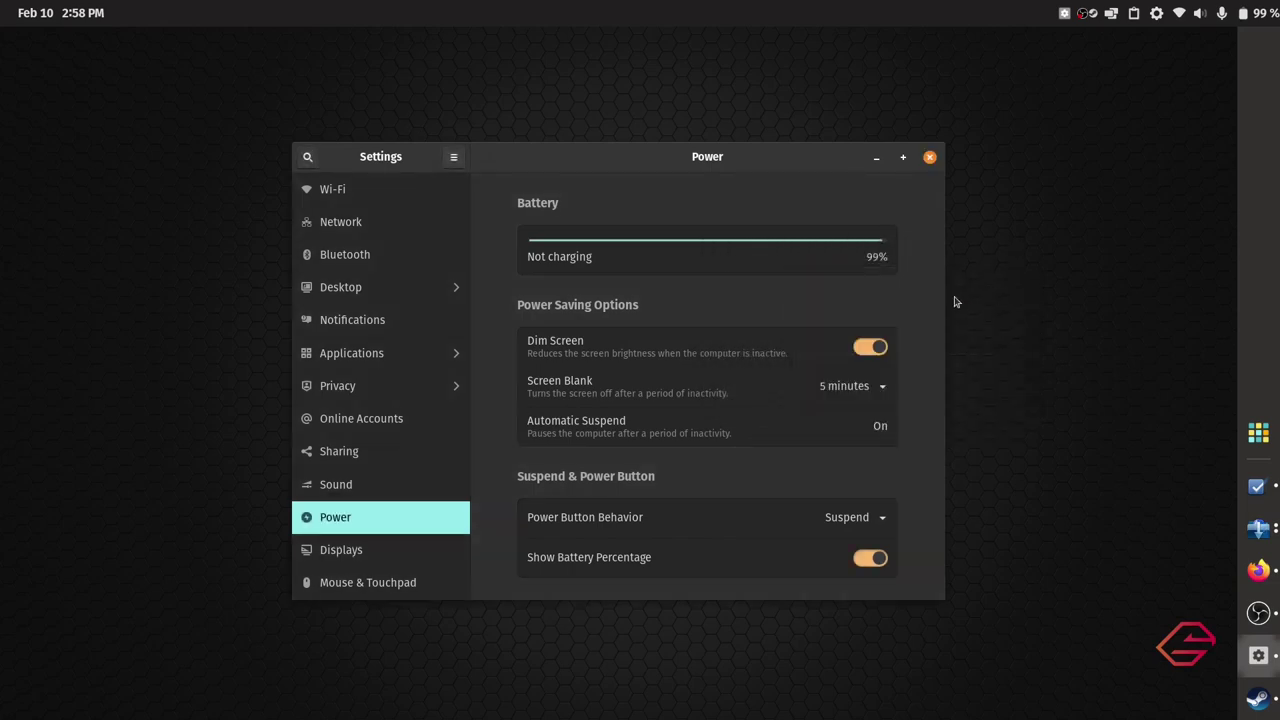
Review the Screen Blank delays and the Power Button Behavior choices, leaving both settings as they are
{"action": "left_click", "coordinate": [870, 391]}
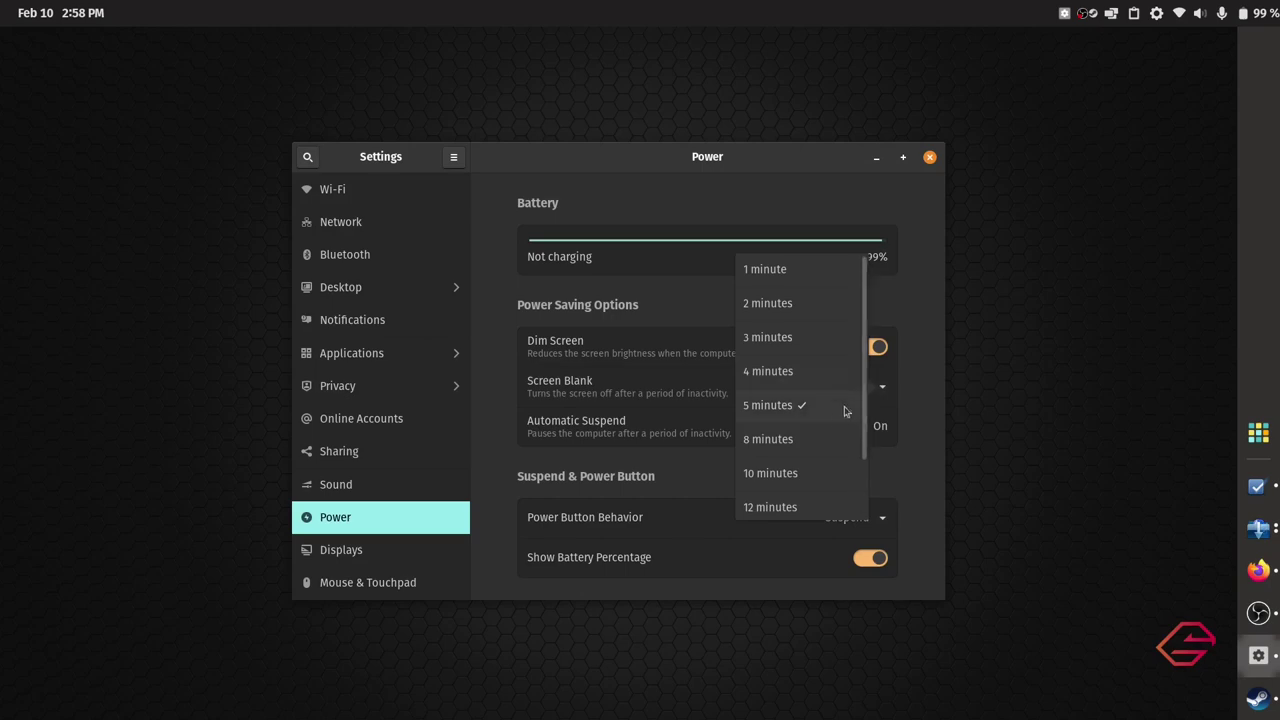
{"action": "left_click", "coordinate": [886, 393]}
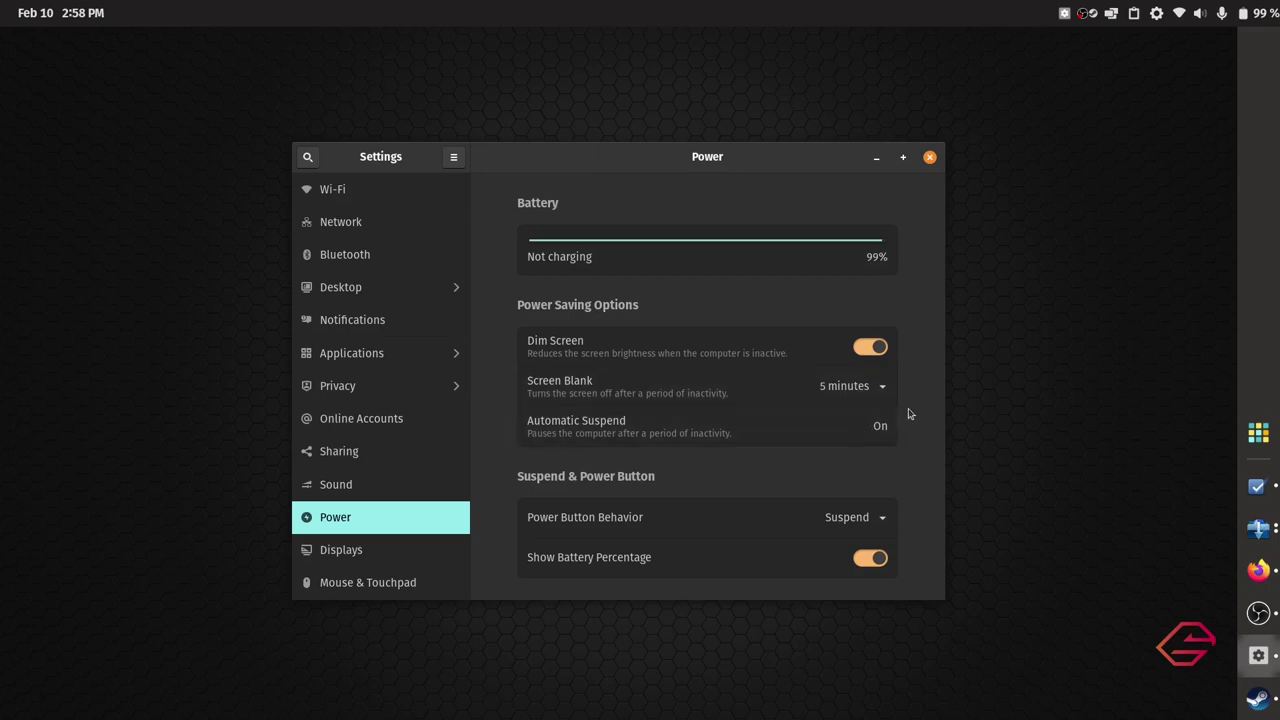
{"action": "left_click", "coordinate": [865, 517]}
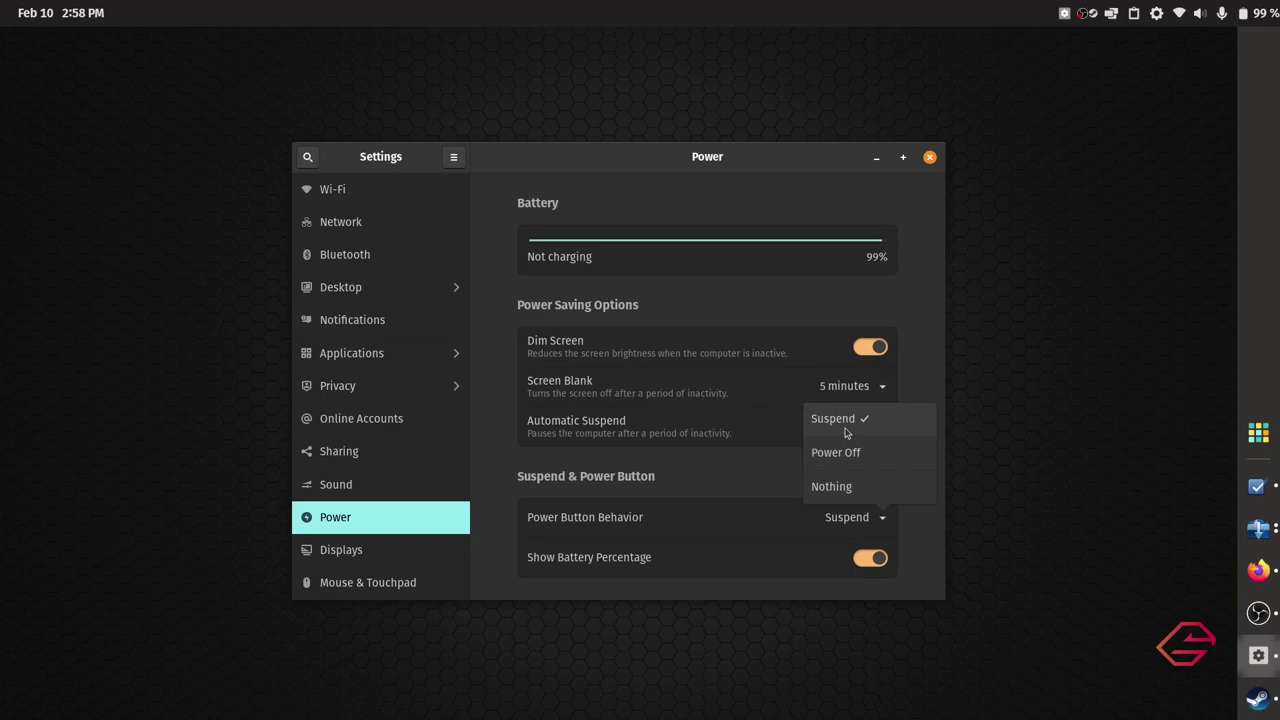
{"action": "left_click", "coordinate": [746, 486]}
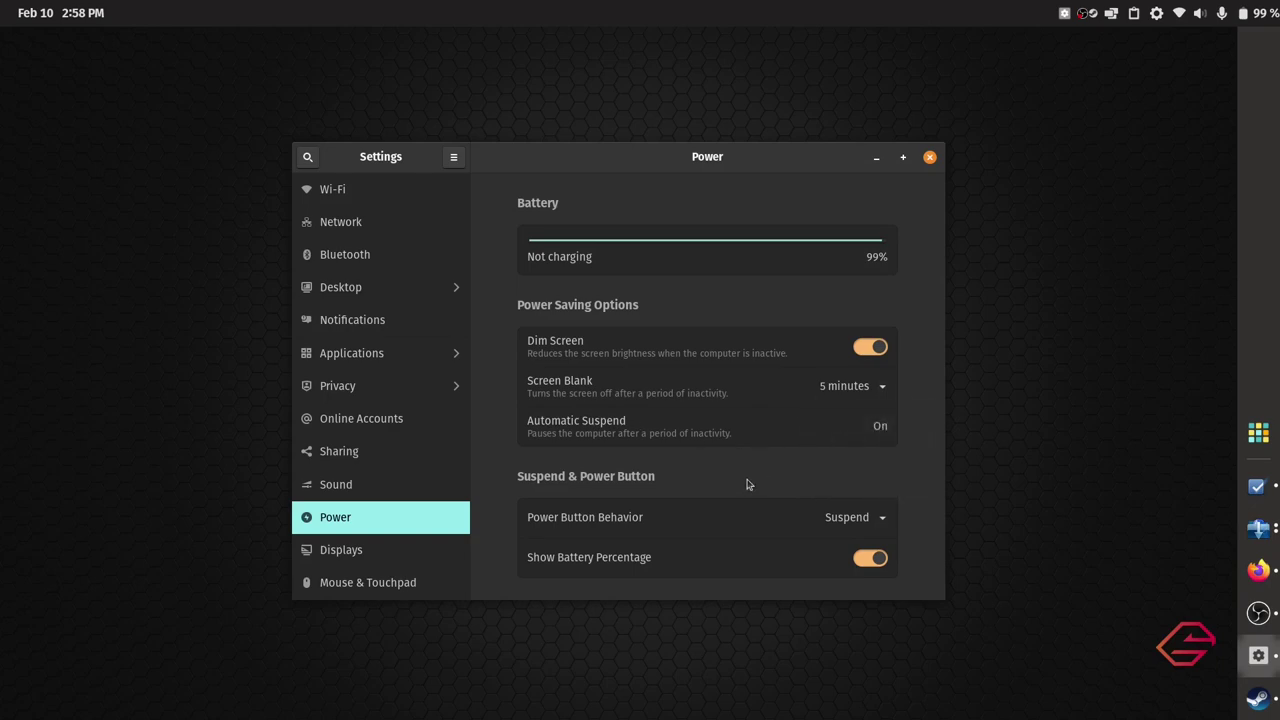
Close the Settings window, switch back to Firefox and open a new tab
{"action": "left_click", "coordinate": [930, 157]}
{"action": "left_click", "coordinate": [1257, 612]}
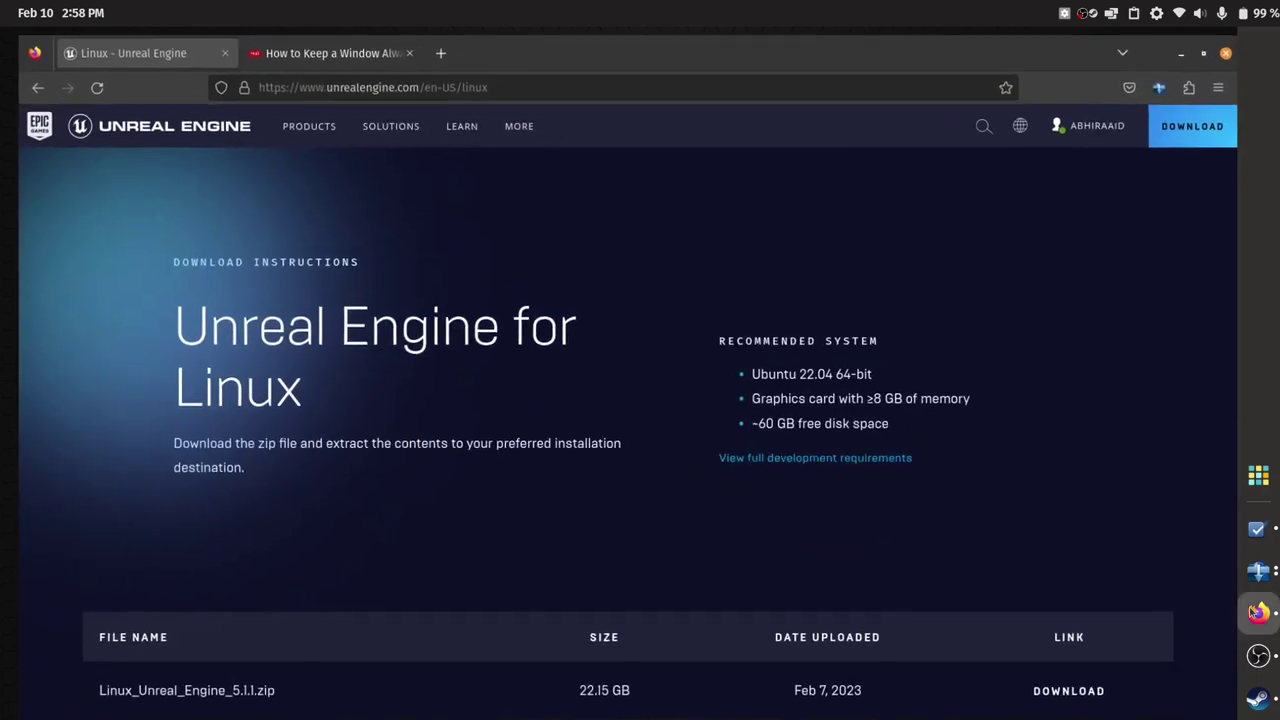
{"action": "left_click", "coordinate": [424, 47]}
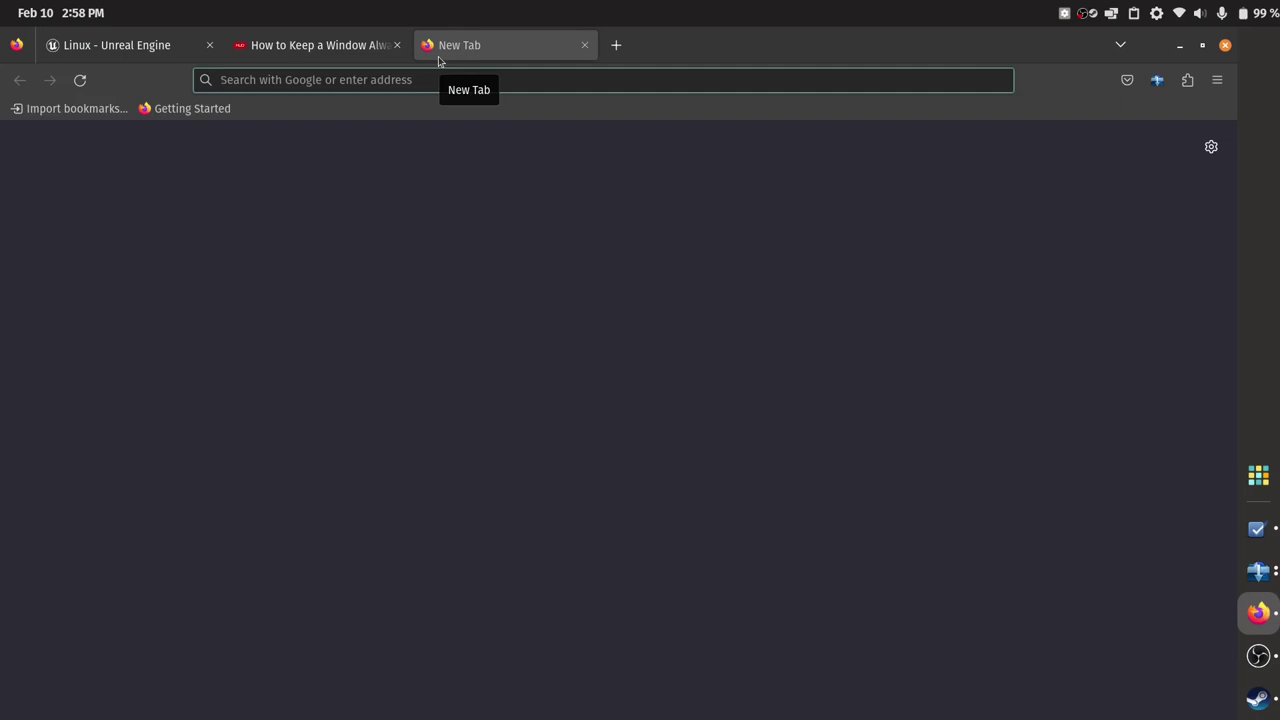
{"action": "type", "text": "waking"}
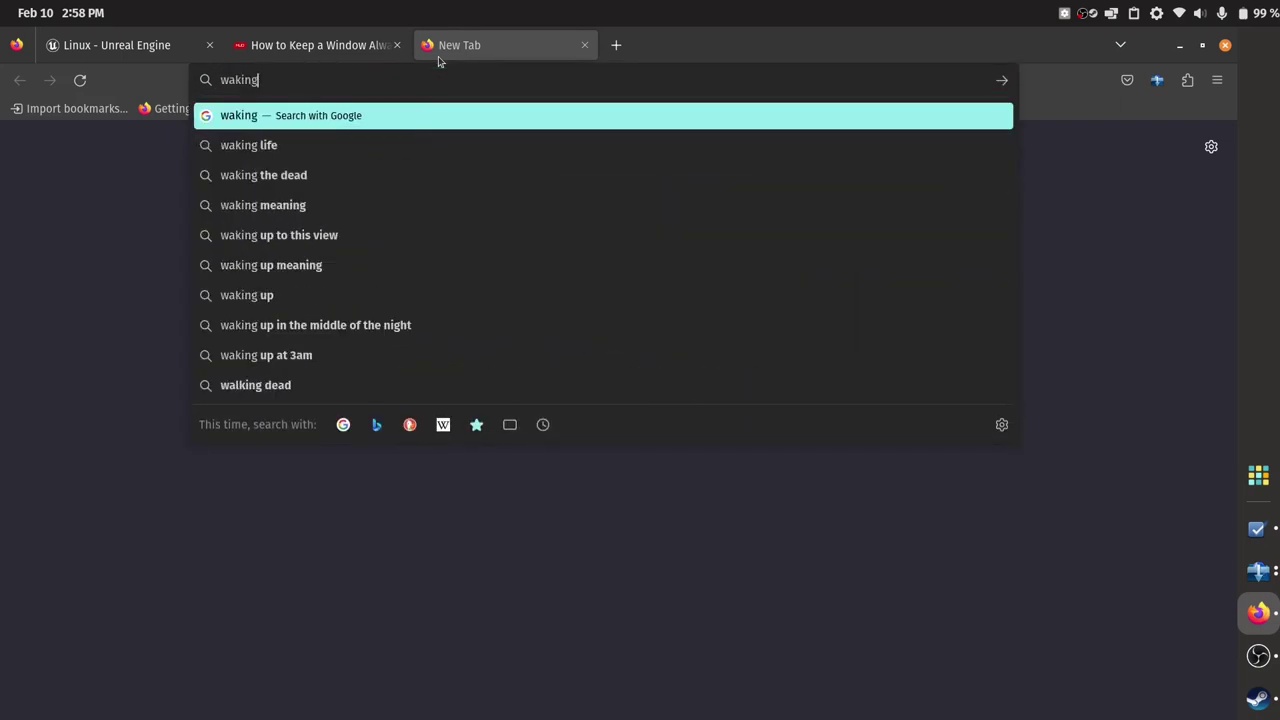
{"action": "key", "text": "BackSpace"}
{"action": "key", "text": "BackSpace"}
{"action": "key", "text": "BackSpace"}
{"action": "key", "text": "BackSpace"}
{"action": "key", "text": "BackSpace"}
{"action": "key", "text": "BackSpace"}
Search Google for "raising the elephant linux" using the matching suggestion
{"action": "type", "text": "r"}
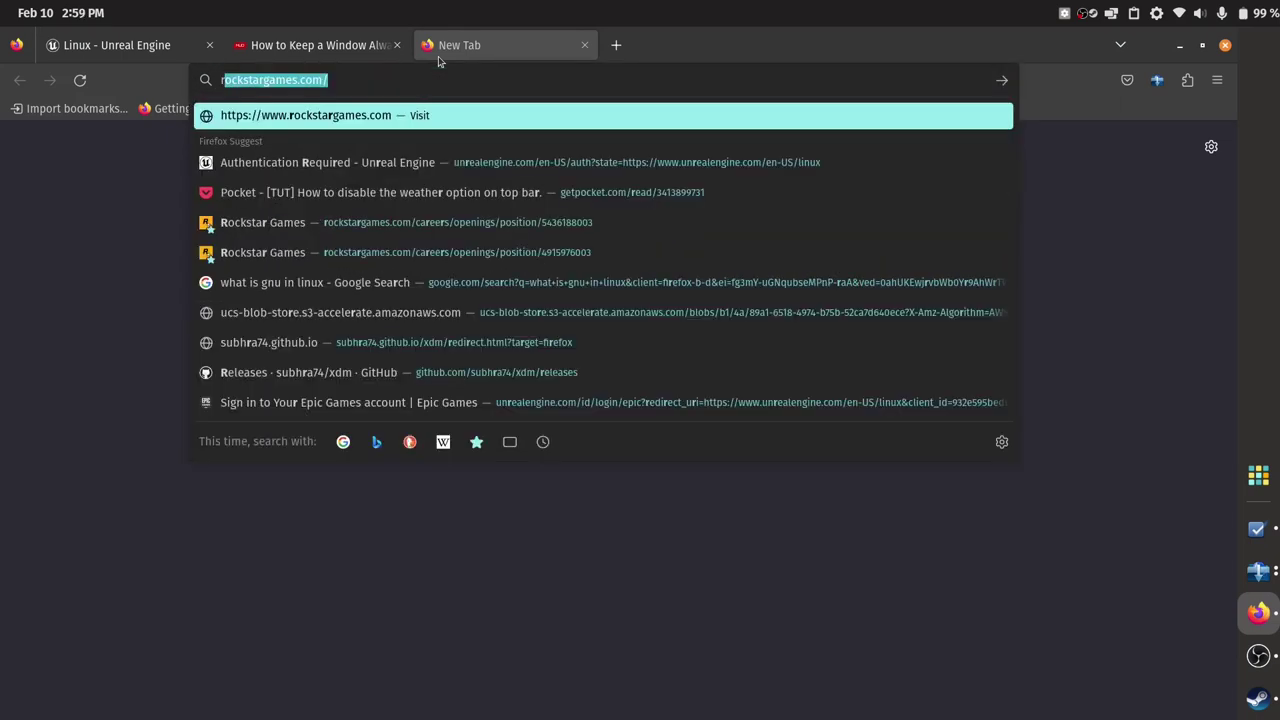
{"action": "type", "text": "aising "}
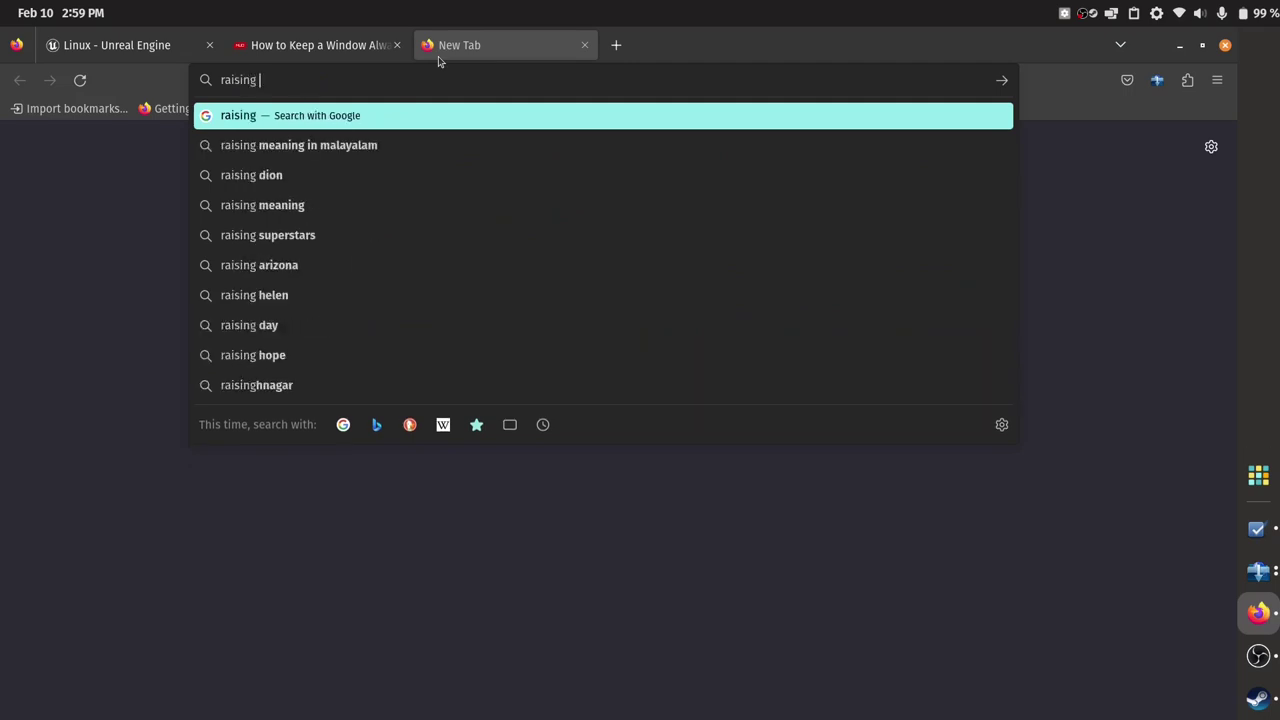
{"action": "type", "text": "the "}
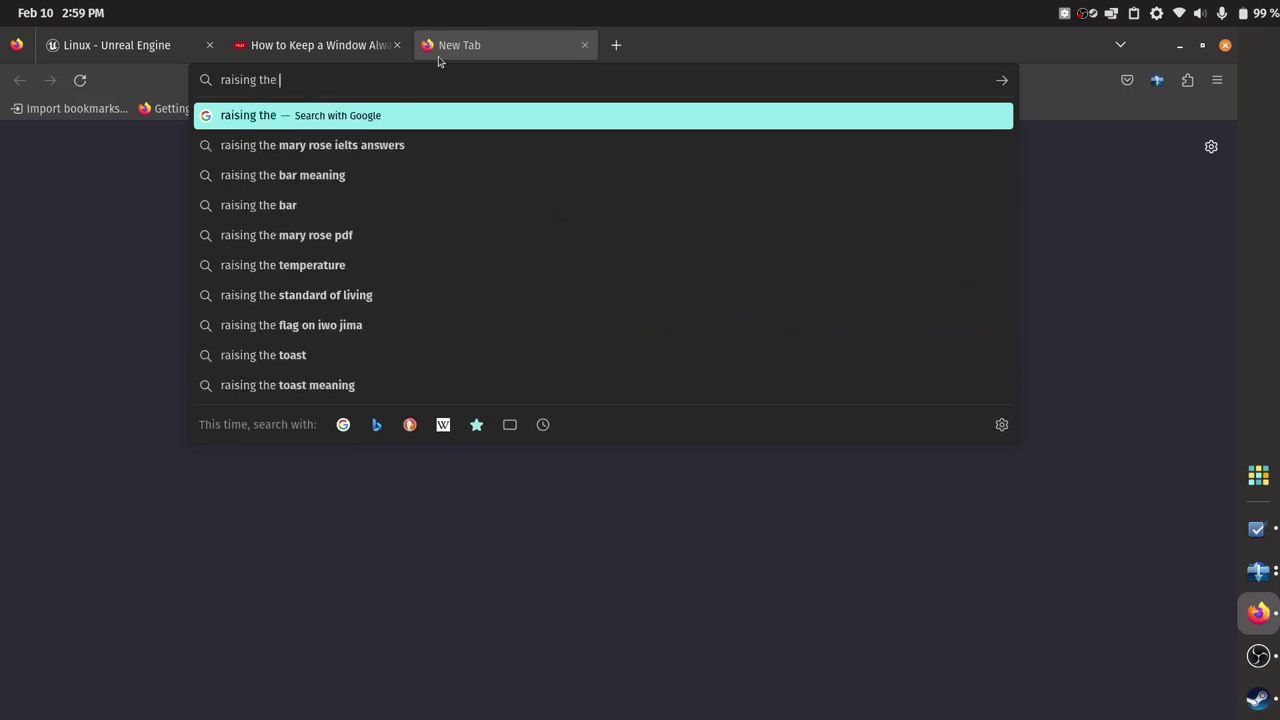
{"action": "type", "text": "ele"}
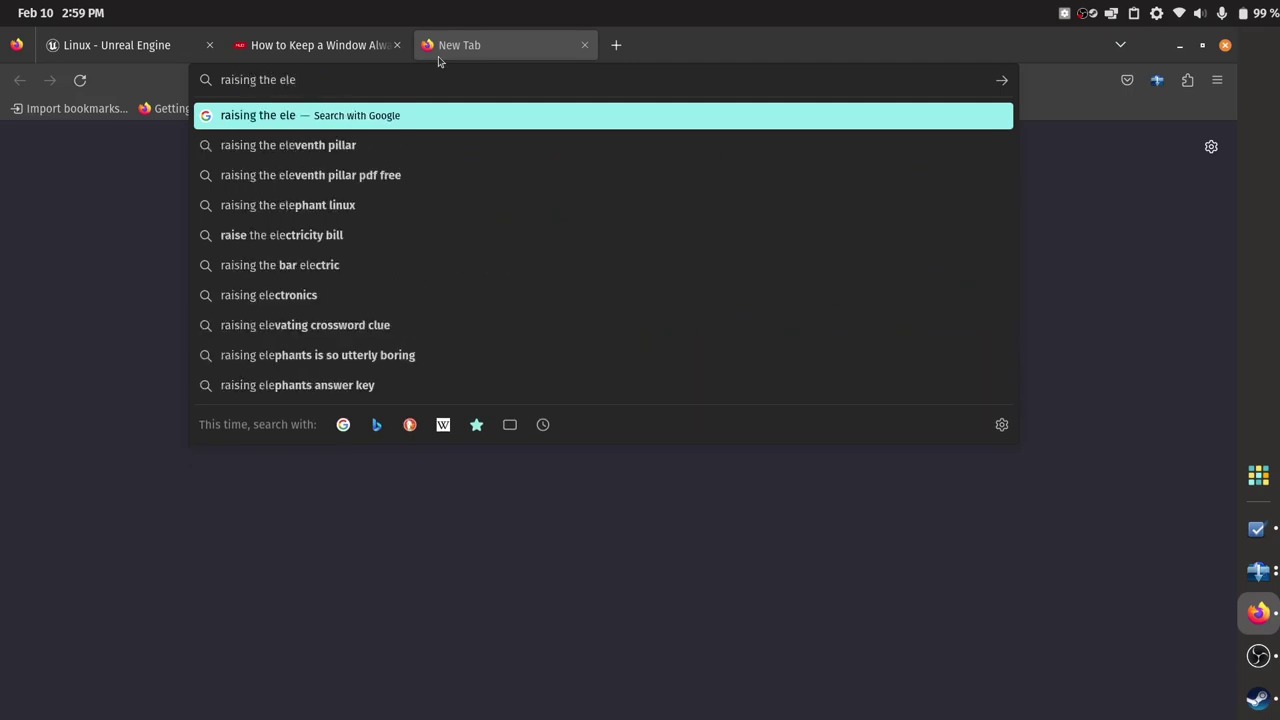
{"action": "type", "text": "ph"}
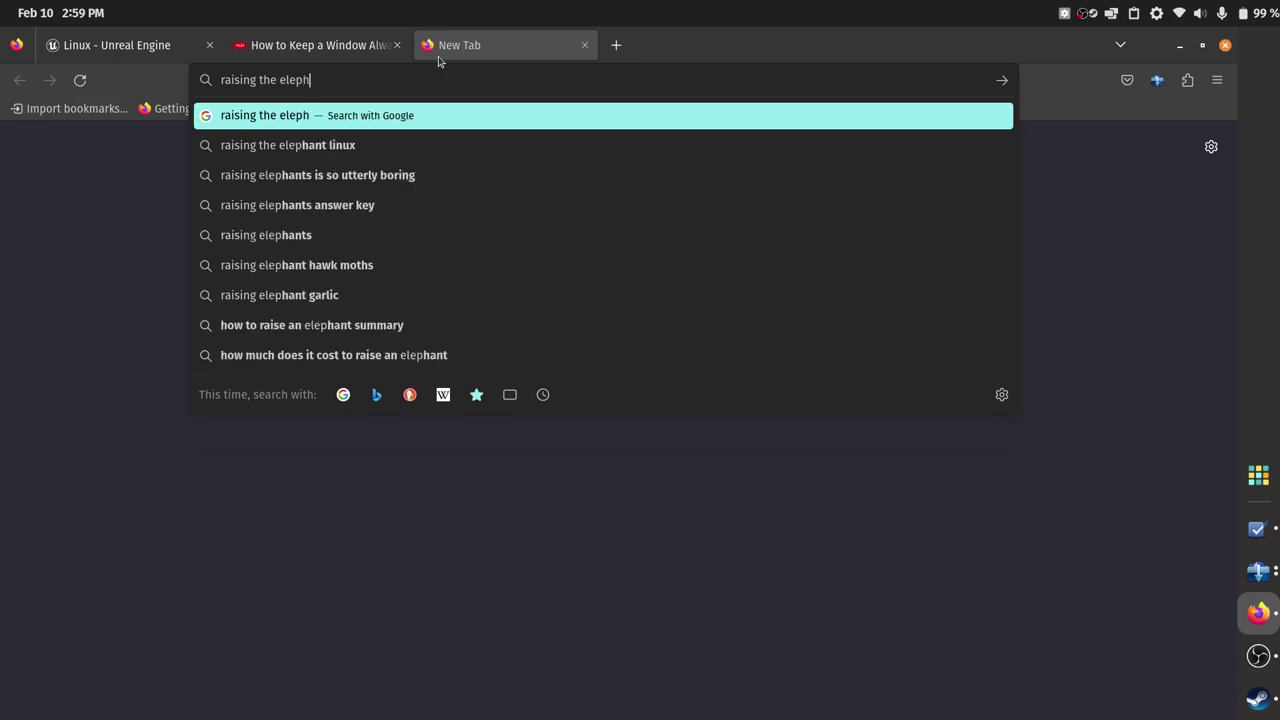
{"action": "key", "text": "Down"}
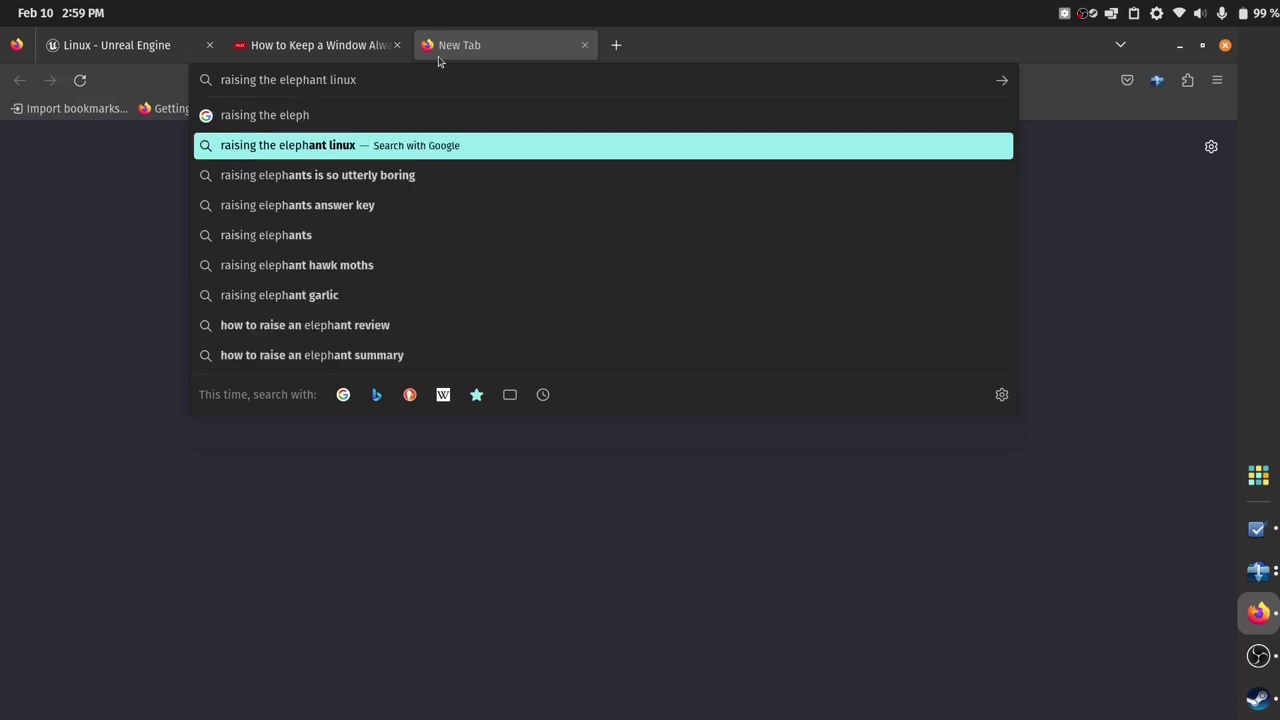
{"action": "key", "text": "Return"}
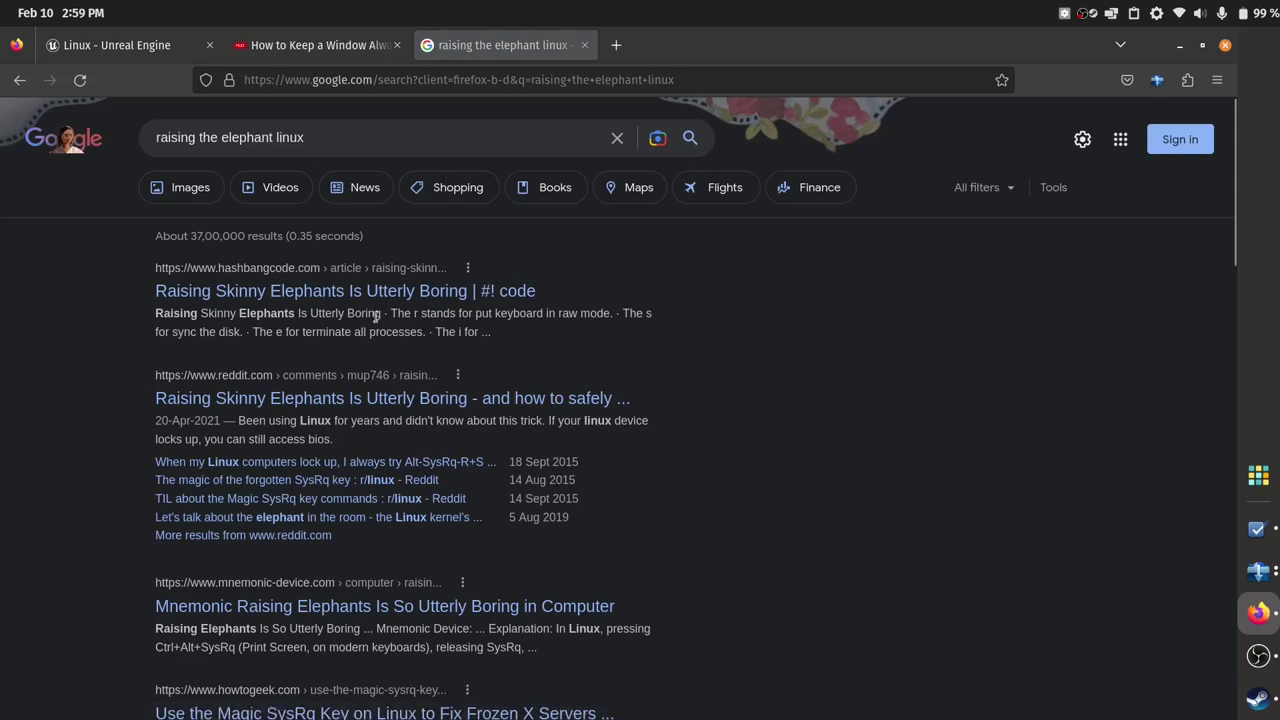
Open the #! code article "Raising Skinny Elephants Is Utterly Boring" and read its key sequence, briefly highlighting the list of letters
{"action": "left_click", "coordinate": [389, 292]}
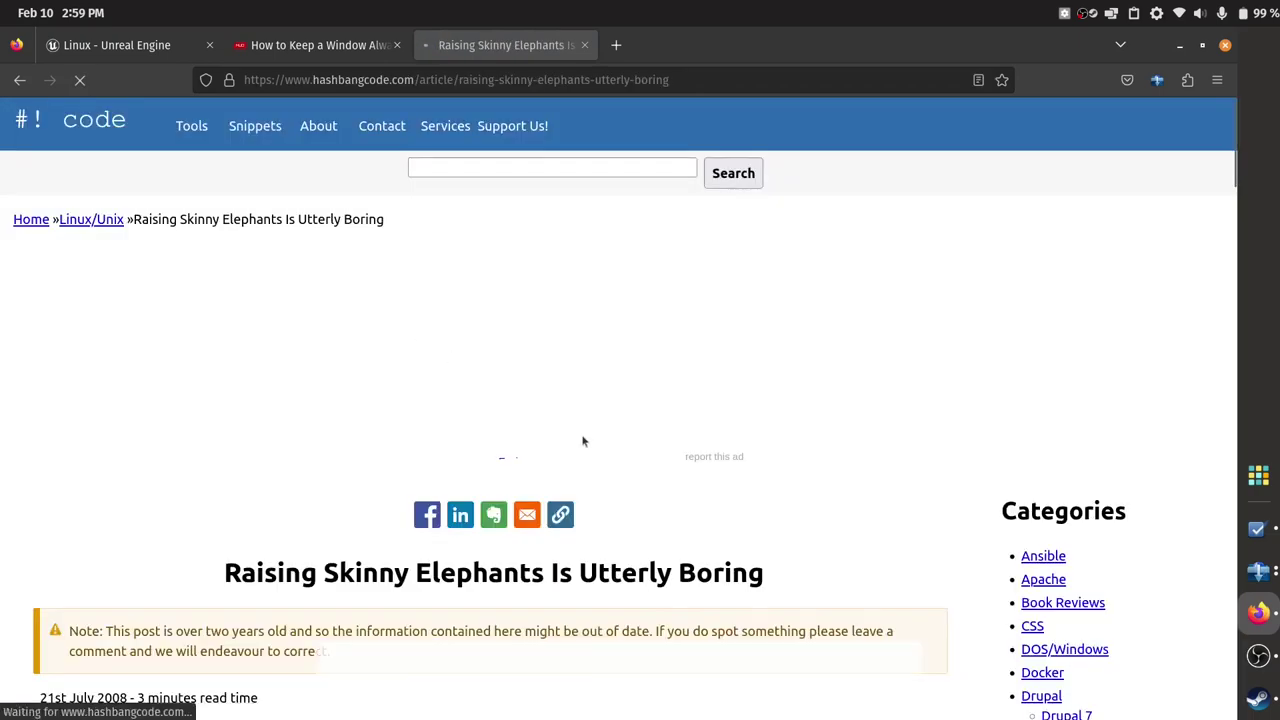
{"action": "scroll", "coordinate": [590, 440], "scroll_direction": "down", "scroll_amount": 4}
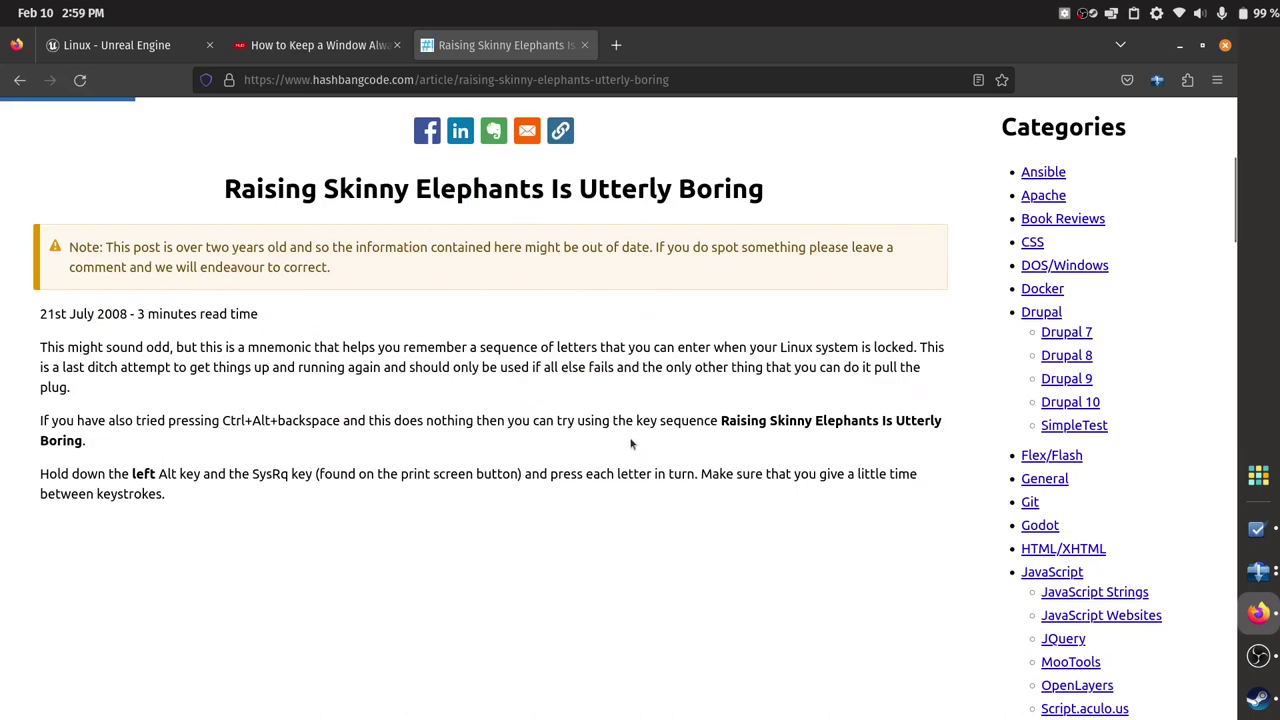
{"action": "scroll", "coordinate": [558, 439], "scroll_direction": "down", "scroll_amount": 4}
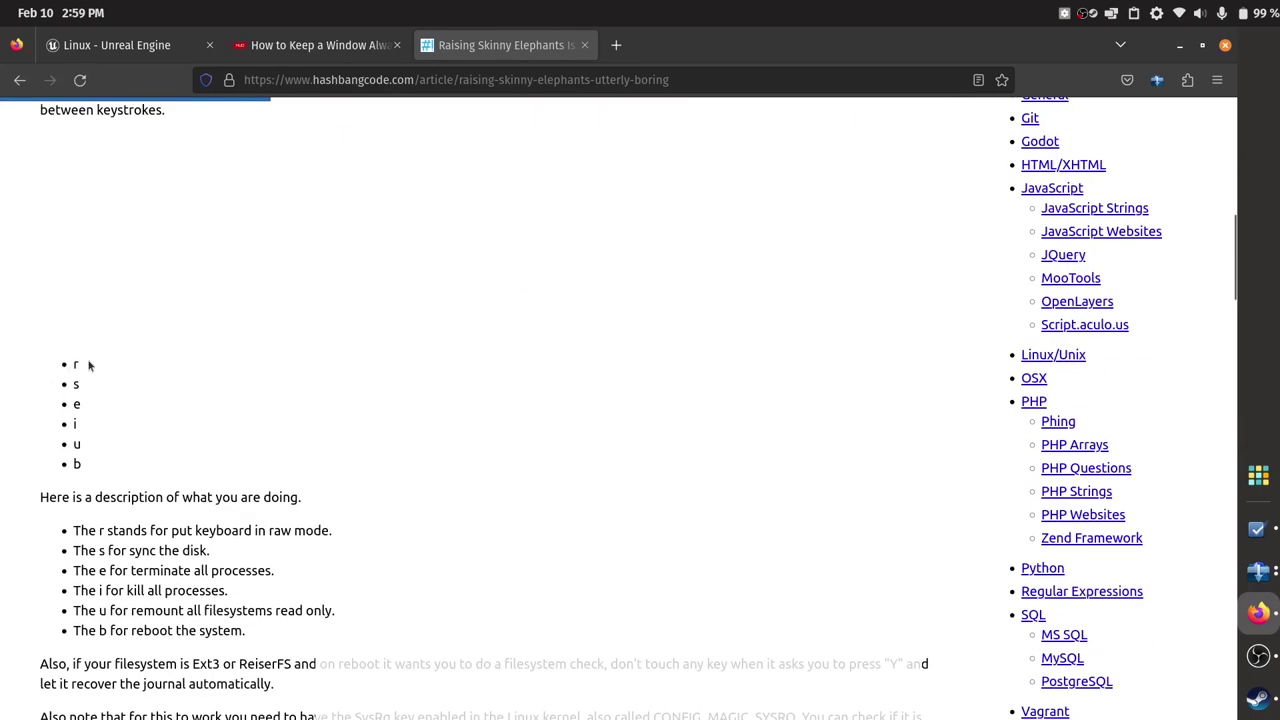
{"action": "left_click_drag", "start_coordinate": [73, 361], "coordinate": [92, 462]}
{"action": "left_click", "coordinate": [92, 463]}
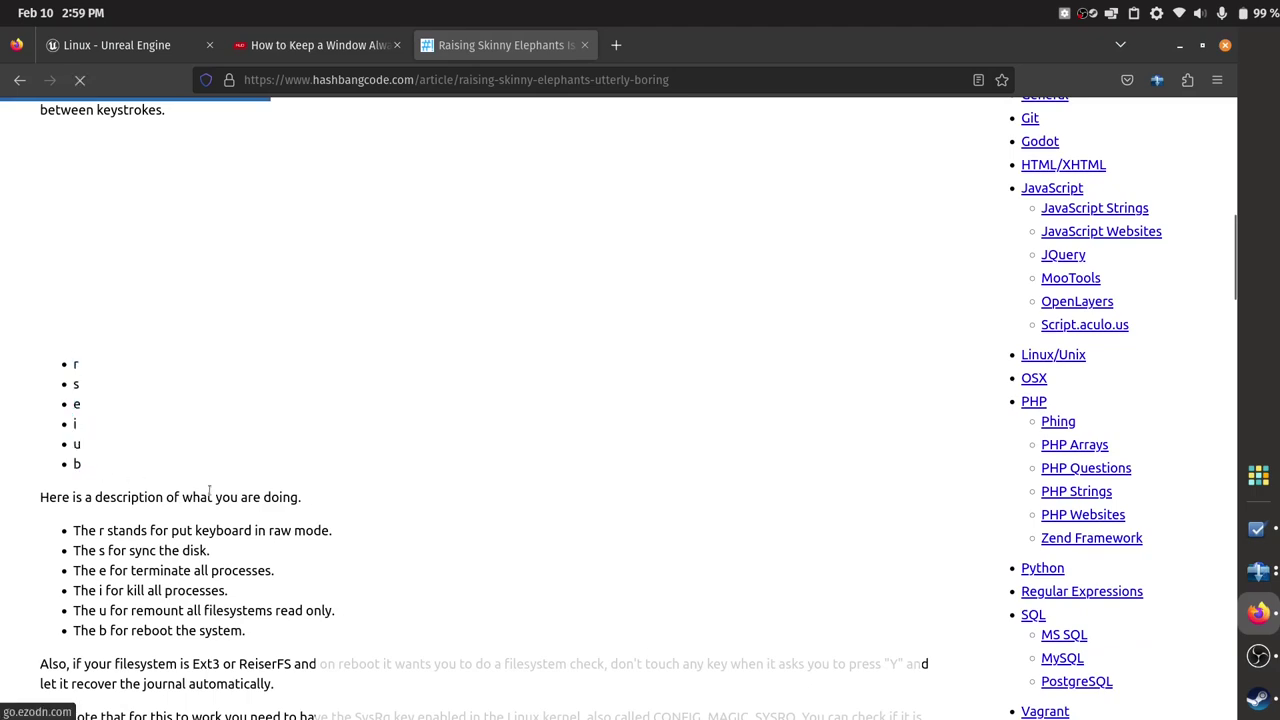
Skim the rest of the article, go back to the Google results, dismiss the related-searches box and reopen the #! code article
{"action": "scroll", "coordinate": [200, 466], "scroll_direction": "down", "scroll_amount": 3}
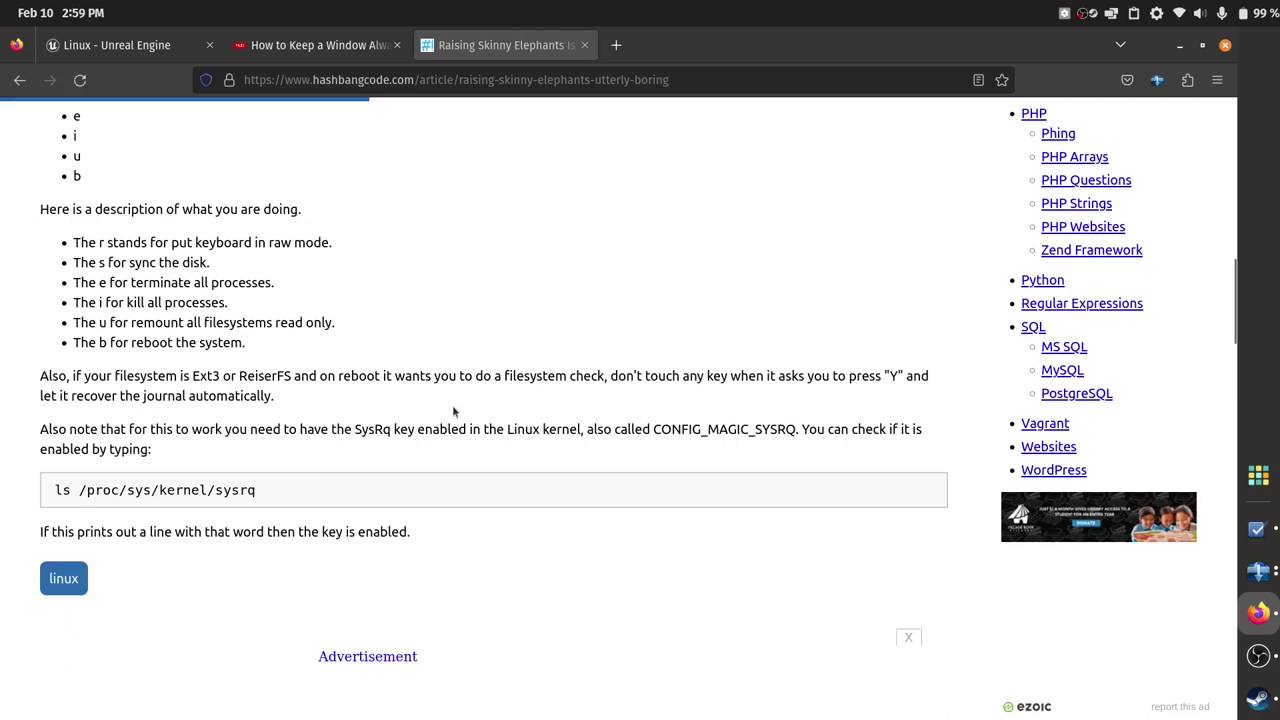
{"action": "scroll", "coordinate": [487, 395], "scroll_direction": "up", "scroll_amount": 10}
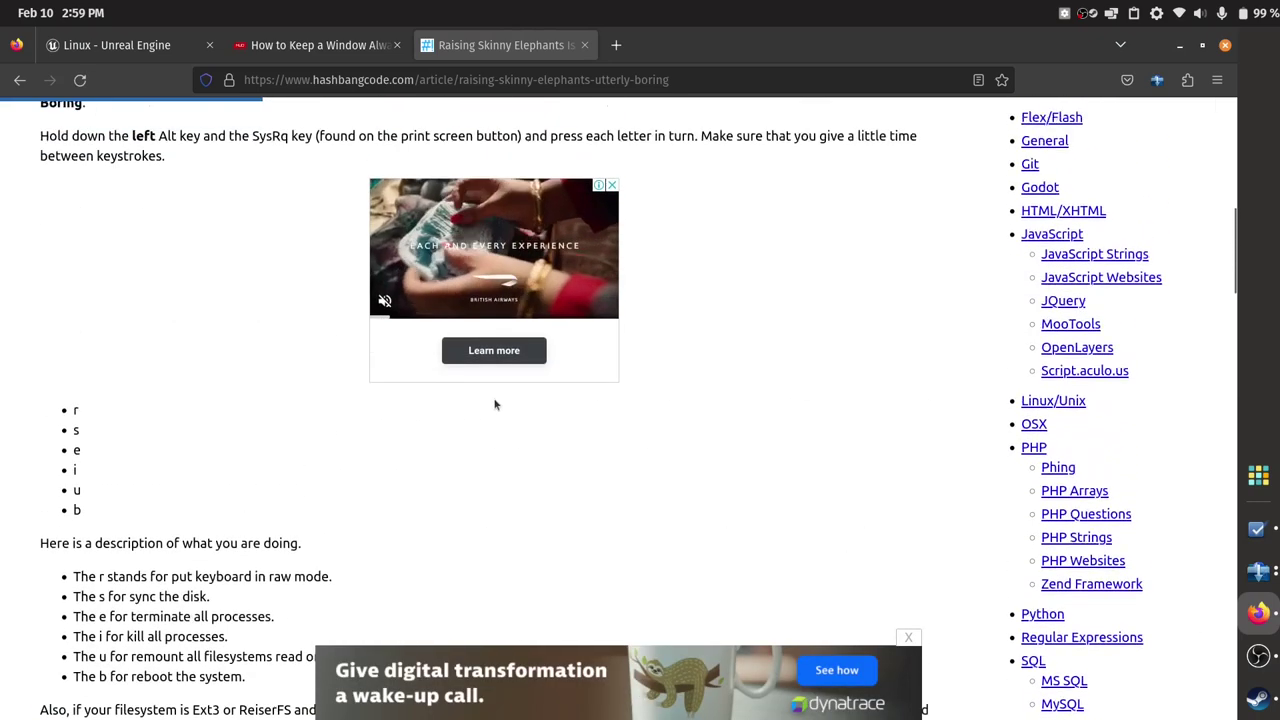
{"action": "key", "text": "alt+Left"}
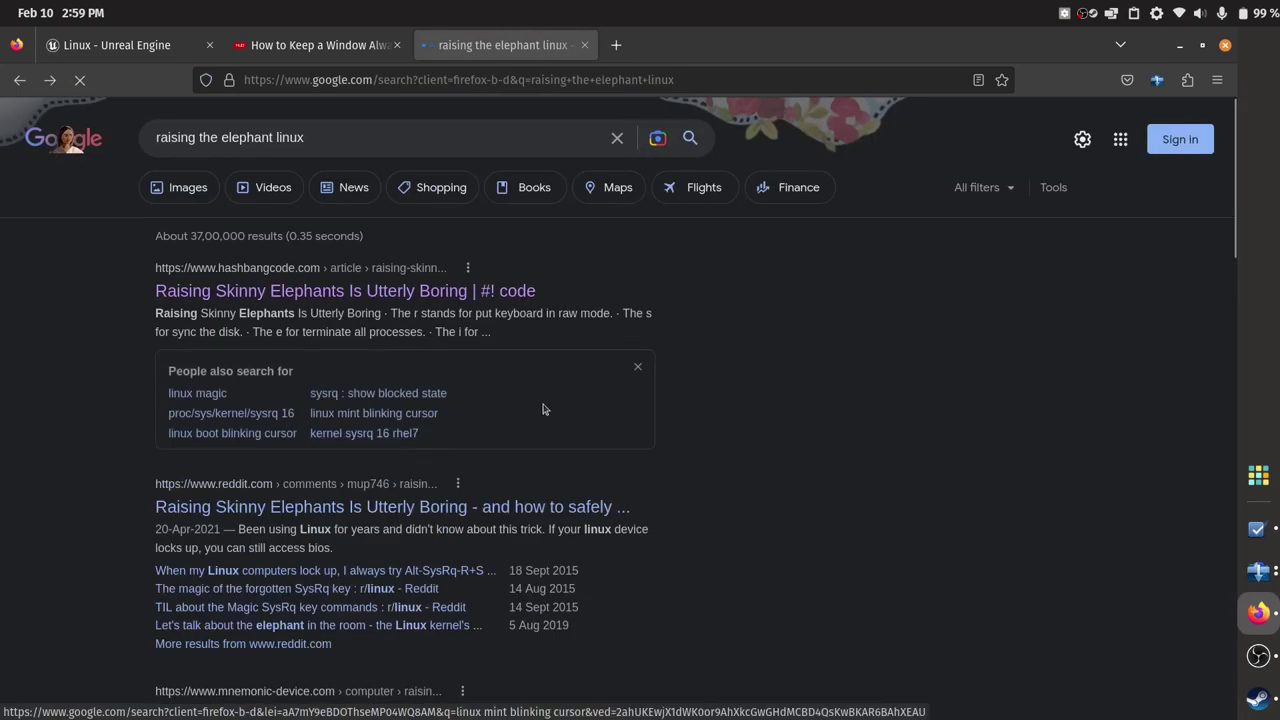
{"action": "left_click", "coordinate": [640, 370]}
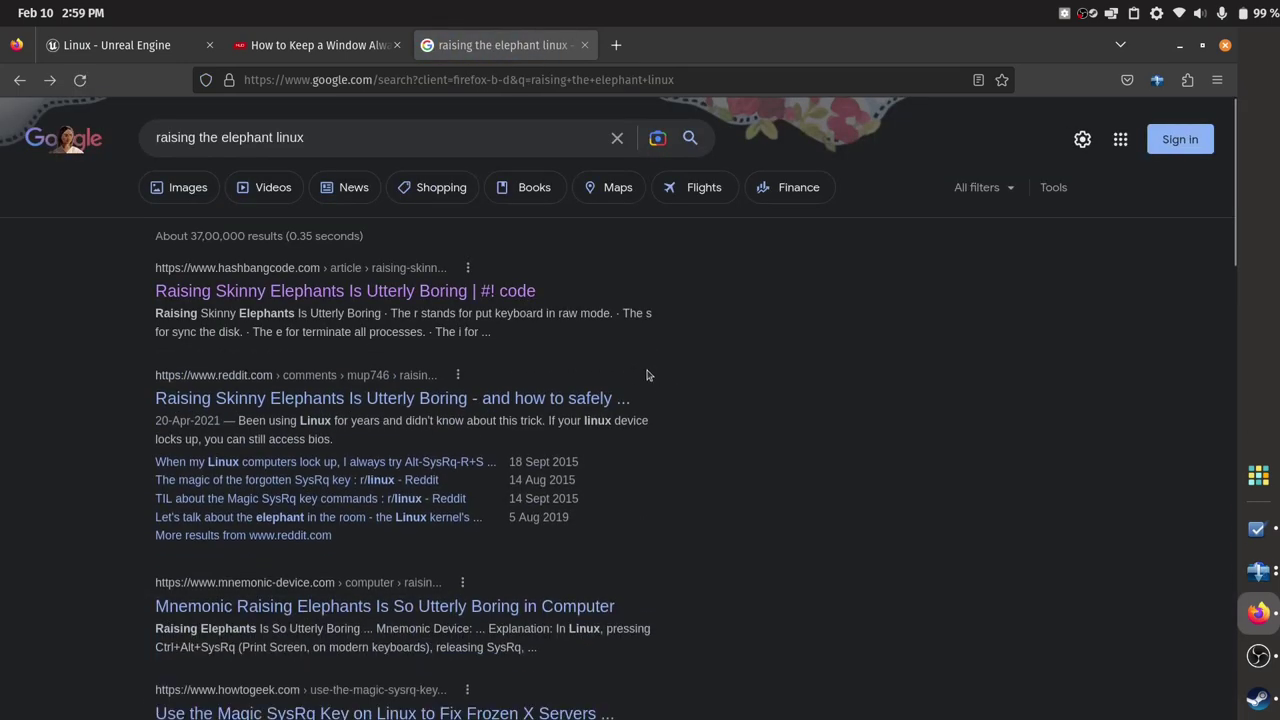
{"action": "left_click", "coordinate": [428, 291]}
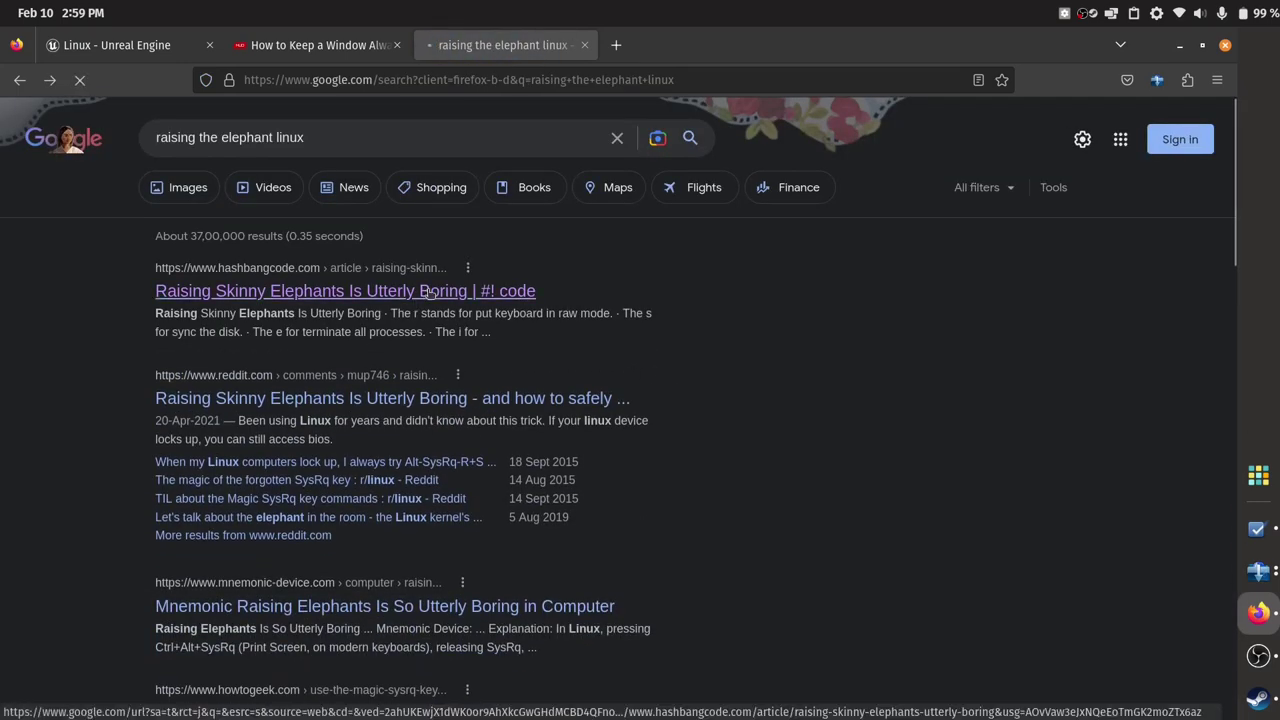
Read the article's recovery instructions, highlighting Ctrl+Alt+backspace and the left Alt and SysRq keys, and review what each letter stands for
{"action": "scroll", "coordinate": [465, 358], "scroll_direction": "down", "scroll_amount": 5}
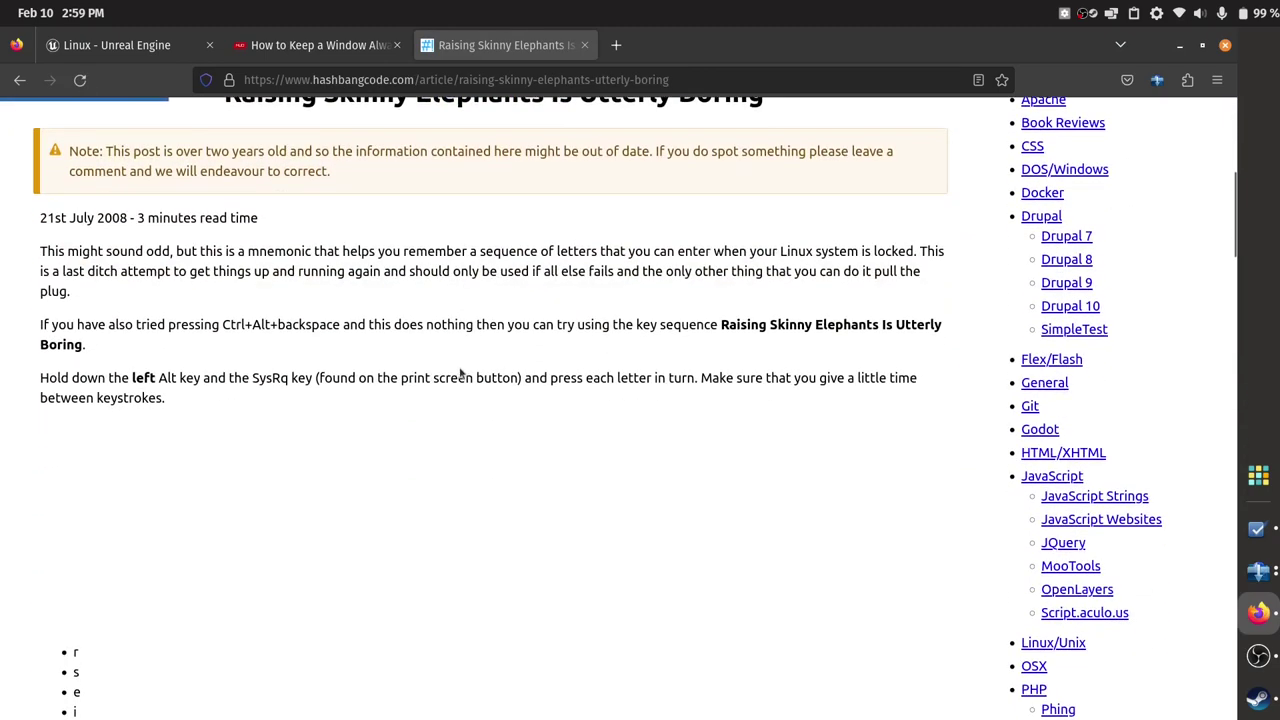
{"action": "left_click_drag", "start_coordinate": [224, 326], "coordinate": [344, 328]}
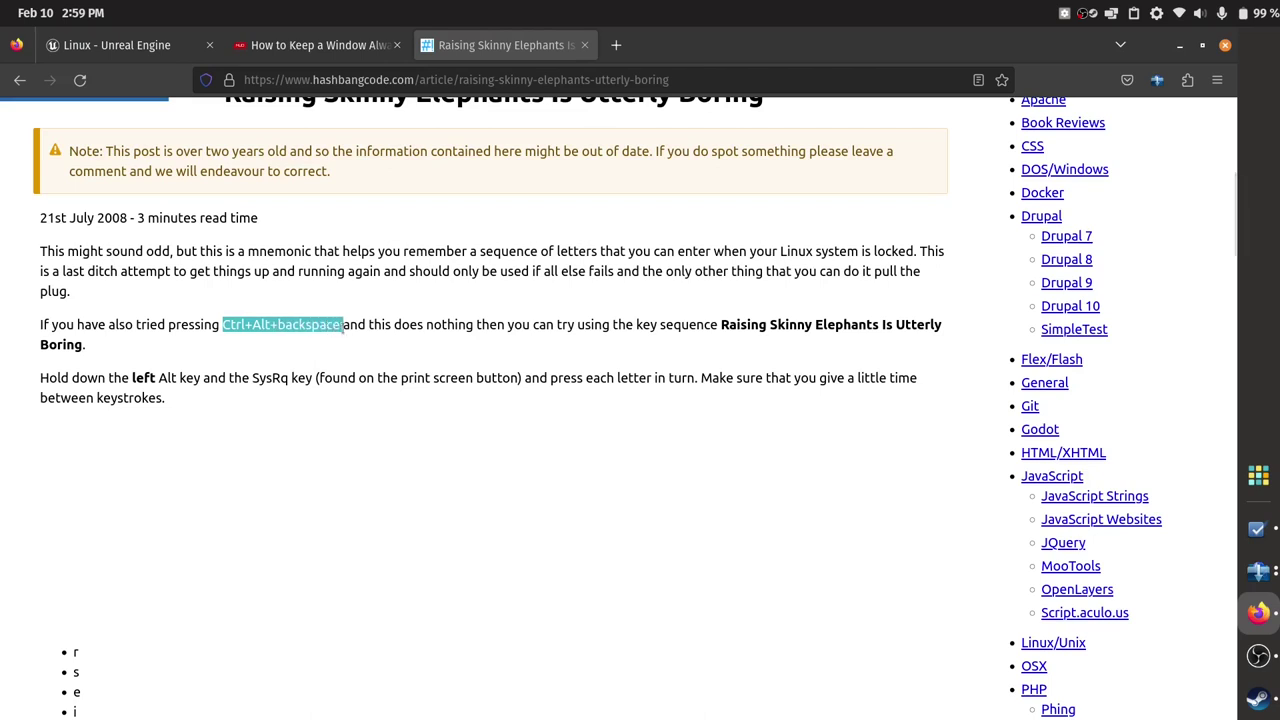
{"action": "left_click", "coordinate": [343, 326]}
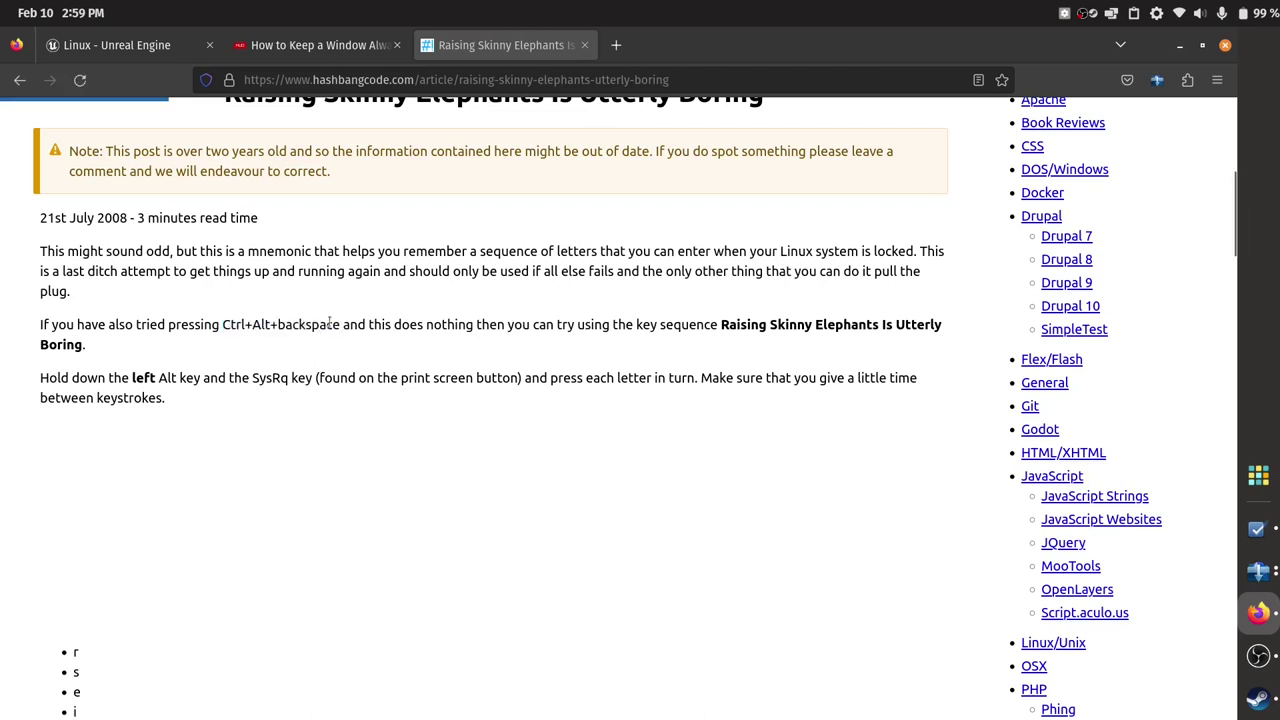
{"action": "left_click_drag", "start_coordinate": [340, 324], "coordinate": [236, 325]}
{"action": "left_click", "coordinate": [233, 326]}
{"action": "scroll", "coordinate": [276, 349], "scroll_direction": "down", "scroll_amount": 2}
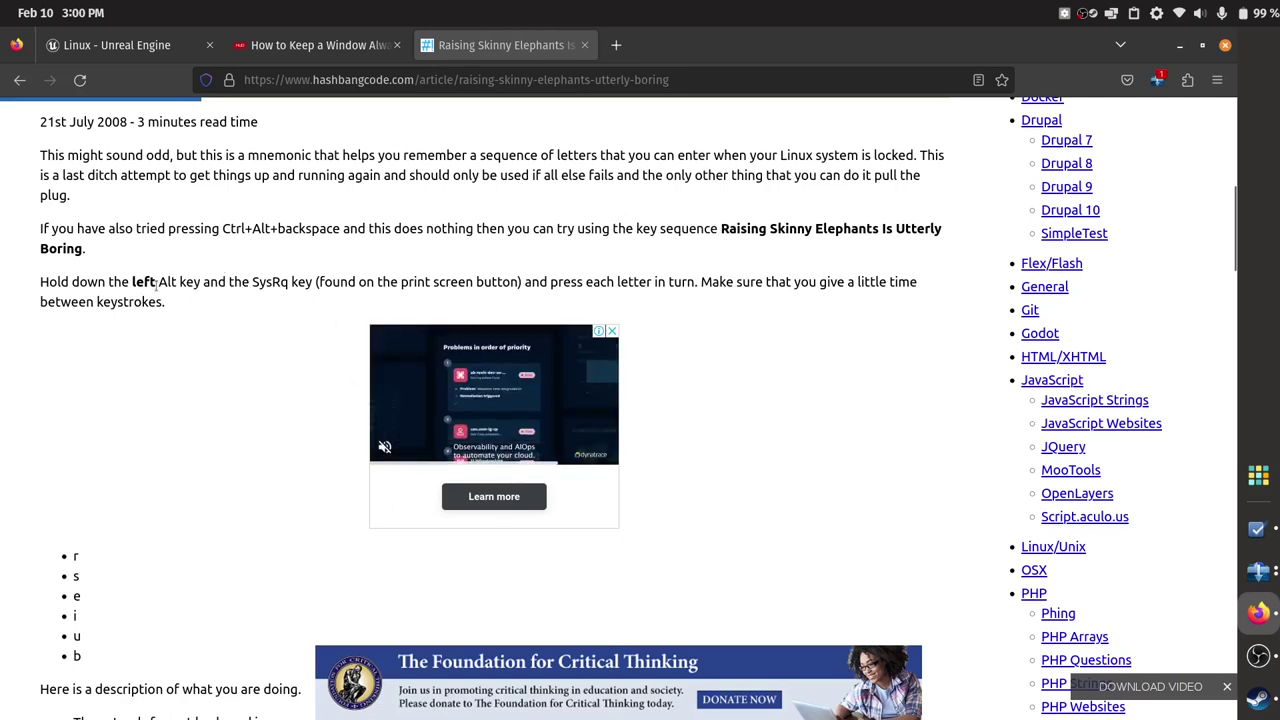
{"action": "left_click_drag", "start_coordinate": [132, 282], "coordinate": [313, 282]}
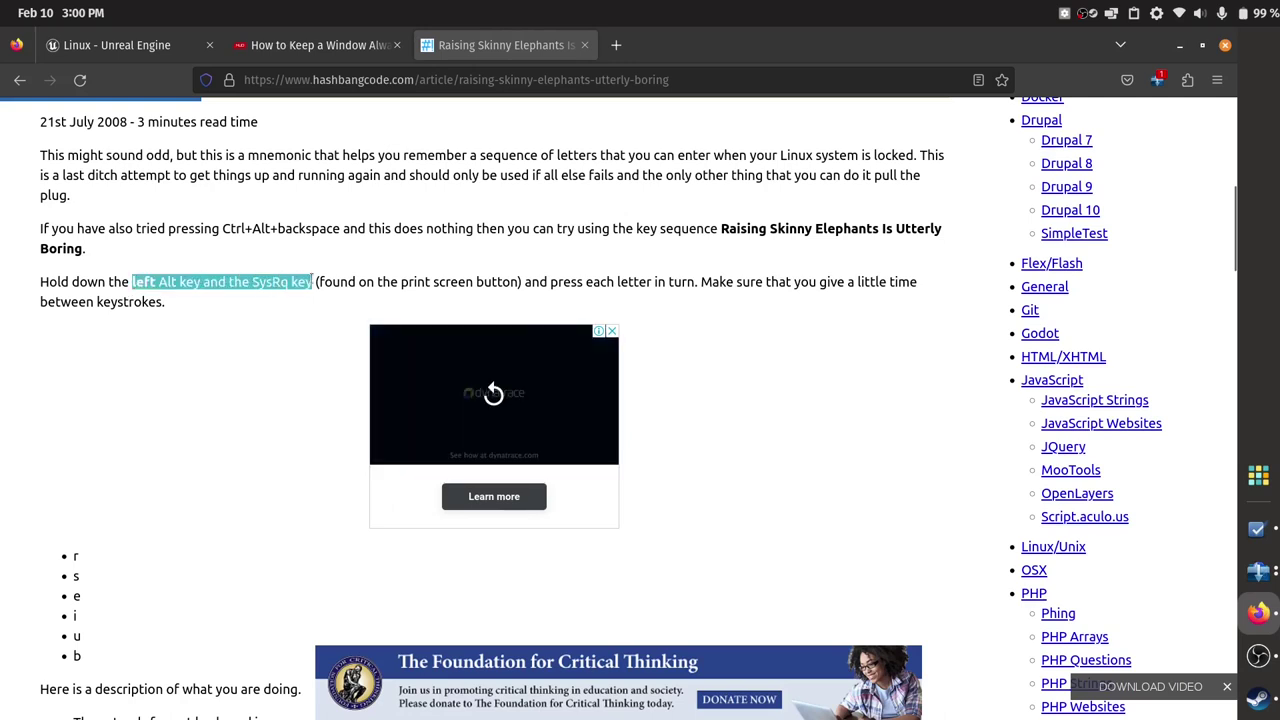
{"action": "left_click", "coordinate": [585, 282]}
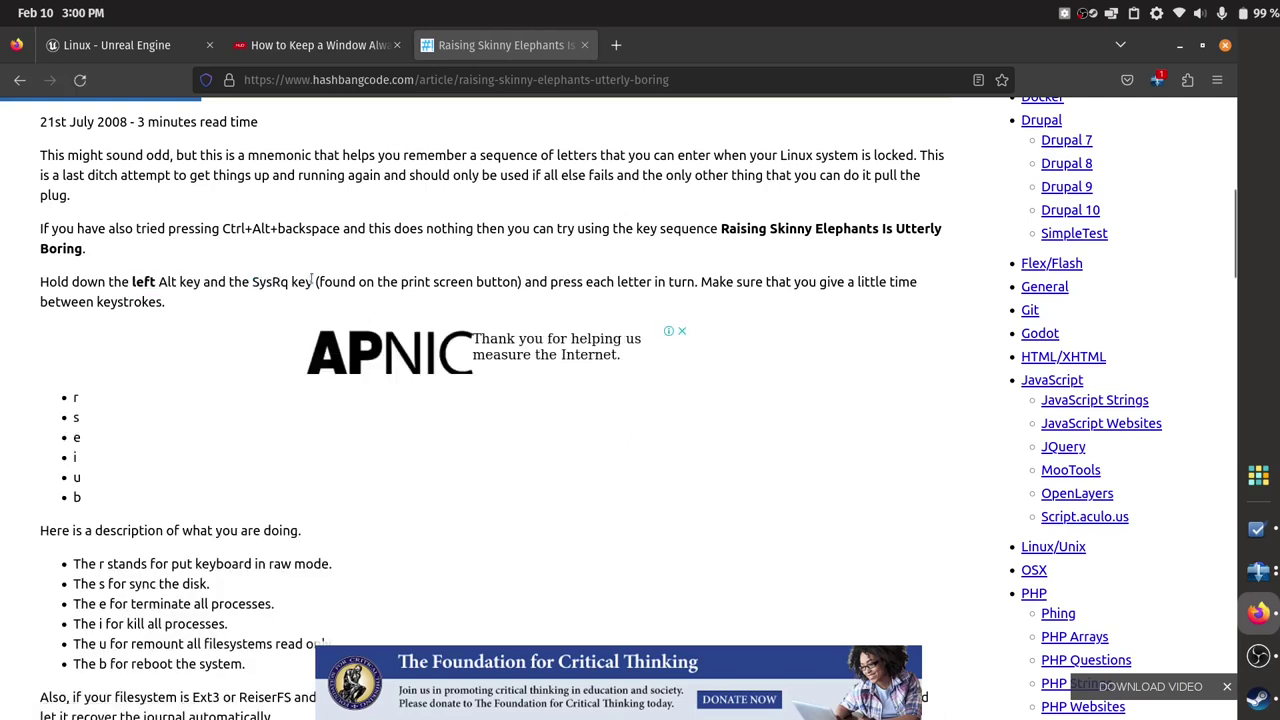
{"action": "scroll", "coordinate": [770, 292], "scroll_direction": "down", "scroll_amount": 5}
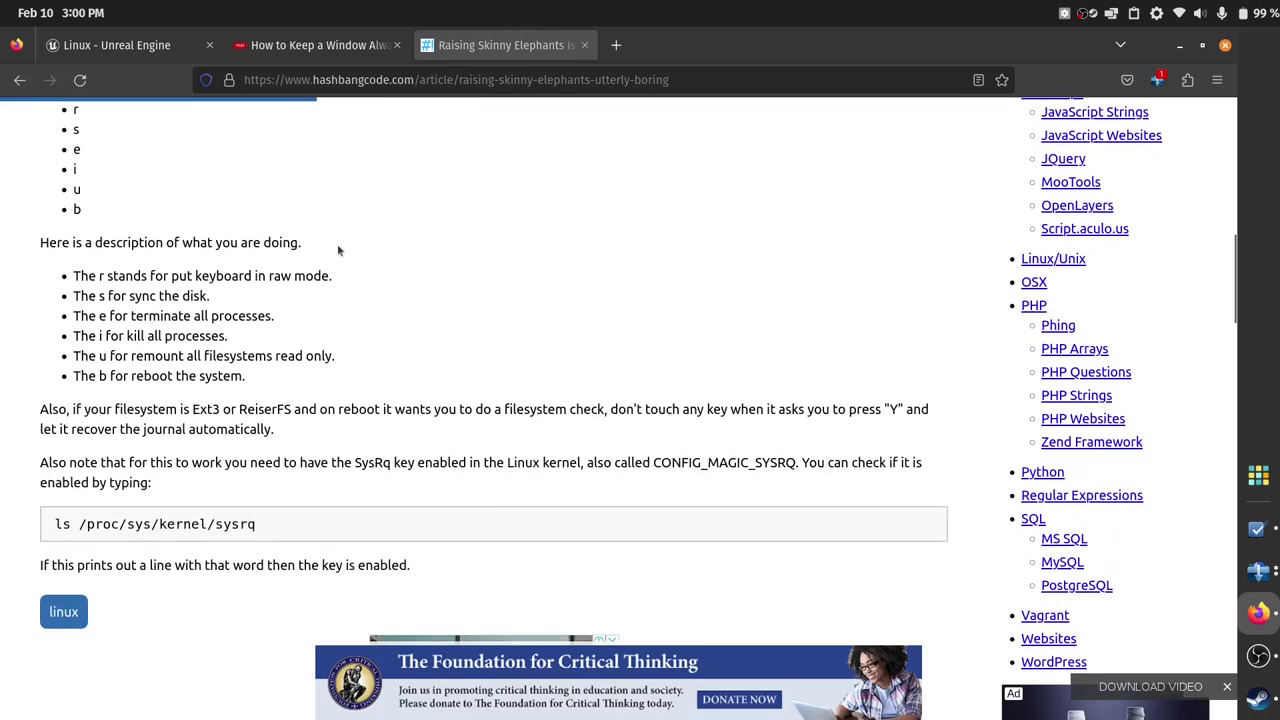
{"action": "scroll", "coordinate": [290, 265], "scroll_direction": "up", "scroll_amount": 3}
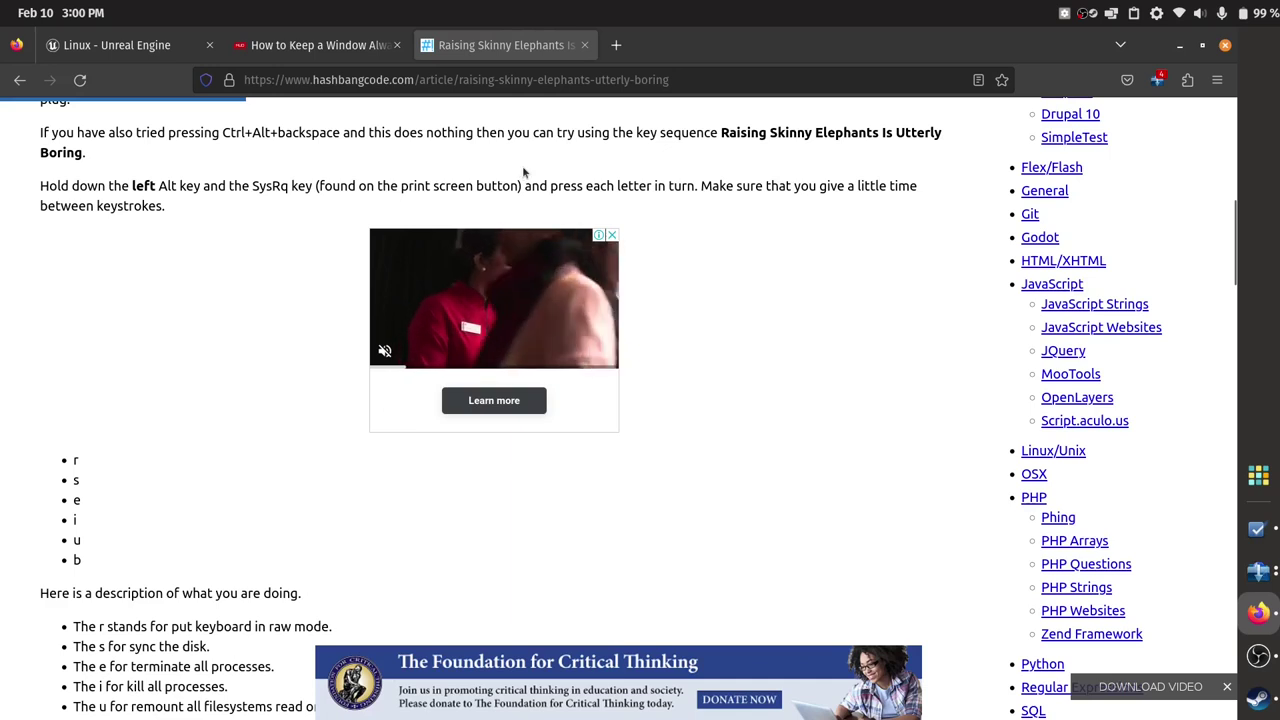
Close the article tab, switch to the maximized To Do app and open the Personal task list
{"action": "left_click", "coordinate": [585, 46]}
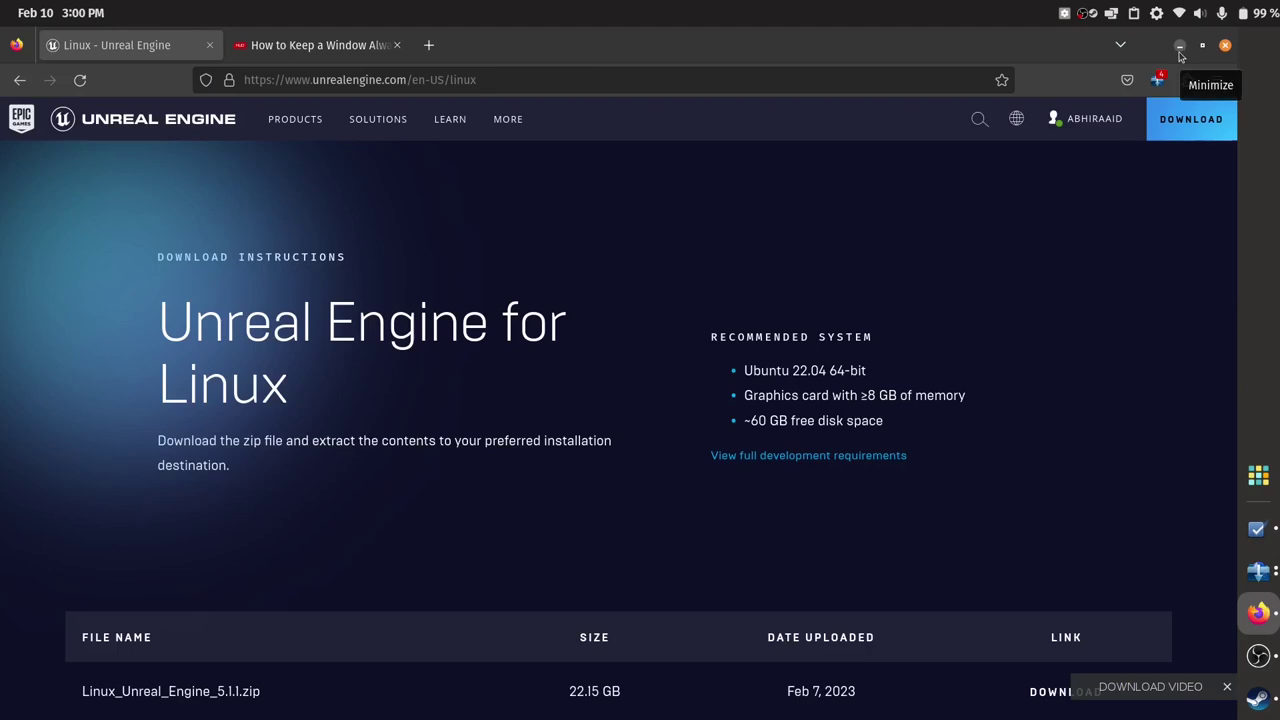
{"action": "left_click", "coordinate": [1260, 494]}
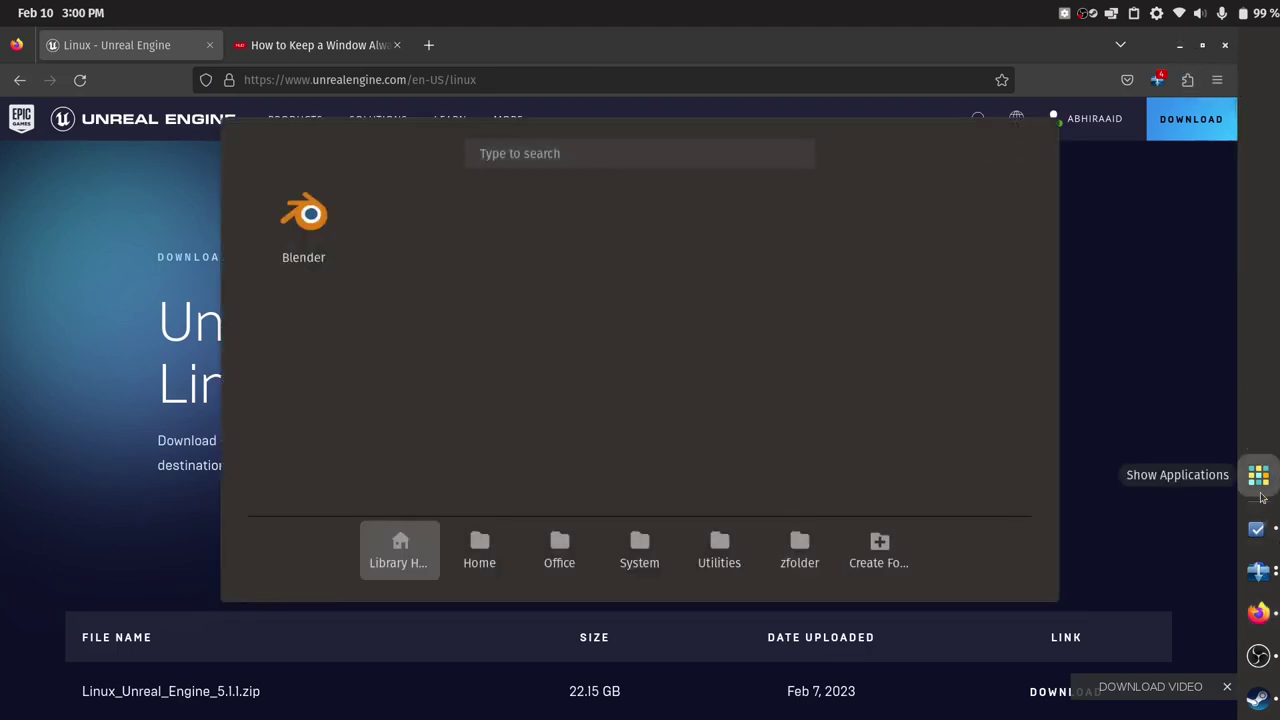
{"action": "left_click", "coordinate": [1262, 497]}
{"action": "left_click", "coordinate": [1256, 529]}
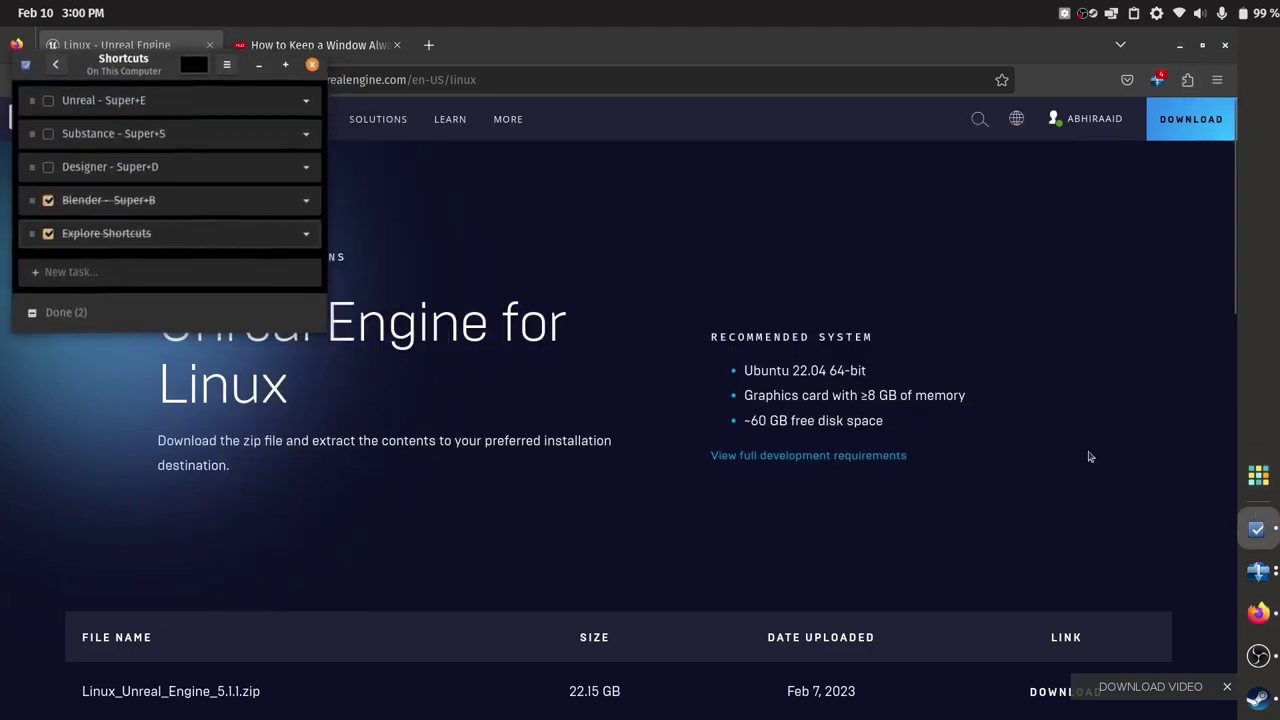
{"action": "left_click", "coordinate": [279, 65]}
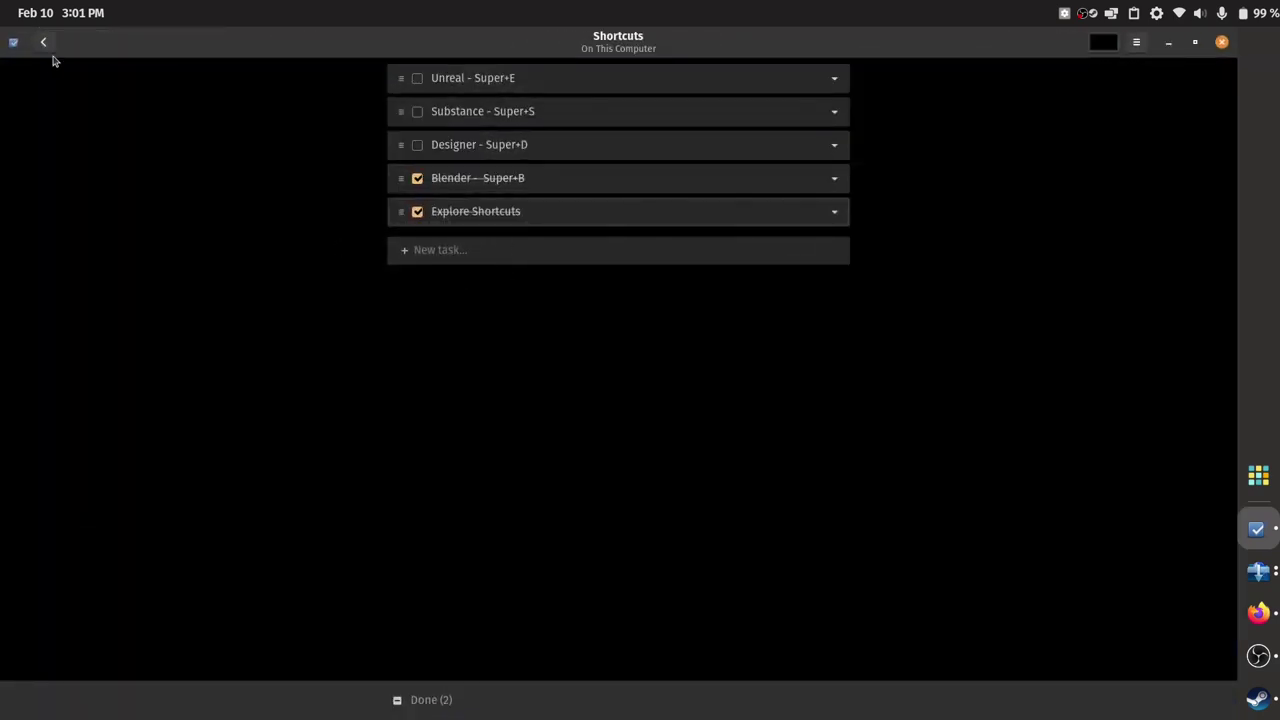
{"action": "left_click", "coordinate": [45, 45]}
{"action": "left_click", "coordinate": [104, 119]}
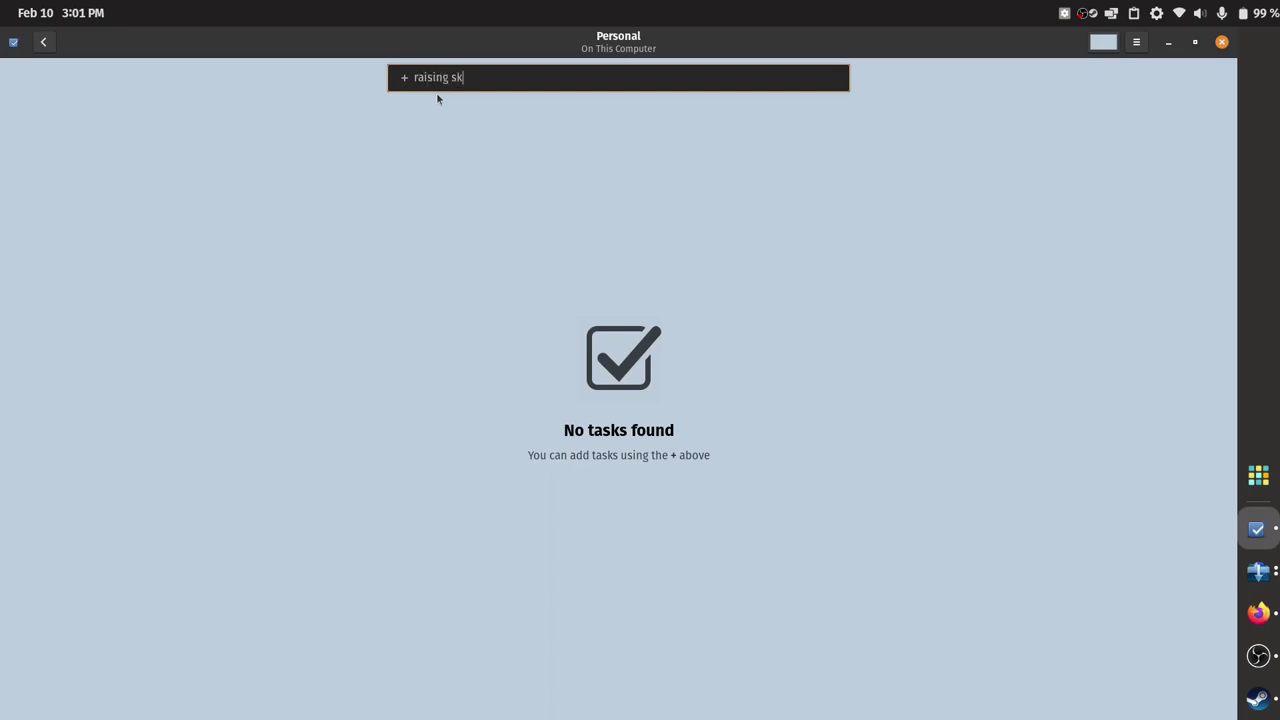
Add the task "Alt+PrtSc raising skinny elephants is utterly boring" to the Personal list
{"action": "type", "text": "inny elephants is utterly boring"}
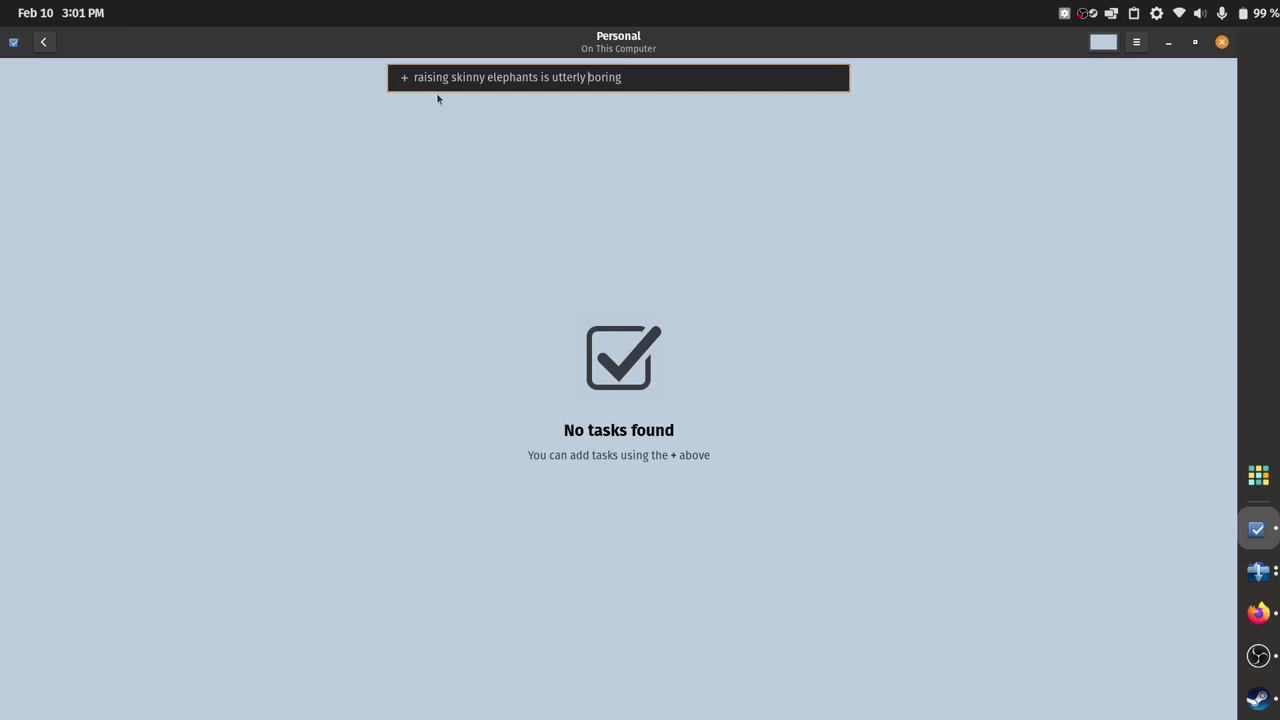
{"action": "type", "text": "Alt"}
{"action": "type", "text": "-"}
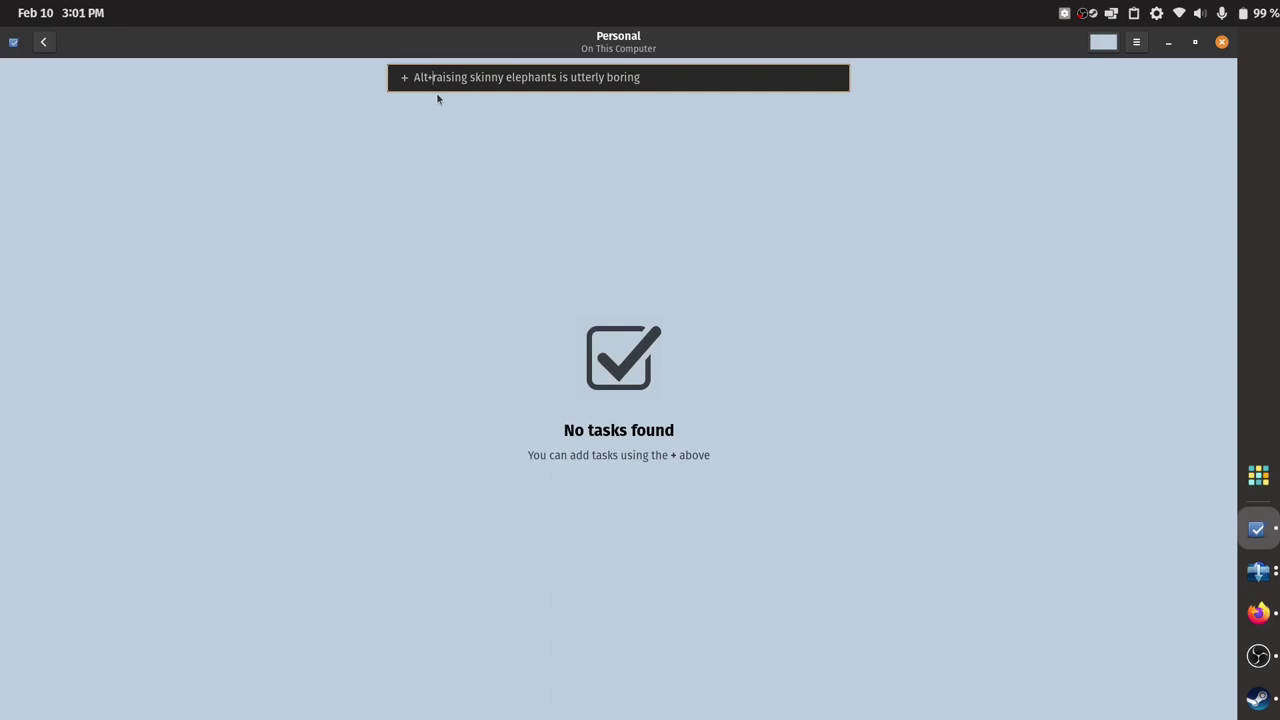
{"action": "type", "text": "F"}
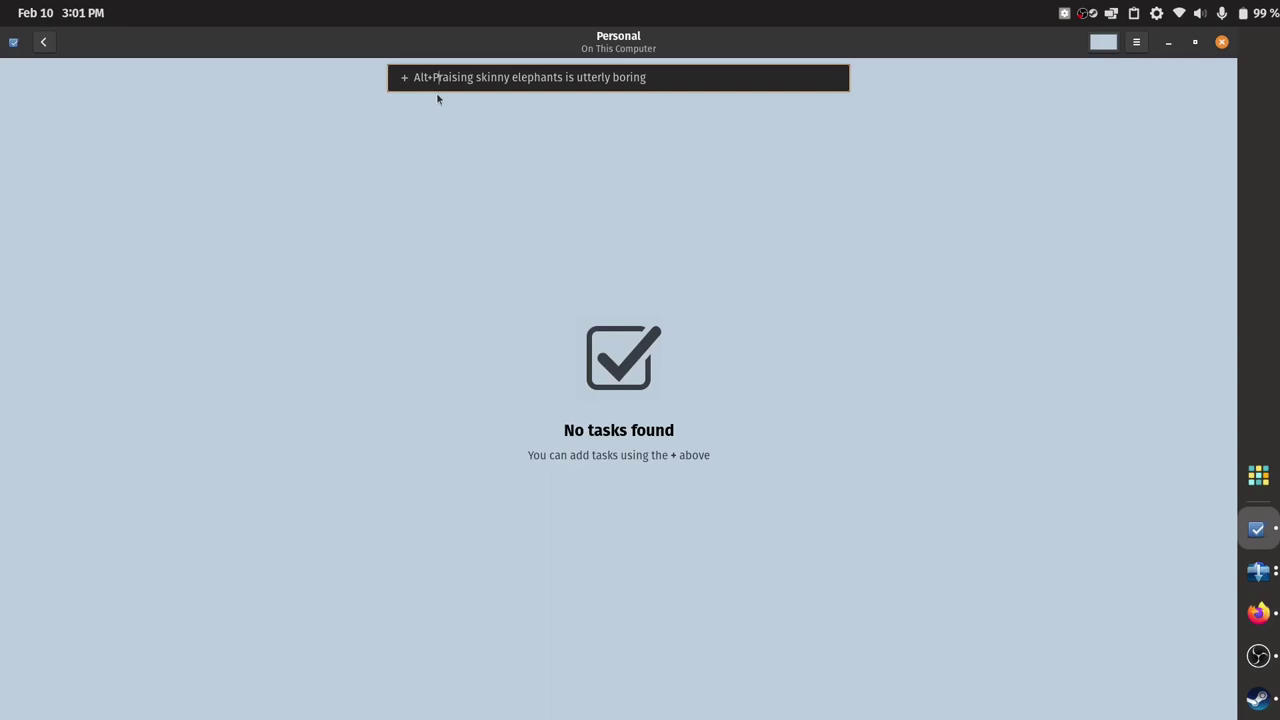
{"action": "type", "text": "rtSc"}
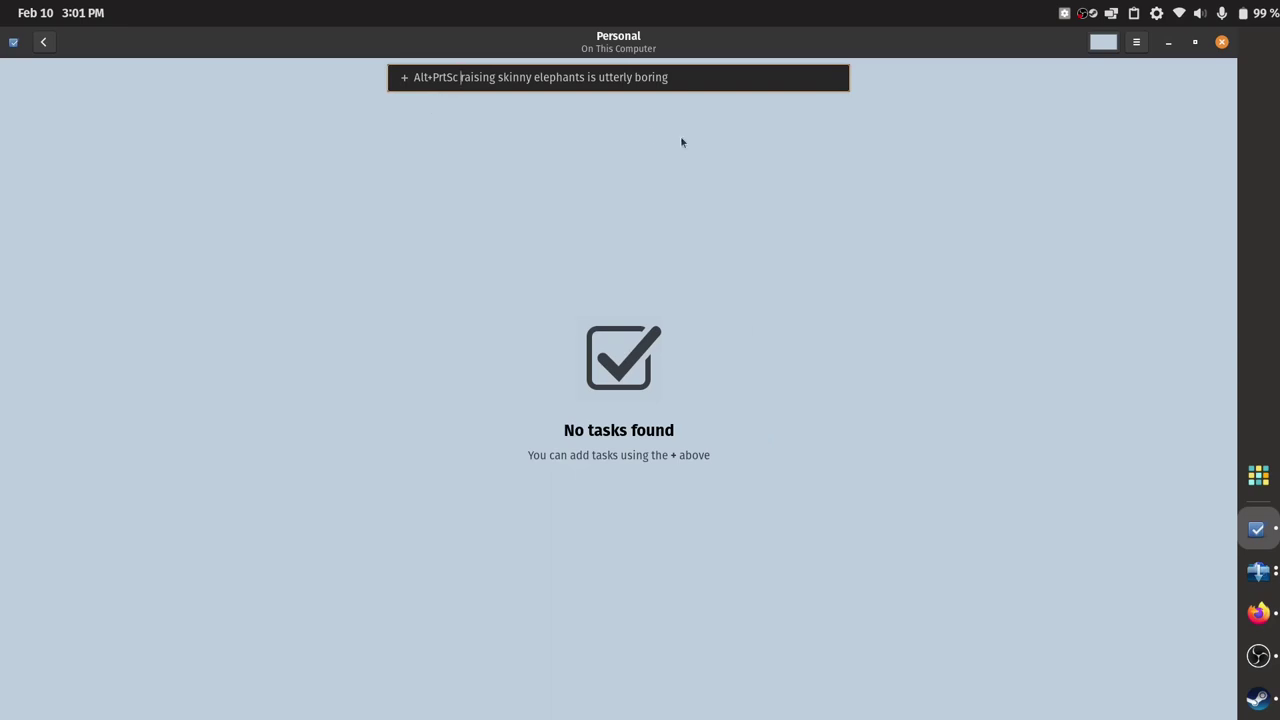
{"action": "key", "text": "Return"}
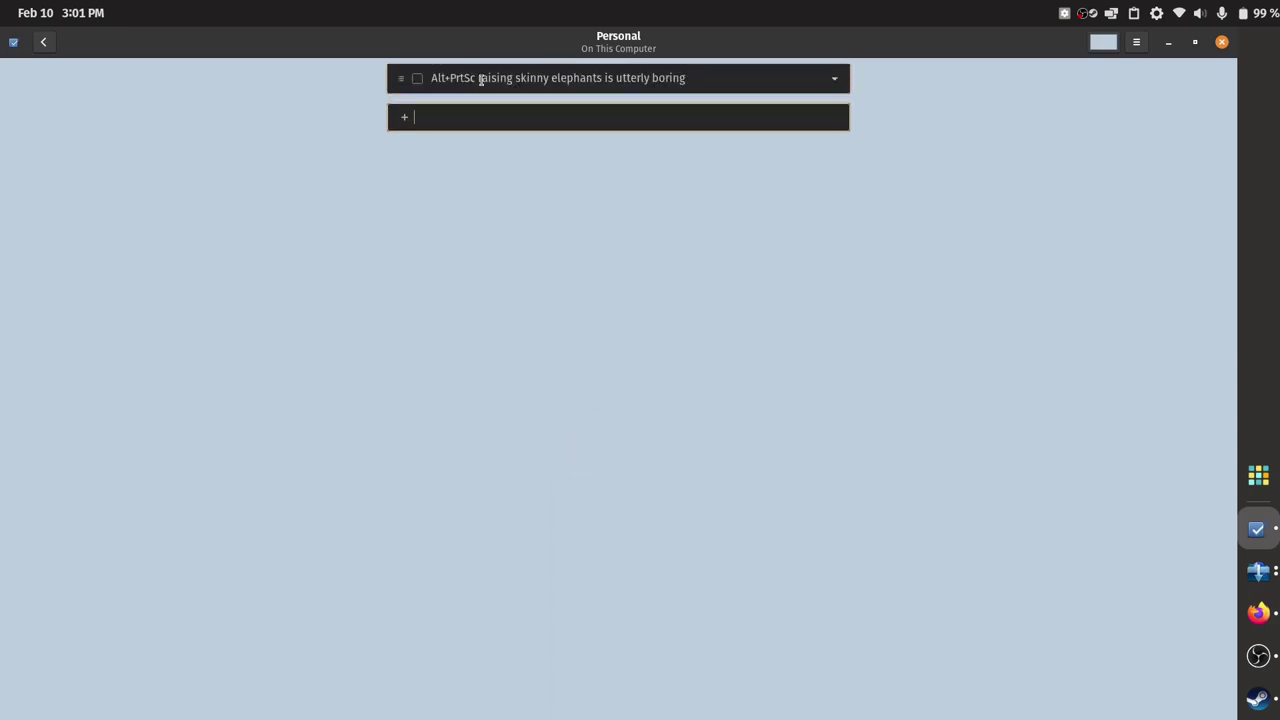
Insert the letters "rseisub" after "Alt+PrtSc" in the task's title
{"action": "left_click_drag", "start_coordinate": [479, 78], "coordinate": [688, 76]}
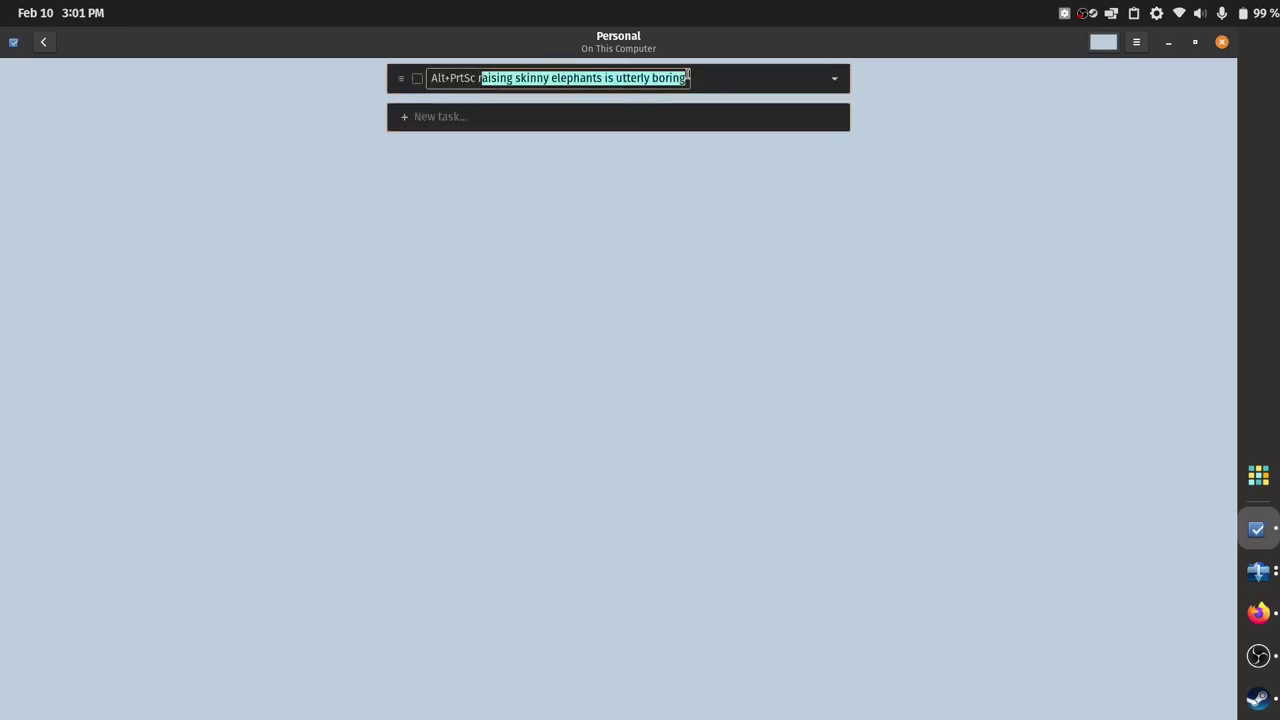
{"action": "left_click", "coordinate": [476, 77]}
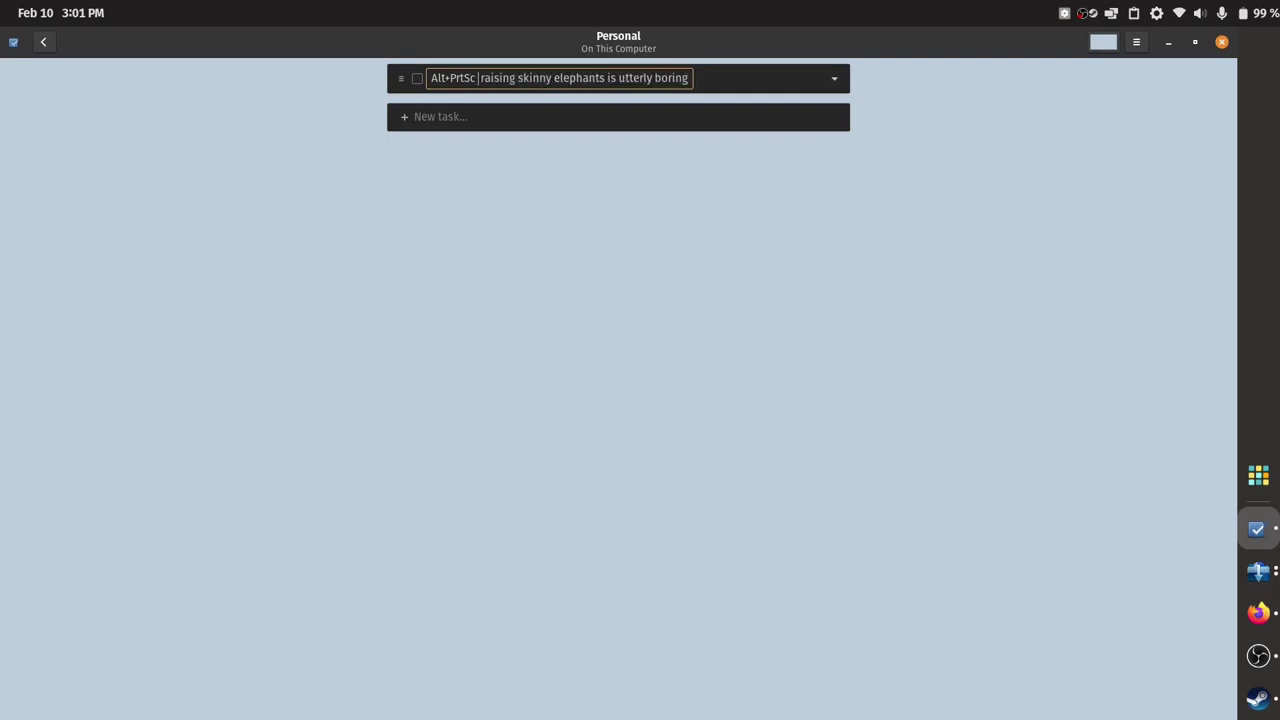
{"action": "type", "text": "rseis"}
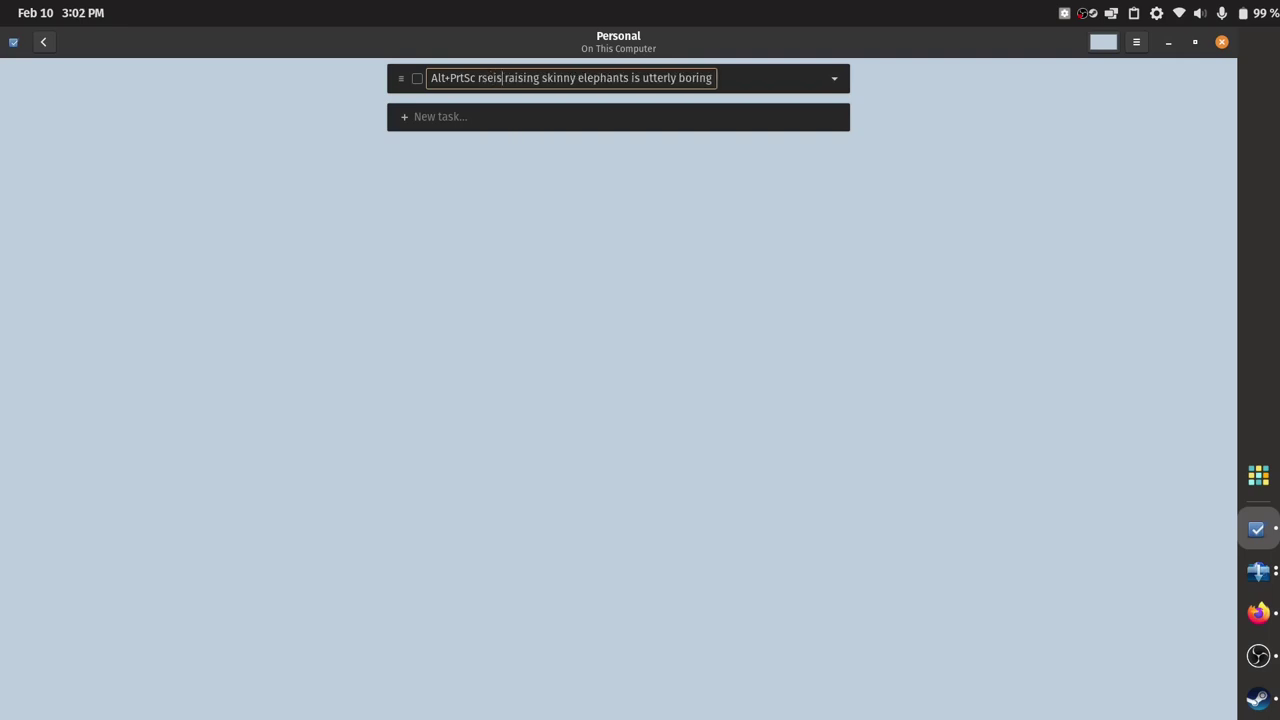
{"action": "type", "text": "u"}
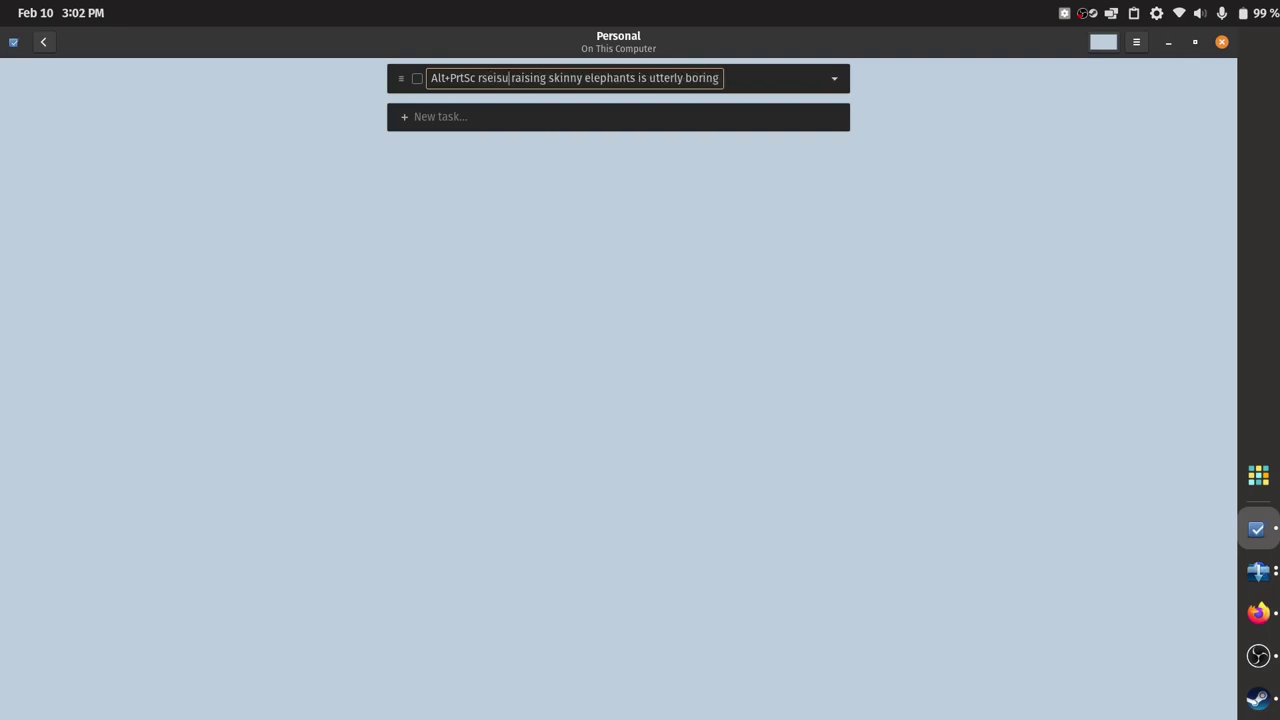
{"action": "type", "text": "b"}
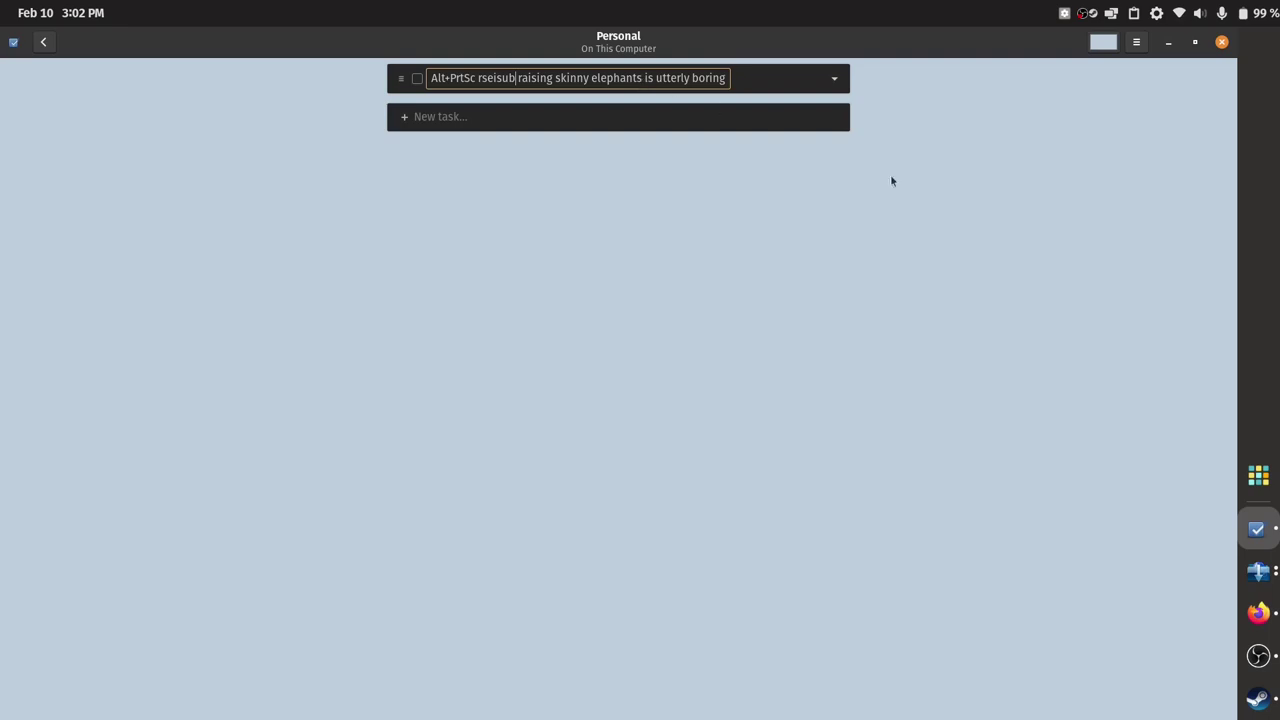
Minimize To Do and reopen the "Raising Skinny Elephants Is Utterly Boring" article from the browsing history in a new Firefox tab
{"action": "left_click", "coordinate": [1243, 634]}
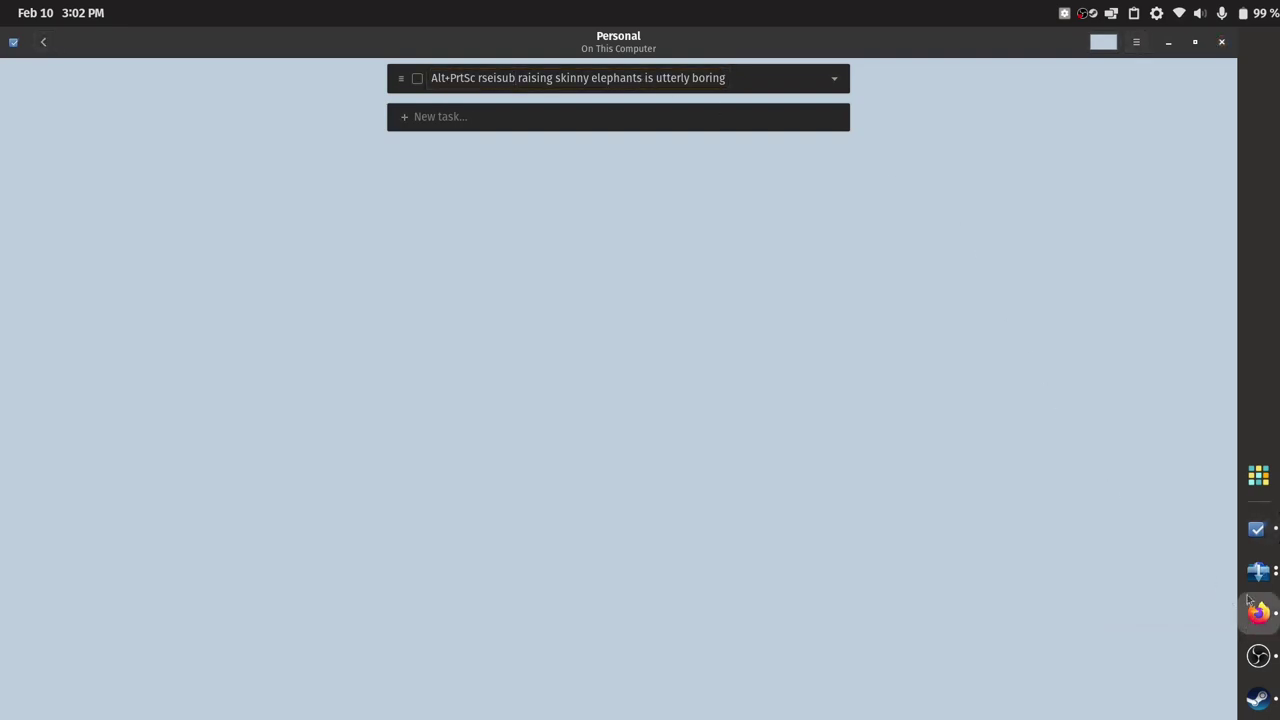
{"action": "left_click", "coordinate": [1168, 42]}
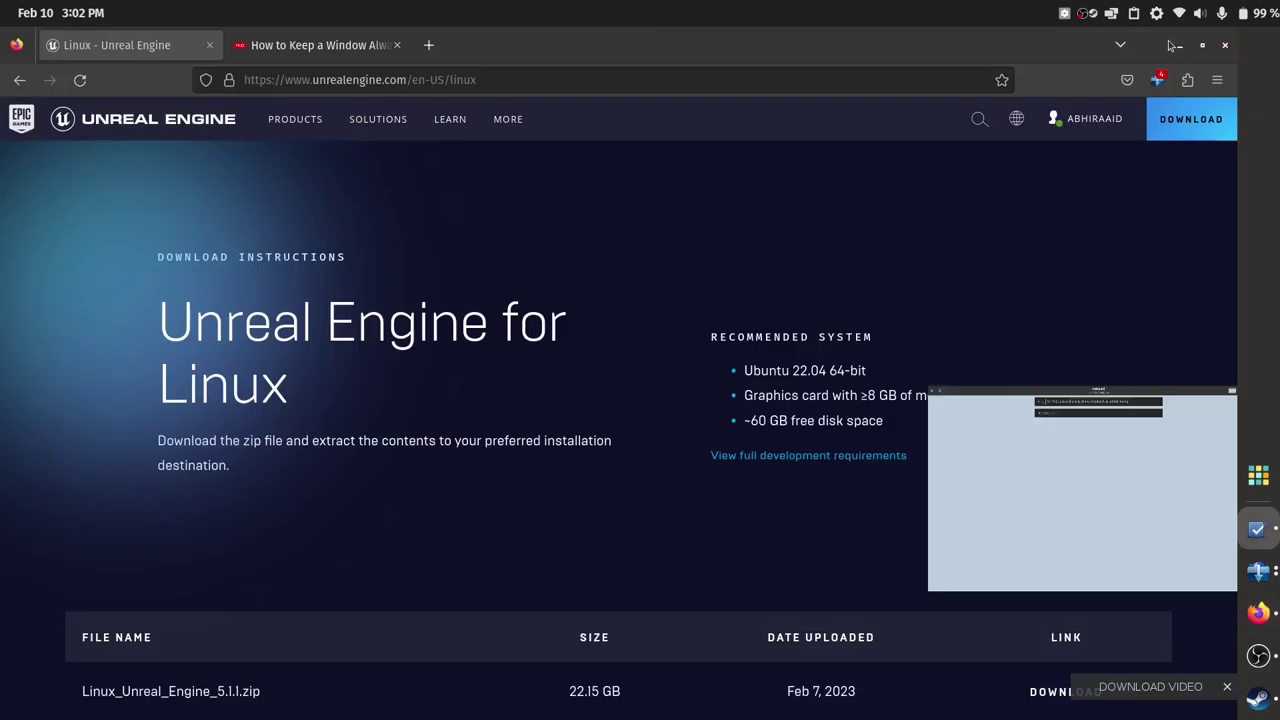
{"action": "left_click", "coordinate": [431, 45]}
{"action": "left_click", "coordinate": [1217, 79]}
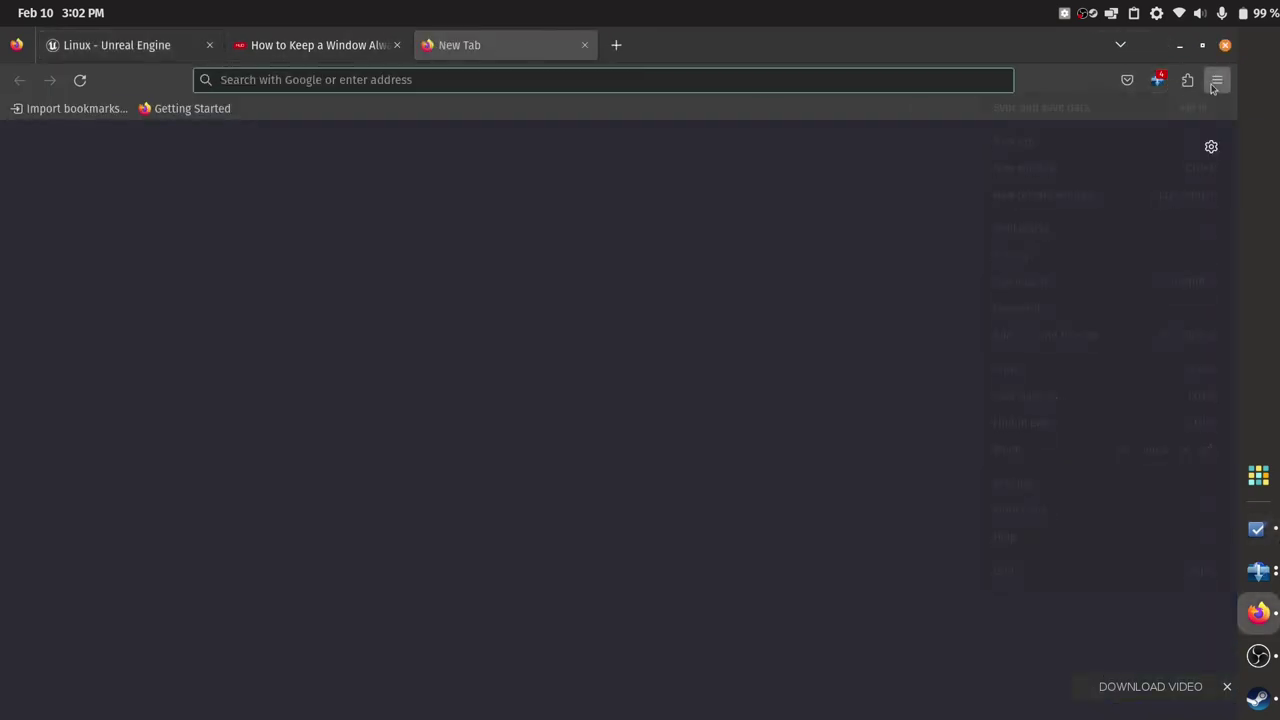
{"action": "left_click", "coordinate": [1089, 259]}
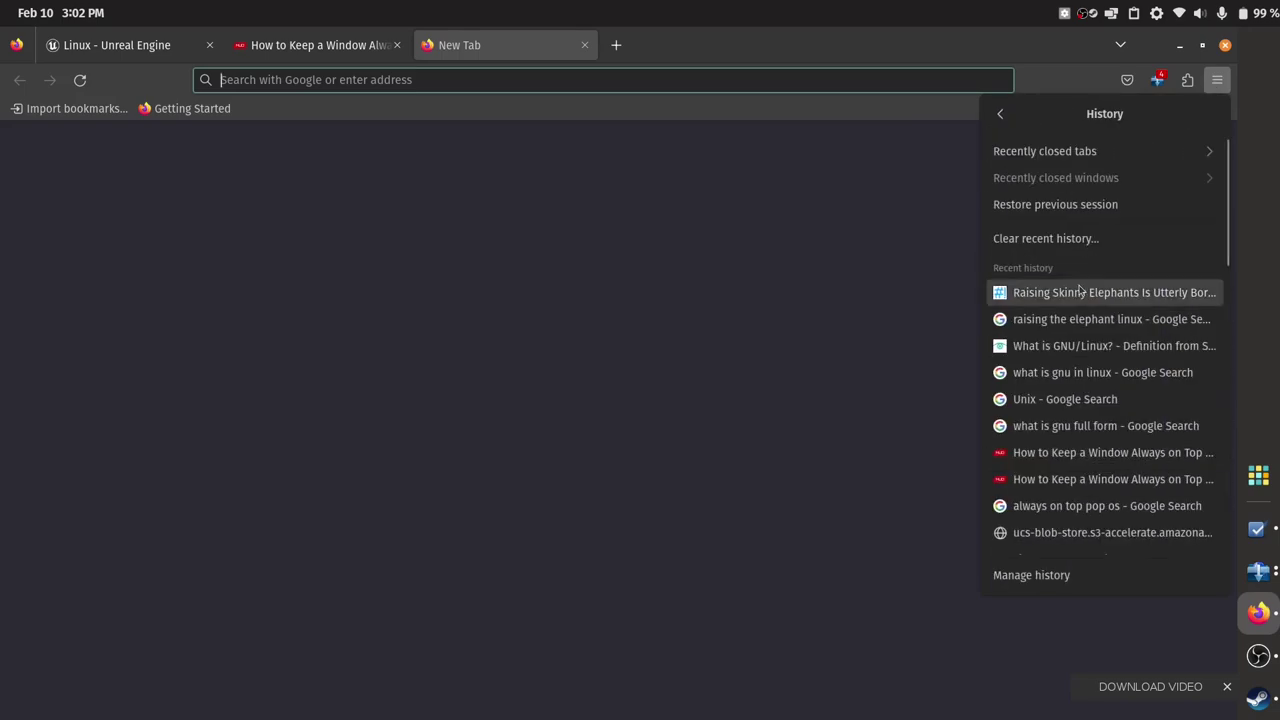
{"action": "left_click", "coordinate": [1080, 290]}
{"action": "scroll", "coordinate": [700, 450], "scroll_direction": "down", "scroll_amount": 5}
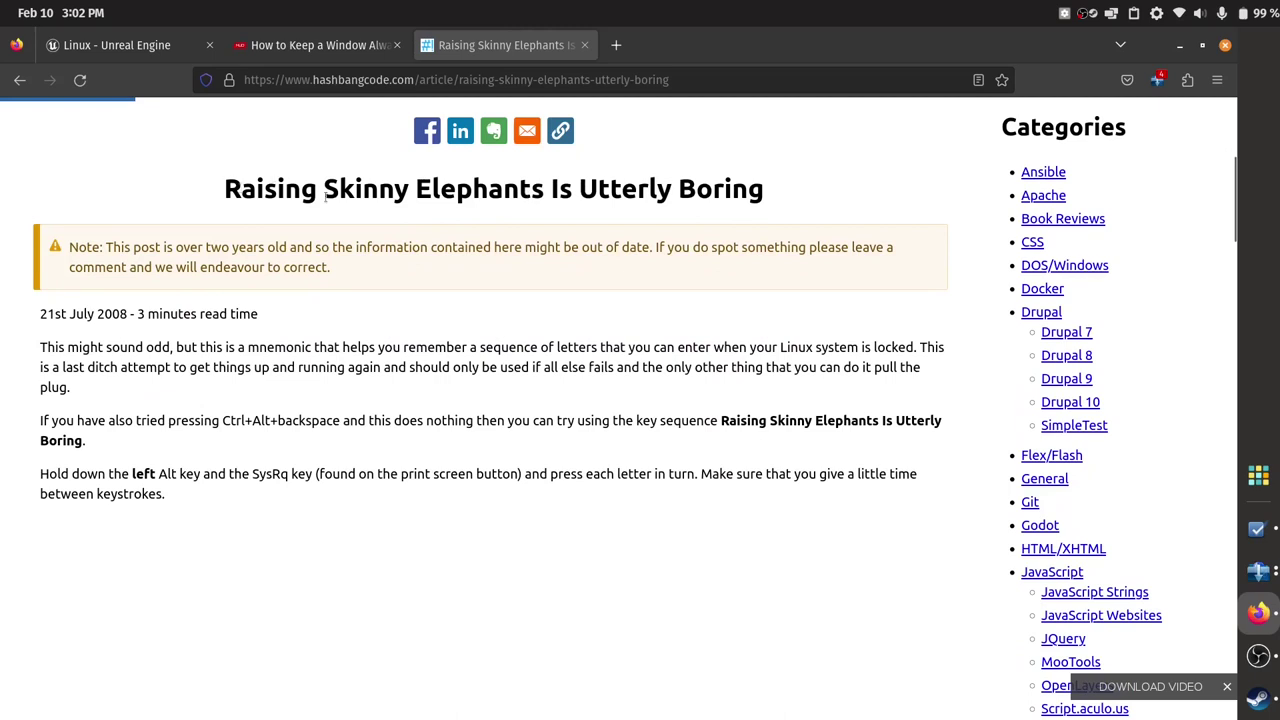
Switch back to To Do and correct the letter sequence in the task title to "rseiub"
{"action": "left_click", "coordinate": [1257, 529]}
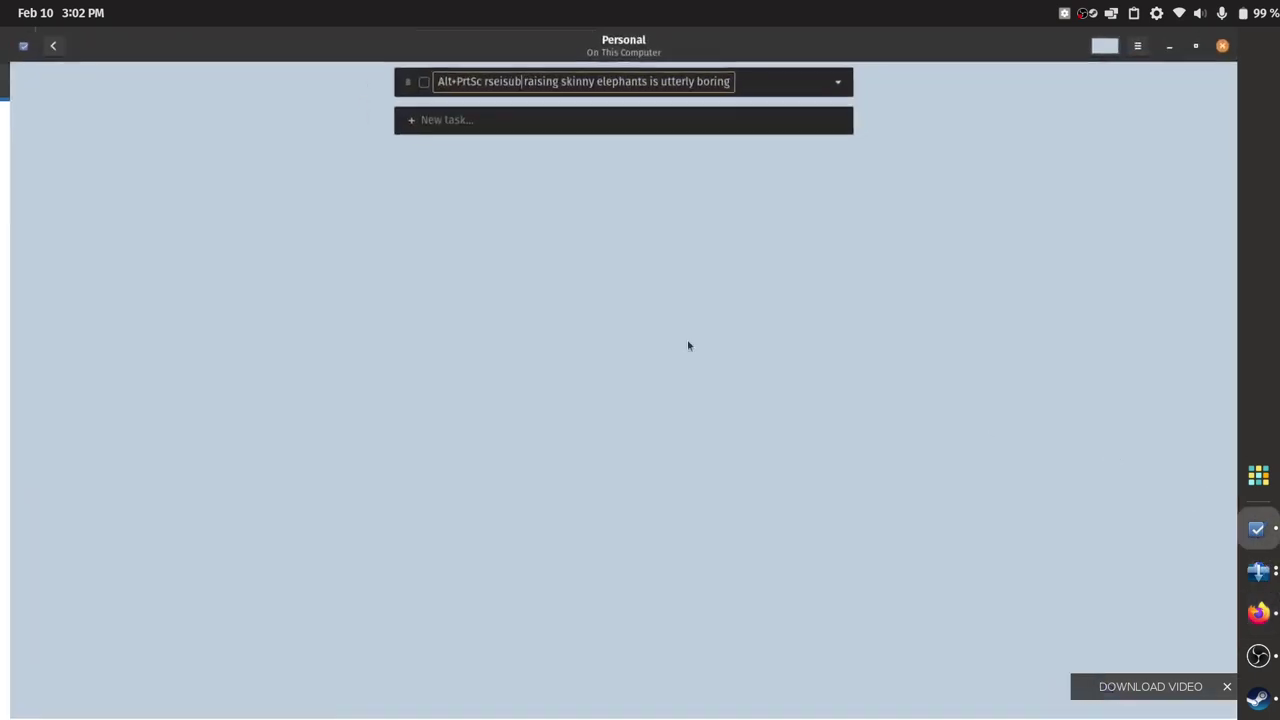
{"action": "left_click", "coordinate": [502, 77]}
{"action": "key", "text": "BackSpace"}
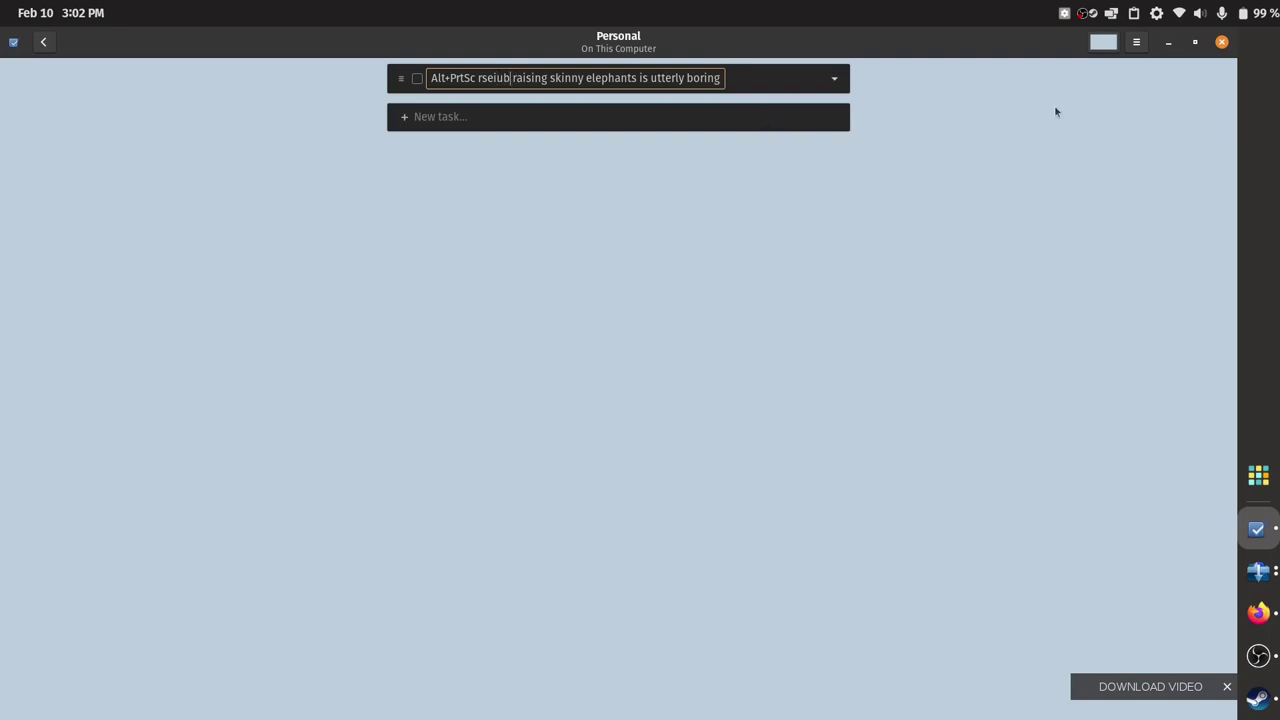
Open the Shortcuts list in To Do and place its small window in the upper corner of the desktop
{"action": "left_click", "coordinate": [43, 41]}
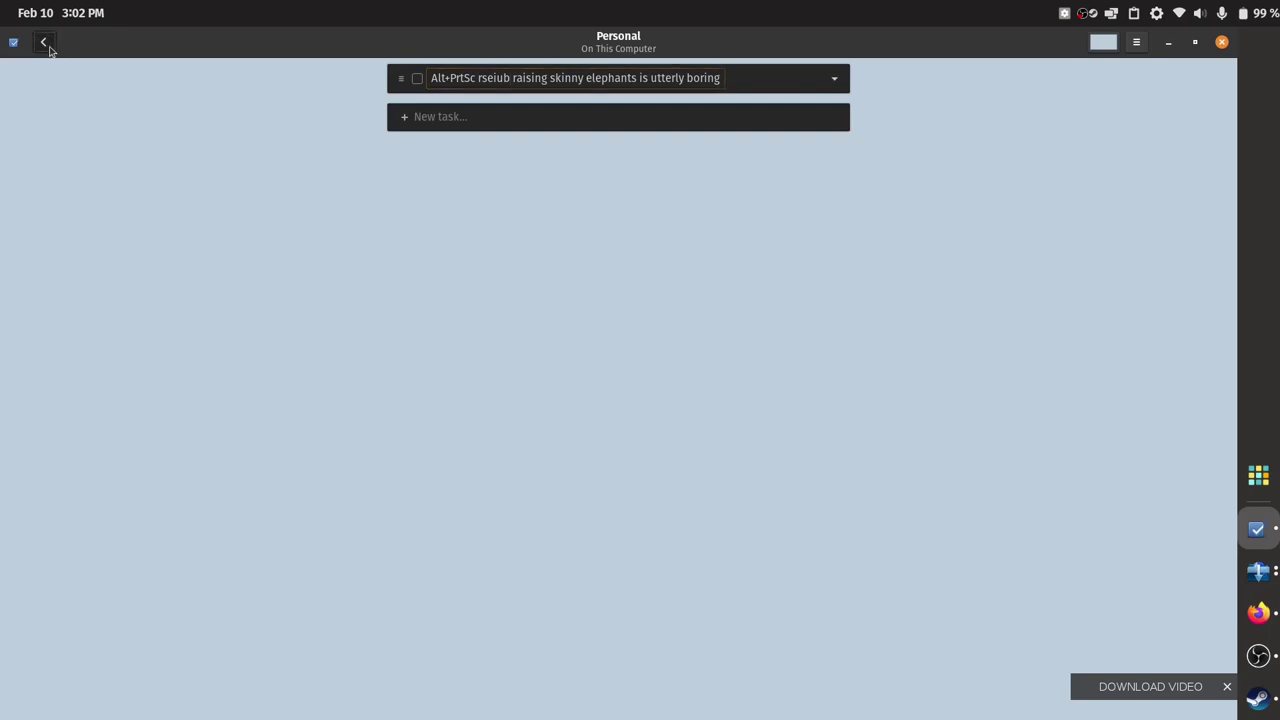
{"action": "left_click", "coordinate": [262, 118]}
{"action": "left_click_drag", "start_coordinate": [495, 8], "coordinate": [136, 62]}
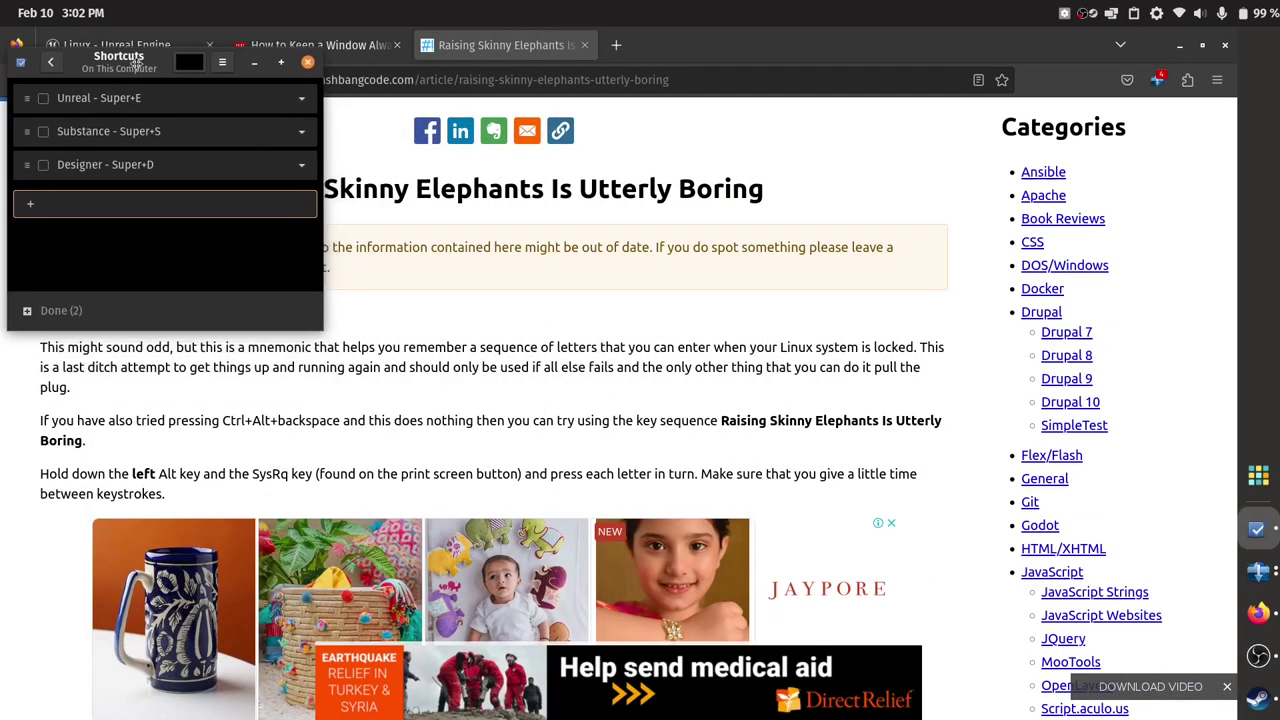
Close the "Raising Skinny Elephants Is Utterly Boring" tab in Firefox and minimize the browser
{"action": "left_click", "coordinate": [584, 46]}
{"action": "left_click", "coordinate": [584, 46]}
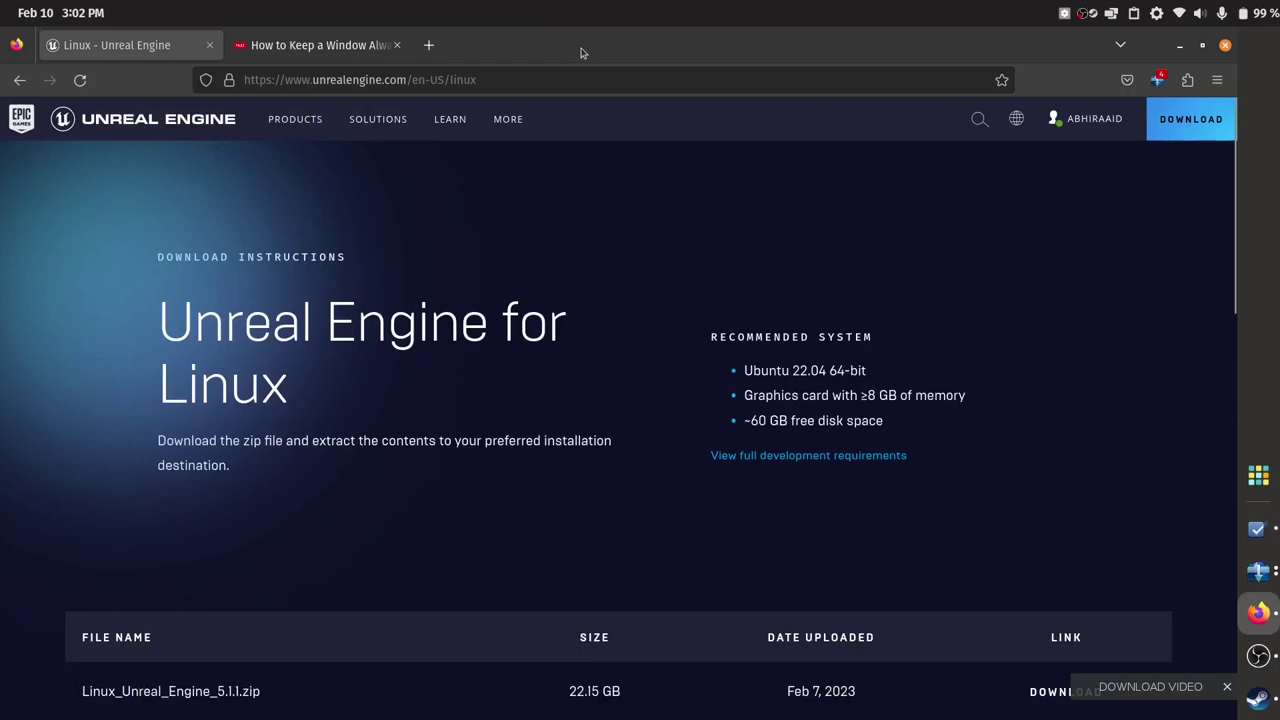
{"action": "left_click", "coordinate": [1180, 46]}
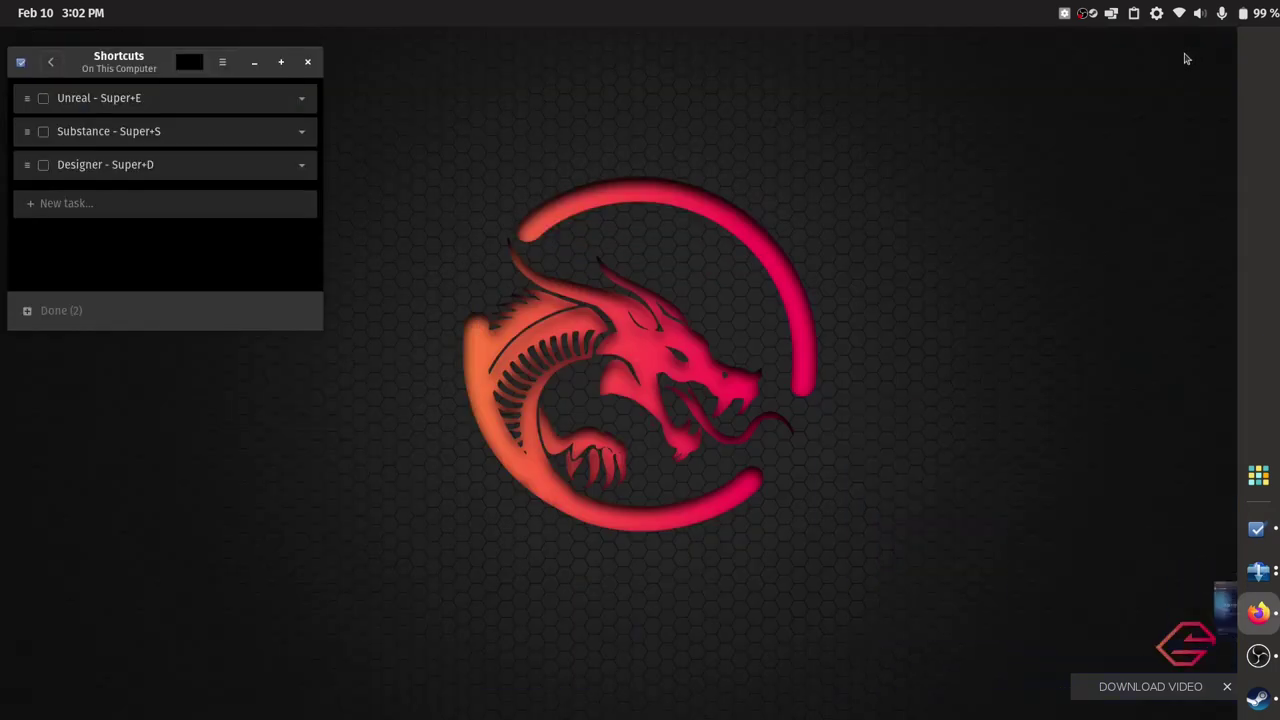
{"action": "left_click", "coordinate": [1227, 686]}
Bring up OBS and check the progress of the Linux Unreal Engine download, minimizing the download window when done
{"action": "left_click", "coordinate": [1258, 656]}
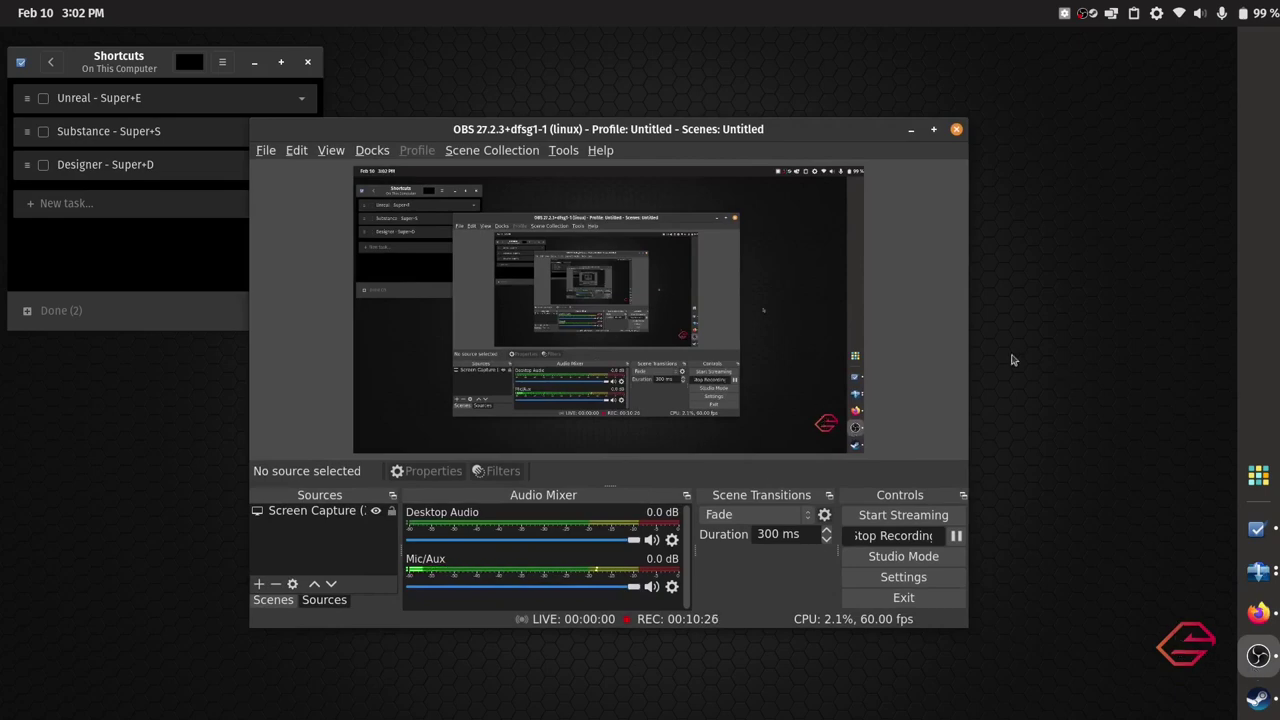
{"action": "left_click", "coordinate": [1250, 580]}
{"action": "left_click", "coordinate": [1150, 514]}
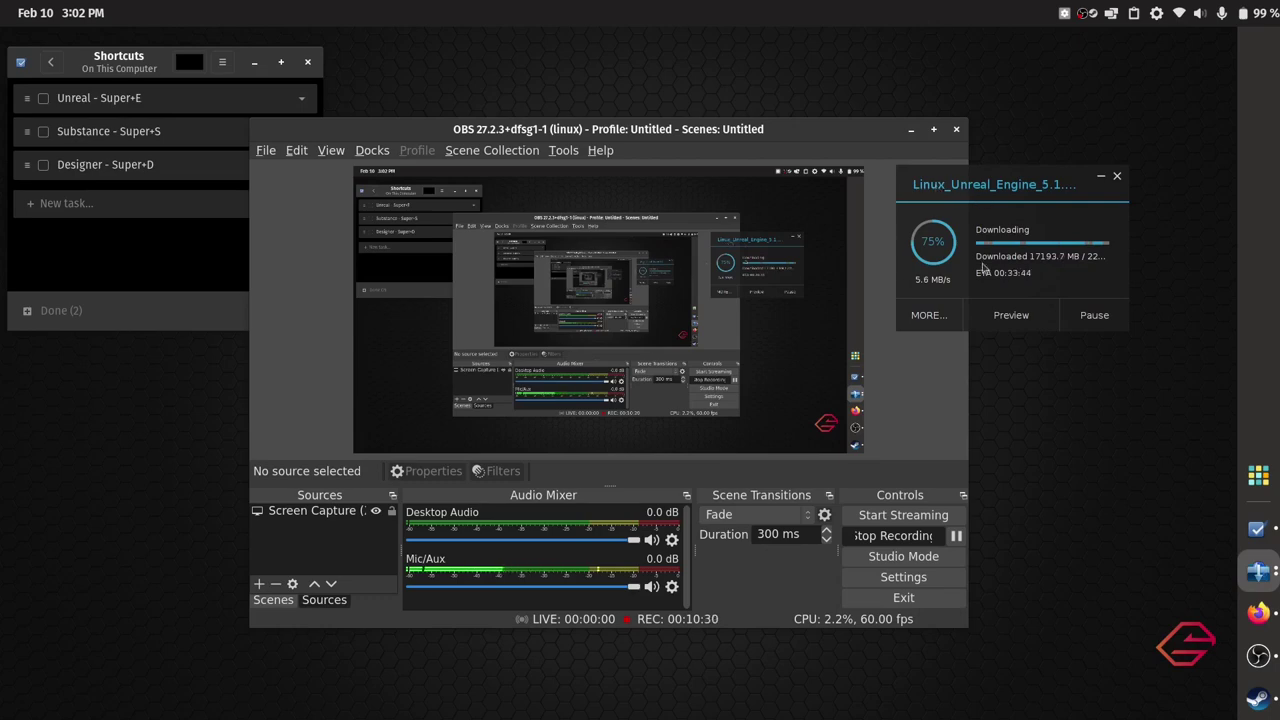
{"action": "left_click_drag", "start_coordinate": [936, 206], "coordinate": [1092, 178]}
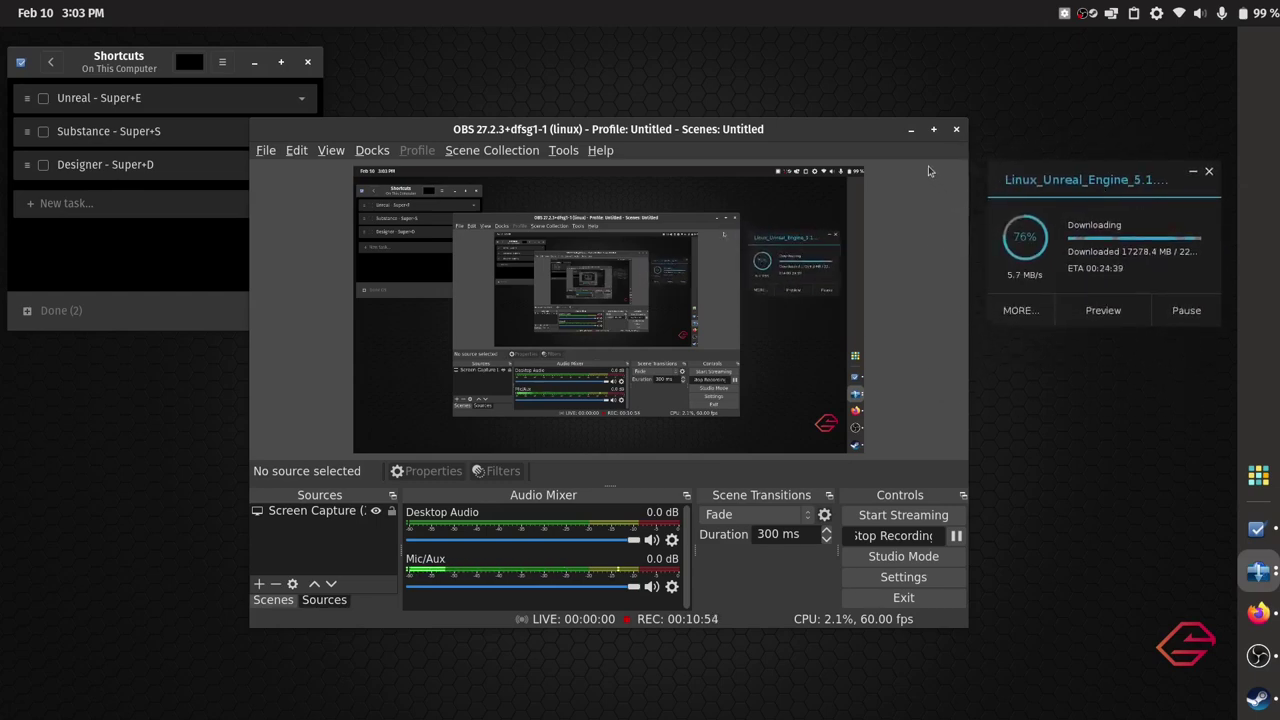
{"action": "left_click", "coordinate": [1193, 171]}
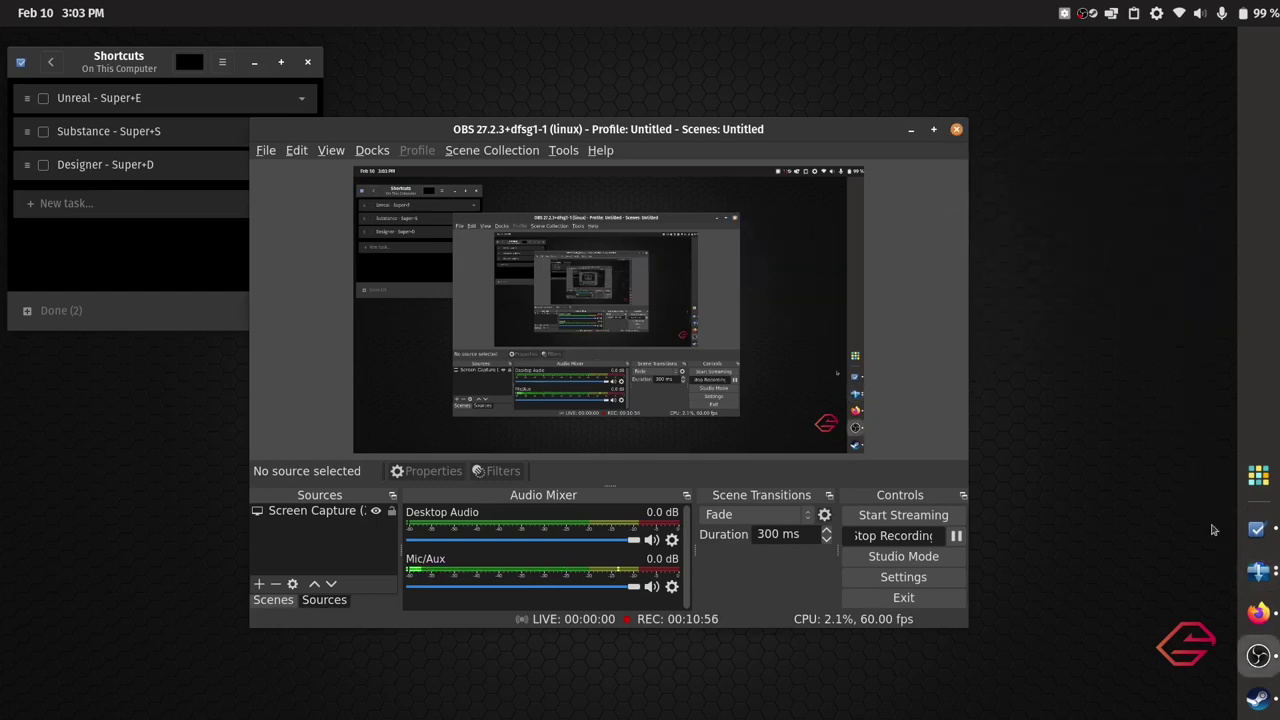
Look over the Substance 3D Painter page in the Steam library, minimize Steam and move the OBS window aside
{"action": "left_click", "coordinate": [1257, 698]}
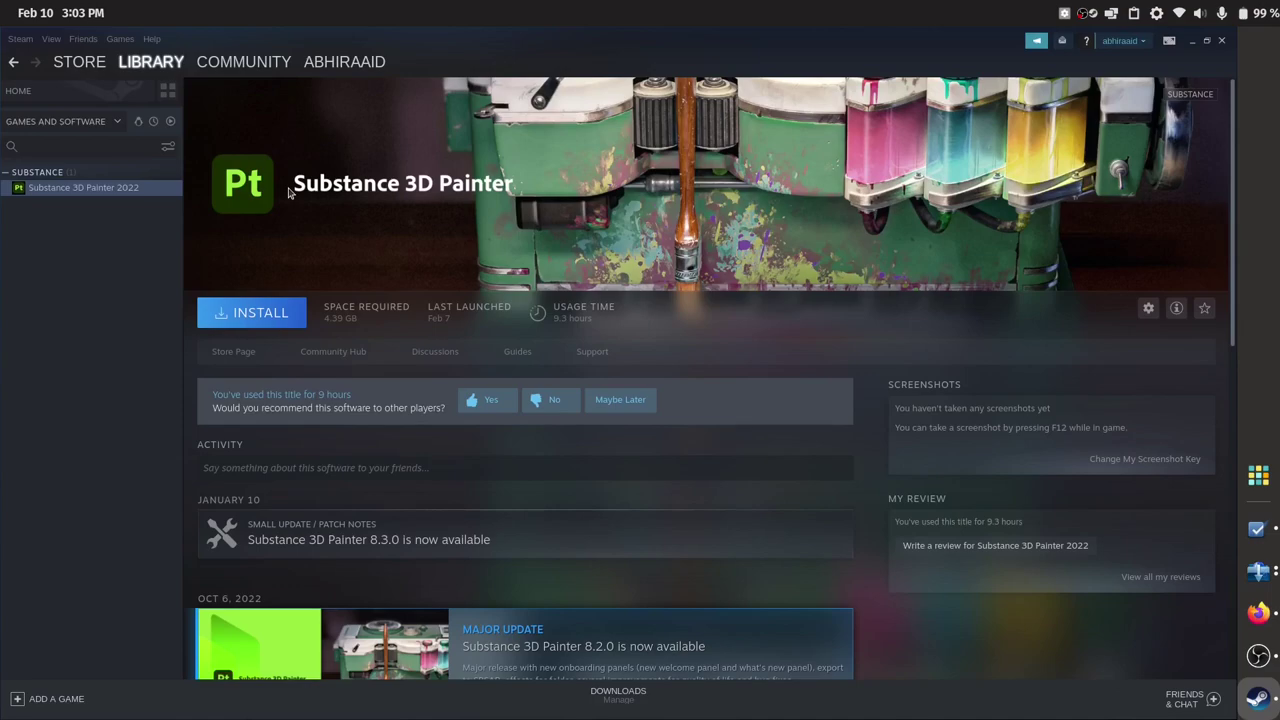
{"action": "scroll", "coordinate": [586, 380], "scroll_direction": "down", "scroll_amount": 5}
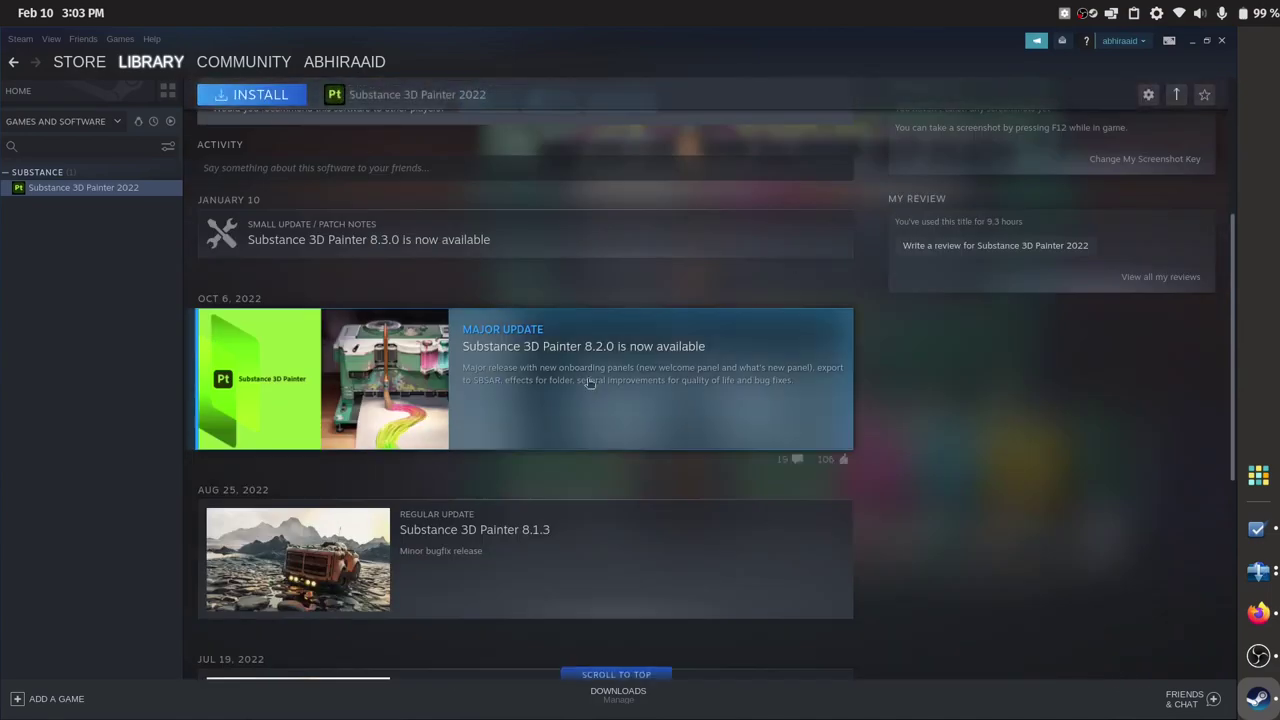
{"action": "scroll", "coordinate": [686, 400], "scroll_direction": "up", "scroll_amount": 5}
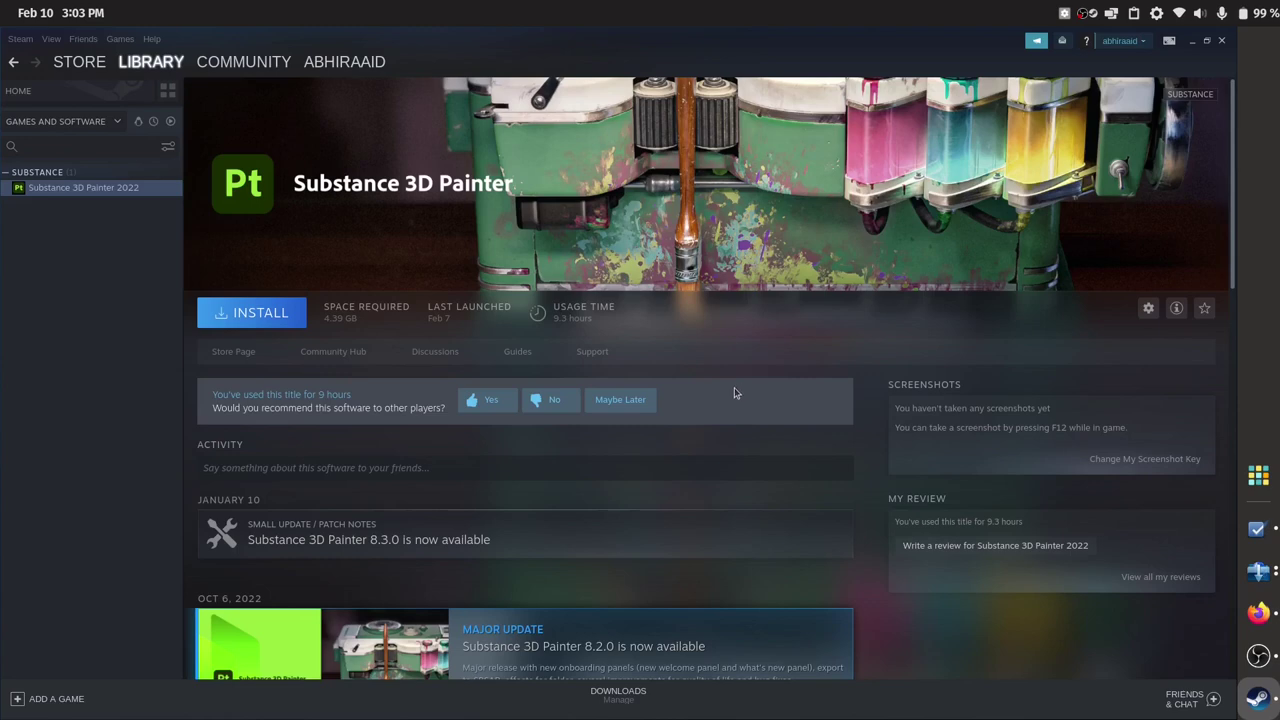
{"action": "left_click", "coordinate": [1195, 44]}
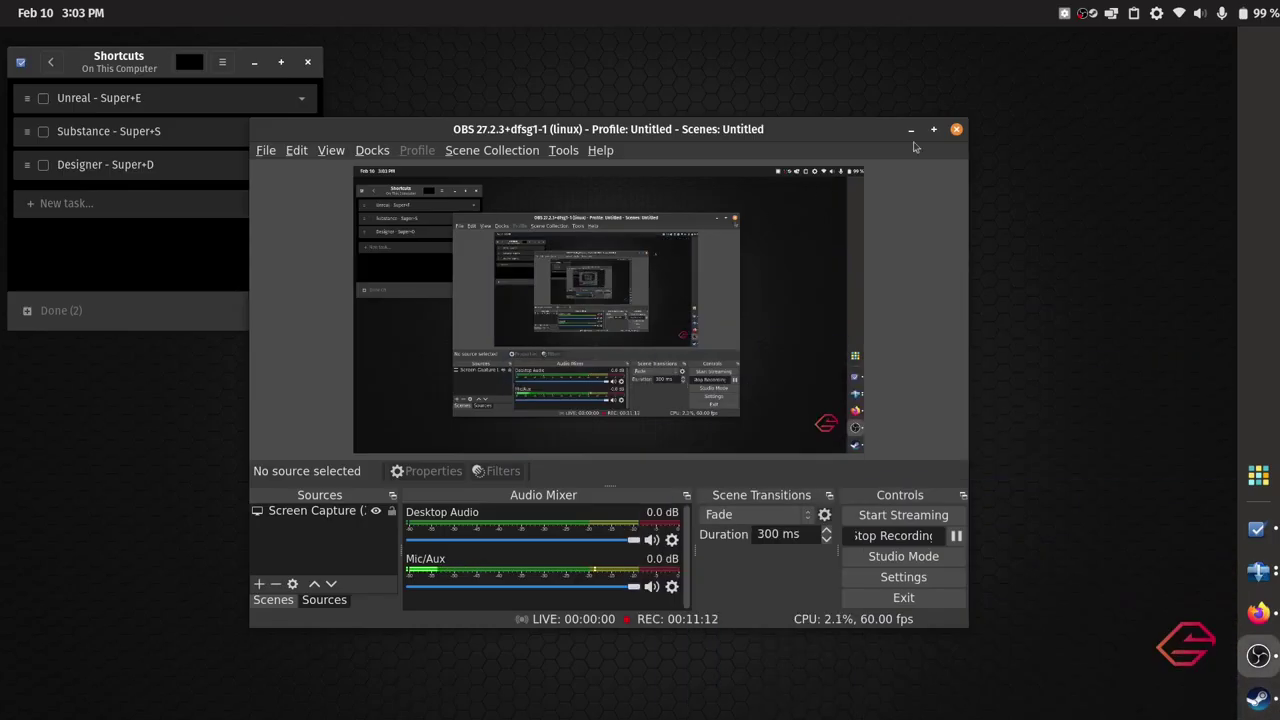
{"action": "left_click_drag", "start_coordinate": [625, 129], "coordinate": [806, 58]}
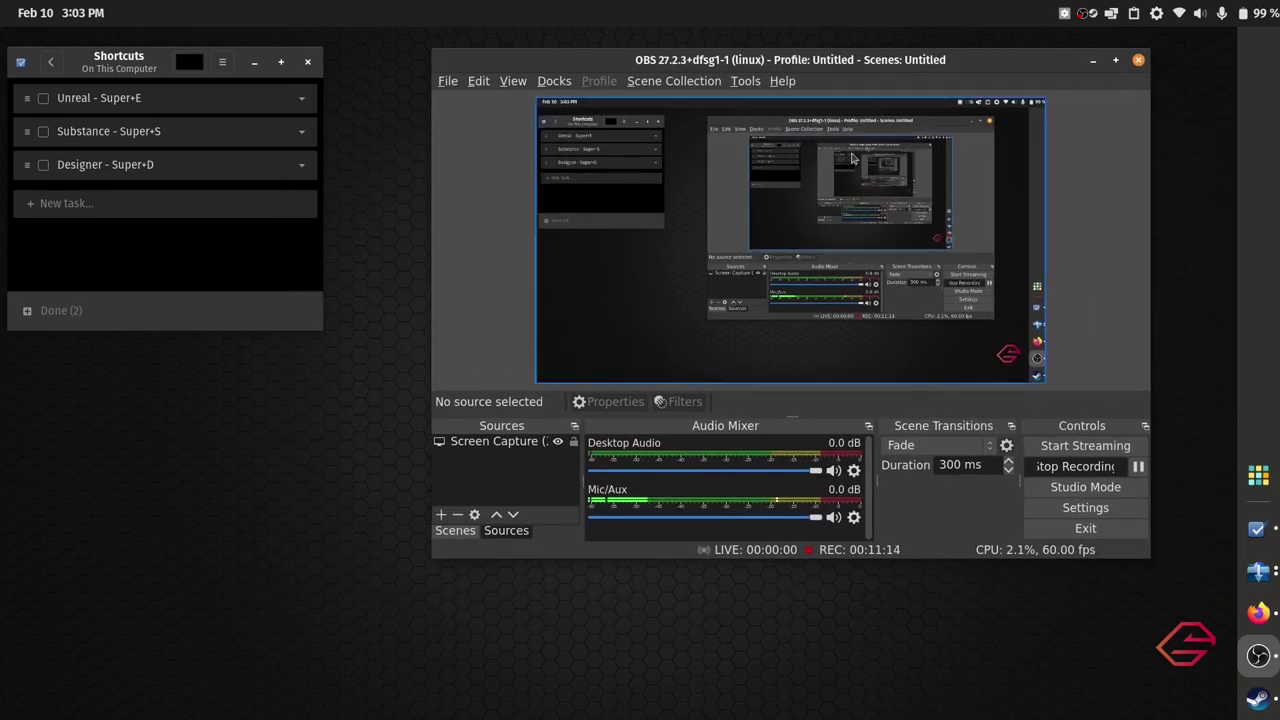
Browse the Home, Office, System, Utilities and zfolder folders in the application library
{"action": "left_click", "coordinate": [1250, 471]}
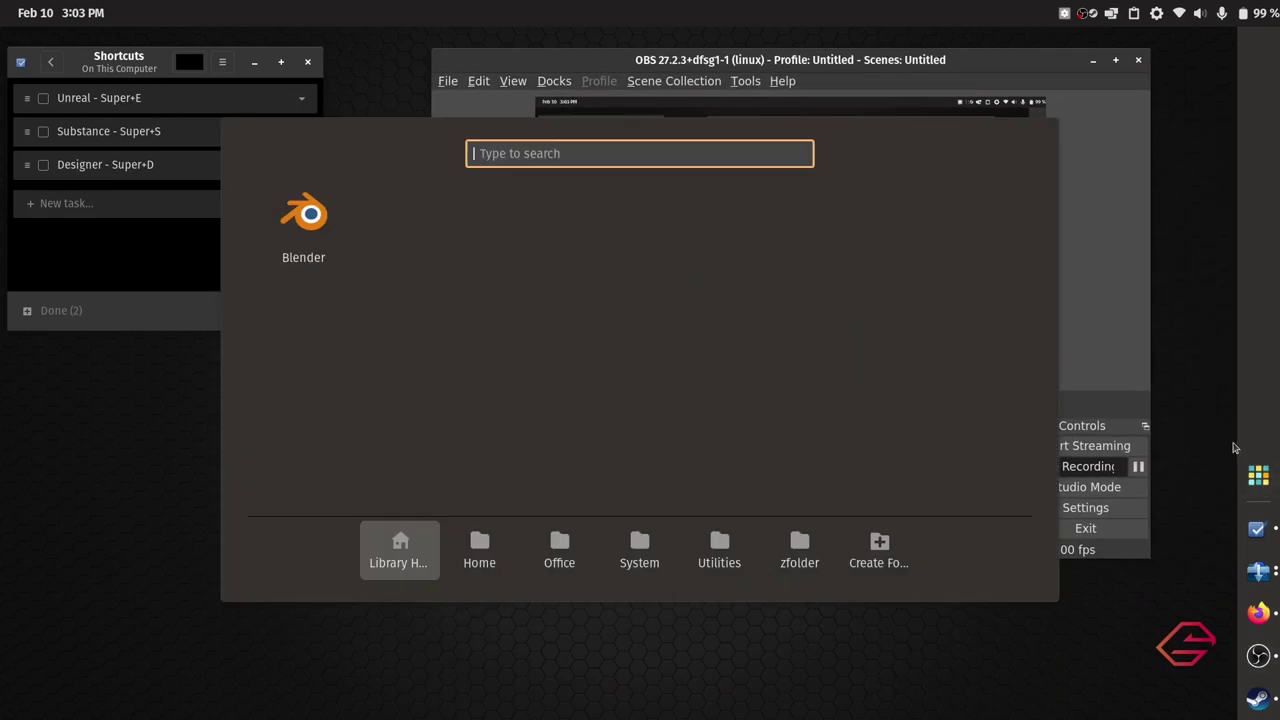
{"action": "left_click", "coordinate": [478, 568]}
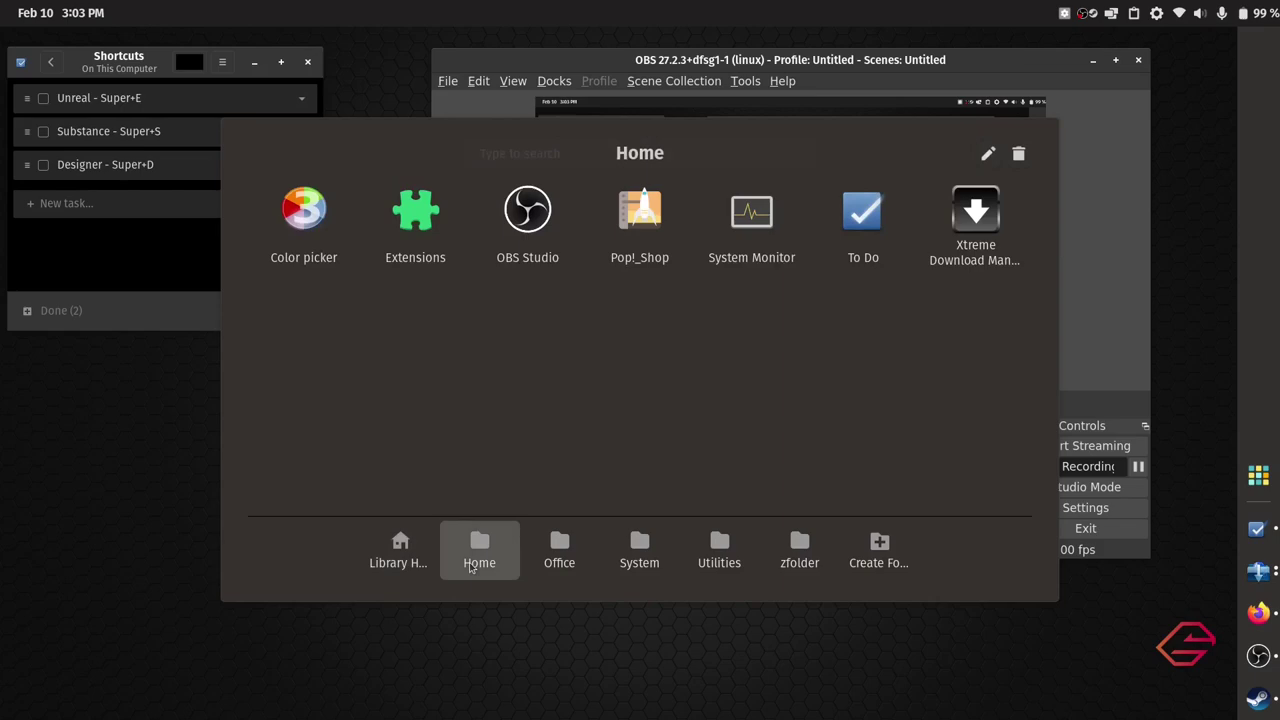
{"action": "left_click", "coordinate": [549, 552]}
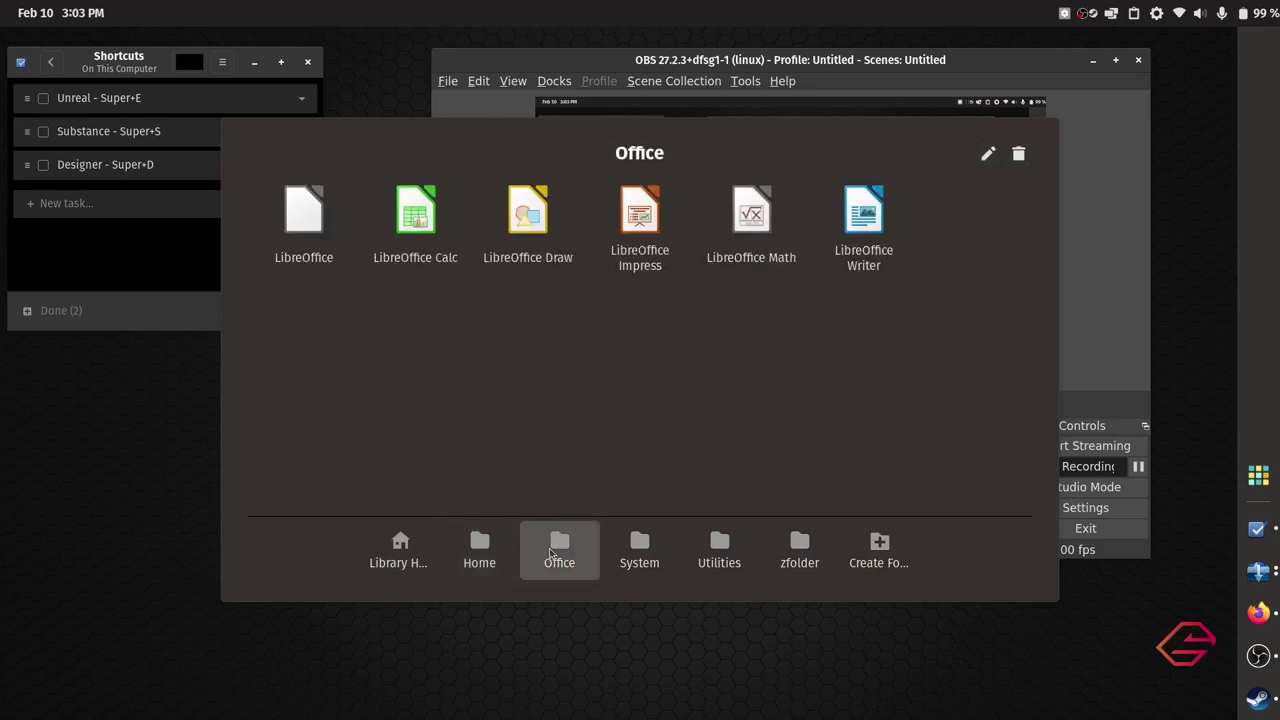
{"action": "left_click", "coordinate": [643, 546]}
{"action": "left_click", "coordinate": [718, 543]}
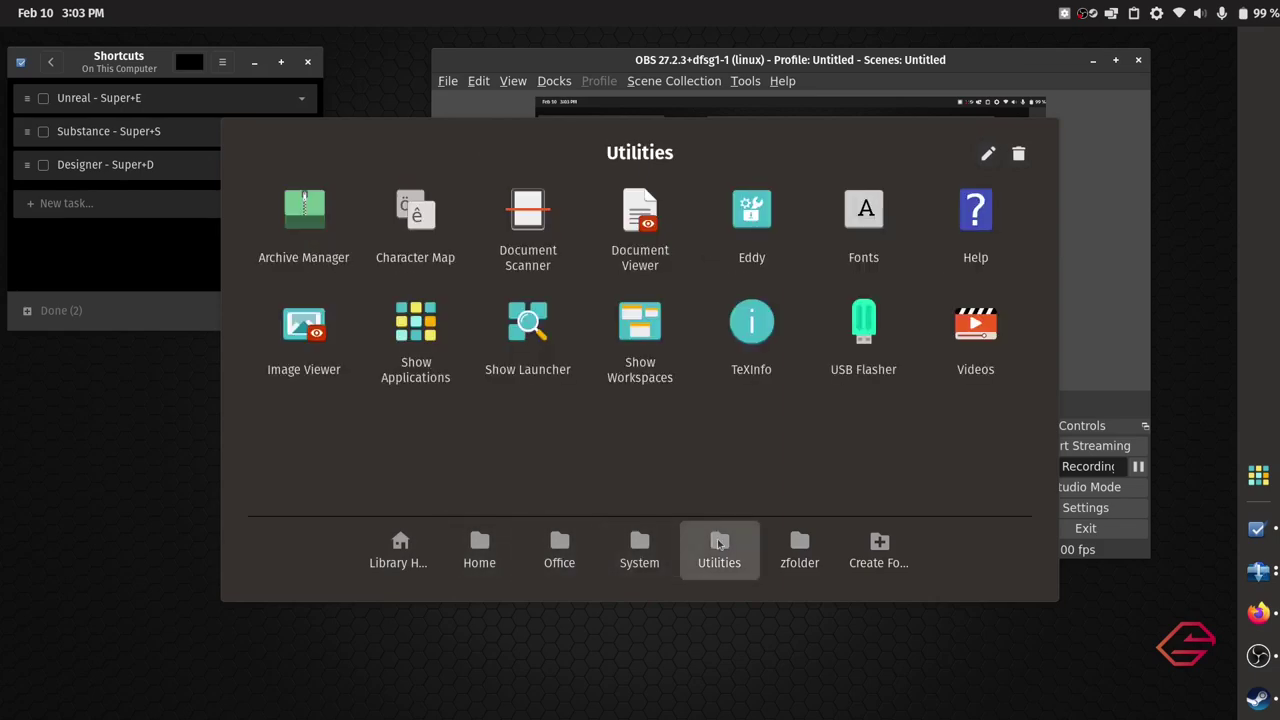
{"action": "left_click", "coordinate": [781, 540]}
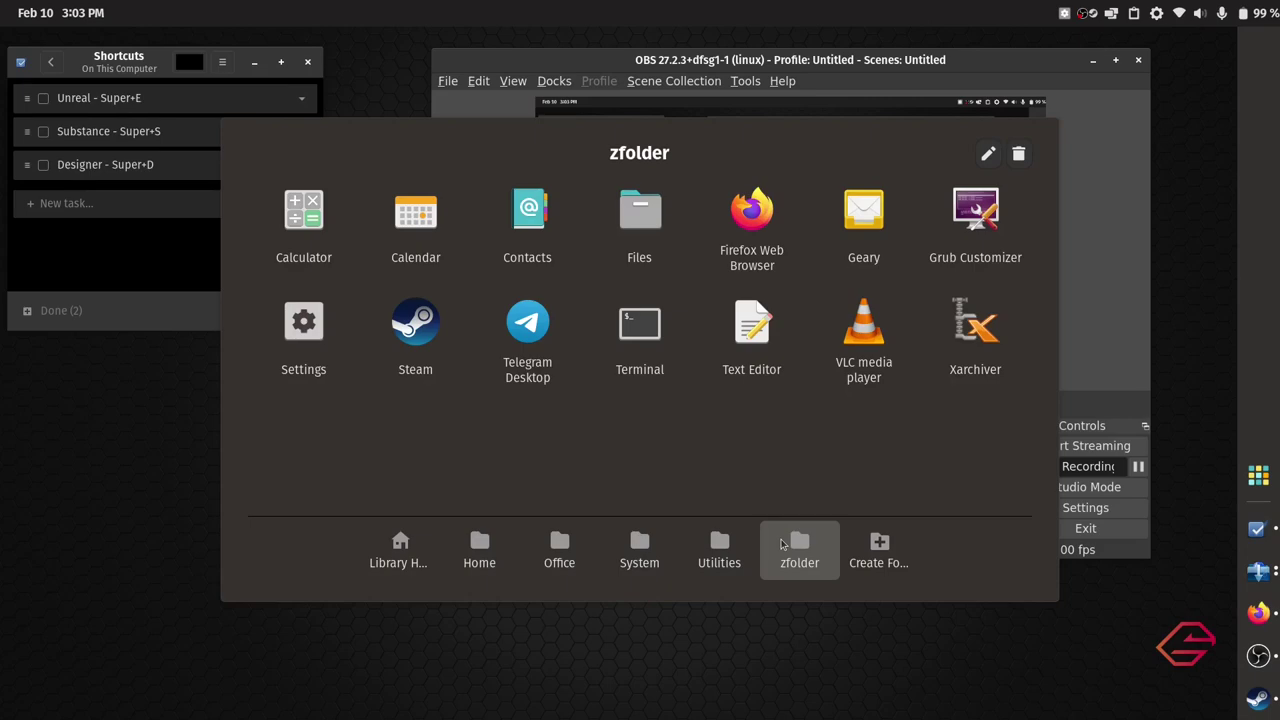
Switch to Files, minimize the Shortcuts window, and browse the Blender Projects folder in the online account's My Drive
{"action": "left_click", "coordinate": [538, 631]}
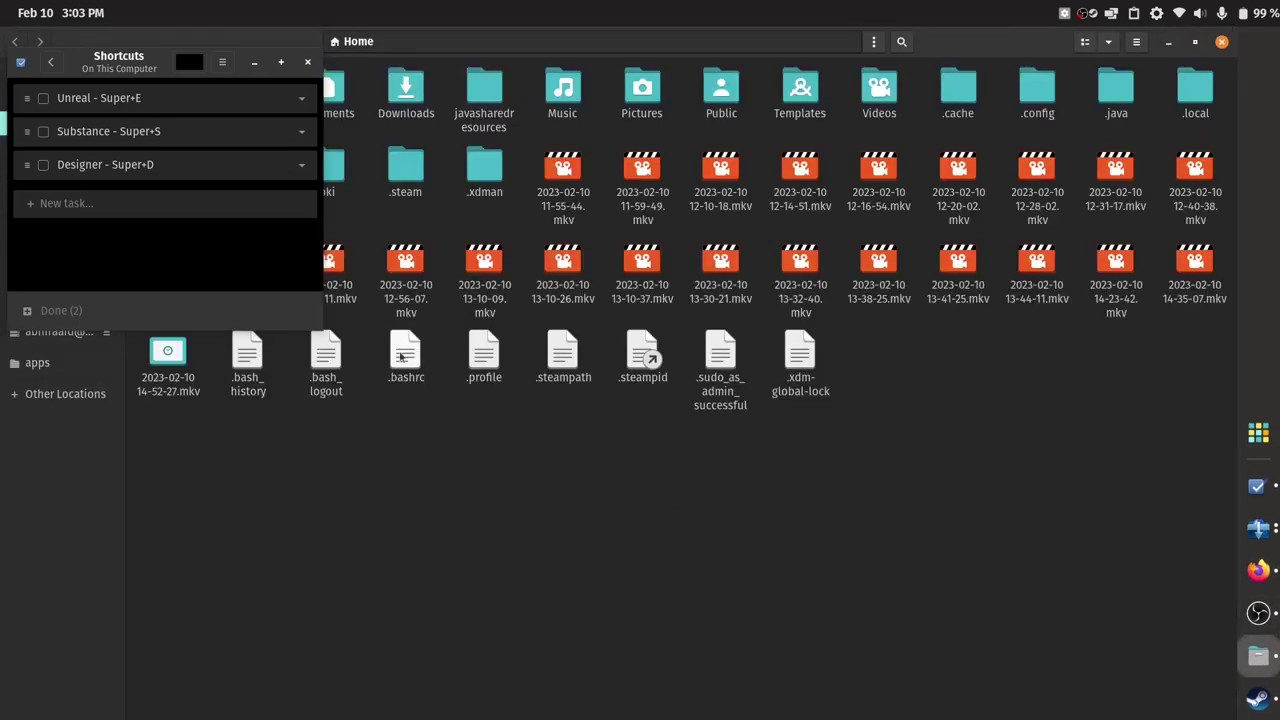
{"action": "left_click", "coordinate": [254, 62]}
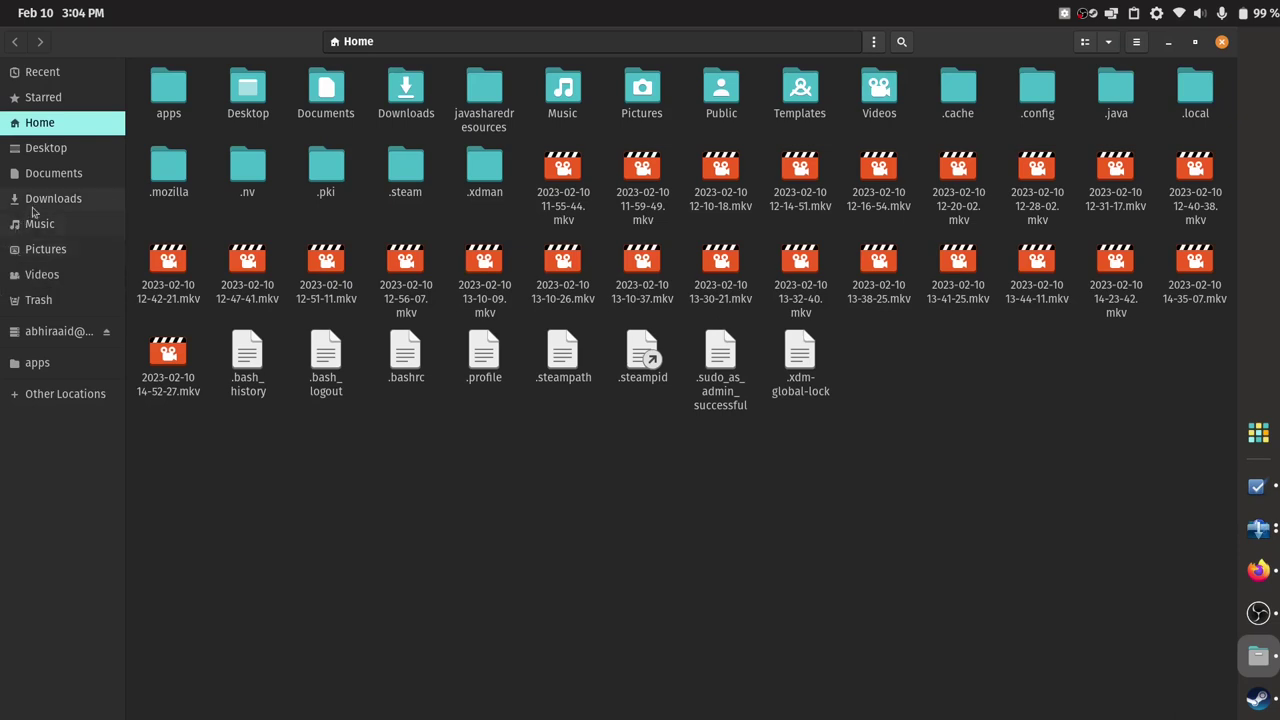
{"action": "left_click", "coordinate": [43, 326]}
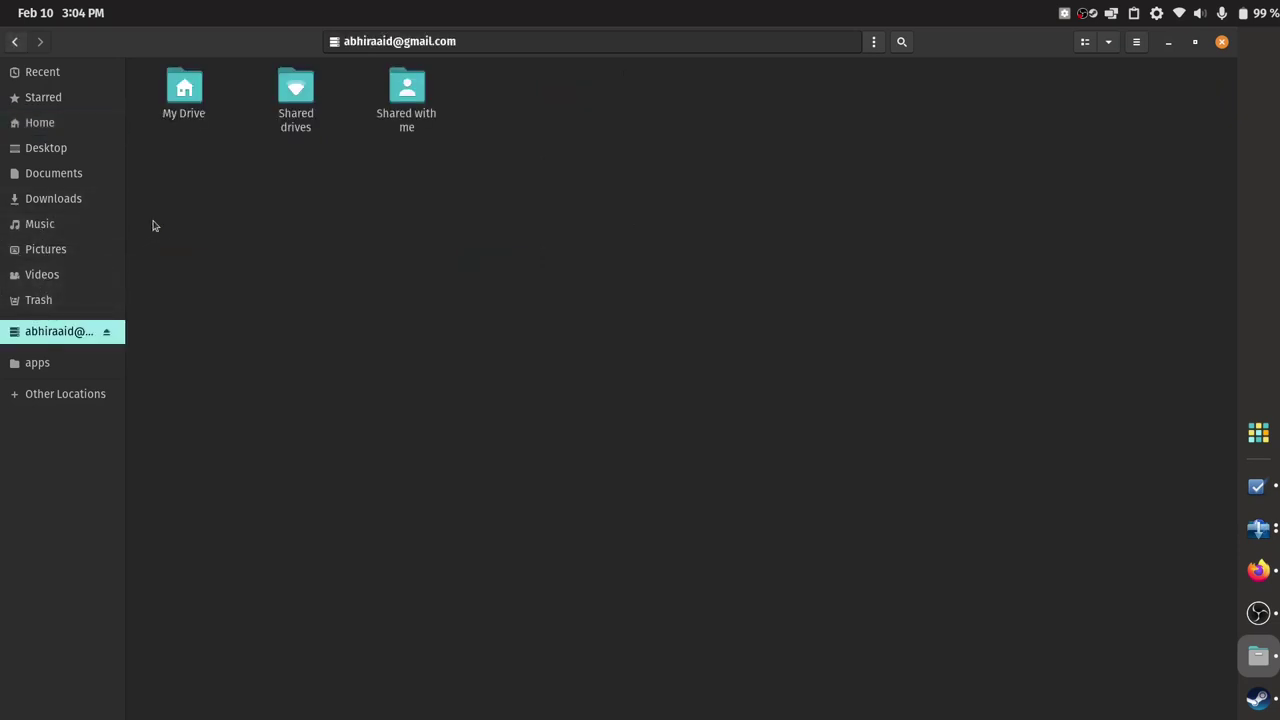
{"action": "double_click", "coordinate": [199, 115]}
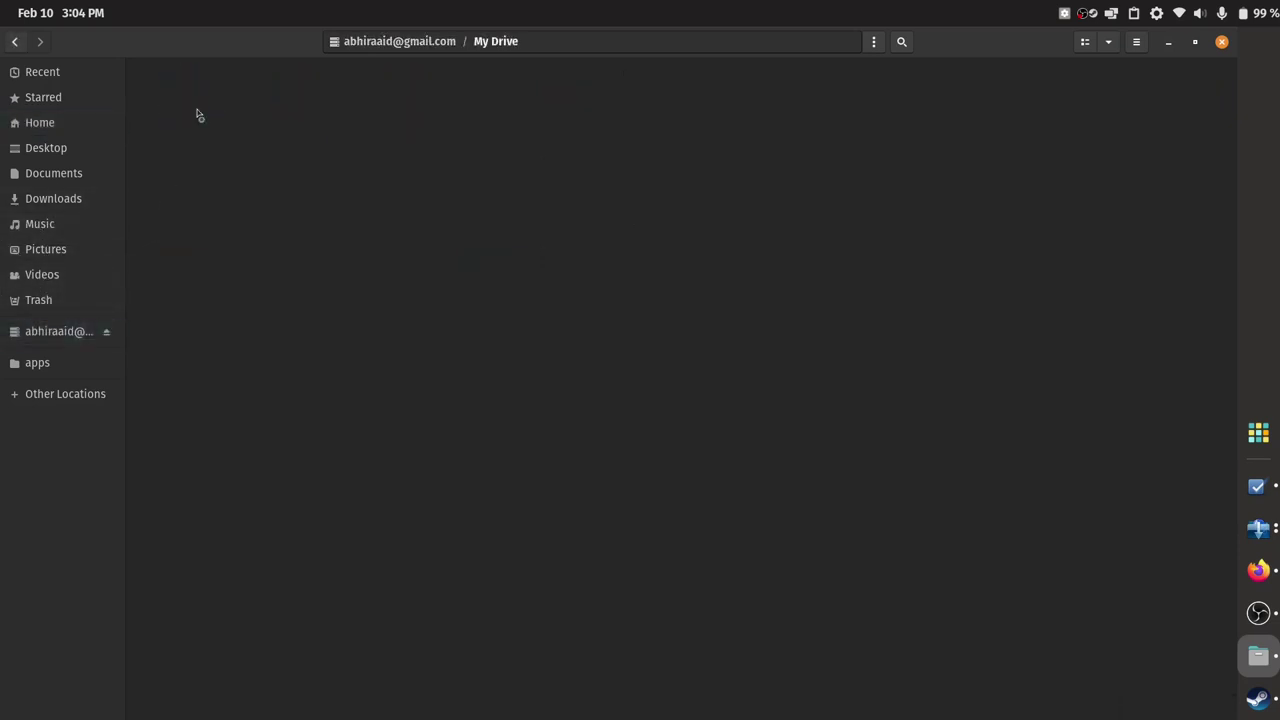
{"action": "left_click", "coordinate": [307, 105]}
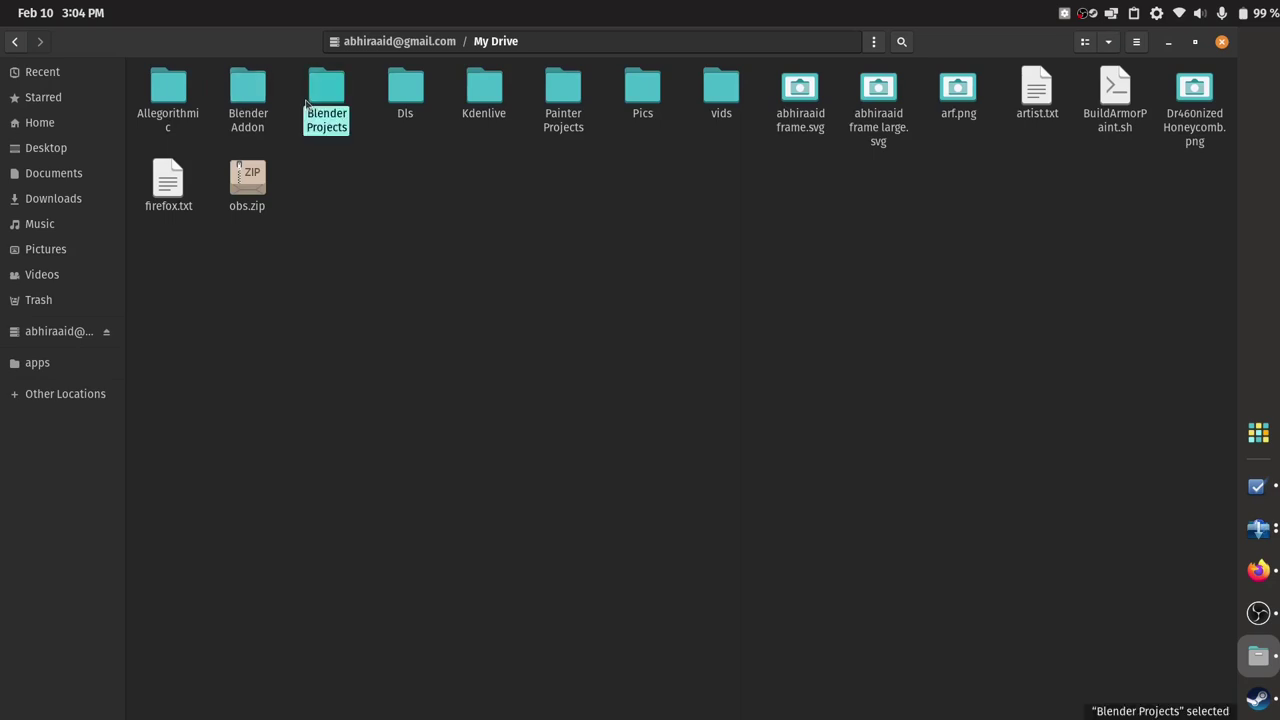
{"action": "double_click", "coordinate": [307, 105]}
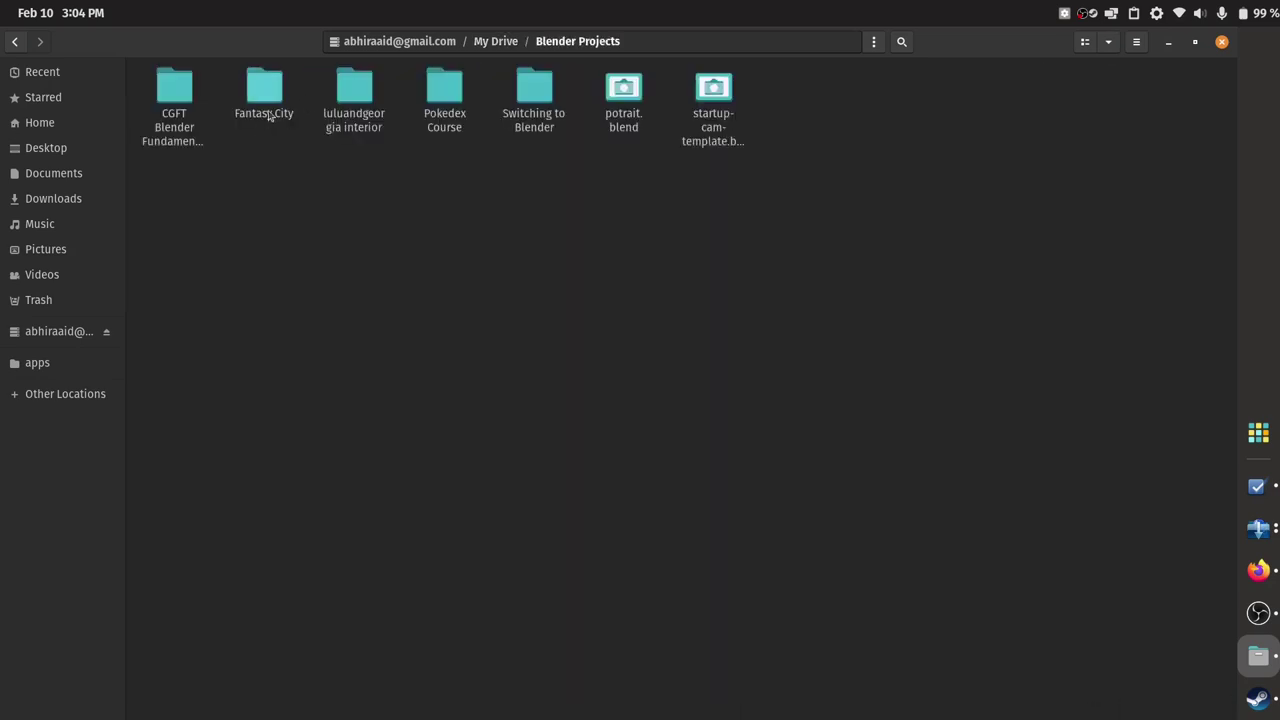
{"action": "double_click", "coordinate": [166, 108]}
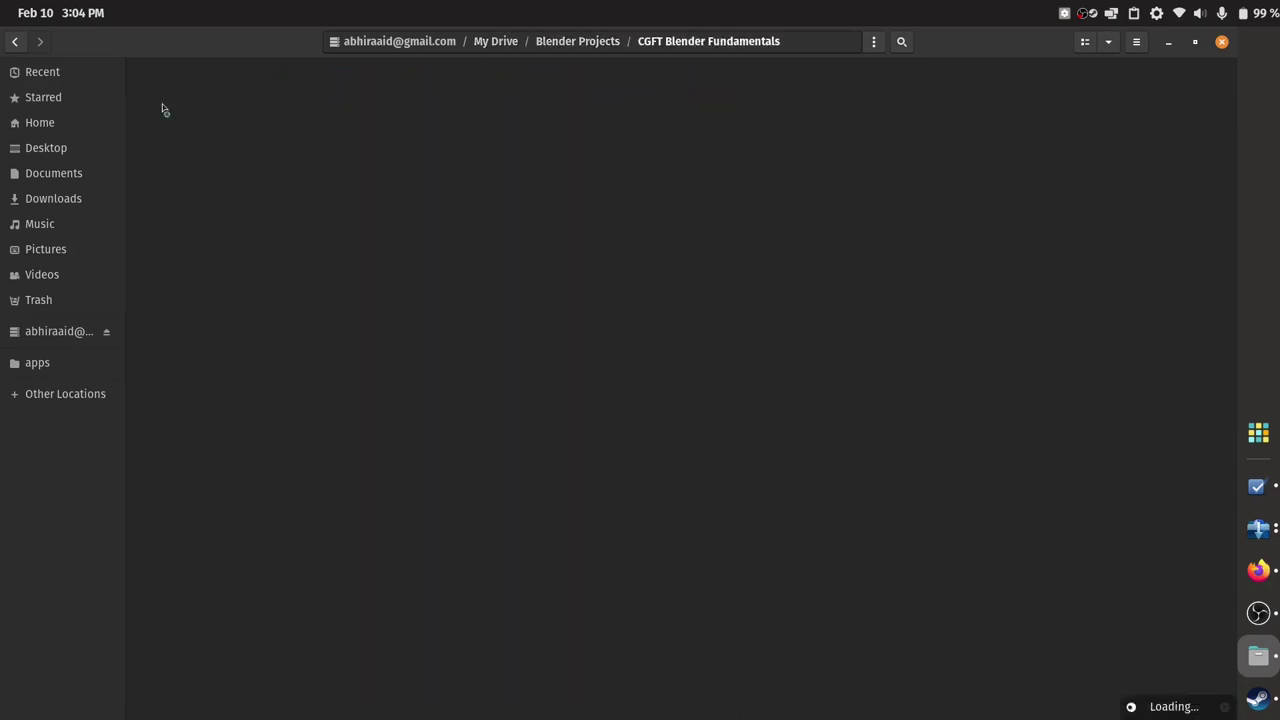
{"action": "key", "text": "alt+Left"}
Copy potrait.blend from the Blender Projects folder into the local Documents folder
{"action": "left_click", "coordinate": [620, 100]}
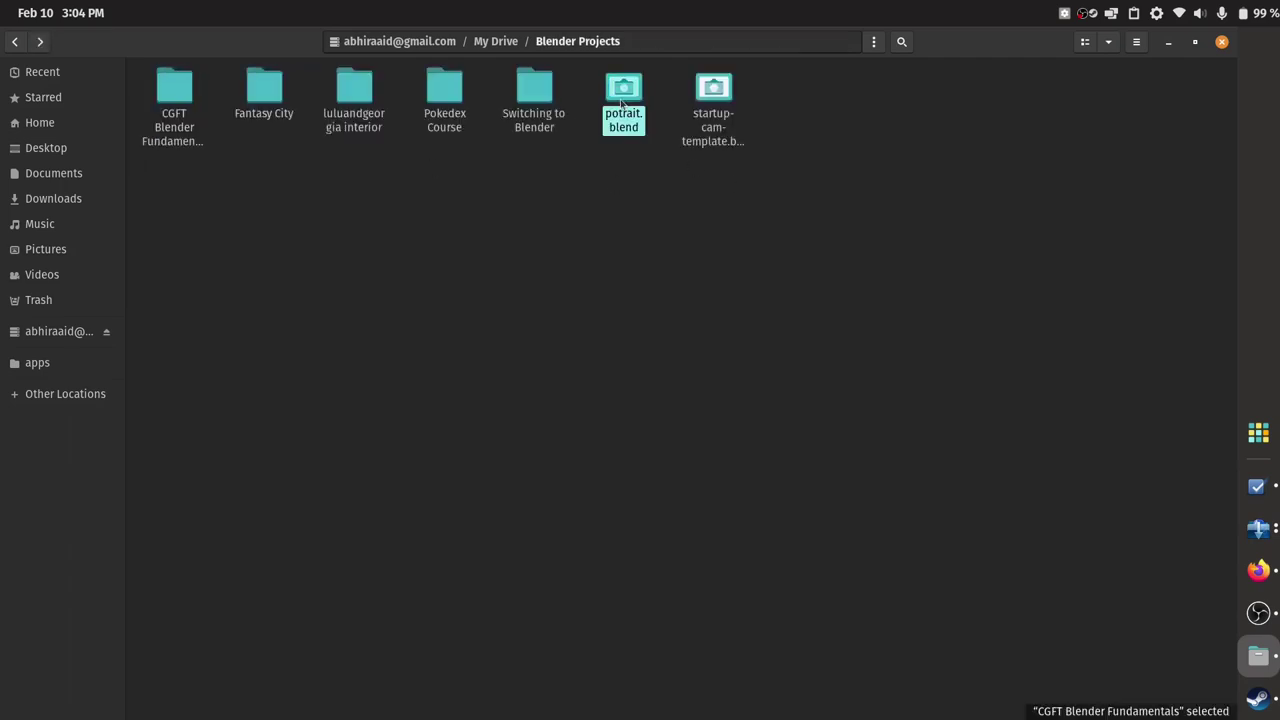
{"action": "right_click", "coordinate": [620, 102]}
{"action": "left_click", "coordinate": [655, 170]}
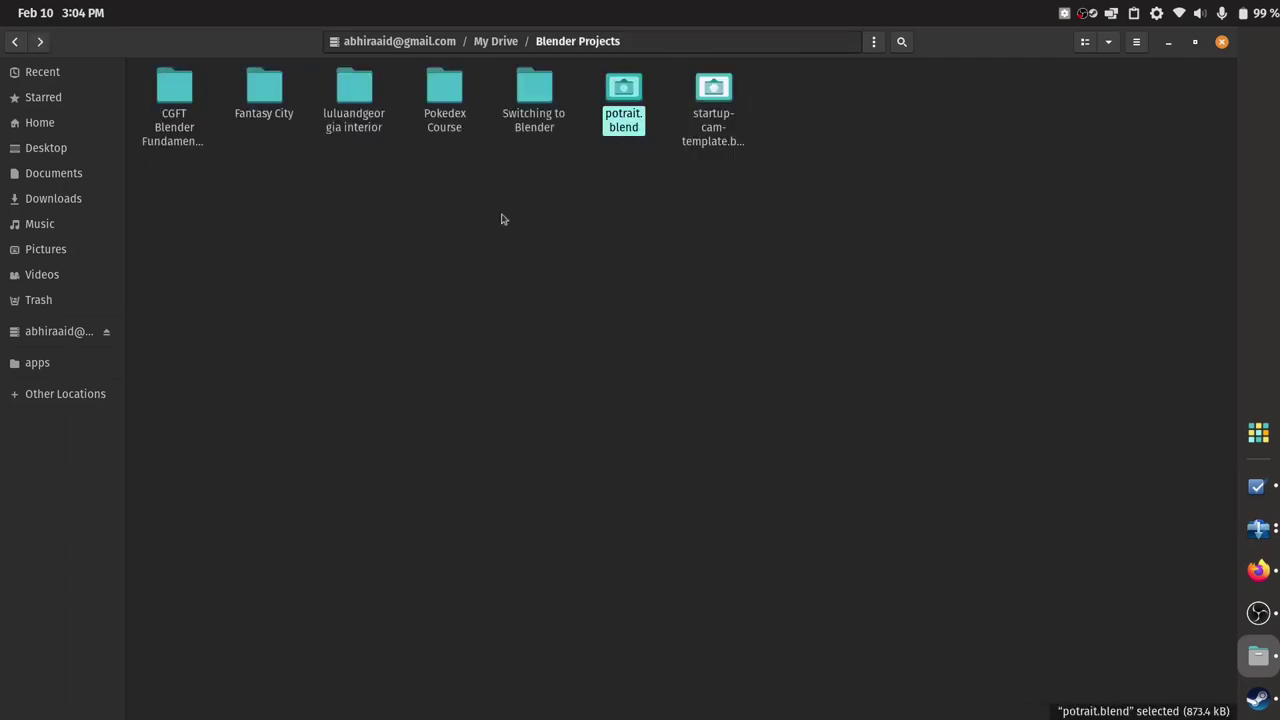
{"action": "left_click", "coordinate": [52, 176]}
{"action": "right_click", "coordinate": [257, 243]}
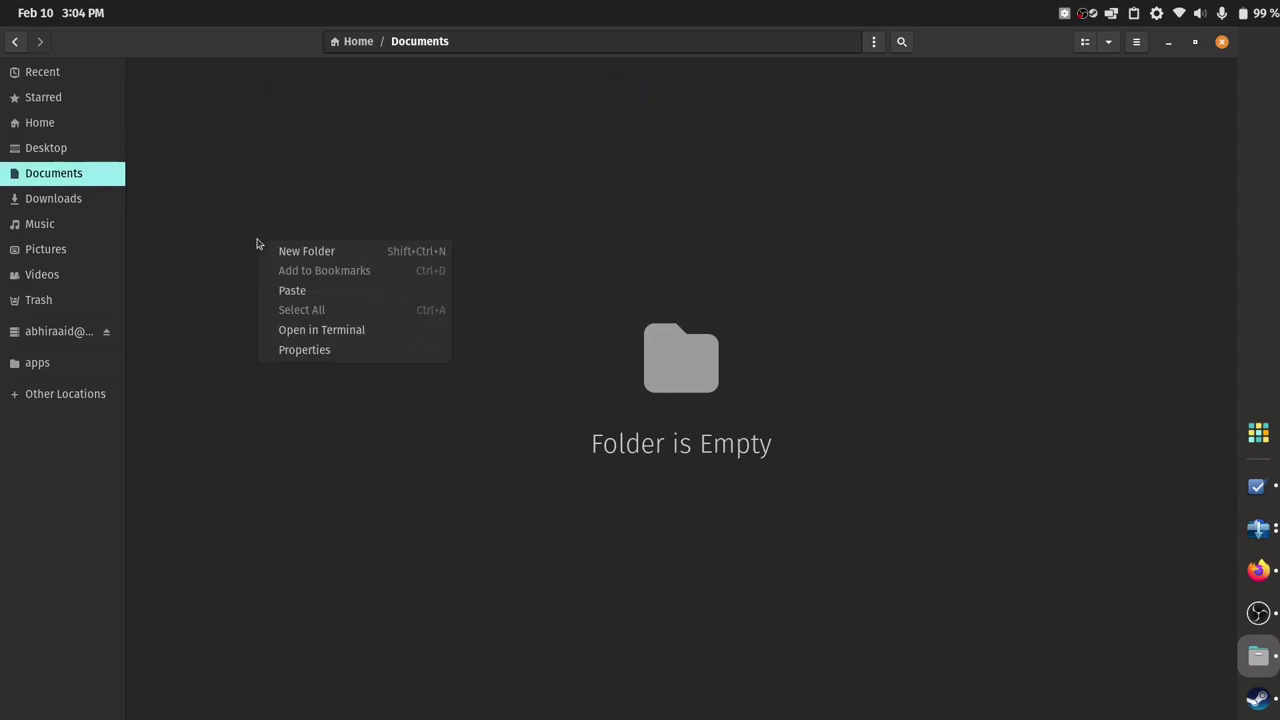
{"action": "left_click", "coordinate": [296, 291]}
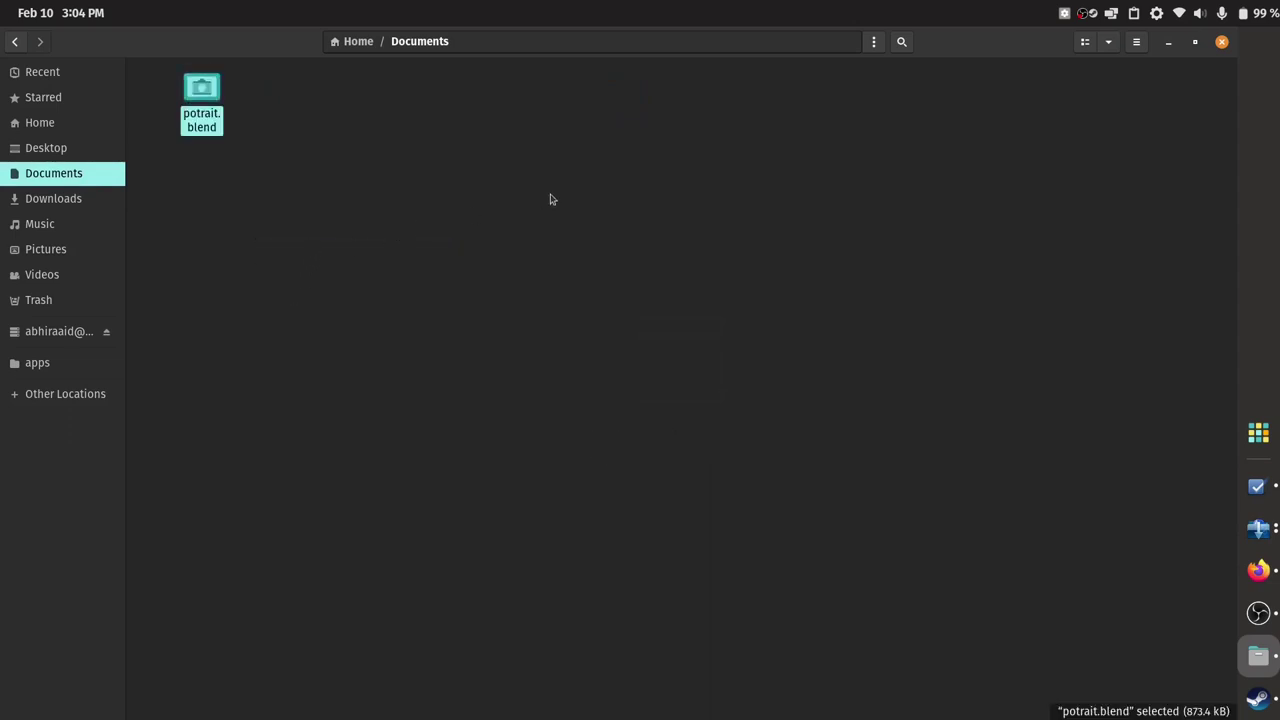
Try to open potrait.blend from Documents and cancel the search for an application
{"action": "right_click", "coordinate": [224, 120]}
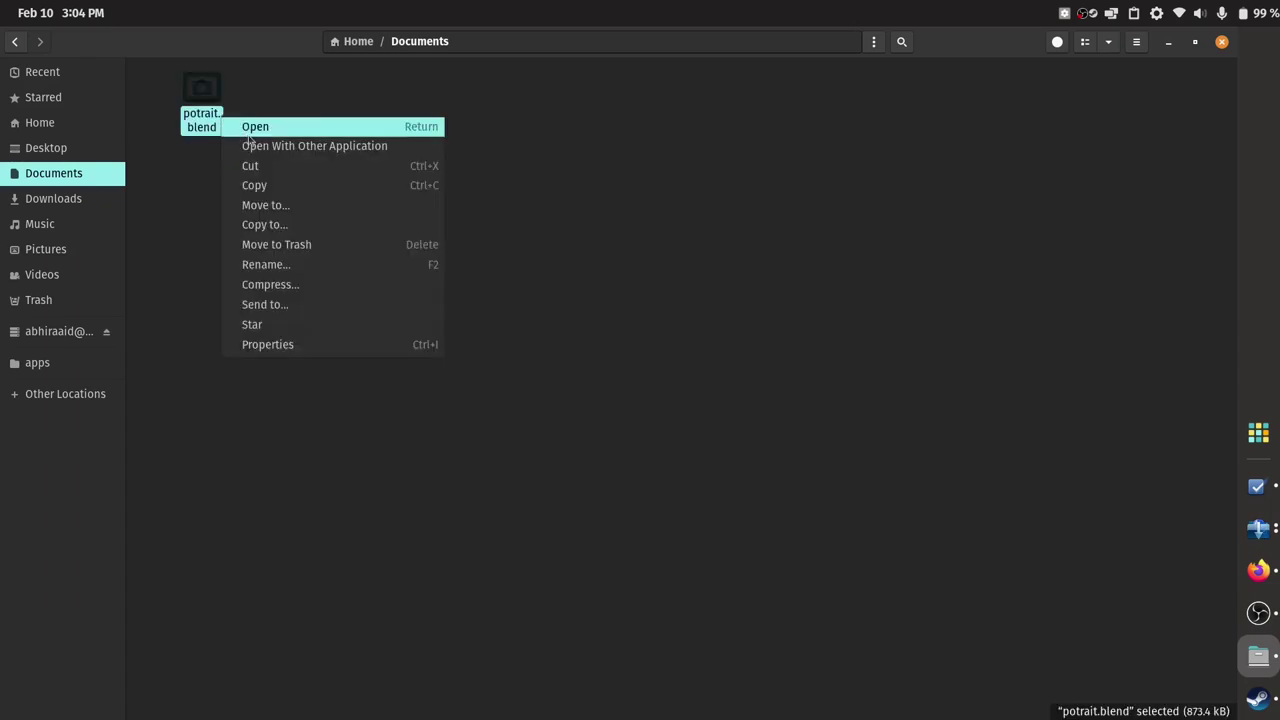
{"action": "left_click", "coordinate": [200, 150]}
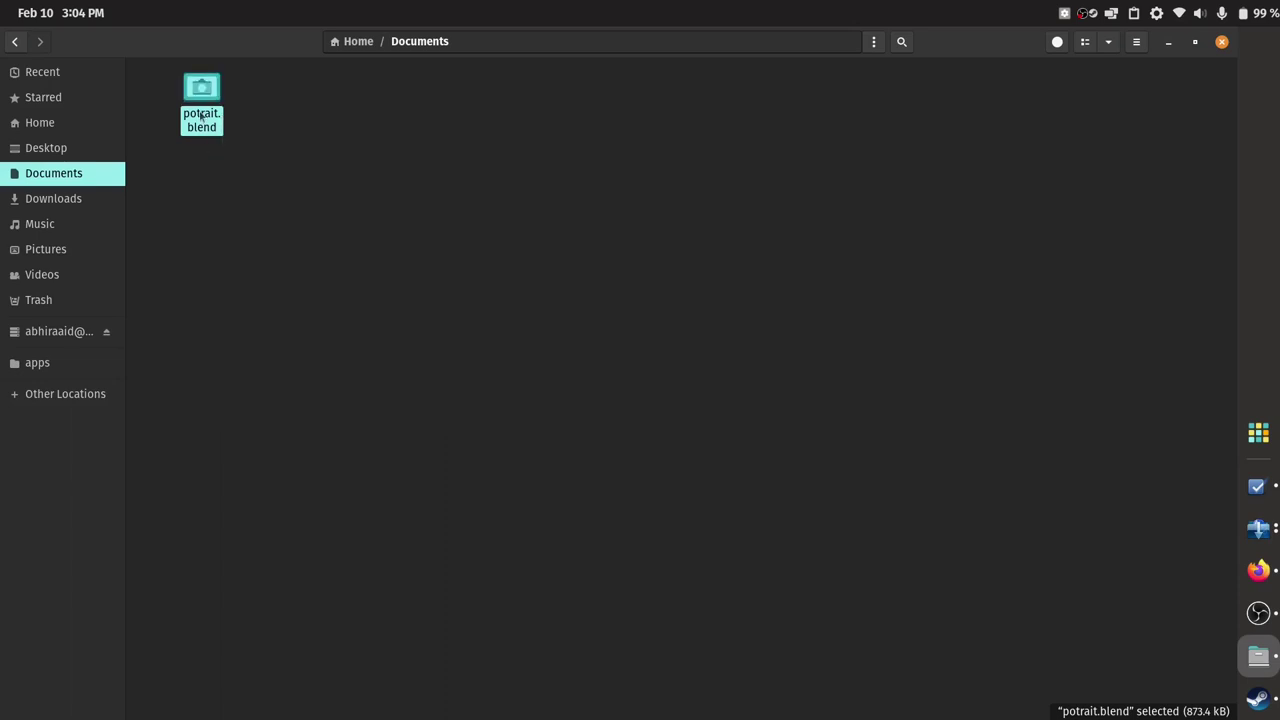
{"action": "double_click", "coordinate": [201, 116]}
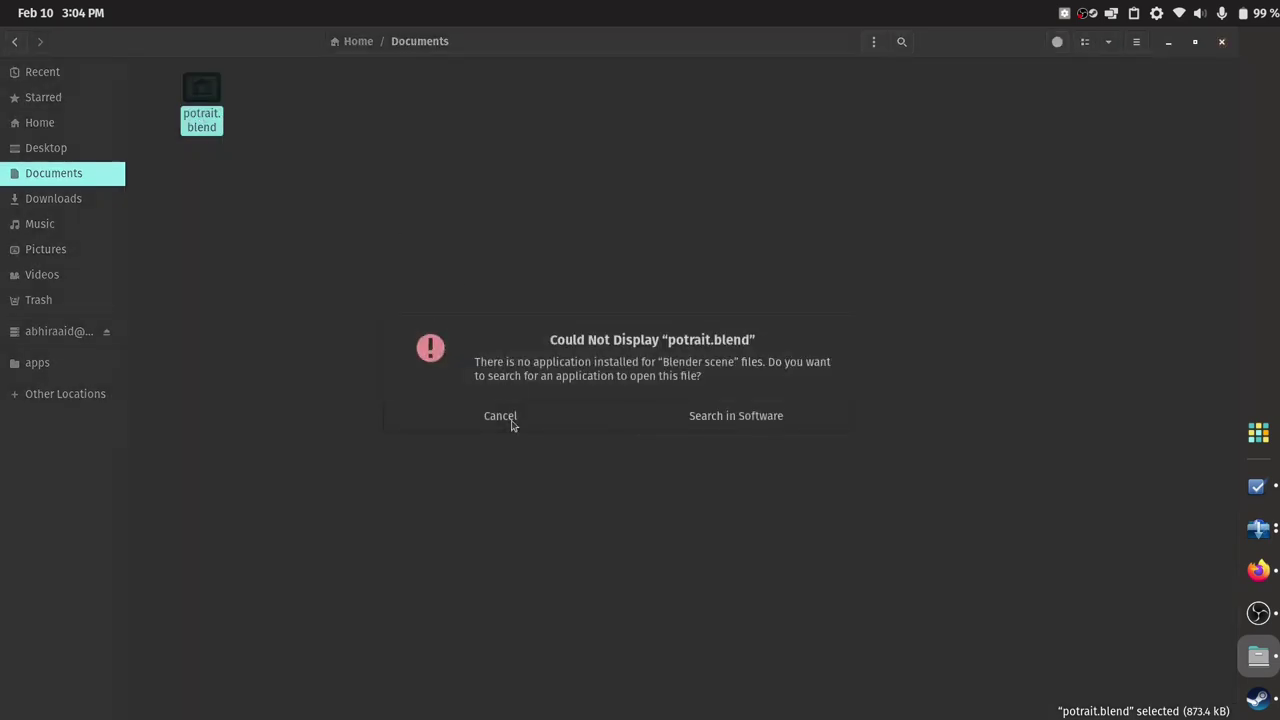
{"action": "left_click", "coordinate": [500, 416]}
Examine the basic properties and permissions of potrait.blend, and close its properties
{"action": "right_click", "coordinate": [212, 121]}
{"action": "left_click", "coordinate": [300, 346]}
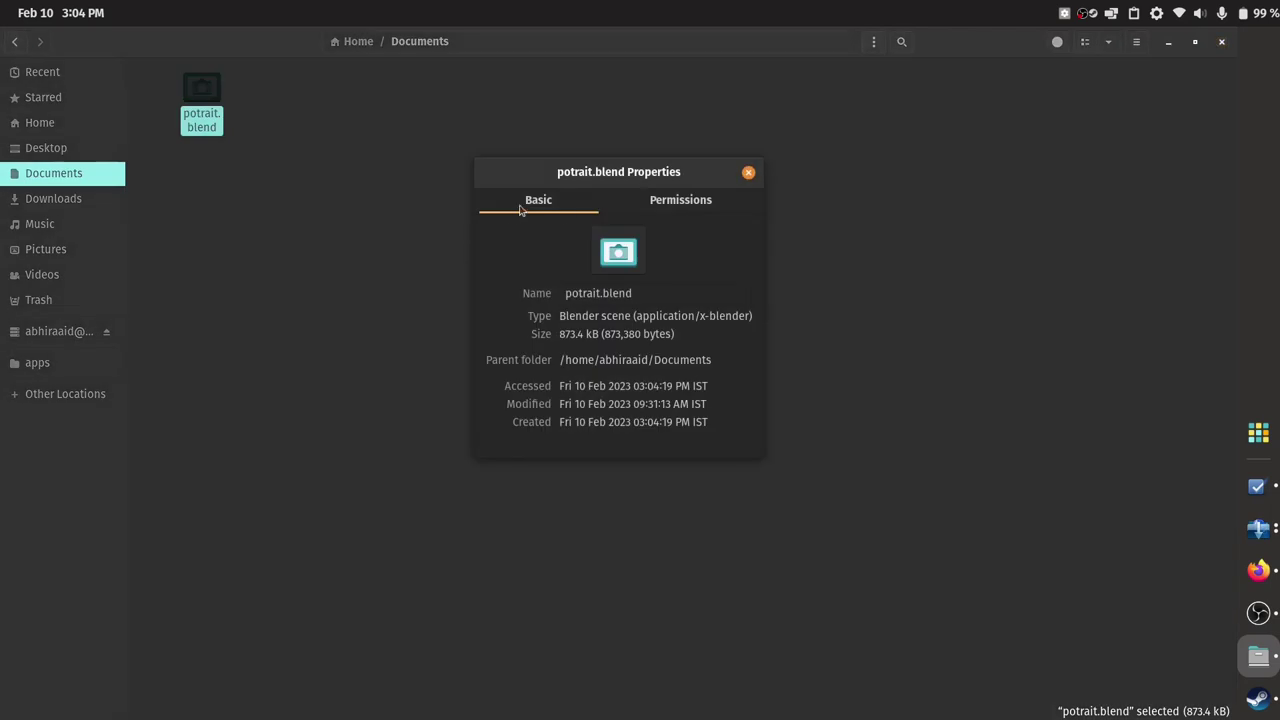
{"action": "left_click", "coordinate": [635, 204]}
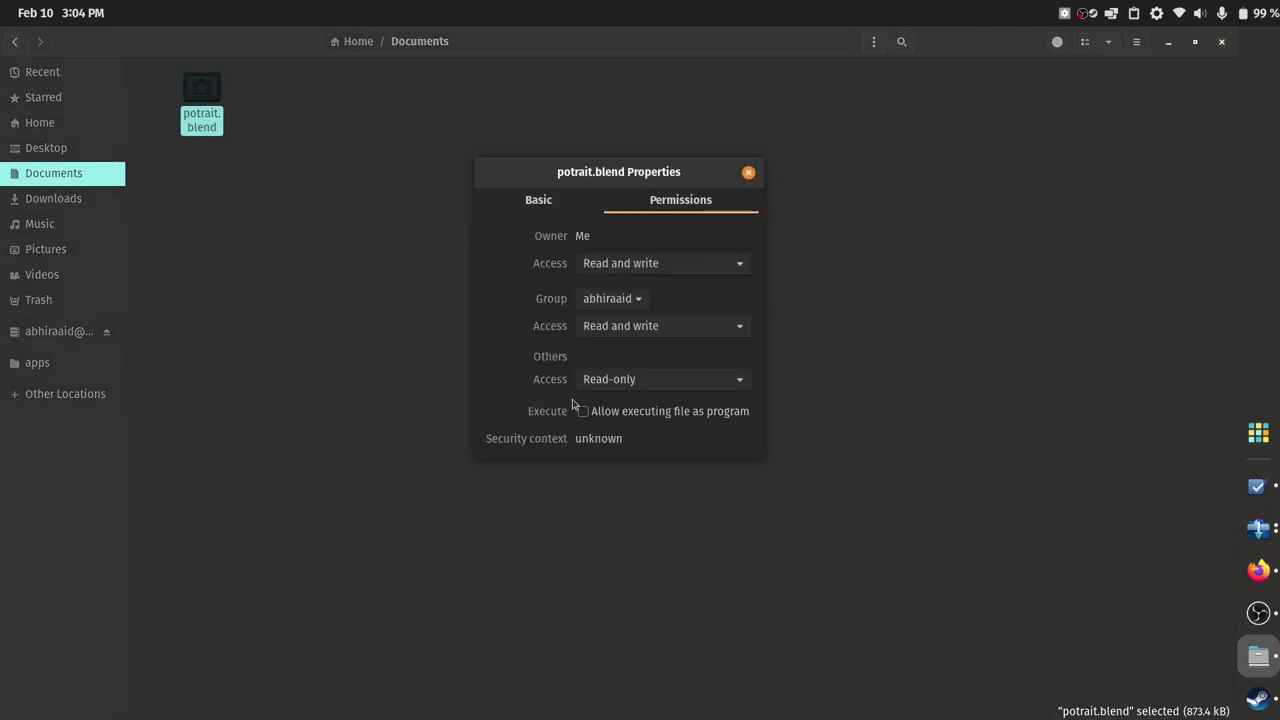
{"action": "left_click", "coordinate": [748, 172]}
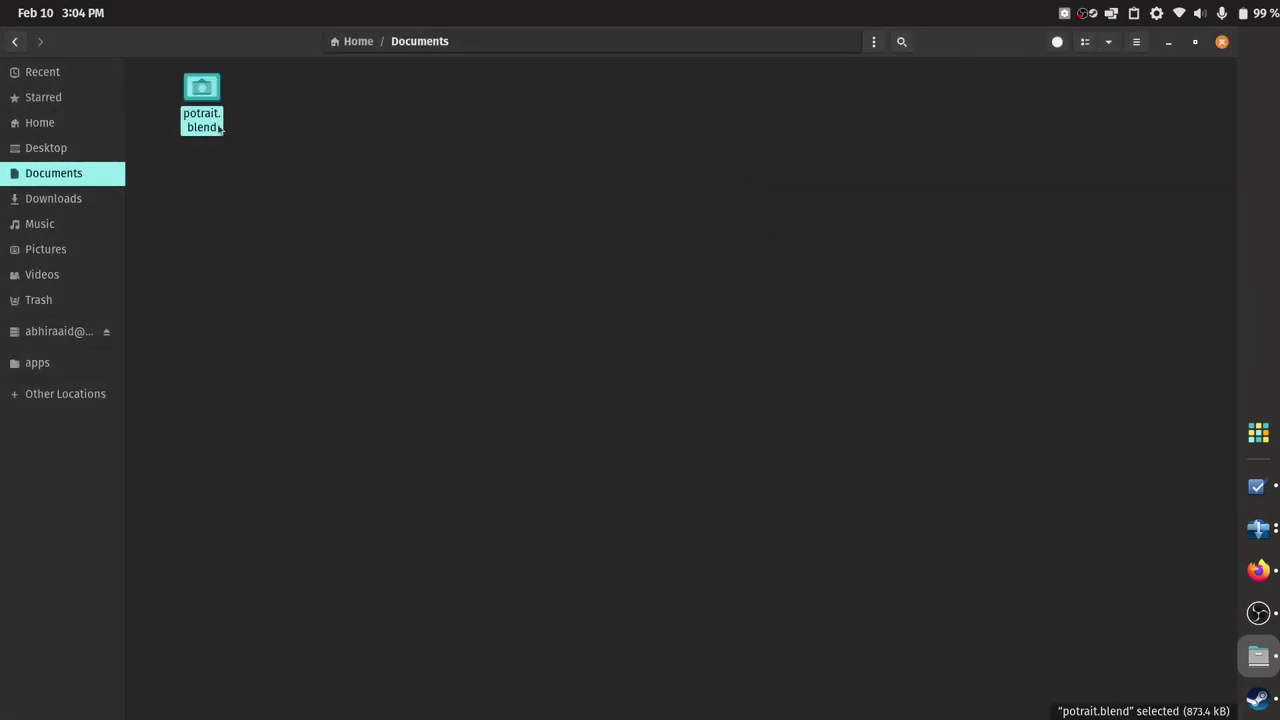
Open potrait.blend with Blender chosen from all installed applications, and close the Blender window
{"action": "right_click", "coordinate": [225, 127]}
{"action": "left_click", "coordinate": [233, 134]}
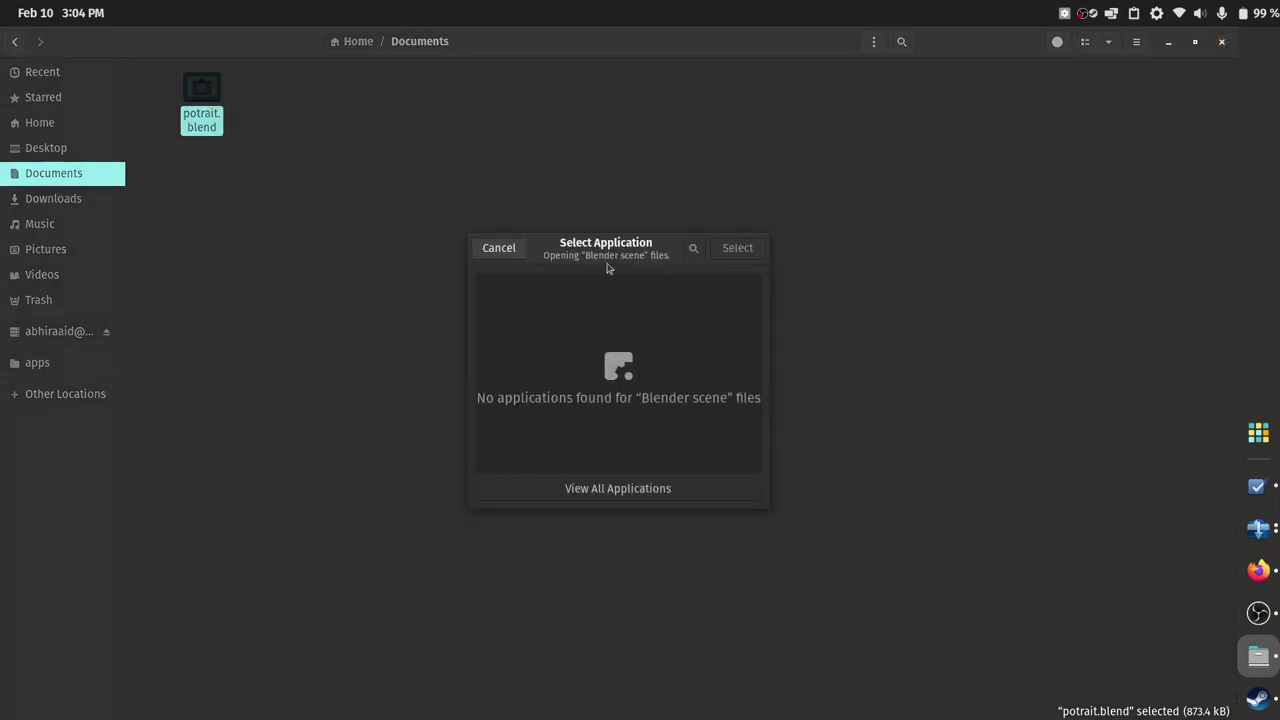
{"action": "left_click", "coordinate": [629, 488]}
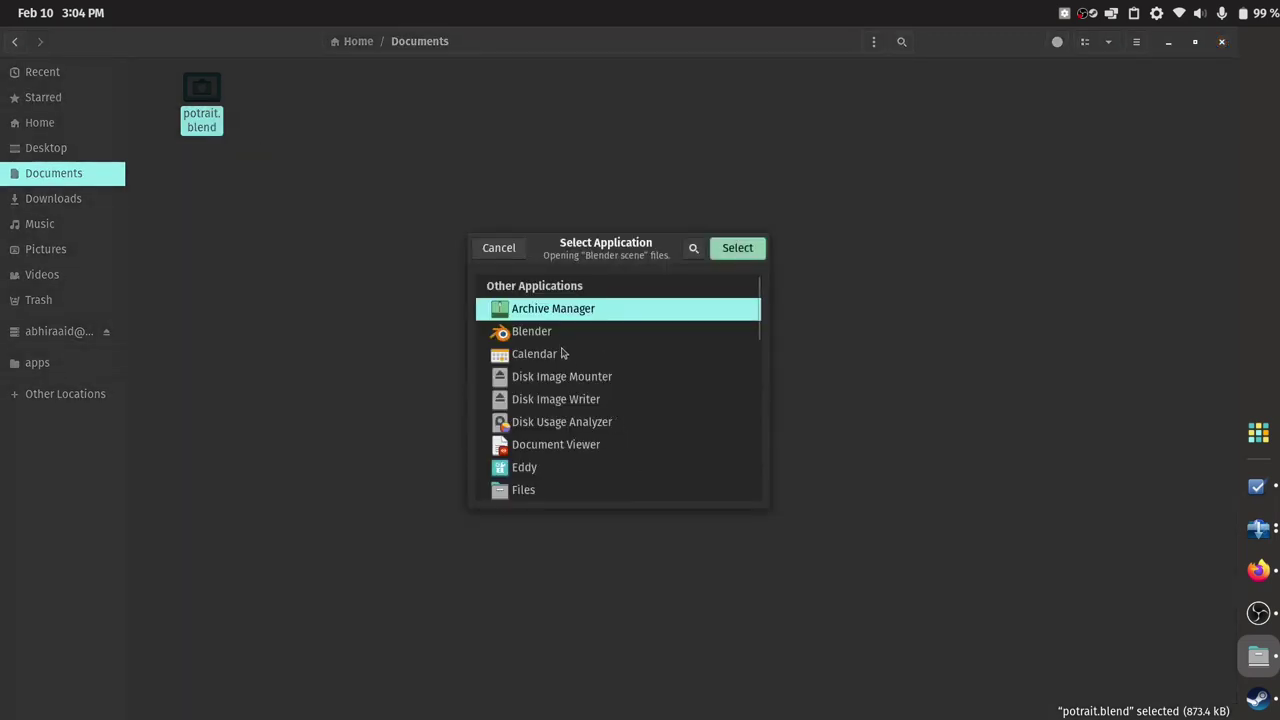
{"action": "left_click", "coordinate": [560, 341]}
{"action": "left_click", "coordinate": [723, 249]}
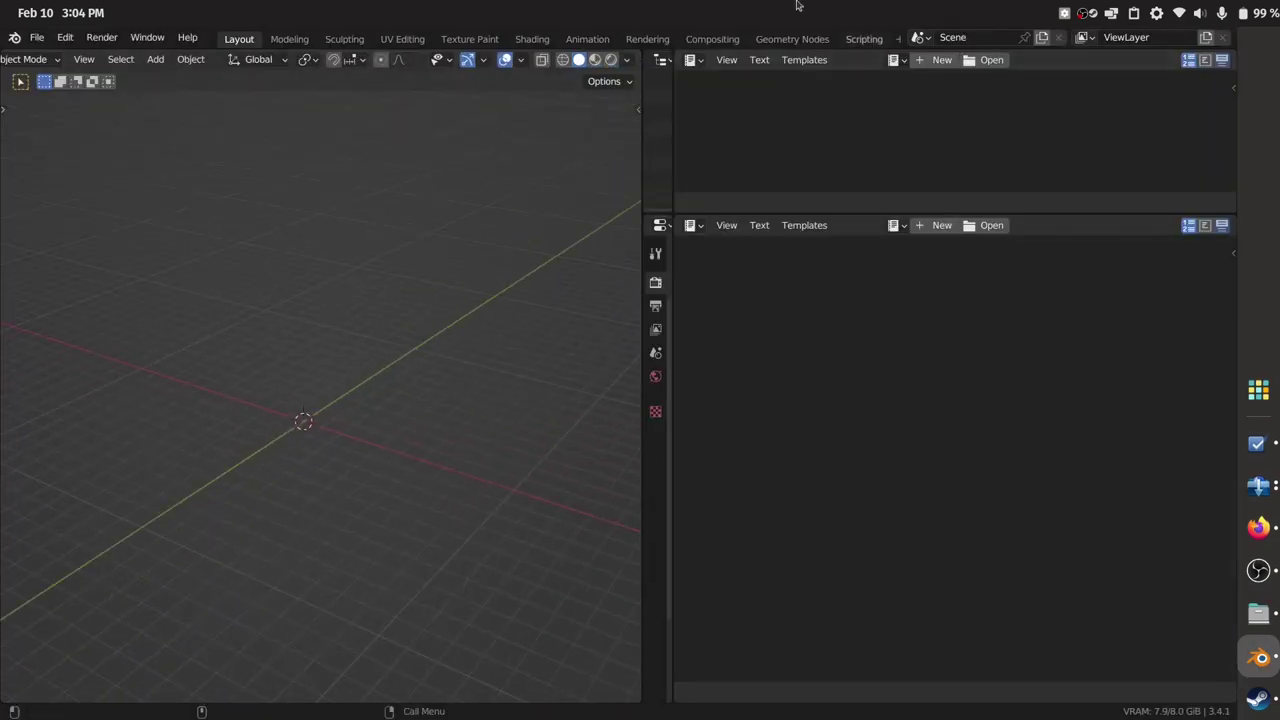
{"action": "left_click_drag", "start_coordinate": [530, 37], "coordinate": [530, 116]}
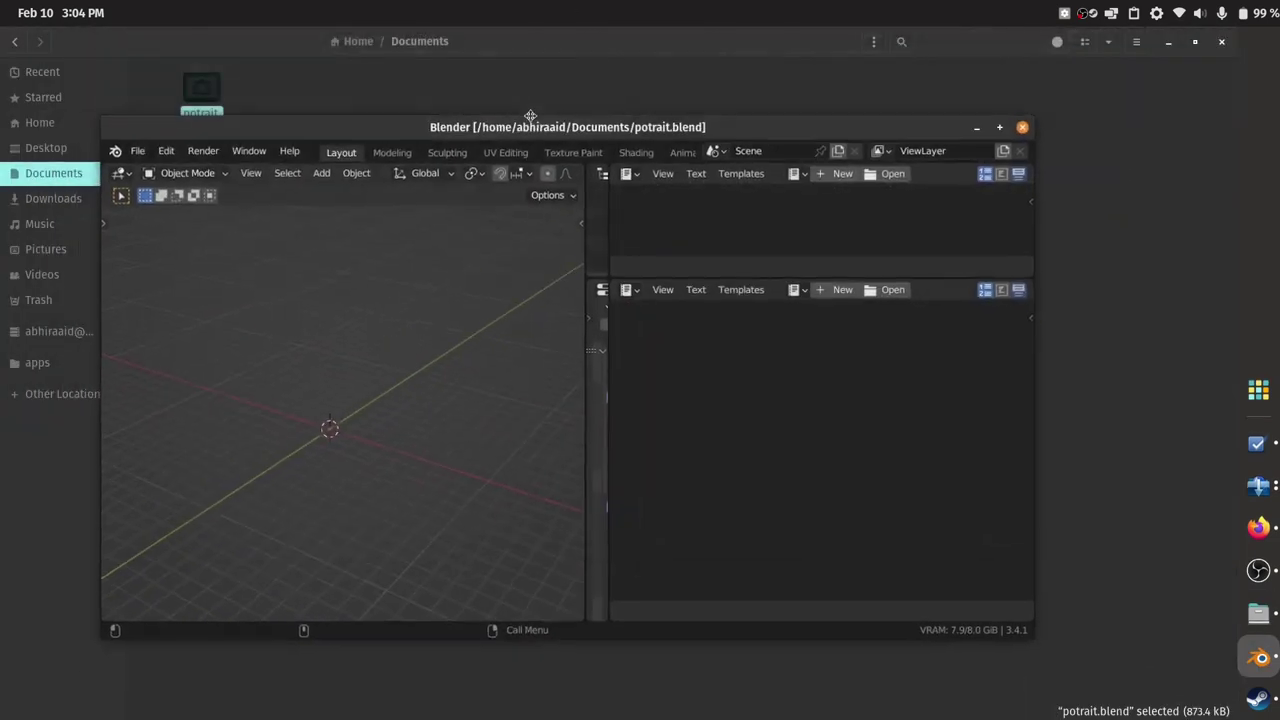
{"action": "left_click", "coordinate": [1019, 127]}
Check the properties of potrait.blend and its list of recommended applications, then cancel the application selection
{"action": "left_click", "coordinate": [221, 117]}
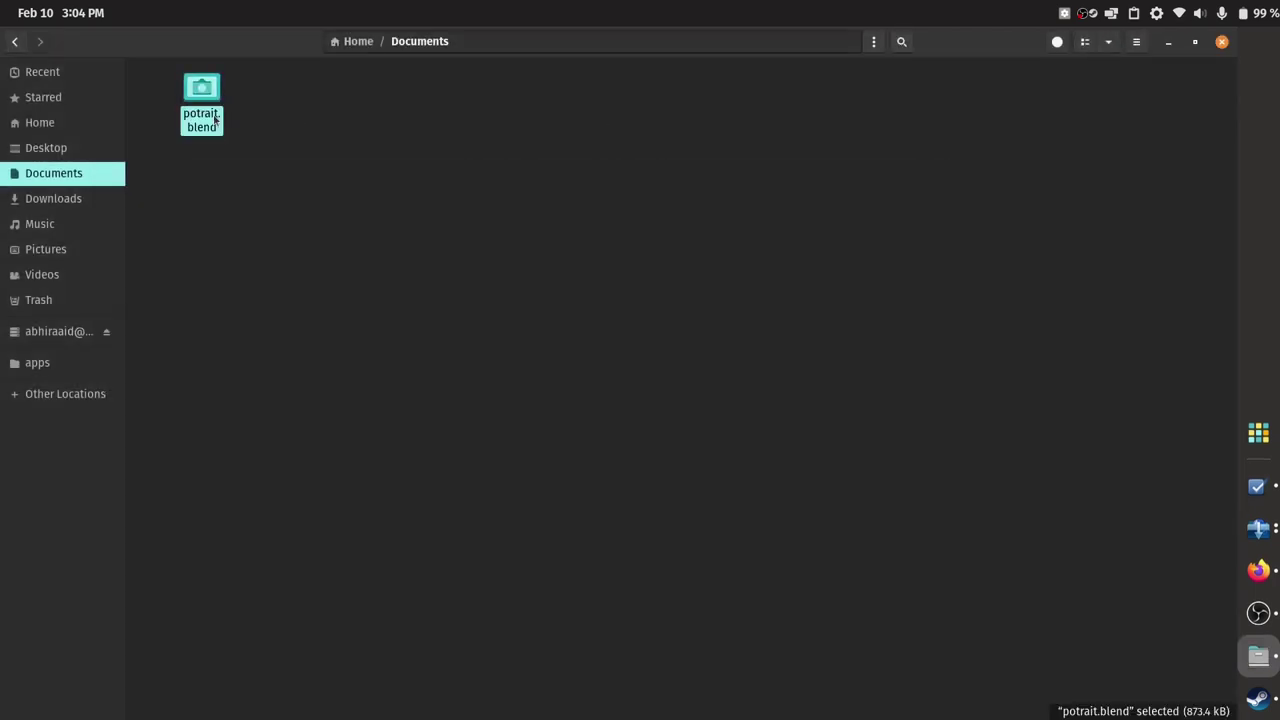
{"action": "right_click", "coordinate": [221, 118]}
{"action": "left_click", "coordinate": [272, 347]}
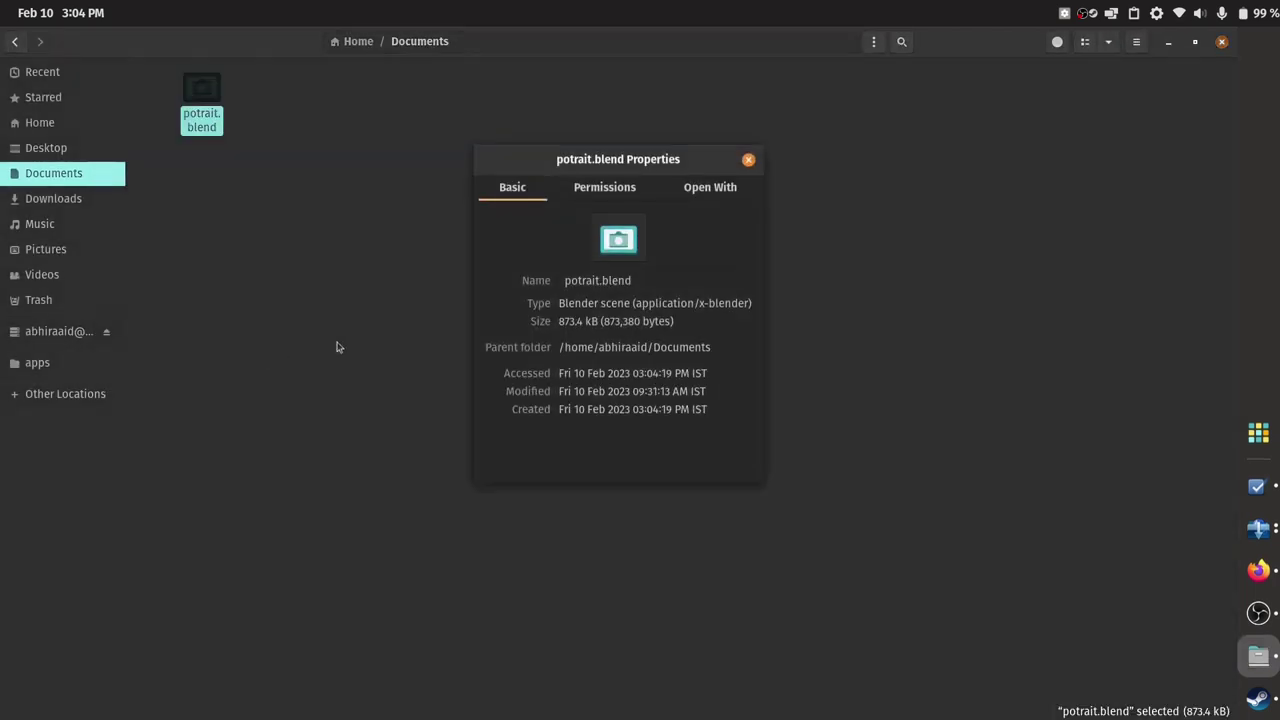
{"action": "left_click", "coordinate": [747, 159]}
{"action": "right_click", "coordinate": [209, 104]}
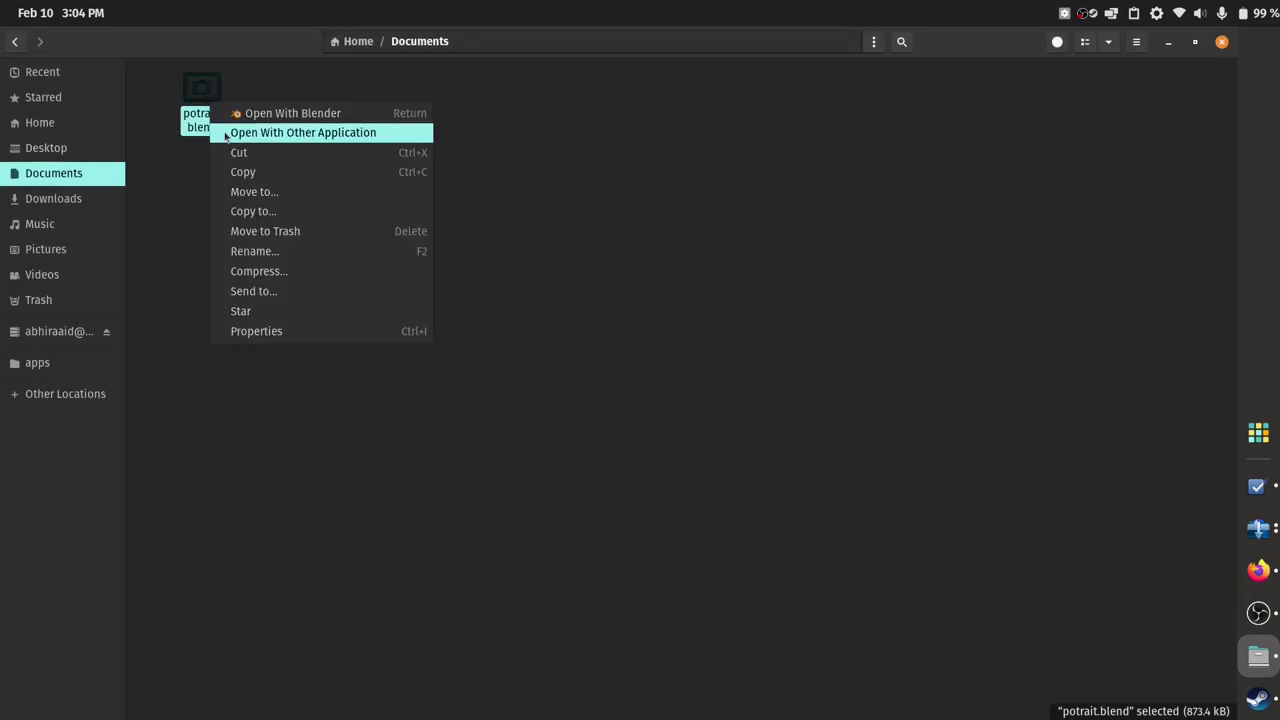
{"action": "left_click", "coordinate": [406, 124]}
{"action": "left_click", "coordinate": [613, 490]}
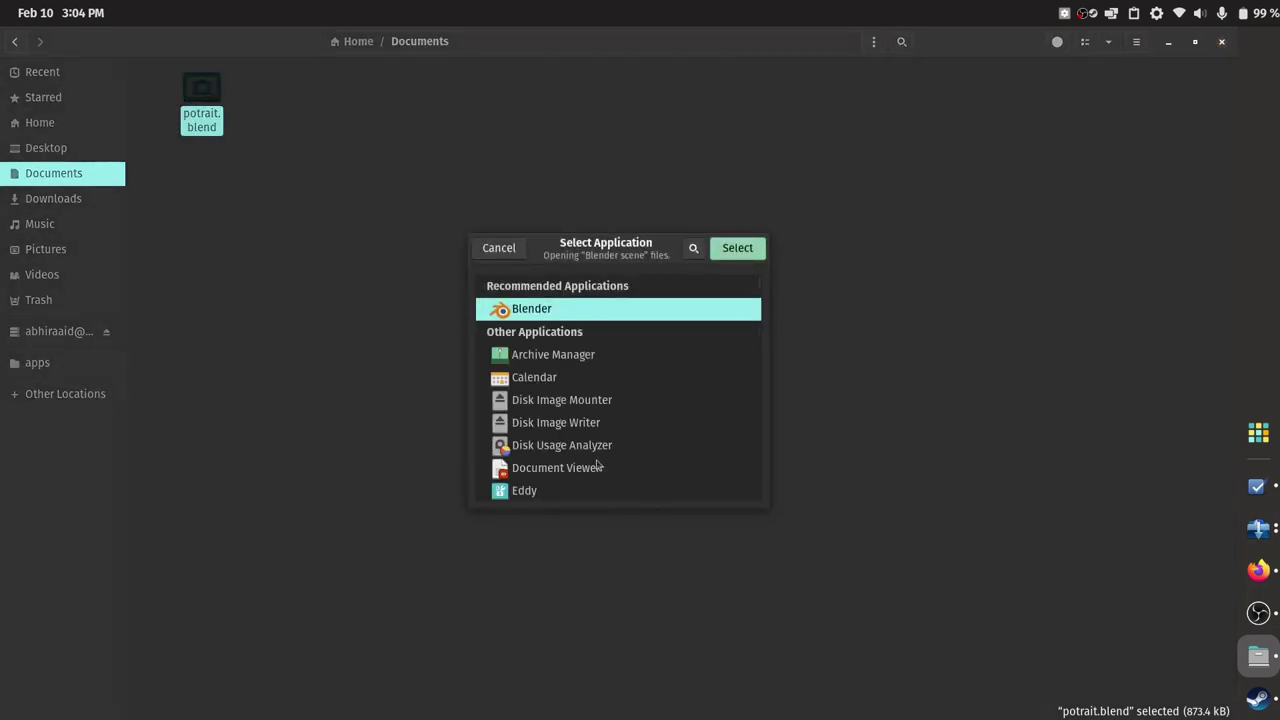
{"action": "left_click", "coordinate": [502, 250]}
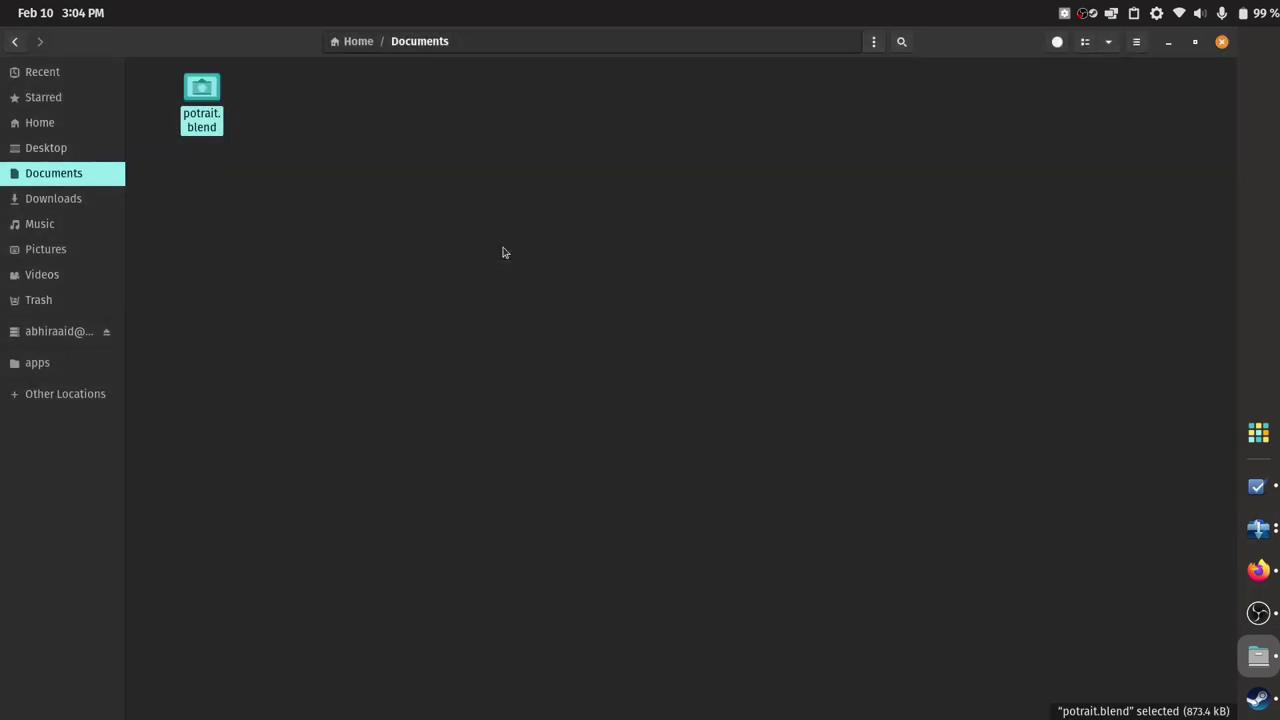
{"action": "left_click", "coordinate": [463, 231]}
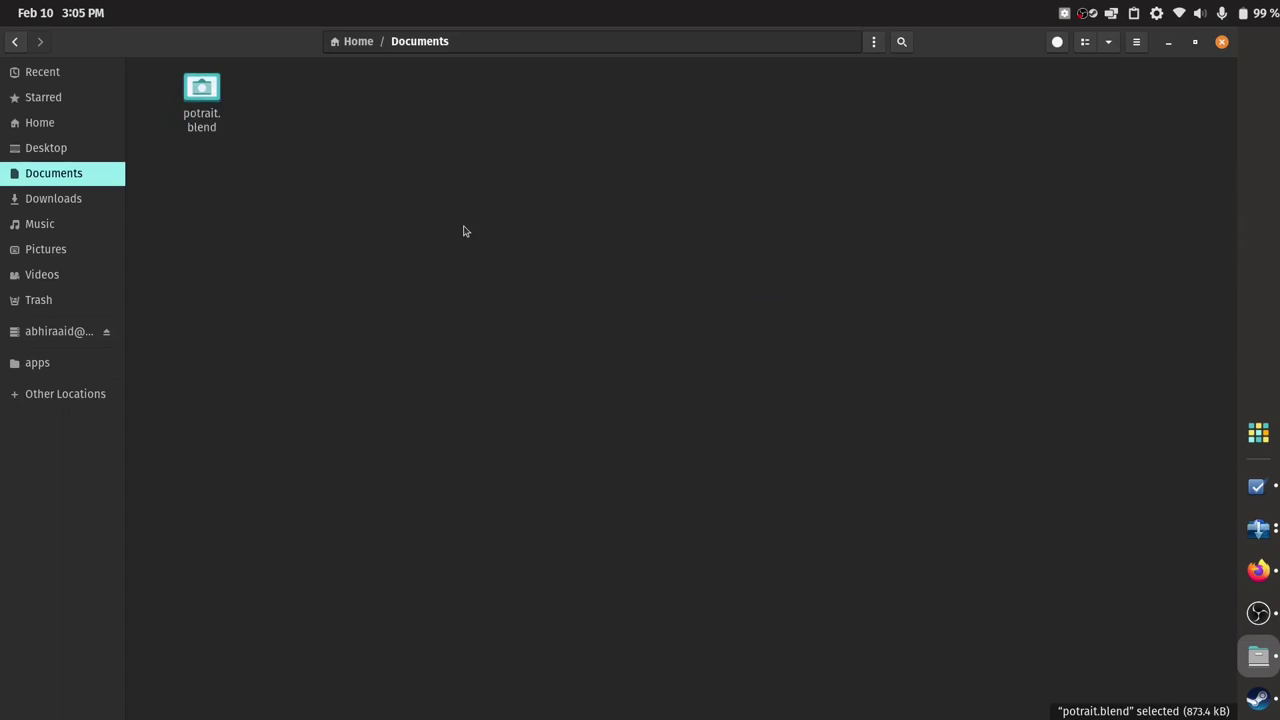
{"action": "left_click", "coordinate": [40, 8]}
{"action": "left_click", "coordinate": [40, 6]}
{"action": "left_click", "coordinate": [40, 6]}
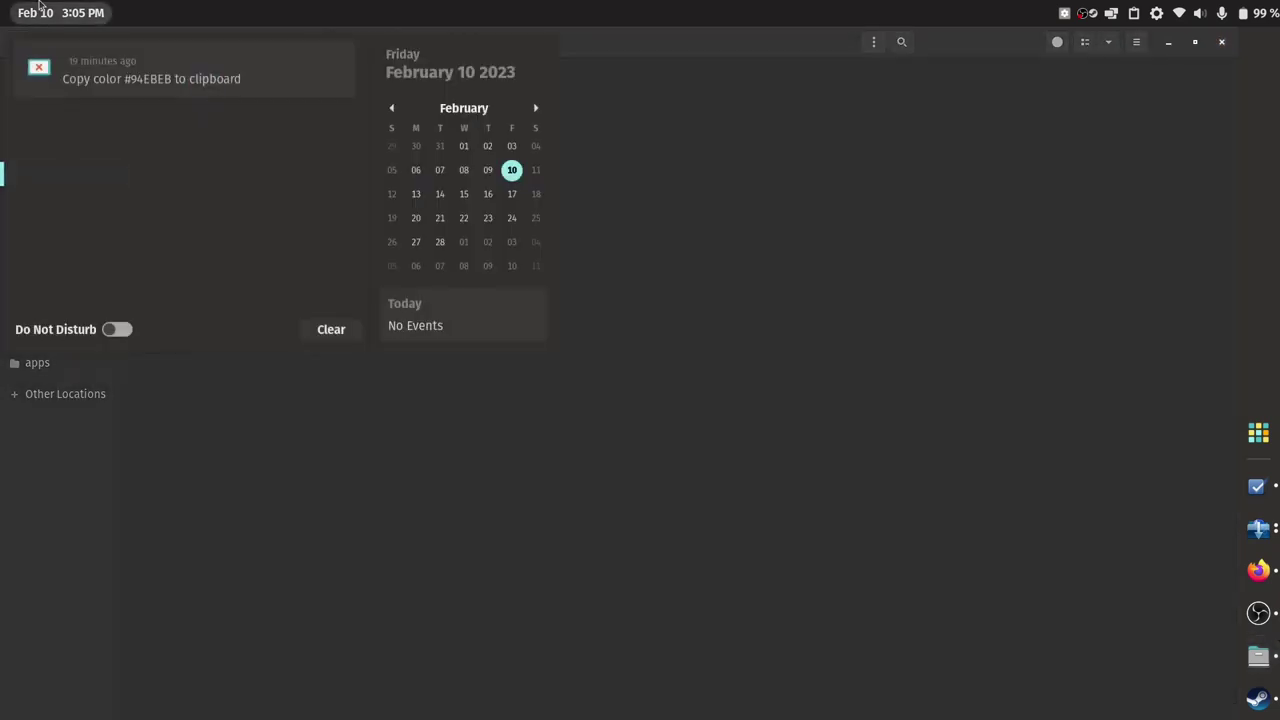
{"action": "left_click", "coordinate": [40, 6]}
{"action": "left_click", "coordinate": [38, 6]}
{"action": "left_click", "coordinate": [38, 6]}
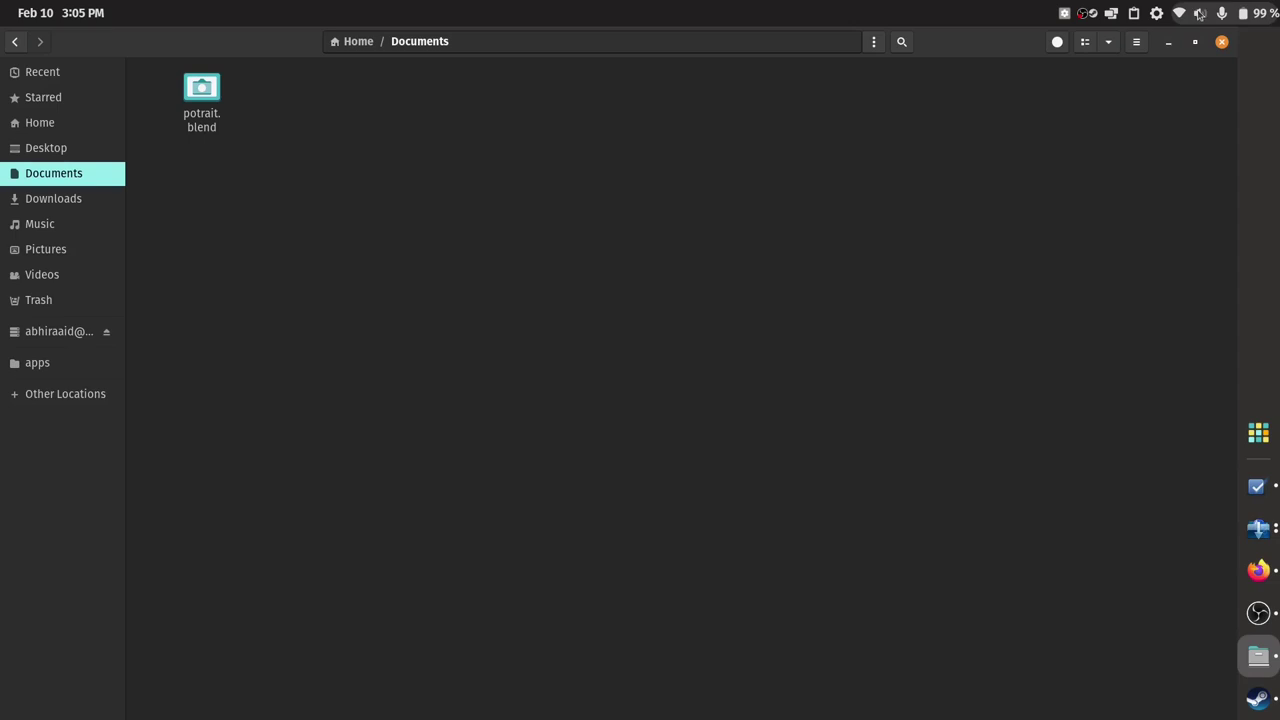
{"action": "left_click", "coordinate": [55, 8]}
{"action": "left_click", "coordinate": [42, 14]}
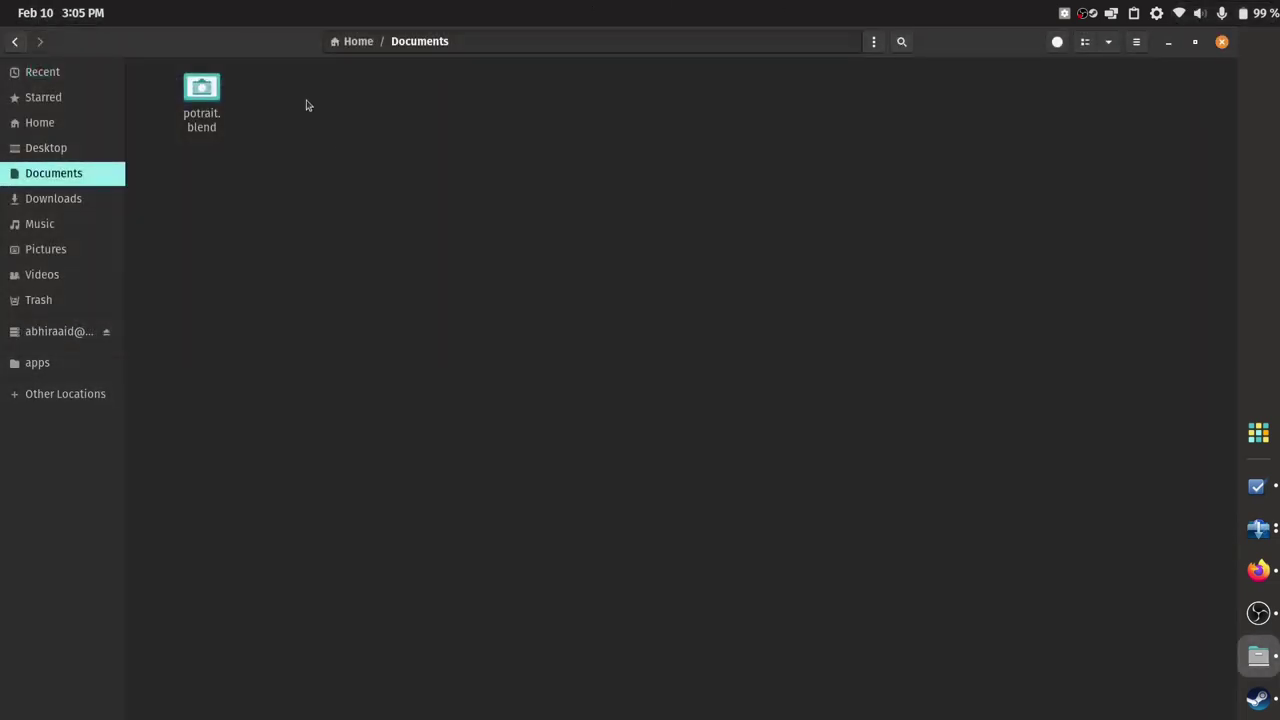
Open blender.desktop from the blender-3.4.1-linux-x64 folder inside apps in the text editor
{"action": "left_click", "coordinate": [55, 122]}
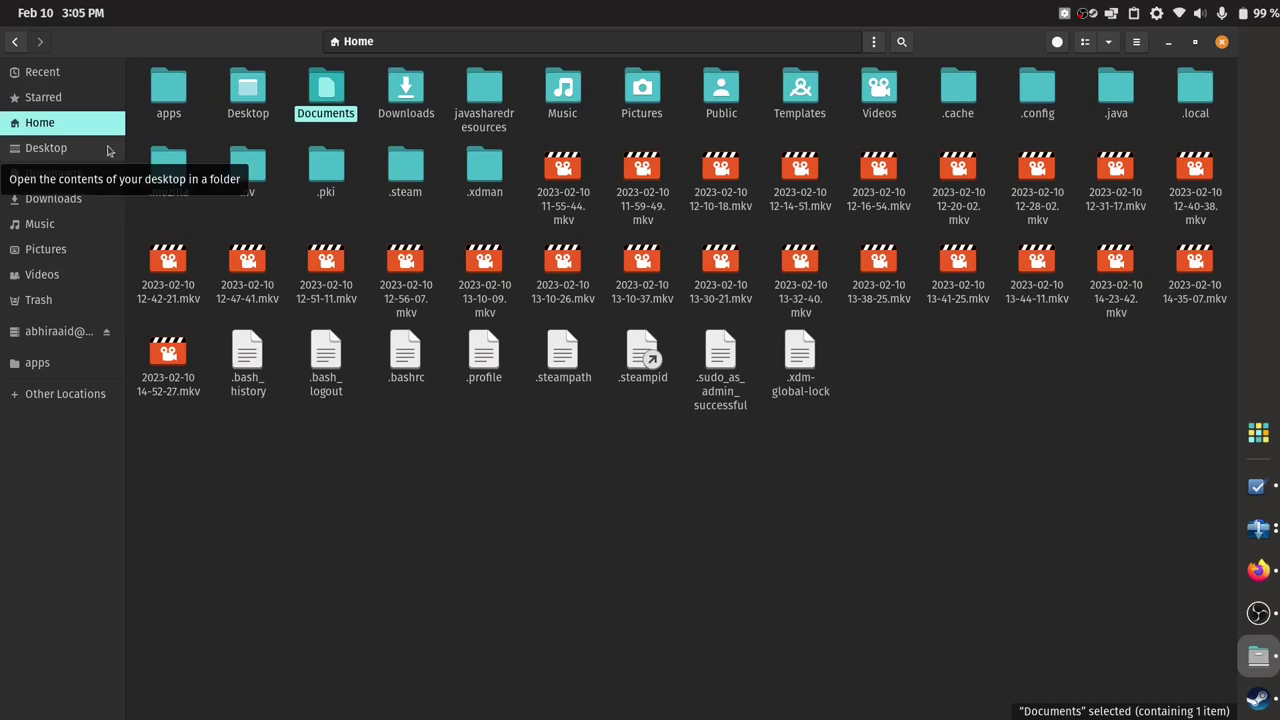
{"action": "left_click", "coordinate": [60, 366]}
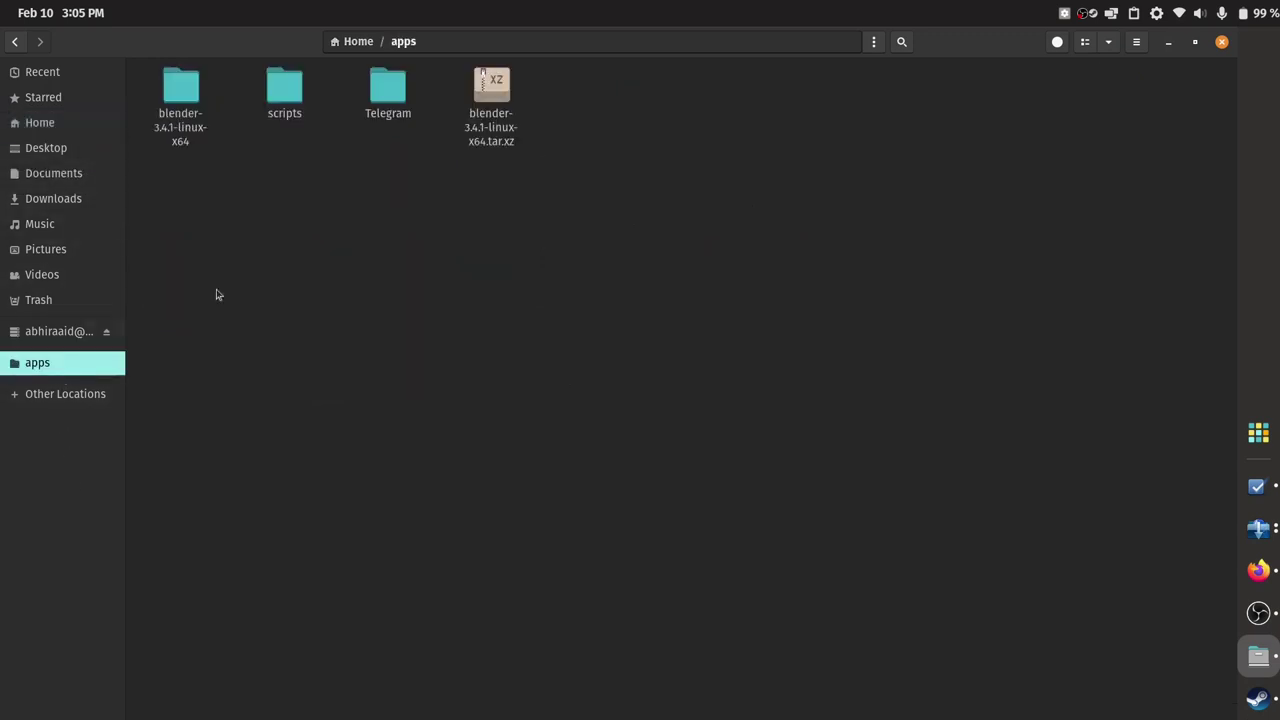
{"action": "double_click", "coordinate": [197, 122]}
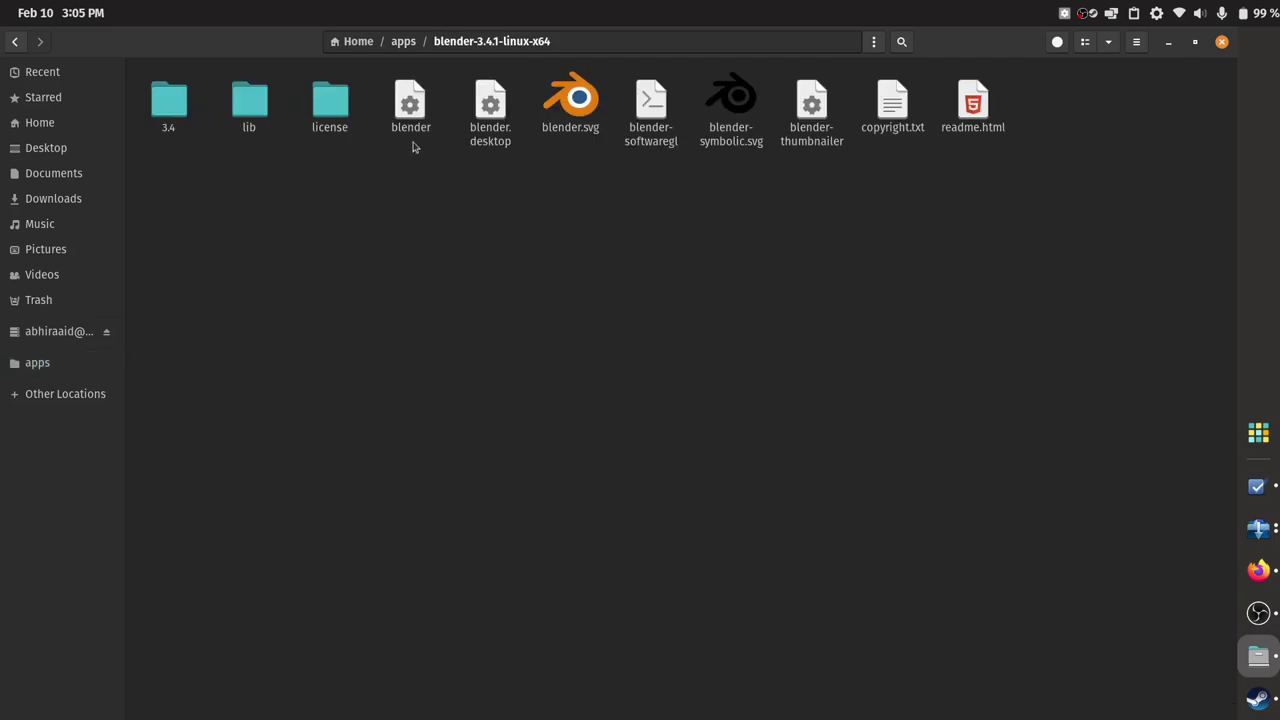
{"action": "double_click", "coordinate": [490, 108]}
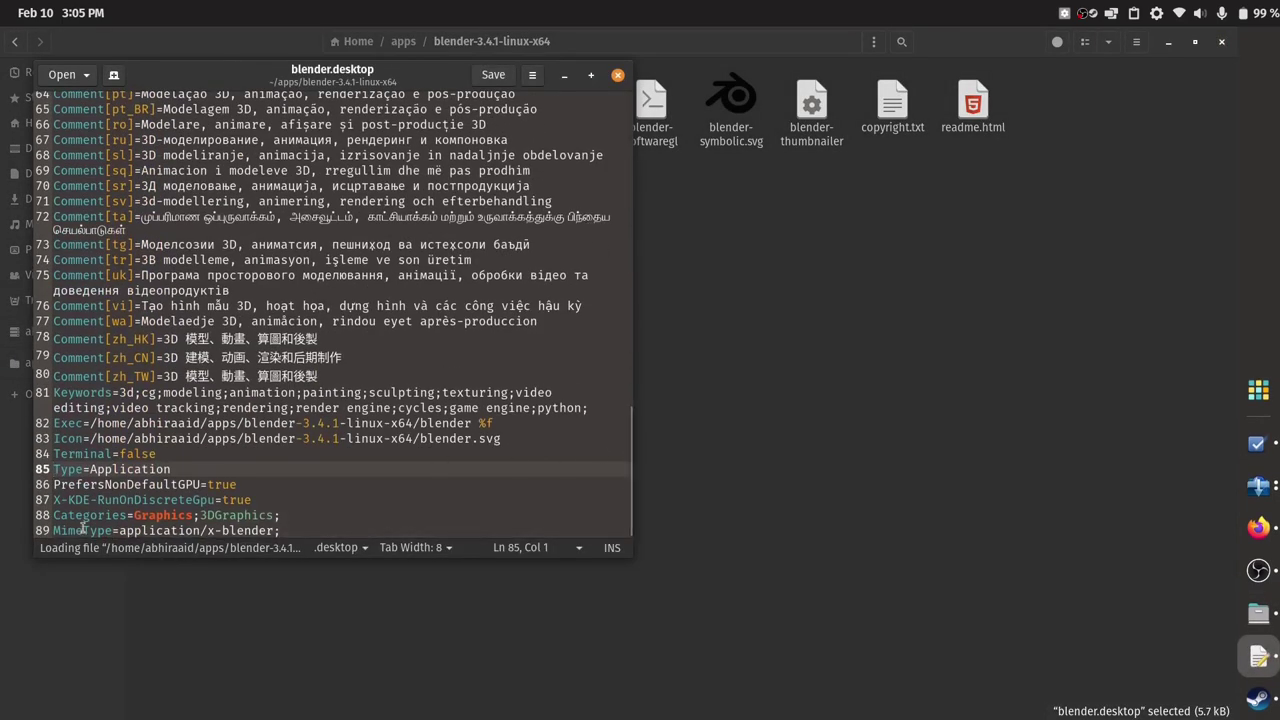
Examine the MimeType entry on the last line of blender.desktop, then close the file and minimize Files
{"action": "left_click_drag", "start_coordinate": [53, 531], "coordinate": [299, 558]}
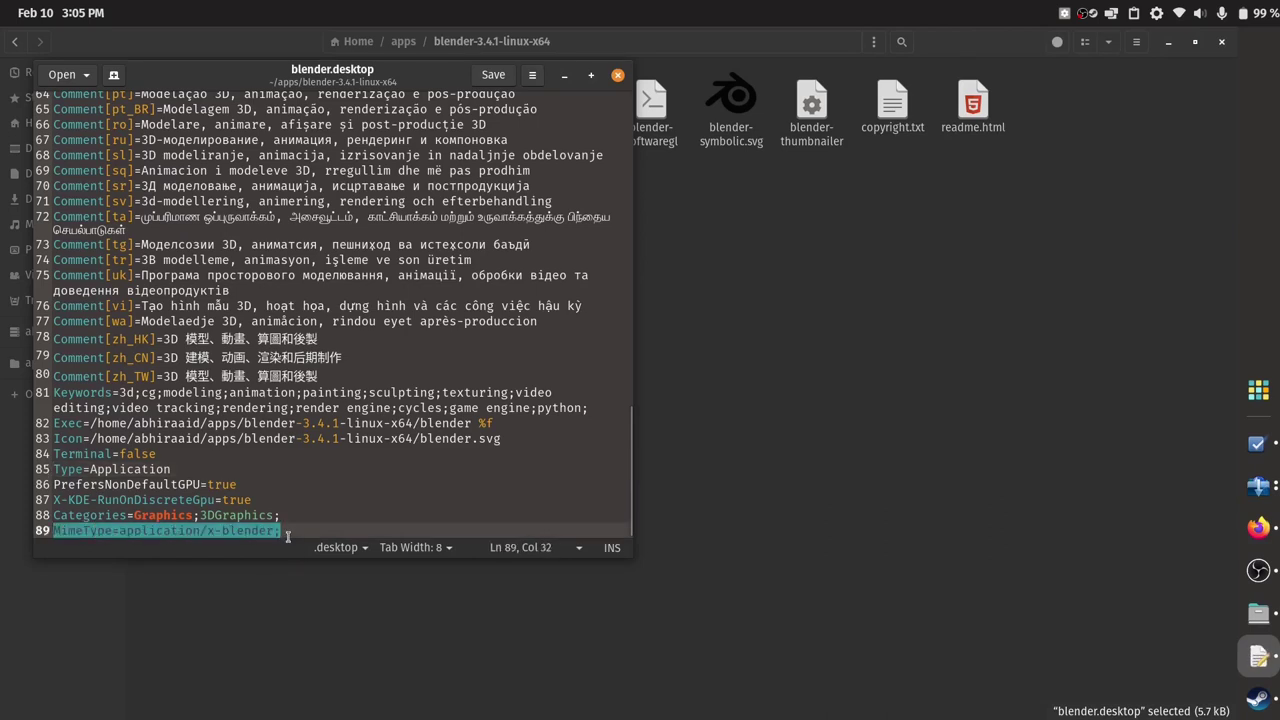
{"action": "left_click", "coordinate": [288, 537]}
{"action": "left_click", "coordinate": [114, 533], "text": "shift"}
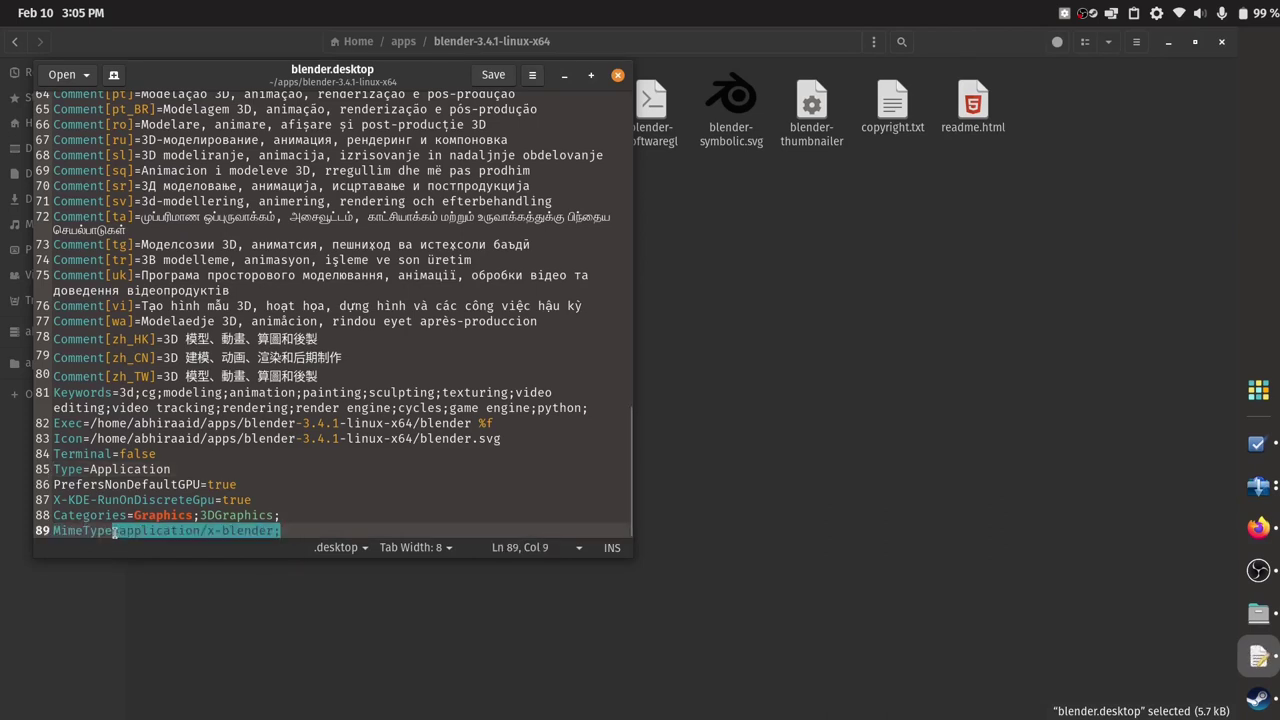
{"action": "left_click", "coordinate": [120, 533], "text": "shift"}
{"action": "mouse_move", "coordinate": [120, 534]}
{"action": "left_mouse_down"}
{"action": "mouse_move", "coordinate": [282, 532]}
{"action": "mouse_move", "coordinate": [54, 532]}
{"action": "mouse_move", "coordinate": [108, 531]}
{"action": "left_mouse_up"}
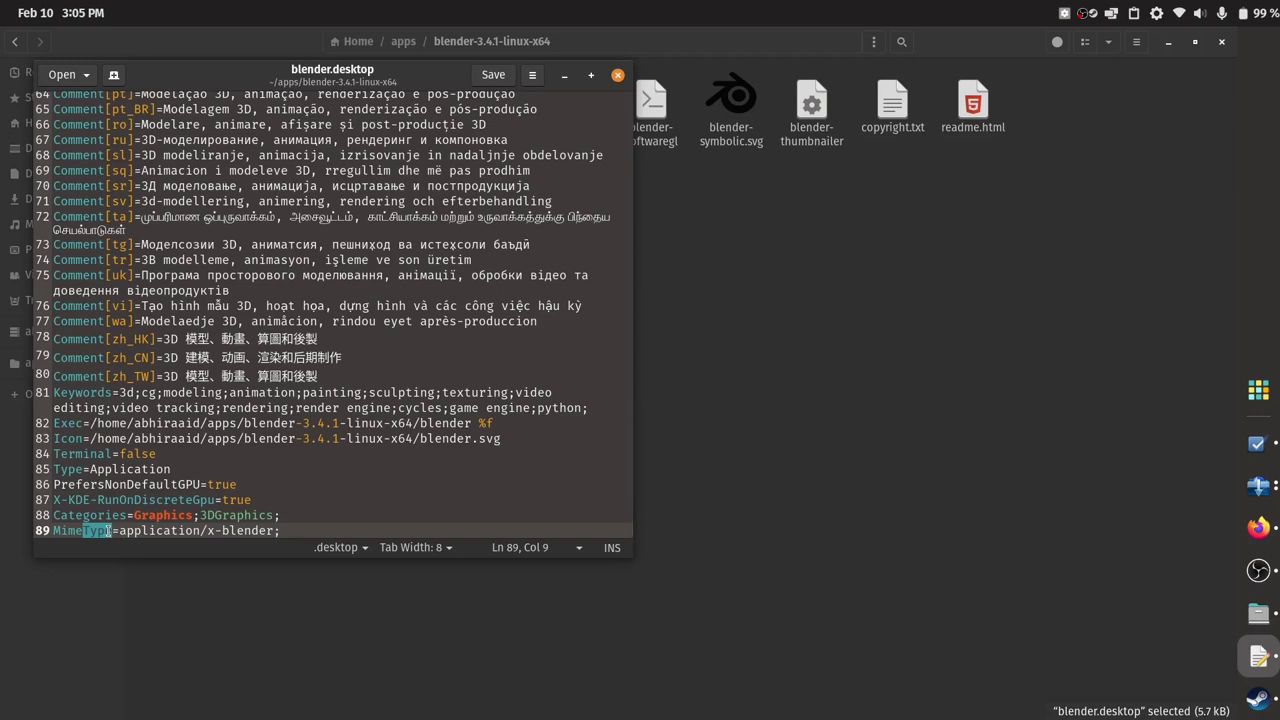
{"action": "left_click", "coordinate": [108, 531]}
{"action": "left_click", "coordinate": [318, 533]}
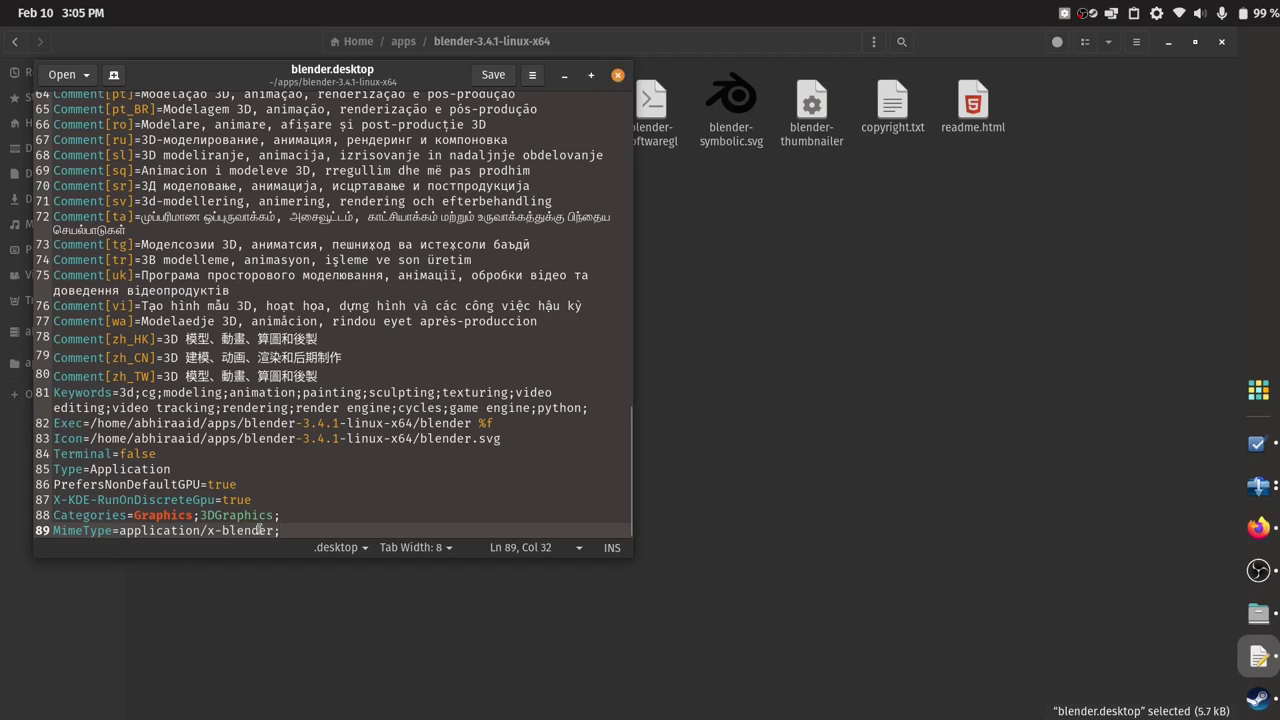
{"action": "left_click_drag", "start_coordinate": [282, 531], "coordinate": [38, 531]}
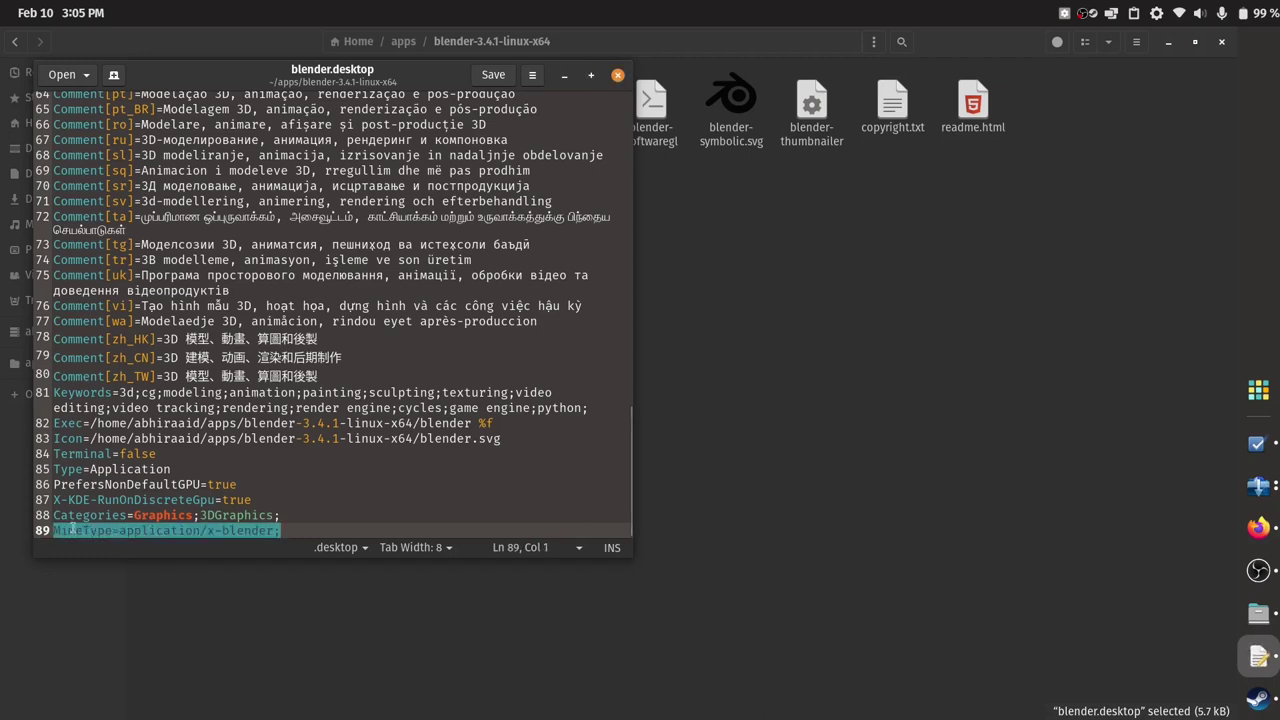
{"action": "left_click", "coordinate": [89, 531]}
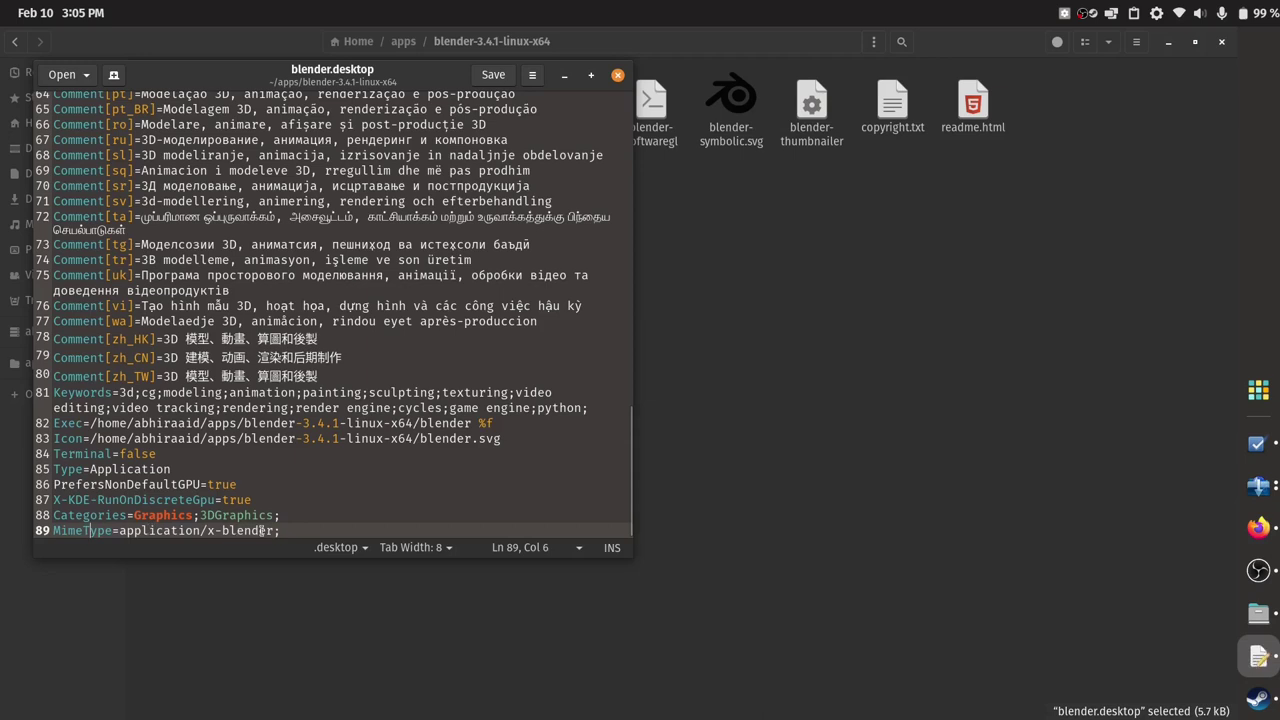
{"action": "left_click_drag", "start_coordinate": [280, 531], "coordinate": [38, 531]}
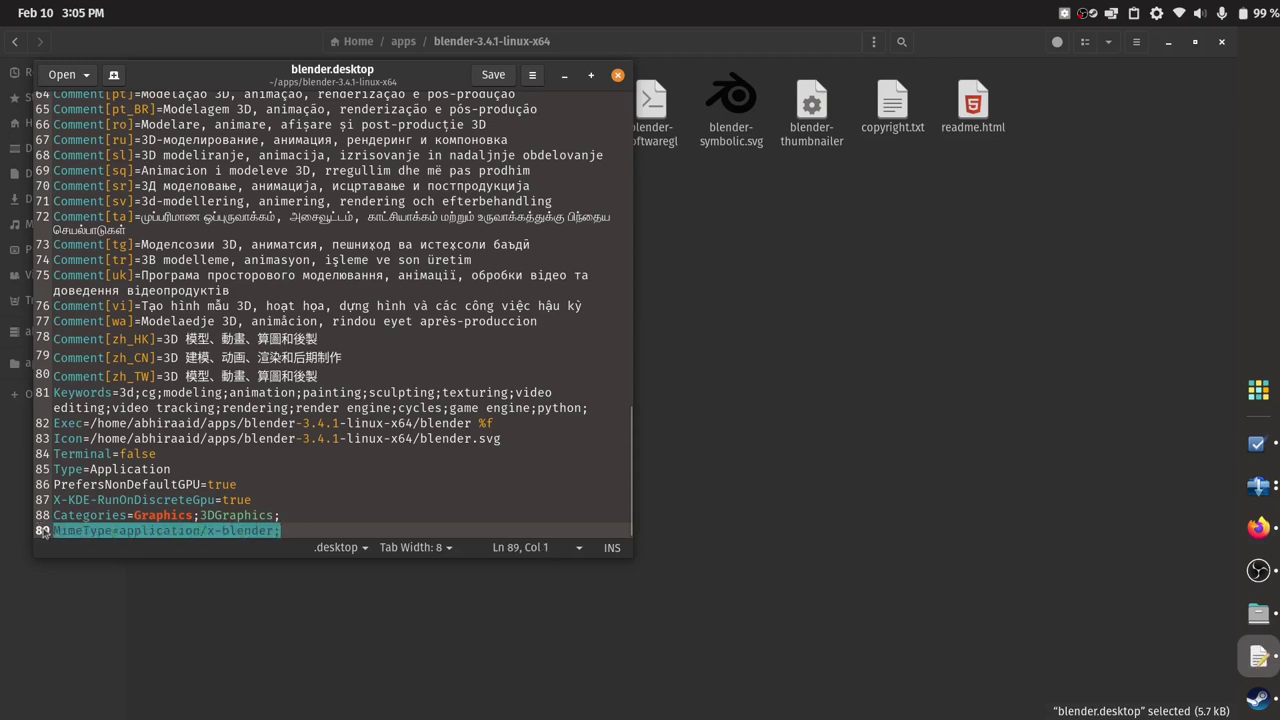
{"action": "left_click", "coordinate": [299, 533]}
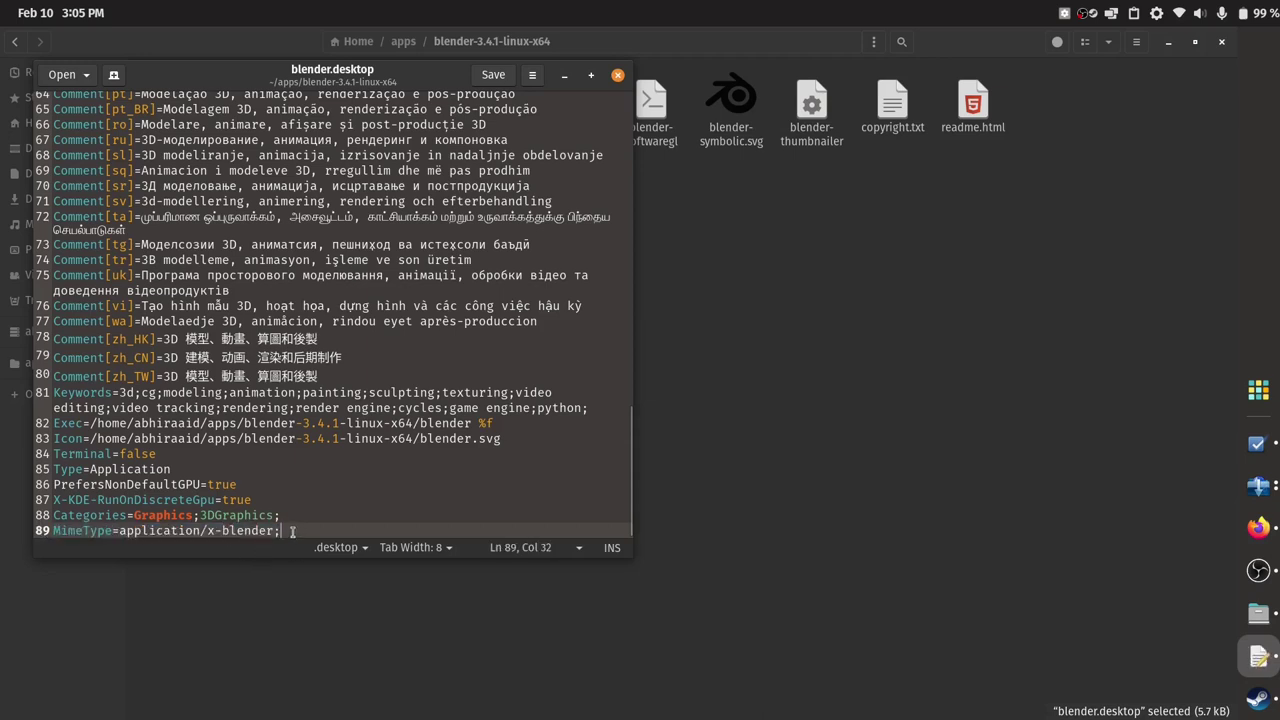
{"action": "left_click_drag", "start_coordinate": [290, 531], "coordinate": [55, 516]}
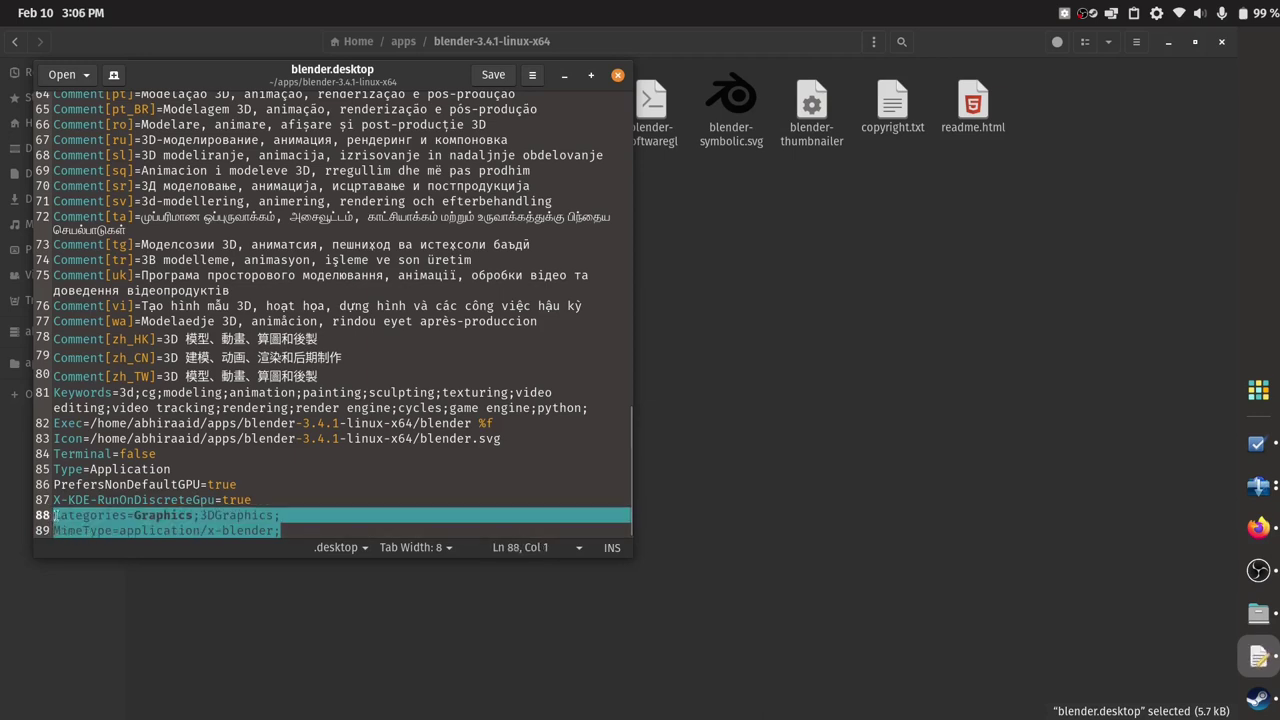
{"action": "left_click", "coordinate": [293, 531]}
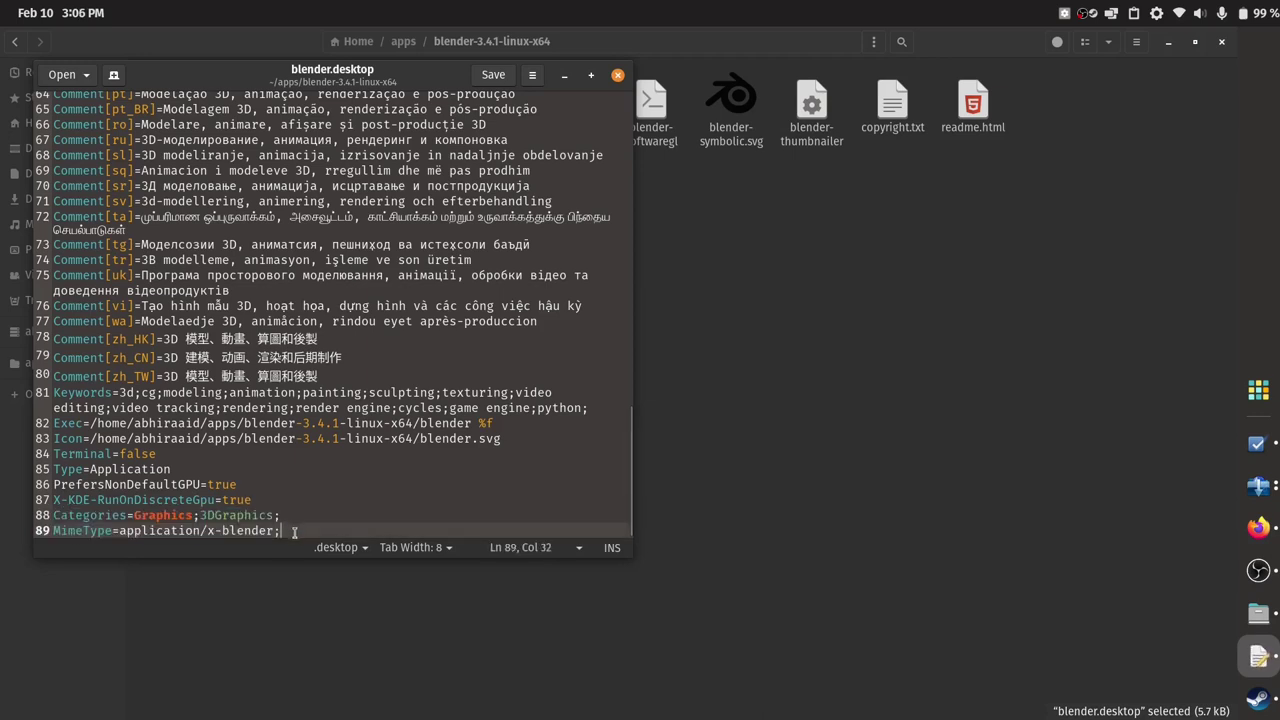
{"action": "left_click_drag", "start_coordinate": [294, 531], "coordinate": [10, 538]}
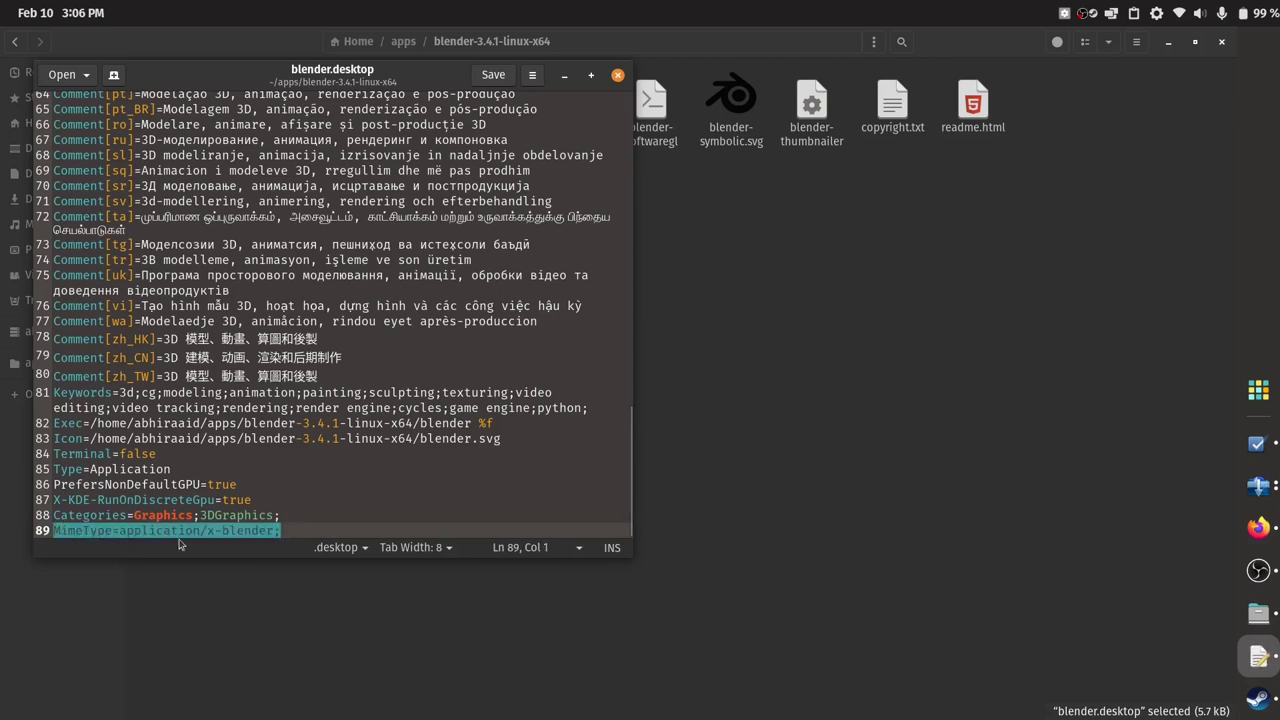
{"action": "left_click", "coordinate": [287, 531]}
{"action": "left_click_drag", "start_coordinate": [287, 531], "coordinate": [116, 531]}
{"action": "left_click", "coordinate": [116, 531]}
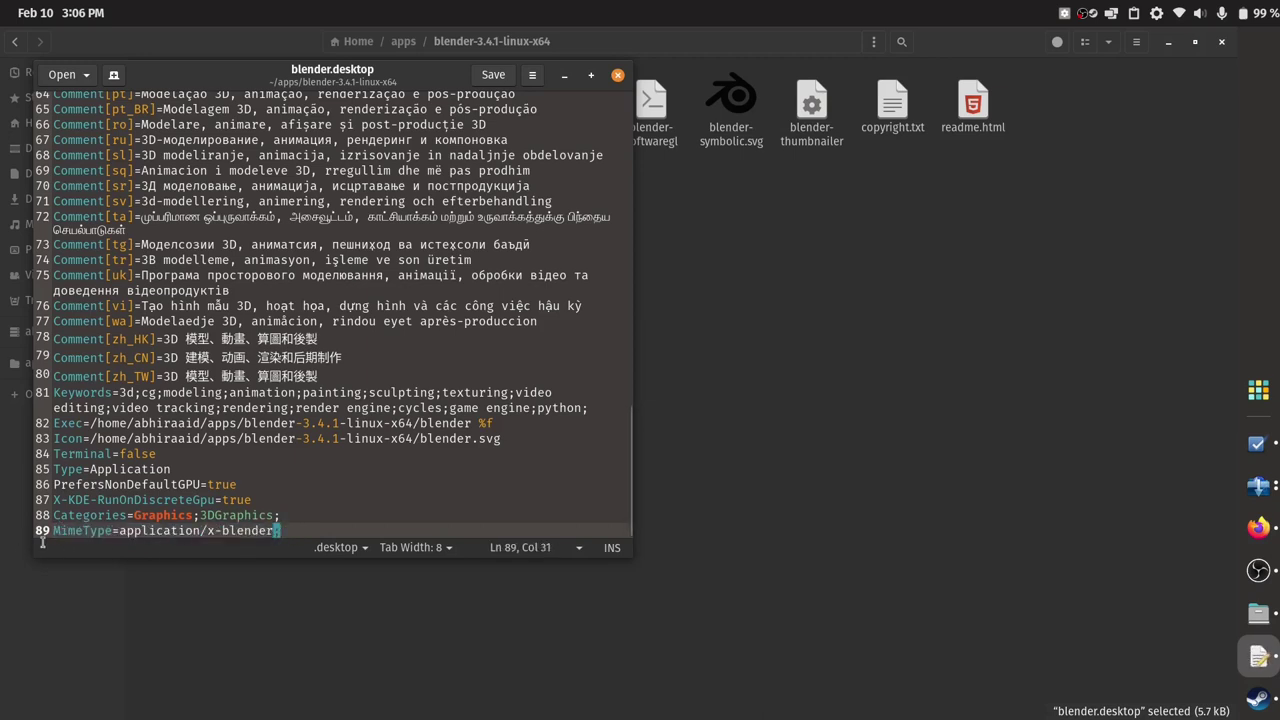
{"action": "left_click", "coordinate": [45, 531]}
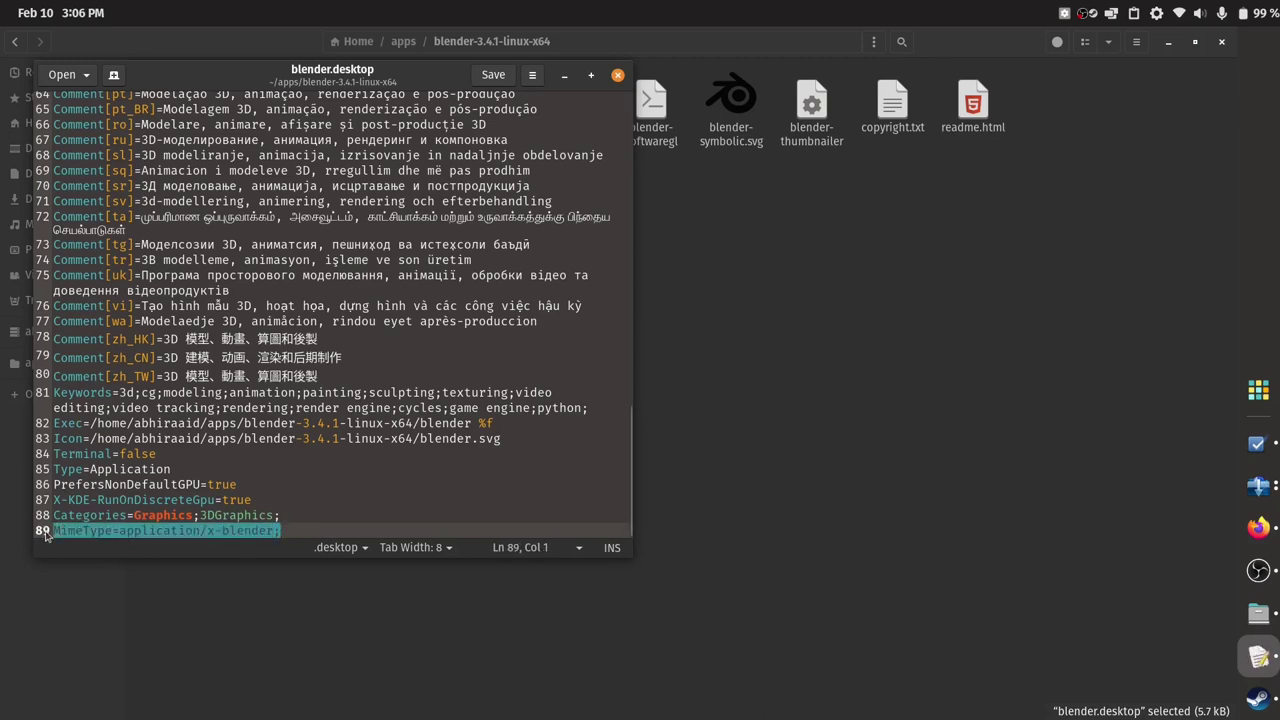
{"action": "left_click", "coordinate": [293, 520]}
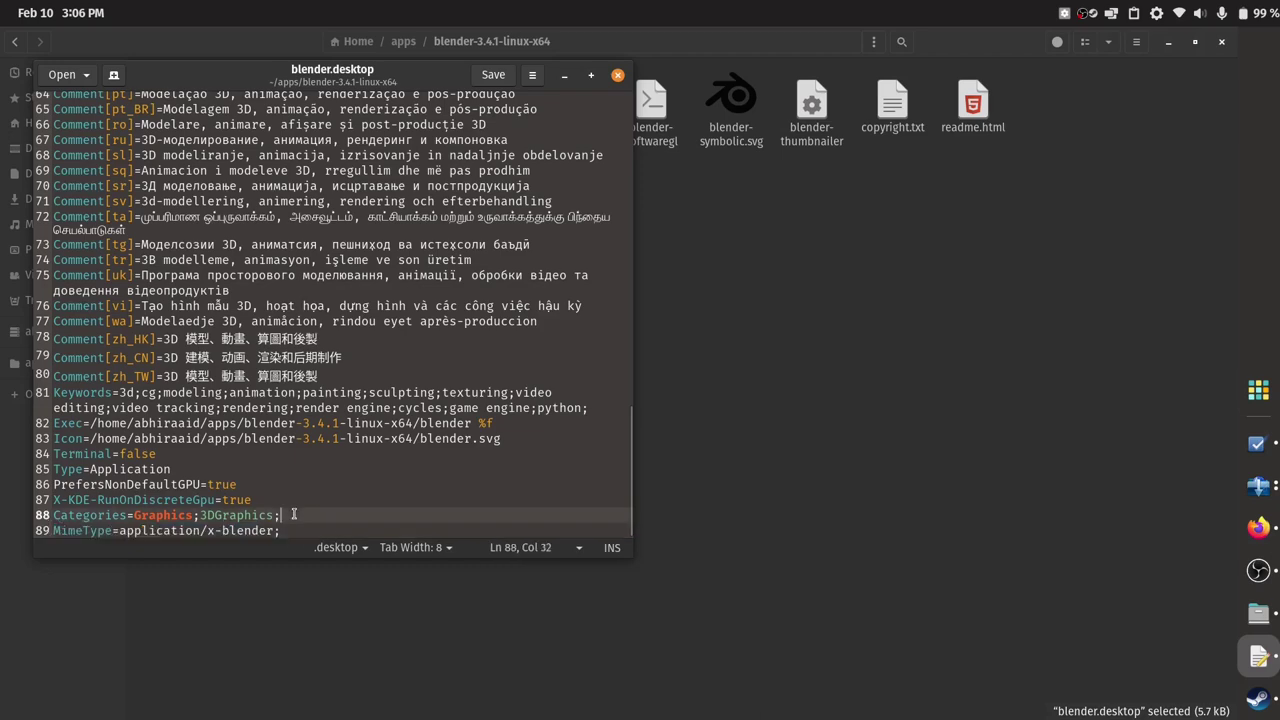
{"action": "left_click", "coordinate": [616, 77]}
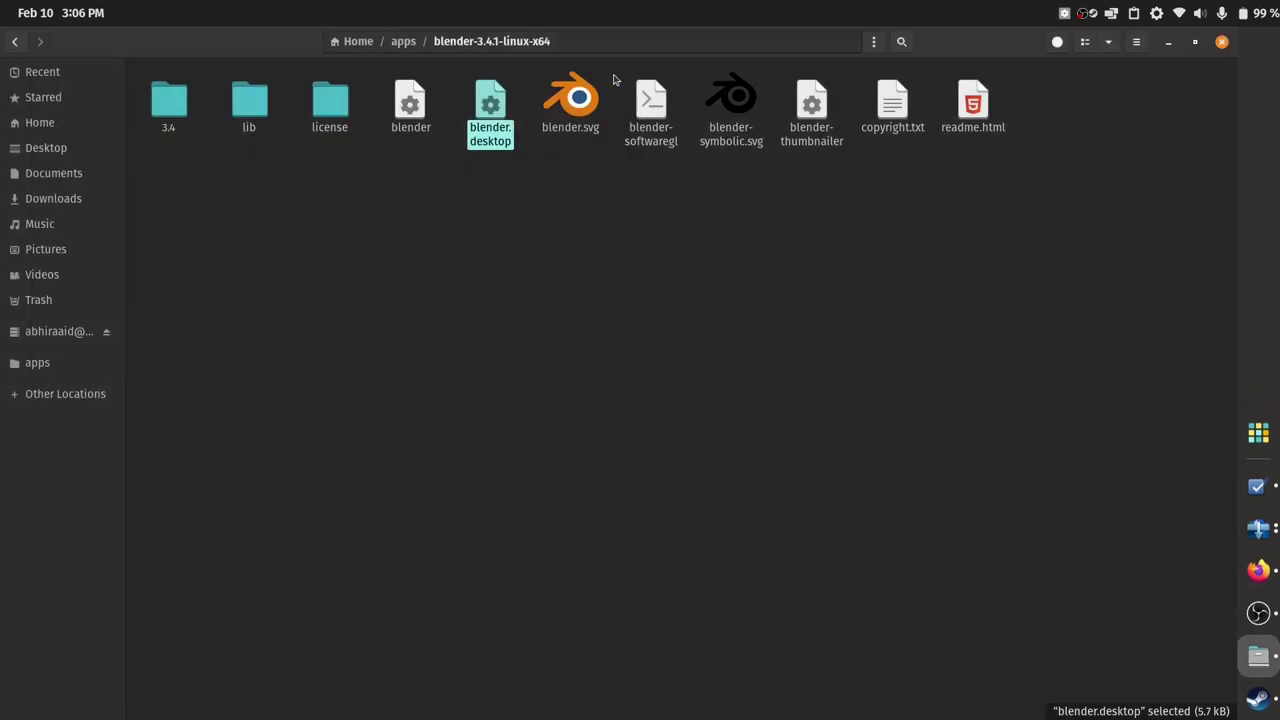
{"action": "left_click", "coordinate": [1166, 45]}
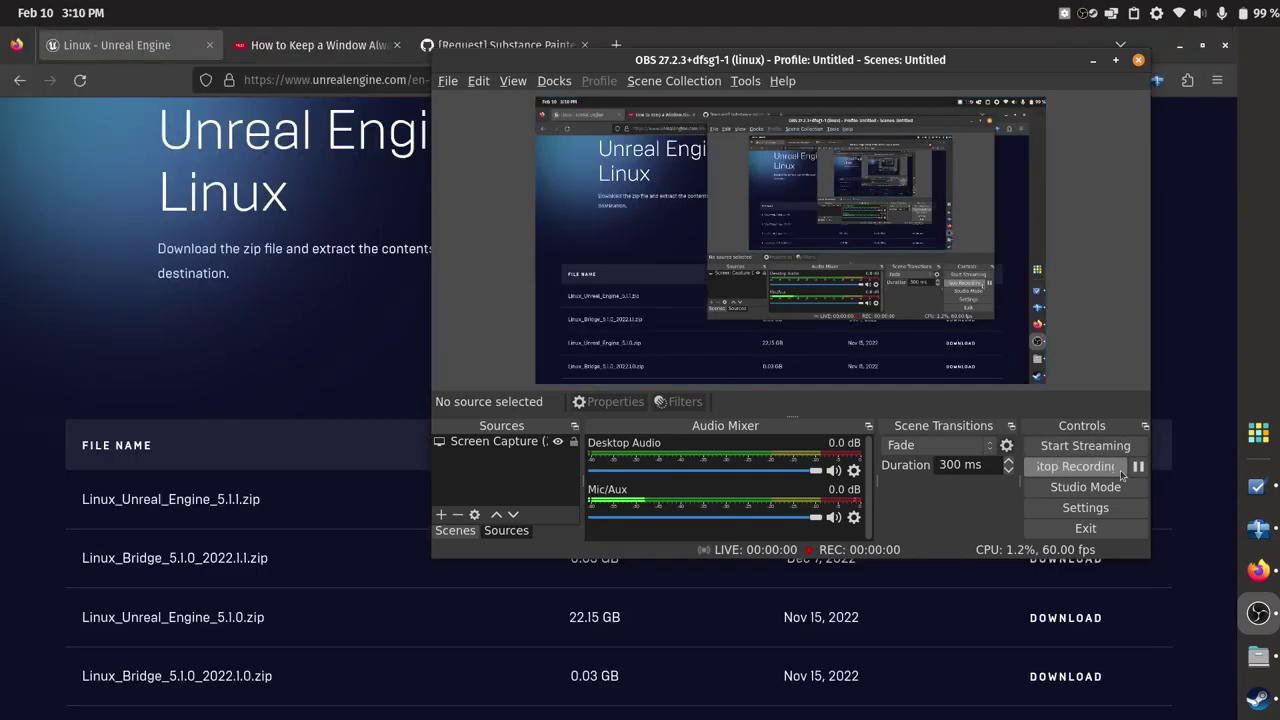
Minimize the OBS window and look through the Unreal Engine for Linux system recommendations and download list in Firefox
{"action": "left_click", "coordinate": [1093, 60]}
{"action": "scroll", "coordinate": [1034, 329], "scroll_direction": "up", "scroll_amount": 2}
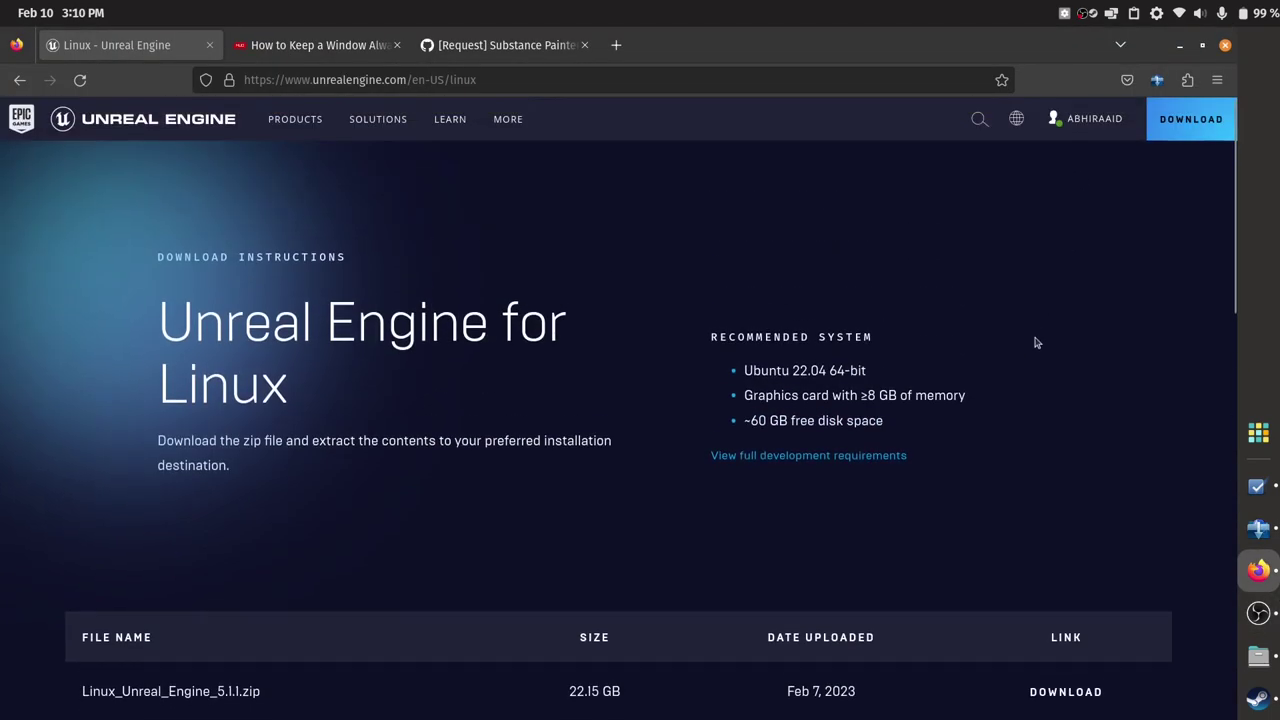
{"action": "scroll", "coordinate": [1036, 343], "scroll_direction": "down", "scroll_amount": 3}
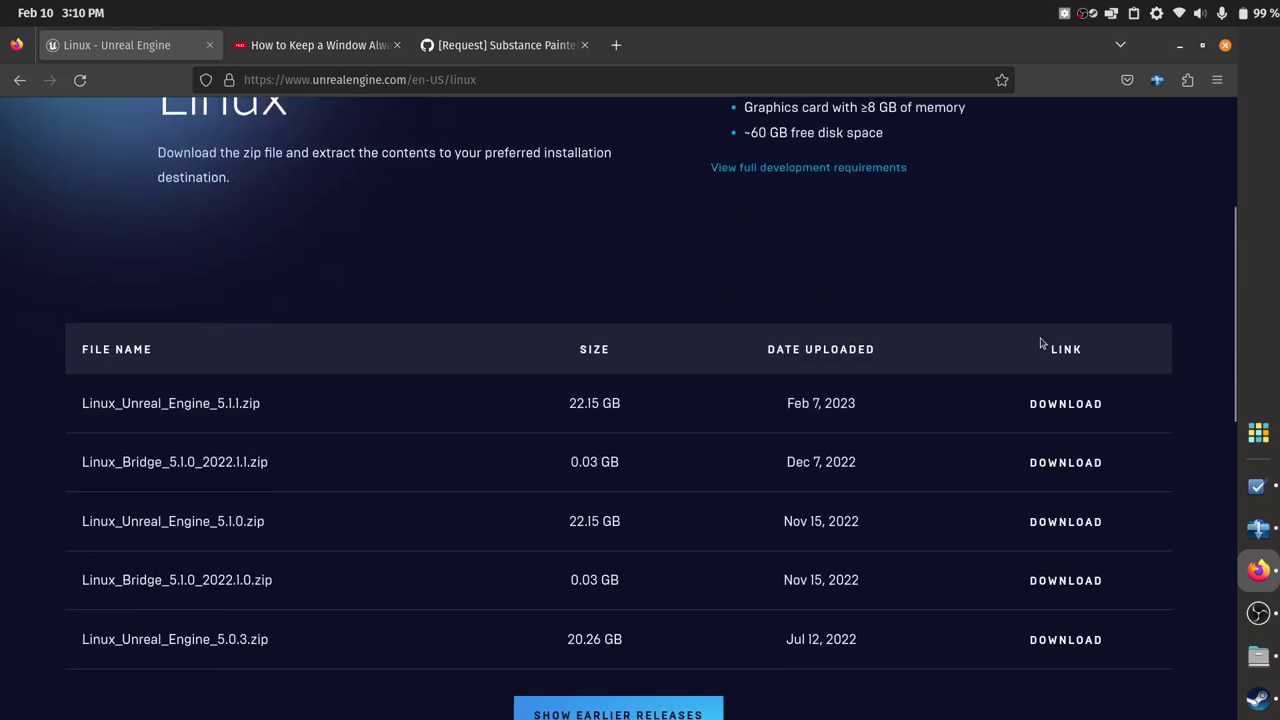
Switch to XDM, leave the open refresh panel and start a new link refresh for Linux_Unreal_Engine_5.1.1.zip
{"action": "left_click", "coordinate": [1262, 532]}
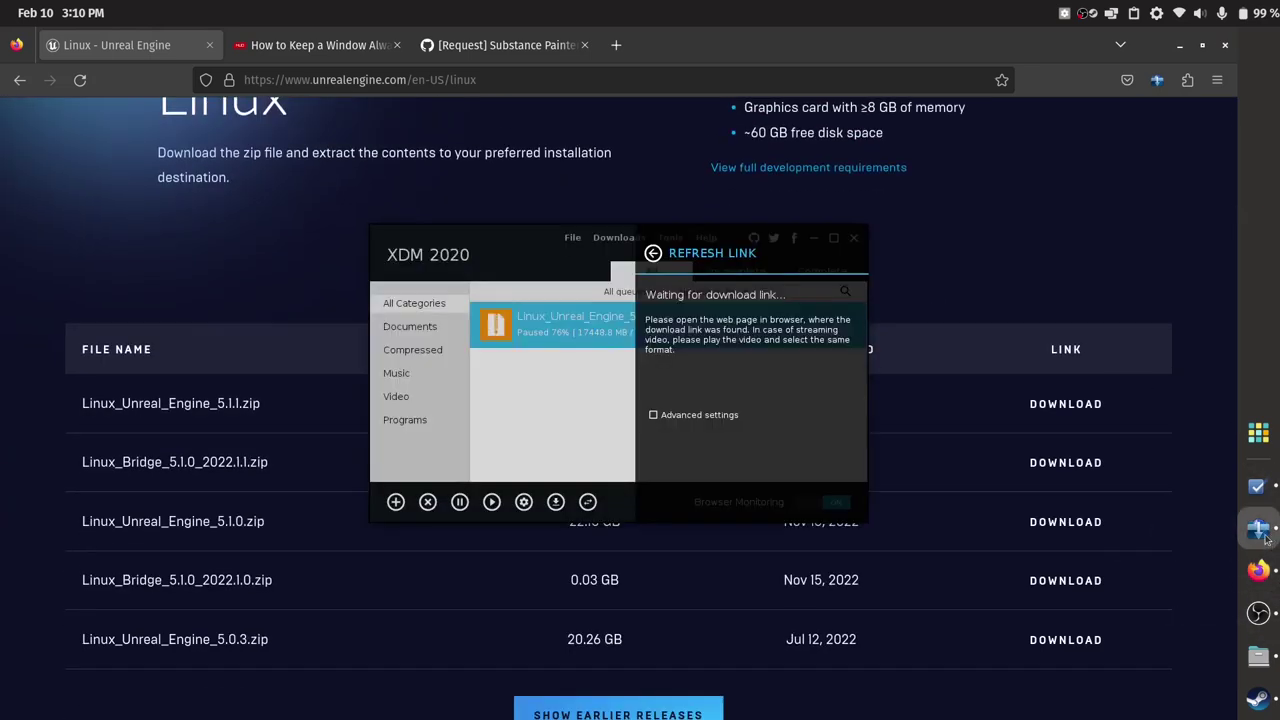
{"action": "left_click", "coordinate": [652, 254]}
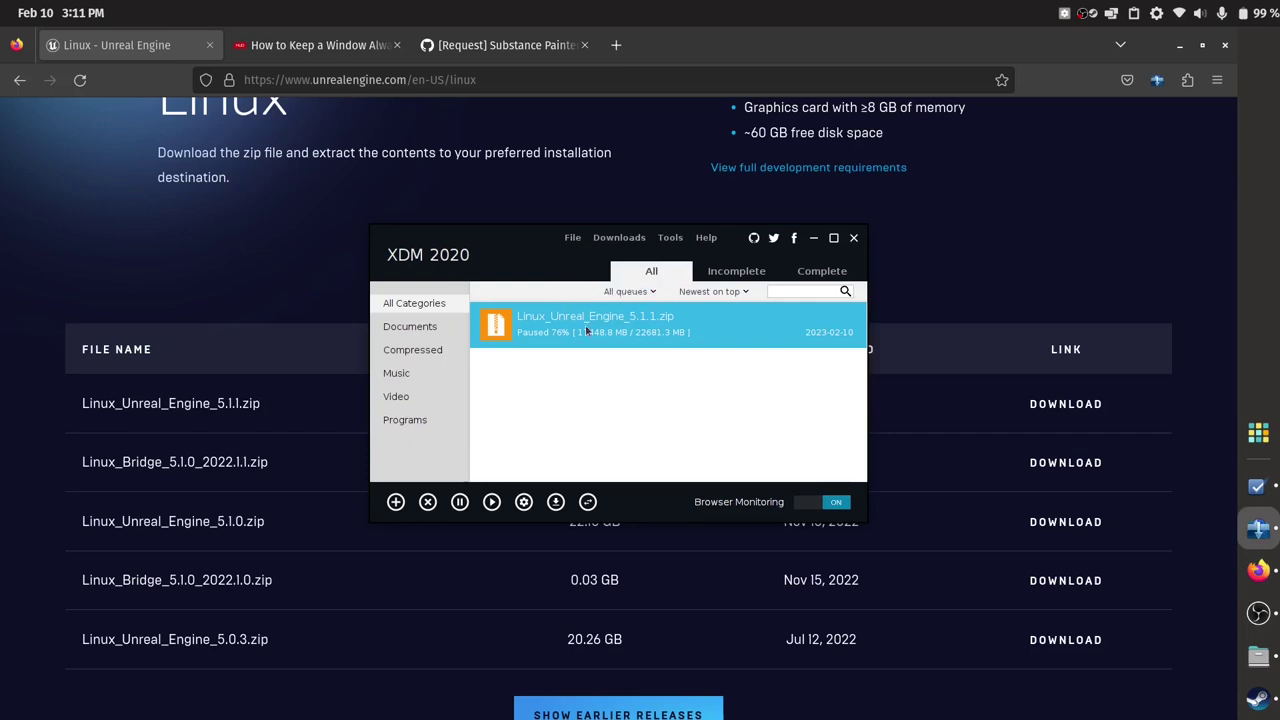
{"action": "left_click_drag", "start_coordinate": [519, 262], "coordinate": [651, 233]}
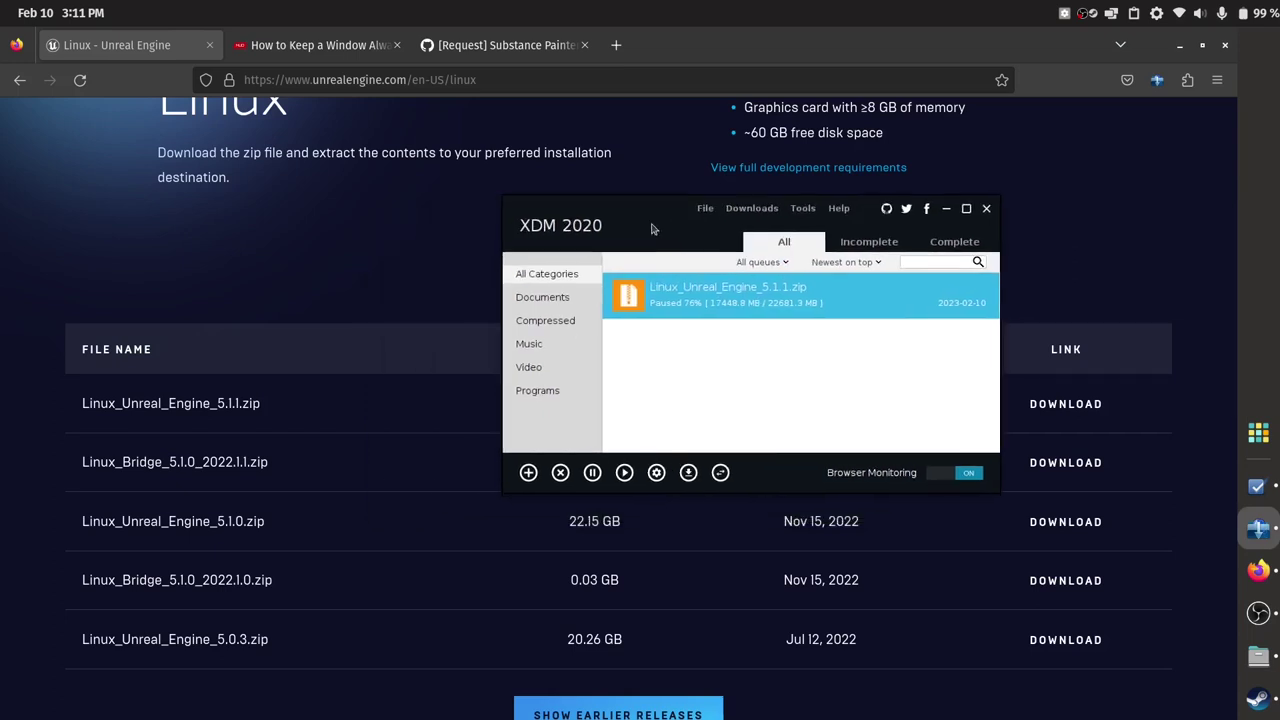
{"action": "right_click", "coordinate": [711, 293]}
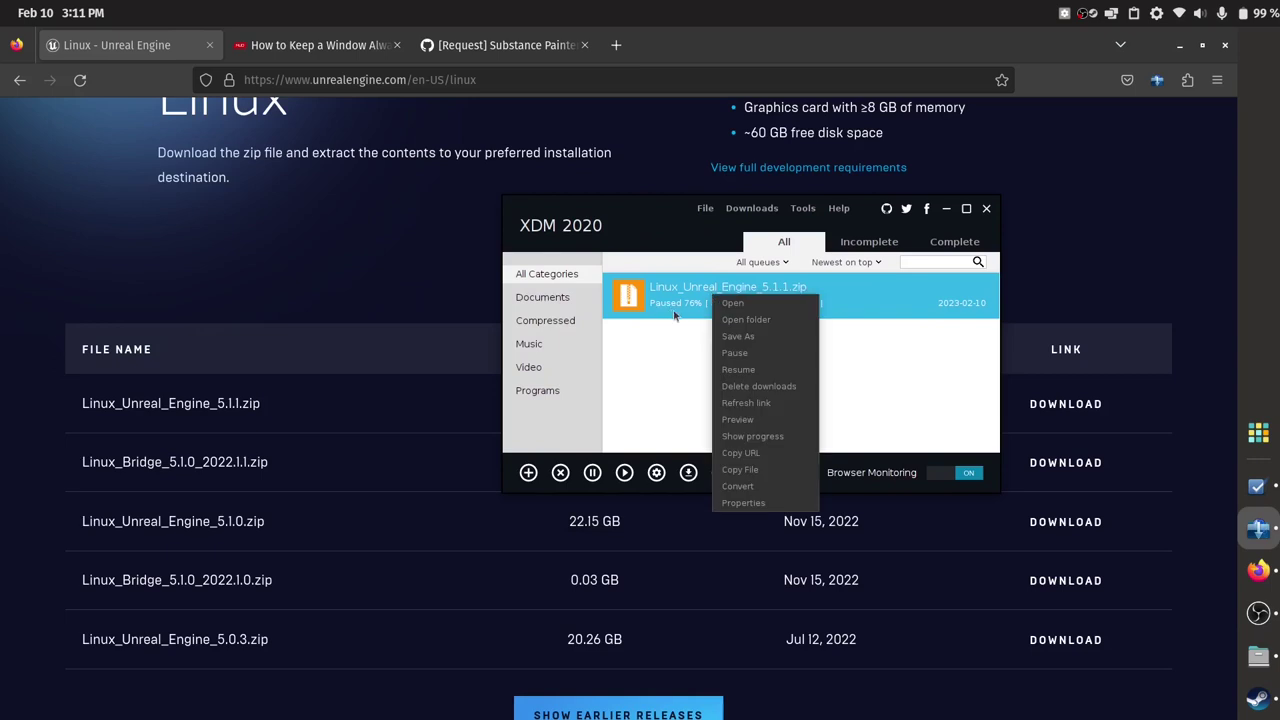
{"action": "left_click", "coordinate": [761, 404]}
Reload the Unreal Engine Linux page, request the Linux_Unreal_Engine_5.1.1.zip download again and accept the new link in XDM
{"action": "left_click", "coordinate": [357, 209]}
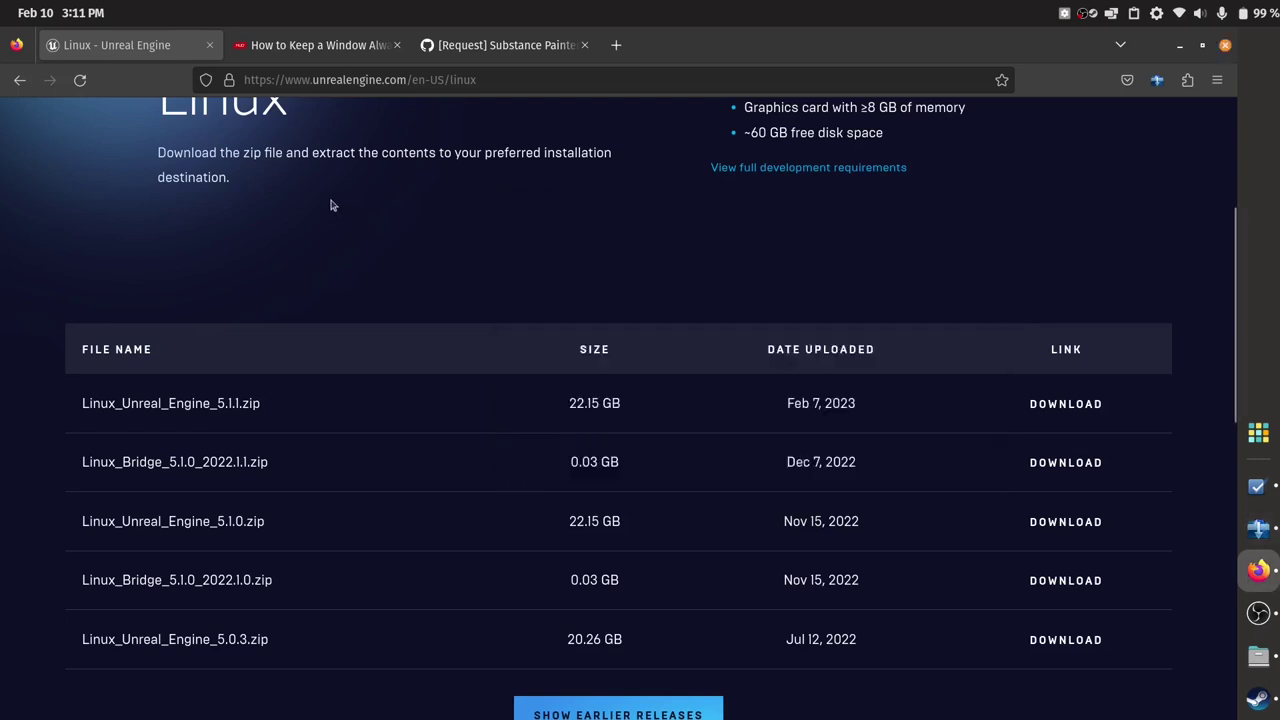
{"action": "left_click", "coordinate": [84, 84]}
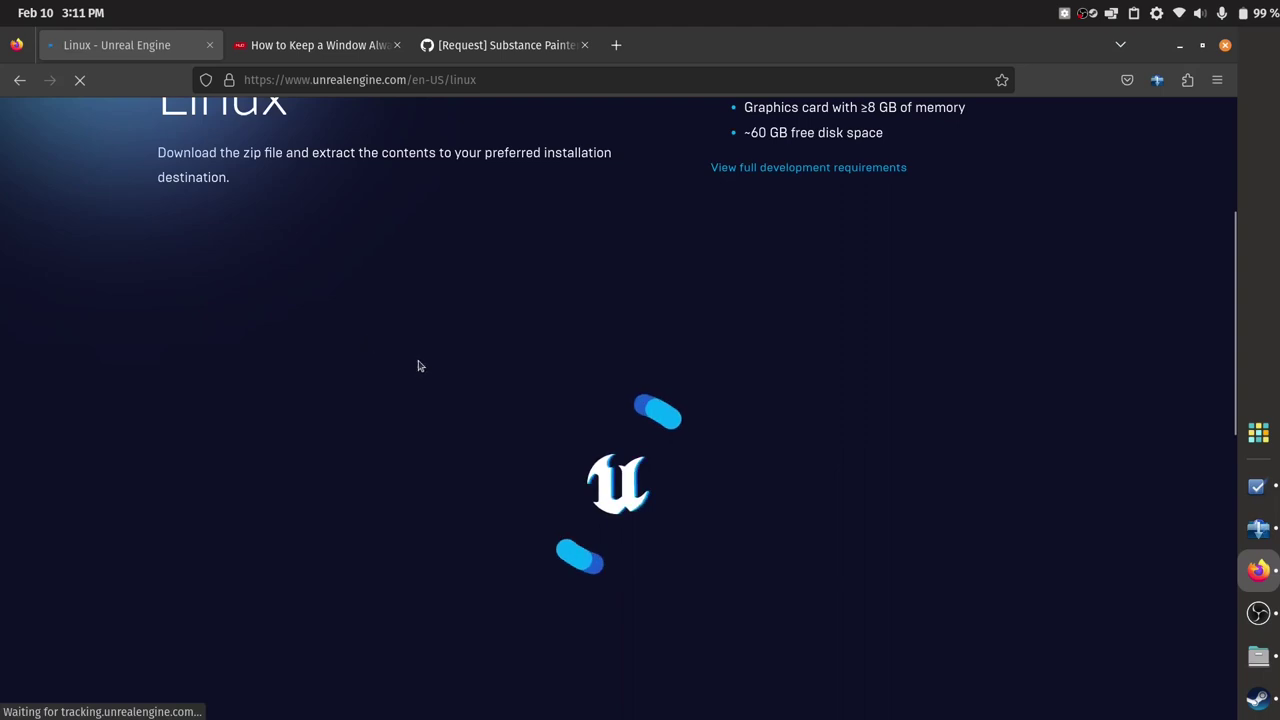
{"action": "left_click", "coordinate": [1070, 405]}
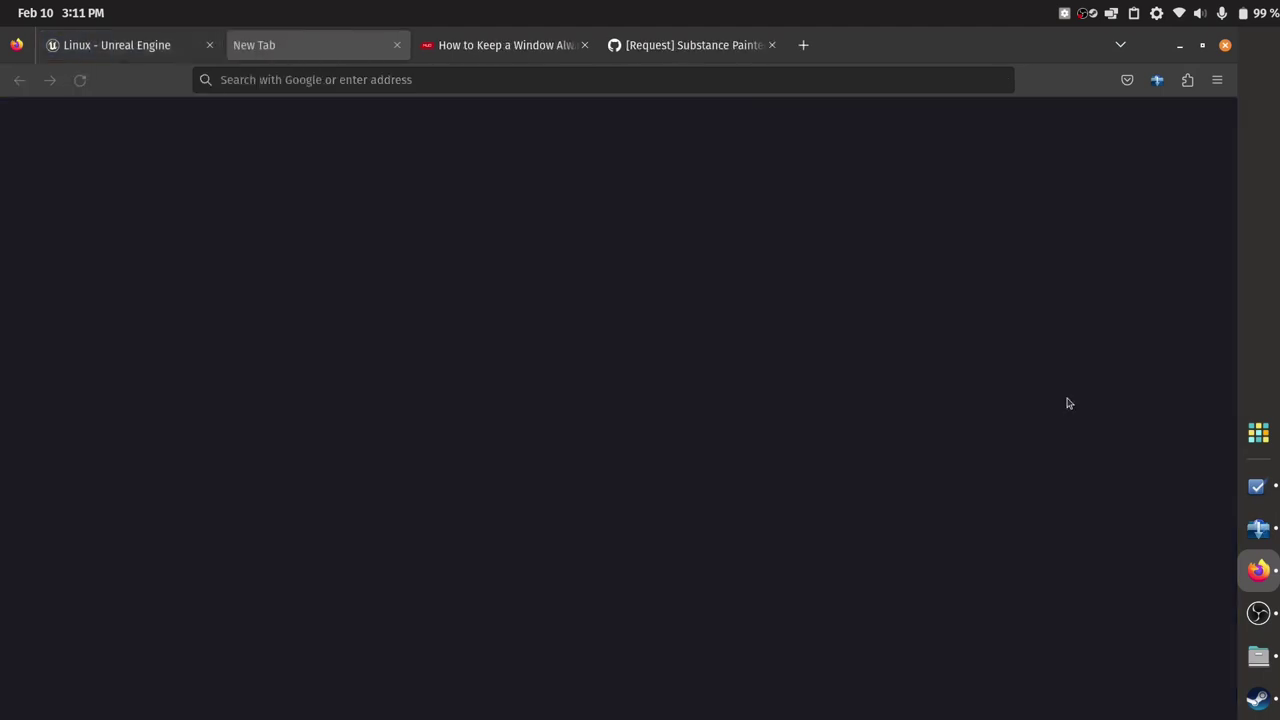
{"action": "left_click", "coordinate": [1258, 528]}
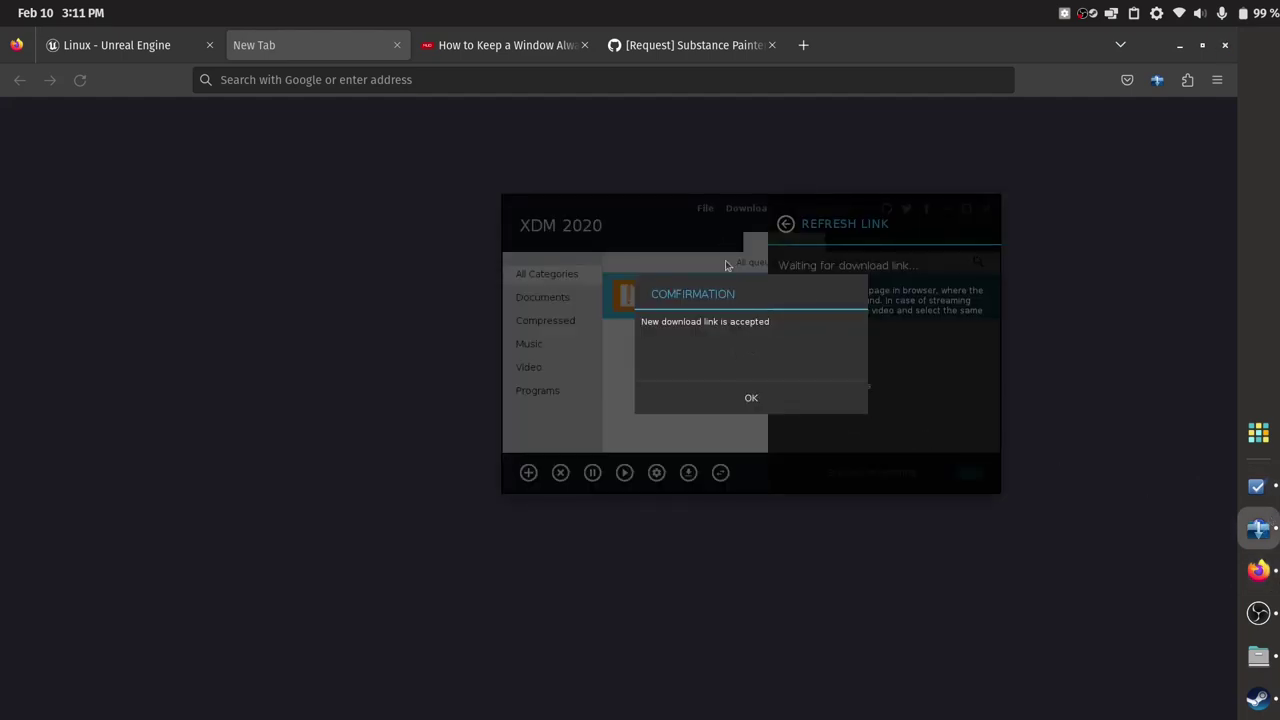
{"action": "left_click", "coordinate": [752, 397]}
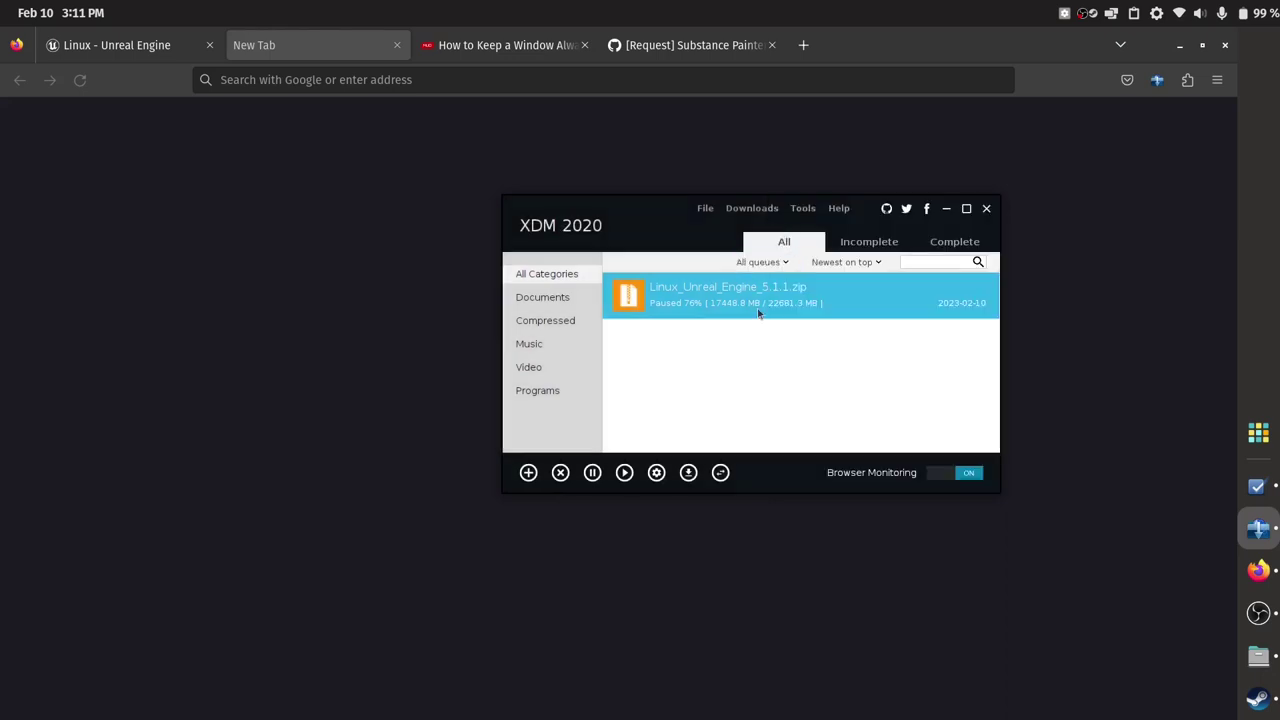
Resume the Linux_Unreal_Engine_5.1.1.zip download, then minimize its progress window and the main XDM window
{"action": "right_click", "coordinate": [760, 301]}
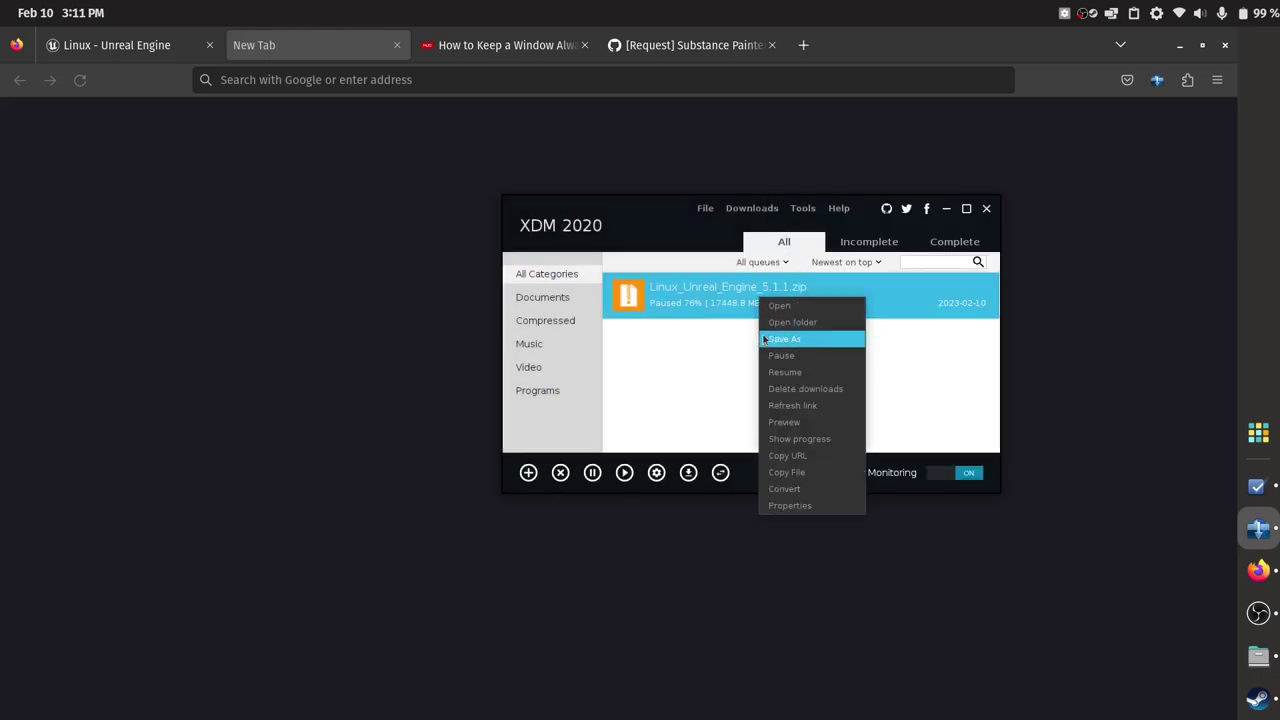
{"action": "left_click", "coordinate": [814, 372]}
{"action": "left_click_drag", "start_coordinate": [610, 318], "coordinate": [680, 288]}
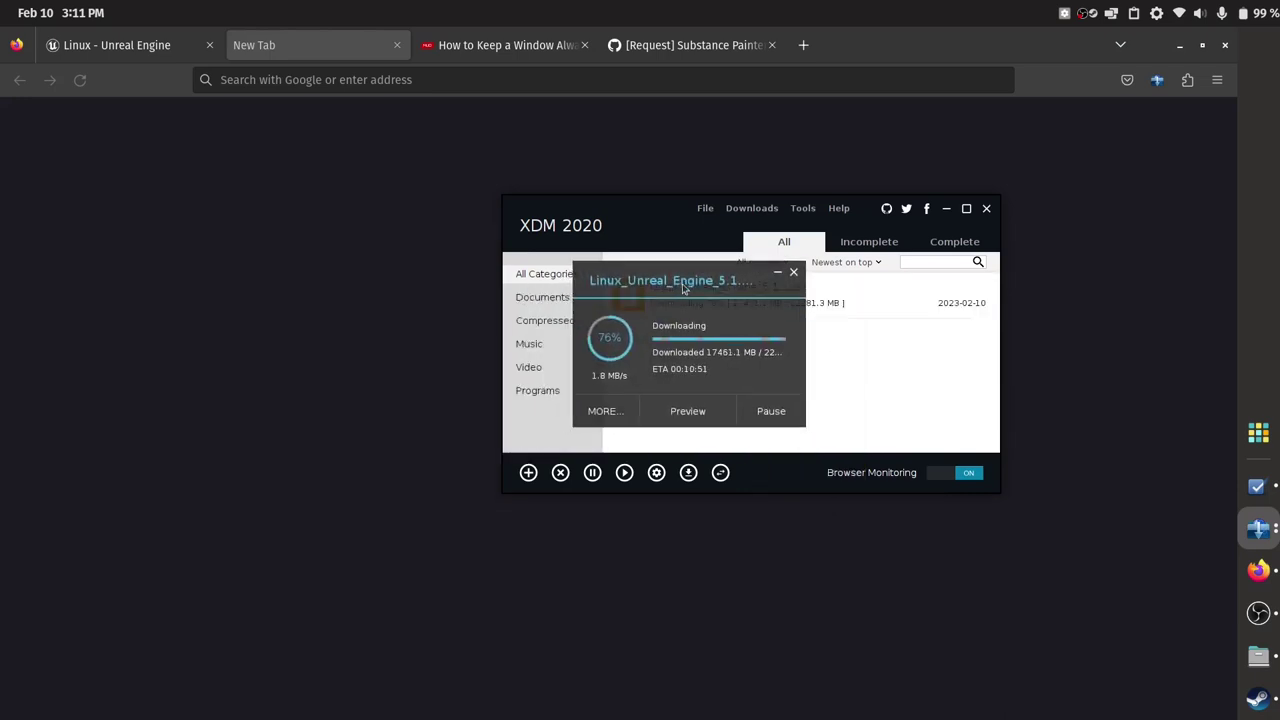
{"action": "left_click_drag", "start_coordinate": [686, 288], "coordinate": [350, 272]}
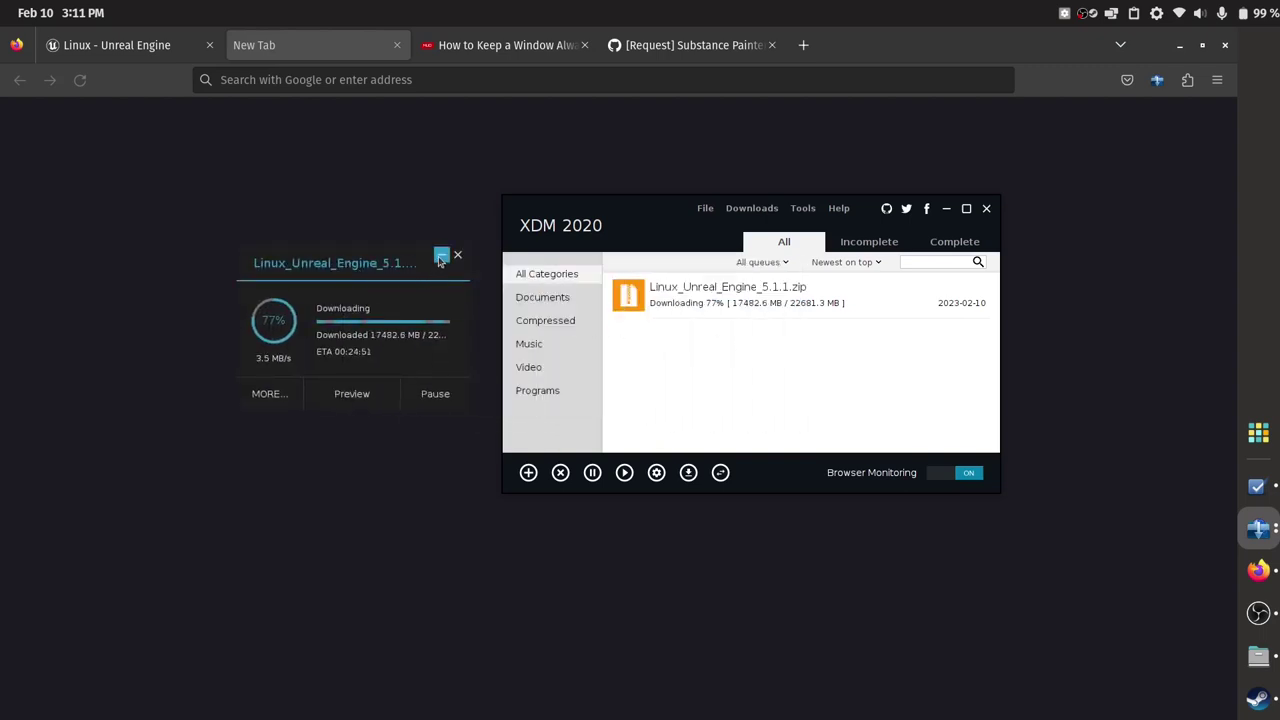
{"action": "left_click", "coordinate": [441, 257]}
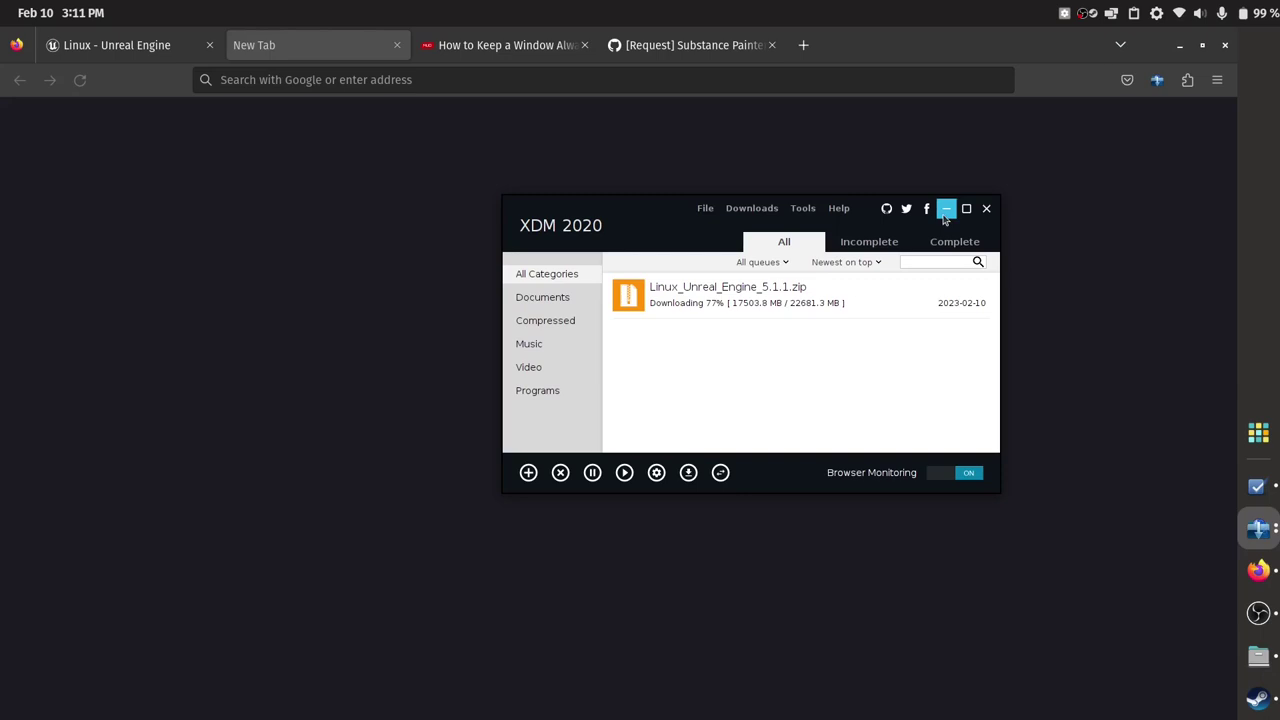
{"action": "left_click", "coordinate": [945, 210]}
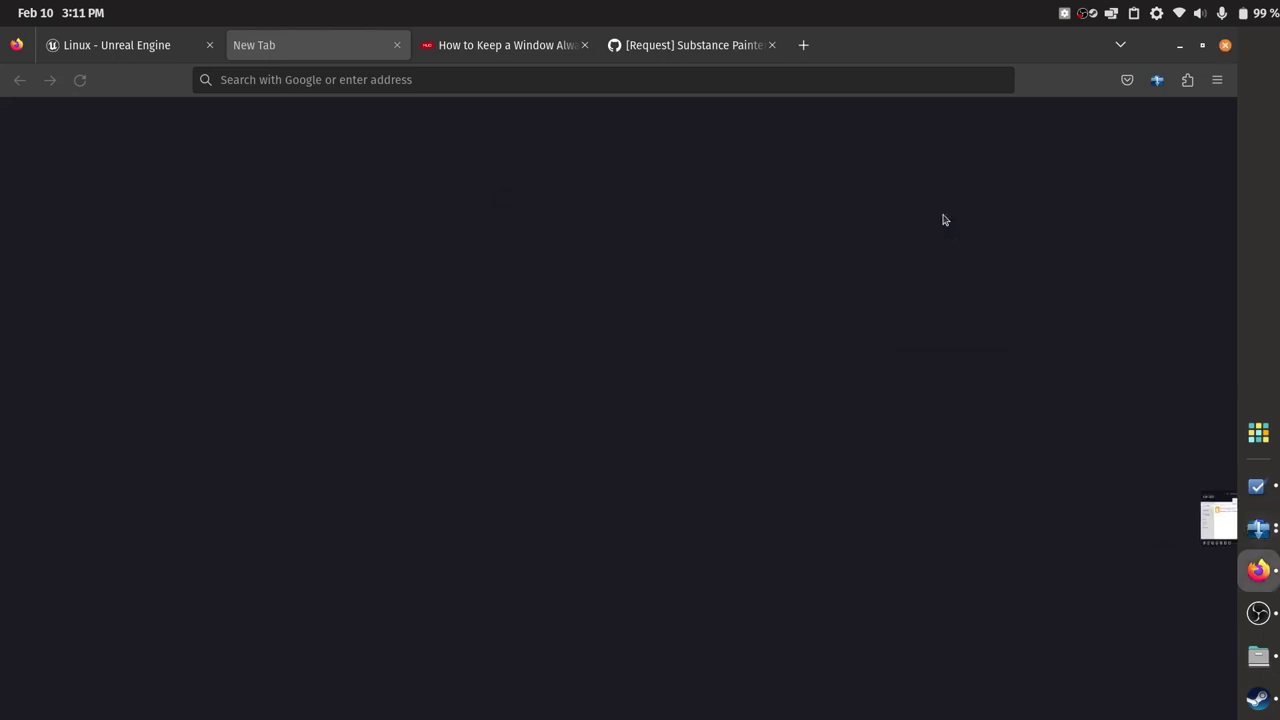
Close the empty Firefox tab and minimize the OBS window in front of Blender
{"action": "left_click", "coordinate": [395, 46]}
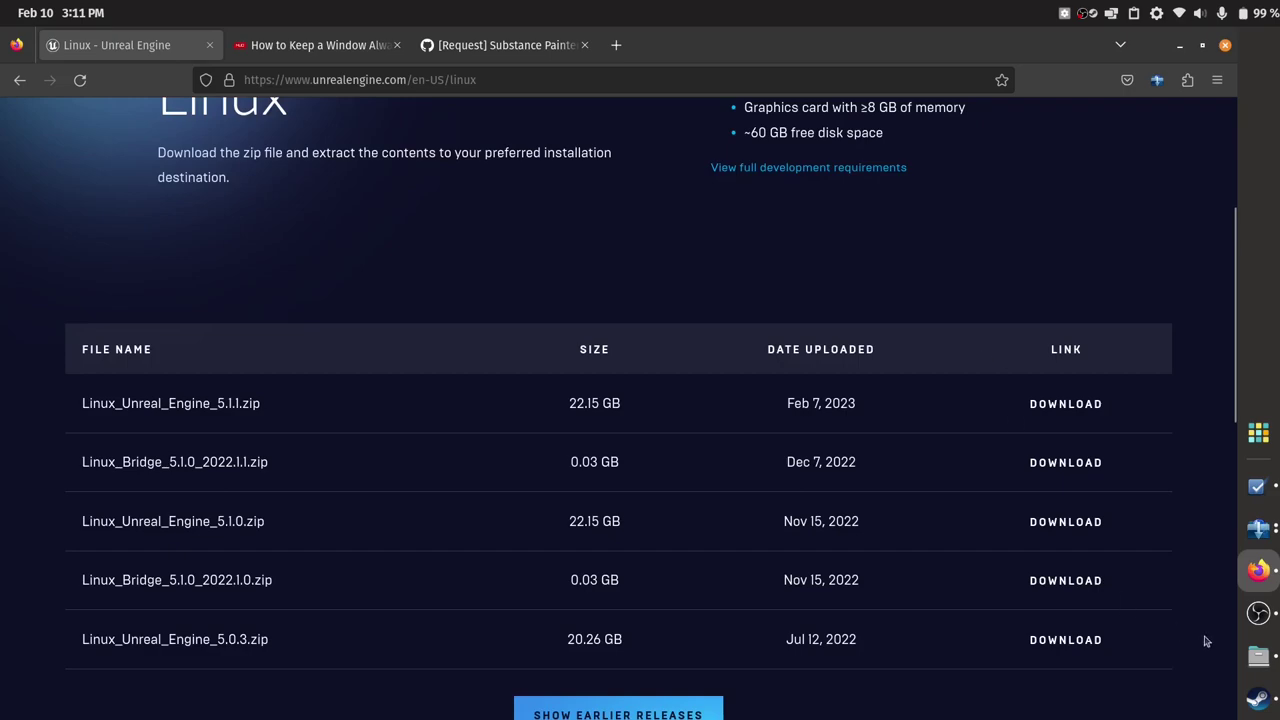
{"action": "left_click", "coordinate": [1258, 612]}
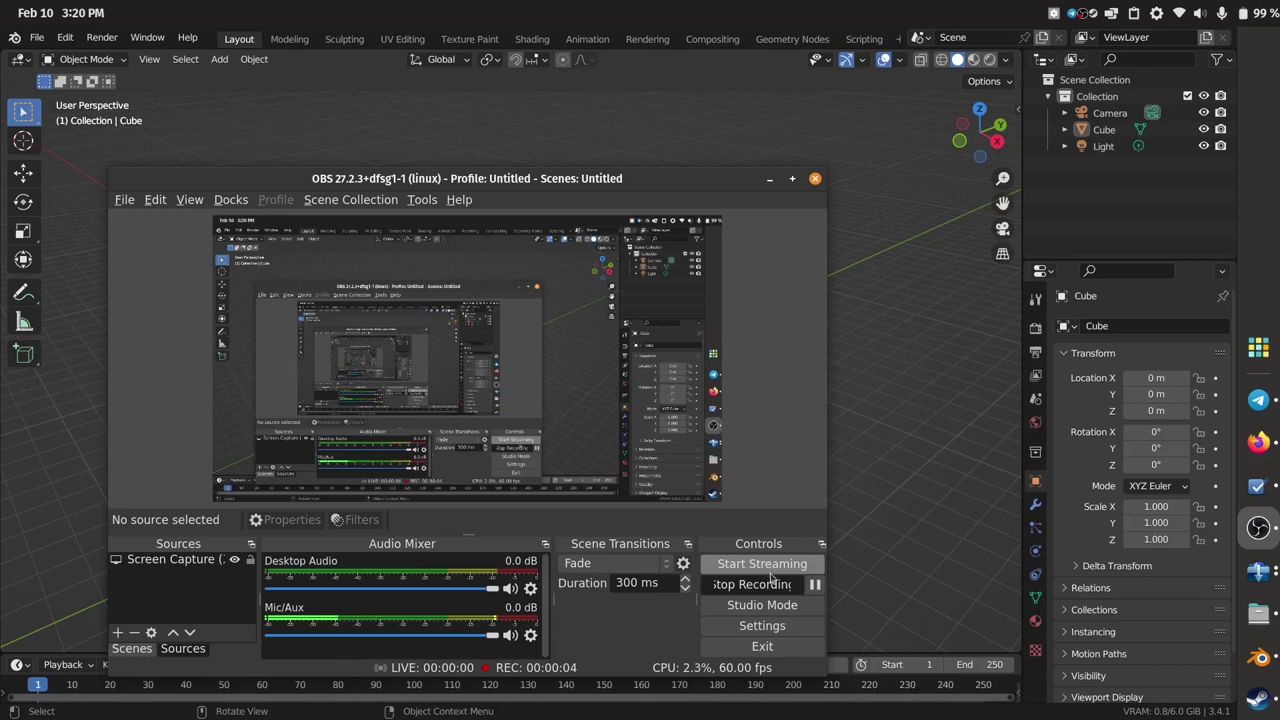
{"action": "left_click", "coordinate": [768, 181]}
Check the progress of the Unreal Engine download in the XDM window previews, then return to Blender's viewport
{"action": "left_click_drag", "start_coordinate": [669, 306], "coordinate": [567, 478]}
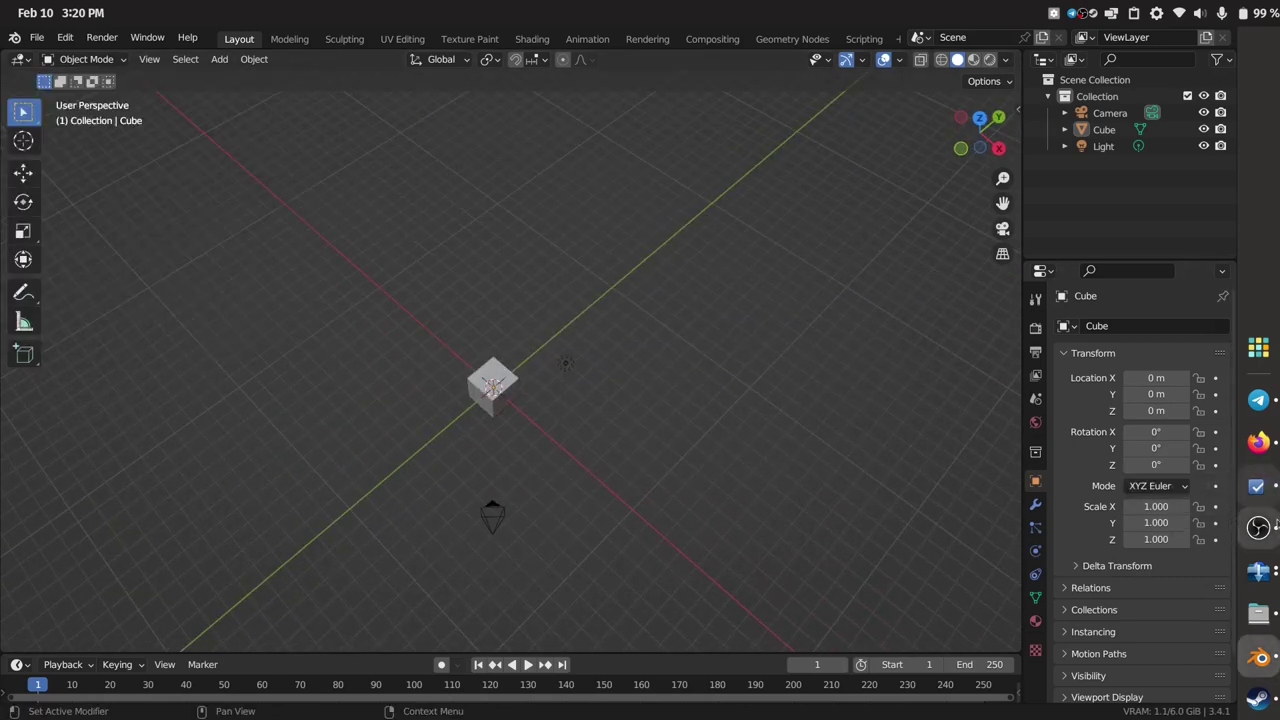
{"action": "left_click", "coordinate": [1258, 571]}
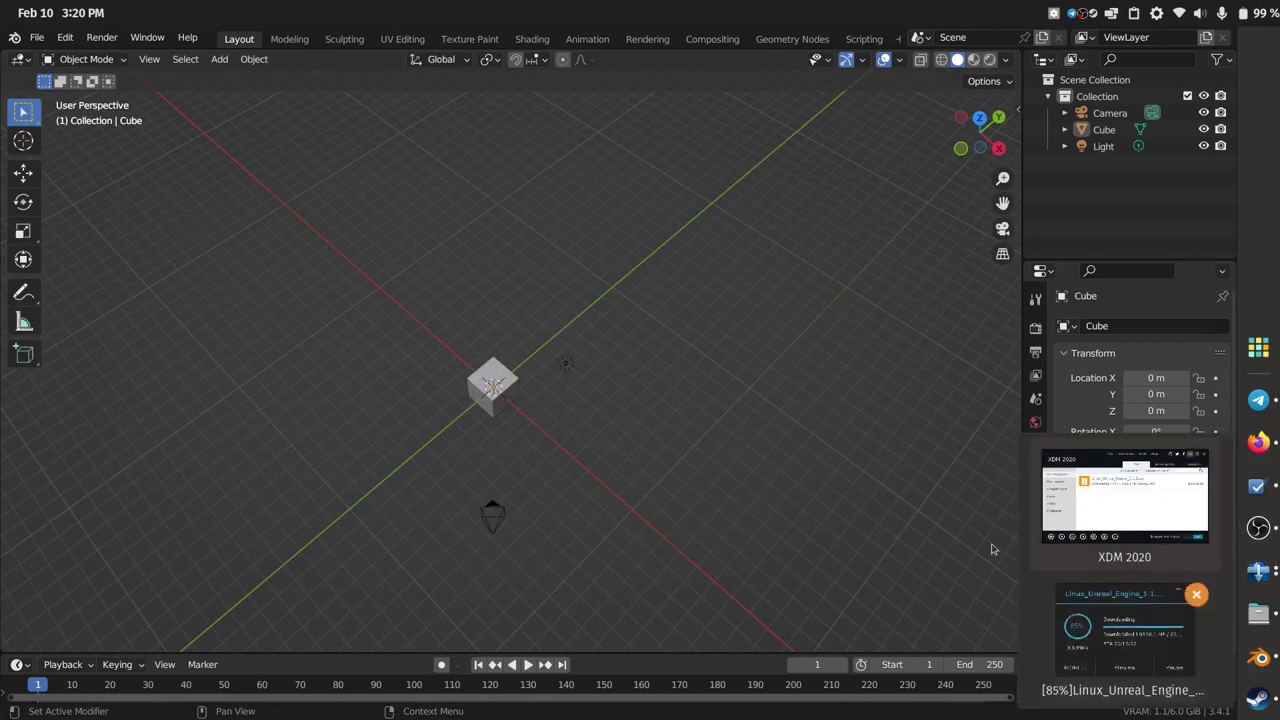
{"action": "left_click_drag", "start_coordinate": [457, 367], "coordinate": [459, 310]}
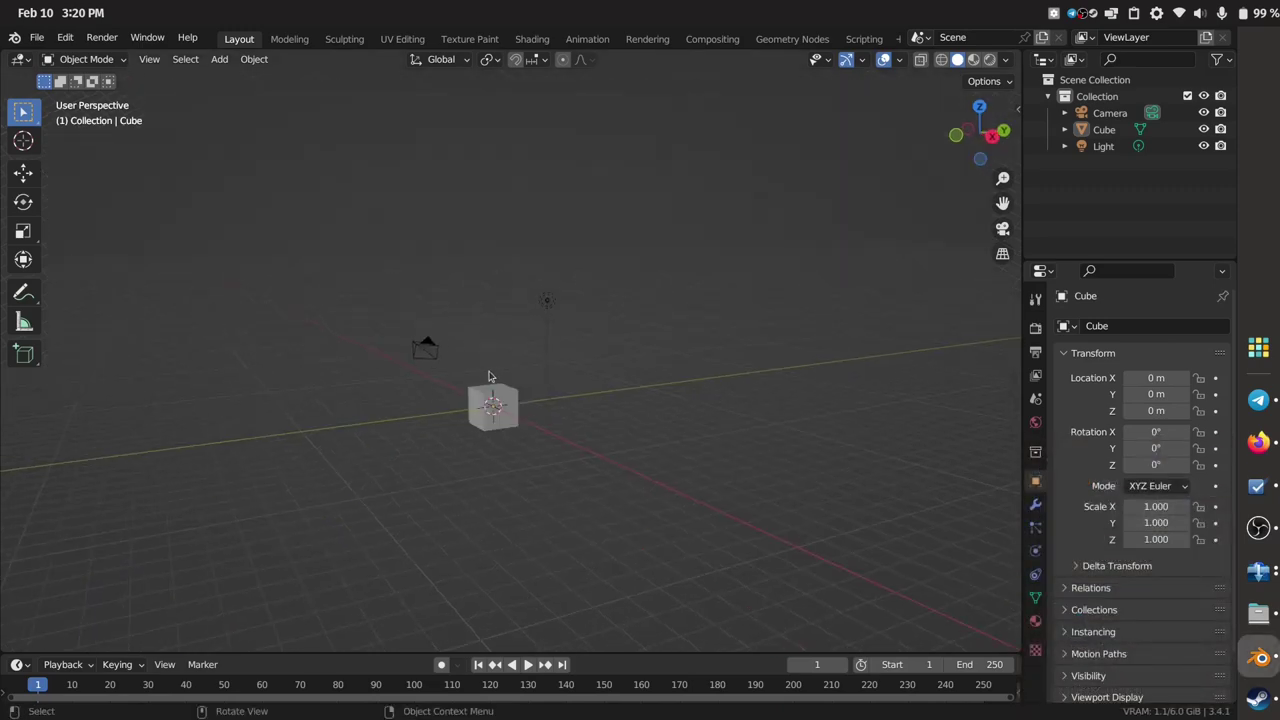
{"action": "left_click_drag", "start_coordinate": [489, 376], "coordinate": [290, 590]}
Remove the timeline area so that the 3D viewport extends over its space
{"action": "left_click_drag", "start_coordinate": [67, 652], "coordinate": [5, 620]}
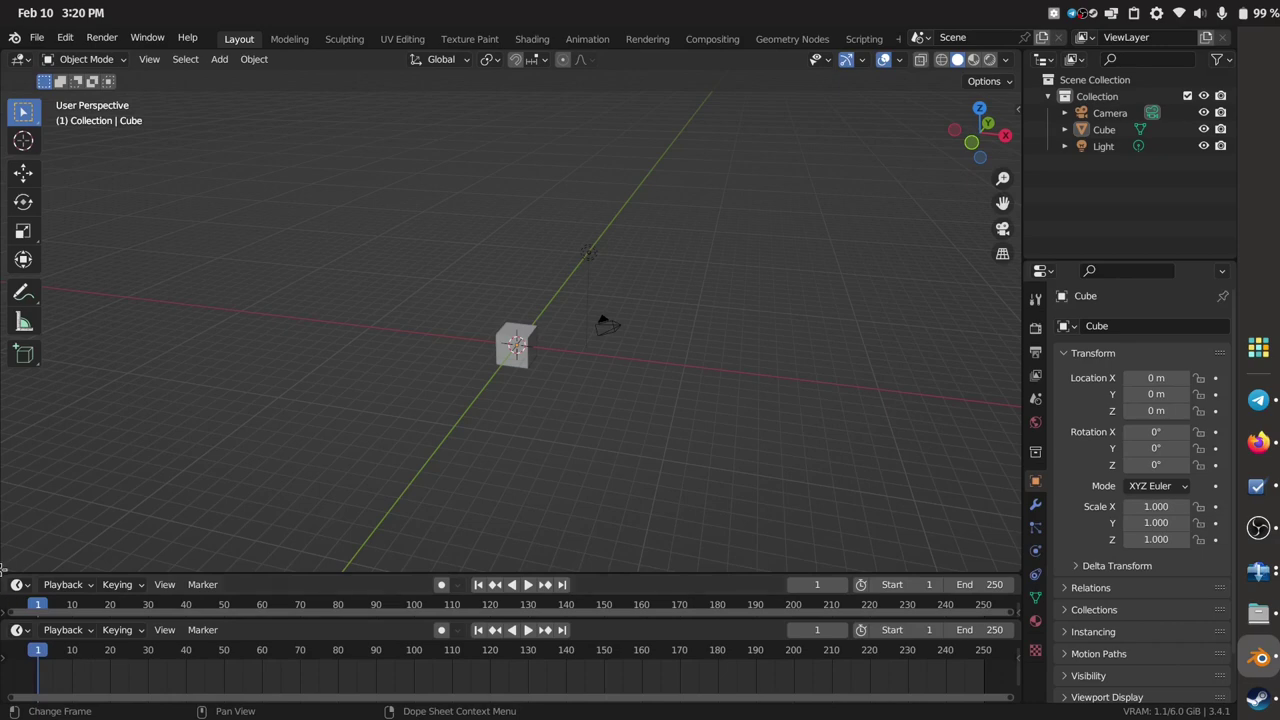
{"action": "left_click_drag", "start_coordinate": [4, 568], "coordinate": [10, 672]}
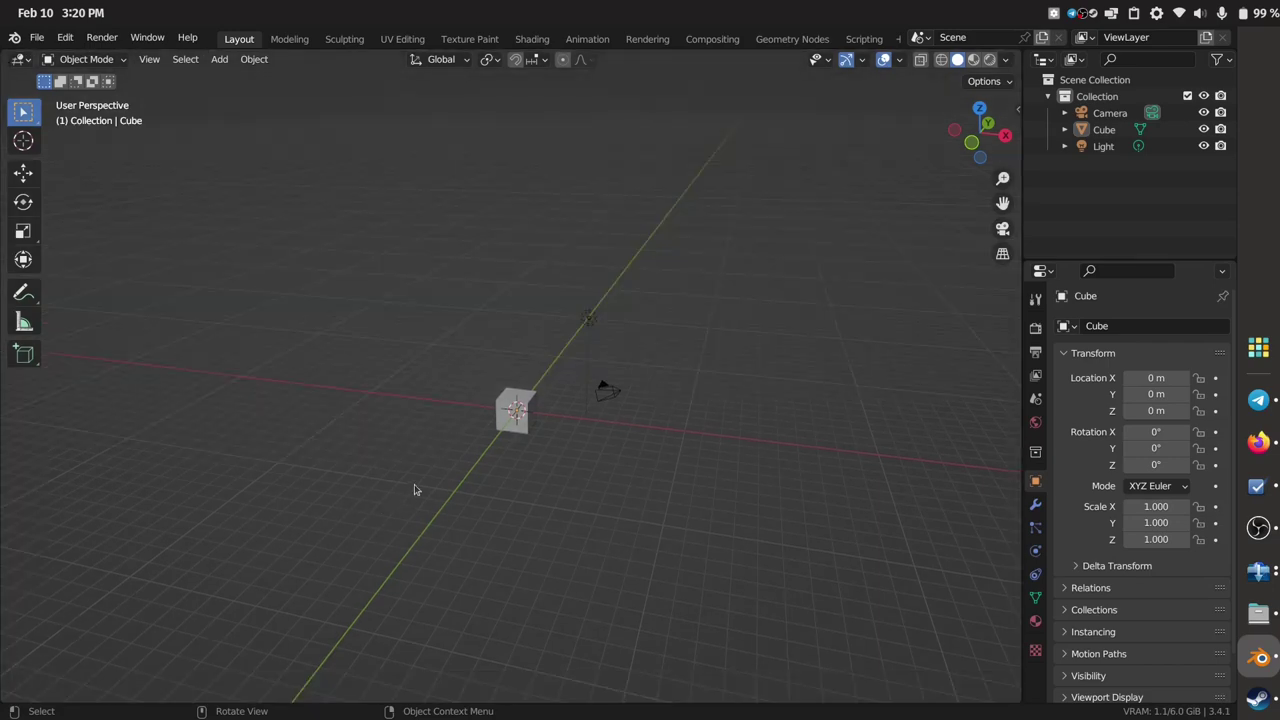
{"action": "left_click_drag", "start_coordinate": [415, 490], "coordinate": [554, 443]}
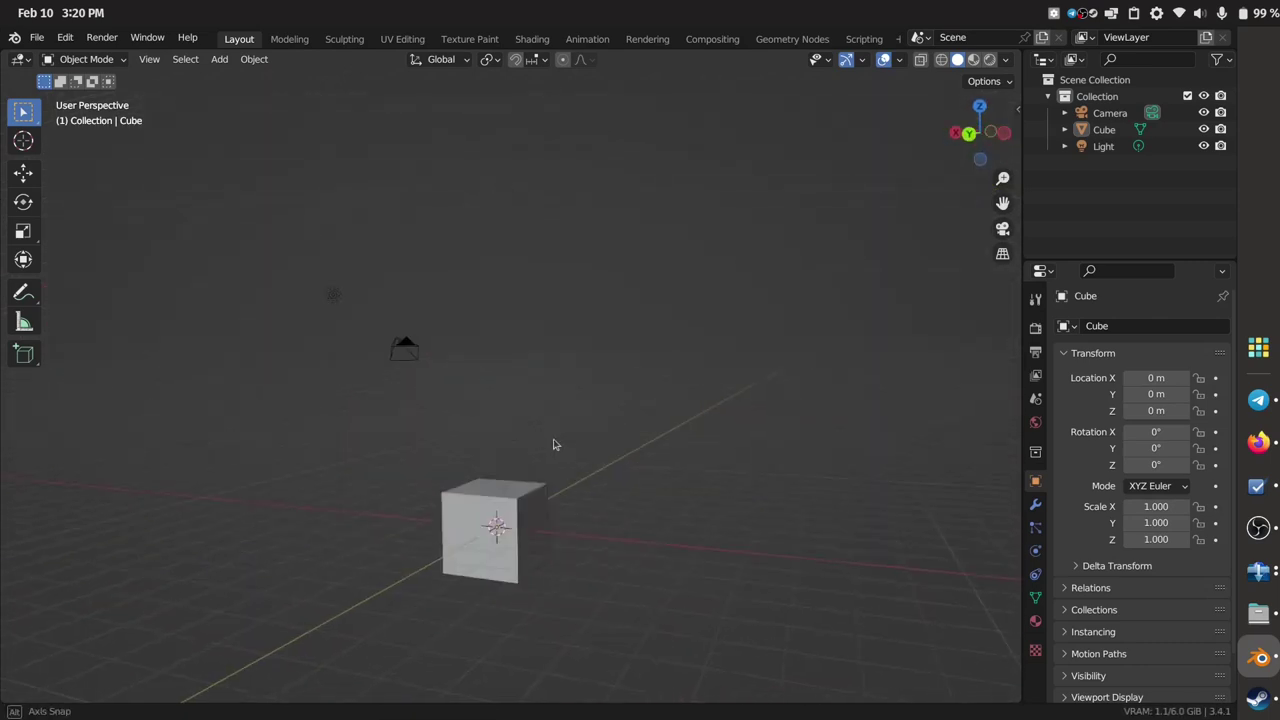
Set the viewport shading color to Random and enable Cavity with its type set to Both
{"action": "left_click", "coordinate": [1006, 62]}
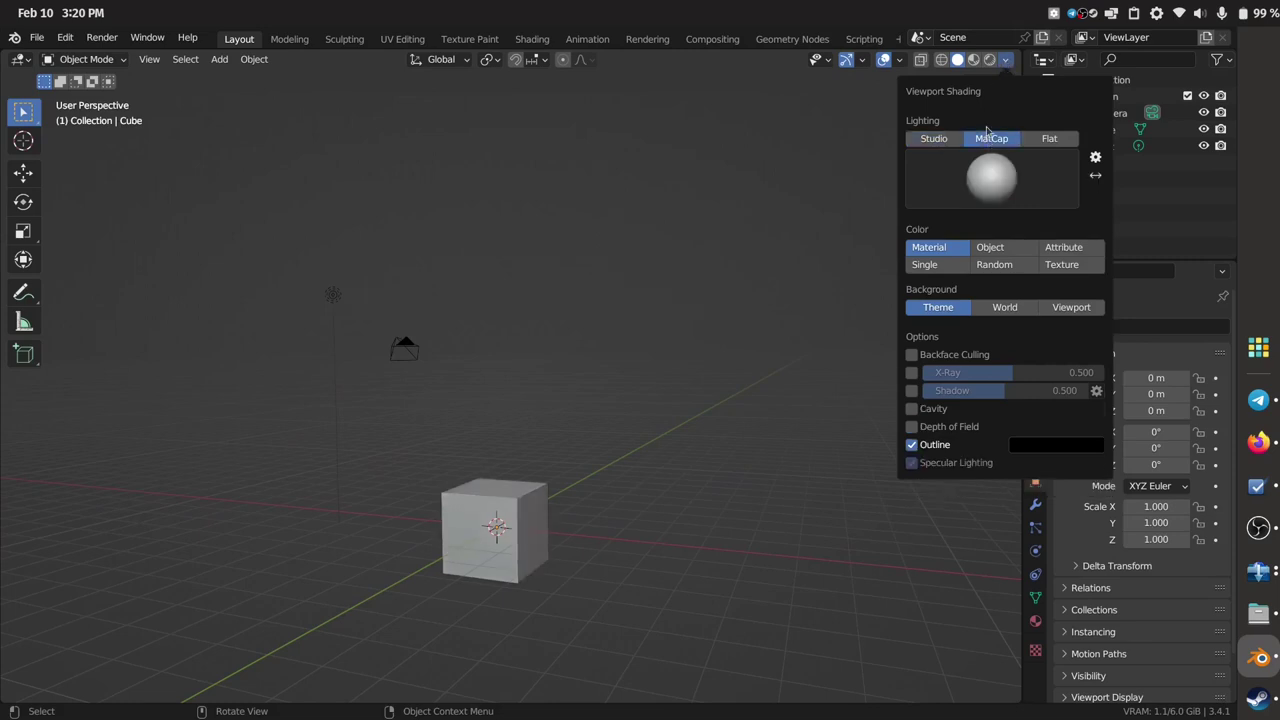
{"action": "left_click", "coordinate": [995, 265]}
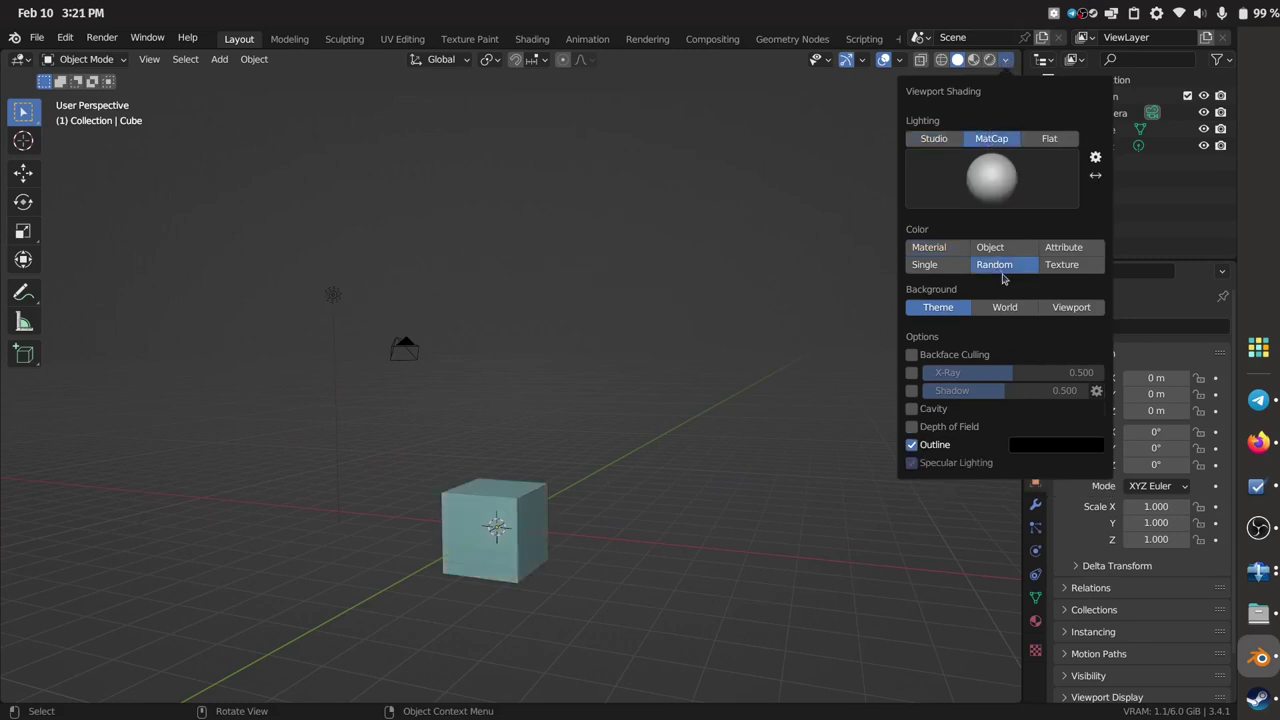
{"action": "left_click", "coordinate": [912, 409]}
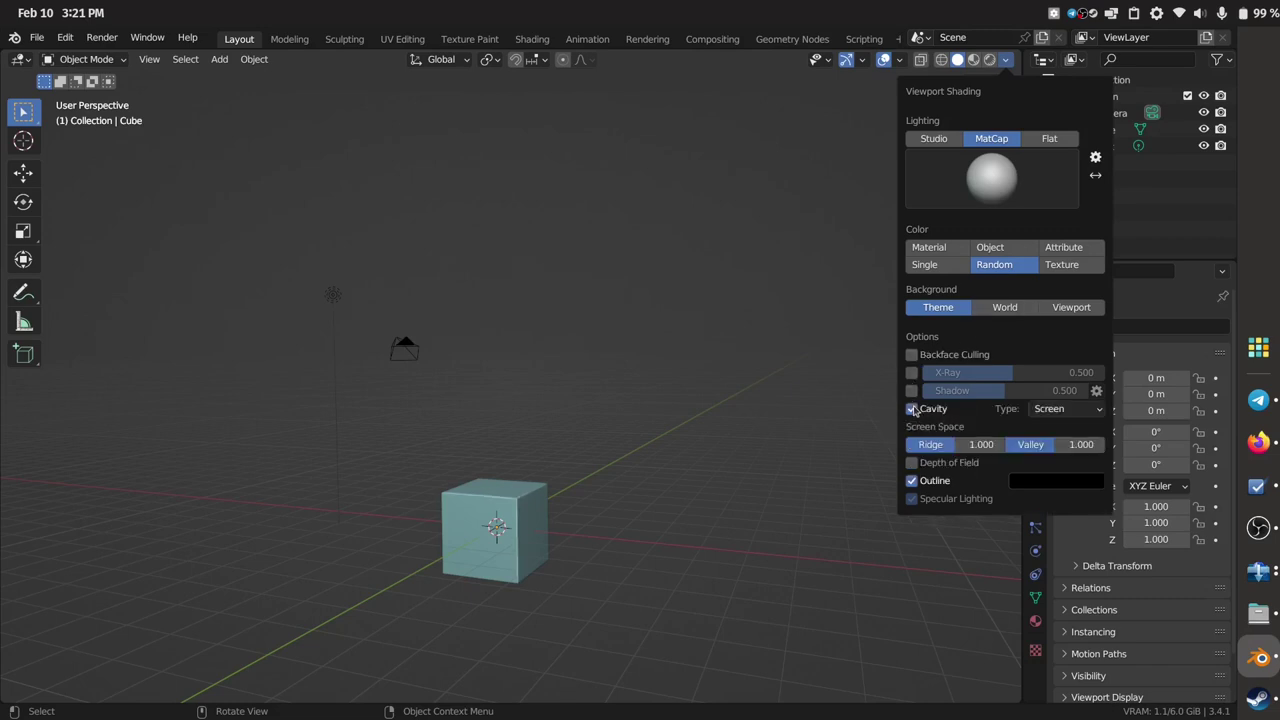
{"action": "left_click", "coordinate": [1040, 414]}
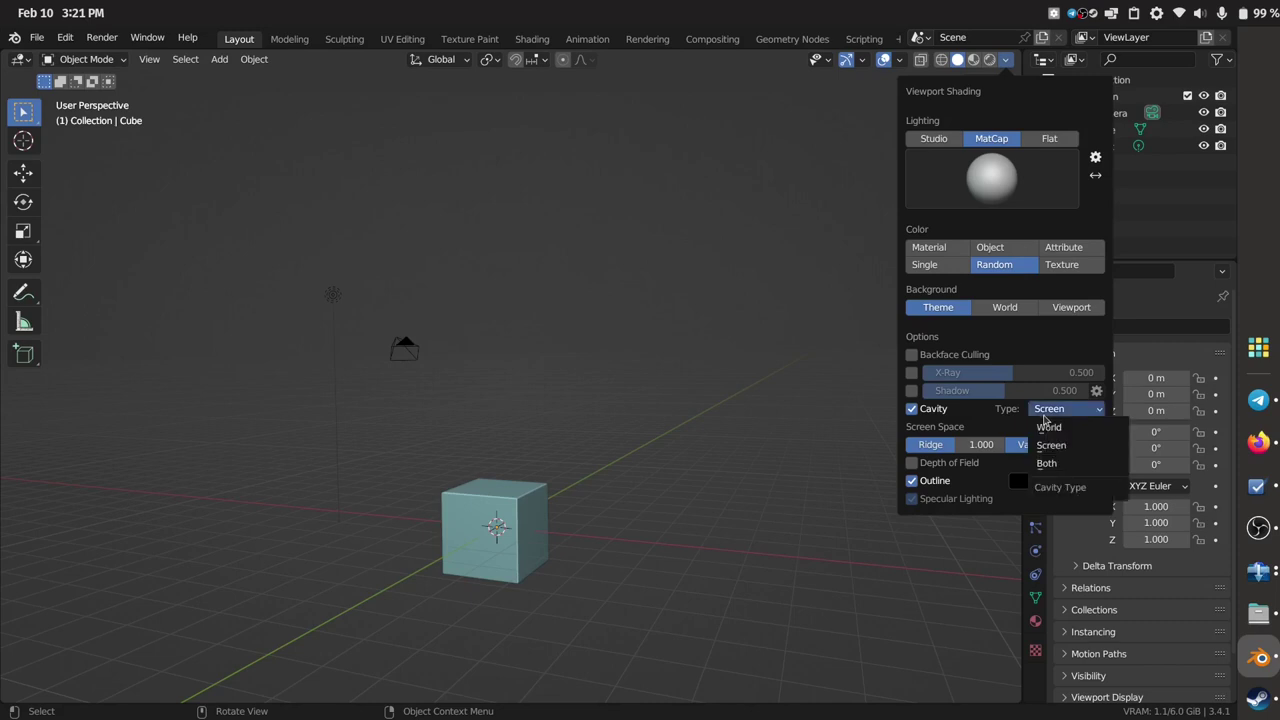
{"action": "left_click", "coordinate": [1040, 462]}
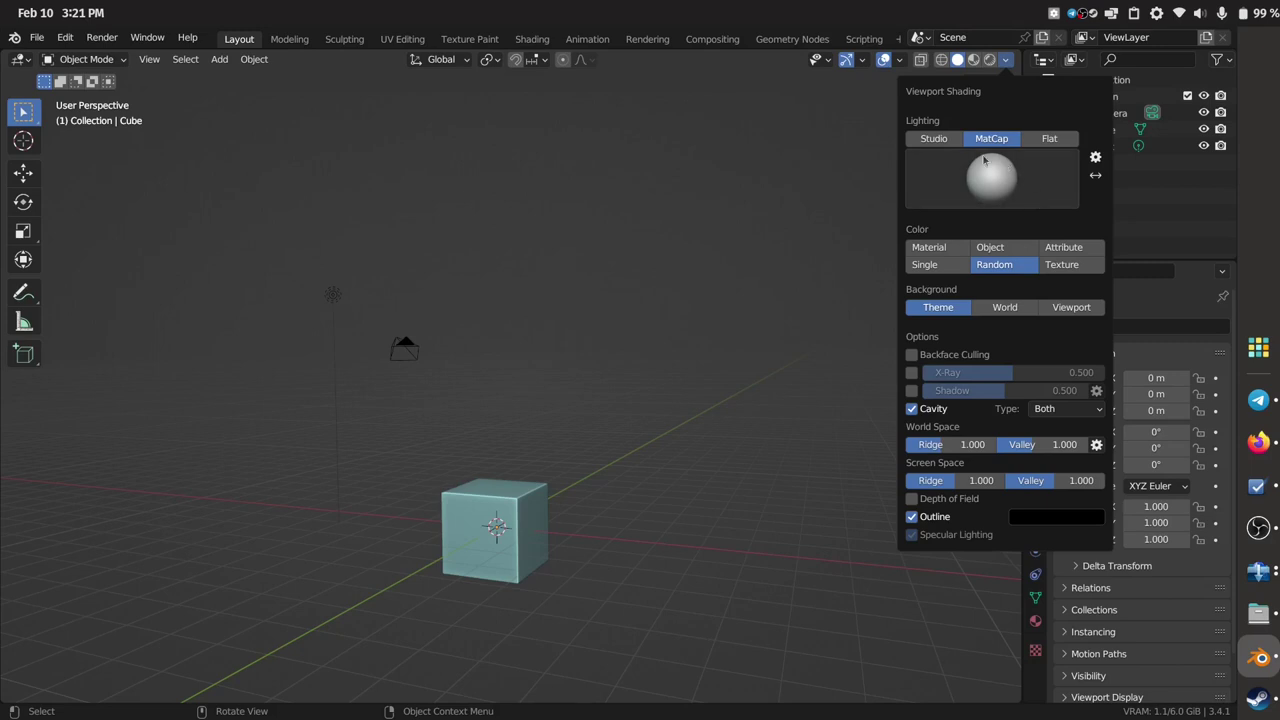
{"action": "left_click", "coordinate": [1007, 61]}
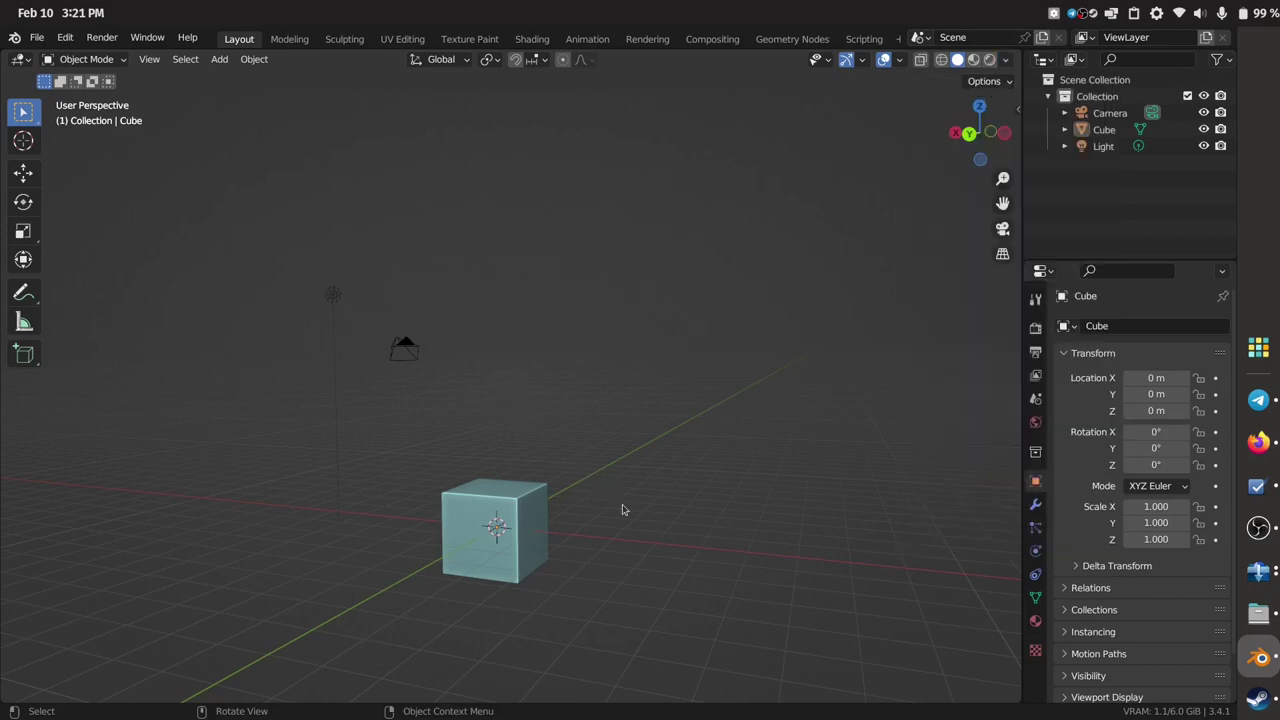
{"action": "scroll", "coordinate": [578, 531], "scroll_direction": "down", "scroll_amount": 5}
Minimize OBS and hide the desktop's dock and top bar so that Blender fills the whole screen
{"action": "left_click", "coordinate": [1258, 527]}
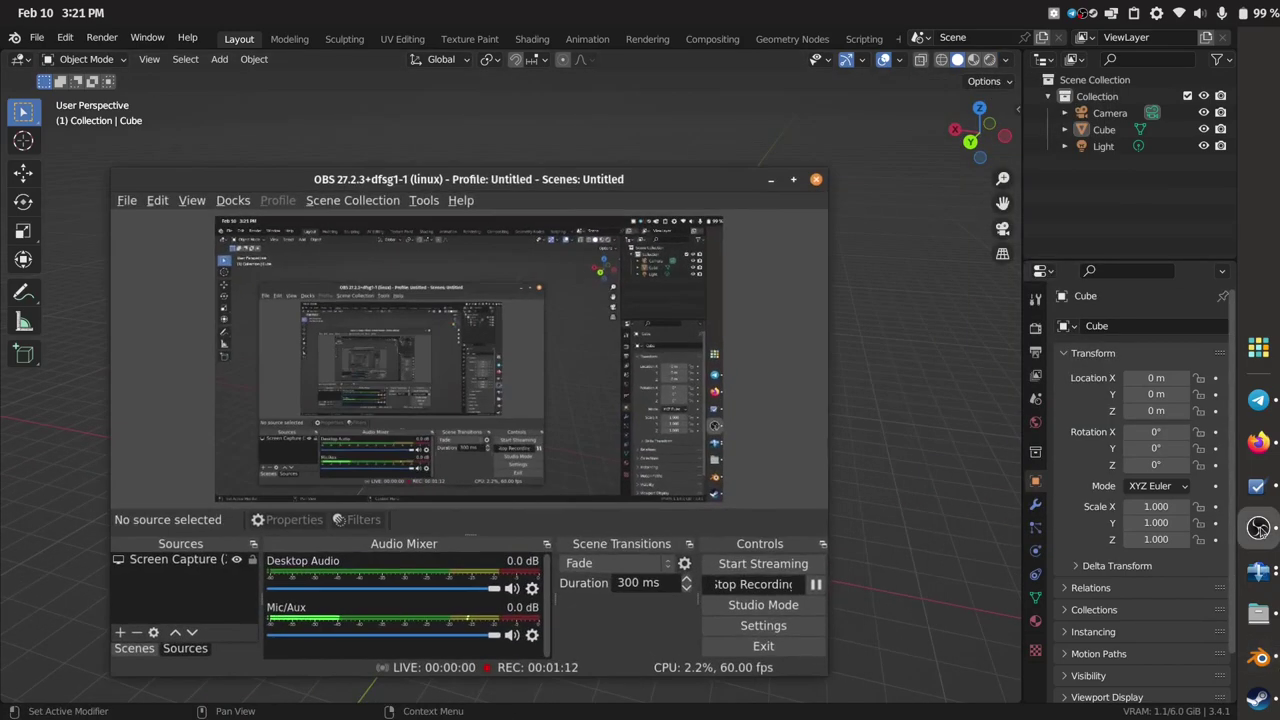
{"action": "left_click", "coordinate": [1258, 527]}
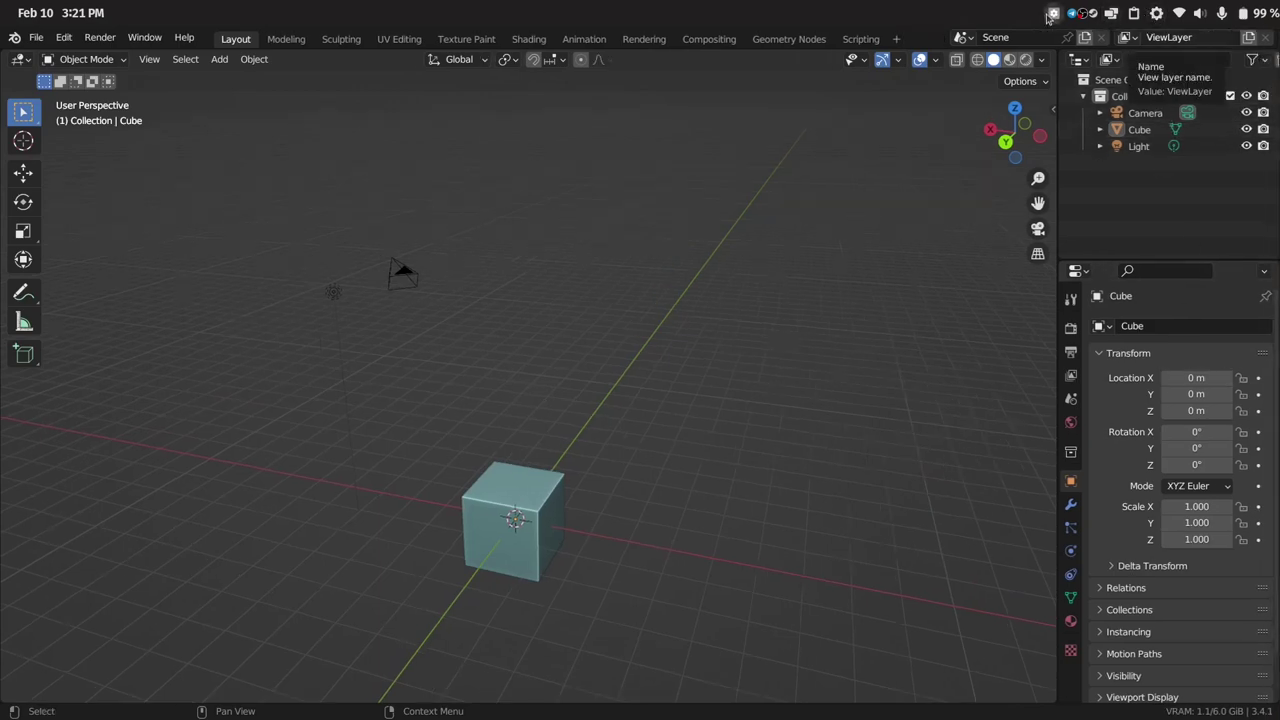
{"action": "mouse_move", "coordinate": [1251, 180]}
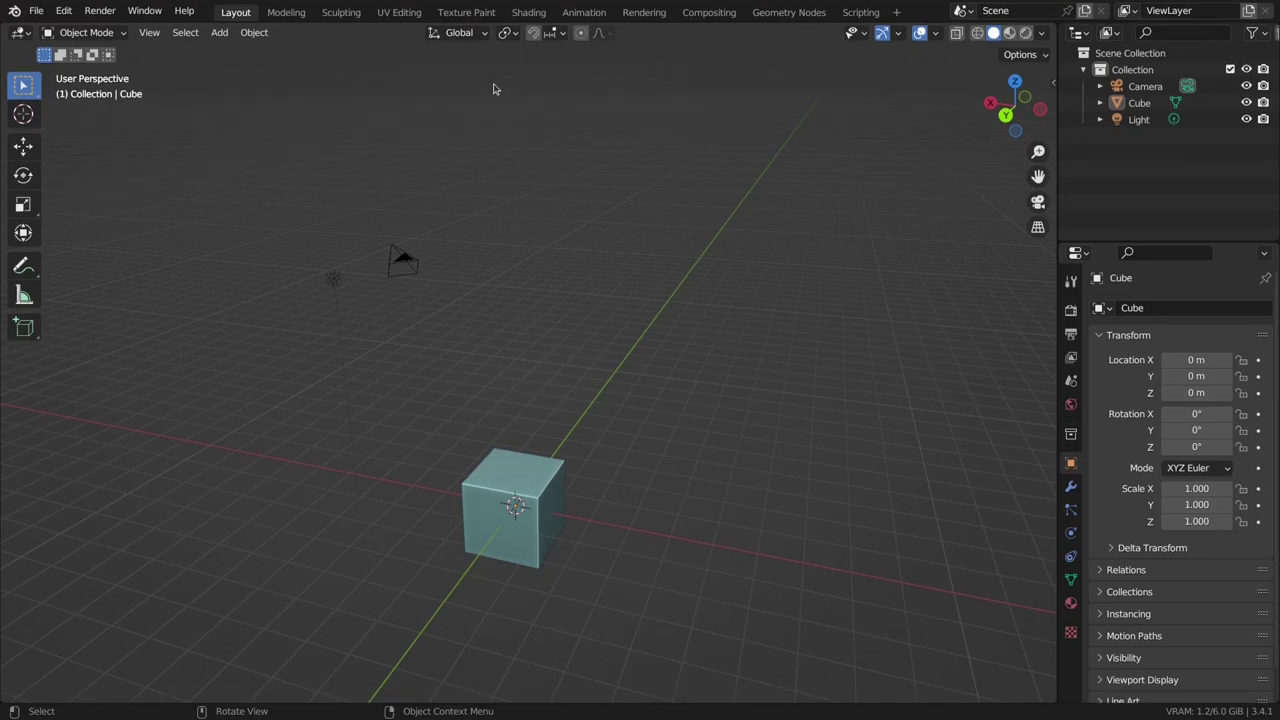
Select the camera, light and cube and delete them all from the scene
{"action": "left_click_drag", "start_coordinate": [573, 350], "coordinate": [613, 357]}
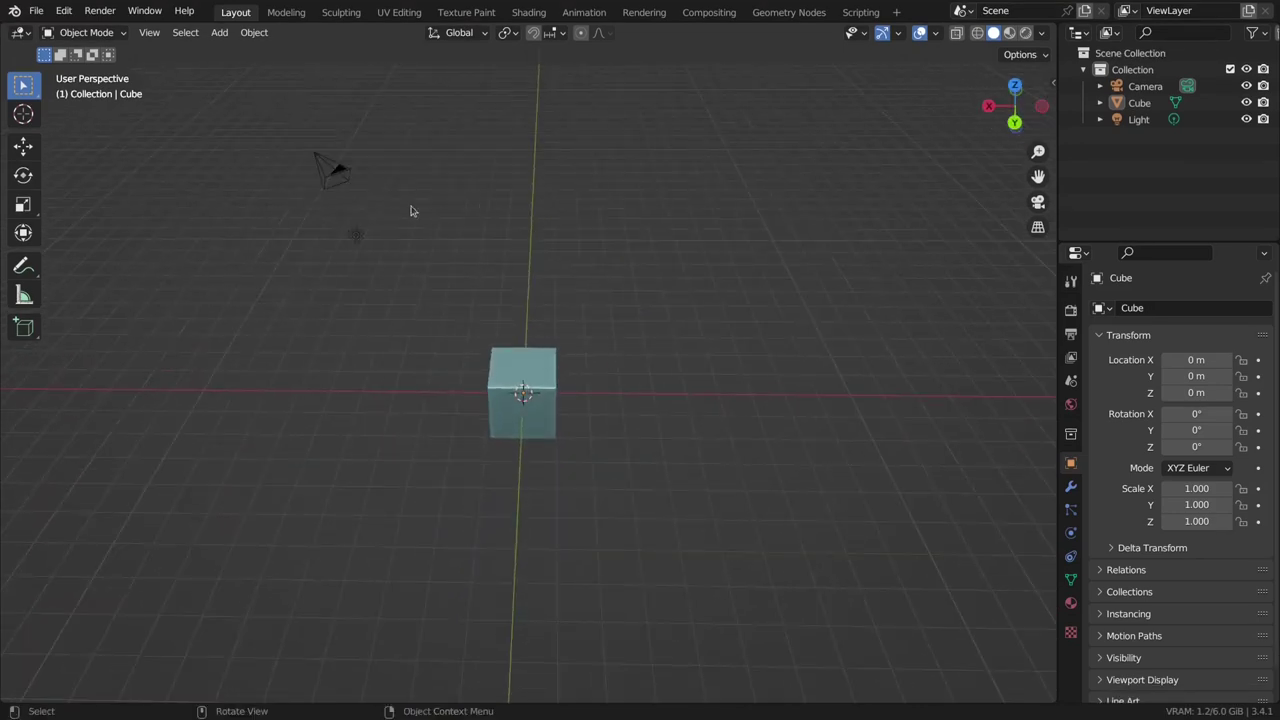
{"action": "left_click_drag", "start_coordinate": [222, 105], "coordinate": [379, 424]}
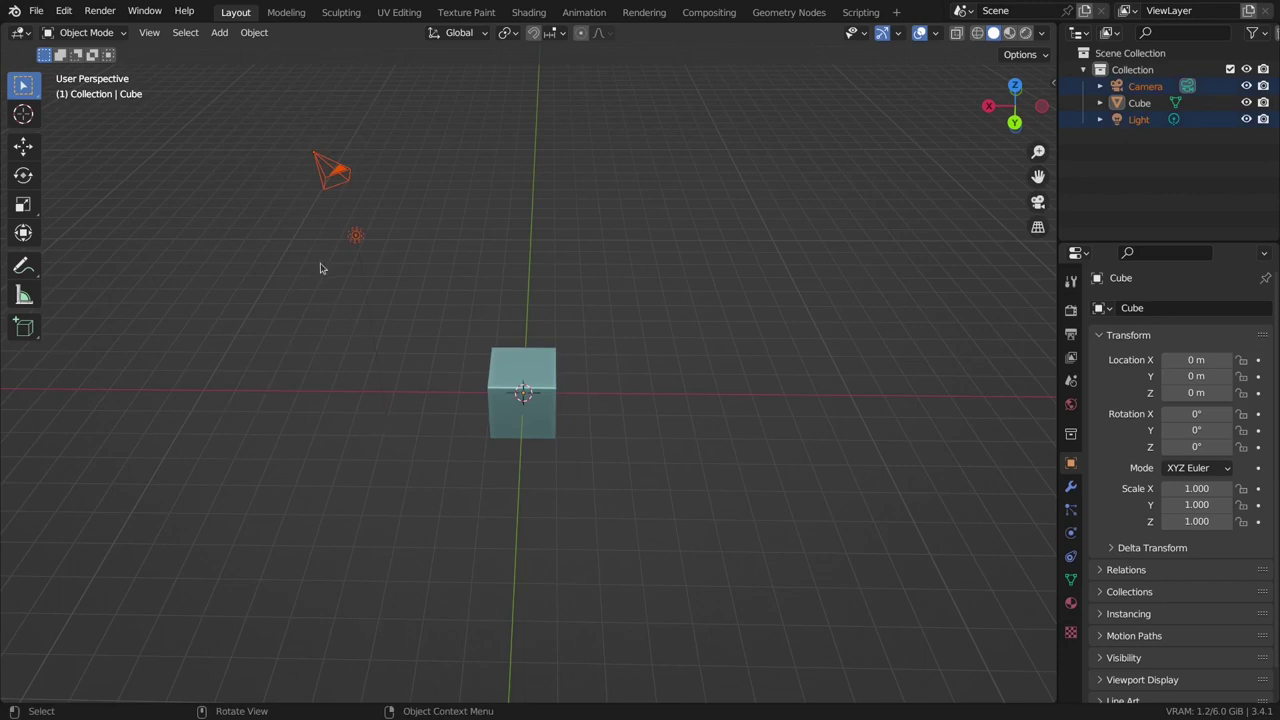
{"action": "key", "text": "a"}
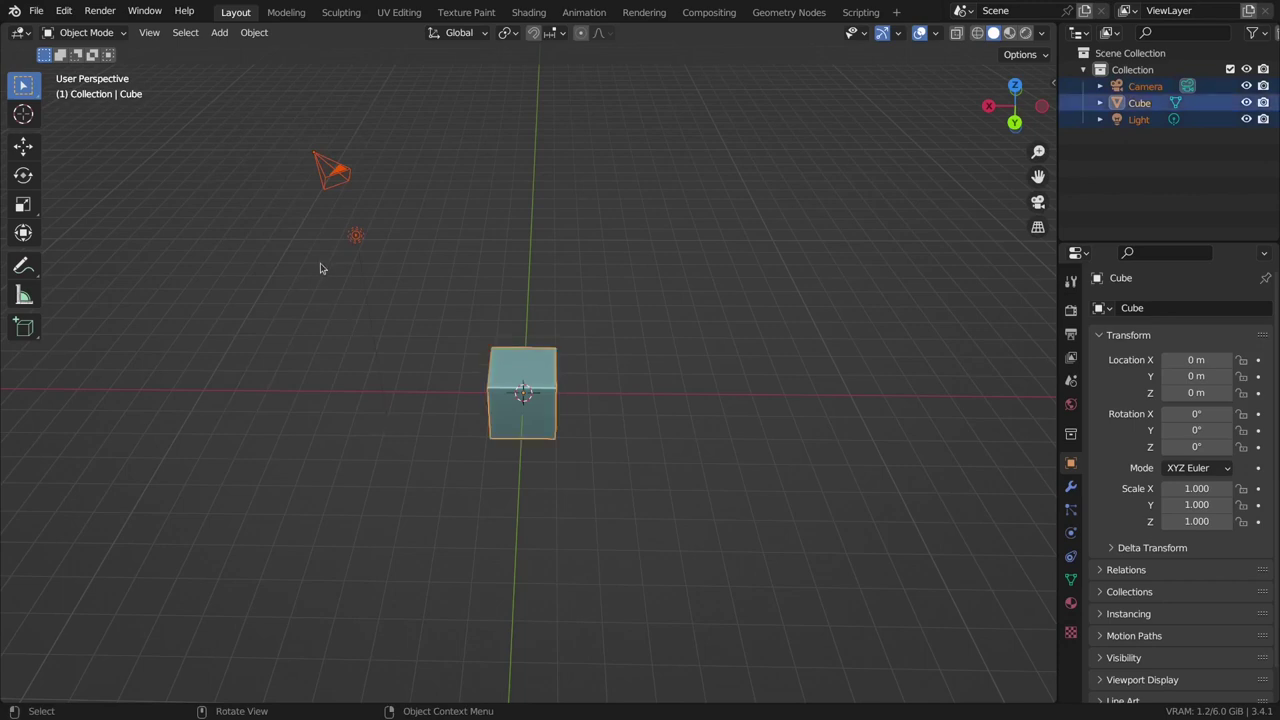
{"action": "key", "text": "x"}
{"action": "left_click", "coordinate": [320, 268]}
{"action": "left_click_drag", "start_coordinate": [489, 393], "coordinate": [557, 277]}
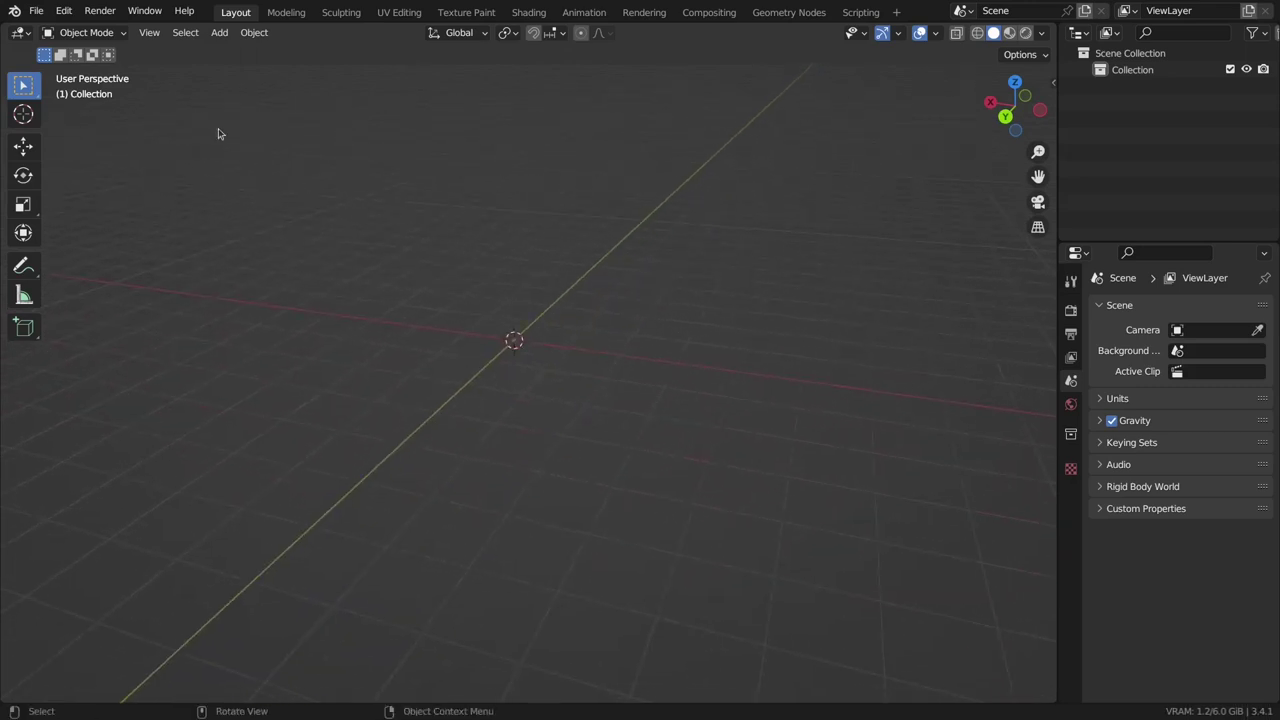
Open the Preferences at the Interface settings and set the display Resolution Scale to 1.25
{"action": "left_click", "coordinate": [62, 12]}
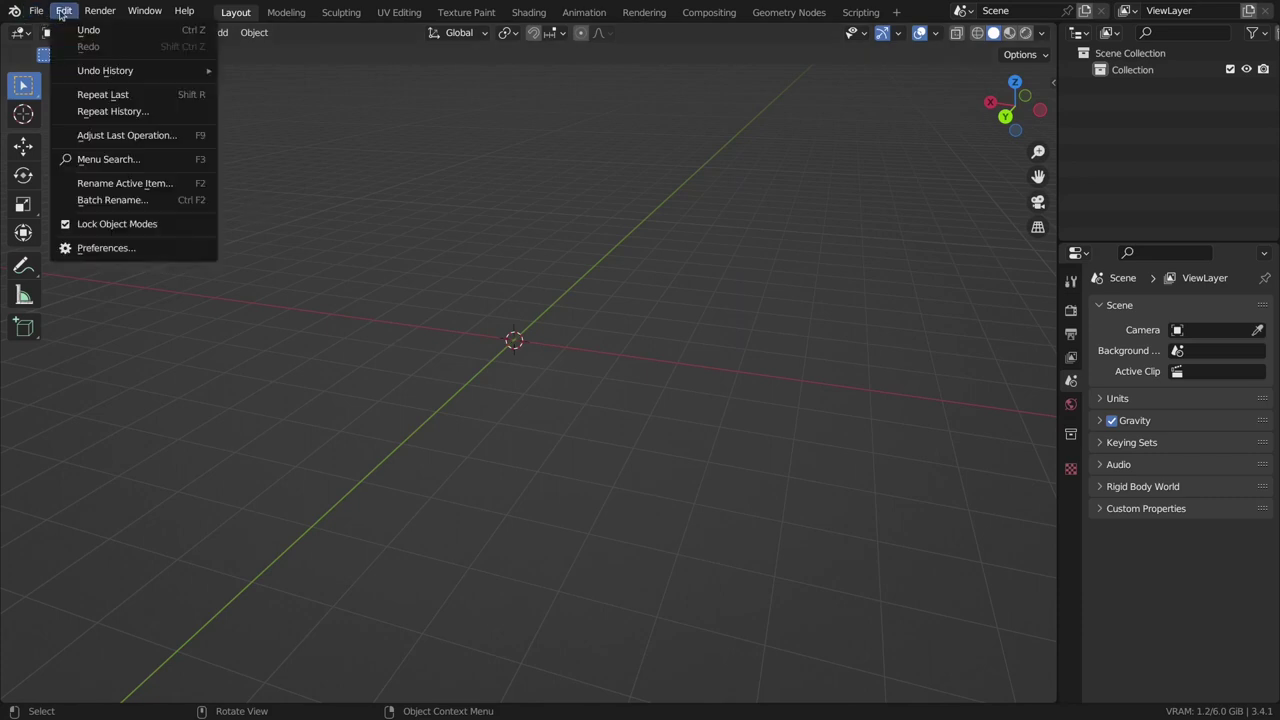
{"action": "left_click", "coordinate": [100, 248]}
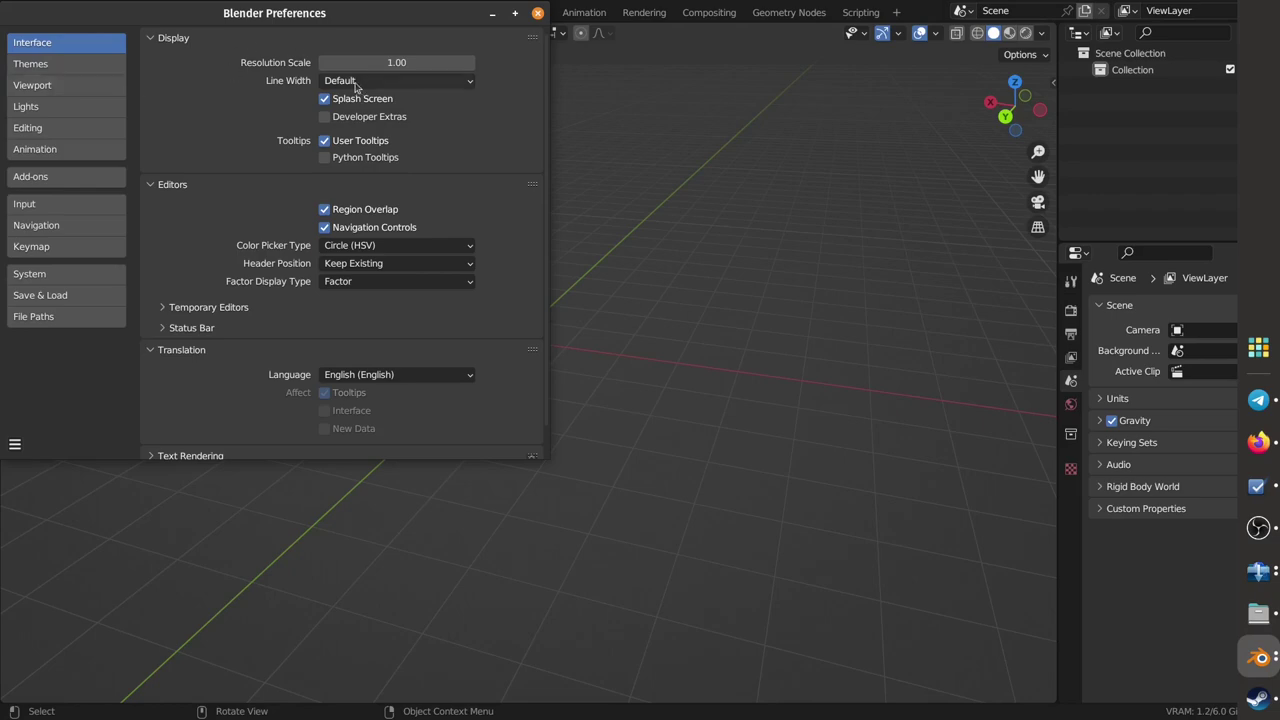
{"action": "left_click", "coordinate": [397, 62]}
{"action": "type", "text": "1.27"}
{"action": "key", "text": "Return"}
{"action": "left_click_drag", "start_coordinate": [407, 71], "coordinate": [457, 60]}
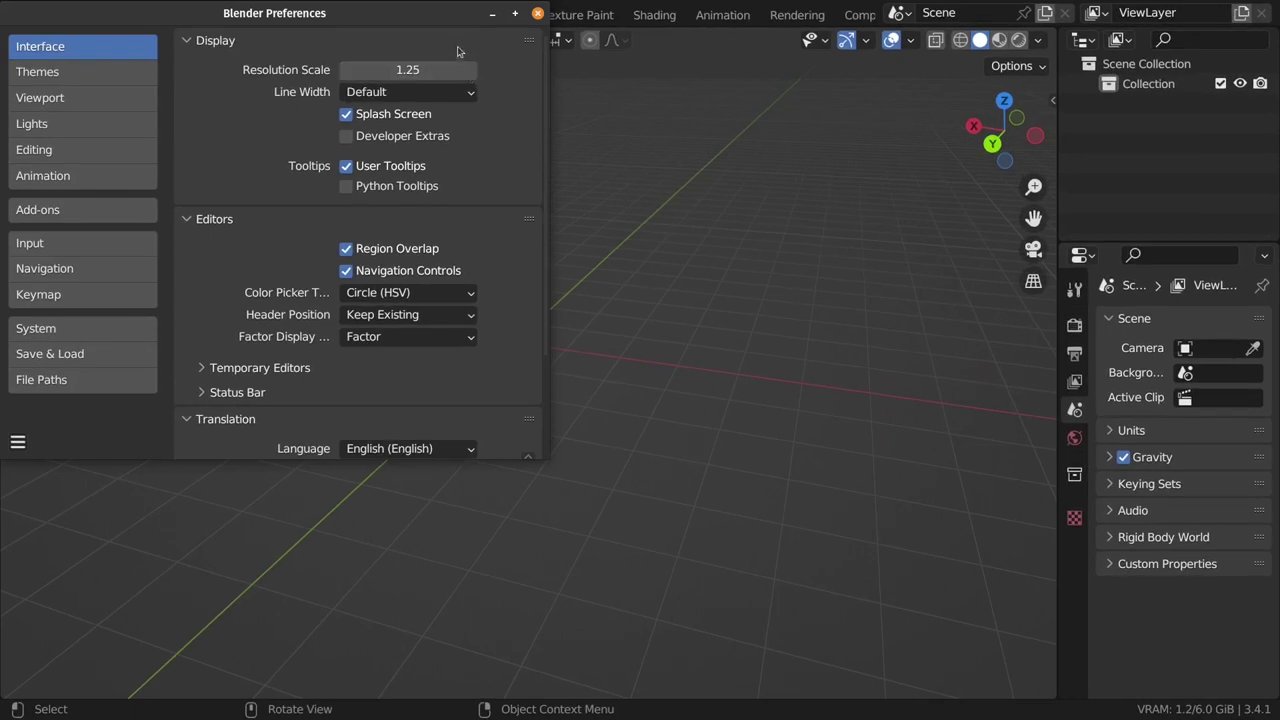
Move the Preferences window toward the middle of the viewport and reduce the Resolution Scale to 1.20
{"action": "left_click_drag", "start_coordinate": [437, 9], "coordinate": [628, 146]}
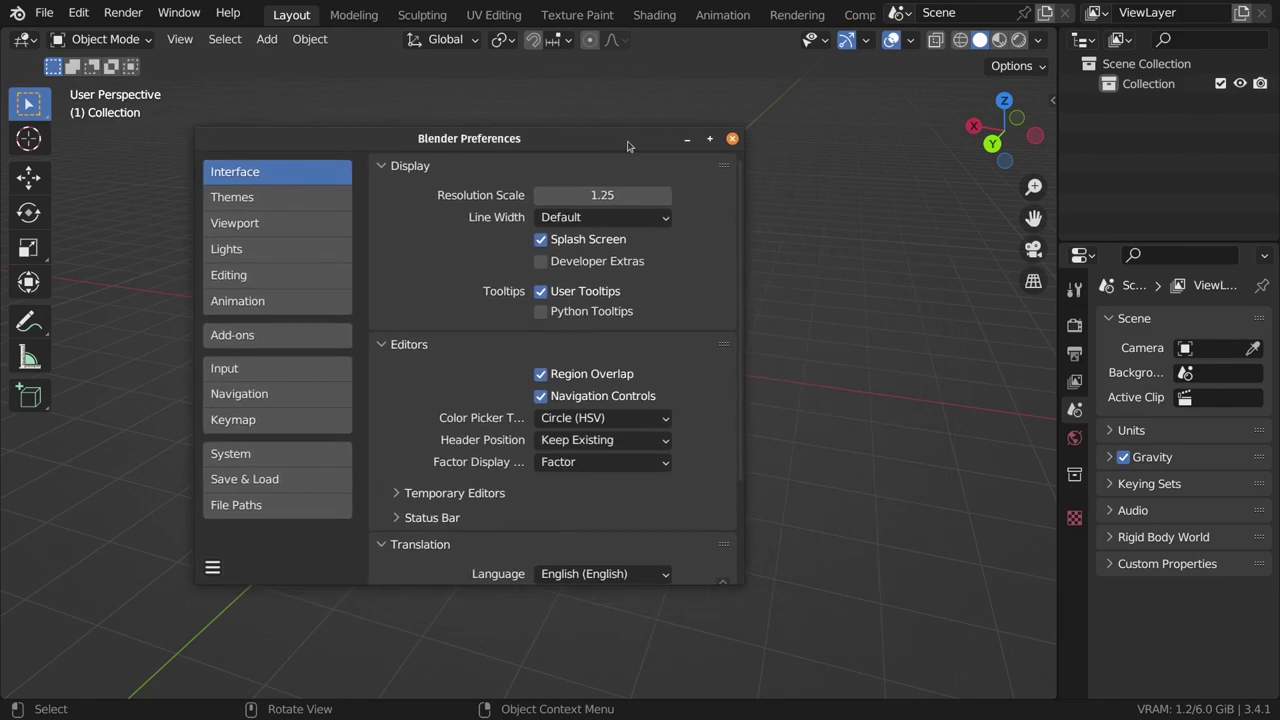
{"action": "left_click", "coordinate": [538, 196]}
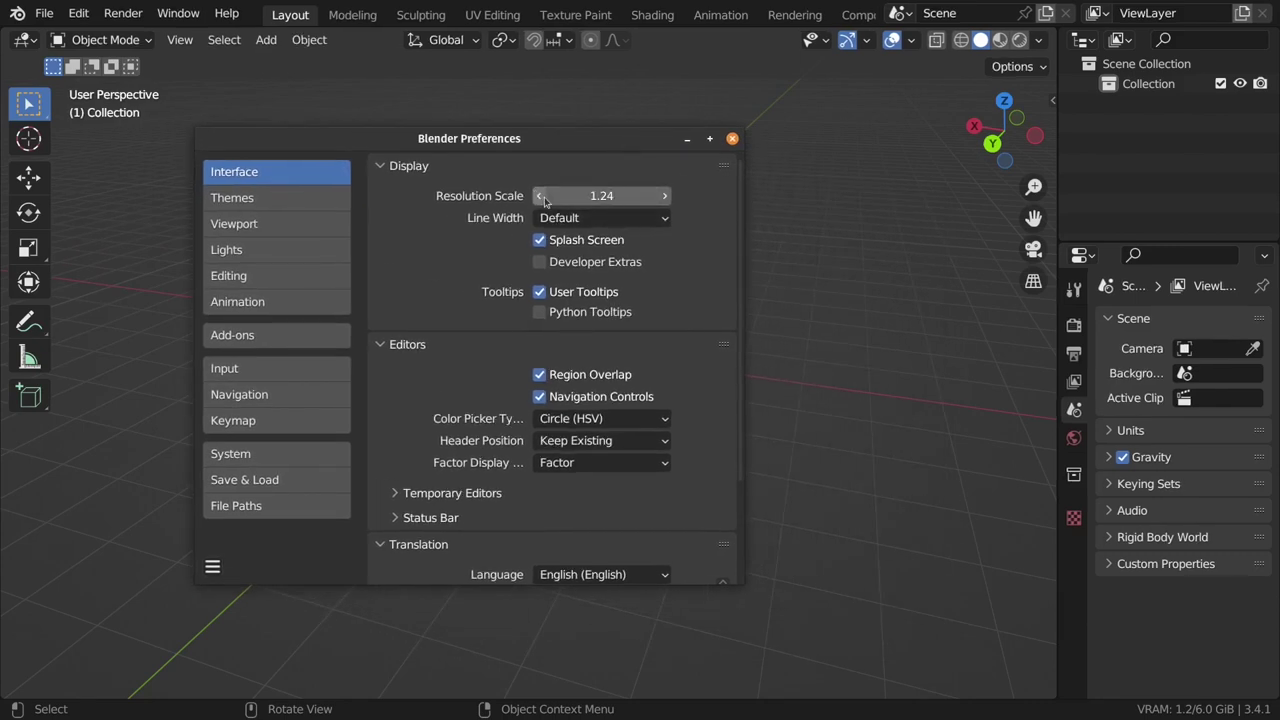
{"action": "left_click", "coordinate": [540, 196]}
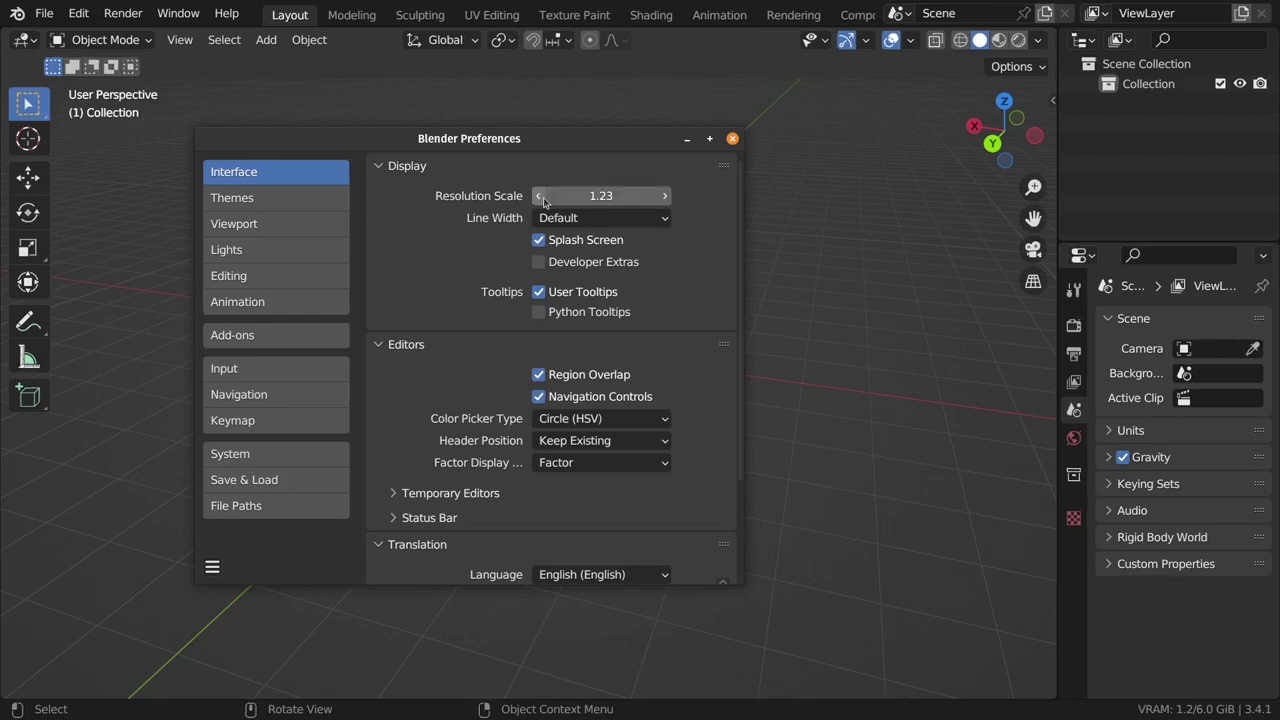
{"action": "double_click", "coordinate": [541, 197]}
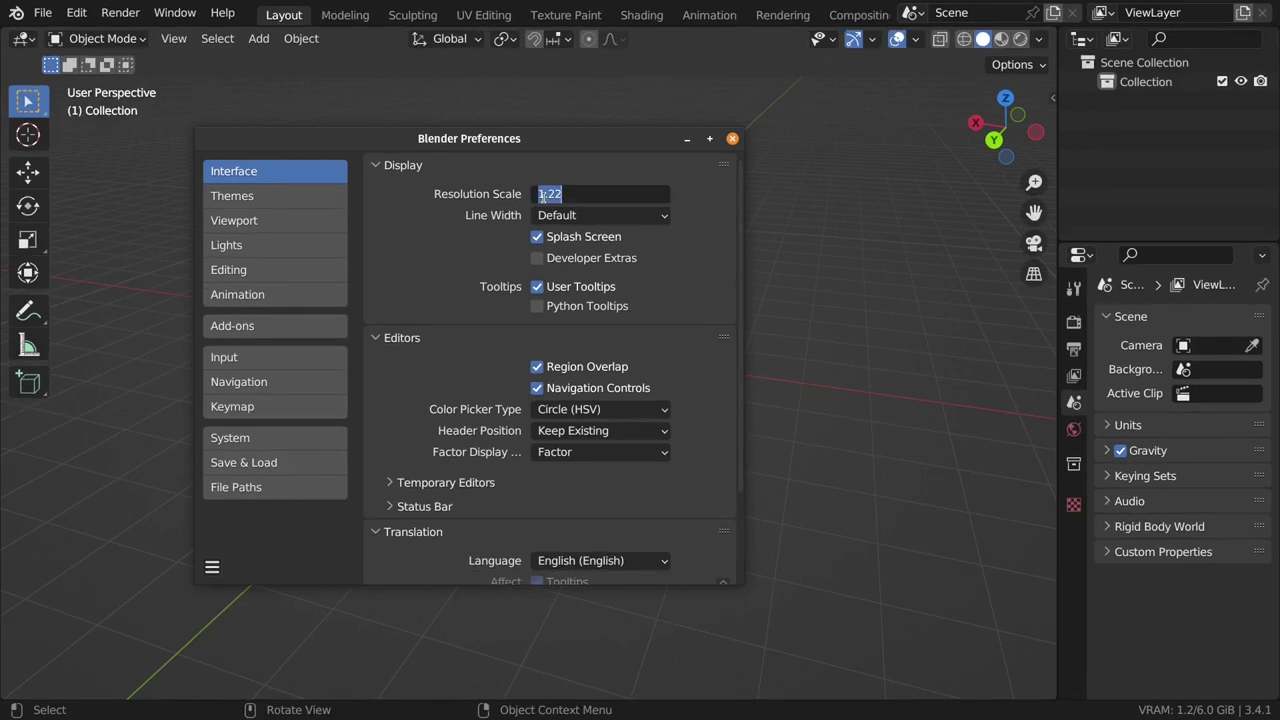
{"action": "left_click", "coordinate": [538, 197]}
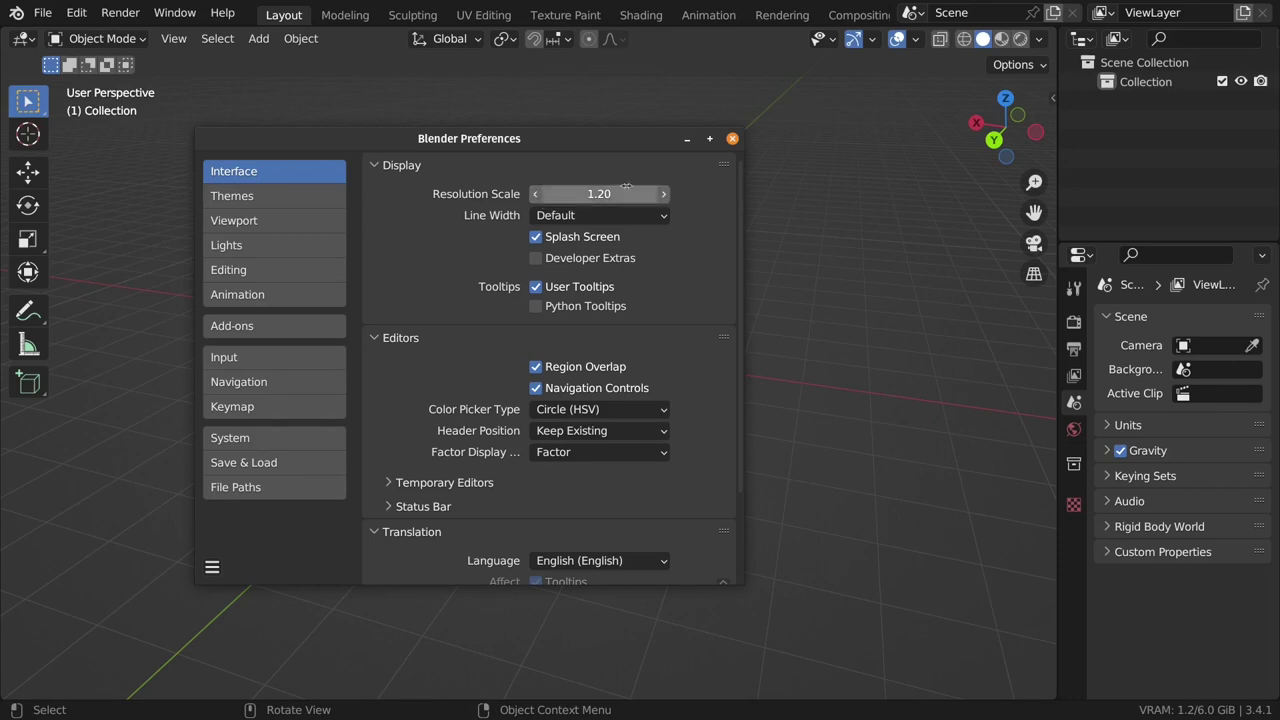
Set the interface Resolution Scale to 1.23 and widen the Outliner and Properties editors beside the 3D viewport
{"action": "left_click", "coordinate": [663, 195]}
{"action": "left_click", "coordinate": [663, 195]}
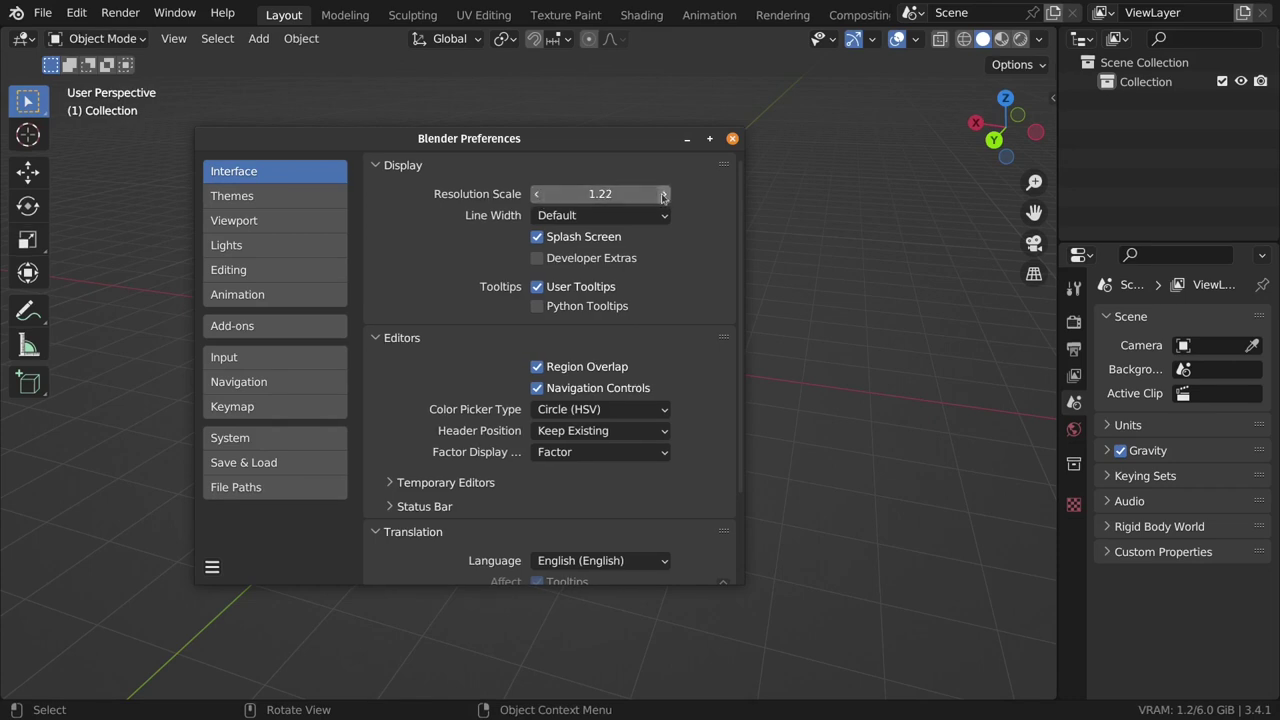
{"action": "left_click", "coordinate": [663, 195]}
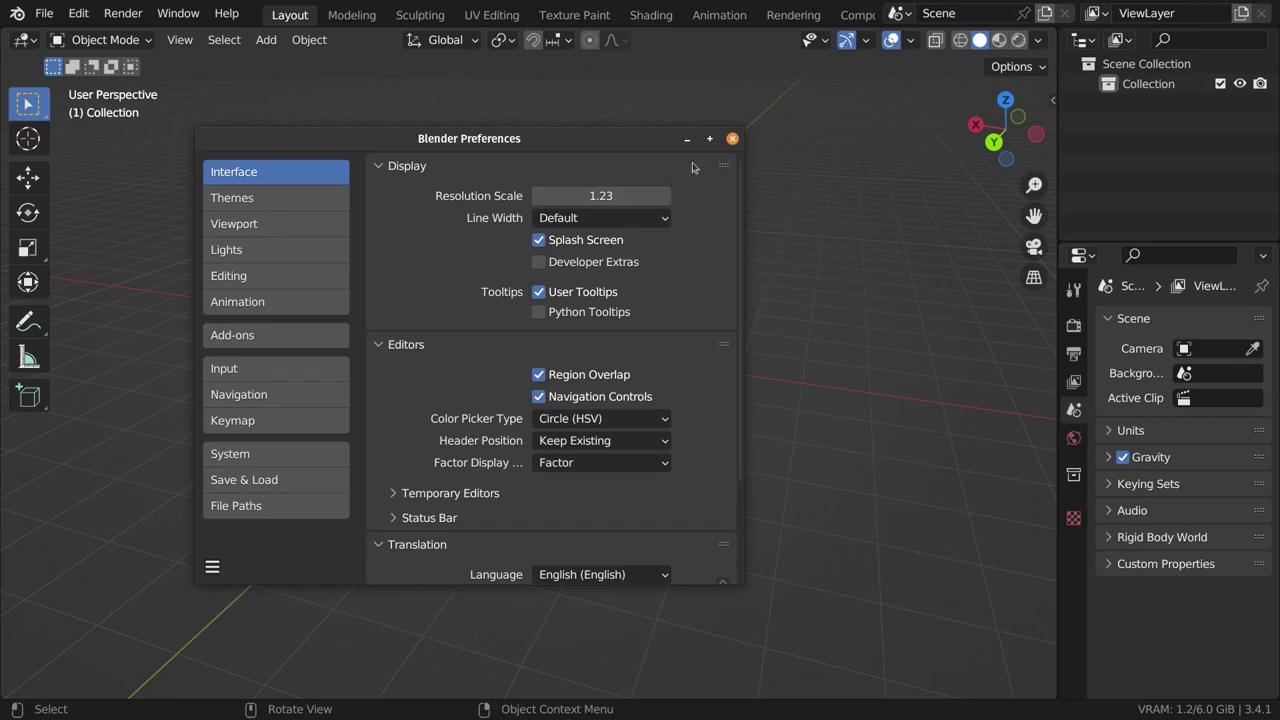
{"action": "left_click_drag", "start_coordinate": [1058, 340], "coordinate": [966, 353]}
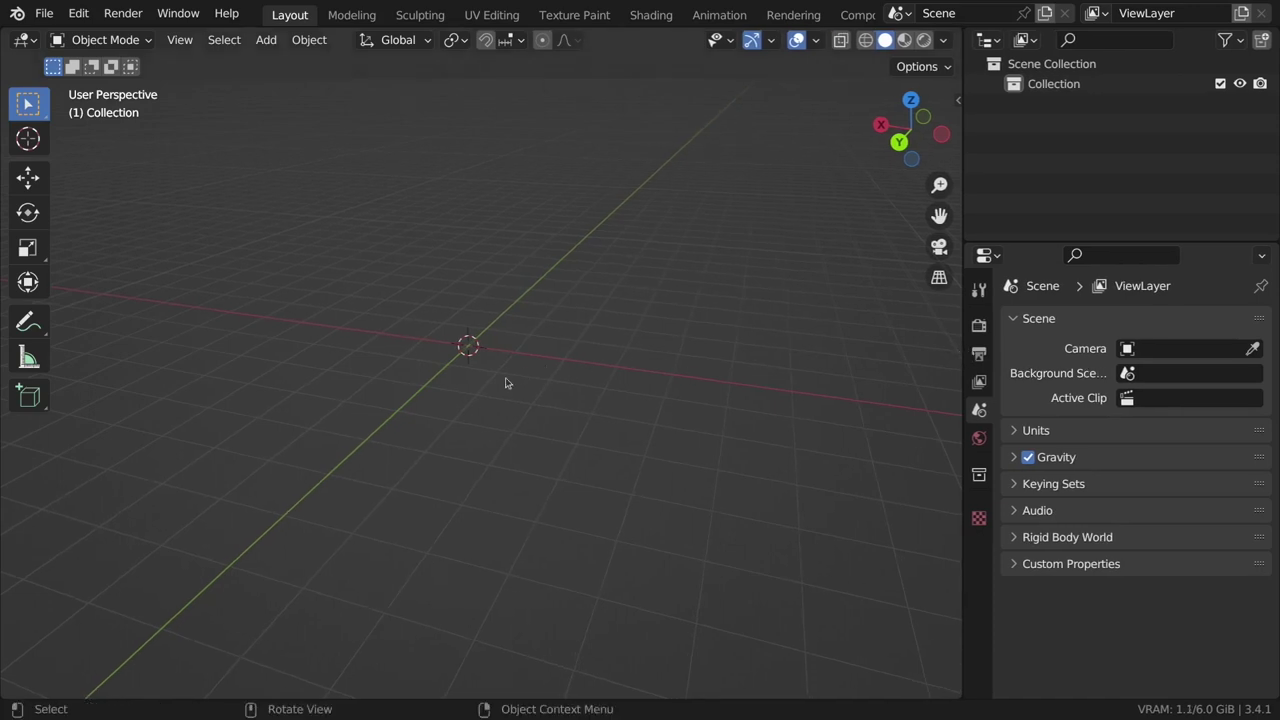
{"action": "left_click_drag", "start_coordinate": [506, 380], "coordinate": [431, 432]}
Return to the Preferences window, examine the Interface and Keymap settings, and close it
{"action": "mouse_move", "coordinate": [1277, 396]}
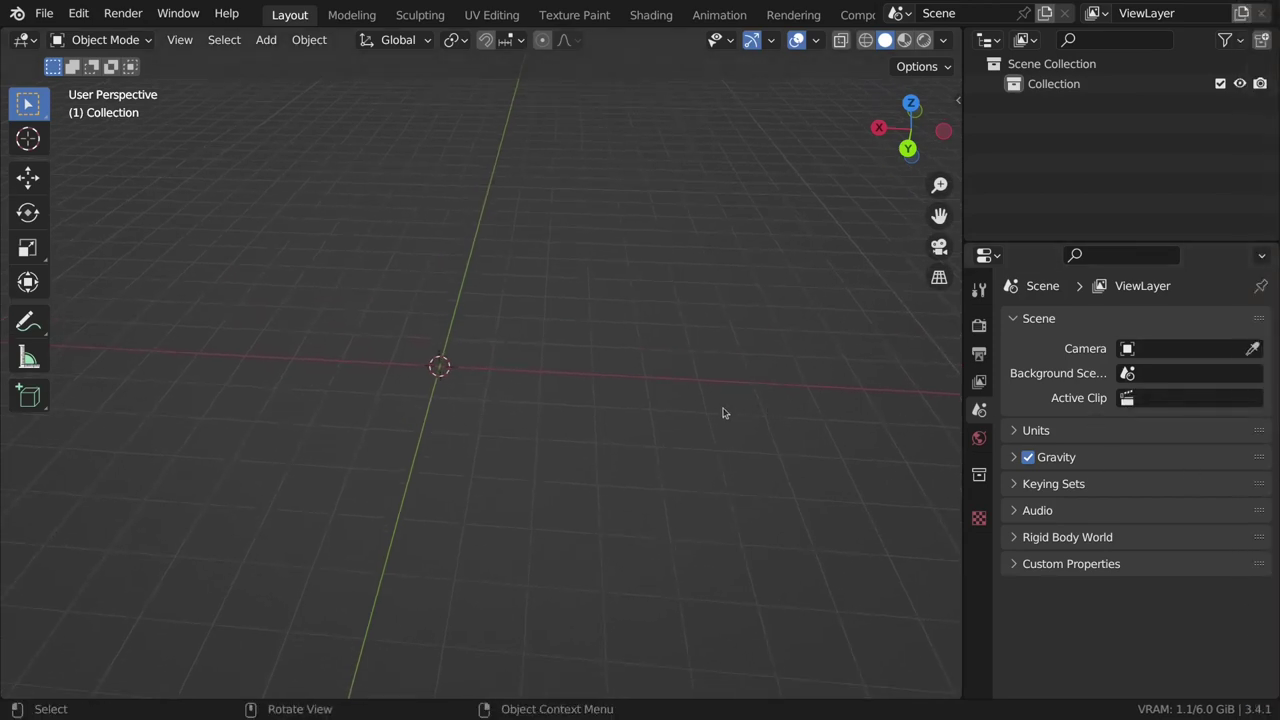
{"action": "mouse_move", "coordinate": [1258, 657]}
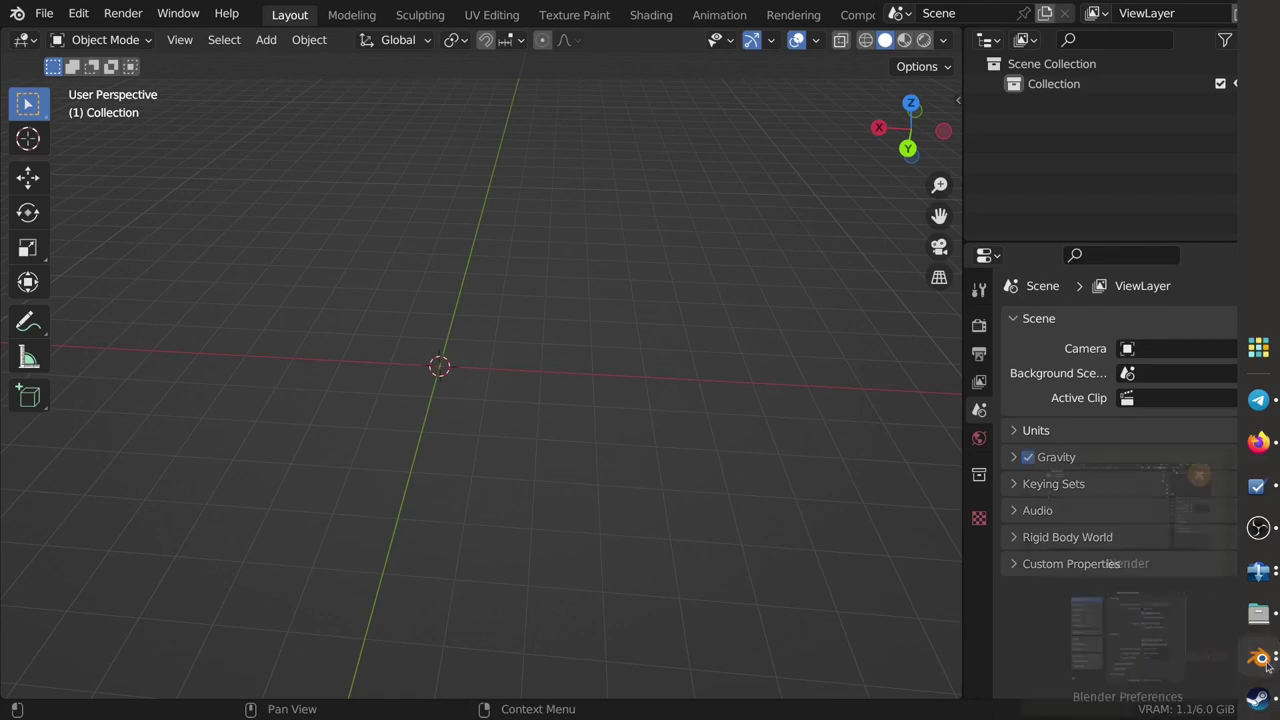
{"action": "left_click", "coordinate": [1101, 624]}
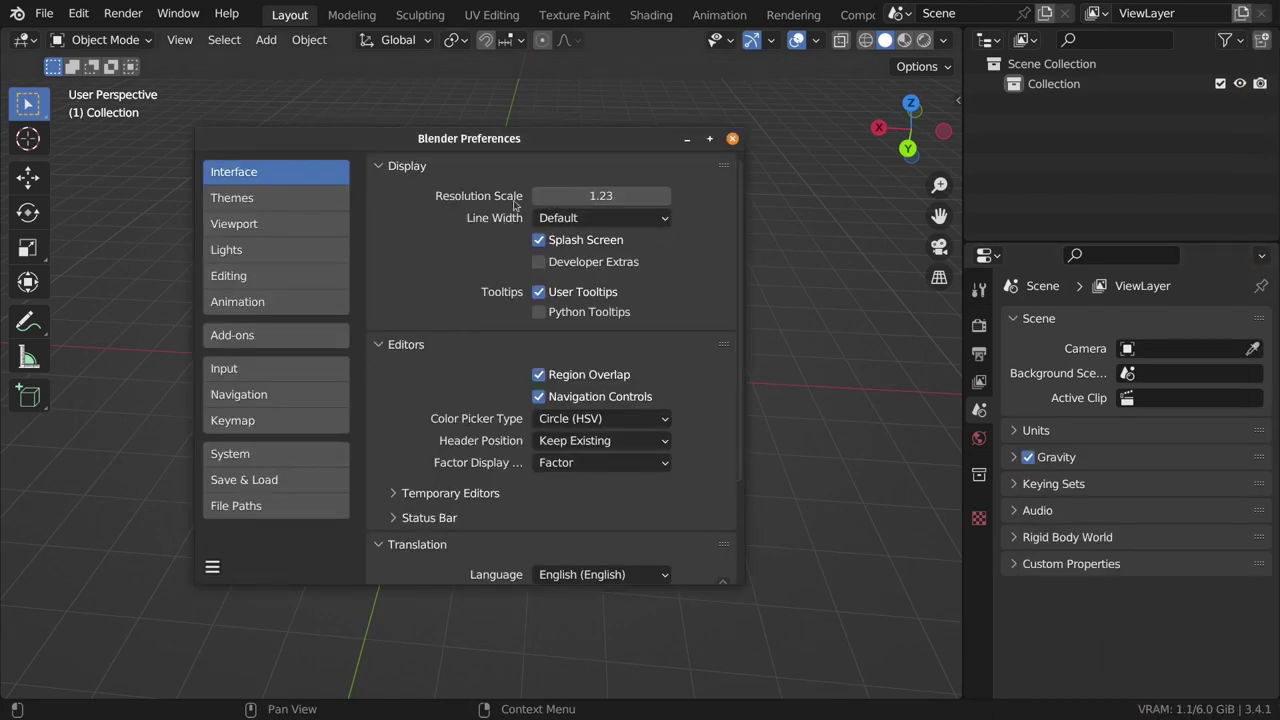
{"action": "scroll", "coordinate": [467, 275], "scroll_direction": "down", "scroll_amount": 2}
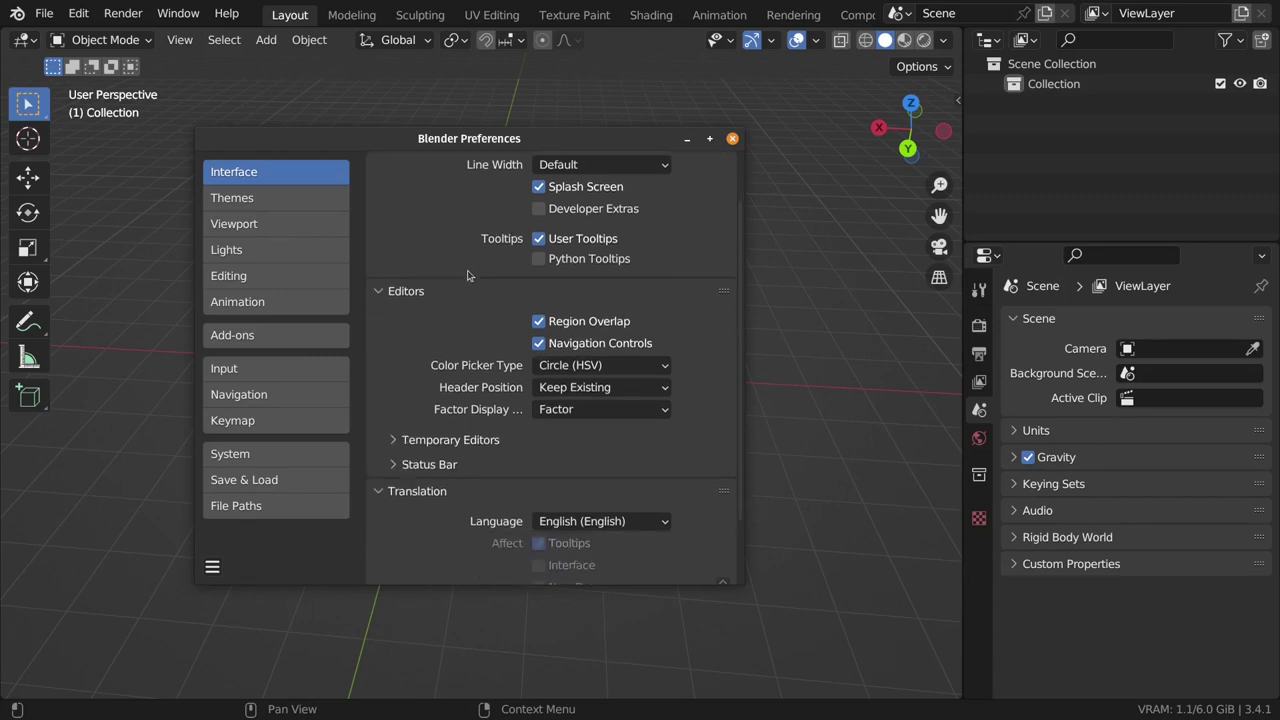
{"action": "scroll", "coordinate": [459, 278], "scroll_direction": "down", "scroll_amount": 1}
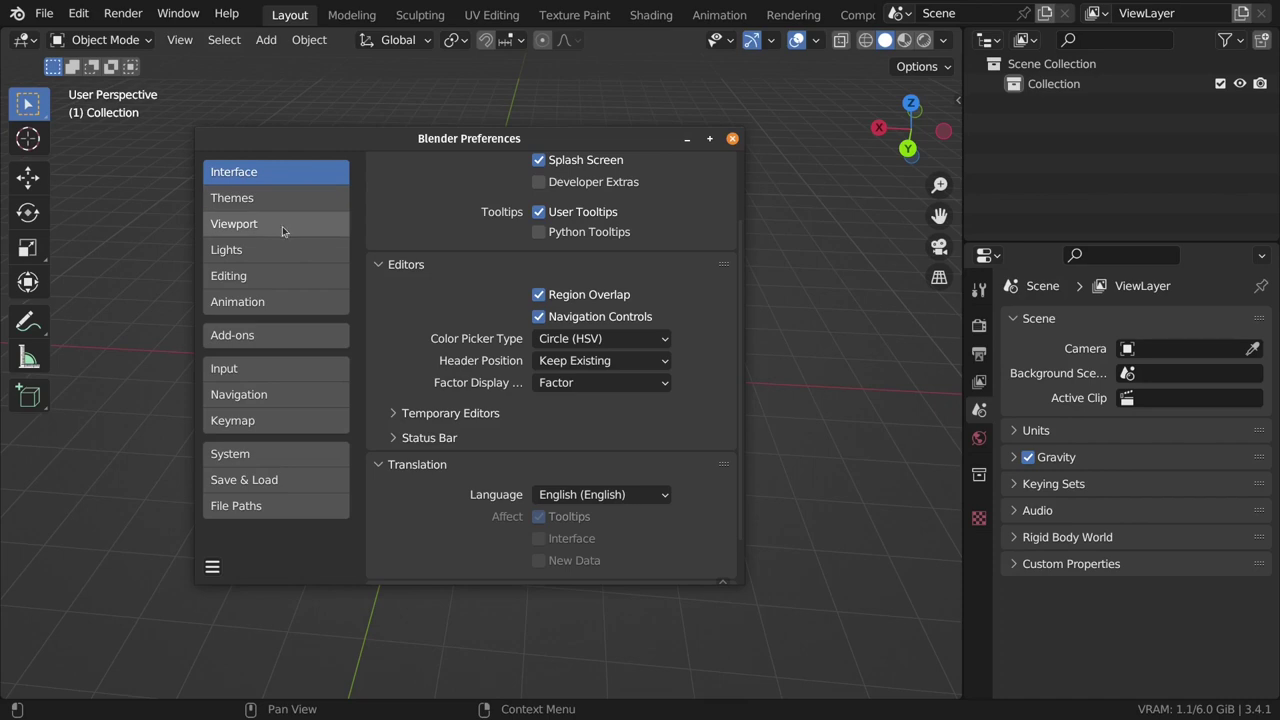
{"action": "left_click", "coordinate": [287, 394]}
{"action": "left_click", "coordinate": [286, 418]}
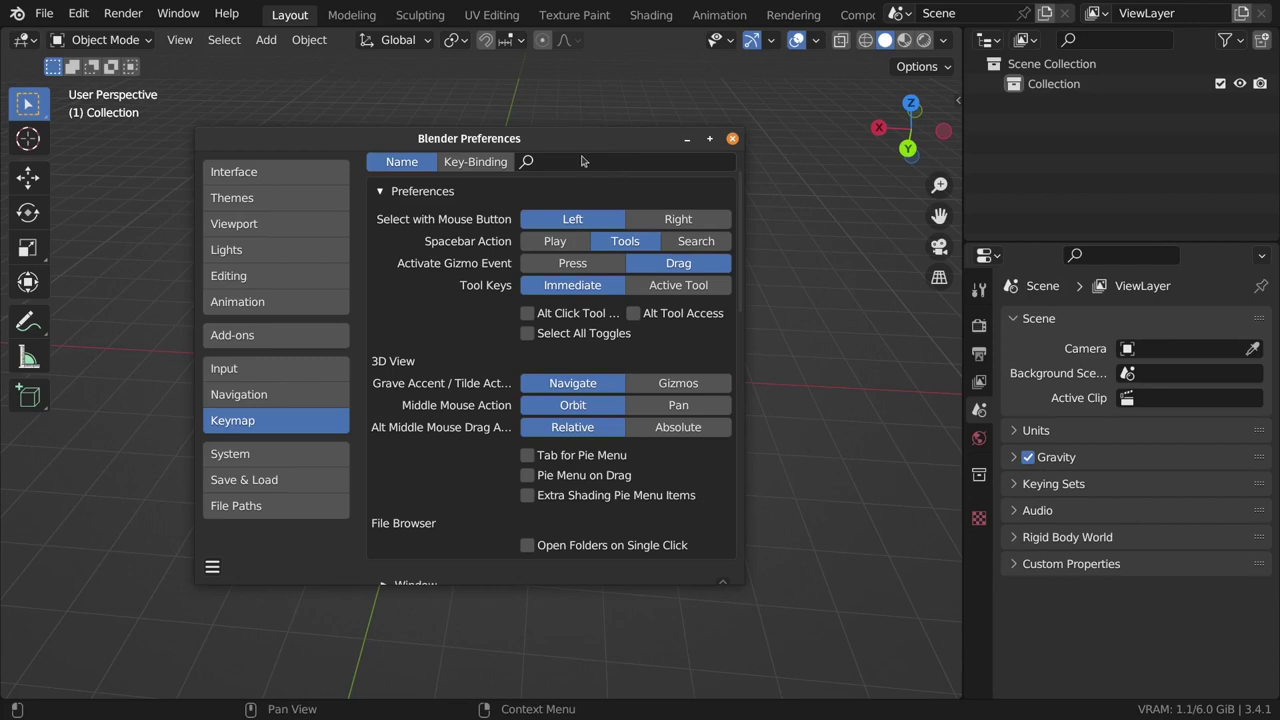
{"action": "left_click_drag", "start_coordinate": [584, 138], "coordinate": [687, 135]}
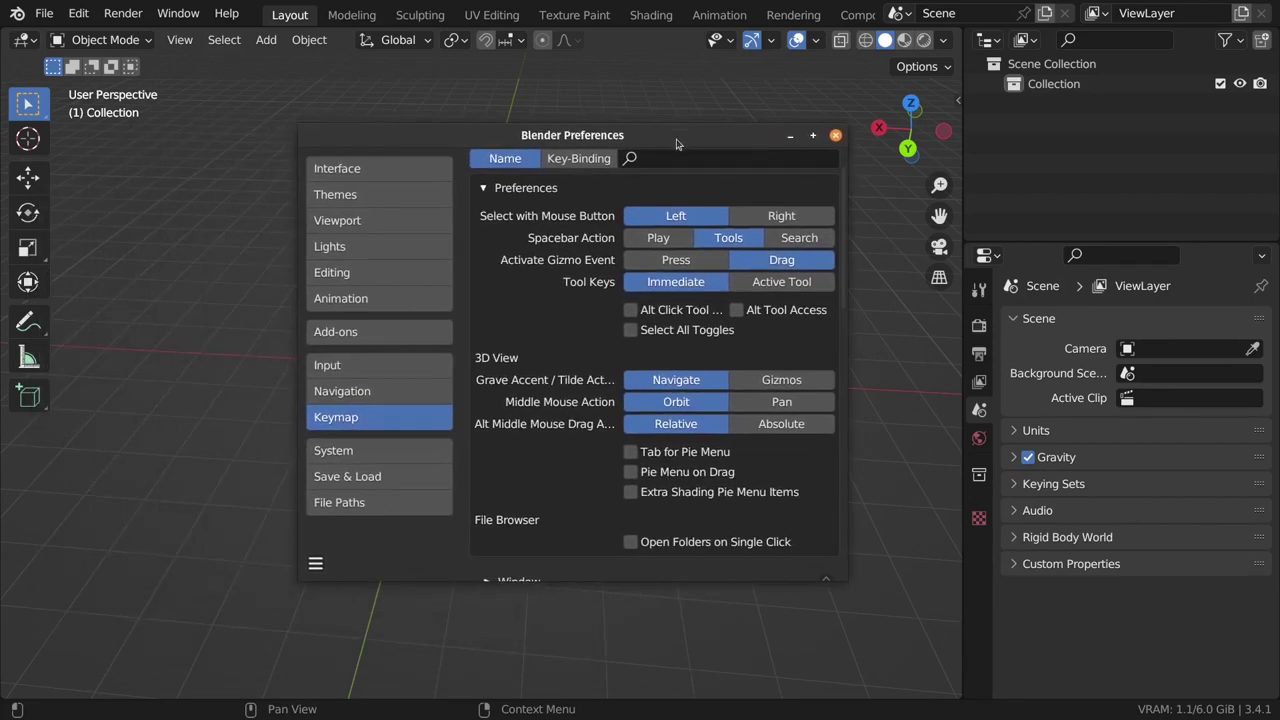
{"action": "left_click_drag", "start_coordinate": [676, 144], "coordinate": [636, 148]}
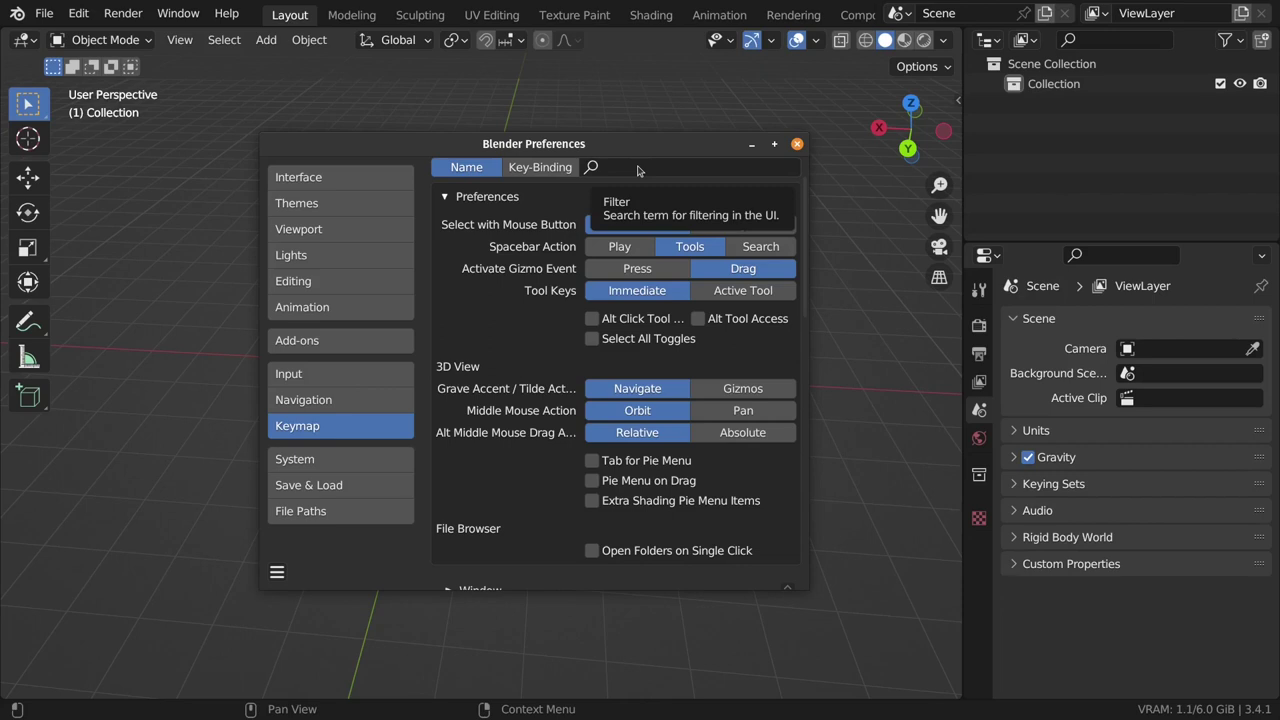
{"action": "left_click_drag", "start_coordinate": [624, 152], "coordinate": [662, 81]}
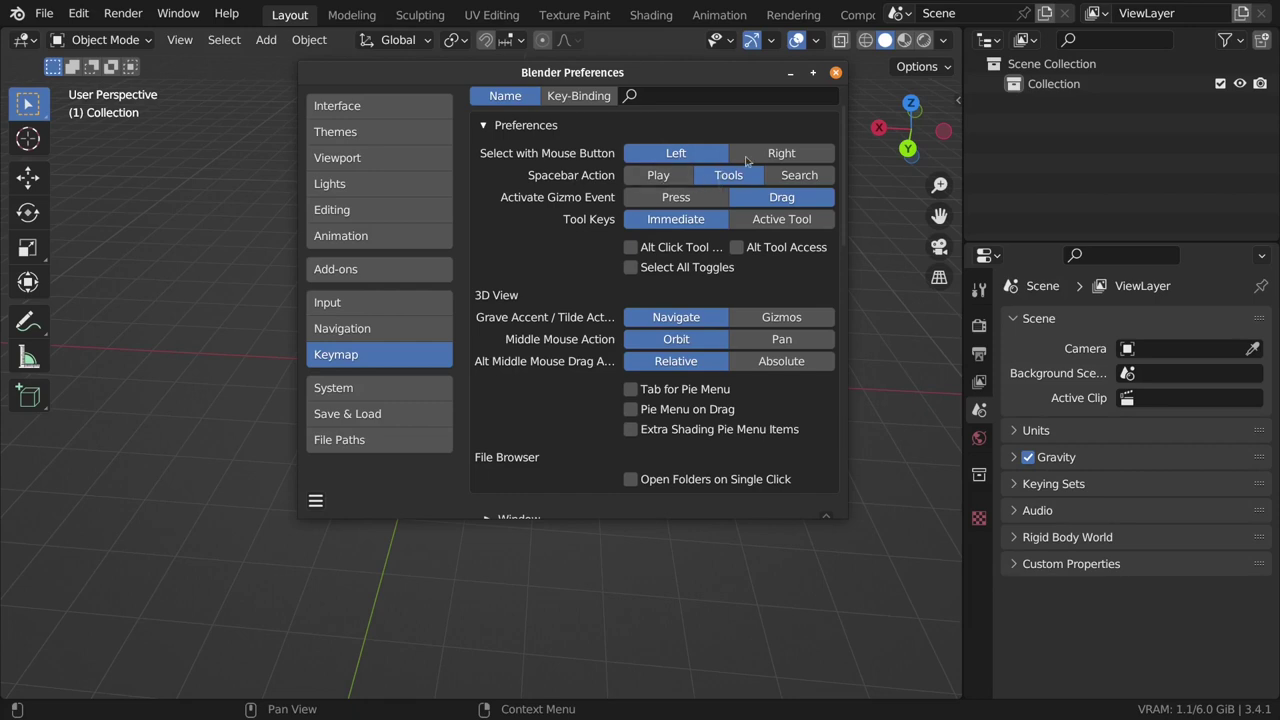
{"action": "left_click", "coordinate": [836, 72]}
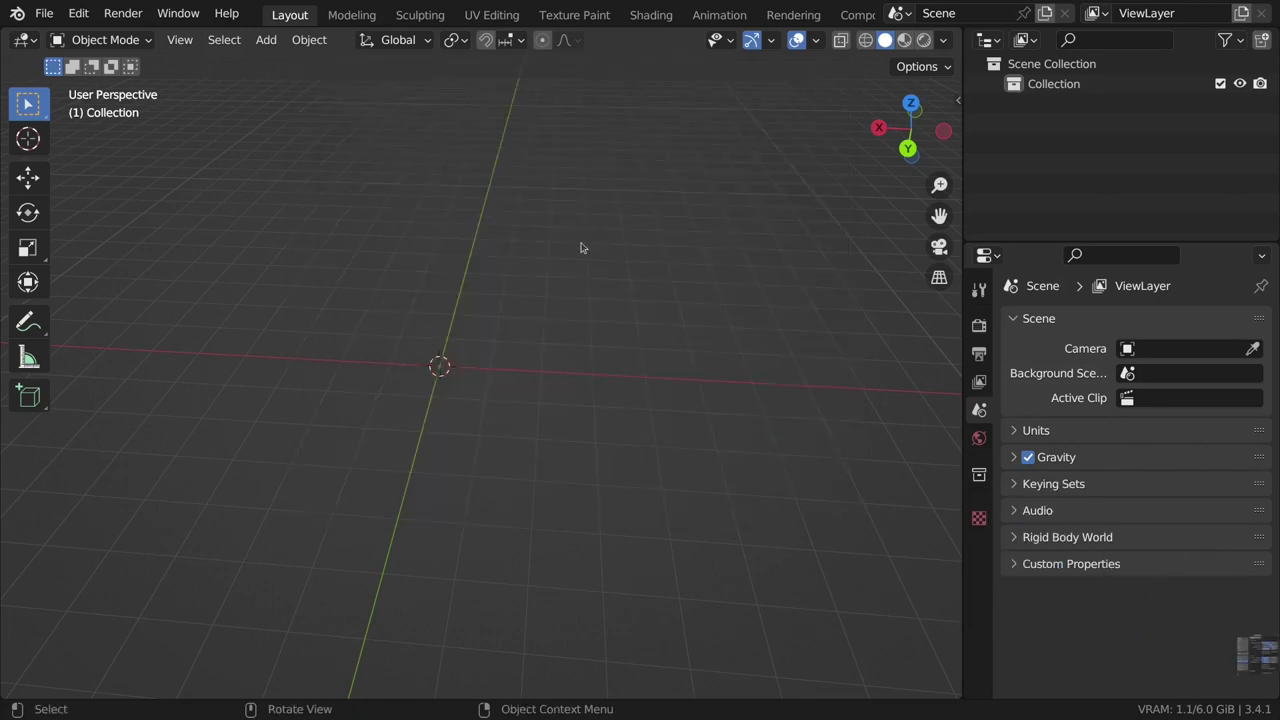
Hide the toolbar and the sidebar in the 3D viewport
{"action": "left_click_drag", "start_coordinate": [581, 247], "coordinate": [458, 410]}
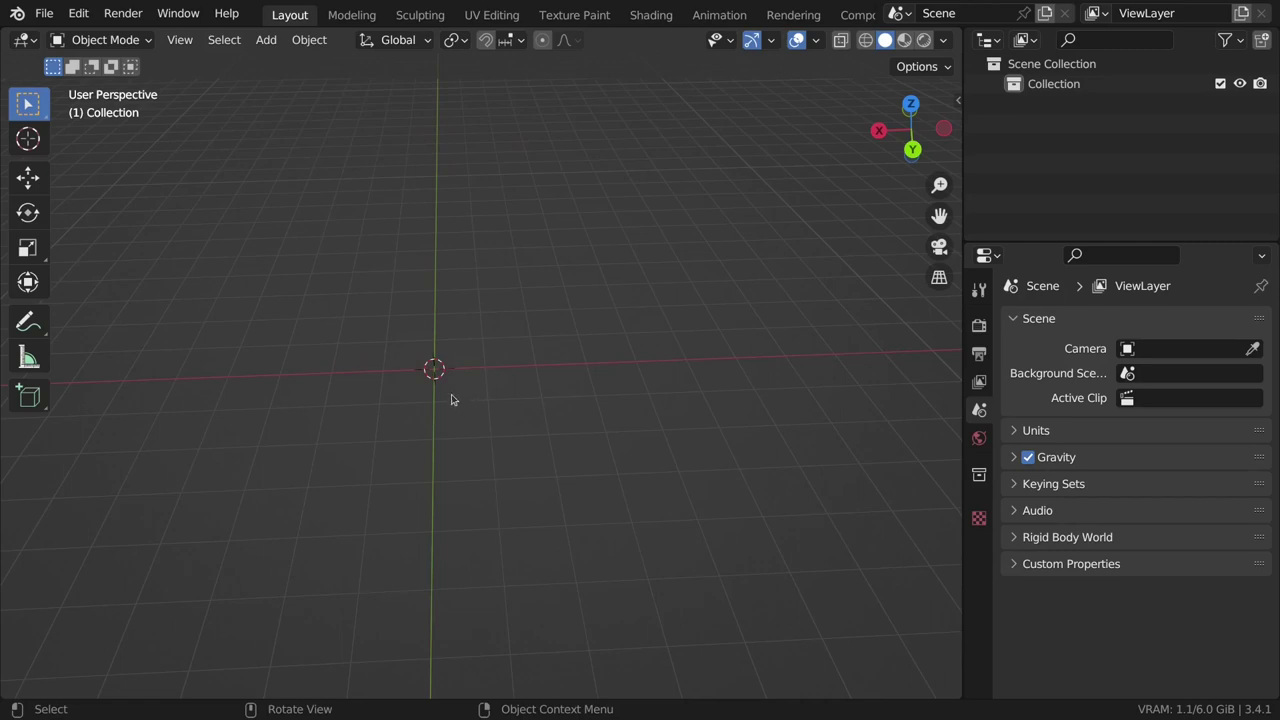
{"action": "key", "text": "shift+space"}
{"action": "key", "text": "t"}
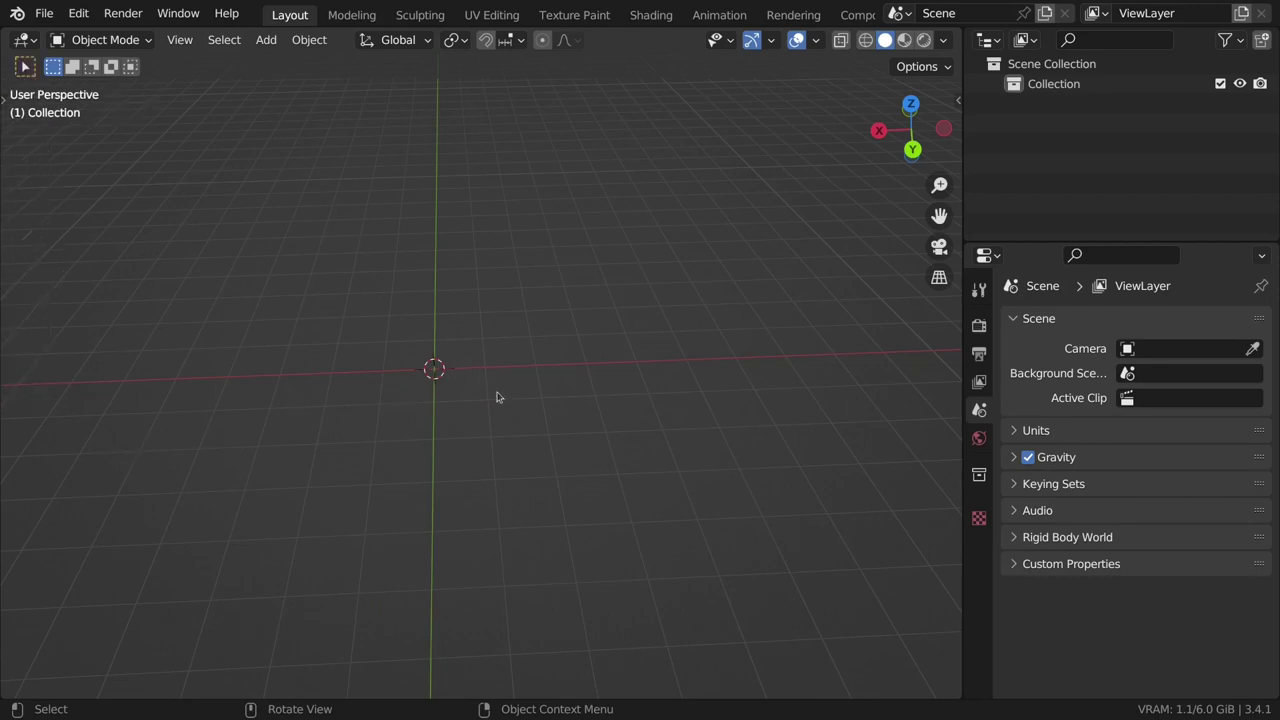
{"action": "scroll", "coordinate": [497, 397], "scroll_direction": "down", "scroll_amount": 5}
{"action": "scroll", "coordinate": [431, 437], "scroll_direction": "left", "scroll_amount": 3}
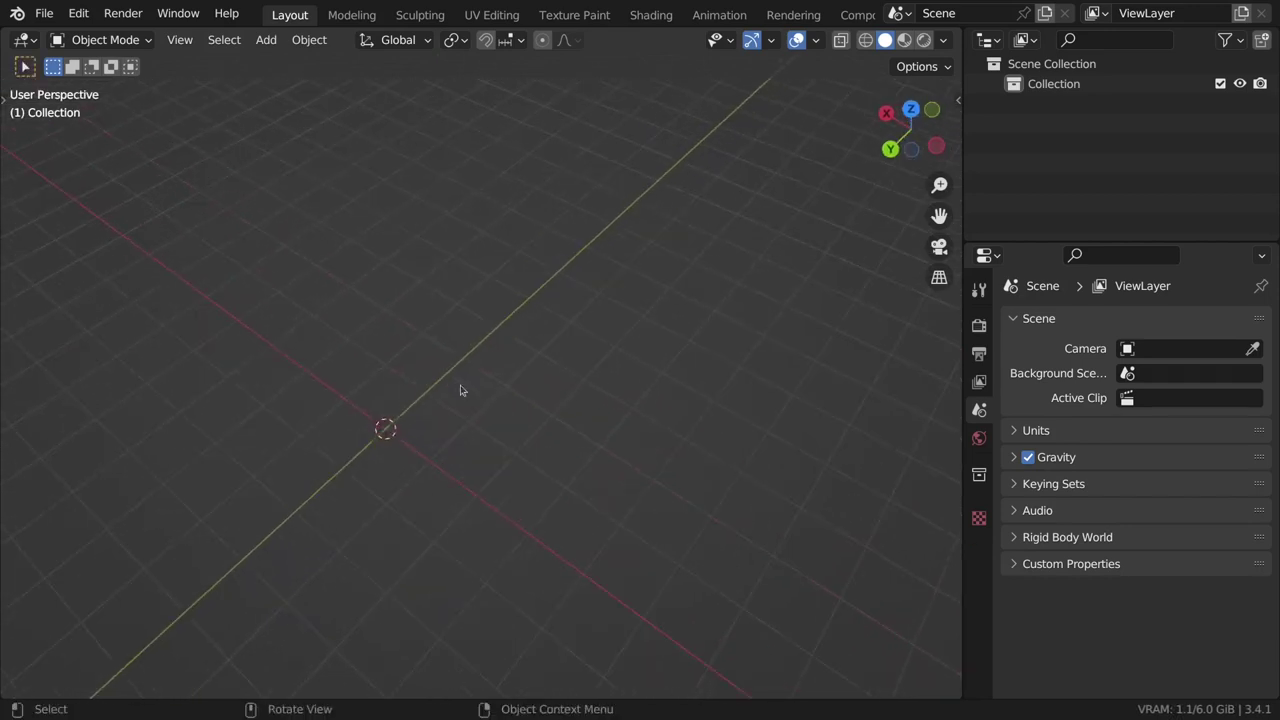
{"action": "left_click", "coordinate": [958, 100]}
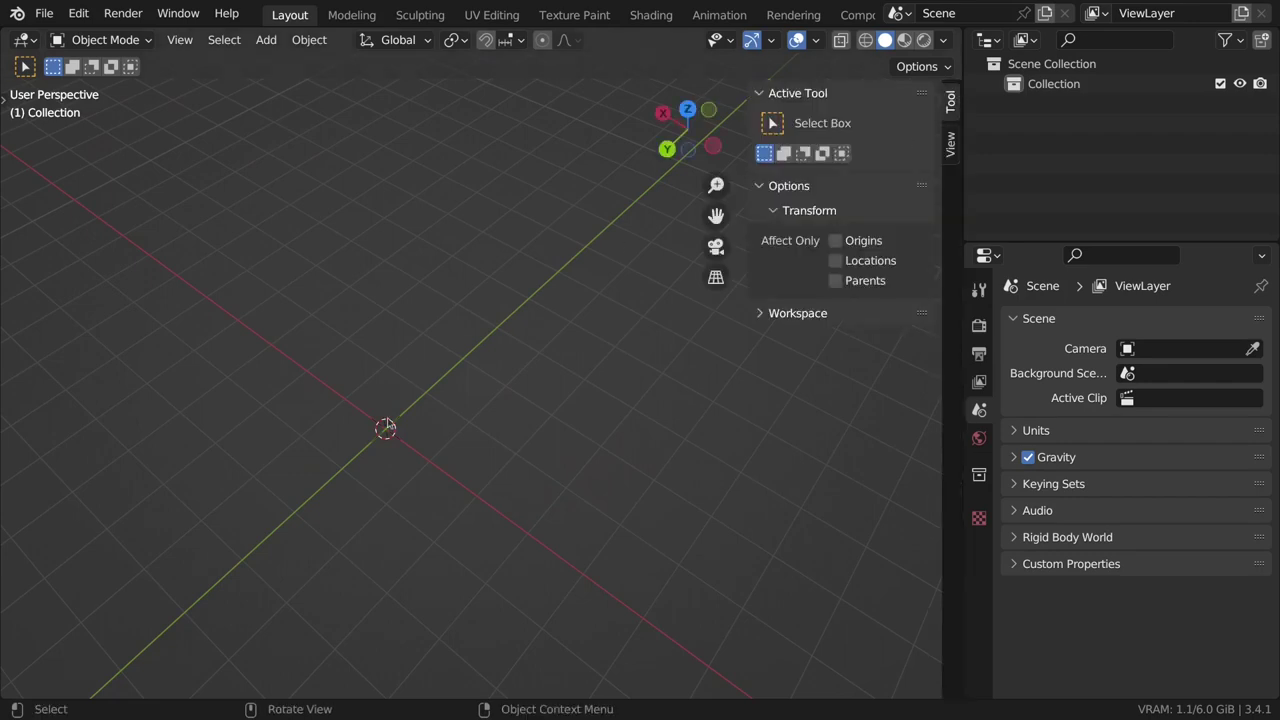
{"action": "key", "text": "n"}
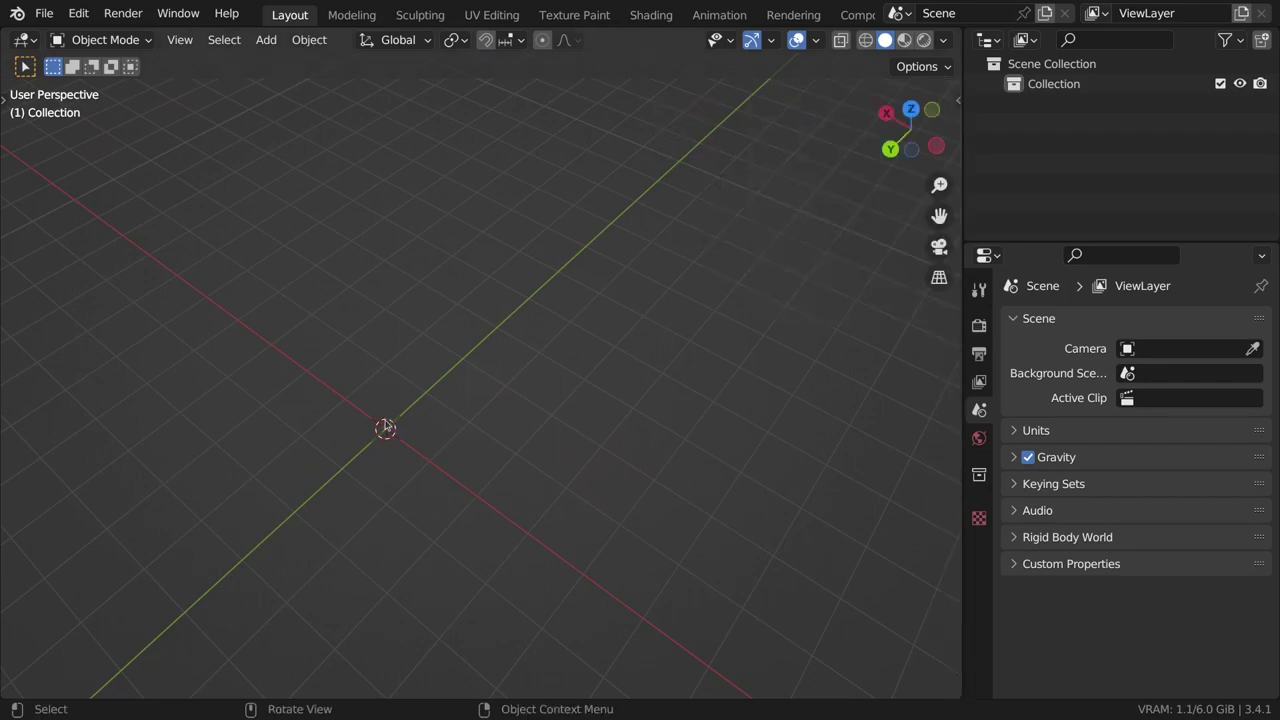
Turn off the Navigate option in the viewport gizmo settings to hide the navigation gizmos
{"action": "left_click", "coordinate": [814, 42]}
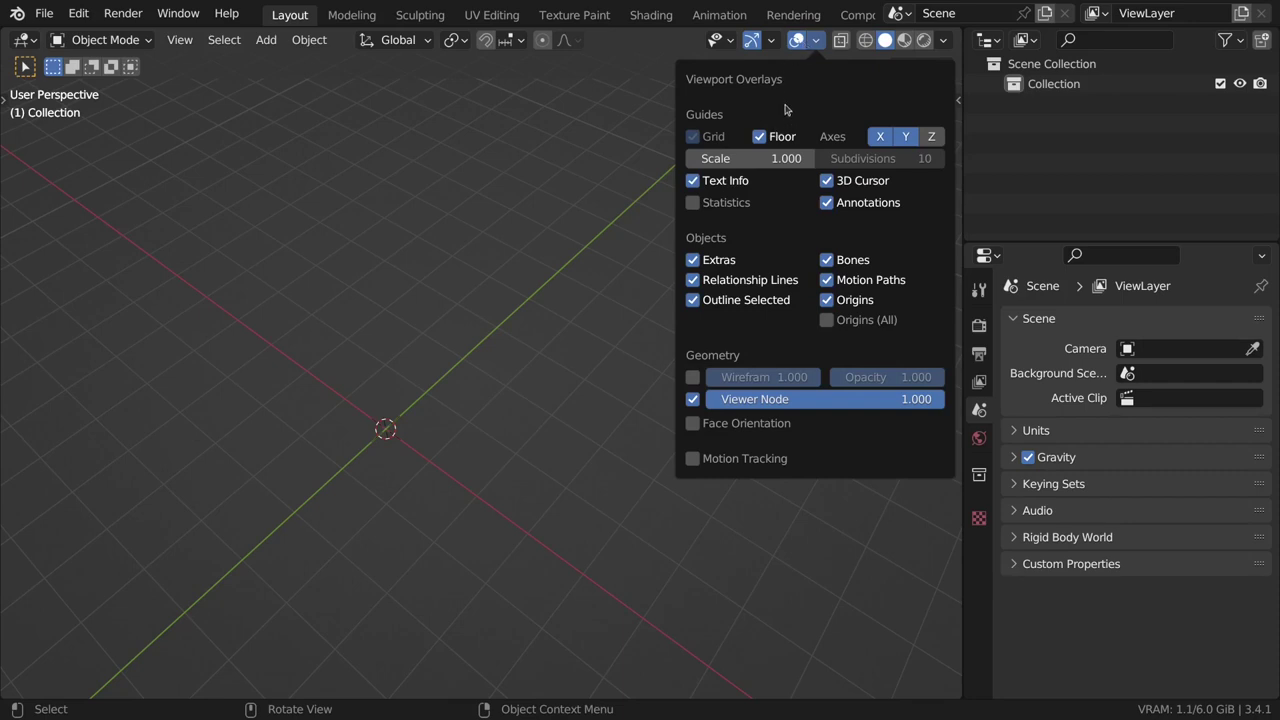
{"action": "left_click", "coordinate": [772, 44]}
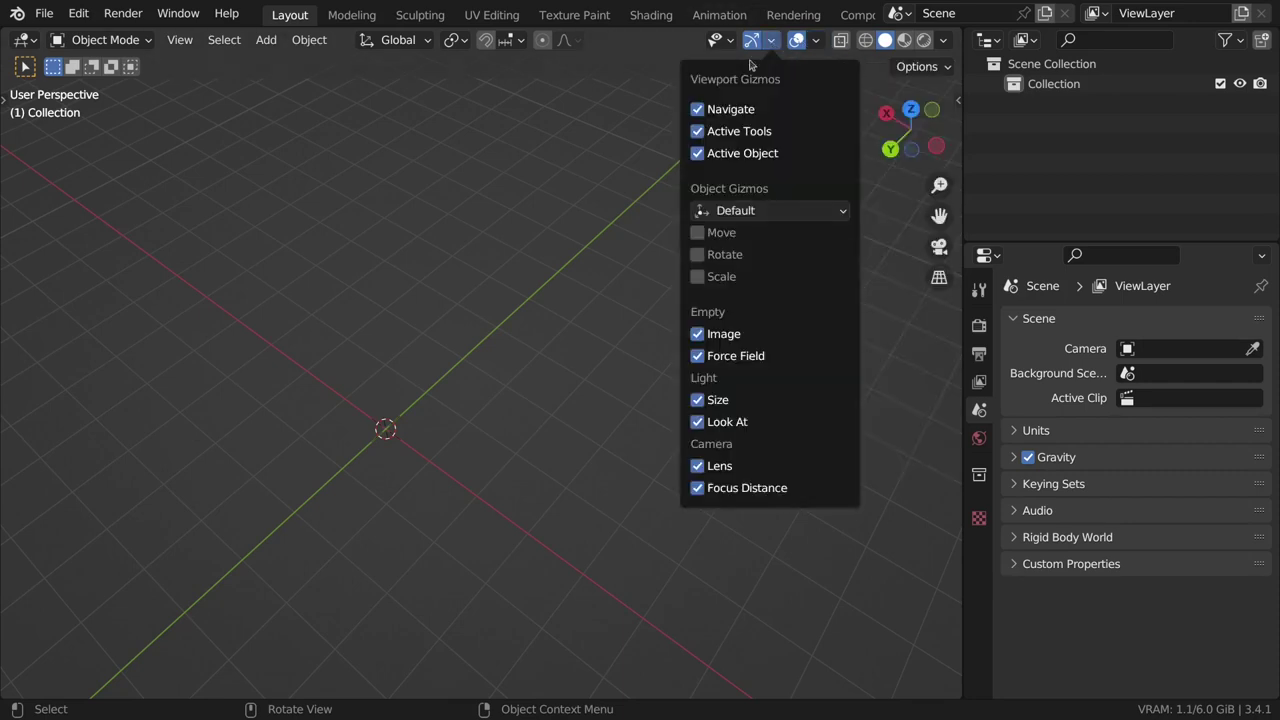
{"action": "left_click", "coordinate": [704, 117]}
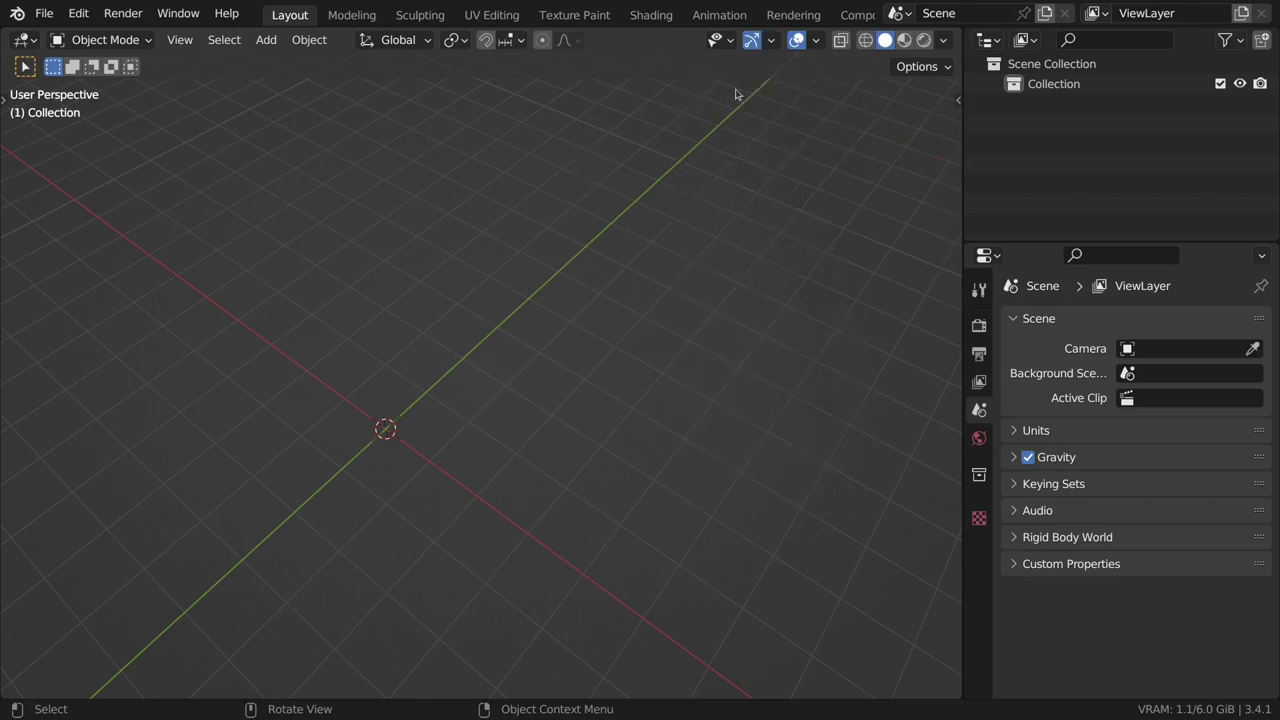
{"action": "left_click_drag", "start_coordinate": [522, 318], "coordinate": [613, 242]}
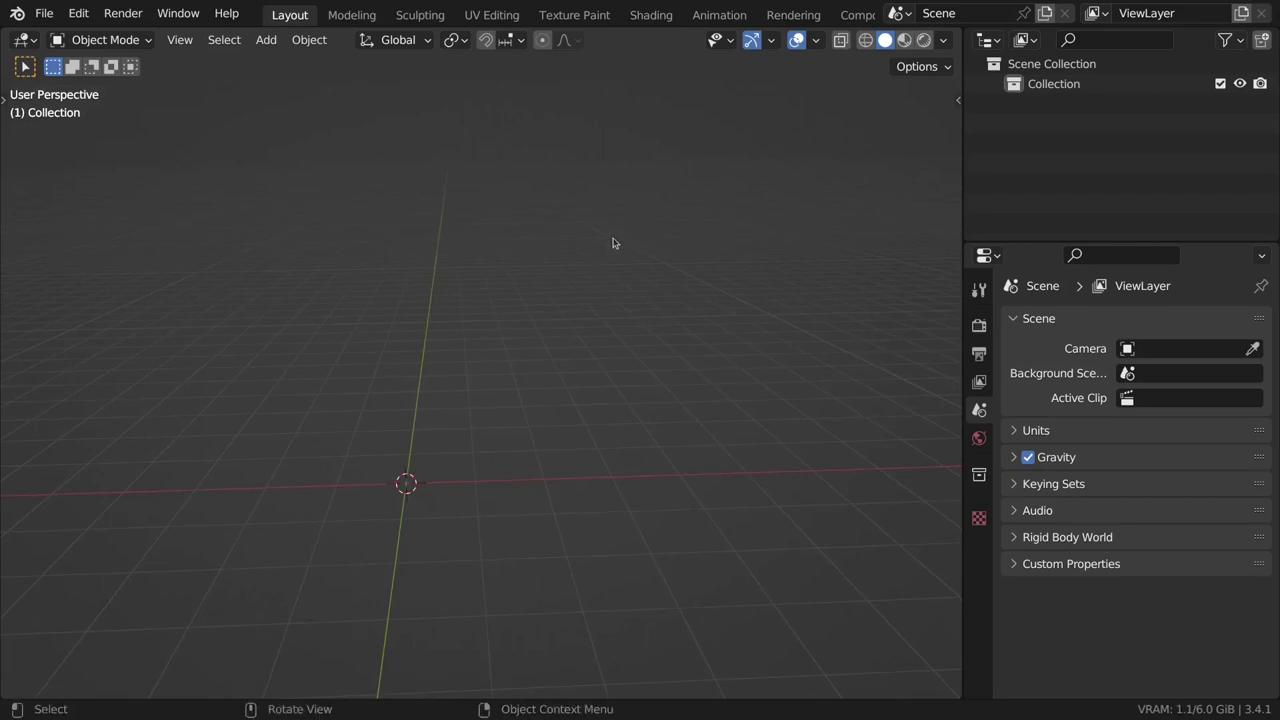
{"action": "left_click_drag", "start_coordinate": [551, 274], "coordinate": [469, 449]}
{"action": "scroll", "coordinate": [483, 391], "scroll_direction": "down", "scroll_amount": 4}
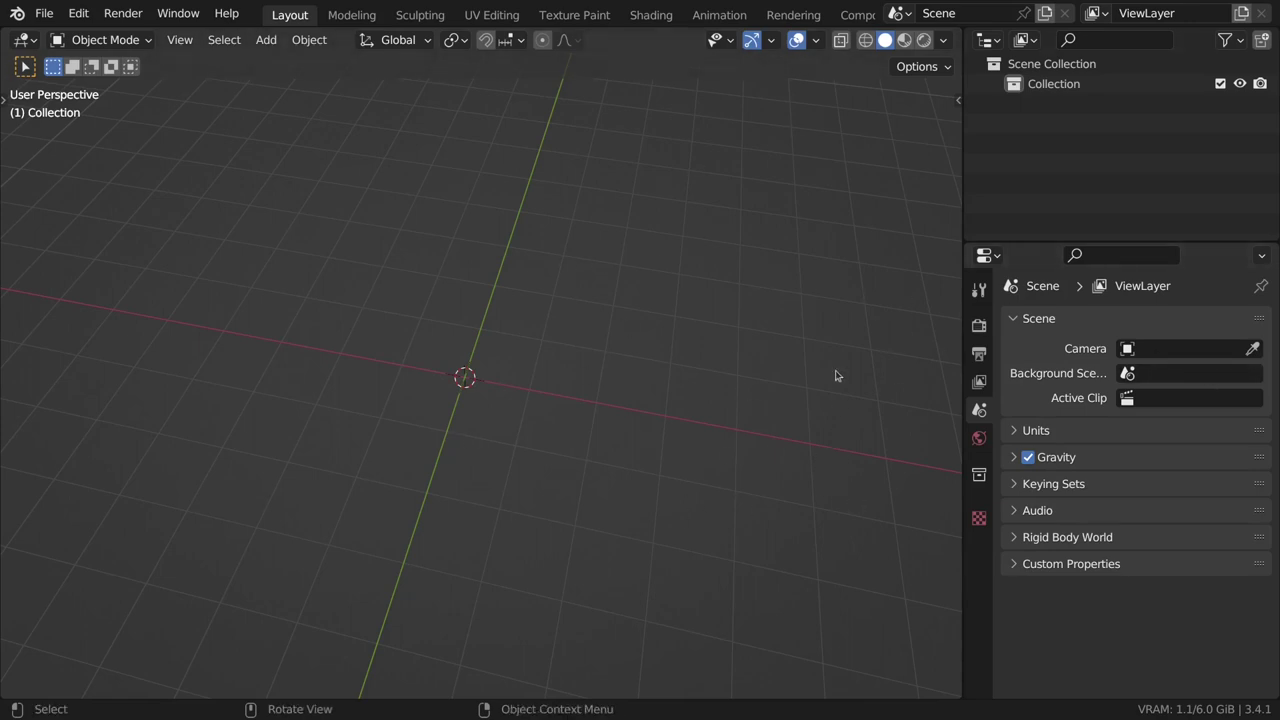
Enable Orbit Around Selection and Auto Depth in the Navigation preferences, with Zoom to Mouse Position switched off
{"action": "mouse_move", "coordinate": [1276, 487]}
{"action": "left_click", "coordinate": [78, 14]}
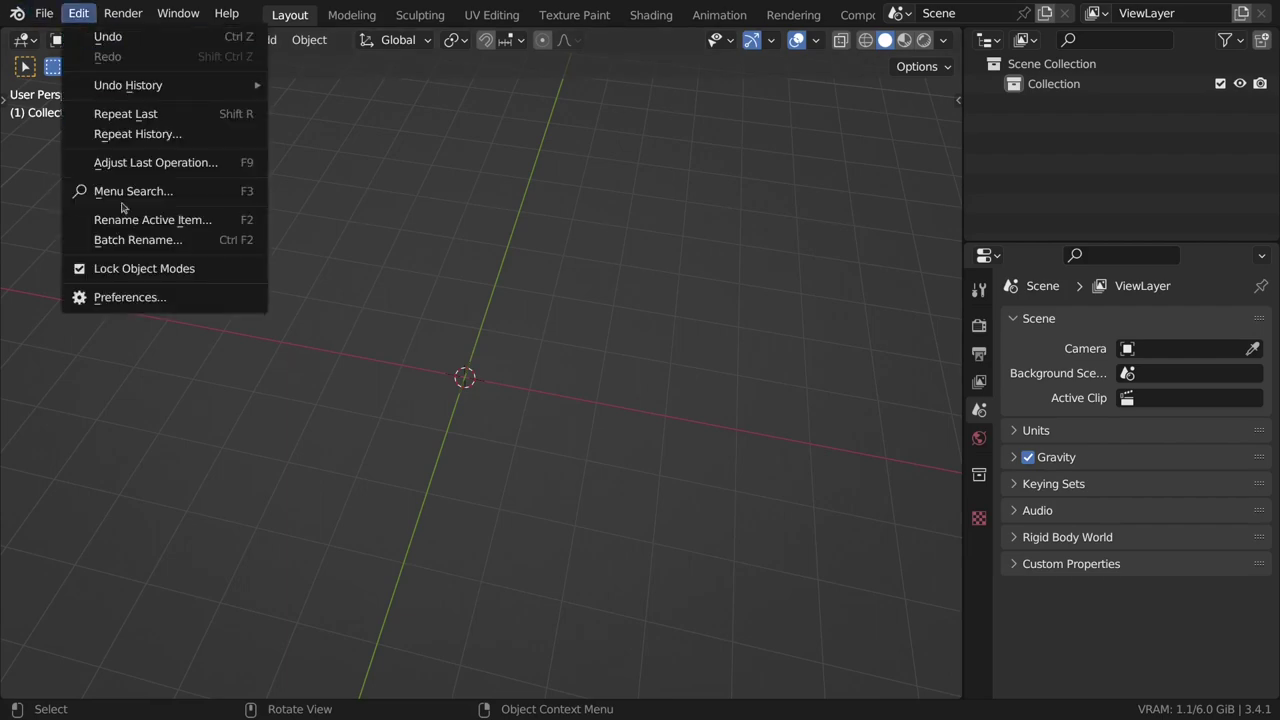
{"action": "left_click", "coordinate": [130, 297]}
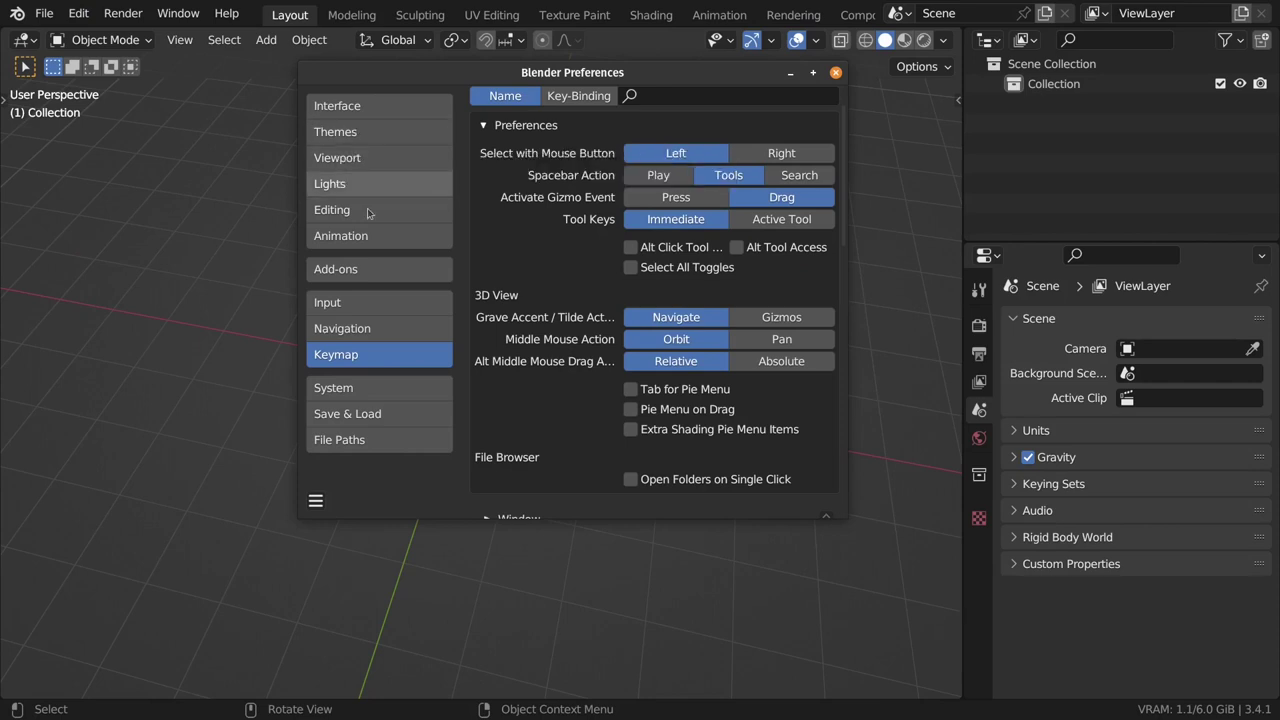
{"action": "left_click", "coordinate": [399, 333]}
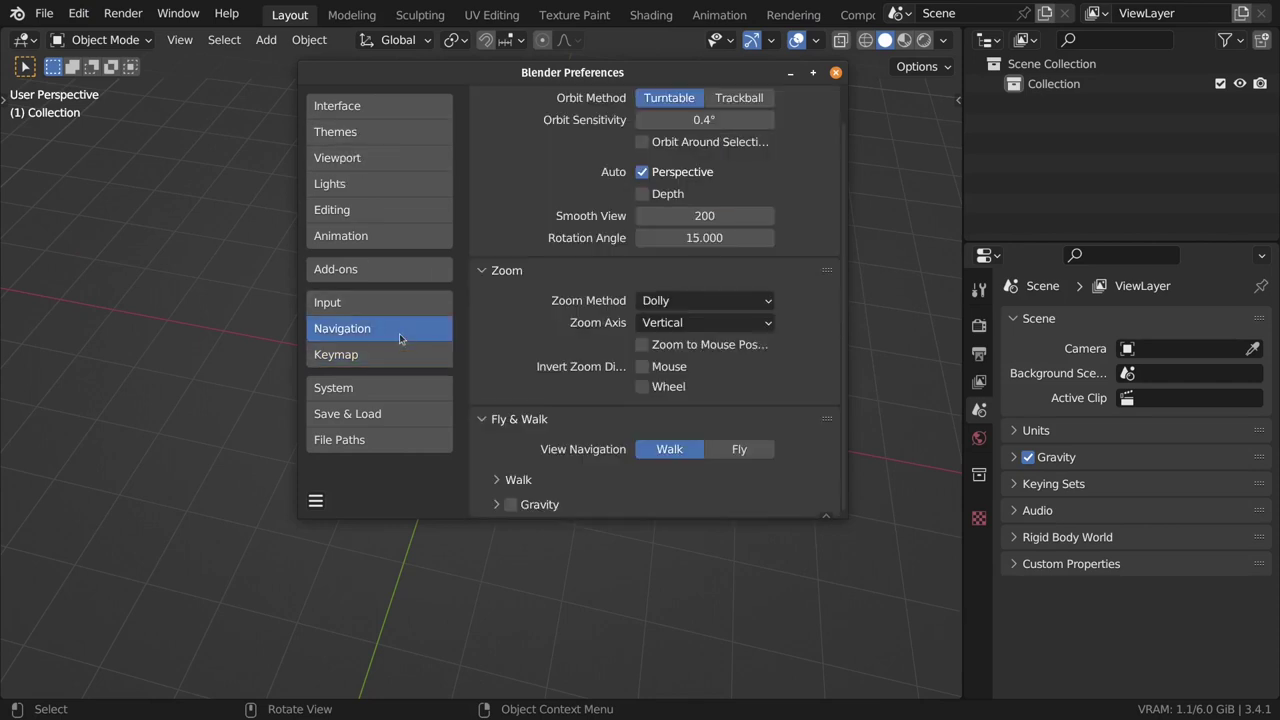
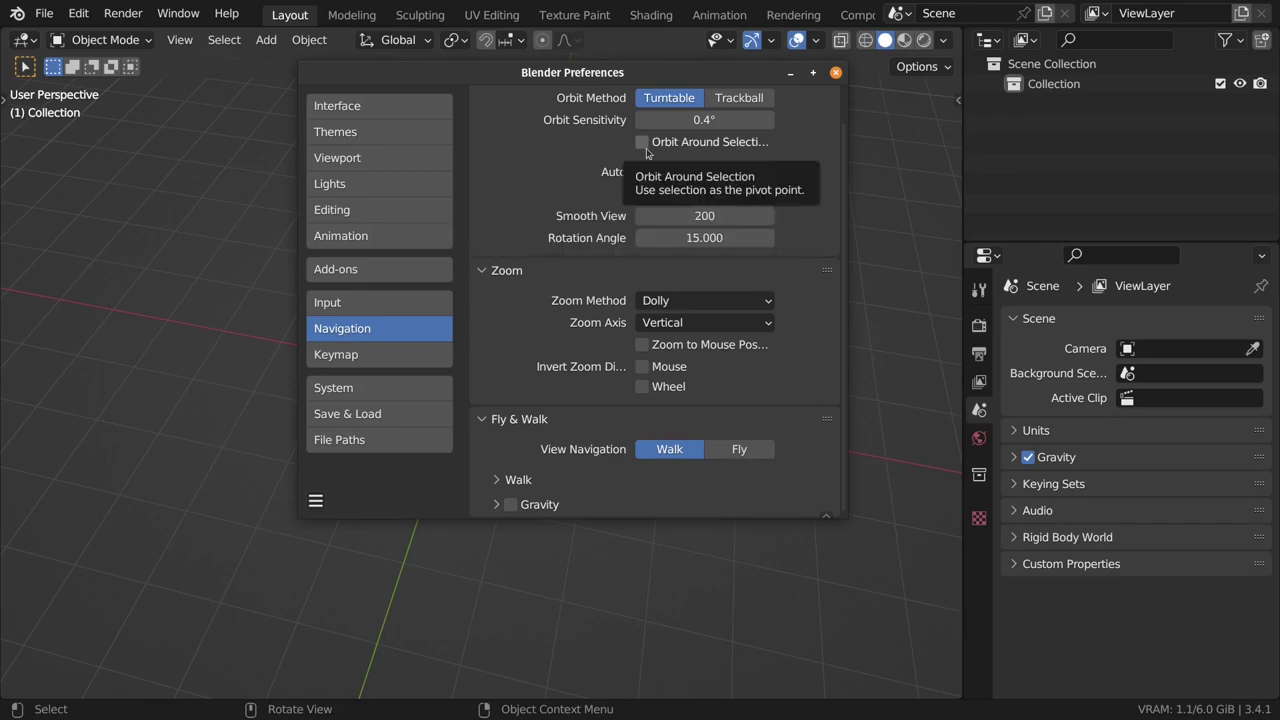
{"action": "left_click", "coordinate": [647, 152]}
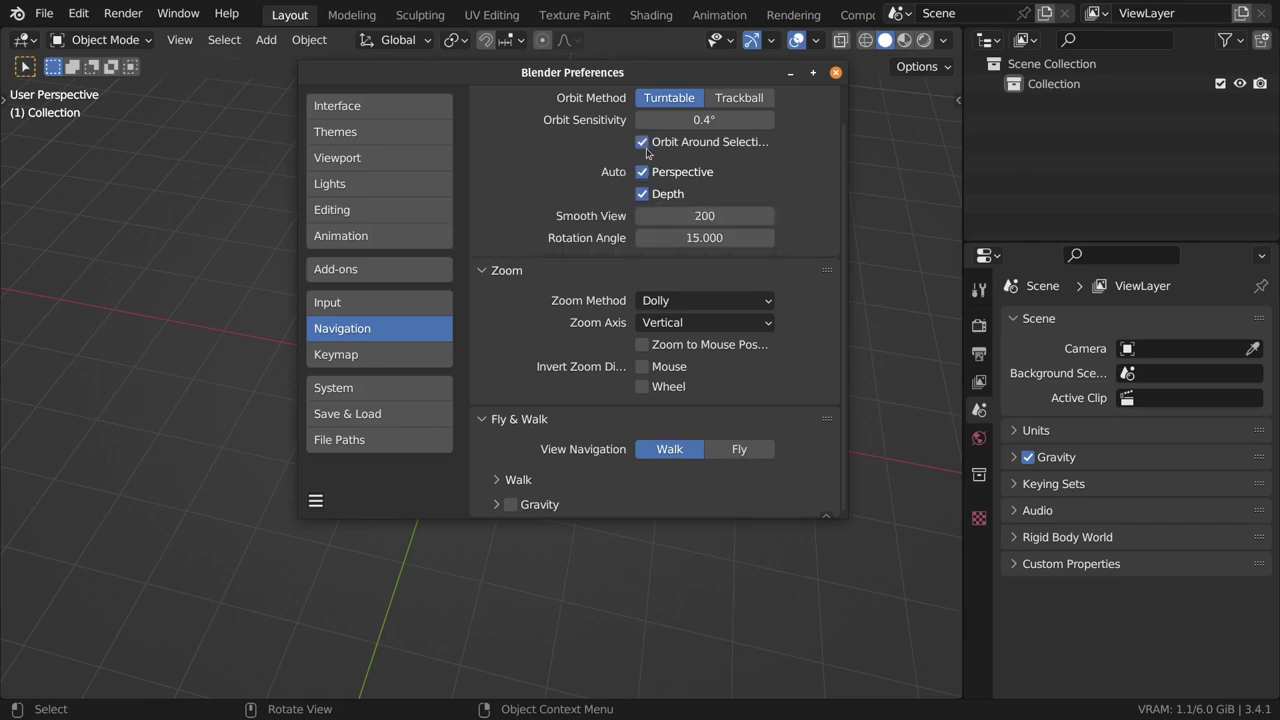
{"action": "left_click", "coordinate": [647, 346]}
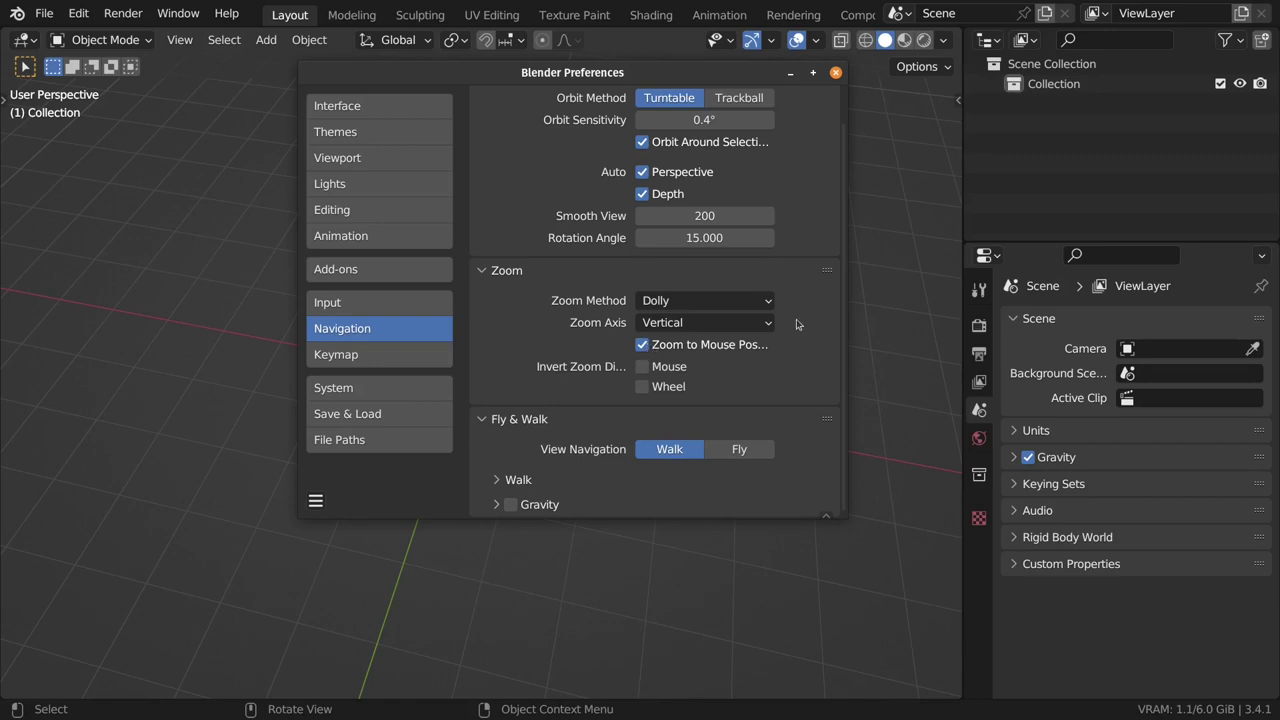
{"action": "left_click", "coordinate": [647, 346]}
{"action": "left_click", "coordinate": [790, 72]}
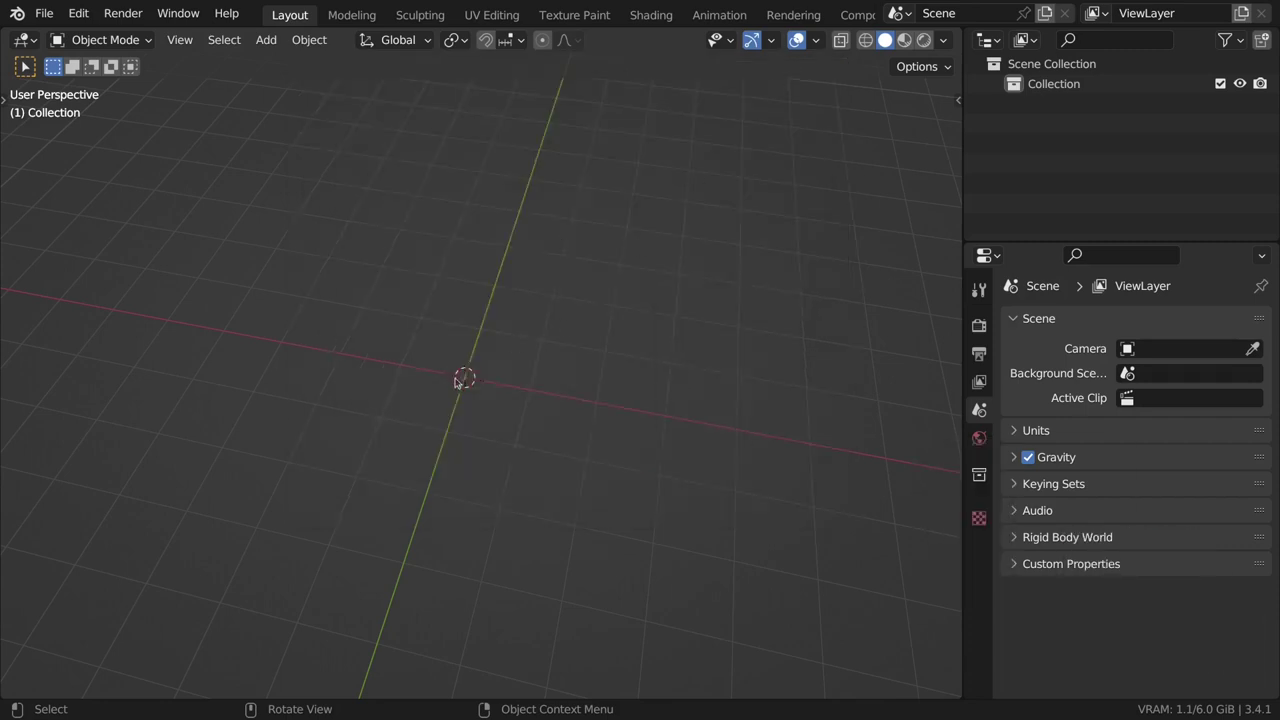
Add a mesh cube to the scene at the 3D cursor
{"action": "key", "text": "shift+a"}
{"action": "mouse_move", "coordinate": [437, 329]}
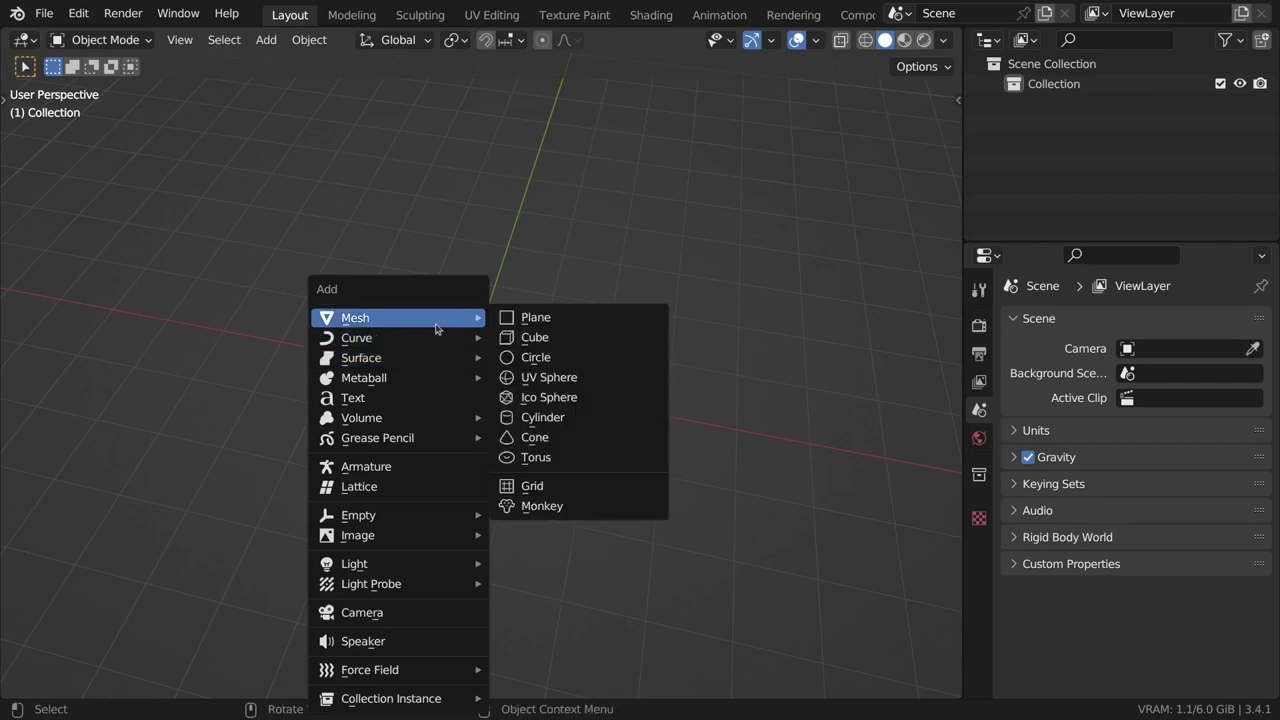
{"action": "left_click", "coordinate": [537, 337]}
Zoom in and out around the cube to examine how zooming behaves without Zoom to Mouse Position
{"action": "left_click_drag", "start_coordinate": [537, 337], "coordinate": [428, 423]}
{"action": "scroll", "coordinate": [423, 440], "scroll_direction": "up", "scroll_amount": 2}
{"action": "scroll", "coordinate": [720, 380], "scroll_direction": "up", "scroll_amount": 6}
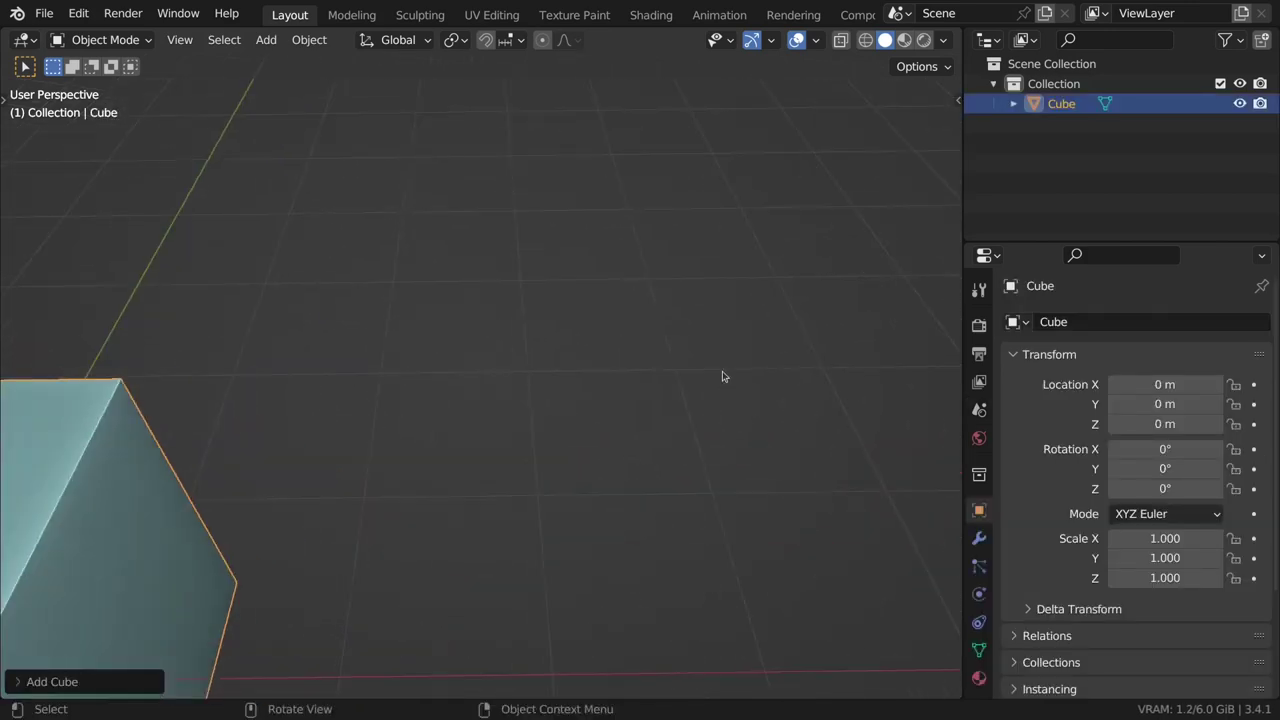
{"action": "scroll", "coordinate": [721, 375], "scroll_direction": "down", "scroll_amount": 5}
{"action": "scroll", "coordinate": [226, 446], "scroll_direction": "up", "scroll_amount": 3}
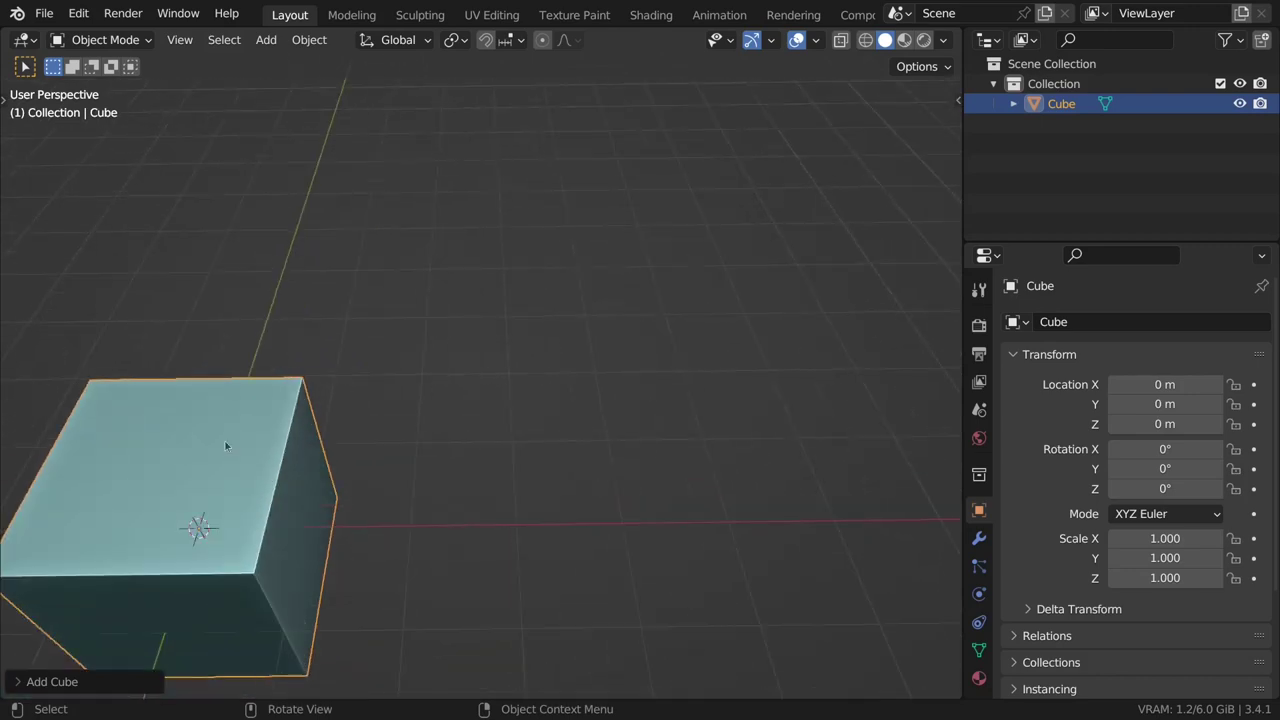
{"action": "scroll", "coordinate": [226, 446], "scroll_direction": "up", "scroll_amount": 2}
{"action": "scroll", "coordinate": [846, 423], "scroll_direction": "down", "scroll_amount": 5}
{"action": "scroll", "coordinate": [243, 450], "scroll_direction": "up", "scroll_amount": 3}
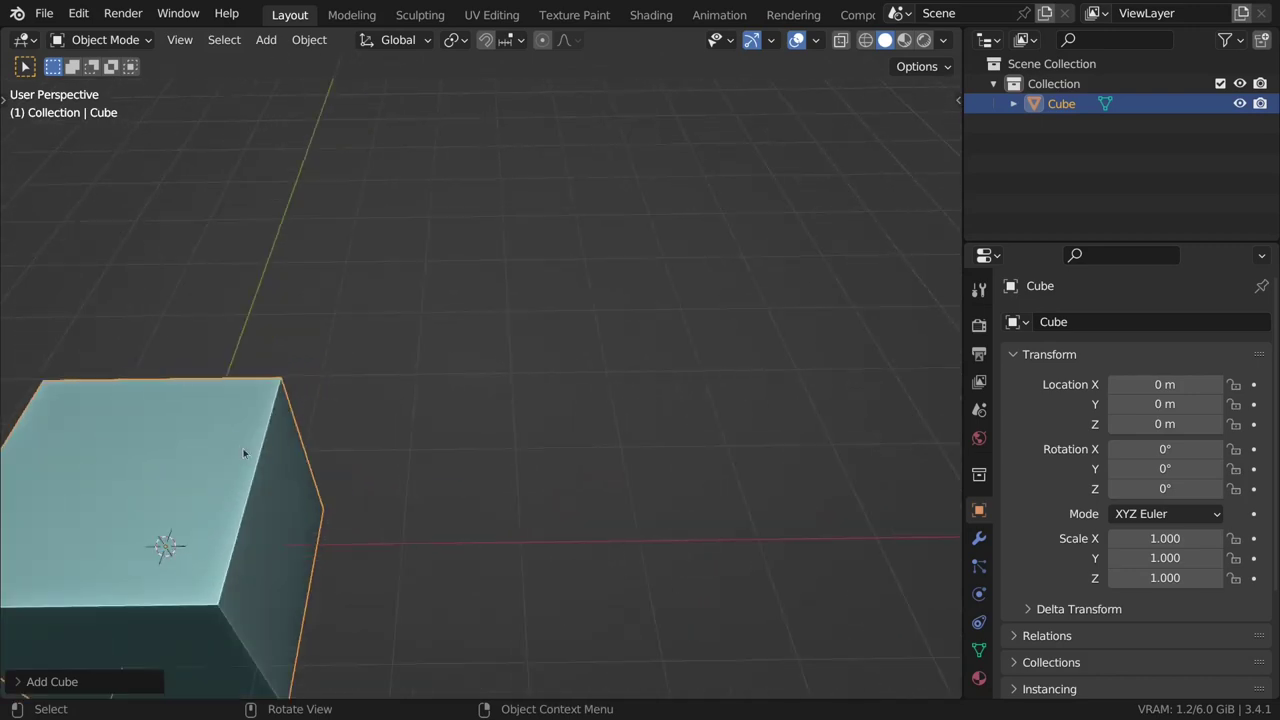
{"action": "scroll", "coordinate": [243, 453], "scroll_direction": "down", "scroll_amount": 3}
Enable Zoom to Mouse Position in the Navigation preferences and minimise the preferences window
{"action": "left_click", "coordinate": [79, 15]}
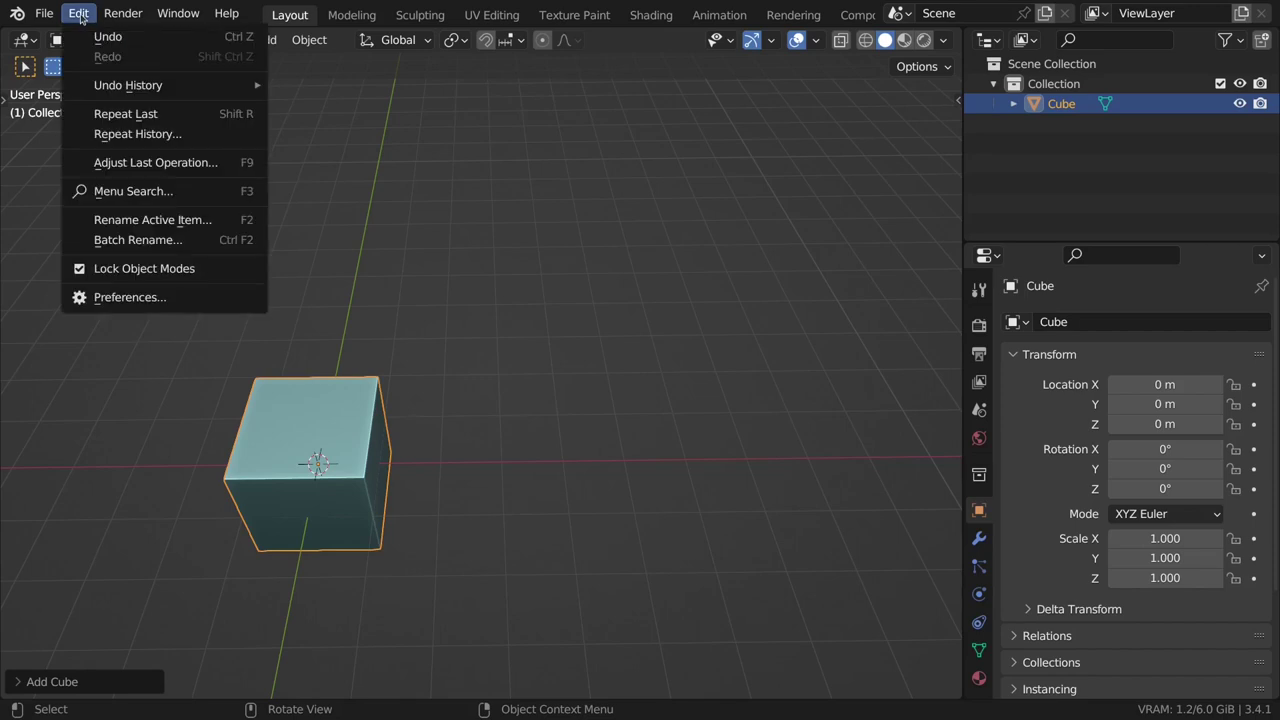
{"action": "left_click", "coordinate": [130, 297]}
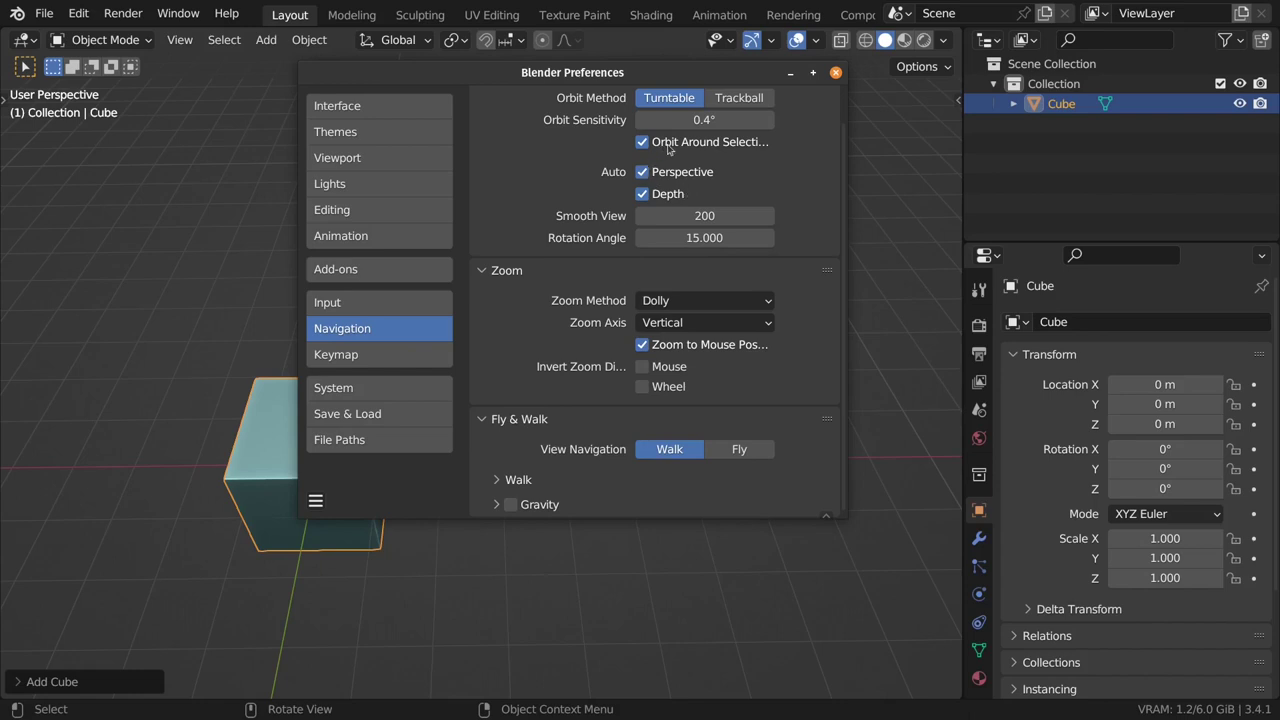
{"action": "left_click_drag", "start_coordinate": [715, 76], "coordinate": [530, 167]}
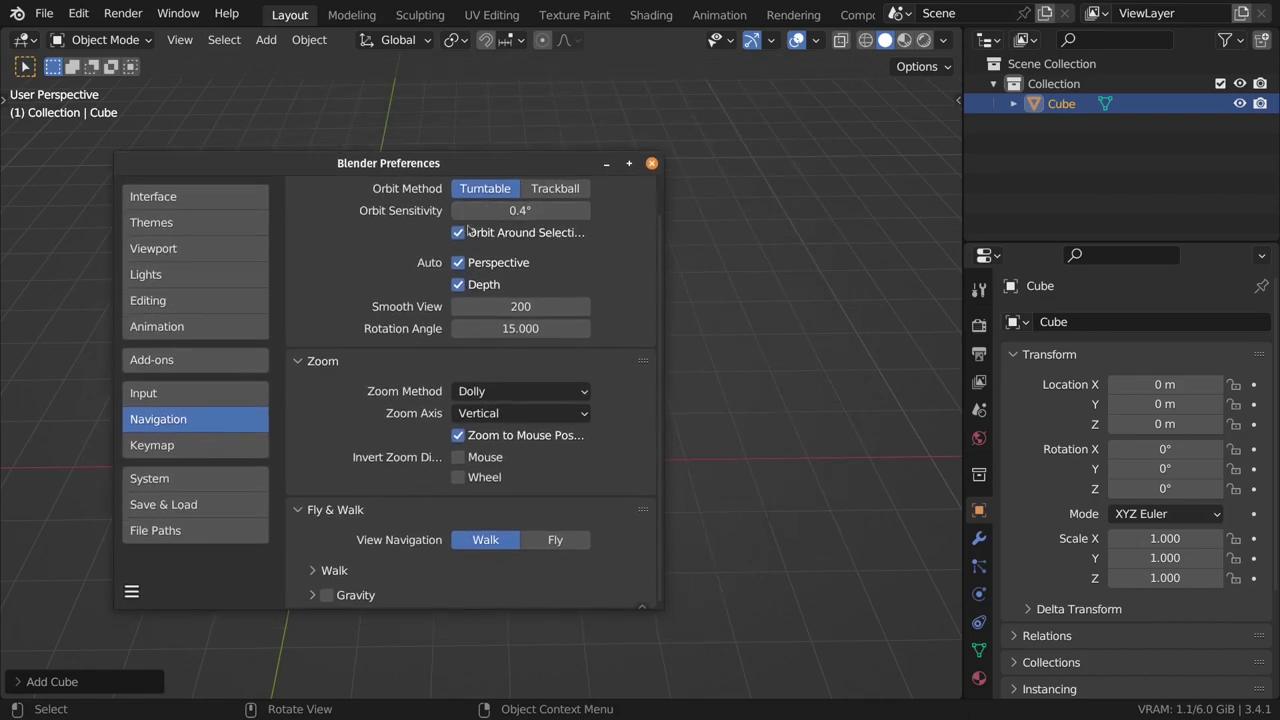
{"action": "left_click", "coordinate": [605, 166]}
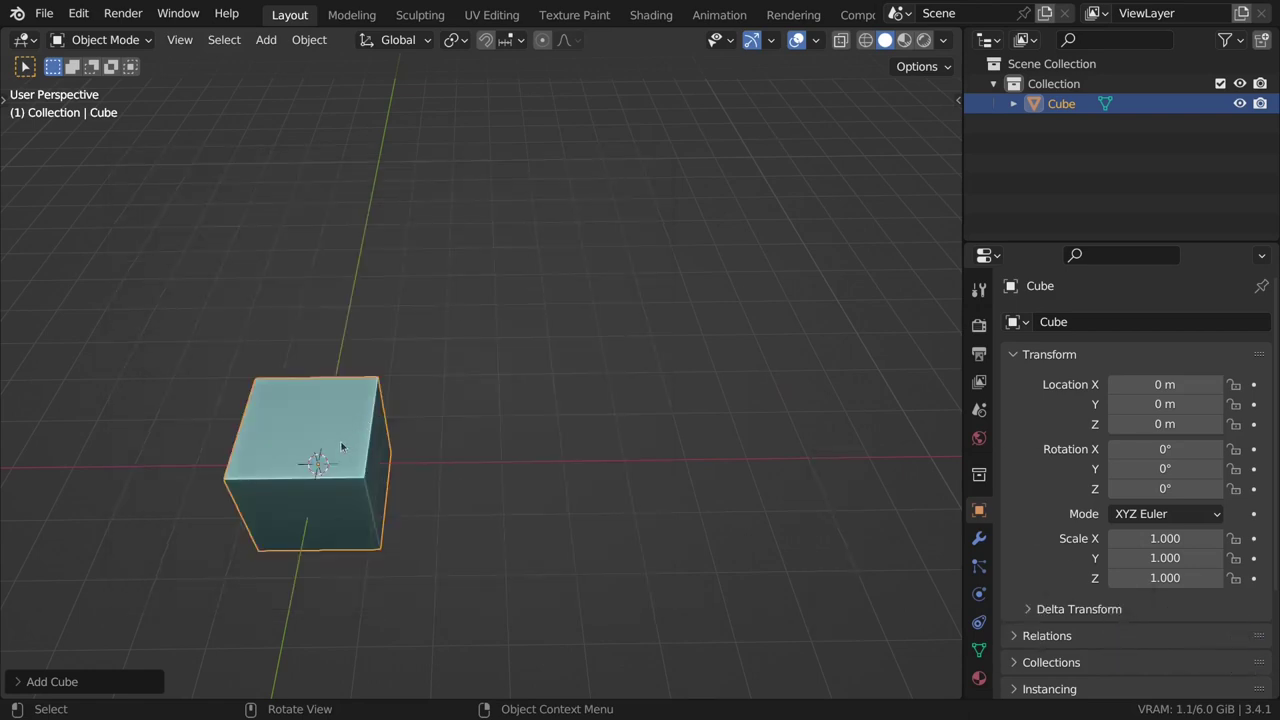
Move the cube along the global Y axis to about -8.2 m, away from the 3D cursor
{"action": "left_click_drag", "start_coordinate": [341, 447], "coordinate": [490, 360]}
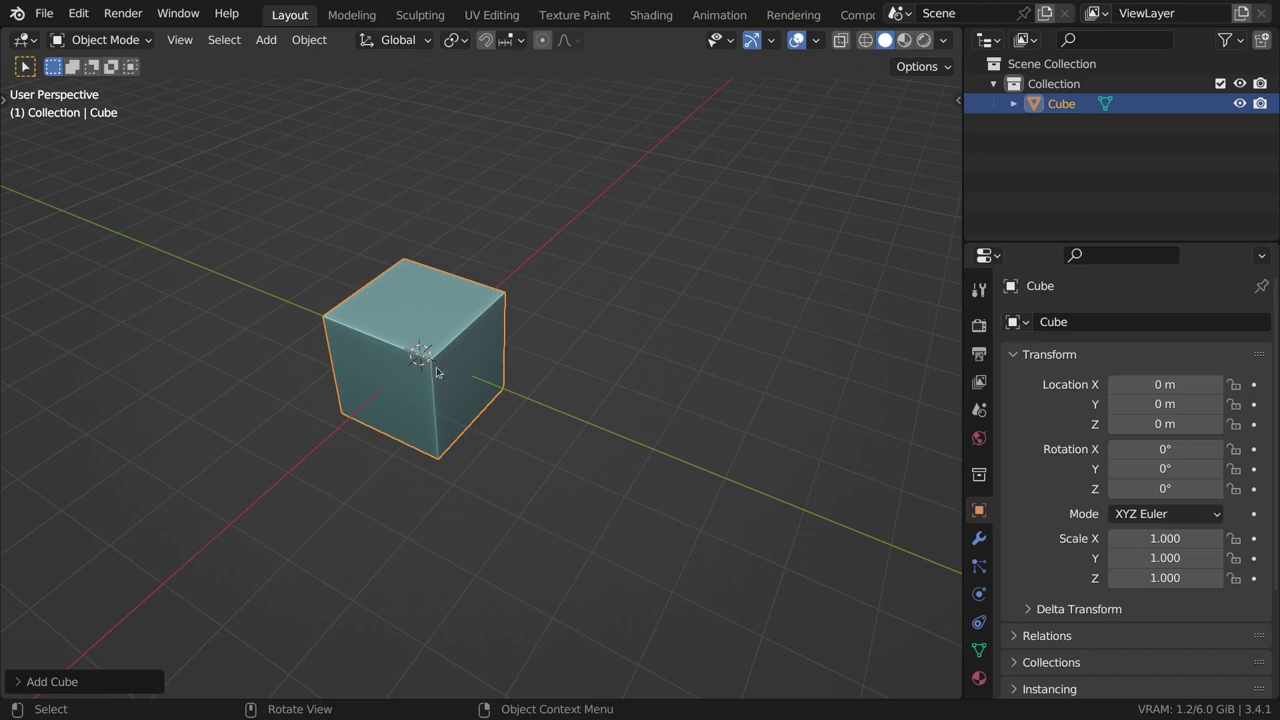
{"action": "scroll", "coordinate": [440, 370], "scroll_direction": "down", "scroll_amount": 3}
{"action": "scroll", "coordinate": [452, 360], "scroll_direction": "up", "scroll_amount": 4}
{"action": "scroll", "coordinate": [452, 360], "scroll_direction": "down", "scroll_amount": 5}
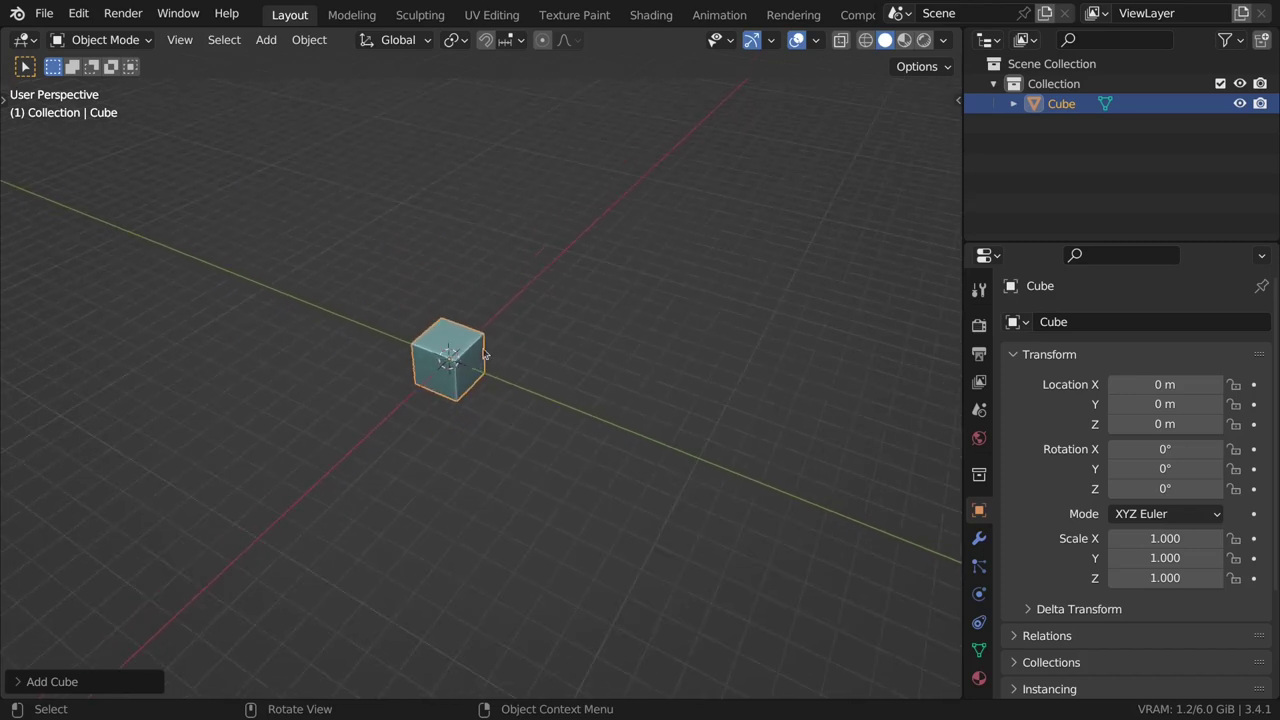
{"action": "key", "text": "g"}
{"action": "key", "text": "z"}
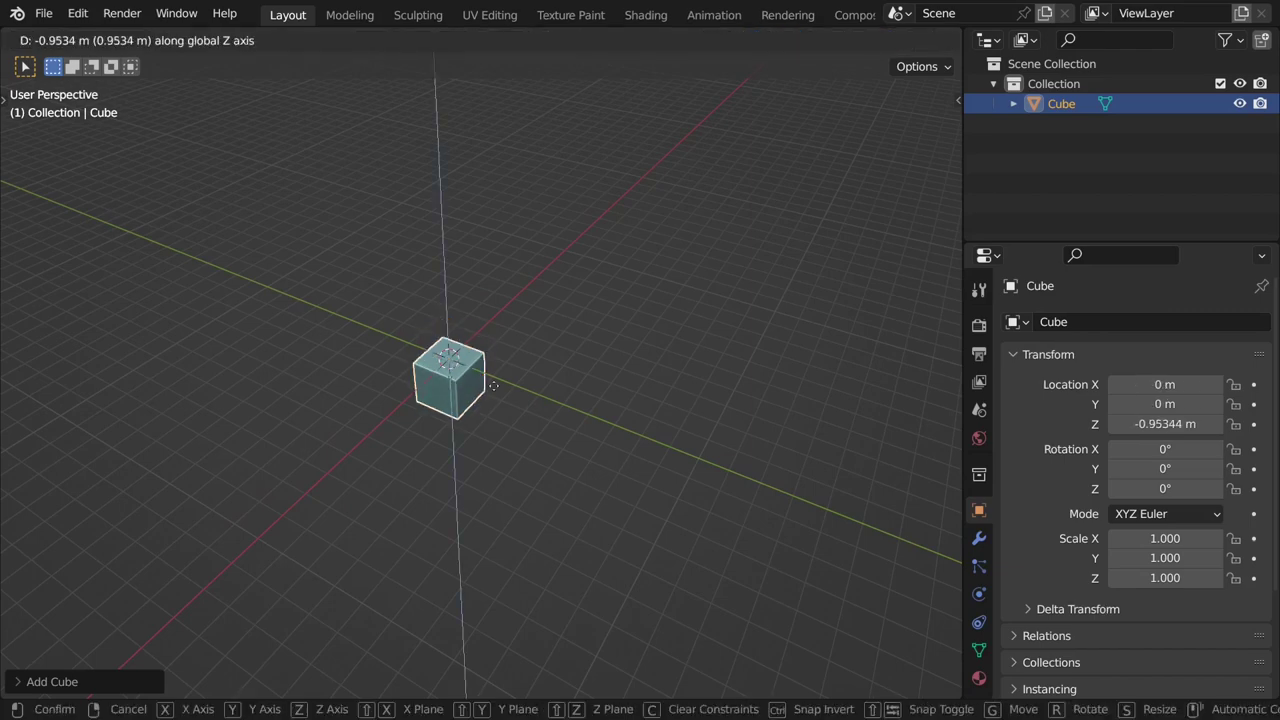
{"action": "key", "text": "y"}
{"action": "left_click", "coordinate": [678, 403]}
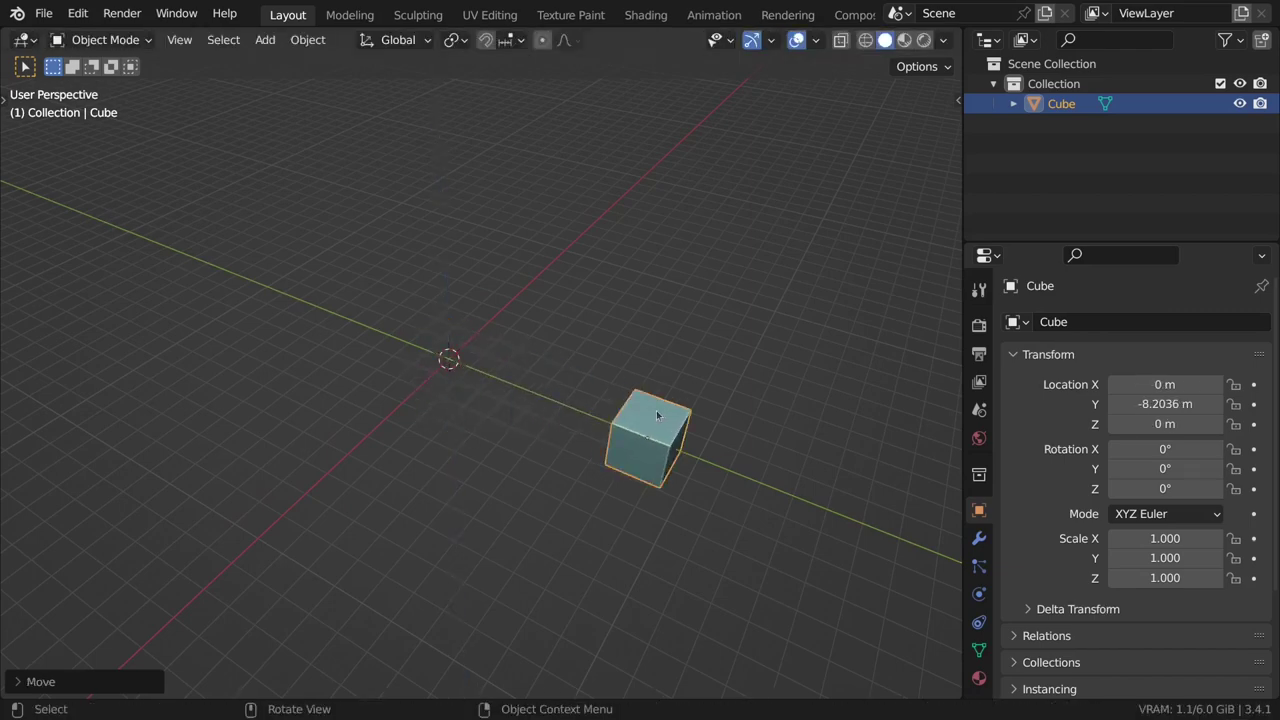
Set the transform pivot point to 3D Cursor
{"action": "scroll", "coordinate": [657, 415], "scroll_direction": "down", "scroll_amount": 2}
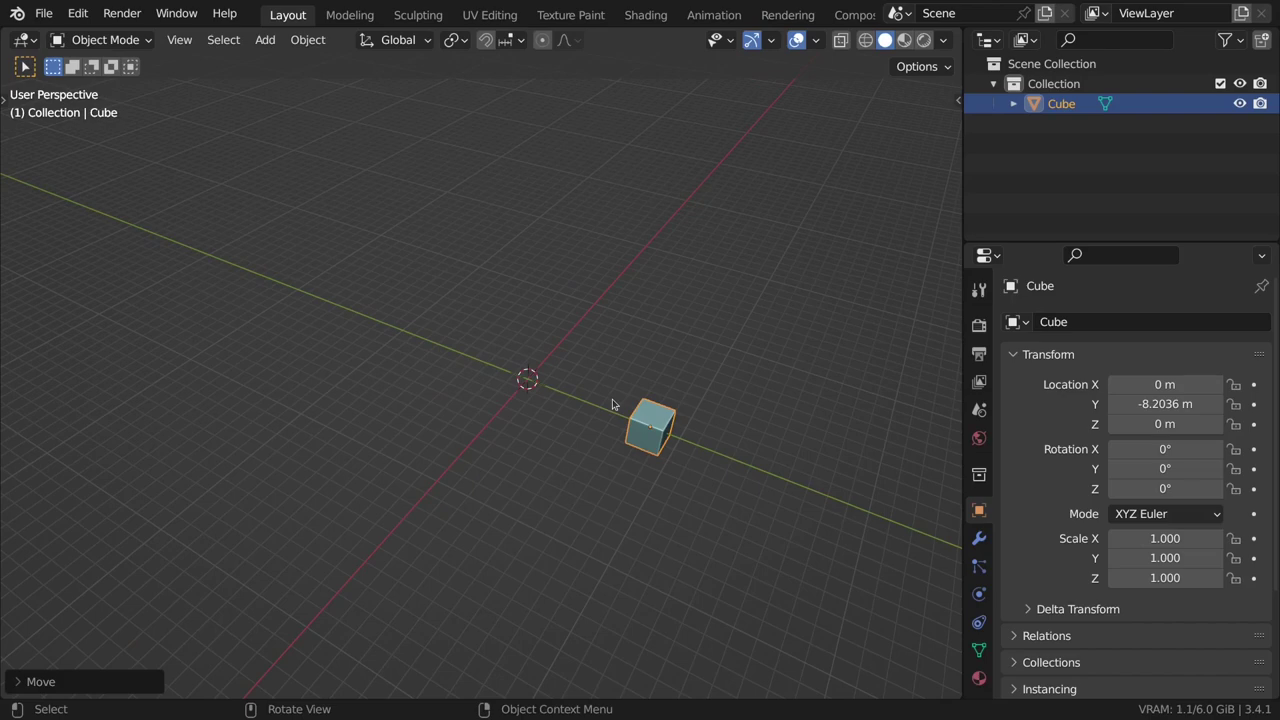
{"action": "key", "text": "period"}
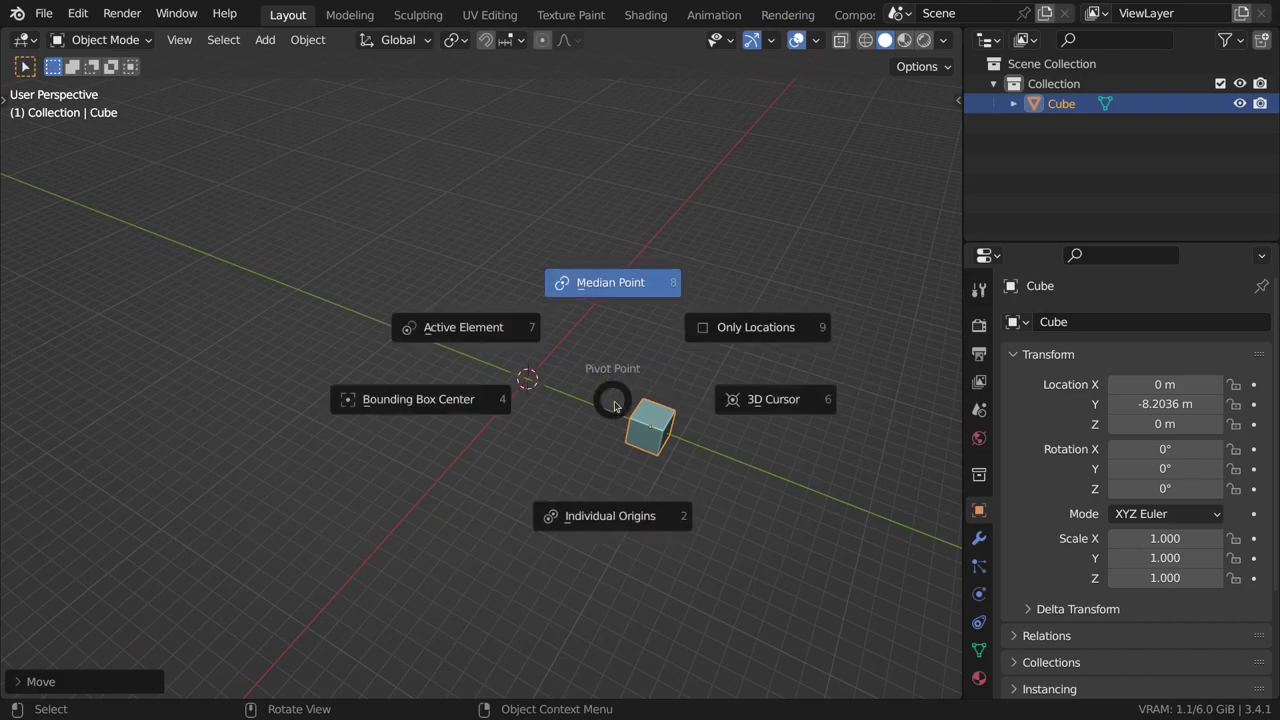
{"action": "left_click", "coordinate": [750, 400]}
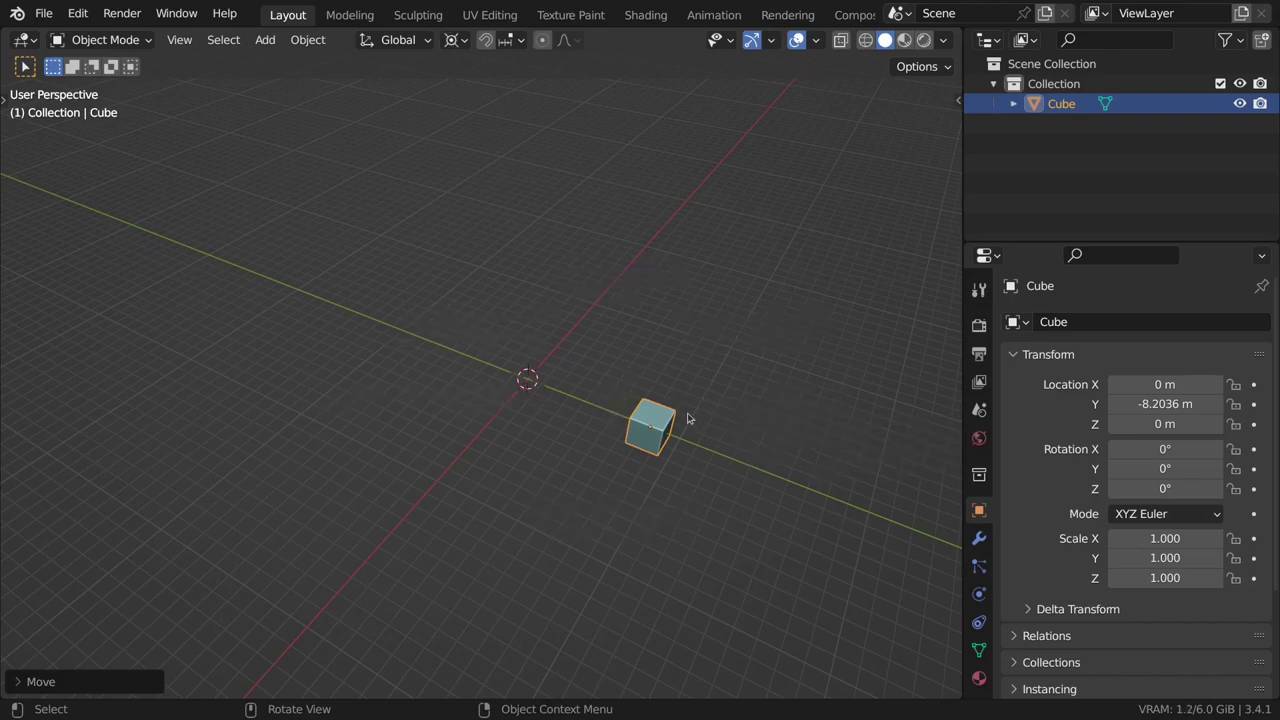
{"action": "key", "text": "shift+r"}
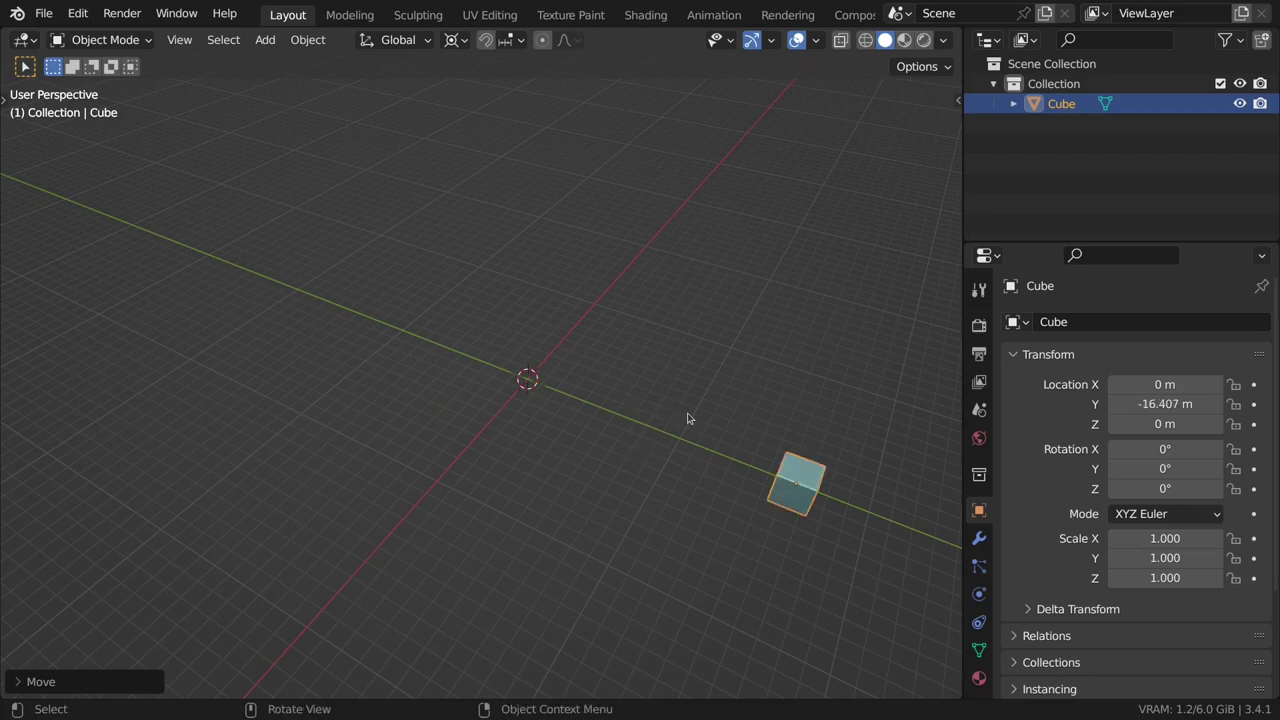
{"action": "right_click", "coordinate": [706, 422]}
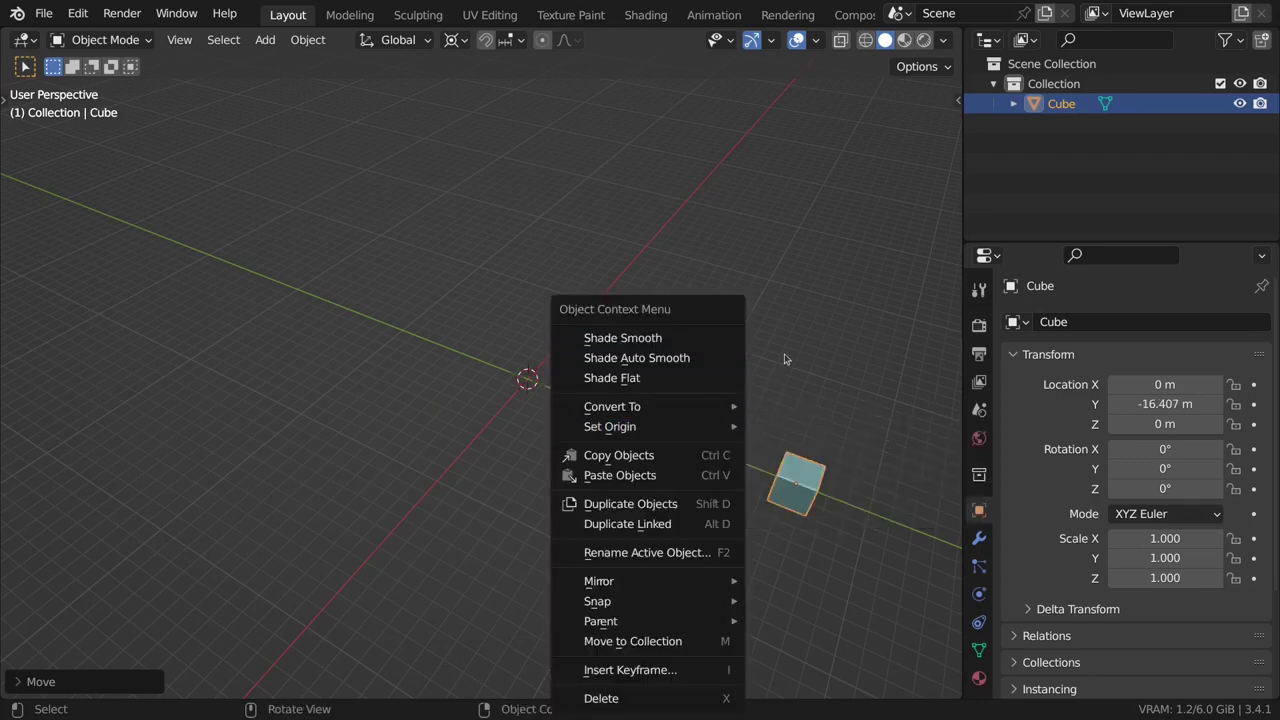
{"action": "key", "text": "Escape"}
{"action": "key", "text": "ctrl+z"}
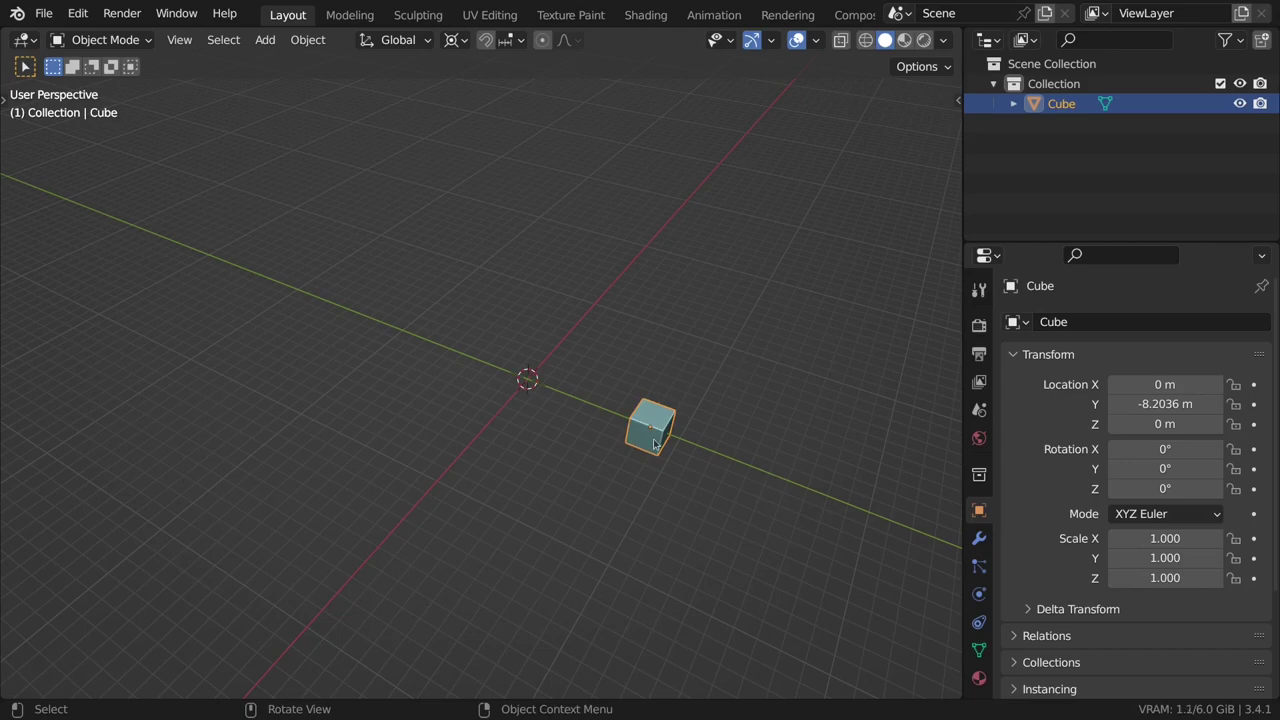
Duplicate the cube and rotate the copy 36° around the global Z axis about the 3D cursor
{"action": "key", "text": "shift+d"}
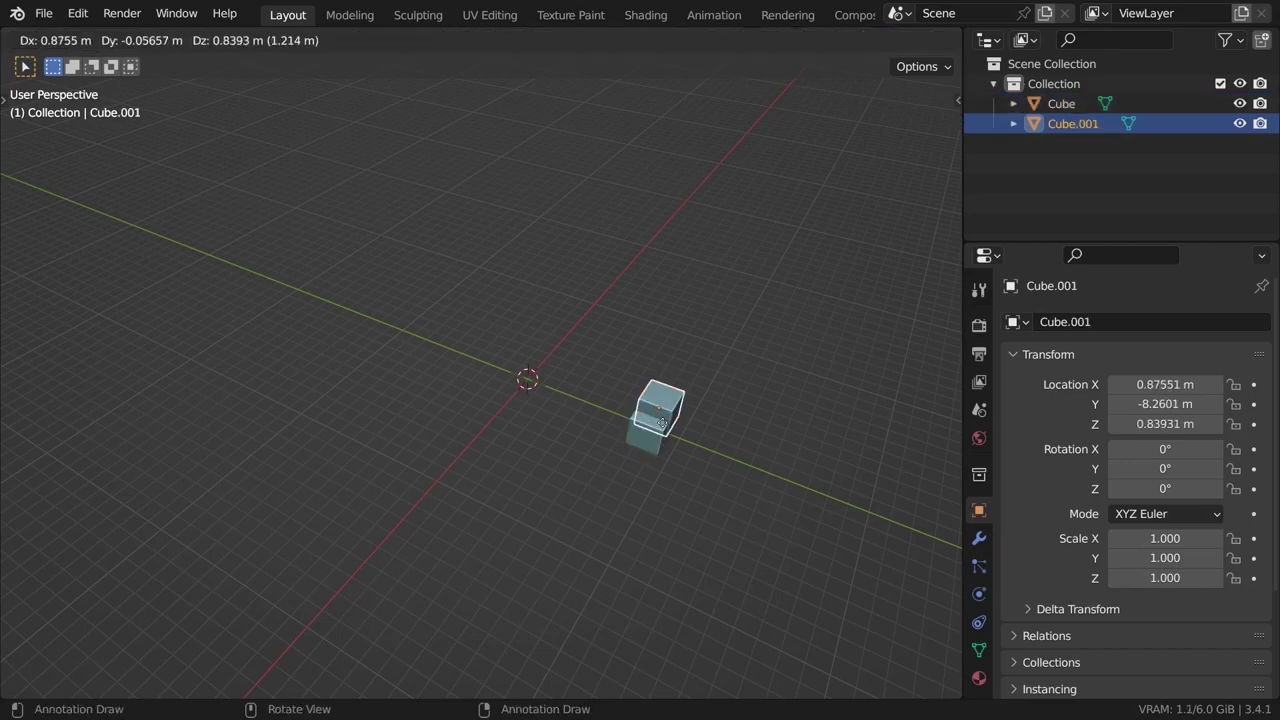
{"action": "key", "text": "r"}
{"action": "key", "text": "z"}
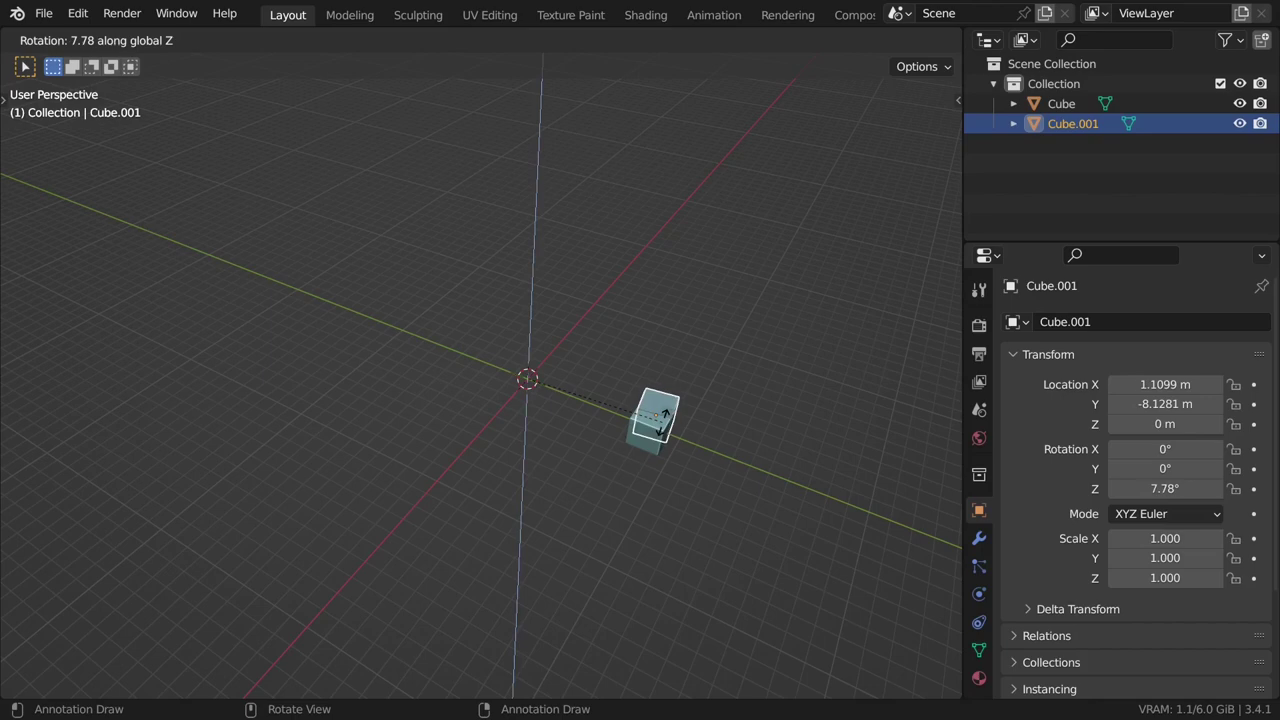
{"action": "type", "text": "36"}
{"action": "key", "text": "Return"}
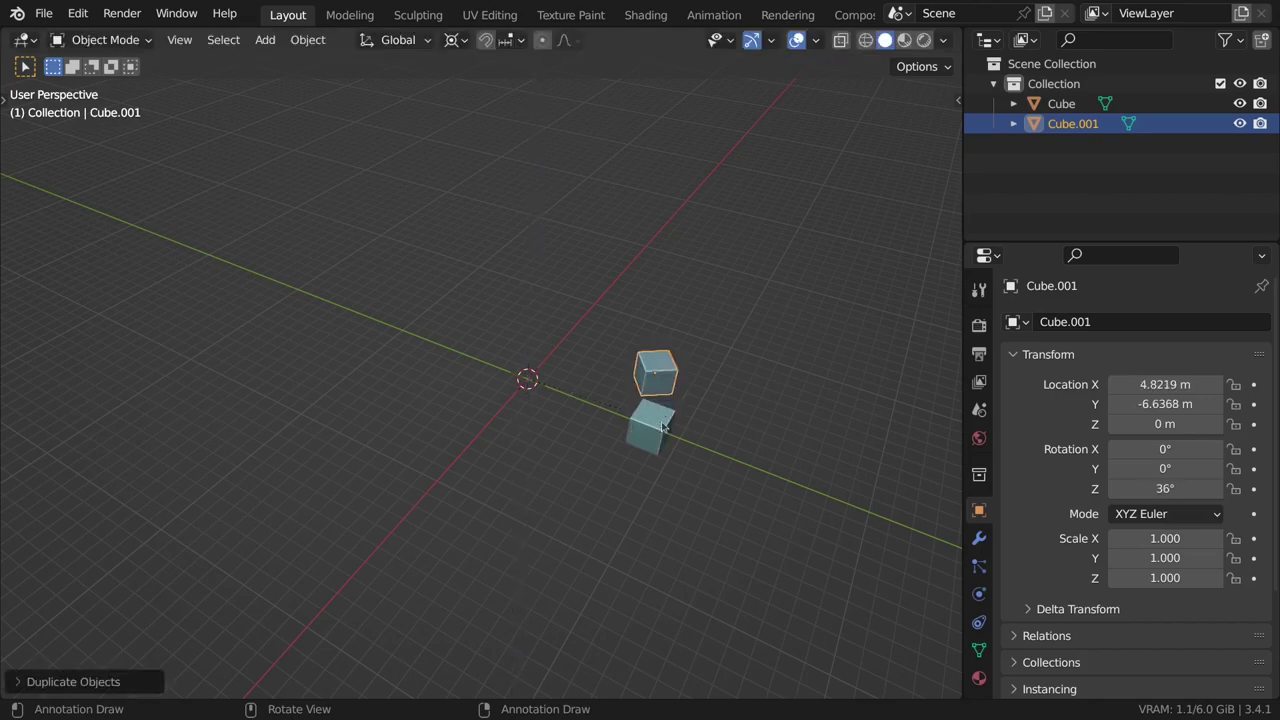
Repeat the rotated duplication eight times to complete a ring of ten cubes around the 3D cursor
{"action": "key", "text": "shift+r"}
{"action": "key", "text": "shift+r"}
{"action": "key", "text": "shift+r"}
{"action": "key", "text": "shift+r"}
{"action": "key", "text": "shift+r"}
{"action": "key", "text": "shift+r"}
{"action": "key", "text": "shift+r"}
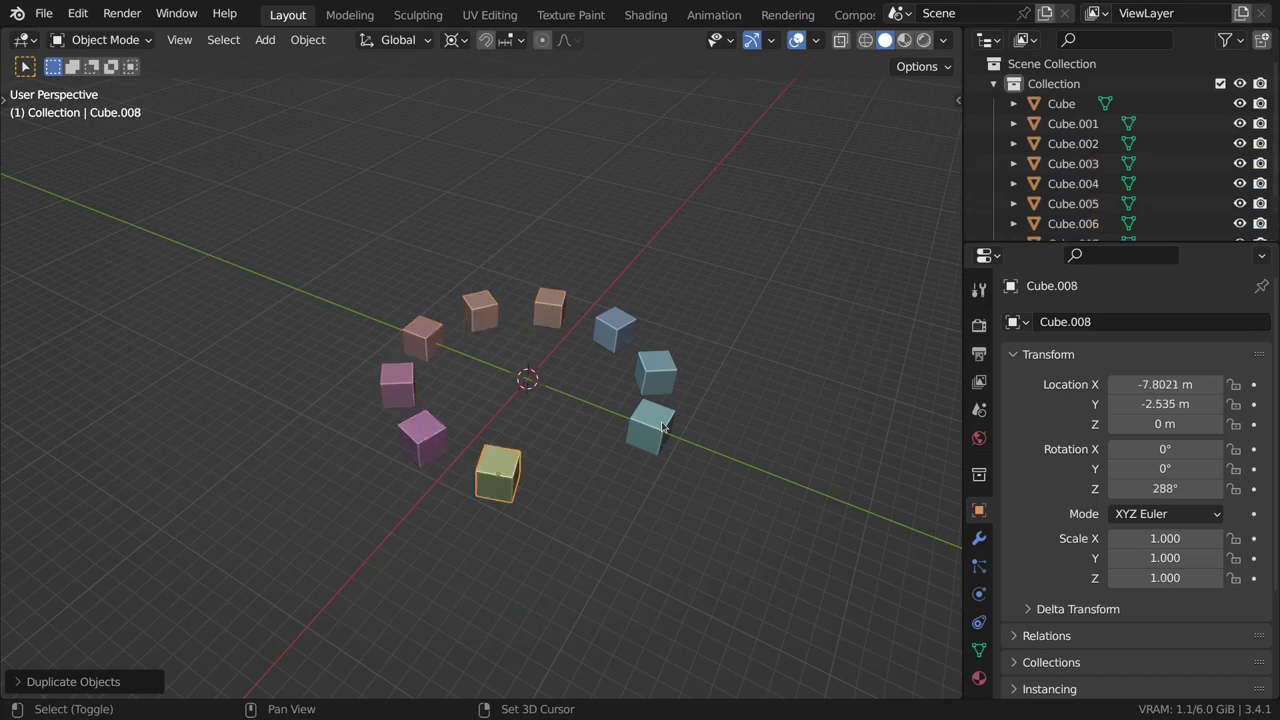
{"action": "key", "text": "shift+r"}
Orbit and zoom around the ring of cubes with nothing selected to examine how the view navigation behaves
{"action": "left_click_drag", "start_coordinate": [643, 509], "coordinate": [488, 346]}
{"action": "scroll", "coordinate": [527, 410], "scroll_direction": "up", "scroll_amount": 3}
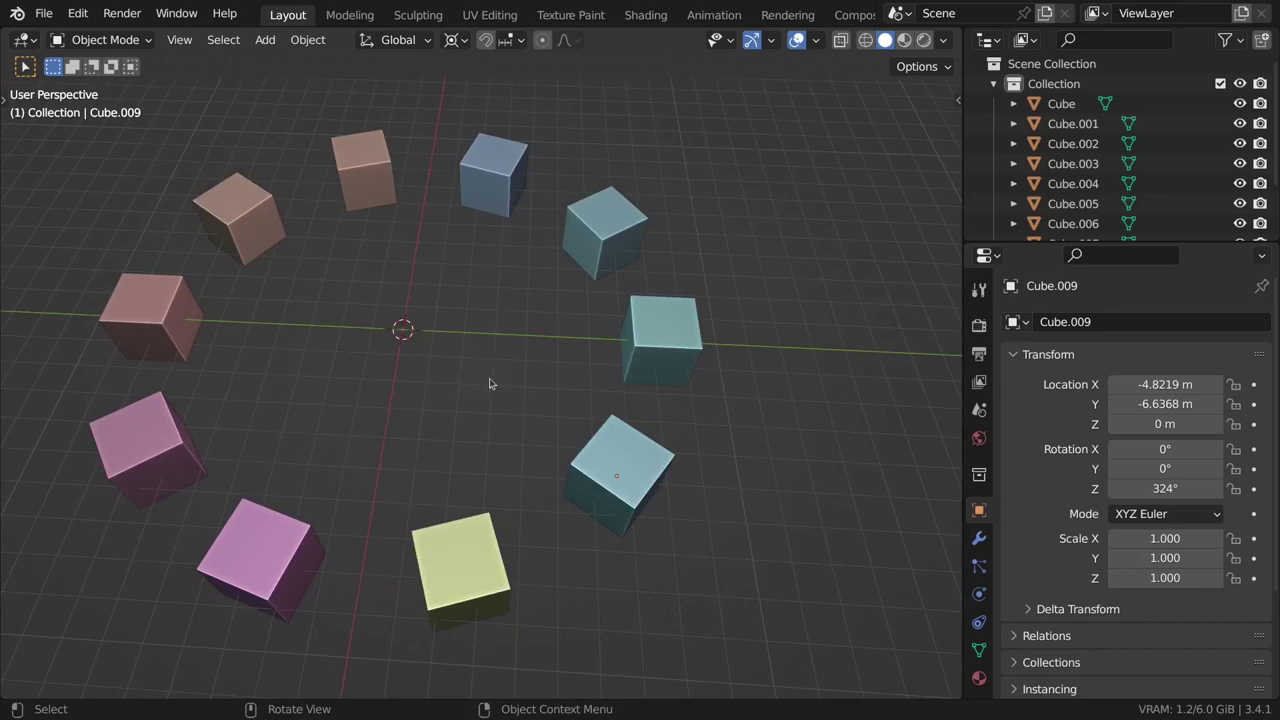
{"action": "scroll", "coordinate": [490, 383], "scroll_direction": "down", "scroll_amount": 4}
{"action": "mouse_move", "coordinate": [494, 377]}
{"action": "left_mouse_down"}
{"action": "mouse_move", "coordinate": [523, 380]}
{"action": "mouse_move", "coordinate": [484, 341]}
{"action": "mouse_move", "coordinate": [503, 354]}
{"action": "mouse_move", "coordinate": [485, 380]}
{"action": "left_mouse_up"}
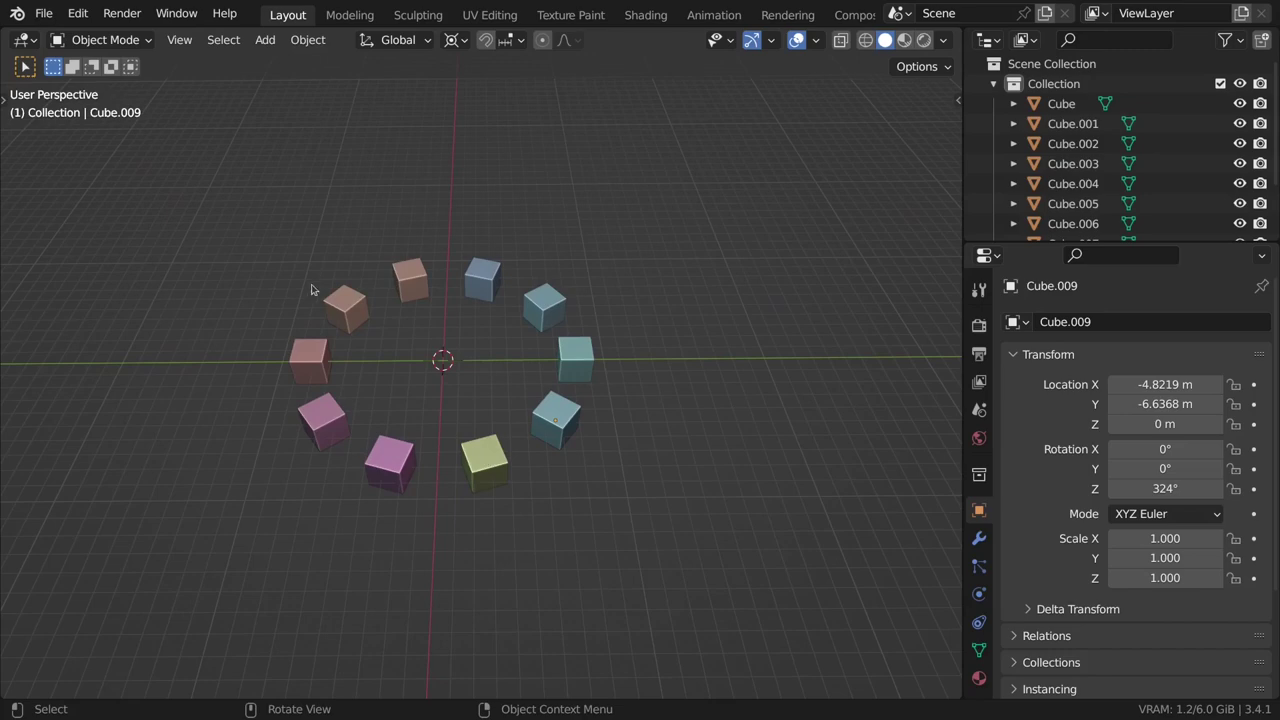
{"action": "left_click_drag", "start_coordinate": [311, 290], "coordinate": [640, 323]}
{"action": "left_click_drag", "start_coordinate": [333, 370], "coordinate": [446, 412]}
{"action": "scroll", "coordinate": [446, 403], "scroll_direction": "up", "scroll_amount": 2}
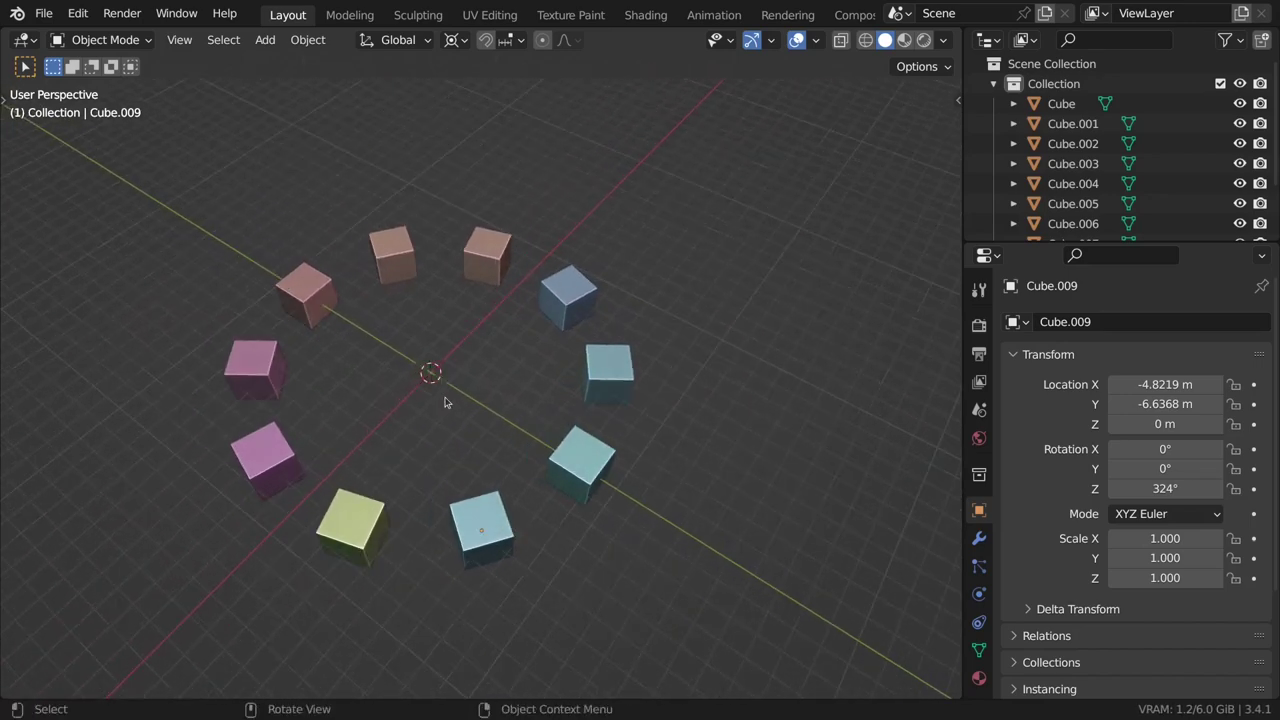
Add a Plain Axes empty at the centre of the cube ring and orbit the view around it
{"action": "key", "text": "shift"}
{"action": "key", "text": "shift+a"}
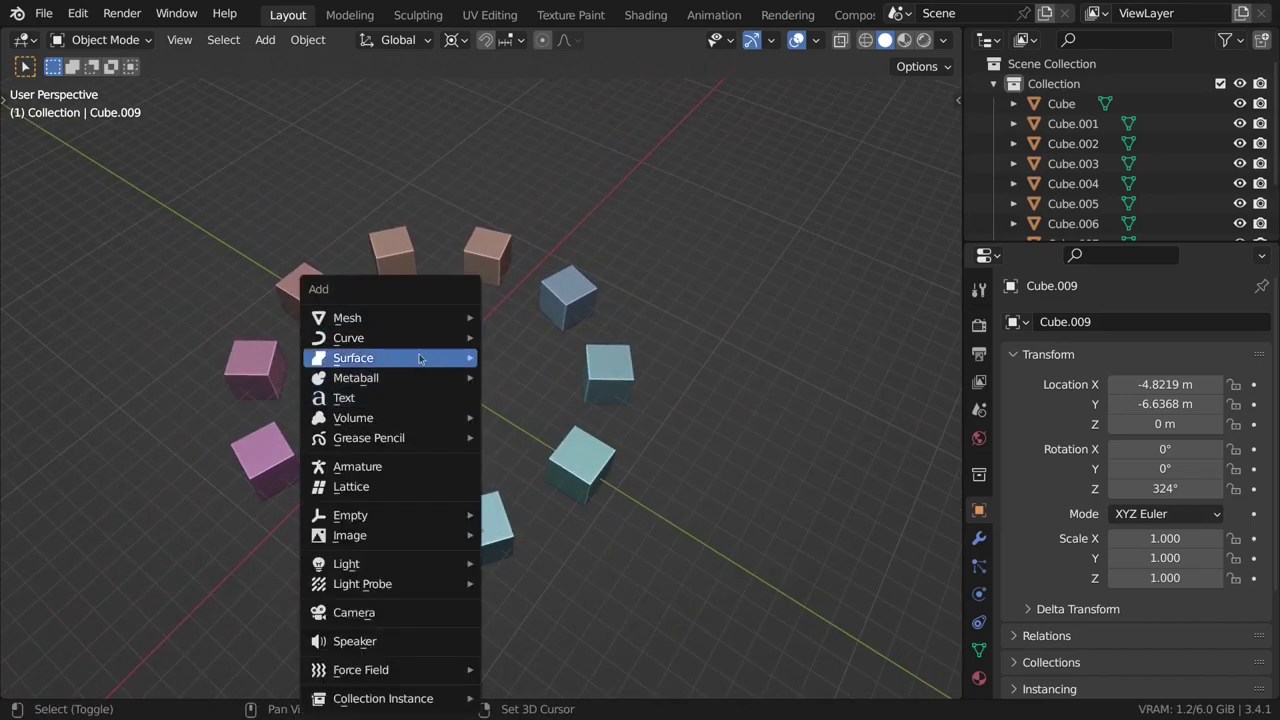
{"action": "mouse_move", "coordinate": [435, 524]}
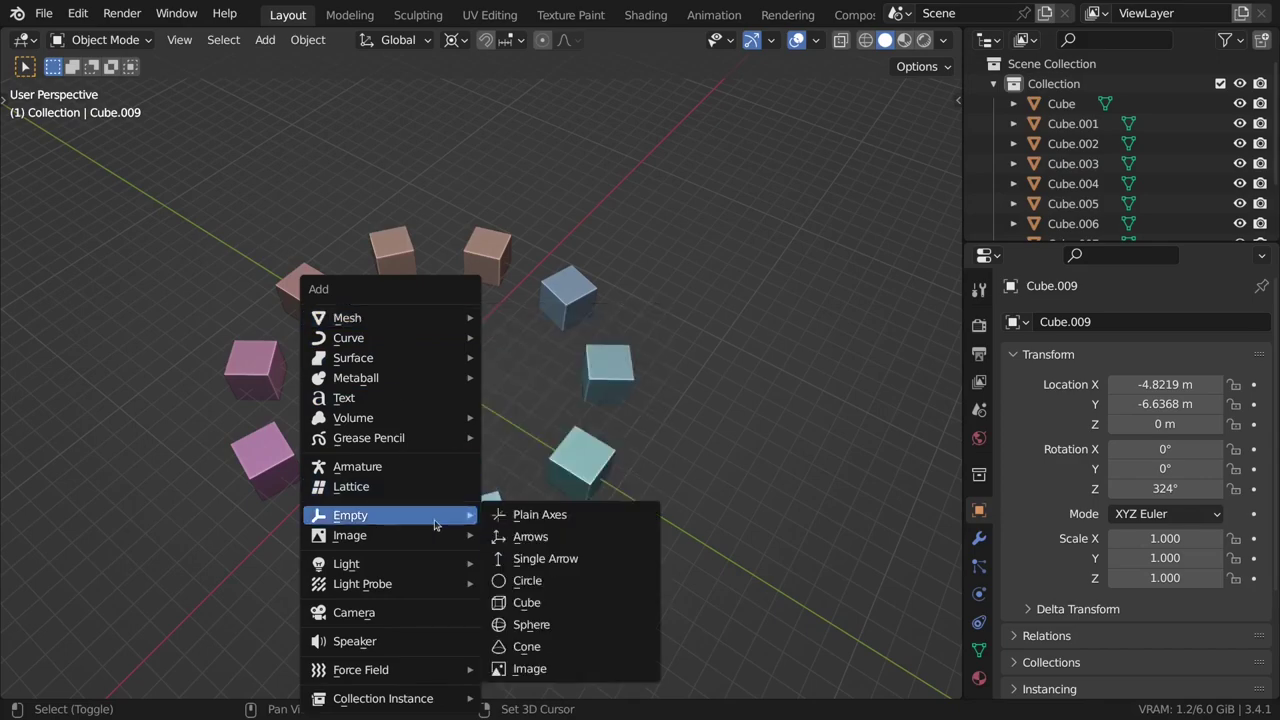
{"action": "left_click", "coordinate": [505, 514]}
{"action": "scroll", "coordinate": [452, 408], "scroll_direction": "up", "scroll_amount": 2}
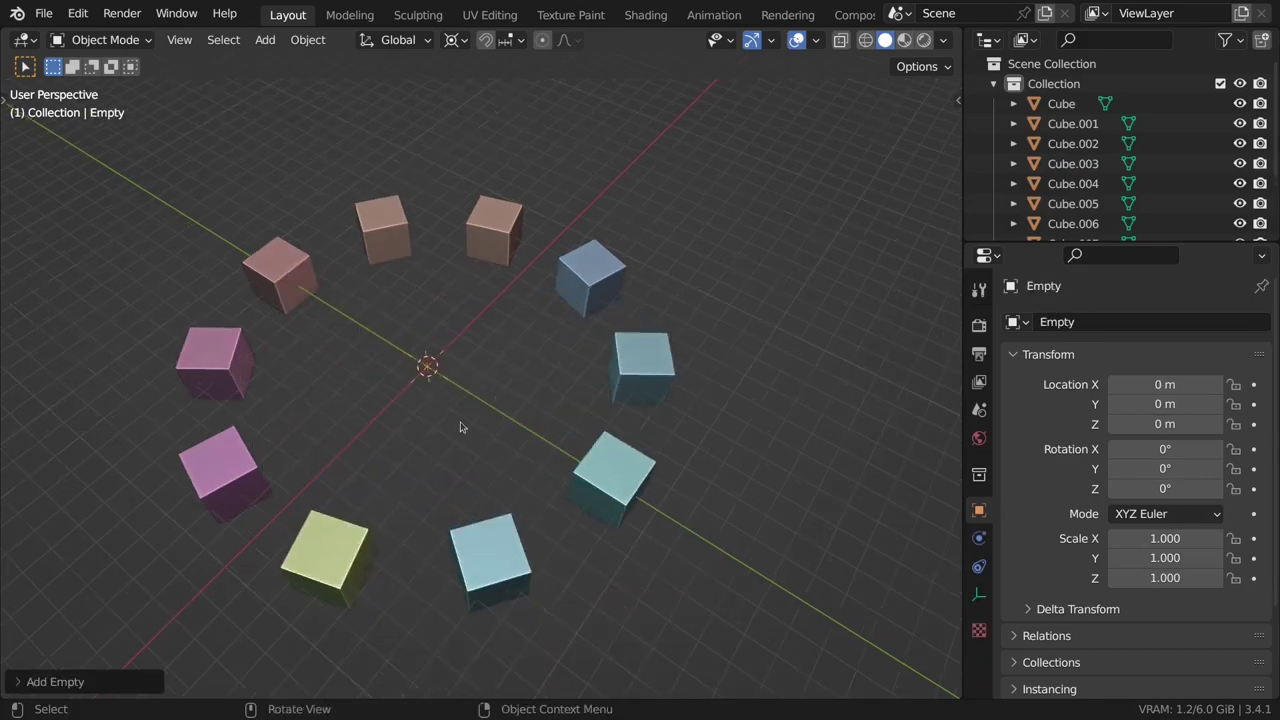
{"action": "left_click_drag", "start_coordinate": [463, 428], "coordinate": [778, 440]}
{"action": "left_click_drag", "start_coordinate": [484, 312], "coordinate": [560, 410]}
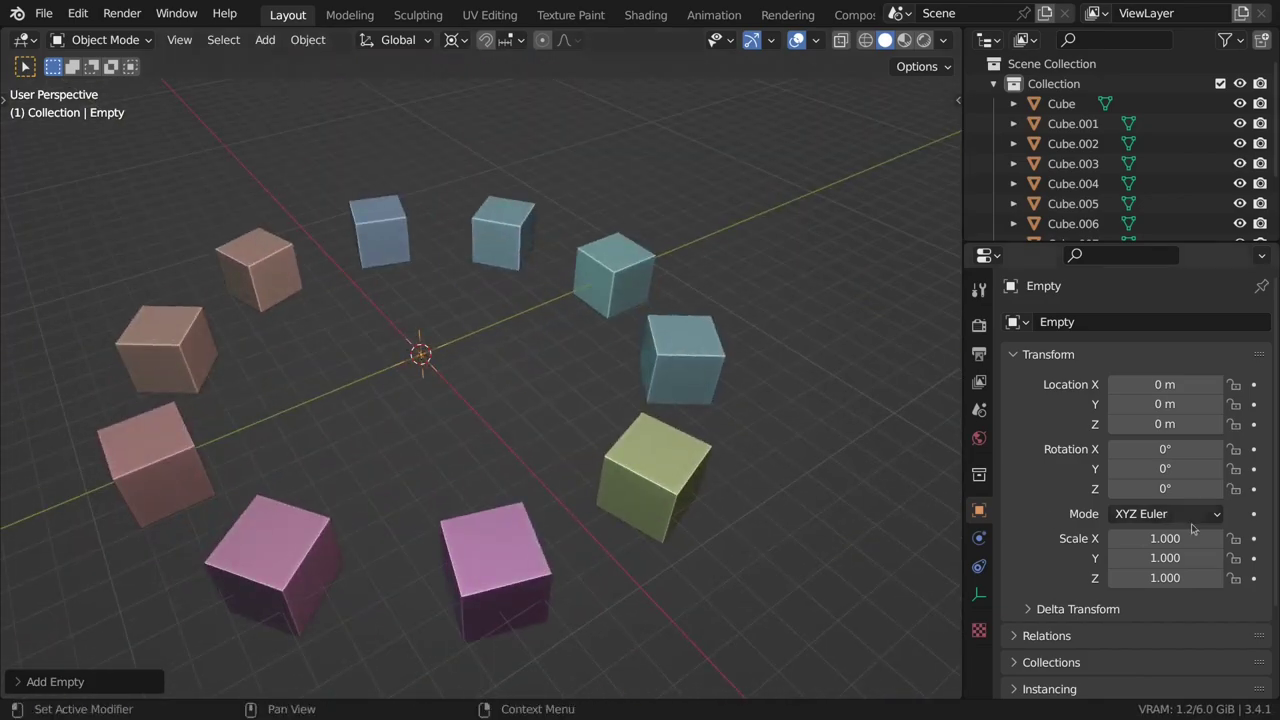
Bring back the preferences window, widen it to read the Orbit Around Selection option, and minimise it again
{"action": "mouse_move", "coordinate": [1258, 657]}
{"action": "left_click", "coordinate": [1131, 676]}
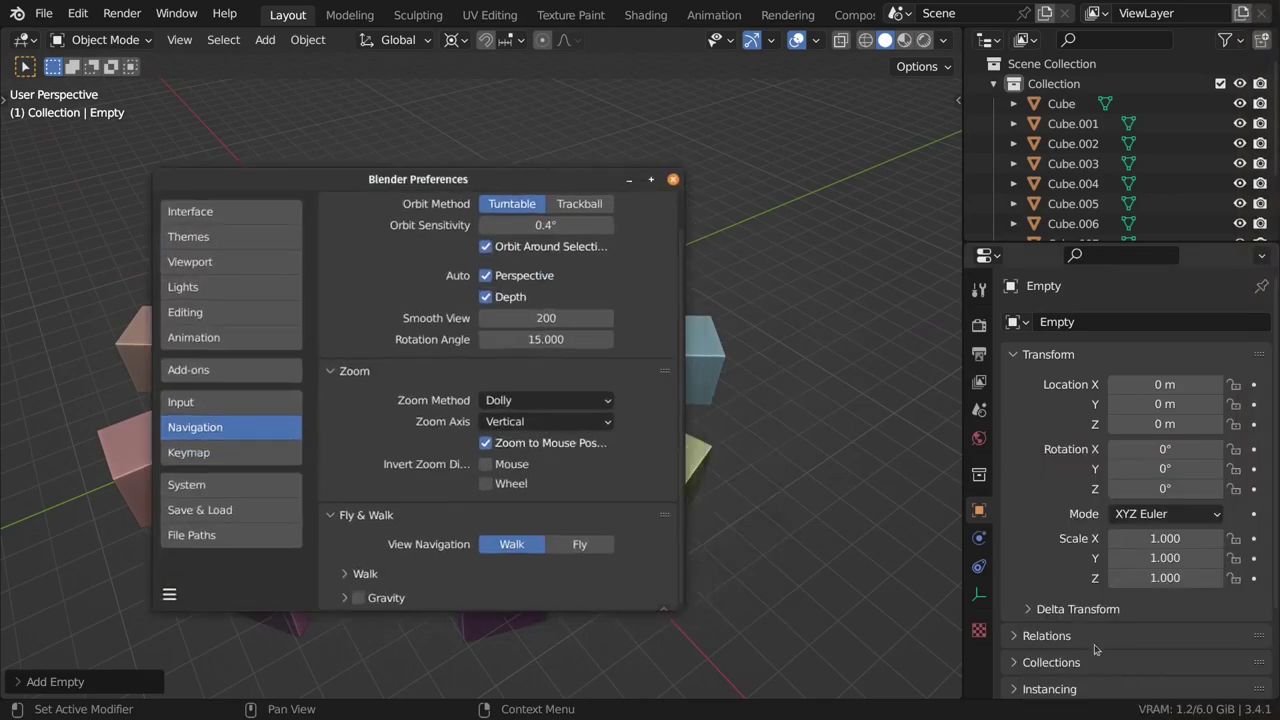
{"action": "left_click_drag", "start_coordinate": [368, 163], "coordinate": [434, 173]}
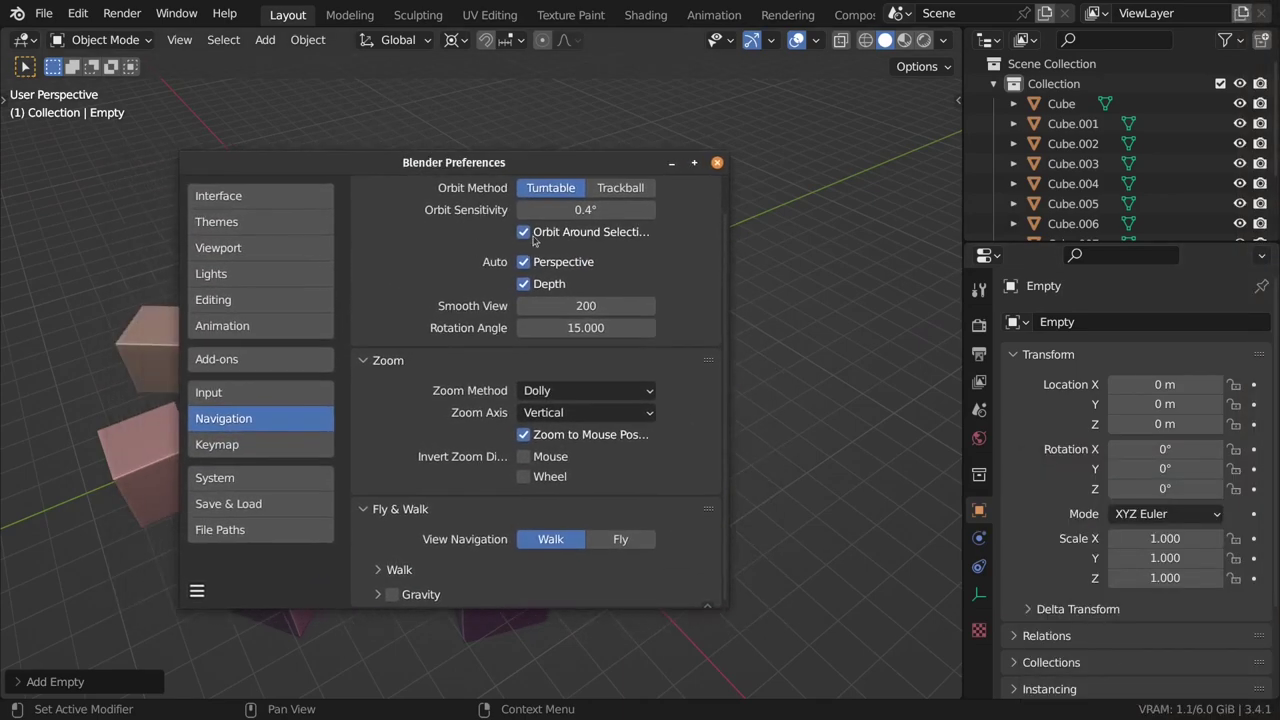
{"action": "left_click_drag", "start_coordinate": [727, 252], "coordinate": [828, 261]}
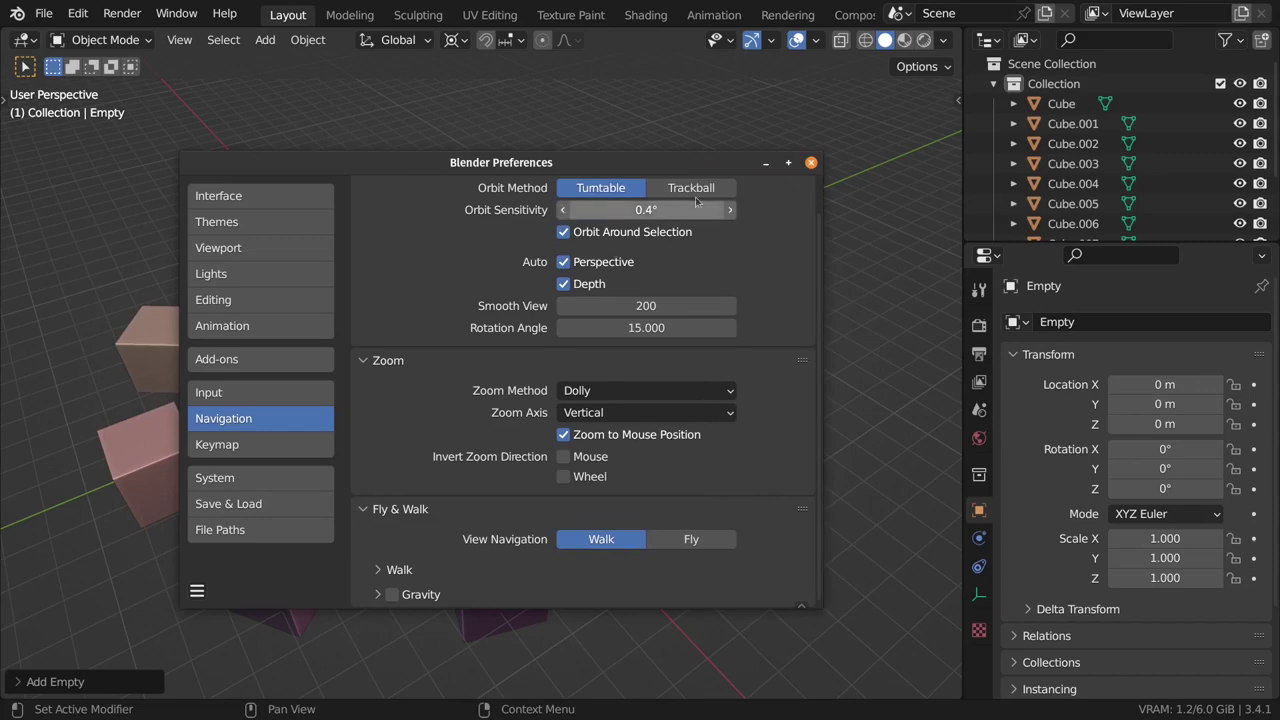
{"action": "left_click", "coordinate": [765, 162]}
Orbit the view around the selected empty in repeated steps to examine the effect of Orbit Around Selection
{"action": "key", "text": "KP_4"}
{"action": "key", "text": "KP_4"}
{"action": "key", "text": "KP_4"}
{"action": "key", "text": "KP_4"}
{"action": "key", "text": "KP_4"}
{"action": "key", "text": "KP_4"}
{"action": "key", "text": "KP_4"}
{"action": "key", "text": "KP_4"}
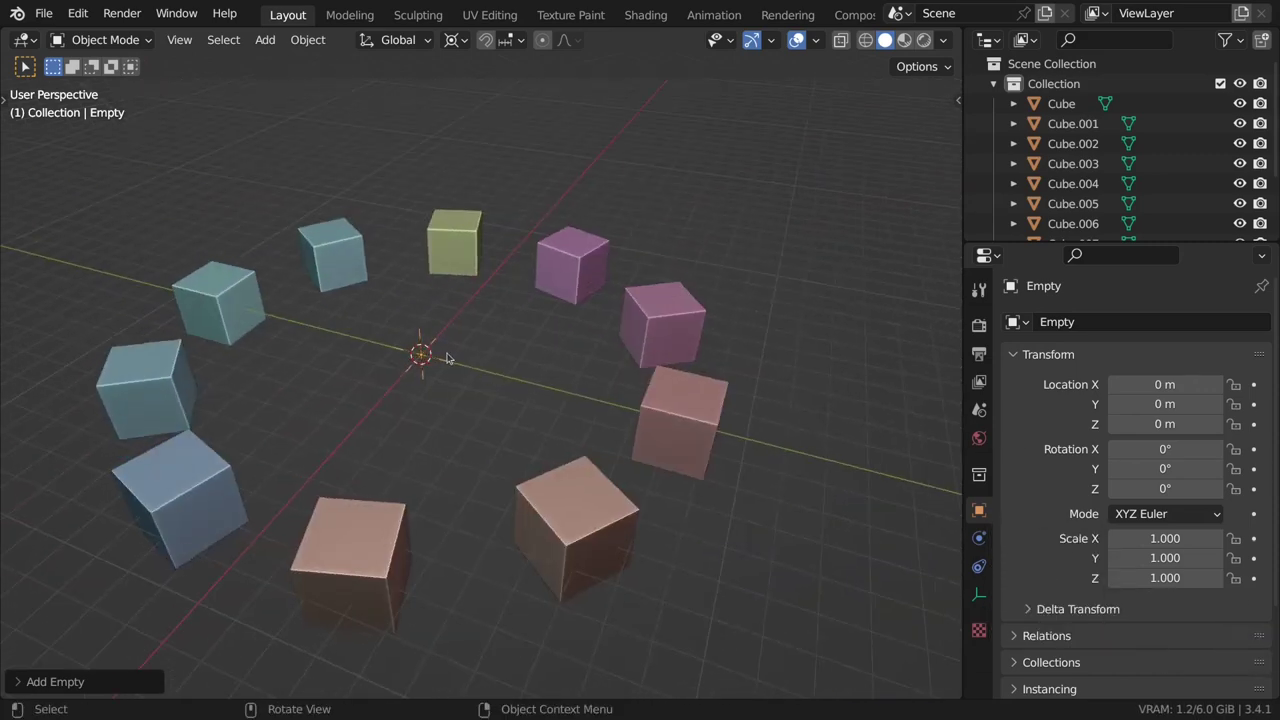
Compare orbiting with the empty deselected against orbiting with the empty selected again
{"action": "left_click", "coordinate": [349, 402]}
{"action": "left_click_drag", "start_coordinate": [303, 374], "coordinate": [794, 337]}
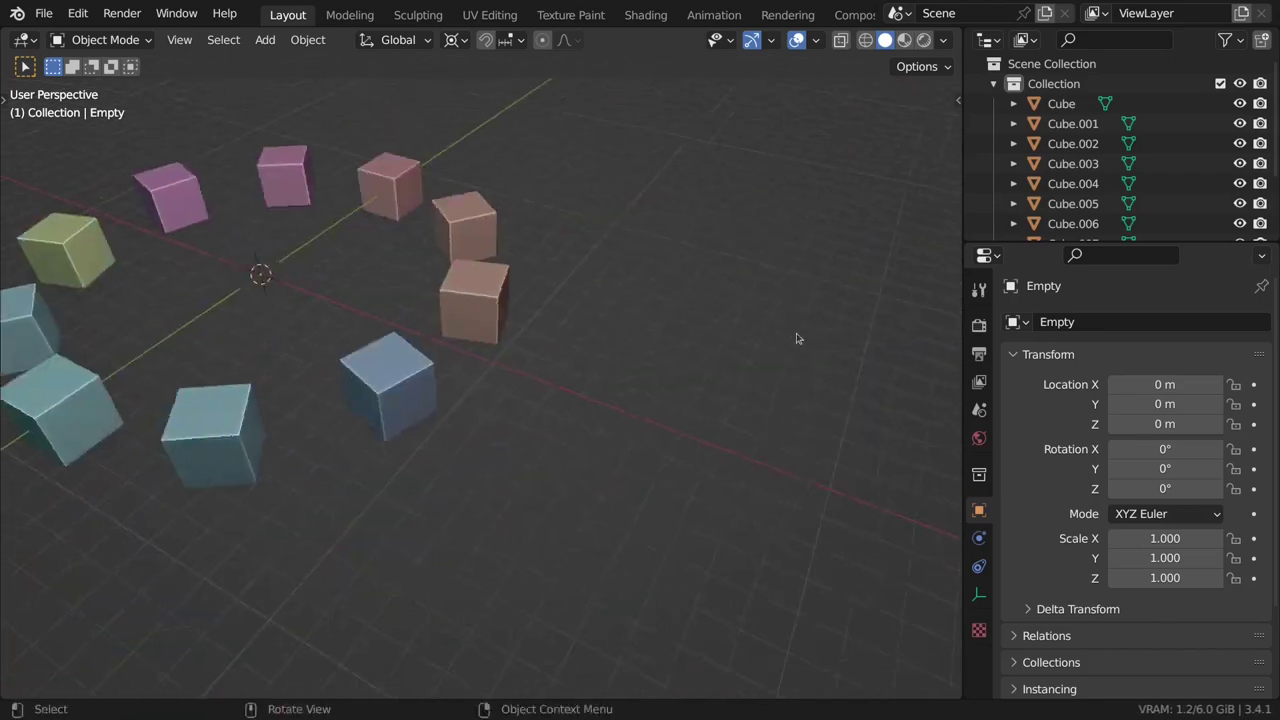
{"action": "left_click_drag", "start_coordinate": [247, 341], "coordinate": [571, 366]}
{"action": "left_click", "coordinate": [141, 373]}
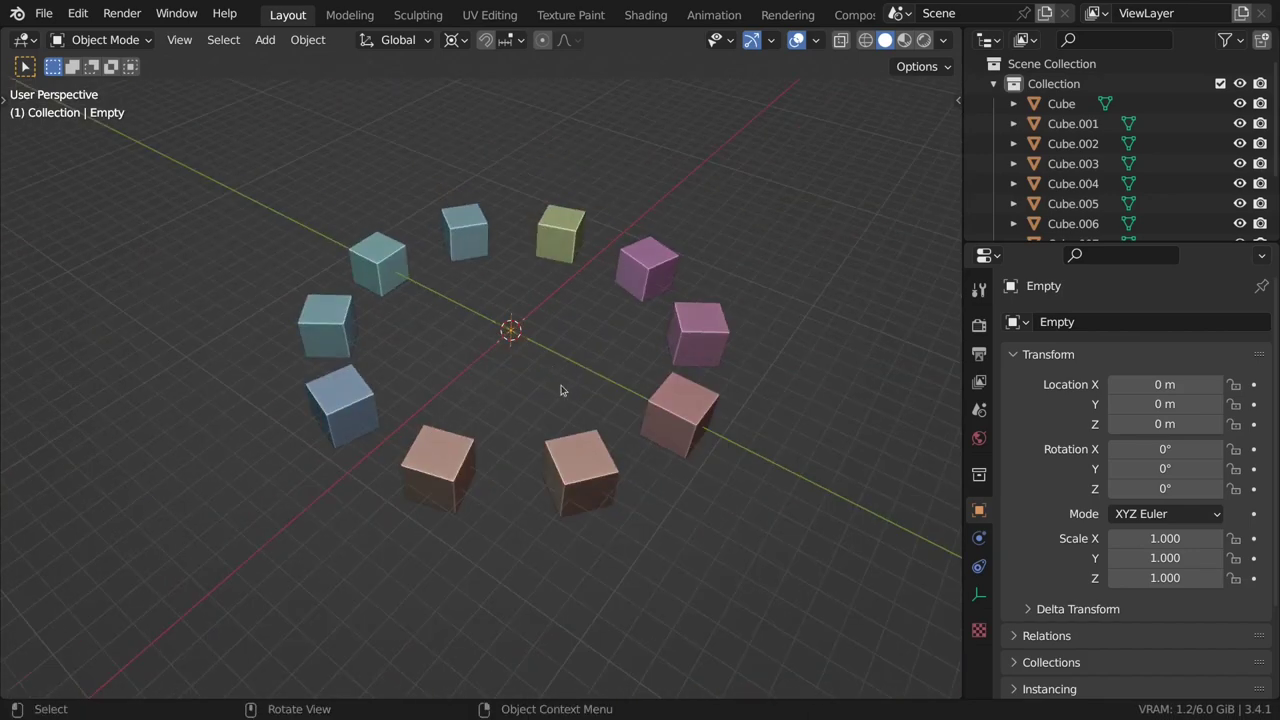
{"action": "left_click_drag", "start_coordinate": [561, 390], "coordinate": [560, 434]}
Bring back the preferences window and review the Keymap section, including its 3D View and File Browser options
{"action": "mouse_move", "coordinate": [1265, 641]}
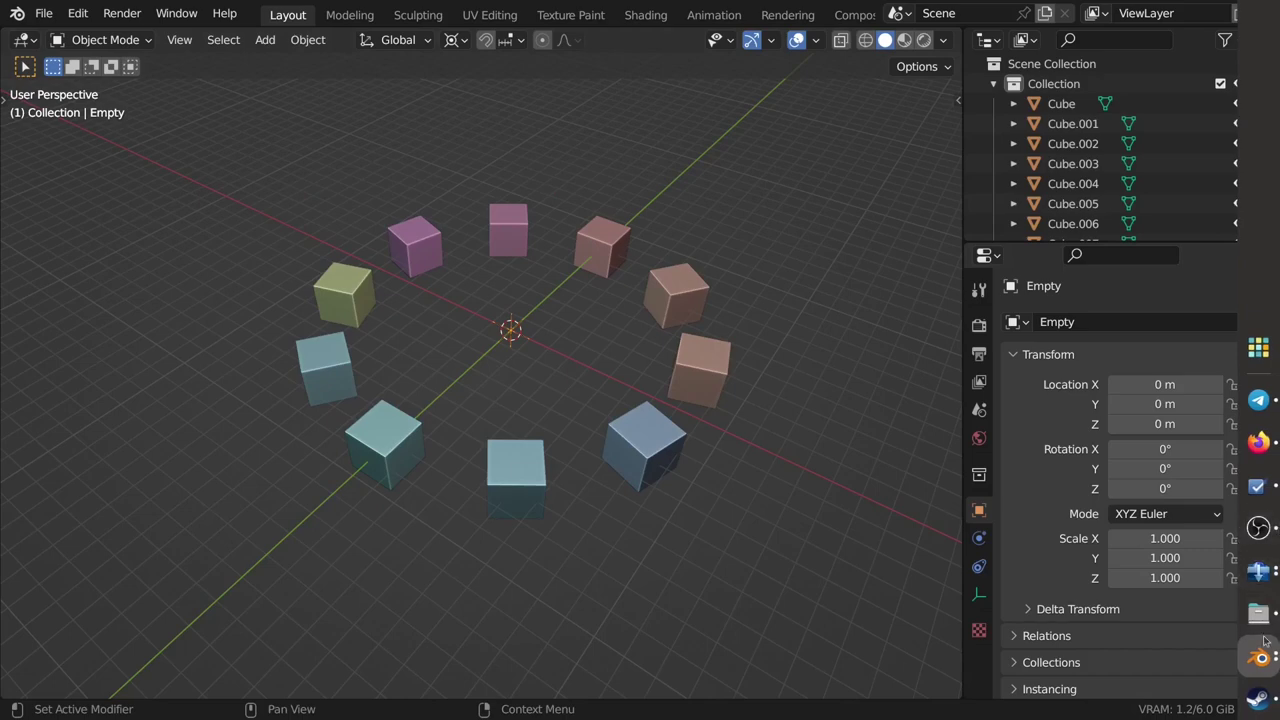
{"action": "left_click", "coordinate": [1069, 655]}
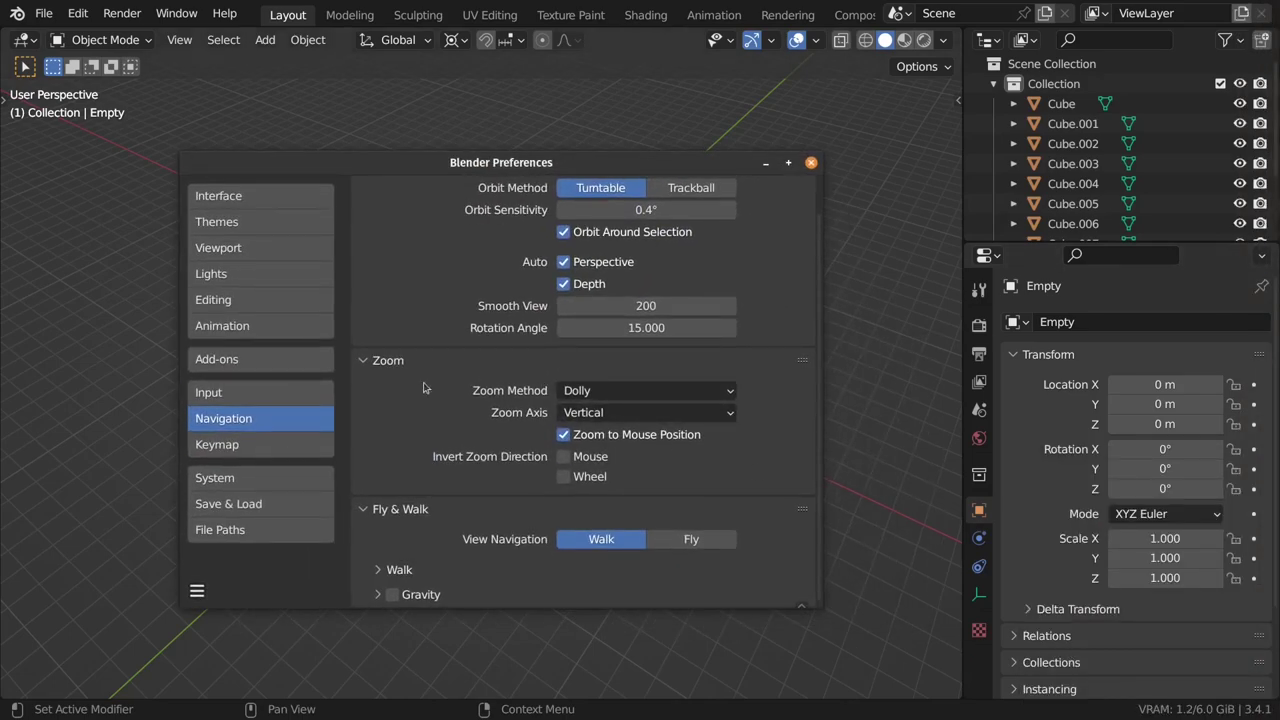
{"action": "left_click", "coordinate": [279, 447]}
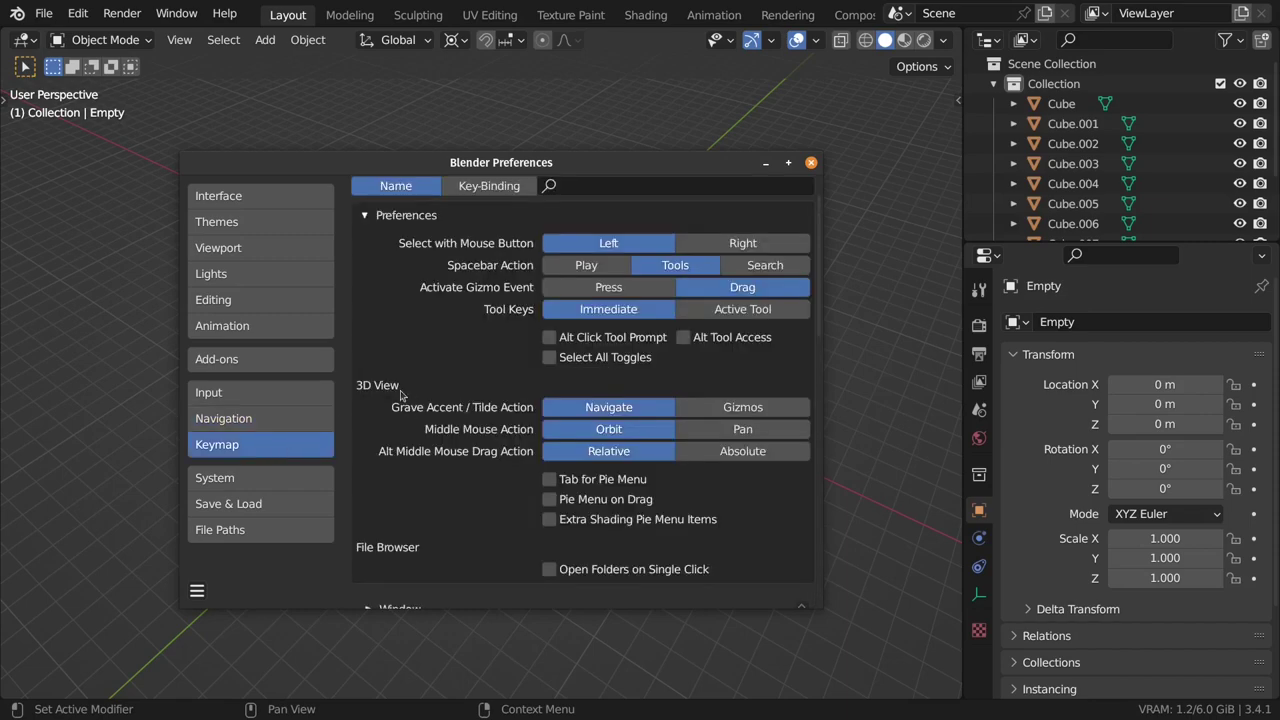
{"action": "scroll", "coordinate": [401, 395], "scroll_direction": "down", "scroll_amount": 2}
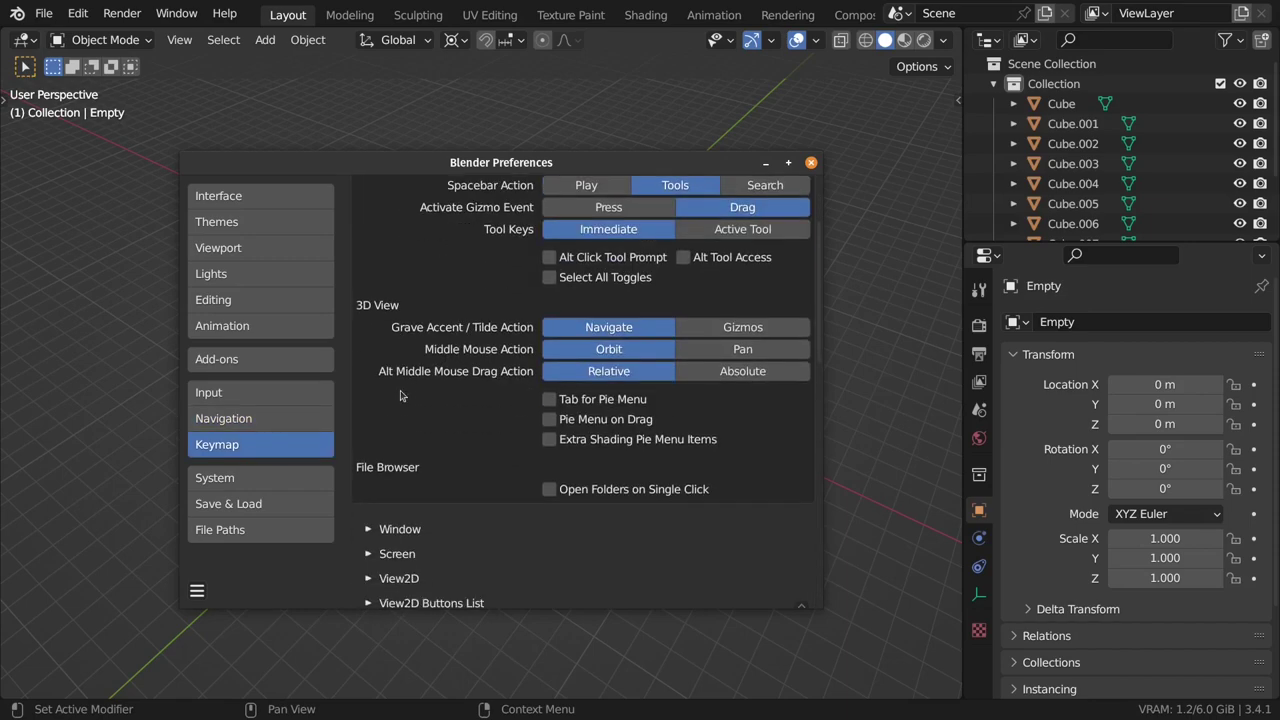
{"action": "scroll", "coordinate": [400, 396], "scroll_direction": "down", "scroll_amount": 3}
{"action": "scroll", "coordinate": [420, 396], "scroll_direction": "up", "scroll_amount": 6}
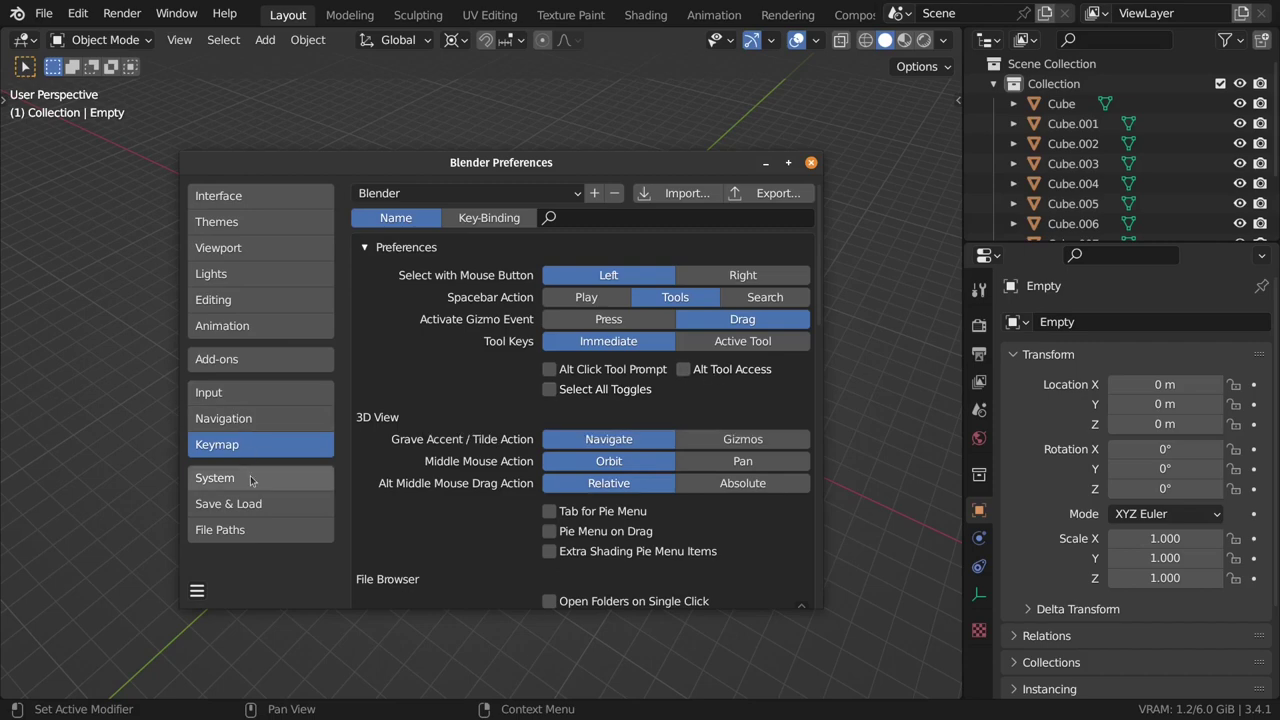
Look through the Navigation, Input, Editing, Lights and Viewport sections of the preferences
{"action": "left_click", "coordinate": [247, 421]}
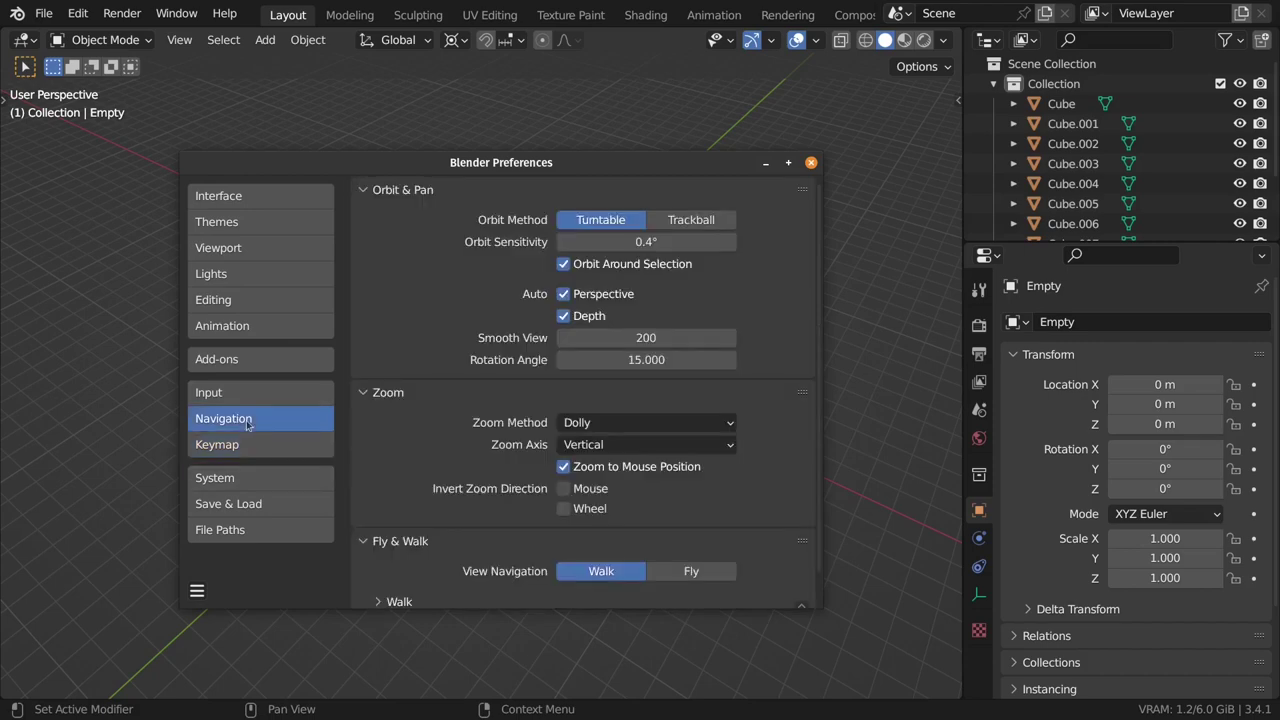
{"action": "left_click", "coordinate": [258, 395]}
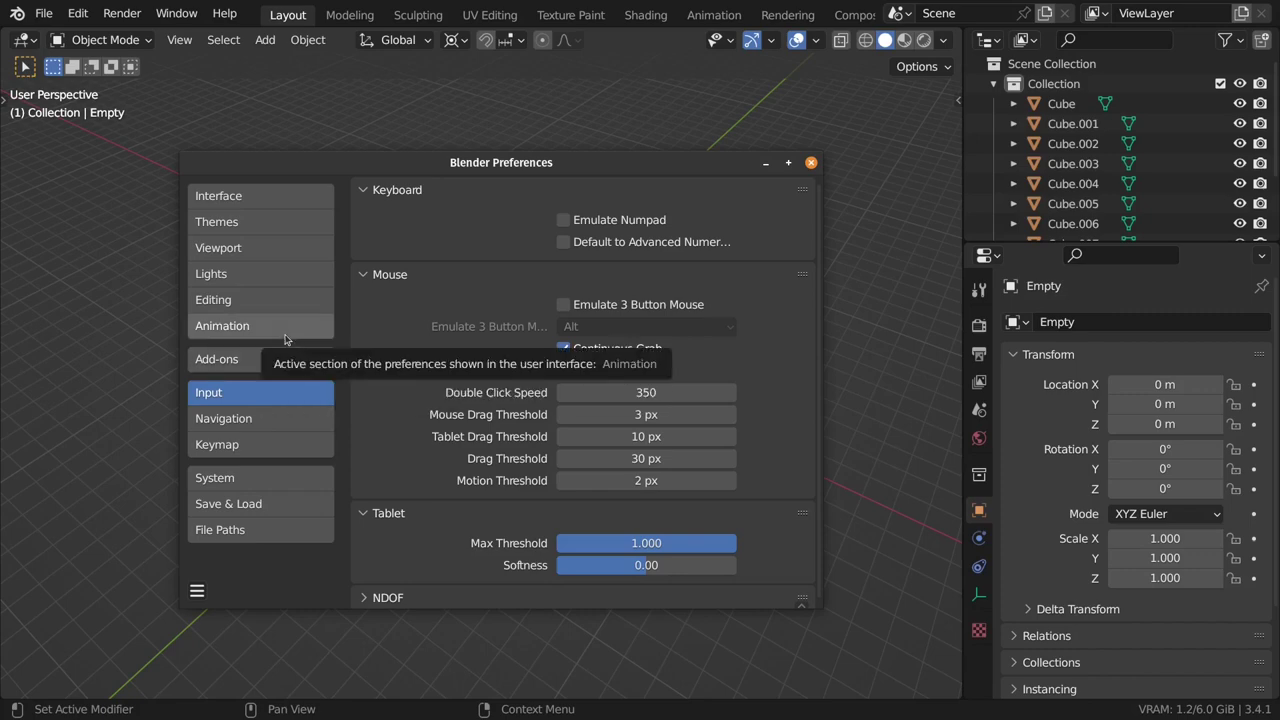
{"action": "left_click", "coordinate": [297, 304]}
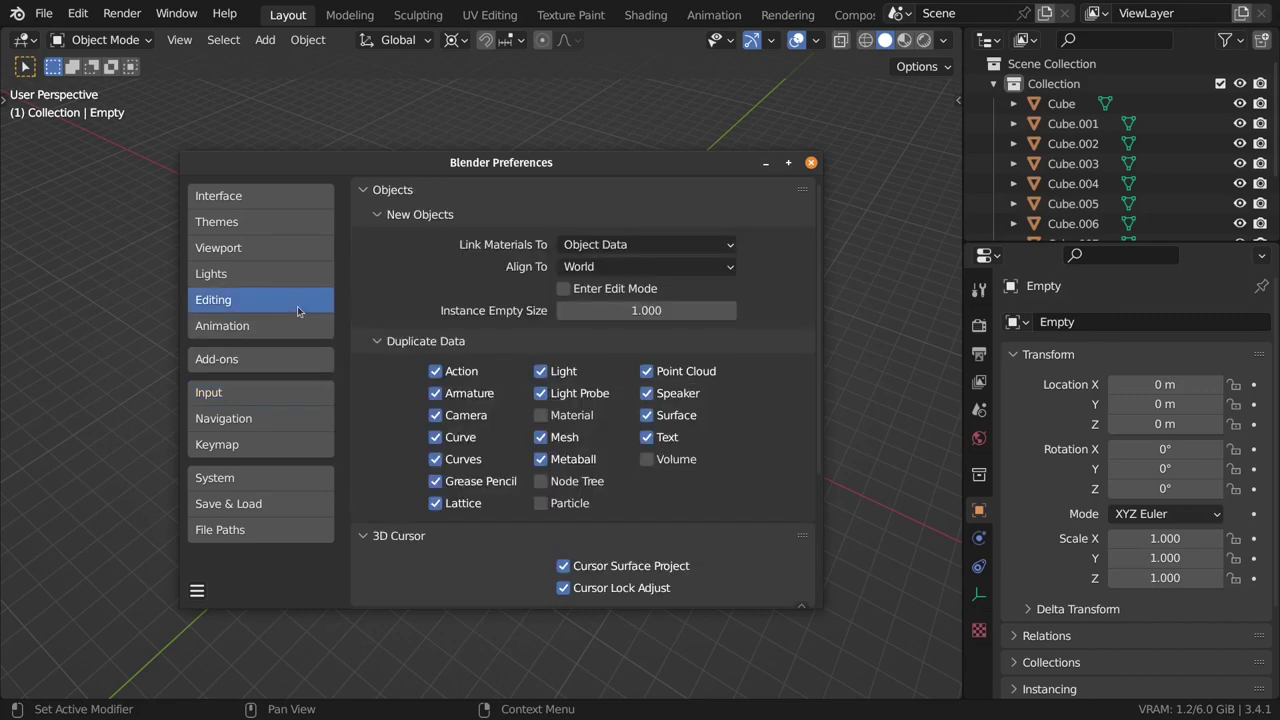
{"action": "left_click", "coordinate": [301, 280]}
{"action": "left_click", "coordinate": [300, 250]}
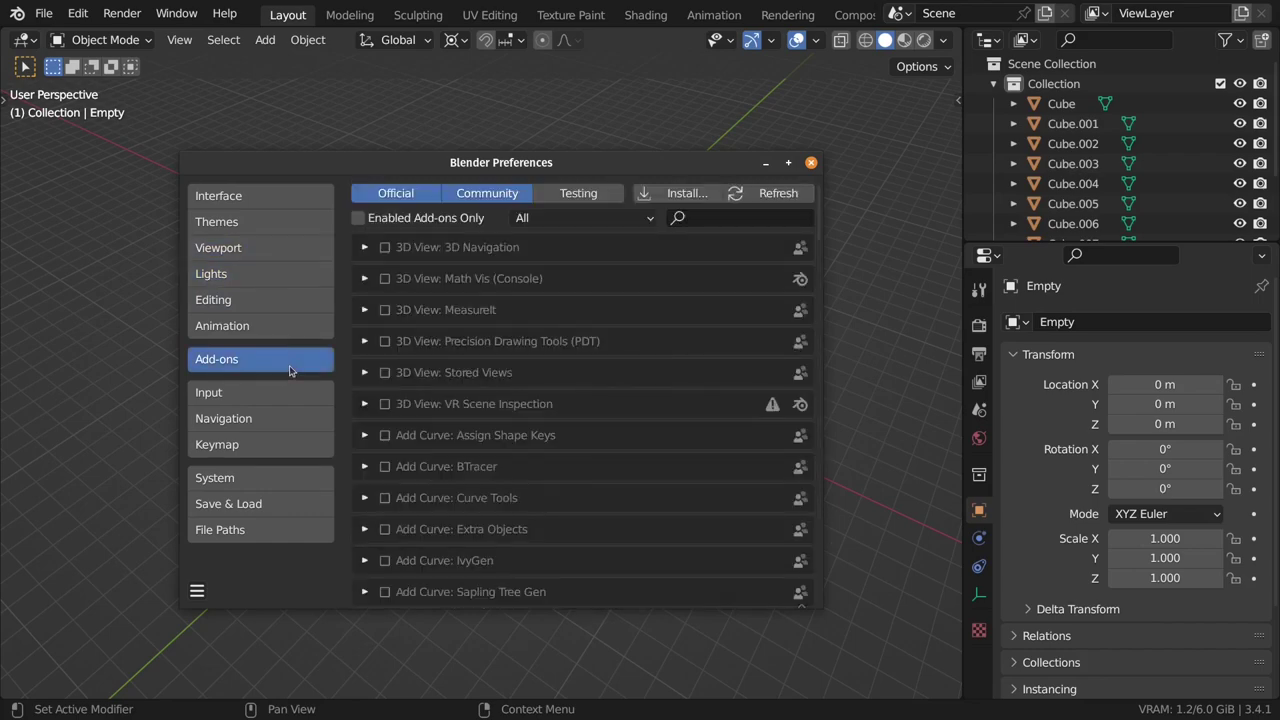
Search the add-ons for "mesh" and for "loop", and enable the Mesh: LoopTools add-on
{"action": "left_click", "coordinate": [716, 215]}
{"action": "type", "text": "mesh"}
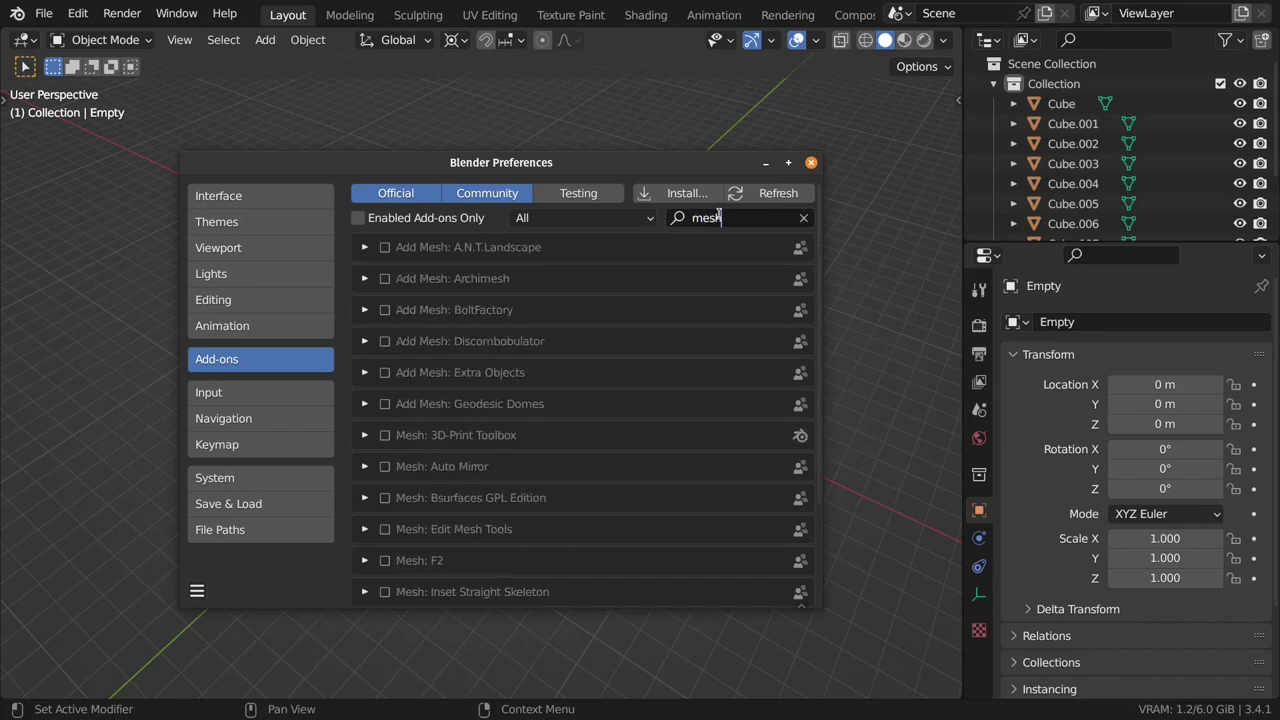
{"action": "double_click", "coordinate": [718, 215]}
{"action": "type", "text": "loop"}
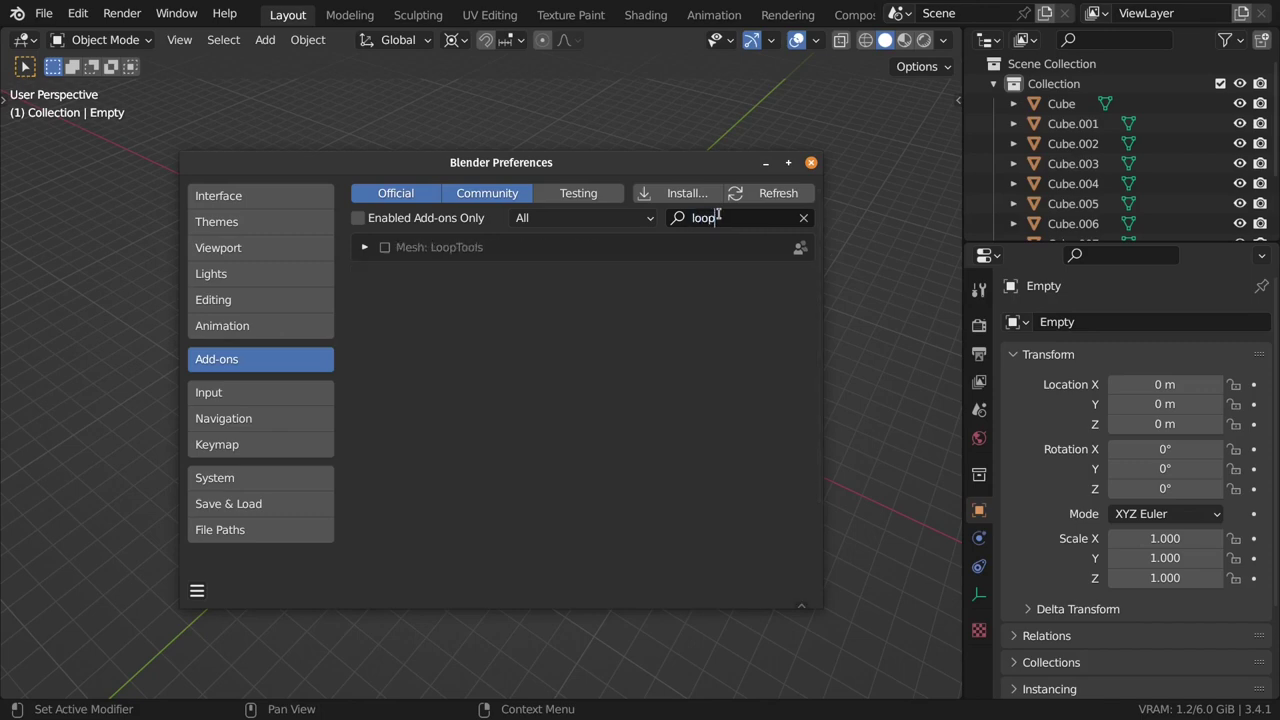
{"action": "left_click", "coordinate": [386, 260]}
{"action": "left_click", "coordinate": [384, 248]}
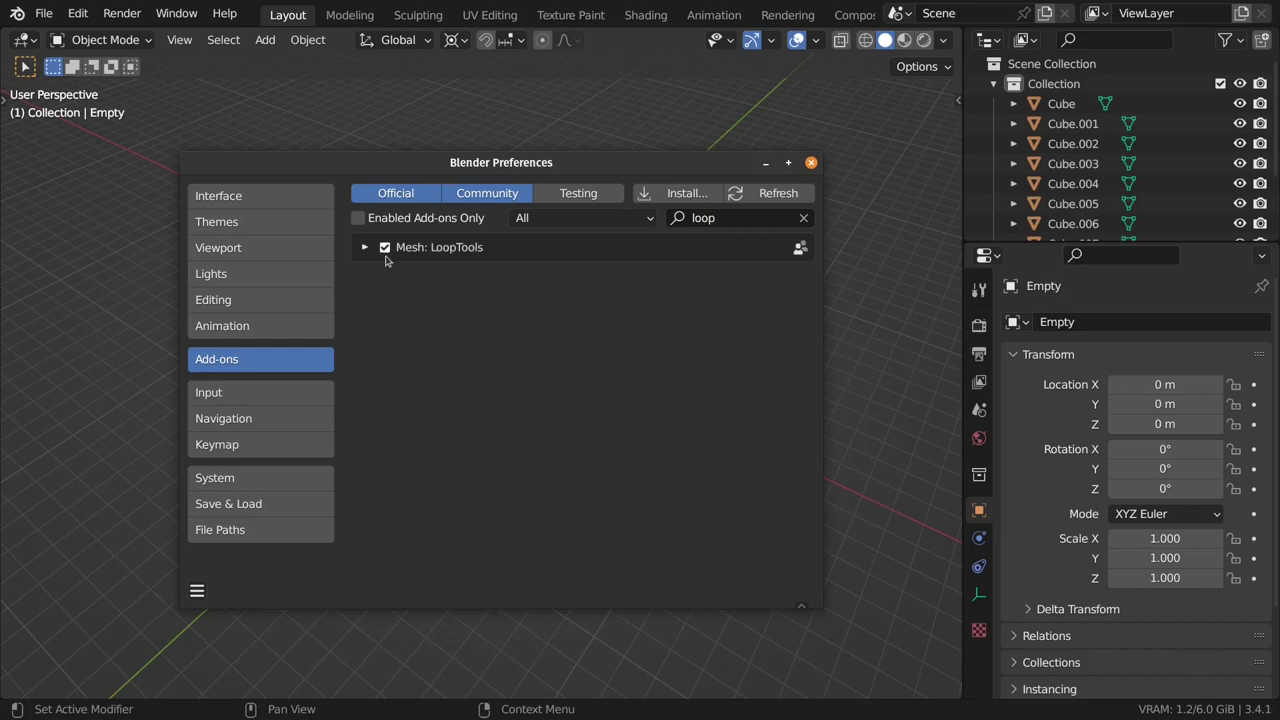
Search the add-ons for "bool" and enable the Object: Bool Tool add-on
{"action": "left_click", "coordinate": [714, 216]}
{"action": "double_click", "coordinate": [716, 222]}
{"action": "type", "text": "bool"}
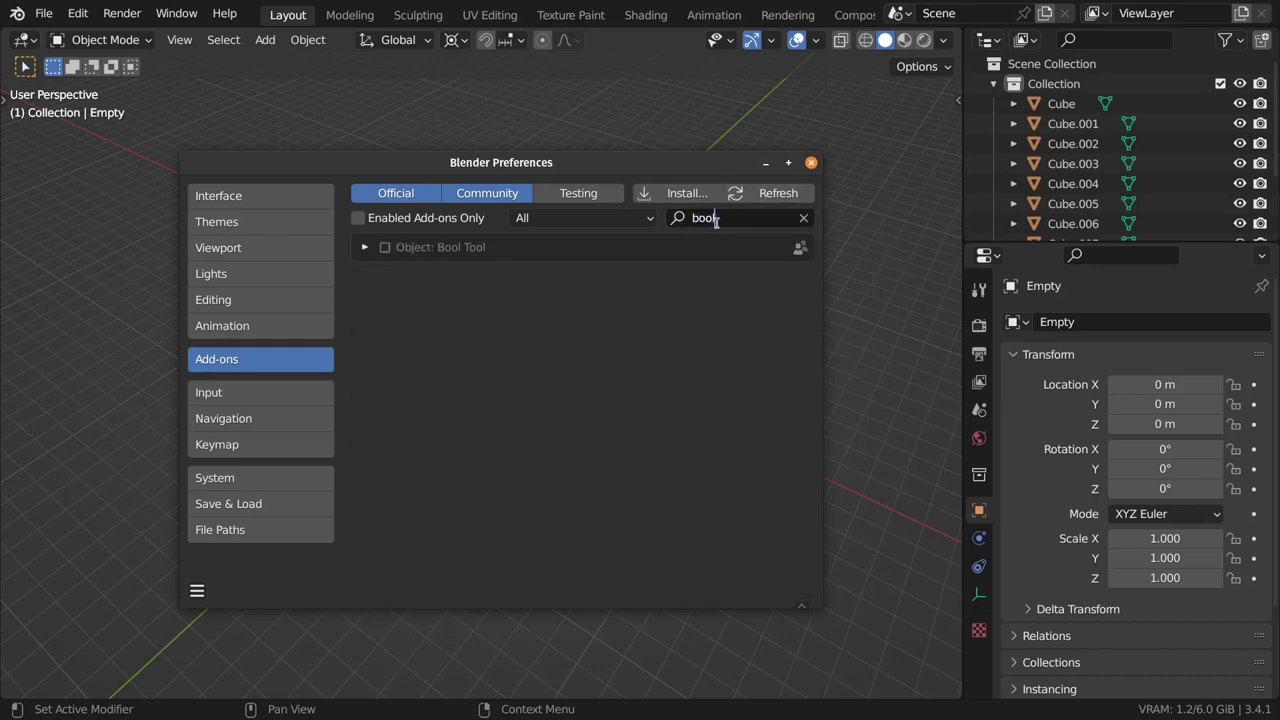
{"action": "left_click", "coordinate": [389, 248]}
{"action": "left_click", "coordinate": [385, 248]}
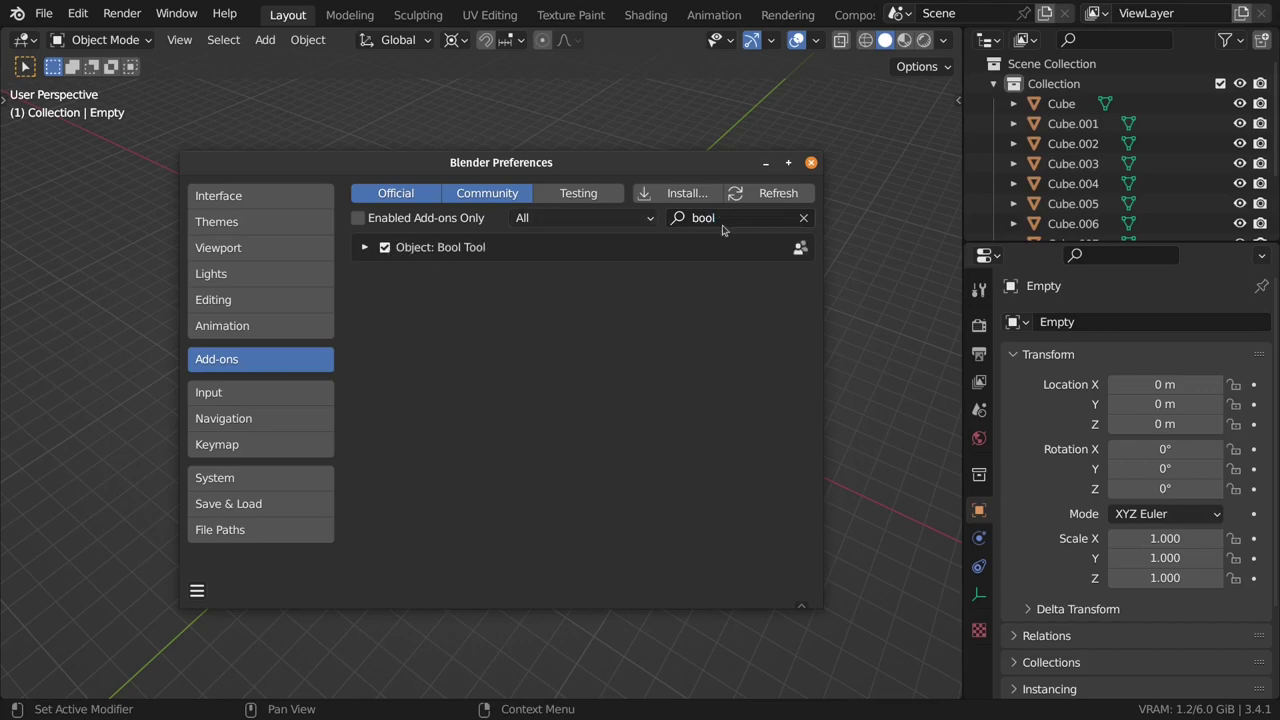
Clear the add-on search and enable the Node: Node Wrangler add-on from the full list
{"action": "left_click", "coordinate": [803, 217]}
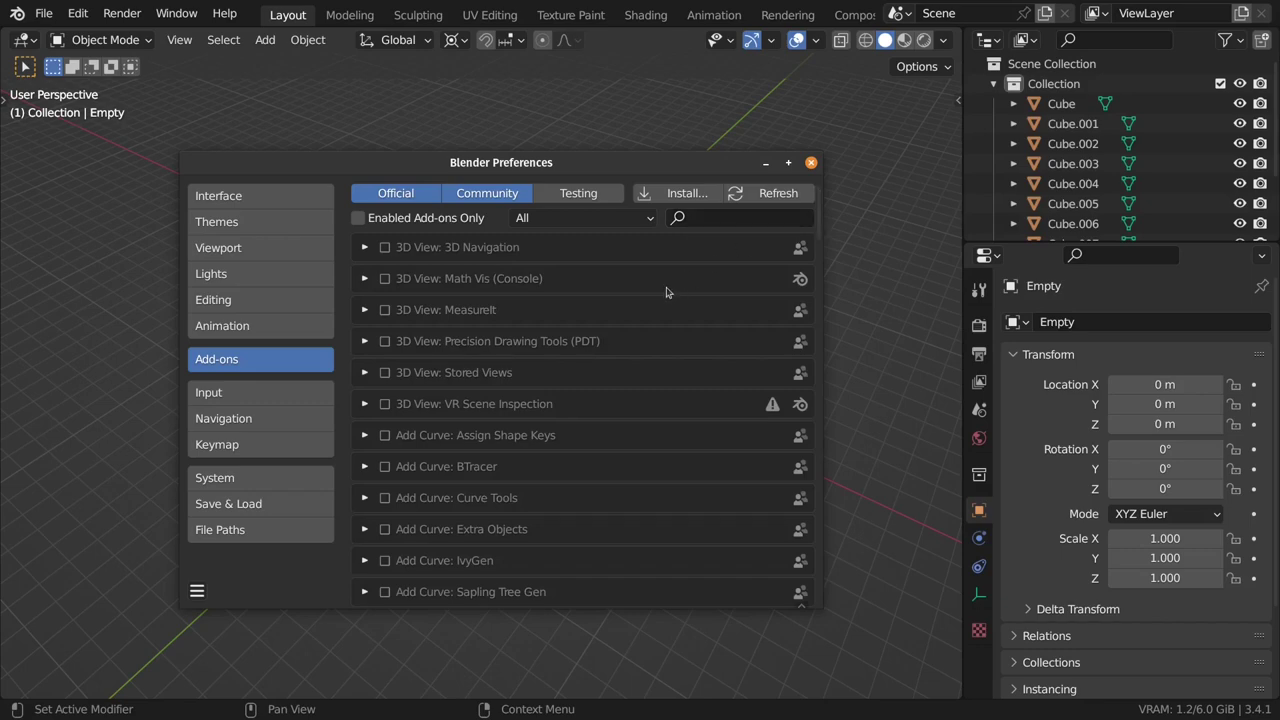
{"action": "scroll", "coordinate": [670, 330], "scroll_direction": "down", "scroll_amount": 5}
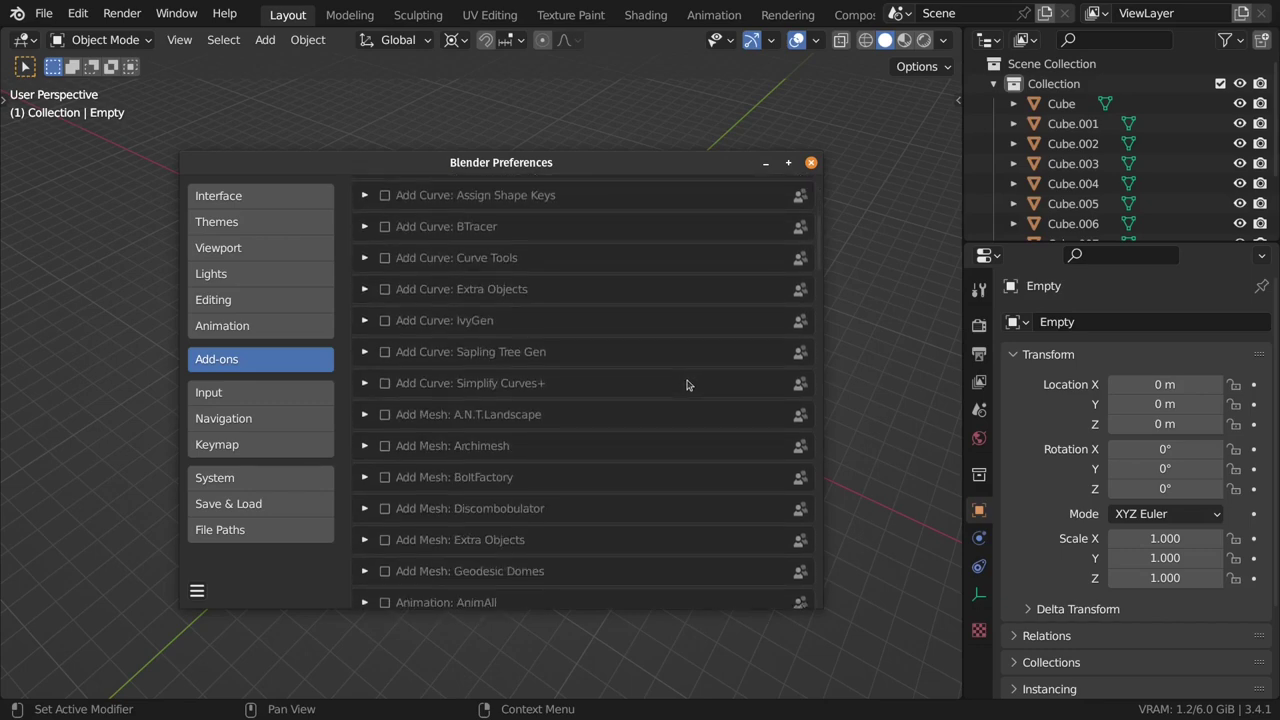
{"action": "scroll", "coordinate": [687, 385], "scroll_direction": "down", "scroll_amount": 2}
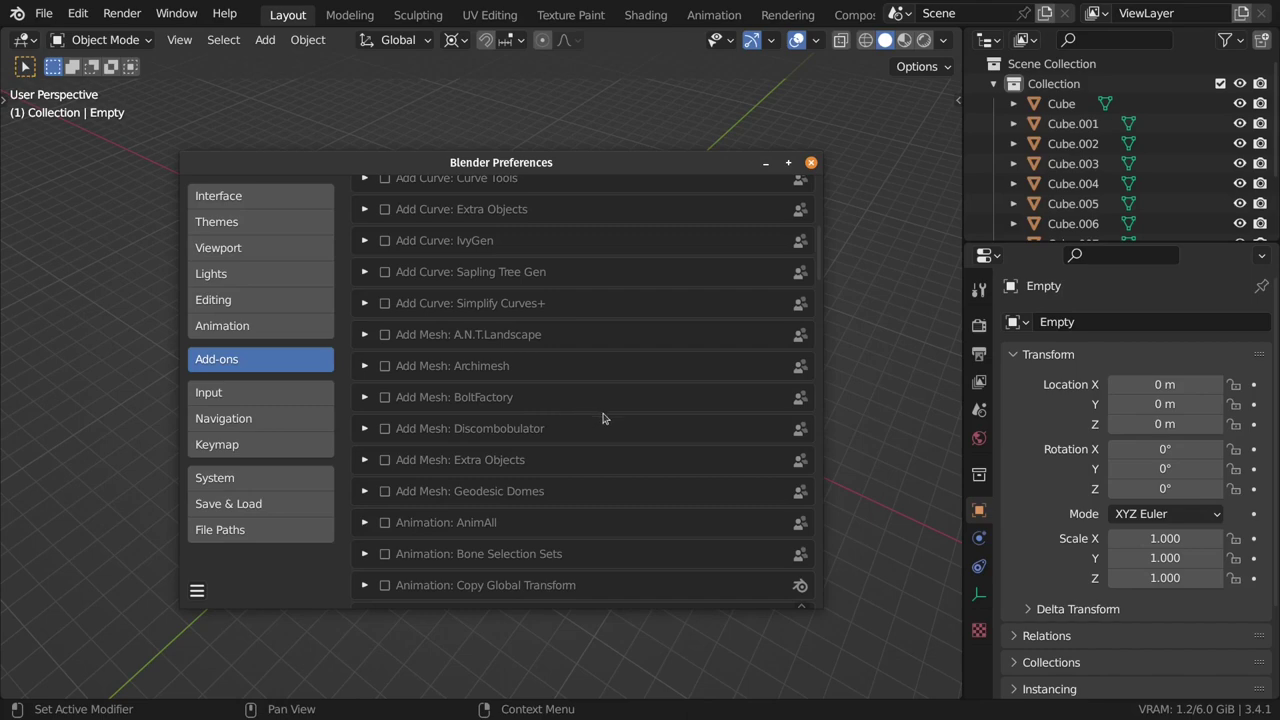
{"action": "scroll", "coordinate": [605, 413], "scroll_direction": "down", "scroll_amount": 3}
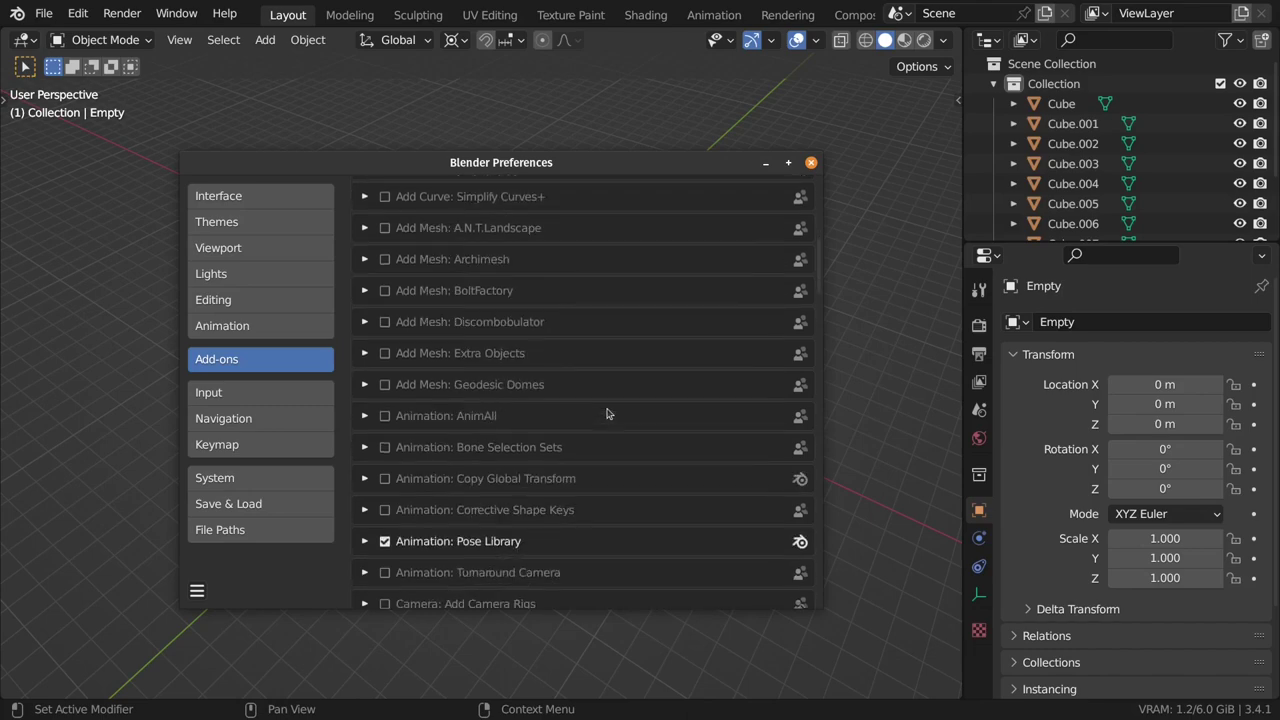
{"action": "scroll", "coordinate": [607, 413], "scroll_direction": "down", "scroll_amount": 3}
{"action": "scroll", "coordinate": [607, 413], "scroll_direction": "down", "scroll_amount": 3}
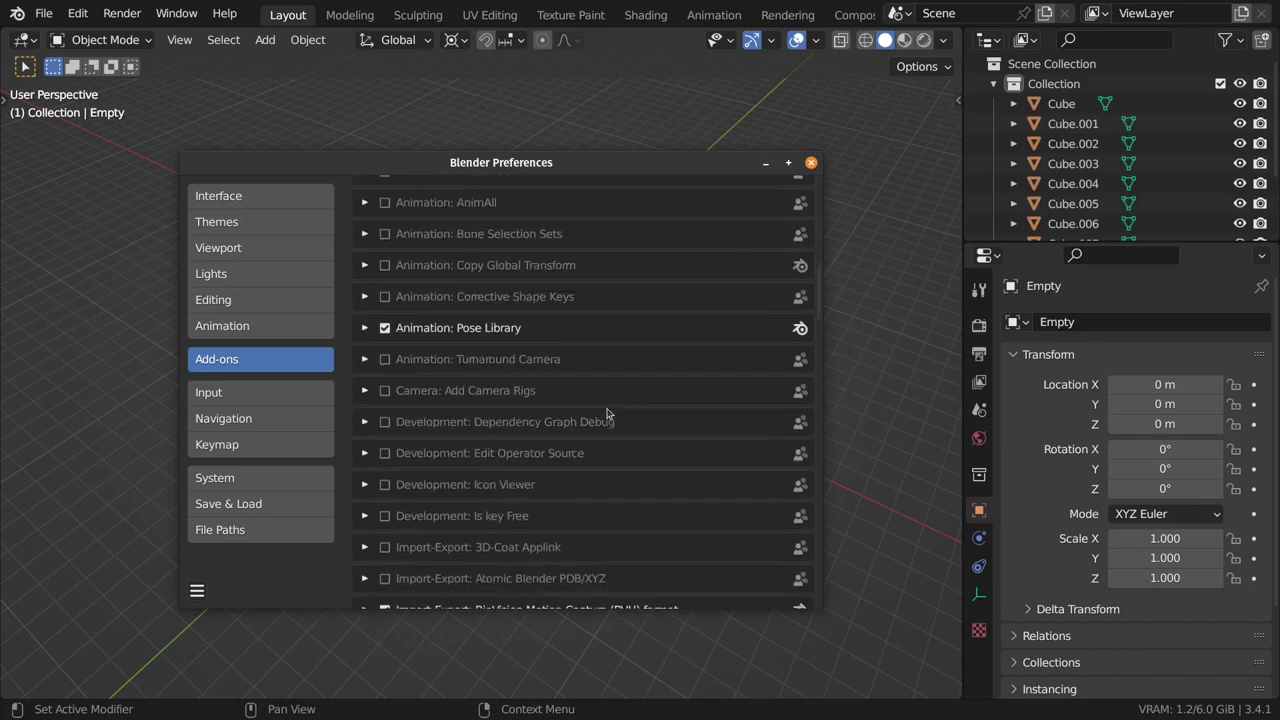
{"action": "scroll", "coordinate": [607, 413], "scroll_direction": "down", "scroll_amount": 2}
{"action": "scroll", "coordinate": [607, 413], "scroll_direction": "down", "scroll_amount": 4}
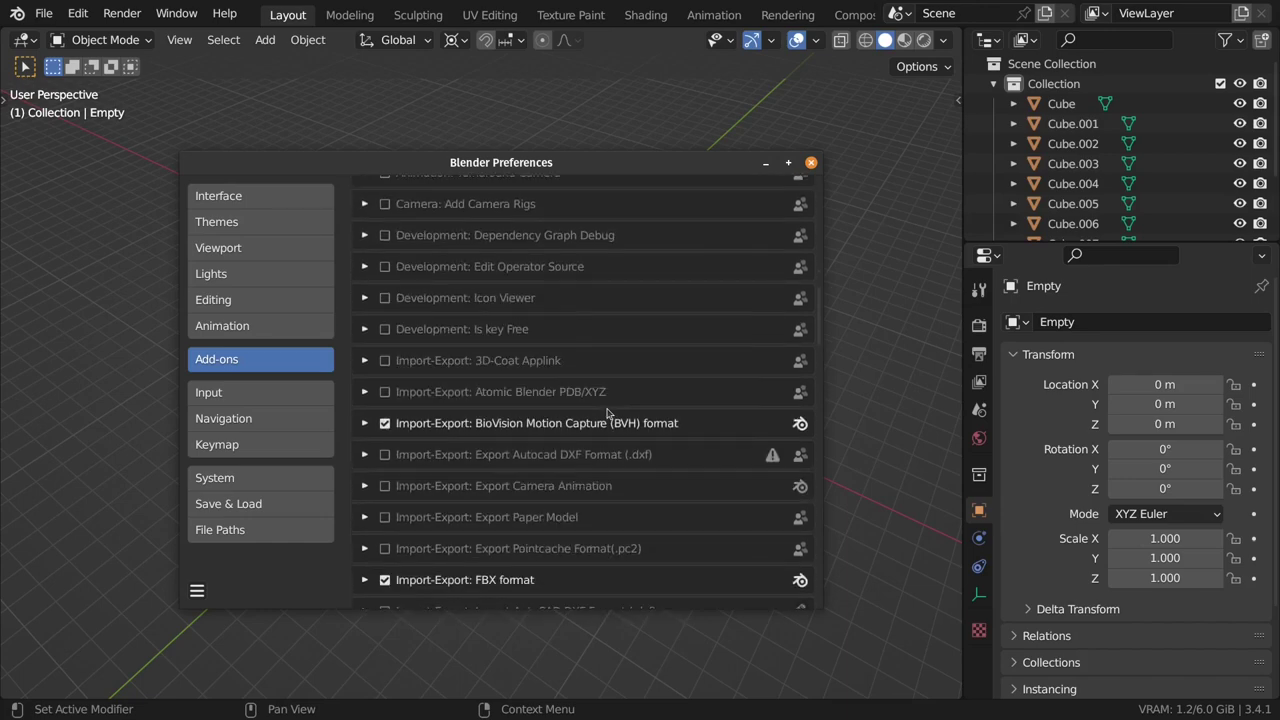
{"action": "scroll", "coordinate": [607, 413], "scroll_direction": "down", "scroll_amount": 5}
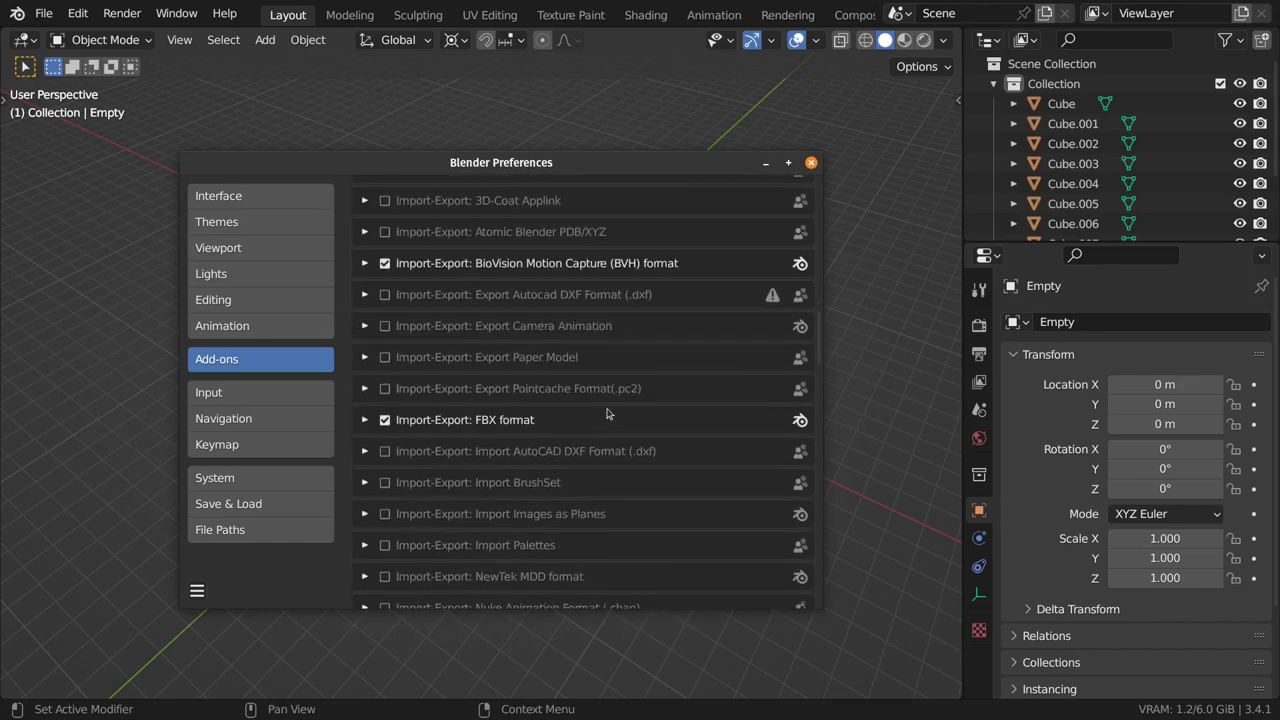
{"action": "scroll", "coordinate": [607, 413], "scroll_direction": "down", "scroll_amount": 10}
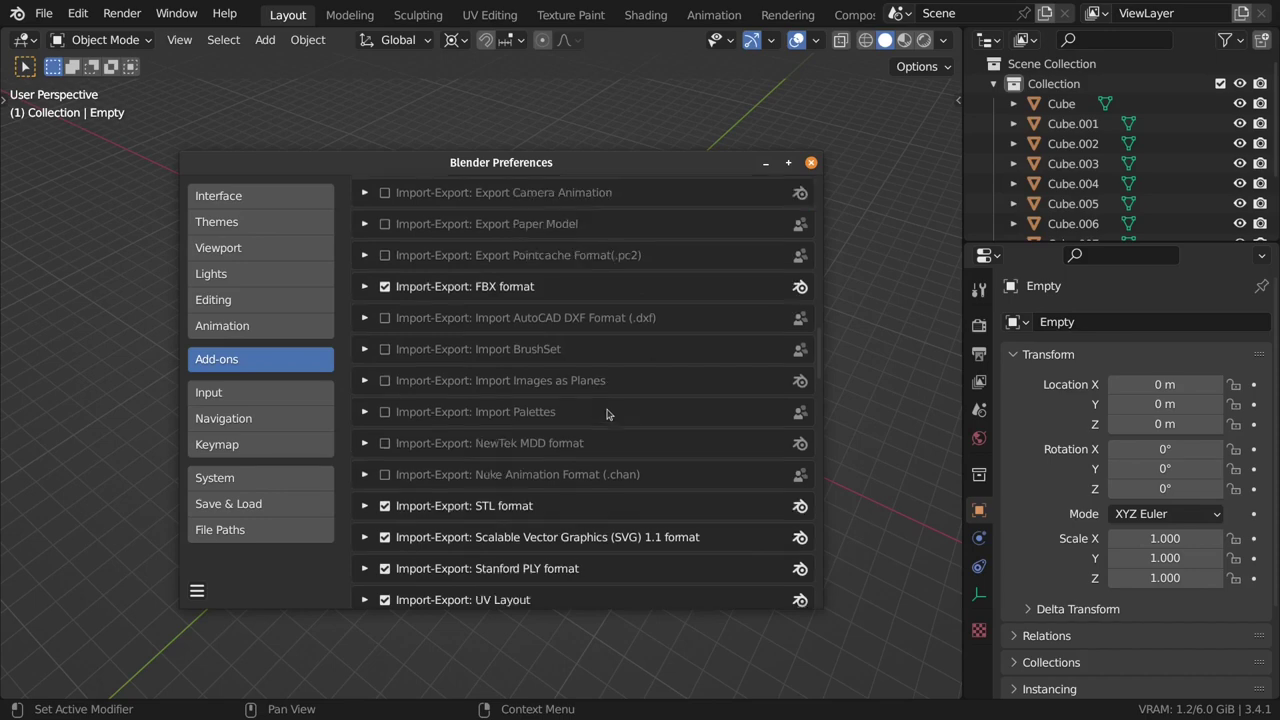
{"action": "scroll", "coordinate": [607, 413], "scroll_direction": "down", "scroll_amount": 7}
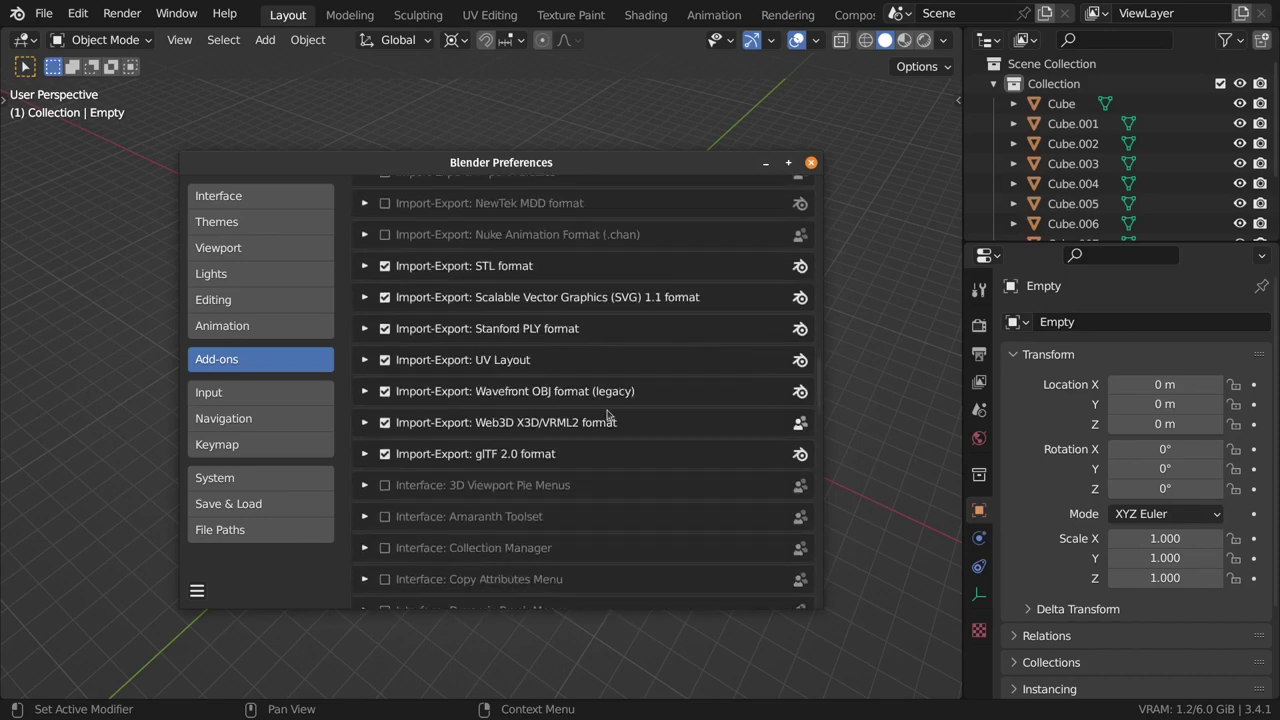
{"action": "scroll", "coordinate": [607, 413], "scroll_direction": "down", "scroll_amount": 10}
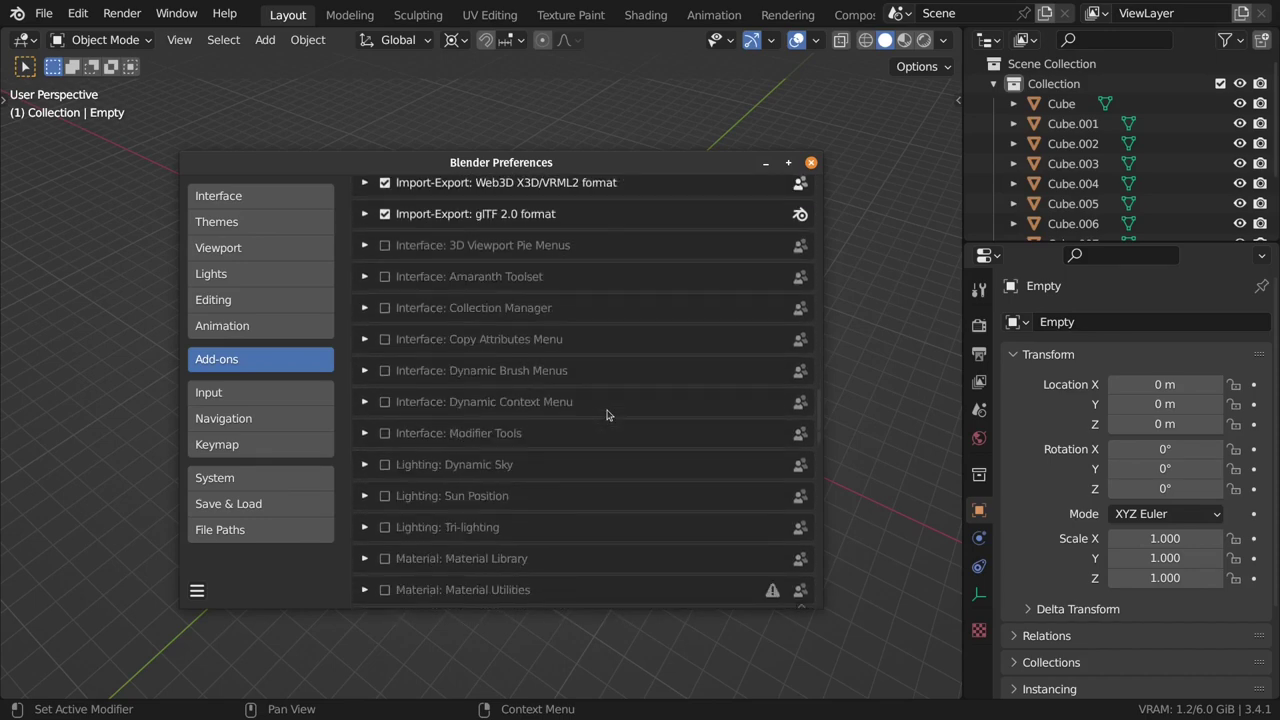
{"action": "scroll", "coordinate": [607, 414], "scroll_direction": "down", "scroll_amount": 12}
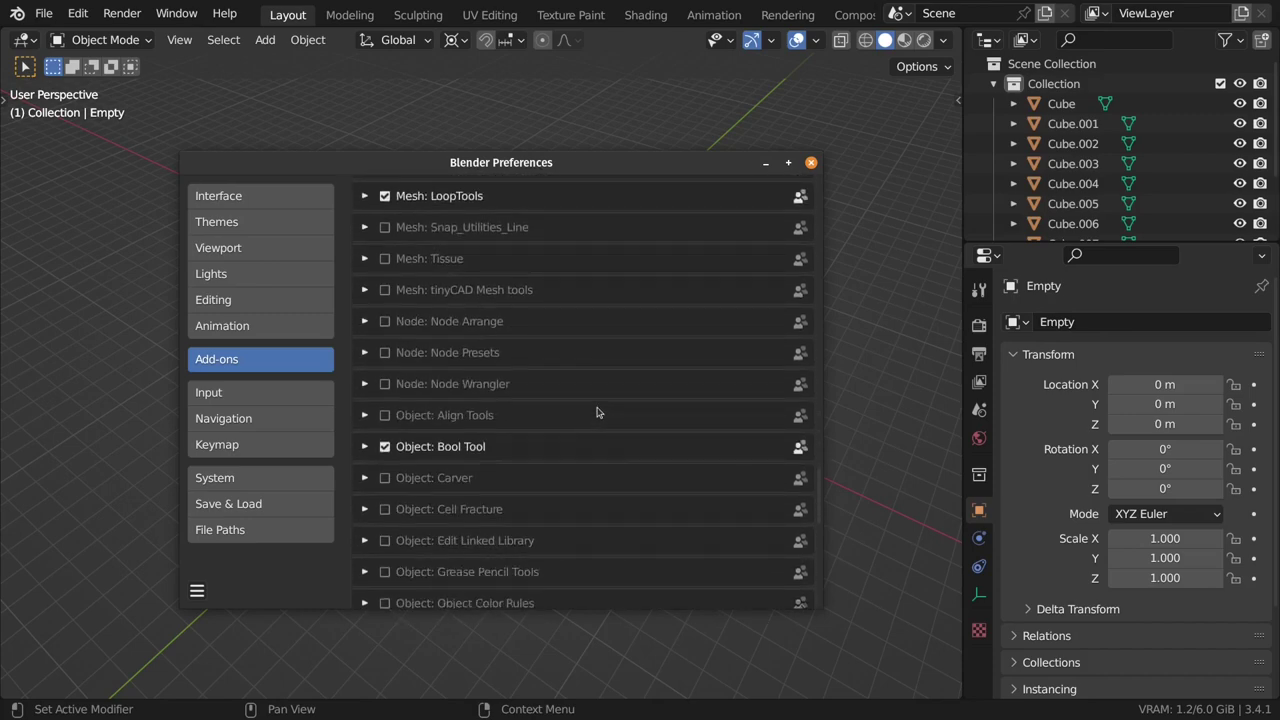
{"action": "left_click", "coordinate": [385, 385]}
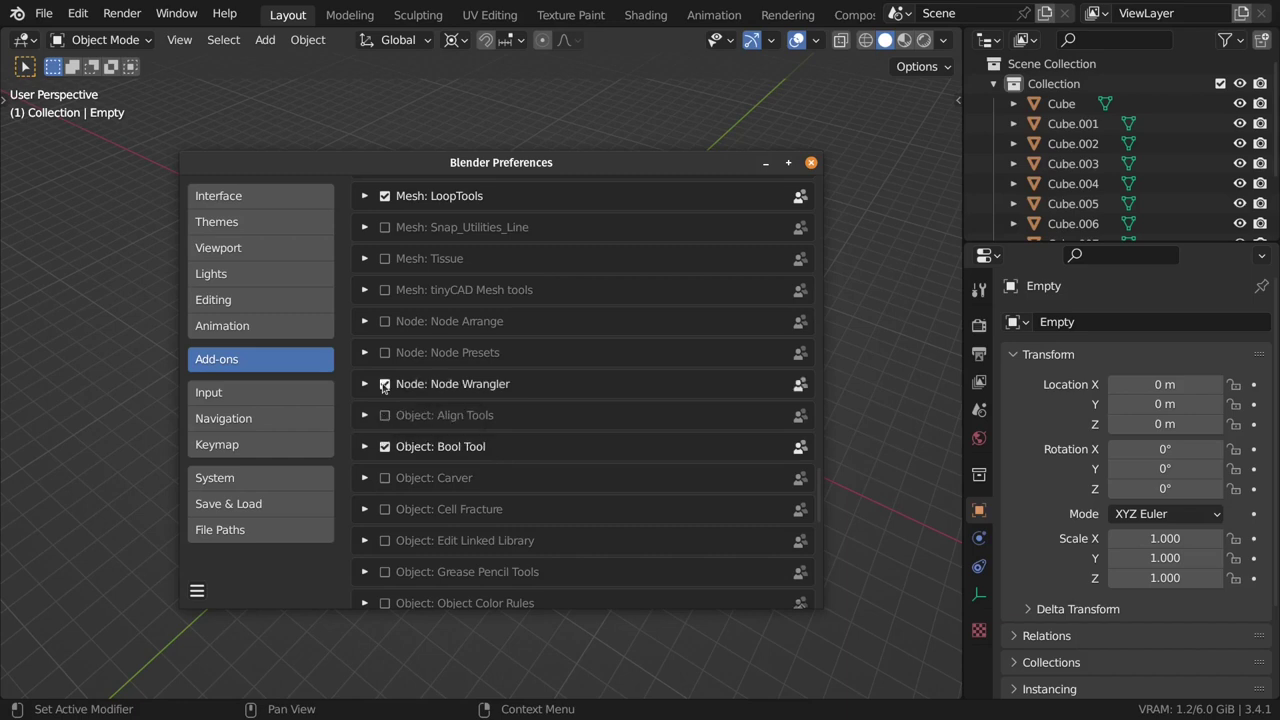
Try enabling the Node Presets and Node Arrange add-ons, and disable both again
{"action": "left_click", "coordinate": [384, 352]}
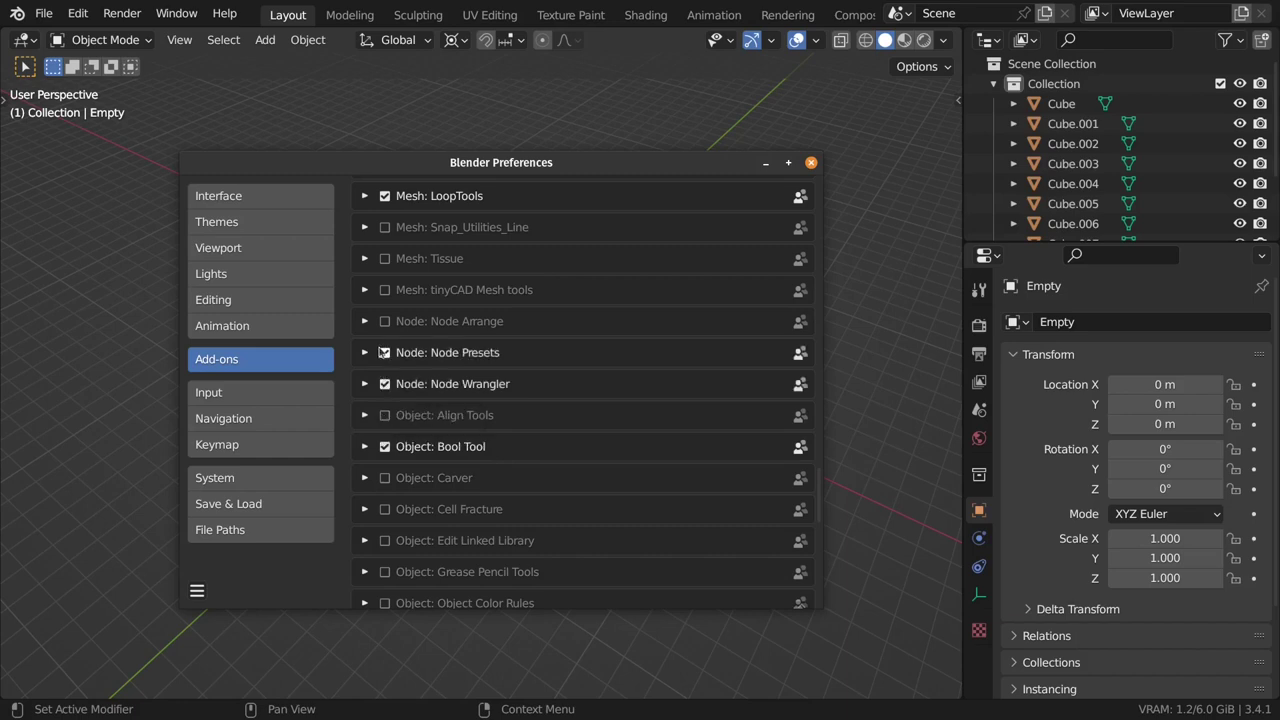
{"action": "left_click", "coordinate": [385, 322]}
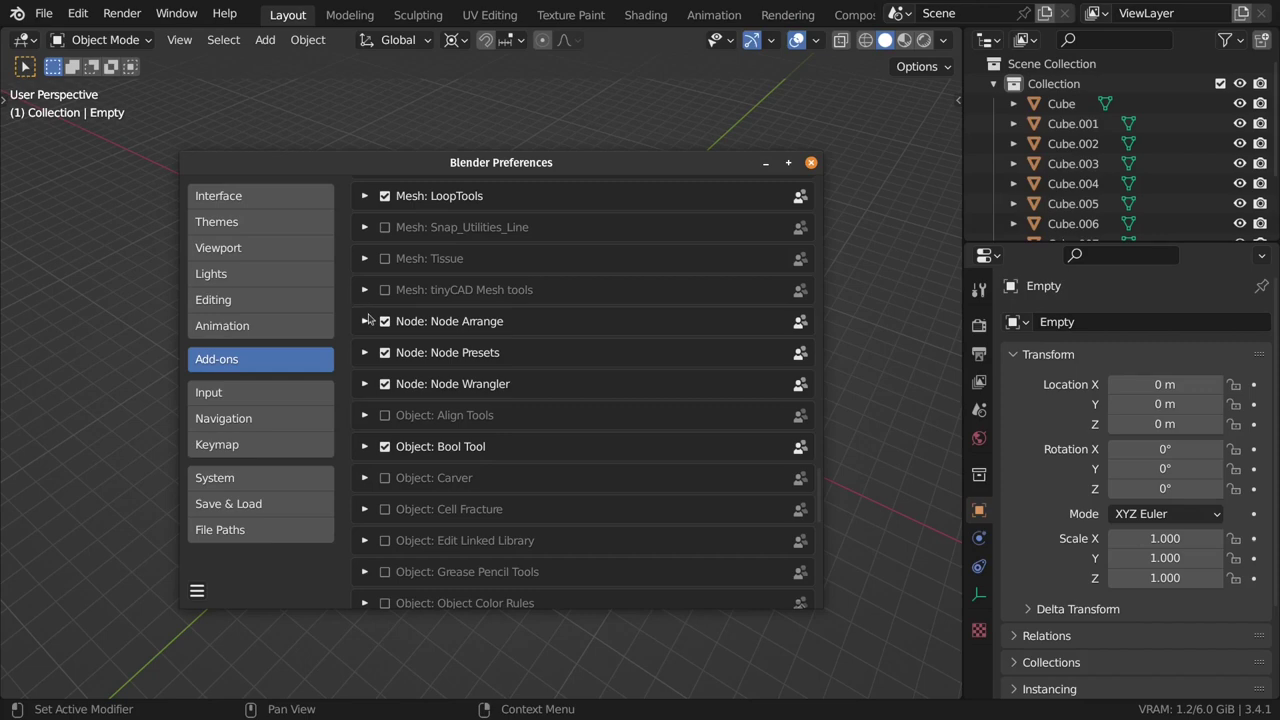
{"action": "left_click", "coordinate": [366, 321]}
{"action": "left_click", "coordinate": [366, 321]}
{"action": "left_click", "coordinate": [385, 322]}
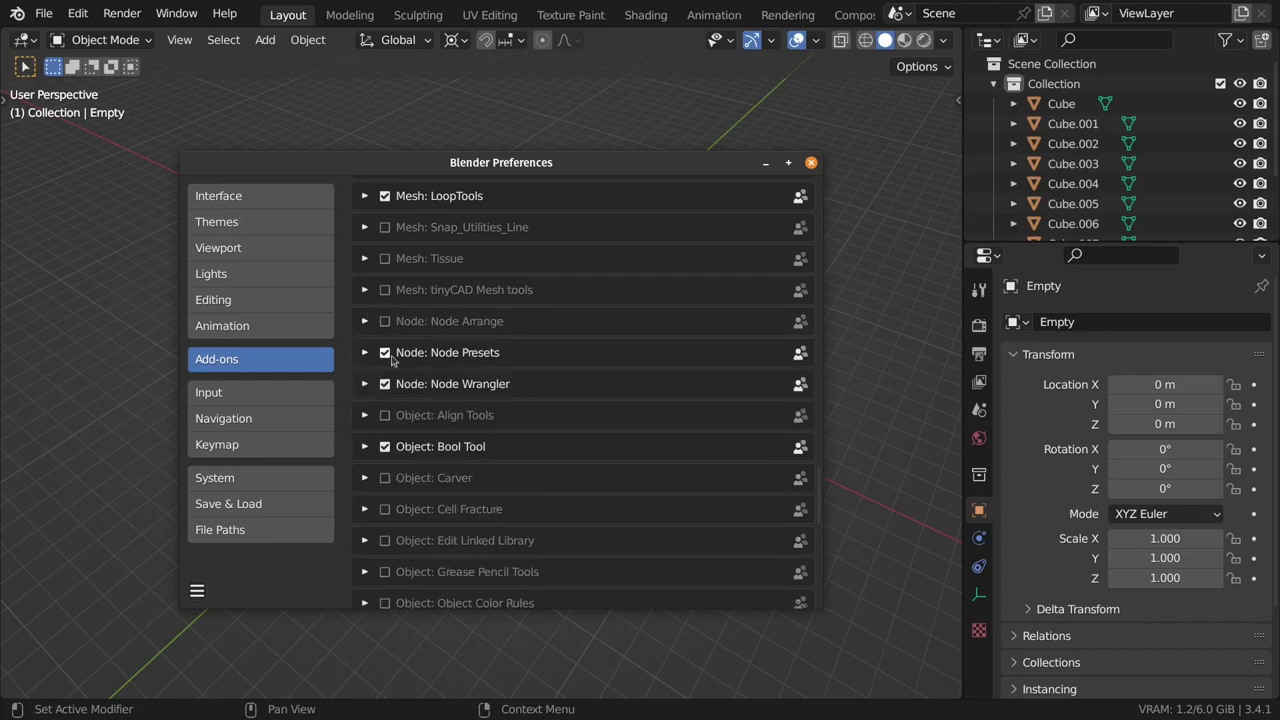
{"action": "left_click", "coordinate": [386, 354]}
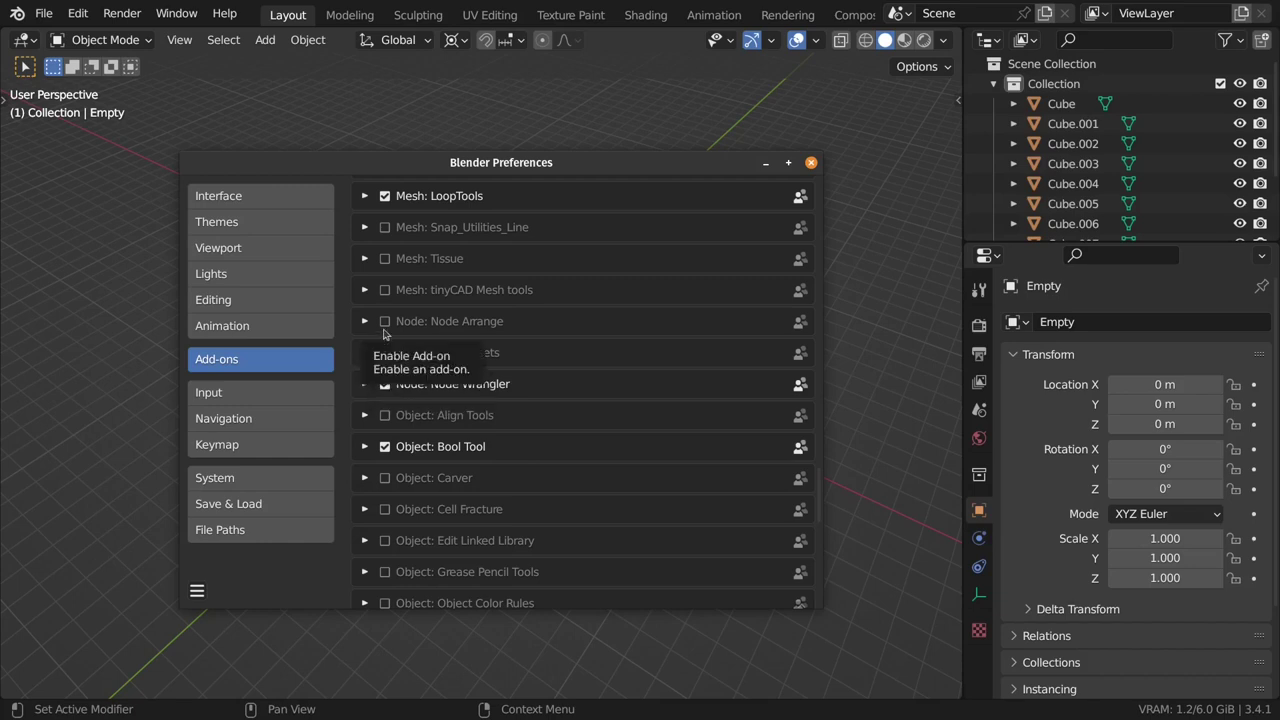
Browse the remaining Object, Paint, Render and Rigging add-ons, repositioning the preferences window slightly
{"action": "scroll", "coordinate": [503, 393], "scroll_direction": "down", "scroll_amount": 2}
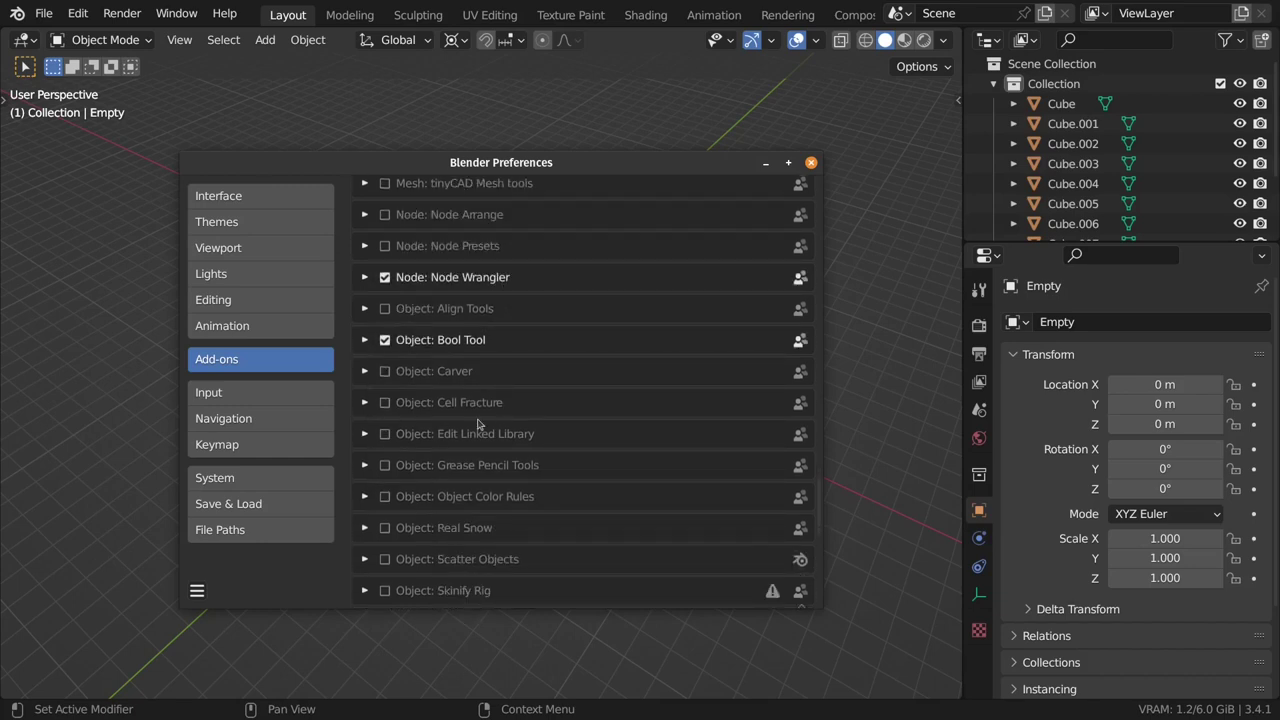
{"action": "scroll", "coordinate": [626, 391], "scroll_direction": "down", "scroll_amount": 3}
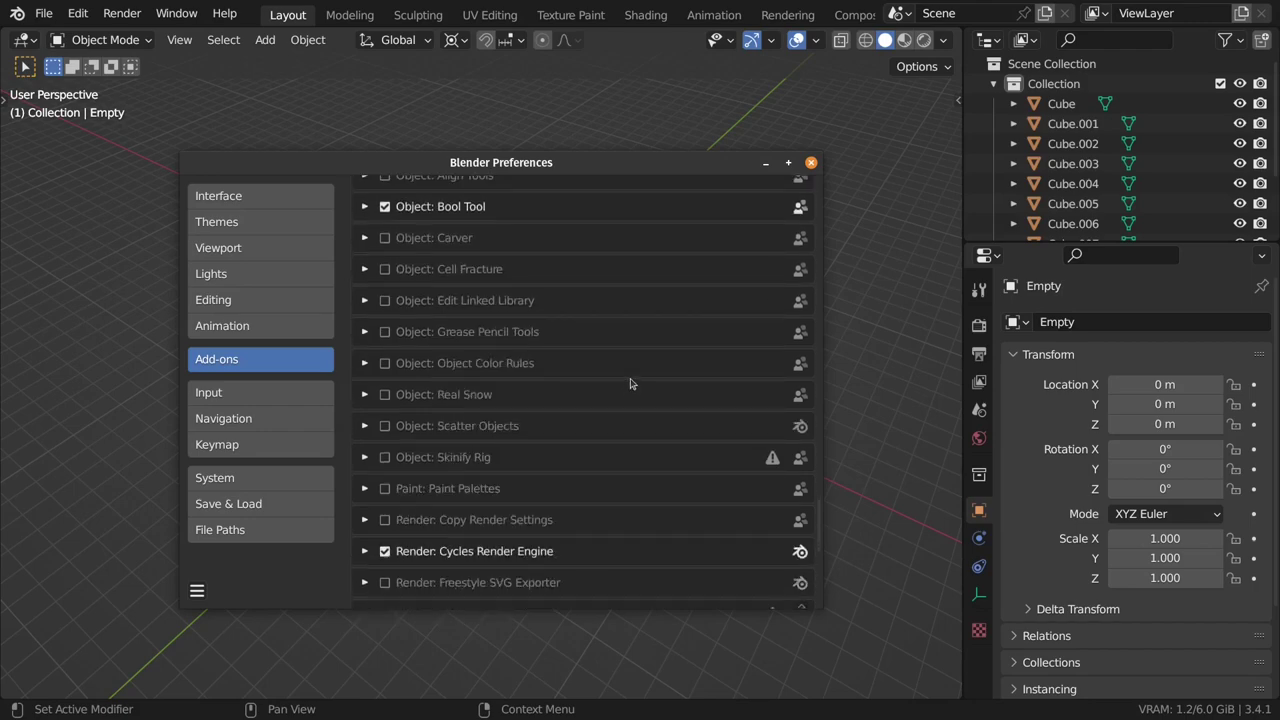
{"action": "scroll", "coordinate": [630, 381], "scroll_direction": "down", "scroll_amount": 1}
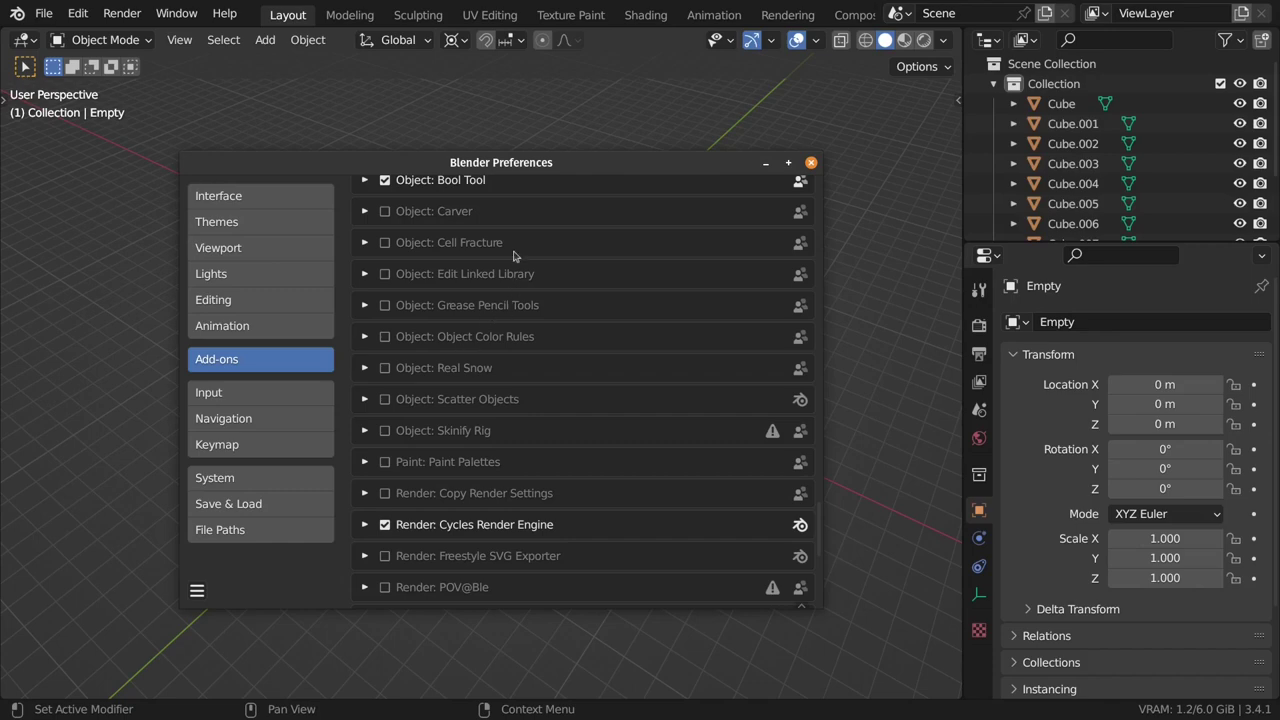
{"action": "left_click_drag", "start_coordinate": [519, 170], "coordinate": [560, 152]}
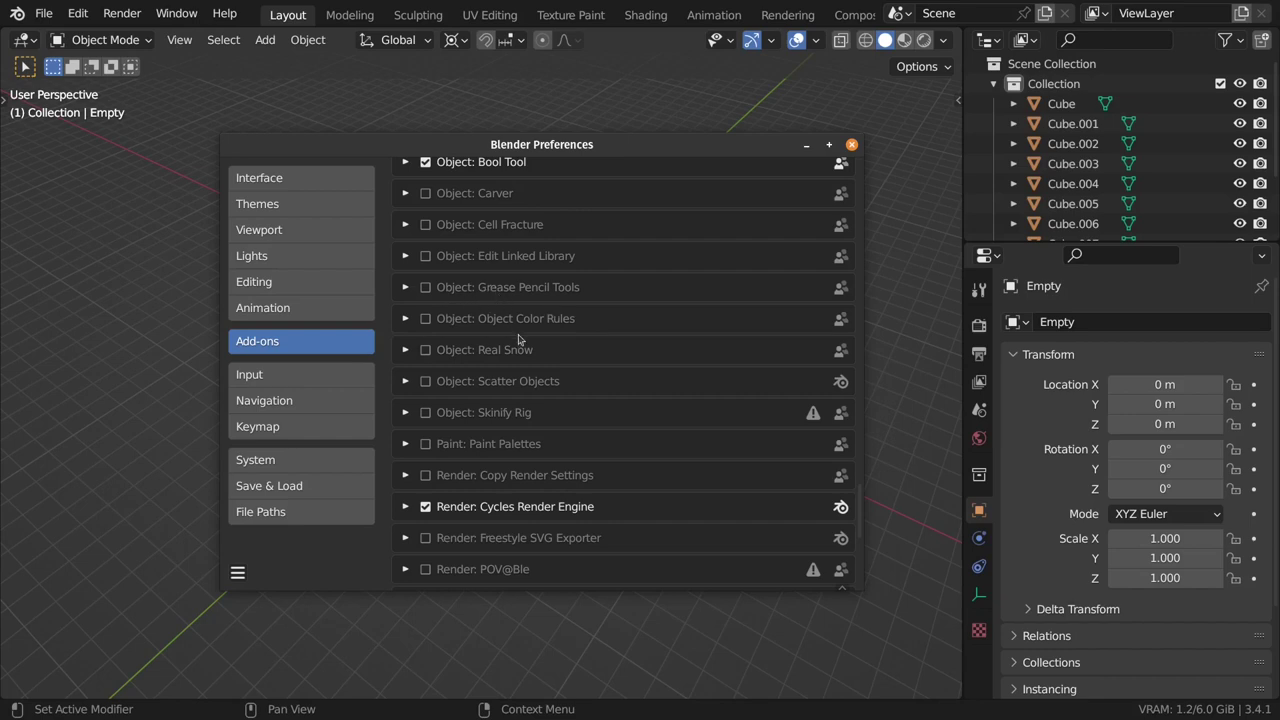
{"action": "scroll", "coordinate": [526, 357], "scroll_direction": "down", "scroll_amount": 2}
{"action": "scroll", "coordinate": [526, 357], "scroll_direction": "down", "scroll_amount": 1}
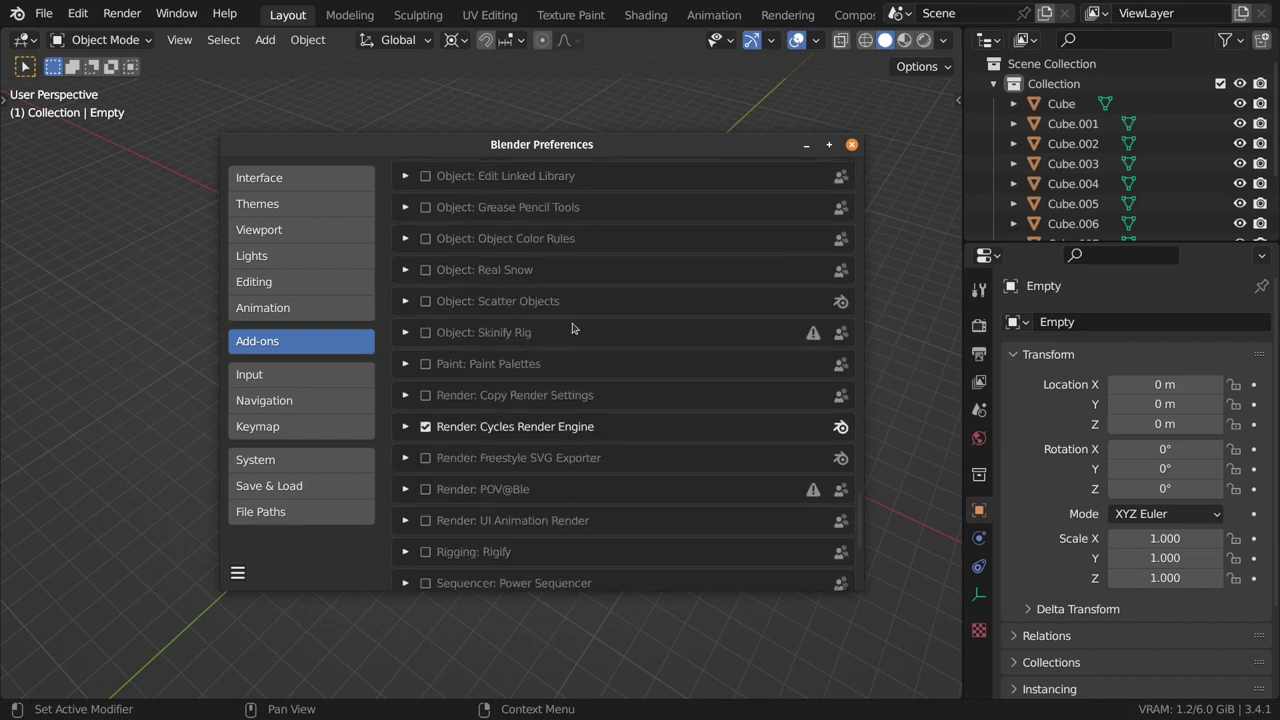
Browse the Render, Sequencer, System and UV add-ons and view the details of the Render: POV@Ble add-on
{"action": "scroll", "coordinate": [570, 375], "scroll_direction": "down", "scroll_amount": 4}
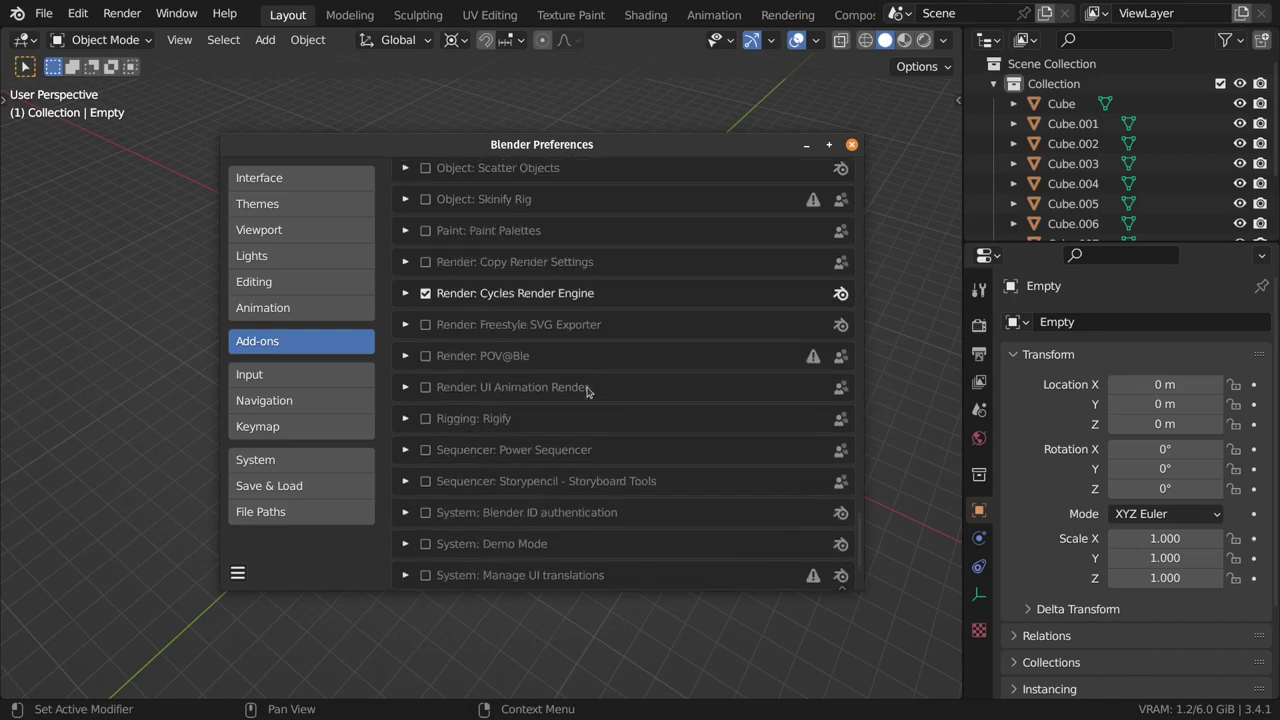
{"action": "scroll", "coordinate": [588, 392], "scroll_direction": "down", "scroll_amount": 3}
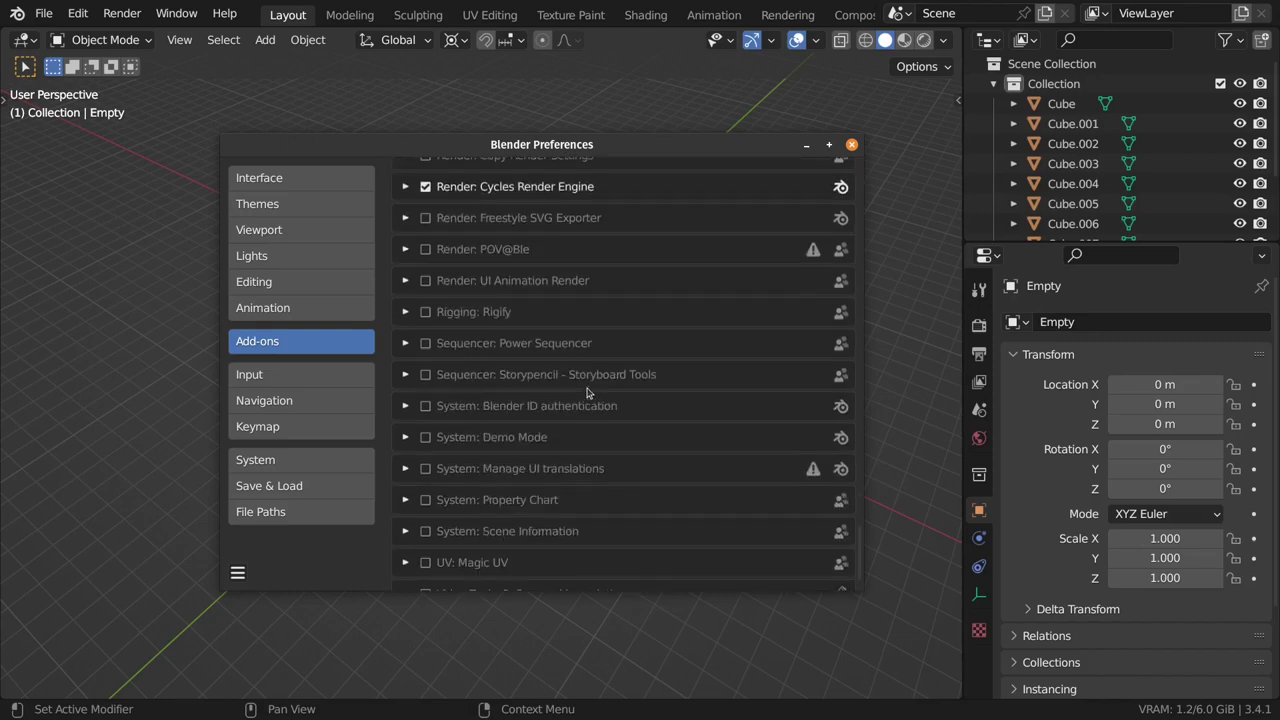
{"action": "scroll", "coordinate": [590, 400], "scroll_direction": "down", "scroll_amount": 1}
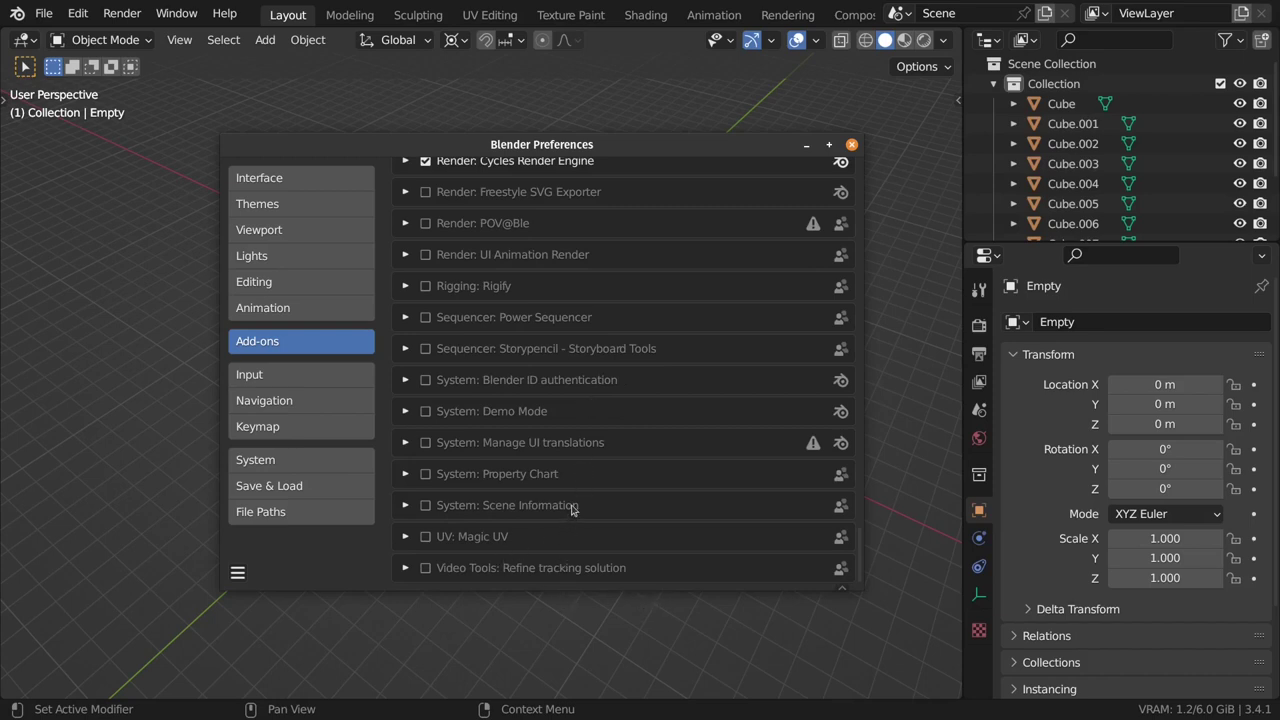
{"action": "scroll", "coordinate": [787, 369], "scroll_direction": "up", "scroll_amount": 5}
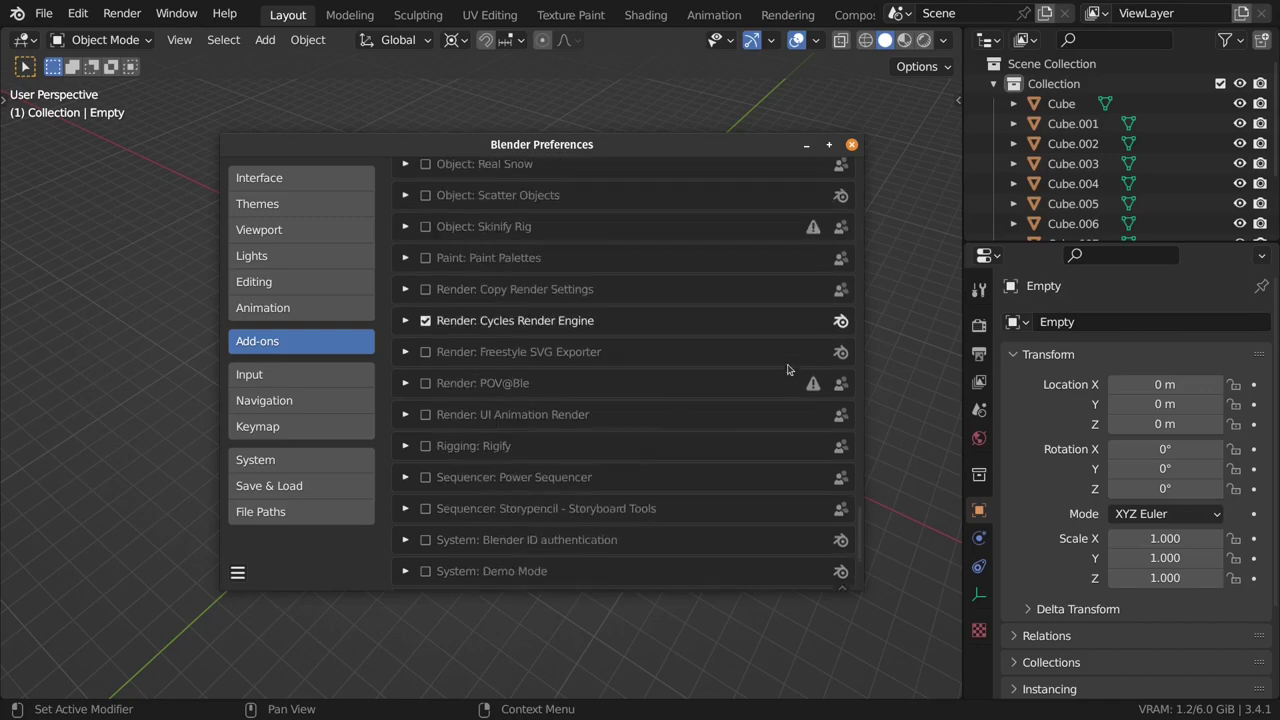
{"action": "scroll", "coordinate": [787, 369], "scroll_direction": "up", "scroll_amount": 3}
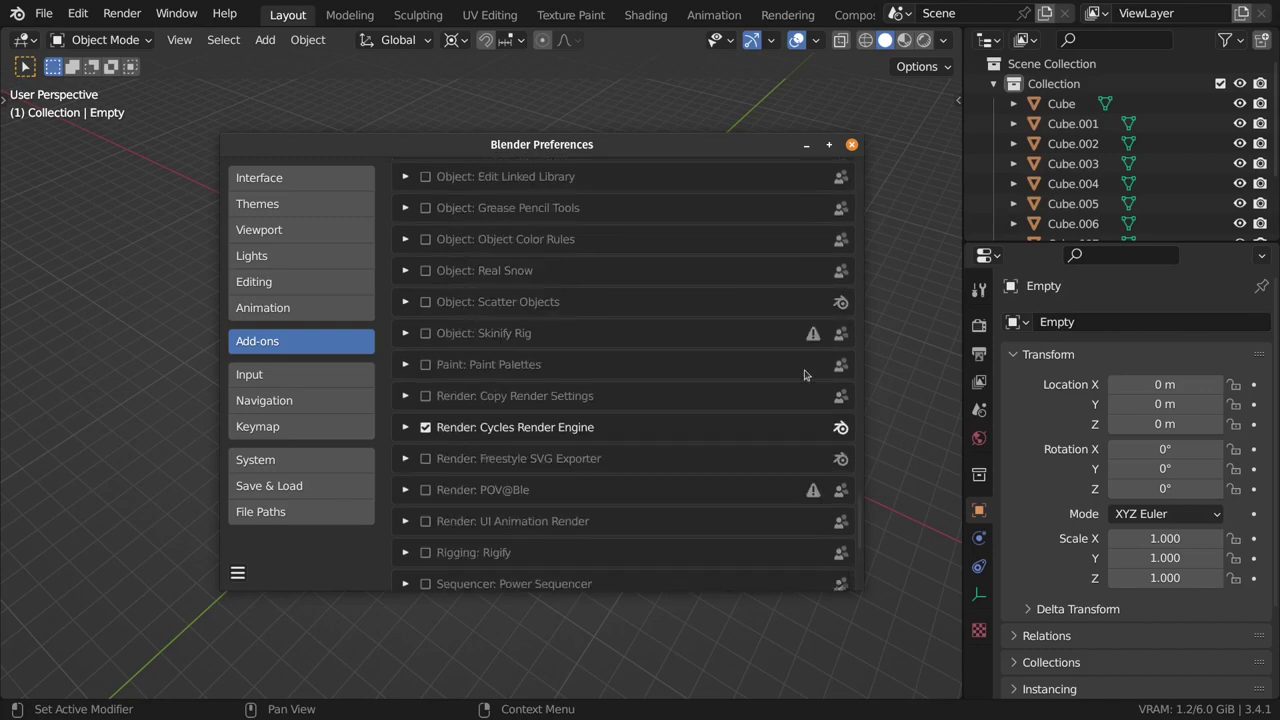
{"action": "left_click", "coordinate": [405, 490]}
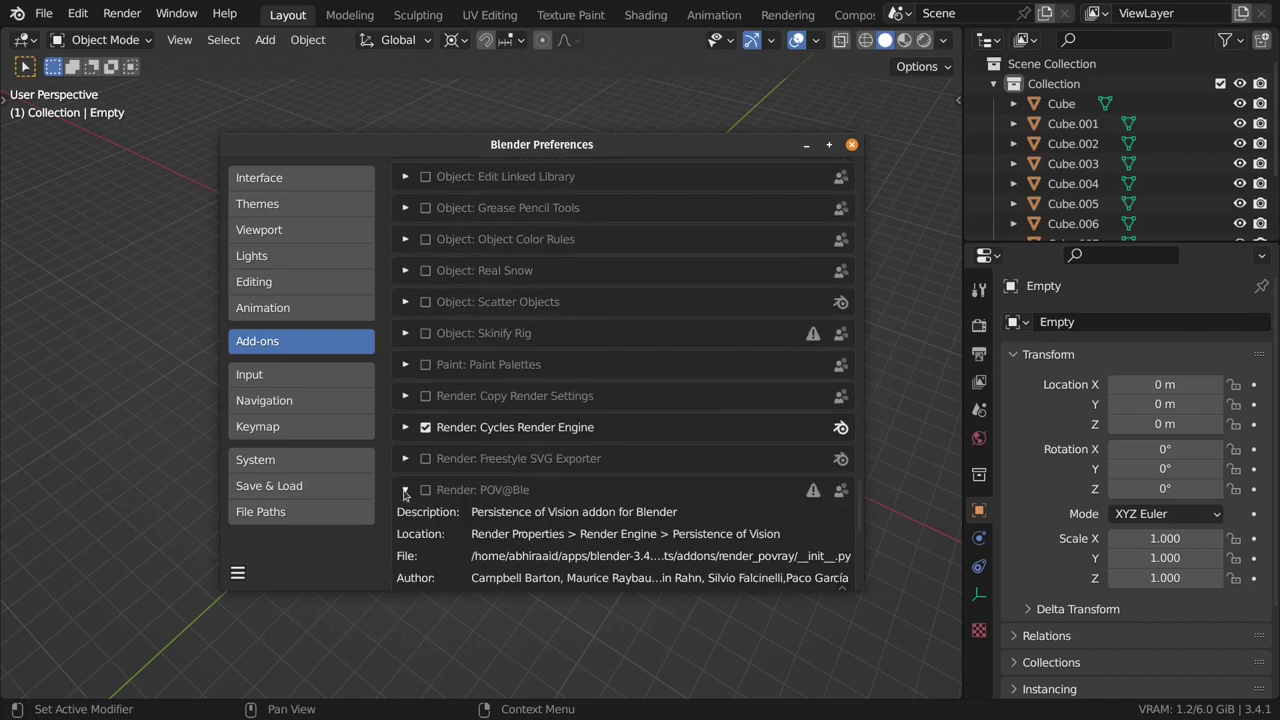
{"action": "left_click", "coordinate": [405, 490]}
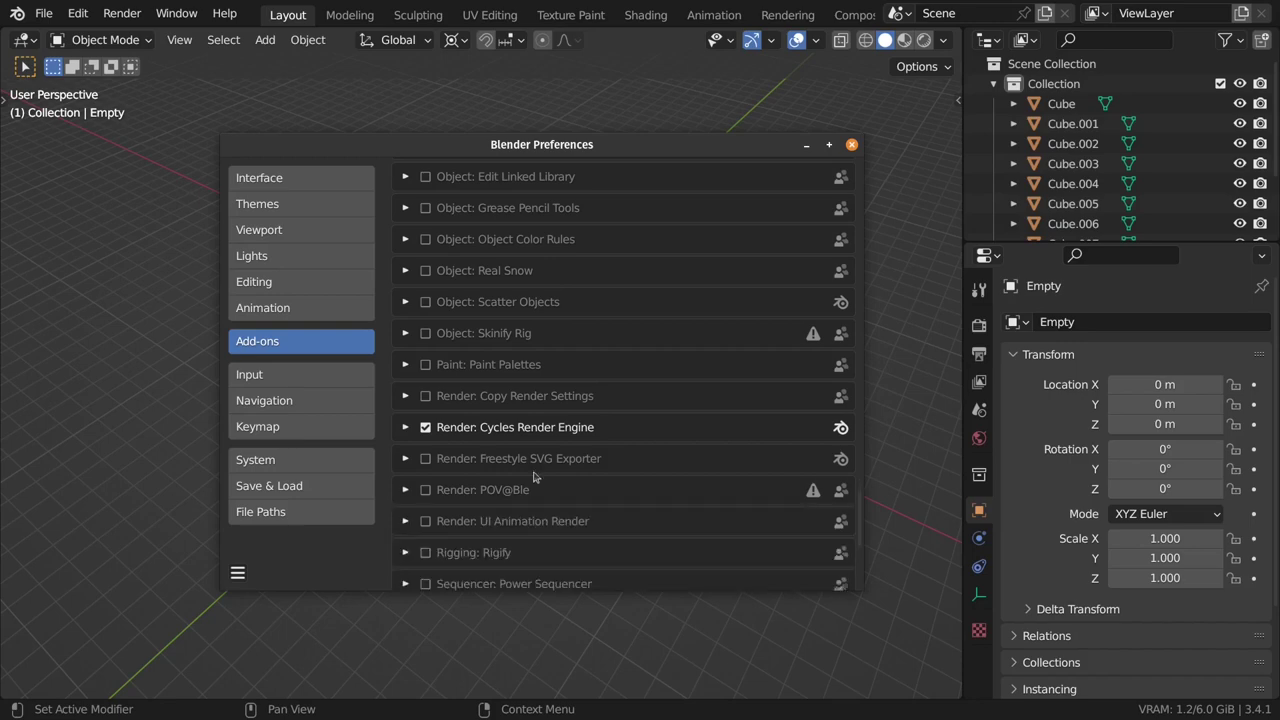
Enable the Mesh: tinyCAD Mesh tools add-on and check its details
{"action": "scroll", "coordinate": [690, 432], "scroll_direction": "up", "scroll_amount": 14}
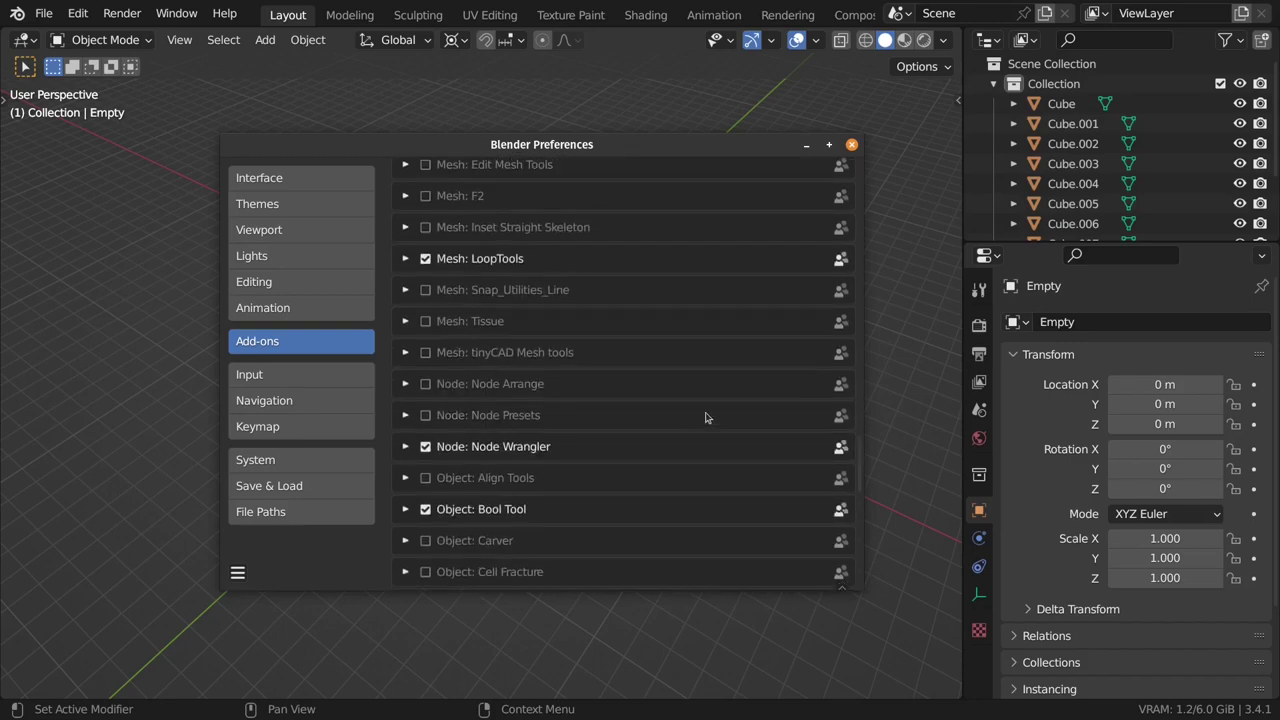
{"action": "left_click", "coordinate": [426, 354]}
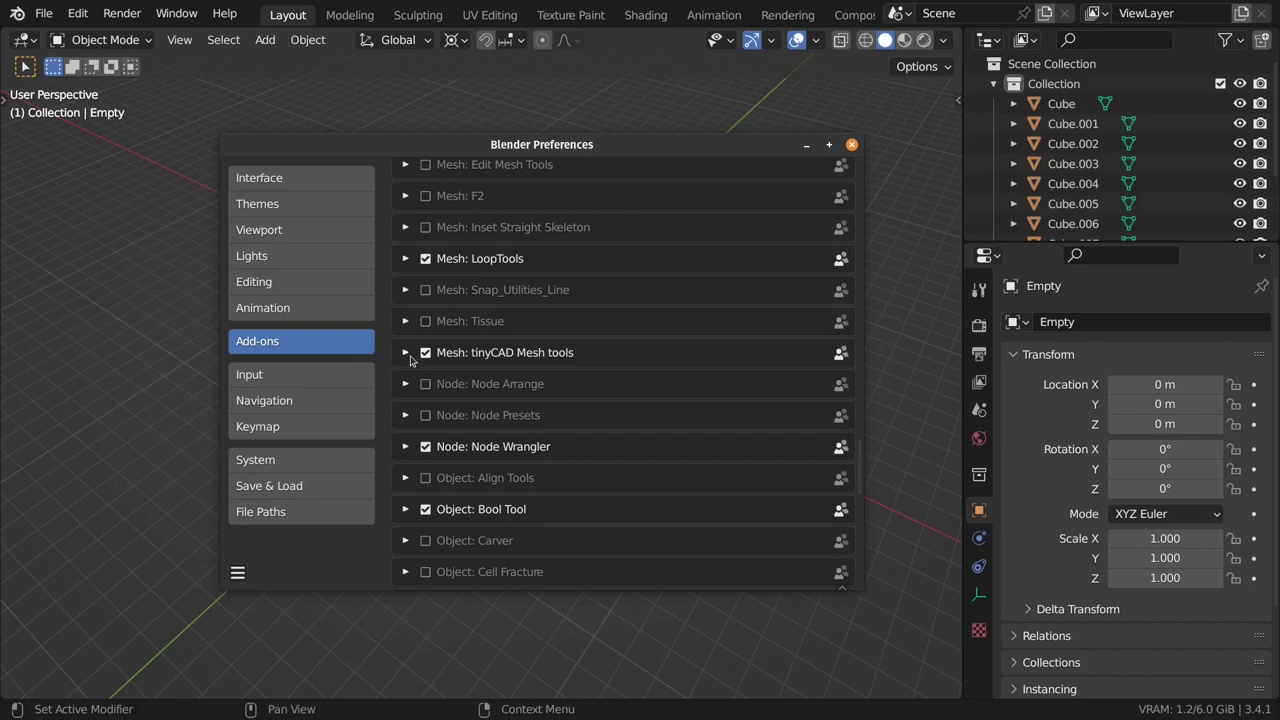
{"action": "left_click", "coordinate": [410, 355]}
{"action": "left_click", "coordinate": [410, 355]}
Check the details of the Mesh: F2 add-on and enable it
{"action": "scroll", "coordinate": [470, 385], "scroll_direction": "up", "scroll_amount": 3}
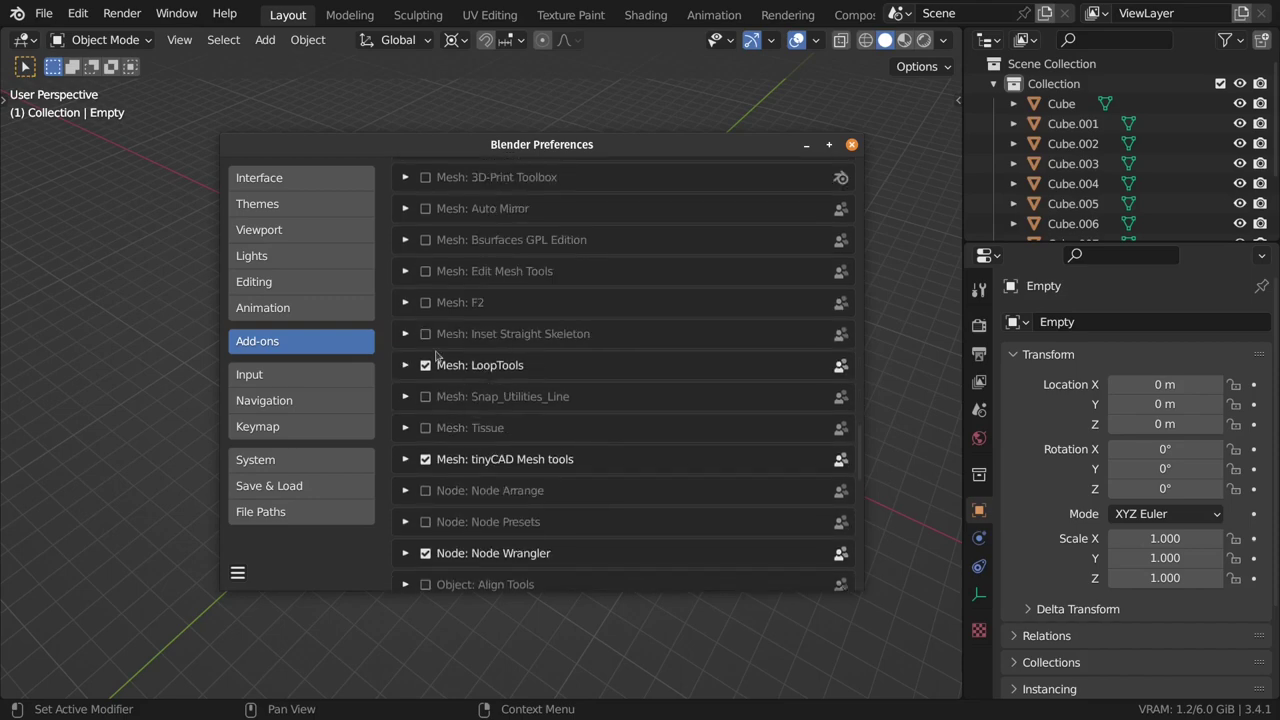
{"action": "left_click", "coordinate": [405, 306]}
{"action": "left_click", "coordinate": [405, 303]}
{"action": "left_click", "coordinate": [425, 302]}
Look through the remaining Material, Lighting, Interface, Import-Export, Animation and Add Mesh add-ons back to the start of the list
{"action": "scroll", "coordinate": [577, 342], "scroll_direction": "up", "scroll_amount": 4}
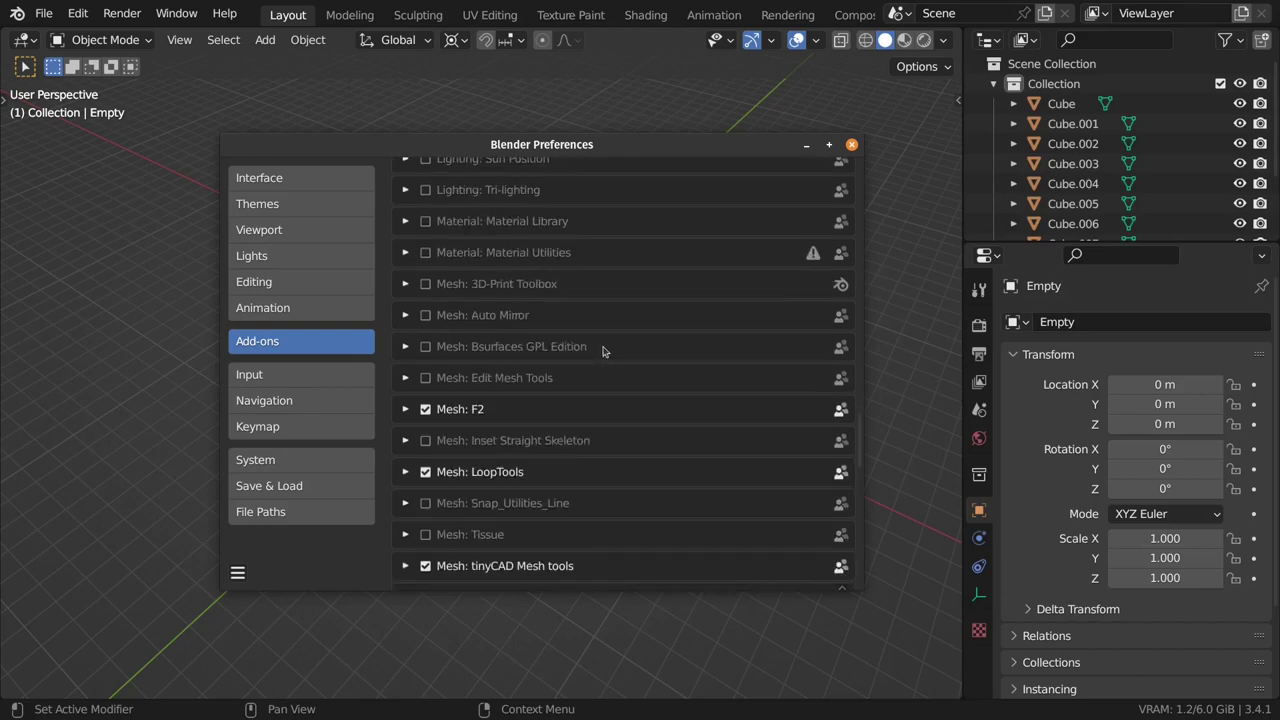
{"action": "scroll", "coordinate": [600, 352], "scroll_direction": "up", "scroll_amount": 2}
{"action": "scroll", "coordinate": [597, 355], "scroll_direction": "up", "scroll_amount": 4}
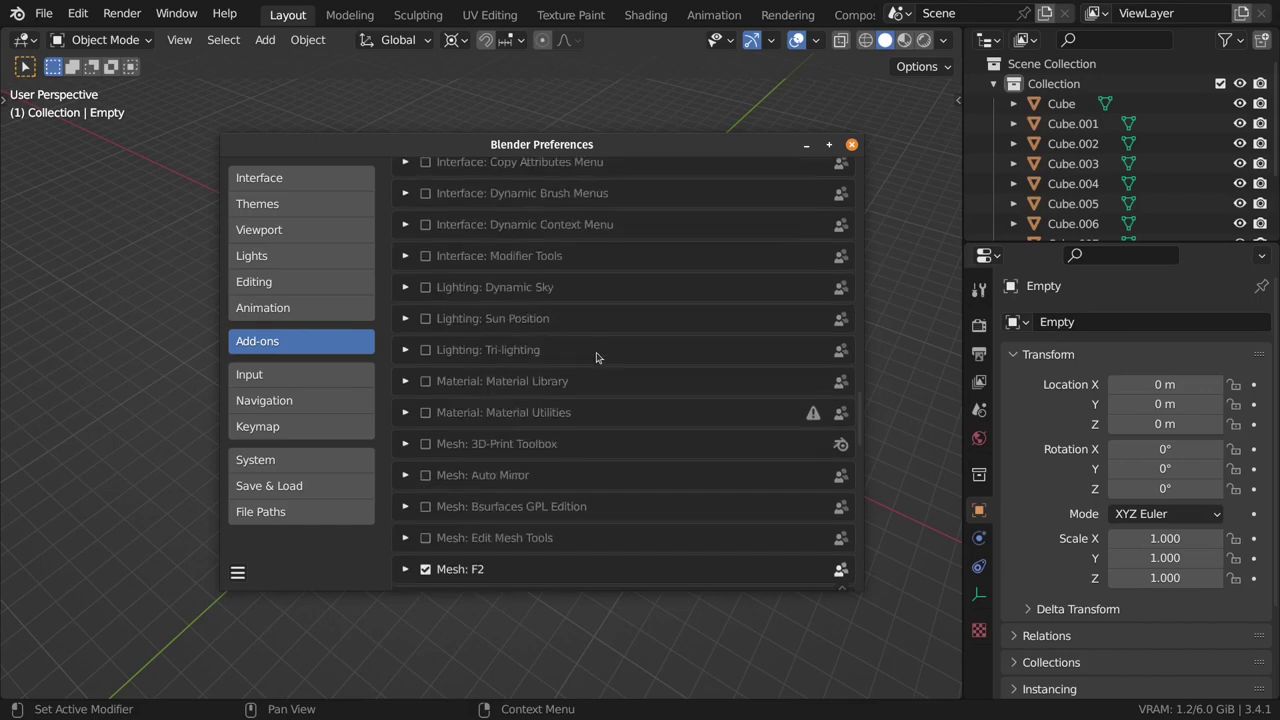
{"action": "scroll", "coordinate": [598, 357], "scroll_direction": "up", "scroll_amount": 4}
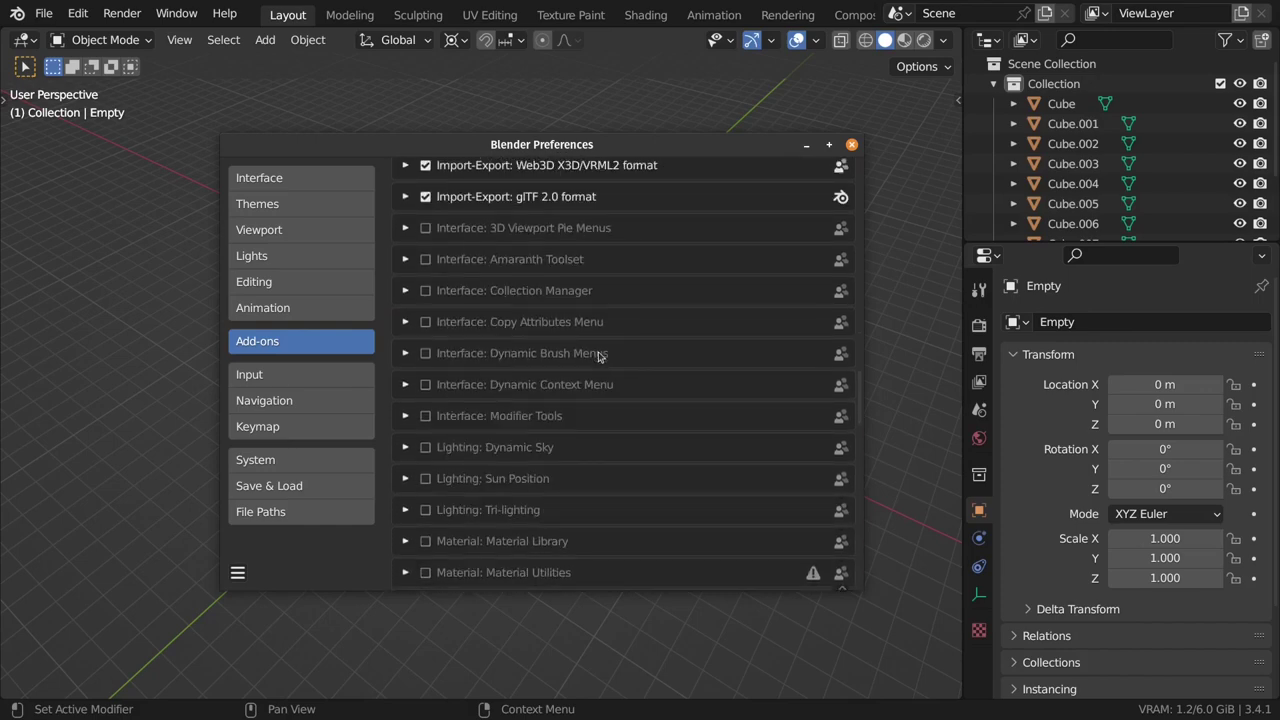
{"action": "scroll", "coordinate": [598, 355], "scroll_direction": "up", "scroll_amount": 8}
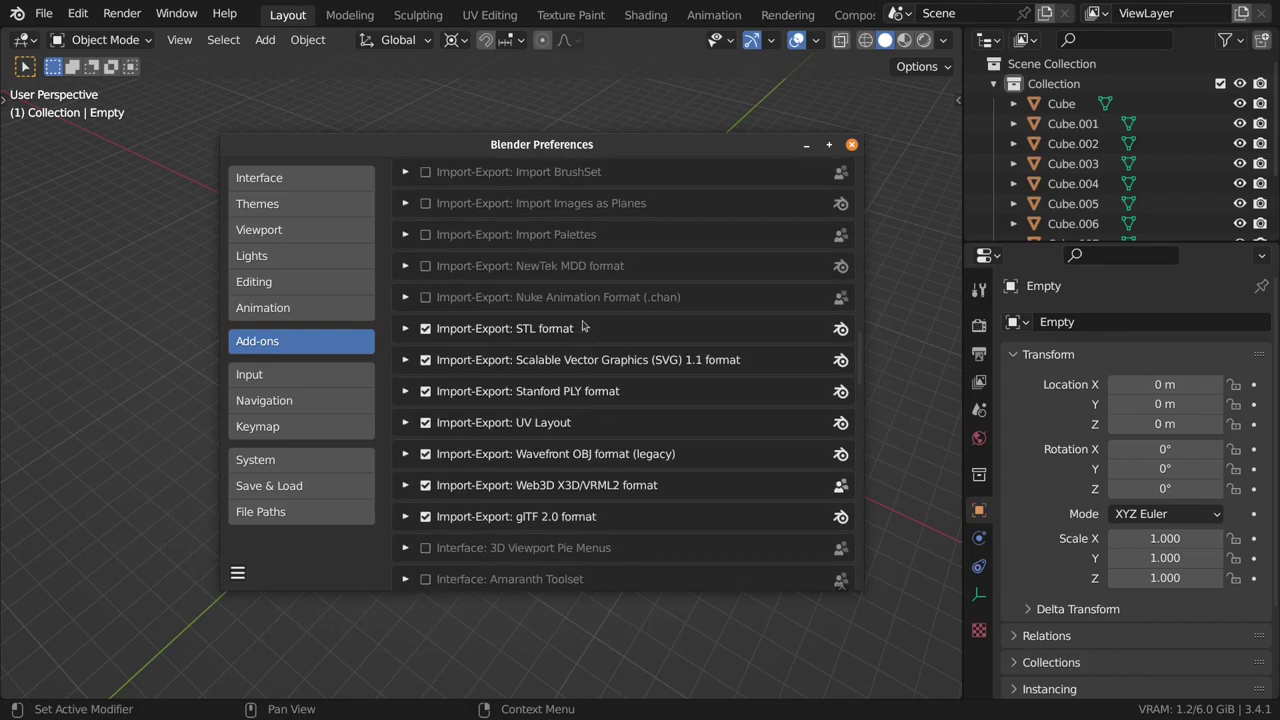
{"action": "scroll", "coordinate": [588, 335], "scroll_direction": "up", "scroll_amount": 3}
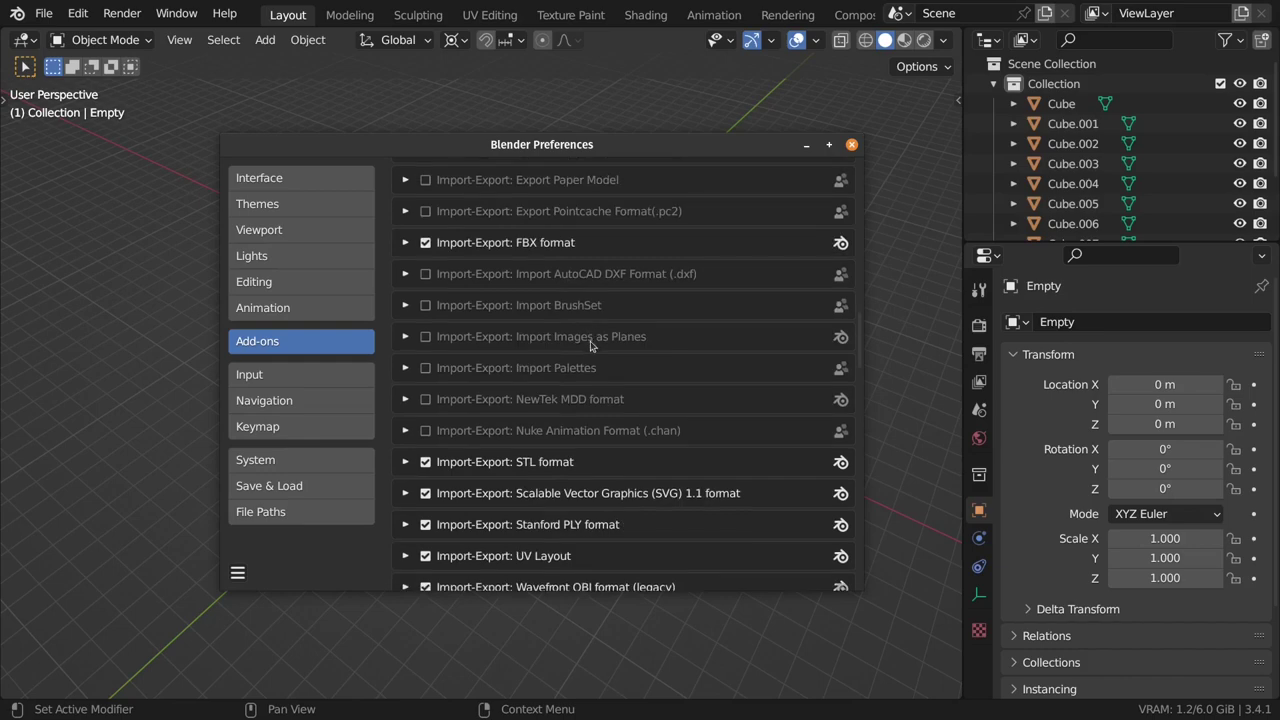
{"action": "scroll", "coordinate": [590, 345], "scroll_direction": "up", "scroll_amount": 11}
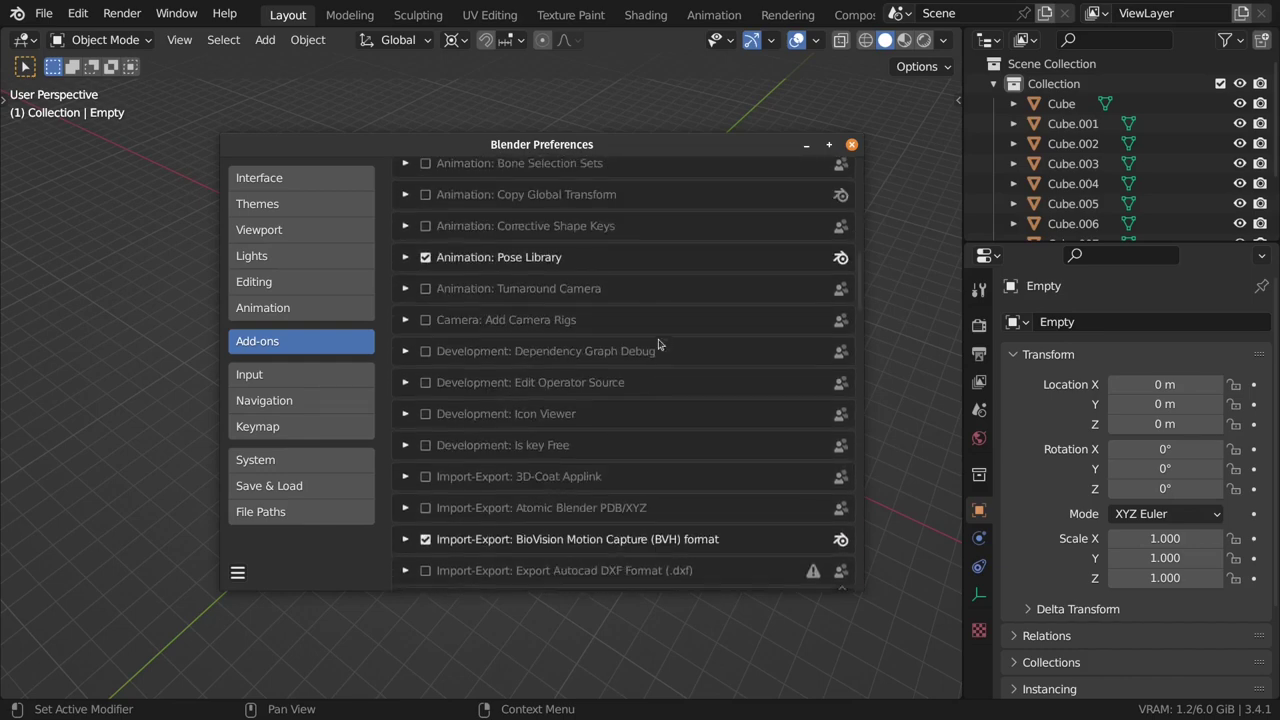
{"action": "scroll", "coordinate": [655, 347], "scroll_direction": "up", "scroll_amount": 10}
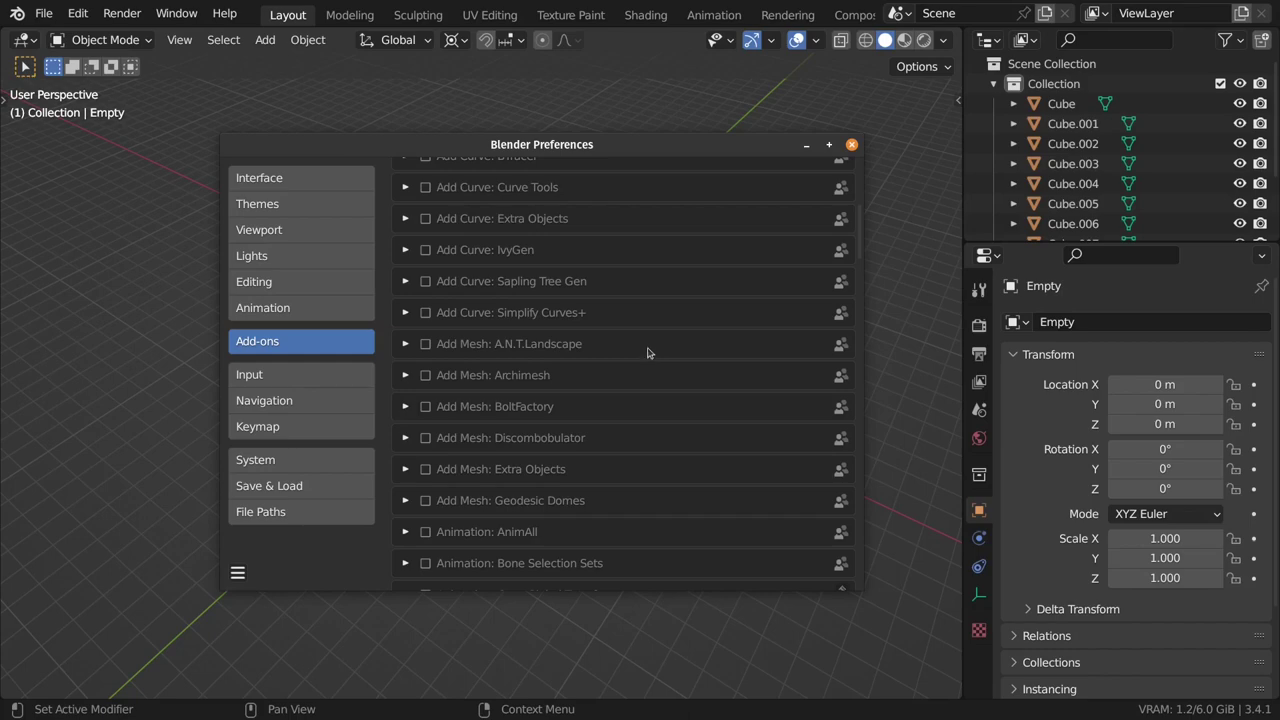
{"action": "scroll", "coordinate": [648, 352], "scroll_direction": "up", "scroll_amount": 8}
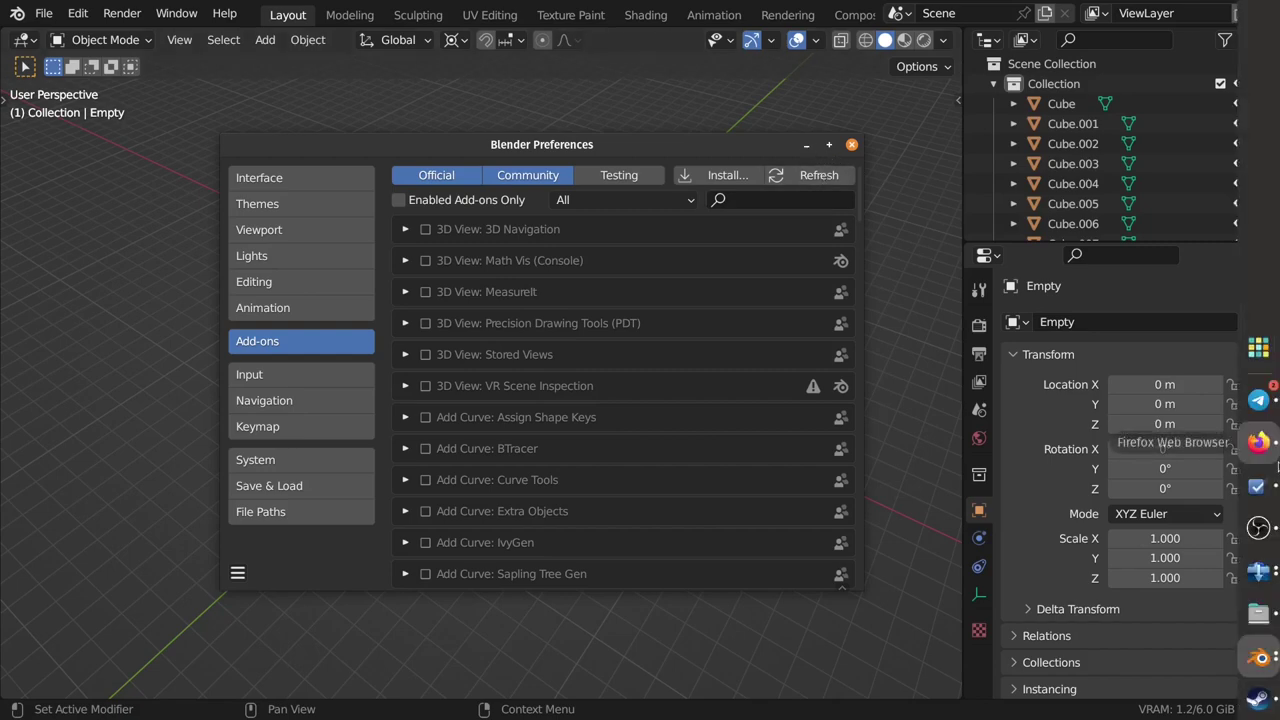
Switch to the file manager and copy the Blender Addon folder from My Drive on the connected cloud account
{"action": "left_click", "coordinate": [1258, 612]}
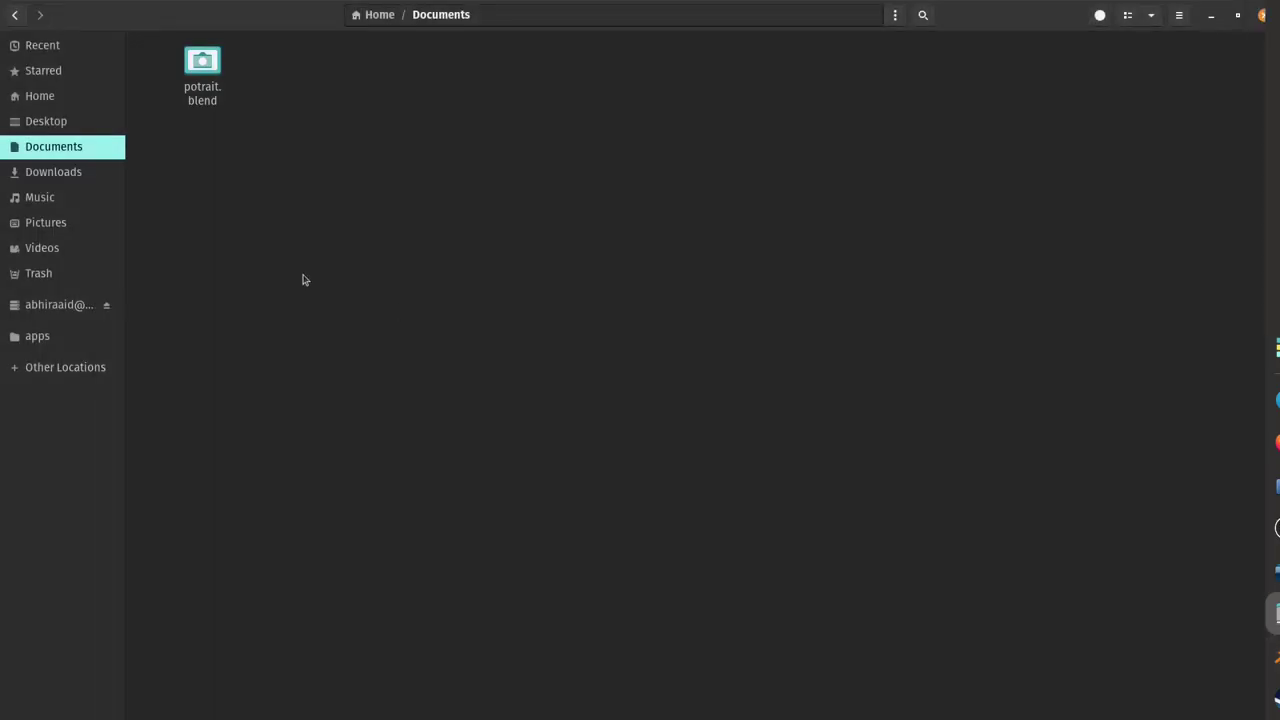
{"action": "left_click", "coordinate": [74, 183]}
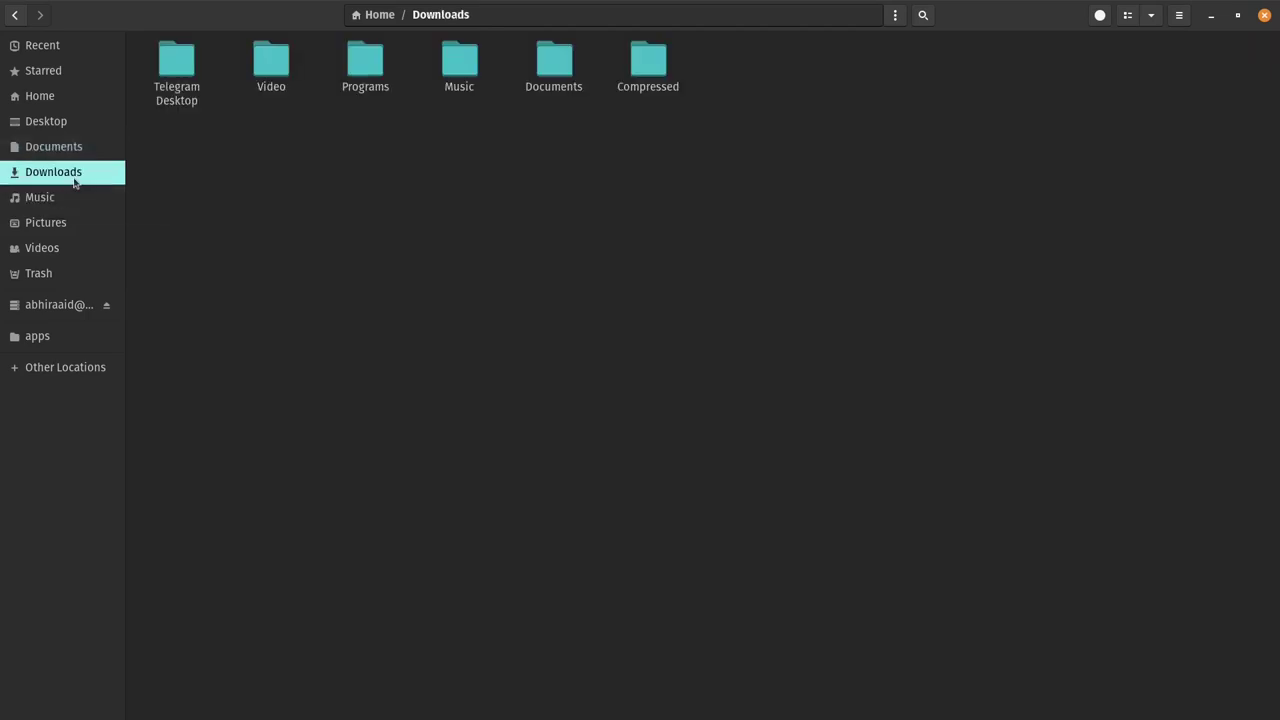
{"action": "left_click", "coordinate": [60, 308]}
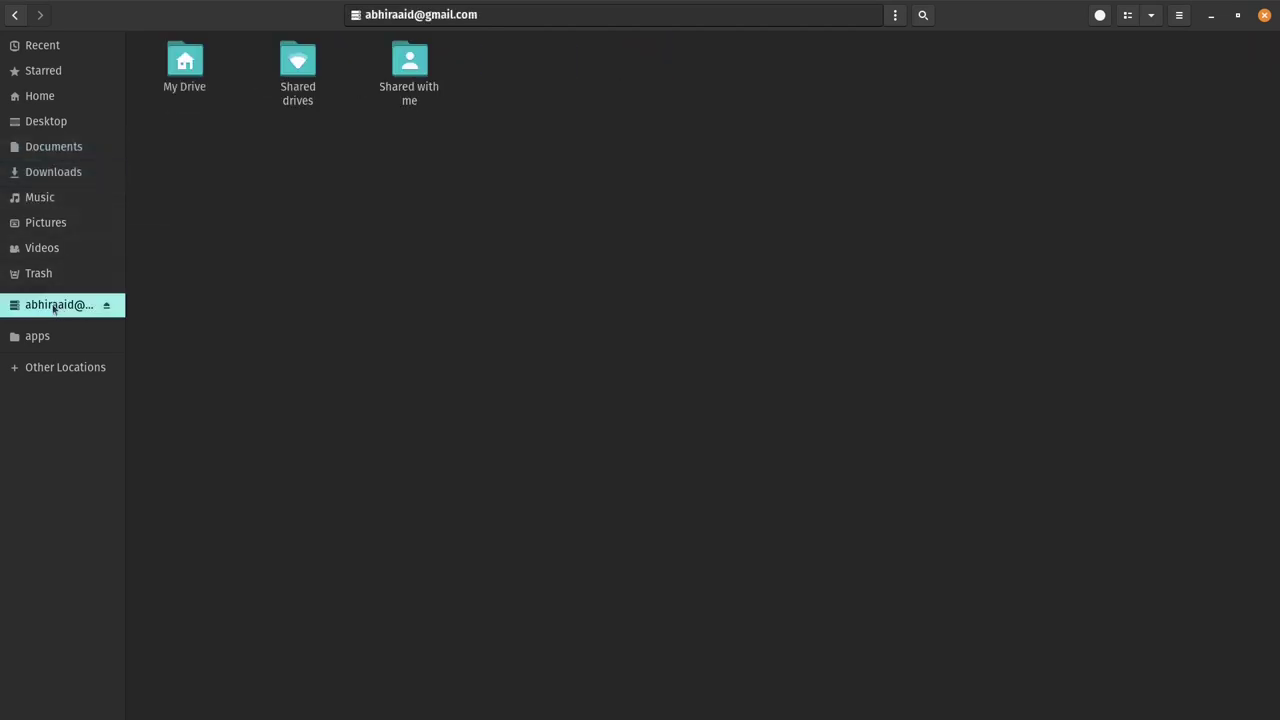
{"action": "left_click_drag", "start_coordinate": [126, 249], "coordinate": [158, 257]}
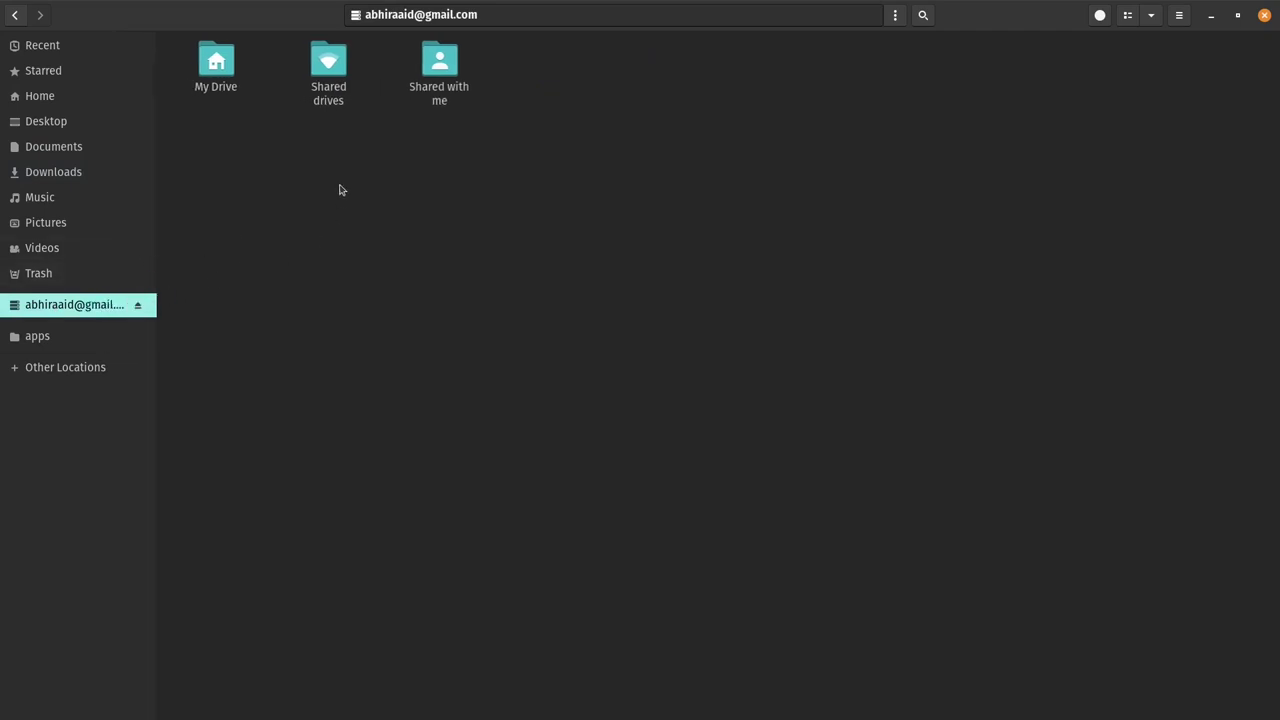
{"action": "double_click", "coordinate": [222, 68]}
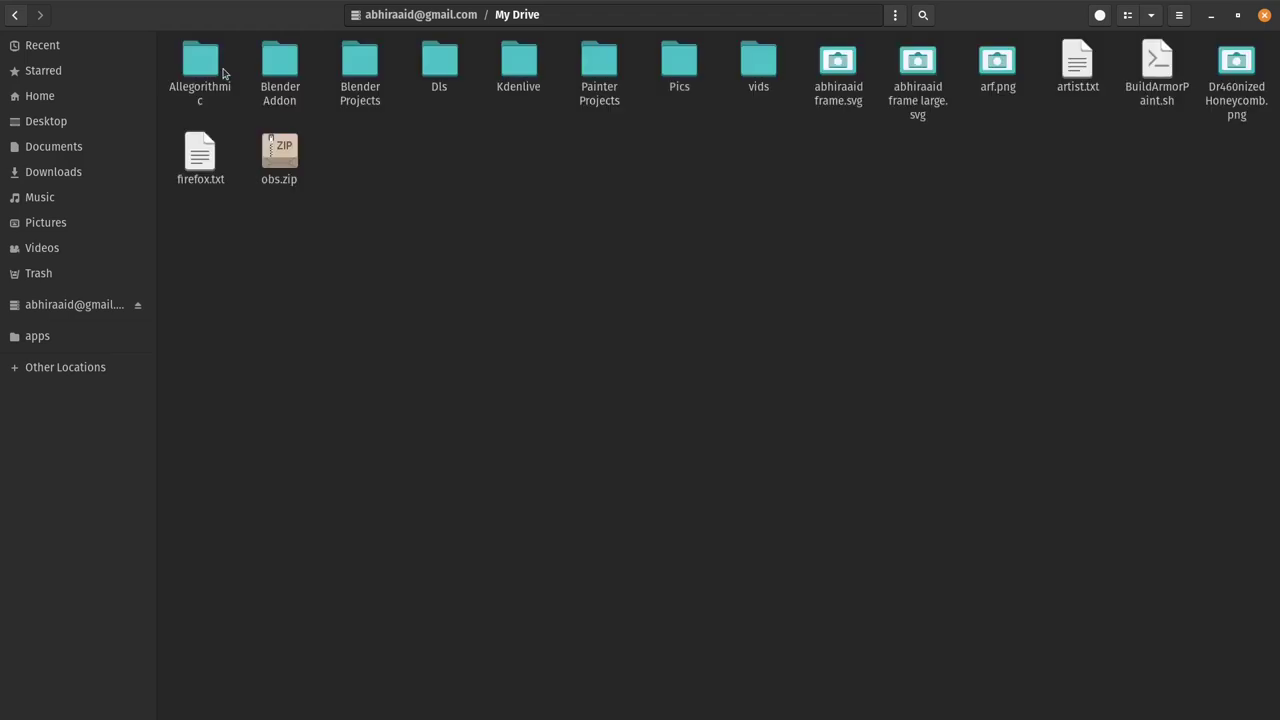
{"action": "left_click", "coordinate": [273, 78]}
{"action": "right_click", "coordinate": [275, 80]}
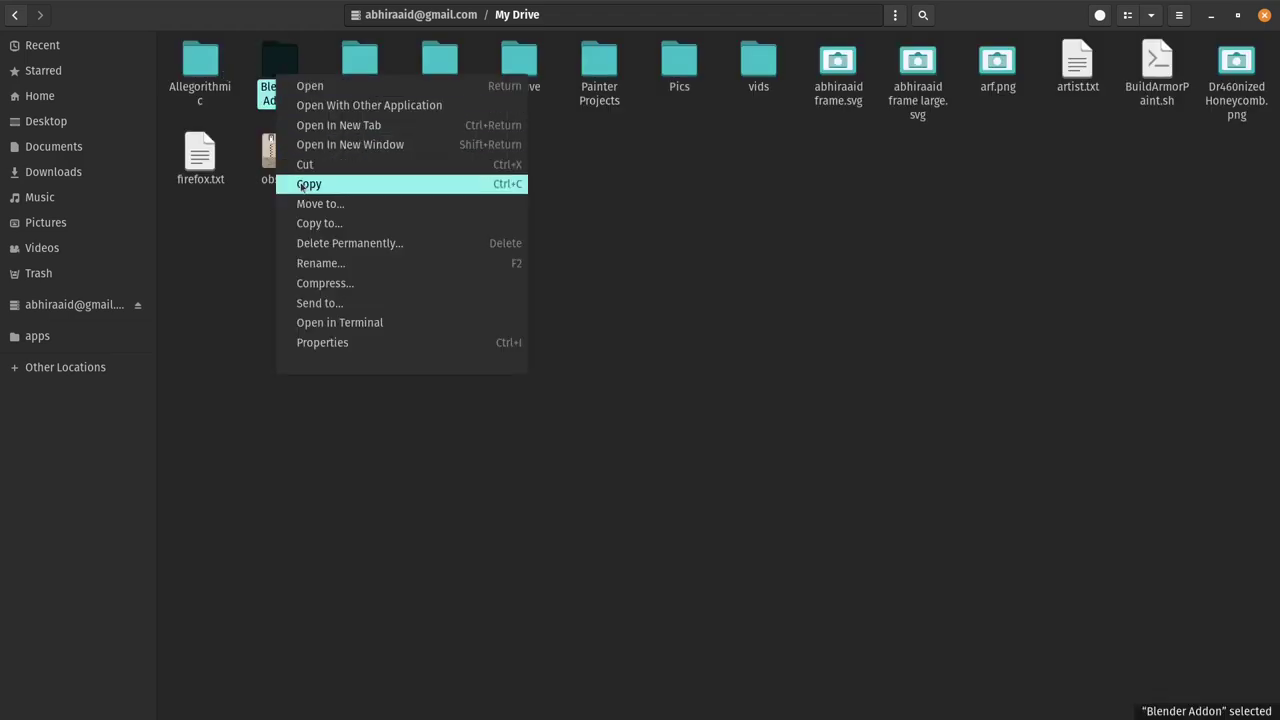
{"action": "left_click", "coordinate": [302, 183]}
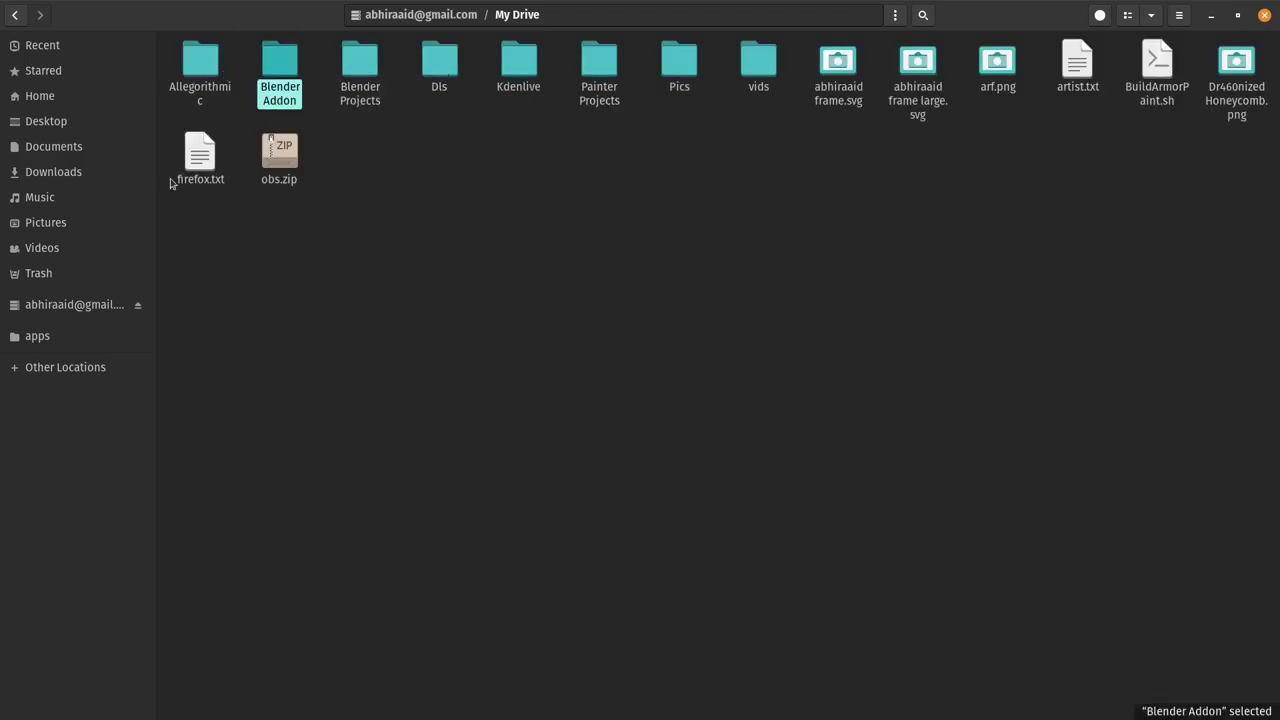
Paste the copied Blender Addon folder into the apps folder in Home
{"action": "left_click", "coordinate": [75, 147]}
{"action": "right_click", "coordinate": [316, 183]}
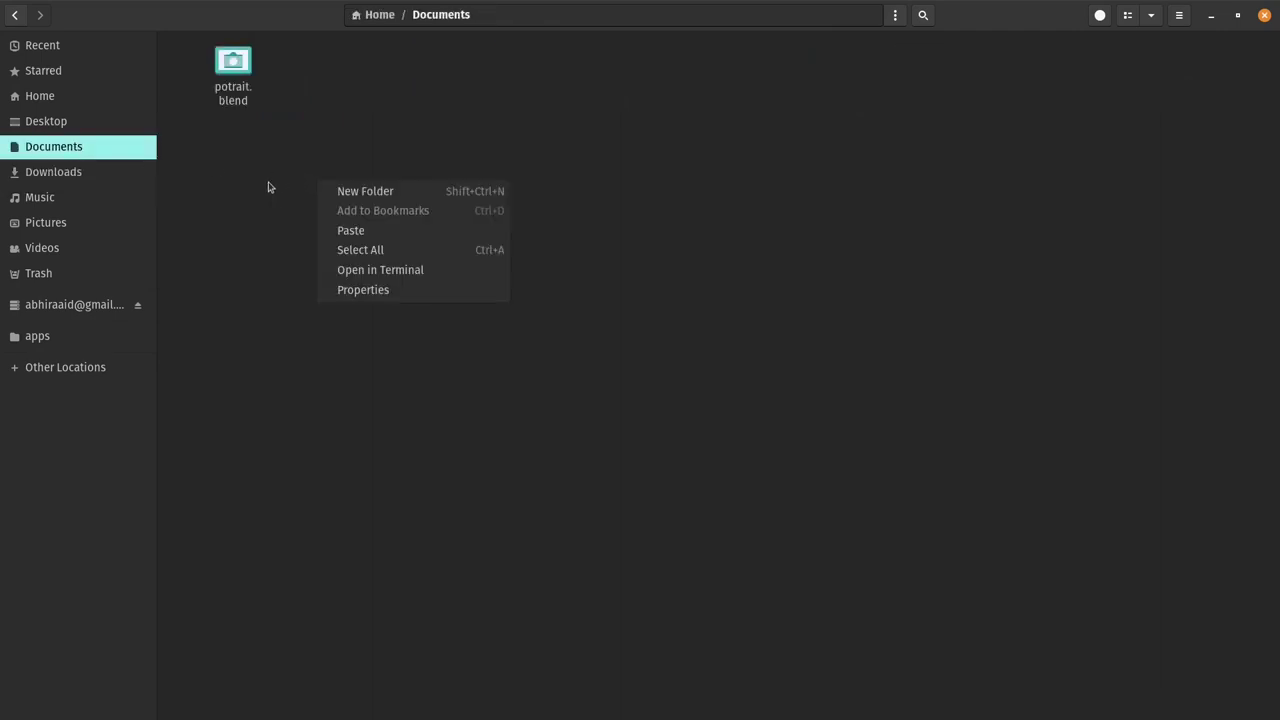
{"action": "left_click", "coordinate": [270, 187]}
{"action": "left_click", "coordinate": [72, 338]}
{"action": "right_click", "coordinate": [335, 244]}
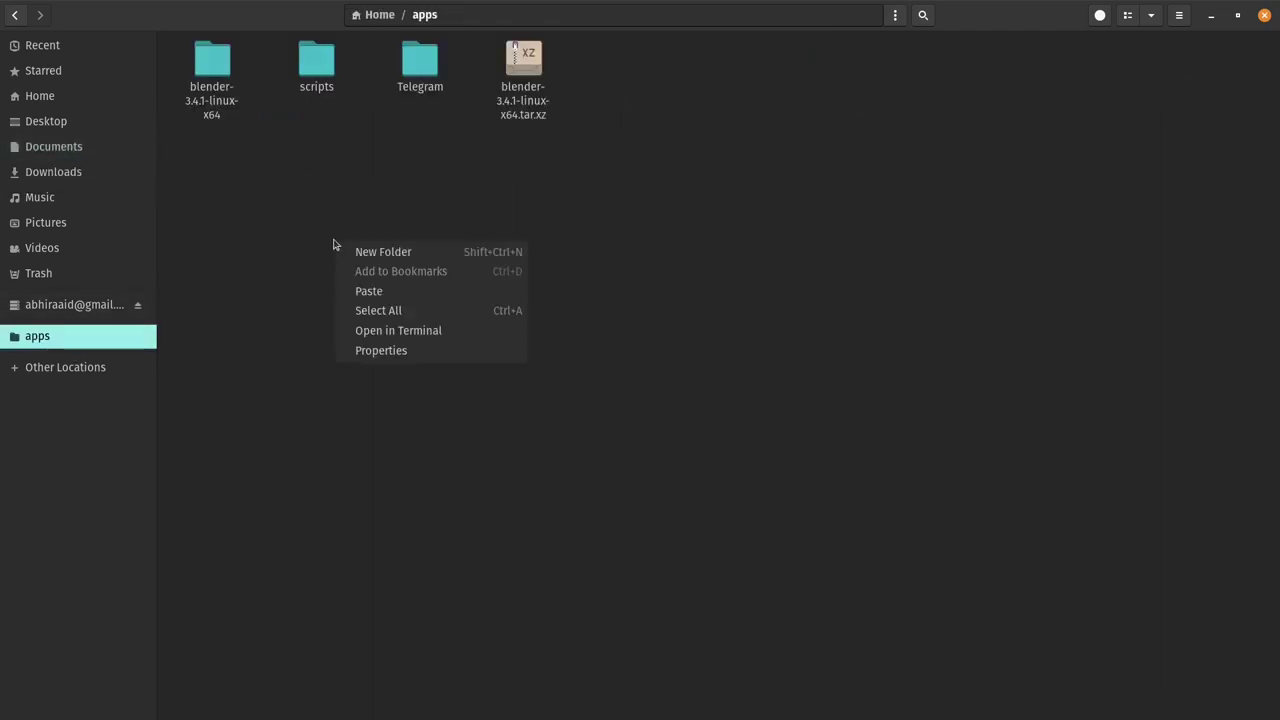
{"action": "left_click", "coordinate": [362, 294]}
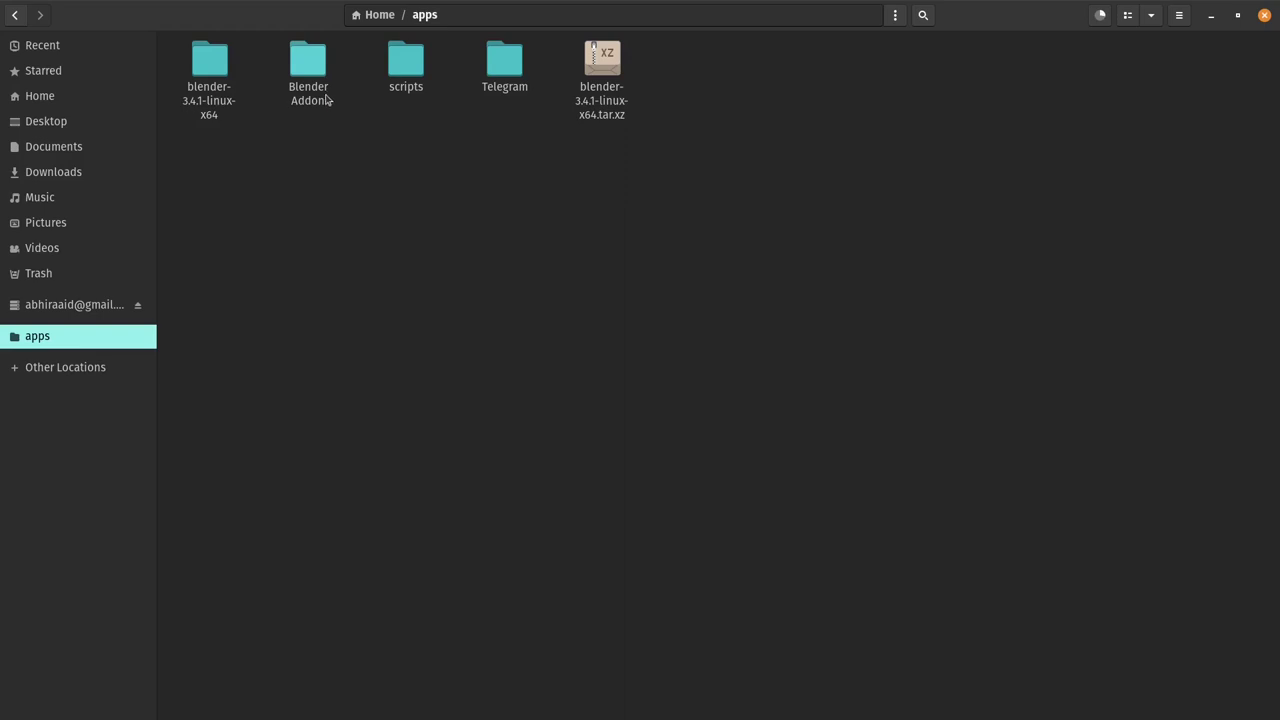
{"action": "left_click", "coordinate": [326, 99]}
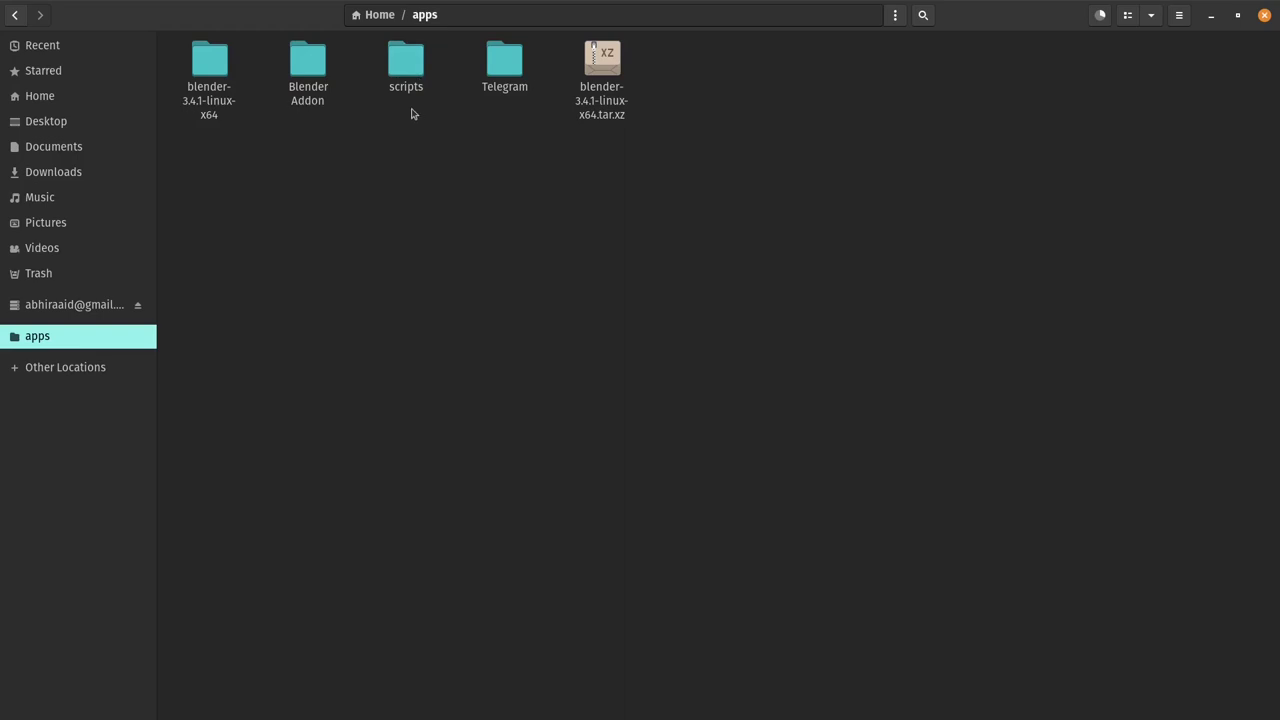
{"action": "left_click_drag", "start_coordinate": [404, 88], "coordinate": [391, 90]}
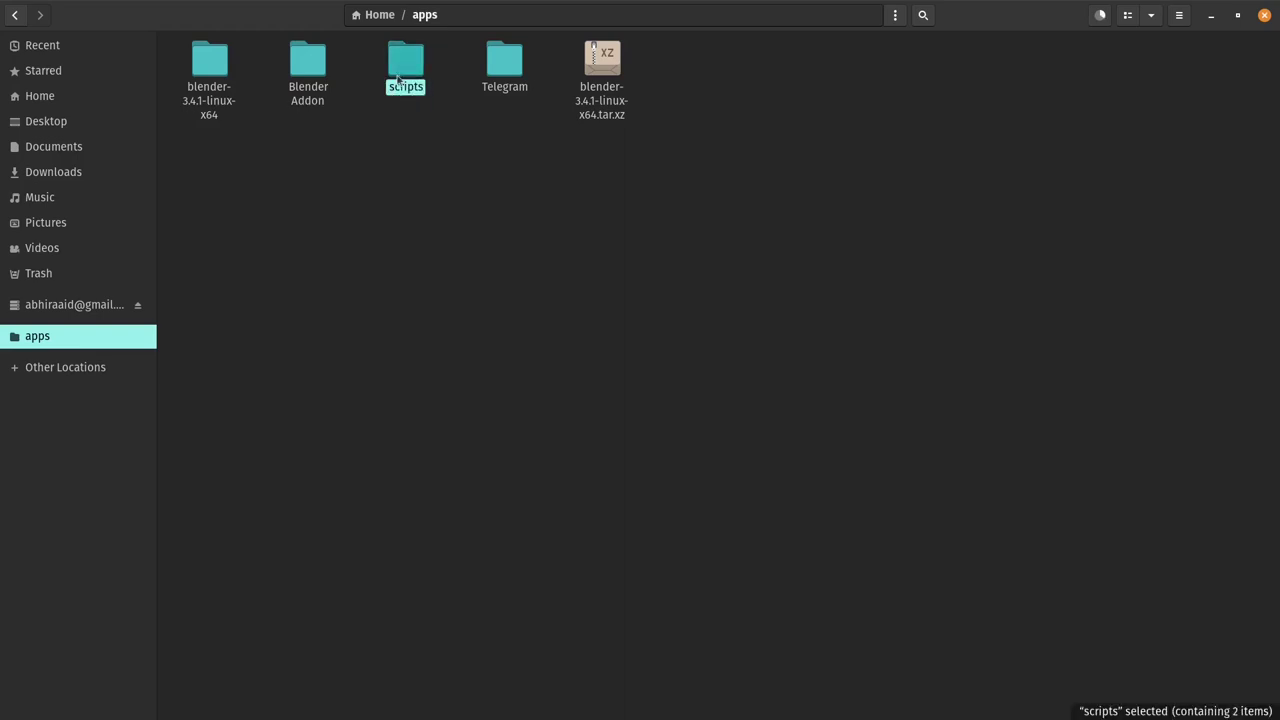
{"action": "left_click", "coordinate": [408, 111]}
{"action": "left_click", "coordinate": [406, 97]}
{"action": "left_click", "coordinate": [408, 126]}
{"action": "left_click", "coordinate": [409, 67]}
{"action": "left_click_drag", "start_coordinate": [411, 134], "coordinate": [411, 34]}
{"action": "left_click", "coordinate": [397, 124]}
{"action": "left_click", "coordinate": [434, 149]}
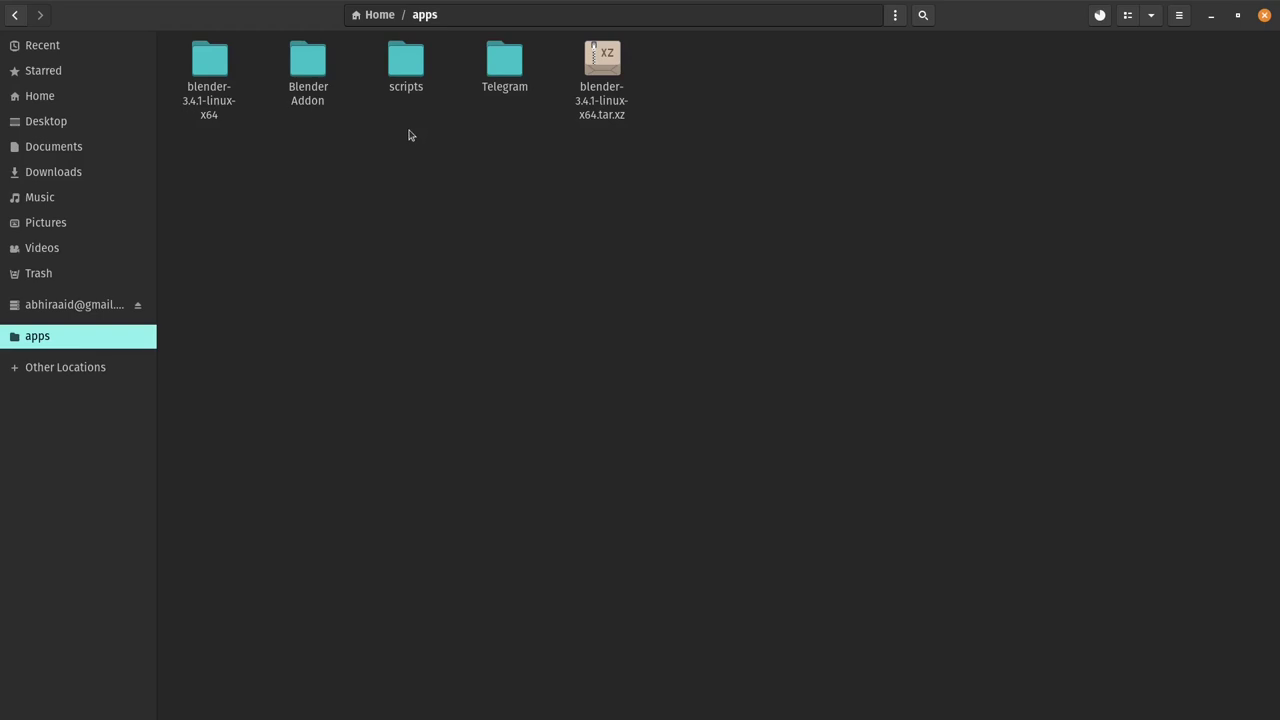
Open the Blender Addon folder in apps and look over its zip files, including CAD_Sketcher-main_0.25.0.zip, slcad_transform and shortcut_VUr-master.zip
{"action": "double_click", "coordinate": [320, 88]}
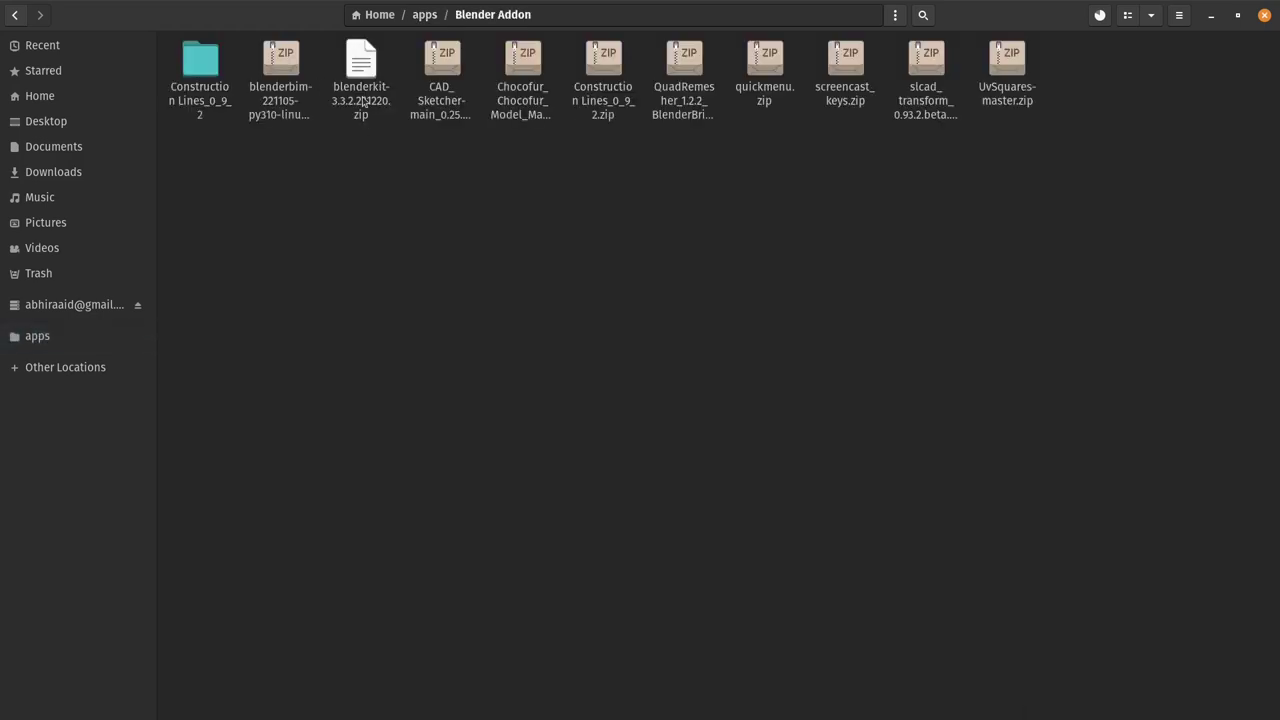
{"action": "left_click", "coordinate": [436, 98]}
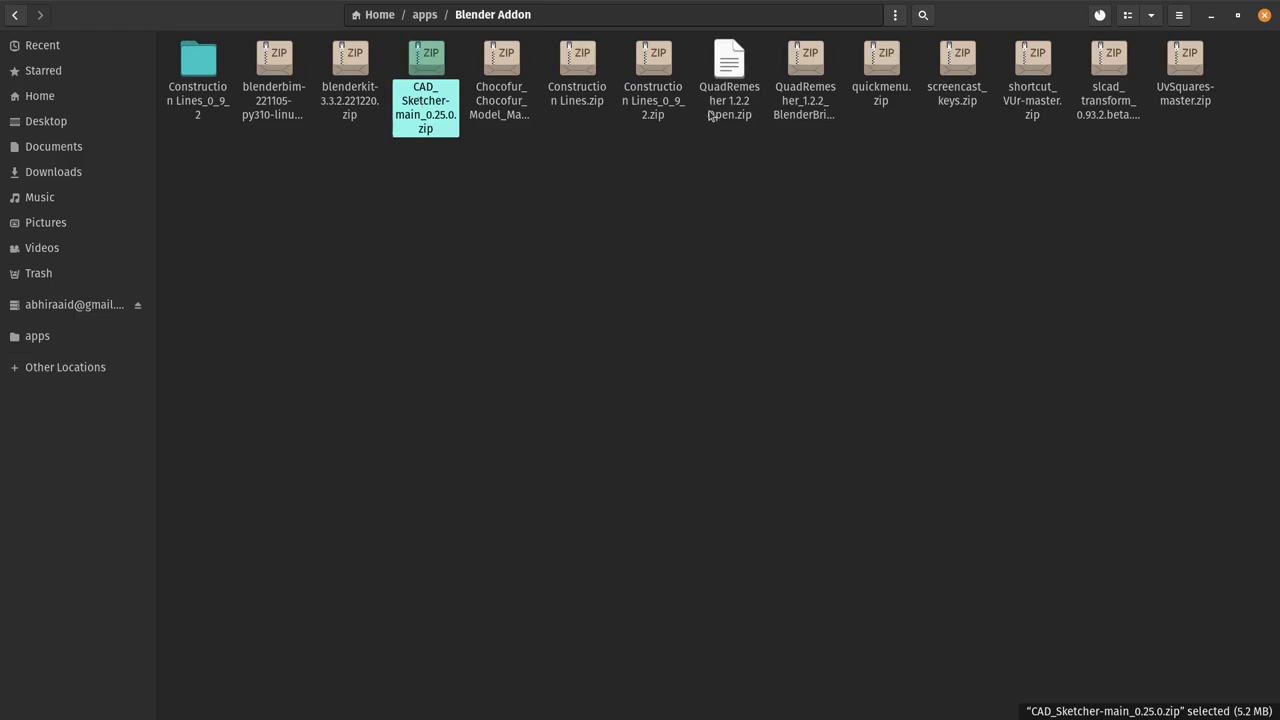
{"action": "left_click", "coordinate": [1134, 108]}
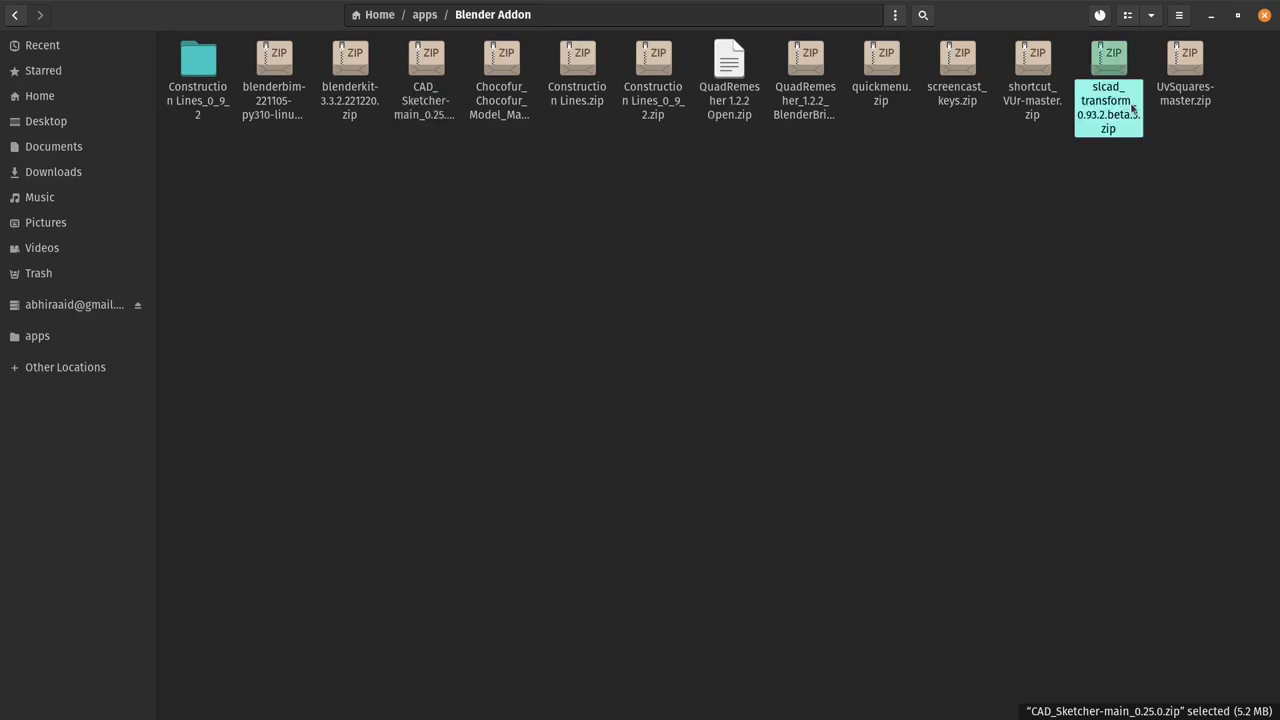
{"action": "left_click", "coordinate": [1046, 105]}
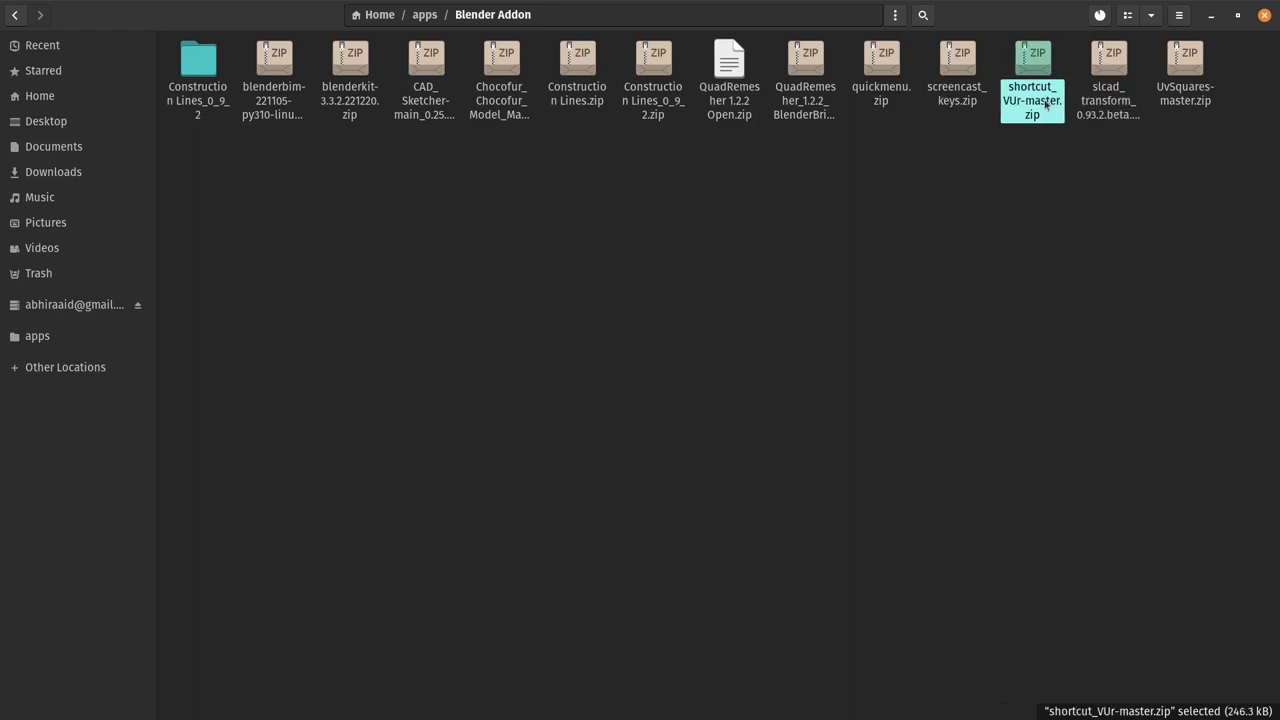
Delete QuadRemesher 1.2.2 Open.zip from the Blender Addon folder once the file copy has finished
{"action": "left_click", "coordinate": [828, 104]}
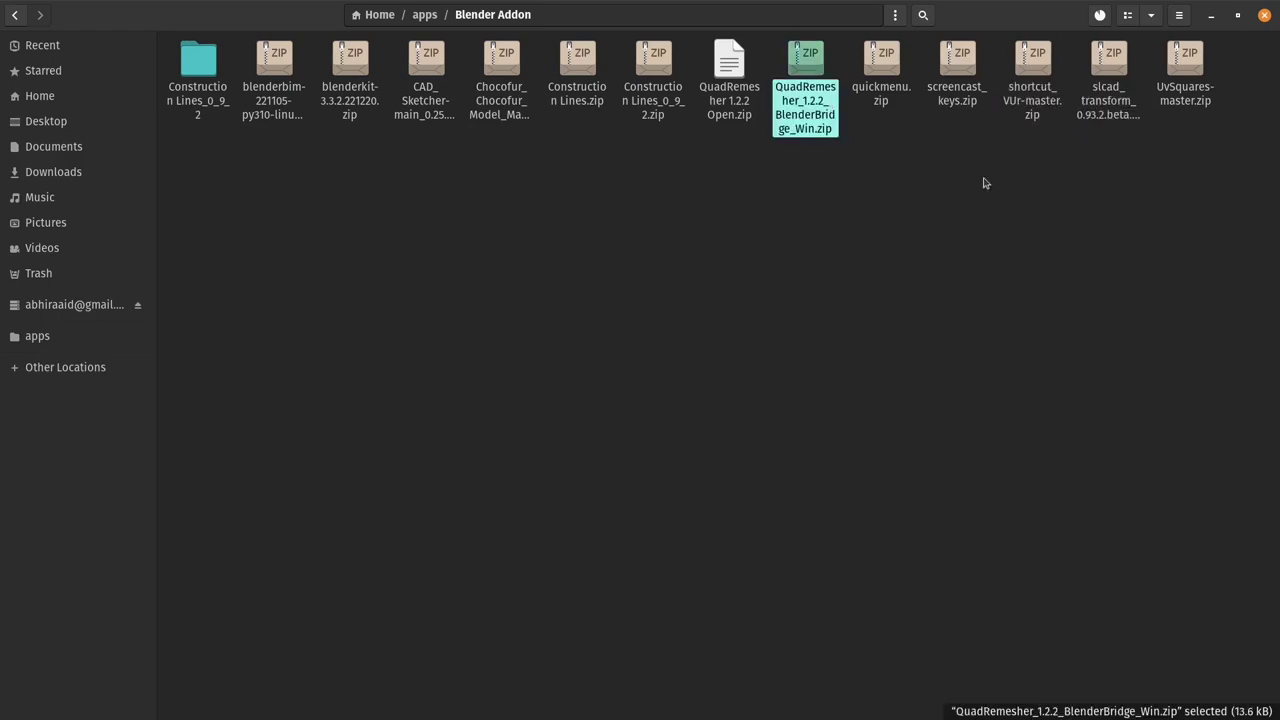
{"action": "left_click", "coordinate": [1103, 19]}
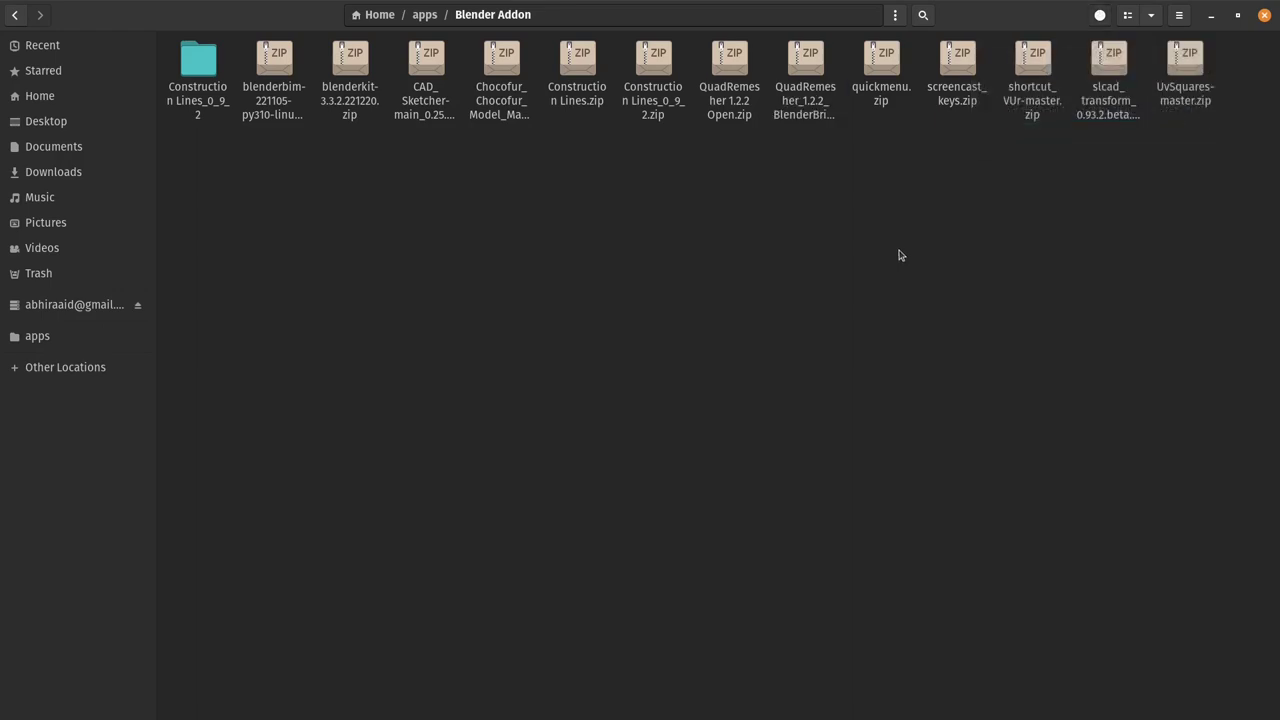
{"action": "left_click", "coordinate": [705, 82]}
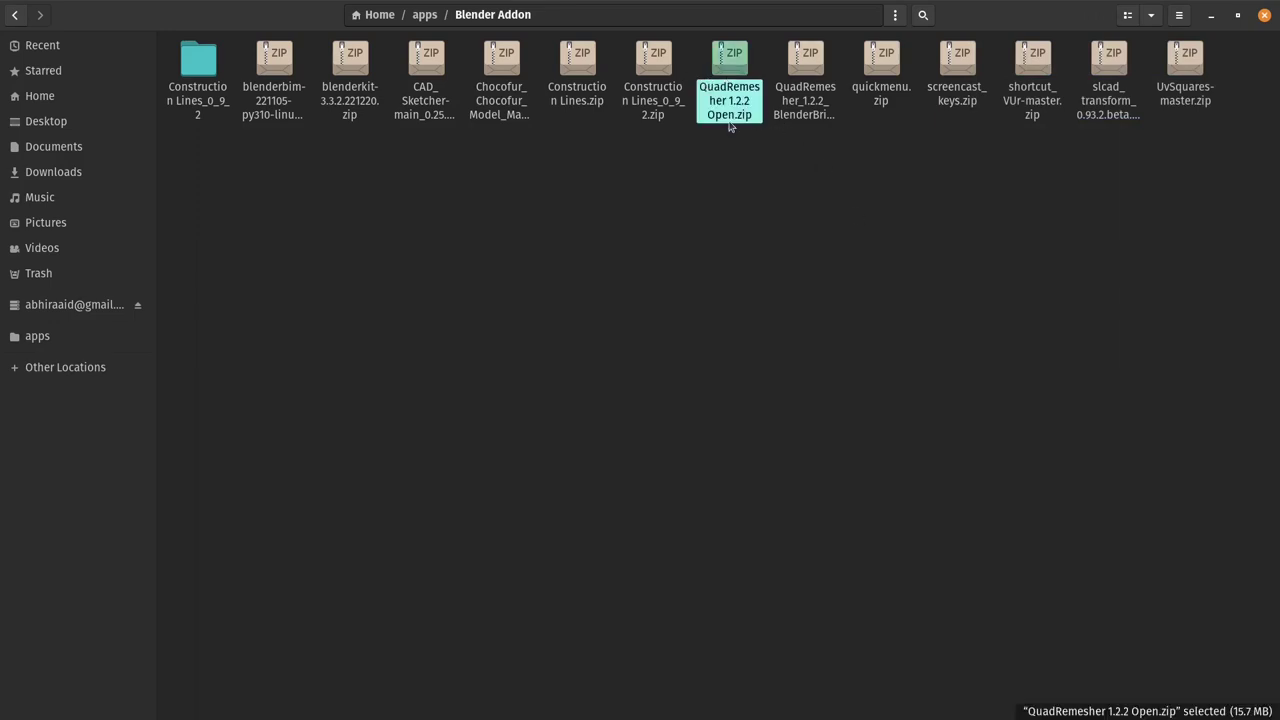
{"action": "key", "text": "Delete"}
{"action": "left_click", "coordinate": [685, 96]}
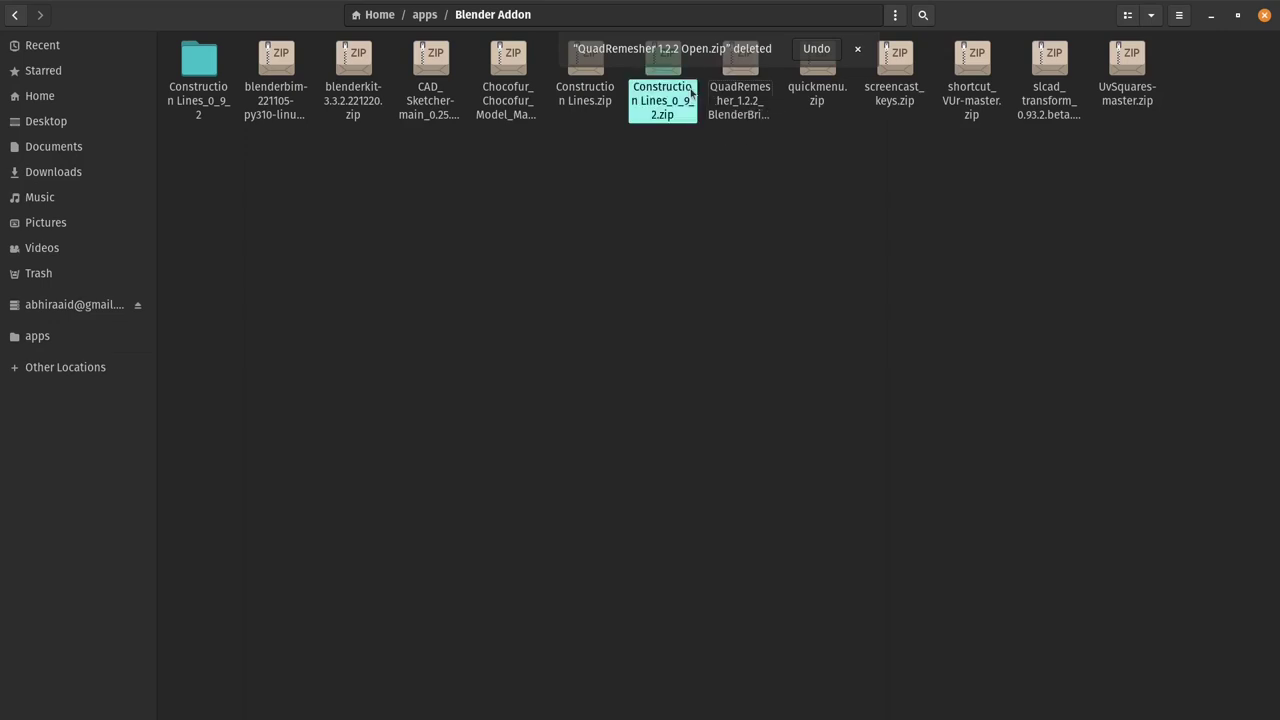
{"action": "left_click", "coordinate": [857, 48]}
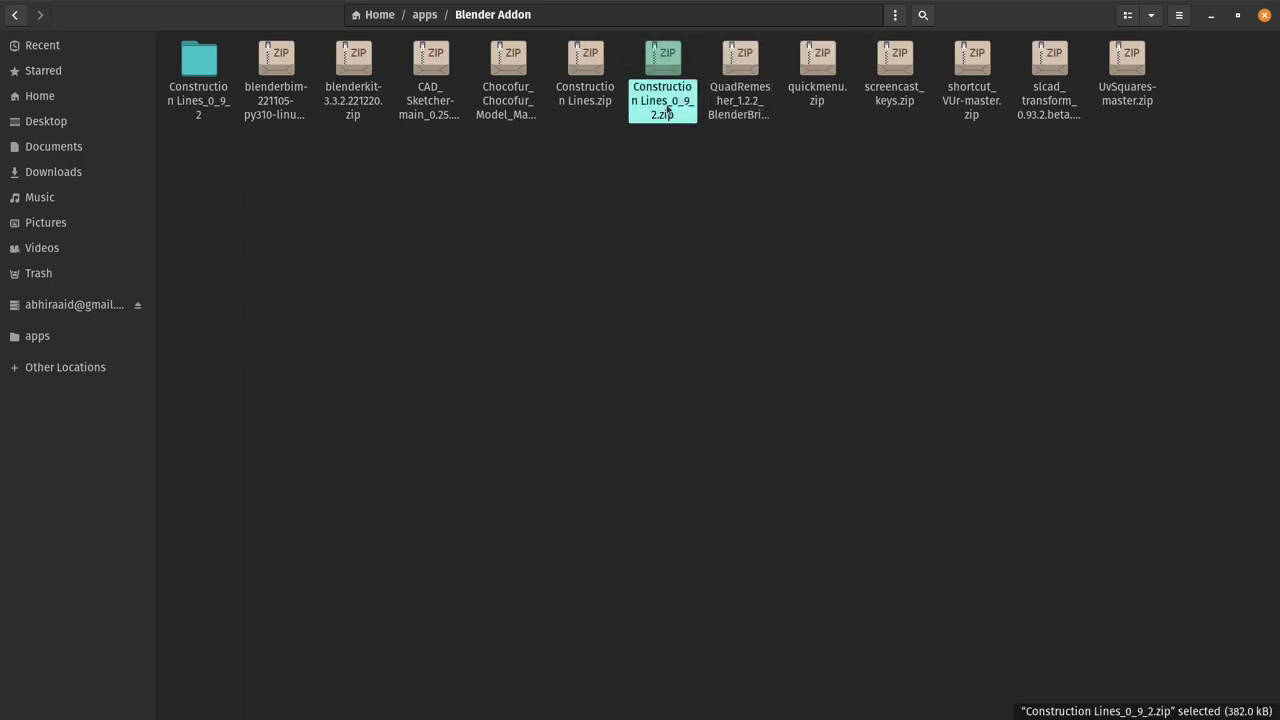
Delete the Construction Lines_0_9_2 folder and Construction Lines_0_9_2.zip
{"action": "left_click", "coordinate": [585, 62]}
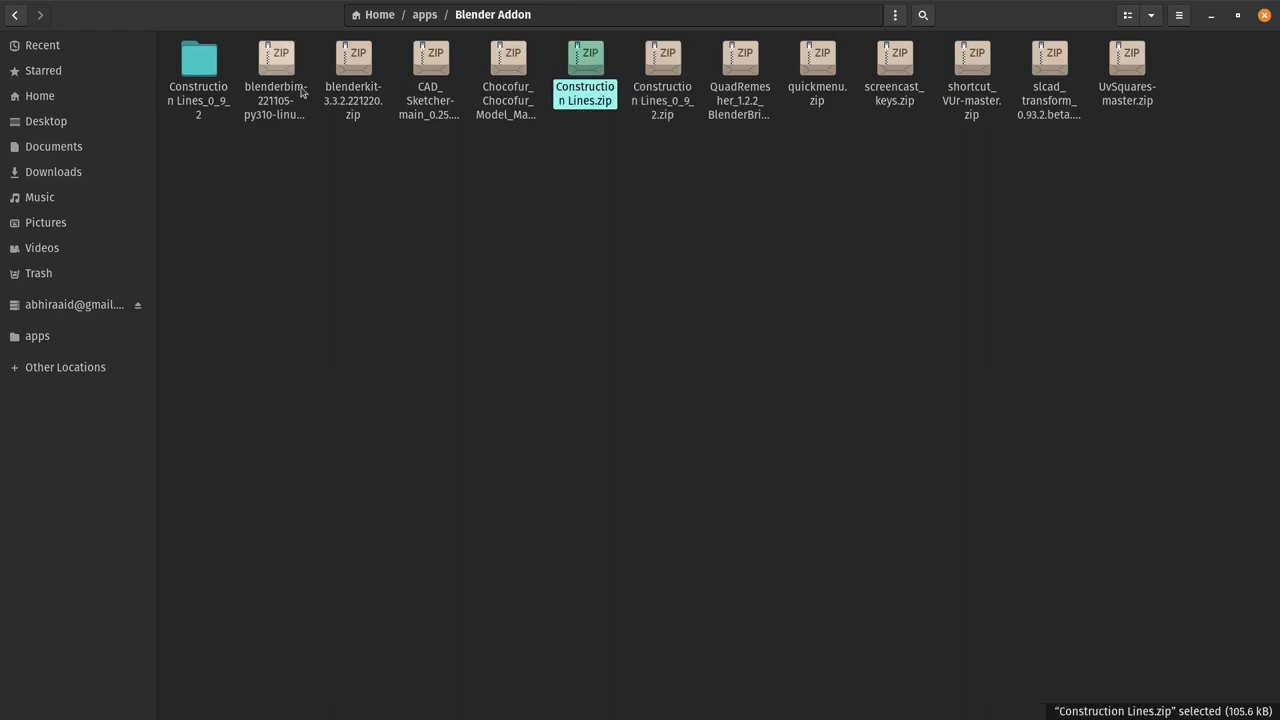
{"action": "double_click", "coordinate": [200, 68]}
{"action": "key", "text": "alt+Left"}
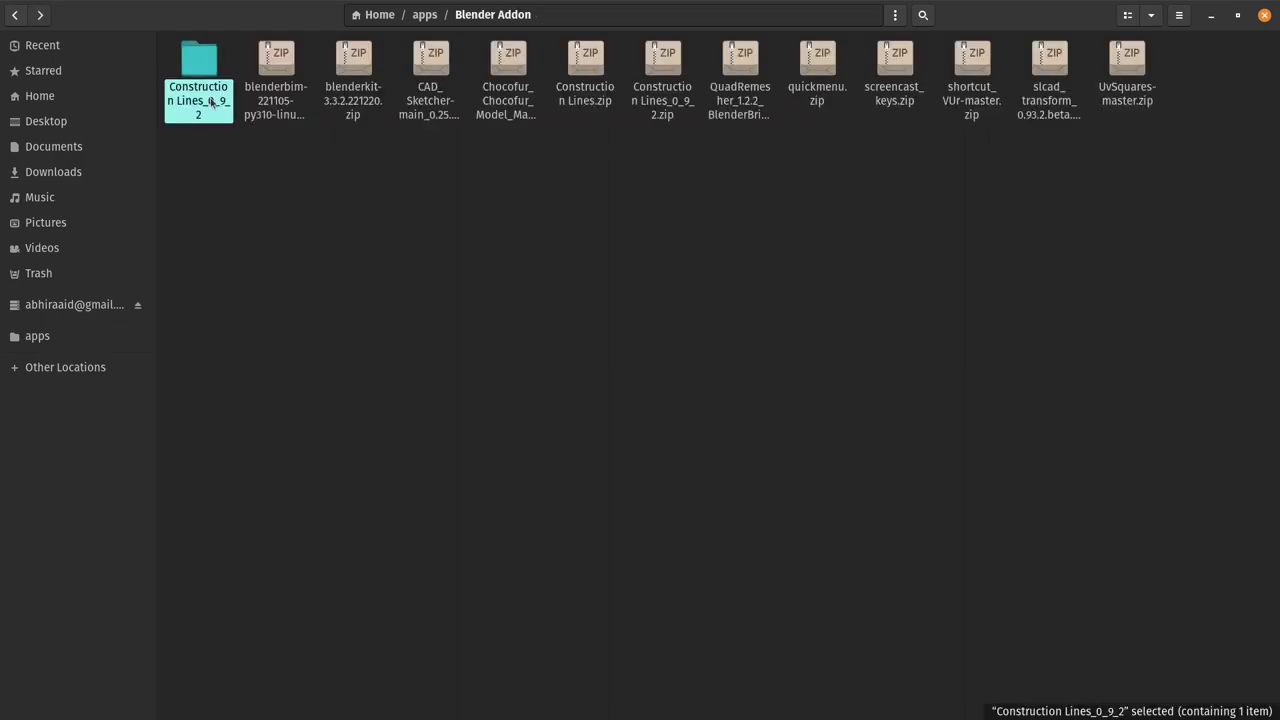
{"action": "key", "text": "Delete"}
{"action": "left_click", "coordinate": [581, 101]}
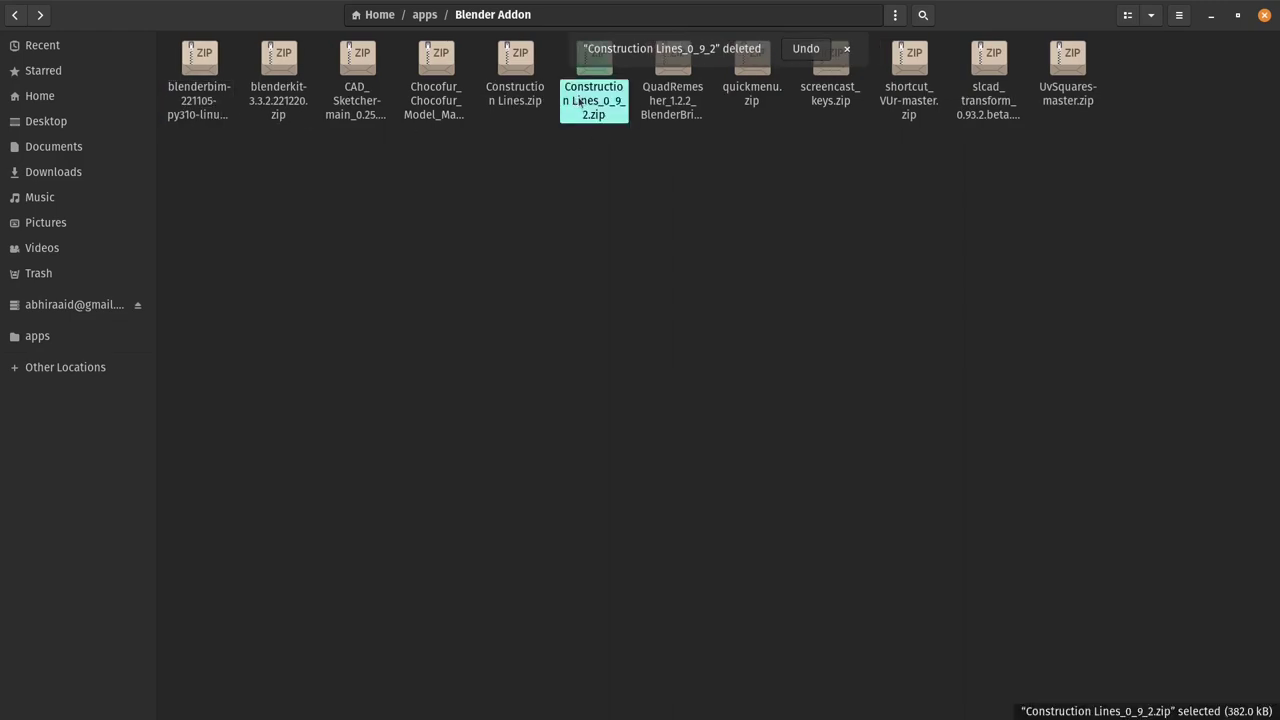
{"action": "key", "text": "Delete"}
Delete QuadRemesher_1.2.2_BlenderBridge_Win.zip from the Blender Addon folder
{"action": "left_click", "coordinate": [590, 101]}
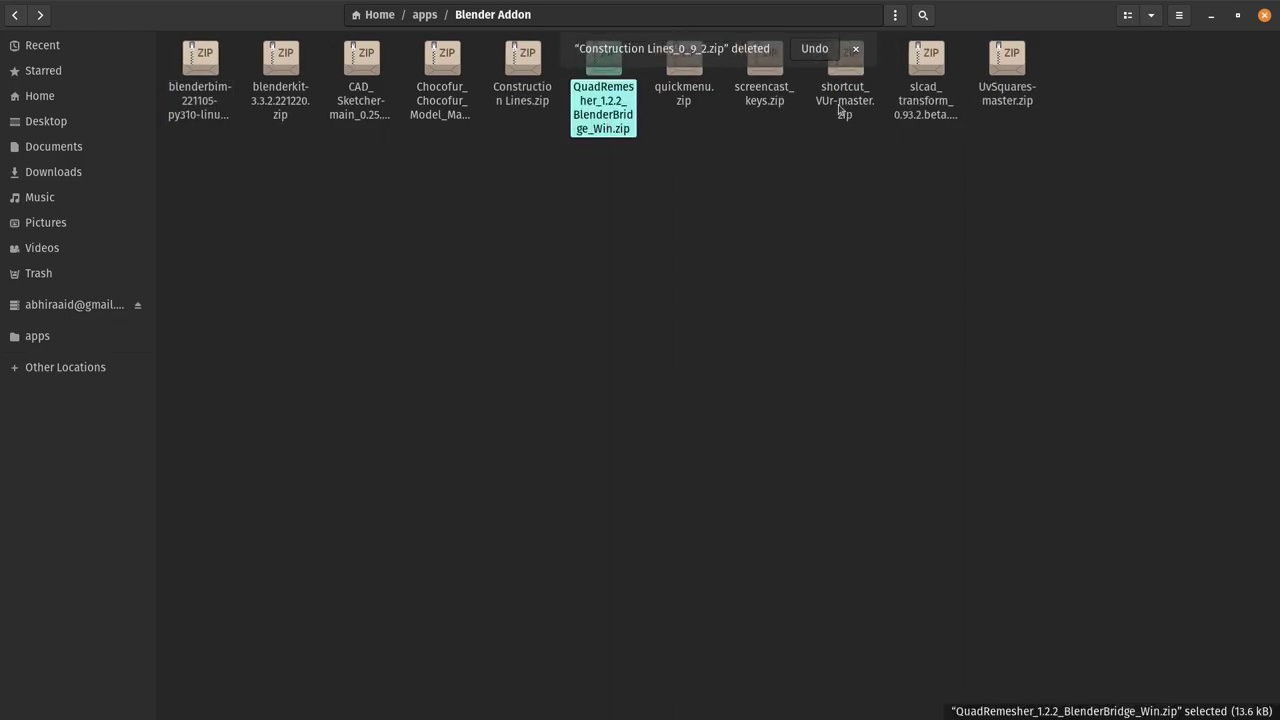
{"action": "key", "text": "Delete"}
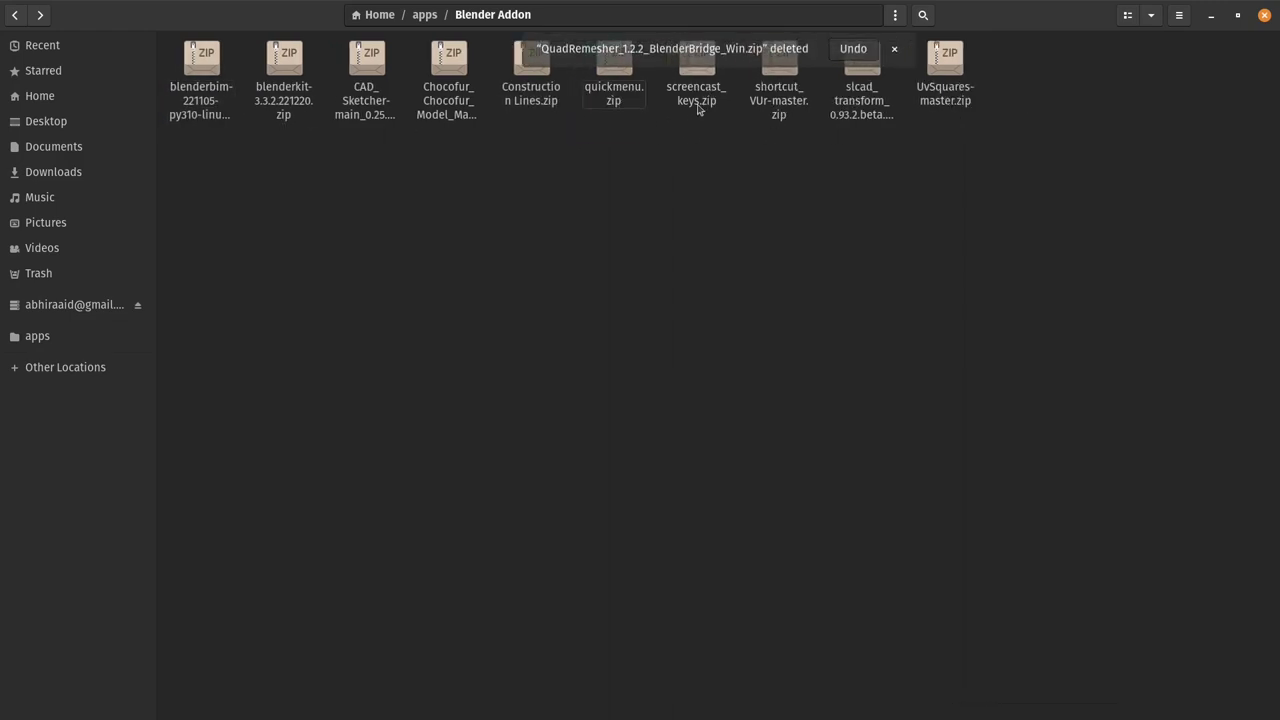
{"action": "left_click", "coordinate": [892, 51]}
Delete slcad_transform_0.93.2.beta.3.zip and shortcut_VUr-master.zip
{"action": "left_click", "coordinate": [877, 98]}
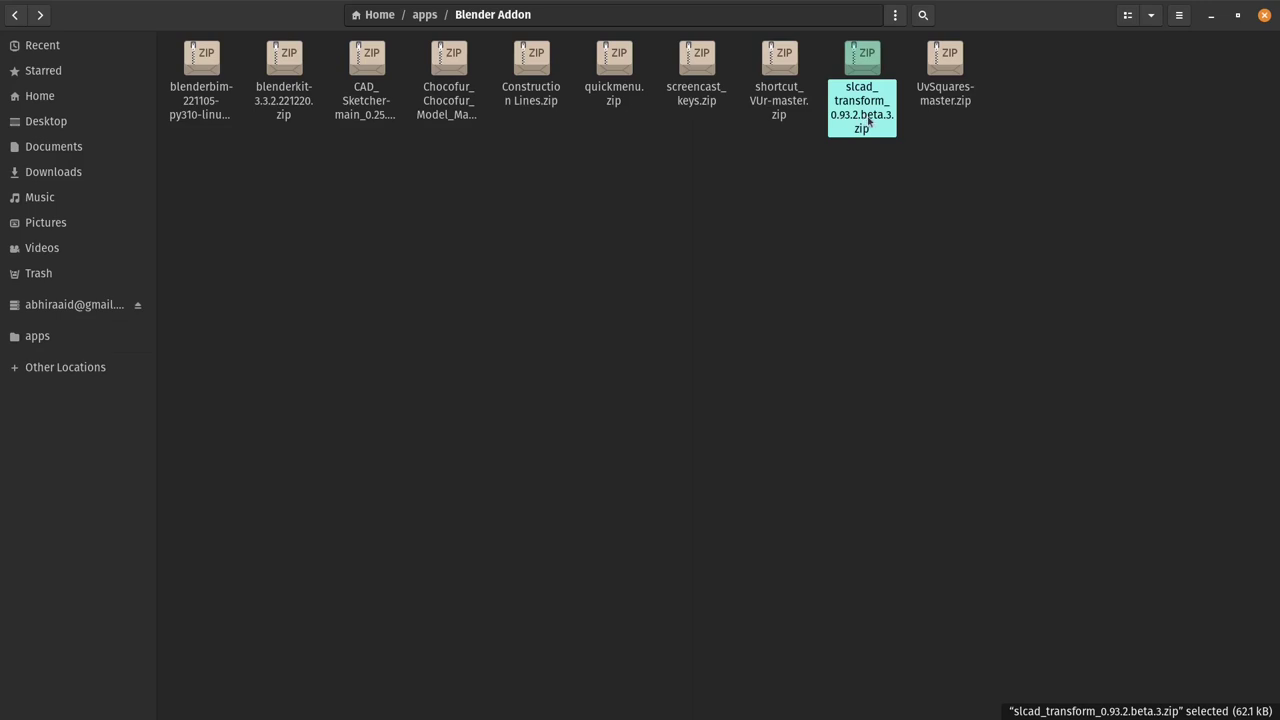
{"action": "key", "text": "Delete"}
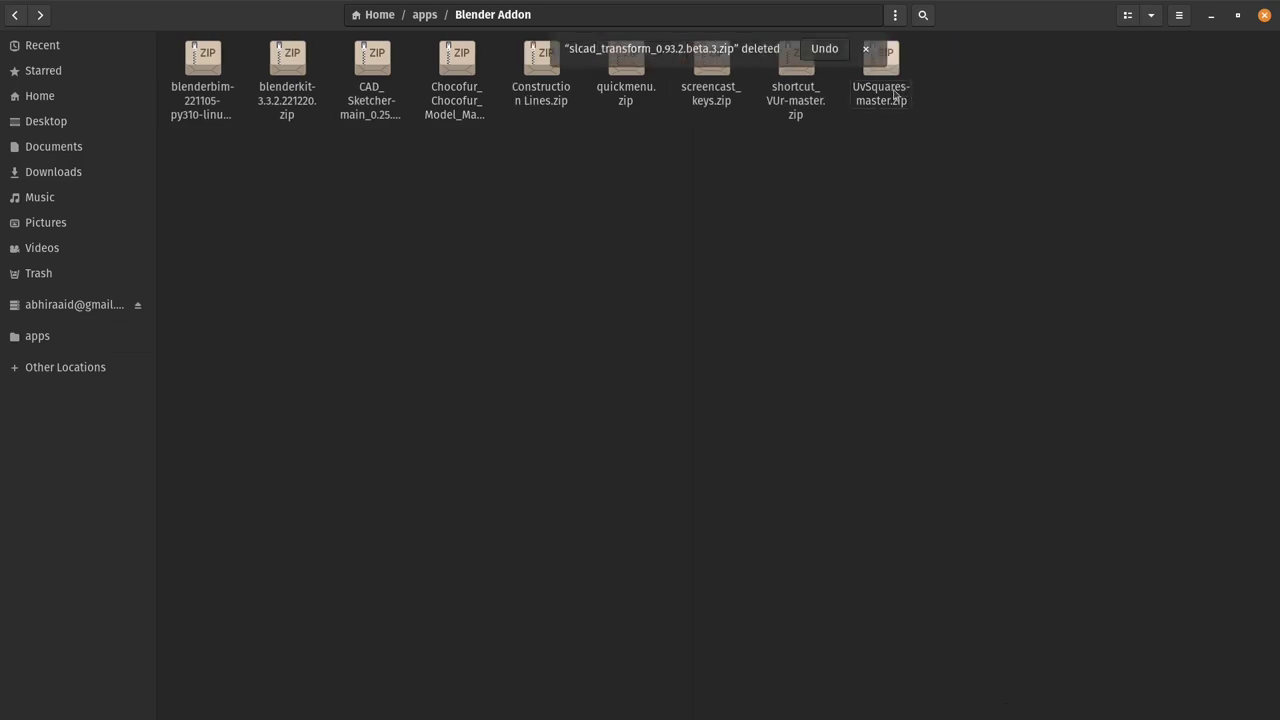
{"action": "left_click", "coordinate": [864, 50]}
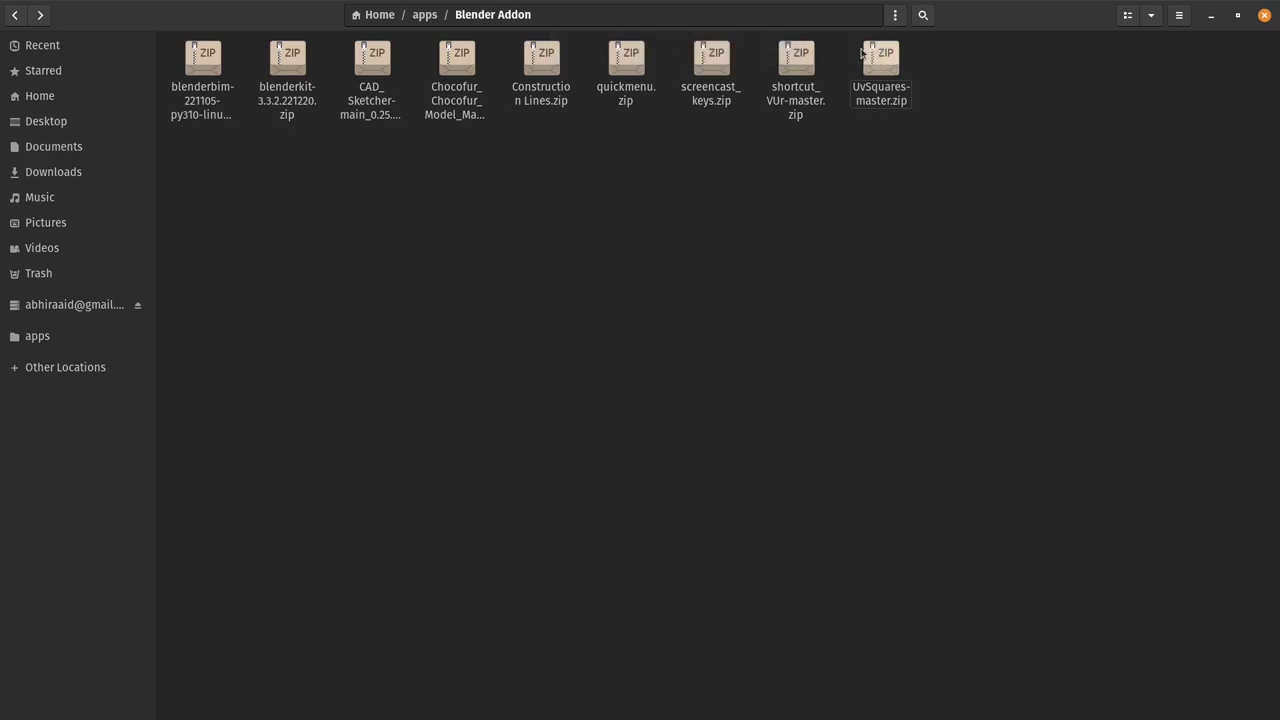
{"action": "left_click", "coordinate": [813, 107]}
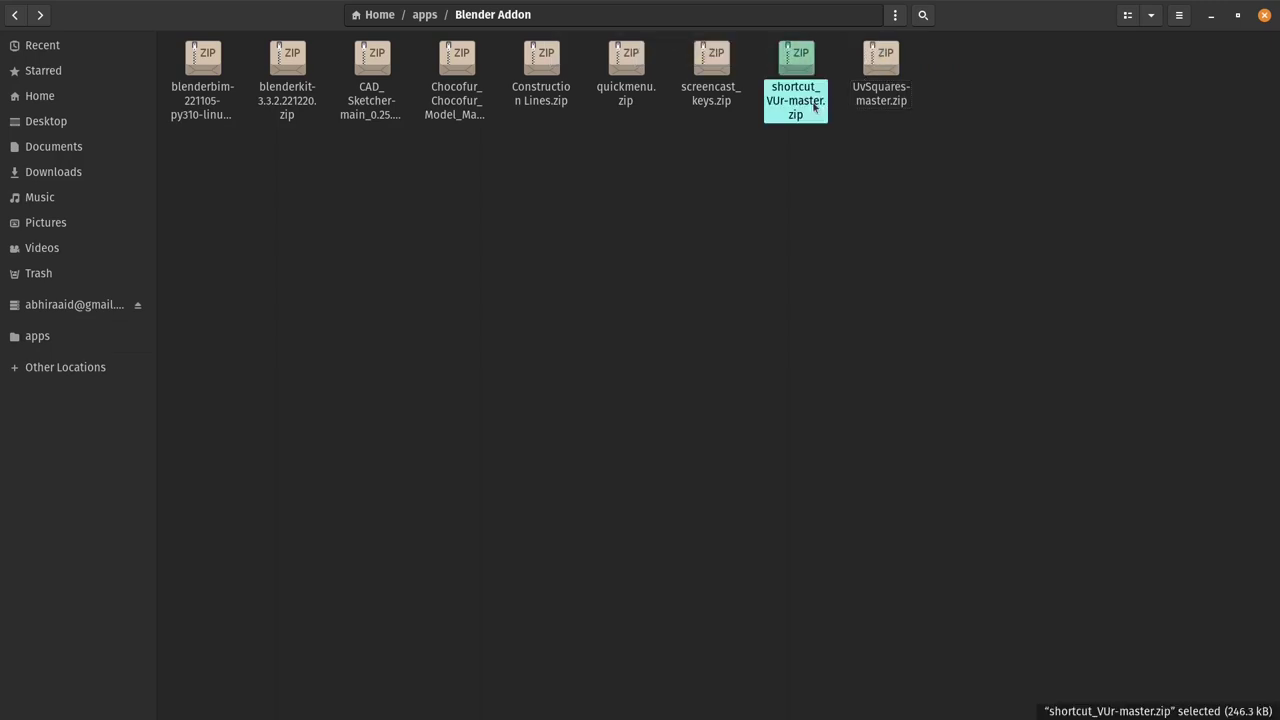
{"action": "key", "text": "Delete"}
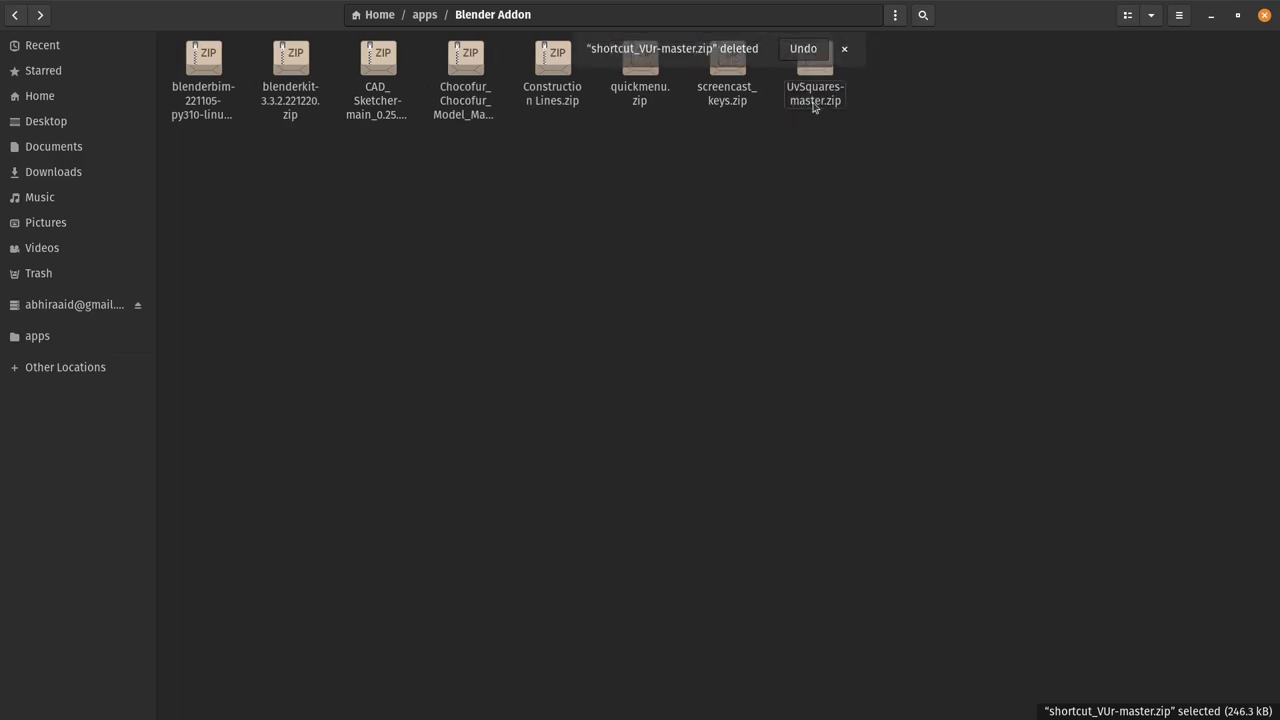
{"action": "left_click", "coordinate": [845, 52]}
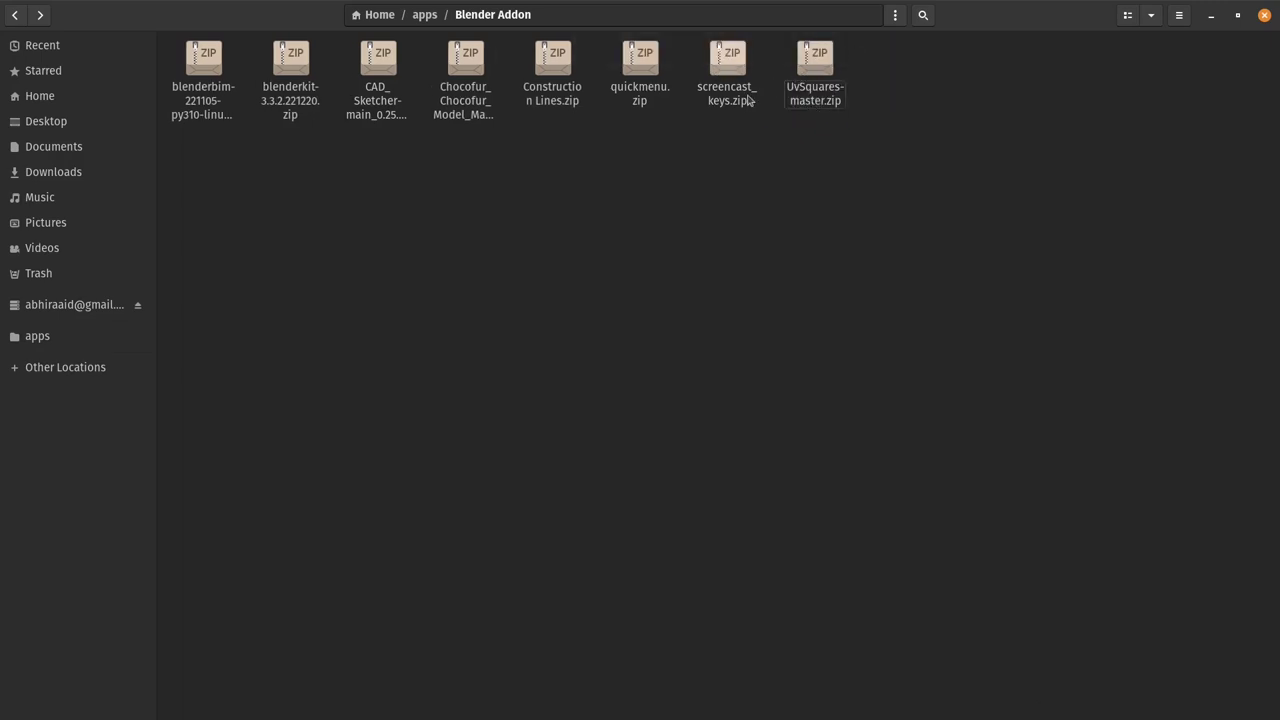
Check the quickmenu, Construction Lines, Chocofur and CAD Sketcher zips, and show the folder as a list with full file names
{"action": "left_click", "coordinate": [657, 96]}
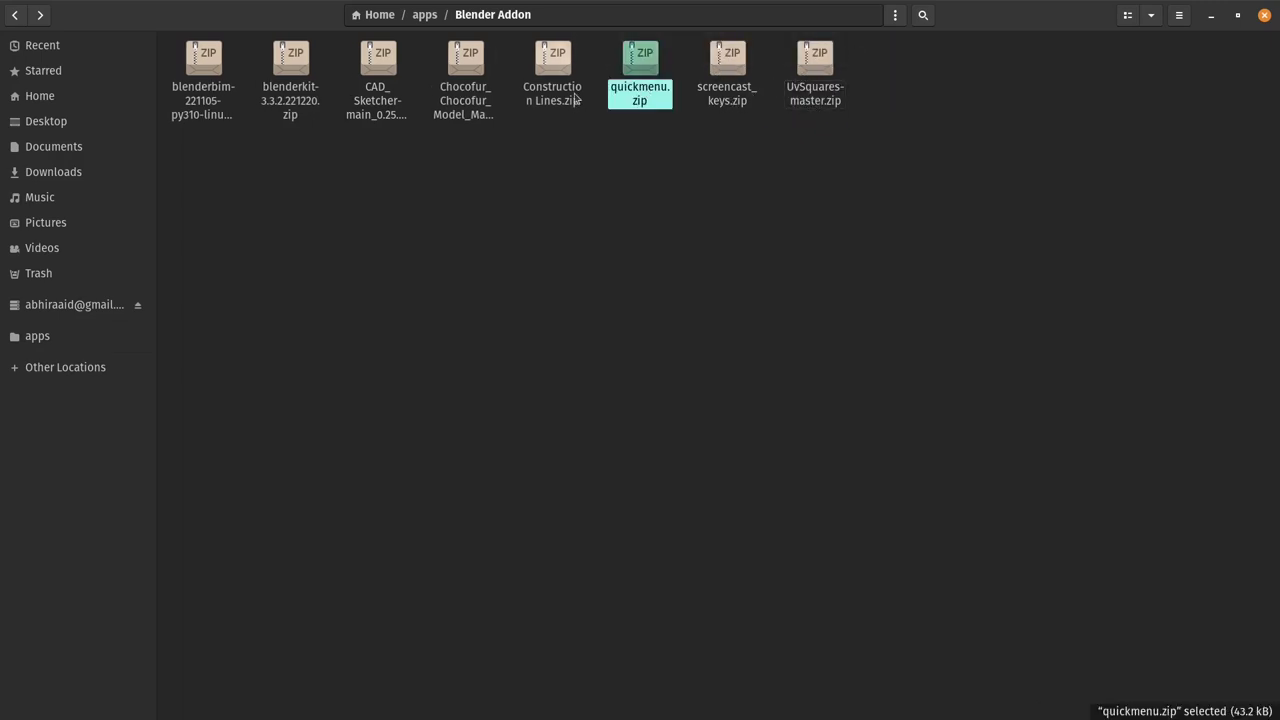
{"action": "left_click", "coordinate": [575, 97]}
{"action": "key", "text": "Left"}
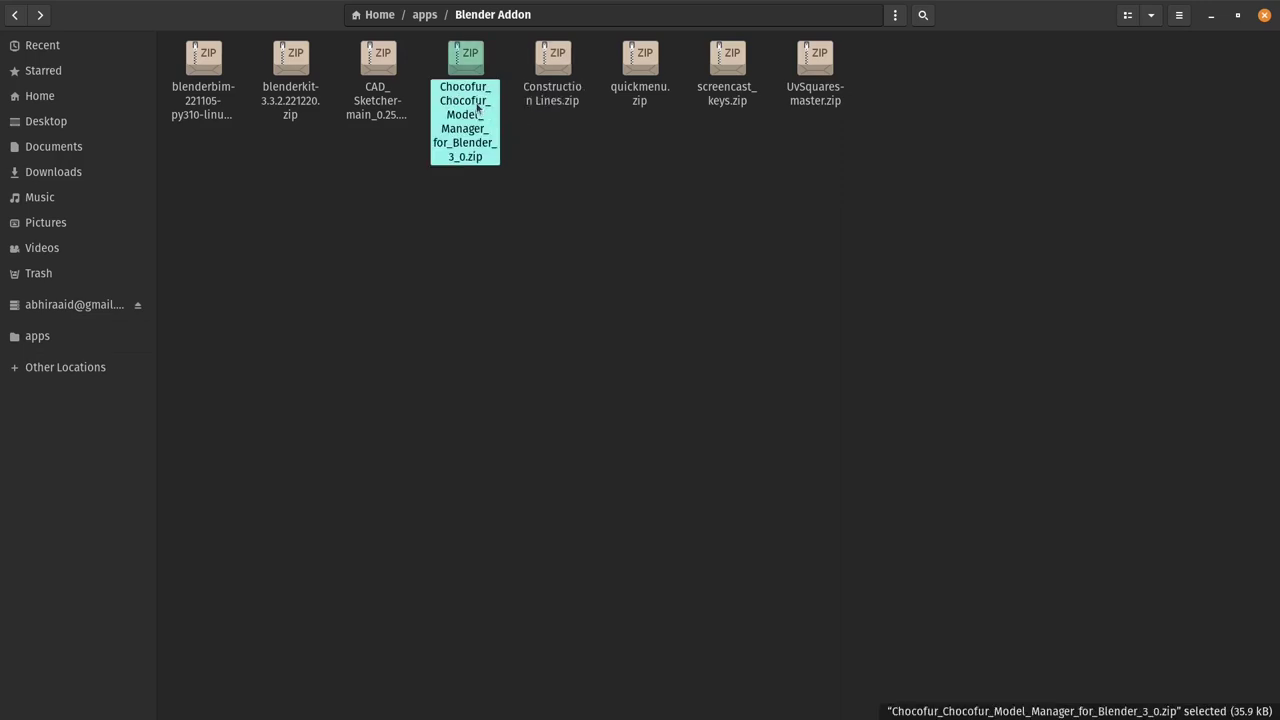
{"action": "left_click", "coordinate": [540, 130]}
{"action": "left_click", "coordinate": [481, 110]}
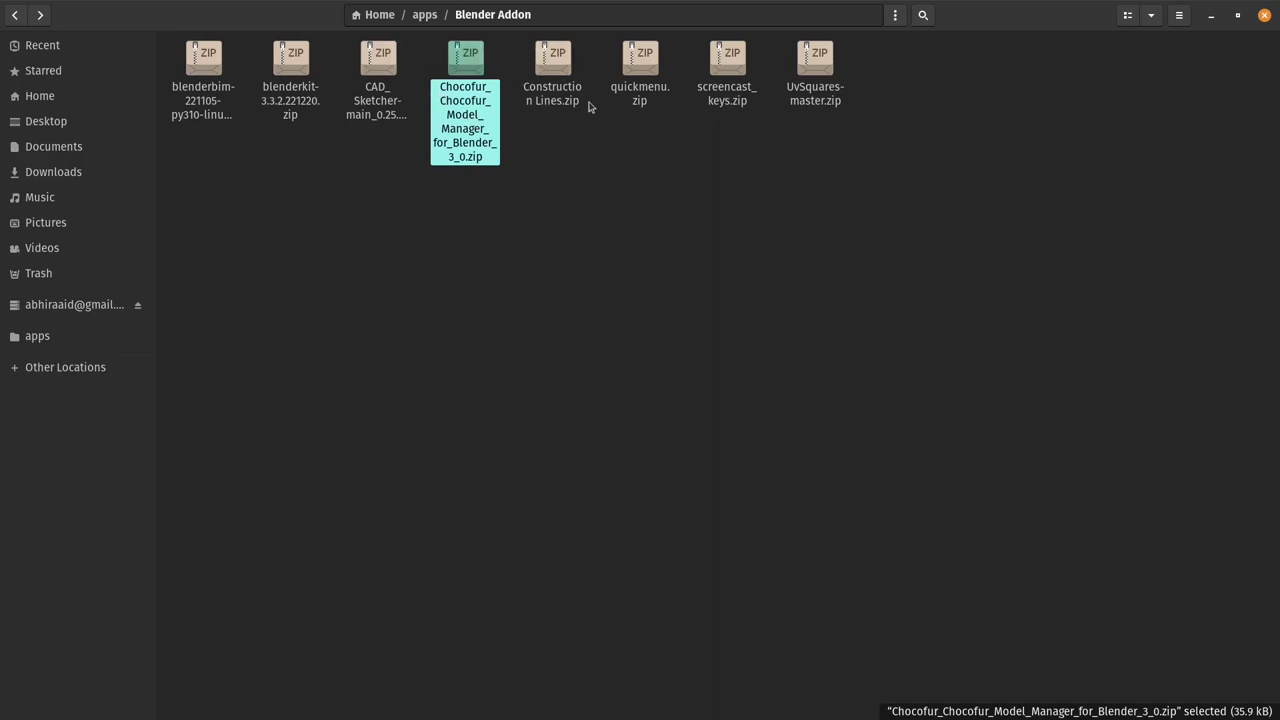
{"action": "left_click", "coordinate": [400, 112]}
{"action": "left_click", "coordinate": [1127, 15]}
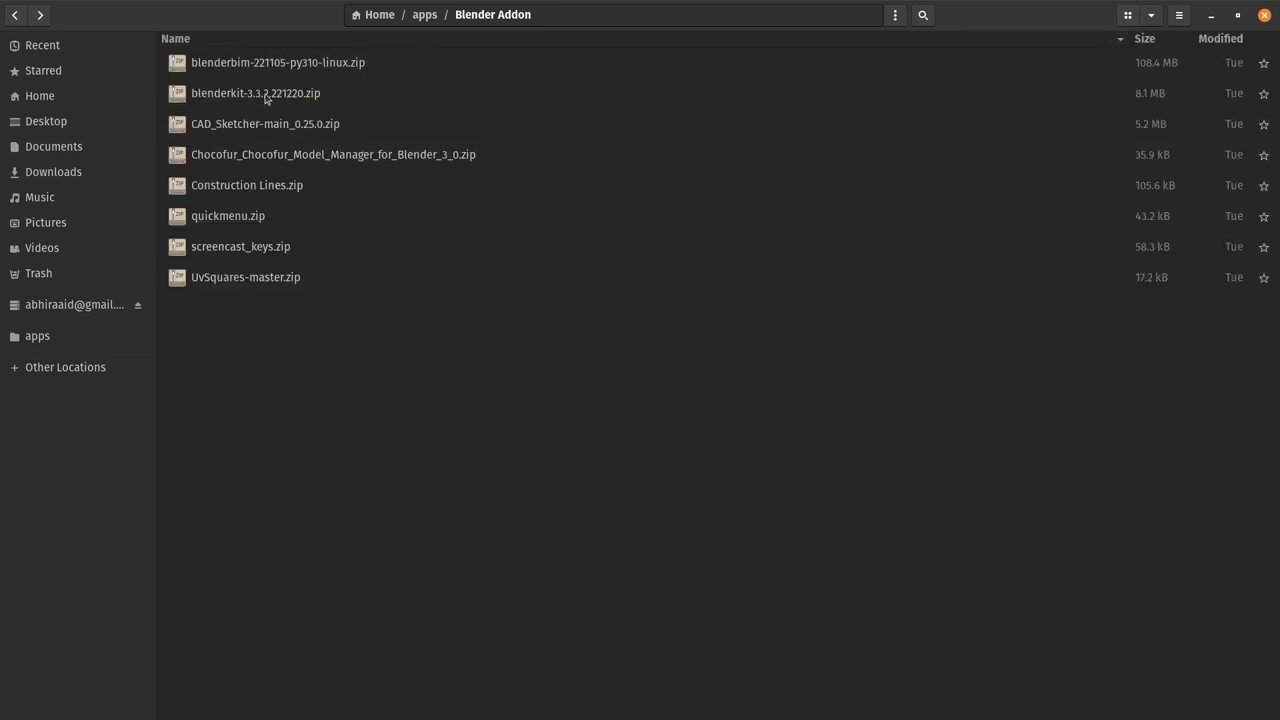
Delete blenderbim-221105-py310-linux.zip and CAD_Sketcher-main_0.25.0.zip
{"action": "left_click", "coordinate": [287, 64]}
{"action": "key", "text": "Delete"}
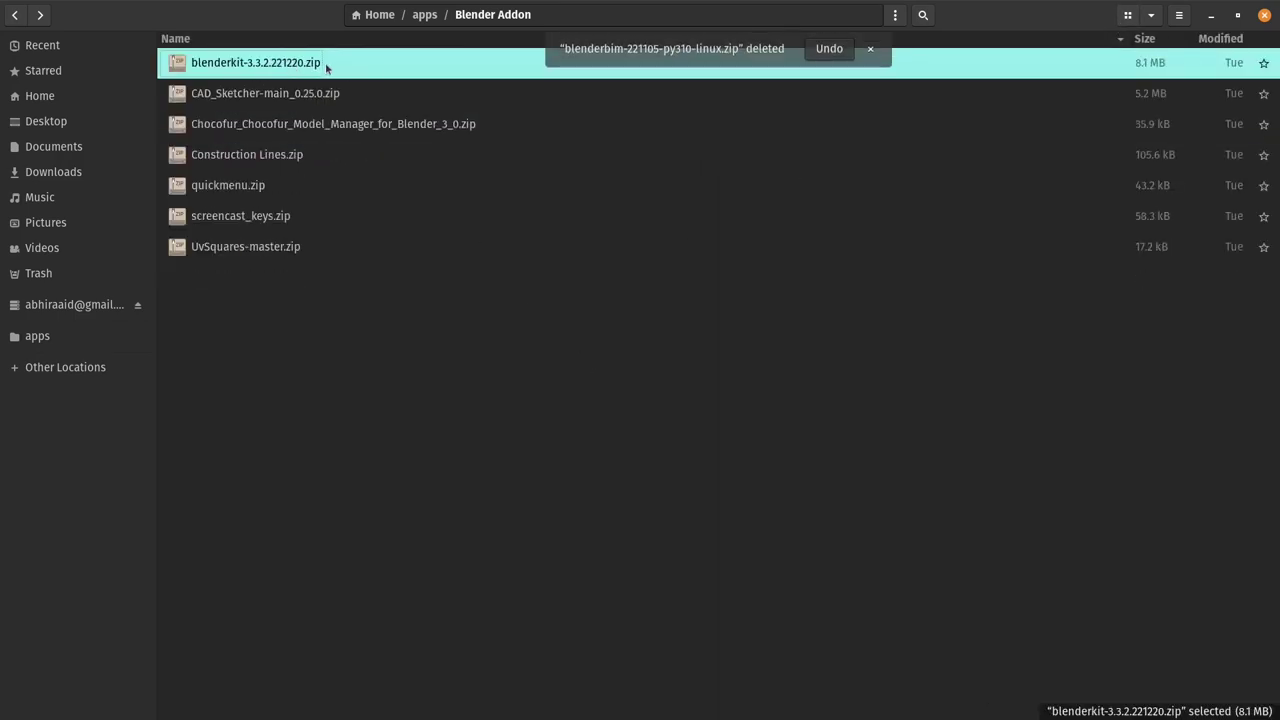
{"action": "left_click", "coordinate": [331, 95]}
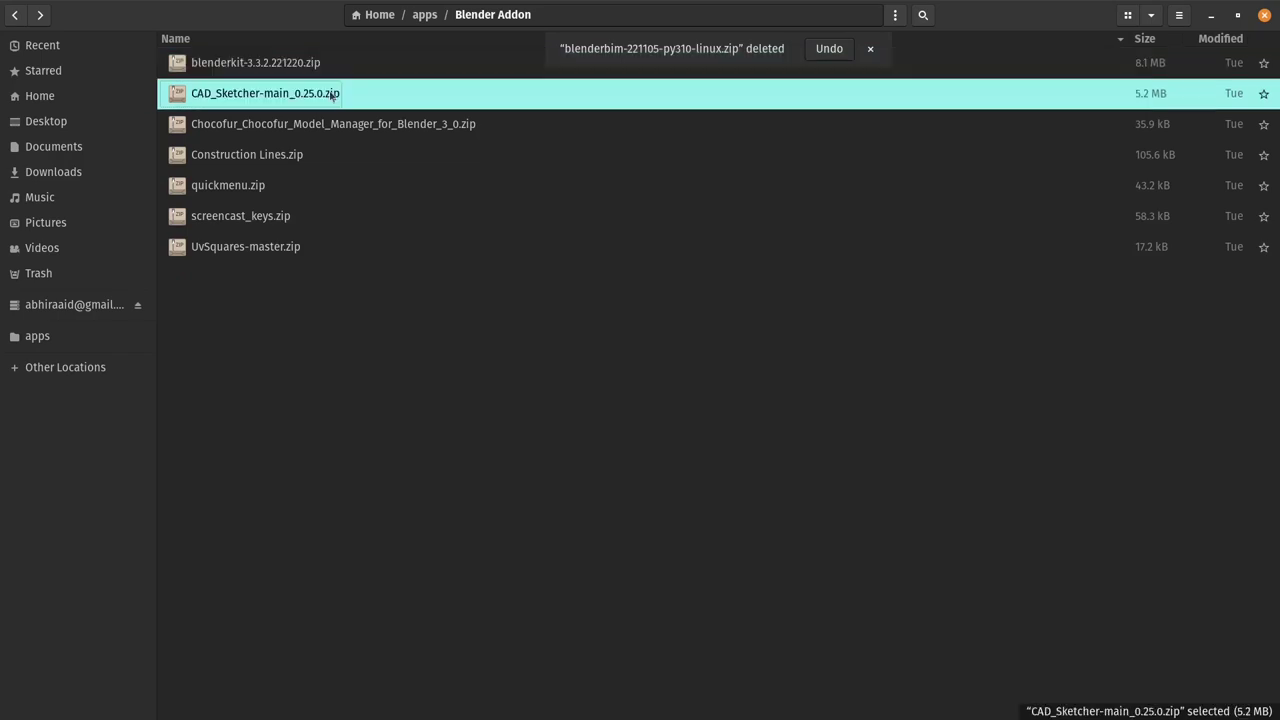
{"action": "key", "text": "Delete"}
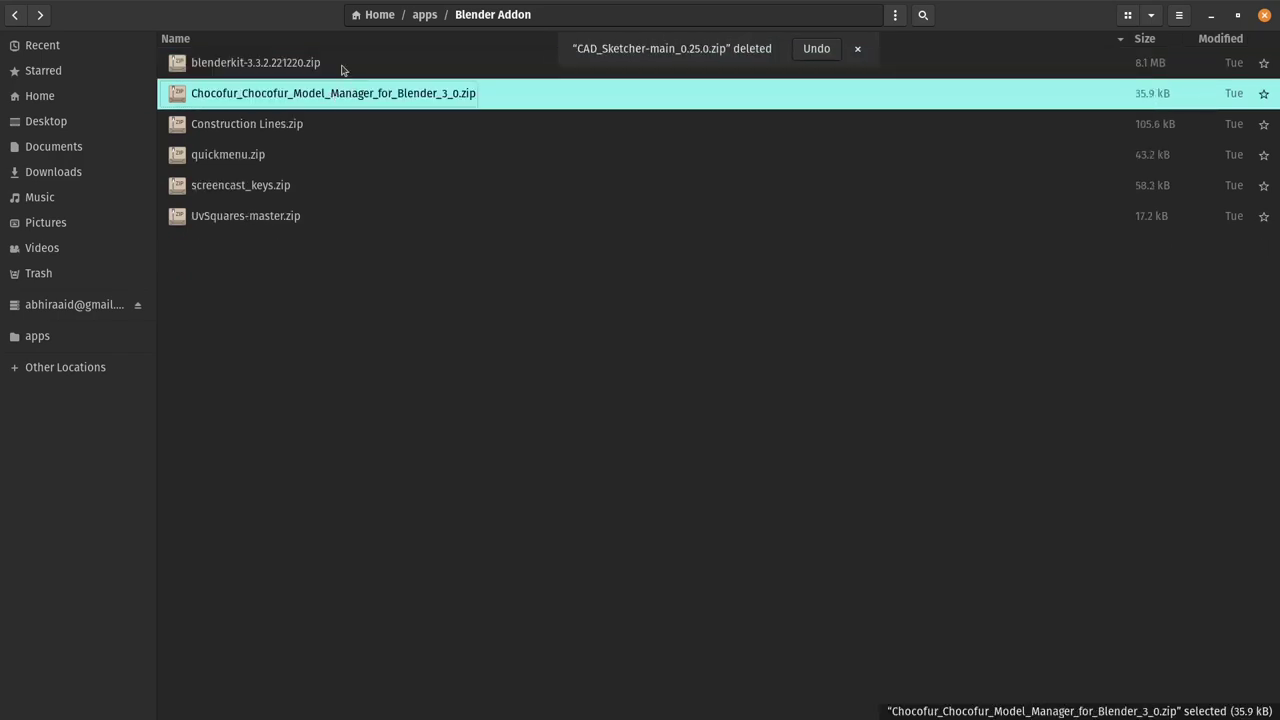
{"action": "left_click", "coordinate": [341, 68]}
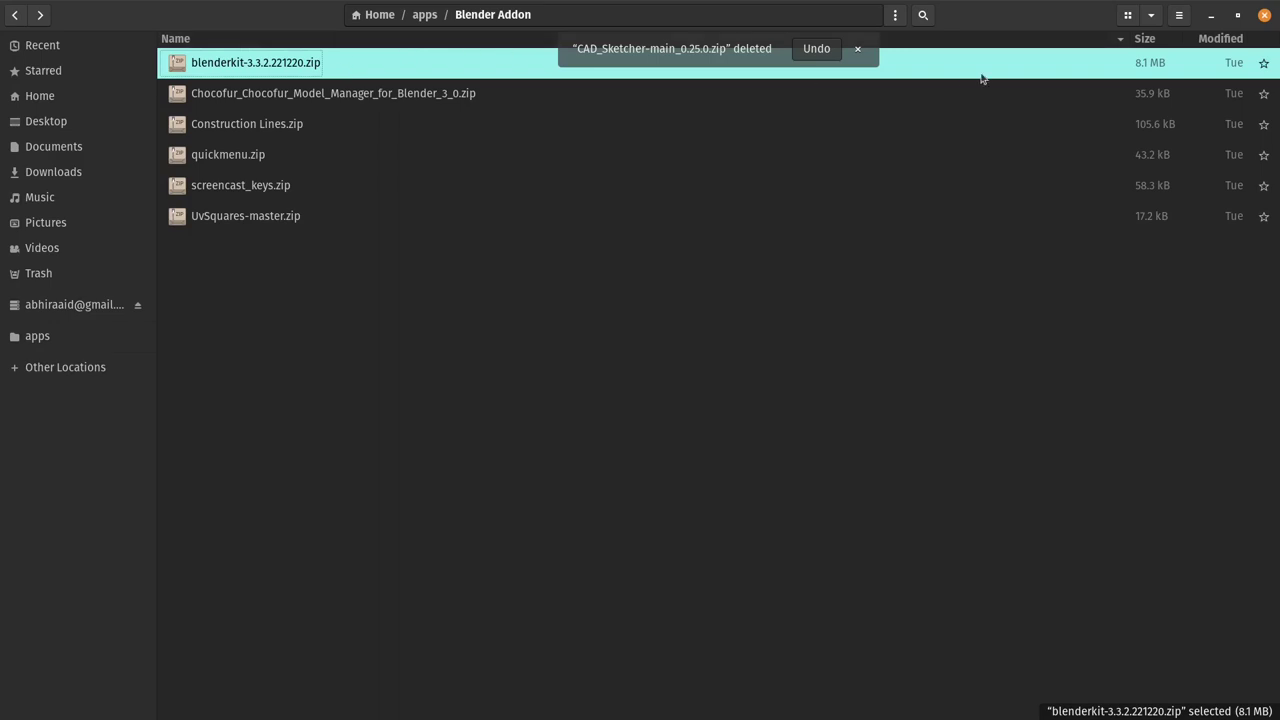
{"action": "left_click", "coordinate": [856, 50]}
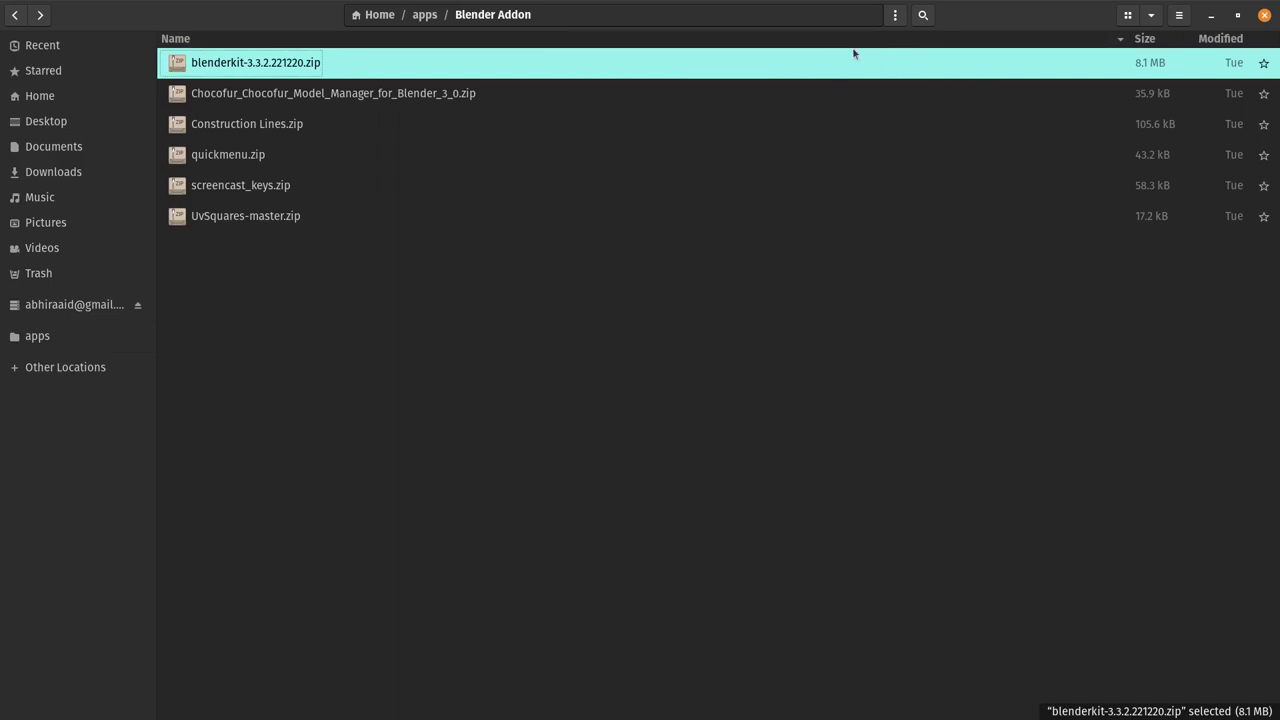
Delete blenderkit-3.3.2.221220.zip, Chocofur_Chocofur_Model_Manager_for_Blender_3_0.zip and Construction Lines.zip
{"action": "left_click", "coordinate": [318, 87]}
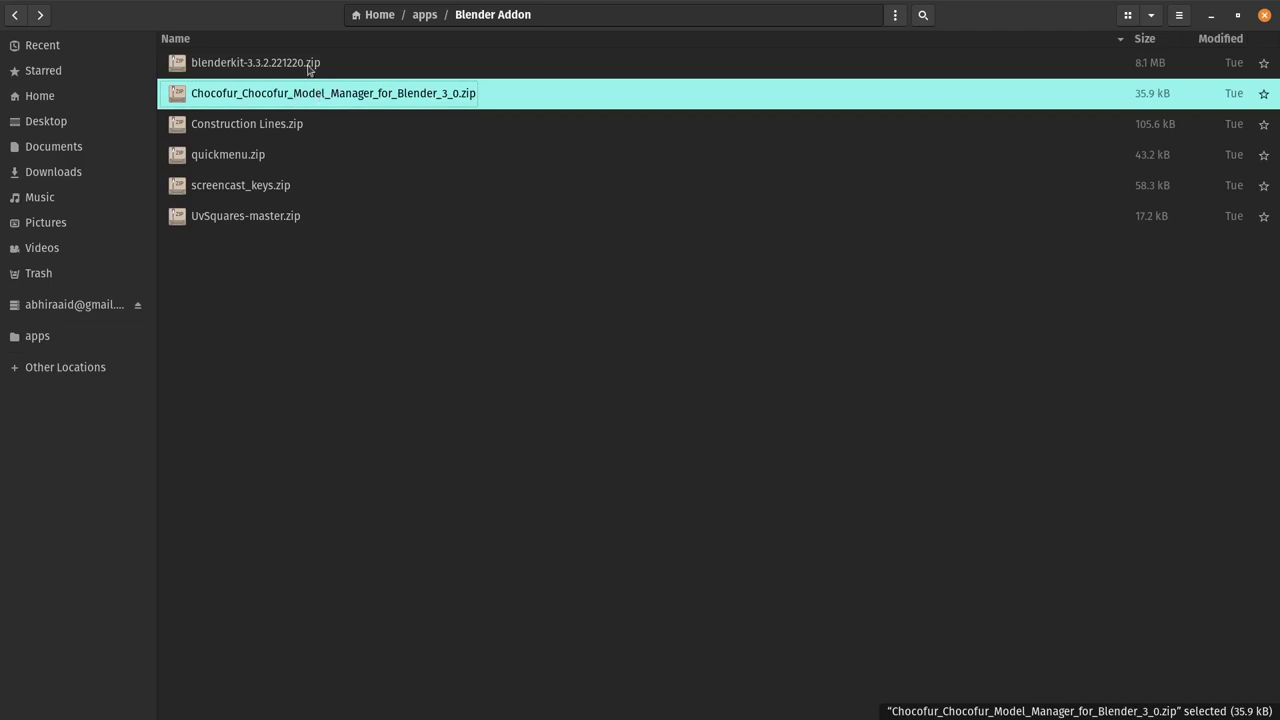
{"action": "left_click", "coordinate": [309, 66]}
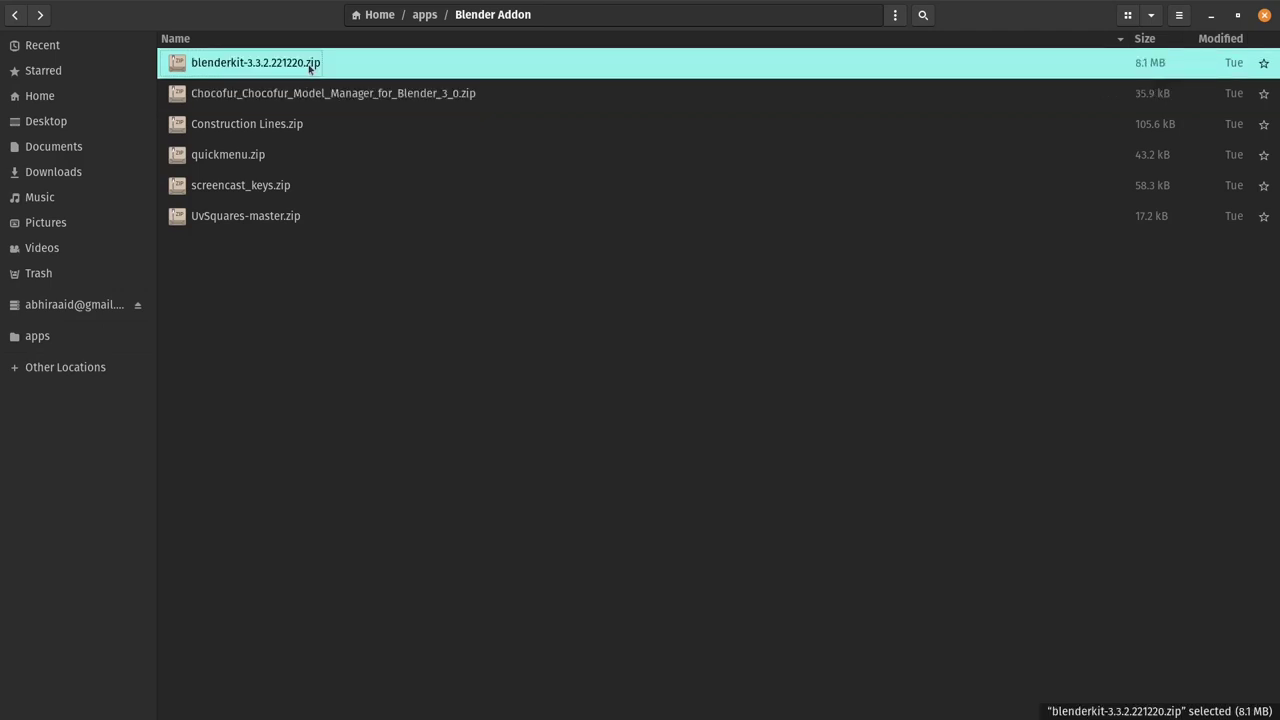
{"action": "key", "text": "Delete"}
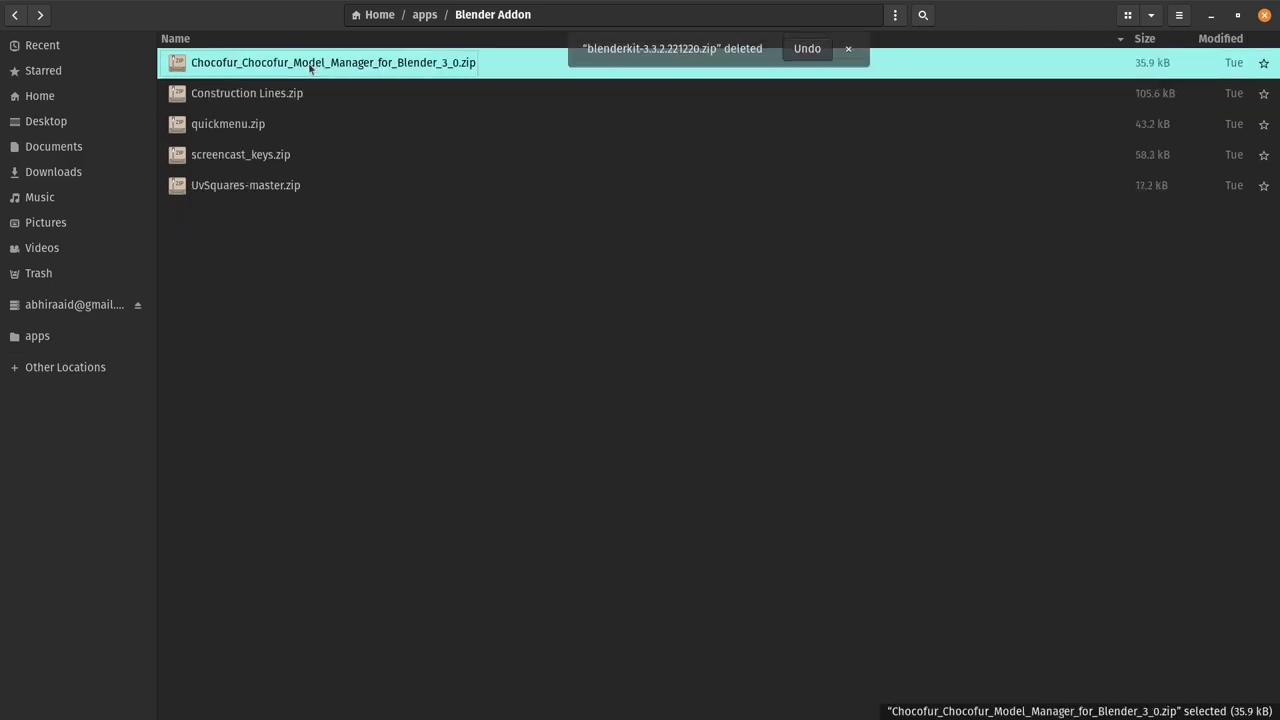
{"action": "key", "text": "Delete"}
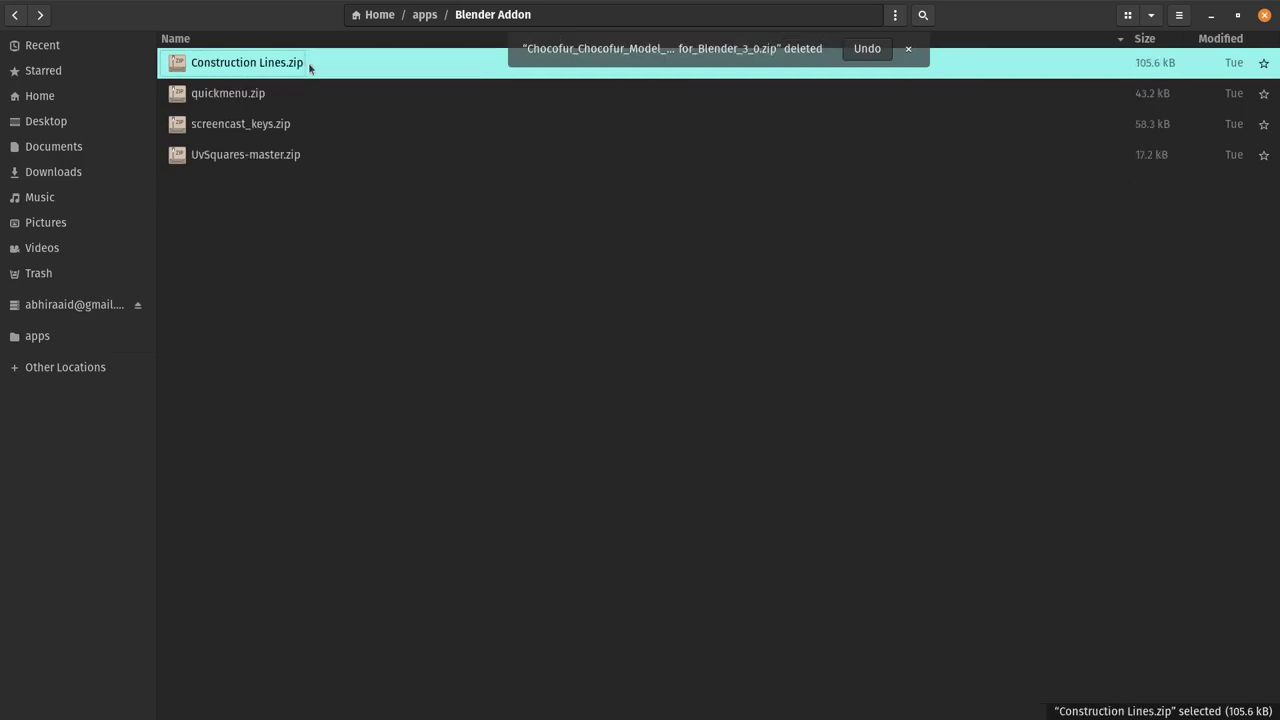
{"action": "key", "text": "Delete"}
{"action": "left_click", "coordinate": [412, 171]}
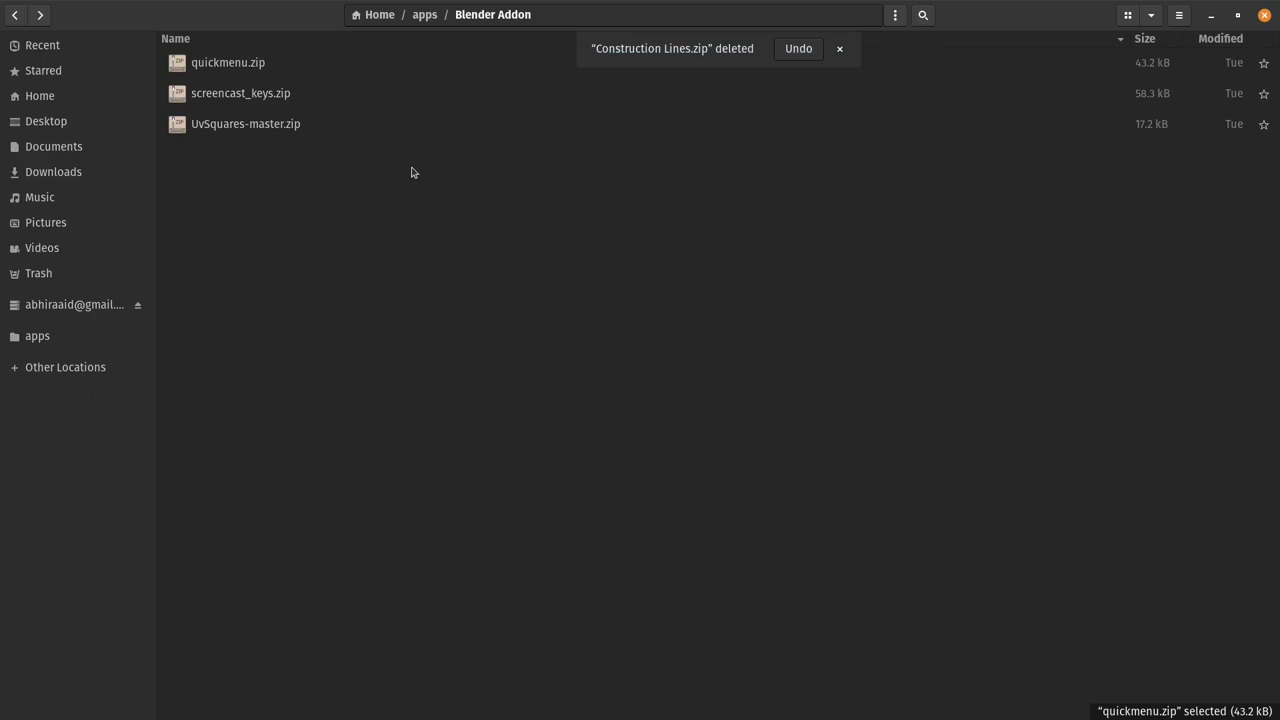
Look over the remaining add-on files quickmenu.zip, screencast_keys.zip and UvSquares-master.zip
{"action": "left_click", "coordinate": [314, 102]}
{"action": "left_click", "coordinate": [298, 124]}
{"action": "left_click", "coordinate": [297, 64]}
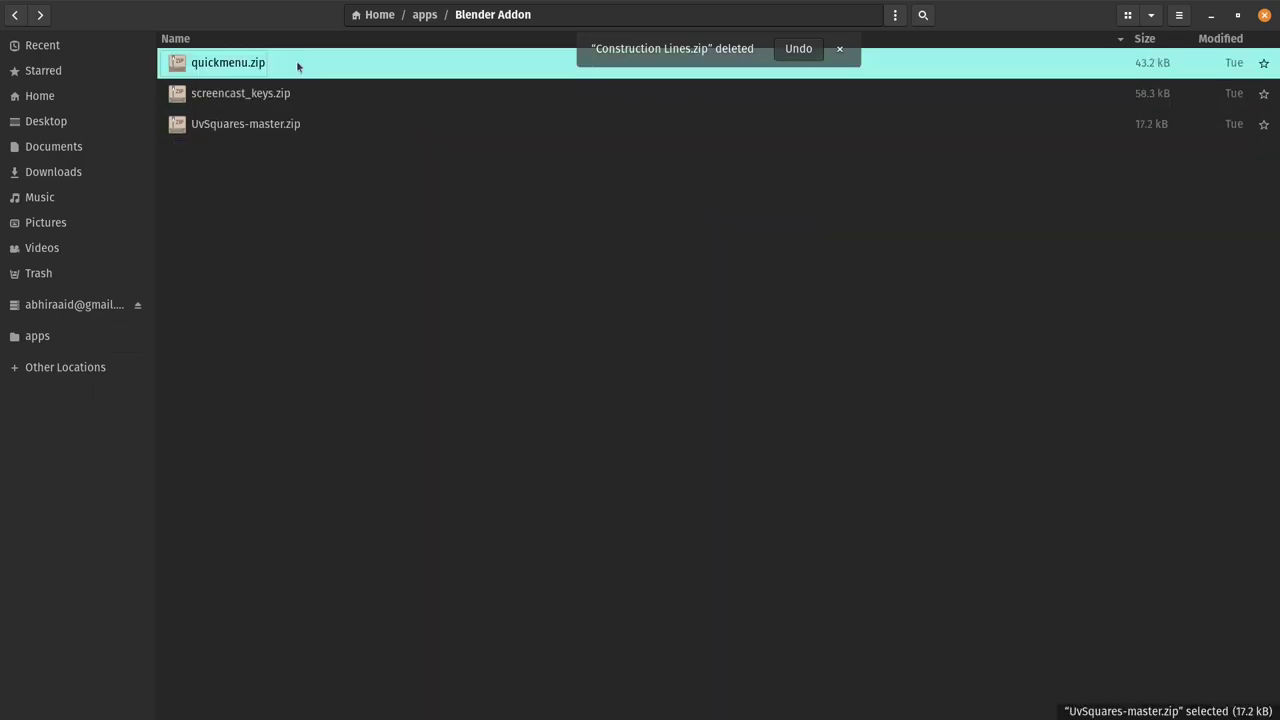
{"action": "left_click", "coordinate": [838, 50]}
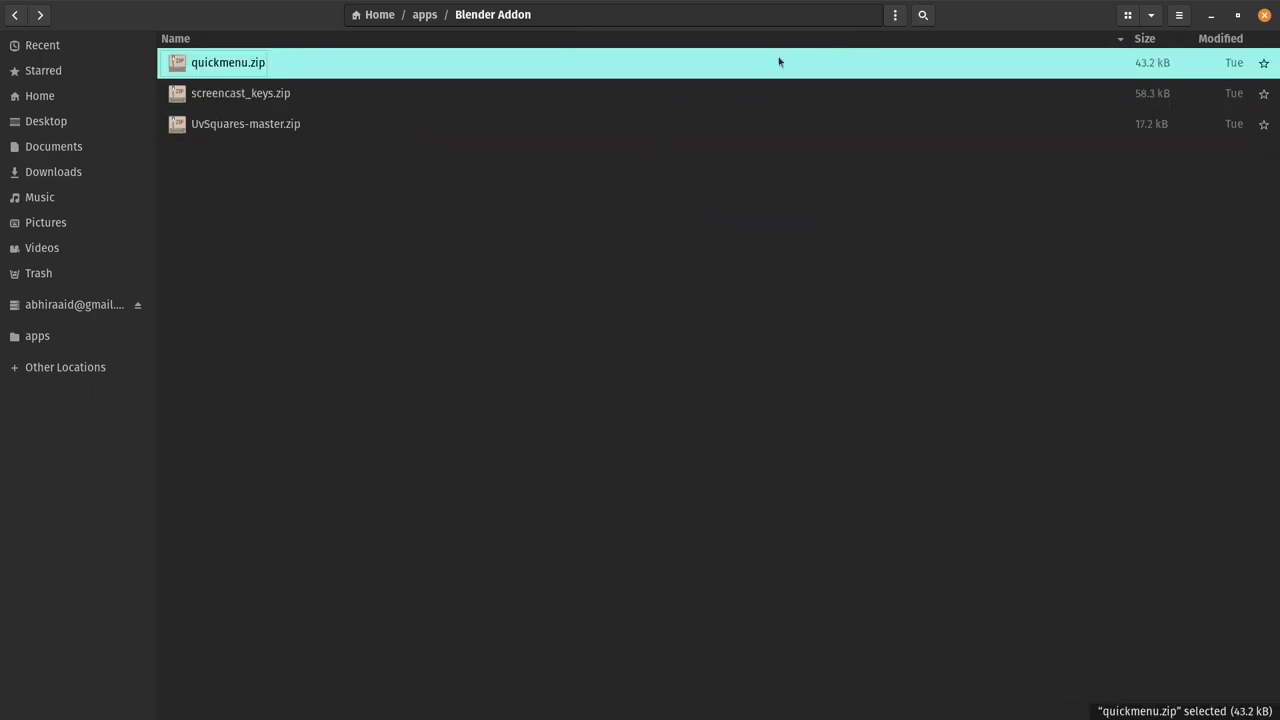
{"action": "left_click", "coordinate": [296, 100]}
{"action": "left_click", "coordinate": [308, 126]}
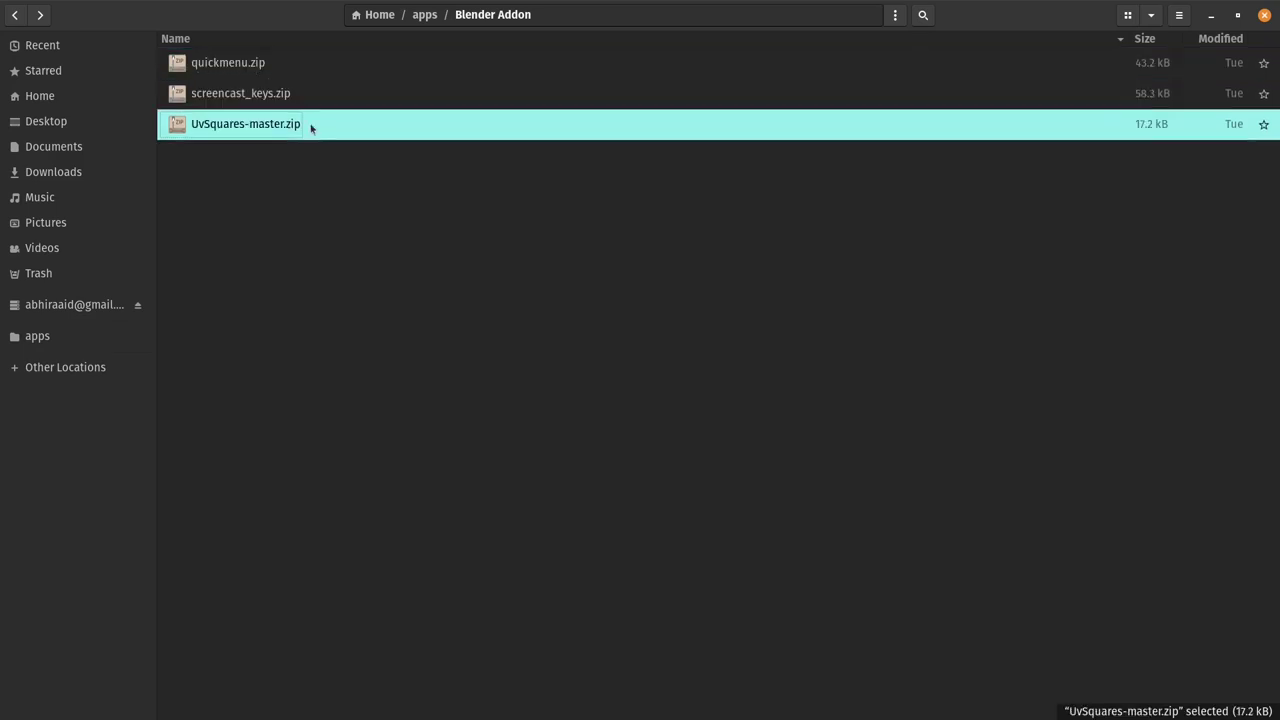
{"action": "left_click", "coordinate": [301, 76]}
{"action": "left_click", "coordinate": [300, 103]}
{"action": "left_click", "coordinate": [300, 126]}
{"action": "left_click", "coordinate": [300, 103]}
{"action": "left_click", "coordinate": [294, 70]}
{"action": "left_click", "coordinate": [291, 95]}
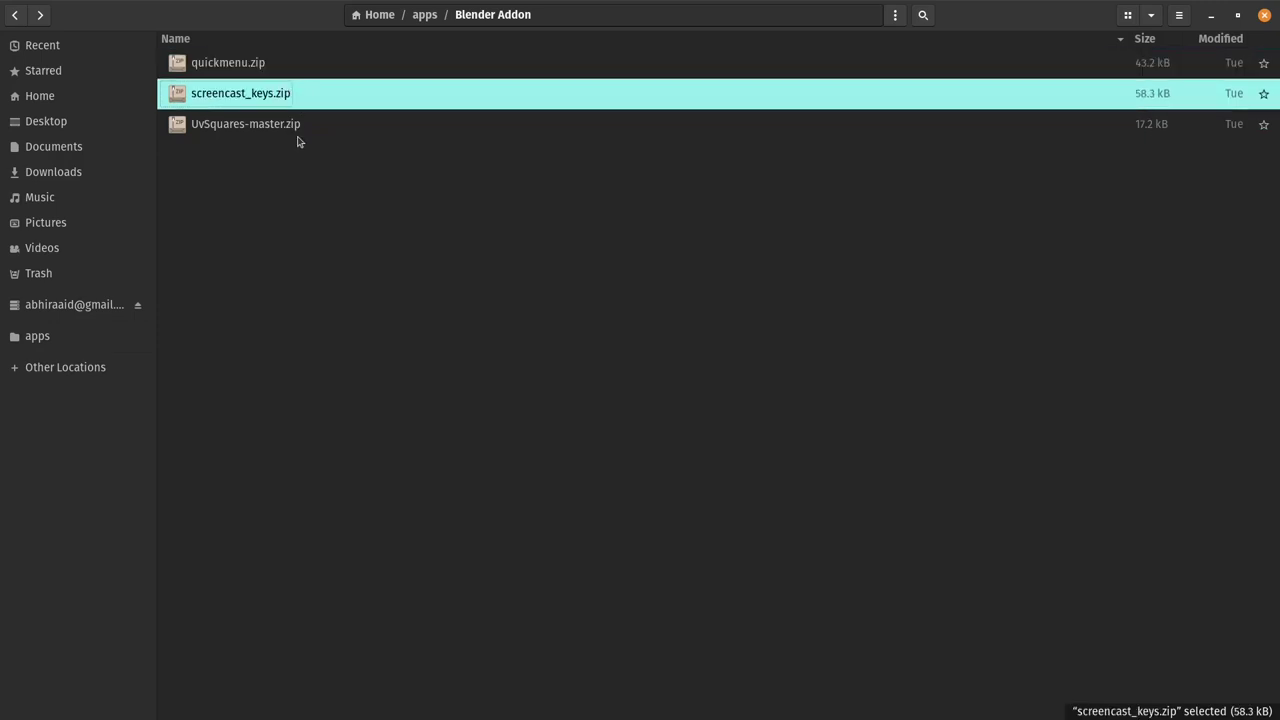
{"action": "left_click", "coordinate": [312, 133]}
{"action": "left_click", "coordinate": [314, 100]}
{"action": "left_click", "coordinate": [323, 70]}
{"action": "left_click", "coordinate": [366, 181]}
{"action": "mouse_move", "coordinate": [1278, 450]}
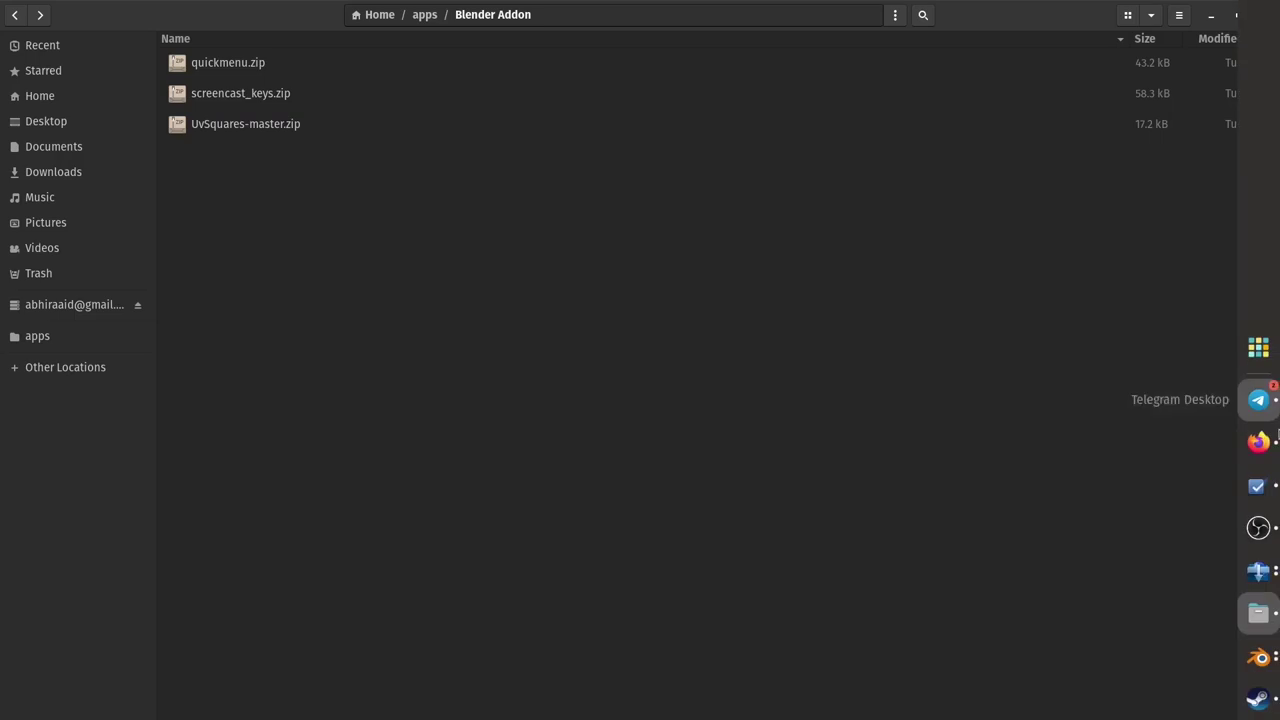
Switch to the Blender Preferences window and move it clear of the add-on file list
{"action": "left_click", "coordinate": [1260, 657]}
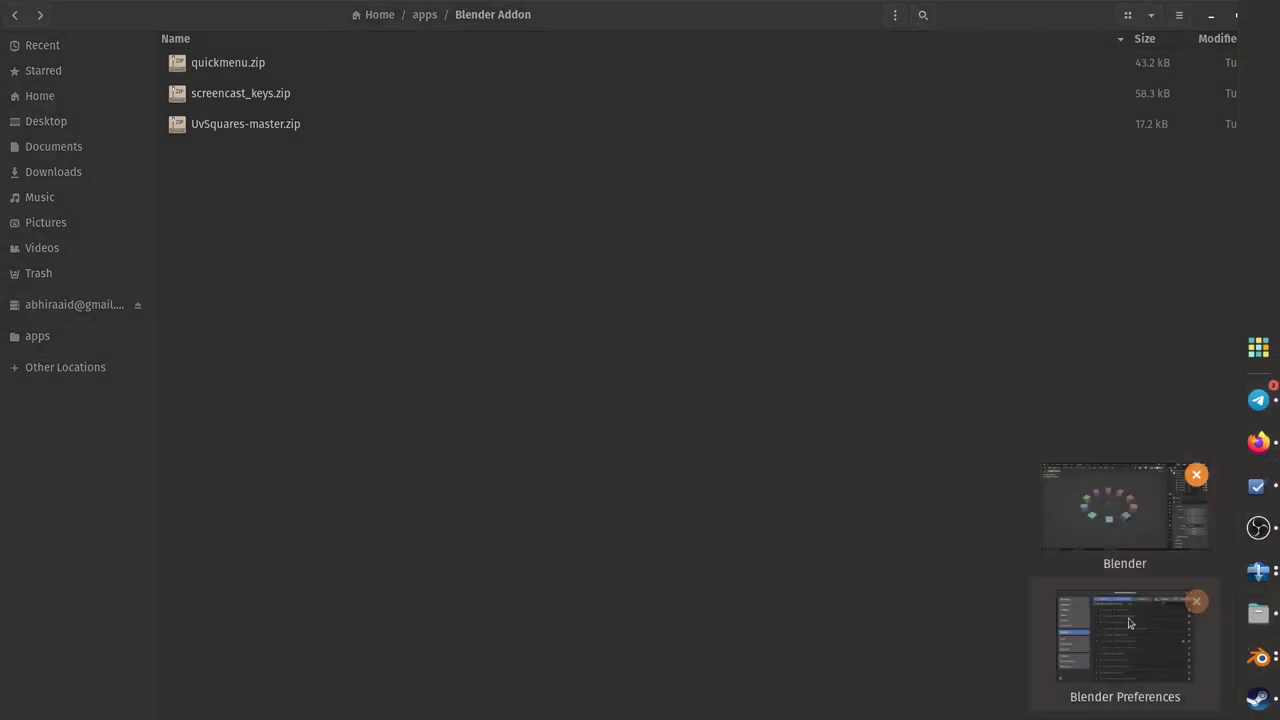
{"action": "left_click", "coordinate": [1125, 635]}
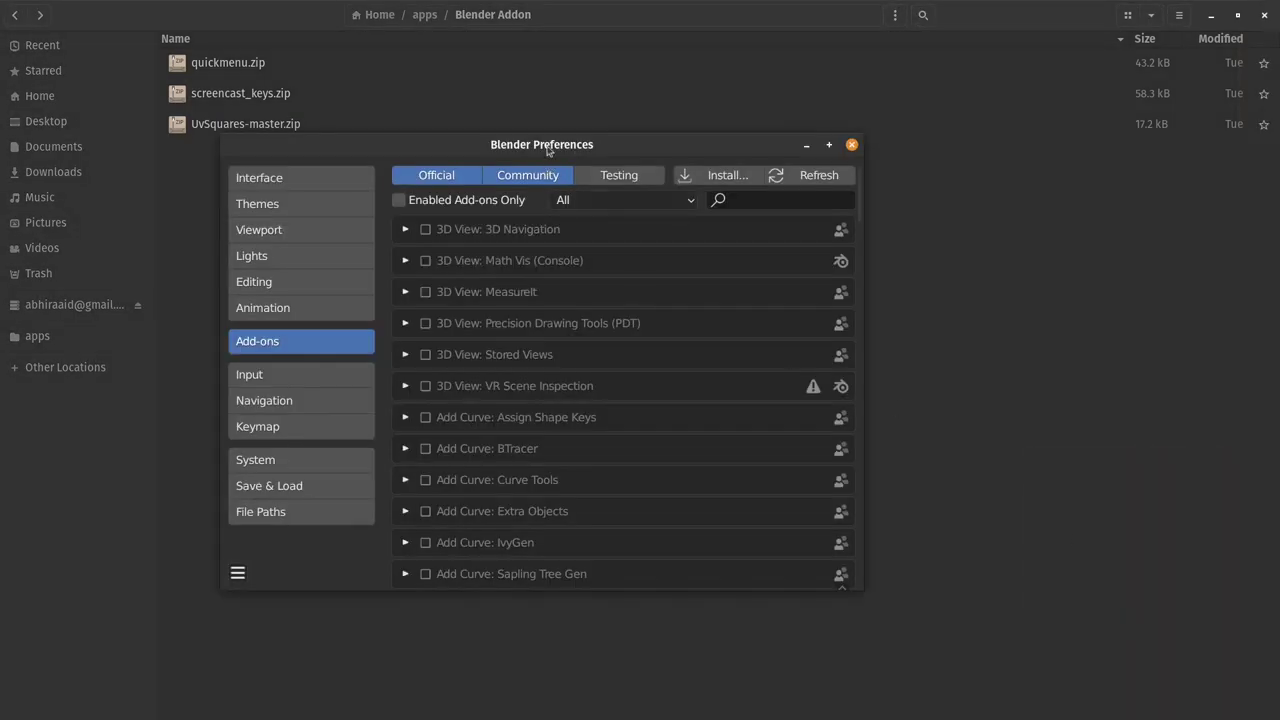
{"action": "left_click_drag", "start_coordinate": [550, 148], "coordinate": [703, 88]}
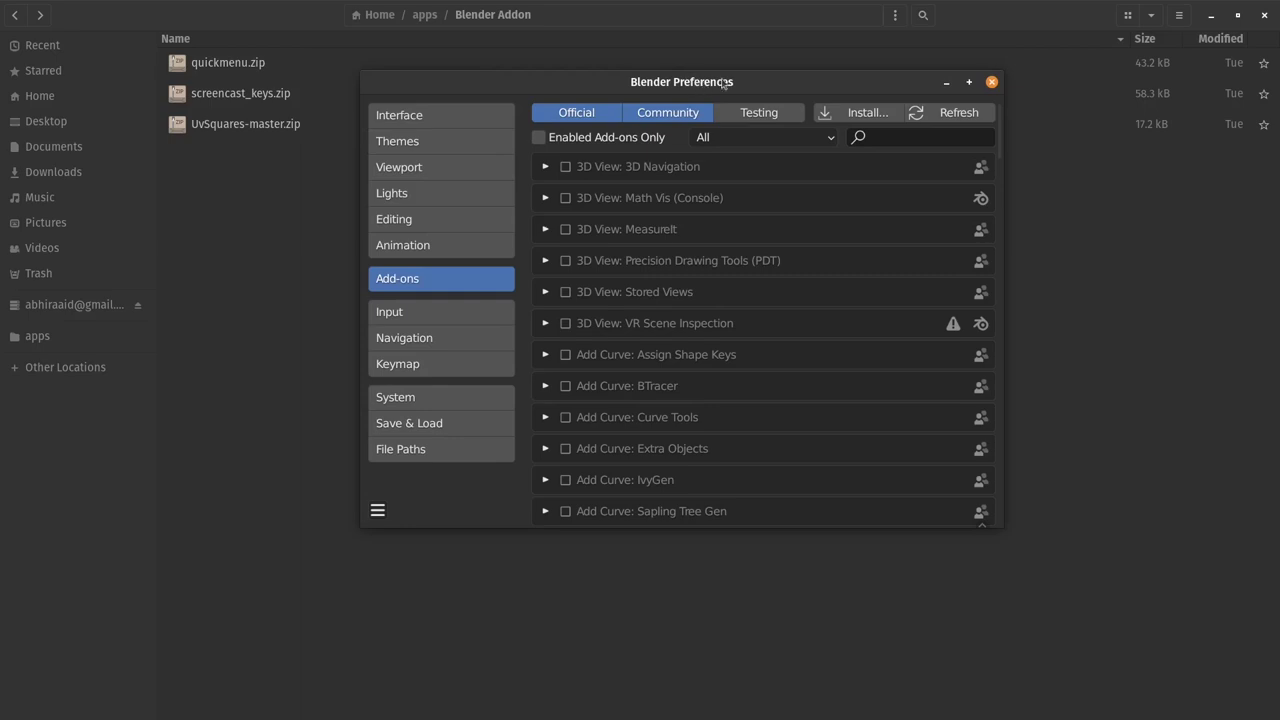
Try to install quickmenu.zip, screencast_keys.zip and UvSquares-master.zip together from apps/Blender Addon, and enable the UV Squares add-on
{"action": "left_click", "coordinate": [861, 113]}
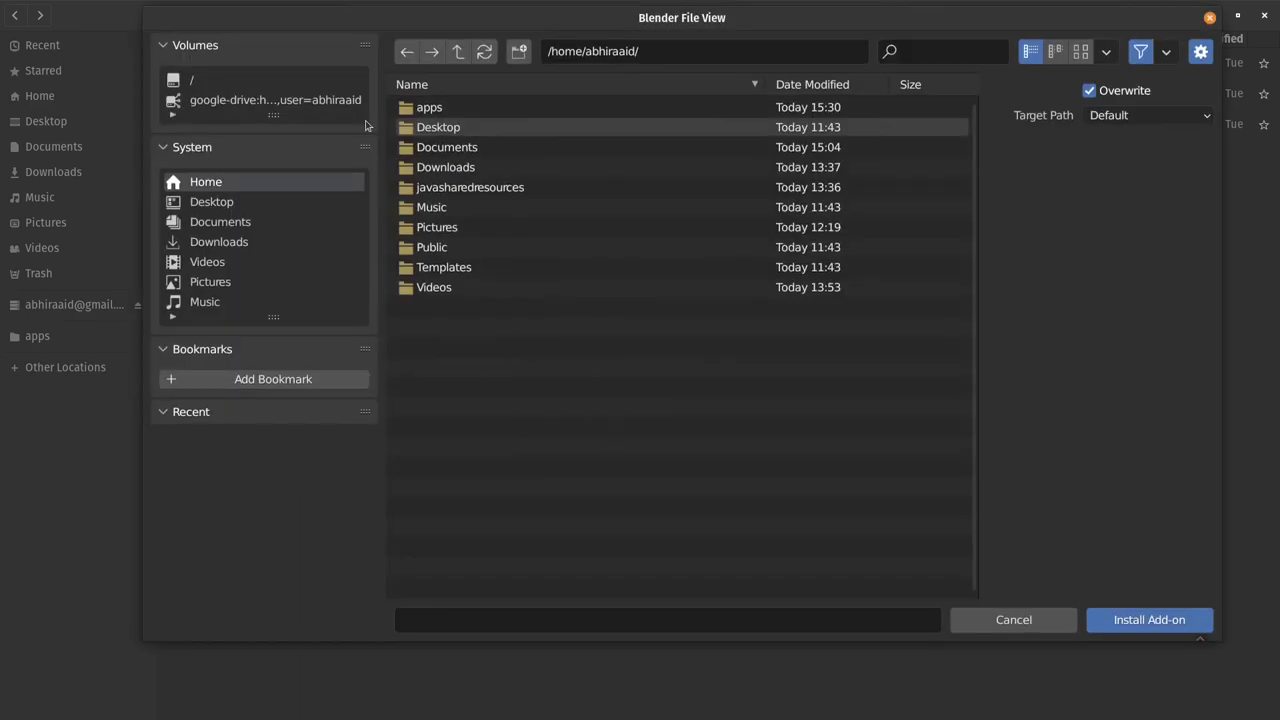
{"action": "left_click", "coordinate": [420, 110]}
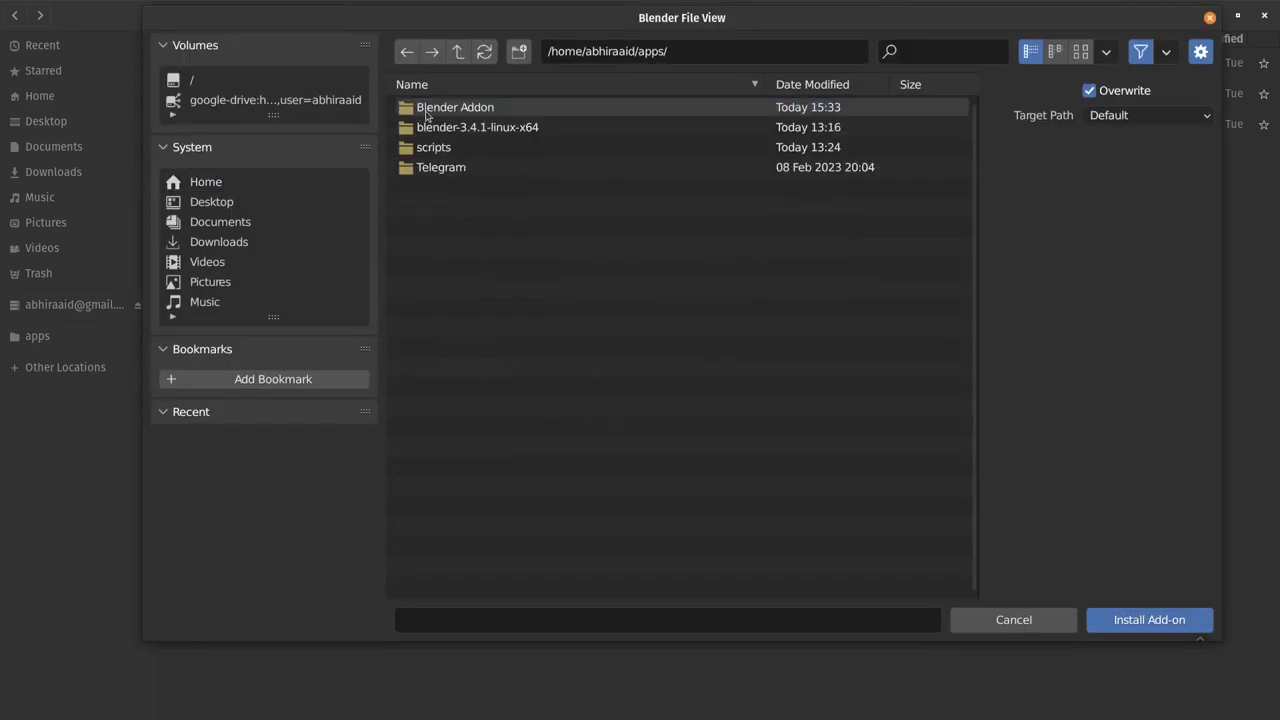
{"action": "double_click", "coordinate": [420, 108]}
{"action": "left_click", "coordinate": [417, 110]}
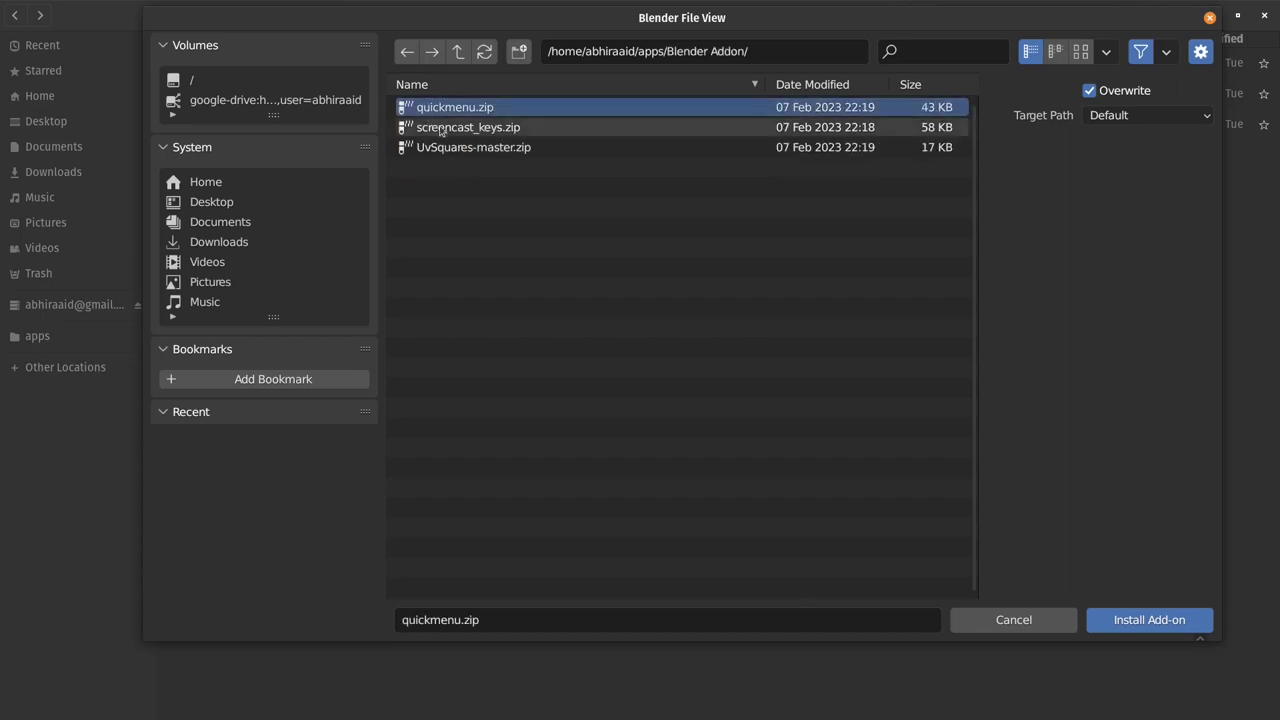
{"action": "left_click", "coordinate": [440, 130], "text": "shift"}
{"action": "left_click", "coordinate": [457, 147], "text": "shift"}
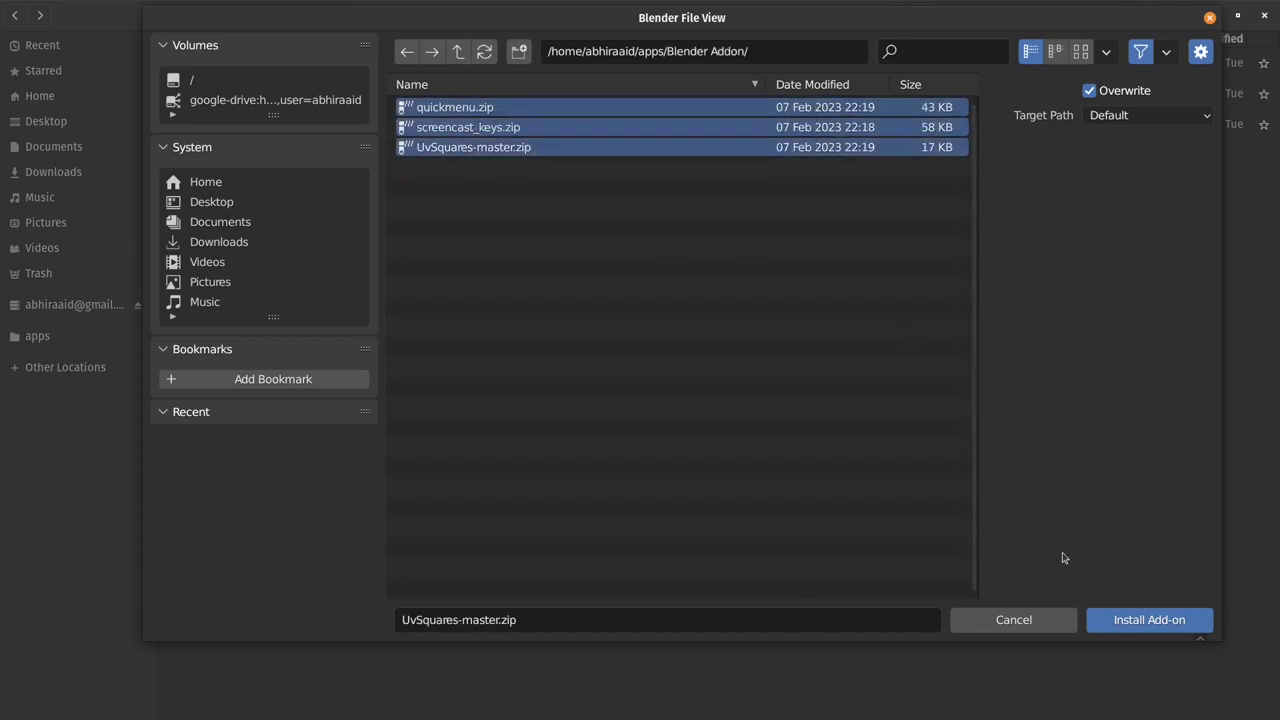
{"action": "left_click", "coordinate": [1129, 624]}
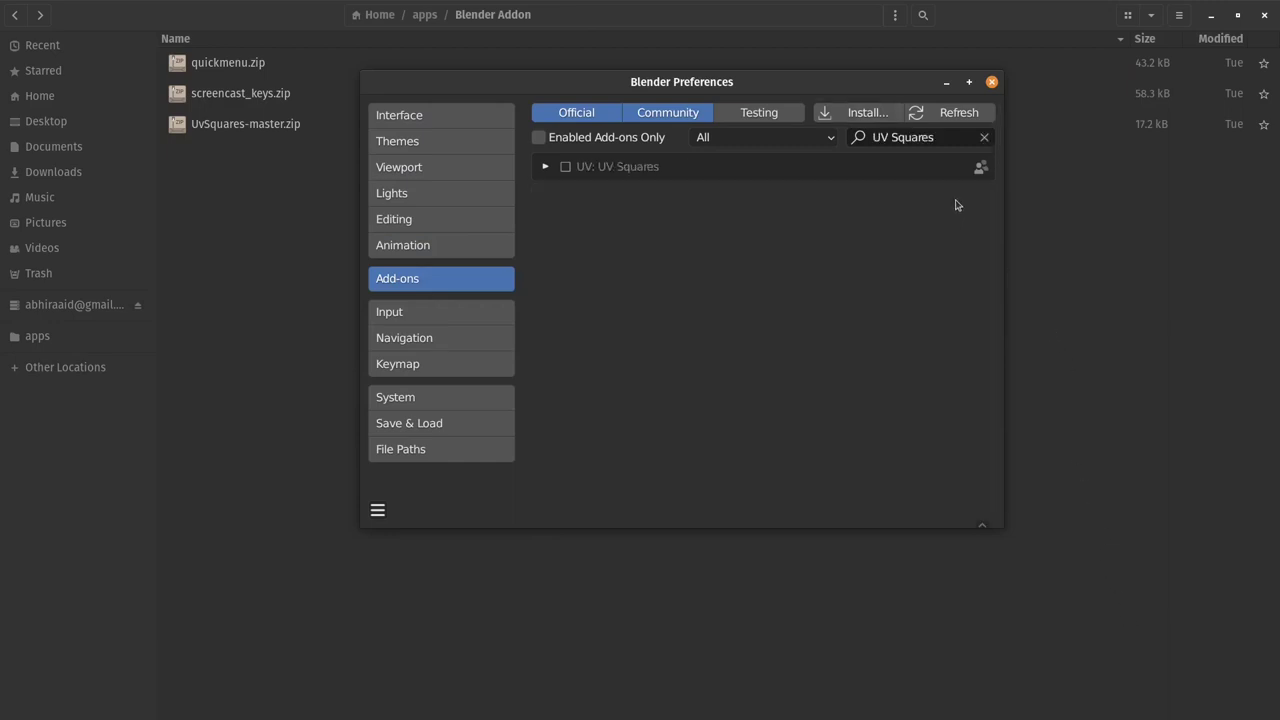
{"action": "left_click", "coordinate": [566, 167]}
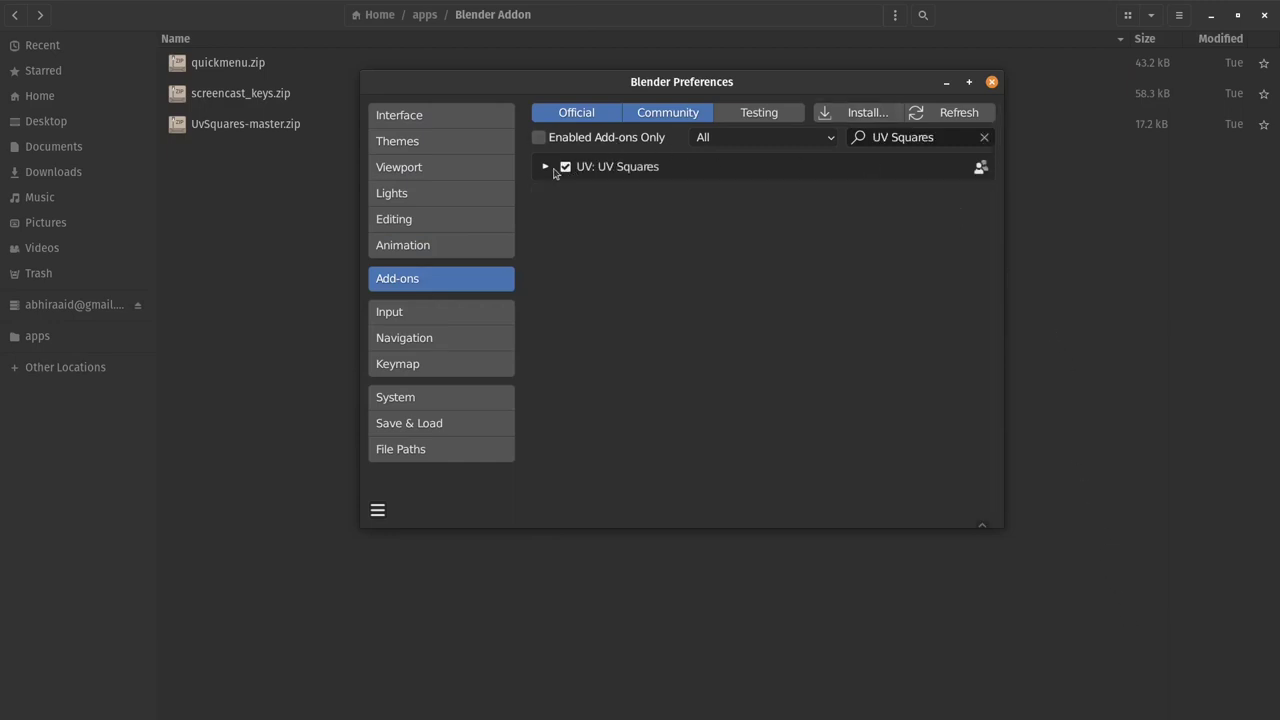
Search the add-on list for "qui" to check for QuickMenu, and clear the search
{"action": "left_click", "coordinate": [984, 137]}
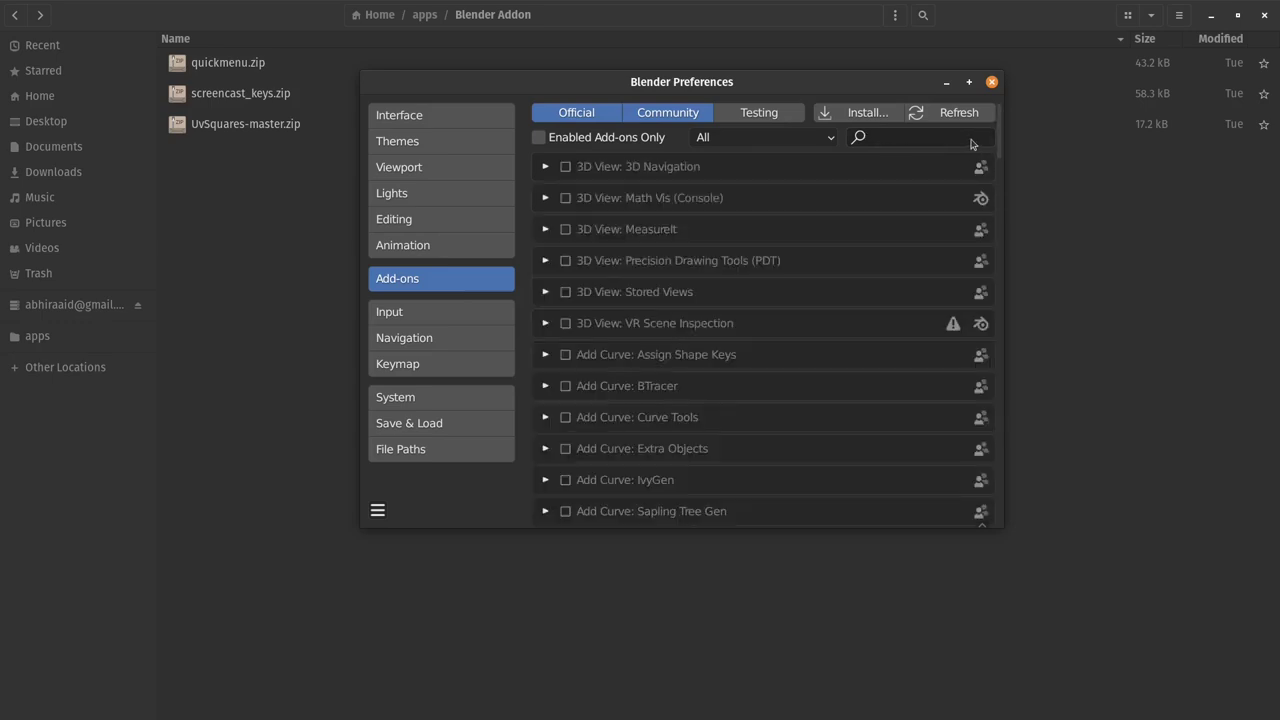
{"action": "left_click", "coordinate": [970, 139]}
{"action": "type", "text": "qu"}
{"action": "type", "text": "i"}
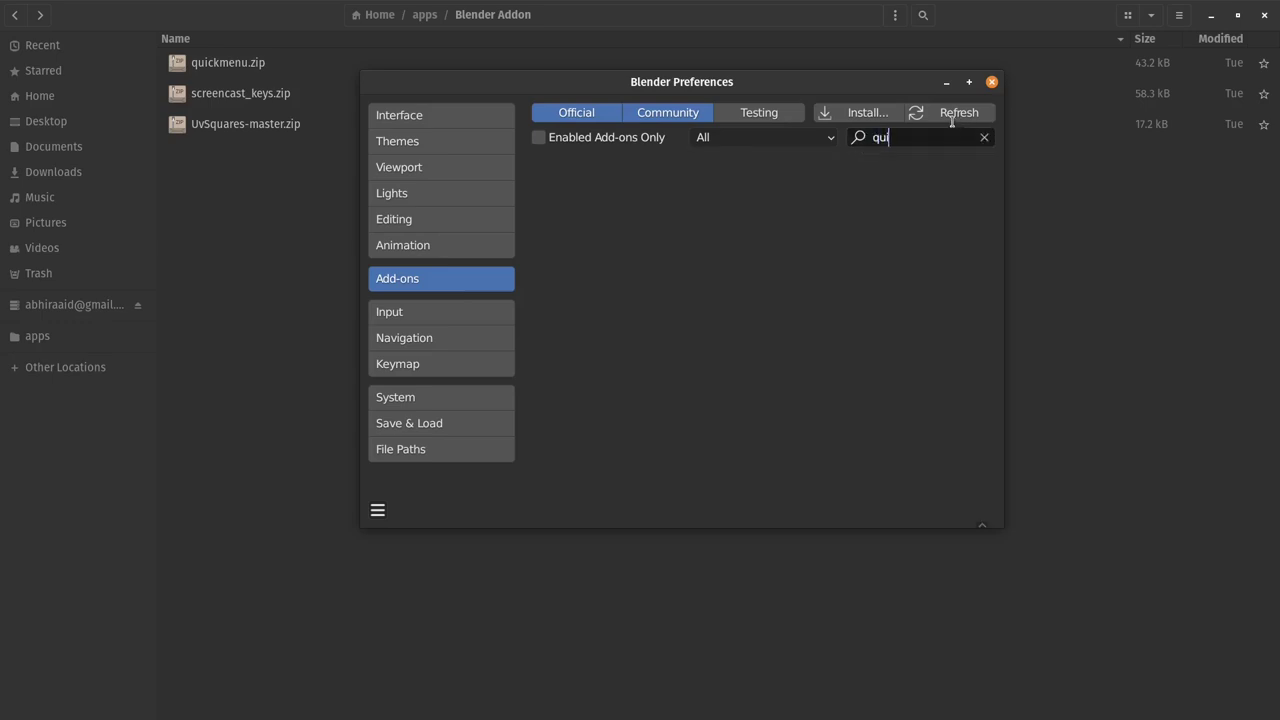
{"action": "left_click", "coordinate": [984, 136]}
Install quickmenu.zip from the Blender Addon folder and enable the QuickMenu add-on
{"action": "left_click", "coordinate": [866, 112]}
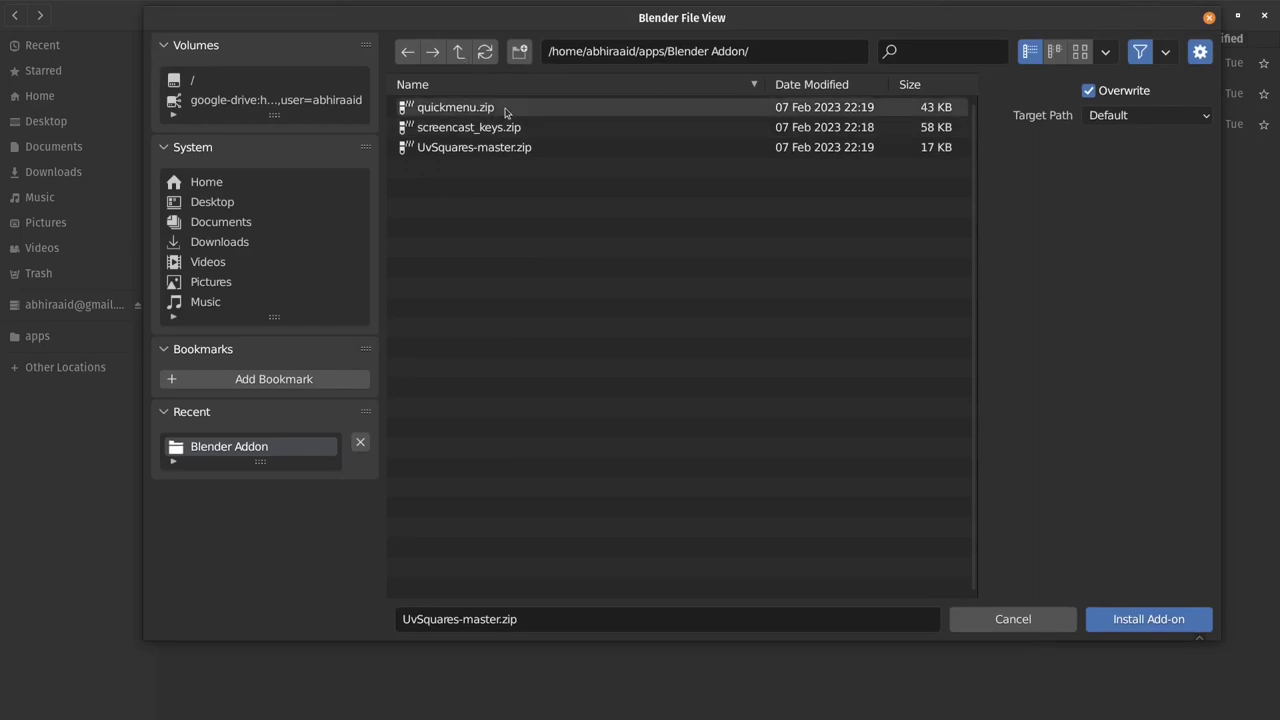
{"action": "double_click", "coordinate": [506, 108]}
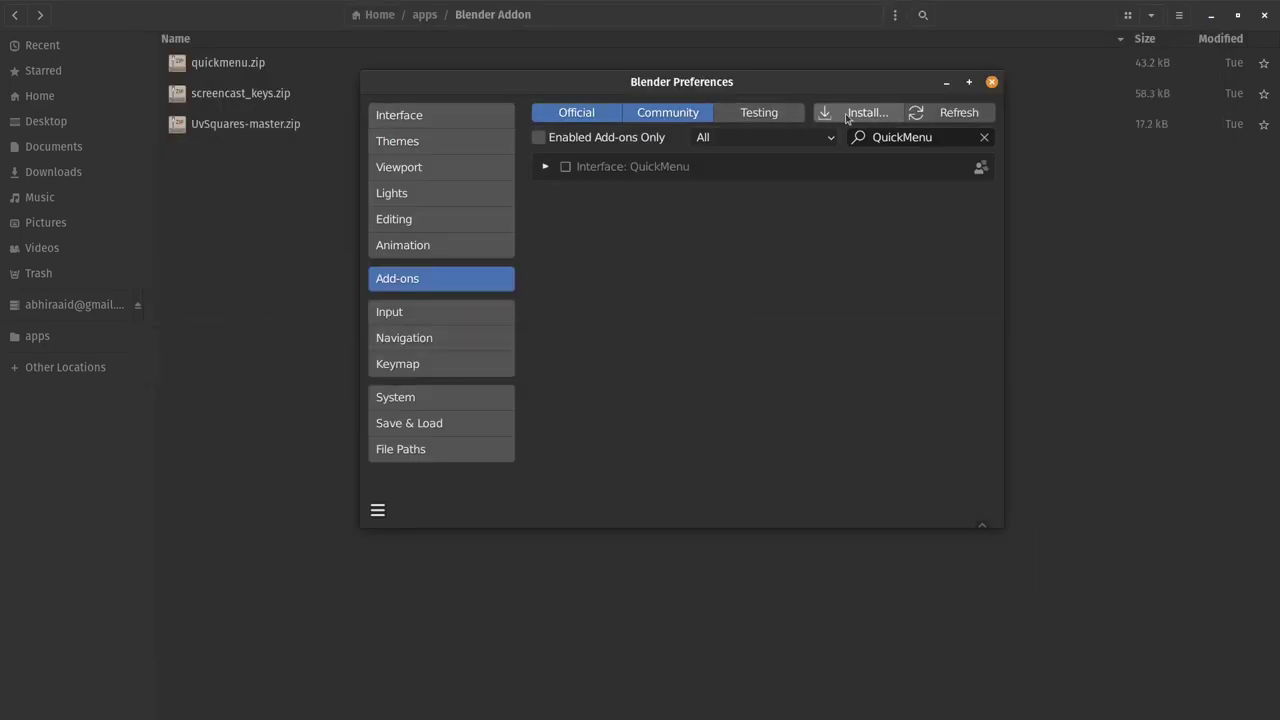
{"action": "left_click", "coordinate": [565, 167]}
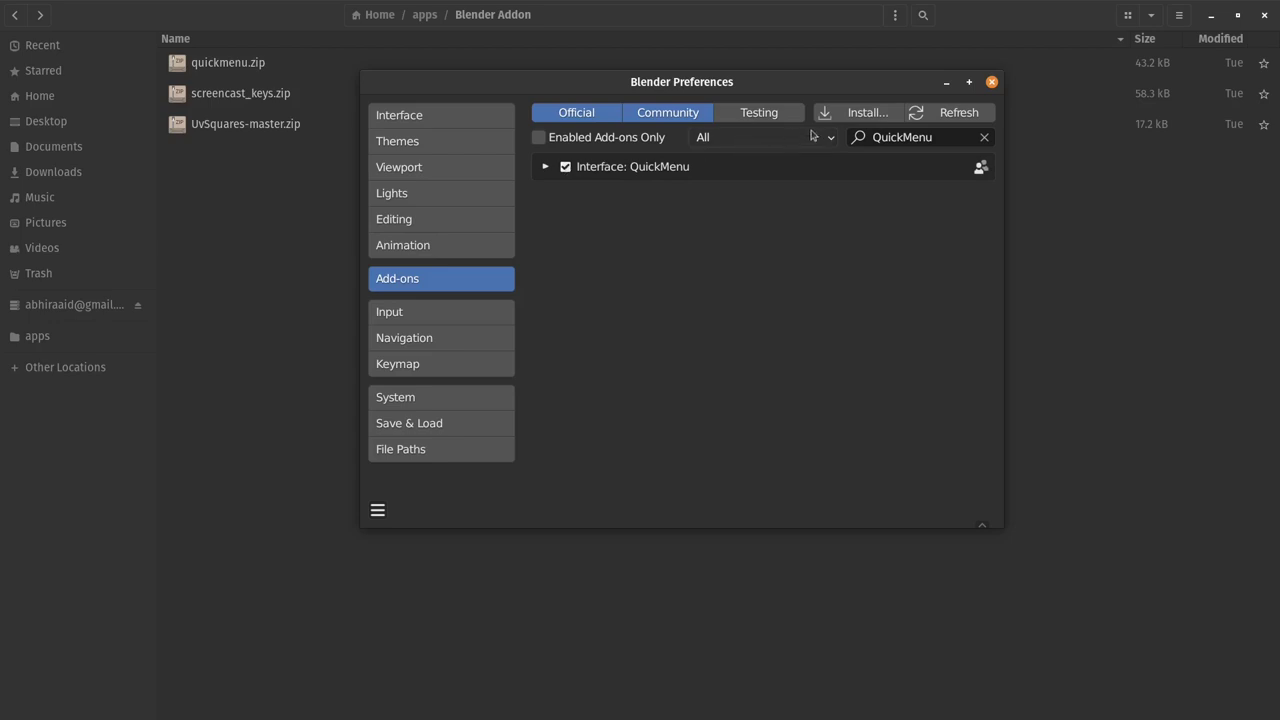
Install screencast_keys.zip, enable the Screencast Keys add-on and close the preferences
{"action": "left_click", "coordinate": [845, 114]}
{"action": "double_click", "coordinate": [560, 128]}
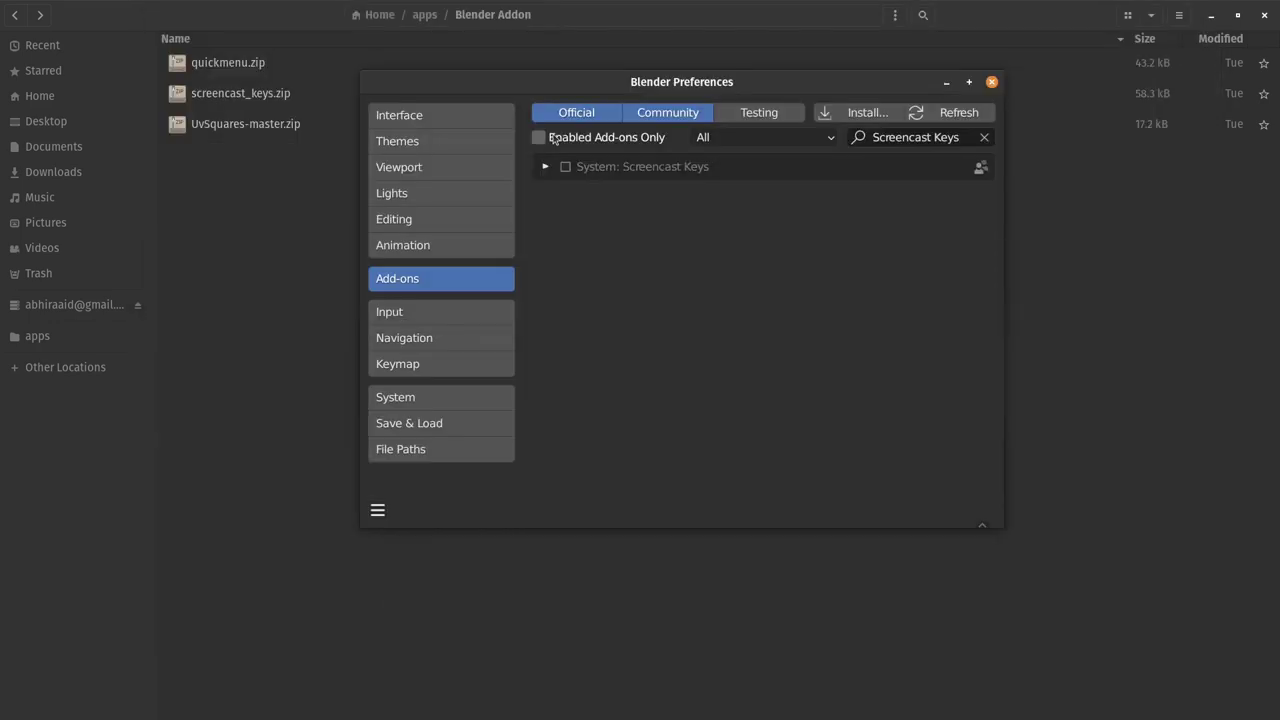
{"action": "left_click", "coordinate": [564, 168]}
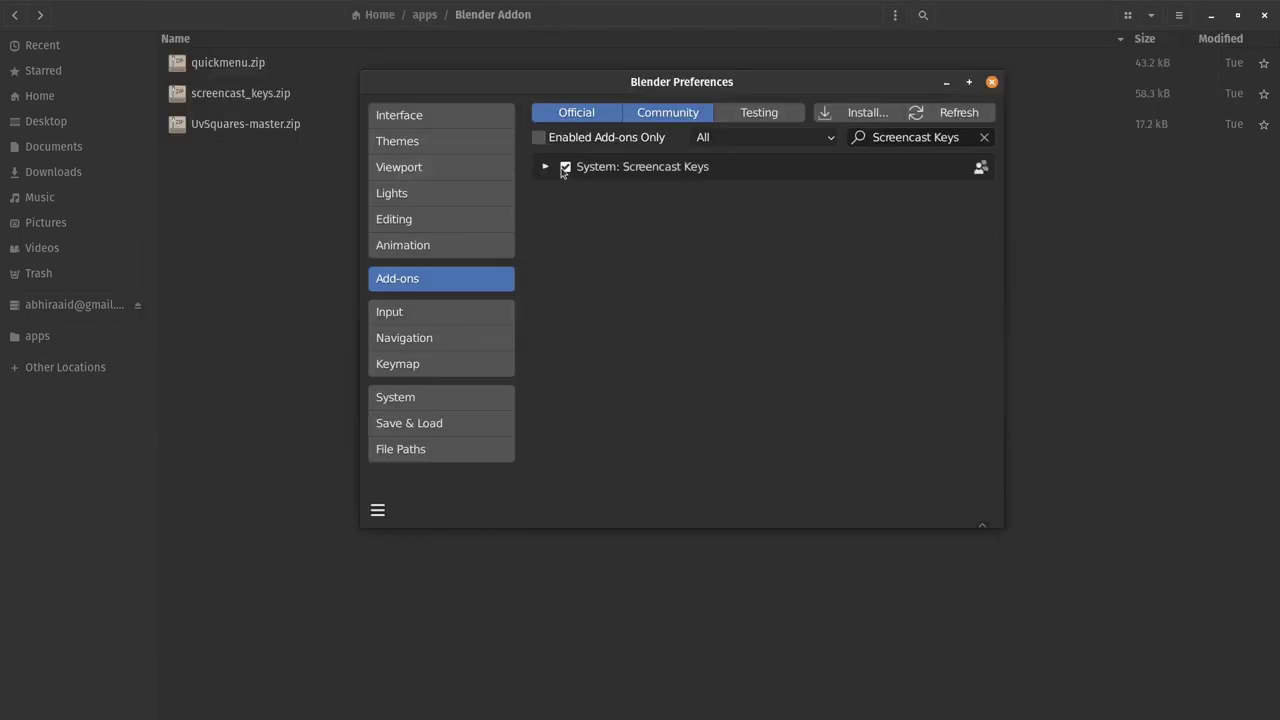
{"action": "left_click", "coordinate": [991, 83]}
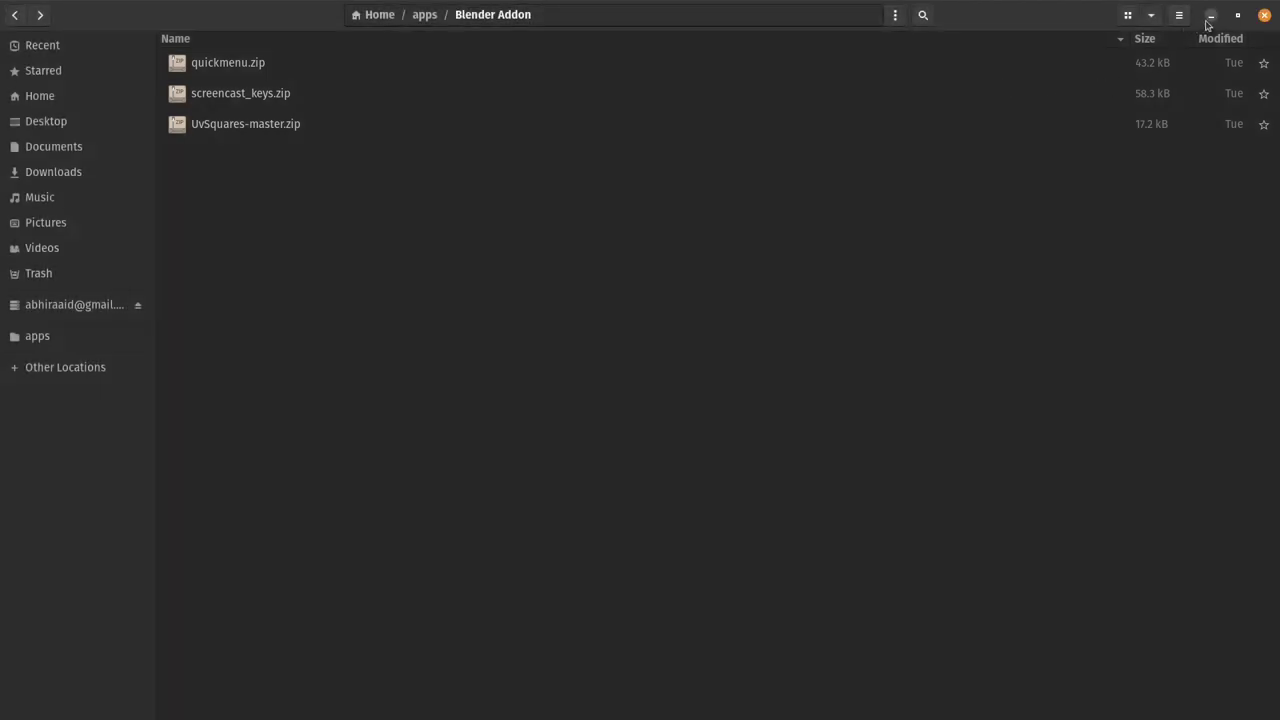
Return to the 3D viewport, turn on Screencast Keys in the sidebar and raise its Y offset to 767
{"action": "left_click", "coordinate": [1258, 18]}
{"action": "left_click_drag", "start_coordinate": [645, 340], "coordinate": [619, 360]}
{"action": "scroll", "coordinate": [552, 418], "scroll_direction": "up", "scroll_amount": 2}
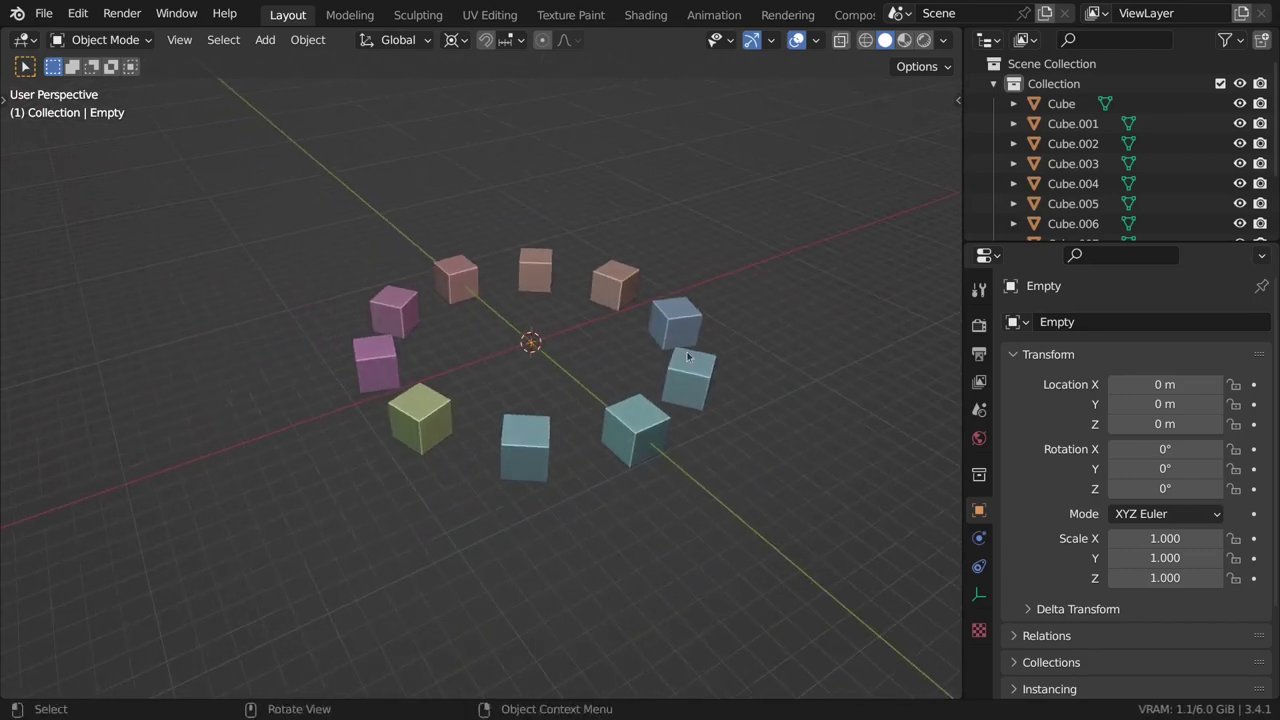
{"action": "key", "text": "n"}
{"action": "left_click", "coordinate": [948, 295]}
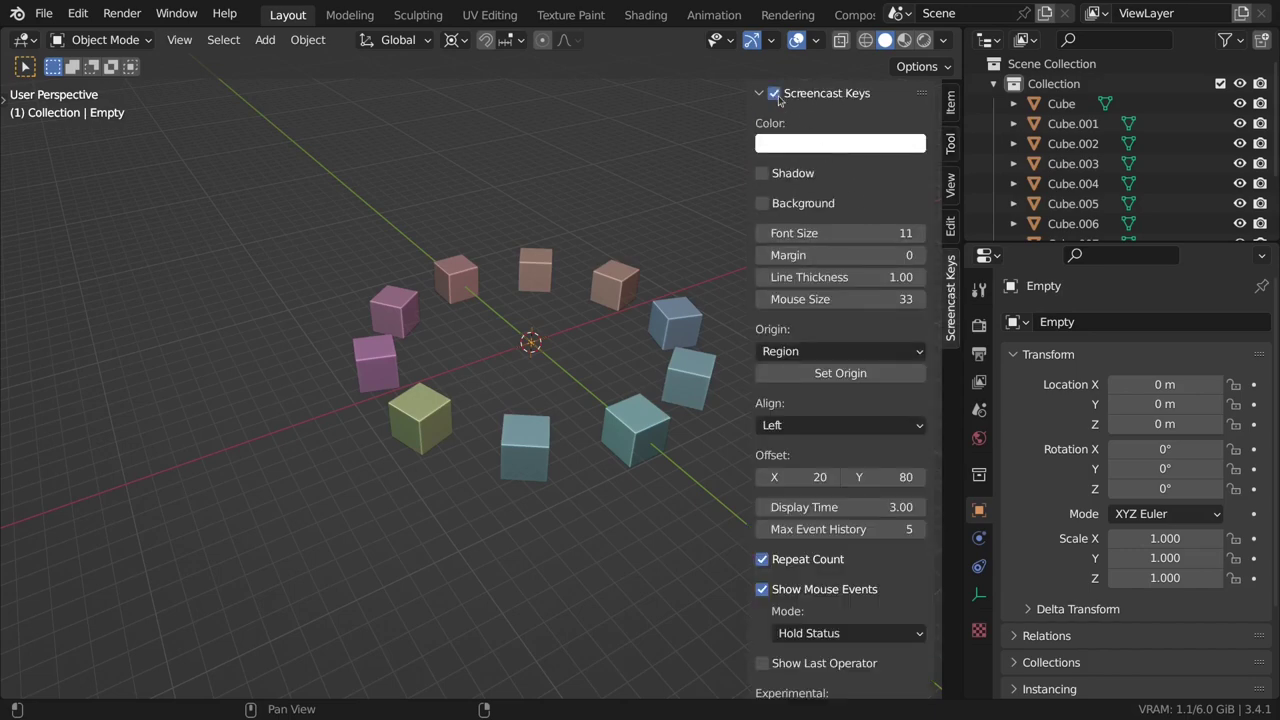
{"action": "left_click", "coordinate": [882, 479]}
{"action": "left_click_drag", "start_coordinate": [882, 477], "coordinate": [1224, 477]}
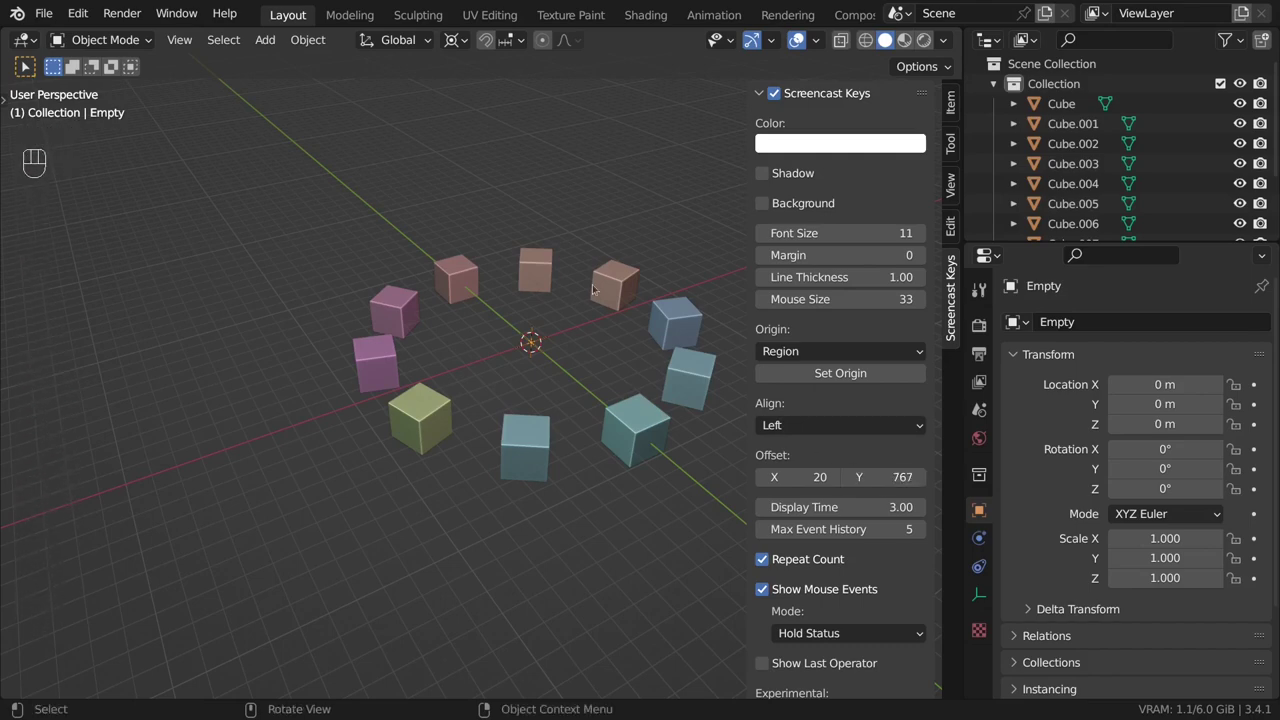
Hide the viewport's Text Info overlay and set the Screencast Keys Y offset to 800
{"action": "left_click", "coordinate": [819, 40]}
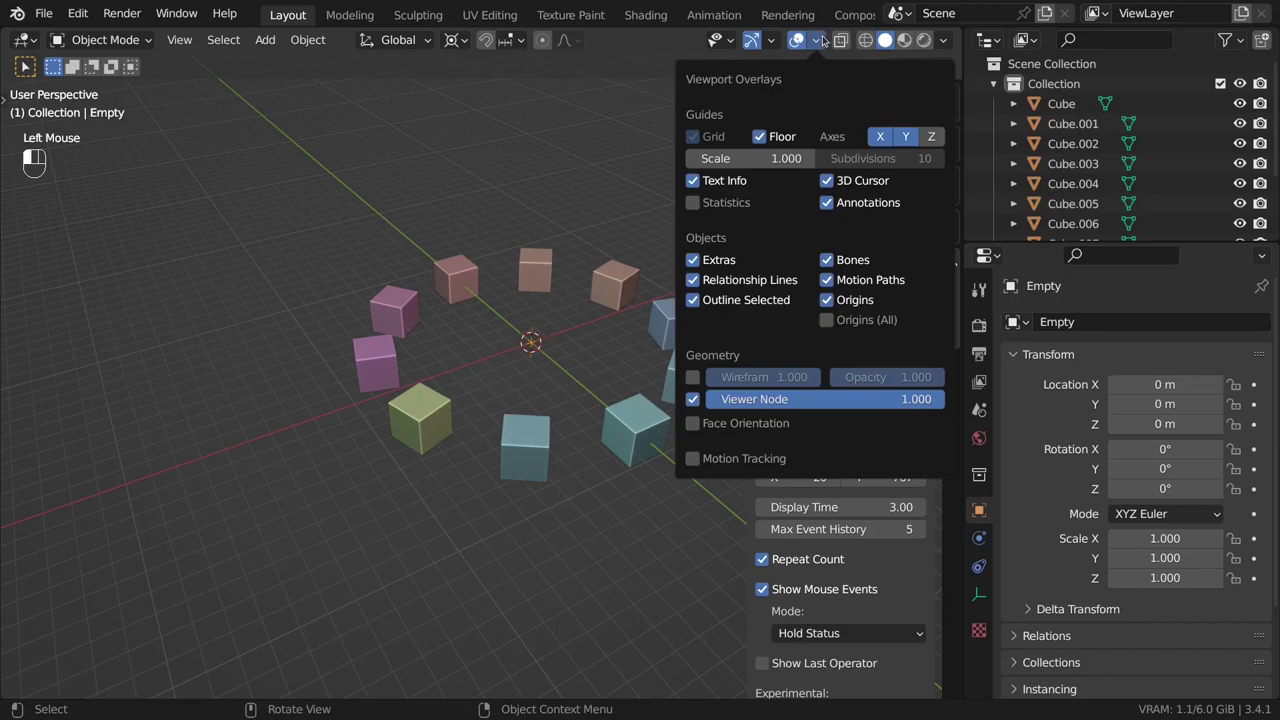
{"action": "left_click", "coordinate": [693, 181]}
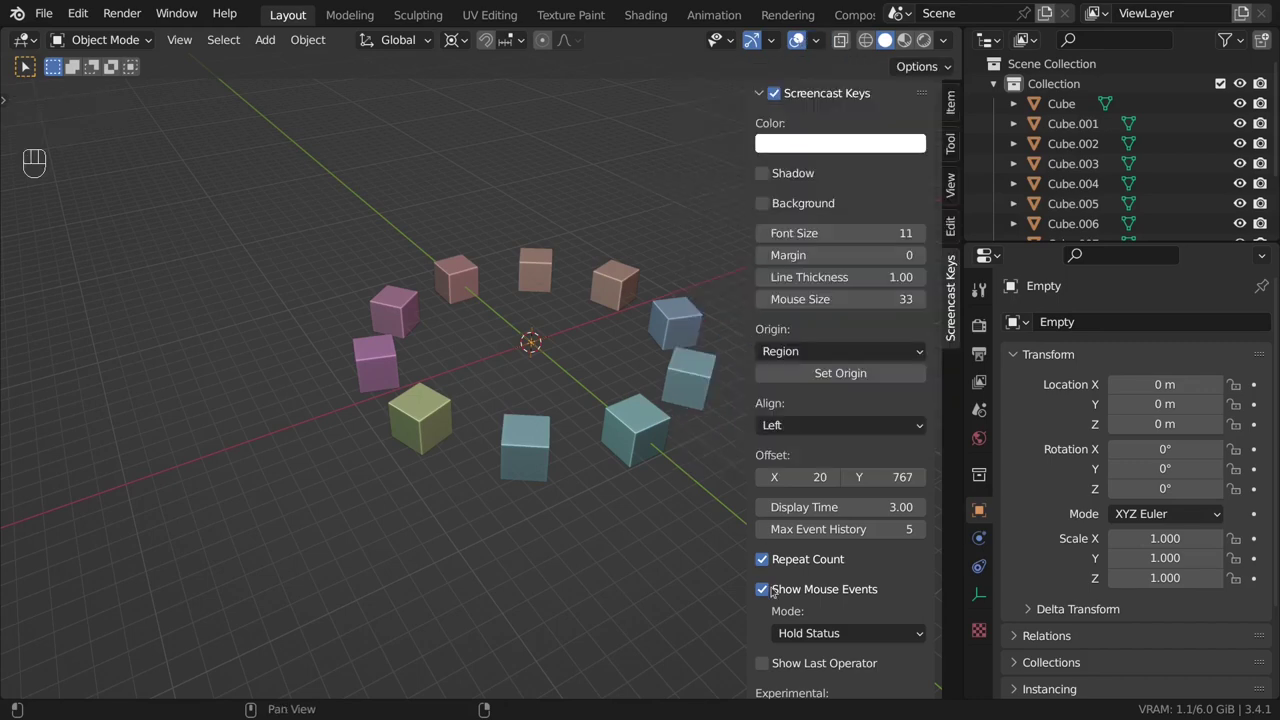
{"action": "left_click_drag", "start_coordinate": [870, 477], "coordinate": [874, 483]}
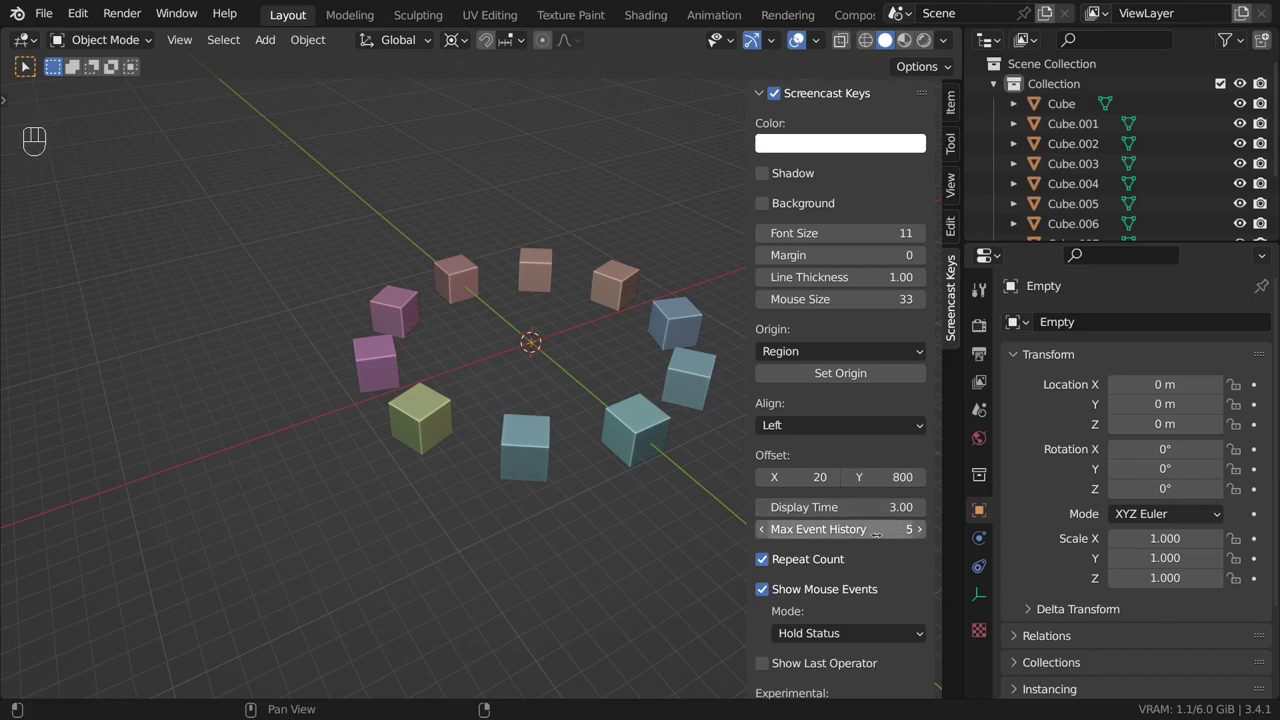
Set the Screencast Keys Max Event History to 2
{"action": "left_click", "coordinate": [876, 530]}
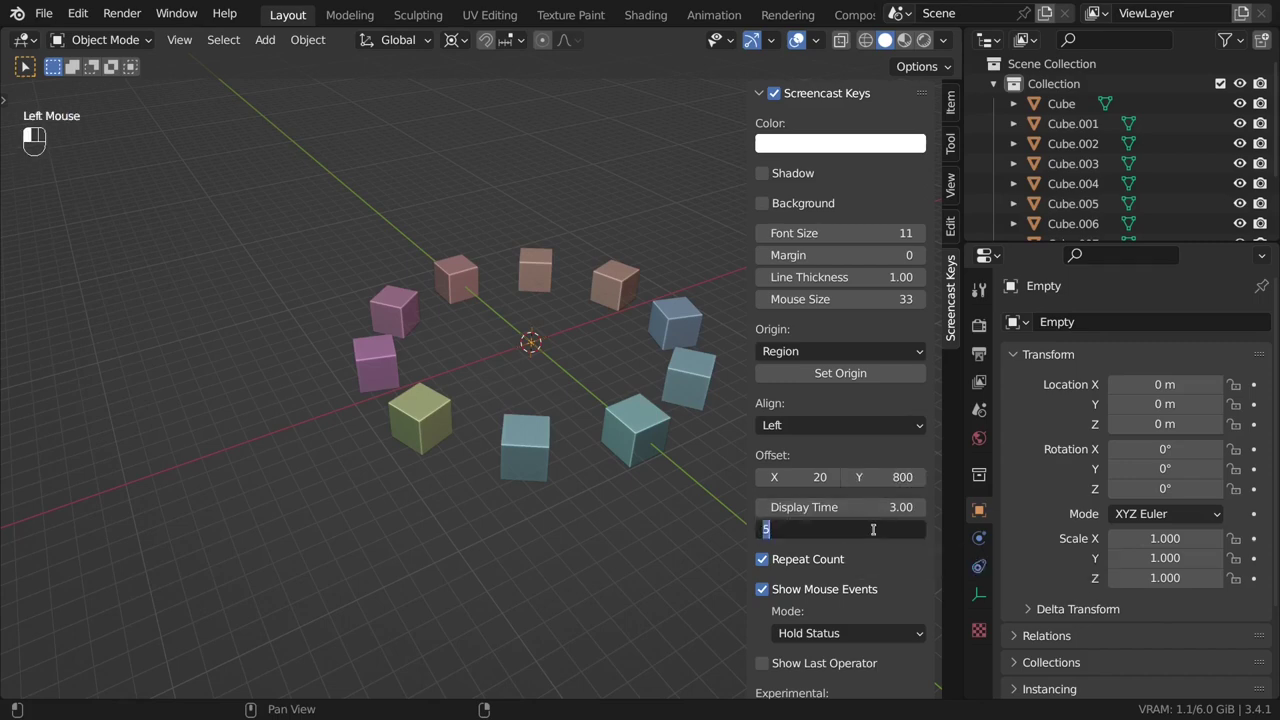
{"action": "type", "text": "2"}
{"action": "key", "text": "Return"}
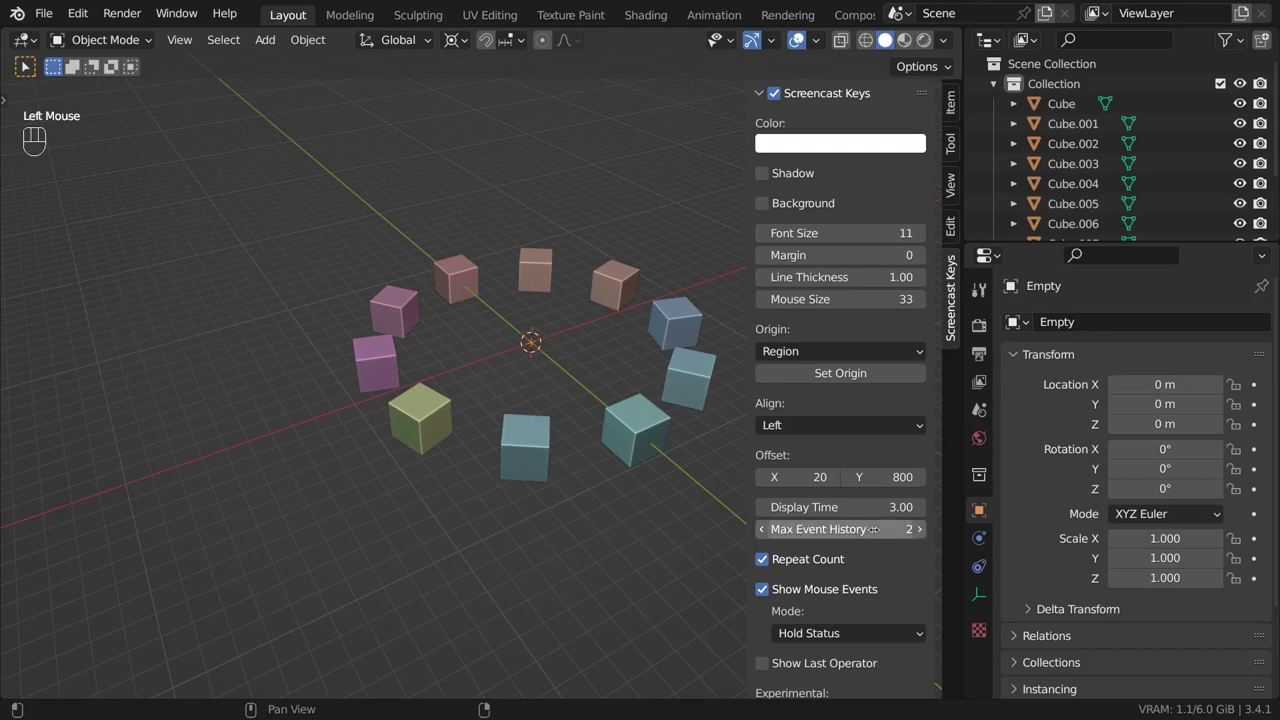
{"action": "scroll", "coordinate": [862, 628], "scroll_direction": "down", "scroll_amount": 2}
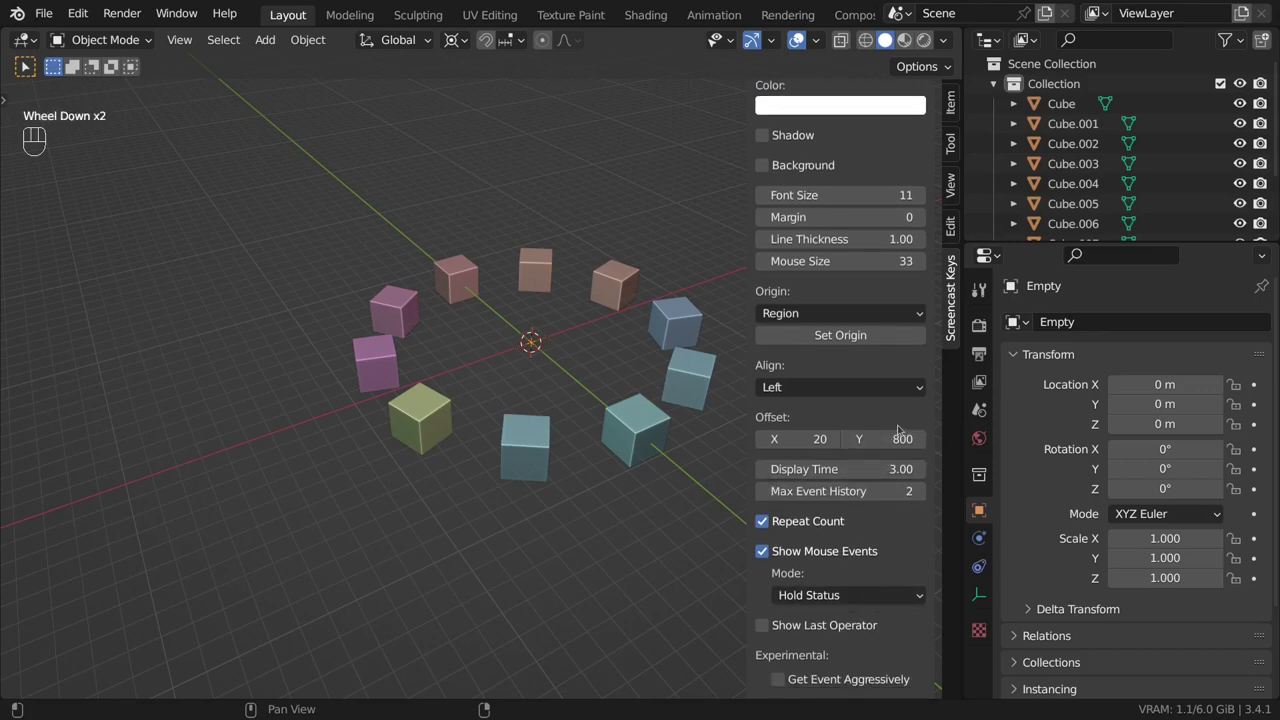
{"action": "scroll", "coordinate": [879, 390], "scroll_direction": "up", "scroll_amount": 2}
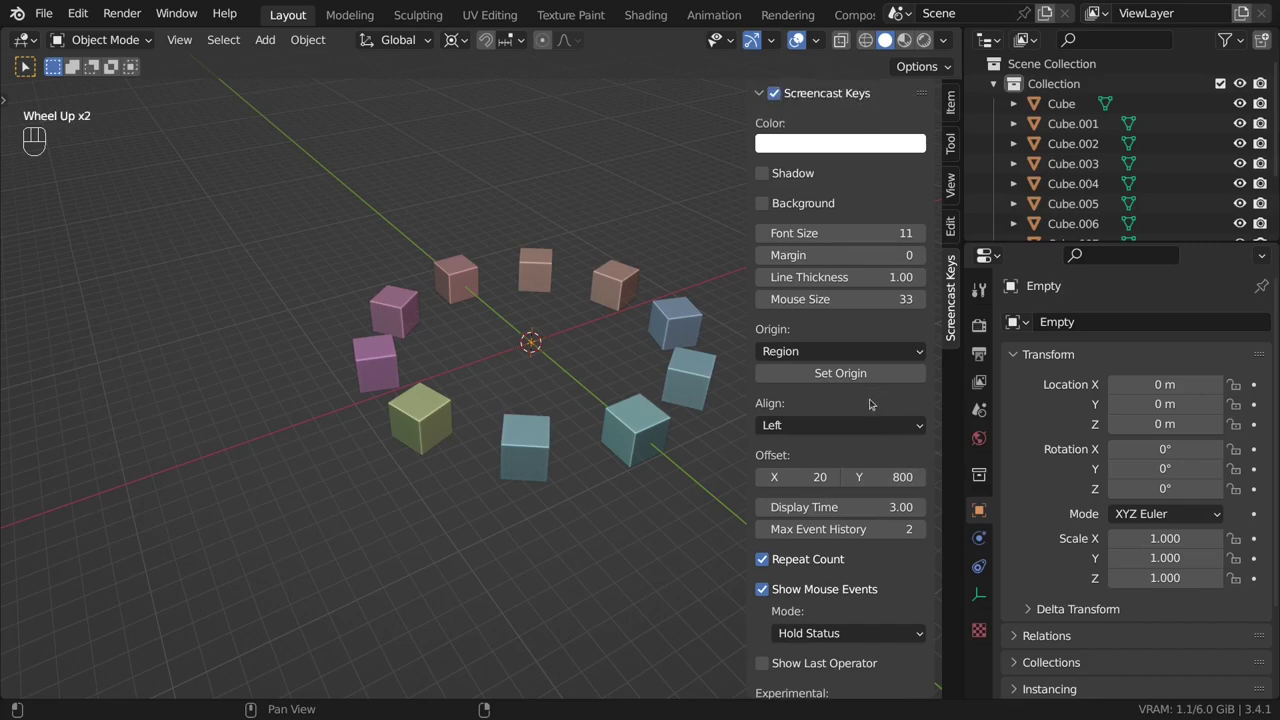
Set the Screencast Keys mouse events mode to Event History, select Cube.007 as a test and turn the key display back on
{"action": "left_click_drag", "start_coordinate": [560, 380], "coordinate": [692, 477]}
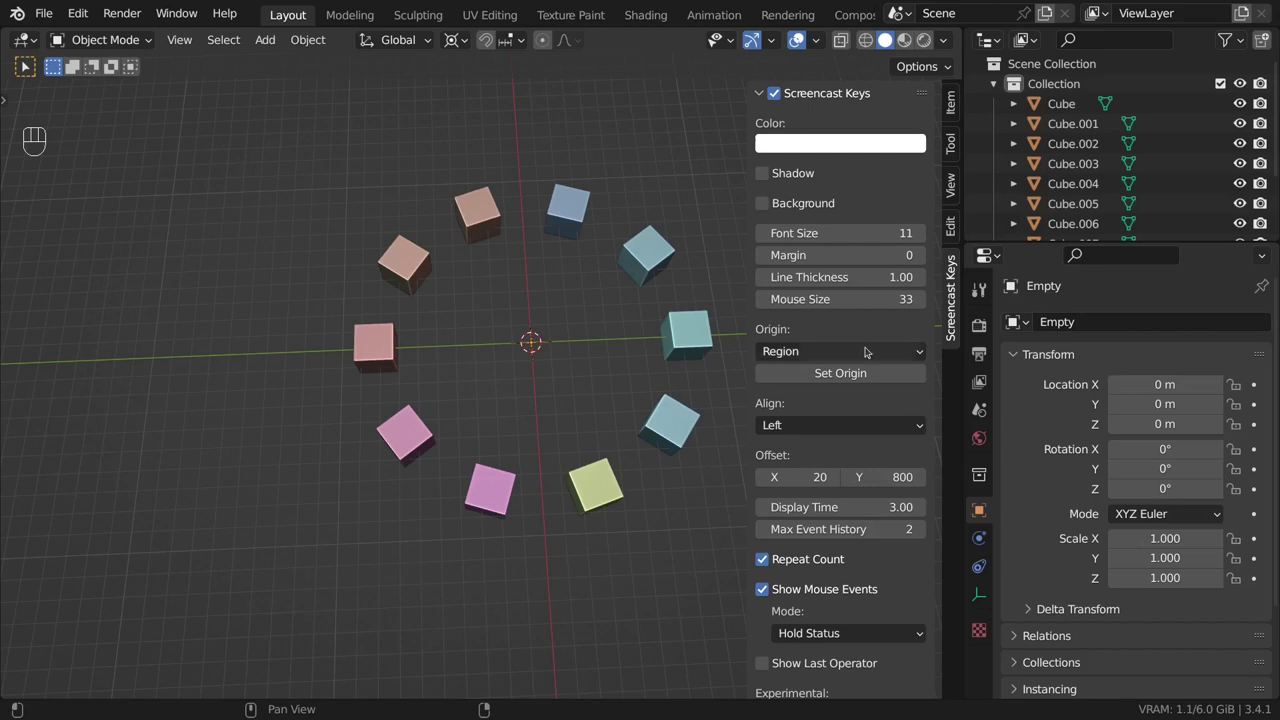
{"action": "scroll", "coordinate": [871, 611], "scroll_direction": "down", "scroll_amount": 2}
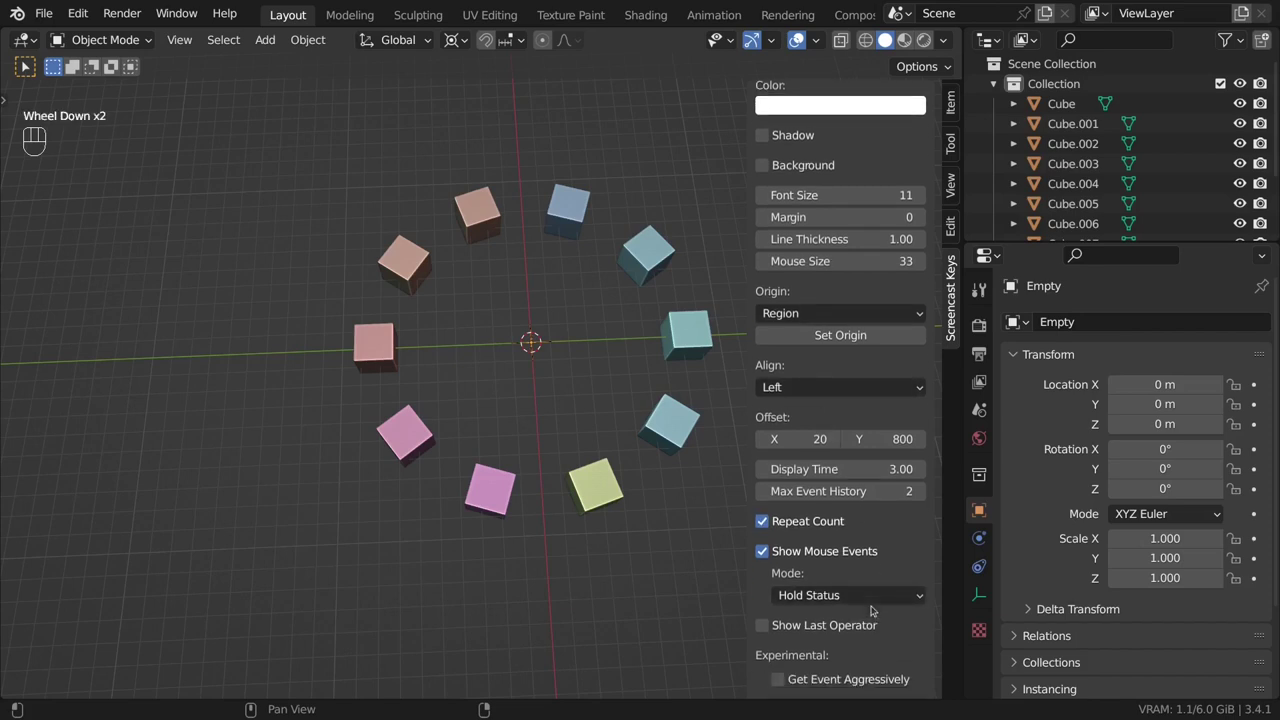
{"action": "left_click", "coordinate": [871, 597]}
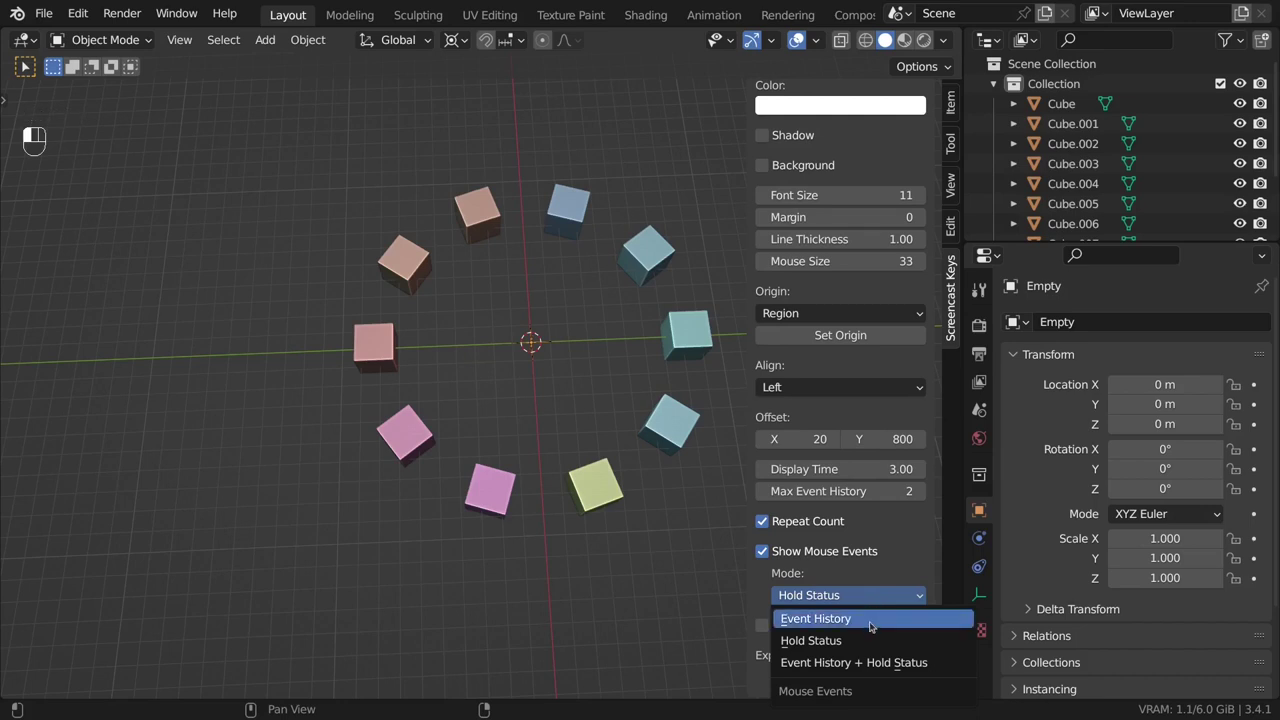
{"action": "left_click", "coordinate": [870, 626]}
{"action": "left_click_drag", "start_coordinate": [541, 509], "coordinate": [492, 452]}
{"action": "left_click", "coordinate": [588, 458]}
{"action": "scroll", "coordinate": [840, 277], "scroll_direction": "up", "scroll_amount": 1}
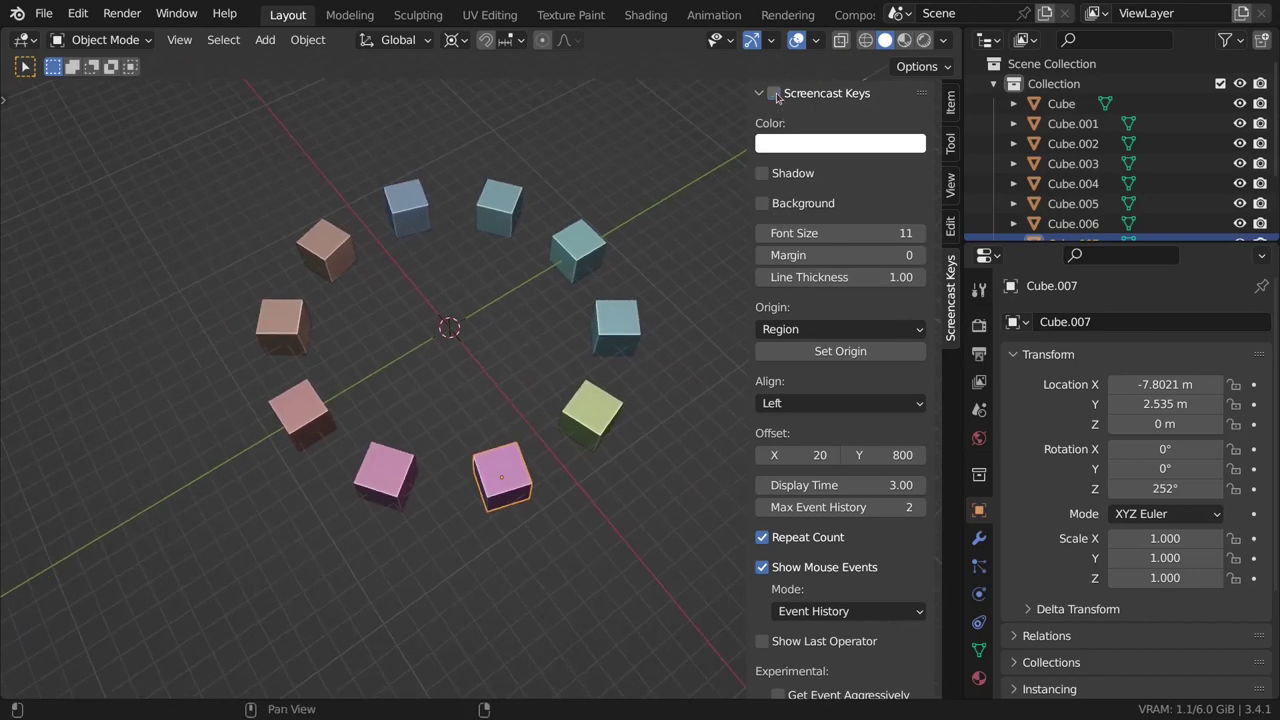
{"action": "left_click", "coordinate": [775, 94]}
{"action": "left_click_drag", "start_coordinate": [723, 263], "coordinate": [622, 330]}
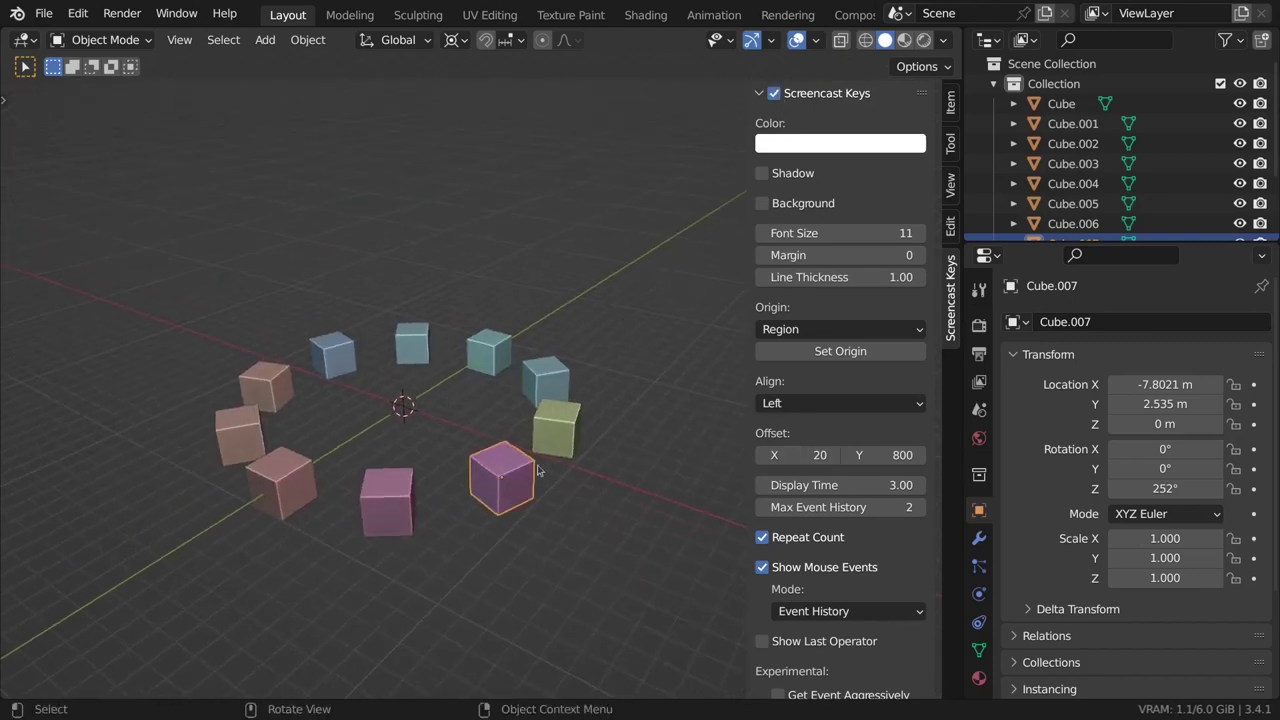
Try the Event History + Hold Status, Hold Status and Event History modes for mouse events in Screencast Keys
{"action": "left_click", "coordinate": [831, 612]}
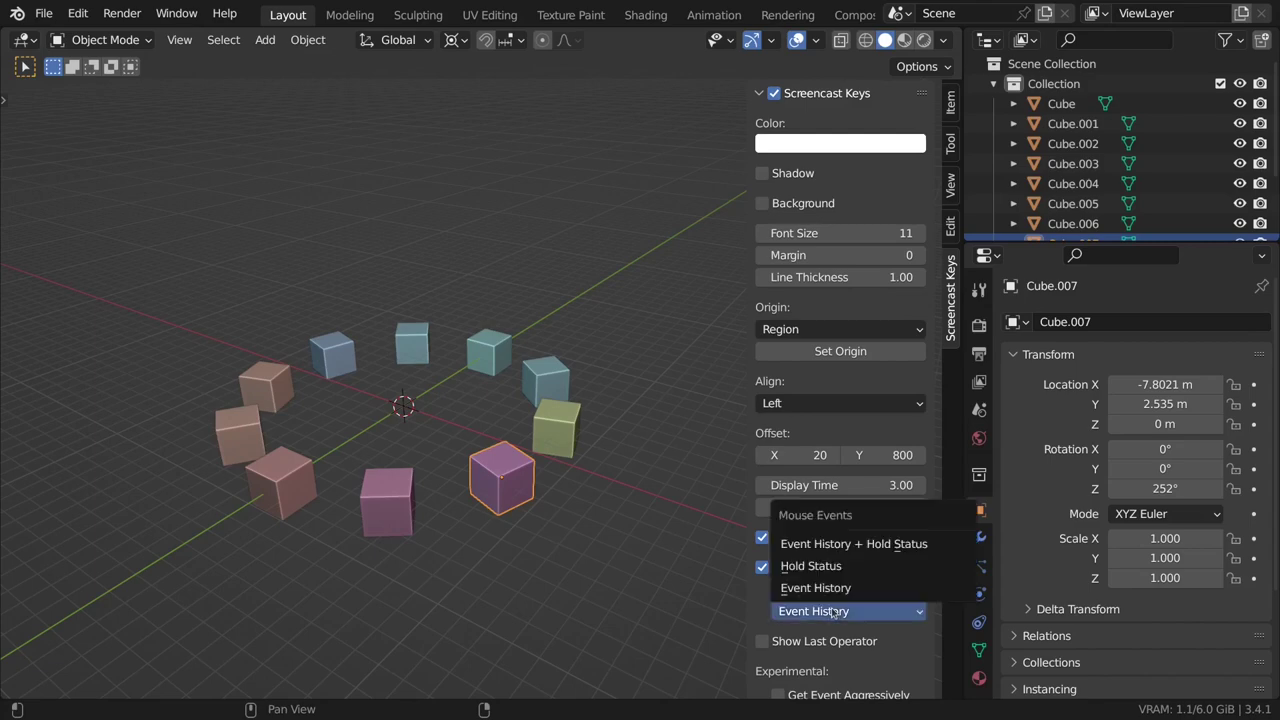
{"action": "left_click", "coordinate": [843, 545]}
{"action": "left_click", "coordinate": [853, 630]}
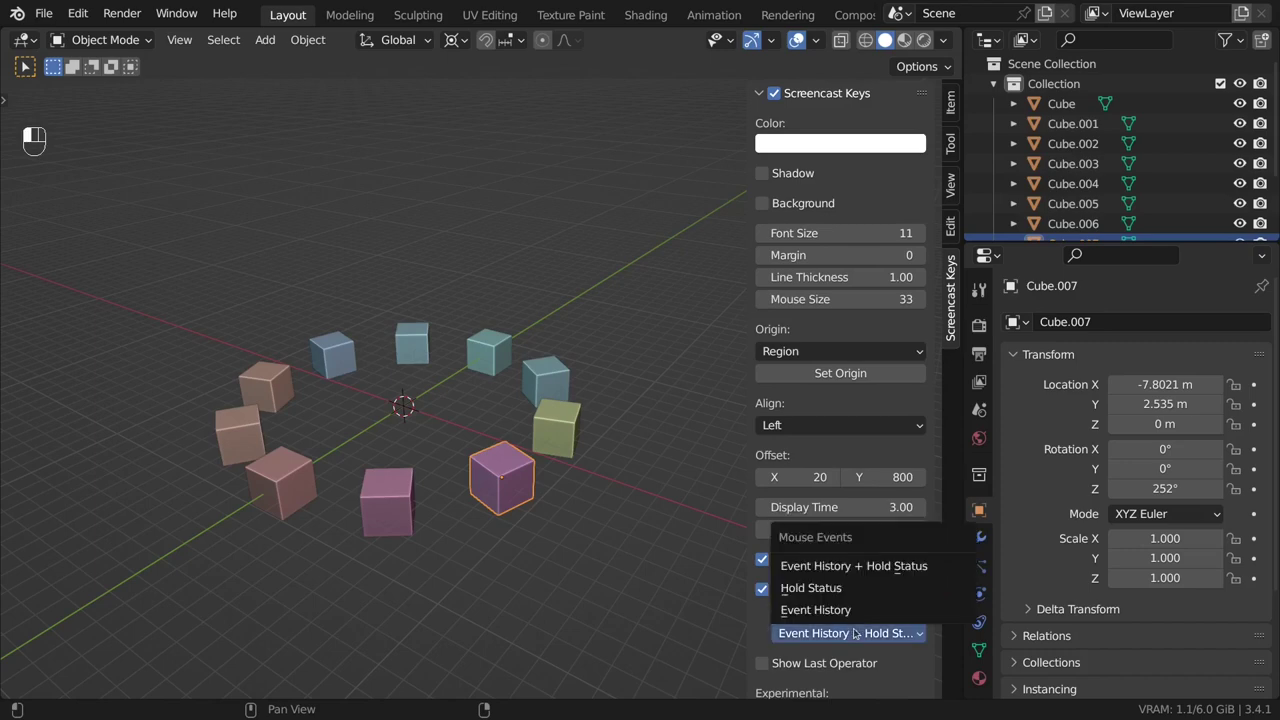
{"action": "left_click", "coordinate": [849, 602]}
{"action": "left_click", "coordinate": [848, 632]}
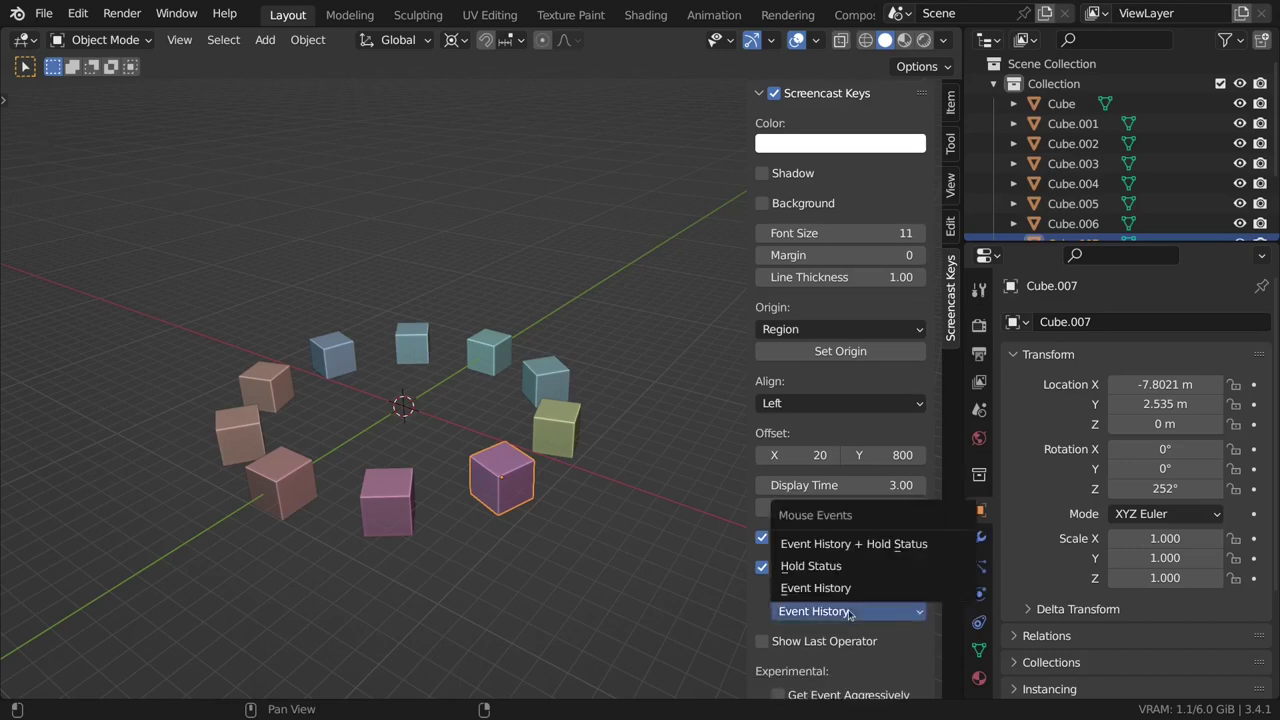
{"action": "left_click", "coordinate": [838, 586]}
{"action": "middle_click", "coordinate": [508, 517]}
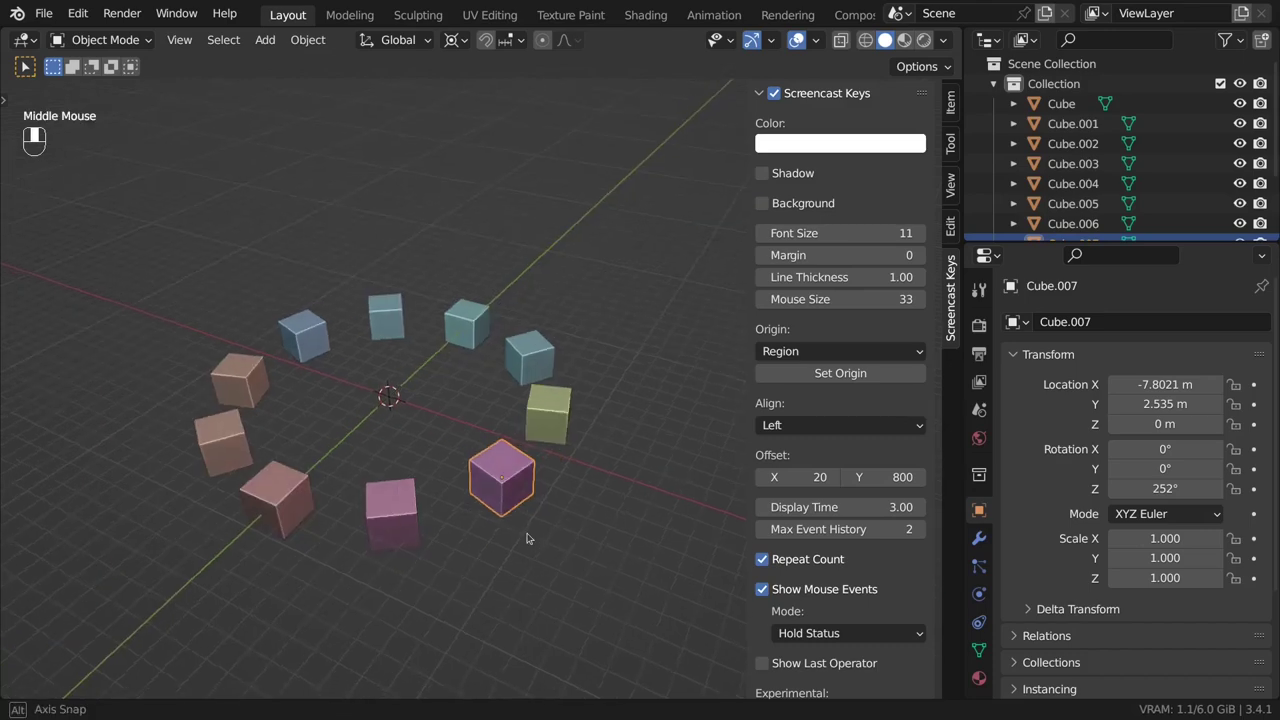
{"action": "middle_click", "coordinate": [523, 517]}
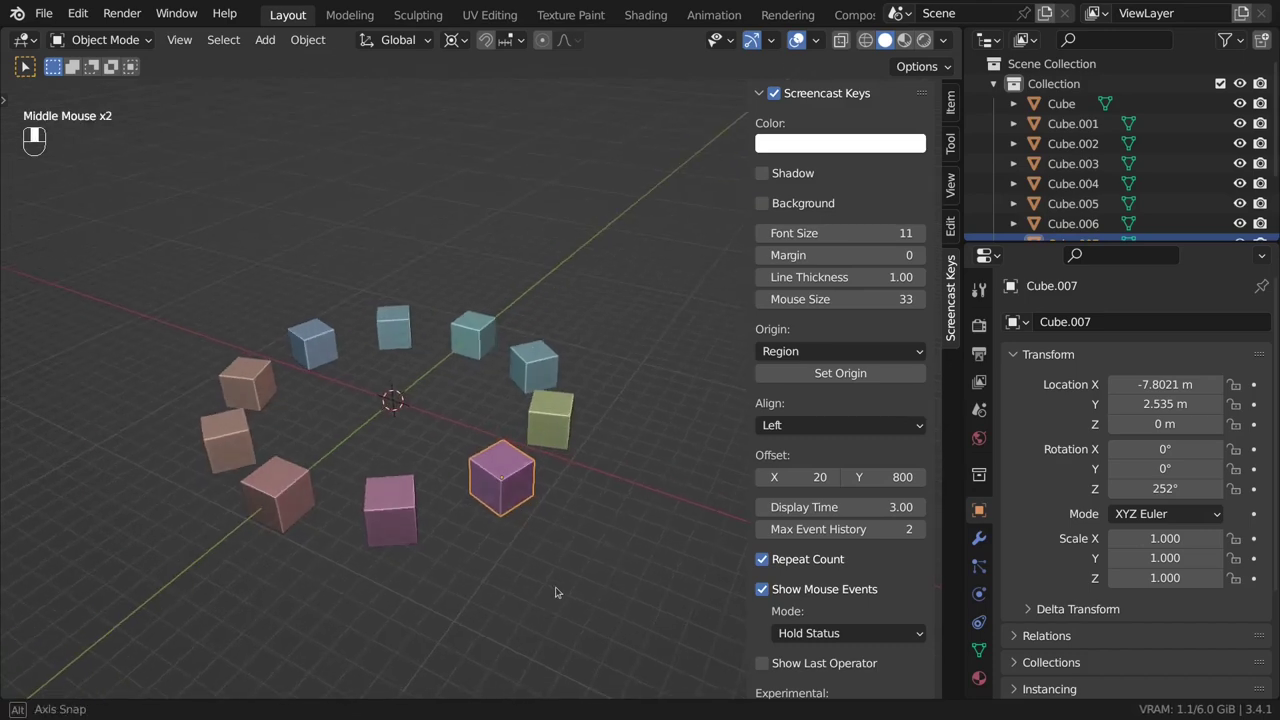
{"action": "left_click", "coordinate": [842, 630]}
{"action": "left_click", "coordinate": [836, 607]}
{"action": "middle_click", "coordinate": [683, 553]}
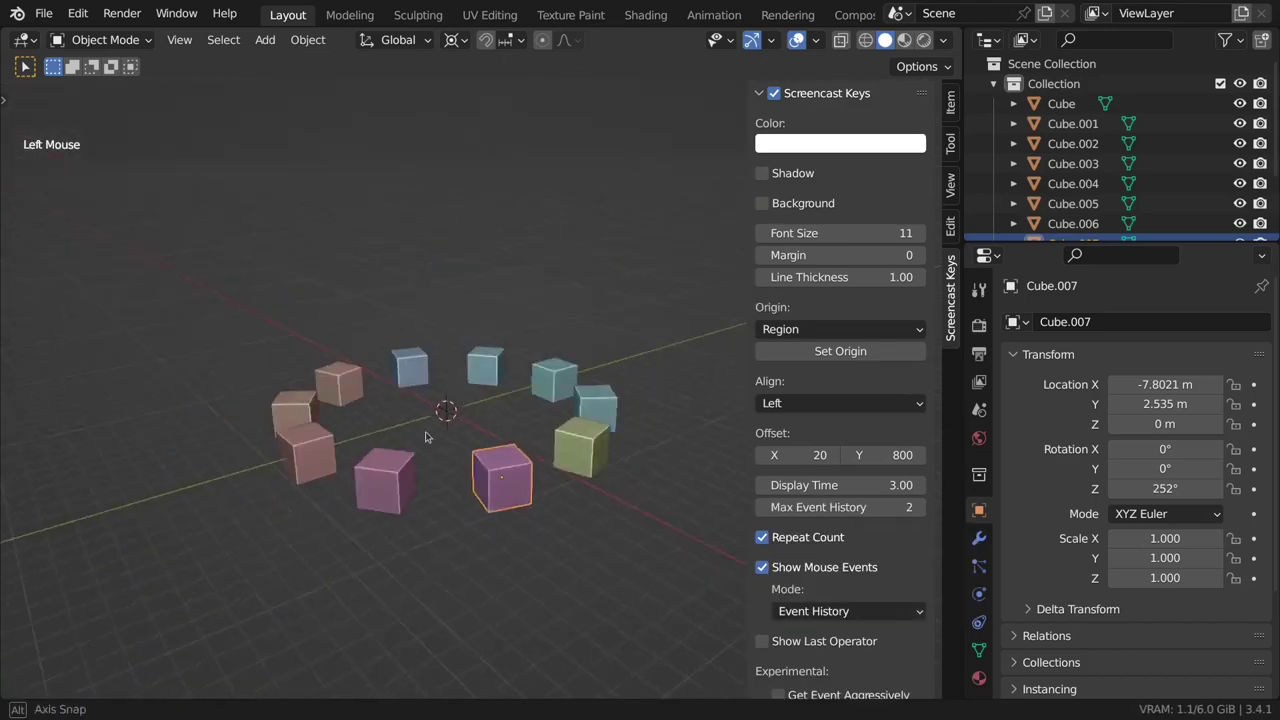
Set the Screencast Keys mouse events mode to Event History + Hold Status and select Cube.006 as a test
{"action": "left_click", "coordinate": [860, 608]}
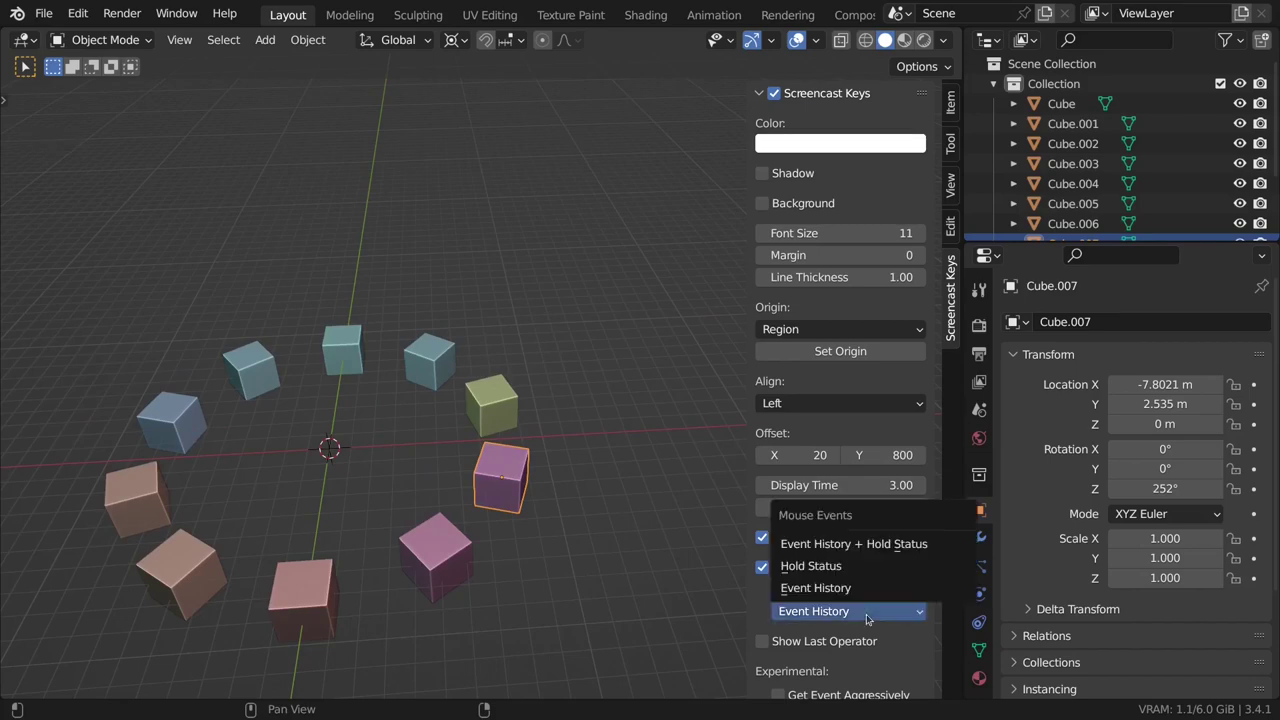
{"action": "left_click", "coordinate": [820, 538]}
{"action": "middle_click", "coordinate": [470, 530]}
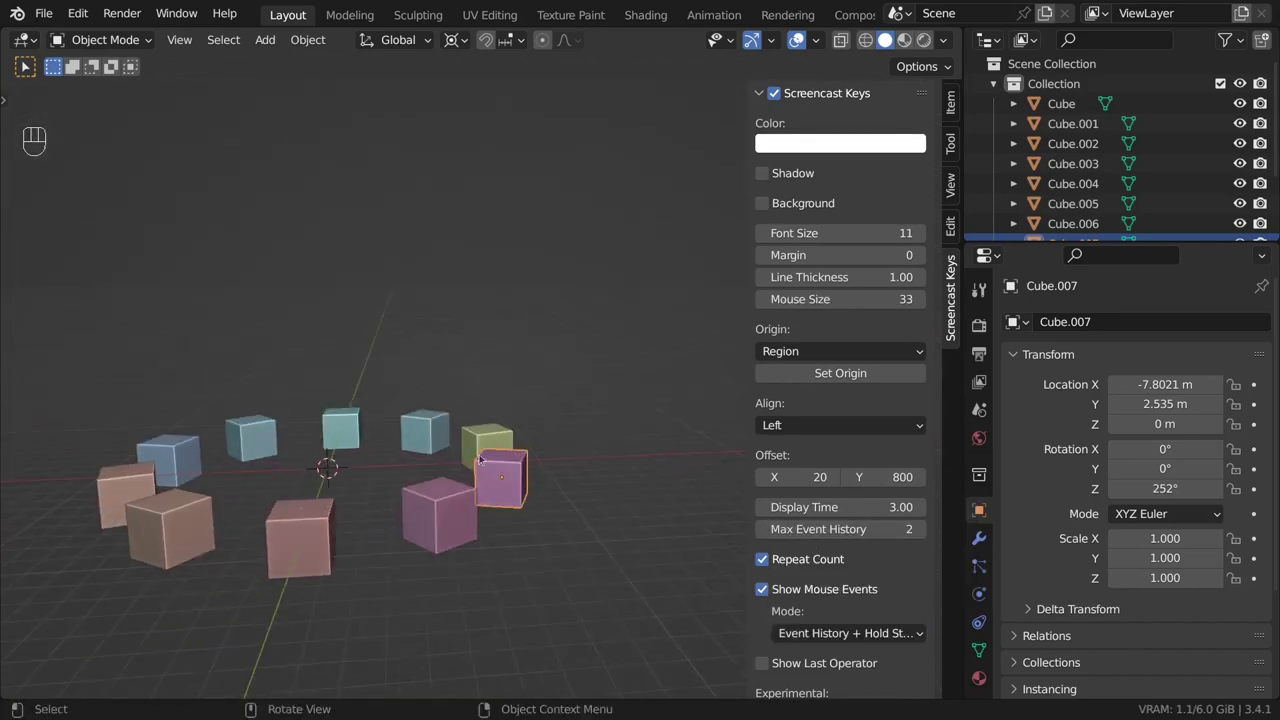
{"action": "scroll", "coordinate": [440, 514], "scroll_direction": "down", "scroll_amount": 4}
{"action": "middle_click", "coordinate": [450, 530]}
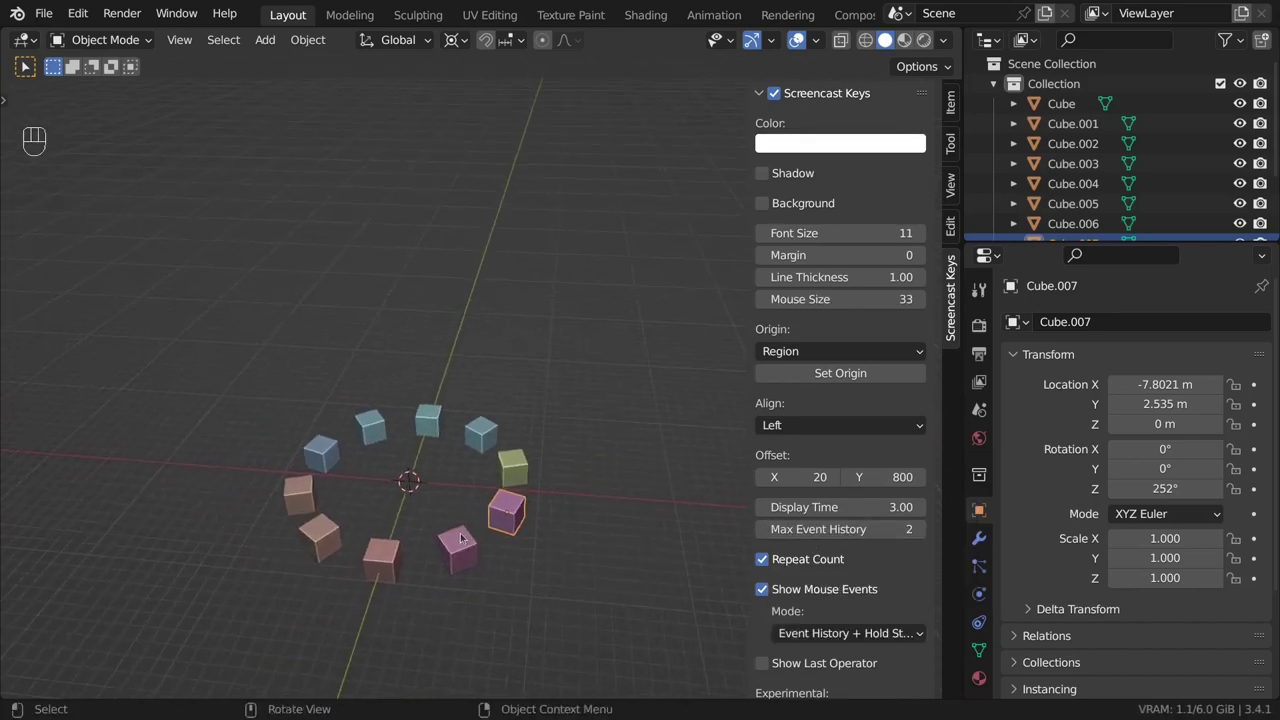
{"action": "left_click", "coordinate": [458, 548], "text": "shift"}
{"action": "middle_click", "coordinate": [458, 548]}
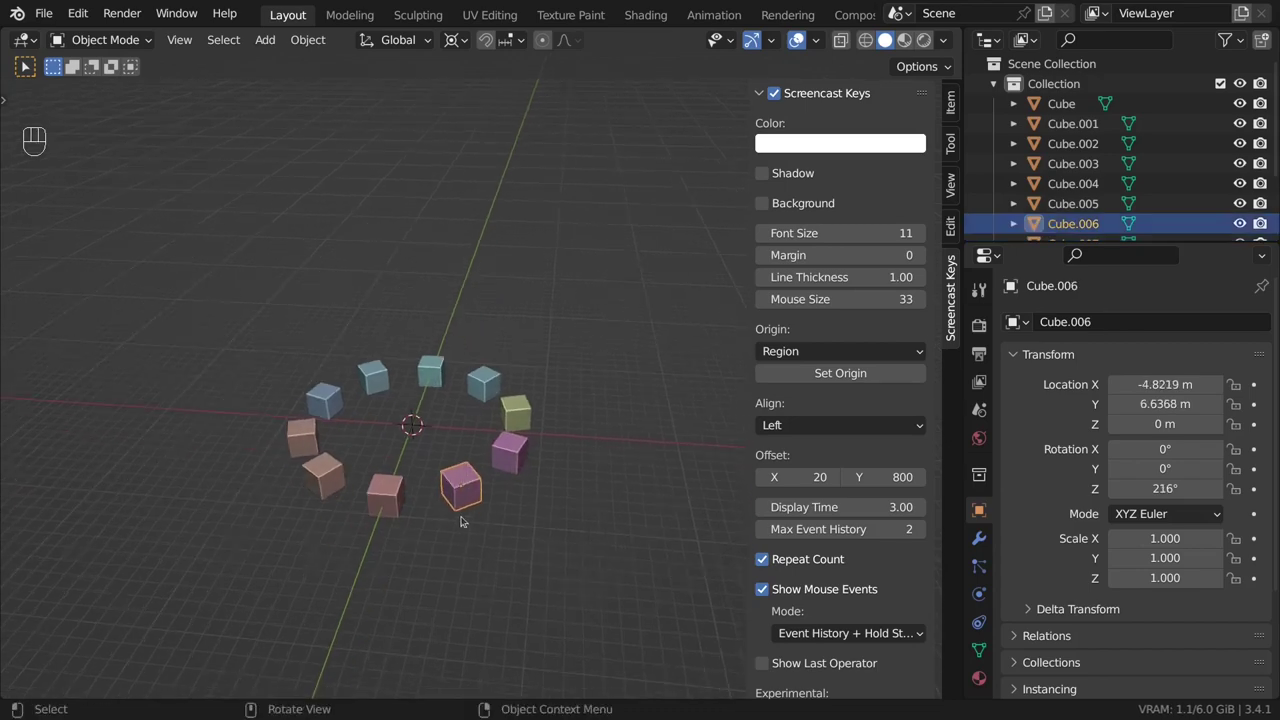
{"action": "middle_click", "coordinate": [462, 495]}
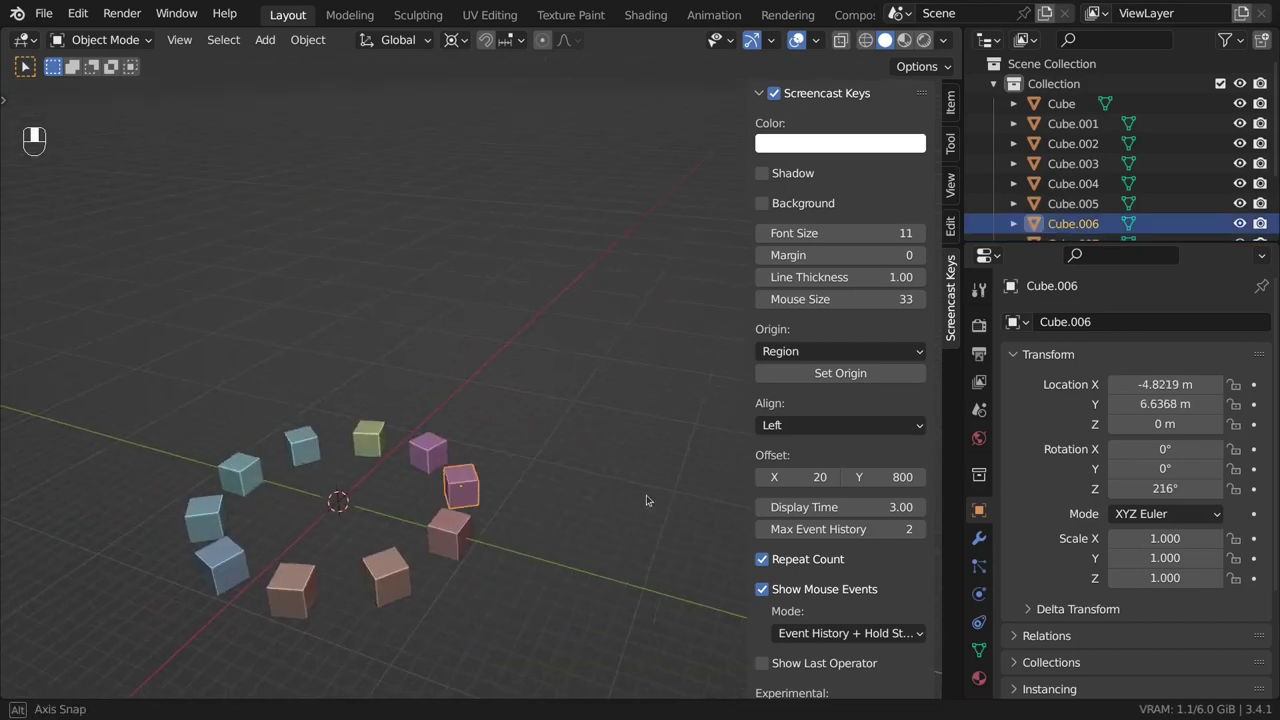
Try scaling Cube.006 uniformly to test the key display, cancelling the transform
{"action": "key", "text": "s"}
{"action": "middle_click", "coordinate": [590, 509]}
{"action": "right_click", "coordinate": [517, 509]}
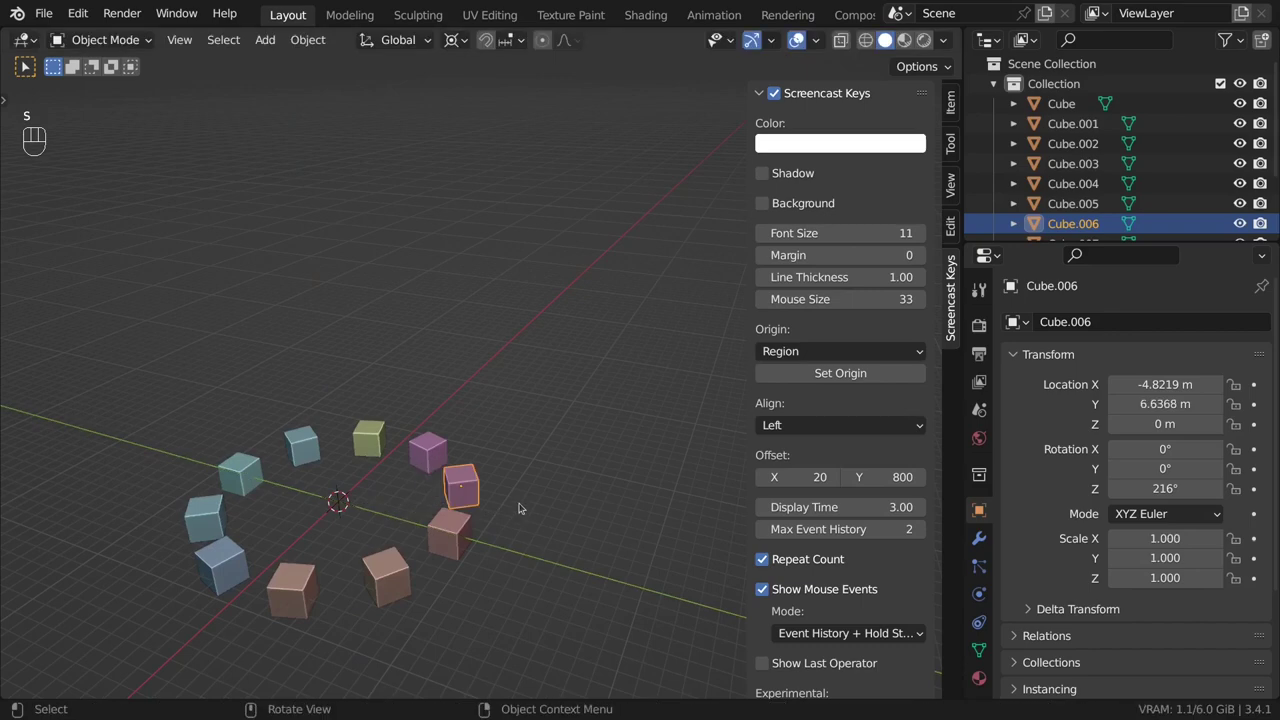
Enable Show Last Operator in the Screencast Keys settings and set its mode to Label
{"action": "left_click_drag", "start_coordinate": [524, 508], "coordinate": [440, 462]}
{"action": "scroll", "coordinate": [440, 462], "scroll_direction": "up", "scroll_amount": 2}
{"action": "scroll", "coordinate": [865, 610], "scroll_direction": "down", "scroll_amount": 1}
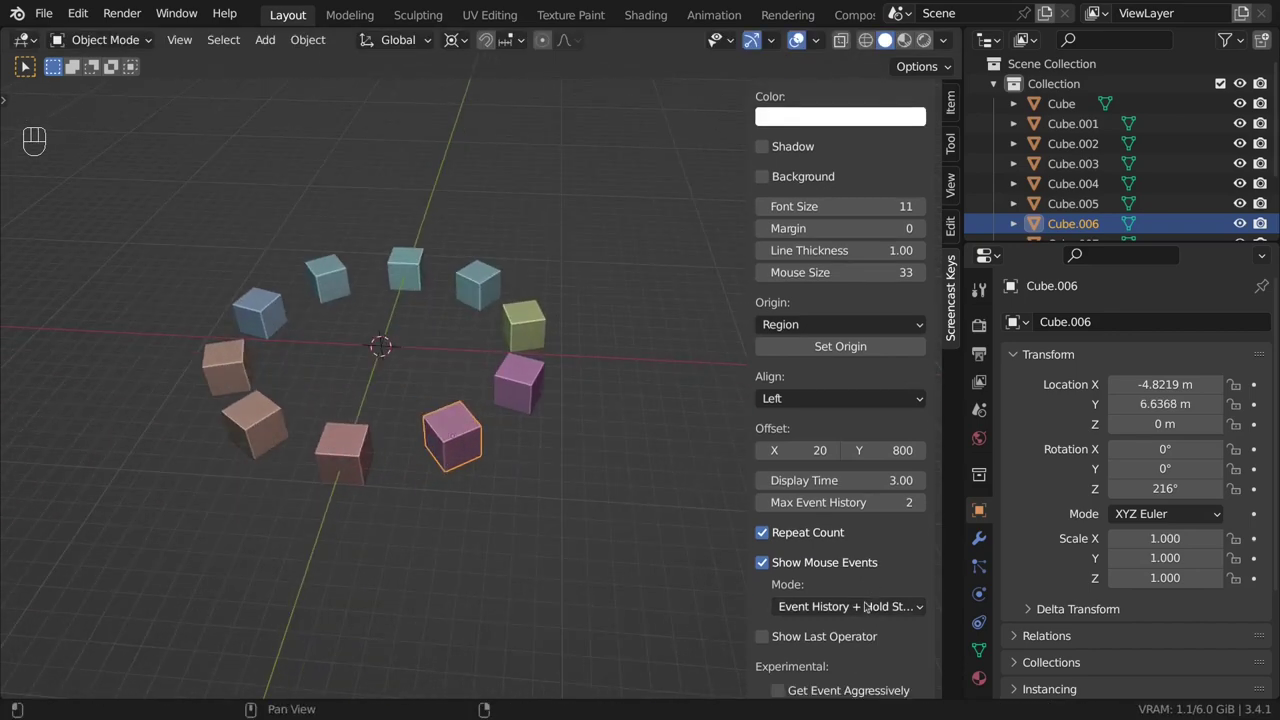
{"action": "left_click", "coordinate": [778, 638]}
{"action": "scroll", "coordinate": [800, 630], "scroll_direction": "down", "scroll_amount": 2}
{"action": "left_click", "coordinate": [830, 627]}
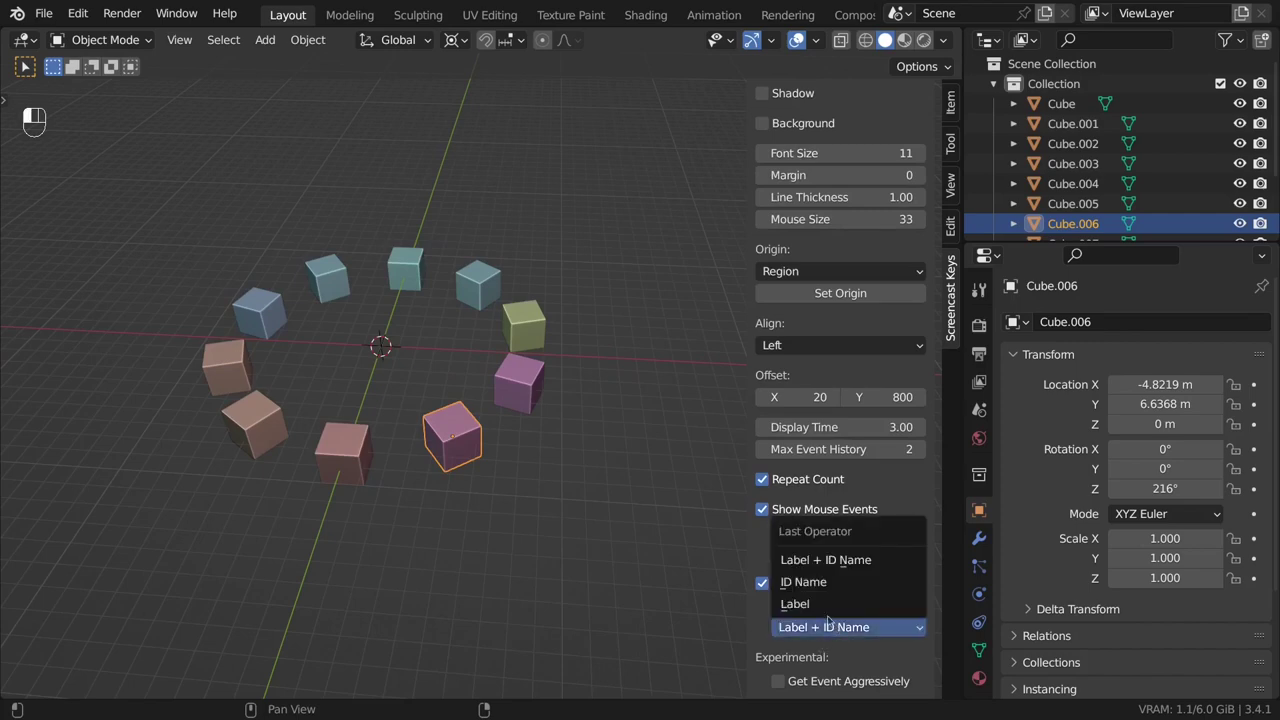
{"action": "left_click", "coordinate": [822, 604]}
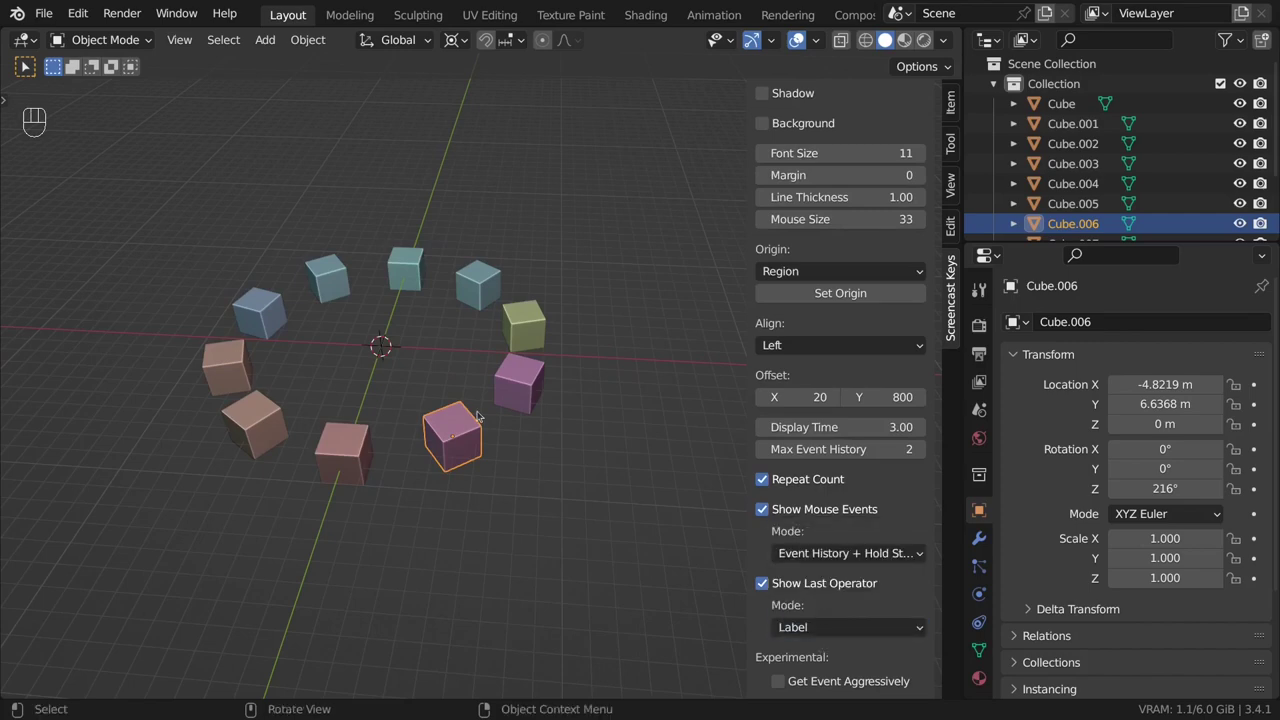
Select Cube.006 and Cube.005 in turn to test the last-operator display
{"action": "left_click_drag", "start_coordinate": [520, 480], "coordinate": [473, 456]}
{"action": "left_click", "coordinate": [473, 456]}
{"action": "scroll", "coordinate": [490, 482], "scroll_direction": "down", "scroll_amount": 5}
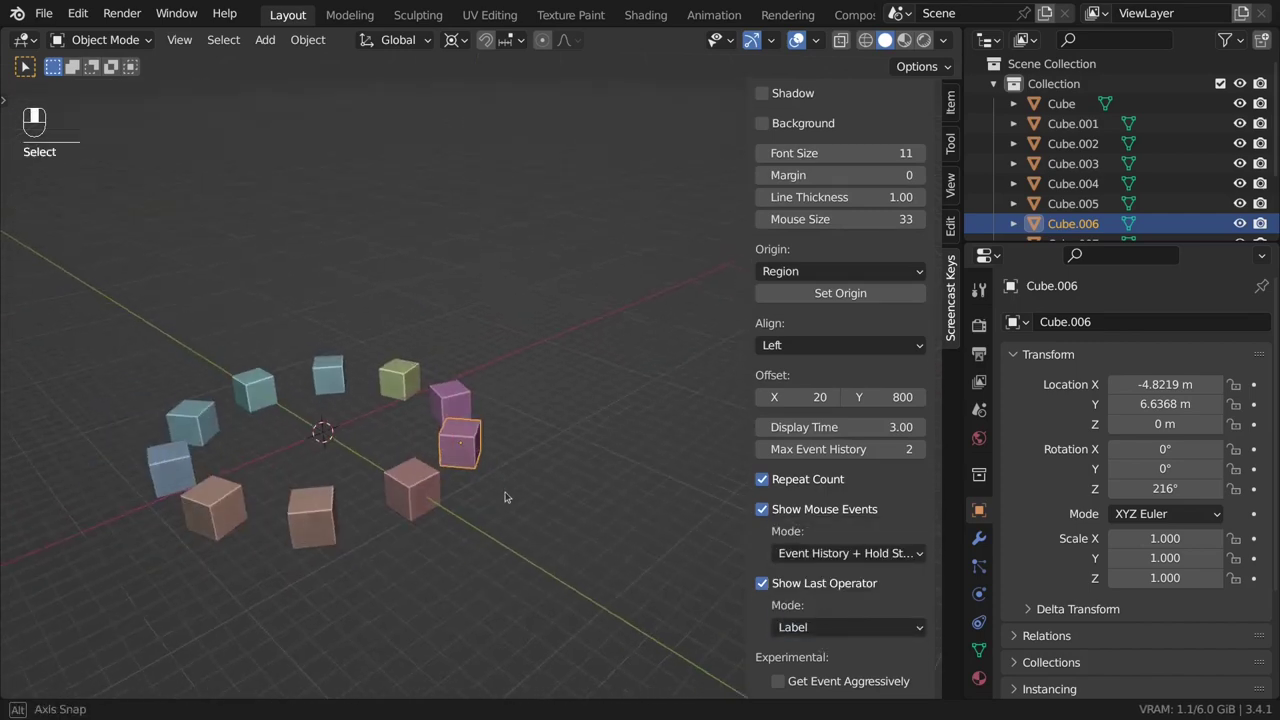
{"action": "left_click", "coordinate": [348, 463]}
{"action": "left_click_drag", "start_coordinate": [350, 465], "coordinate": [443, 489]}
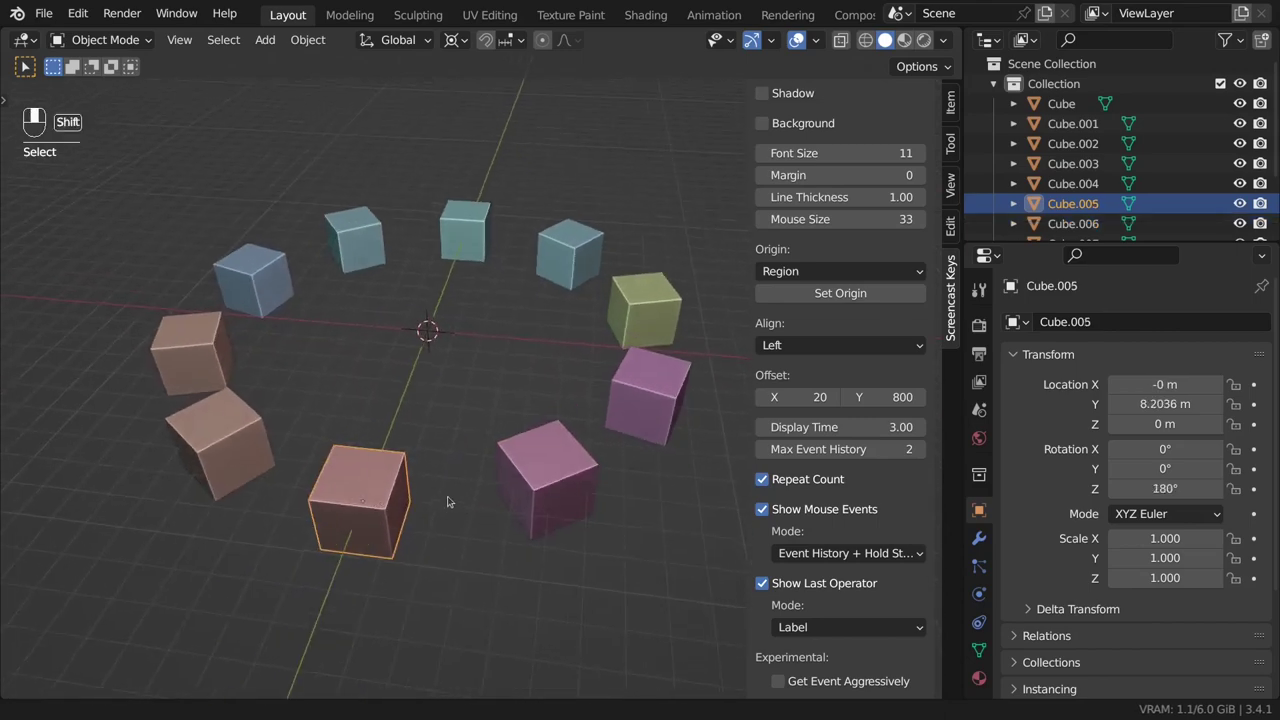
{"action": "scroll", "coordinate": [898, 591], "scroll_direction": "down", "scroll_amount": 1}
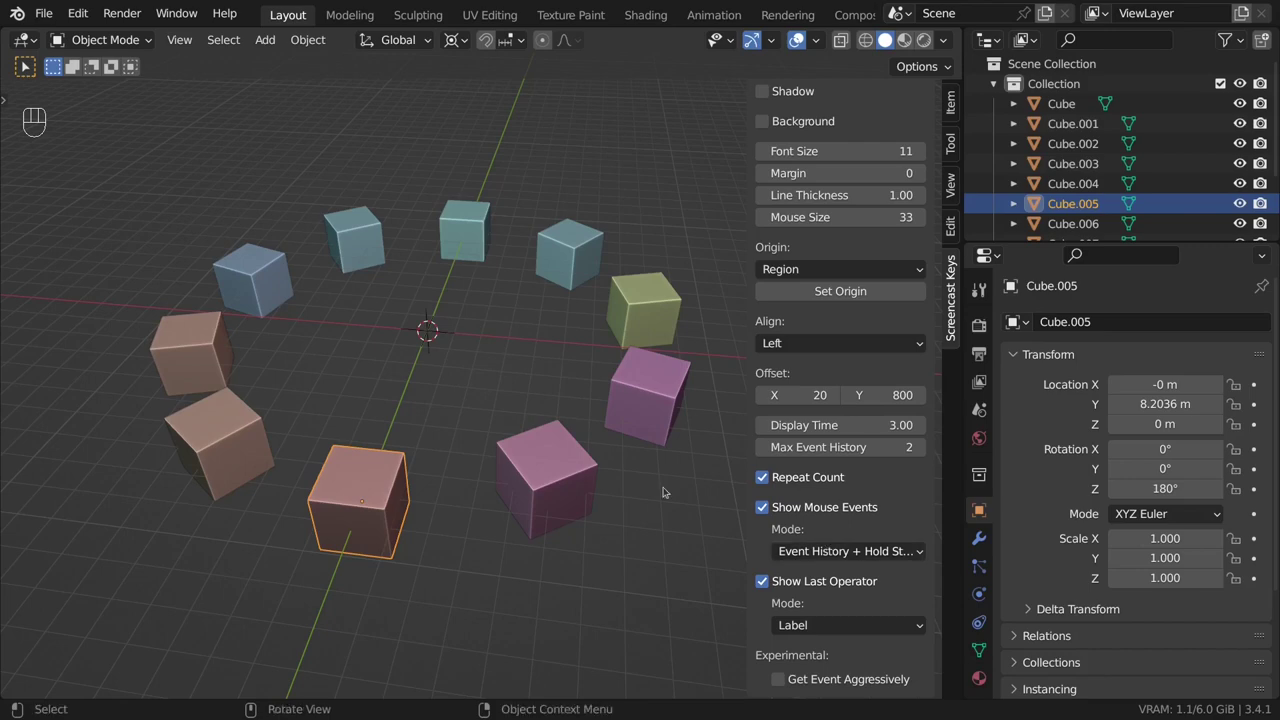
Select Cube.006 and try scaling it along the global Z axis twice, cancelling each transform
{"action": "left_click", "coordinate": [481, 446]}
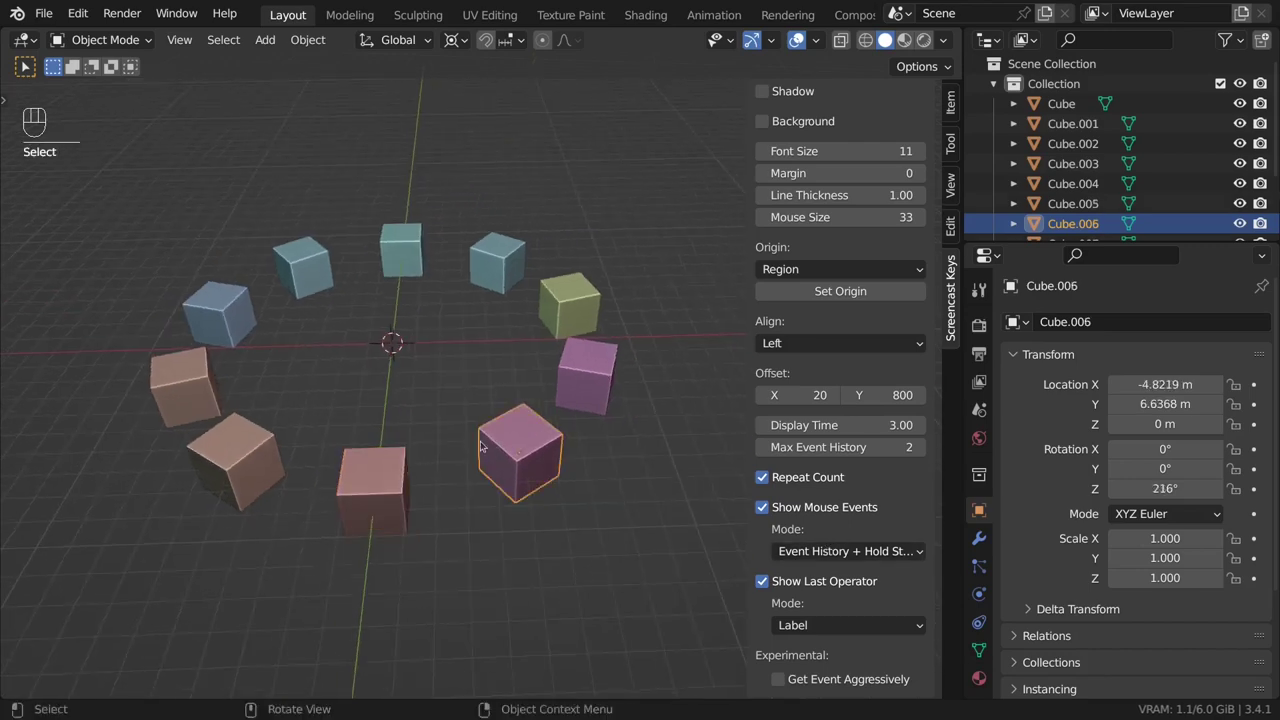
{"action": "key", "text": "s"}
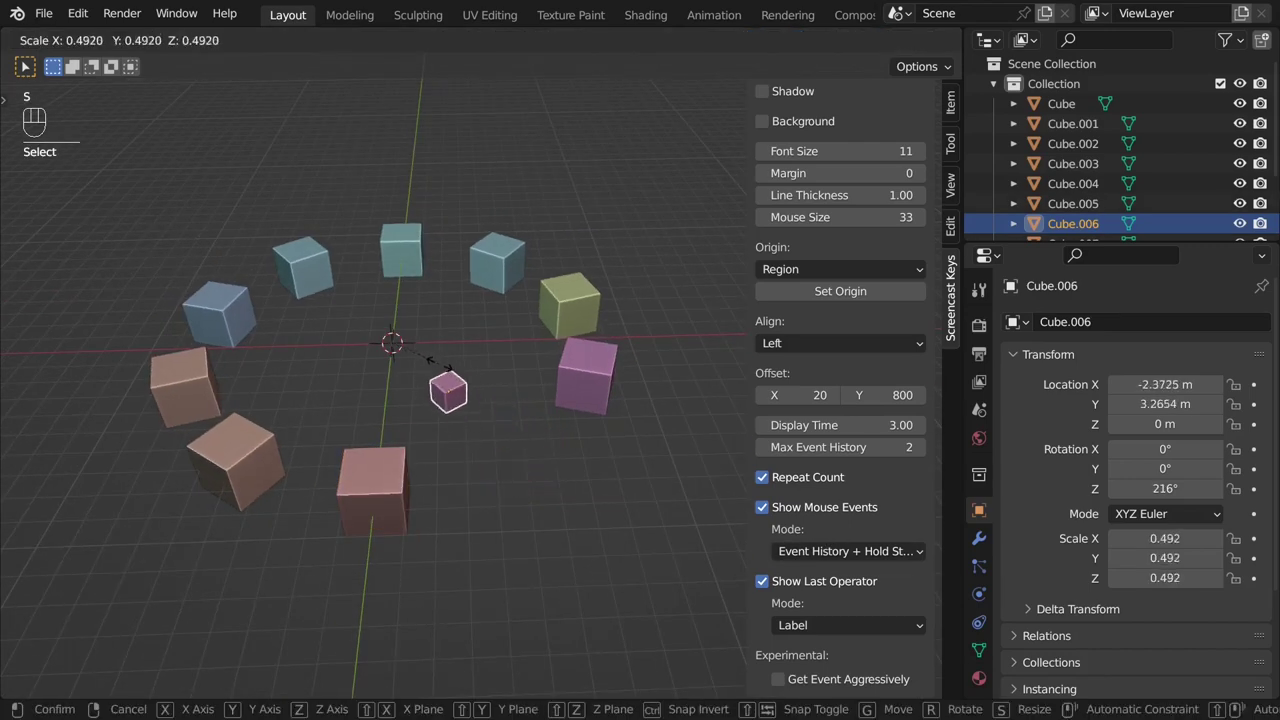
{"action": "key", "text": "z"}
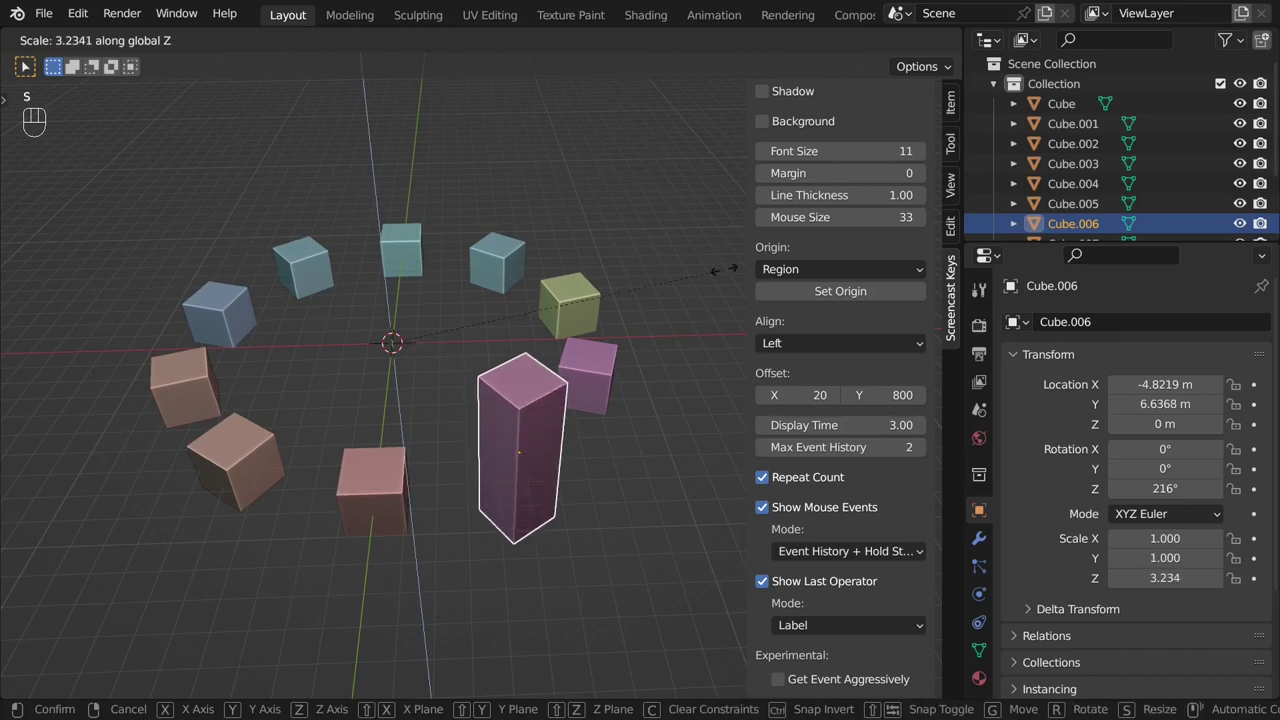
{"action": "right_click", "coordinate": [607, 300]}
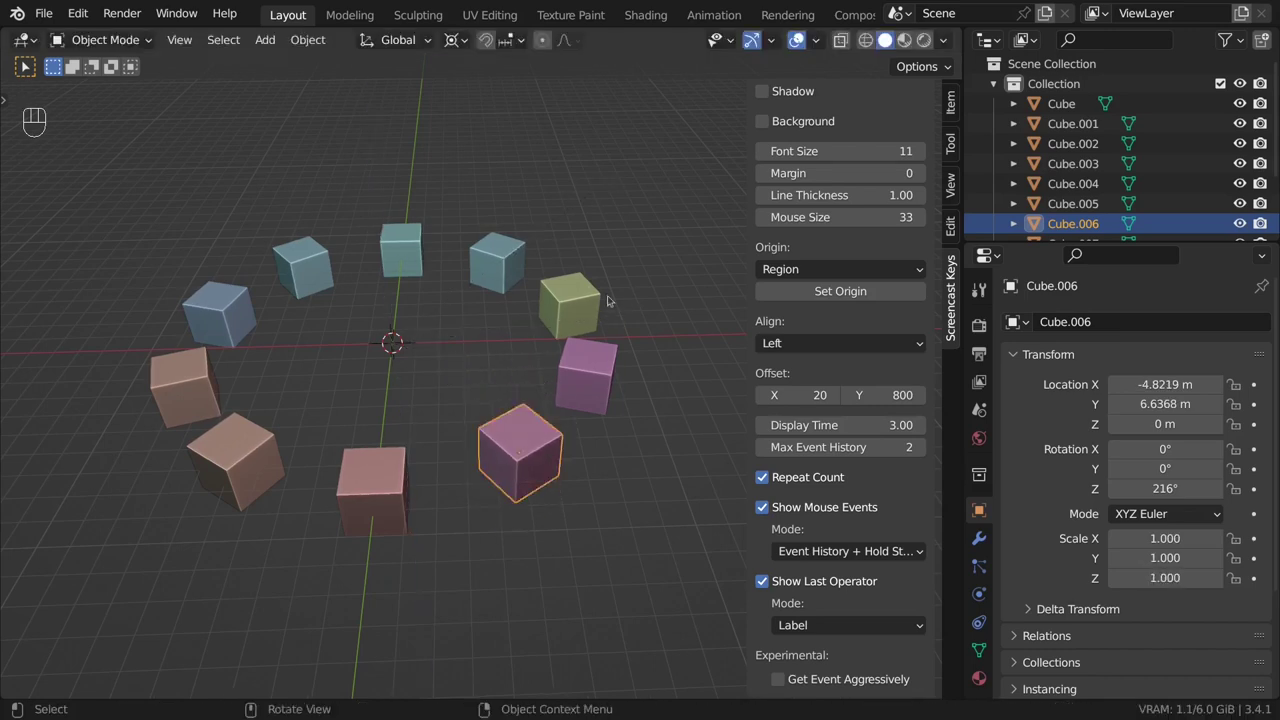
{"action": "left_click_drag", "start_coordinate": [545, 371], "coordinate": [476, 440]}
{"action": "left_click", "coordinate": [476, 440]}
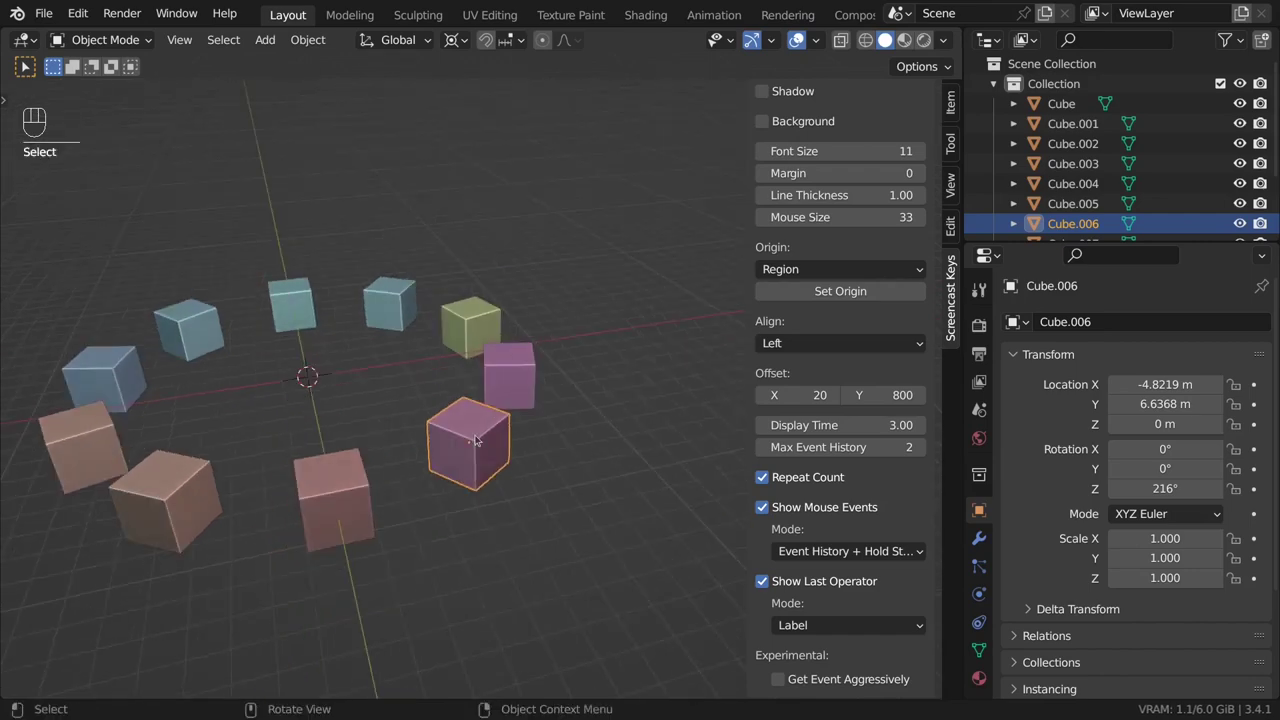
{"action": "key", "text": "s"}
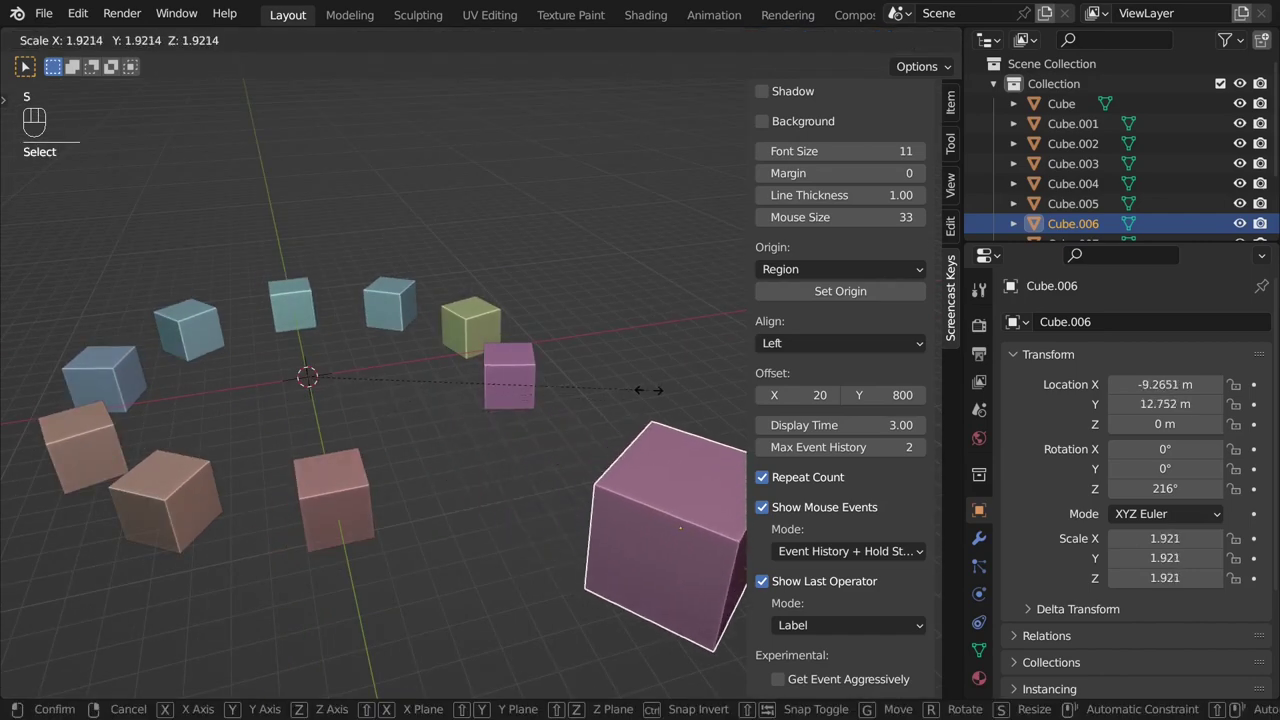
{"action": "key", "text": "z"}
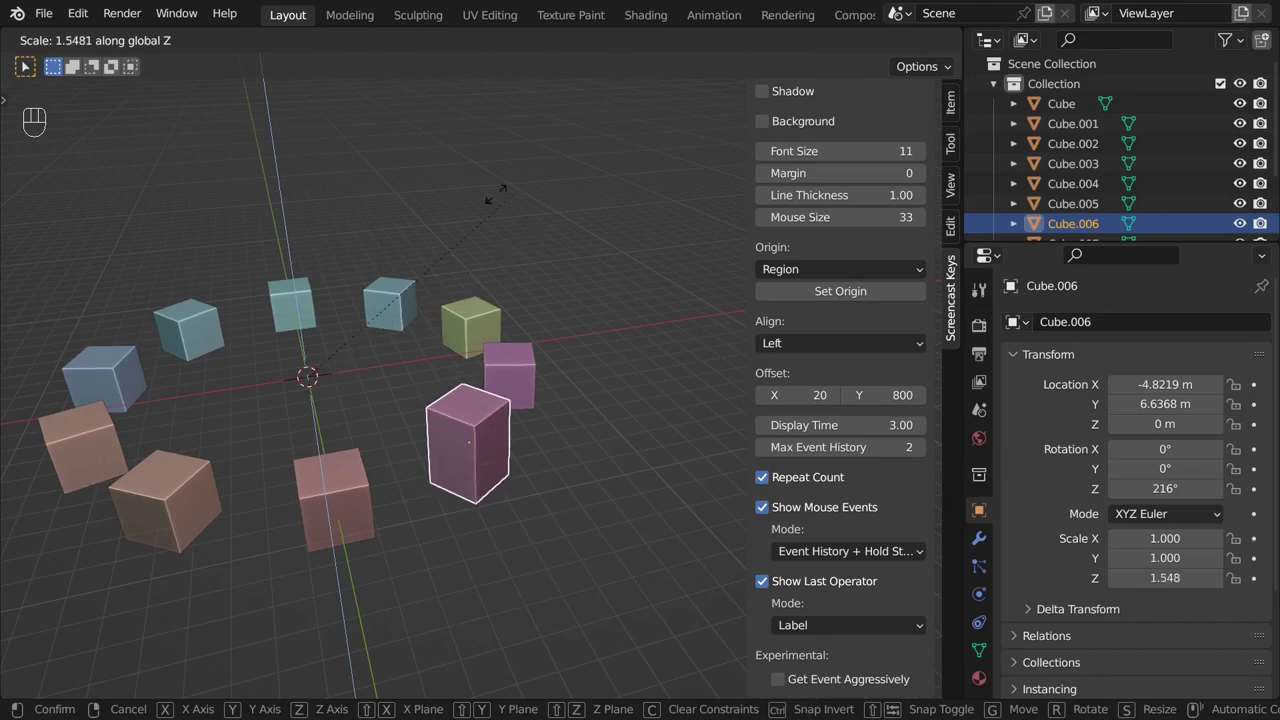
{"action": "key", "text": "Escape"}
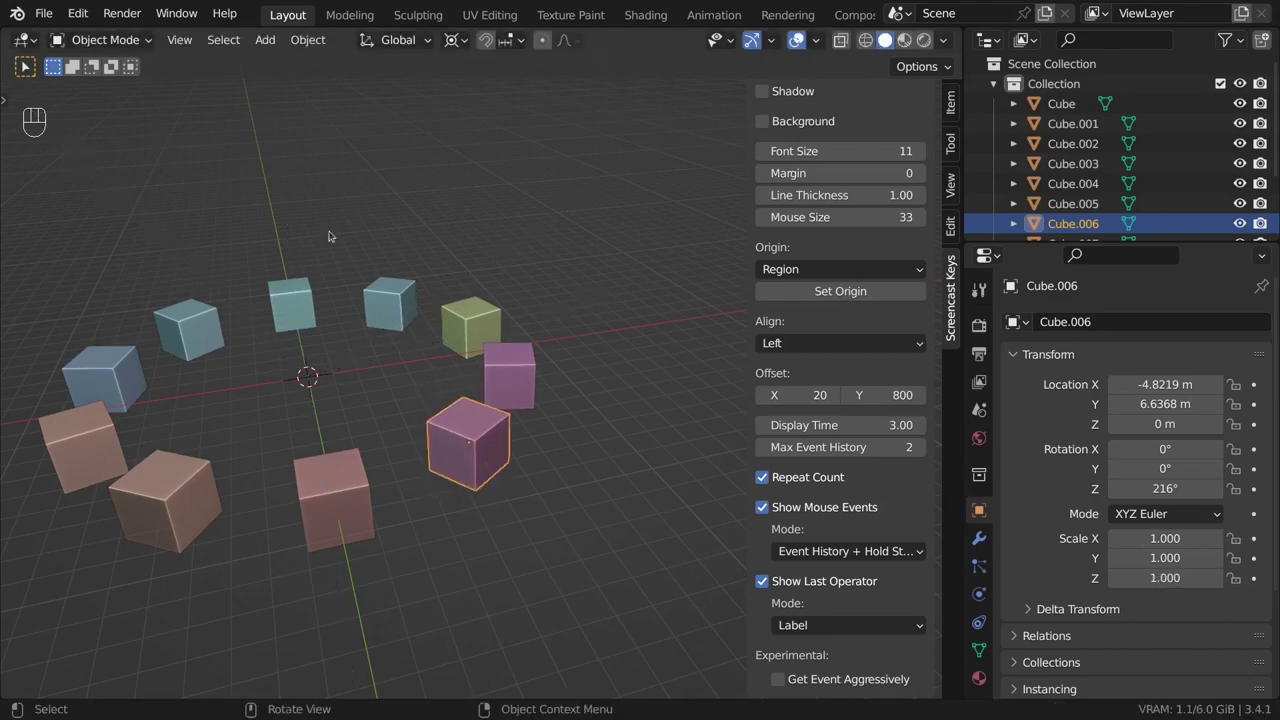
Select Cube.004 and try scaling it, cancelling the transform
{"action": "left_click_drag", "start_coordinate": [236, 135], "coordinate": [597, 462]}
{"action": "left_click", "coordinate": [333, 324]}
{"action": "left_click", "coordinate": [363, 414]}
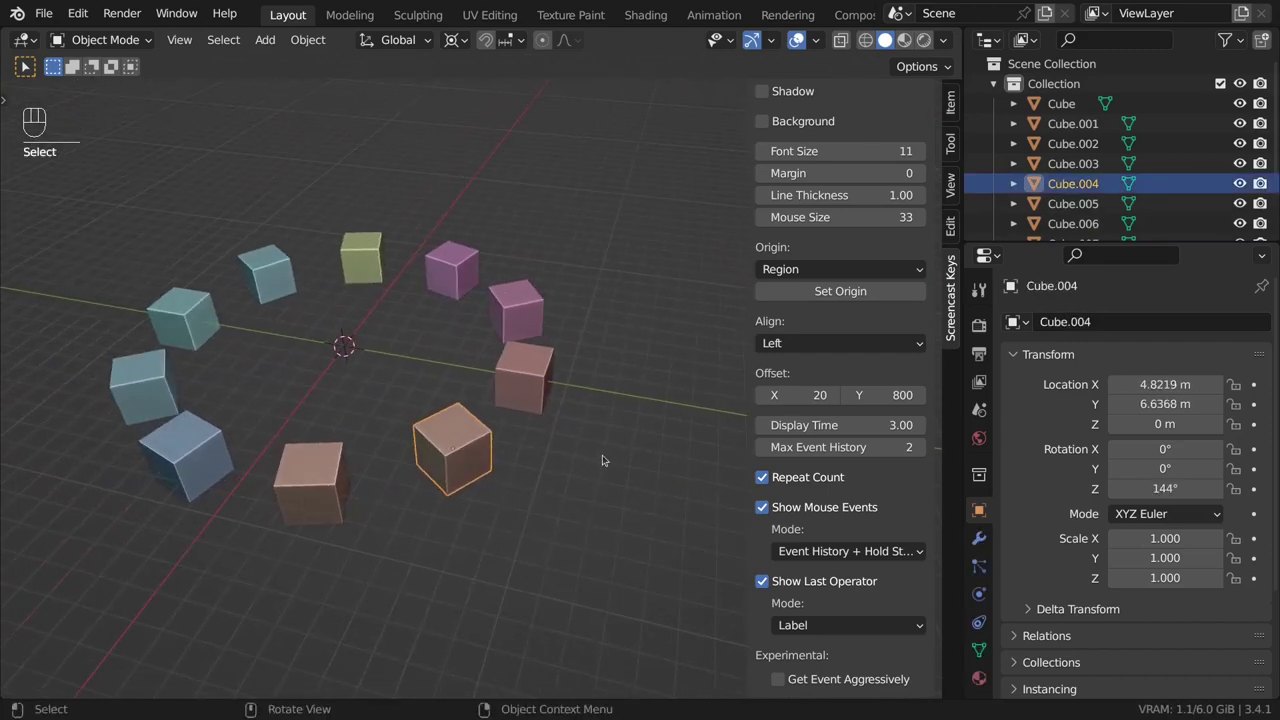
{"action": "key", "text": "s"}
{"action": "right_click", "coordinate": [588, 472]}
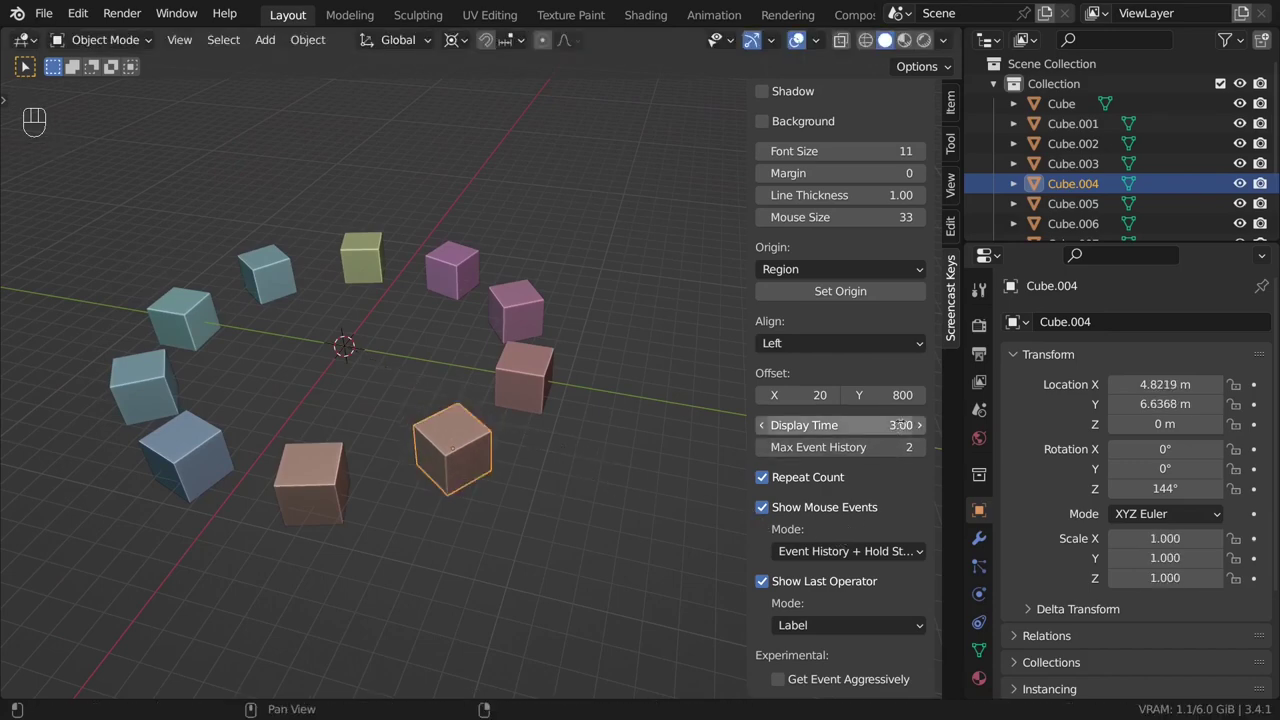
Set the Screencast Keys Y offset to 783 and Max Event History to 3
{"action": "left_click_drag", "start_coordinate": [895, 395], "coordinate": [870, 395]}
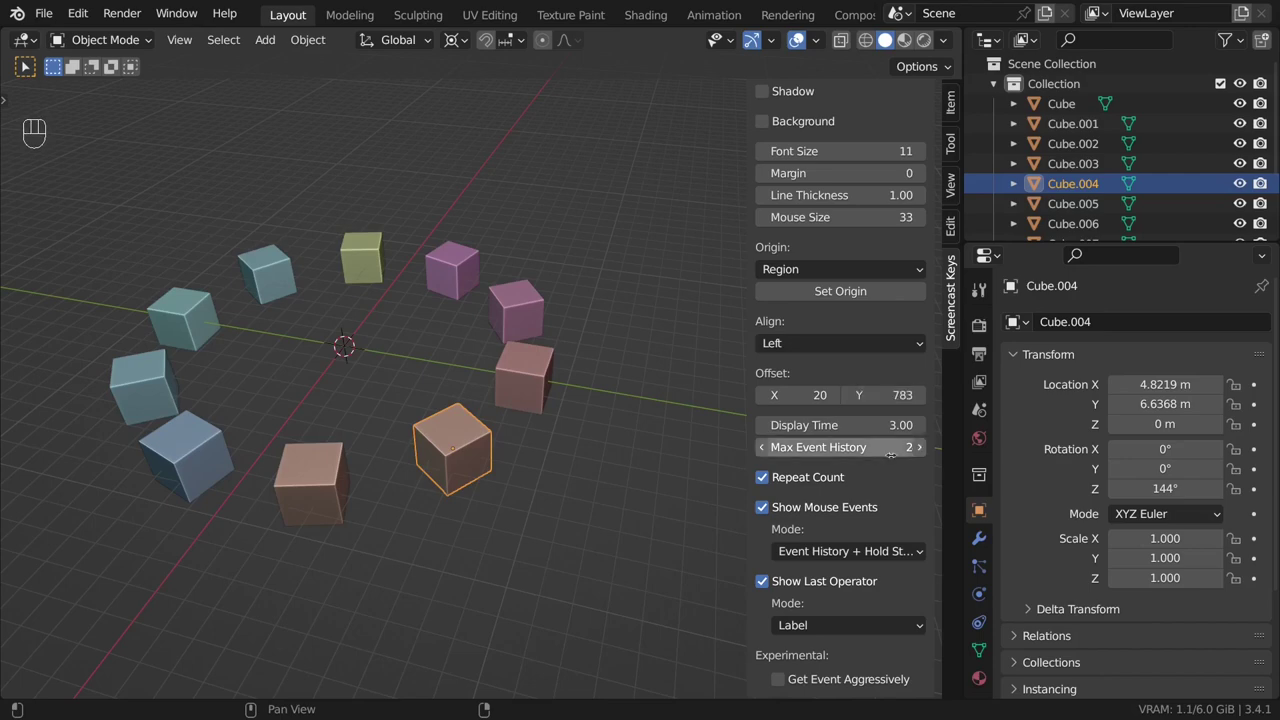
{"action": "scroll", "coordinate": [442, 451], "scroll_direction": "down", "scroll_amount": 10}
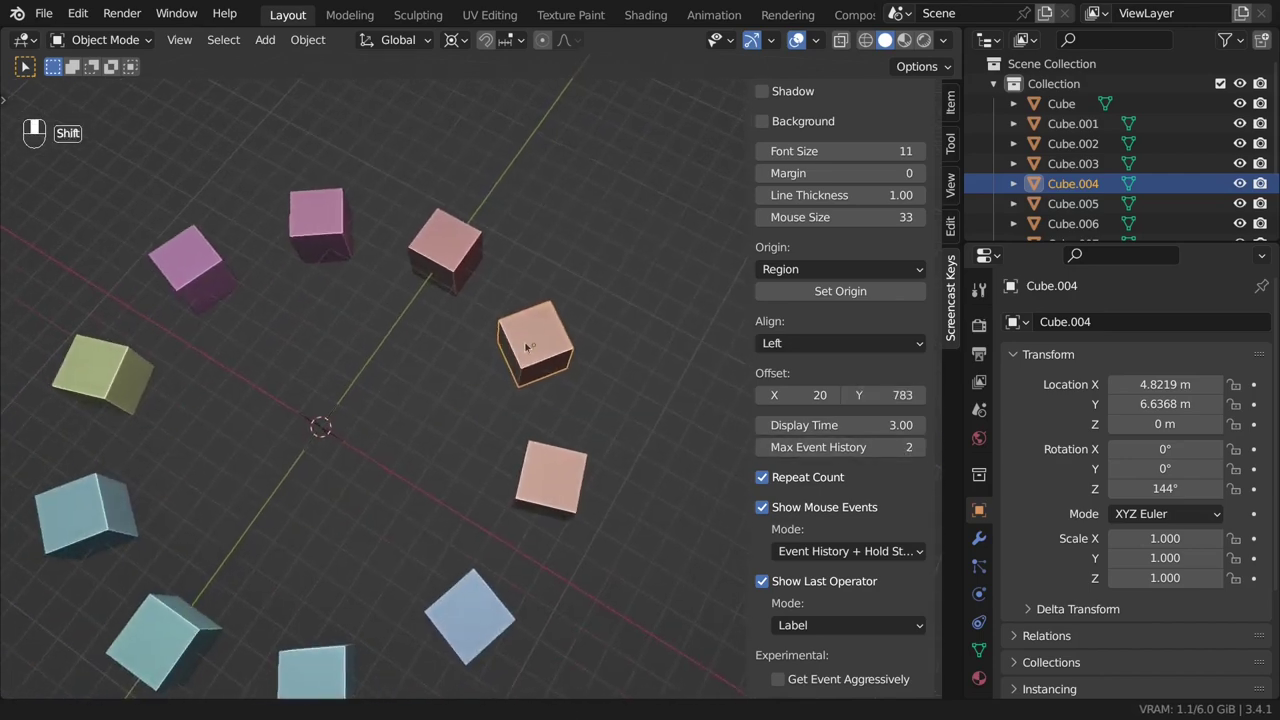
{"action": "left_click", "coordinate": [919, 447]}
{"action": "scroll", "coordinate": [407, 421], "scroll_direction": "left", "scroll_amount": 5}
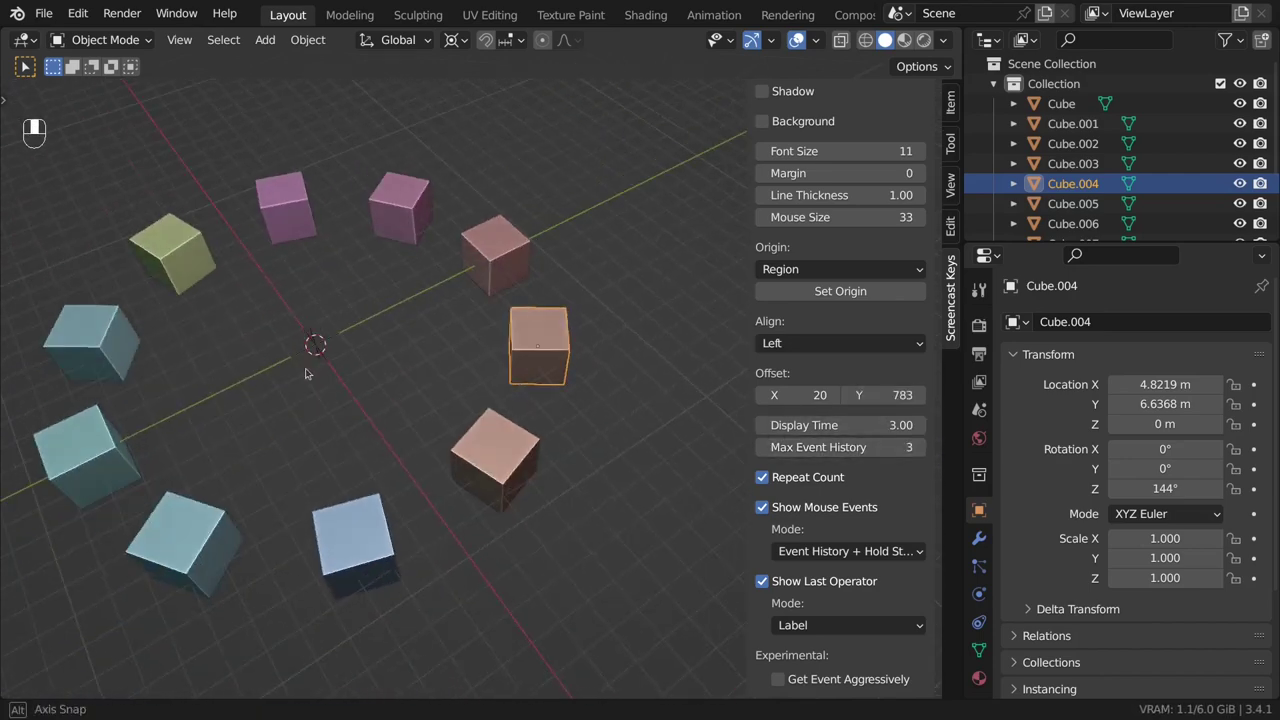
Select Cube.003 and open the Quick Menu to test the key display
{"action": "left_click", "coordinate": [461, 450]}
{"action": "key", "text": "d"}
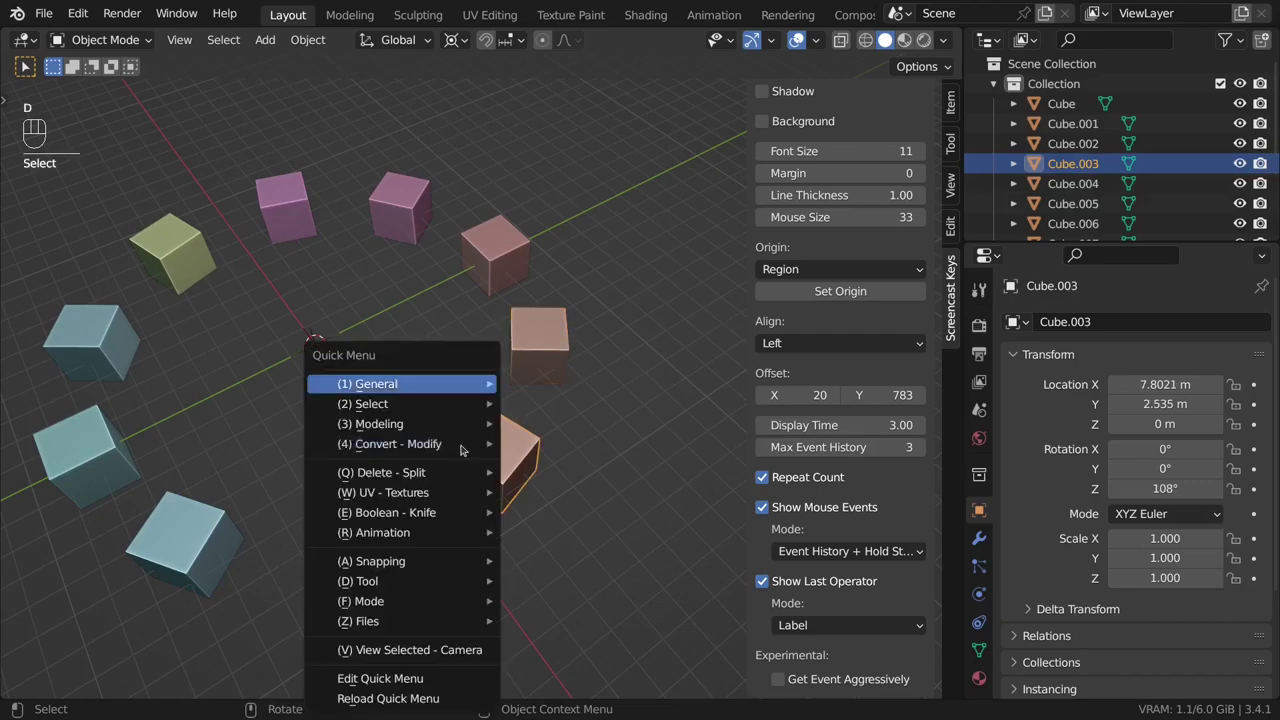
Delete Cube.005 from the ring of cubes and select Cube.006
{"action": "left_click", "coordinate": [485, 268]}
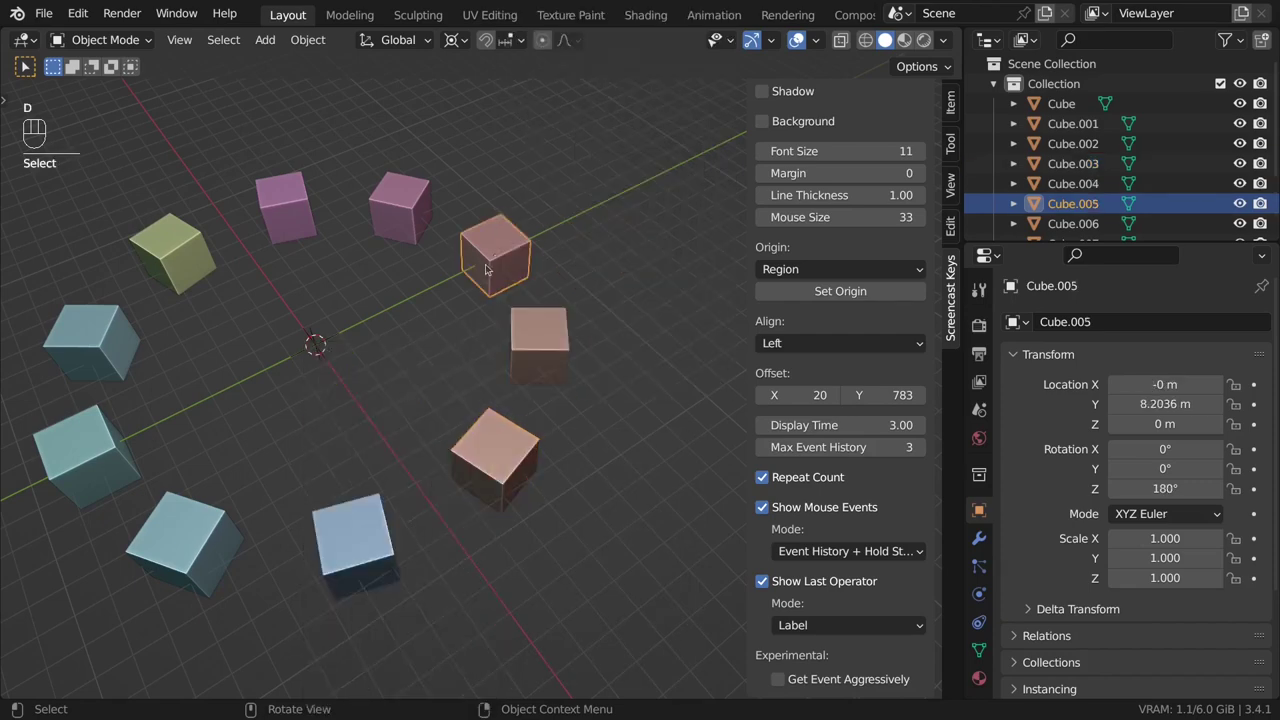
{"action": "key", "text": "x"}
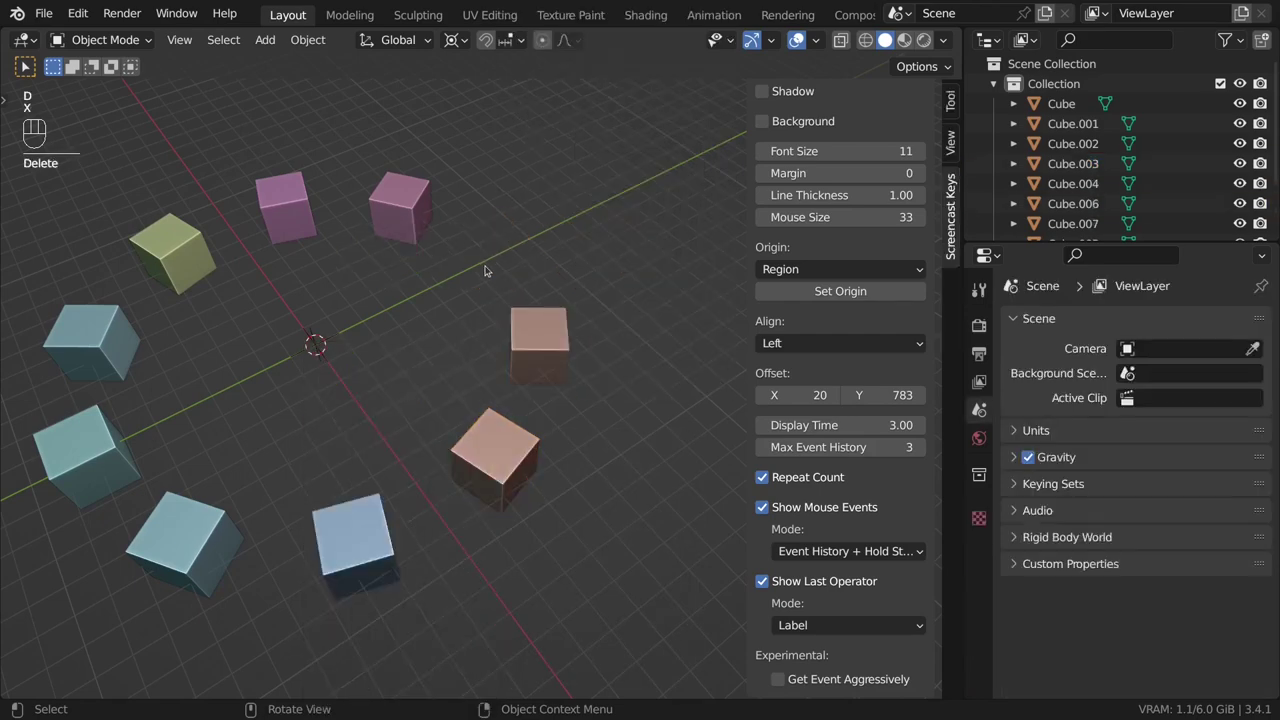
{"action": "left_click", "coordinate": [397, 205]}
{"action": "left_click_drag", "start_coordinate": [446, 265], "coordinate": [551, 376]}
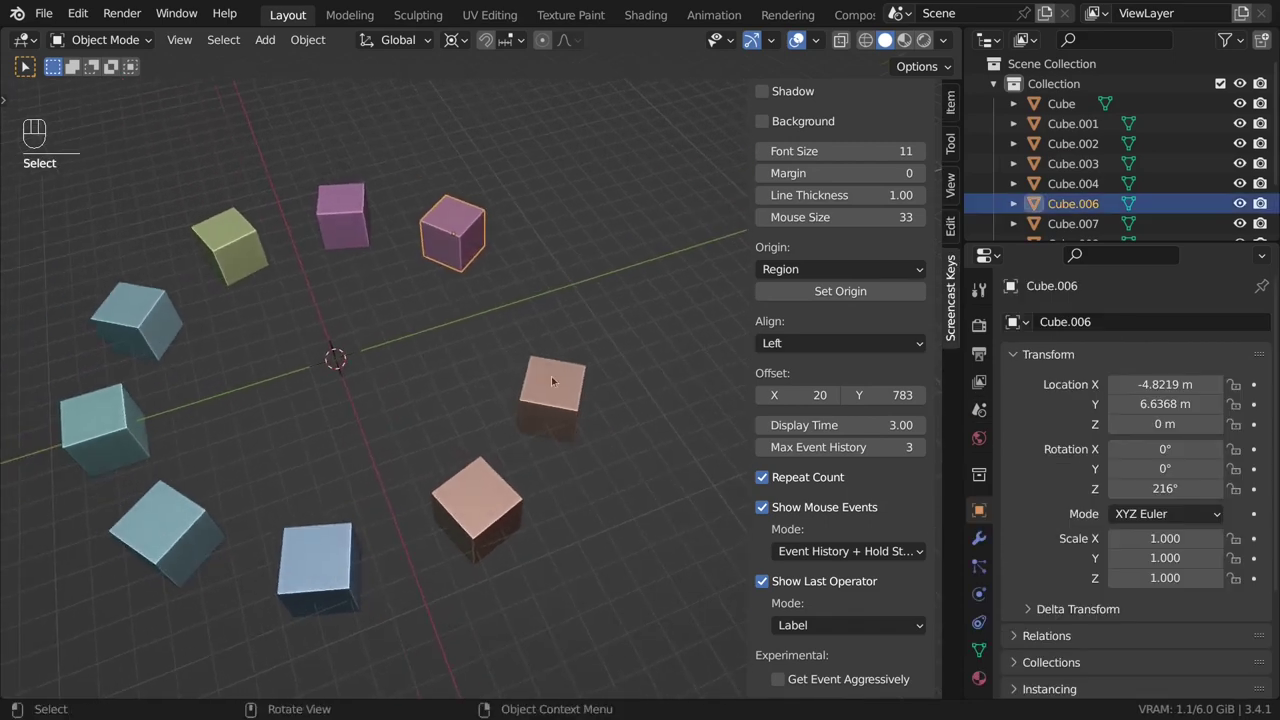
Set the Screencast Keys Display Time to 4
{"action": "left_click", "coordinate": [920, 425]}
{"action": "left_click", "coordinate": [898, 426]}
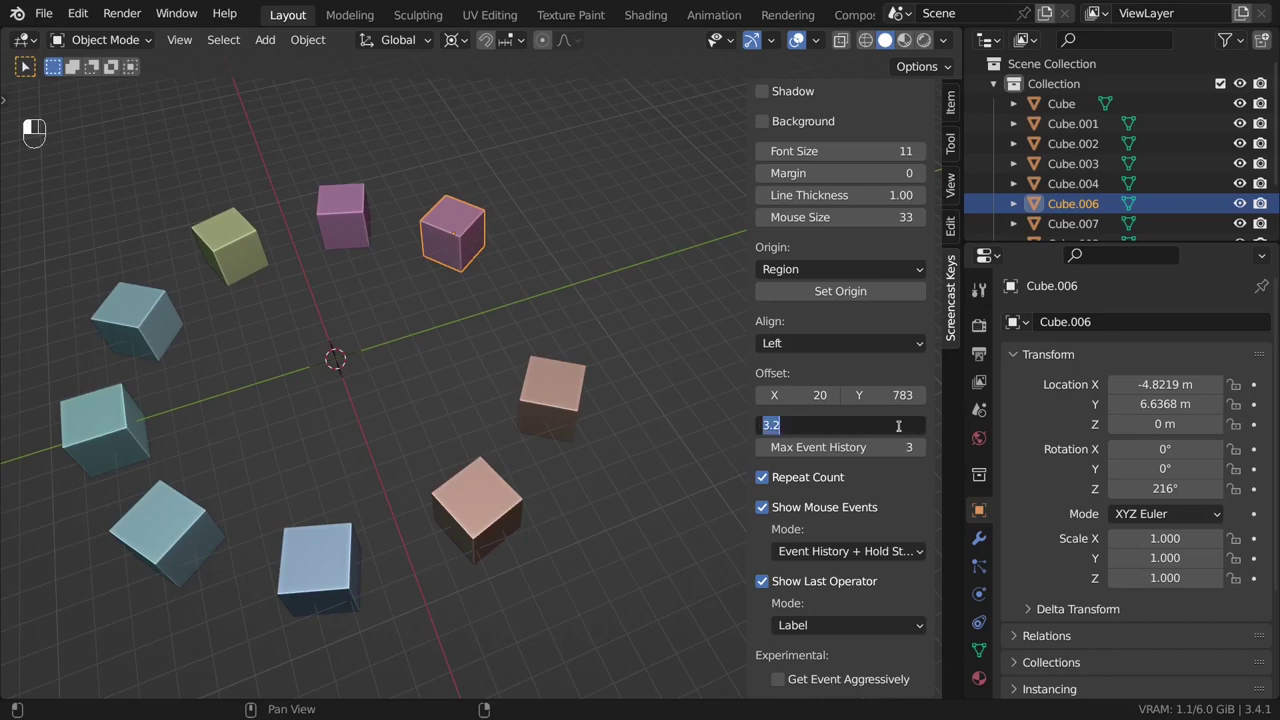
{"action": "key", "text": "Return"}
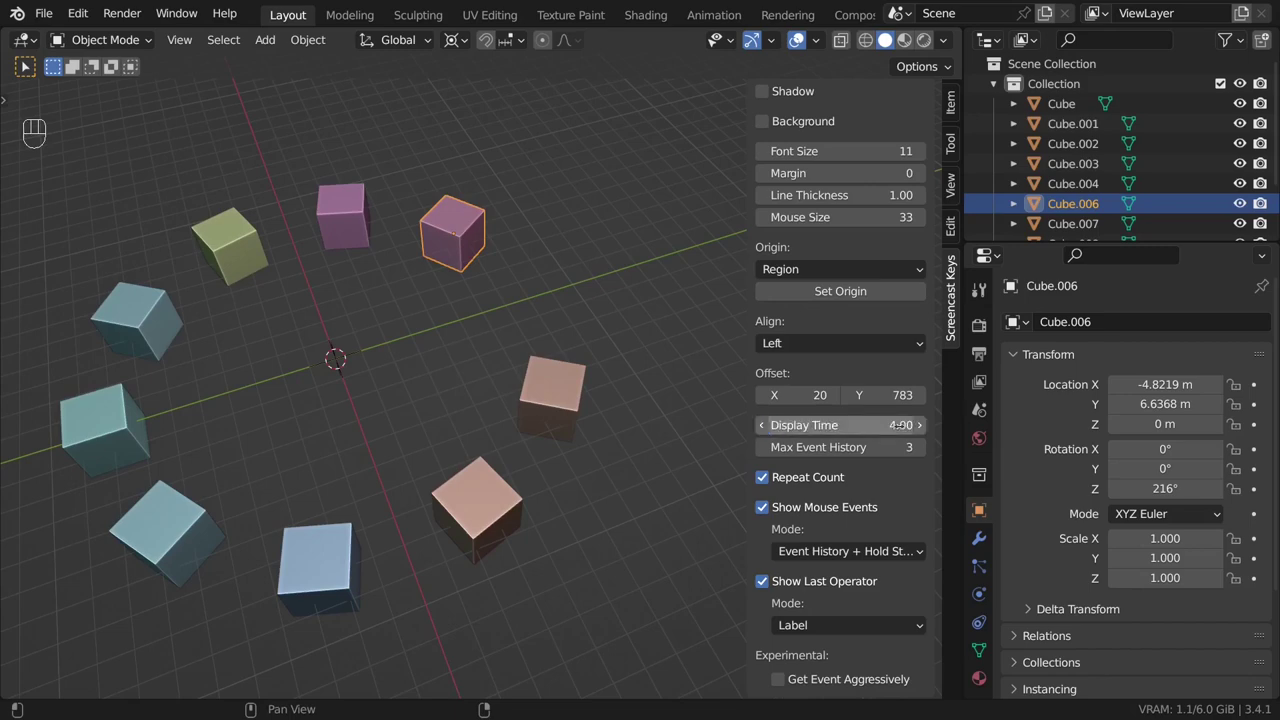
Undo the deletion of Cube.005 from the ring of cubes
{"action": "mouse_move", "coordinate": [480, 490]}
{"action": "left_mouse_down"}
{"action": "mouse_move", "coordinate": [450, 470]}
{"action": "mouse_move", "coordinate": [455, 493]}
{"action": "left_mouse_up"}
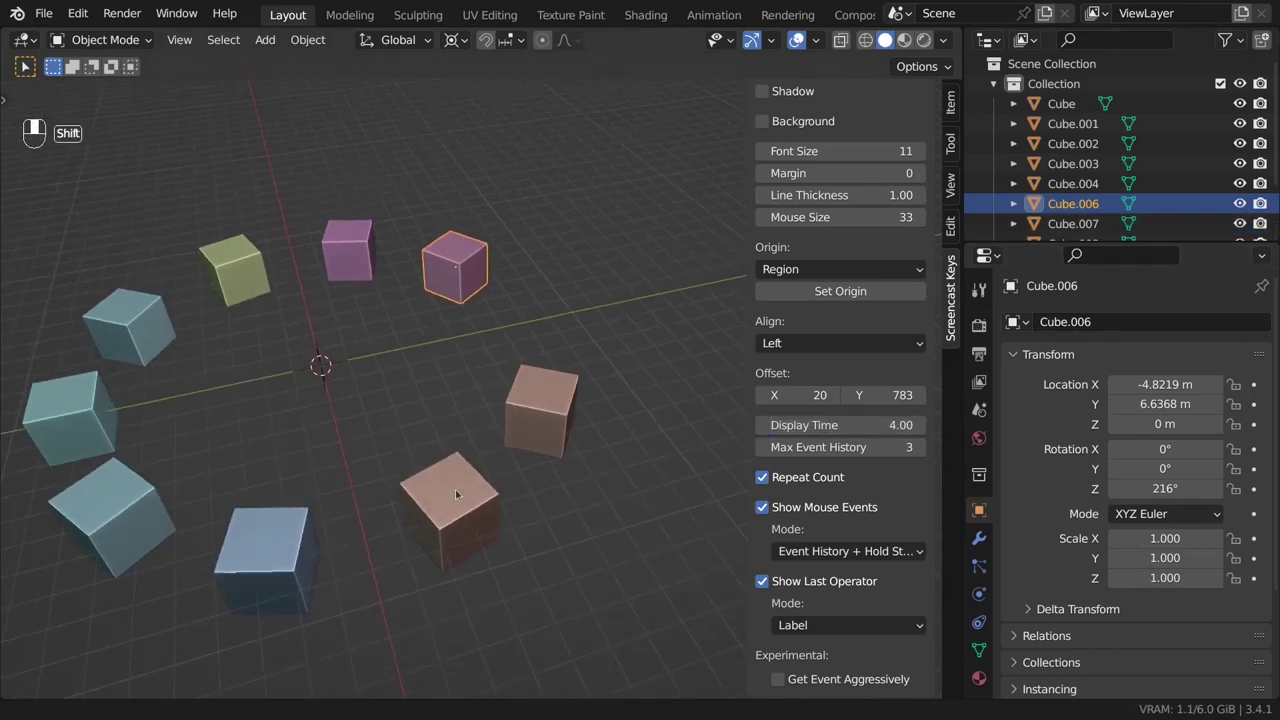
{"action": "key", "text": "ctrl+z"}
{"action": "key", "text": "ctrl+z"}
{"action": "key", "text": "ctrl+z"}
{"action": "key", "text": "ctrl+z"}
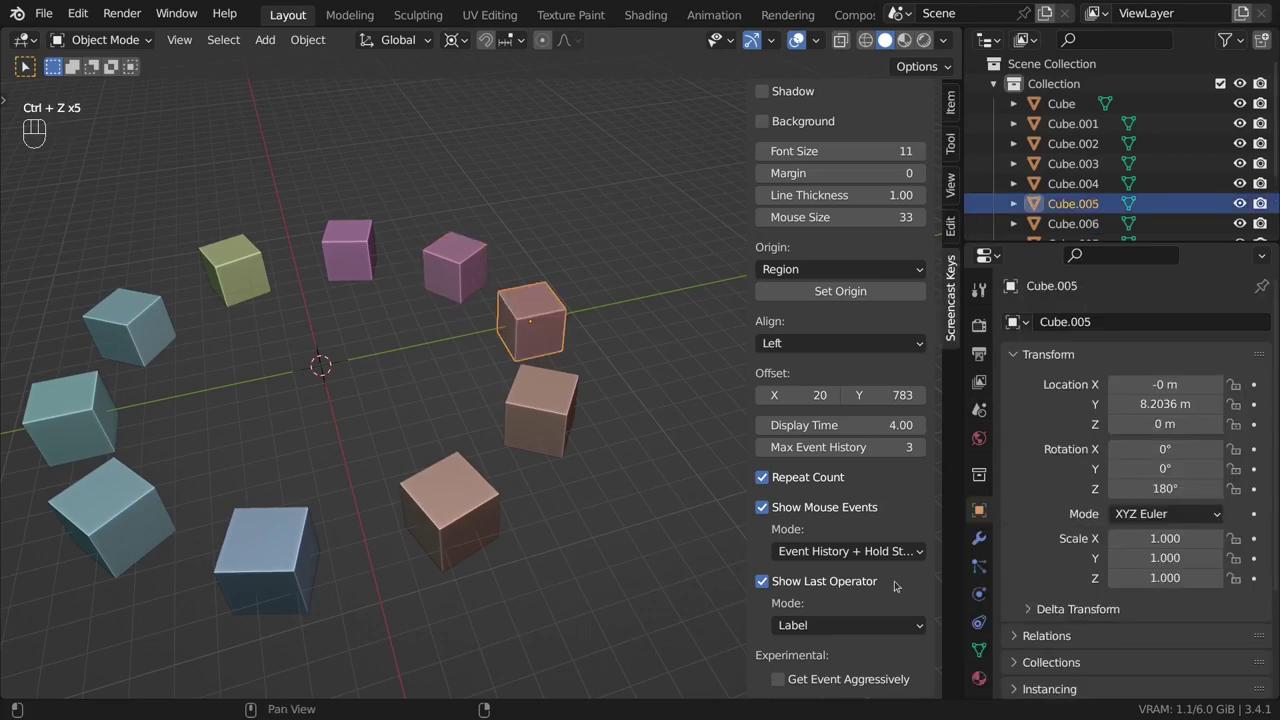
Turn the Screencast Keys Background option on and off again, and hide the viewport sidebar
{"action": "scroll", "coordinate": [895, 586], "scroll_direction": "up", "scroll_amount": 3}
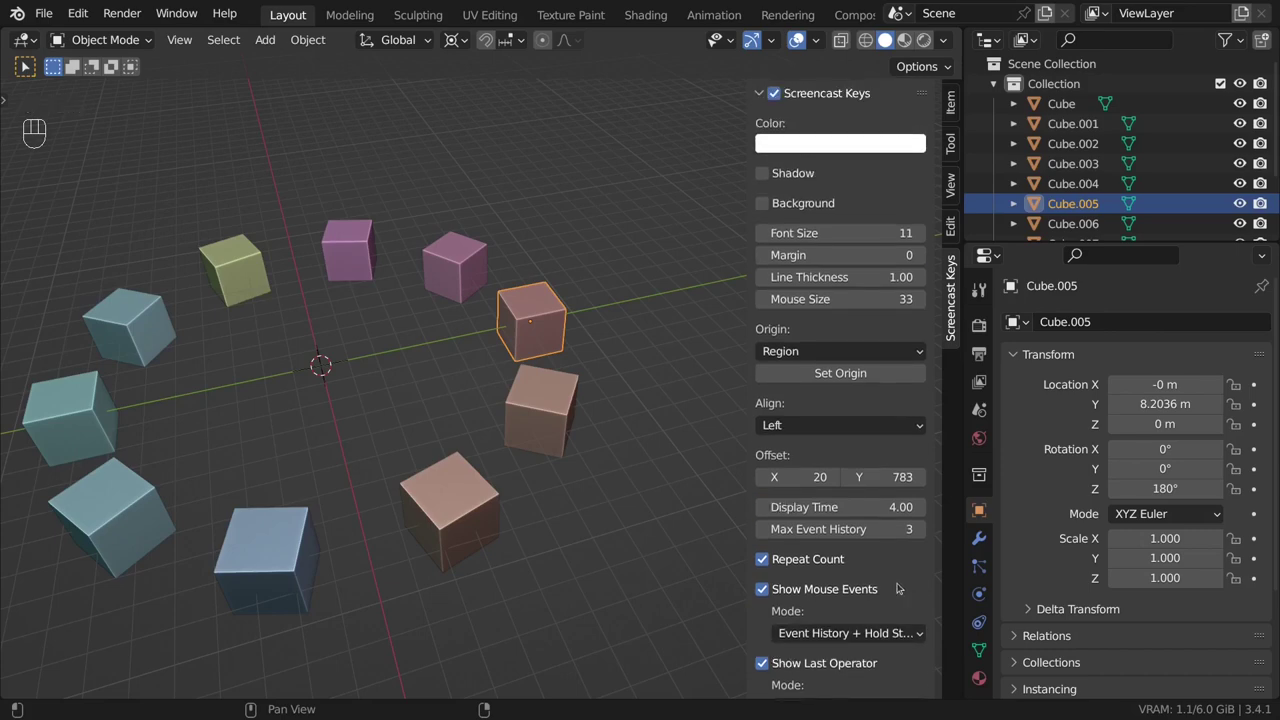
{"action": "left_click", "coordinate": [762, 204]}
{"action": "left_click", "coordinate": [762, 204]}
{"action": "key", "text": "n"}
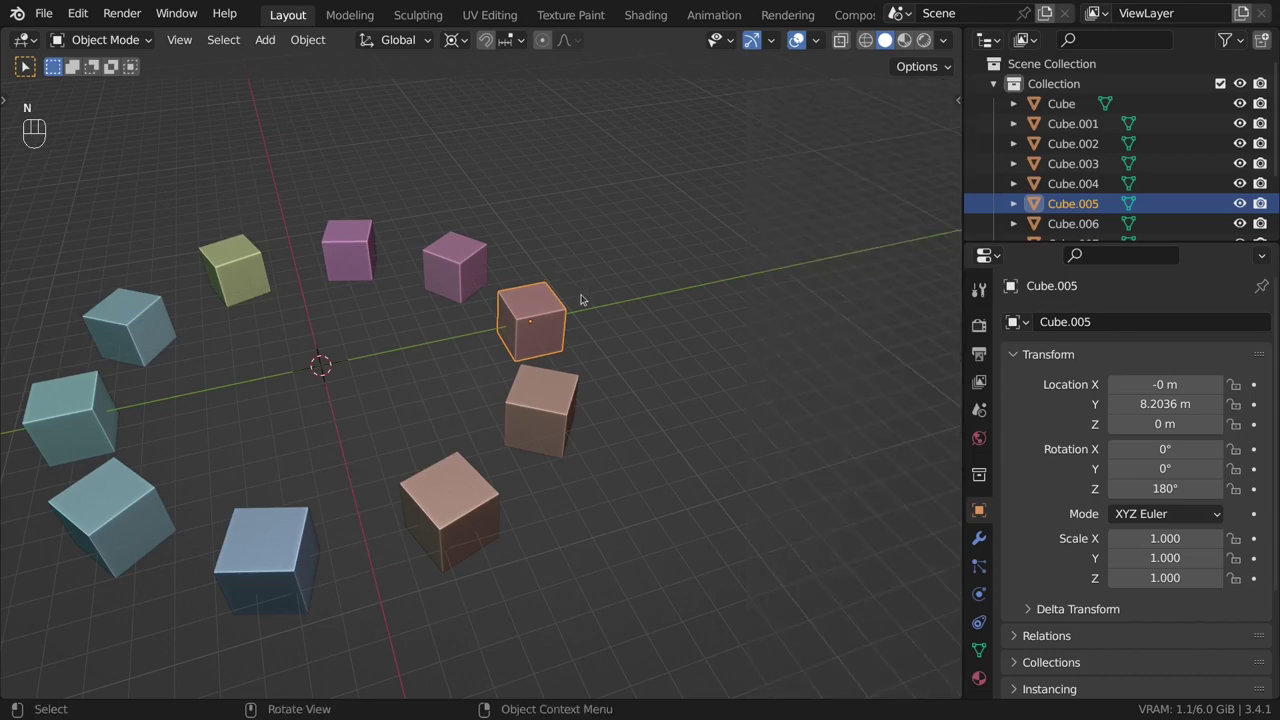
{"action": "left_click_drag", "start_coordinate": [184, 359], "coordinate": [651, 486]}
{"action": "left_click", "coordinate": [711, 511]}
{"action": "left_click_drag", "start_coordinate": [517, 431], "coordinate": [637, 386]}
{"action": "left_click", "coordinate": [604, 404]}
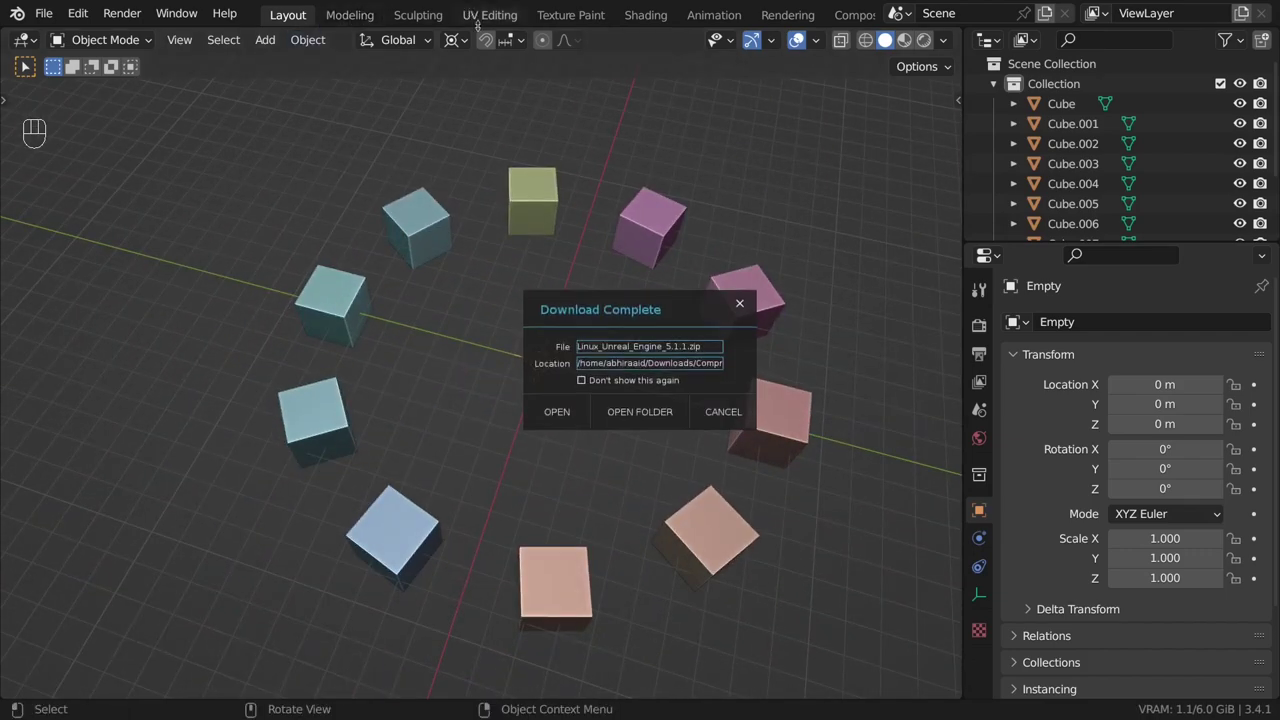
Move the Download Complete dialog aside and quit Blender without saving the scene
{"action": "left_click_drag", "start_coordinate": [502, 293], "coordinate": [562, 267]}
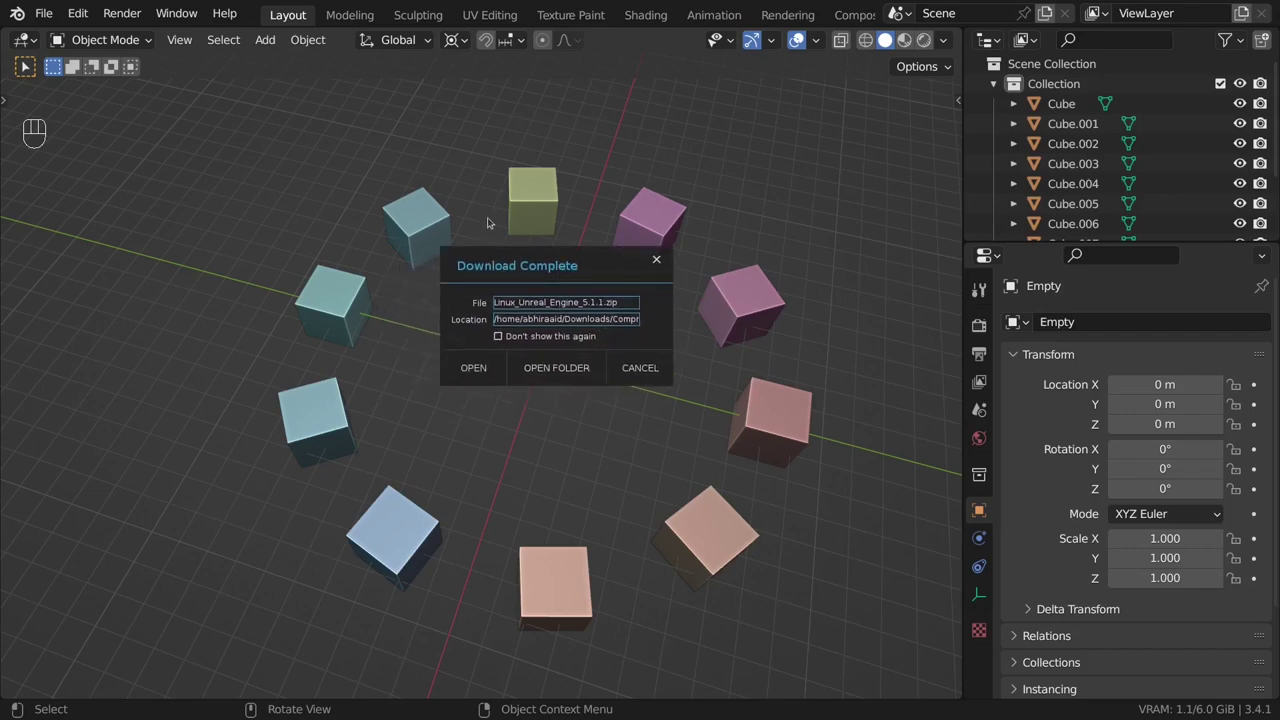
{"action": "left_click_drag", "start_coordinate": [203, 265], "coordinate": [278, 252]}
{"action": "key", "text": "ctrl+q"}
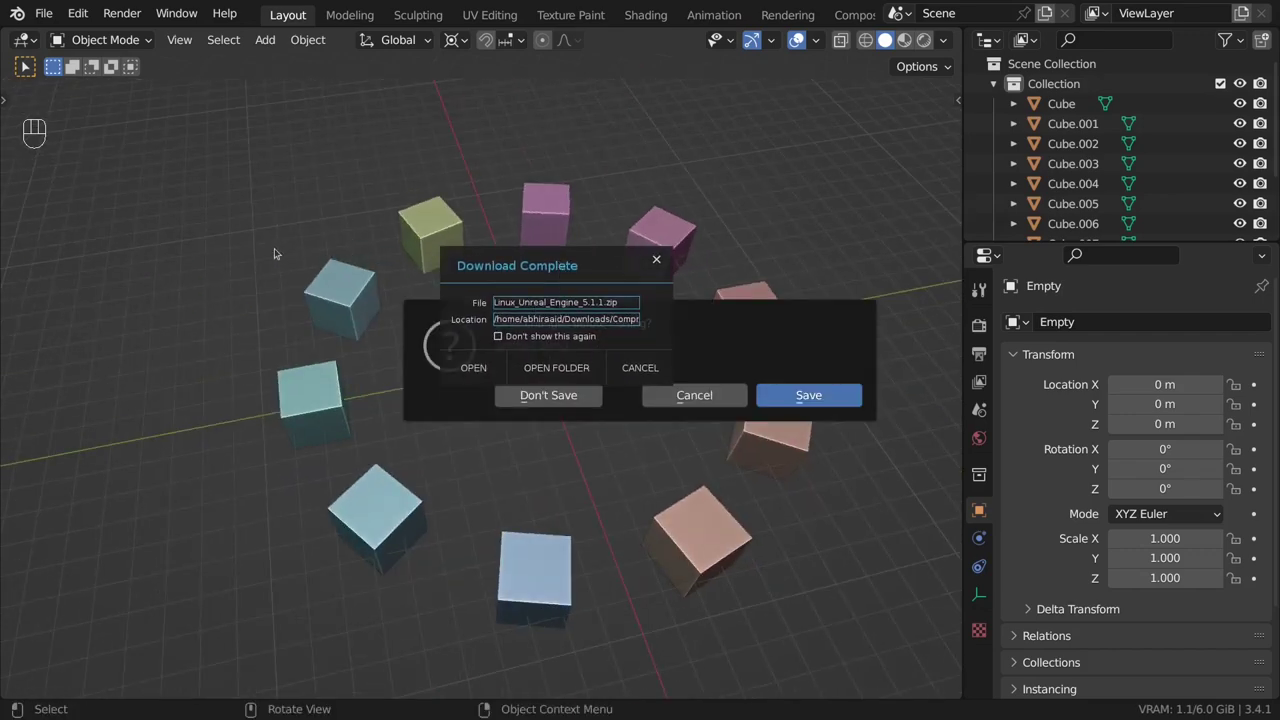
{"action": "left_click", "coordinate": [555, 395]}
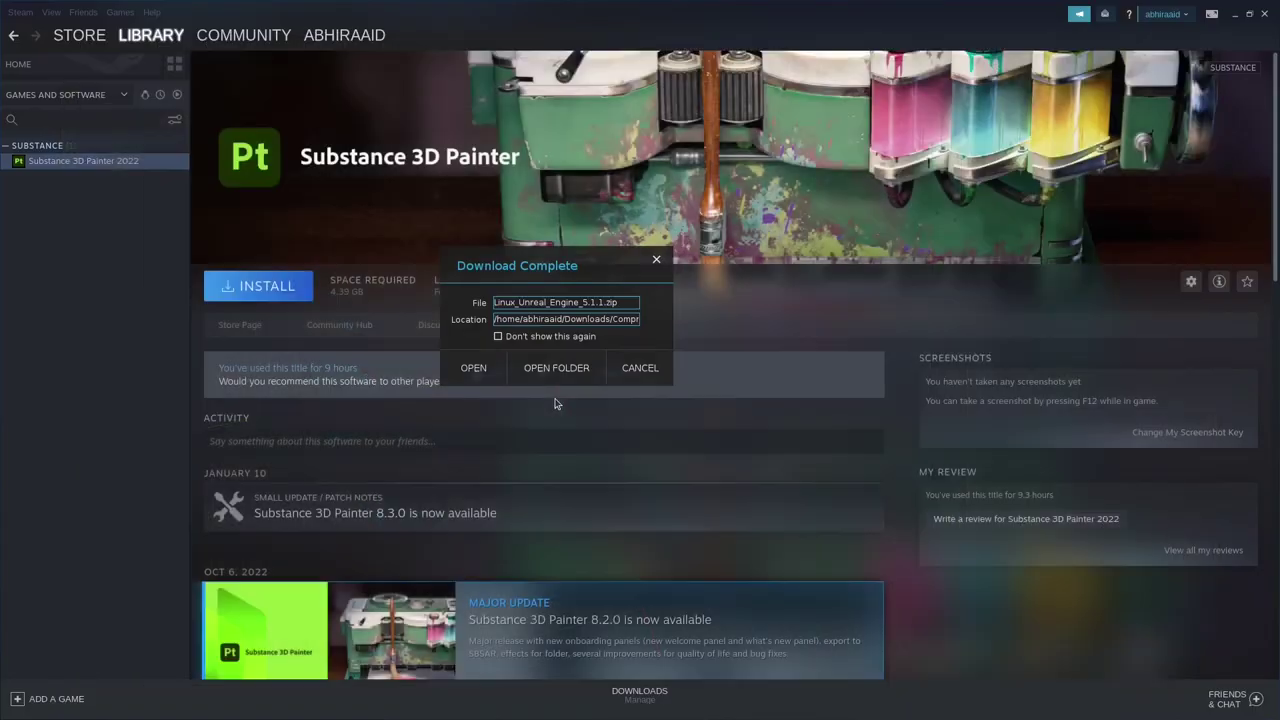
Install Substance 3D Painter 2022 from the Steam library with a desktop shortcut and a system application icon, then minimise Steam
{"action": "left_click", "coordinate": [302, 295]}
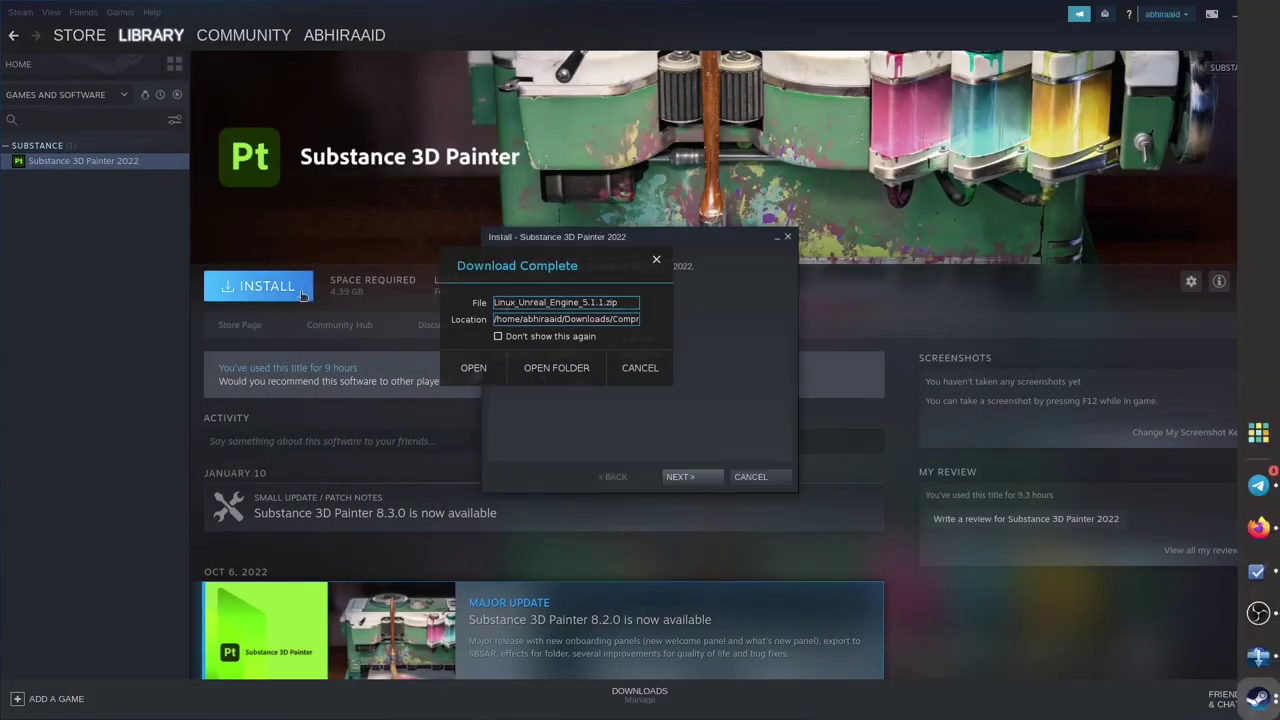
{"action": "left_click_drag", "start_coordinate": [587, 265], "coordinate": [239, 307]}
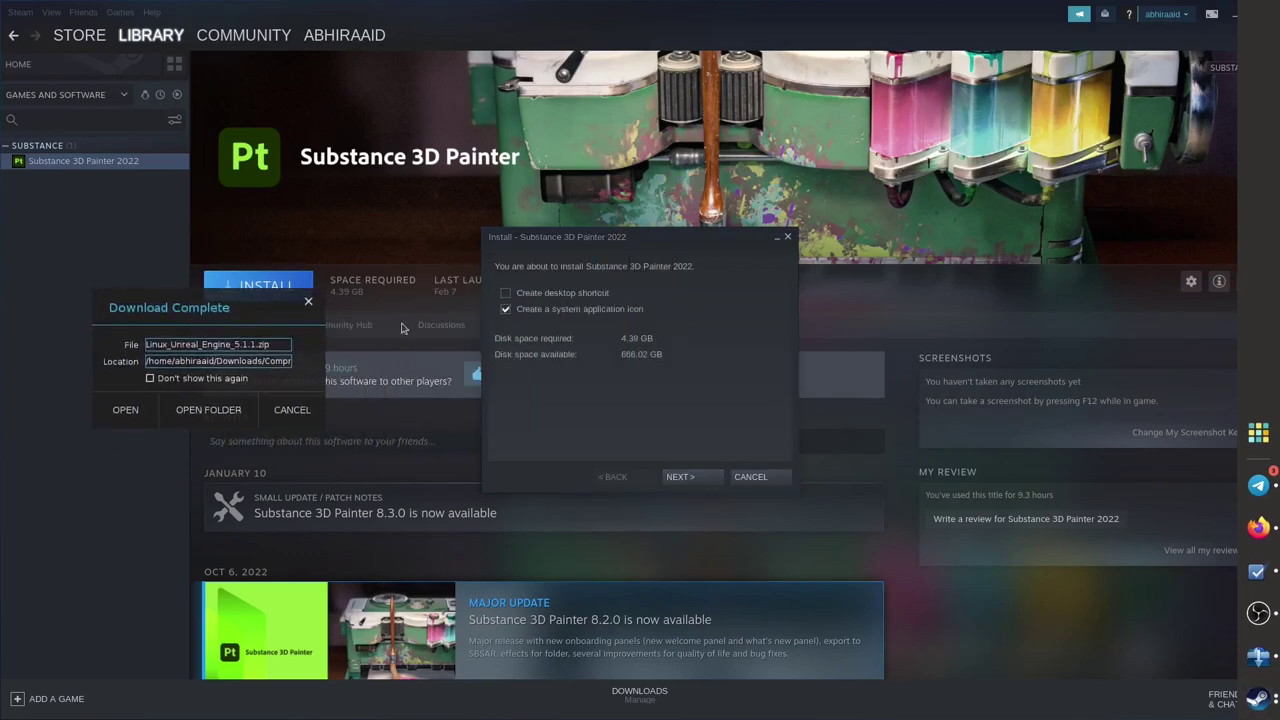
{"action": "left_click", "coordinate": [509, 294]}
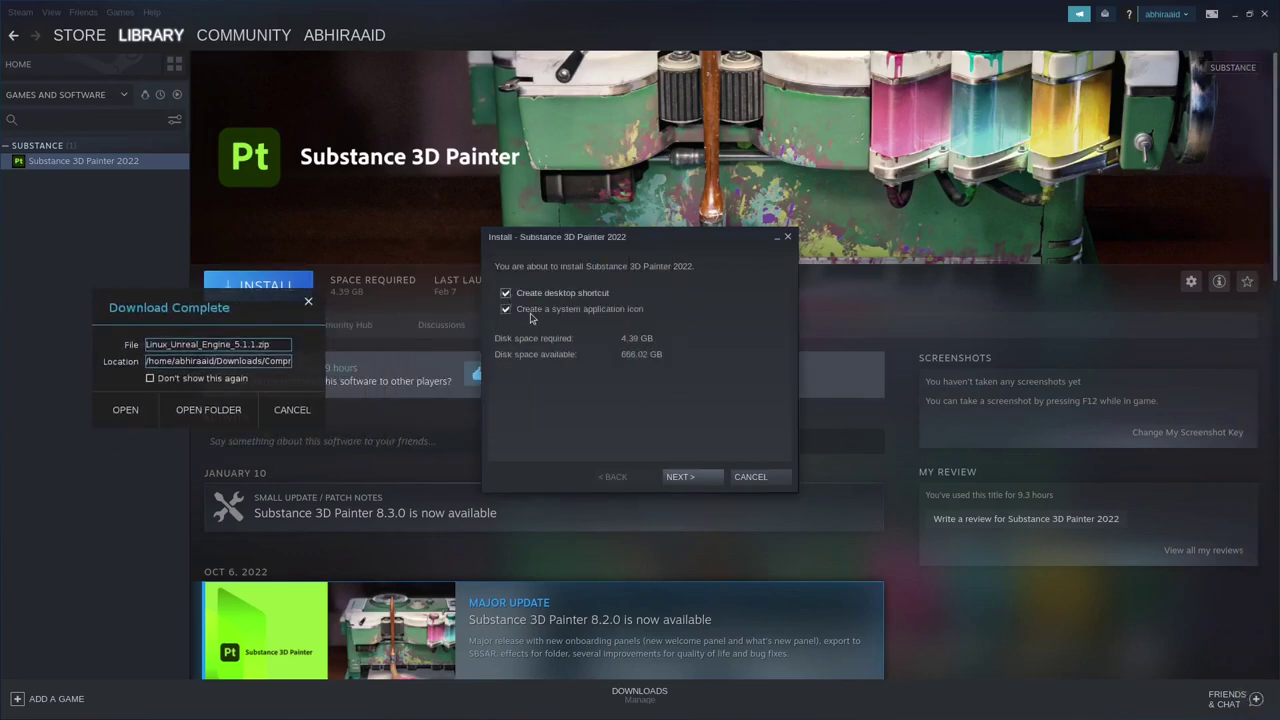
{"action": "left_click", "coordinate": [709, 477]}
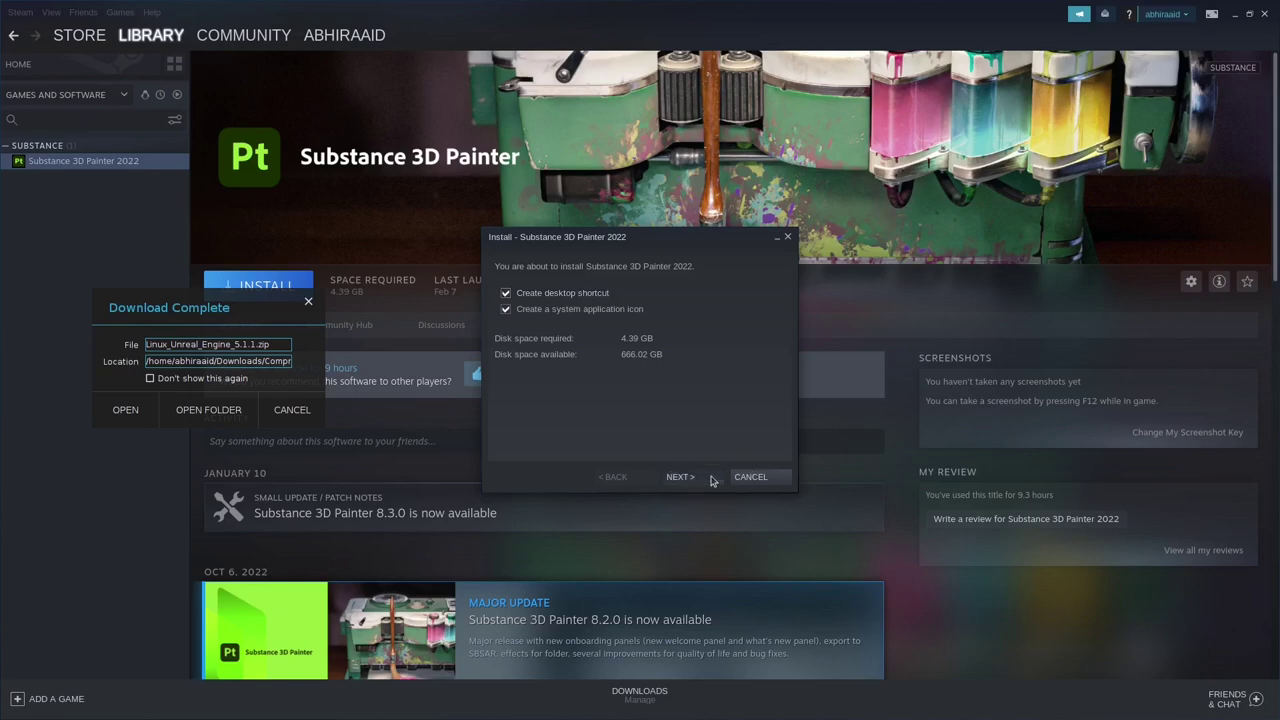
{"action": "left_click", "coordinate": [684, 477]}
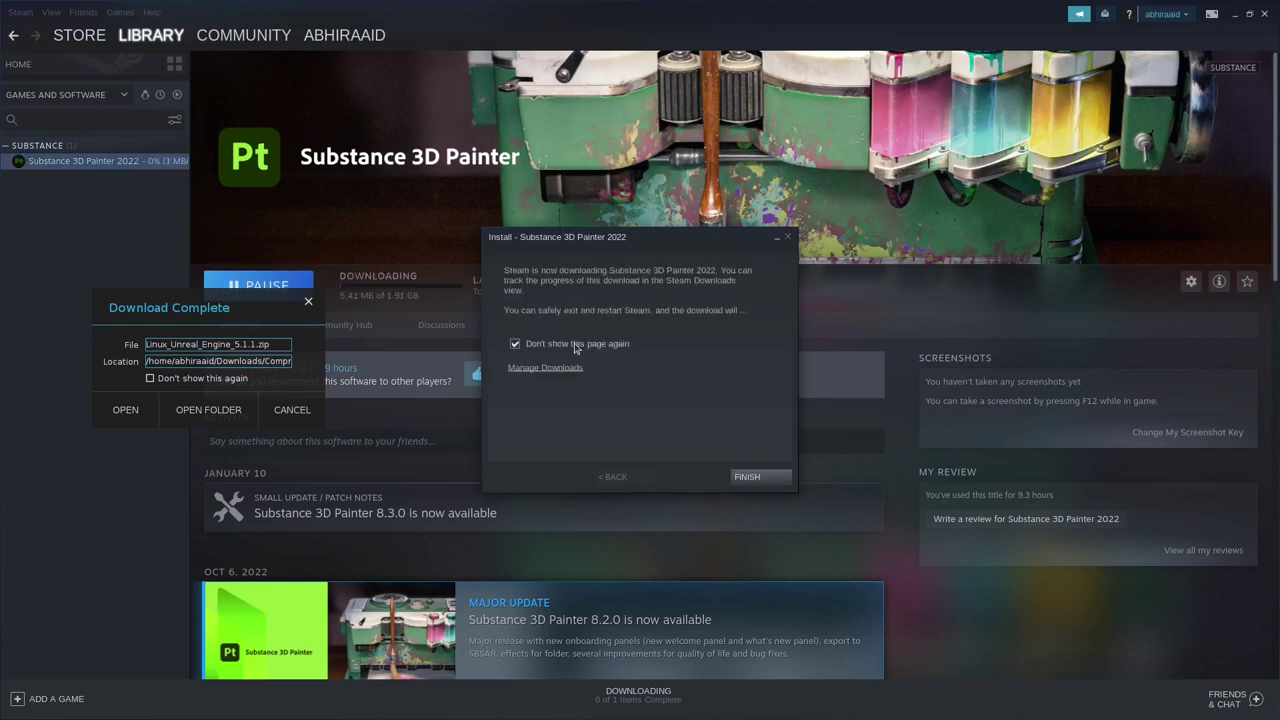
{"action": "left_click", "coordinate": [760, 477]}
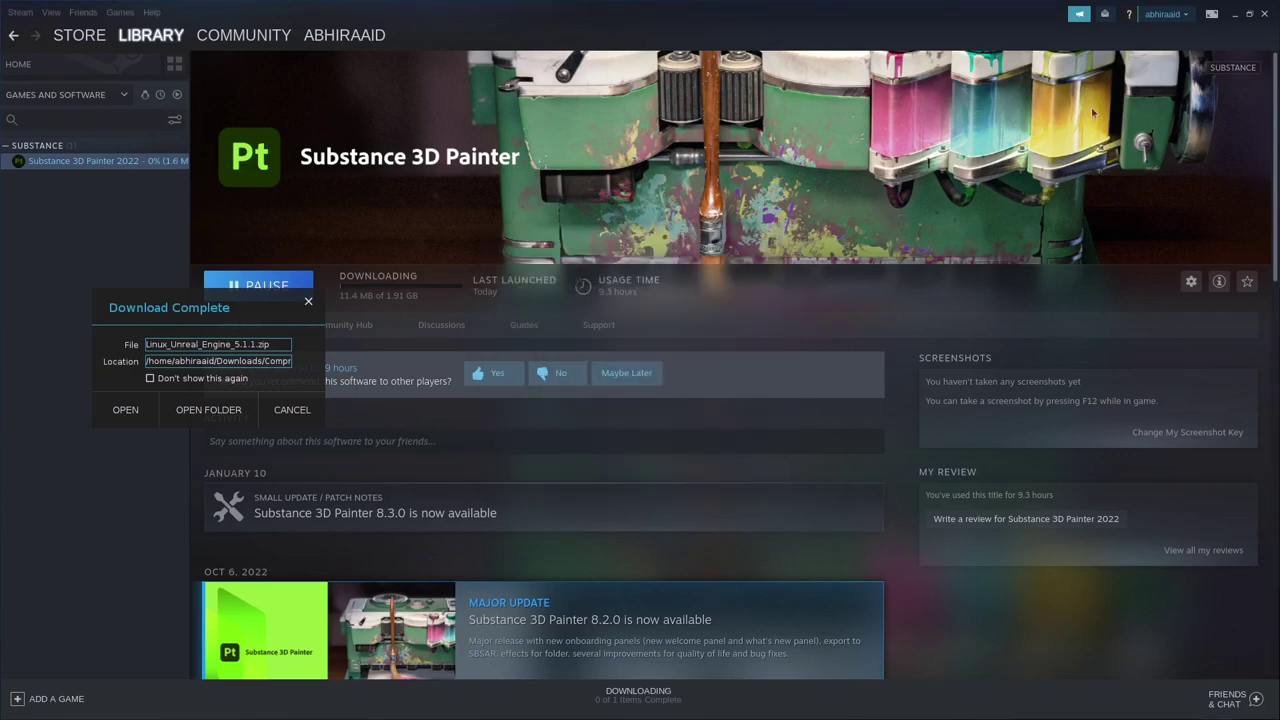
{"action": "left_click", "coordinate": [1235, 15]}
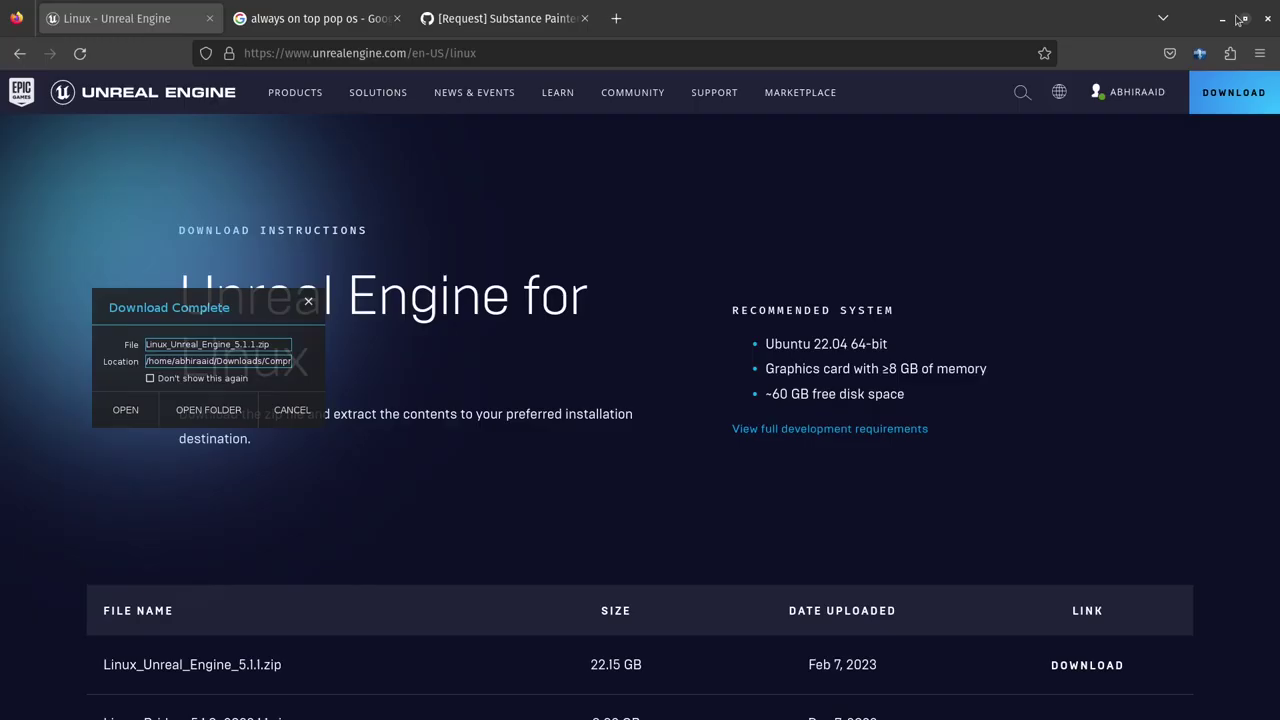
Close the Unreal Engine and "always on top pop os" tabs in Firefox, open a new tab and minimise the browser
{"action": "left_click", "coordinate": [283, 28]}
{"action": "left_click", "coordinate": [420, 12]}
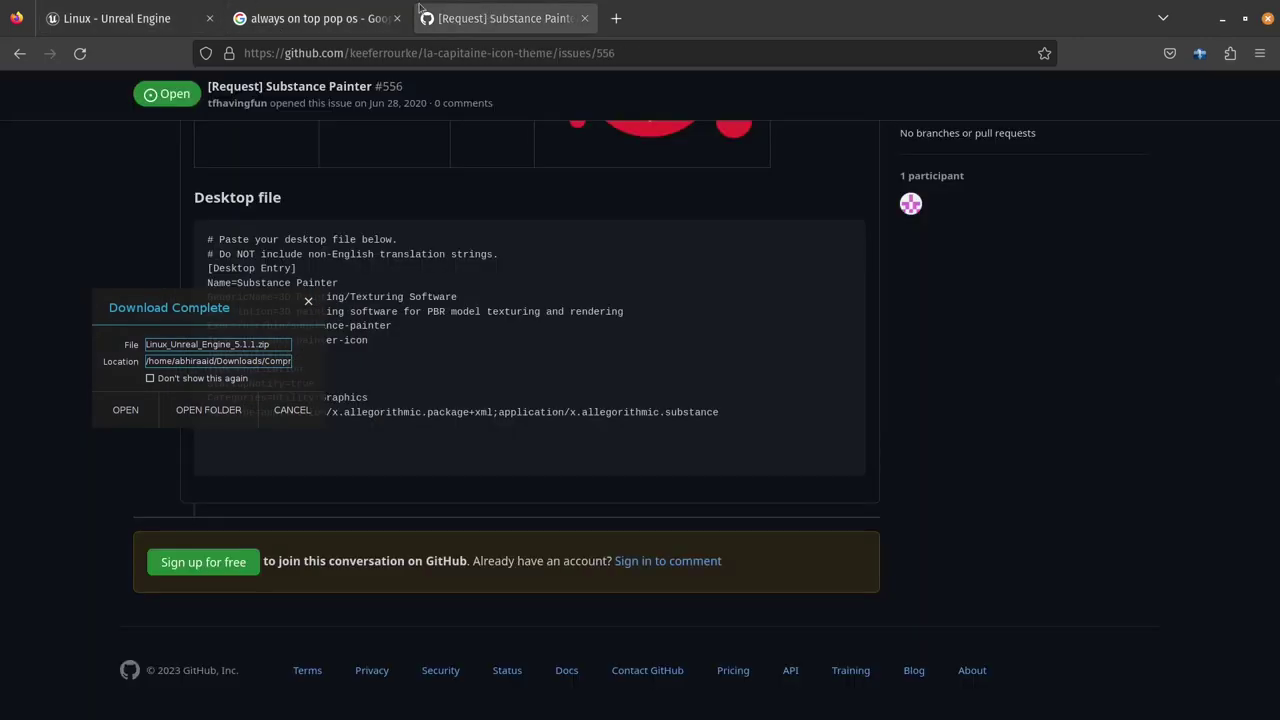
{"action": "left_click", "coordinate": [305, 18]}
{"action": "left_click", "coordinate": [209, 19]}
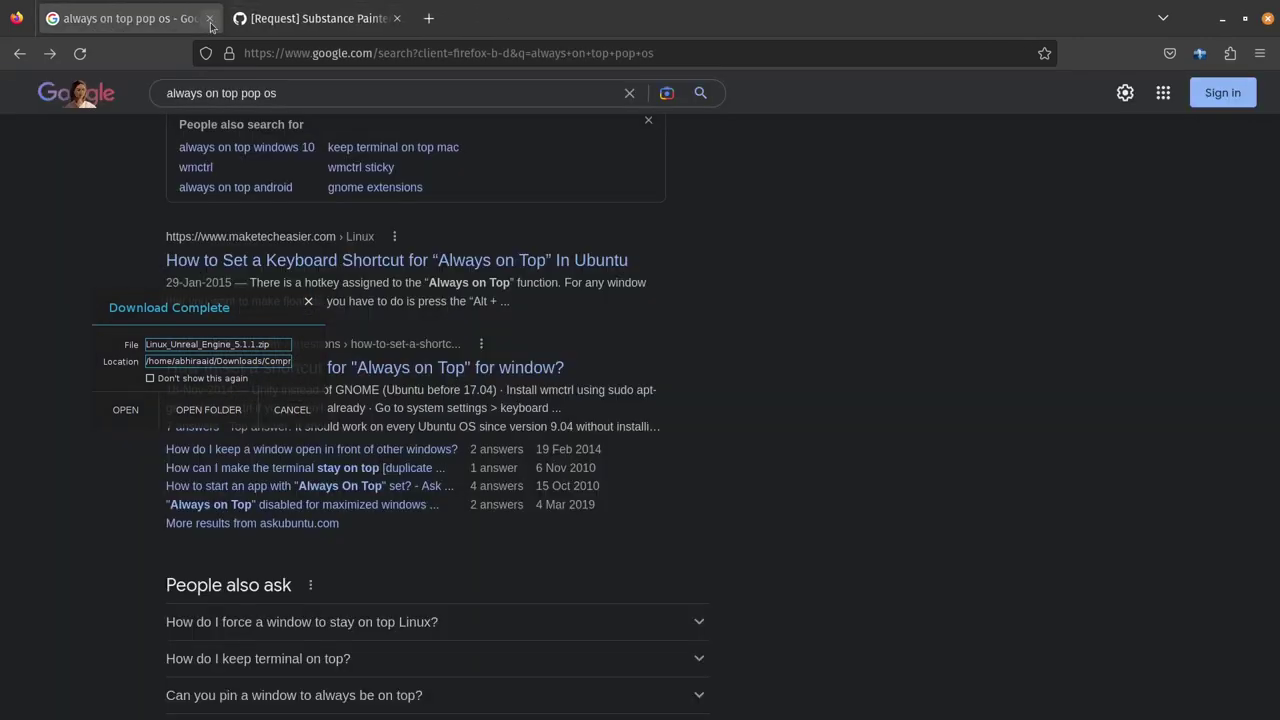
{"action": "left_click", "coordinate": [209, 18]}
{"action": "left_click", "coordinate": [242, 18]}
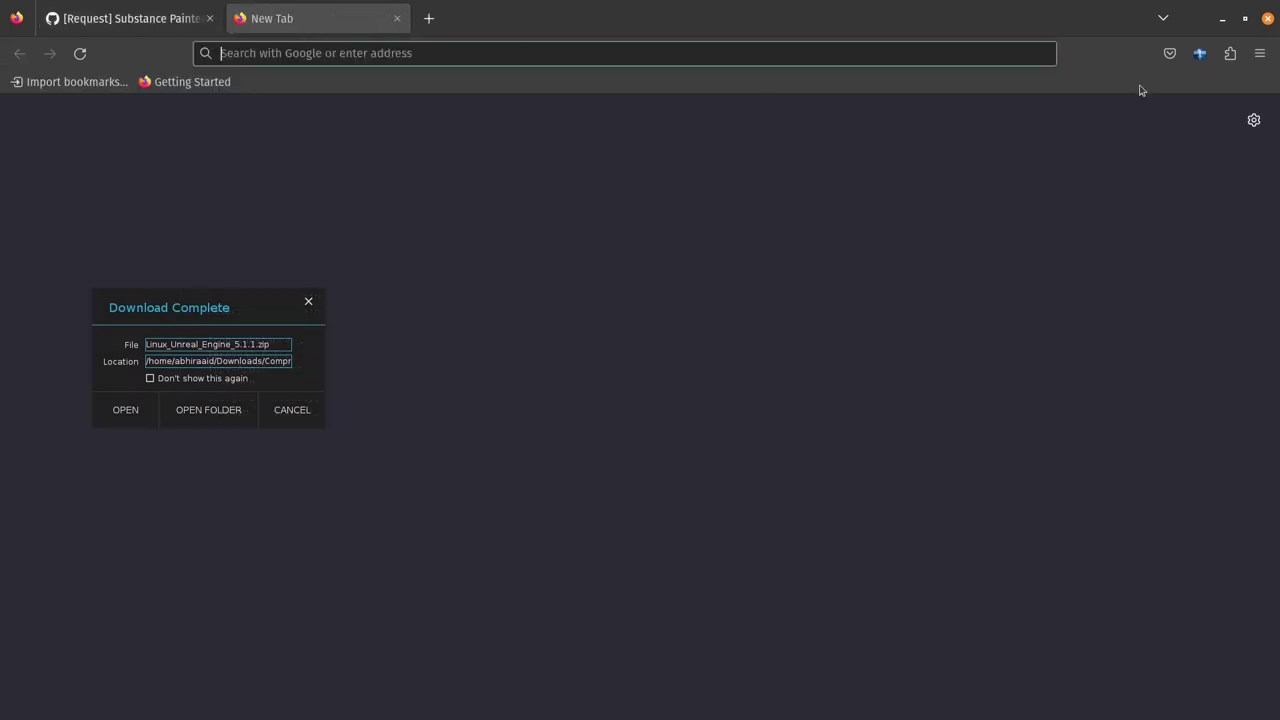
{"action": "left_click", "coordinate": [1222, 18]}
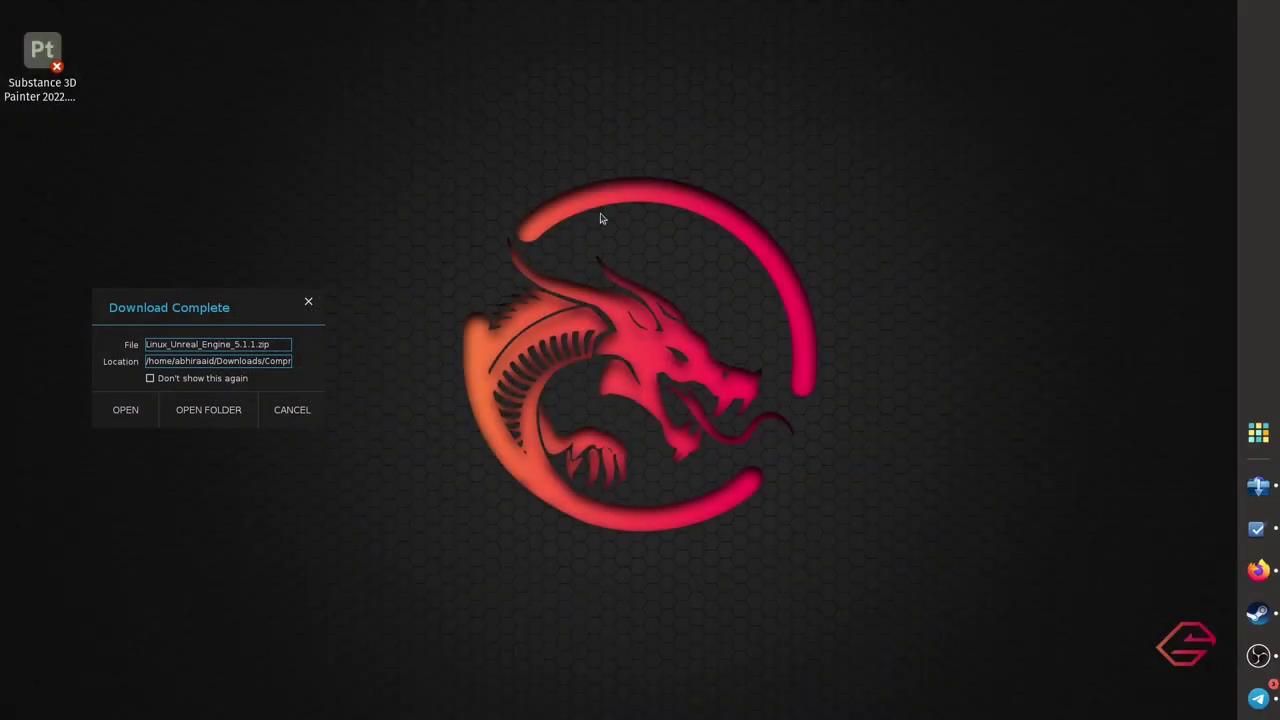
Check the file actions of the Substance 3D Painter desktop shortcut and open the folder holding the downloaded Linux_Unreal_Engine_5.1.1.zip
{"action": "left_click_drag", "start_coordinate": [178, 308], "coordinate": [532, 224]}
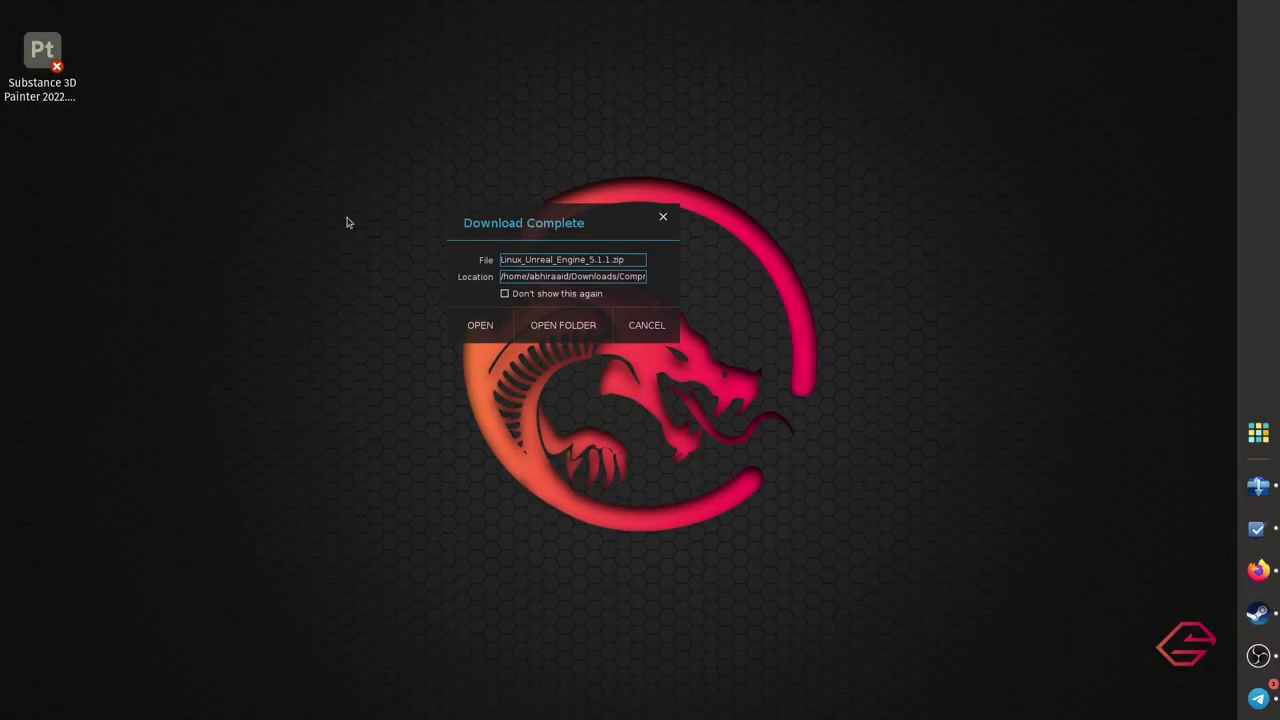
{"action": "right_click", "coordinate": [49, 96]}
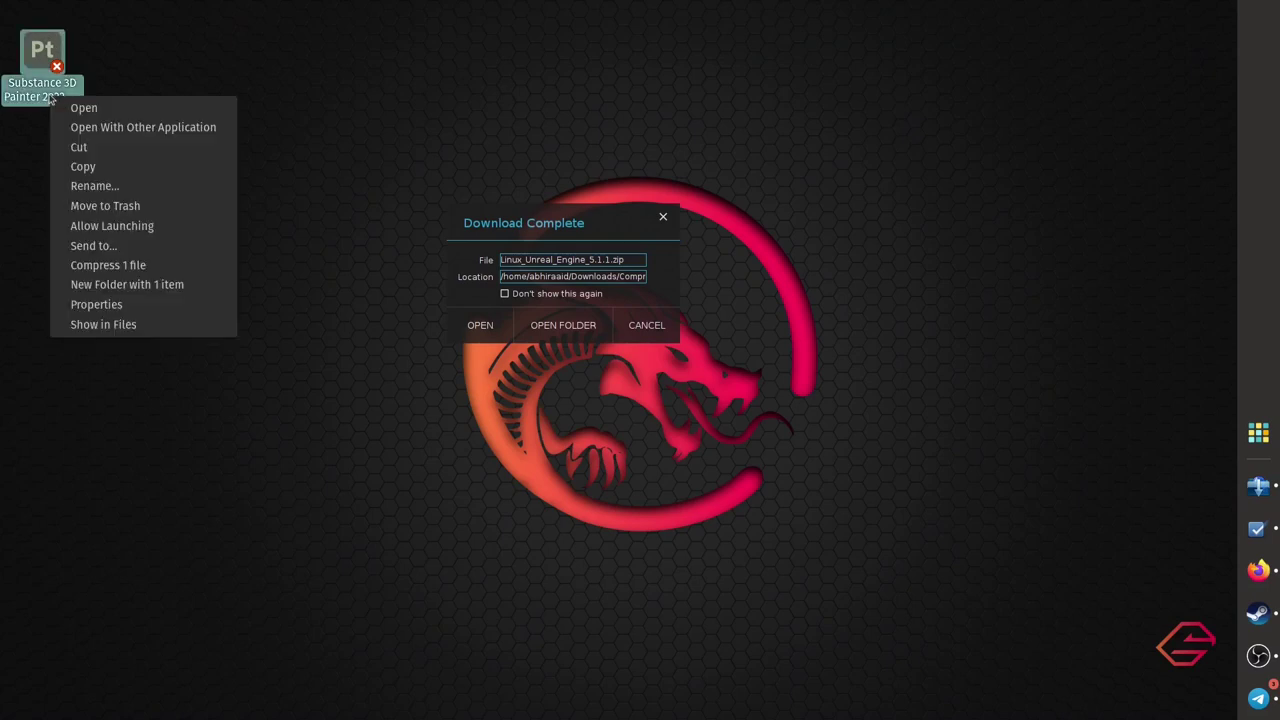
{"action": "left_click", "coordinate": [400, 91]}
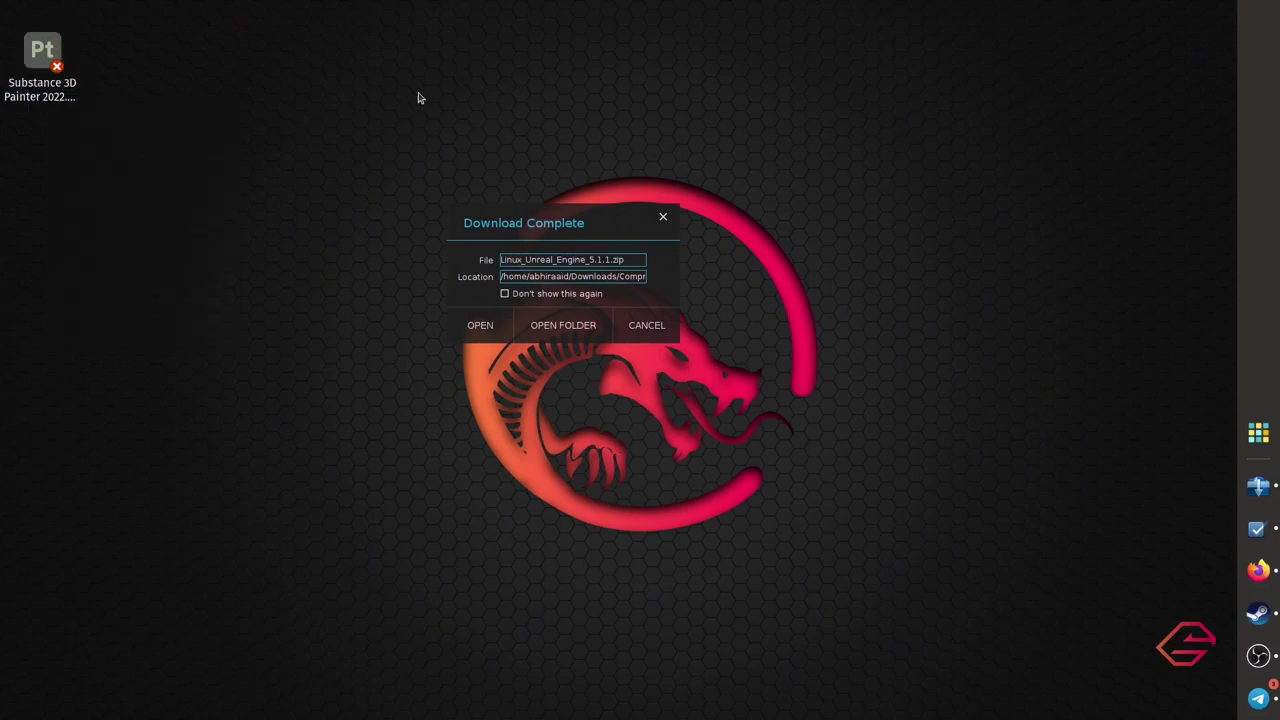
{"action": "left_click", "coordinate": [581, 321]}
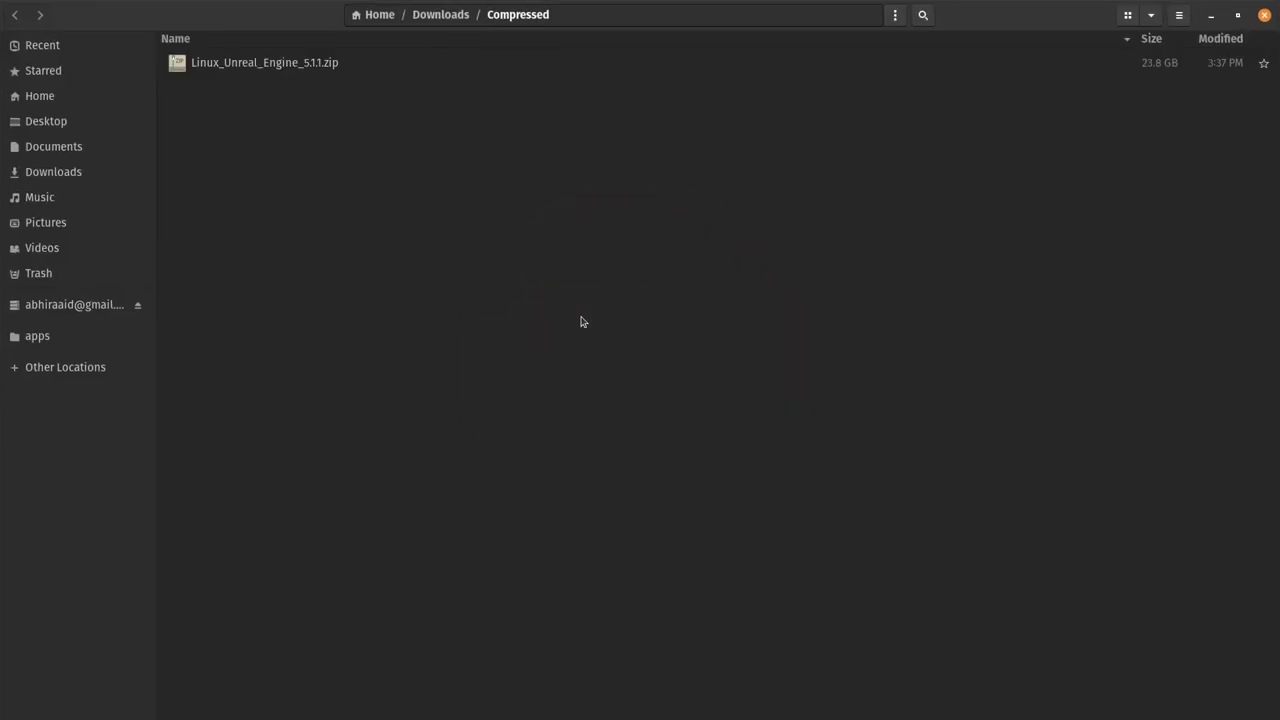
Copy Linux_Unreal_Engine_5.1.1.zip from Downloads/Compressed into the apps folder and check the copy progress
{"action": "left_click", "coordinate": [293, 75]}
{"action": "left_click_drag", "start_coordinate": [293, 75], "coordinate": [72, 365]}
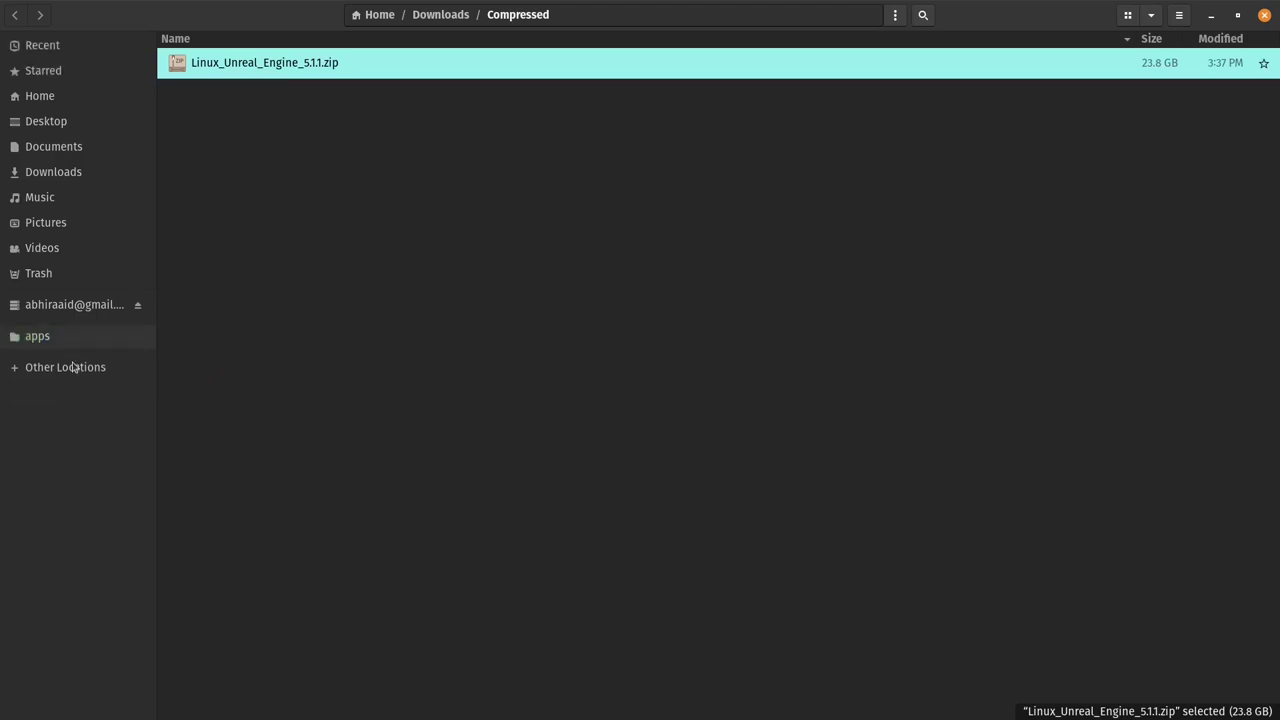
{"action": "left_click", "coordinate": [78, 347]}
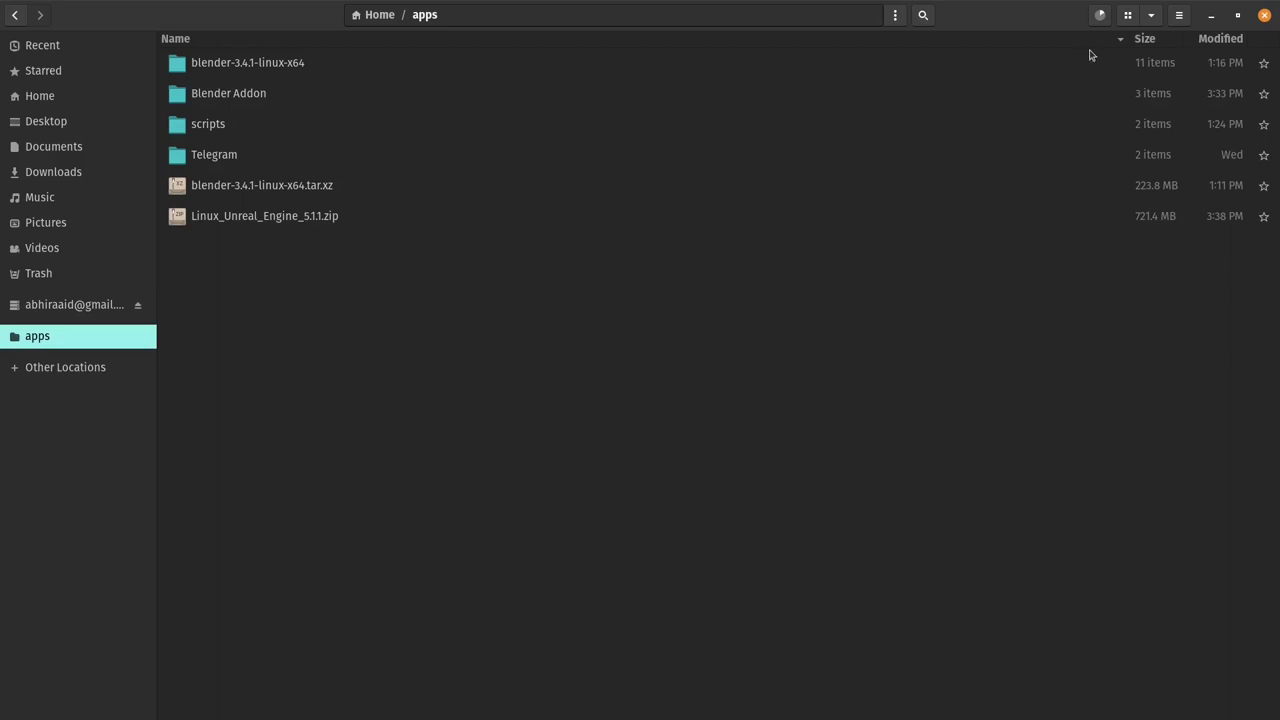
{"action": "left_click", "coordinate": [1098, 13]}
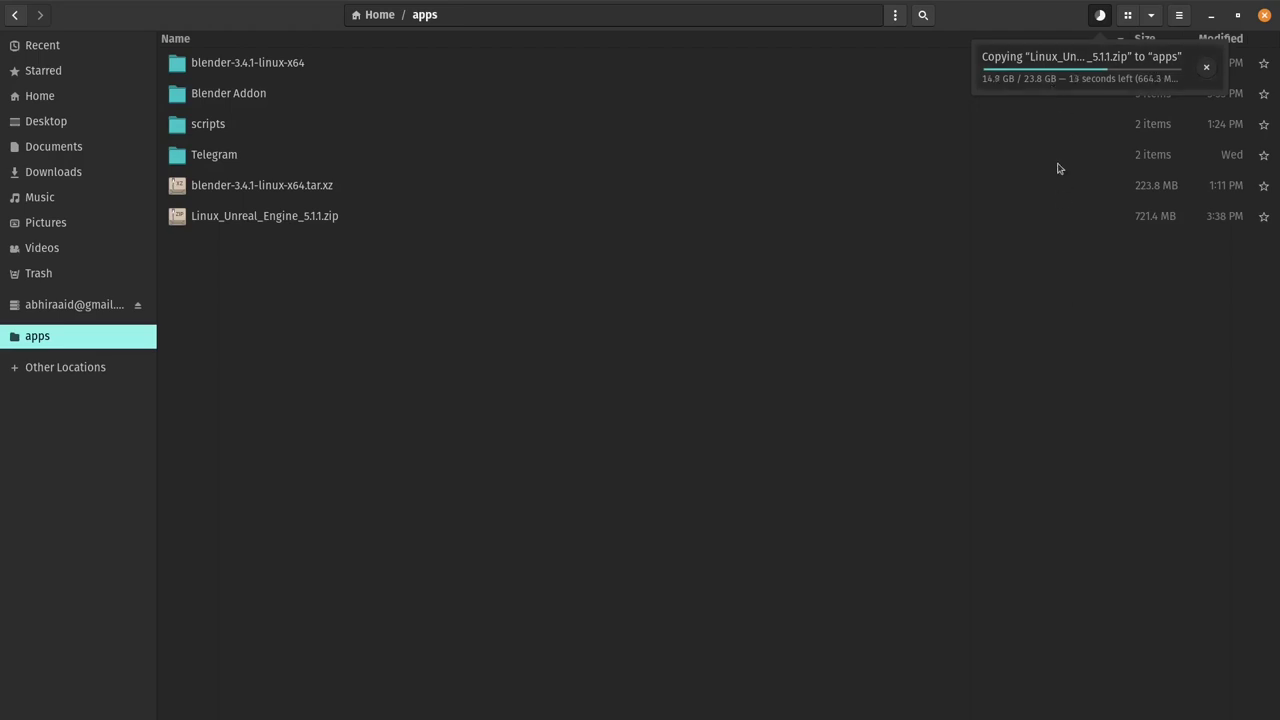
{"action": "left_click", "coordinate": [1098, 17]}
{"action": "left_click", "coordinate": [1098, 17]}
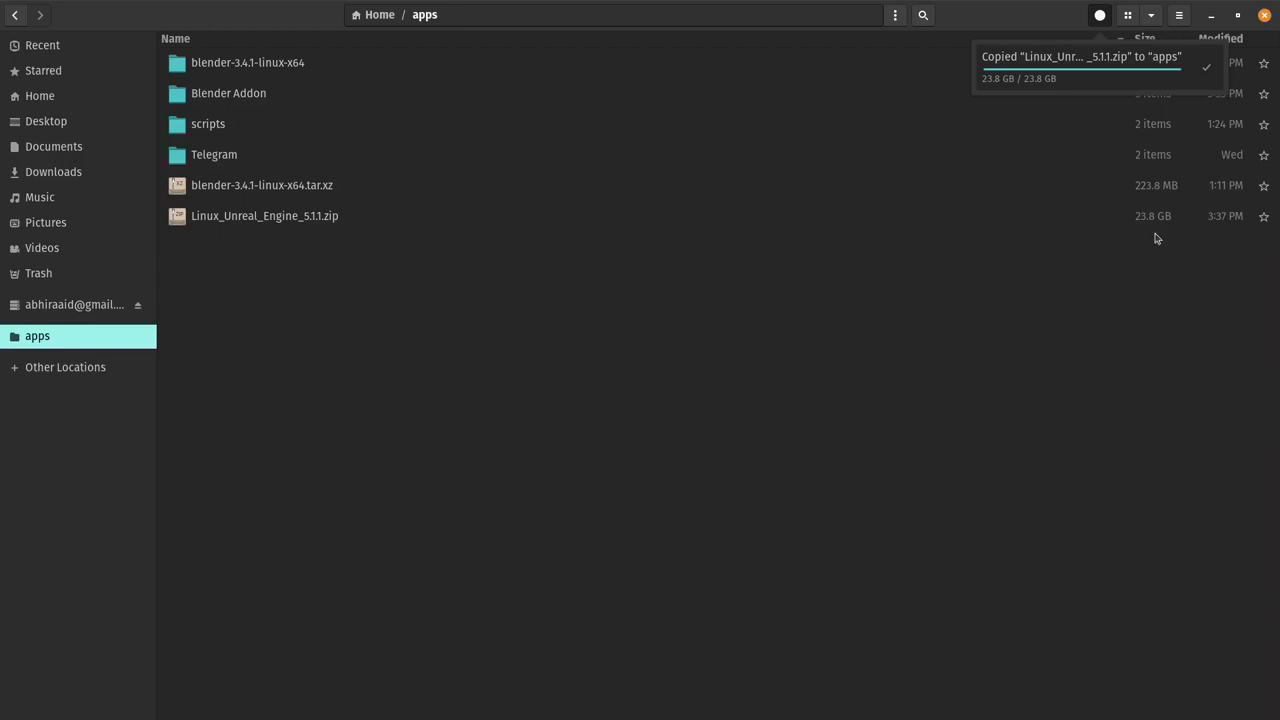
{"action": "left_click", "coordinate": [1112, 228]}
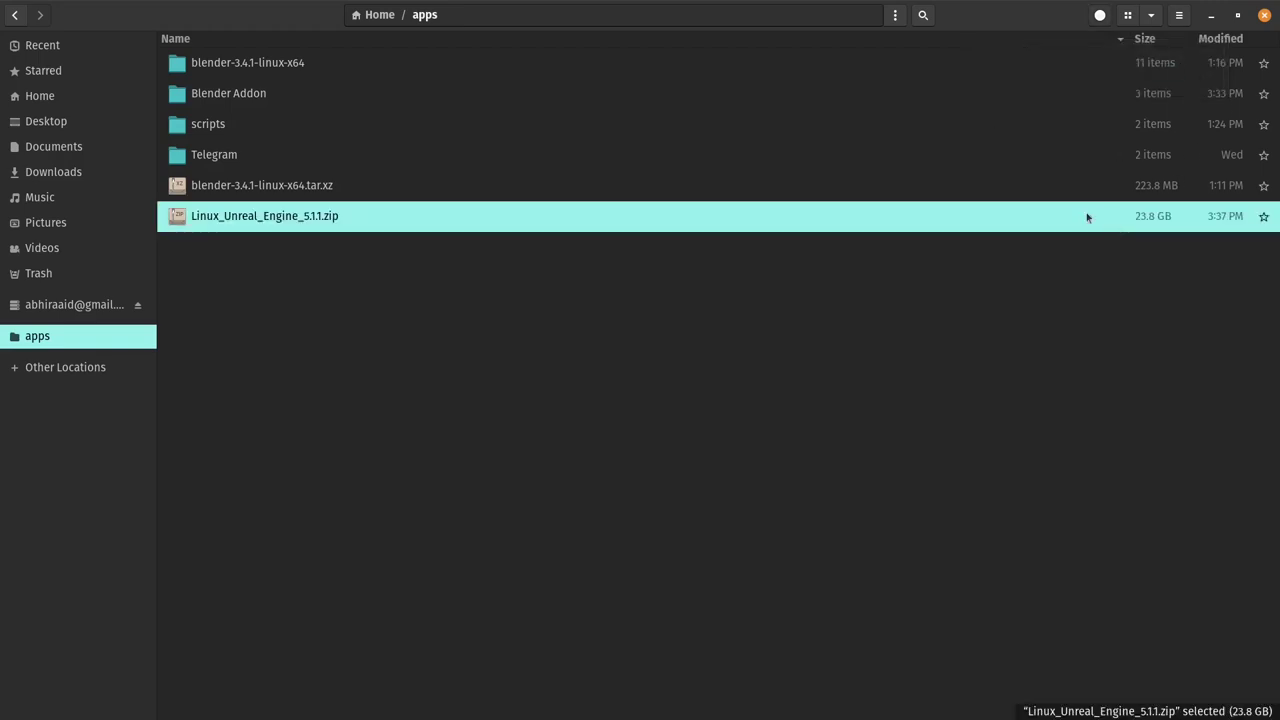
{"action": "right_click", "coordinate": [378, 232]}
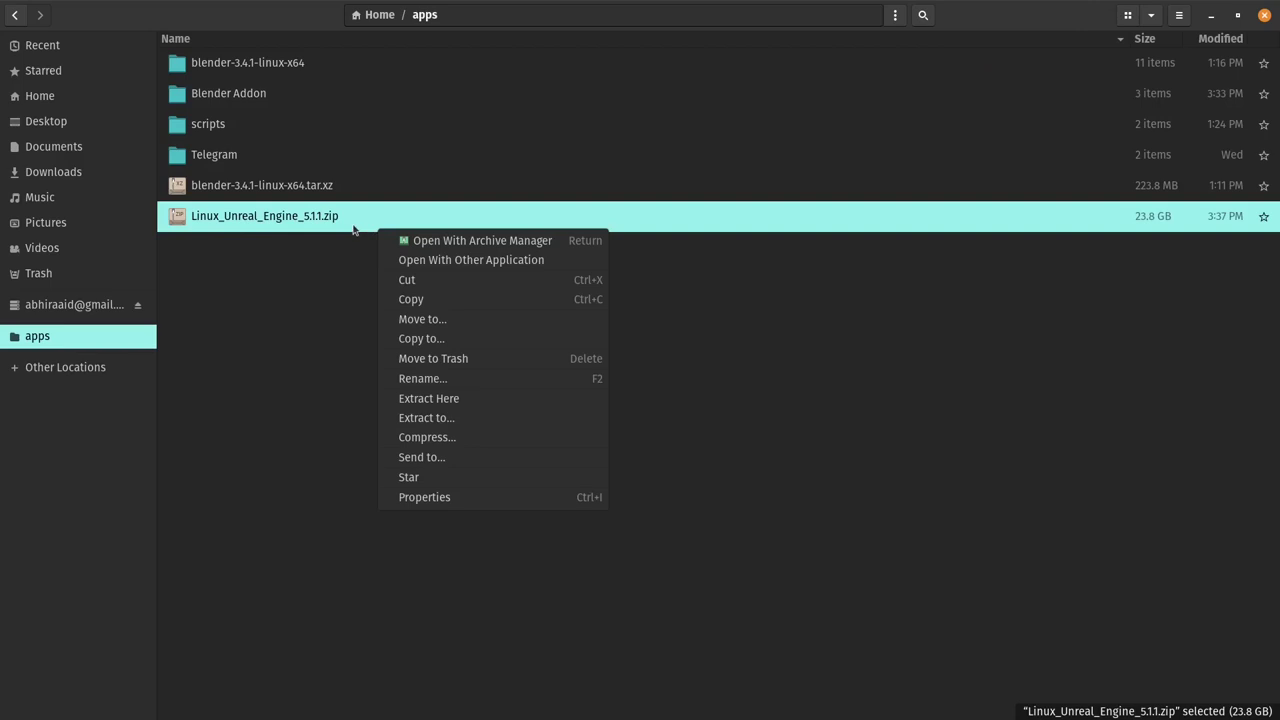
{"action": "left_click", "coordinate": [349, 258]}
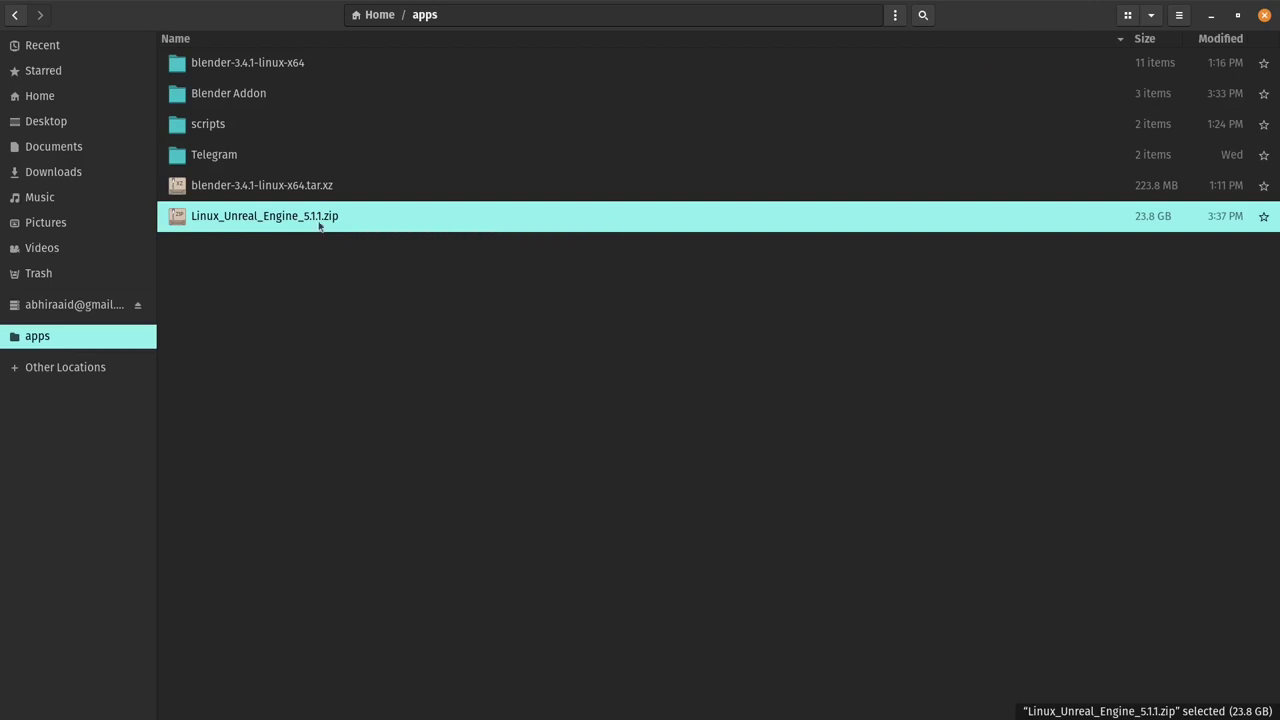
{"action": "left_click", "coordinate": [380, 267]}
{"action": "left_click", "coordinate": [386, 231]}
{"action": "right_click", "coordinate": [386, 231]}
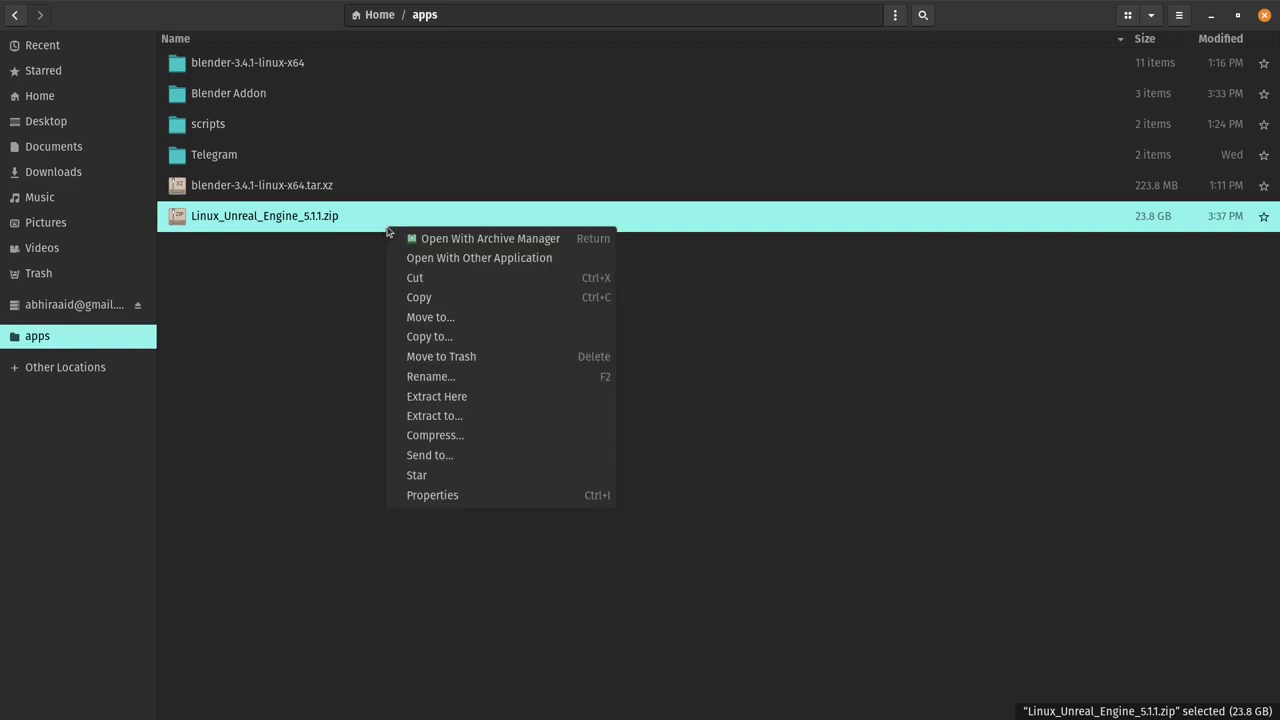
{"action": "left_click", "coordinate": [310, 270]}
{"action": "left_click", "coordinate": [312, 270]}
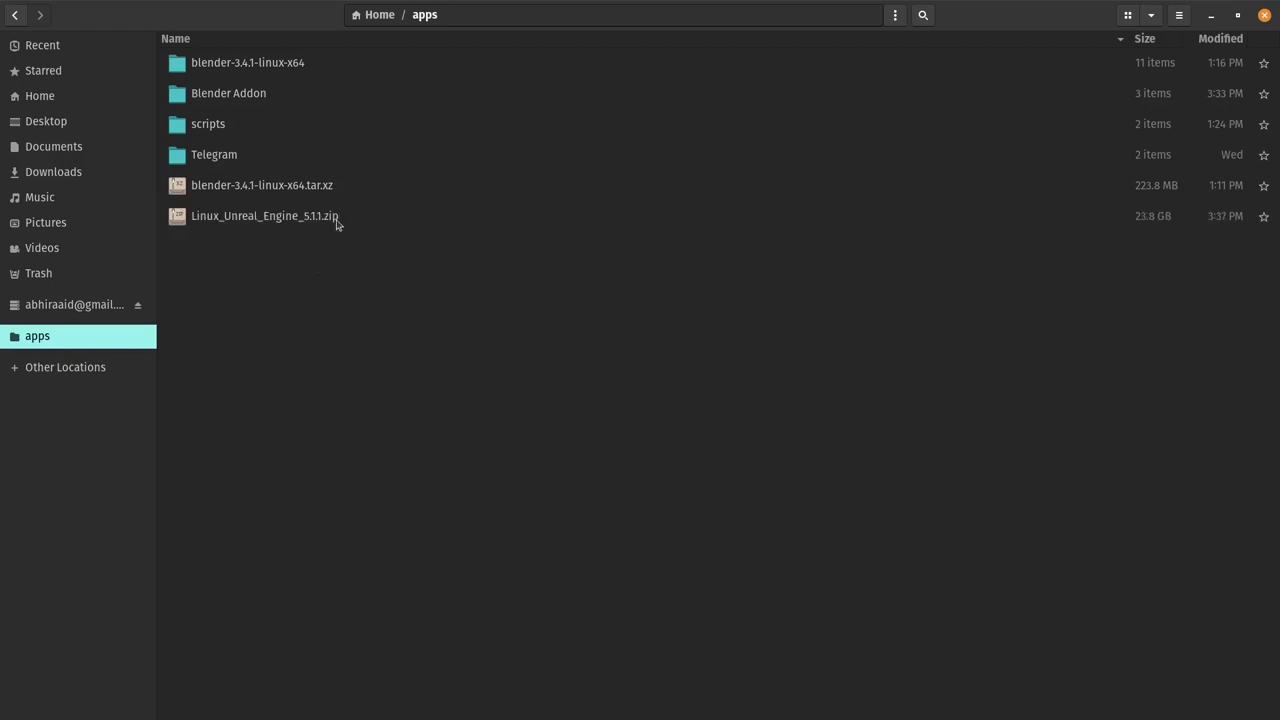
{"action": "left_click", "coordinate": [337, 220]}
{"action": "right_click", "coordinate": [337, 220]}
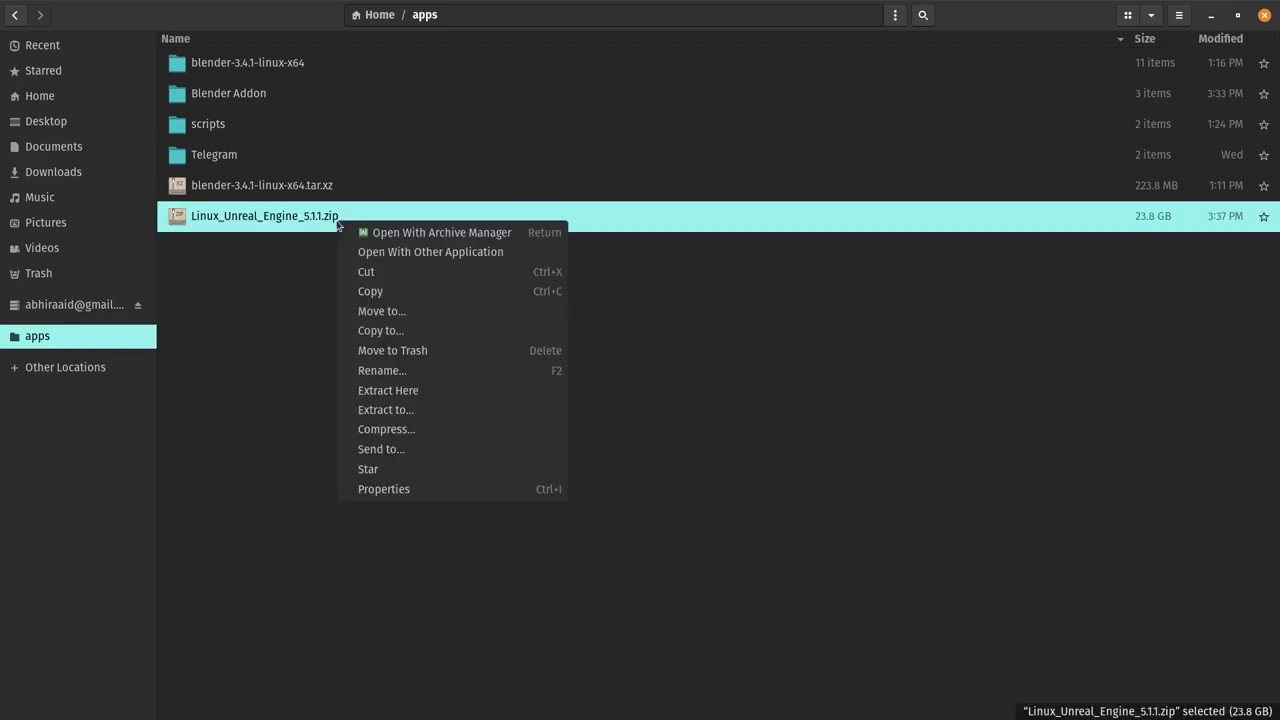
{"action": "left_click", "coordinate": [290, 238]}
{"action": "left_click", "coordinate": [297, 251]}
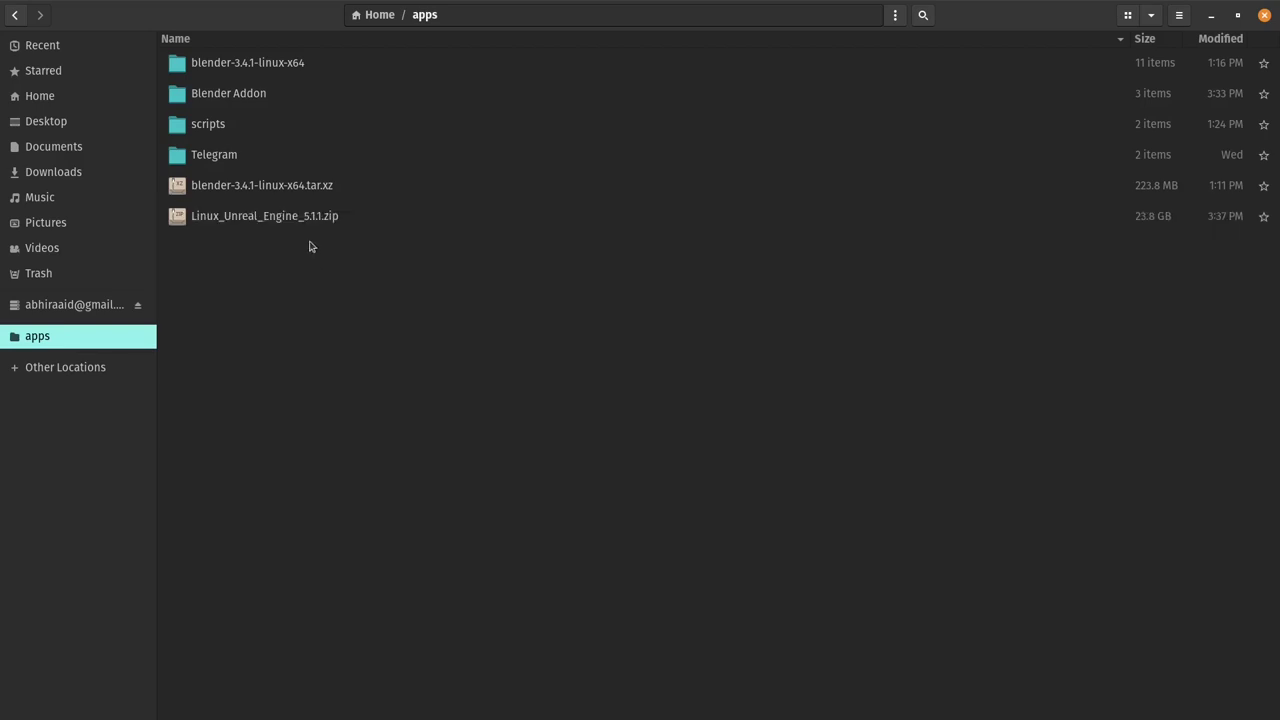
Extract Linux_Unreal_Engine_5.1.1.zip in place inside the apps folder
{"action": "left_click", "coordinate": [341, 216]}
{"action": "right_click", "coordinate": [341, 216]}
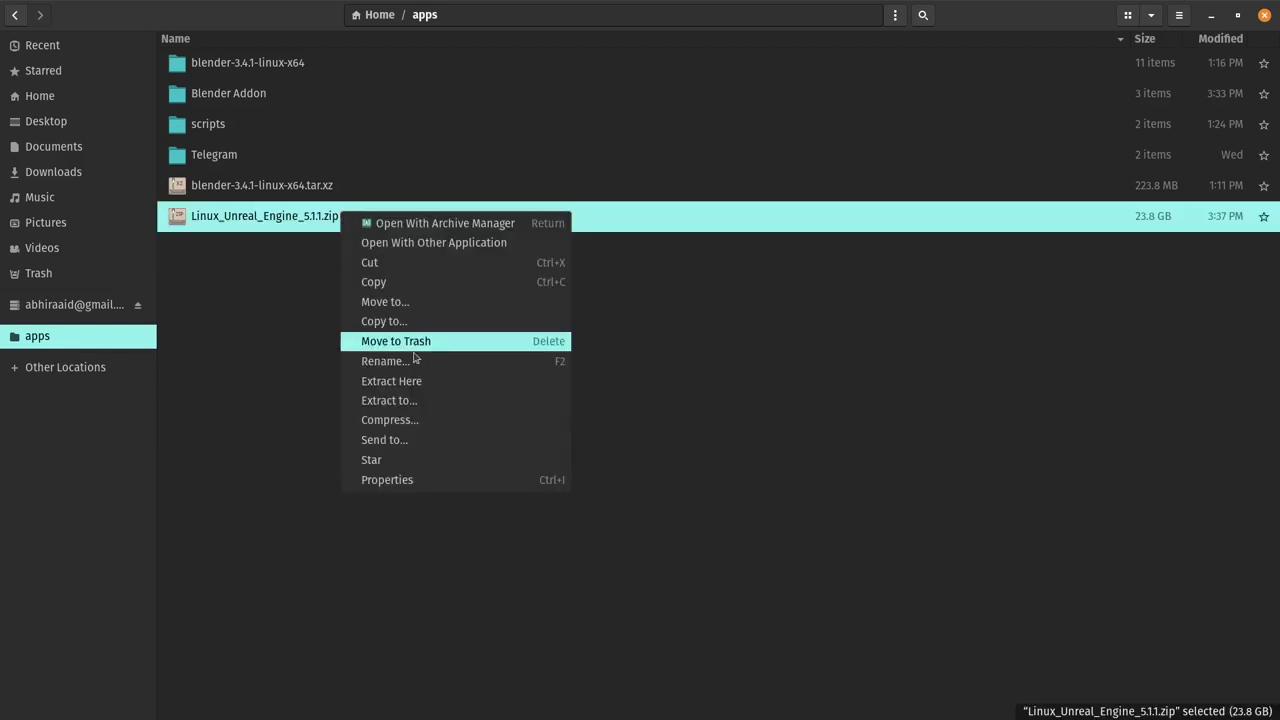
{"action": "left_click", "coordinate": [425, 380]}
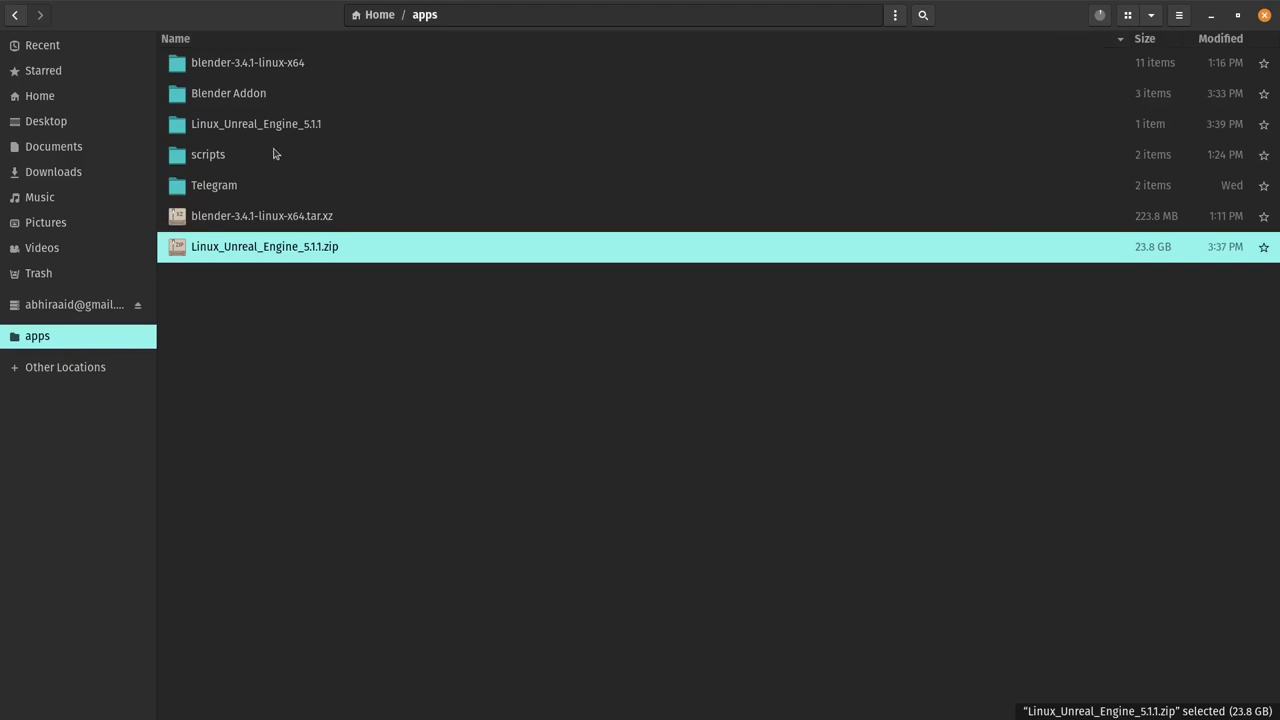
Check the contents of the Telegram folder in apps, delete the folder and dismiss the undo notification
{"action": "double_click", "coordinate": [225, 190]}
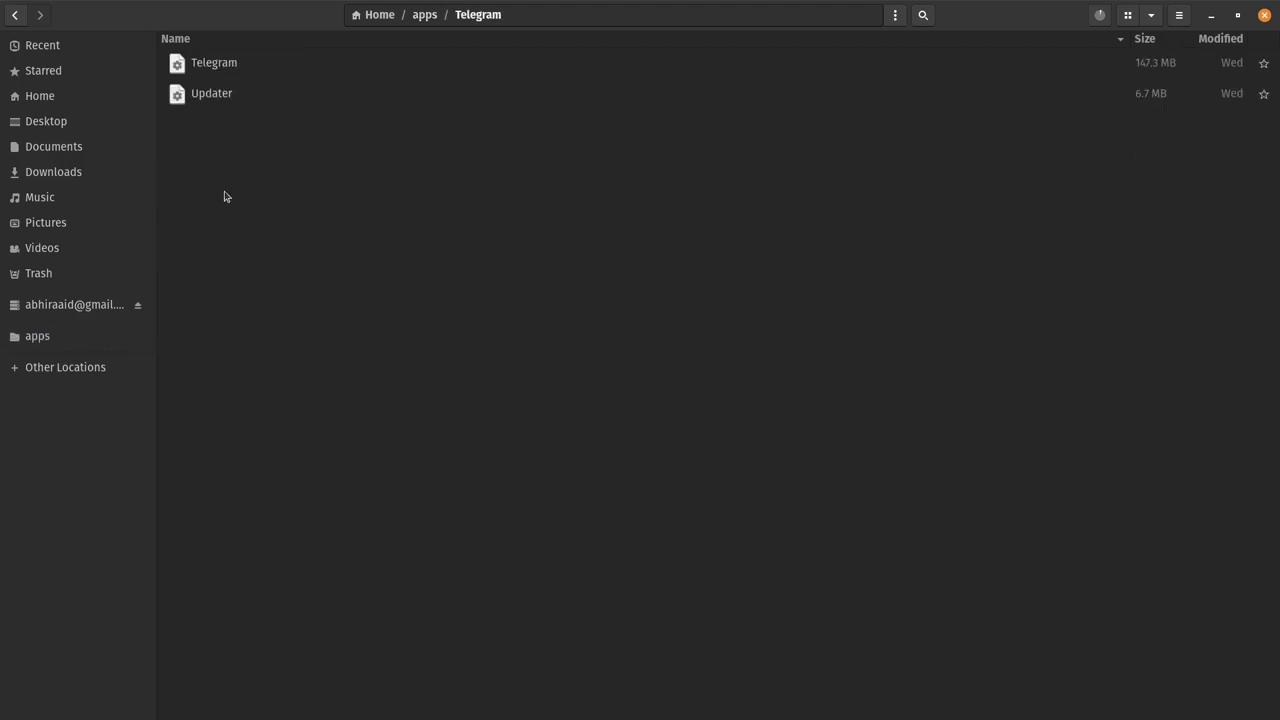
{"action": "key", "text": "alt+Left"}
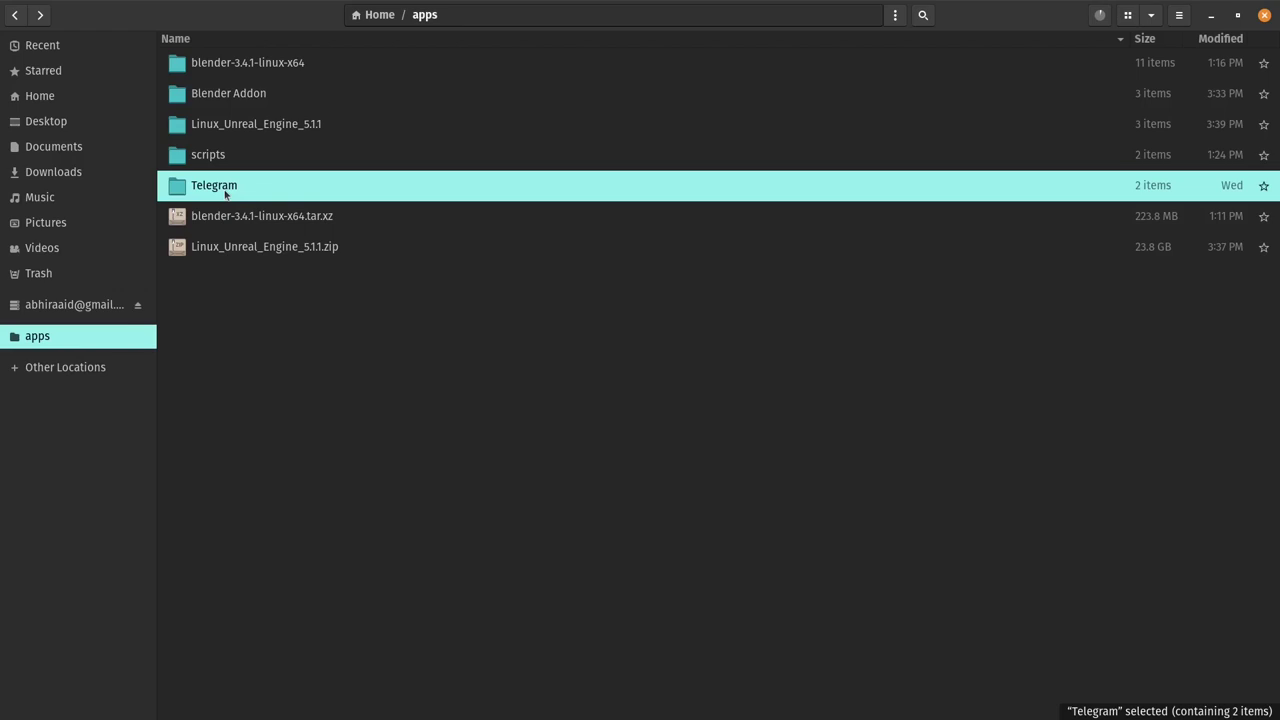
{"action": "key", "text": "Delete"}
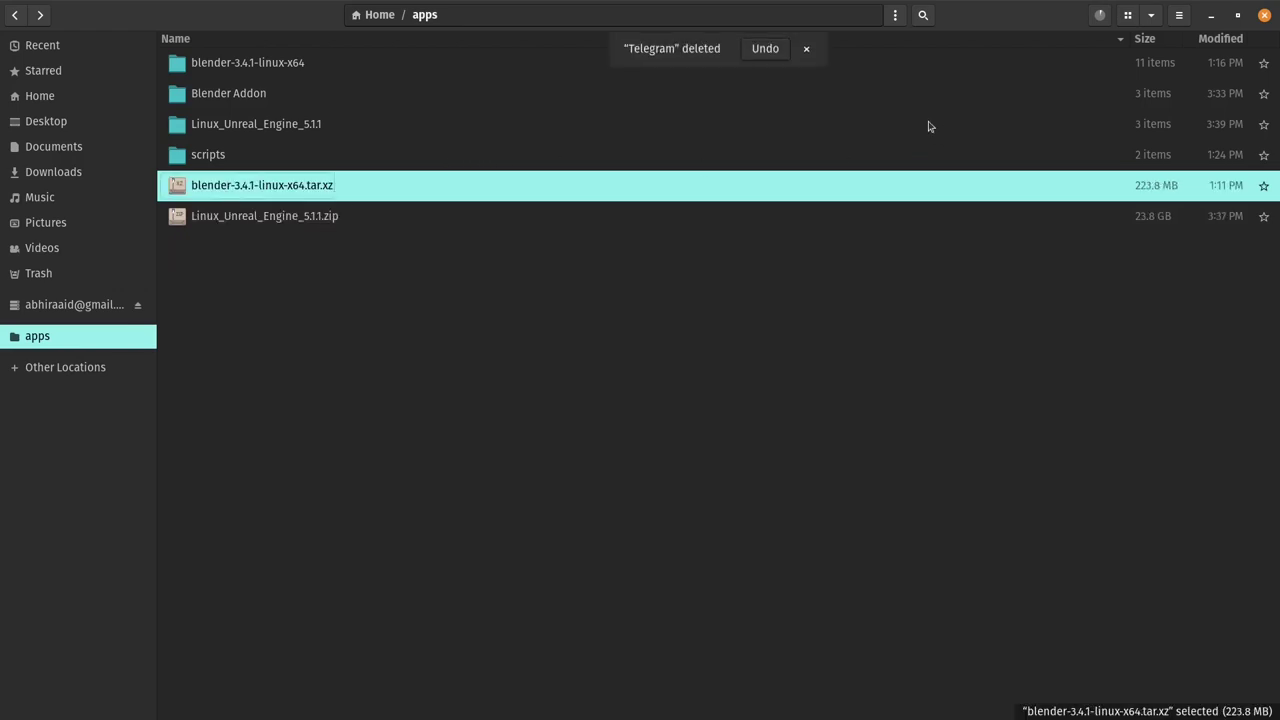
{"action": "left_click", "coordinate": [806, 48]}
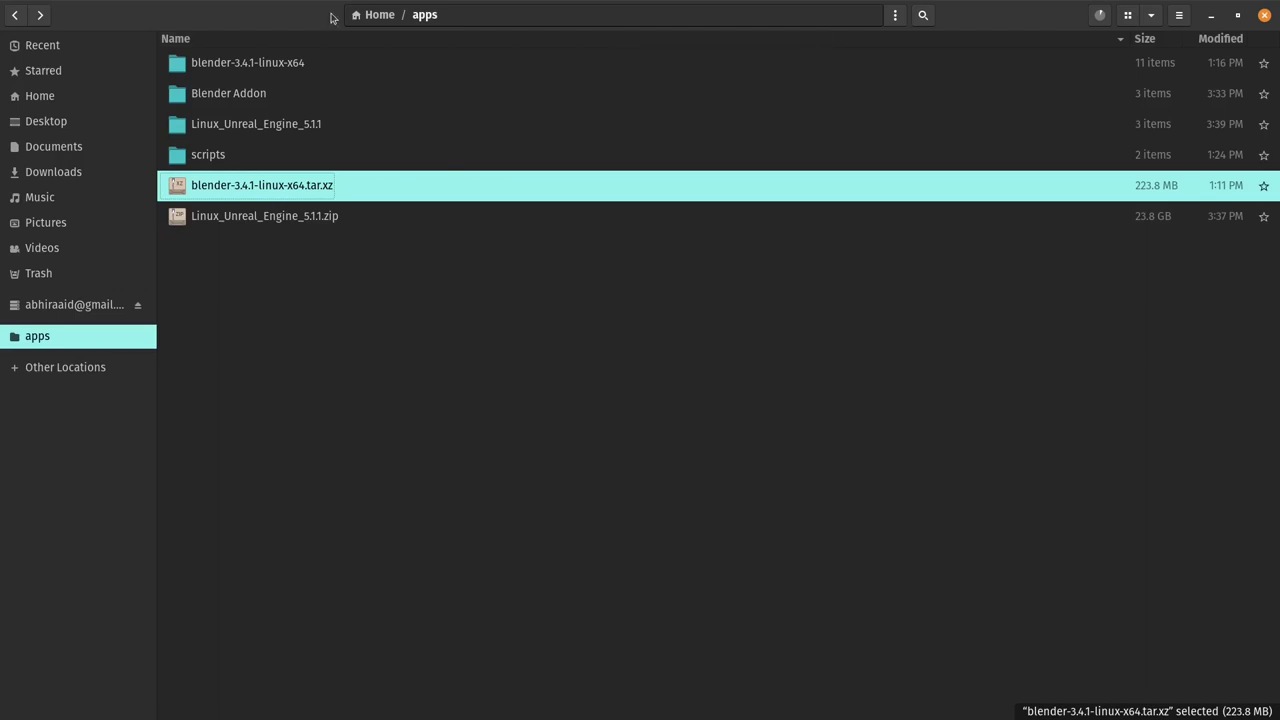
Examine the contents of the blender-3.4.1-linux-x64 folder and try to look inside the Linux_Unreal_Engine_5.1.1 folder
{"action": "double_click", "coordinate": [389, 63]}
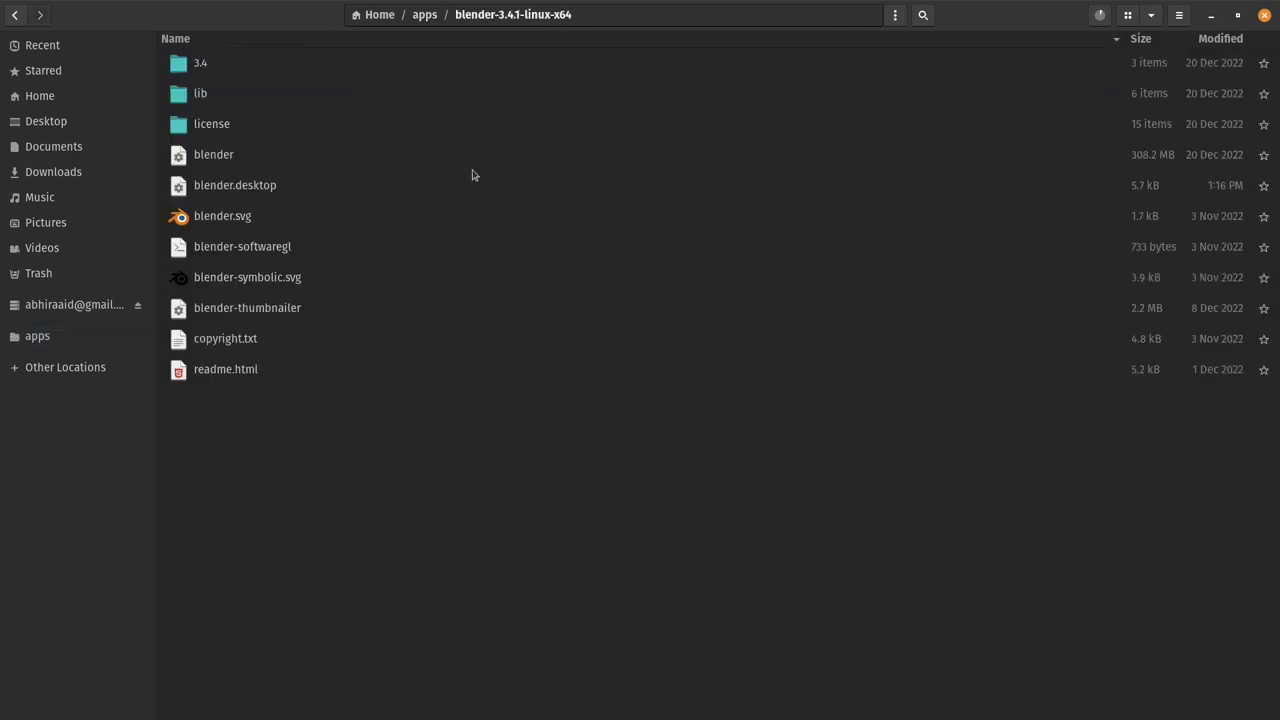
{"action": "key", "text": "alt+Left"}
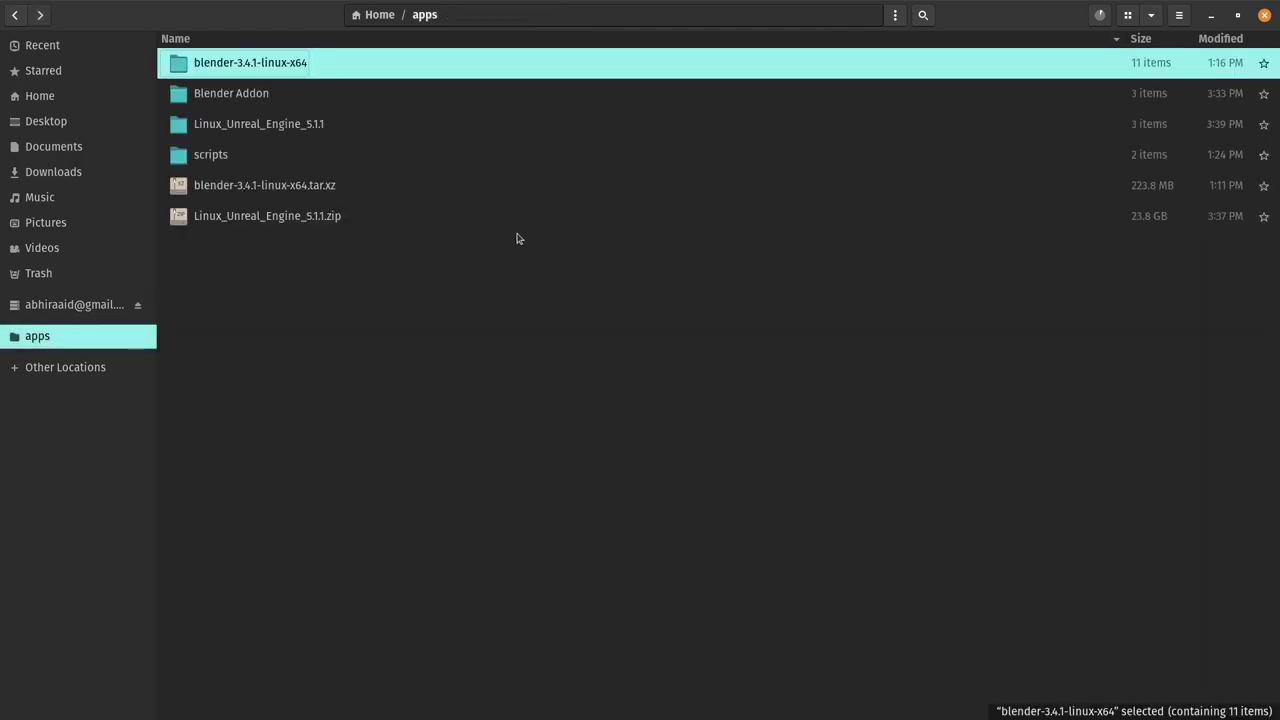
{"action": "double_click", "coordinate": [384, 62]}
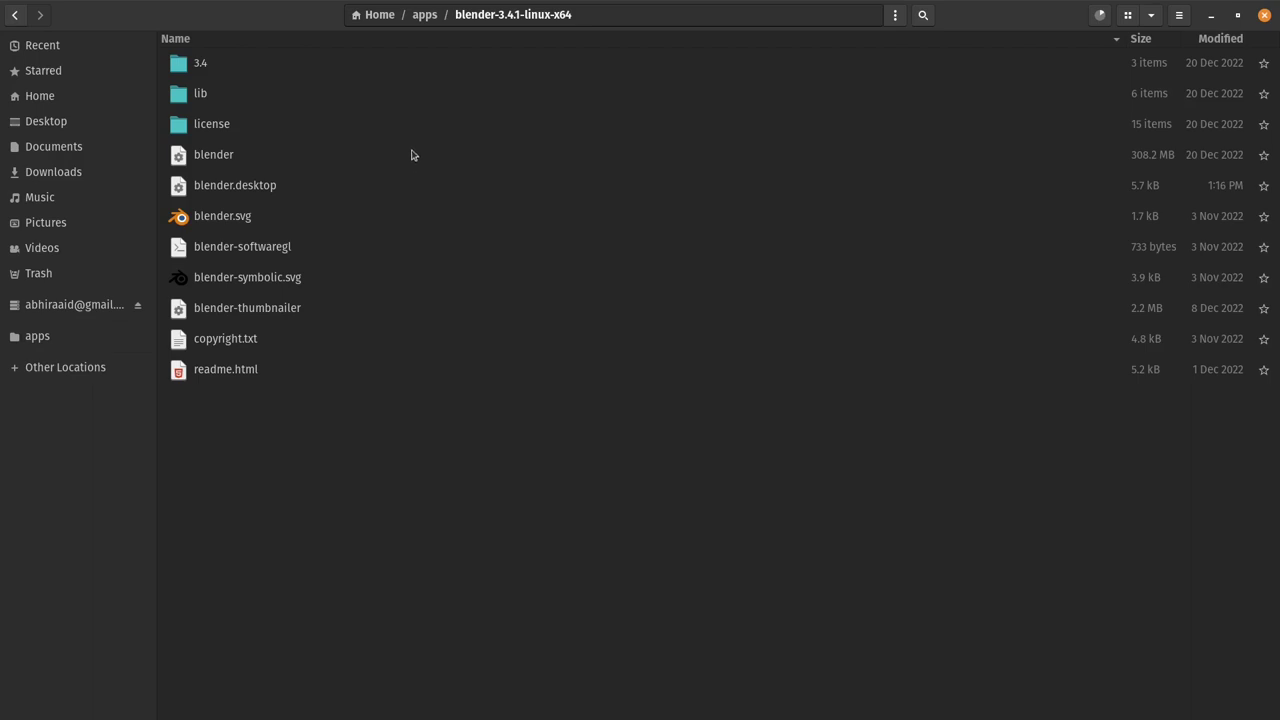
{"action": "key", "text": "alt+Left"}
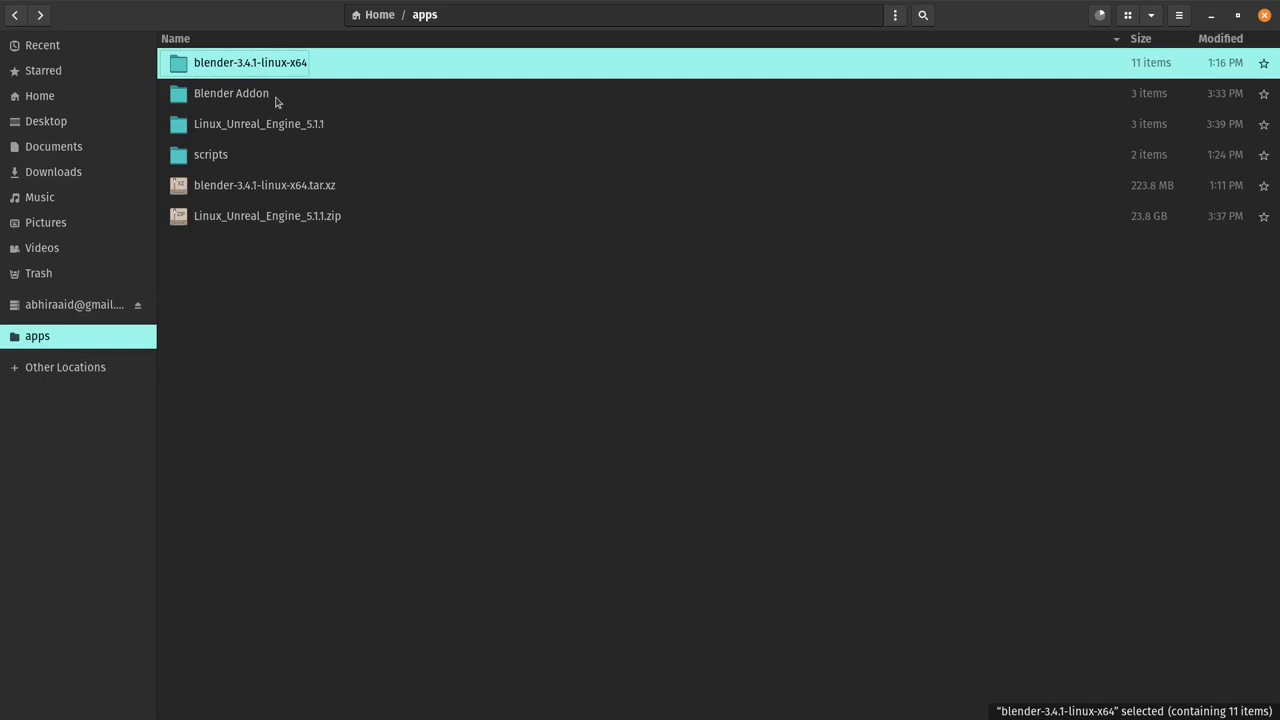
{"action": "double_click", "coordinate": [329, 131]}
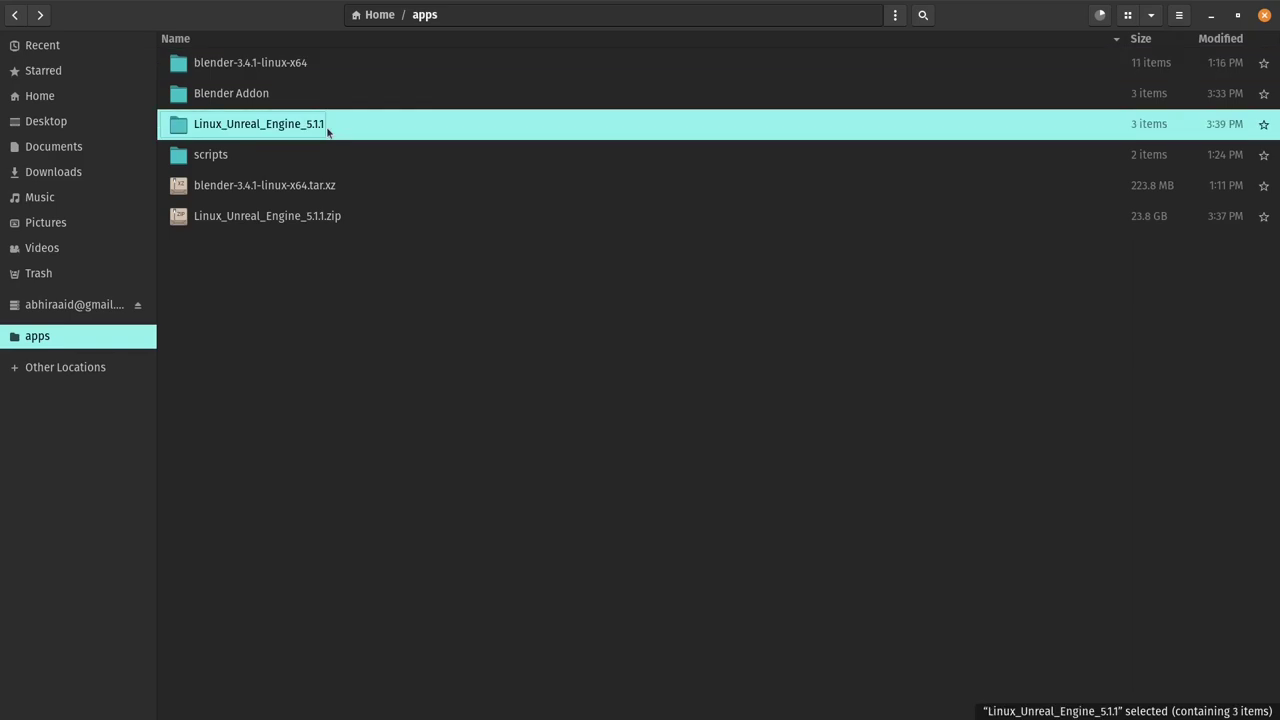
{"action": "key", "text": "alt+Left"}
{"action": "left_click", "coordinate": [835, 305]}
{"action": "left_click", "coordinate": [300, 135]}
{"action": "left_click", "coordinate": [466, 257]}
Switch to Steam to check the Substance 3D Painter download, view its launcher in the application library, and minimise Steam
{"action": "mouse_move", "coordinate": [1272, 686]}
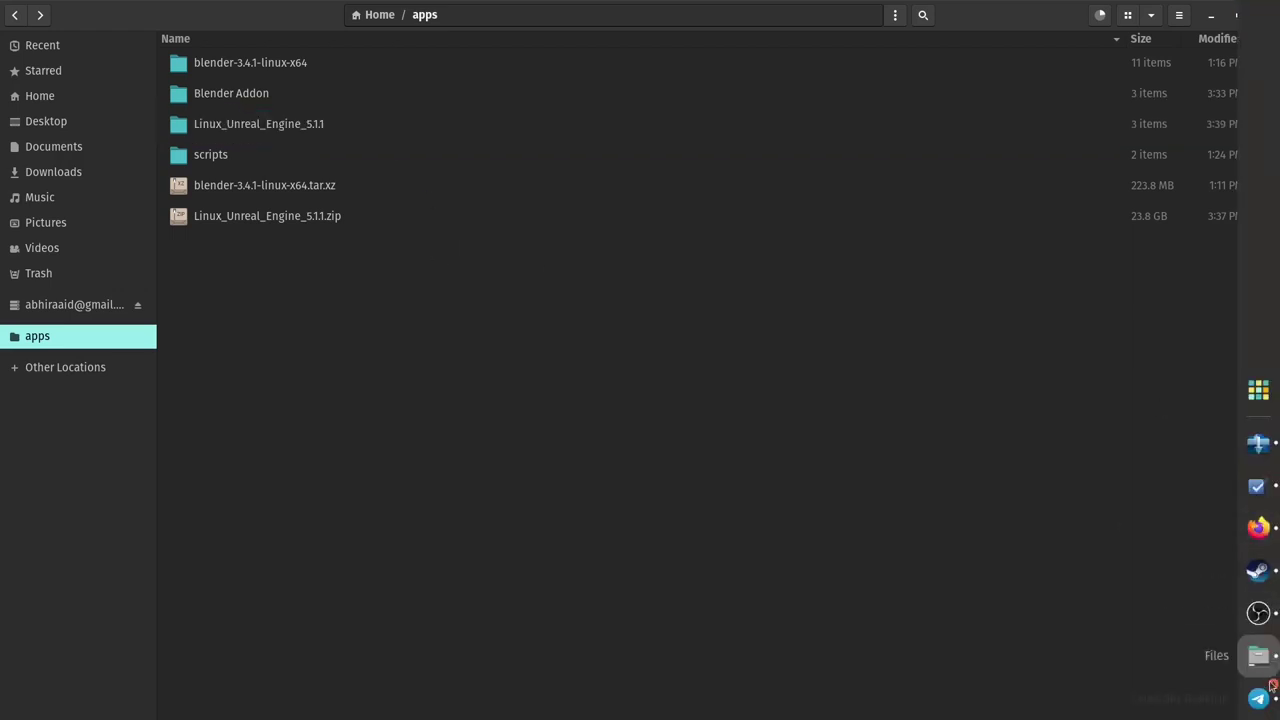
{"action": "left_click", "coordinate": [1259, 572]}
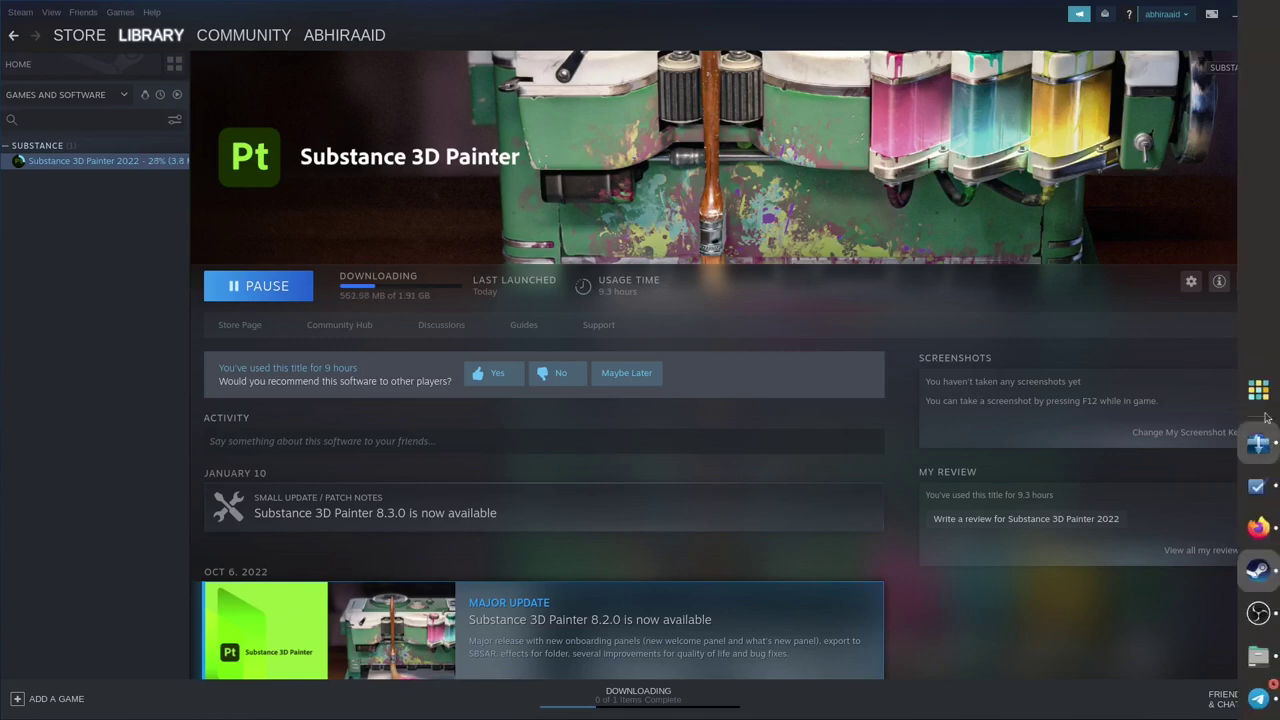
{"action": "left_click", "coordinate": [1258, 390]}
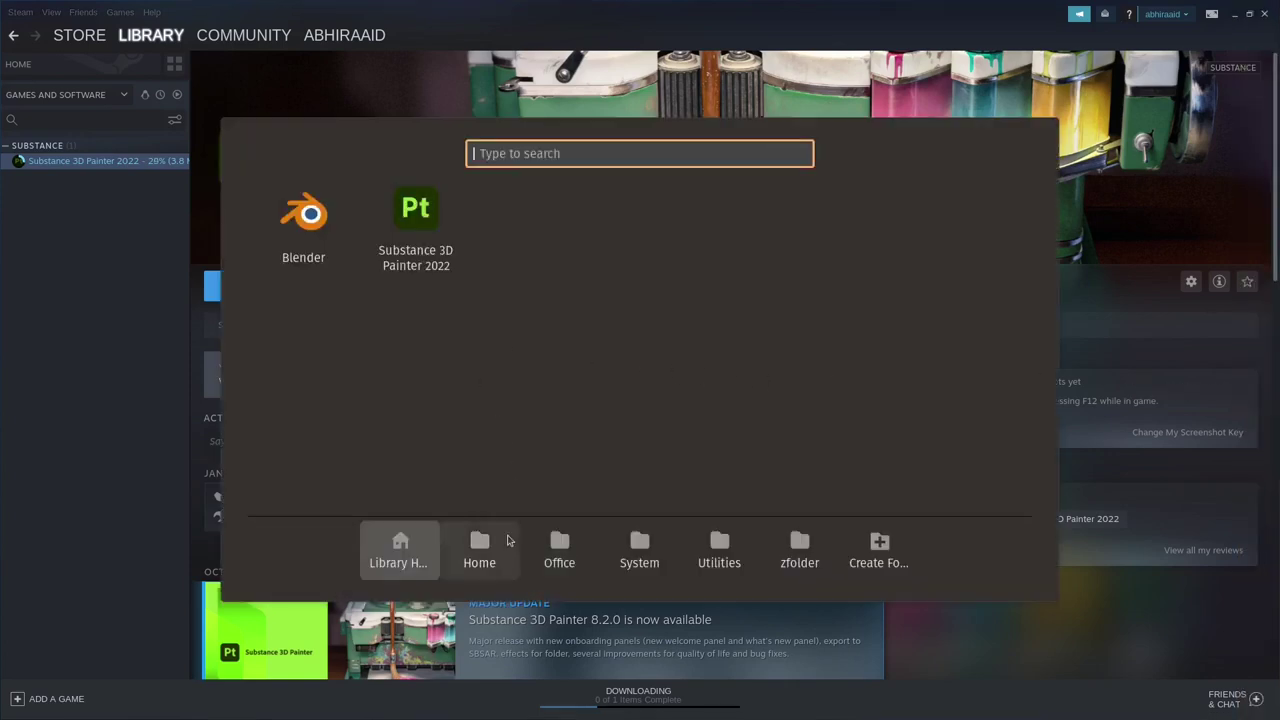
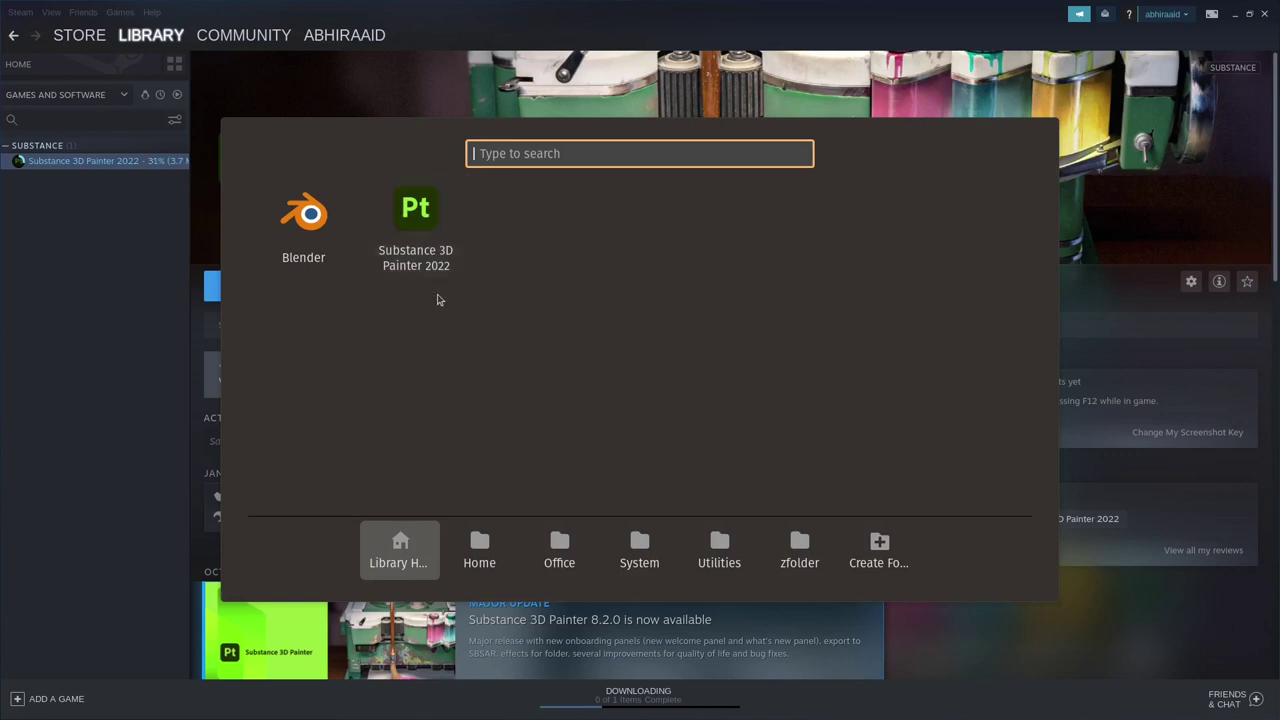
{"action": "left_click", "coordinate": [98, 397]}
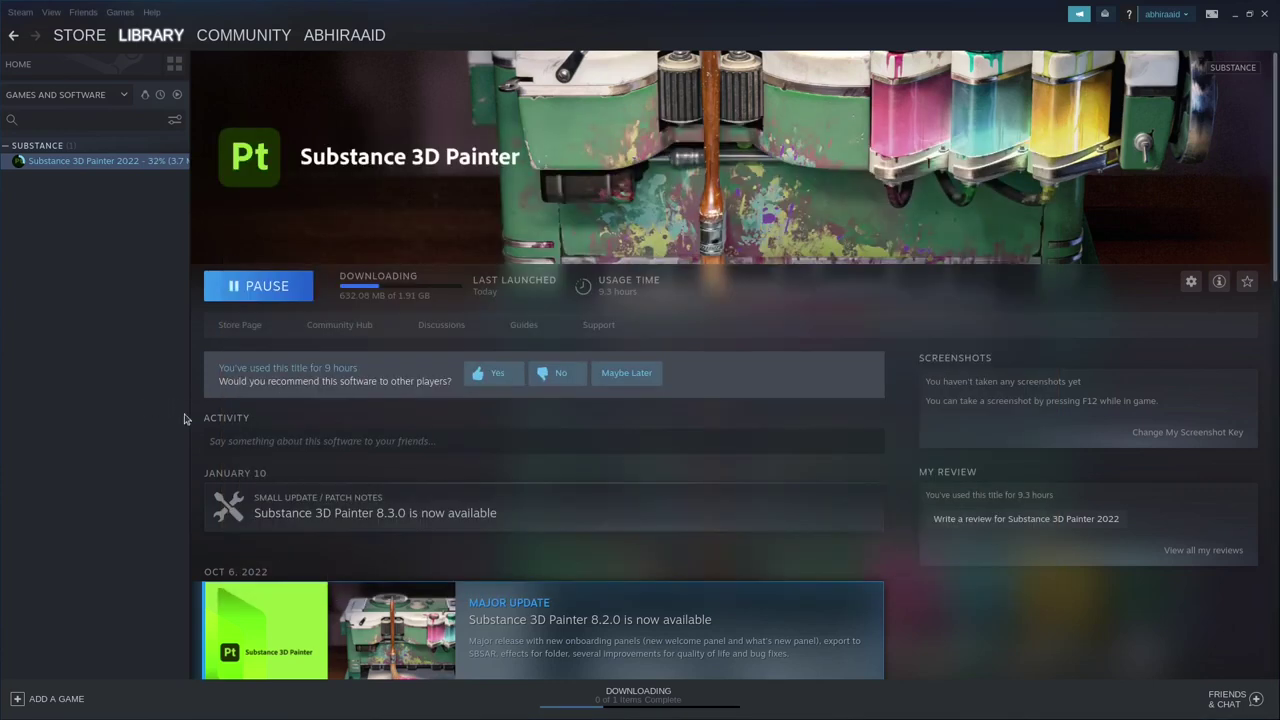
{"action": "left_click", "coordinate": [1236, 20]}
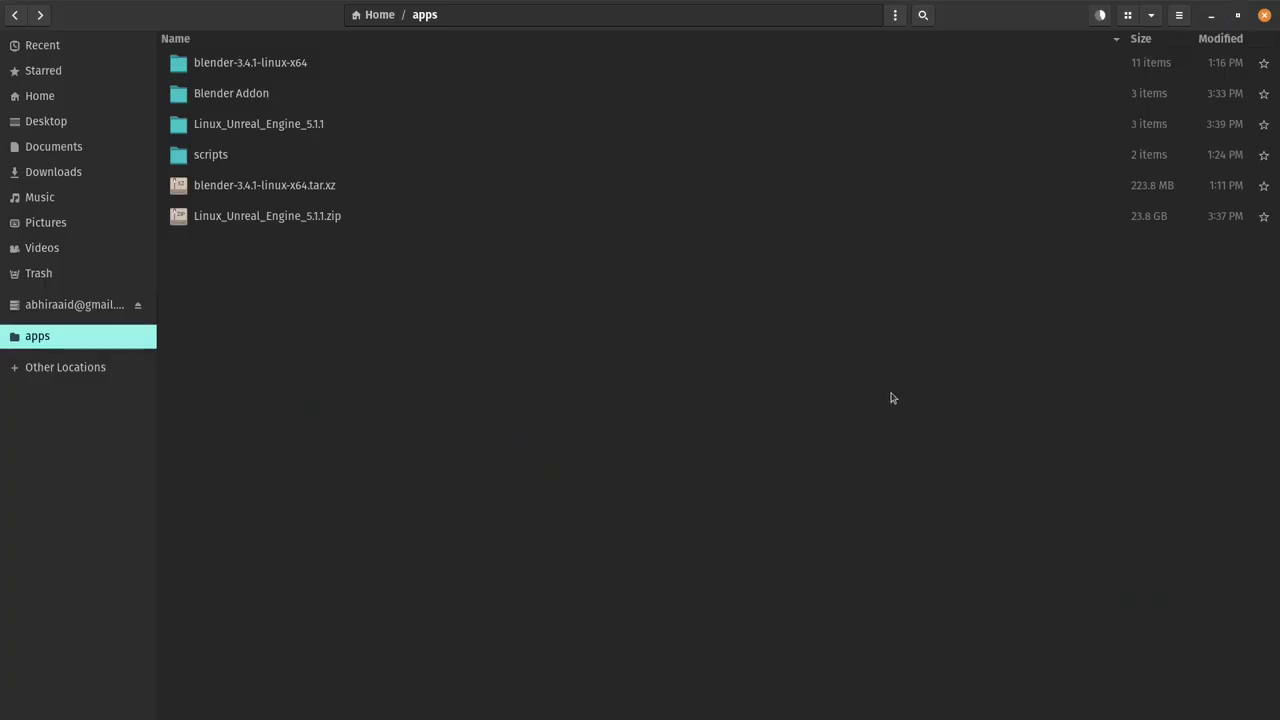
Check the extraction progress of the Unreal Engine archive and the Steam download, ending back in the apps folder
{"action": "left_click", "coordinate": [1100, 15]}
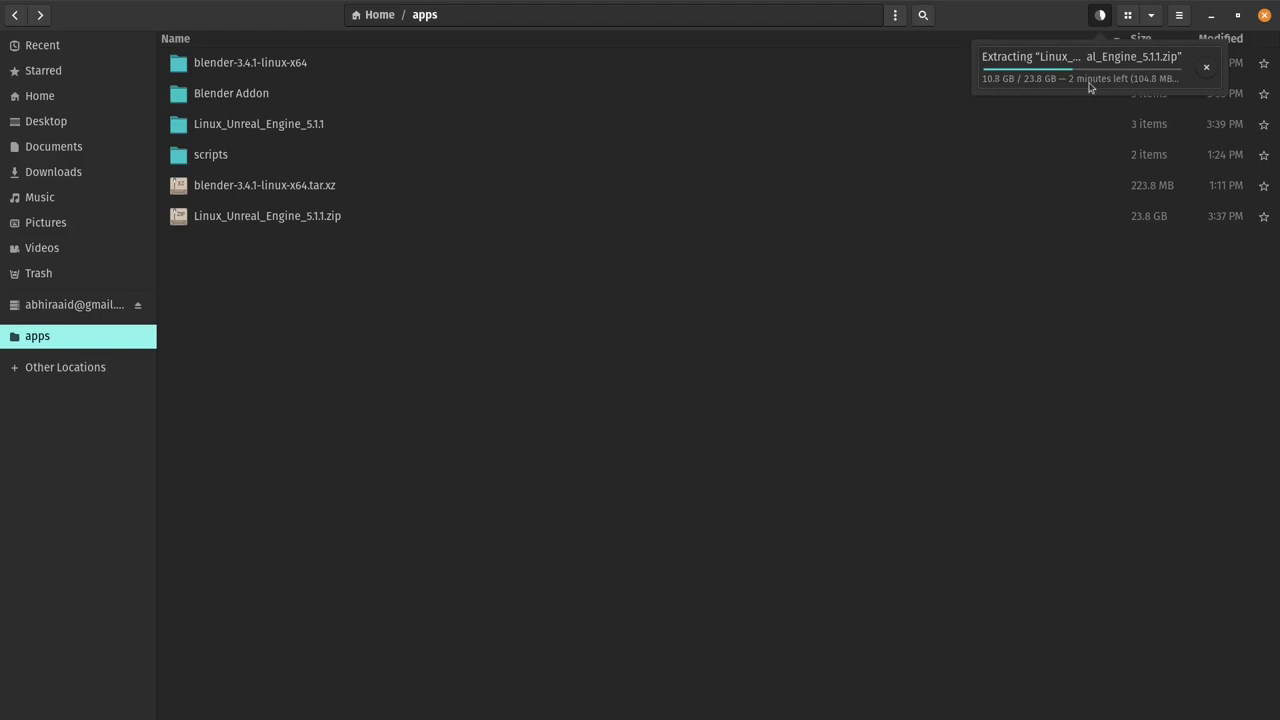
{"action": "left_click", "coordinate": [945, 431]}
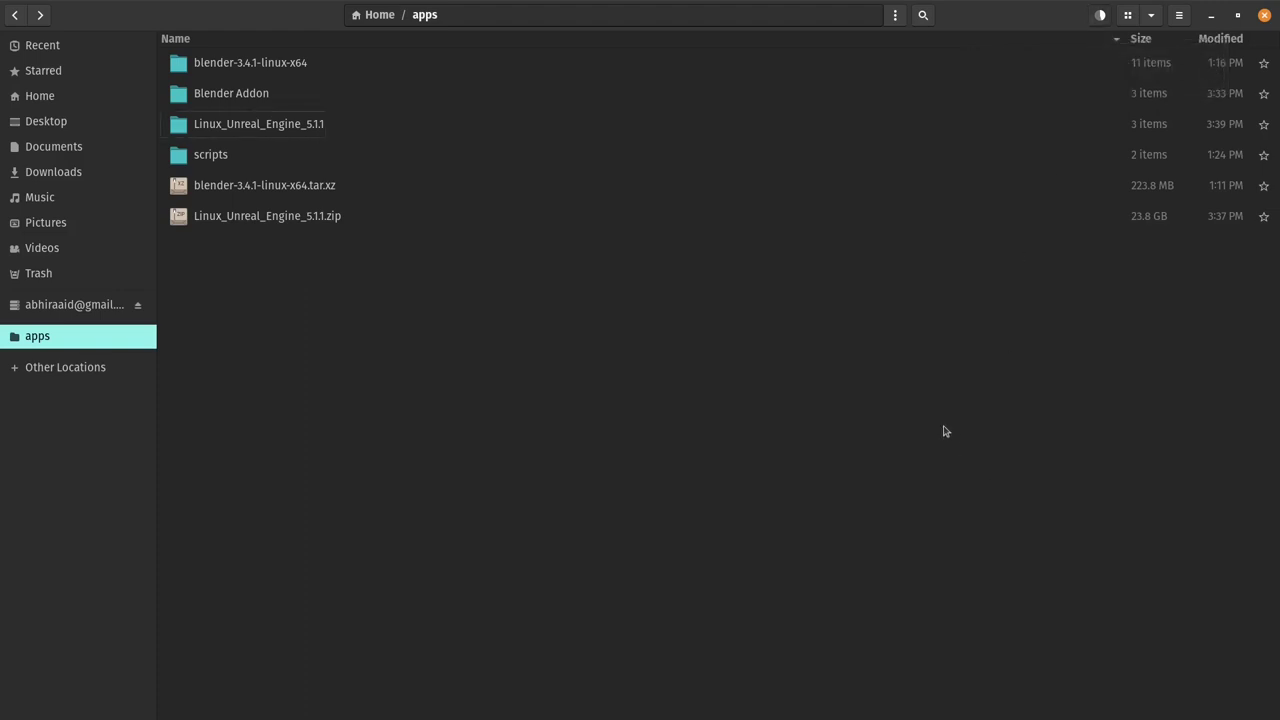
{"action": "left_click", "coordinate": [1275, 564]}
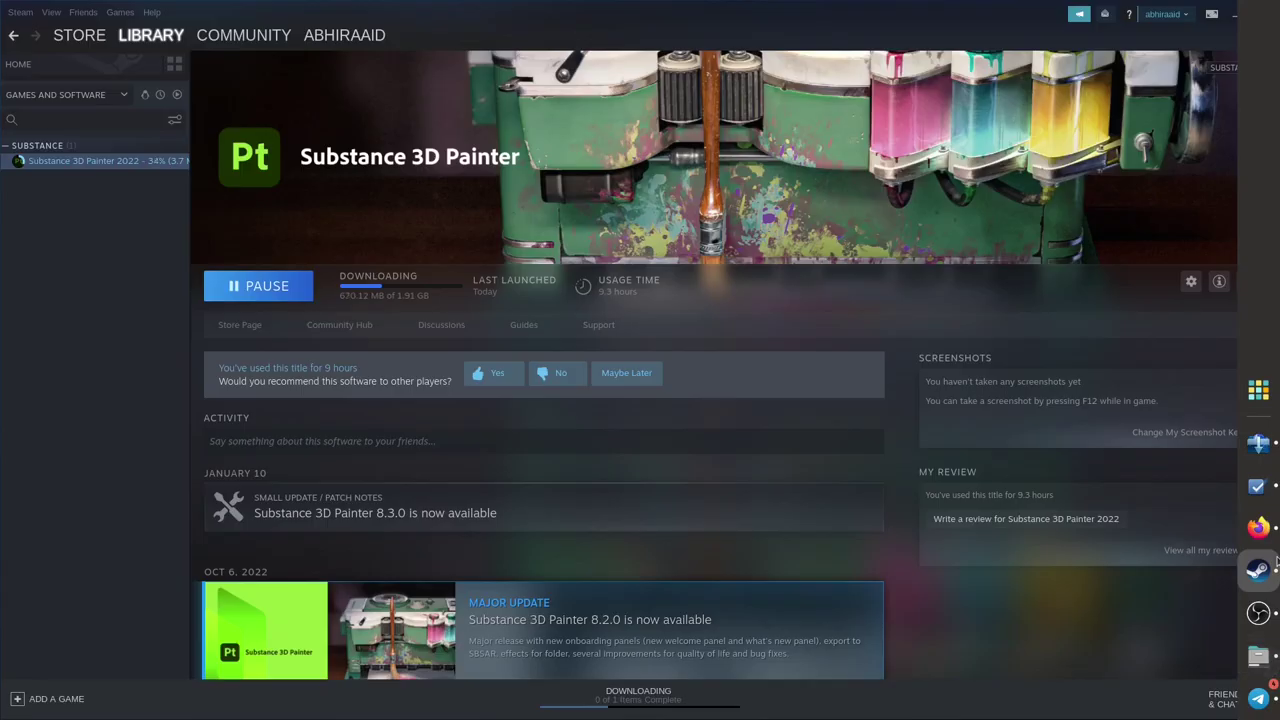
{"action": "left_click", "coordinate": [1260, 656]}
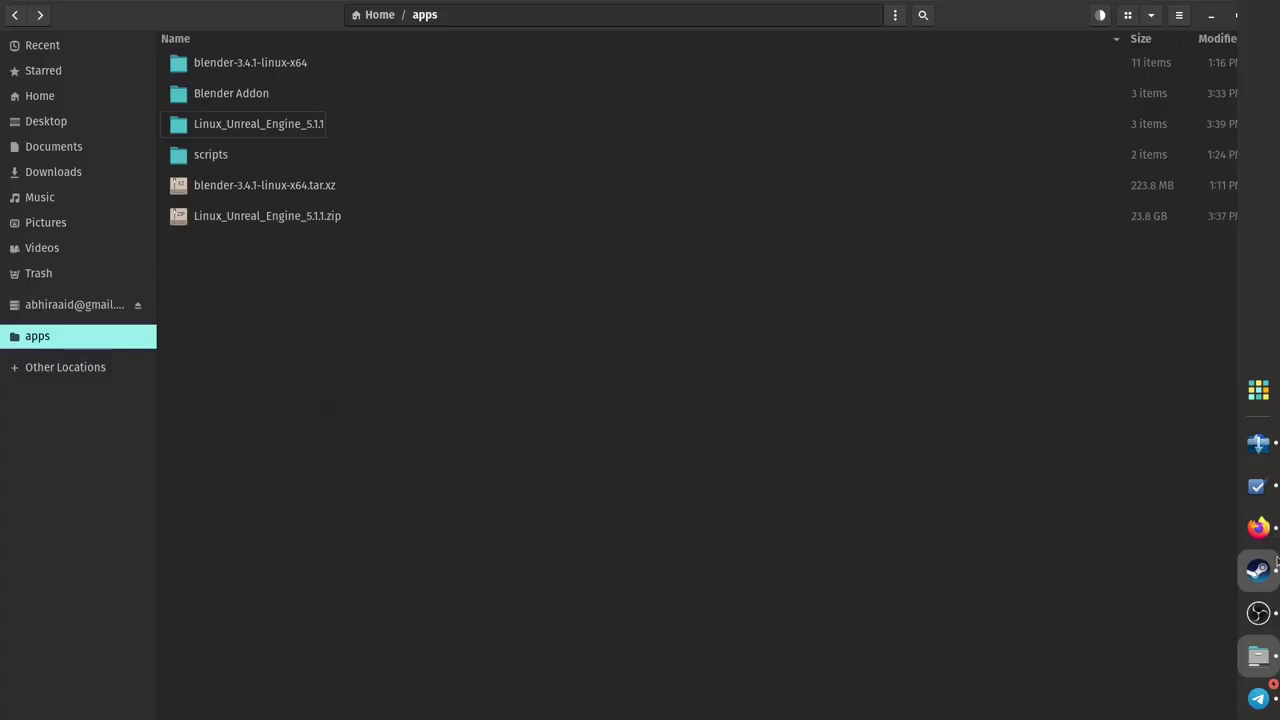
Quit Telegram, and bring up the Shortcuts task list and minimise it
{"action": "right_click", "coordinate": [1268, 689]}
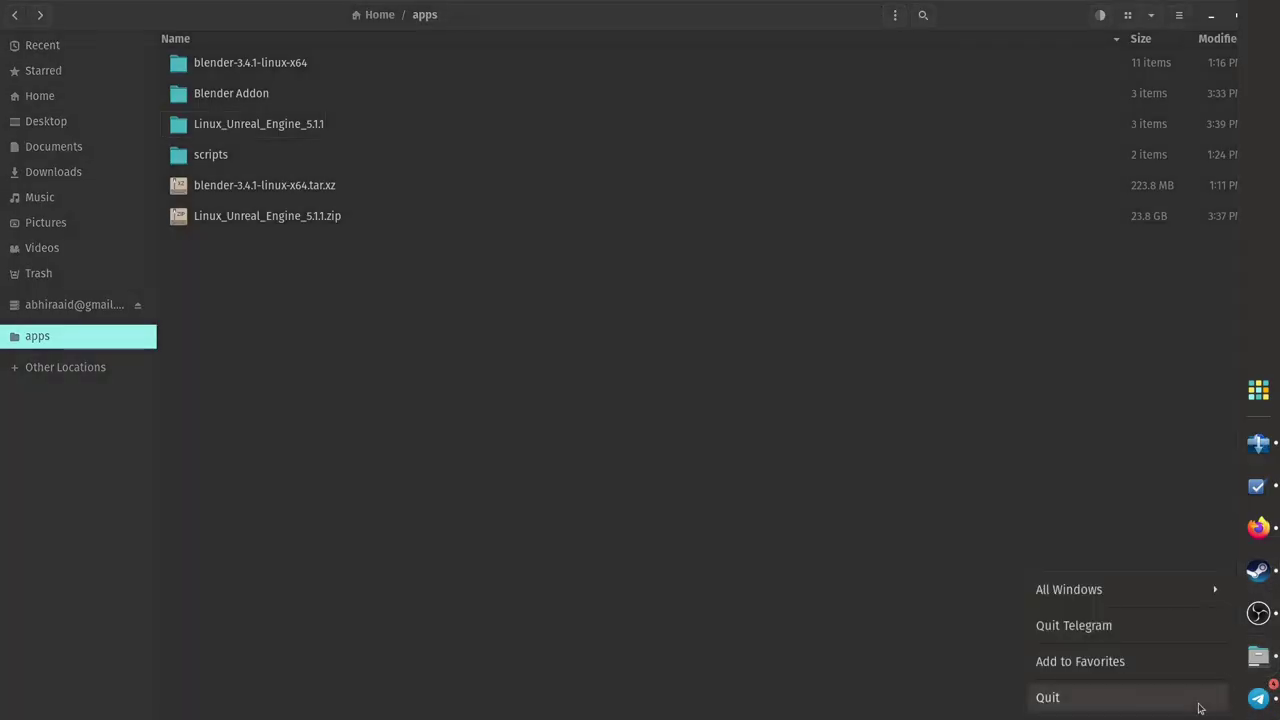
{"action": "left_click", "coordinate": [1200, 705]}
{"action": "mouse_move", "coordinate": [1277, 590]}
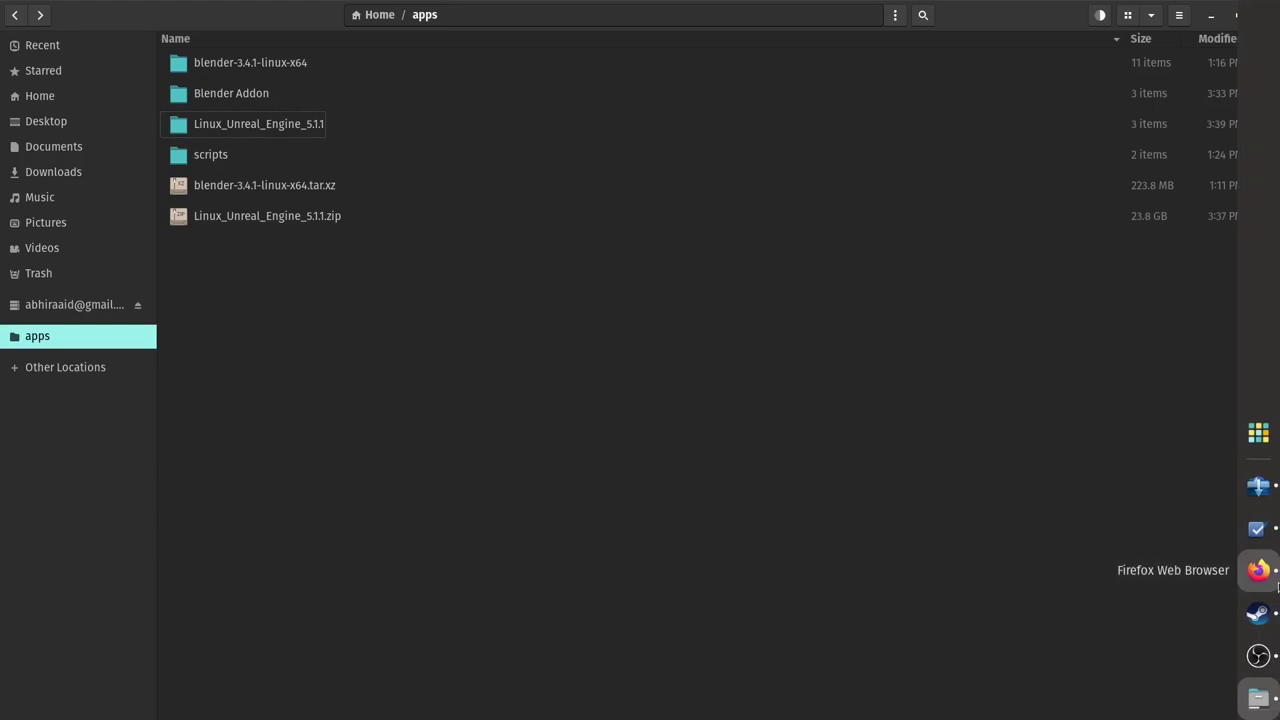
{"action": "left_click", "coordinate": [1268, 543]}
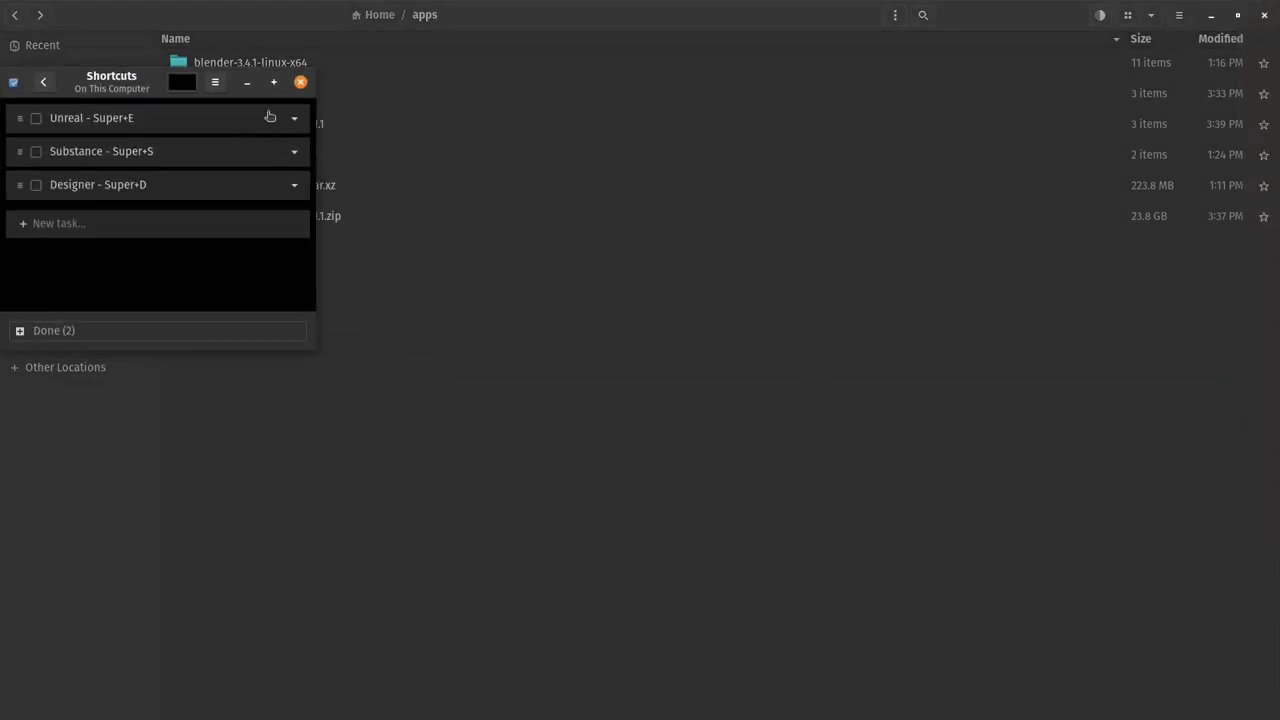
{"action": "left_click", "coordinate": [247, 82]}
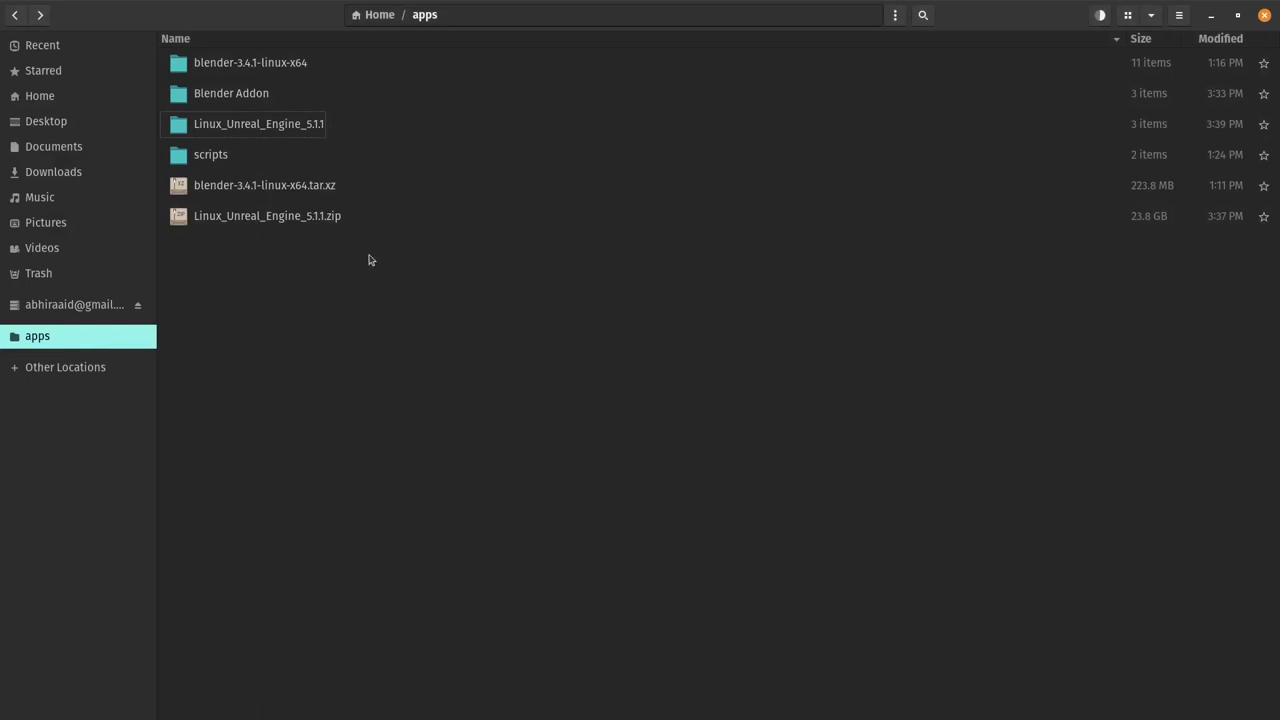
Bring up the XDM download manager, check the Linux_Unreal_Engine_5.1.1.zip entry and close the window
{"action": "mouse_move", "coordinate": [1277, 590]}
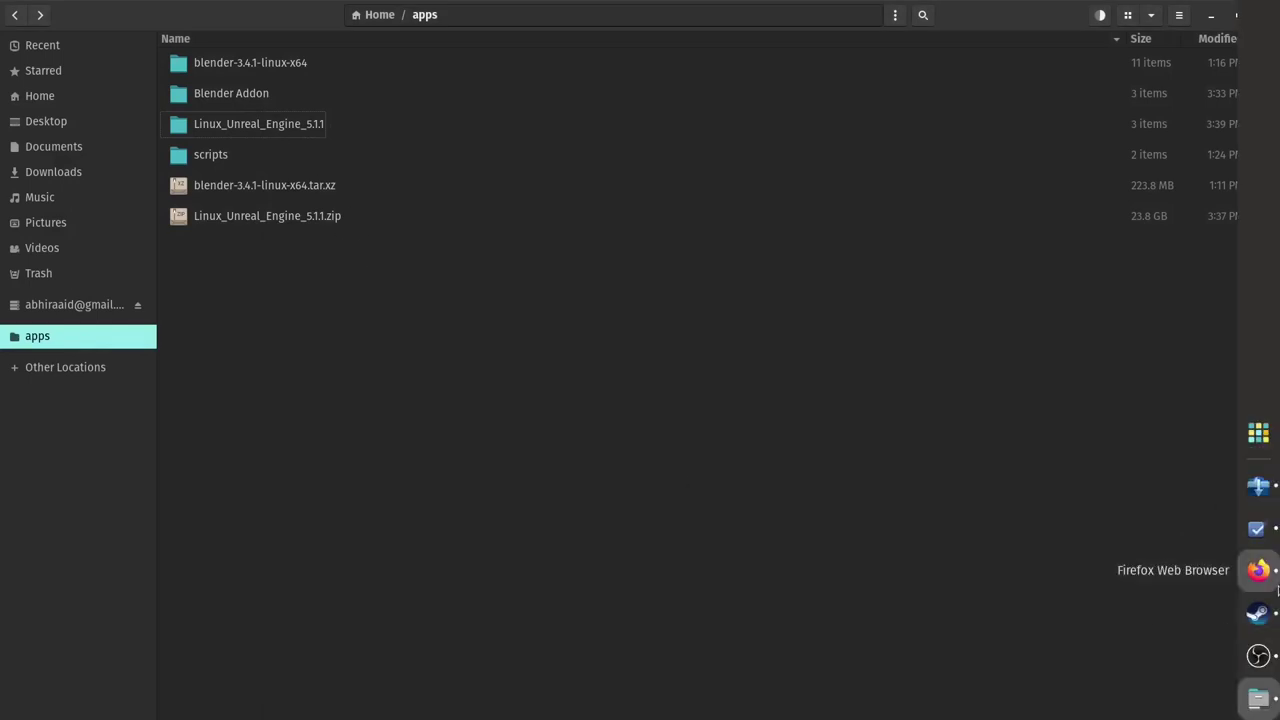
{"action": "left_click", "coordinate": [1258, 486]}
{"action": "left_click", "coordinate": [863, 279]}
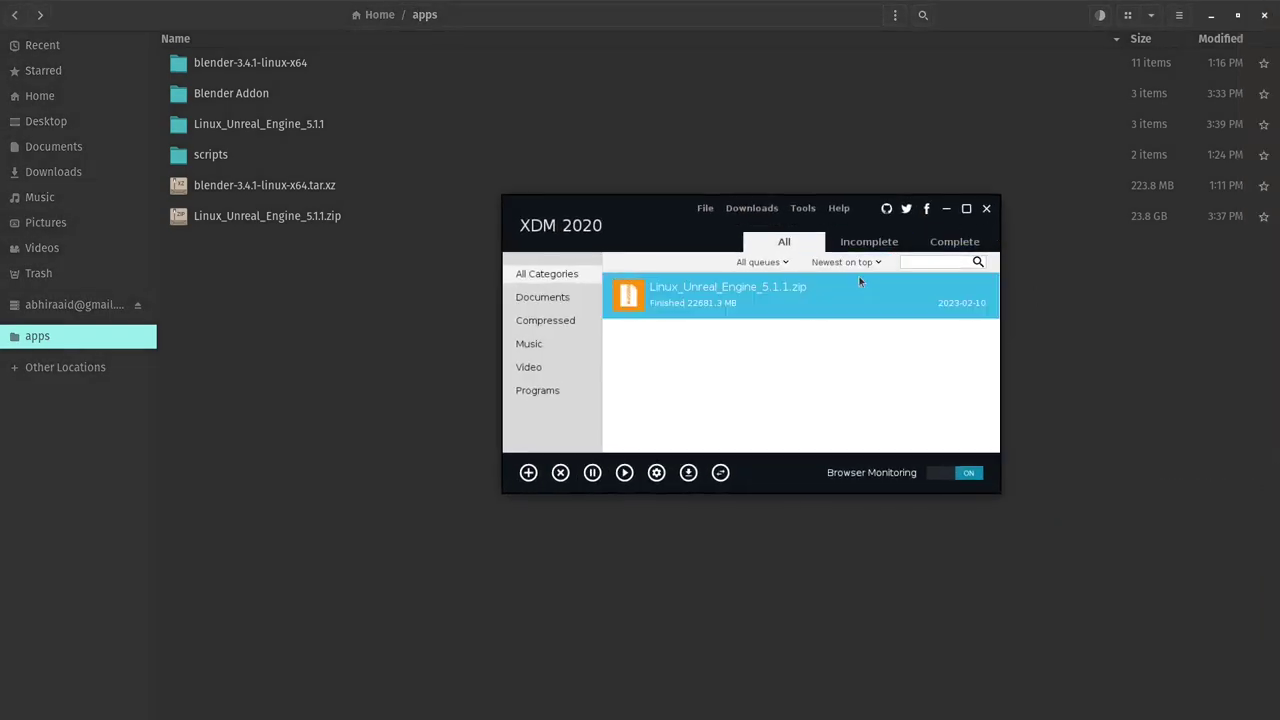
{"action": "left_click", "coordinate": [986, 210]}
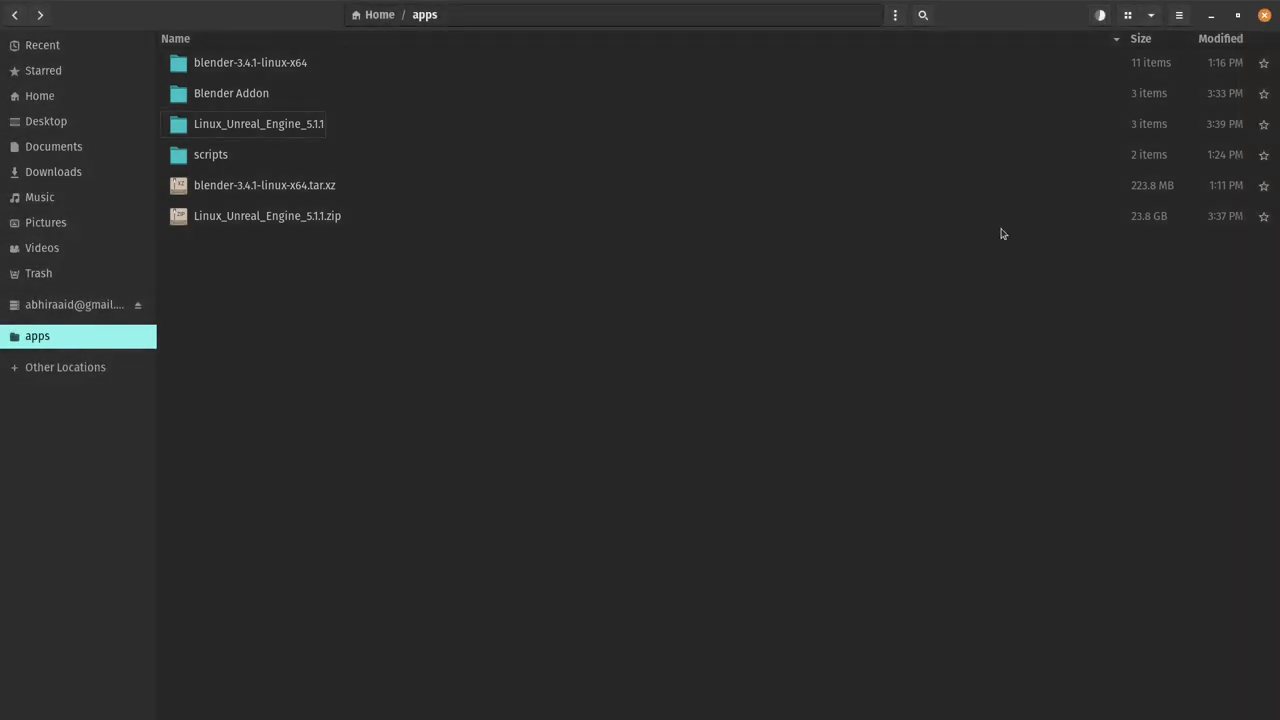
Check the Unreal Engine archive's extraction progress and look inside the Linux_Unreal_Engine_5.1.1 folder, ending back in the apps folder
{"action": "mouse_move", "coordinate": [1277, 440]}
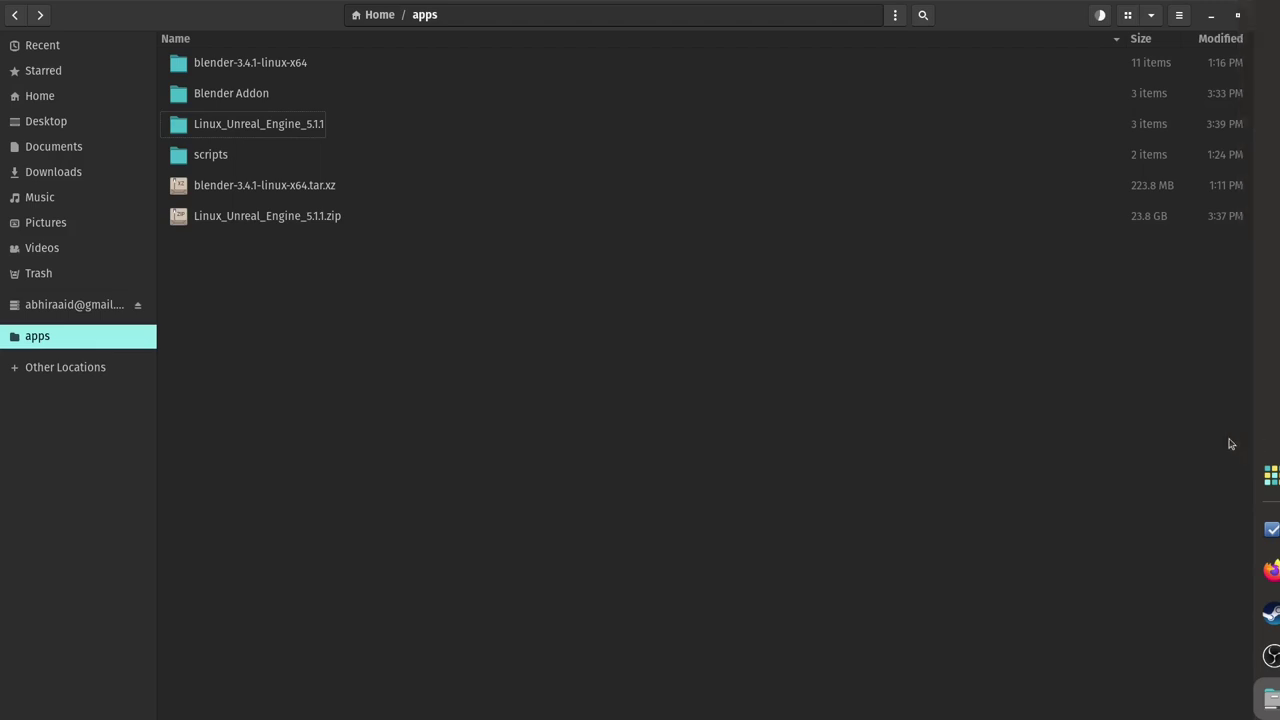
{"action": "left_click", "coordinate": [1096, 18]}
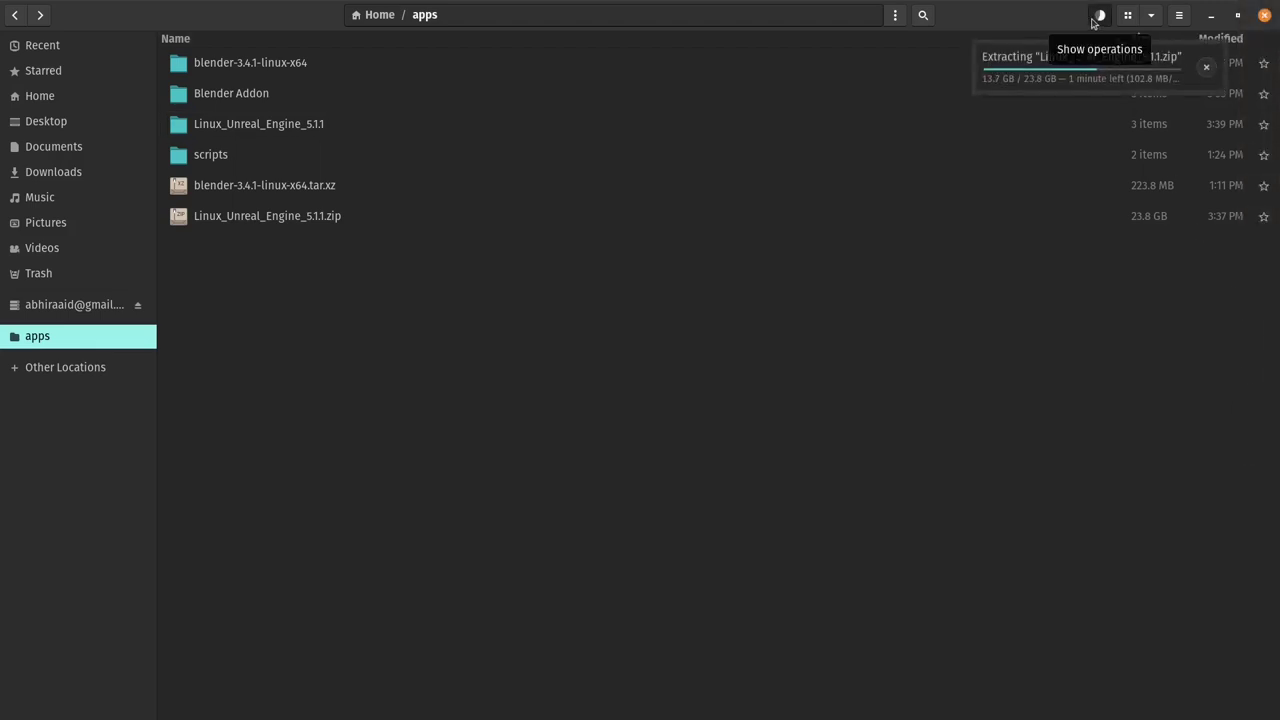
{"action": "left_click", "coordinate": [1094, 21]}
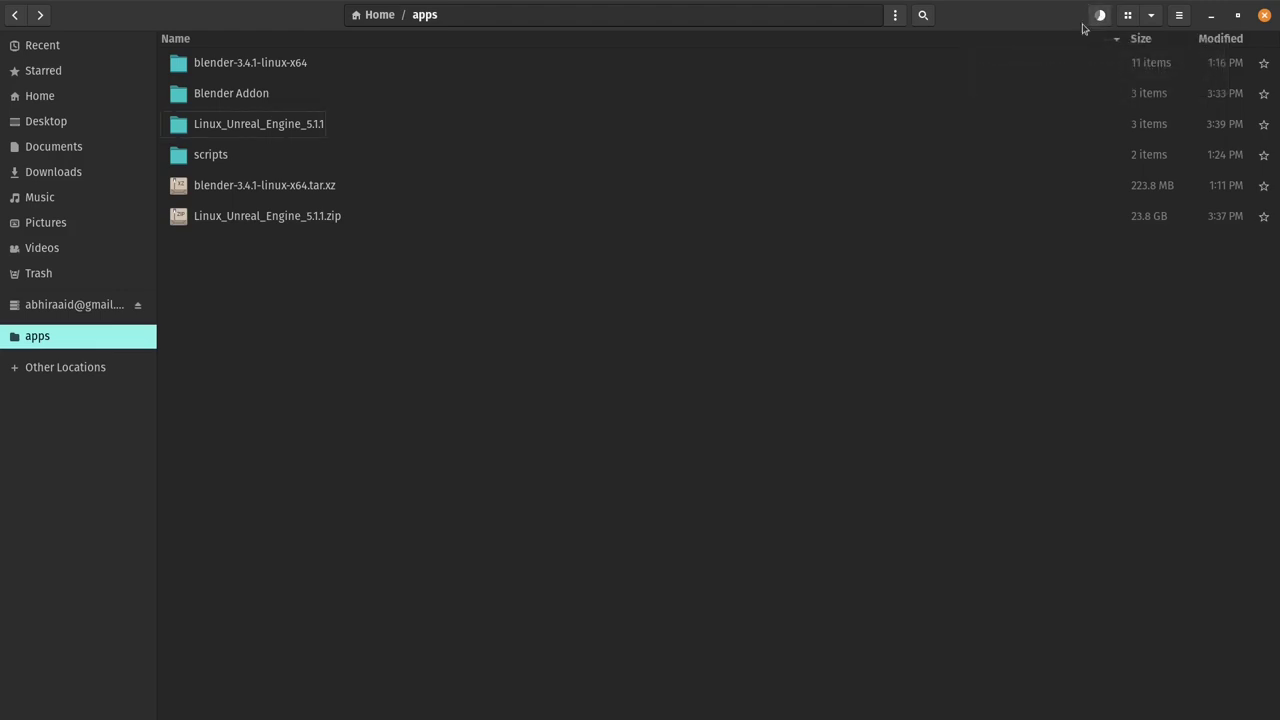
{"action": "double_click", "coordinate": [323, 120]}
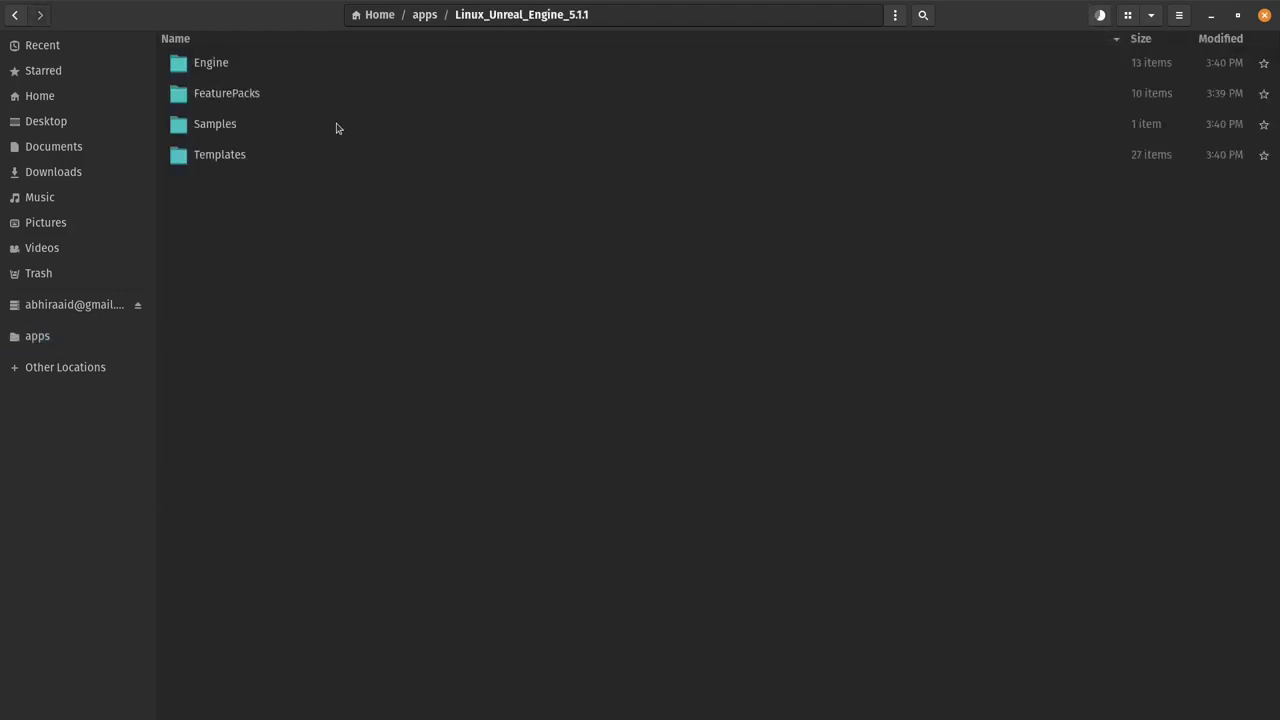
{"action": "key", "text": "alt+Left"}
{"action": "left_click", "coordinate": [420, 306]}
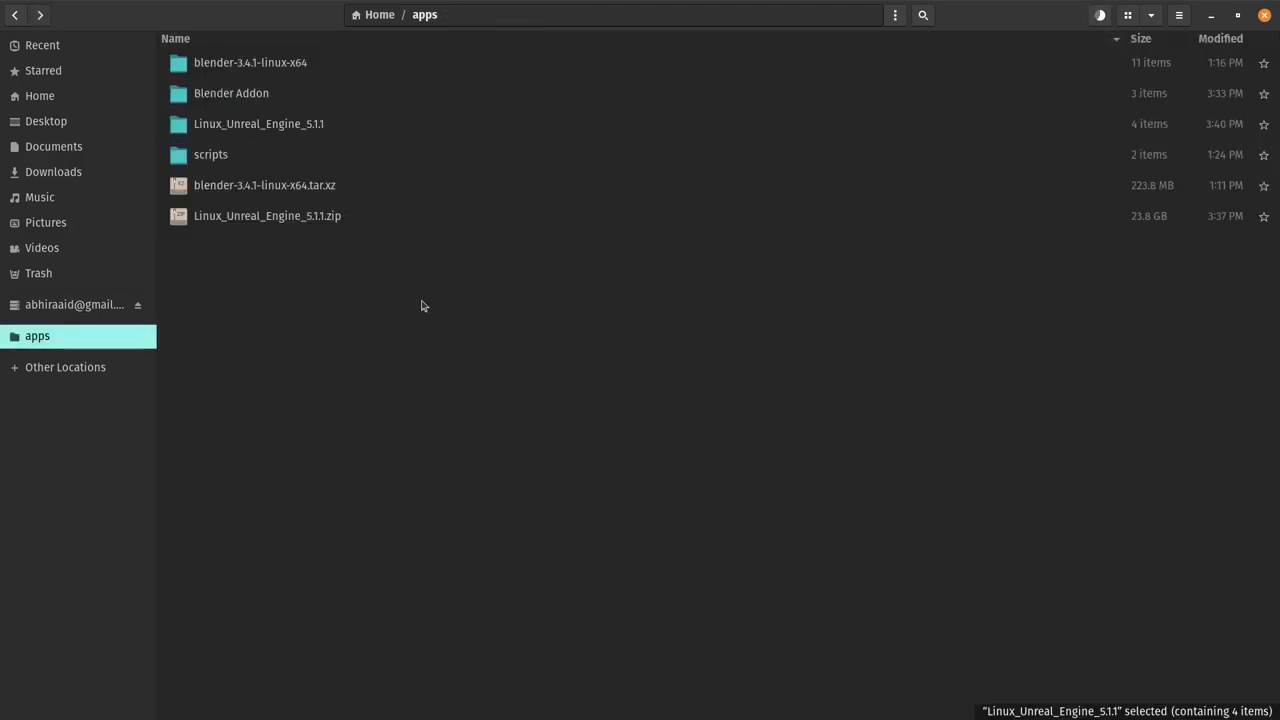
{"action": "double_click", "coordinate": [291, 128]}
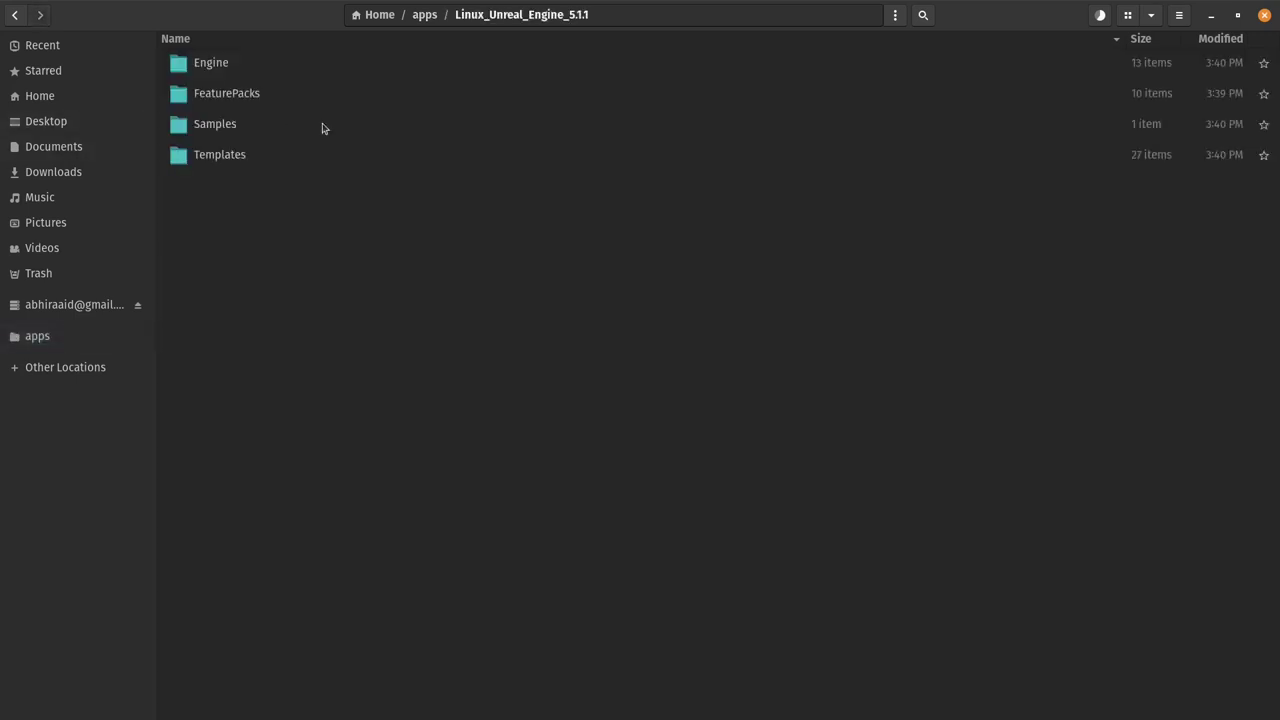
{"action": "key", "text": "alt+Left"}
Look through the Blender Addon and Compressed folders, go up to Downloads, and minimise the file manager
{"action": "double_click", "coordinate": [296, 96]}
{"action": "key", "text": "alt+Left"}
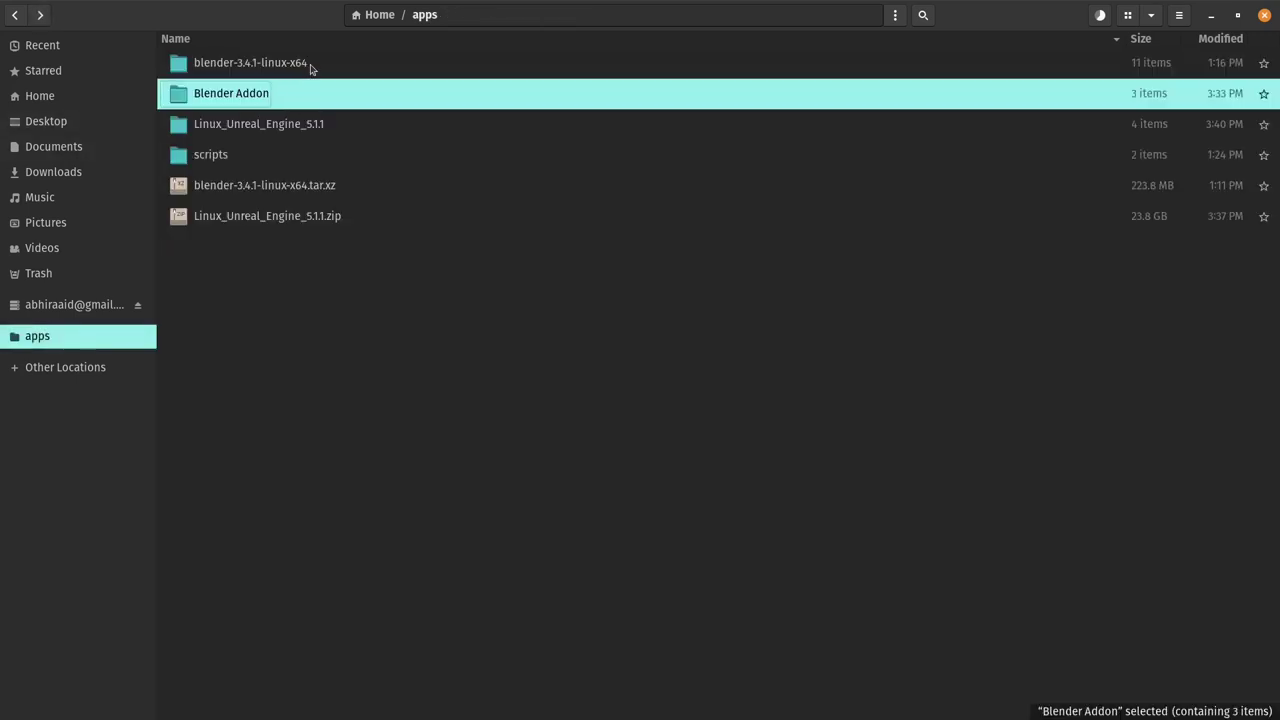
{"action": "left_click", "coordinate": [309, 63]}
{"action": "key", "text": "alt+Left"}
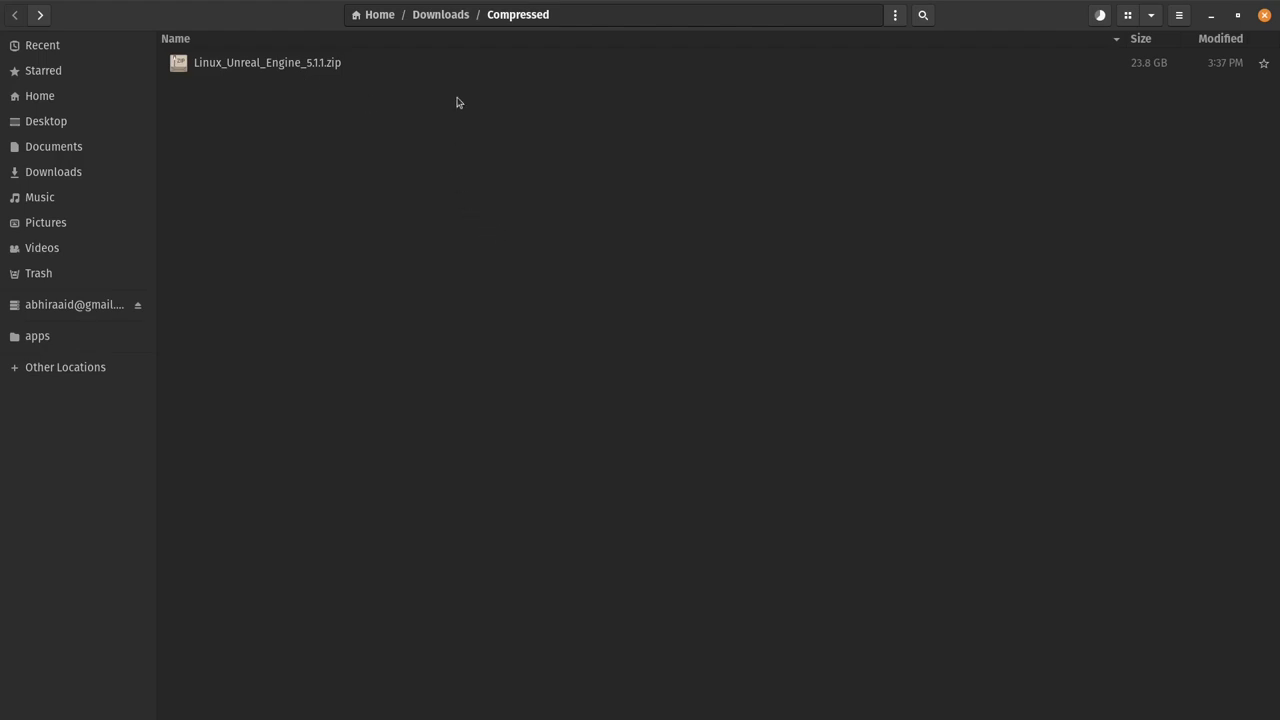
{"action": "left_click", "coordinate": [450, 14]}
{"action": "left_click", "coordinate": [396, 106]}
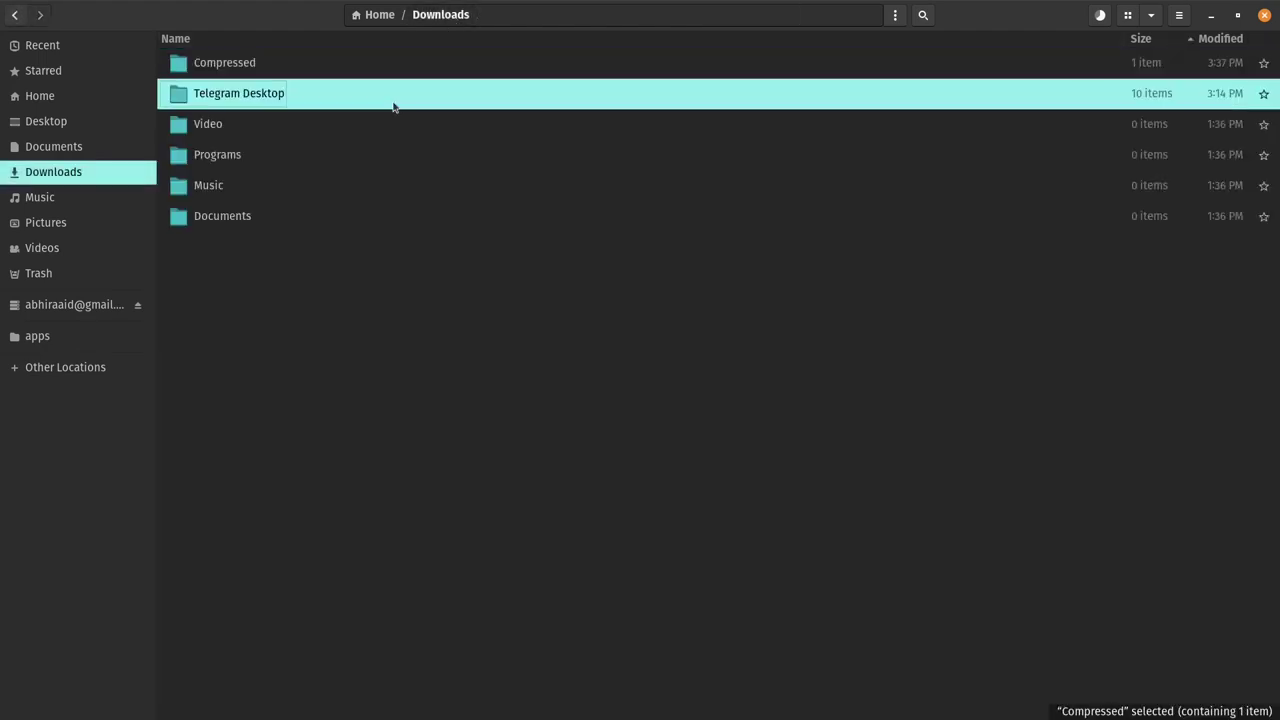
{"action": "left_click", "coordinate": [662, 338]}
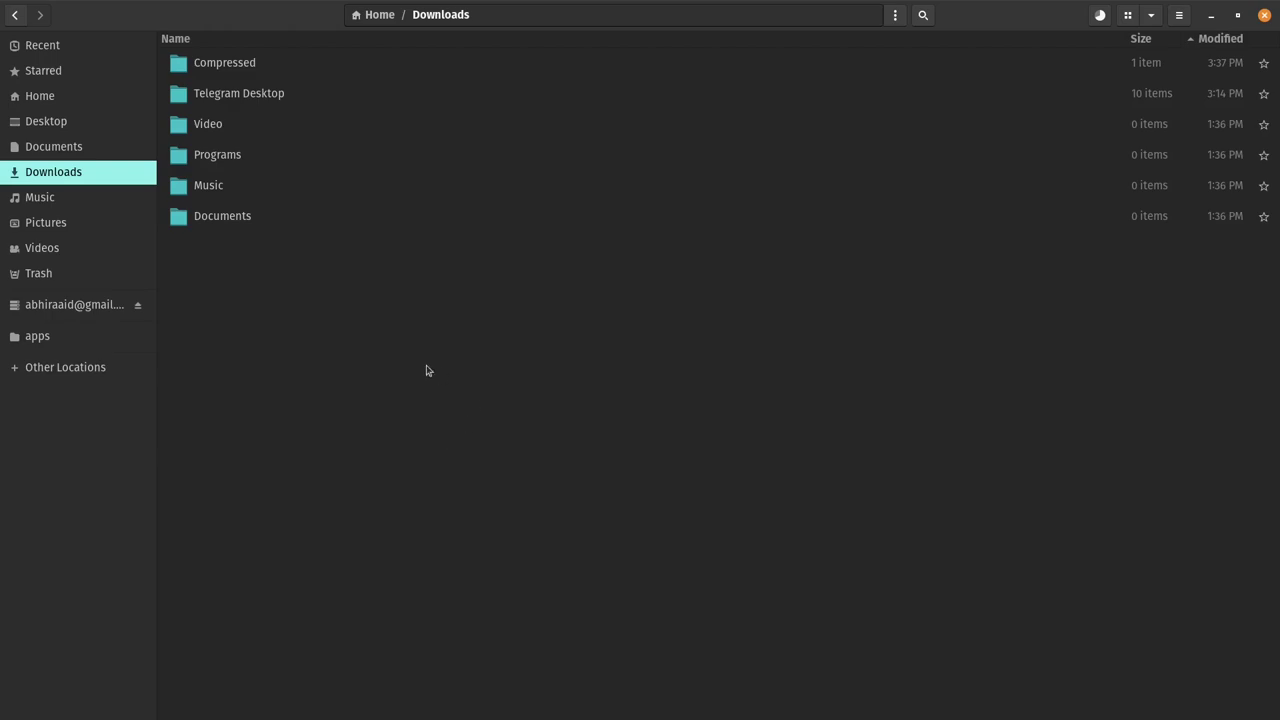
{"action": "left_click_drag", "start_coordinate": [579, 5], "coordinate": [603, 17]}
{"action": "left_click", "coordinate": [1212, 18]}
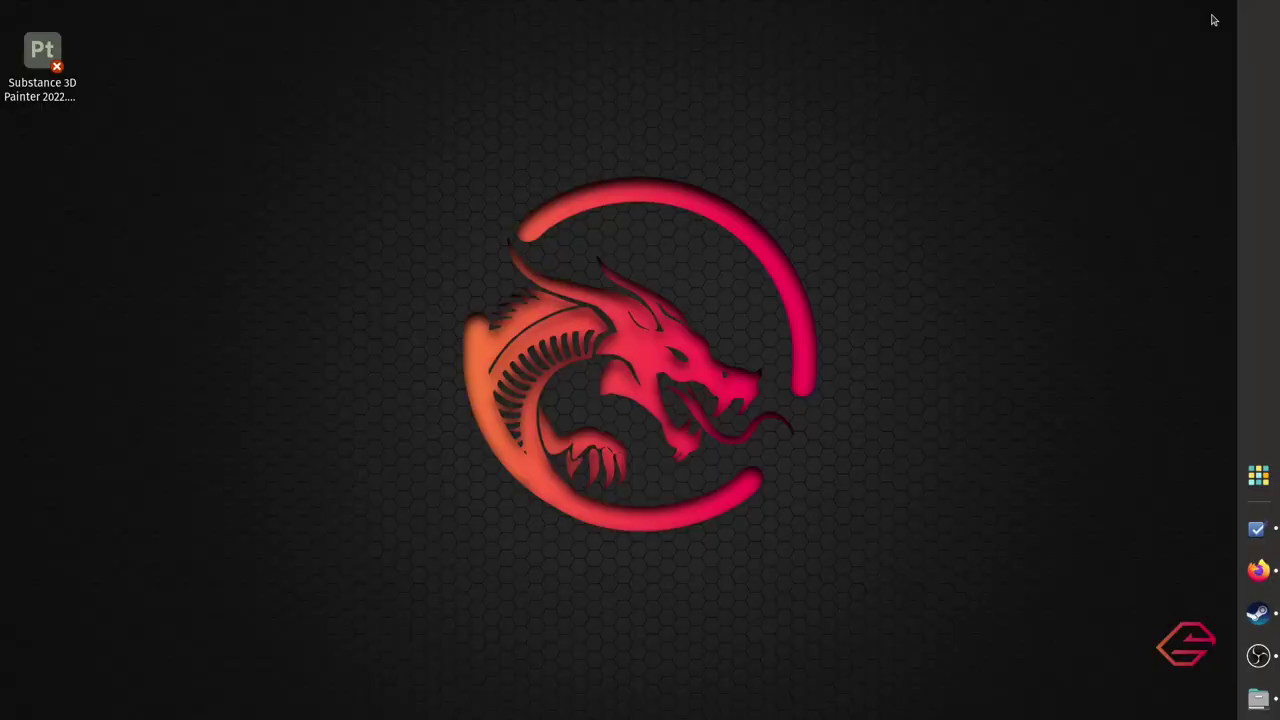
{"action": "mouse_move", "coordinate": [365, 150]}
{"action": "left_mouse_down"}
{"action": "mouse_move", "coordinate": [663, 514]}
{"action": "mouse_move", "coordinate": [832, 575]}
{"action": "left_mouse_up"}
{"action": "mouse_move", "coordinate": [829, 576]}
{"action": "left_mouse_down"}
{"action": "mouse_move", "coordinate": [458, 163]}
{"action": "mouse_move", "coordinate": [860, 538]}
{"action": "mouse_move", "coordinate": [840, 551]}
{"action": "mouse_move", "coordinate": [849, 574]}
{"action": "mouse_move", "coordinate": [451, 214]}
{"action": "mouse_move", "coordinate": [434, 163]}
{"action": "mouse_move", "coordinate": [414, 163]}
{"action": "mouse_move", "coordinate": [838, 548]}
{"action": "mouse_move", "coordinate": [406, 263]}
{"action": "mouse_move", "coordinate": [380, 157]}
{"action": "mouse_move", "coordinate": [434, 176]}
{"action": "mouse_move", "coordinate": [857, 583]}
{"action": "mouse_move", "coordinate": [854, 557]}
{"action": "mouse_move", "coordinate": [409, 206]}
{"action": "mouse_move", "coordinate": [409, 175]}
{"action": "mouse_move", "coordinate": [891, 569]}
{"action": "mouse_move", "coordinate": [856, 560]}
{"action": "mouse_move", "coordinate": [429, 206]}
{"action": "mouse_move", "coordinate": [411, 164]}
{"action": "left_mouse_up"}
{"action": "mouse_move", "coordinate": [411, 165]}
{"action": "left_mouse_down"}
{"action": "mouse_move", "coordinate": [909, 548]}
{"action": "mouse_move", "coordinate": [893, 551]}
{"action": "mouse_move", "coordinate": [749, 414]}
{"action": "mouse_move", "coordinate": [406, 166]}
{"action": "mouse_move", "coordinate": [820, 549]}
{"action": "mouse_move", "coordinate": [558, 328]}
{"action": "mouse_move", "coordinate": [431, 137]}
{"action": "mouse_move", "coordinate": [417, 174]}
{"action": "left_mouse_up"}
{"action": "left_click", "coordinate": [1258, 476]}
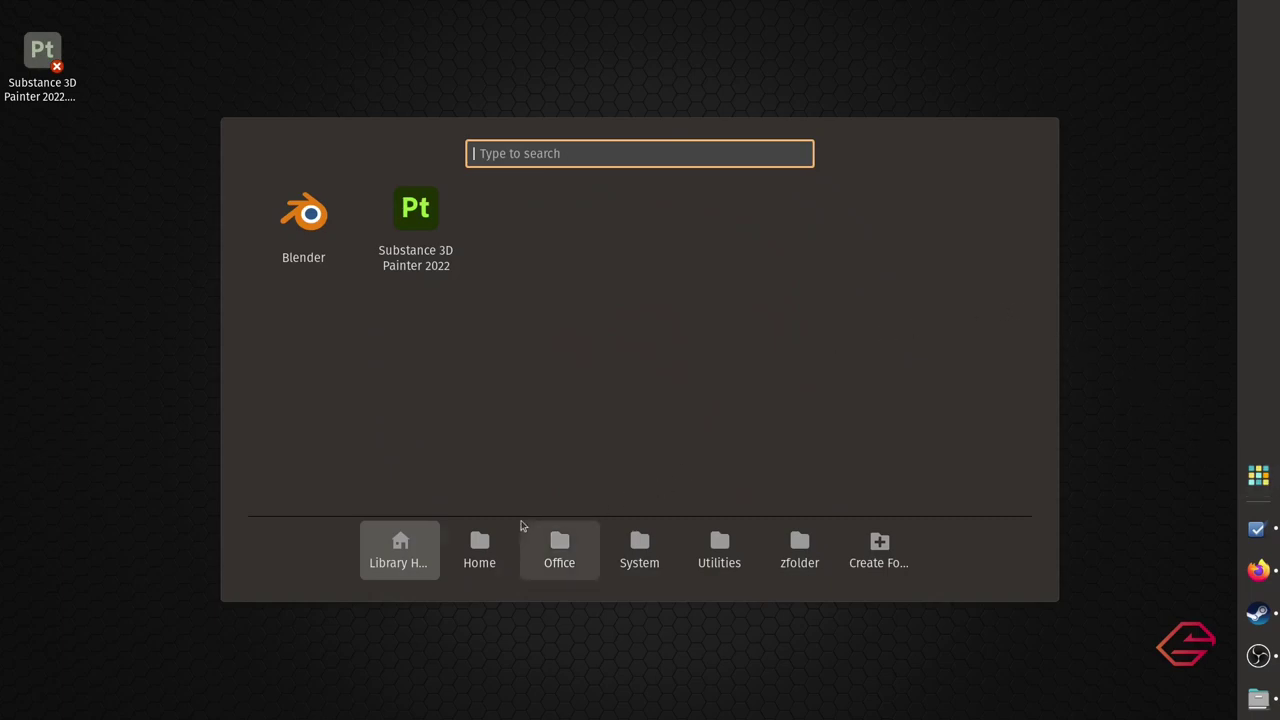
{"action": "left_click", "coordinate": [490, 542]}
{"action": "left_click", "coordinate": [421, 564]}
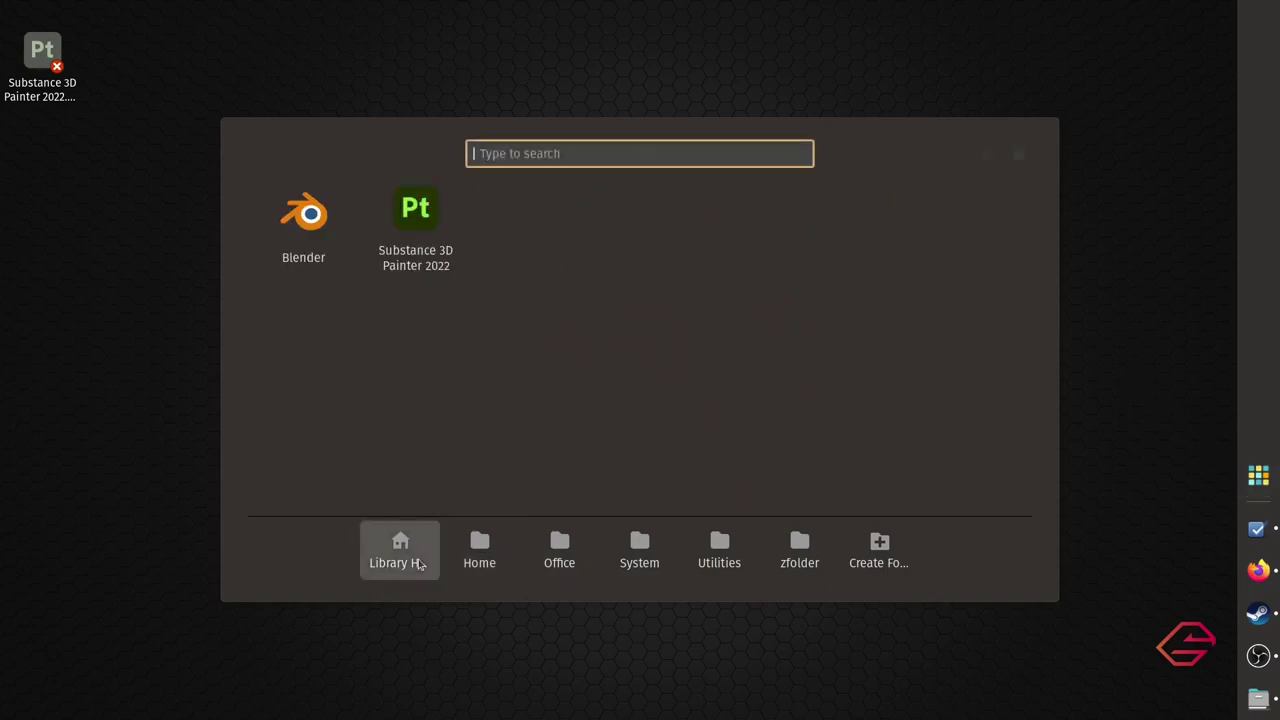
{"action": "left_click", "coordinate": [1166, 311]}
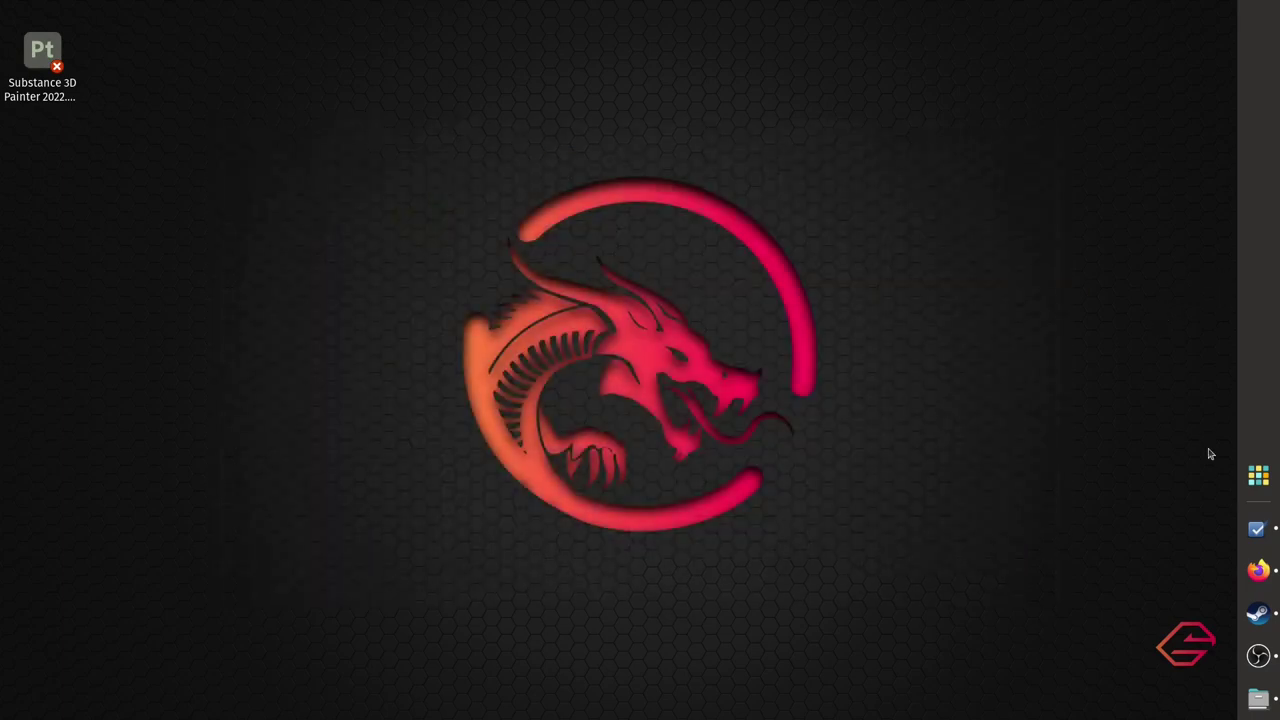
{"action": "left_click", "coordinate": [1254, 472]}
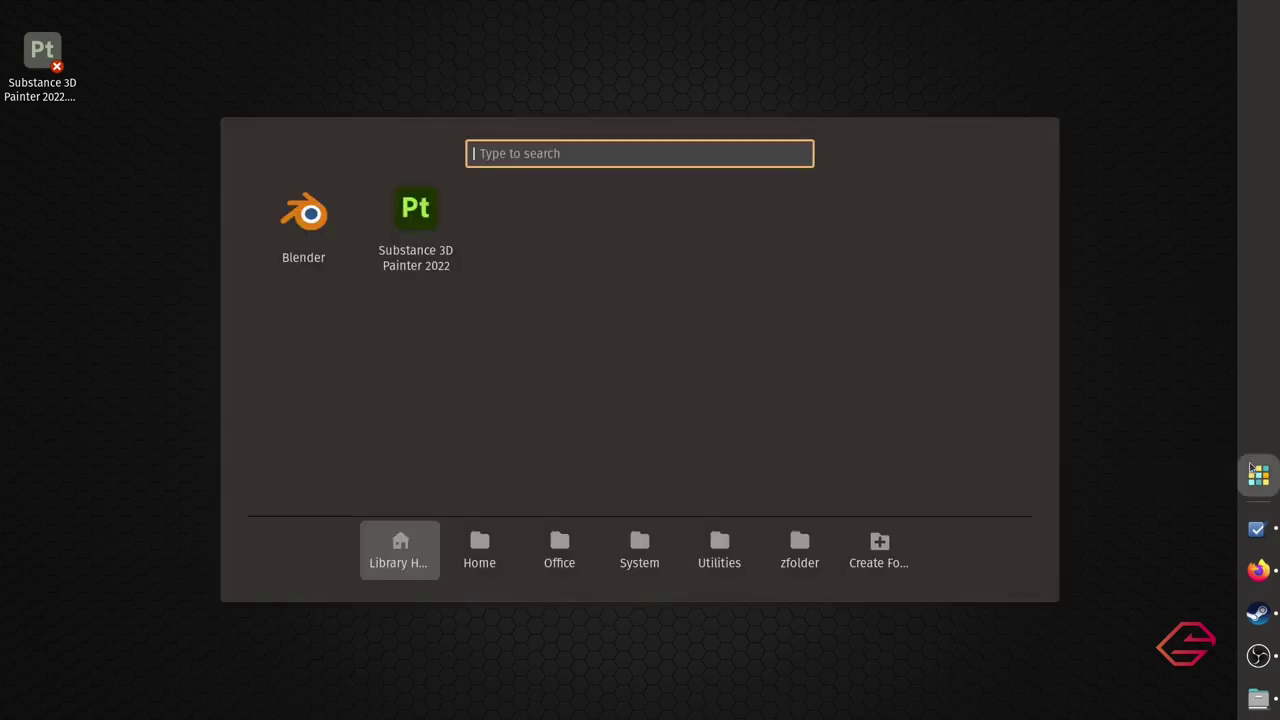
{"action": "left_click", "coordinate": [1142, 460]}
{"action": "left_click_drag", "start_coordinate": [318, 126], "coordinate": [849, 546]}
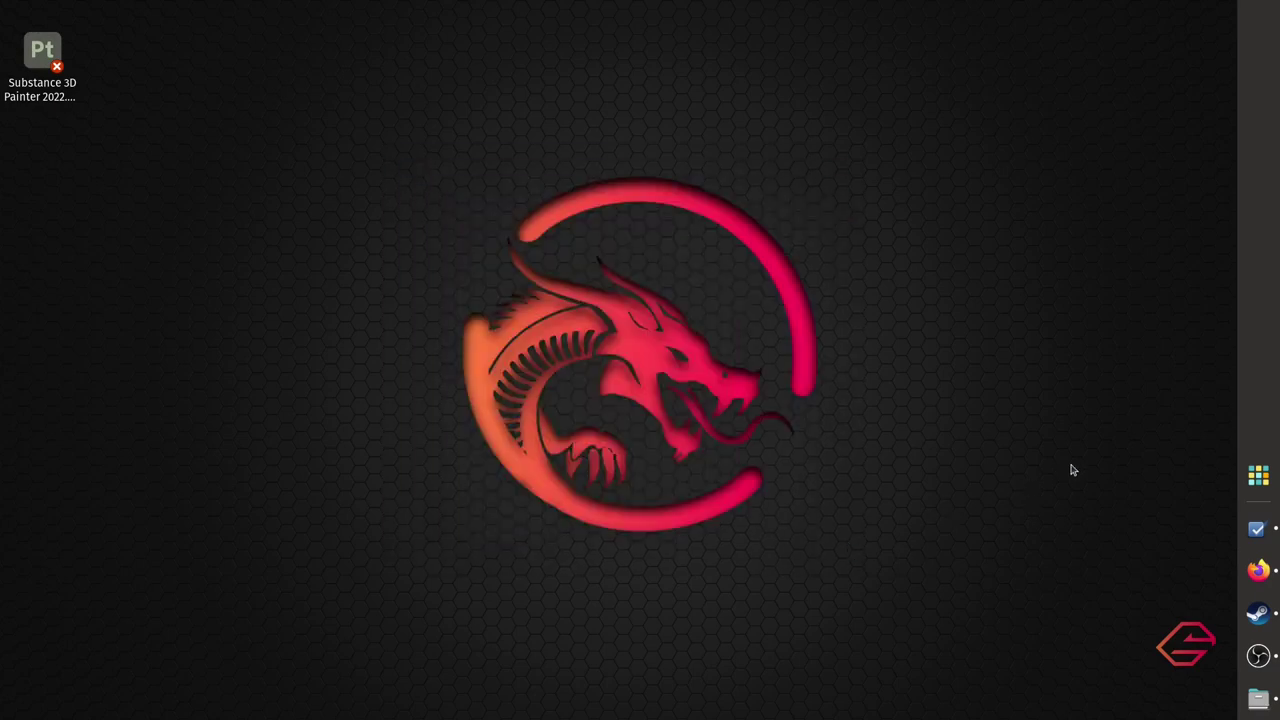
Launch System Monitor from the application library's Home folder and view the File Systems disk usage in a maximised window
{"action": "left_click", "coordinate": [1258, 476]}
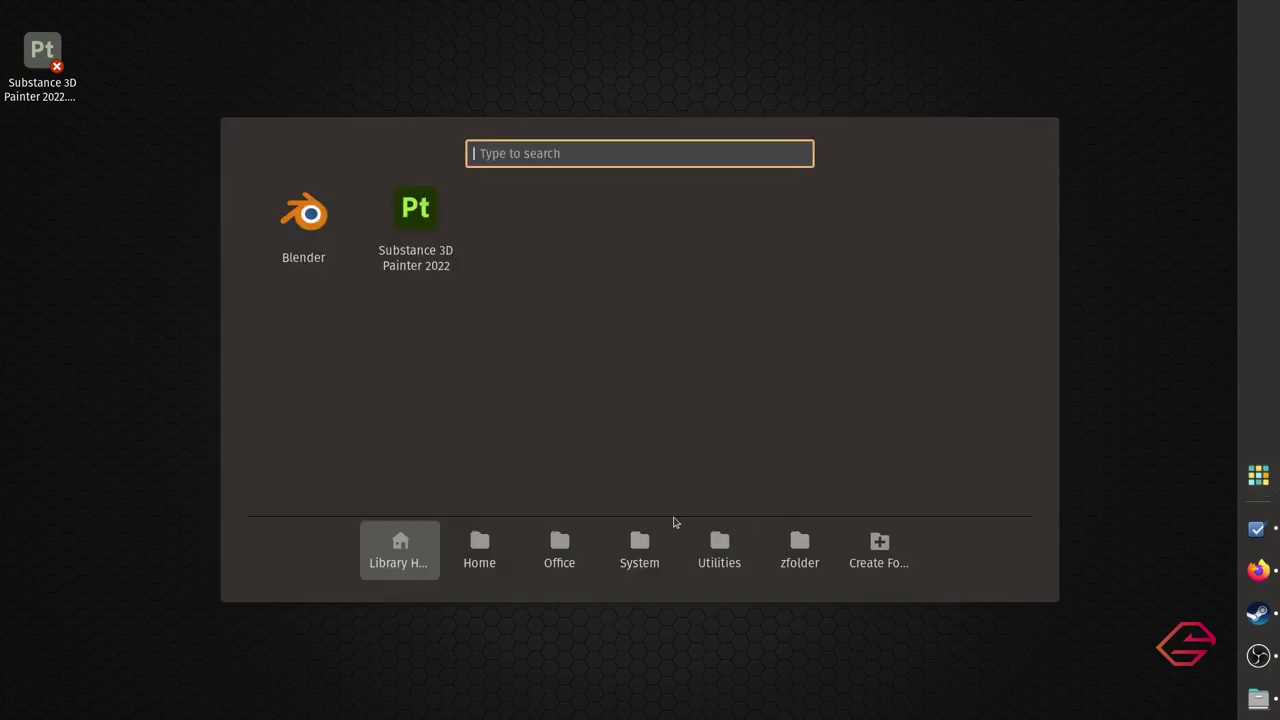
{"action": "left_click", "coordinate": [496, 544]}
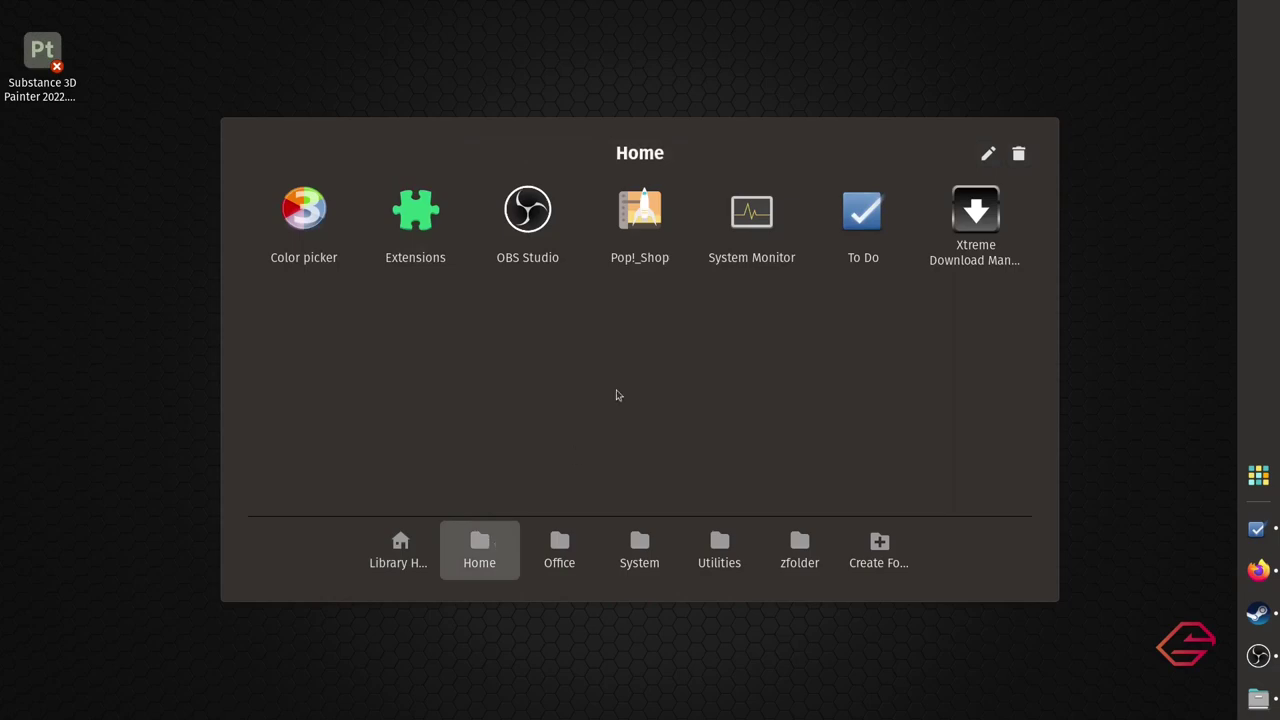
{"action": "left_click", "coordinate": [763, 253]}
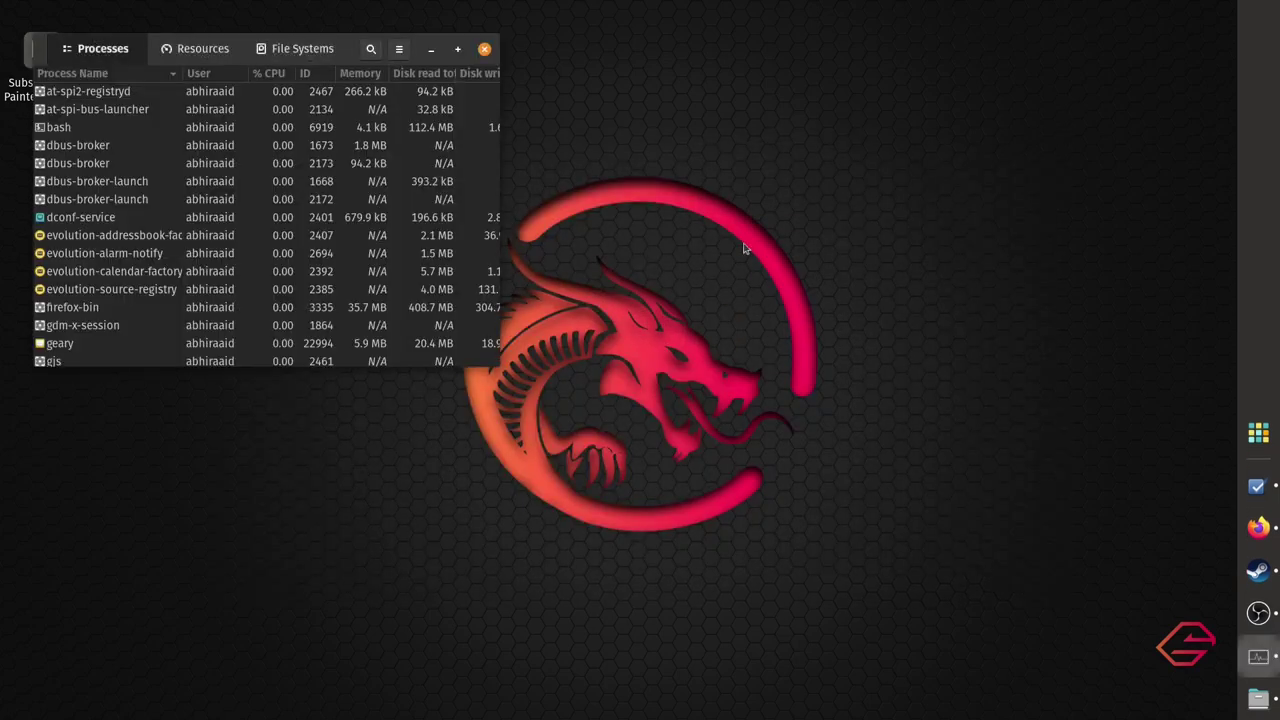
{"action": "left_click", "coordinate": [310, 52]}
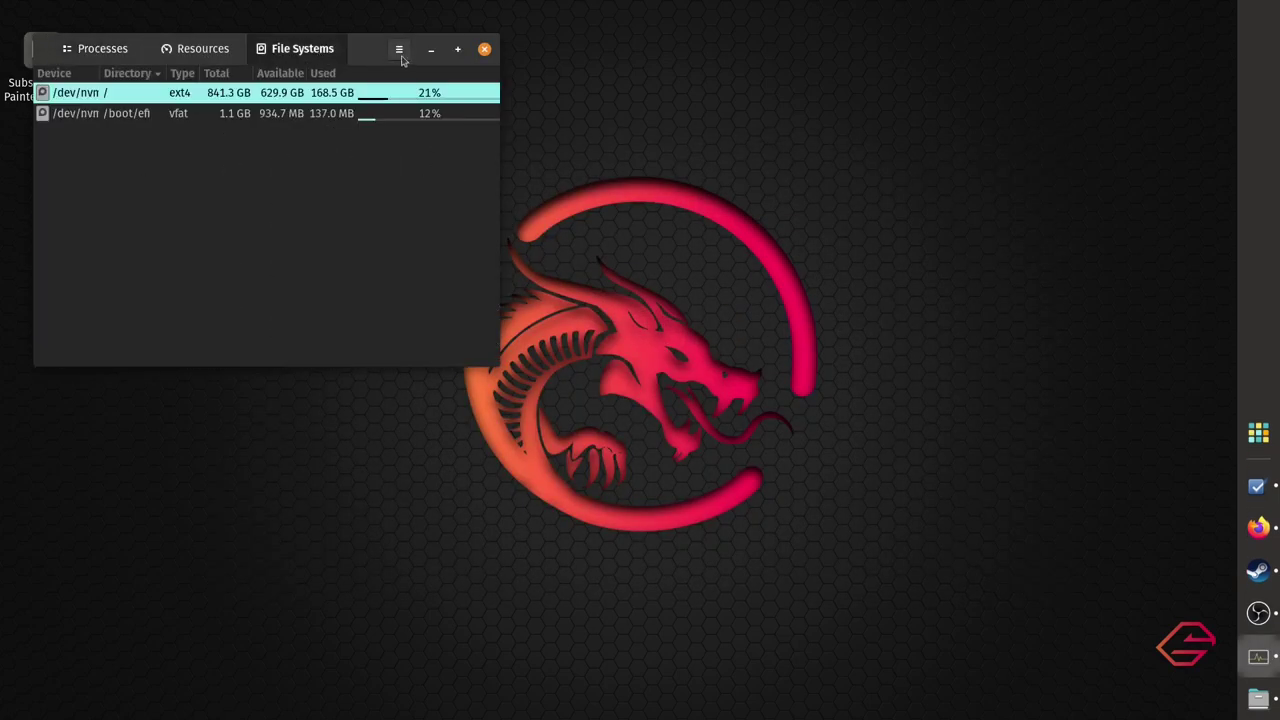
{"action": "left_click", "coordinate": [457, 48]}
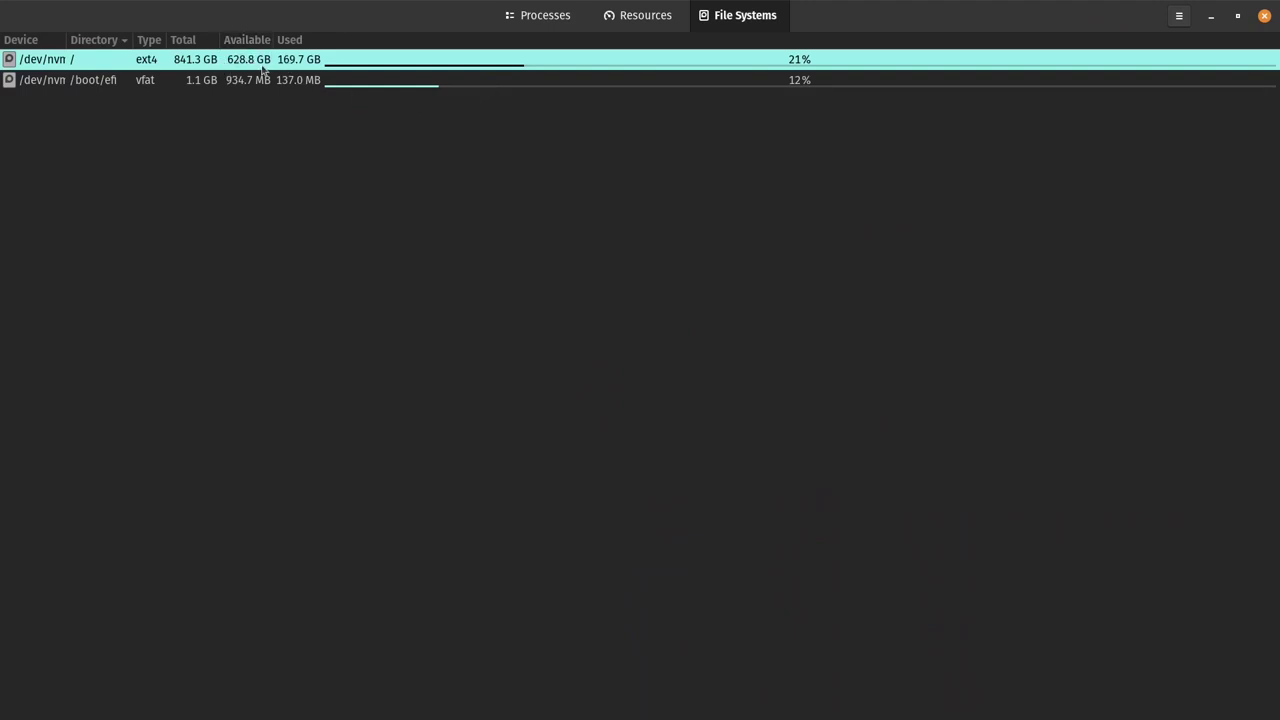
Open the root file system from the disk list to view its folders, and close that Computer window
{"action": "double_click", "coordinate": [254, 66]}
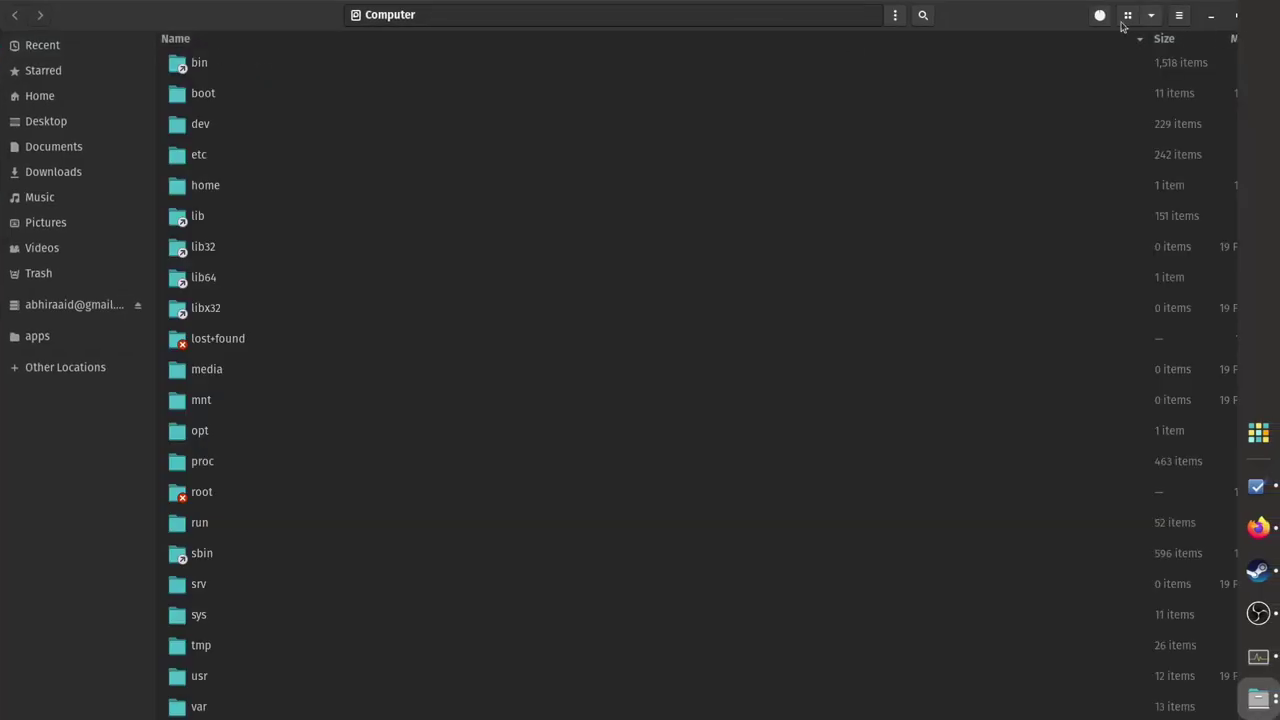
{"action": "double_click", "coordinate": [1011, 18]}
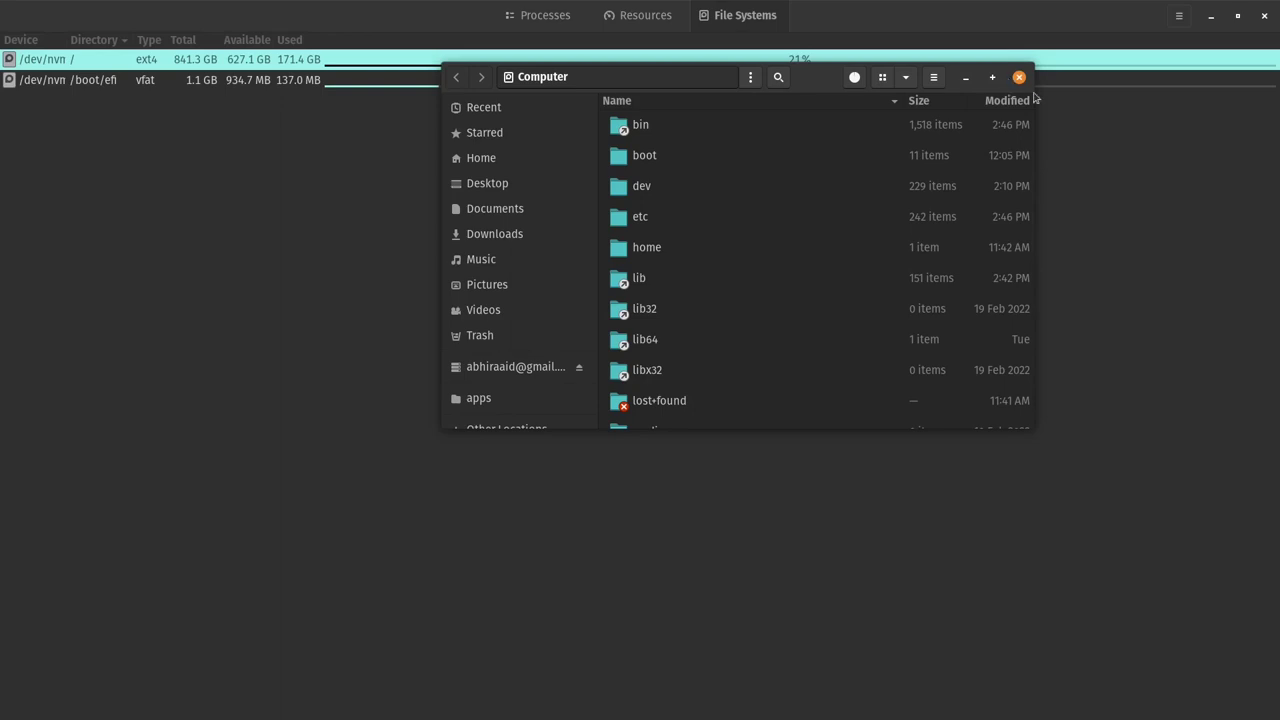
{"action": "mouse_move", "coordinate": [1277, 289]}
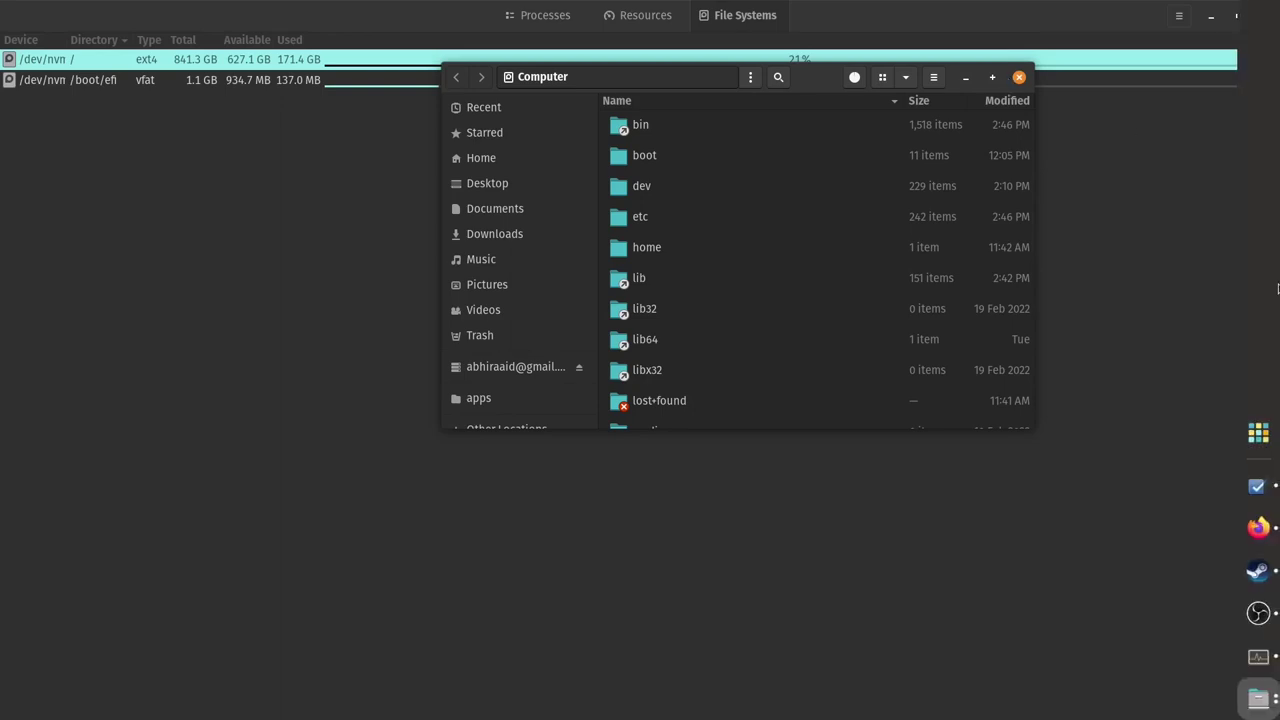
{"action": "left_click", "coordinate": [1019, 77]}
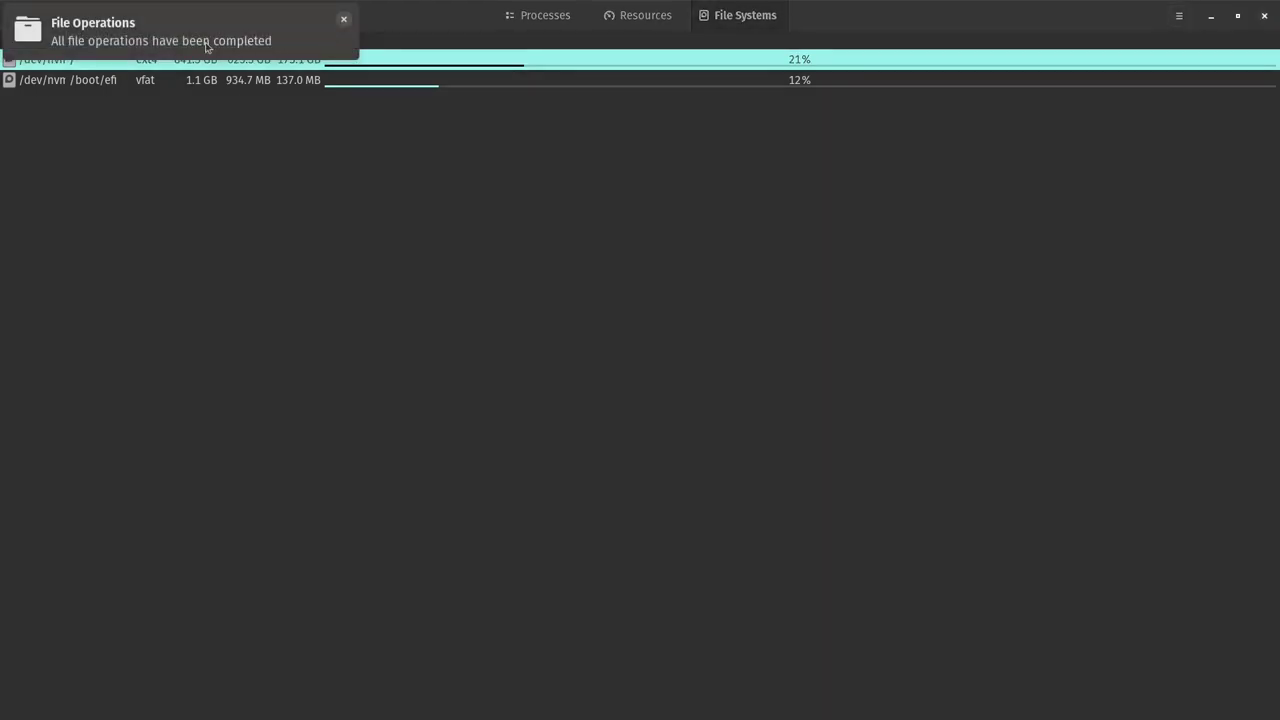
Open the File Operations notification, and close the resulting Home folder window and System Monitor
{"action": "left_click", "coordinate": [210, 46]}
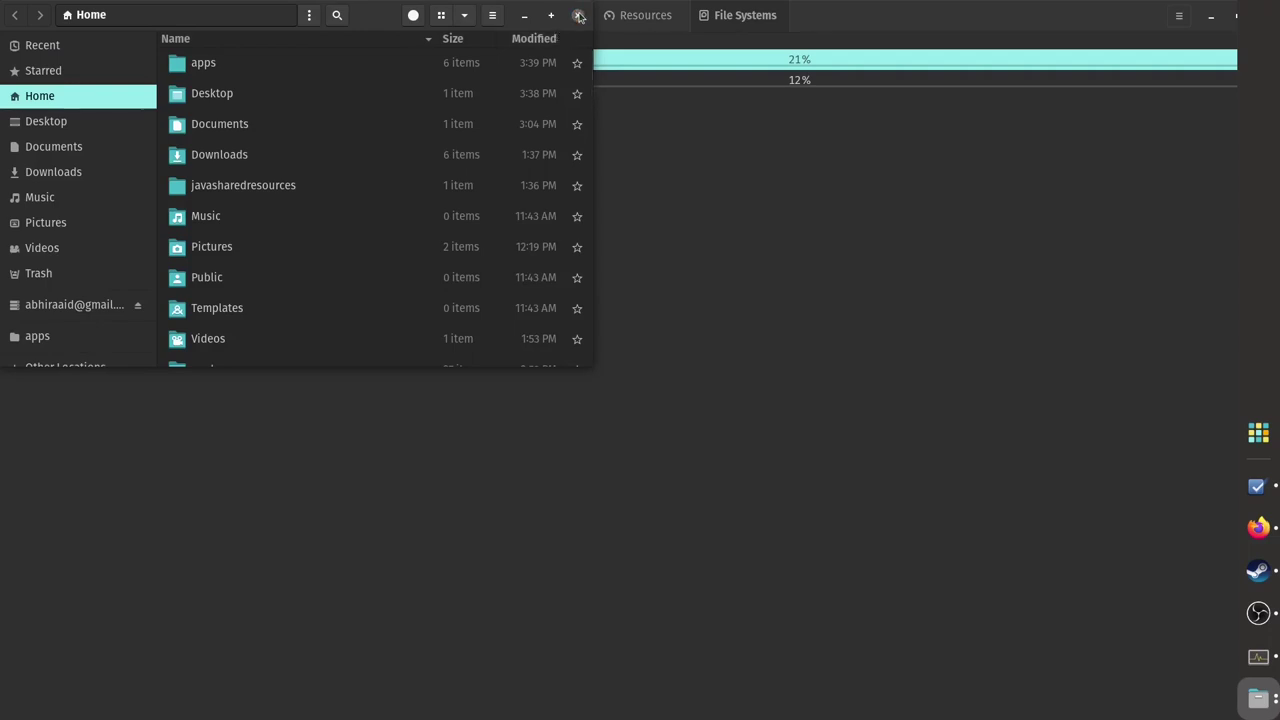
{"action": "left_click", "coordinate": [577, 16]}
{"action": "left_click", "coordinate": [1263, 17]}
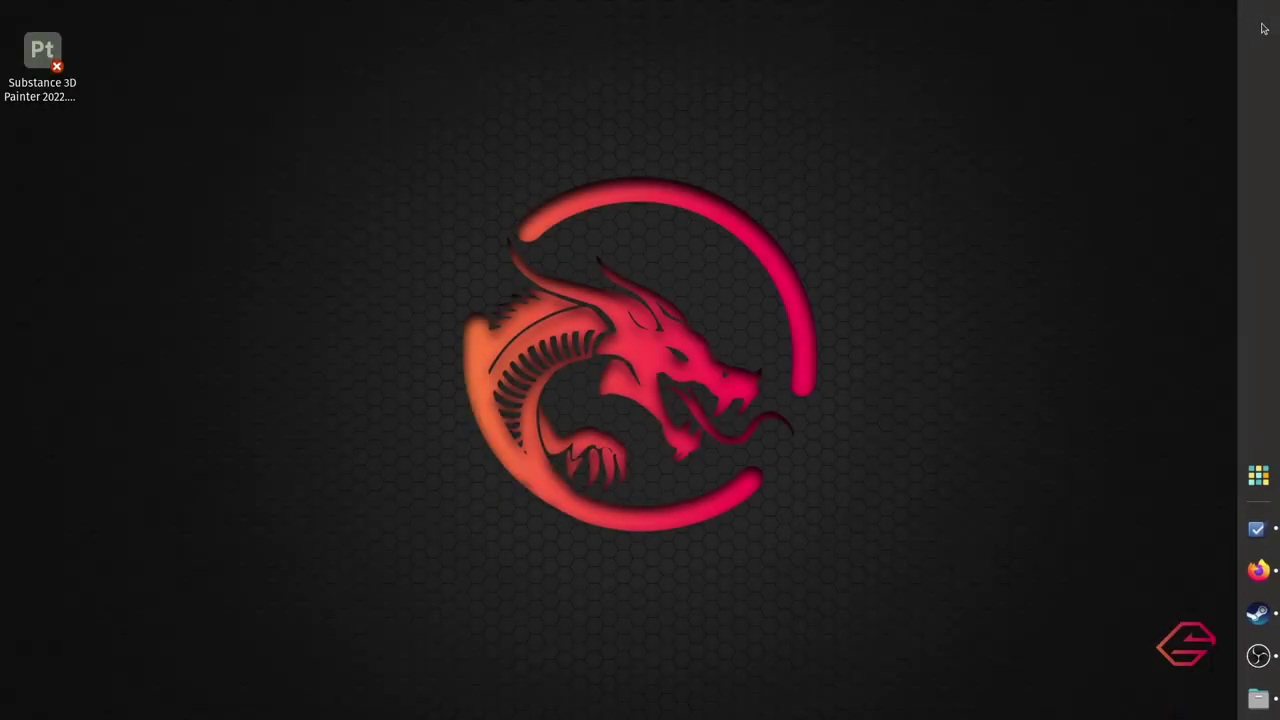
Look through the application library's Home and System folders, and view the notifications and calendar before dismissing them
{"action": "left_click", "coordinate": [1258, 476]}
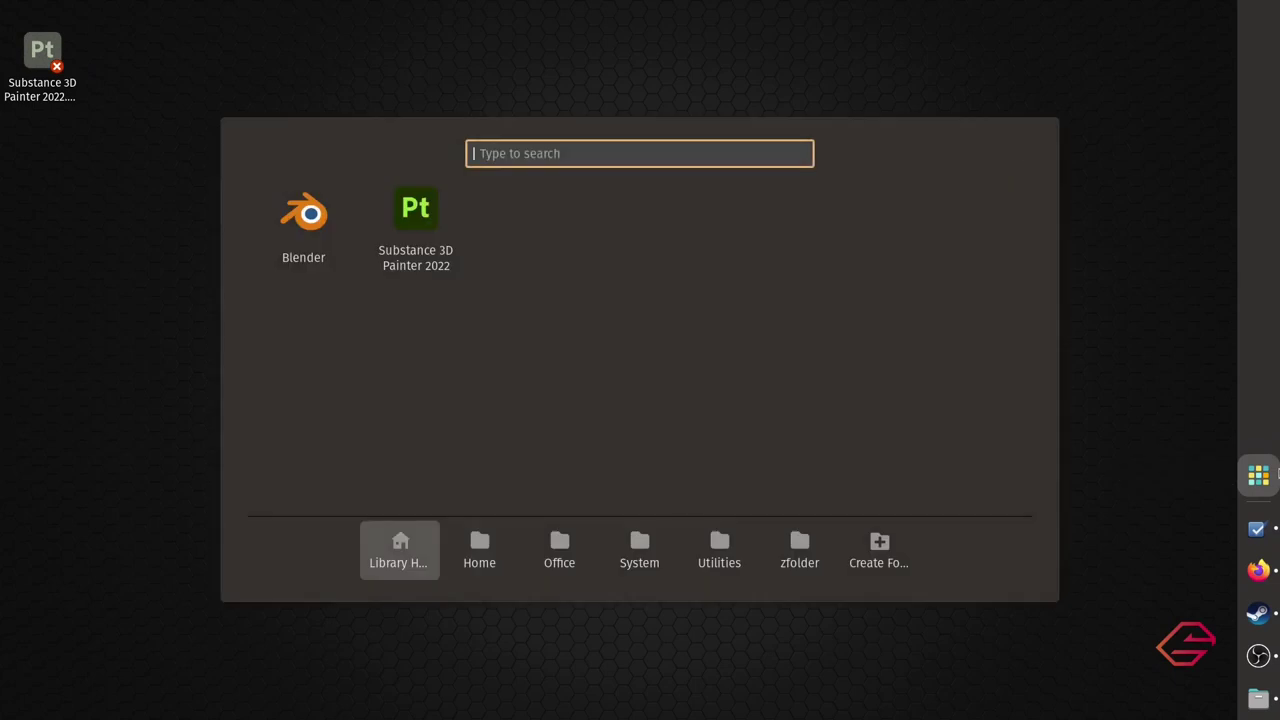
{"action": "left_click", "coordinate": [462, 550]}
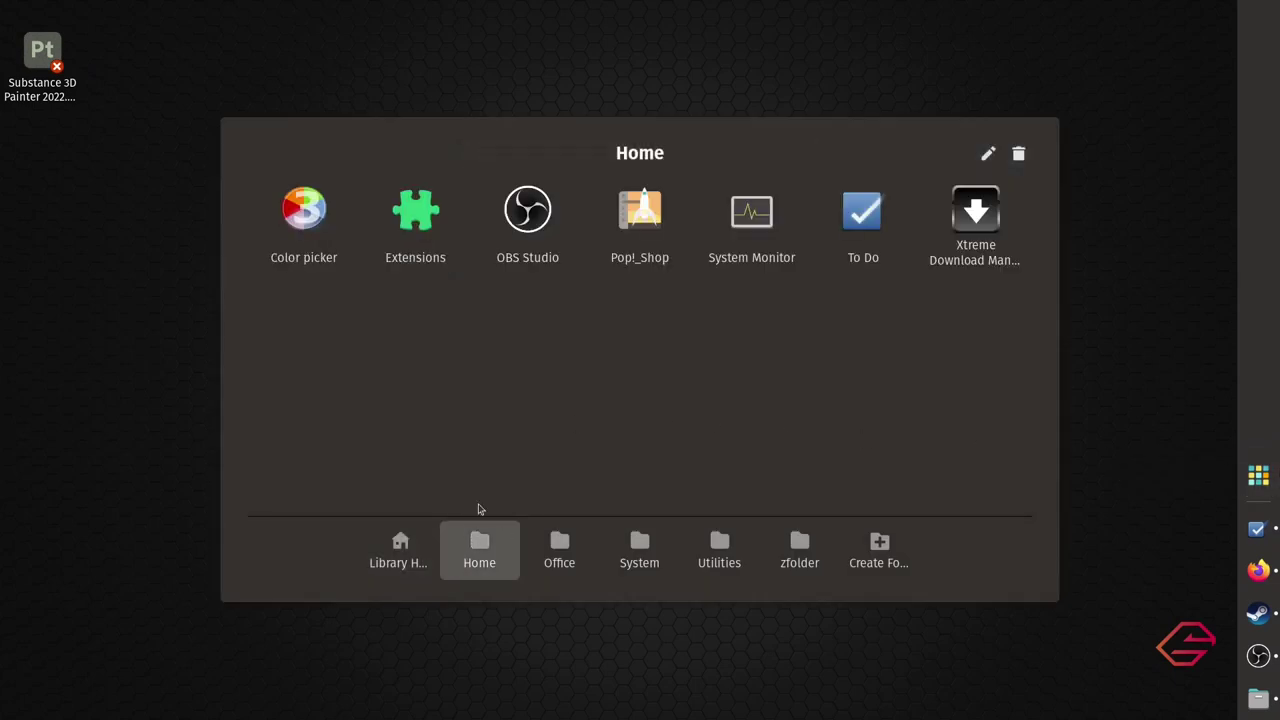
{"action": "left_click", "coordinate": [652, 535]}
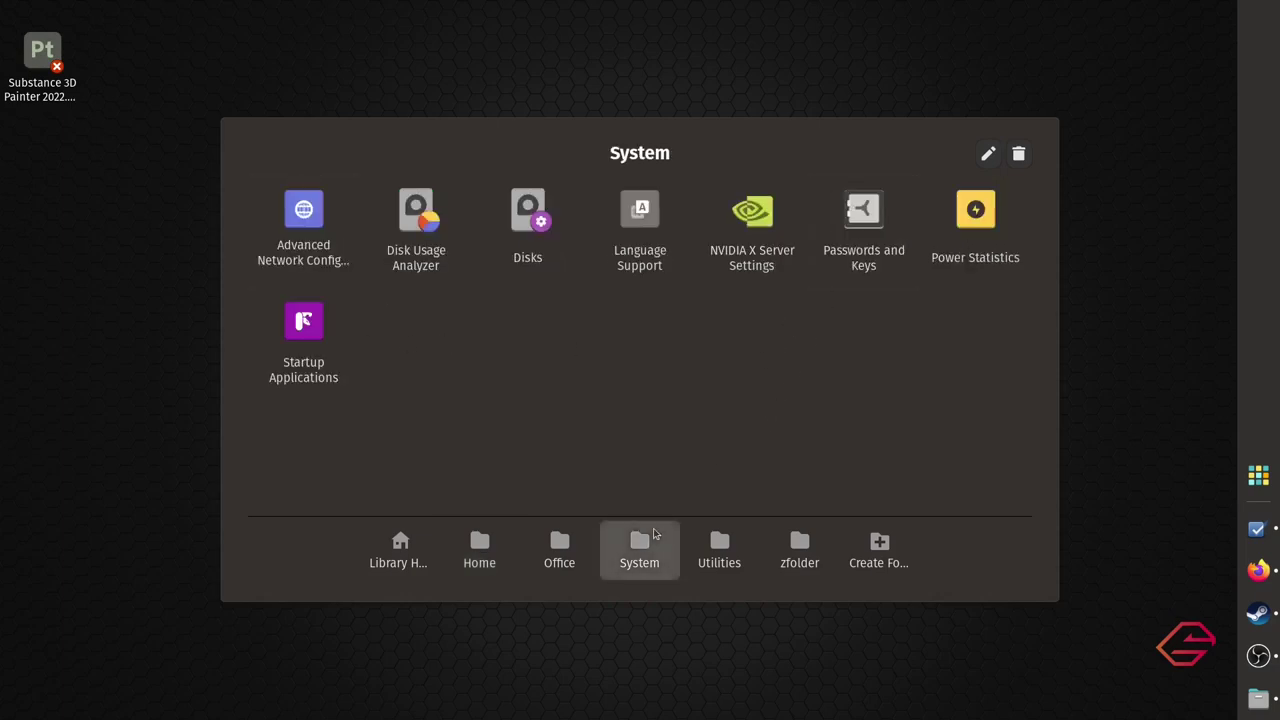
{"action": "left_click", "coordinate": [428, 540]}
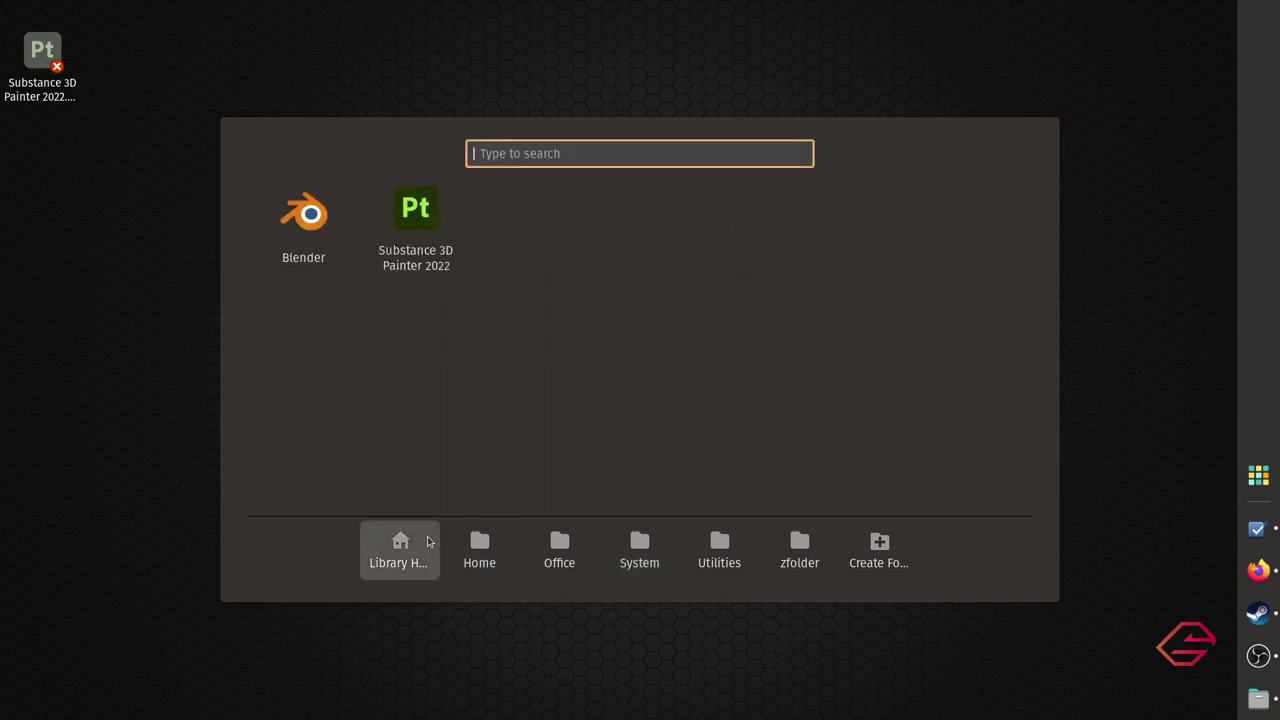
{"action": "left_click", "coordinate": [176, 317]}
{"action": "left_click", "coordinate": [60, 12]}
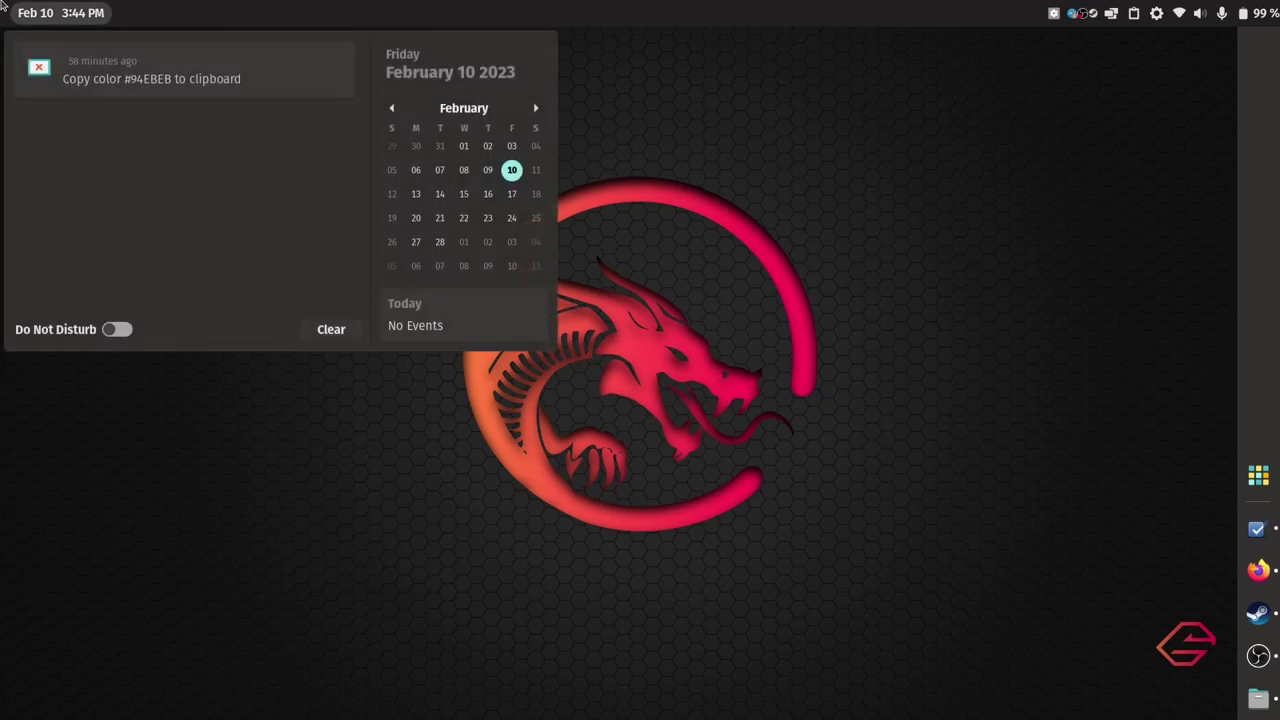
{"action": "key", "text": "Escape"}
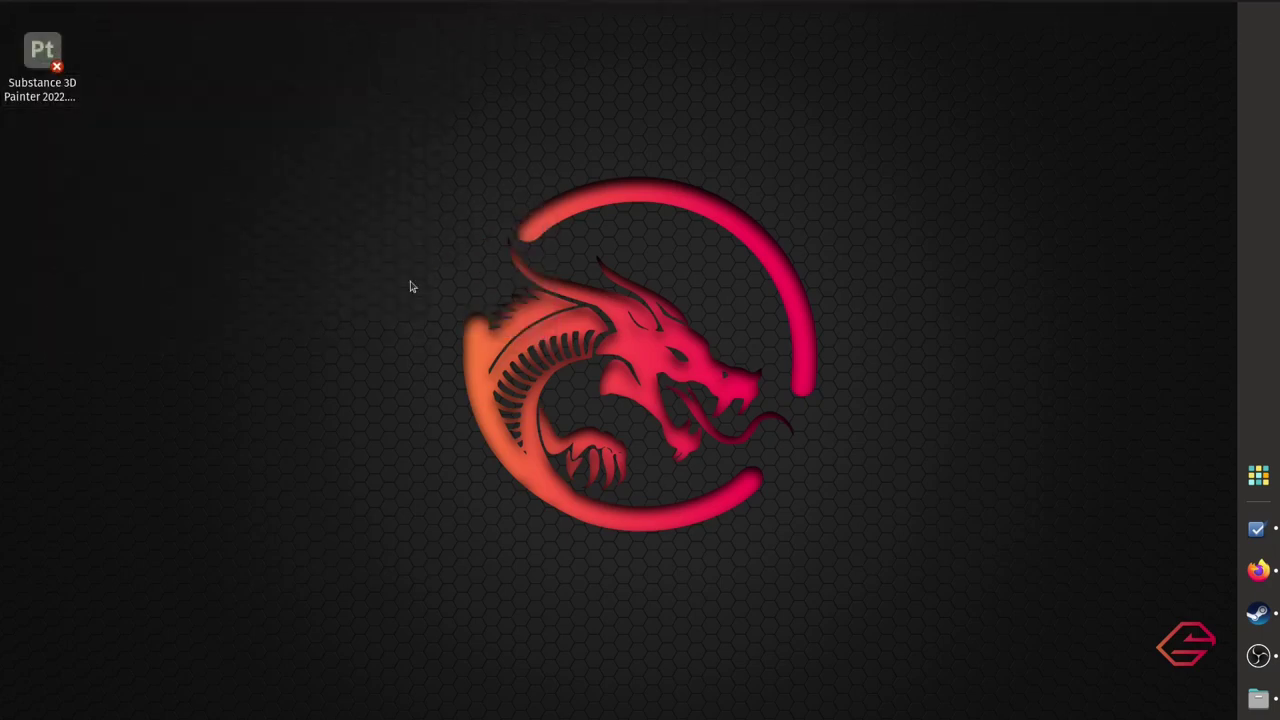
Switch to Steam to check the Substance 3D Painter download, and return to the Downloads folder in the file manager
{"action": "left_click", "coordinate": [1275, 622]}
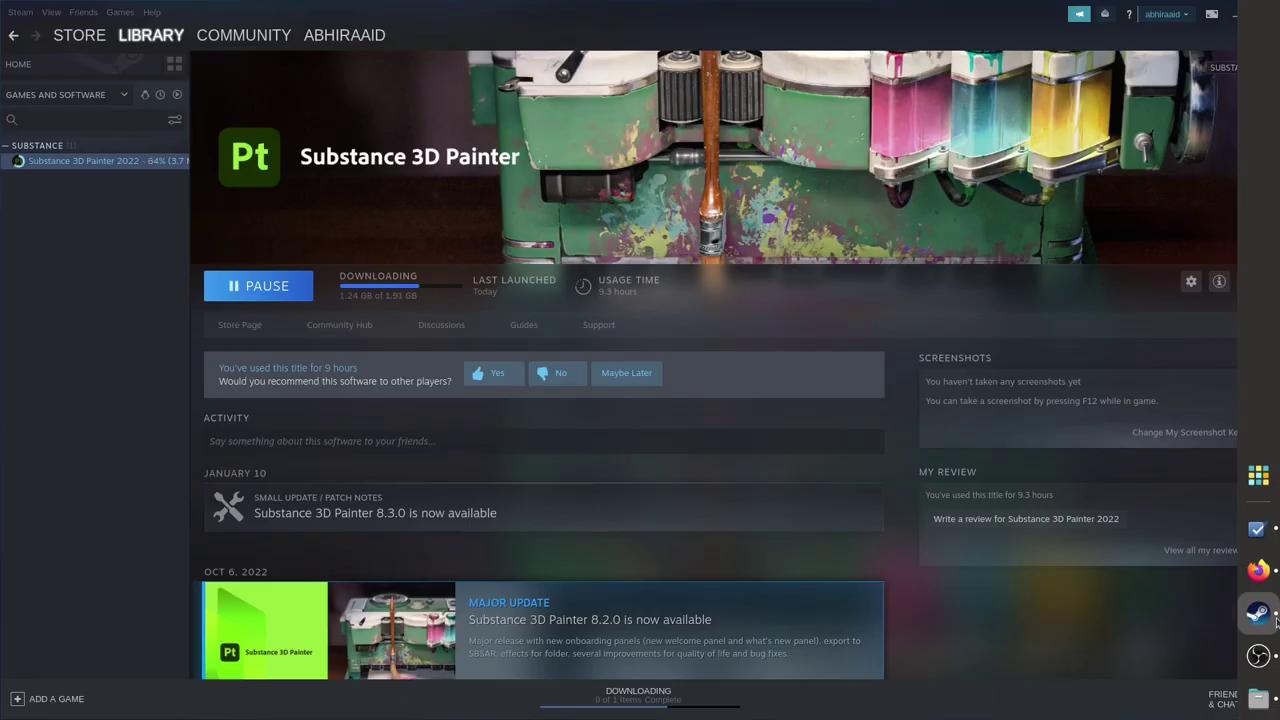
{"action": "left_click", "coordinate": [1276, 622]}
{"action": "left_click", "coordinate": [1258, 698]}
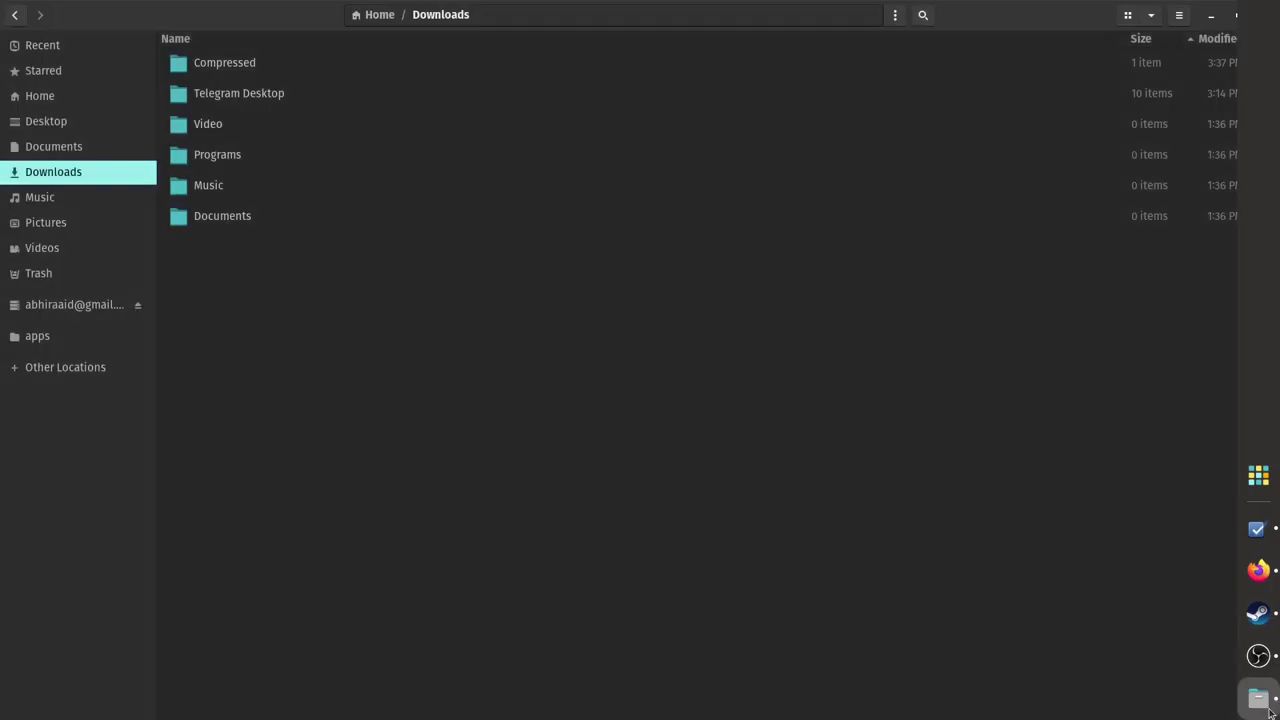
Open the Linux binaries folder of the extracted engine at apps/Linux_Unreal_Engine_5.1.1/Engine/Binaries/Linux
{"action": "left_click", "coordinate": [98, 347]}
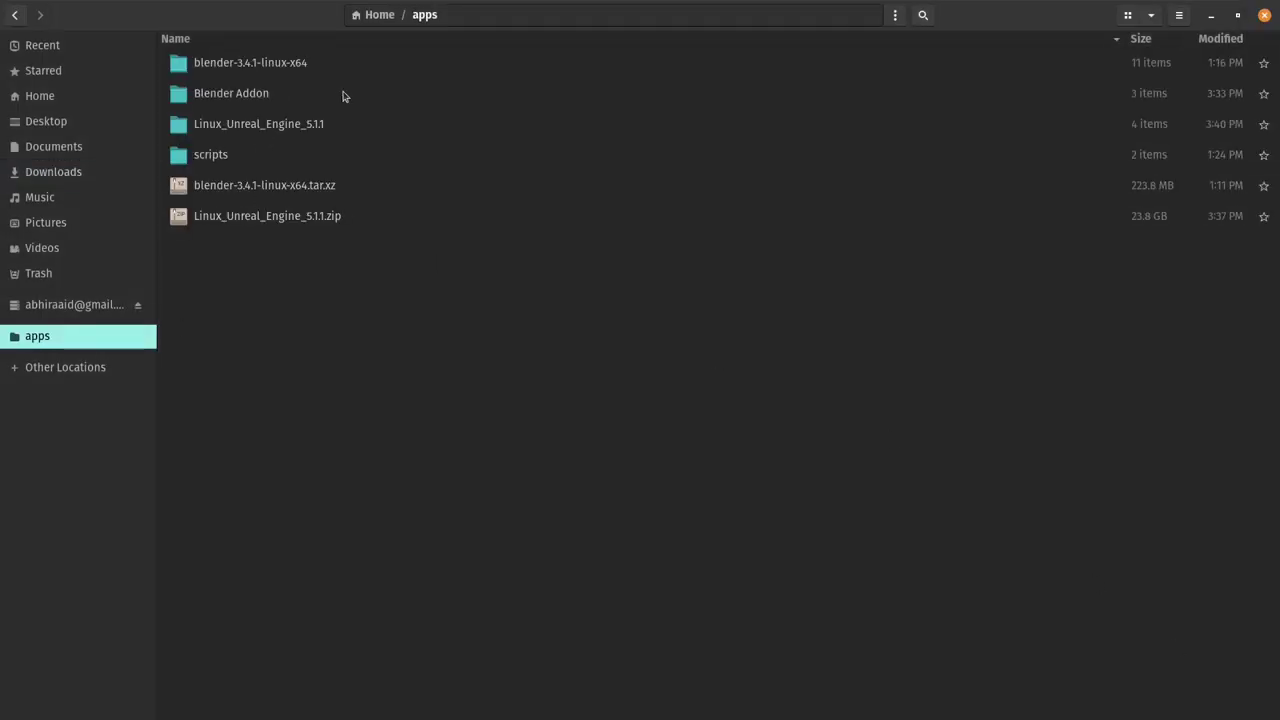
{"action": "double_click", "coordinate": [316, 128]}
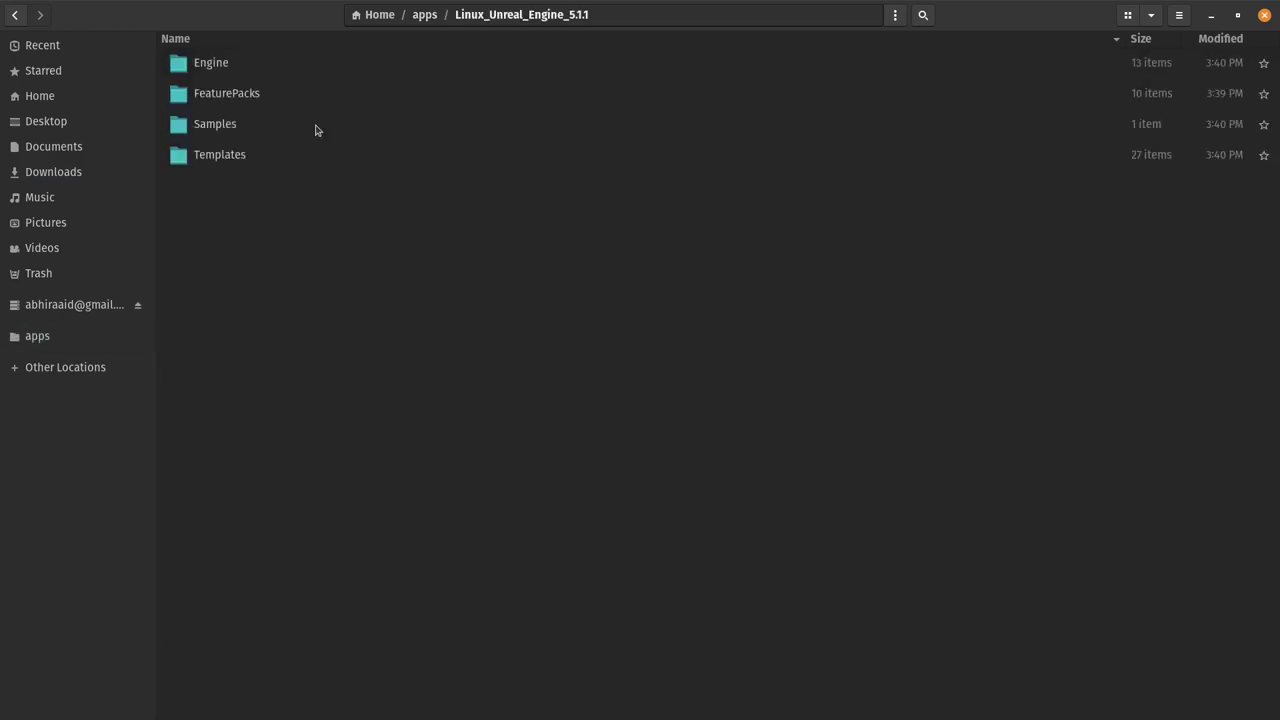
{"action": "double_click", "coordinate": [279, 75]}
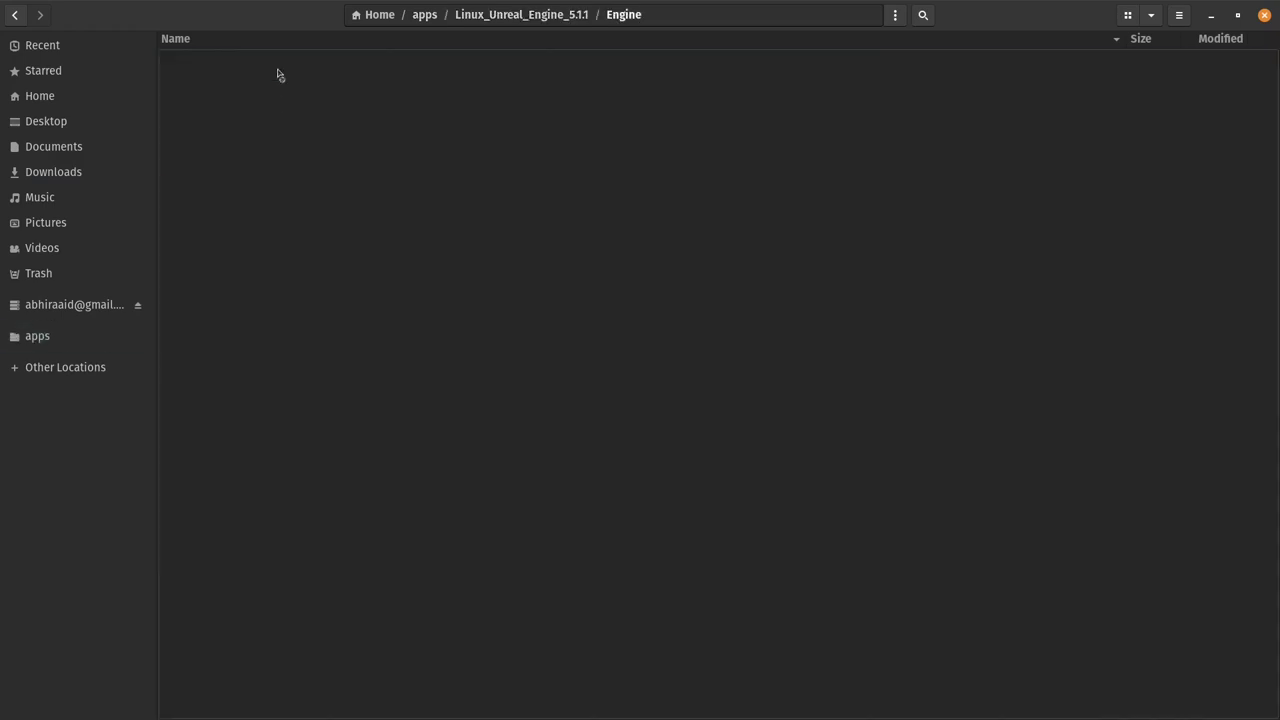
{"action": "double_click", "coordinate": [301, 63]}
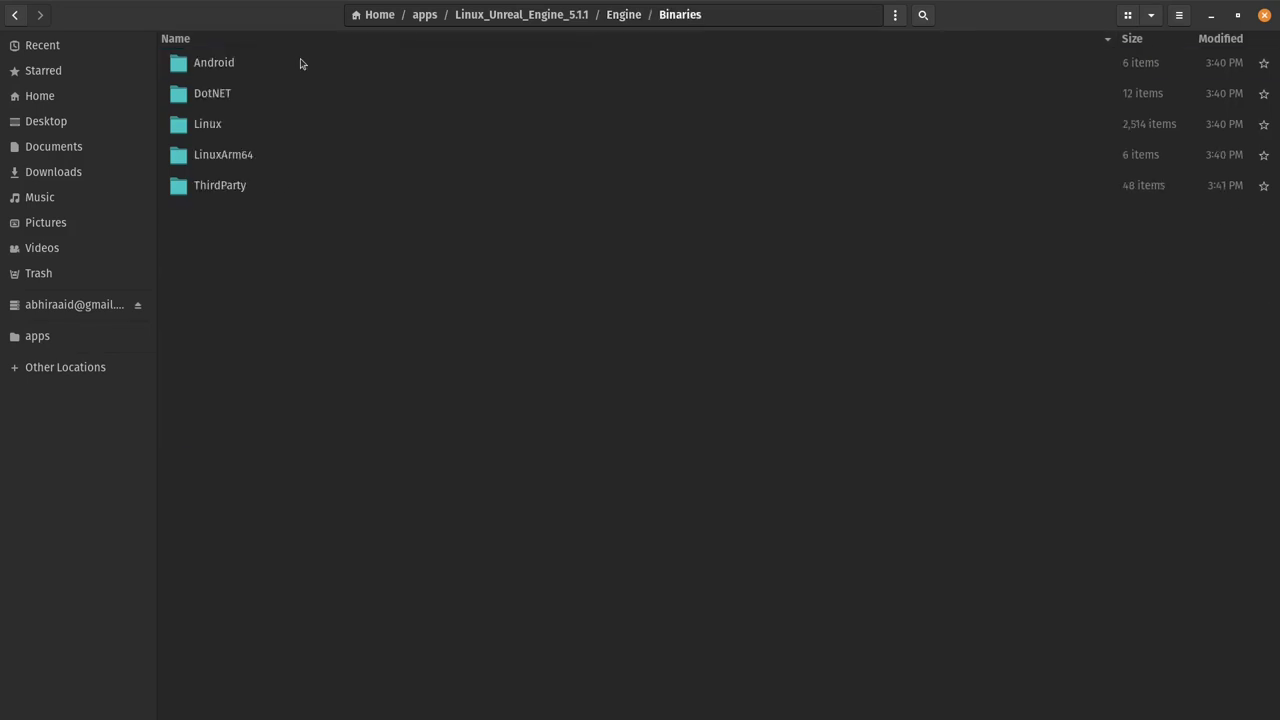
{"action": "double_click", "coordinate": [293, 122]}
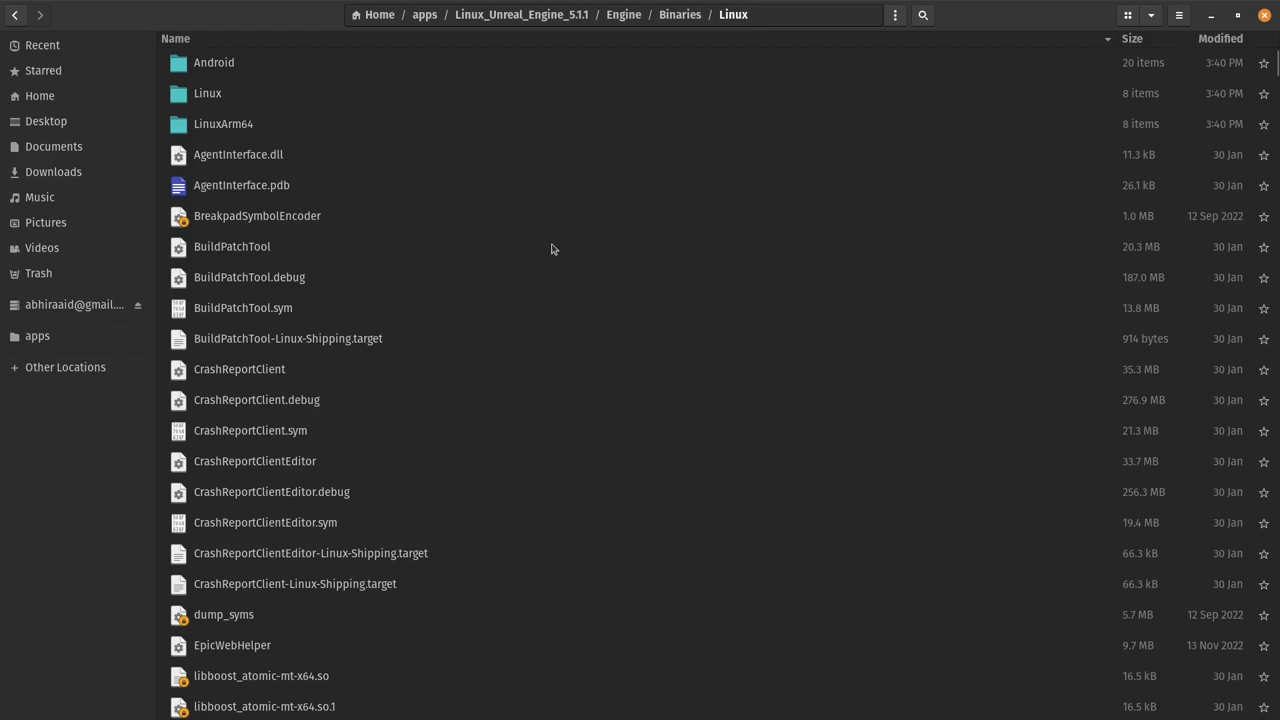
Show the Linux binaries folder as an icon grid and look through its files from beginning to end for the Unreal Editor executable
{"action": "scroll", "coordinate": [542, 271], "scroll_direction": "down", "scroll_amount": 15}
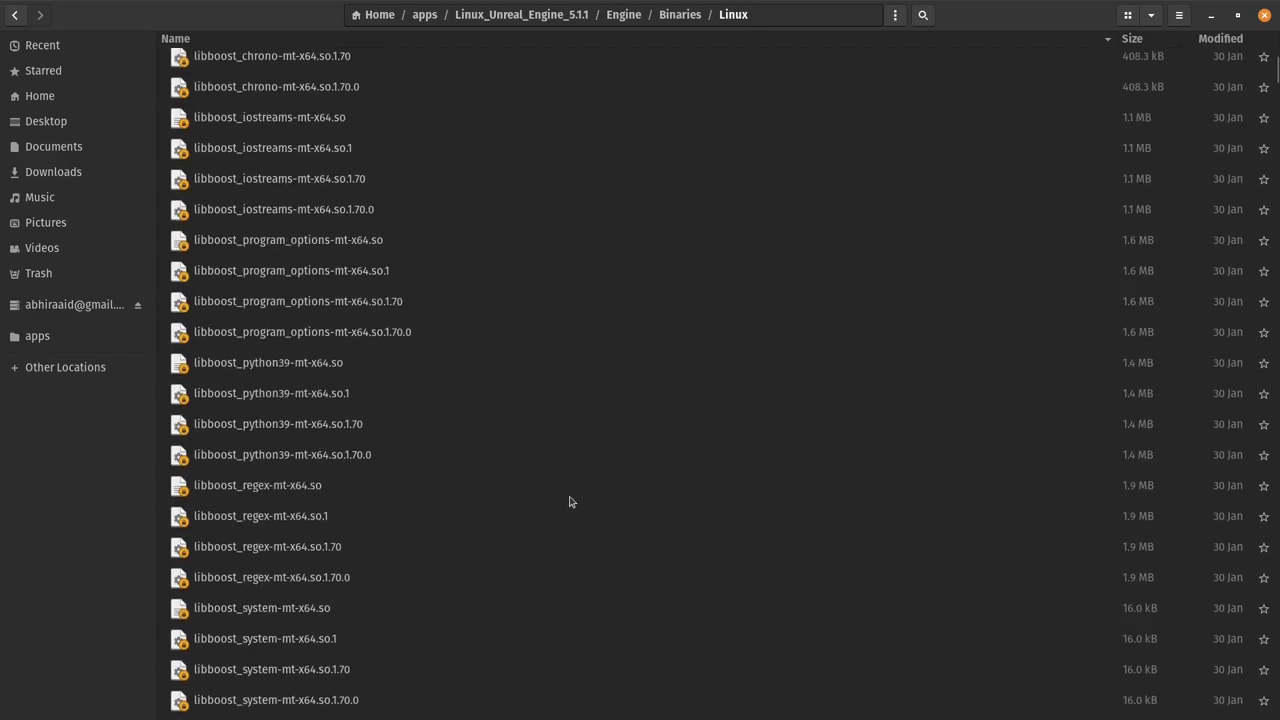
{"action": "scroll", "coordinate": [580, 515], "scroll_direction": "down", "scroll_amount": 15}
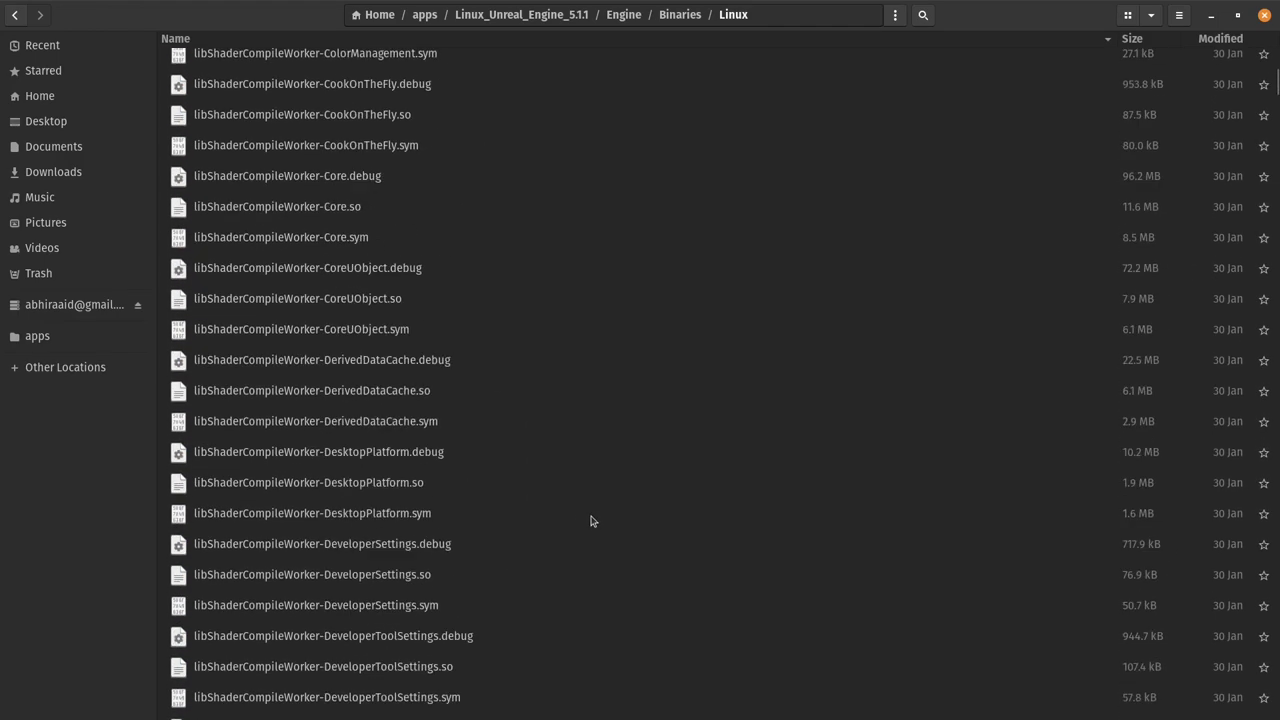
{"action": "scroll", "coordinate": [588, 540], "scroll_direction": "down", "scroll_amount": 15}
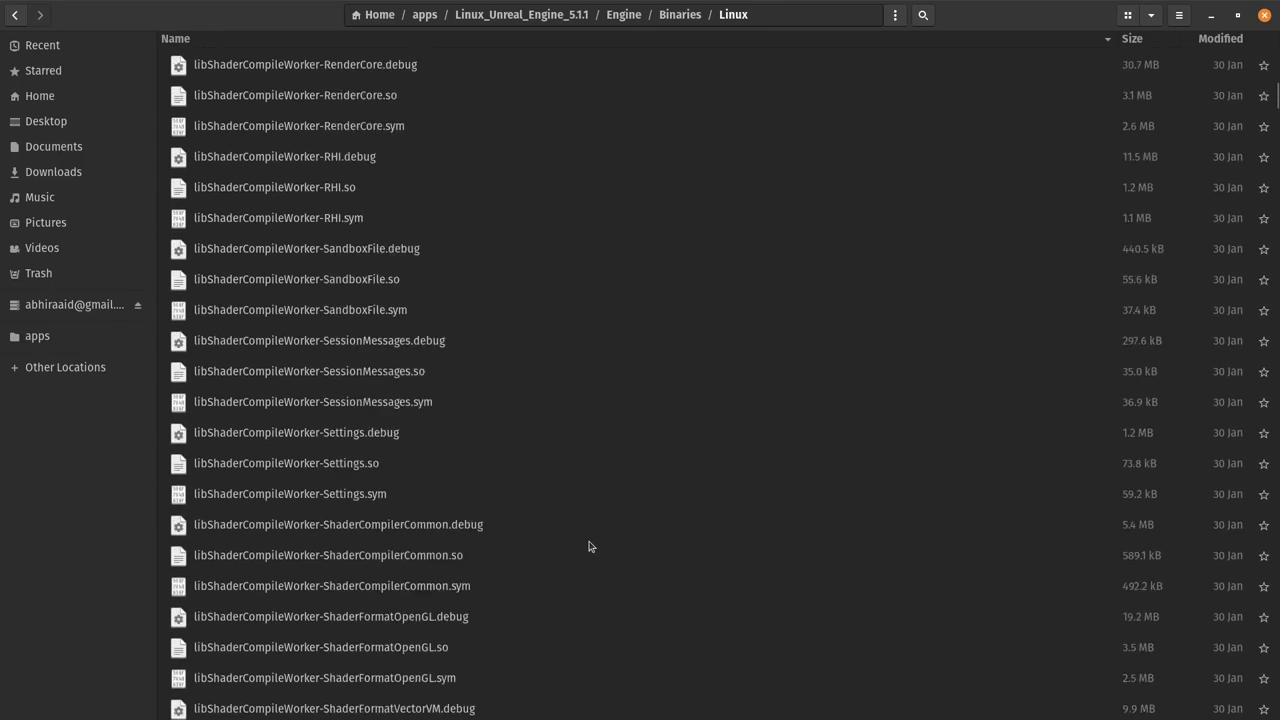
{"action": "left_click", "coordinate": [1127, 15]}
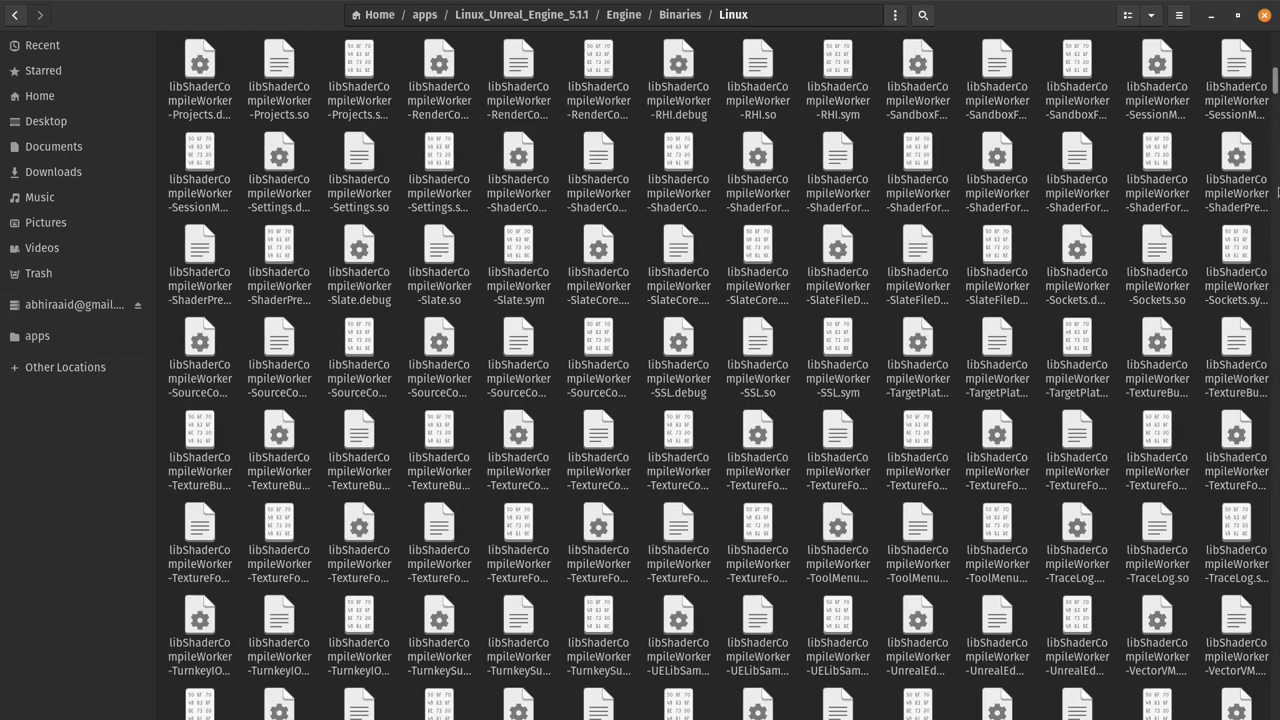
{"action": "left_click_drag", "start_coordinate": [1275, 80], "coordinate": [1275, 700]}
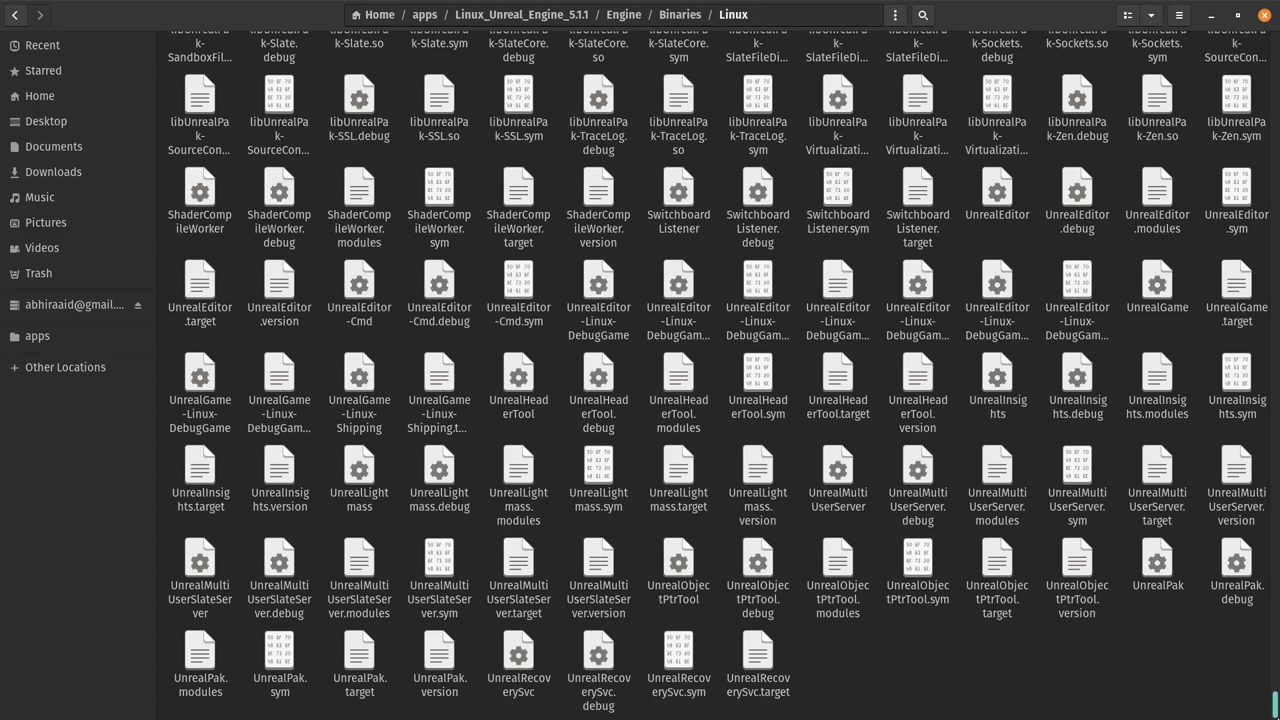
{"action": "scroll", "coordinate": [718, 375], "scroll_direction": "up", "scroll_amount": 5}
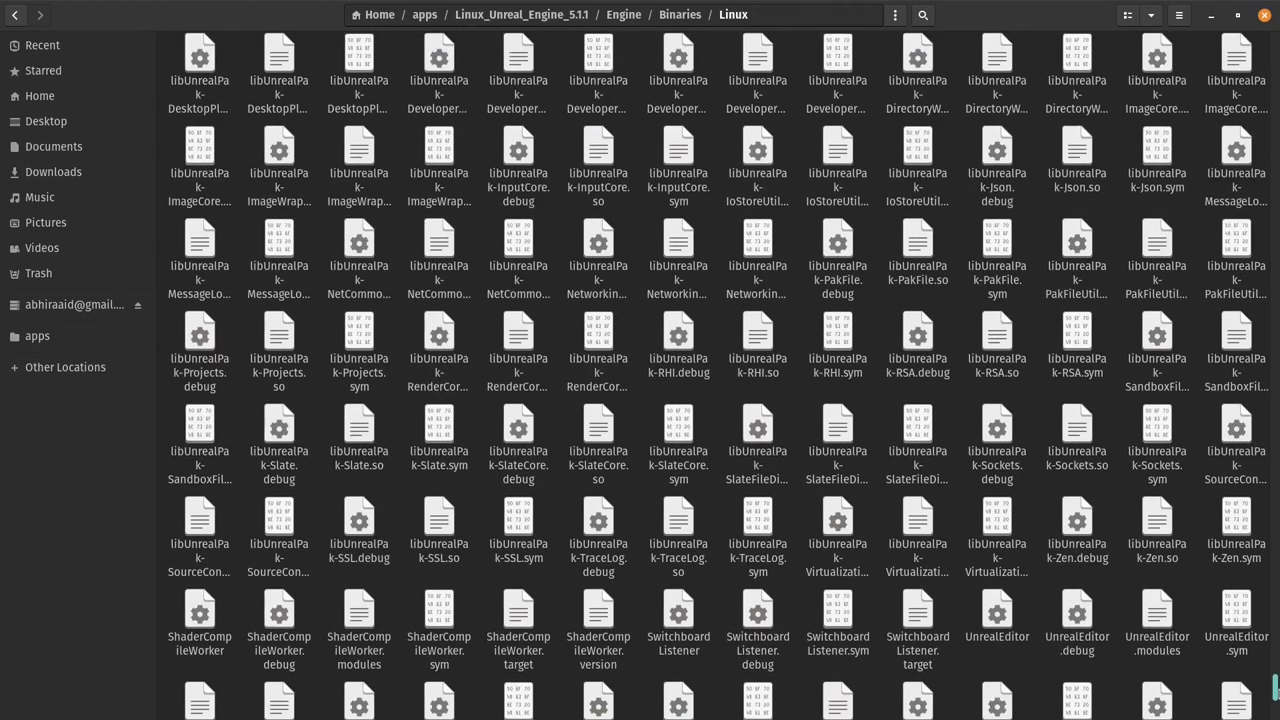
{"action": "scroll", "coordinate": [718, 375], "scroll_direction": "up", "scroll_amount": 1}
{"action": "scroll", "coordinate": [718, 375], "scroll_direction": "up", "scroll_amount": 1}
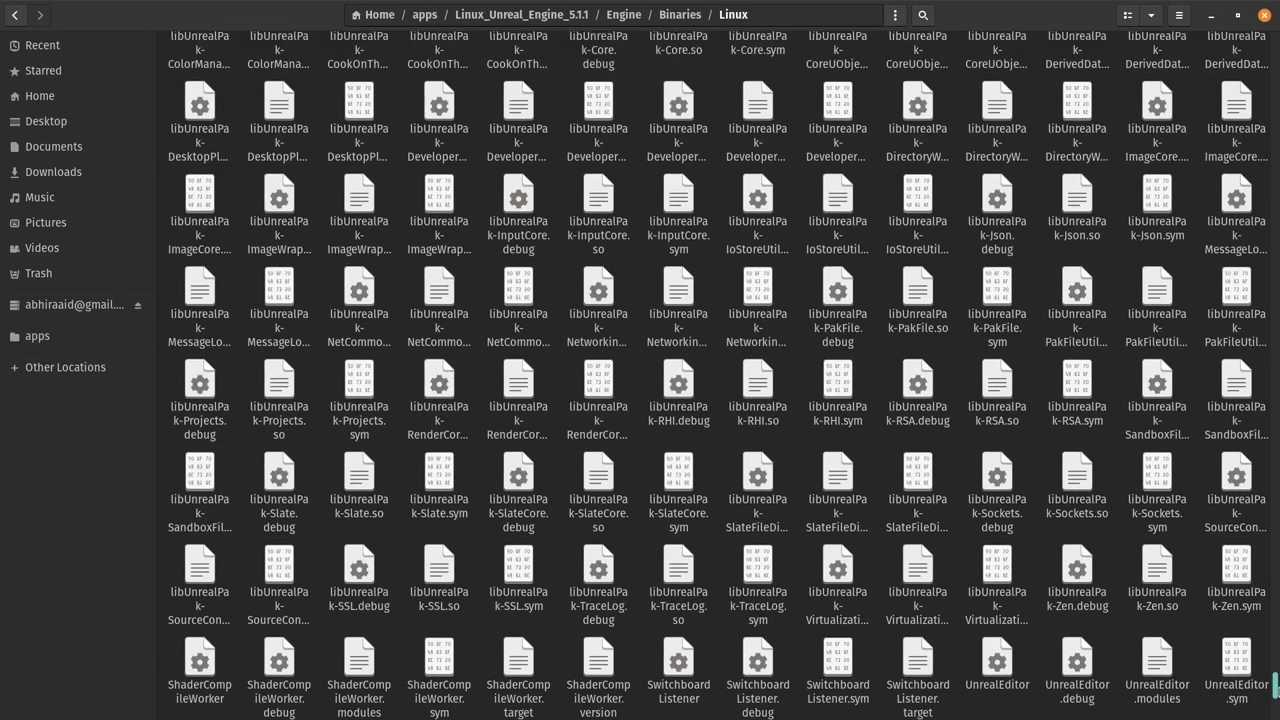
{"action": "scroll", "coordinate": [718, 375], "scroll_direction": "up", "scroll_amount": 6}
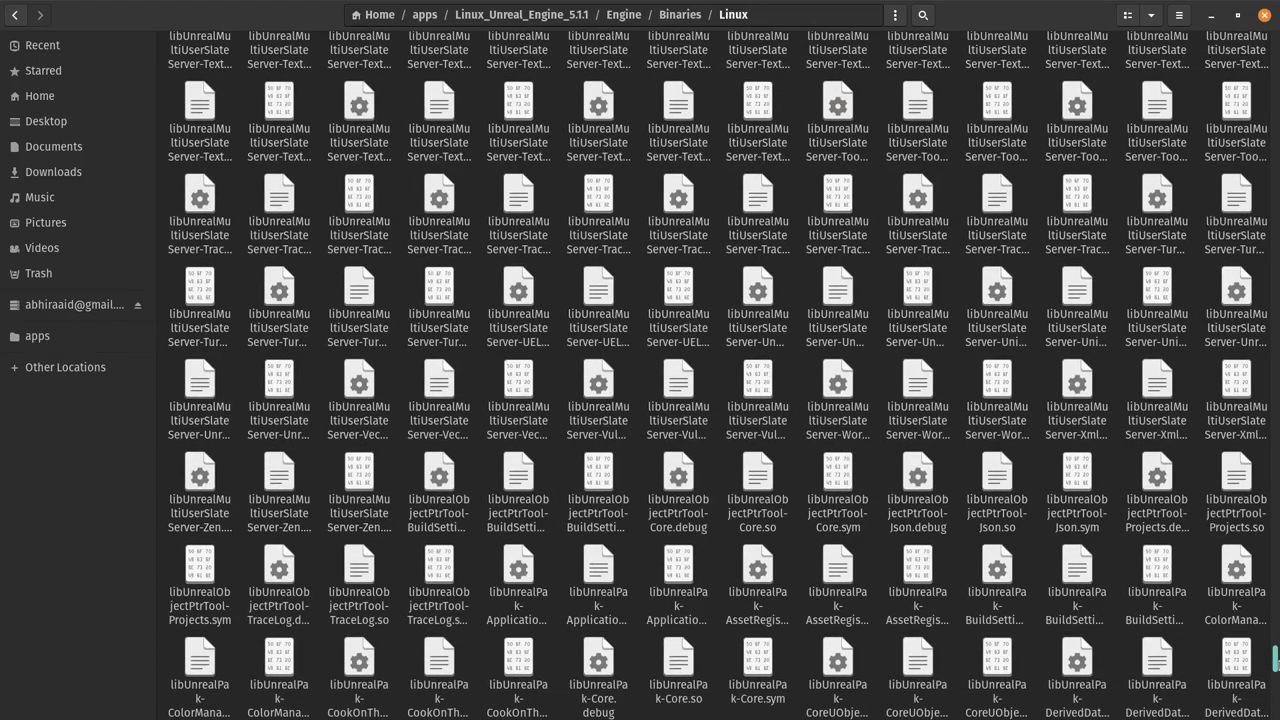
{"action": "scroll", "coordinate": [718, 375], "scroll_direction": "up", "scroll_amount": 6}
{"action": "scroll", "coordinate": [718, 375], "scroll_direction": "up", "scroll_amount": 4}
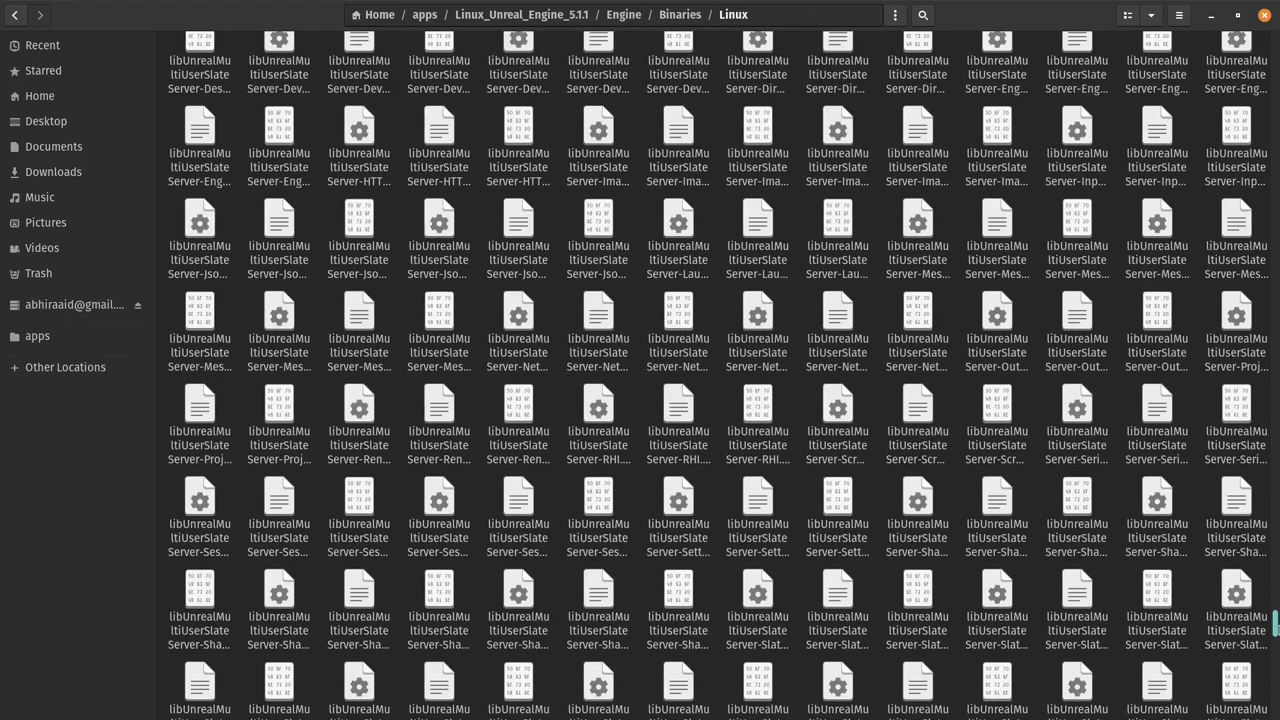
{"action": "scroll", "coordinate": [718, 375], "scroll_direction": "up", "scroll_amount": 15}
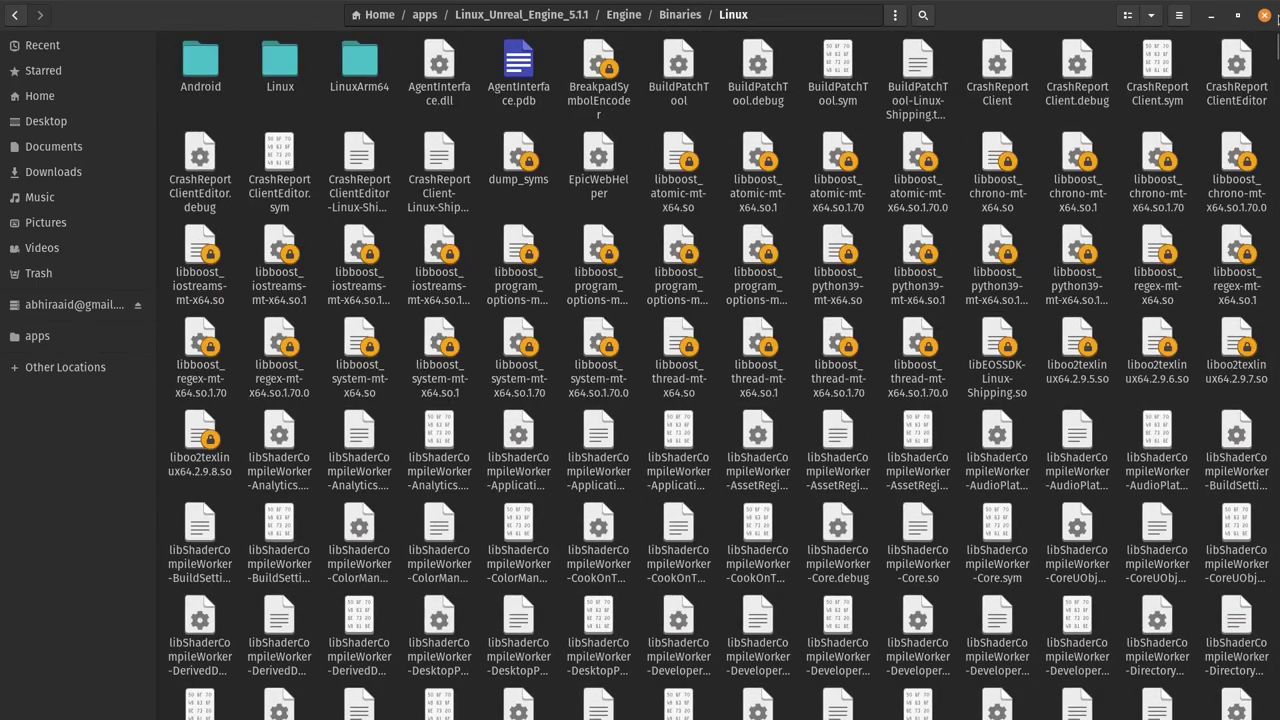
Switch to Firefox and enter getpocket.com as the address in the new tab
{"action": "mouse_move", "coordinate": [1278, 357]}
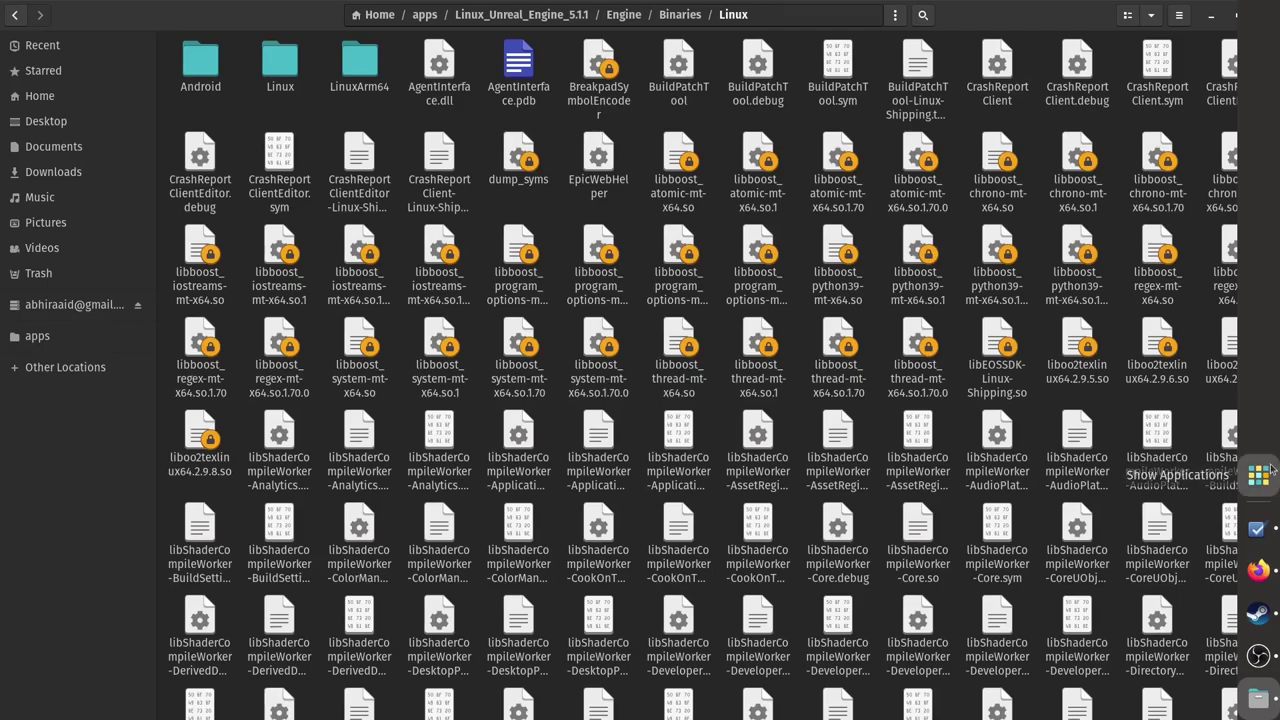
{"action": "left_click", "coordinate": [1258, 569]}
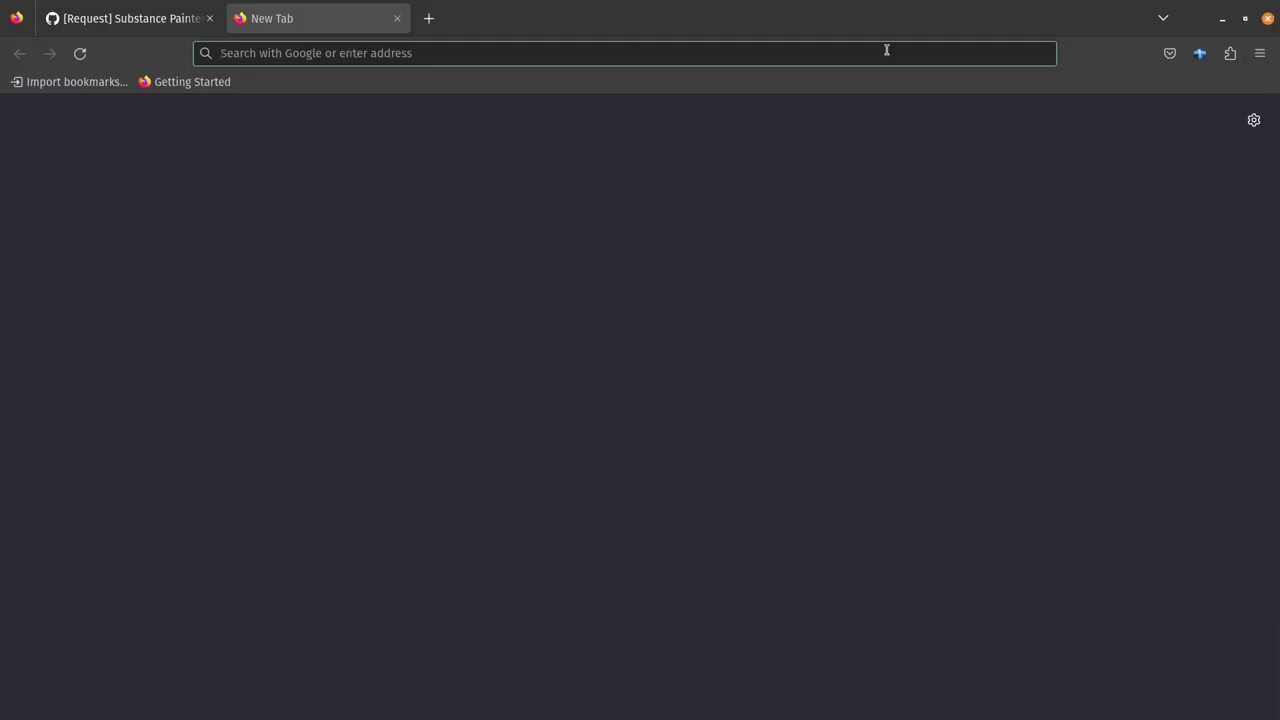
{"action": "type", "text": "gr"}
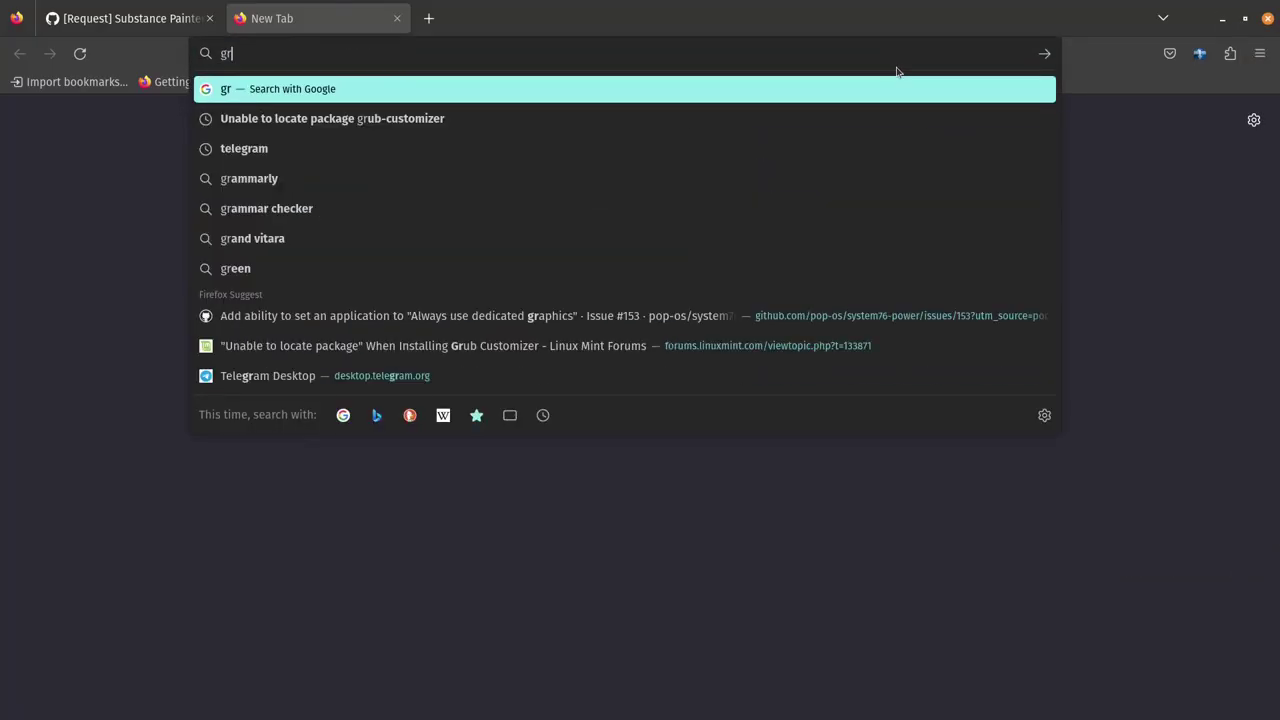
{"action": "key", "text": "BackSpace"}
{"action": "type", "text": "etpocket.com/"}
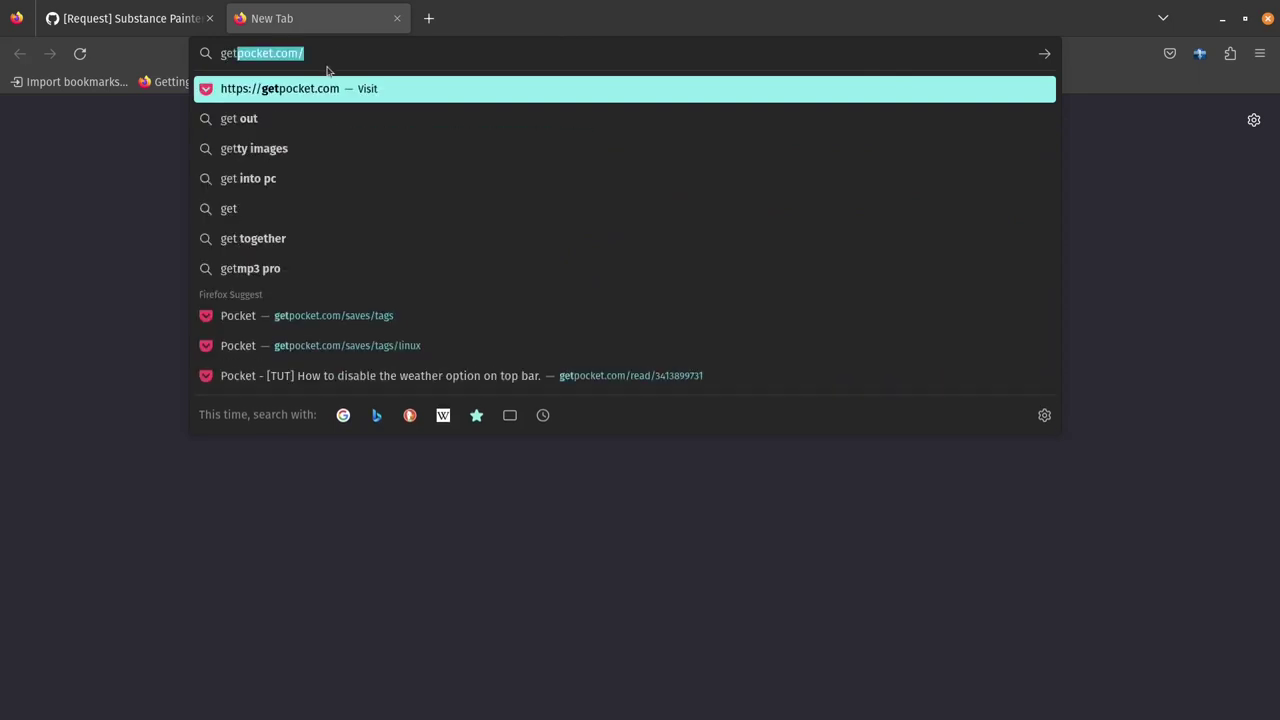
Open getpocket.com and list the saved items tagged unreal
{"action": "left_click", "coordinate": [323, 55]}
{"action": "key", "text": "Return"}
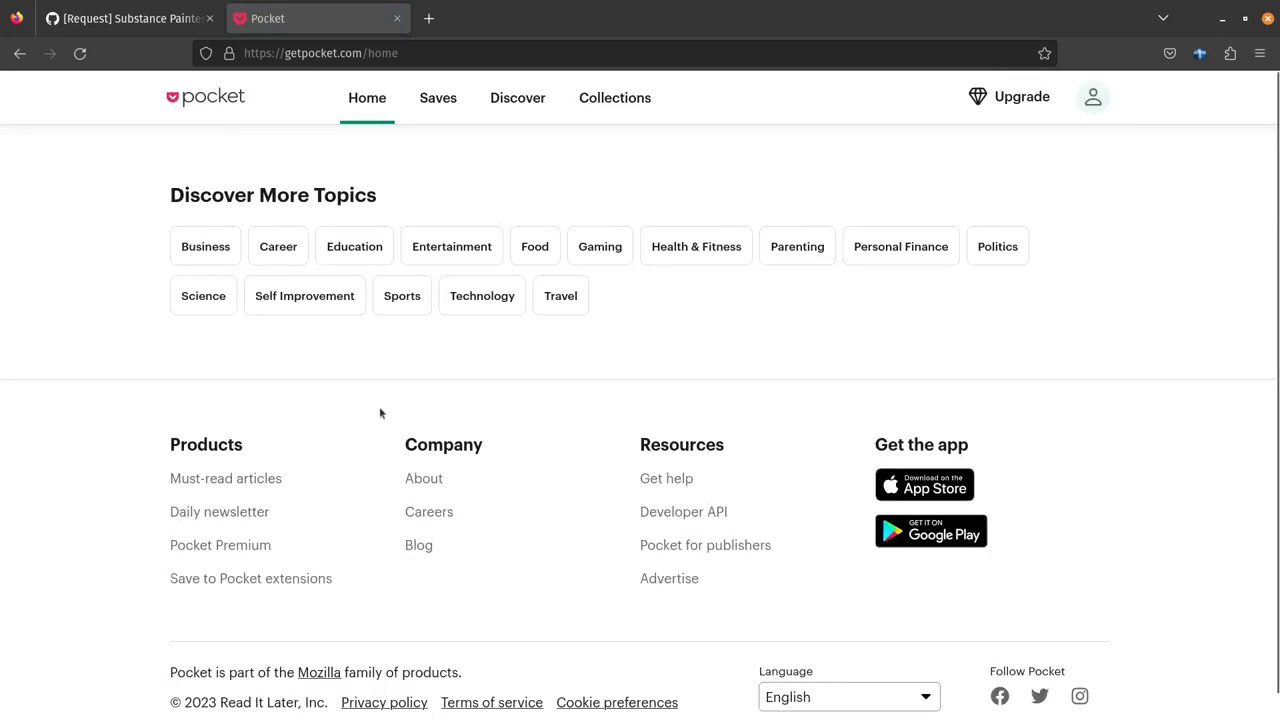
{"action": "left_click", "coordinate": [440, 99]}
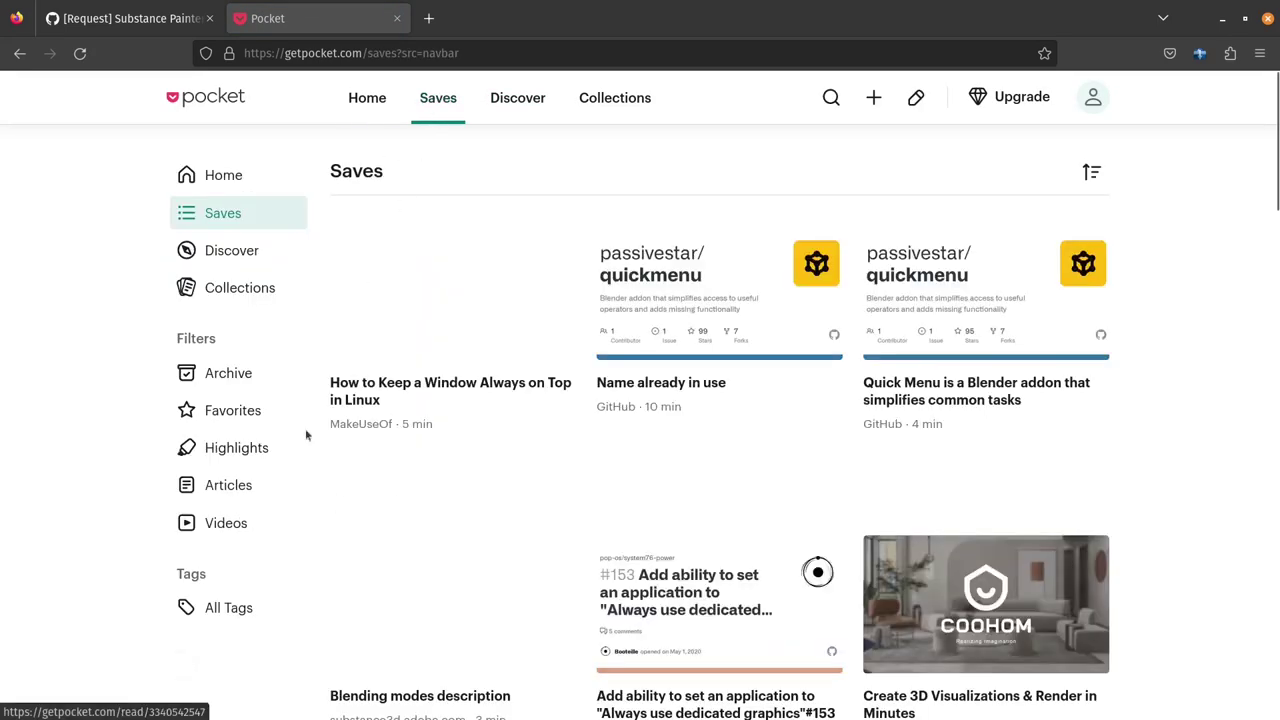
{"action": "left_click", "coordinate": [205, 610]}
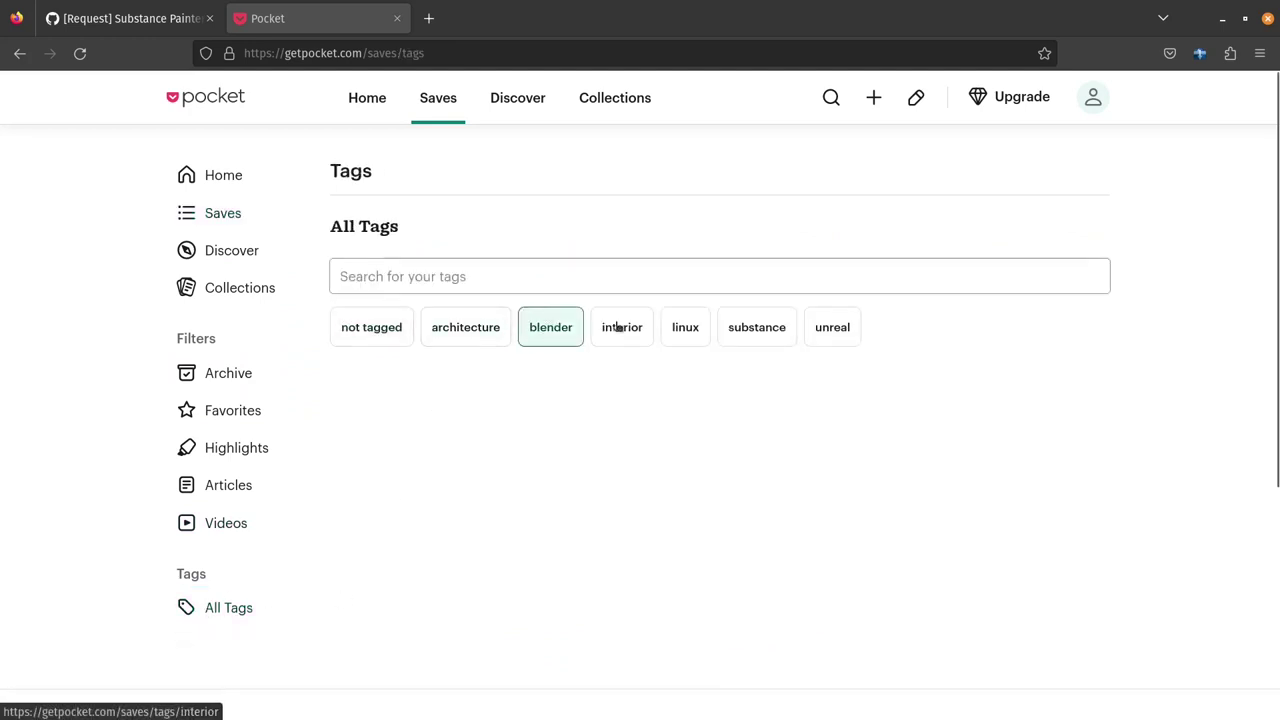
{"action": "left_click", "coordinate": [824, 327]}
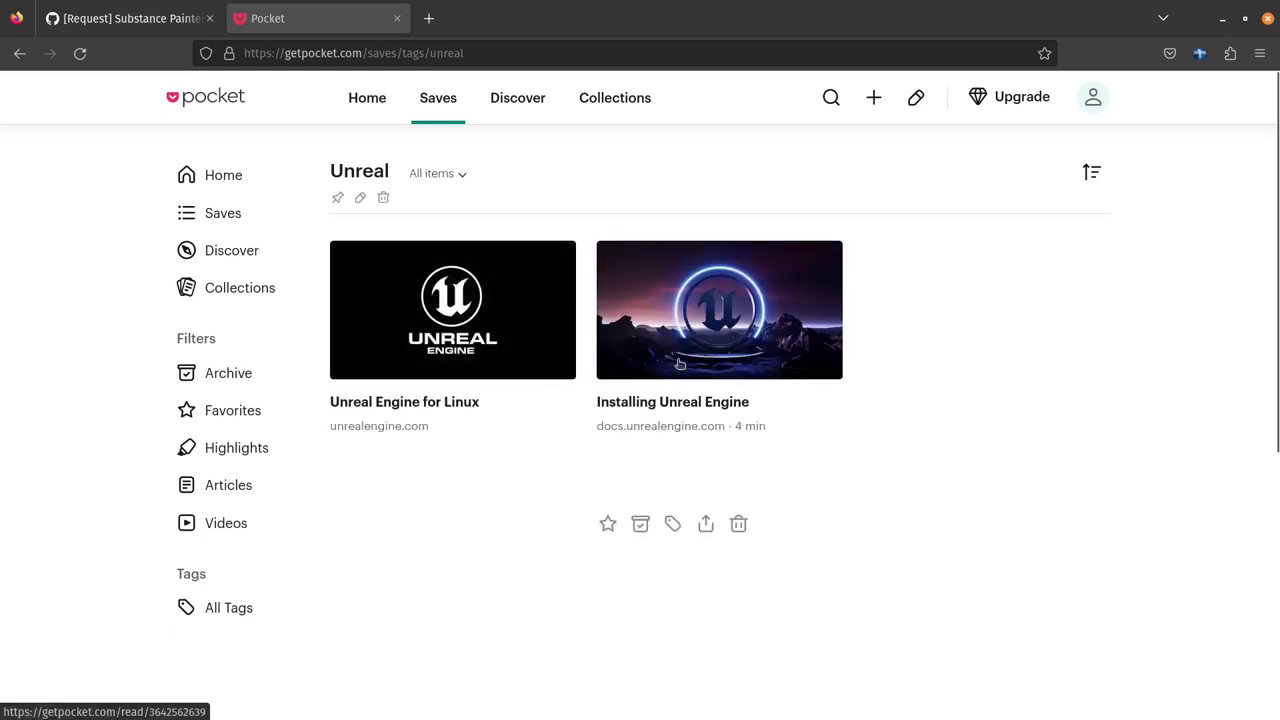
Open the saved article Installing Unreal Engine and read through its launcher, account and installation instructions
{"action": "left_click", "coordinate": [678, 364]}
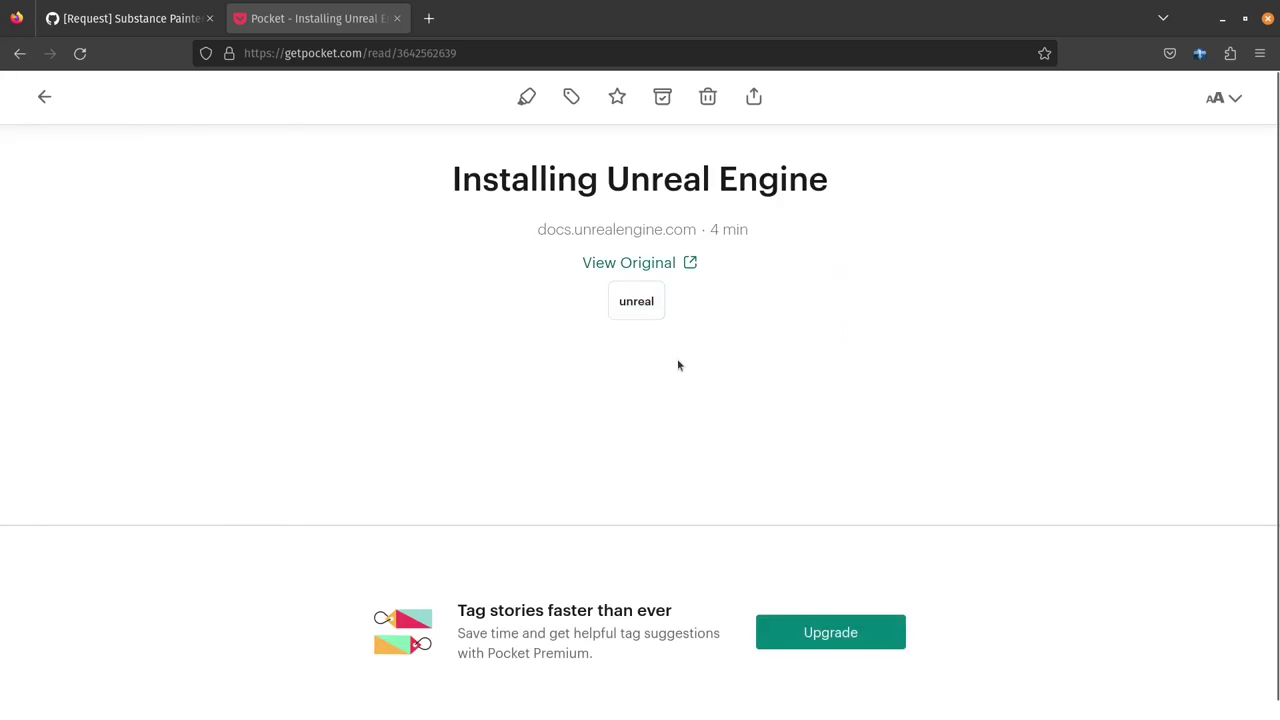
{"action": "scroll", "coordinate": [731, 414], "scroll_direction": "down", "scroll_amount": 5}
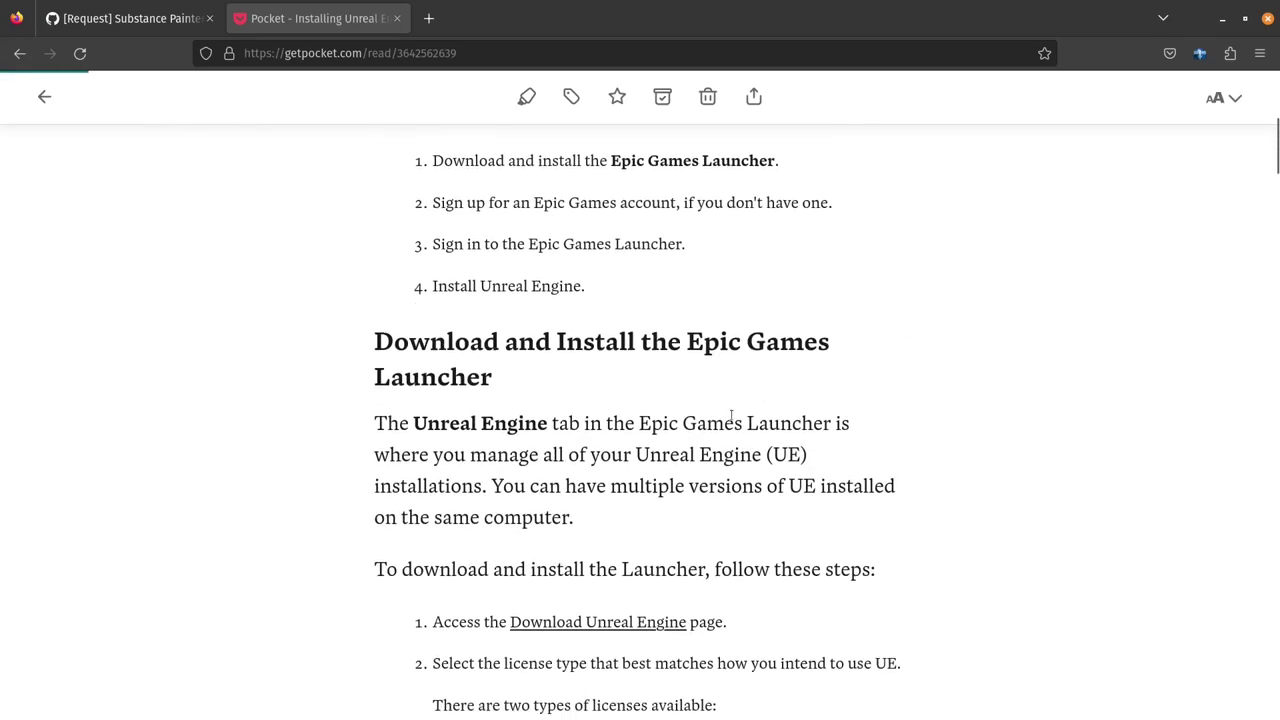
{"action": "scroll", "coordinate": [731, 416], "scroll_direction": "down", "scroll_amount": 6}
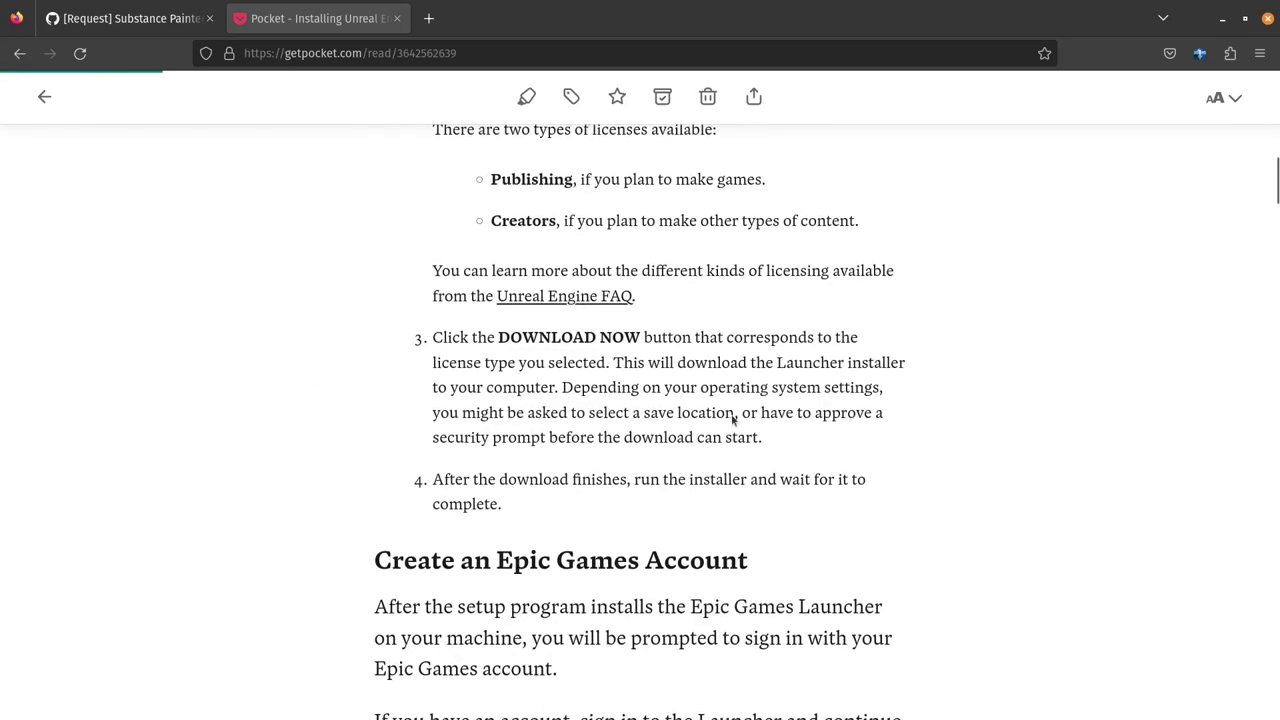
{"action": "scroll", "coordinate": [730, 413], "scroll_direction": "down", "scroll_amount": 12}
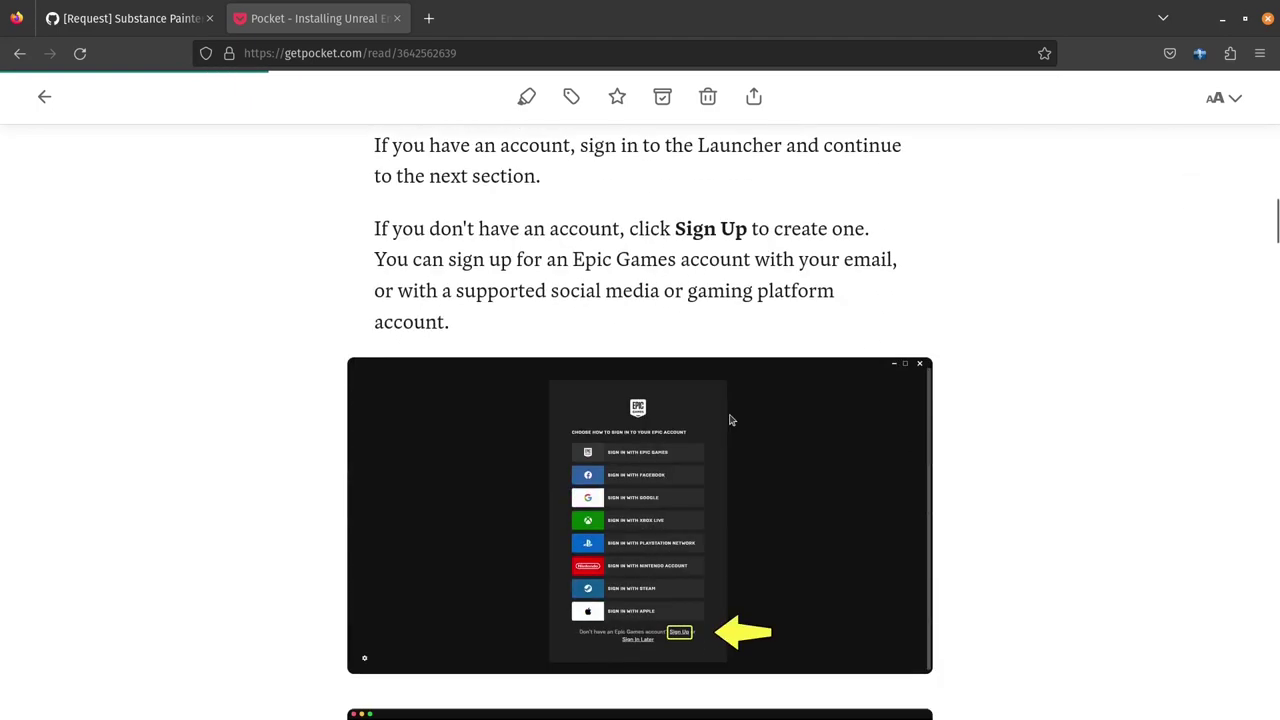
{"action": "scroll", "coordinate": [730, 420], "scroll_direction": "down", "scroll_amount": 16}
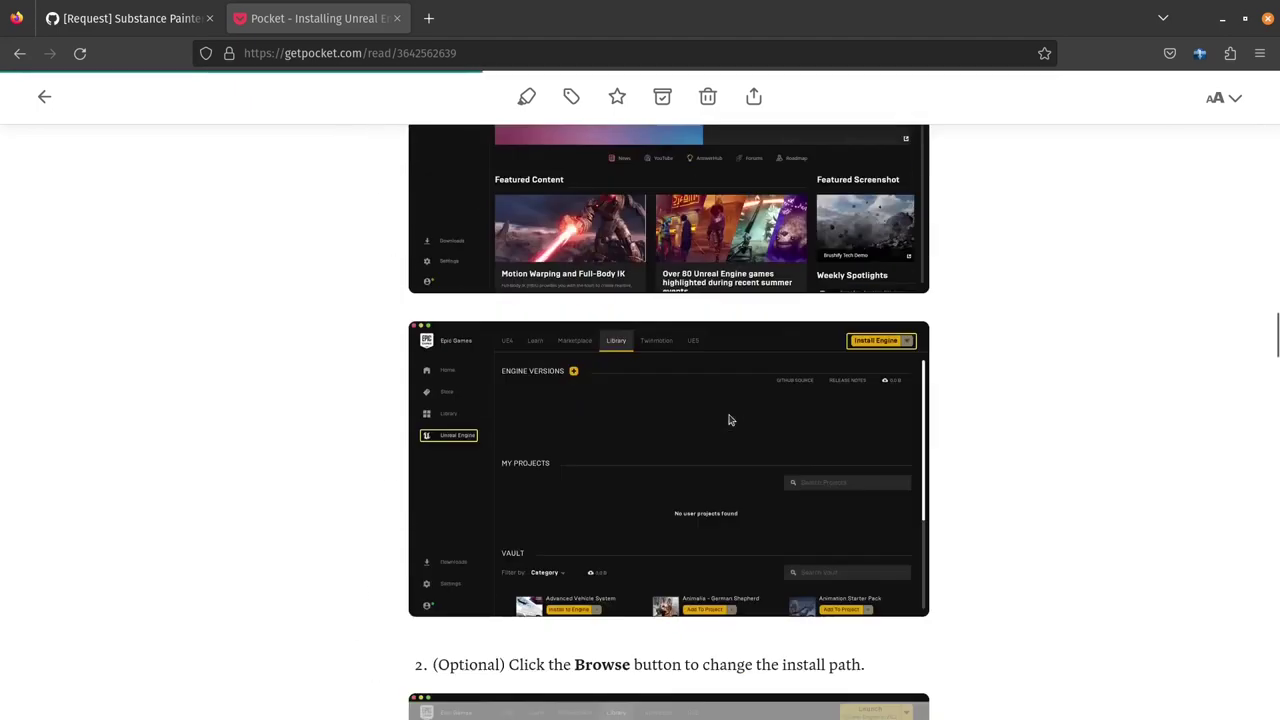
{"action": "scroll", "coordinate": [729, 416], "scroll_direction": "down", "scroll_amount": 5}
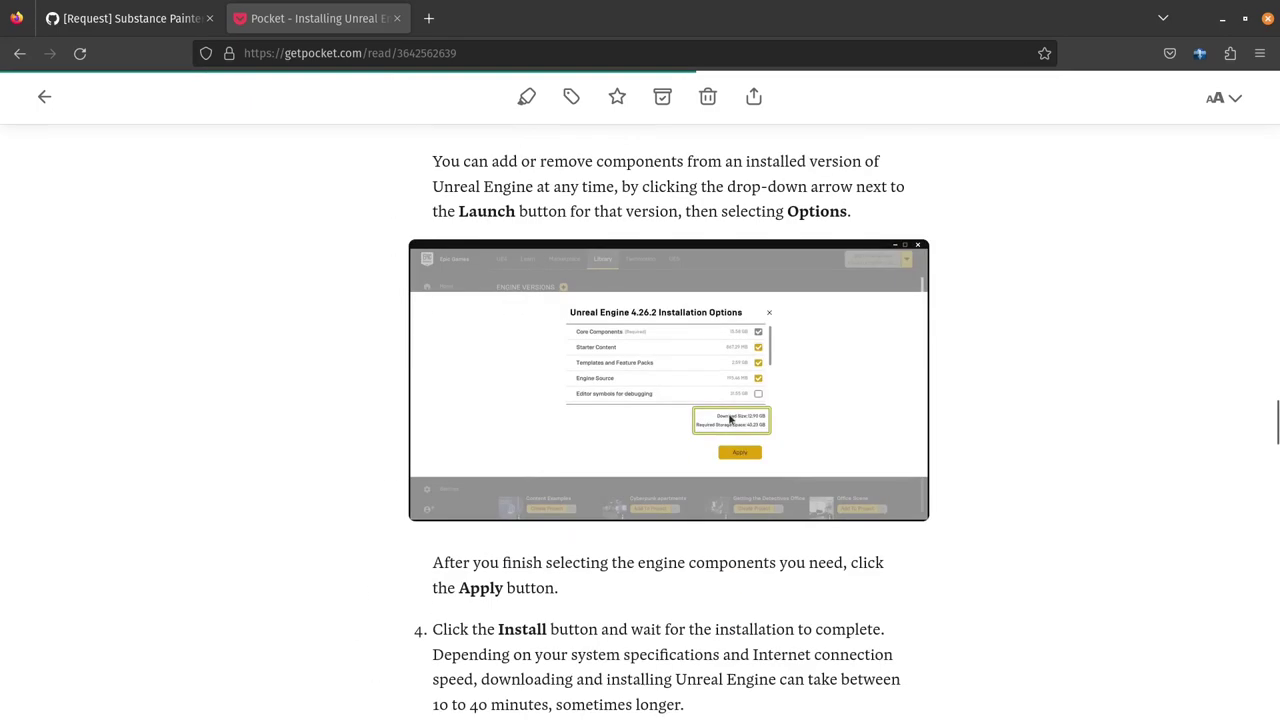
{"action": "scroll", "coordinate": [730, 418], "scroll_direction": "down", "scroll_amount": 15}
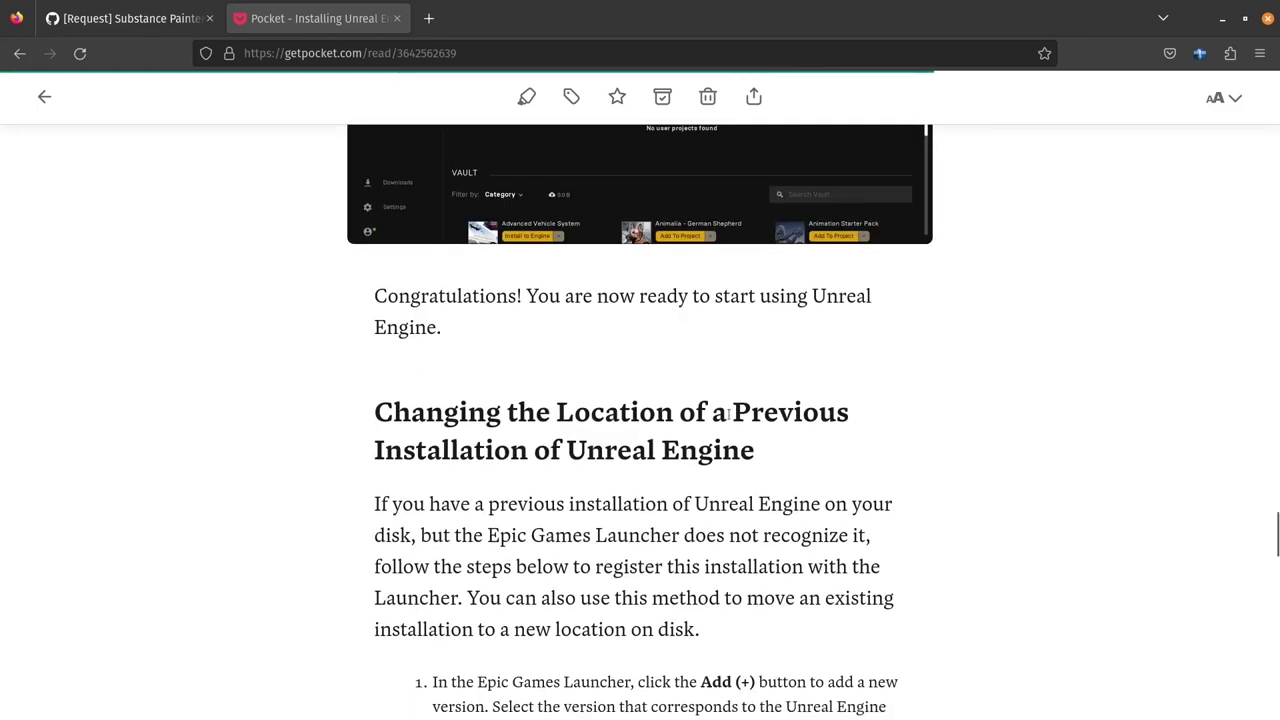
{"action": "scroll", "coordinate": [729, 416], "scroll_direction": "down", "scroll_amount": 20}
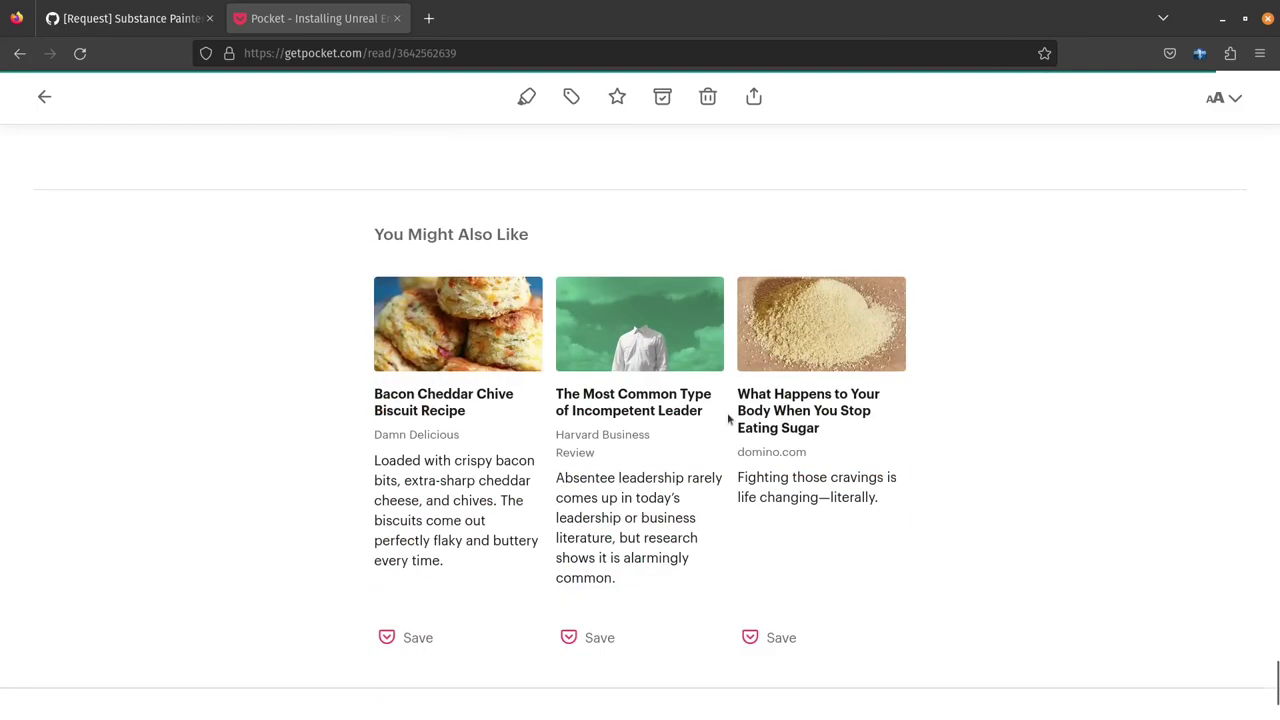
Return to the saves tagged unreal and open the original page of Unreal Engine for Linux
{"action": "key", "text": "alt+Left"}
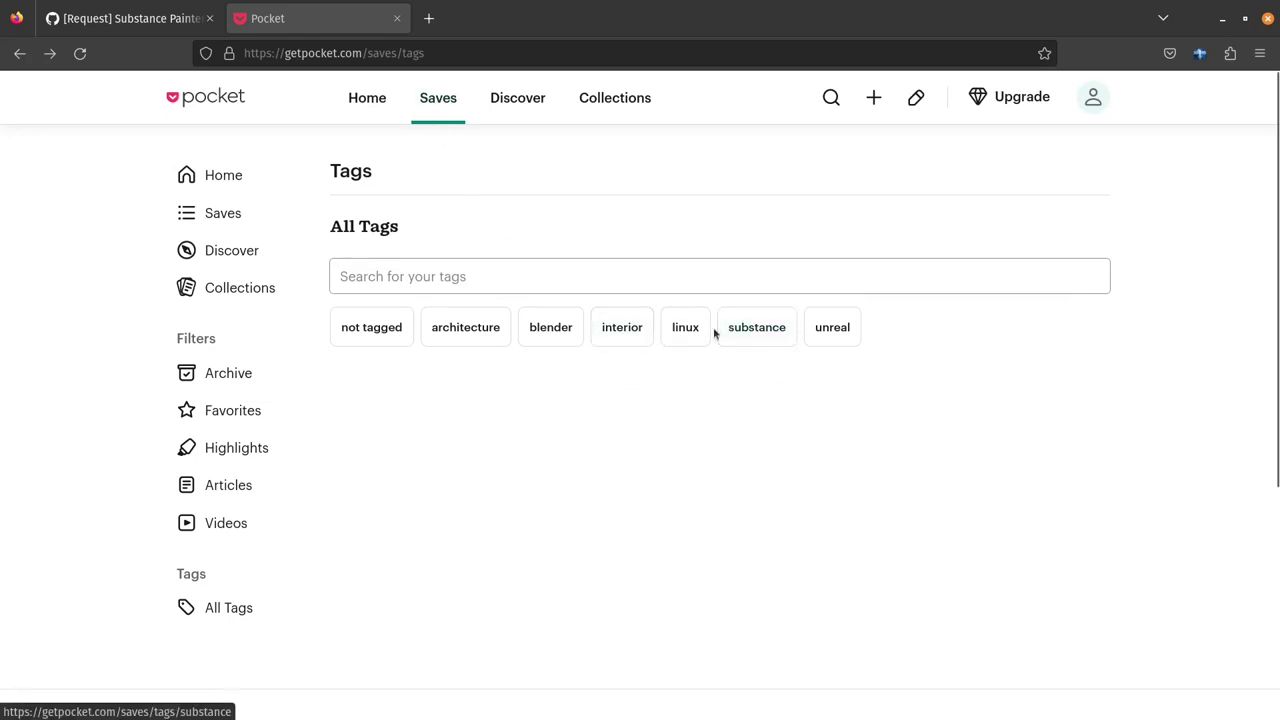
{"action": "left_click", "coordinate": [815, 328]}
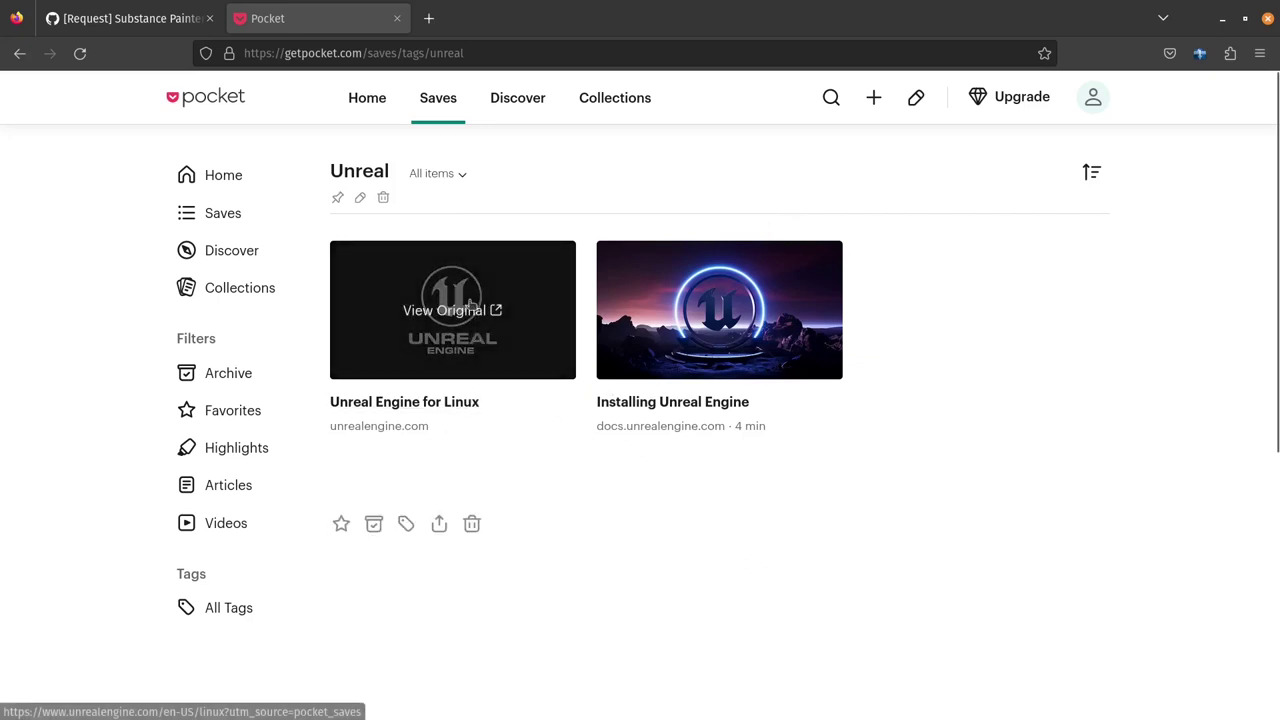
{"action": "left_click", "coordinate": [470, 304]}
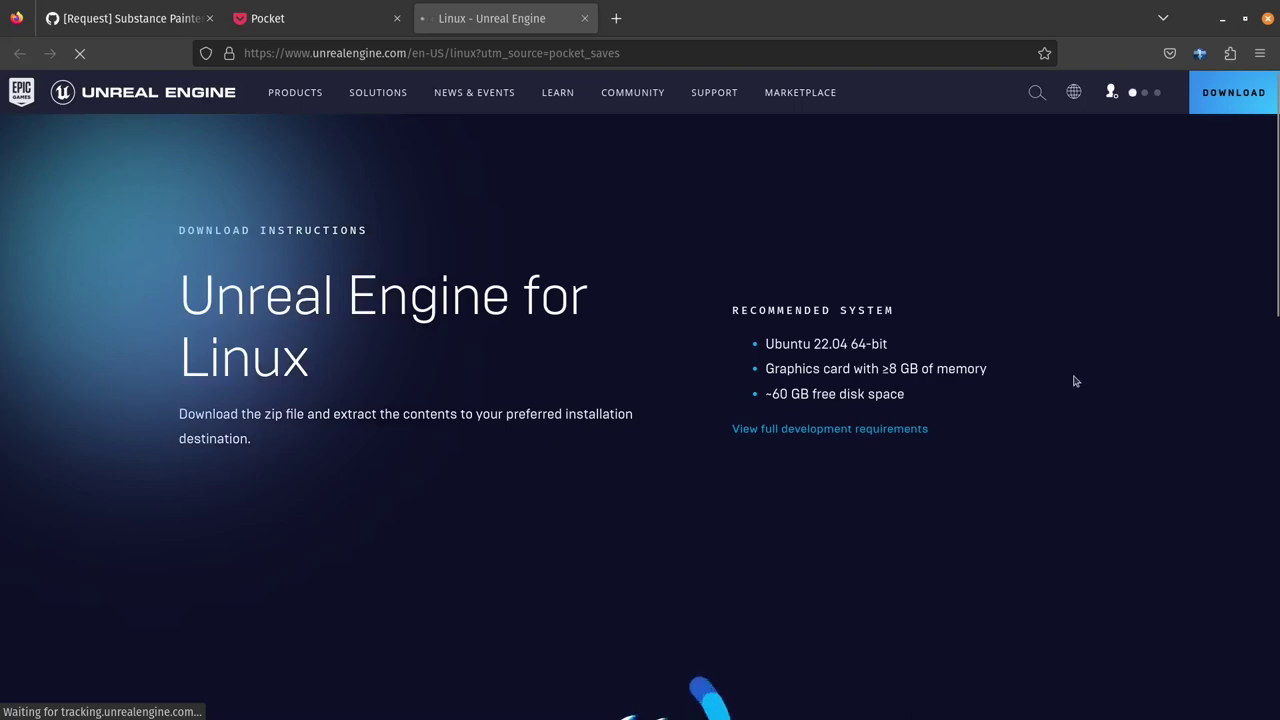
Examine the recommended system and the table of downloadable zip files on the Unreal Engine for Linux page
{"action": "scroll", "coordinate": [1075, 381], "scroll_direction": "down", "scroll_amount": 10}
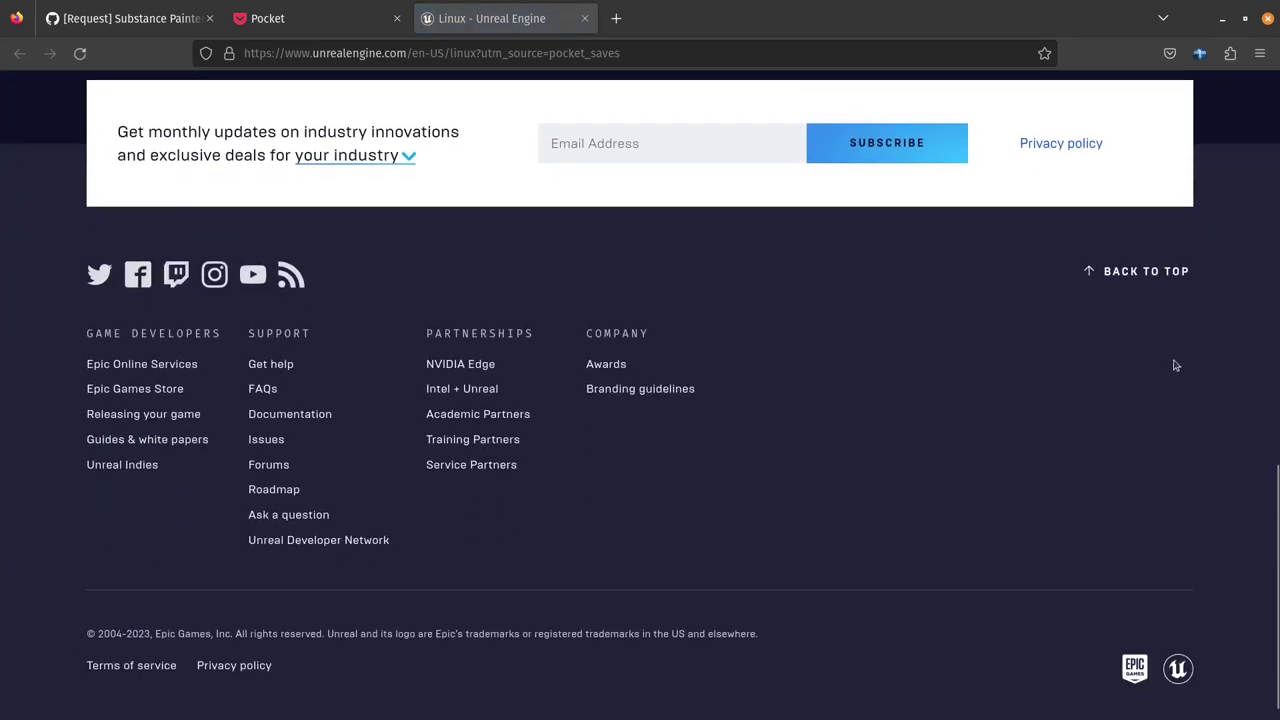
{"action": "scroll", "coordinate": [1230, 391], "scroll_direction": "up", "scroll_amount": 10}
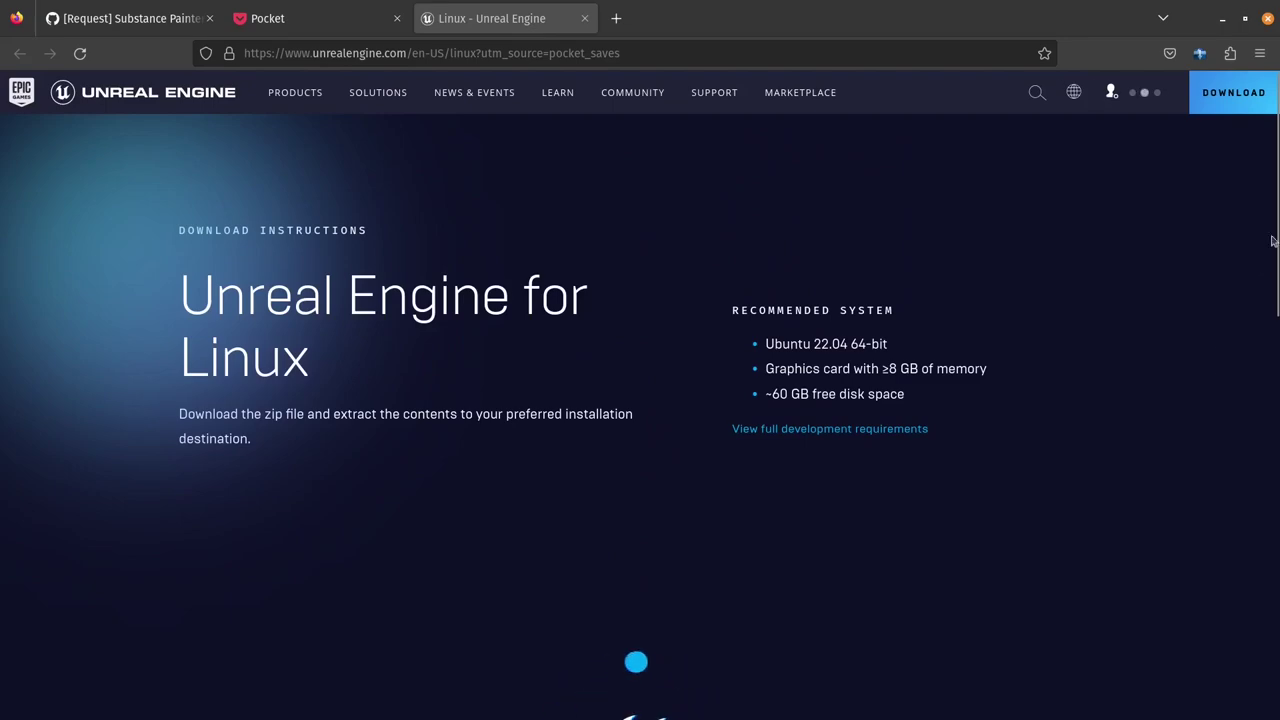
{"action": "left_click_drag", "start_coordinate": [1276, 228], "coordinate": [1276, 603]}
{"action": "scroll", "coordinate": [1220, 434], "scroll_direction": "up", "scroll_amount": 10}
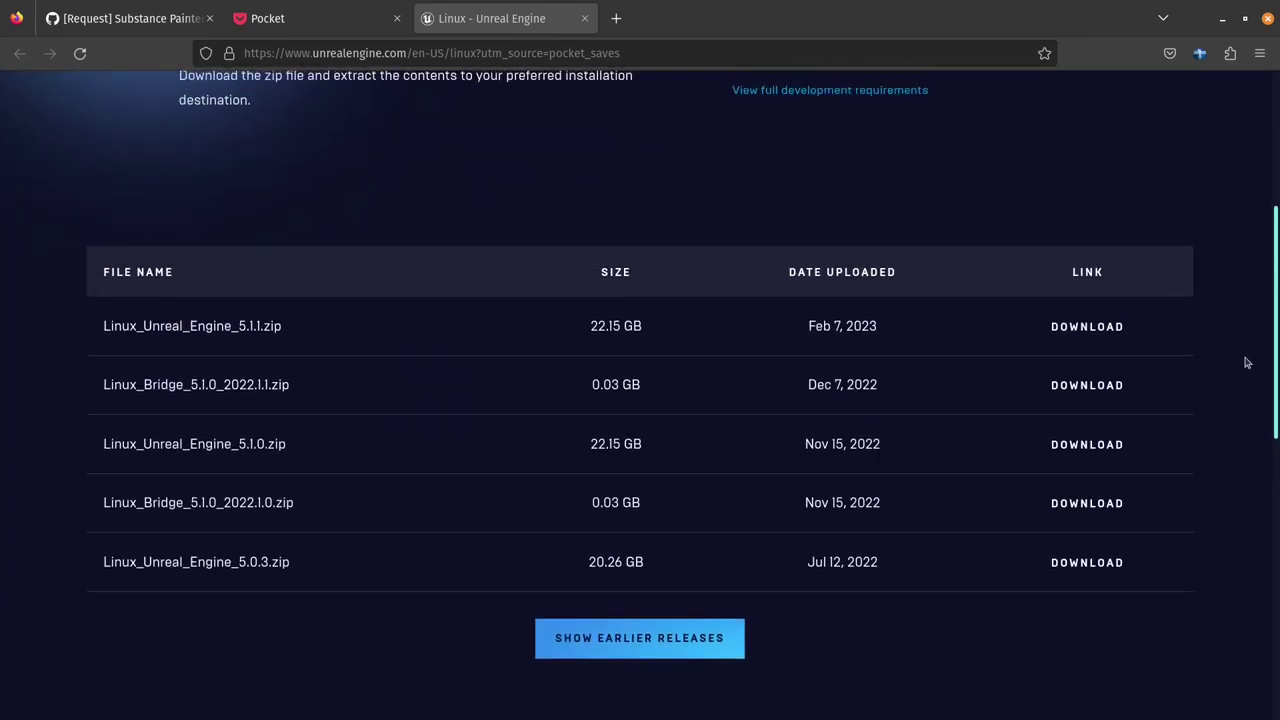
{"action": "scroll", "coordinate": [1243, 360], "scroll_direction": "up", "scroll_amount": 3}
{"action": "scroll", "coordinate": [1258, 266], "scroll_direction": "up", "scroll_amount": 1}
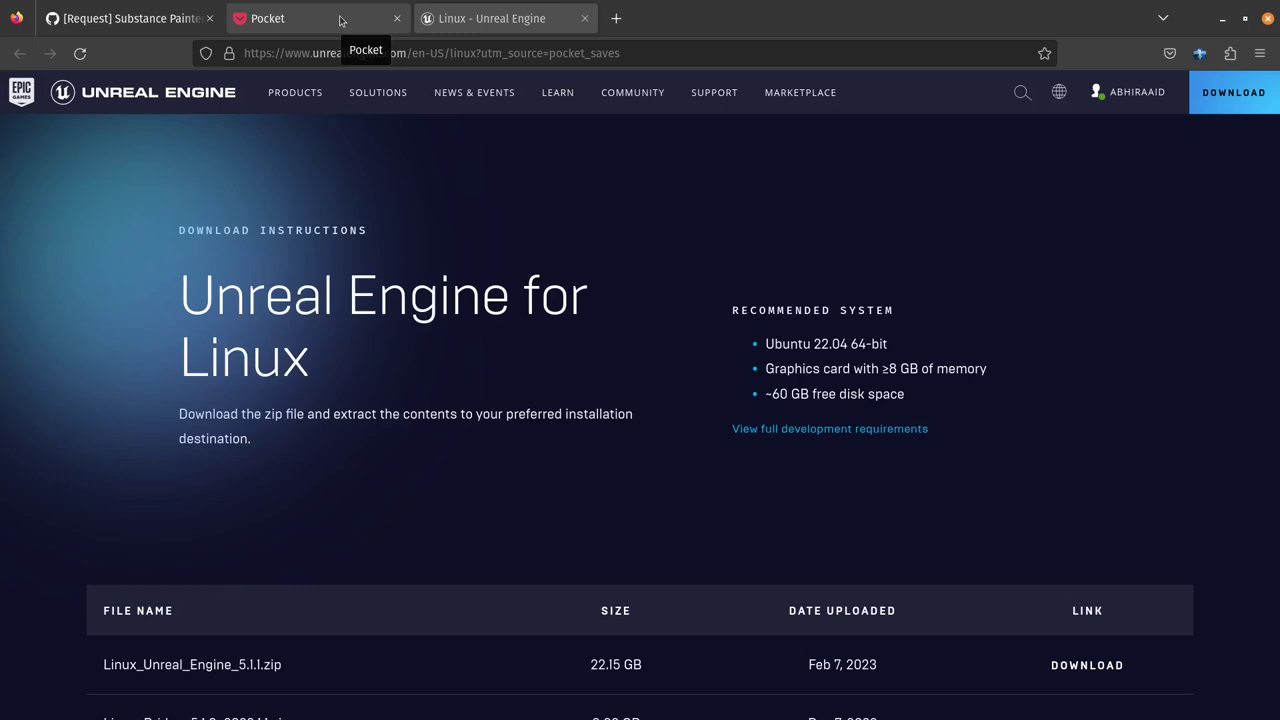
Switch to the file manager and look through the Linux_Unreal_Engine_5.1.1 Engine/Binaries/Linux folder for the editor executable
{"action": "mouse_move", "coordinate": [1262, 570]}
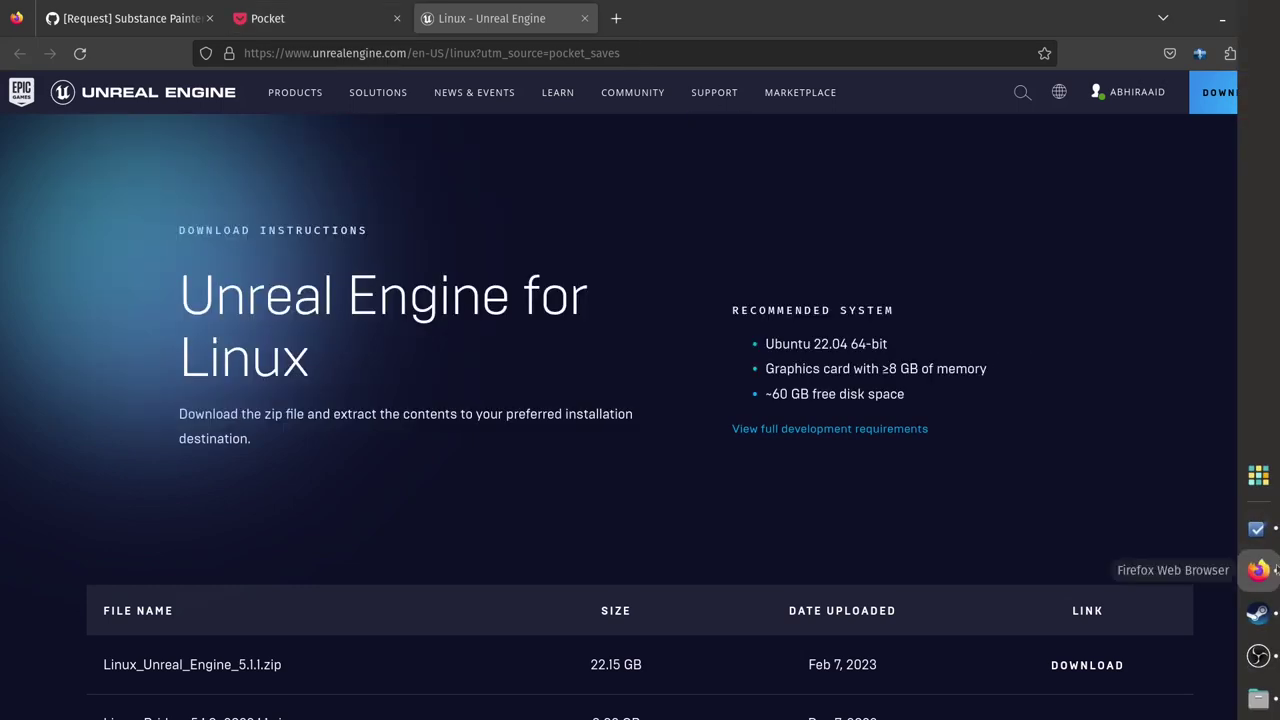
{"action": "left_click", "coordinate": [1265, 690]}
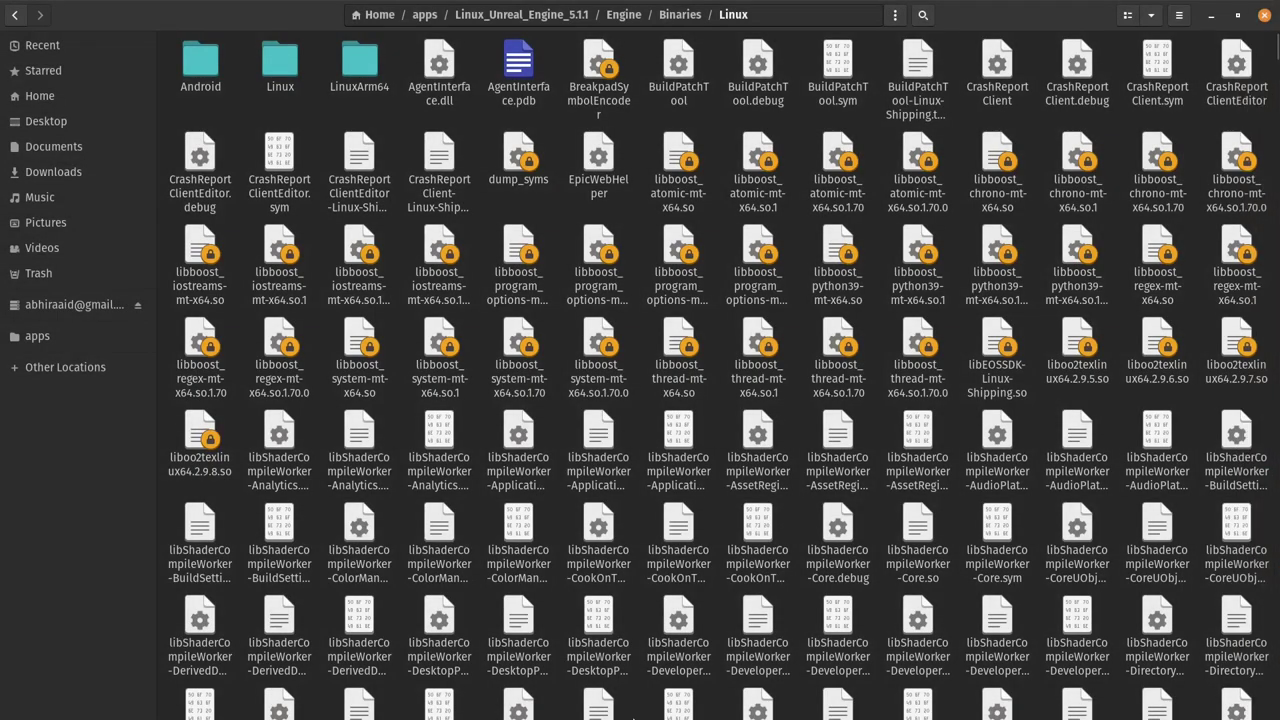
{"action": "scroll", "coordinate": [674, 563], "scroll_direction": "down", "scroll_amount": 15}
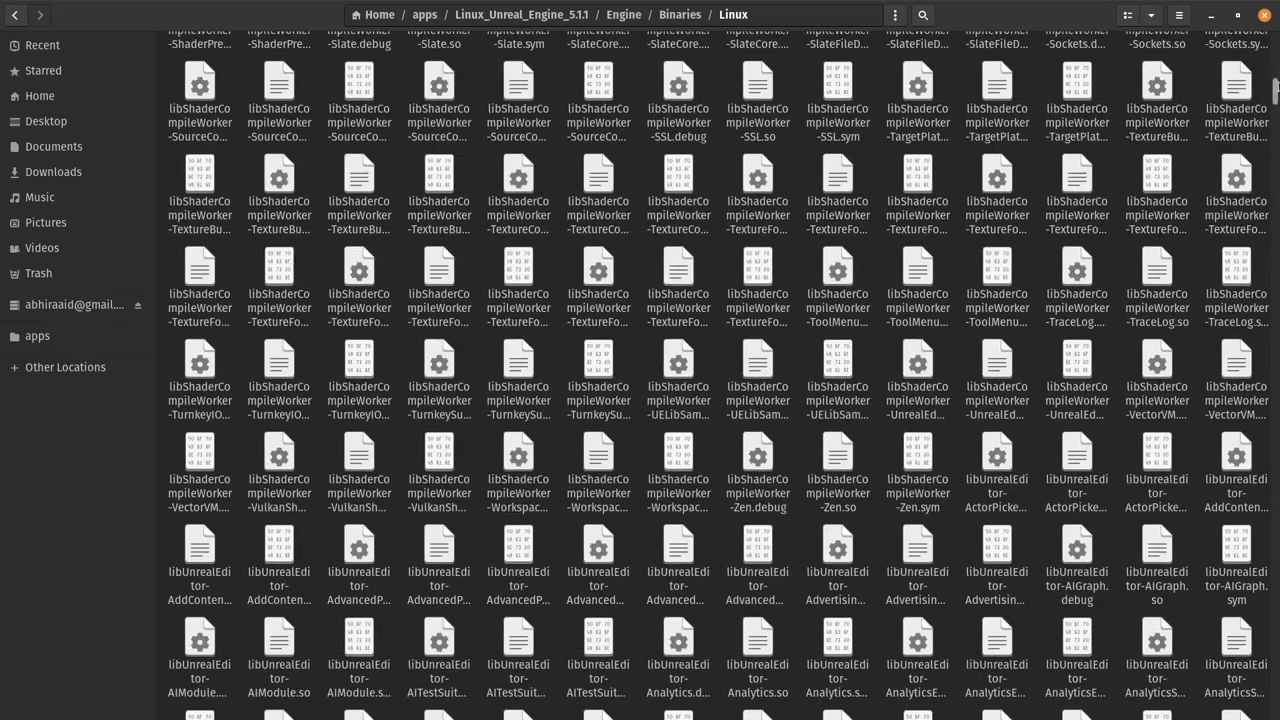
{"action": "scroll", "coordinate": [1272, 100], "scroll_direction": "down", "scroll_amount": 8}
{"action": "scroll", "coordinate": [1272, 140], "scroll_direction": "down", "scroll_amount": 20}
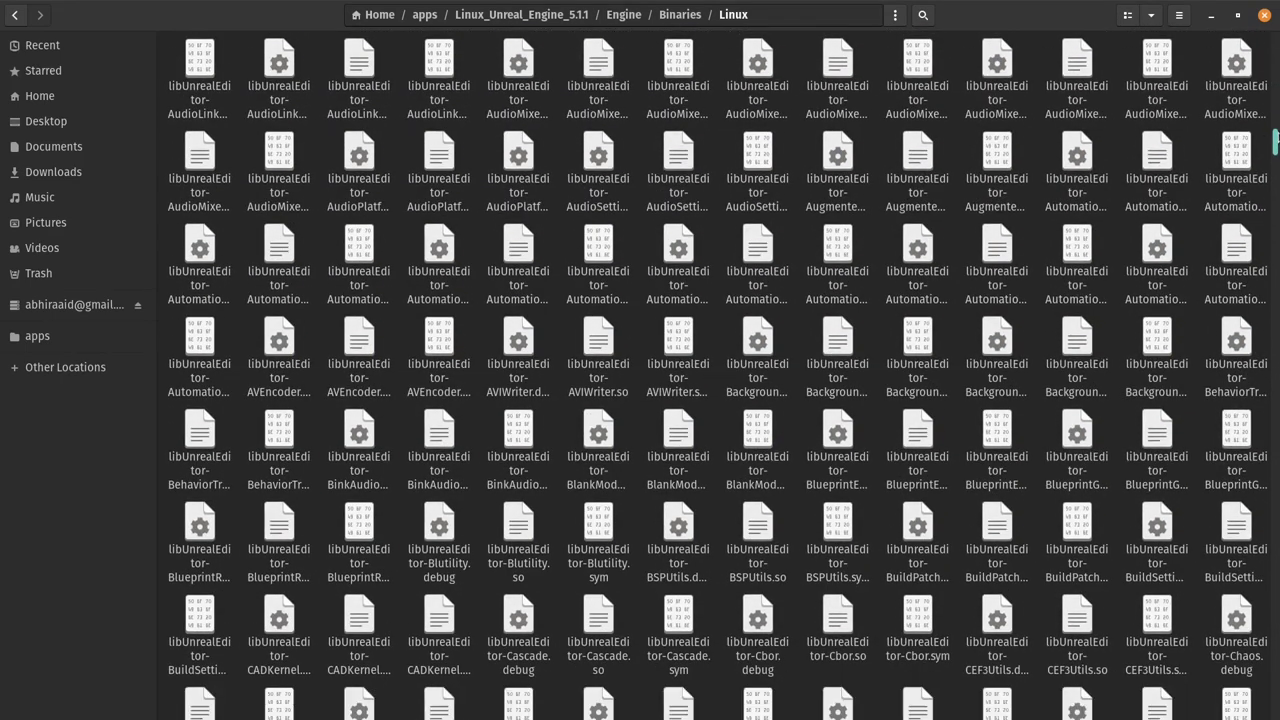
{"action": "scroll", "coordinate": [718, 377], "scroll_direction": "down", "scroll_amount": 1}
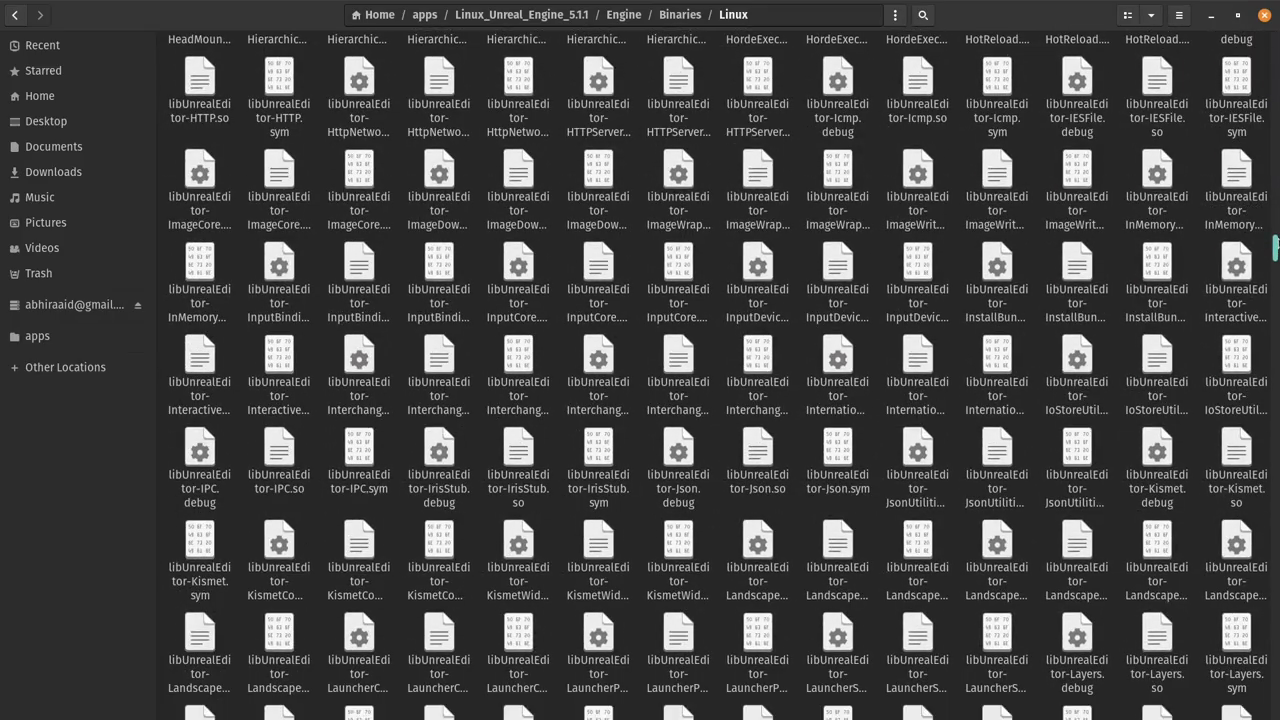
{"action": "scroll", "coordinate": [718, 377], "scroll_direction": "down", "scroll_amount": 20}
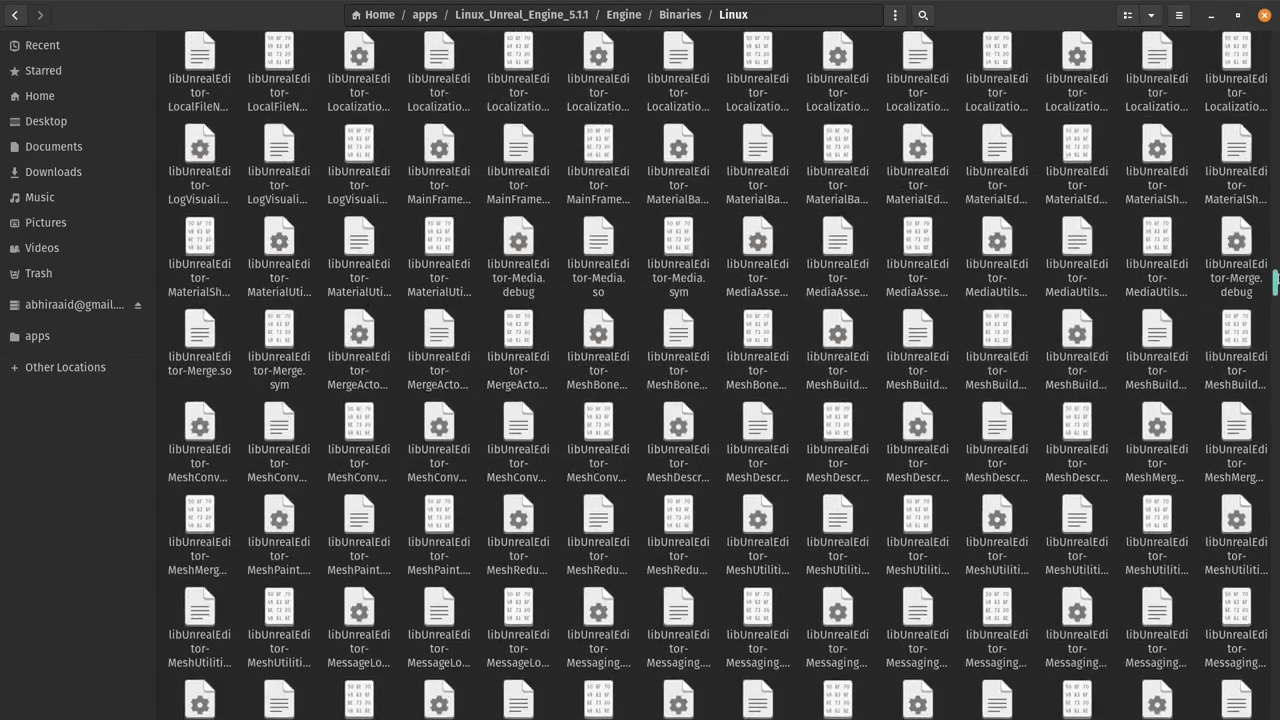
{"action": "scroll", "coordinate": [1263, 343], "scroll_direction": "down", "scroll_amount": 20}
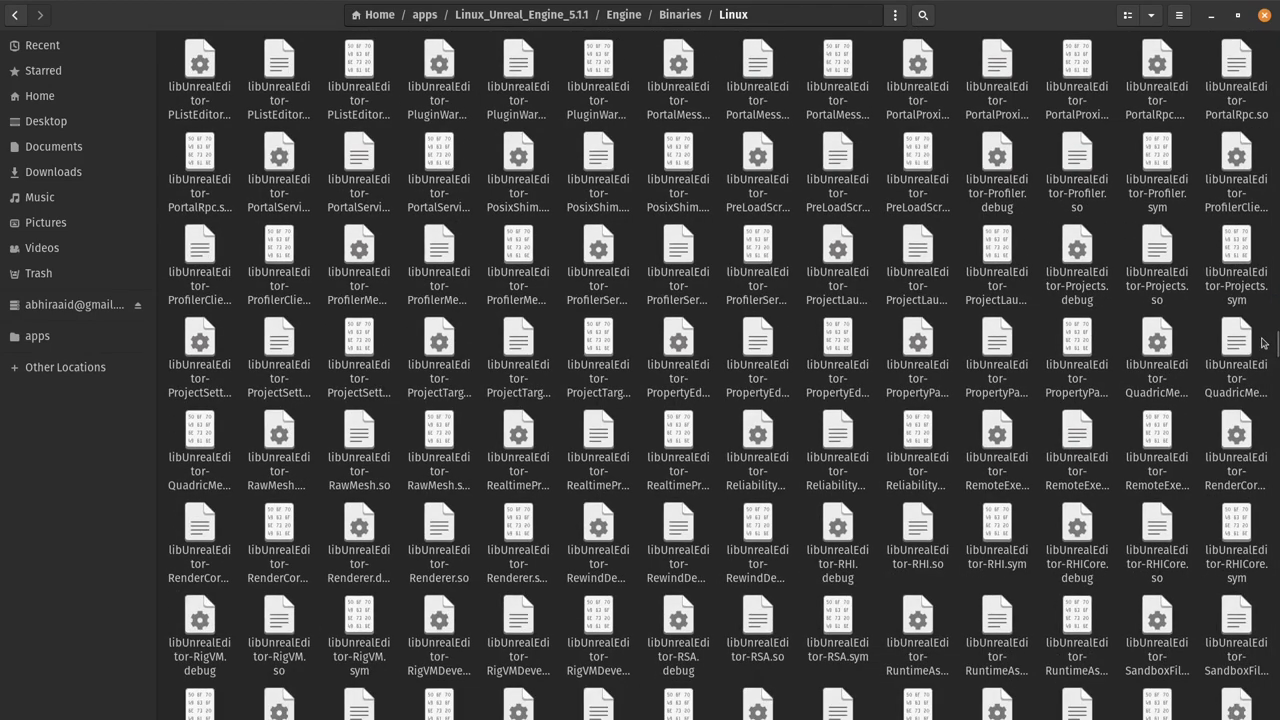
Search the Linux binaries folder for "engine" and look through the matching files
{"action": "type", "text": "eng"}
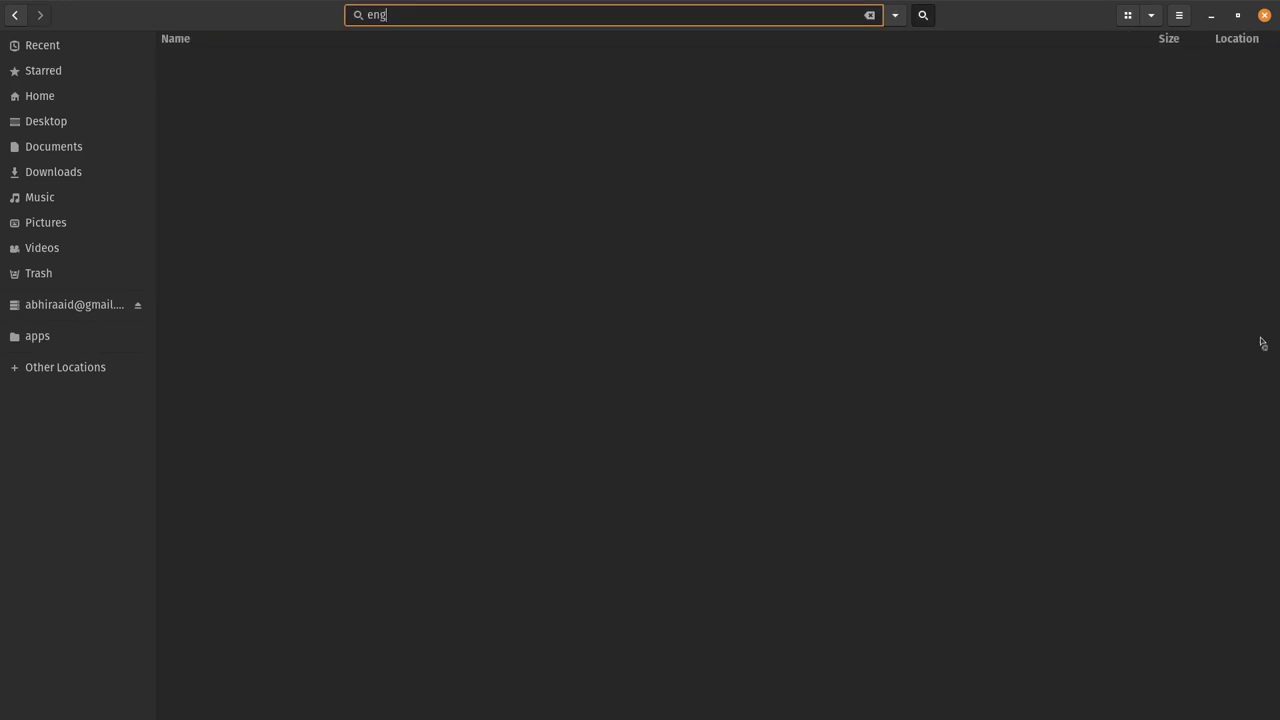
{"action": "type", "text": "ine"}
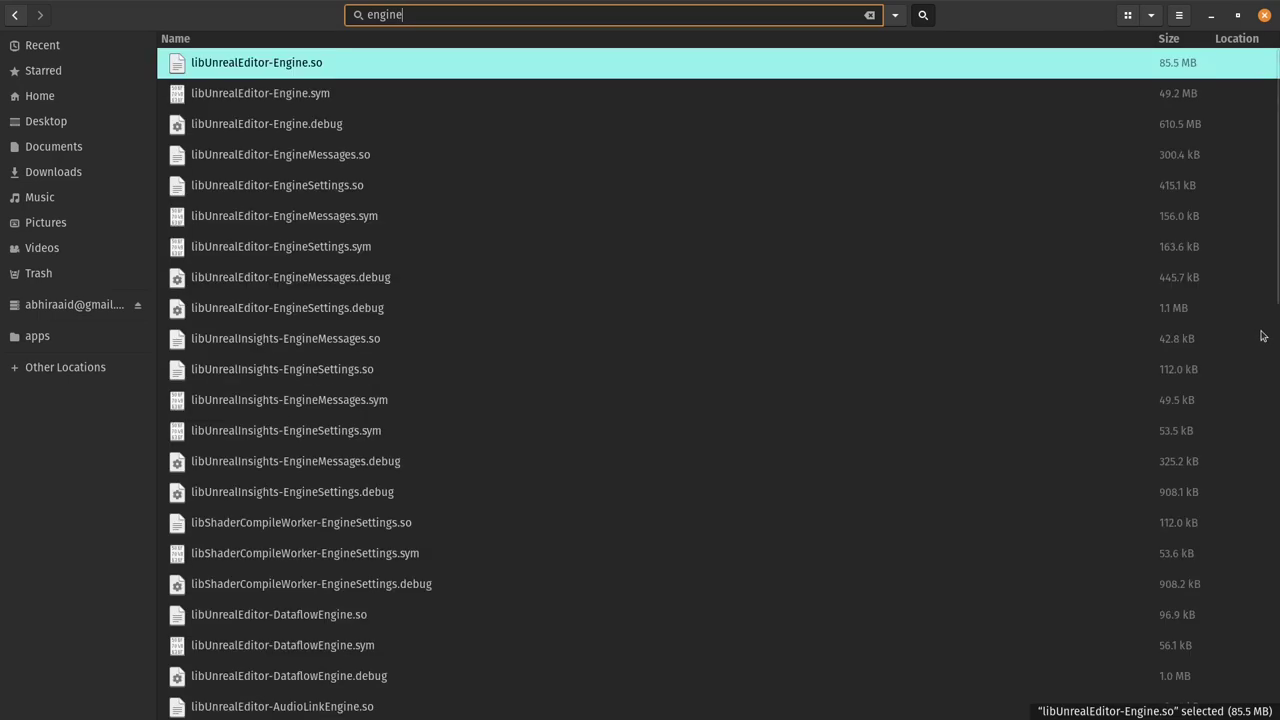
{"action": "scroll", "coordinate": [546, 166], "scroll_direction": "down", "scroll_amount": 15}
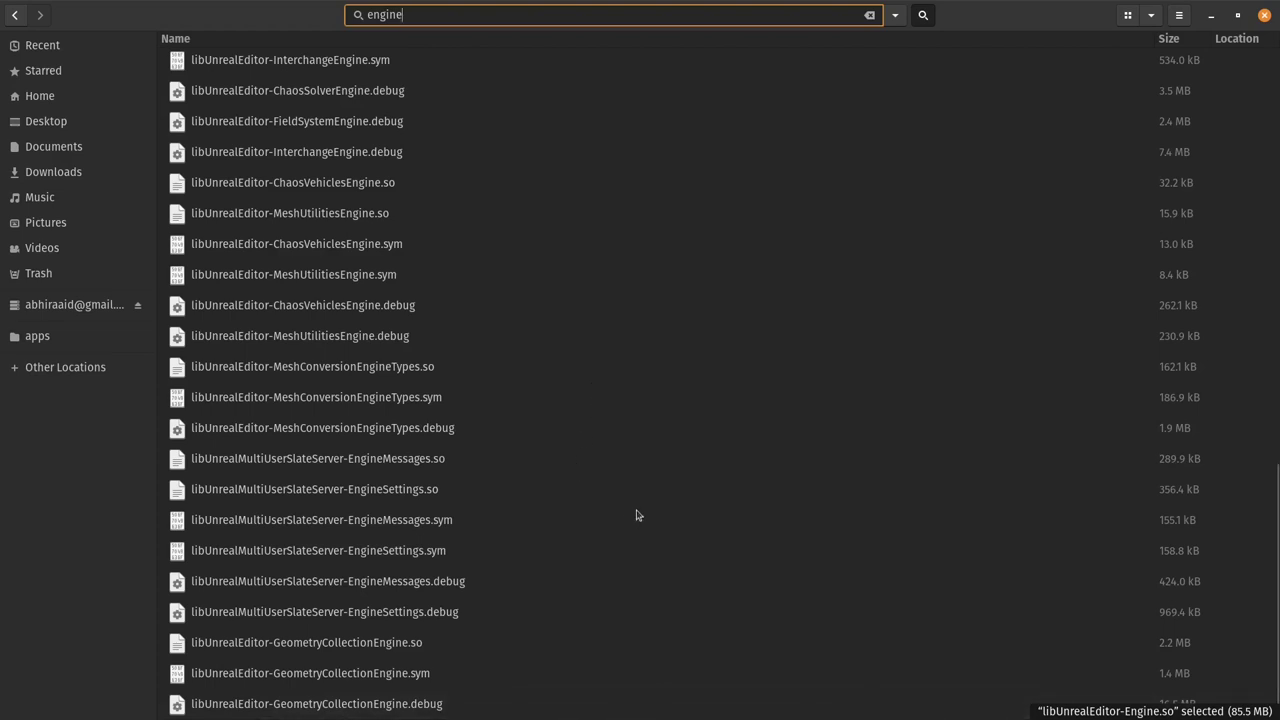
Search the folder for "unreal" instead and show the UnrealEditor executable in its containing folder
{"action": "double_click", "coordinate": [427, 12]}
{"action": "type", "text": "u"}
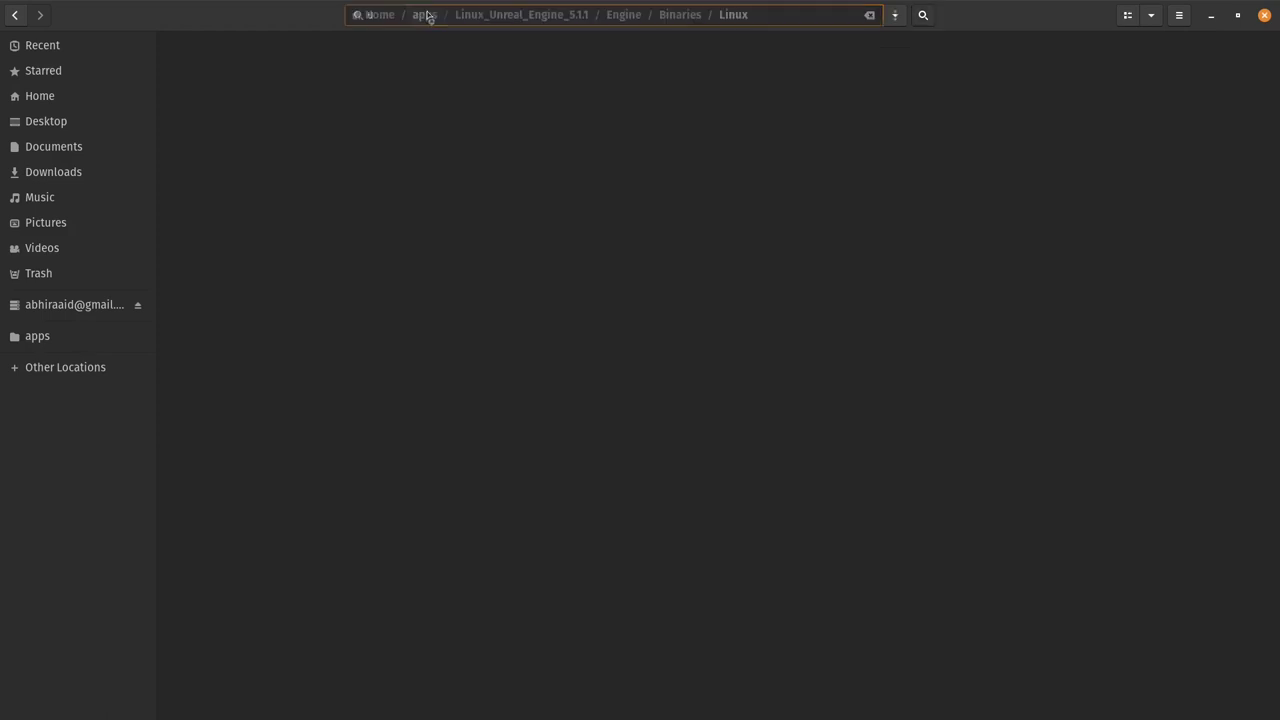
{"action": "type", "text": "nreal"}
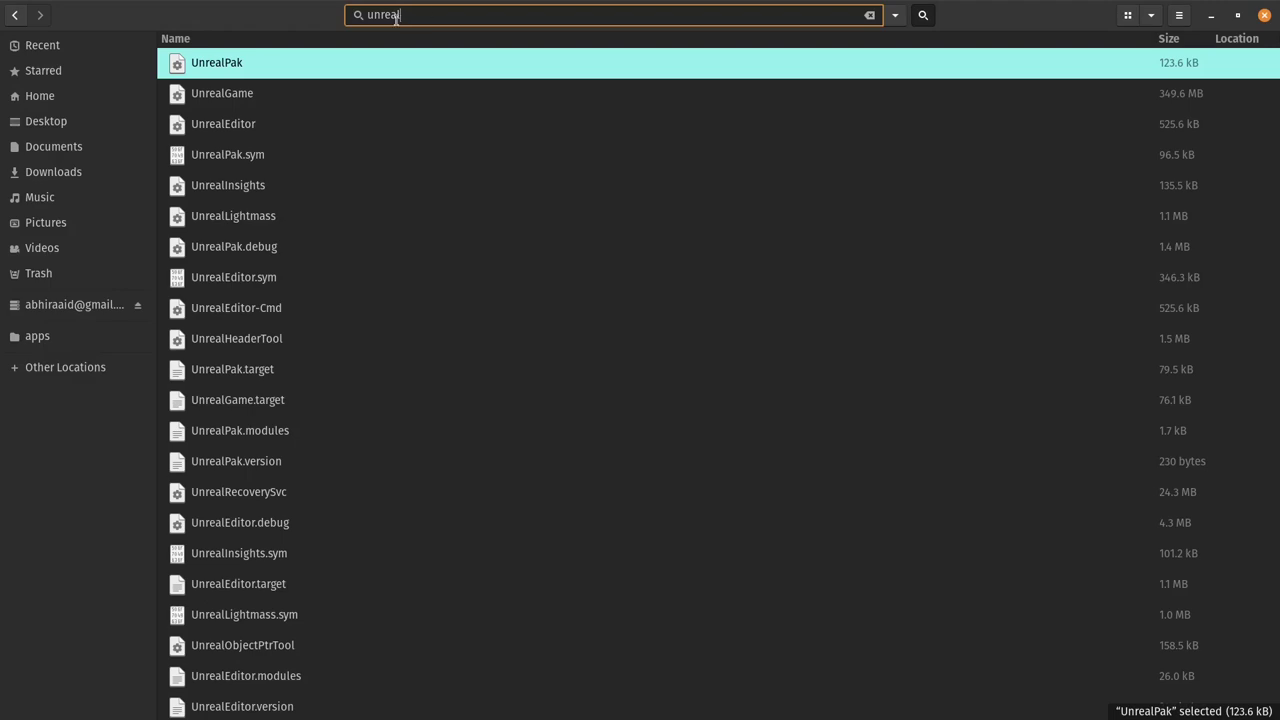
{"action": "left_click", "coordinate": [278, 123]}
{"action": "right_click", "coordinate": [278, 122]}
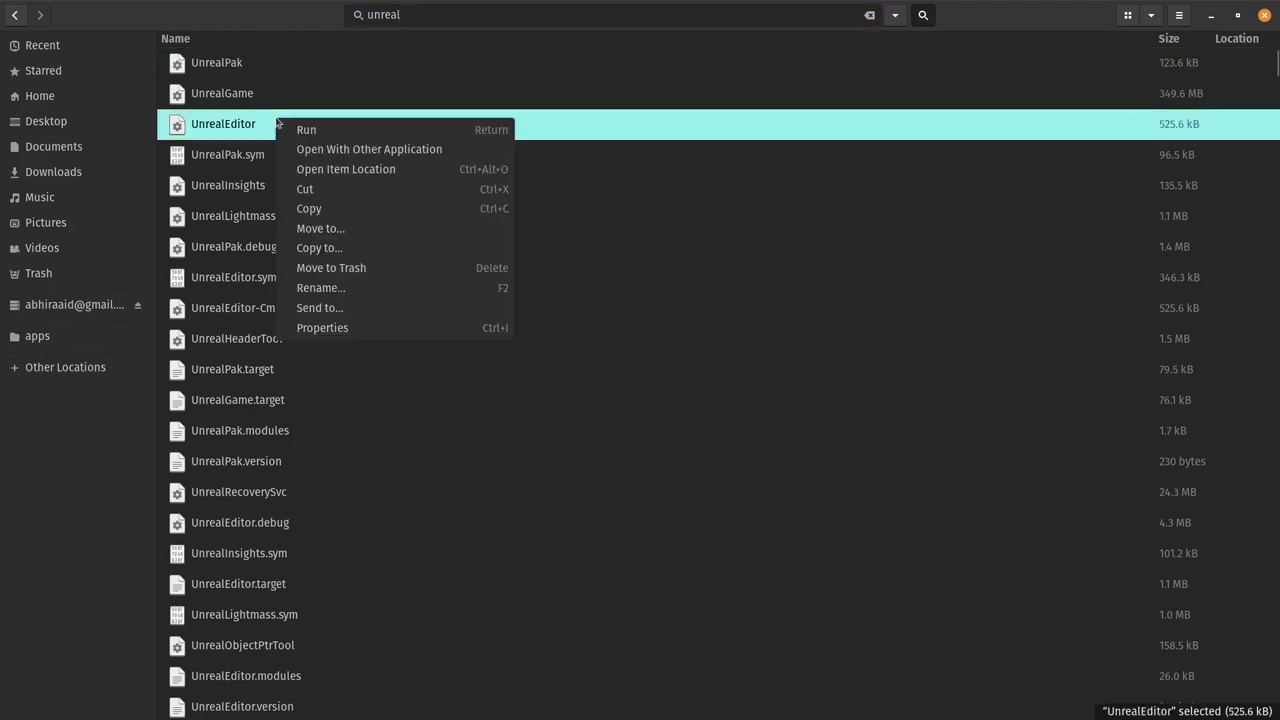
{"action": "left_click", "coordinate": [359, 168]}
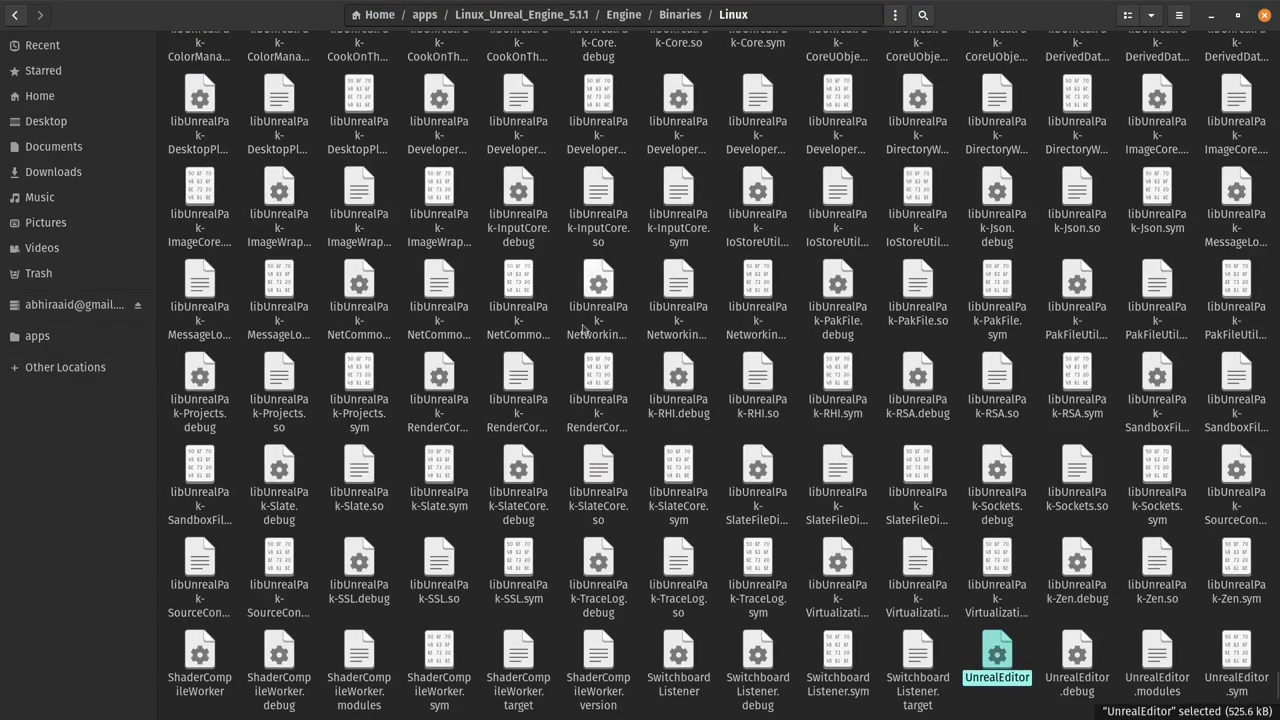
{"action": "scroll", "coordinate": [1093, 543], "scroll_direction": "down", "scroll_amount": 2}
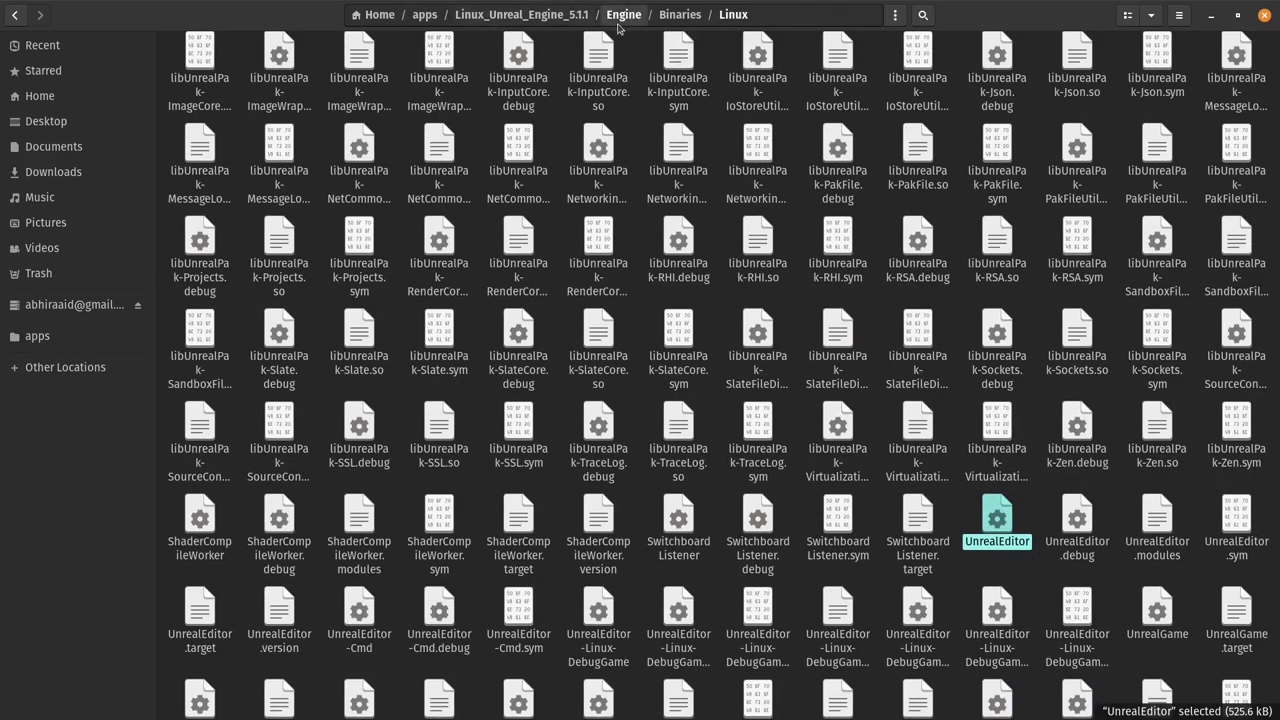
Check that the permissions of the UnrealEditor file allow executing it as a program, and launch it
{"action": "right_click", "coordinate": [1024, 520]}
{"action": "left_click", "coordinate": [1003, 528]}
{"action": "left_click", "coordinate": [1003, 528]}
{"action": "right_click", "coordinate": [1003, 528]}
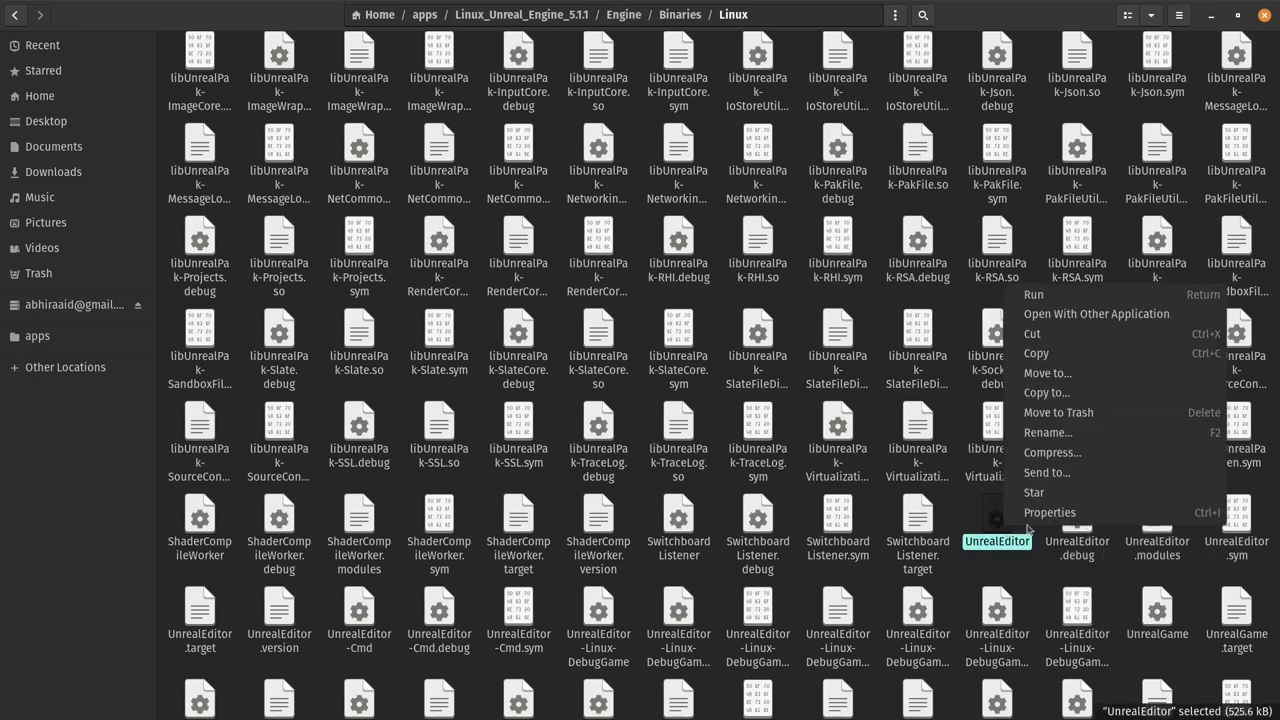
{"action": "left_click", "coordinate": [1010, 509]}
{"action": "left_click", "coordinate": [697, 190]}
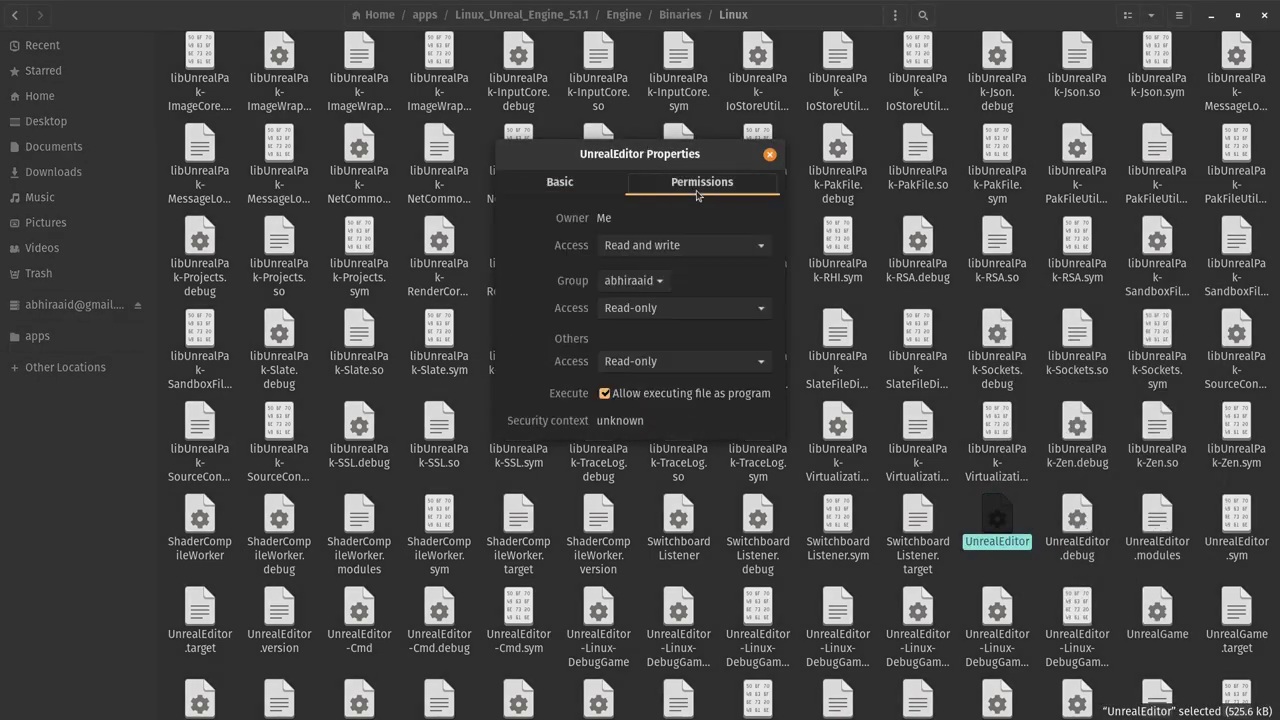
{"action": "left_click", "coordinate": [769, 156]}
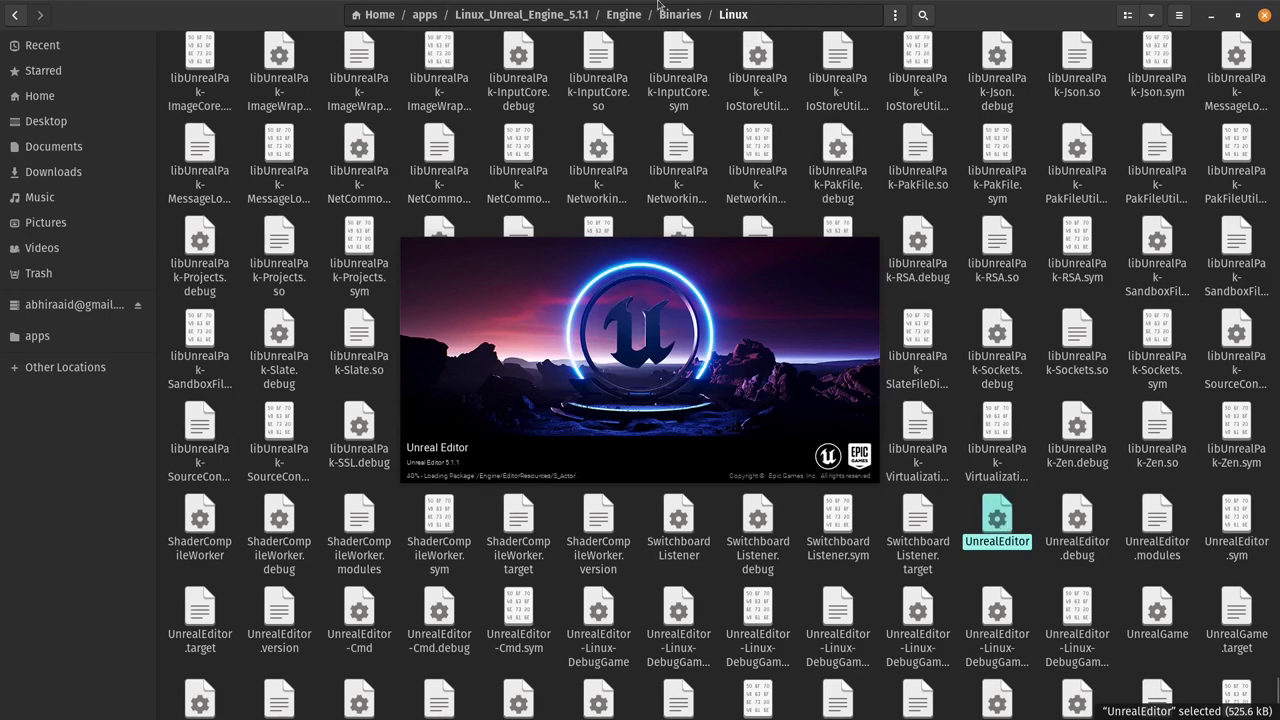
Go back up to the apps folder, reopen Linux_Unreal_Engine_5.1.1, and close the Unreal Project Browser
{"action": "left_click", "coordinate": [623, 14]}
{"action": "left_click", "coordinate": [583, 15]}
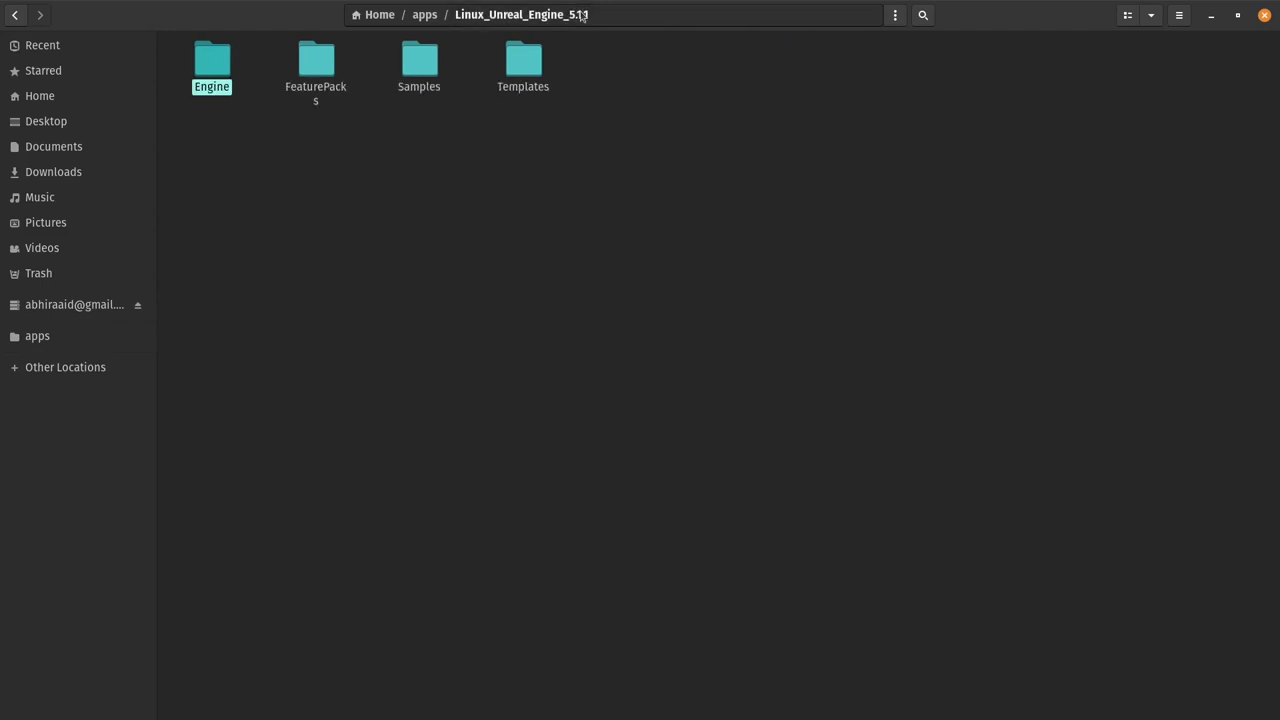
{"action": "left_click", "coordinate": [425, 14]}
{"action": "left_click", "coordinate": [403, 155]}
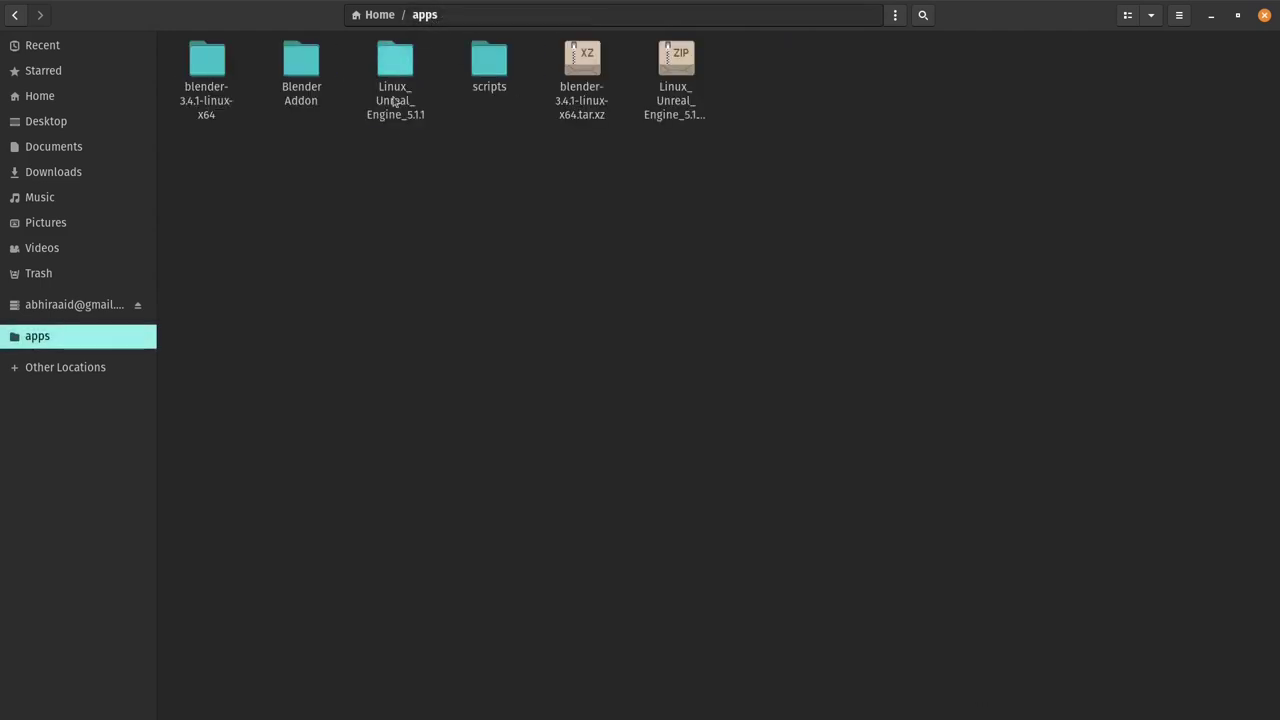
{"action": "left_click", "coordinate": [395, 60]}
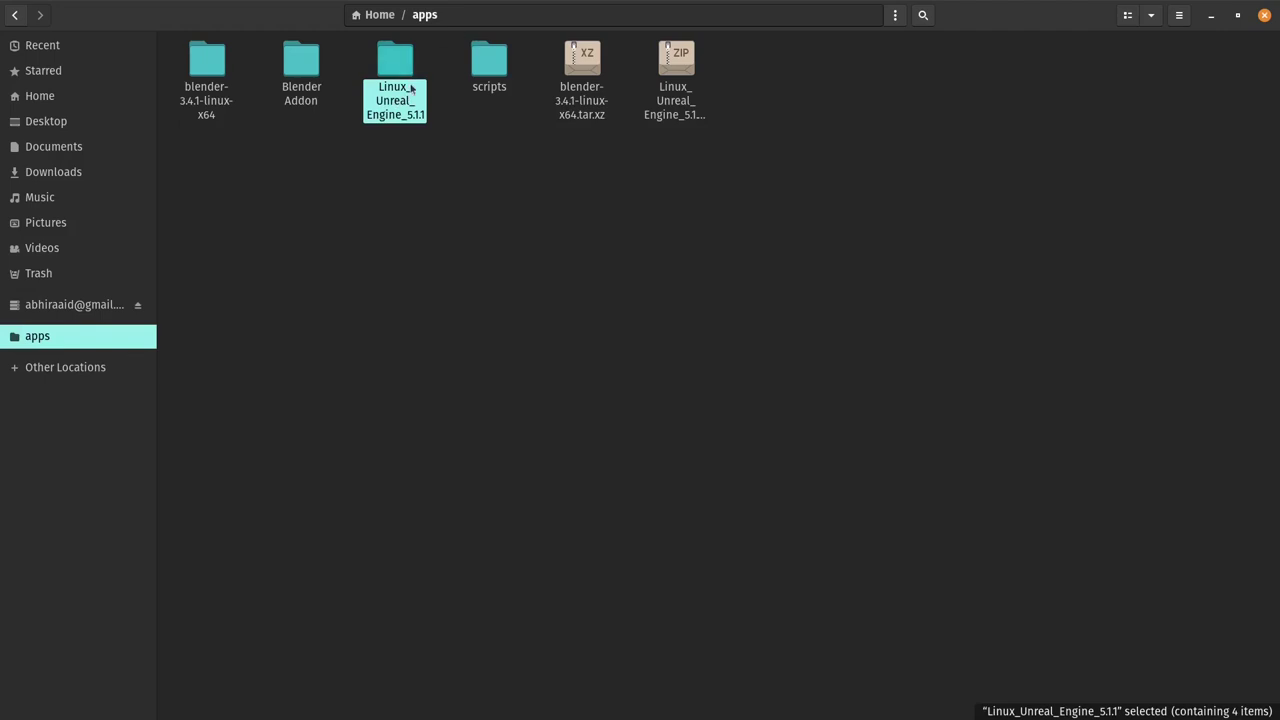
{"action": "double_click", "coordinate": [408, 88]}
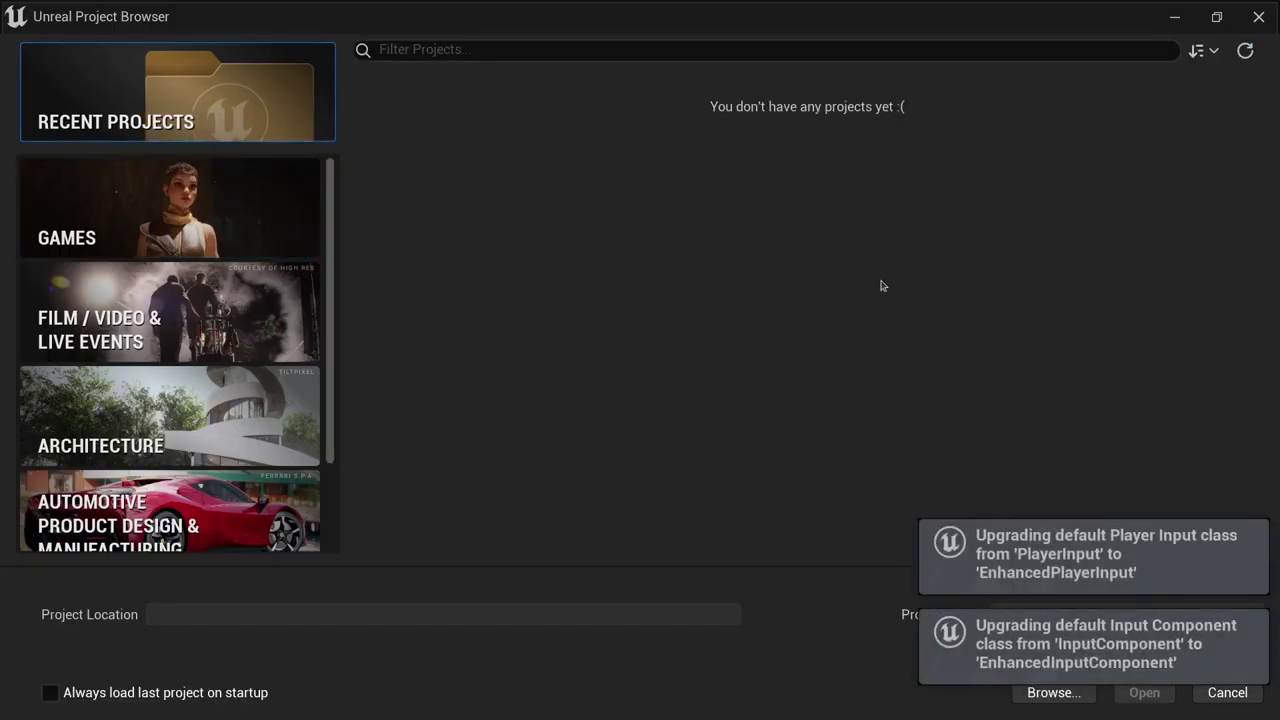
{"action": "left_click", "coordinate": [1258, 20]}
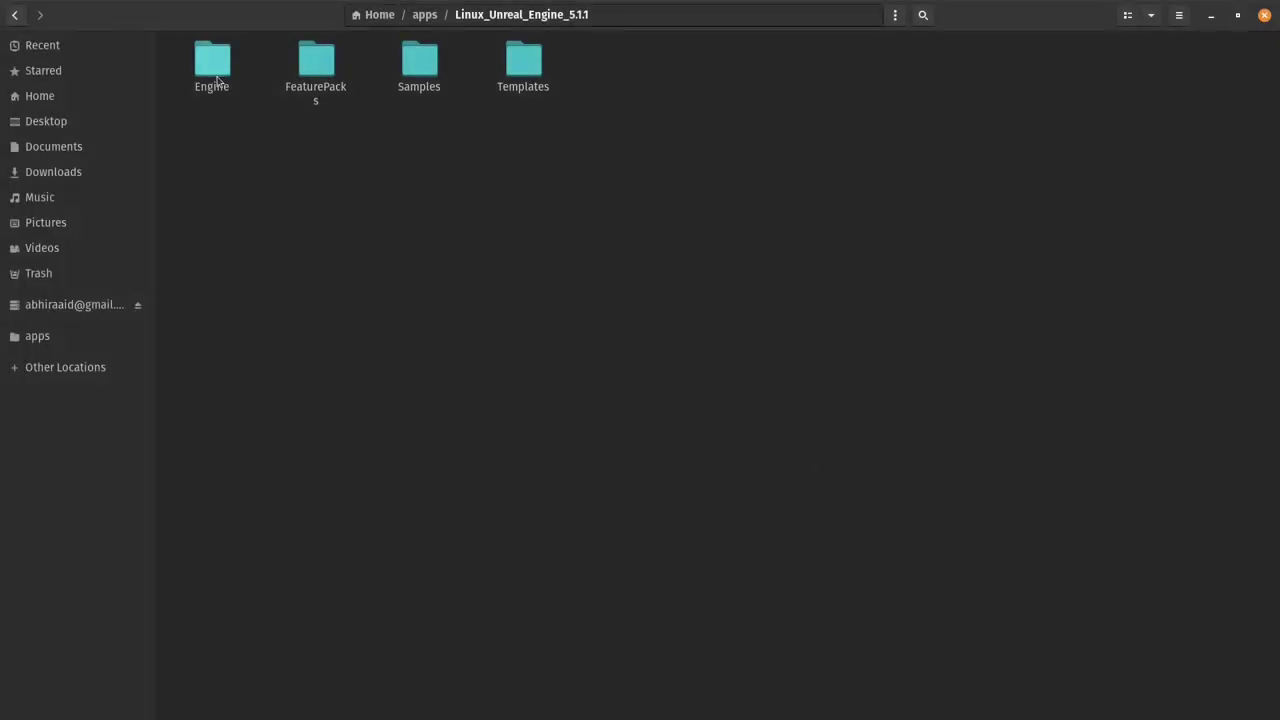
Starting from apps, open Linux_Unreal_Engine_5.1.1/Engine/Binaries/Linux and launch the UnrealEditor executable near the end of the file list
{"action": "left_click", "coordinate": [424, 15]}
{"action": "double_click", "coordinate": [381, 91]}
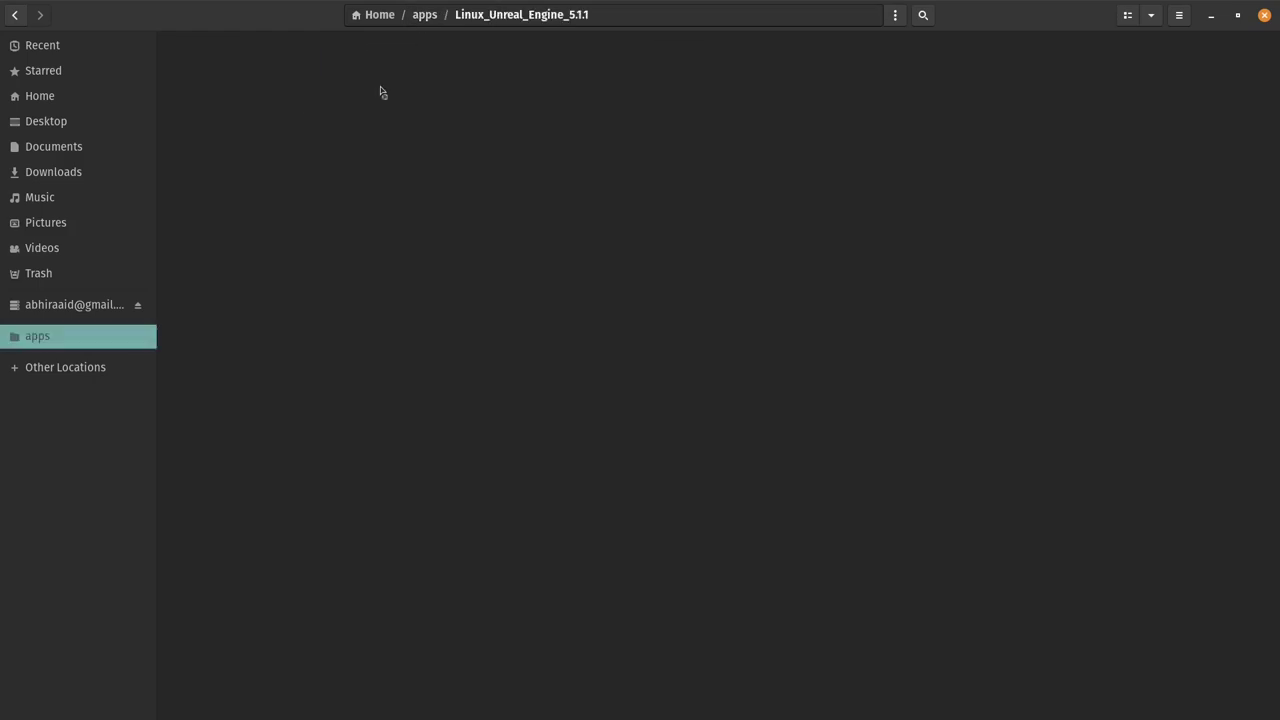
{"action": "double_click", "coordinate": [203, 70]}
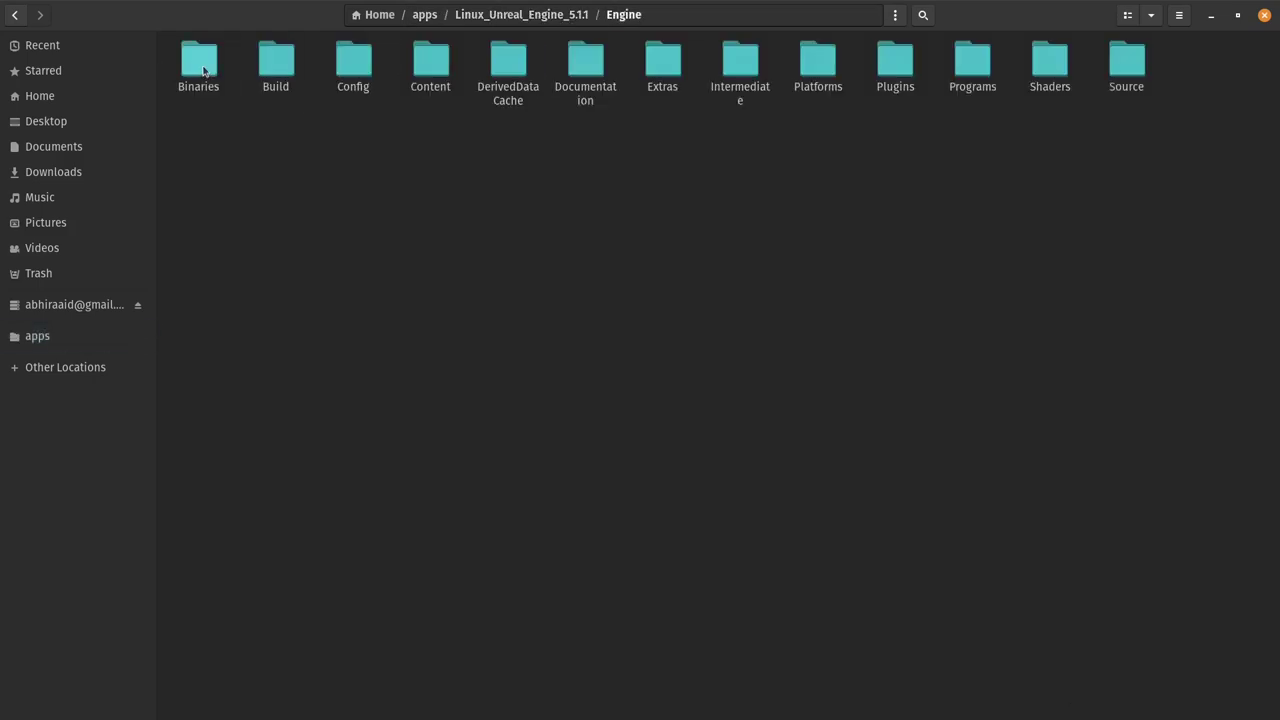
{"action": "double_click", "coordinate": [196, 66]}
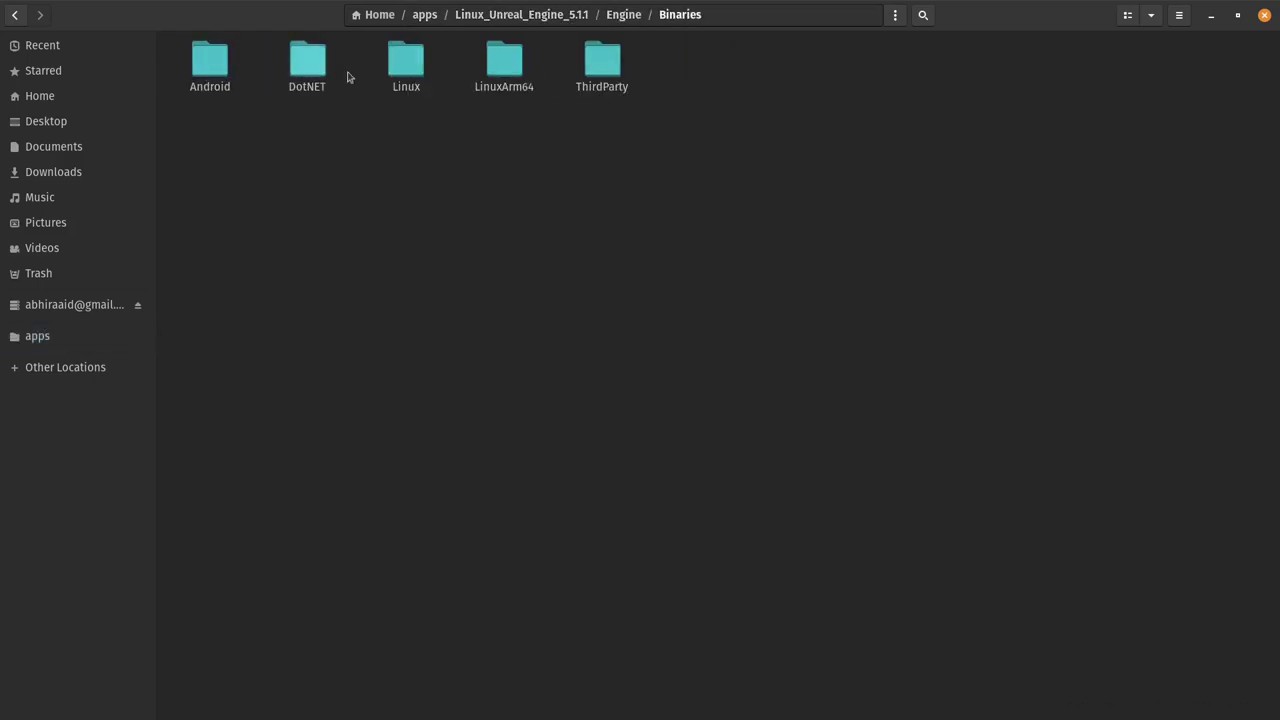
{"action": "double_click", "coordinate": [400, 88]}
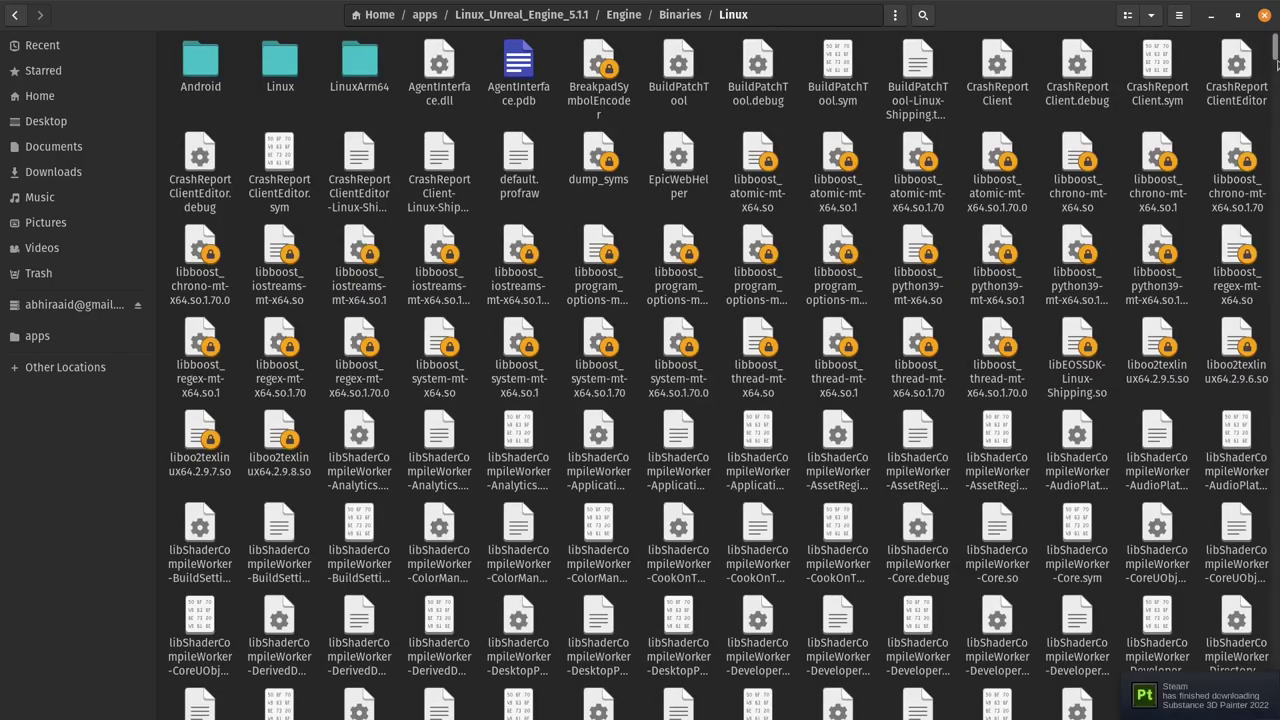
{"action": "left_click_drag", "start_coordinate": [1275, 55], "coordinate": [1275, 705]}
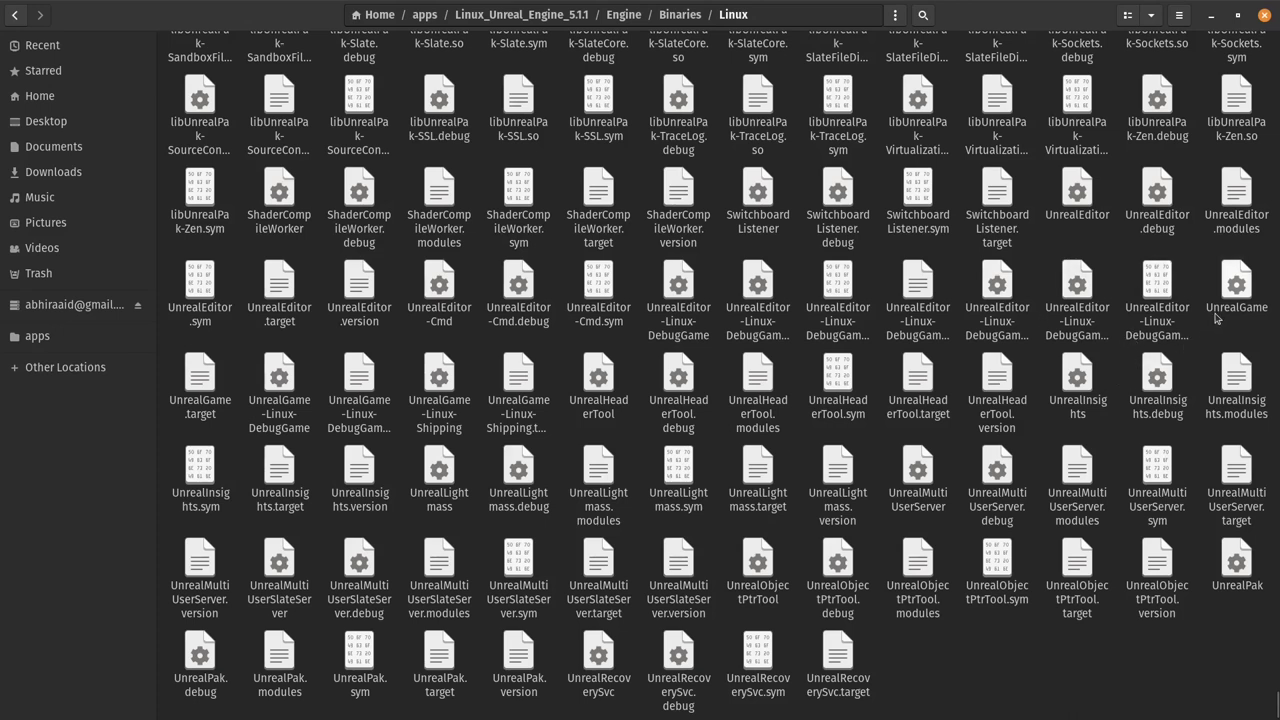
{"action": "left_click", "coordinate": [1083, 207]}
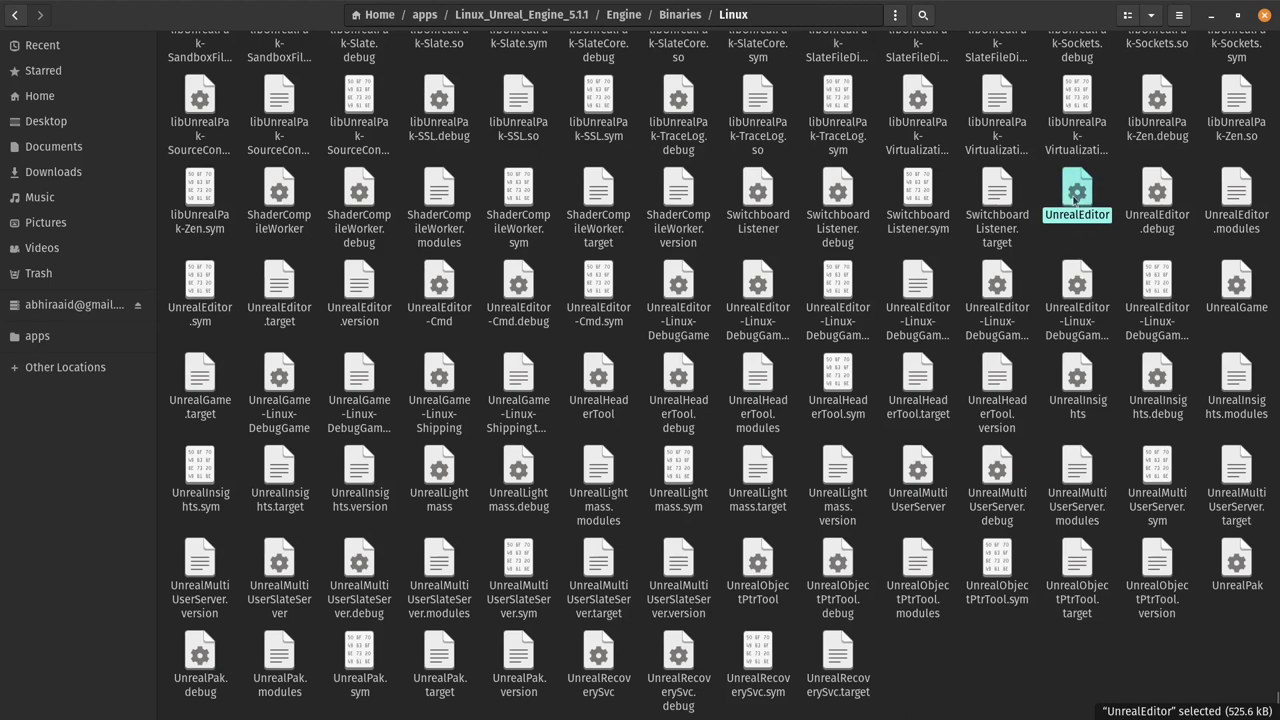
Switch back to the file manager and look through the application library's main page and Home folder
{"action": "mouse_move", "coordinate": [1274, 240]}
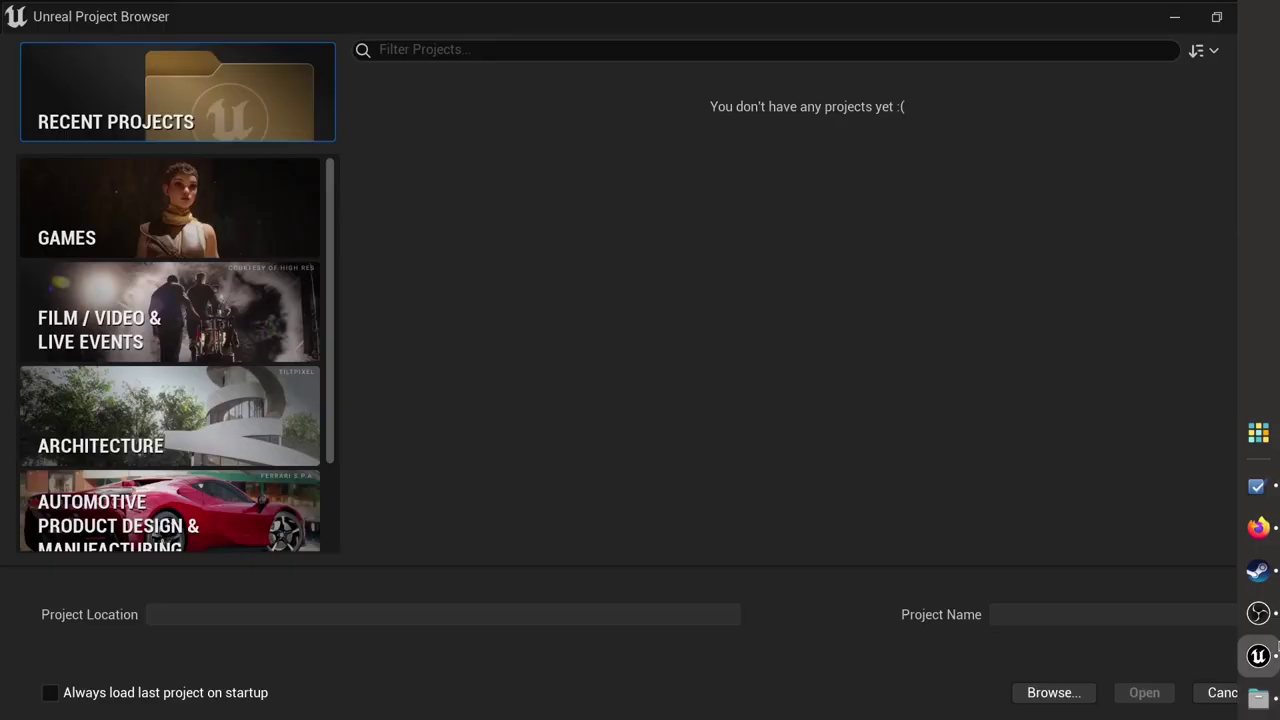
{"action": "left_click", "coordinate": [1258, 697]}
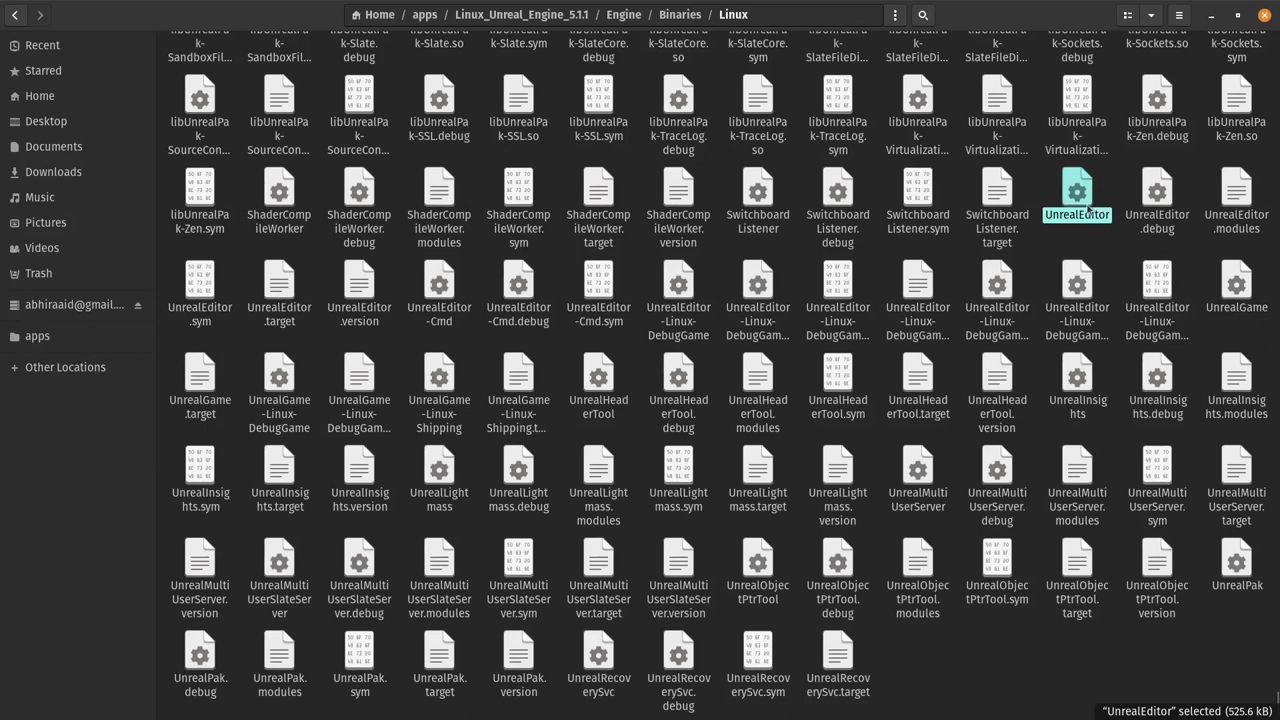
{"action": "left_click", "coordinate": [1258, 432]}
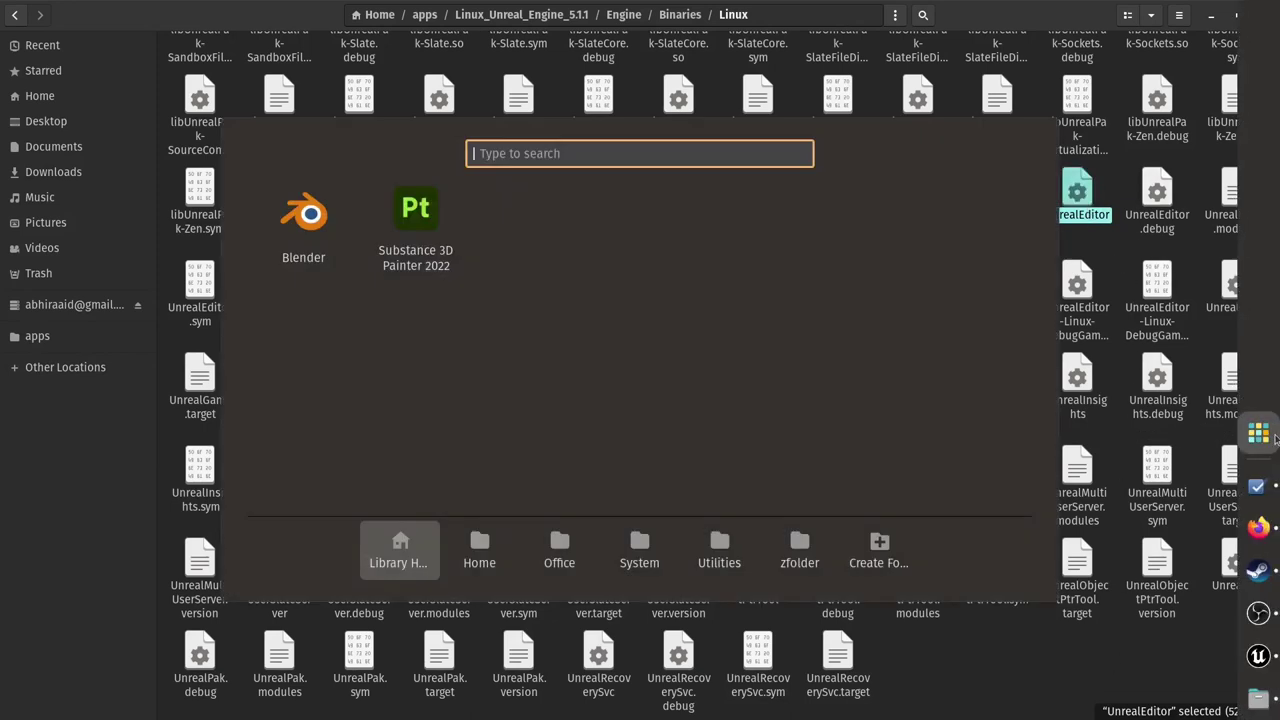
{"action": "left_click", "coordinate": [490, 556]}
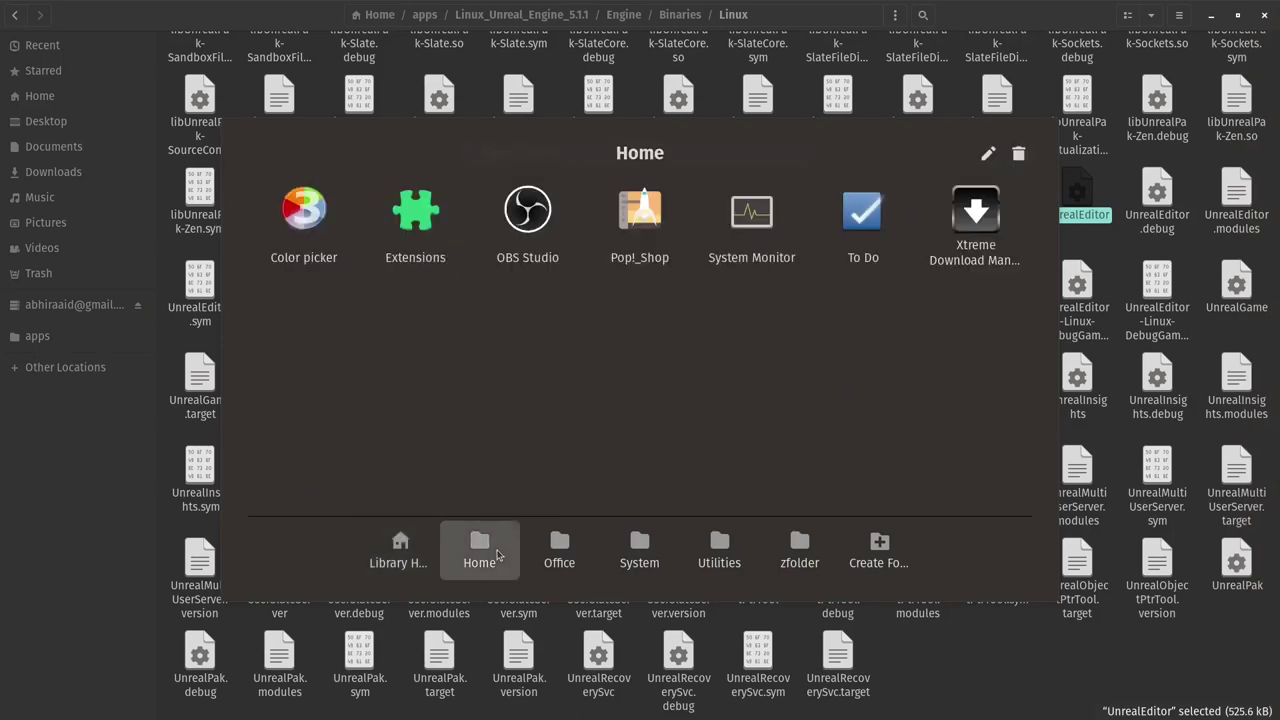
{"action": "left_click", "coordinate": [424, 560]}
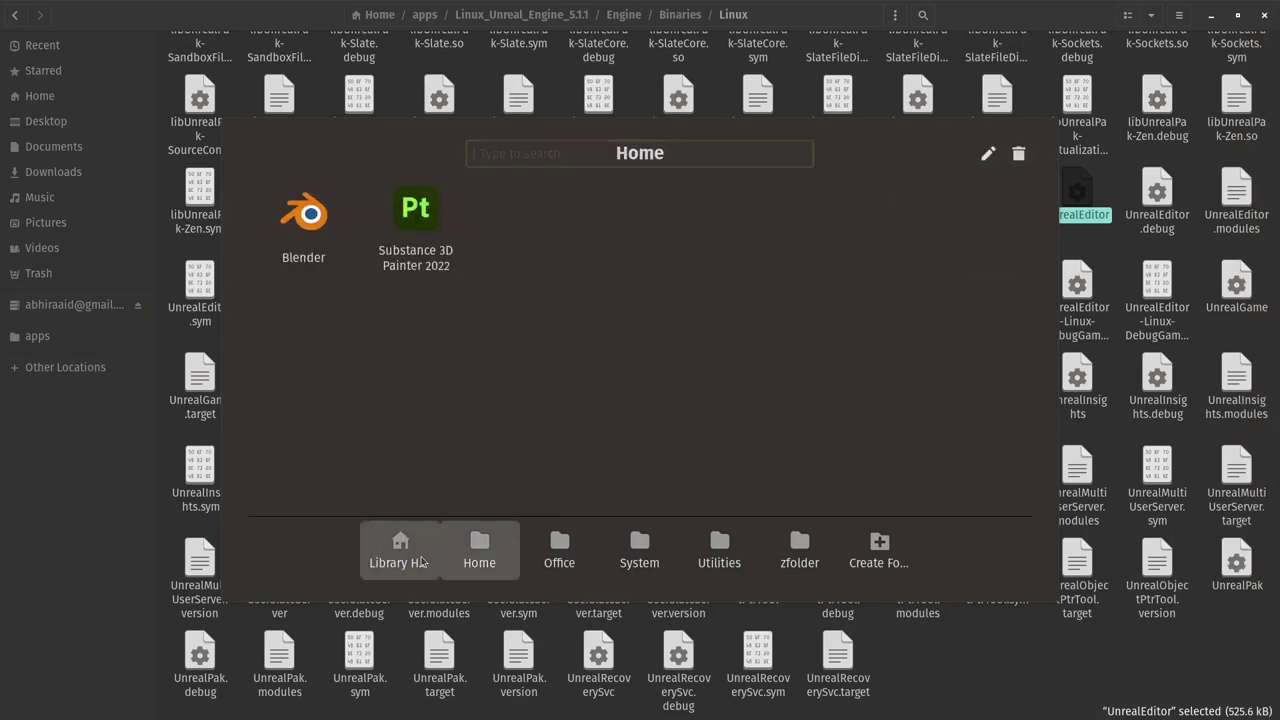
{"action": "left_click", "coordinate": [100, 611]}
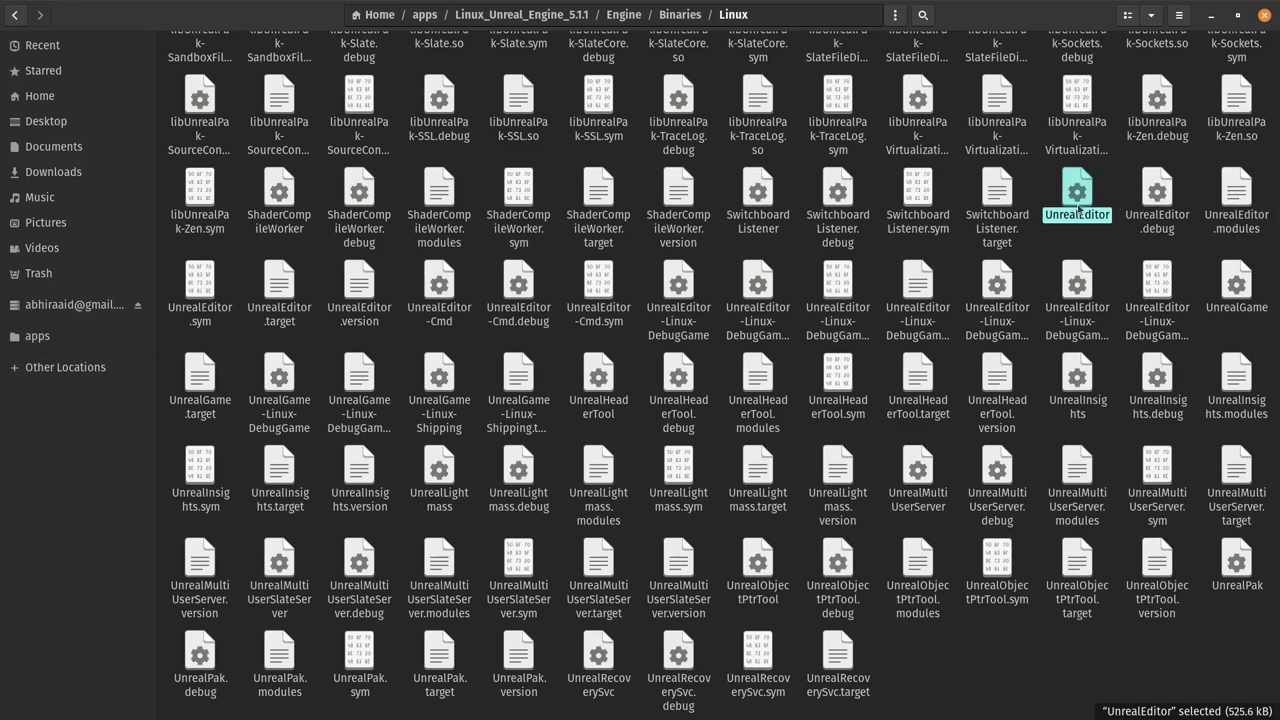
Switch to the Unreal Project Browser and create MyProject from the Automotive, Product Design & Manufacturing Photo Studio template with Raytracing enabled
{"action": "mouse_move", "coordinate": [1276, 570]}
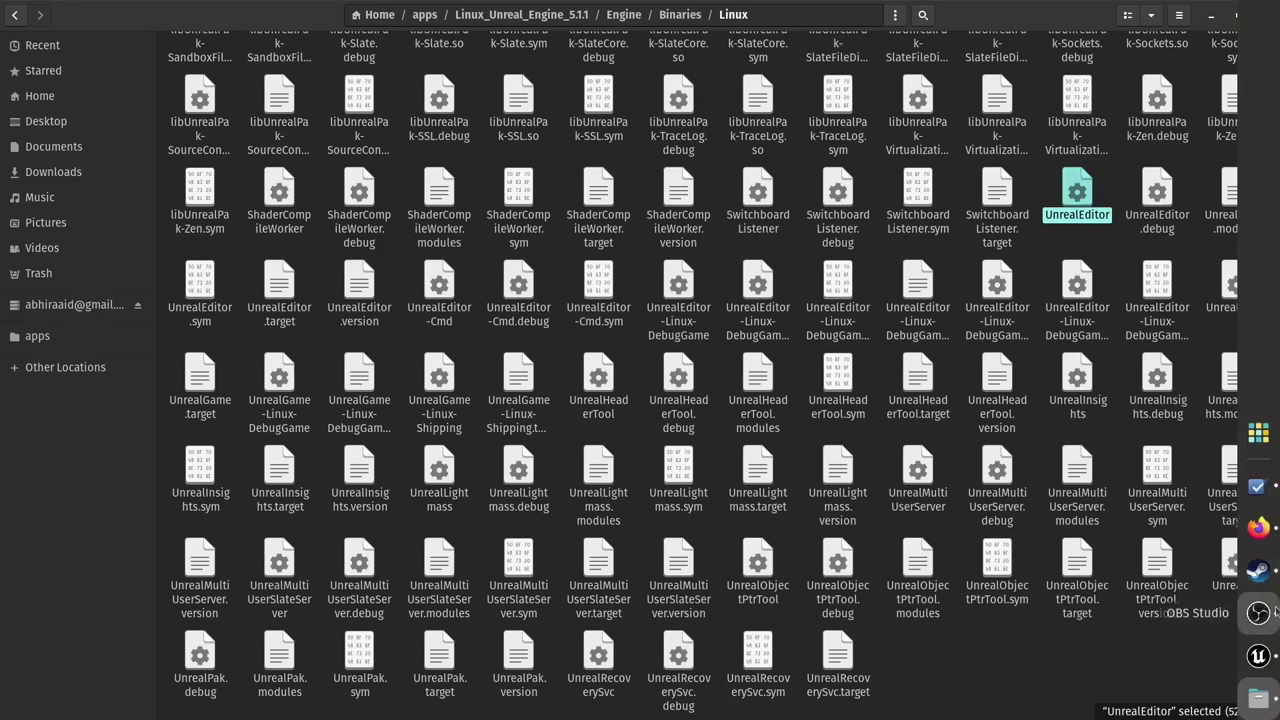
{"action": "left_click", "coordinate": [1270, 653]}
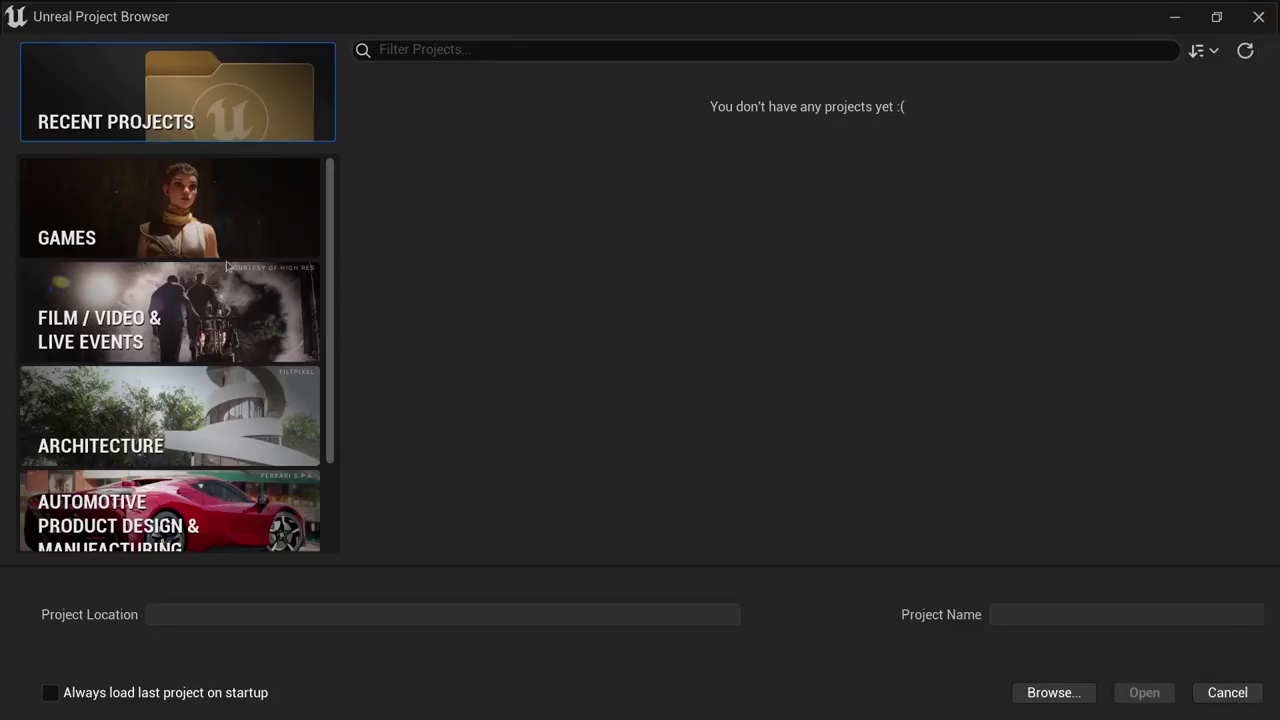
{"action": "scroll", "coordinate": [227, 266], "scroll_direction": "down", "scroll_amount": 2}
{"action": "left_click", "coordinate": [217, 397]}
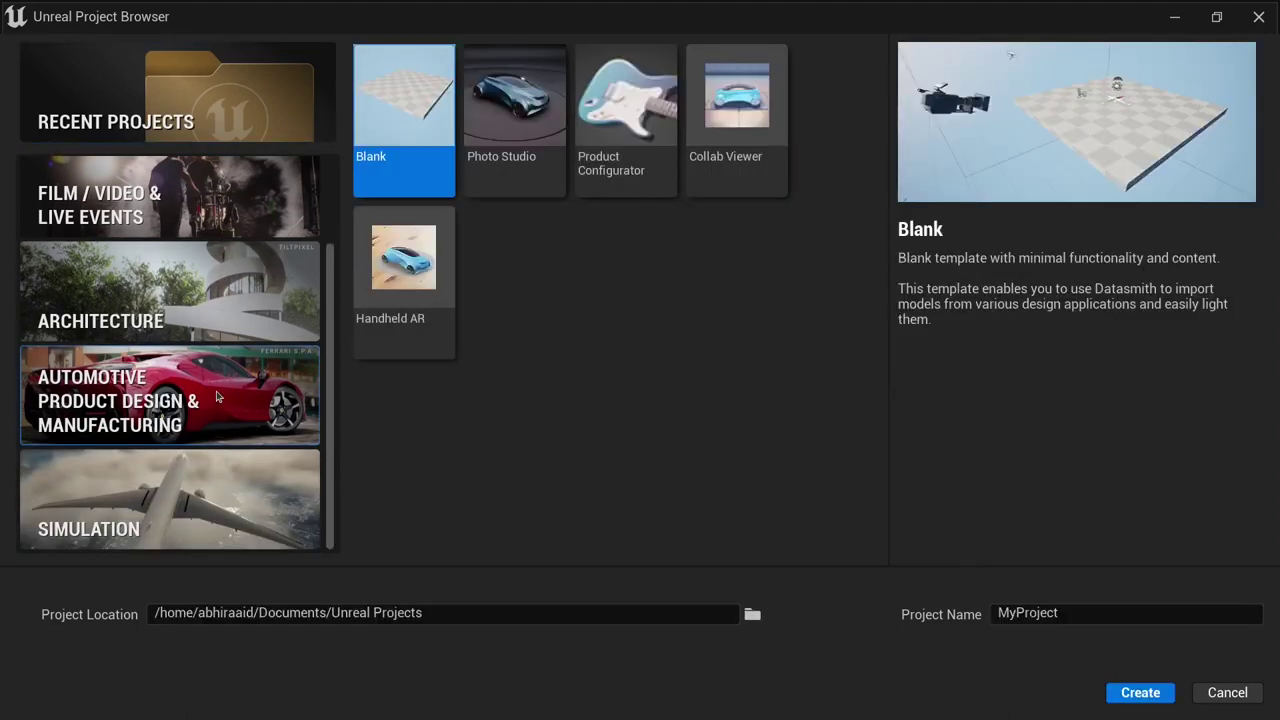
{"action": "left_click", "coordinate": [512, 120]}
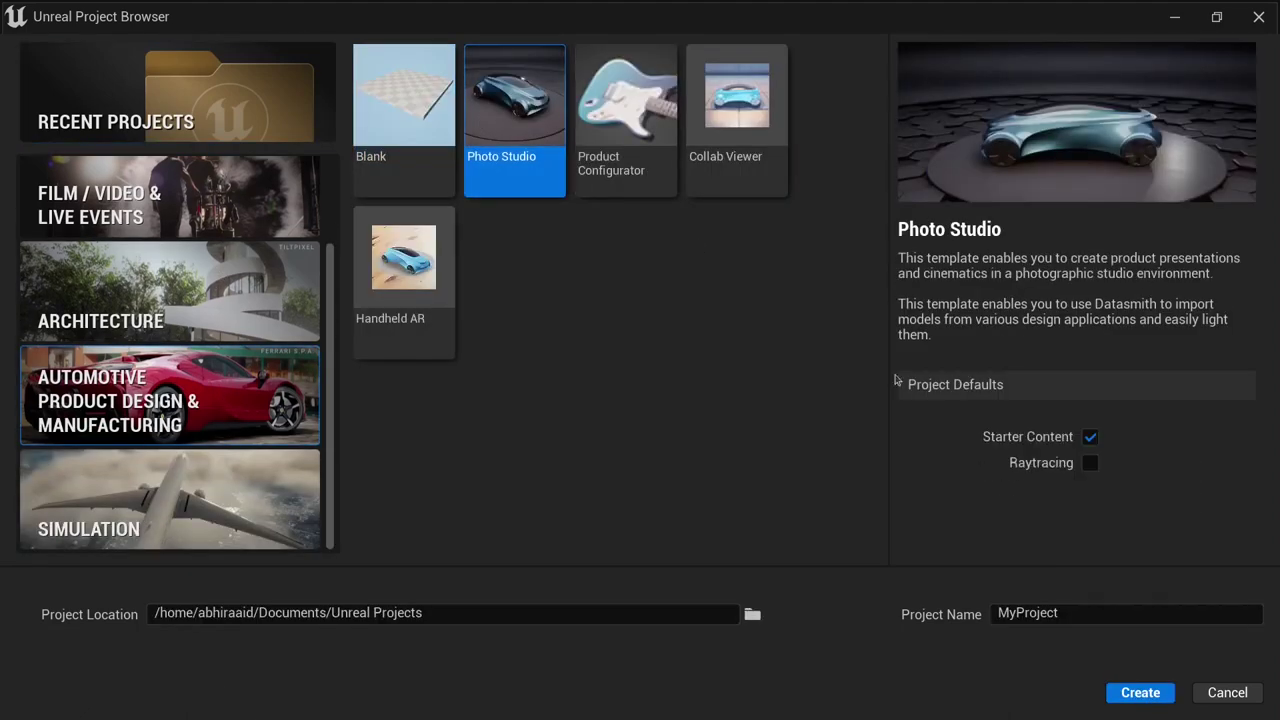
{"action": "left_click", "coordinate": [1090, 463]}
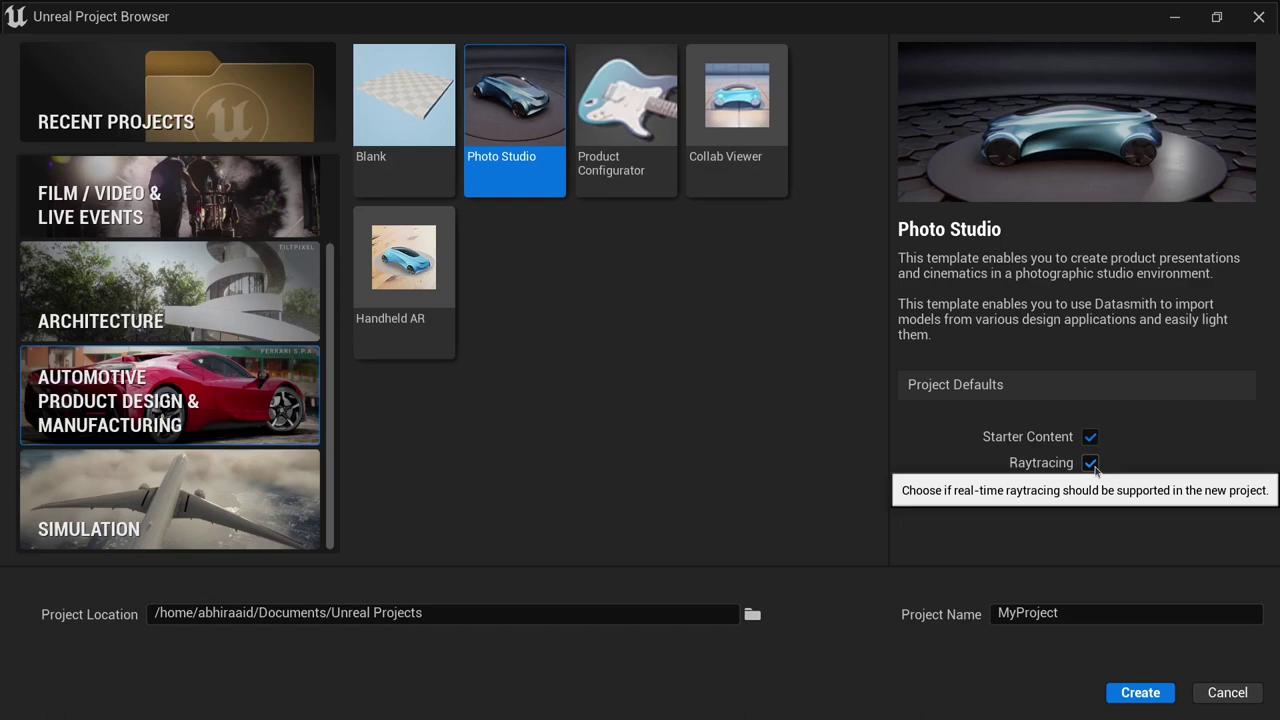
{"action": "left_click", "coordinate": [1127, 697]}
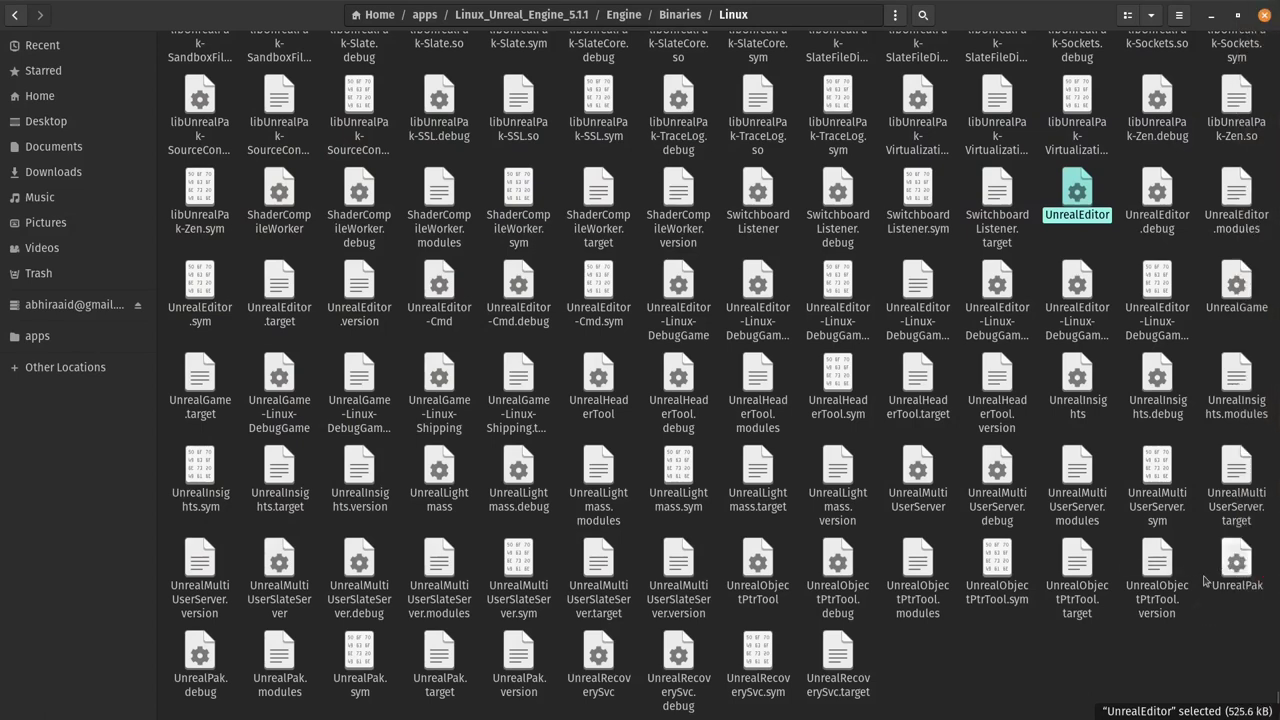
Deselect the UnrealEditor file and review the main page of the application library again
{"action": "left_click", "coordinate": [1144, 674]}
{"action": "mouse_move", "coordinate": [1277, 460]}
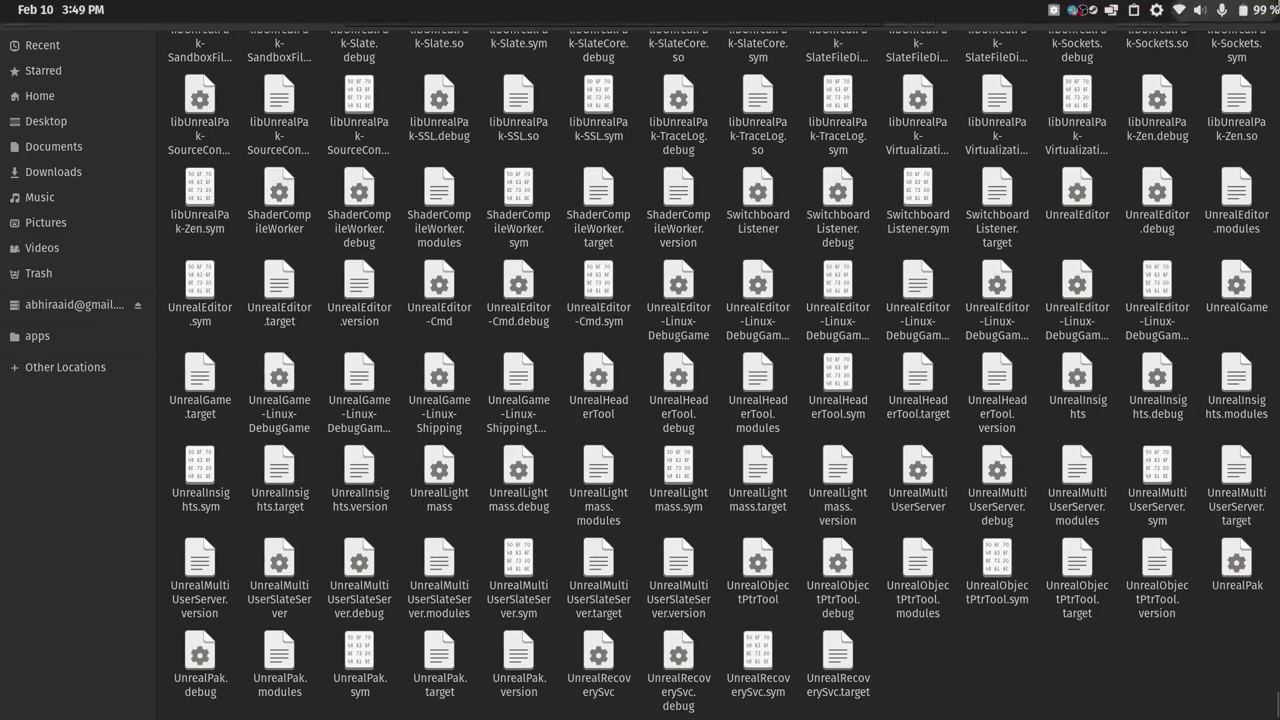
{"action": "mouse_move", "coordinate": [1277, 424]}
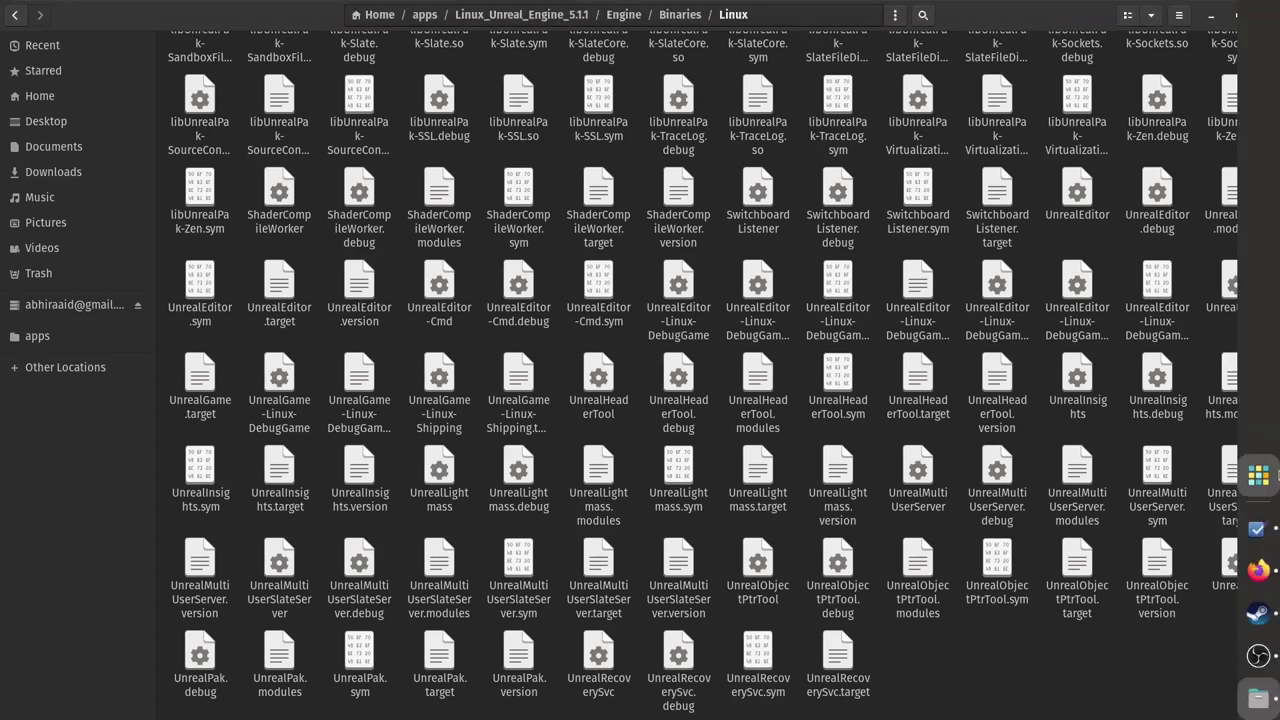
{"action": "left_click", "coordinate": [1258, 474]}
{"action": "left_click", "coordinate": [1262, 475]}
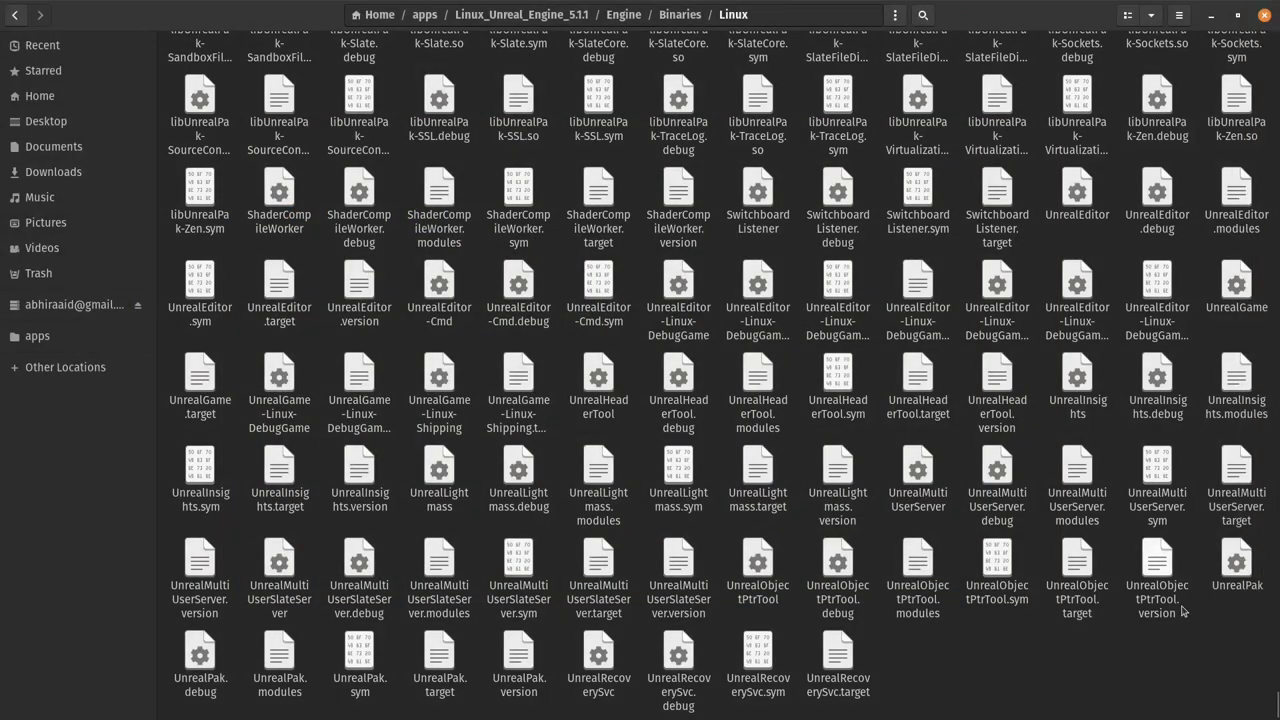
{"action": "mouse_move", "coordinate": [1276, 570]}
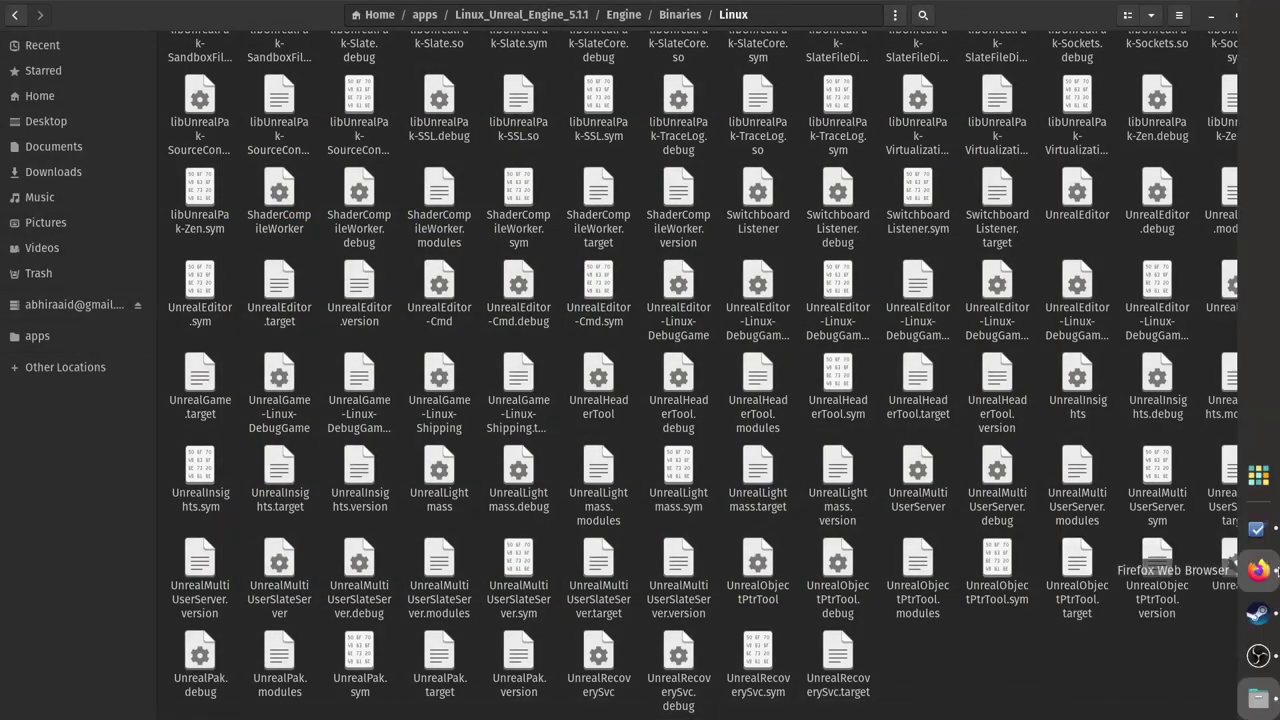
{"action": "left_click", "coordinate": [1258, 476]}
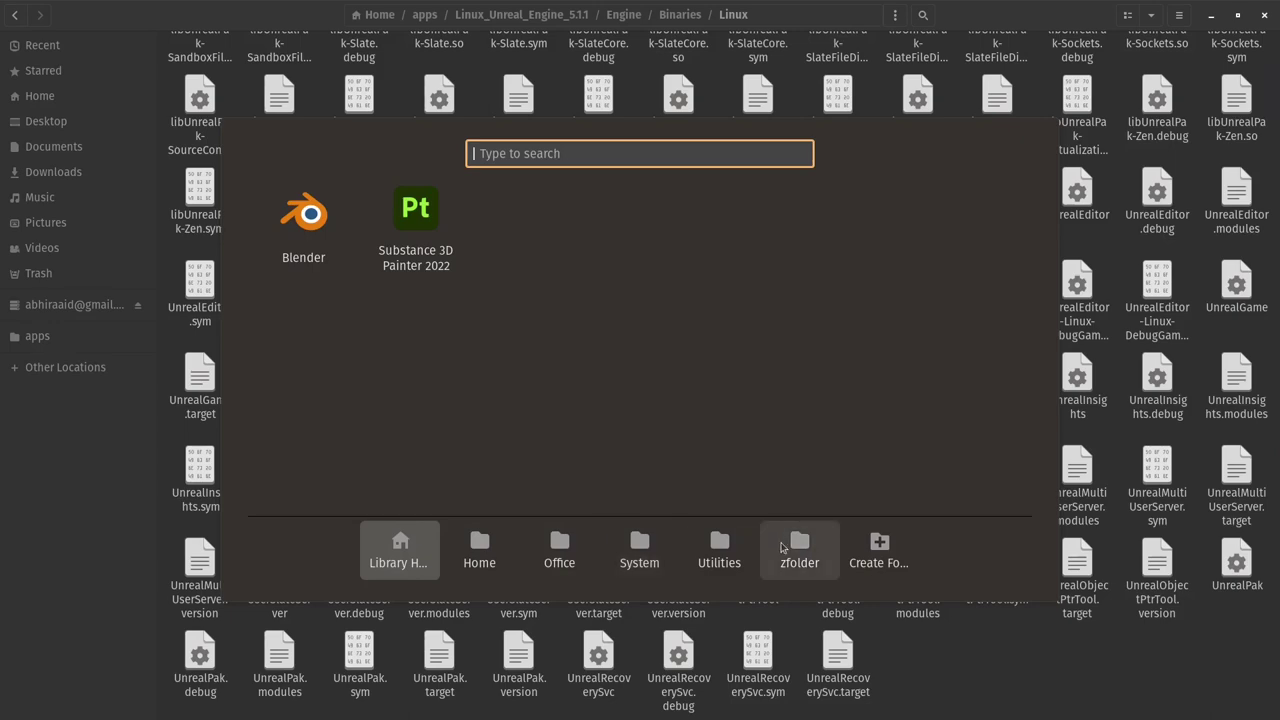
{"action": "left_click", "coordinate": [1150, 687]}
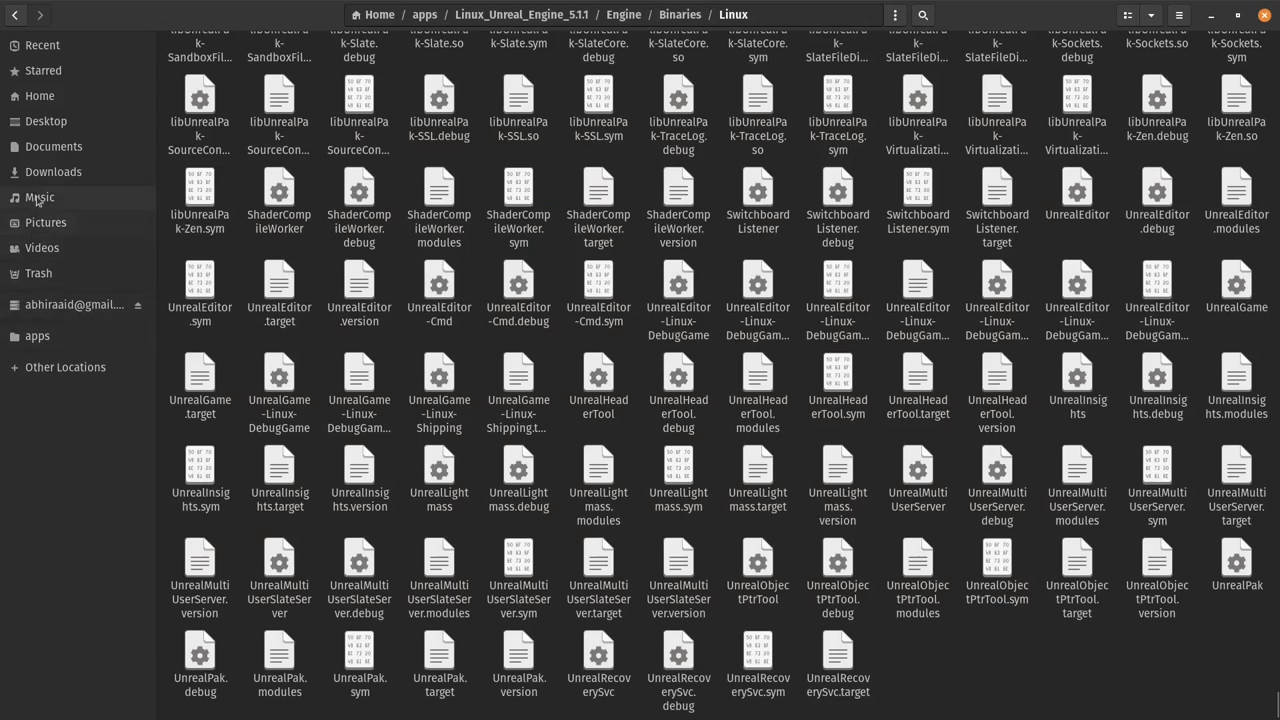
Open the bookmarked apps folder in a new file manager tab and switch to it
{"action": "right_click", "coordinate": [44, 340]}
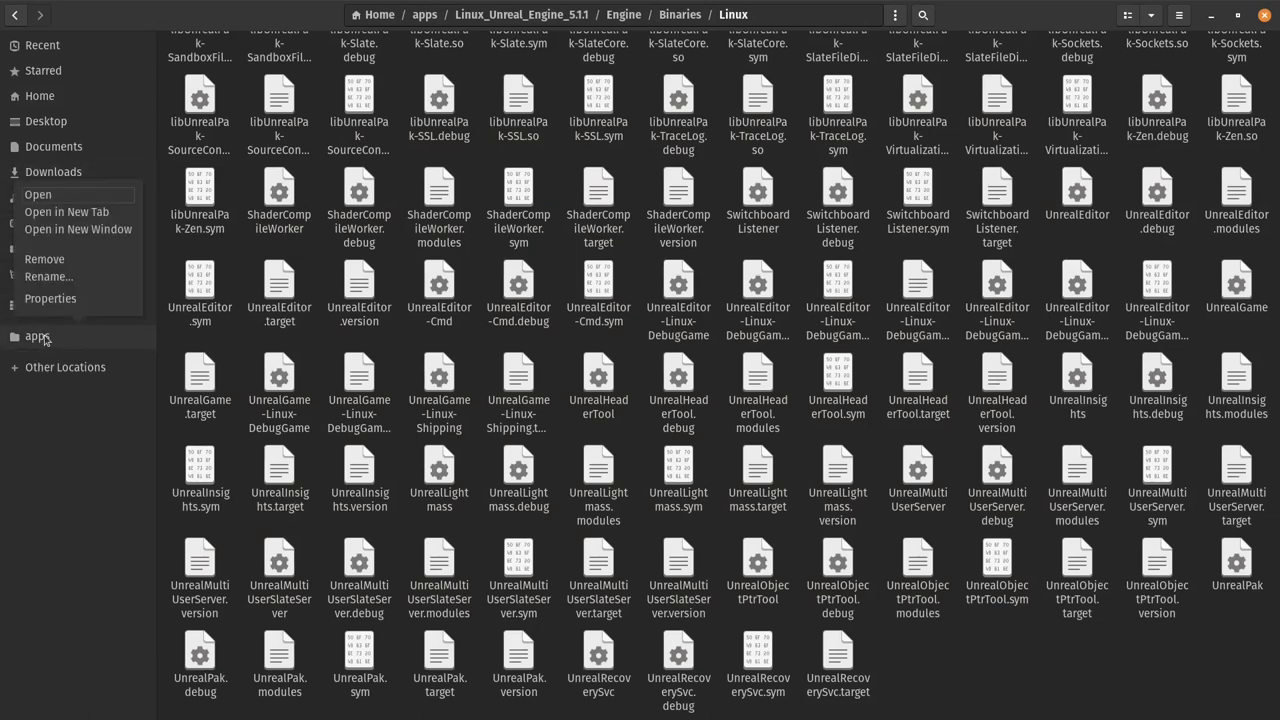
{"action": "left_click", "coordinate": [67, 212]}
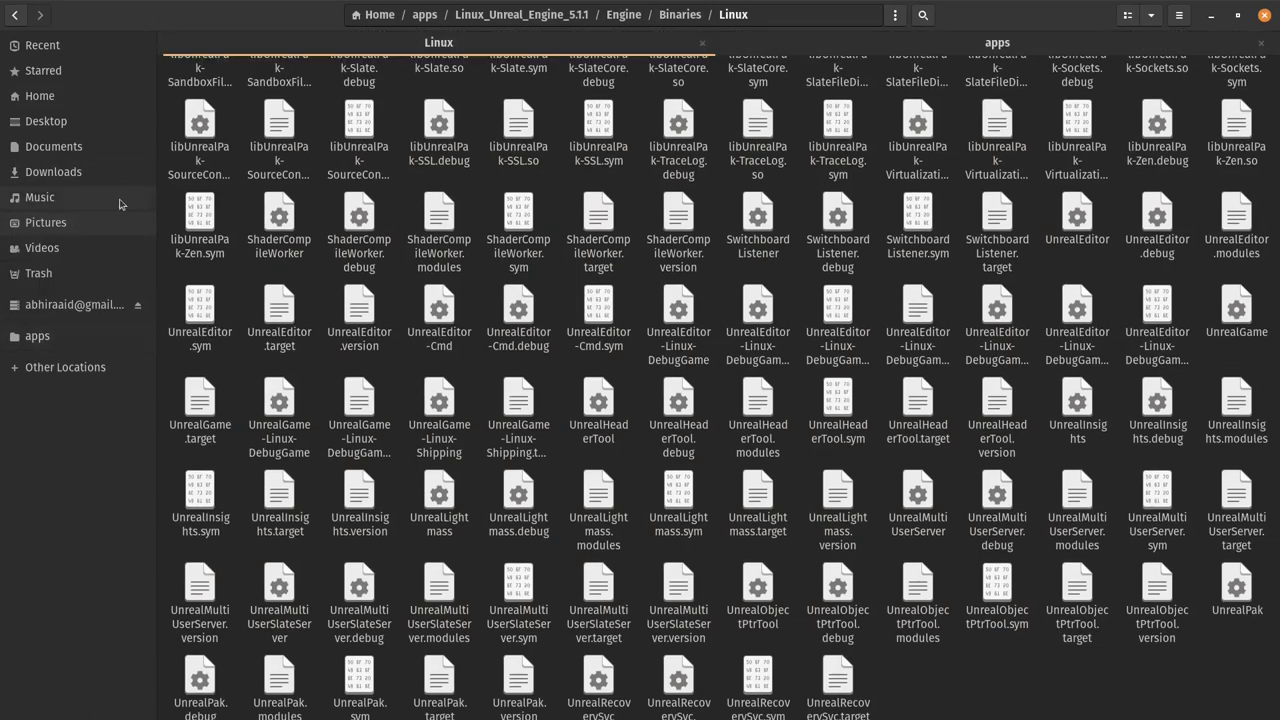
{"action": "left_click", "coordinate": [877, 47]}
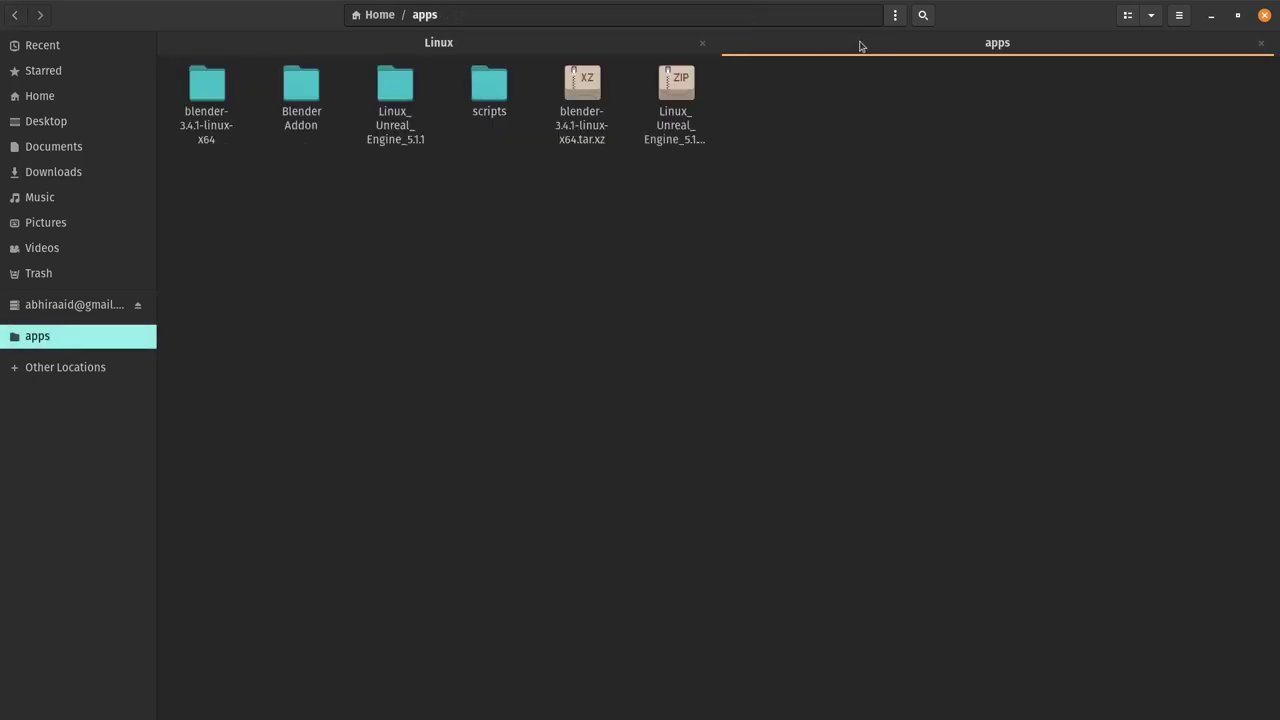
Open blender.desktop from the blender-3.4.1-linux-x64 folder in the text editor and create a new empty document beside it
{"action": "left_click", "coordinate": [223, 107]}
{"action": "double_click", "coordinate": [223, 107]}
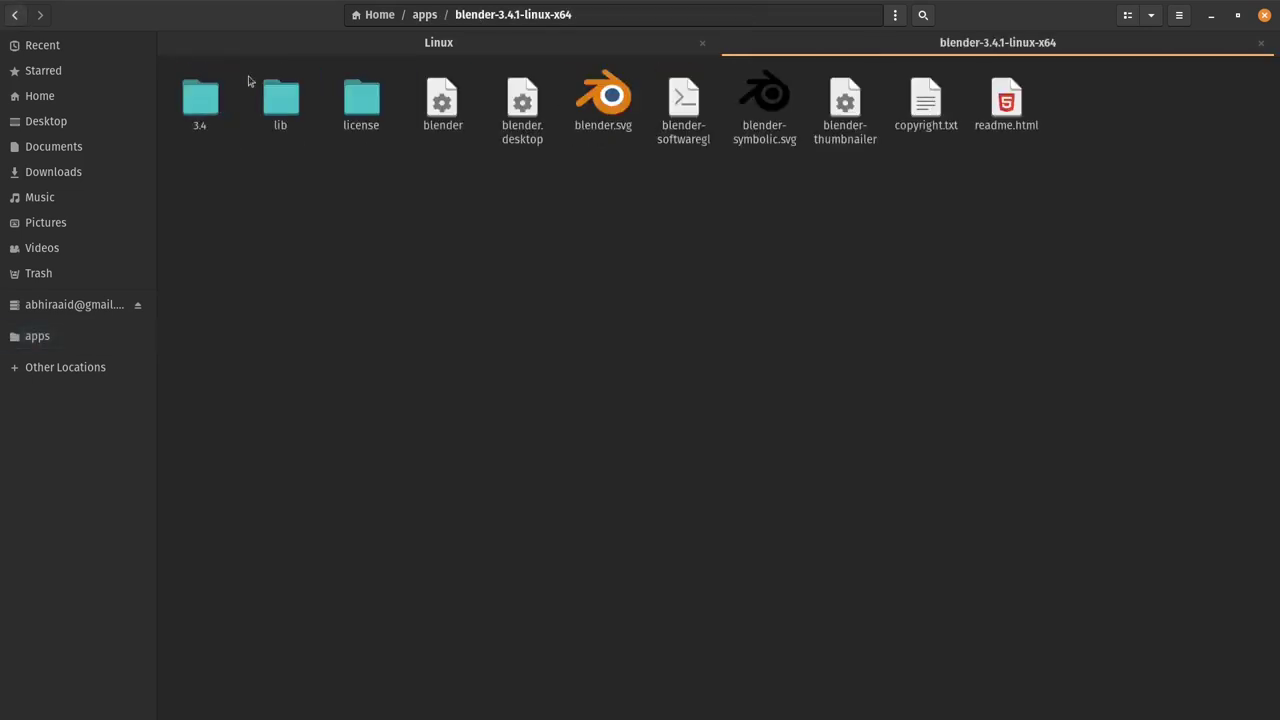
{"action": "left_click", "coordinate": [520, 122]}
{"action": "double_click", "coordinate": [520, 122]}
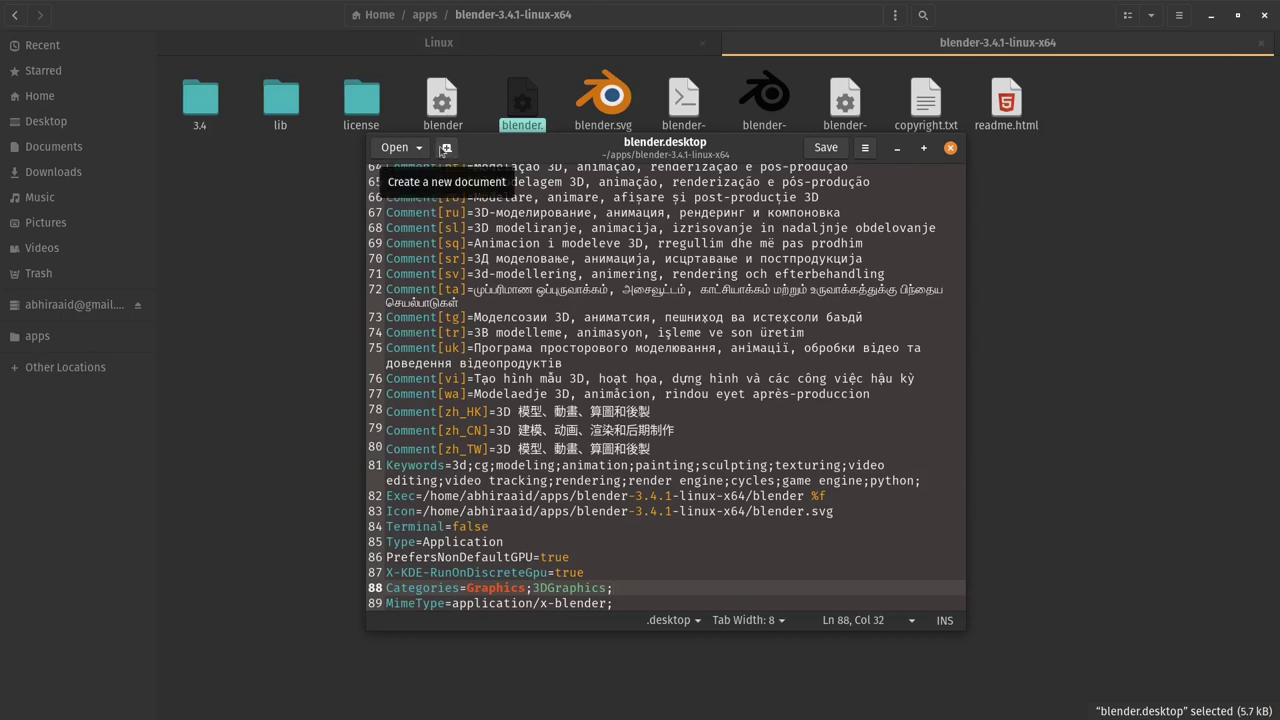
{"action": "left_click", "coordinate": [446, 148]}
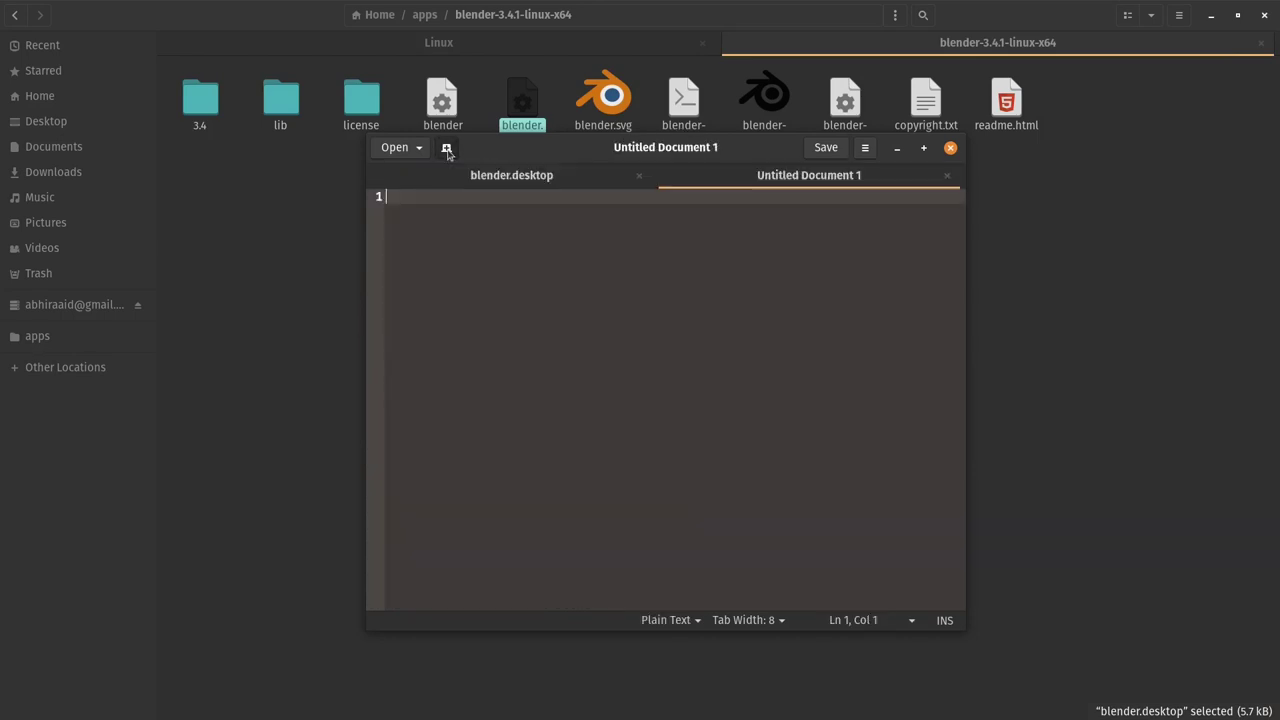
Examine the entries of blender.desktop up to its first lines, then return to the untitled document
{"action": "left_click", "coordinate": [505, 180]}
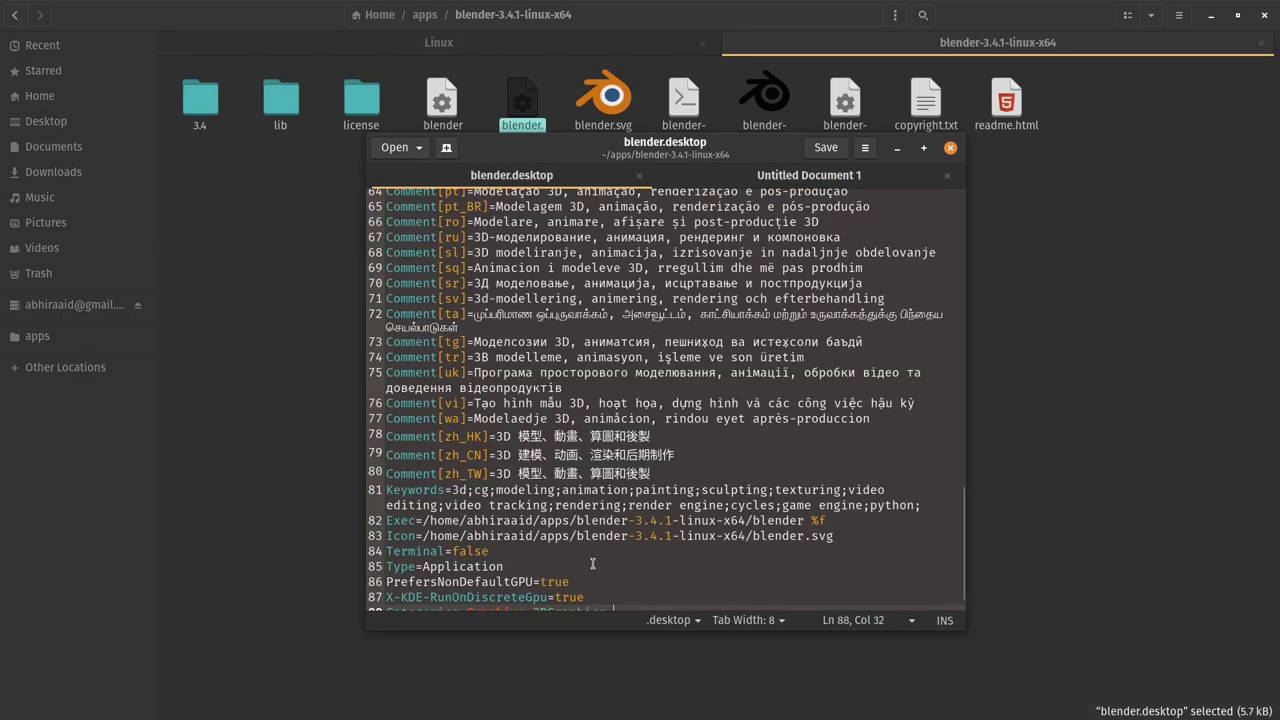
{"action": "left_click", "coordinate": [751, 189]}
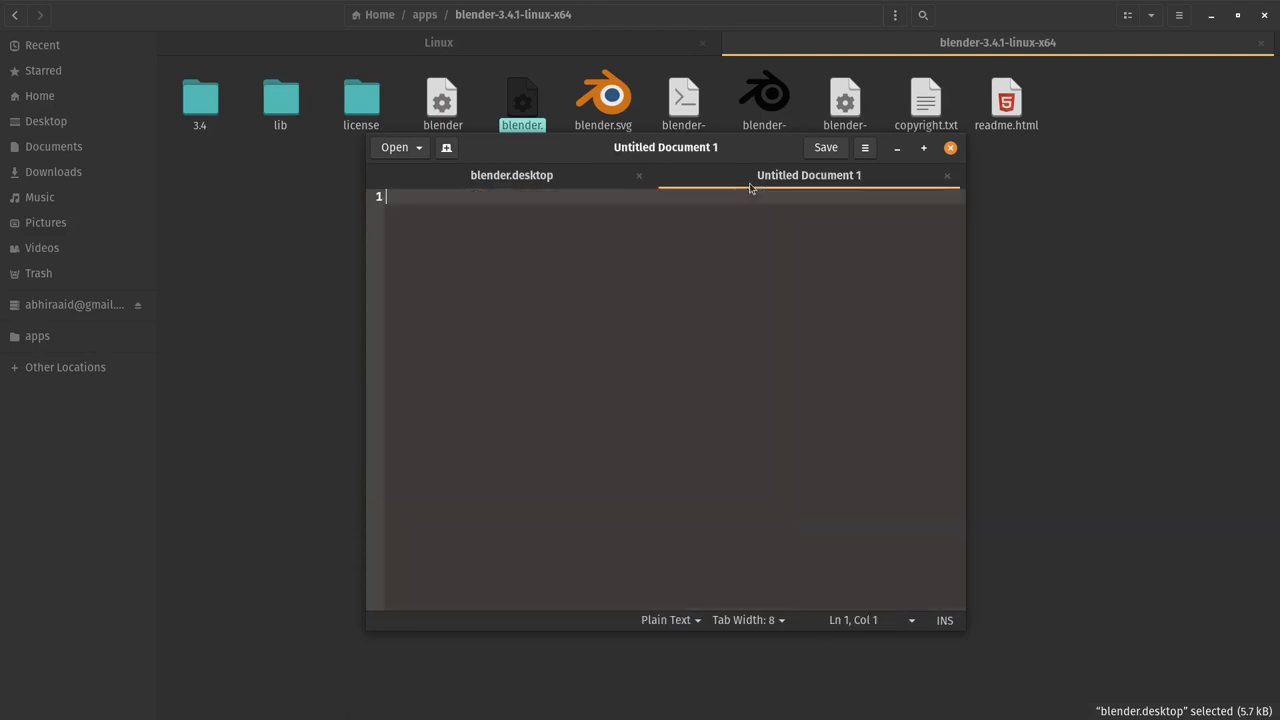
{"action": "left_click", "coordinate": [549, 191]}
{"action": "scroll", "coordinate": [583, 290], "scroll_direction": "up", "scroll_amount": 10}
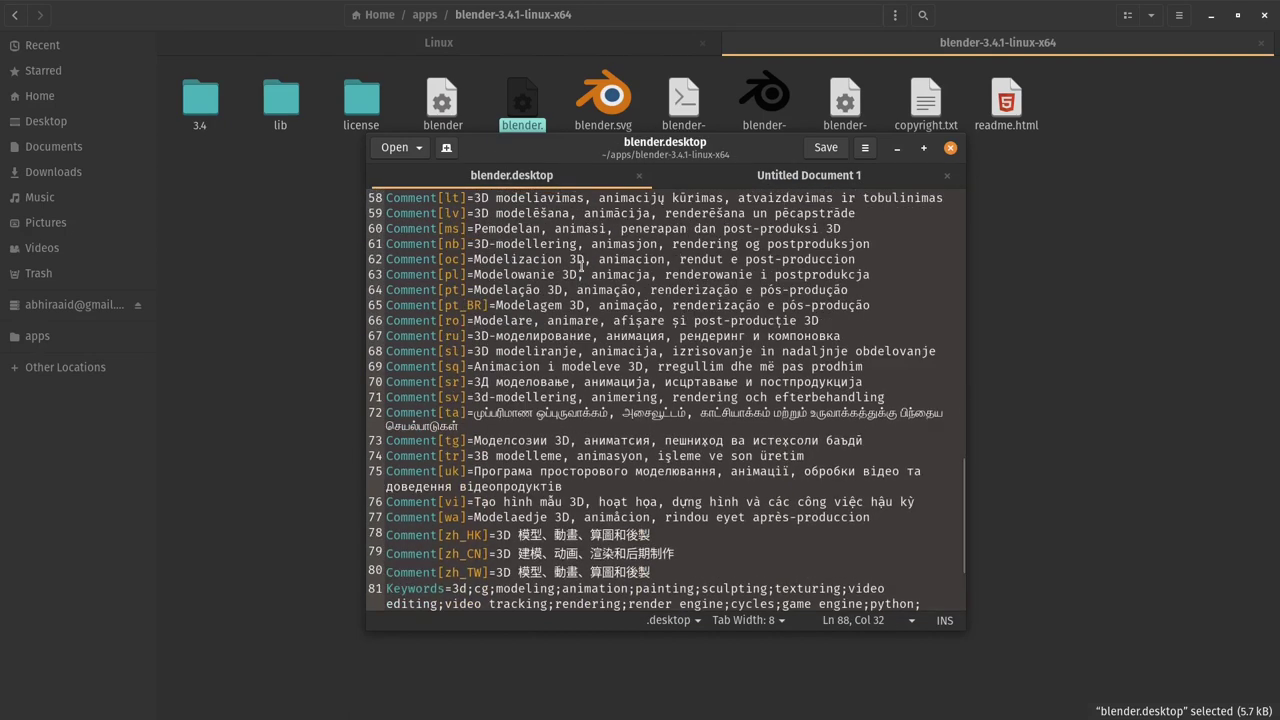
{"action": "scroll", "coordinate": [585, 296], "scroll_direction": "up", "scroll_amount": 7}
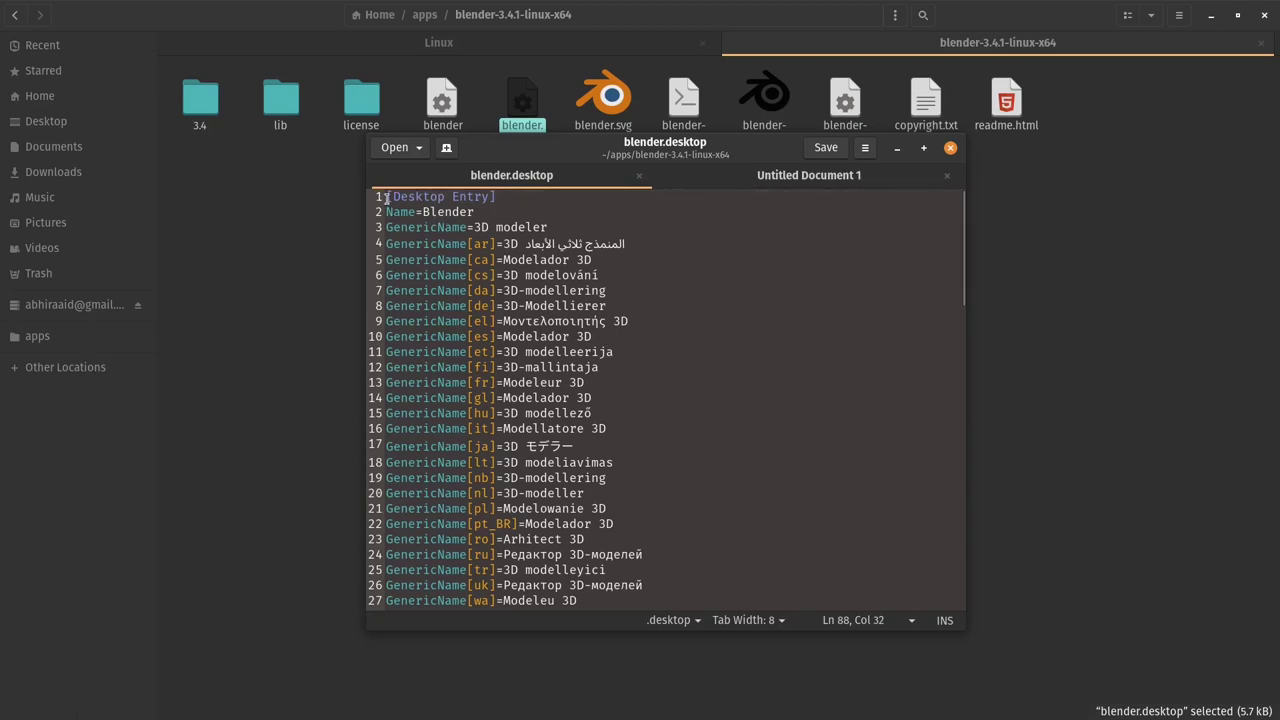
{"action": "left_click_drag", "start_coordinate": [386, 198], "coordinate": [553, 227]}
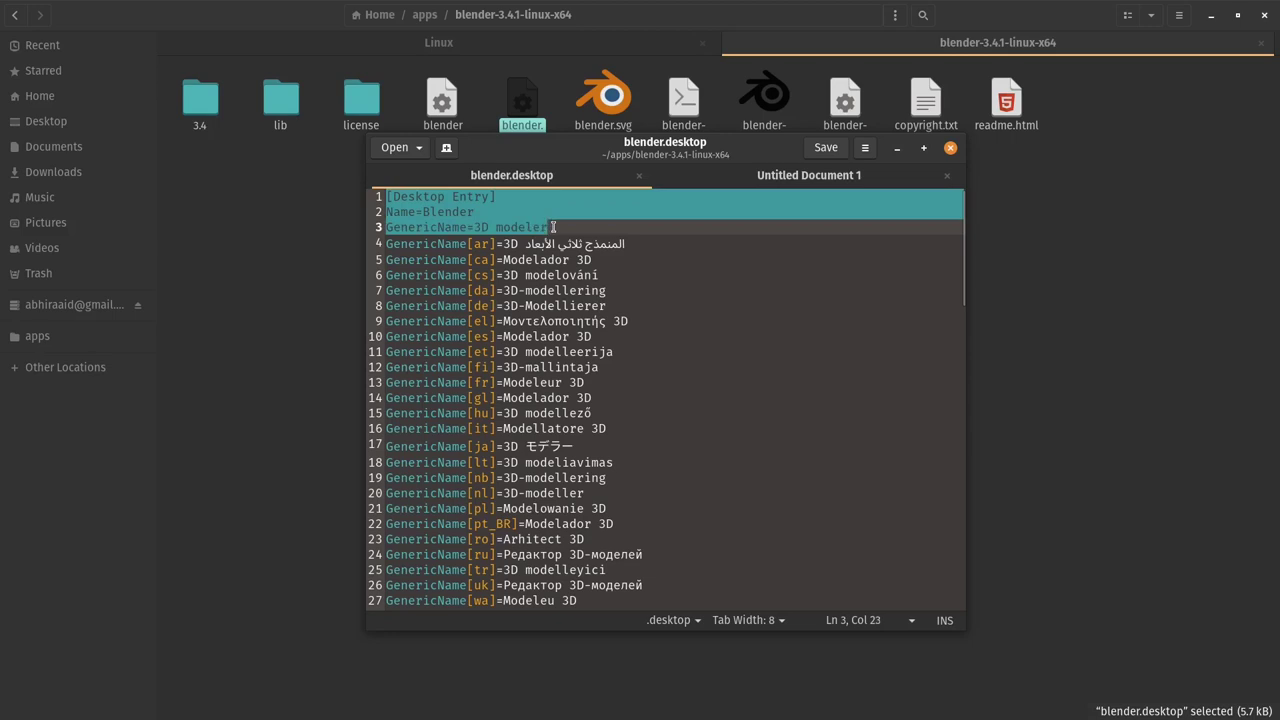
{"action": "left_click", "coordinate": [553, 227]}
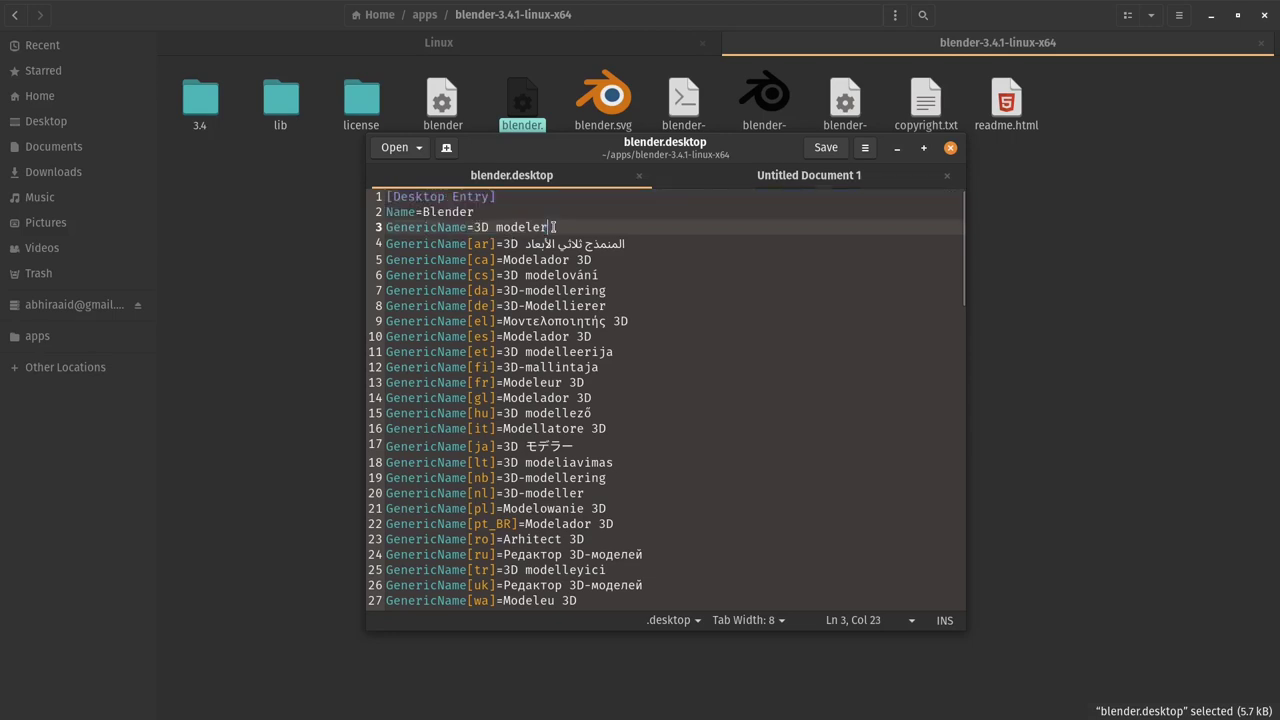
{"action": "left_click", "coordinate": [779, 175]}
Switch to Firefox and search Google for ".desktop template" in the empty tab
{"action": "mouse_move", "coordinate": [1277, 505]}
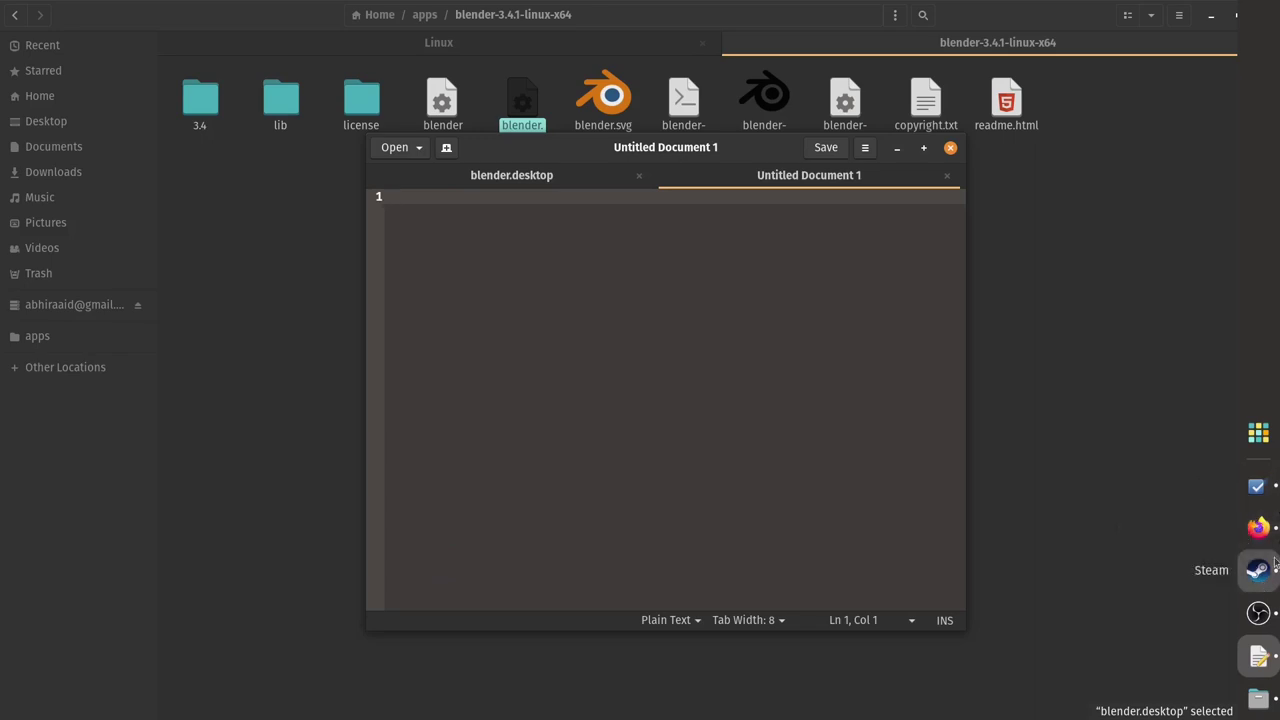
{"action": "left_click", "coordinate": [1258, 527]}
{"action": "left_click", "coordinate": [626, 26]}
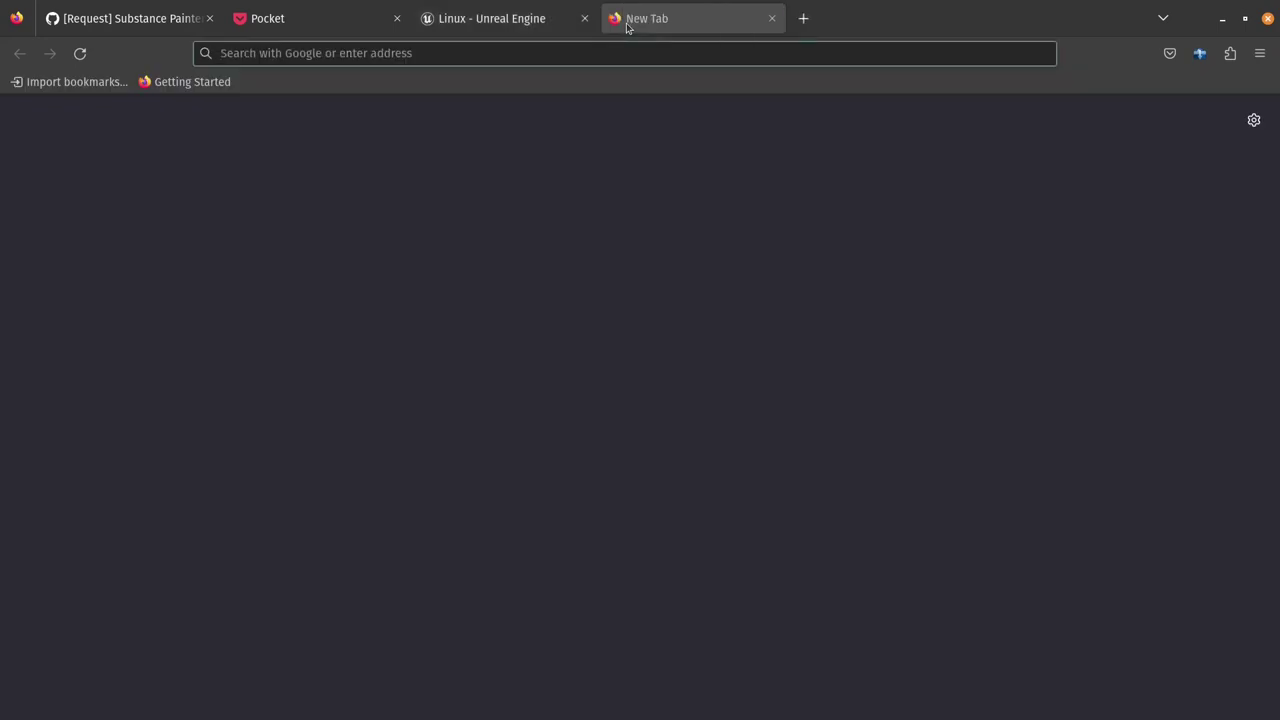
{"action": "type", "text": ".desk"}
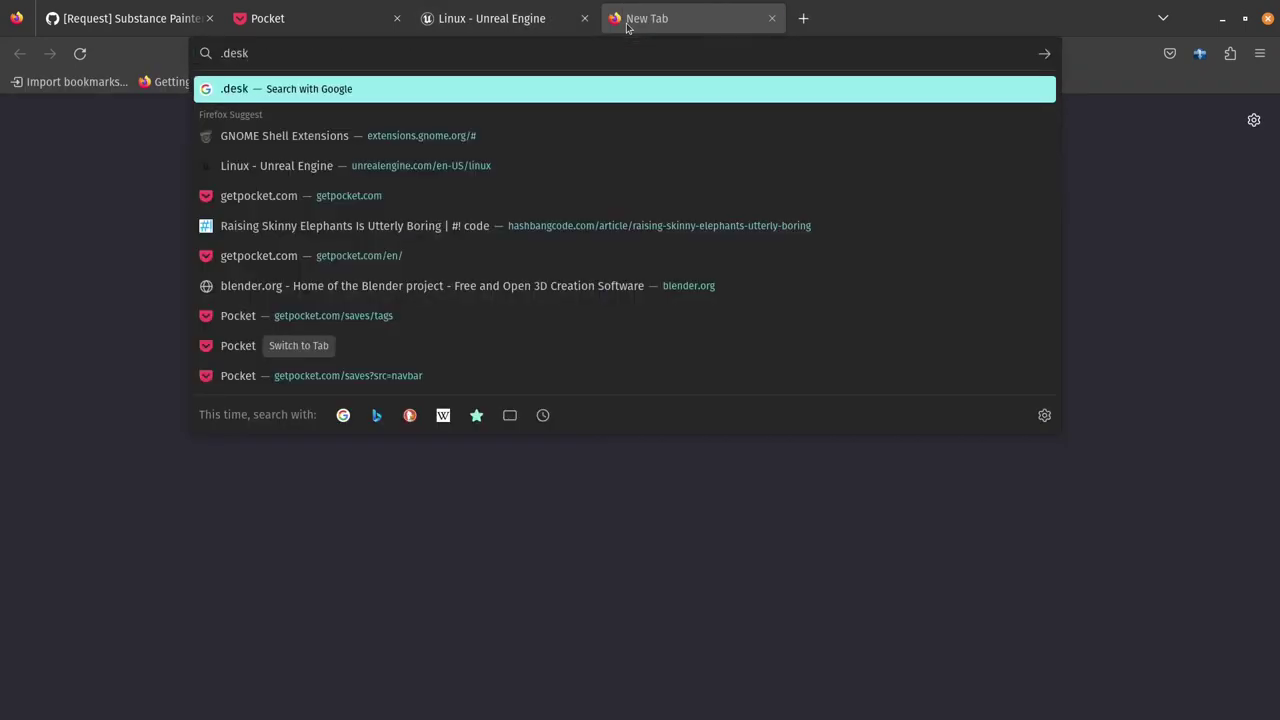
{"action": "type", "text": "top t"}
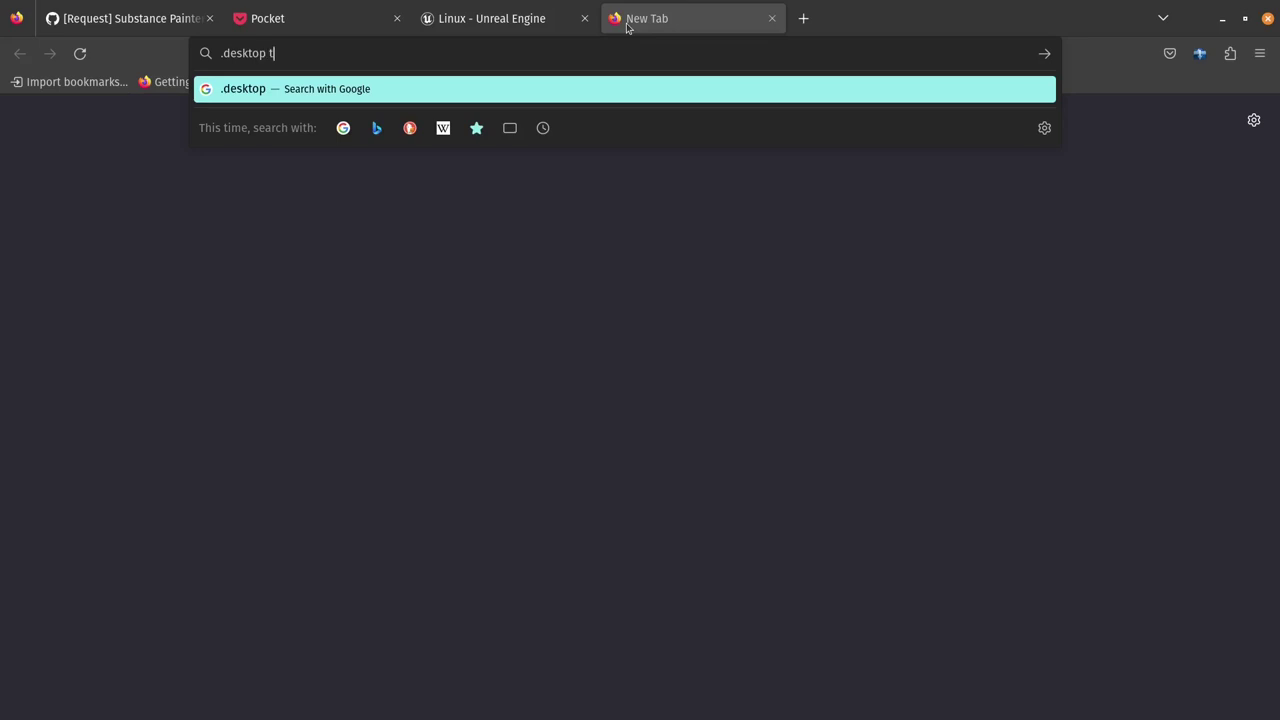
{"action": "type", "text": "emplate"}
{"action": "key", "text": "Return"}
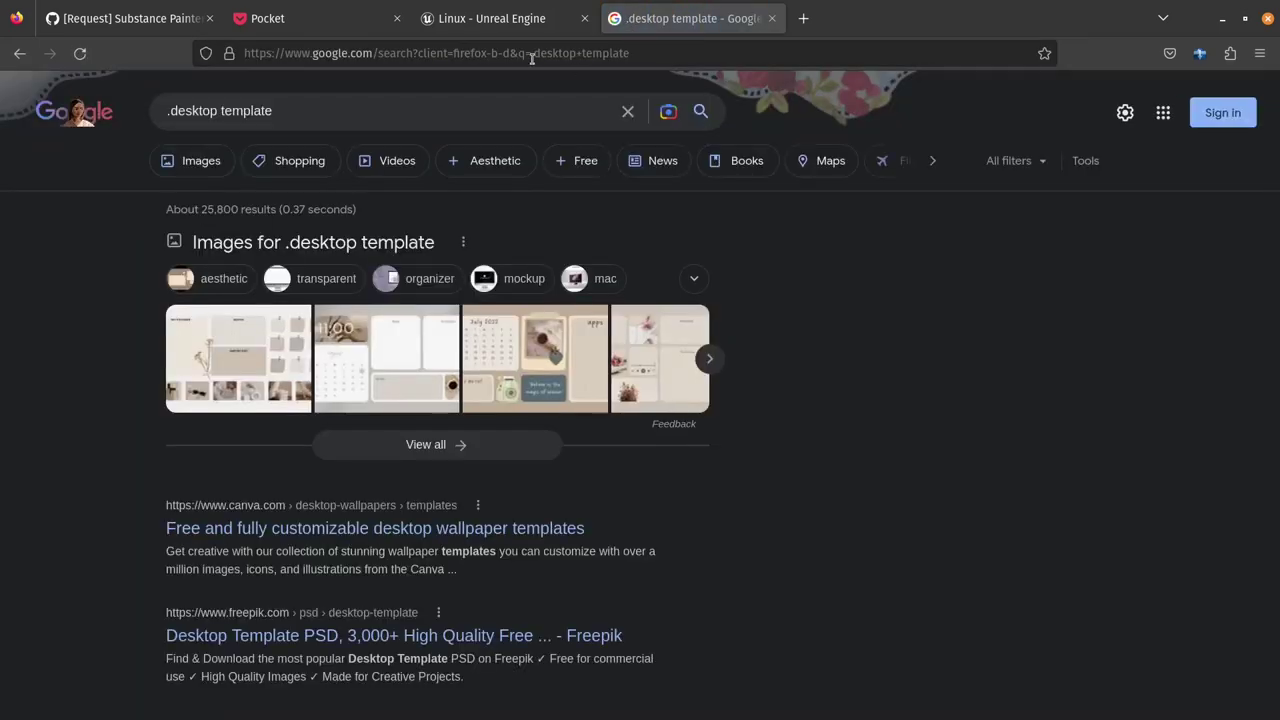
Refine the Google search to ".desktop template linux"
{"action": "left_click", "coordinate": [376, 114]}
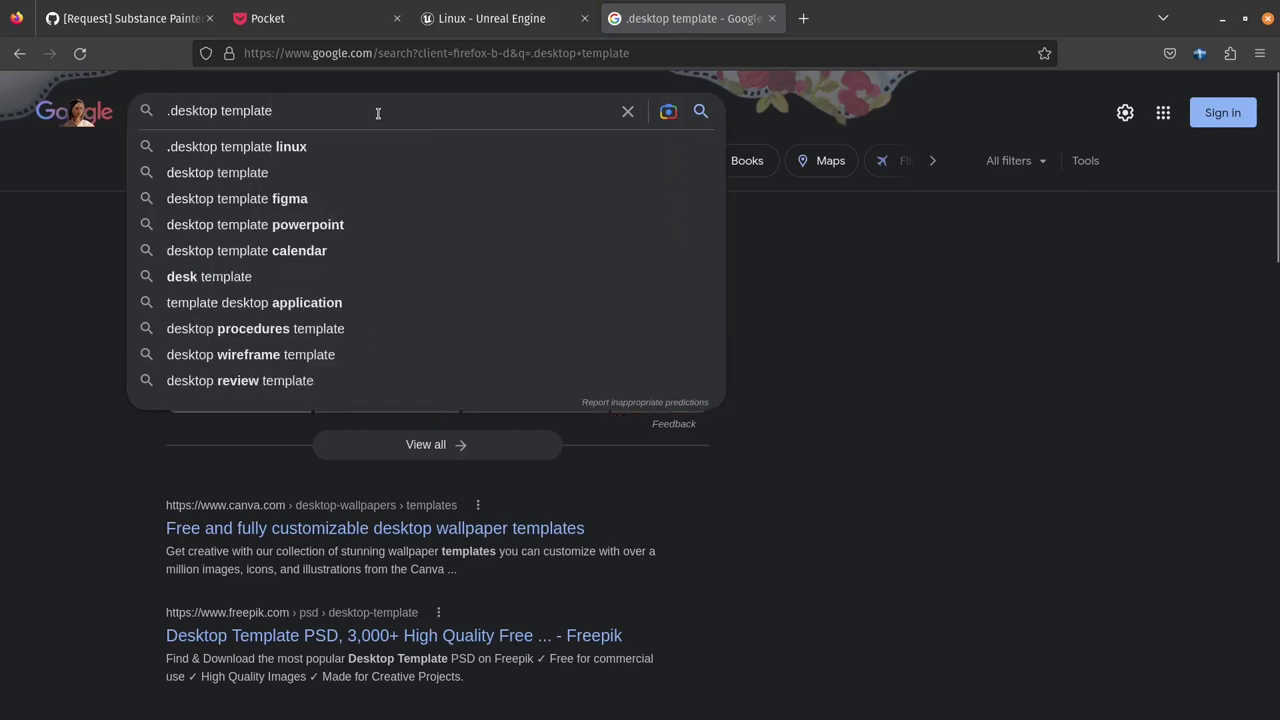
{"action": "key", "text": "Down"}
{"action": "key", "text": "Return"}
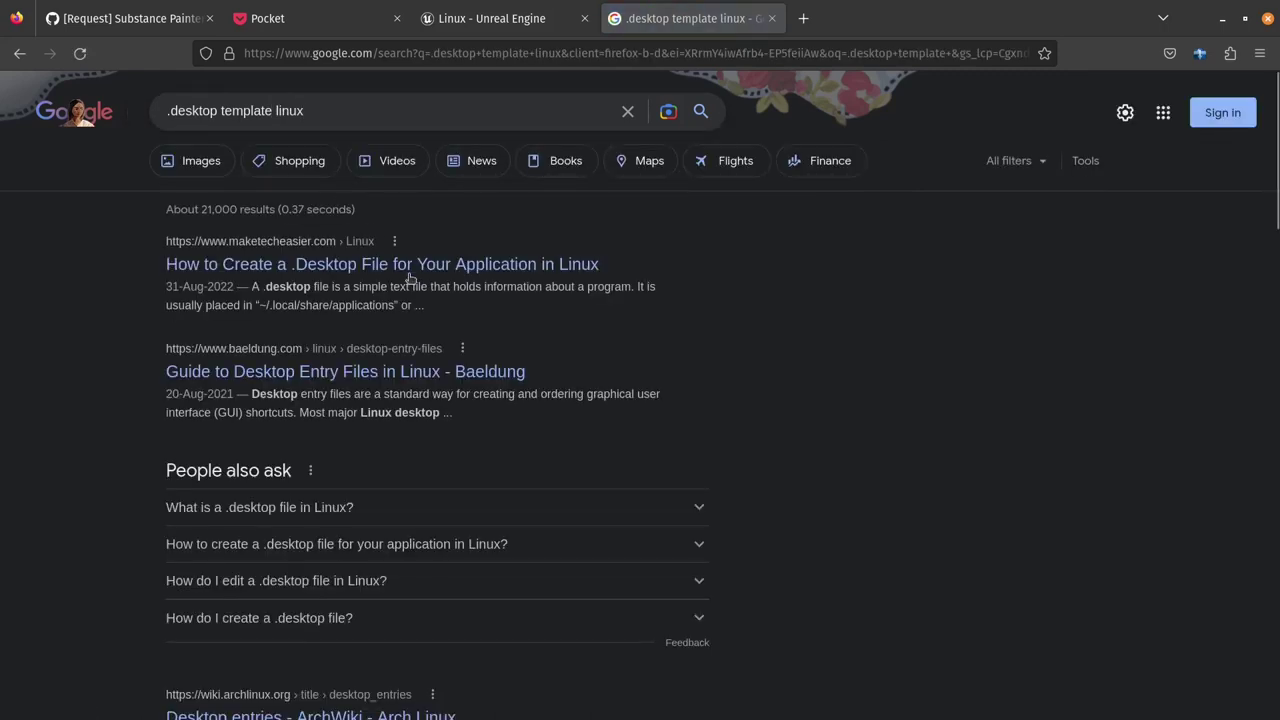
Find the how-to-create-desktop-shortcuts-in-linux article among the Pocket saves tagged linux and open the original page
{"action": "left_click", "coordinate": [300, 18]}
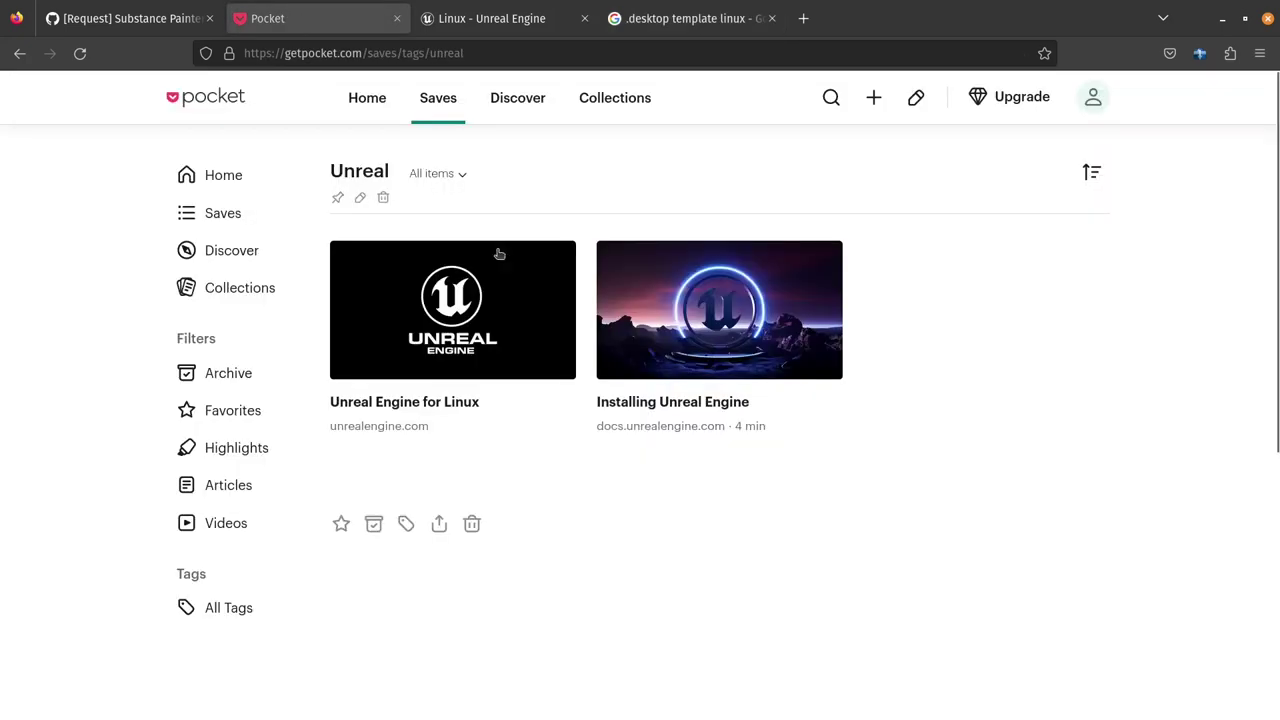
{"action": "left_click", "coordinate": [249, 615]}
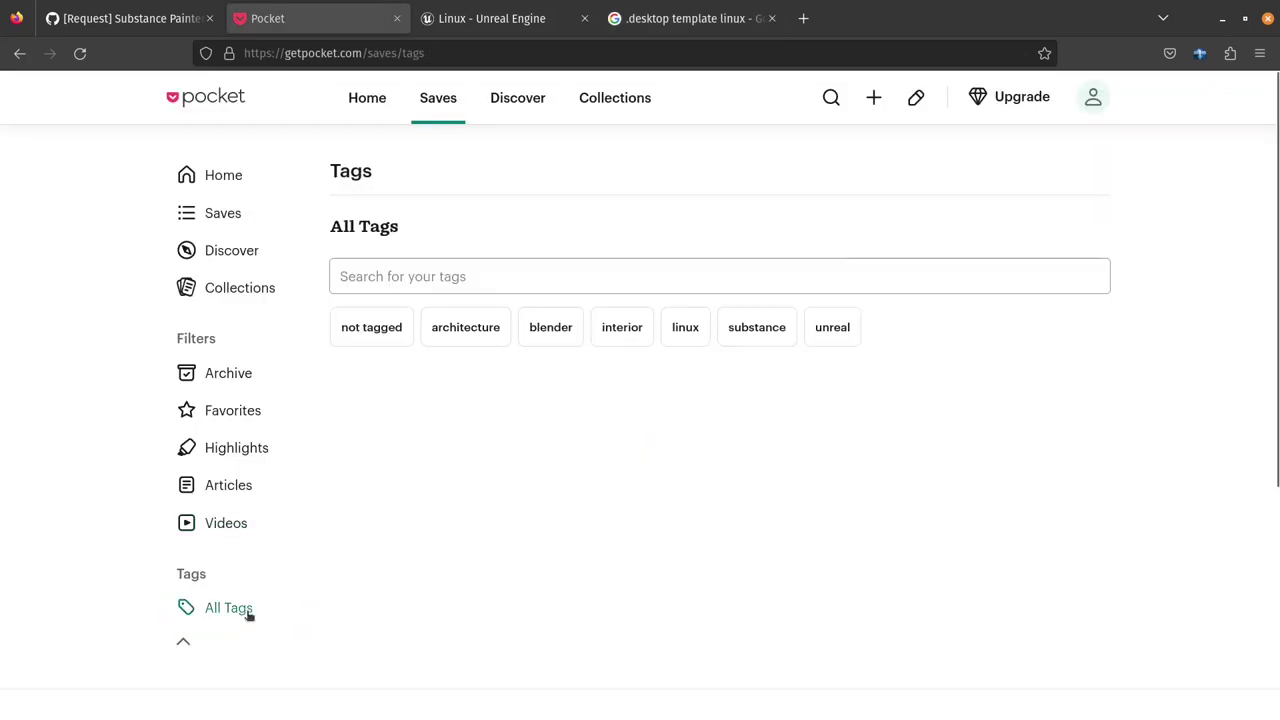
{"action": "left_click", "coordinate": [674, 326]}
{"action": "scroll", "coordinate": [948, 365], "scroll_direction": "down", "scroll_amount": 4}
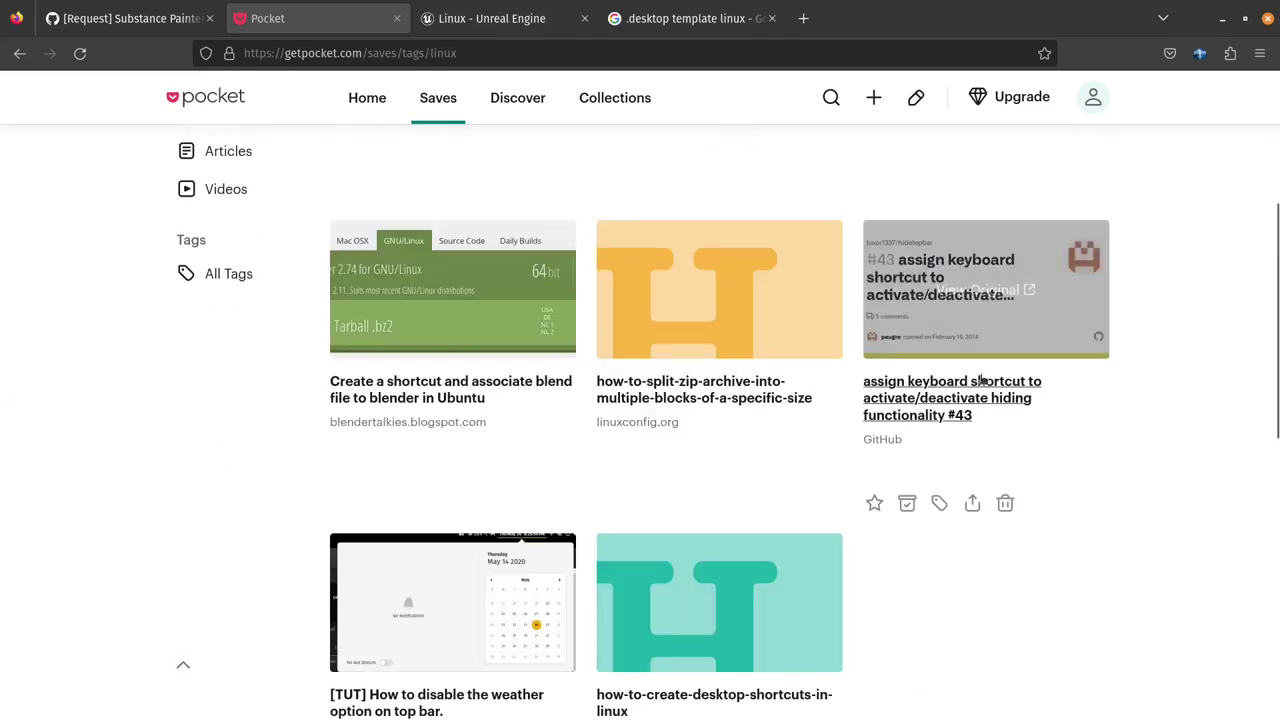
{"action": "scroll", "coordinate": [985, 395], "scroll_direction": "up", "scroll_amount": 3}
{"action": "scroll", "coordinate": [1166, 434], "scroll_direction": "down", "scroll_amount": 5}
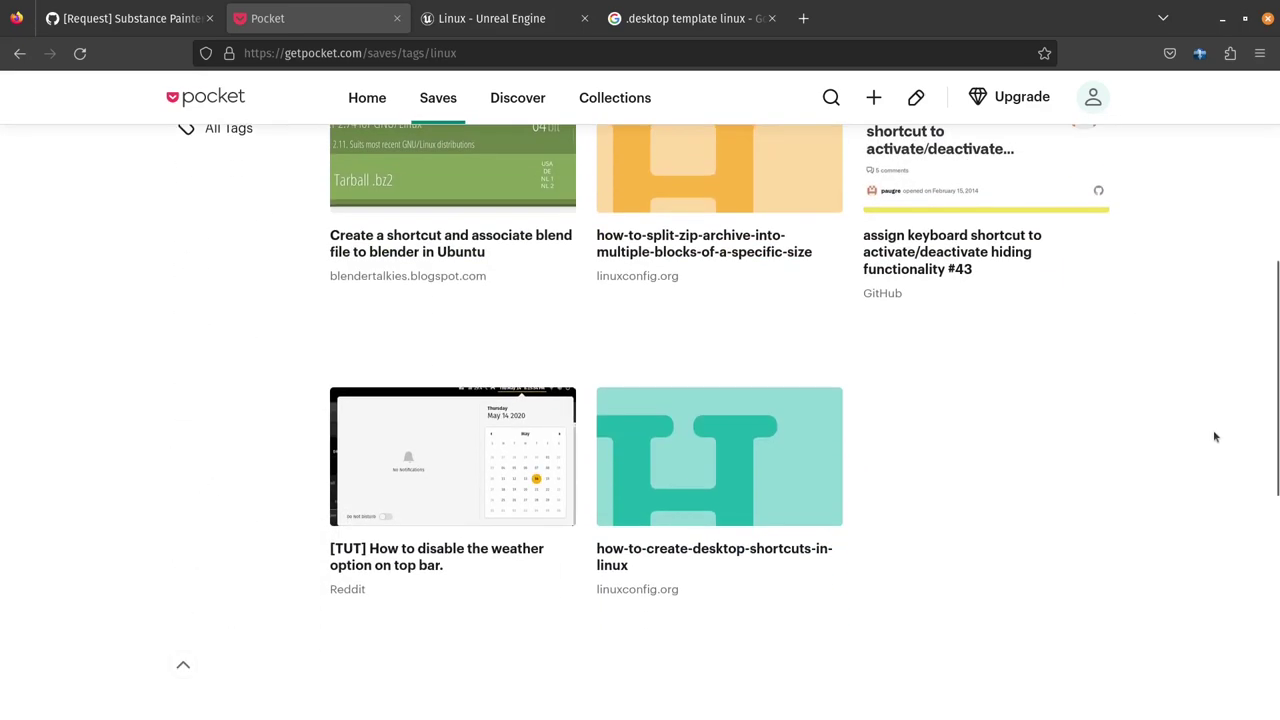
{"action": "mouse_move", "coordinate": [723, 530]}
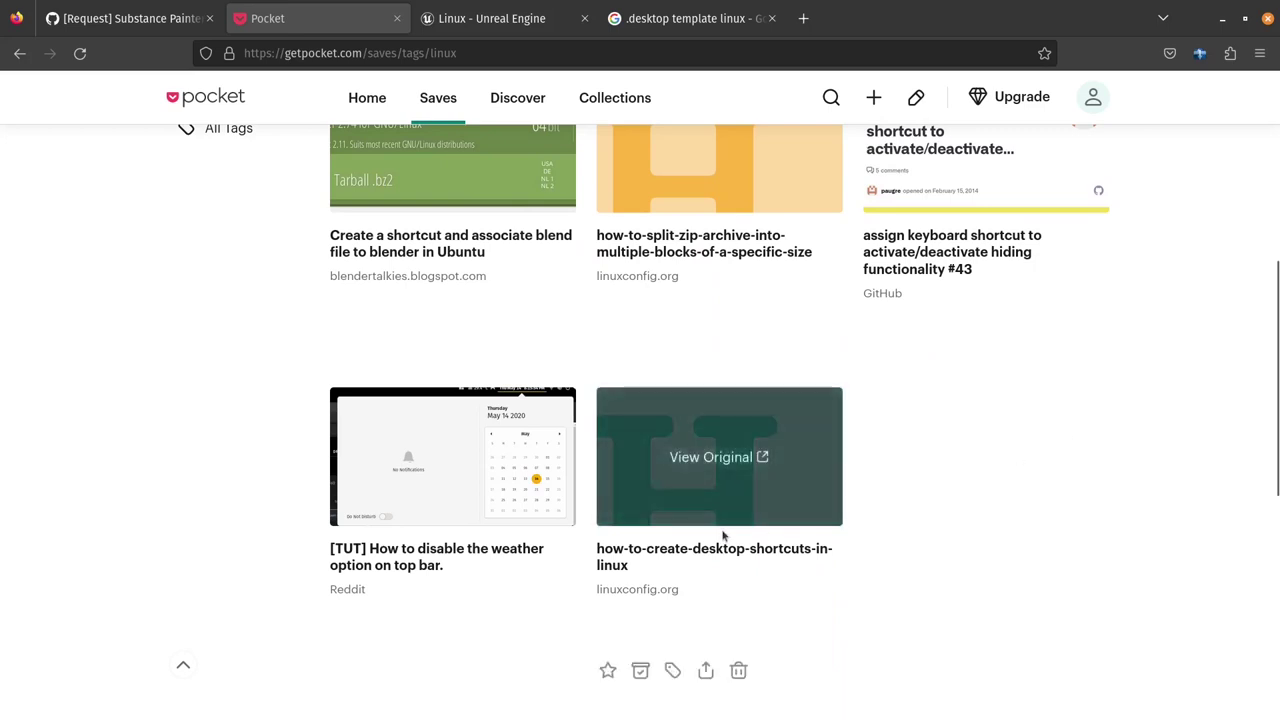
{"action": "left_click", "coordinate": [723, 463]}
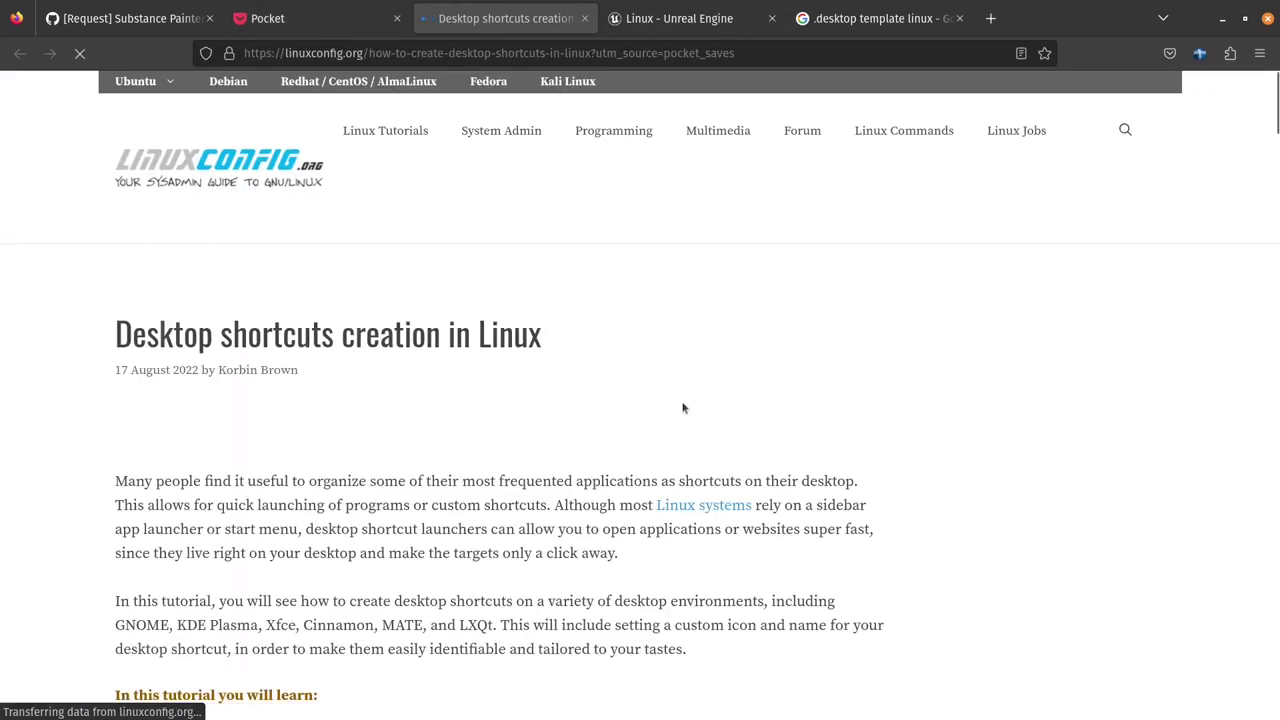
Copy the [Desktop Entry] template from Step 2 of the desktop shortcuts article
{"action": "scroll", "coordinate": [680, 404], "scroll_direction": "down", "scroll_amount": 5}
{"action": "scroll", "coordinate": [677, 402], "scroll_direction": "down", "scroll_amount": 10}
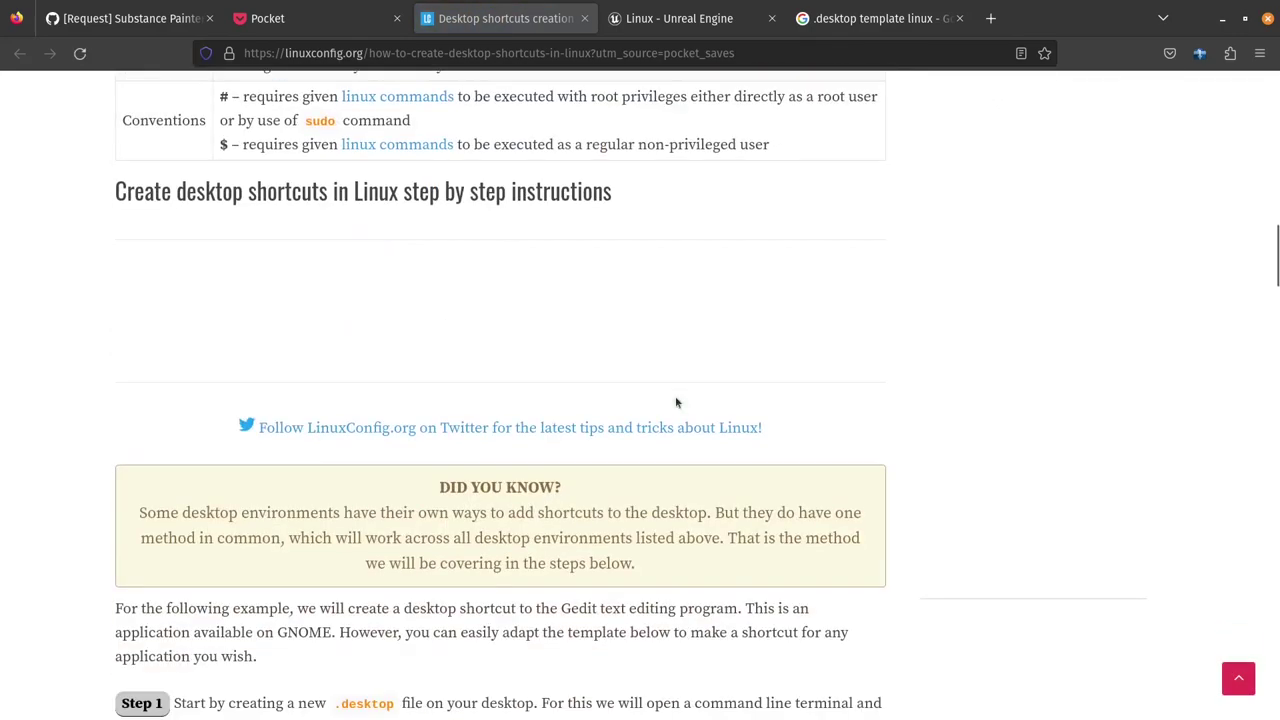
{"action": "scroll", "coordinate": [676, 402], "scroll_direction": "down", "scroll_amount": 7}
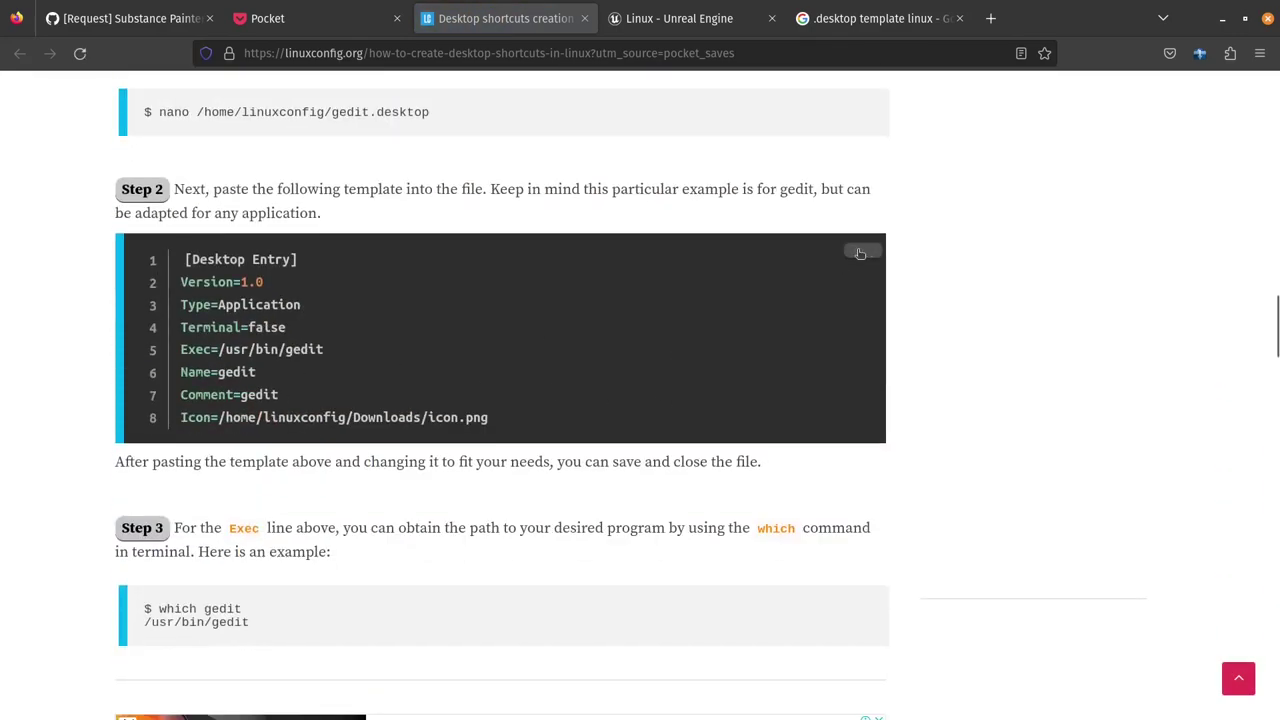
{"action": "left_click", "coordinate": [860, 253]}
Switch to the text editor and paste the copied desktop entry template into the untitled document
{"action": "mouse_move", "coordinate": [1272, 440]}
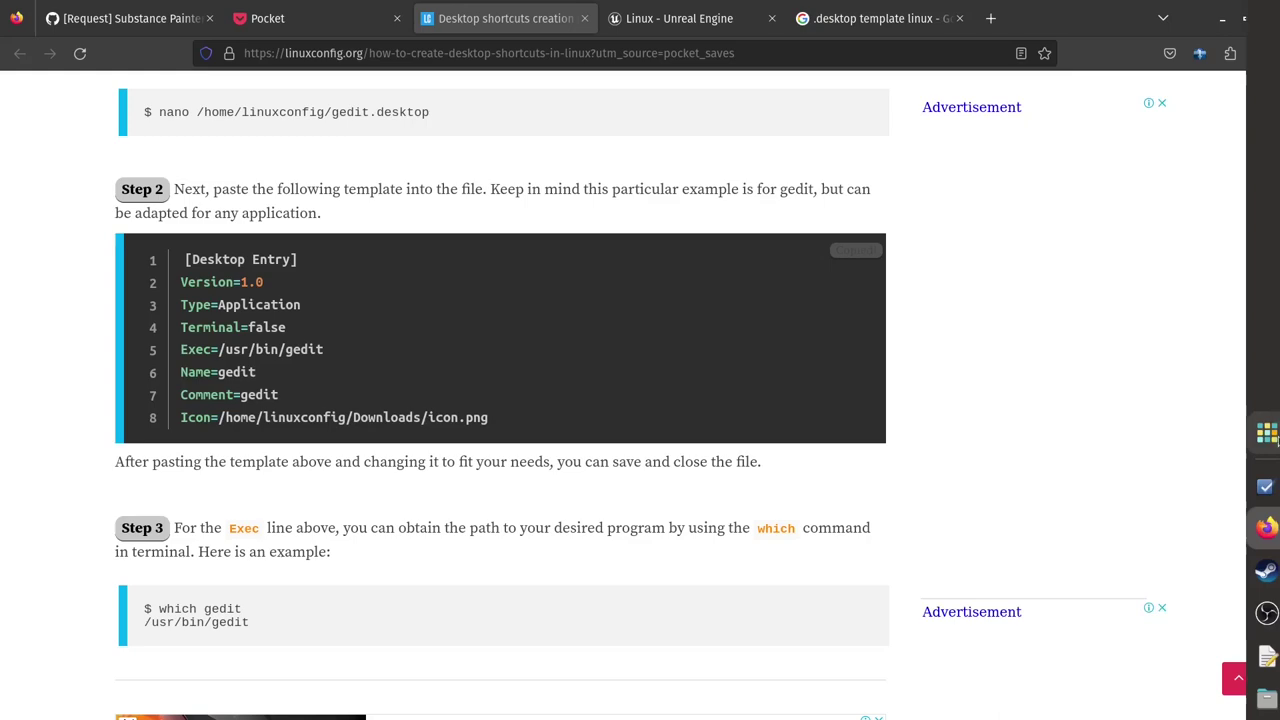
{"action": "left_click", "coordinate": [1259, 655]}
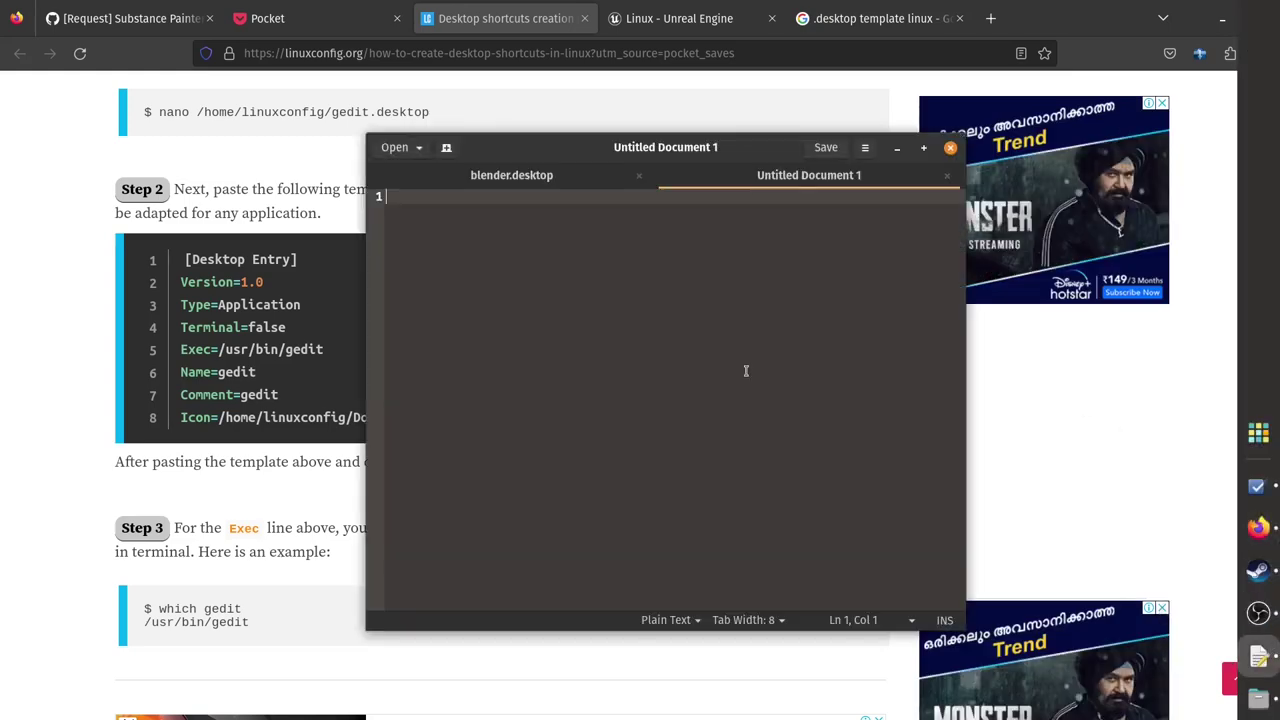
{"action": "left_click", "coordinate": [291, 5]}
{"action": "left_click", "coordinate": [1259, 655]}
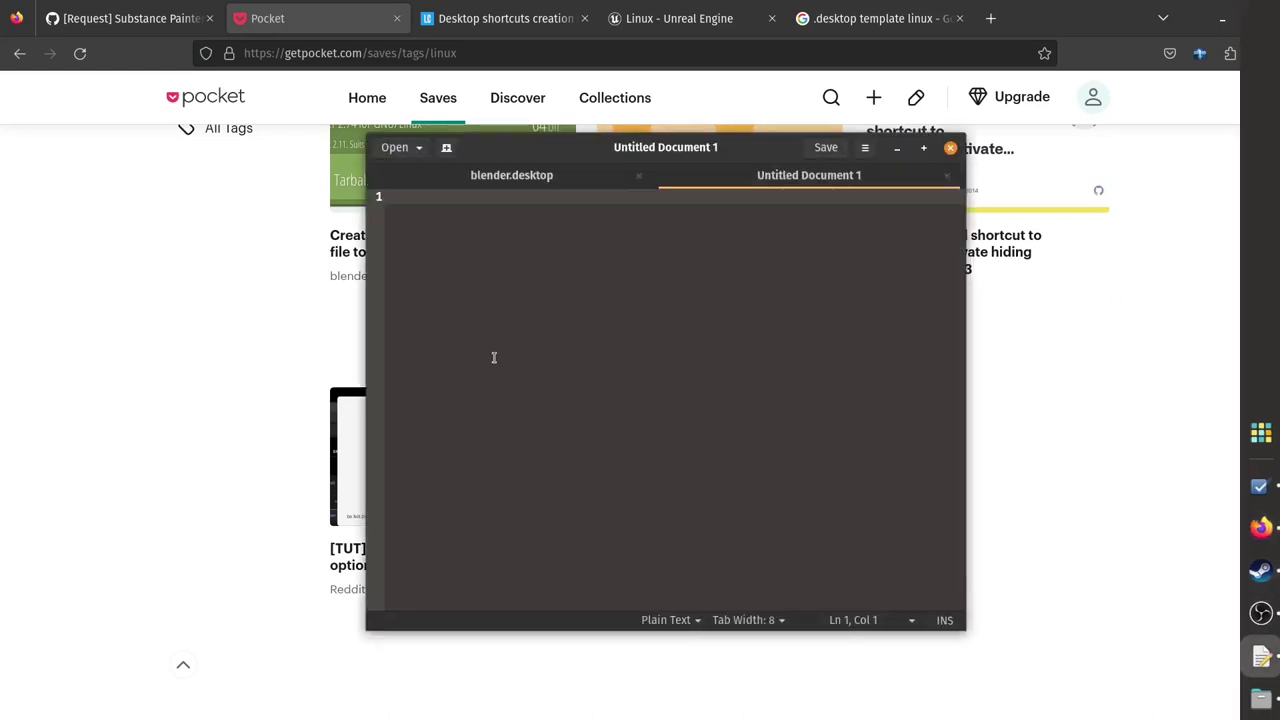
{"action": "right_click", "coordinate": [420, 206]}
{"action": "left_click", "coordinate": [457, 297]}
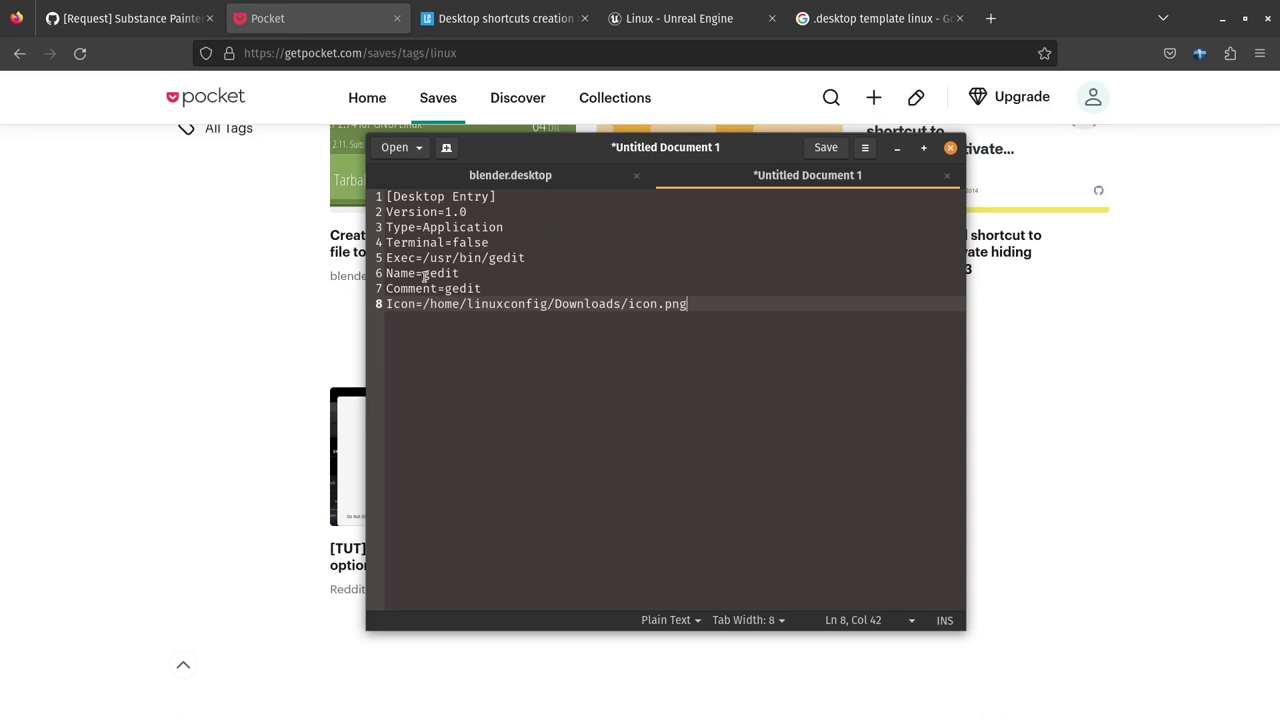
Change the Name value in the pasted template to Unreal Engine
{"action": "left_click_drag", "start_coordinate": [423, 273], "coordinate": [466, 276]}
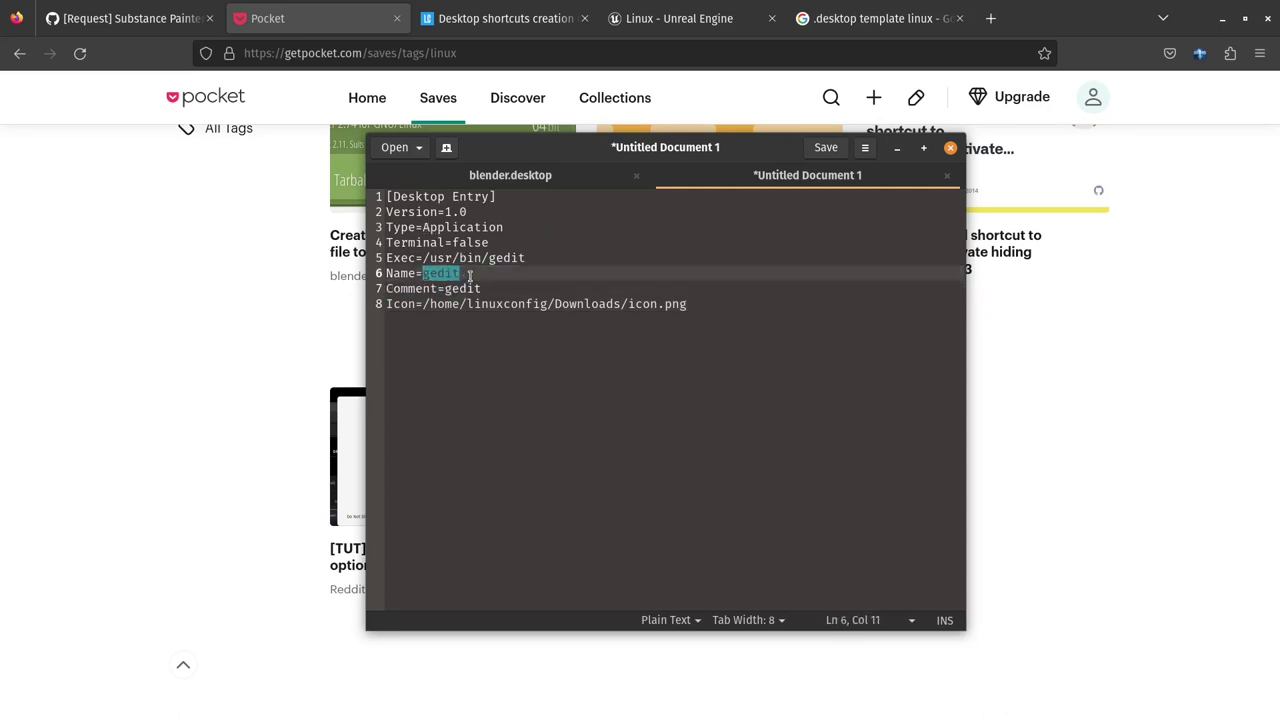
{"action": "key", "text": "BackSpace"}
{"action": "type", "text": "Unrea"}
{"action": "type", "text": "l Engine"}
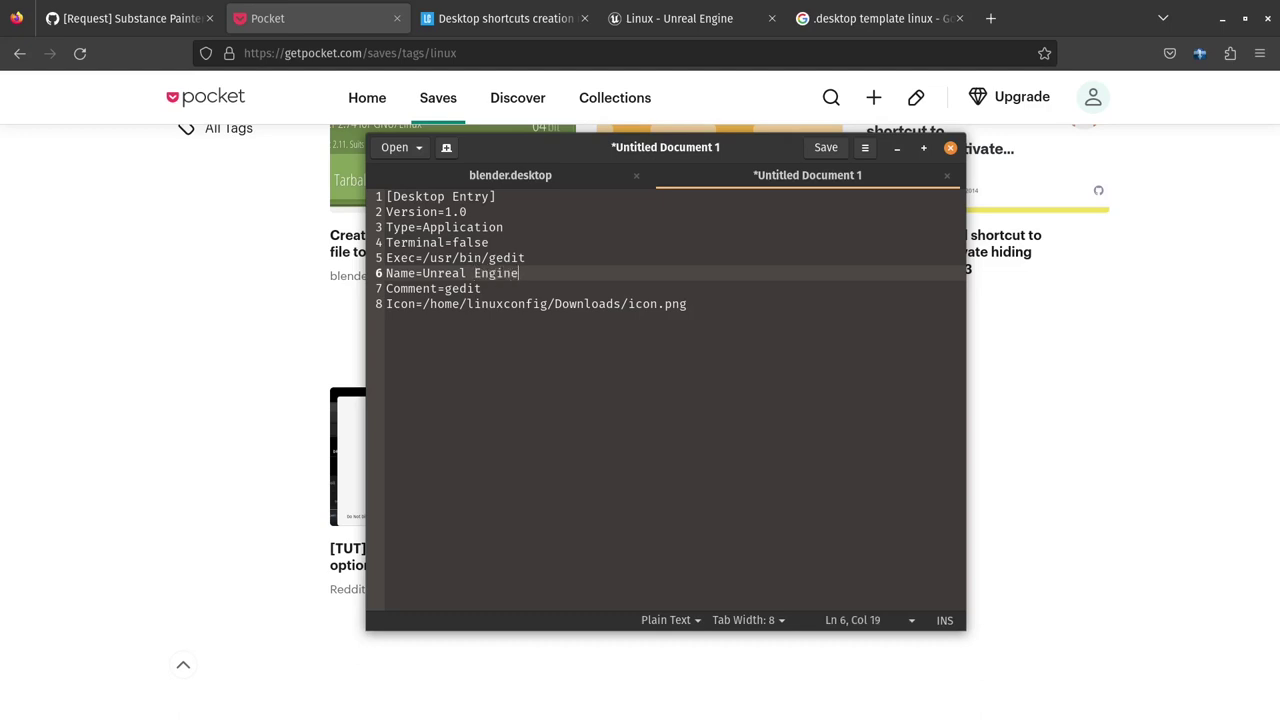
Delete the whole Comment line from the desktop entry
{"action": "left_click", "coordinate": [482, 288]}
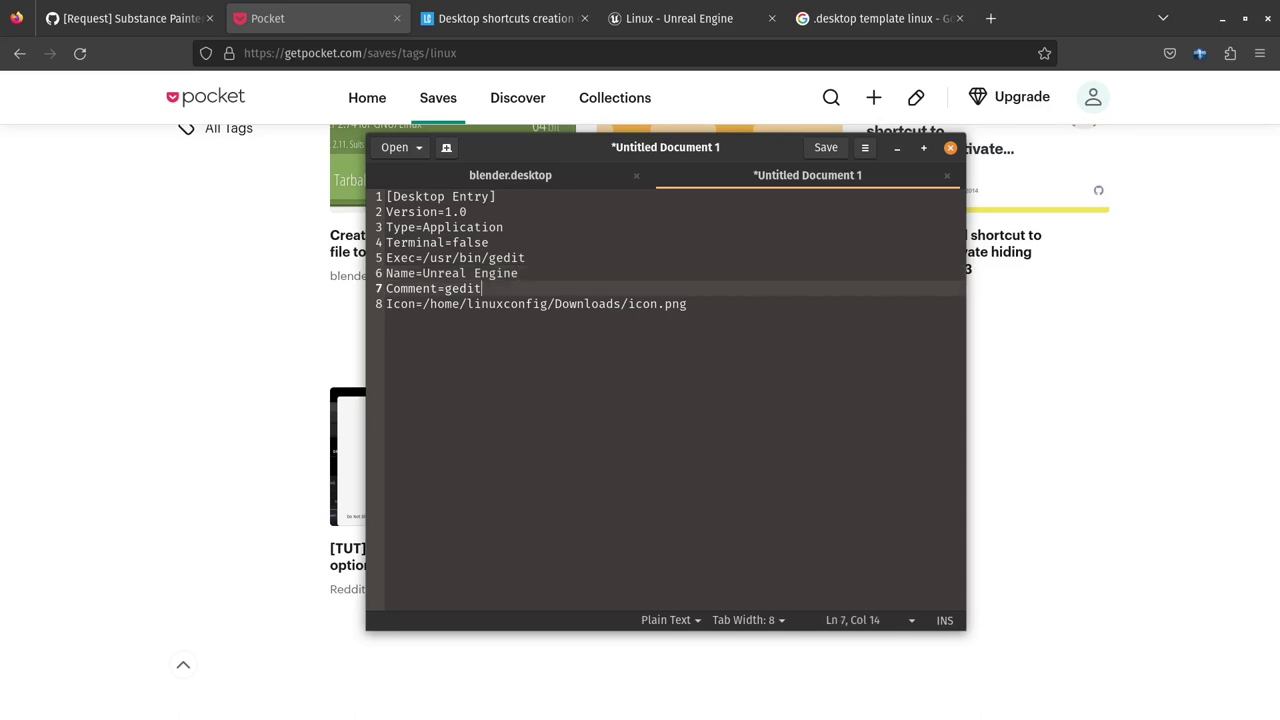
{"action": "key", "text": "BackSpace"}
{"action": "key", "text": "BackSpace"}
{"action": "key", "text": "BackSpace"}
{"action": "key", "text": "BackSpace"}
{"action": "key", "text": "BackSpace"}
{"action": "key", "text": "BackSpace"}
{"action": "key", "text": "BackSpace"}
{"action": "key", "text": "BackSpace"}
{"action": "key", "text": "BackSpace"}
{"action": "key", "text": "BackSpace"}
{"action": "key", "text": "BackSpace"}
{"action": "key", "text": "BackSpace"}
{"action": "key", "text": "BackSpace"}
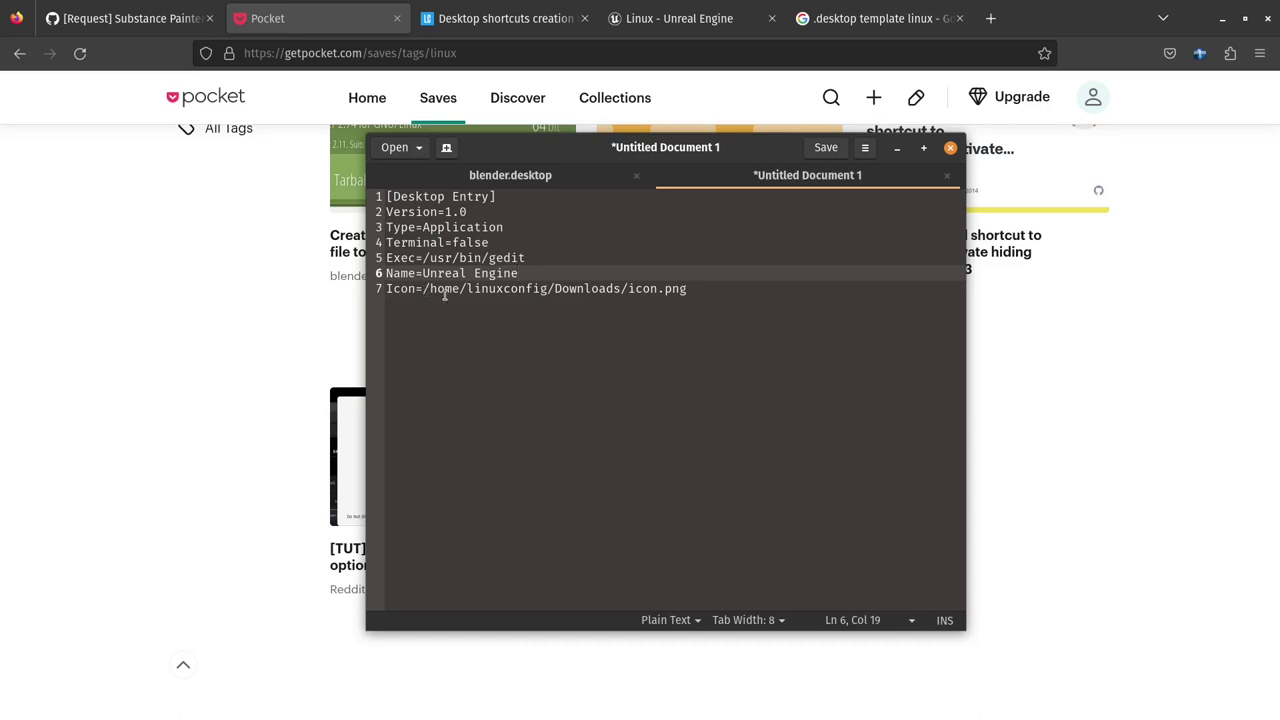
Highlight the Exec path, the Icon line and the Name line in the desktop entry to review them
{"action": "left_click_drag", "start_coordinate": [423, 258], "coordinate": [537, 262]}
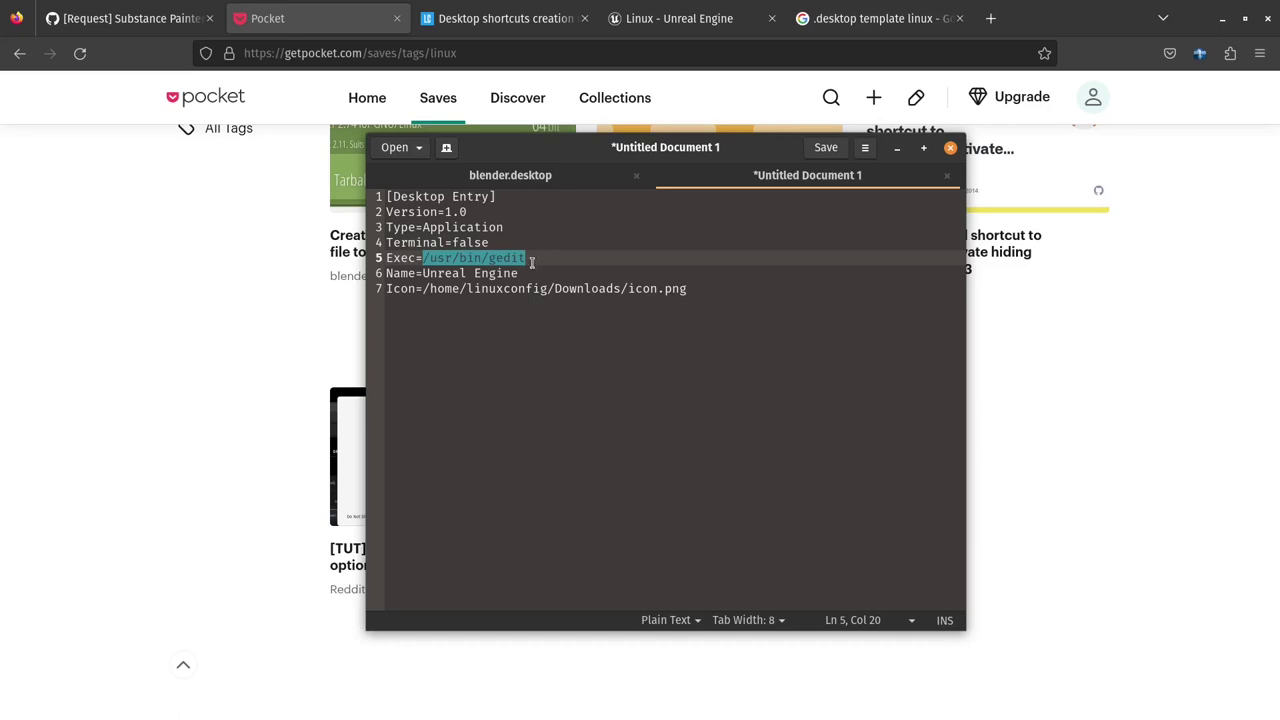
{"action": "left_click_drag", "start_coordinate": [688, 289], "coordinate": [417, 274]}
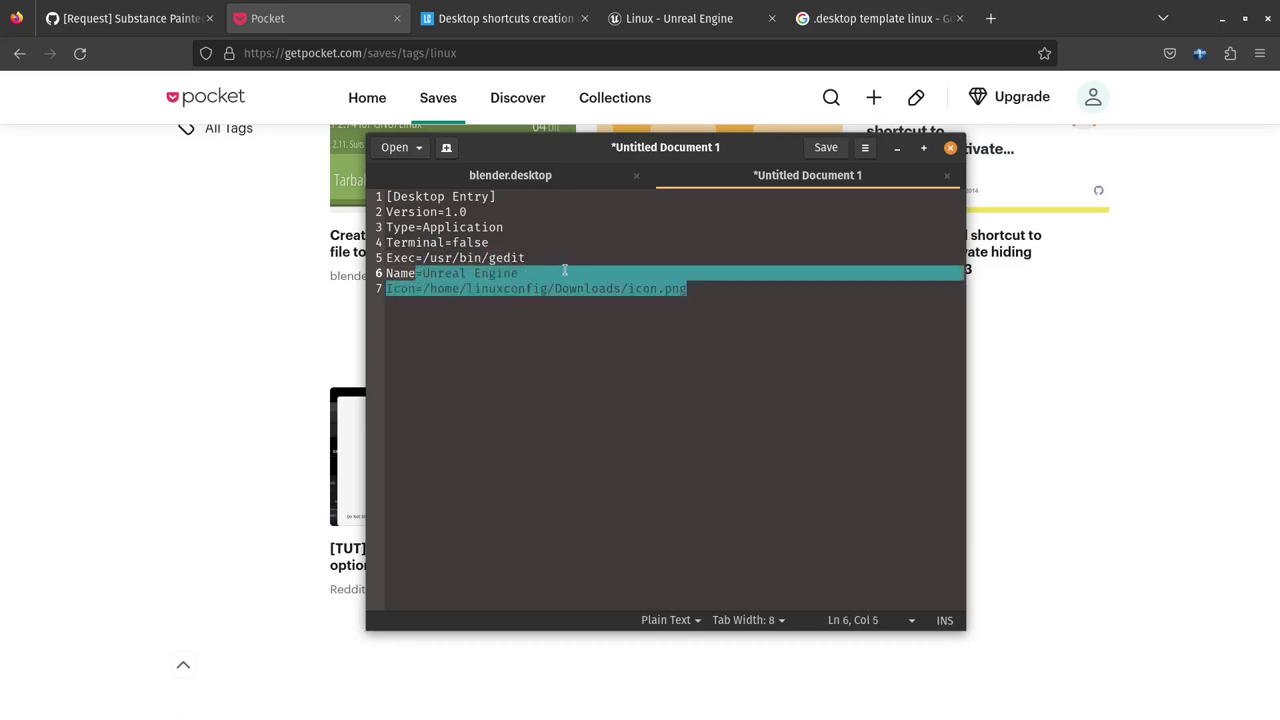
{"action": "left_click_drag", "start_coordinate": [565, 272], "coordinate": [388, 280]}
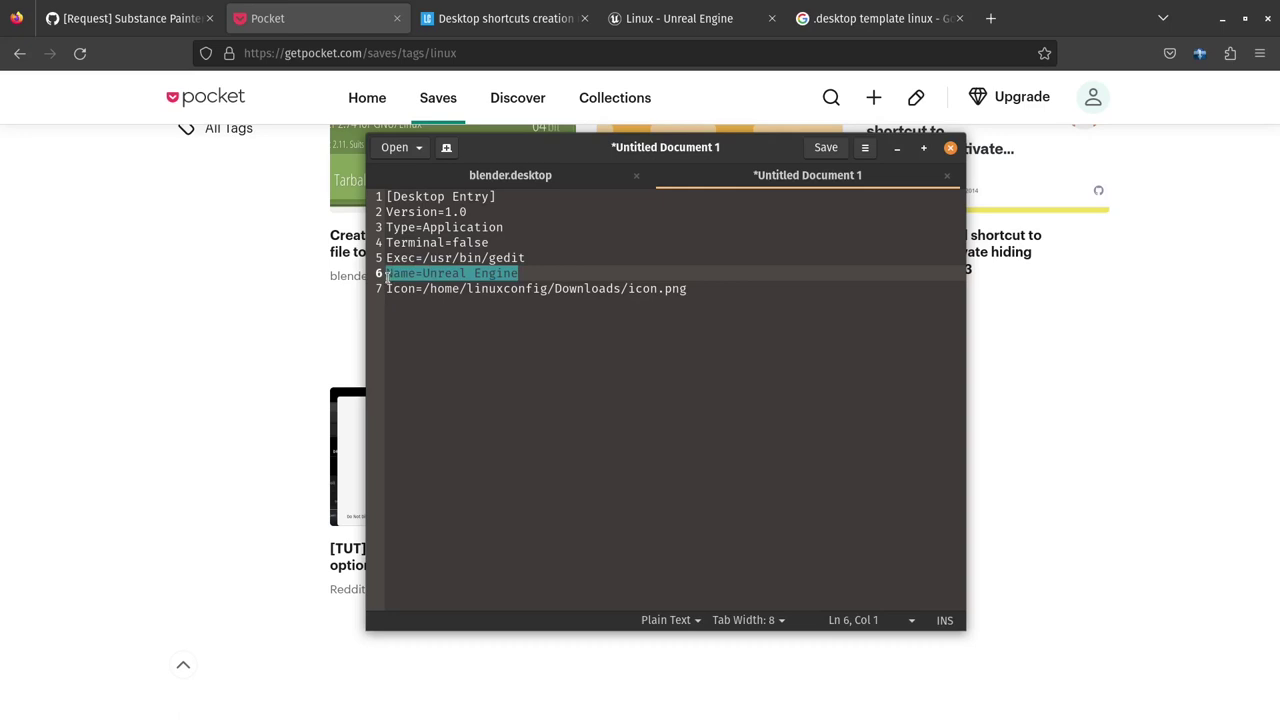
Move the Name=Unreal Engine line directly below the Version line and remove the blank line left above Icon
{"action": "key", "text": "BackSpace"}
{"action": "left_click", "coordinate": [478, 208]}
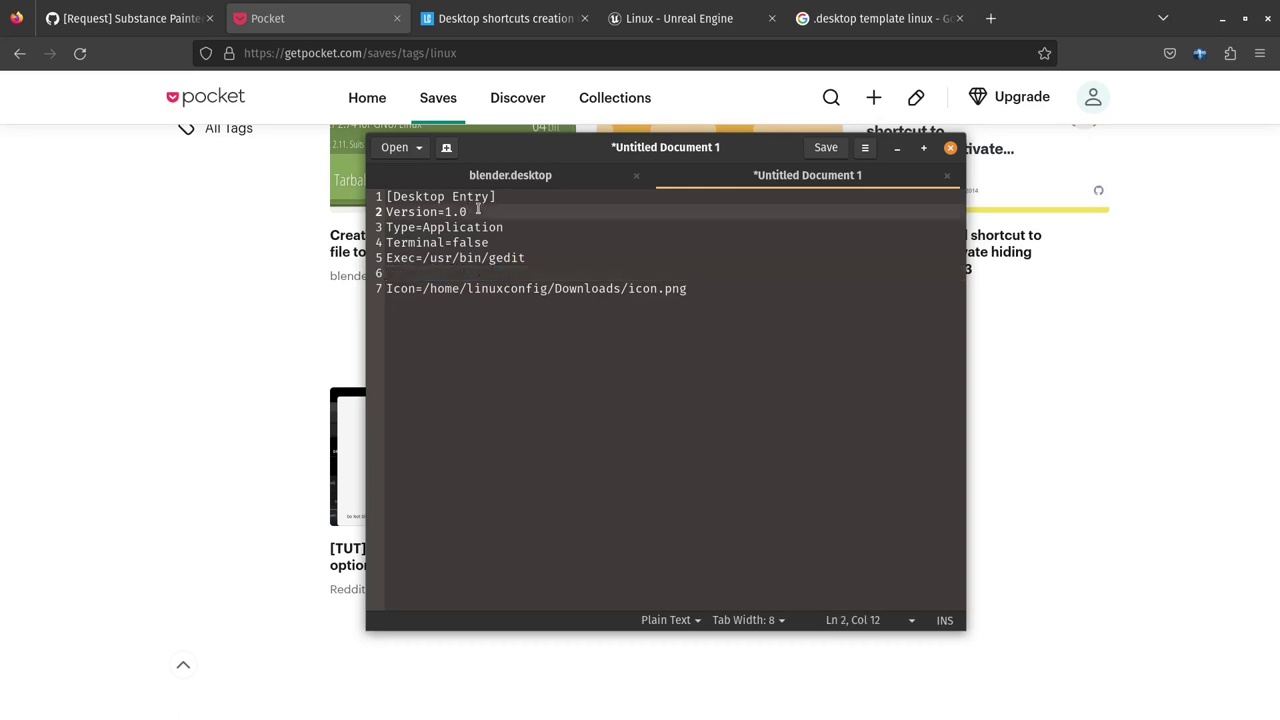
{"action": "key", "text": "Return"}
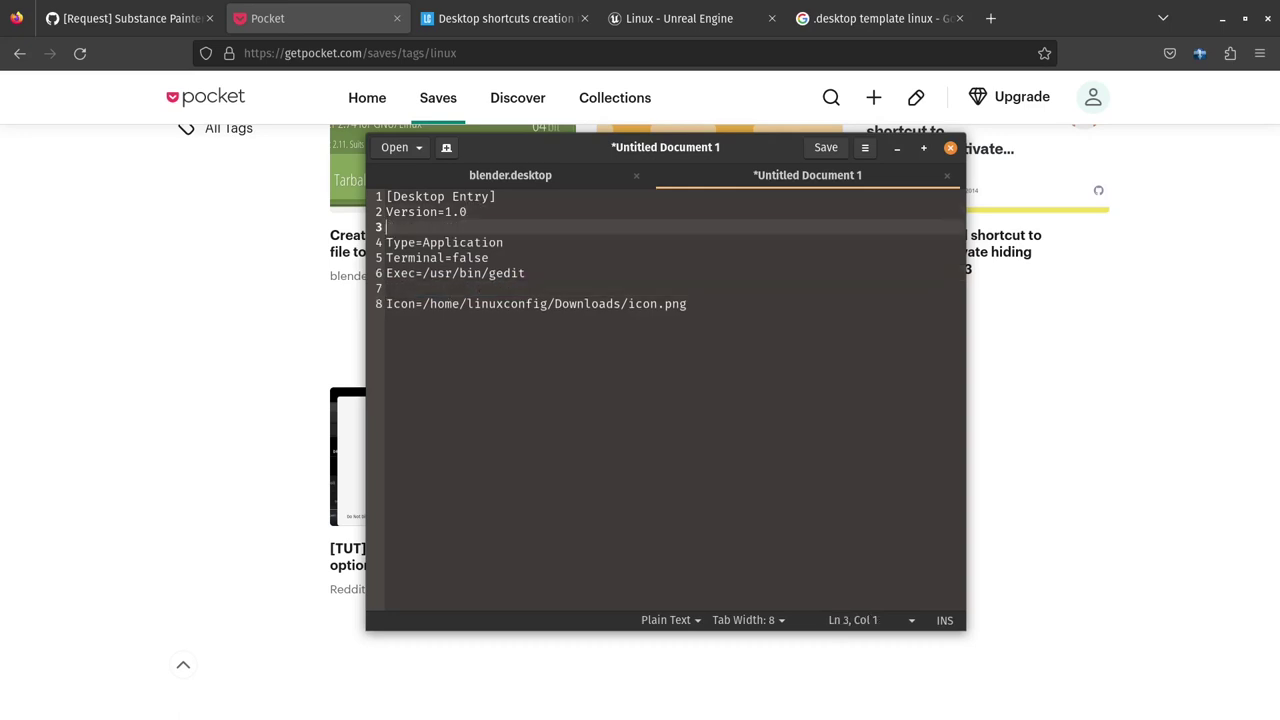
{"action": "key", "text": "ctrl+v"}
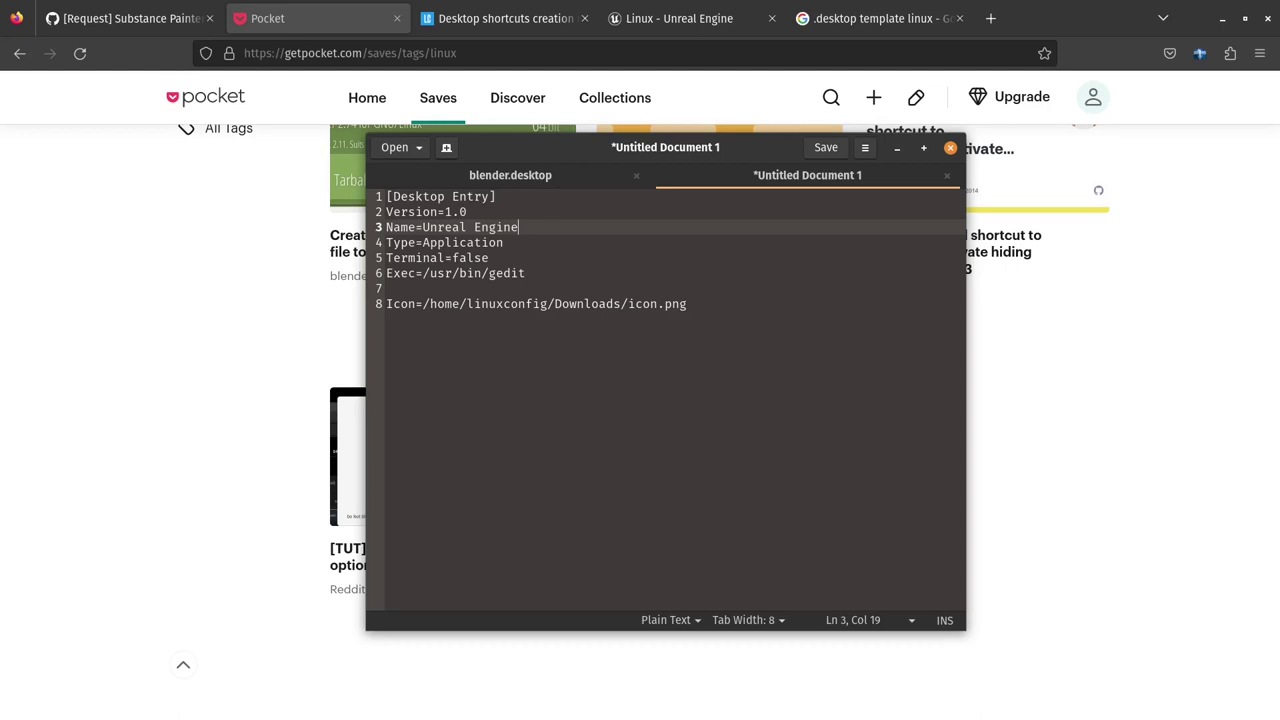
{"action": "left_click", "coordinate": [420, 290]}
{"action": "key", "text": "BackSpace"}
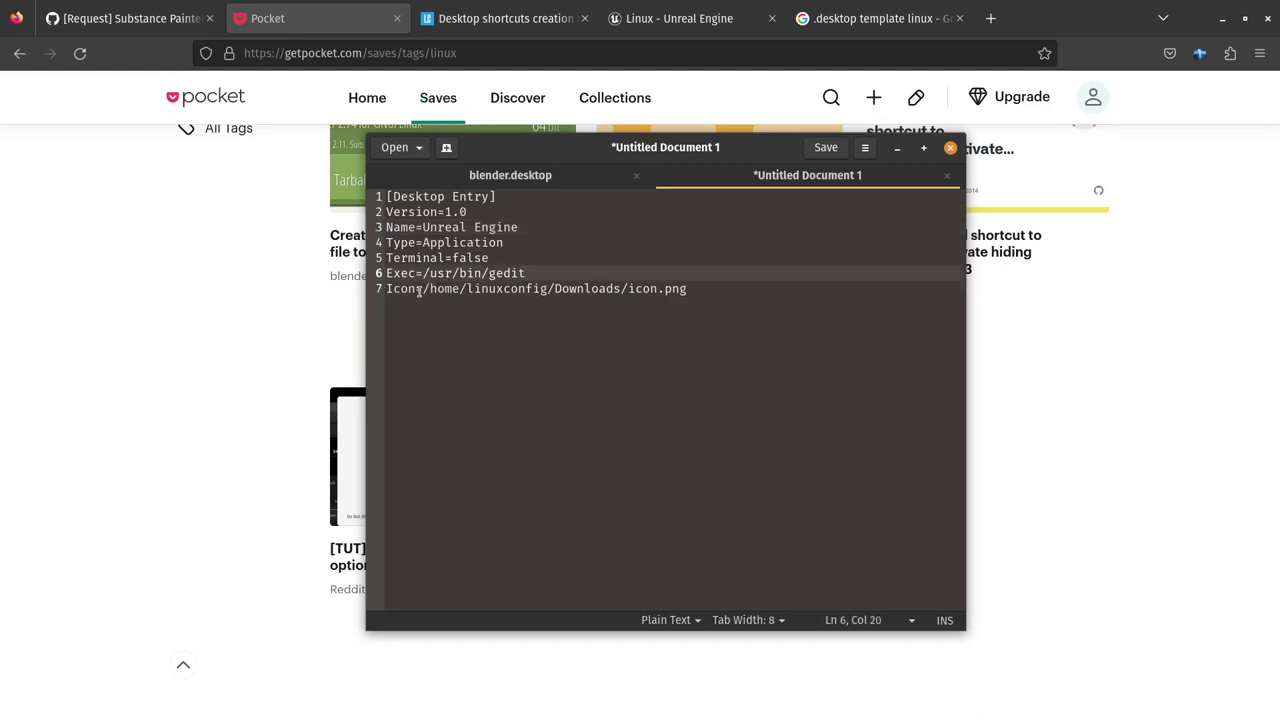
Clear the Exec path, switch to the file manager and copy the UnrealEditor executable's parent folder path from its properties
{"action": "left_click_drag", "start_coordinate": [423, 273], "coordinate": [530, 275]}
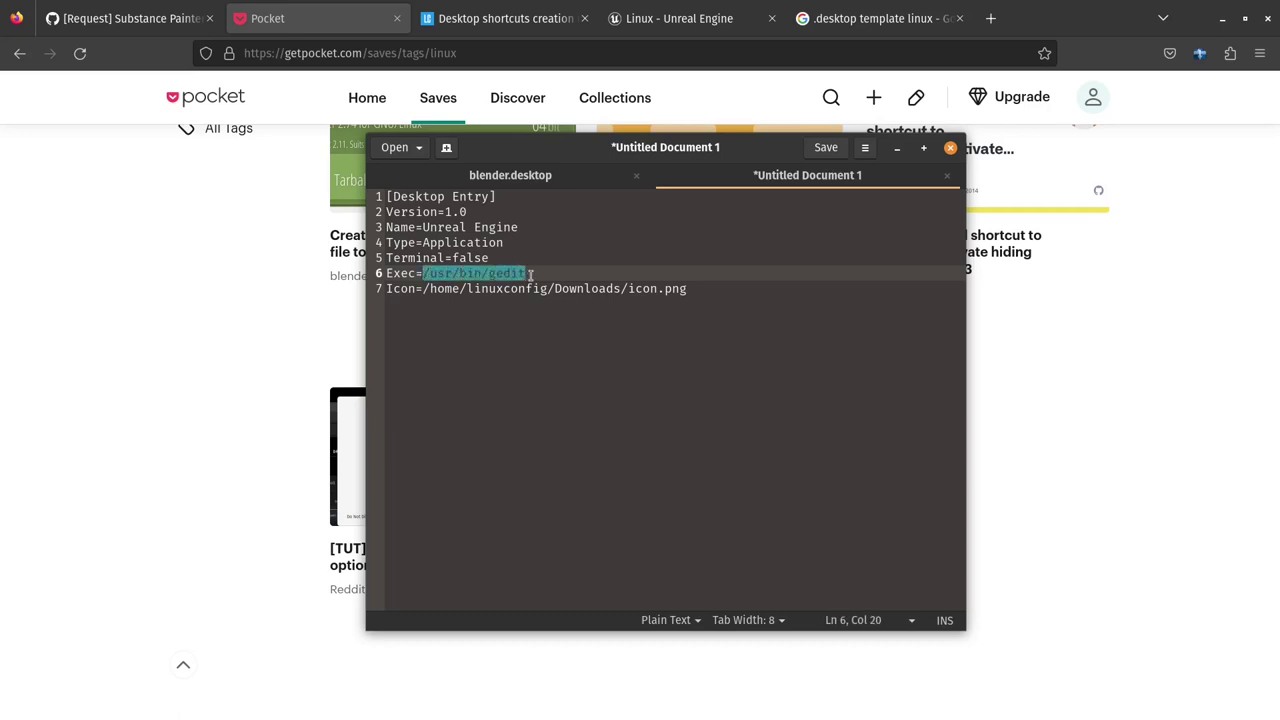
{"action": "key", "text": "BackSpace"}
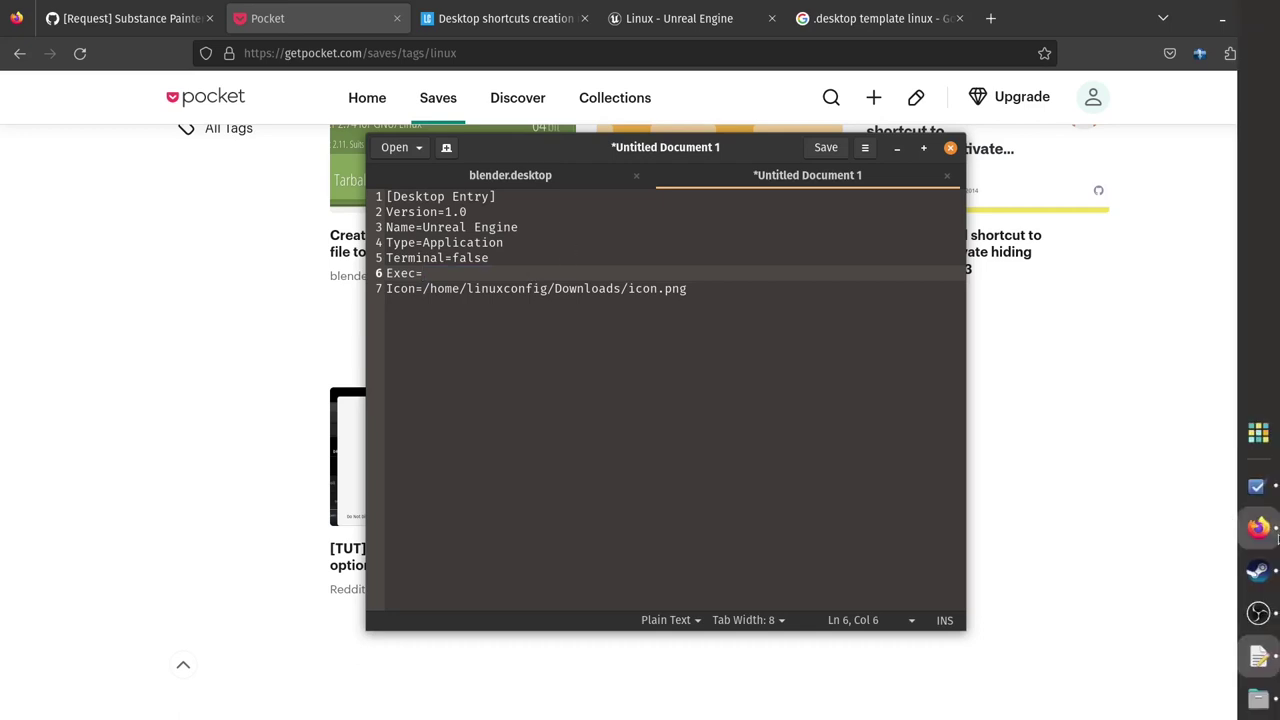
{"action": "left_click", "coordinate": [1258, 697]}
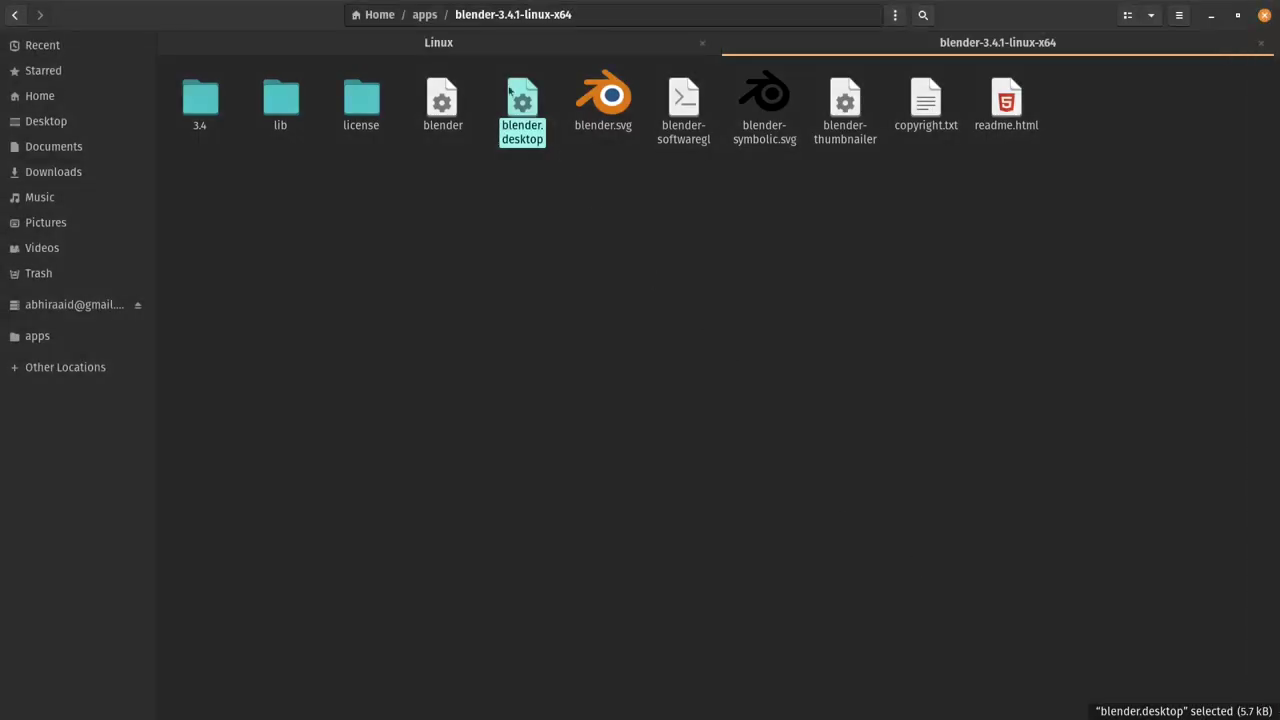
{"action": "left_click", "coordinate": [490, 44]}
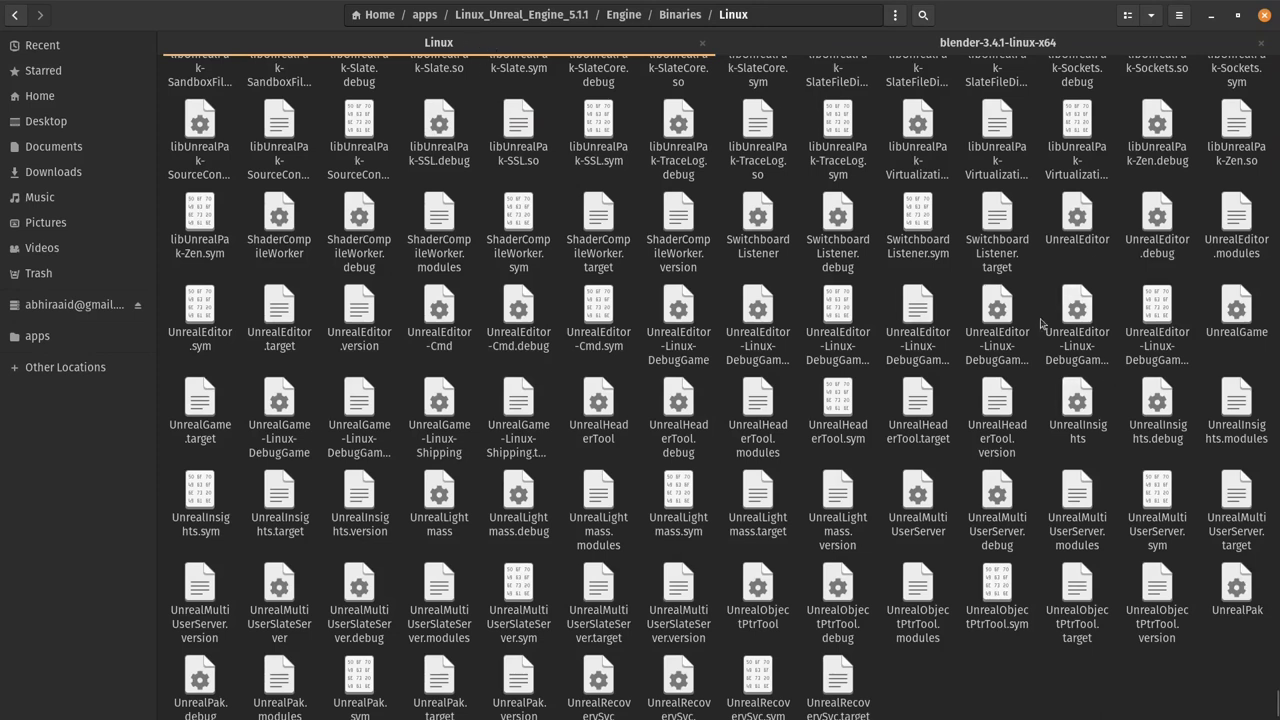
{"action": "left_click", "coordinate": [1090, 246]}
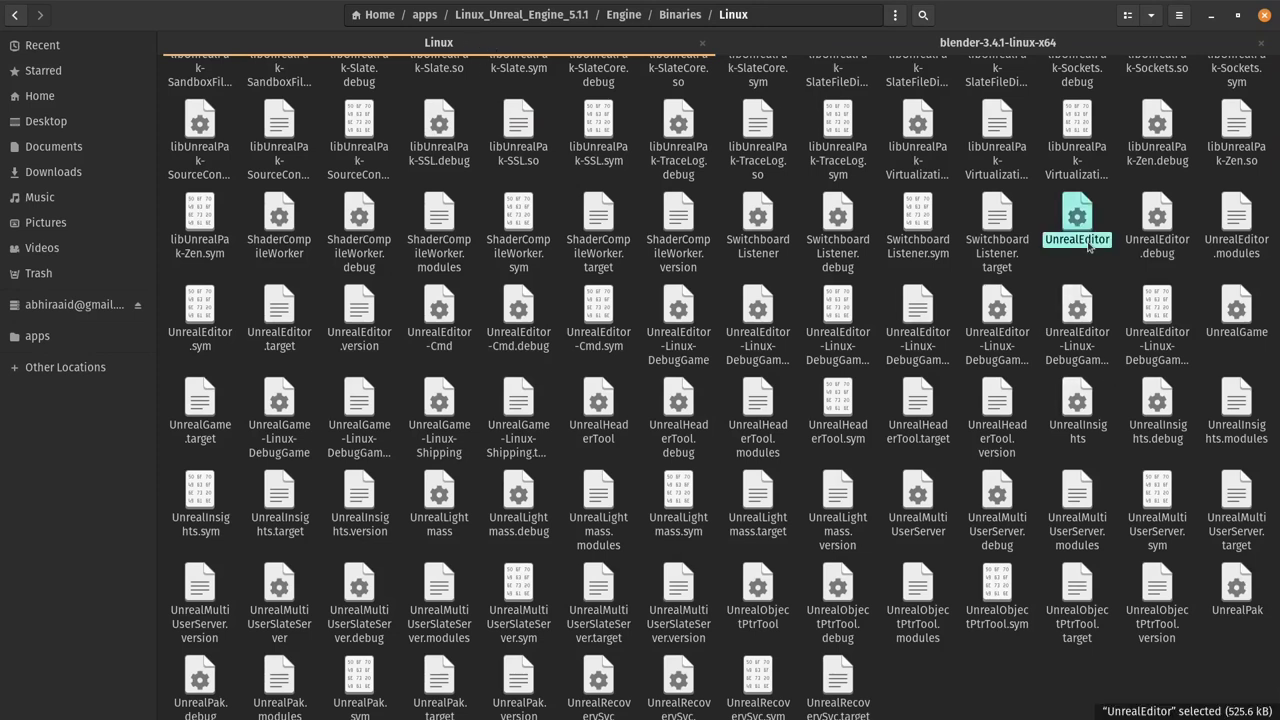
{"action": "right_click", "coordinate": [1088, 240]}
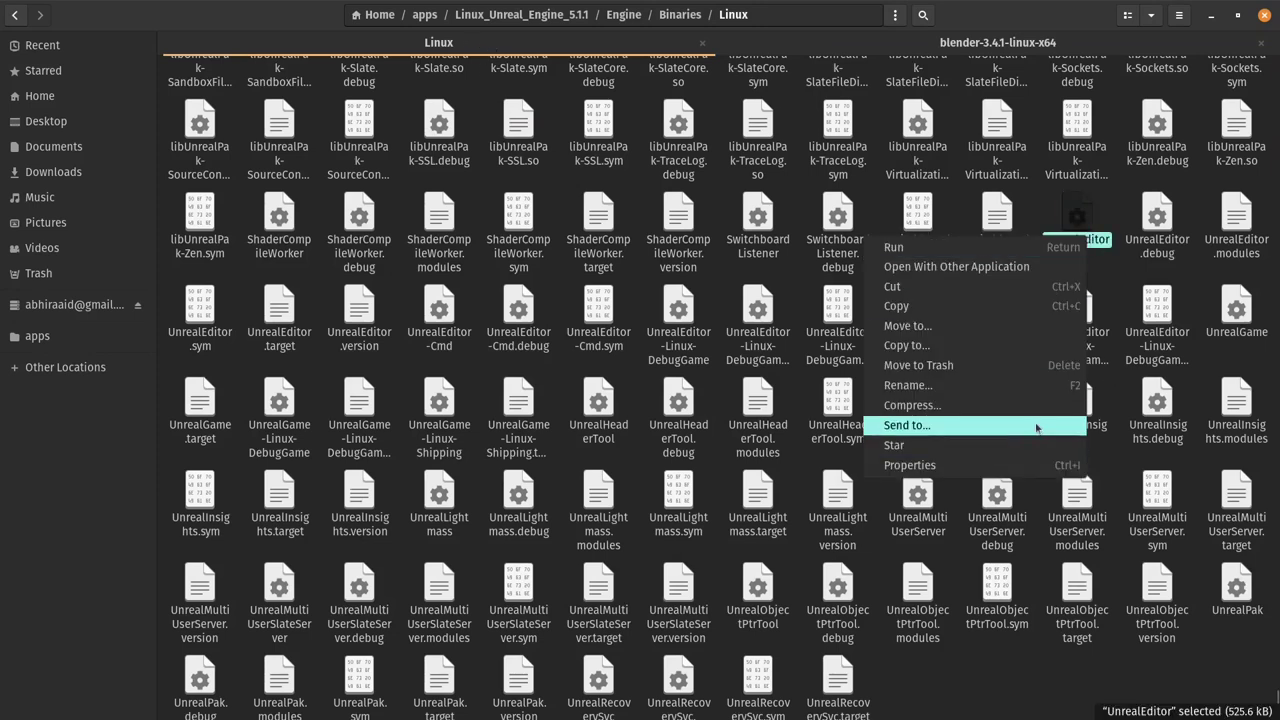
{"action": "left_click", "coordinate": [1112, 697]}
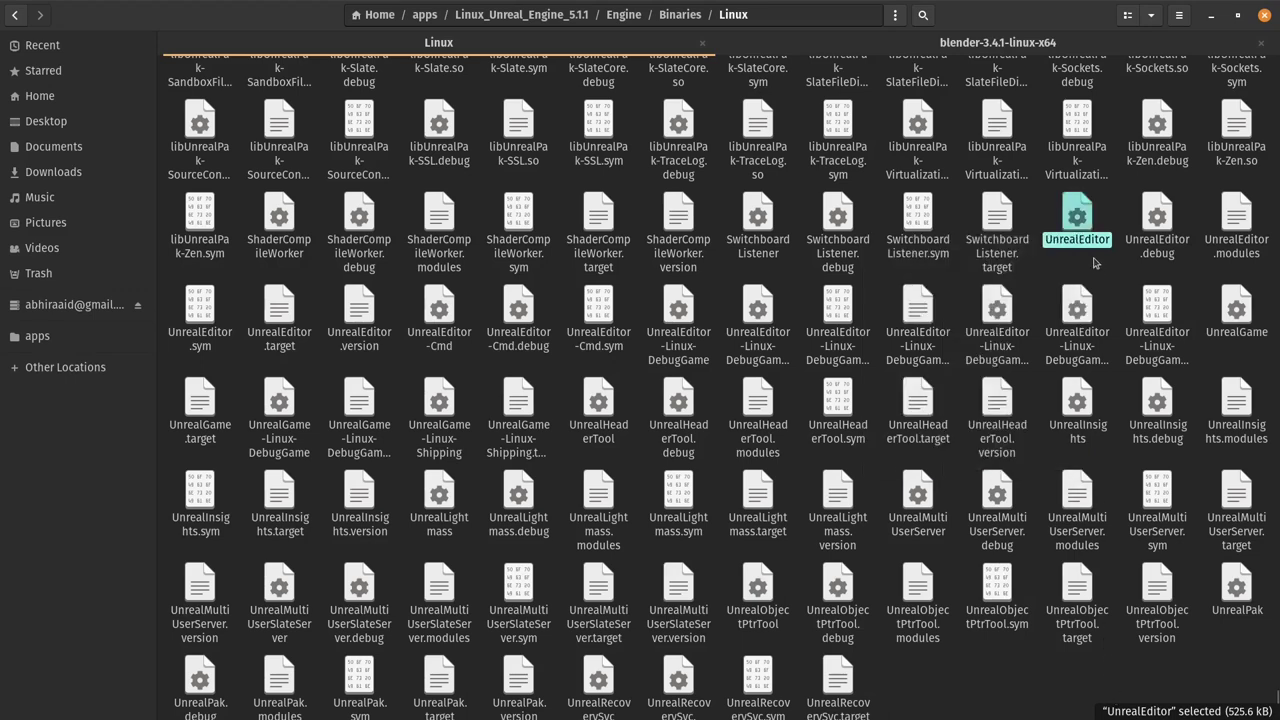
{"action": "key", "text": "ctrl+i"}
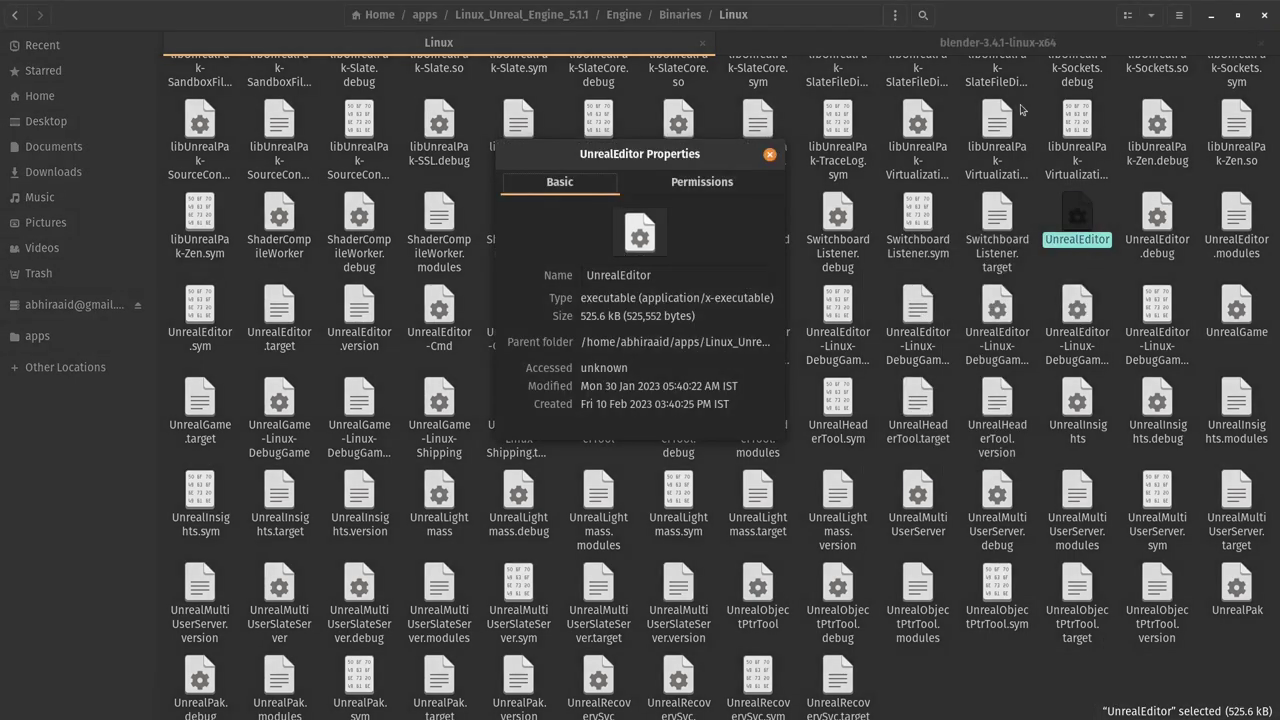
{"action": "triple_click", "coordinate": [623, 345]}
{"action": "right_click", "coordinate": [626, 346]}
{"action": "left_click", "coordinate": [645, 375]}
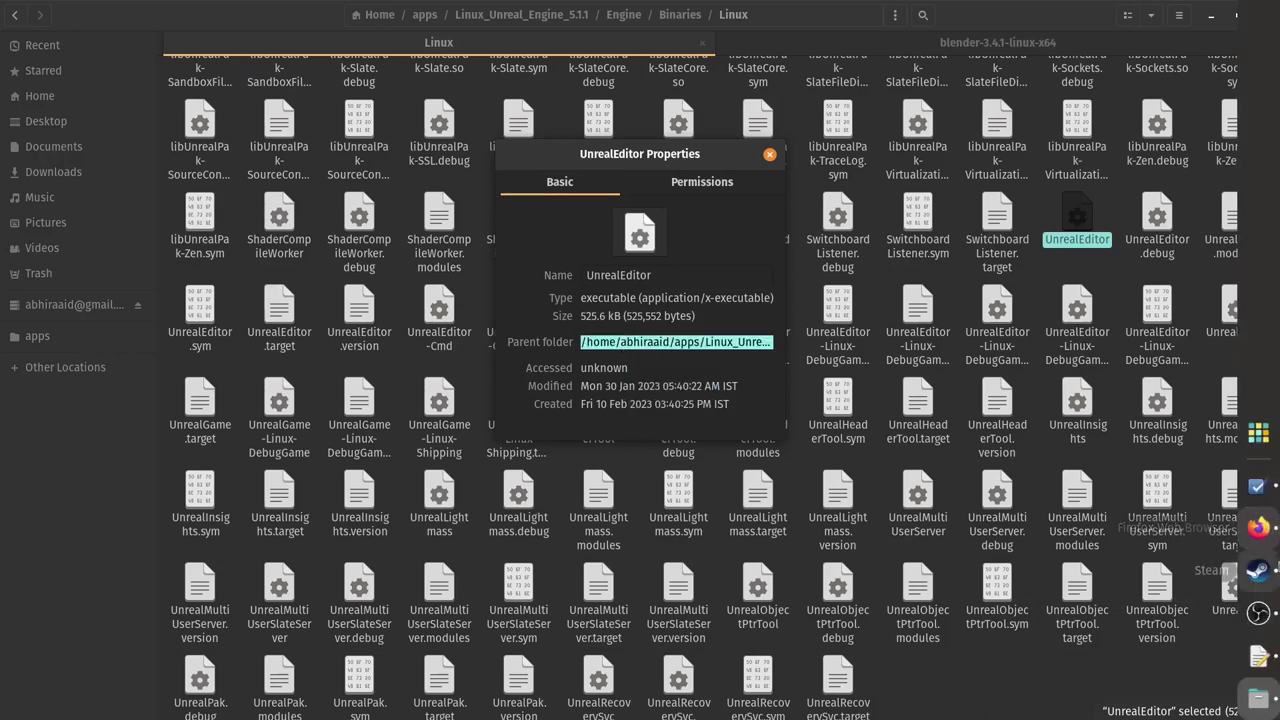
Back in the text editor, set the Exec value to the copied folder path followed by /UnrealEditor
{"action": "left_click", "coordinate": [1258, 655]}
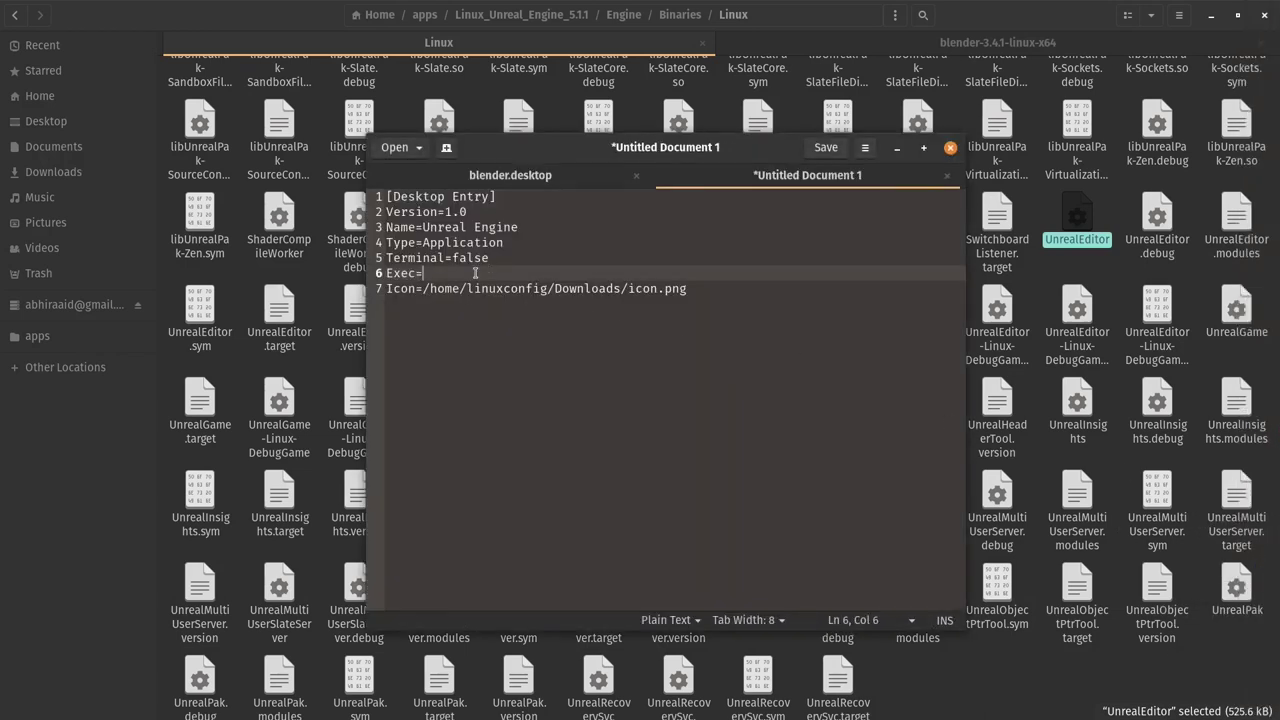
{"action": "right_click", "coordinate": [474, 272]}
{"action": "left_click", "coordinate": [520, 343]}
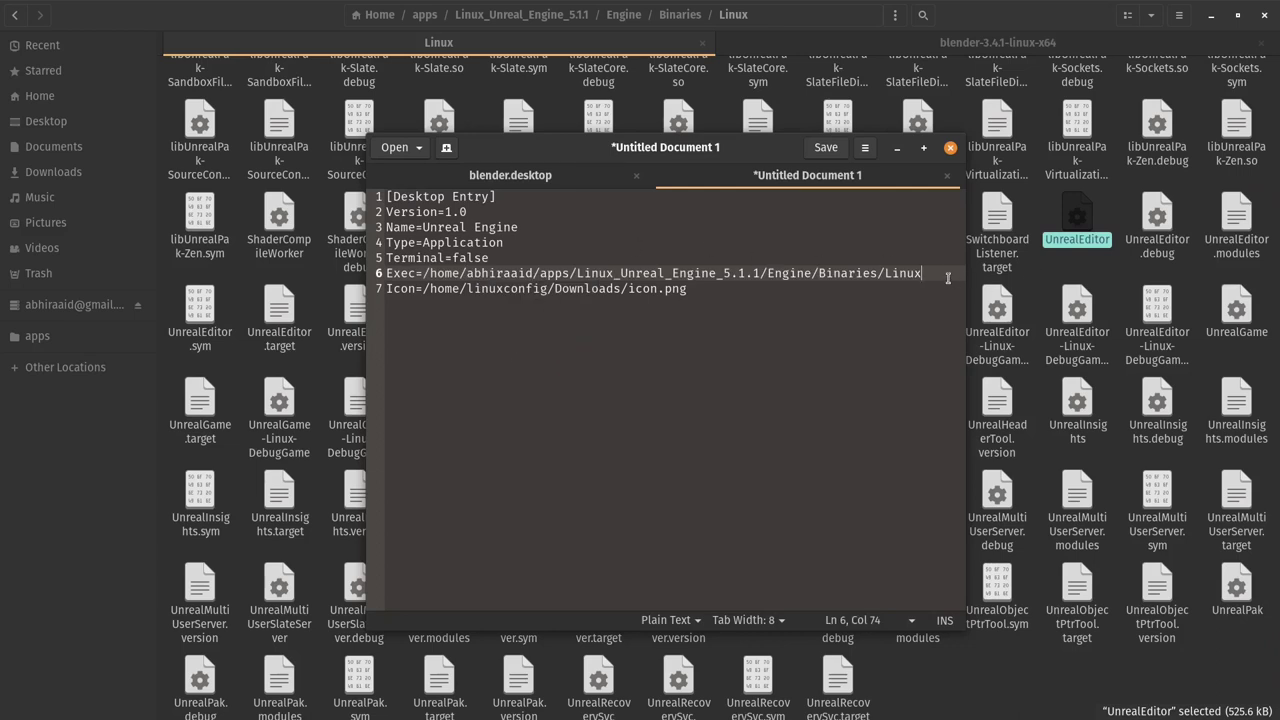
{"action": "type", "text": "/Unreal"}
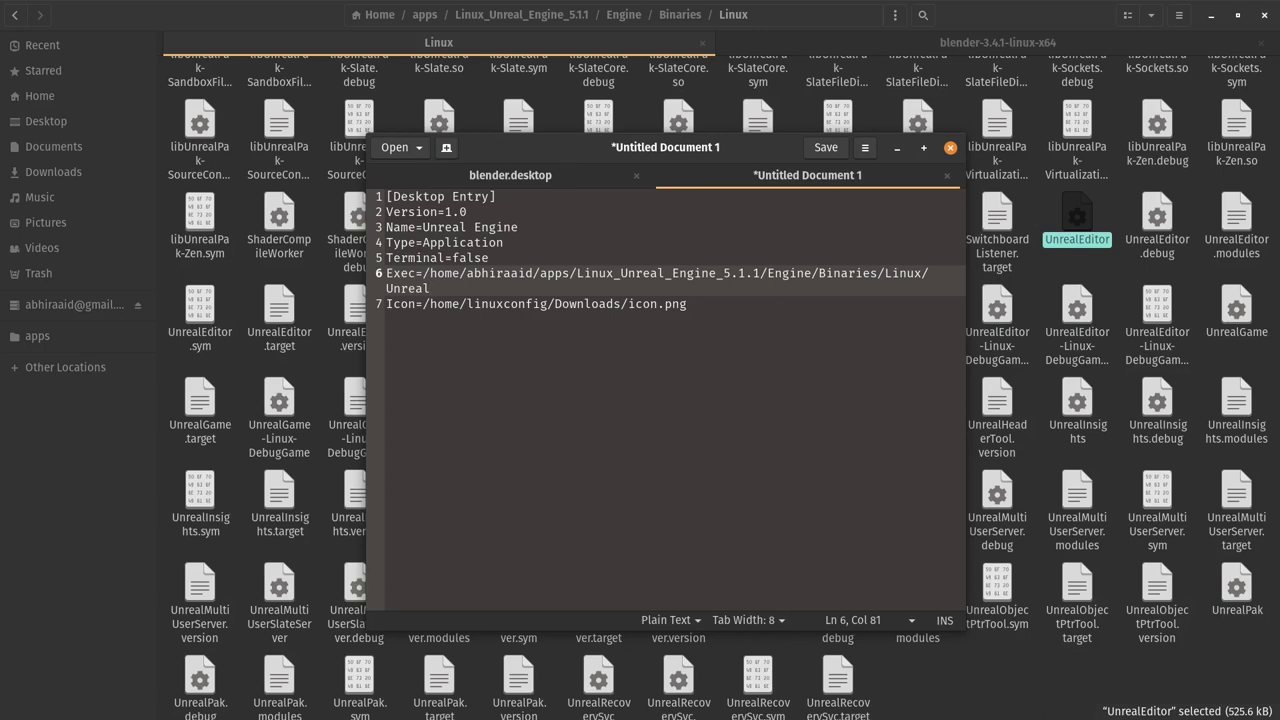
{"action": "type", "text": "Editor"}
Switch to Firefox, close the .desktop template search tab and search in a new tab for "unreal engine transparent icon"
{"action": "left_click_drag", "start_coordinate": [425, 306], "coordinate": [688, 304]}
{"action": "left_click", "coordinate": [688, 304]}
{"action": "mouse_move", "coordinate": [1277, 408]}
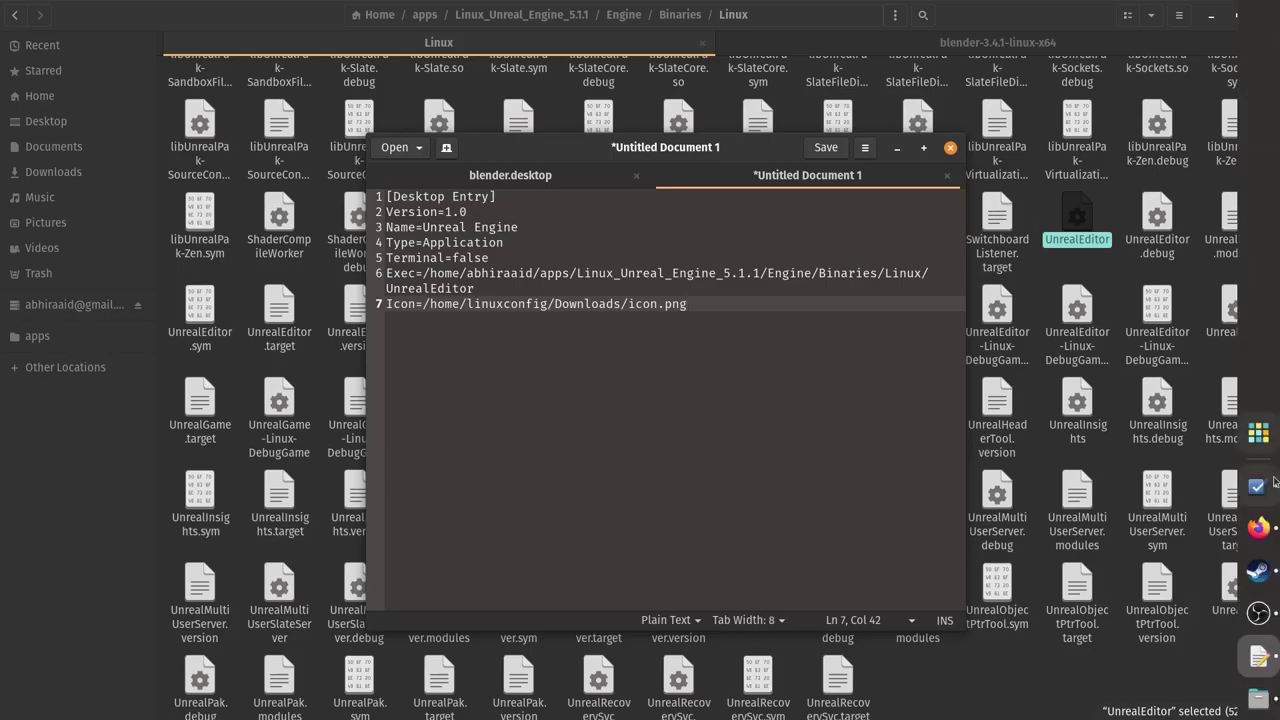
{"action": "left_click", "coordinate": [1274, 527]}
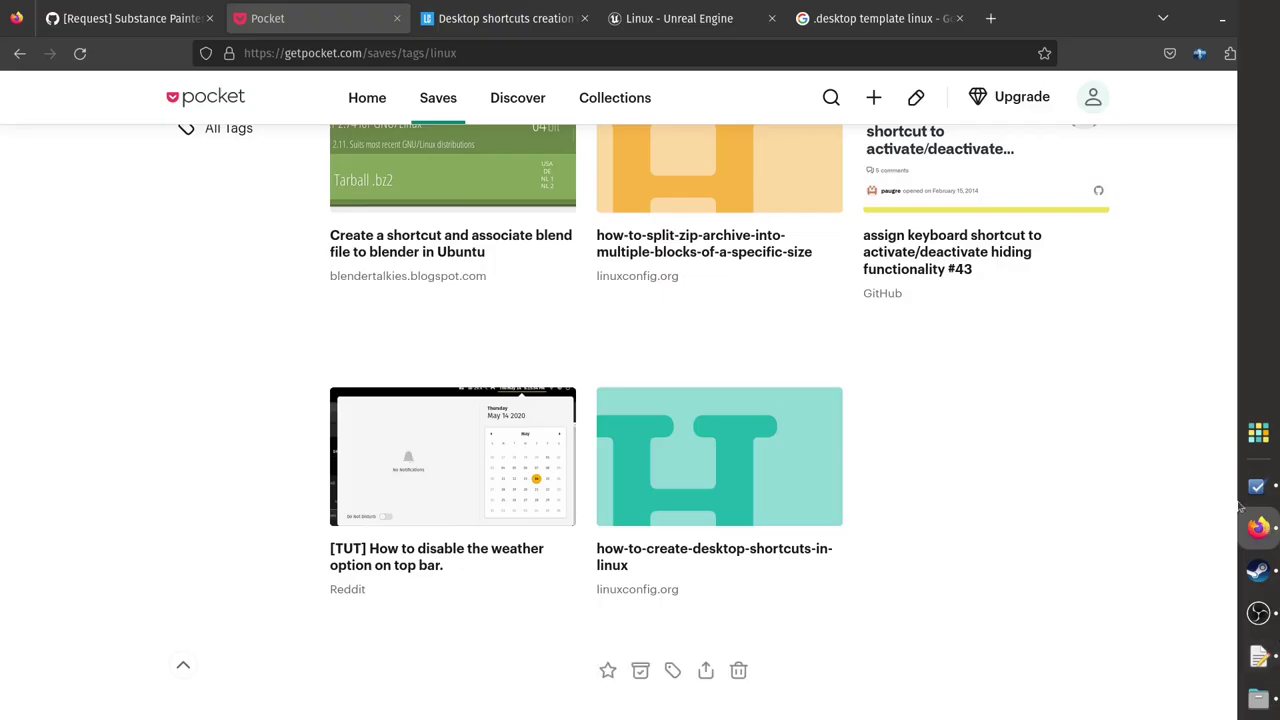
{"action": "left_click", "coordinate": [960, 20]}
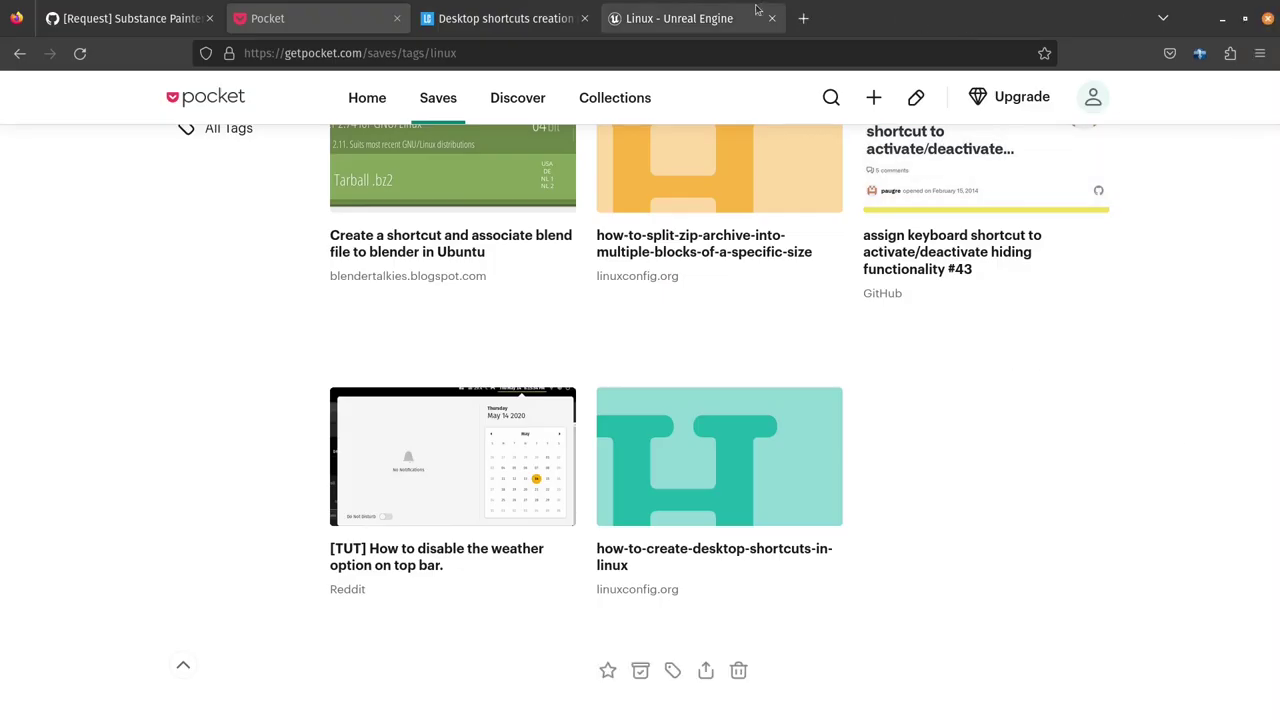
{"action": "left_click", "coordinate": [805, 18]}
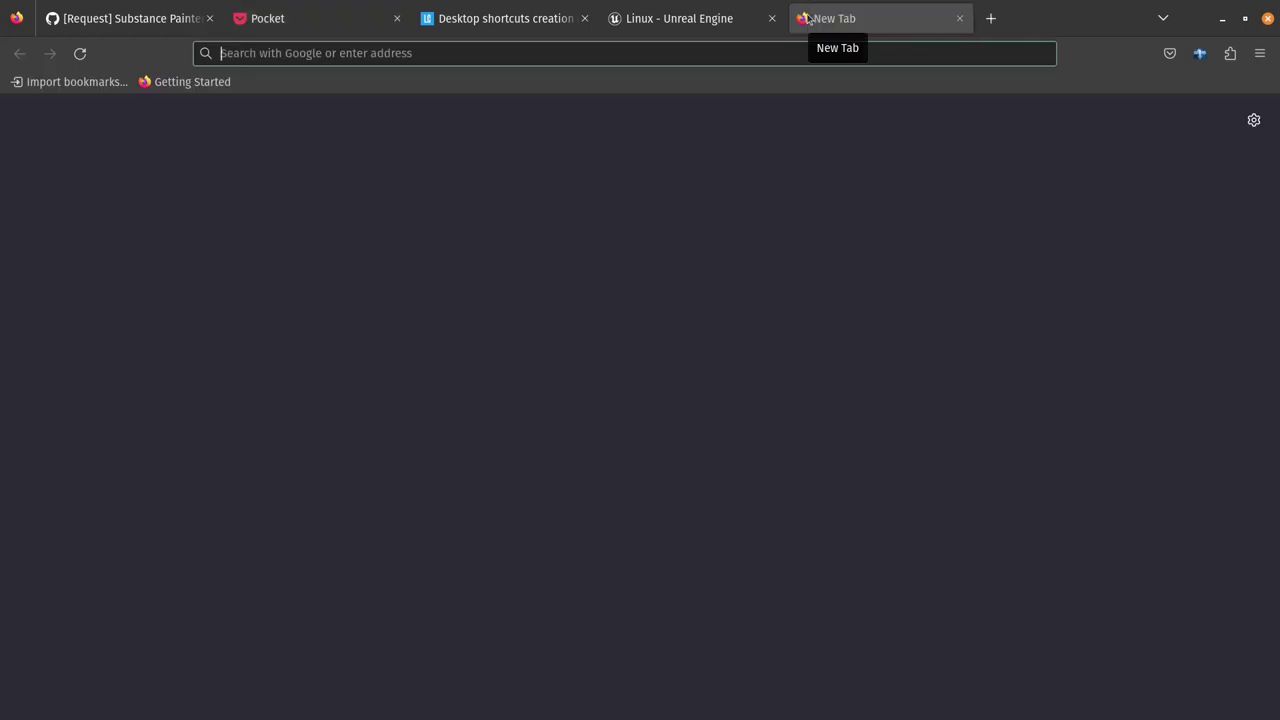
{"action": "type", "text": "unreal"}
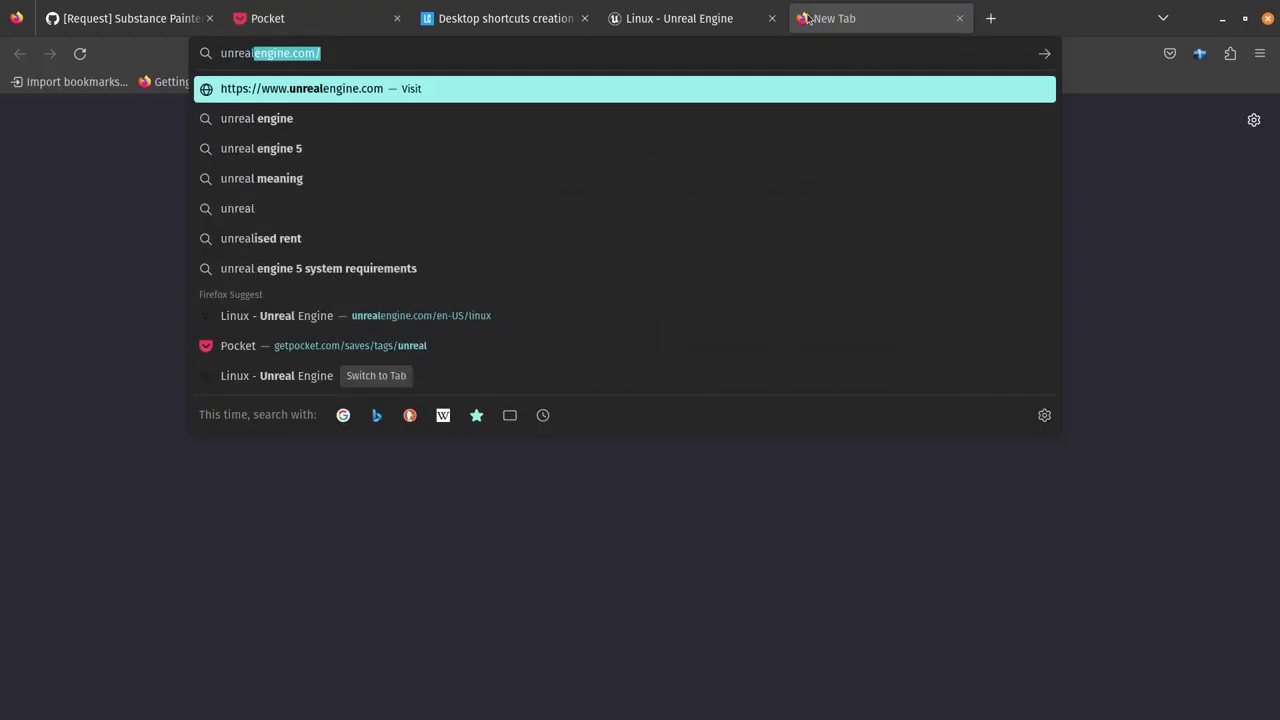
{"action": "type", "text": " engine "}
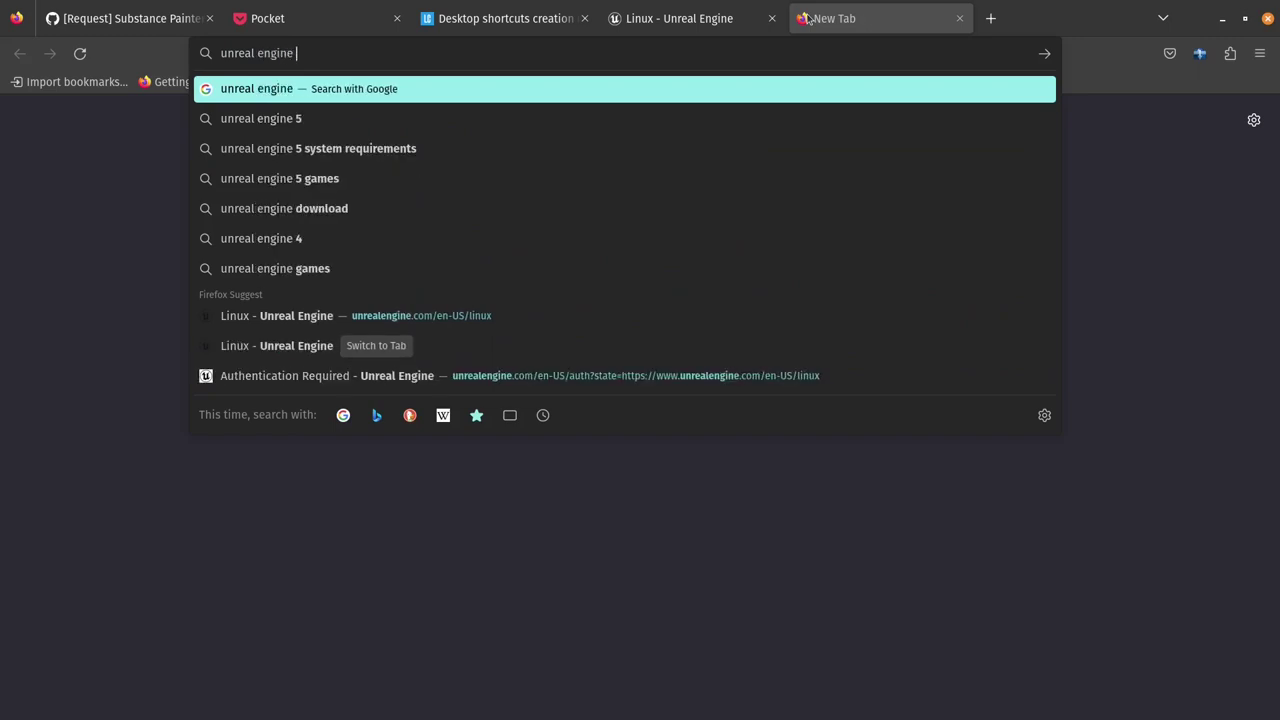
{"action": "type", "text": "trans"}
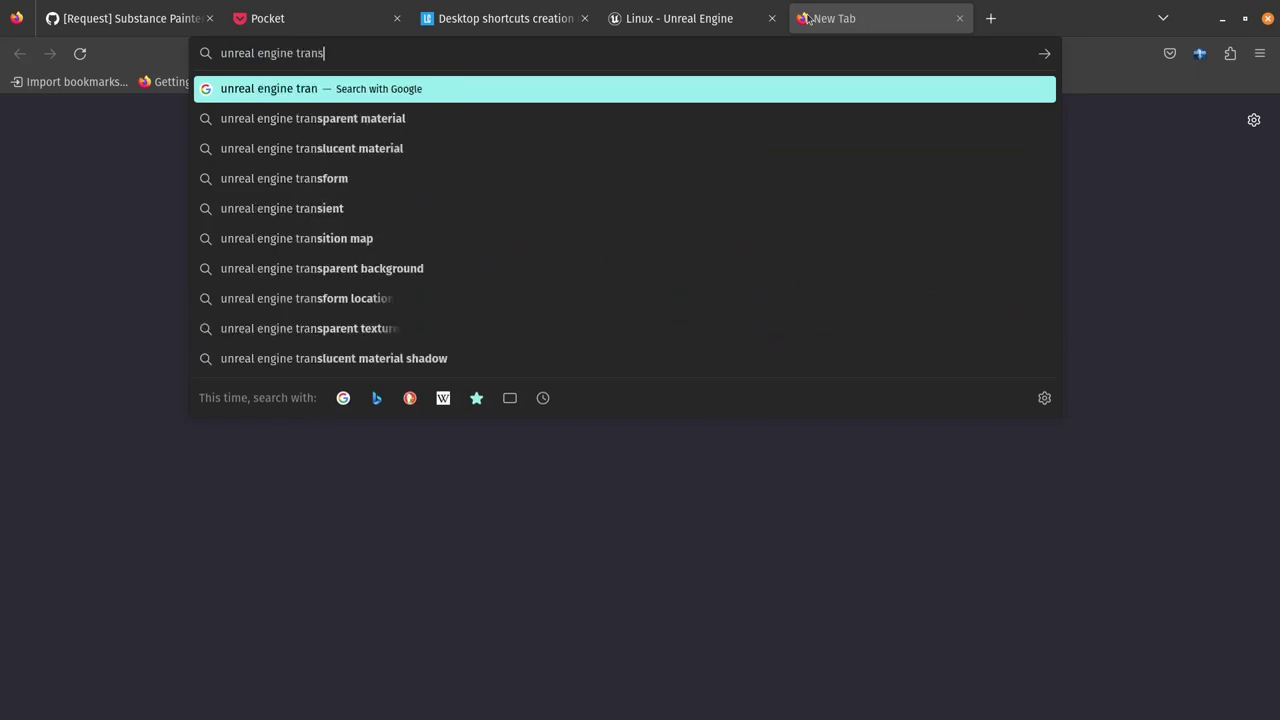
{"action": "type", "text": "parent icon"}
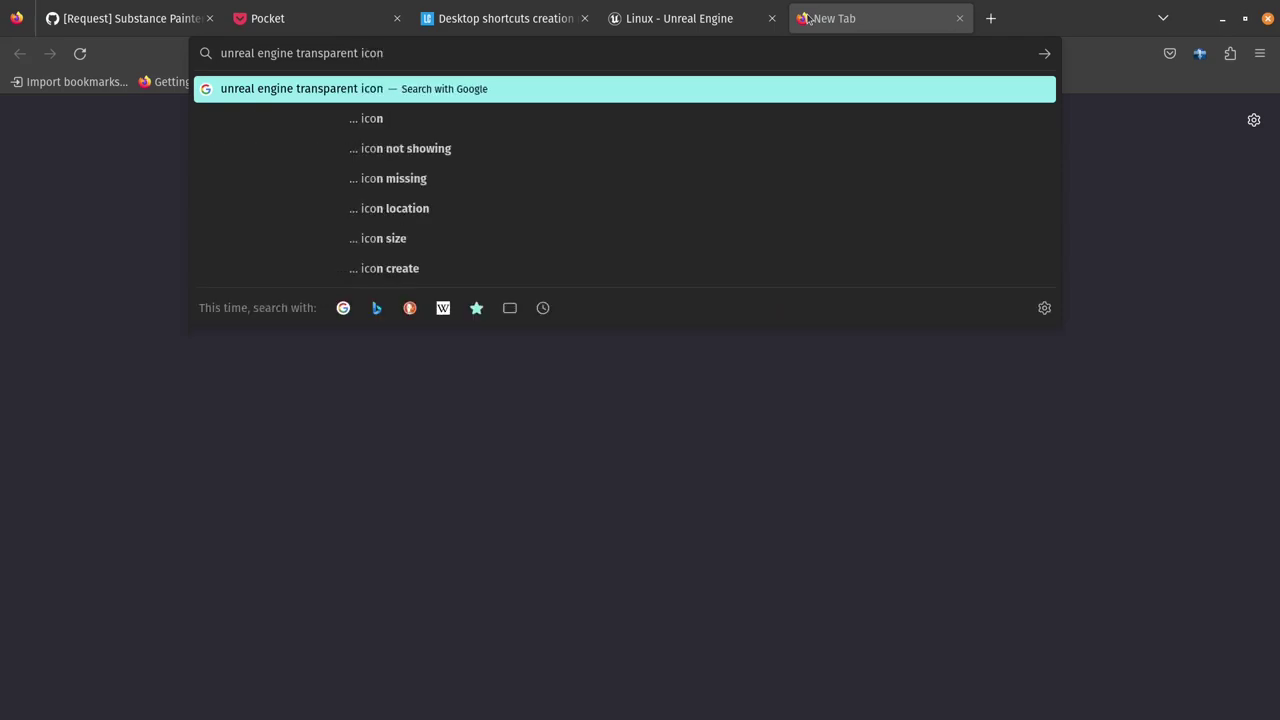
{"action": "key", "text": "Return"}
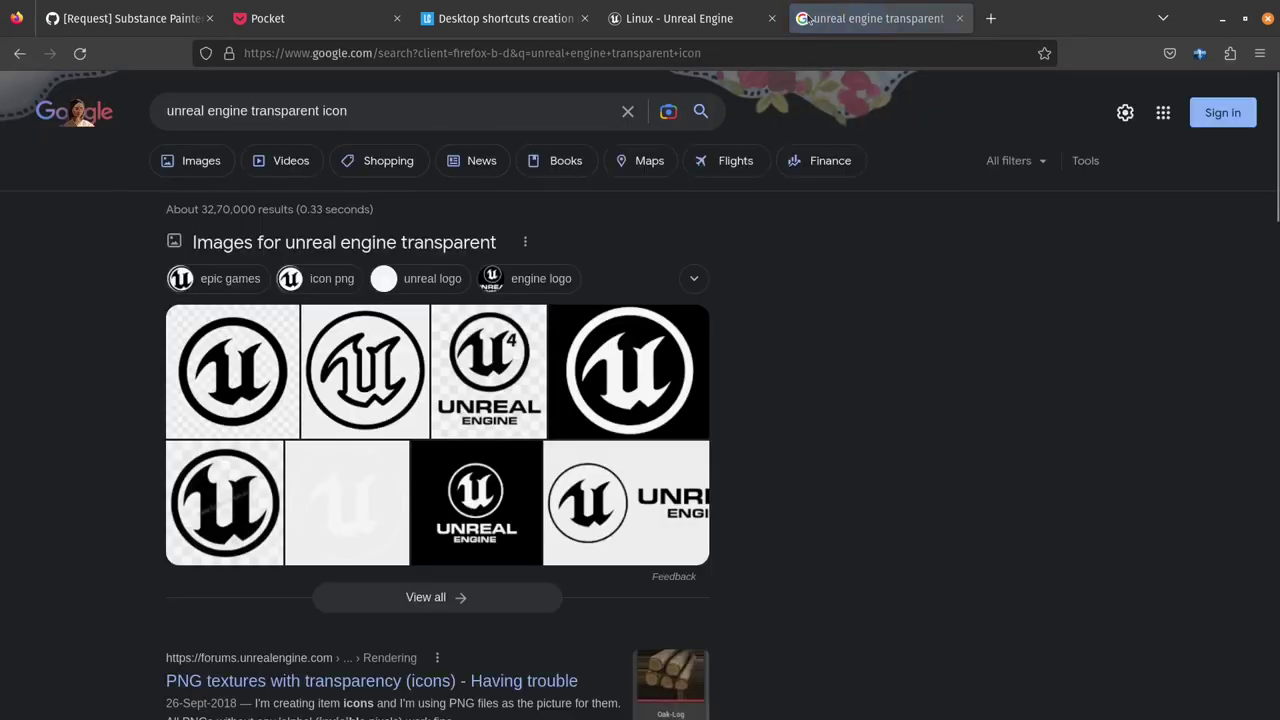
Look through the web search results for a transparent Unreal Engine icon
{"action": "scroll", "coordinate": [237, 410], "scroll_direction": "down", "scroll_amount": 3}
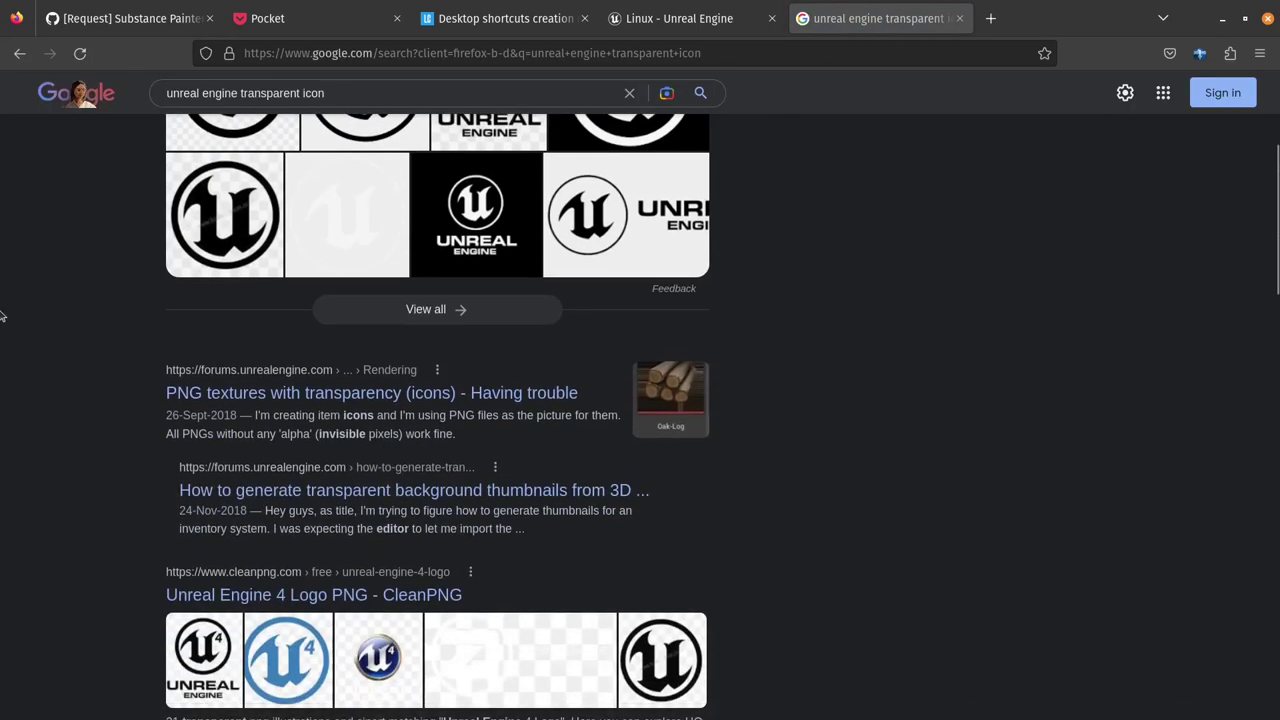
{"action": "left_click", "coordinate": [394, 400]}
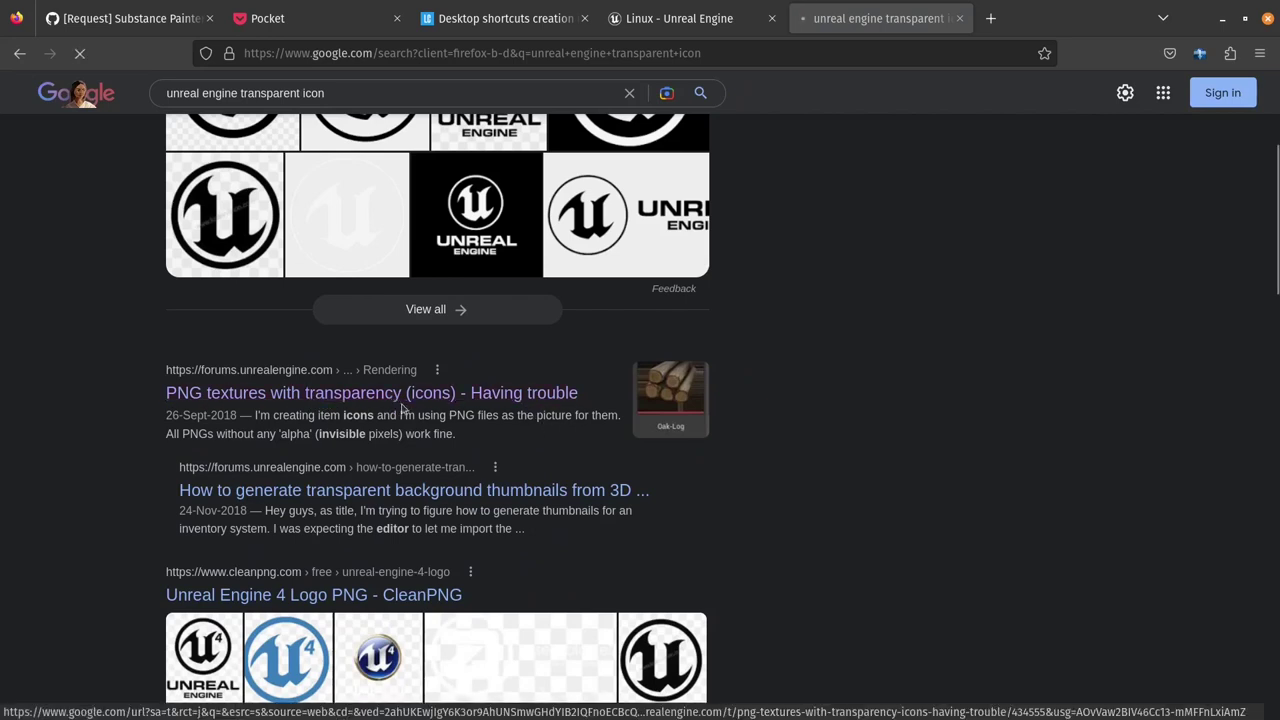
{"action": "key", "text": "alt+Left"}
{"action": "scroll", "coordinate": [749, 423], "scroll_direction": "down", "scroll_amount": 4}
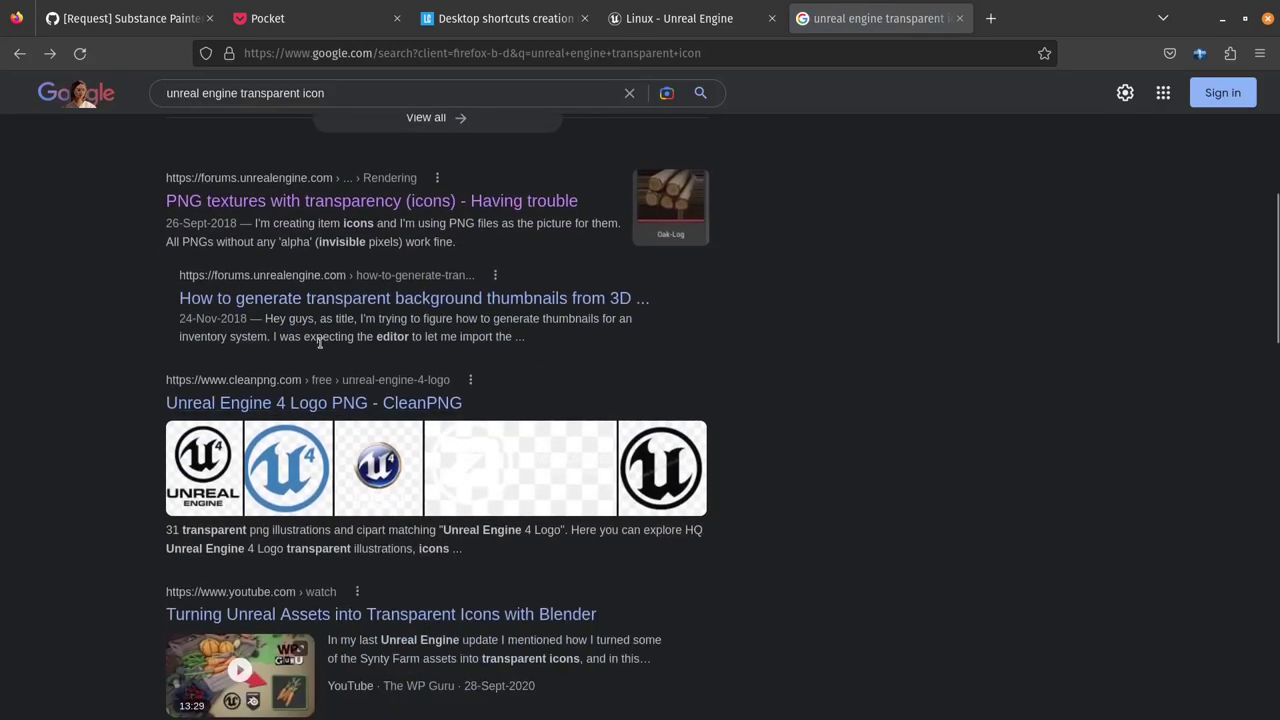
{"action": "scroll", "coordinate": [786, 394], "scroll_direction": "down", "scroll_amount": 5}
{"action": "scroll", "coordinate": [787, 396], "scroll_direction": "down", "scroll_amount": 3}
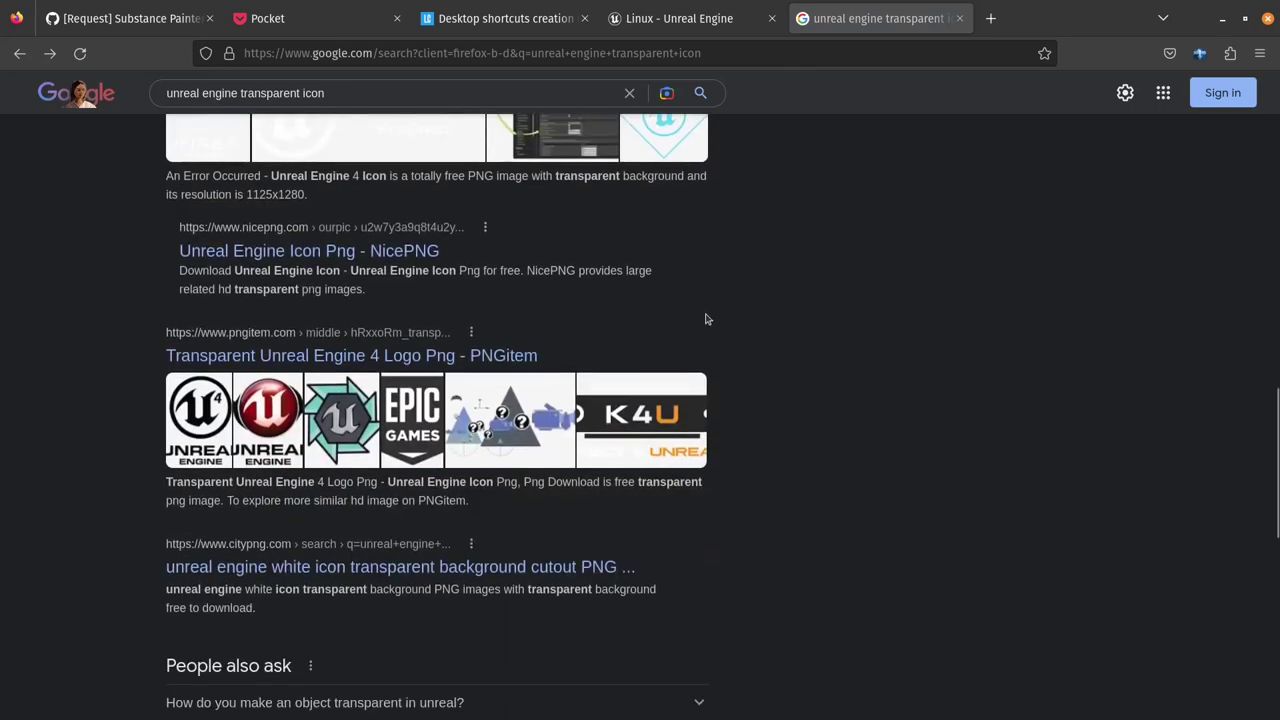
{"action": "scroll", "coordinate": [708, 317], "scroll_direction": "up", "scroll_amount": 10}
{"action": "scroll", "coordinate": [735, 311], "scroll_direction": "up", "scroll_amount": 2}
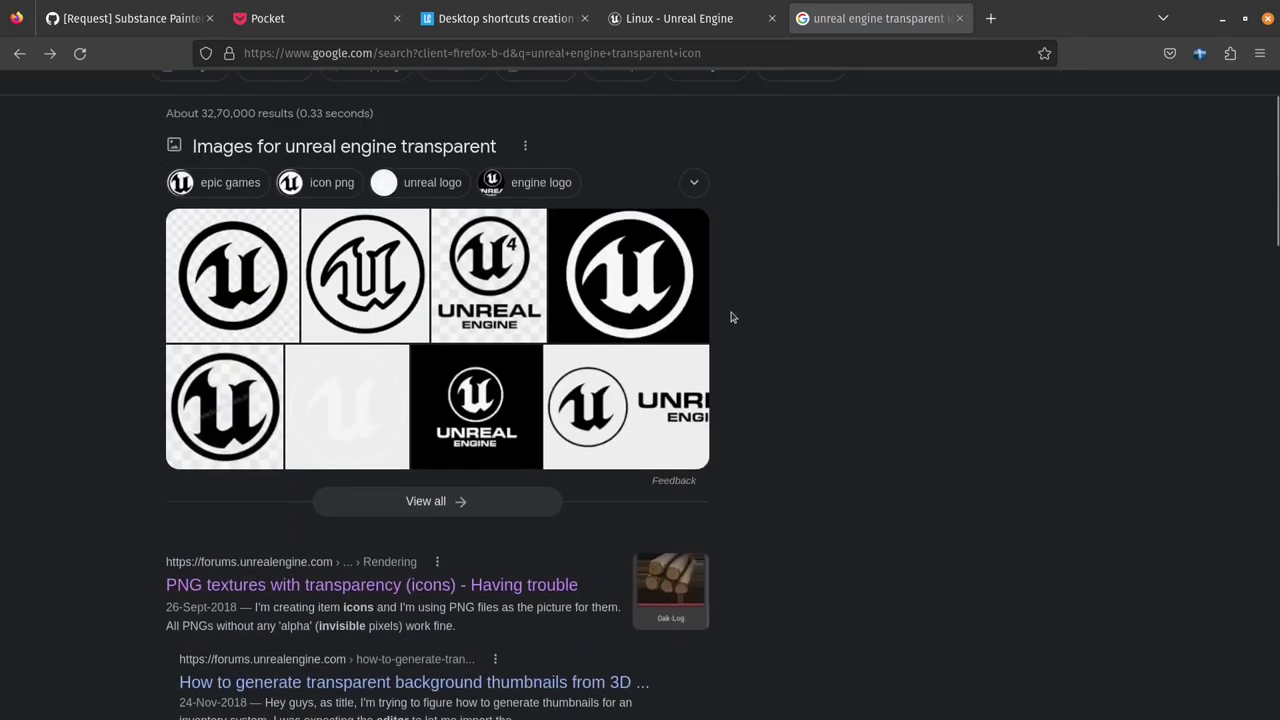
{"action": "scroll", "coordinate": [731, 318], "scroll_direction": "up", "scroll_amount": 1}
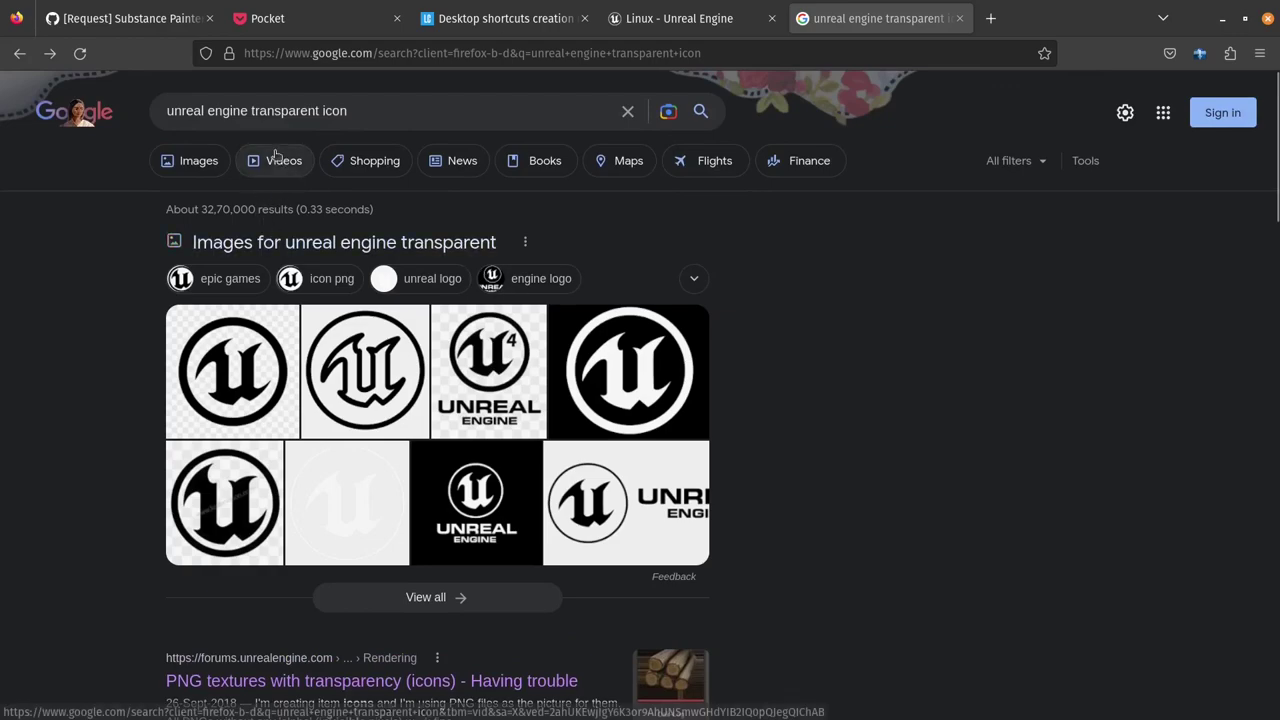
Show the image results and open the preview of the blue-to-purple gradient Unreal Engine logo from PngFind
{"action": "left_click", "coordinate": [205, 163]}
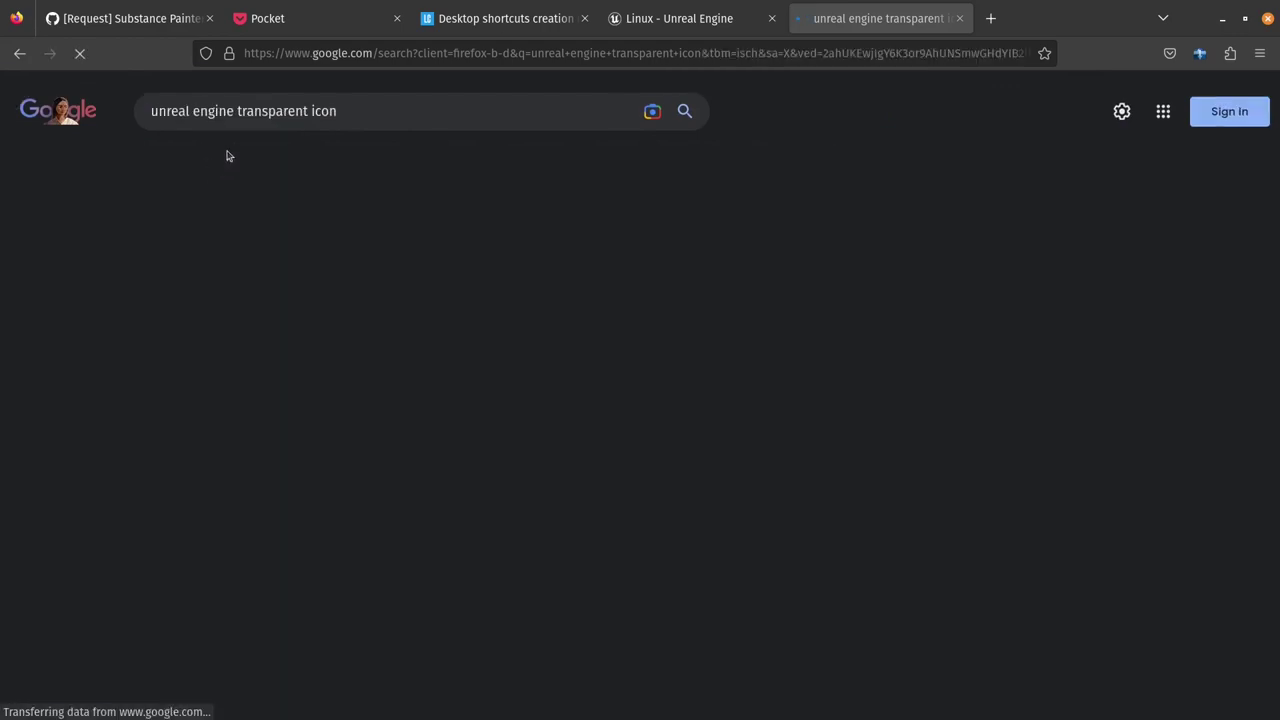
{"action": "scroll", "coordinate": [112, 465], "scroll_direction": "down", "scroll_amount": 7}
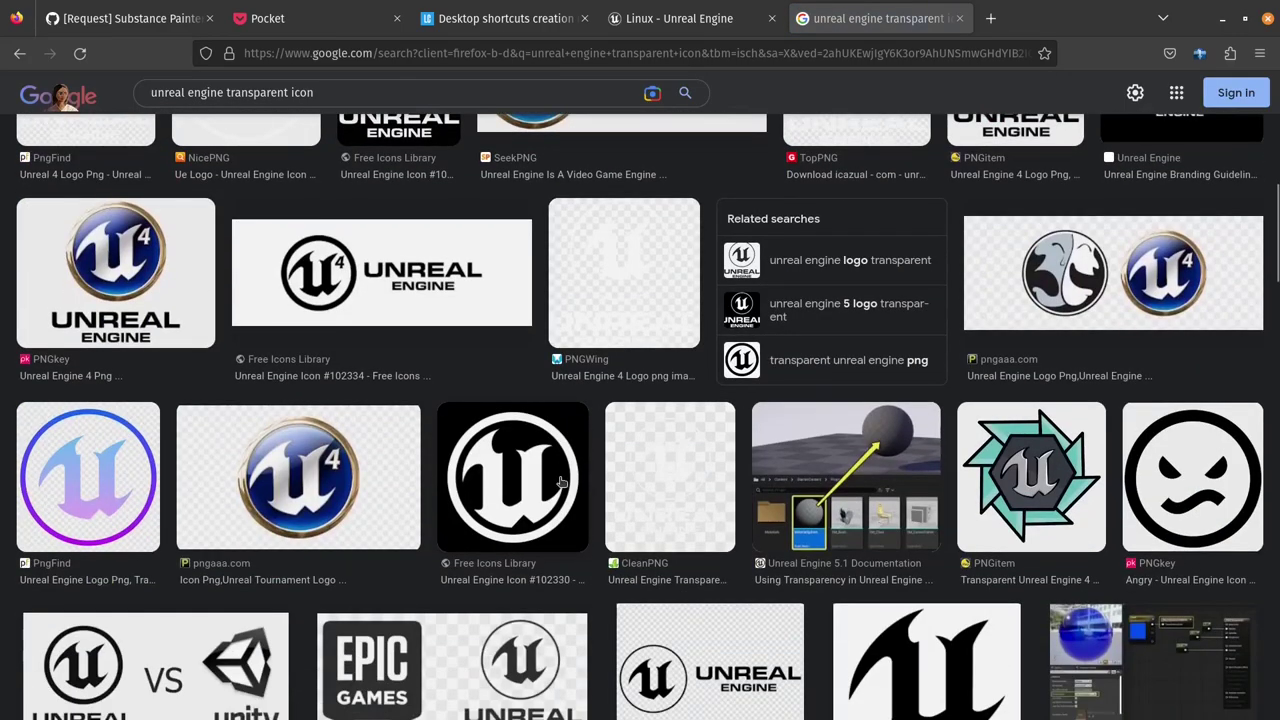
{"action": "right_click", "coordinate": [62, 470]}
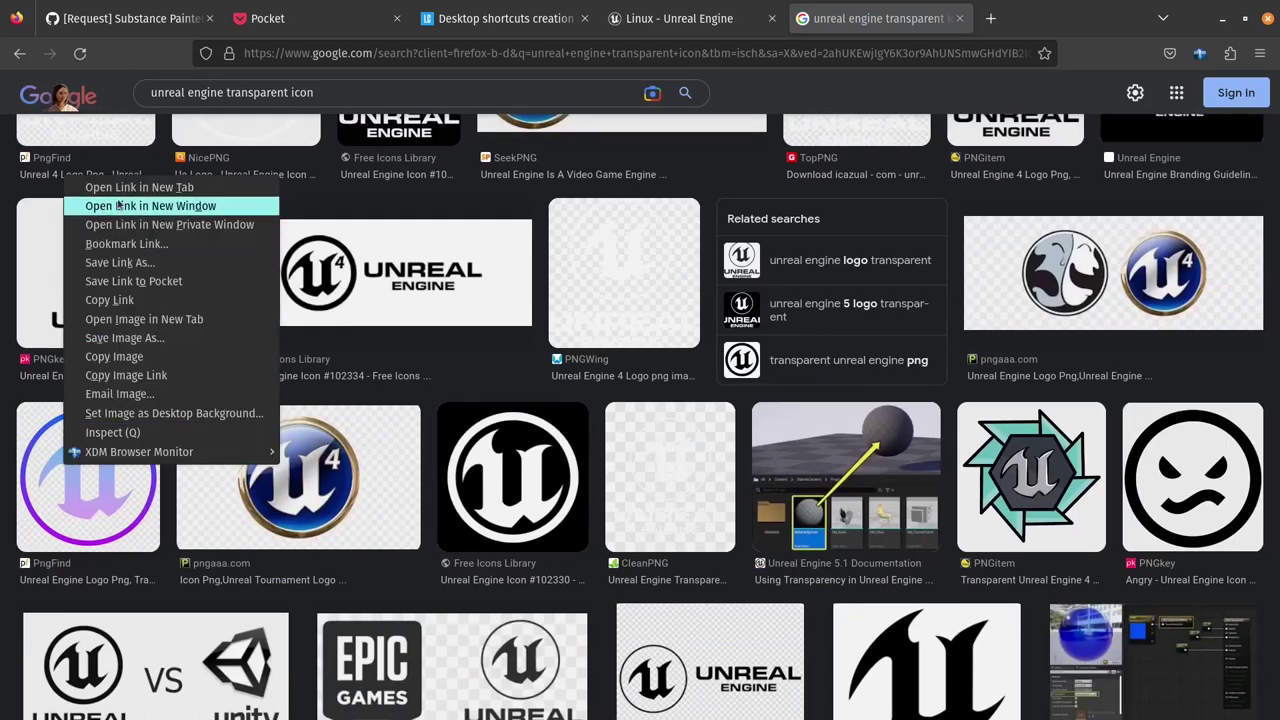
{"action": "key", "text": "Escape"}
{"action": "left_click", "coordinate": [49, 506]}
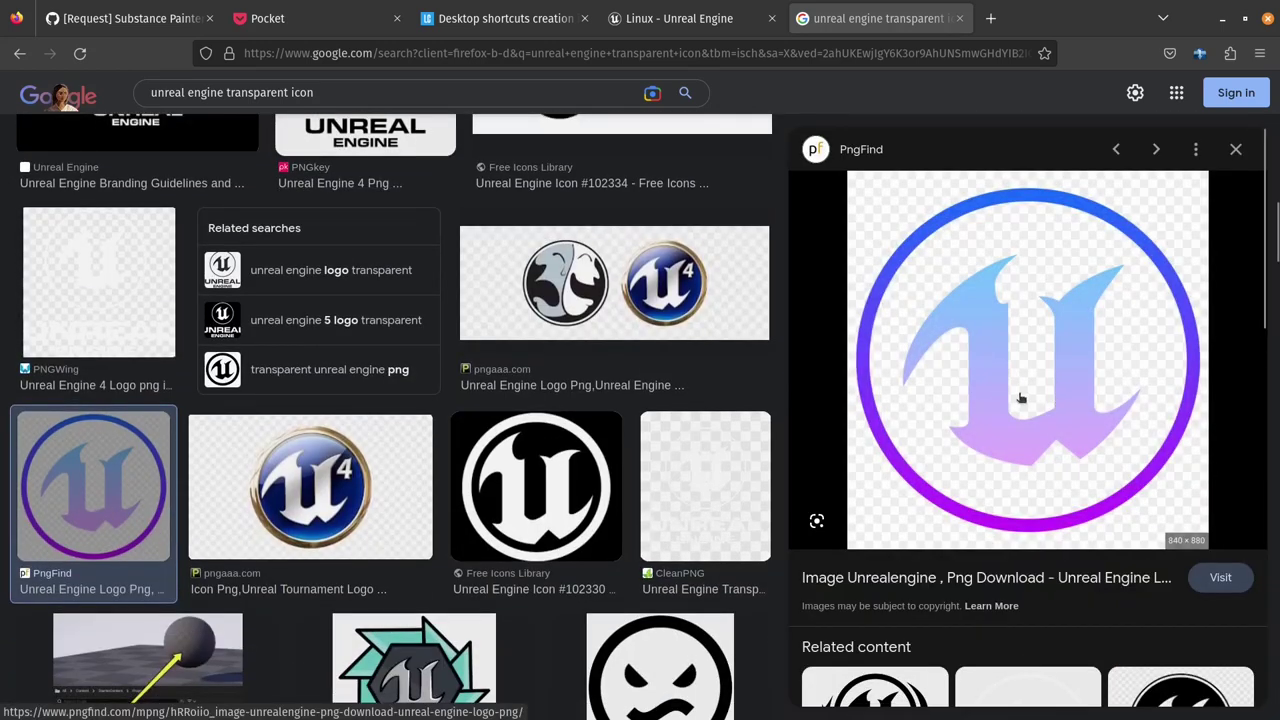
Visit the PngFind page of the gradient Unreal Engine logo and request its PNG download
{"action": "right_click", "coordinate": [1043, 361]}
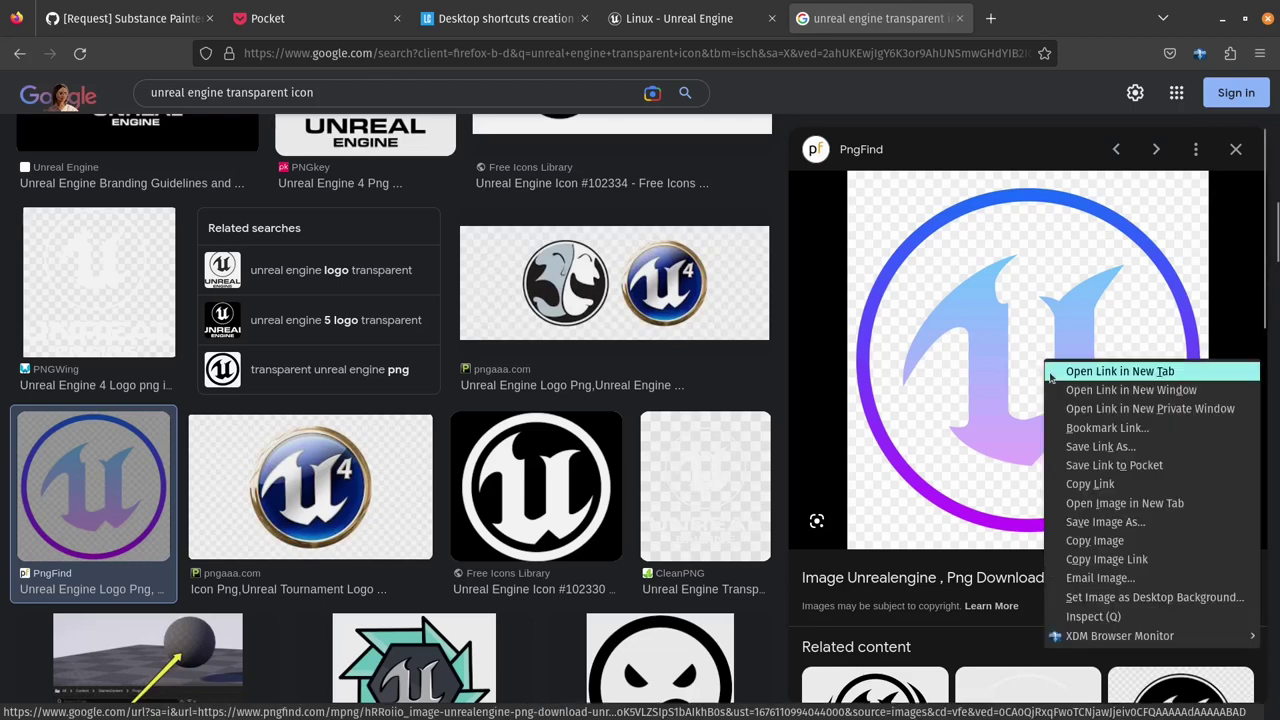
{"action": "left_click", "coordinate": [984, 414]}
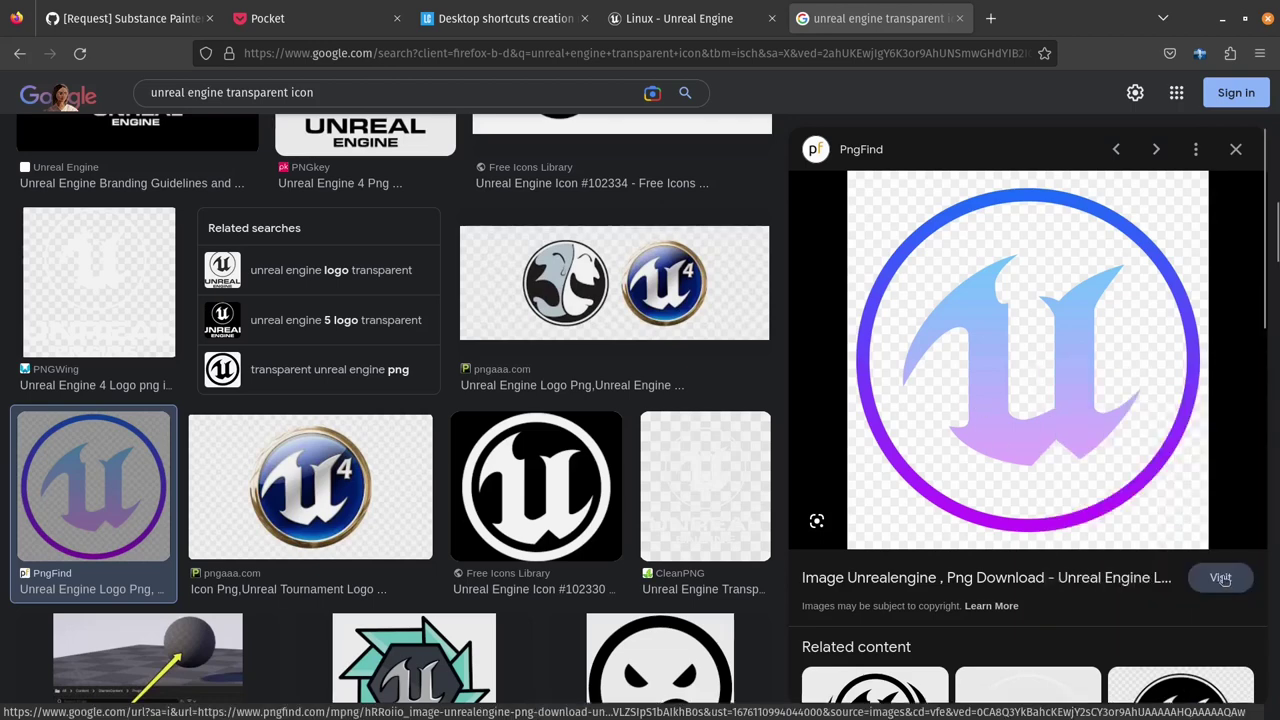
{"action": "left_click", "coordinate": [1221, 579]}
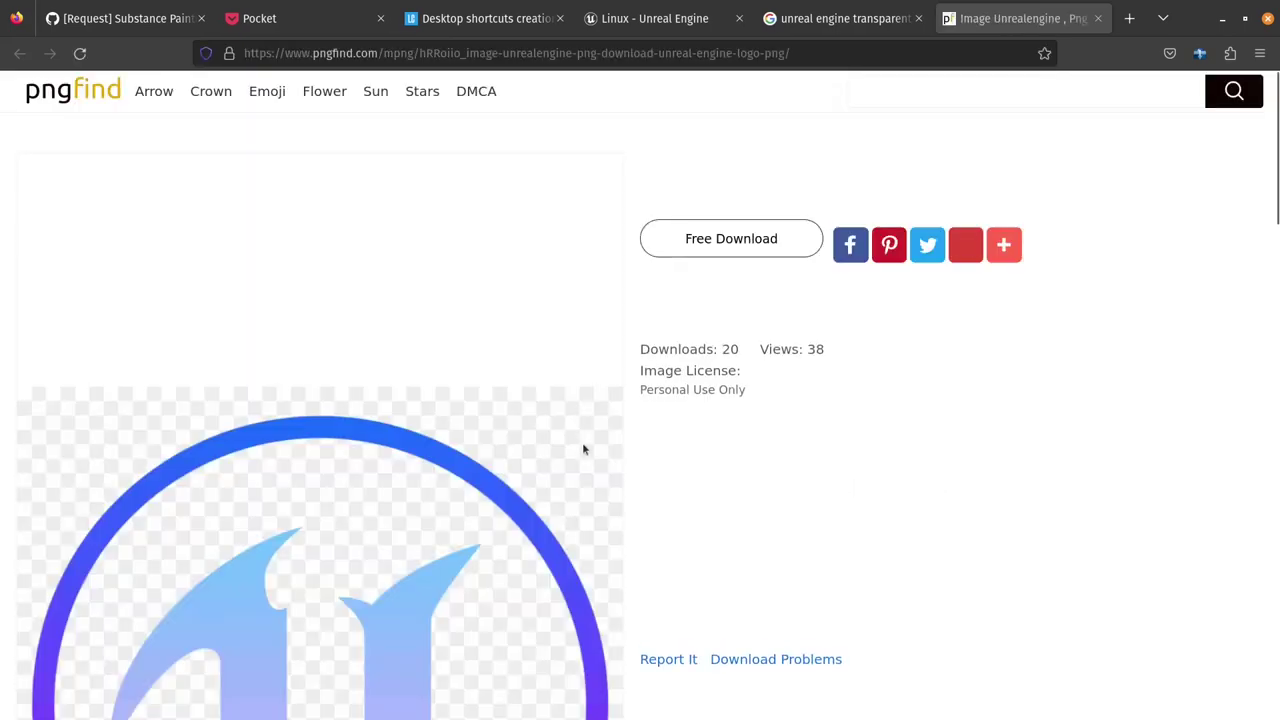
{"action": "scroll", "coordinate": [582, 448], "scroll_direction": "down", "scroll_amount": 4}
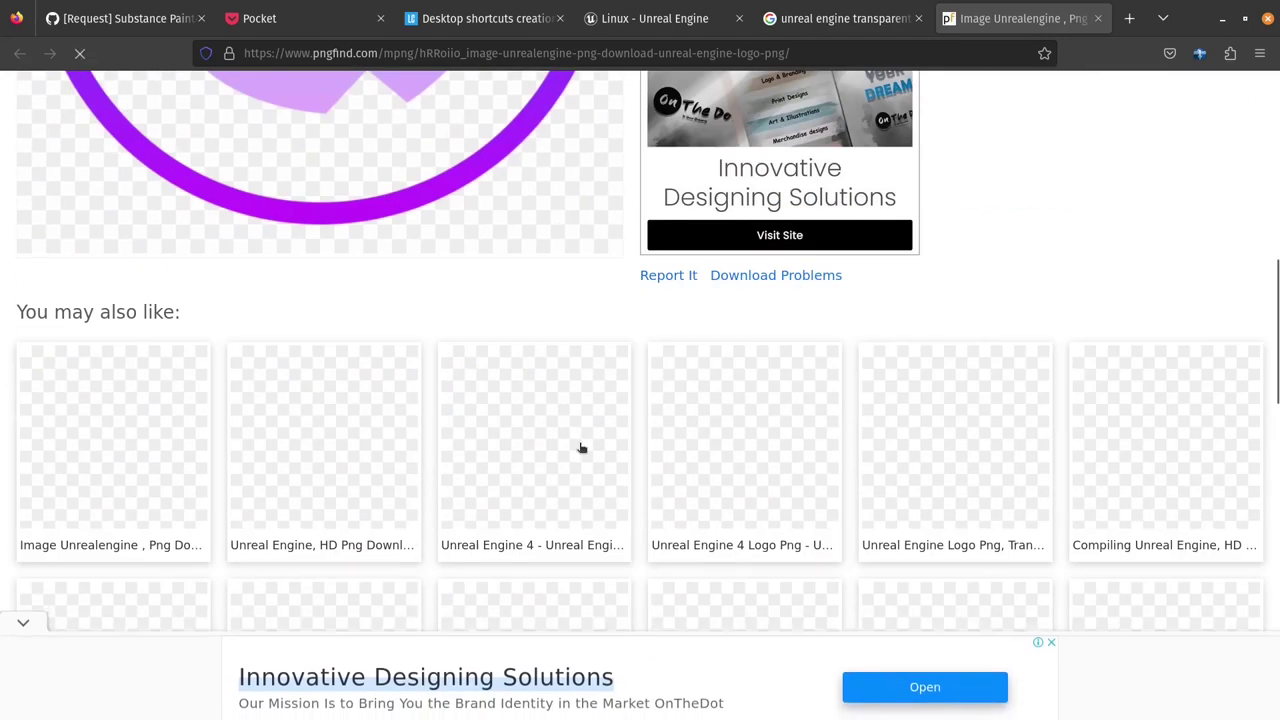
{"action": "scroll", "coordinate": [582, 447], "scroll_direction": "up", "scroll_amount": 1}
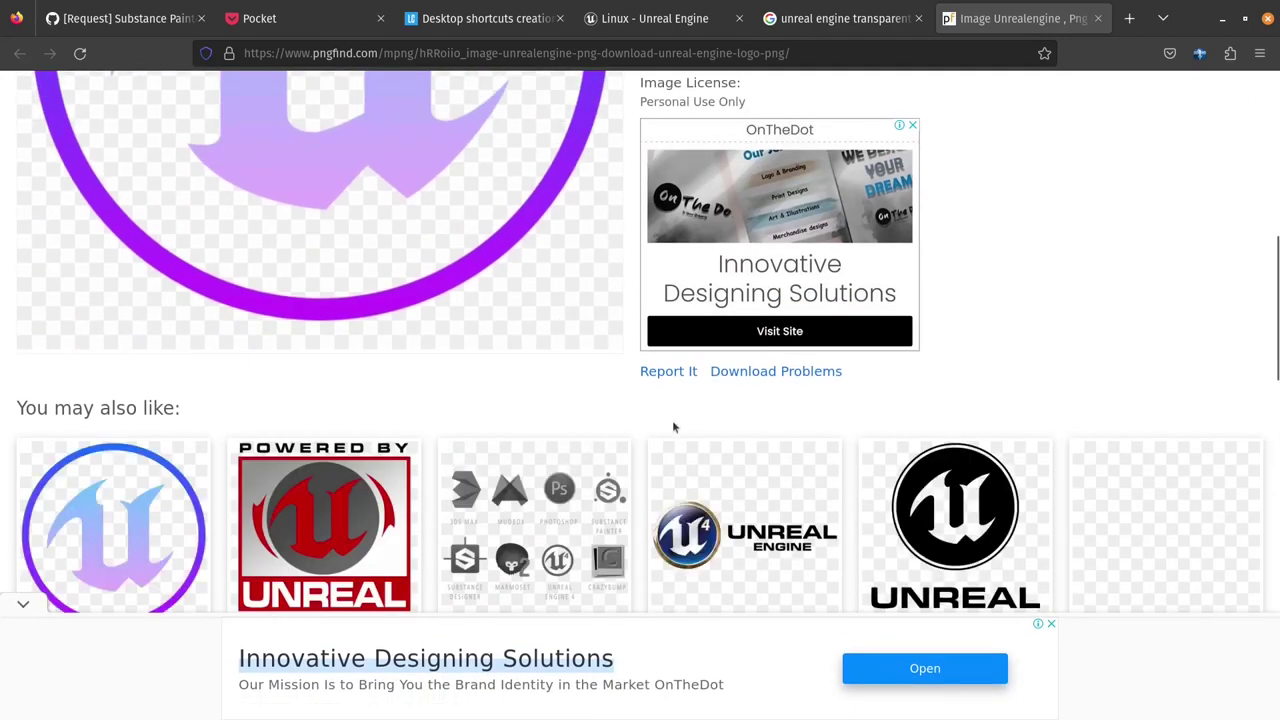
{"action": "scroll", "coordinate": [673, 427], "scroll_direction": "up", "scroll_amount": 5}
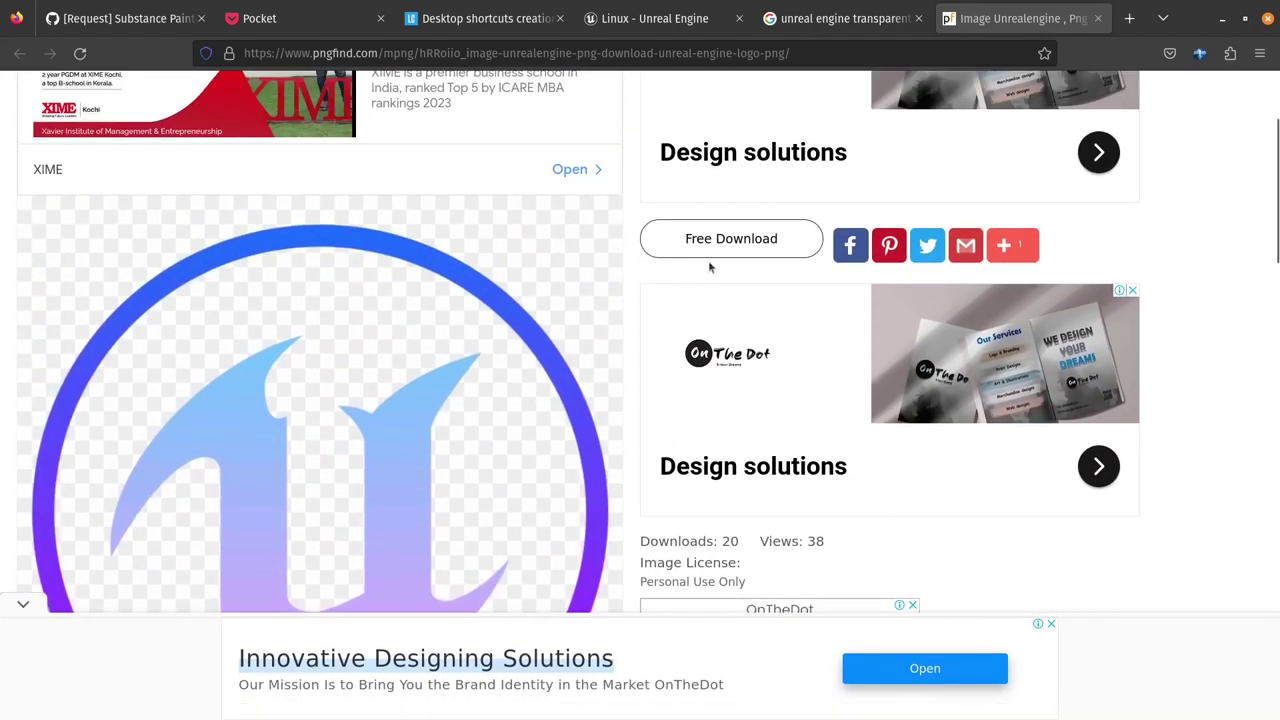
{"action": "left_click", "coordinate": [714, 243]}
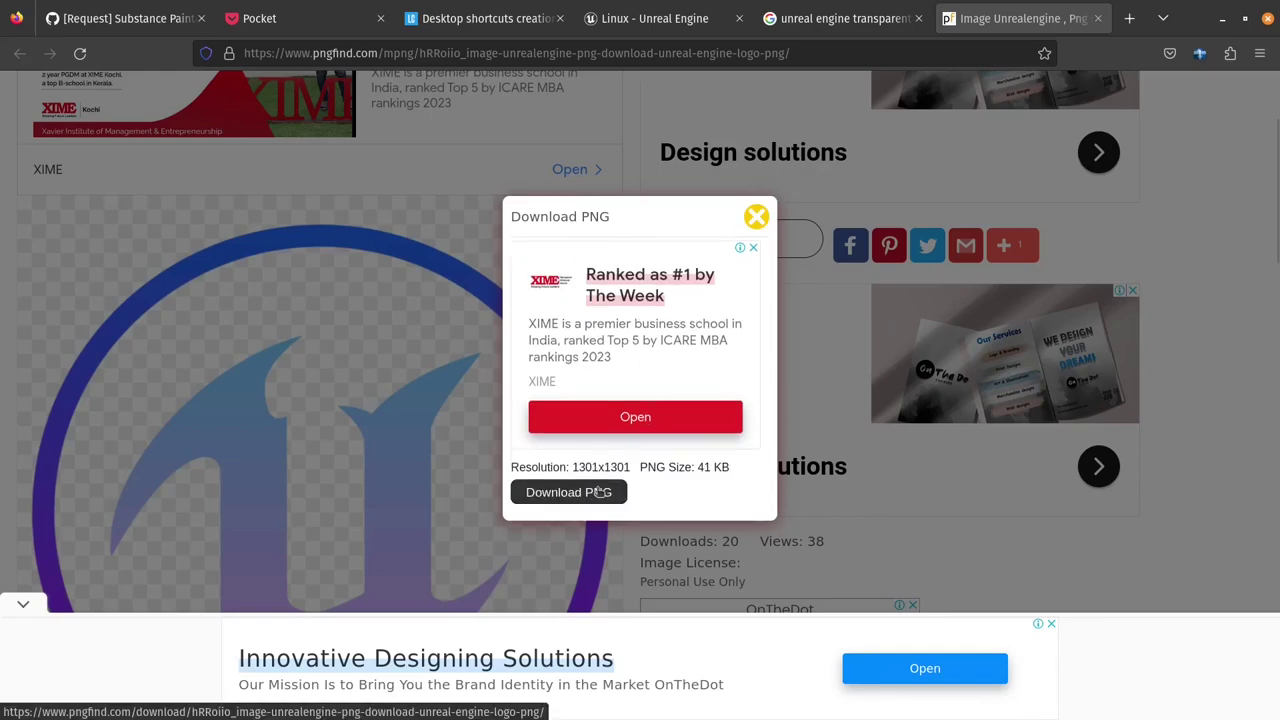
{"action": "left_click", "coordinate": [598, 492]}
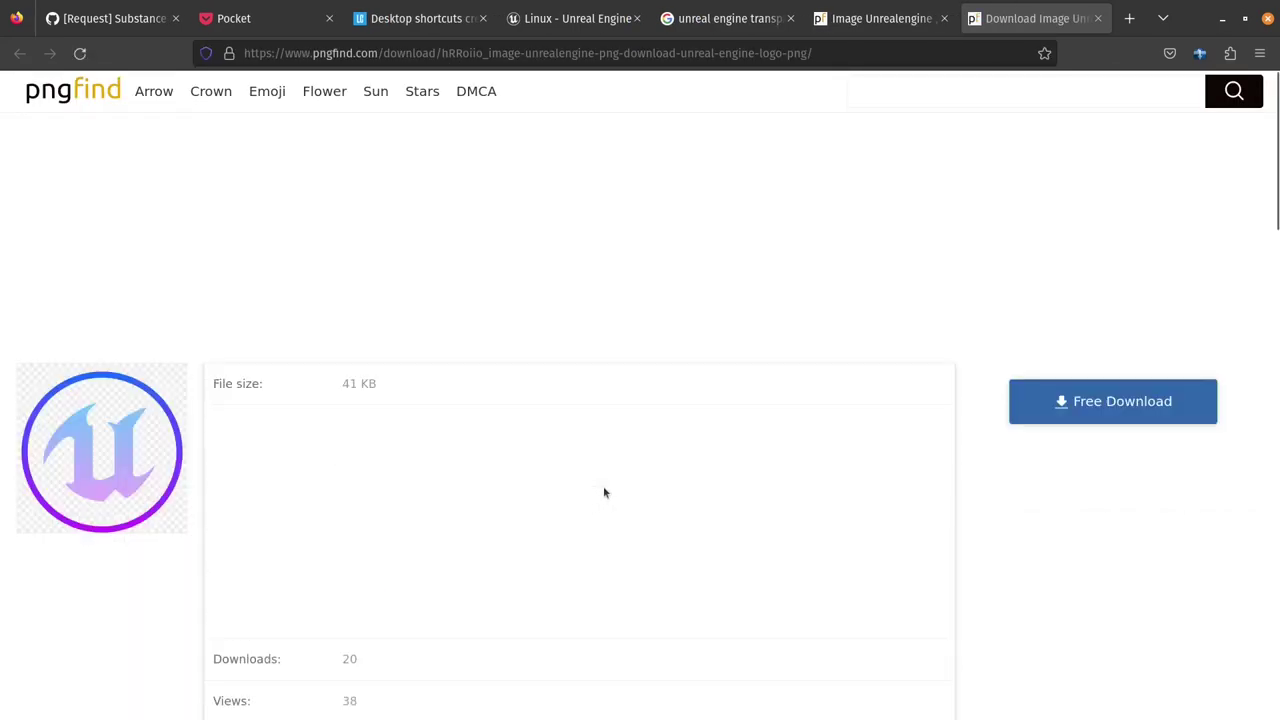
Start the free download of the logo PNG and dismiss the advertisement to open the full-size image
{"action": "scroll", "coordinate": [877, 397], "scroll_direction": "down", "scroll_amount": 1}
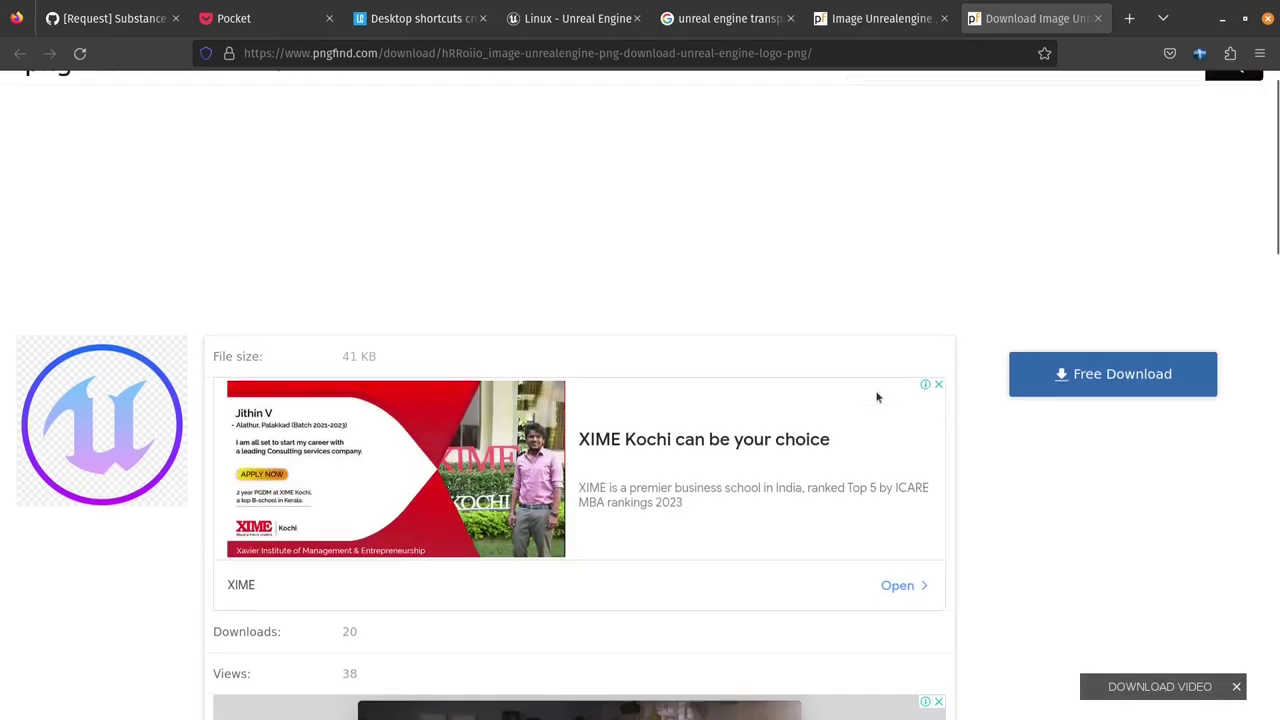
{"action": "scroll", "coordinate": [960, 374], "scroll_direction": "down", "scroll_amount": 4}
{"action": "scroll", "coordinate": [960, 379], "scroll_direction": "up", "scroll_amount": 2}
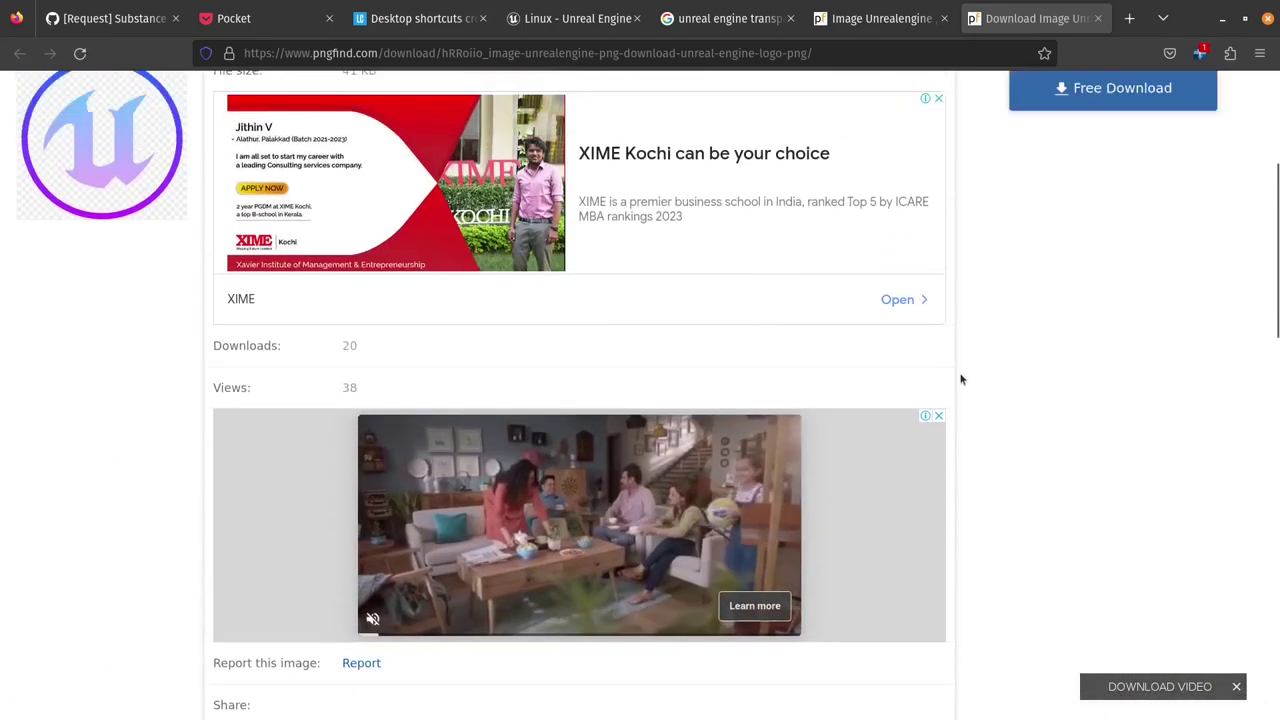
{"action": "scroll", "coordinate": [960, 379], "scroll_direction": "up", "scroll_amount": 2}
{"action": "left_click", "coordinate": [1110, 217]}
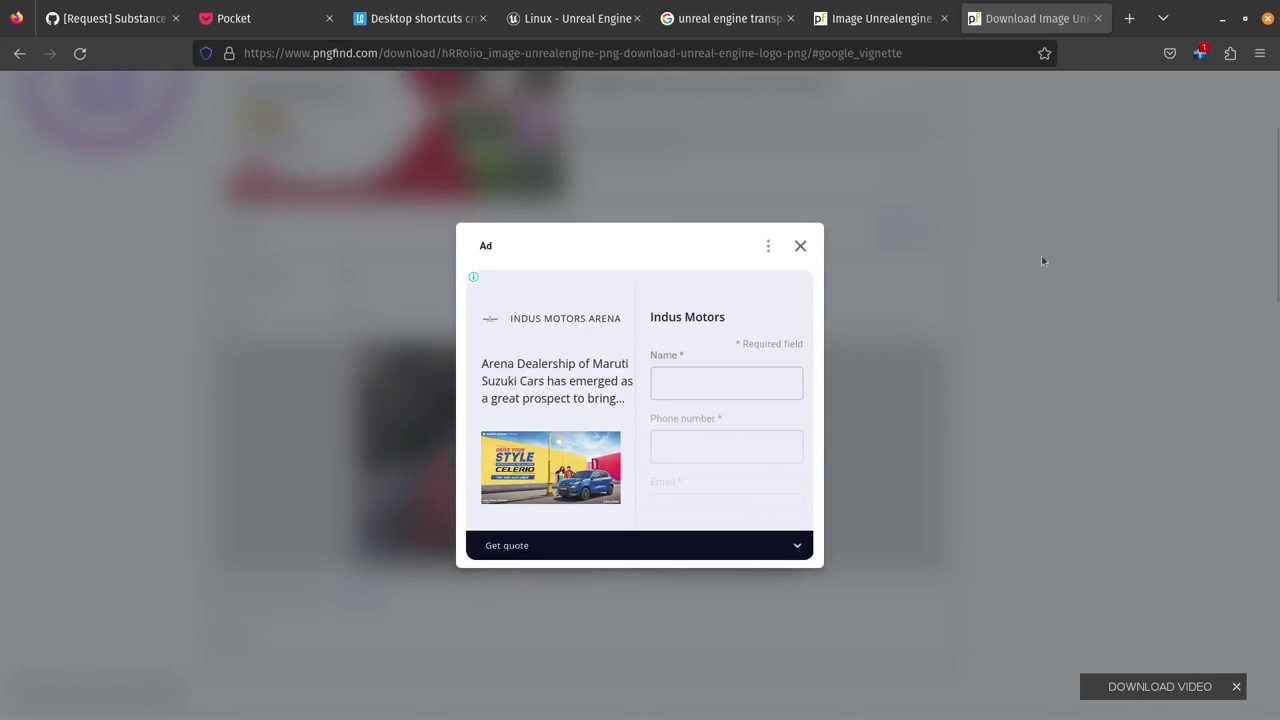
{"action": "left_click", "coordinate": [801, 246]}
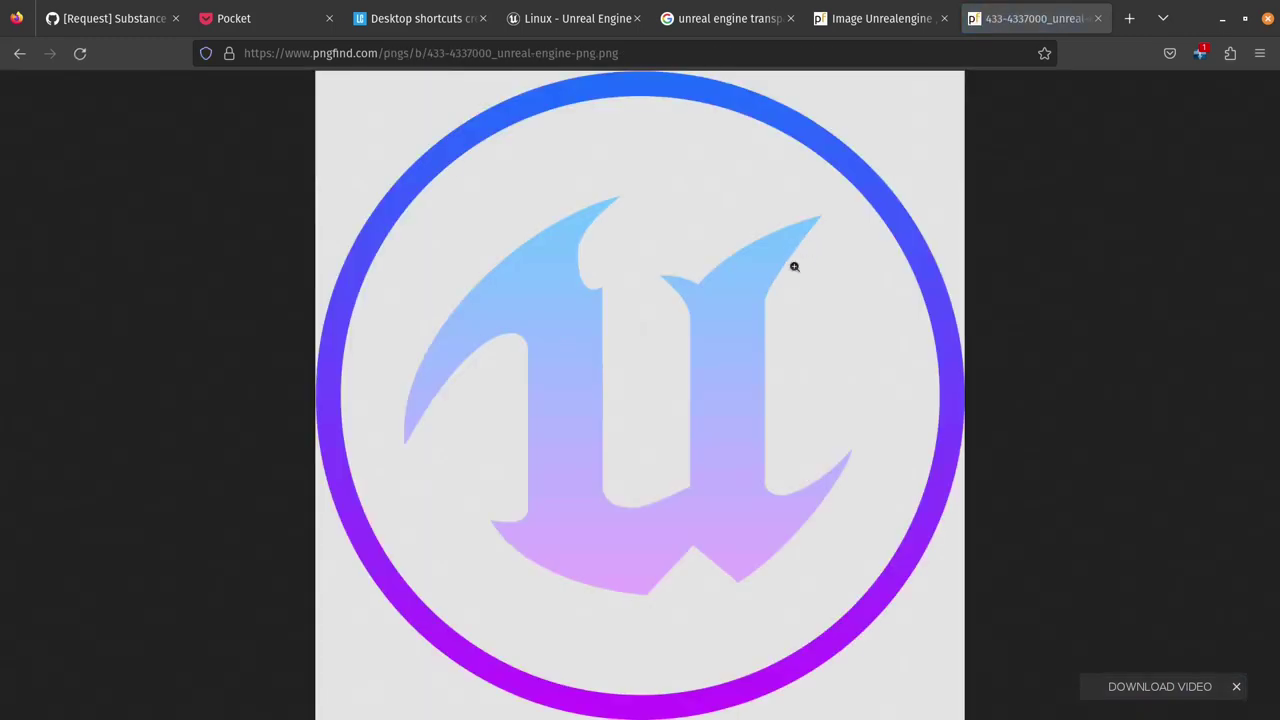
Save the full-size logo image to the Downloads folder under its suggested name and show the downloaded file in the file manager
{"action": "right_click", "coordinate": [795, 268]}
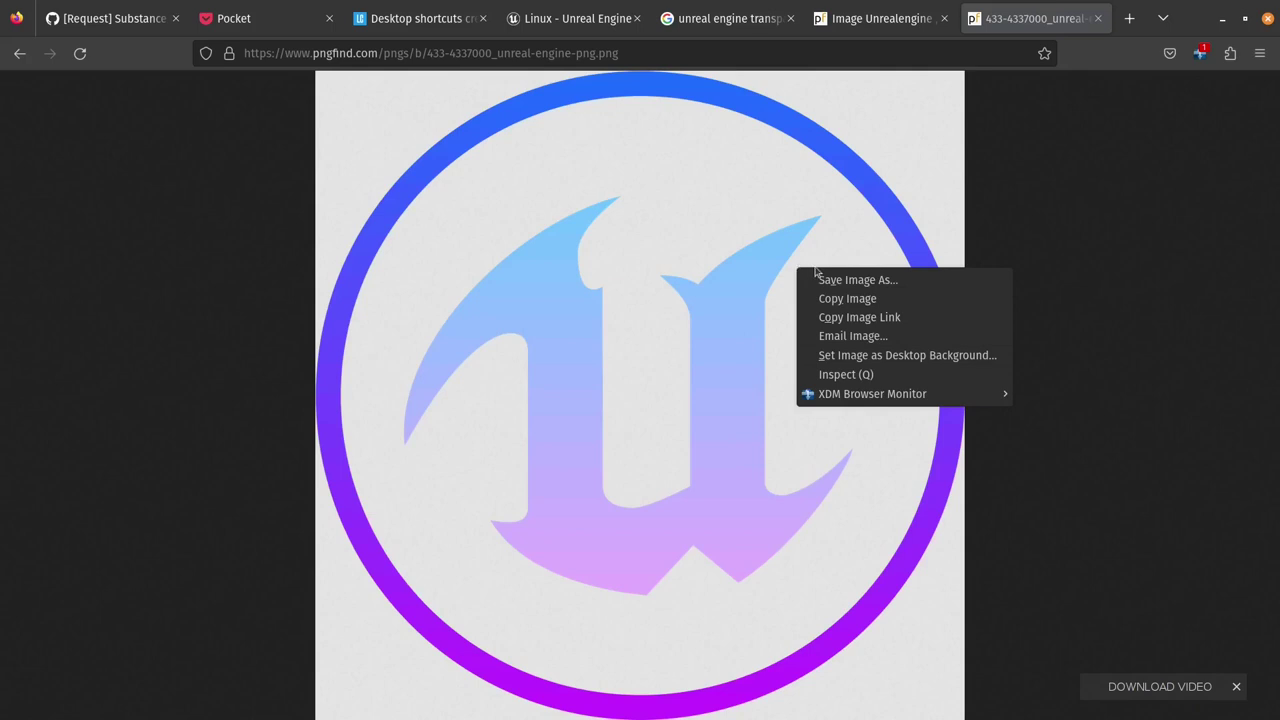
{"action": "left_click", "coordinate": [874, 283]}
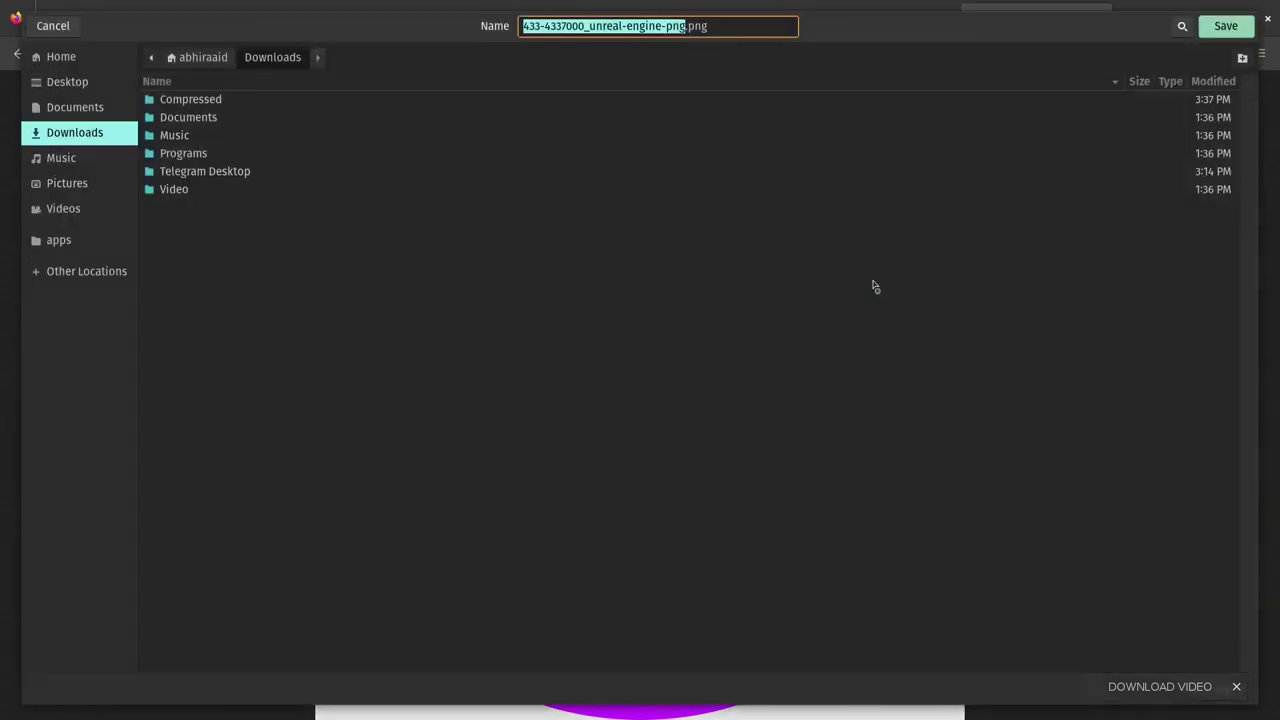
{"action": "left_click", "coordinate": [1220, 30]}
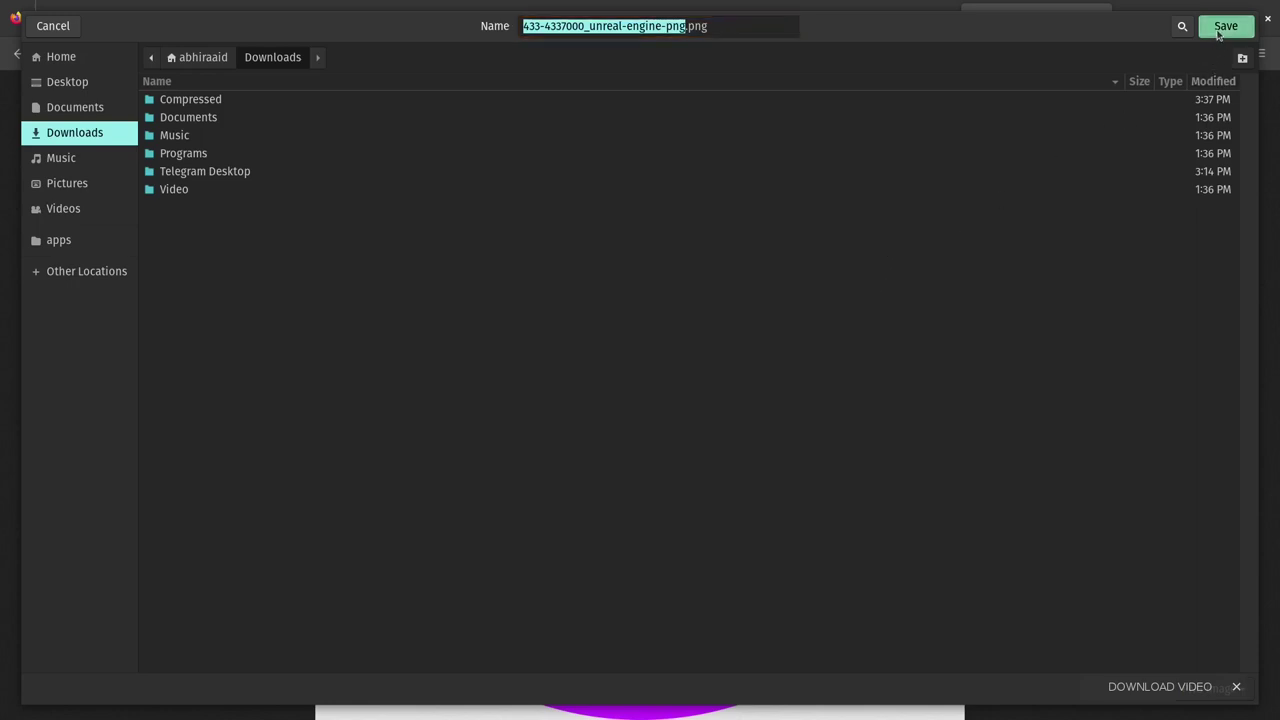
{"action": "left_click", "coordinate": [1172, 54]}
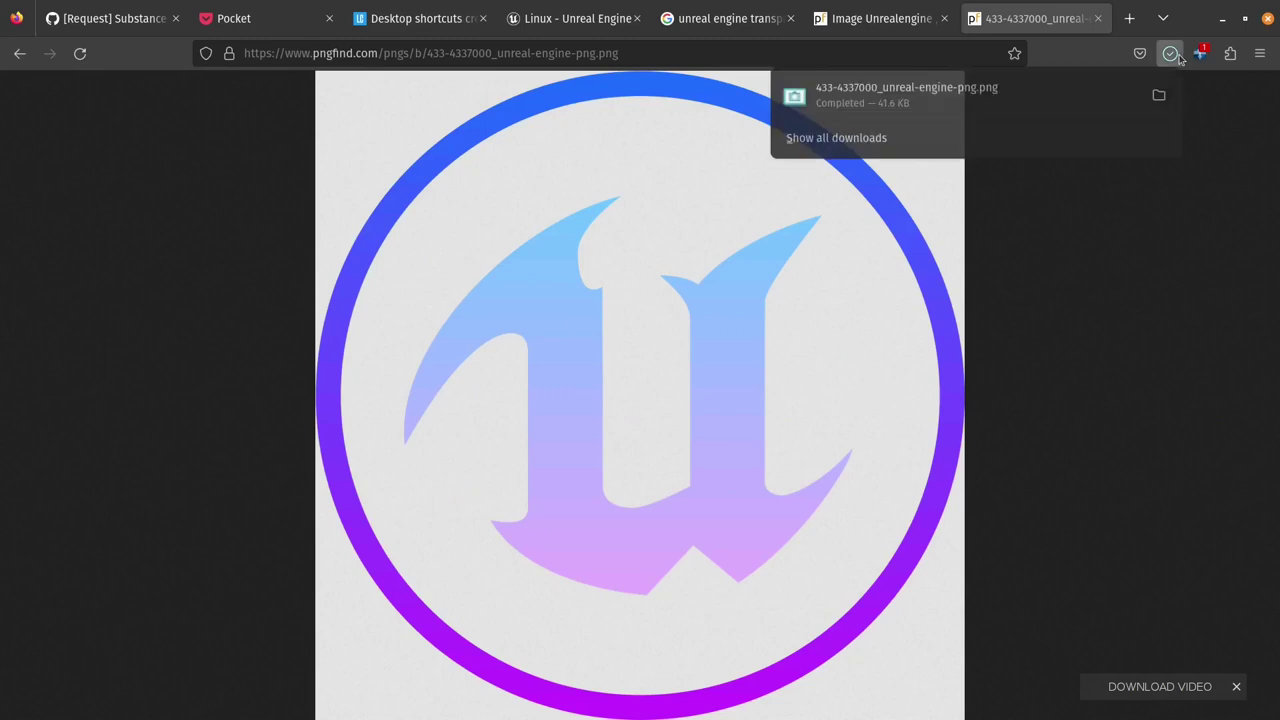
{"action": "left_click", "coordinate": [1160, 95]}
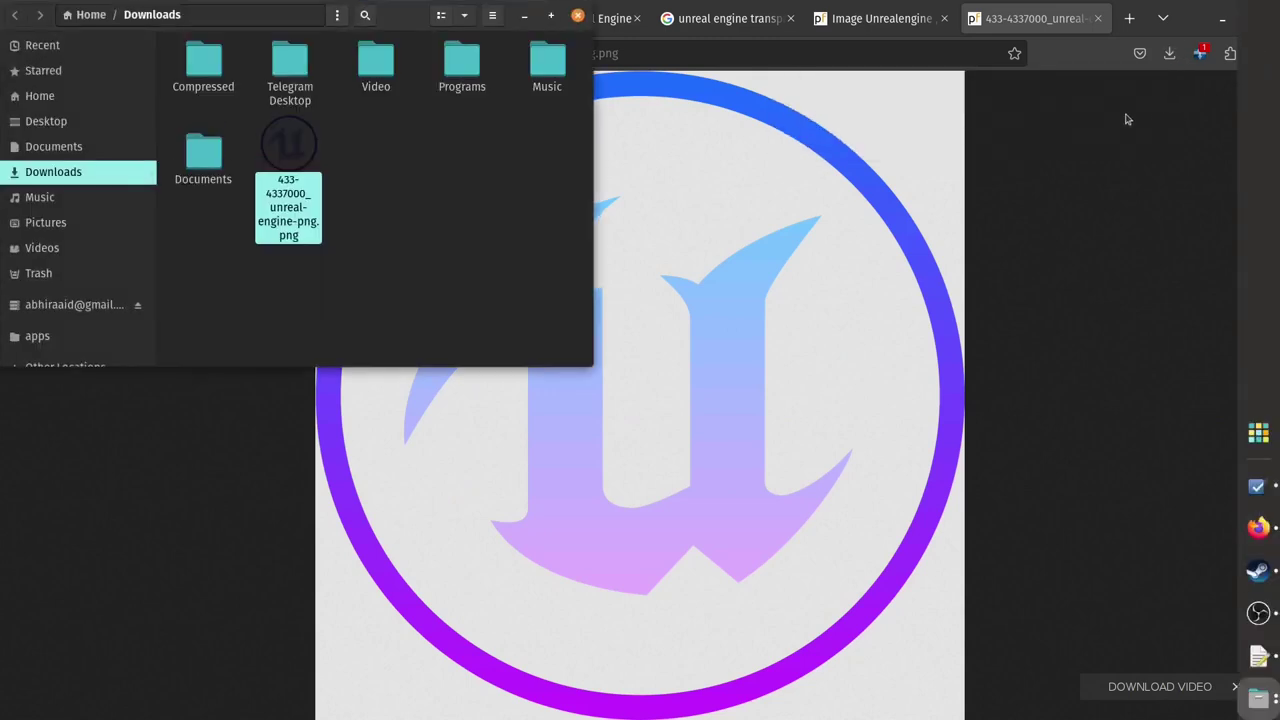
Rename the downloaded logo file to unreal.png
{"action": "left_click", "coordinate": [340, 178]}
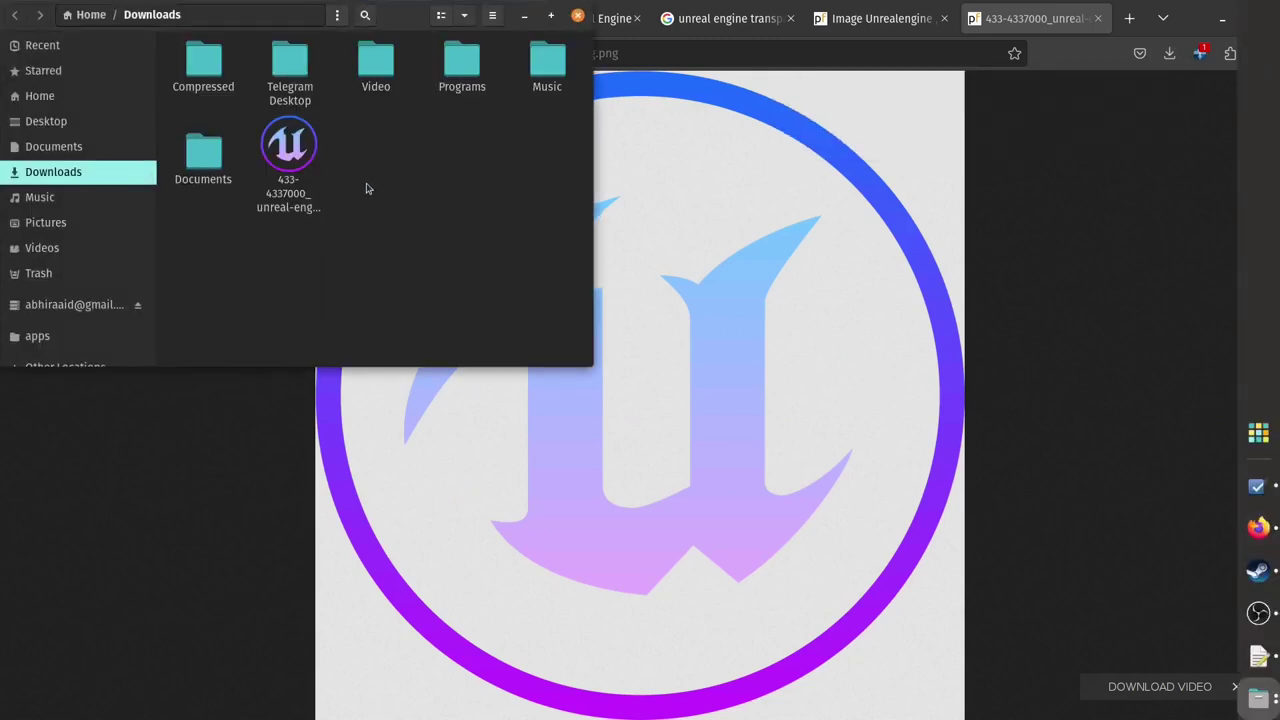
{"action": "left_click", "coordinate": [264, 186]}
{"action": "left_click", "coordinate": [378, 176]}
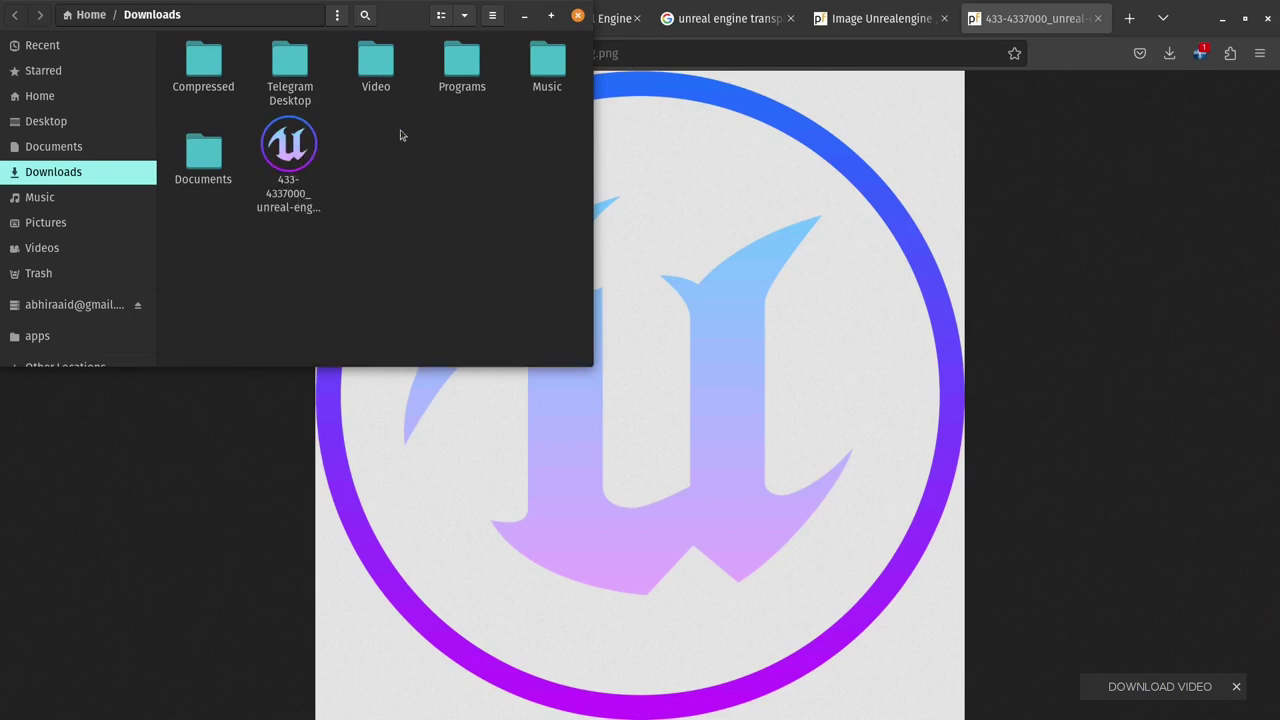
{"action": "left_click", "coordinate": [286, 197]}
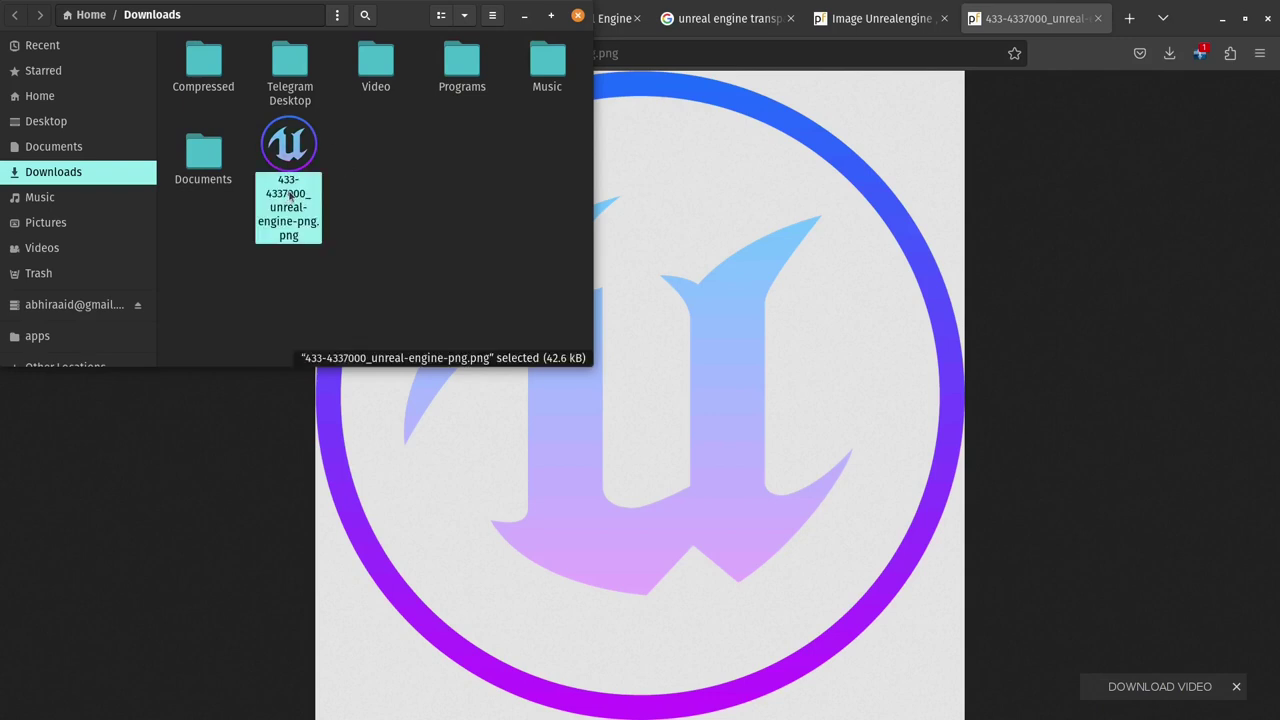
{"action": "key", "text": "F2"}
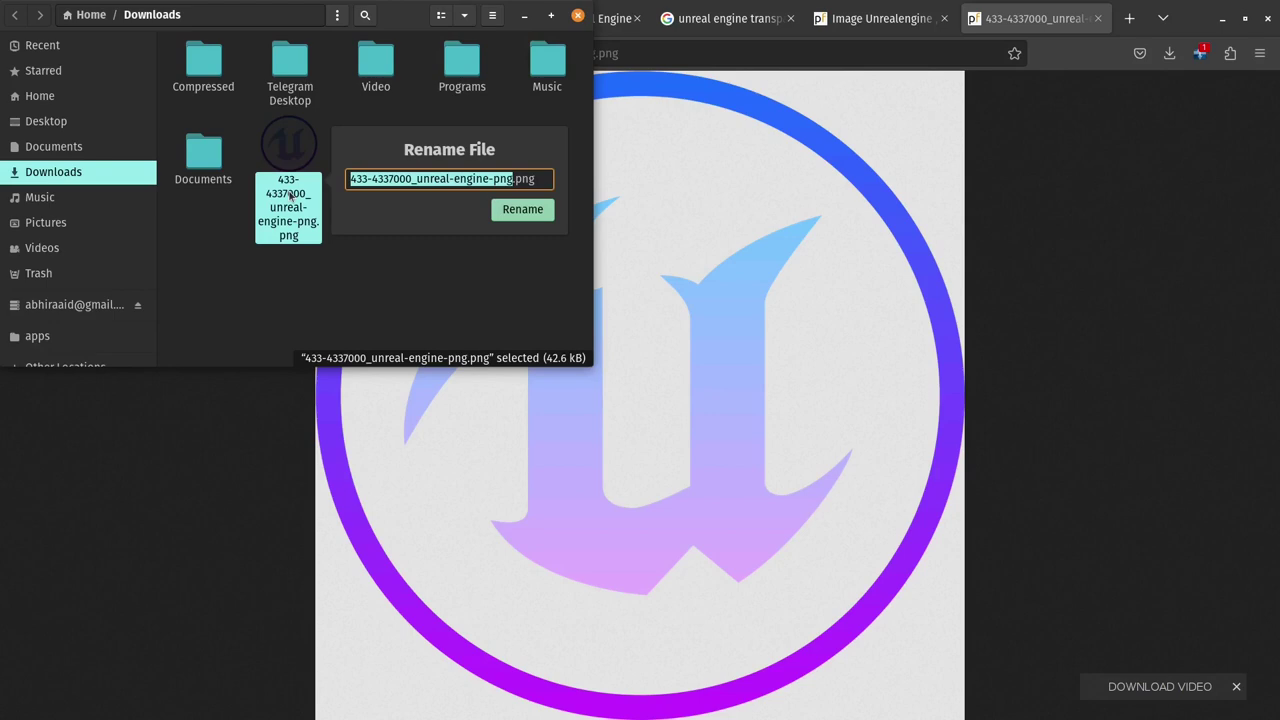
{"action": "type", "text": "unreal"}
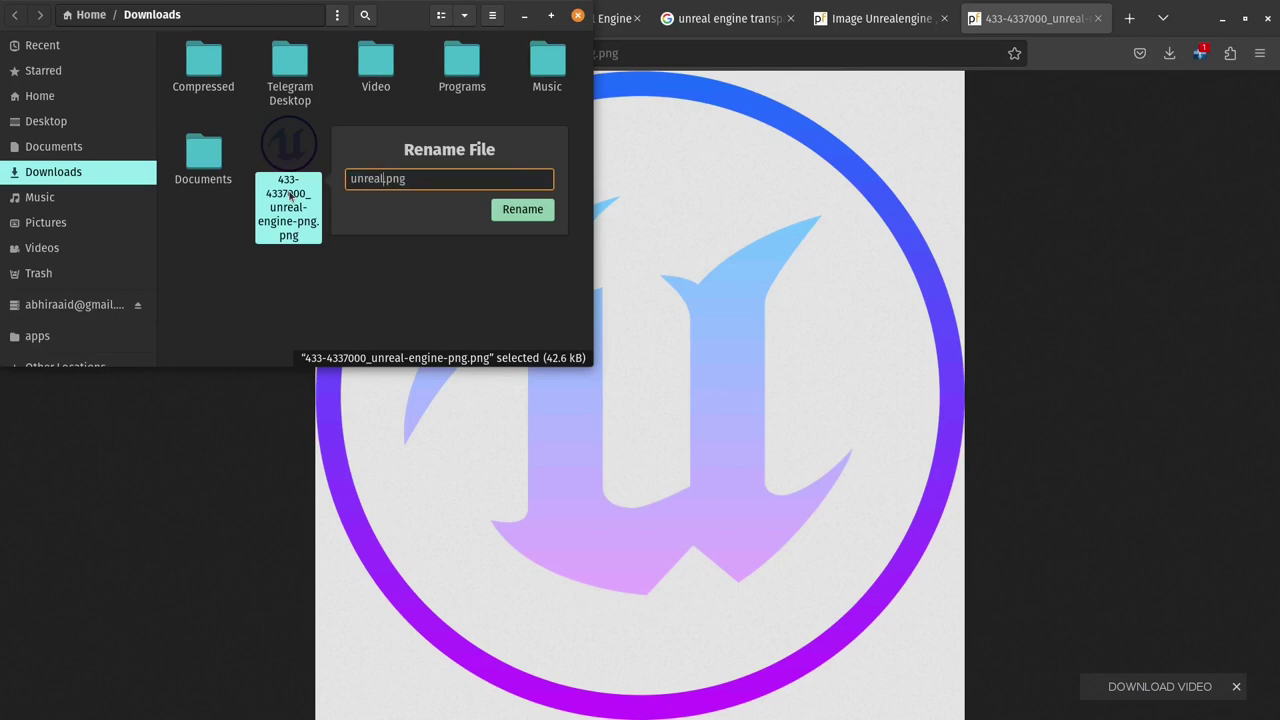
{"action": "key", "text": "Return"}
{"action": "left_click", "coordinate": [304, 216]}
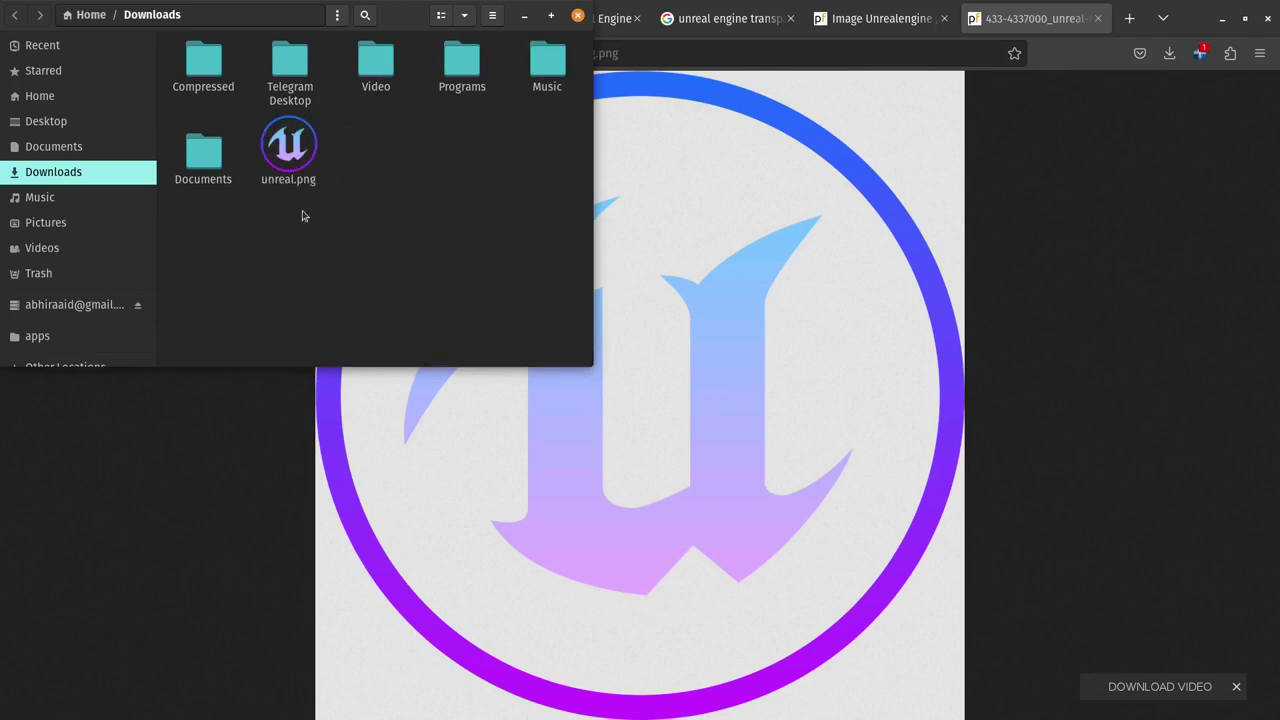
Copy unreal.png, switch to the file manager window with the Unreal Engine binaries and close the UnrealEditor properties
{"action": "left_click", "coordinate": [300, 186]}
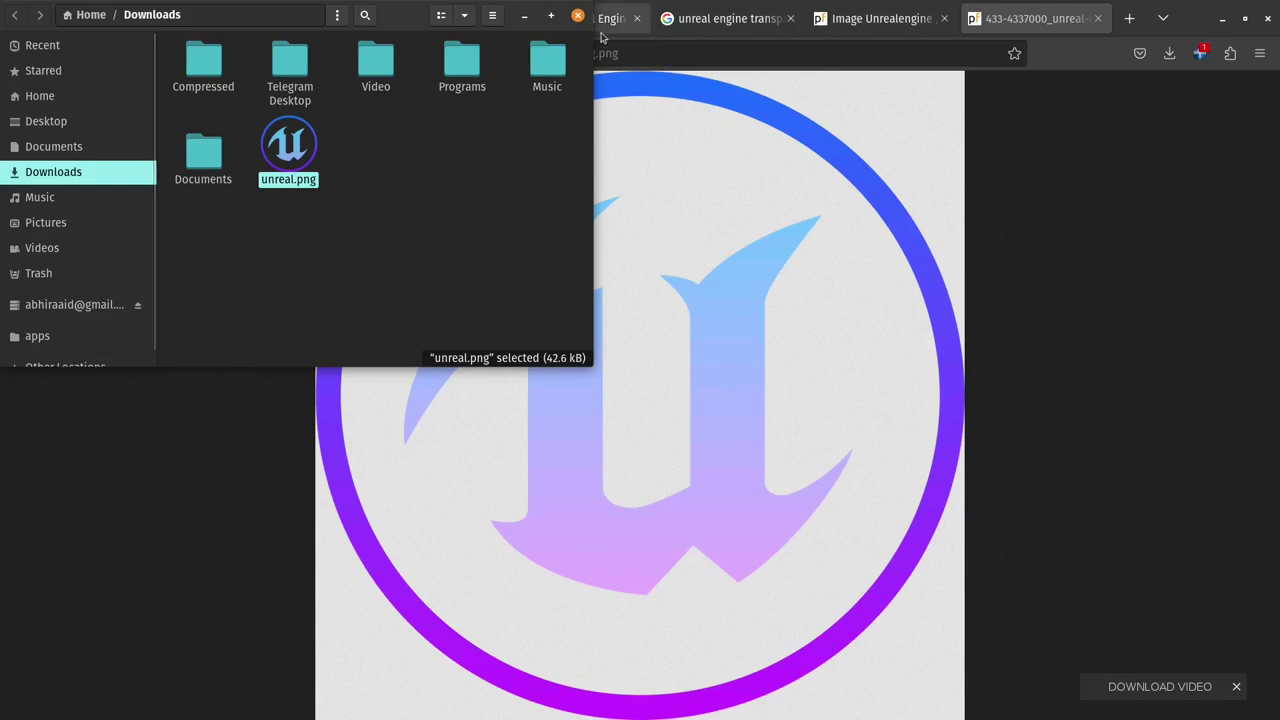
{"action": "left_click", "coordinate": [643, 34]}
{"action": "mouse_move", "coordinate": [1262, 500]}
{"action": "left_click", "coordinate": [1258, 700]}
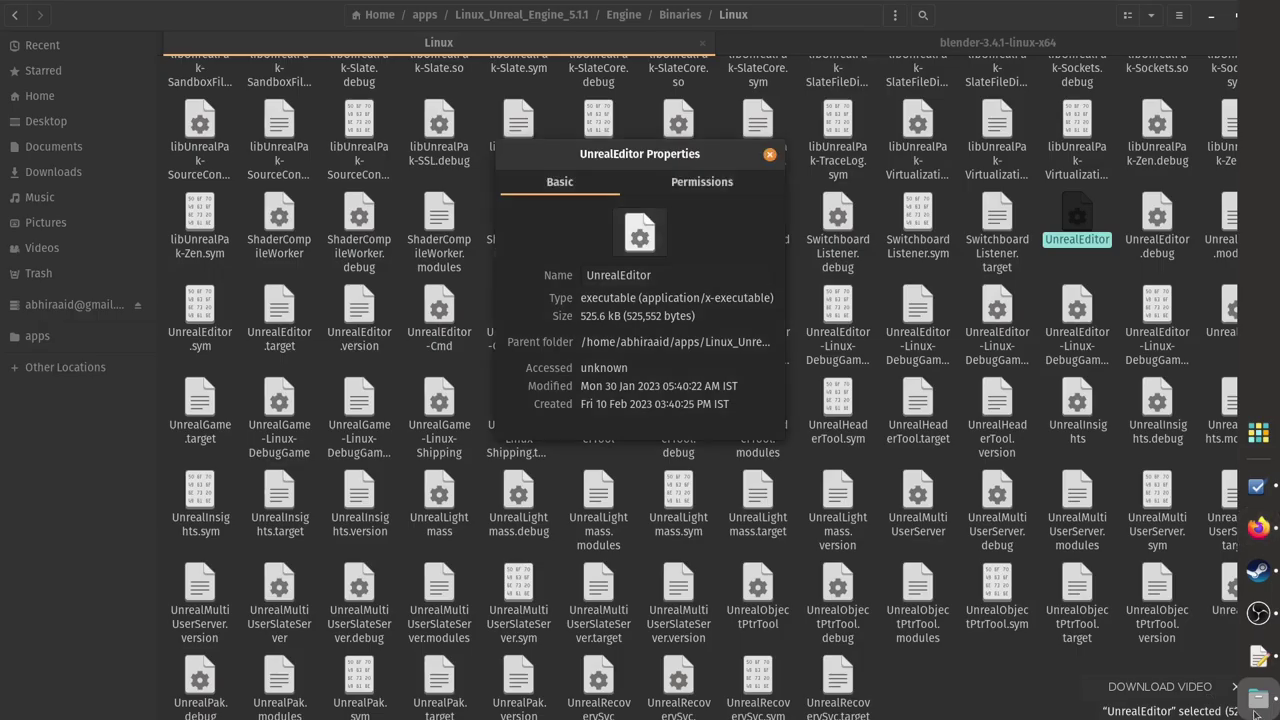
{"action": "left_click", "coordinate": [767, 157]}
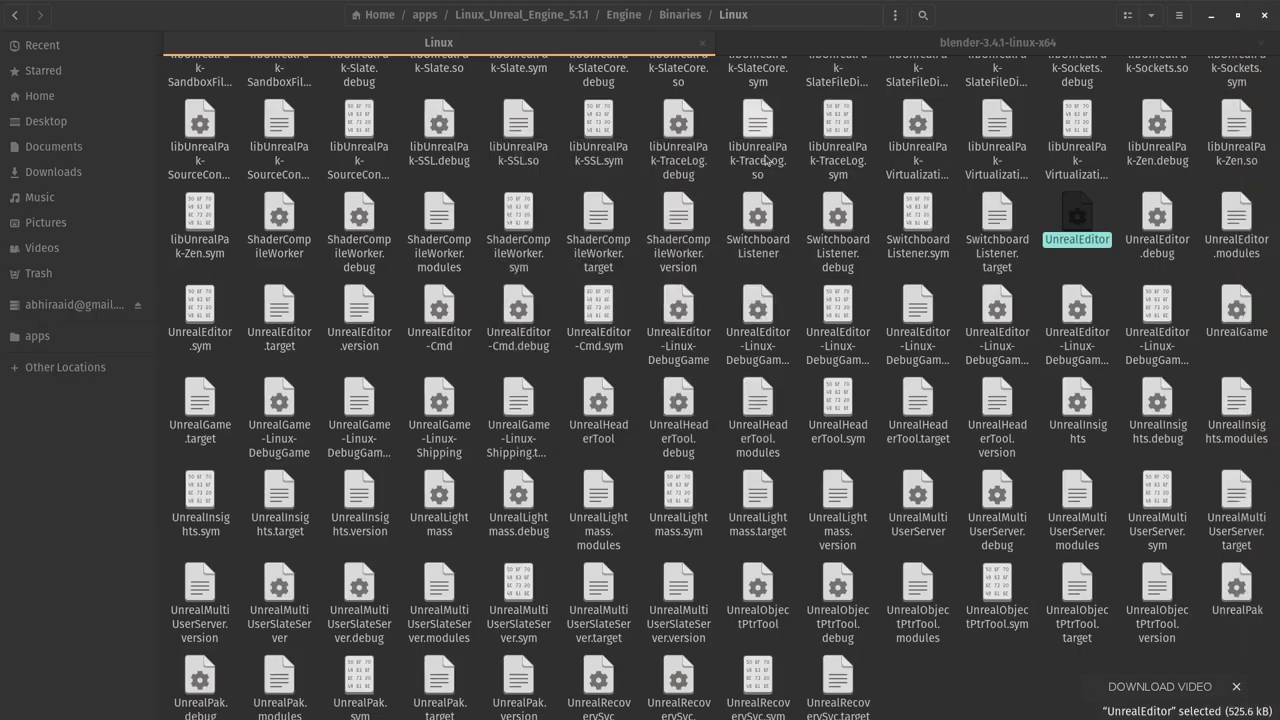
Go up to the apps folder, open Linux_Unreal_Engine_5.1.1 and paste unreal.png there
{"action": "key", "text": "alt+Up"}
{"action": "key", "text": "alt+Up"}
{"action": "key", "text": "alt+Up"}
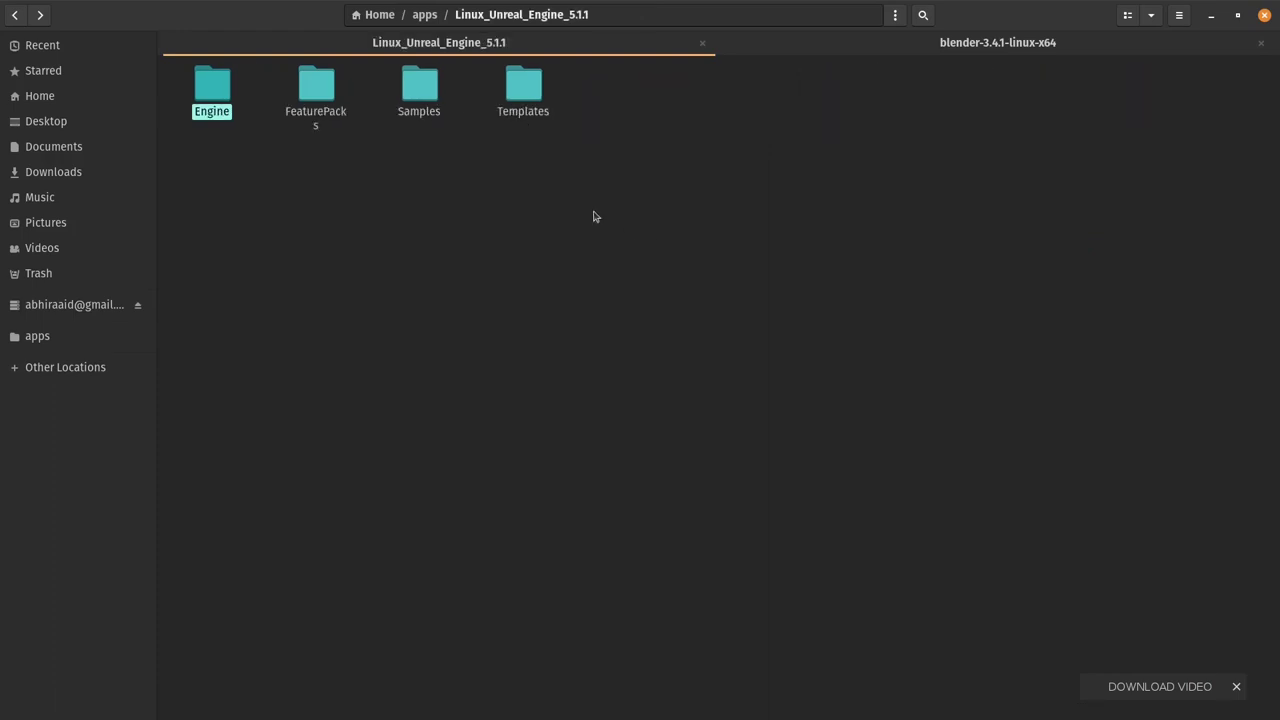
{"action": "key", "text": "alt+Up"}
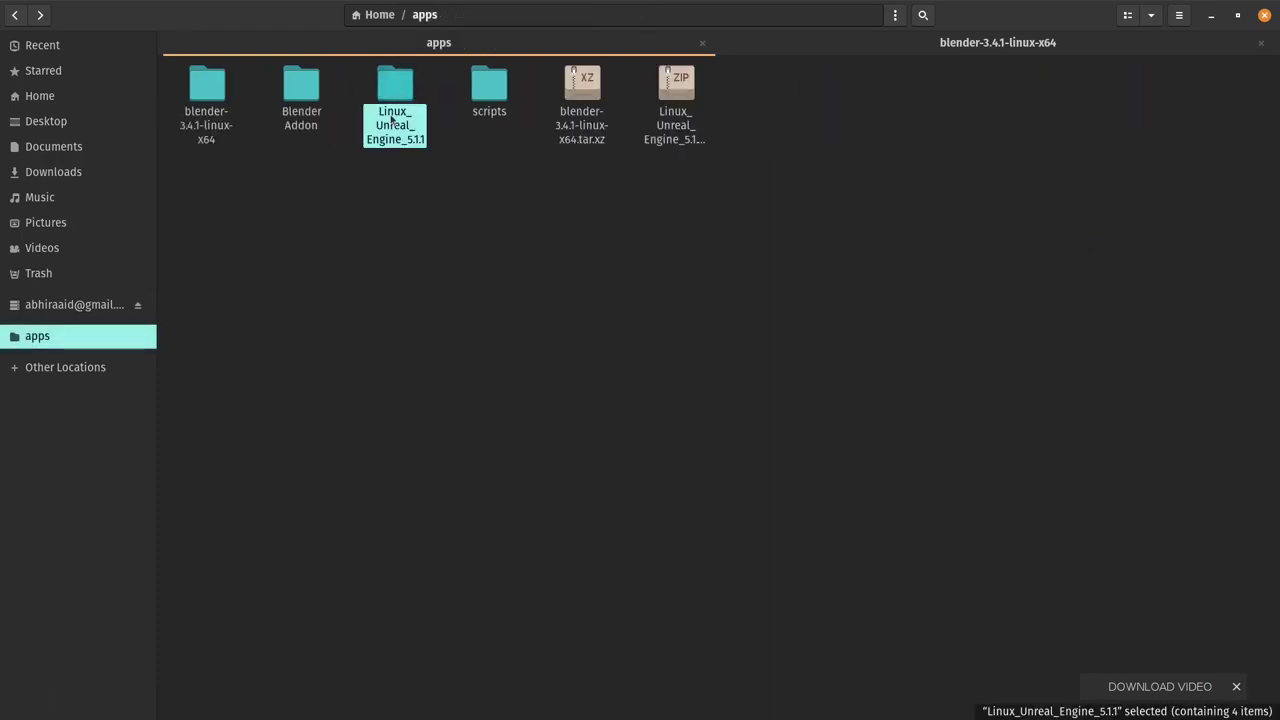
{"action": "double_click", "coordinate": [391, 126]}
{"action": "right_click", "coordinate": [424, 190]}
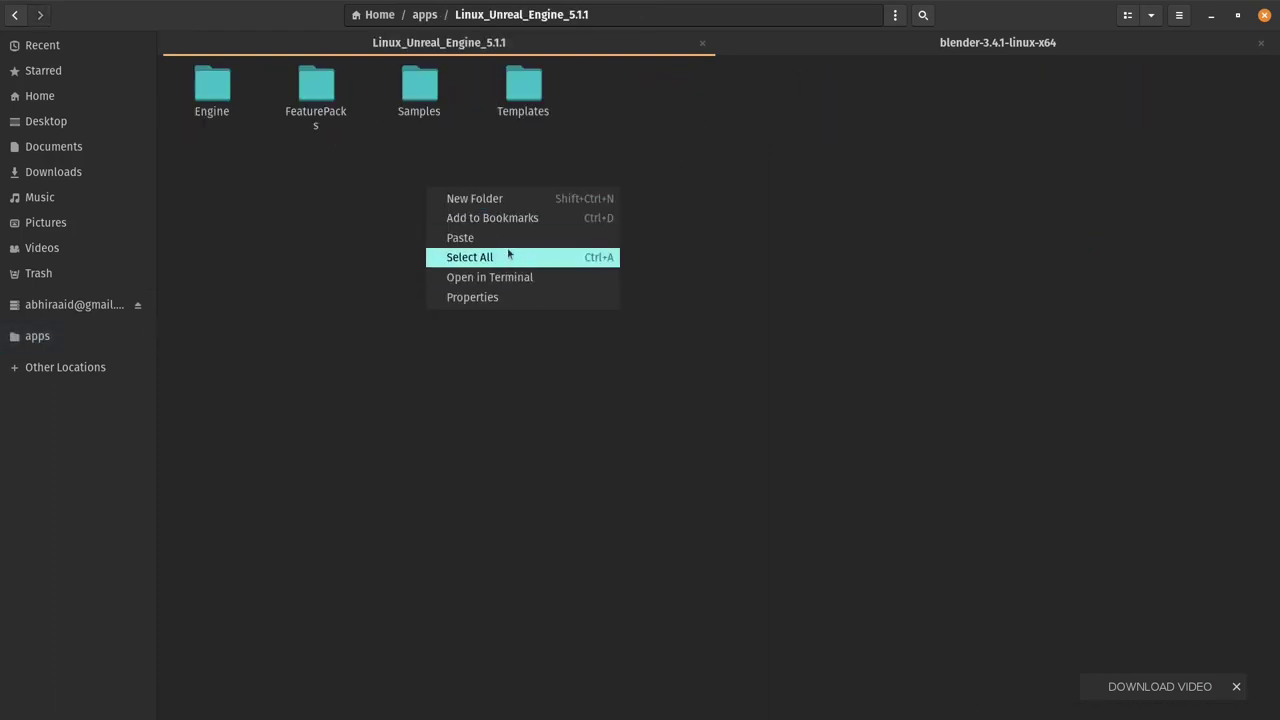
{"action": "left_click", "coordinate": [512, 238]}
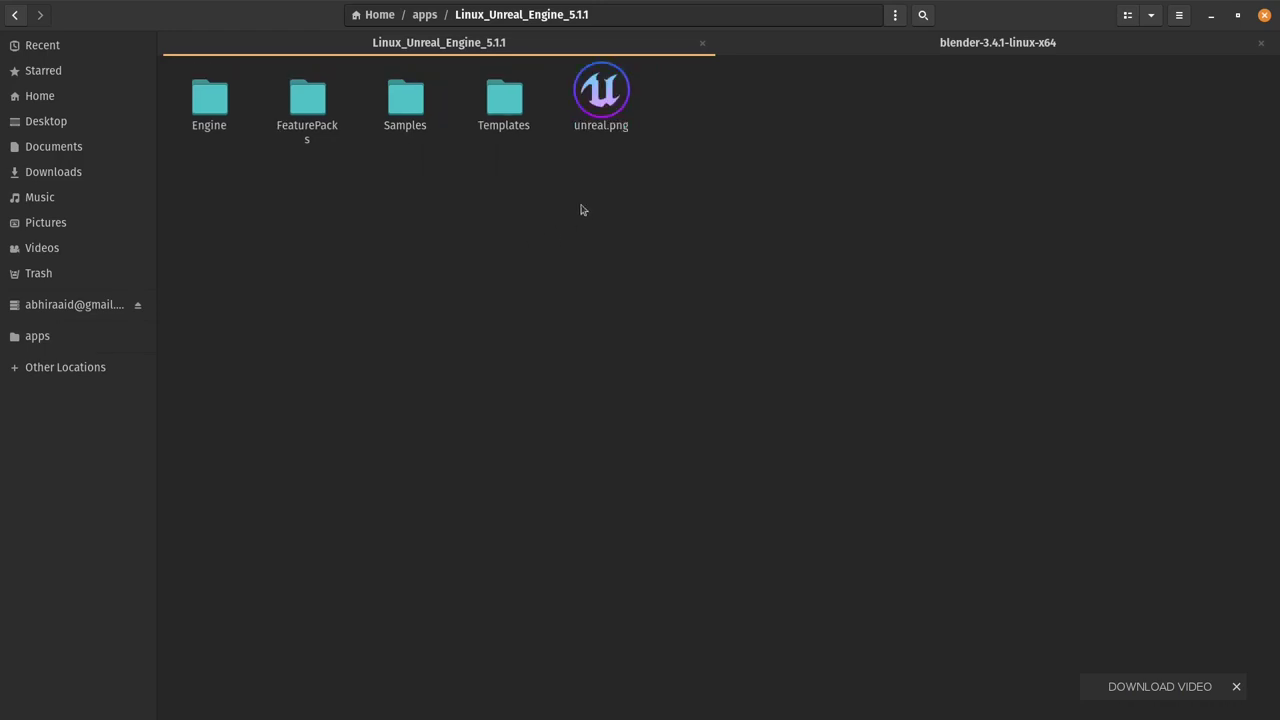
Copy the parent folder path from the properties of unreal.png and close the properties
{"action": "right_click", "coordinate": [596, 113]}
{"action": "left_click", "coordinate": [642, 363]}
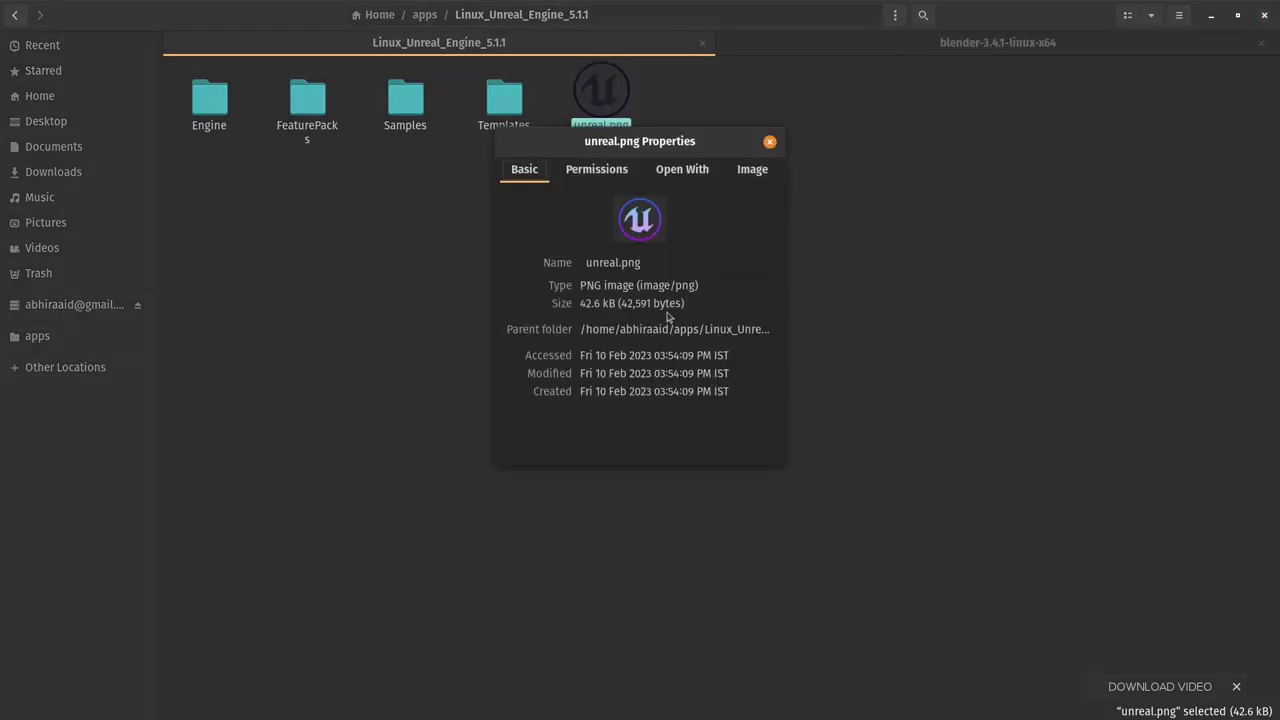
{"action": "double_click", "coordinate": [643, 329]}
{"action": "triple_click", "coordinate": [643, 329]}
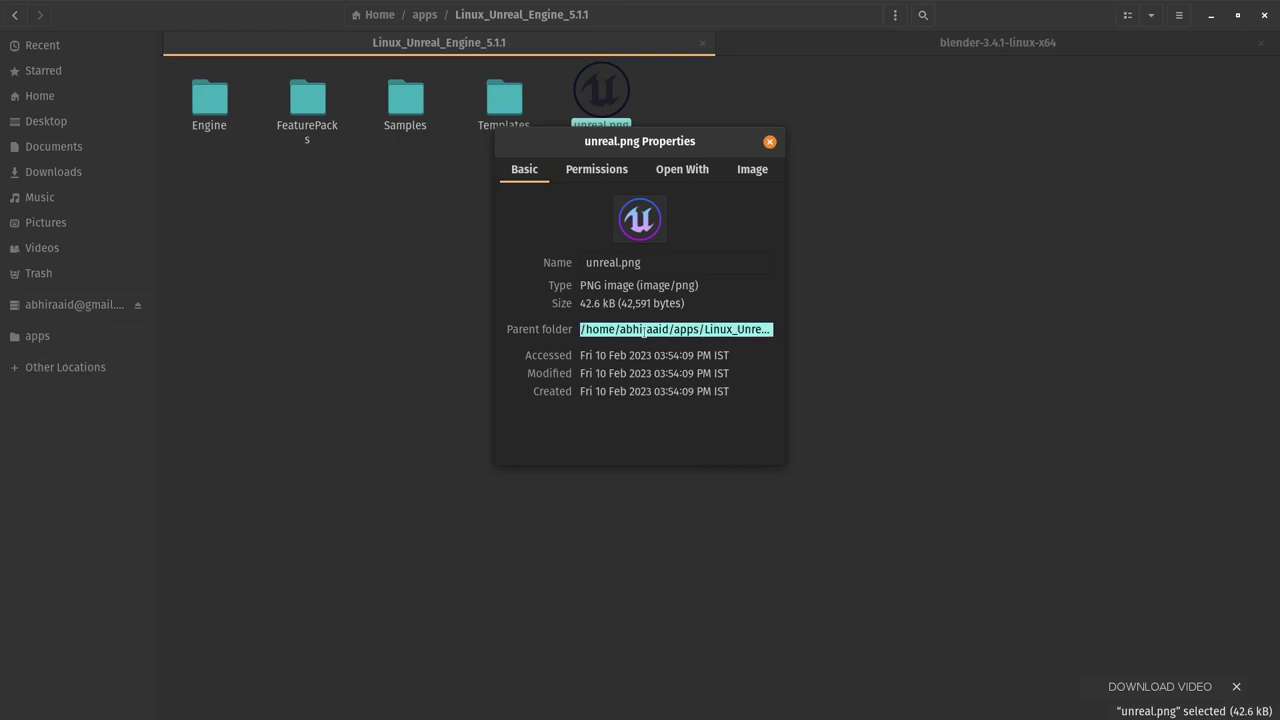
{"action": "right_click", "coordinate": [643, 332]}
{"action": "left_click", "coordinate": [656, 363]}
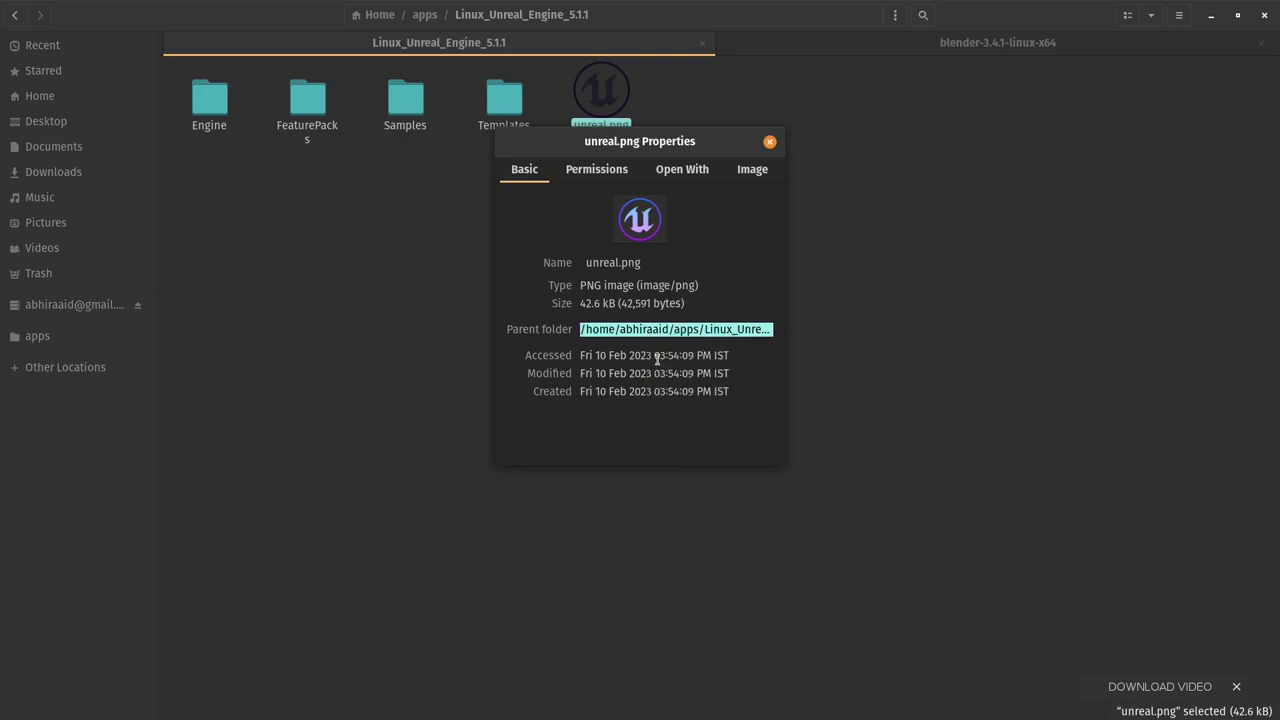
{"action": "left_click", "coordinate": [770, 143]}
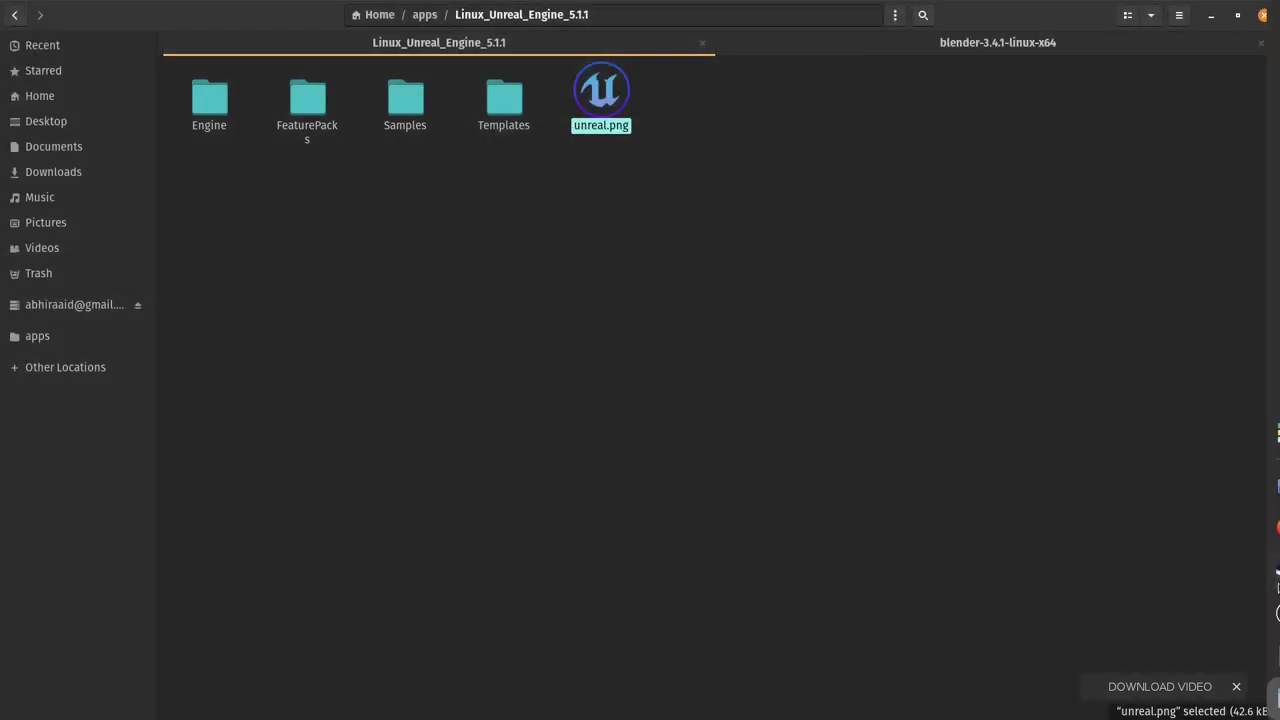
{"action": "mouse_move", "coordinate": [1275, 553]}
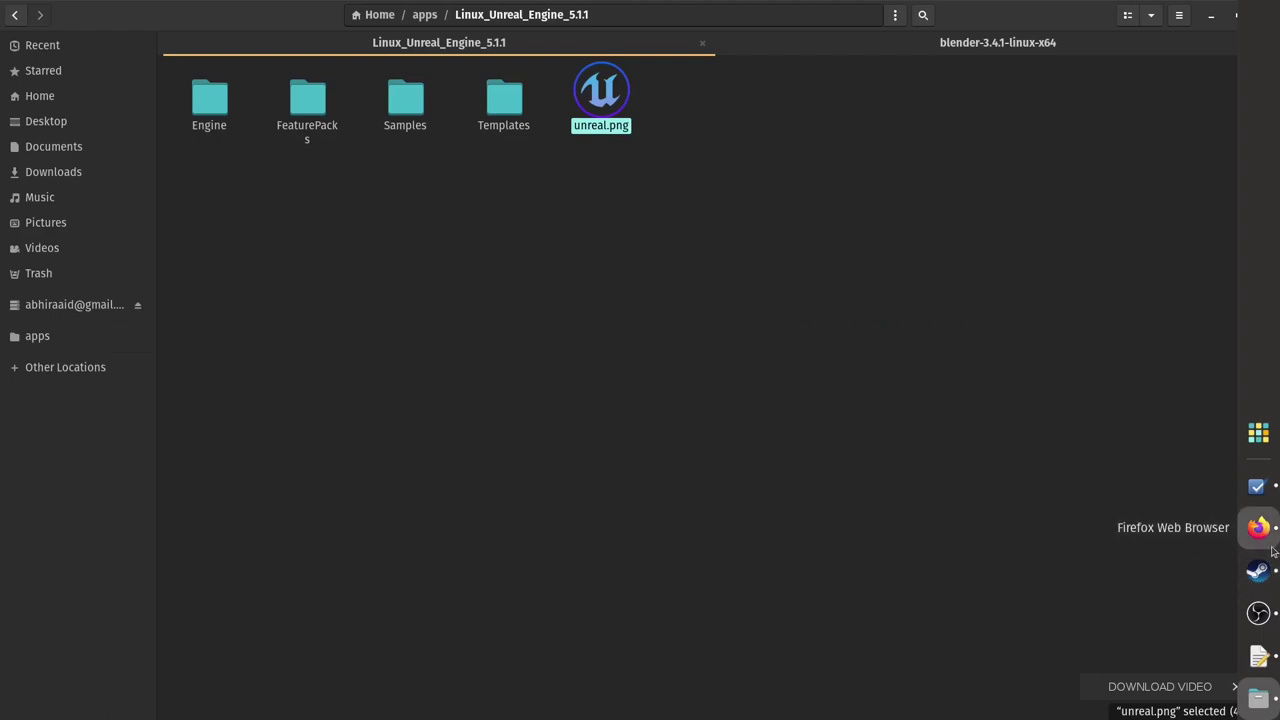
Switch to the text editor and replace the Icon path with the copied folder path followed by /unreal.png
{"action": "left_click", "coordinate": [1262, 655]}
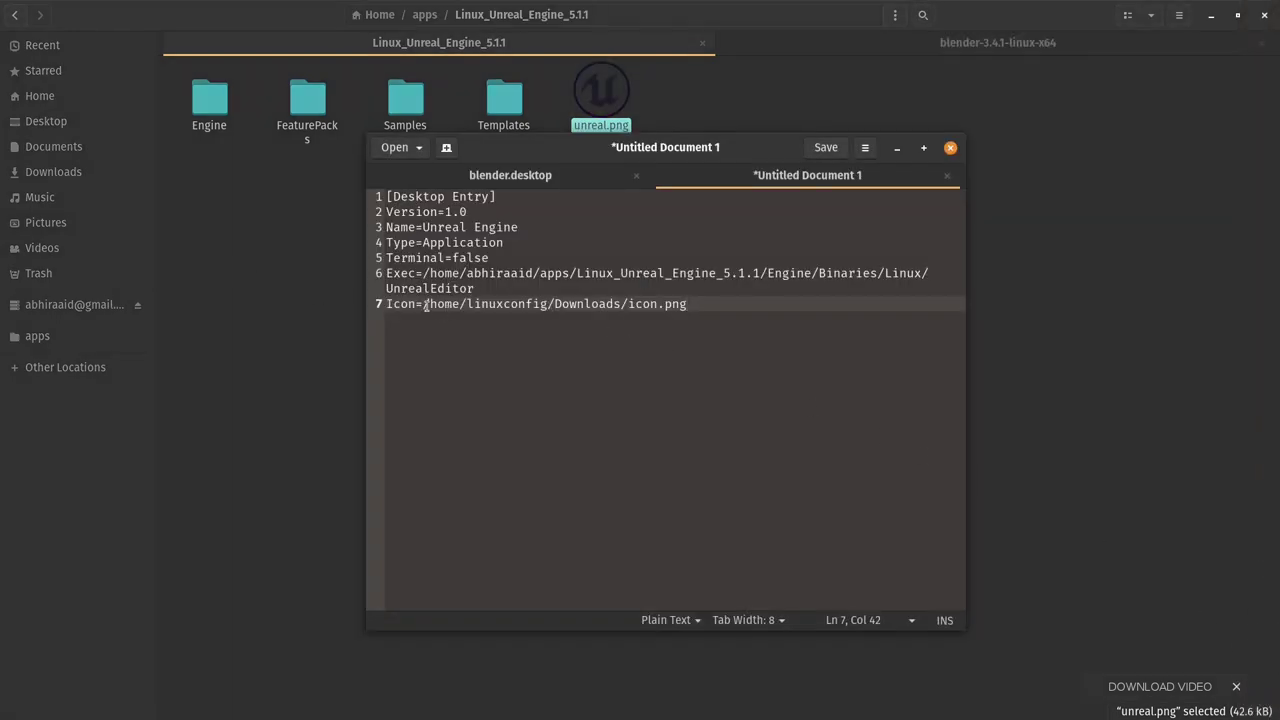
{"action": "left_click_drag", "start_coordinate": [424, 307], "coordinate": [656, 306]}
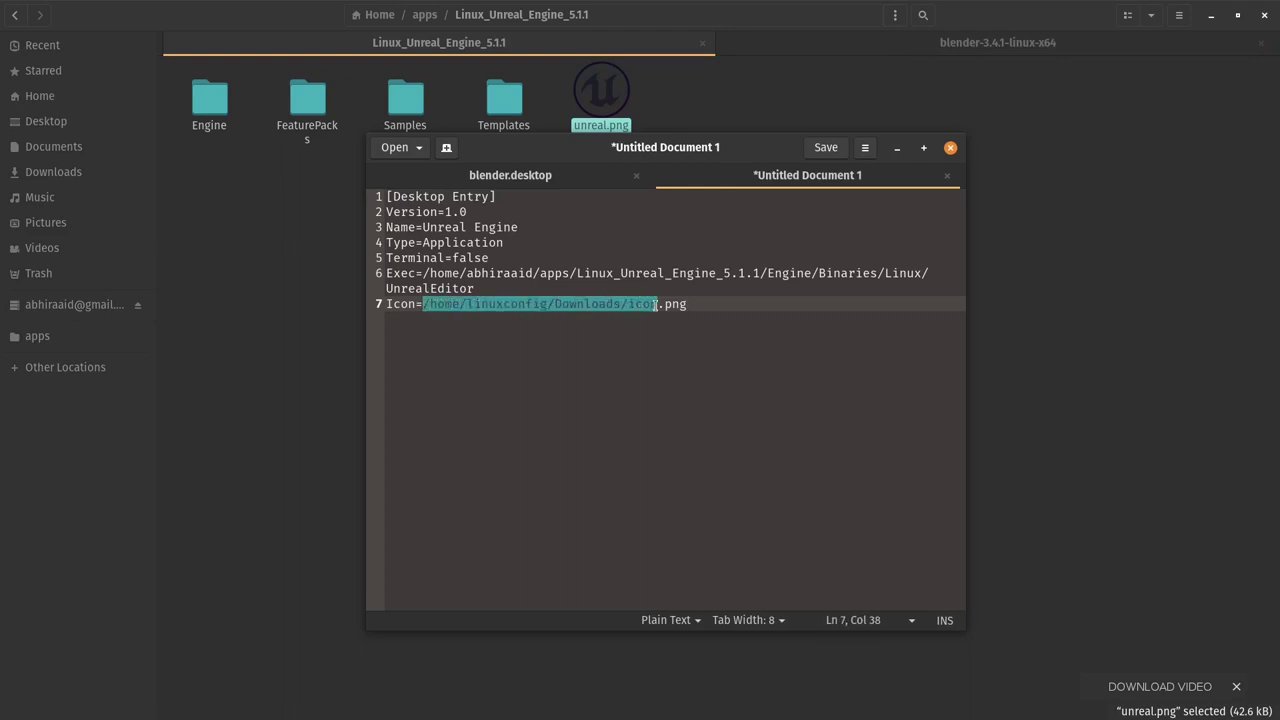
{"action": "key", "text": "ctrl+v"}
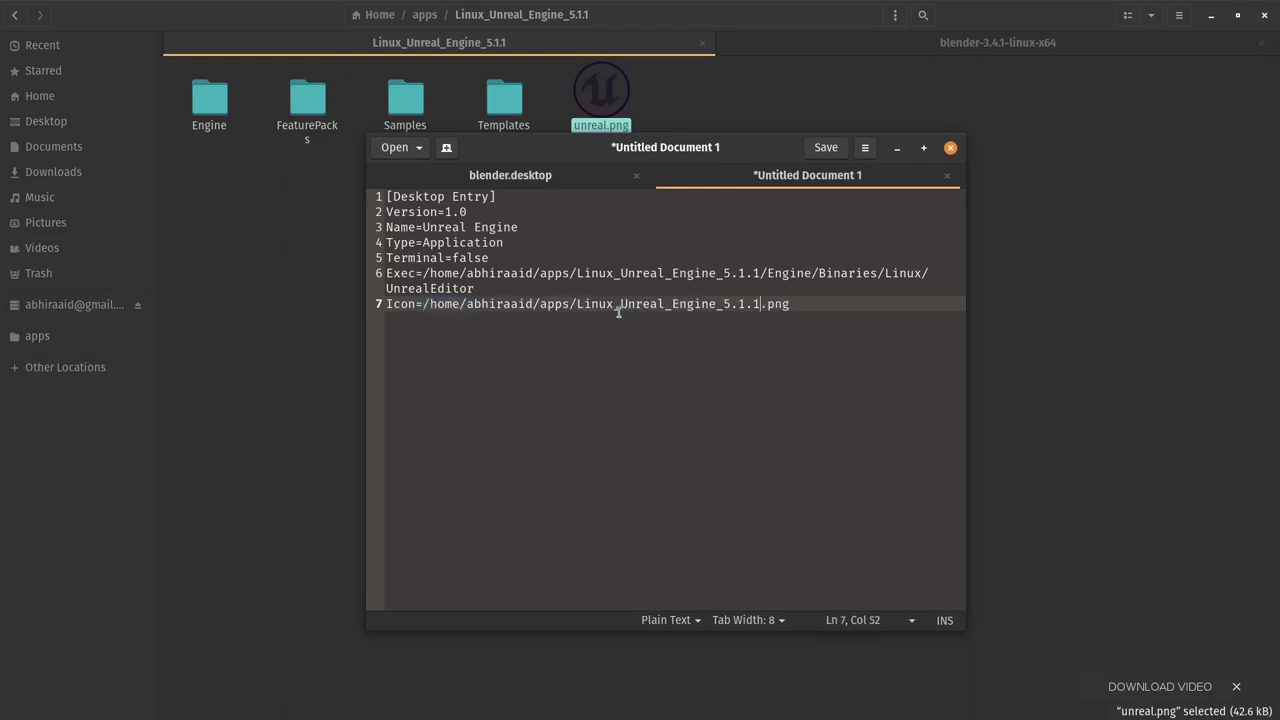
{"action": "type", "text": "/unreal"}
{"action": "left_click_drag", "start_coordinate": [650, 141], "coordinate": [862, 144]}
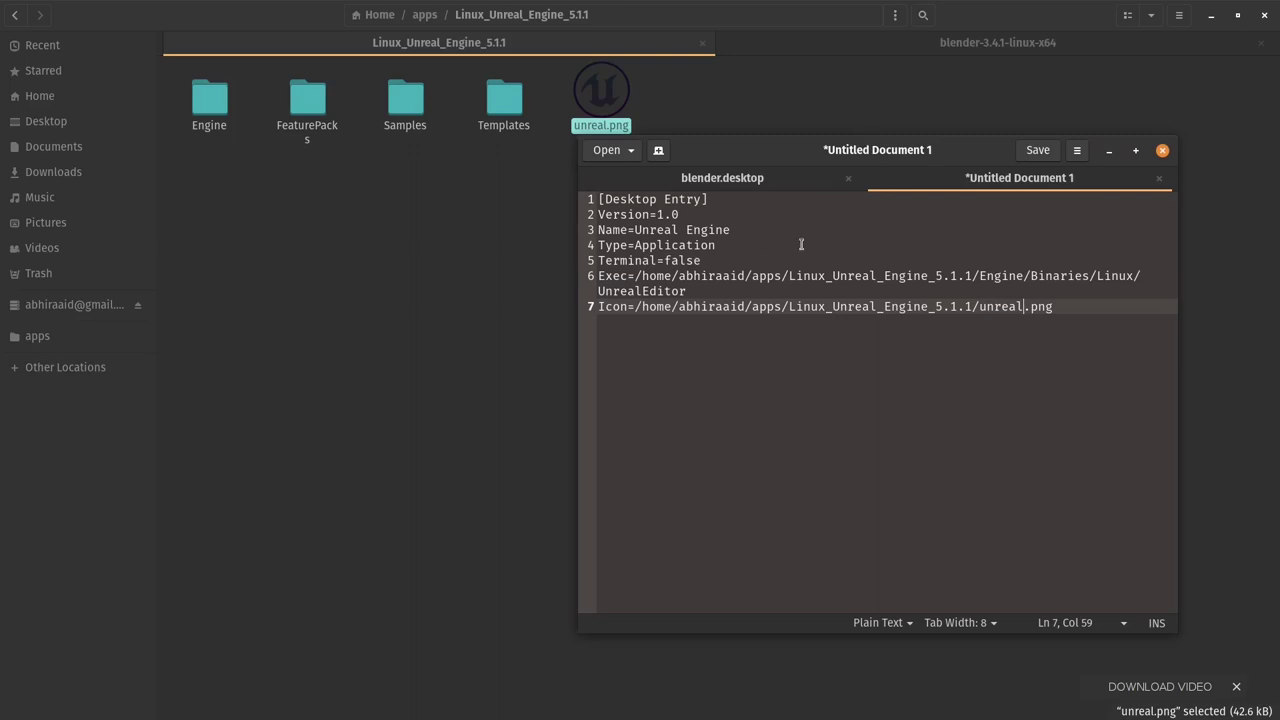
Check the Icon path and the Exec path of the Unreal Engine desktop entry from start to end
{"action": "left_click", "coordinate": [637, 306]}
{"action": "left_click_drag", "start_coordinate": [636, 306], "coordinate": [1076, 318]}
{"action": "left_click", "coordinate": [1082, 309]}
{"action": "left_click_drag", "start_coordinate": [636, 276], "coordinate": [696, 291]}
{"action": "left_click", "coordinate": [698, 290]}
{"action": "left_click", "coordinate": [633, 280]}
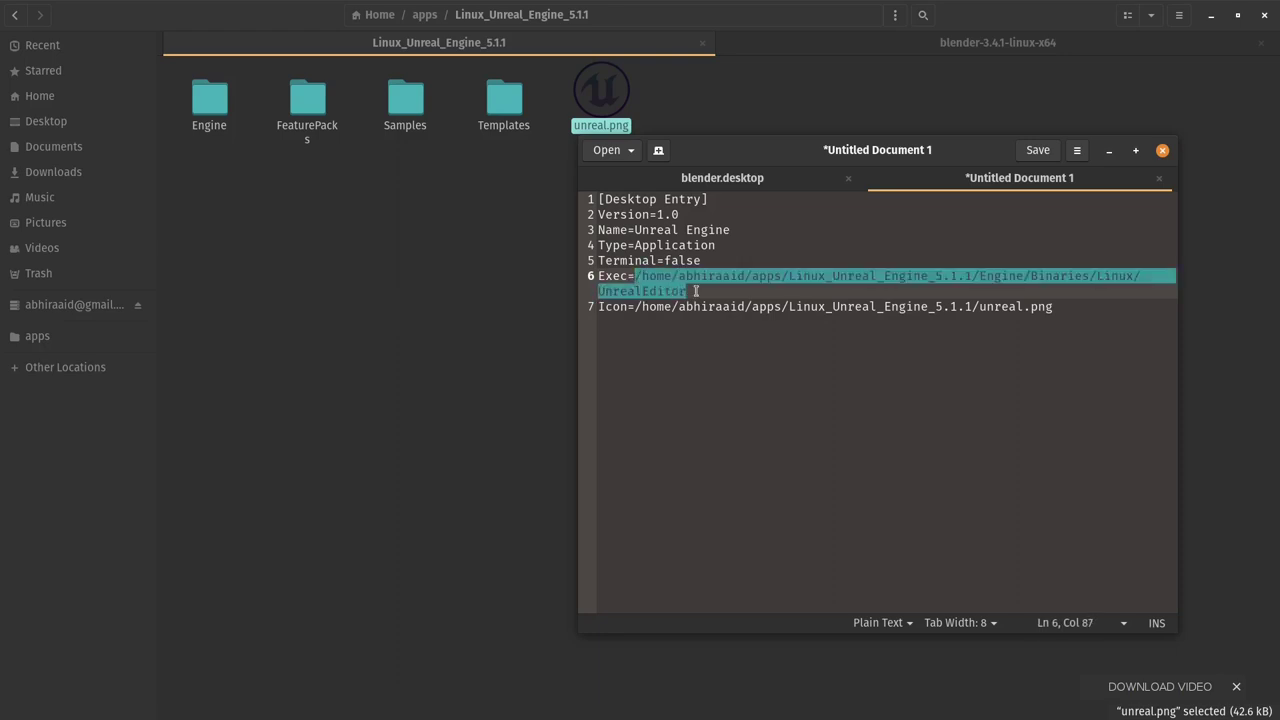
{"action": "left_click", "coordinate": [696, 291]}
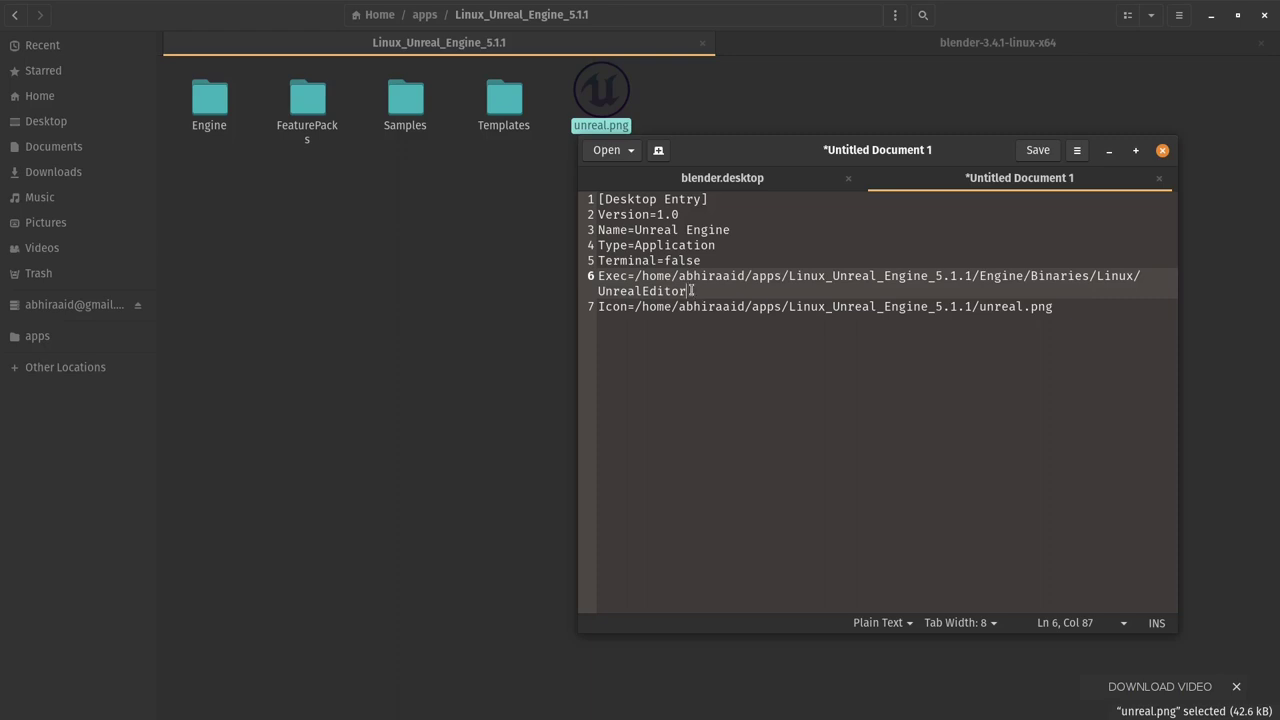
{"action": "left_click_drag", "start_coordinate": [634, 276], "coordinate": [690, 291]}
{"action": "left_click", "coordinate": [690, 291]}
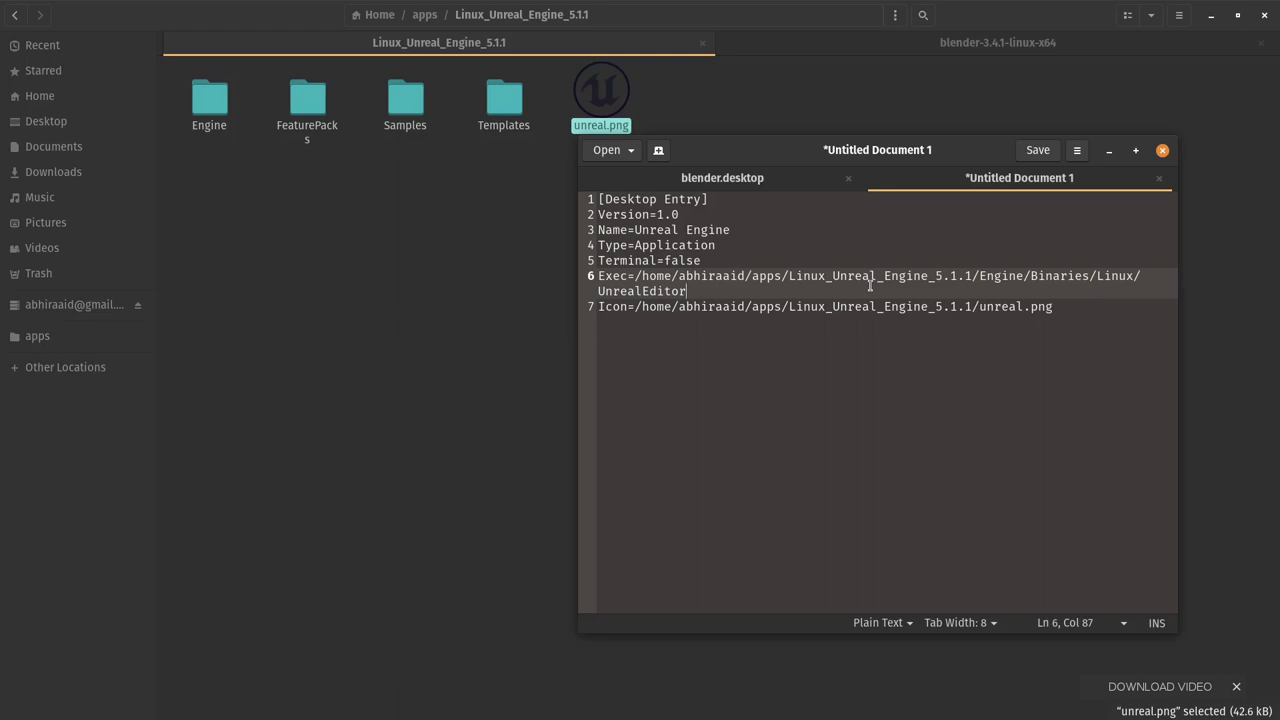
Save the desktop entry as unreal.desktop in the apps folder
{"action": "key", "text": "ctrl+s"}
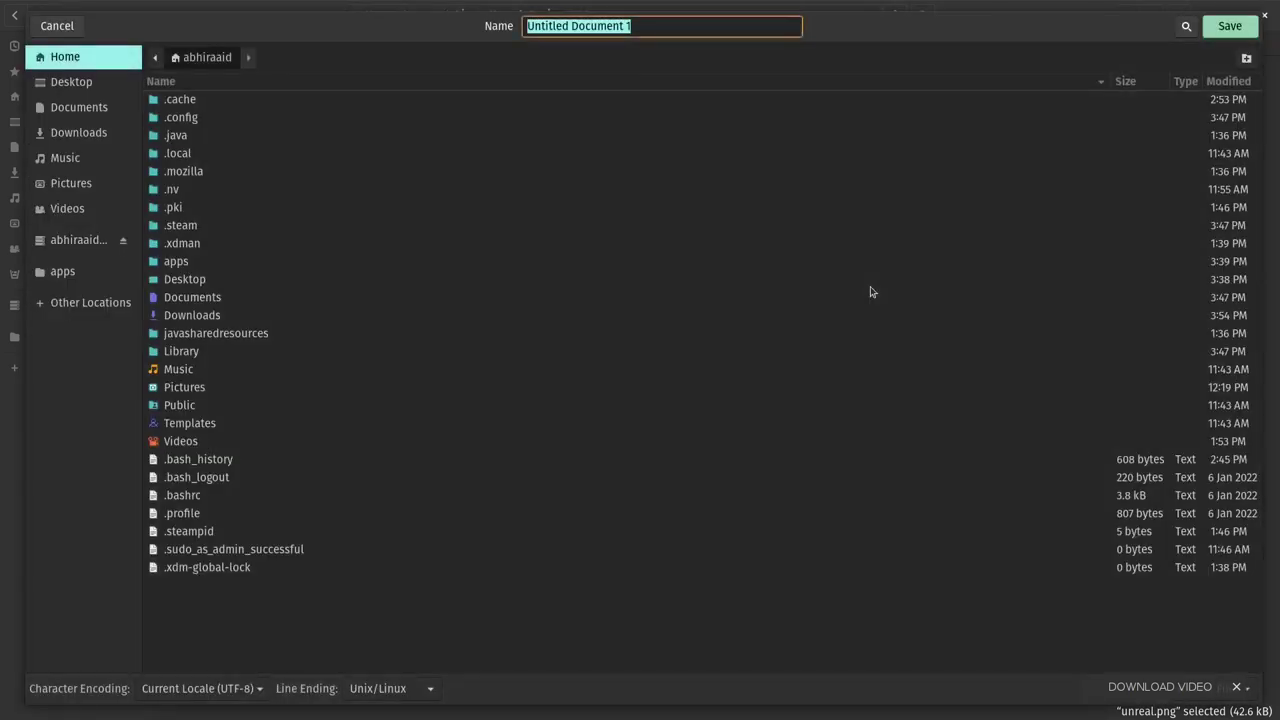
{"action": "type", "text": "Unreal"}
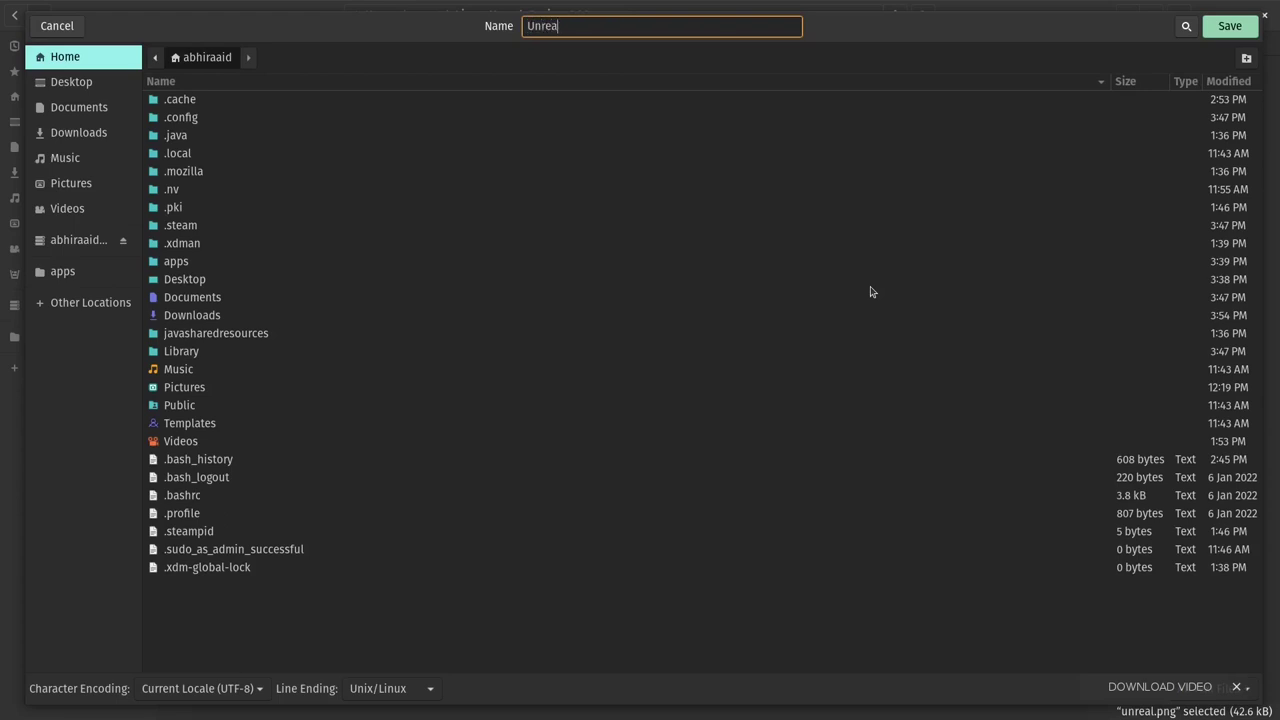
{"action": "key", "text": "BackSpace"}
{"action": "key", "text": "BackSpace"}
{"action": "key", "text": "BackSpace"}
{"action": "key", "text": "BackSpace"}
{"action": "key", "text": "BackSpace"}
{"action": "type", "text": "unreal.deskto"}
{"action": "left_click", "coordinate": [62, 278]}
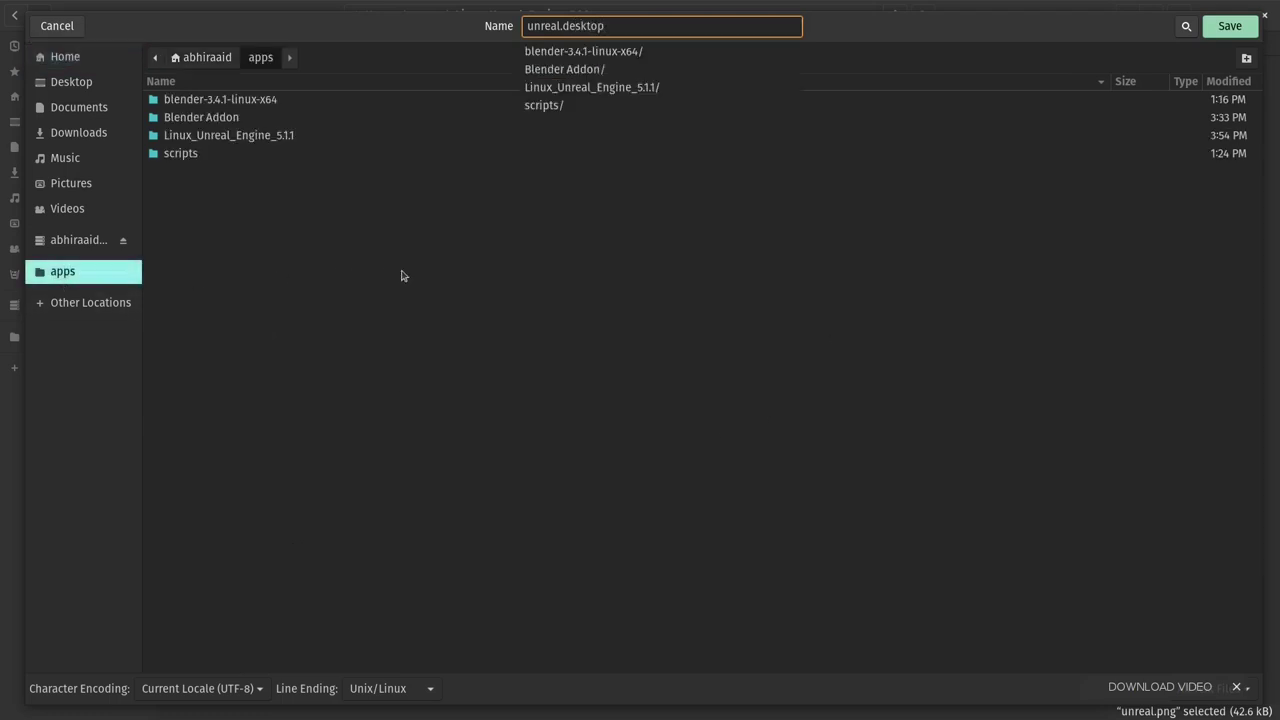
{"action": "left_click", "coordinate": [1230, 31]}
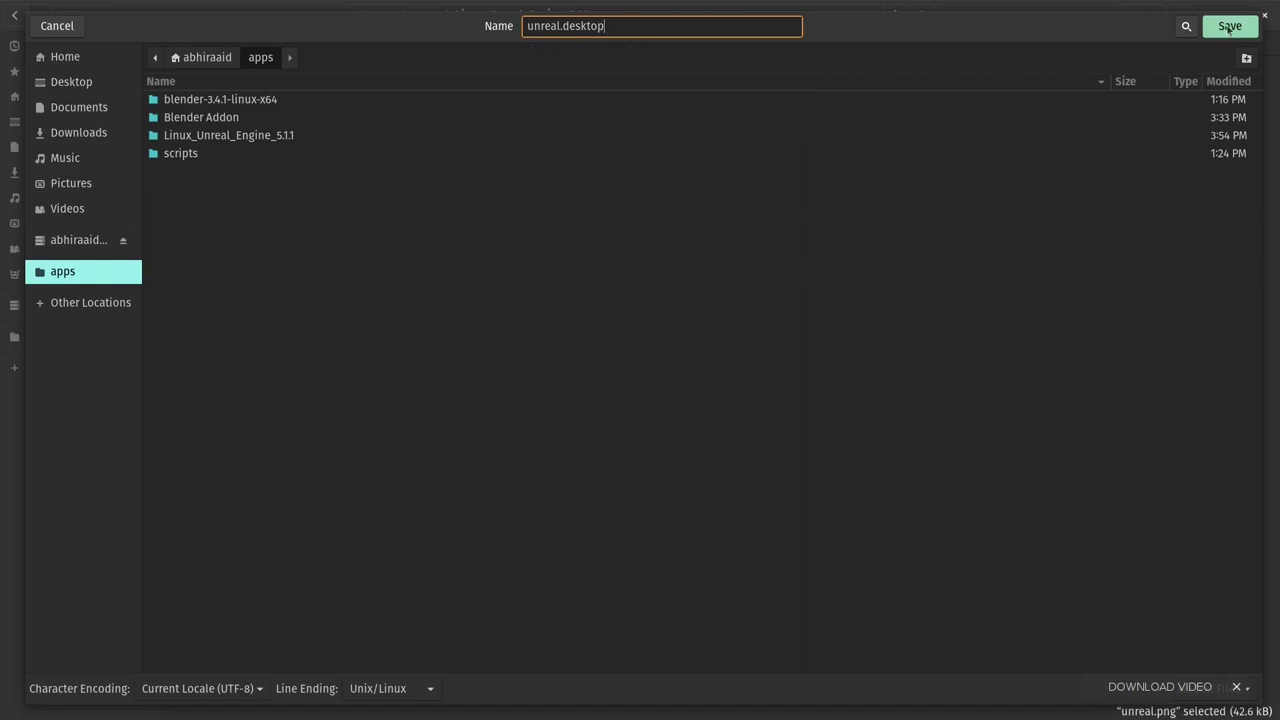
{"action": "left_click", "coordinate": [1229, 31]}
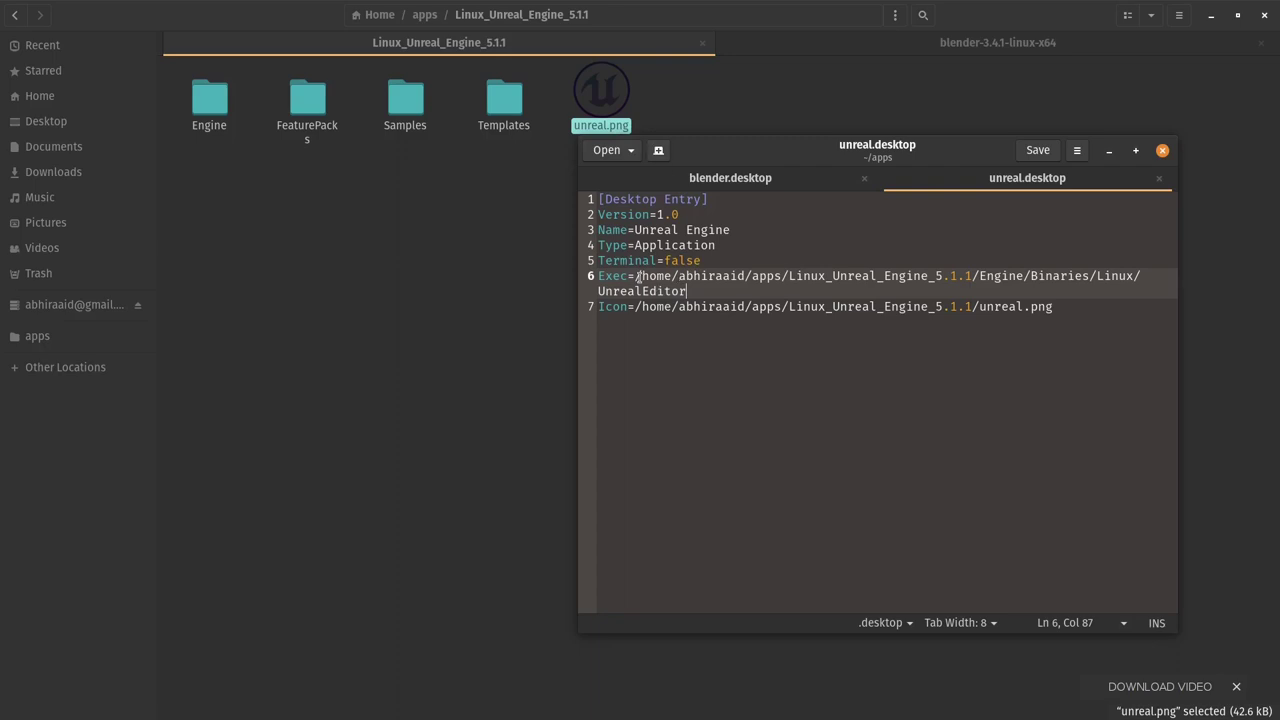
Review the Exec path in the saved unreal.desktop and look briefly at blender.desktop for comparison
{"action": "left_click_drag", "start_coordinate": [638, 276], "coordinate": [692, 290]}
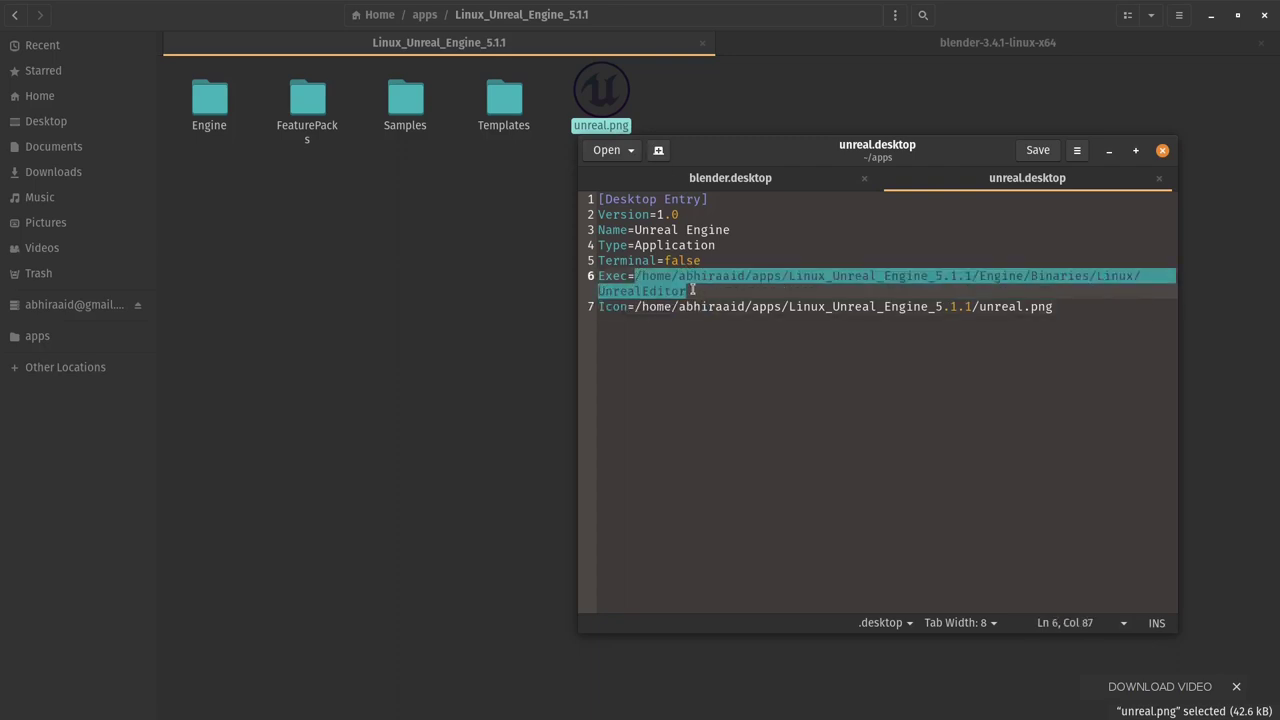
{"action": "left_click", "coordinate": [633, 276]}
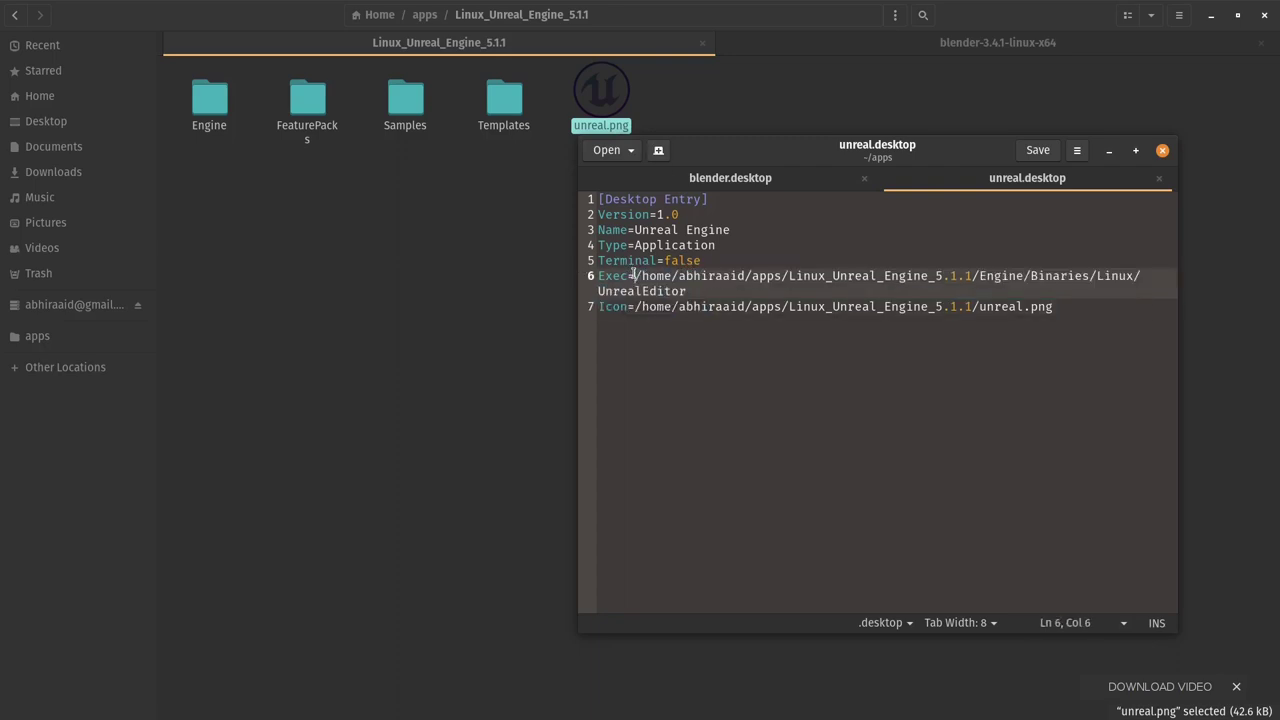
{"action": "left_click_drag", "start_coordinate": [633, 276], "coordinate": [687, 291]}
{"action": "left_click", "coordinate": [694, 288]}
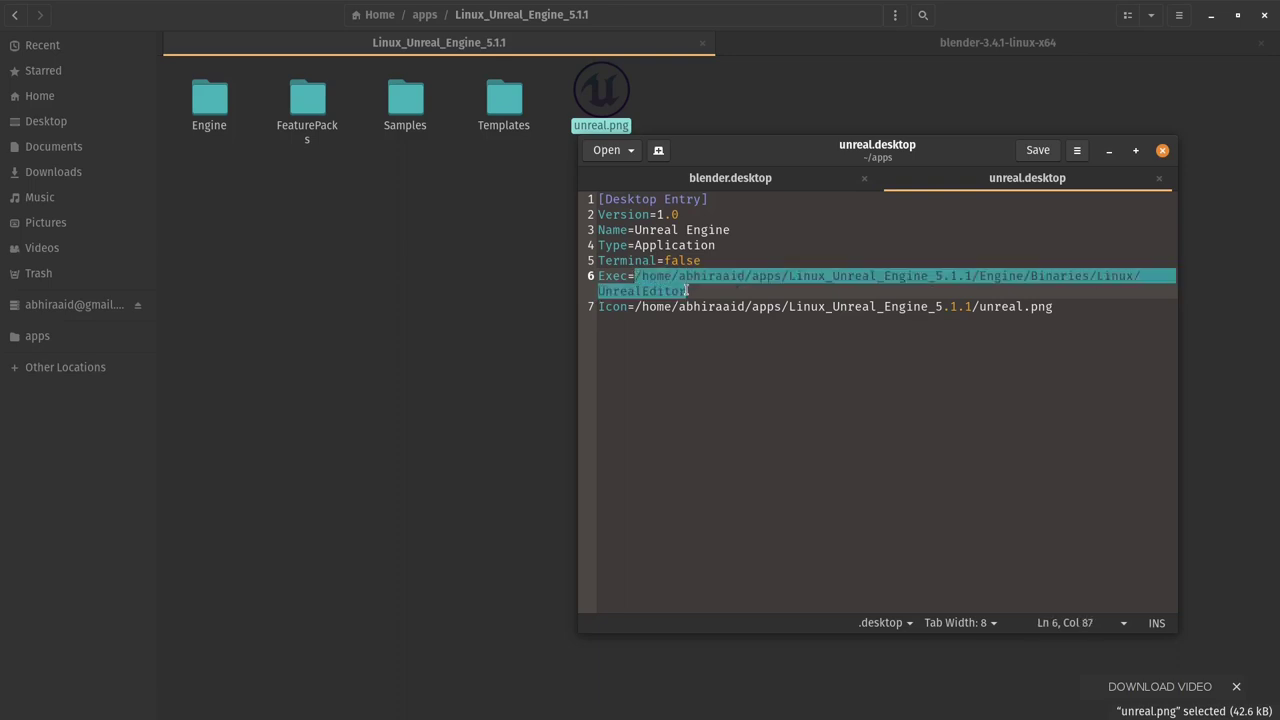
{"action": "left_click", "coordinate": [690, 293]}
{"action": "left_click_drag", "start_coordinate": [690, 291], "coordinate": [636, 277]}
{"action": "left_click", "coordinate": [635, 277]}
{"action": "left_click", "coordinate": [741, 190]}
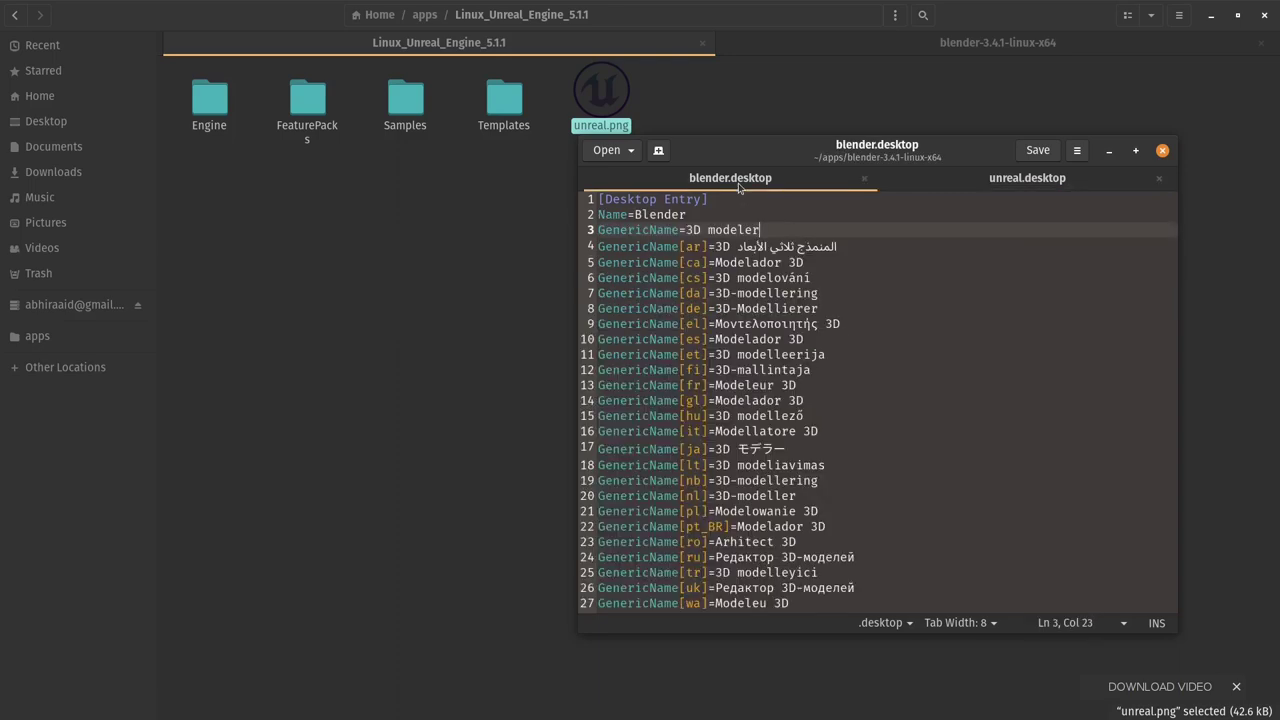
{"action": "left_click", "coordinate": [973, 177]}
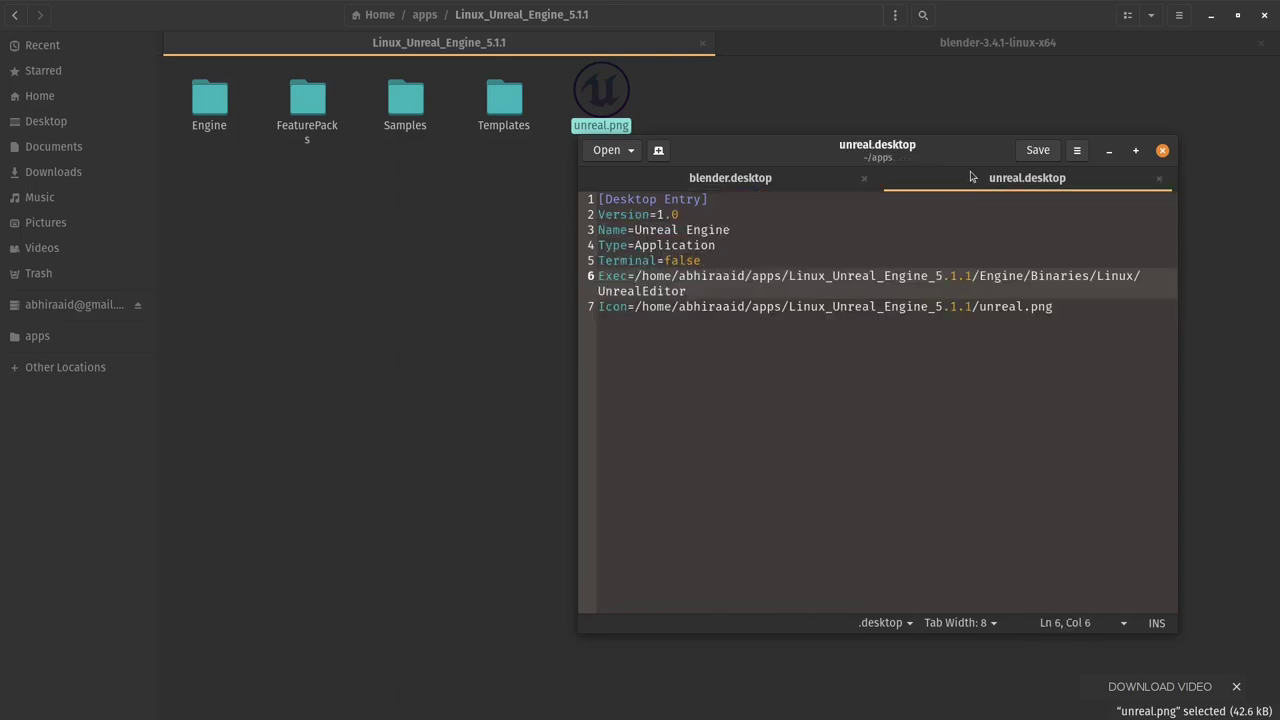
Cut the UnrealEditor path out of the Exec line in unreal.desktop and paste it into a new document
{"action": "triple_click", "coordinate": [636, 276]}
{"action": "left_click", "coordinate": [690, 291]}
{"action": "left_click_drag", "start_coordinate": [690, 291], "coordinate": [636, 277]}
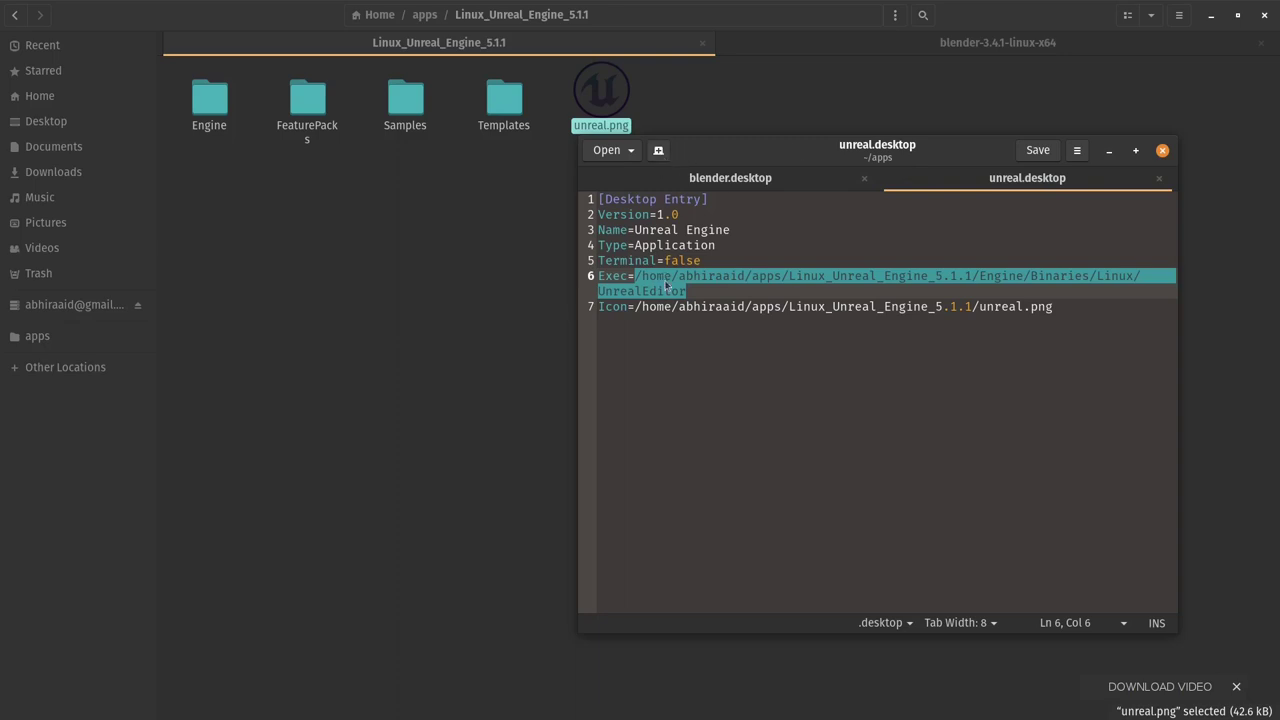
{"action": "right_click", "coordinate": [666, 285]}
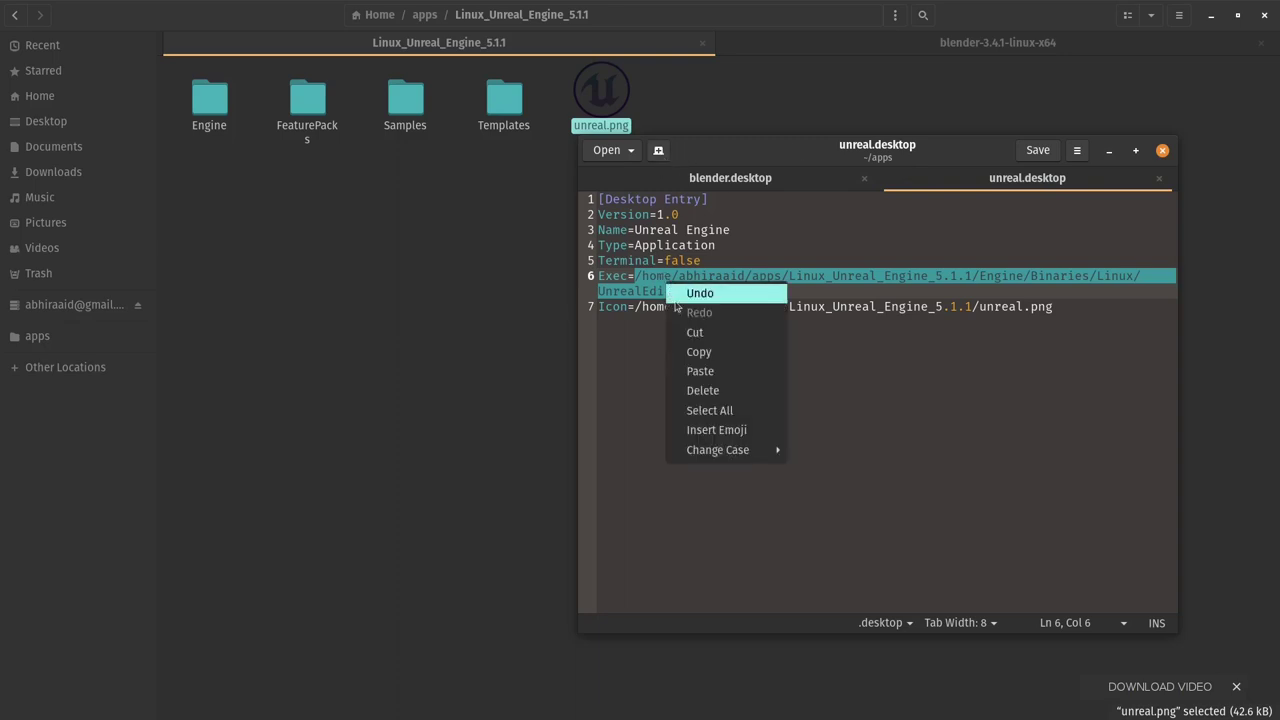
{"action": "left_click", "coordinate": [694, 333]}
{"action": "left_click", "coordinate": [658, 150]}
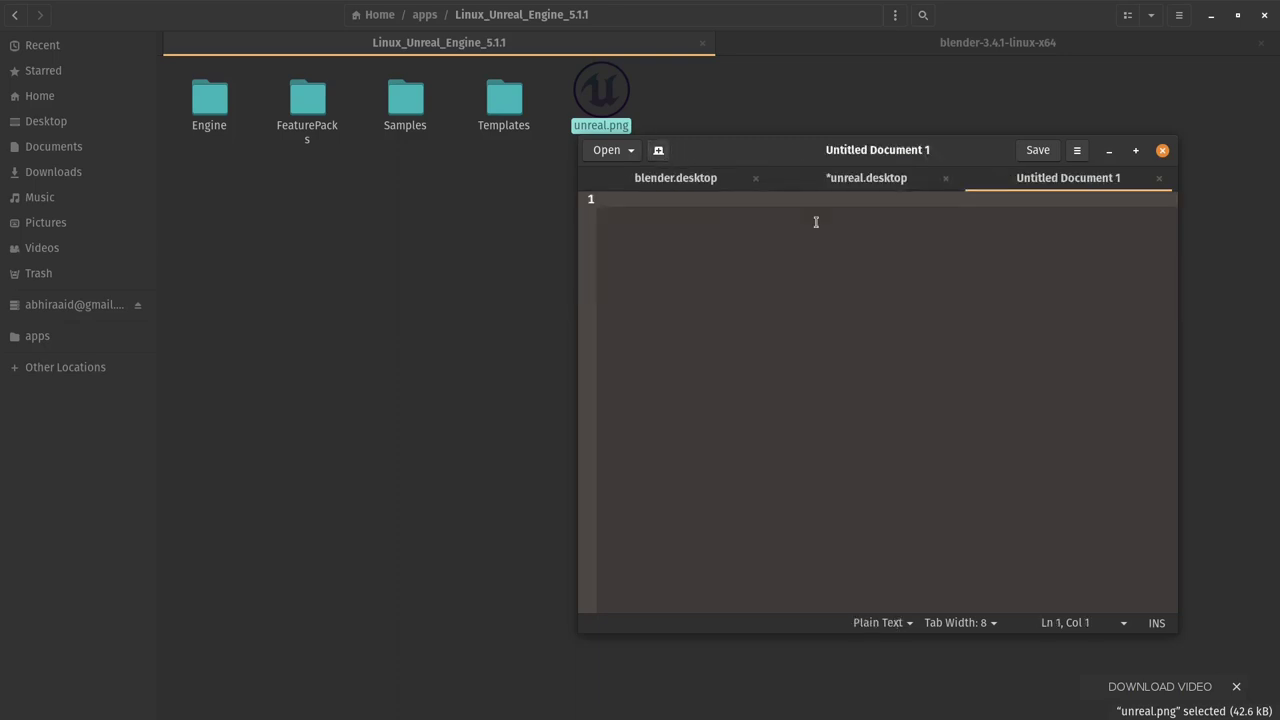
{"action": "key", "text": "ctrl+v"}
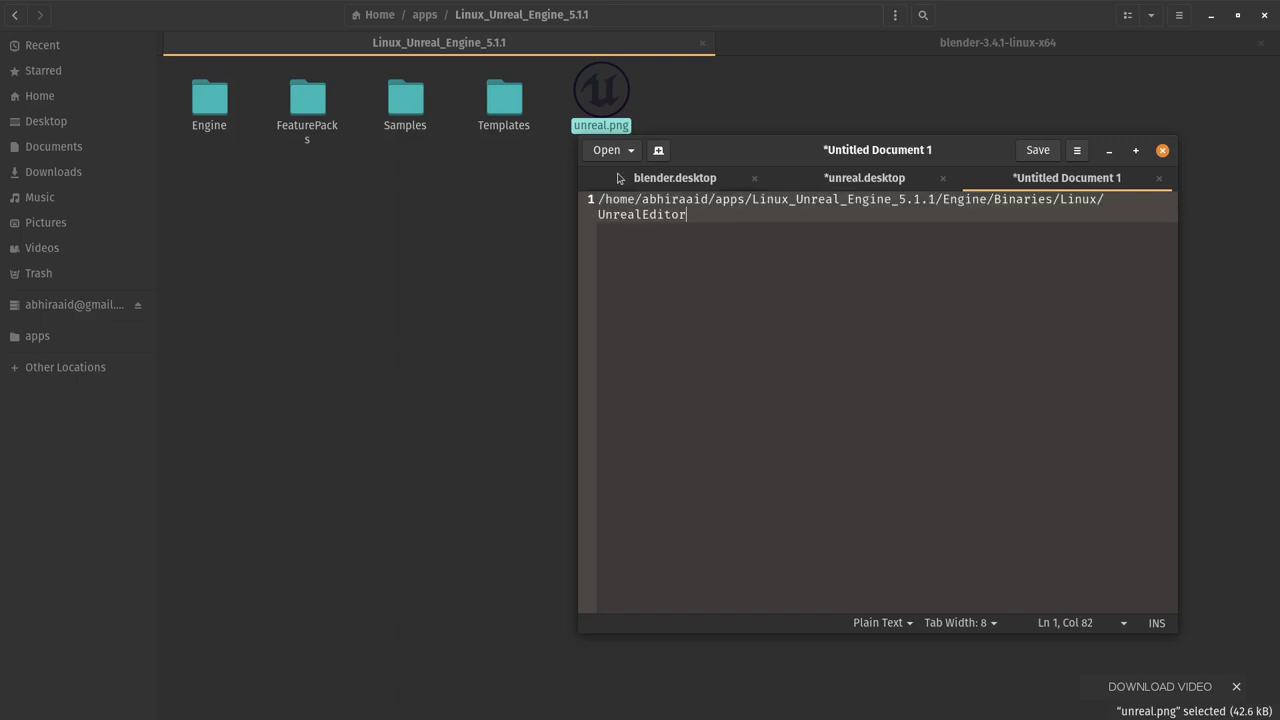
Prefix the UnrealEditor path with "prime " and insert an empty line above it
{"action": "left_click", "coordinate": [598, 199]}
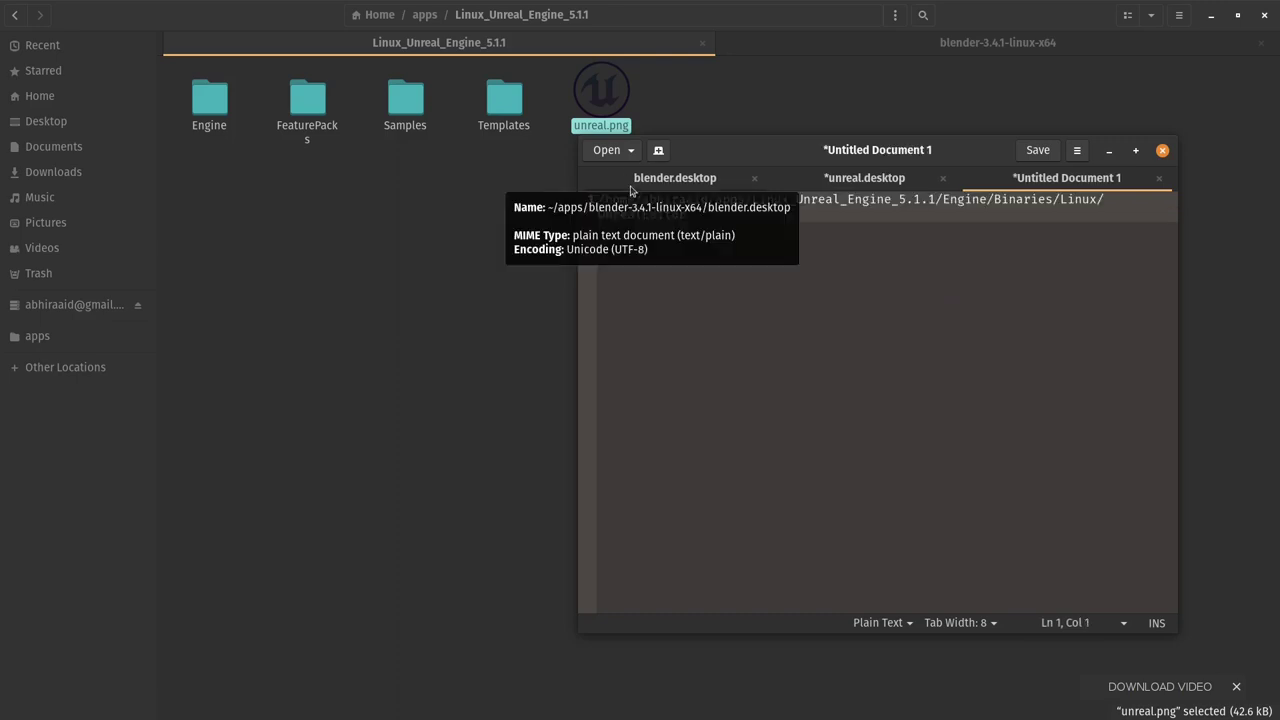
{"action": "type", "text": "prime"}
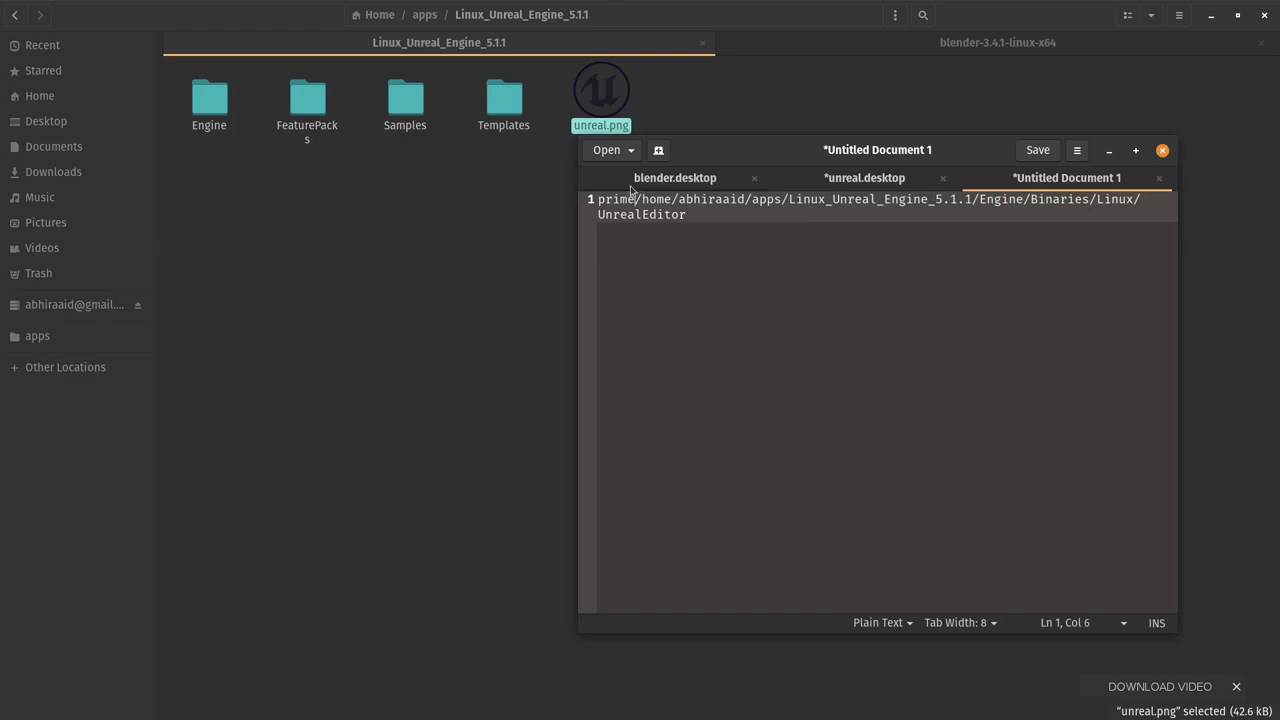
{"action": "key", "text": "Home"}
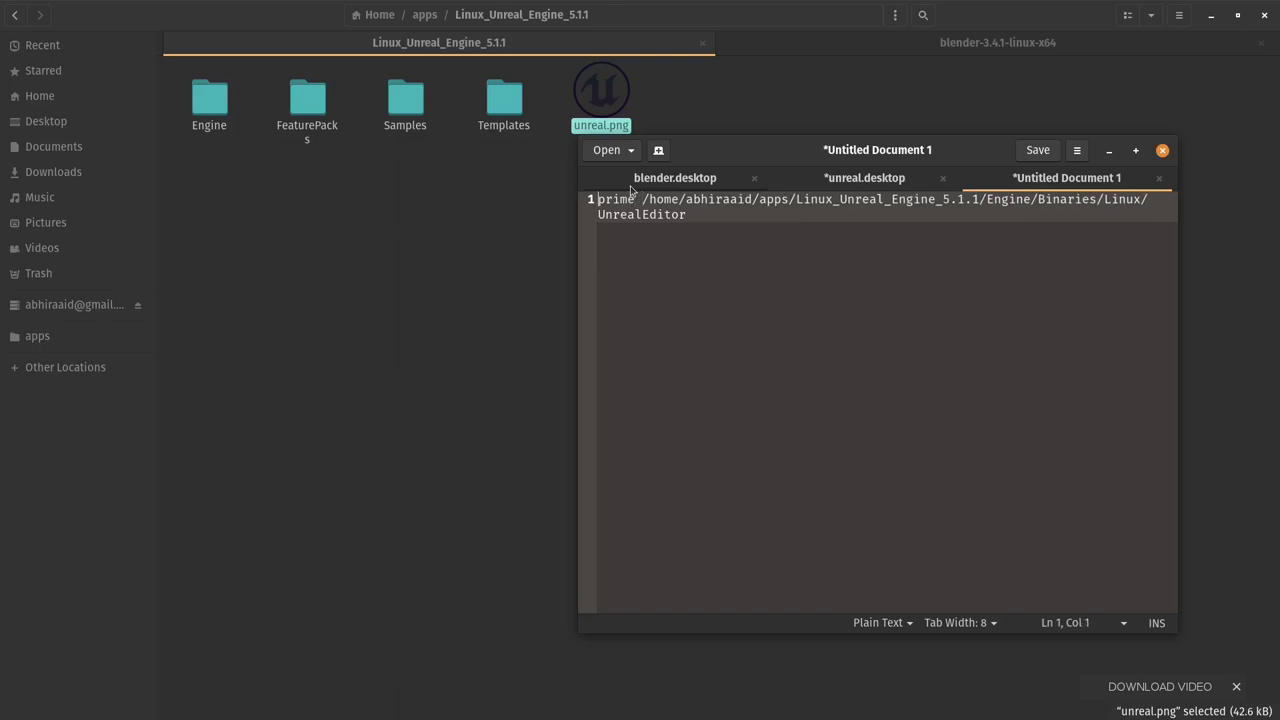
{"action": "key", "text": "Return"}
{"action": "key", "text": "Up"}
{"action": "type", "text": "alias"}
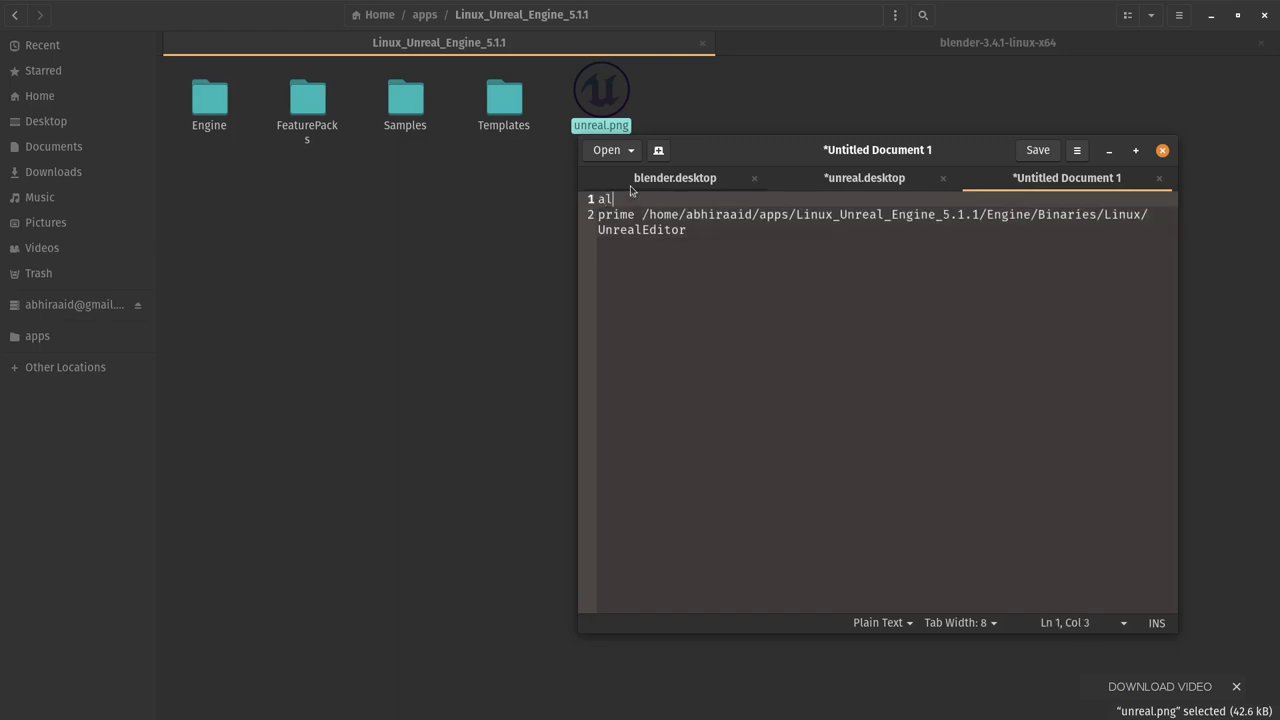
{"action": "key", "text": "BackSpace"}
{"action": "key", "text": "BackSpace"}
{"action": "key", "text": "BackSpace"}
{"action": "key", "text": "BackSpace"}
{"action": "key", "text": "BackSpace"}
Switch to Firefox and open the GitHub issue #153 on "Always use dedicated graphics" from the Pocket Linux saves
{"action": "key", "text": "alt+Tab"}
{"action": "key", "text": "alt+Tab"}
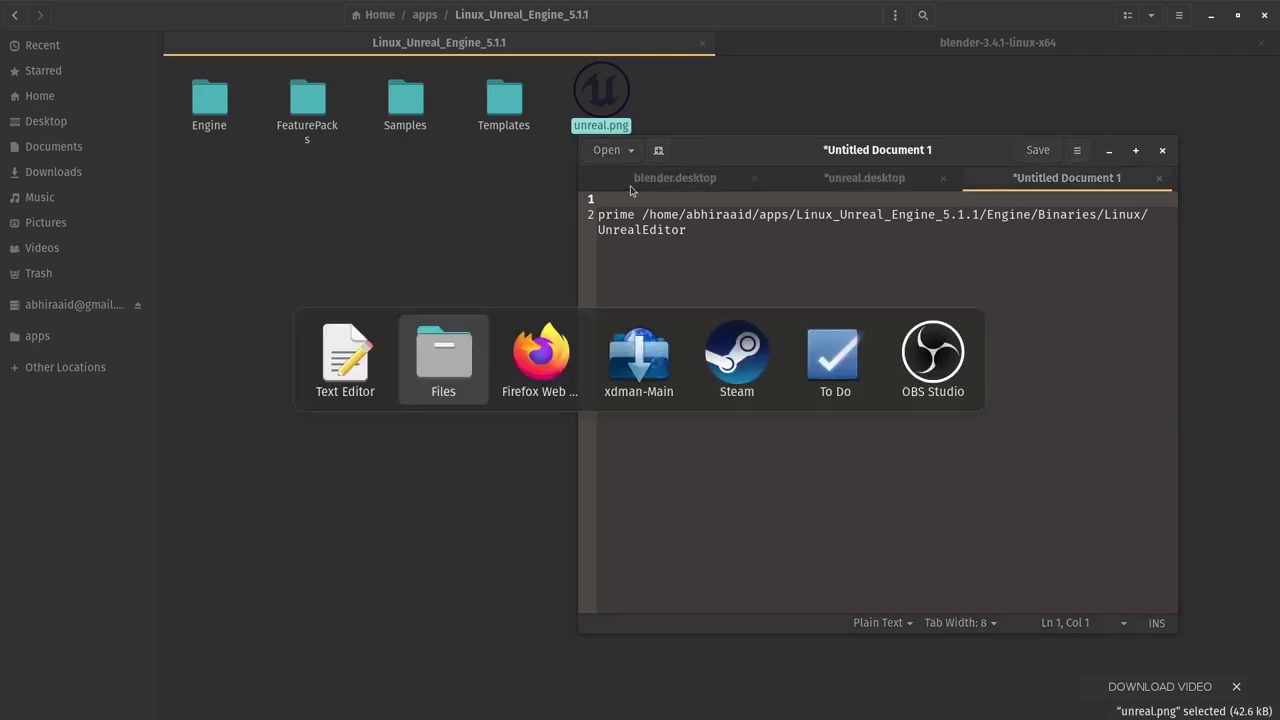
{"action": "left_click", "coordinate": [262, 12]}
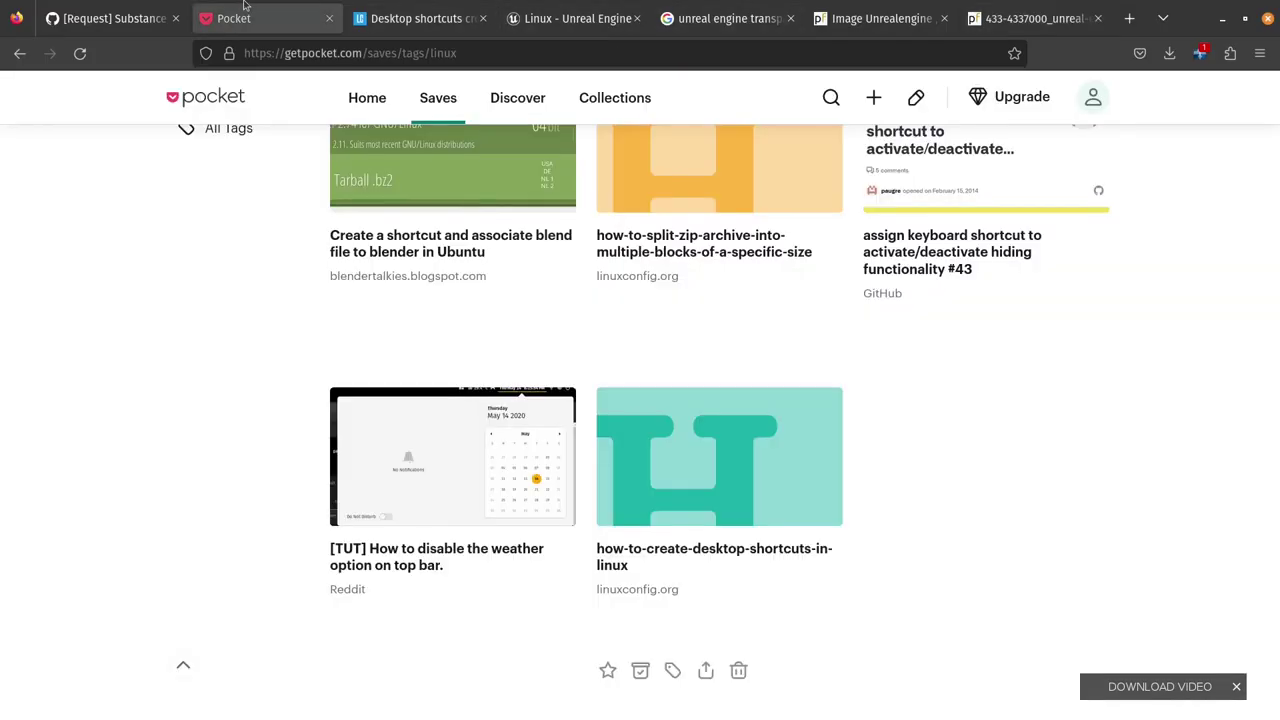
{"action": "scroll", "coordinate": [571, 423], "scroll_direction": "up", "scroll_amount": 3}
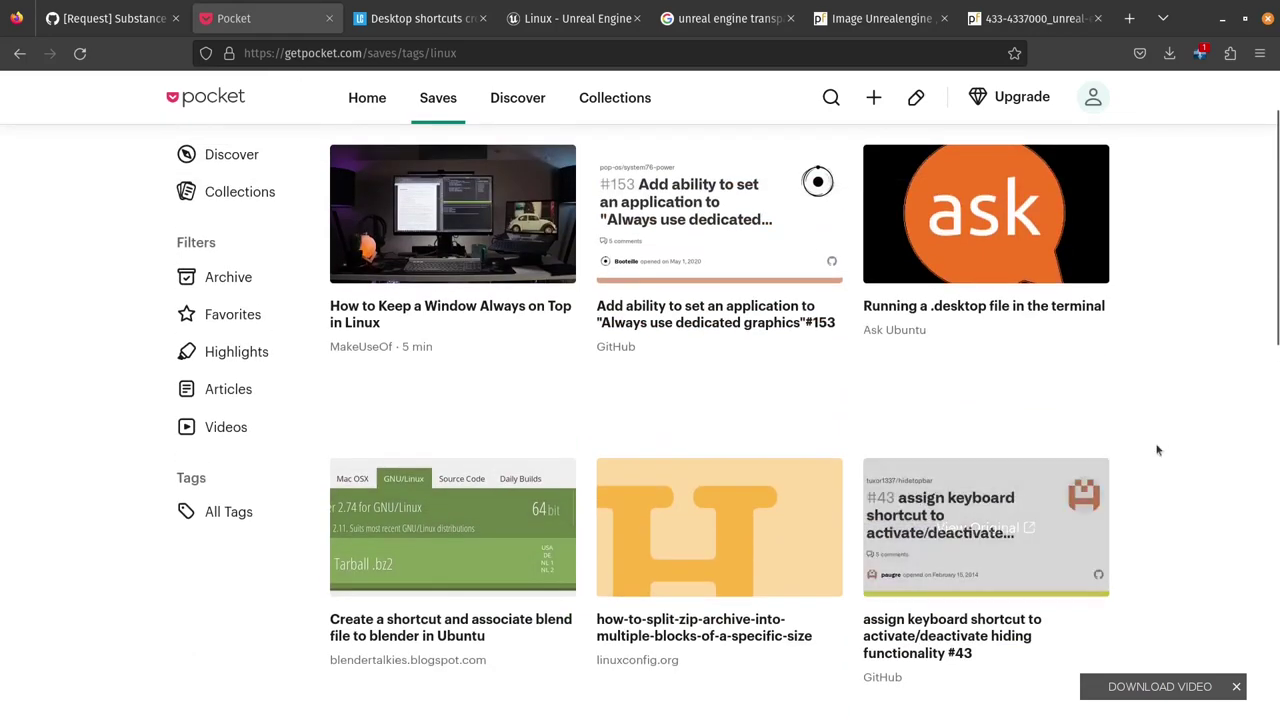
{"action": "scroll", "coordinate": [1165, 445], "scroll_direction": "up", "scroll_amount": 2}
{"action": "scroll", "coordinate": [1186, 431], "scroll_direction": "down", "scroll_amount": 4}
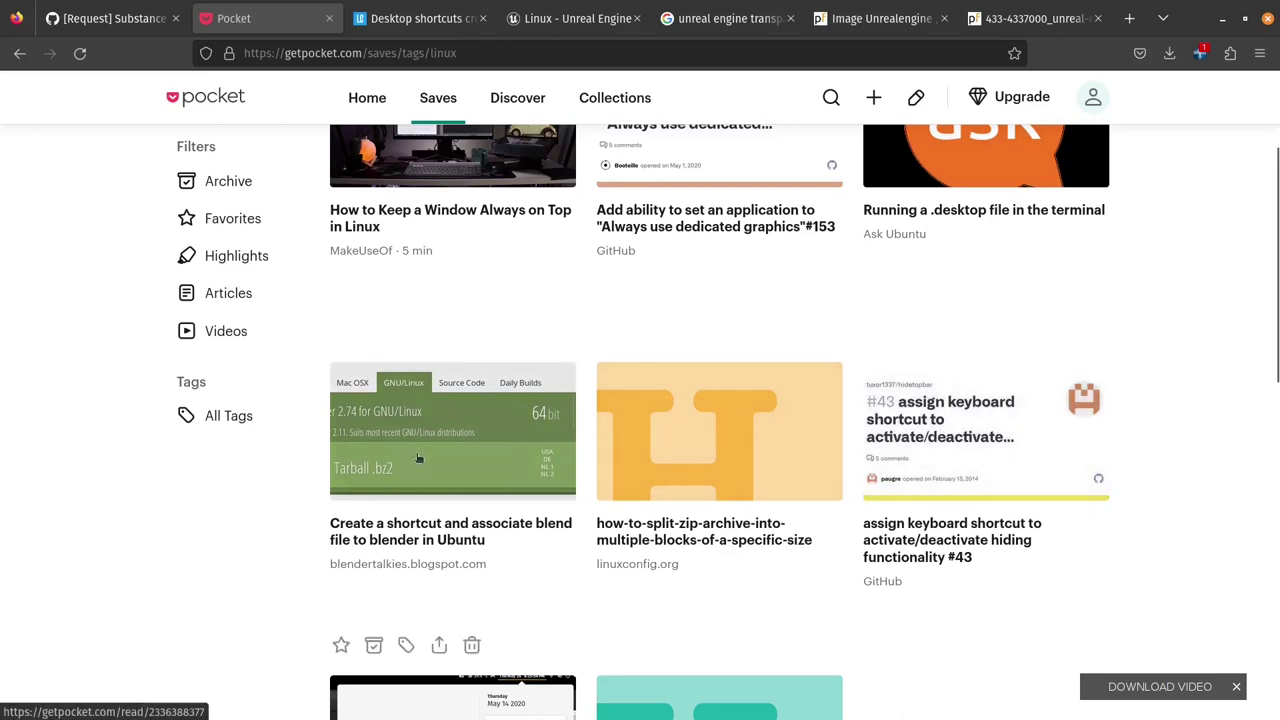
{"action": "scroll", "coordinate": [785, 327], "scroll_direction": "up", "scroll_amount": 4}
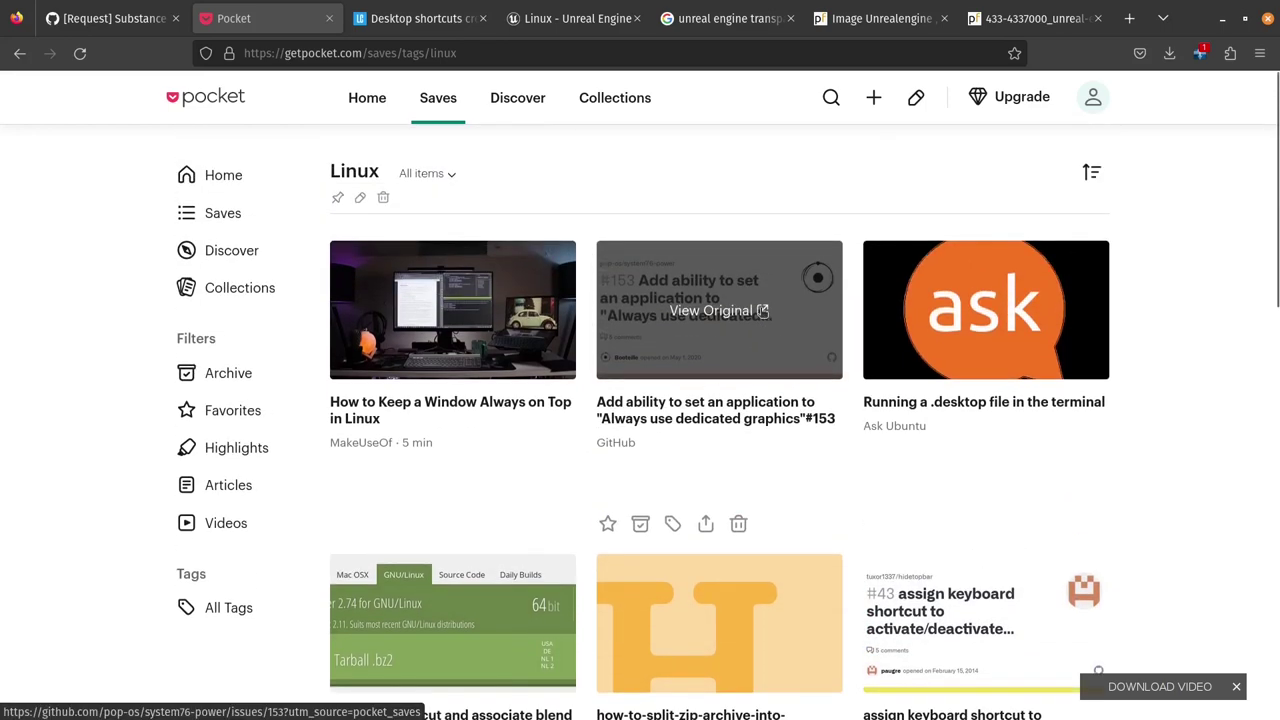
{"action": "left_click", "coordinate": [757, 315]}
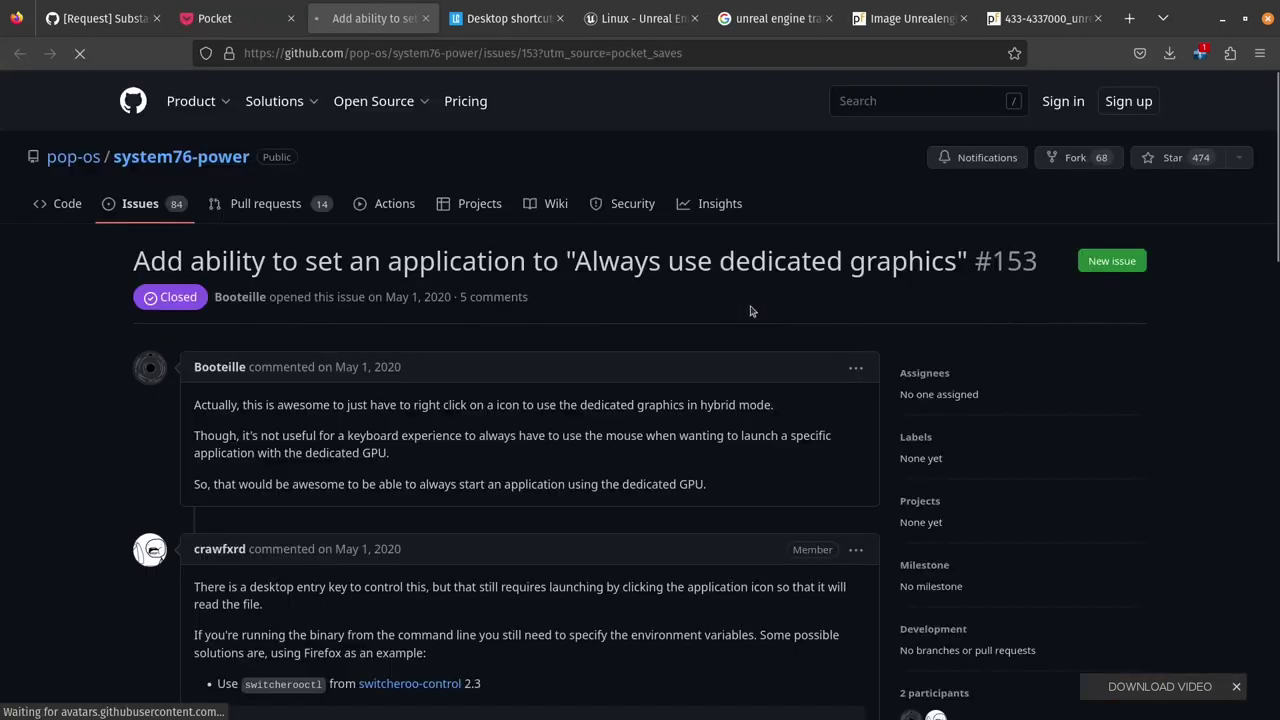
Copy the line alias prime="__GLX_VENDOR_LIBRARY_NAME=nvidia __NV_PRIME_RENDER_OFFLOAD=1" from the issue and paste it on the new document's empty first line
{"action": "scroll", "coordinate": [720, 322], "scroll_direction": "down", "scroll_amount": 5}
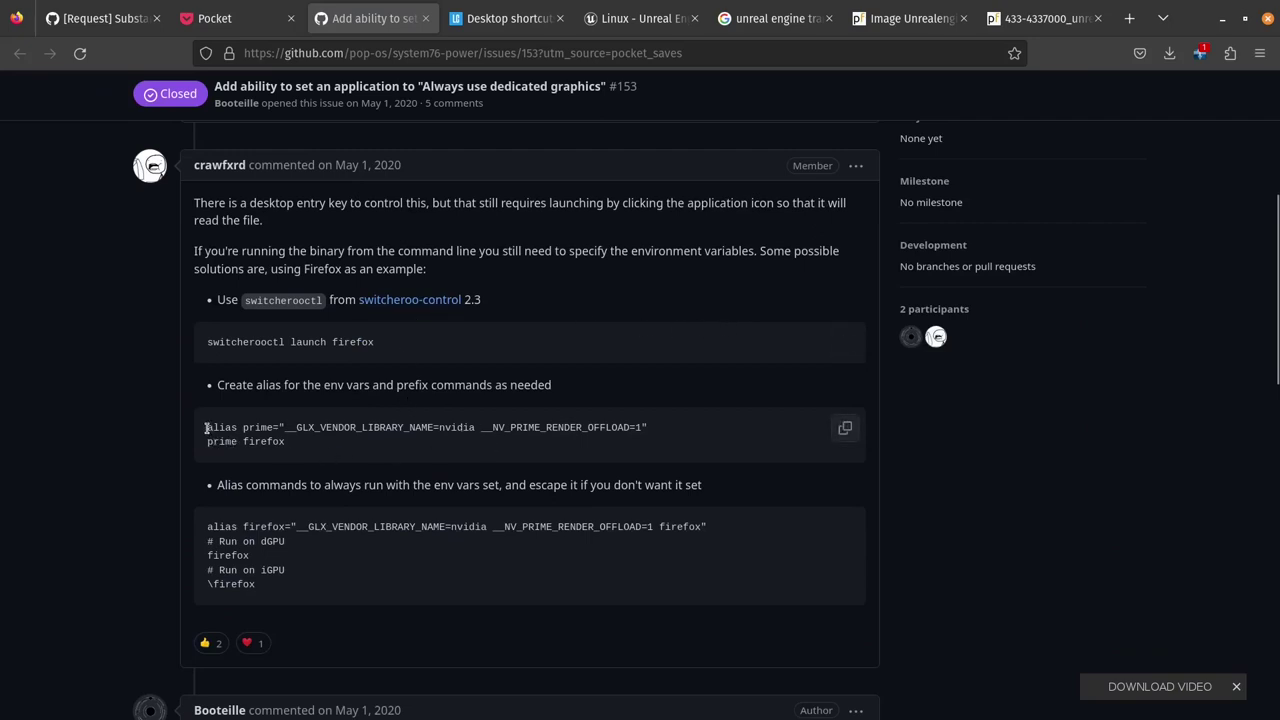
{"action": "left_click_drag", "start_coordinate": [208, 428], "coordinate": [640, 430]}
{"action": "right_click", "coordinate": [640, 430]}
{"action": "left_click", "coordinate": [674, 446]}
{"action": "left_click", "coordinate": [737, 443]}
{"action": "mouse_move", "coordinate": [1275, 565]}
{"action": "left_click", "coordinate": [1259, 656]}
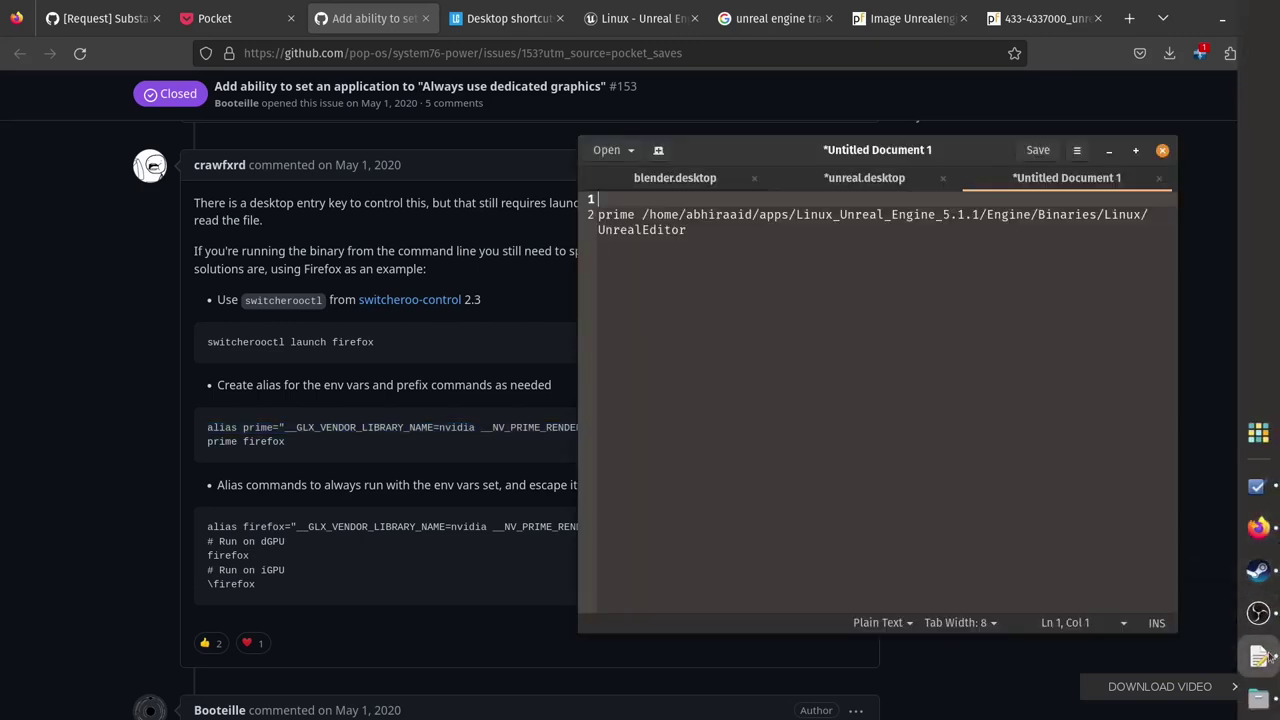
{"action": "right_click", "coordinate": [608, 206]}
{"action": "left_click", "coordinate": [644, 297]}
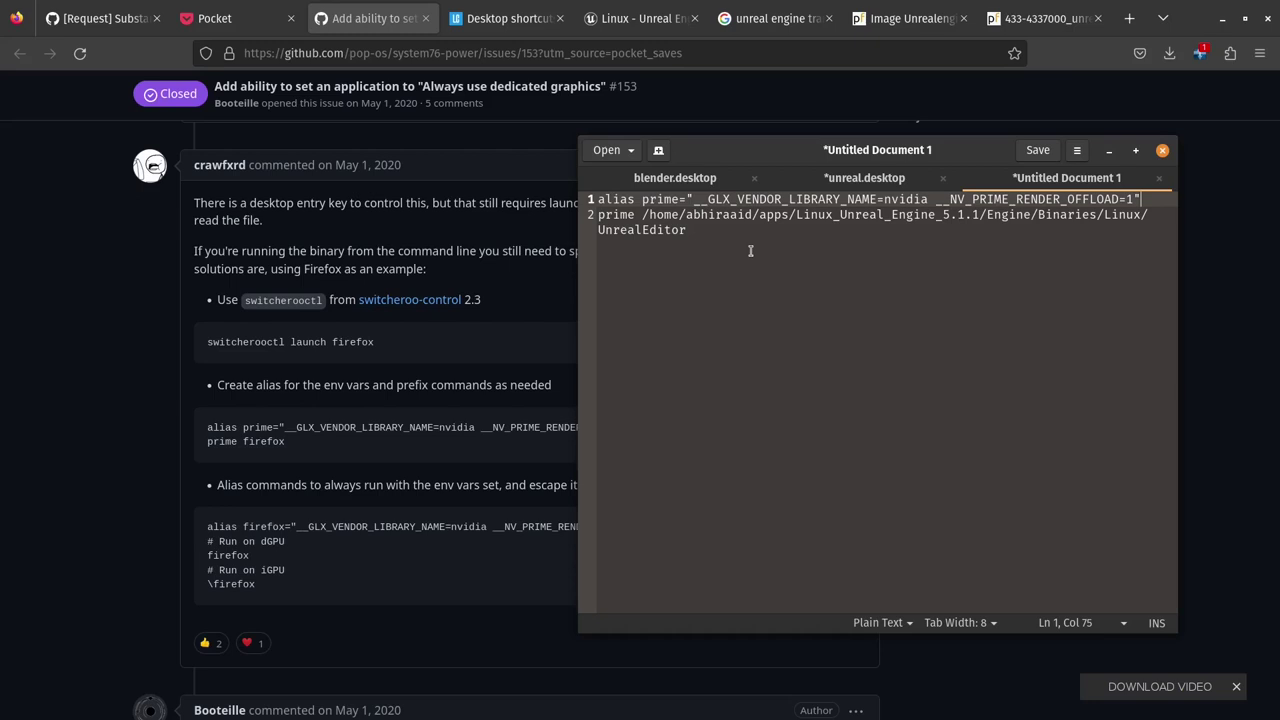
Save the new document as Unreal.sh in the scripts folder inside apps
{"action": "key", "text": "ctrl+s"}
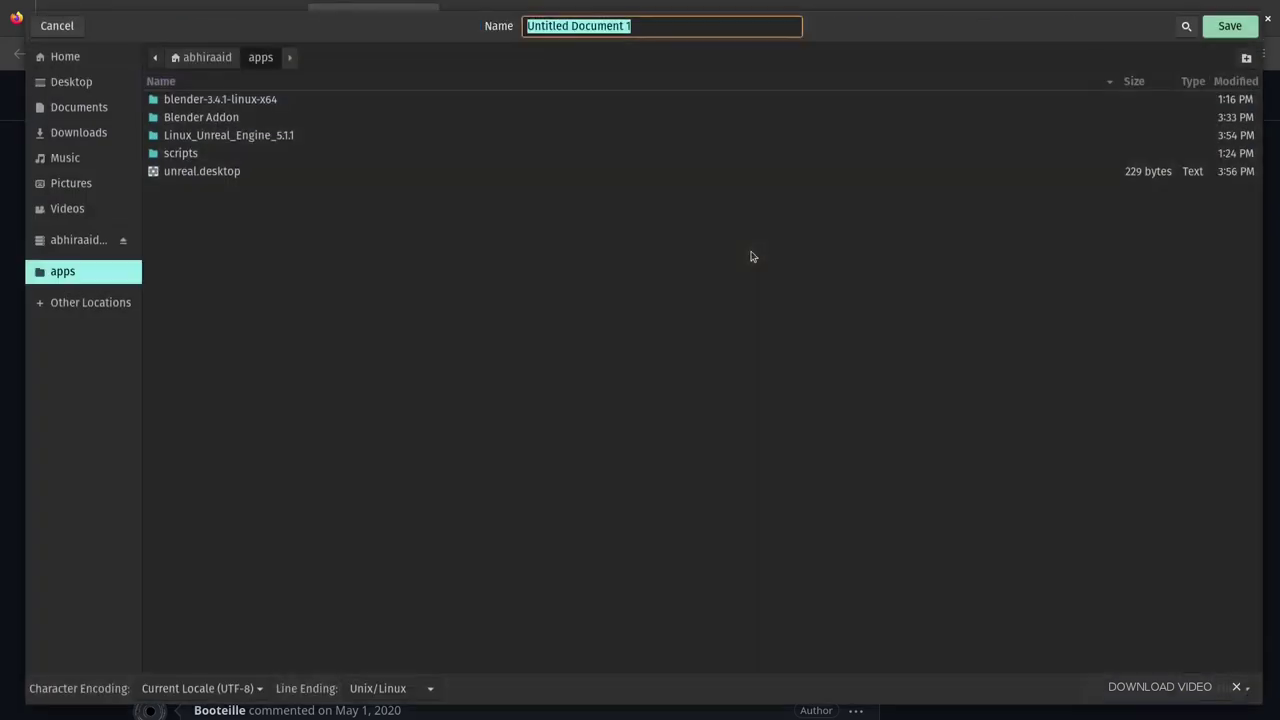
{"action": "double_click", "coordinate": [206, 156]}
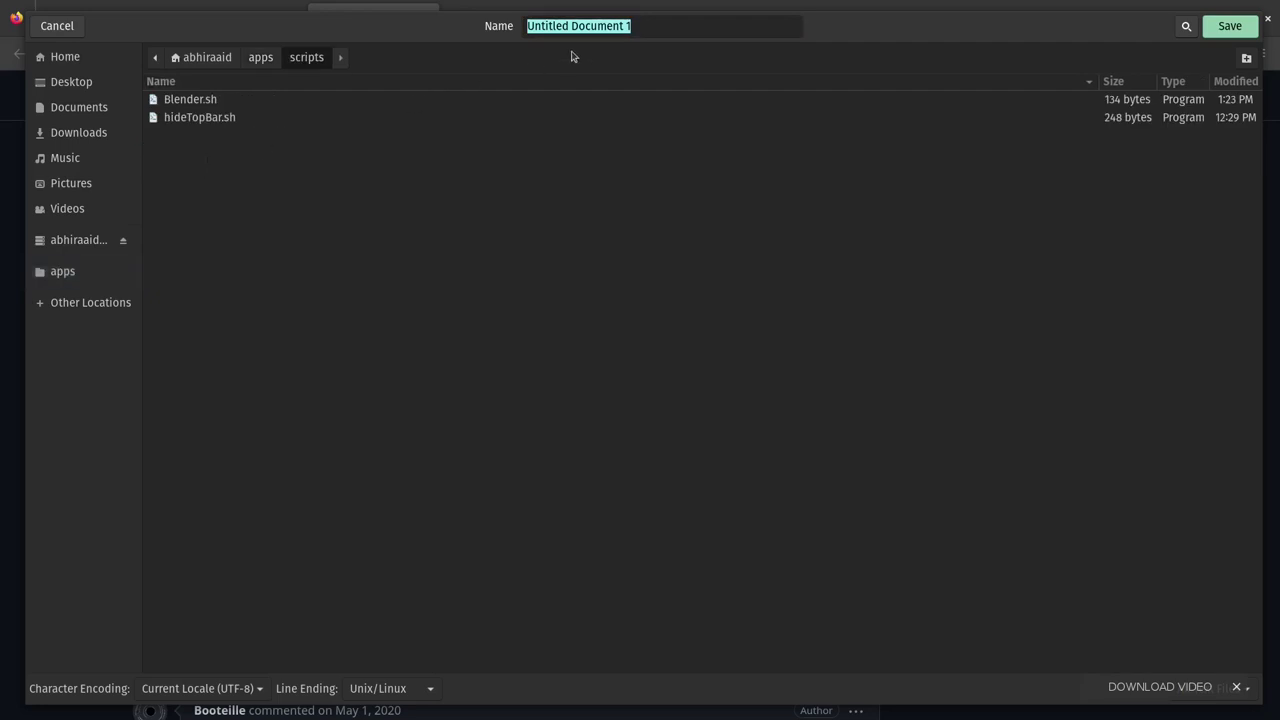
{"action": "type", "text": "Unreal"}
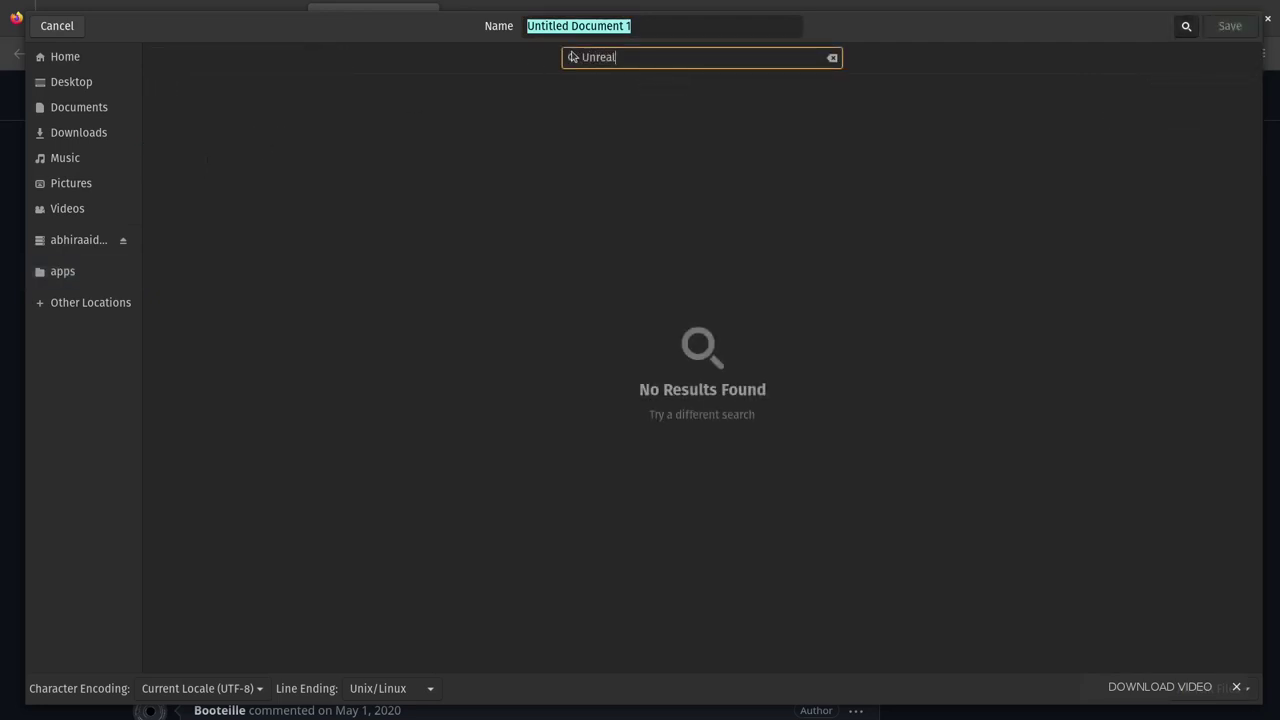
{"action": "key", "text": "ctrl+a"}
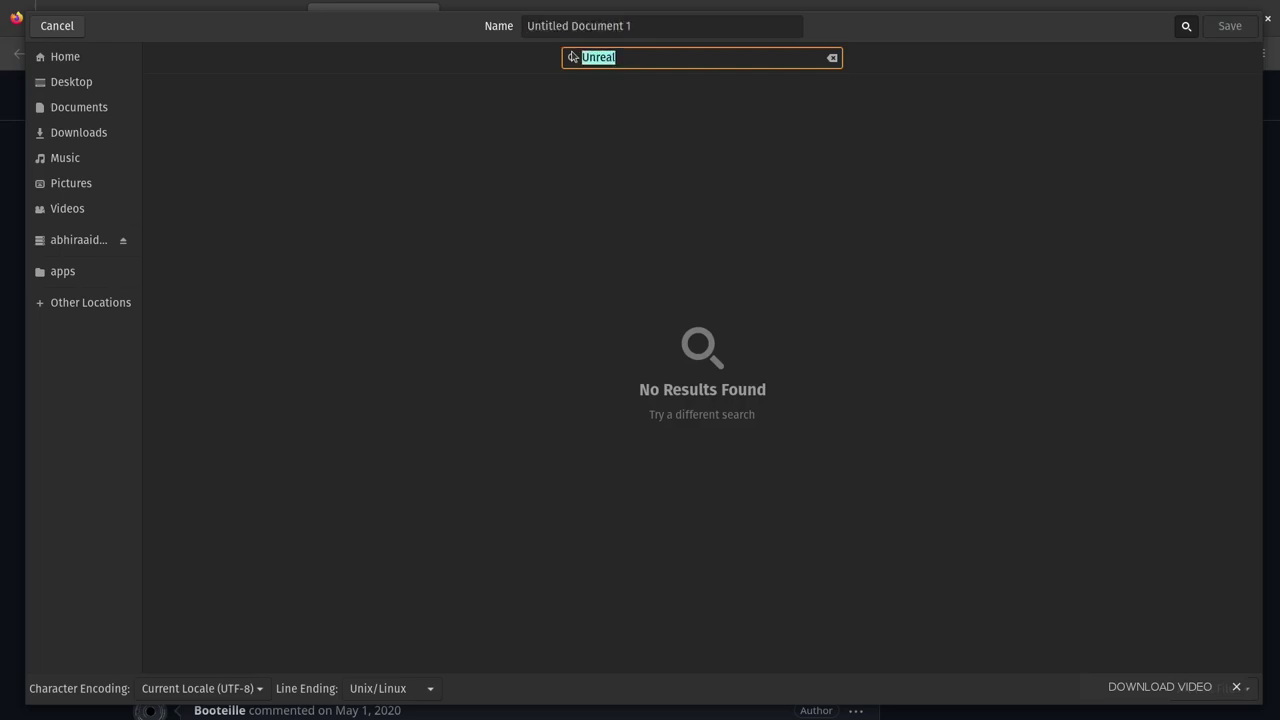
{"action": "key", "text": "BackSpace"}
{"action": "double_click", "coordinate": [636, 29]}
{"action": "key", "text": "ctrl+a"}
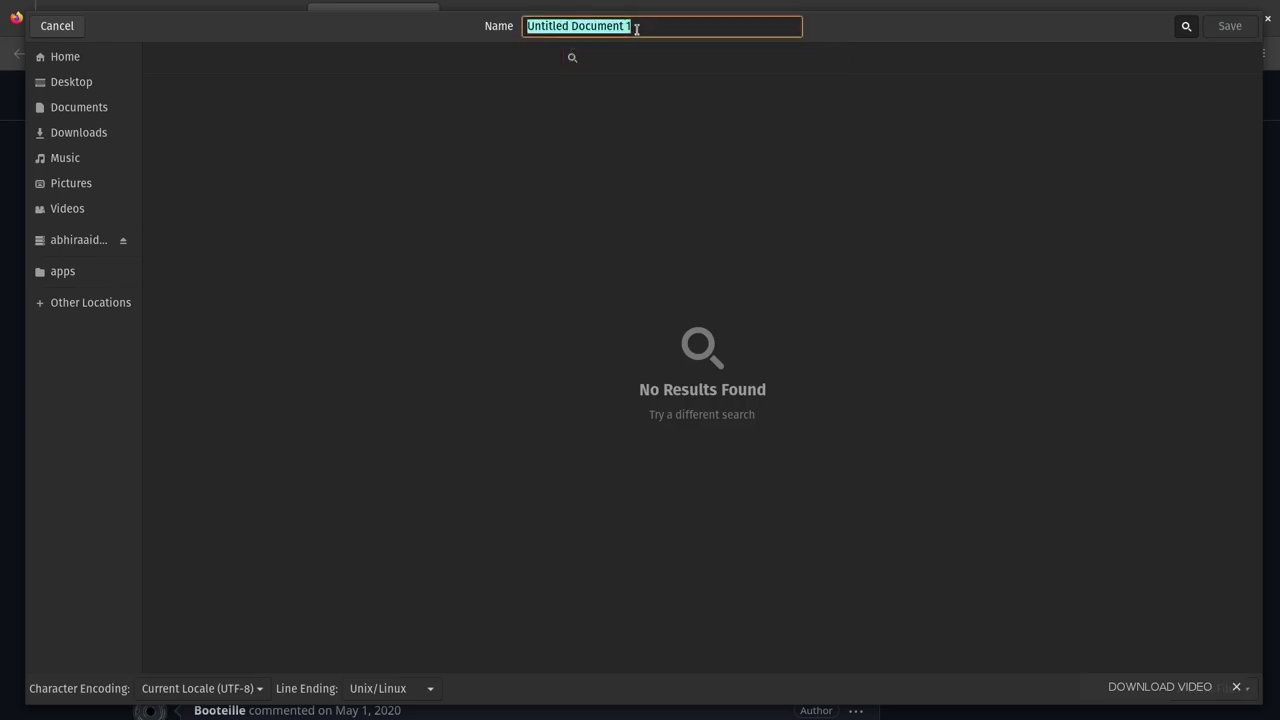
{"action": "type", "text": "Unreal.sh"}
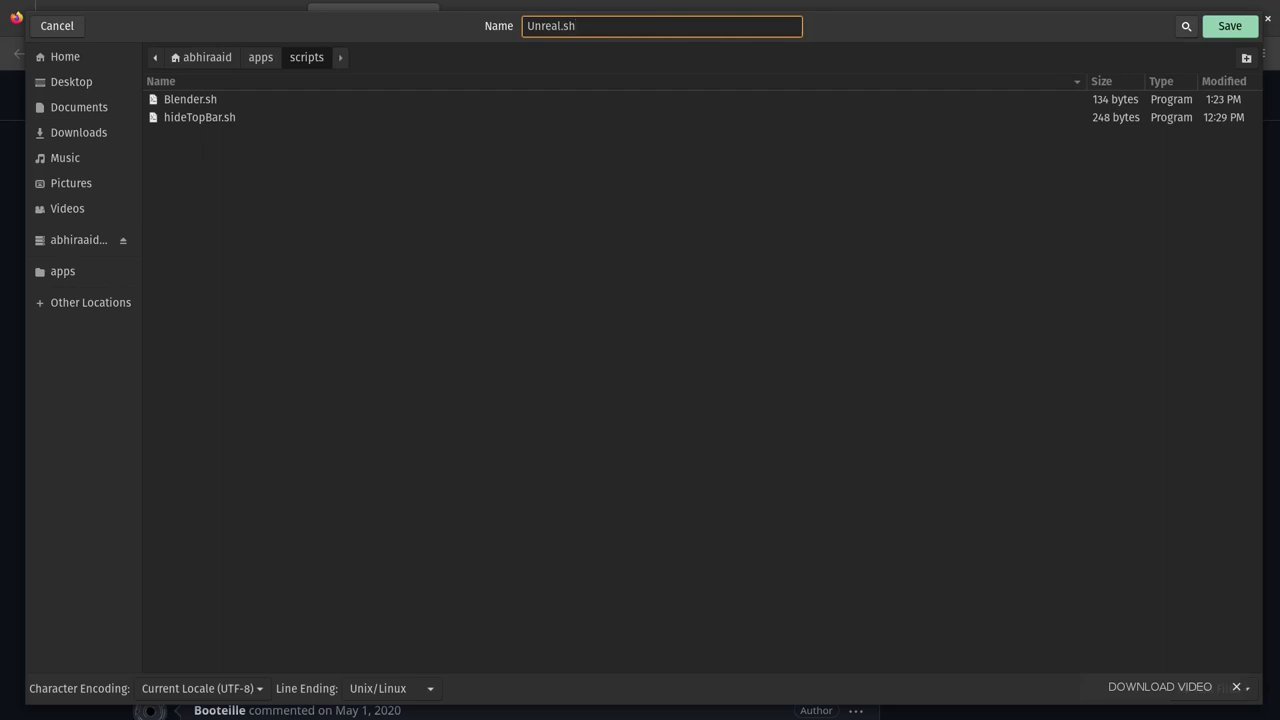
{"action": "left_click", "coordinate": [1228, 26]}
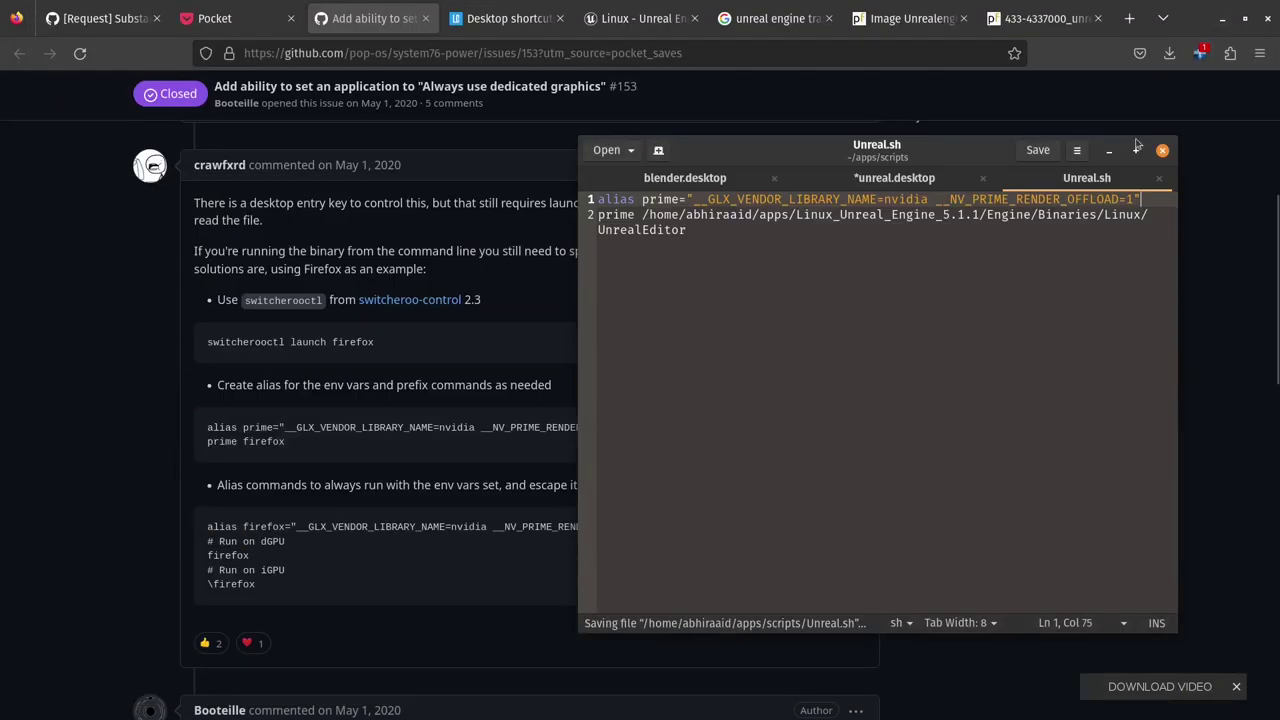
Switch to the file manager and allow Unreal.sh in the scripts folder to be executed as a program
{"action": "left_click", "coordinate": [904, 180]}
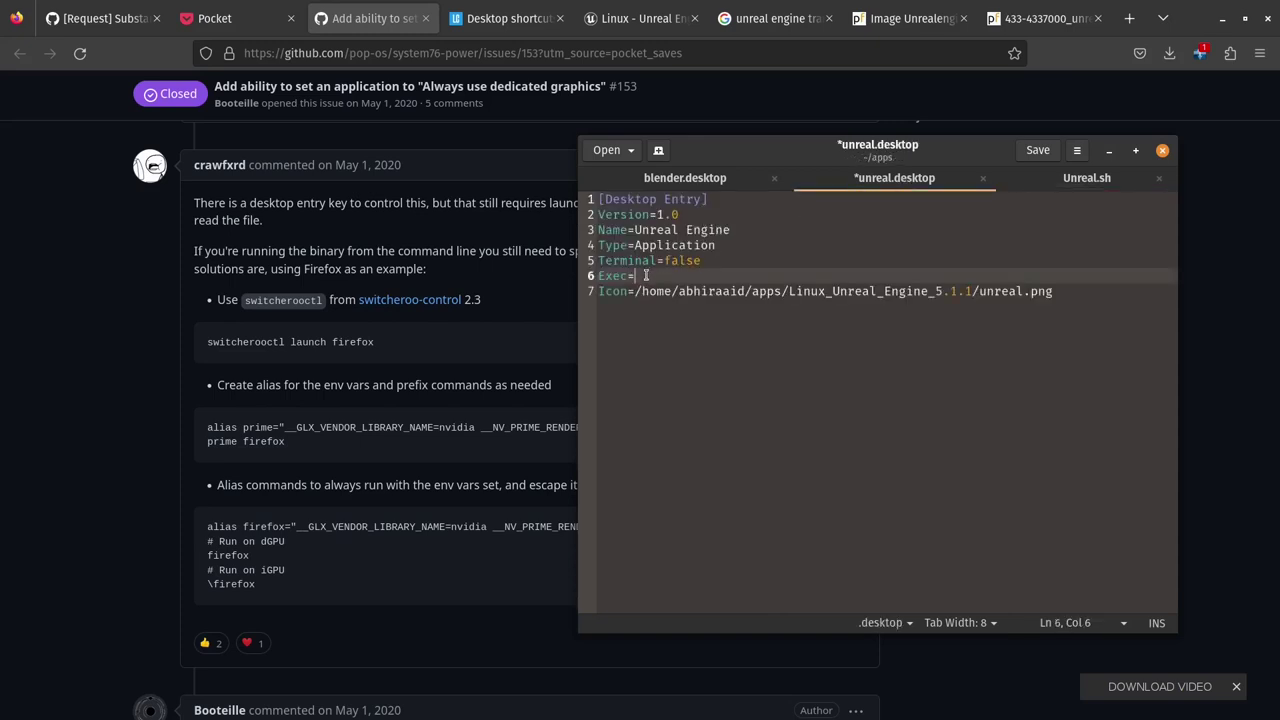
{"action": "left_click", "coordinate": [1258, 486]}
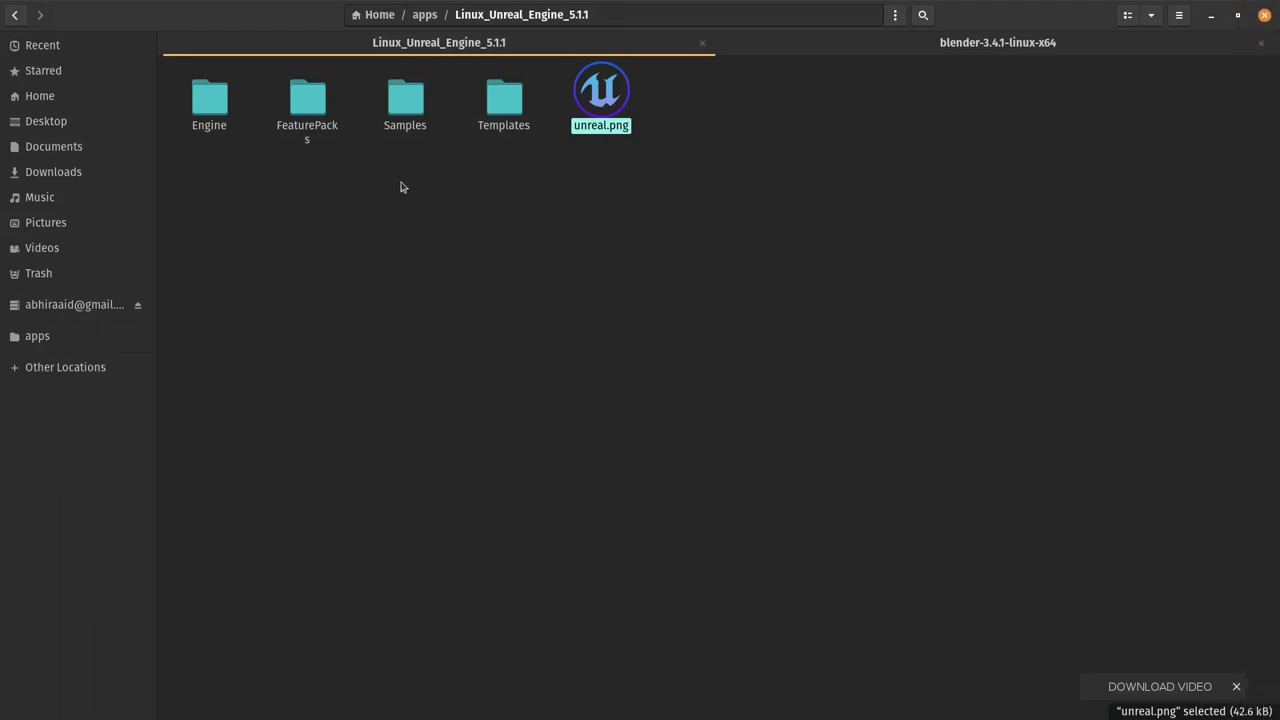
{"action": "key", "text": "alt+Up"}
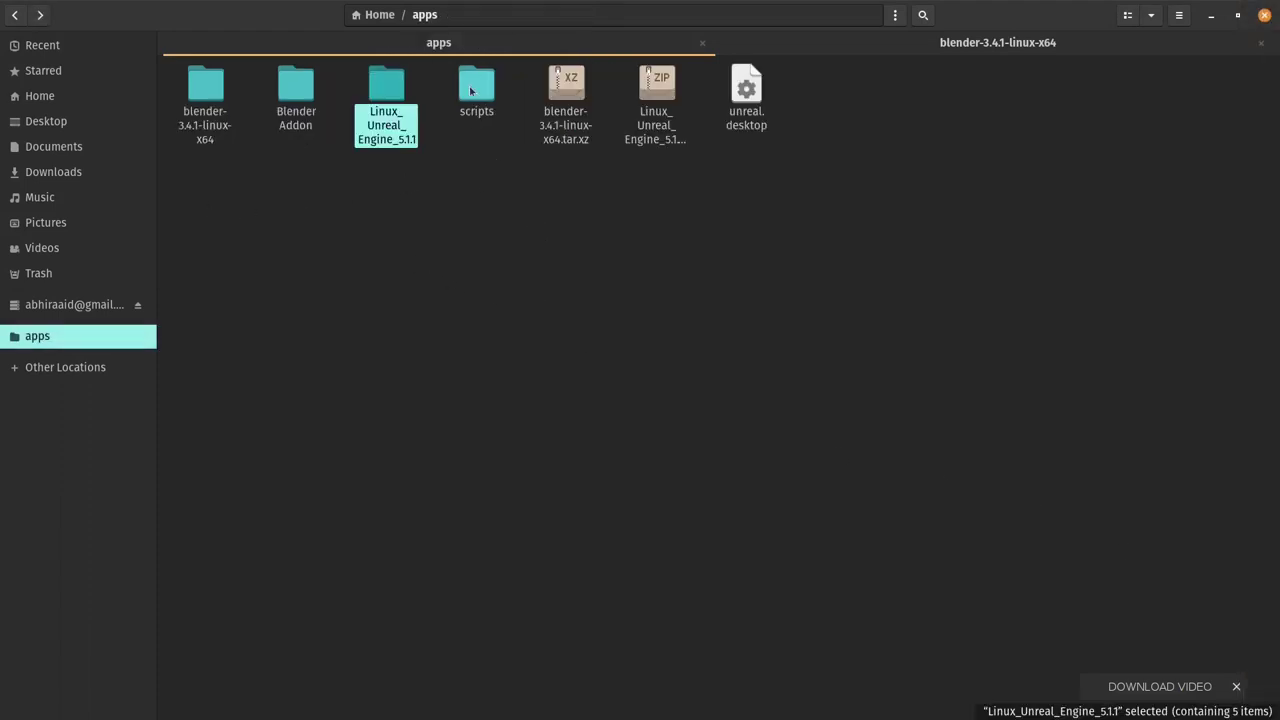
{"action": "double_click", "coordinate": [472, 88]}
{"action": "right_click", "coordinate": [428, 100]}
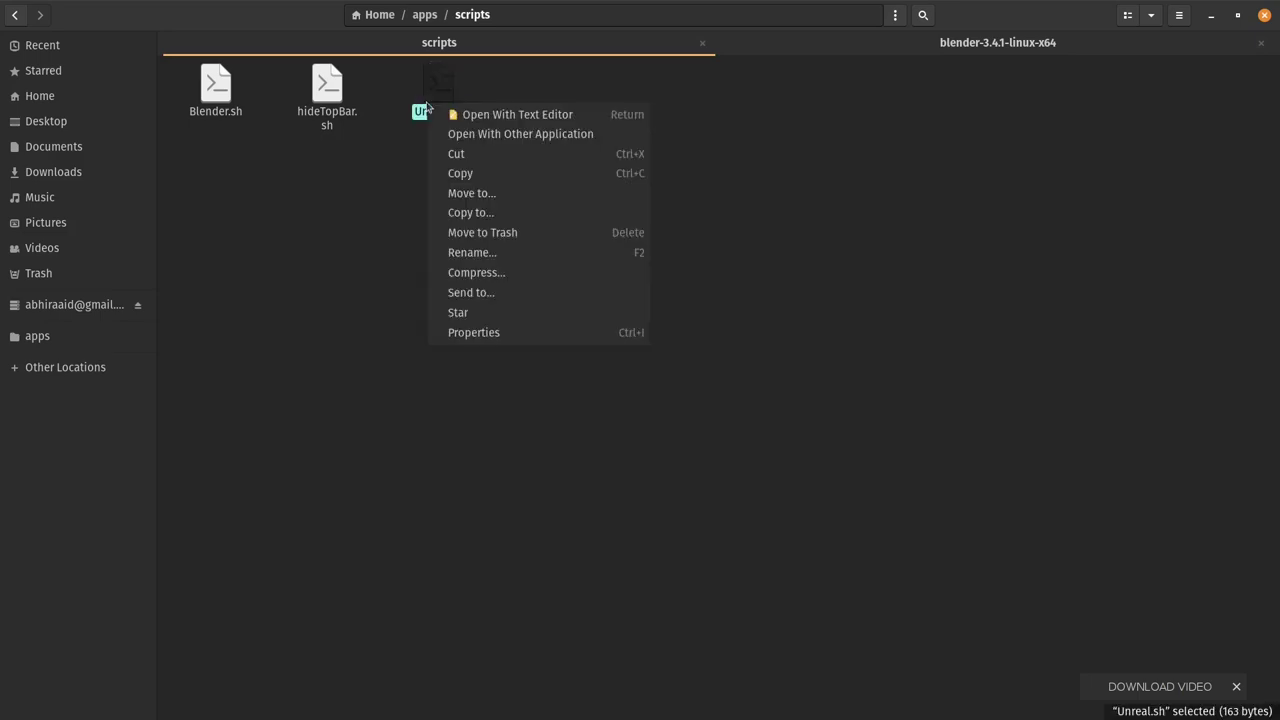
{"action": "left_click", "coordinate": [473, 333]}
{"action": "left_click", "coordinate": [627, 170]}
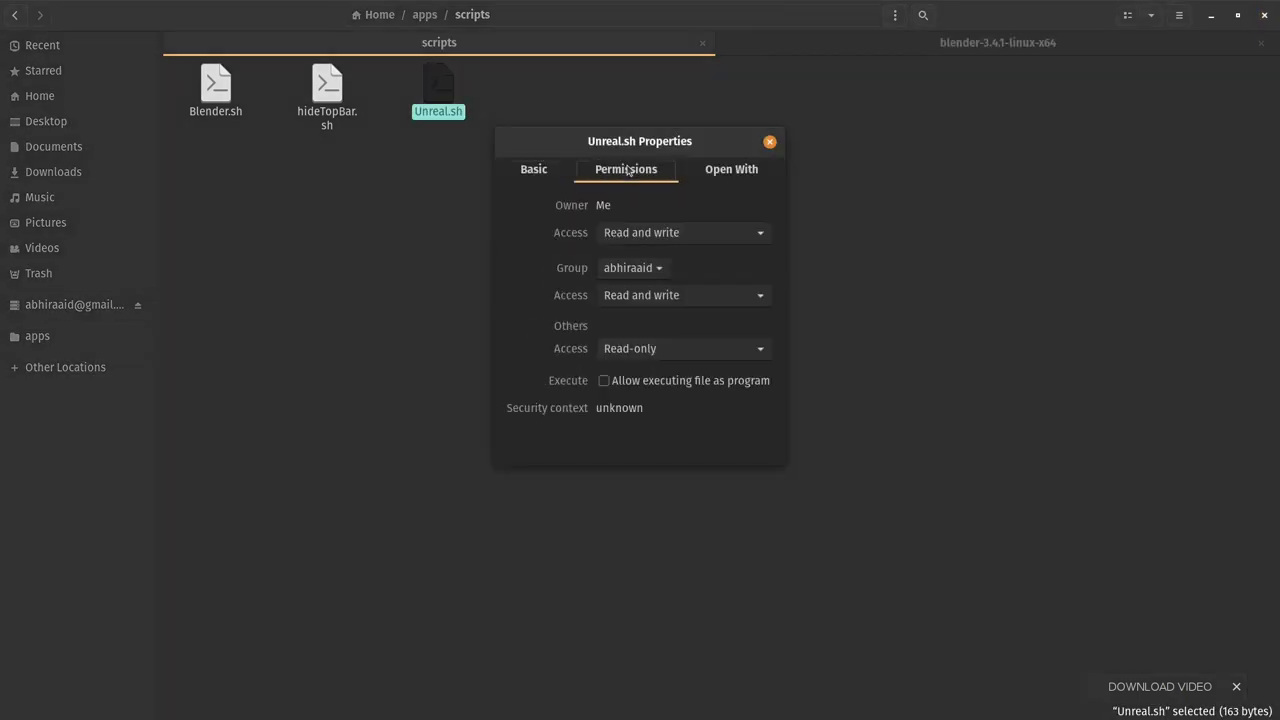
{"action": "left_click", "coordinate": [604, 380]}
{"action": "left_click", "coordinate": [769, 143]}
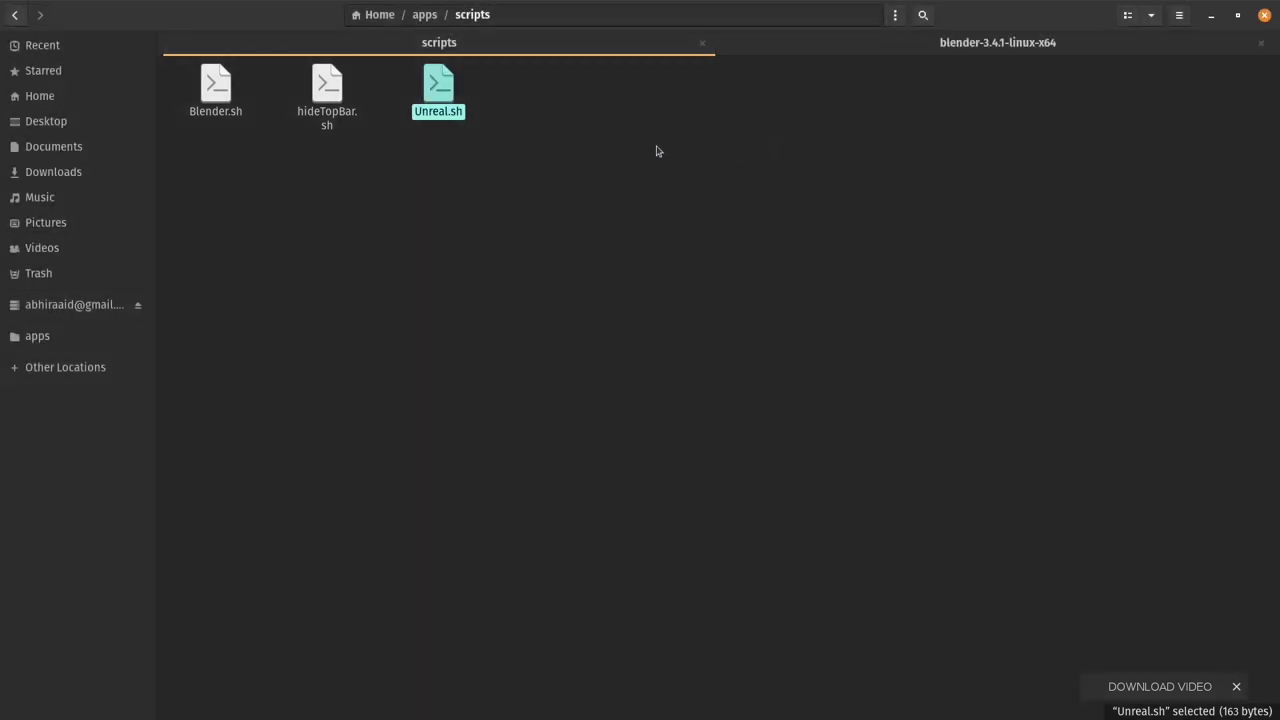
Copy the parent folder path from the properties of Unreal.sh
{"action": "right_click", "coordinate": [446, 104]}
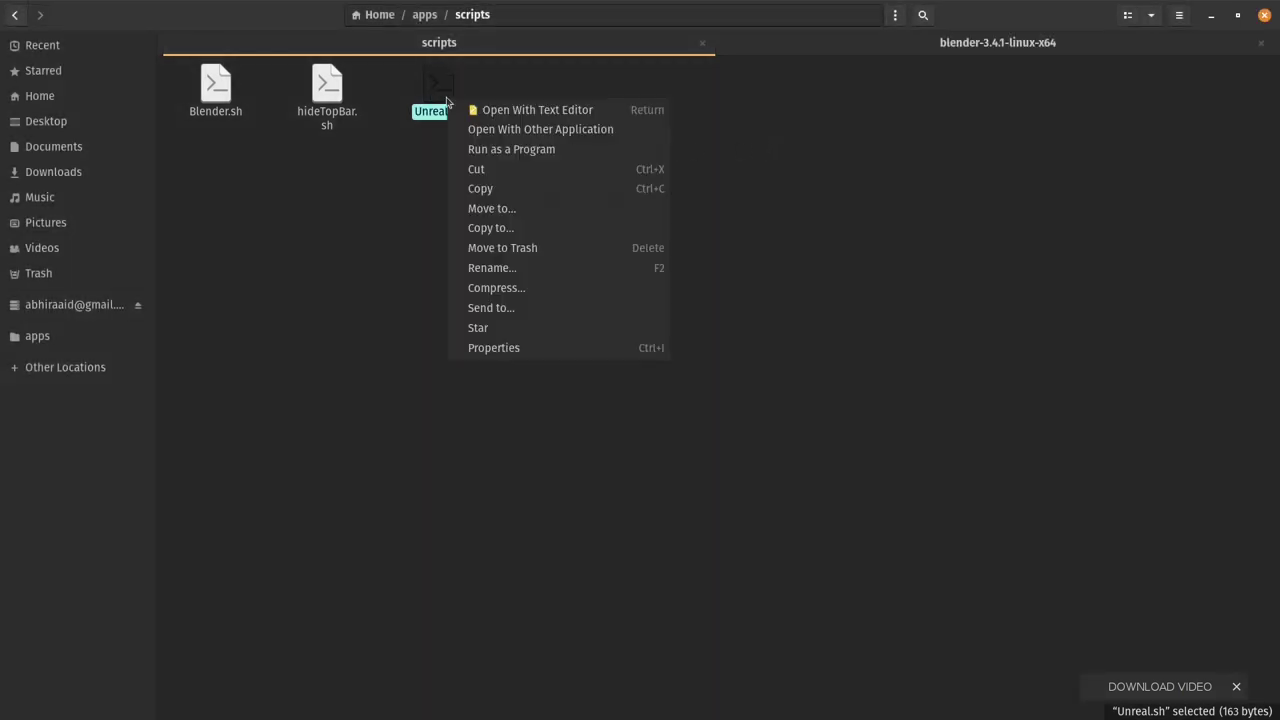
{"action": "left_click", "coordinate": [589, 345]}
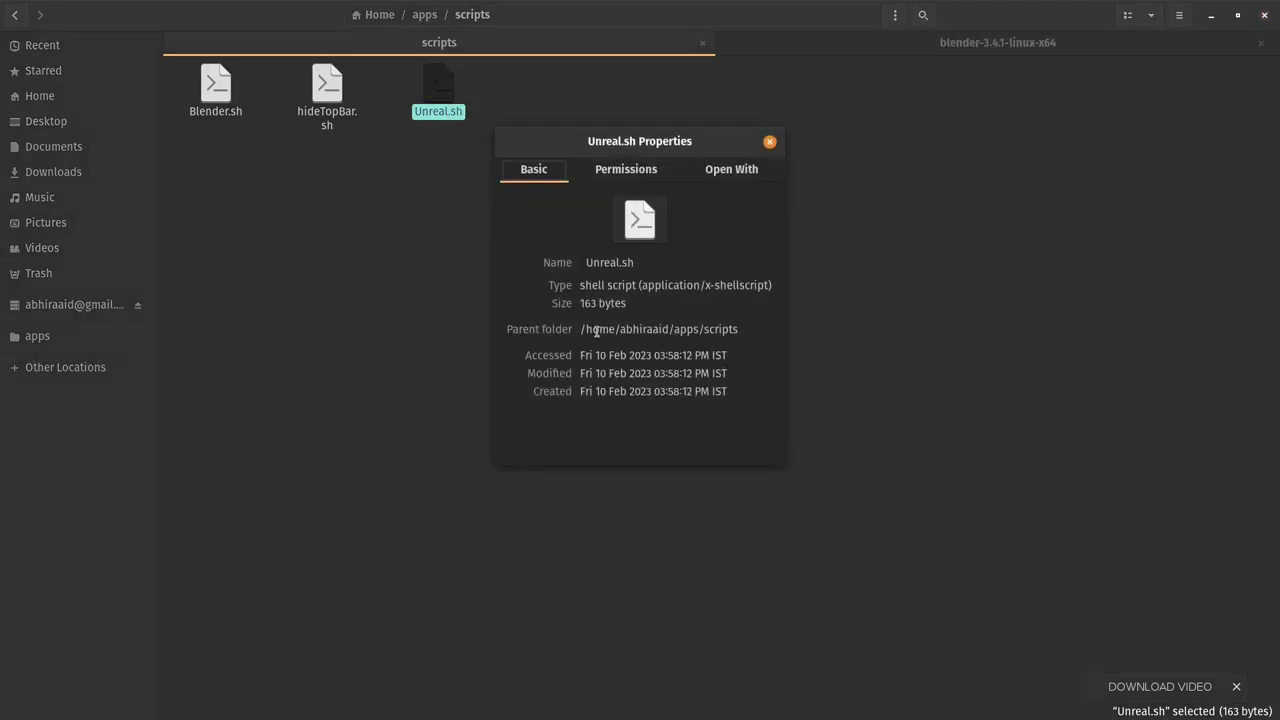
{"action": "triple_click", "coordinate": [634, 327]}
{"action": "right_click", "coordinate": [636, 330]}
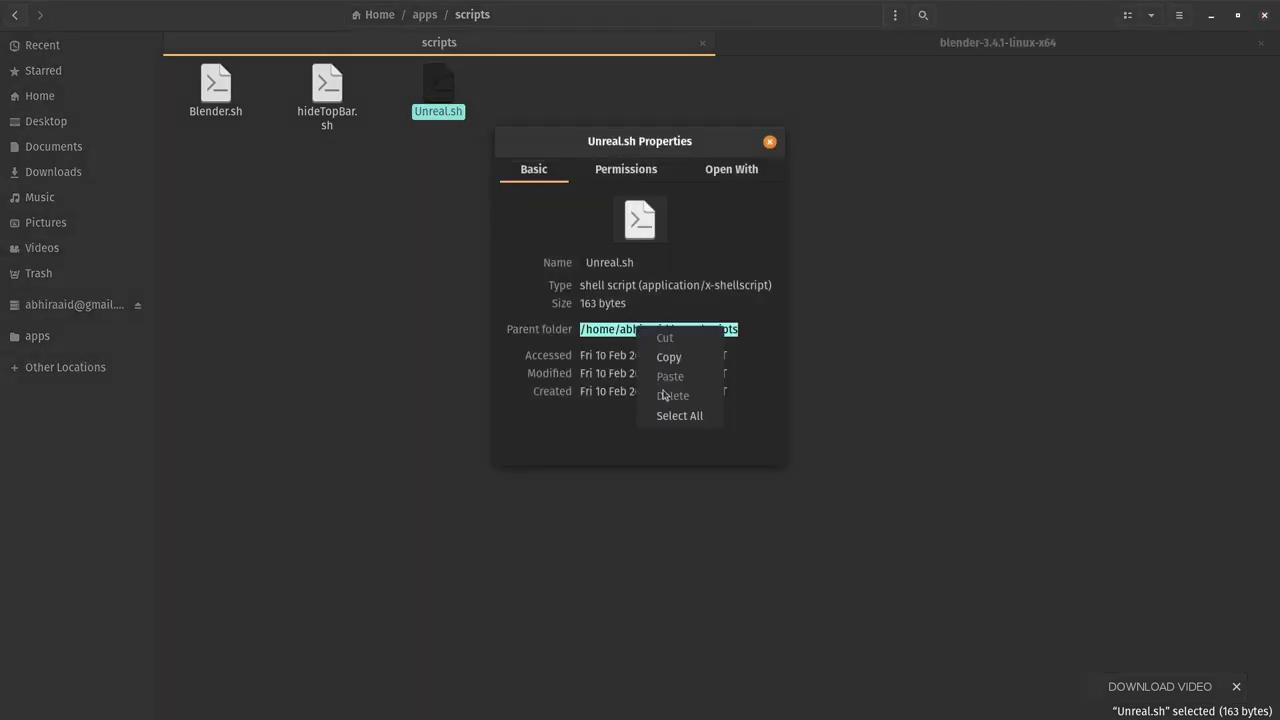
{"action": "left_click", "coordinate": [674, 355]}
Switch to the text editor, paste the scripts folder path after Exec= in unreal.desktop and append /Unreal.sh
{"action": "mouse_move", "coordinate": [1272, 528]}
{"action": "left_click", "coordinate": [1274, 650]}
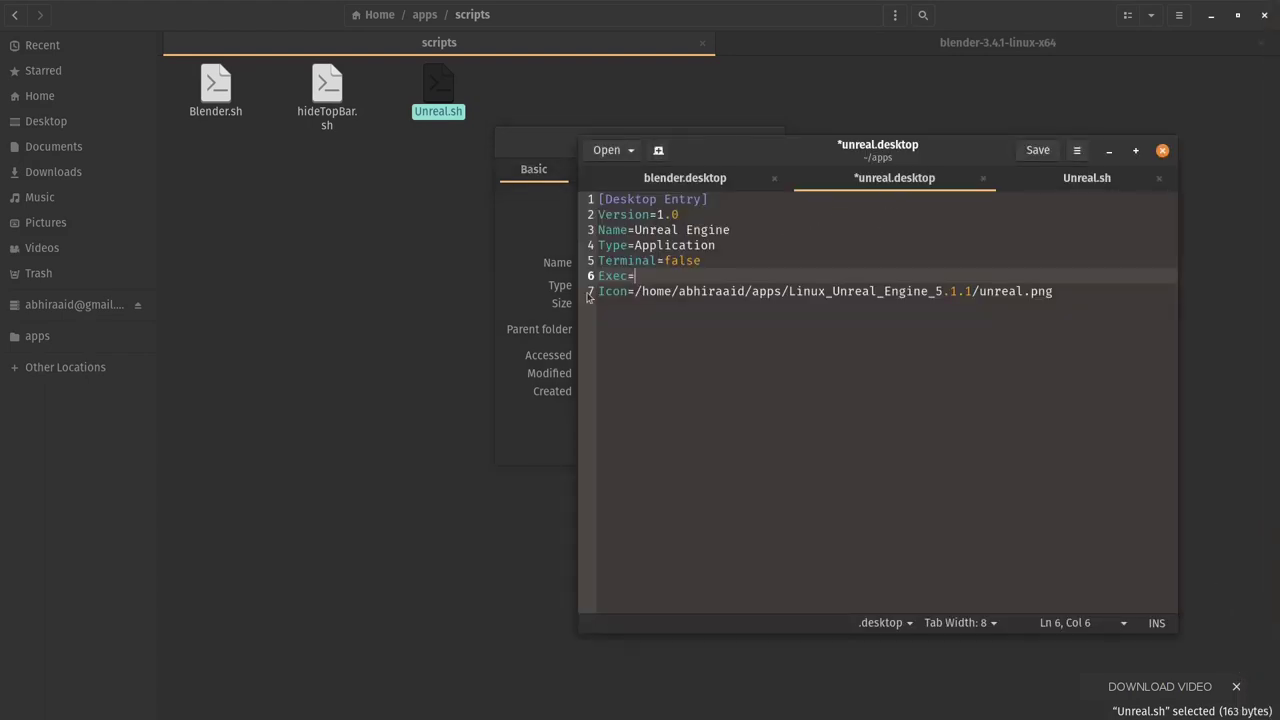
{"action": "right_click", "coordinate": [638, 281]}
{"action": "left_click", "coordinate": [674, 372]}
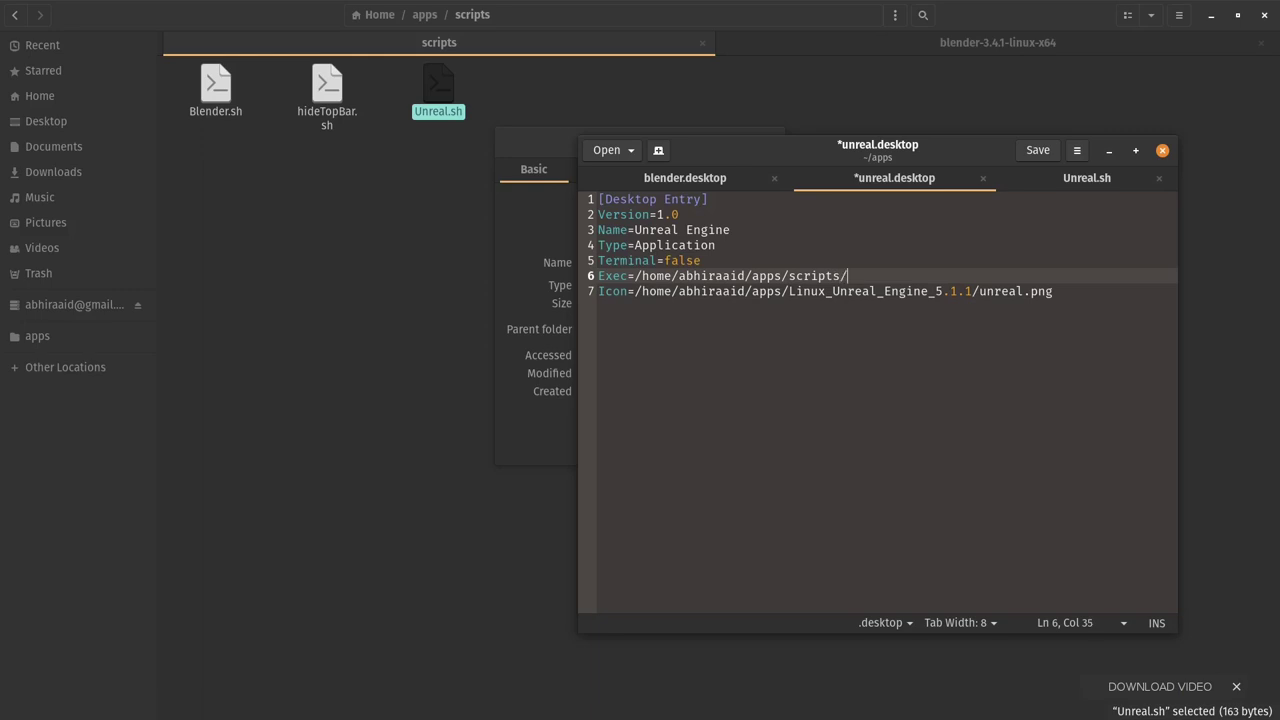
{"action": "type", "text": "/Unreal.sh"}
{"action": "left_click_drag", "start_coordinate": [641, 276], "coordinate": [921, 271]}
{"action": "left_click", "coordinate": [914, 275]}
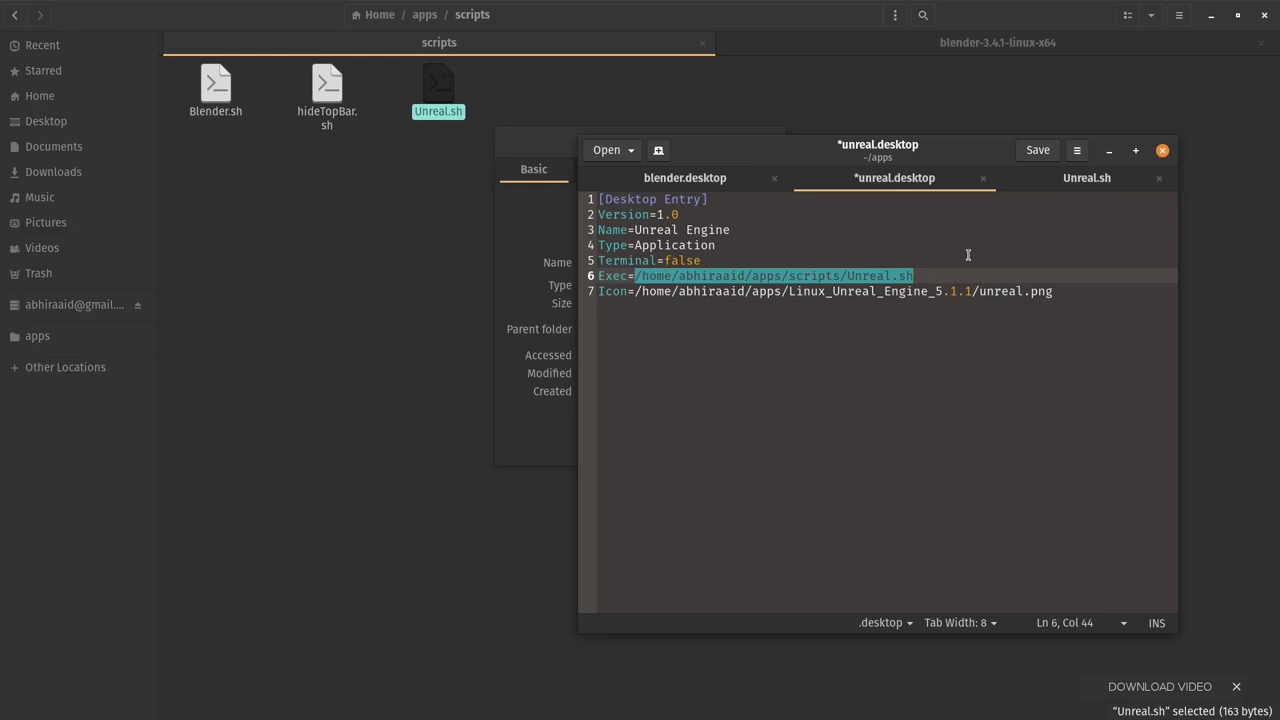
Insert ./ directly before Unreal.sh in the Exec path and save unreal.desktop
{"action": "left_click", "coordinate": [844, 276]}
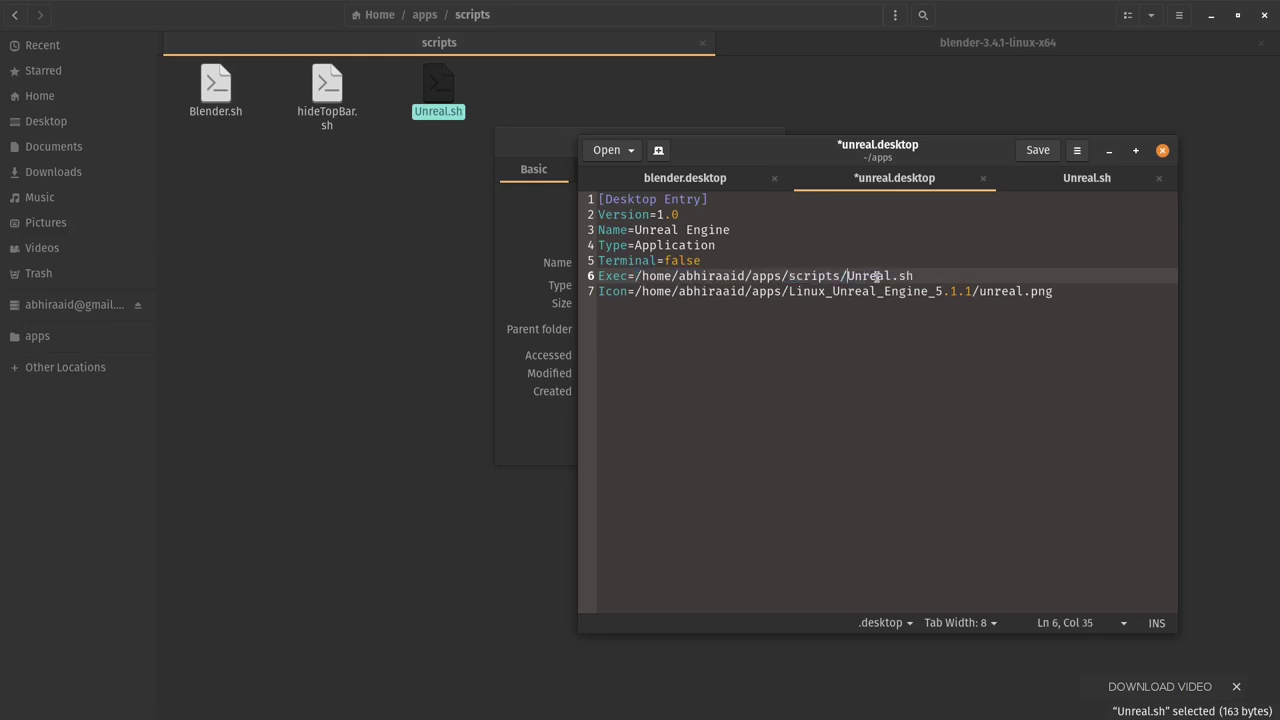
{"action": "type", "text": "./"}
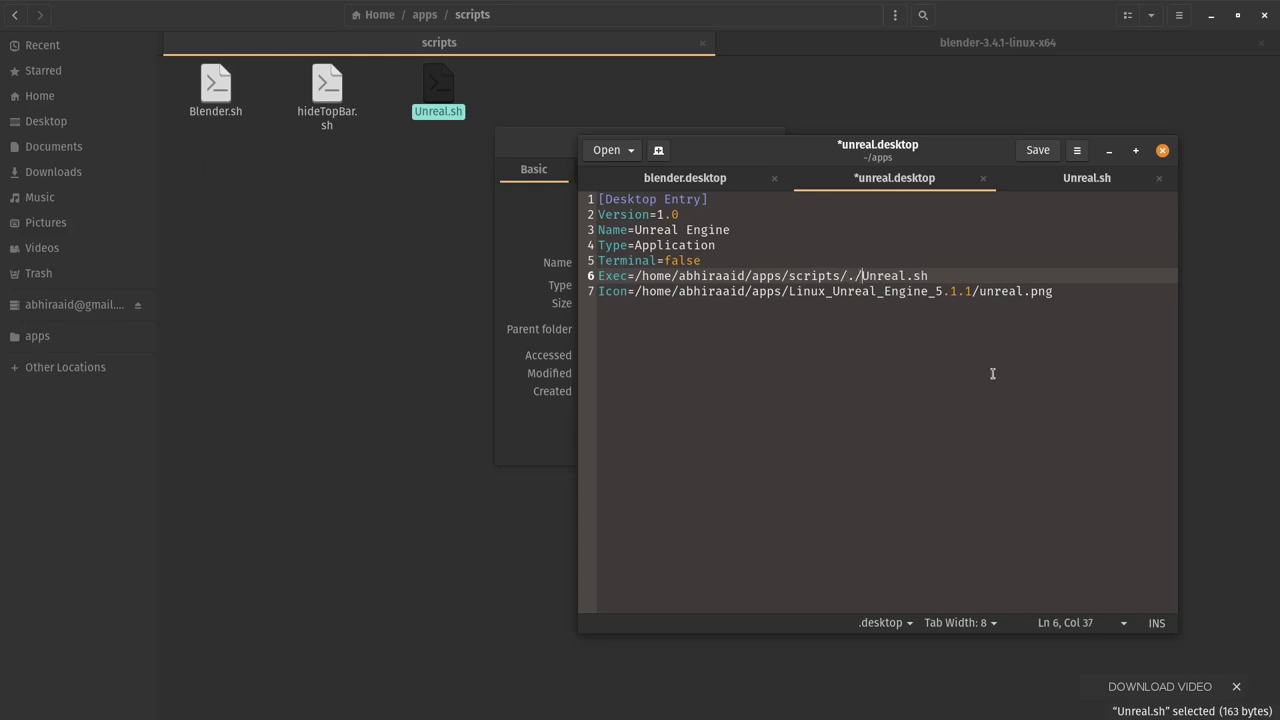
{"action": "key", "text": "ctrl+s"}
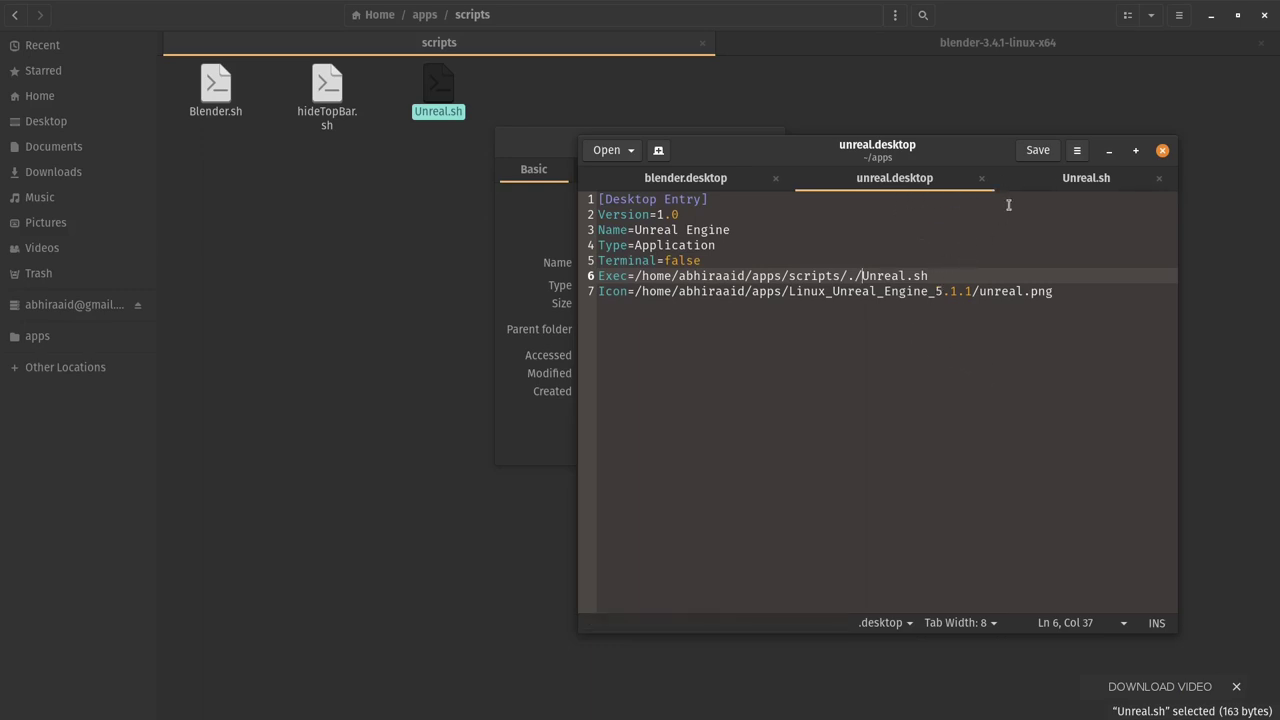
Review the contents of Unreal.sh and examine the script path and its ./ prefix in the Exec line of unreal.desktop
{"action": "left_click", "coordinate": [1038, 185]}
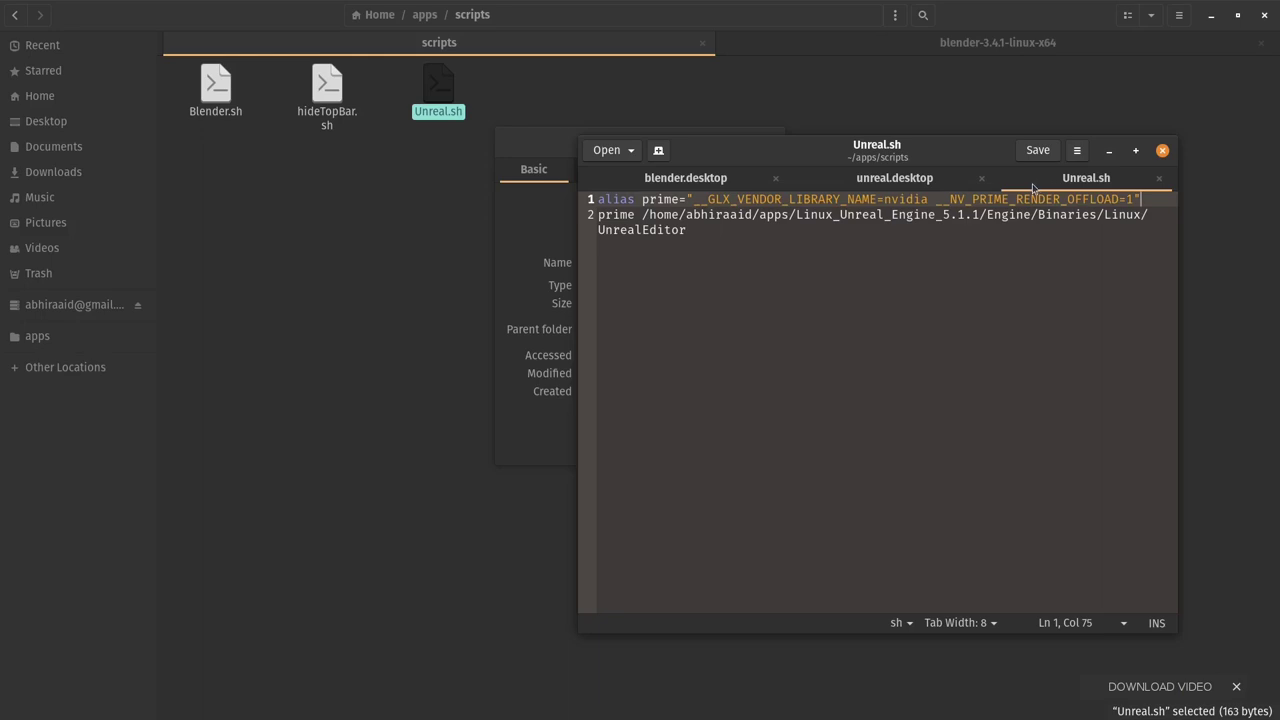
{"action": "left_click", "coordinate": [898, 185]}
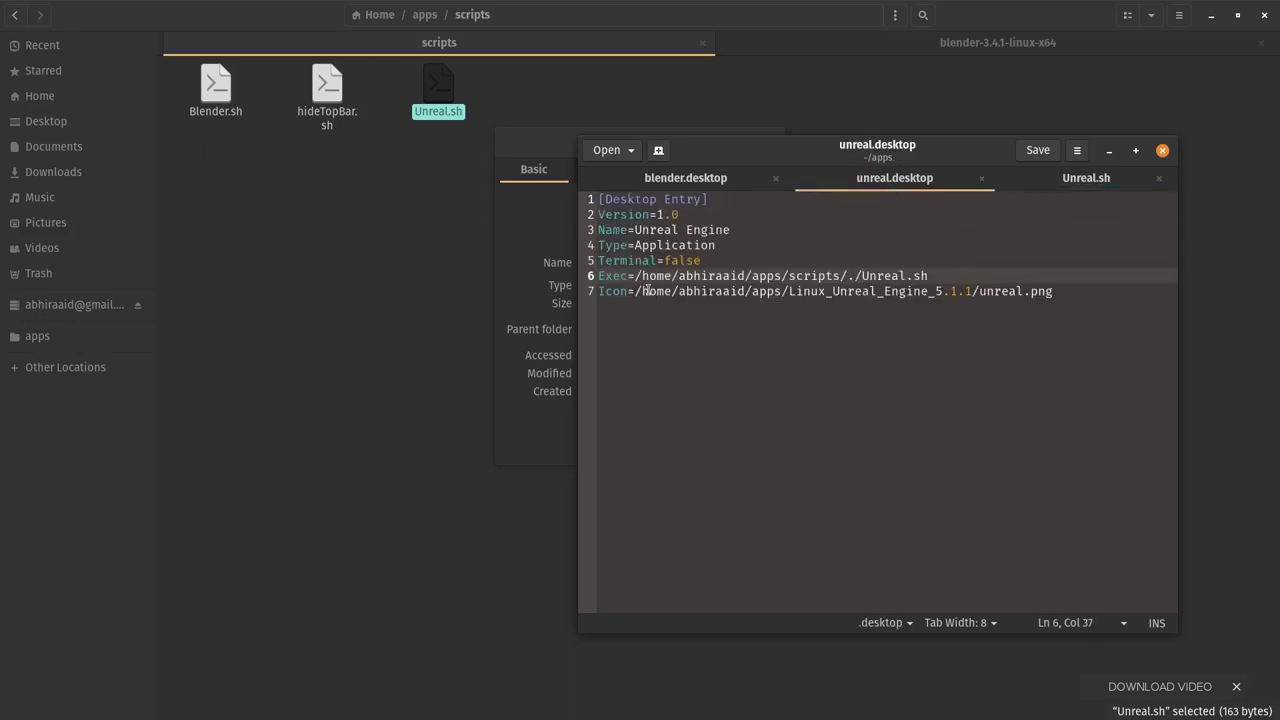
{"action": "left_click_drag", "start_coordinate": [637, 276], "coordinate": [943, 276]}
{"action": "left_click", "coordinate": [937, 276]}
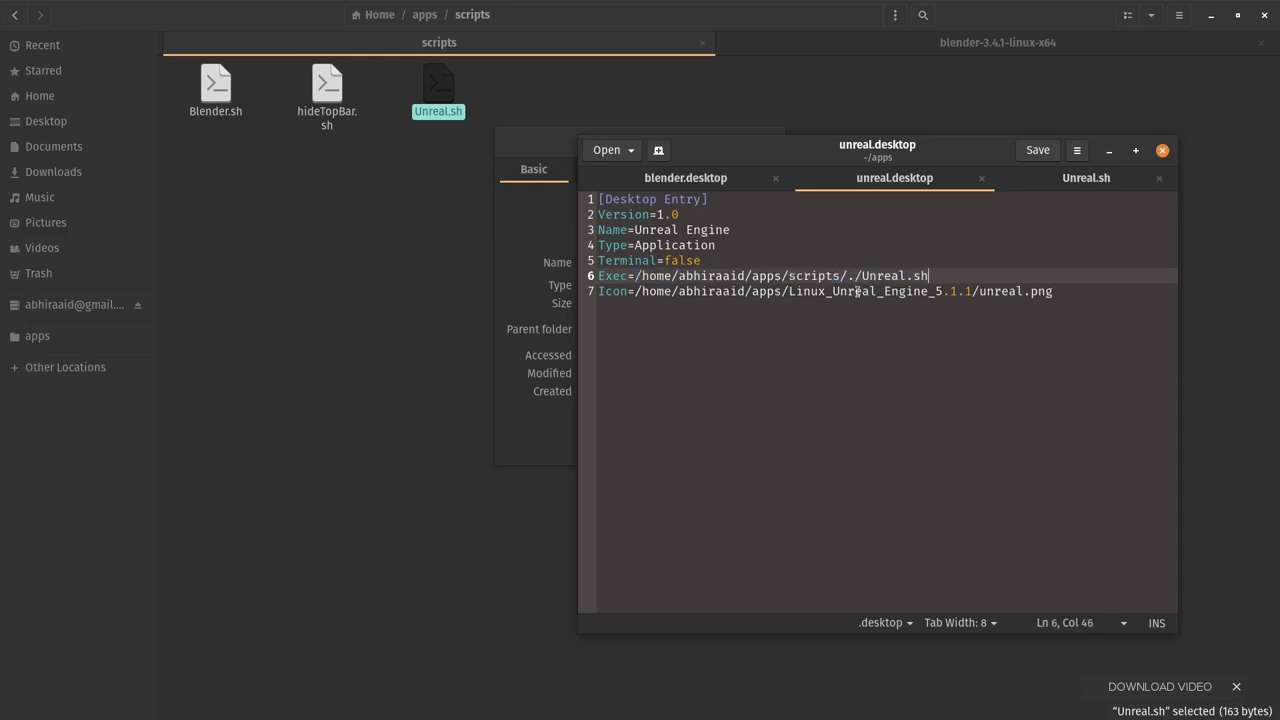
{"action": "left_click_drag", "start_coordinate": [861, 279], "coordinate": [853, 277]}
{"action": "left_click", "coordinate": [847, 276]}
{"action": "left_click", "coordinate": [858, 276]}
{"action": "left_click_drag", "start_coordinate": [858, 276], "coordinate": [845, 281]}
{"action": "left_click", "coordinate": [848, 279]}
Close the Unreal.sh properties, open a terminal in the scripts folder and list its files with ls
{"action": "left_click", "coordinate": [373, 309]}
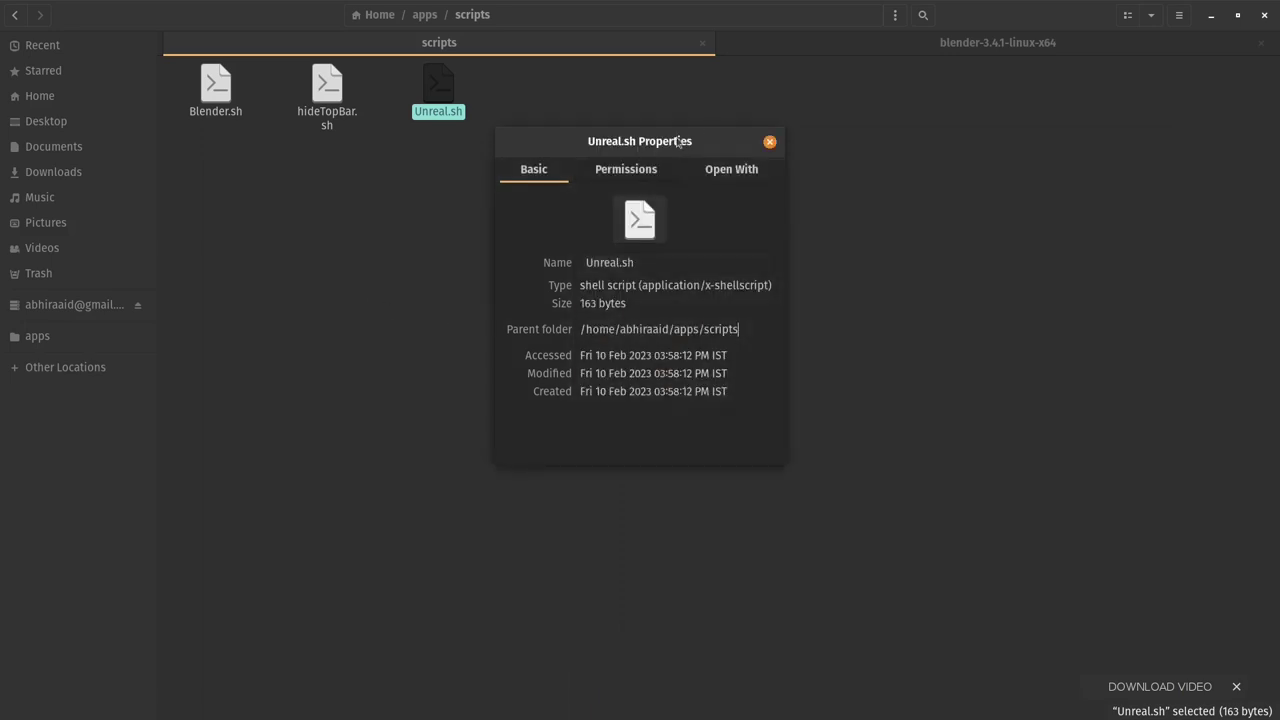
{"action": "left_click", "coordinate": [769, 144]}
{"action": "right_click", "coordinate": [706, 180]}
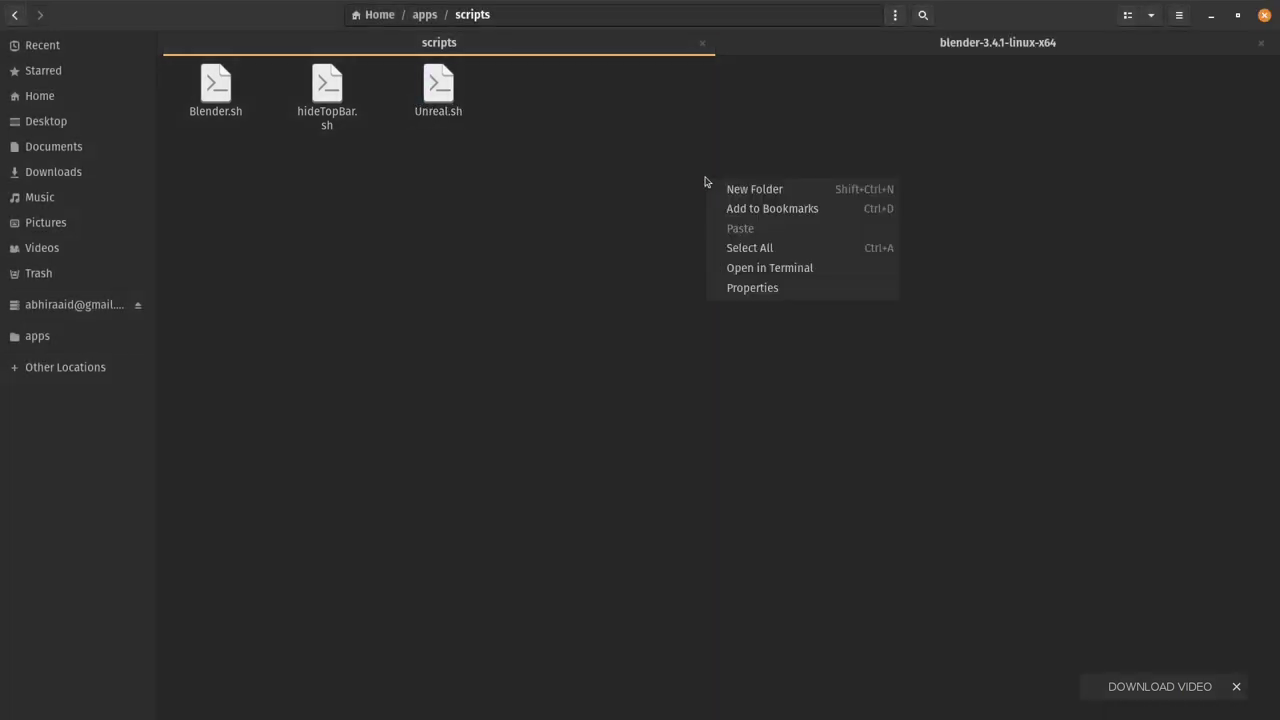
{"action": "left_click", "coordinate": [758, 268]}
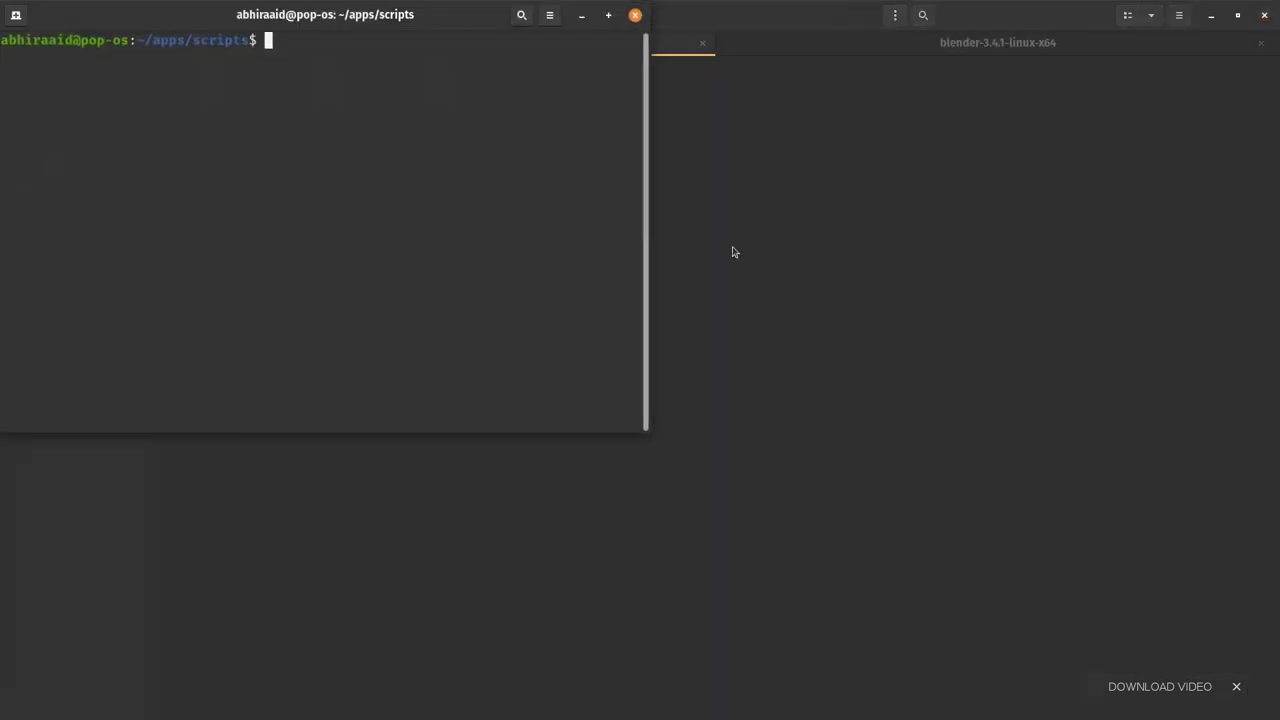
{"action": "left_click_drag", "start_coordinate": [414, 34], "coordinate": [863, 294]}
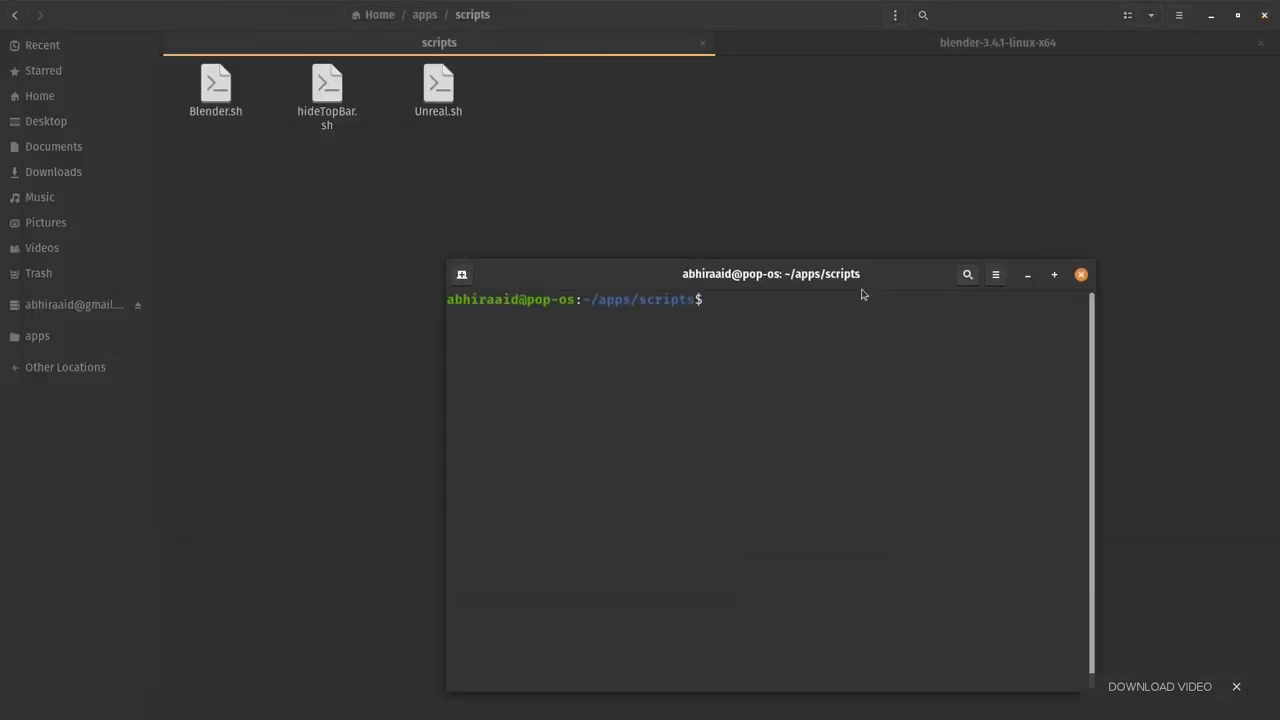
{"action": "type", "text": "ls"}
{"action": "key", "text": "Return"}
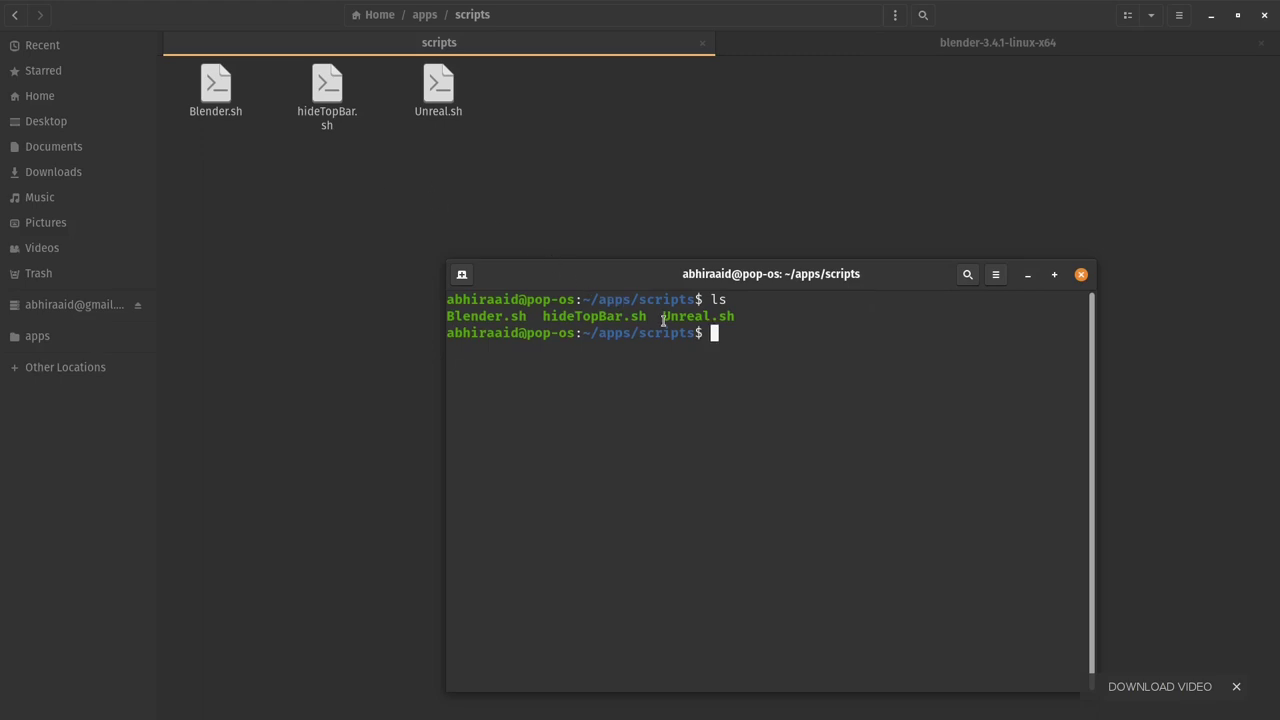
Try to run the script in the terminal with the bare command Unreal.sh
{"action": "left_click_drag", "start_coordinate": [663, 318], "coordinate": [771, 320]}
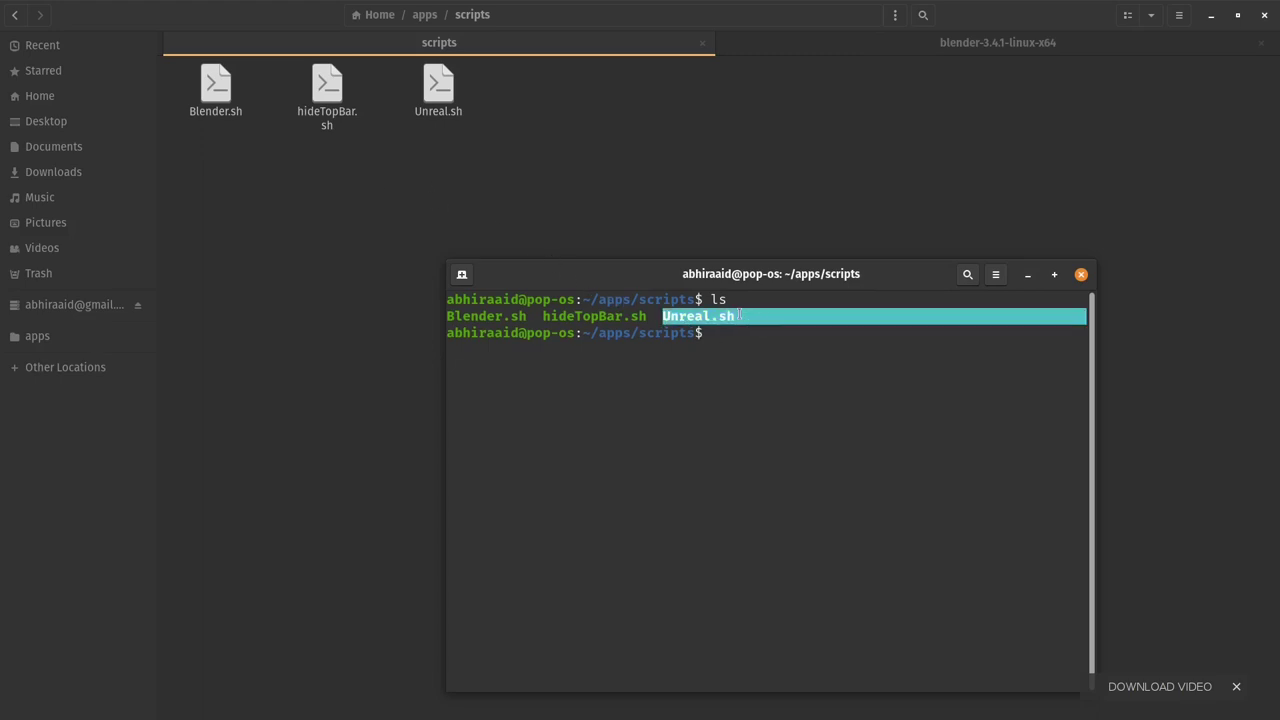
{"action": "left_click", "coordinate": [740, 316]}
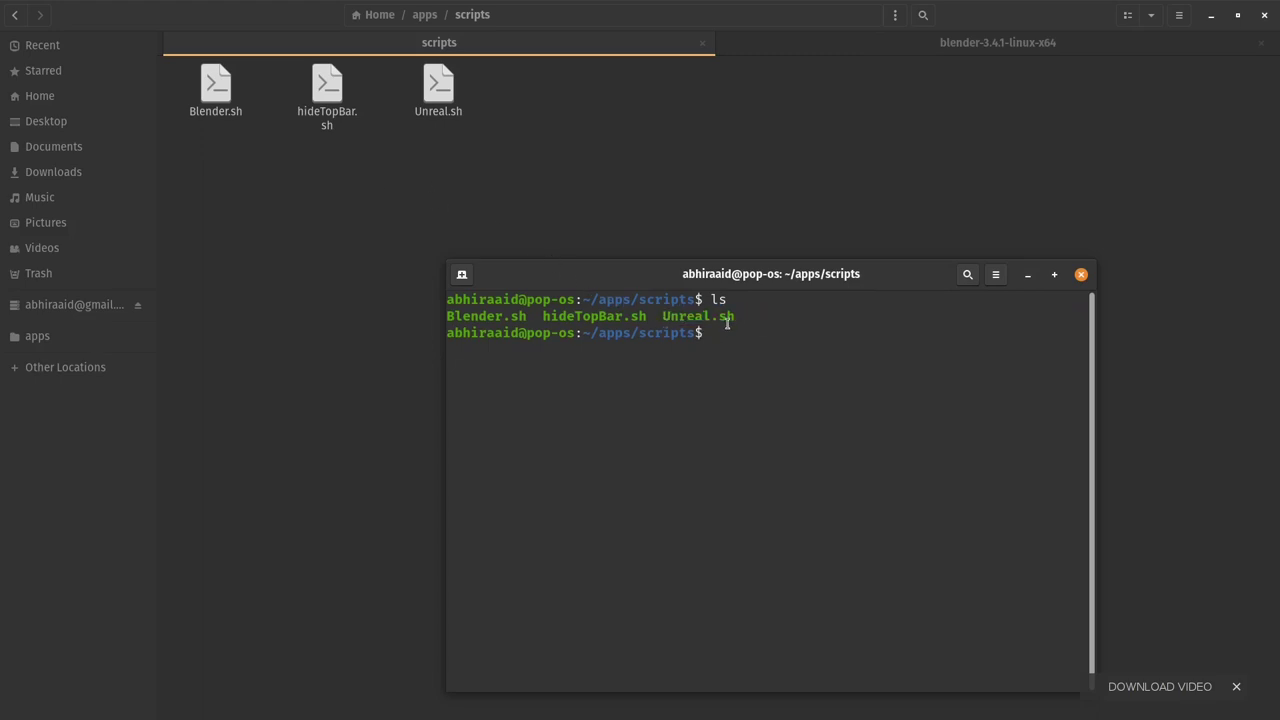
{"action": "type", "text": "Unreal.sh"}
{"action": "key", "text": "Return"}
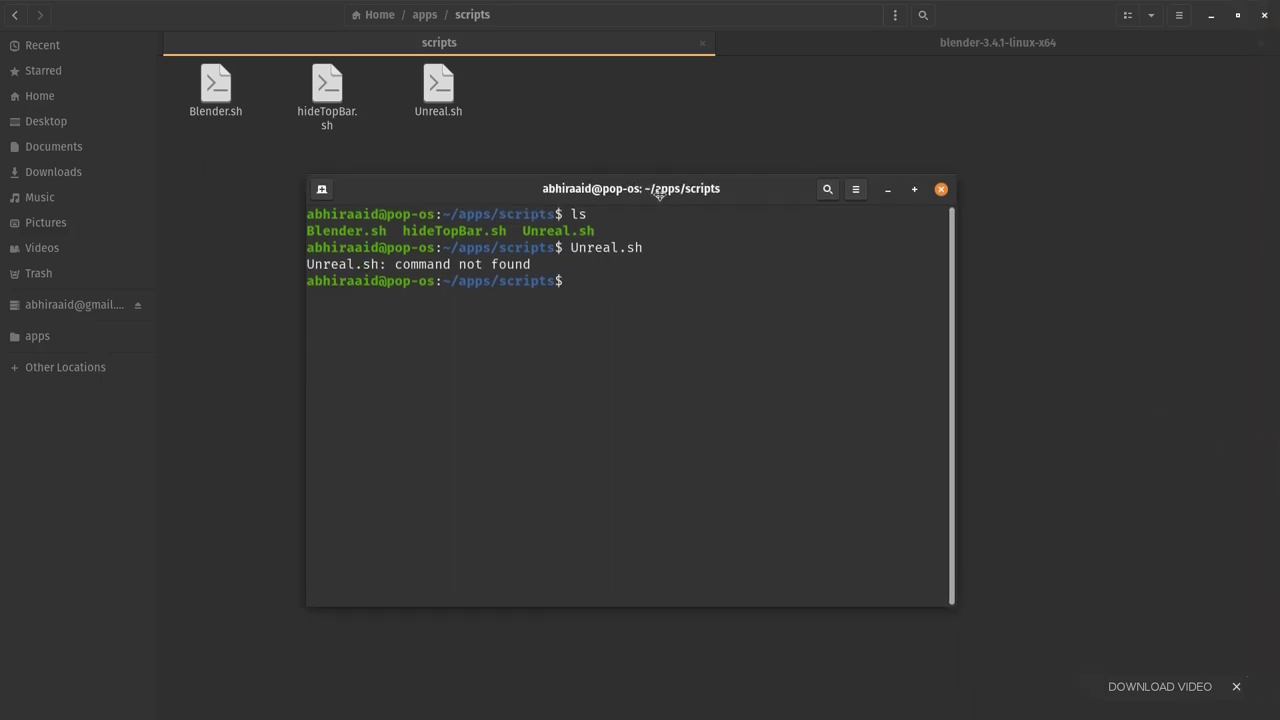
Copy the full script path from the Exec line of unreal.desktop and paste it at the terminal prompt
{"action": "left_click", "coordinate": [1258, 612]}
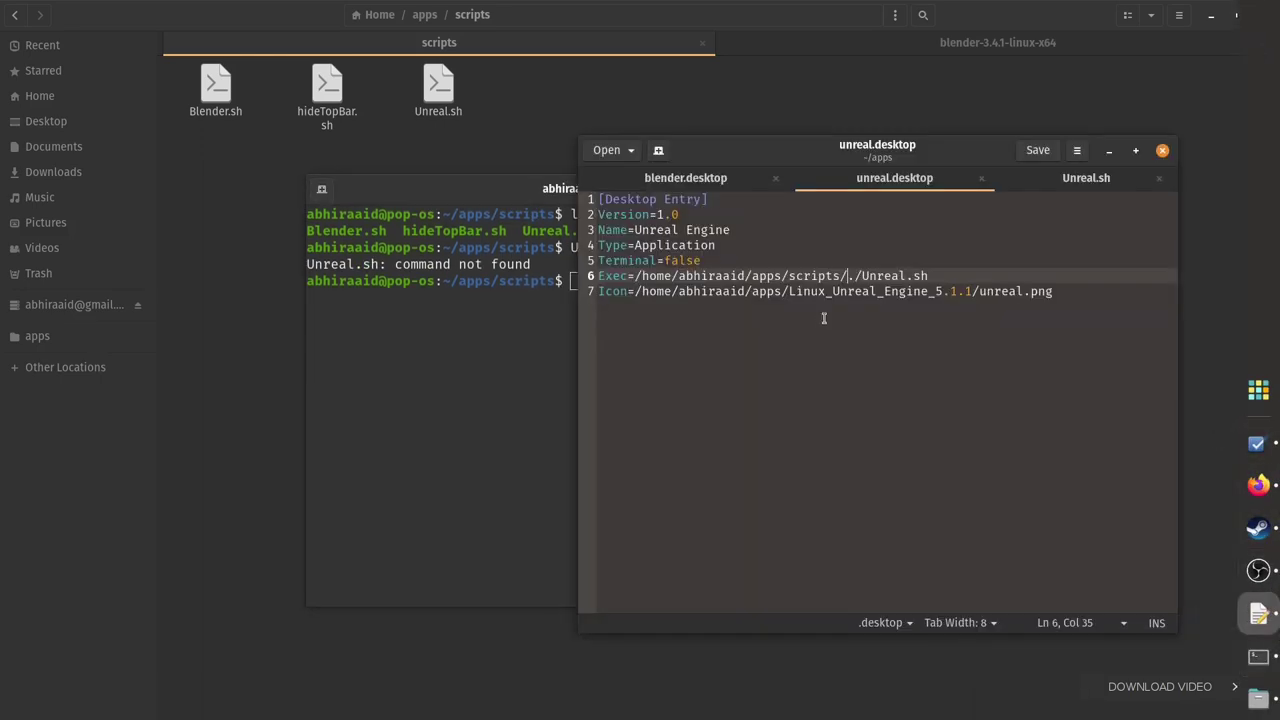
{"action": "left_click_drag", "start_coordinate": [926, 276], "coordinate": [636, 276]}
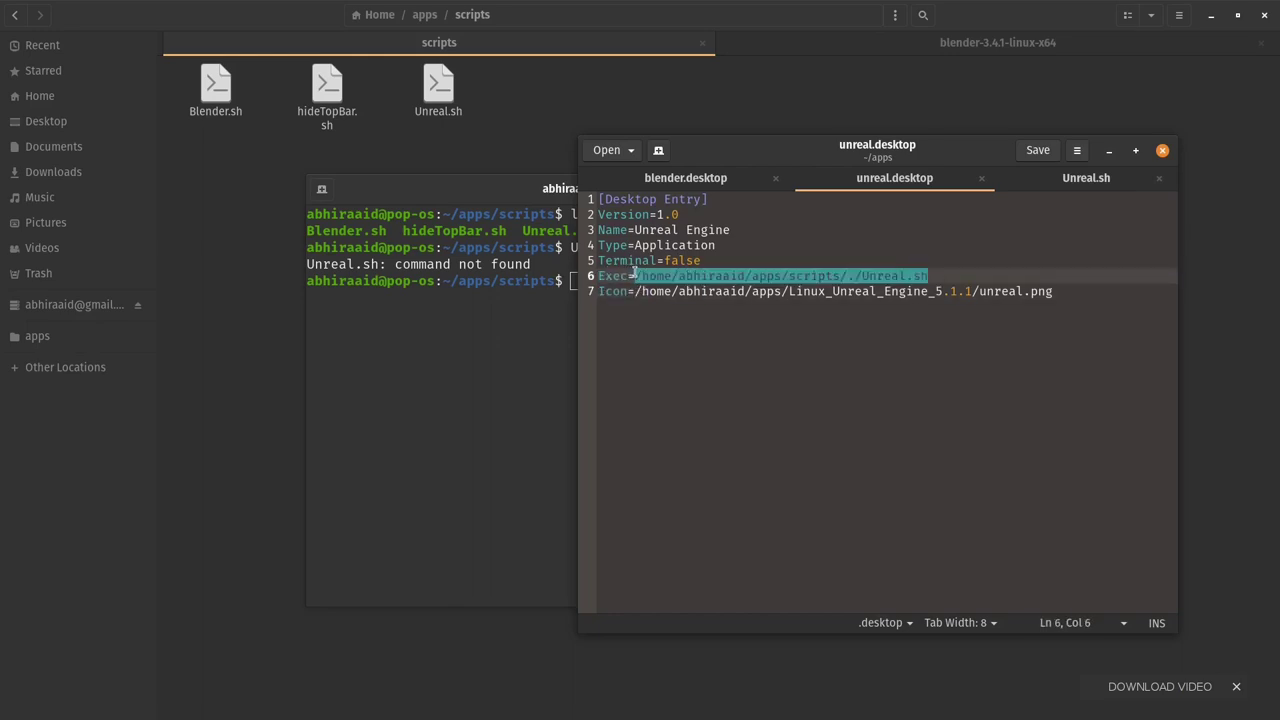
{"action": "right_click", "coordinate": [822, 280]}
{"action": "left_click", "coordinate": [855, 348]}
{"action": "left_click", "coordinate": [512, 320]}
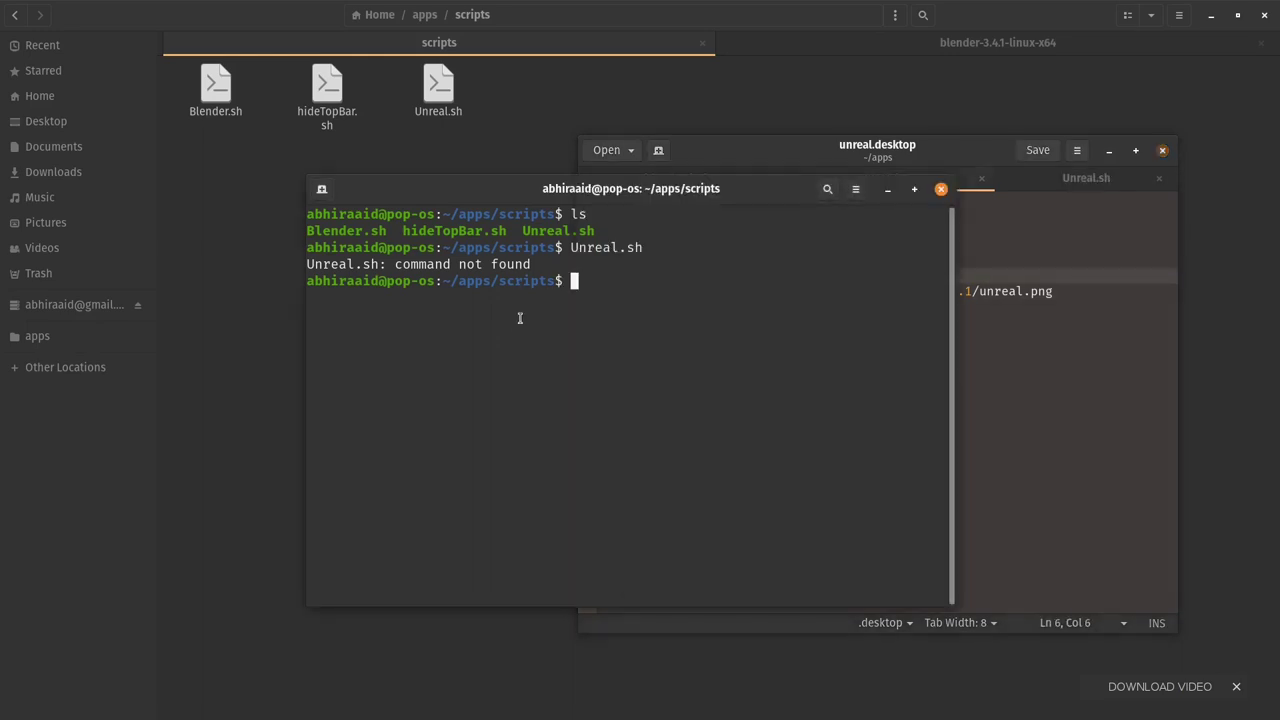
{"action": "right_click", "coordinate": [574, 287]}
{"action": "left_click", "coordinate": [596, 333]}
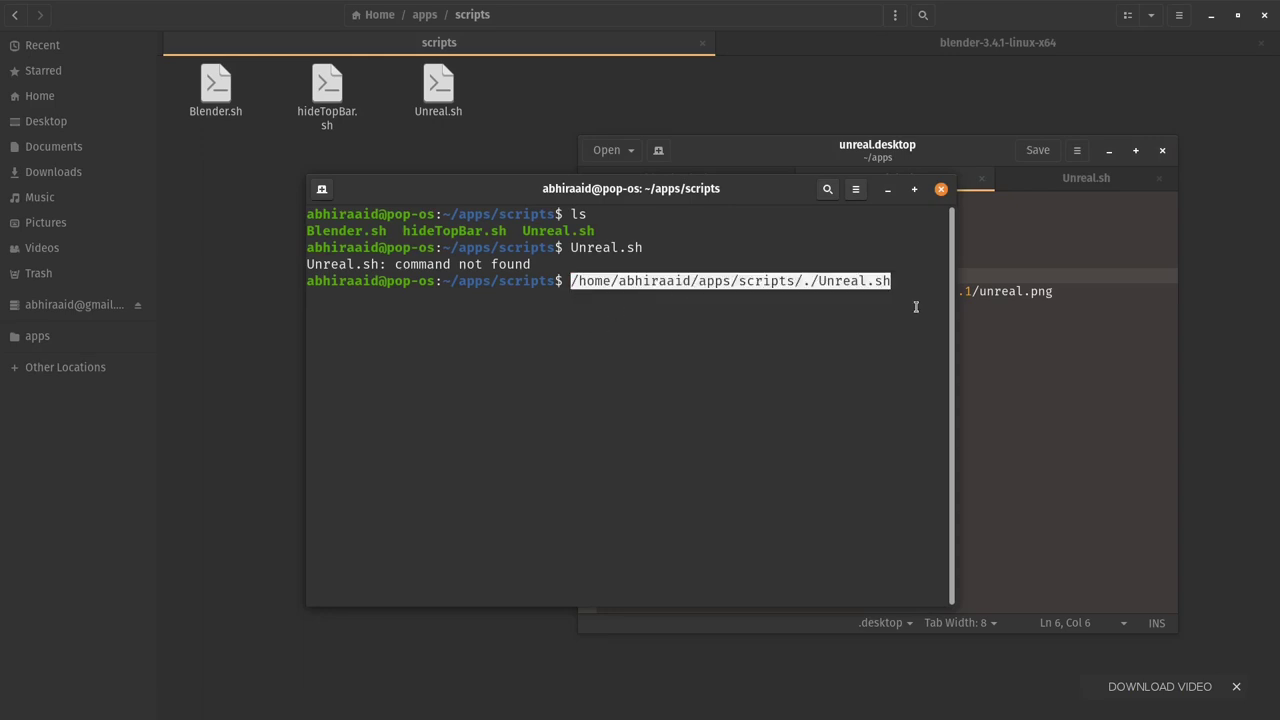
Remove the ./ before Unreal.sh in the pasted path and try to run the script by its plain full path
{"action": "key", "text": "Left"}
{"action": "key", "text": "Left"}
{"action": "key", "text": "Left"}
{"action": "key", "text": "Left"}
{"action": "key", "text": "Left"}
{"action": "key", "text": "Left"}
{"action": "key", "text": "Left"}
{"action": "key", "text": "Left"}
{"action": "key", "text": "Left"}
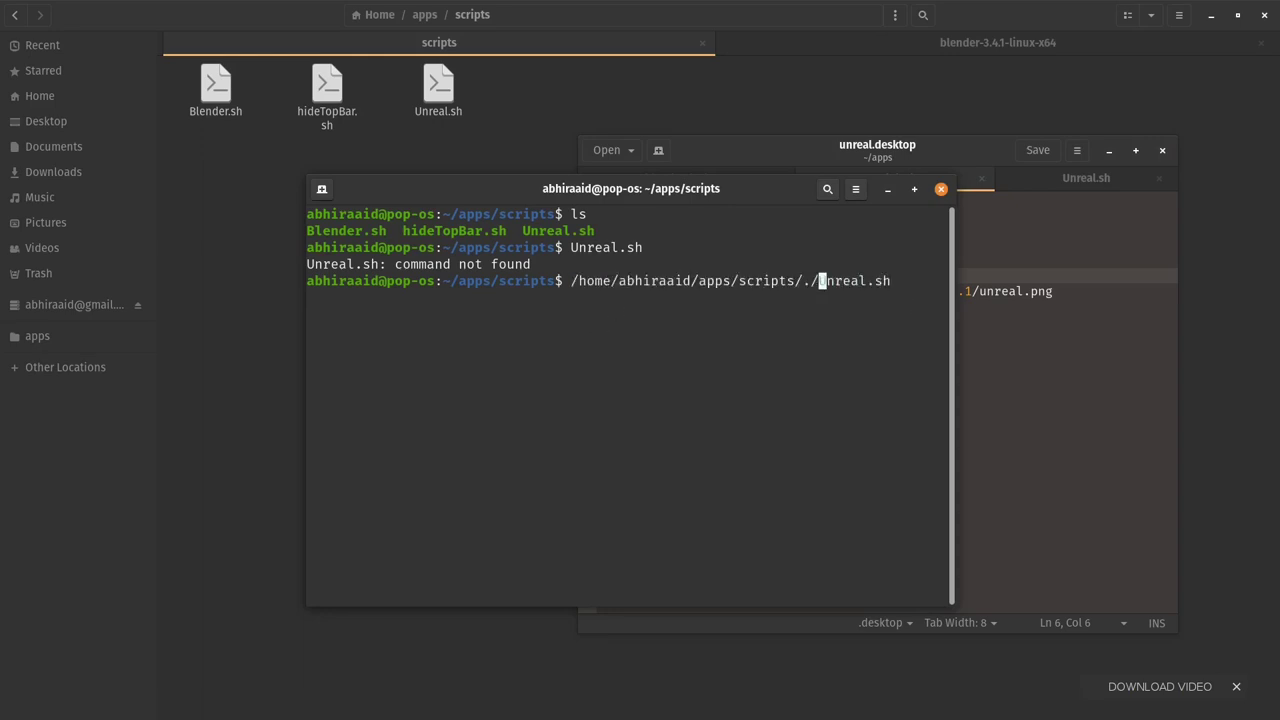
{"action": "key", "text": "BackSpace"}
{"action": "key", "text": "BackSpace"}
{"action": "key", "text": "Return"}
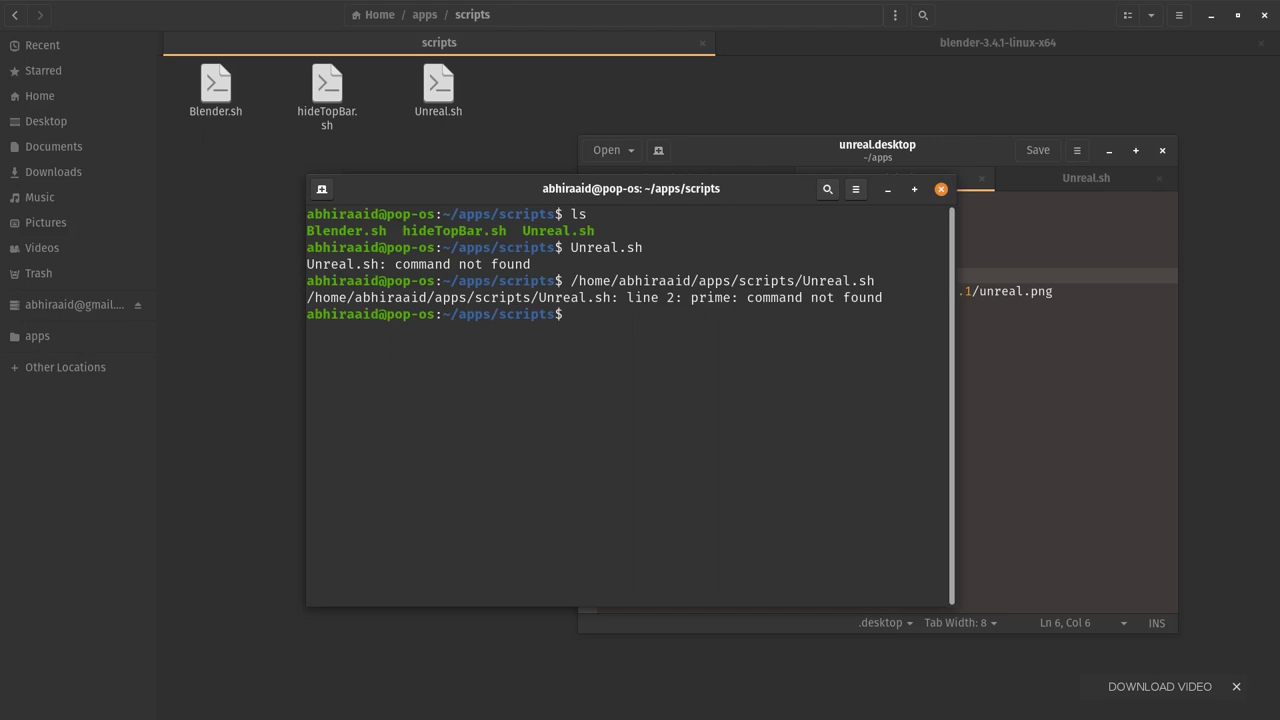
Recall the full-path command, insert ./ directly before Unreal.sh and try to run it again
{"action": "key", "text": "Up"}
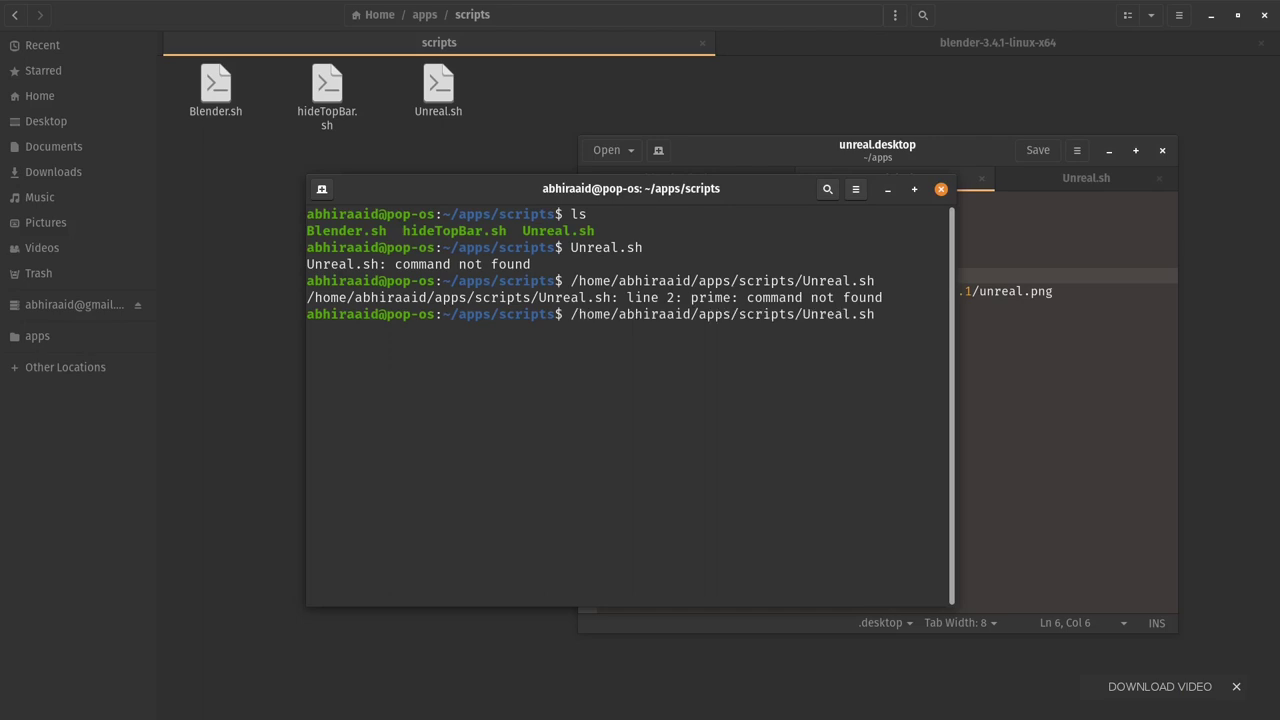
{"action": "key", "text": "Left"}
{"action": "key", "text": "Left"}
{"action": "key", "text": "Left"}
{"action": "key", "text": "Left"}
{"action": "key", "text": "Left"}
{"action": "key", "text": "Left"}
{"action": "key", "text": "Left"}
{"action": "key", "text": "Left"}
{"action": "key", "text": "Left"}
{"action": "type", "text": "./"}
{"action": "key", "text": "Return"}
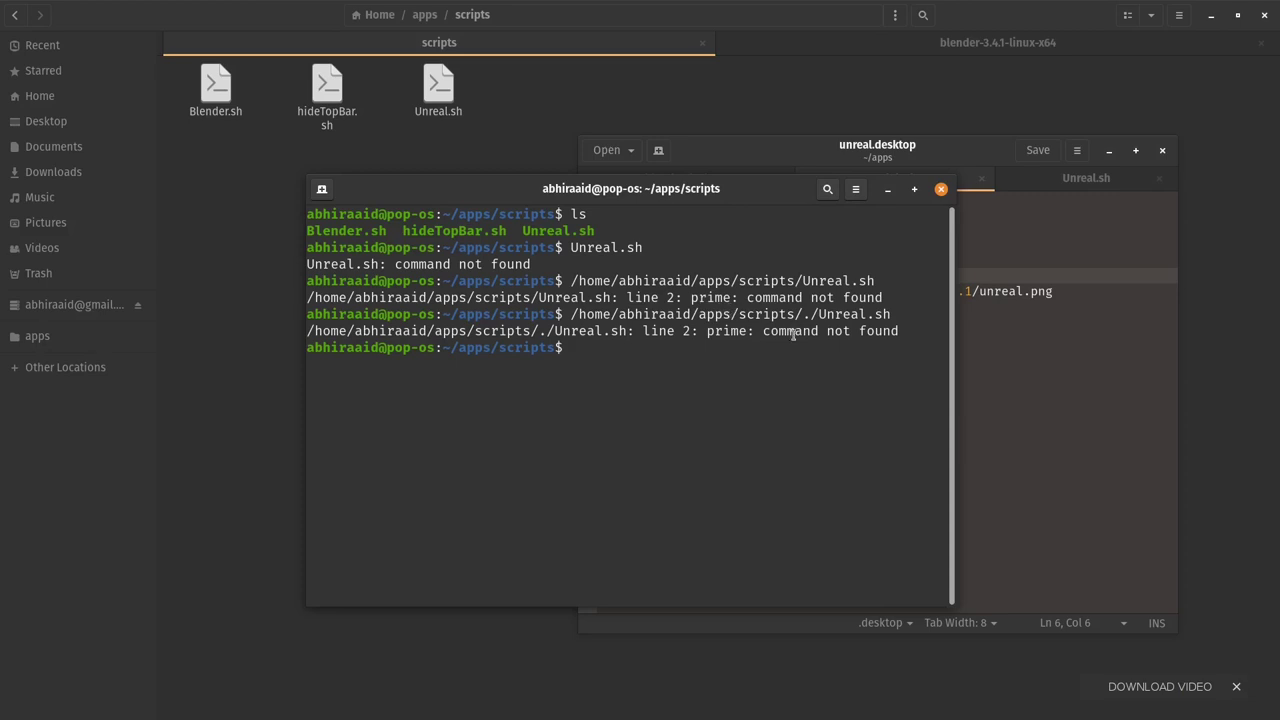
Minimize the terminal and examine the Exec path of unreal.desktop against the alias and prime lines of Unreal.sh, leaving the editor when finished
{"action": "left_click", "coordinate": [887, 190]}
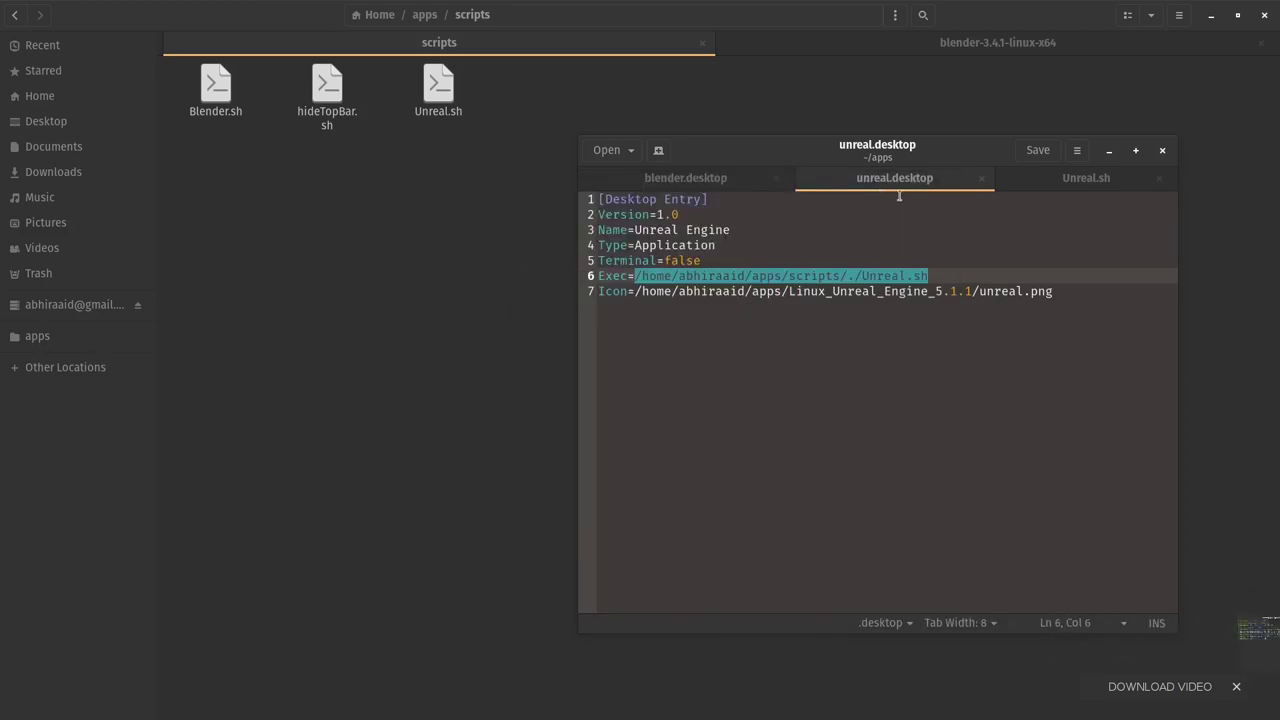
{"action": "left_click", "coordinate": [1078, 186]}
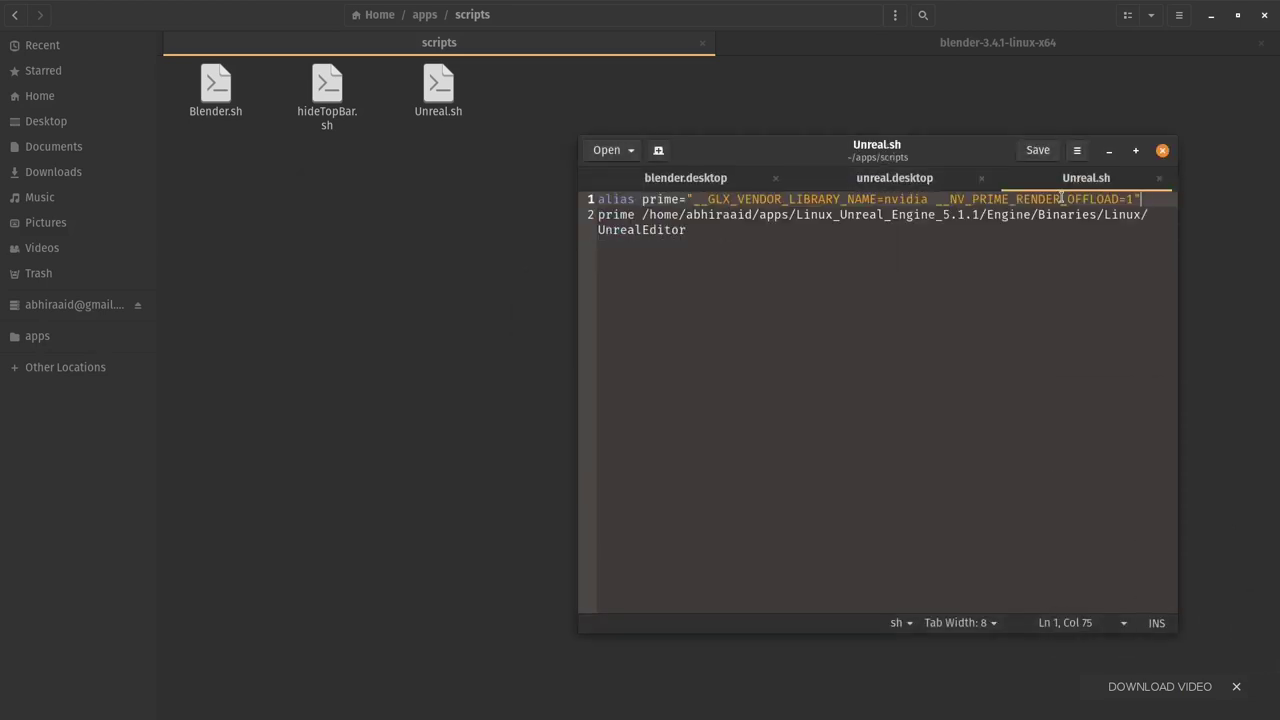
{"action": "left_click", "coordinate": [933, 185]}
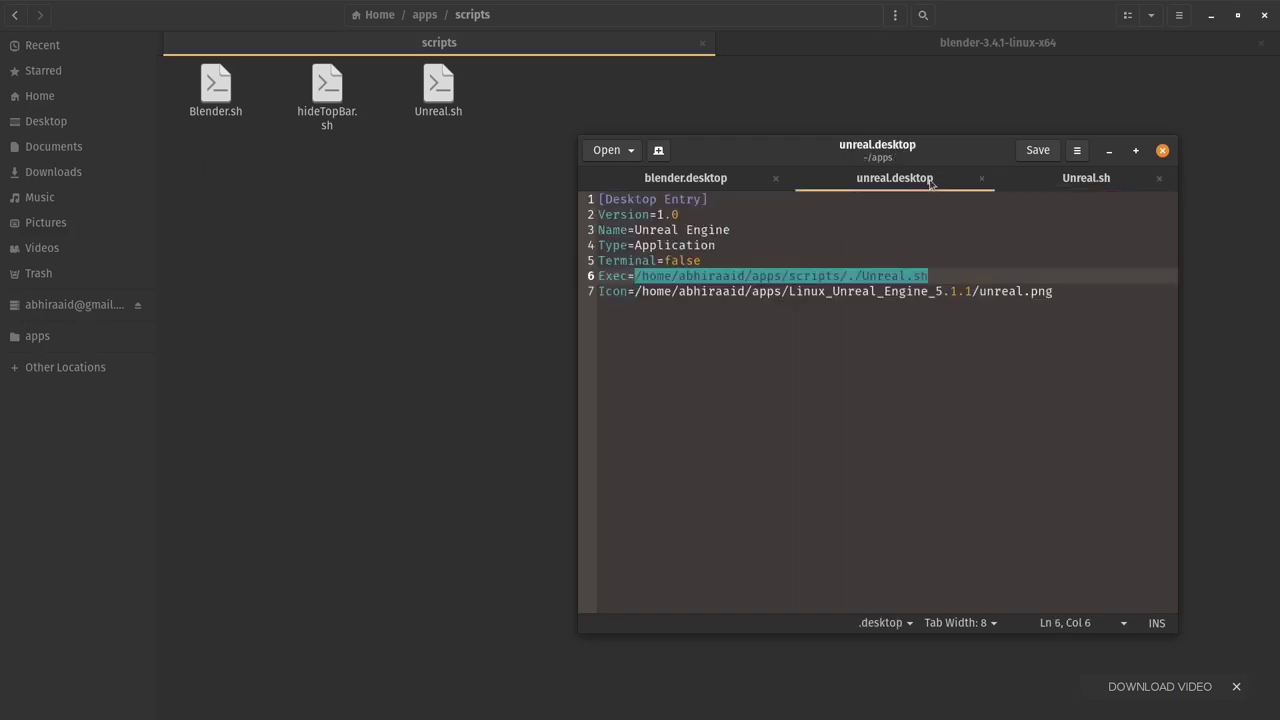
{"action": "left_click", "coordinate": [942, 268]}
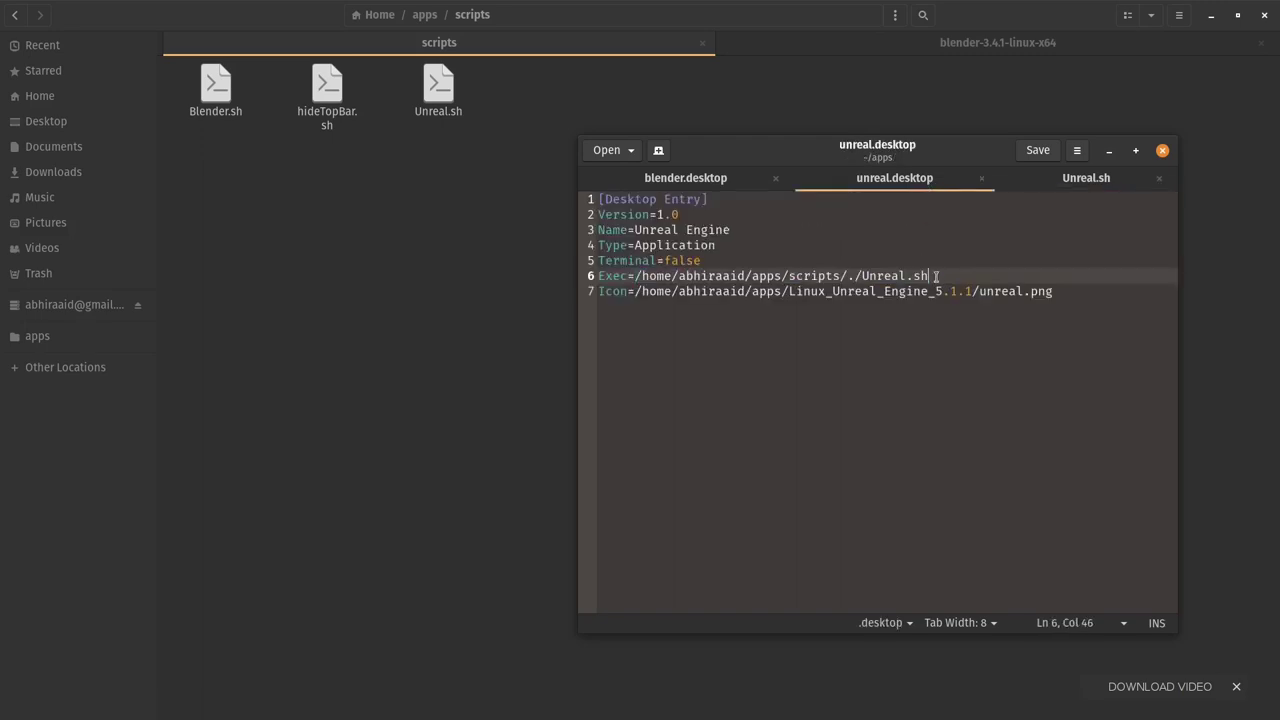
{"action": "left_click_drag", "start_coordinate": [637, 275], "coordinate": [960, 275]}
{"action": "left_click", "coordinate": [960, 275]}
{"action": "left_click", "coordinate": [1040, 184]}
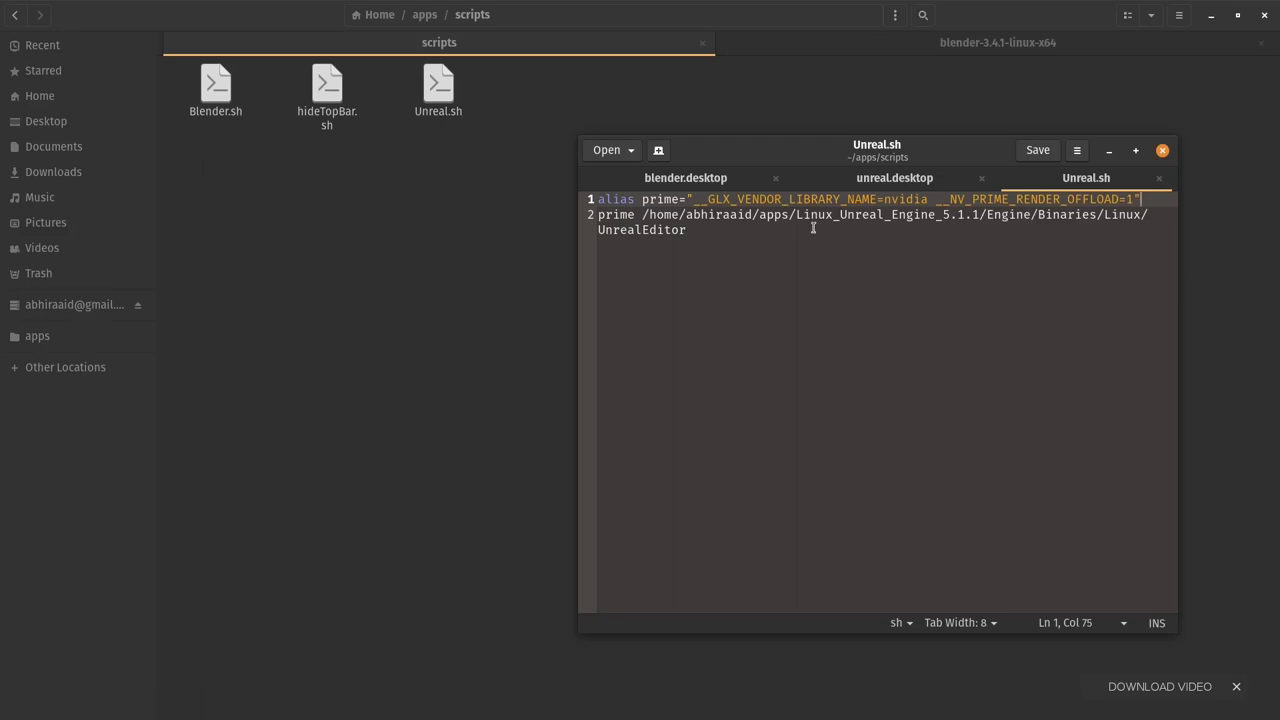
{"action": "left_click", "coordinate": [848, 182]}
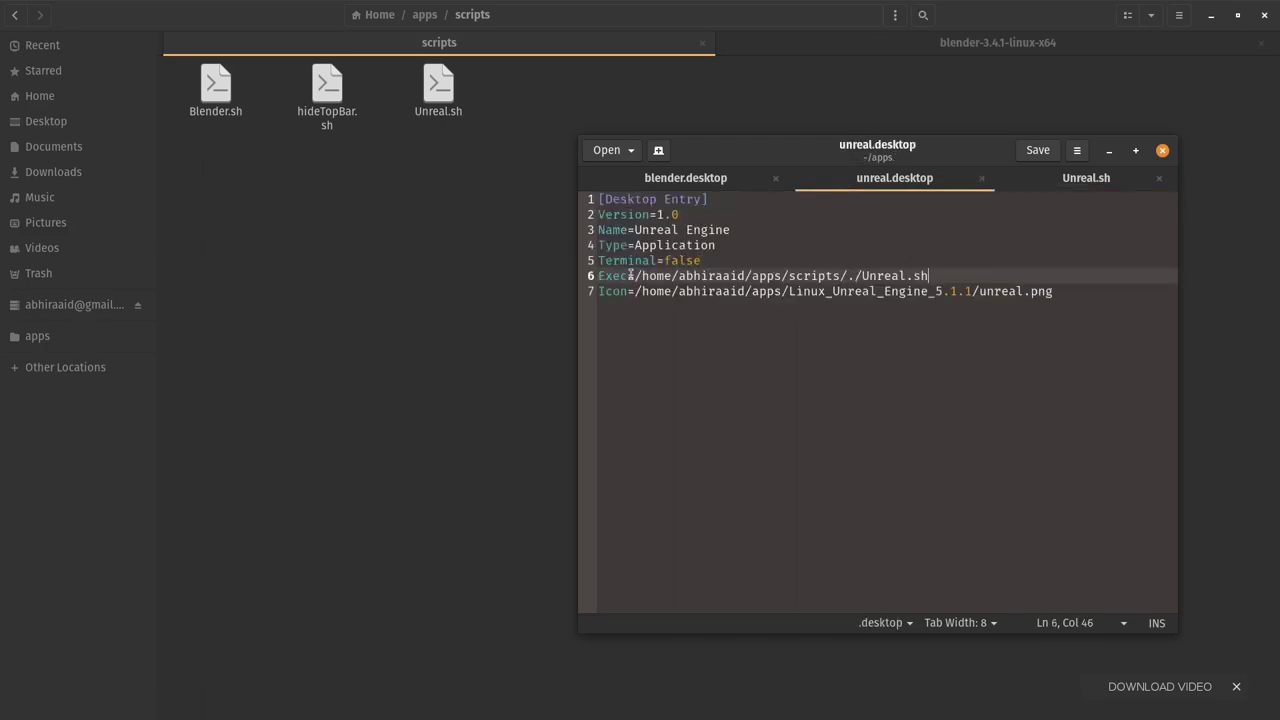
{"action": "left_click_drag", "start_coordinate": [631, 275], "coordinate": [936, 273]}
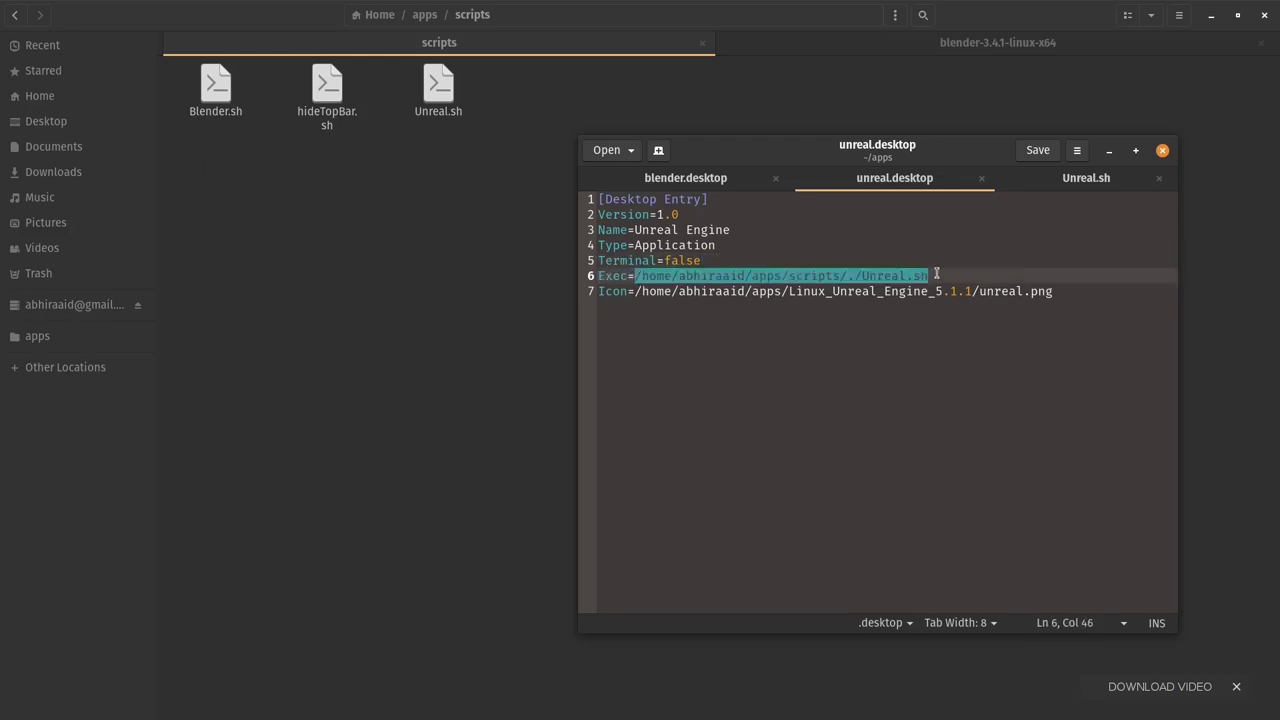
{"action": "left_click", "coordinate": [936, 273]}
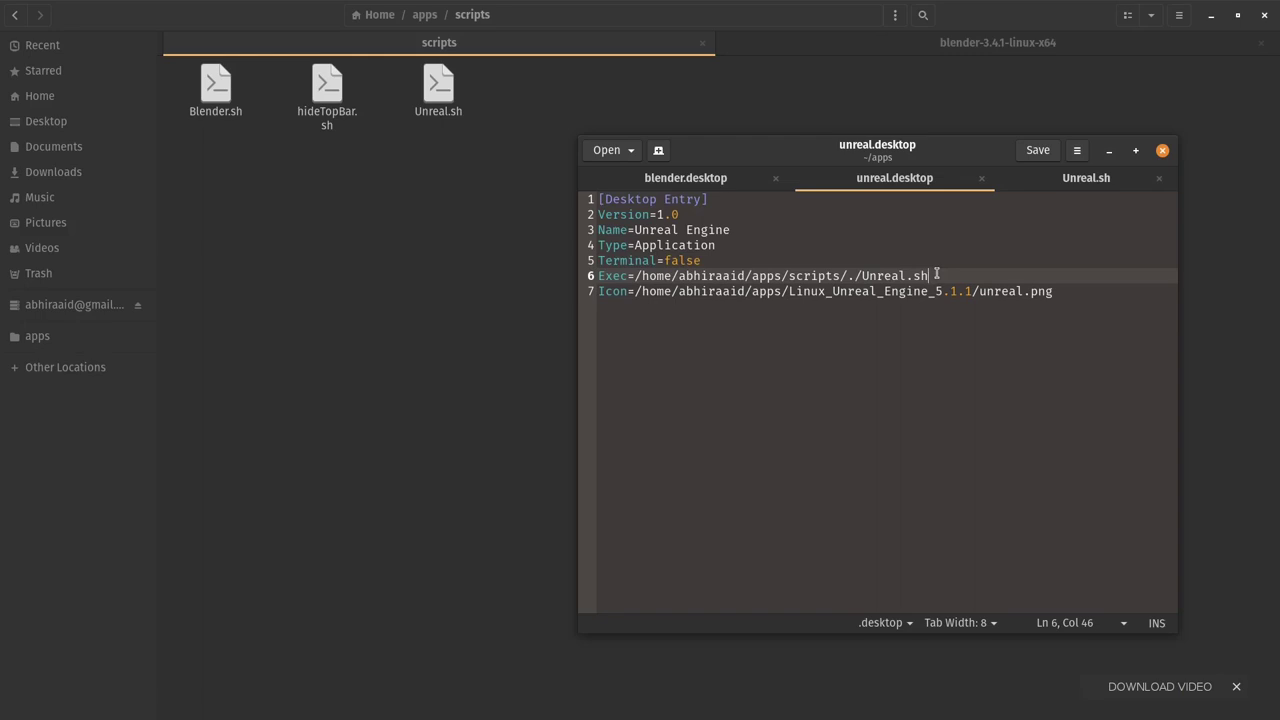
{"action": "left_click", "coordinate": [1063, 186]}
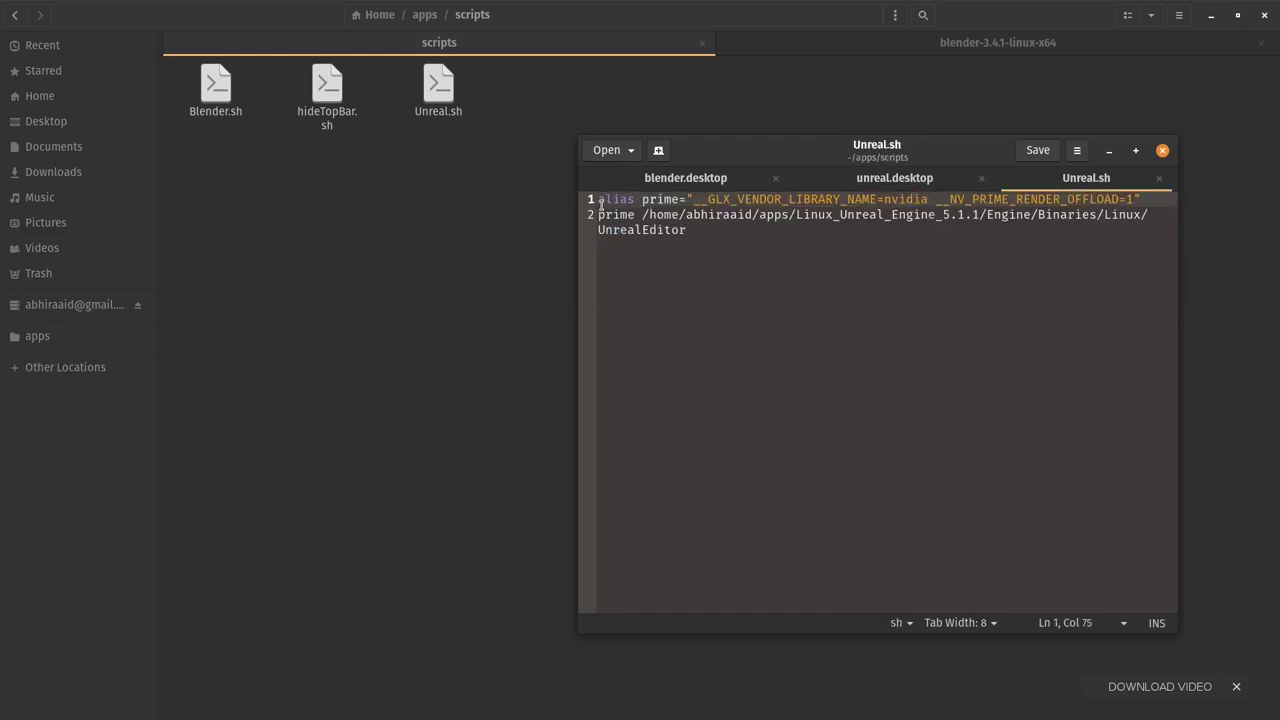
{"action": "left_click_drag", "start_coordinate": [600, 204], "coordinate": [684, 230]}
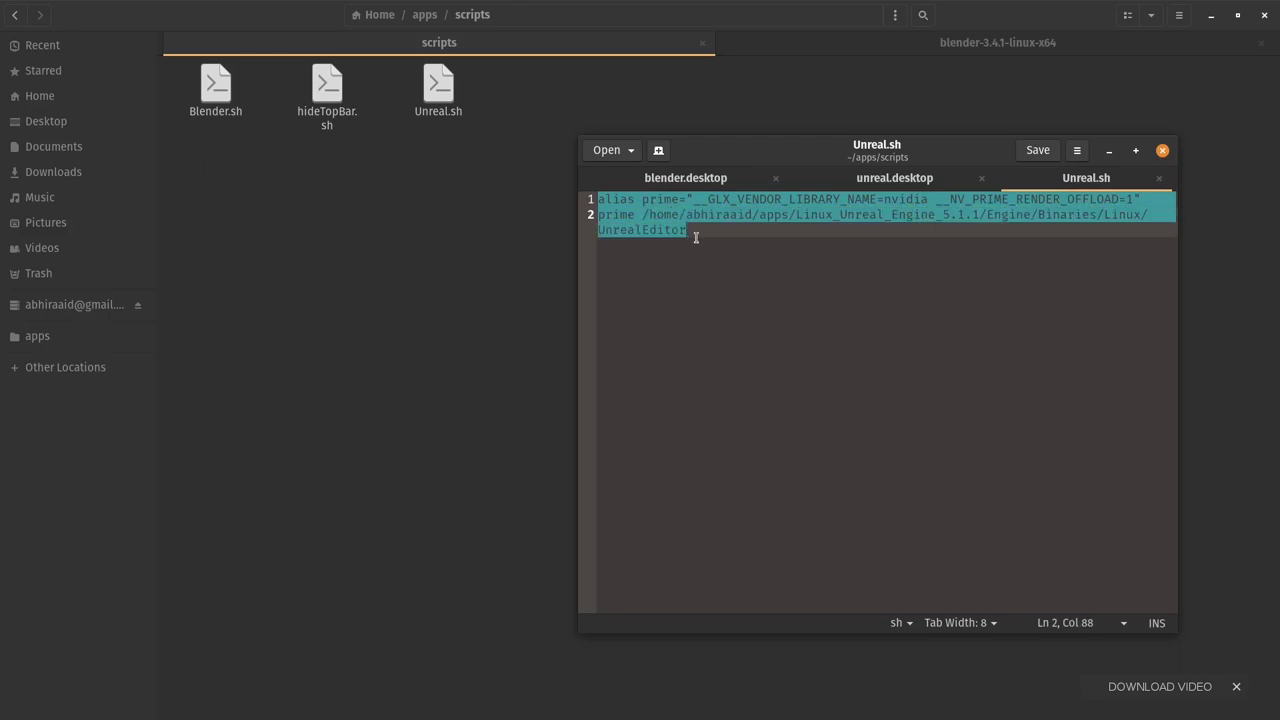
{"action": "left_click", "coordinate": [696, 236]}
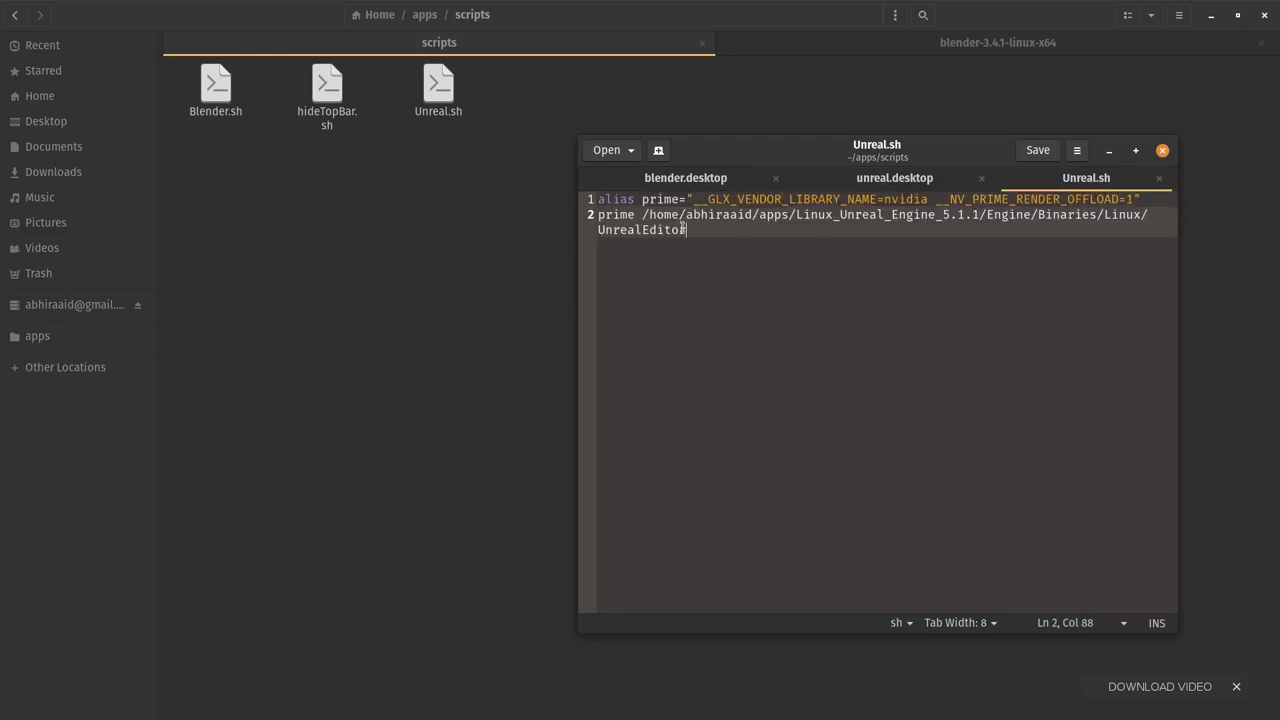
{"action": "left_click_drag", "start_coordinate": [687, 231], "coordinate": [746, 238]}
{"action": "left_click", "coordinate": [746, 238]}
{"action": "key", "text": "ctrl+q"}
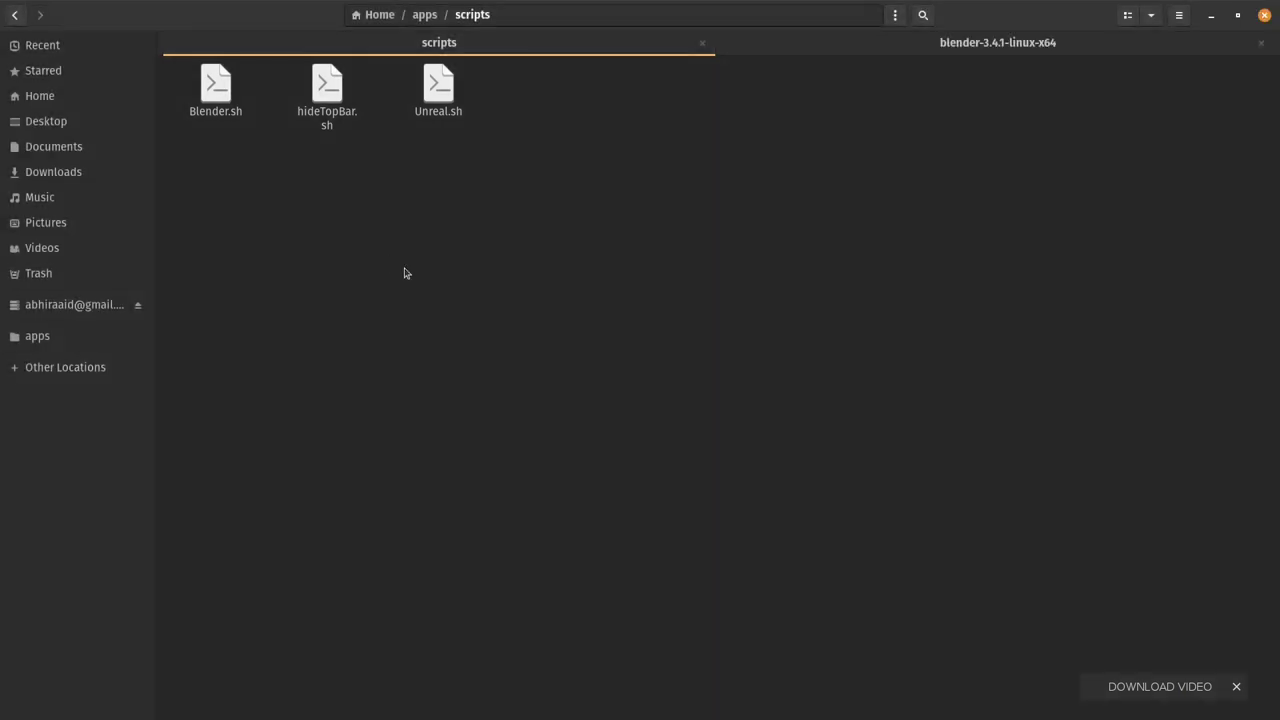
Return to the scripts folder through apps and try to run the script in the terminal with ./Unreal.sh
{"action": "key", "text": "alt+Up"}
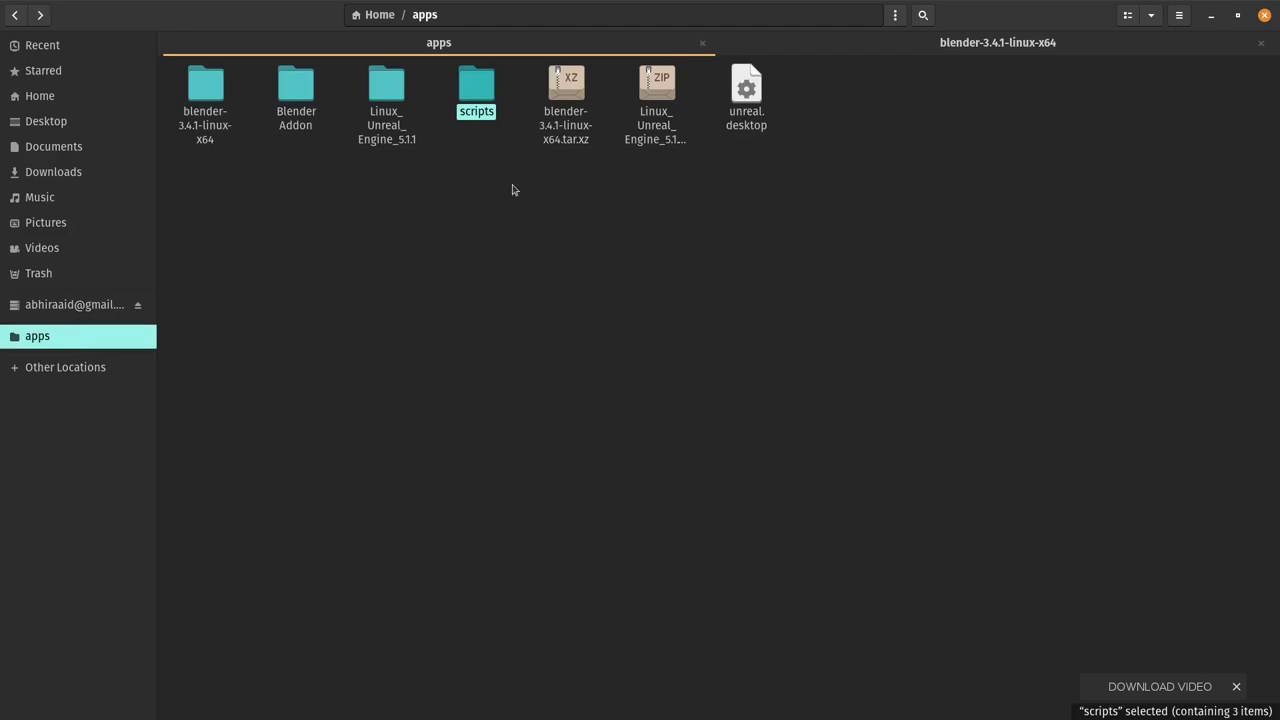
{"action": "double_click", "coordinate": [474, 90]}
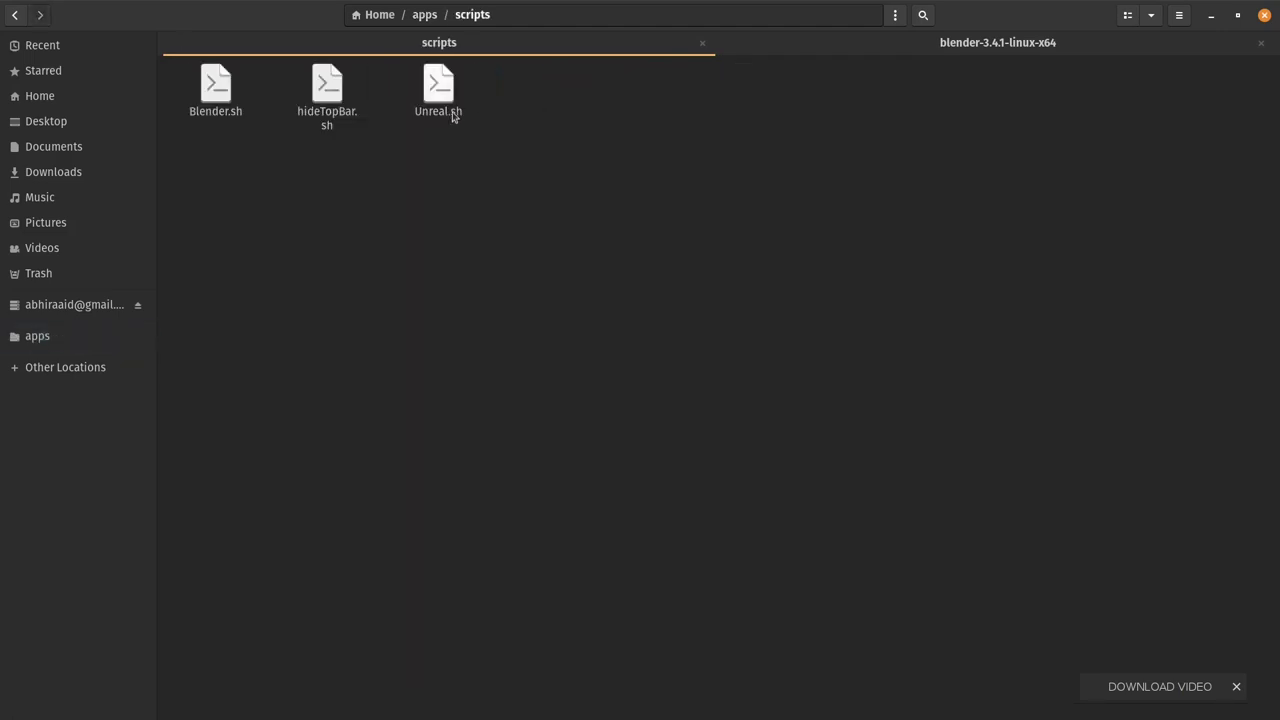
{"action": "mouse_move", "coordinate": [1278, 604]}
{"action": "left_click", "coordinate": [1258, 656]}
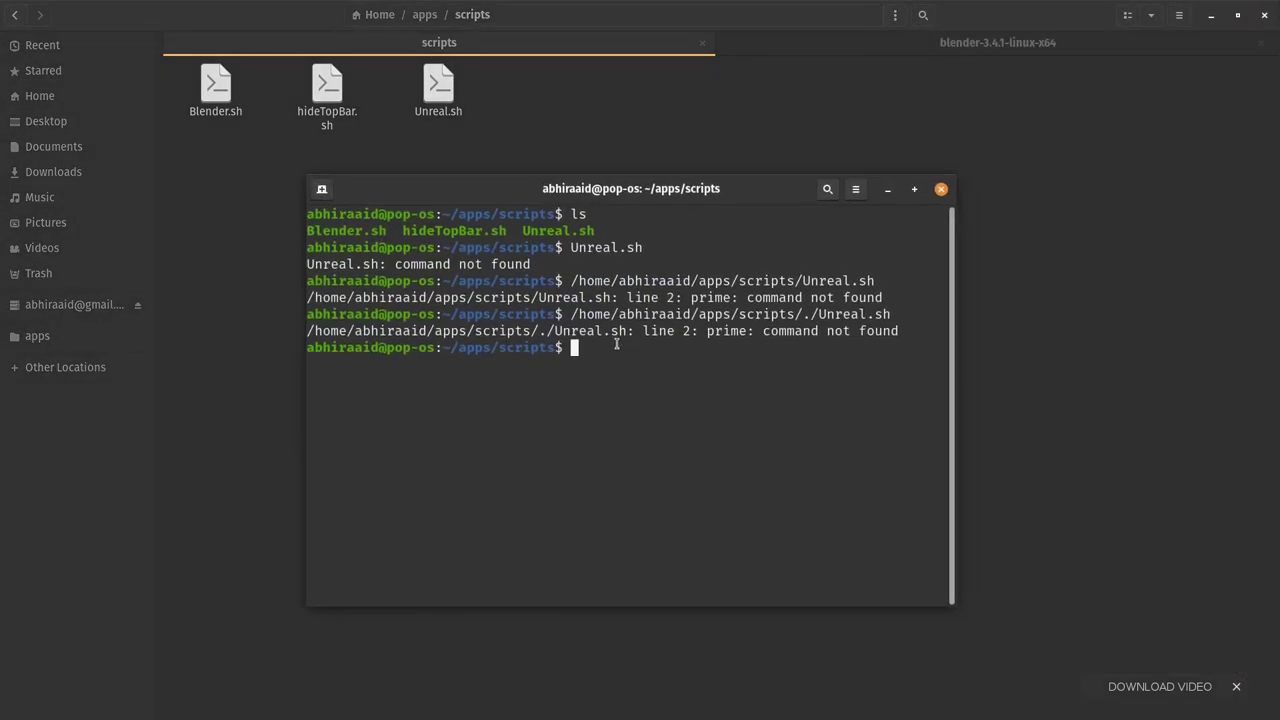
{"action": "key", "text": "Up"}
{"action": "key", "text": "Up"}
{"action": "key", "text": "Up"}
{"action": "key", "text": "Left"}
{"action": "key", "text": "Left"}
{"action": "key", "text": "Left"}
{"action": "key", "text": "Left"}
{"action": "key", "text": "Left"}
{"action": "key", "text": "Left"}
{"action": "key", "text": "Left"}
{"action": "key", "text": "Left"}
{"action": "key", "text": "Left"}
{"action": "type", "text": "./"}
{"action": "key", "text": "Return"}
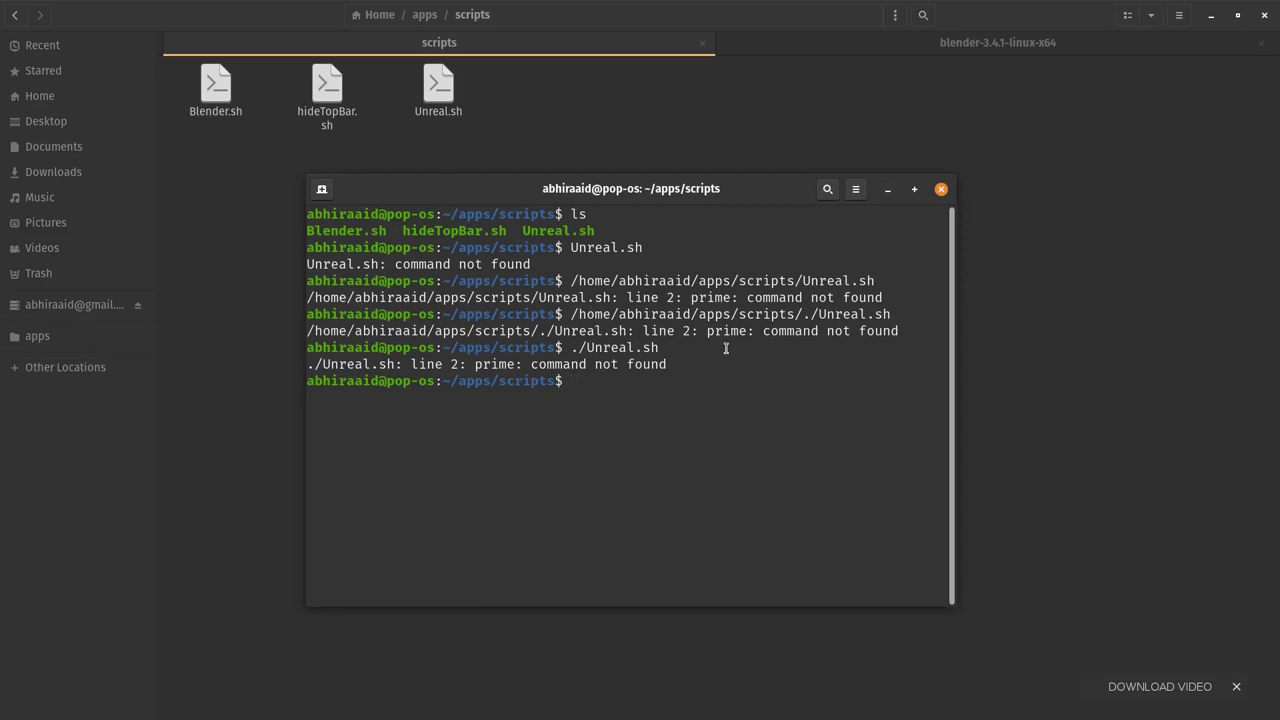
Open Blender.sh from the scripts folder and compare its alias and prime lines with those of Unreal.sh
{"action": "double_click", "coordinate": [220, 104]}
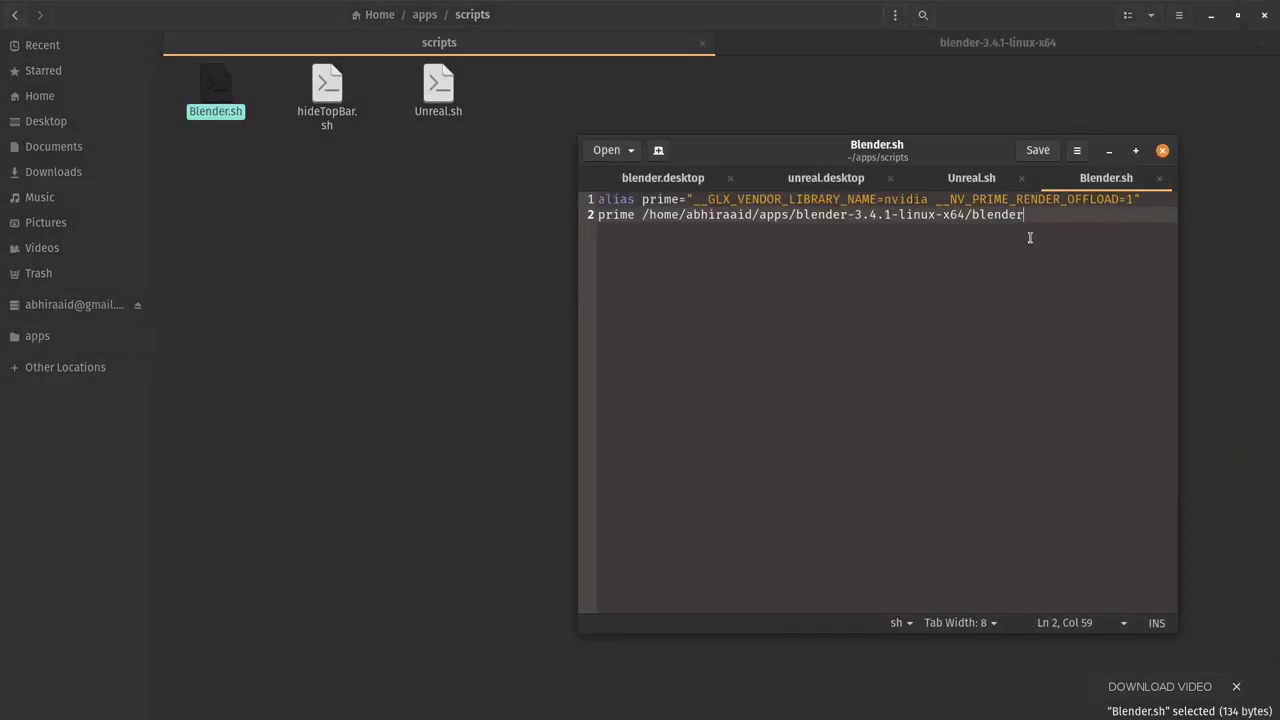
{"action": "left_click_drag", "start_coordinate": [920, 160], "coordinate": [795, 173]}
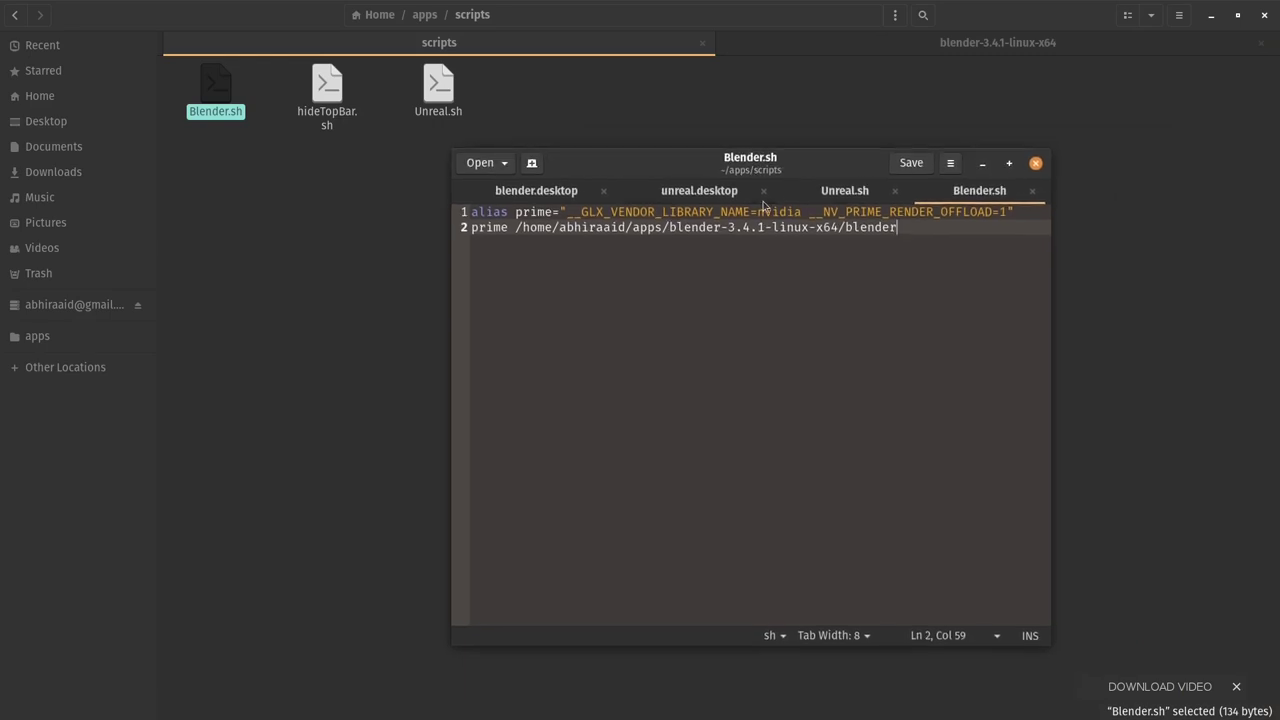
{"action": "left_click", "coordinate": [822, 196]}
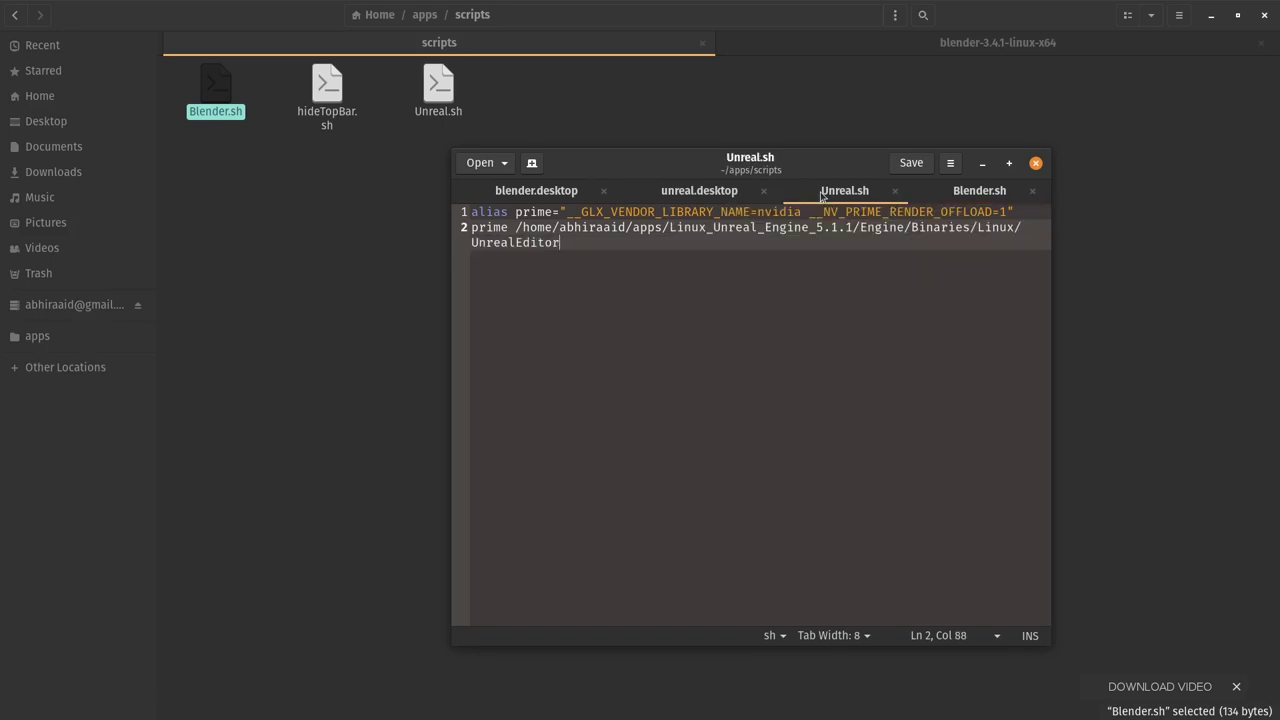
{"action": "left_click", "coordinate": [955, 198]}
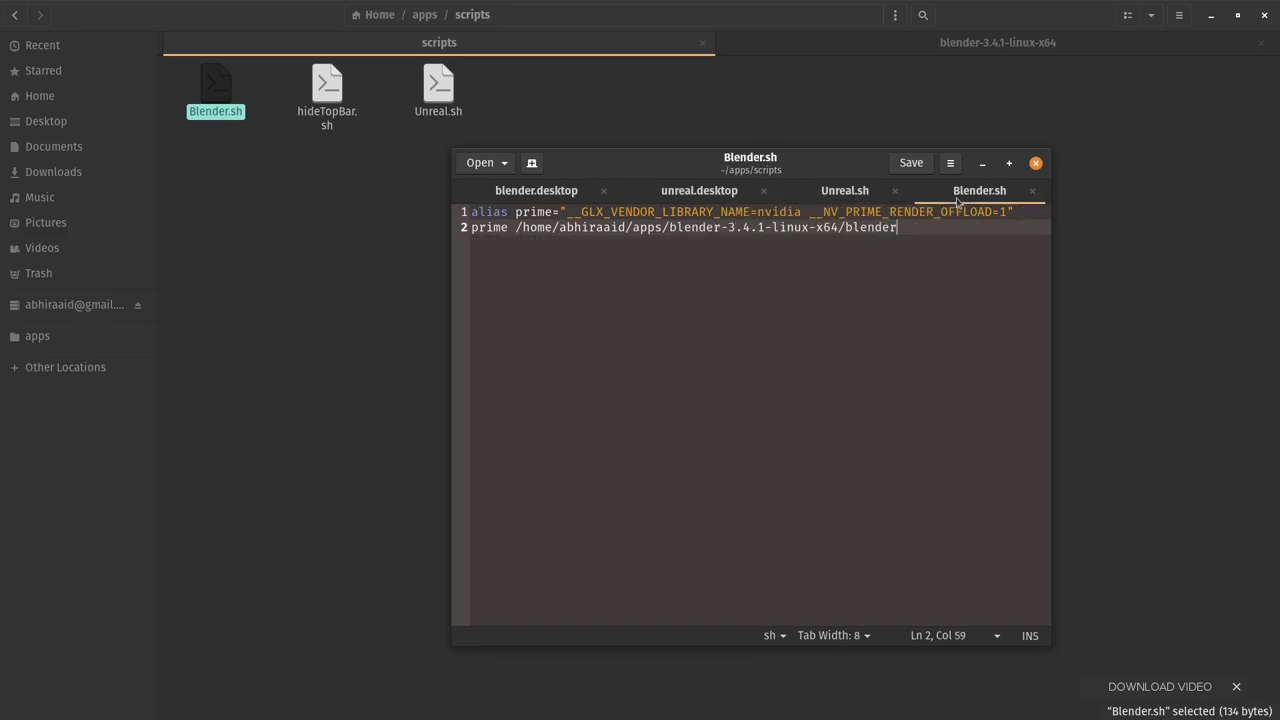
{"action": "left_click", "coordinate": [853, 188]}
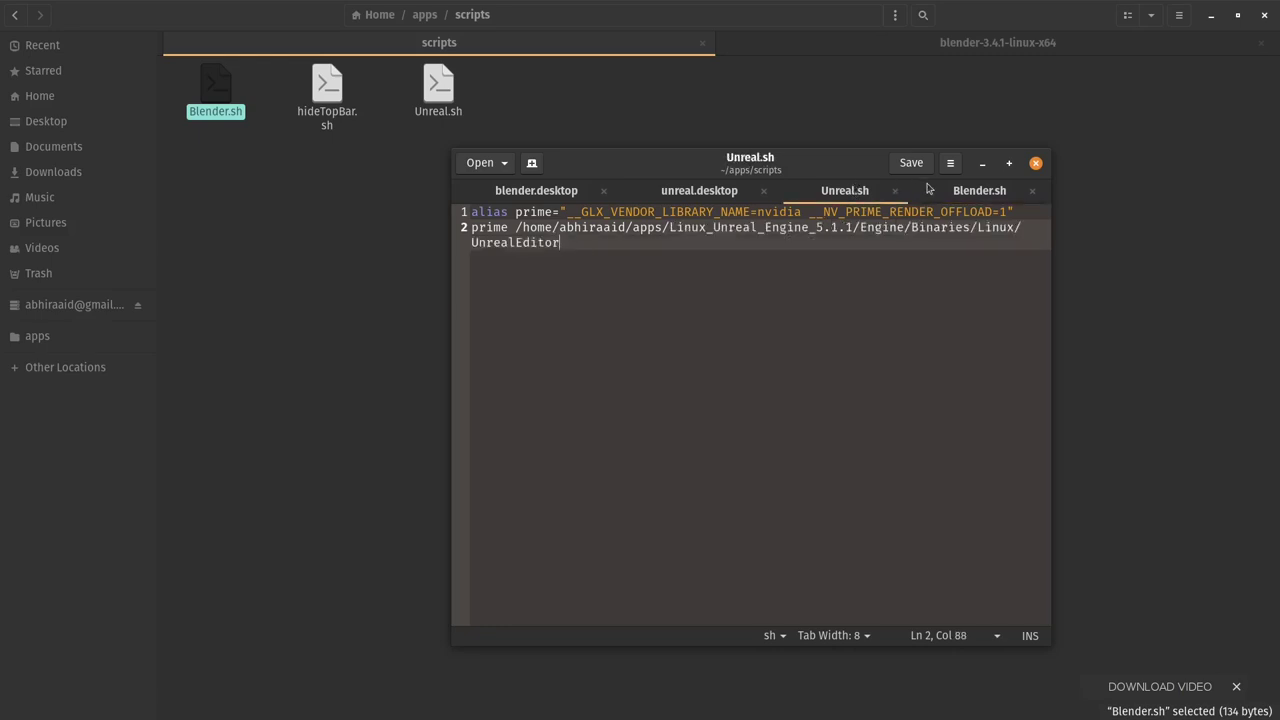
{"action": "left_click", "coordinate": [985, 195]}
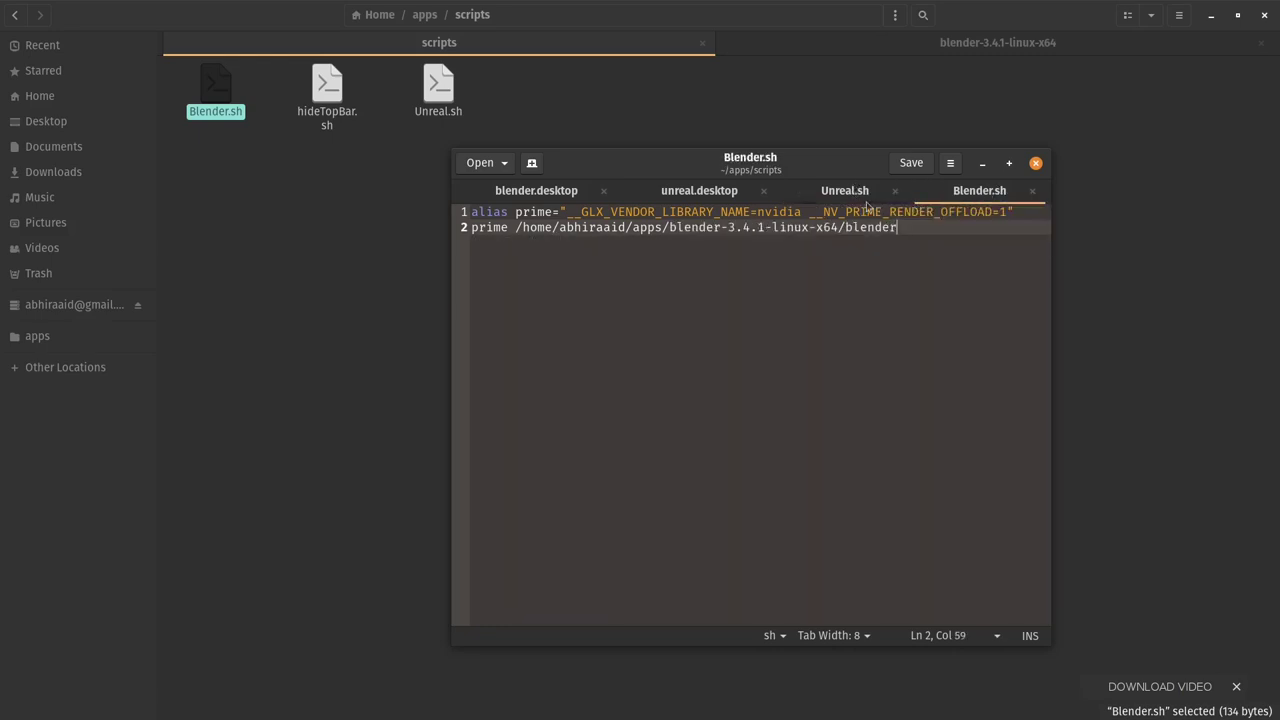
{"action": "left_click", "coordinate": [832, 198]}
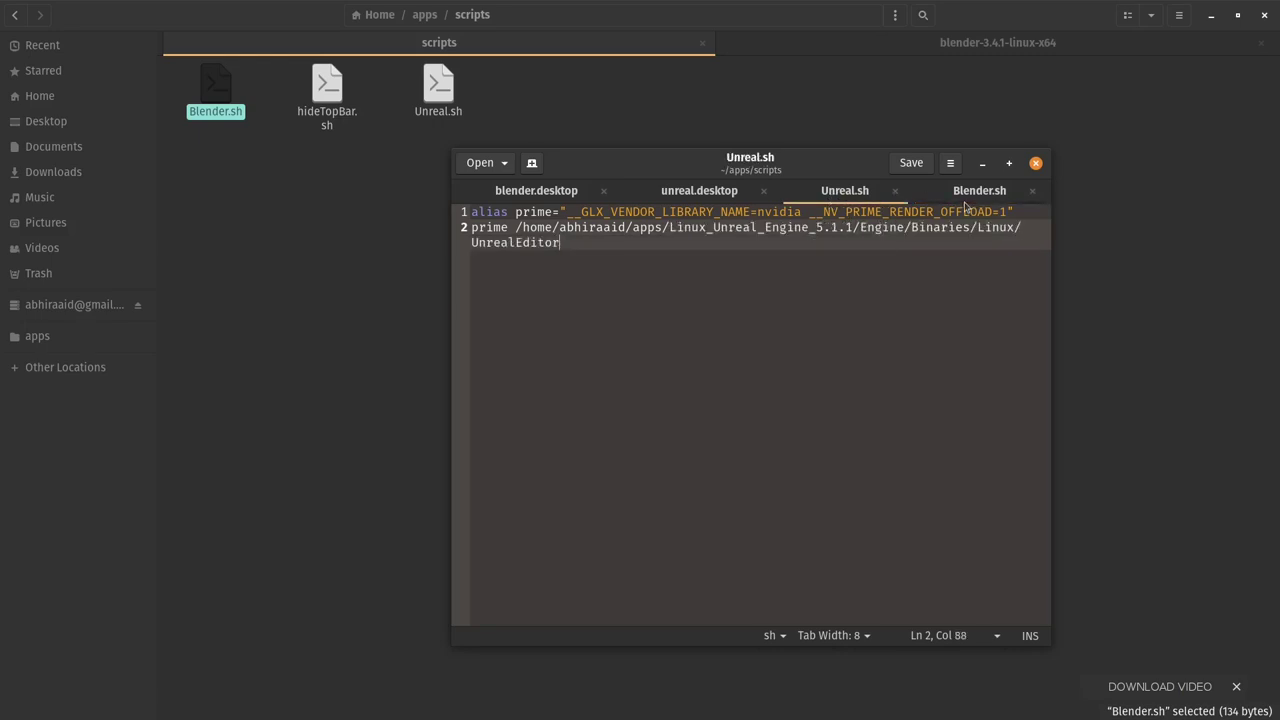
Compare the Exec line of unreal.desktop with the Exec and GPU entries at the end of blender.desktop
{"action": "left_click", "coordinate": [717, 199]}
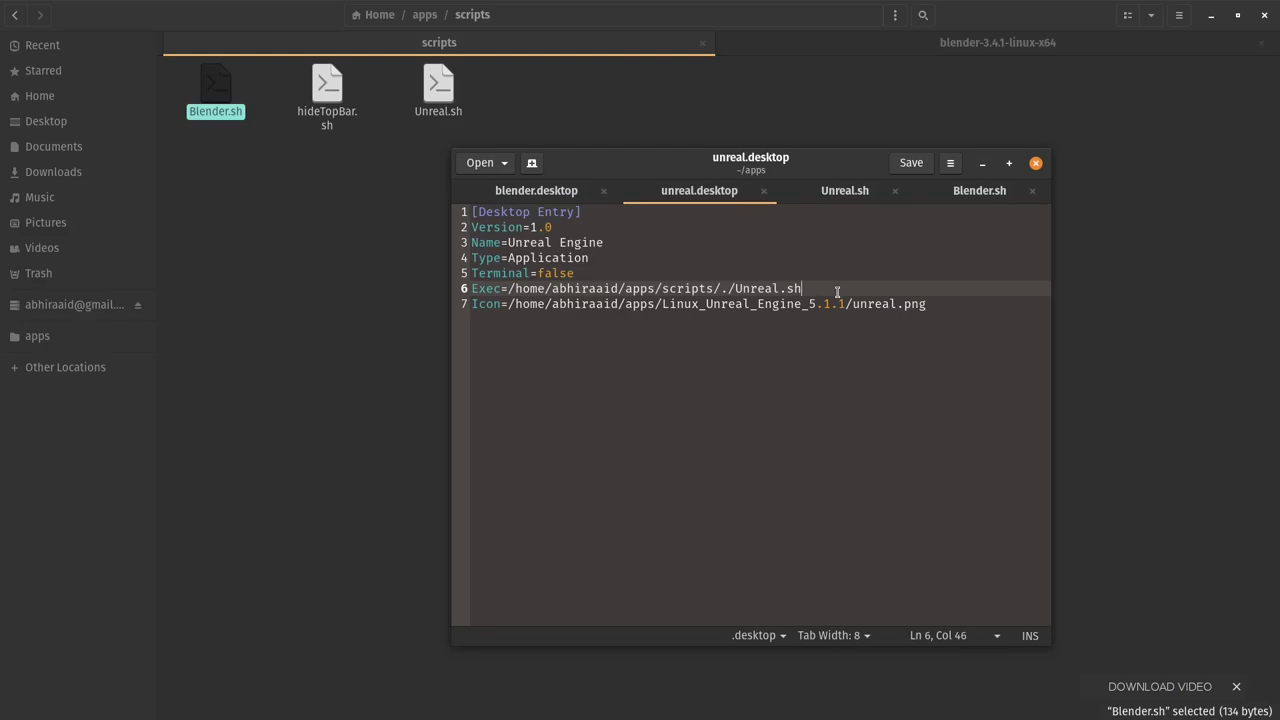
{"action": "left_click", "coordinate": [530, 194]}
{"action": "scroll", "coordinate": [800, 340], "scroll_direction": "down", "scroll_amount": 15}
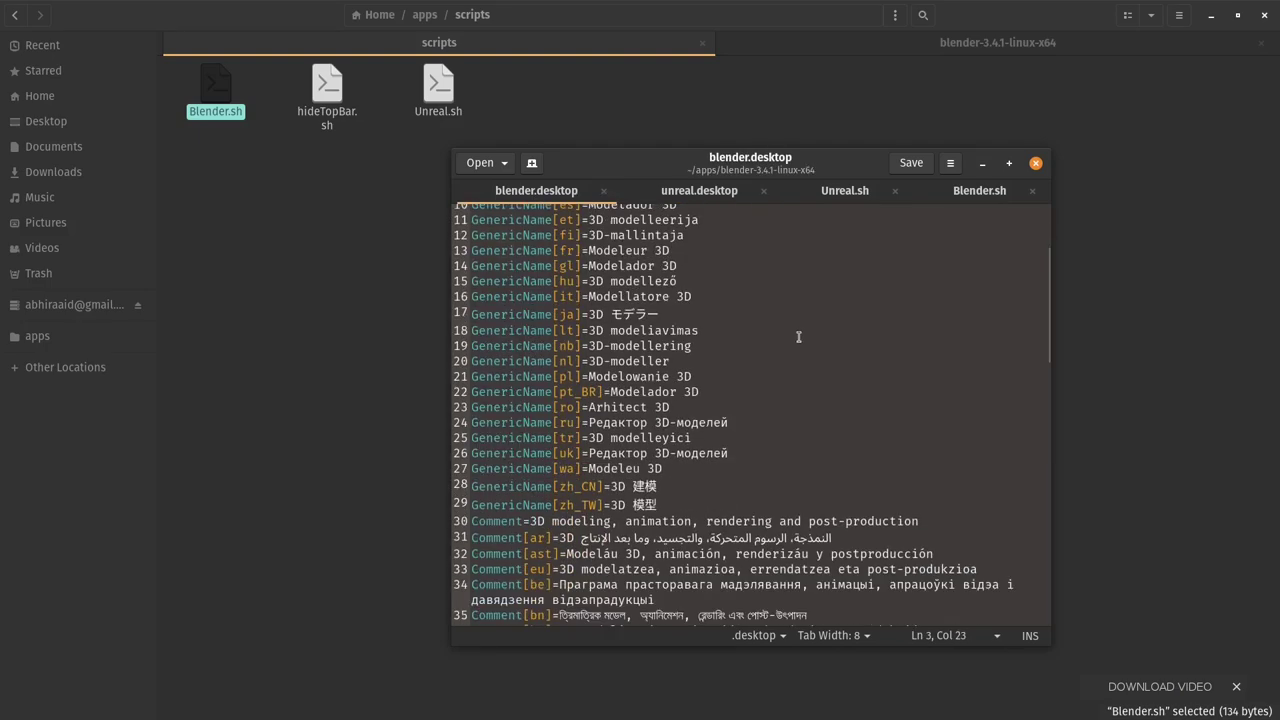
{"action": "scroll", "coordinate": [840, 345], "scroll_direction": "down", "scroll_amount": 3}
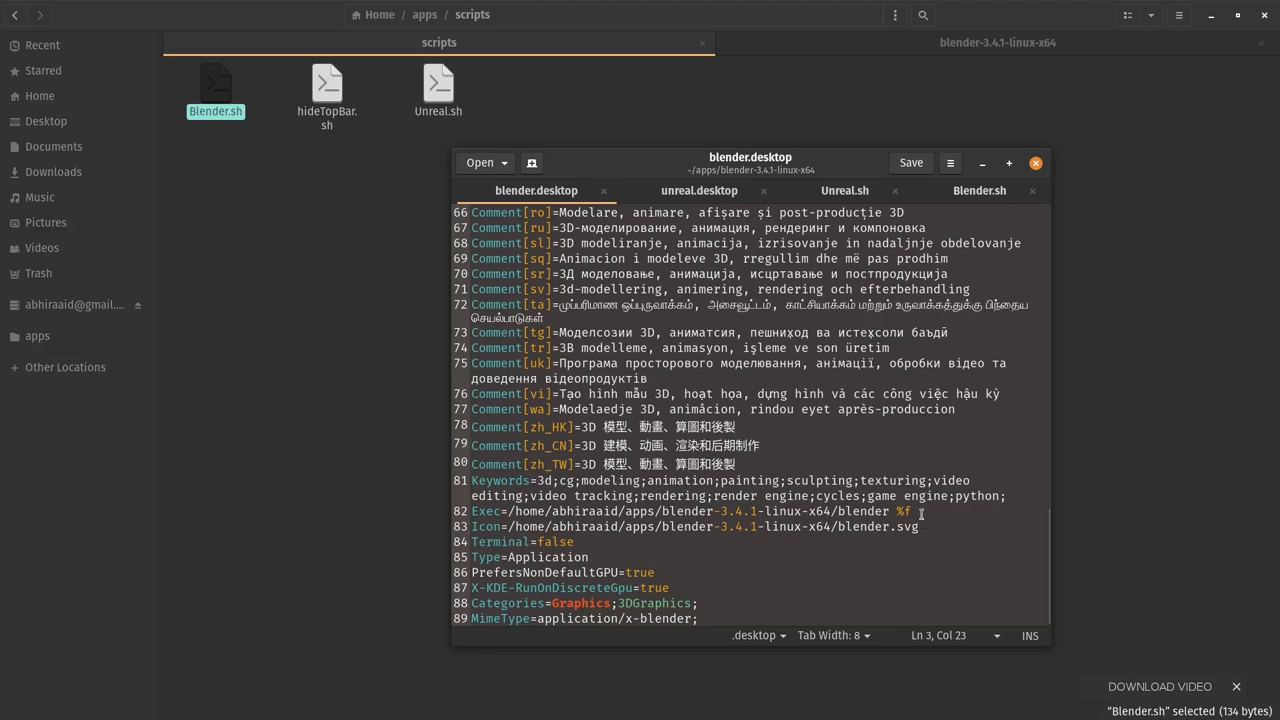
{"action": "left_click", "coordinate": [697, 205]}
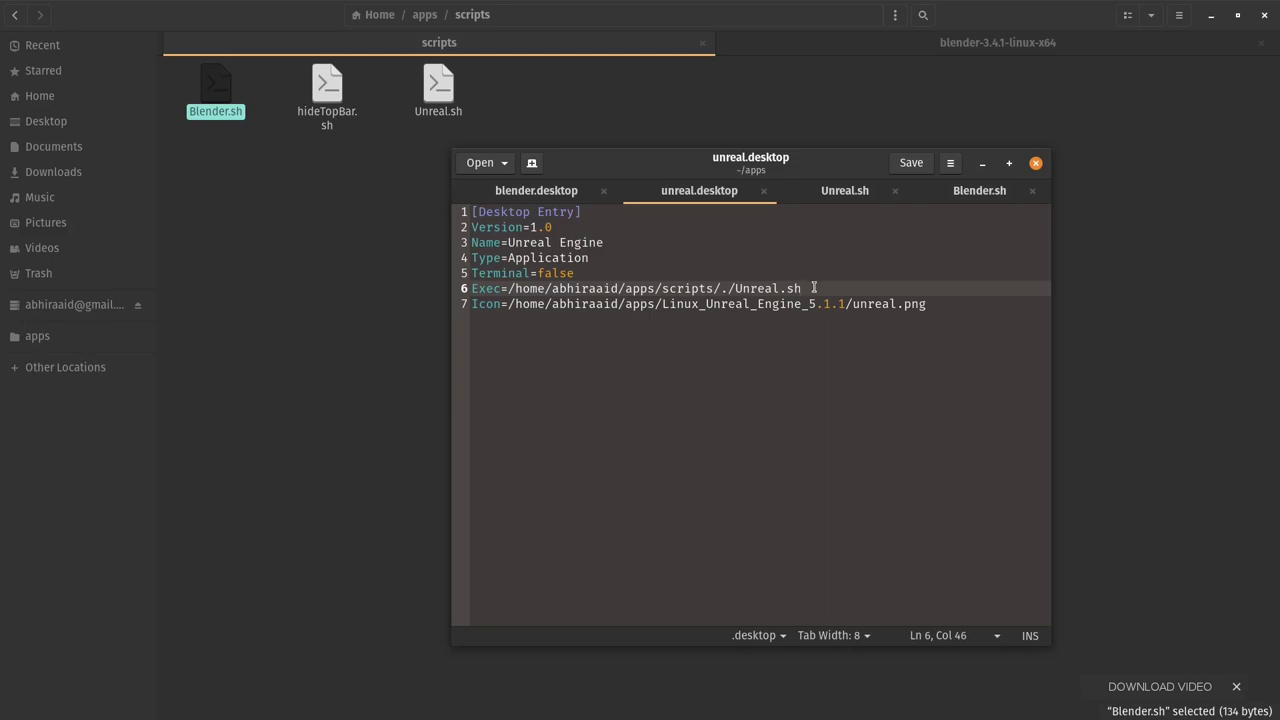
Replace the Exec path in unreal.desktop with the Linux_Unreal_Engine_5.1.1/Engine/Binaries/Linux/UnrealEditor path copied from Unreal.sh and save the file
{"action": "left_click_drag", "start_coordinate": [816, 286], "coordinate": [507, 290]}
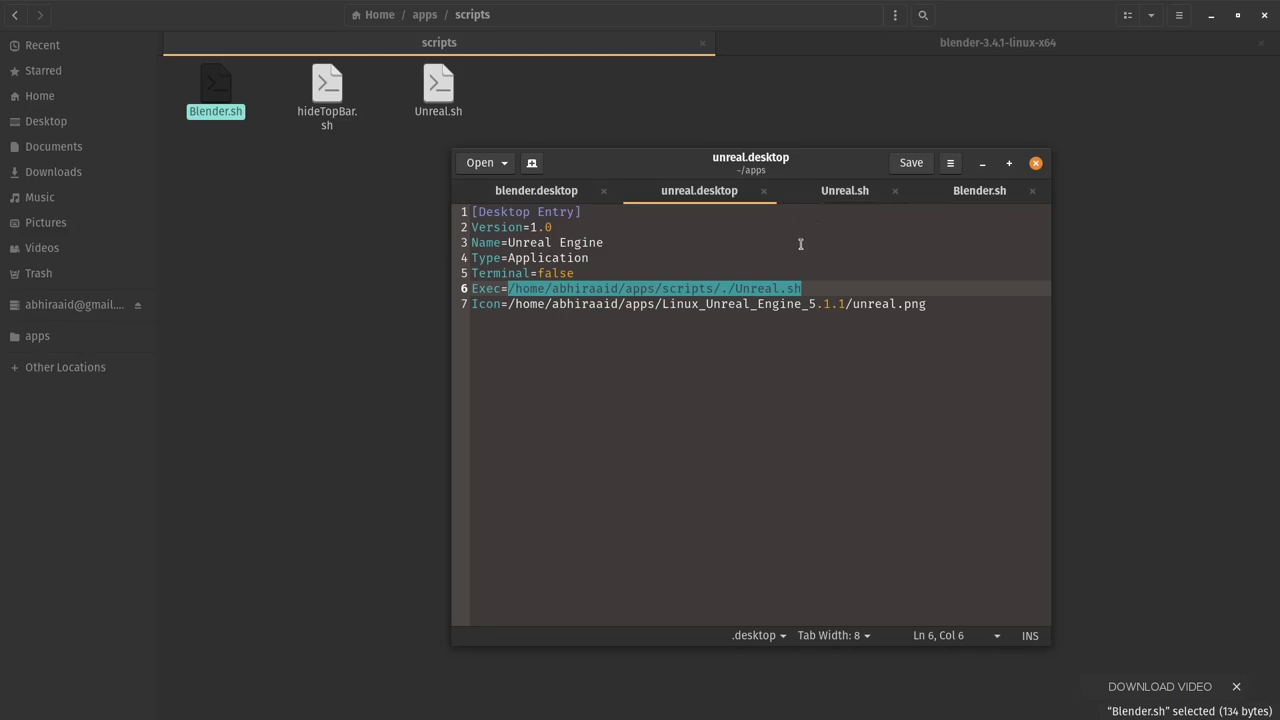
{"action": "key", "text": "BackSpace"}
{"action": "left_click", "coordinate": [834, 194]}
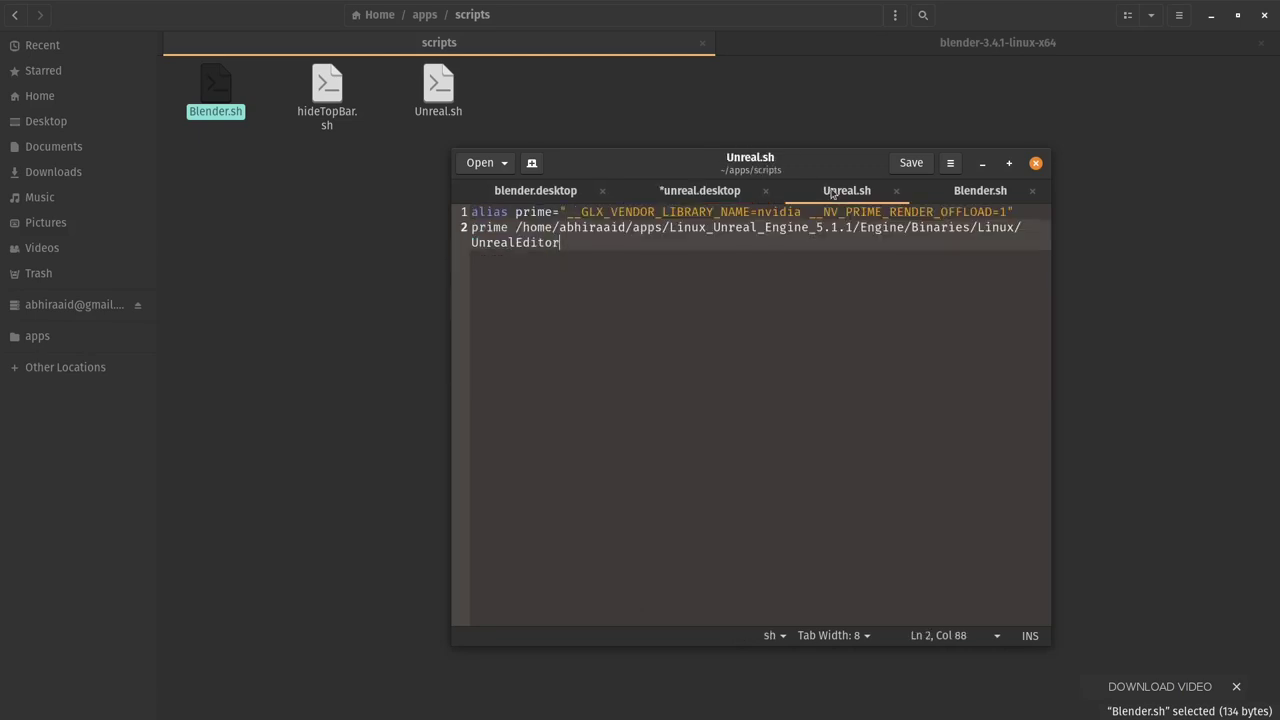
{"action": "left_click_drag", "start_coordinate": [560, 244], "coordinate": [515, 230]}
{"action": "right_click", "coordinate": [515, 230]}
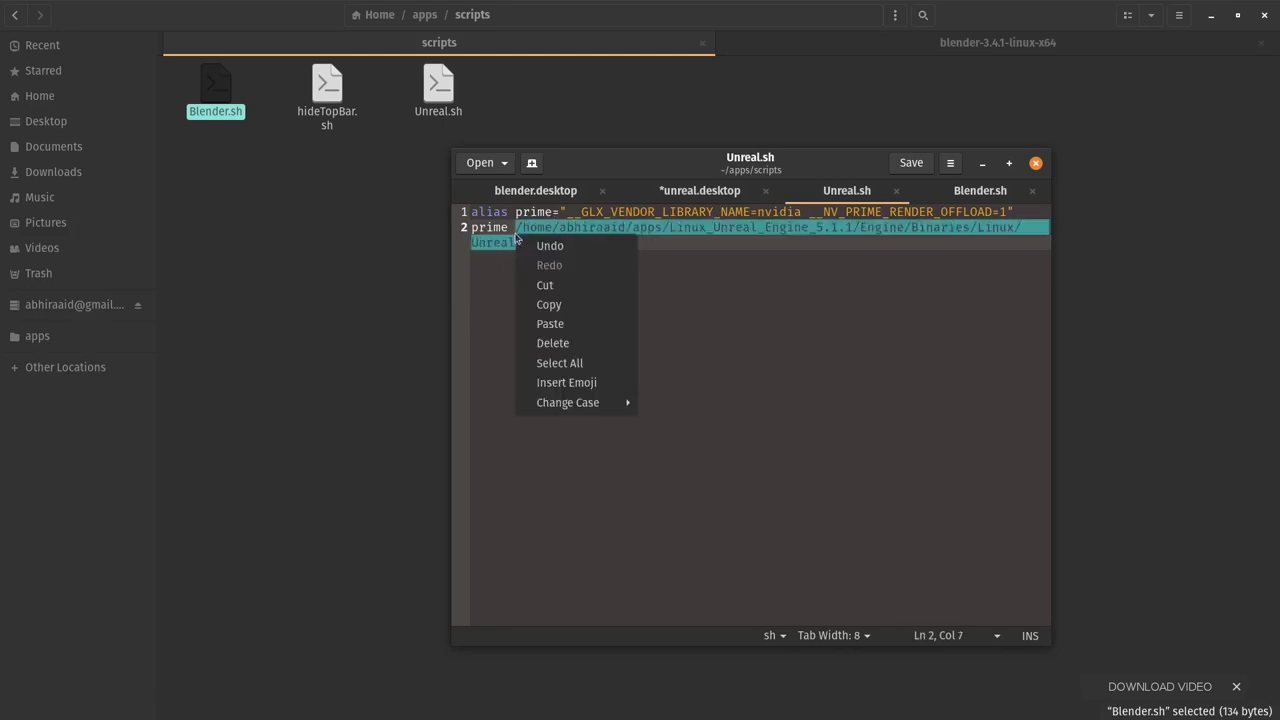
{"action": "left_click", "coordinate": [552, 303]}
{"action": "left_click", "coordinate": [707, 190]}
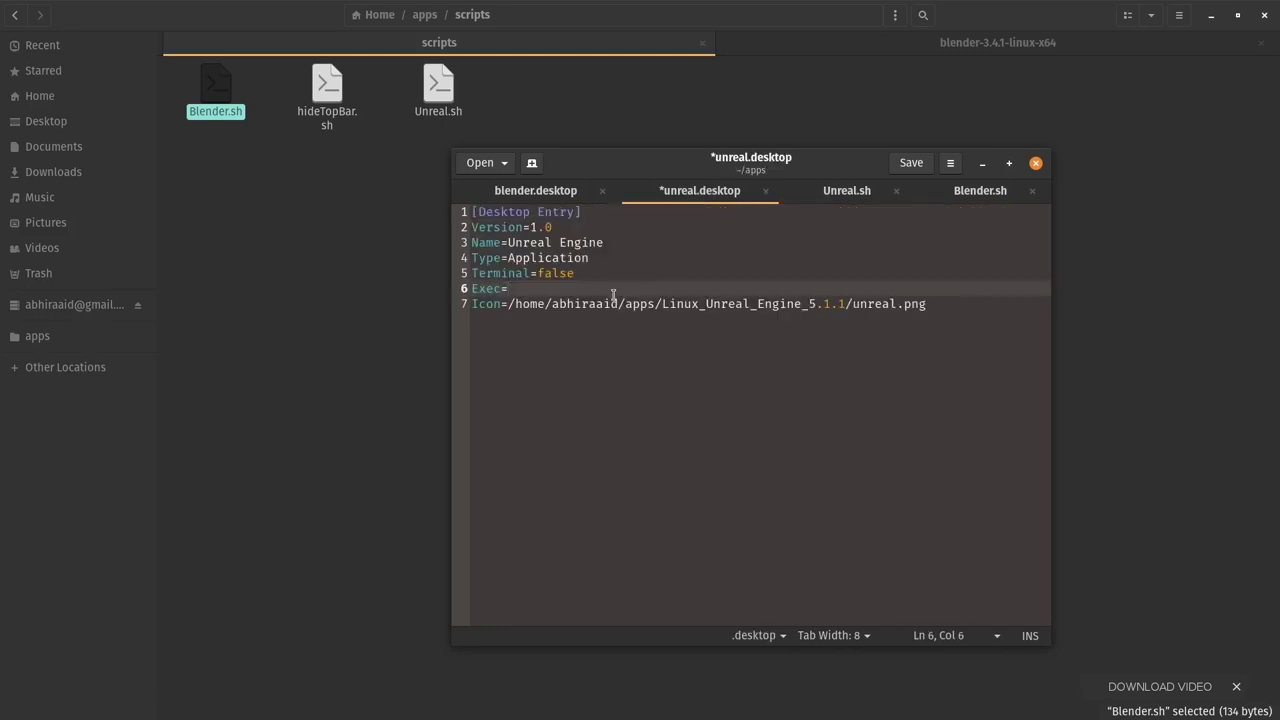
{"action": "right_click", "coordinate": [512, 292]}
{"action": "left_click", "coordinate": [554, 376]}
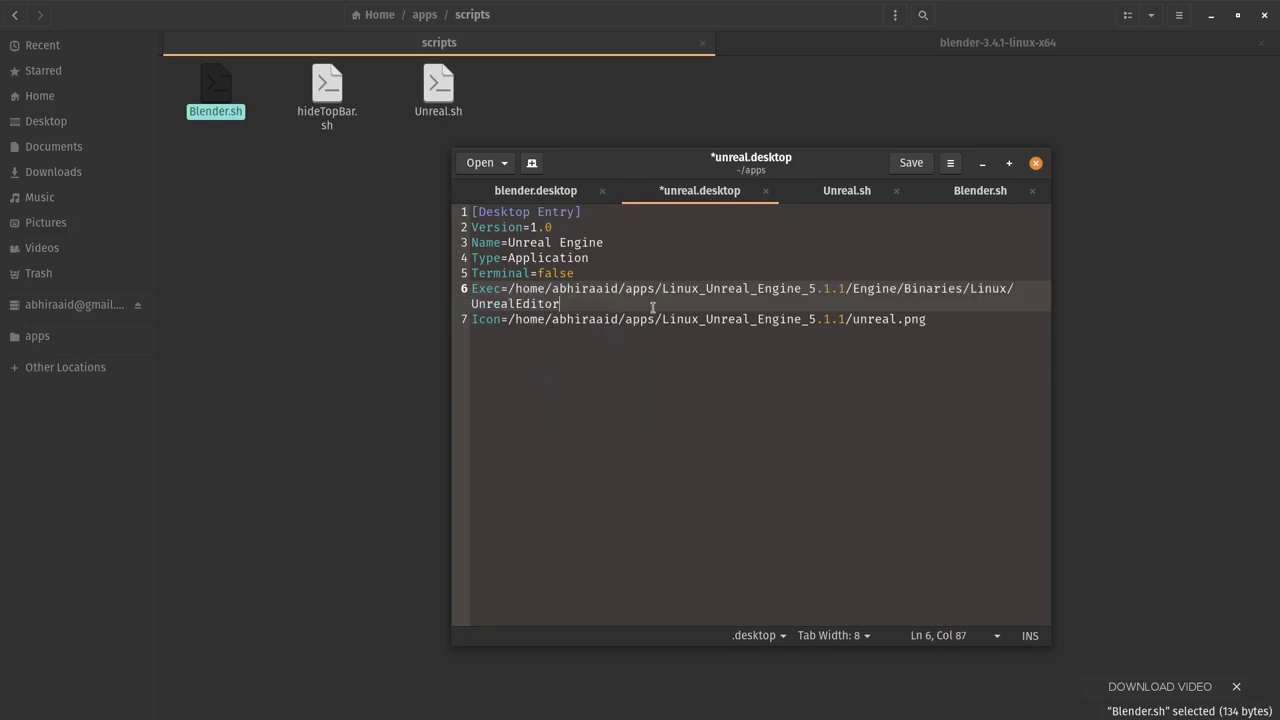
{"action": "key", "text": "ctrl+s"}
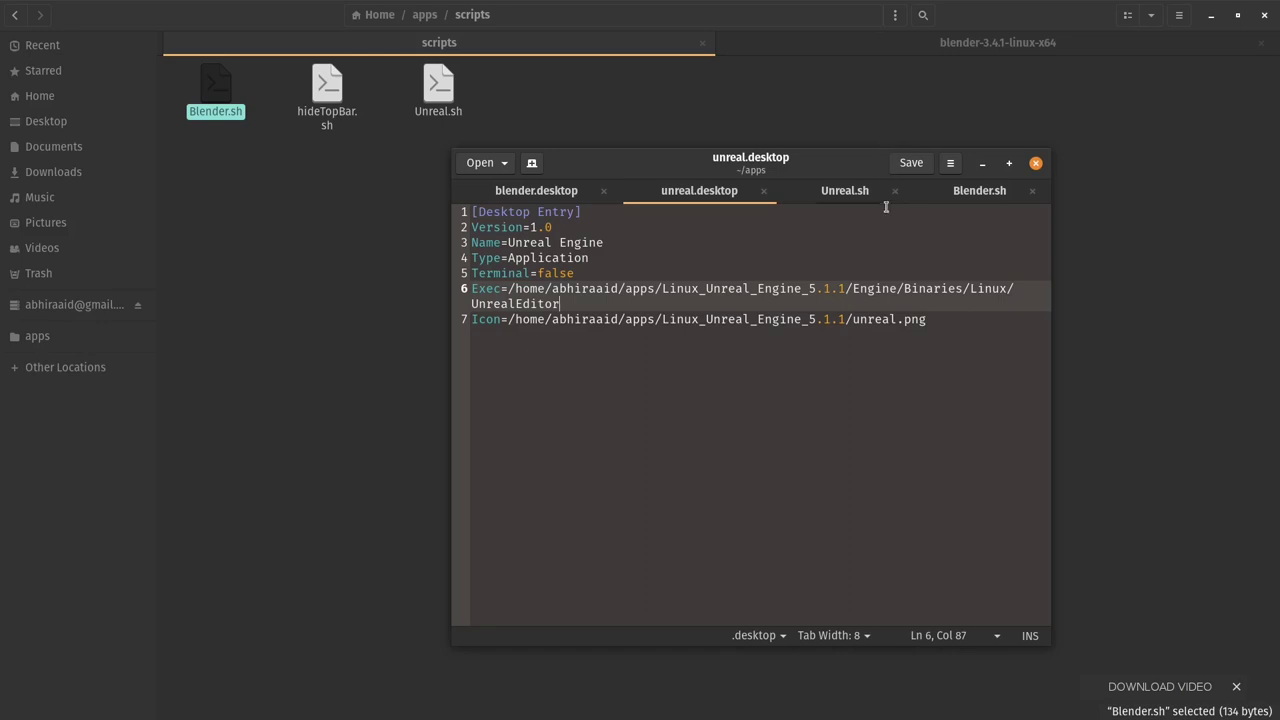
Enclose the UnrealEditor path on the prime line of Unreal.sh in double quotes and save the script
{"action": "left_click", "coordinate": [838, 196]}
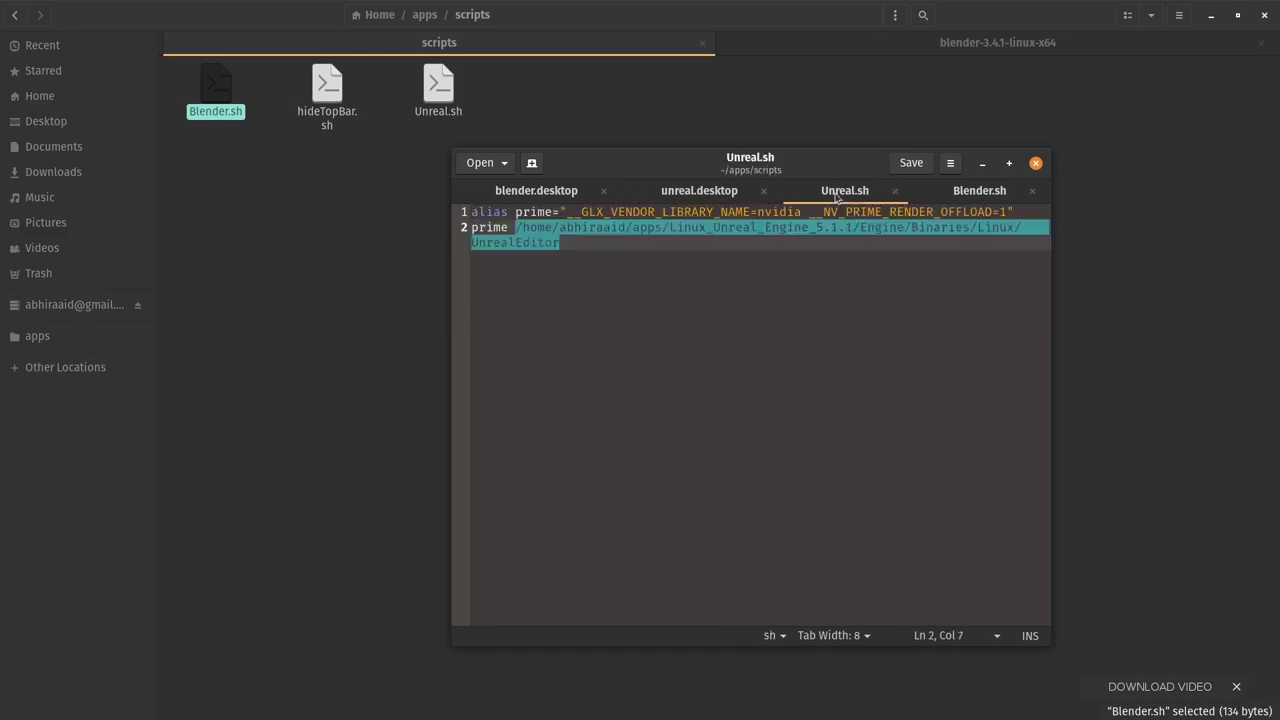
{"action": "left_click", "coordinate": [760, 254]}
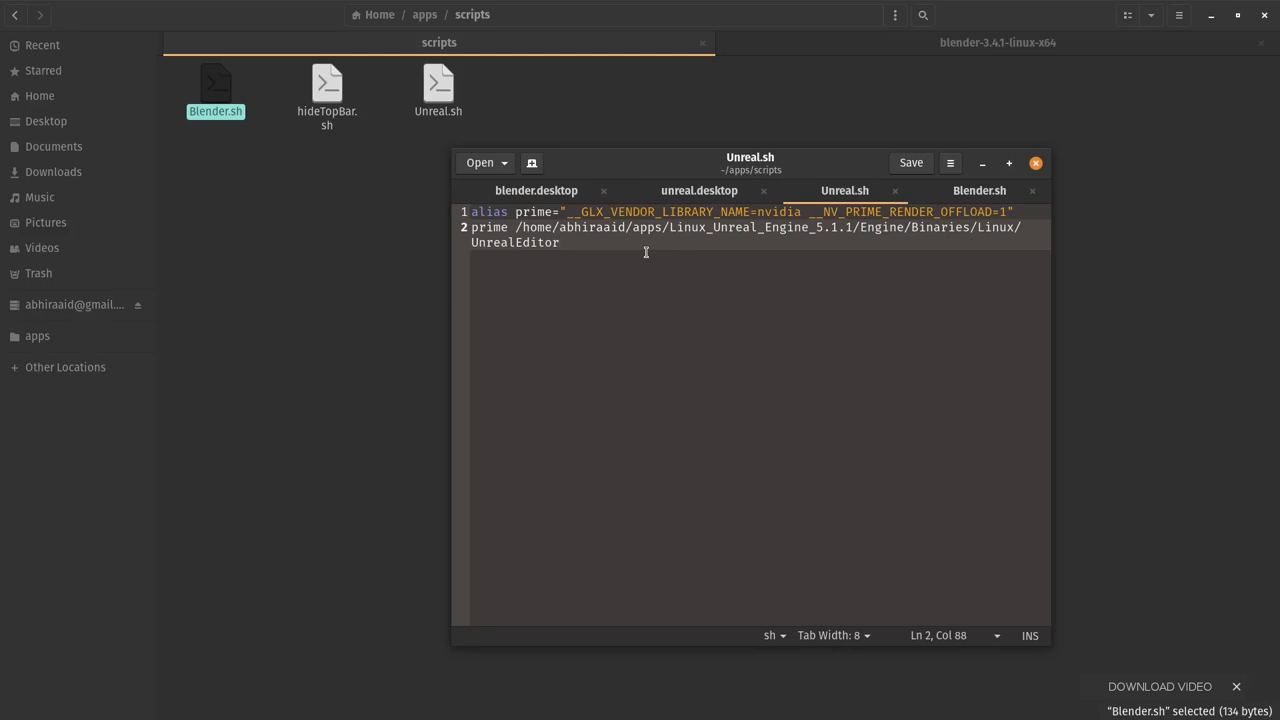
{"action": "type", "text": "\""}
{"action": "left_click", "coordinate": [566, 227]}
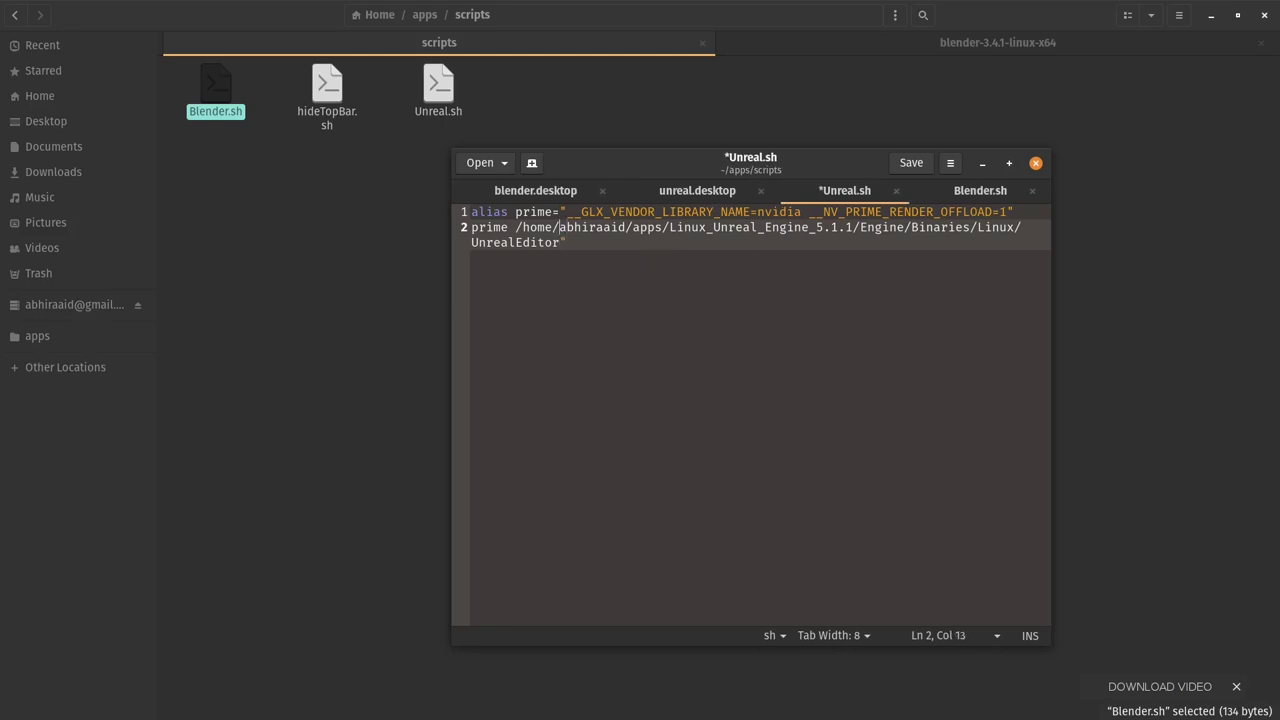
{"action": "key", "text": "Left"}
{"action": "key", "text": "Left"}
{"action": "key", "text": "Left"}
{"action": "key", "text": "Left"}
{"action": "key", "text": "Left"}
{"action": "key", "text": "Left"}
{"action": "type", "text": "\""}
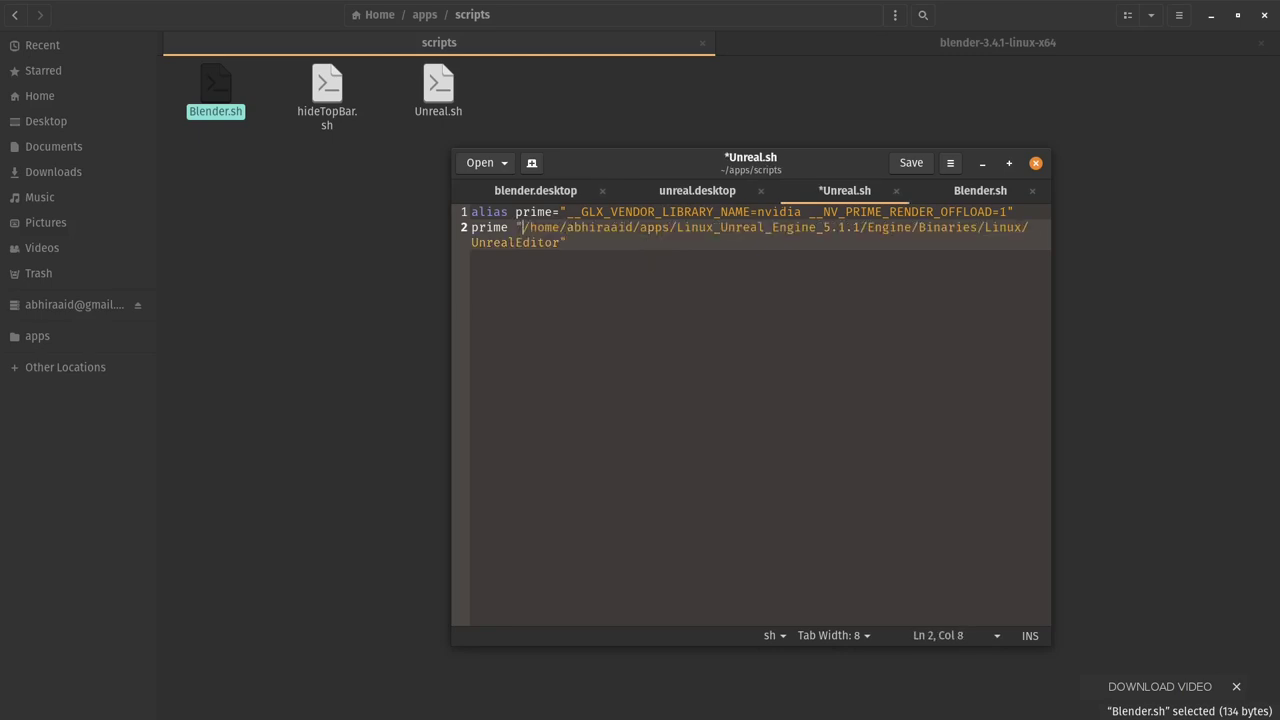
{"action": "key", "text": "ctrl+s"}
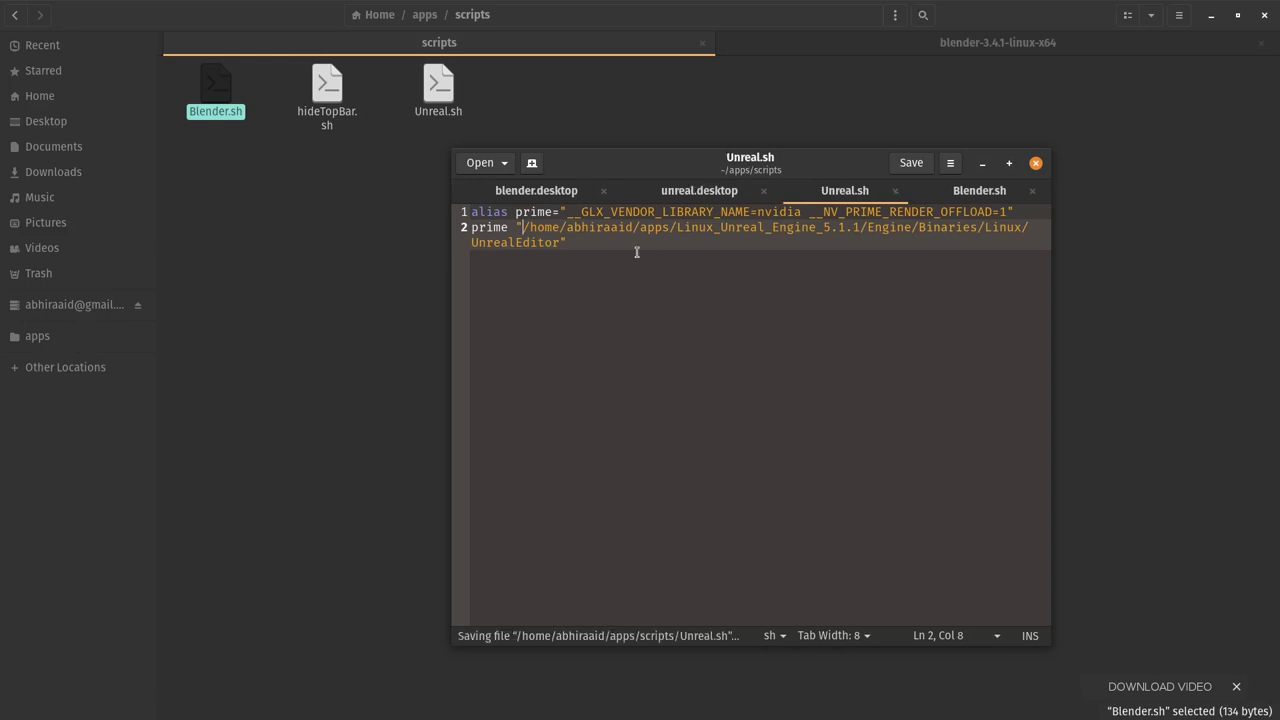
Enclose the UnrealEditor path on the Exec line of unreal.desktop in double quotes and save the file
{"action": "left_click", "coordinate": [700, 191]}
{"action": "left_click", "coordinate": [506, 288]}
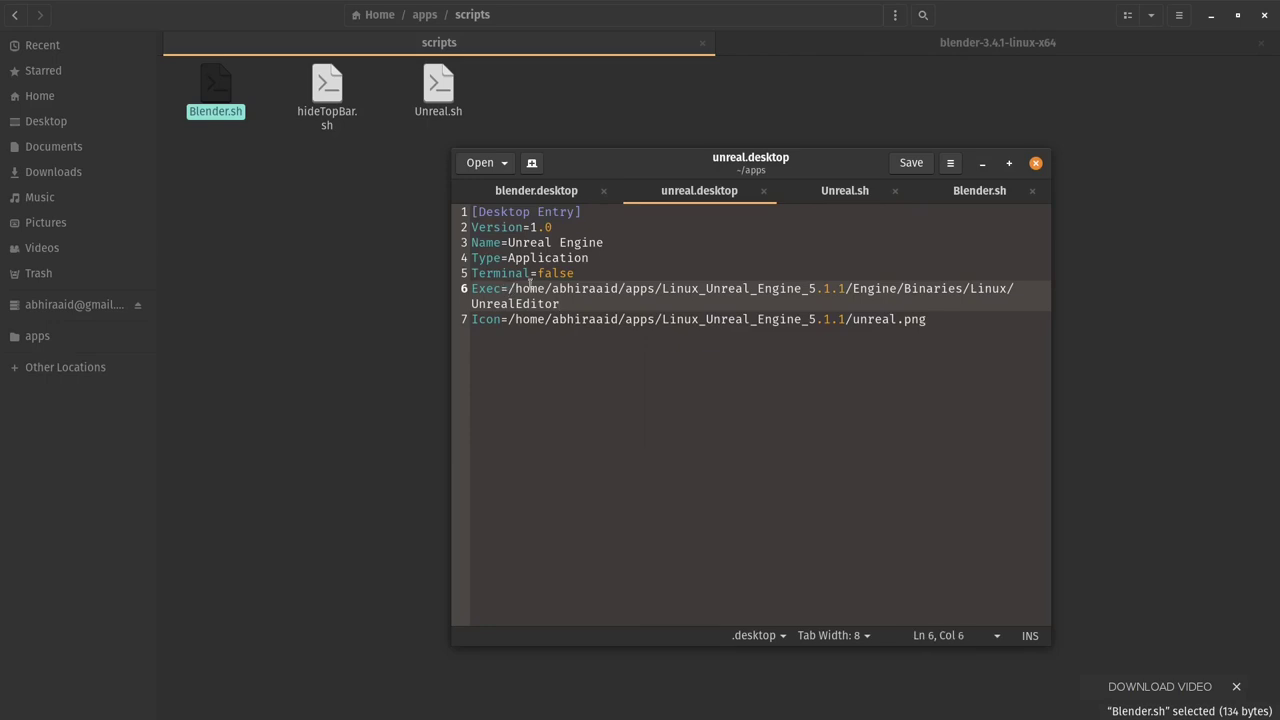
{"action": "type", "text": "\""}
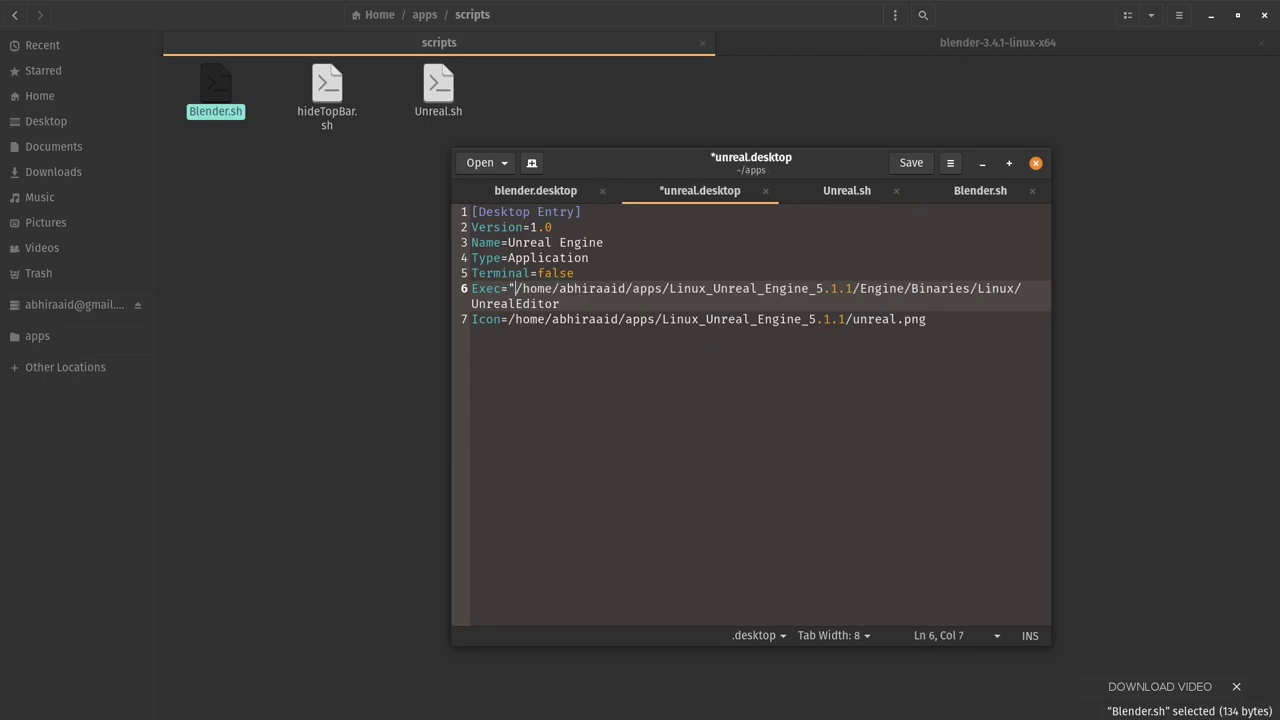
{"action": "left_click", "coordinate": [516, 303]}
{"action": "key", "text": "Right"}
{"action": "key", "text": "Right"}
{"action": "key", "text": "Right"}
{"action": "key", "text": "Right"}
{"action": "key", "text": "Right"}
{"action": "key", "text": "ctrl+s"}
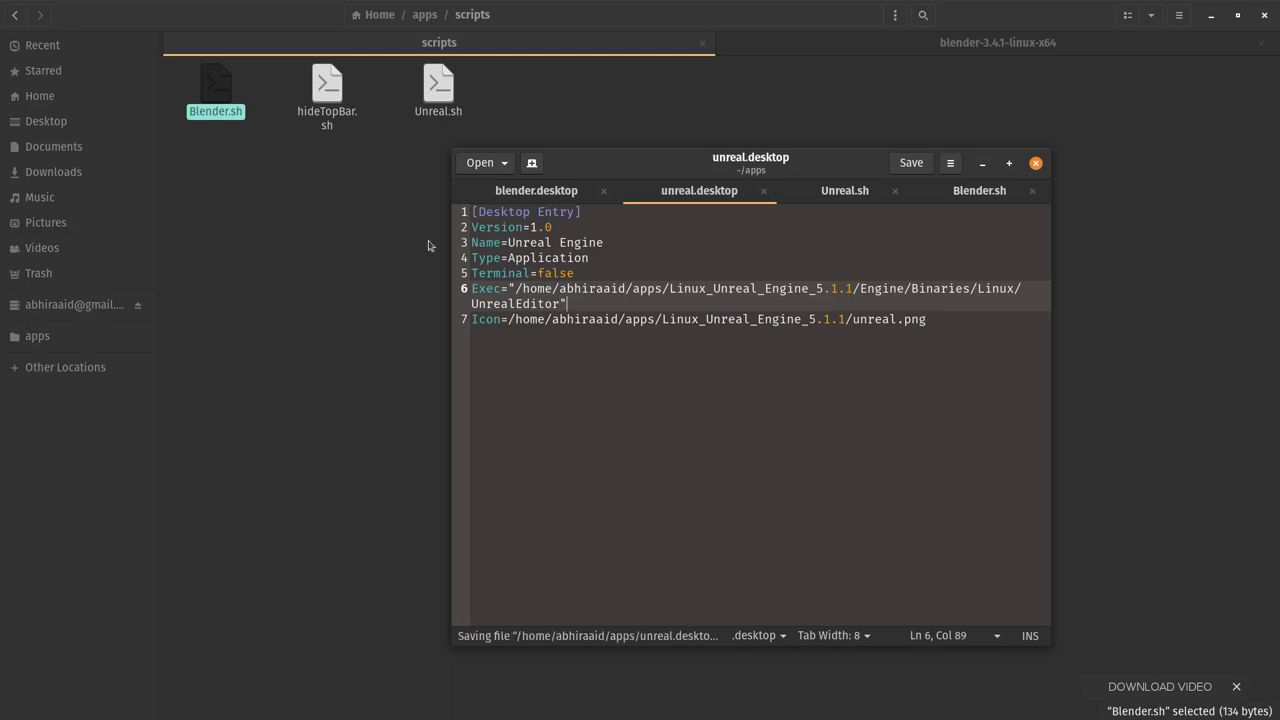
Try to run the edited script in the terminal again with ./Unreal.sh and close the terminal
{"action": "left_click", "coordinate": [389, 234]}
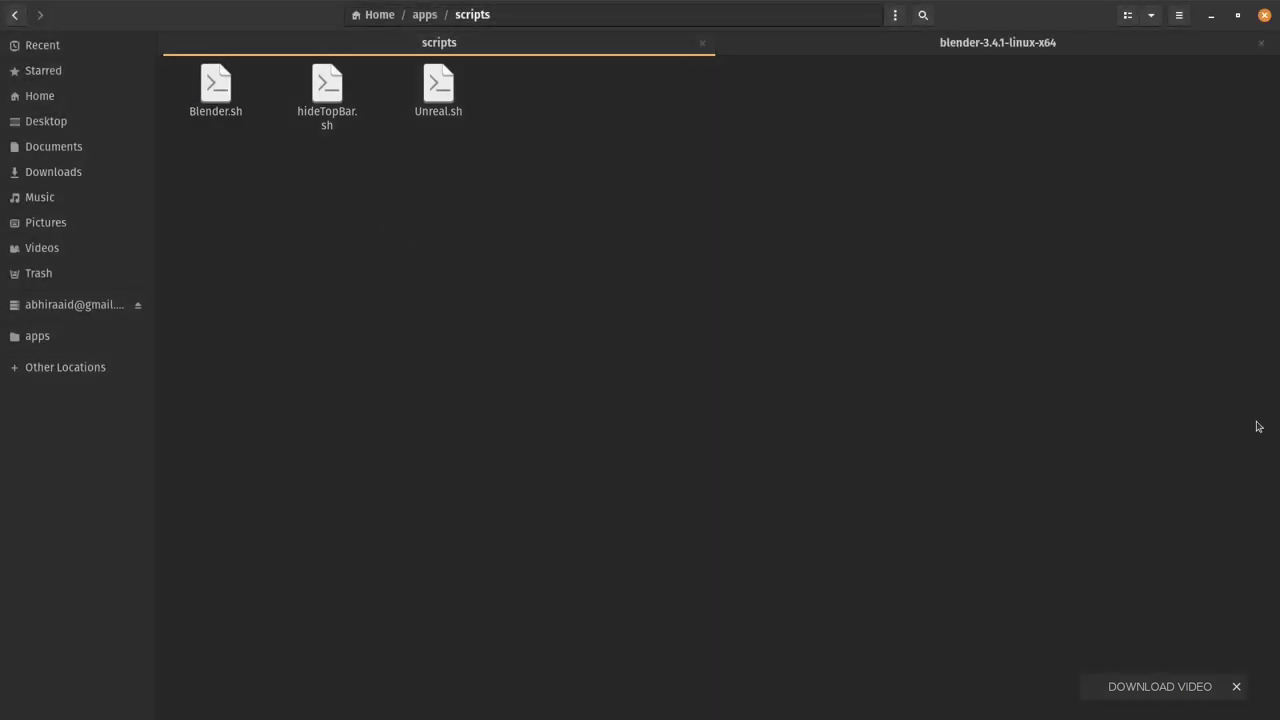
{"action": "left_click", "coordinate": [1257, 655]}
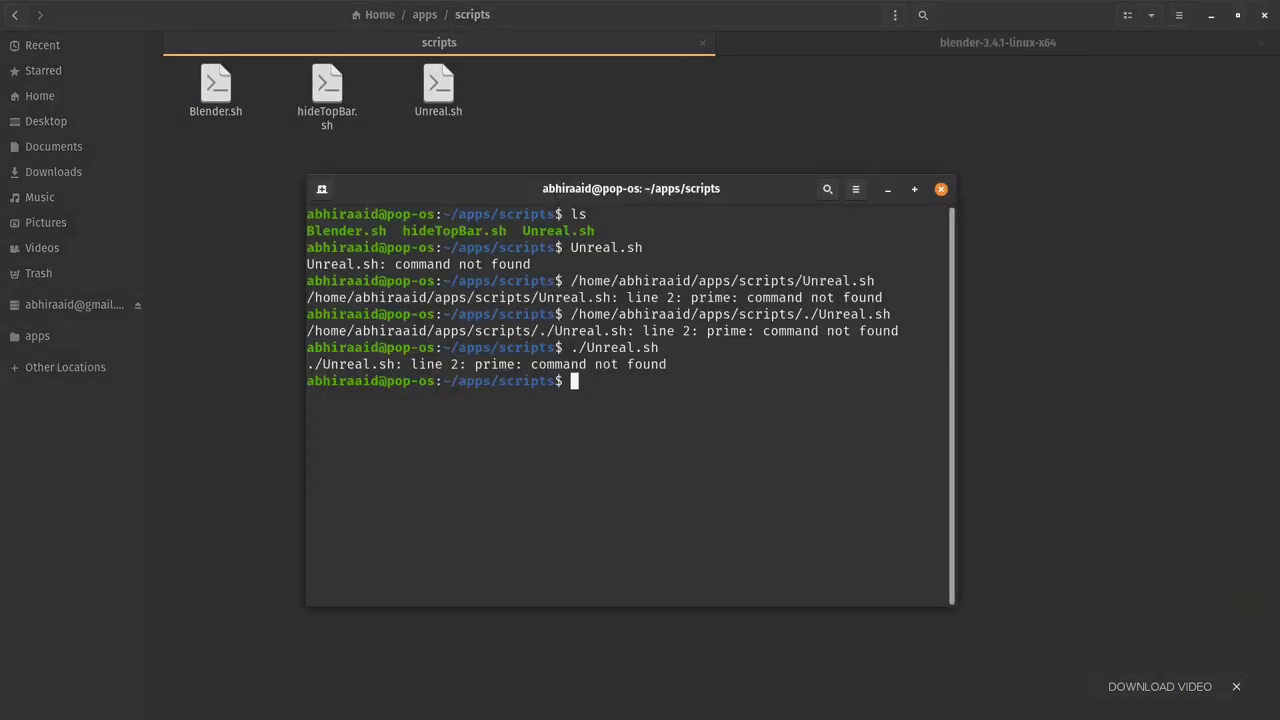
{"action": "key", "text": "Up"}
{"action": "key", "text": "Return"}
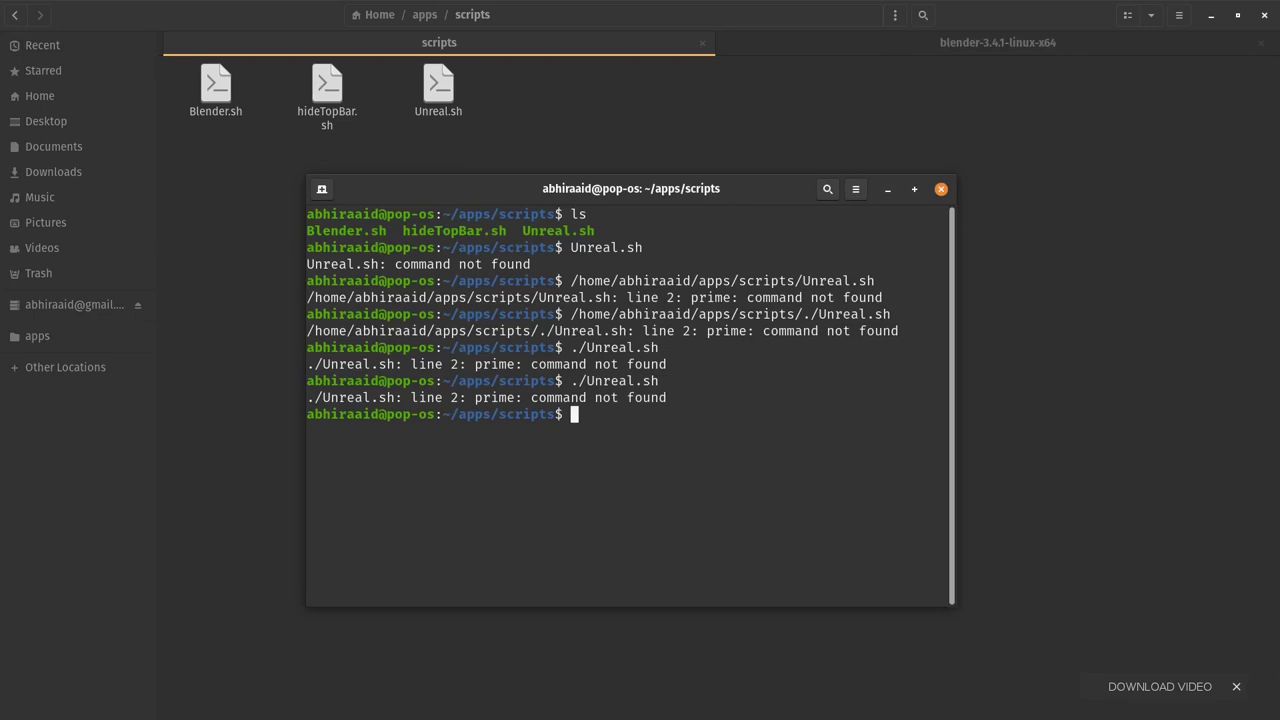
{"action": "left_click", "coordinate": [941, 189]}
Copy unreal.desktop from the apps folder into the .local/share/applications folder in Home
{"action": "key", "text": "alt+Up"}
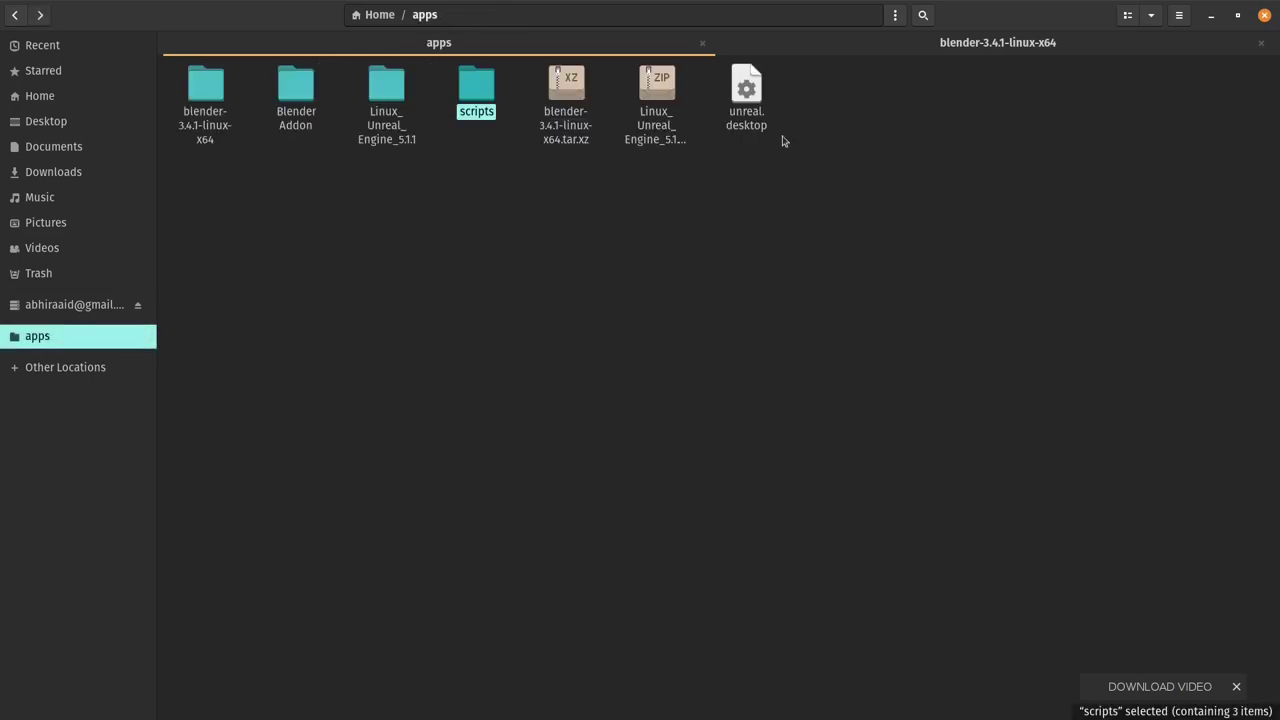
{"action": "left_click", "coordinate": [757, 116]}
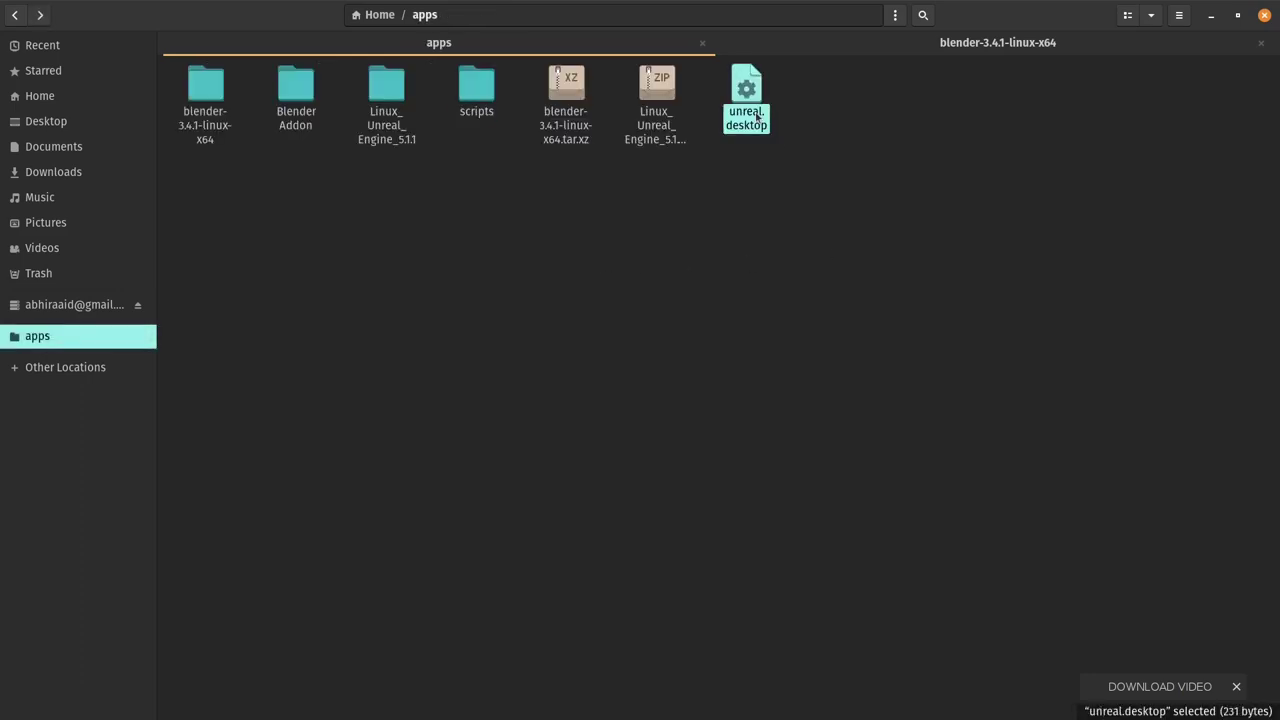
{"action": "right_click", "coordinate": [757, 116]}
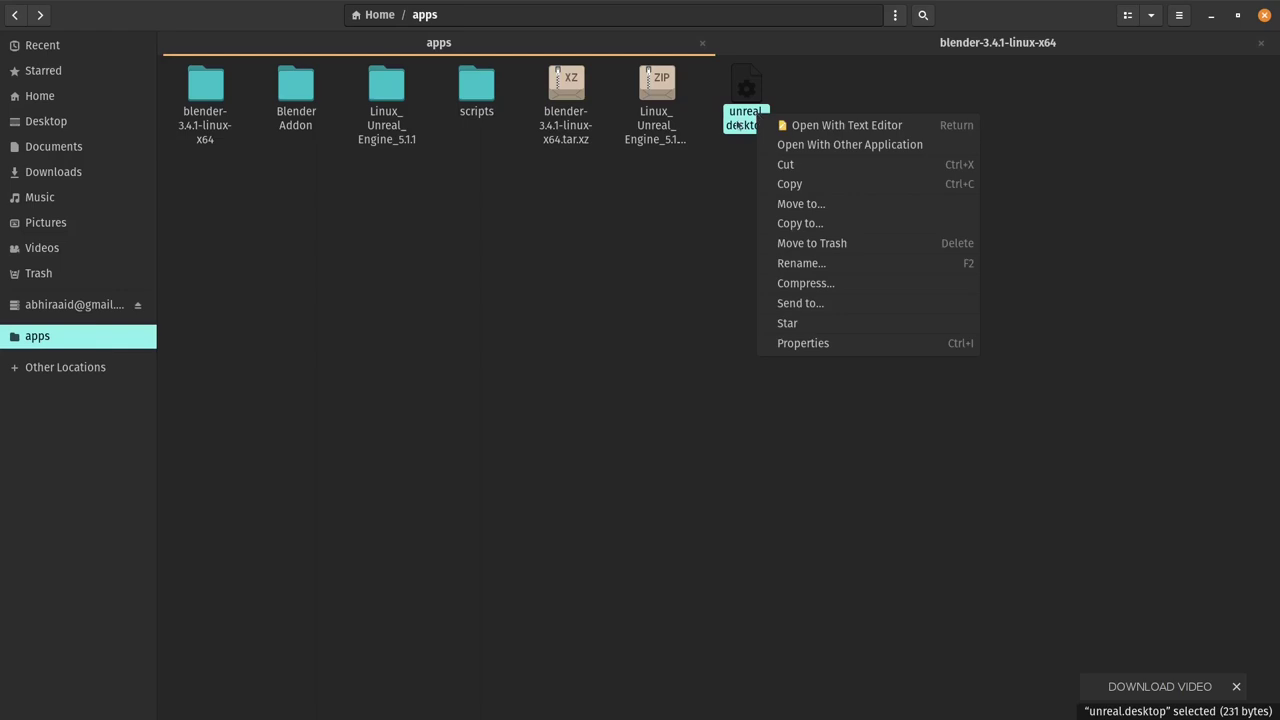
{"action": "left_click", "coordinate": [789, 184]}
{"action": "left_click", "coordinate": [632, 251]}
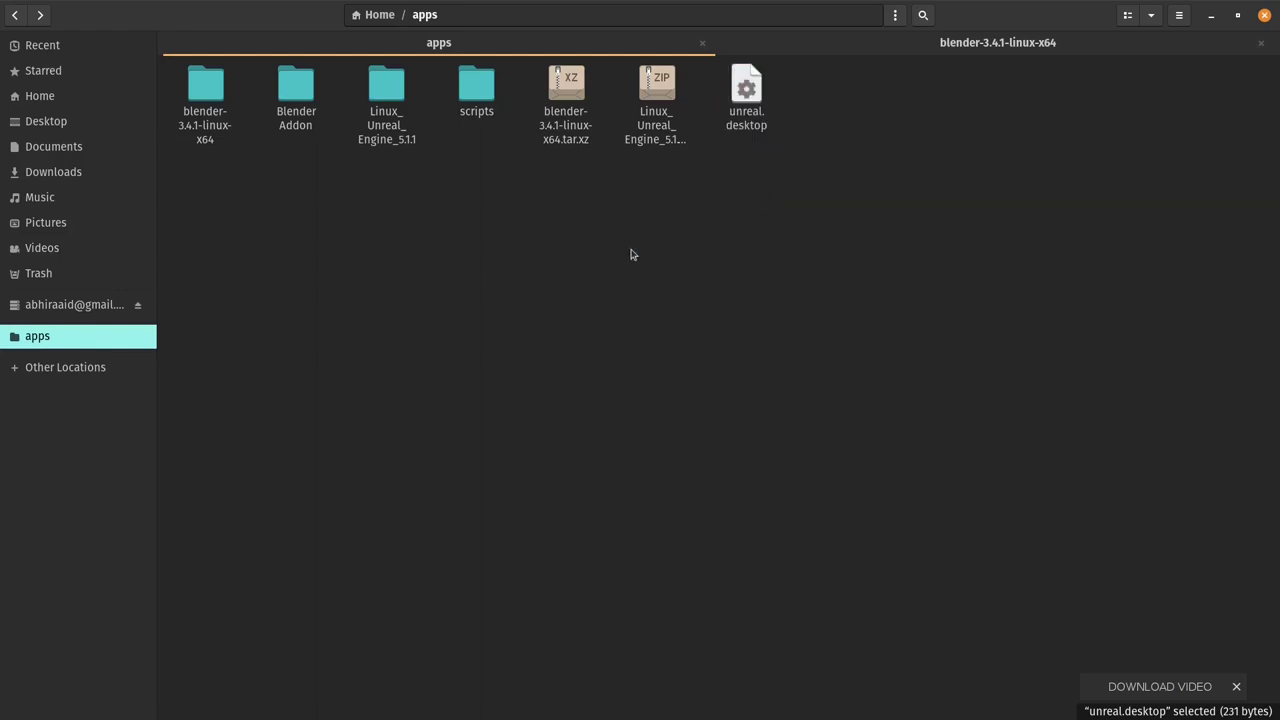
{"action": "left_click", "coordinate": [59, 101]}
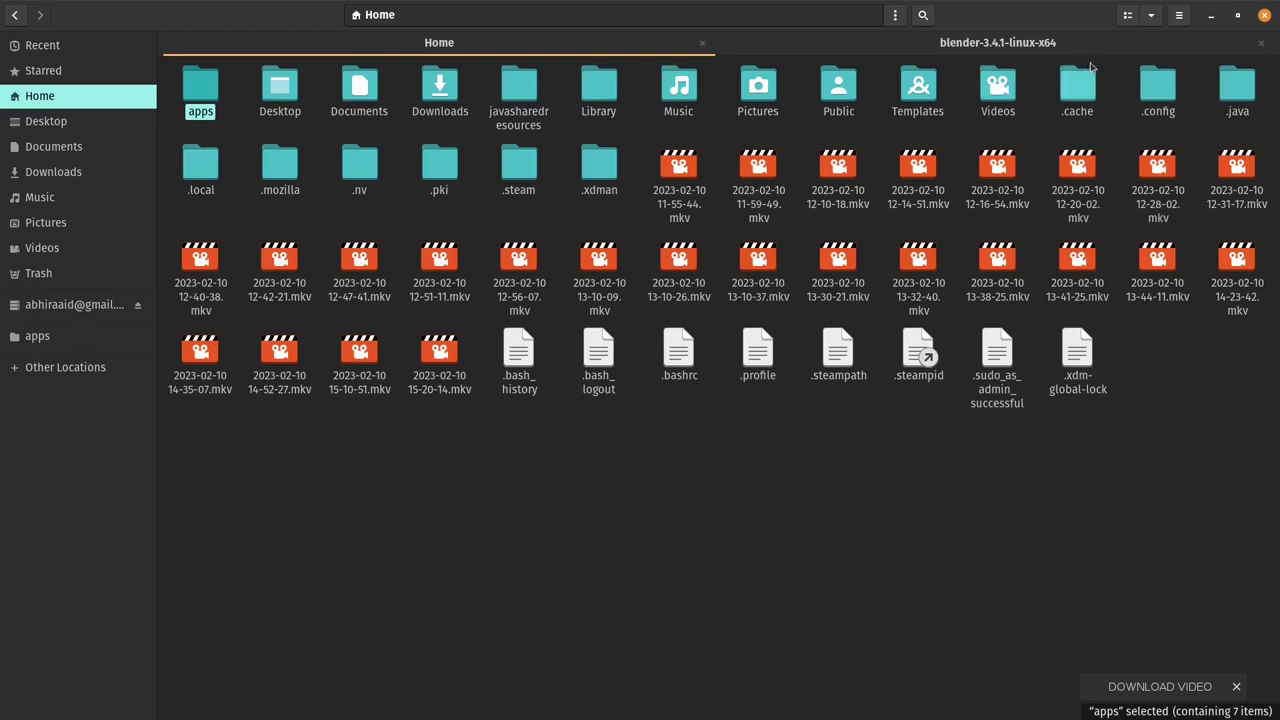
{"action": "left_click", "coordinate": [200, 180]}
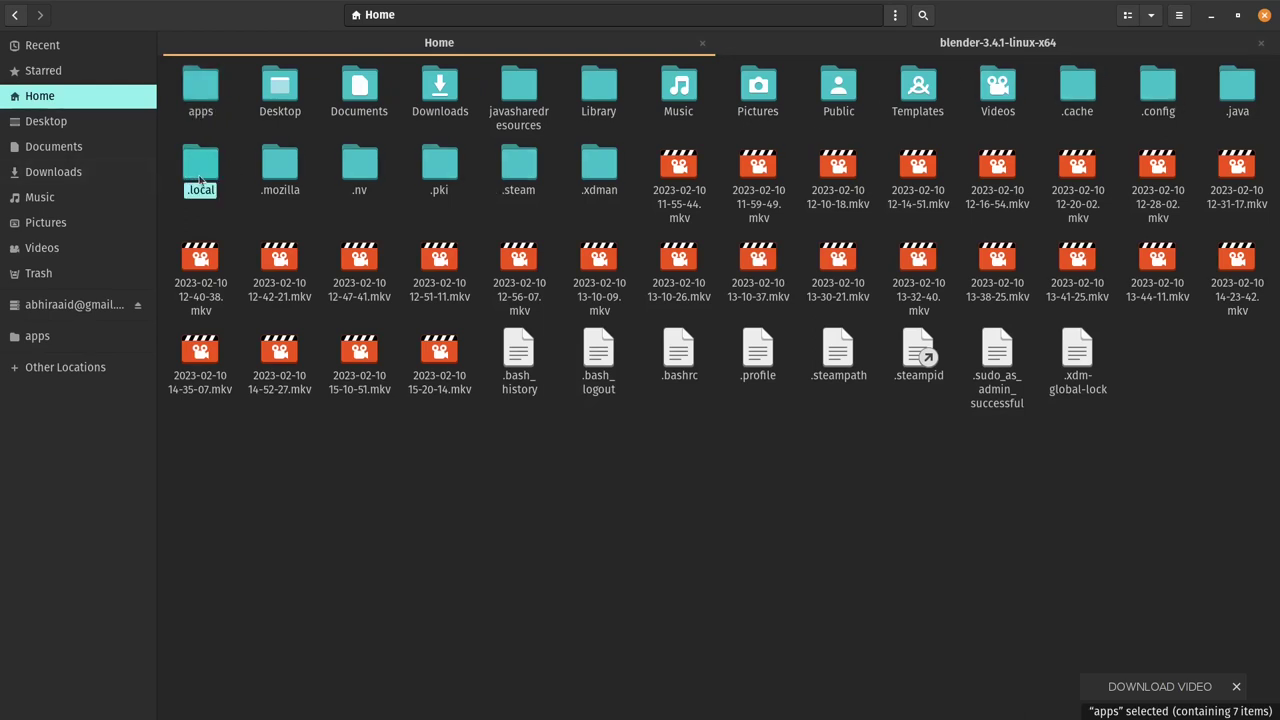
{"action": "double_click", "coordinate": [200, 180]}
{"action": "double_click", "coordinate": [225, 88]}
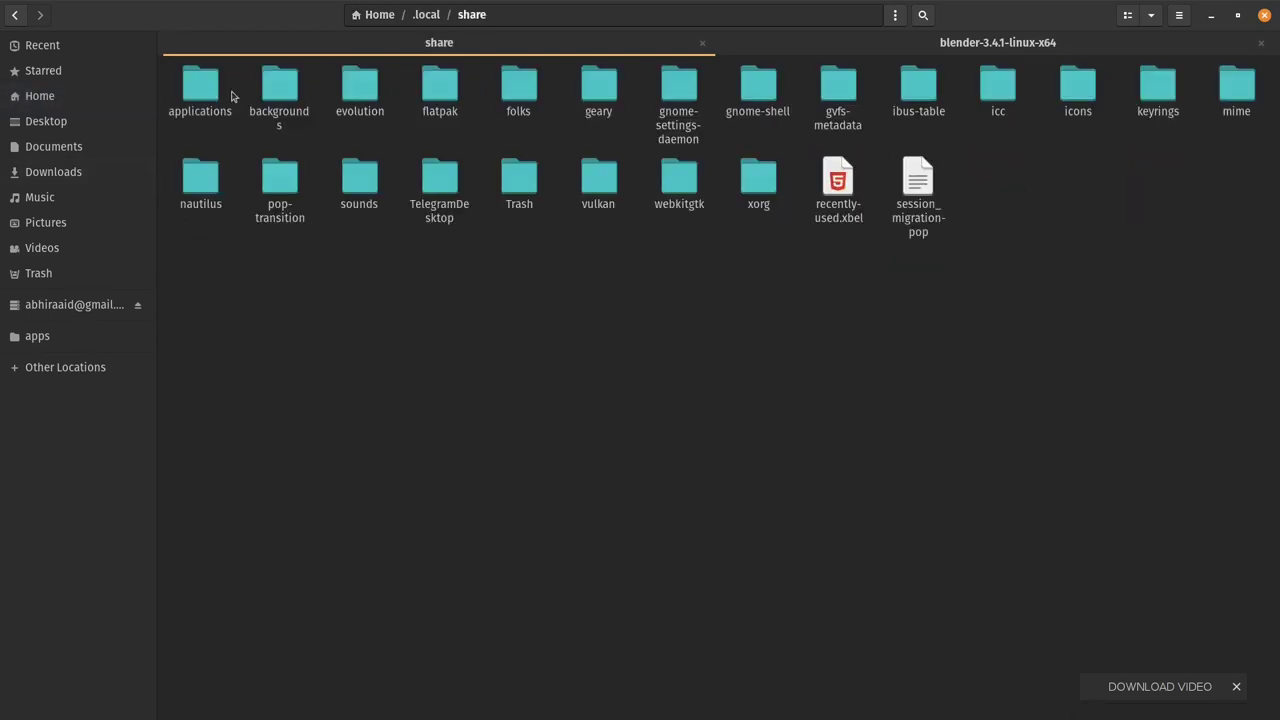
{"action": "double_click", "coordinate": [212, 97]}
{"action": "right_click", "coordinate": [397, 263]}
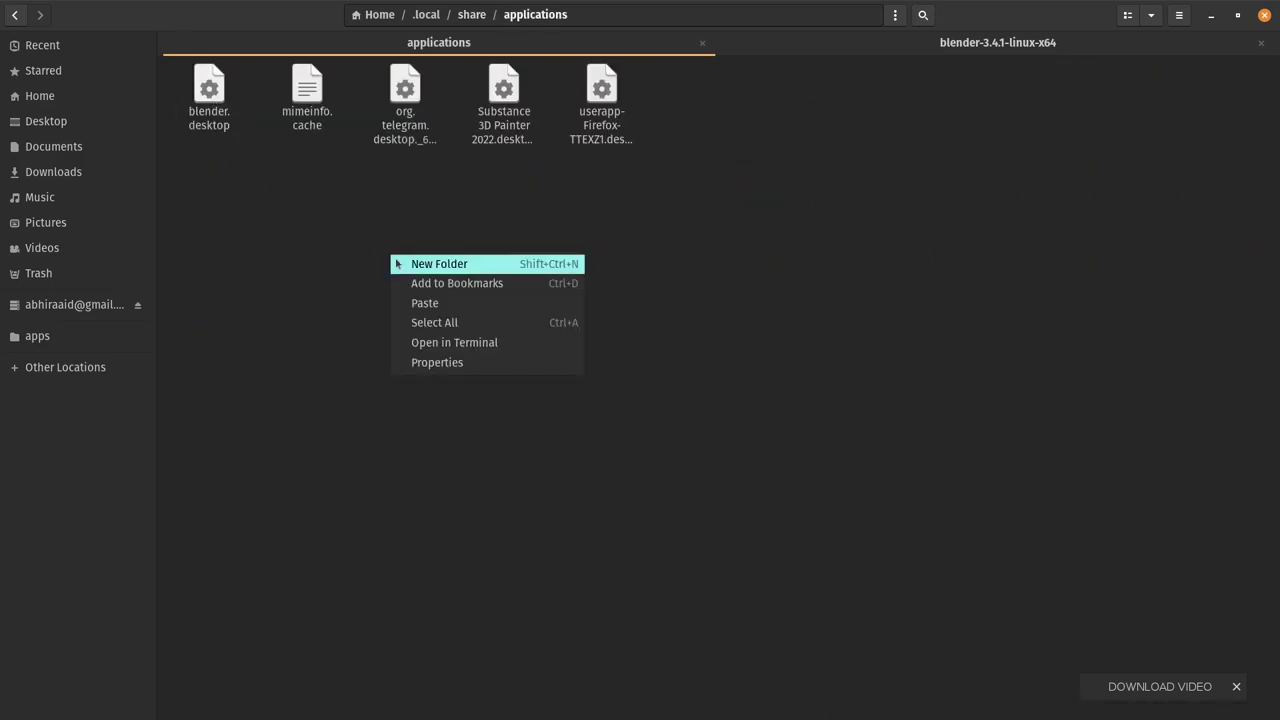
{"action": "left_click", "coordinate": [422, 302]}
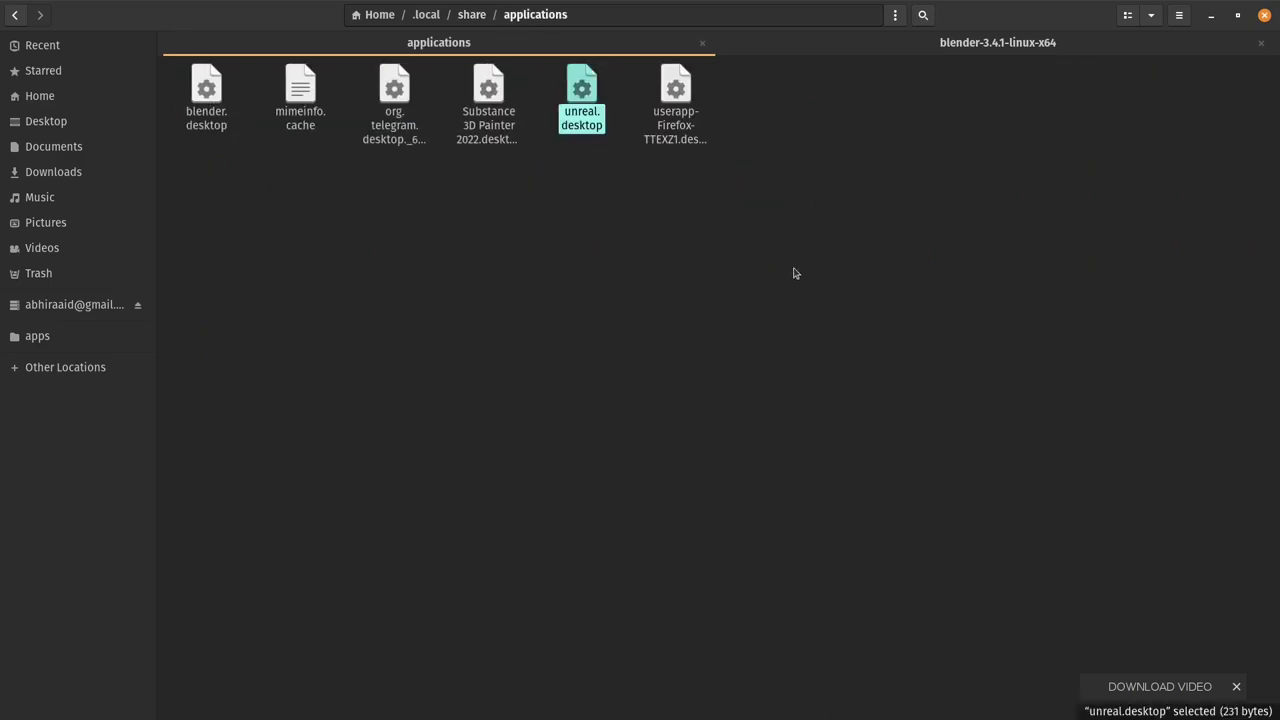
{"action": "left_click", "coordinate": [864, 250]}
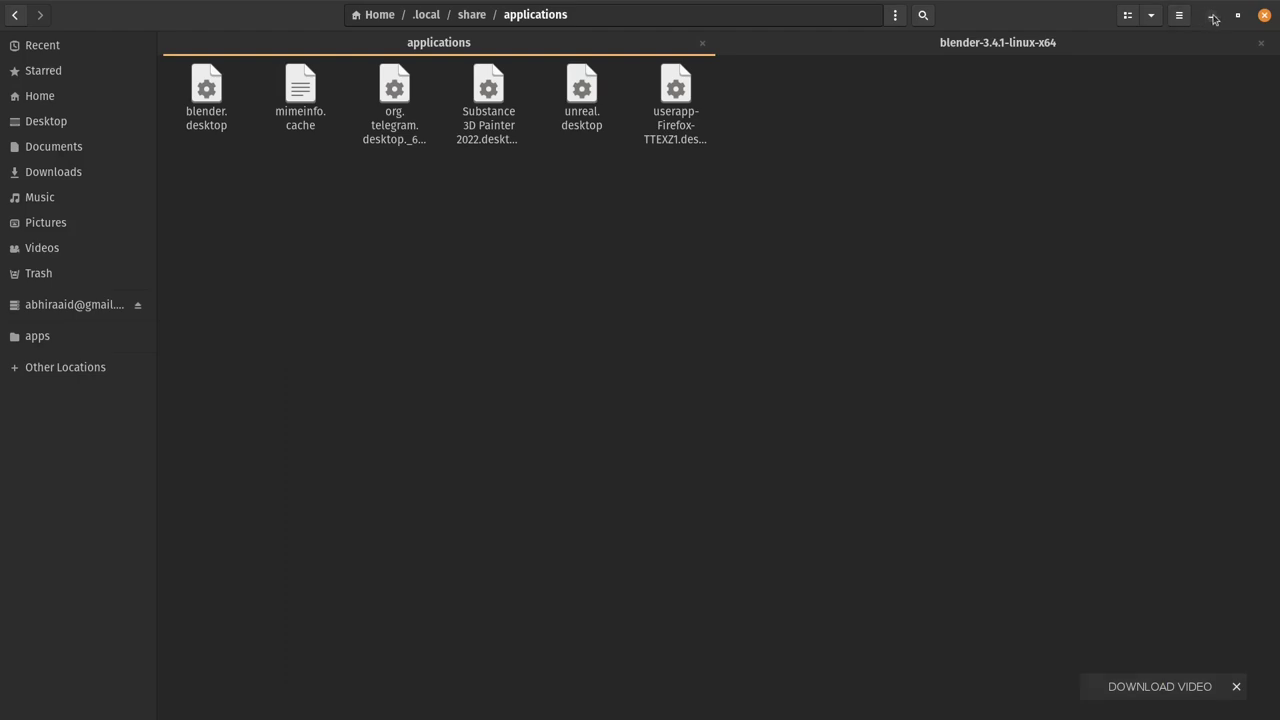
Minimize the file manager and the other open windows, including the text editor, to reveal the desktop
{"action": "left_click", "coordinate": [1212, 16]}
{"action": "left_click", "coordinate": [1219, 21]}
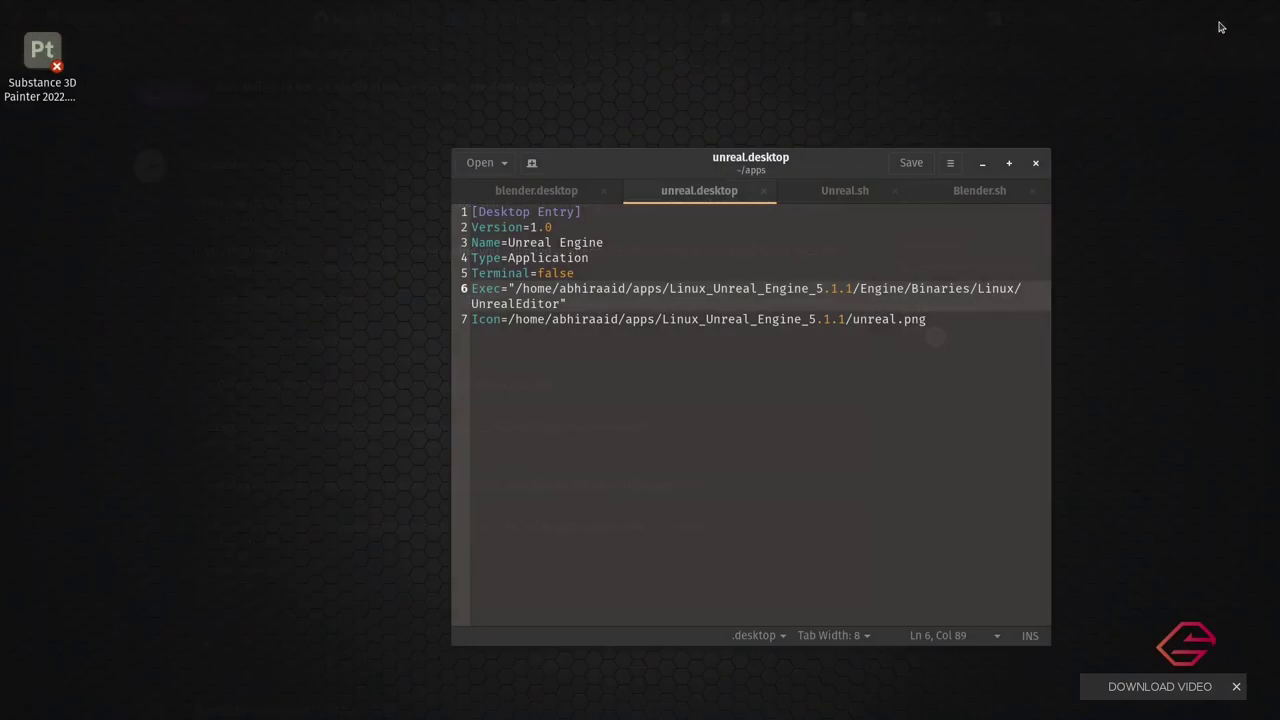
{"action": "left_click", "coordinate": [981, 165]}
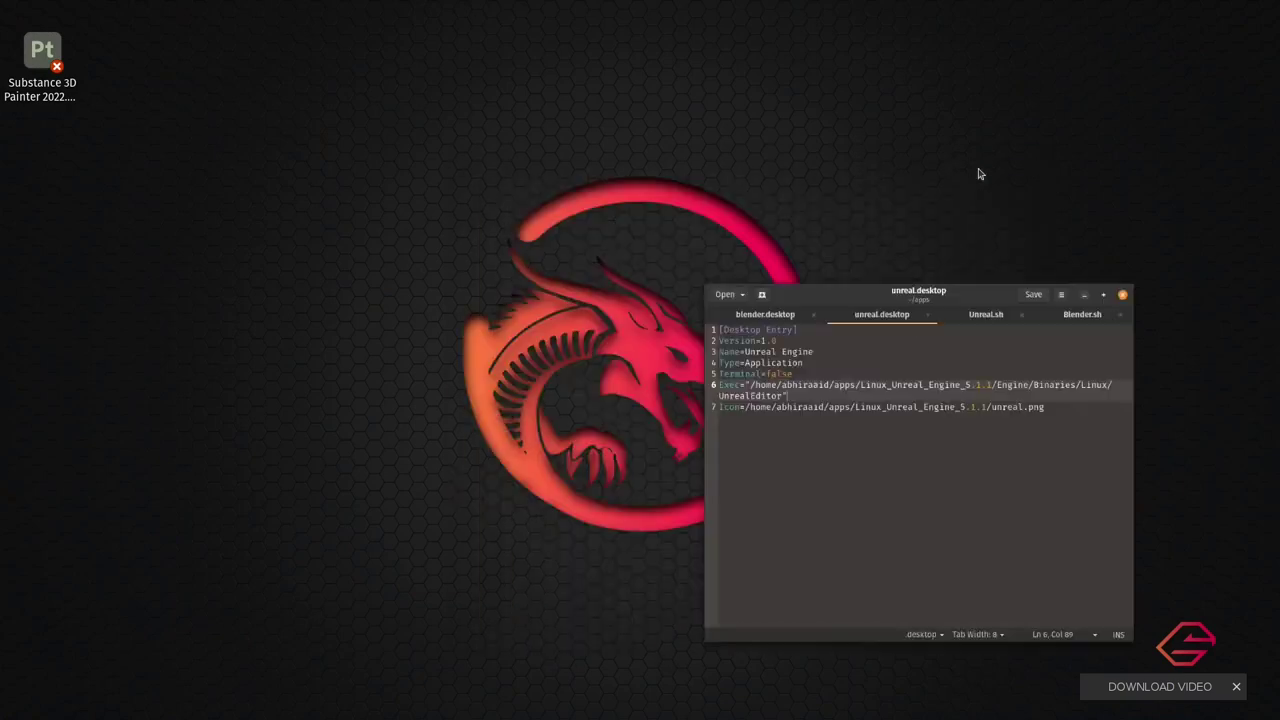
{"action": "right_click", "coordinate": [33, 88]}
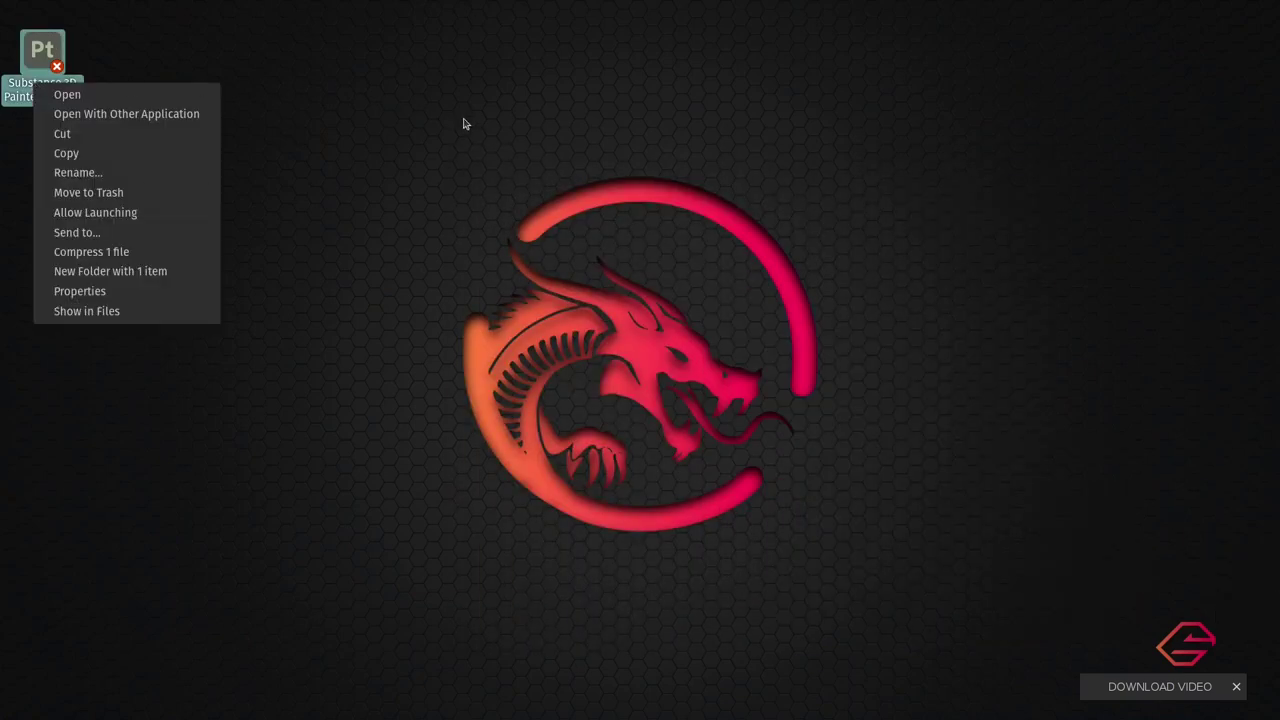
{"action": "key", "text": "Escape"}
Look at the launch options of Unreal Engine in the application library and start it normally
{"action": "left_click", "coordinate": [1265, 437]}
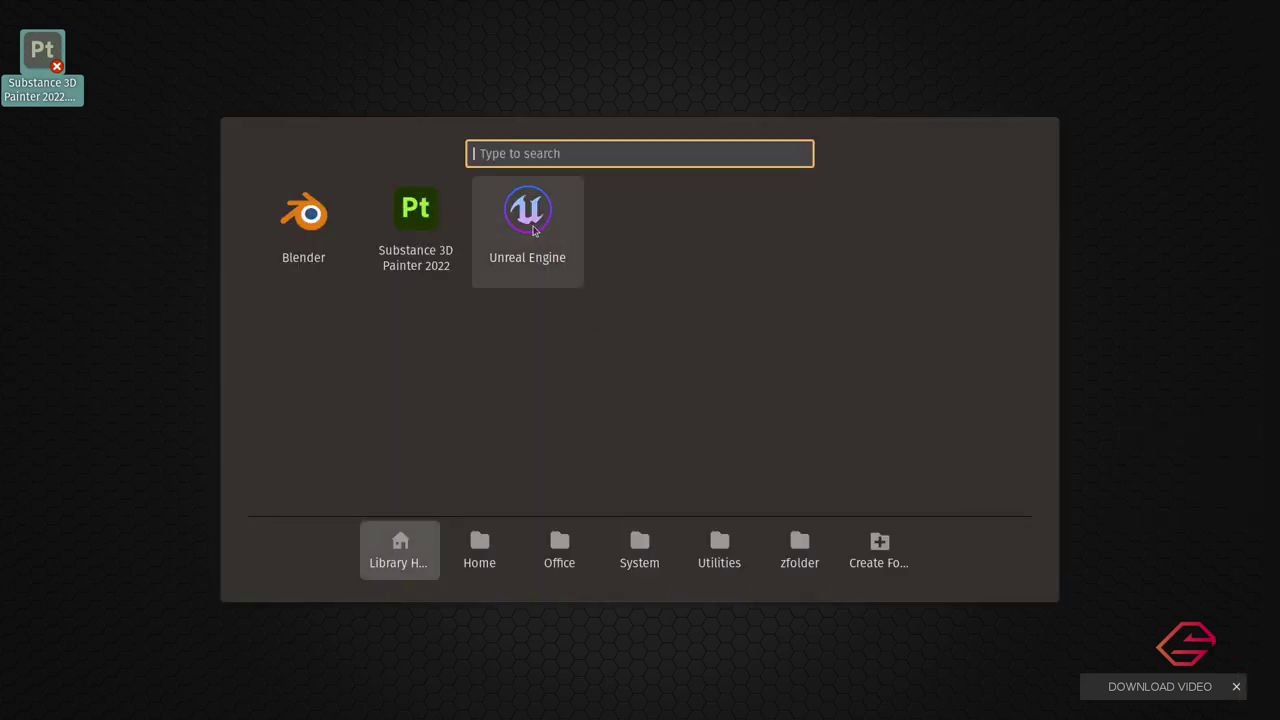
{"action": "right_click", "coordinate": [533, 230]}
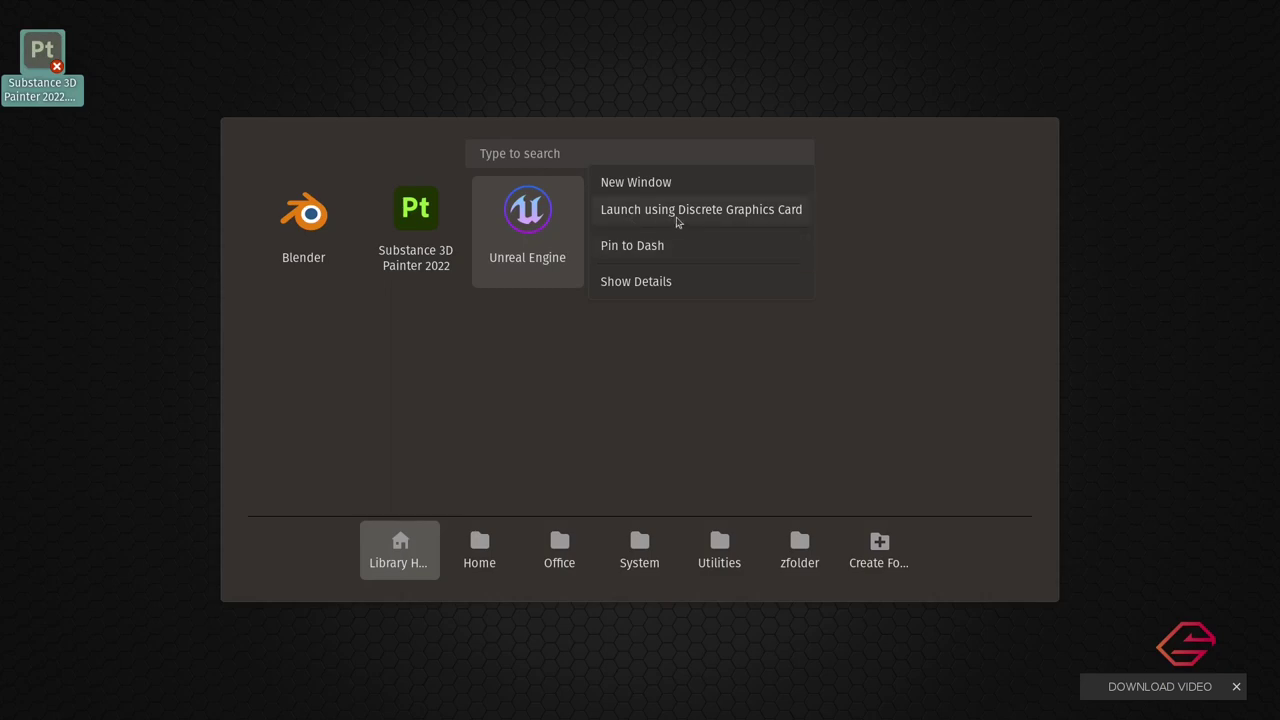
{"action": "left_click", "coordinate": [750, 112]}
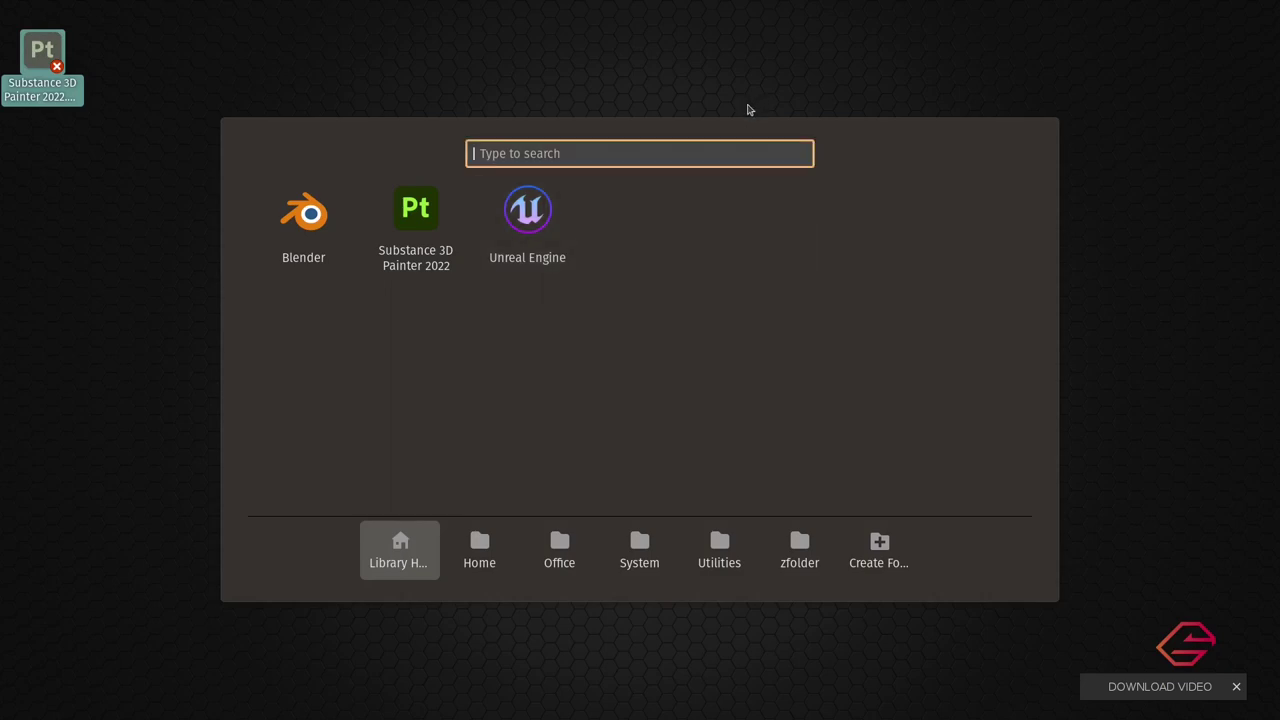
{"action": "left_click", "coordinate": [549, 233]}
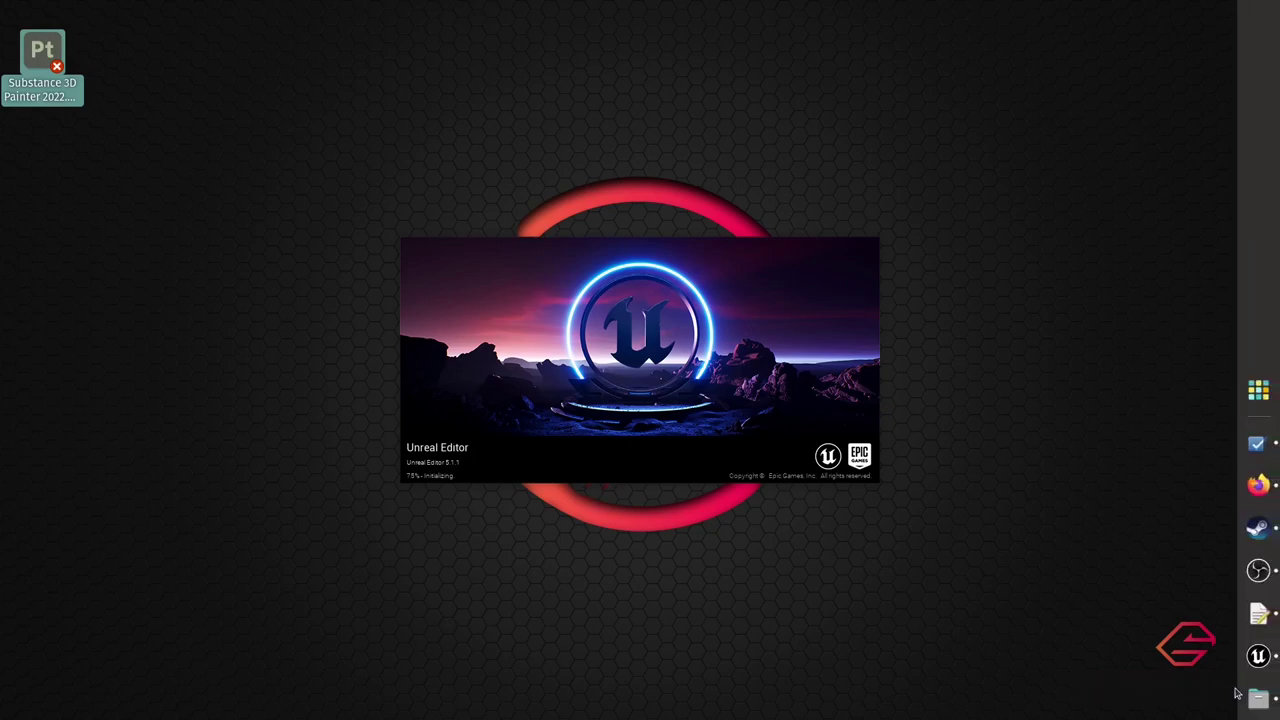
Compare the graphics card launch options of Unreal Engine, Substance 3D Painter 2022 and Blender in the application library
{"action": "left_click", "coordinate": [1258, 391]}
{"action": "right_click", "coordinate": [569, 265]}
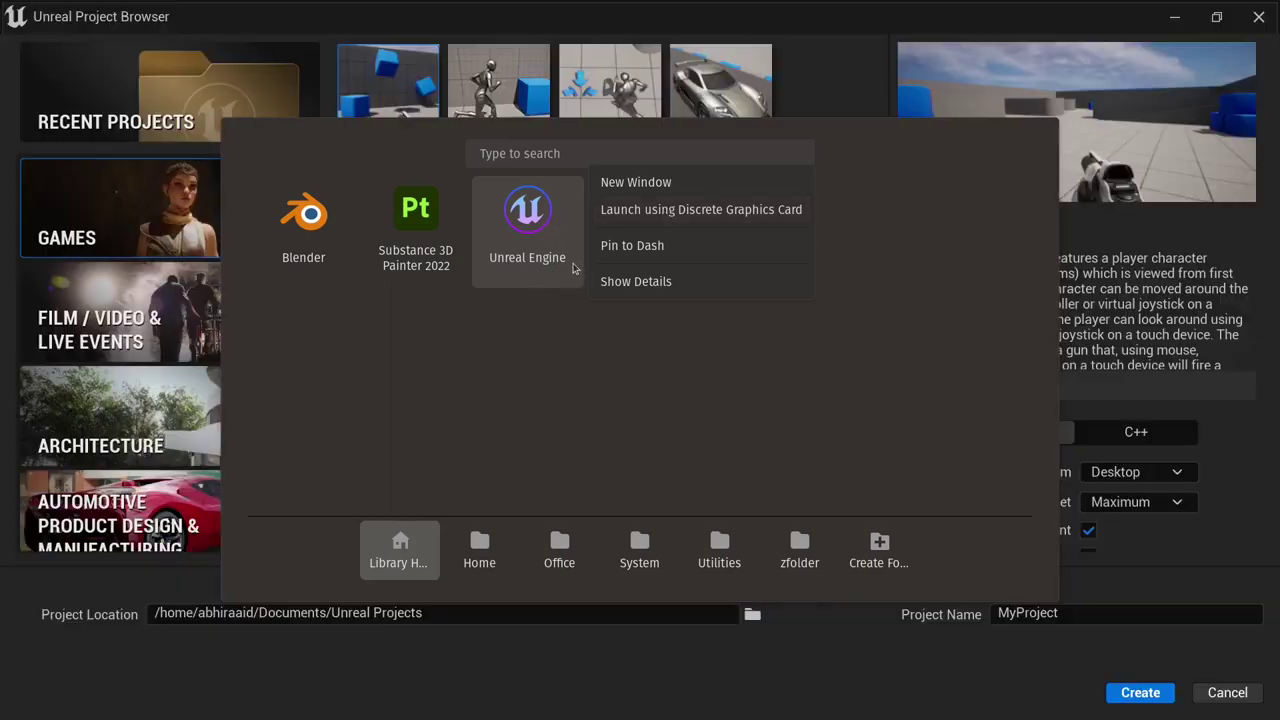
{"action": "left_click", "coordinate": [511, 341]}
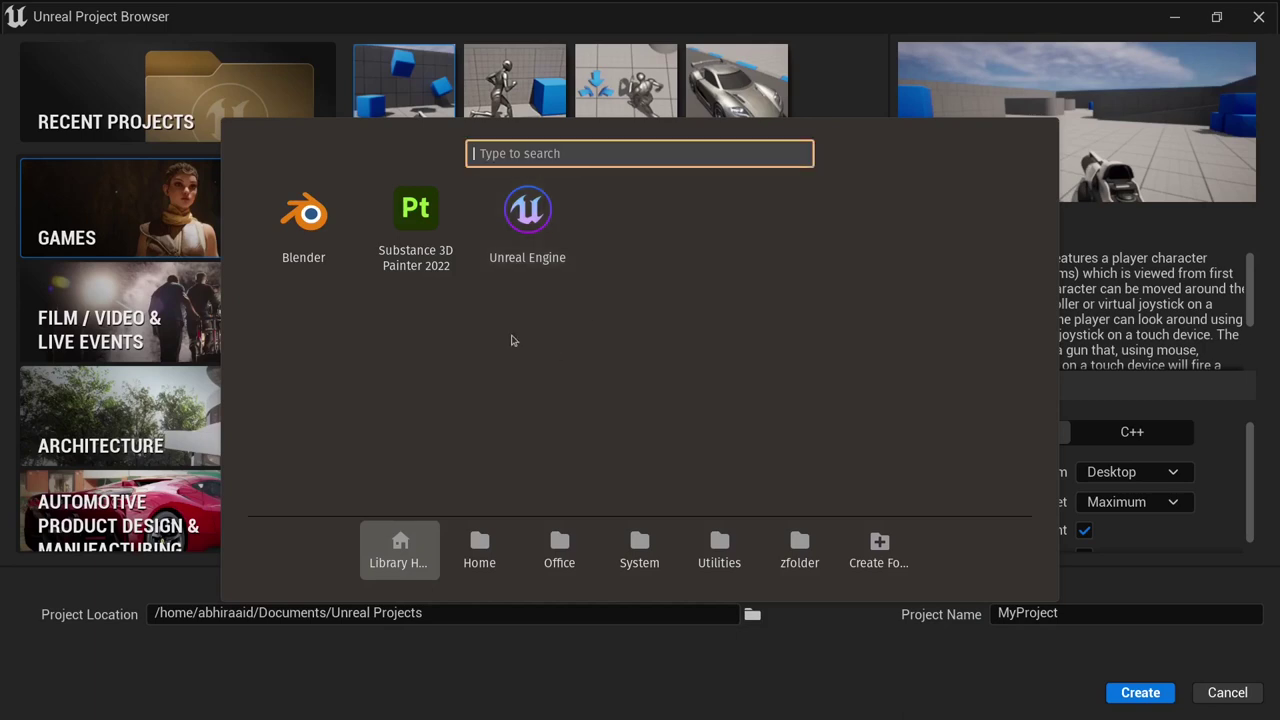
{"action": "right_click", "coordinate": [450, 225]}
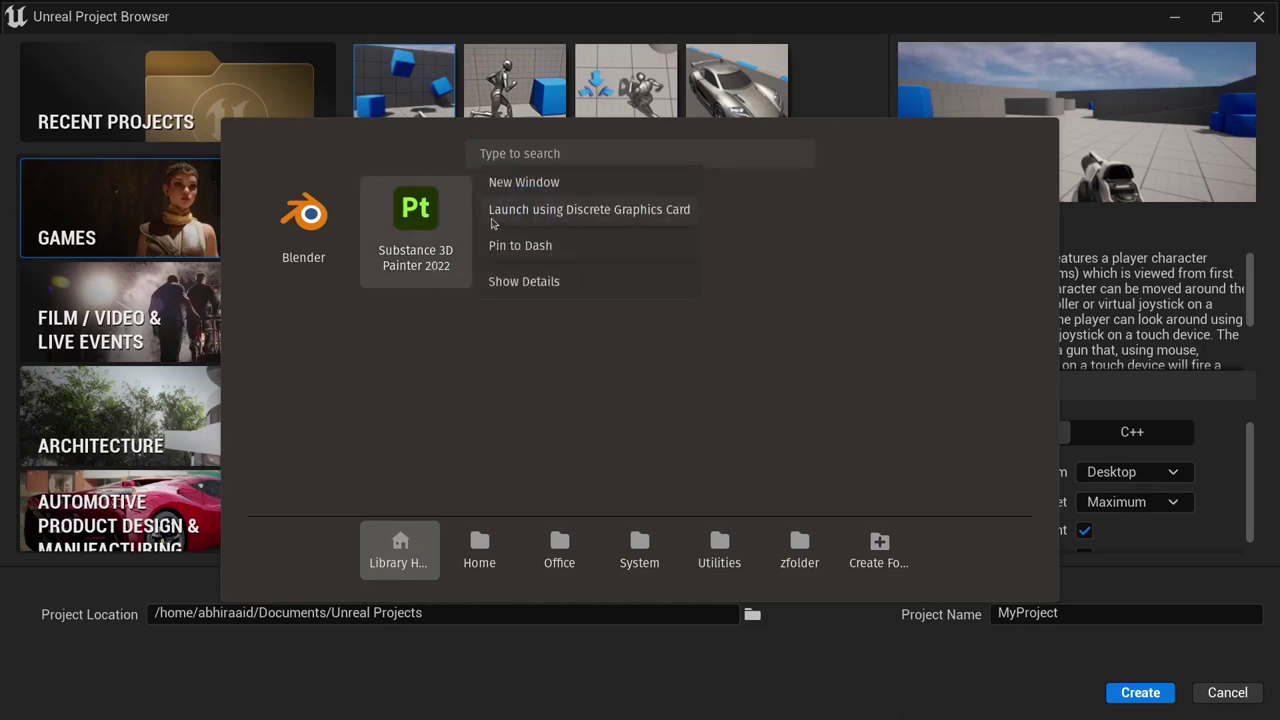
{"action": "left_click", "coordinate": [441, 332]}
{"action": "right_click", "coordinate": [323, 260]}
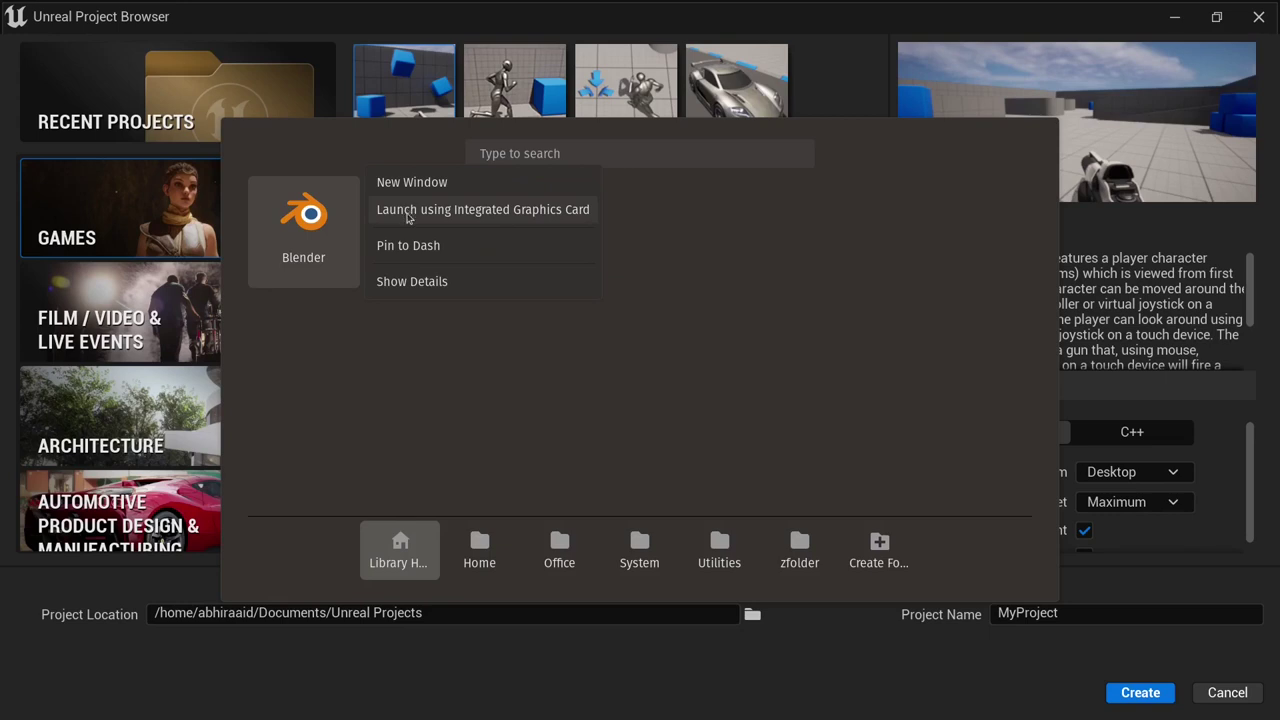
{"action": "left_click", "coordinate": [450, 359]}
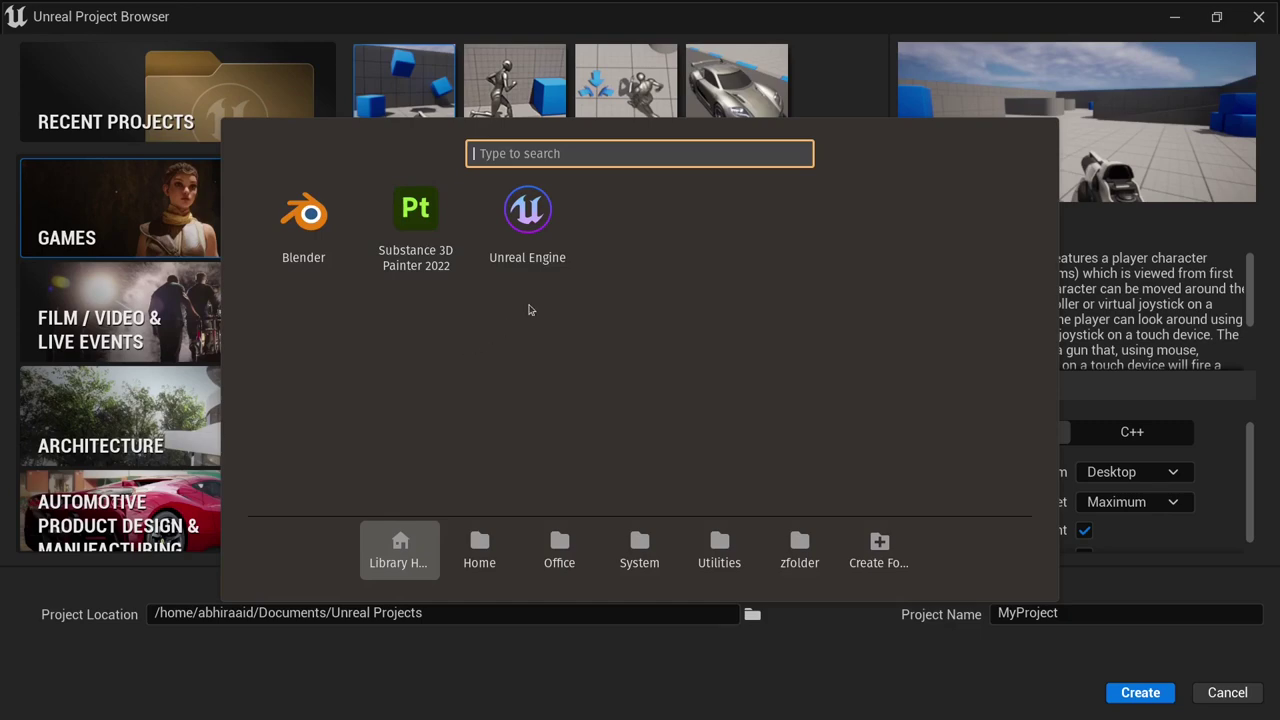
Copy the line PrefersNonDefaultGPU=true from blender.desktop in the text editor
{"action": "mouse_move", "coordinate": [1275, 530]}
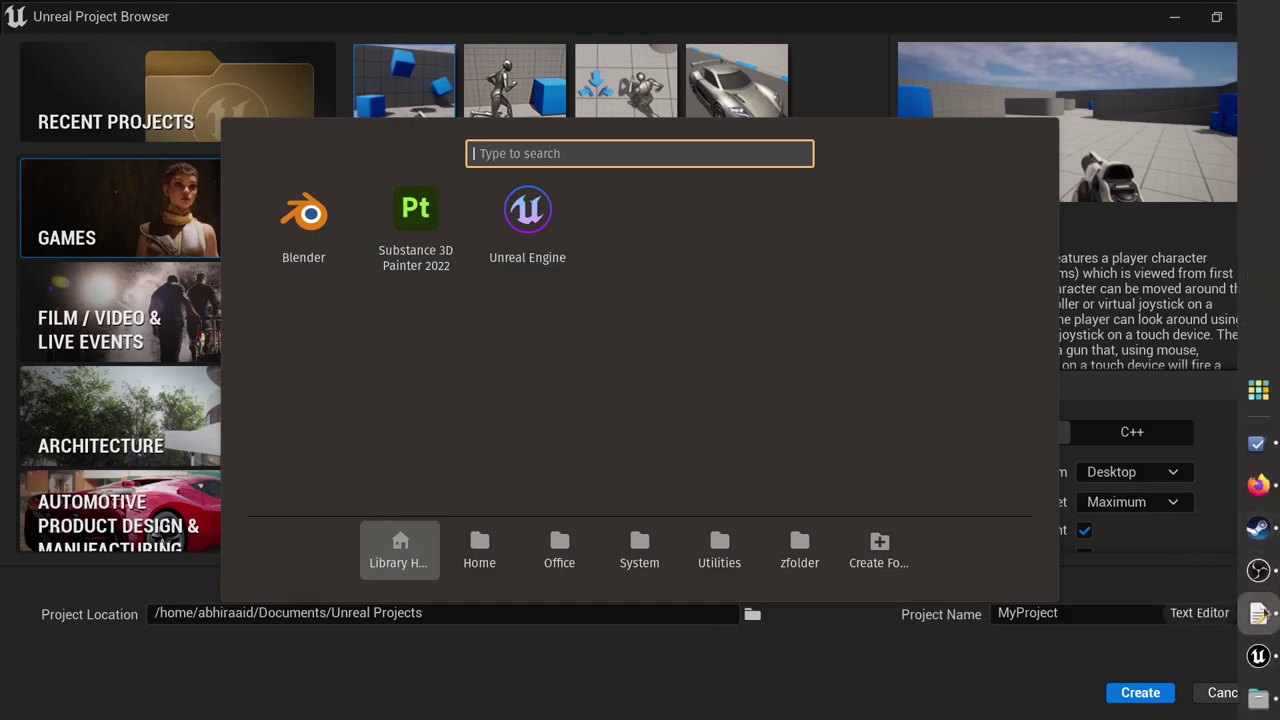
{"action": "left_click", "coordinate": [1259, 613]}
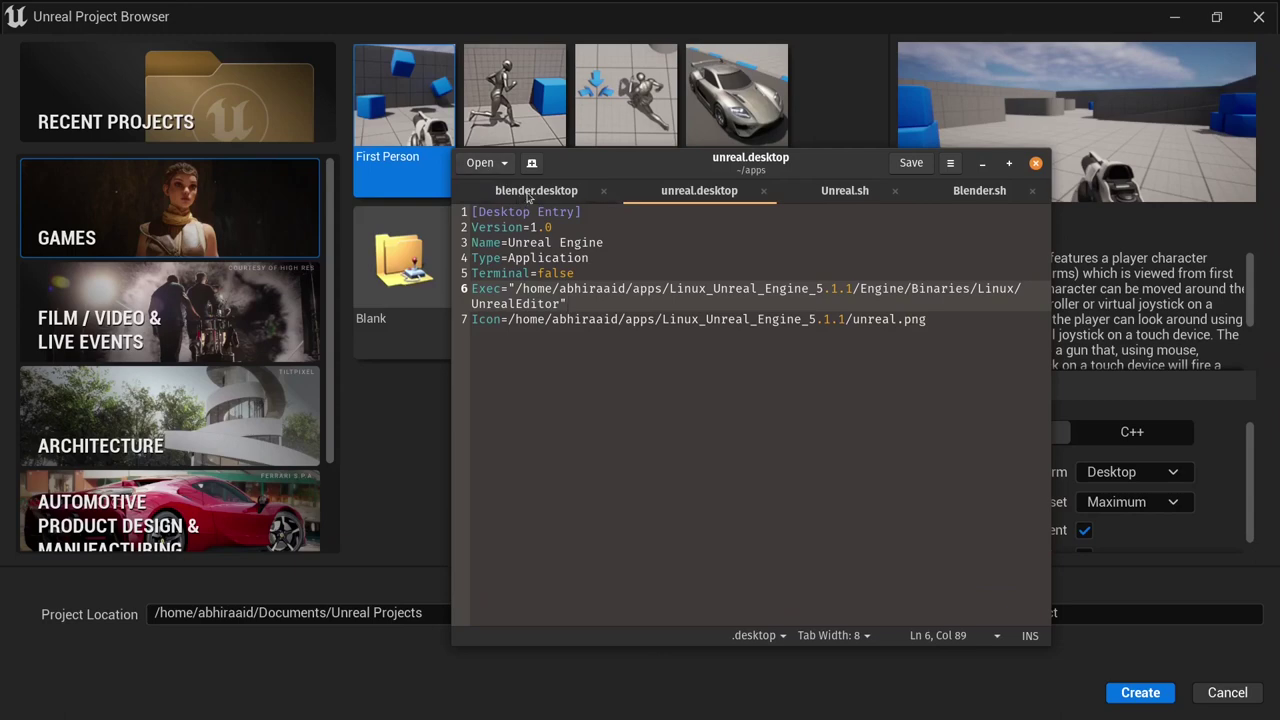
{"action": "left_click", "coordinate": [528, 196]}
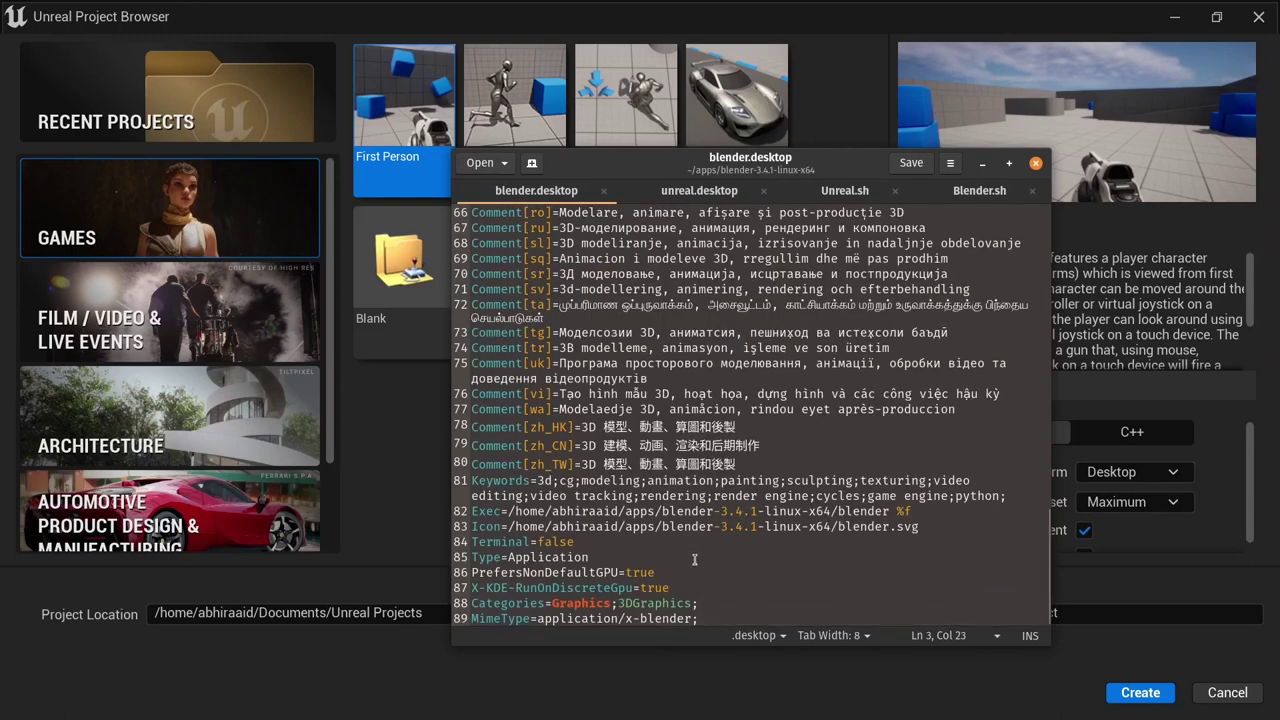
{"action": "left_click_drag", "start_coordinate": [666, 573], "coordinate": [469, 575]}
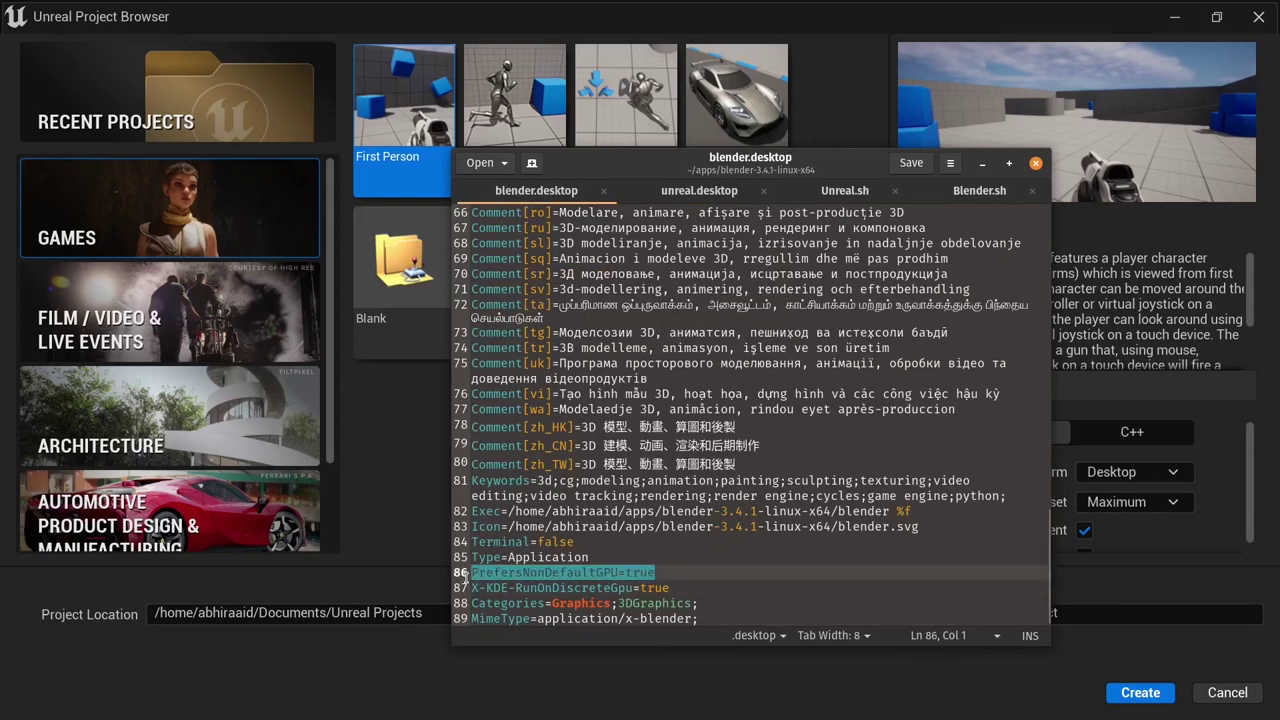
{"action": "right_click", "coordinate": [489, 574]}
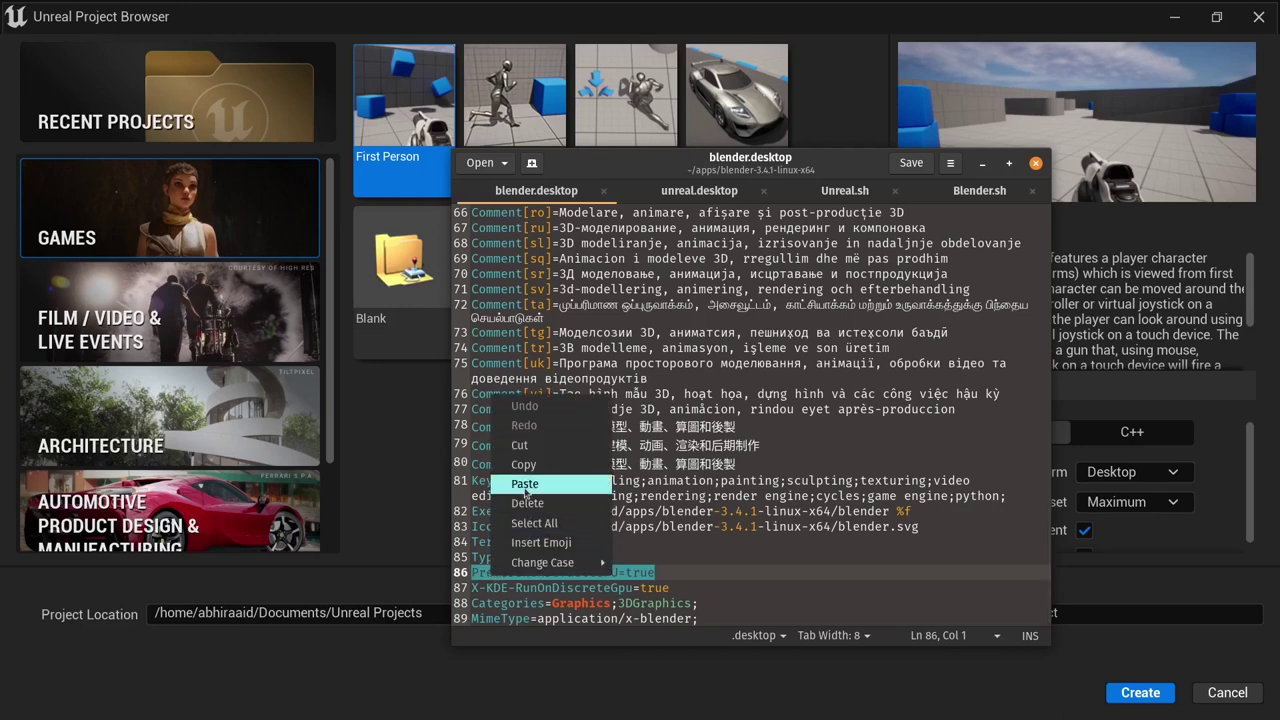
{"action": "left_click", "coordinate": [530, 462]}
Paste PrefersNonDefaultGPU=true on a new line below the Exec entry in unreal.desktop and save the file
{"action": "left_click", "coordinate": [699, 196]}
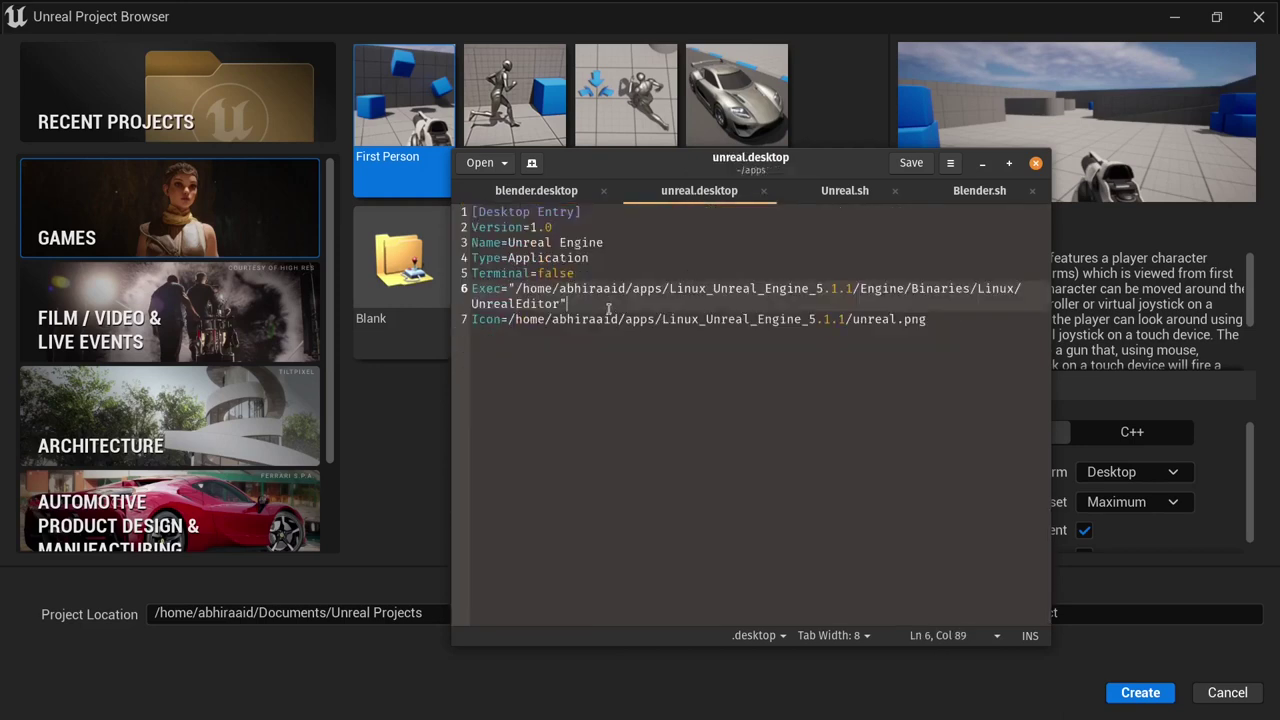
{"action": "key", "text": "Return"}
{"action": "key", "text": "ctrl+v"}
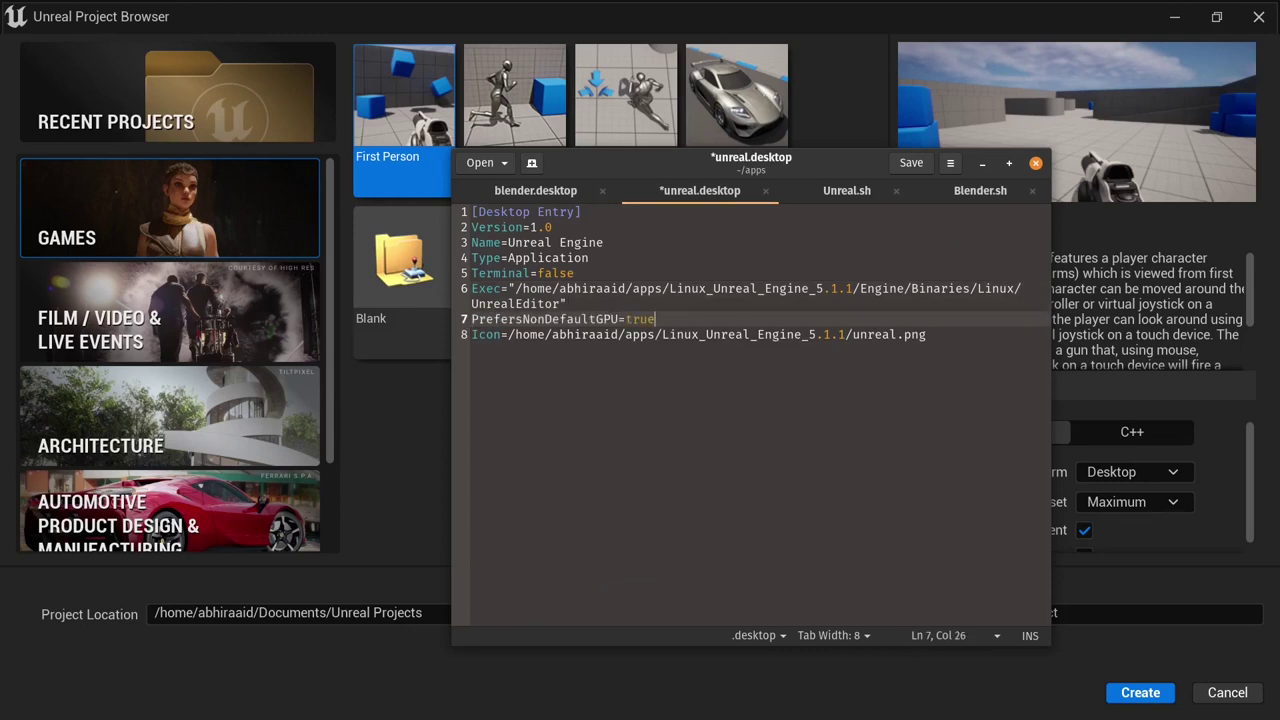
{"action": "key", "text": "ctrl+s"}
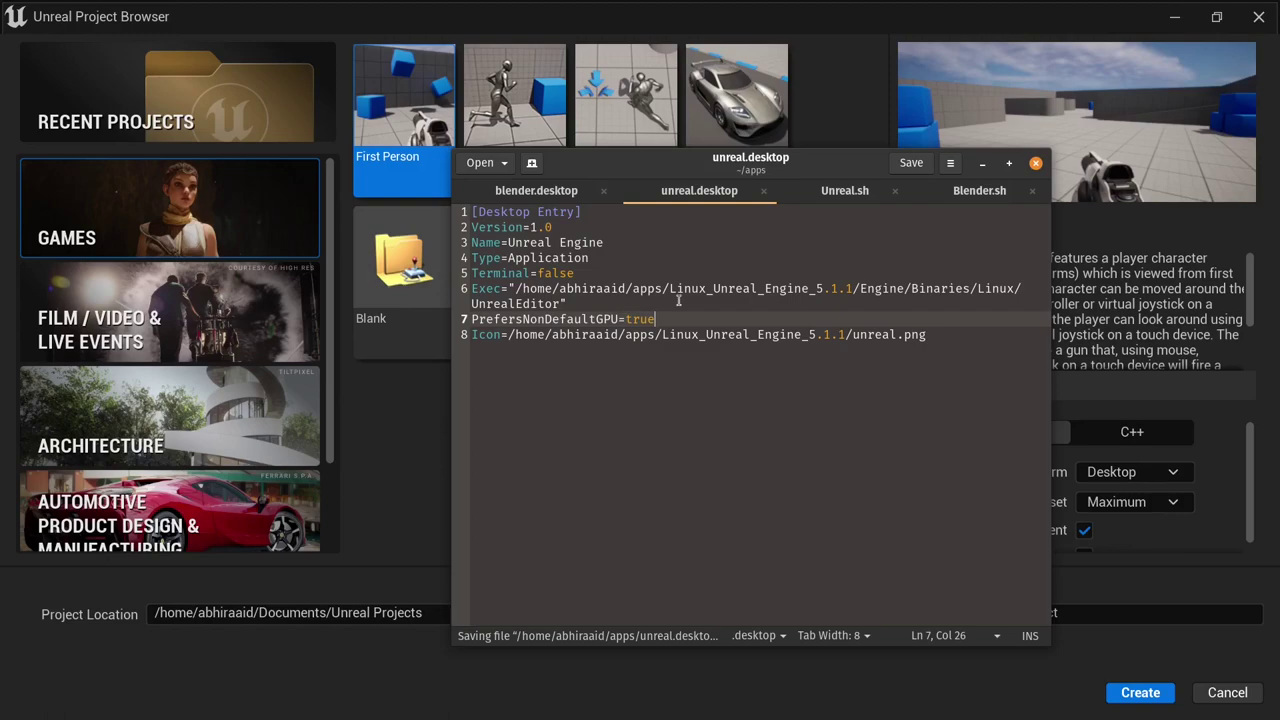
Delete the old unreal.desktop from the .local/share/applications folder in the file manager
{"action": "left_click", "coordinate": [1258, 697]}
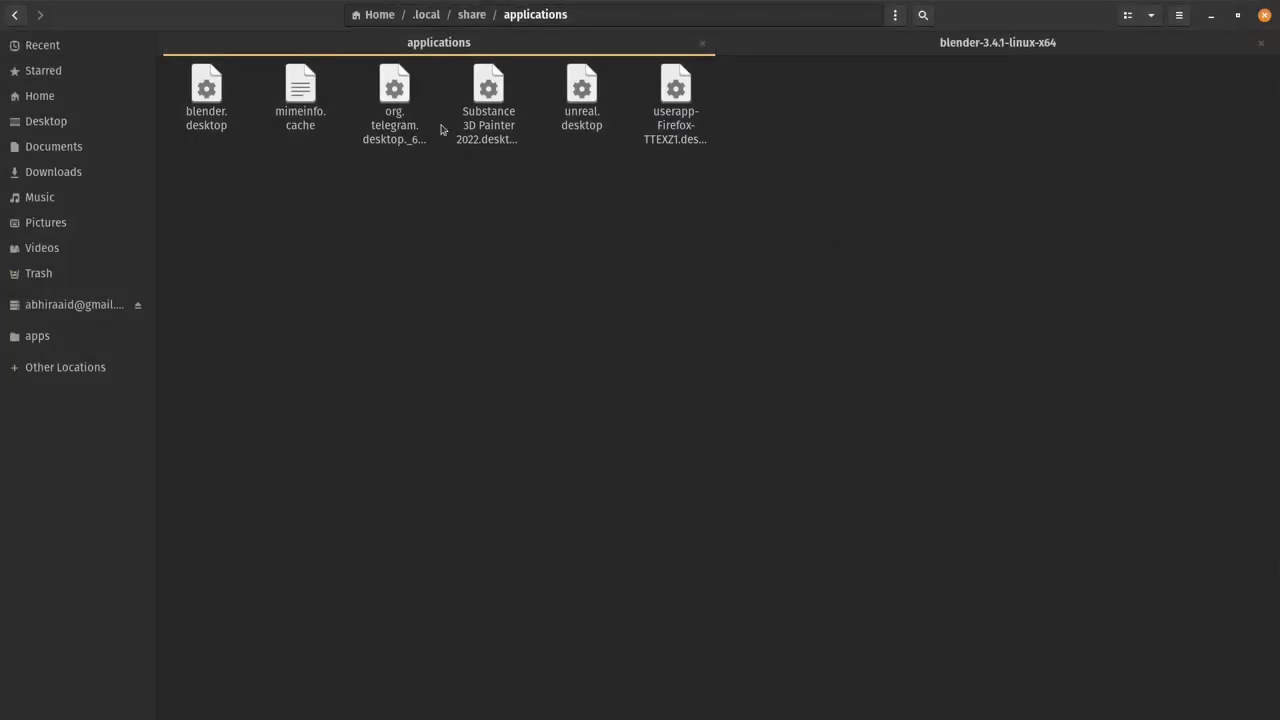
{"action": "left_click", "coordinate": [581, 114]}
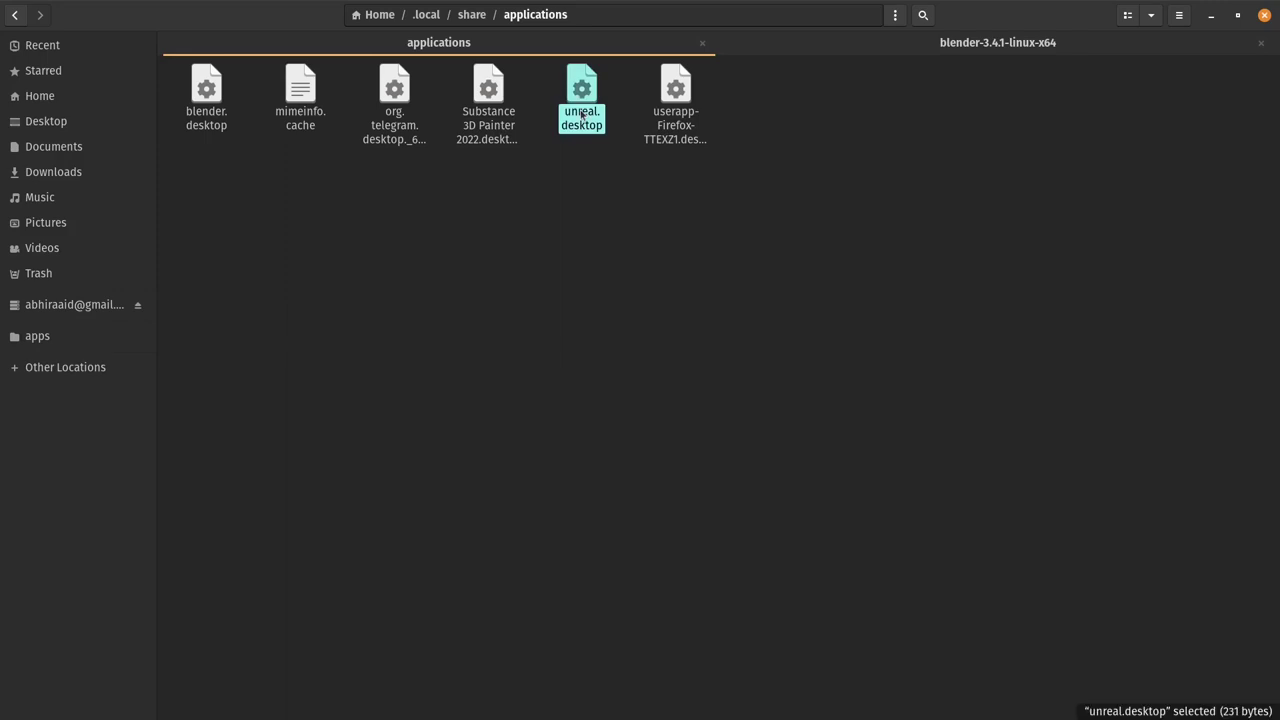
{"action": "key", "text": "Delete"}
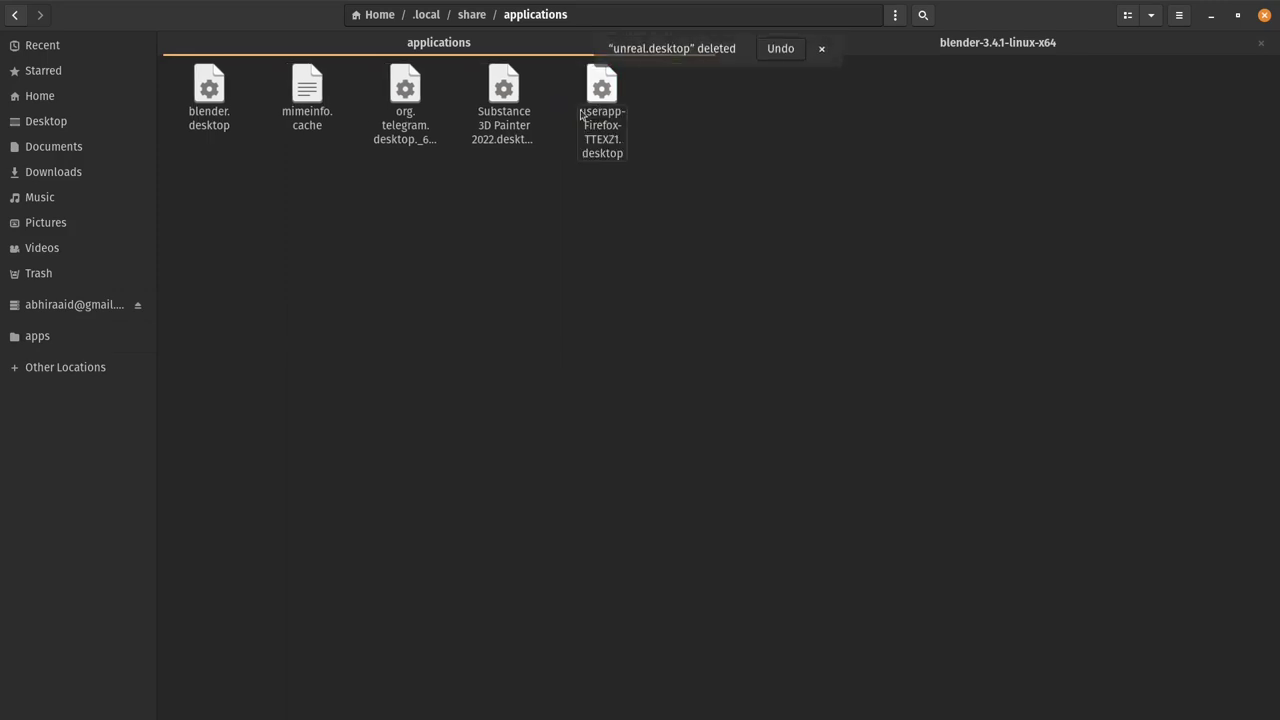
{"action": "right_click", "coordinate": [623, 228]}
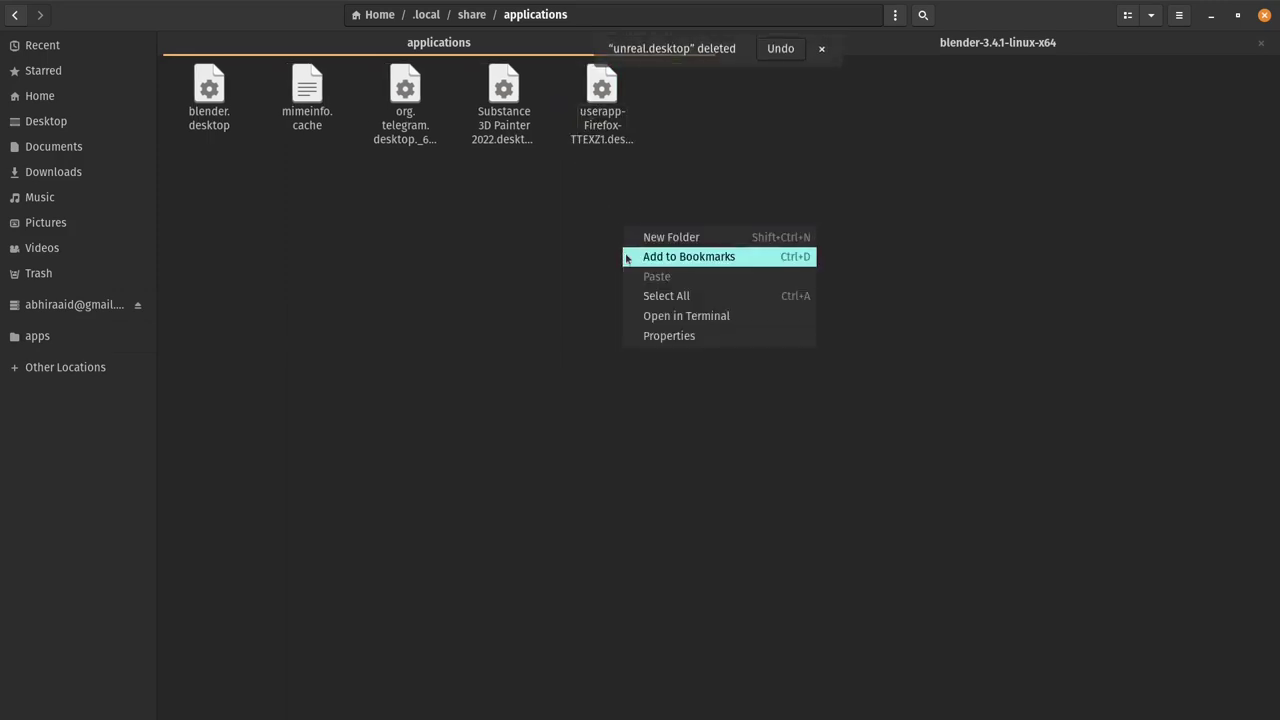
{"action": "left_click", "coordinate": [517, 284]}
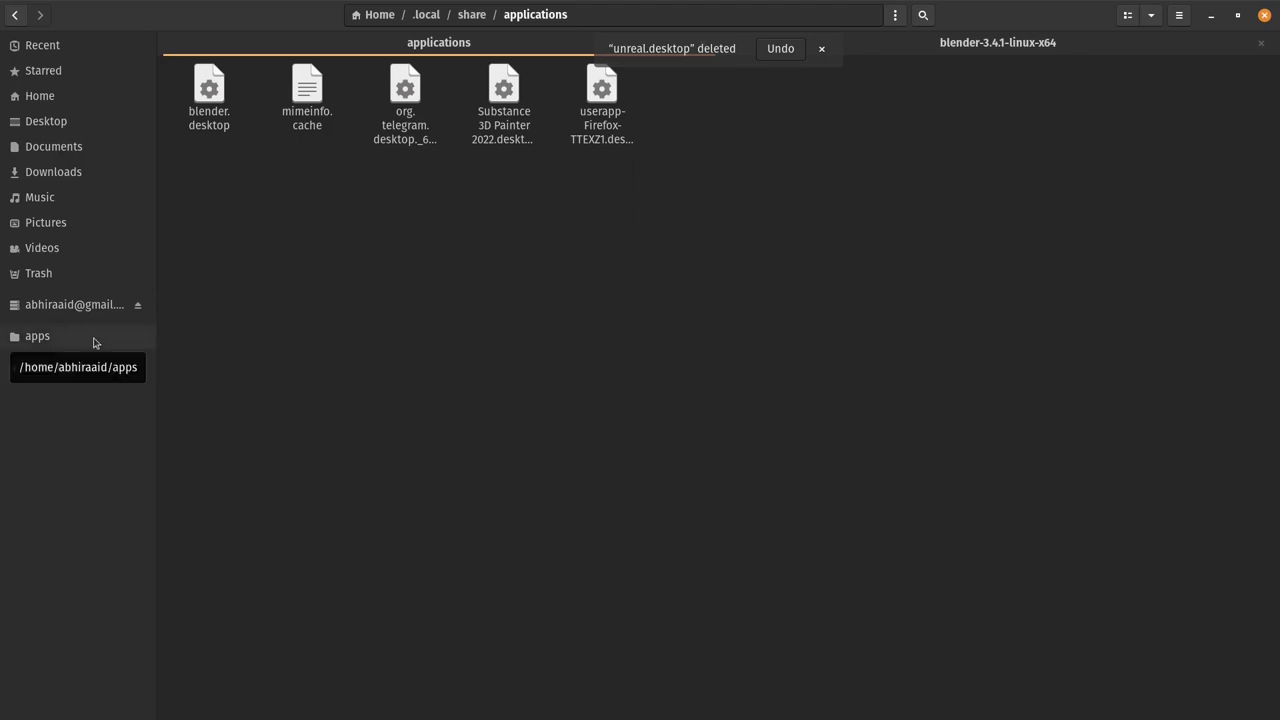
Copy the updated unreal.desktop from the apps folder into the .local/share/applications folder
{"action": "left_click", "coordinate": [95, 340]}
{"action": "left_click", "coordinate": [745, 108]}
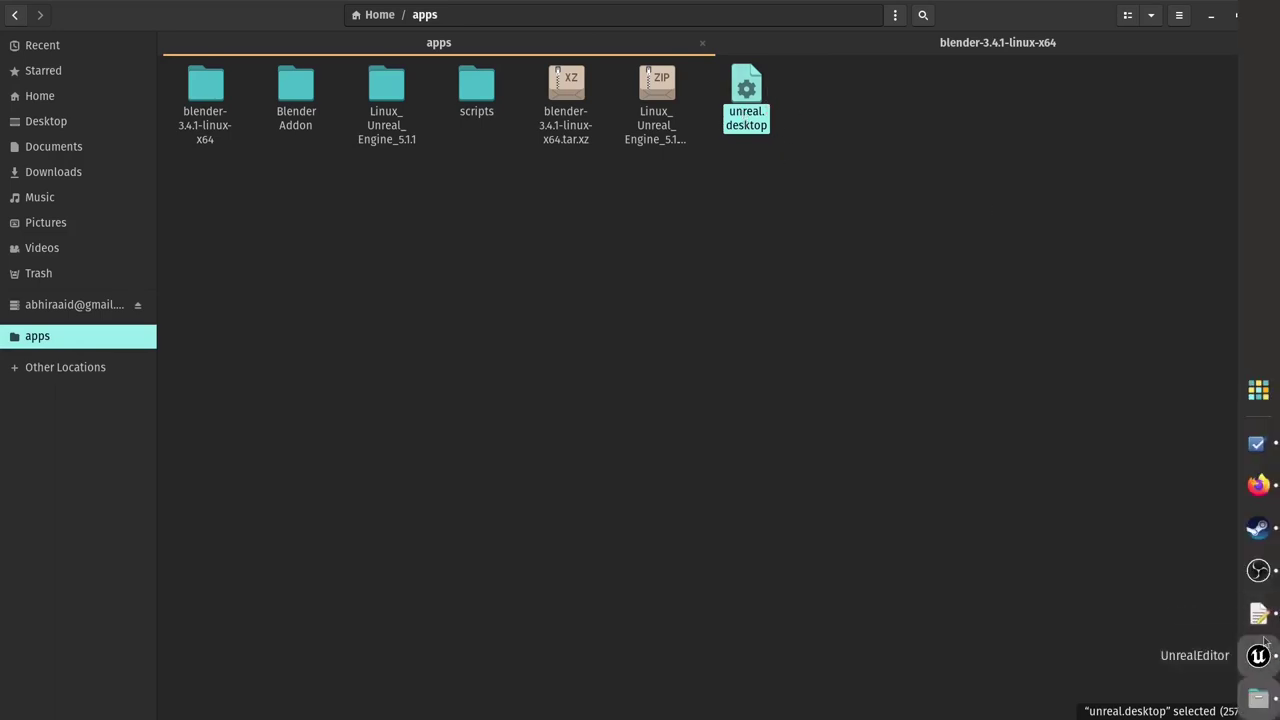
{"action": "left_click", "coordinate": [1258, 615]}
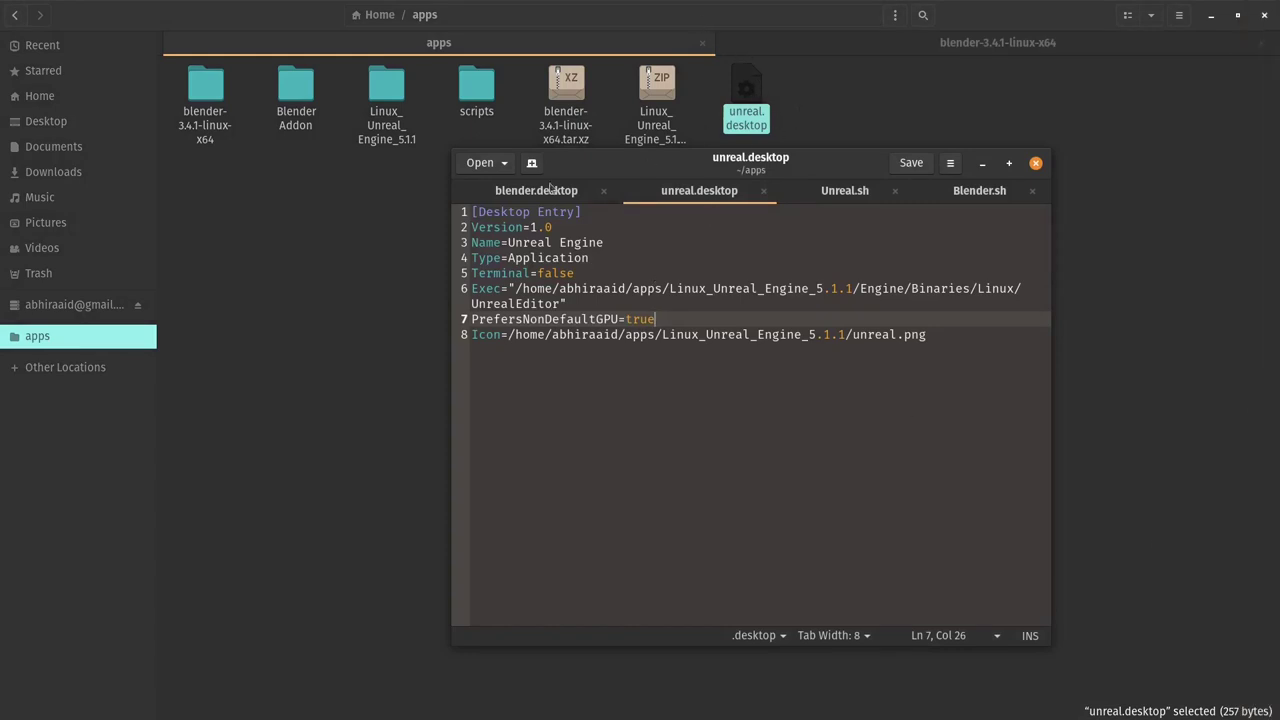
{"action": "key", "text": "ctrl+q"}
{"action": "key", "text": "alt+Left"}
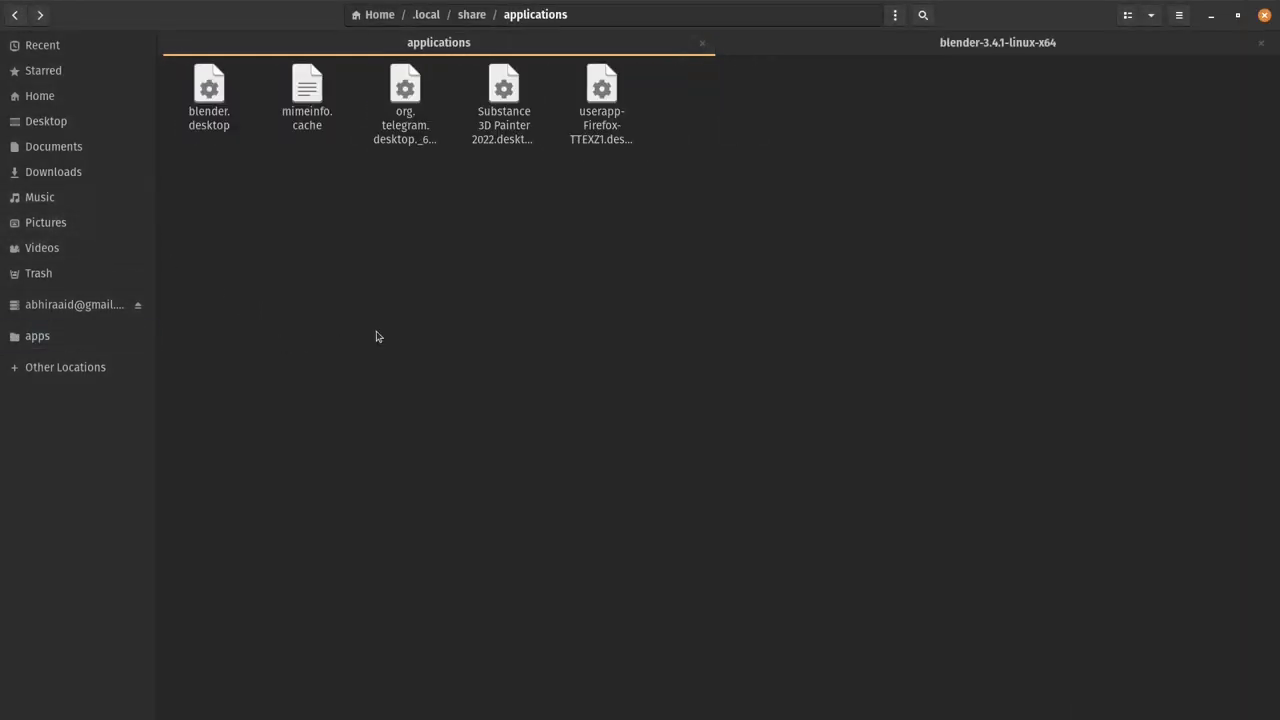
{"action": "right_click", "coordinate": [706, 249]}
{"action": "left_click", "coordinate": [748, 297]}
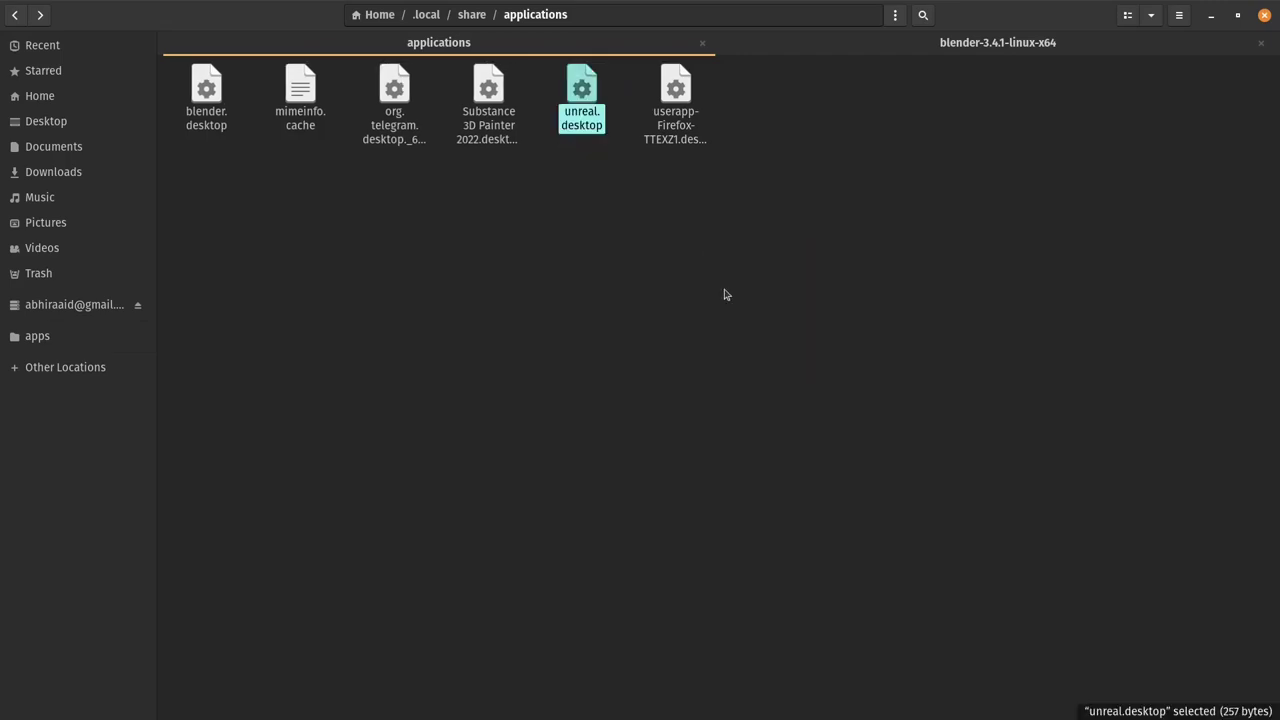
{"action": "left_click", "coordinate": [723, 289]}
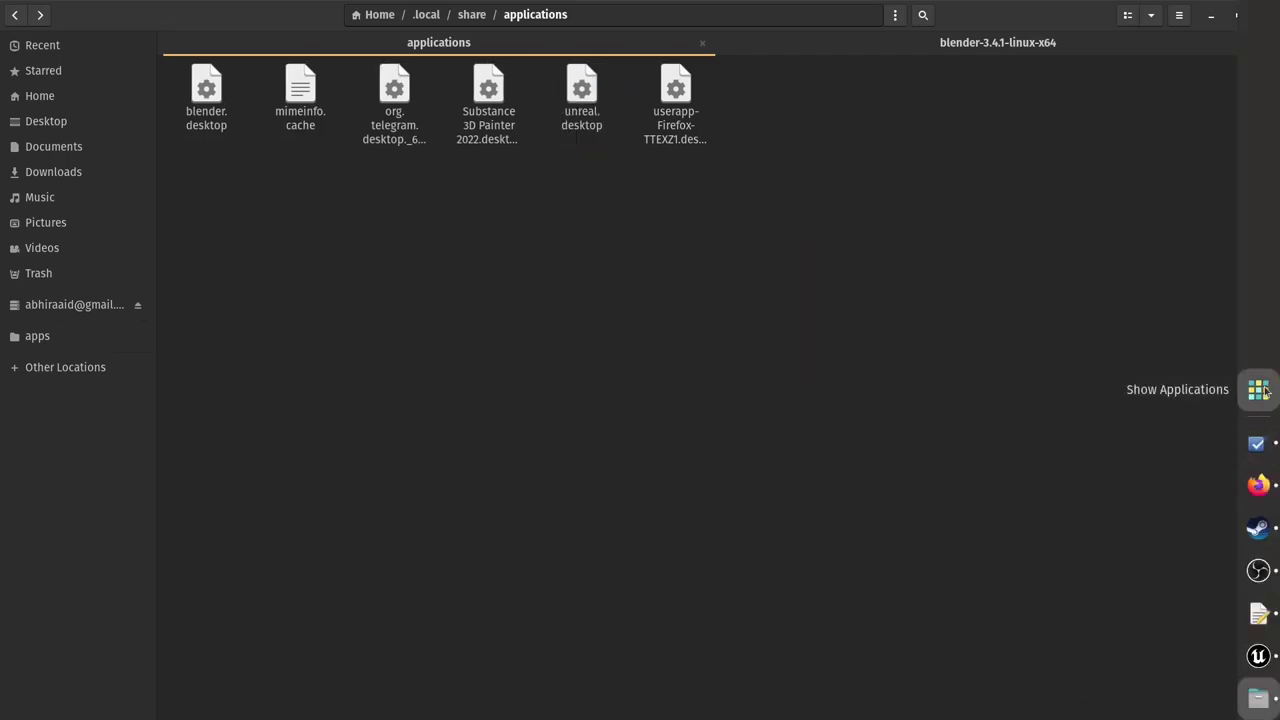
Minimize the file manager and close the Unreal Project Browser
{"action": "left_click", "coordinate": [1260, 389]}
{"action": "left_click", "coordinate": [1193, 330]}
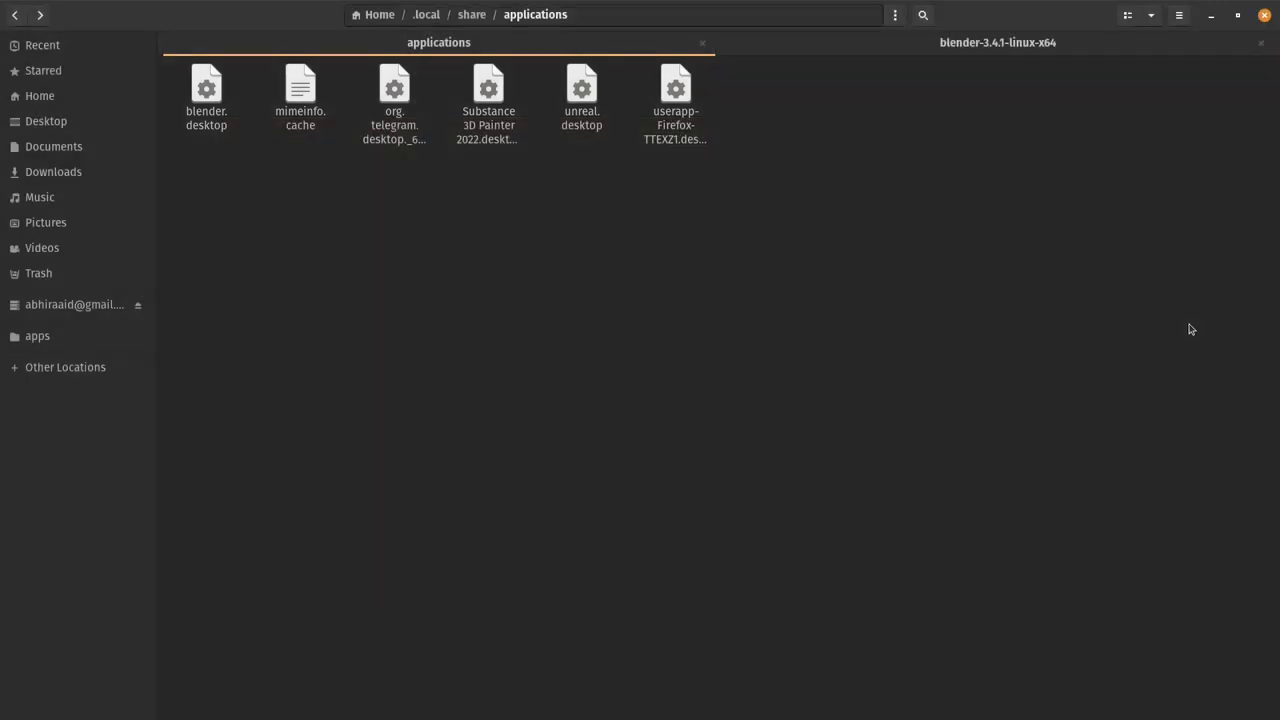
{"action": "left_click", "coordinate": [1210, 17]}
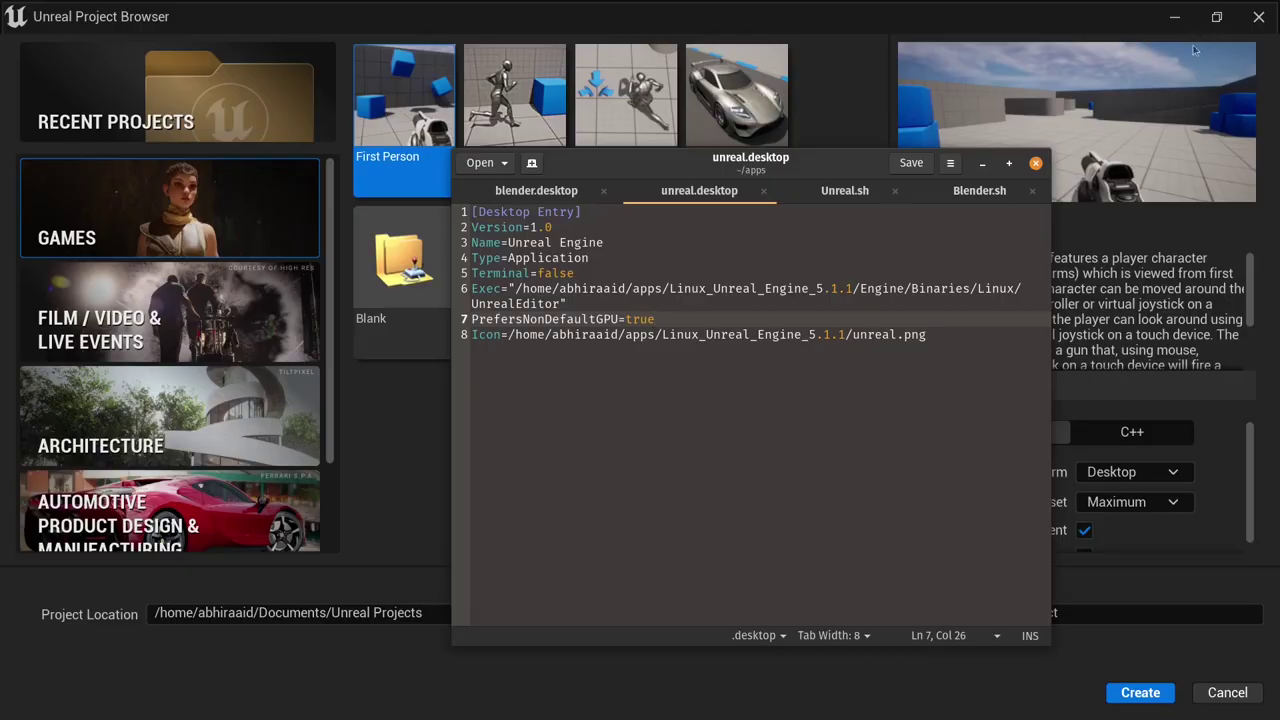
{"action": "left_click", "coordinate": [1259, 18]}
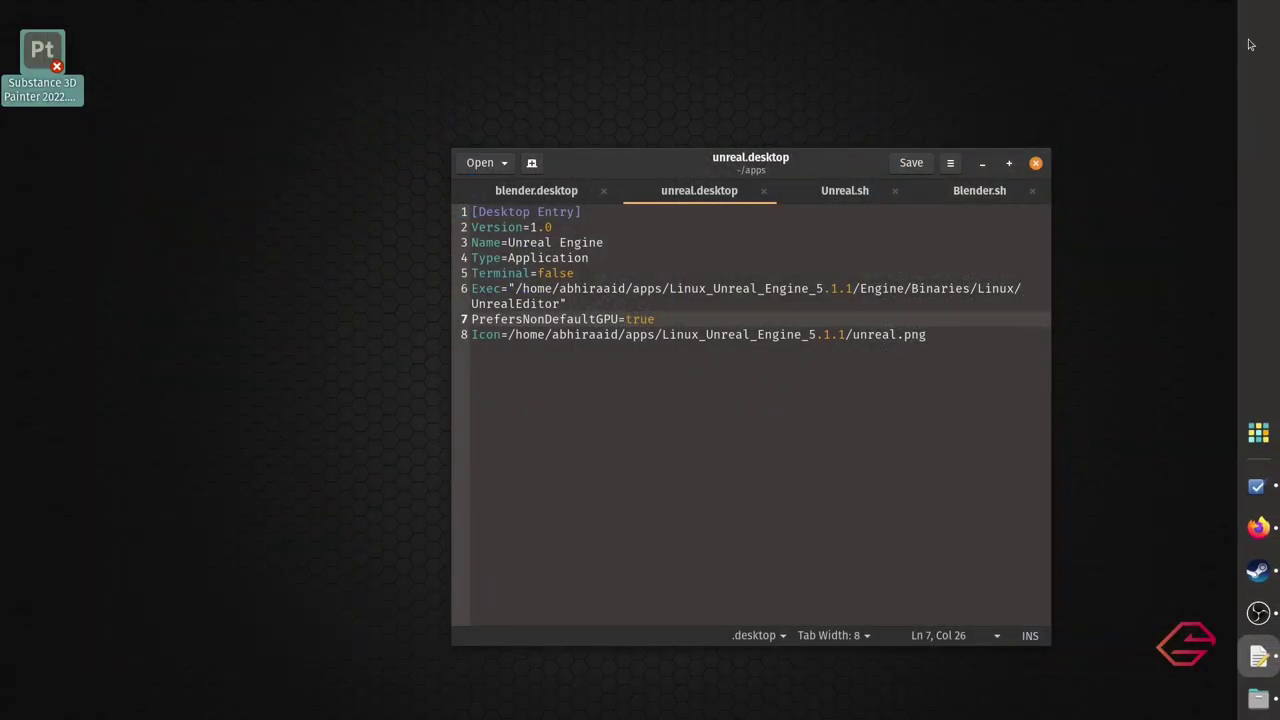
Check the graphics card launch option of Unreal Engine in the application library and close the library
{"action": "left_click", "coordinate": [1258, 432]}
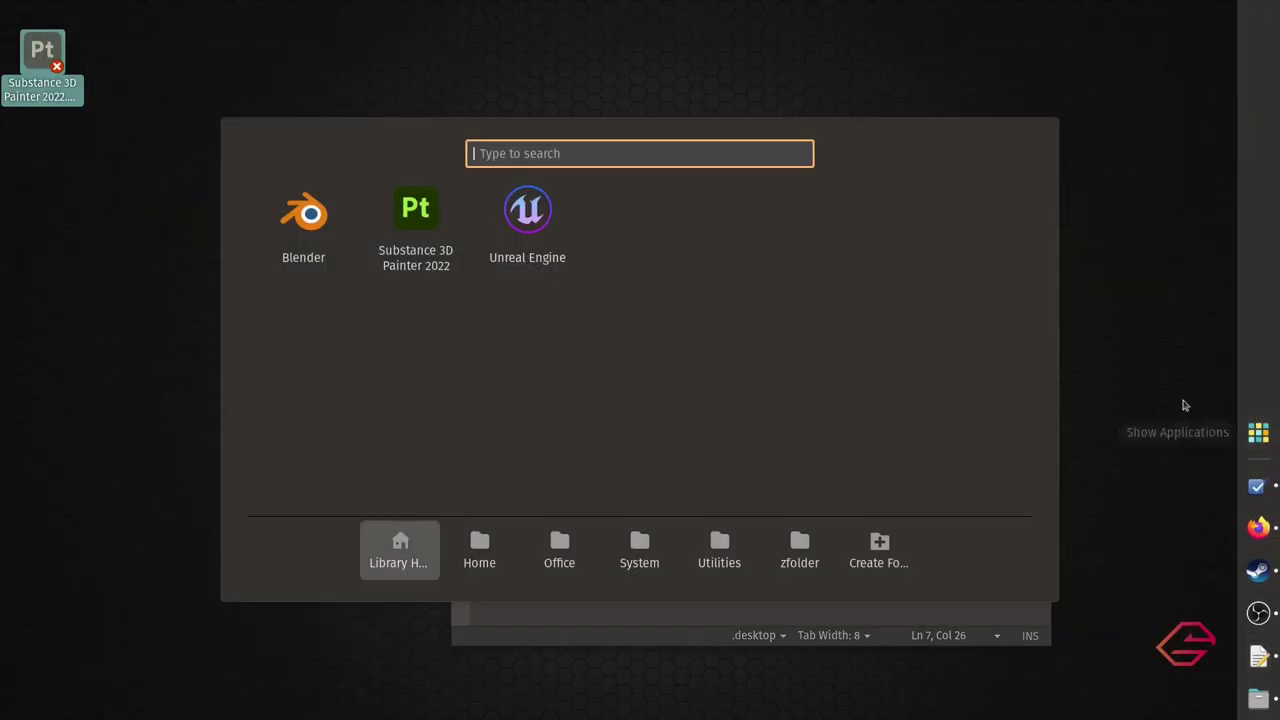
{"action": "right_click", "coordinate": [530, 234]}
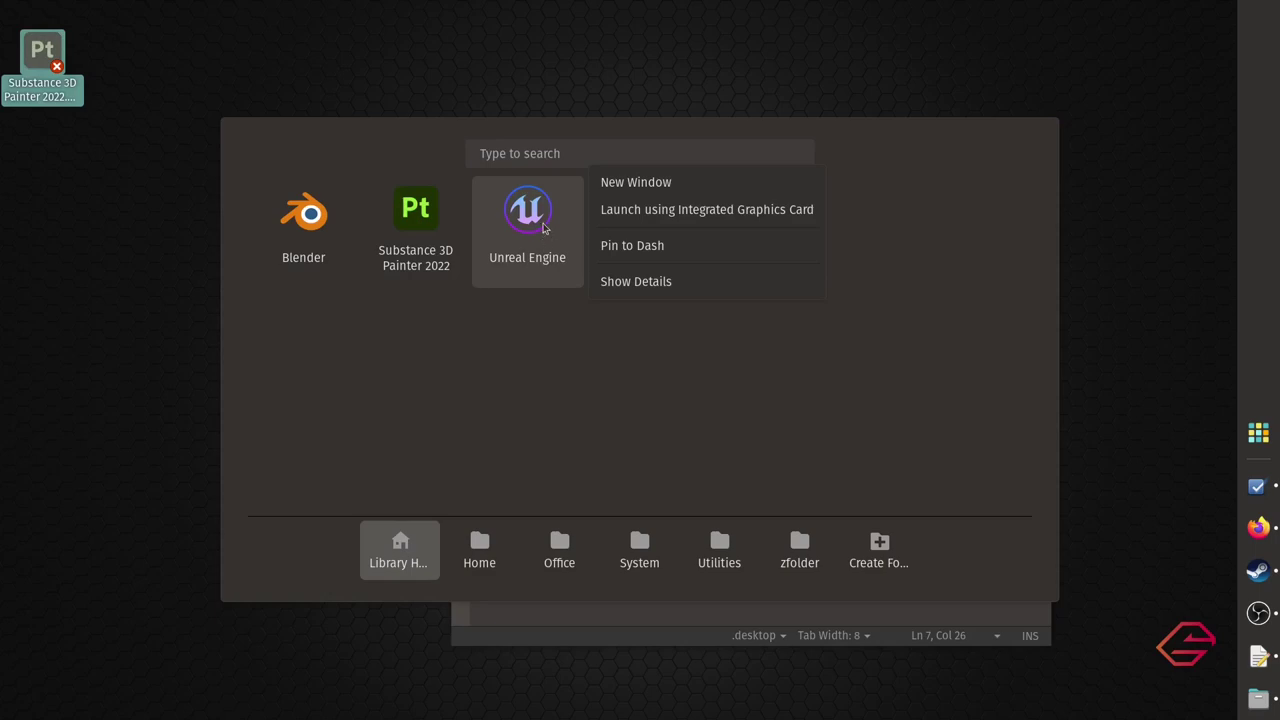
{"action": "left_click", "coordinate": [560, 337]}
{"action": "right_click", "coordinate": [548, 260]}
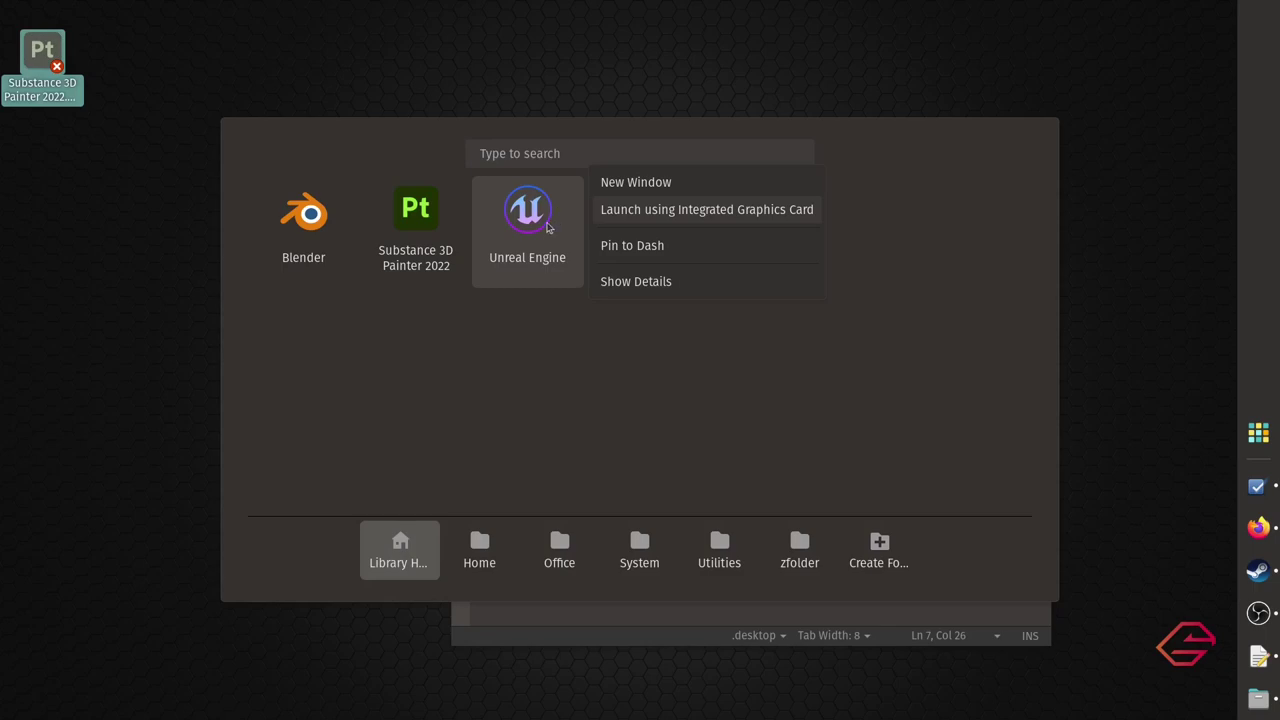
{"action": "left_click", "coordinate": [320, 380]}
{"action": "left_click", "coordinate": [120, 294]}
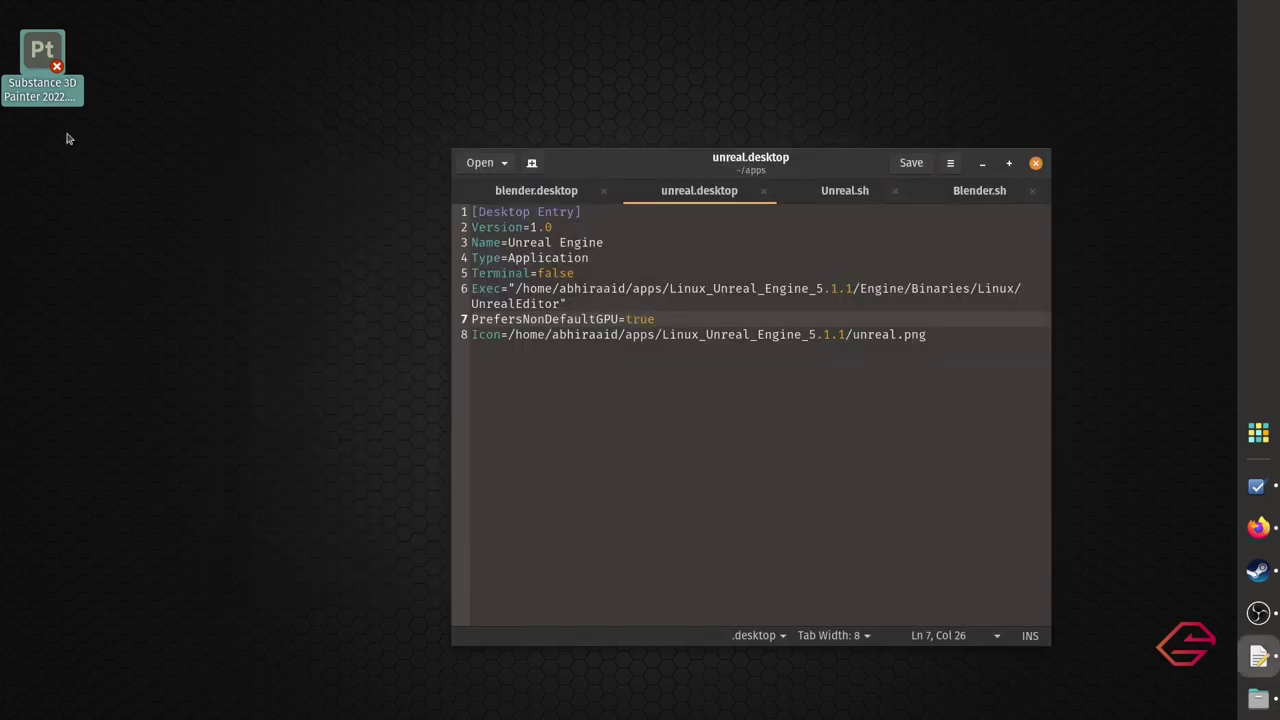
Allow launching for the Substance 3D Painter 2022 shortcut on the desktop
{"action": "right_click", "coordinate": [50, 100]}
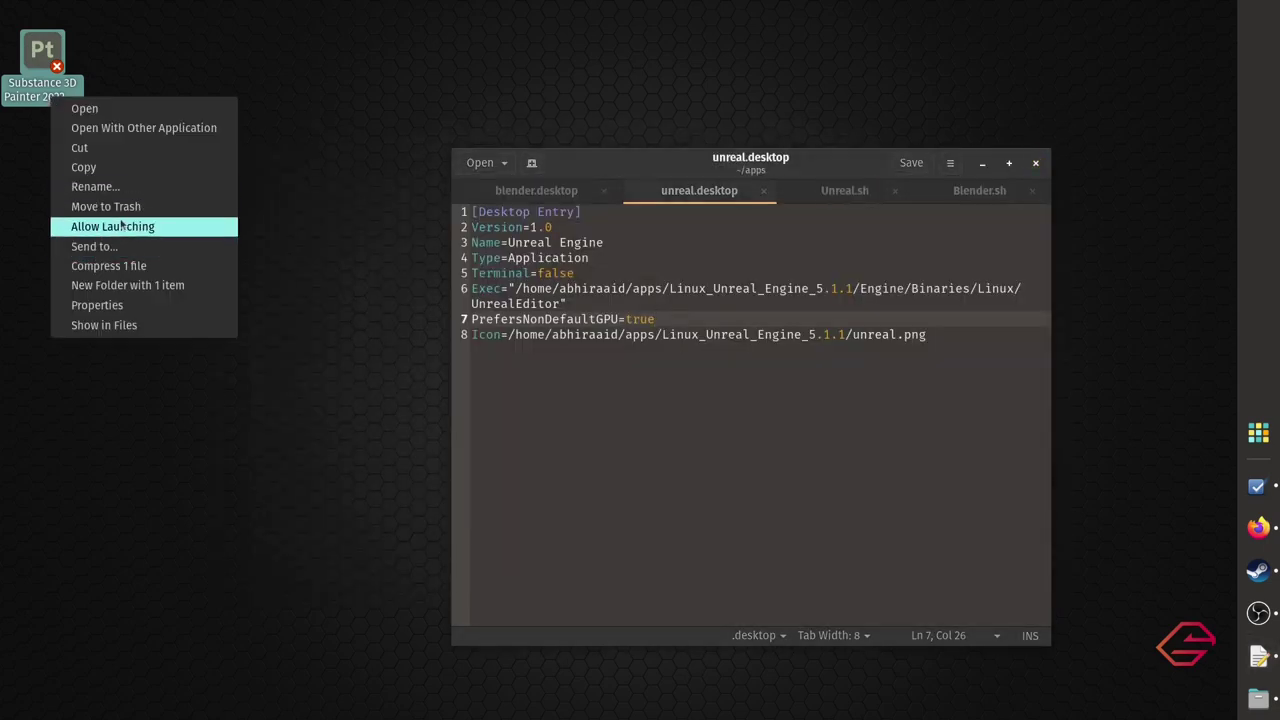
{"action": "left_click", "coordinate": [210, 87]}
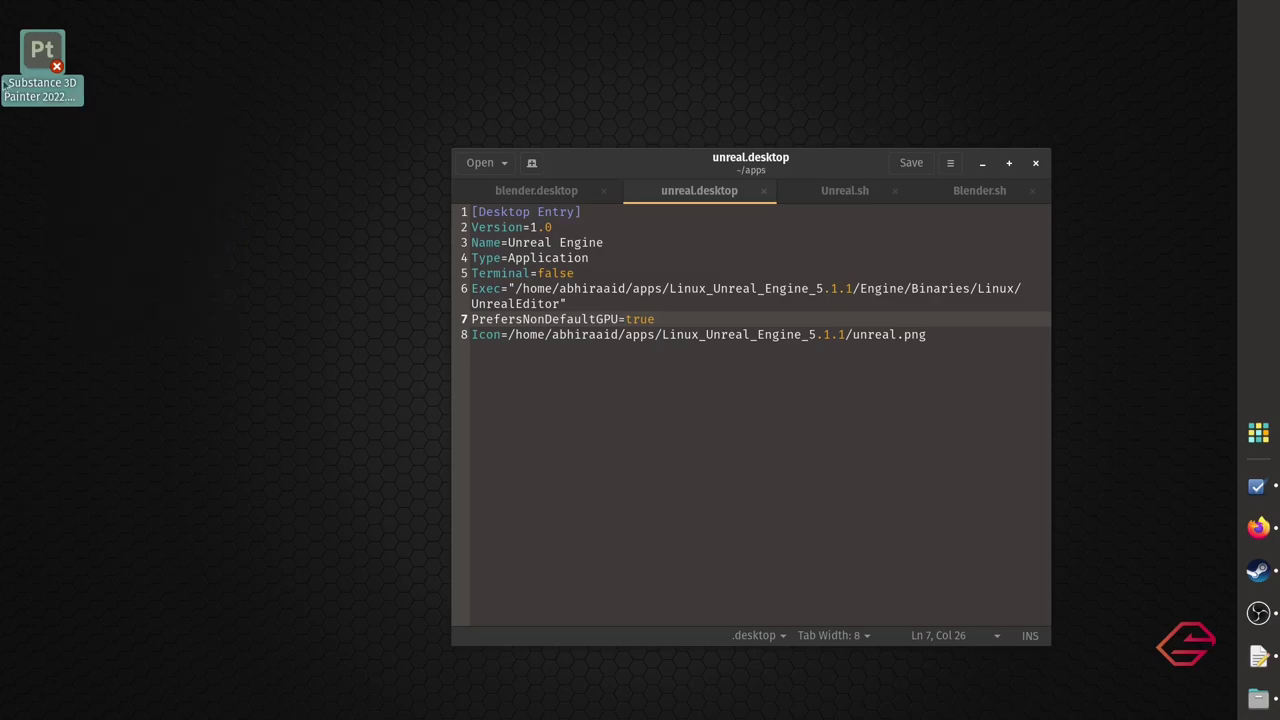
{"action": "right_click", "coordinate": [5, 84]}
{"action": "left_click", "coordinate": [96, 211]}
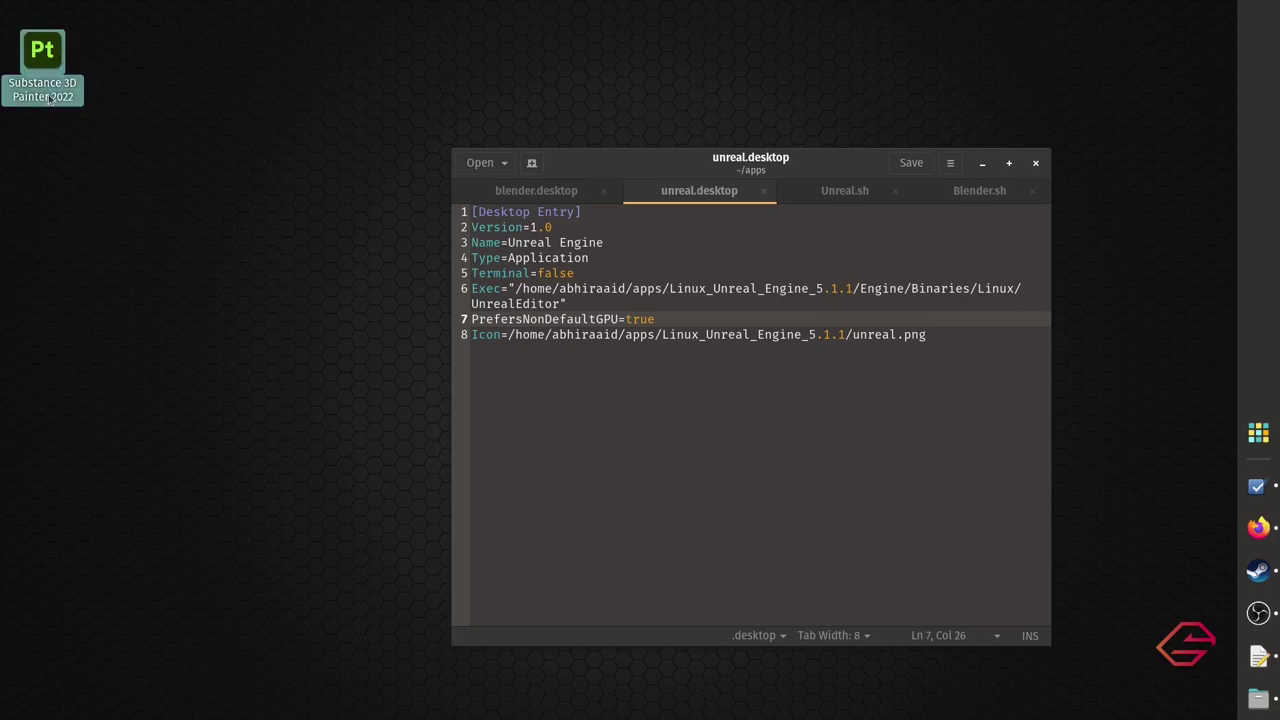
Move the text editor window with unreal.desktop higher up on the desktop
{"action": "left_click", "coordinate": [1257, 613]}
{"action": "left_click", "coordinate": [1252, 614]}
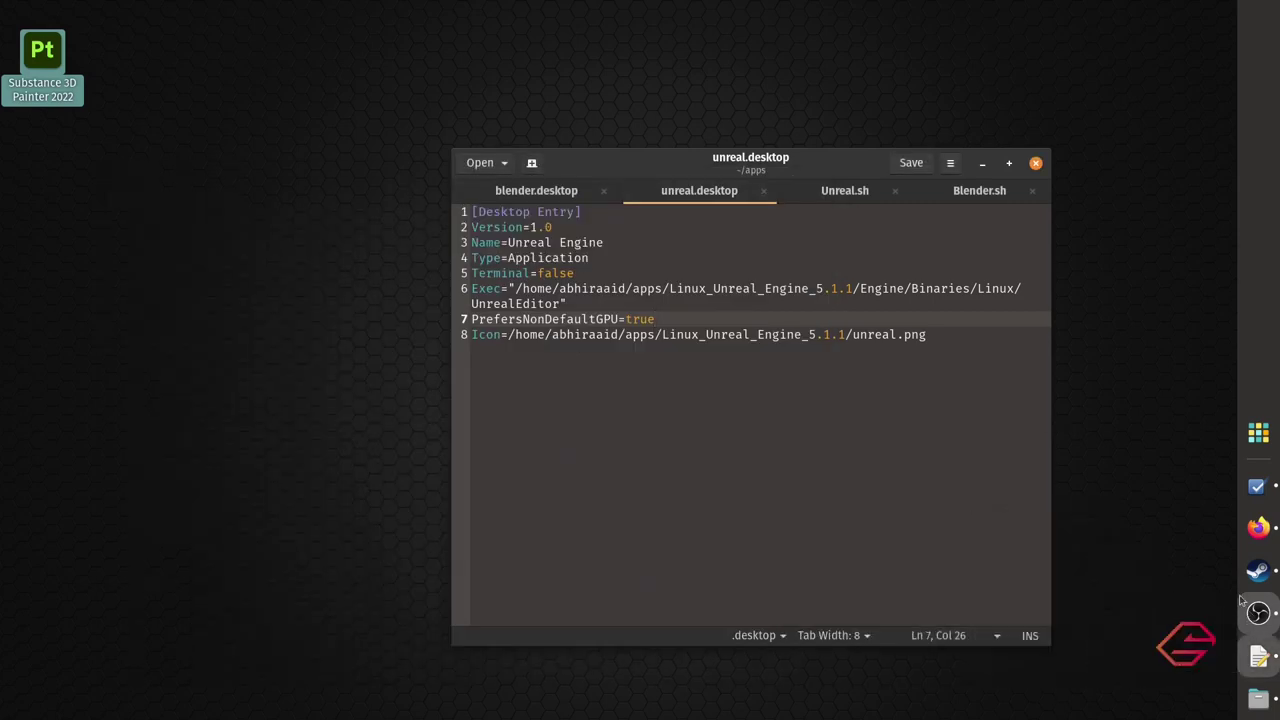
{"action": "left_click_drag", "start_coordinate": [653, 162], "coordinate": [640, 86]}
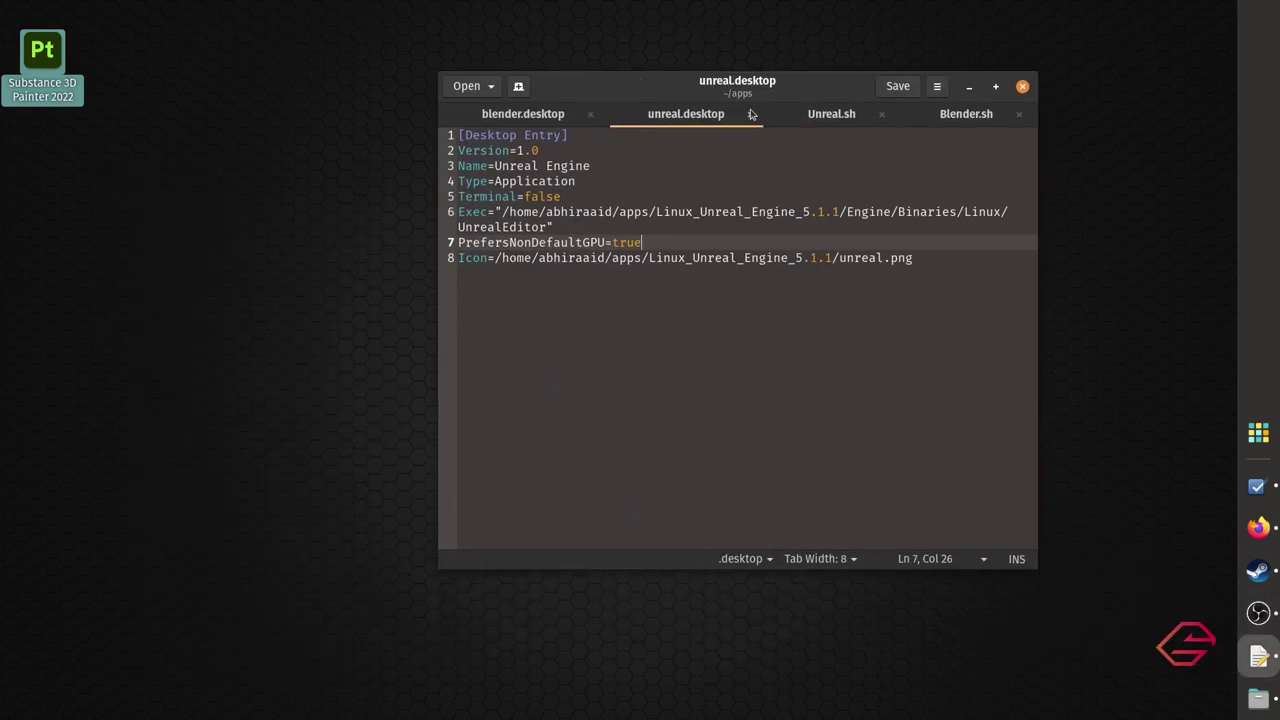
Compare the launcher entries in blender.desktop and unreal.desktop with the prime alias script in Unreal.sh
{"action": "left_click", "coordinate": [549, 121]}
{"action": "left_click", "coordinate": [653, 112]}
{"action": "left_click", "coordinate": [816, 115]}
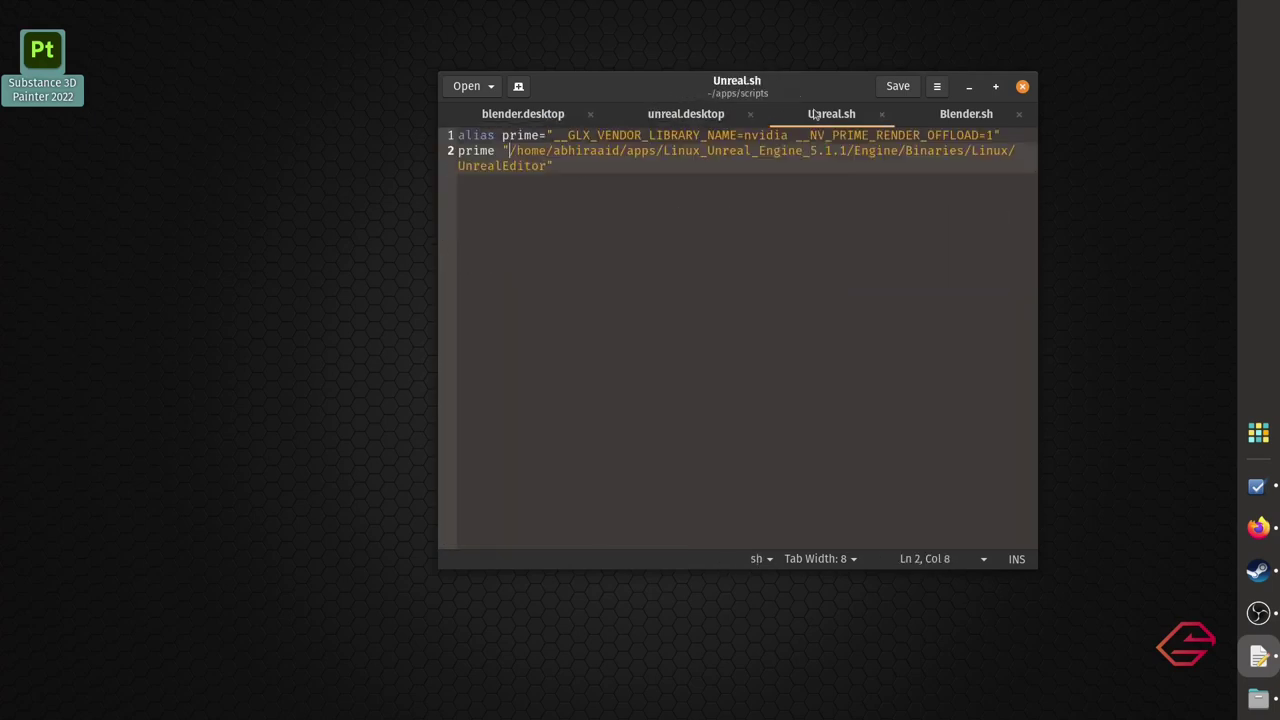
{"action": "left_click", "coordinate": [682, 116]}
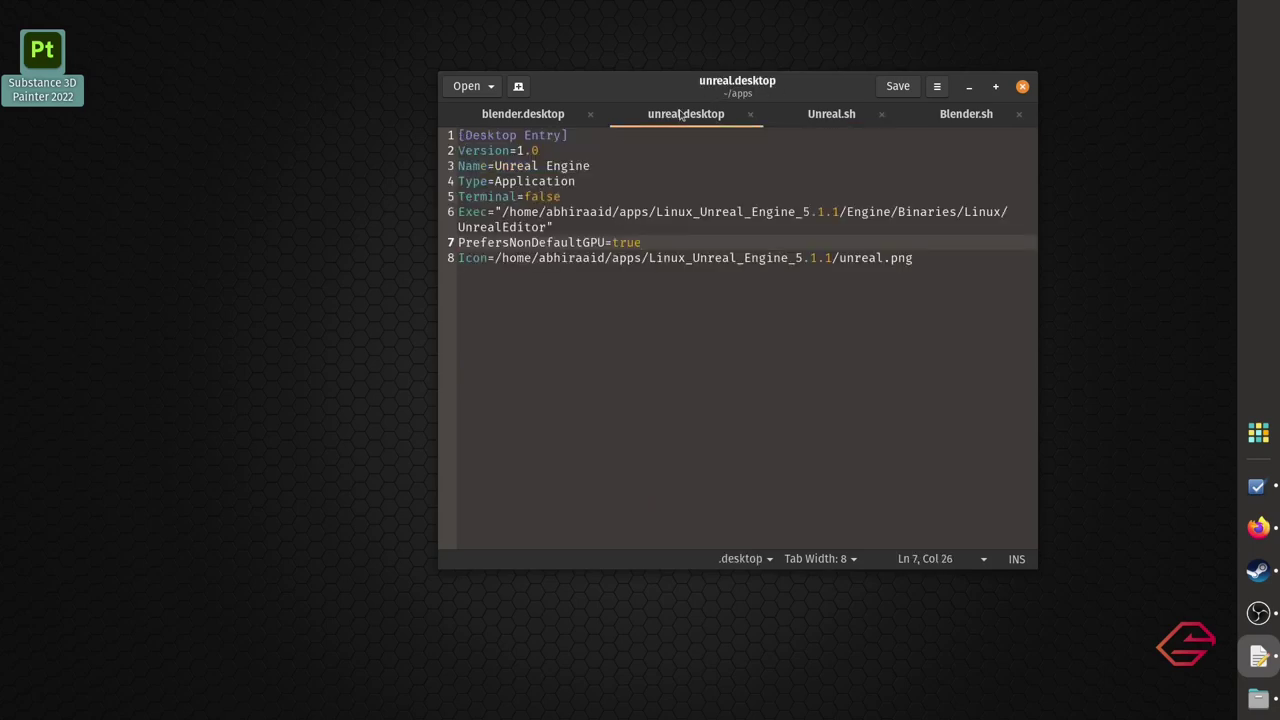
{"action": "left_click", "coordinate": [814, 113]}
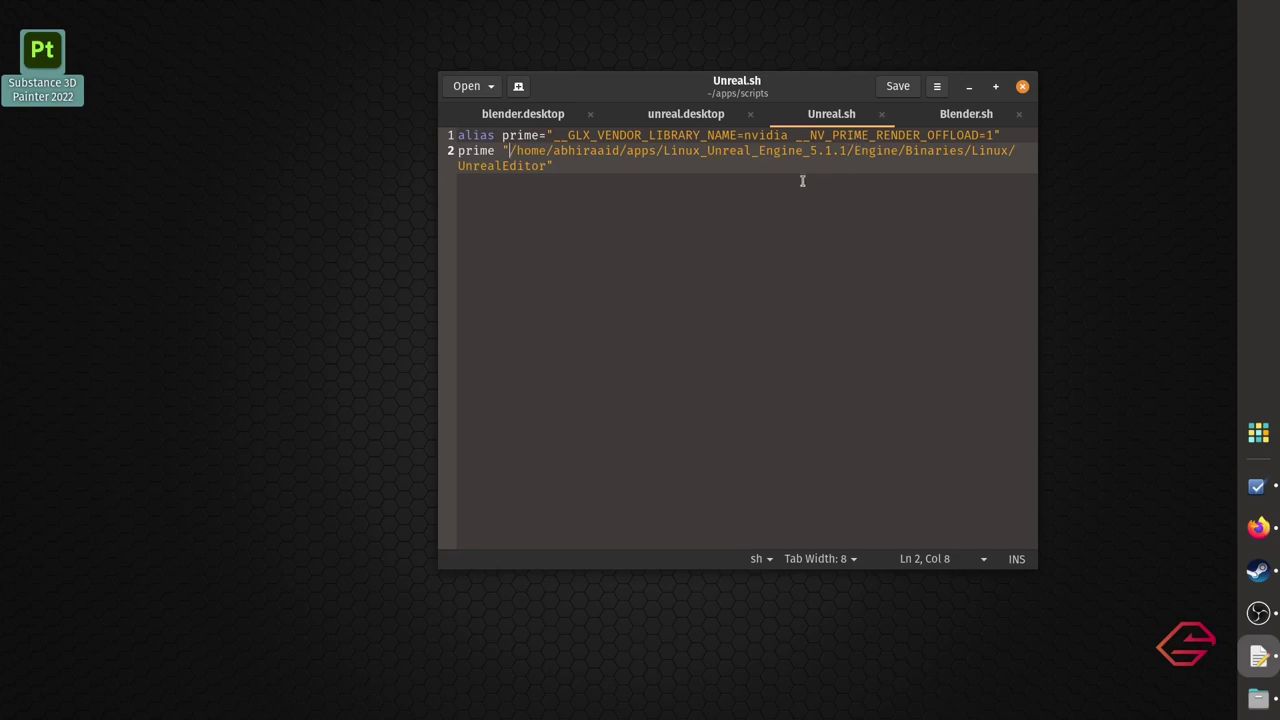
Switch to the file manager, open the scripts folder inside apps, and select Unreal.sh
{"action": "left_click", "coordinate": [1277, 688]}
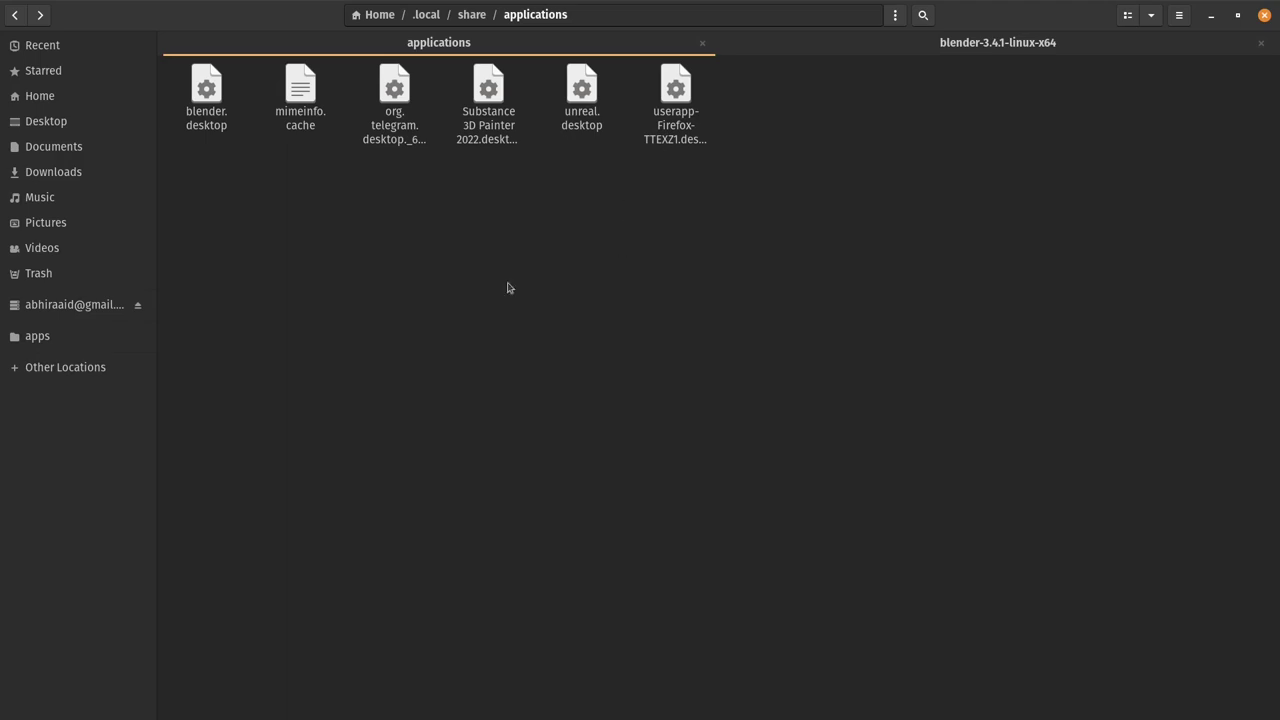
{"action": "left_click", "coordinate": [88, 333]}
{"action": "double_click", "coordinate": [470, 95]}
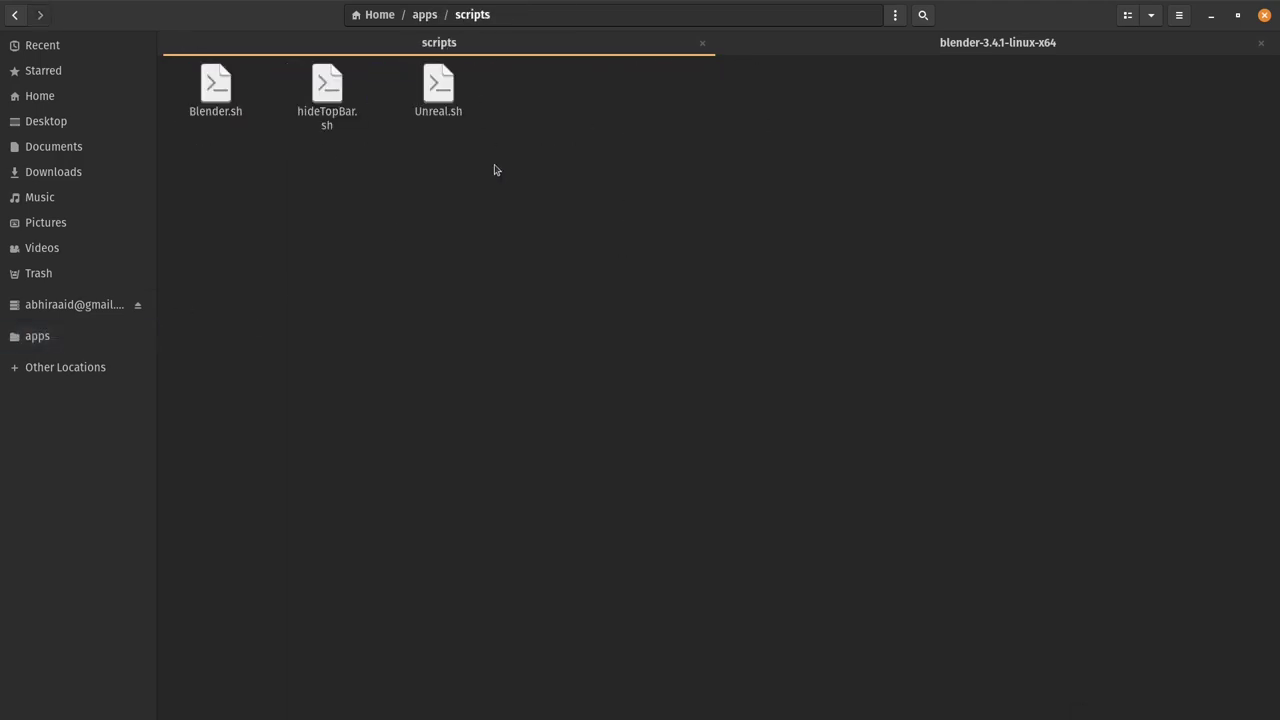
{"action": "double_click", "coordinate": [462, 115]}
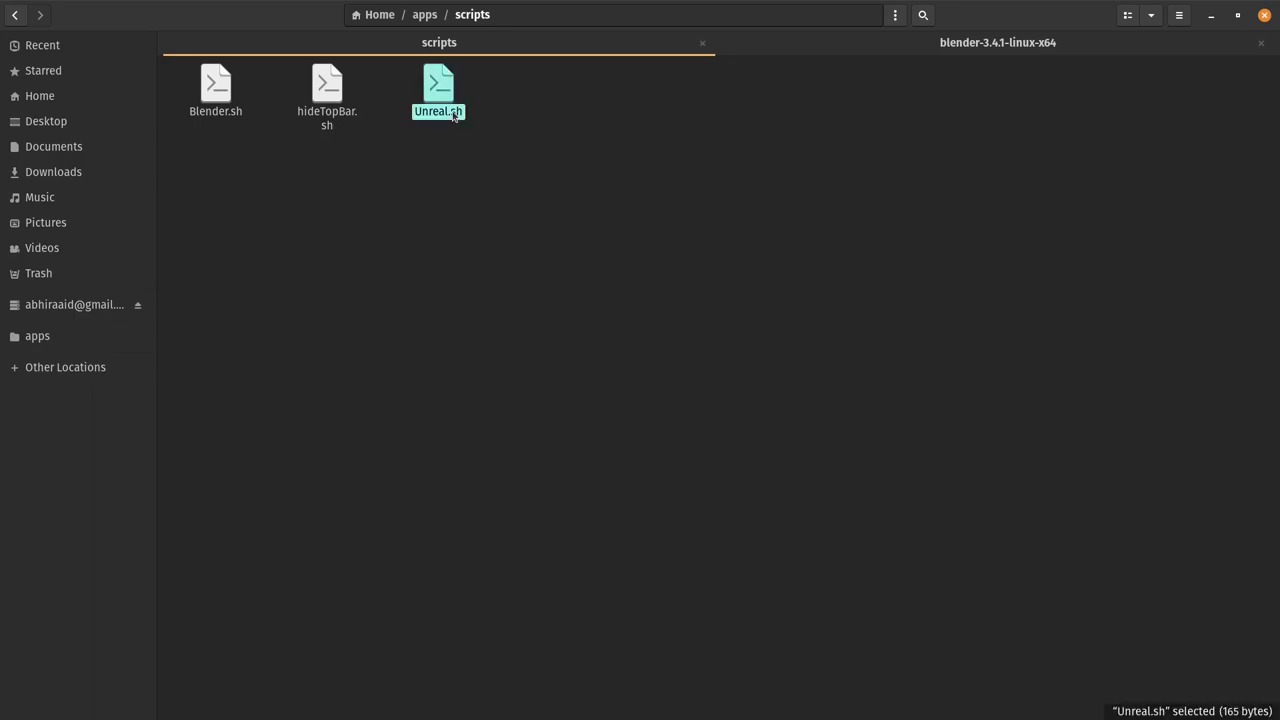
Open a terminal in the scripts folder and try to run ./Unreal.sh and ./Blender.sh
{"action": "right_click", "coordinate": [591, 225]}
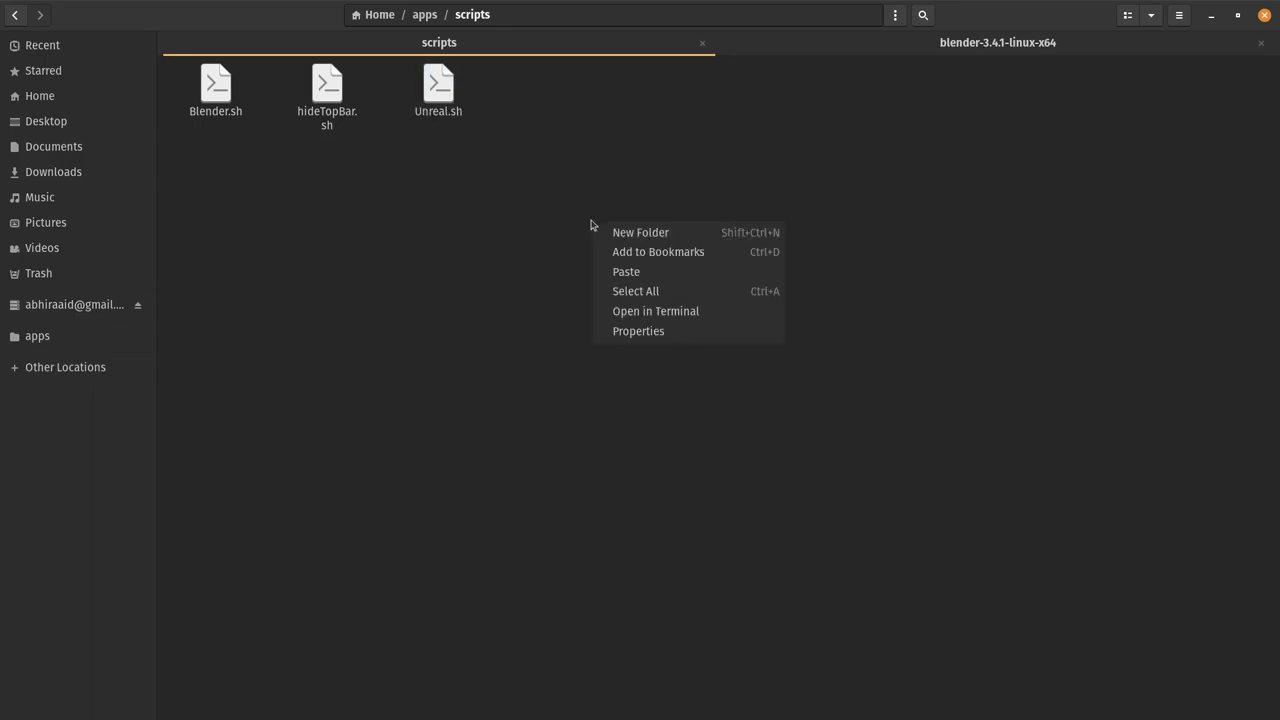
{"action": "left_click", "coordinate": [702, 313]}
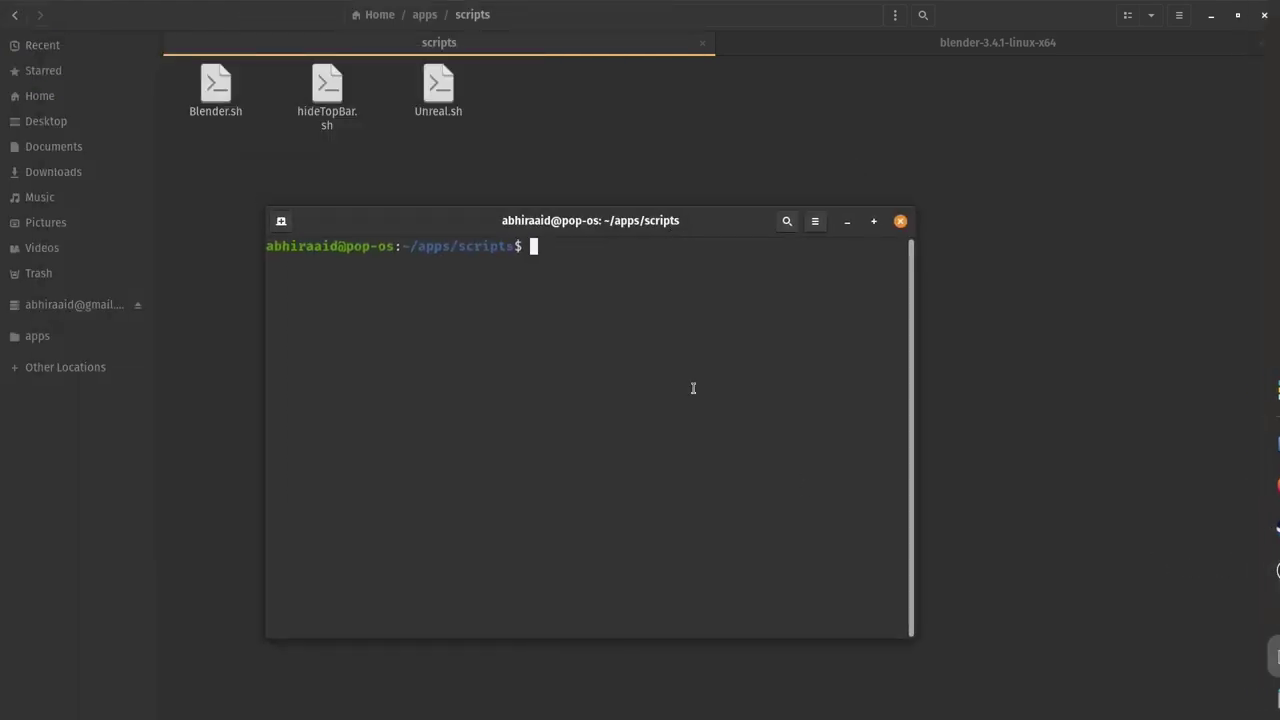
{"action": "type", "text": "./Unreal.sh"}
{"action": "key", "text": "Return"}
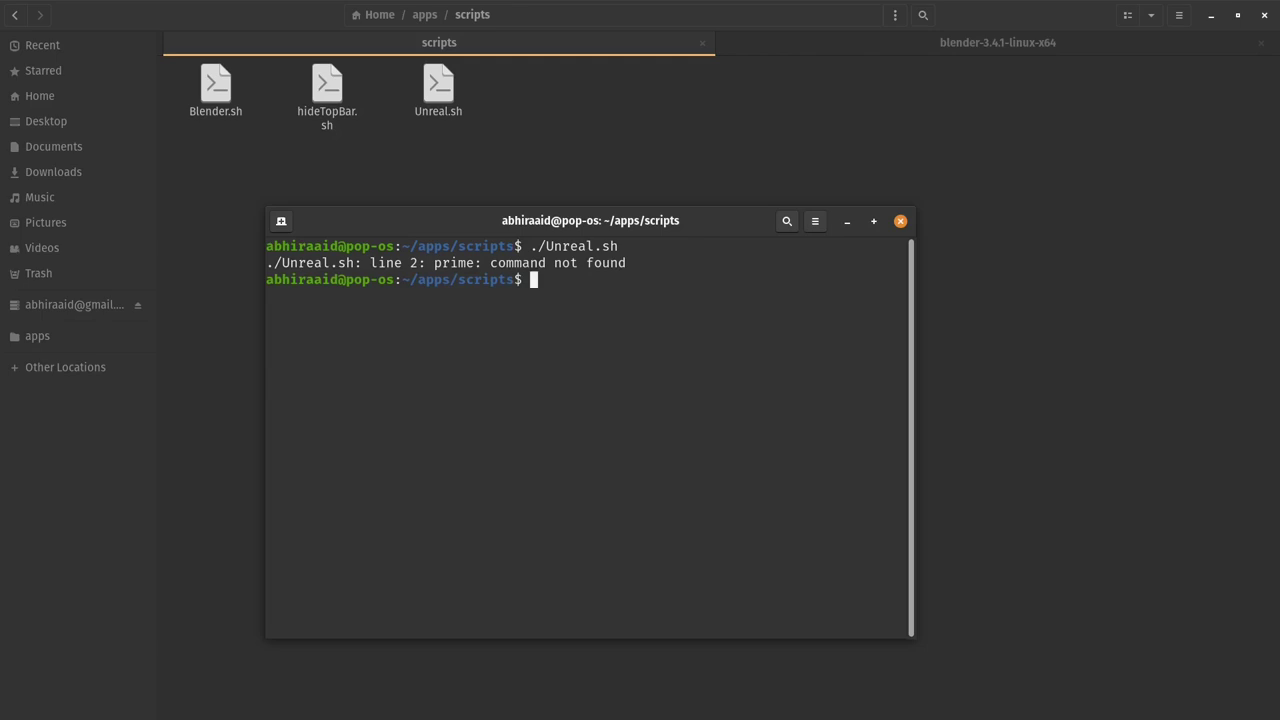
{"action": "type", "text": "./Blender.sh"}
{"action": "key", "text": "Return"}
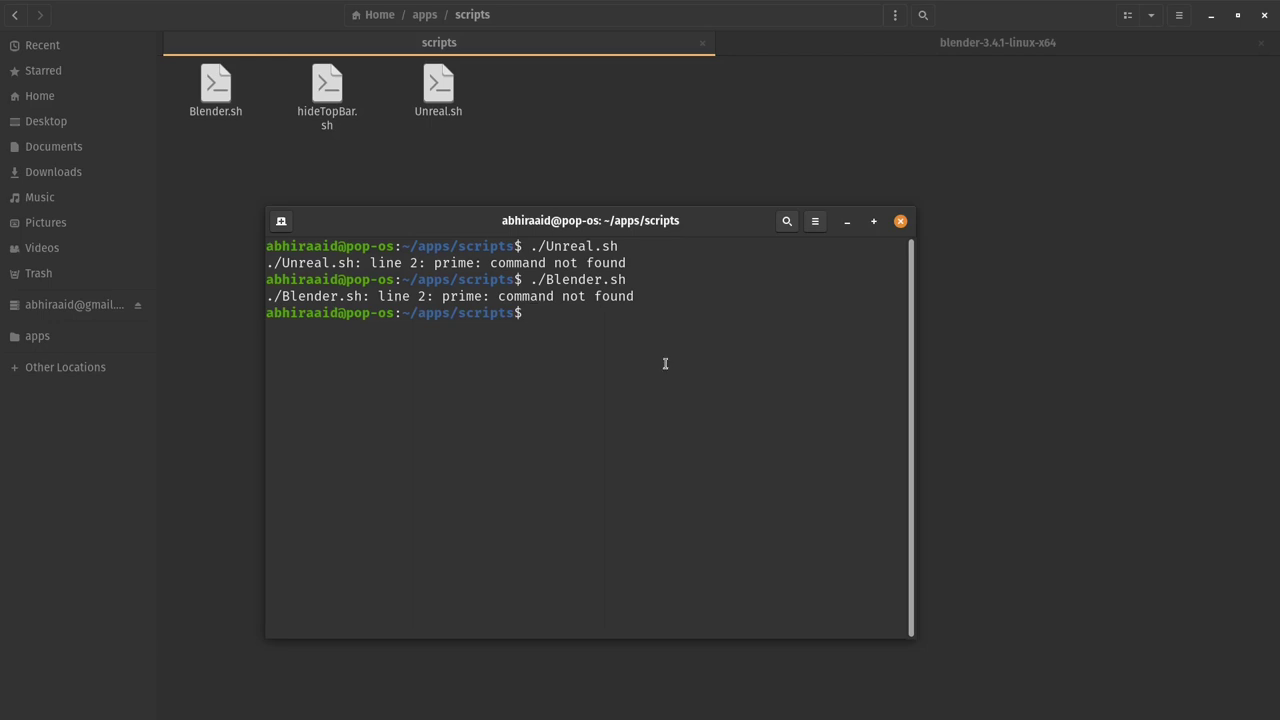
Close the terminal window open on the scripts folder
{"action": "mouse_move", "coordinate": [1278, 406]}
{"action": "left_click_drag", "start_coordinate": [667, 229], "coordinate": [700, 230]}
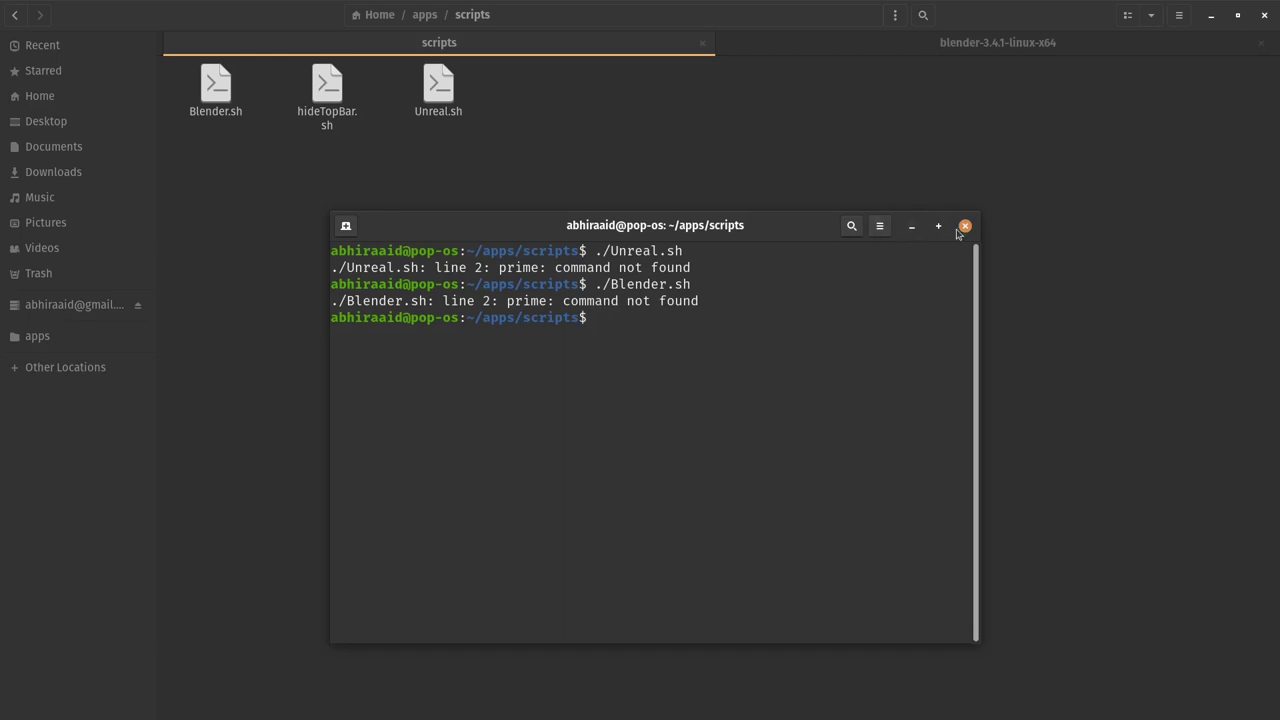
{"action": "left_click", "coordinate": [961, 228]}
Inspect the permissions and basic properties of Unreal.sh, and close the properties window
{"action": "right_click", "coordinate": [452, 104]}
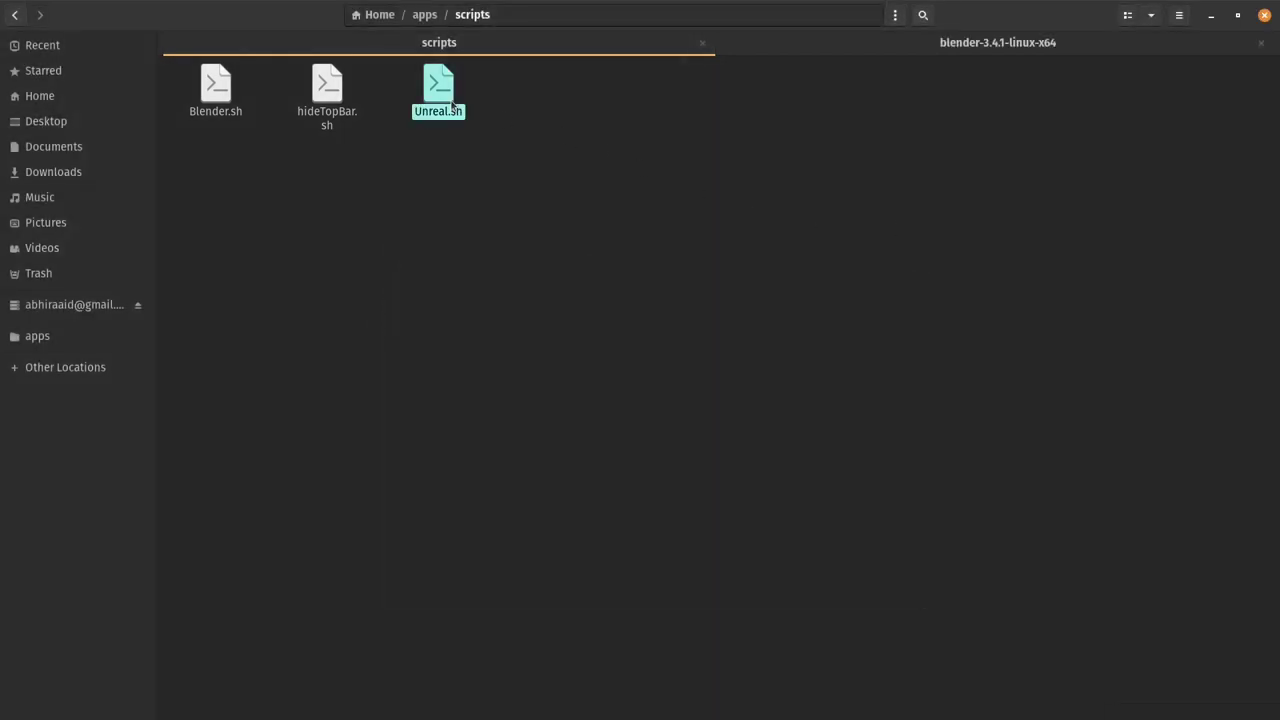
{"action": "left_click", "coordinate": [495, 350]}
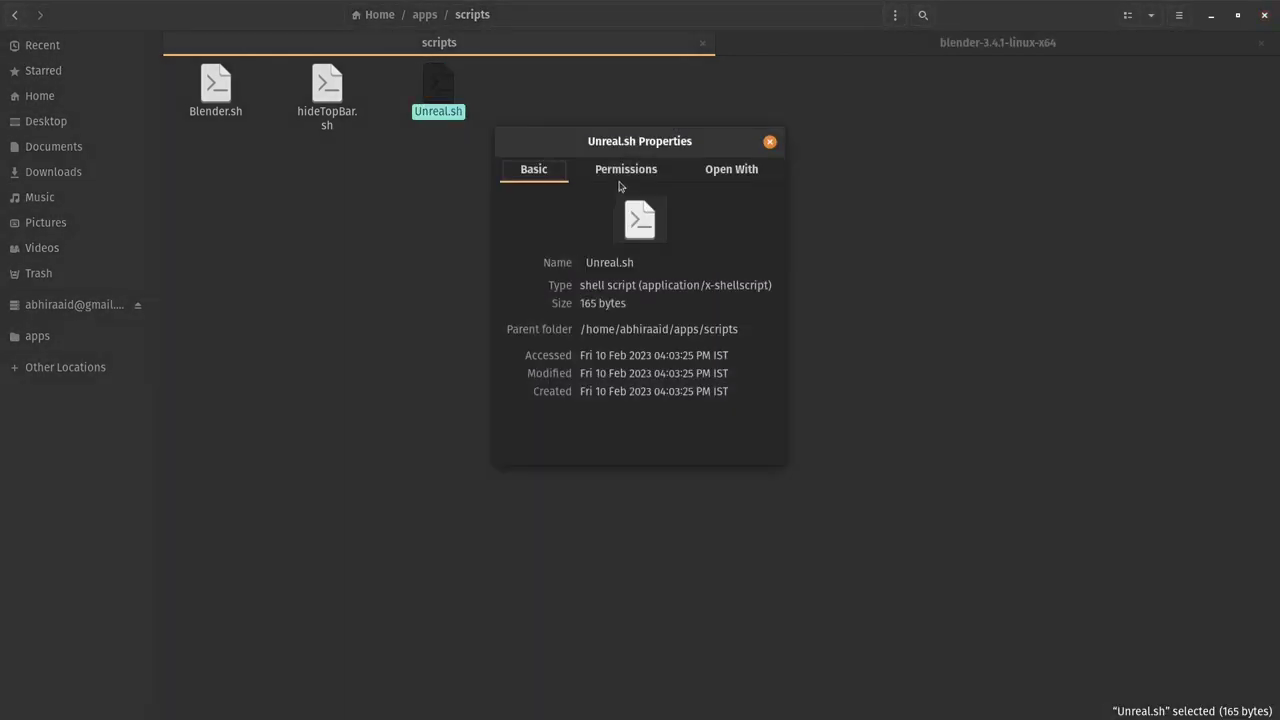
{"action": "left_click", "coordinate": [626, 172]}
{"action": "left_click", "coordinate": [542, 170]}
{"action": "left_click", "coordinate": [770, 141]}
{"action": "left_click", "coordinate": [826, 269]}
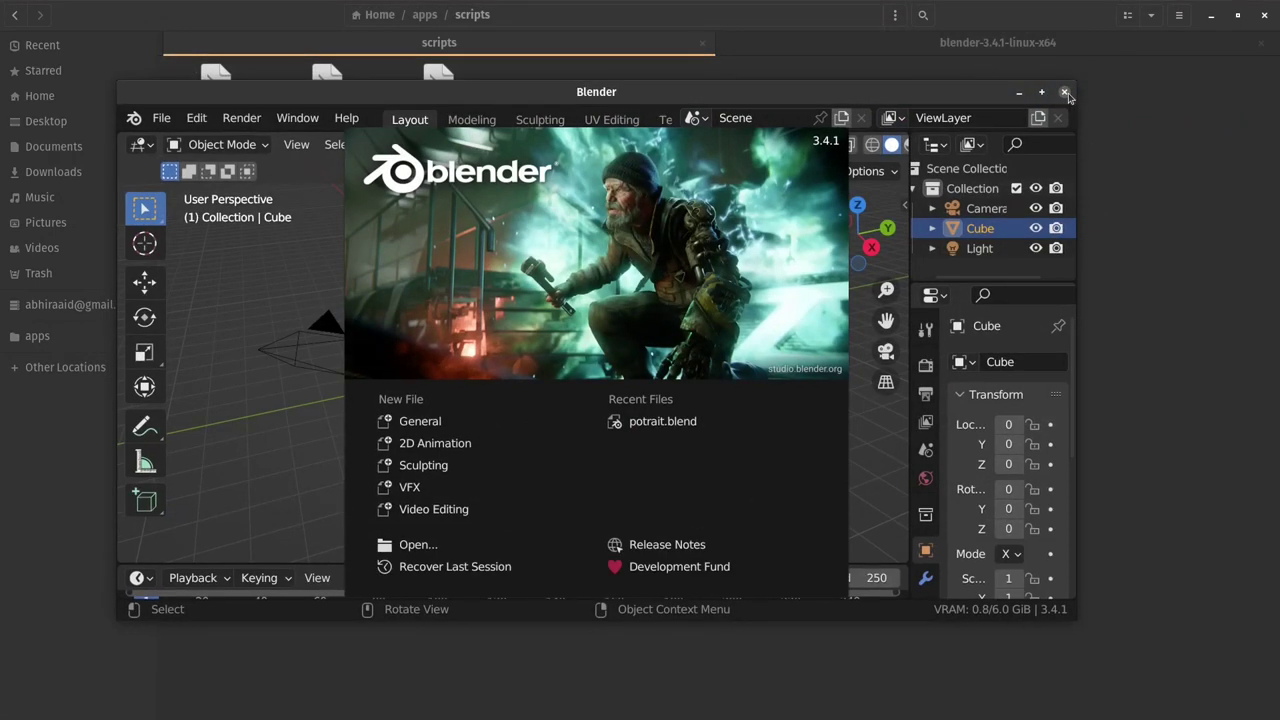
Close the open Blender window, relaunch Blender from the application library and dismiss its splash screen
{"action": "left_click", "coordinate": [1065, 92]}
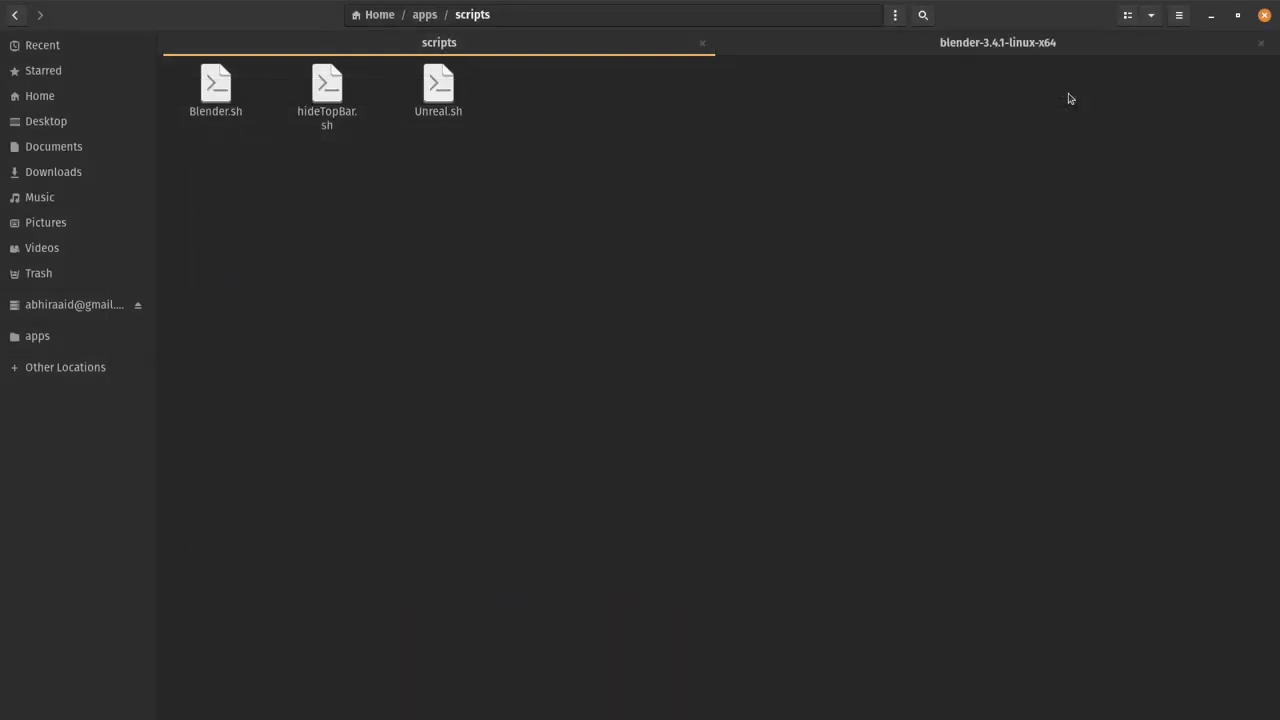
{"action": "left_click", "coordinate": [1277, 453]}
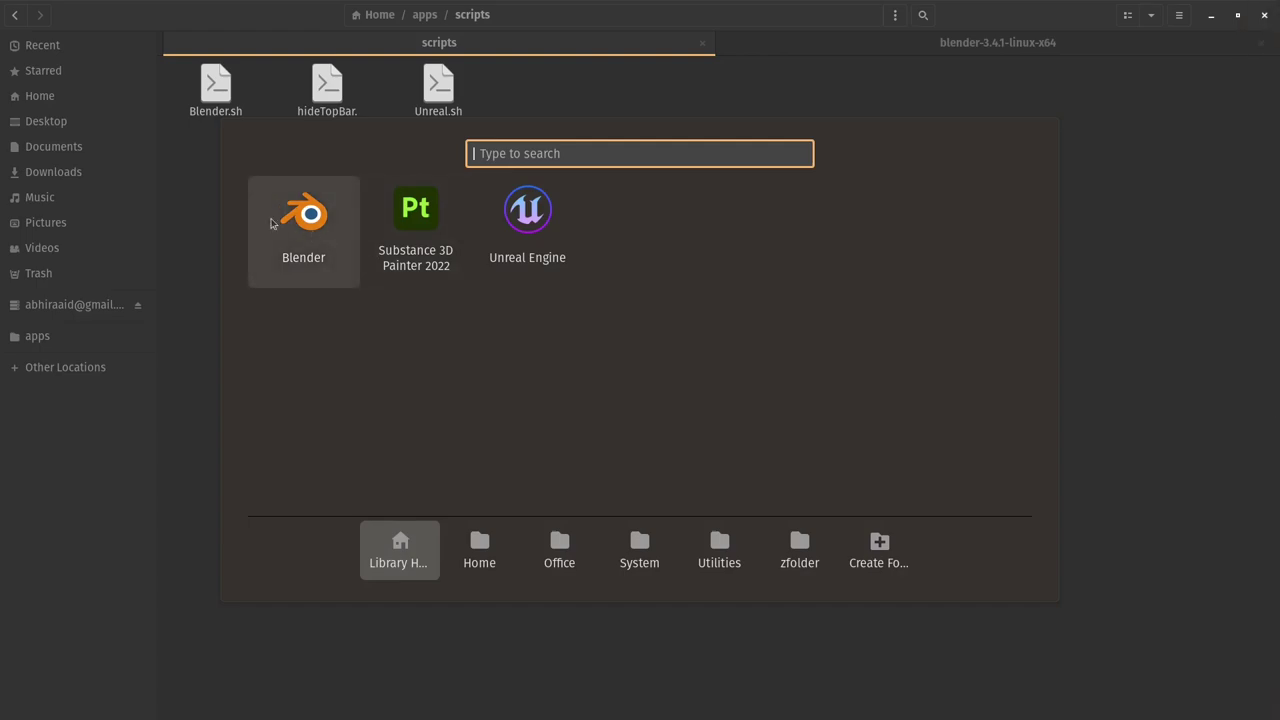
{"action": "left_click", "coordinate": [270, 222]}
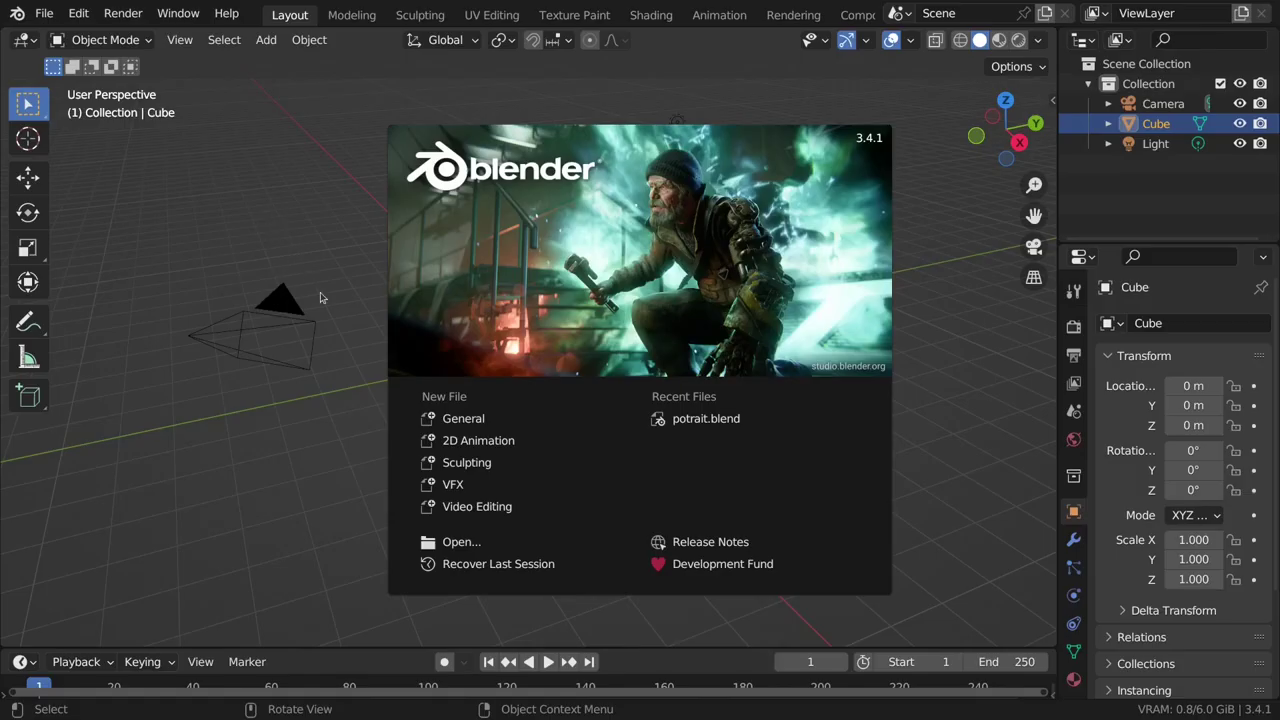
{"action": "left_click", "coordinate": [190, 200]}
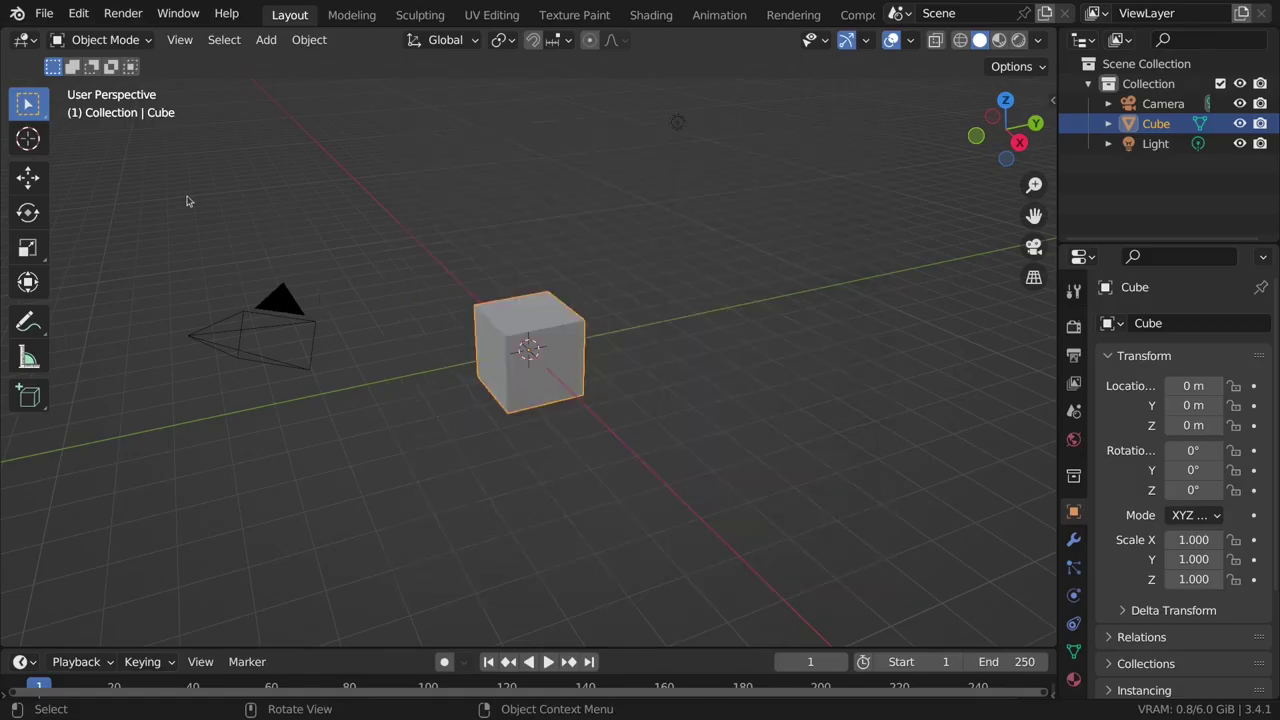
Recover the last session in Blender
{"action": "left_click", "coordinate": [37, 17]}
{"action": "mouse_move", "coordinate": [107, 80]}
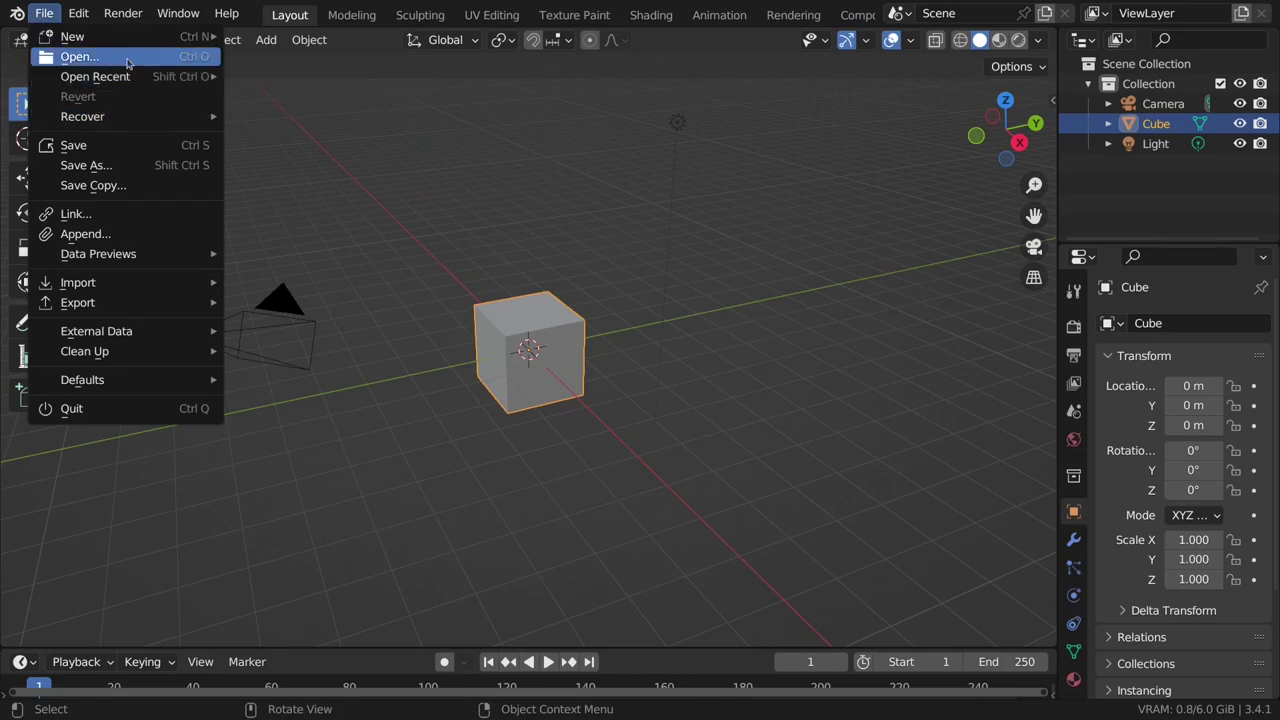
{"action": "mouse_move", "coordinate": [128, 120]}
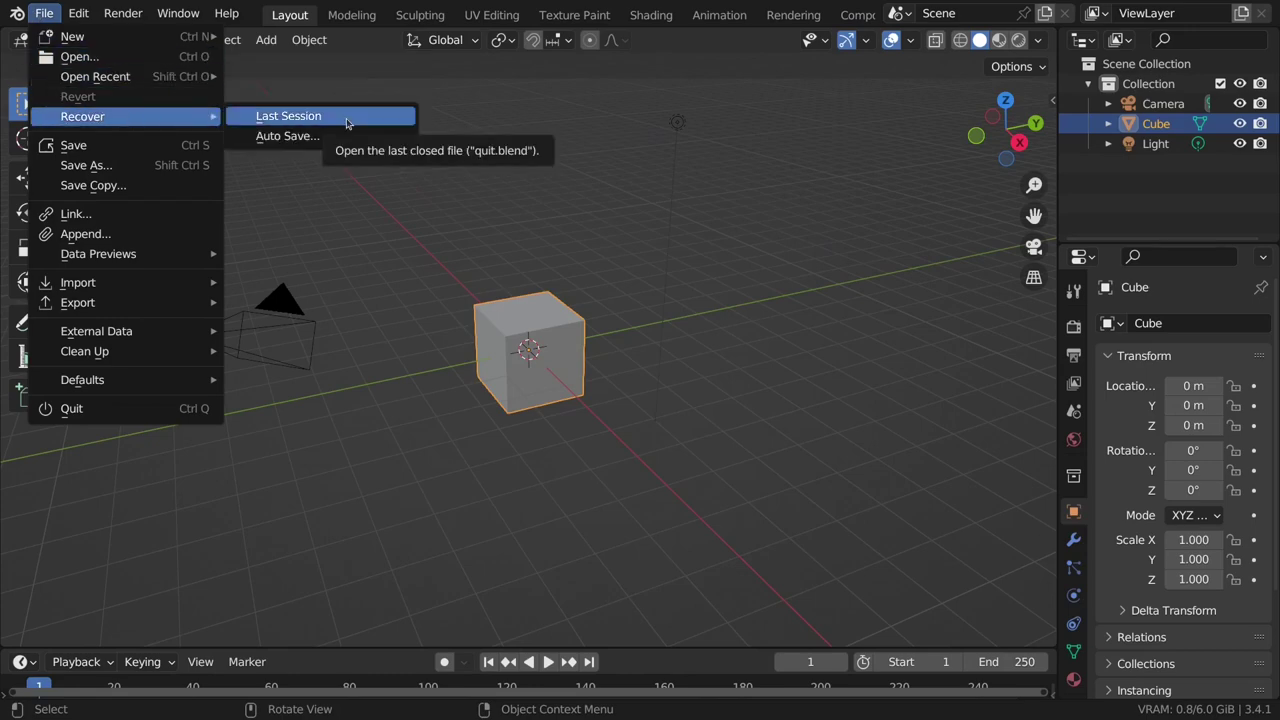
{"action": "left_click", "coordinate": [346, 122]}
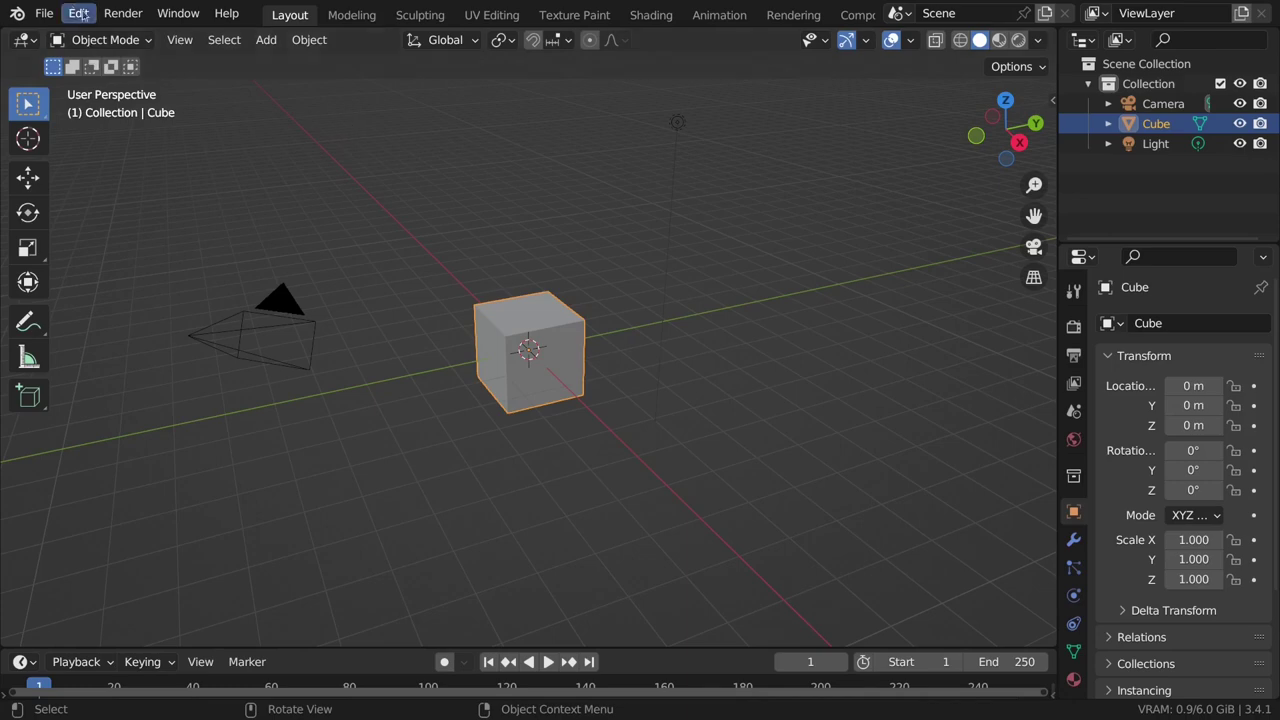
Try to recover an auto-saved file in Blender
{"action": "left_click", "coordinate": [44, 13]}
{"action": "mouse_move", "coordinate": [82, 116]}
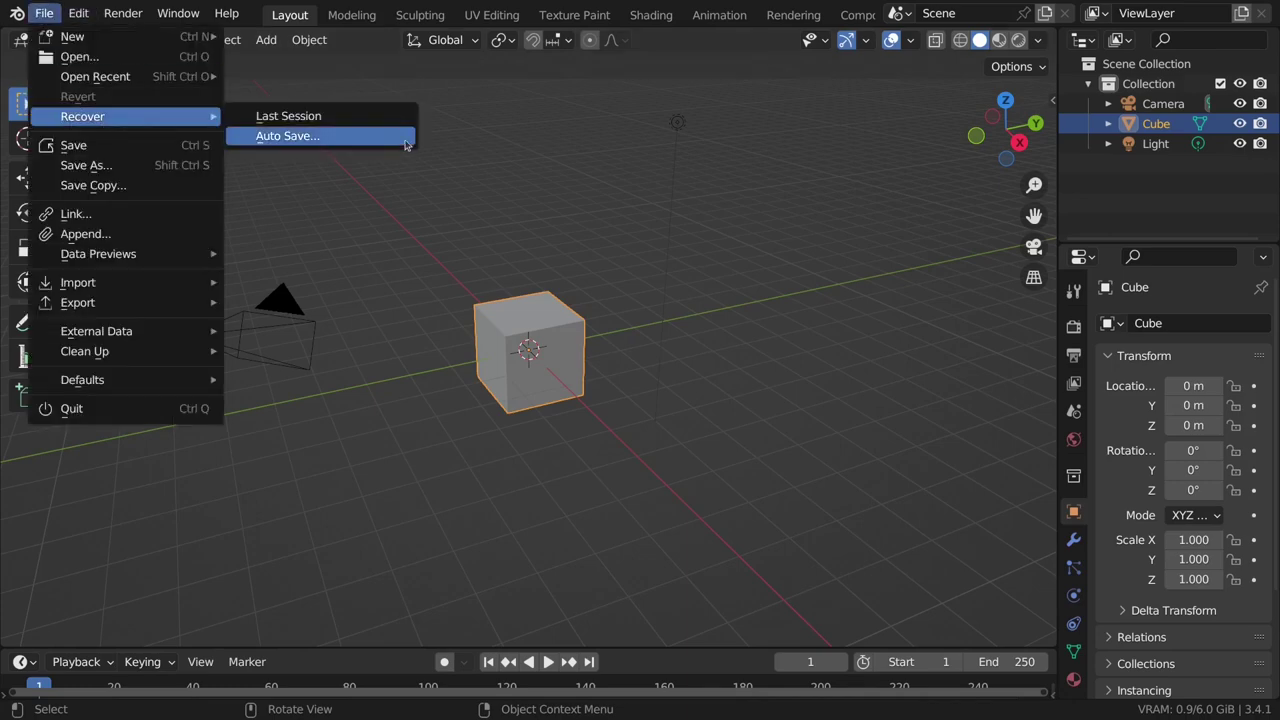
{"action": "left_click", "coordinate": [400, 141]}
{"action": "left_click", "coordinate": [418, 157]}
{"action": "double_click", "coordinate": [418, 157]}
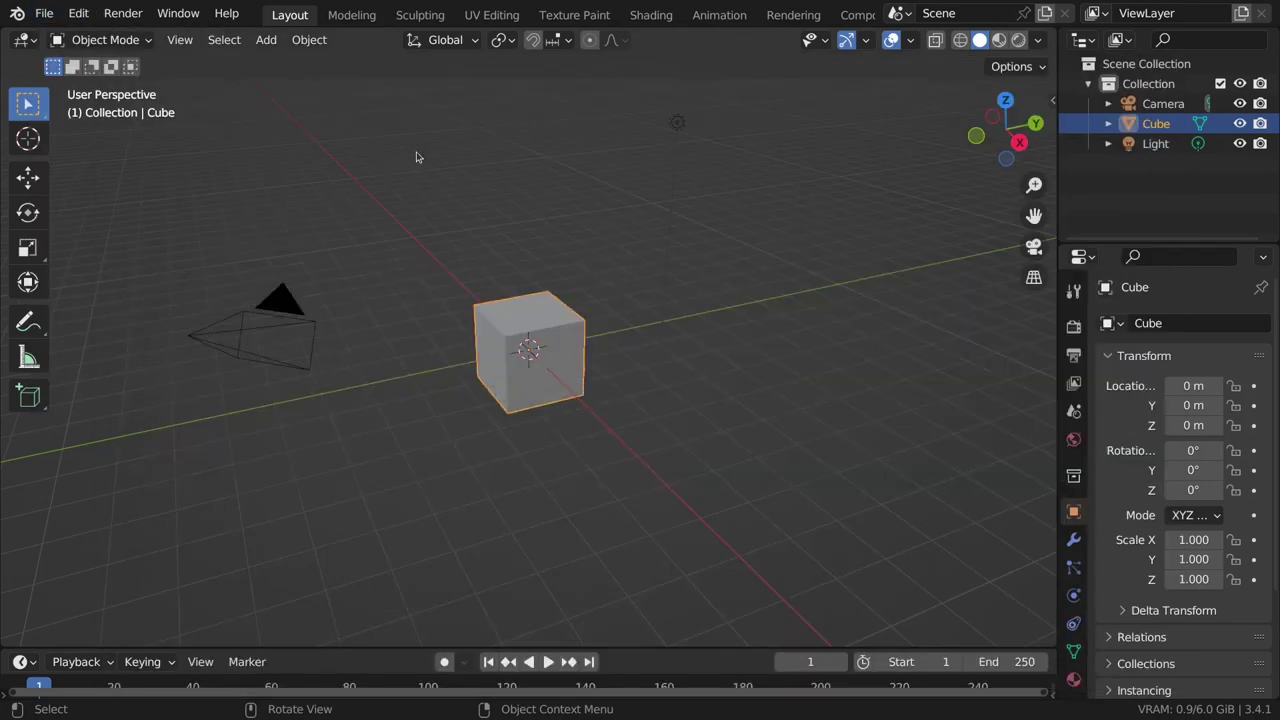
{"action": "left_click_drag", "start_coordinate": [418, 157], "coordinate": [545, 355]}
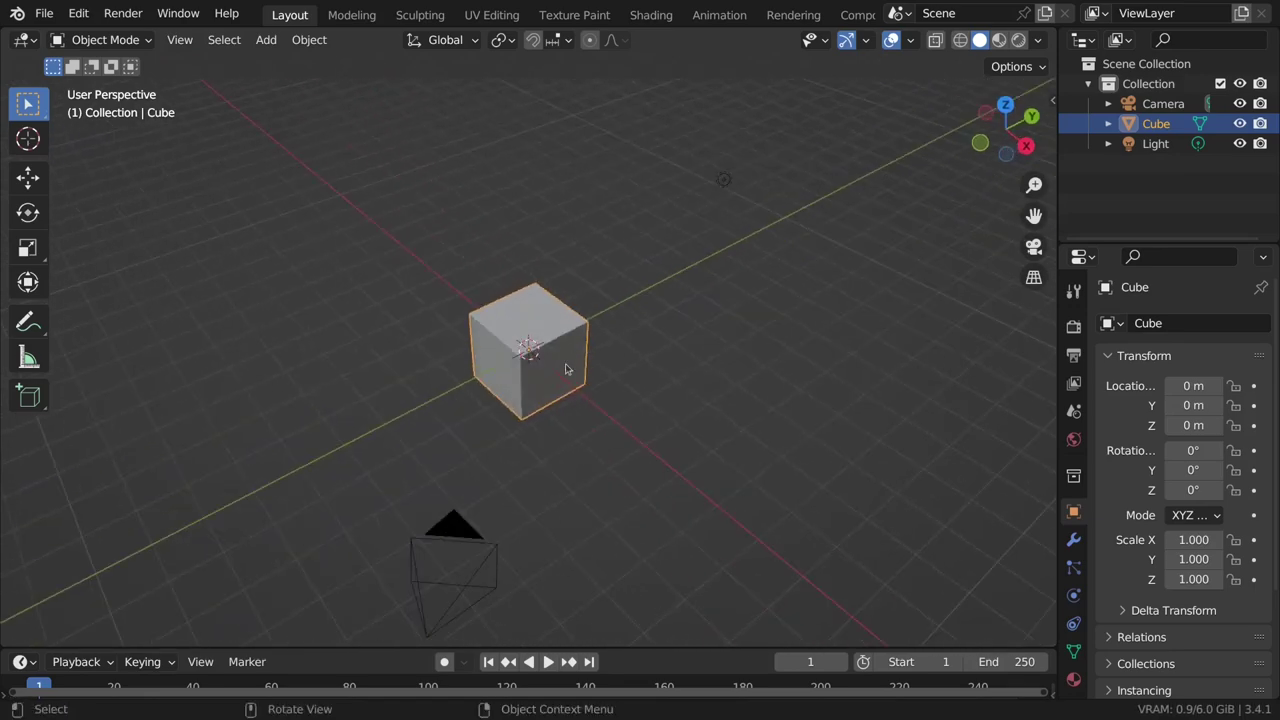
{"action": "left_click", "coordinate": [1262, 572]}
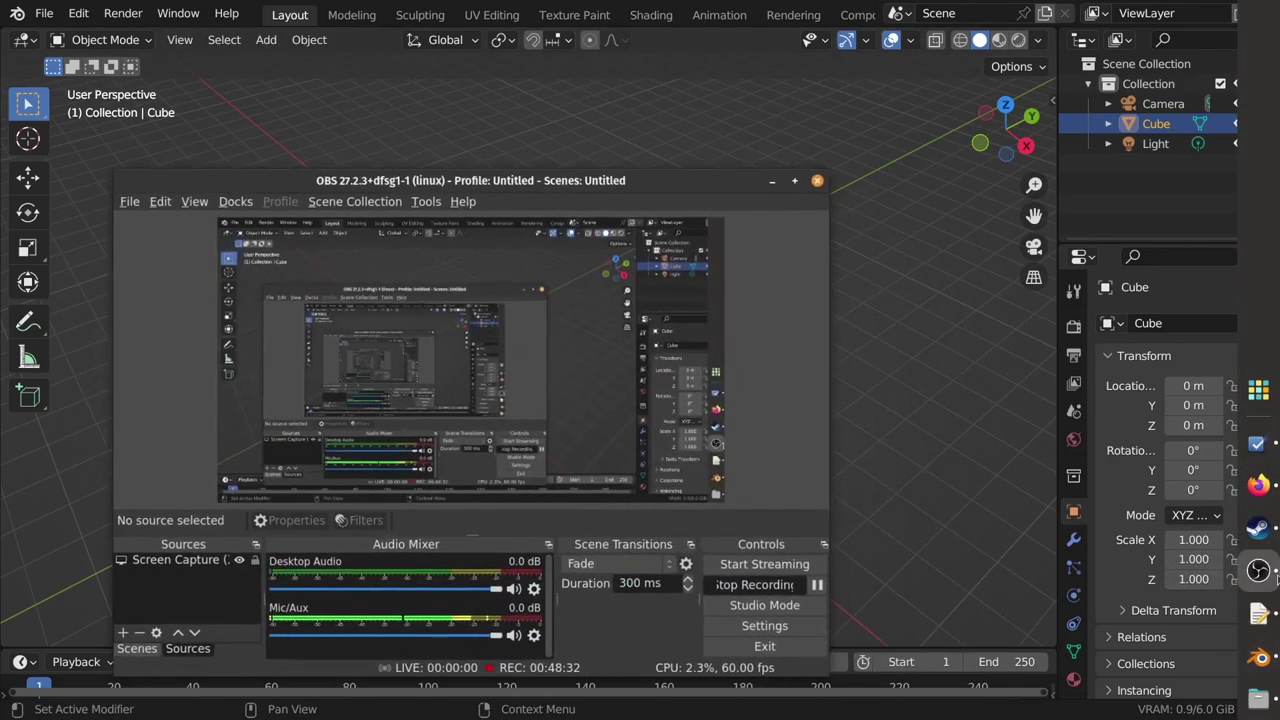
{"action": "left_click", "coordinate": [1262, 572]}
{"action": "left_click_drag", "start_coordinate": [475, 470], "coordinate": [537, 421]}
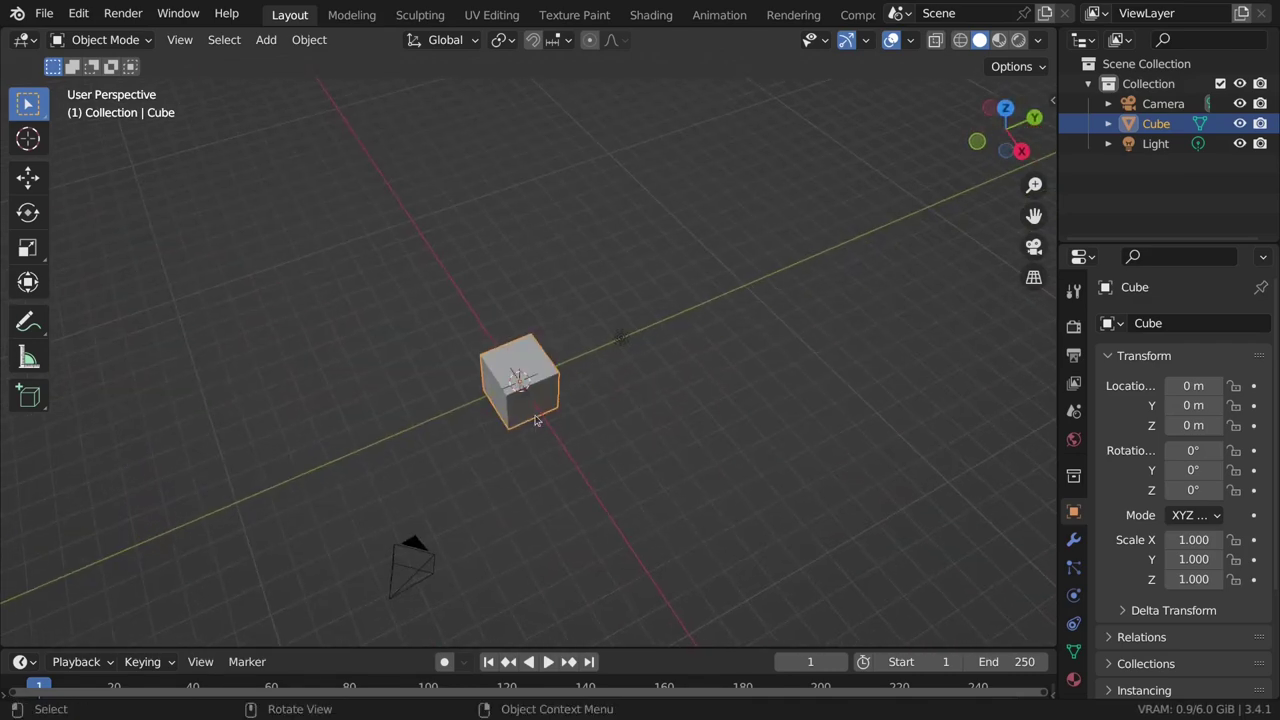
Quit Blender and return to the scripts folder
{"action": "left_click", "coordinate": [44, 13]}
{"action": "mouse_move", "coordinate": [154, 389]}
{"action": "key", "text": "ctrl+q"}
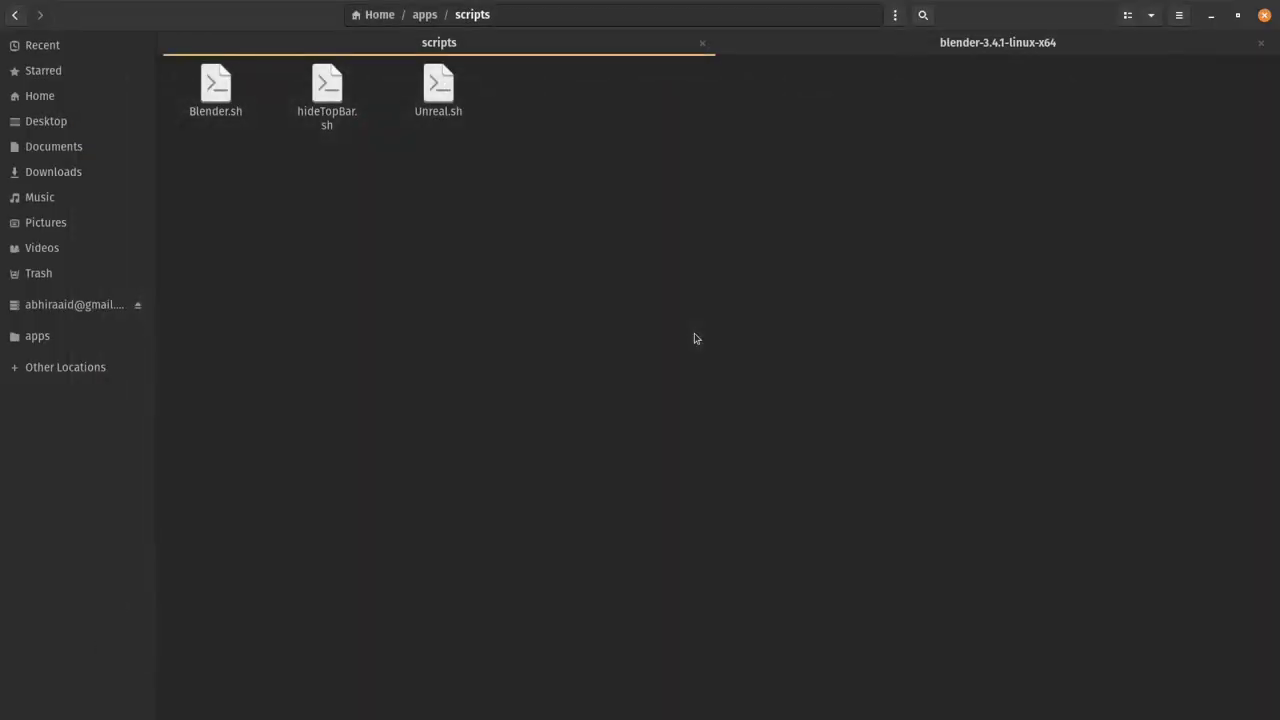
Check the execute permission and default application in the properties of Unreal.sh
{"action": "left_click", "coordinate": [425, 112]}
{"action": "right_click", "coordinate": [425, 112]}
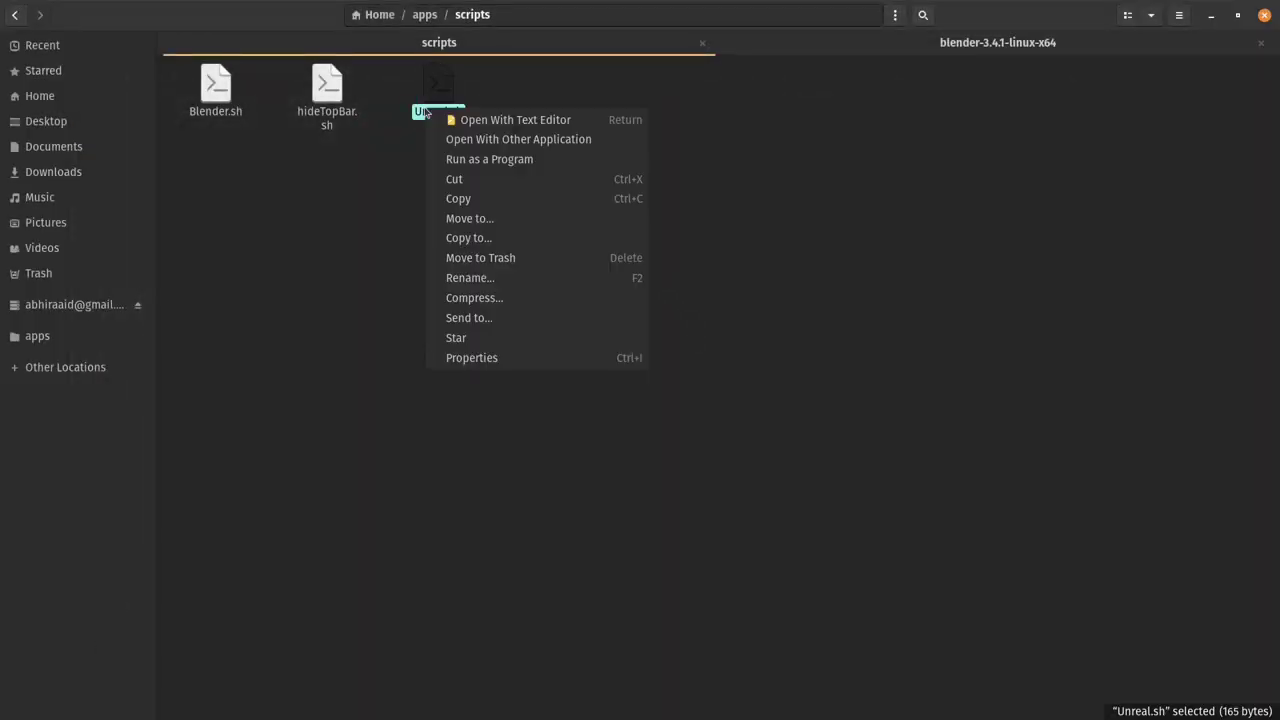
{"action": "left_click", "coordinate": [466, 361]}
{"action": "left_click", "coordinate": [652, 171]}
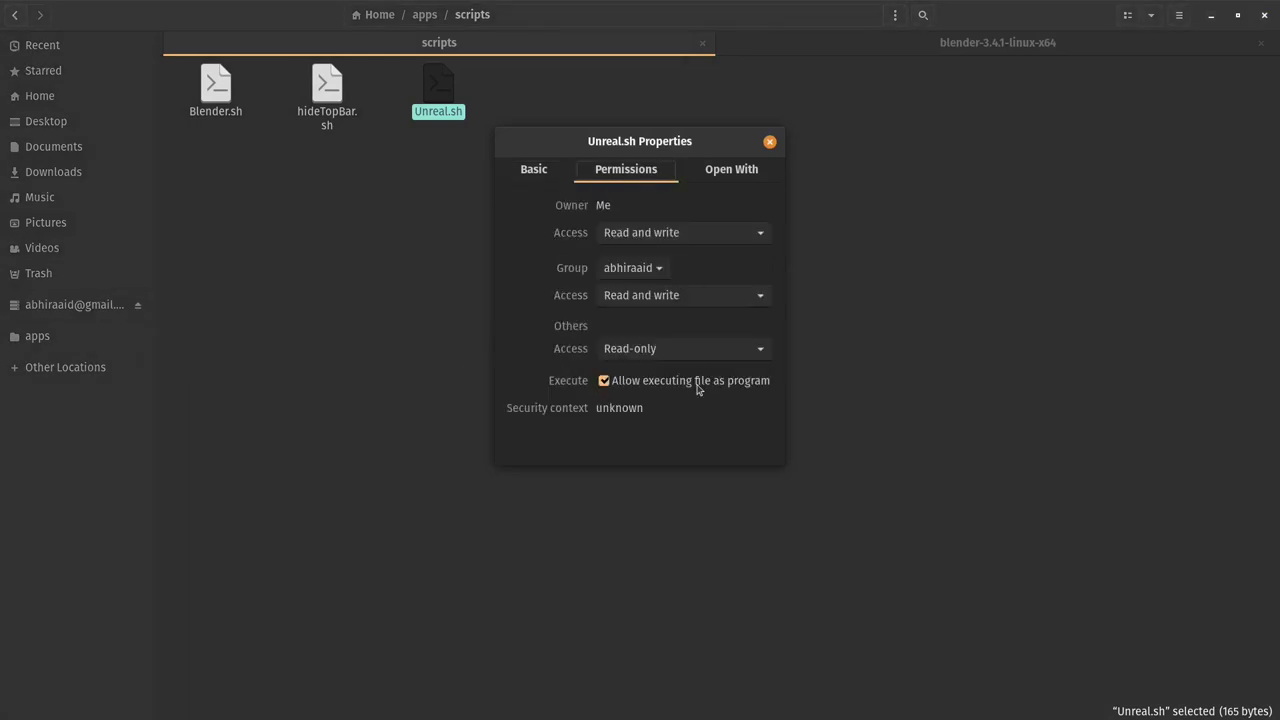
{"action": "left_click", "coordinate": [729, 166]}
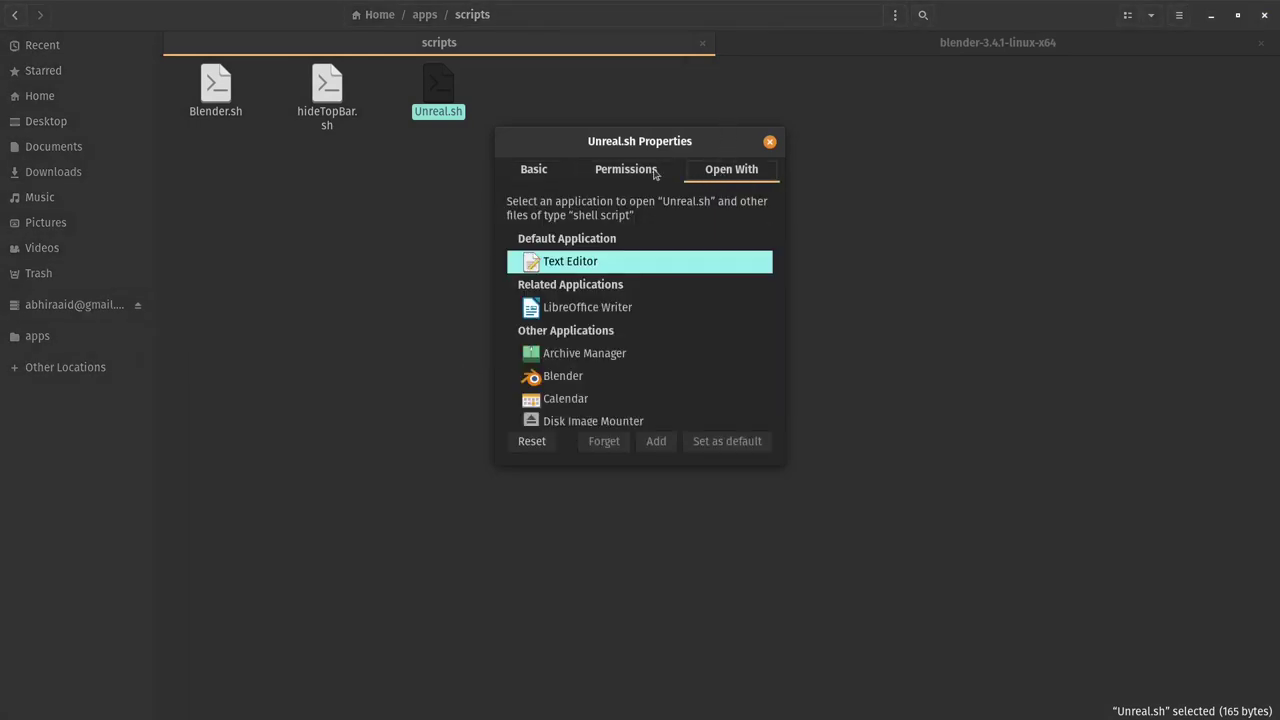
{"action": "left_click", "coordinate": [618, 170]}
{"action": "left_click", "coordinate": [769, 142]}
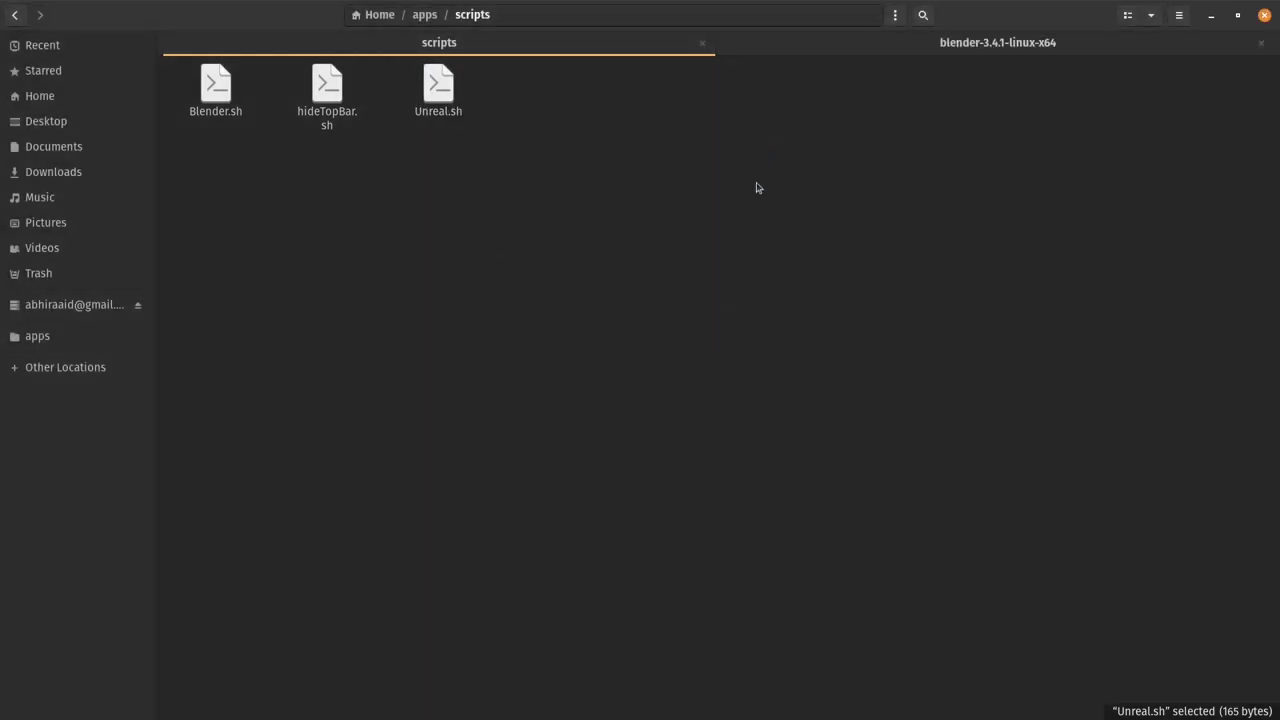
Keep the desktop's top bar and dock permanently visible beside the file manager window
{"action": "left_click", "coordinate": [1222, 12]}
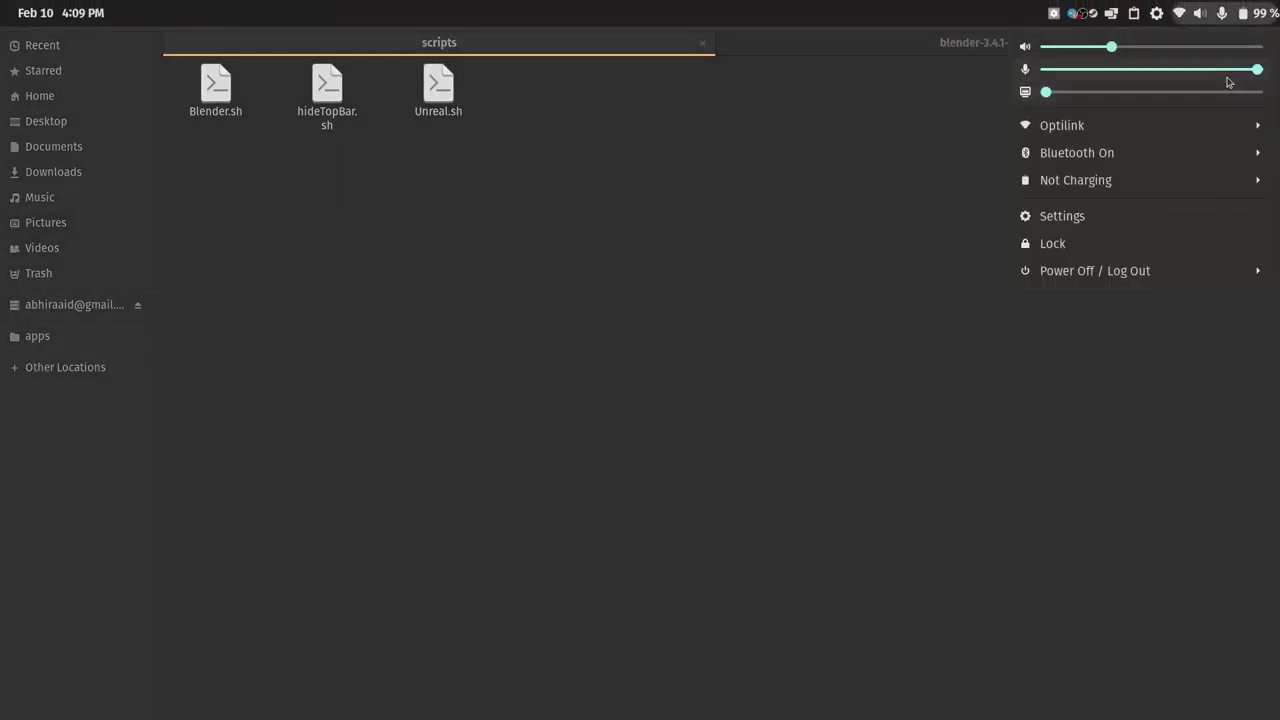
{"action": "left_click", "coordinate": [725, 476]}
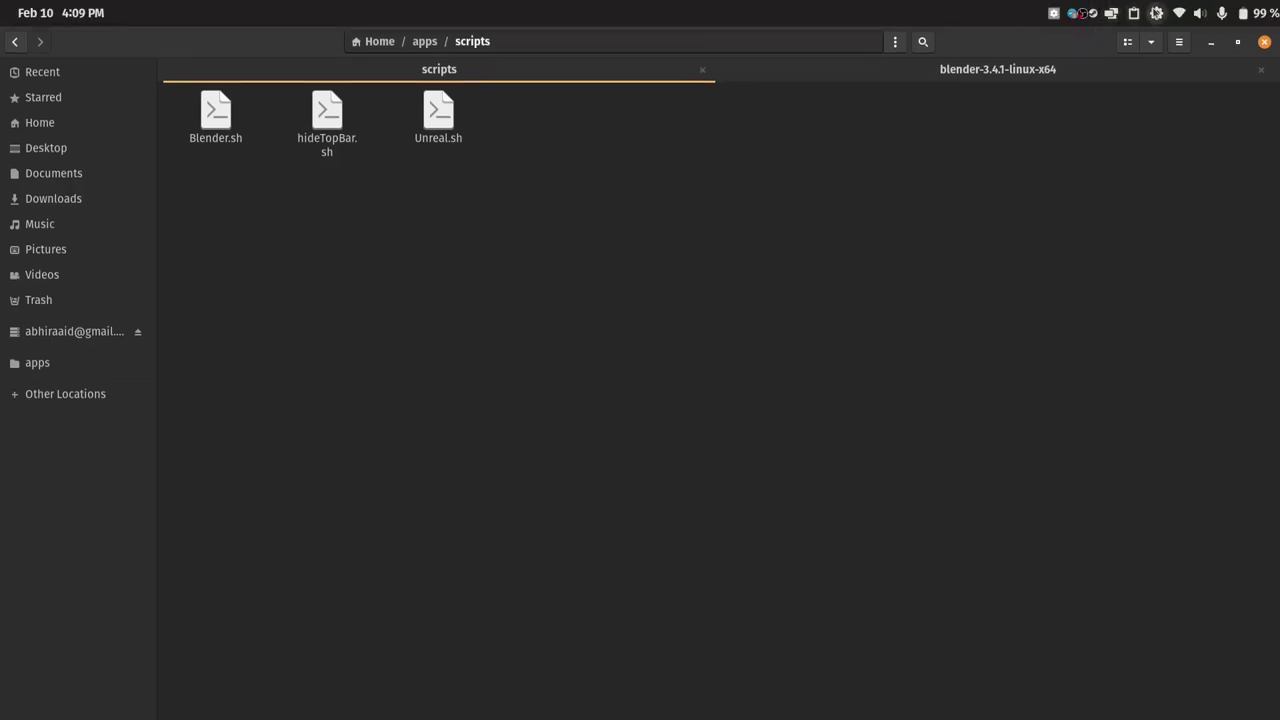
{"action": "left_click", "coordinate": [1156, 13]}
{"action": "left_click", "coordinate": [1156, 13]}
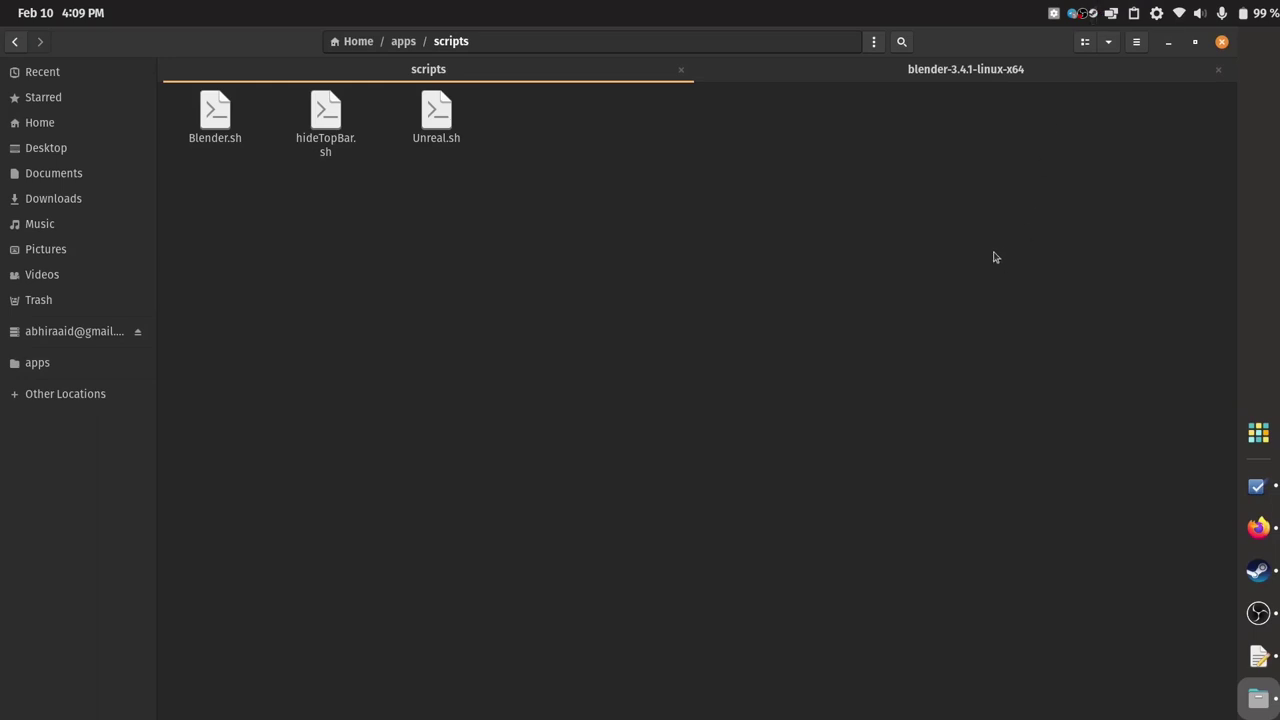
Bring up the Shortcuts task list listing the planned application key combinations
{"action": "left_click", "coordinate": [1200, 13]}
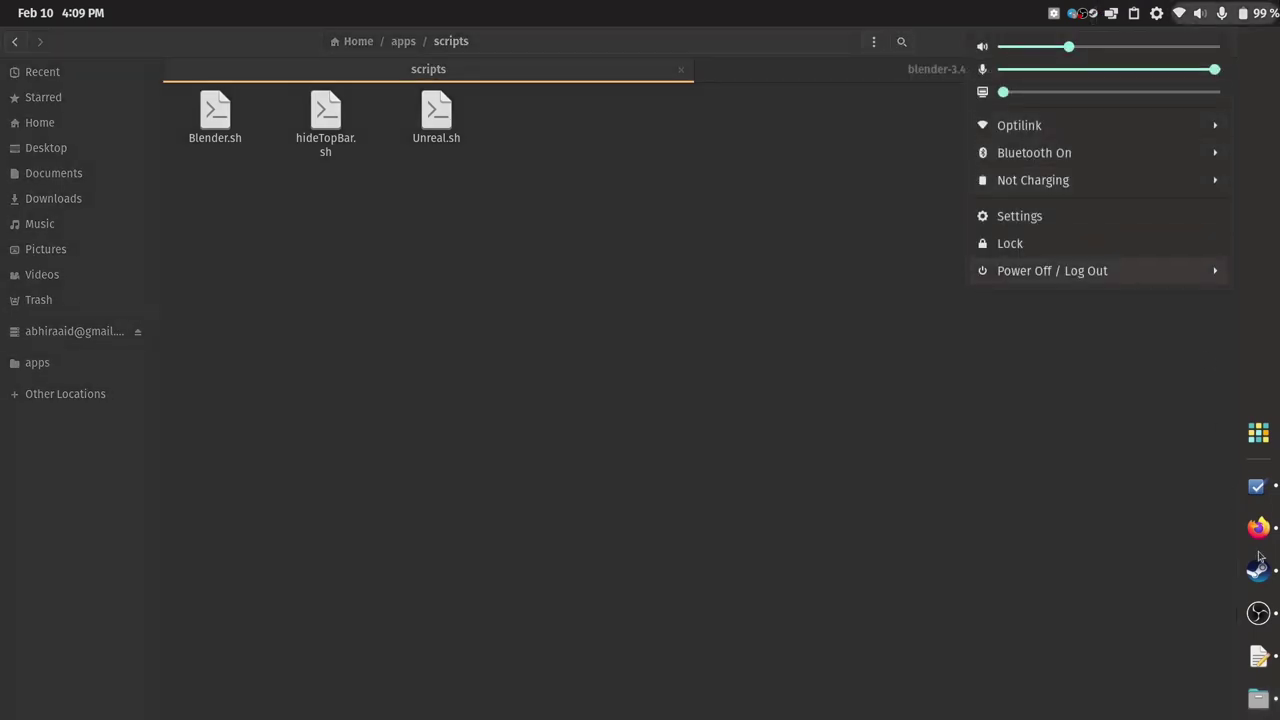
{"action": "left_click", "coordinate": [1256, 486]}
{"action": "left_click", "coordinate": [1256, 486]}
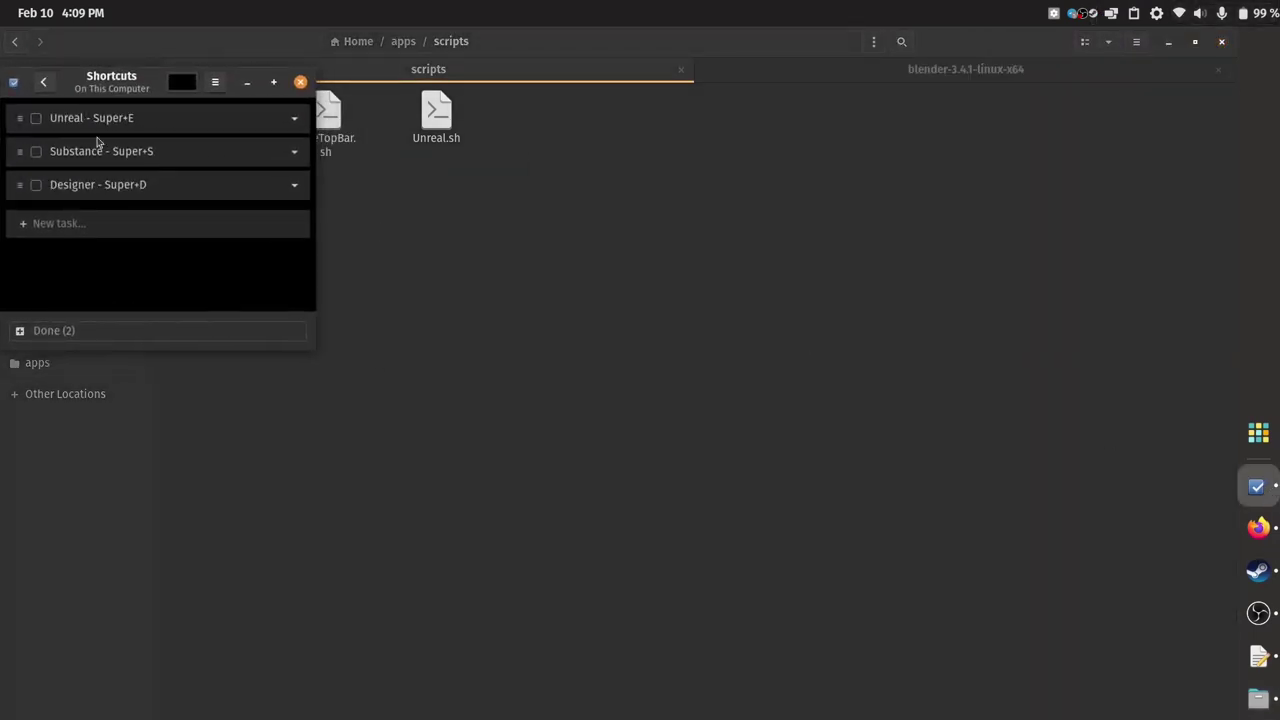
Open the system settings, move the window clear of the task list and go to the keyboard's custom shortcuts
{"action": "left_click", "coordinate": [1267, 7]}
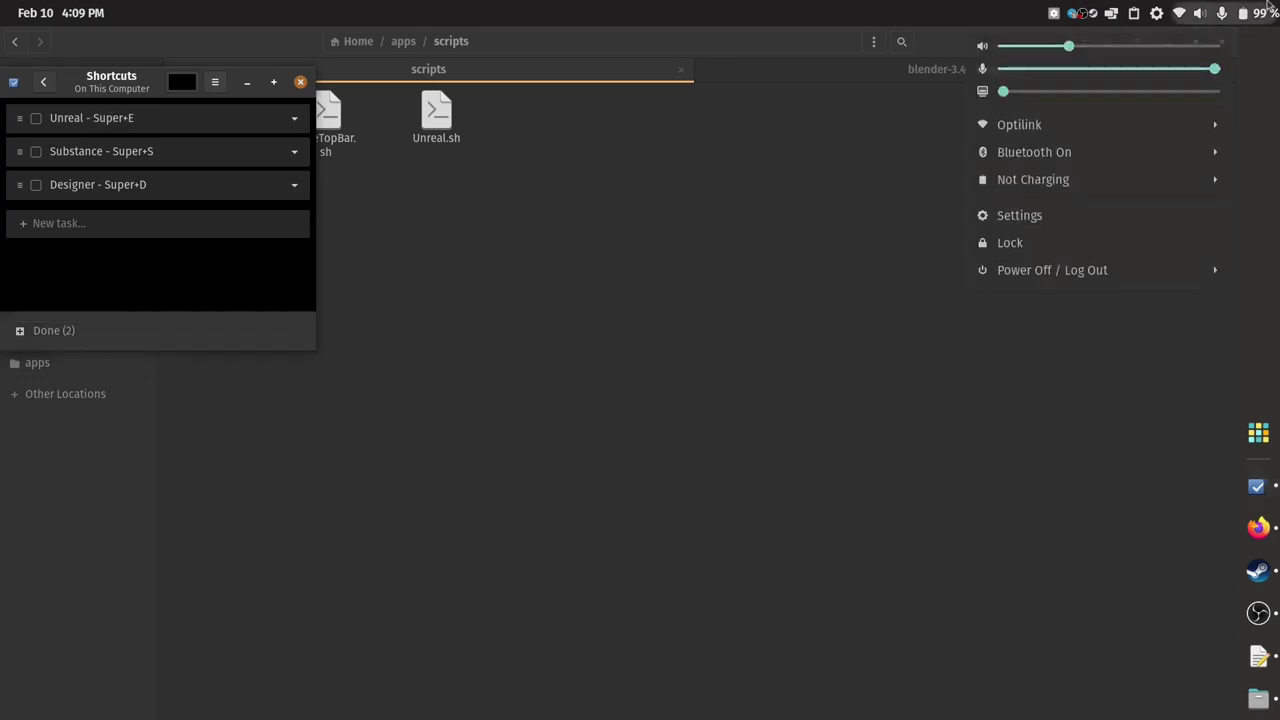
{"action": "left_click", "coordinate": [1114, 222]}
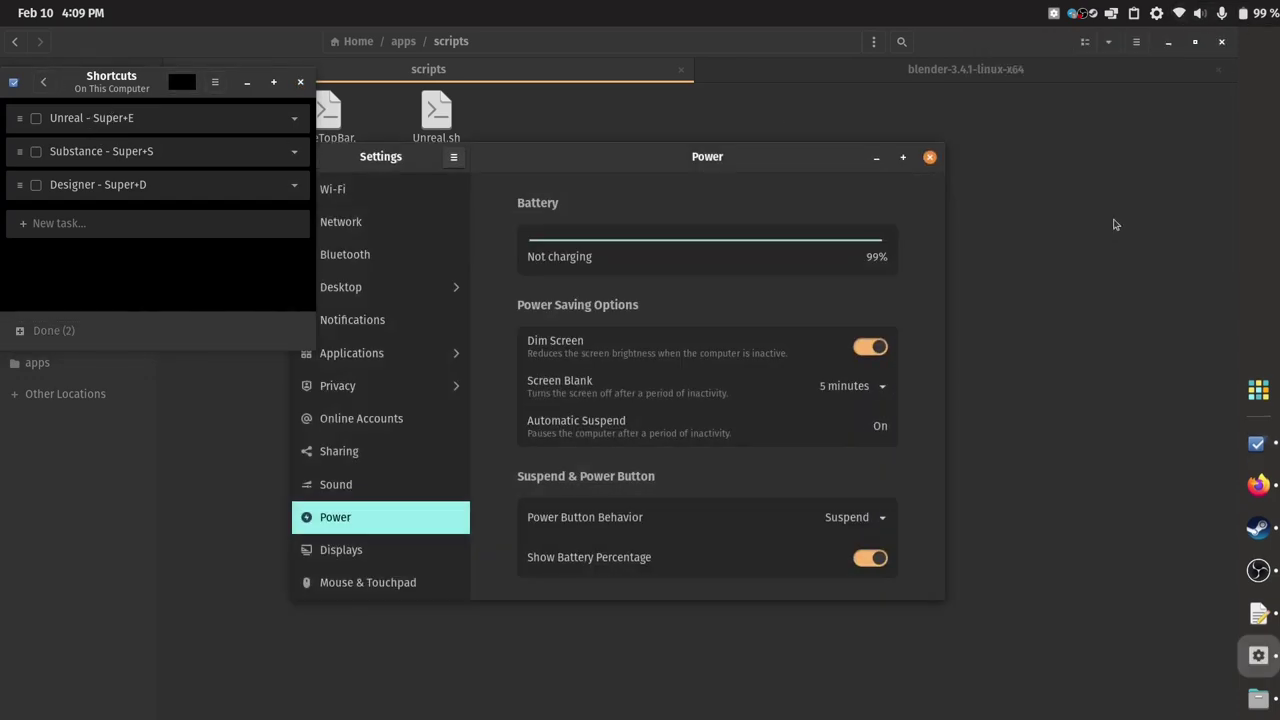
{"action": "left_click_drag", "start_coordinate": [709, 162], "coordinate": [953, 141]}
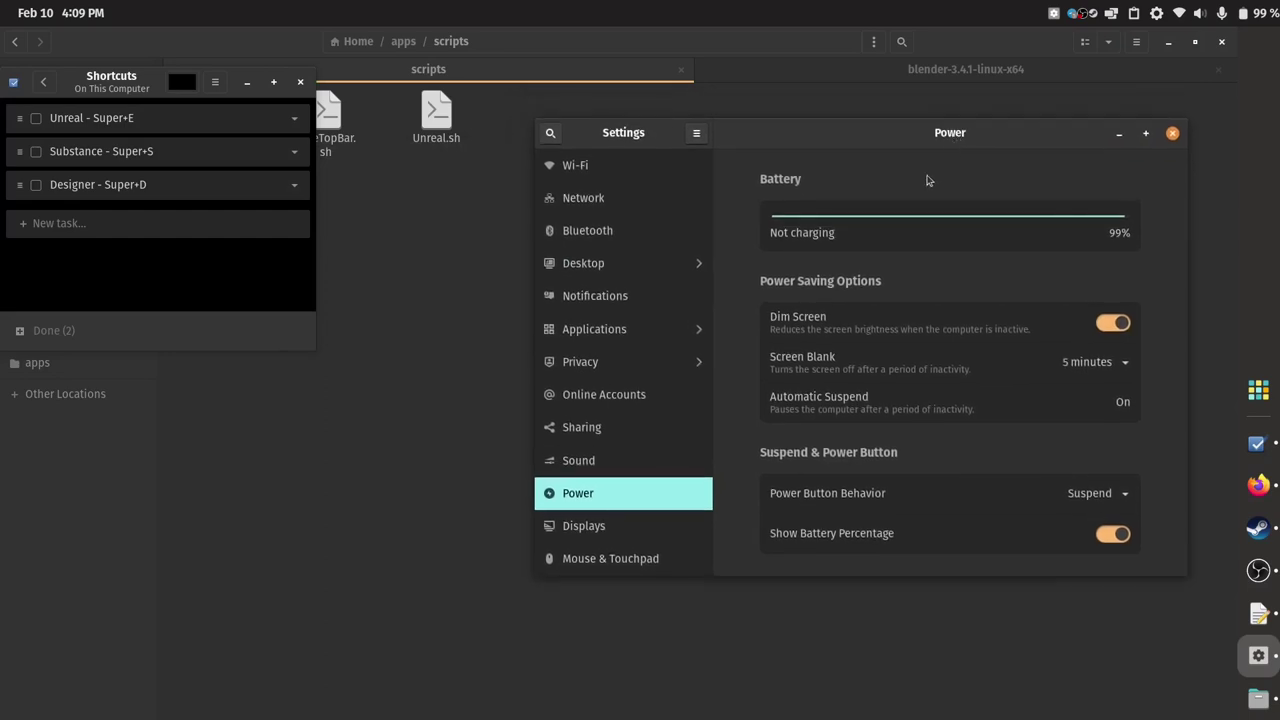
{"action": "scroll", "coordinate": [646, 460], "scroll_direction": "down", "scroll_amount": 4}
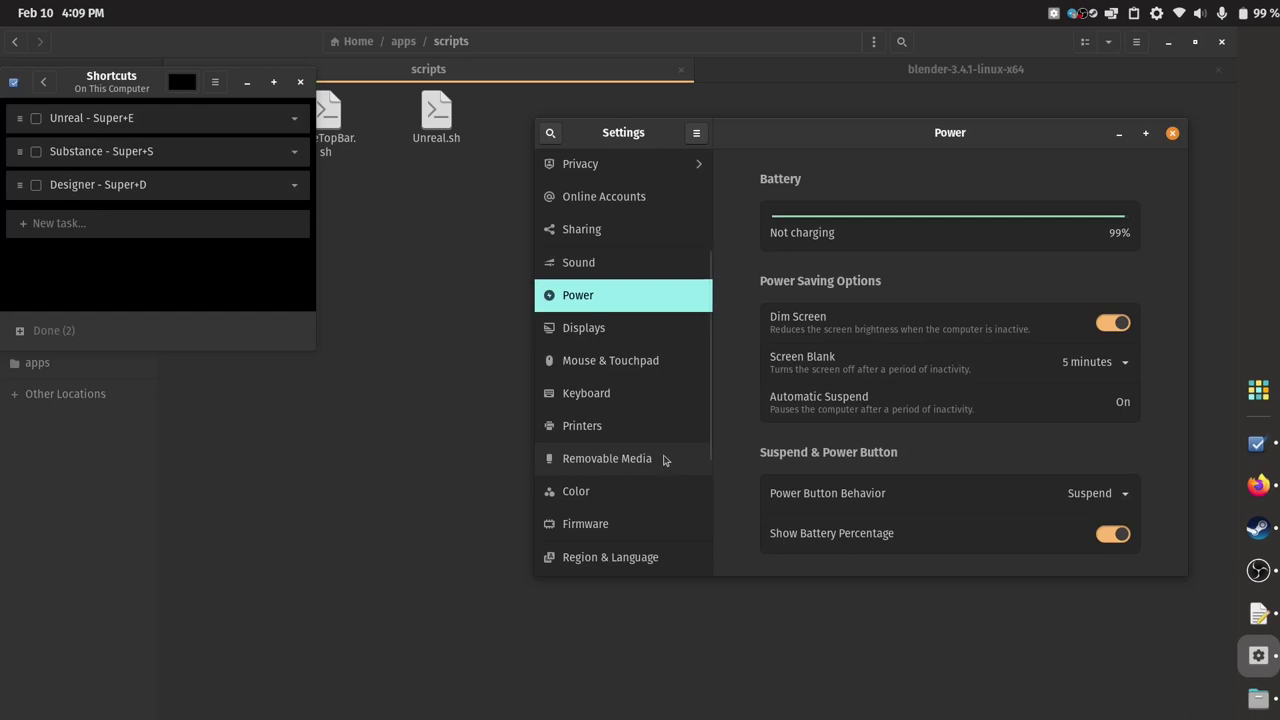
{"action": "left_click", "coordinate": [644, 402]}
{"action": "scroll", "coordinate": [897, 510], "scroll_direction": "down", "scroll_amount": 2}
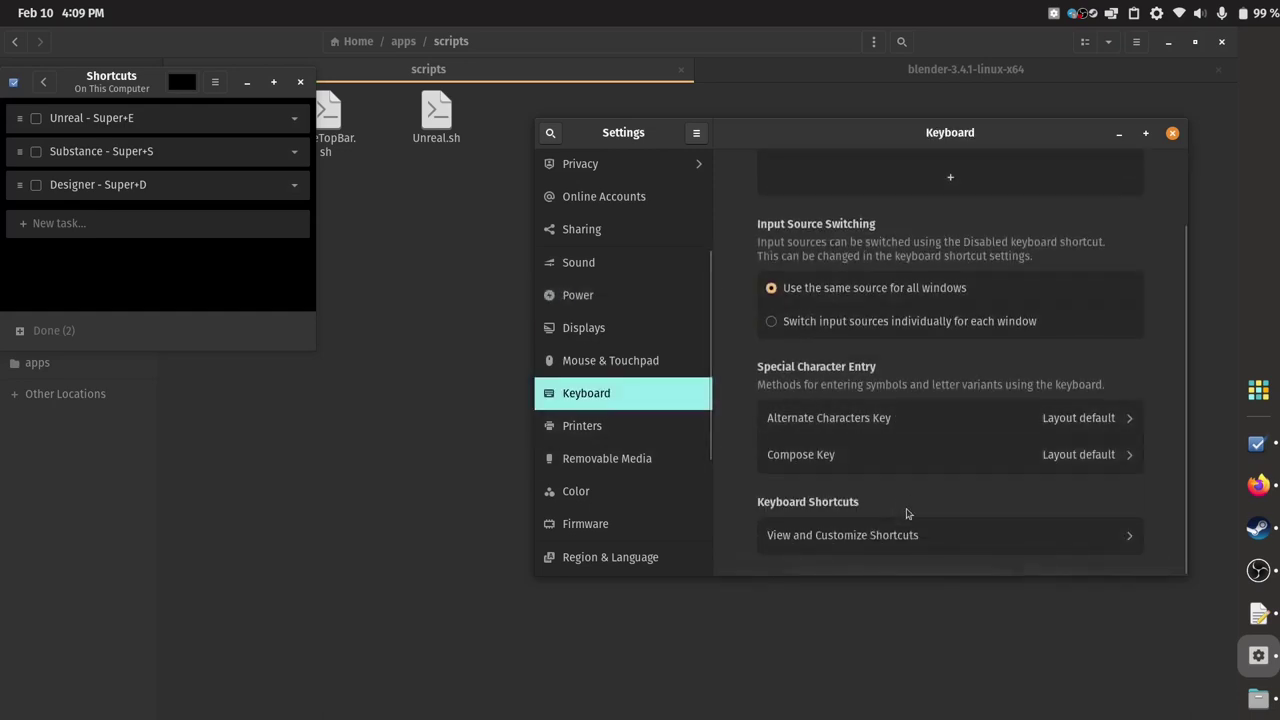
{"action": "left_click", "coordinate": [906, 531]}
{"action": "scroll", "coordinate": [900, 440], "scroll_direction": "down", "scroll_amount": 1}
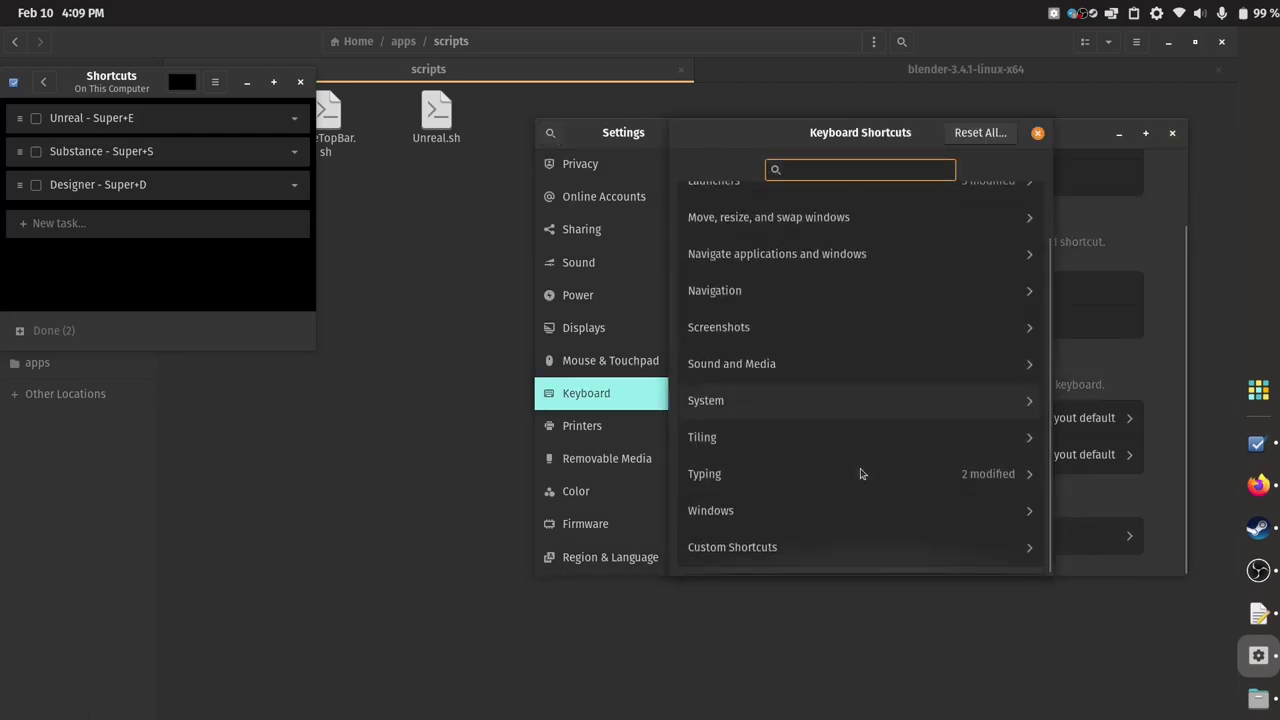
{"action": "left_click", "coordinate": [823, 552]}
Add a custom shortcut named Unreal Engine that runs apps/scripts/./Unreal.sh from the home folder, bound to Super+E
{"action": "left_click", "coordinate": [873, 297]}
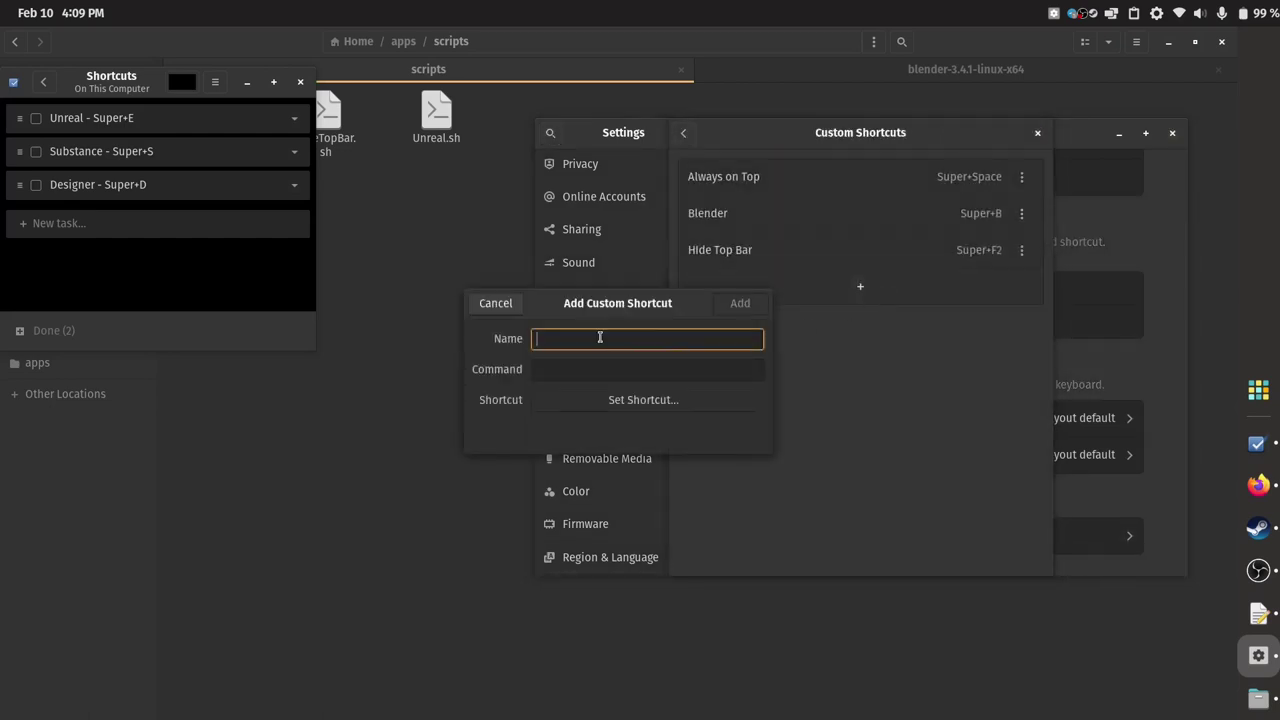
{"action": "type", "text": "Unreal Engine"}
{"action": "left_click", "coordinate": [538, 368]}
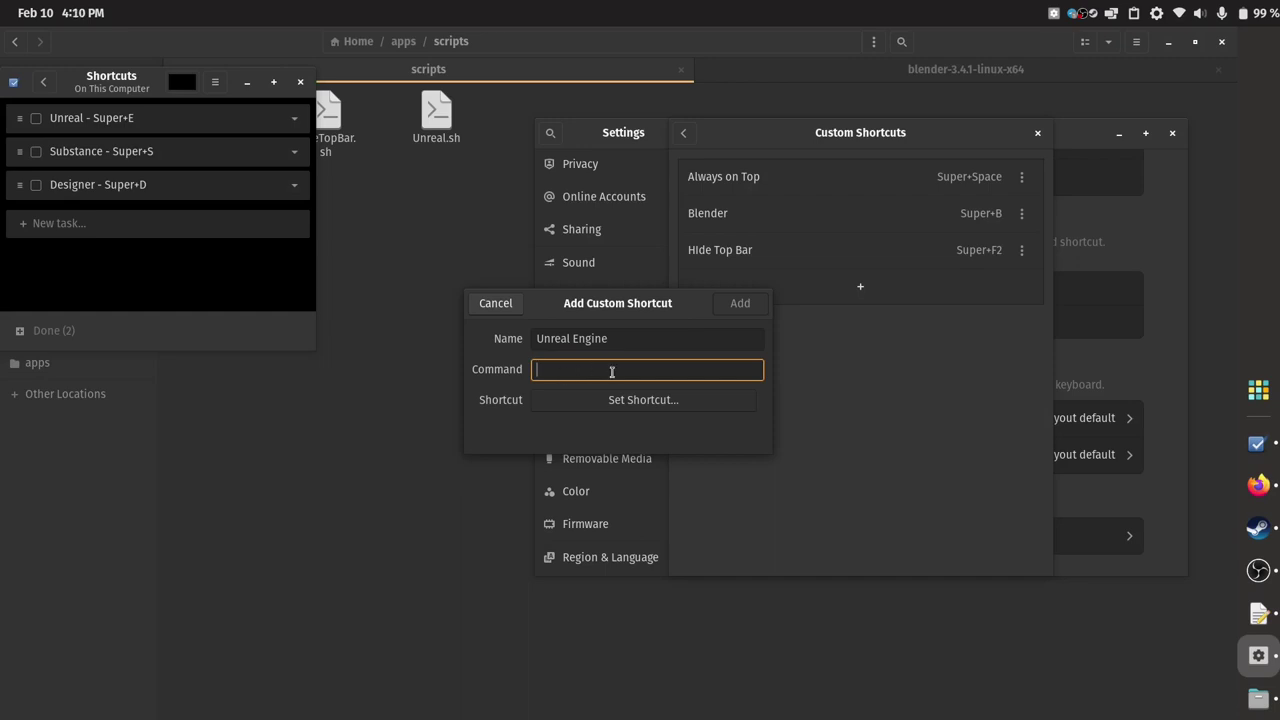
{"action": "type", "text": "/h"}
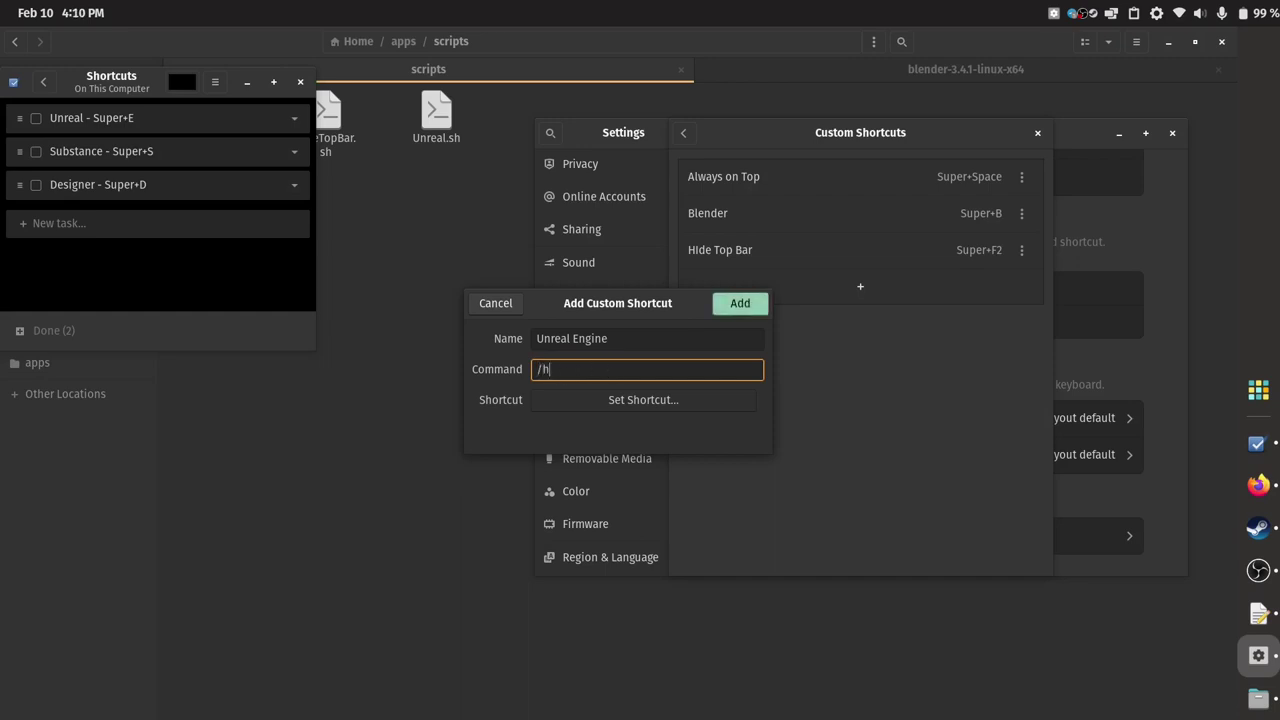
{"action": "type", "text": "ome/abhiraaid/apps/scripts/./Unreal.sh"}
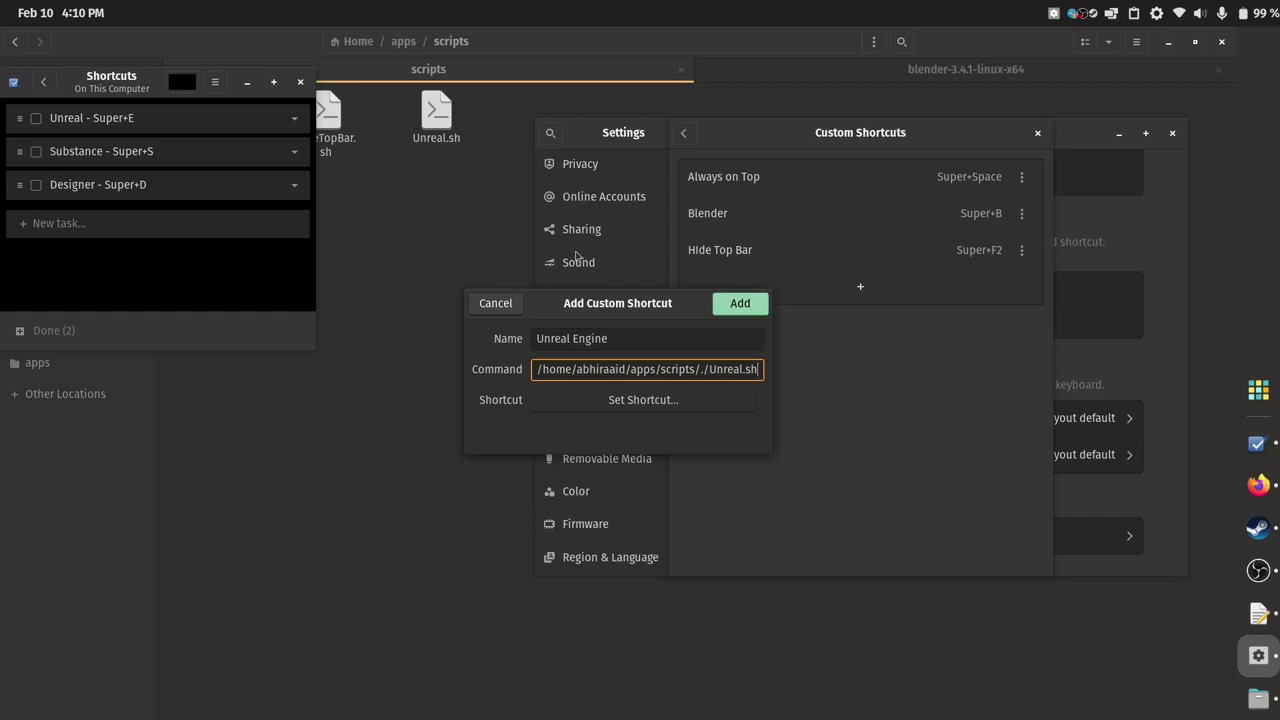
{"action": "left_click", "coordinate": [655, 401]}
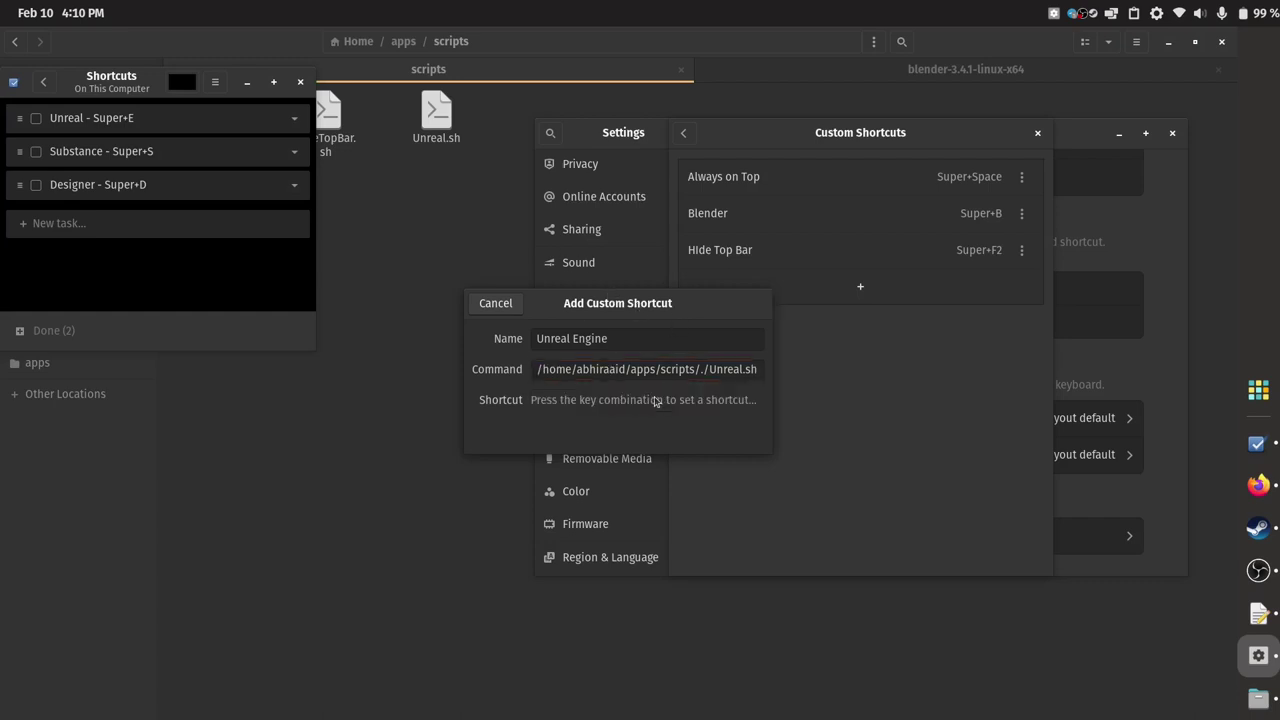
{"action": "key", "text": "super+e"}
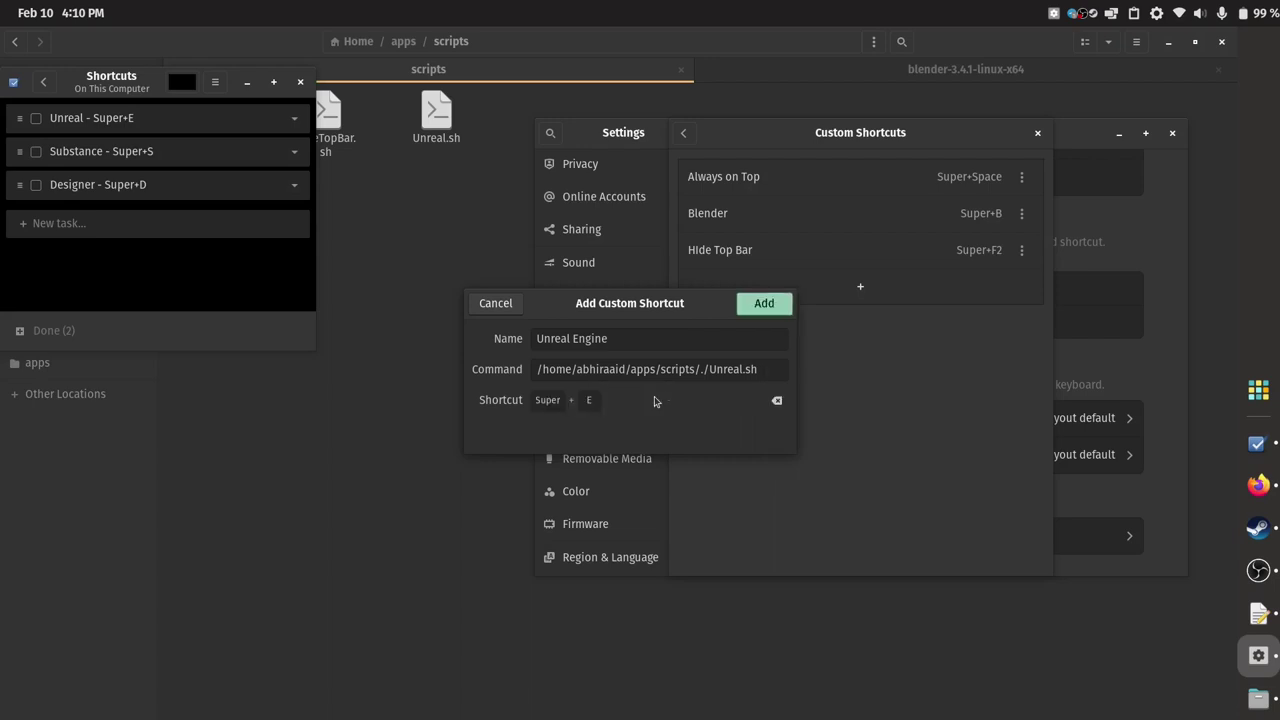
{"action": "left_click", "coordinate": [765, 304]}
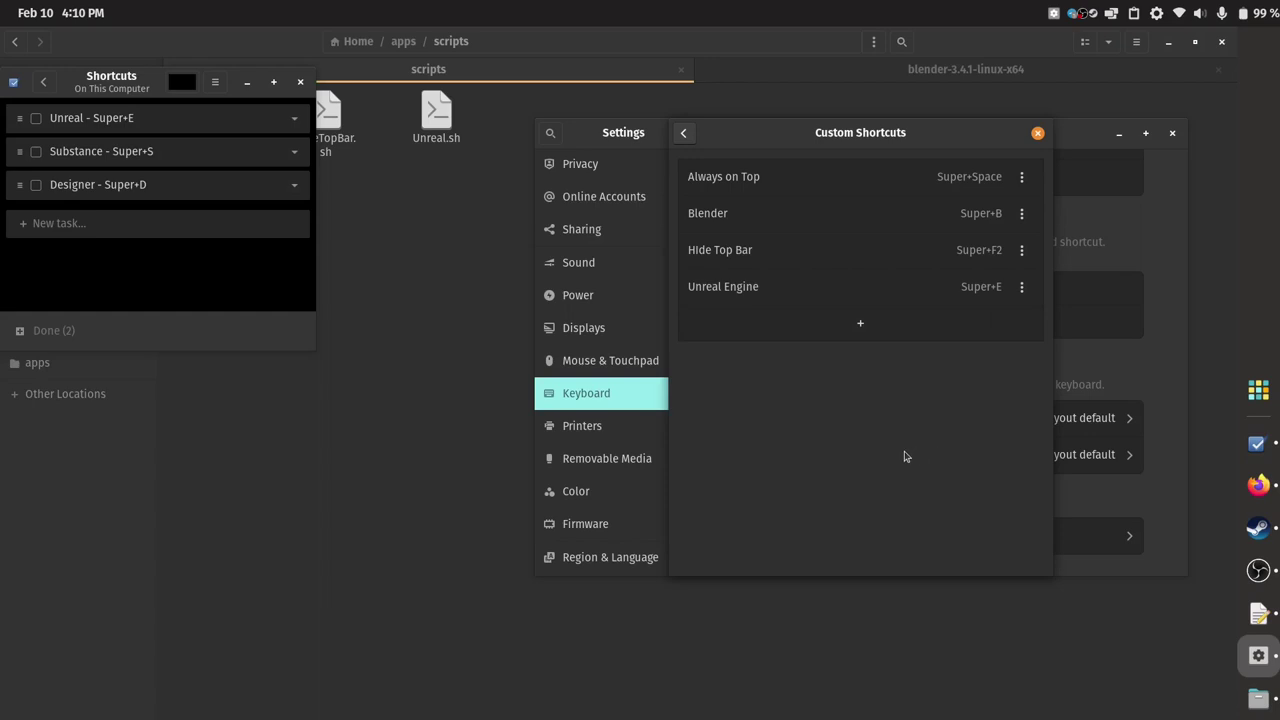
Test the Super+E shortcut by launching Unreal Engine, look over the First Person project defaults, and close the project browser
{"action": "key", "text": "super+e"}
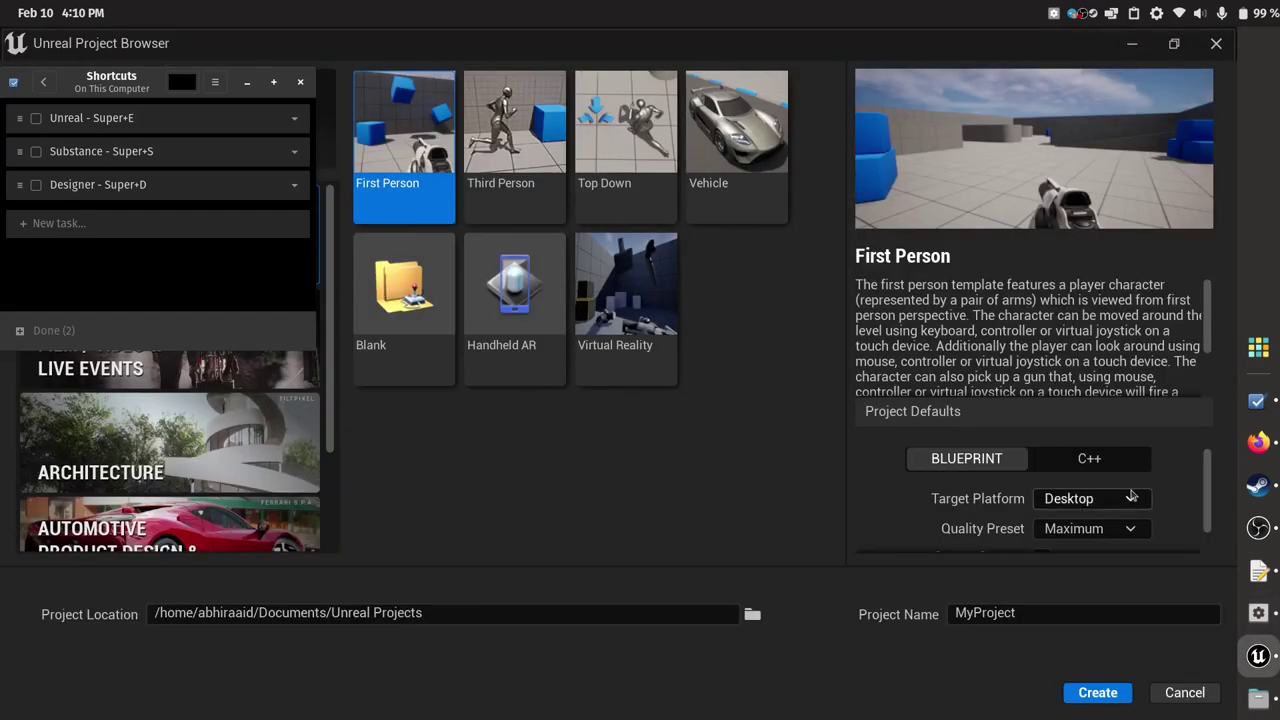
{"action": "scroll", "coordinate": [1174, 465], "scroll_direction": "down", "scroll_amount": 1}
{"action": "scroll", "coordinate": [1178, 502], "scroll_direction": "up", "scroll_amount": 1}
{"action": "scroll", "coordinate": [1176, 470], "scroll_direction": "down", "scroll_amount": 1}
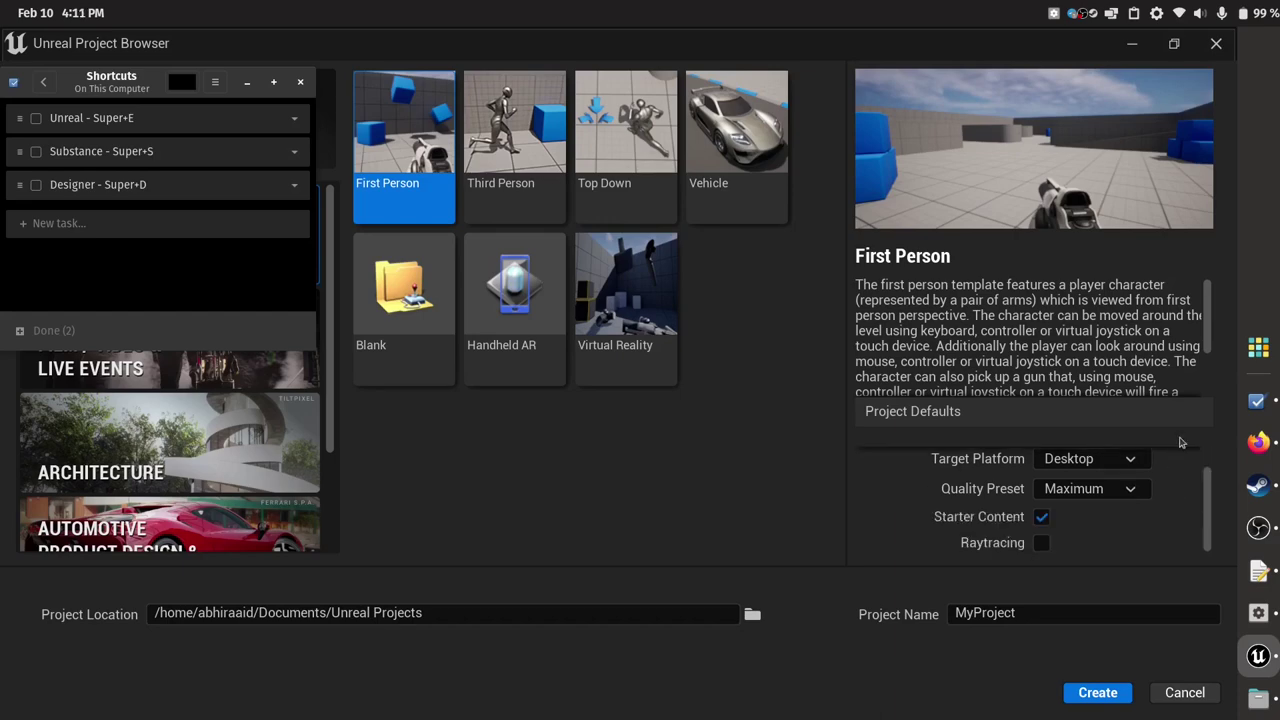
{"action": "left_click", "coordinate": [1216, 43]}
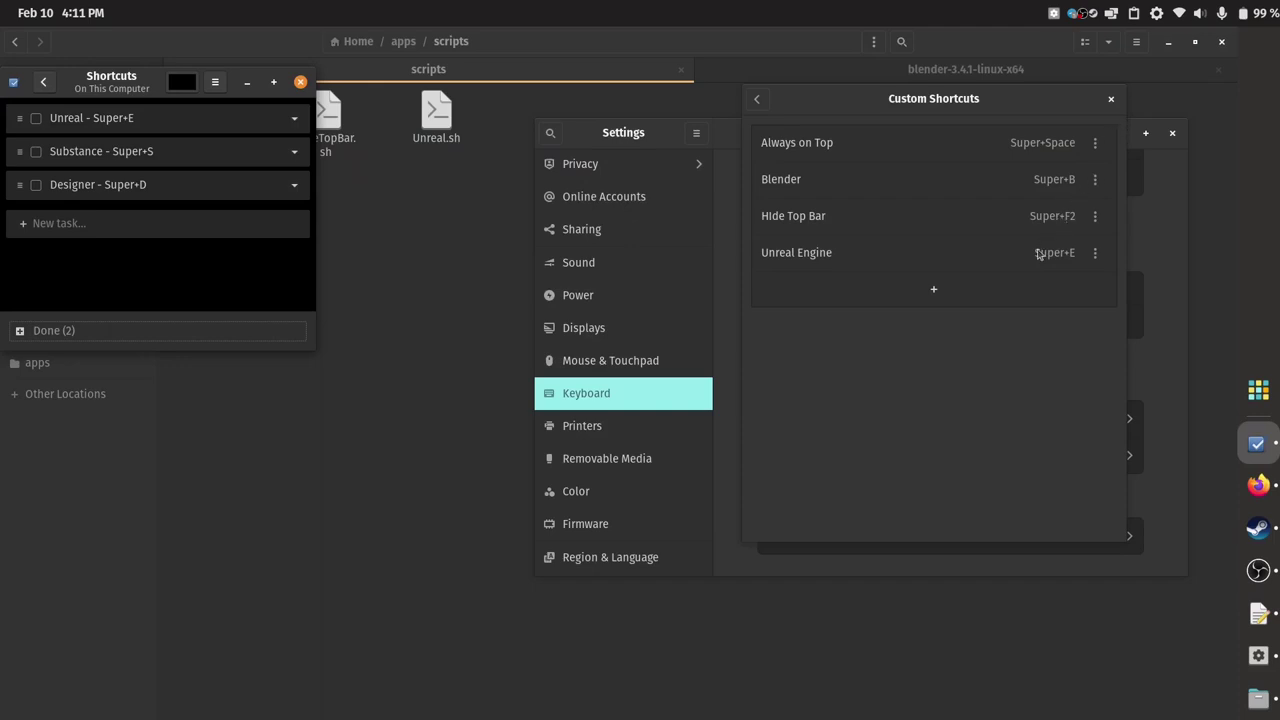
Mark the task Unreal - Super+E as done, review the completed tasks, and shift the Custom Shortcuts dialog nearer the task list
{"action": "left_click", "coordinate": [36, 118]}
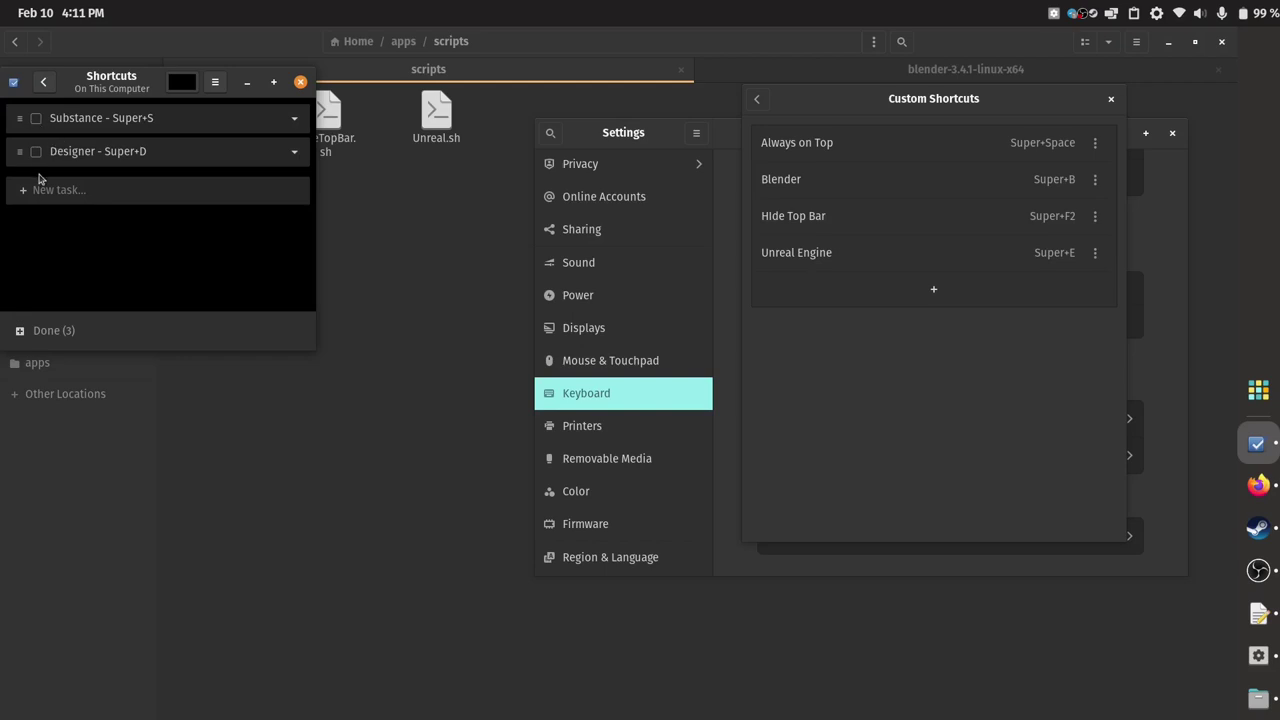
{"action": "left_click", "coordinate": [19, 331]}
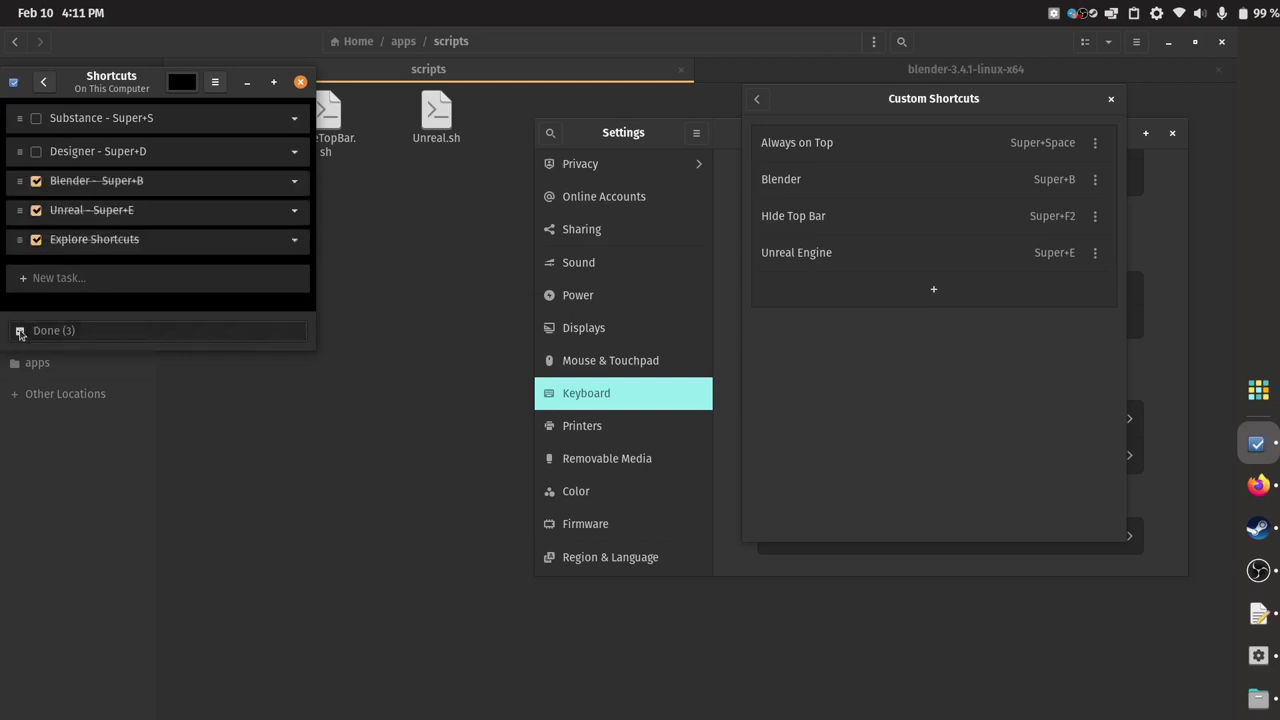
{"action": "left_click", "coordinate": [19, 331]}
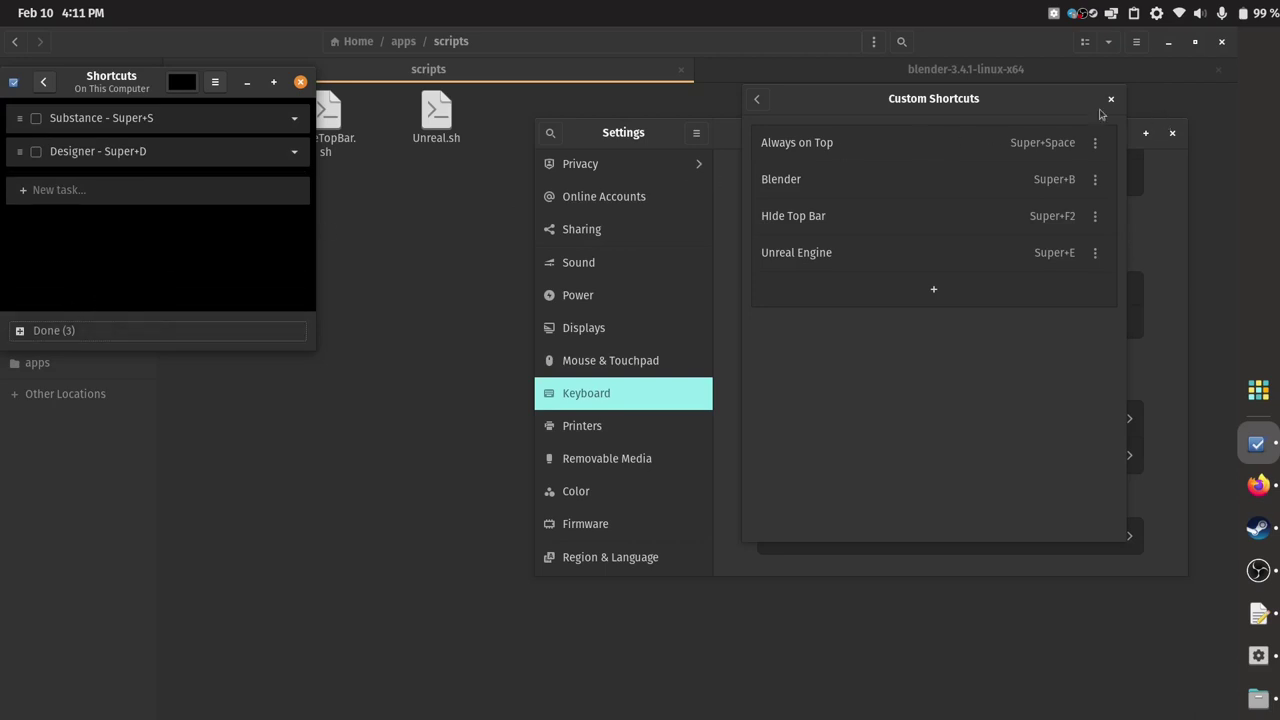
{"action": "left_click_drag", "start_coordinate": [1061, 105], "coordinate": [892, 117]}
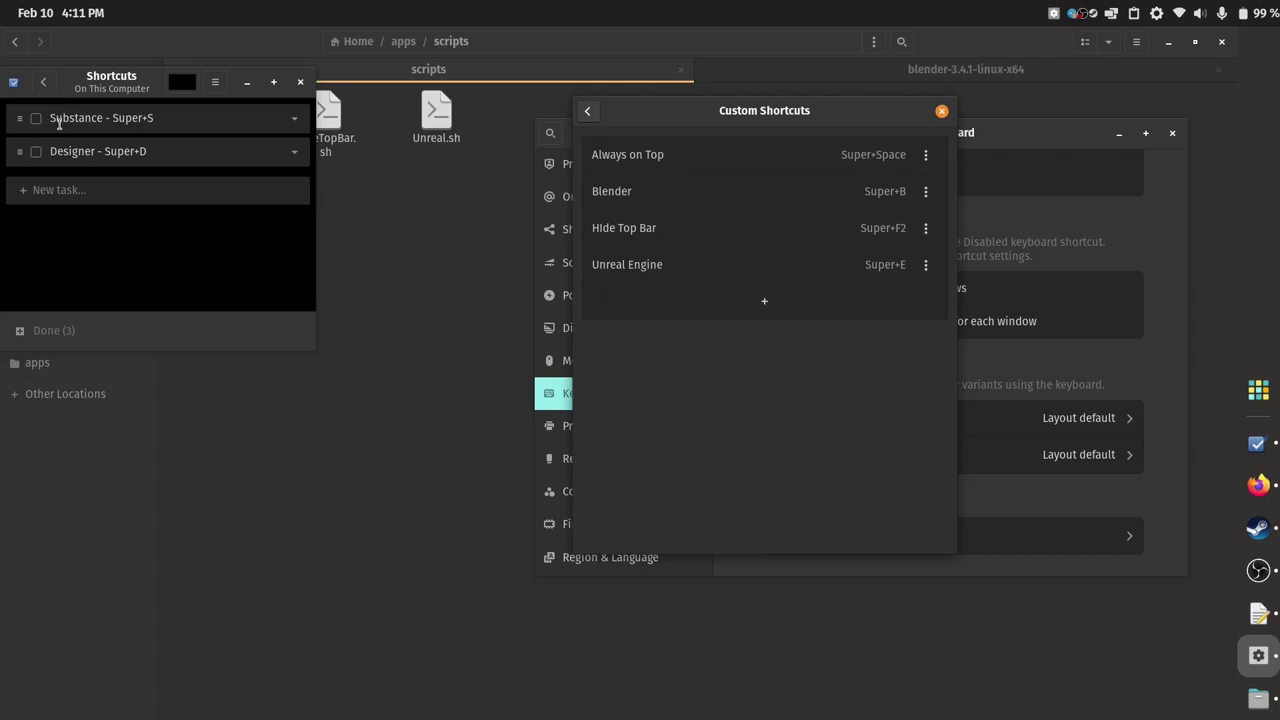
Switch to Blender by minimizing the OBS window in front of the cube scene
{"action": "left_click", "coordinate": [1274, 586]}
{"action": "left_click", "coordinate": [790, 509]}
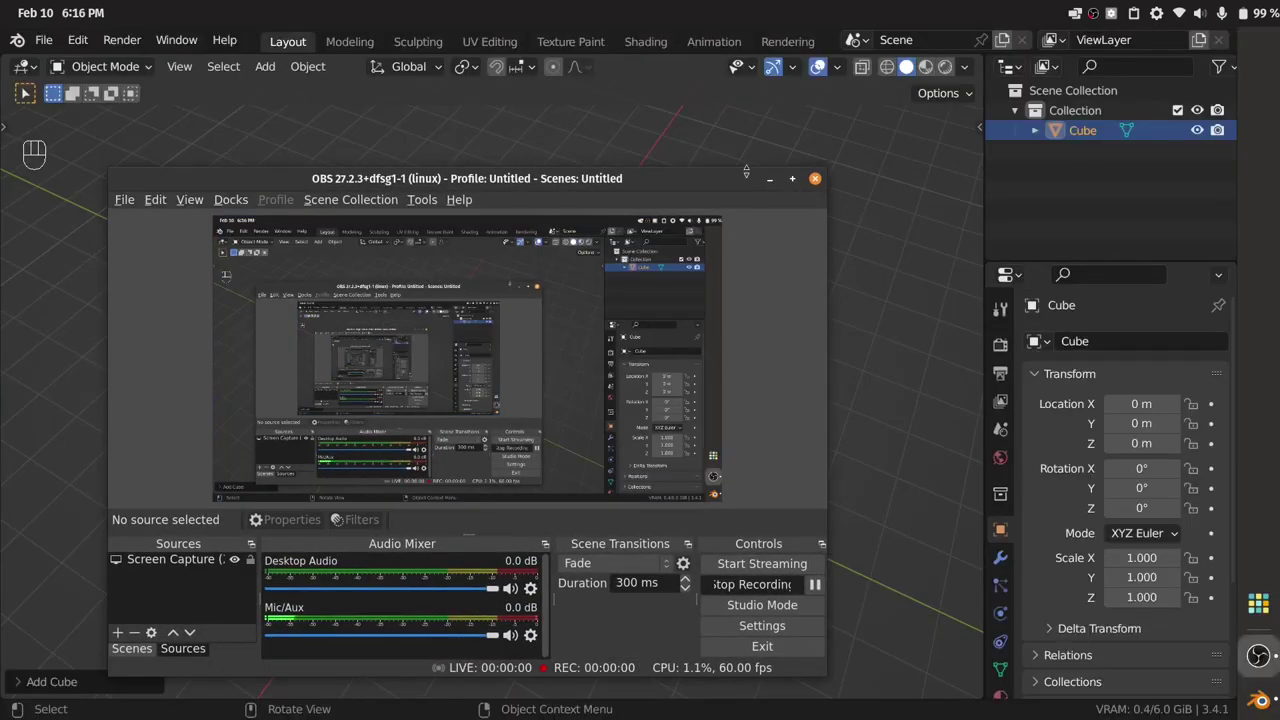
{"action": "left_click", "coordinate": [770, 179]}
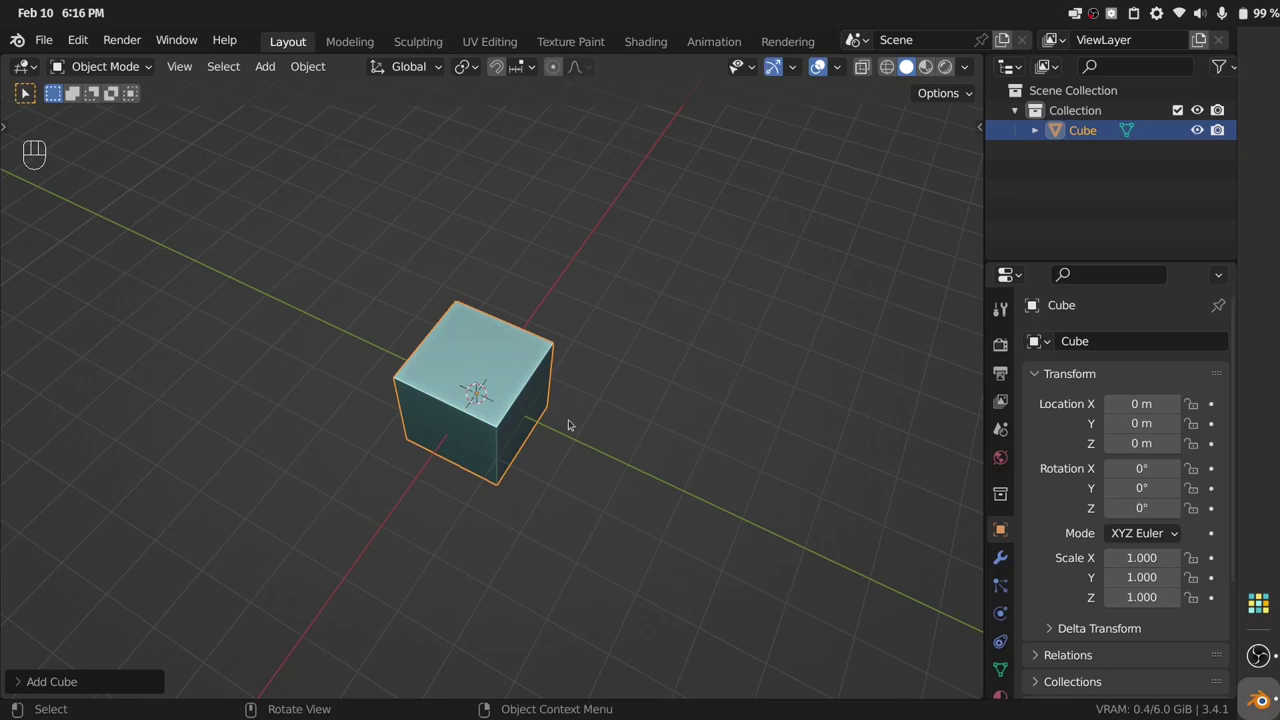
Open Blender's preferences and expand the 3D Viewport colors in the Themes settings as far as the vertex entries
{"action": "left_click_drag", "start_coordinate": [539, 452], "coordinate": [621, 397]}
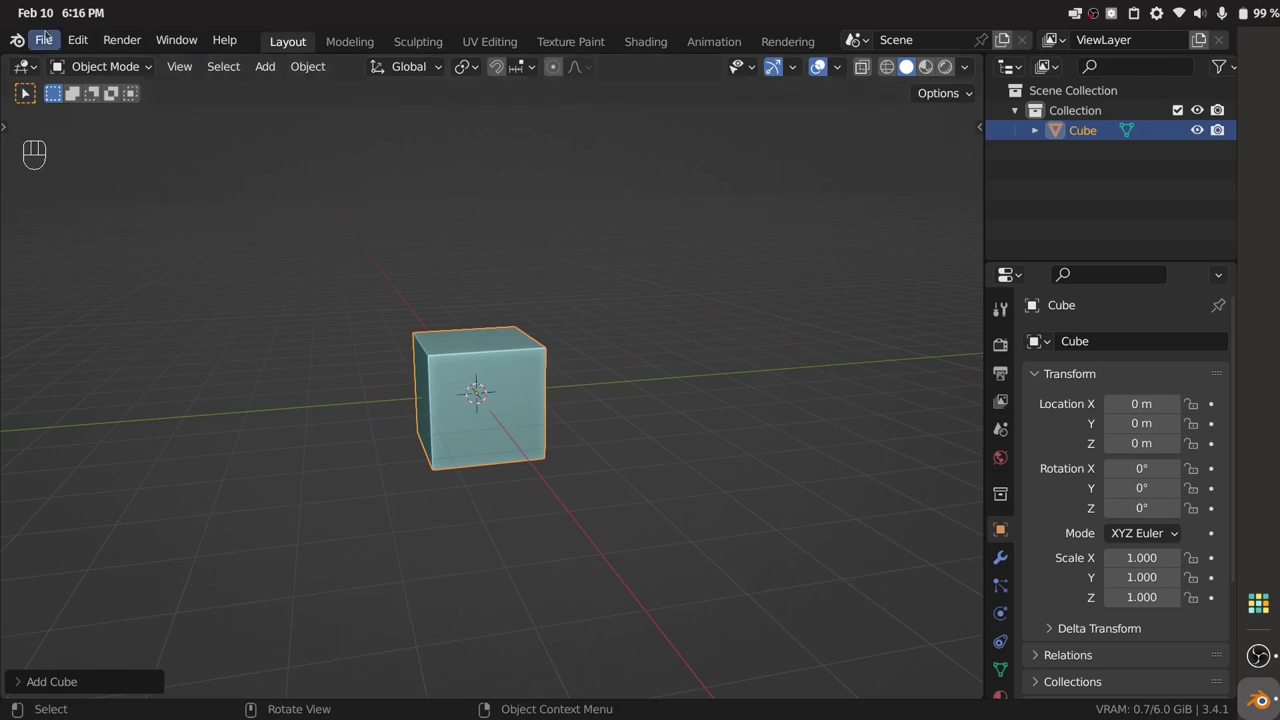
{"action": "left_click", "coordinate": [77, 40]}
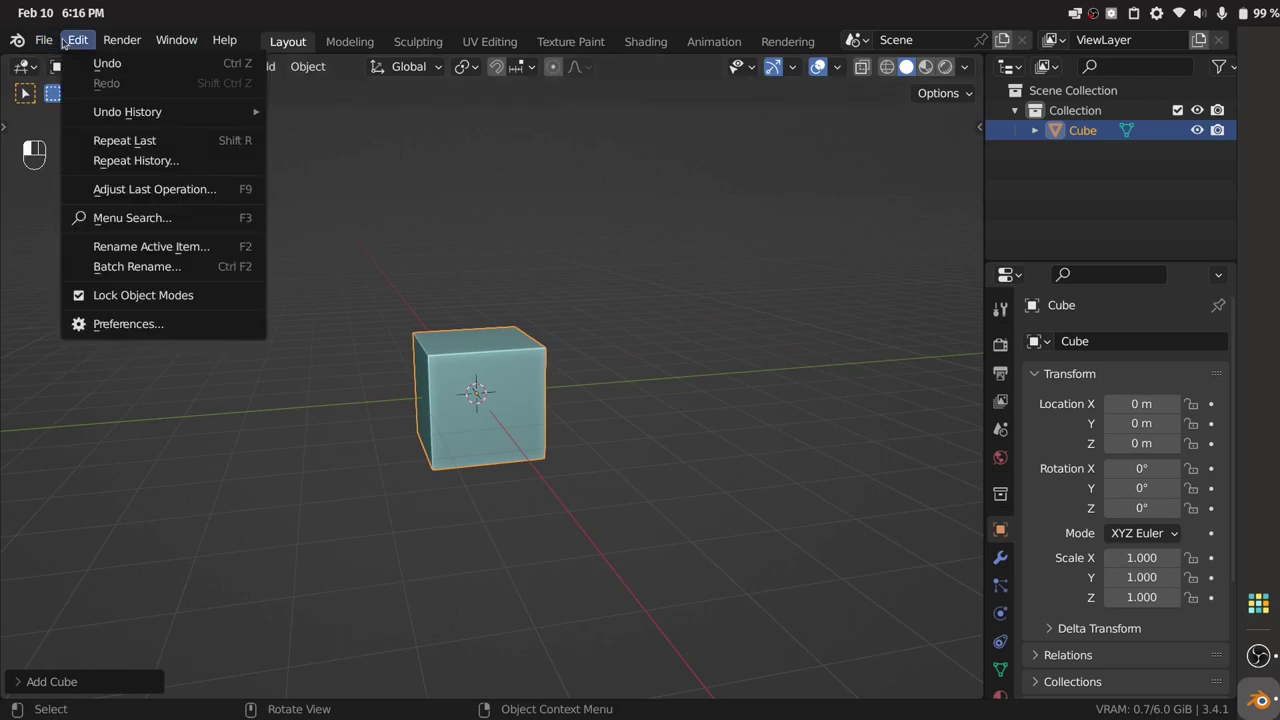
{"action": "left_click", "coordinate": [125, 323]}
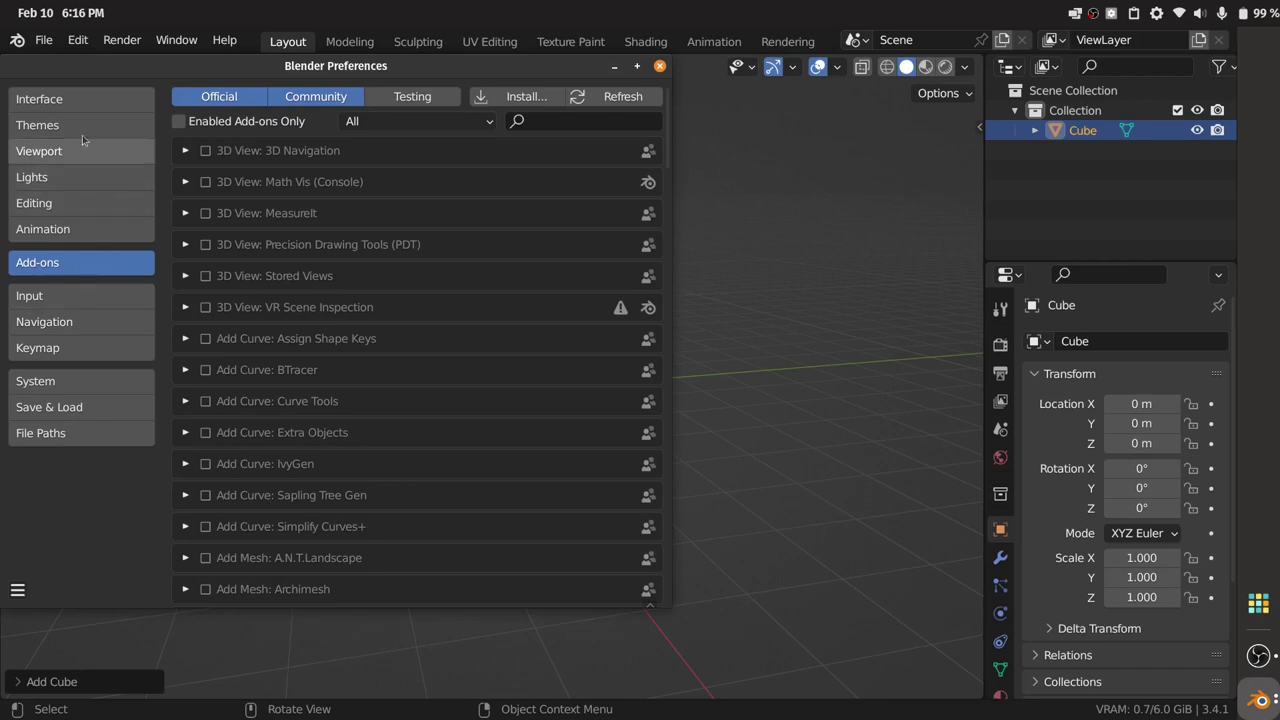
{"action": "left_click", "coordinate": [111, 101]}
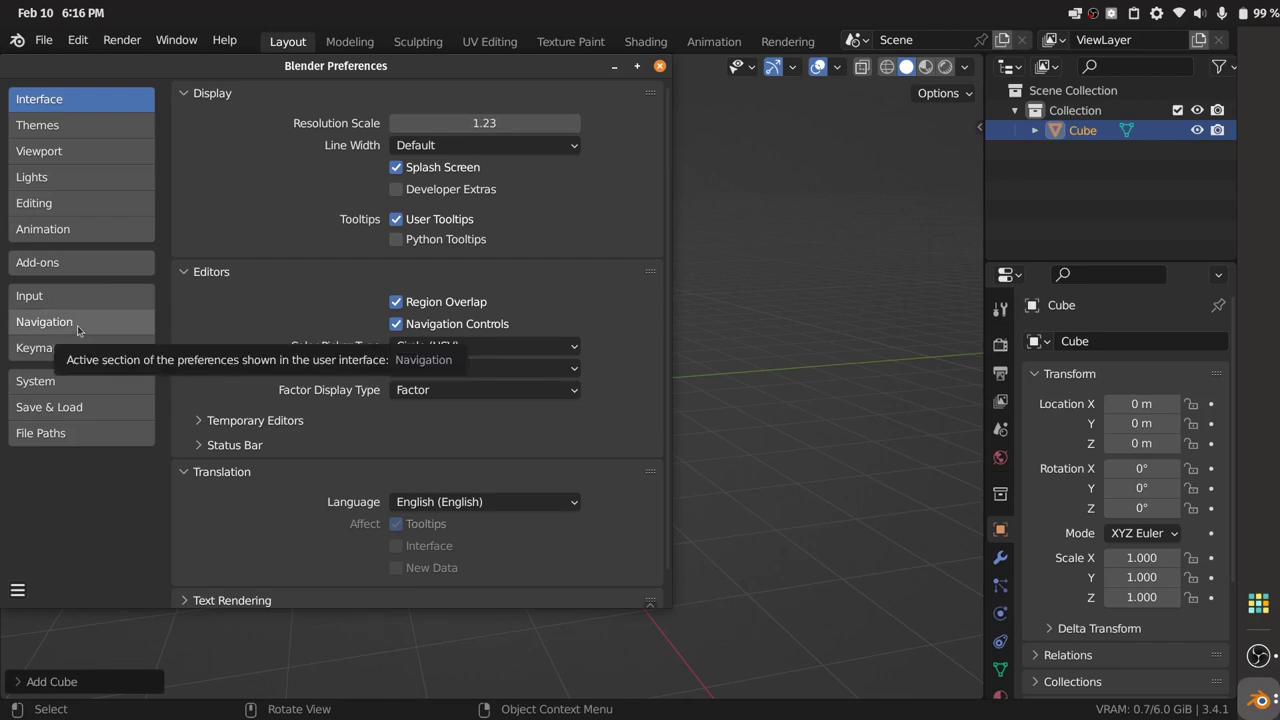
{"action": "left_click", "coordinate": [86, 134]}
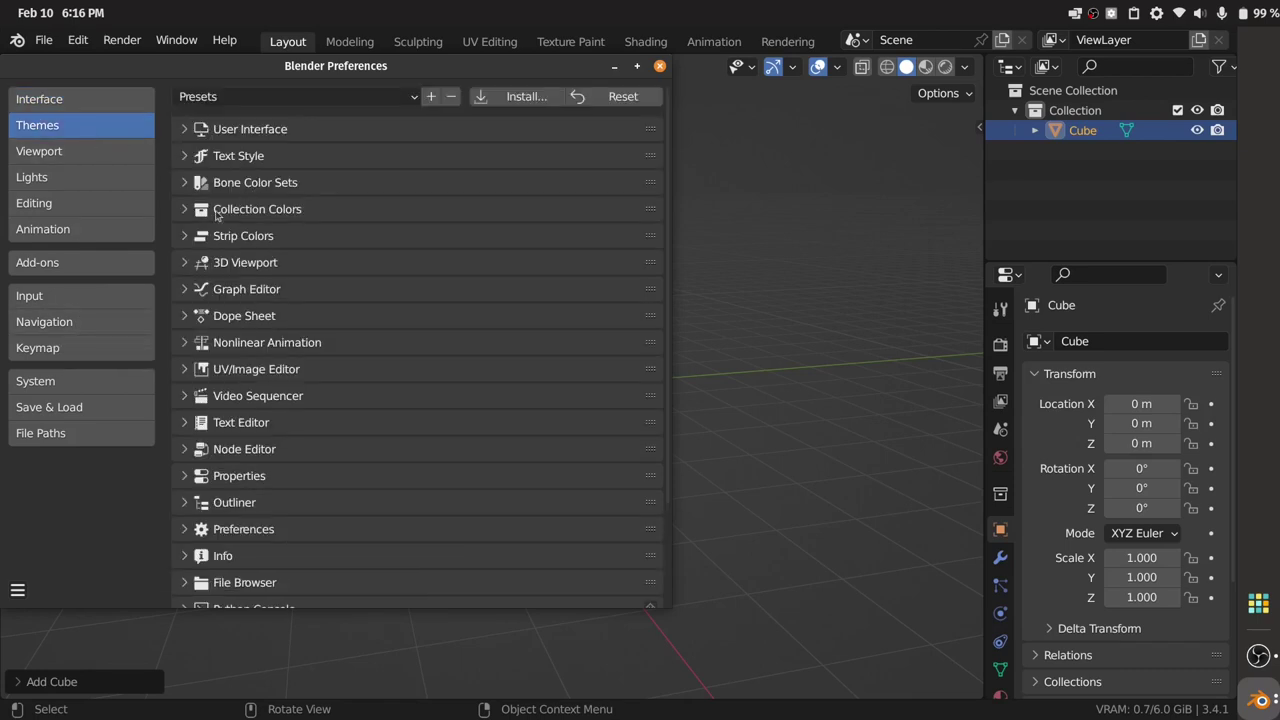
{"action": "left_click", "coordinate": [185, 263]}
{"action": "scroll", "coordinate": [233, 341], "scroll_direction": "down", "scroll_amount": 5}
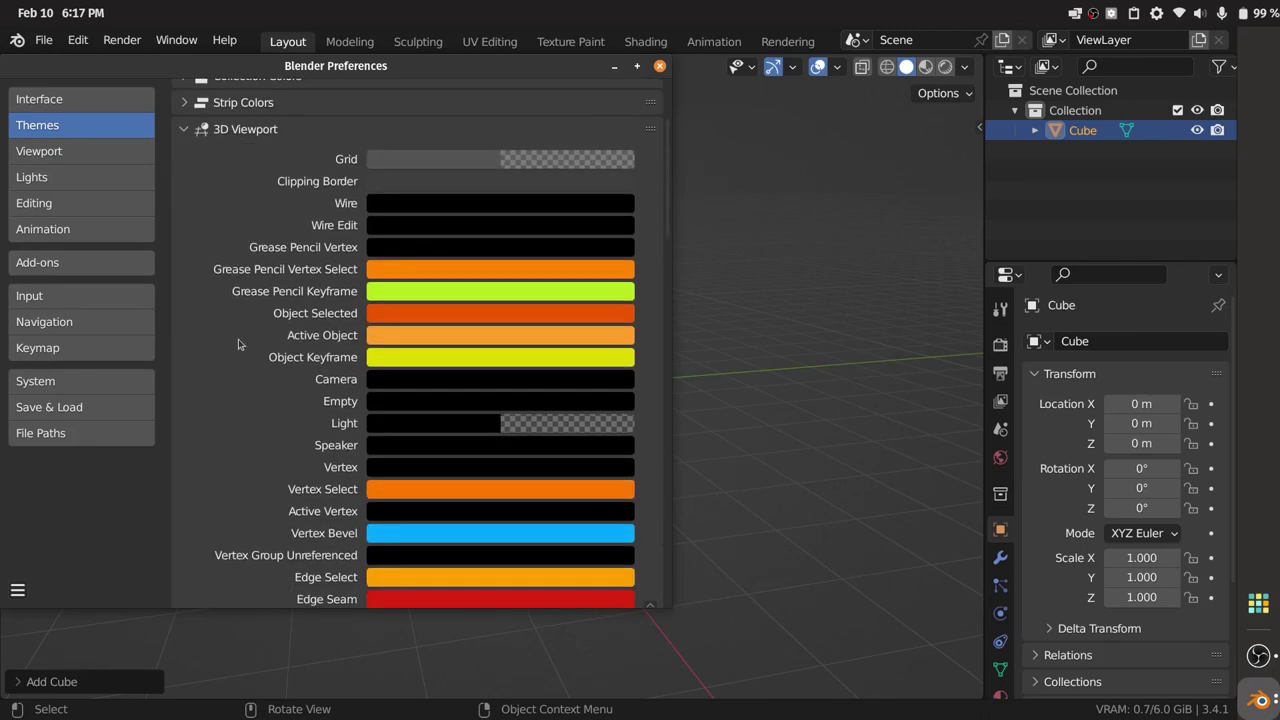
{"action": "scroll", "coordinate": [238, 345], "scroll_direction": "down", "scroll_amount": 2}
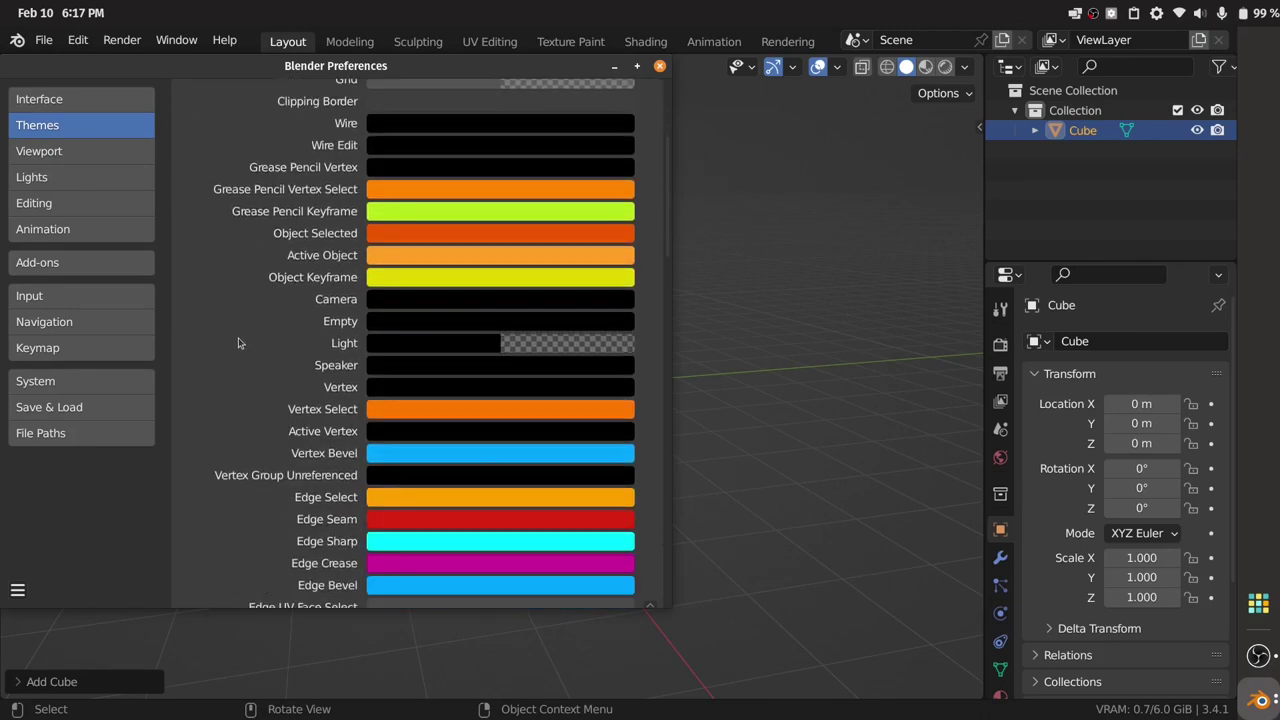
Change the theme's Vertex color to a bright turquoise with an HSV value of 0.867
{"action": "left_click", "coordinate": [440, 393]}
{"action": "left_click", "coordinate": [618, 176]}
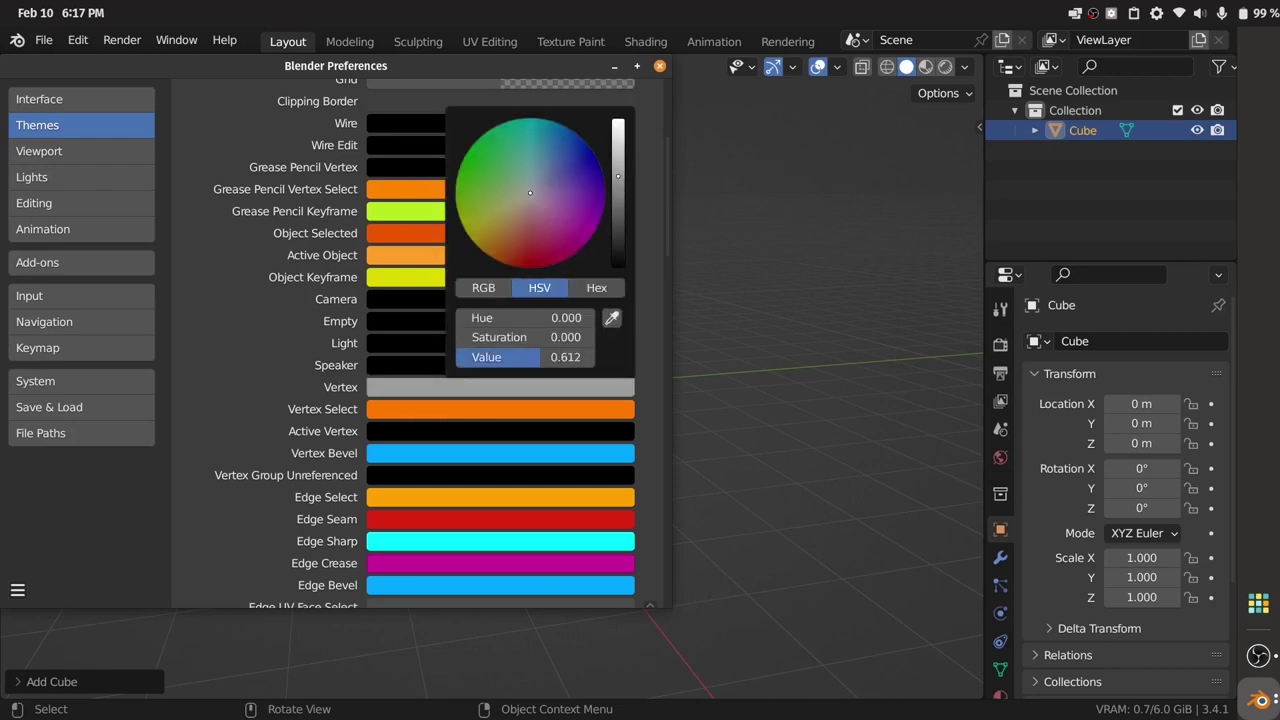
{"action": "left_click_drag", "start_coordinate": [618, 176], "coordinate": [617, 140]}
{"action": "mouse_move", "coordinate": [516, 184]}
{"action": "left_mouse_down"}
{"action": "mouse_move", "coordinate": [530, 129]}
{"action": "mouse_move", "coordinate": [531, 145]}
{"action": "left_mouse_up"}
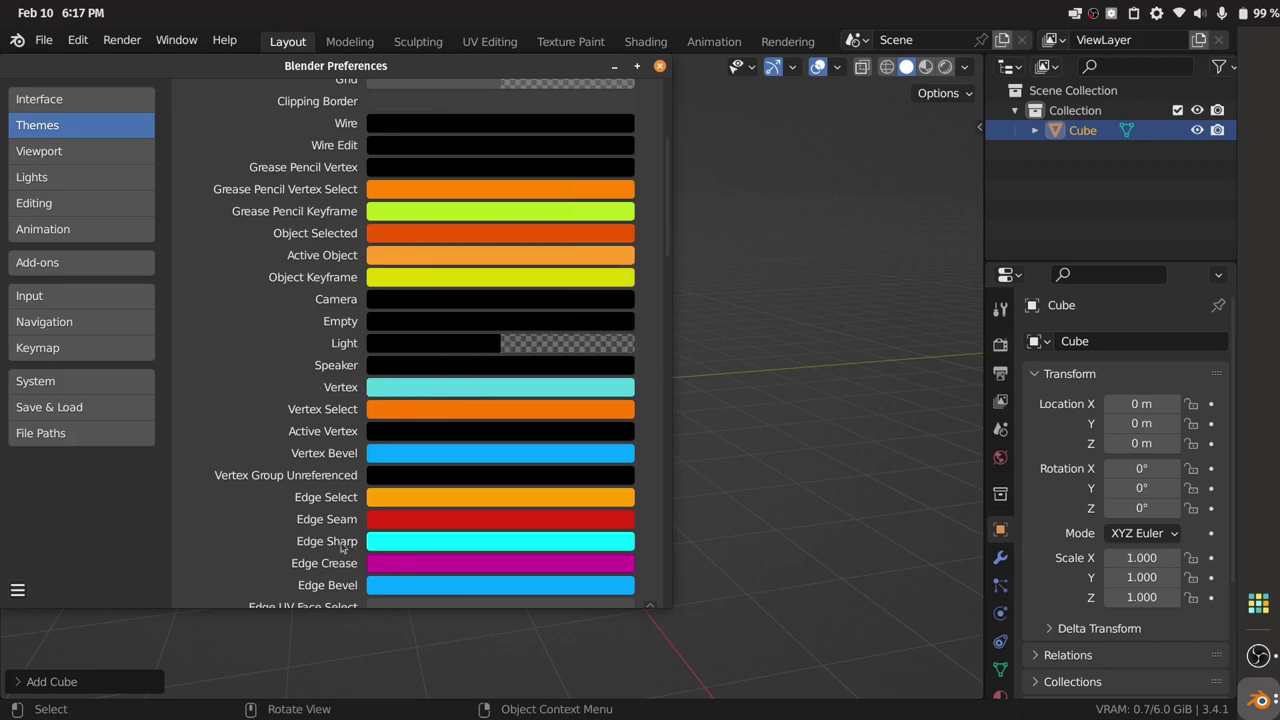
{"action": "left_click", "coordinate": [413, 396]}
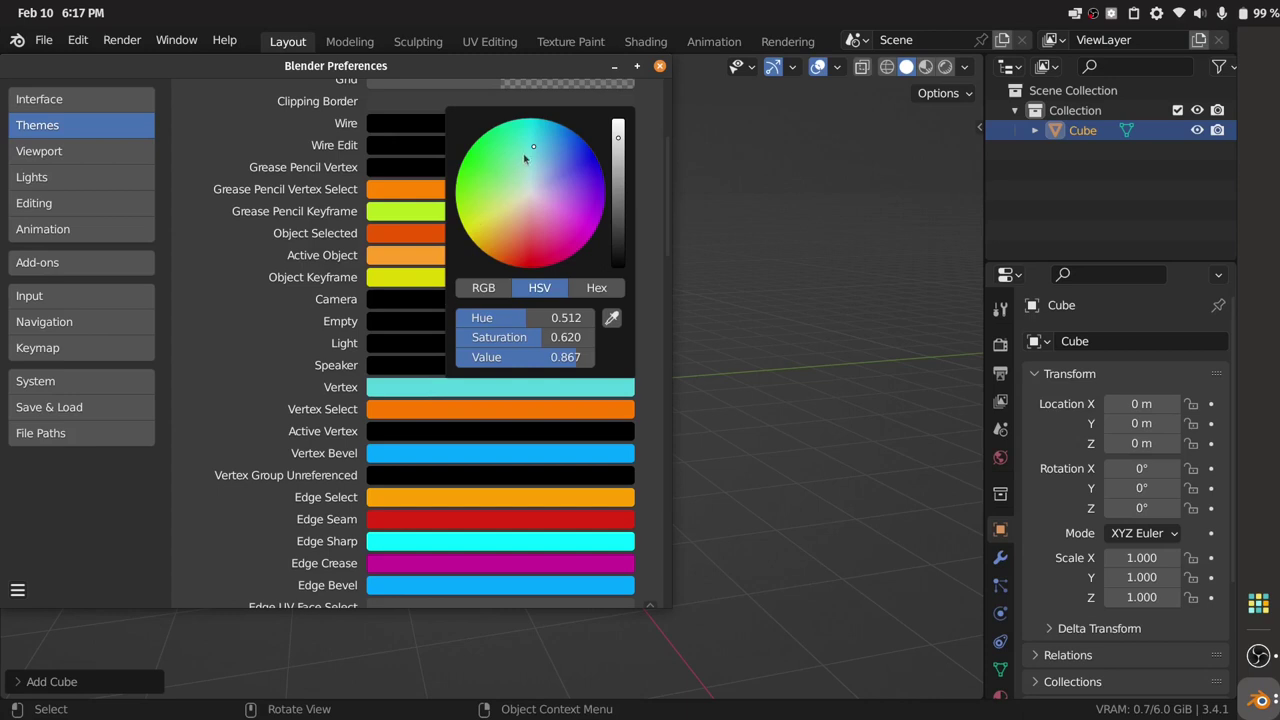
{"action": "left_click_drag", "start_coordinate": [524, 158], "coordinate": [529, 133]}
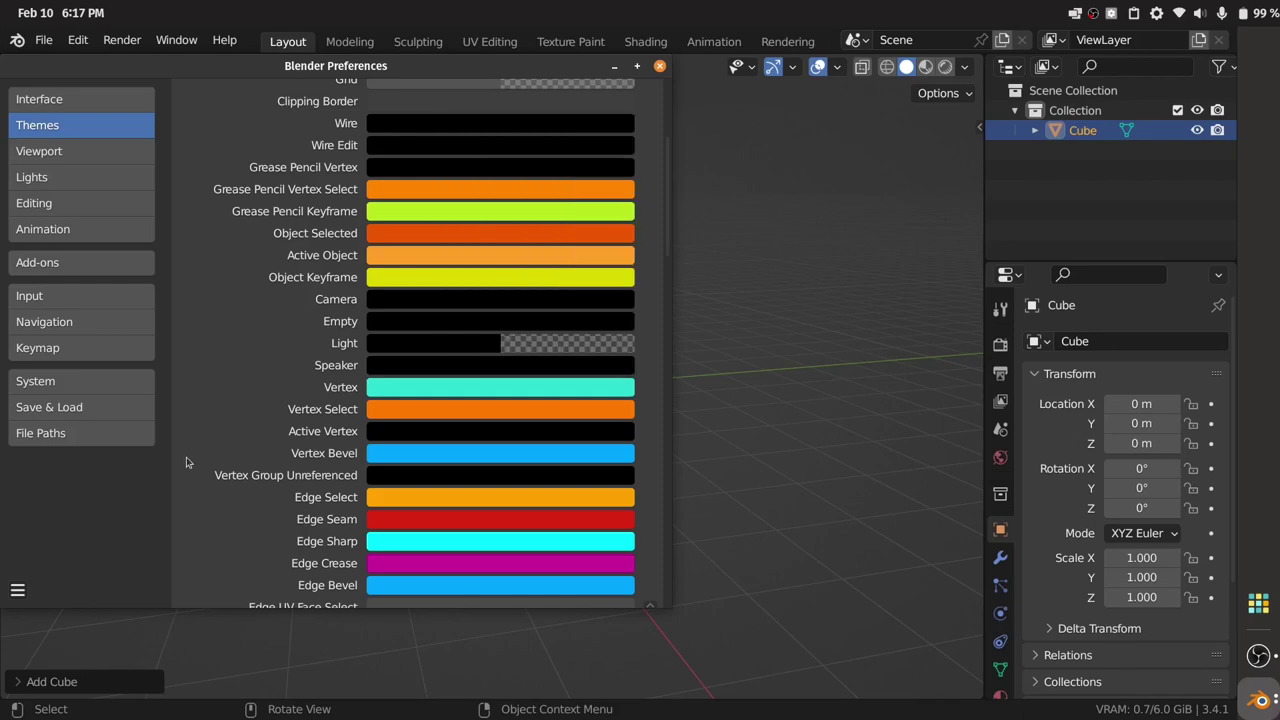
Set the 3D Viewport theme's Vertex Size to 6 px
{"action": "scroll", "coordinate": [278, 541], "scroll_direction": "down", "scroll_amount": 3}
{"action": "scroll", "coordinate": [278, 541], "scroll_direction": "down", "scroll_amount": 7}
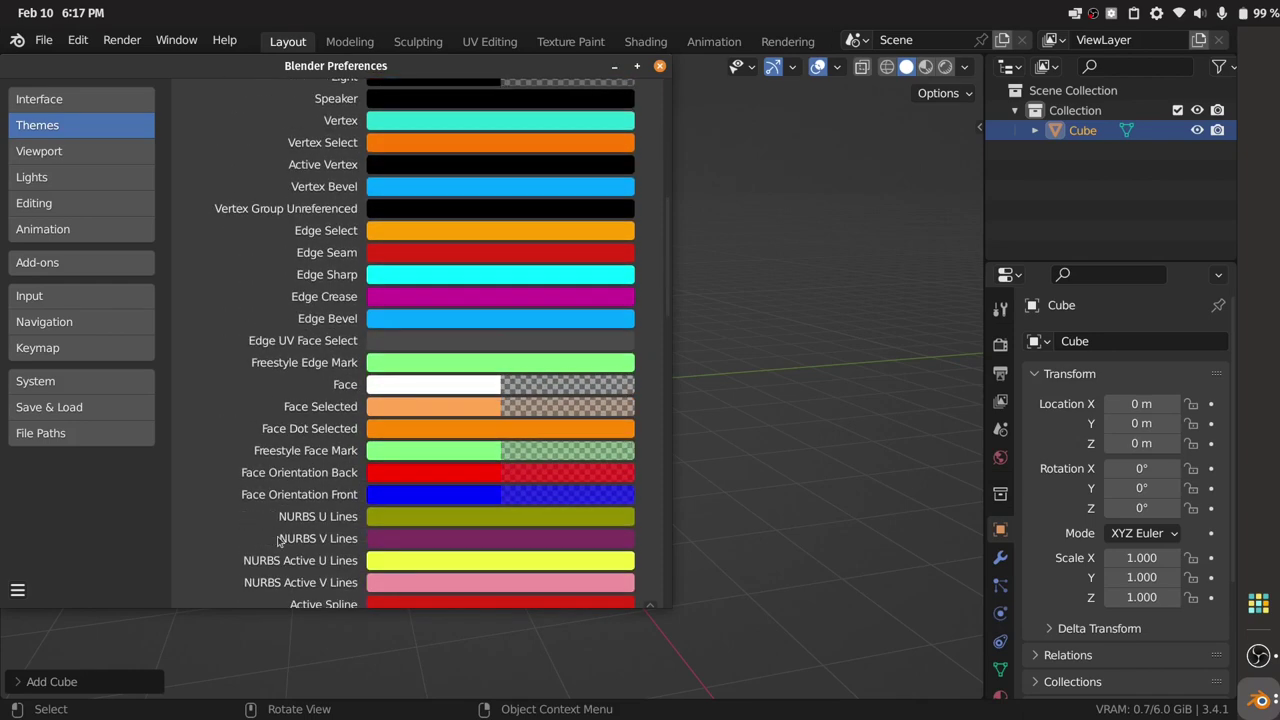
{"action": "scroll", "coordinate": [583, 397], "scroll_direction": "down", "scroll_amount": 20}
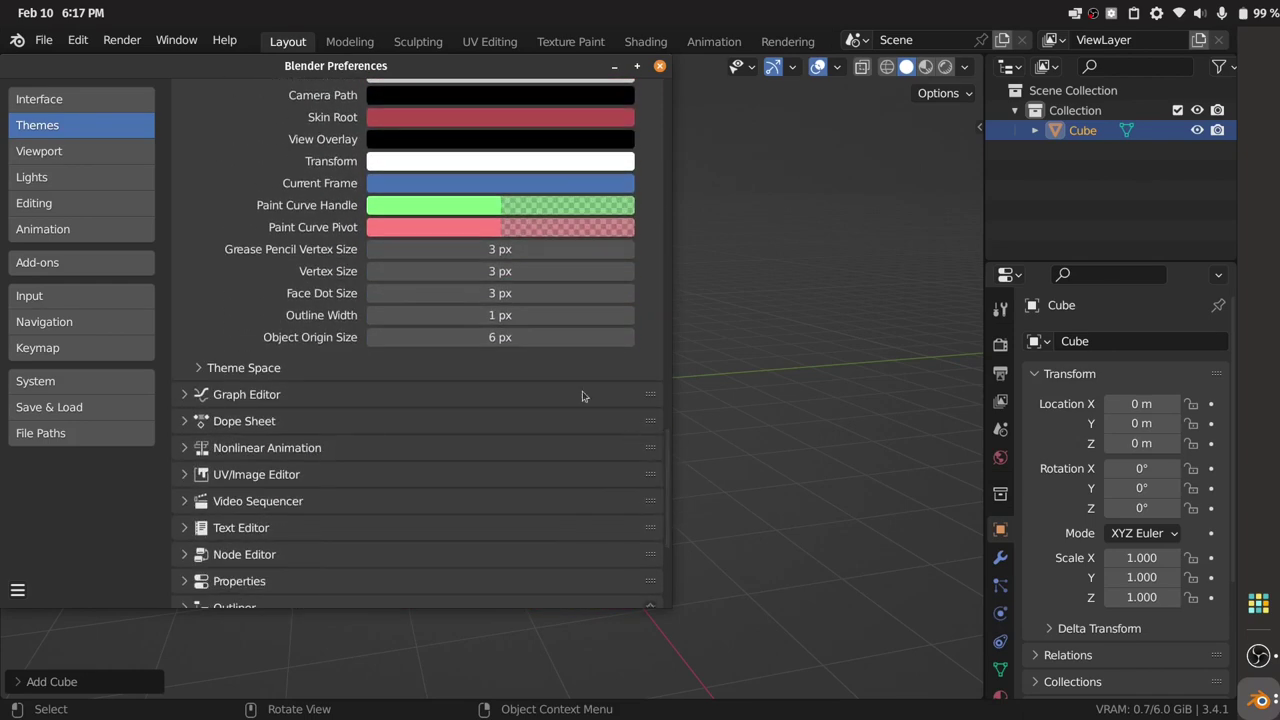
{"action": "left_click", "coordinate": [411, 271]}
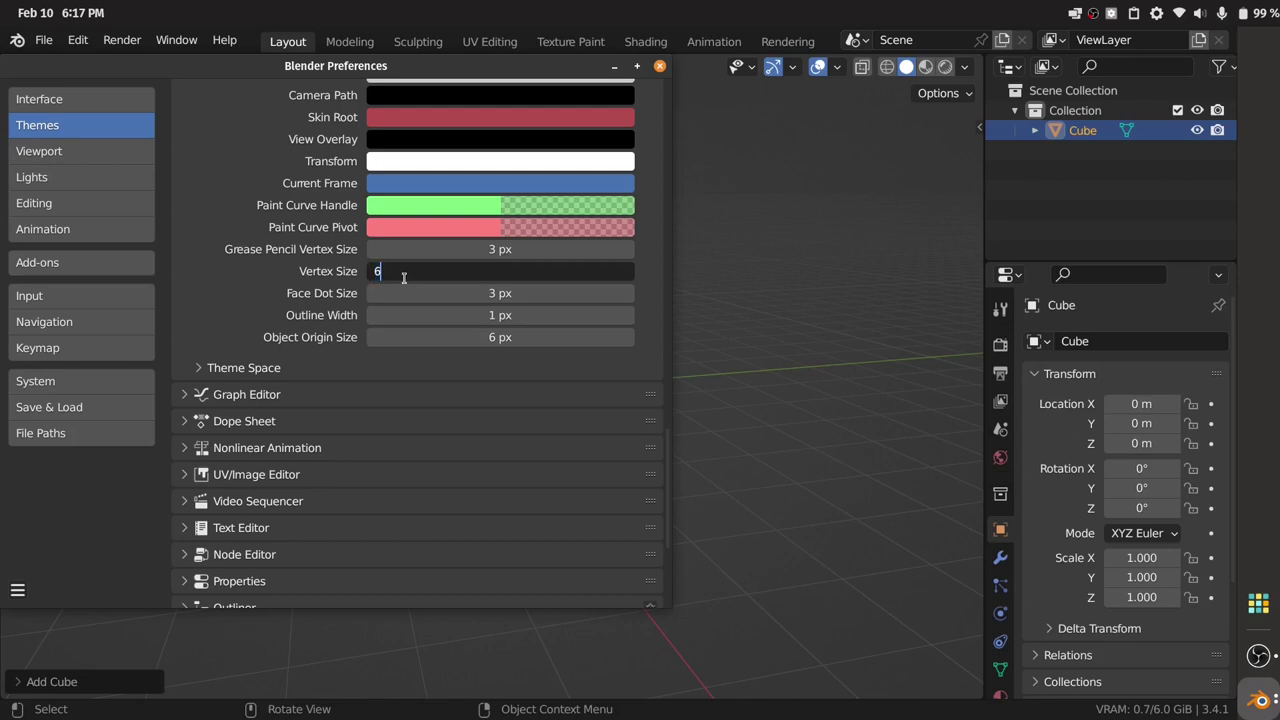
{"action": "key", "text": "Return"}
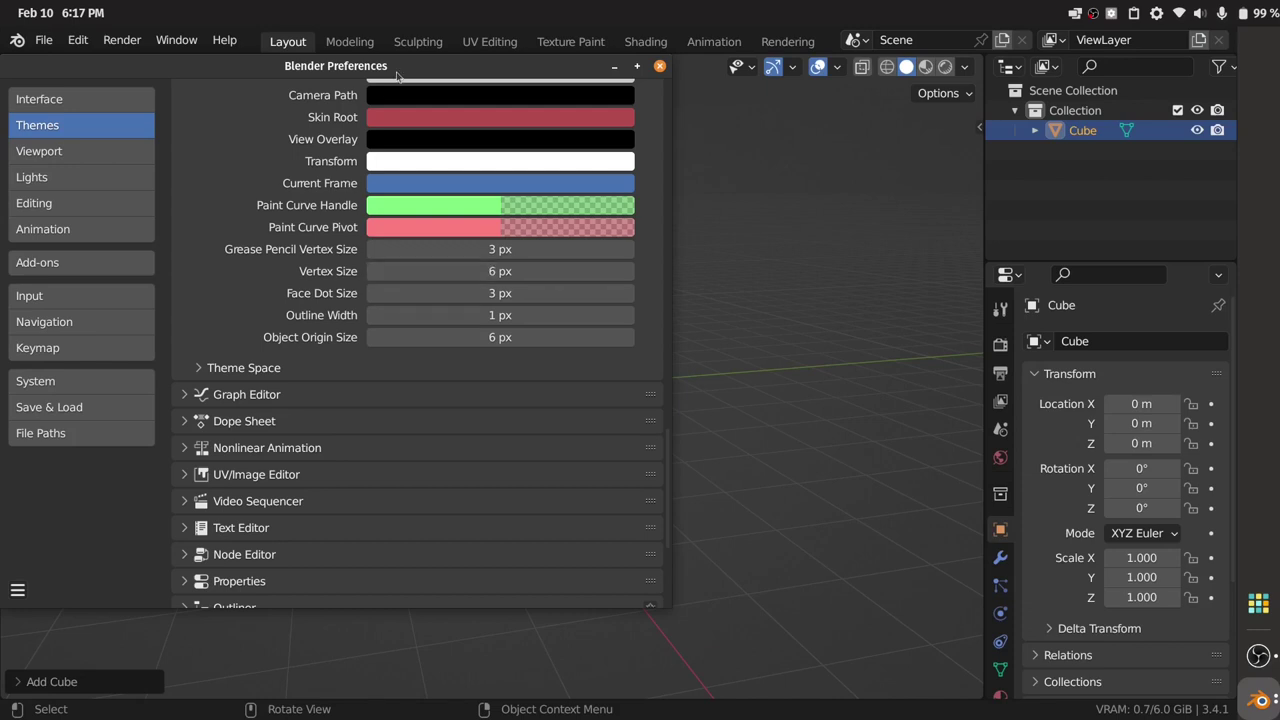
Clear the preferences window off the cube, enter Edit Mode and inspect the cube's vertices from several angles
{"action": "left_click_drag", "start_coordinate": [397, 78], "coordinate": [958, 105]}
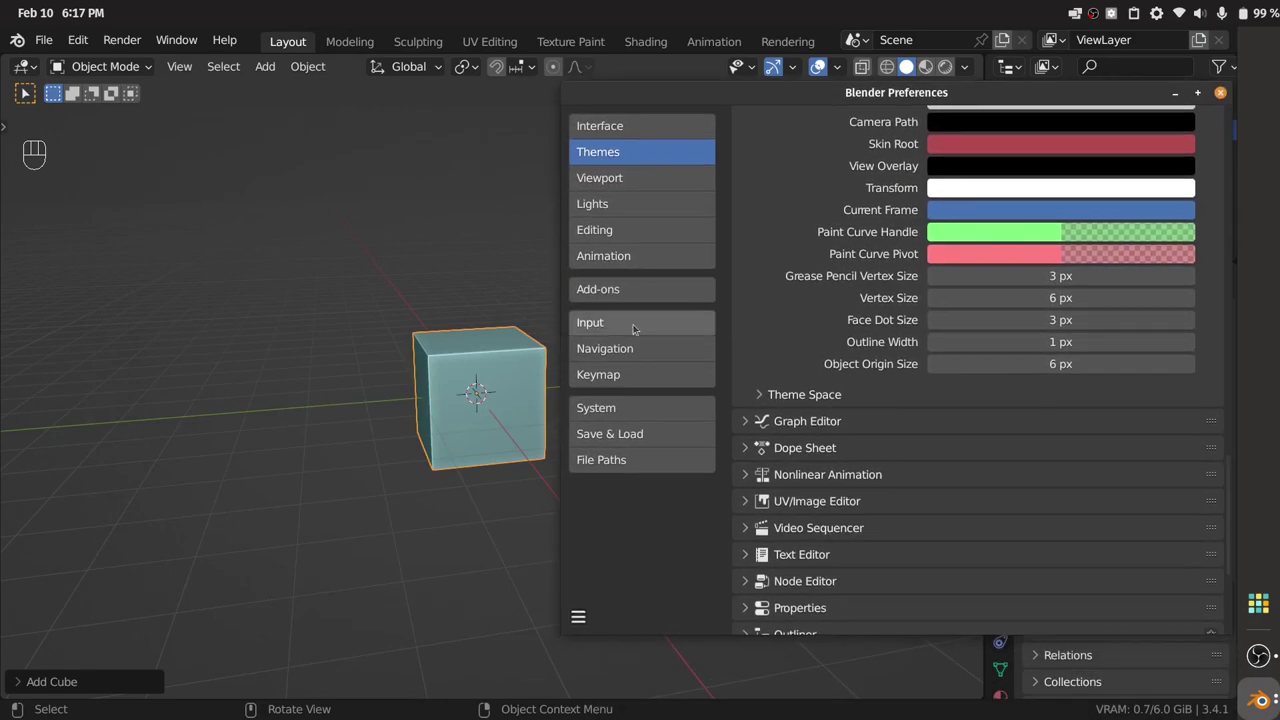
{"action": "left_click_drag", "start_coordinate": [456, 364], "coordinate": [476, 424]}
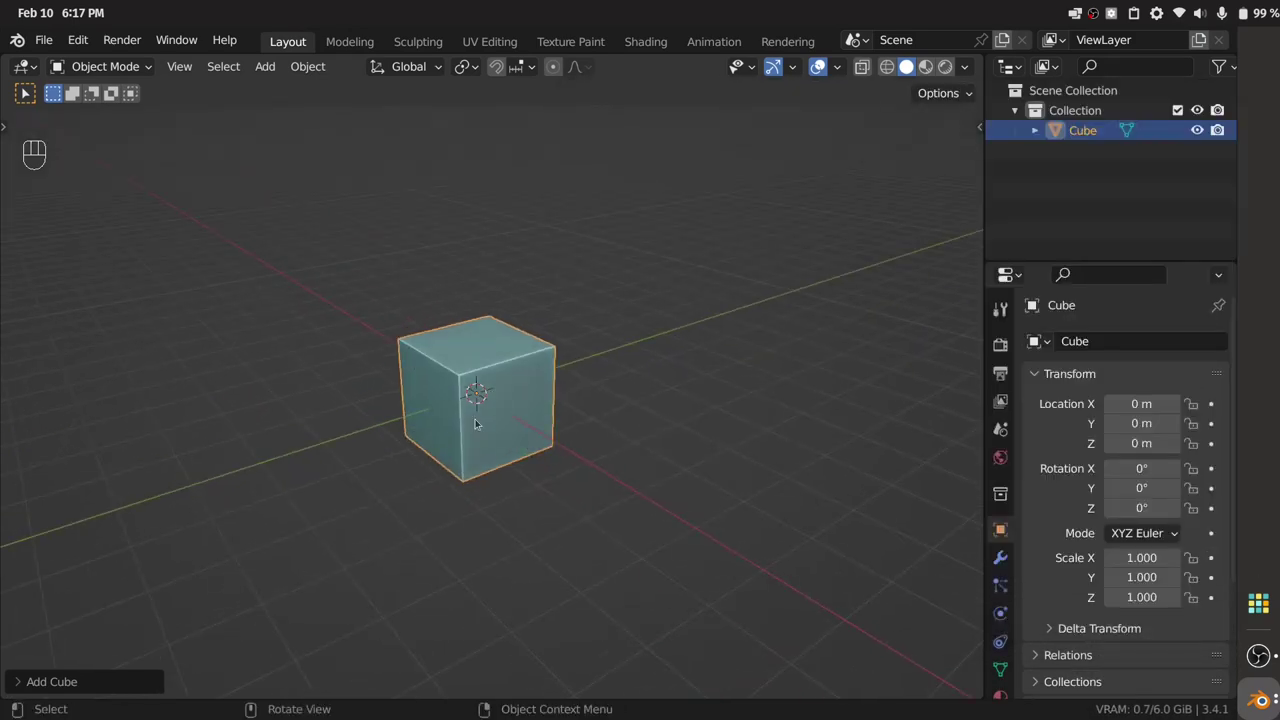
{"action": "key", "text": "Tab"}
{"action": "left_click_drag", "start_coordinate": [476, 420], "coordinate": [646, 560]}
{"action": "left_click_drag", "start_coordinate": [614, 431], "coordinate": [629, 400]}
{"action": "left_click", "coordinate": [650, 456]}
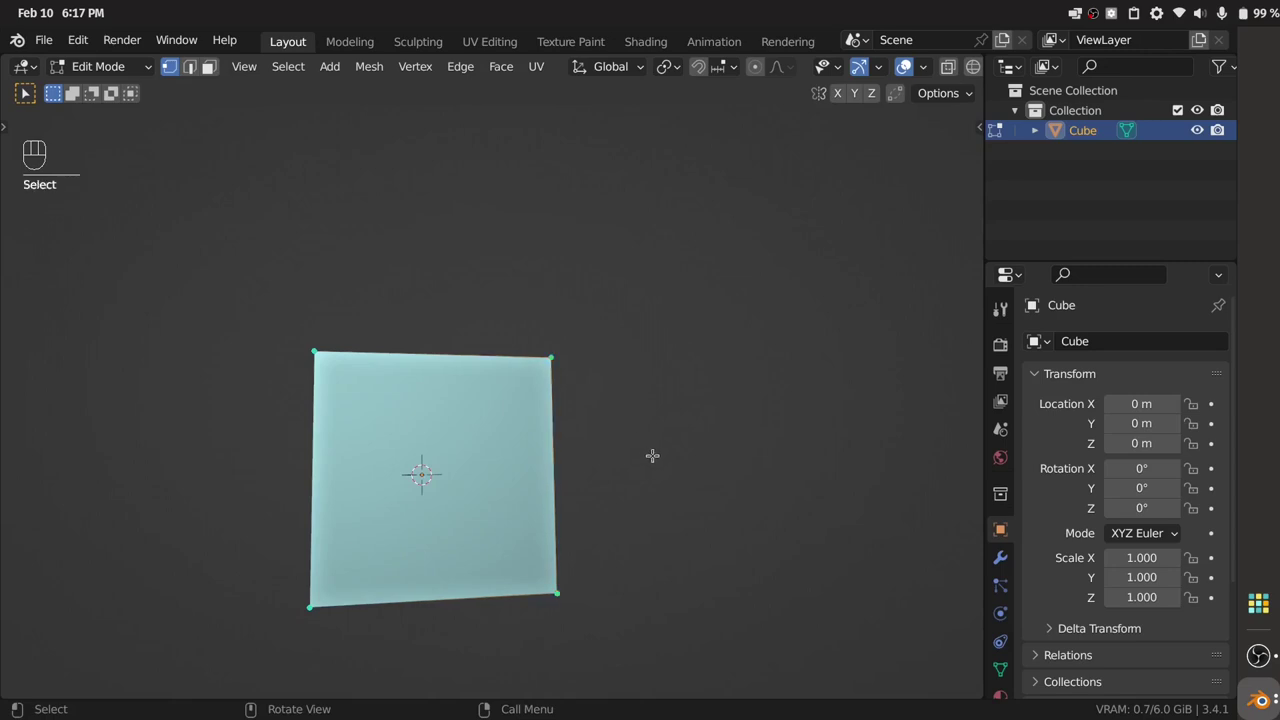
{"action": "left_click_drag", "start_coordinate": [650, 456], "coordinate": [440, 473]}
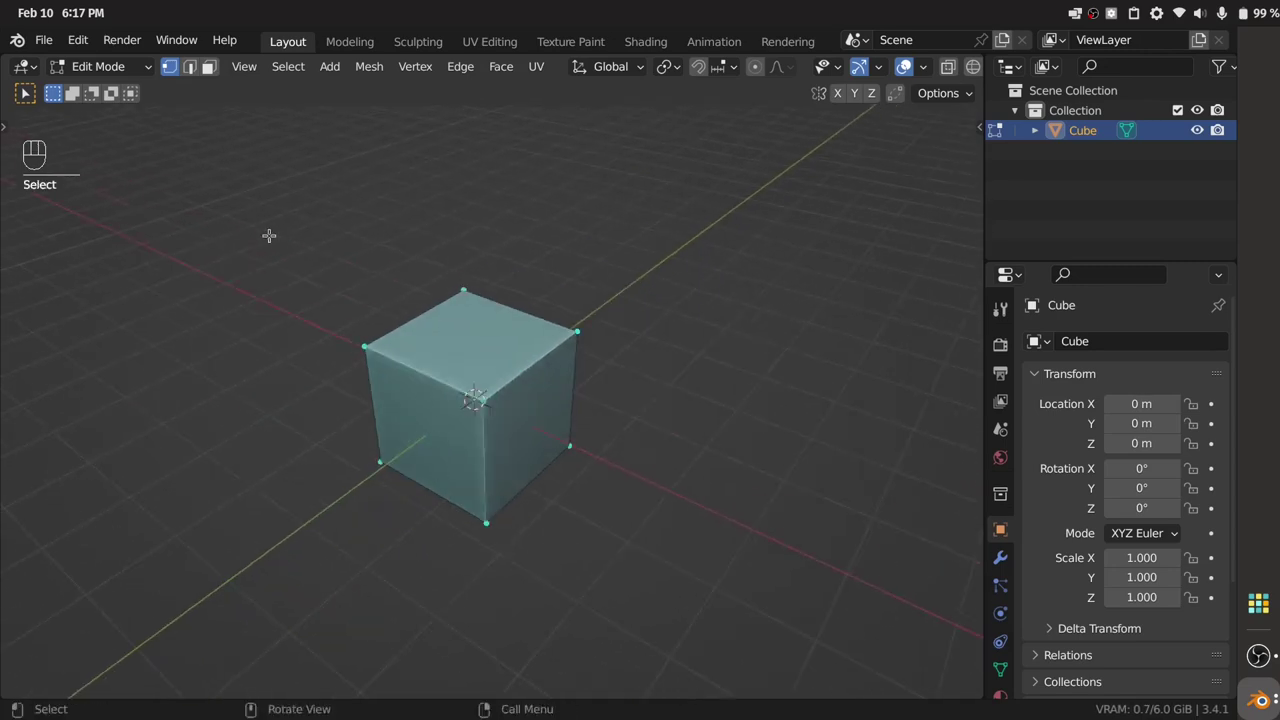
Select all of the cube's vertices, then bring back the preferences window, save the preferences and close it
{"action": "left_click_drag", "start_coordinate": [265, 229], "coordinate": [682, 614]}
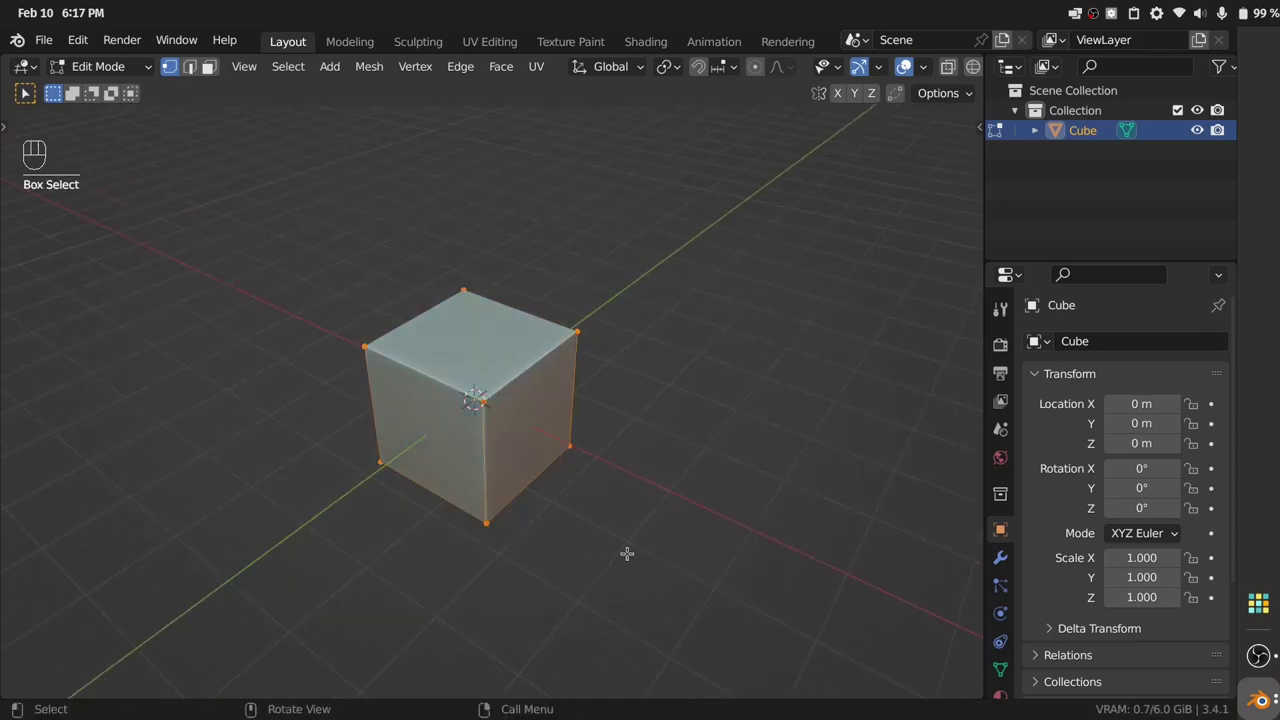
{"action": "left_click", "coordinate": [1260, 700]}
{"action": "left_click", "coordinate": [1095, 640]}
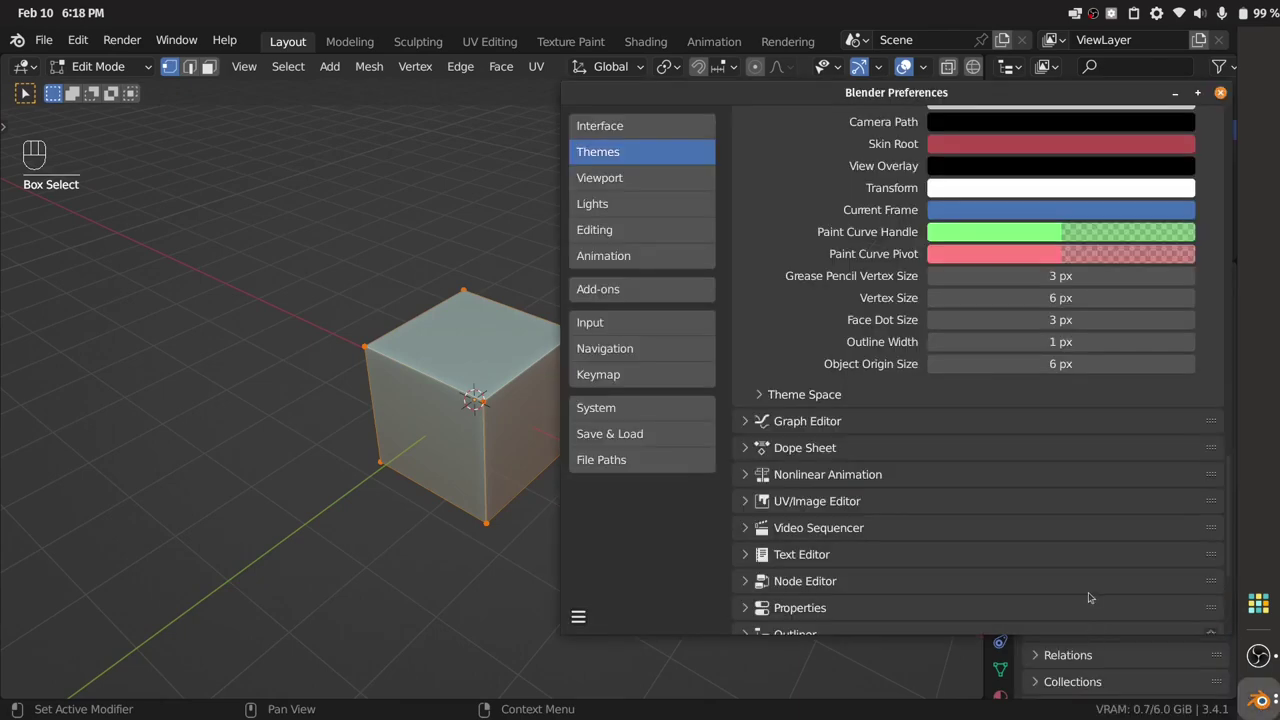
{"action": "left_click", "coordinate": [578, 617]}
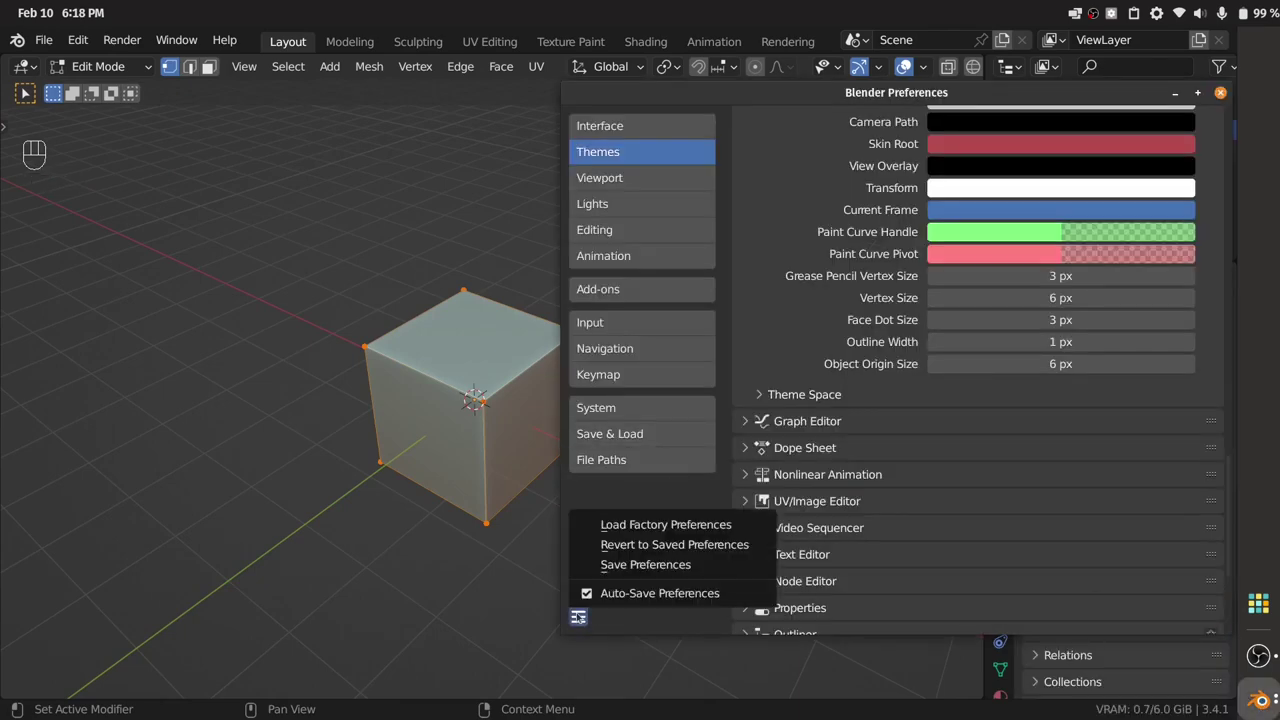
{"action": "left_click", "coordinate": [601, 566]}
{"action": "left_click_drag", "start_coordinate": [774, 95], "coordinate": [337, 180]}
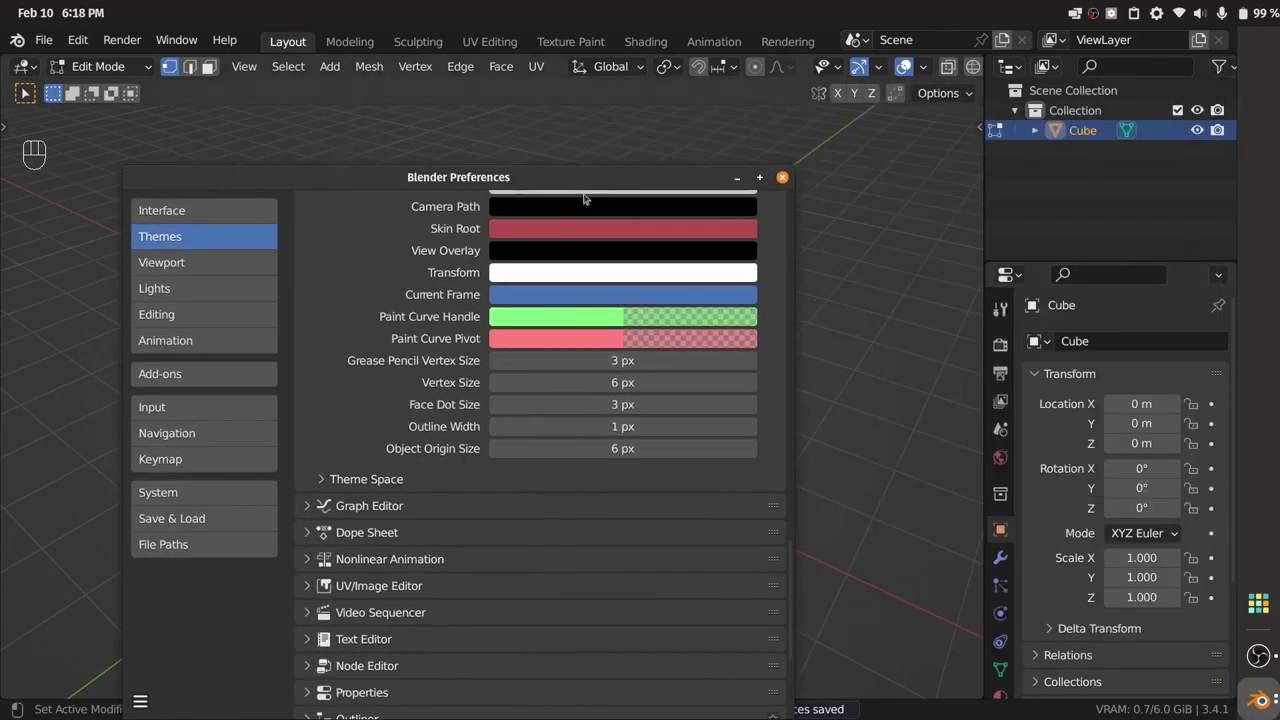
{"action": "left_click", "coordinate": [782, 177]}
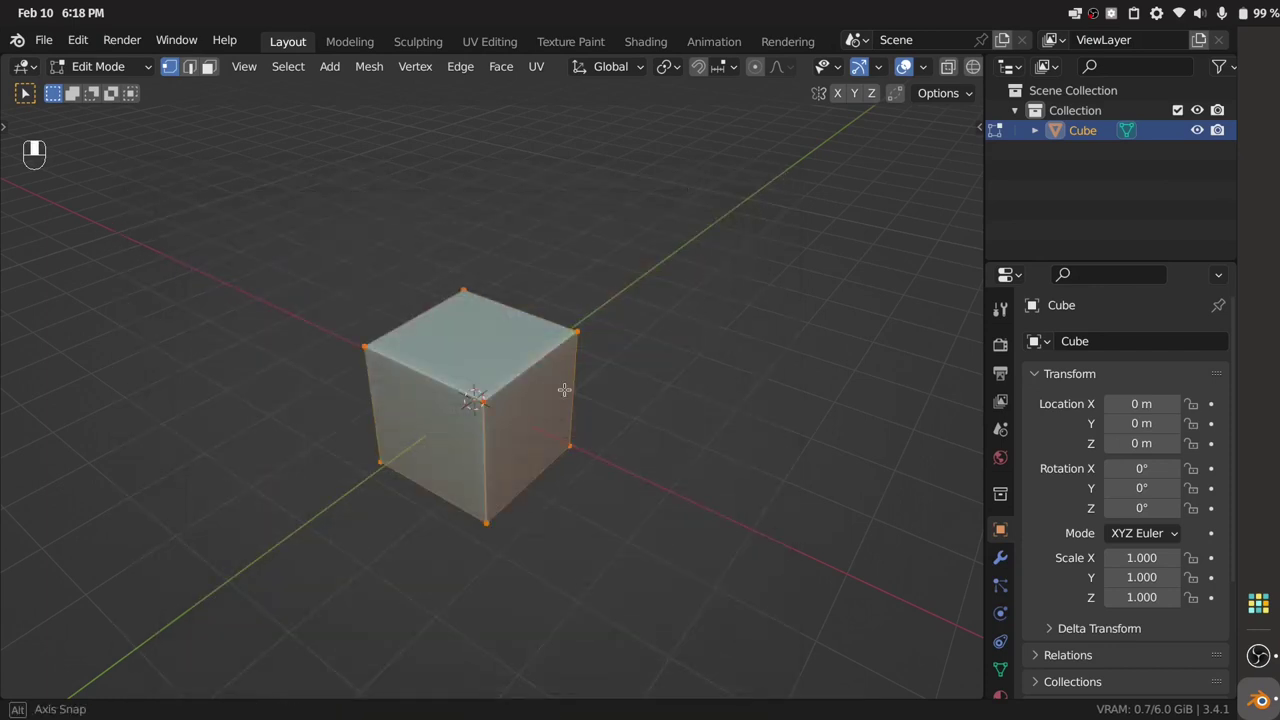
Save the current scene with the cube in Edit Mode as the default startup file
{"action": "left_click_drag", "start_coordinate": [543, 419], "coordinate": [721, 156]}
{"action": "scroll", "coordinate": [883, 70], "scroll_direction": "down", "scroll_amount": 3}
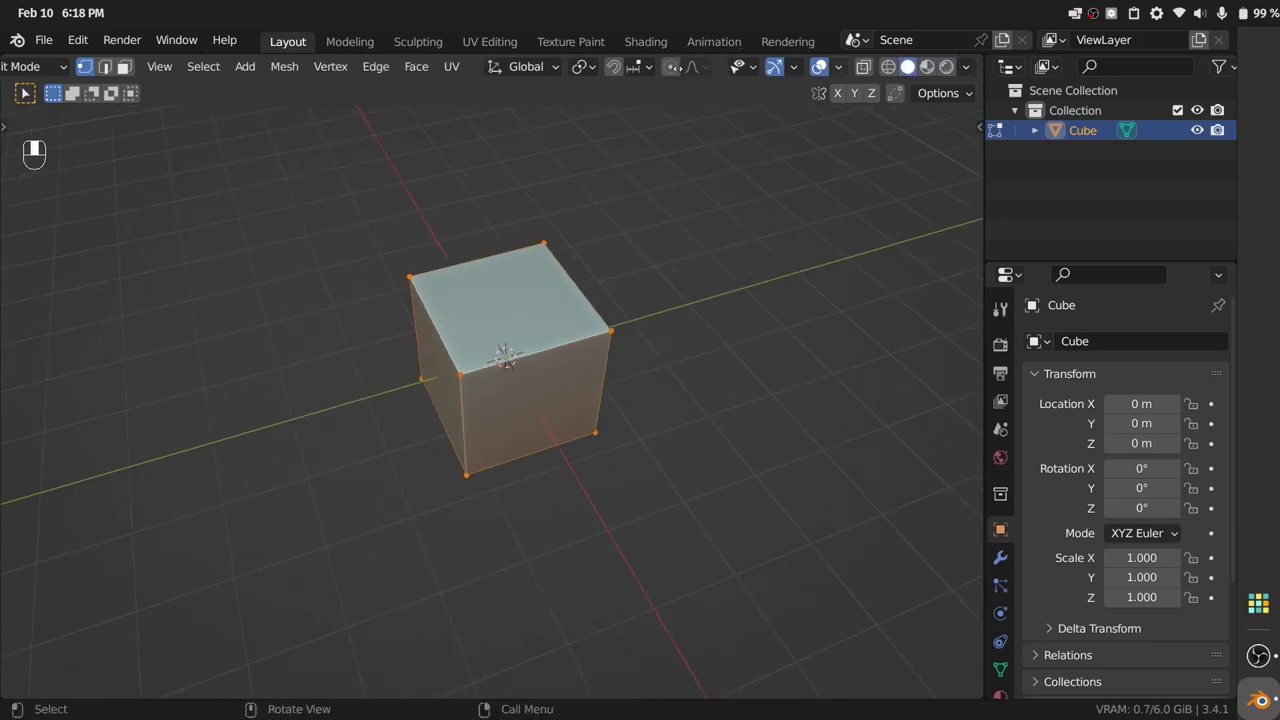
{"action": "left_click", "coordinate": [44, 40]}
{"action": "mouse_move", "coordinate": [105, 406]}
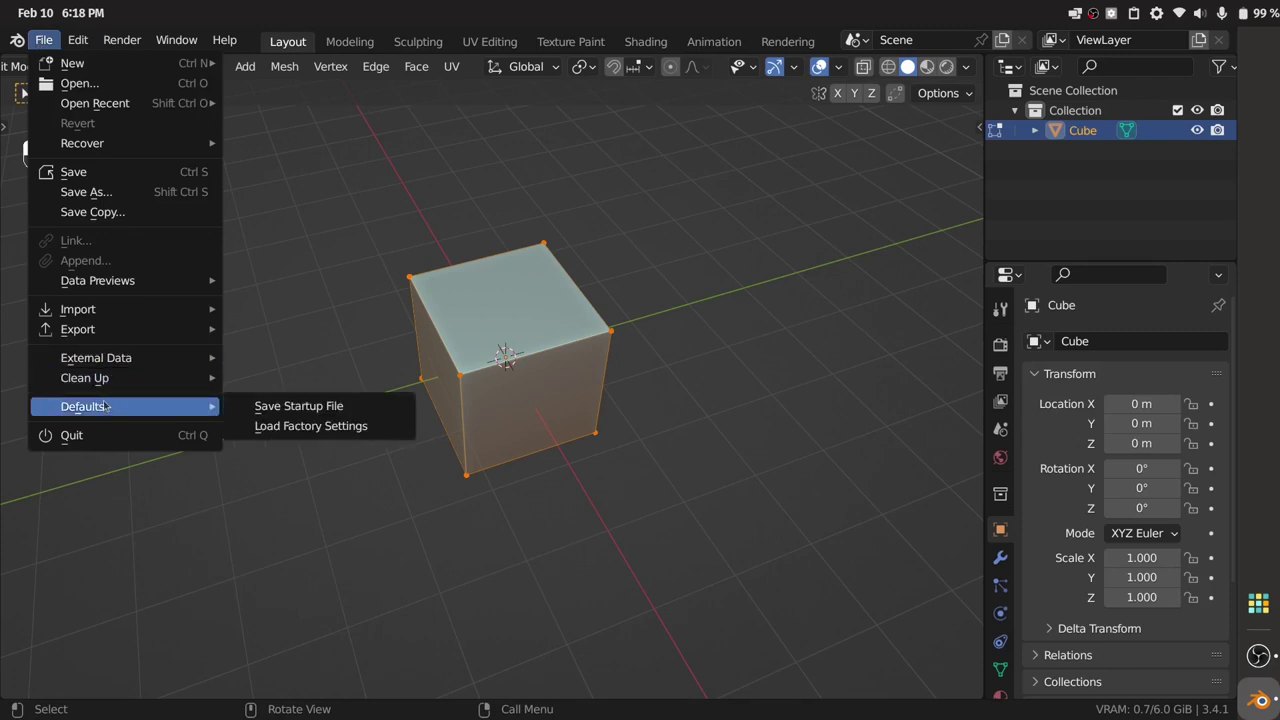
{"action": "left_click", "coordinate": [258, 408]}
{"action": "left_click", "coordinate": [265, 408]}
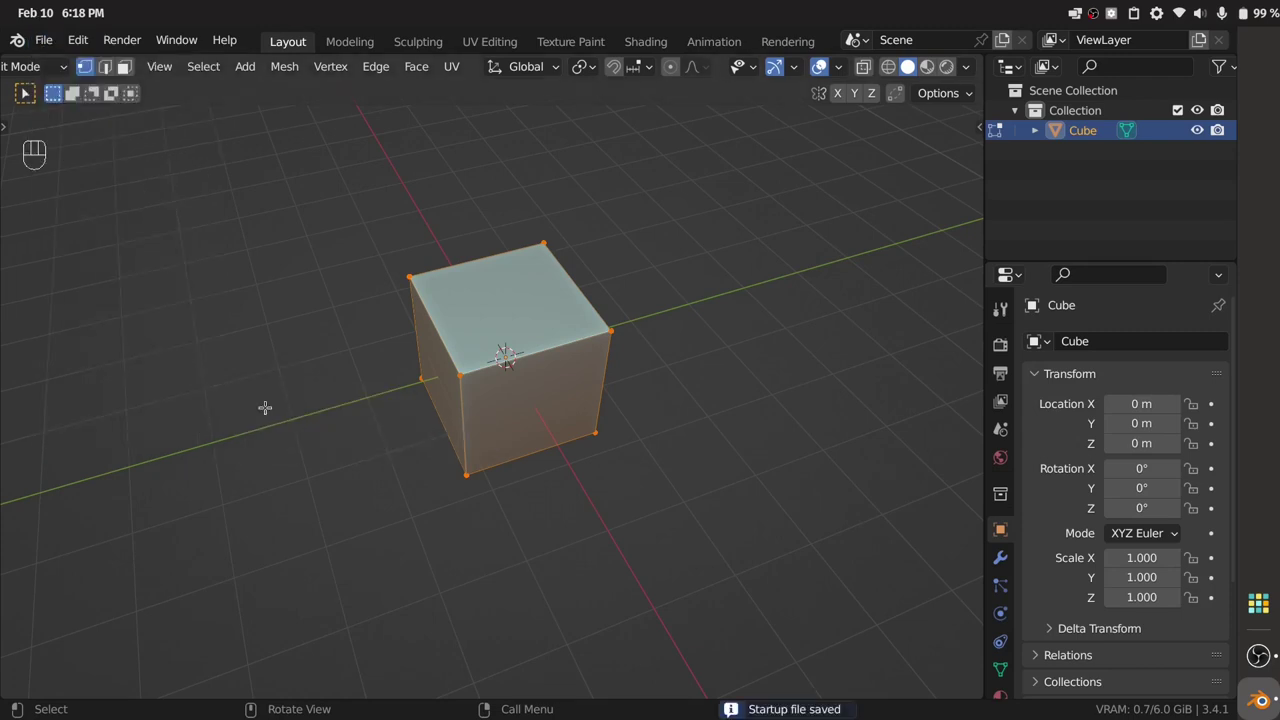
Return to Object Mode and delete the cube from the scene
{"action": "left_click_drag", "start_coordinate": [303, 437], "coordinate": [323, 297]}
{"action": "left_click", "coordinate": [525, 362]}
{"action": "key", "text": "Tab"}
{"action": "key", "text": "Delete"}
Save the empty scene as the default startup file and confirm the overwrite
{"action": "left_click", "coordinate": [44, 40]}
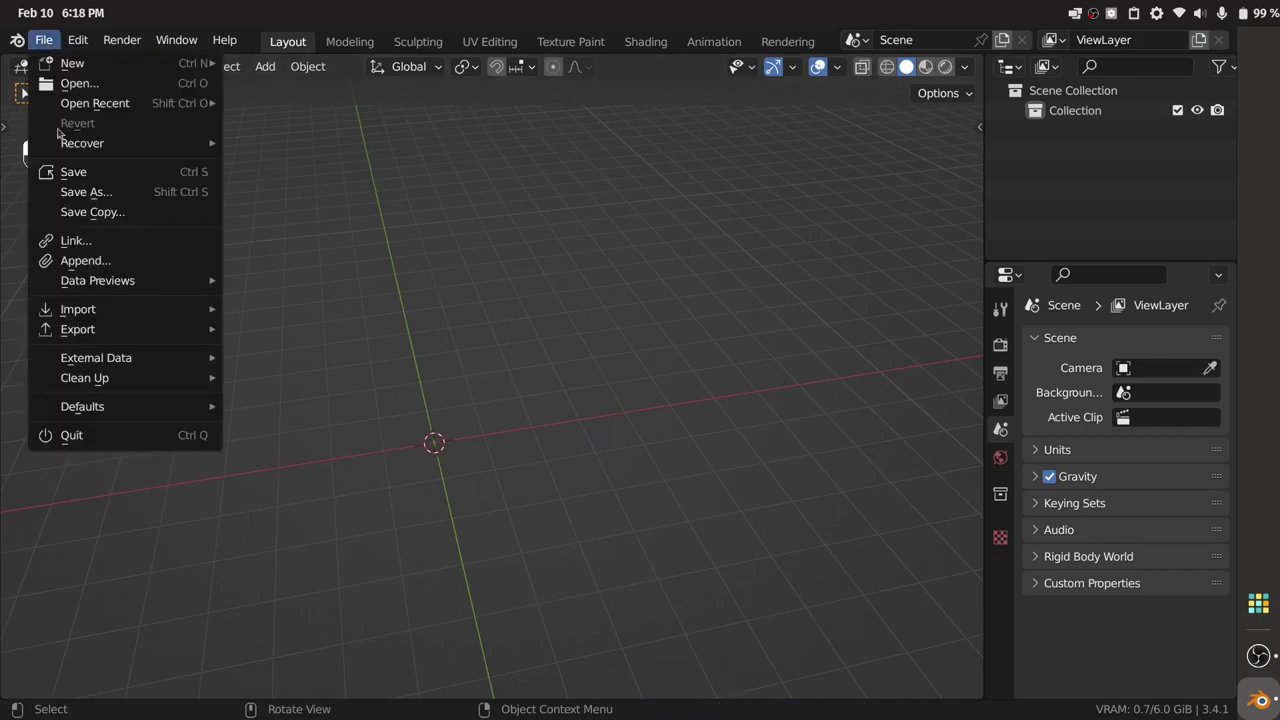
{"action": "mouse_move", "coordinate": [93, 410]}
{"action": "left_click", "coordinate": [313, 409]}
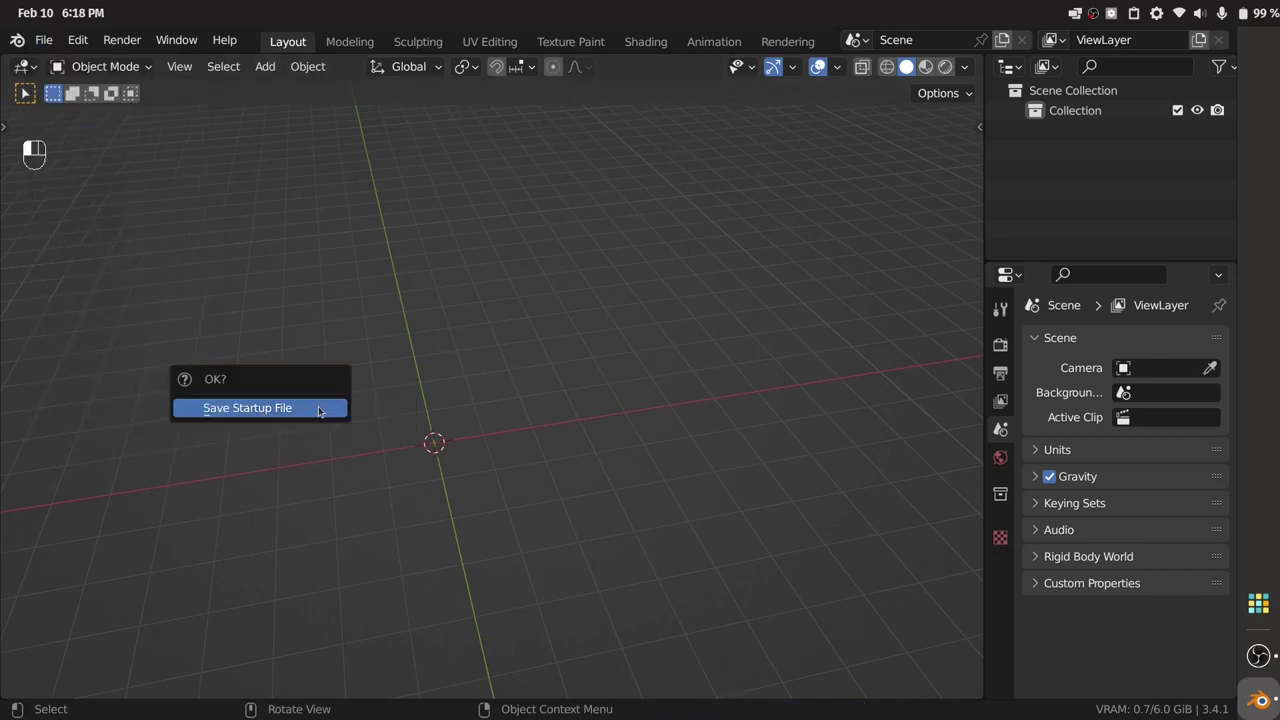
{"action": "left_click", "coordinate": [319, 409]}
{"action": "left_click_drag", "start_coordinate": [361, 450], "coordinate": [469, 473]}
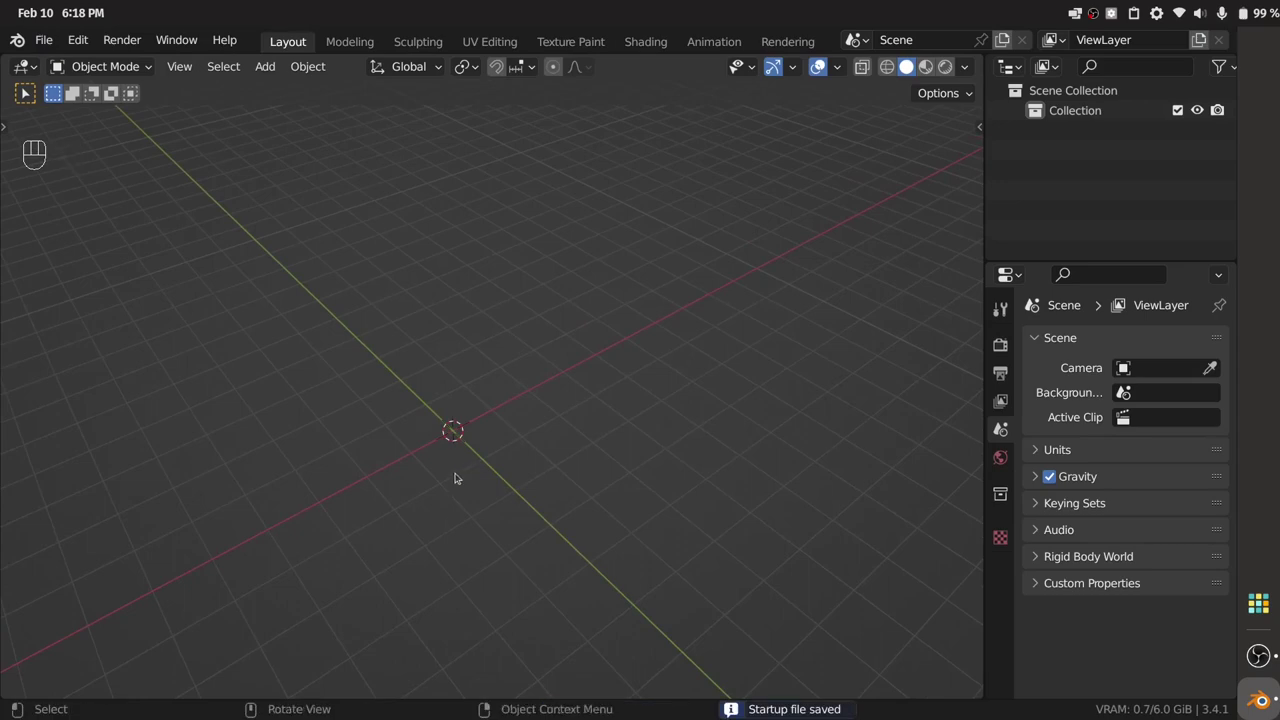
Quit Blender without saving changes, relaunch it and dismiss the splash screen
{"action": "key", "text": "ctrl+q"}
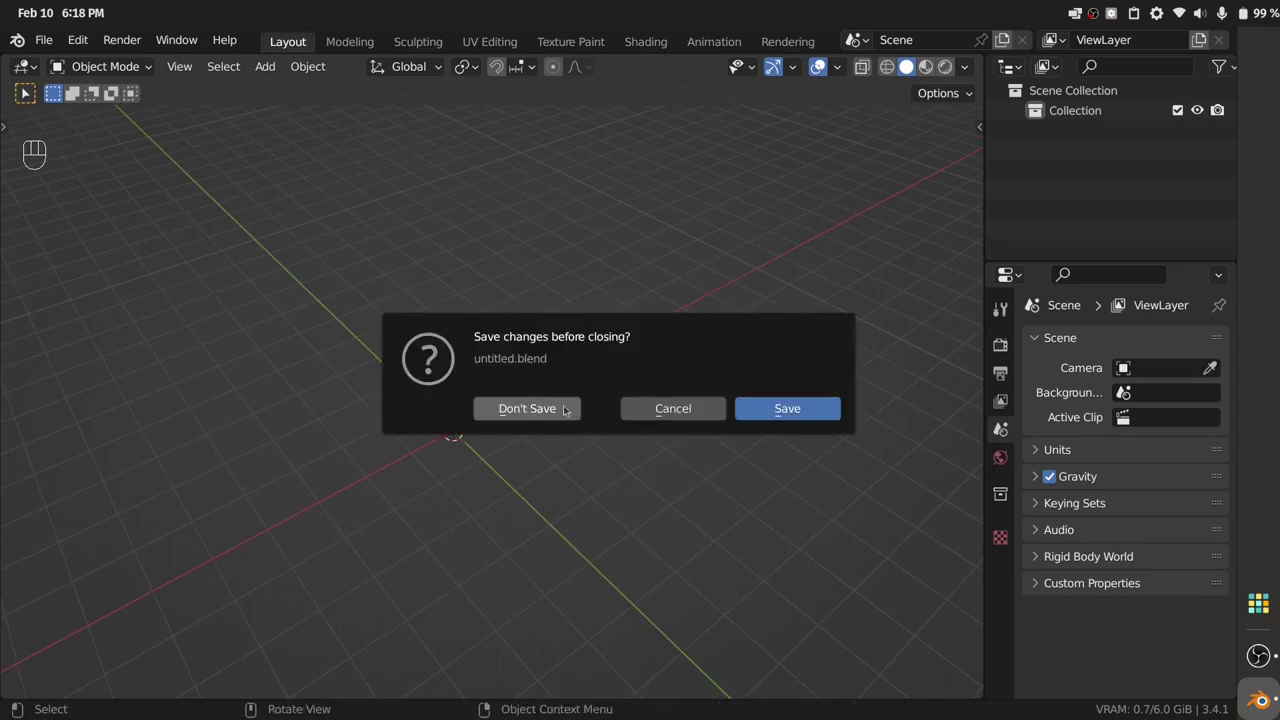
{"action": "left_click", "coordinate": [527, 409]}
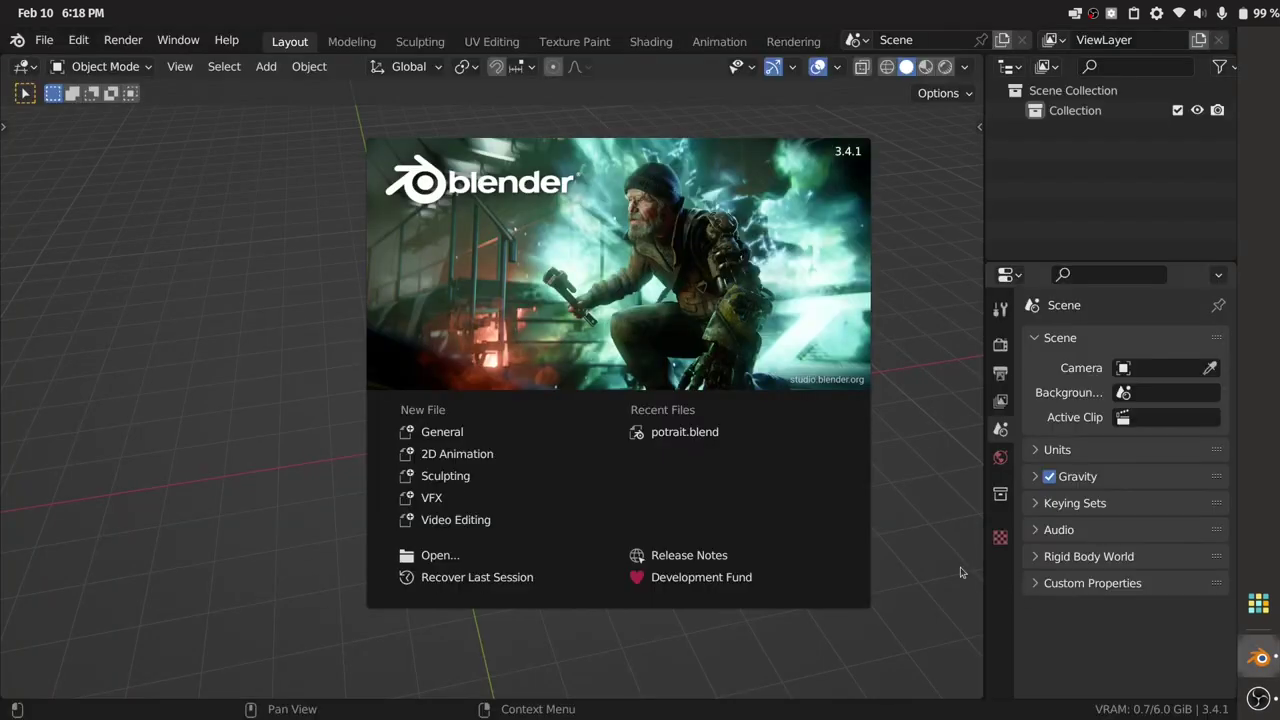
{"action": "left_click", "coordinate": [938, 542]}
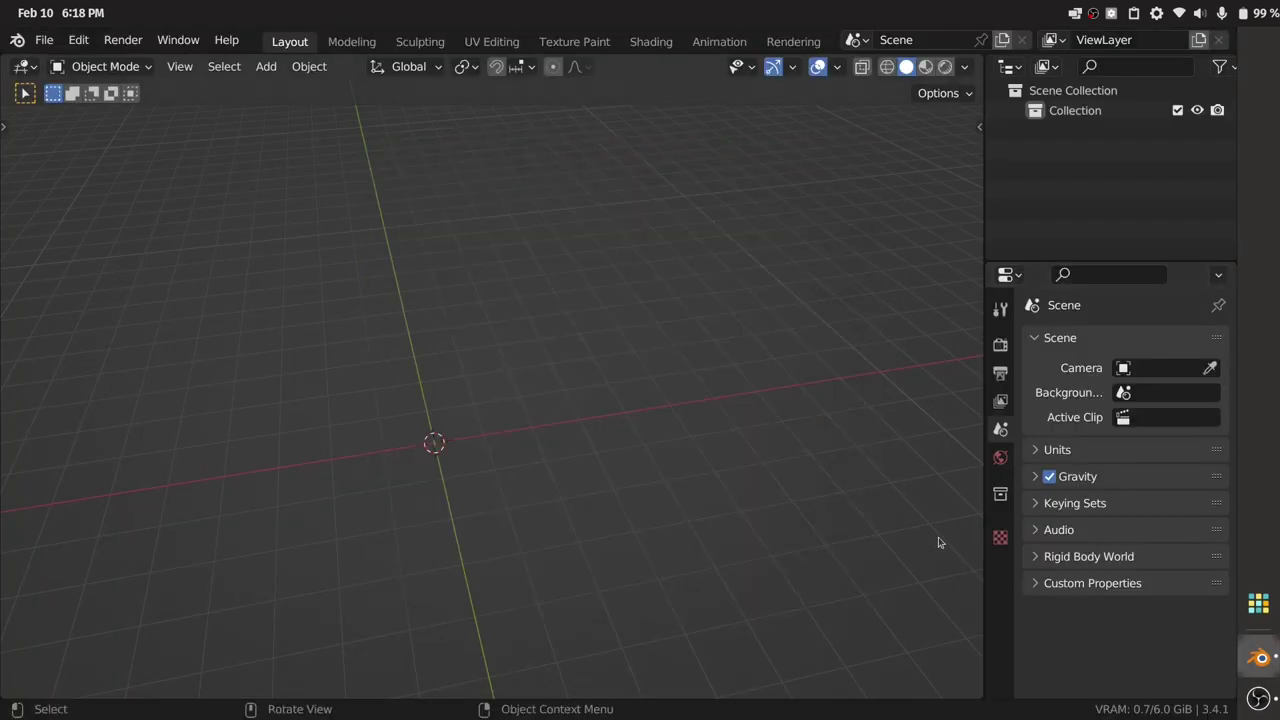
{"action": "left_click_drag", "start_coordinate": [477, 503], "coordinate": [616, 627]}
Enable Scene Statistics and System Memory in the status bar
{"action": "right_click", "coordinate": [1062, 716]}
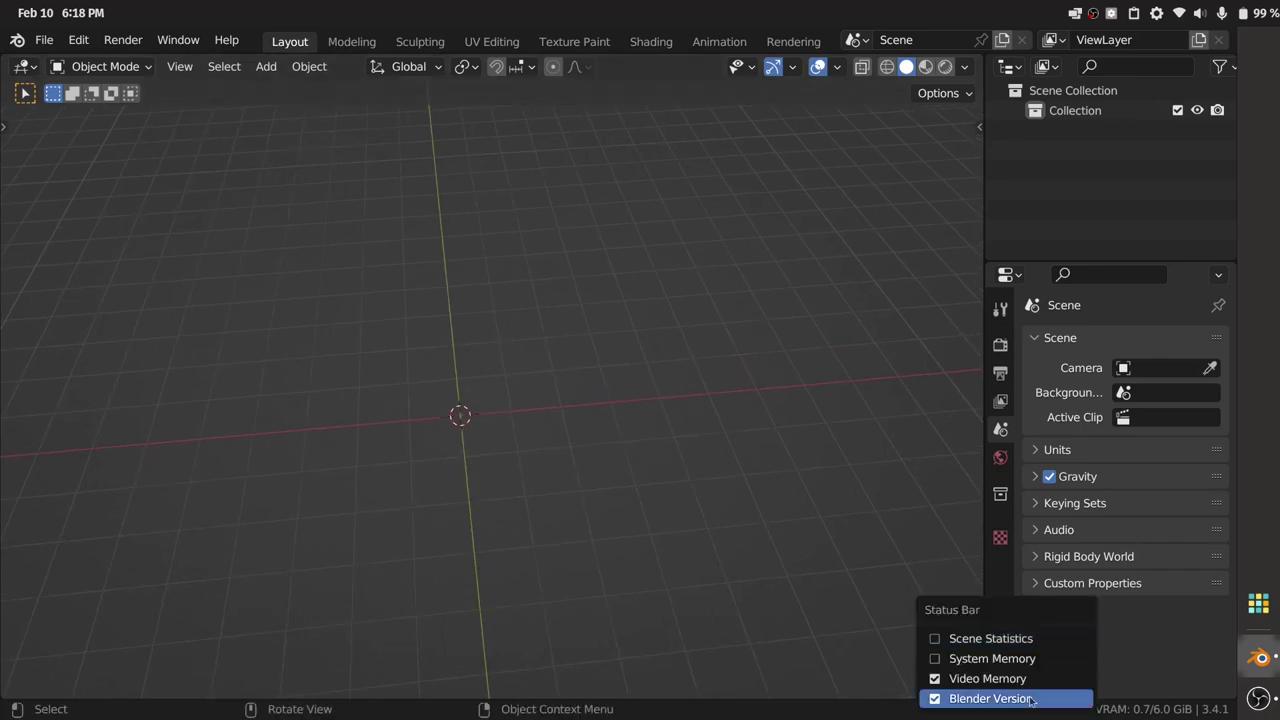
{"action": "left_click", "coordinate": [990, 639]}
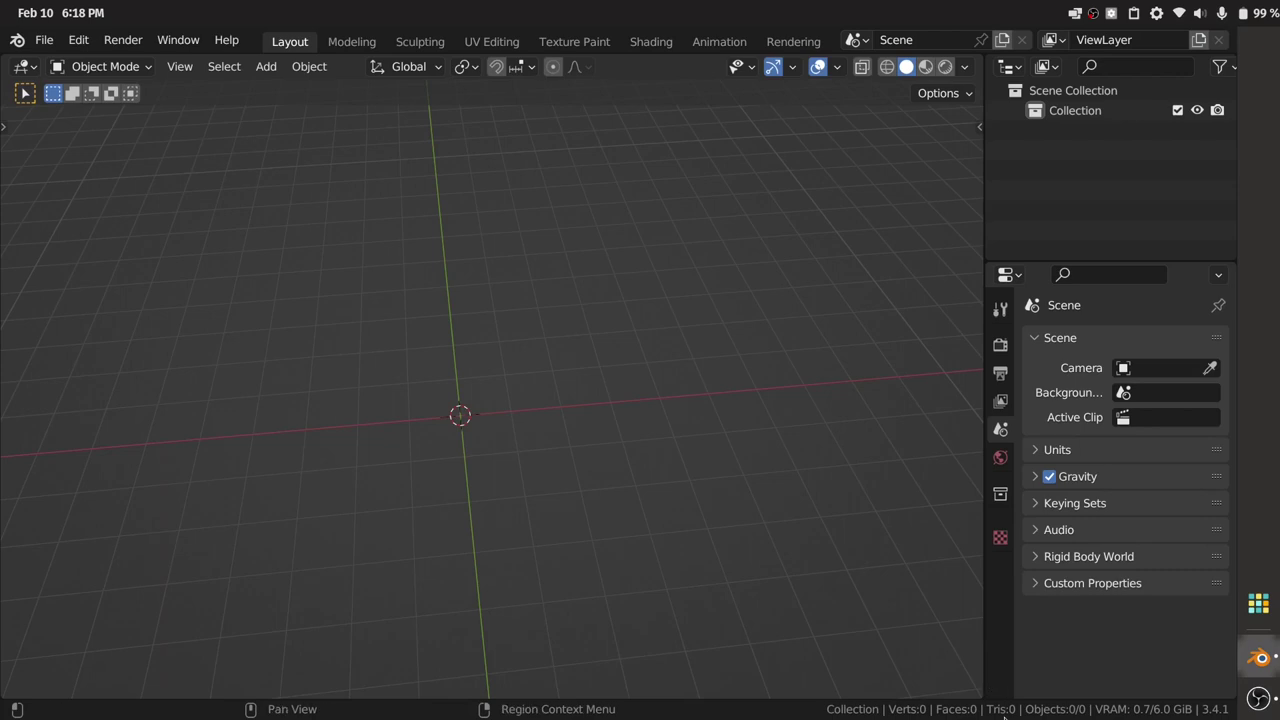
{"action": "right_click", "coordinate": [1005, 716]}
{"action": "left_click", "coordinate": [981, 658]}
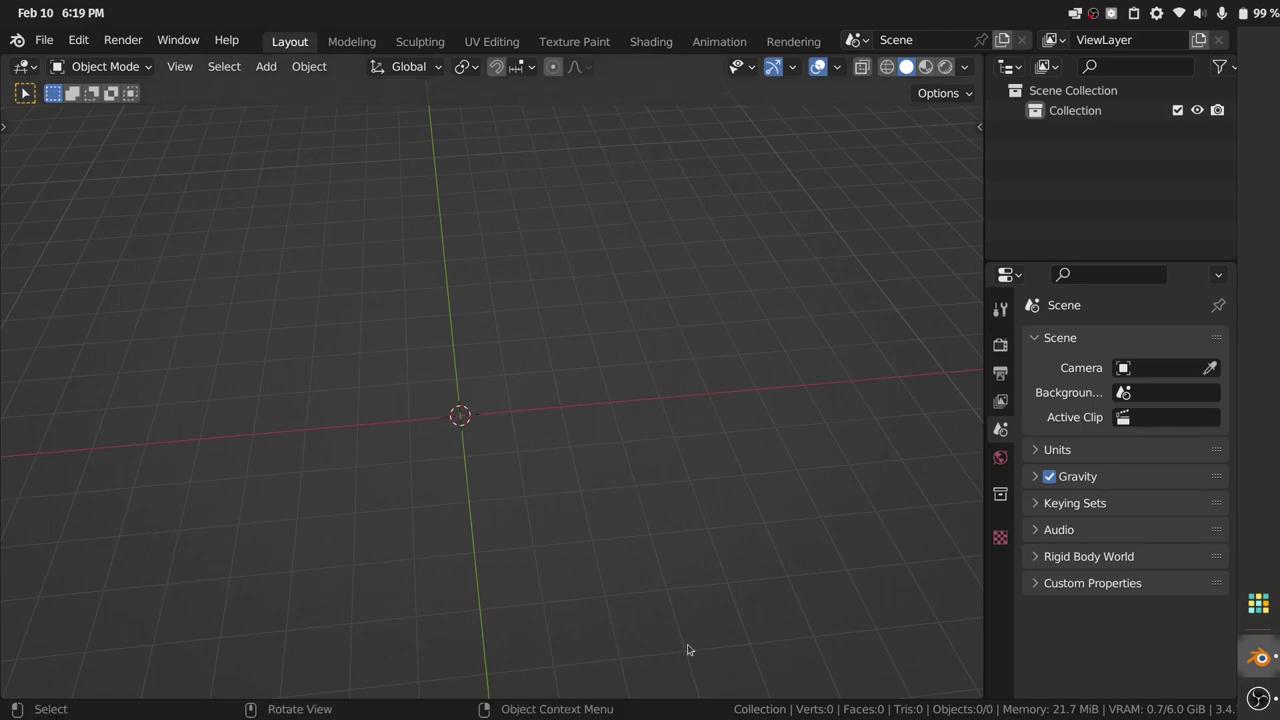
Add a Monkey mesh to the empty scene and view it from several angles
{"action": "left_click_drag", "start_coordinate": [398, 433], "coordinate": [520, 516]}
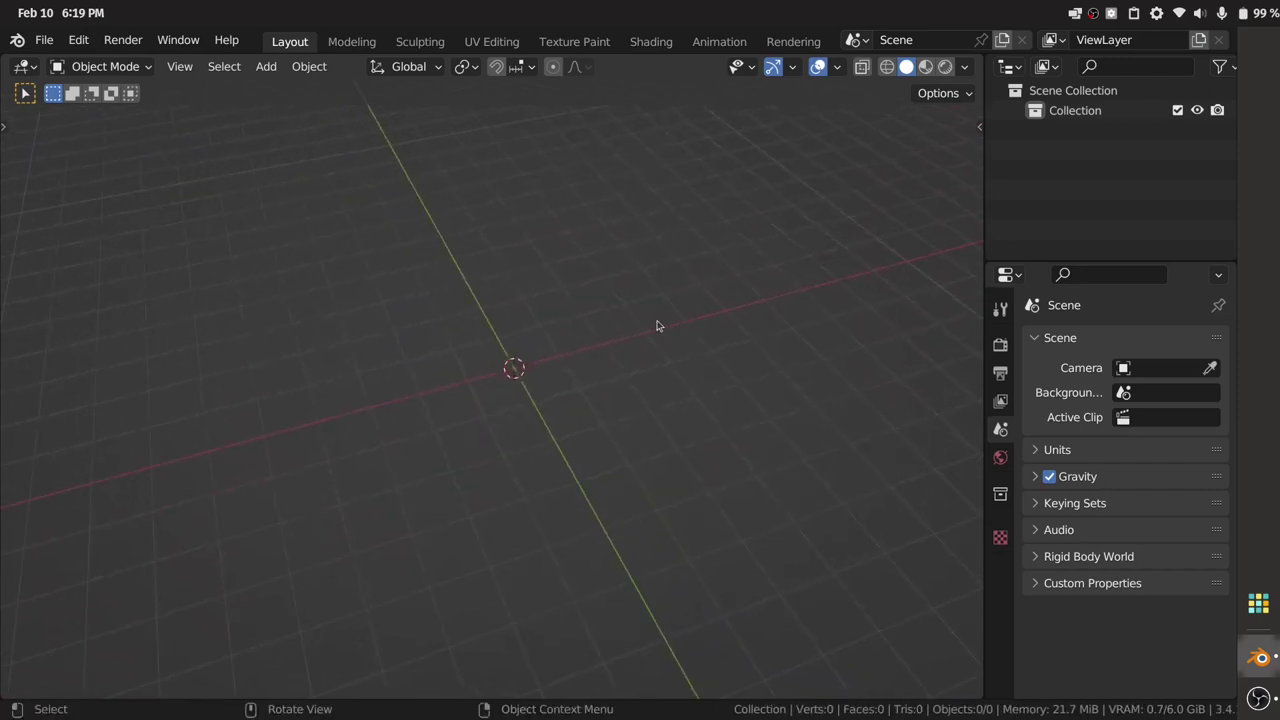
{"action": "key", "text": "shift+a"}
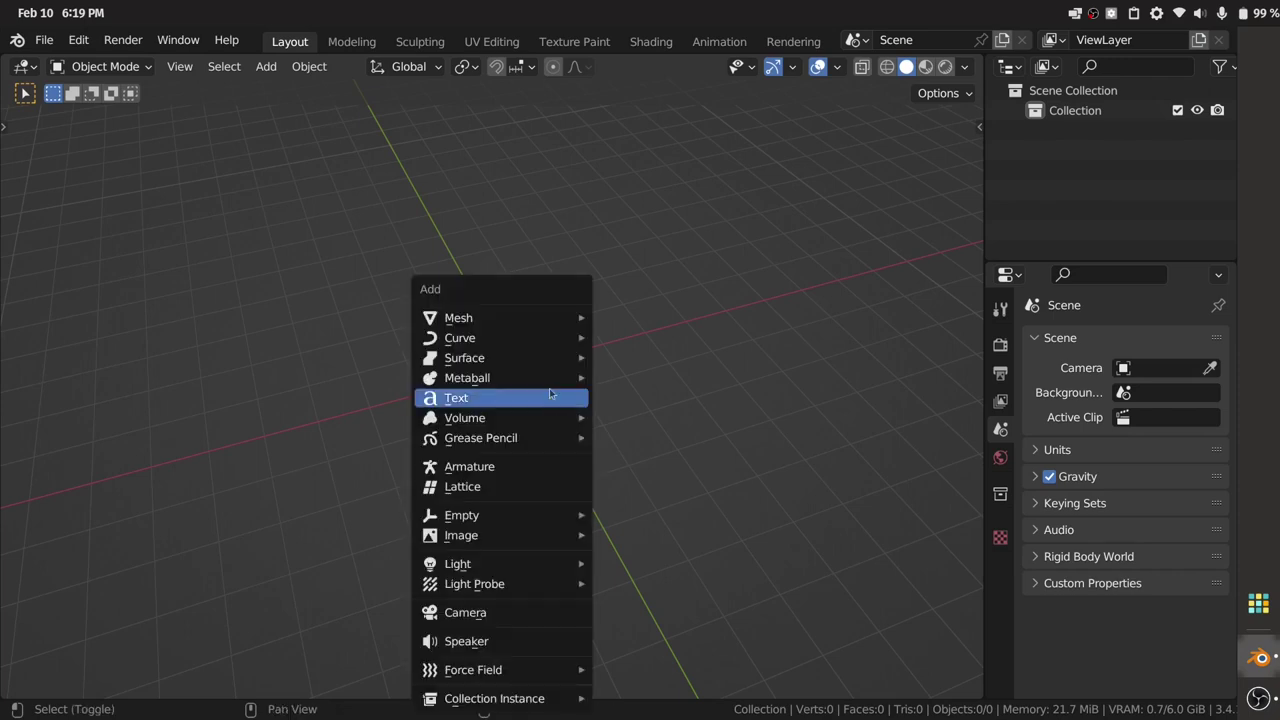
{"action": "mouse_move", "coordinate": [551, 327]}
{"action": "left_click", "coordinate": [648, 505]}
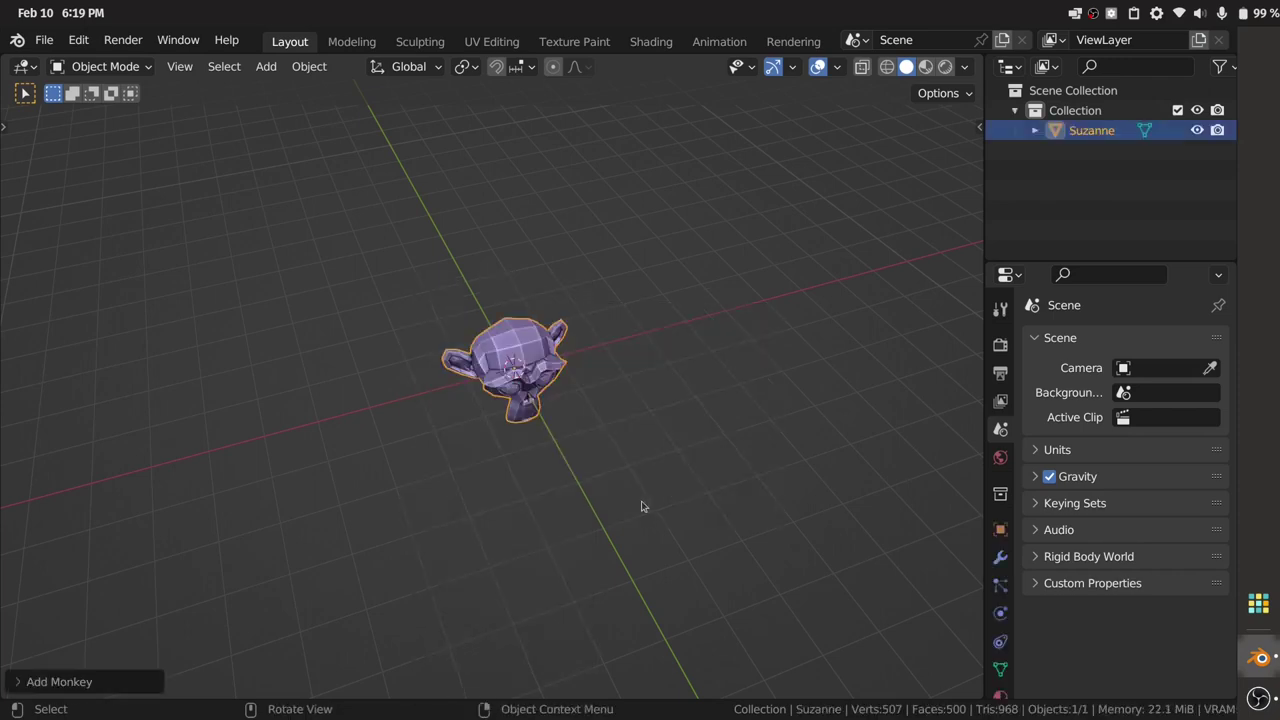
{"action": "scroll", "coordinate": [560, 494], "scroll_direction": "left", "scroll_amount": 10}
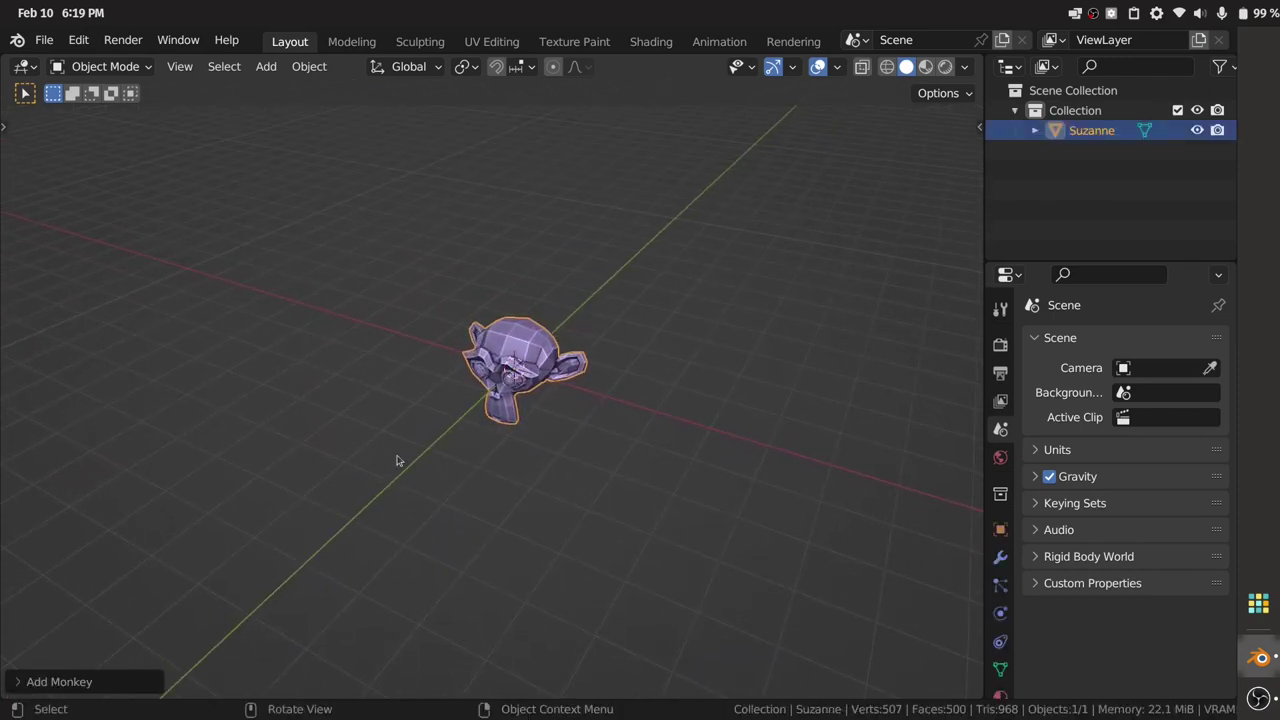
{"action": "scroll", "coordinate": [396, 460], "scroll_direction": "up", "scroll_amount": 3}
{"action": "scroll", "coordinate": [396, 460], "scroll_direction": "down", "scroll_amount": 5}
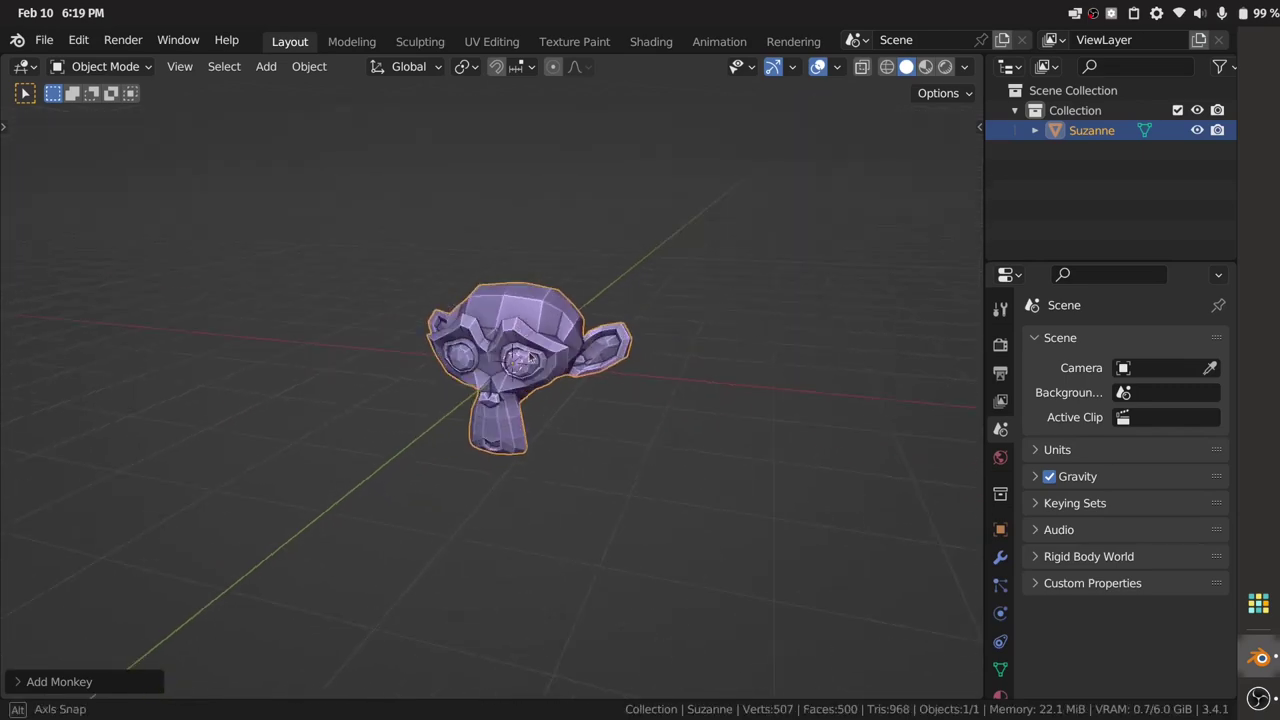
{"action": "scroll", "coordinate": [395, 408], "scroll_direction": "left", "scroll_amount": 5}
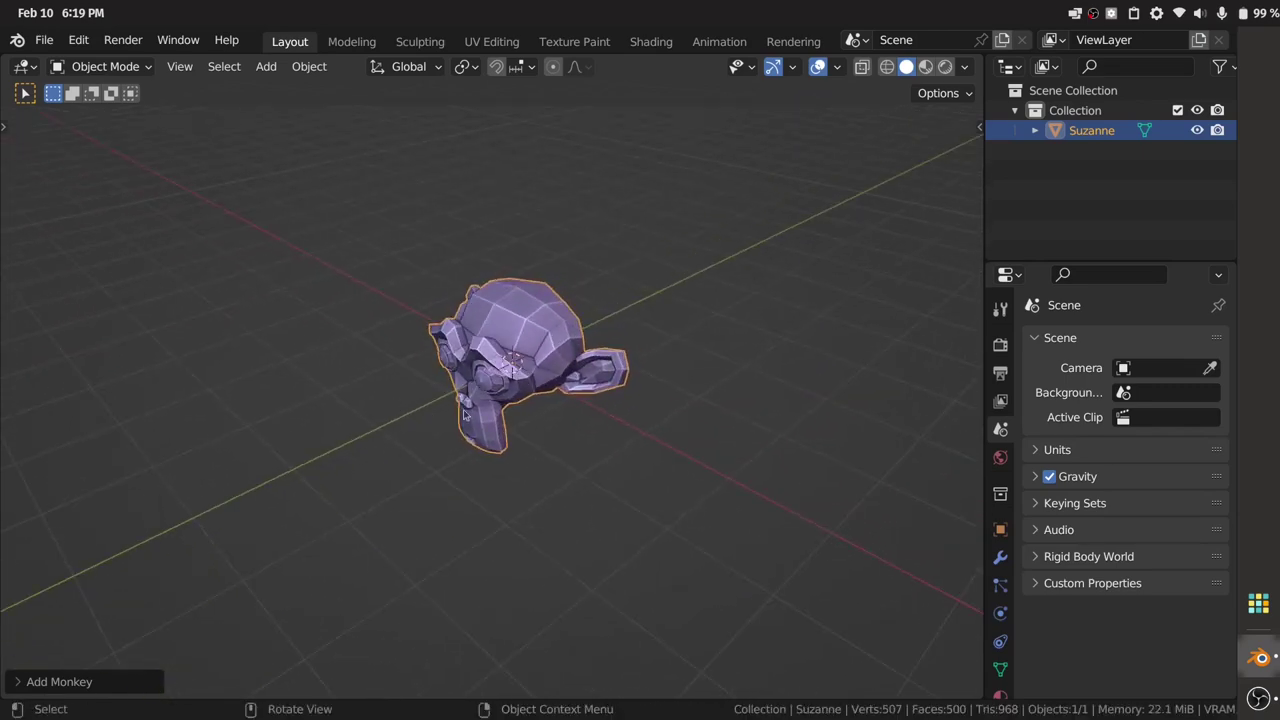
Turn on the viewport's Navigate gizmo and turn it off again
{"action": "left_click", "coordinate": [792, 67]}
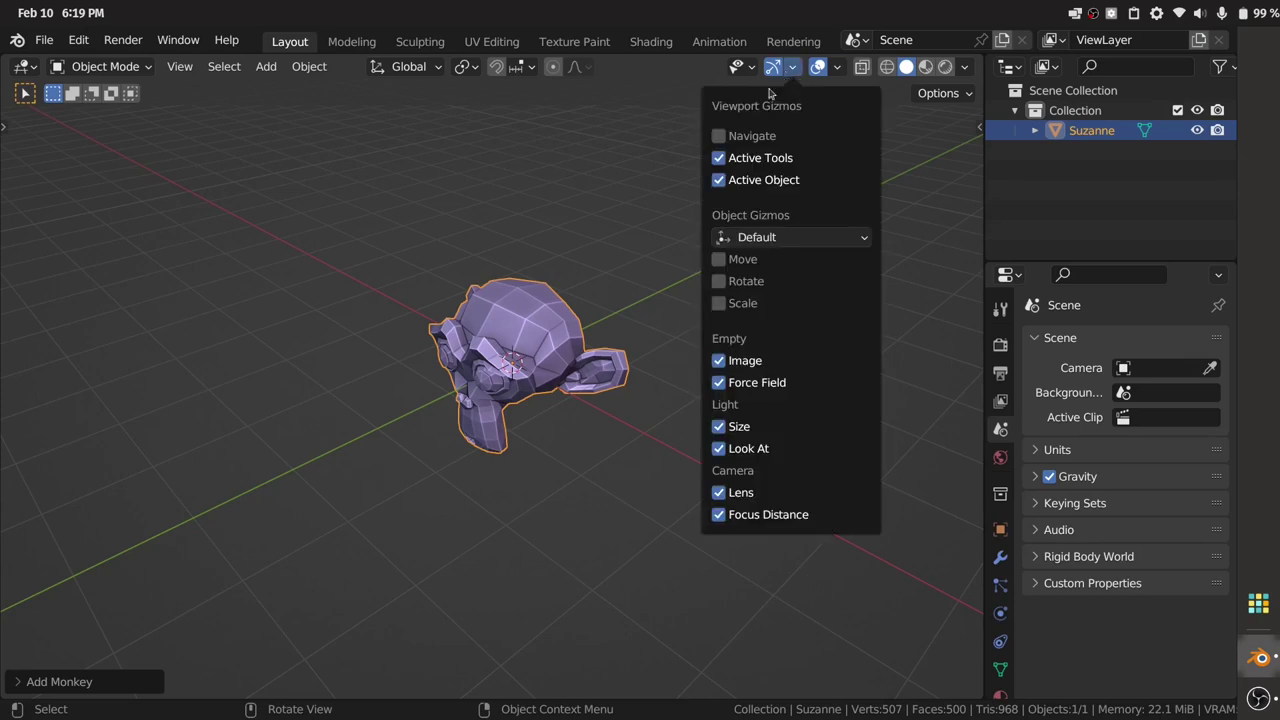
{"action": "left_click", "coordinate": [720, 134]}
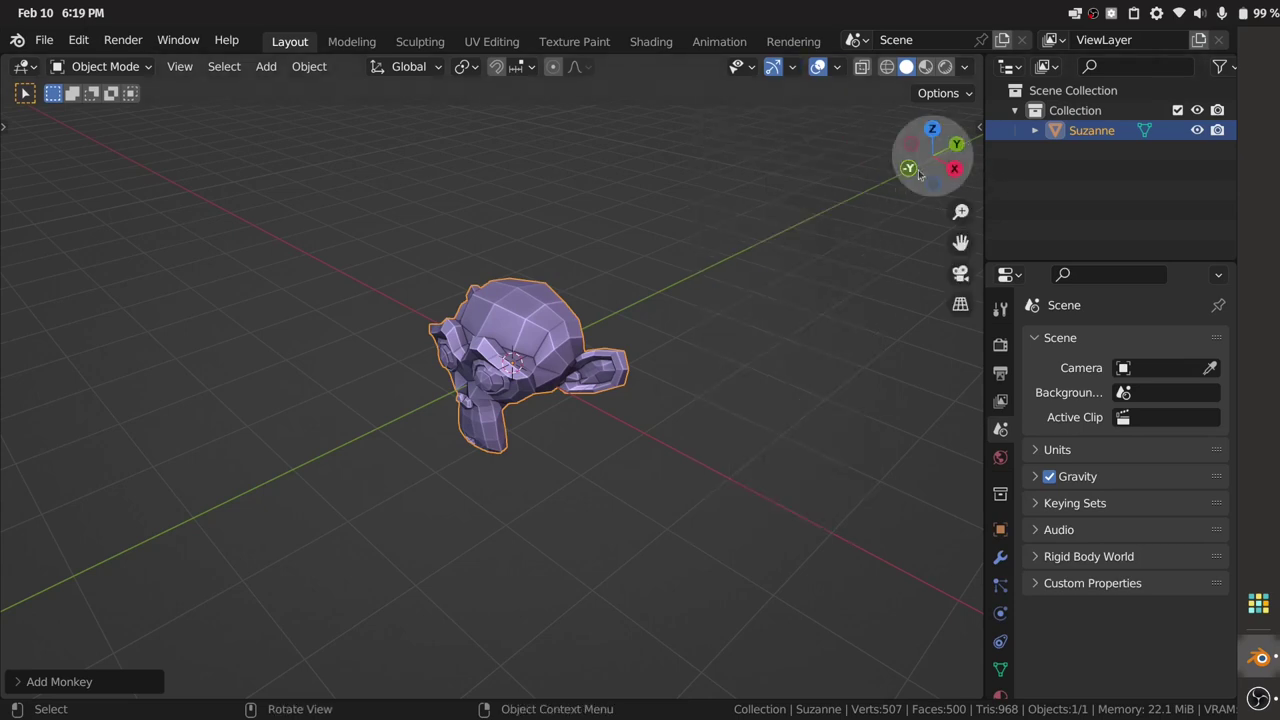
{"action": "left_click", "coordinate": [790, 70]}
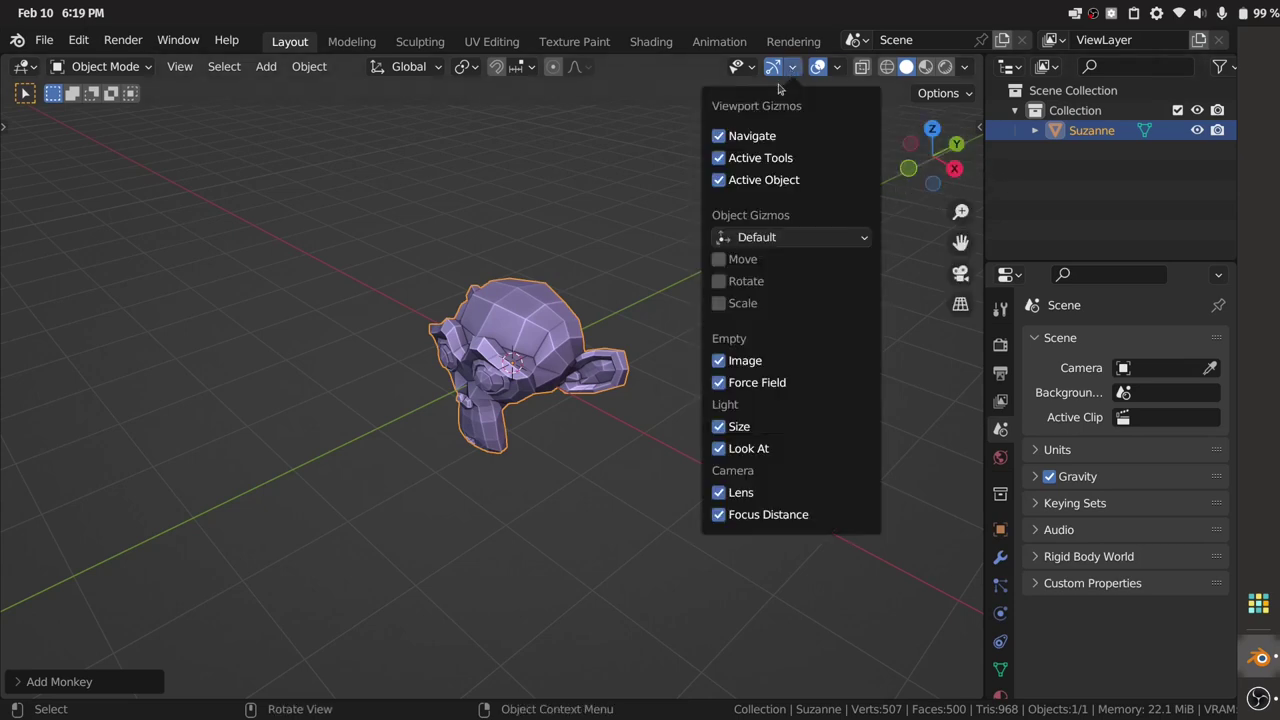
{"action": "left_click", "coordinate": [731, 139]}
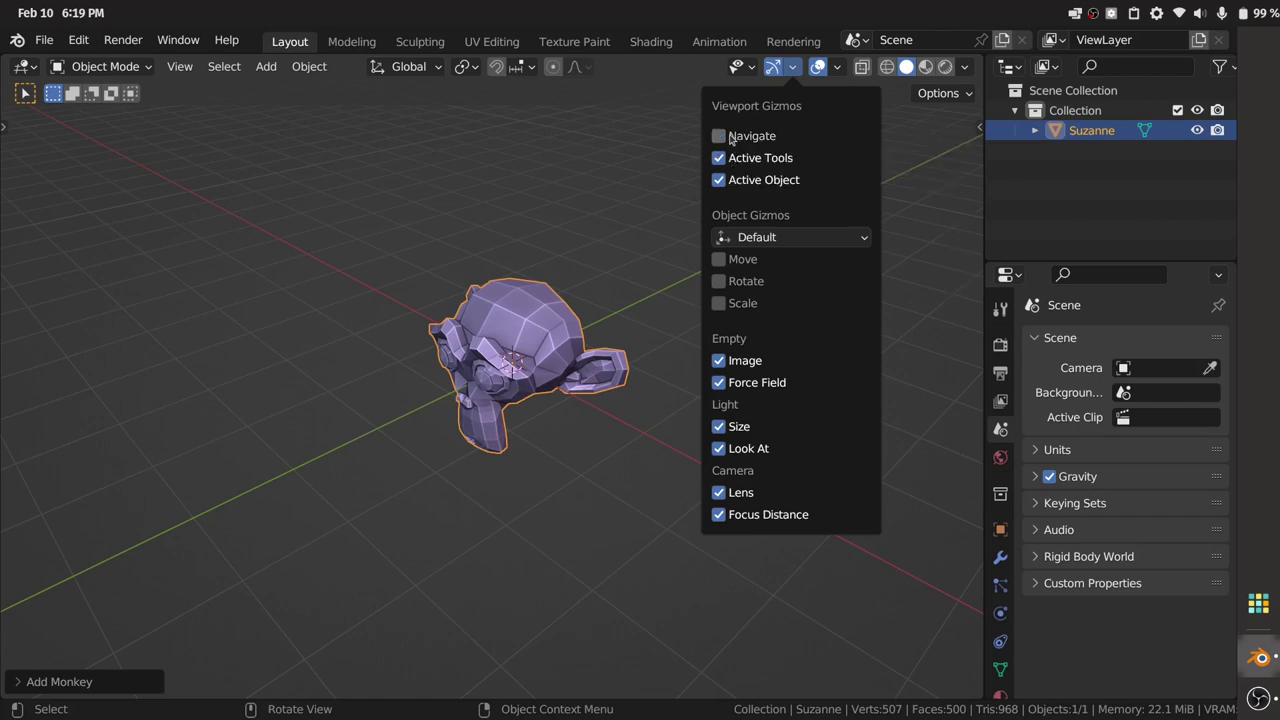
Delete the monkey mesh from the scene
{"action": "scroll", "coordinate": [586, 396], "scroll_direction": "down", "scroll_amount": 3}
{"action": "scroll", "coordinate": [519, 398], "scroll_direction": "down", "scroll_amount": 8}
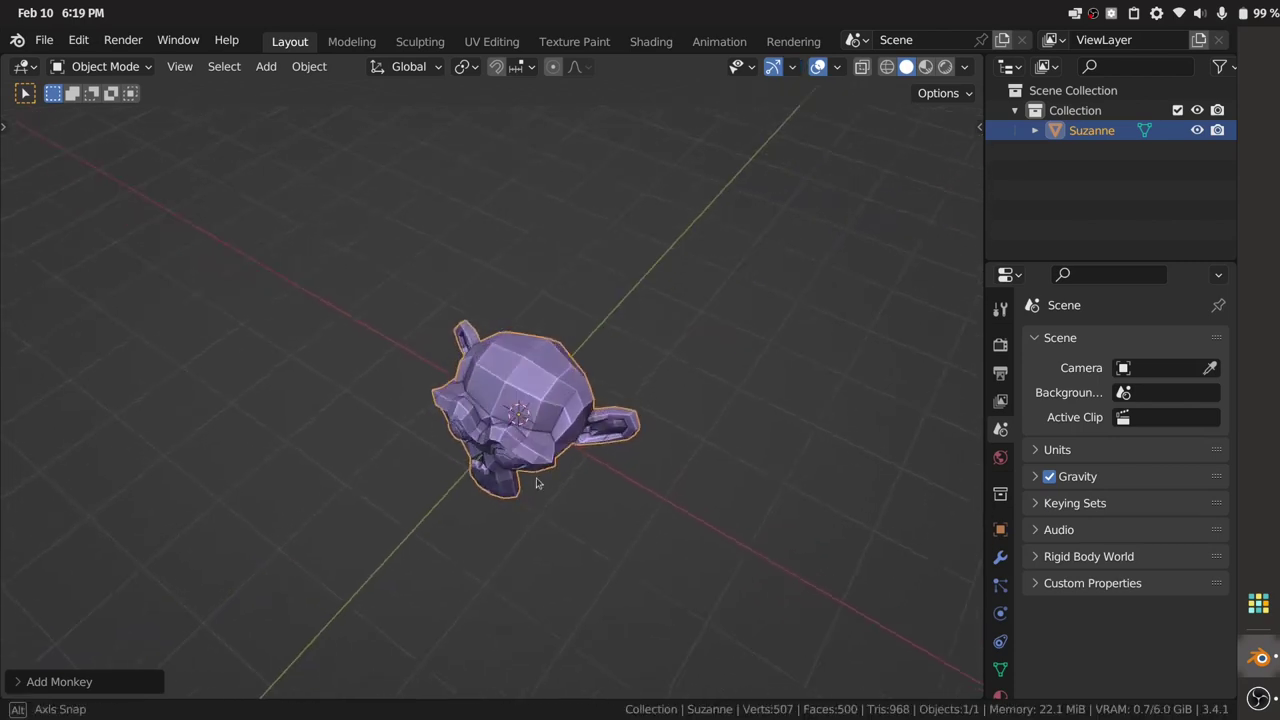
{"action": "scroll", "coordinate": [518, 398], "scroll_direction": "down", "scroll_amount": 8}
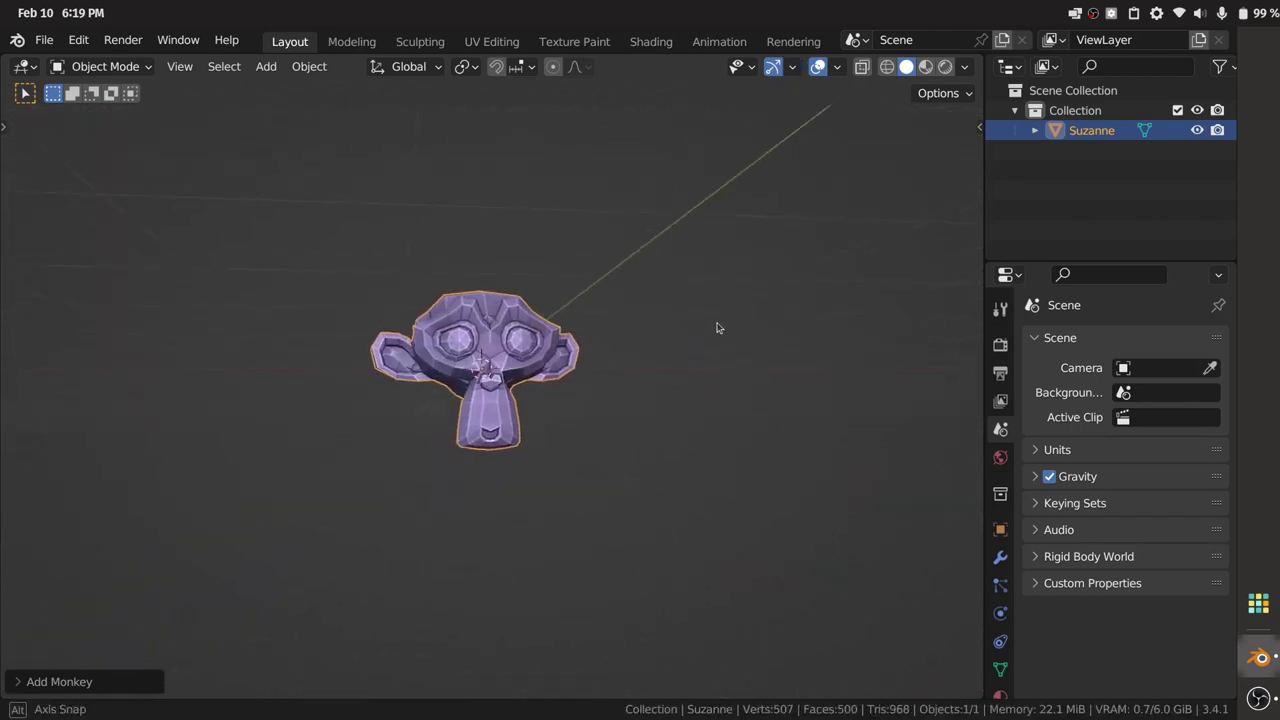
{"action": "scroll", "coordinate": [566, 396], "scroll_direction": "down", "scroll_amount": 8}
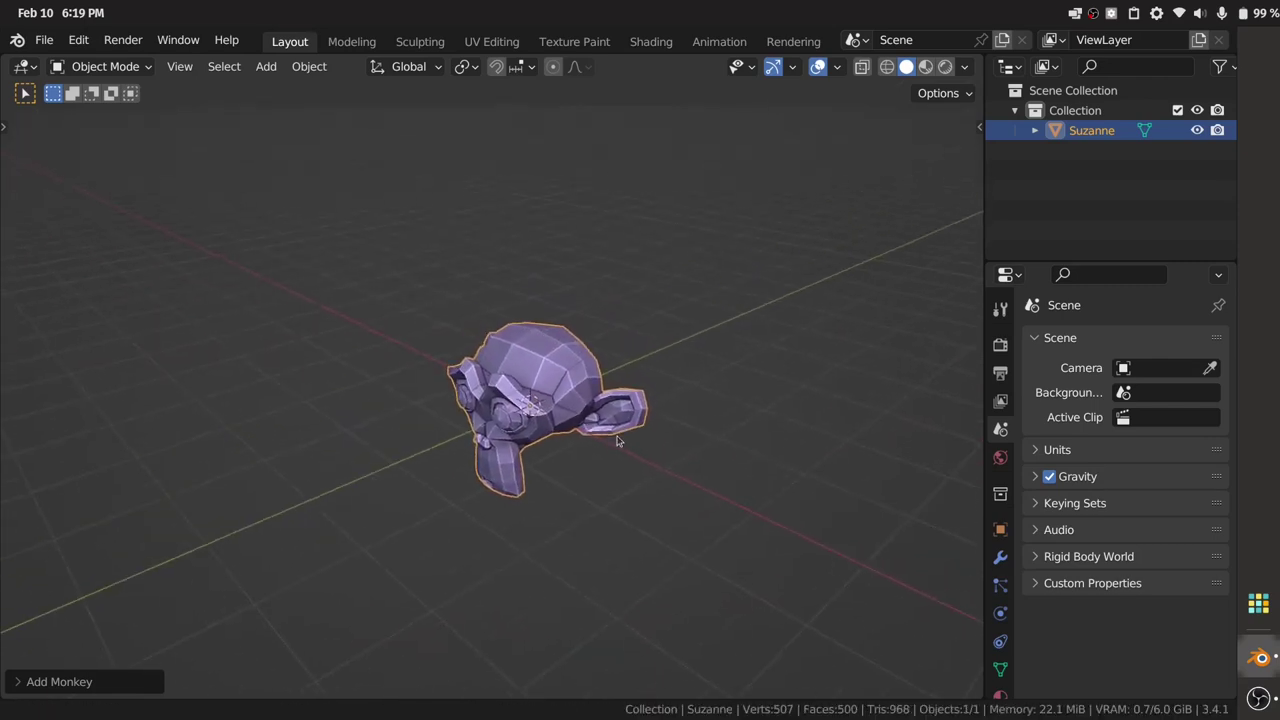
{"action": "scroll", "coordinate": [540, 442], "scroll_direction": "down", "scroll_amount": 8}
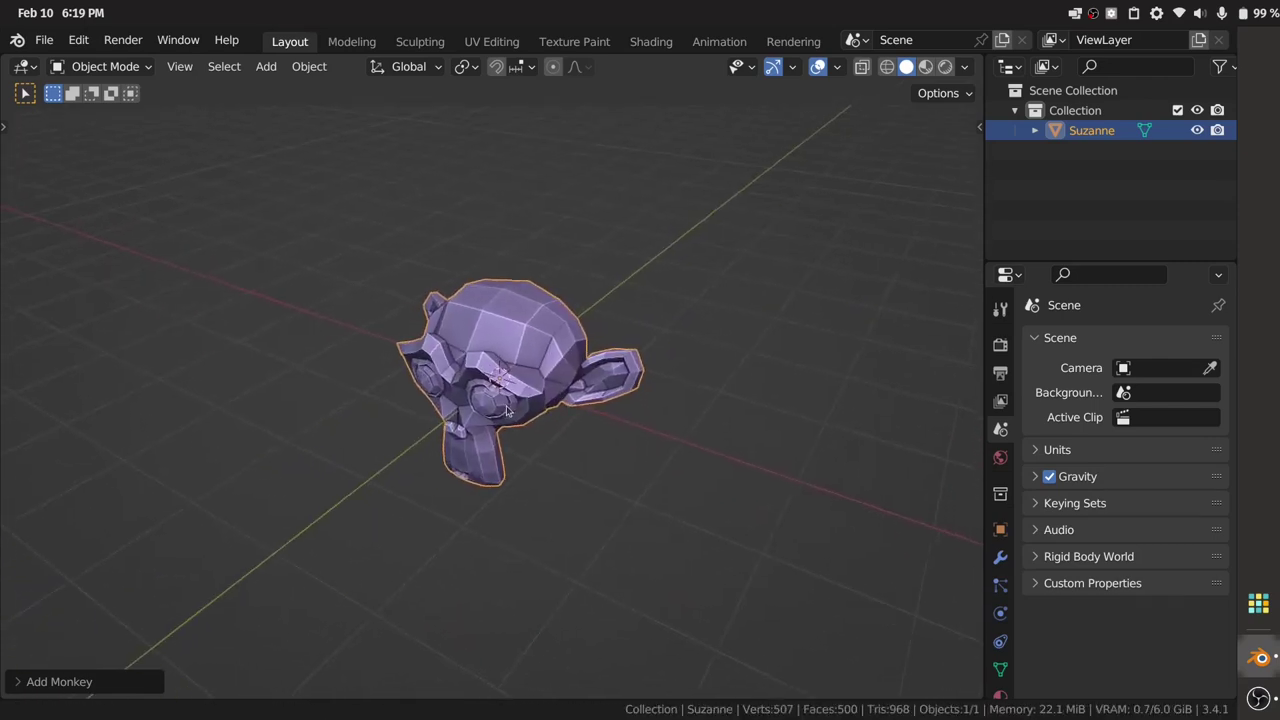
{"action": "scroll", "coordinate": [507, 441], "scroll_direction": "down", "scroll_amount": 2}
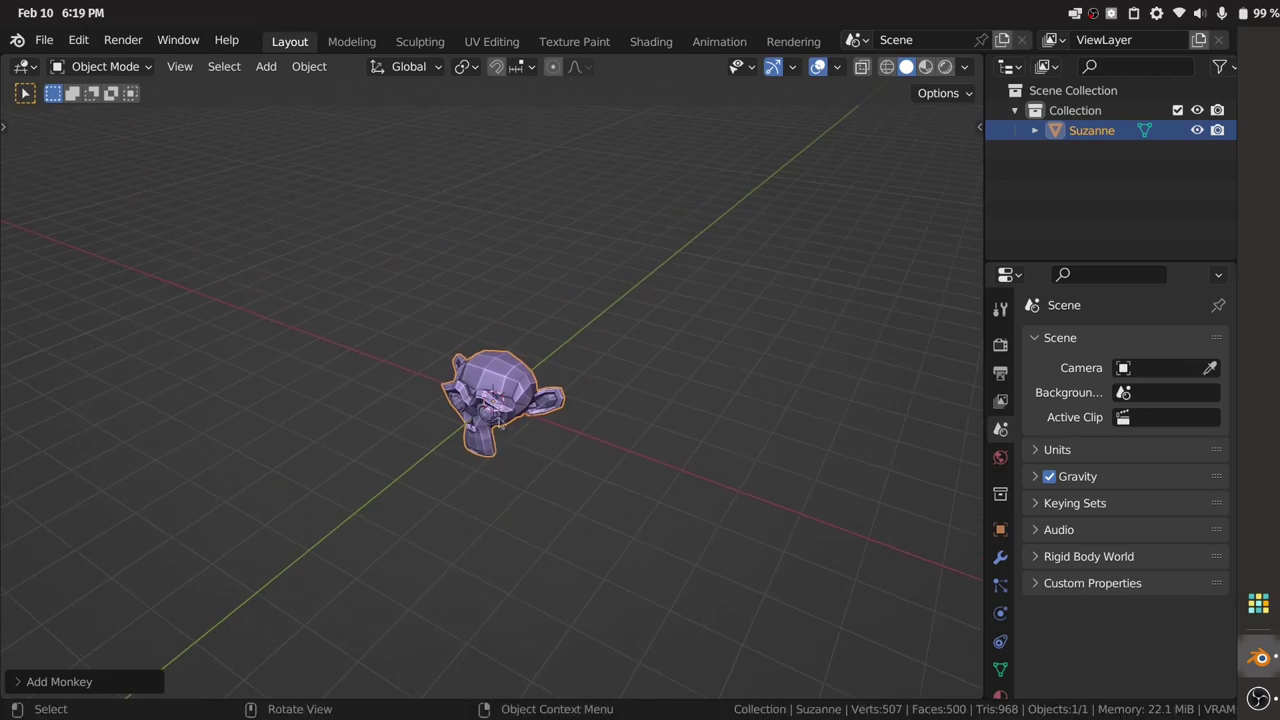
{"action": "left_click", "coordinate": [503, 396]}
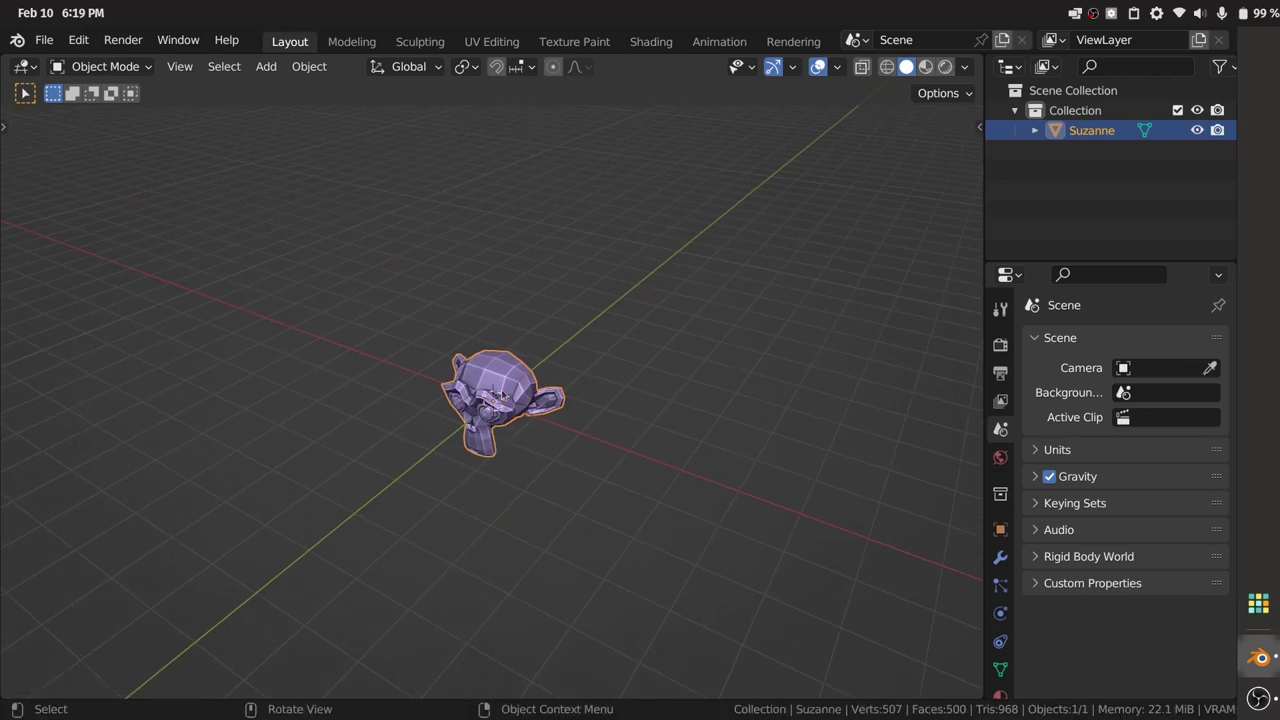
{"action": "key", "text": "Delete"}
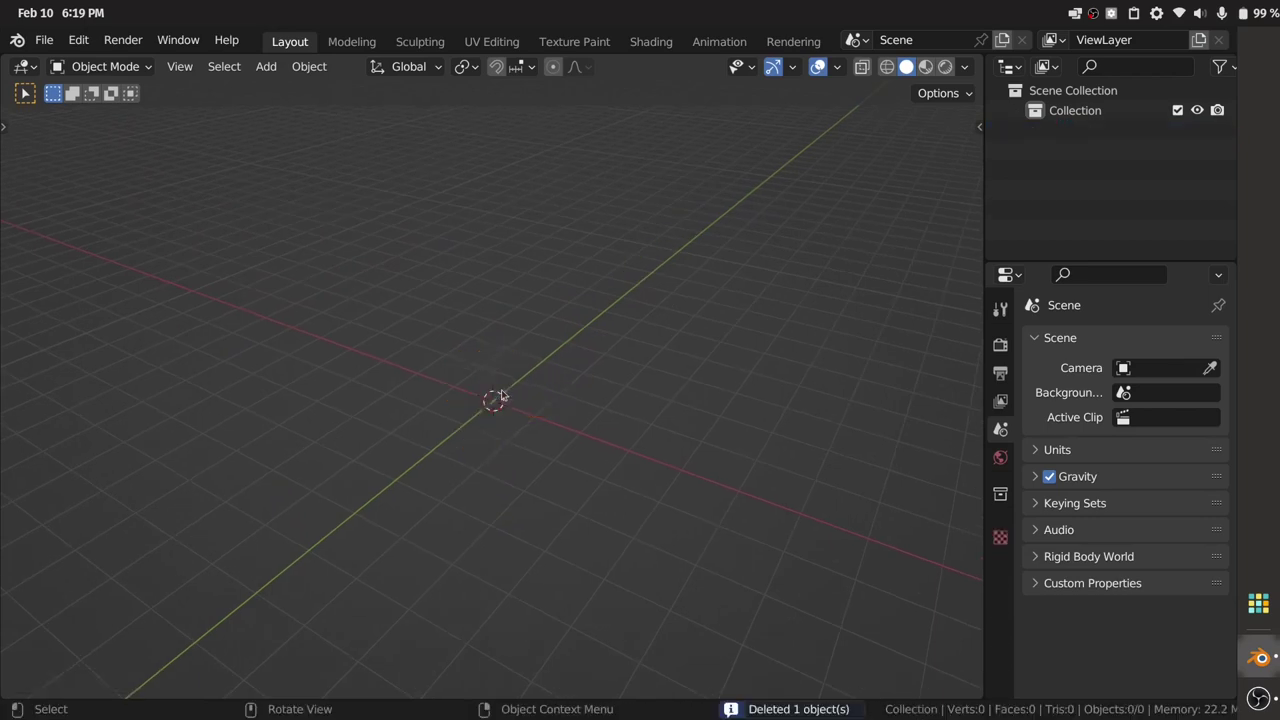
Save the empty scene as the default startup file
{"action": "left_click", "coordinate": [44, 40]}
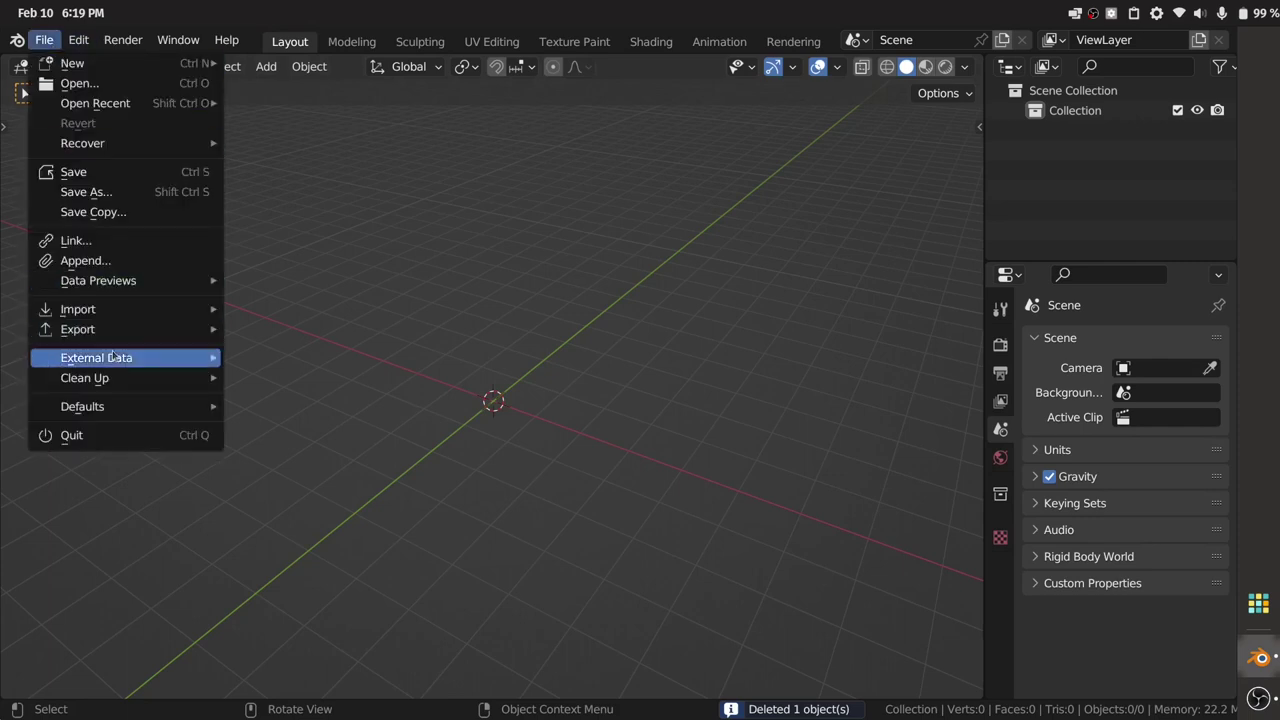
{"action": "mouse_move", "coordinate": [108, 378]}
{"action": "mouse_move", "coordinate": [120, 406]}
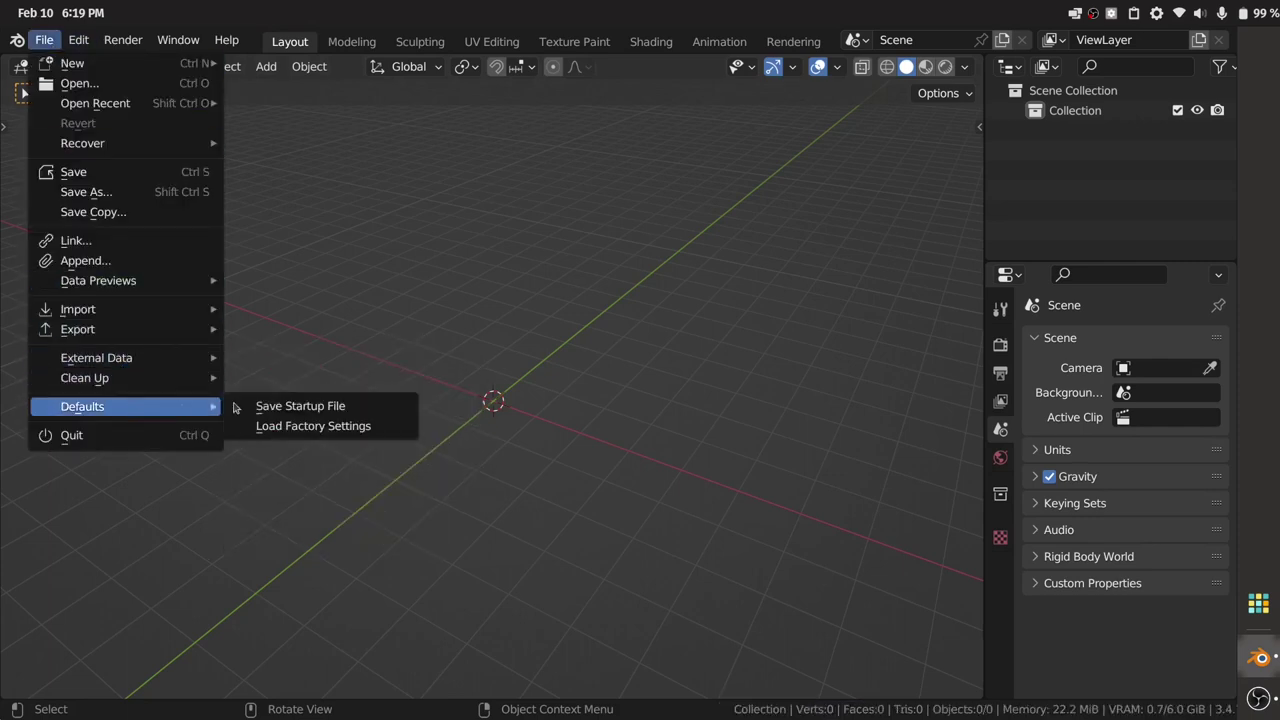
{"action": "left_click", "coordinate": [309, 407]}
{"action": "left_click", "coordinate": [309, 408]}
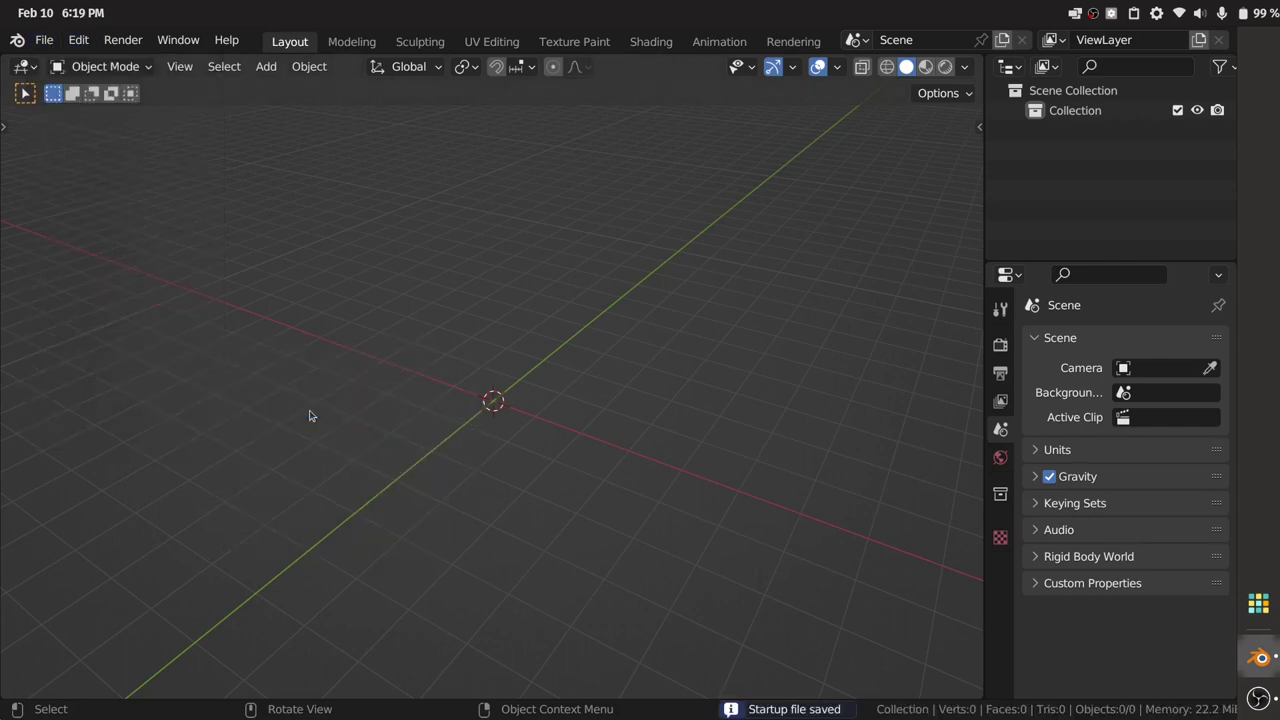
{"action": "left_click_drag", "start_coordinate": [407, 454], "coordinate": [397, 480]}
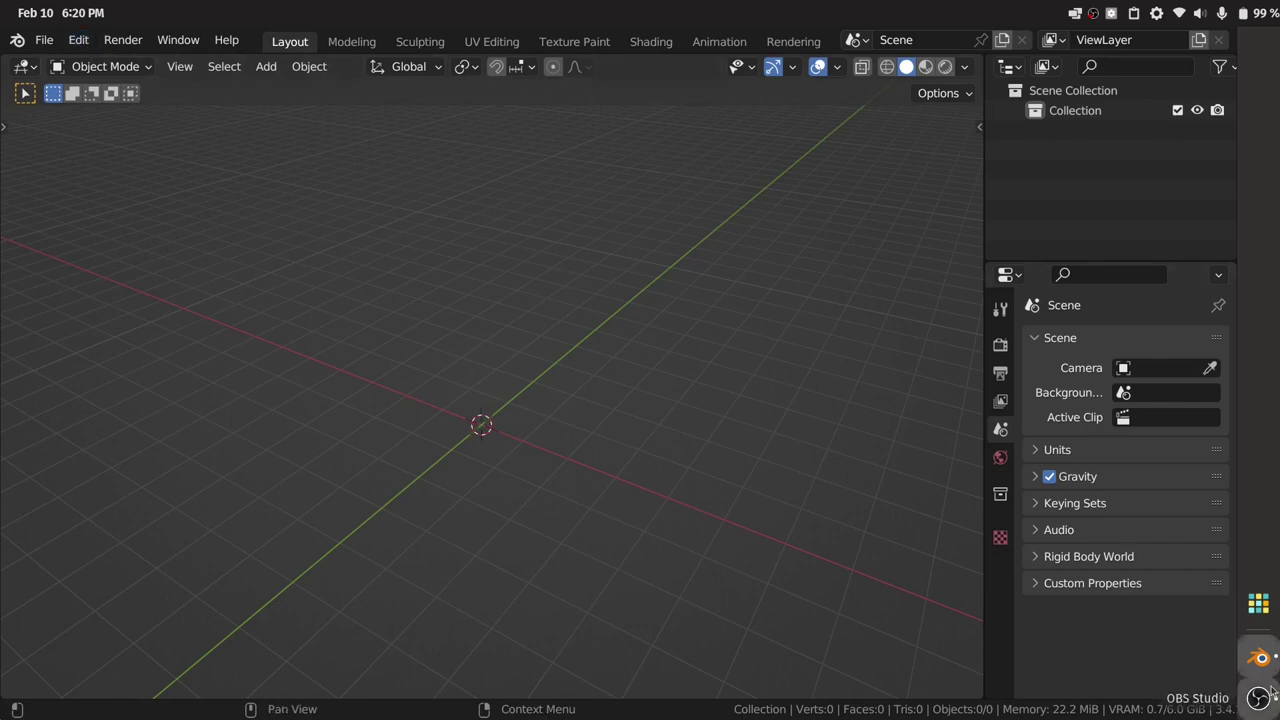
{"action": "scroll", "coordinate": [380, 423], "scroll_direction": "left", "scroll_amount": 5}
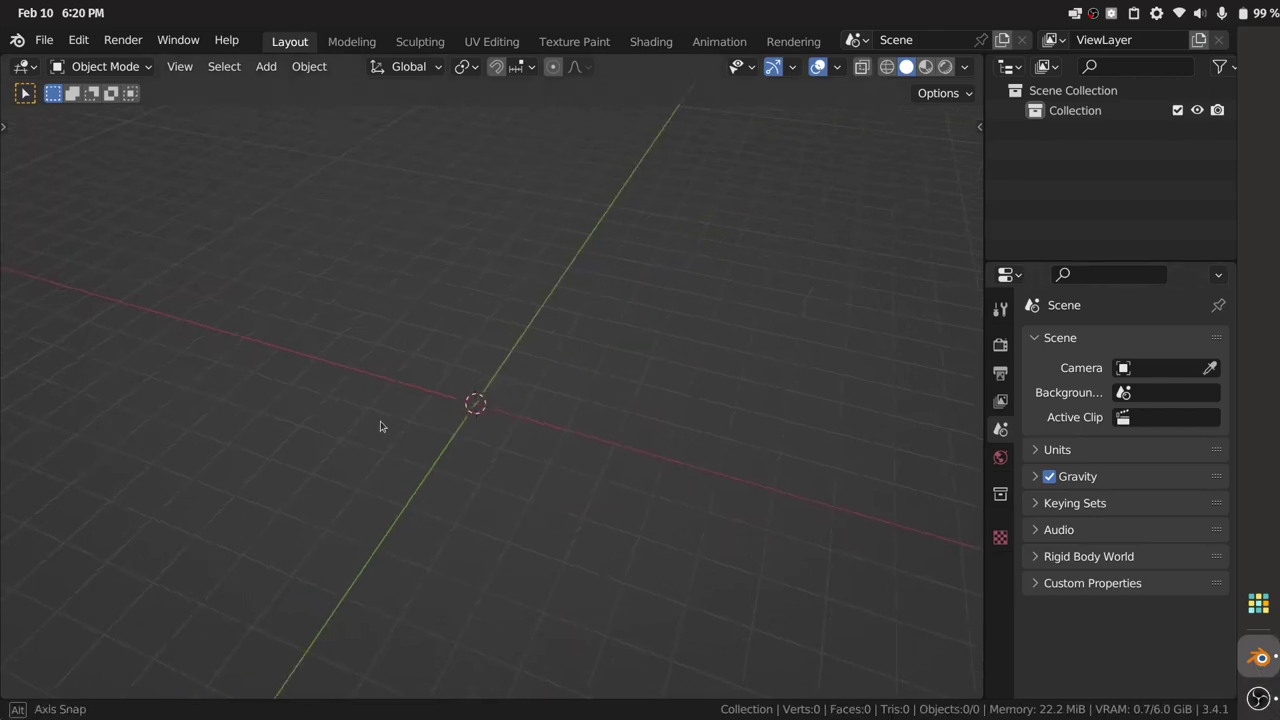
{"action": "scroll", "coordinate": [428, 422], "scroll_direction": "down", "scroll_amount": 5}
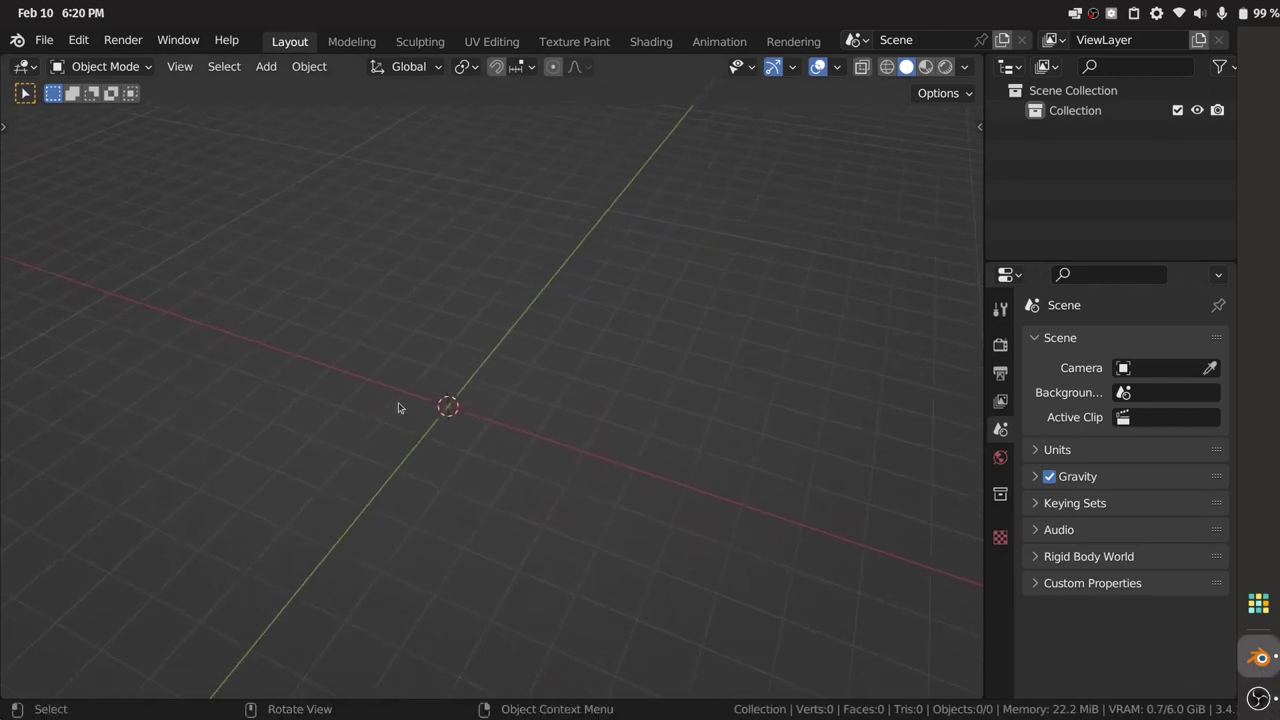
{"action": "scroll", "coordinate": [420, 393], "scroll_direction": "left", "scroll_amount": 3}
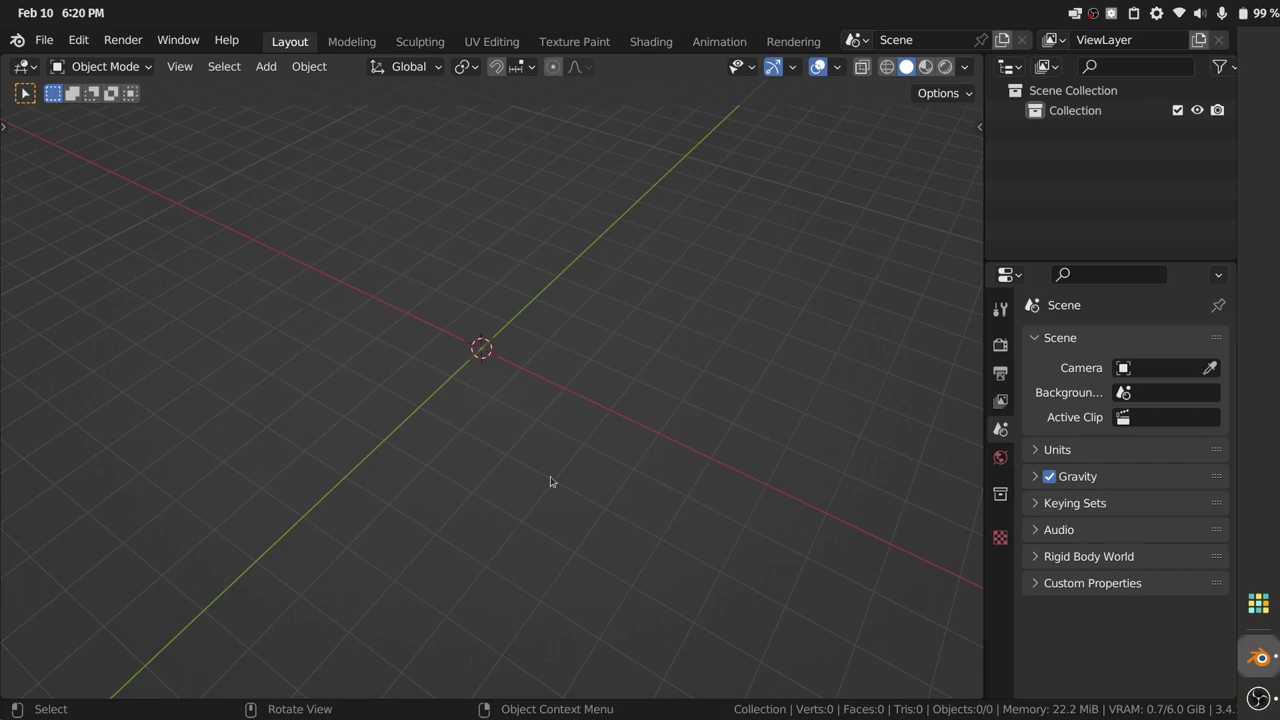
{"action": "scroll", "coordinate": [528, 323], "scroll_direction": "up", "scroll_amount": 5}
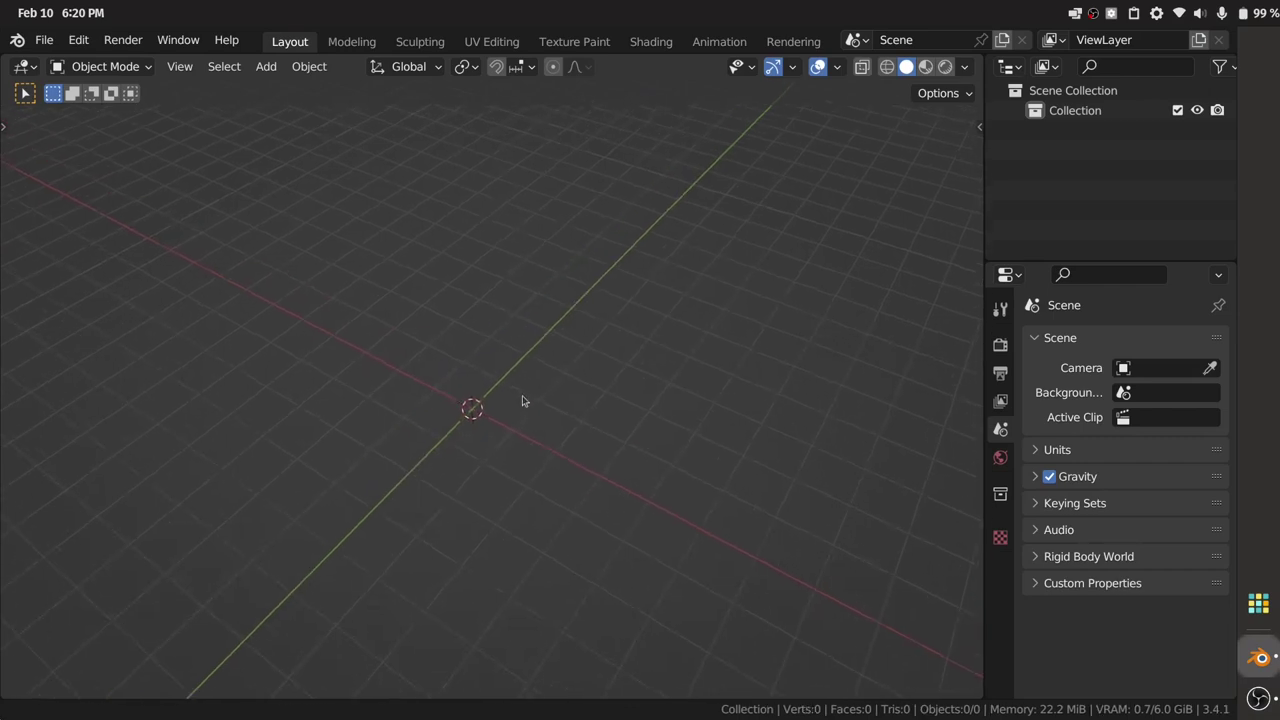
{"action": "scroll", "coordinate": [565, 365], "scroll_direction": "down", "scroll_amount": 5}
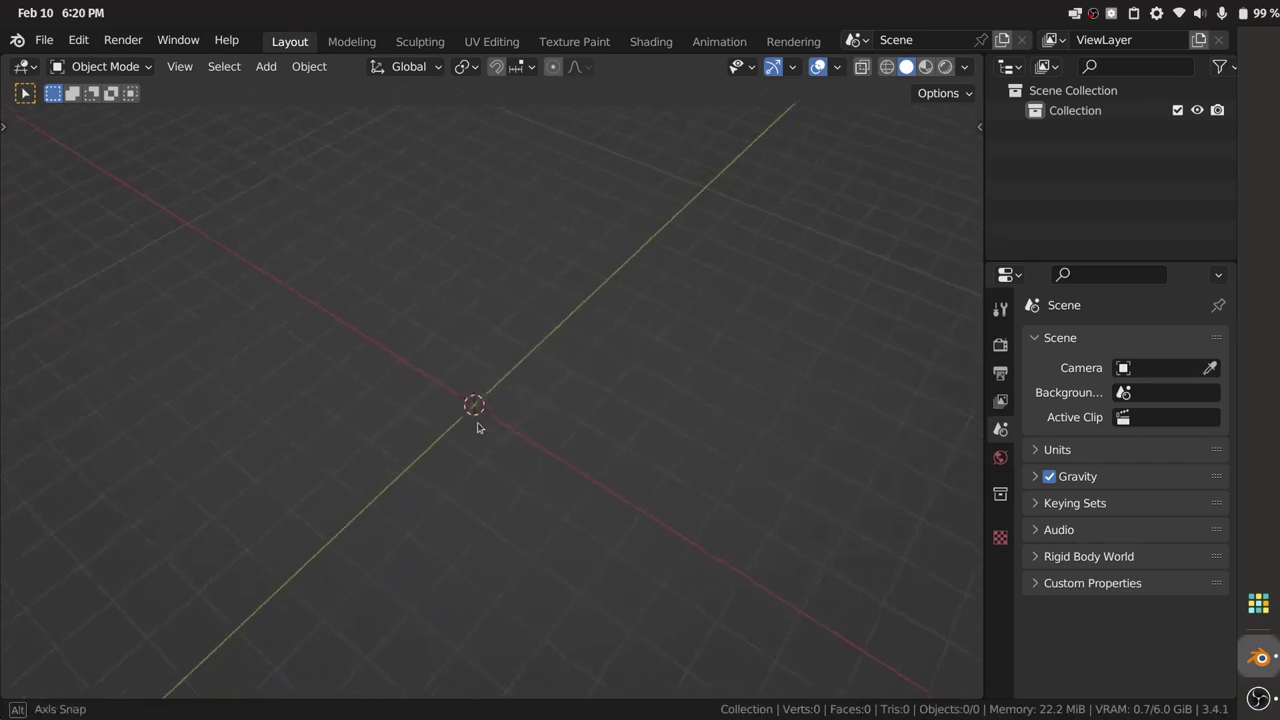
Check the save and reset options in the Preferences window, and close the window
{"action": "left_click", "coordinate": [96, 40]}
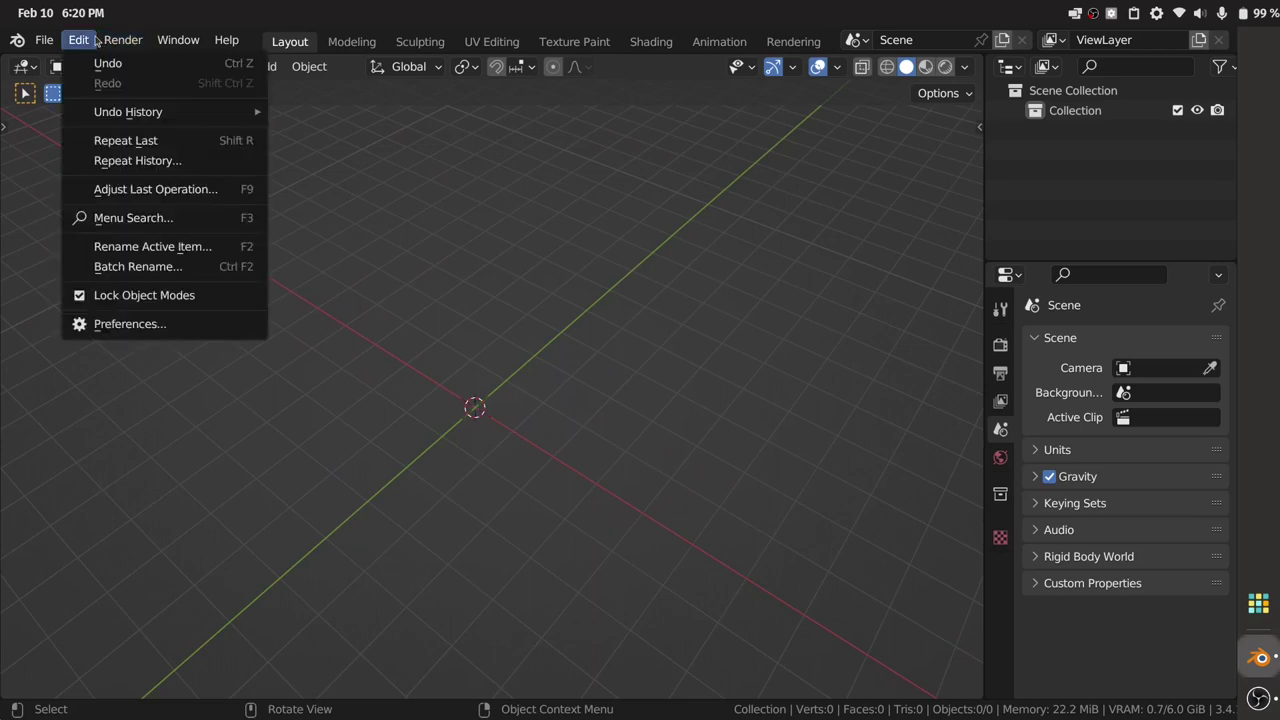
{"action": "left_click", "coordinate": [86, 326]}
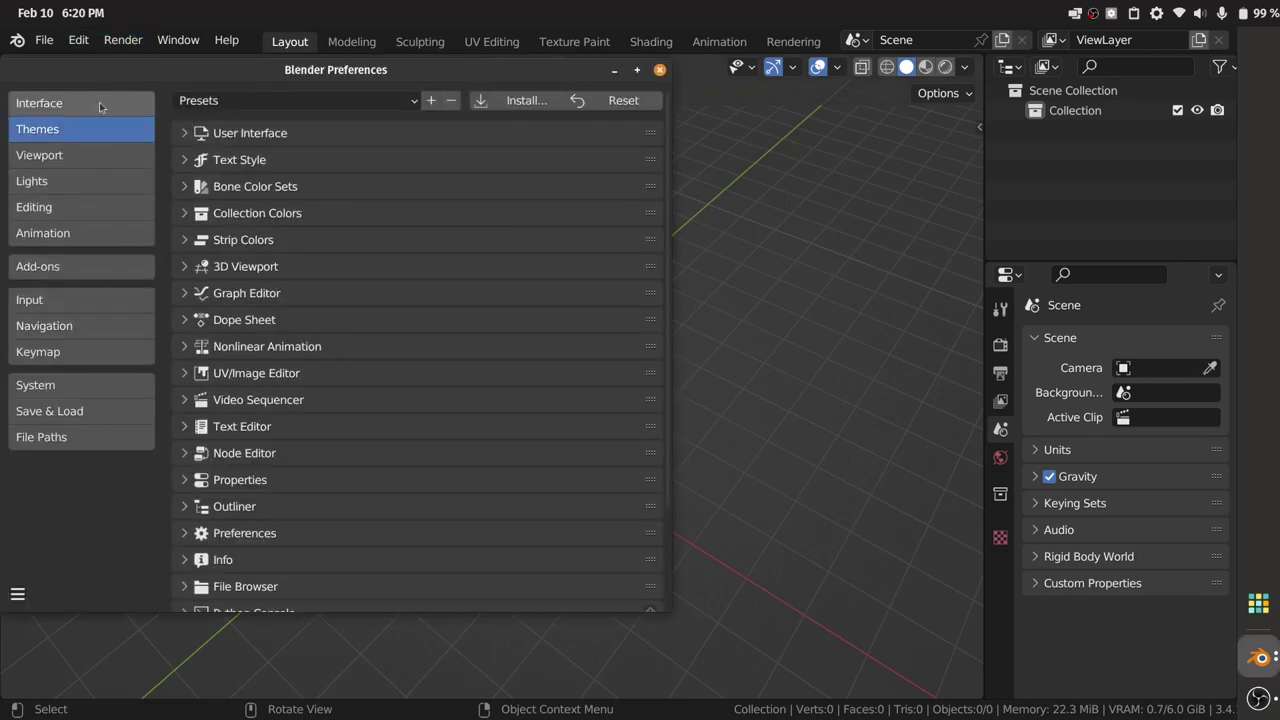
{"action": "left_click", "coordinate": [17, 596]}
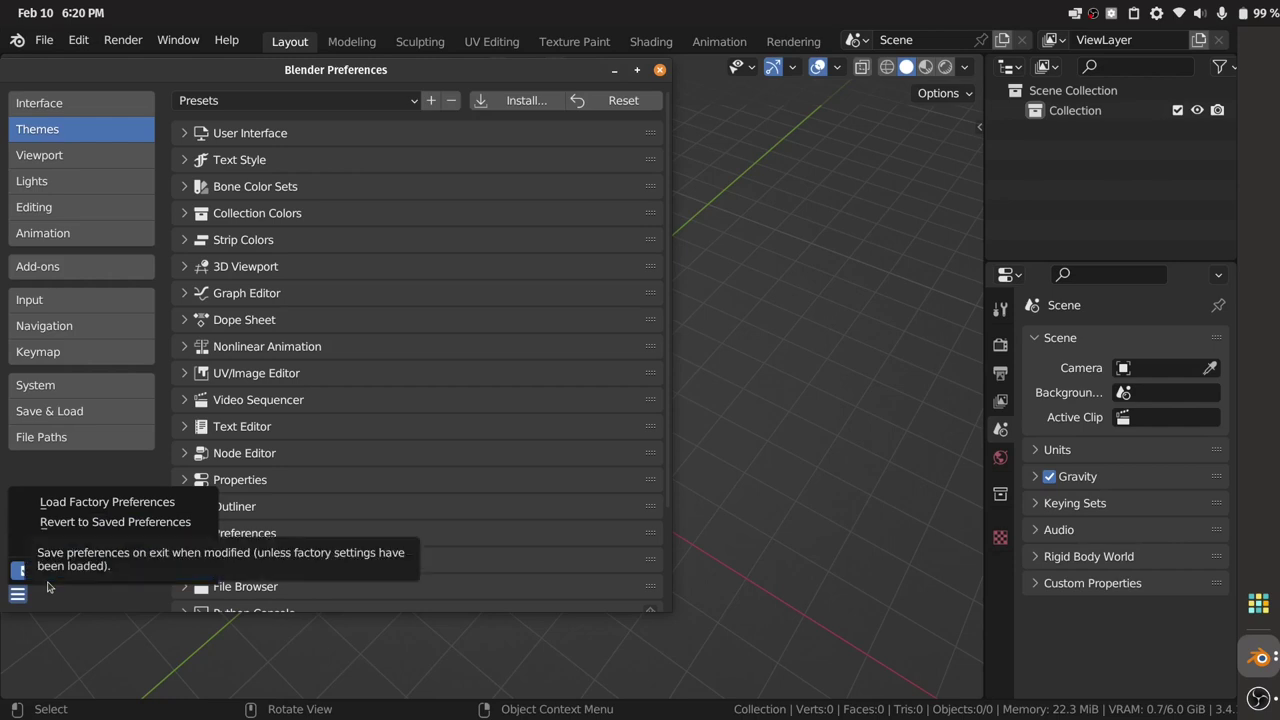
{"action": "left_click", "coordinate": [658, 70]}
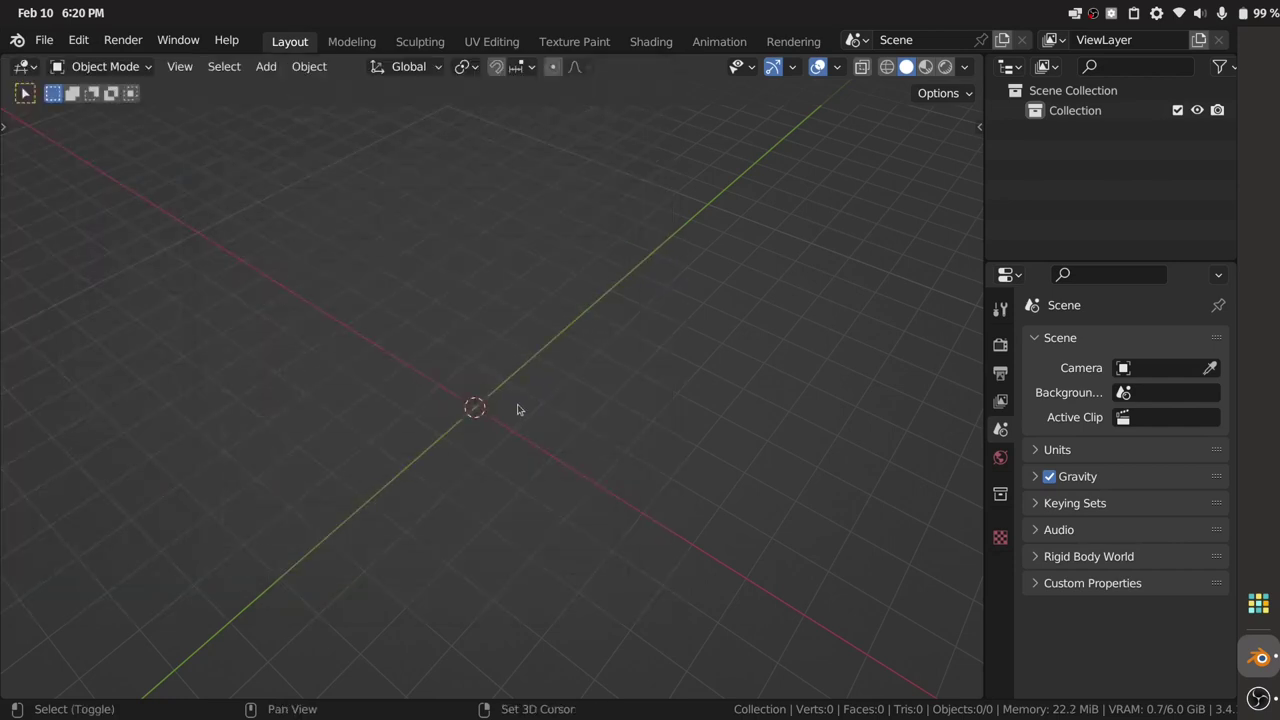
Quit Blender and return to the desktop
{"action": "left_click_drag", "start_coordinate": [603, 394], "coordinate": [491, 437]}
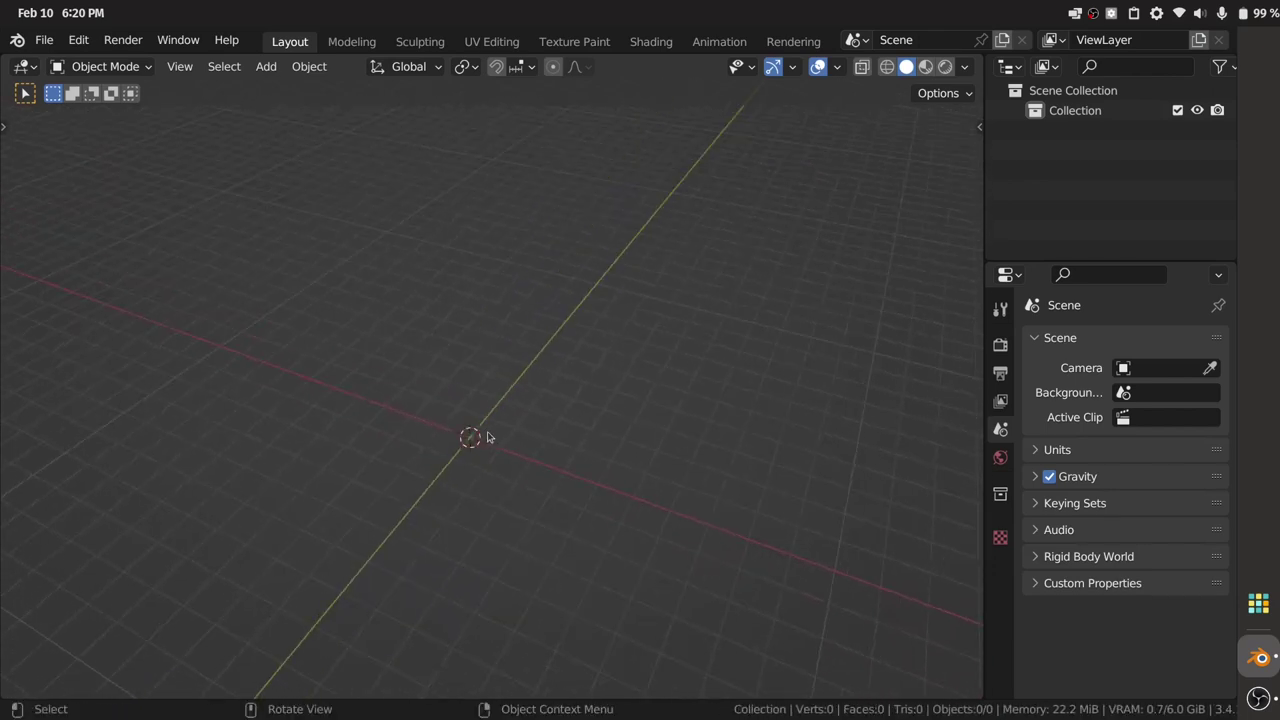
{"action": "key", "text": "ctrl+q"}
{"action": "left_click", "coordinate": [522, 408]}
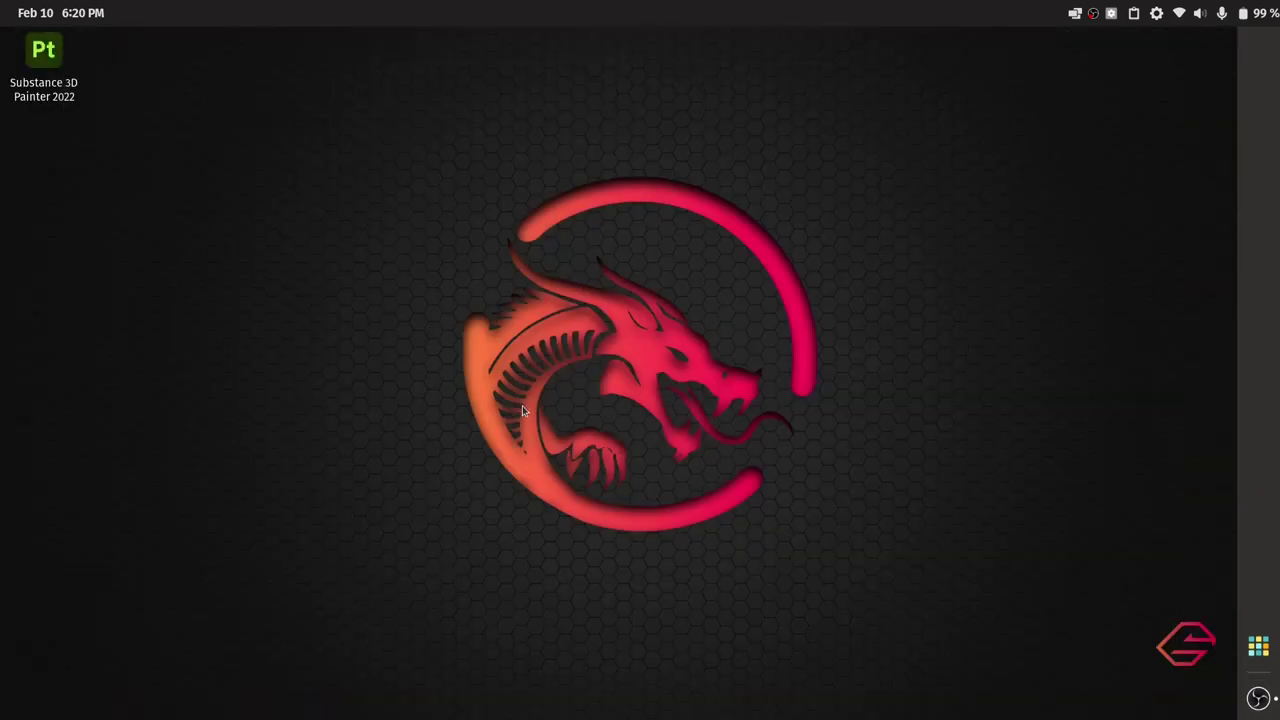
{"action": "left_click", "coordinate": [1258, 698]}
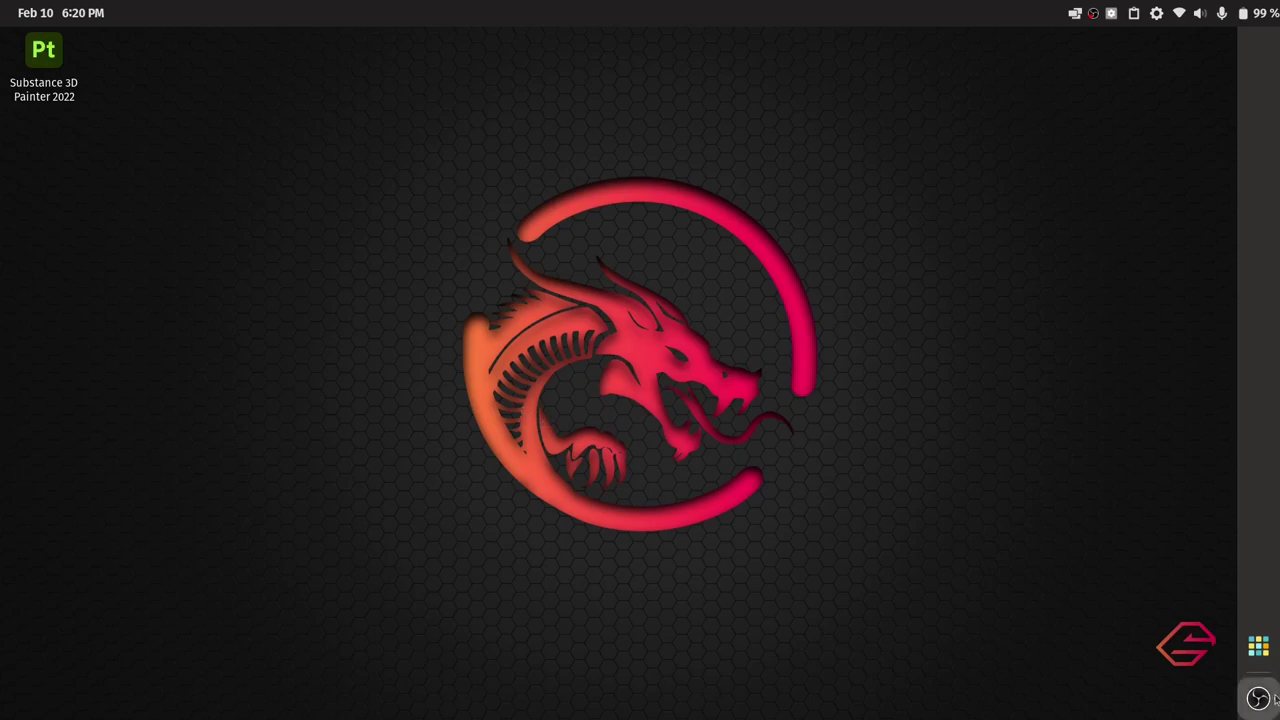
{"action": "left_click", "coordinate": [789, 585]}
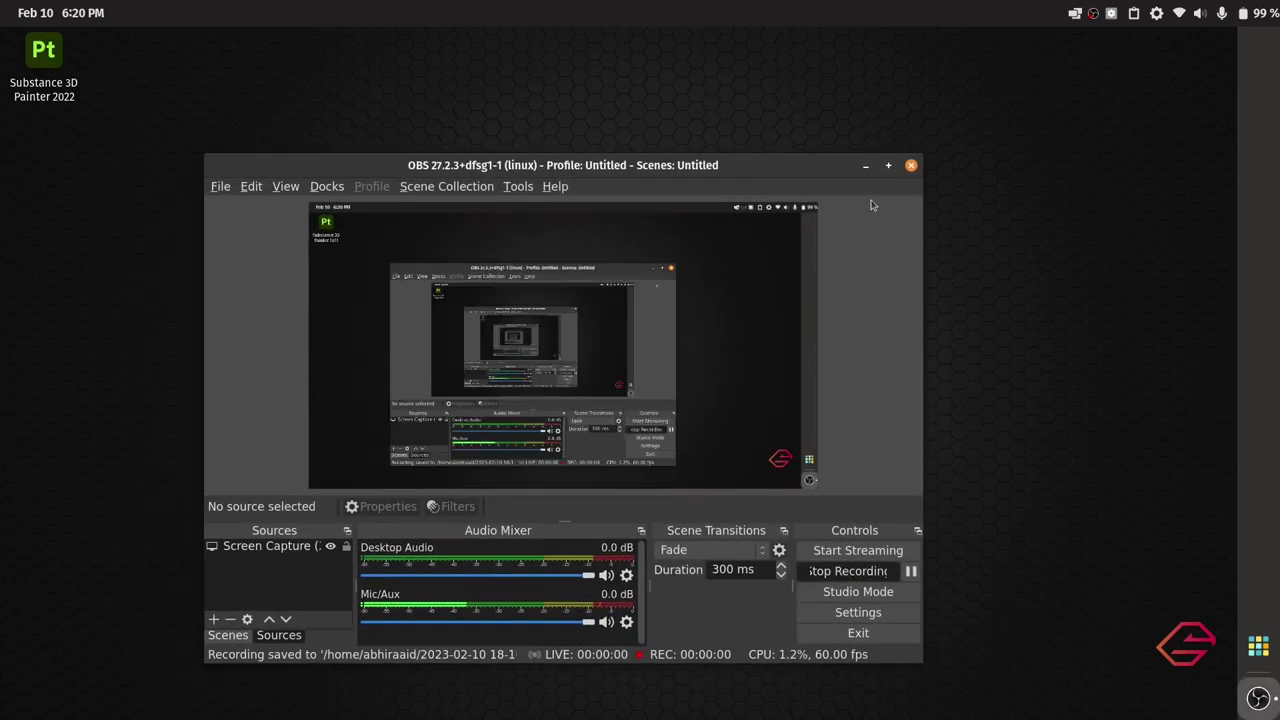
{"action": "left_click", "coordinate": [867, 170]}
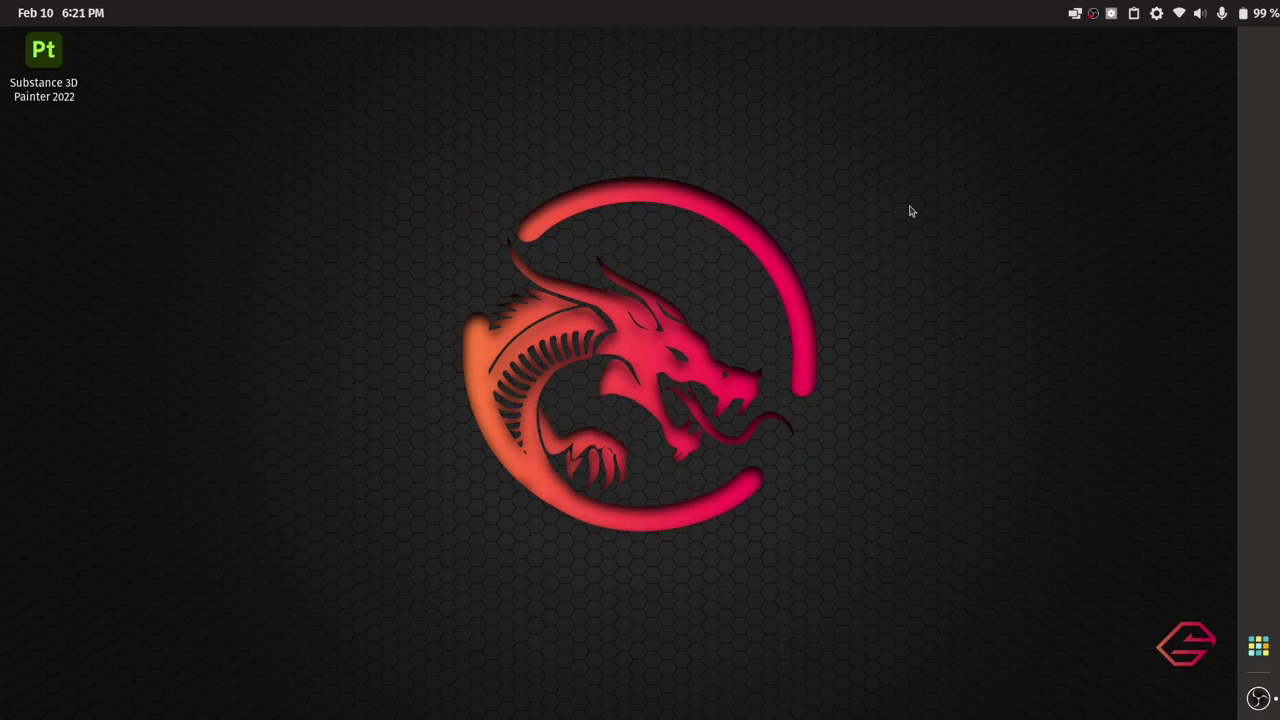
In the system's Dock settings, set the dock's custom size to 30
{"action": "left_click", "coordinate": [1272, 22]}
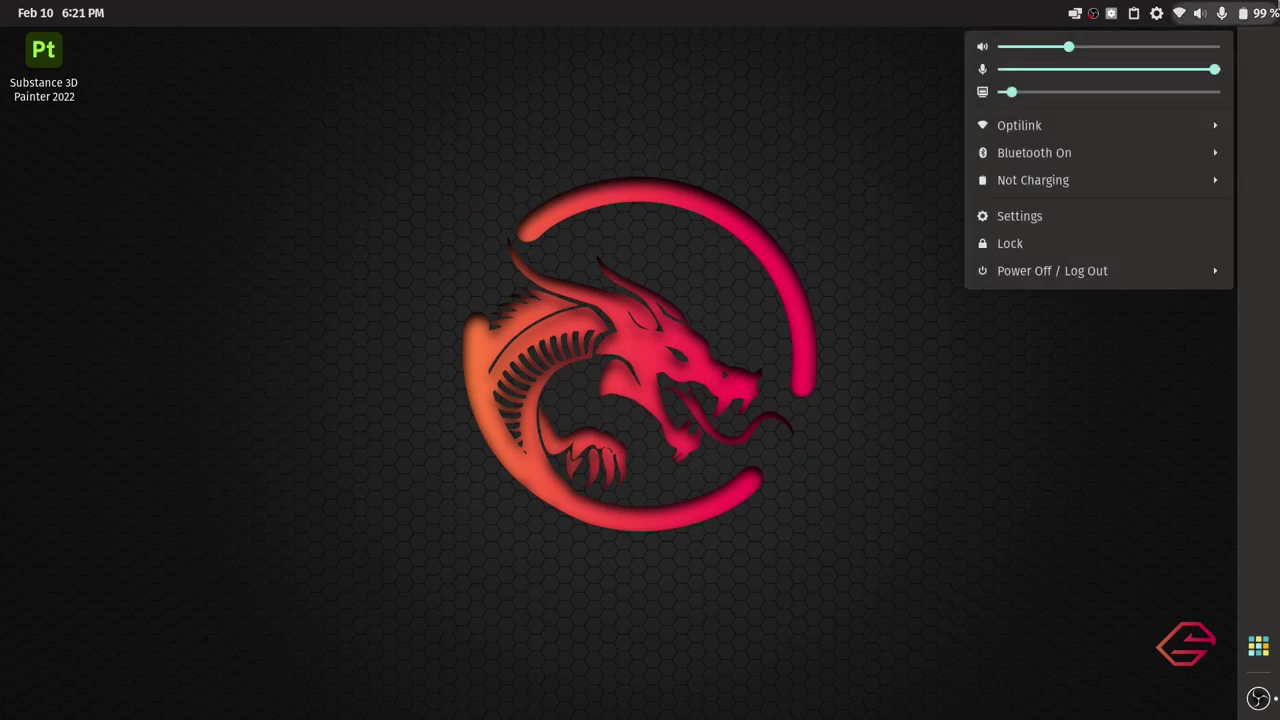
{"action": "left_click", "coordinate": [1102, 211]}
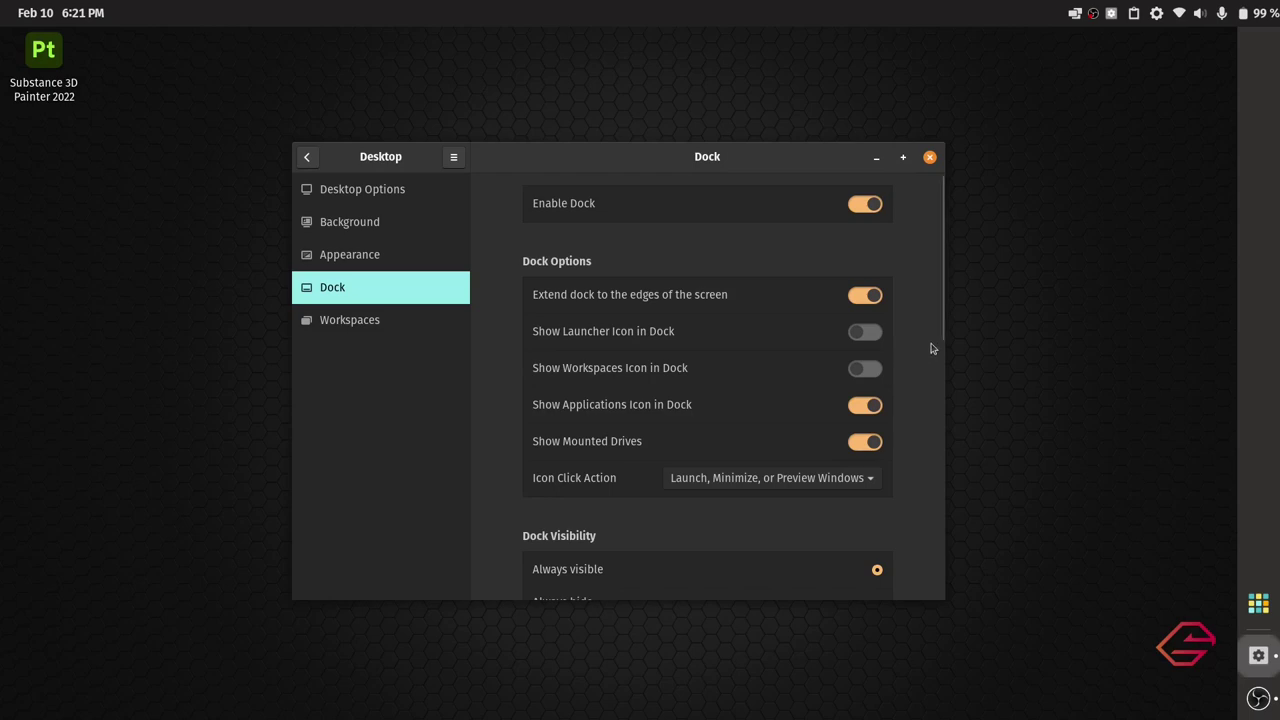
{"action": "scroll", "coordinate": [937, 338], "scroll_direction": "down", "scroll_amount": 5}
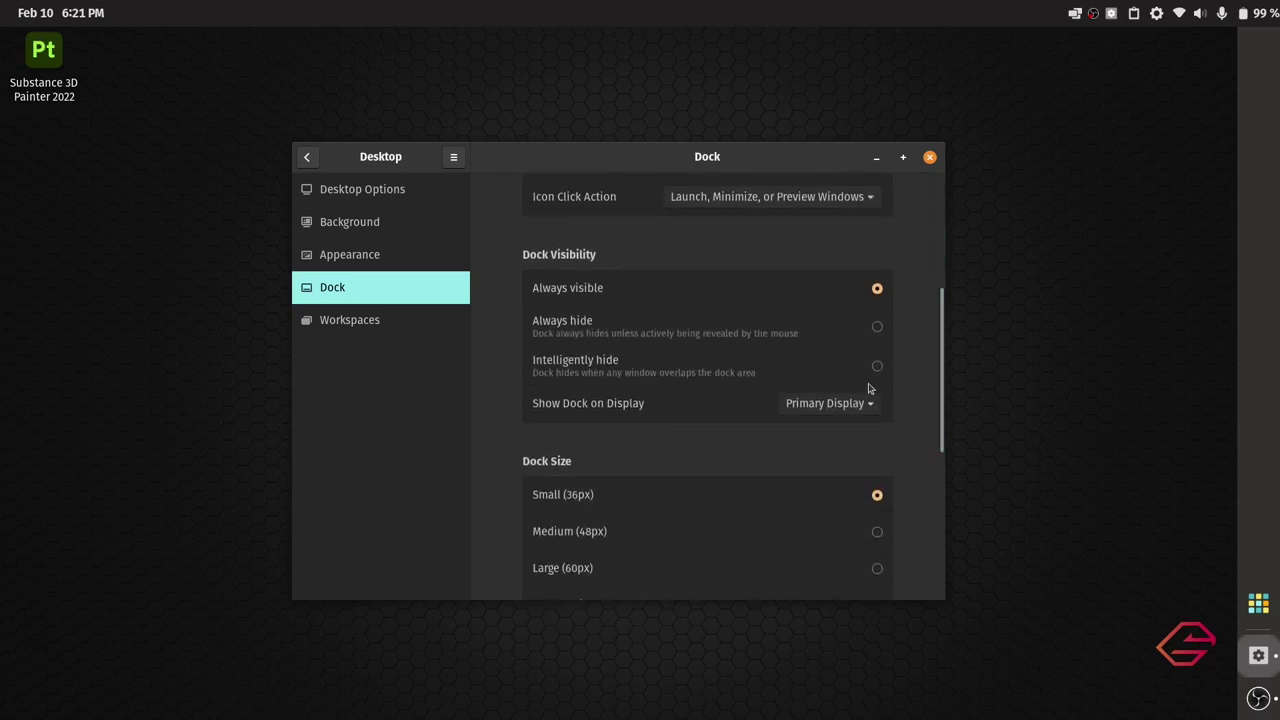
{"action": "scroll", "coordinate": [928, 430], "scroll_direction": "down", "scroll_amount": 1}
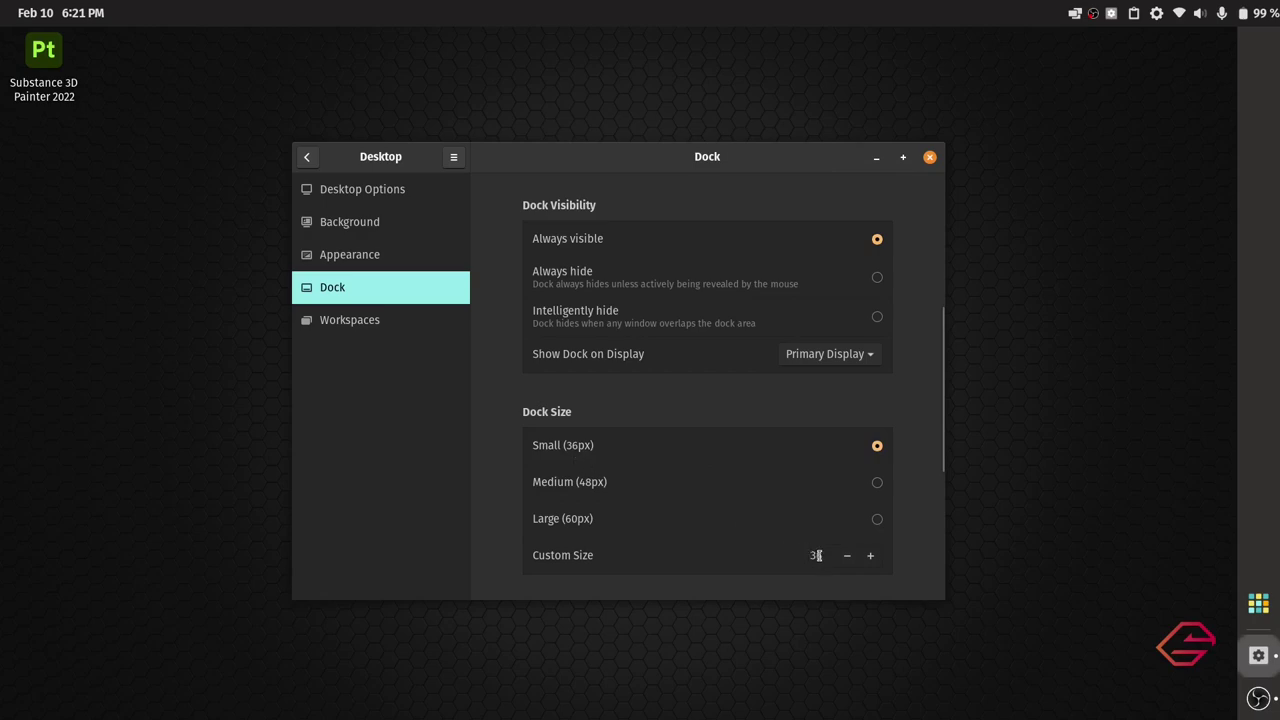
{"action": "left_click", "coordinate": [847, 557]}
{"action": "left_click", "coordinate": [847, 557]}
{"action": "left_click", "coordinate": [847, 557]}
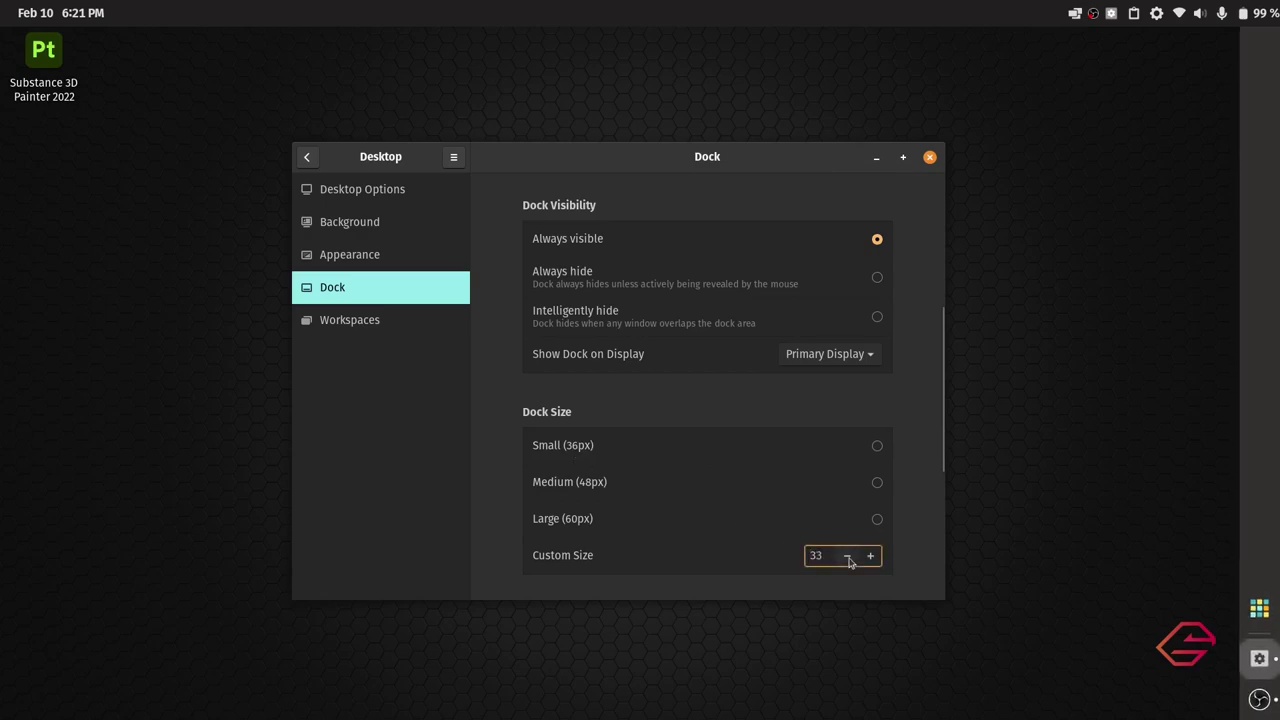
{"action": "left_click", "coordinate": [847, 557]}
{"action": "left_click", "coordinate": [847, 557]}
{"action": "left_click", "coordinate": [848, 557]}
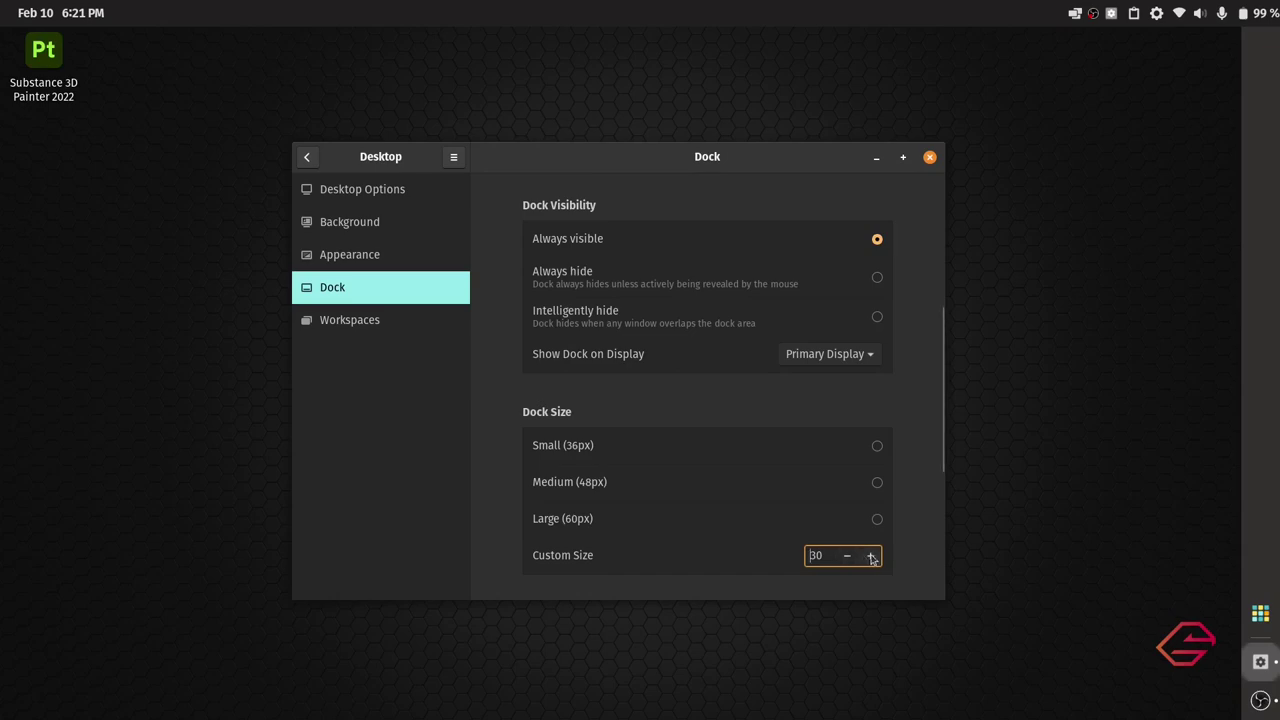
Try a custom dock size of 32 and return it to 30
{"action": "left_click", "coordinate": [871, 558]}
{"action": "left_click", "coordinate": [871, 558]}
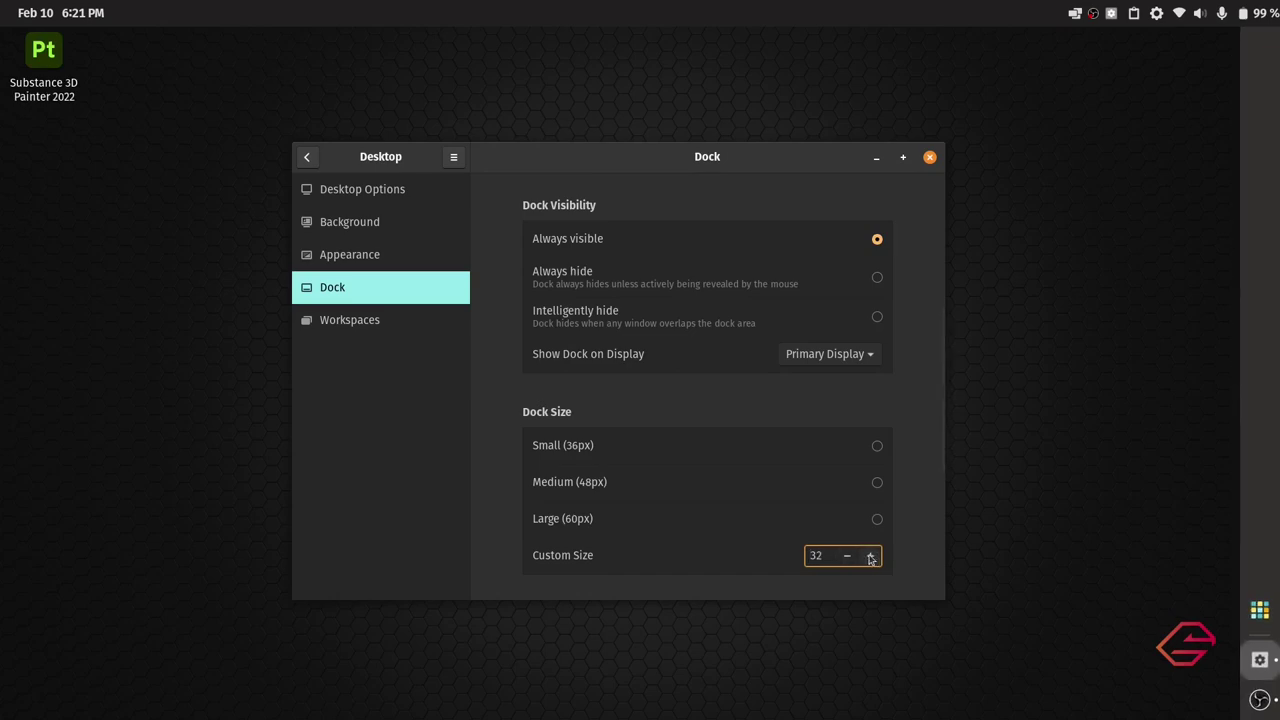
{"action": "left_click", "coordinate": [847, 556]}
{"action": "left_click", "coordinate": [847, 556]}
Look through the remaining Dock settings and close the settings window
{"action": "scroll", "coordinate": [901, 529], "scroll_direction": "down", "scroll_amount": 1}
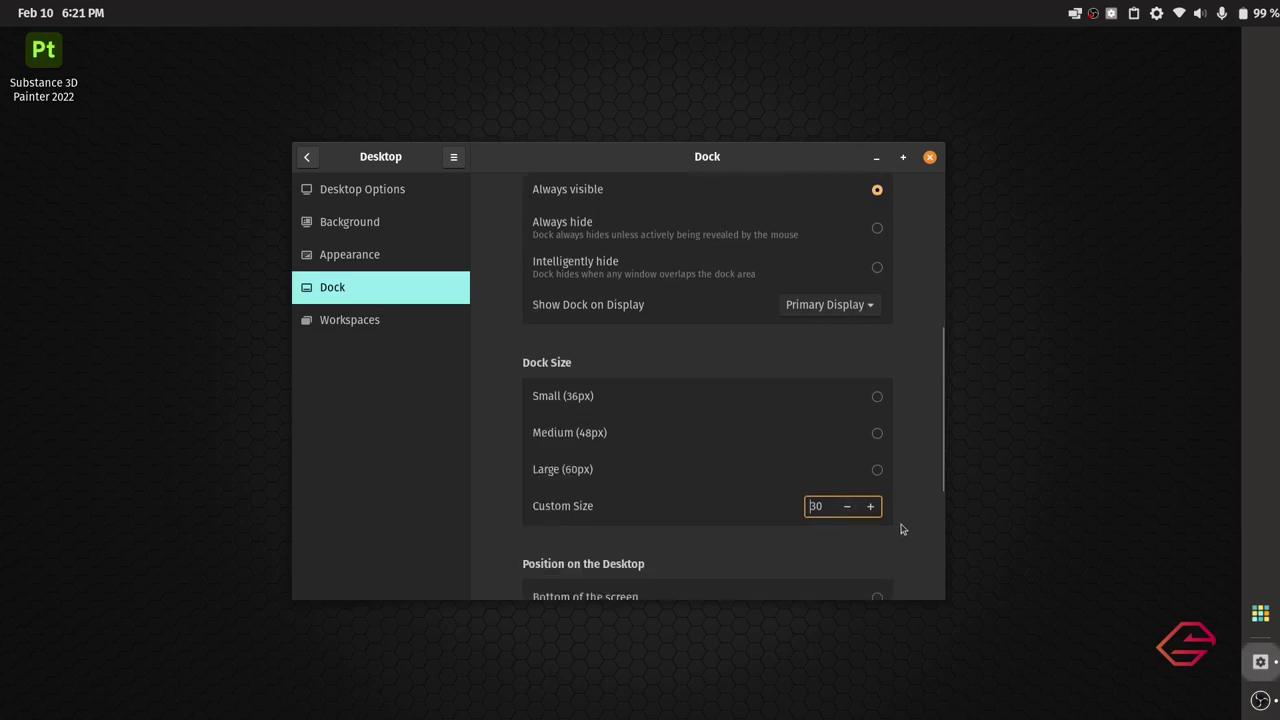
{"action": "scroll", "coordinate": [901, 529], "scroll_direction": "down", "scroll_amount": 3}
{"action": "scroll", "coordinate": [923, 512], "scroll_direction": "up", "scroll_amount": 4}
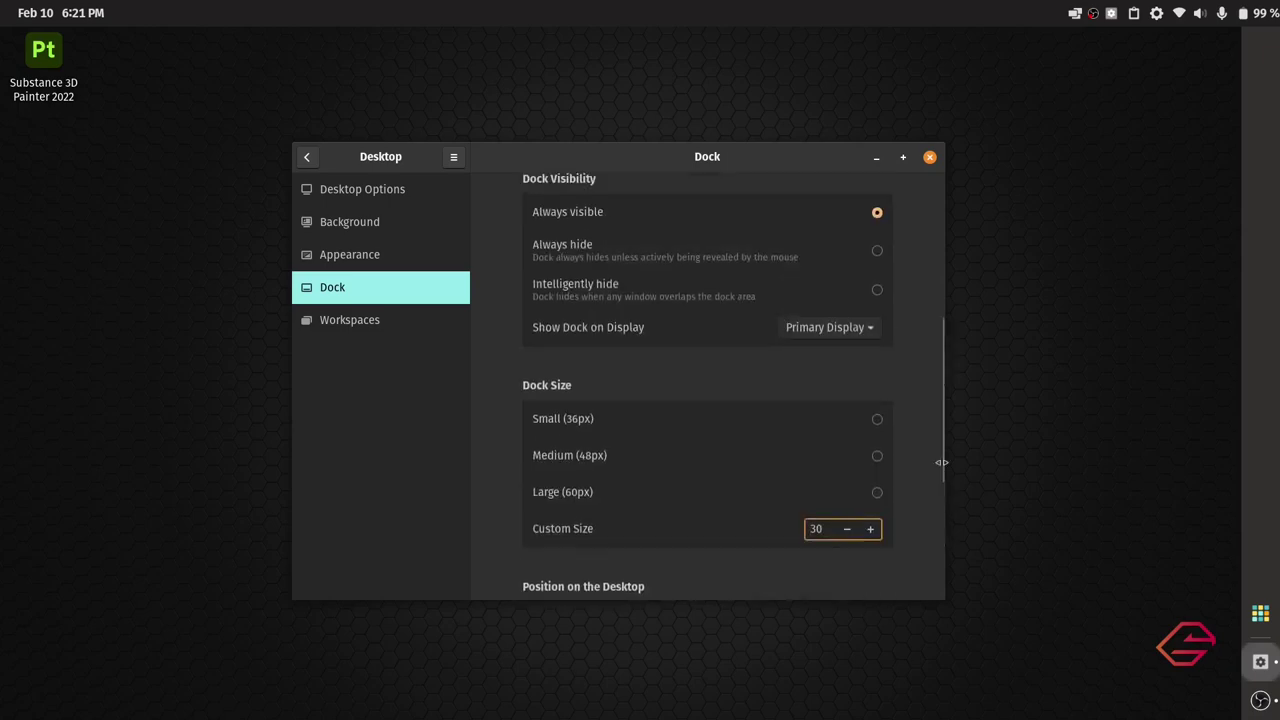
{"action": "left_click", "coordinate": [929, 158]}
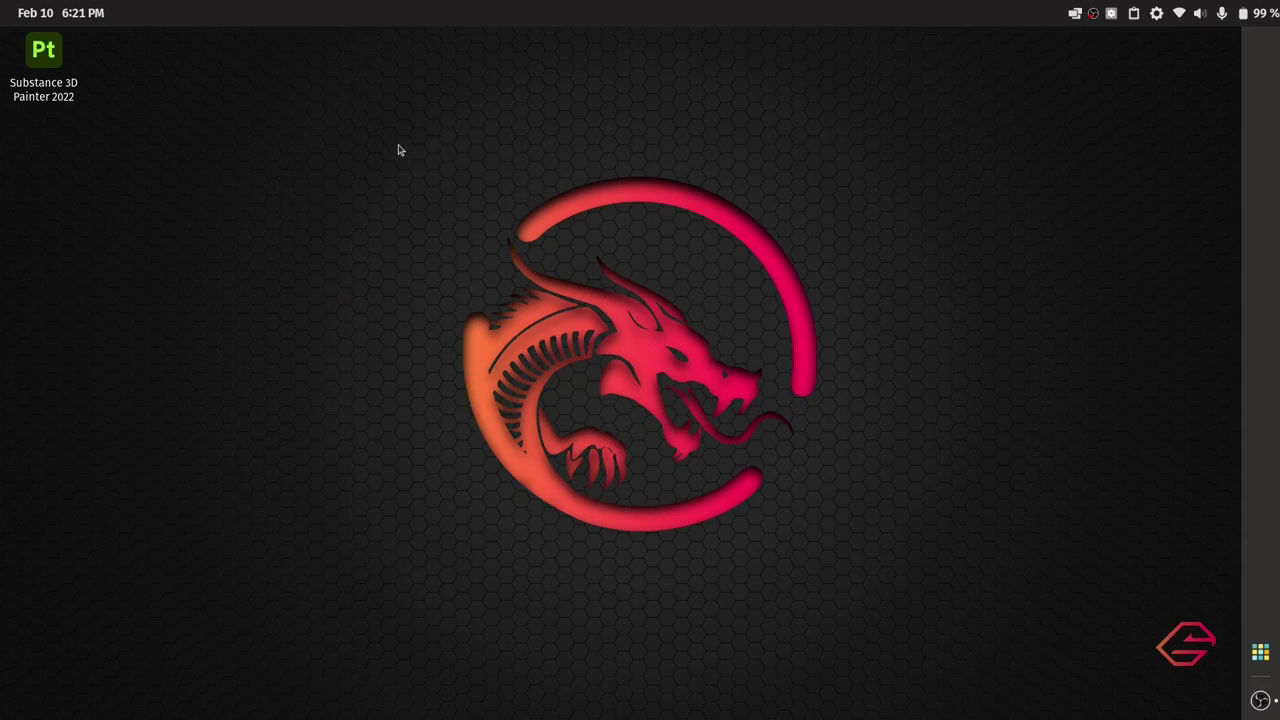
{"action": "left_click_drag", "start_coordinate": [398, 145], "coordinate": [829, 589]}
{"action": "left_click", "coordinate": [1260, 700]}
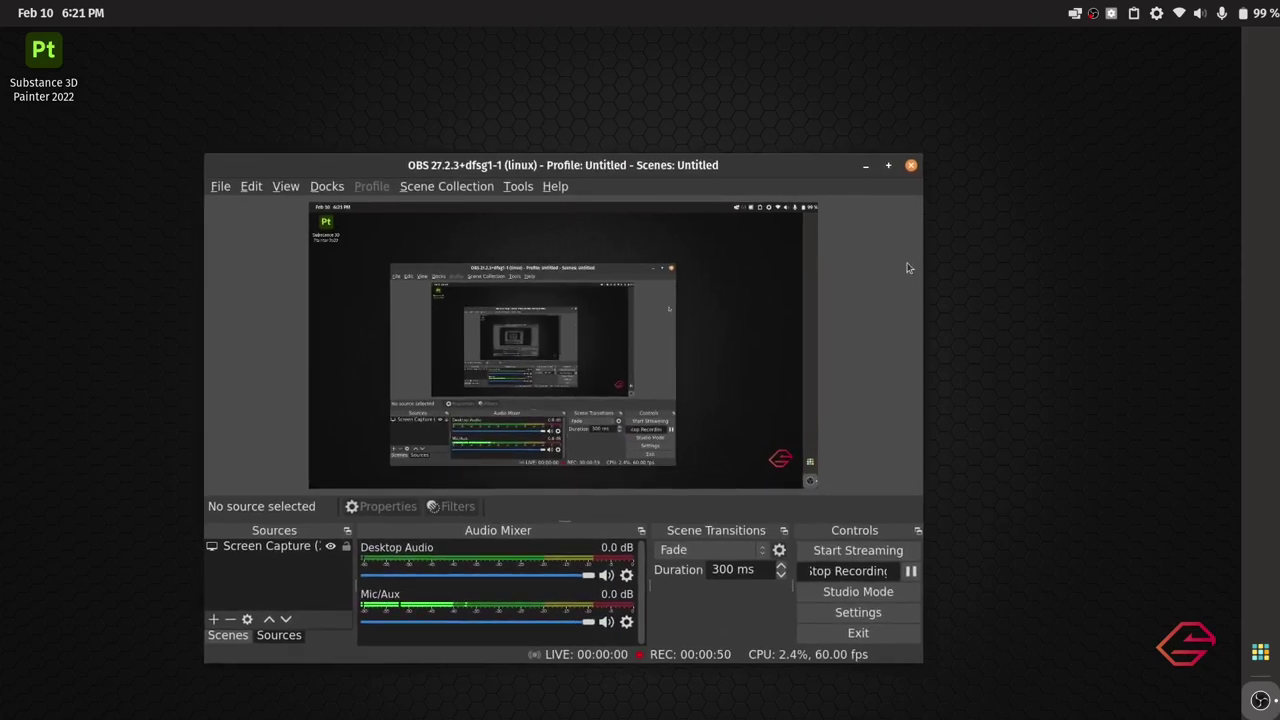
{"action": "left_click", "coordinate": [911, 165]}
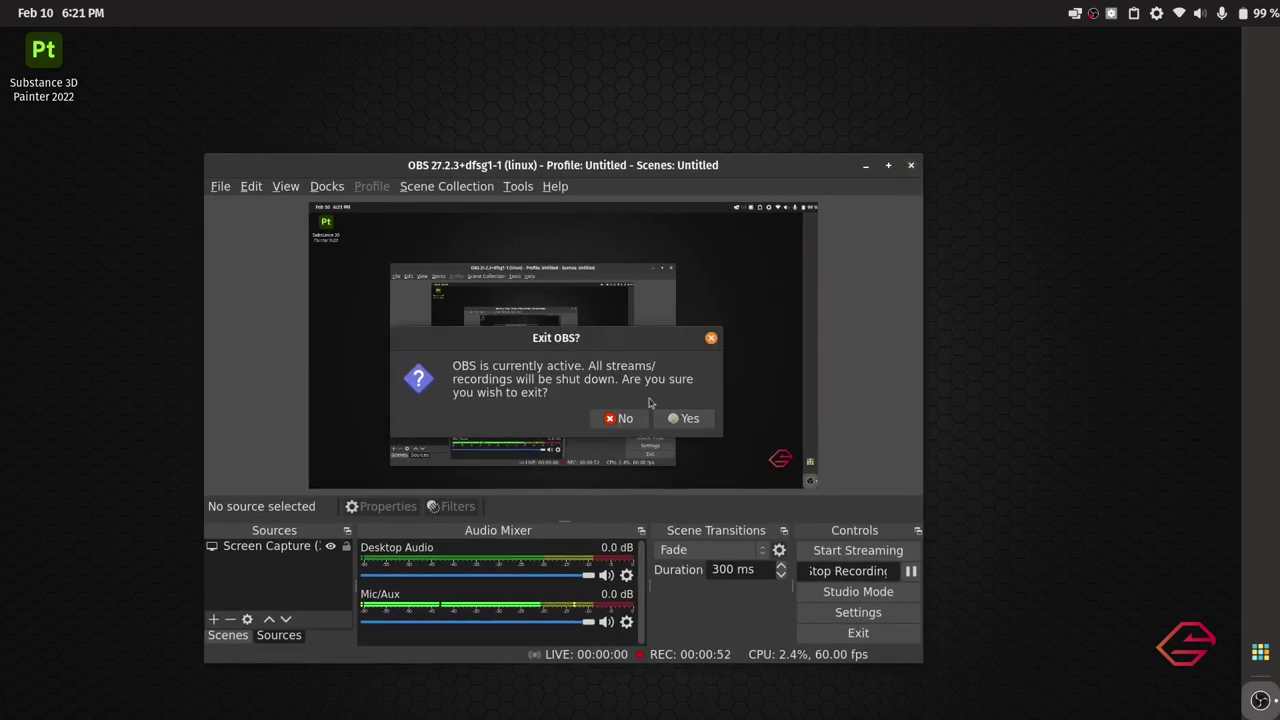
{"action": "left_click", "coordinate": [620, 418]}
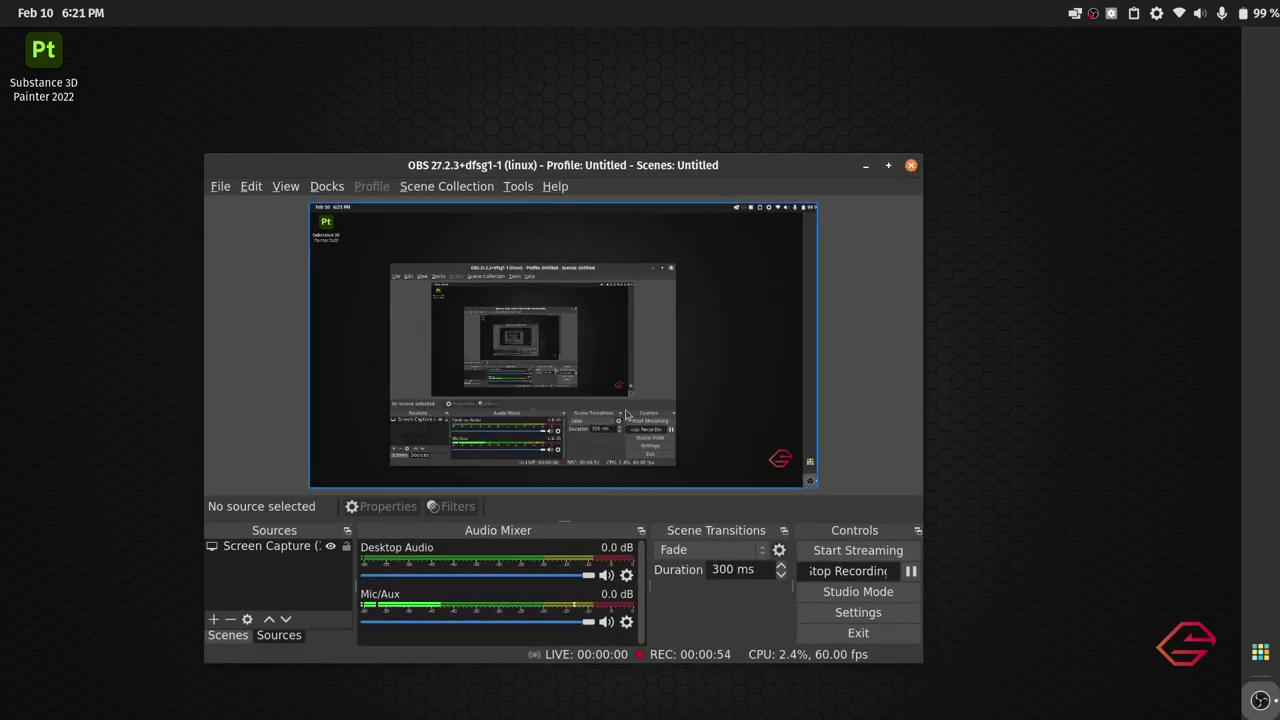
{"action": "left_click", "coordinate": [866, 165]}
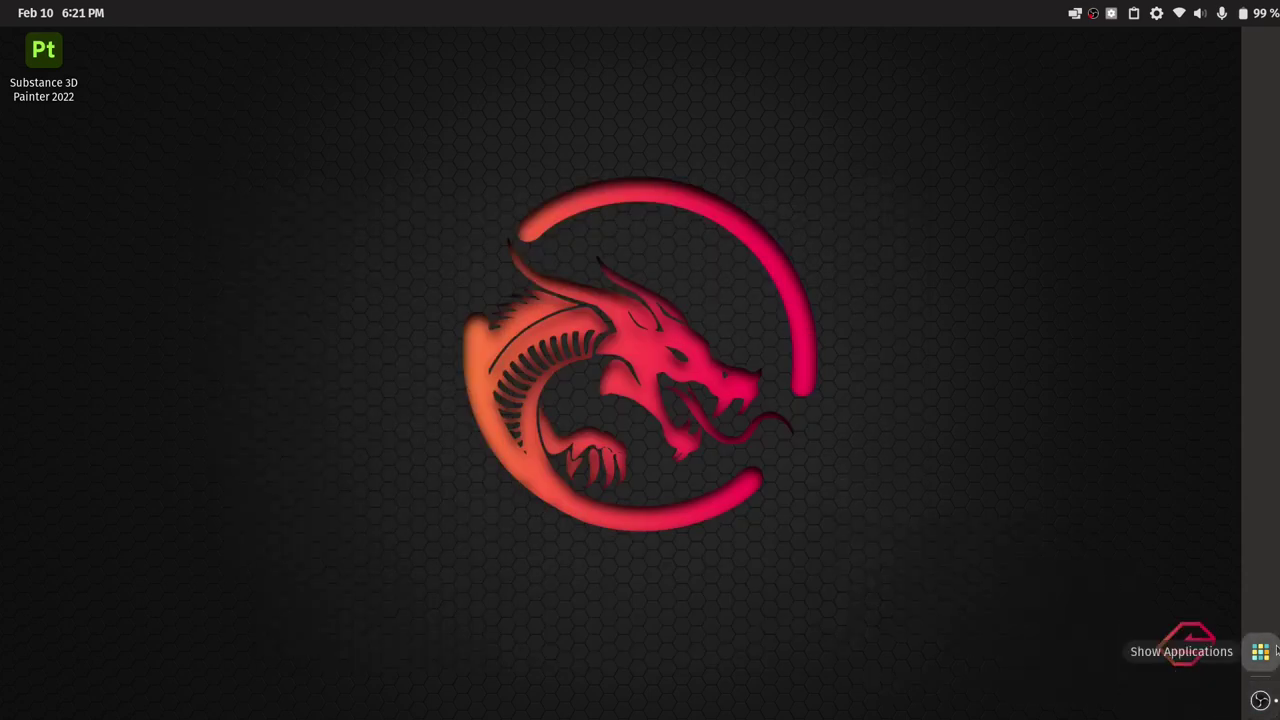
Look at the installed programs in the application library and close it
{"action": "left_click", "coordinate": [1274, 651]}
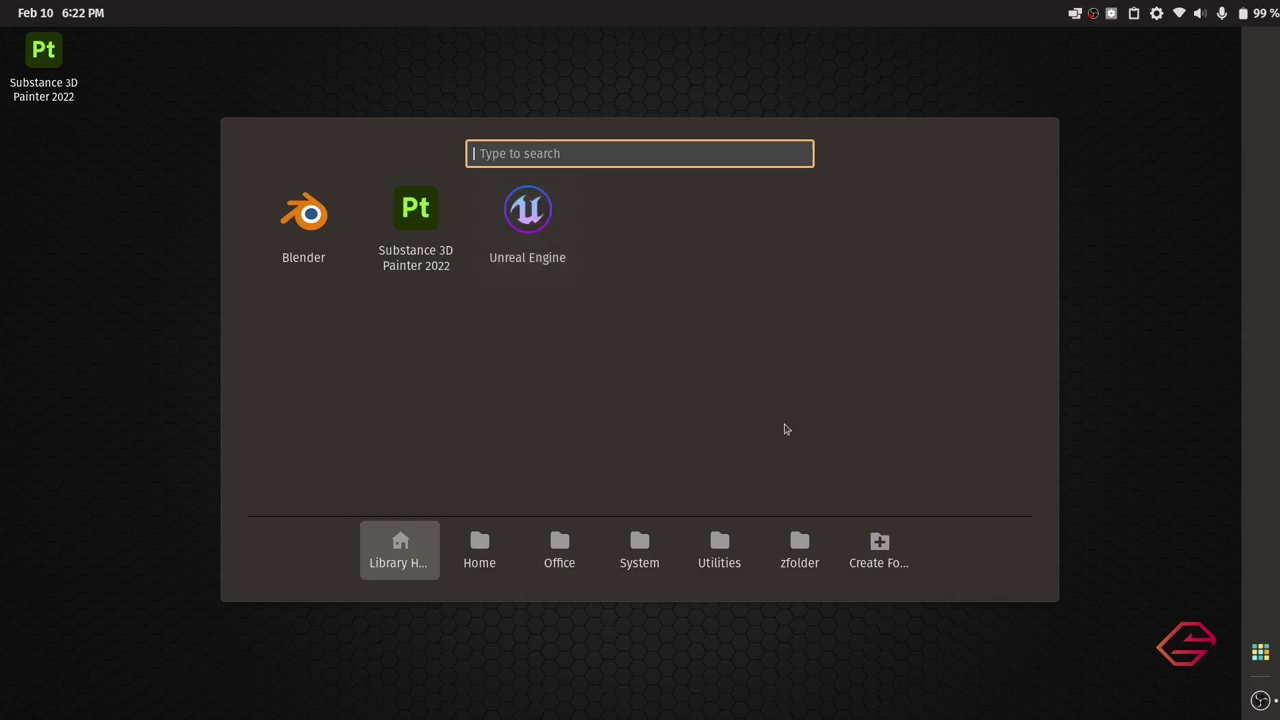
{"action": "left_click", "coordinate": [1111, 520]}
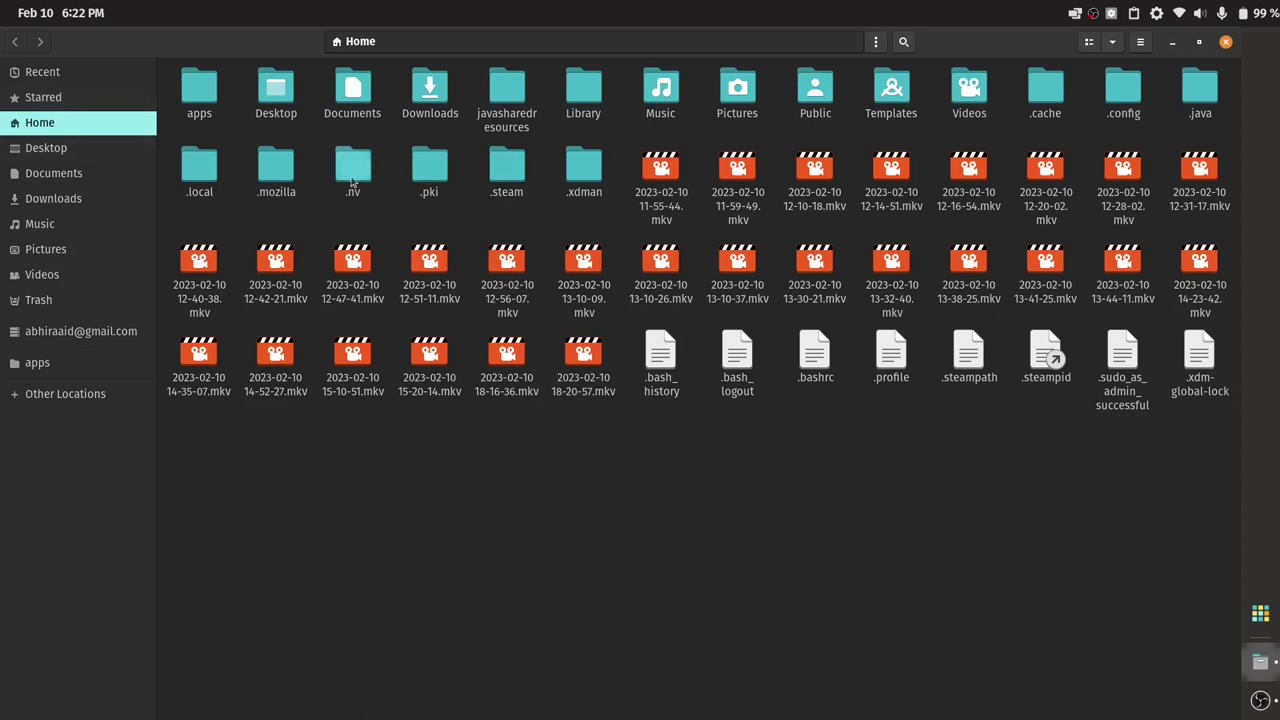
Look into the .local folder, return to the home folder, and turn the display of hidden files off and on again
{"action": "left_click", "coordinate": [197, 177]}
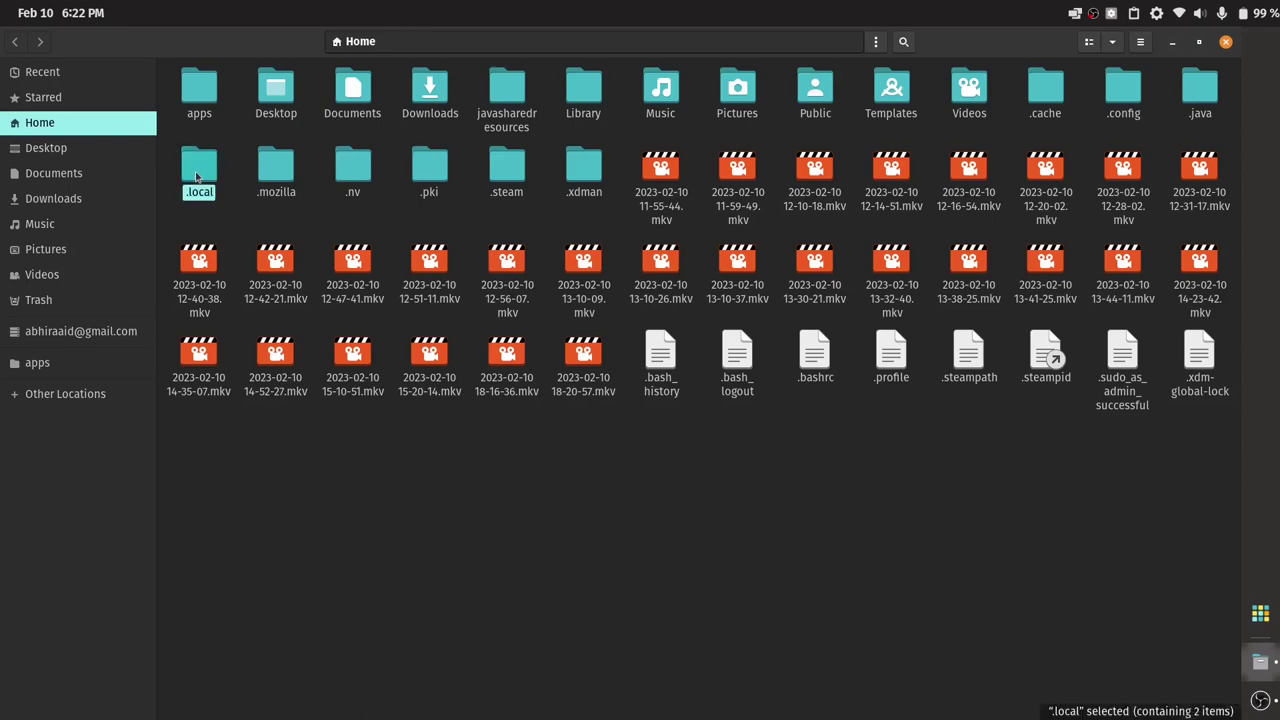
{"action": "double_click", "coordinate": [197, 177]}
{"action": "key", "text": "alt+Left"}
{"action": "left_click", "coordinate": [492, 452]}
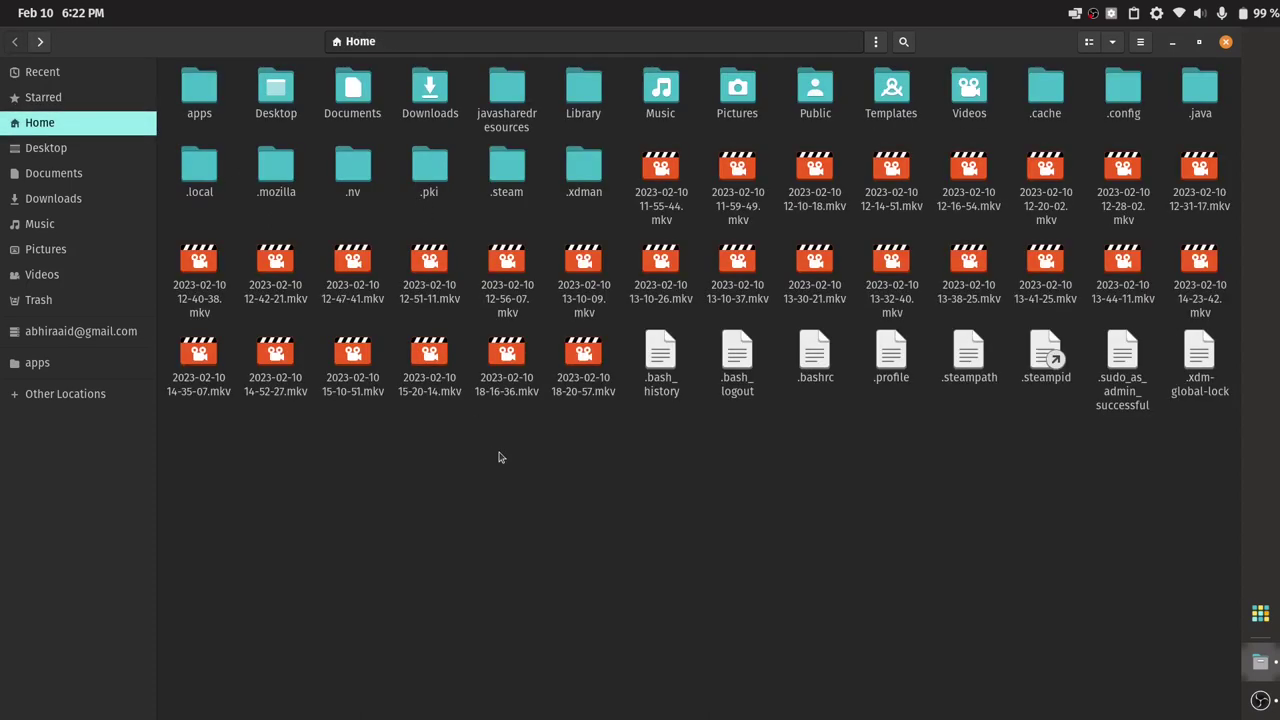
{"action": "key", "text": "ctrl+h"}
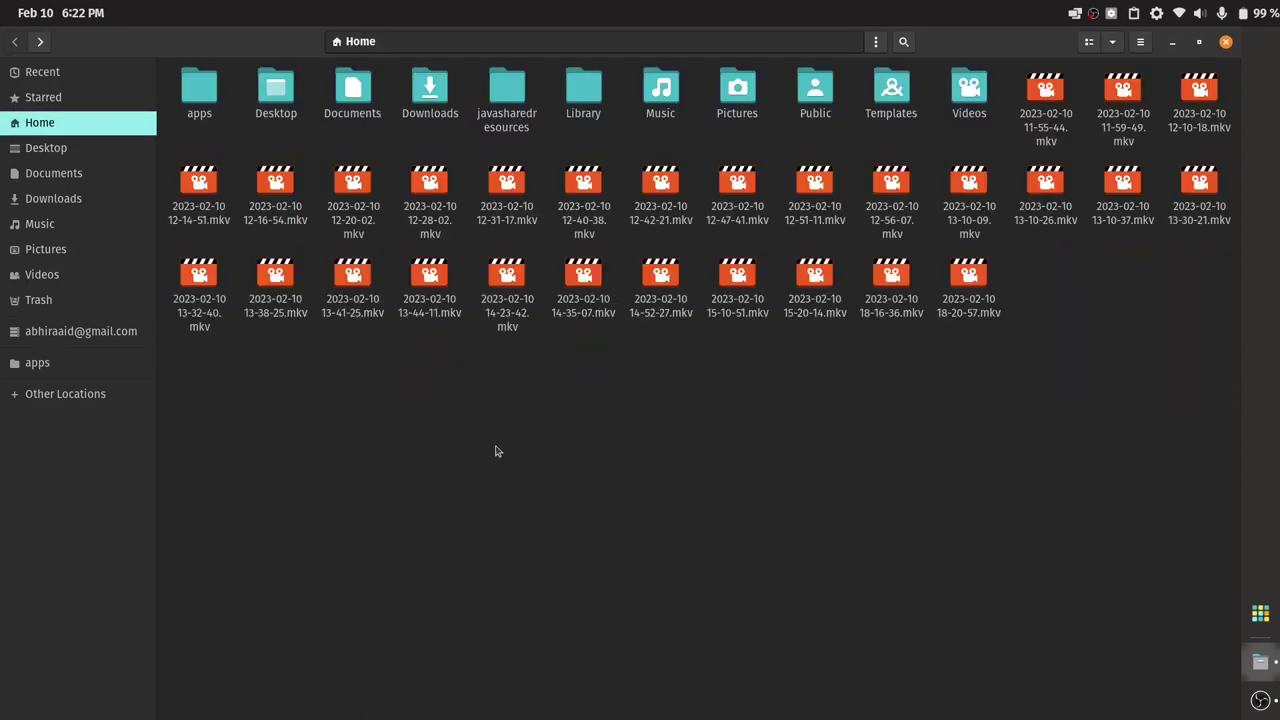
{"action": "key", "text": "ctrl+h"}
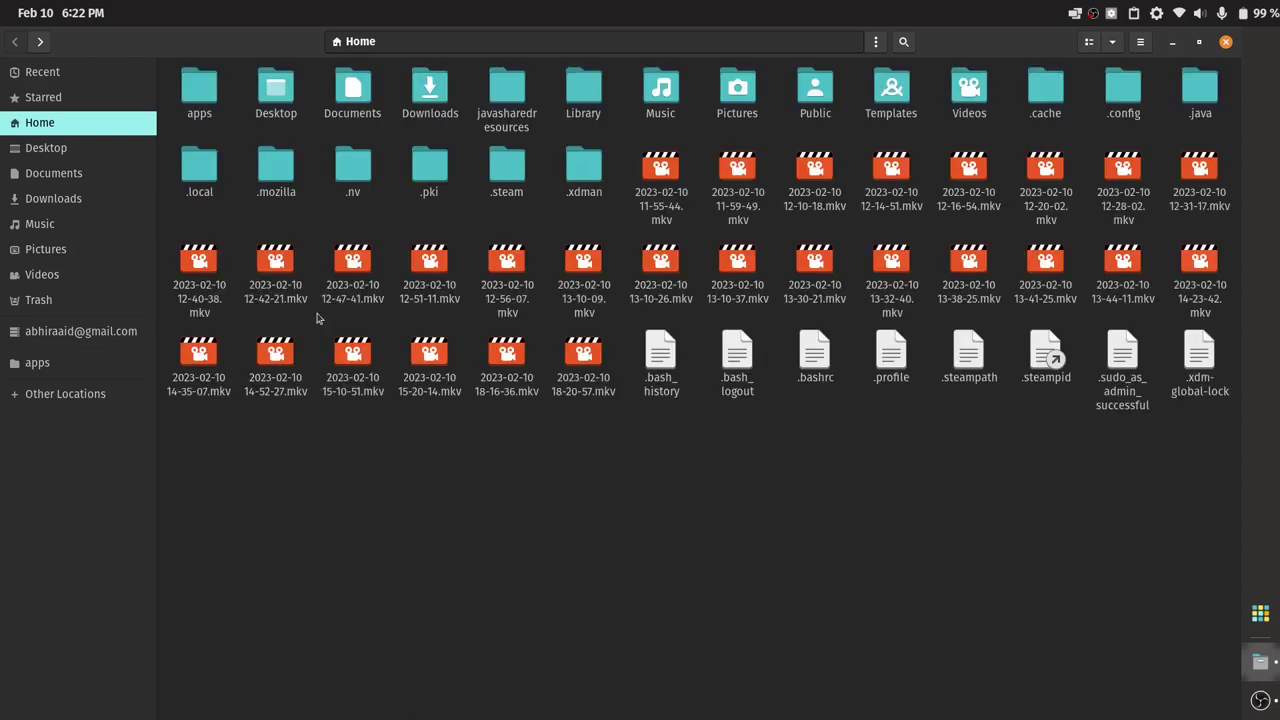
Open unreal.desktop from the .local/share/applications folder in the text editor
{"action": "double_click", "coordinate": [203, 179]}
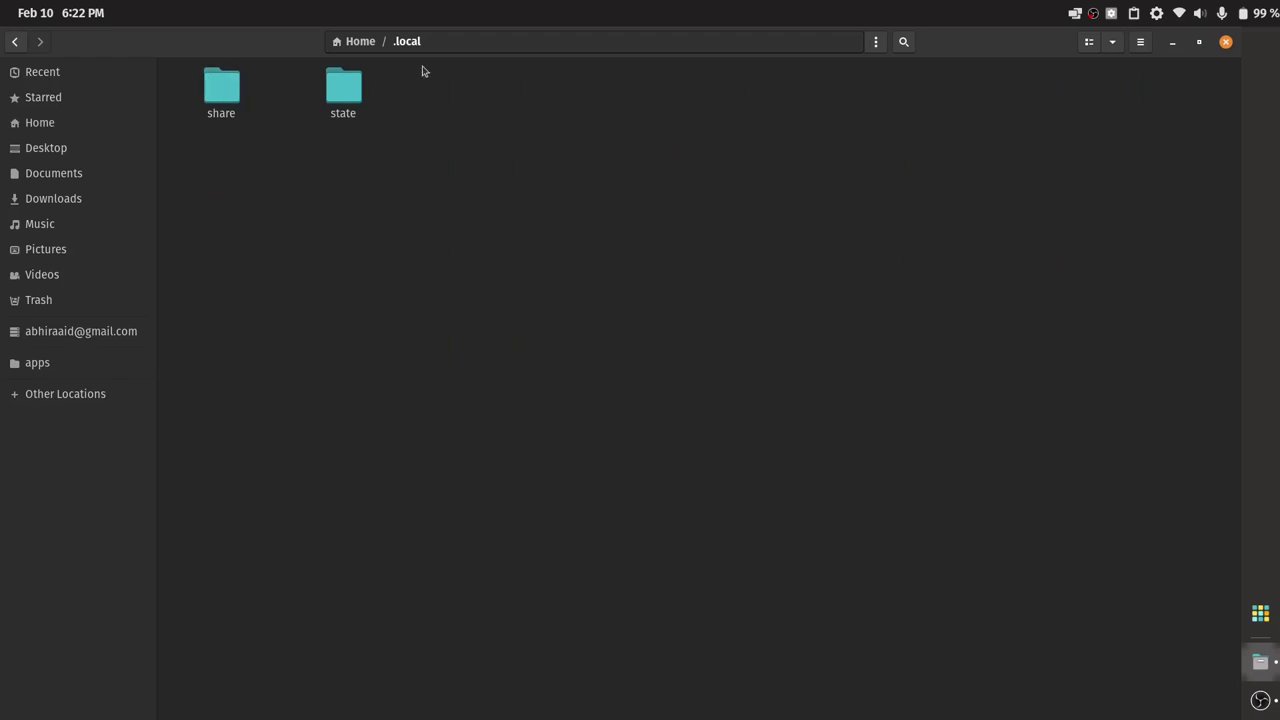
{"action": "double_click", "coordinate": [217, 93]}
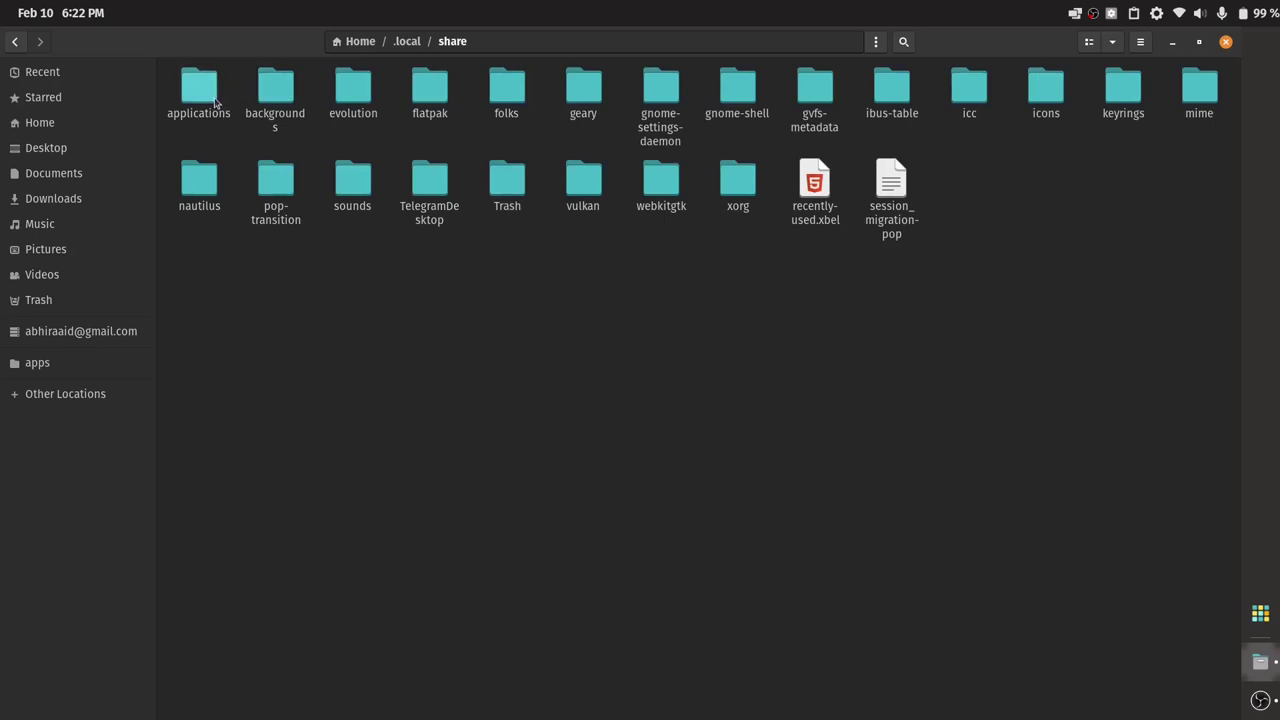
{"action": "double_click", "coordinate": [215, 100]}
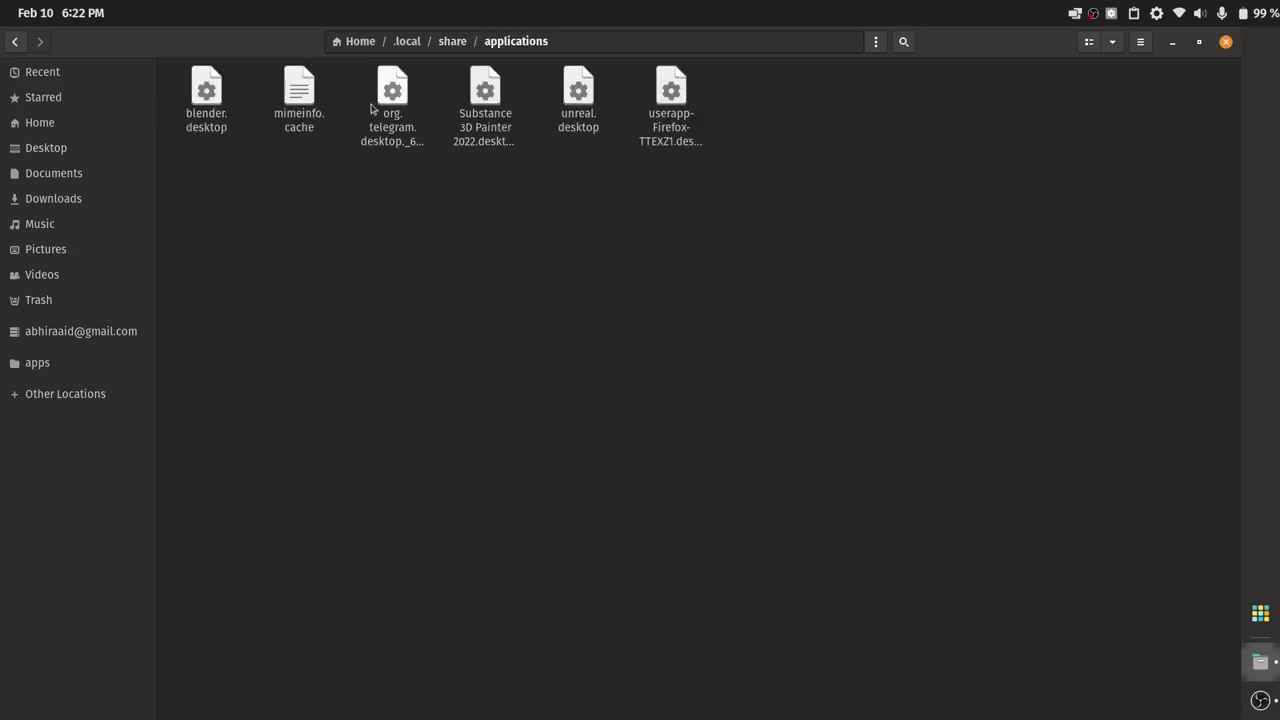
{"action": "double_click", "coordinate": [577, 95]}
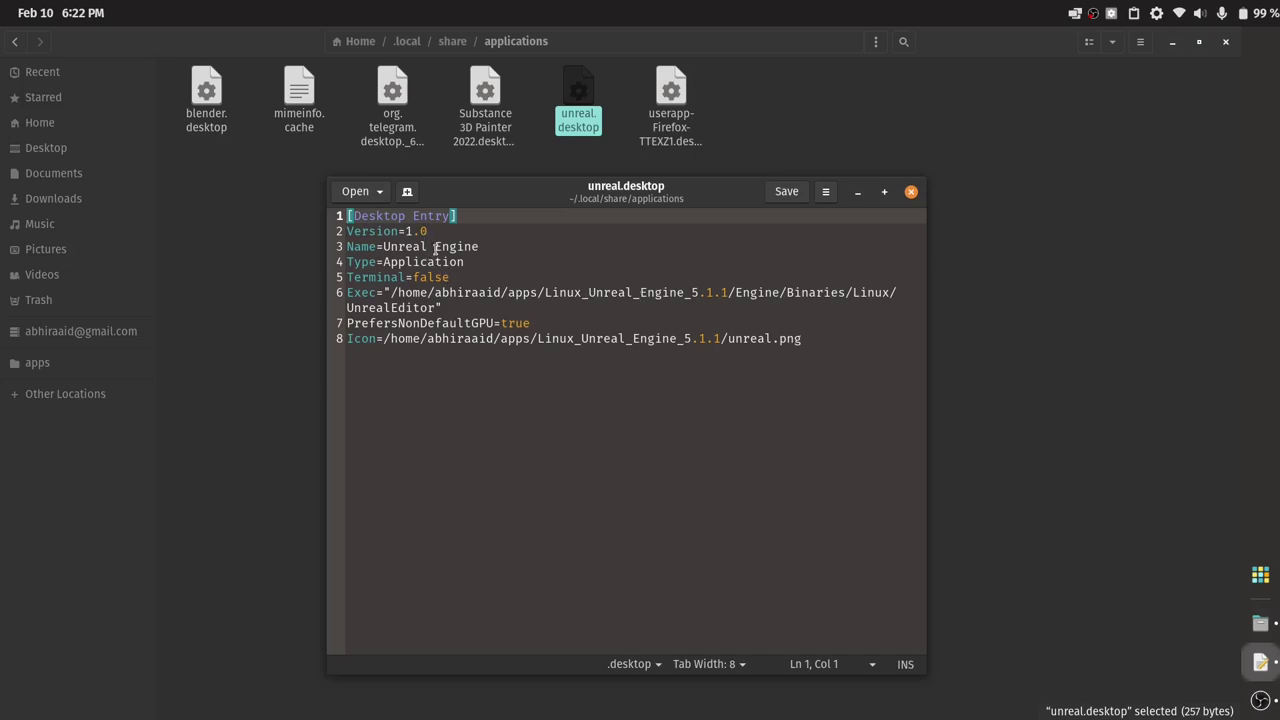
Shorten the Name entry in unreal.desktop to Engine
{"action": "left_click_drag", "start_coordinate": [434, 250], "coordinate": [384, 250]}
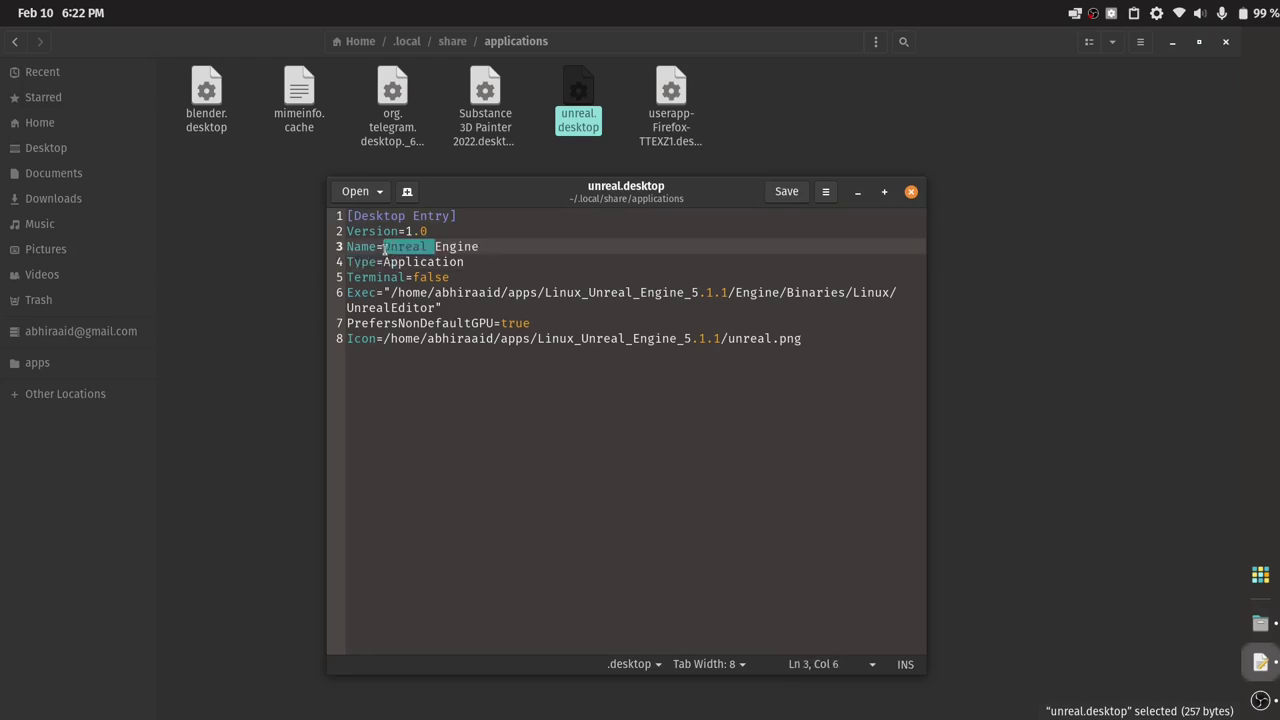
{"action": "key", "text": "BackSpace"}
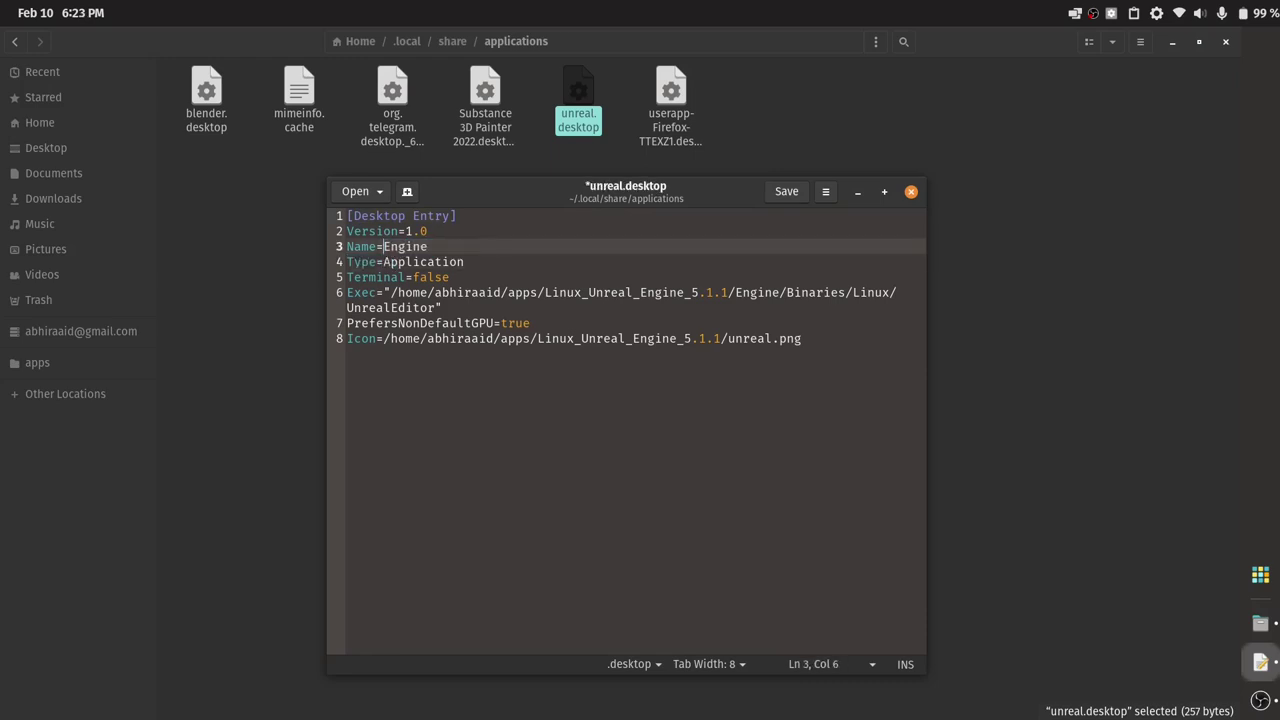
{"action": "left_click", "coordinate": [361, 261]}
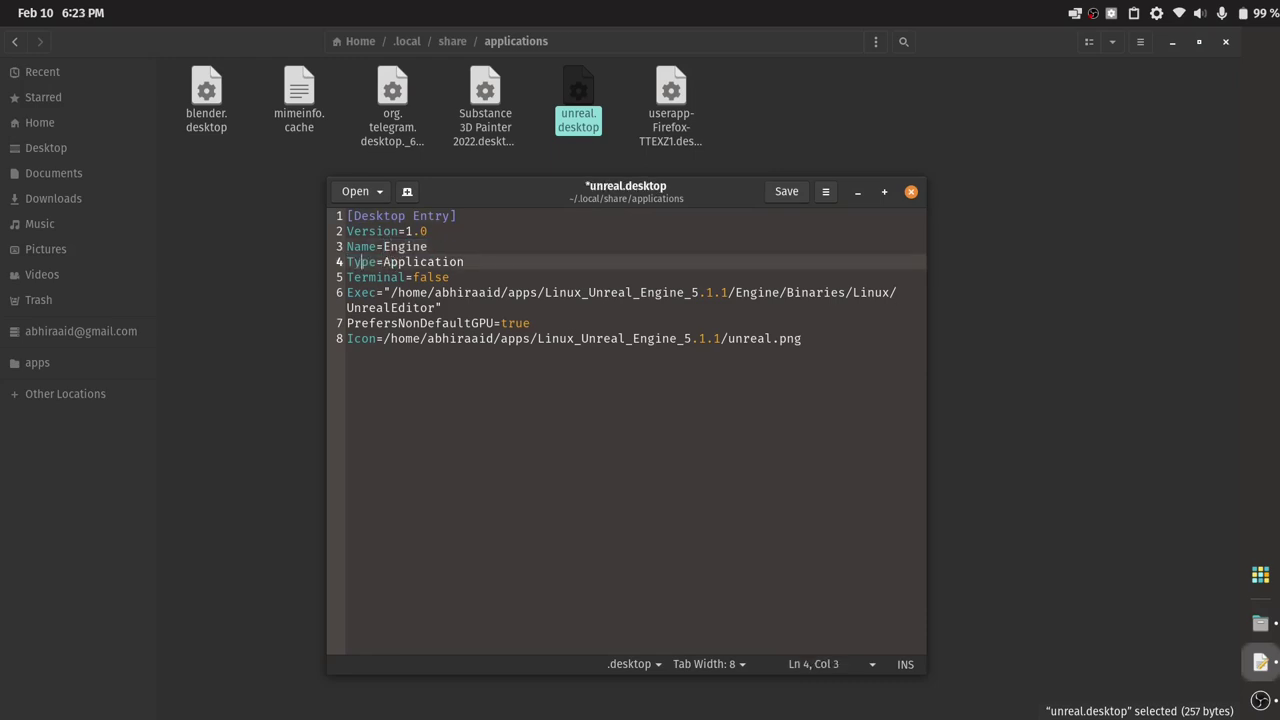
Add the line Comment=Unreal Engine below the Name entry, then save and close unreal.desktop
{"action": "left_click", "coordinate": [429, 246]}
{"action": "key", "text": "Return"}
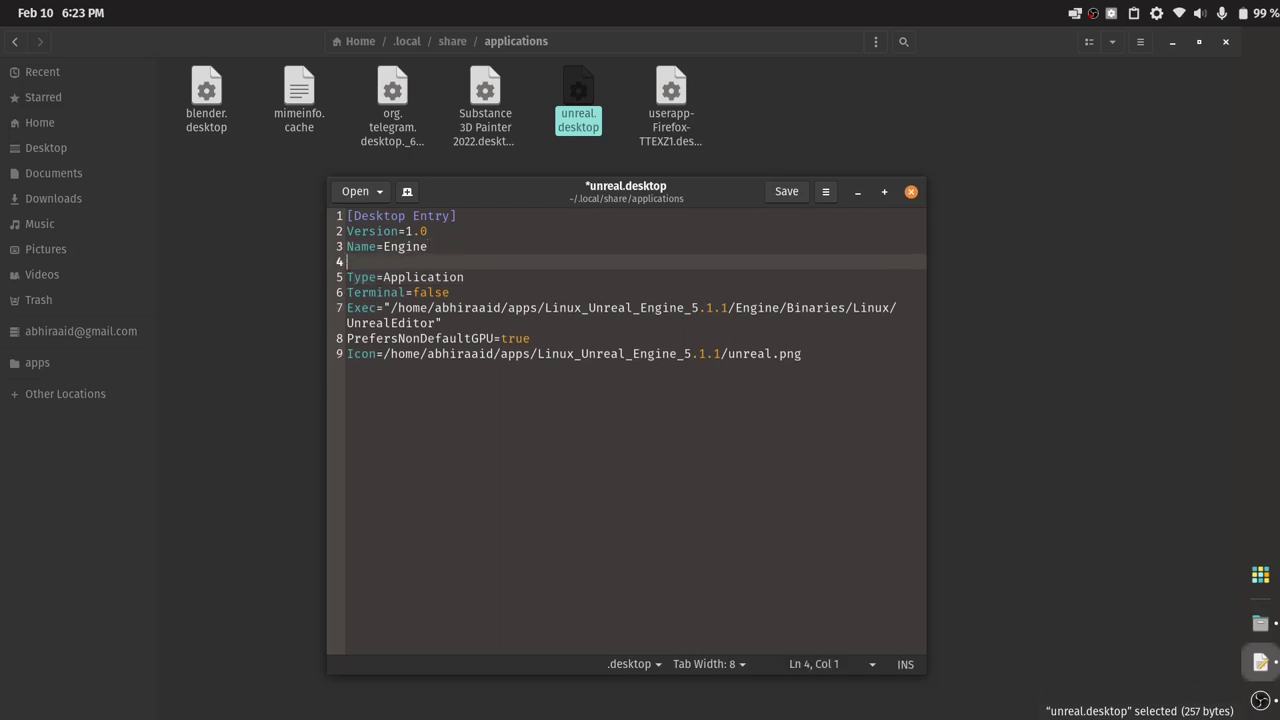
{"action": "type", "text": "Comment=UN"}
{"action": "key", "text": "BackSpace"}
{"action": "type", "text": "nreal "}
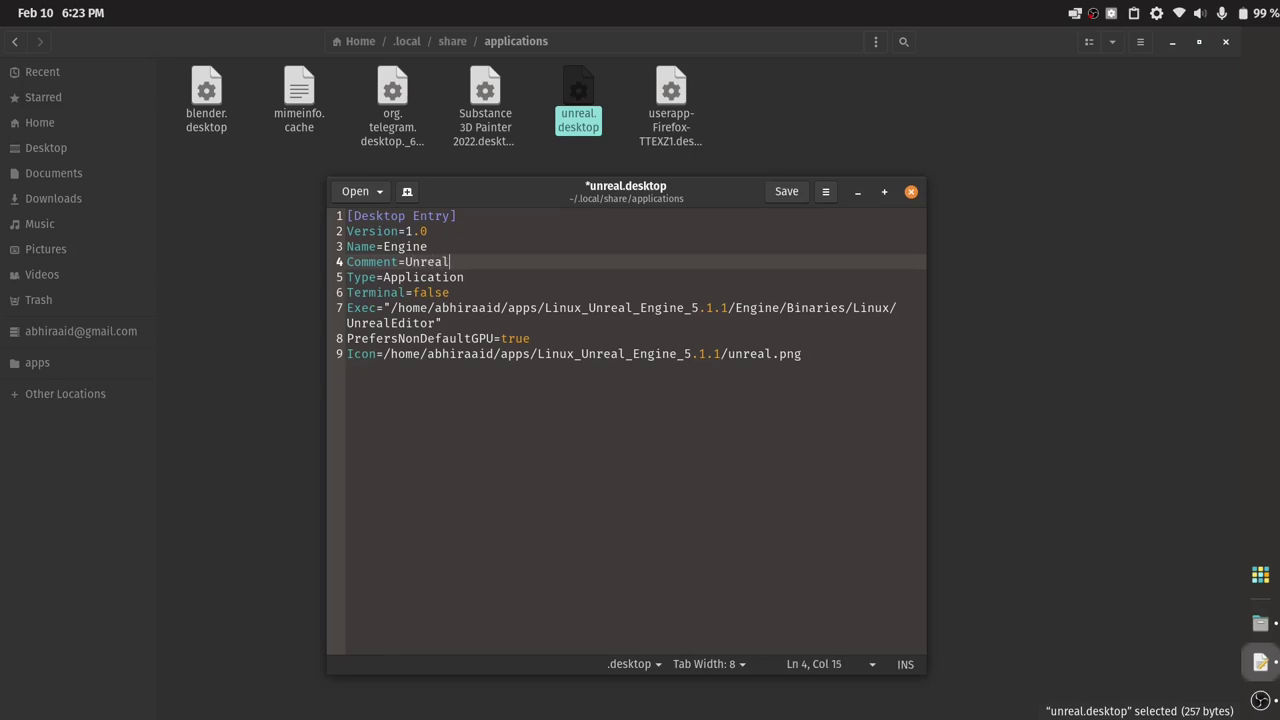
{"action": "type", "text": "Engine"}
{"action": "key", "text": "ctrl+s"}
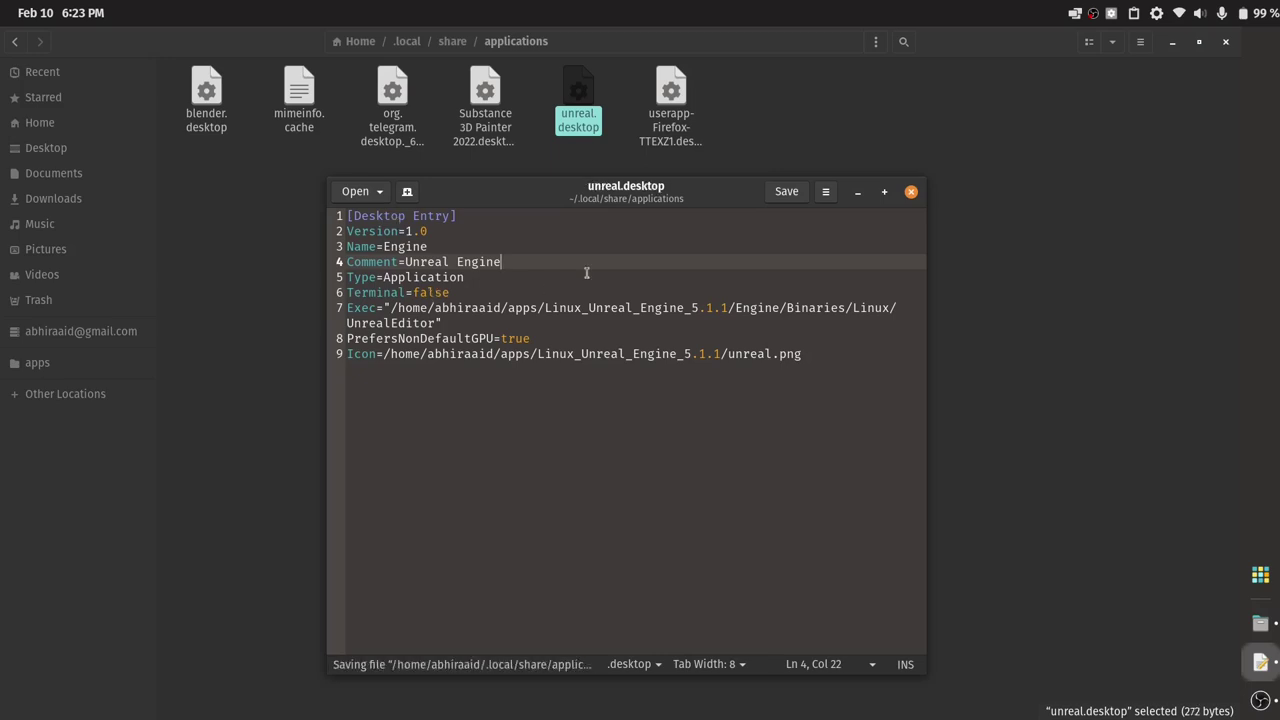
{"action": "left_click", "coordinate": [911, 192]}
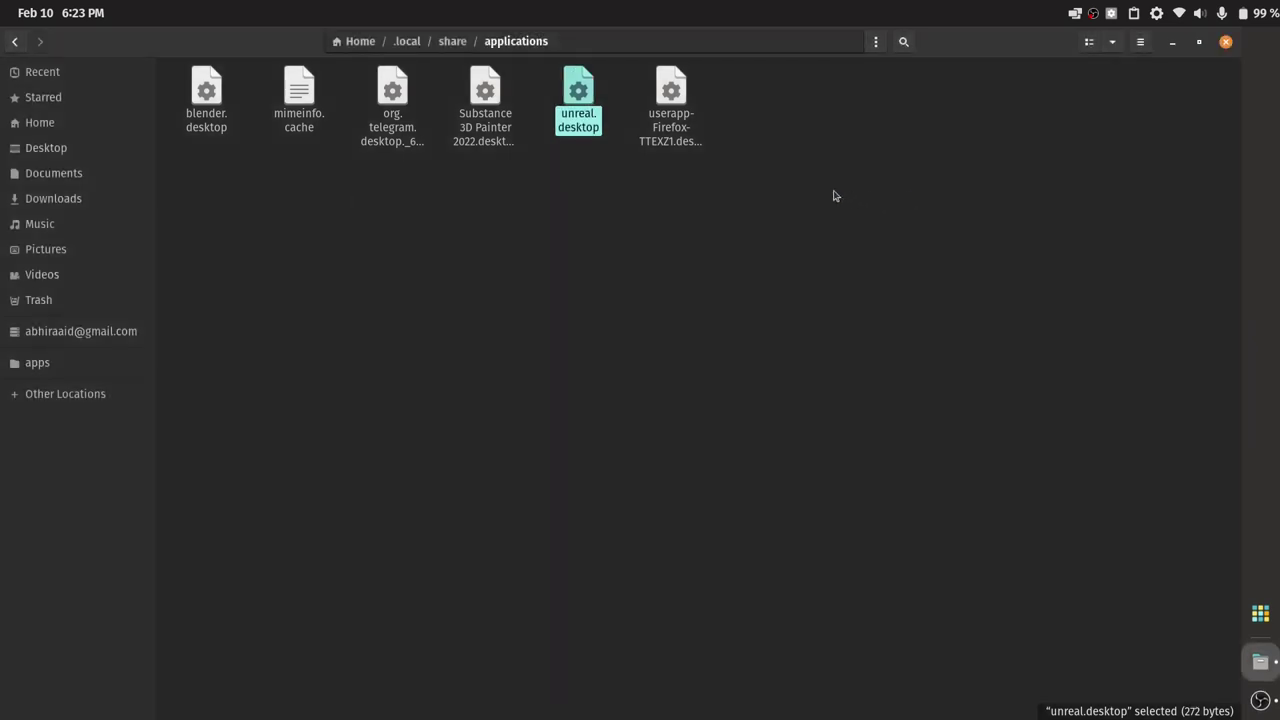
Copy the edited unreal.desktop and delete the older unreal.desktop from the apps folder
{"action": "right_click", "coordinate": [582, 112]}
{"action": "left_click", "coordinate": [612, 186]}
{"action": "left_click", "coordinate": [90, 360]}
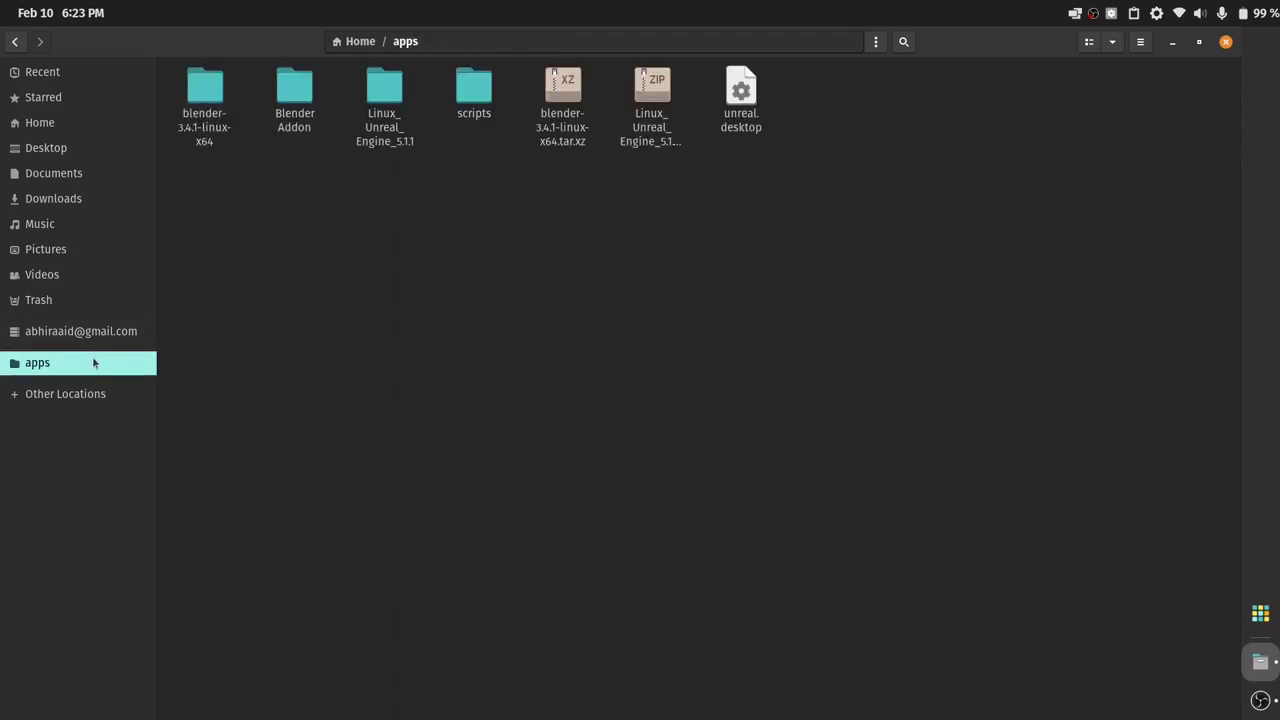
{"action": "left_click", "coordinate": [740, 110]}
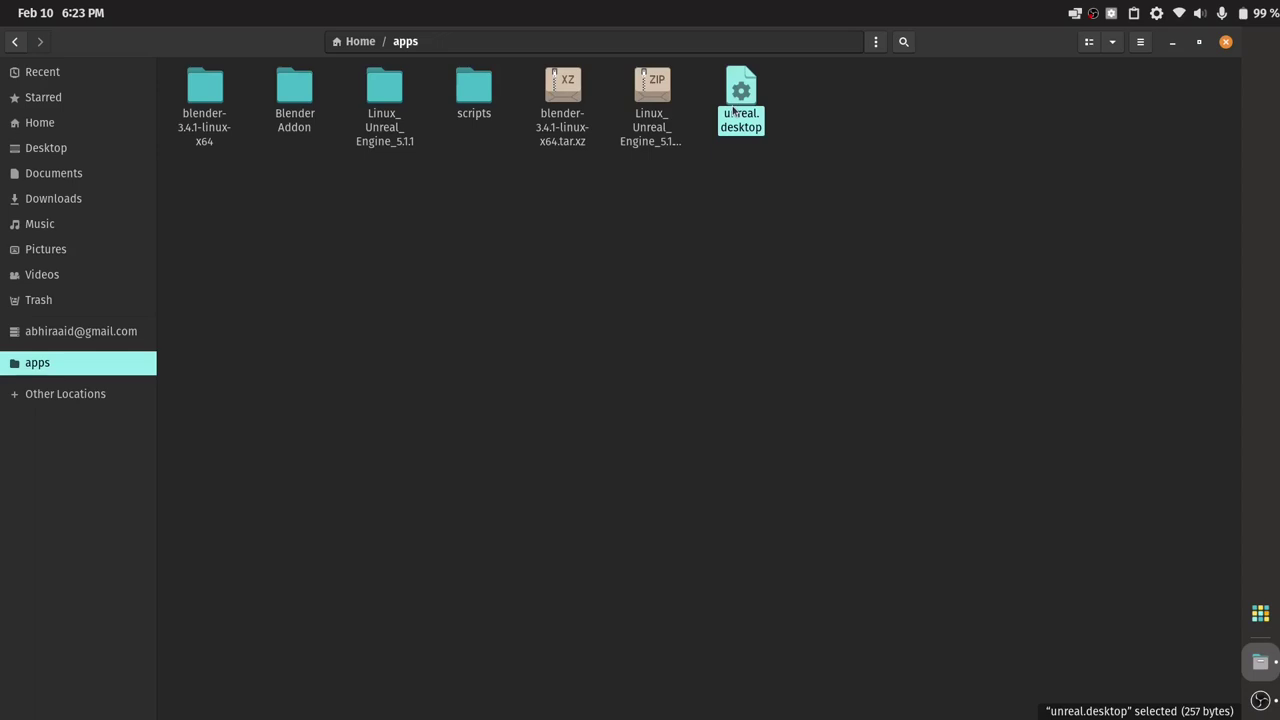
{"action": "key", "text": "Delete"}
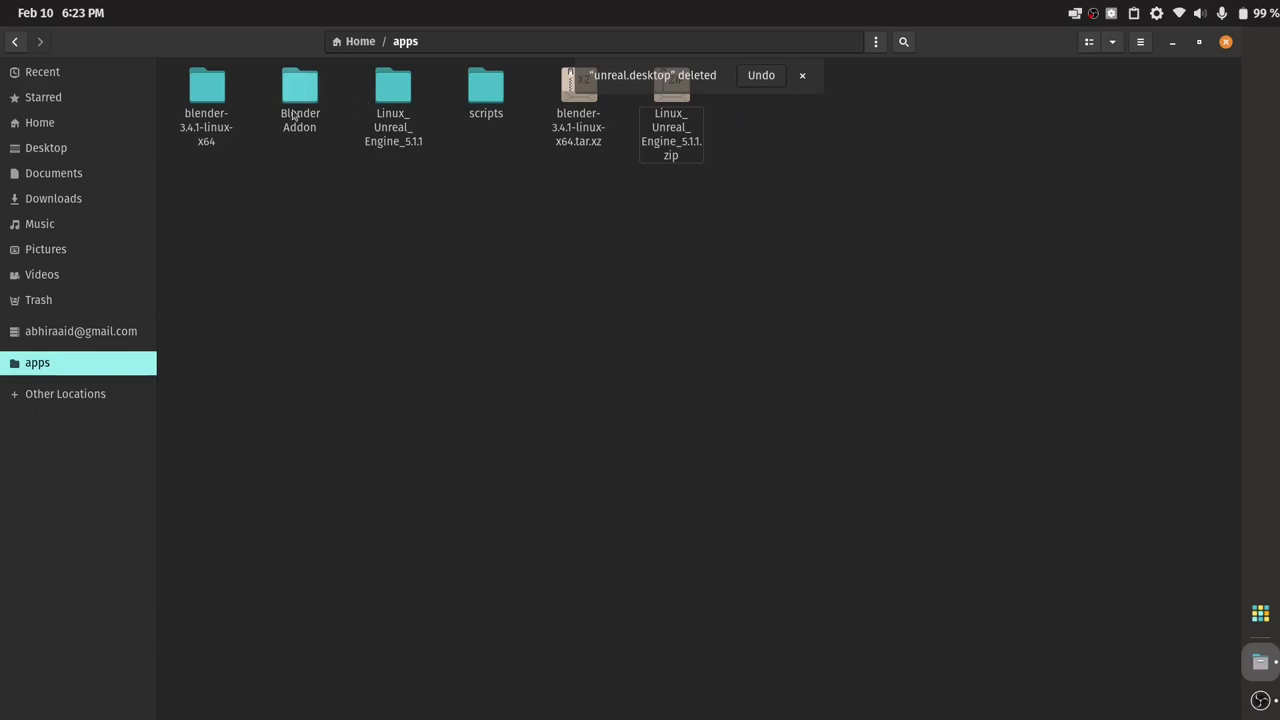
Paste the copied unreal.desktop into the Linux_Unreal_Engine_5.1.1 folder in apps
{"action": "double_click", "coordinate": [380, 112]}
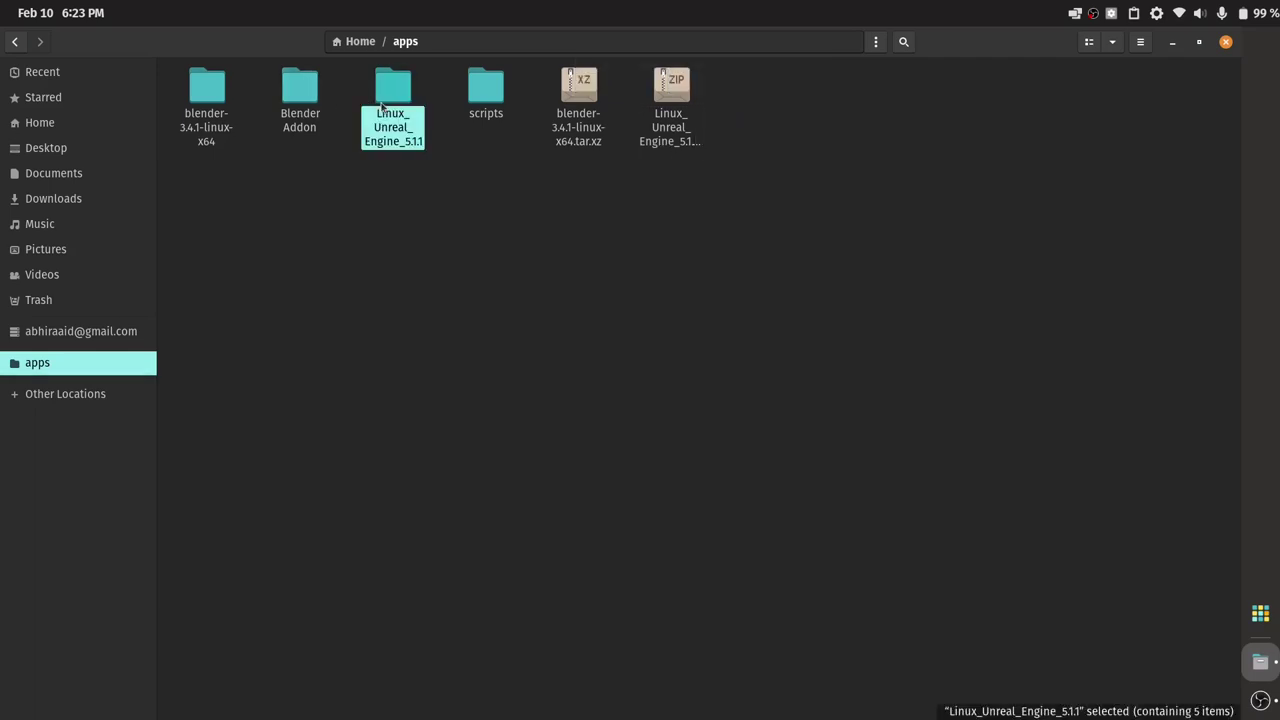
{"action": "right_click", "coordinate": [662, 177]}
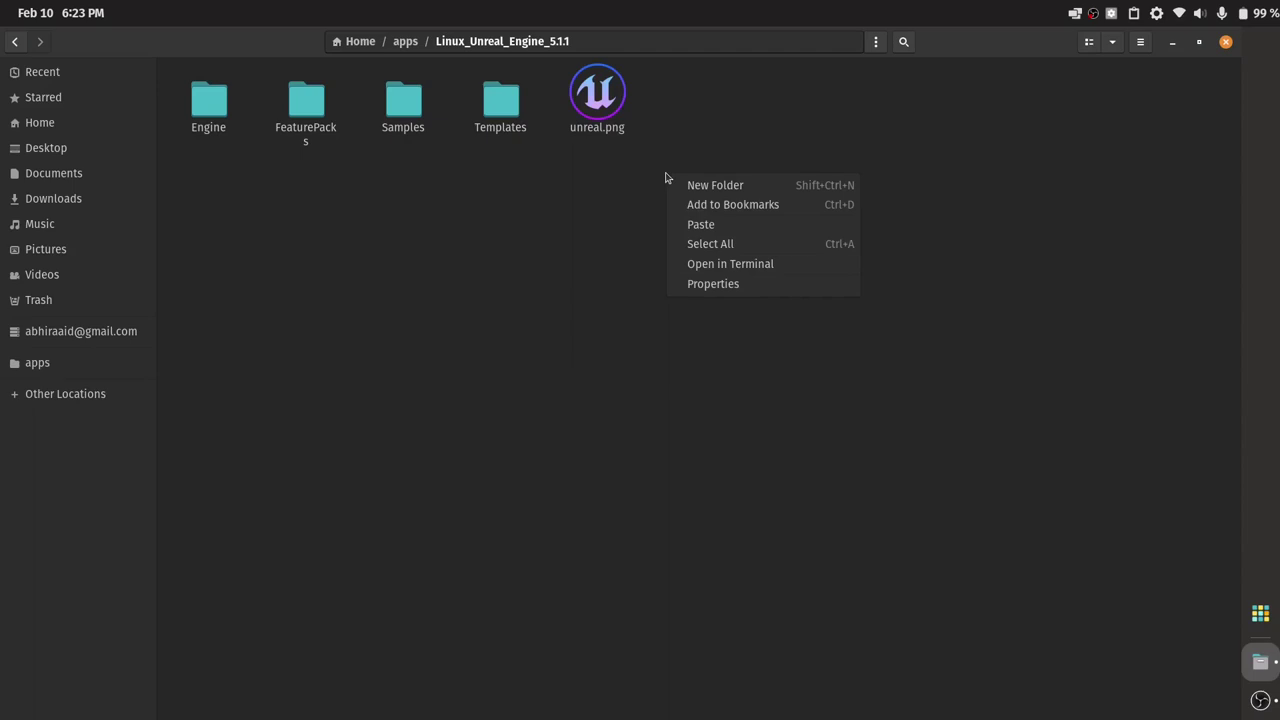
{"action": "left_click", "coordinate": [708, 222]}
{"action": "left_click", "coordinate": [704, 221]}
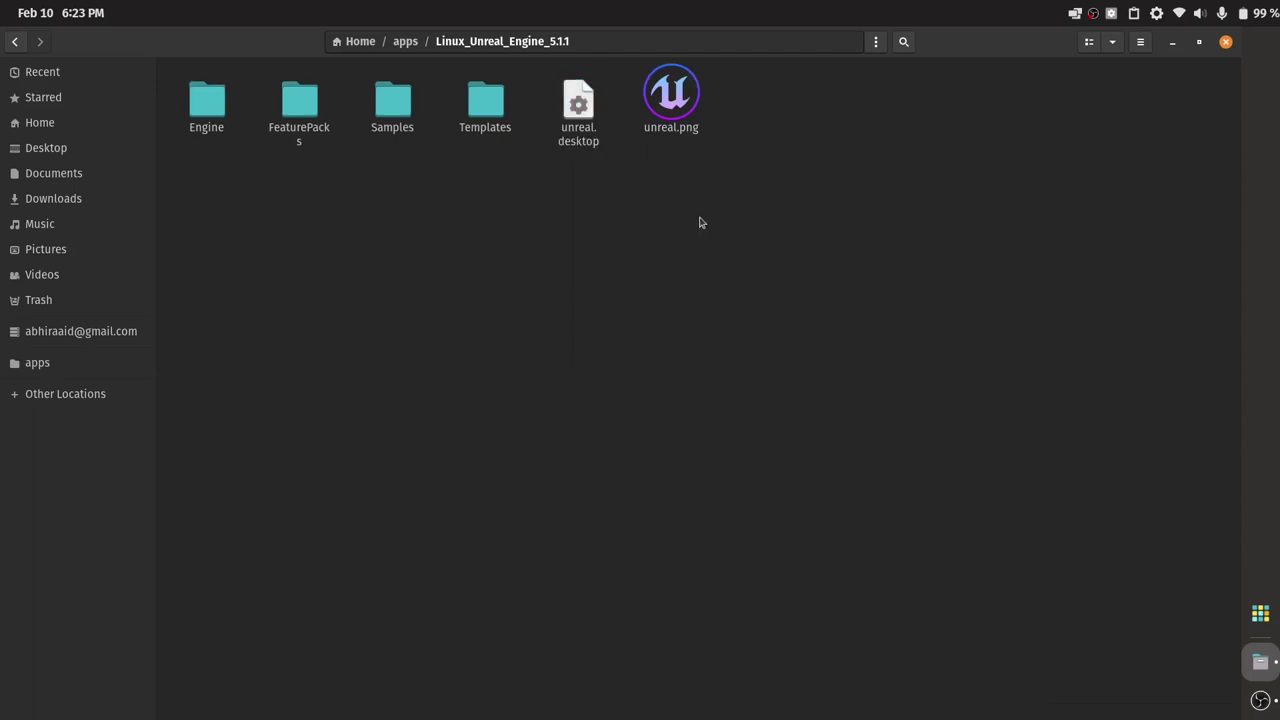
Check the Unreal Engine entry and its launch options in the application library, then close the library
{"action": "left_click", "coordinate": [1259, 608]}
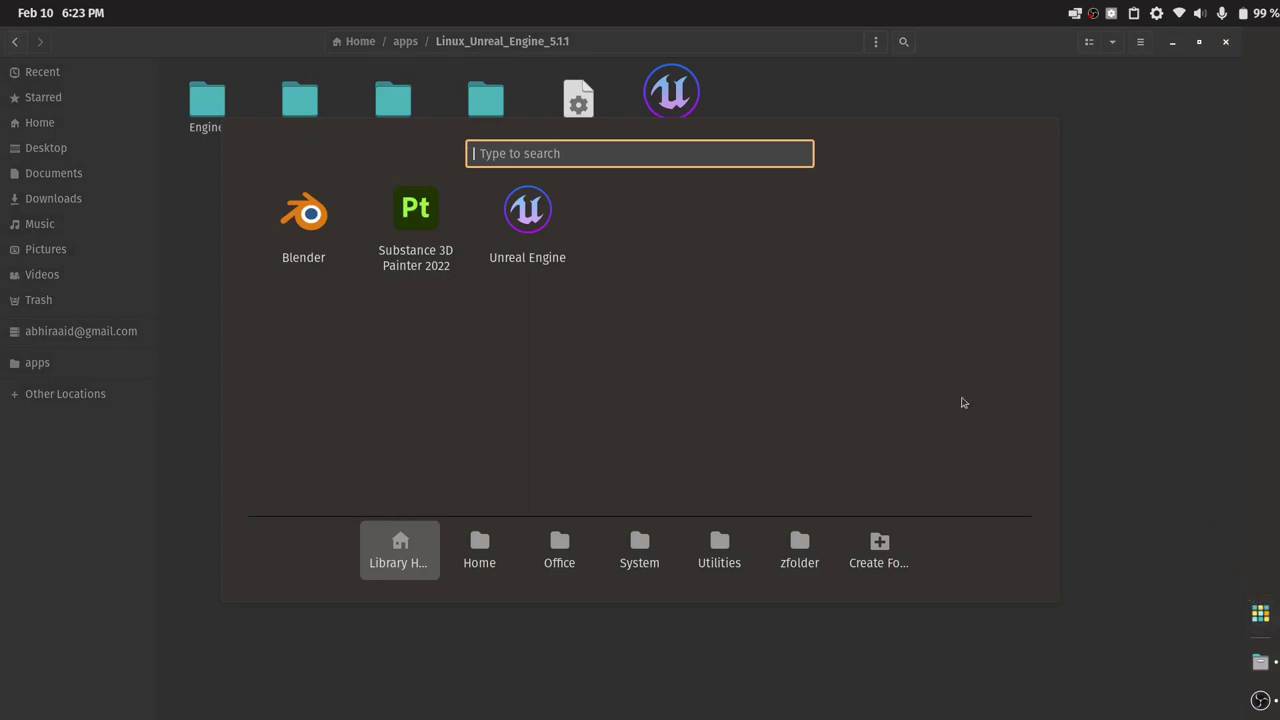
{"action": "right_click", "coordinate": [551, 261]}
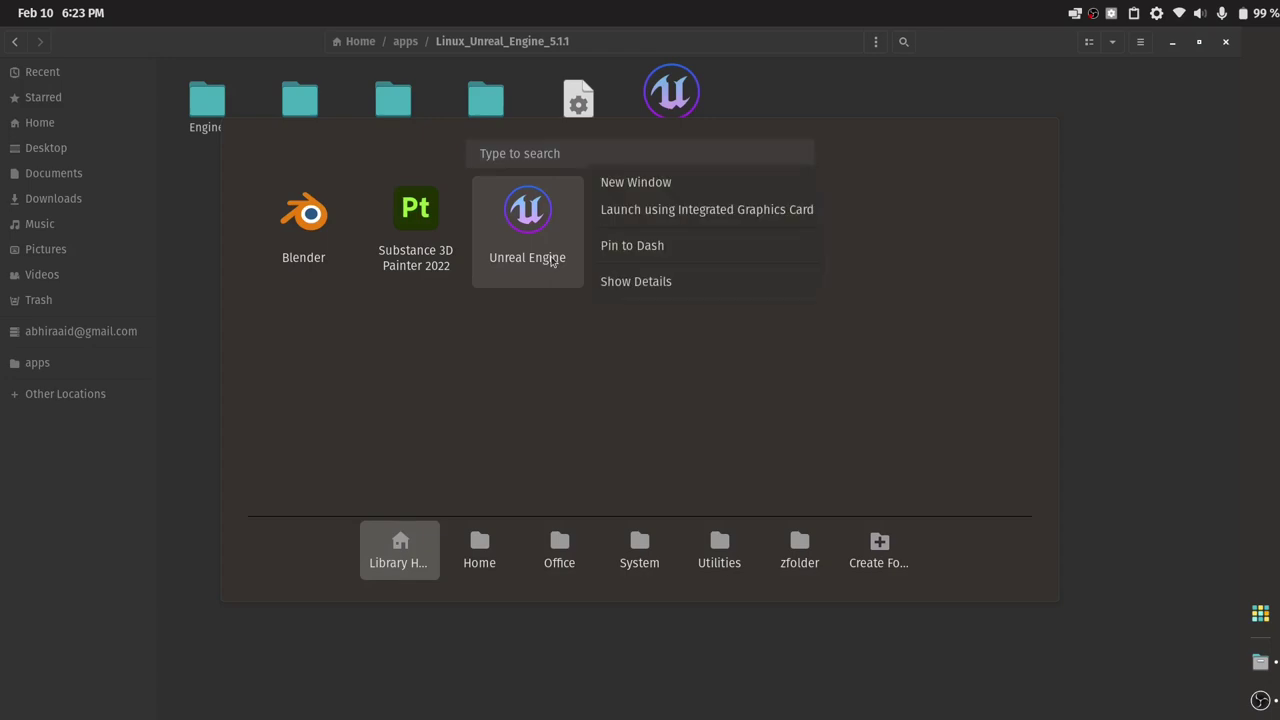
{"action": "left_click", "coordinate": [186, 397]}
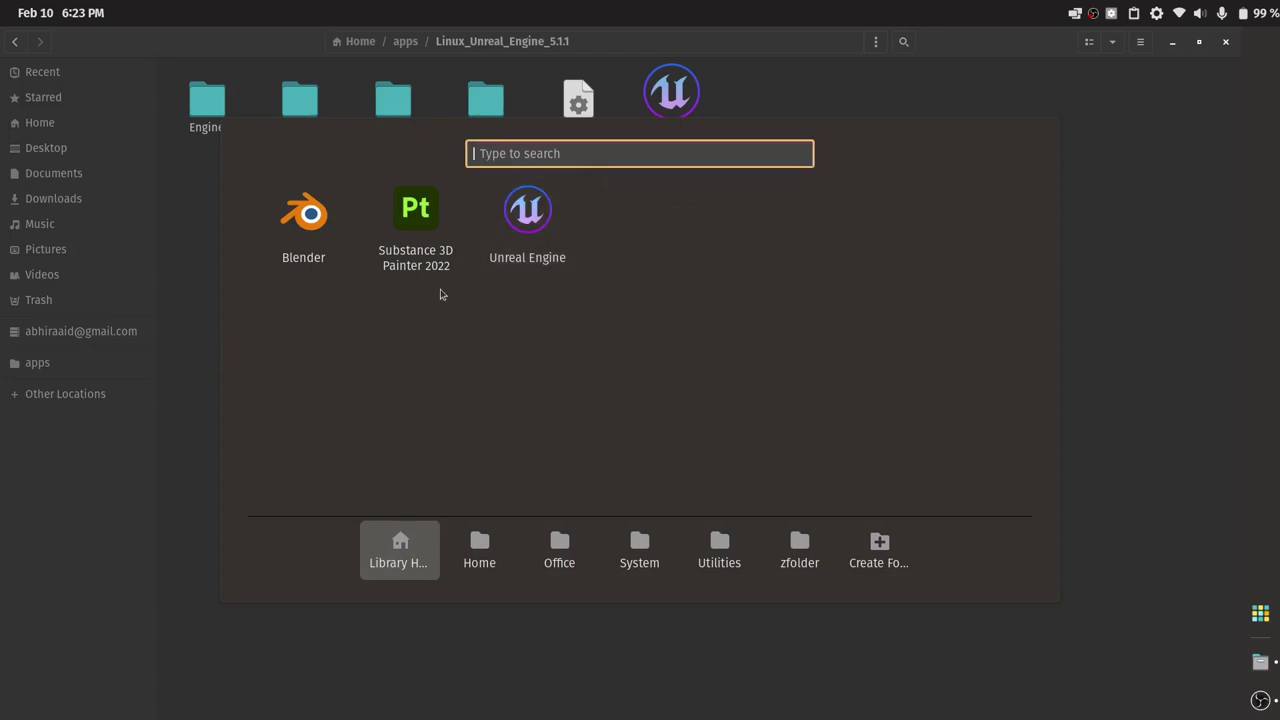
{"action": "right_click", "coordinate": [530, 263]}
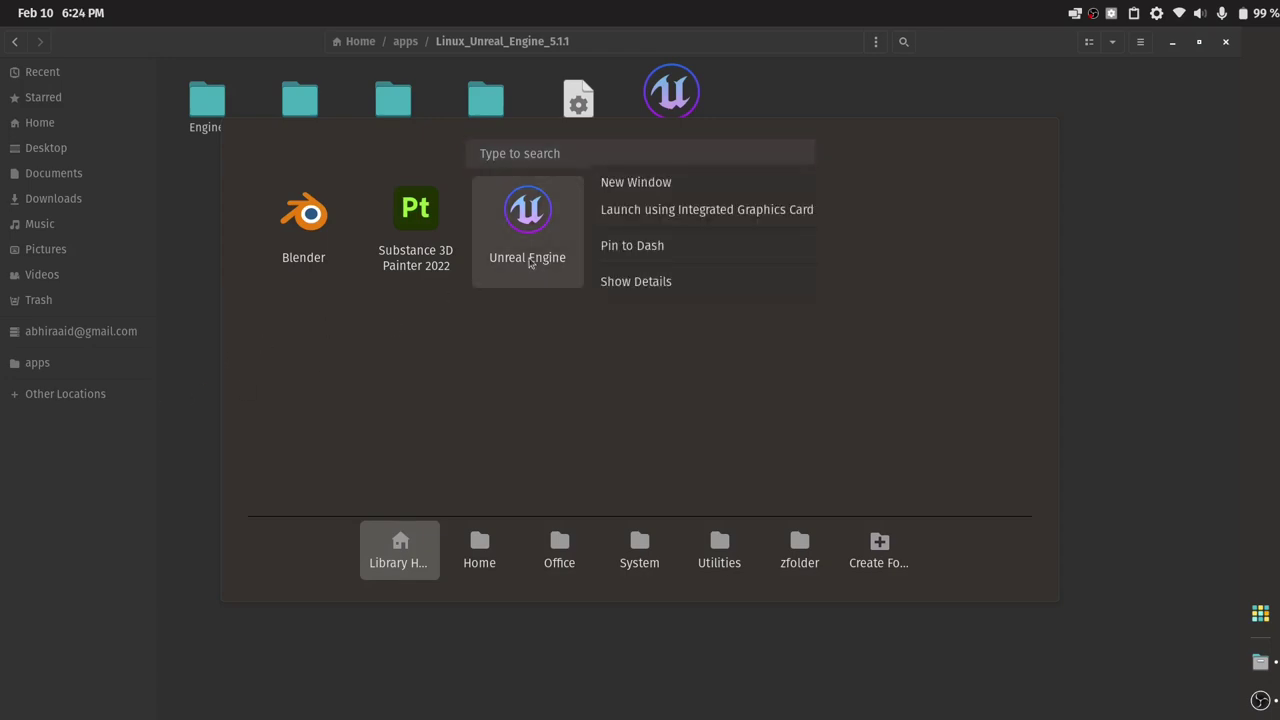
{"action": "left_click", "coordinate": [1118, 216]}
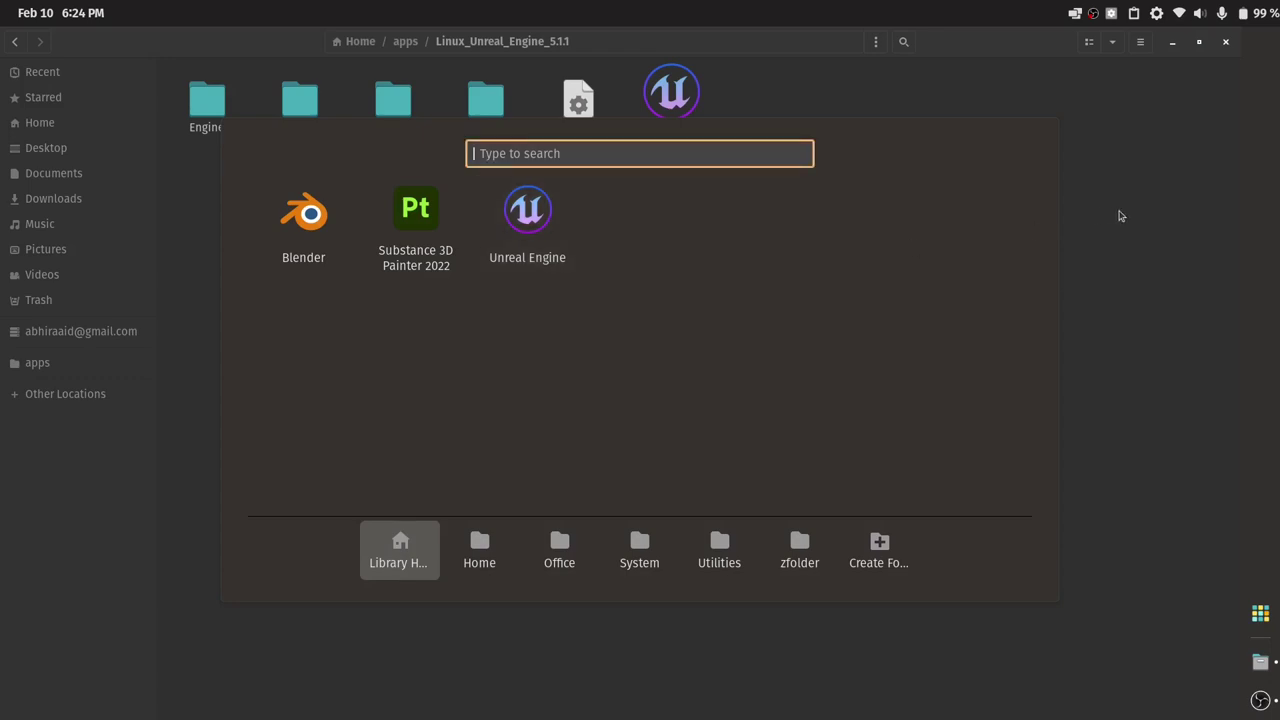
{"action": "left_click", "coordinate": [1120, 215]}
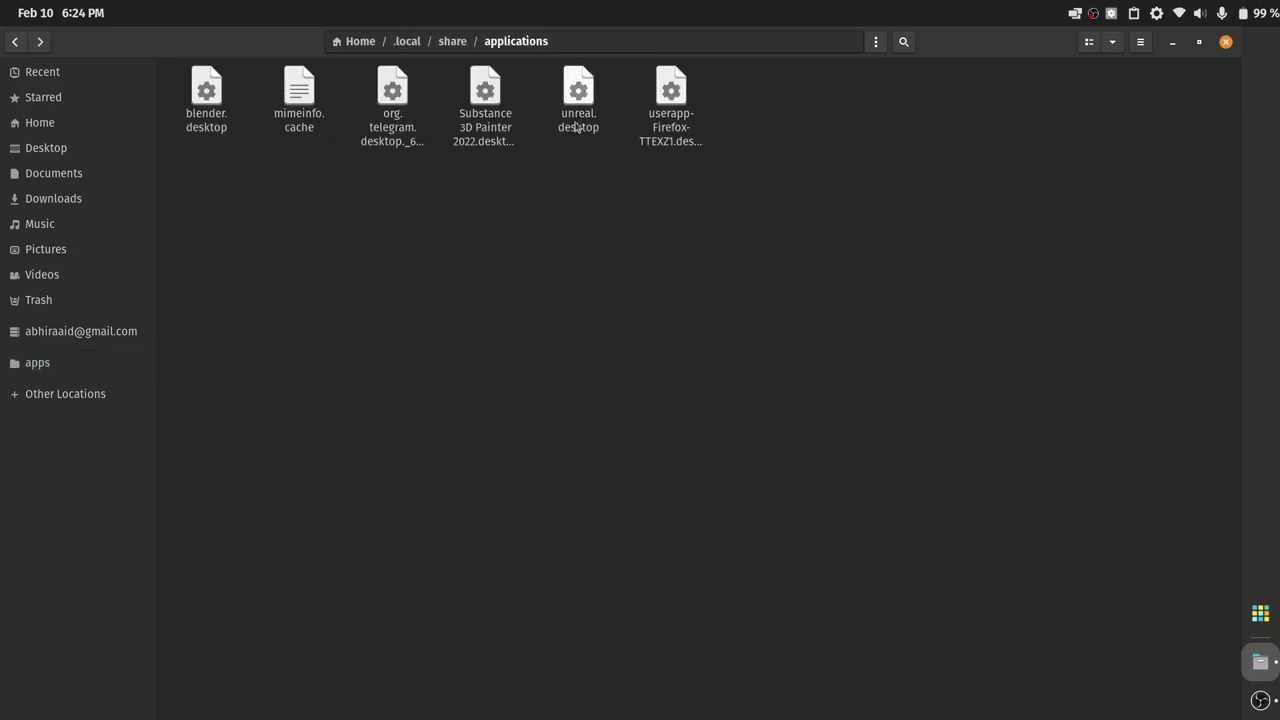
Delete unreal.desktop from .local/share/applications and try to paste the copied file there
{"action": "left_click", "coordinate": [577, 120]}
{"action": "key", "text": "Delete"}
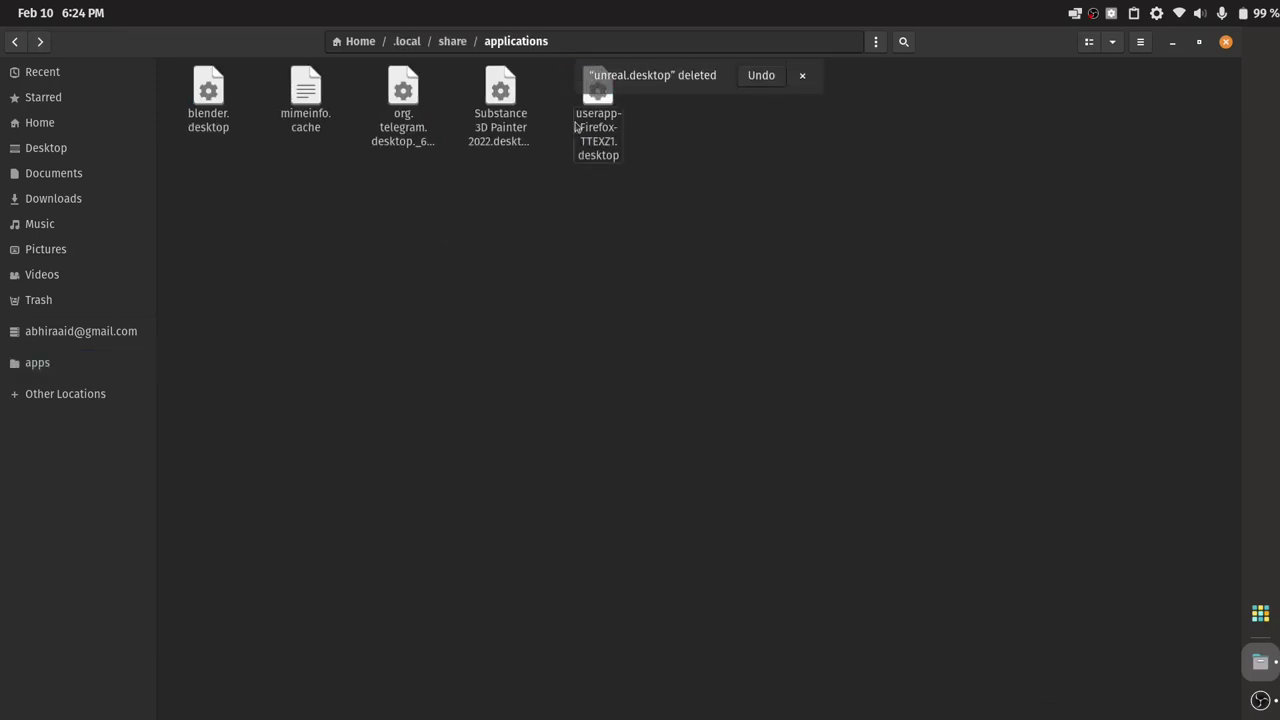
{"action": "key", "text": "ctrl+v"}
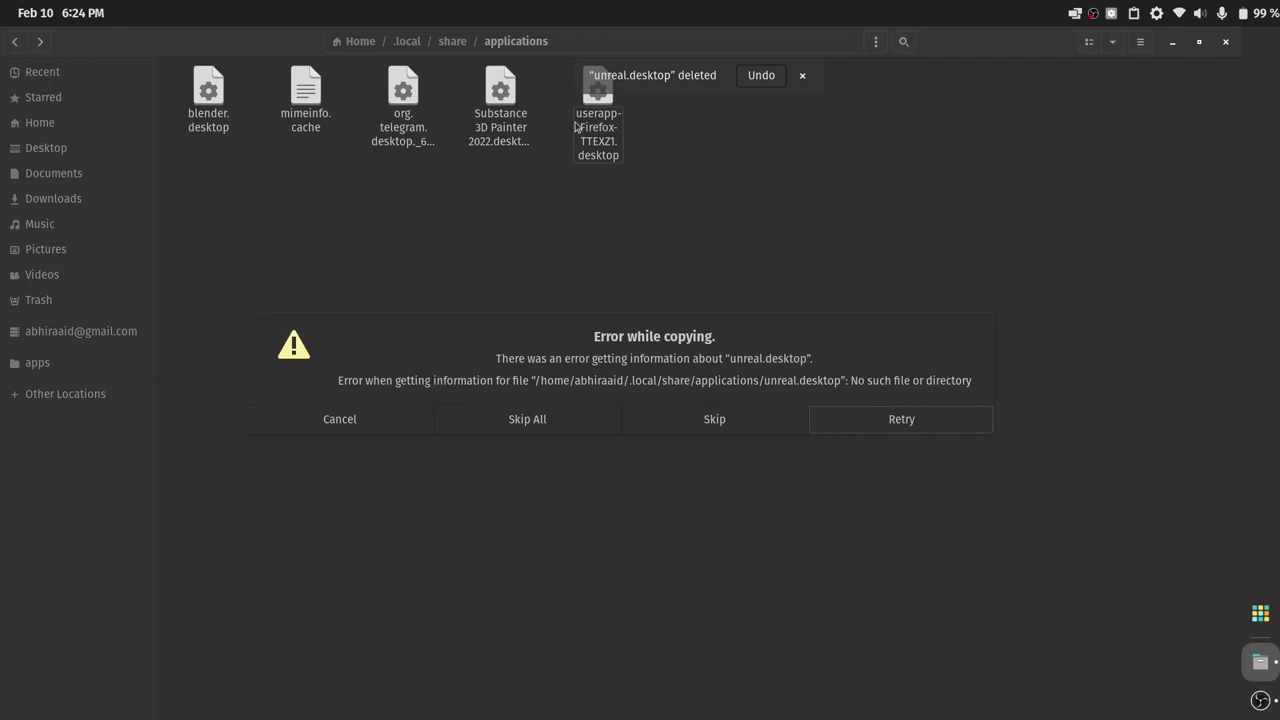
{"action": "left_click", "coordinate": [333, 430]}
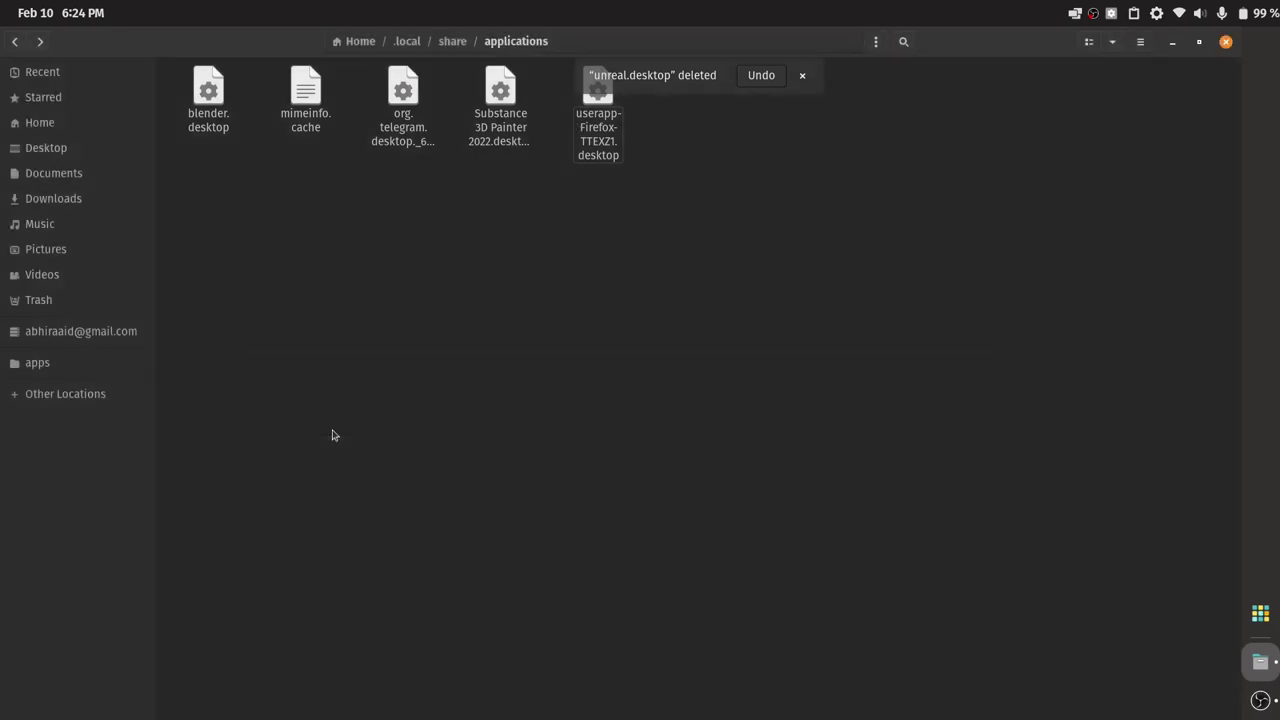
Copy unreal.desktop from the Linux_Unreal_Engine_5.1.1 folder in apps and paste it into .local/share/applications
{"action": "key", "text": "alt+Up"}
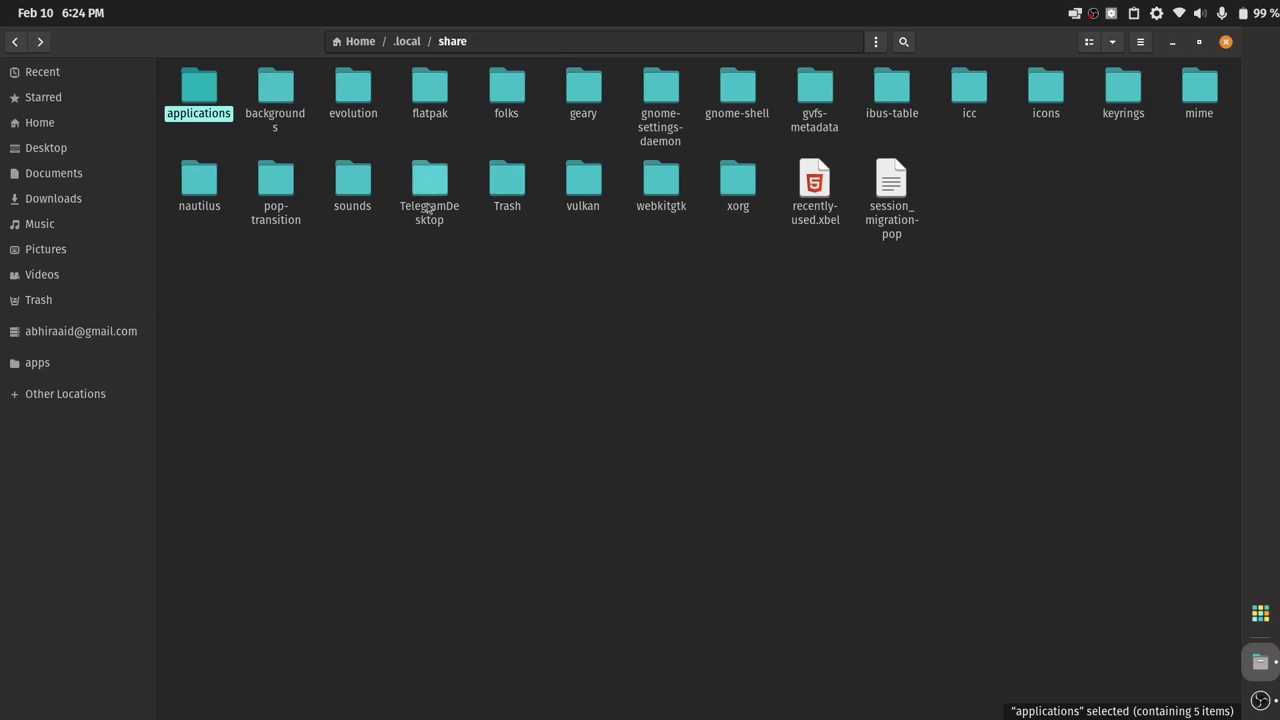
{"action": "double_click", "coordinate": [204, 103]}
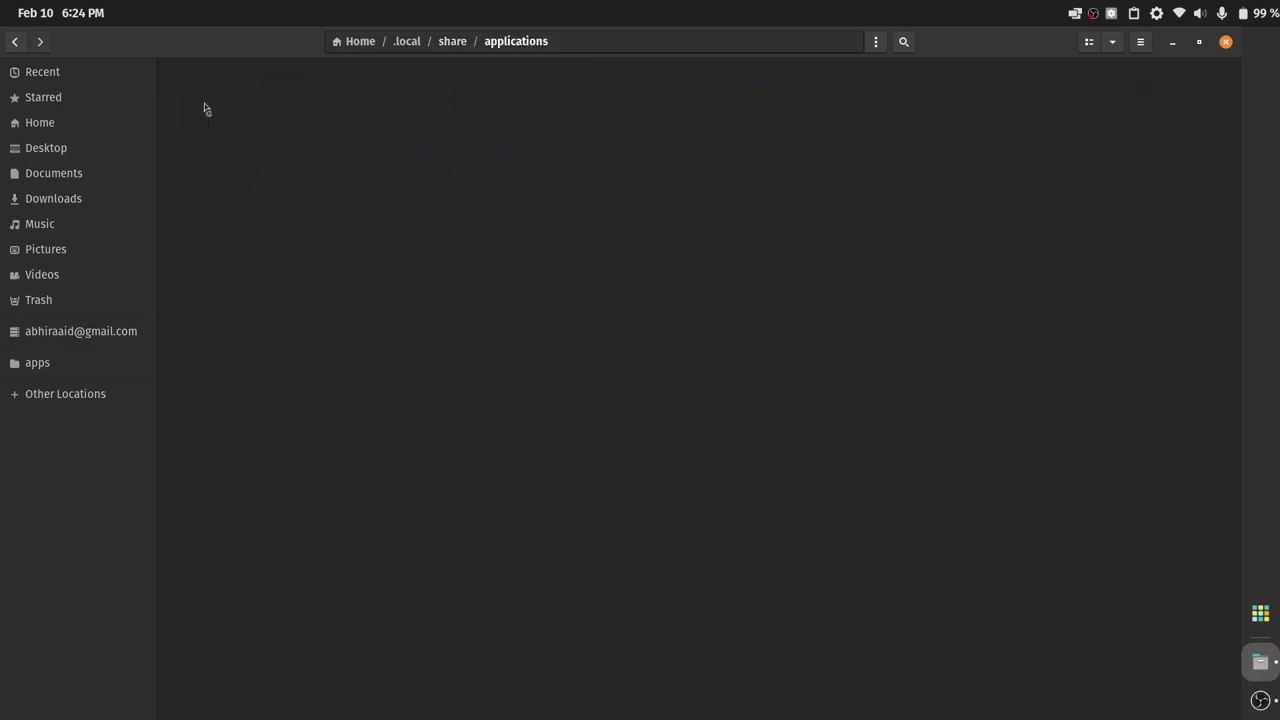
{"action": "left_click", "coordinate": [60, 362]}
{"action": "double_click", "coordinate": [385, 111]}
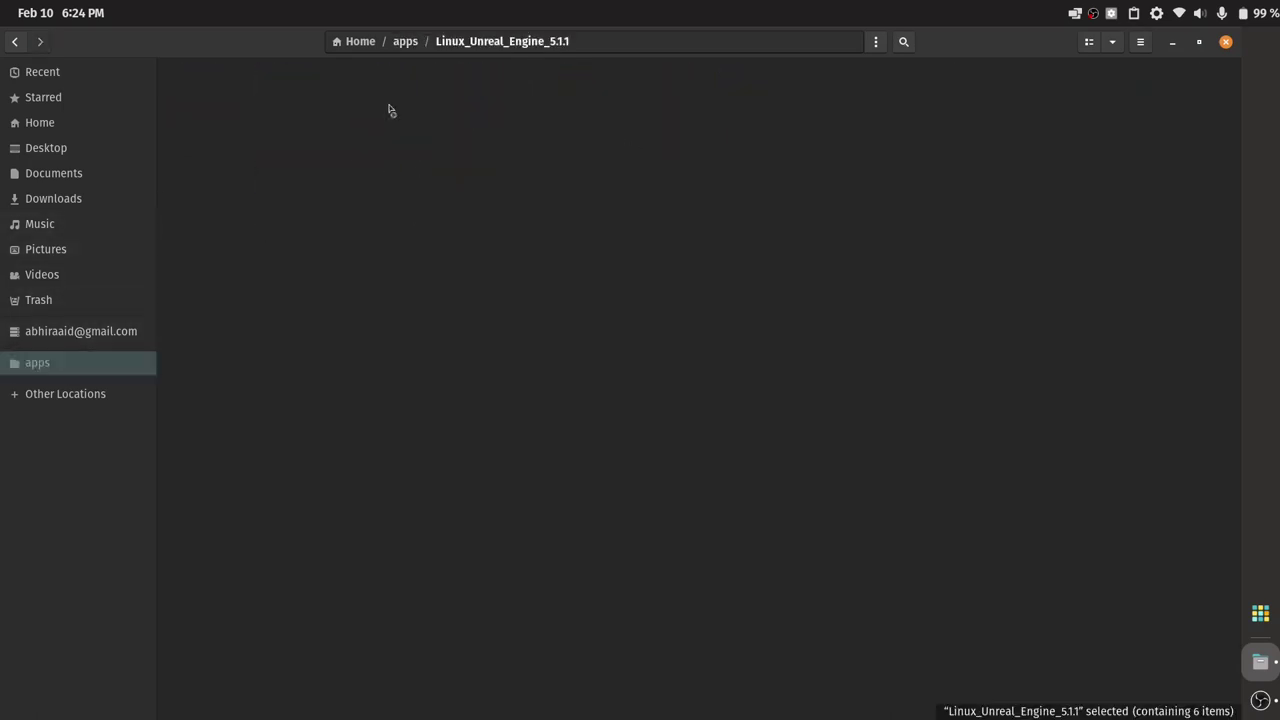
{"action": "left_click", "coordinate": [580, 122]}
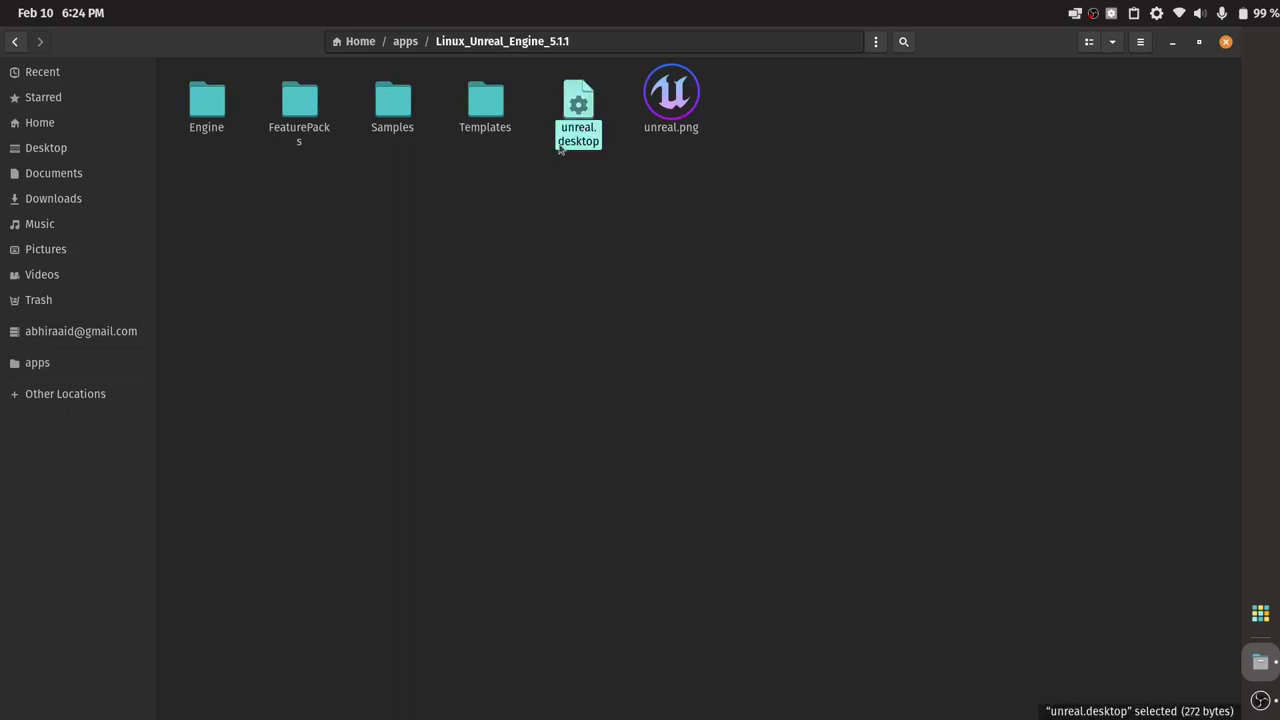
{"action": "left_click", "coordinate": [143, 368]}
{"action": "key", "text": "alt+Left"}
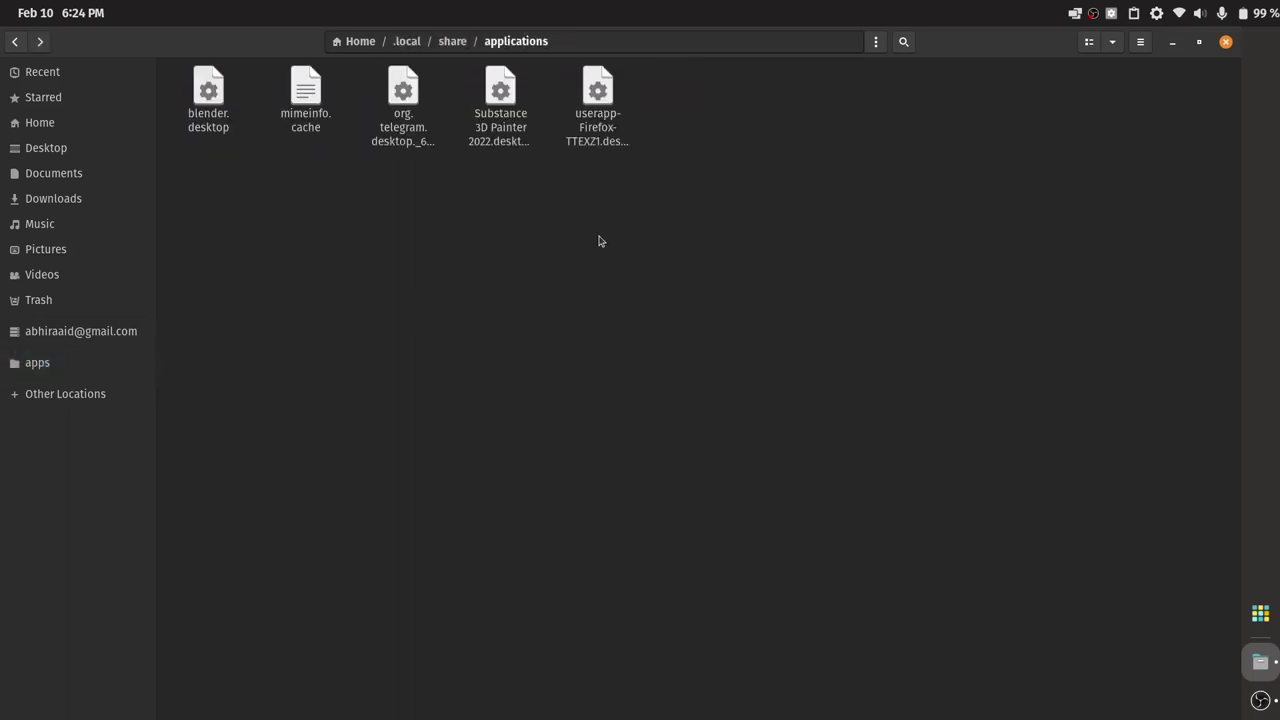
{"action": "right_click", "coordinate": [600, 241]}
{"action": "left_click", "coordinate": [627, 284]}
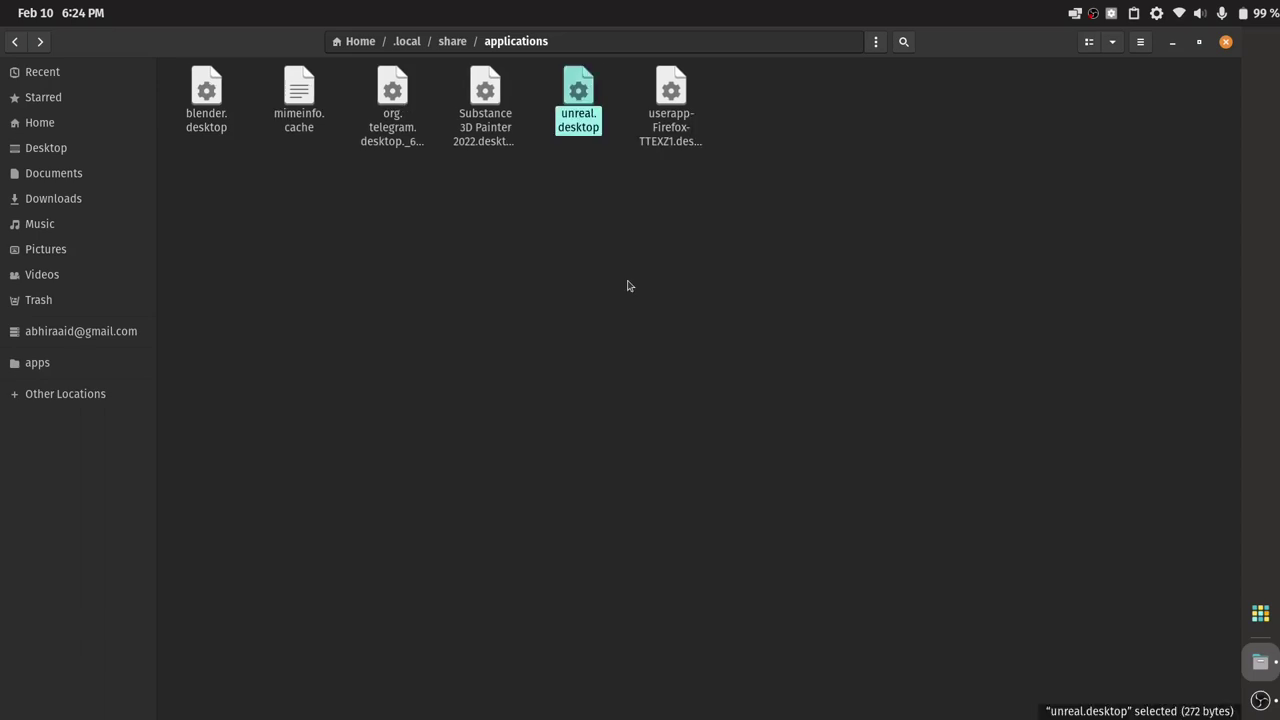
Test the Unreal Engine launcher from the application library, then quit the Unreal Project Browser
{"action": "left_click", "coordinate": [1260, 612]}
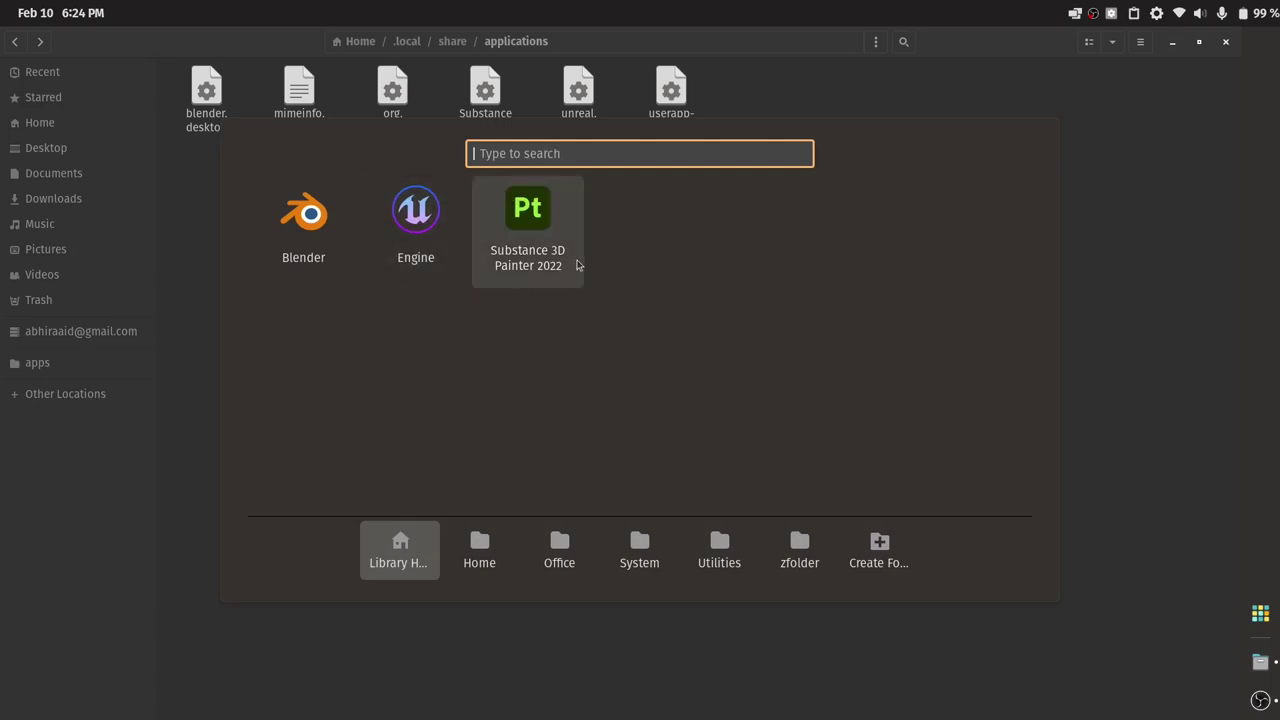
{"action": "left_click", "coordinate": [1105, 204]}
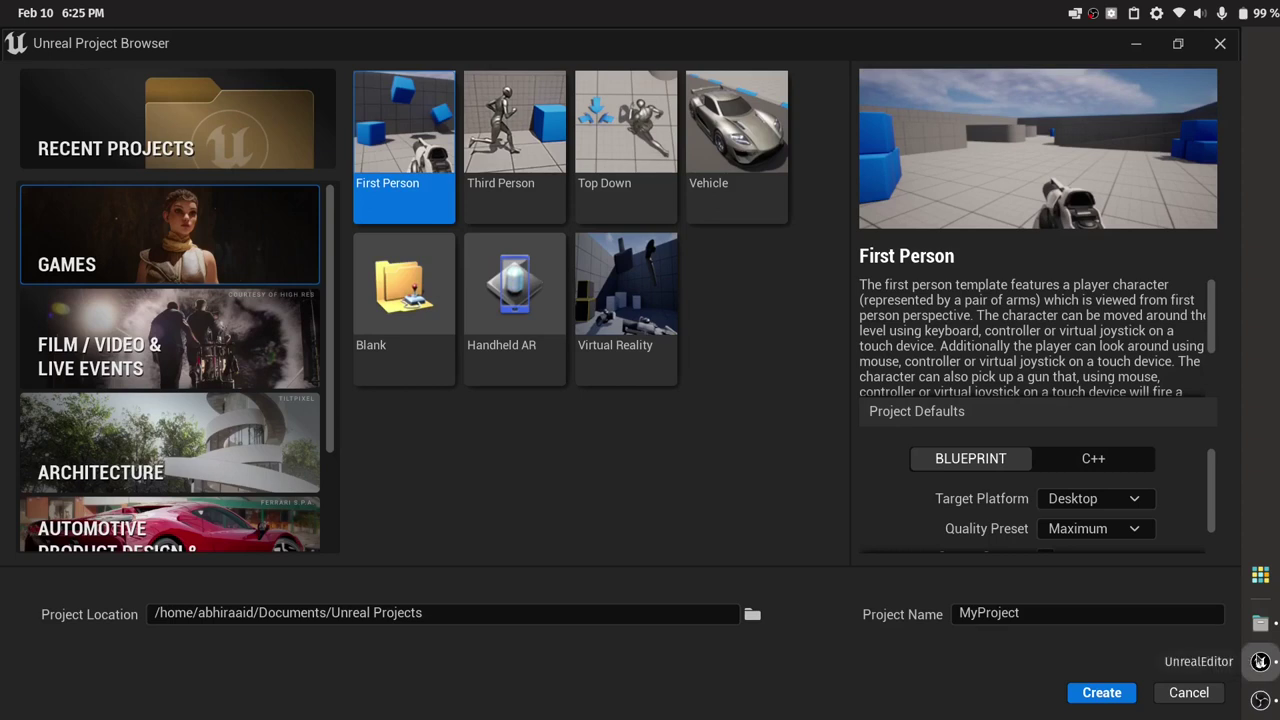
{"action": "right_click", "coordinate": [1260, 661]}
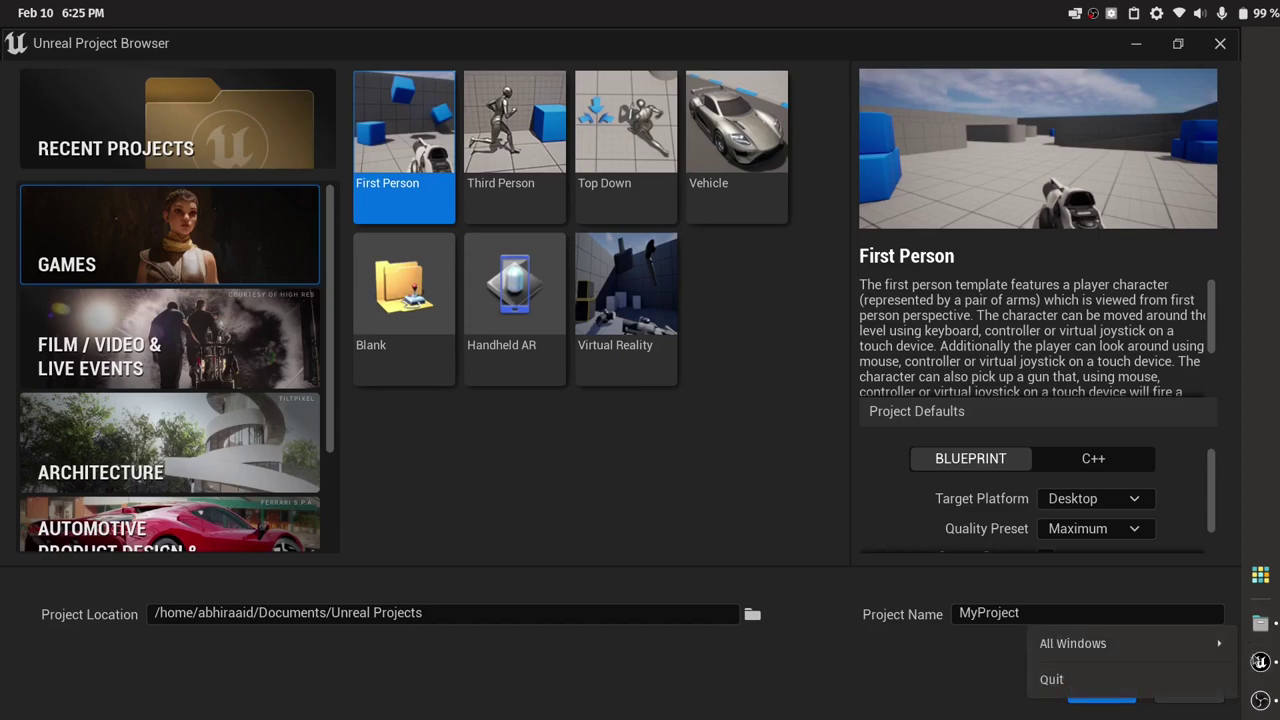
{"action": "left_click", "coordinate": [1147, 679]}
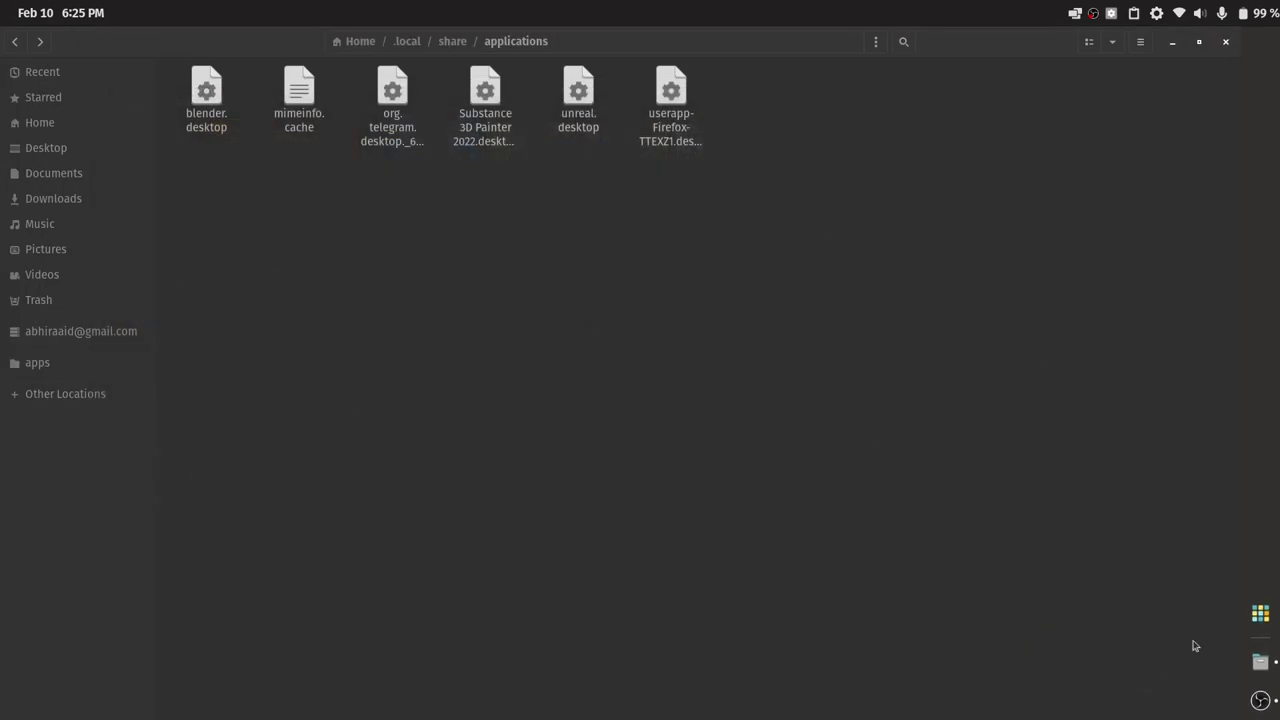
Check the Engine and Substance 3D Painter 2022 entries and the latter's launch options in the application library, then close the library
{"action": "left_click", "coordinate": [1258, 614]}
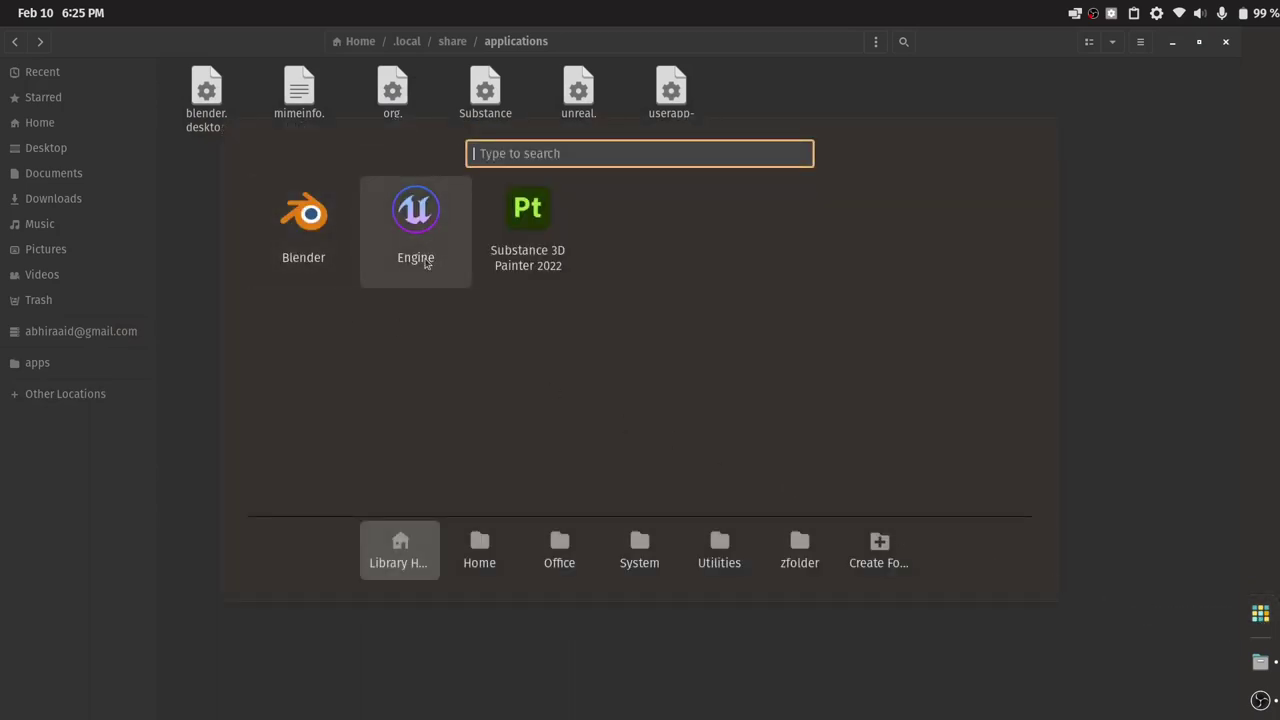
{"action": "left_click", "coordinate": [1260, 614]}
{"action": "left_click", "coordinate": [1260, 614]}
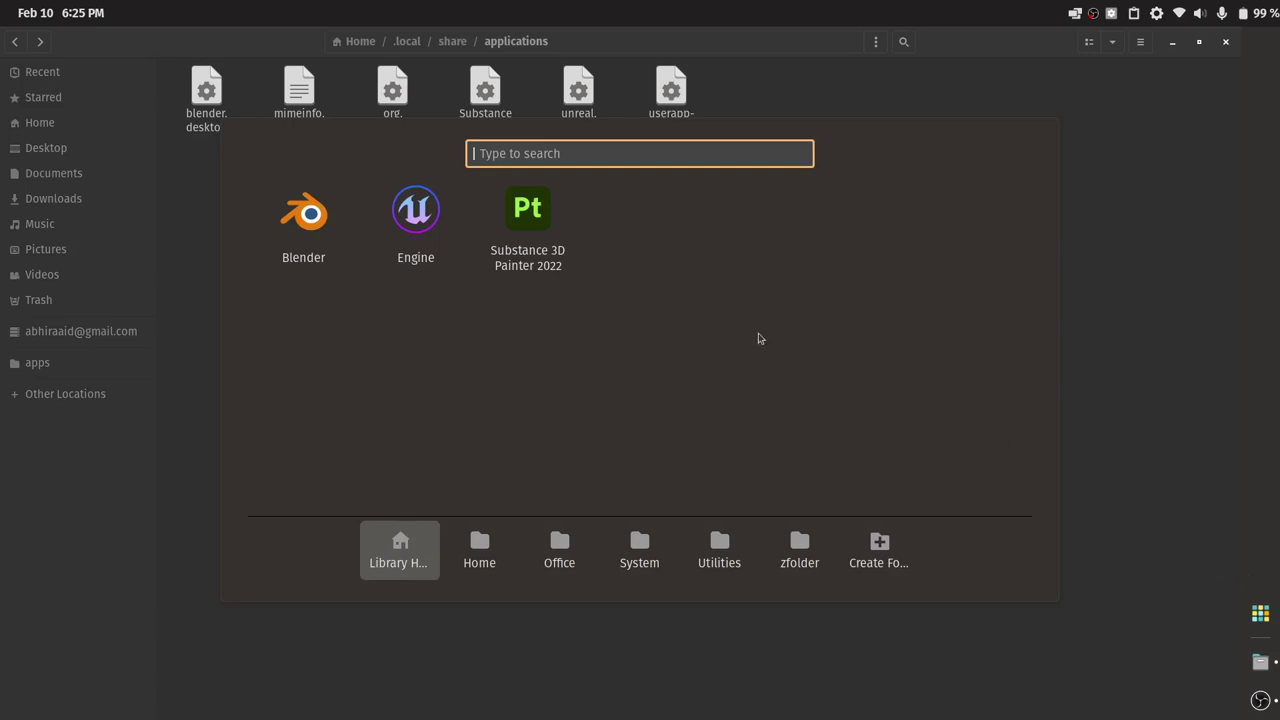
{"action": "right_click", "coordinate": [535, 256]}
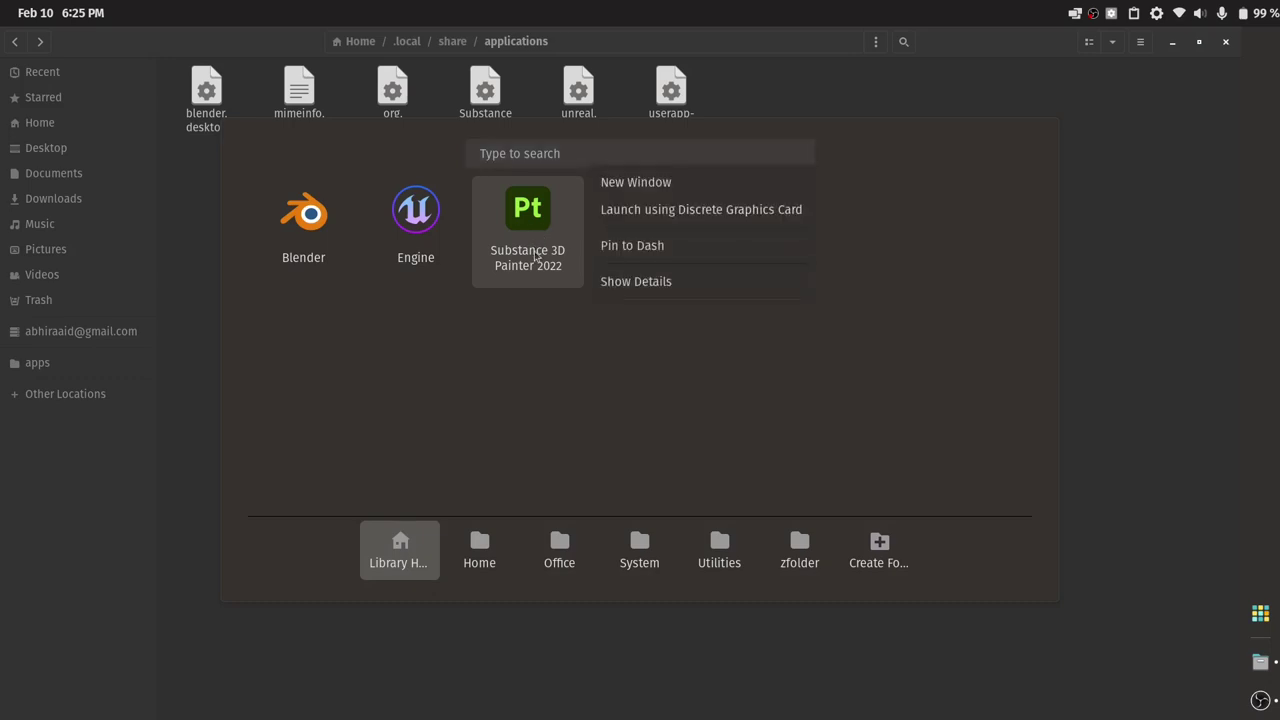
{"action": "left_click", "coordinate": [1155, 253]}
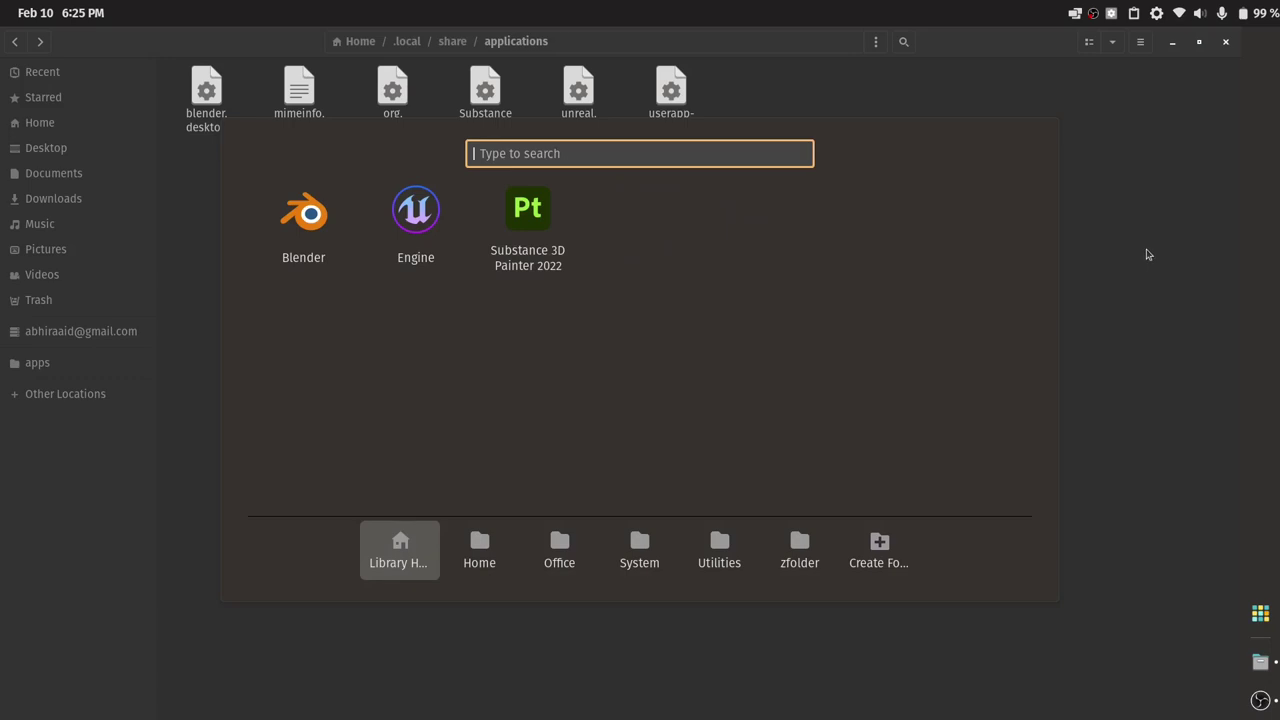
{"action": "right_click", "coordinate": [536, 242]}
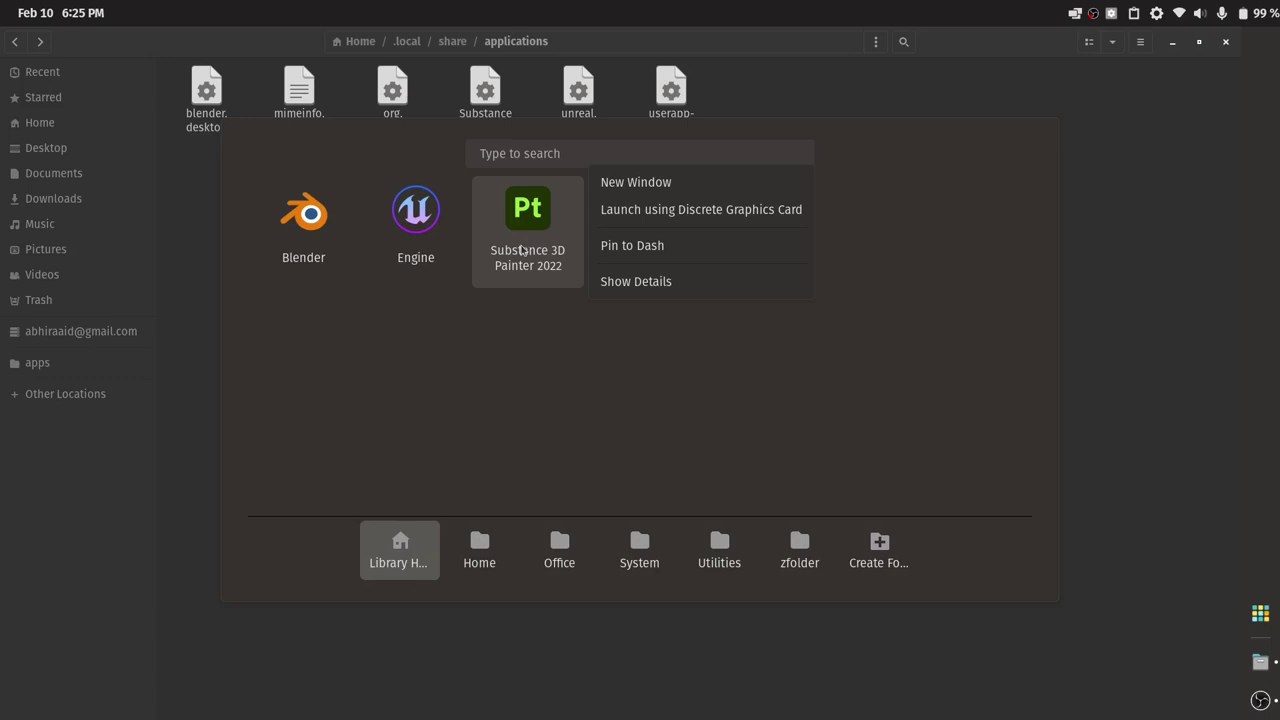
{"action": "left_click", "coordinate": [1160, 320]}
{"action": "left_click", "coordinate": [1173, 312]}
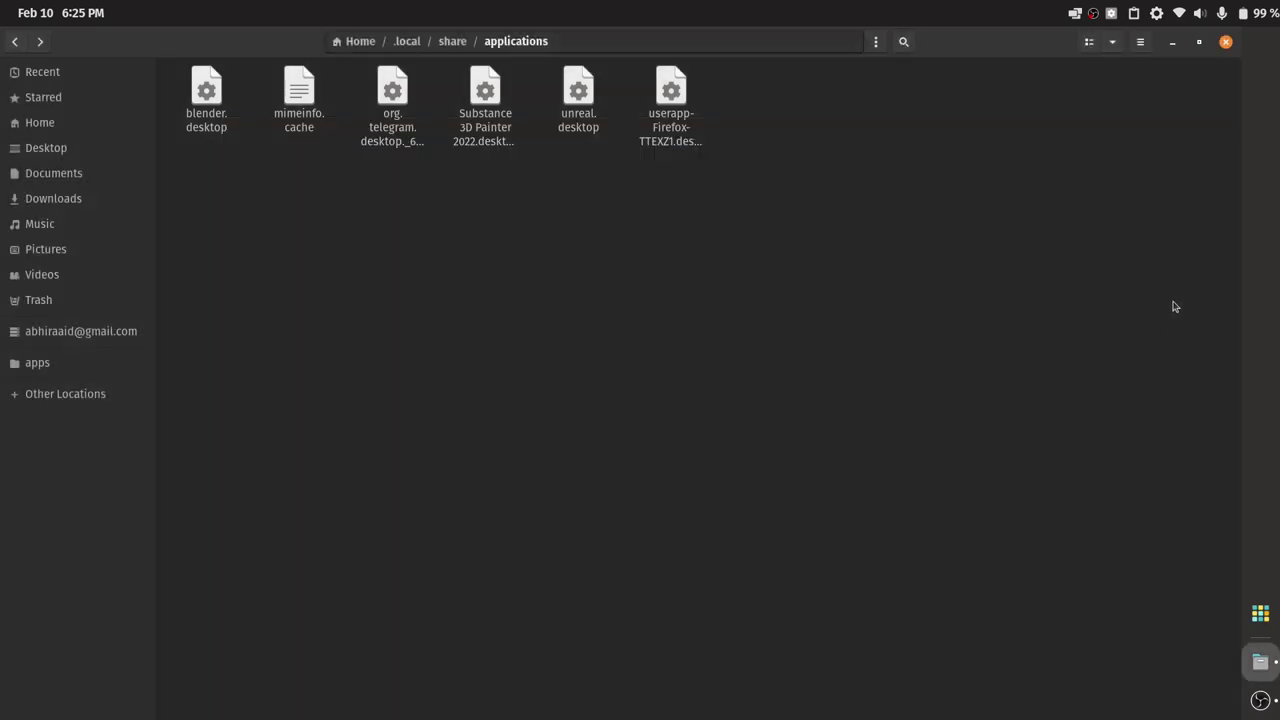
Close the applications folder window and show the desktop's Substance 3D Painter 2022 shortcut in the file manager
{"action": "left_click", "coordinate": [1229, 41]}
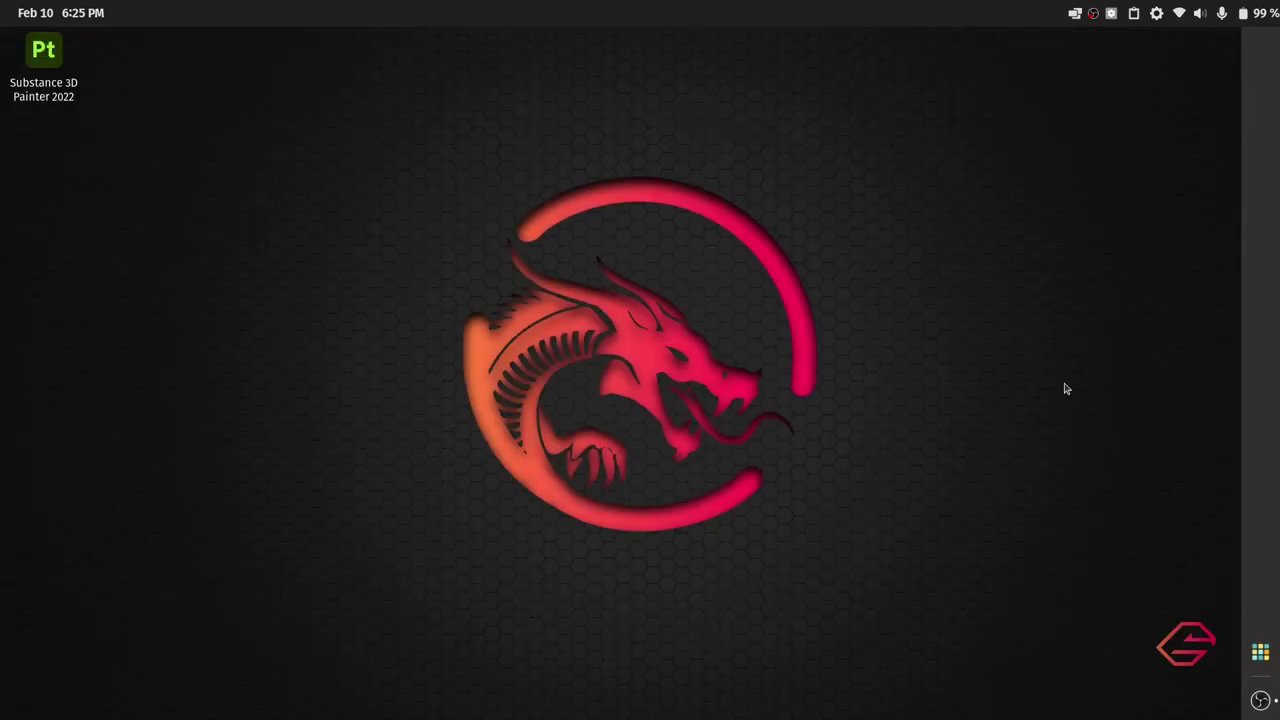
{"action": "right_click", "coordinate": [38, 95]}
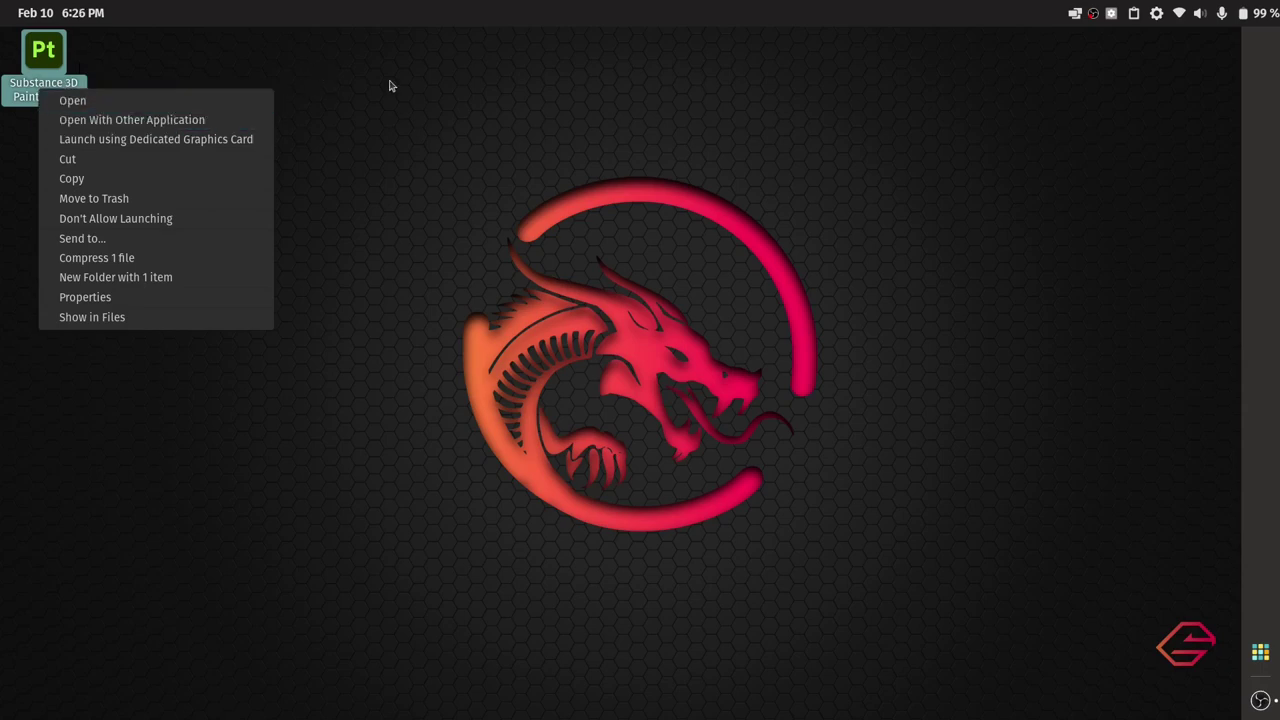
{"action": "left_click", "coordinate": [505, 178]}
{"action": "right_click", "coordinate": [40, 72]}
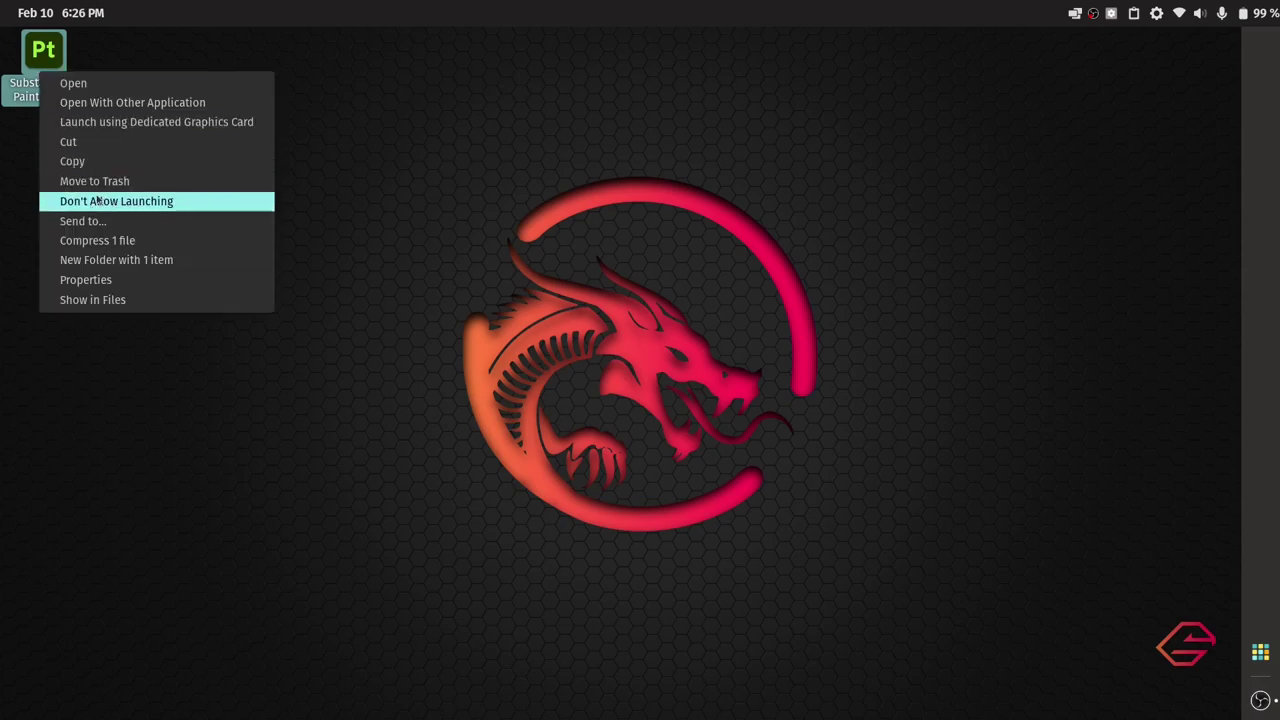
{"action": "left_click", "coordinate": [437, 218]}
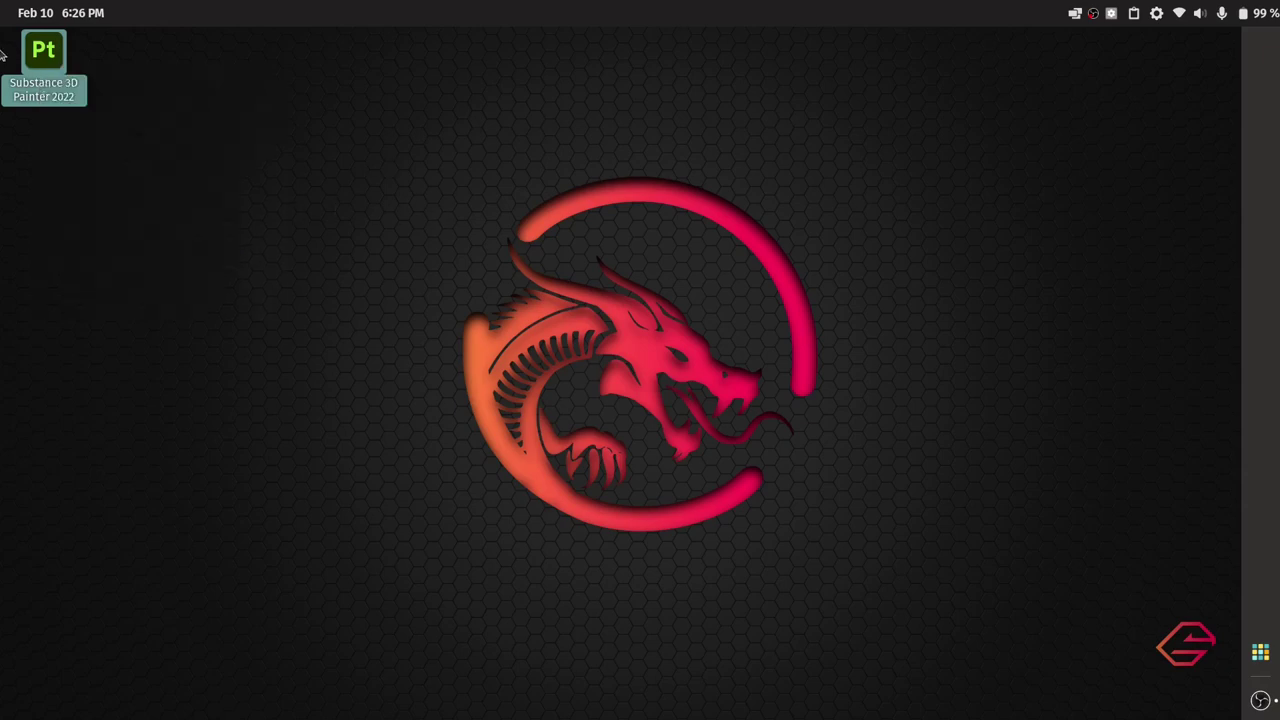
{"action": "right_click", "coordinate": [22, 60]}
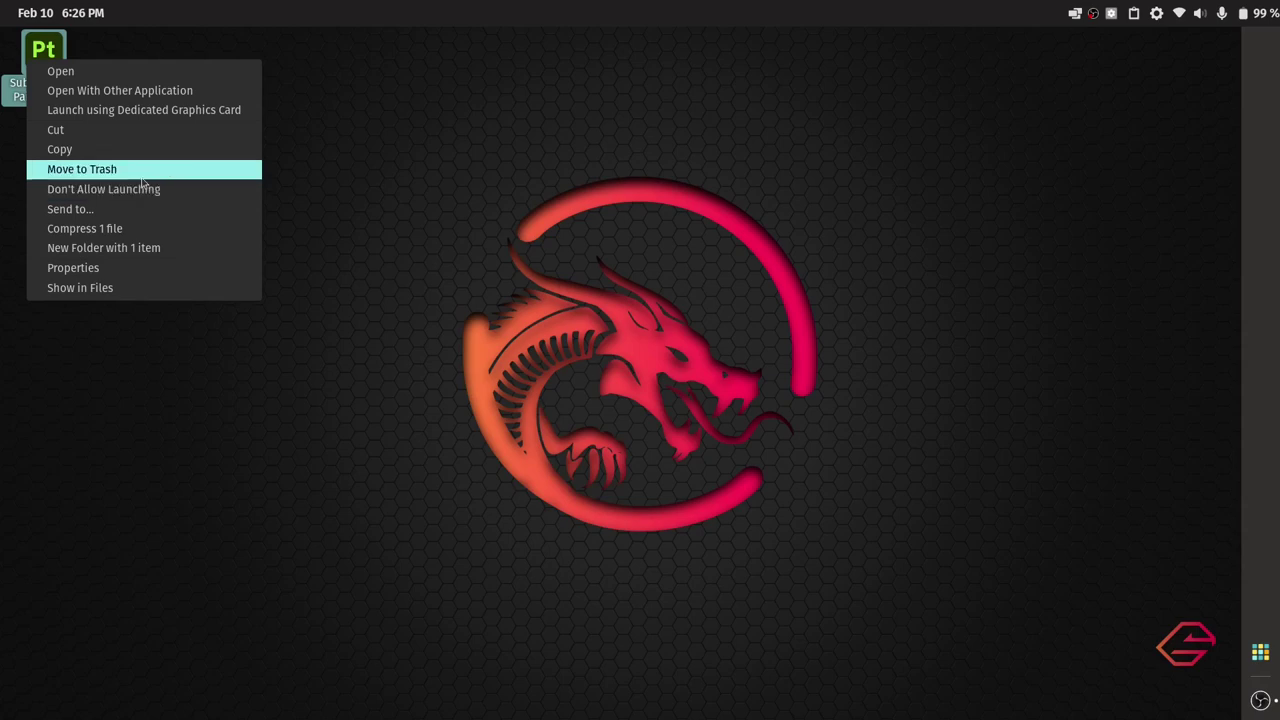
{"action": "left_click", "coordinate": [125, 289]}
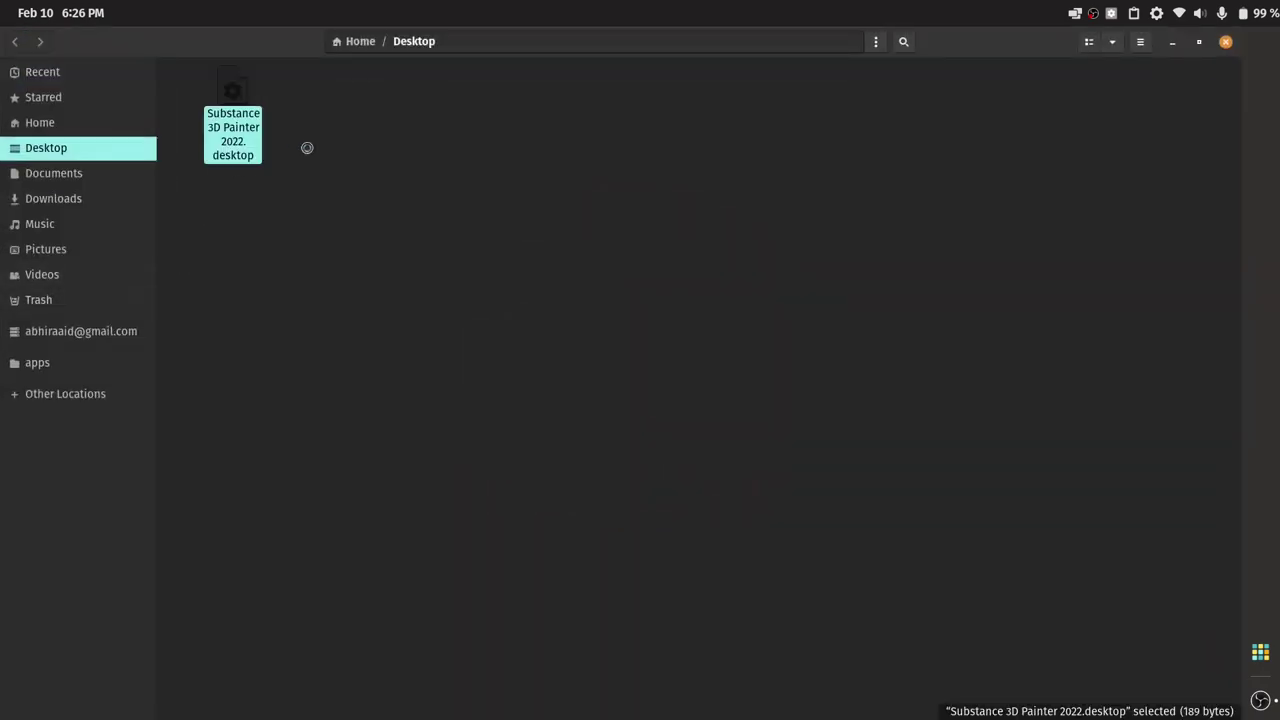
Open Substance 3D Painter 2022.desktop in the text editor, shorten its Name entry to Substance and save the file
{"action": "left_click", "coordinate": [241, 126]}
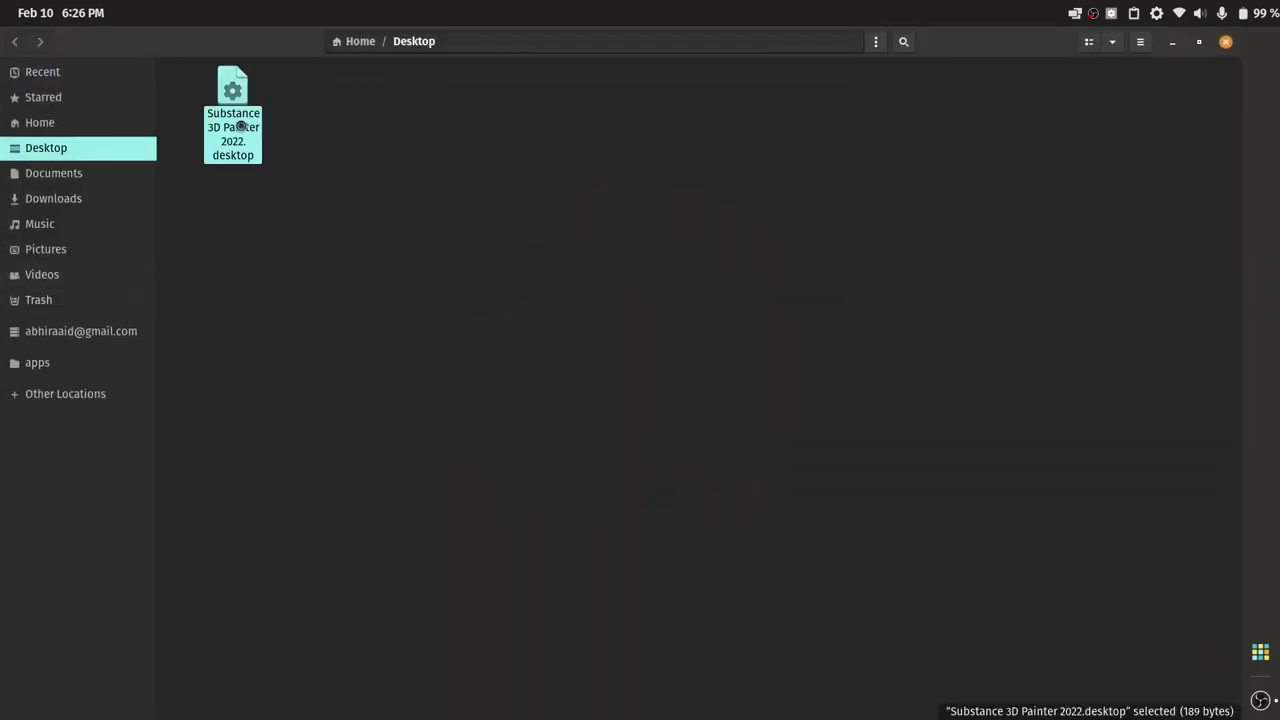
{"action": "double_click", "coordinate": [241, 126]}
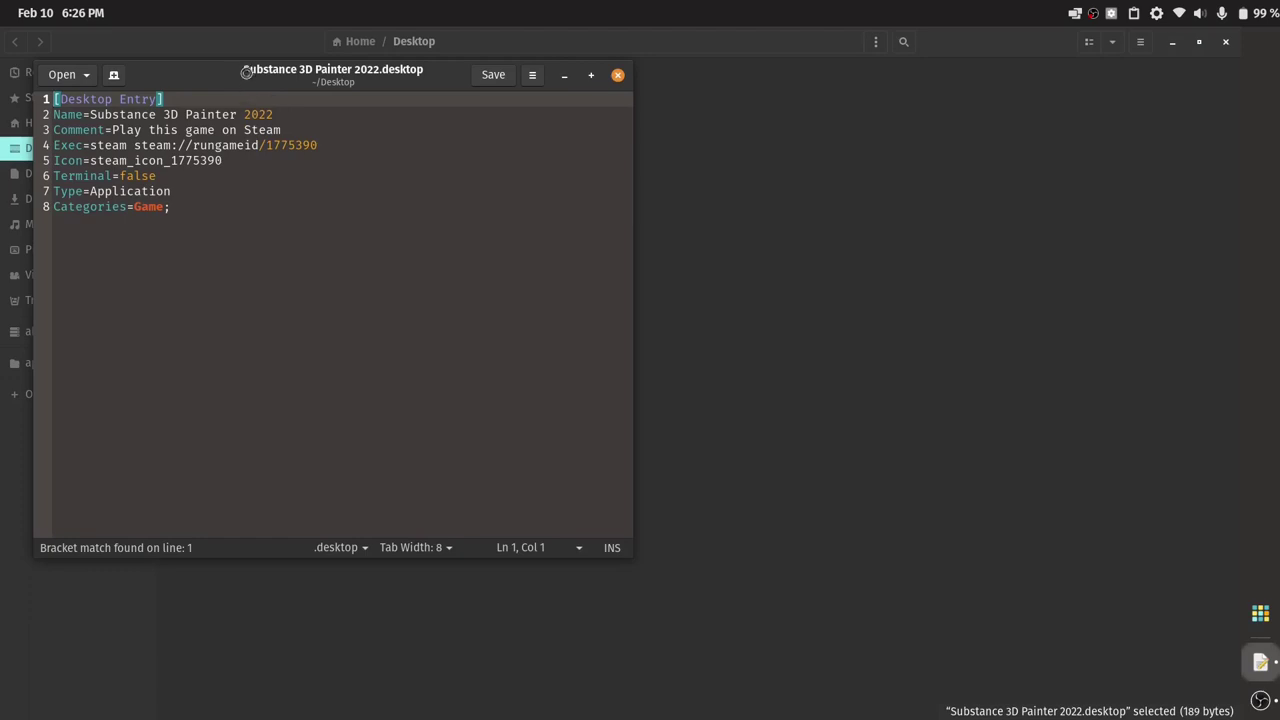
{"action": "left_click_drag", "start_coordinate": [246, 73], "coordinate": [592, 152]}
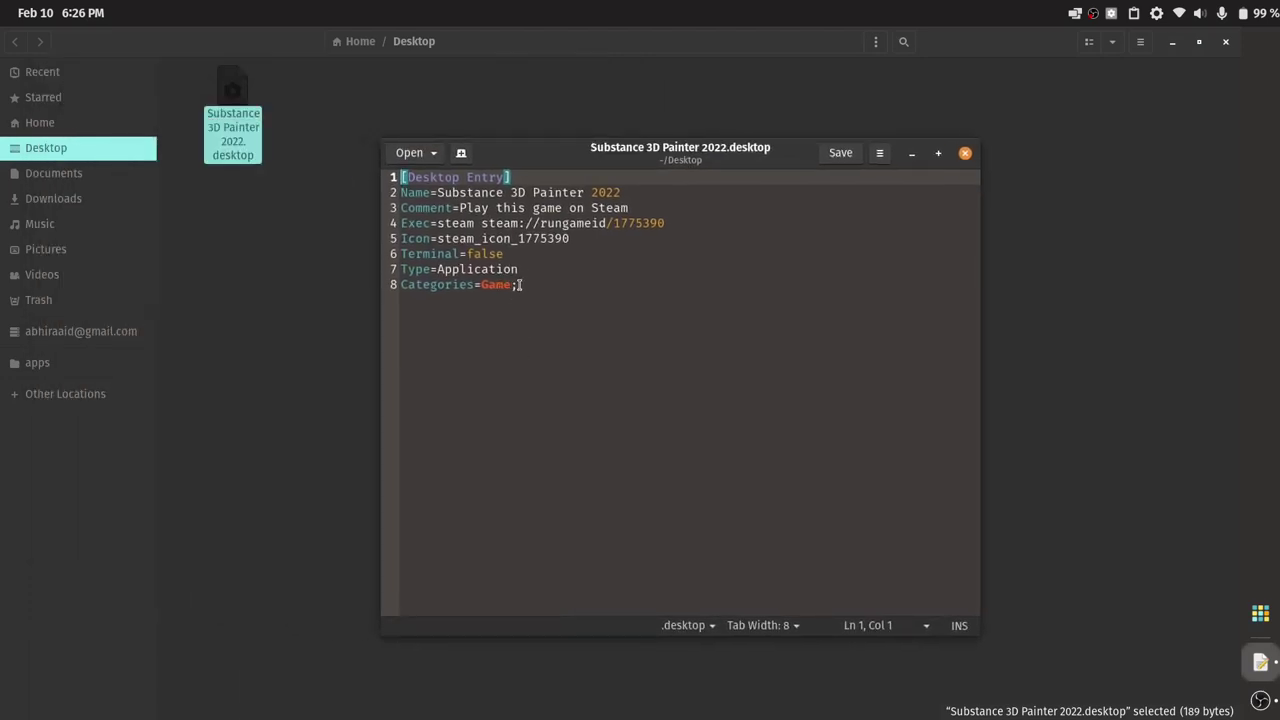
{"action": "mouse_move", "coordinate": [520, 285]}
{"action": "left_mouse_down"}
{"action": "mouse_move", "coordinate": [481, 285]}
{"action": "mouse_move", "coordinate": [514, 288]}
{"action": "left_mouse_up"}
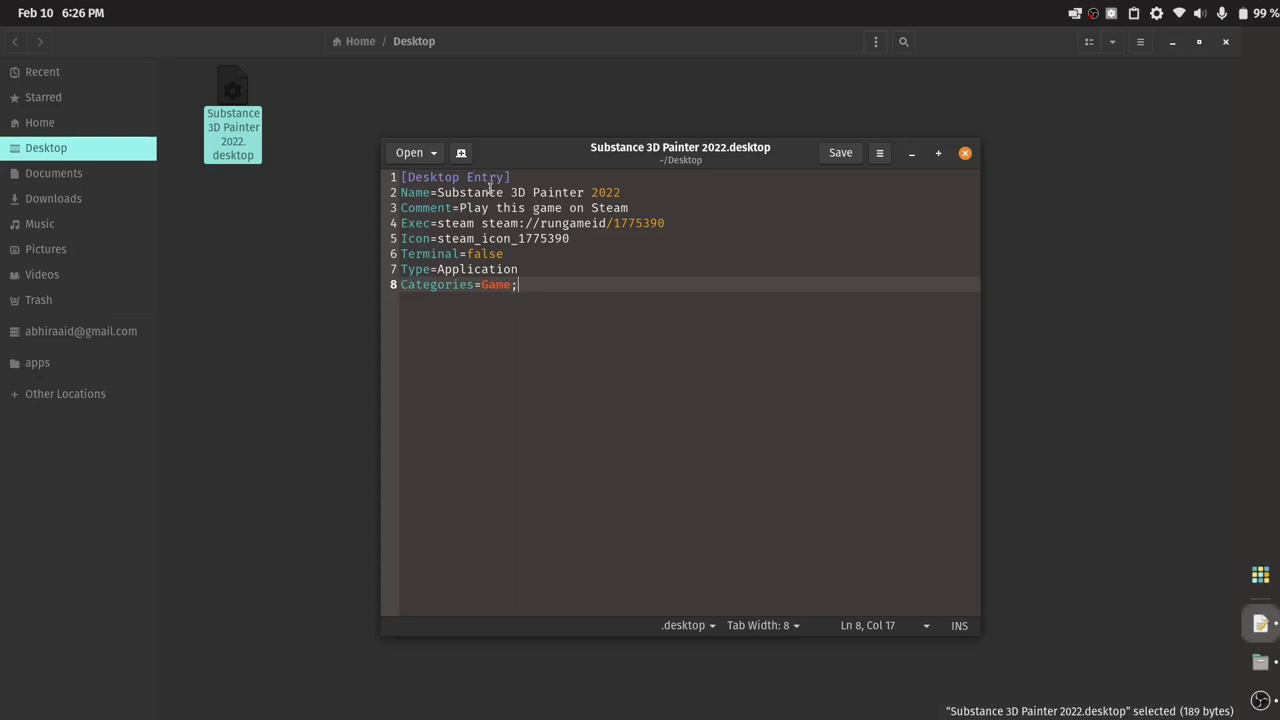
{"action": "mouse_move", "coordinate": [505, 192]}
{"action": "left_mouse_down"}
{"action": "mouse_move", "coordinate": [520, 180]}
{"action": "mouse_move", "coordinate": [629, 188]}
{"action": "left_mouse_up"}
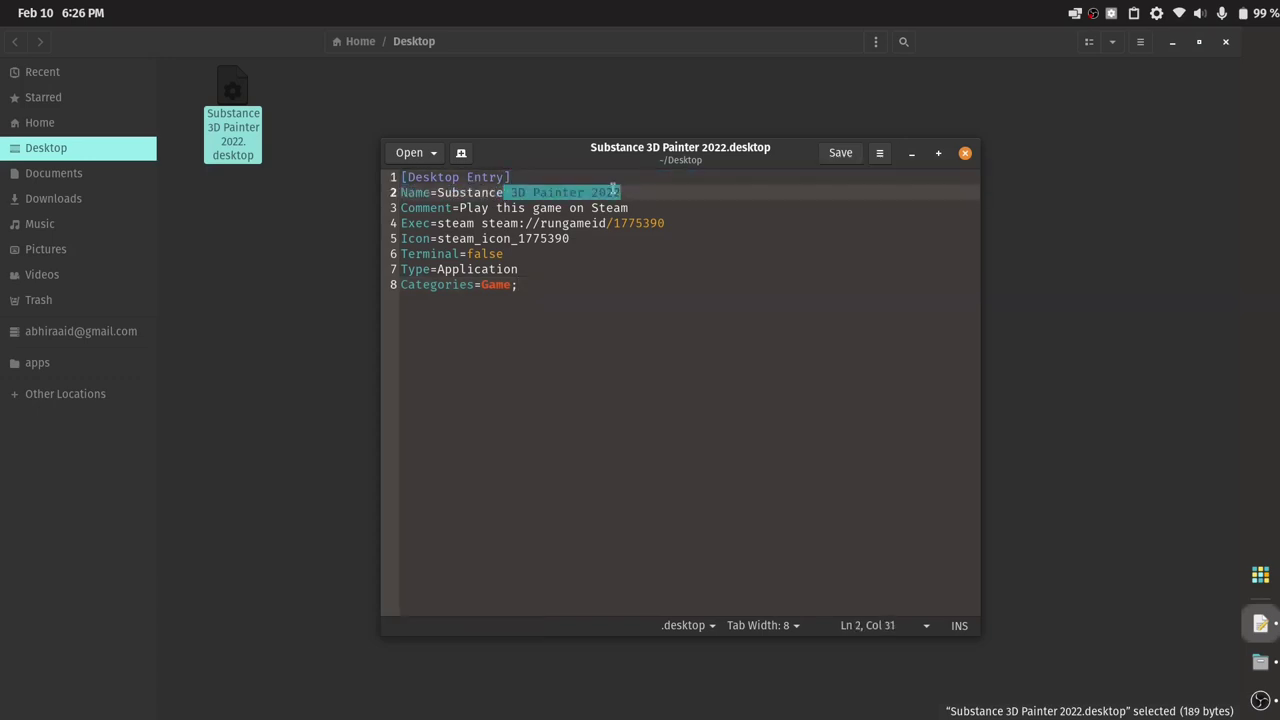
{"action": "key", "text": "BackSpace"}
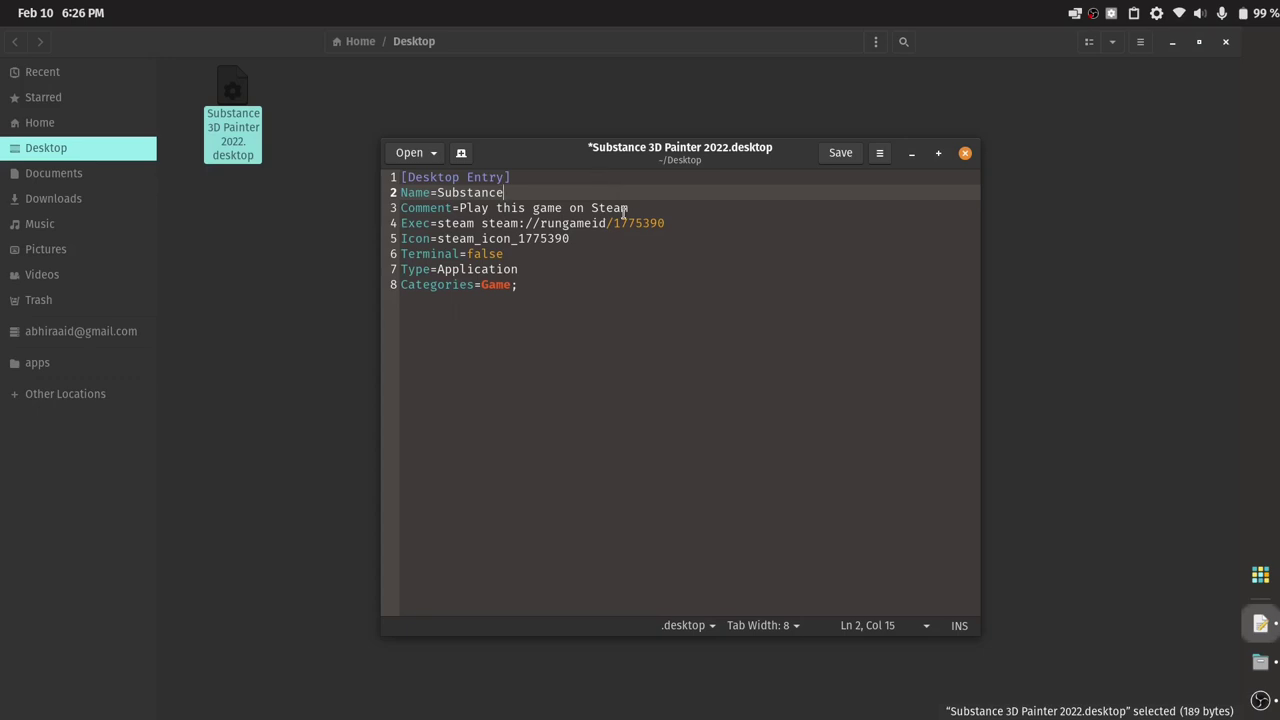
{"action": "key", "text": "ctrl+s"}
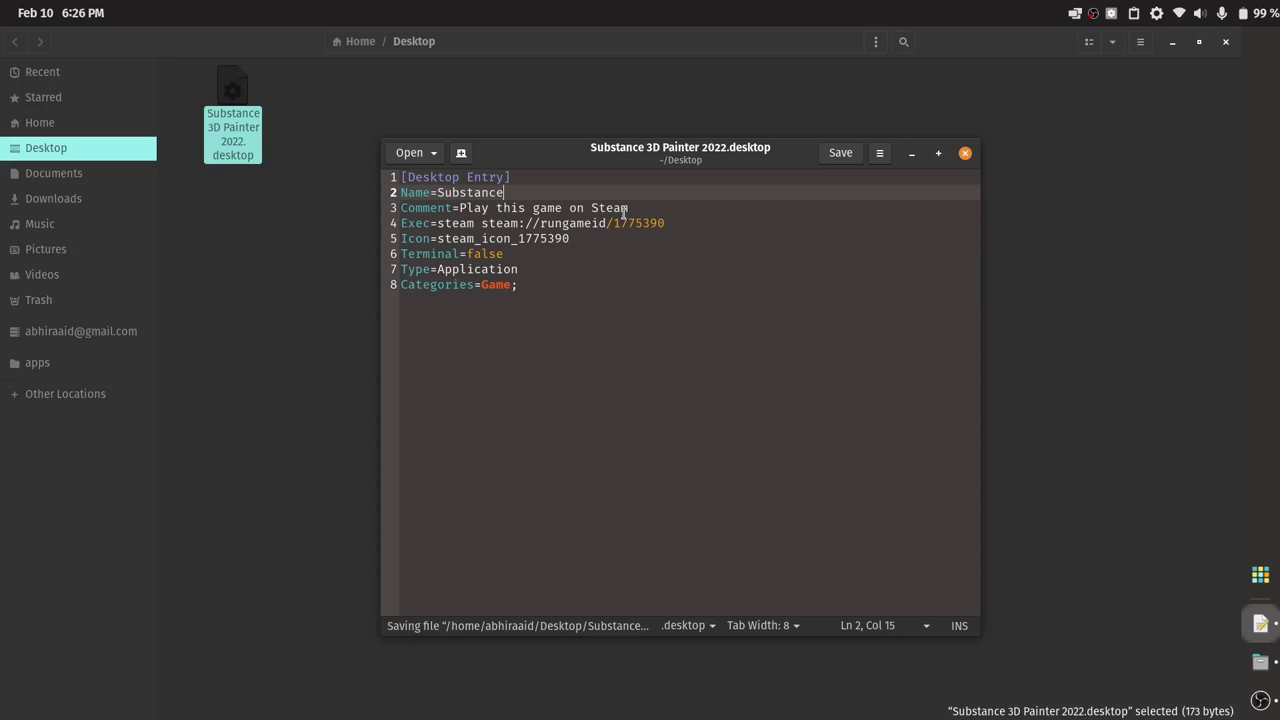
Change the Comment entry to "Adobe Substance 3D Painter" and save the file
{"action": "left_click_drag", "start_coordinate": [626, 208], "coordinate": [460, 208]}
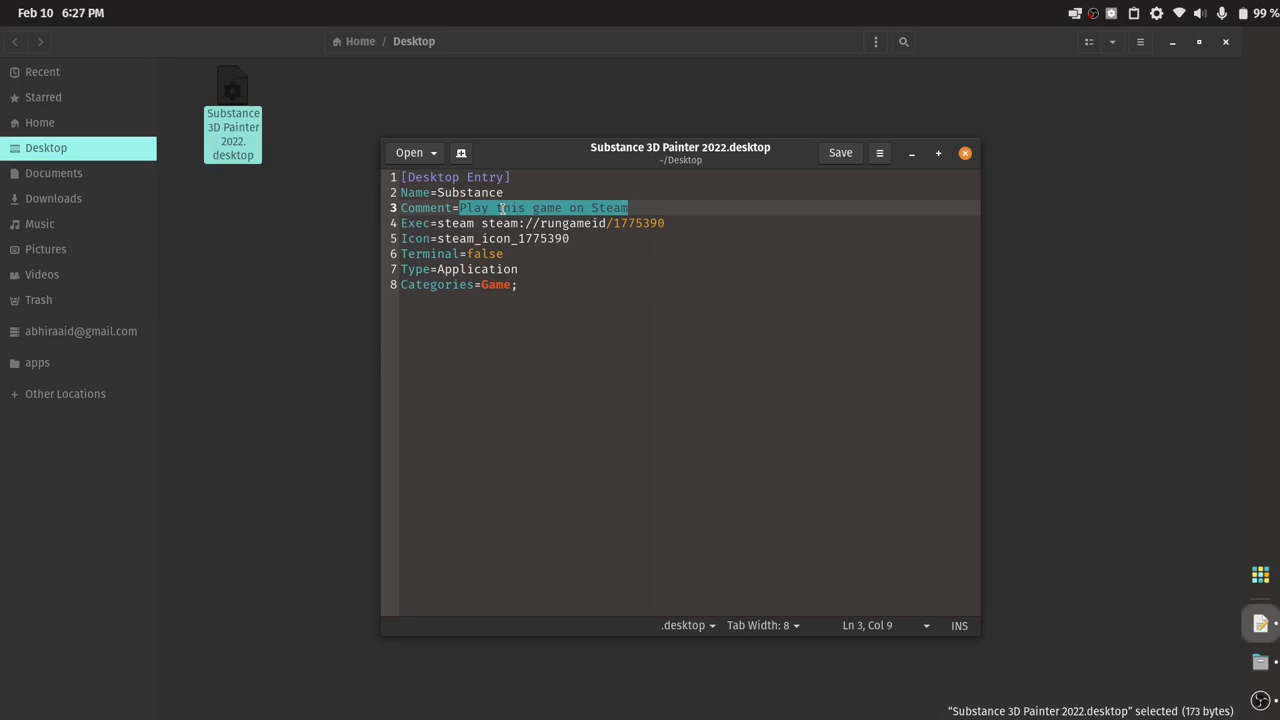
{"action": "type", "text": "Ad"}
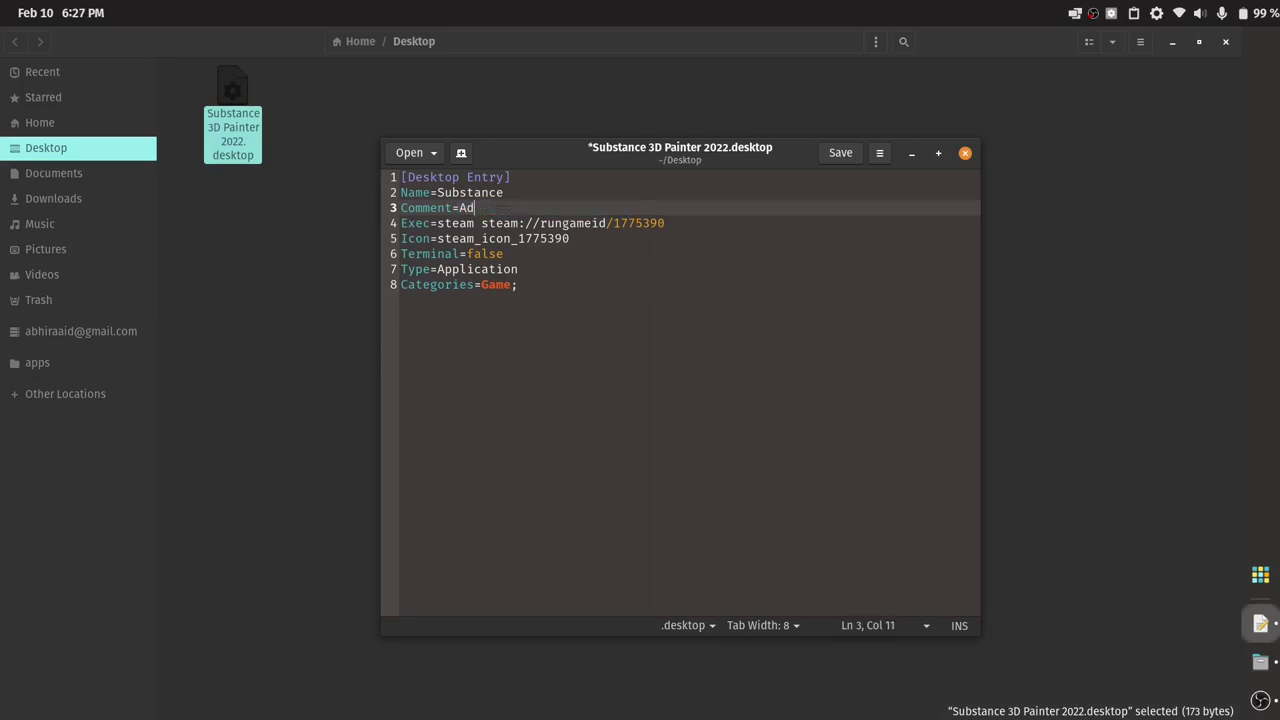
{"action": "type", "text": "obe Substance 3D "}
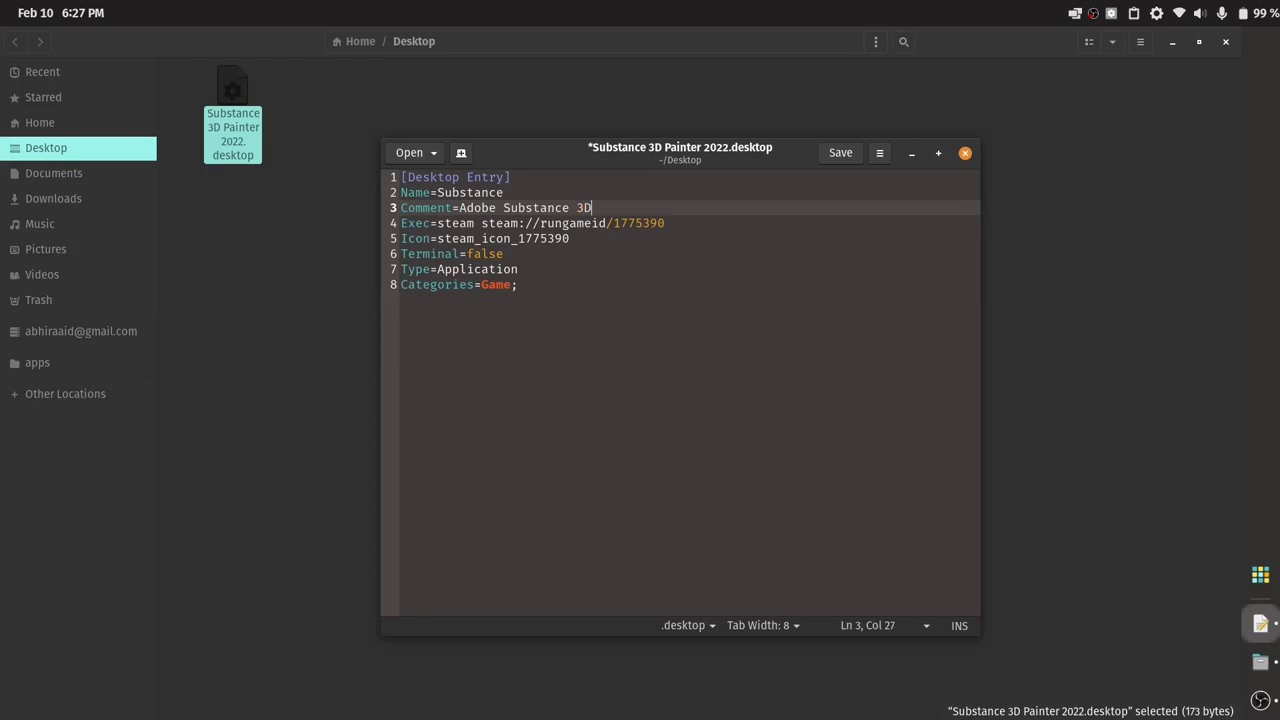
{"action": "type", "text": "Painter"}
{"action": "key", "text": "ctrl+s"}
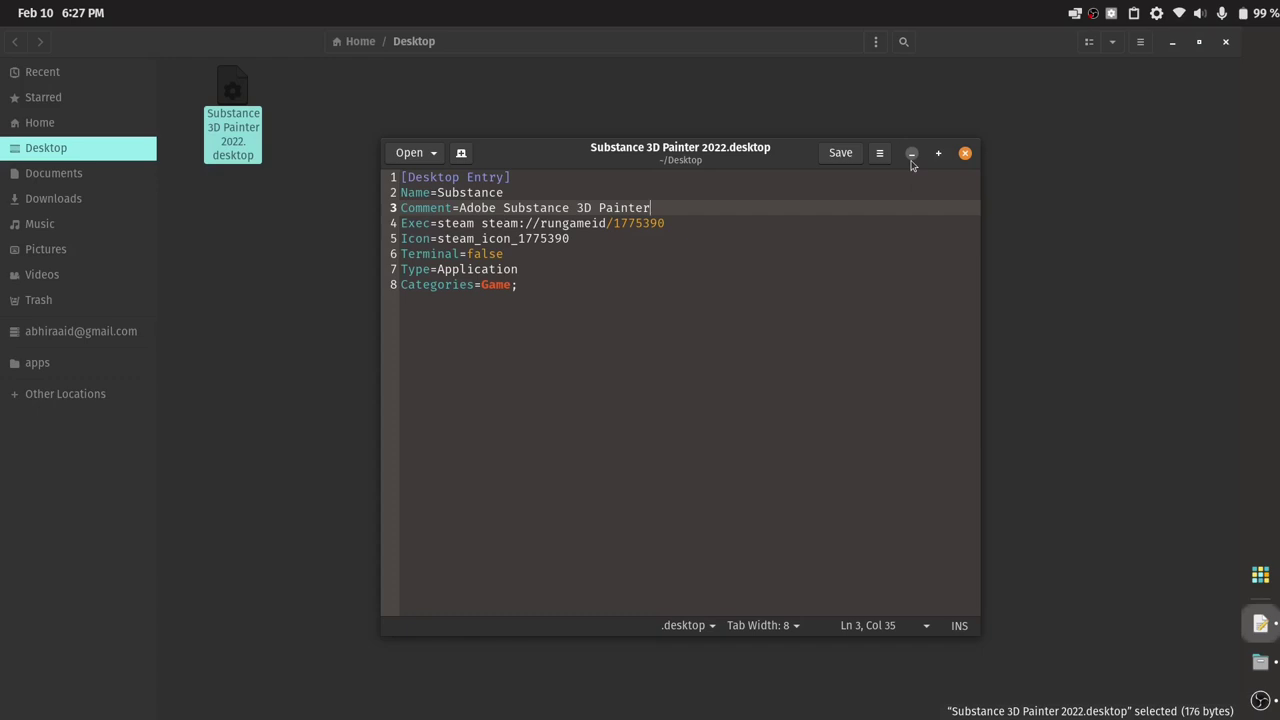
Minimize the text editor, check the Substance 3D Painter entry in the application library, and close the library
{"action": "left_click", "coordinate": [911, 153]}
{"action": "left_click", "coordinate": [1260, 575]}
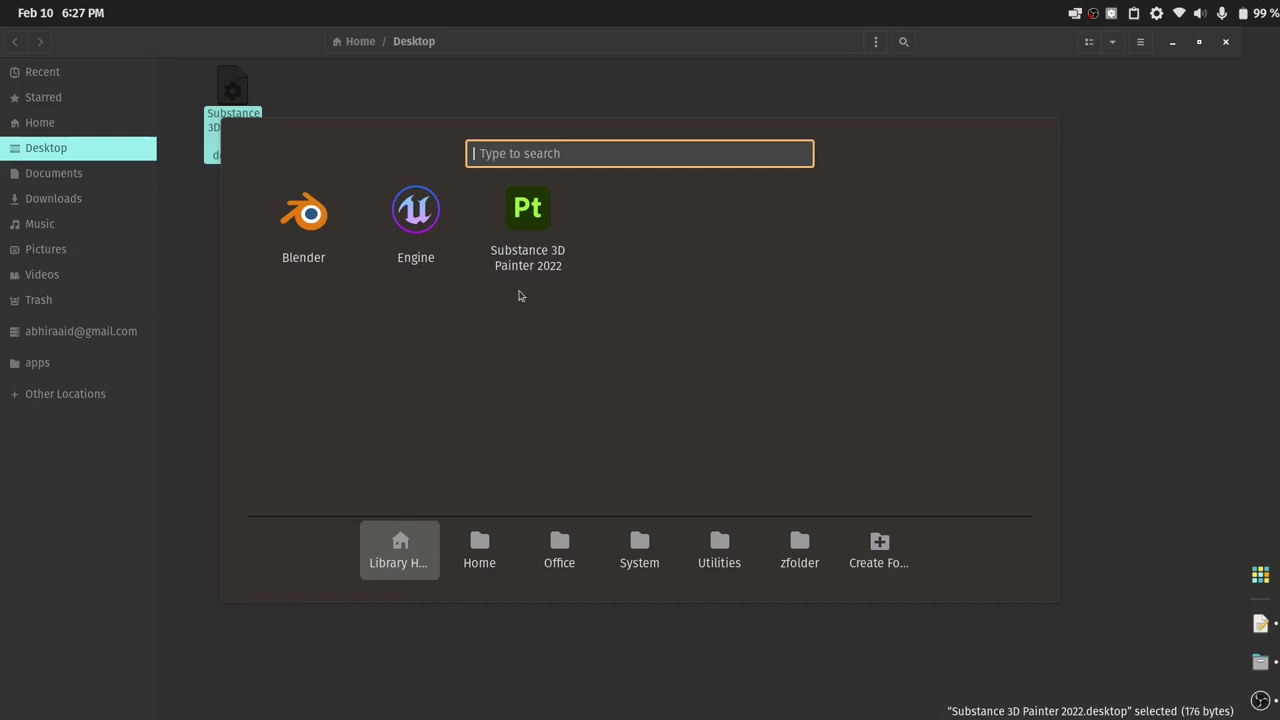
{"action": "left_click", "coordinate": [450, 563]}
{"action": "left_click", "coordinate": [408, 560]}
{"action": "left_click", "coordinate": [1074, 183]}
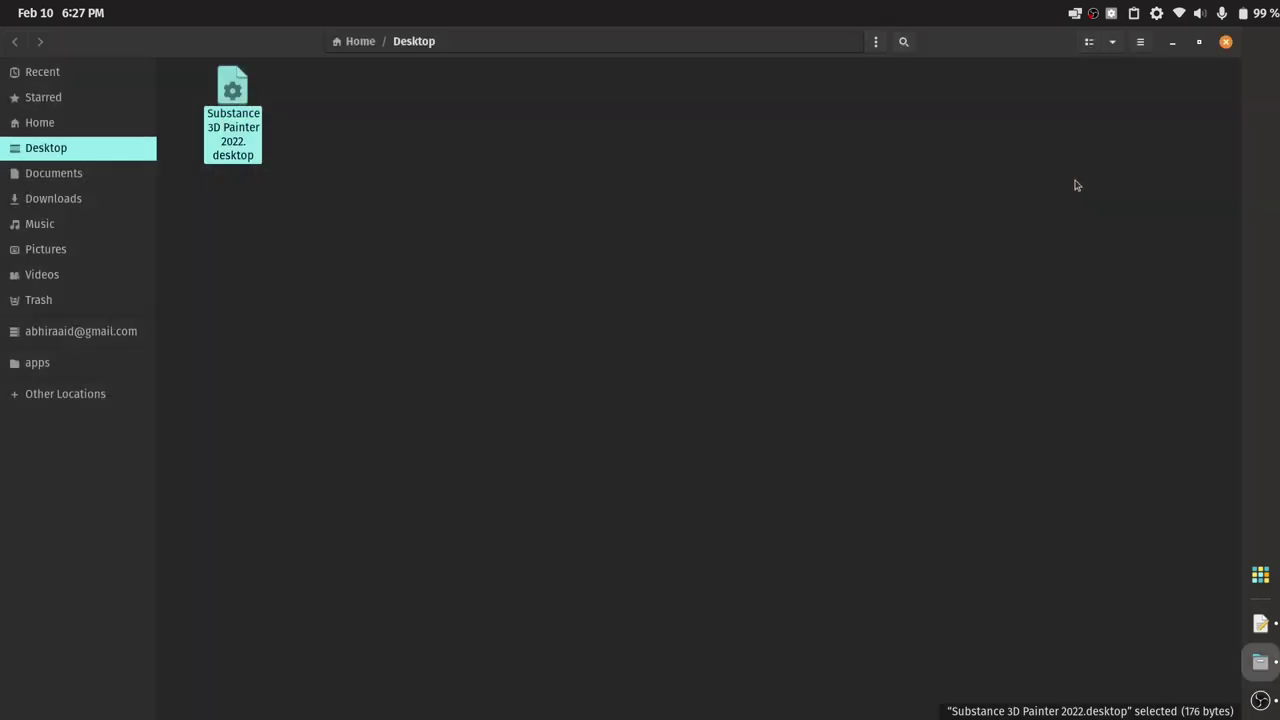
Copy the desktop's Substance 3D Painter 2022 launcher and go to the .local/share/applications folder under Home
{"action": "right_click", "coordinate": [232, 139]}
{"action": "left_click", "coordinate": [279, 224]}
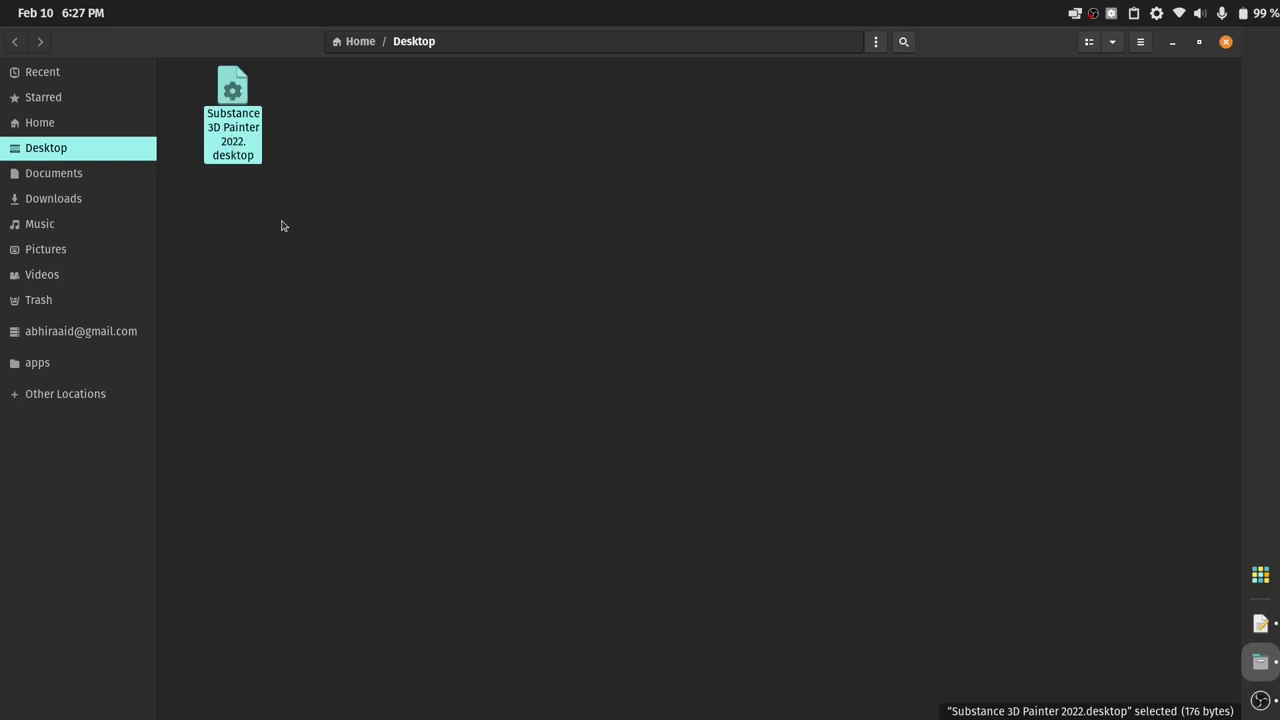
{"action": "left_click", "coordinate": [105, 129]}
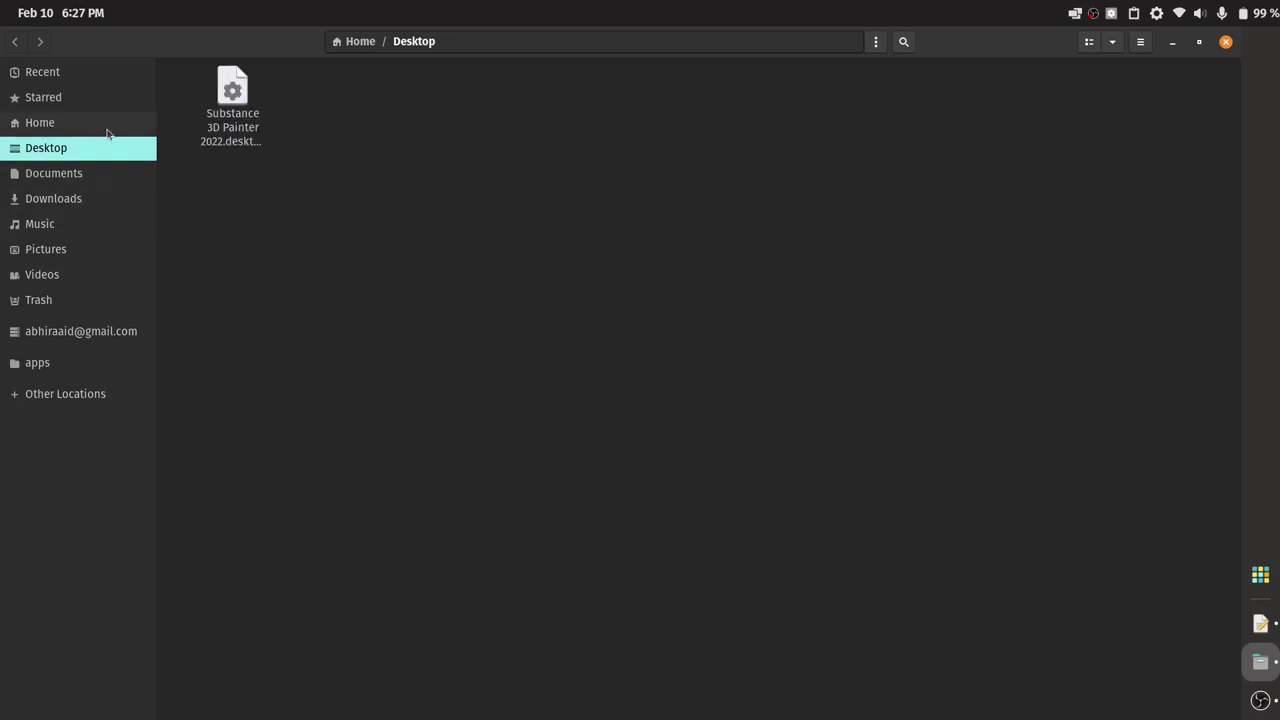
{"action": "double_click", "coordinate": [199, 172]}
{"action": "double_click", "coordinate": [214, 92]}
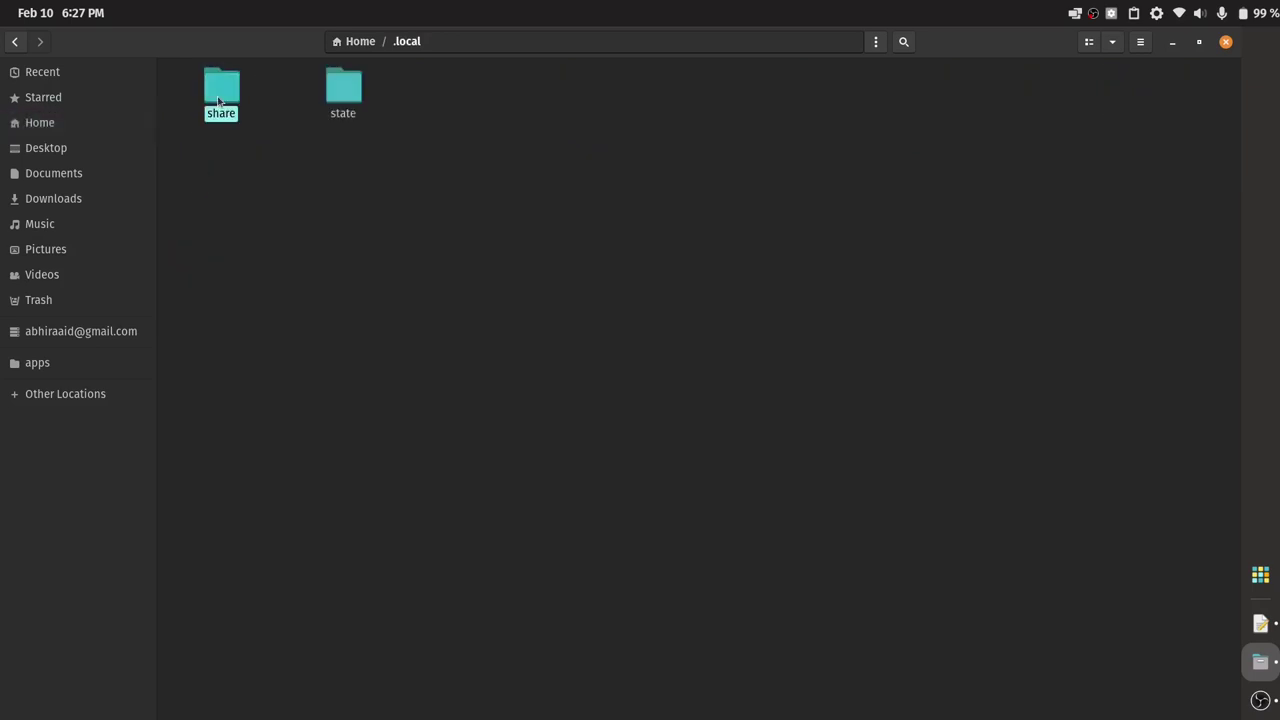
{"action": "double_click", "coordinate": [210, 106]}
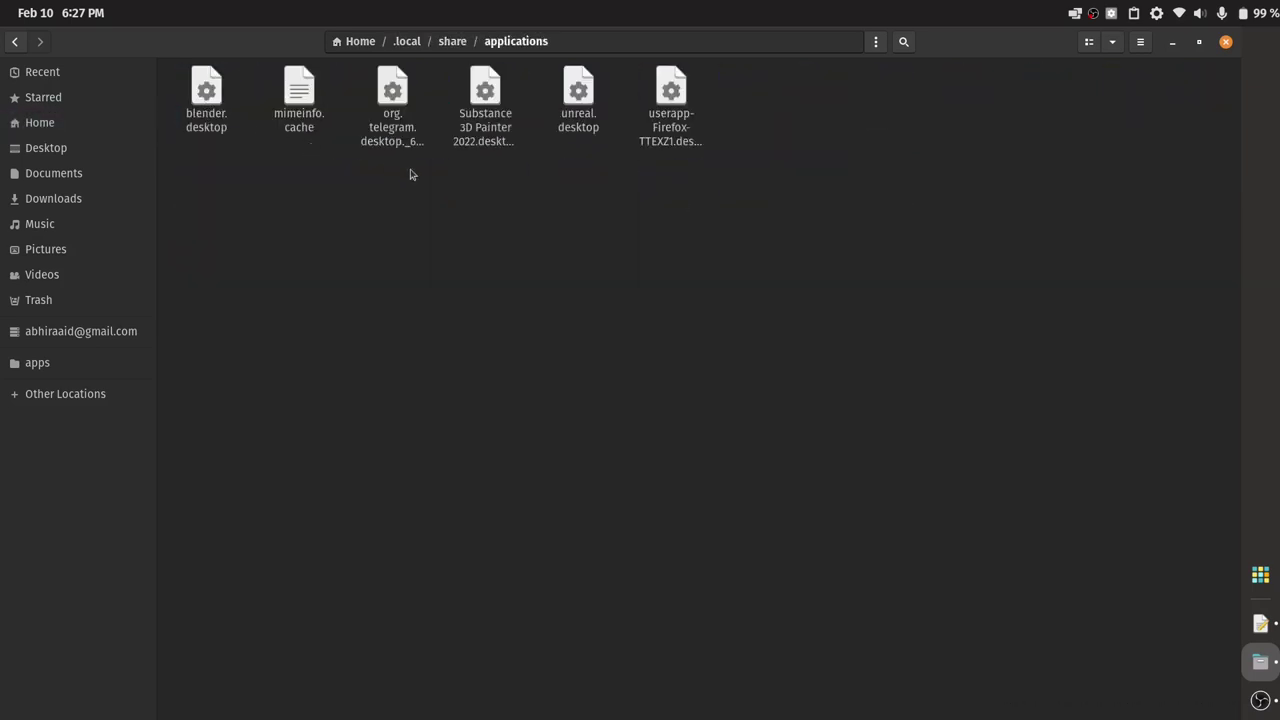
Review the applications folder's existing Substance 3D Painter 2022.desktop in the text editor and close the editor
{"action": "left_click", "coordinate": [488, 116]}
{"action": "right_click", "coordinate": [488, 116]}
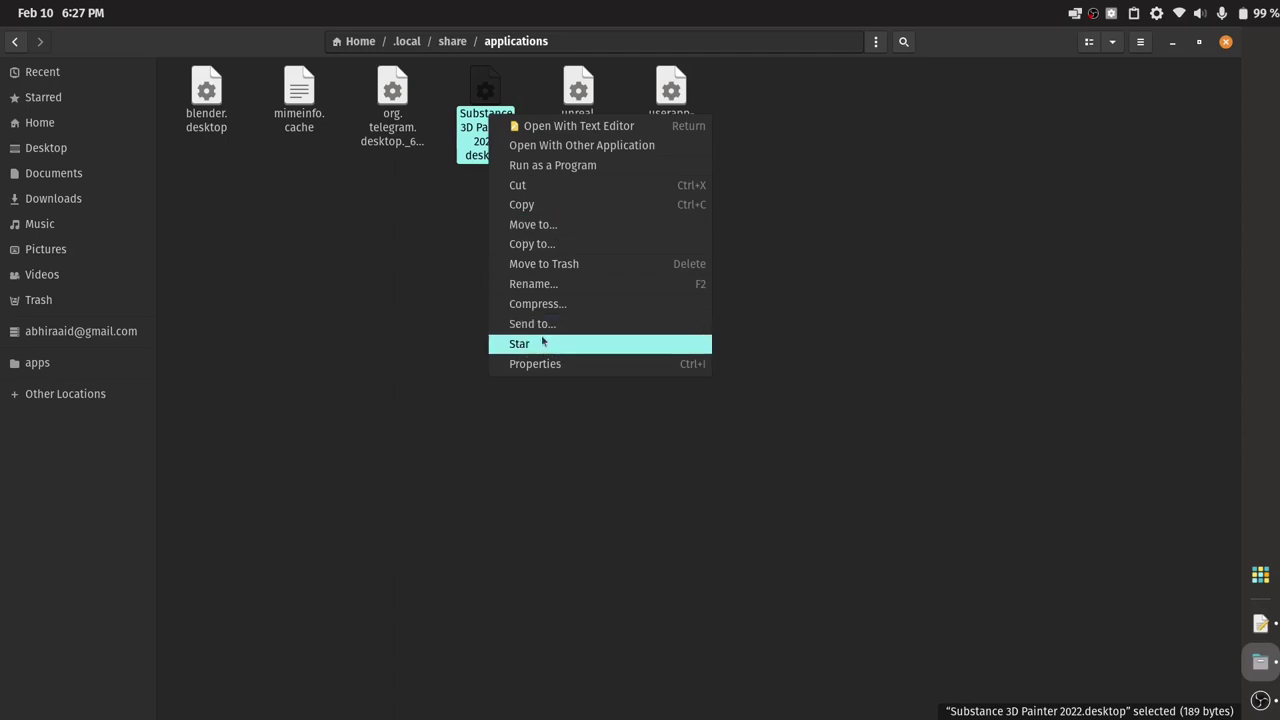
{"action": "left_click", "coordinate": [468, 271]}
{"action": "key", "text": "Return"}
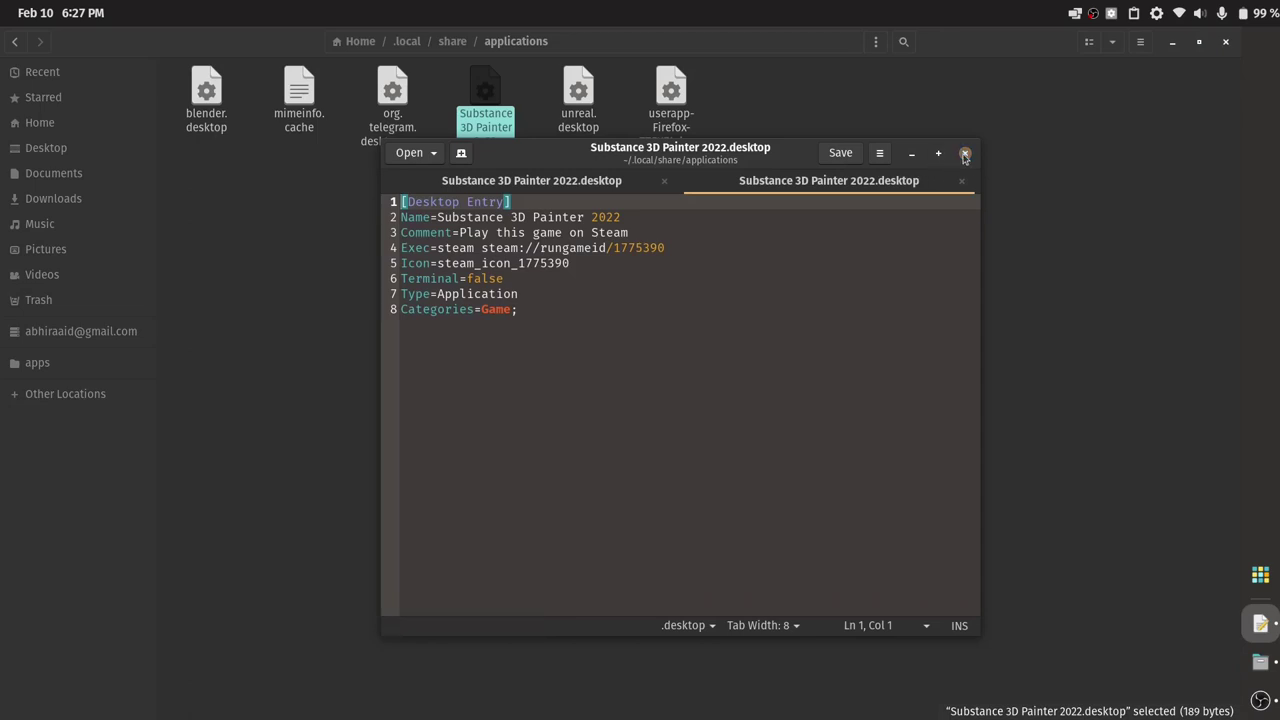
{"action": "left_click", "coordinate": [965, 154]}
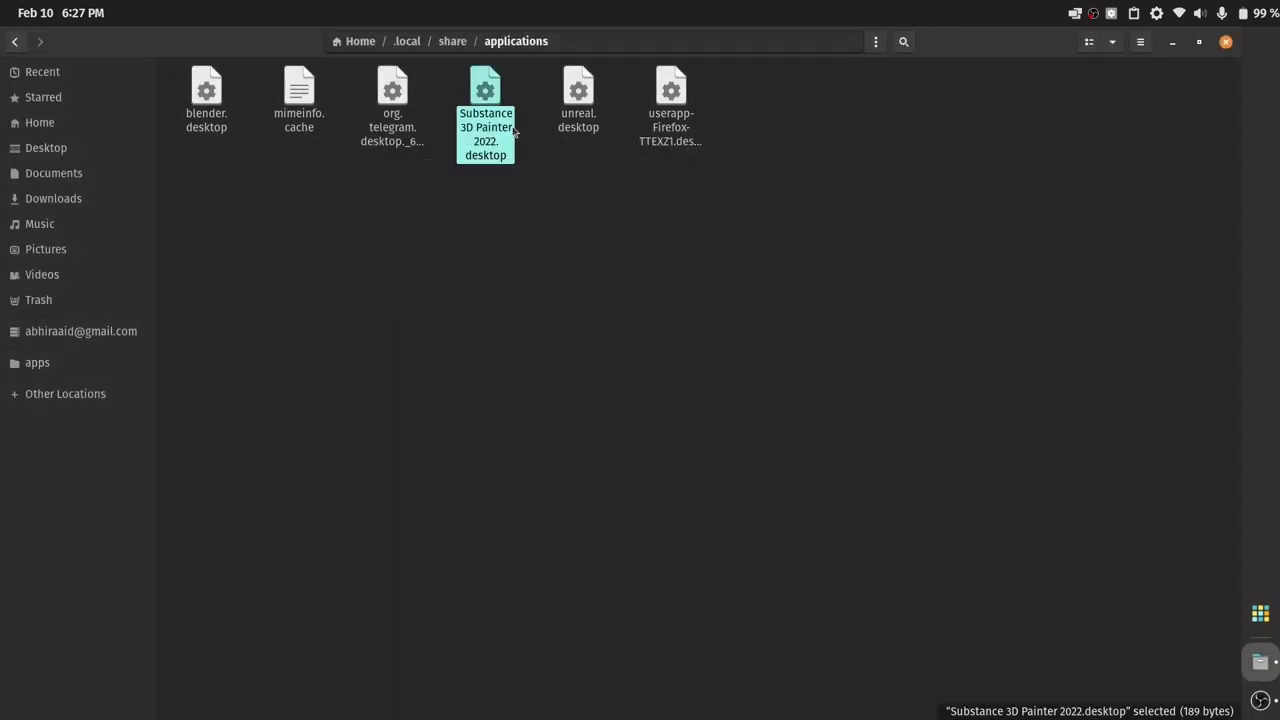
Replace the existing Substance 3D Painter launcher with the edited copy and check its entries in the text editor
{"action": "key", "text": "Delete"}
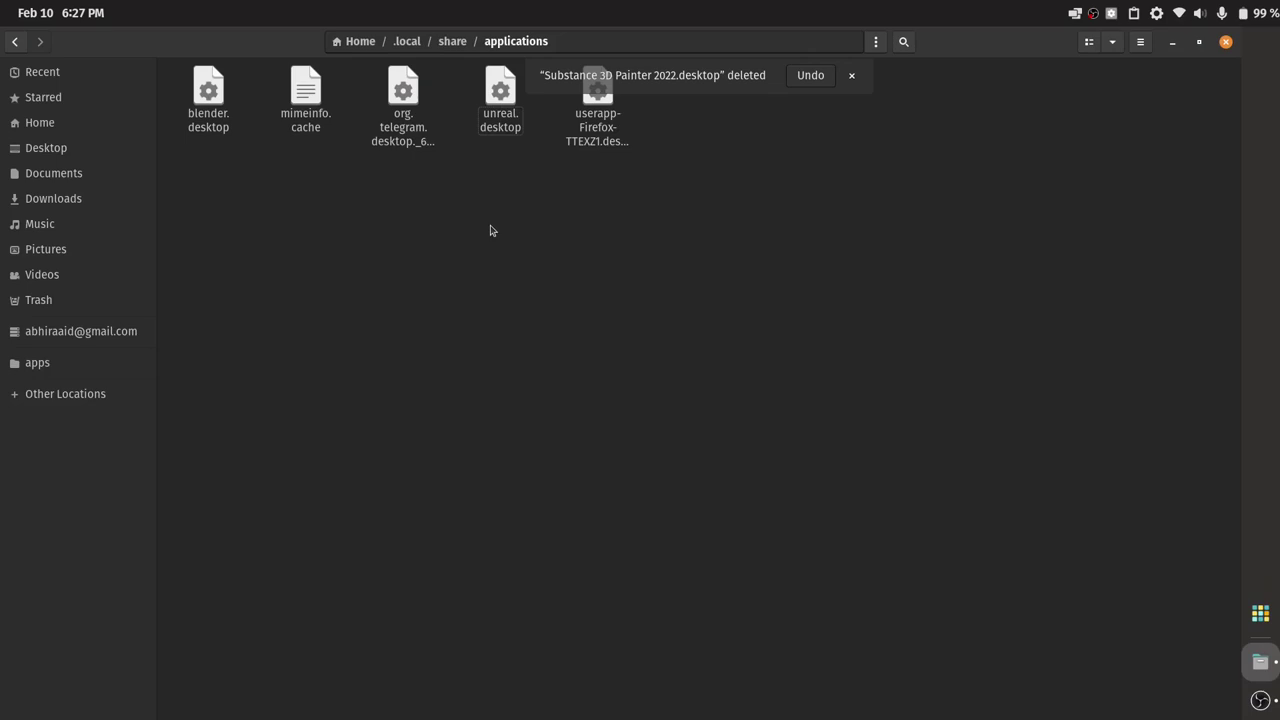
{"action": "double_click", "coordinate": [490, 115]}
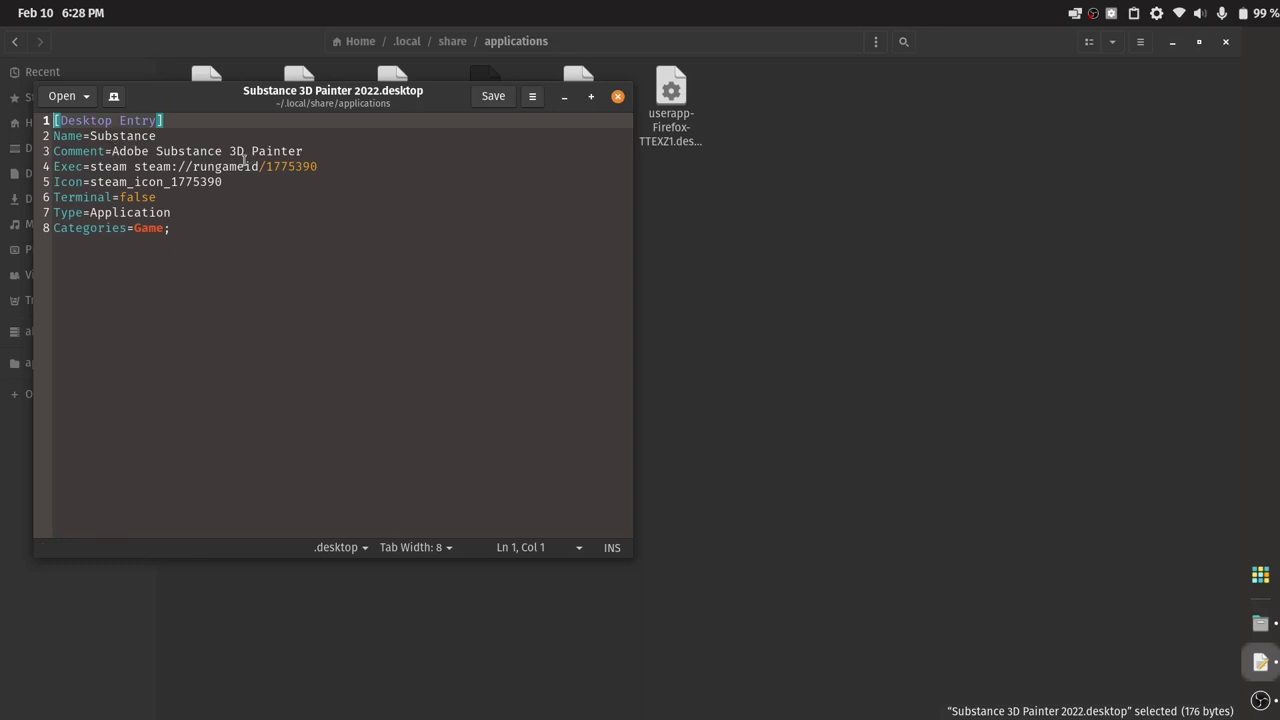
{"action": "left_click", "coordinate": [617, 97]}
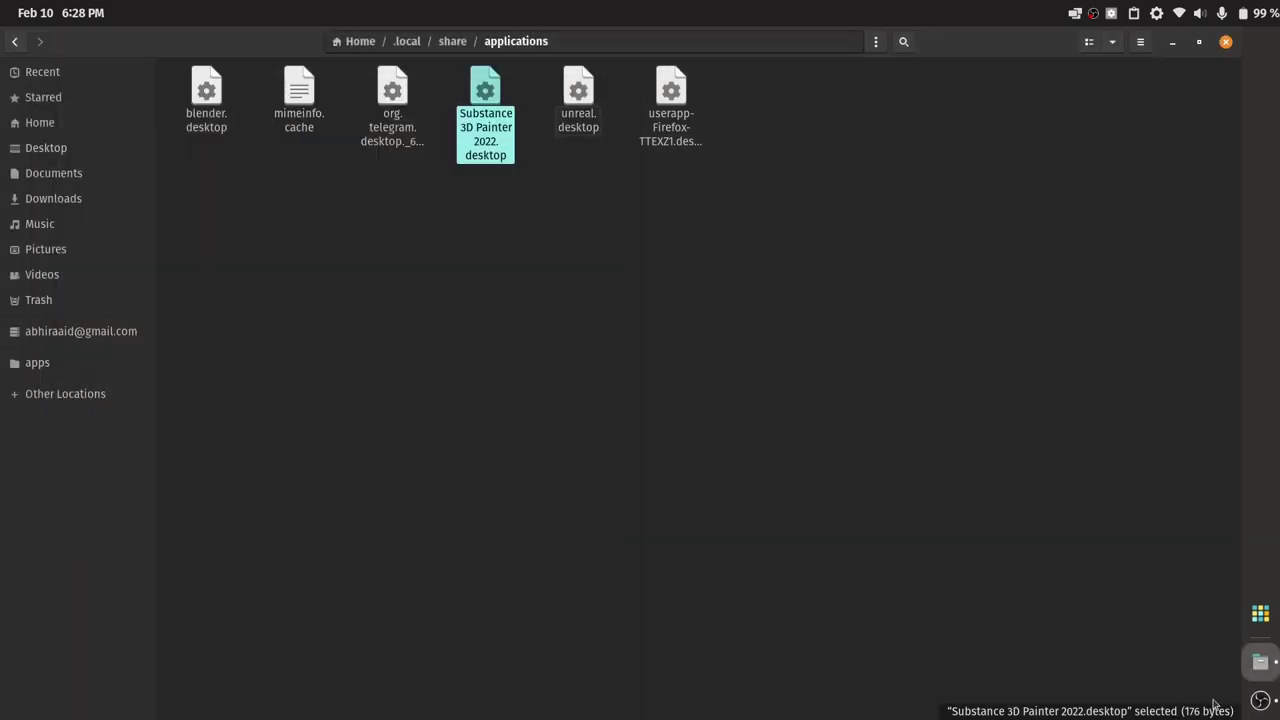
Check the Substance 3D Painter entry and its options in the application library, and close the library
{"action": "left_click", "coordinate": [1260, 613]}
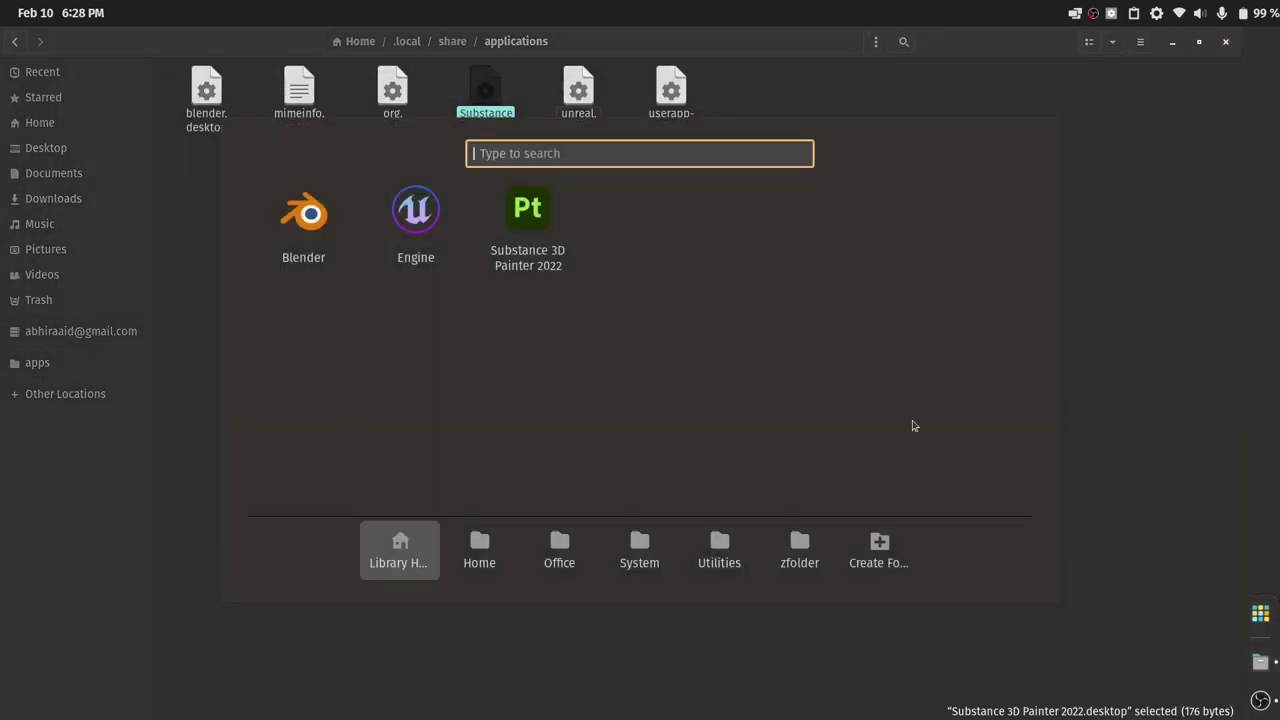
{"action": "right_click", "coordinate": [519, 270]}
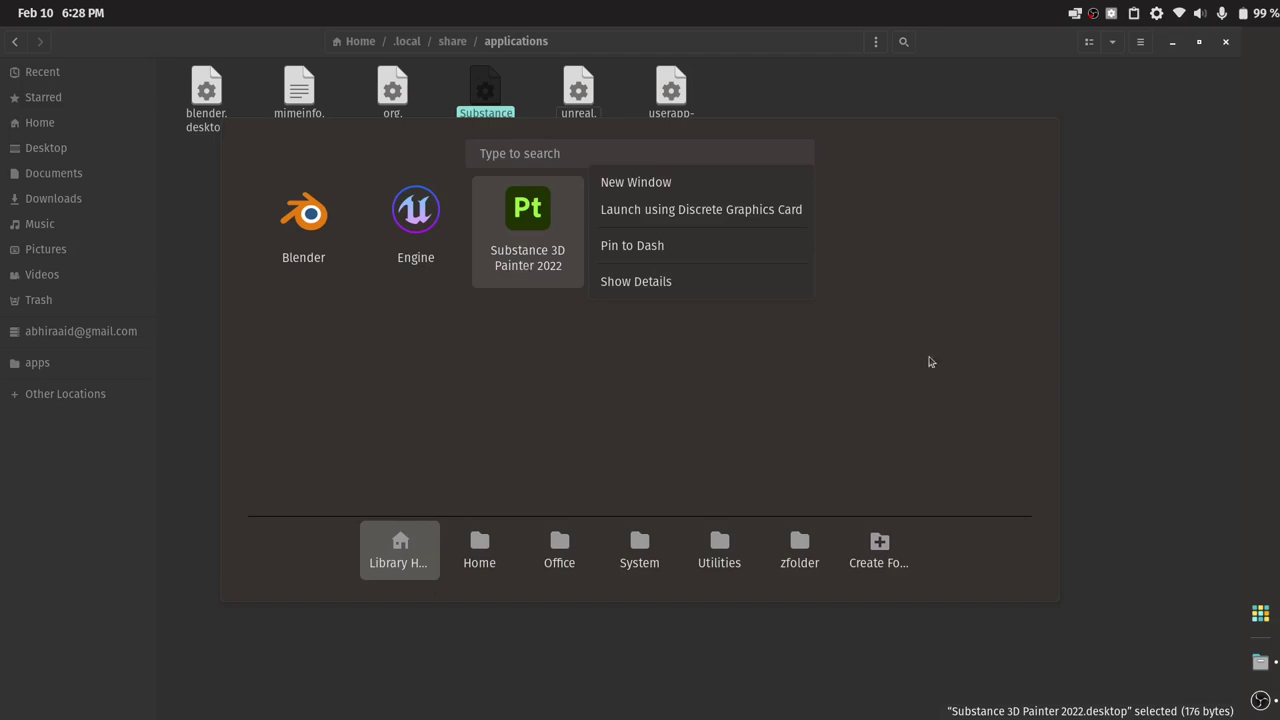
{"action": "left_click", "coordinate": [1114, 362]}
{"action": "left_click", "coordinate": [1090, 350]}
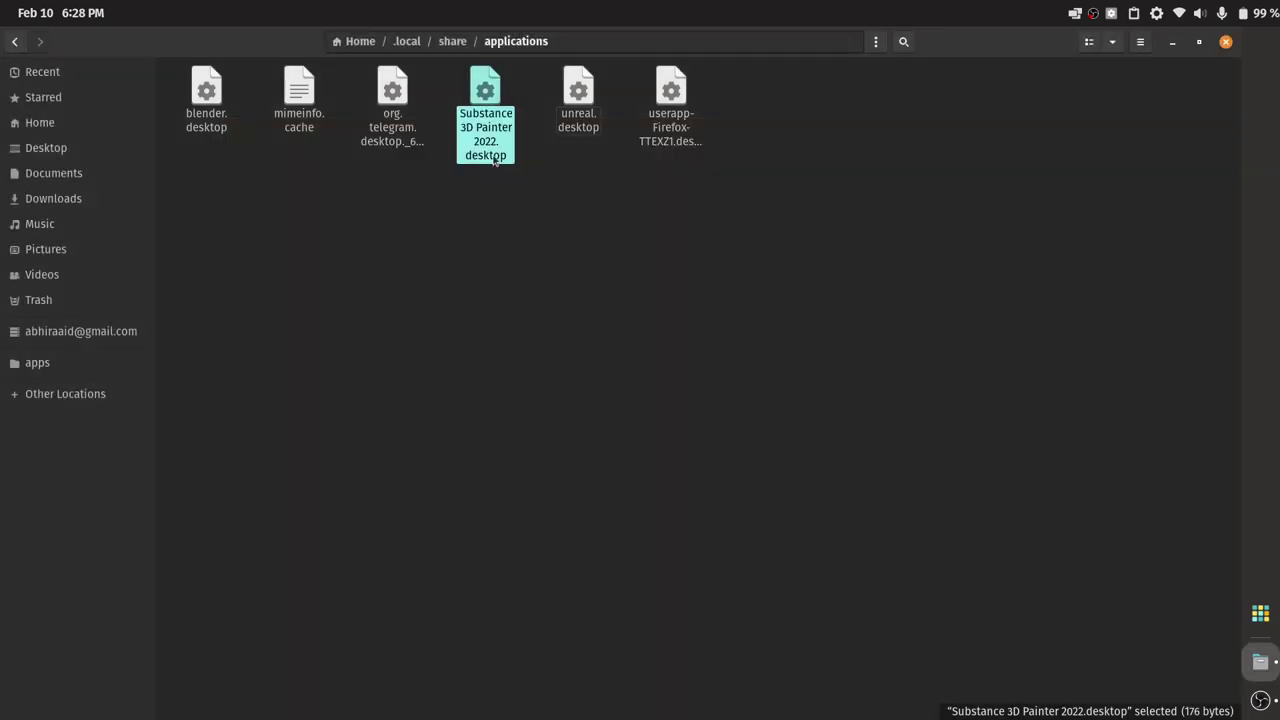
Delete the Substance 3D Painter launcher and paste the edited copy back, checking the application library after each change
{"action": "key", "text": "Delete"}
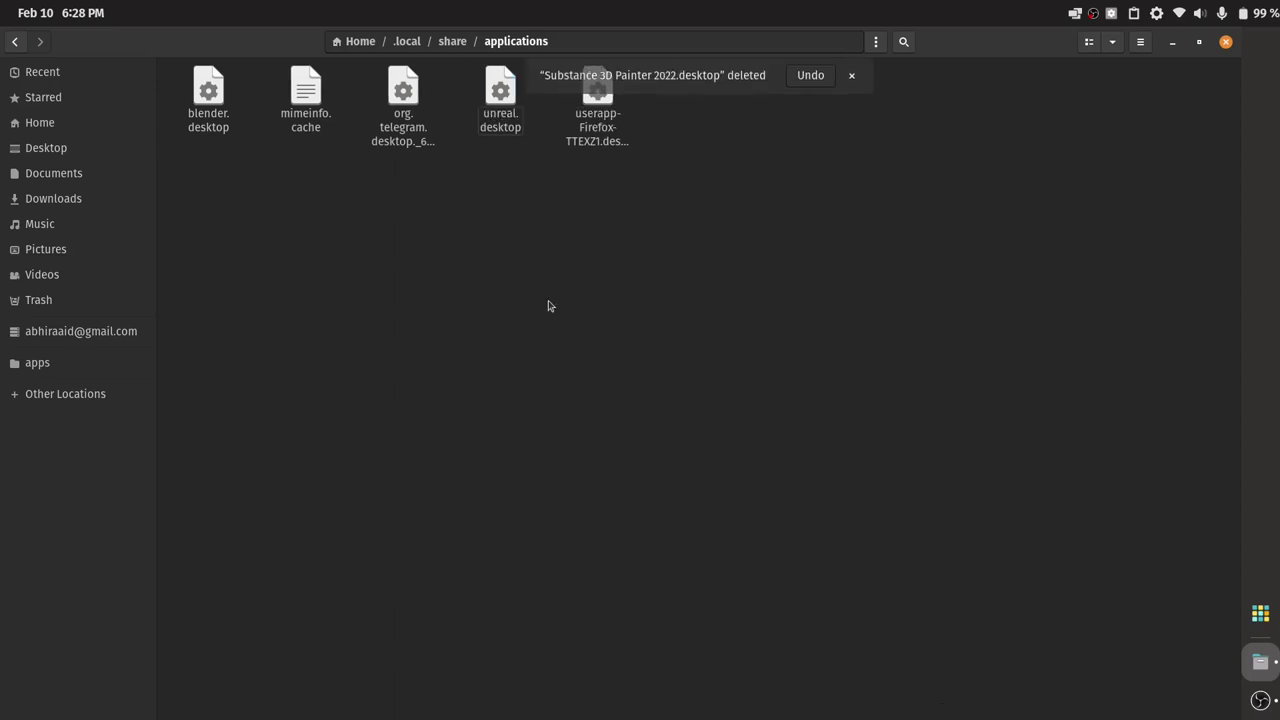
{"action": "left_click", "coordinate": [1261, 611]}
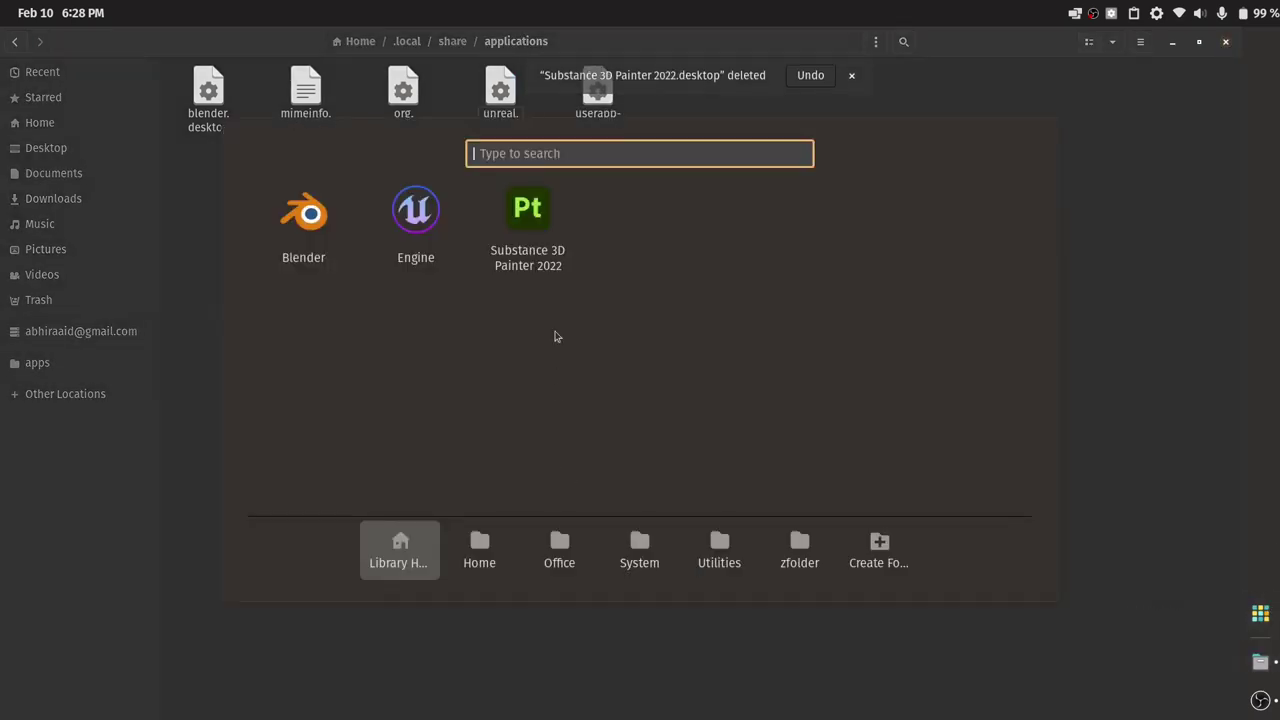
{"action": "right_click", "coordinate": [540, 222]}
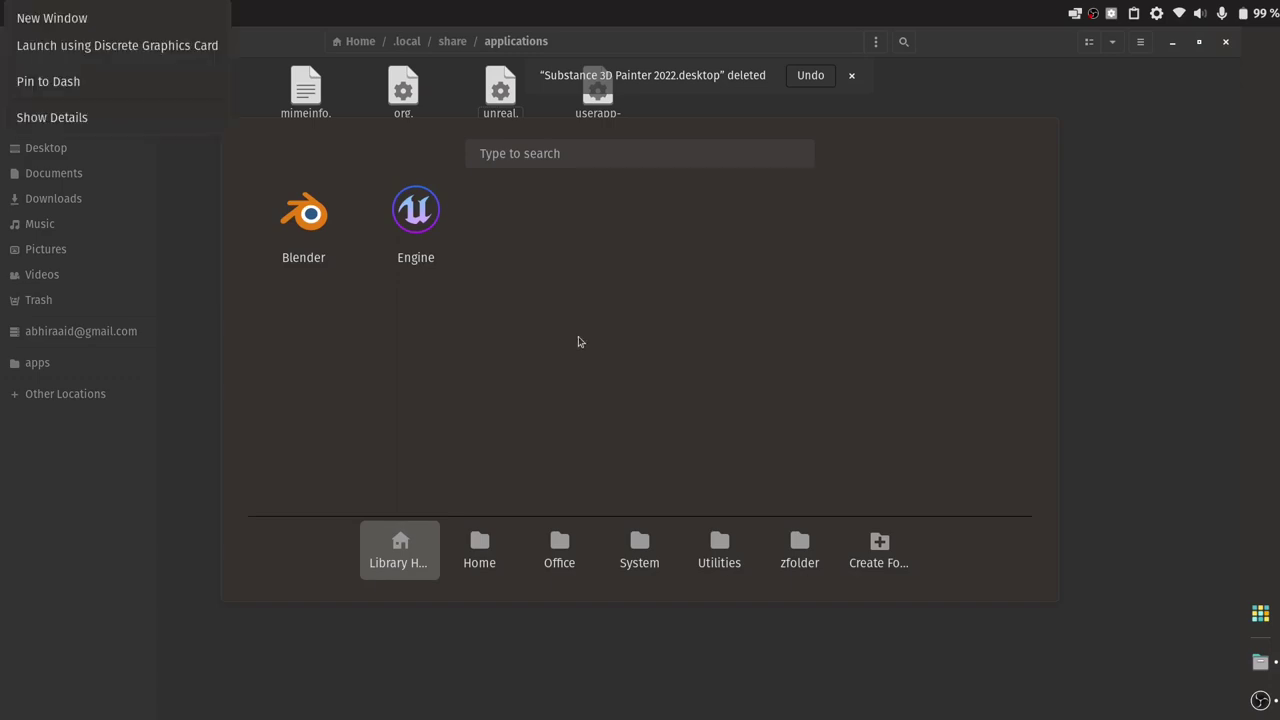
{"action": "left_click", "coordinate": [1048, 320]}
{"action": "left_click", "coordinate": [1115, 319]}
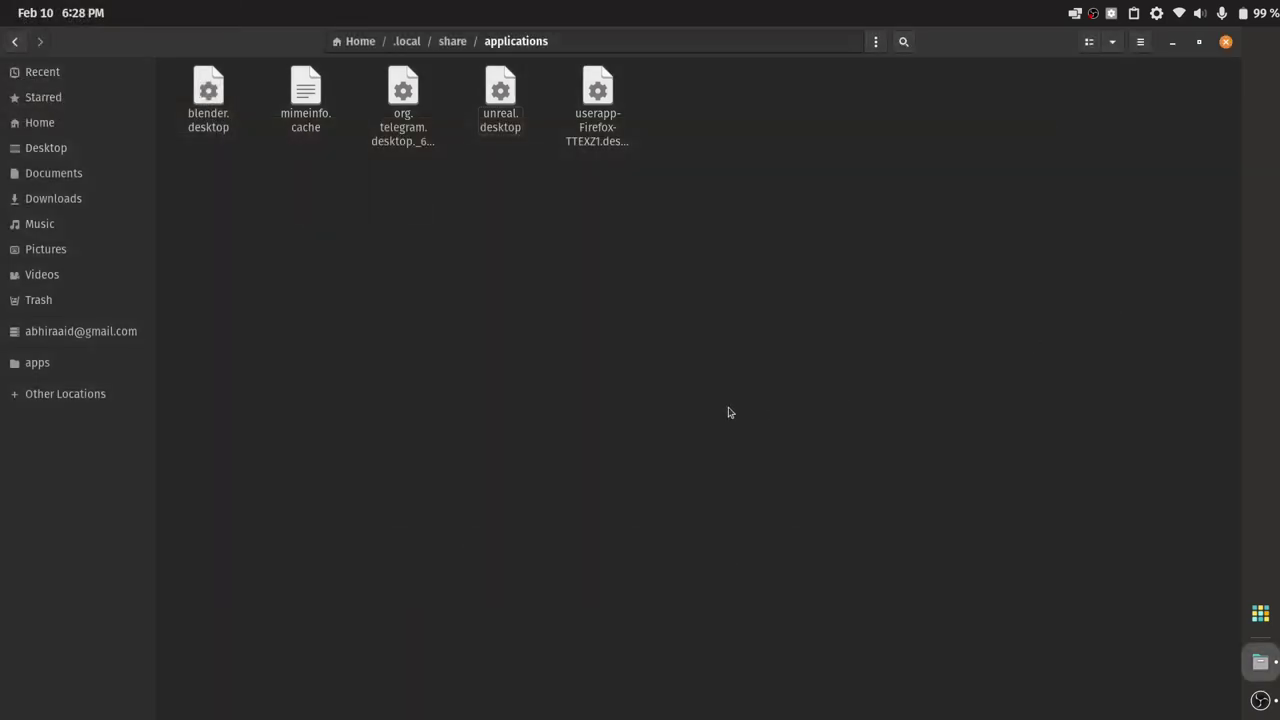
{"action": "left_click", "coordinate": [1261, 611]}
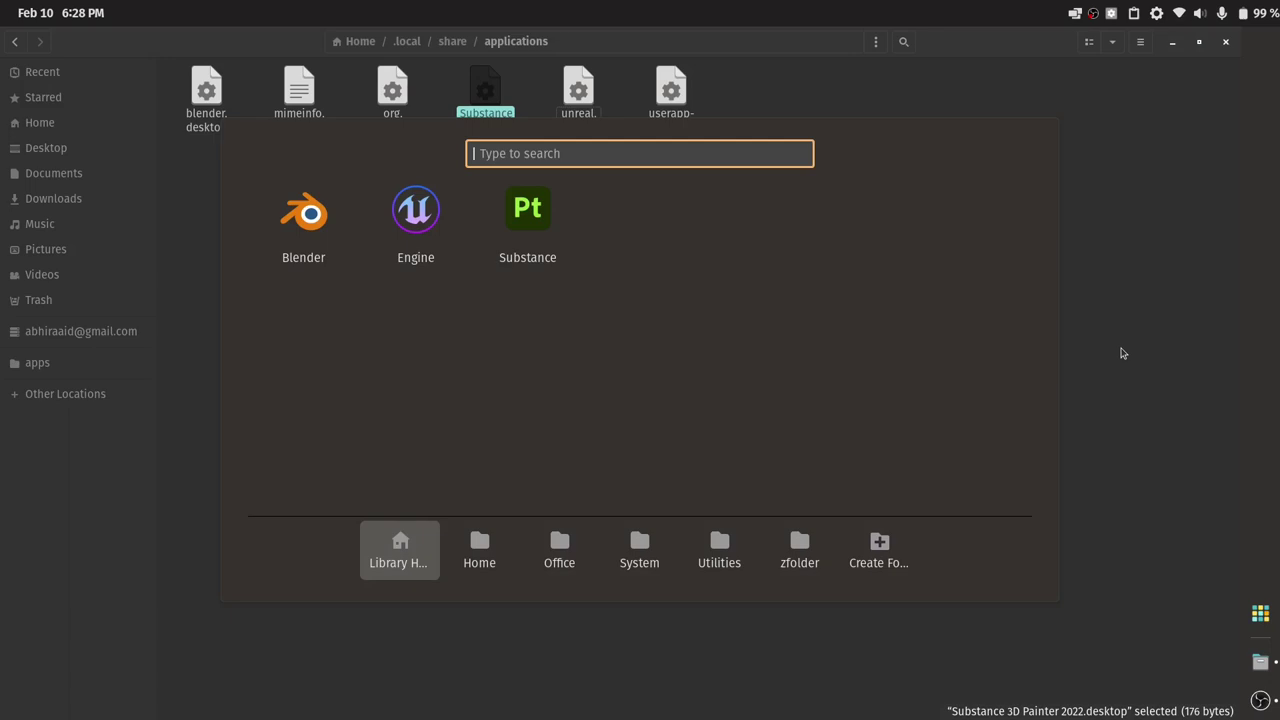
{"action": "left_click", "coordinate": [1259, 613]}
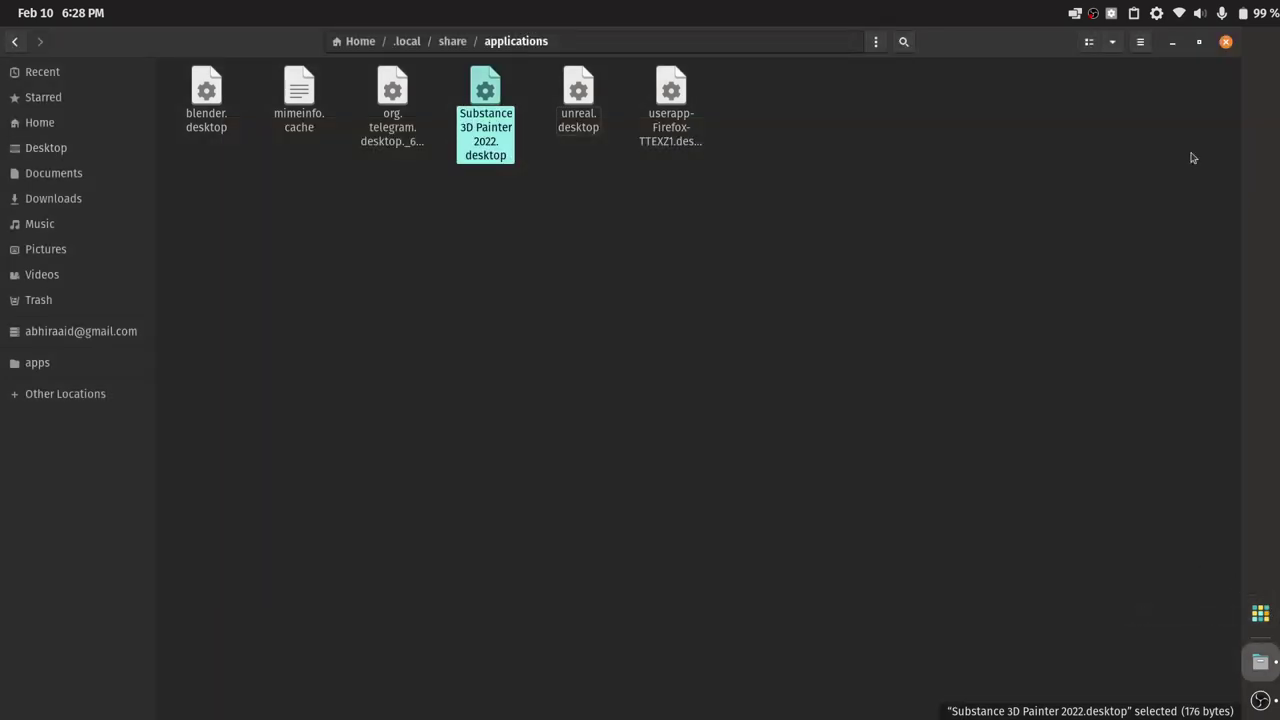
Minimize the file manager, launch To Do from the application library's Home folder and open the Shortcuts list
{"action": "left_click", "coordinate": [1172, 44]}
{"action": "left_click", "coordinate": [1262, 612]}
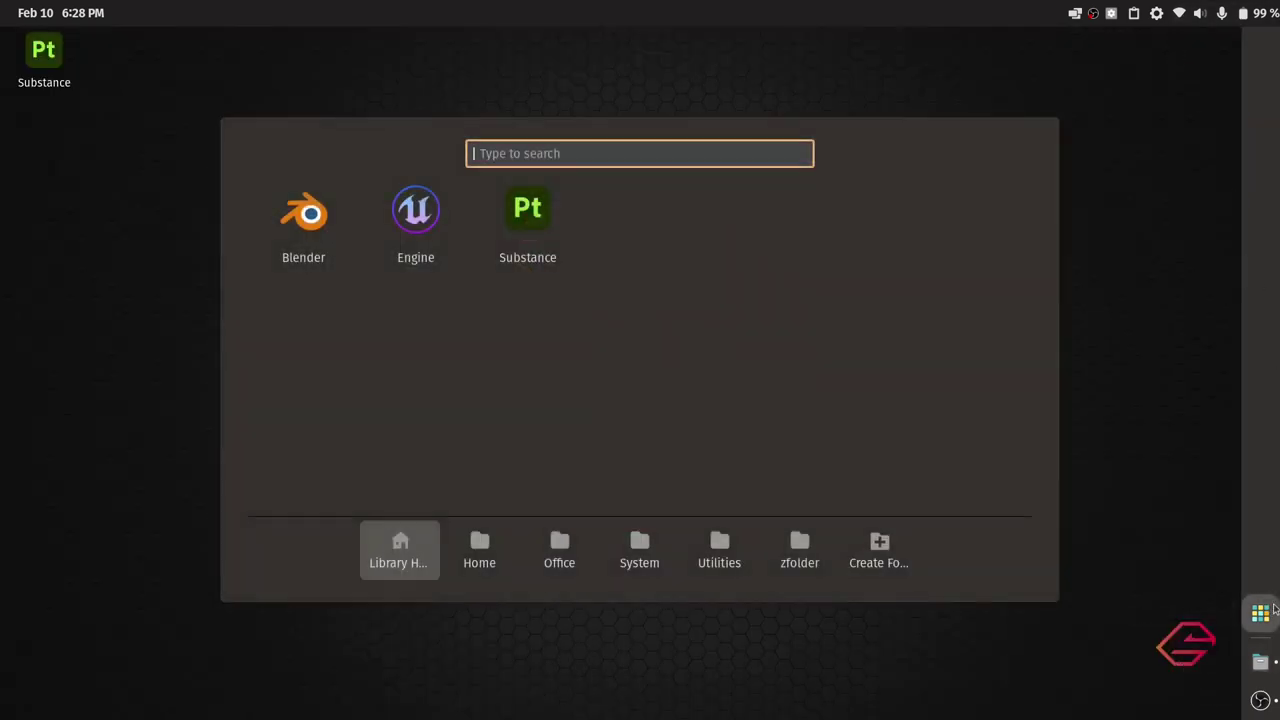
{"action": "left_click", "coordinate": [498, 558]}
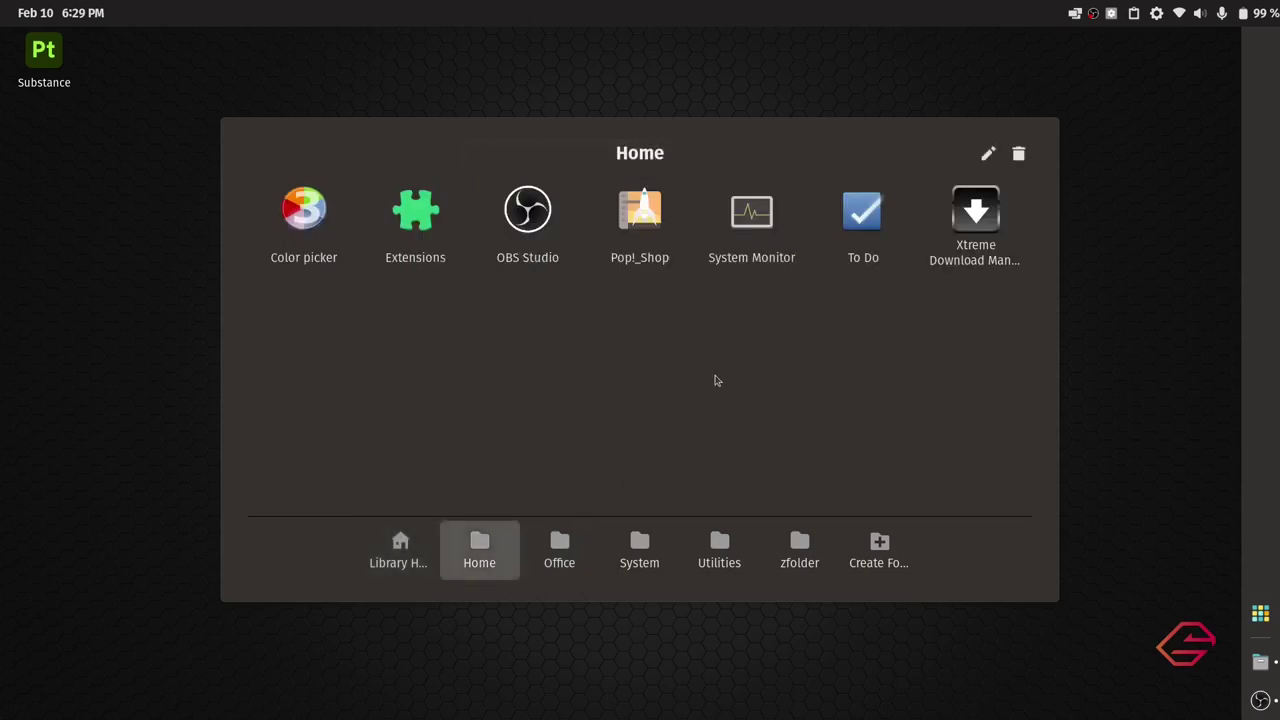
{"action": "left_click", "coordinate": [860, 250]}
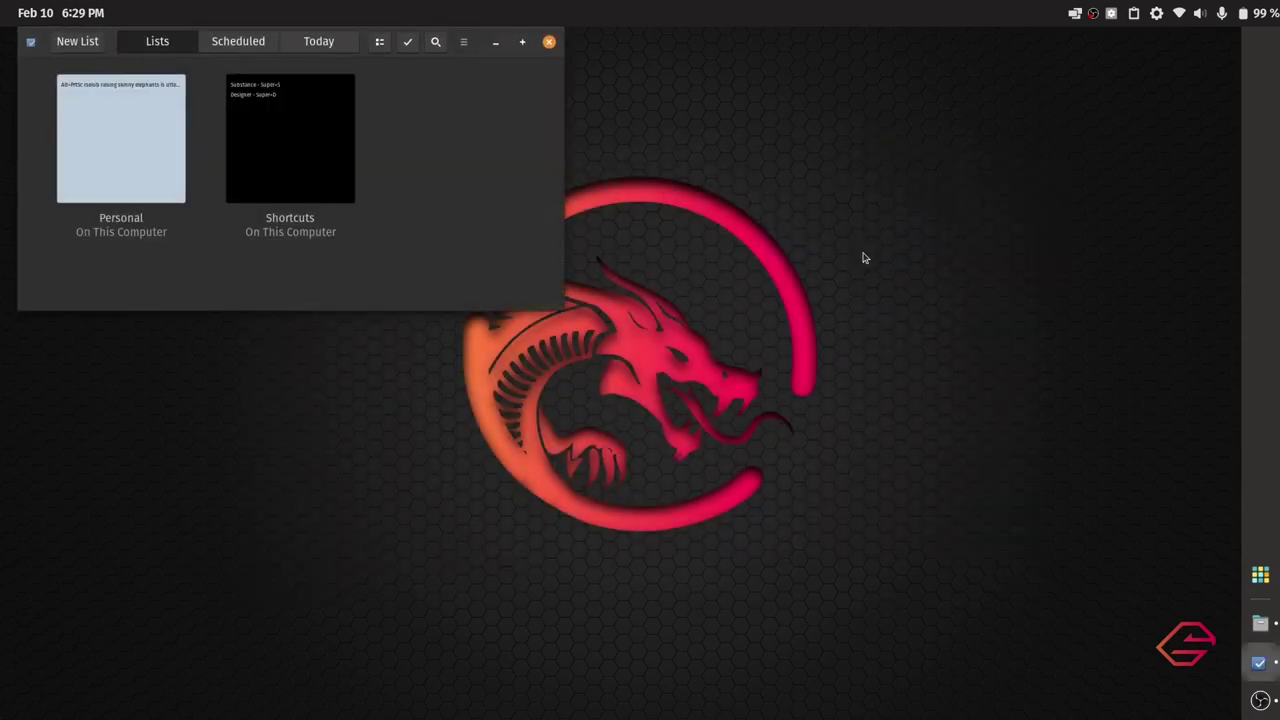
{"action": "left_click", "coordinate": [267, 139]}
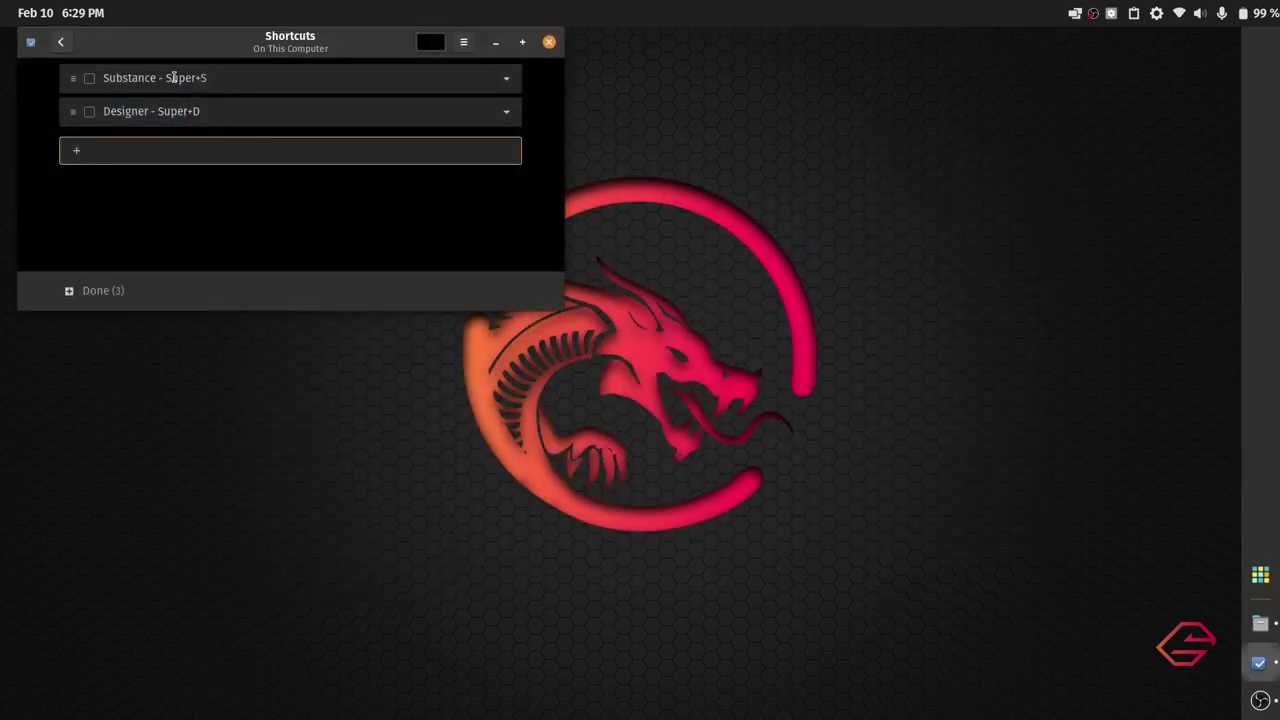
Narrow the Shortcuts list window and reposition it on the desktop
{"action": "left_click_drag", "start_coordinate": [271, 51], "coordinate": [510, 99]}
{"action": "left_click_drag", "start_coordinate": [806, 179], "coordinate": [569, 198]}
{"action": "left_click_drag", "start_coordinate": [388, 88], "coordinate": [406, 42]}
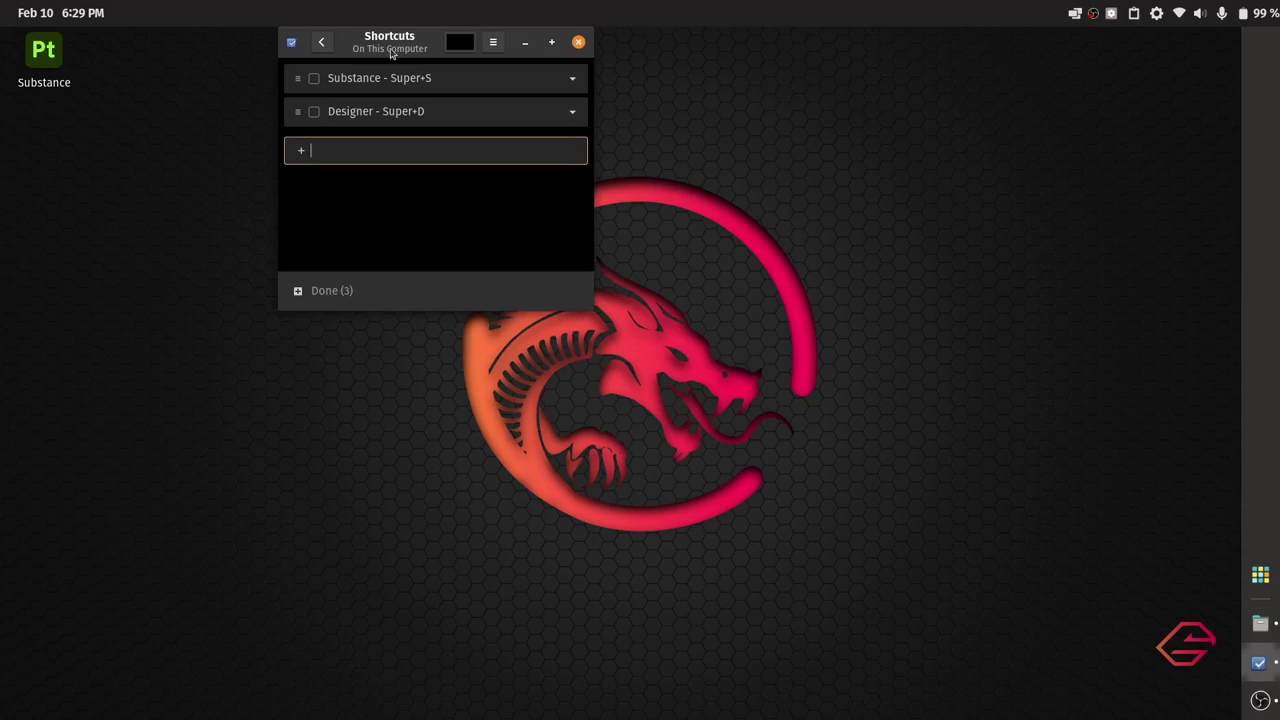
{"action": "left_click_drag", "start_coordinate": [392, 55], "coordinate": [391, 112]}
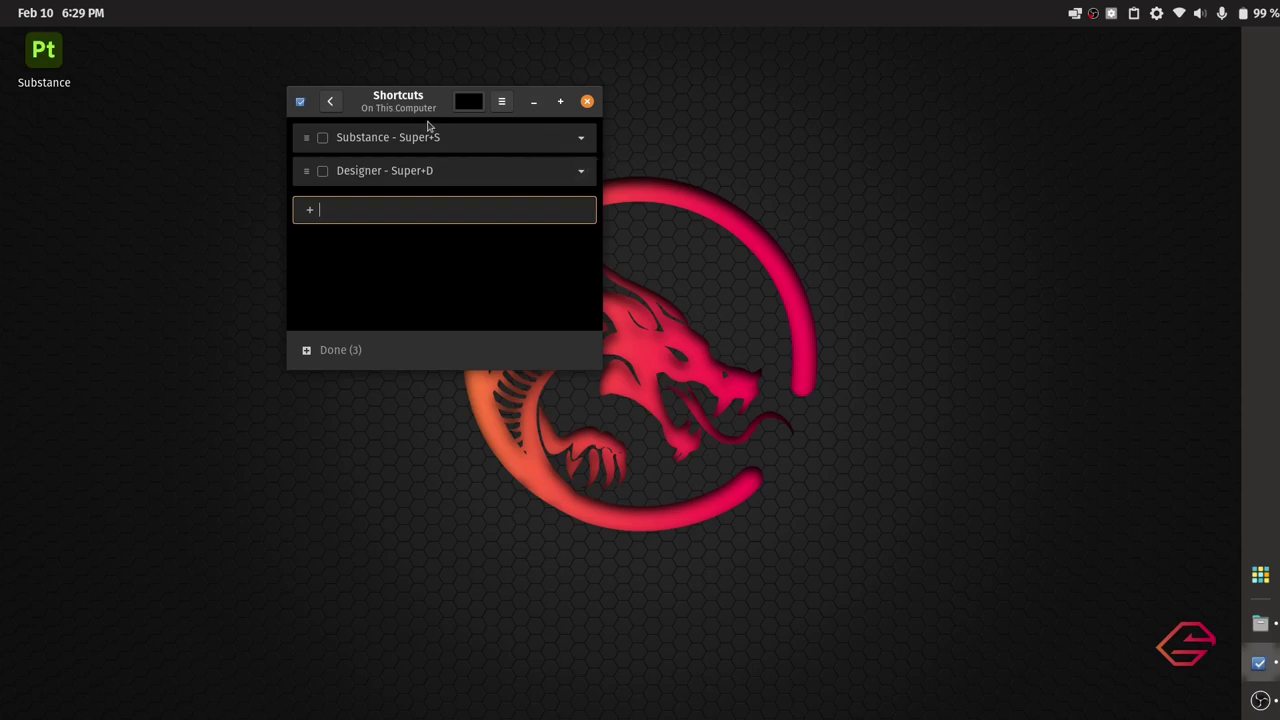
{"action": "left_click_drag", "start_coordinate": [380, 103], "coordinate": [253, 137]}
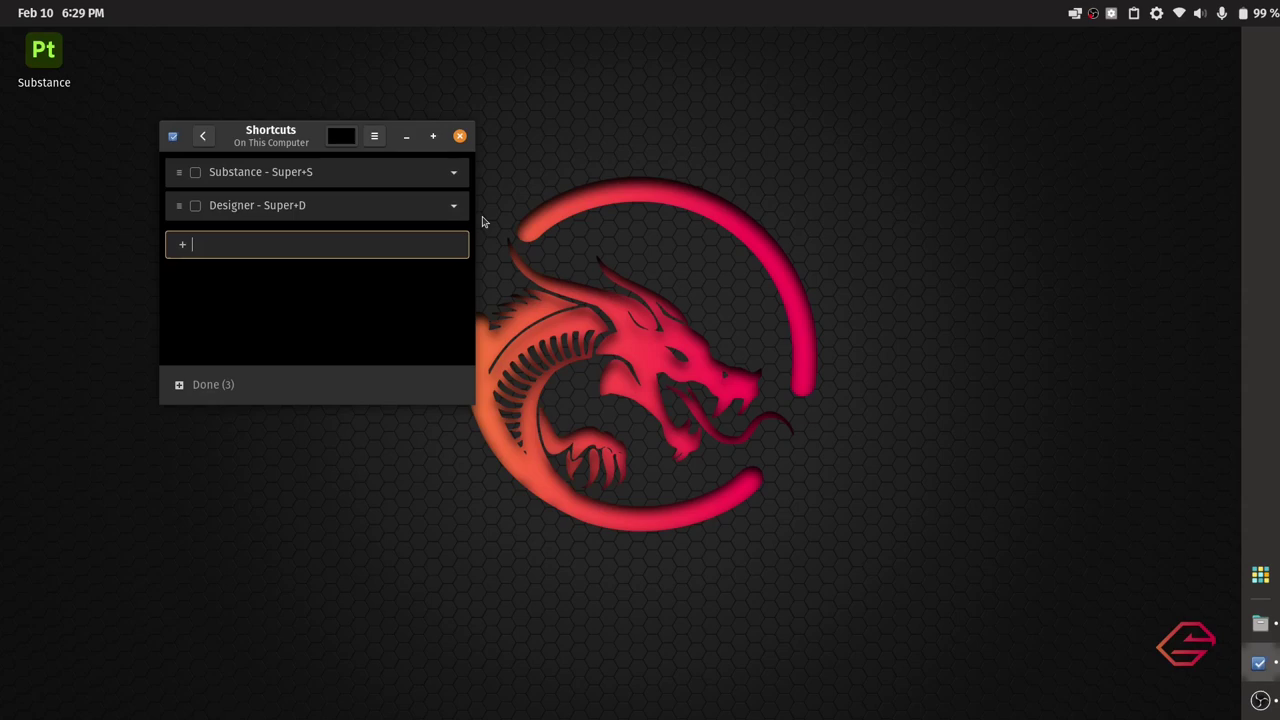
{"action": "left_click", "coordinate": [1259, 700]}
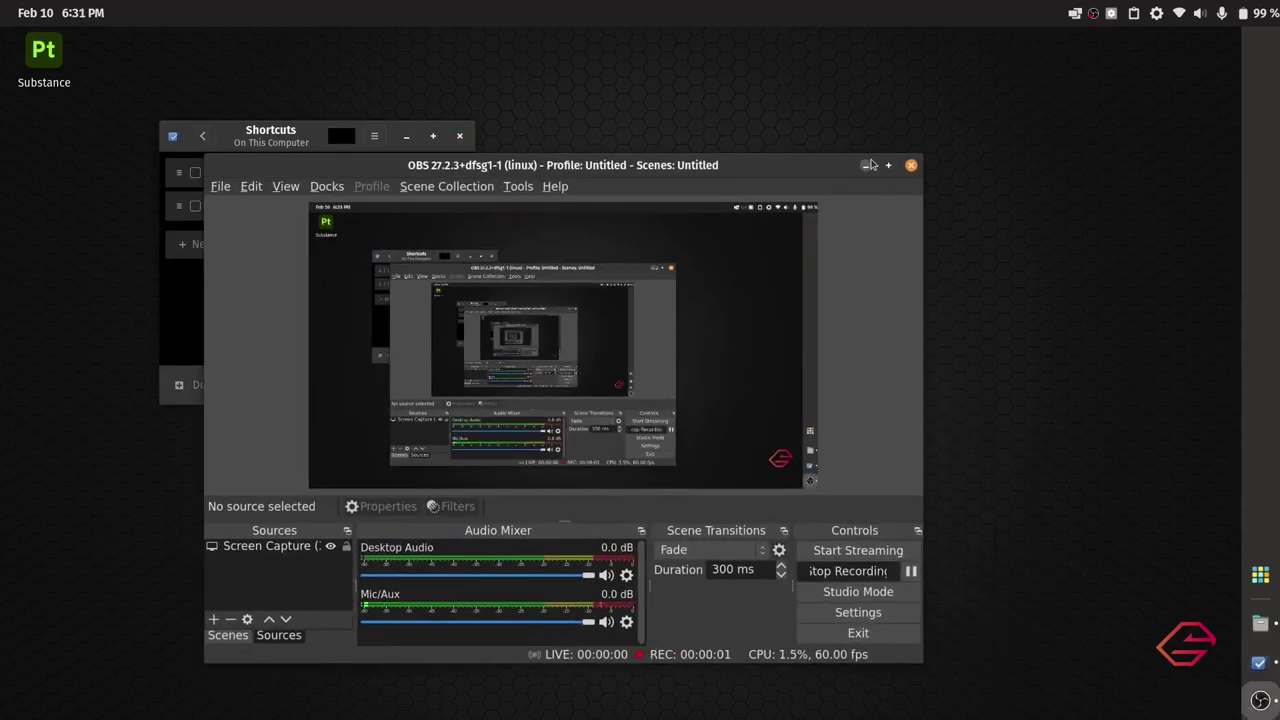
{"action": "left_click", "coordinate": [864, 167]}
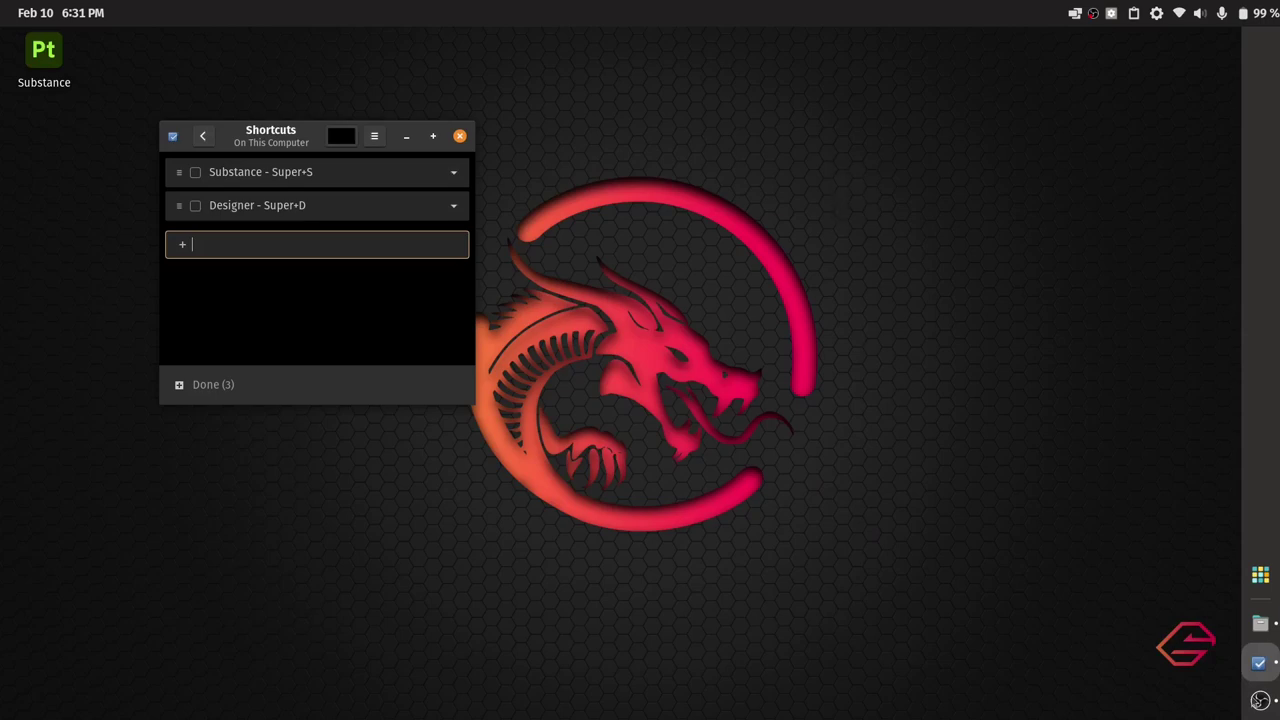
Switch back to the file manager and open the .steam/debian-installation folder under Home
{"action": "left_click", "coordinate": [1260, 623]}
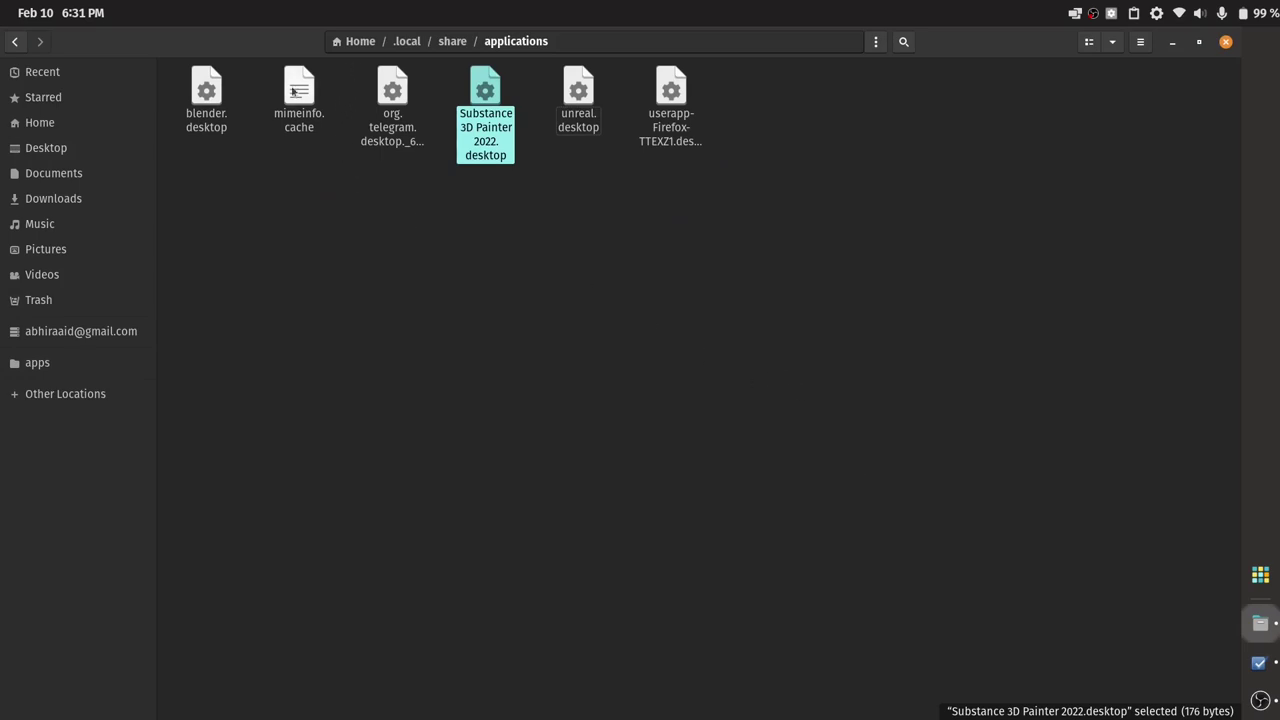
{"action": "left_click", "coordinate": [74, 130]}
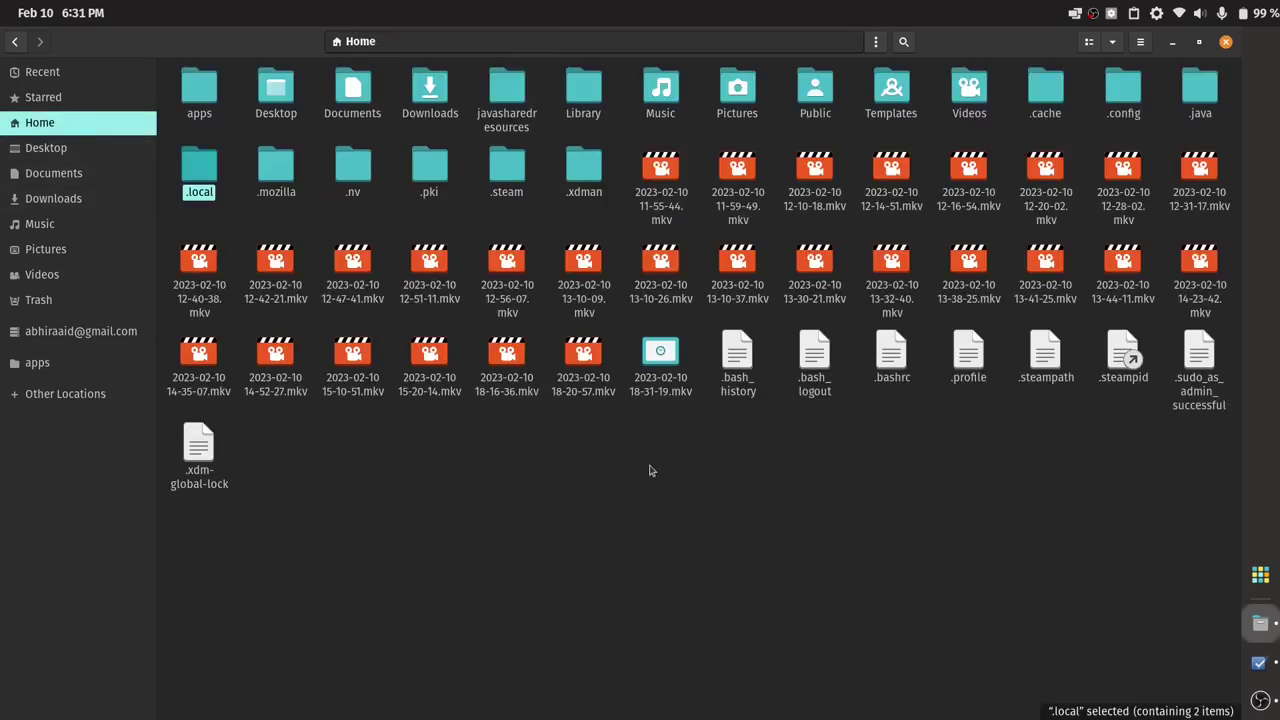
{"action": "double_click", "coordinate": [510, 186]}
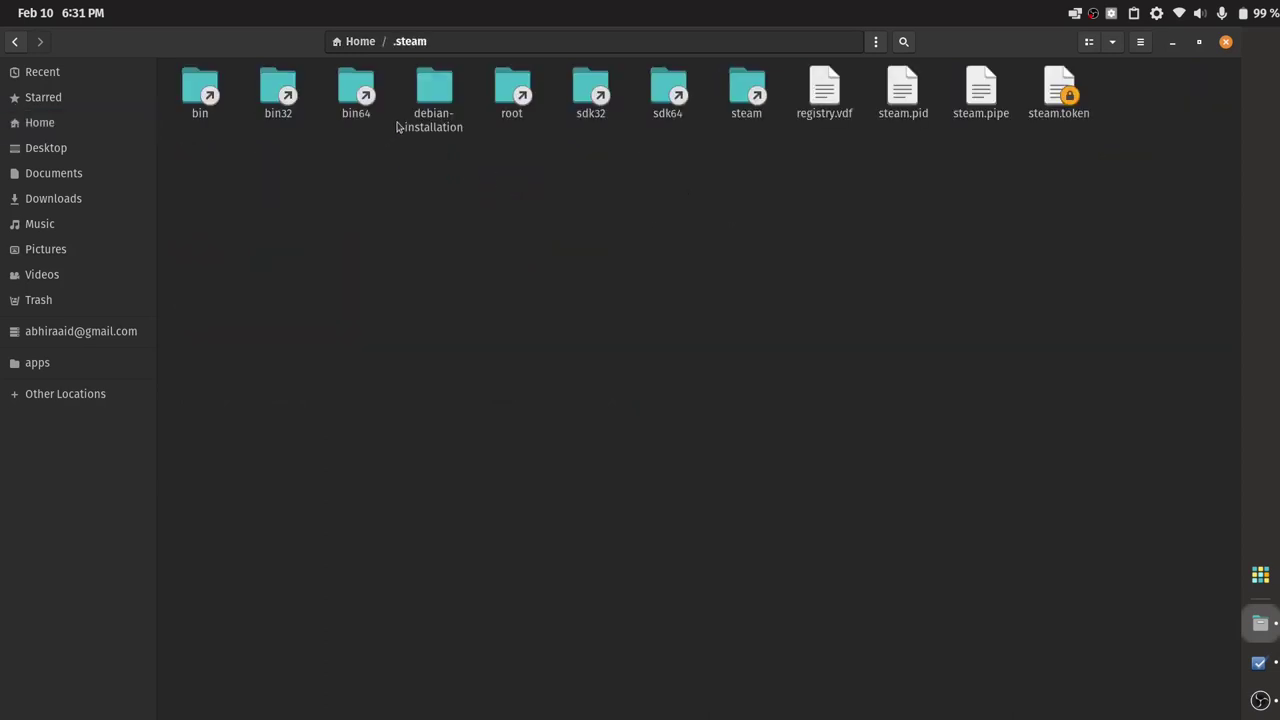
{"action": "double_click", "coordinate": [437, 100]}
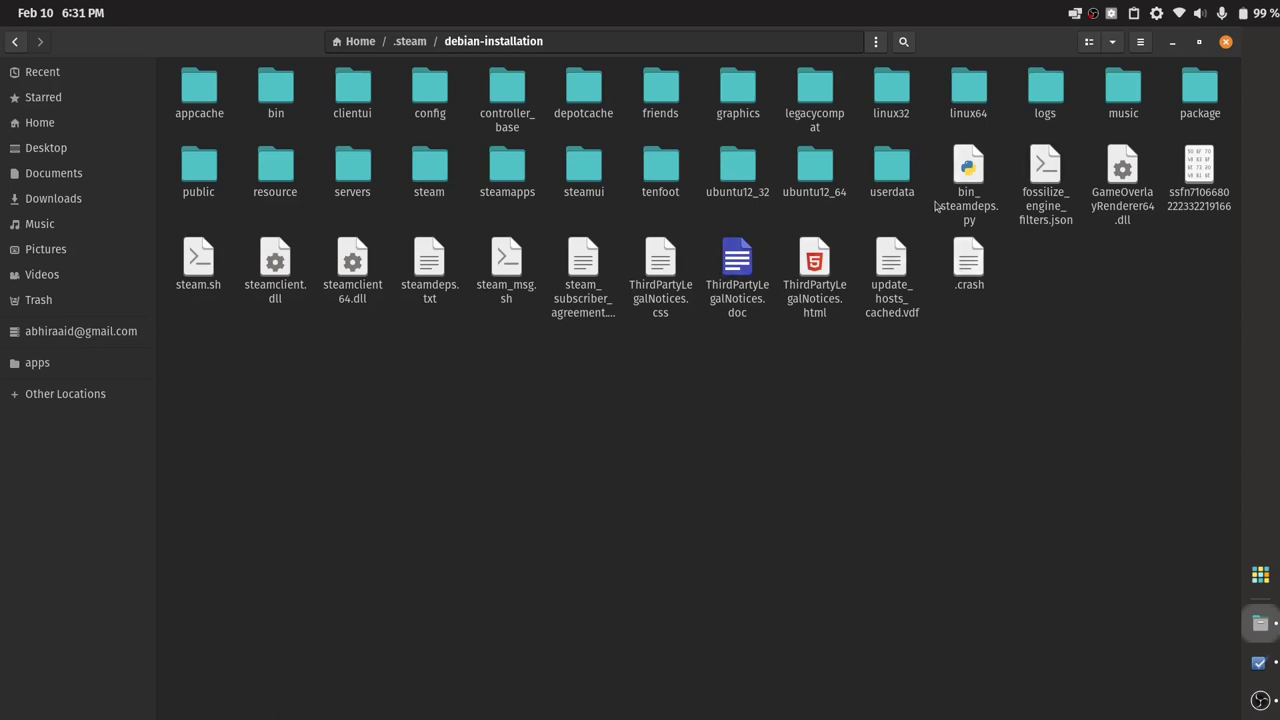
Look inside the package and linux64 subfolders of the Steam installation and open its steam folder
{"action": "double_click", "coordinate": [1199, 90]}
{"action": "key", "text": "alt+Left"}
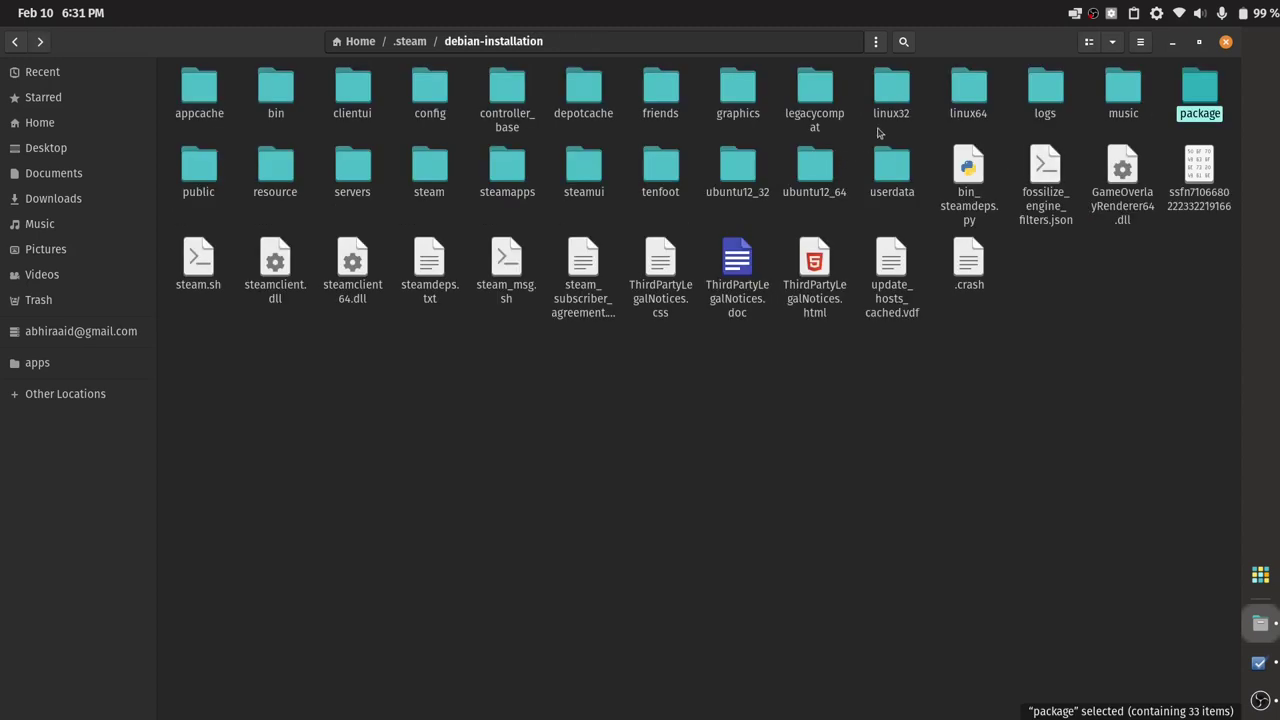
{"action": "left_click", "coordinate": [952, 97]}
{"action": "double_click", "coordinate": [952, 97]}
{"action": "key", "text": "alt+Left"}
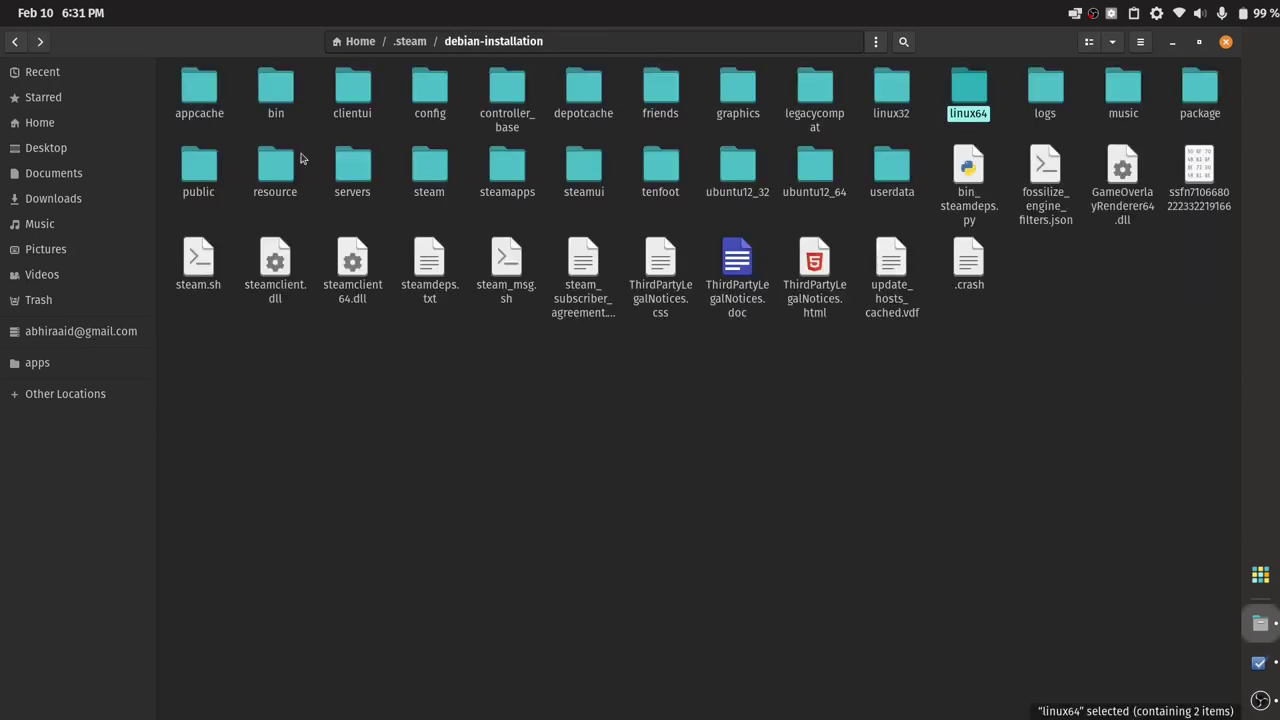
{"action": "double_click", "coordinate": [421, 179]}
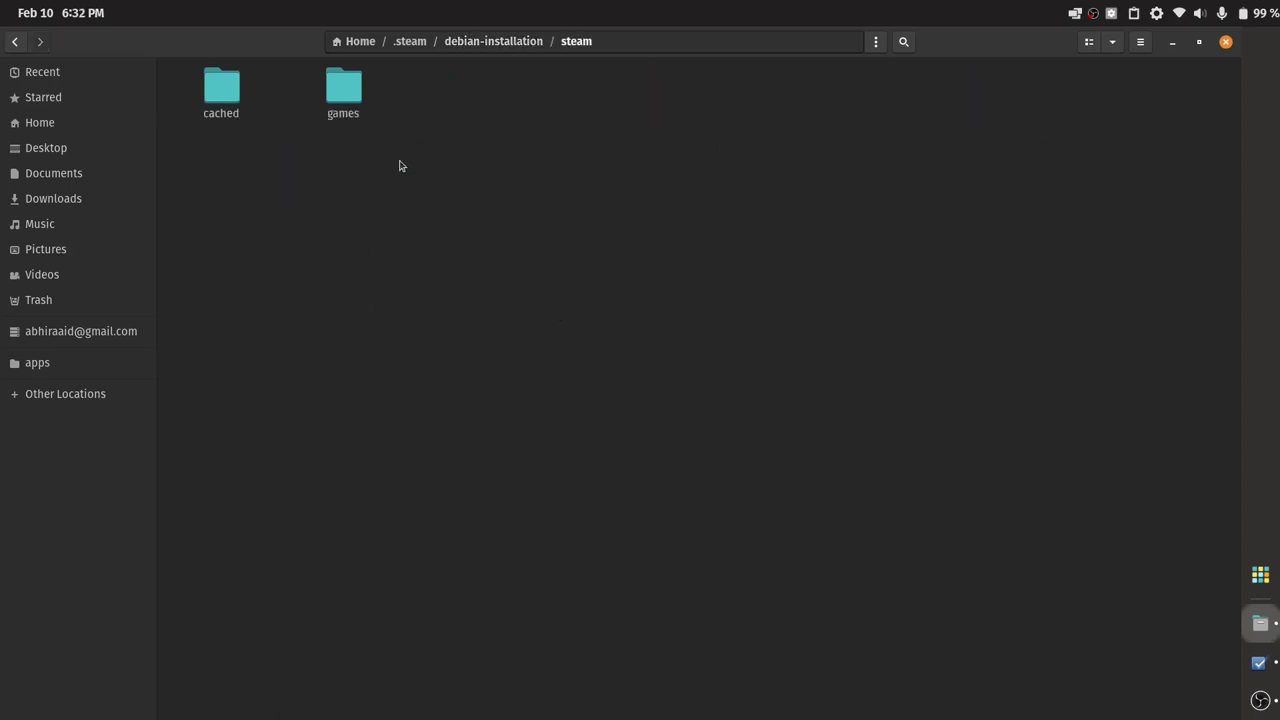
Look at the Painter icon file in the games folder and return to the debian-installation folder
{"action": "double_click", "coordinate": [346, 115]}
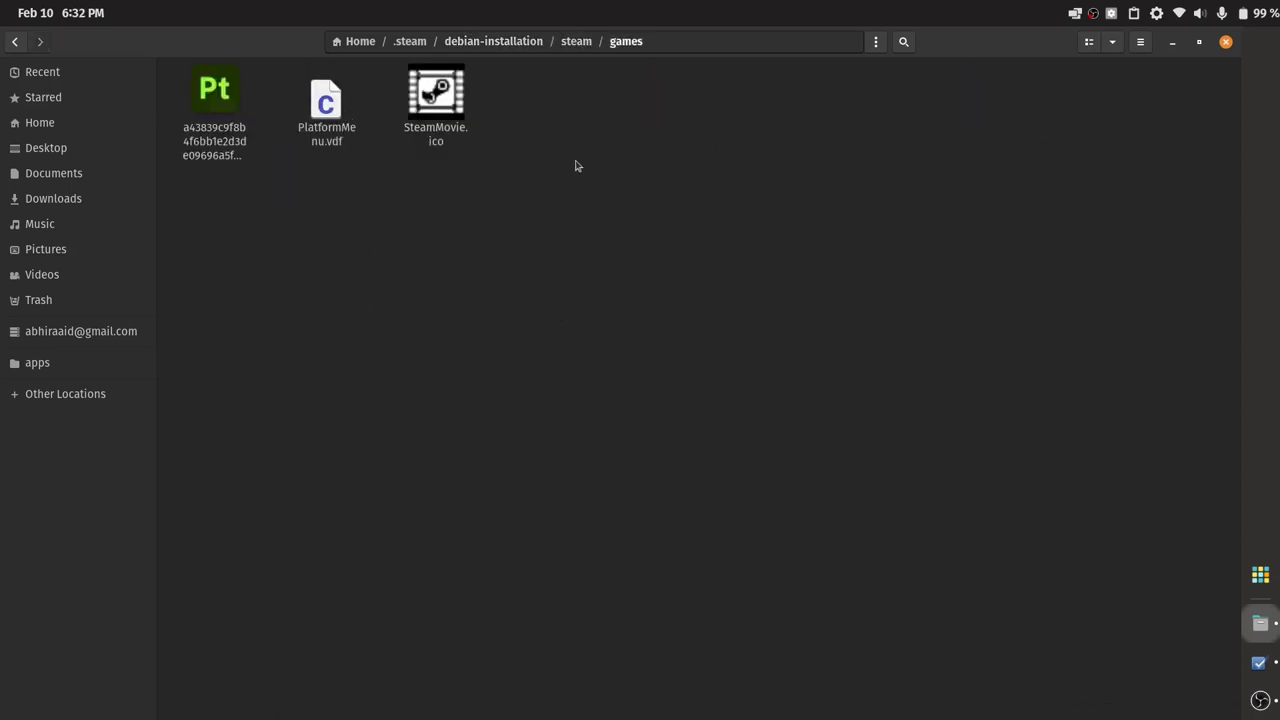
{"action": "left_click", "coordinate": [215, 100]}
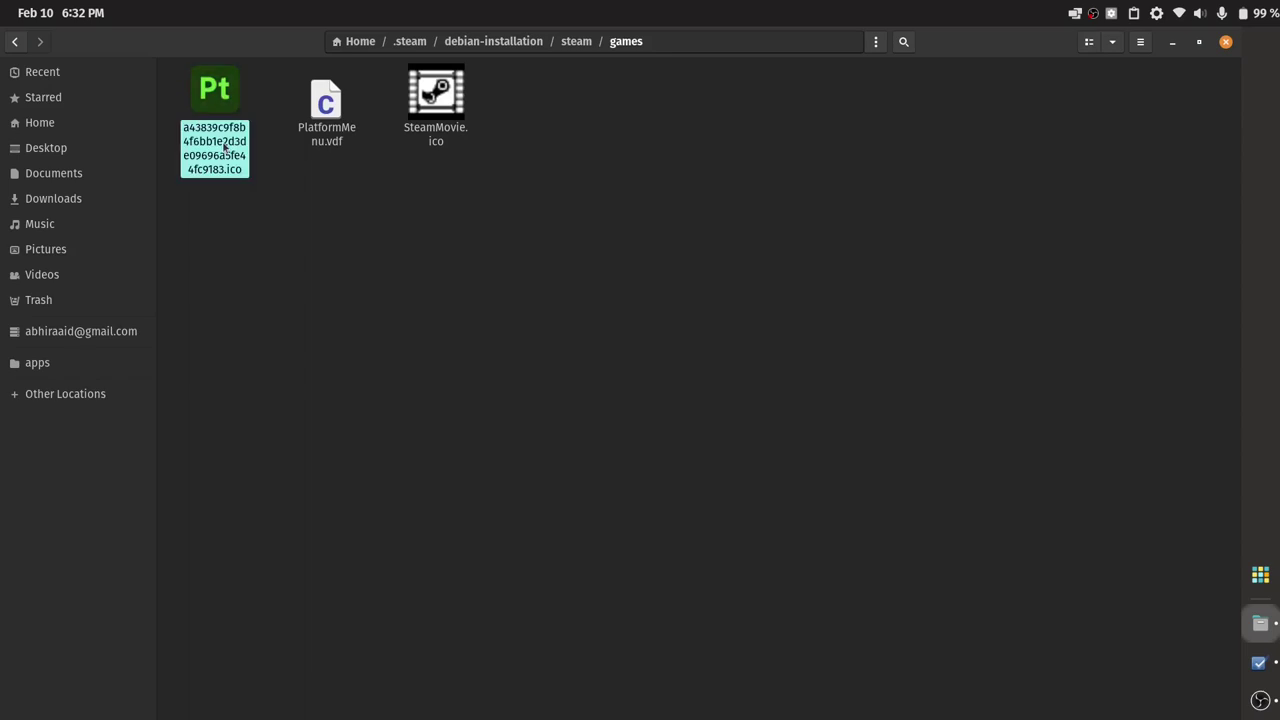
{"action": "key", "text": "alt+Left"}
{"action": "key", "text": "alt+Left"}
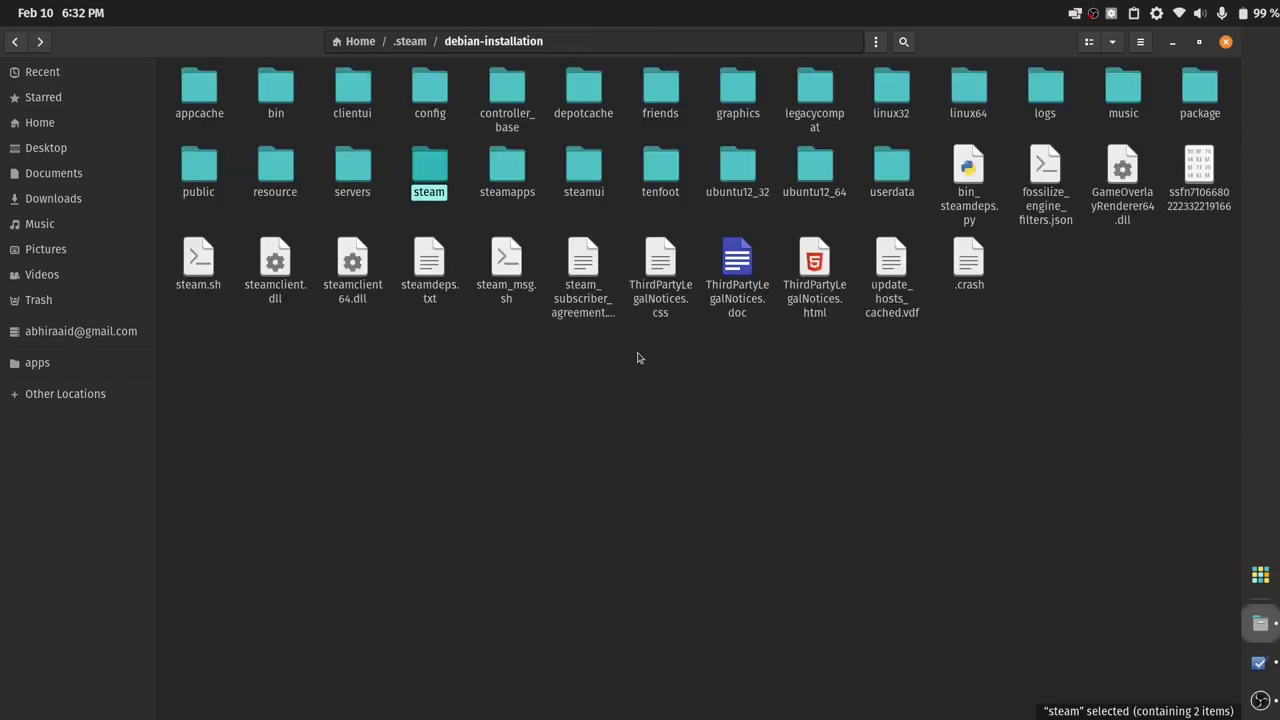
Launch Steam from the application library's zfolder, dismiss its news window and maximize the Steam library
{"action": "left_click", "coordinate": [1260, 575]}
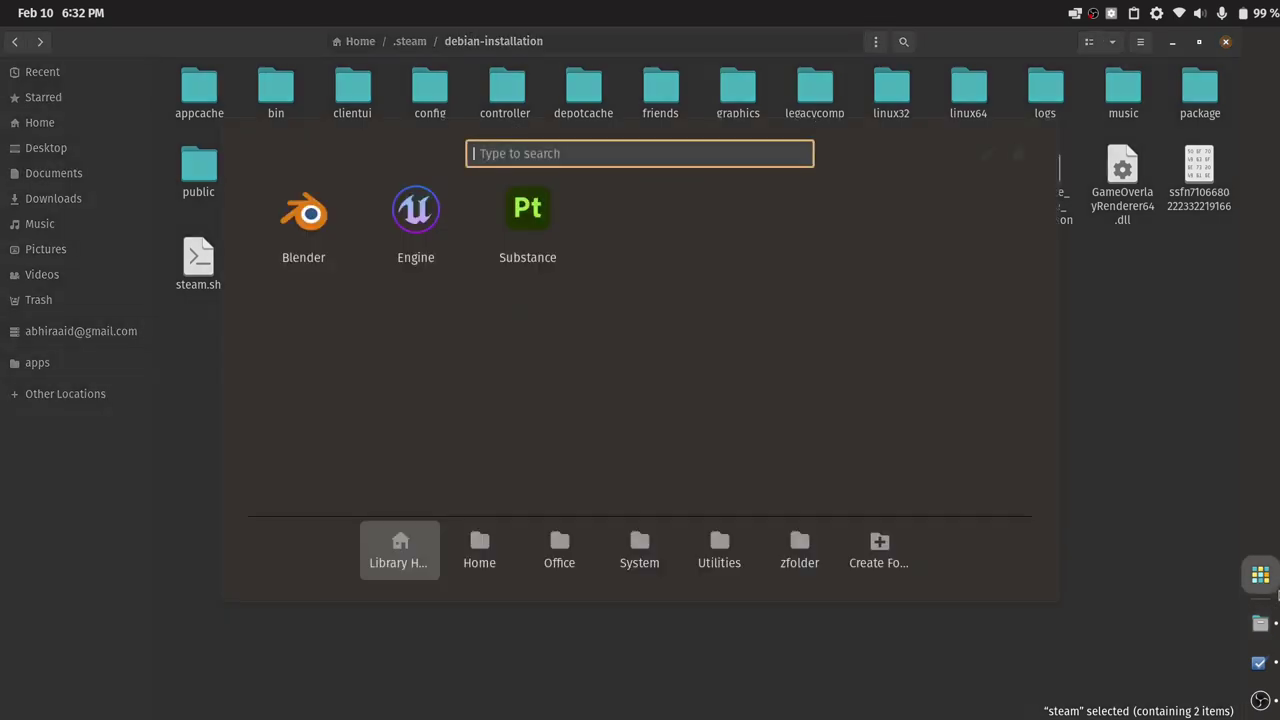
{"action": "left_click", "coordinate": [498, 563]}
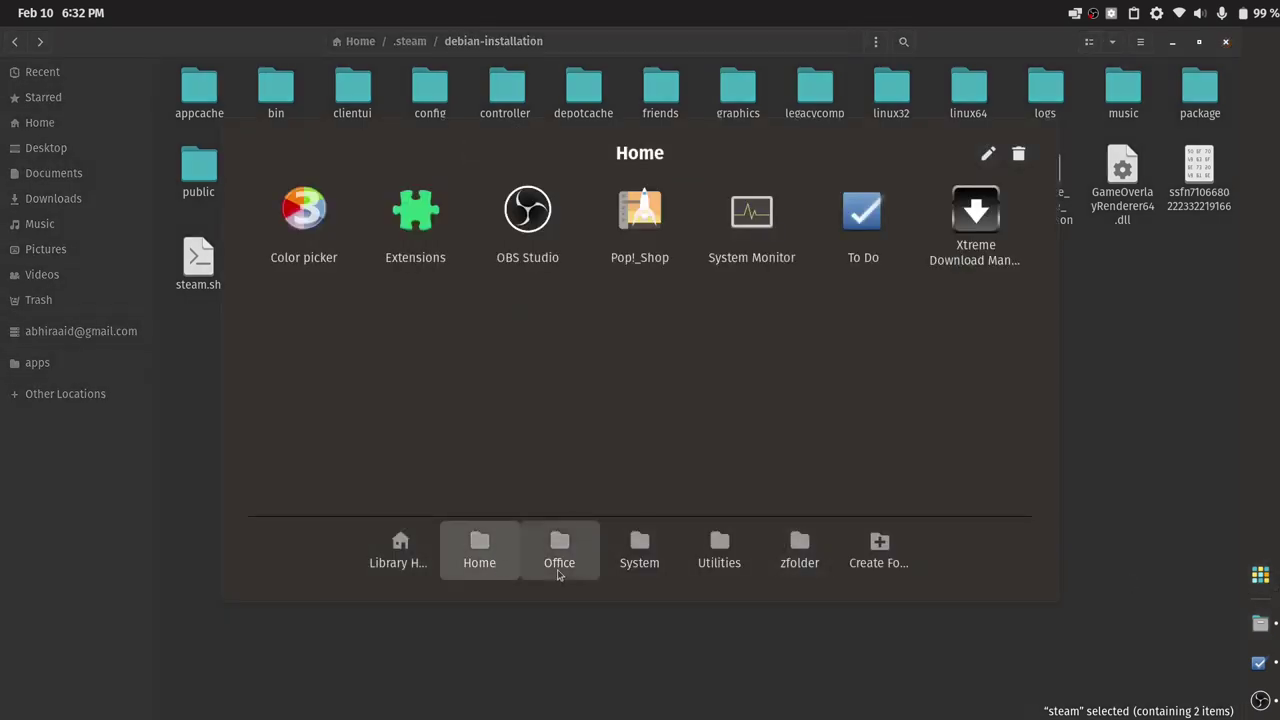
{"action": "left_click", "coordinate": [560, 566]}
{"action": "left_click", "coordinate": [482, 560]}
{"action": "left_click", "coordinate": [788, 568]}
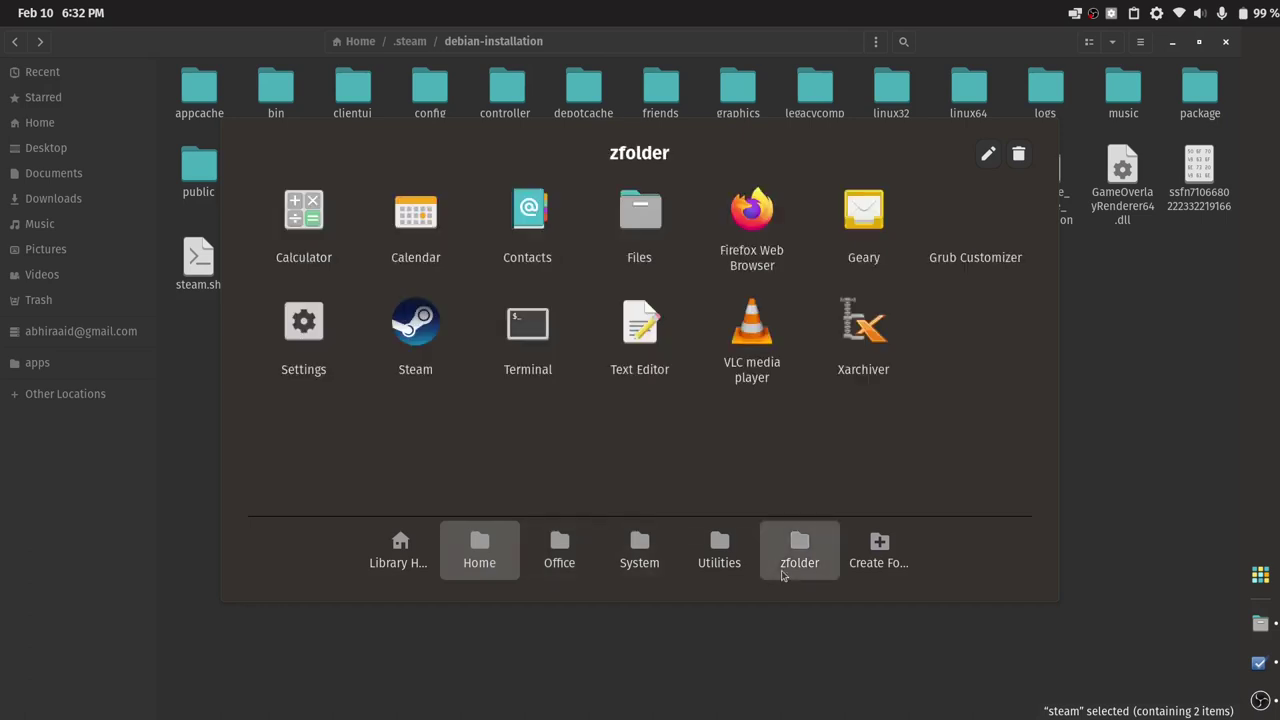
{"action": "left_click", "coordinate": [399, 374]}
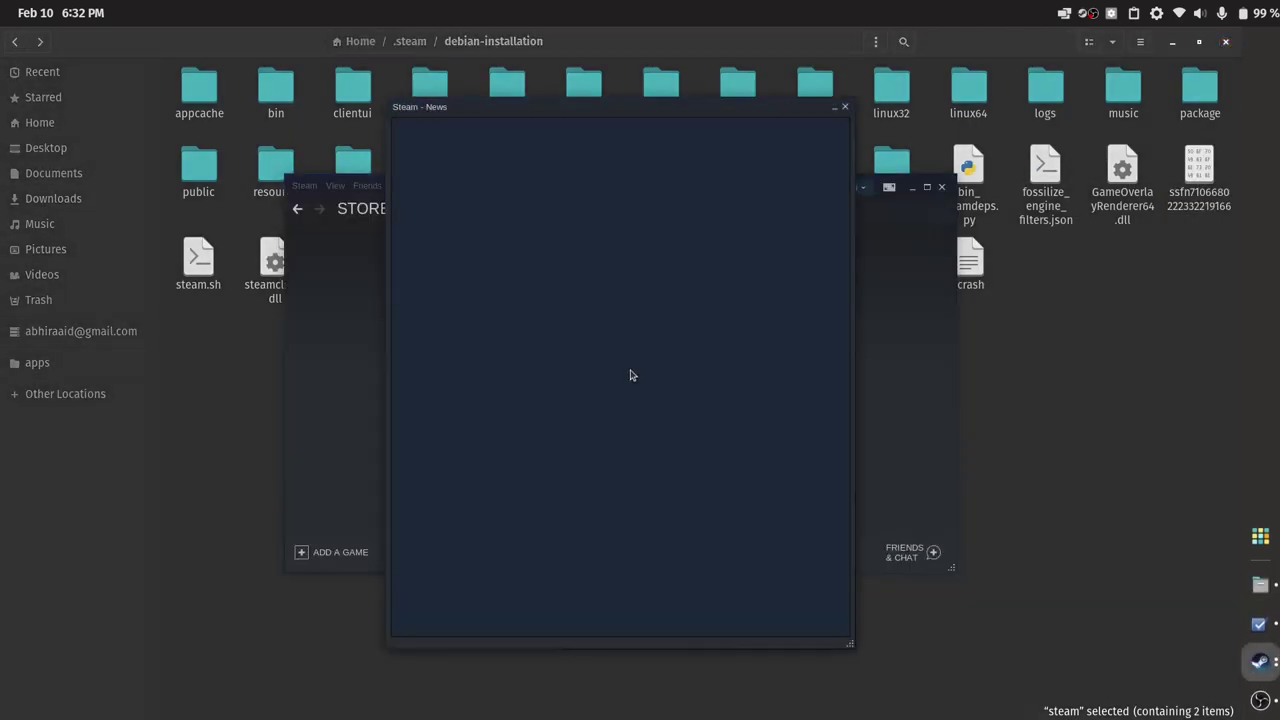
{"action": "left_click", "coordinate": [845, 107]}
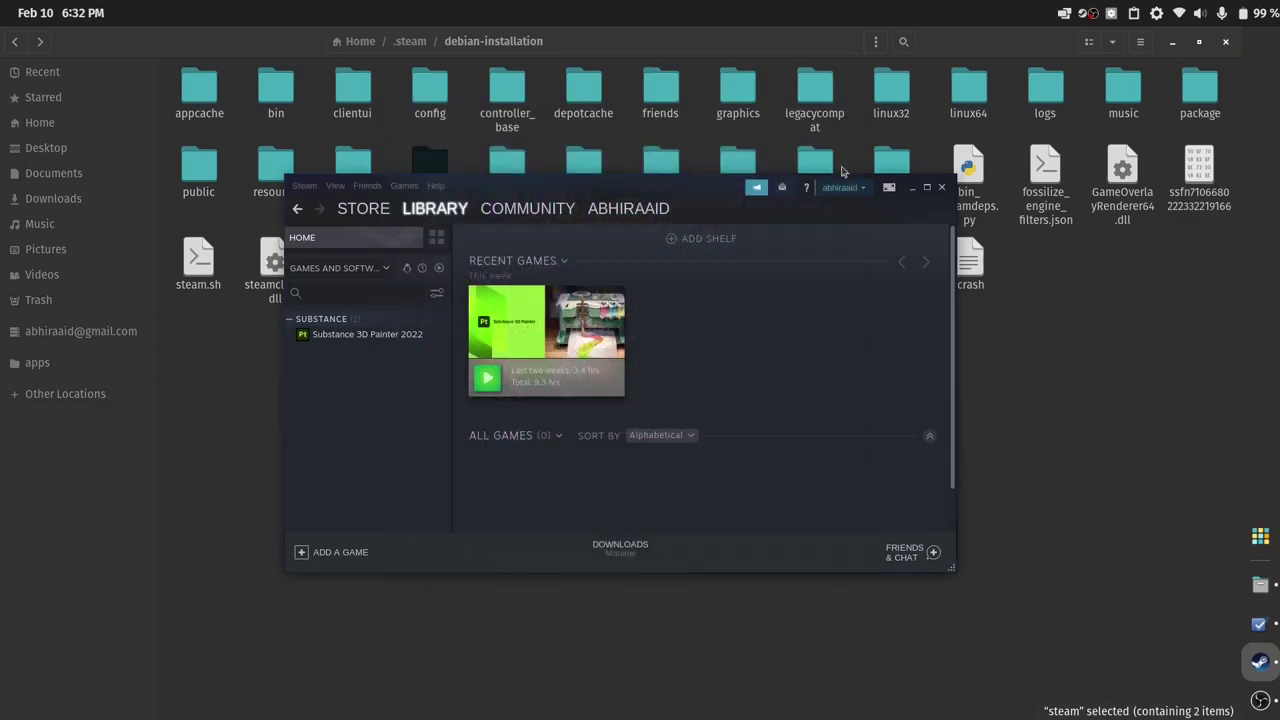
{"action": "left_click", "coordinate": [928, 187]}
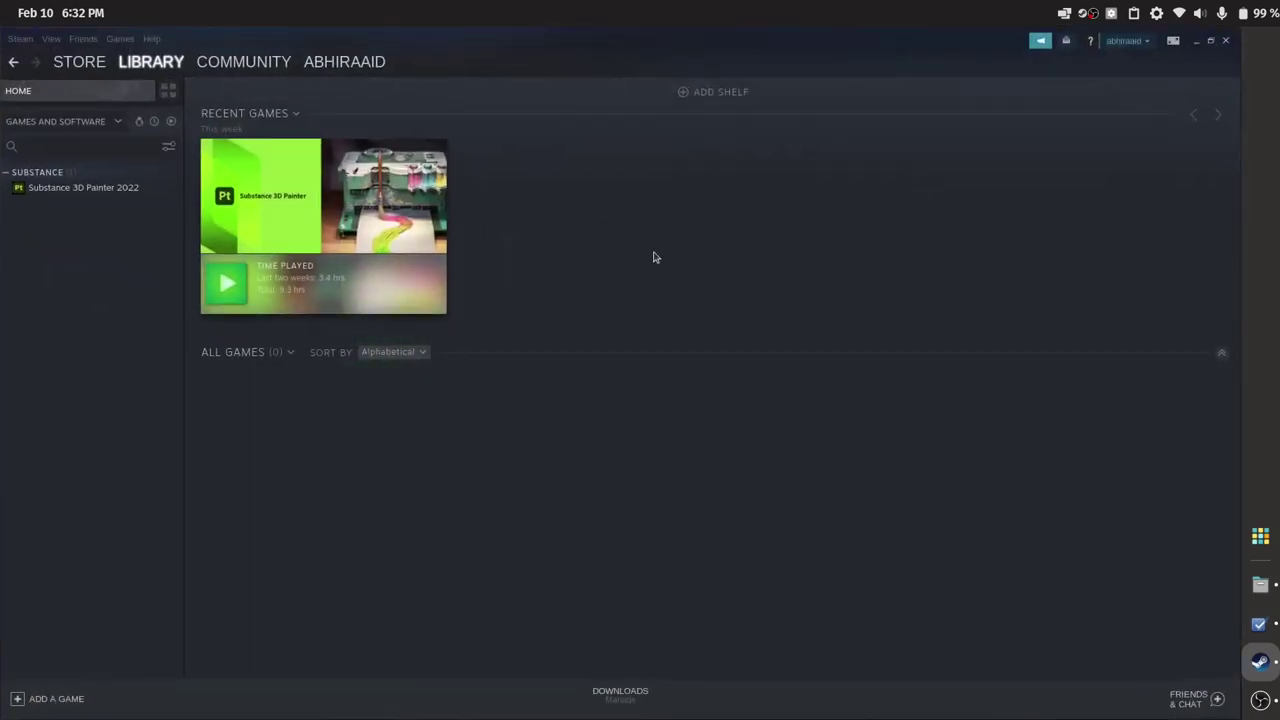
Open the Substance 3D Painter 2022 page in the Steam library and browse its local files
{"action": "left_click", "coordinate": [366, 298]}
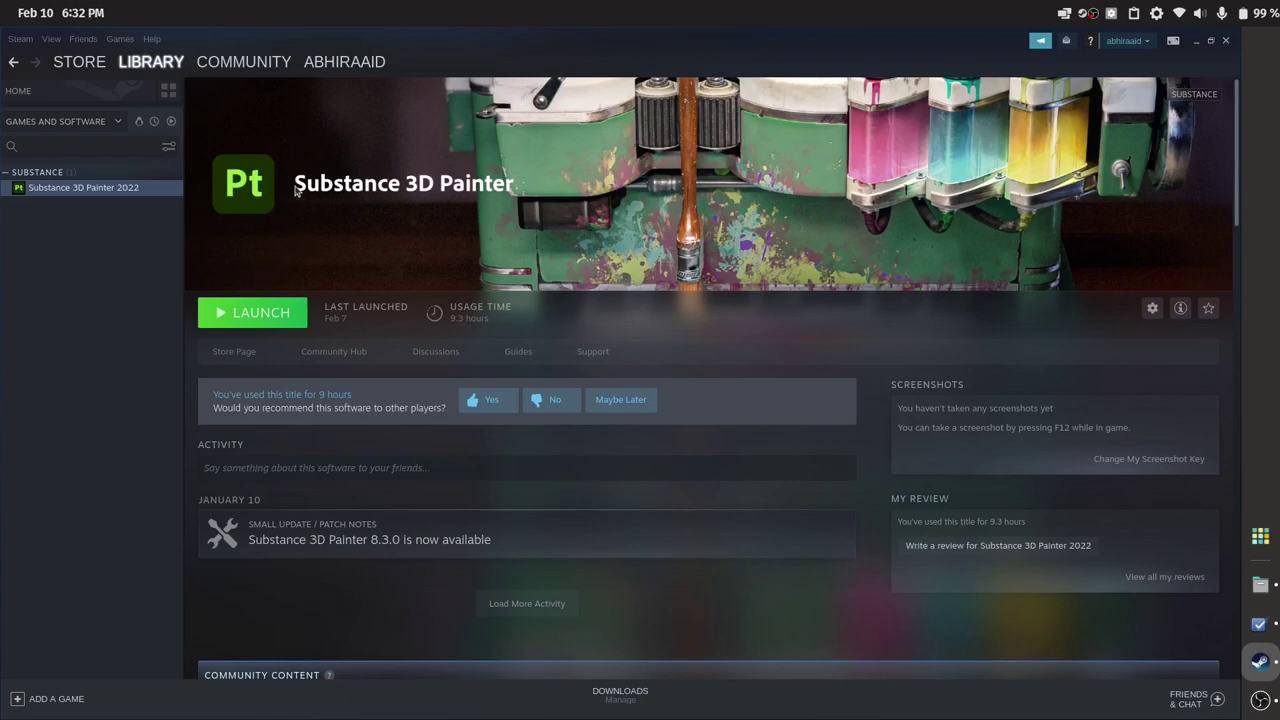
{"action": "left_click", "coordinate": [1153, 309]}
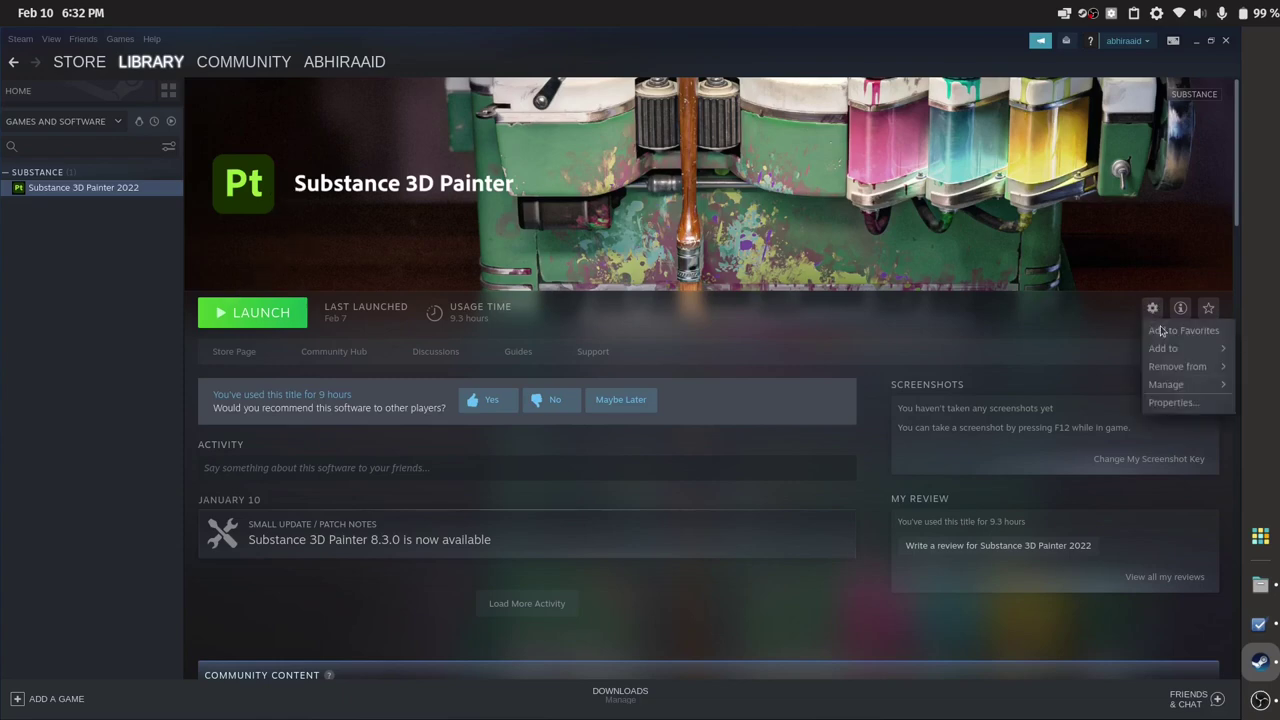
{"action": "mouse_move", "coordinate": [1174, 376]}
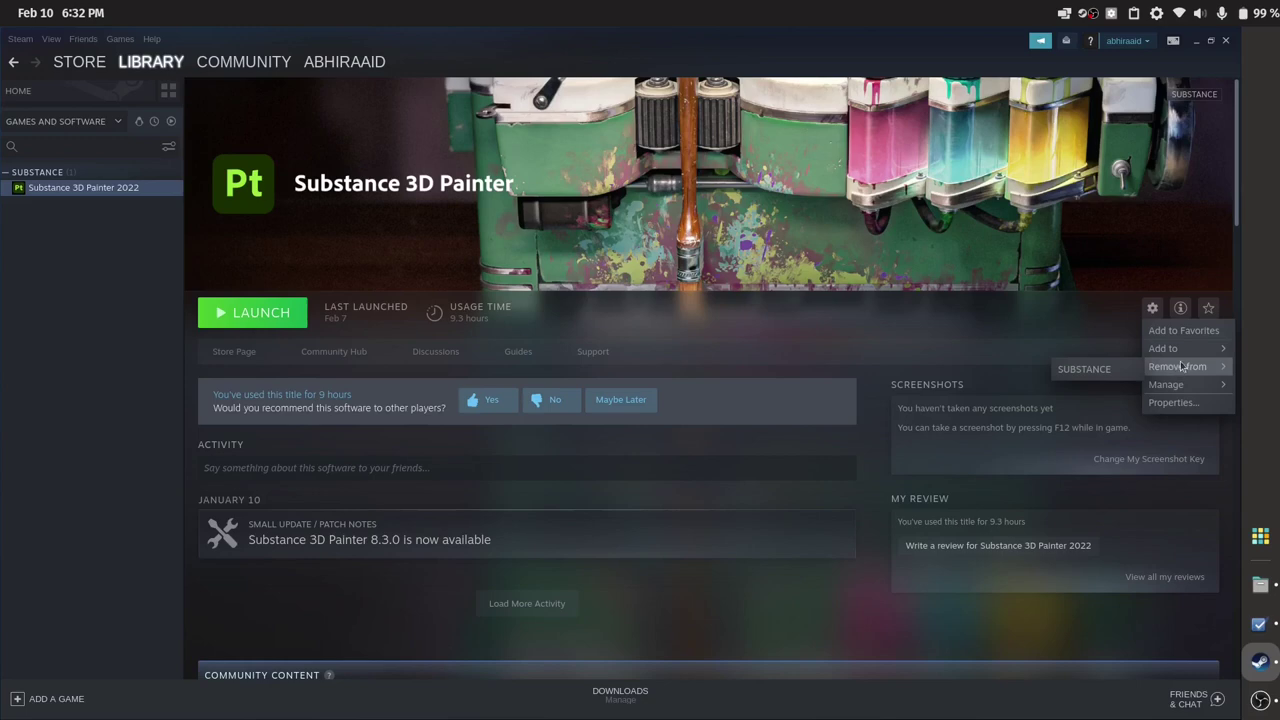
{"action": "mouse_move", "coordinate": [1190, 354]}
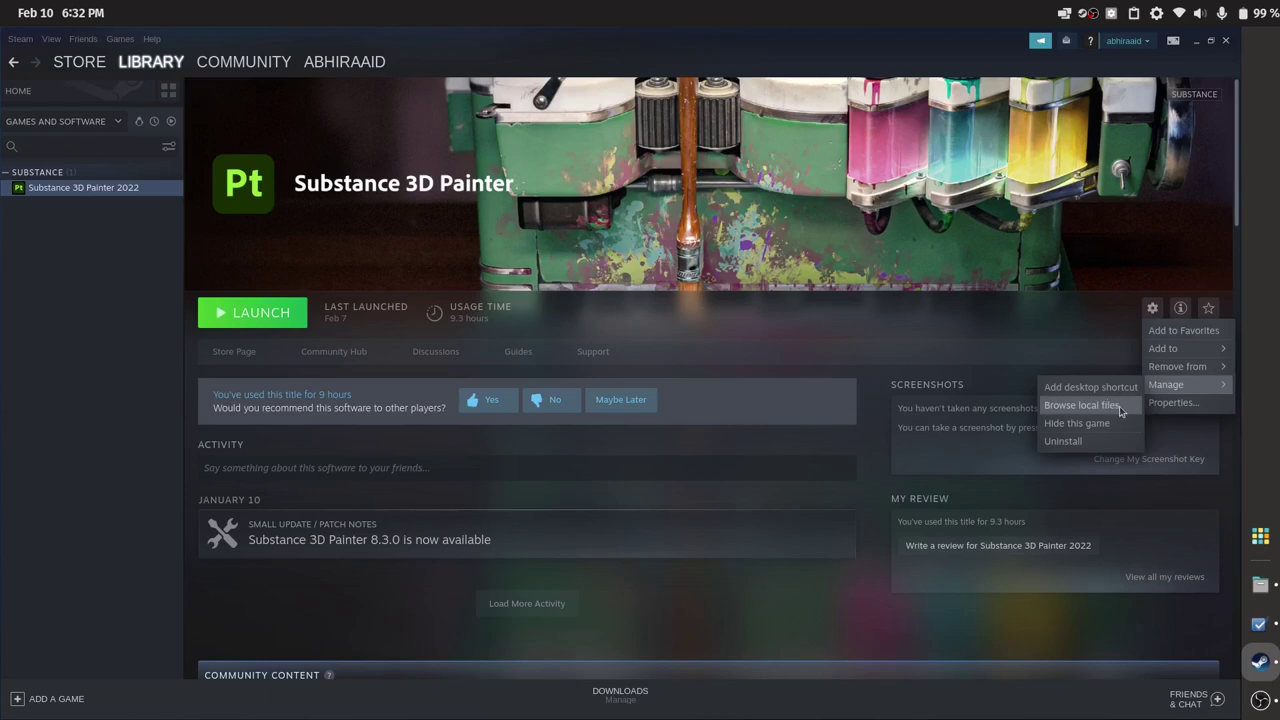
{"action": "left_click", "coordinate": [1122, 408]}
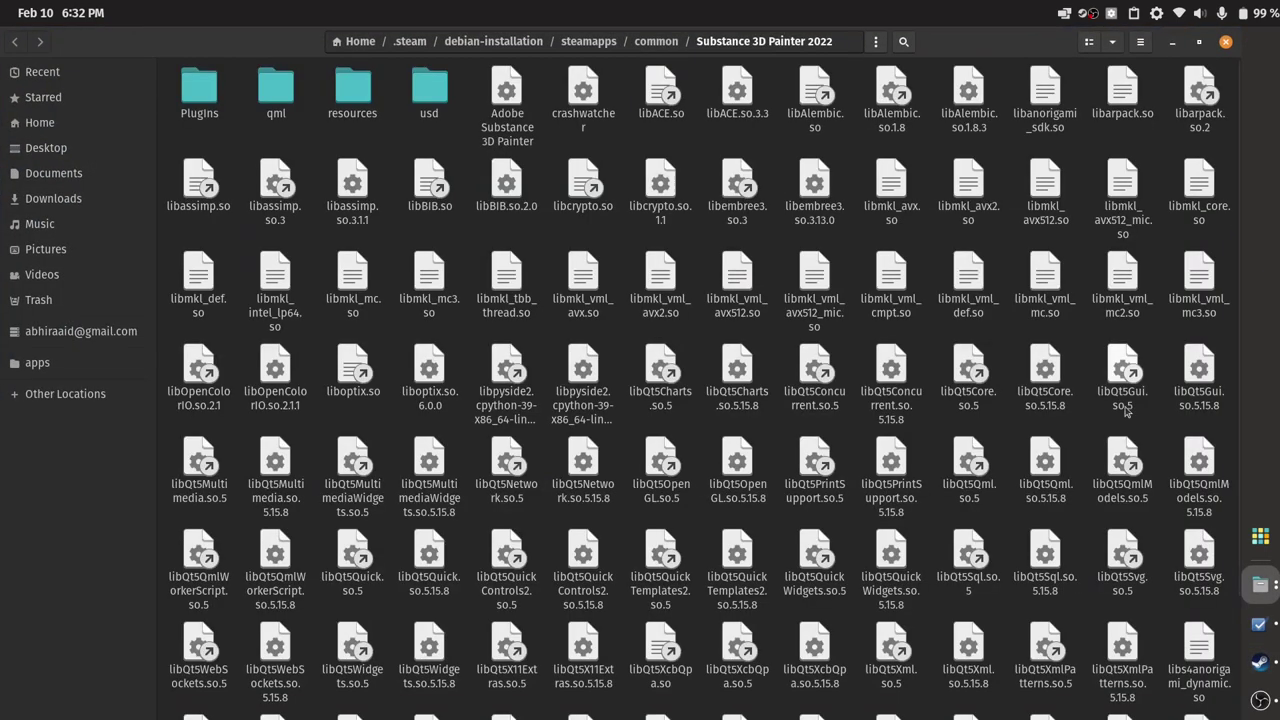
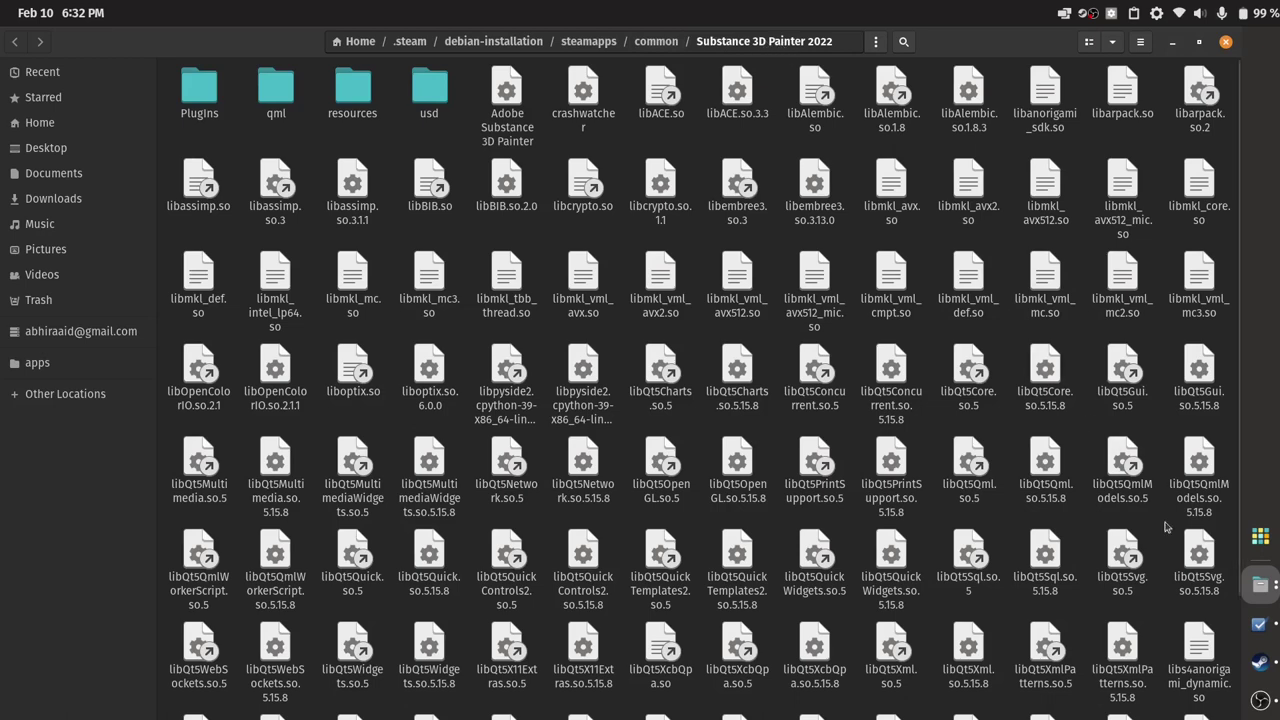
Switch to the debian-installation file window and open steamapps/common/Substance 3D Painter 2022
{"action": "left_click", "coordinate": [1261, 587]}
{"action": "left_click", "coordinate": [1128, 515]}
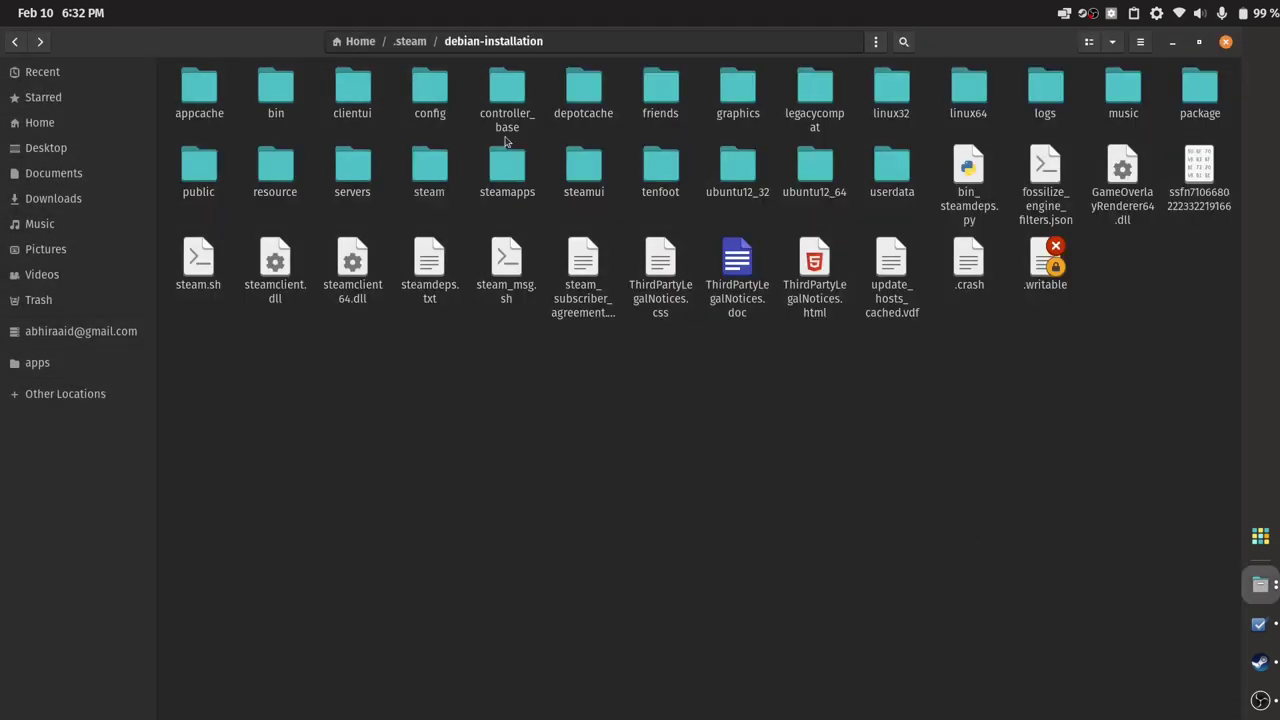
{"action": "double_click", "coordinate": [507, 184]}
{"action": "double_click", "coordinate": [206, 88]}
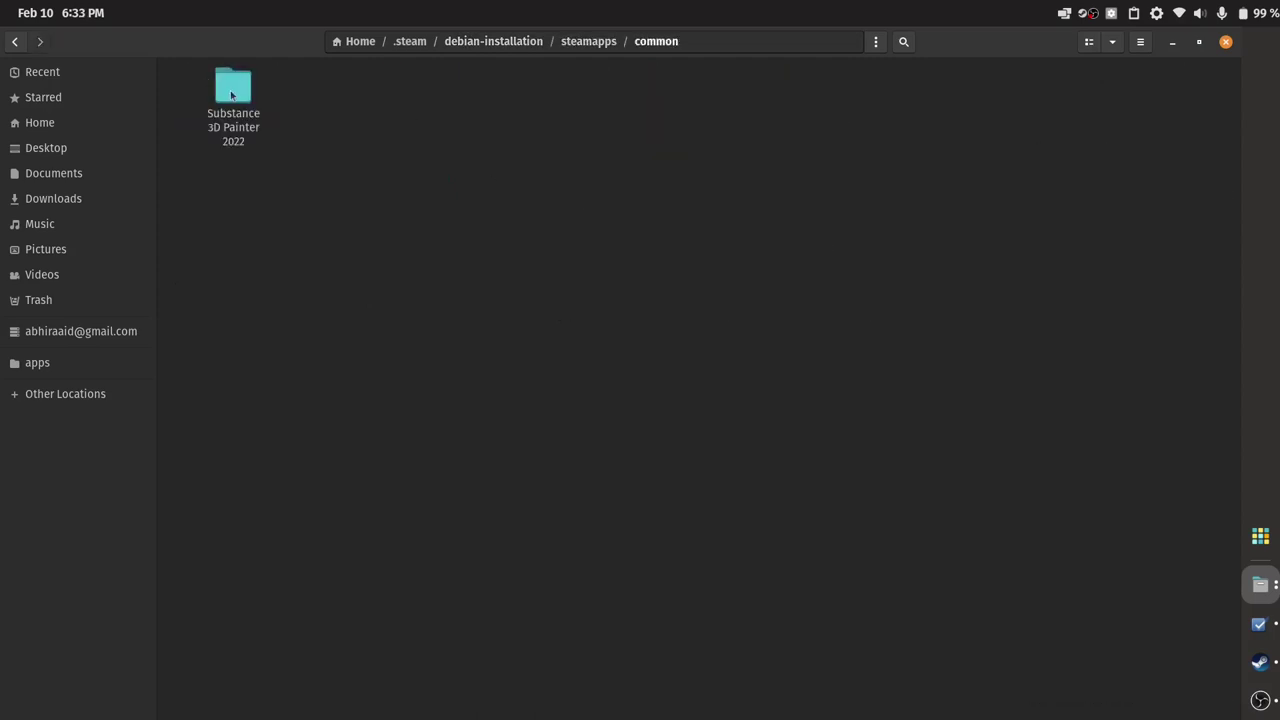
{"action": "double_click", "coordinate": [231, 95]}
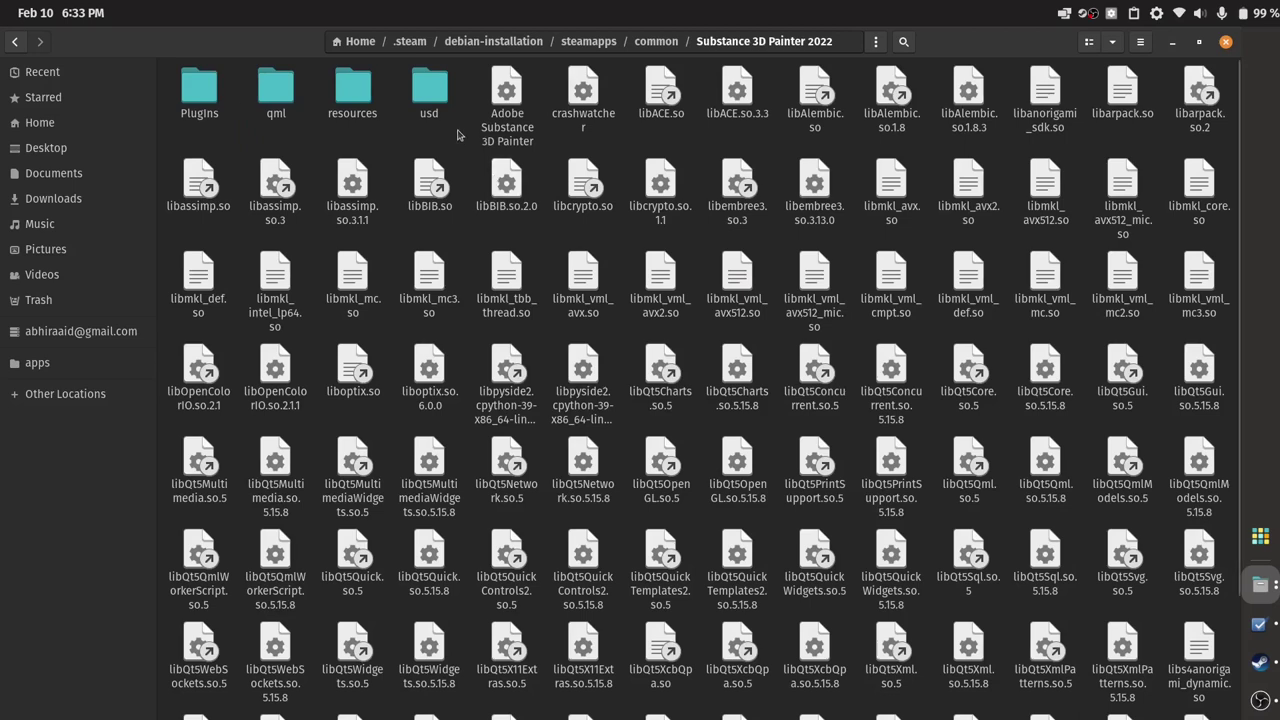
Check the basic properties and permissions of the Adobe Substance 3D Painter executable
{"action": "left_click", "coordinate": [493, 121]}
{"action": "right_click", "coordinate": [495, 116]}
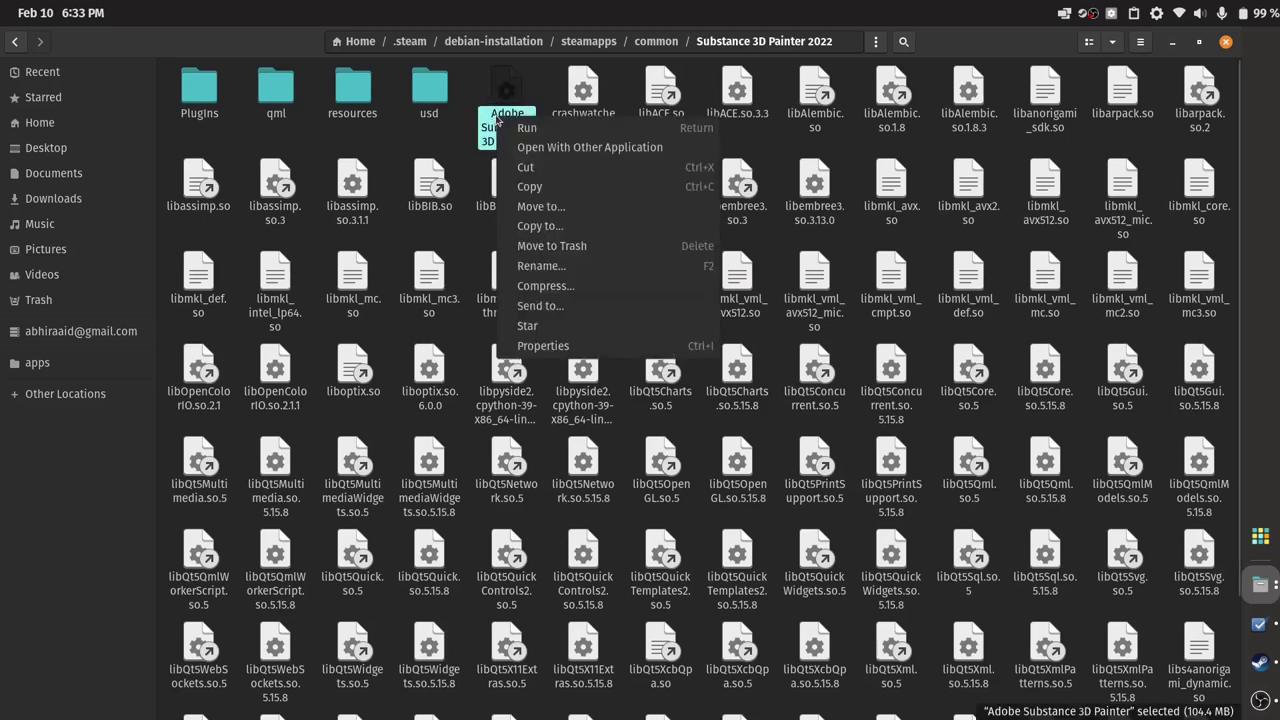
{"action": "left_click", "coordinate": [547, 343]}
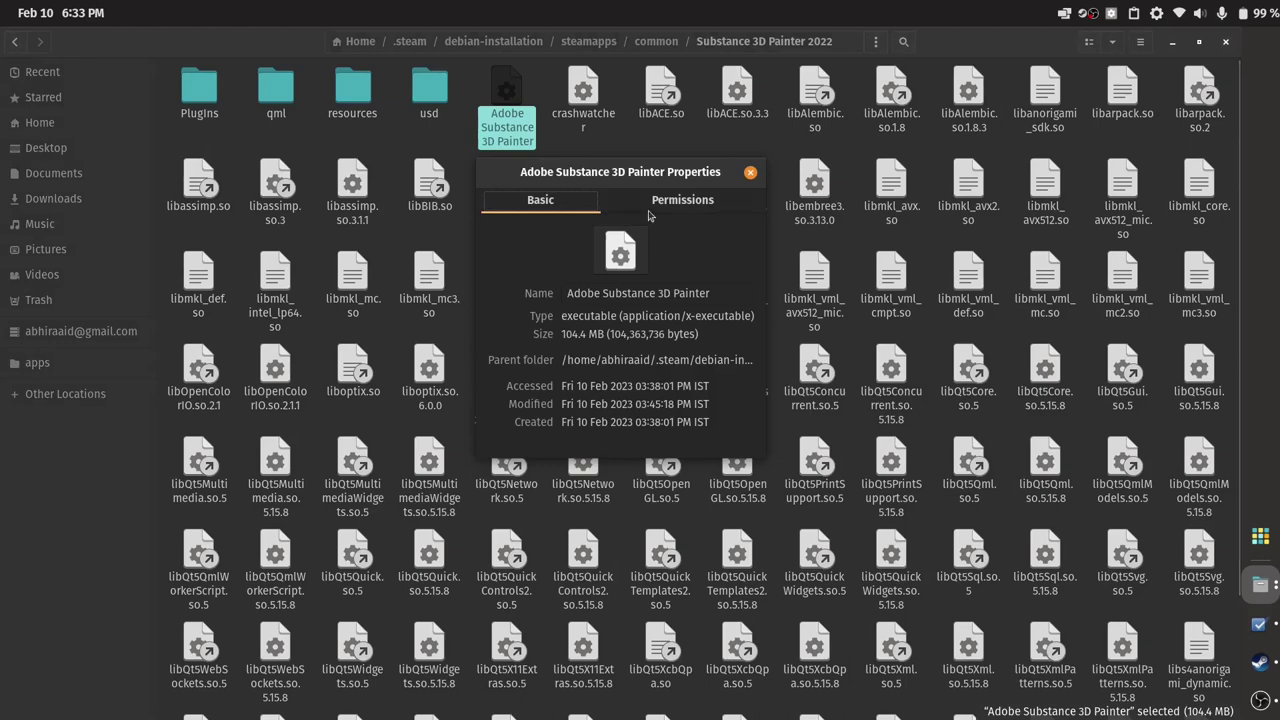
{"action": "left_click", "coordinate": [687, 195]}
{"action": "left_click", "coordinate": [746, 172]}
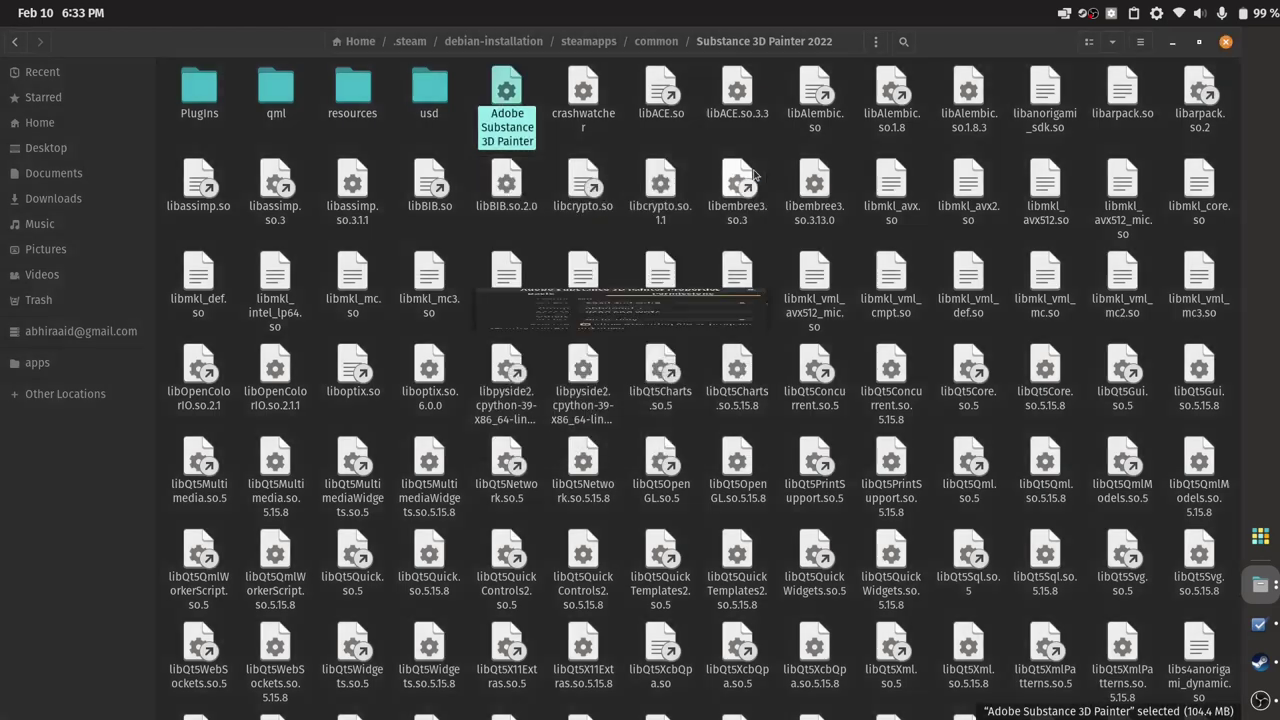
Test-run the Adobe Substance 3D Painter executable, dismissing its What's new and Home screens before closing it
{"action": "double_click", "coordinate": [495, 116]}
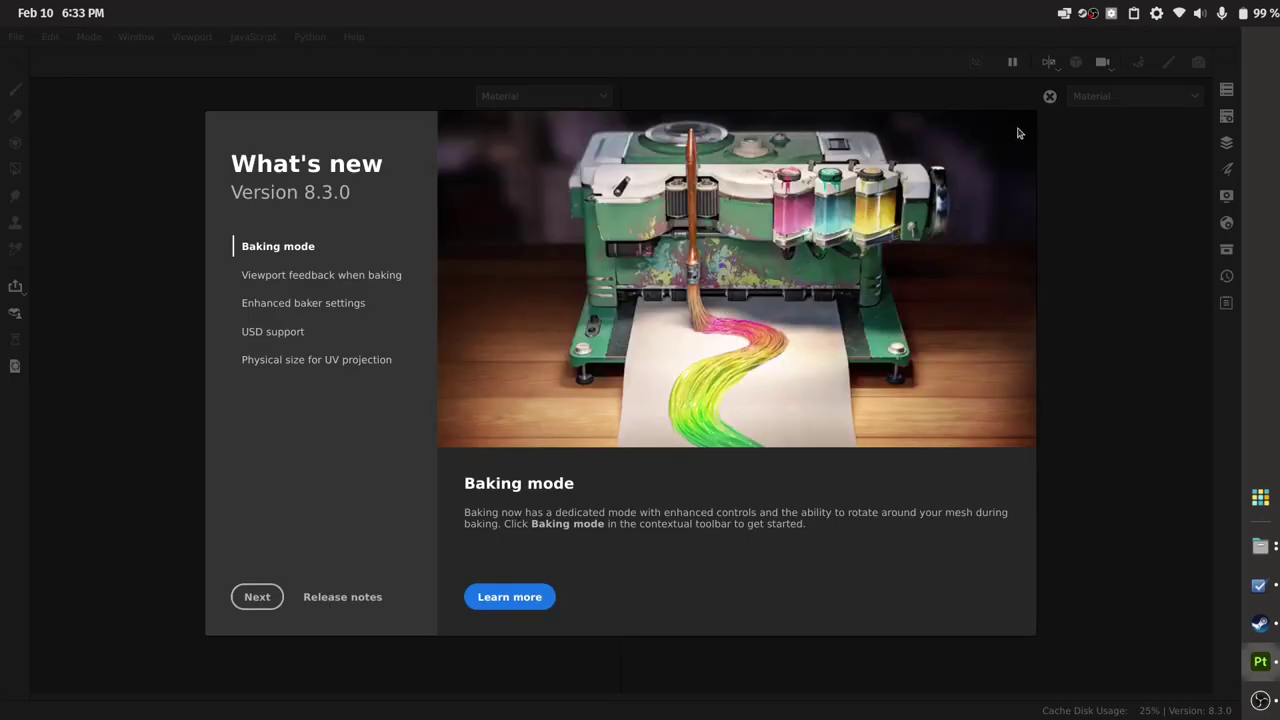
{"action": "left_click", "coordinate": [1049, 97]}
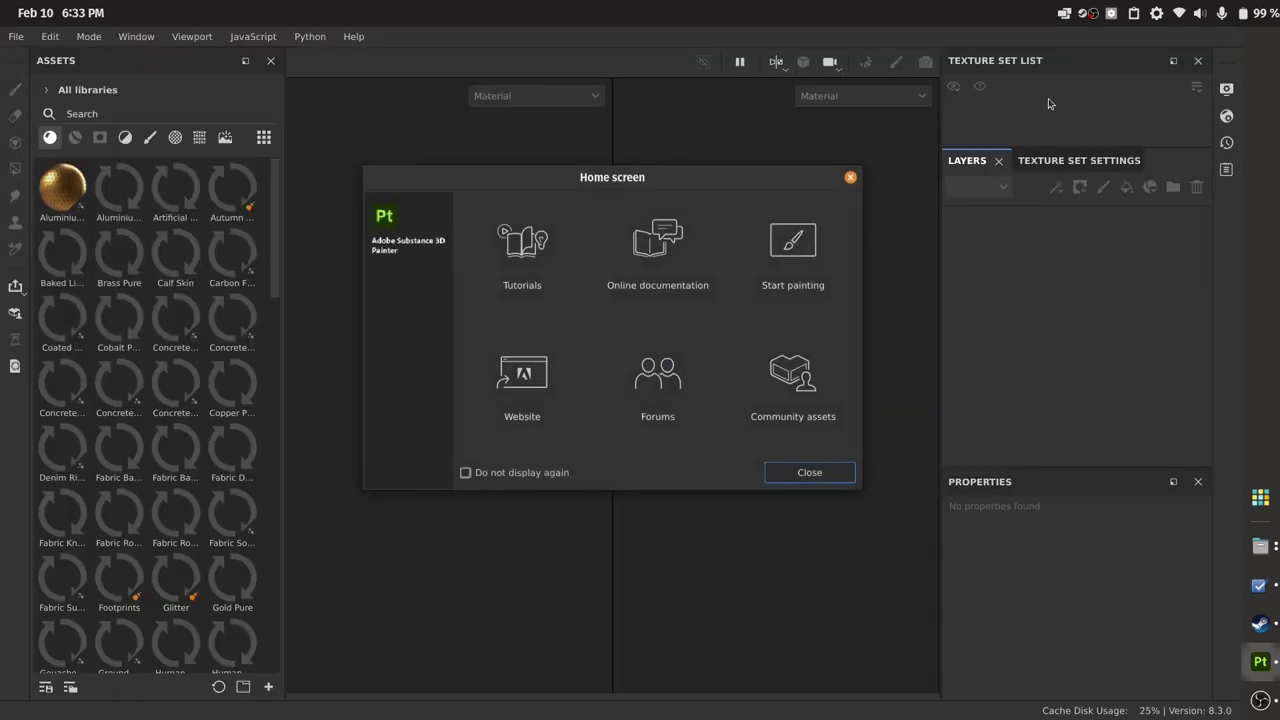
{"action": "left_click", "coordinate": [850, 177]}
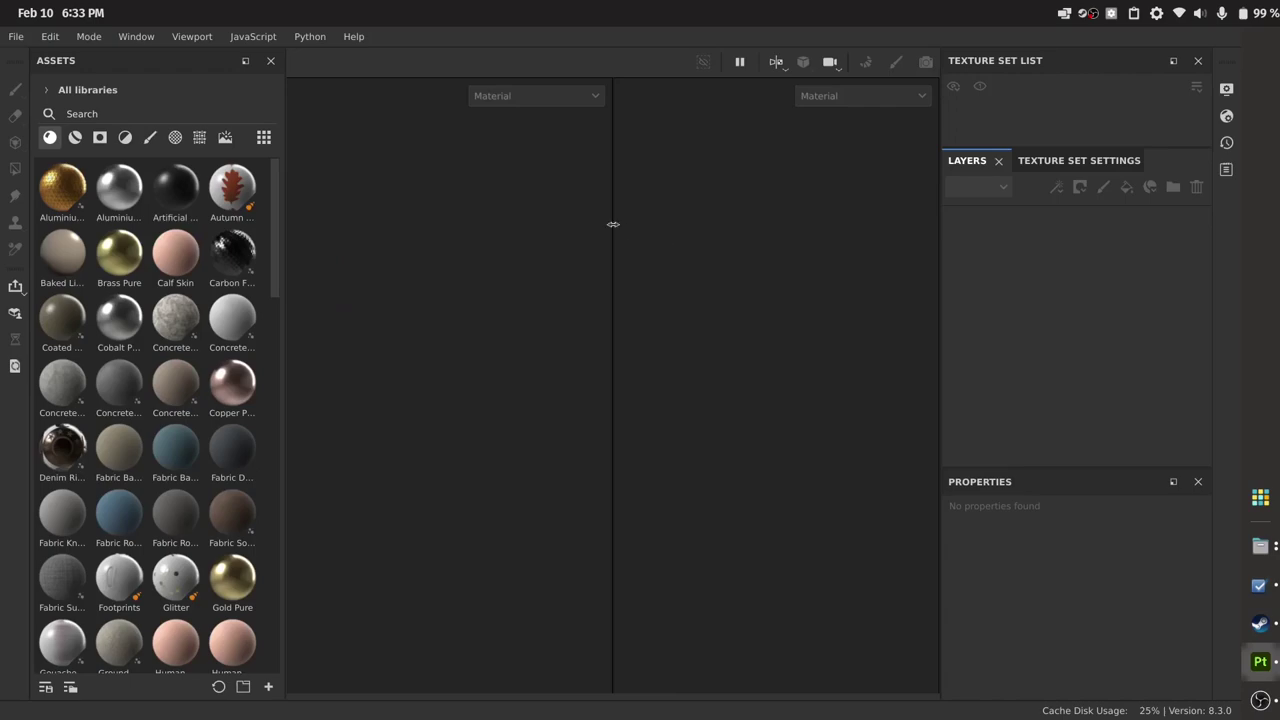
{"action": "double_click", "coordinate": [580, 23]}
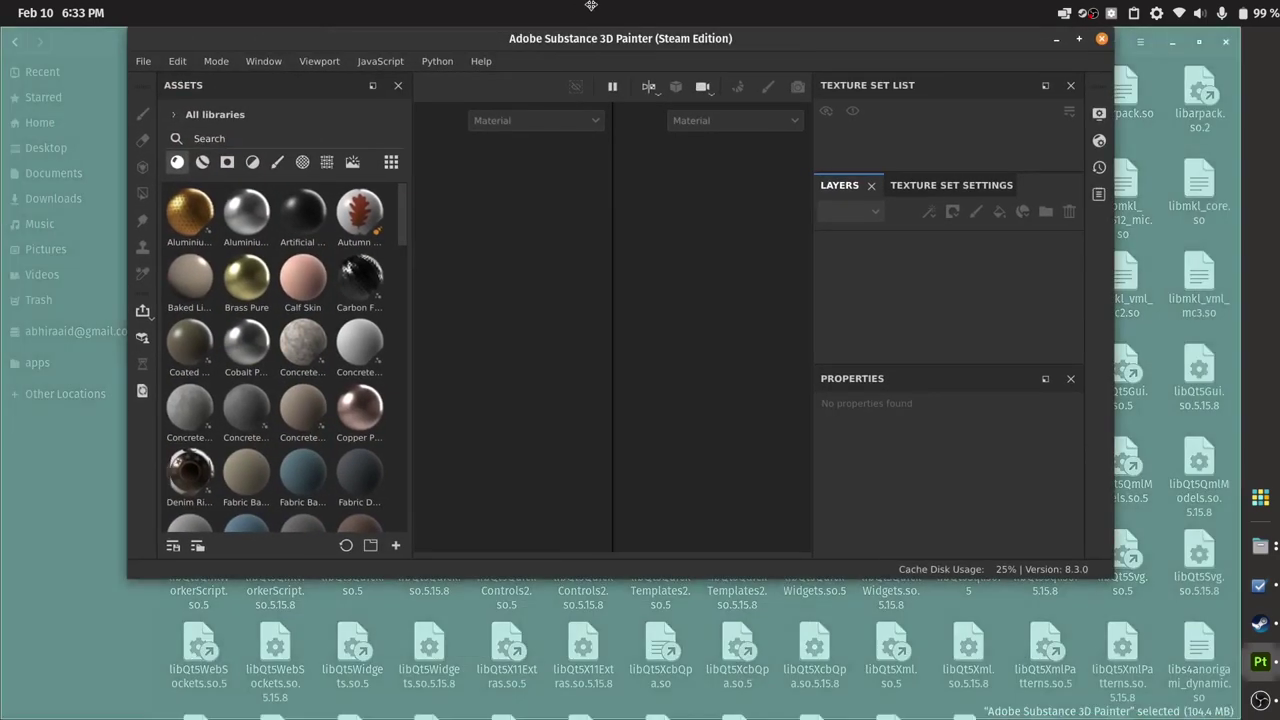
{"action": "left_click_drag", "start_coordinate": [591, 6], "coordinate": [605, 40]}
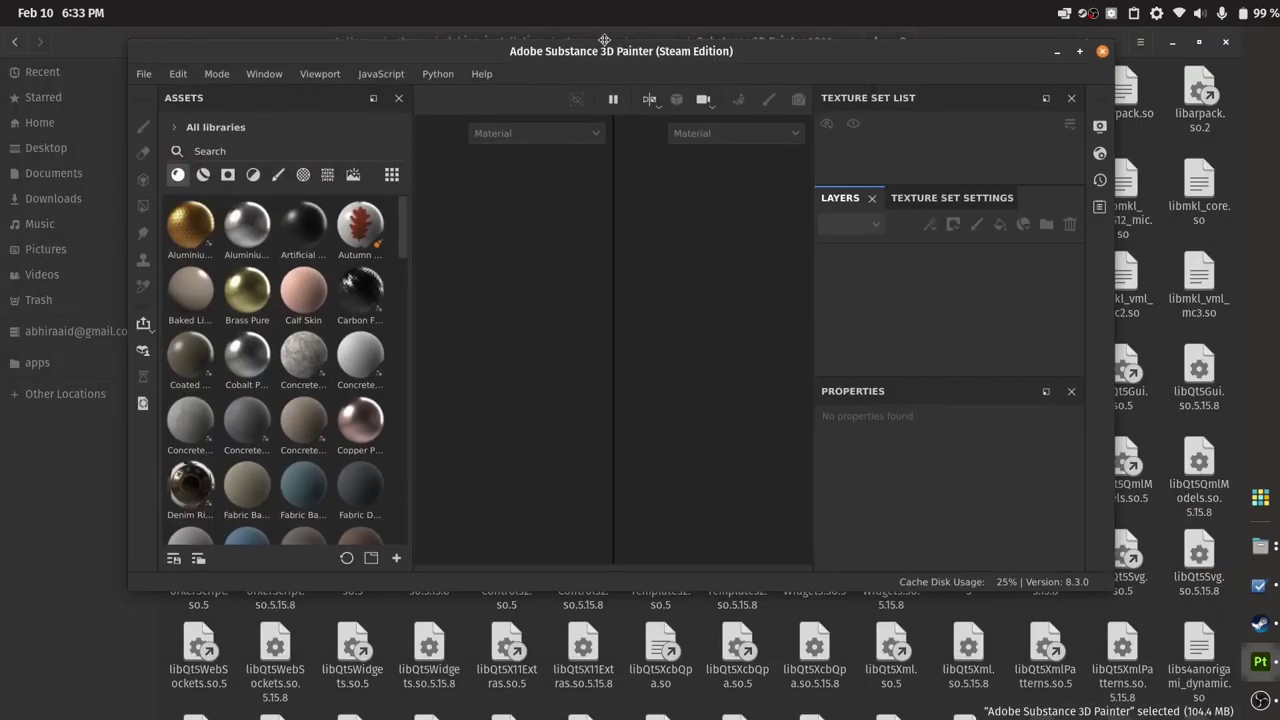
{"action": "left_click", "coordinate": [1104, 51]}
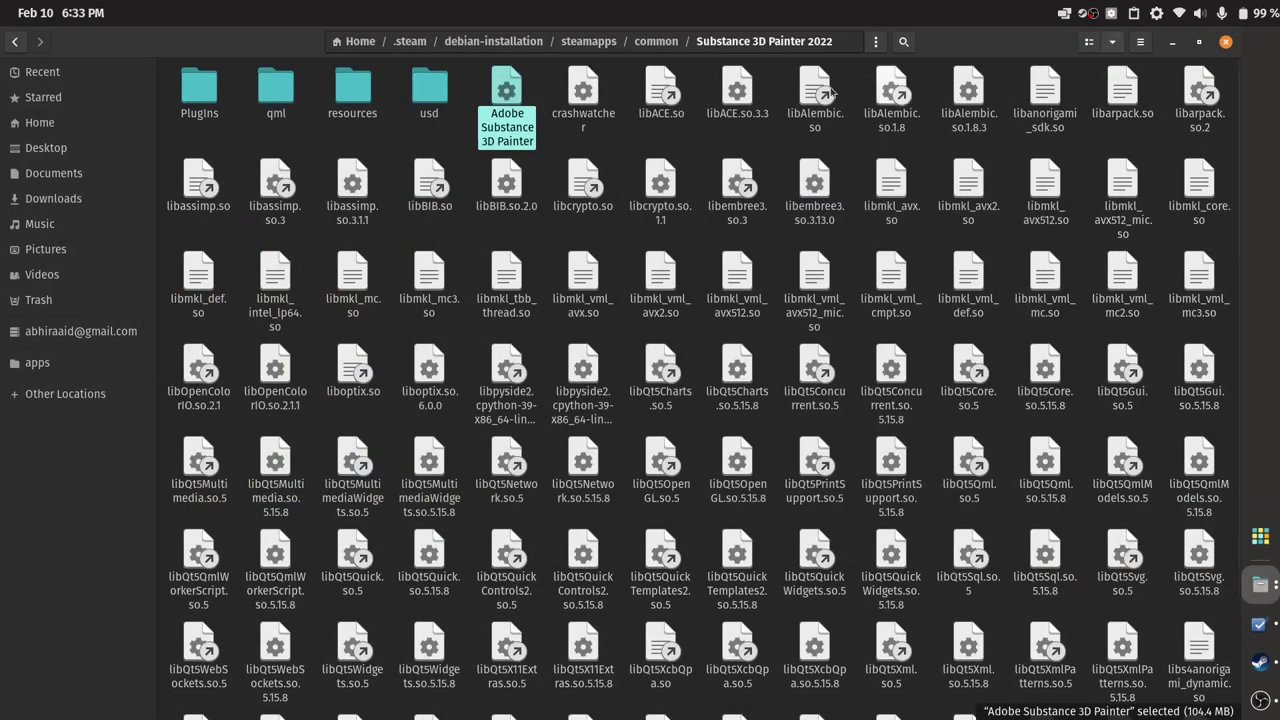
Reopen the Adobe Substance 3D Painter executable's properties, review the permissions and select its parent folder path
{"action": "right_click", "coordinate": [507, 118]}
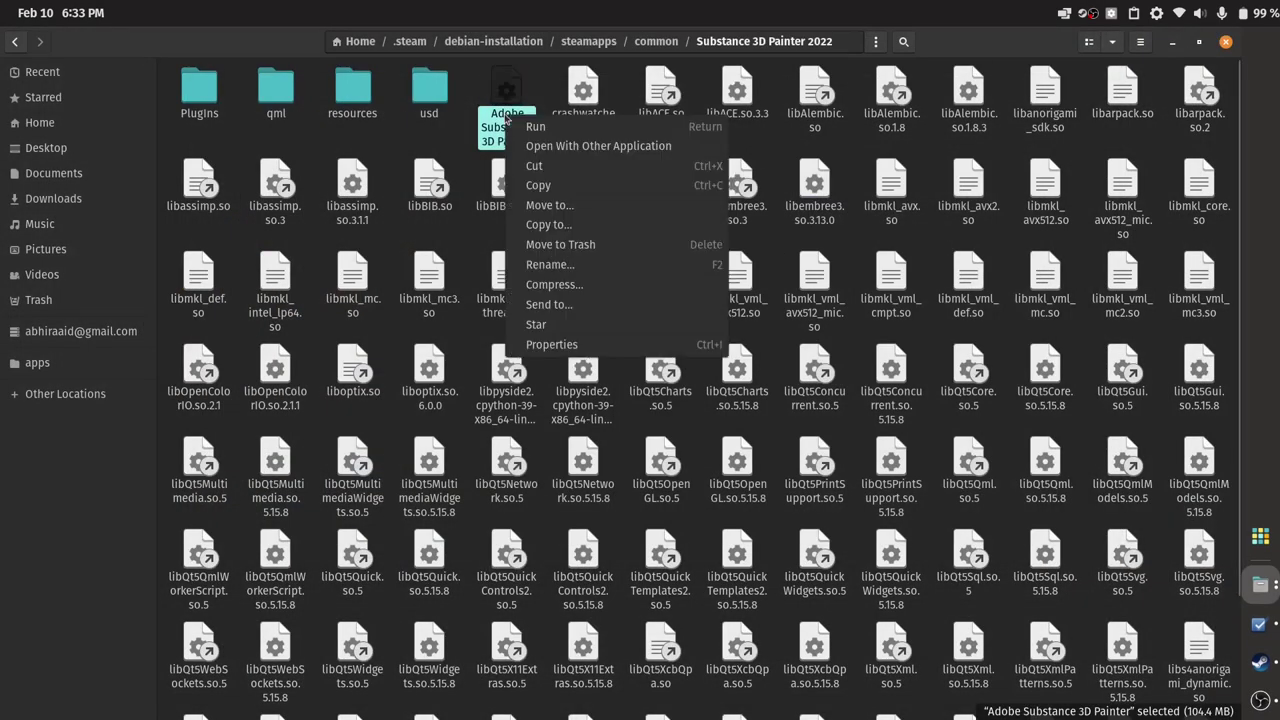
{"action": "left_click", "coordinate": [562, 344]}
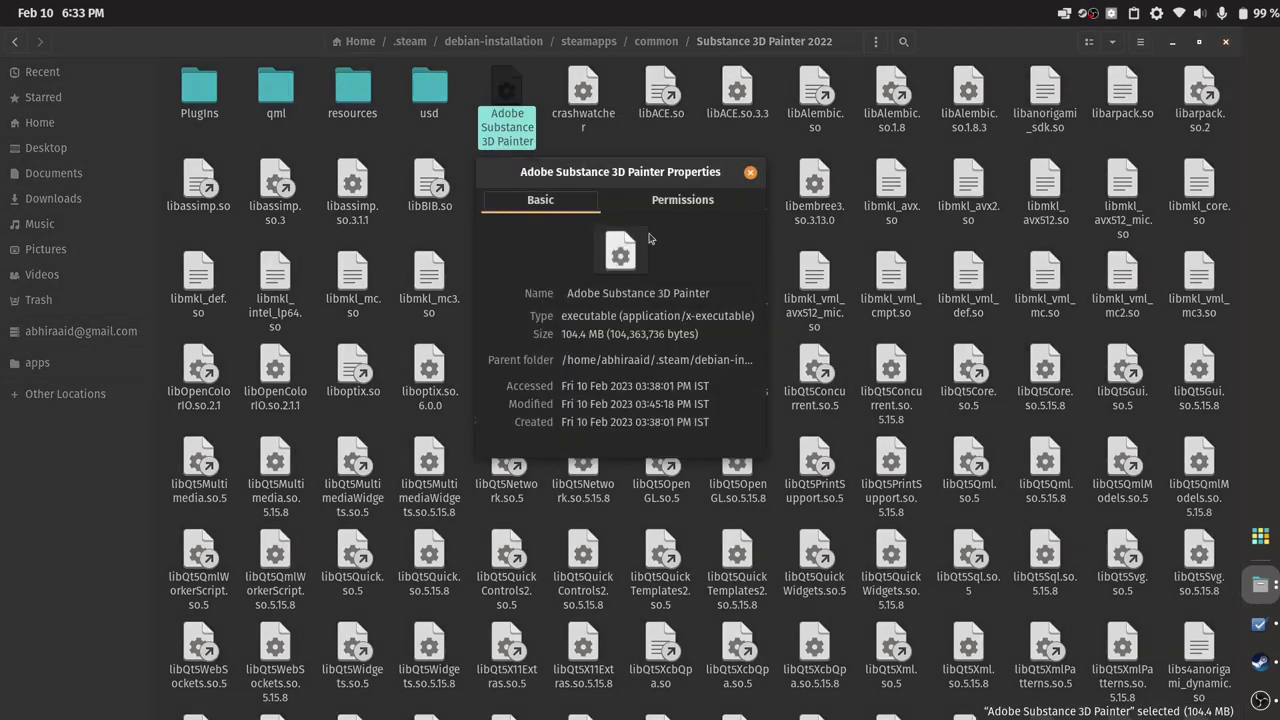
{"action": "left_click", "coordinate": [665, 205]}
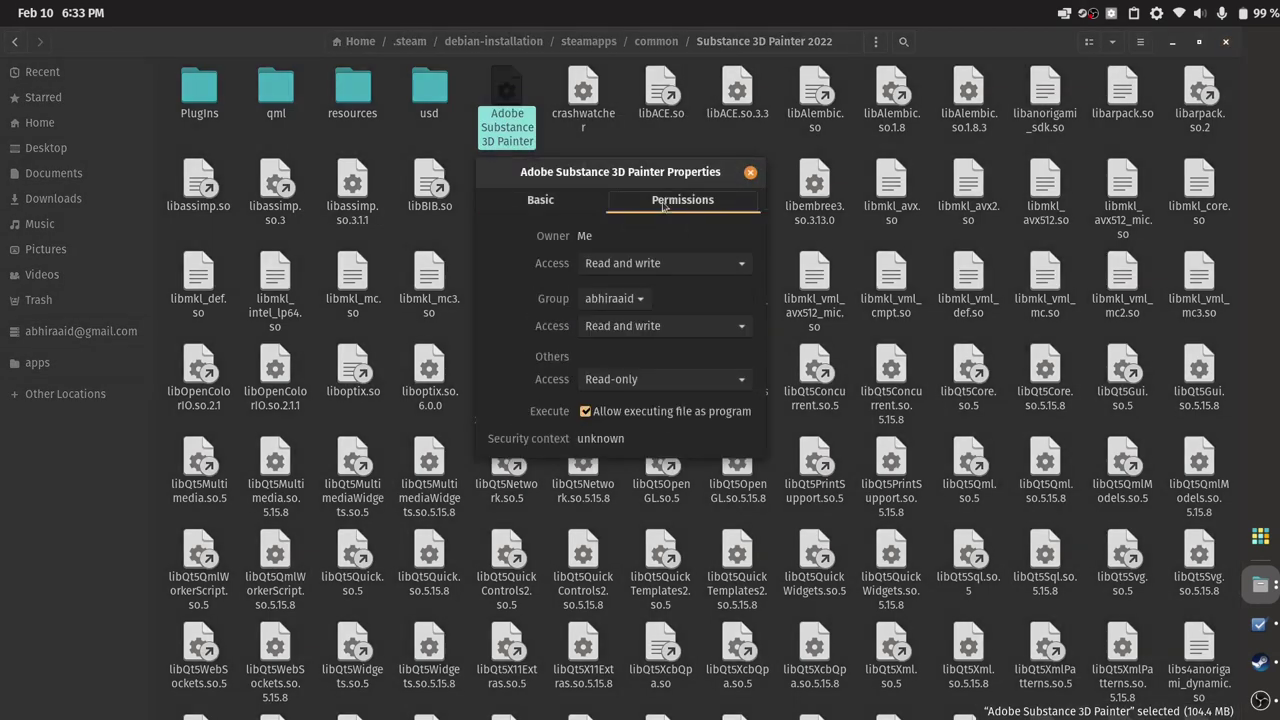
{"action": "left_click", "coordinate": [577, 211]}
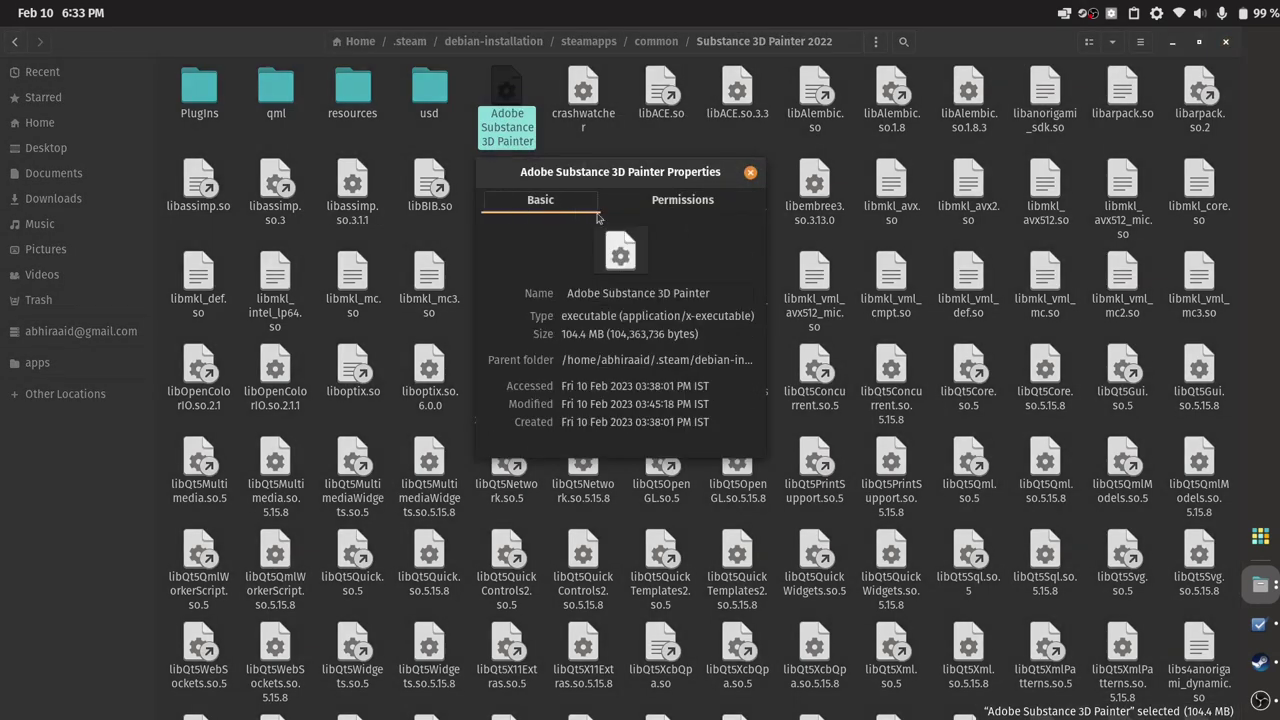
{"action": "triple_click", "coordinate": [644, 357]}
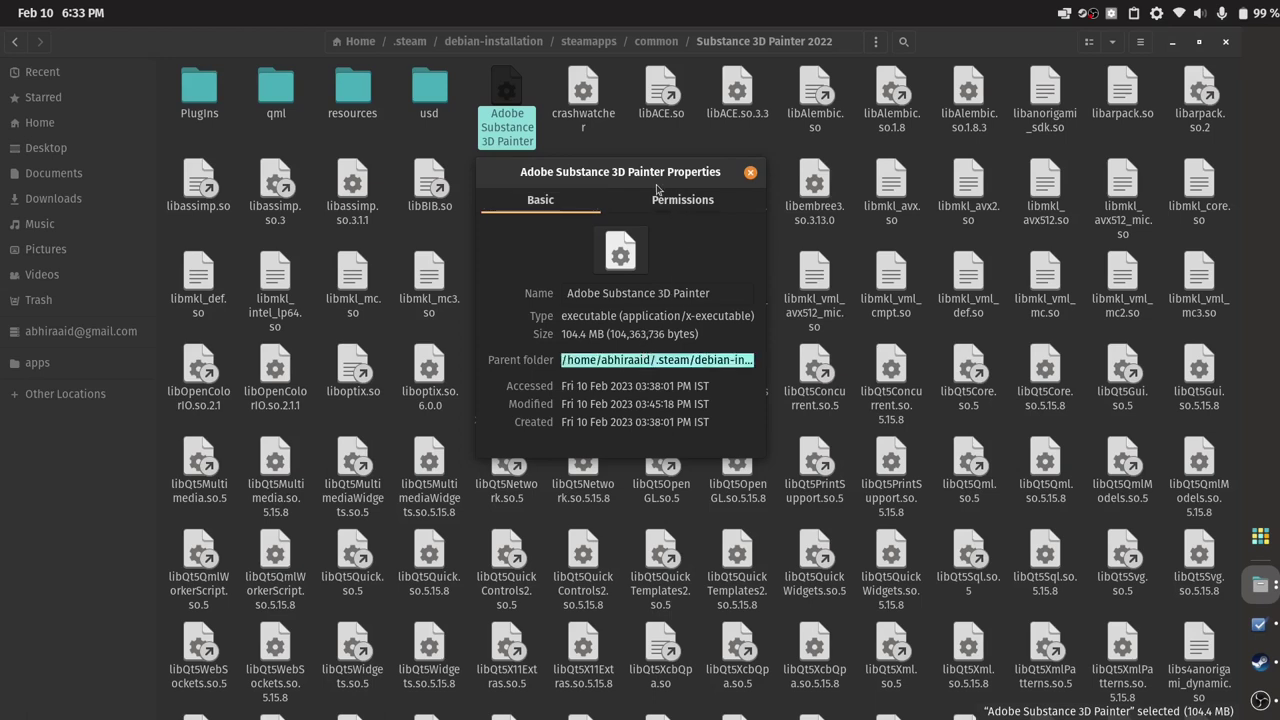
{"action": "mouse_move", "coordinate": [657, 189]}
{"action": "left_mouse_down"}
{"action": "mouse_move", "coordinate": [643, 229]}
{"action": "mouse_move", "coordinate": [641, 176]}
{"action": "left_mouse_up"}
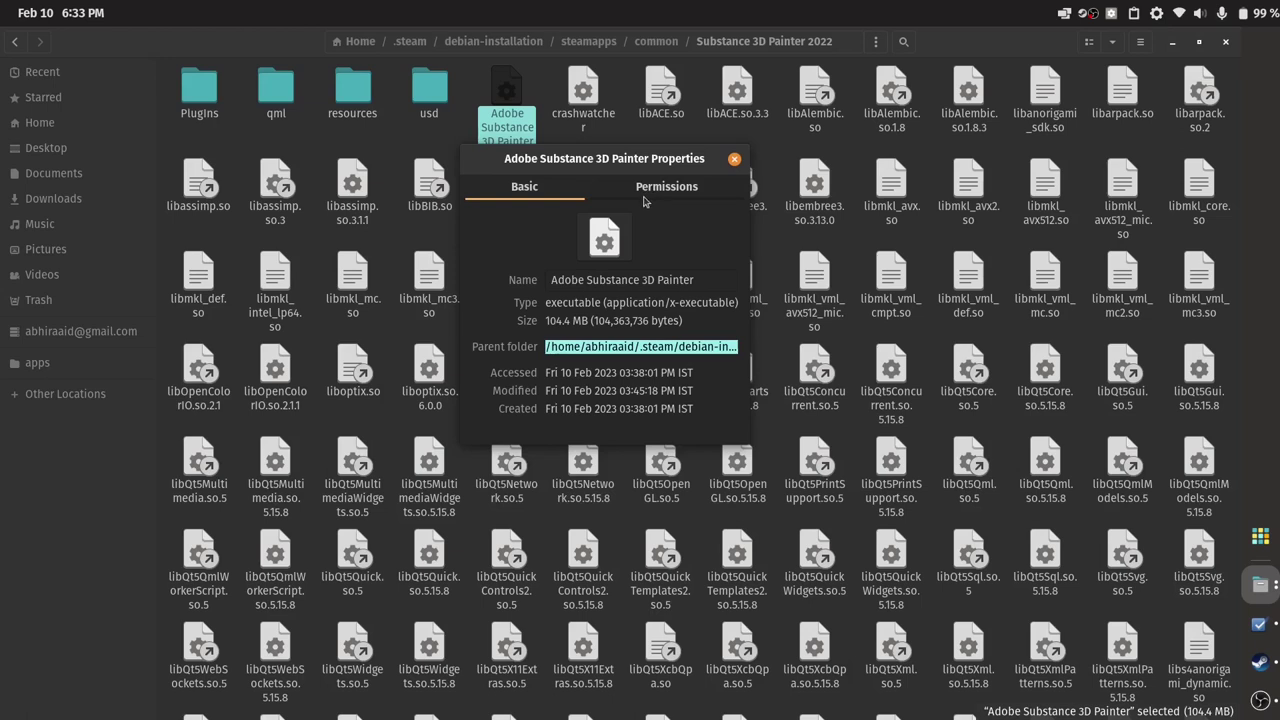
Find the text editor among the application library's folders and launch it with a blank document
{"action": "left_click", "coordinate": [1266, 539]}
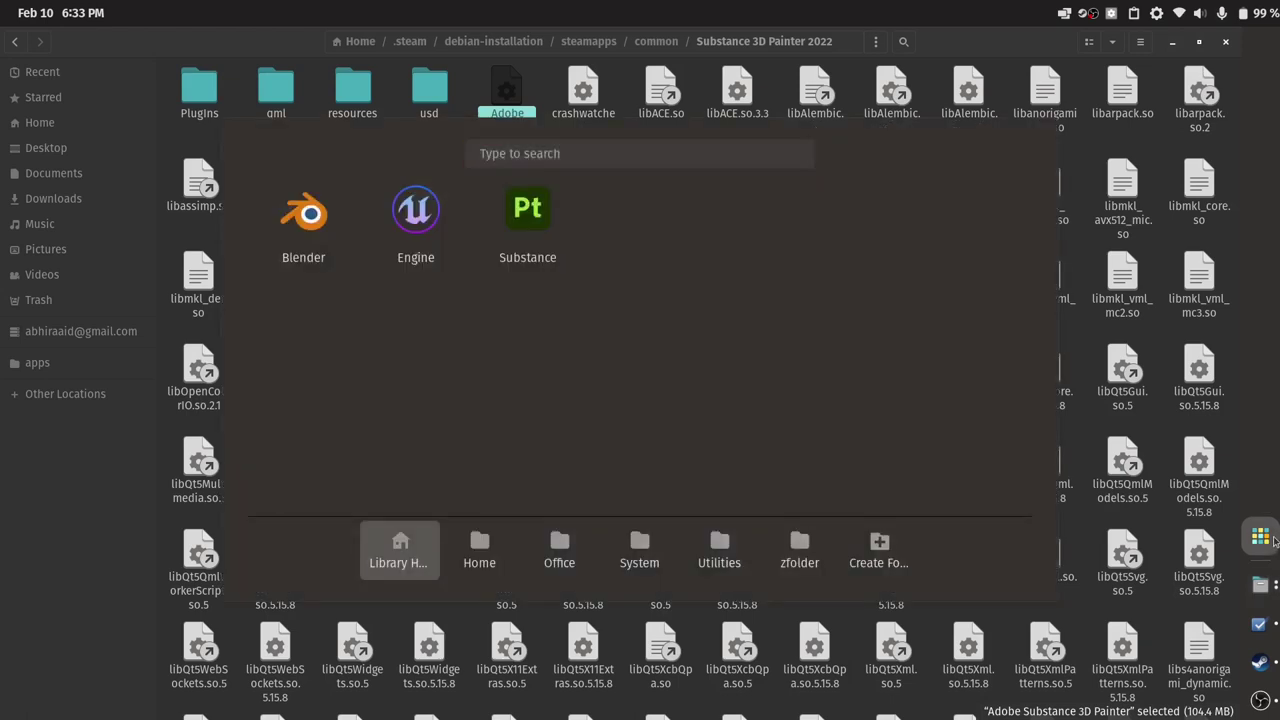
{"action": "left_click", "coordinate": [1262, 539]}
{"action": "left_click", "coordinate": [1262, 539]}
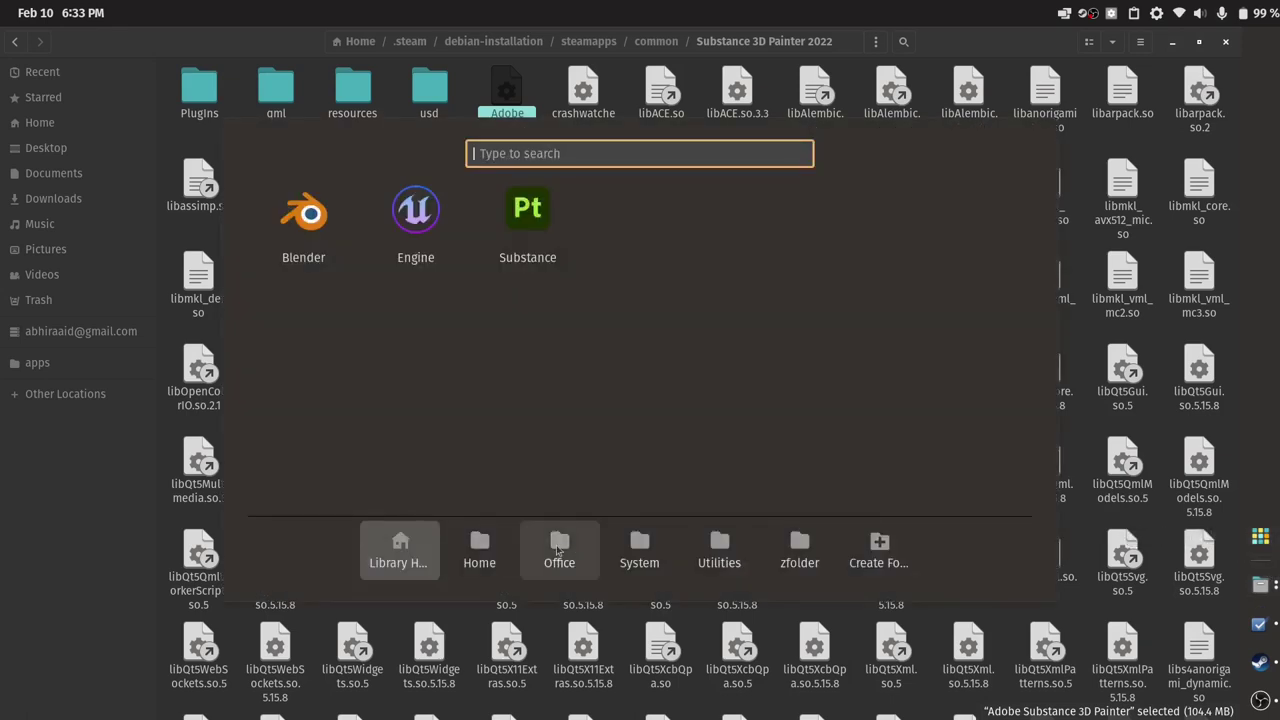
{"action": "left_click", "coordinate": [479, 550]}
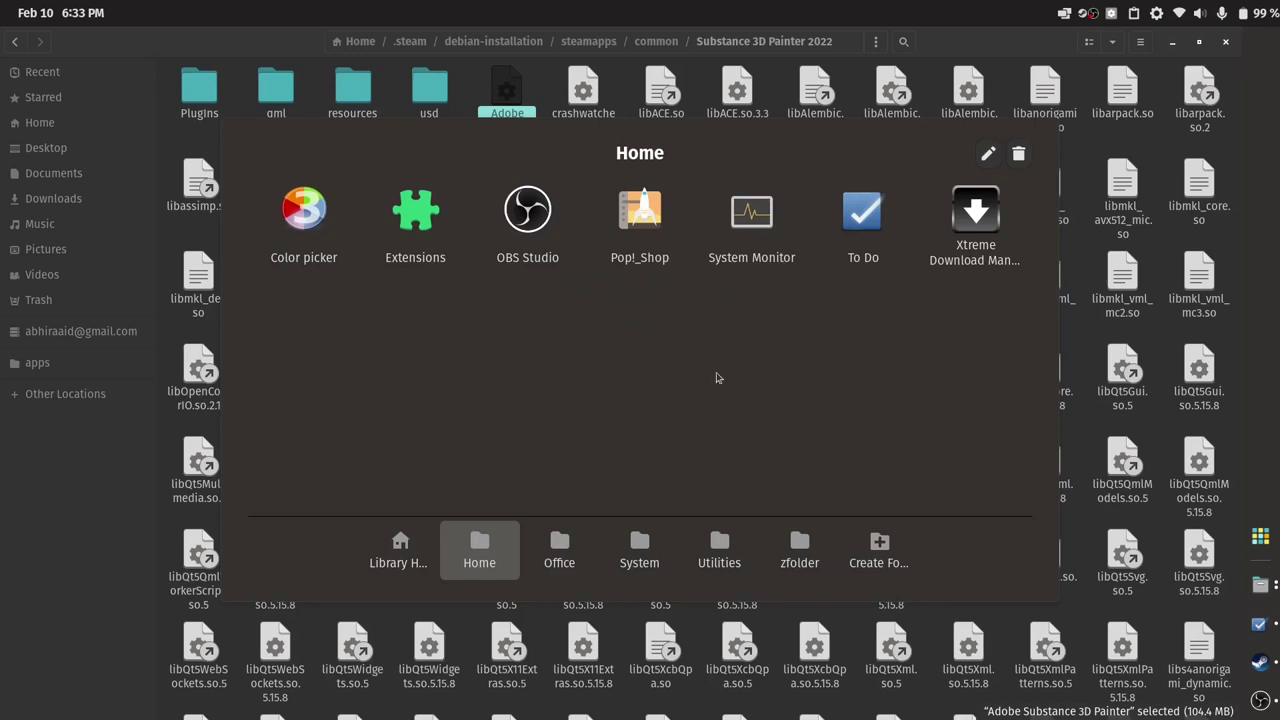
{"action": "left_click", "coordinate": [566, 543]}
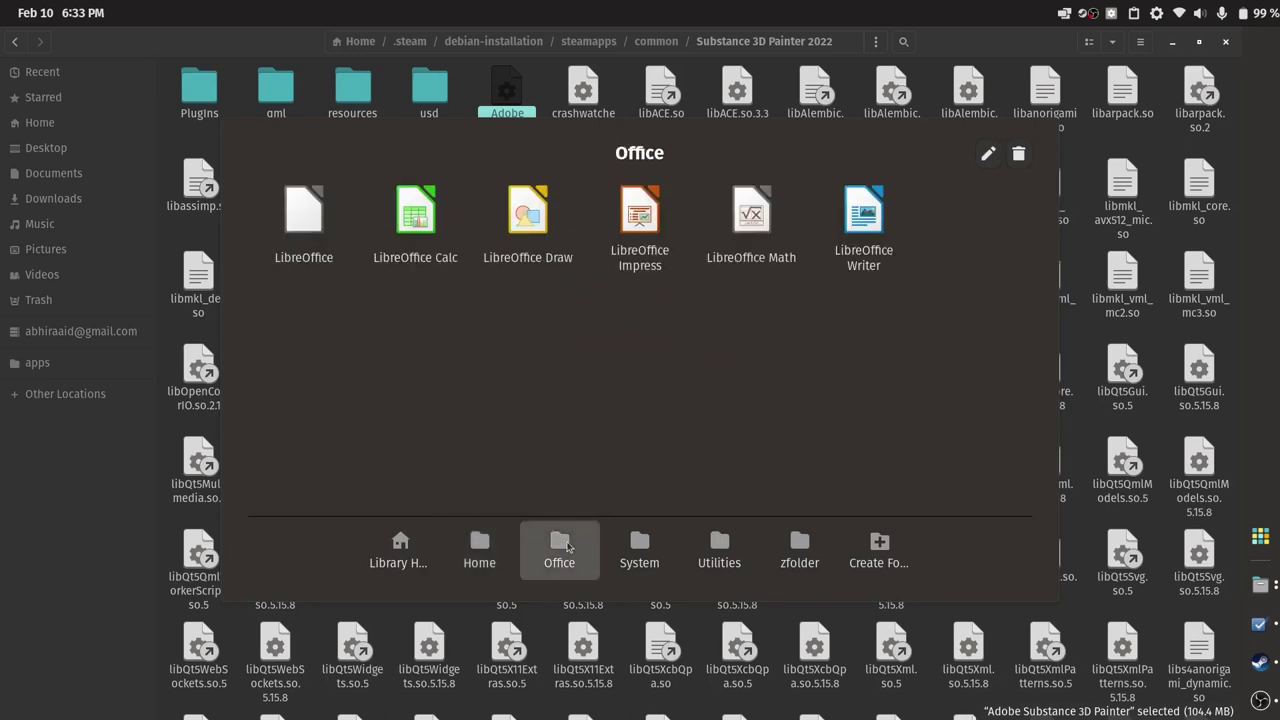
{"action": "left_click", "coordinate": [484, 552]}
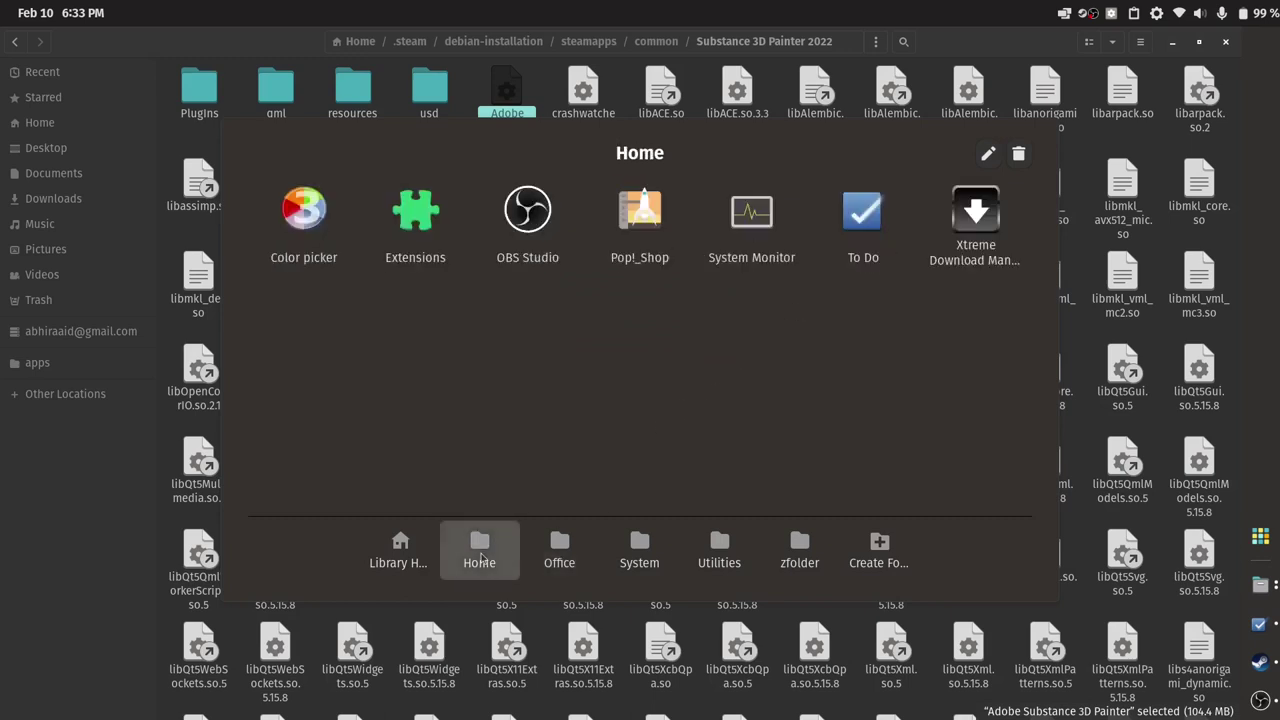
{"action": "left_click", "coordinate": [776, 549]}
{"action": "left_click", "coordinate": [651, 315]}
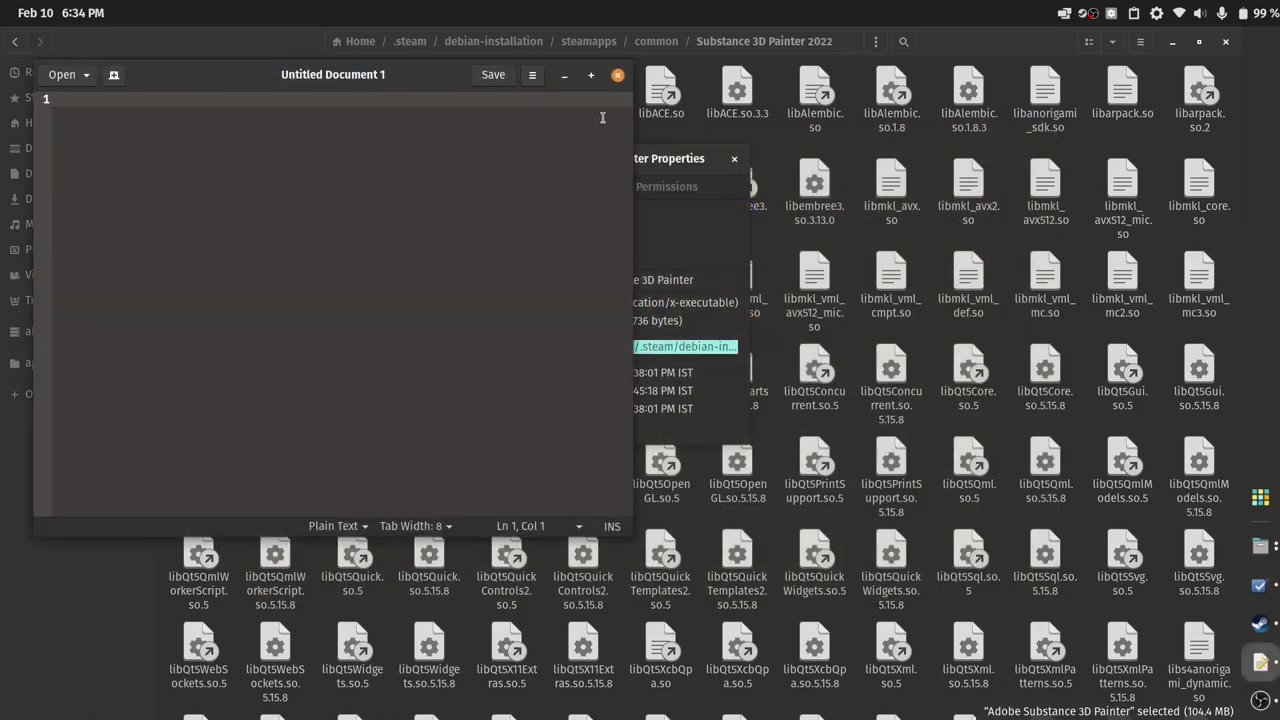
Paste the copied Substance 3D Painter 2022.desktop path into the blank document and prefix it with "prime "
{"action": "right_click", "coordinate": [111, 107]}
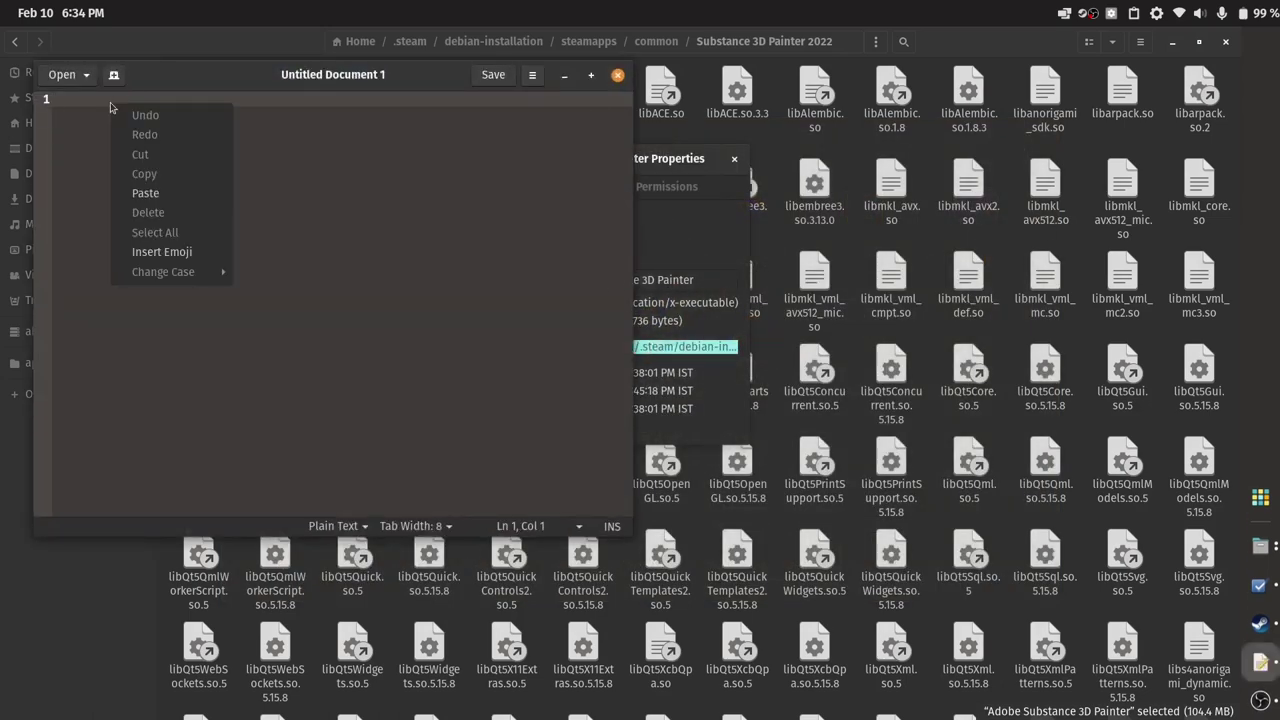
{"action": "left_click", "coordinate": [145, 193]}
{"action": "left_click", "coordinate": [59, 99]}
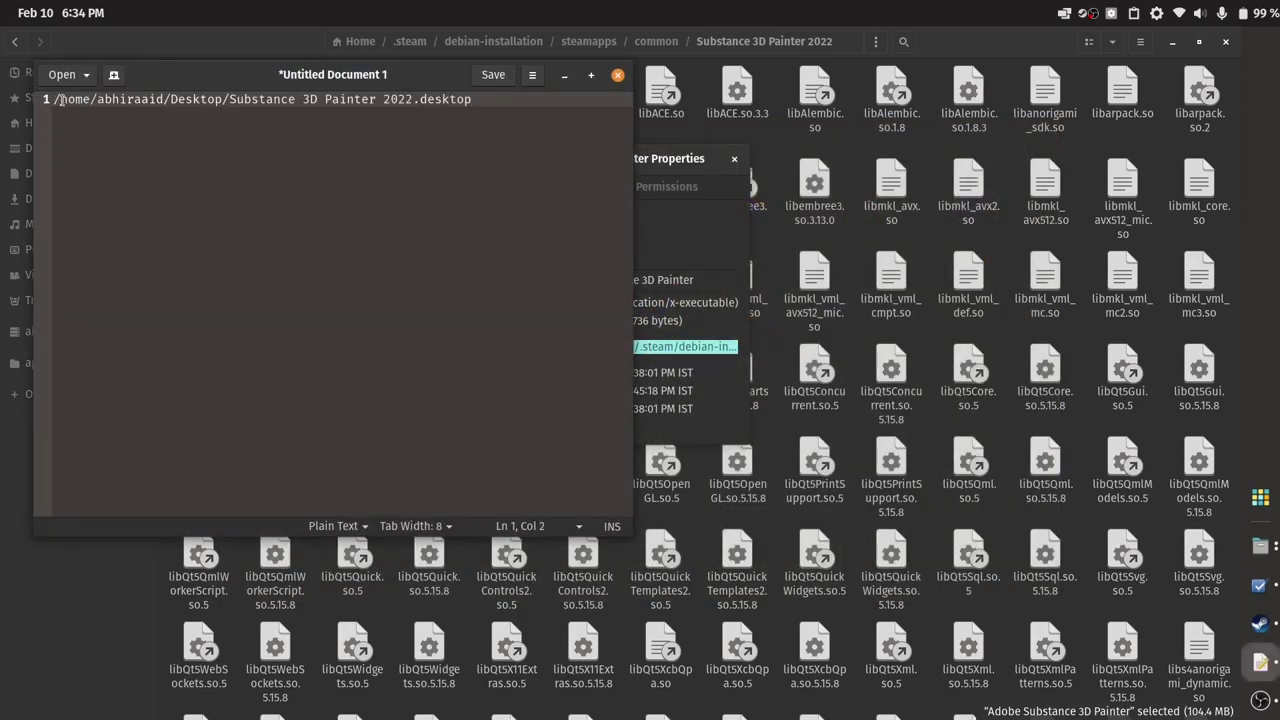
{"action": "key", "text": "Home"}
{"action": "type", "text": "p"}
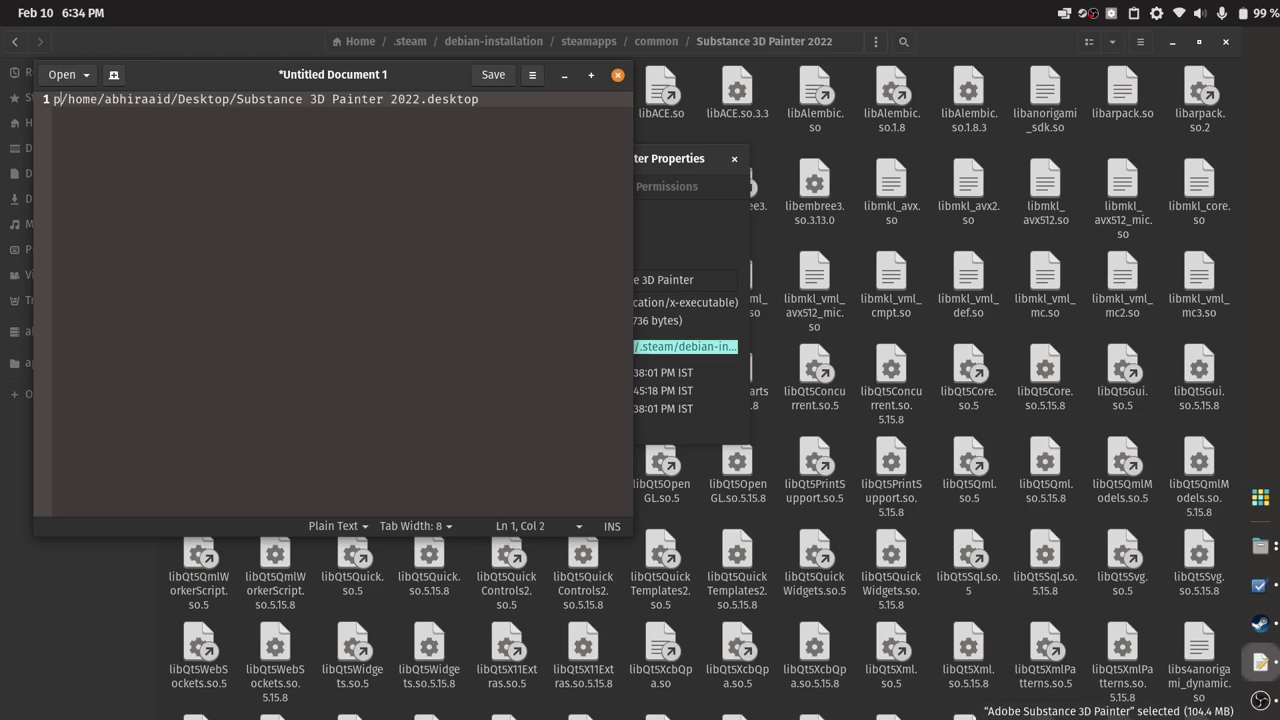
{"action": "type", "text": "rime"}
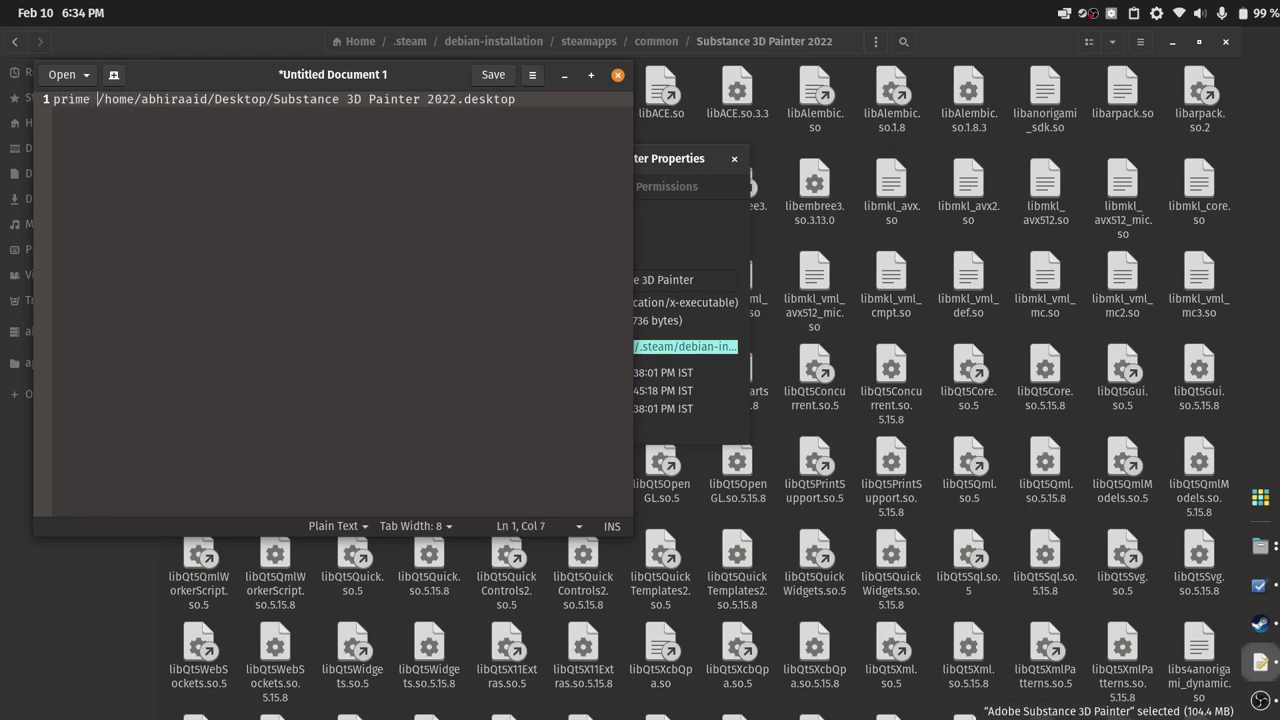
Insert an empty line above the prime command and return to the end of the command line
{"action": "key", "text": "Home"}
{"action": "key", "text": "Return"}
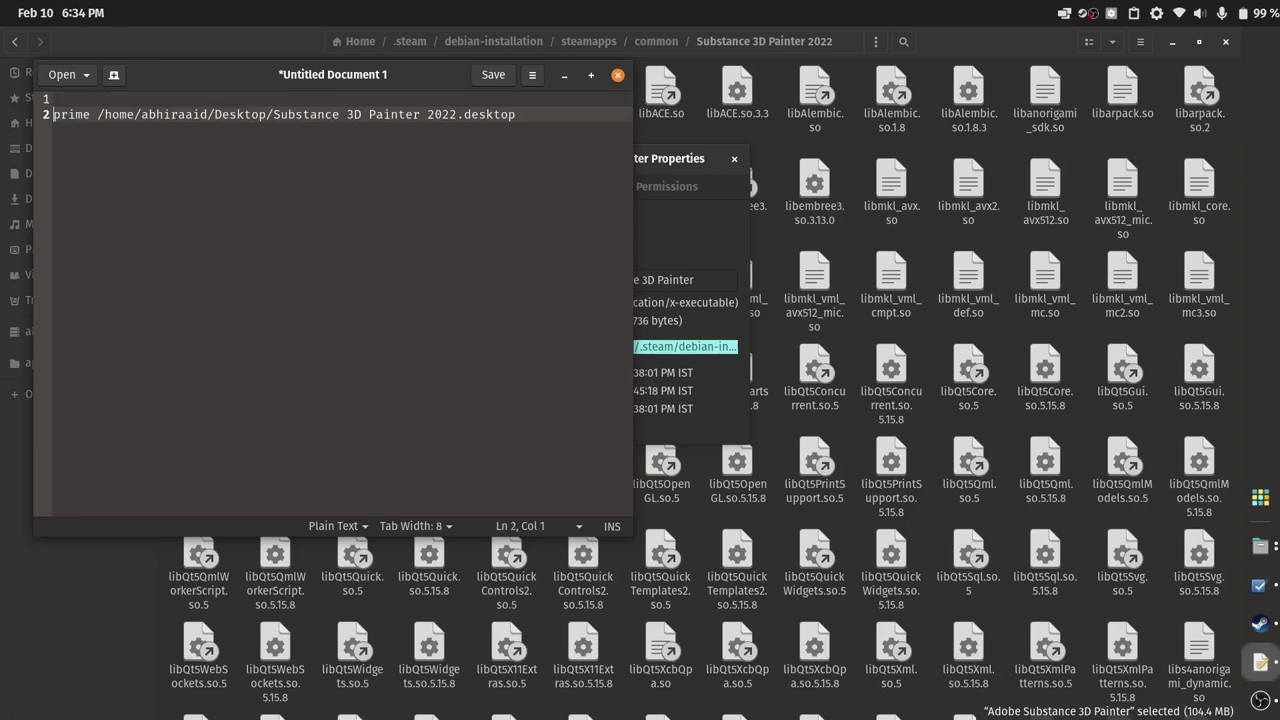
{"action": "key", "text": "Up"}
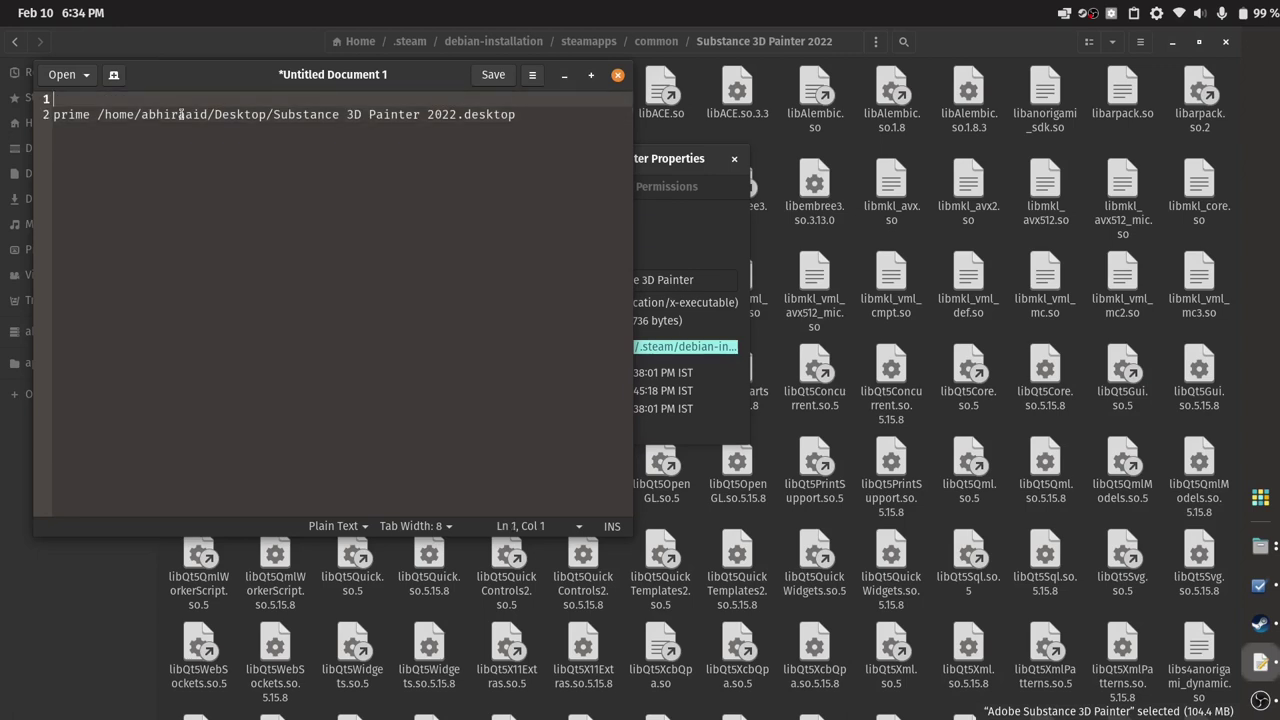
{"action": "left_click", "coordinate": [546, 117]}
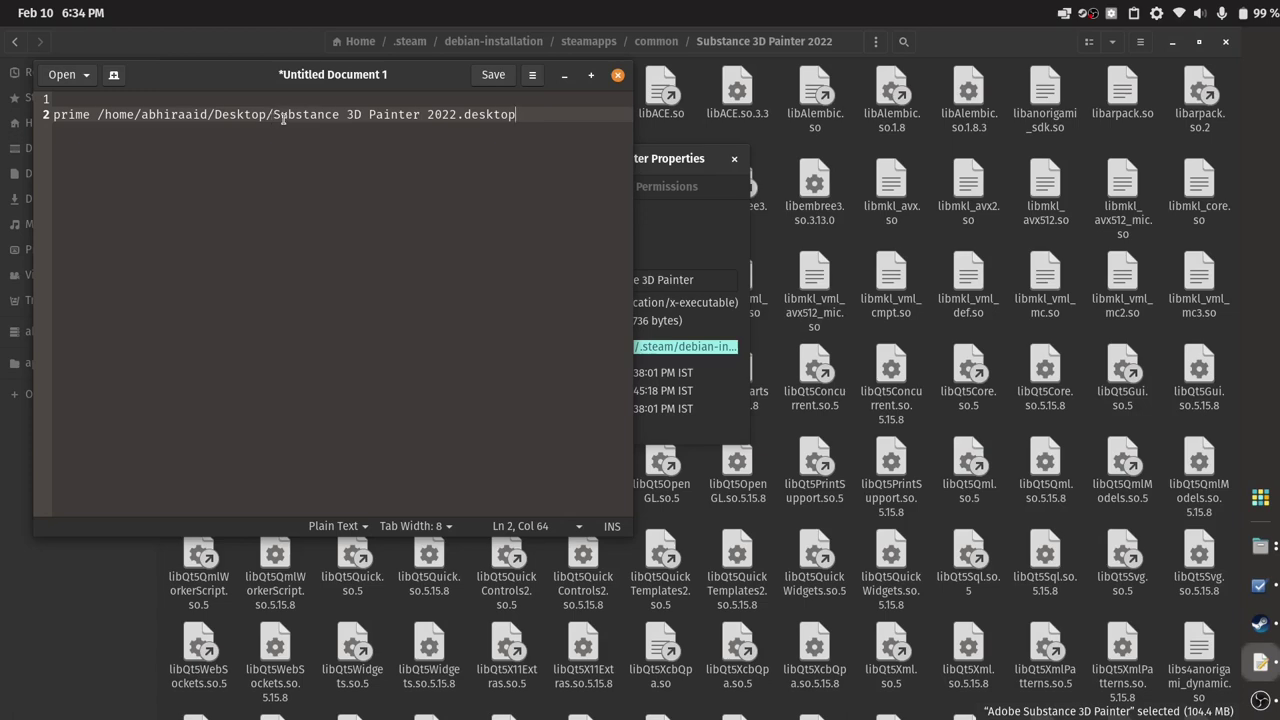
Move the text document and properties windows apart, and select the executable's parent folder path
{"action": "left_click_drag", "start_coordinate": [330, 78], "coordinate": [892, 256]}
{"action": "left_click_drag", "start_coordinate": [675, 162], "coordinate": [525, 243]}
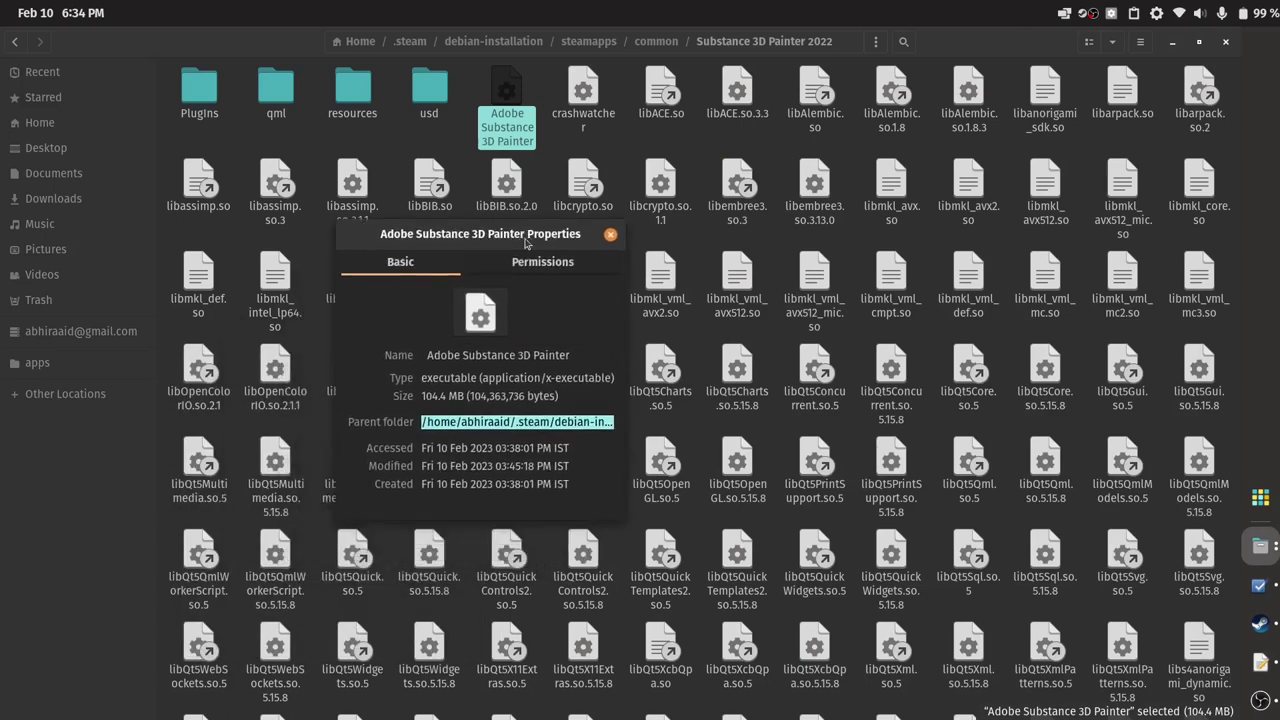
{"action": "triple_click", "coordinate": [519, 422]}
{"action": "left_click", "coordinate": [1261, 700]}
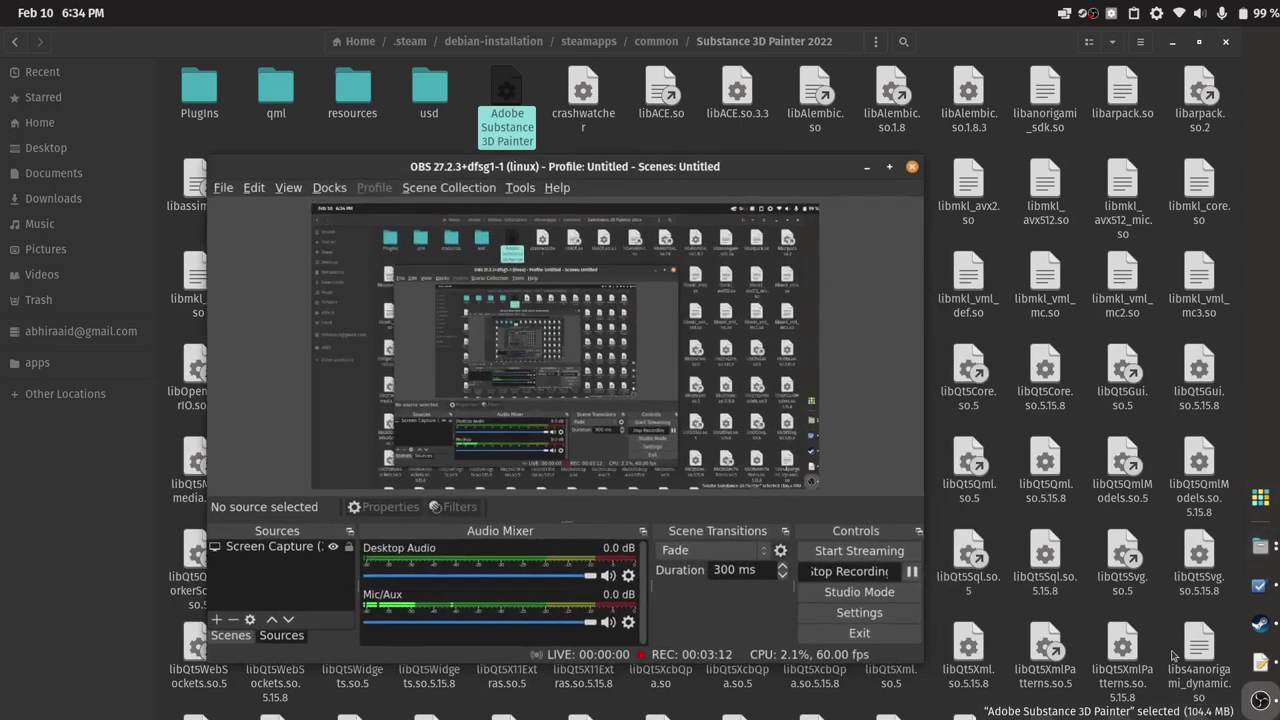
{"action": "left_click", "coordinate": [911, 571]}
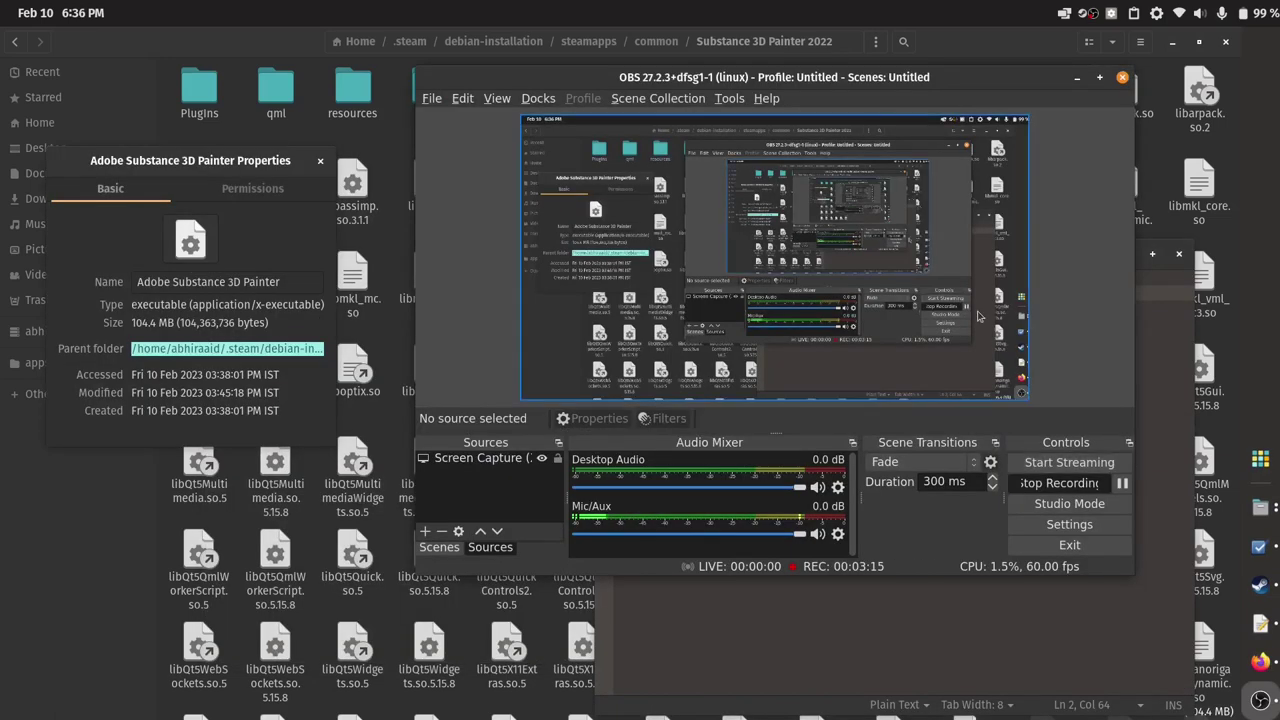
{"action": "left_click", "coordinate": [1084, 78]}
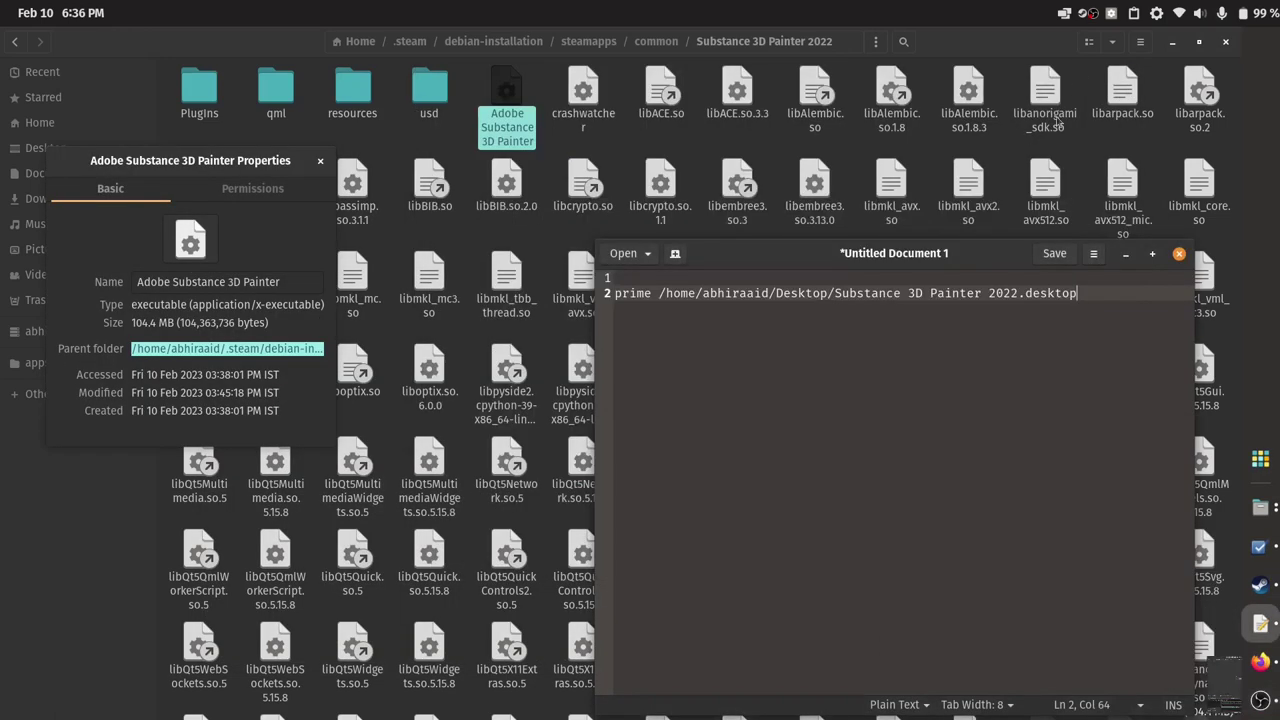
Reposition the text document and delete the desktop shortcut path that follows "prime"
{"action": "left_click_drag", "start_coordinate": [938, 252], "coordinate": [756, 208]}
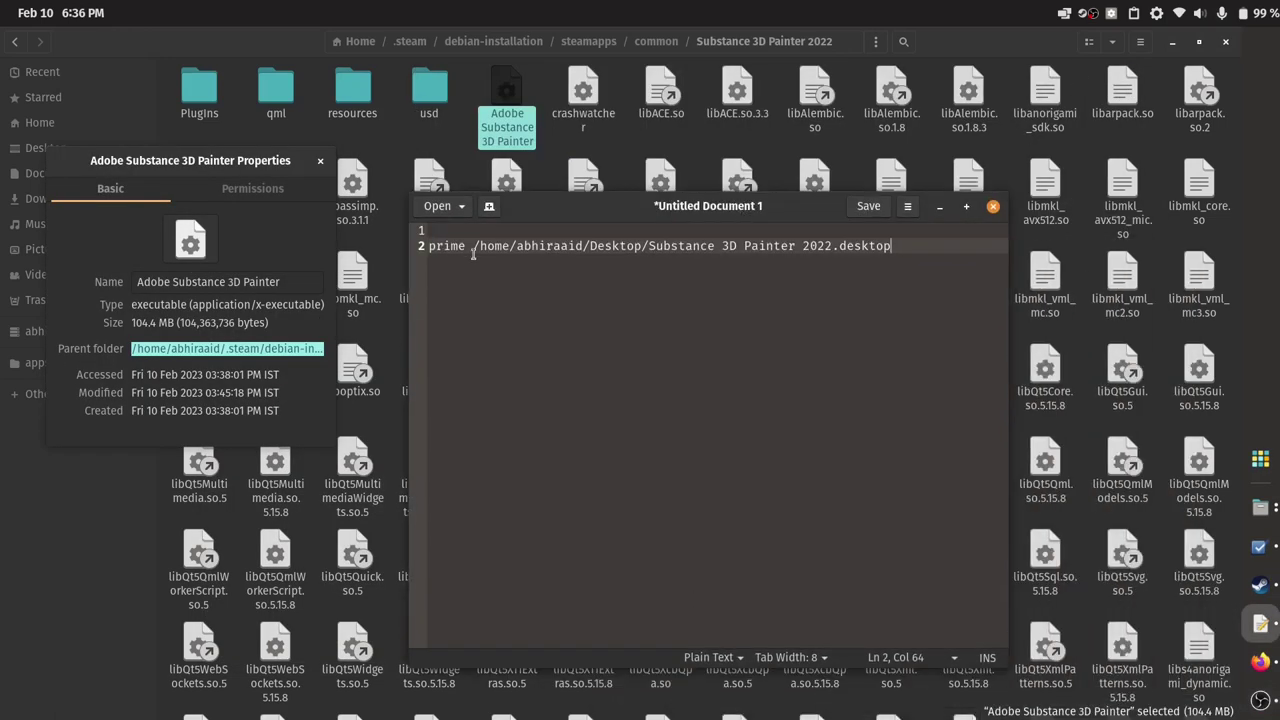
{"action": "left_click_drag", "start_coordinate": [474, 248], "coordinate": [894, 247]}
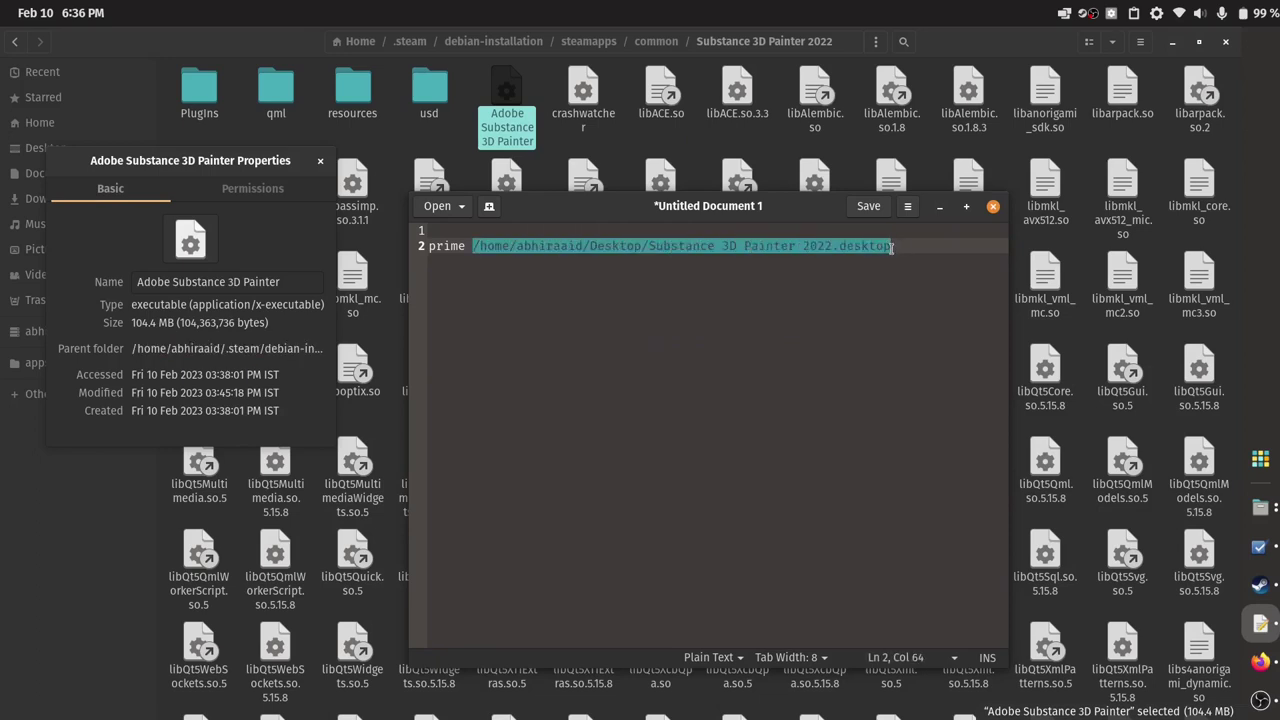
{"action": "key", "text": "BackSpace"}
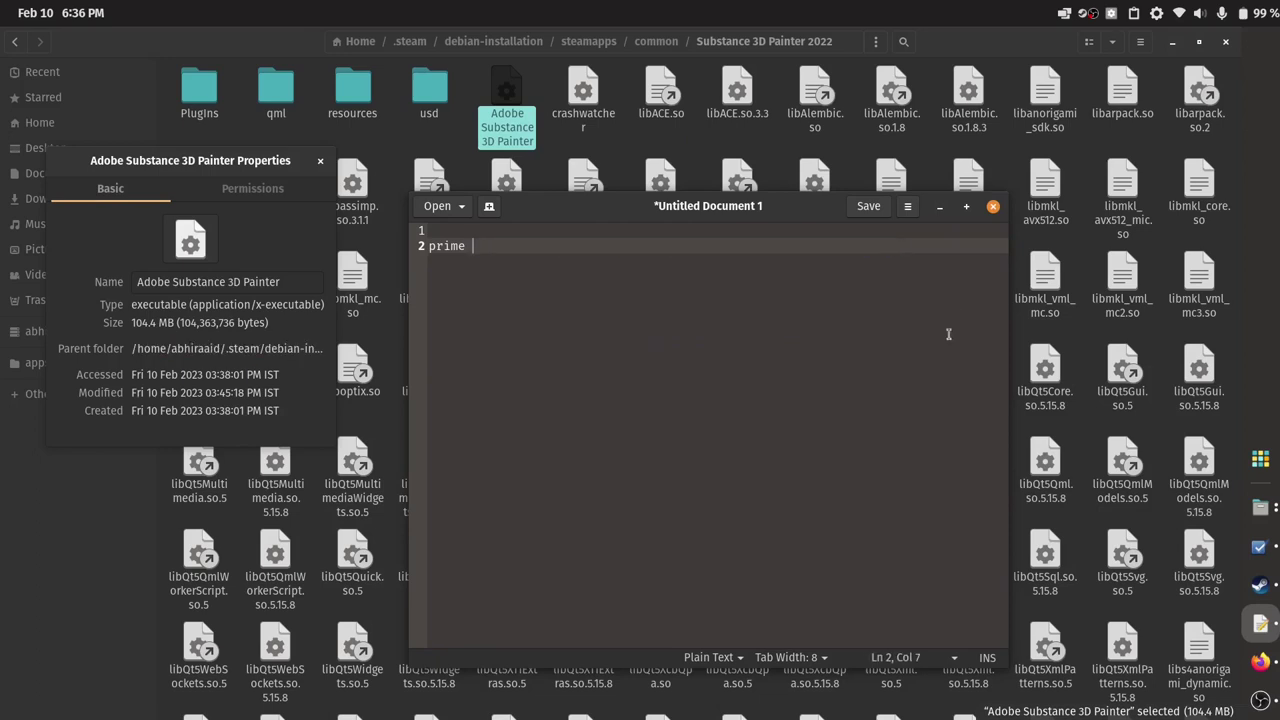
Copy the parent folder path from the executable's properties and paste it after "prime" in the text document
{"action": "left_click", "coordinate": [499, 119]}
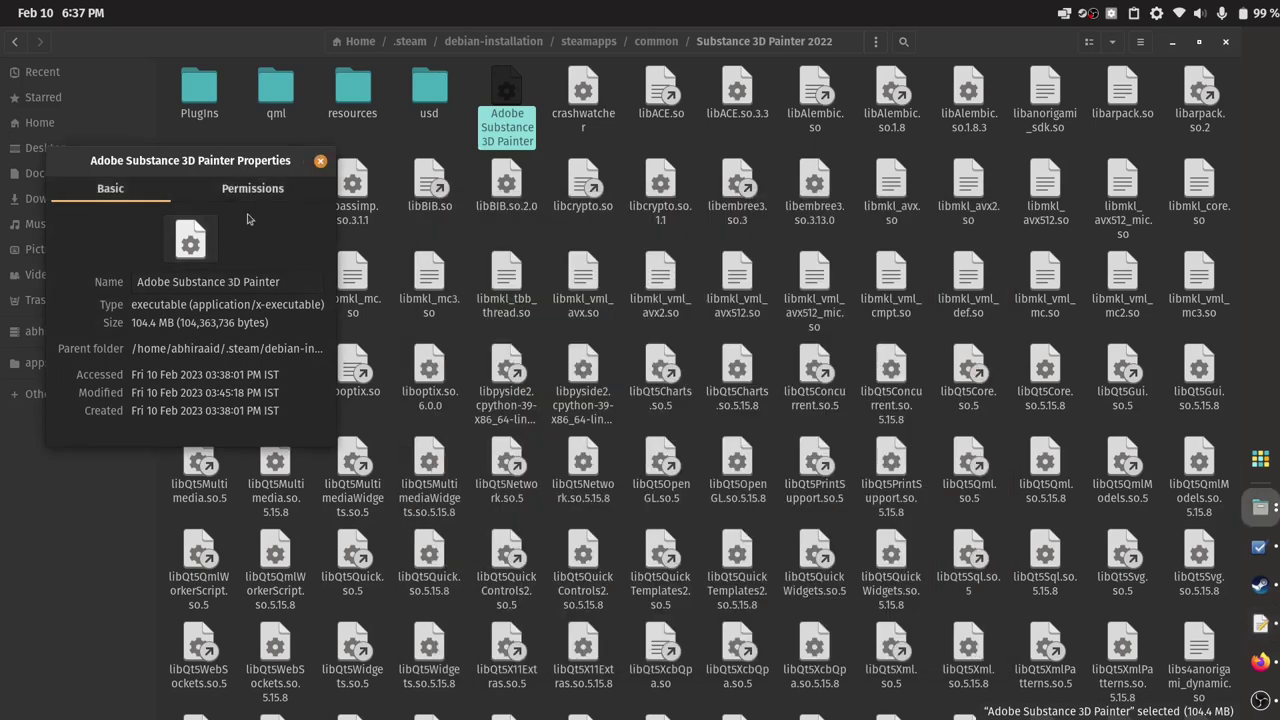
{"action": "double_click", "coordinate": [229, 349]}
{"action": "triple_click", "coordinate": [229, 349]}
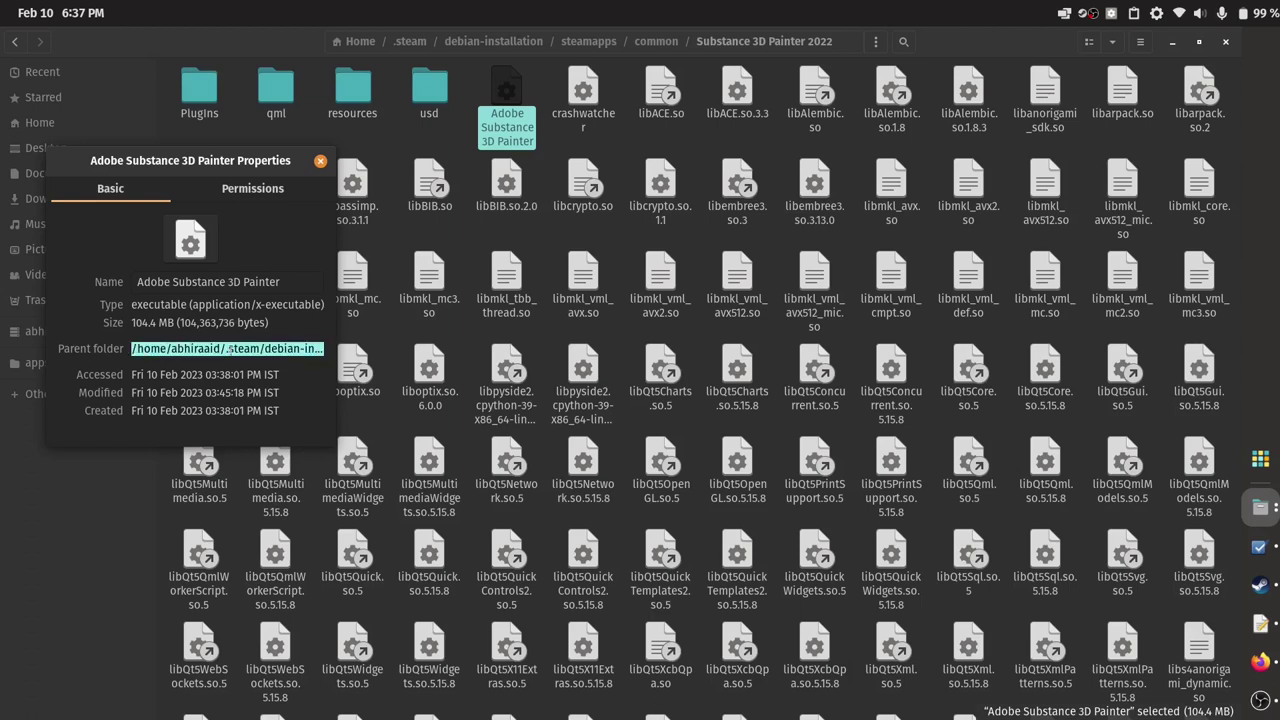
{"action": "right_click", "coordinate": [229, 350]}
{"action": "left_click", "coordinate": [262, 379]}
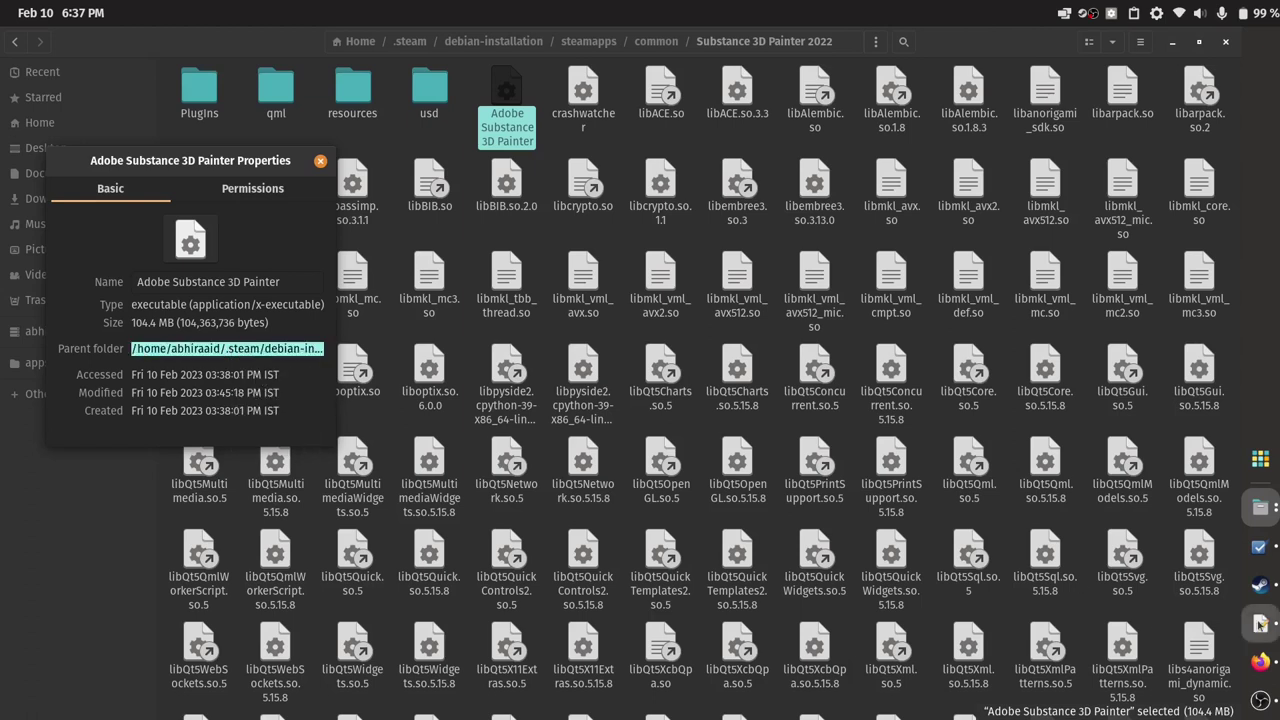
{"action": "left_click", "coordinate": [1259, 623]}
{"action": "right_click", "coordinate": [505, 249]}
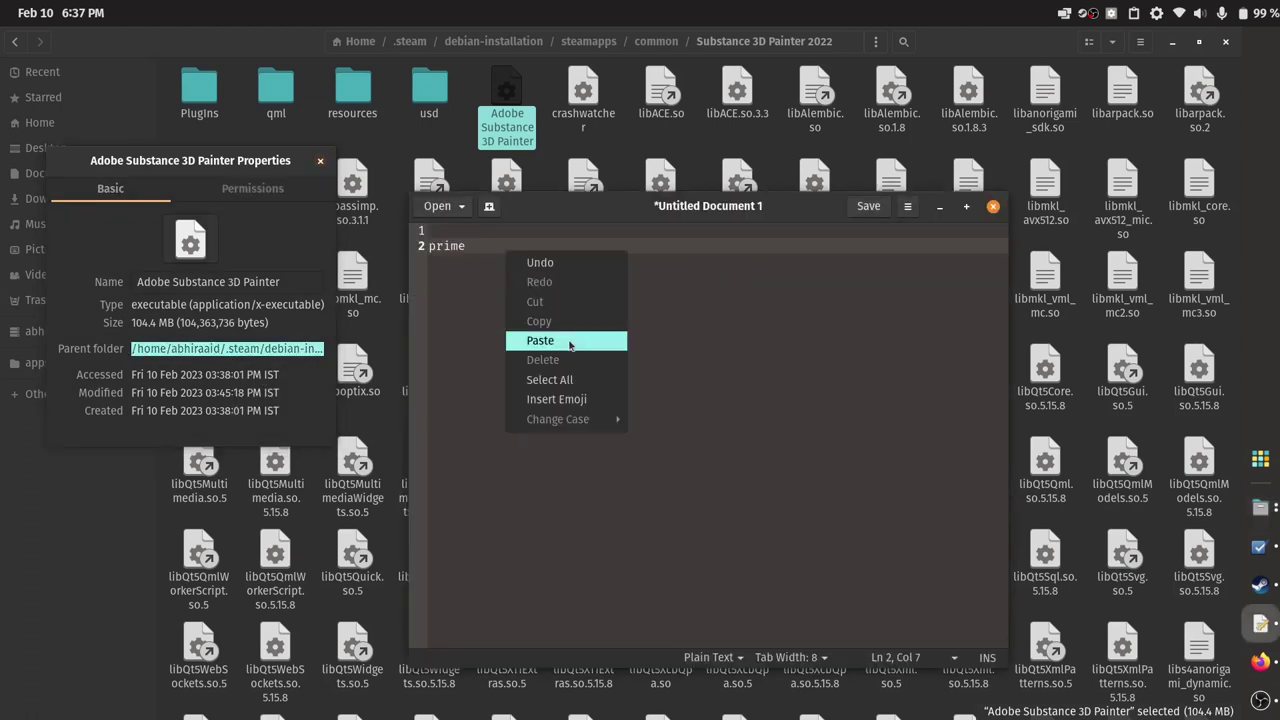
{"action": "left_click", "coordinate": [568, 340]}
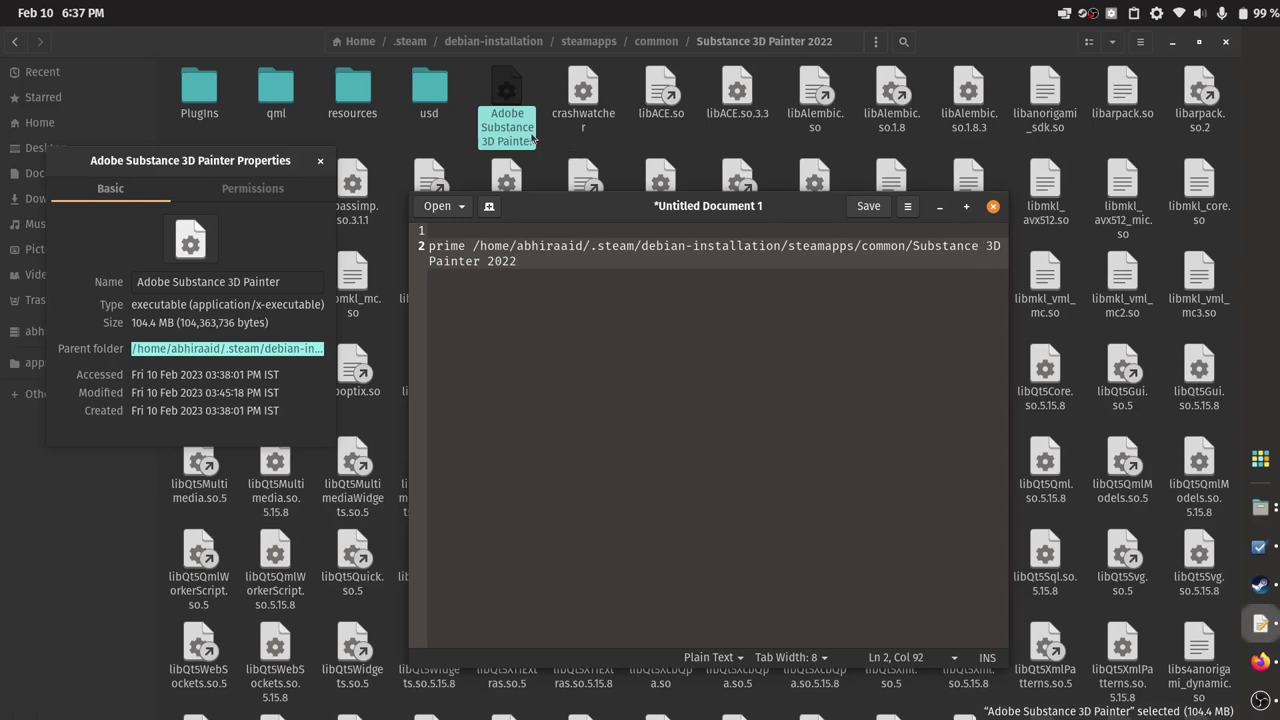
Append "/" and the executable name Adobe Substance 3D Painter, copied from its properties, to the folder path
{"action": "triple_click", "coordinate": [236, 283]}
{"action": "right_click", "coordinate": [238, 288]}
{"action": "left_click", "coordinate": [270, 316]}
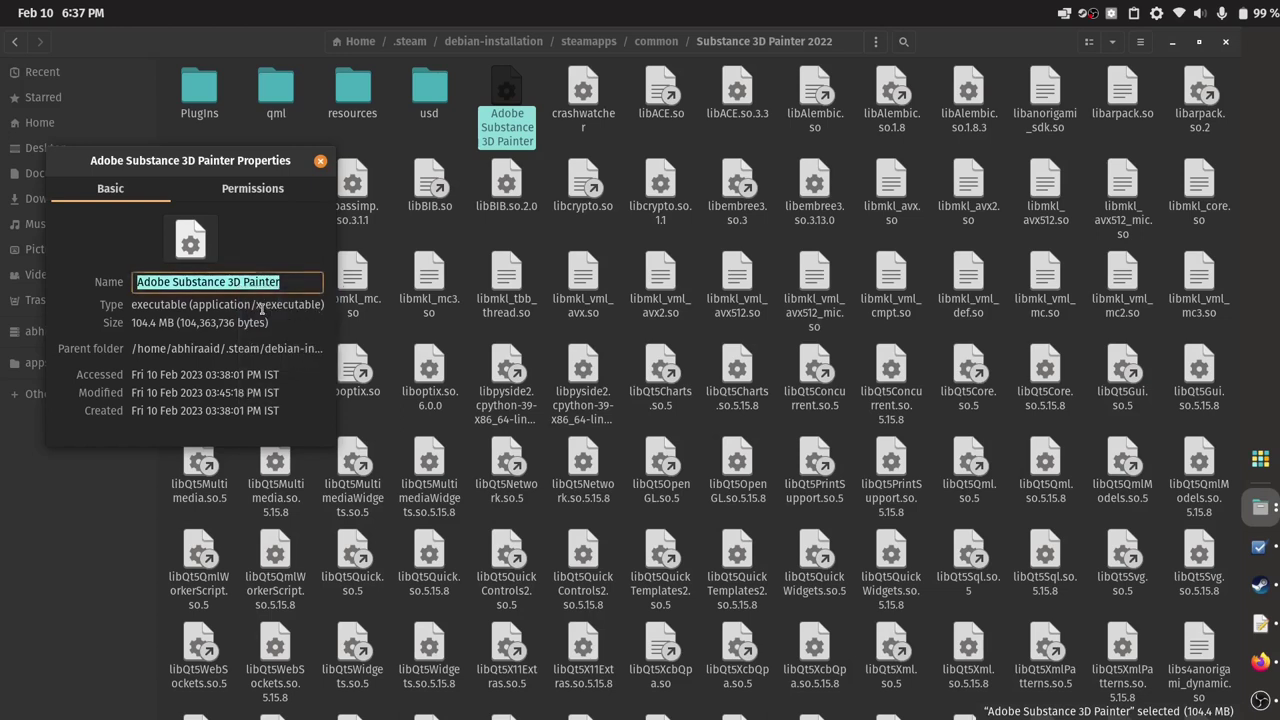
{"action": "left_click", "coordinate": [1260, 623]}
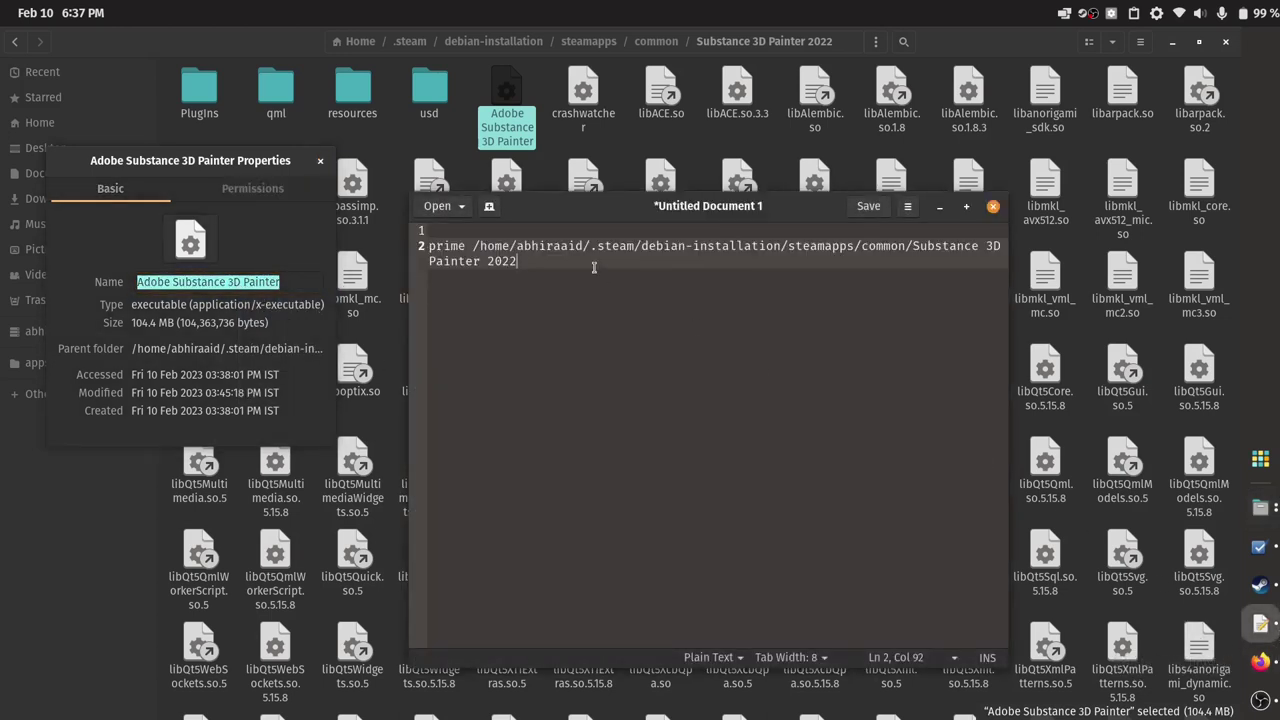
{"action": "type", "text": "/"}
{"action": "key", "text": "ctrl+v"}
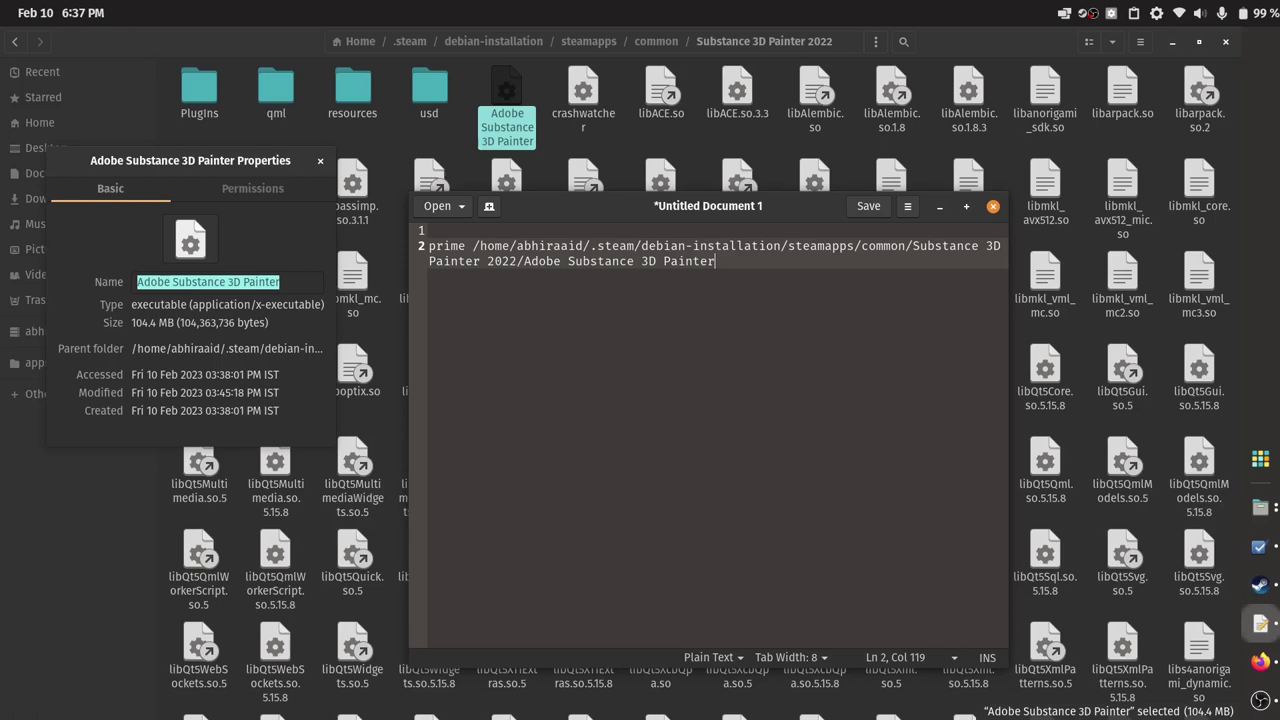
Enclose the full executable path after "prime" in double quotation marks
{"action": "type", "text": "\""}
{"action": "left_click", "coordinate": [472, 246]}
{"action": "type", "text": "\""}
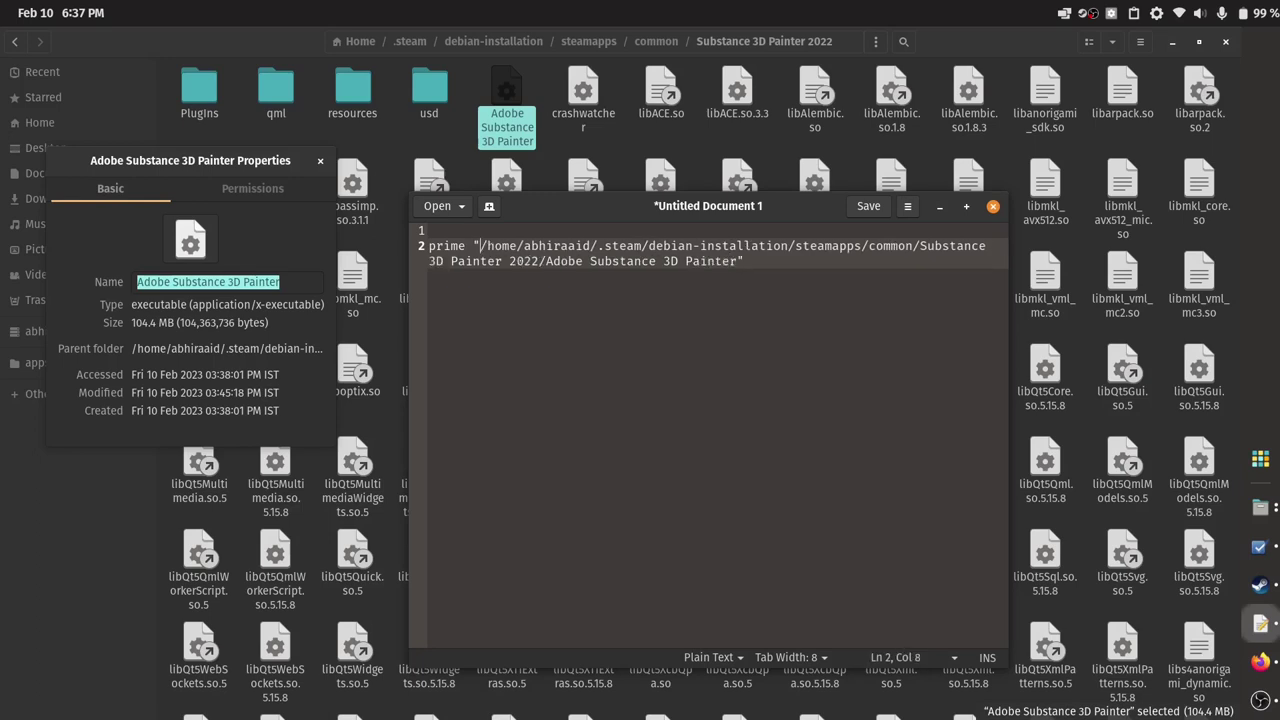
Review the spaces in the executable name and the quotation marks around the path, ending on the empty first line
{"action": "left_click", "coordinate": [589, 262]}
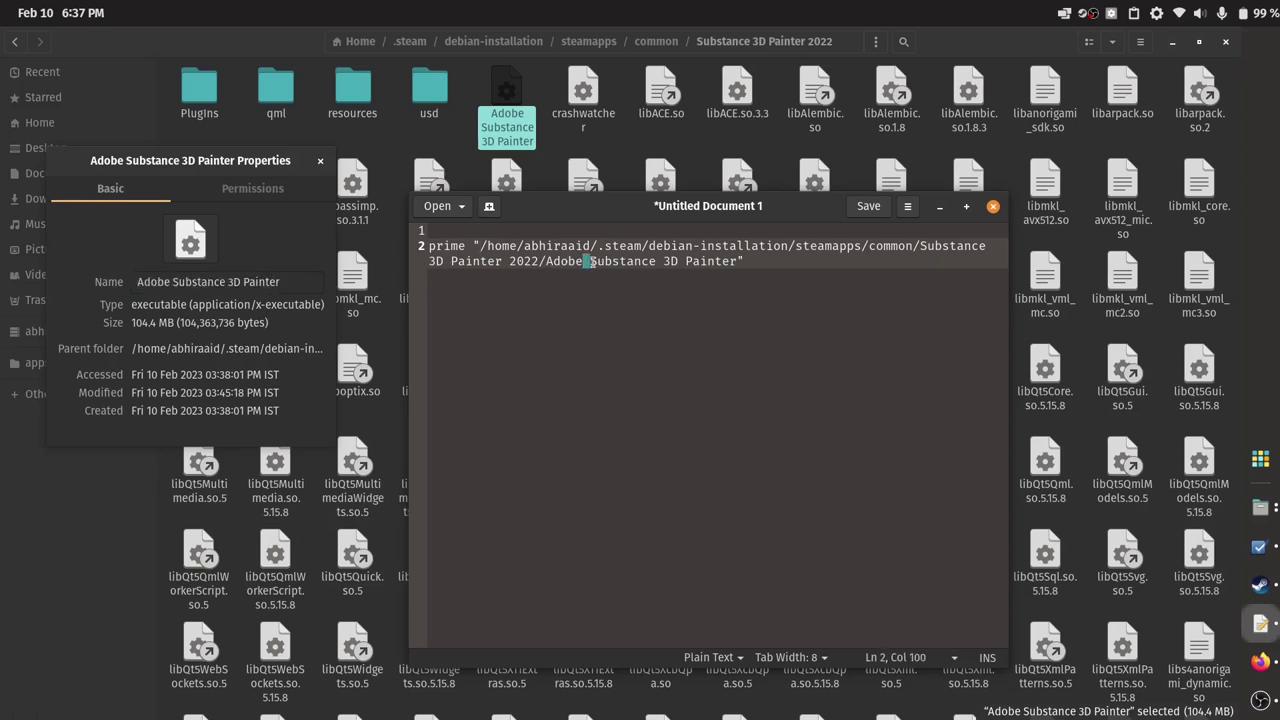
{"action": "left_click", "coordinate": [658, 262]}
{"action": "left_click", "coordinate": [687, 262]}
{"action": "left_click", "coordinate": [471, 245]}
{"action": "mouse_move", "coordinate": [471, 245]}
{"action": "left_mouse_down"}
{"action": "mouse_move", "coordinate": [757, 246]}
{"action": "mouse_move", "coordinate": [760, 266]}
{"action": "mouse_move", "coordinate": [612, 246]}
{"action": "mouse_move", "coordinate": [467, 248]}
{"action": "mouse_move", "coordinate": [748, 263]}
{"action": "left_mouse_up"}
{"action": "left_click", "coordinate": [743, 263]}
{"action": "left_click", "coordinate": [748, 263]}
{"action": "left_click", "coordinate": [480, 227]}
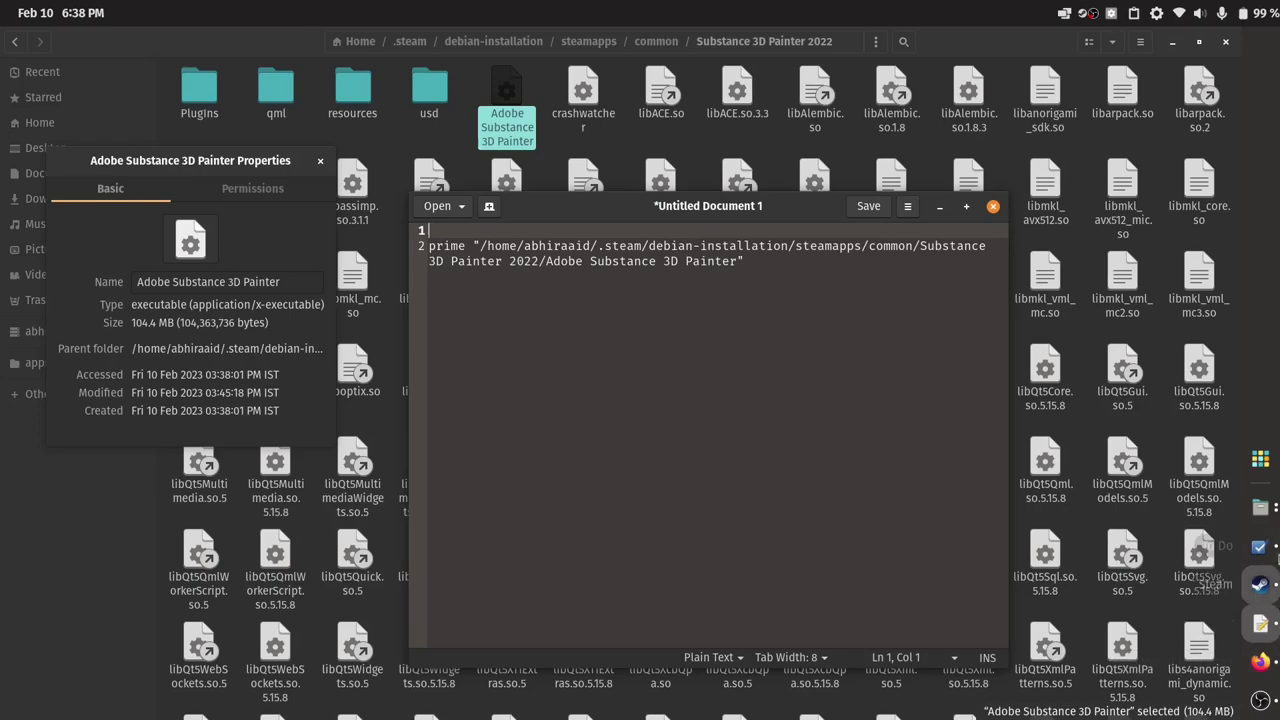
Switch to Firefox and copy the line alias prime="__GLX_VENDOR_LIBRARY_NAME=nvidia __NV_PRIME_RENDER_OFFLOAD=1" from the GitHub issue comment
{"action": "mouse_move", "coordinate": [1275, 511]}
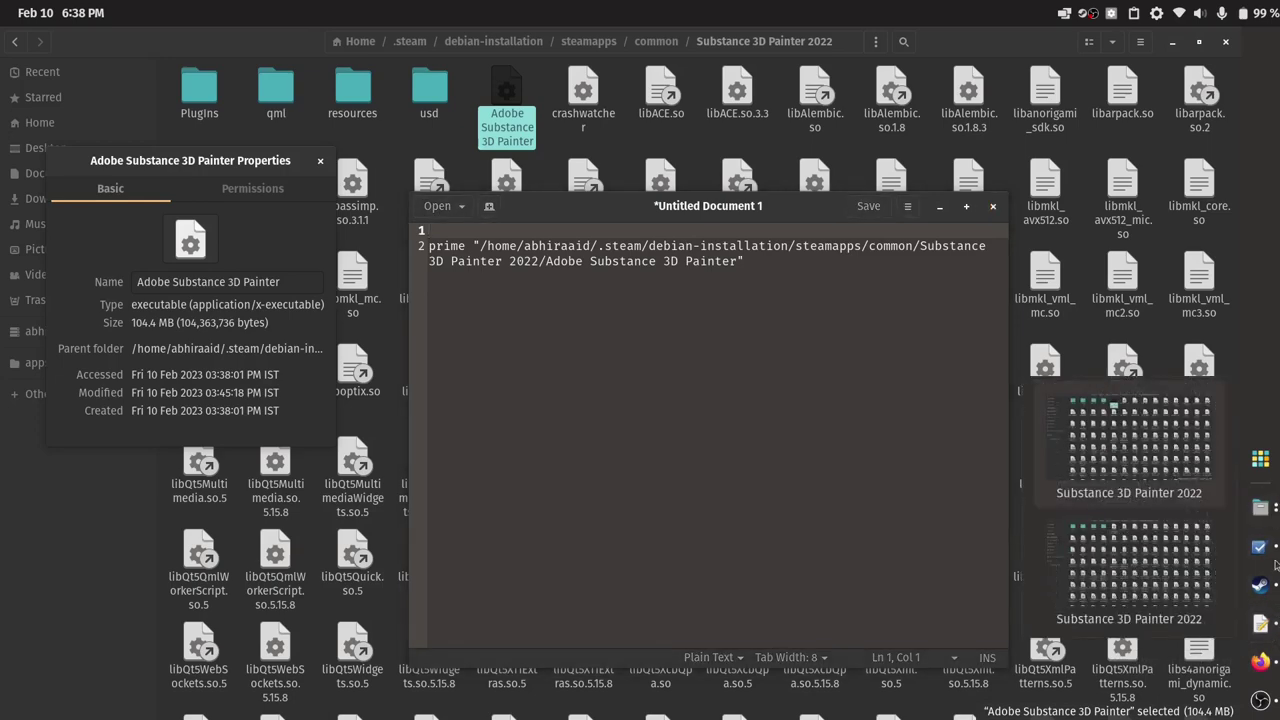
{"action": "left_click", "coordinate": [1260, 661]}
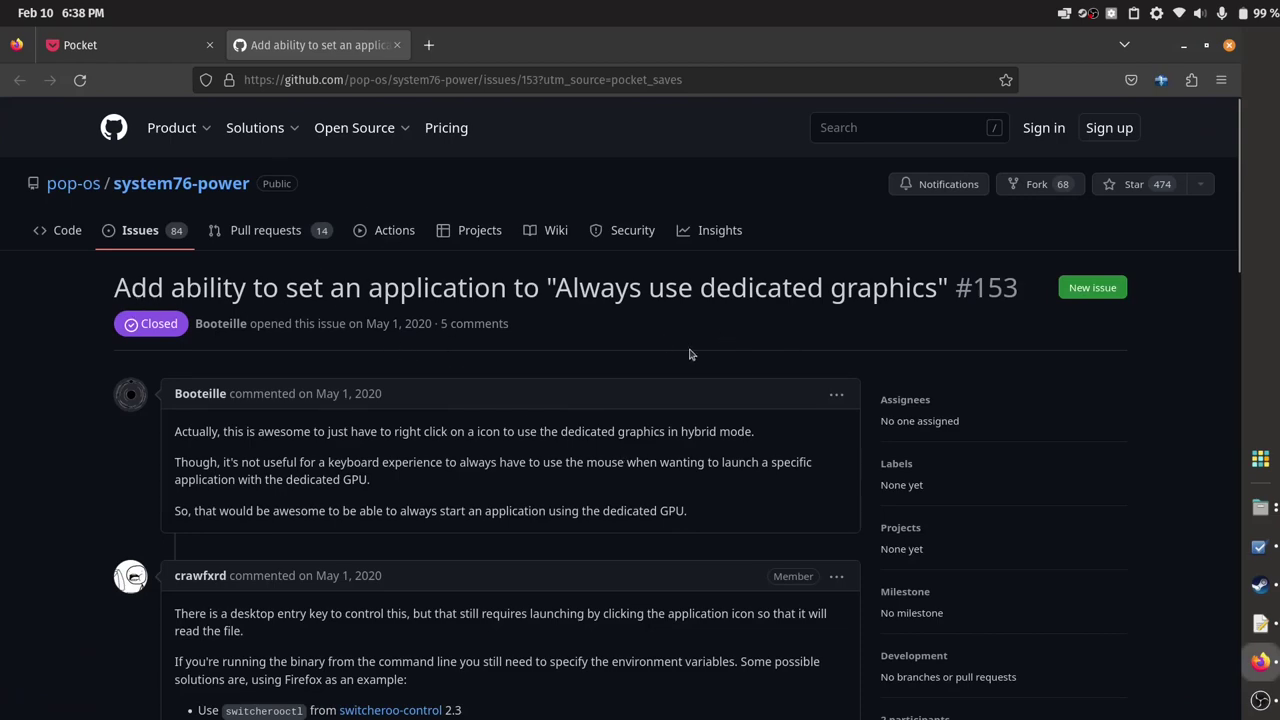
{"action": "scroll", "coordinate": [689, 354], "scroll_direction": "down", "scroll_amount": 5}
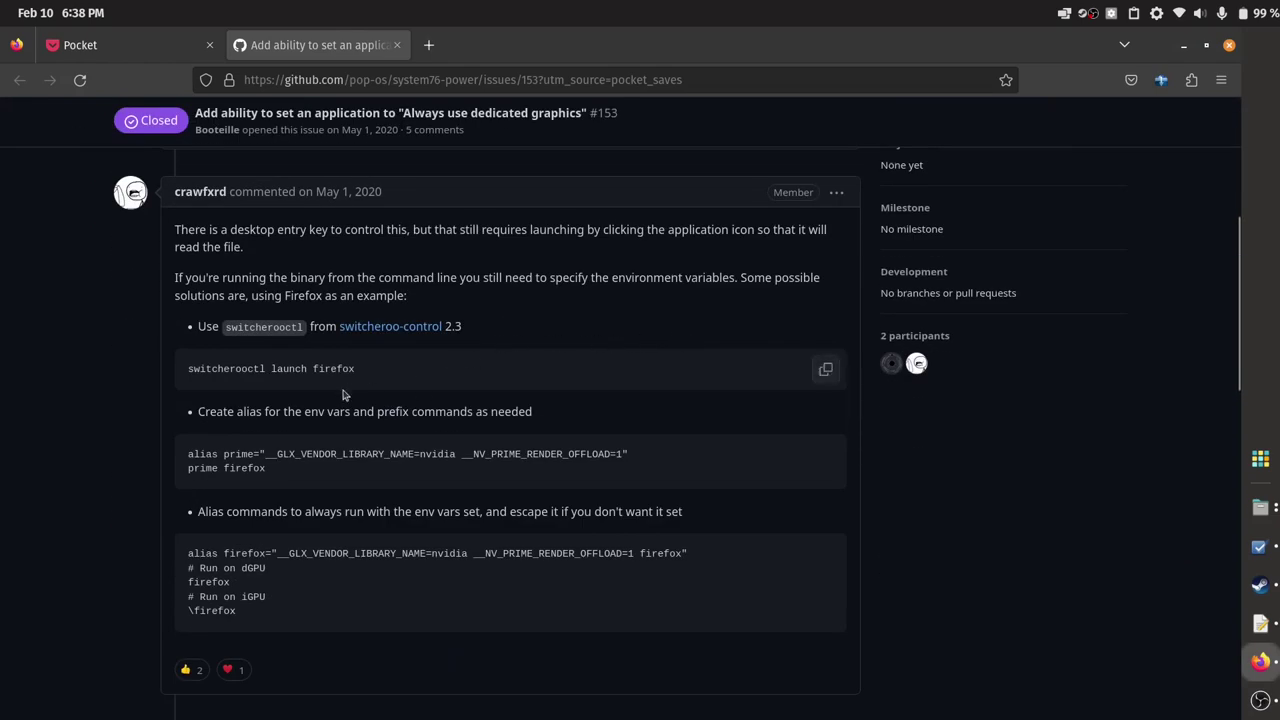
{"action": "triple_click", "coordinate": [340, 454]}
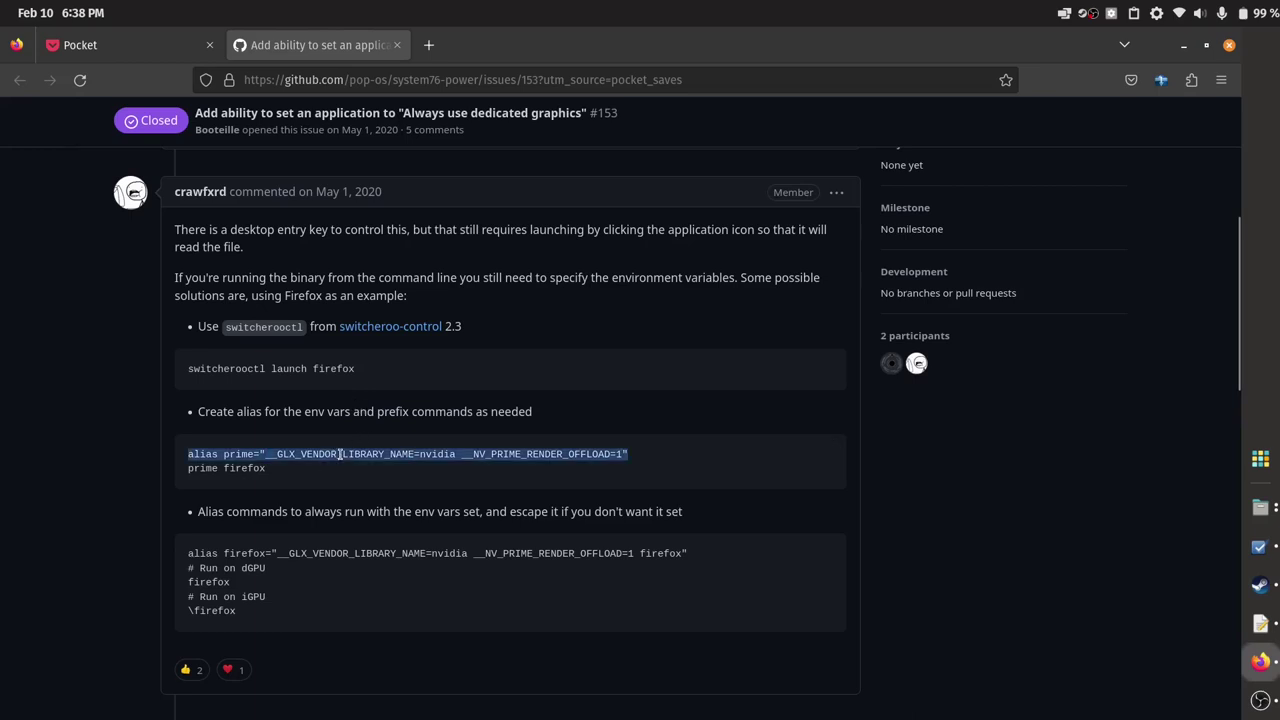
{"action": "right_click", "coordinate": [340, 454]}
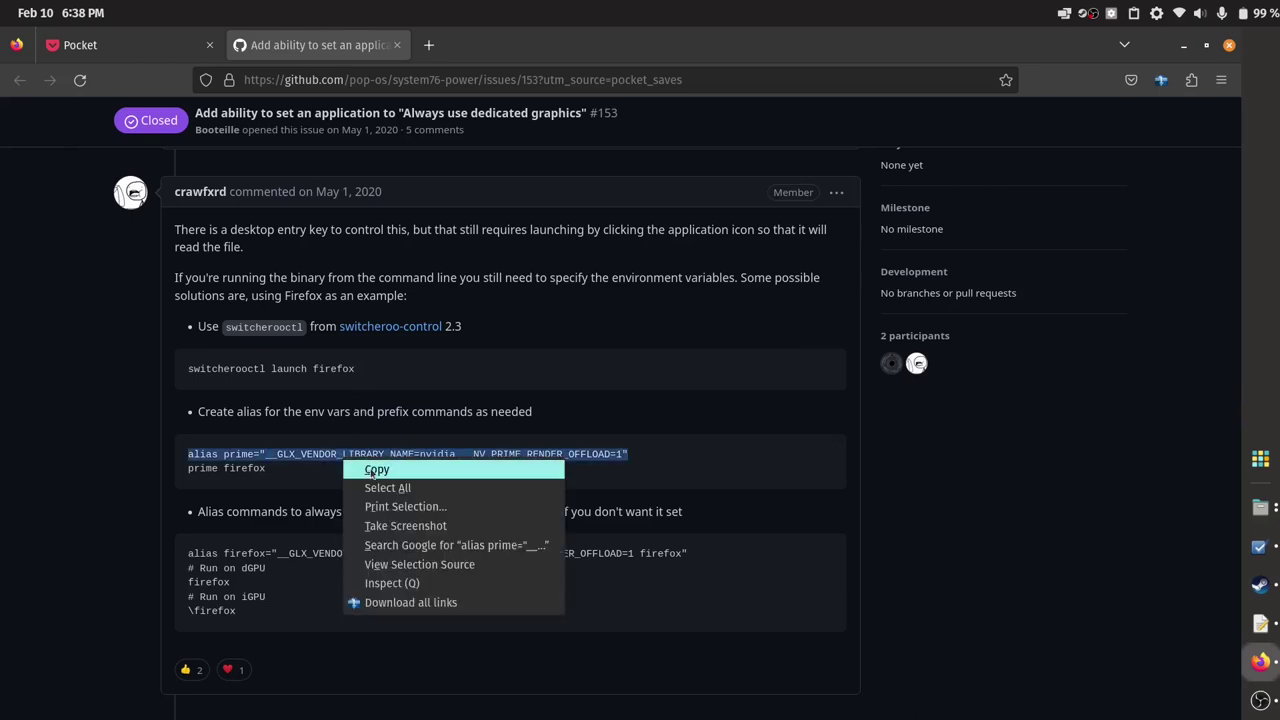
{"action": "left_click", "coordinate": [371, 470]}
{"action": "left_click", "coordinate": [665, 469]}
Return to the text document and paste the copied alias line onto its empty first line, above the prime command
{"action": "scroll", "coordinate": [667, 487], "scroll_direction": "up", "scroll_amount": 1}
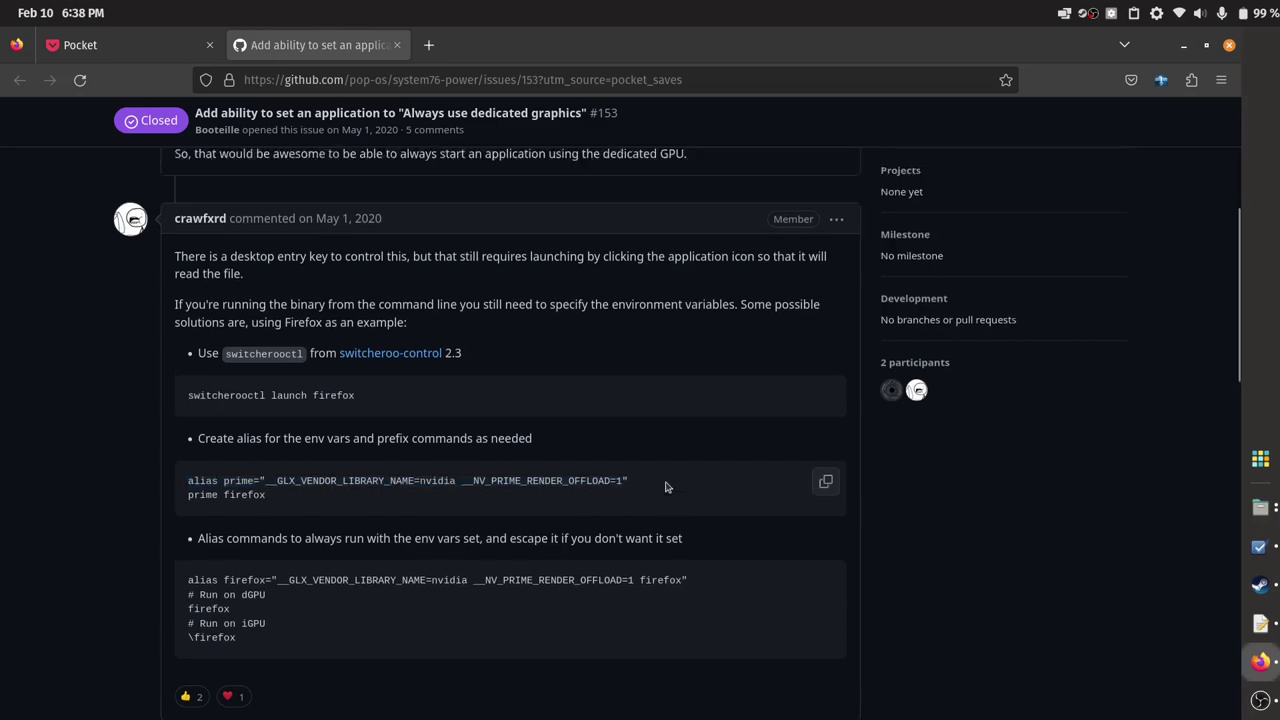
{"action": "scroll", "coordinate": [667, 487], "scroll_direction": "up", "scroll_amount": 5}
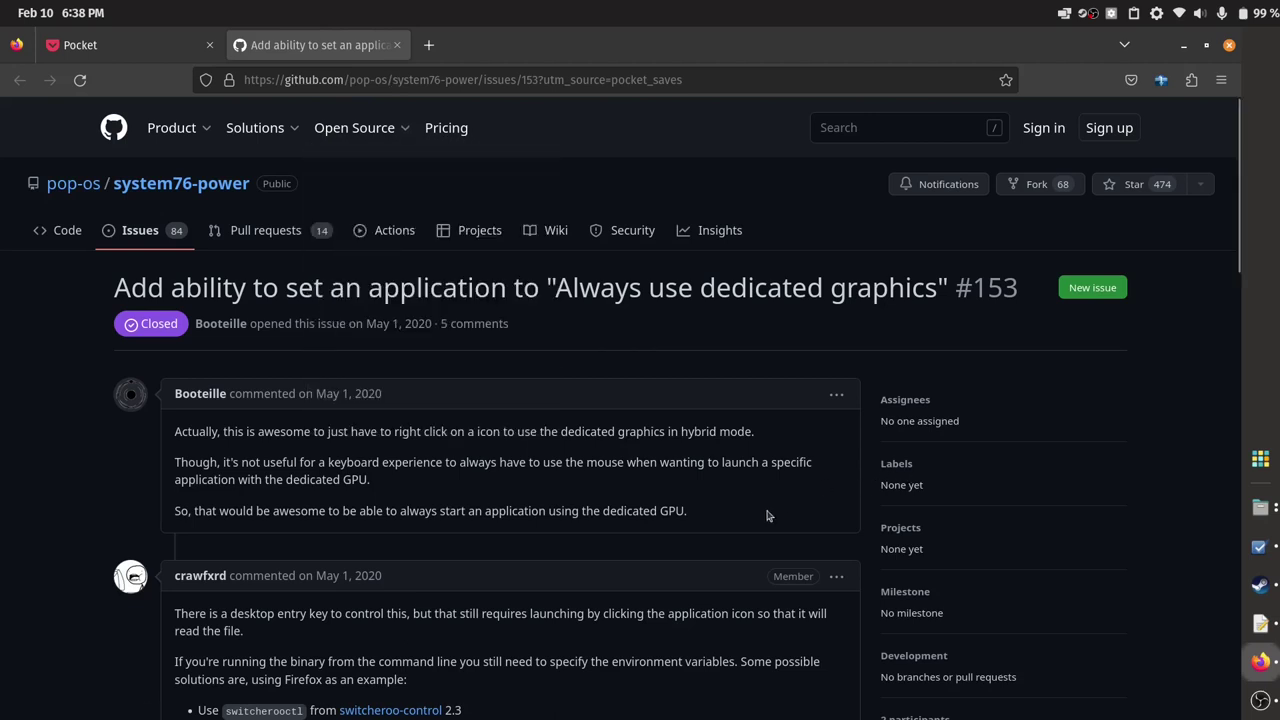
{"action": "scroll", "coordinate": [768, 515], "scroll_direction": "down", "scroll_amount": 4}
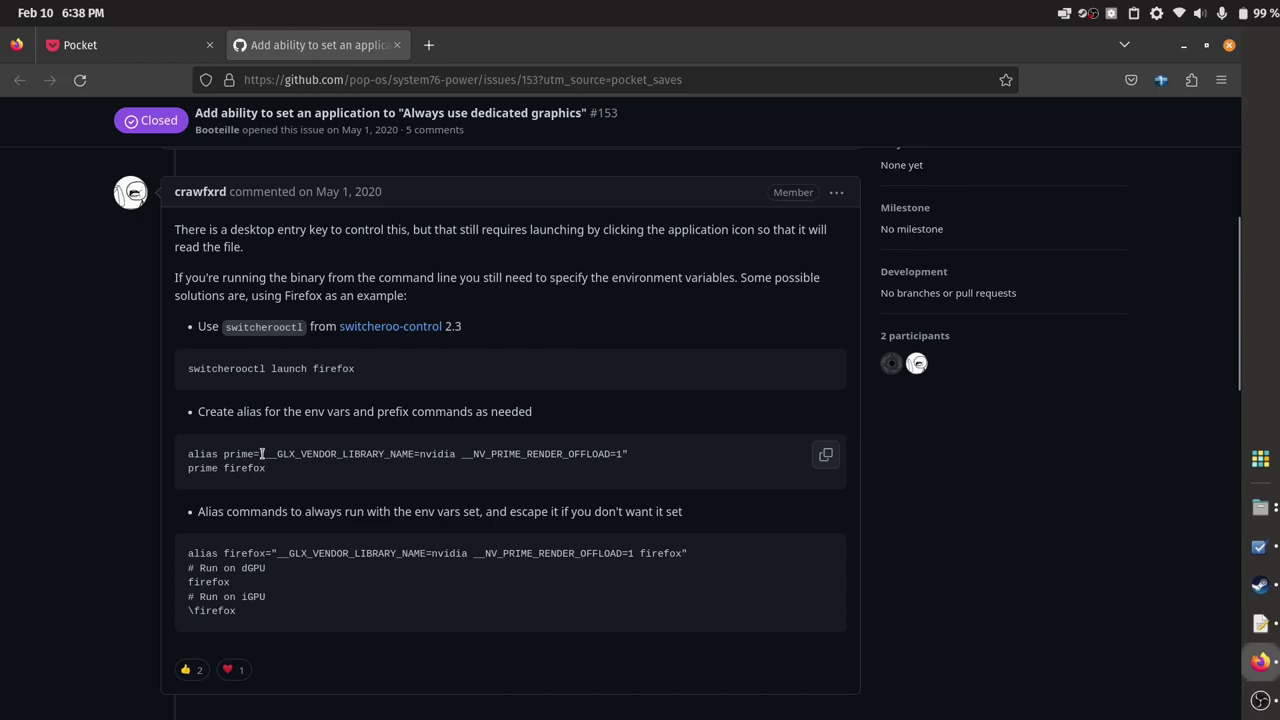
{"action": "left_click_drag", "start_coordinate": [262, 454], "coordinate": [620, 452]}
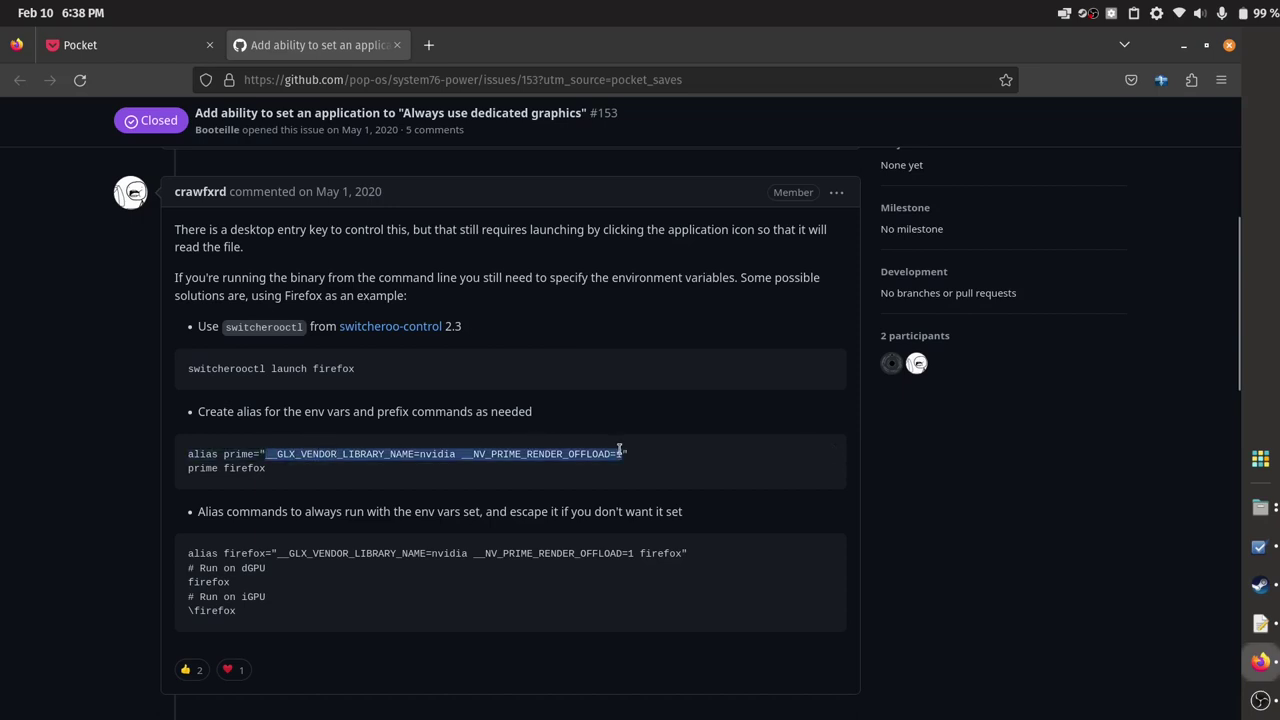
{"action": "left_click", "coordinate": [1262, 622]}
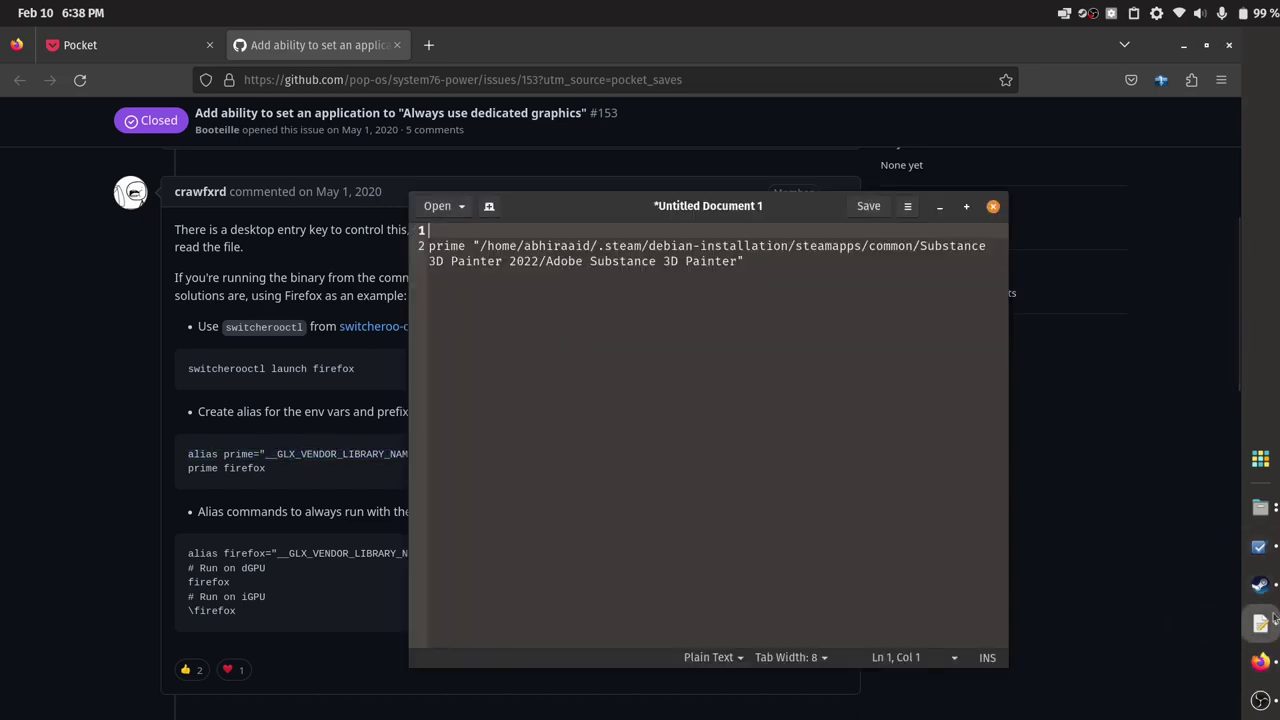
{"action": "right_click", "coordinate": [489, 240]}
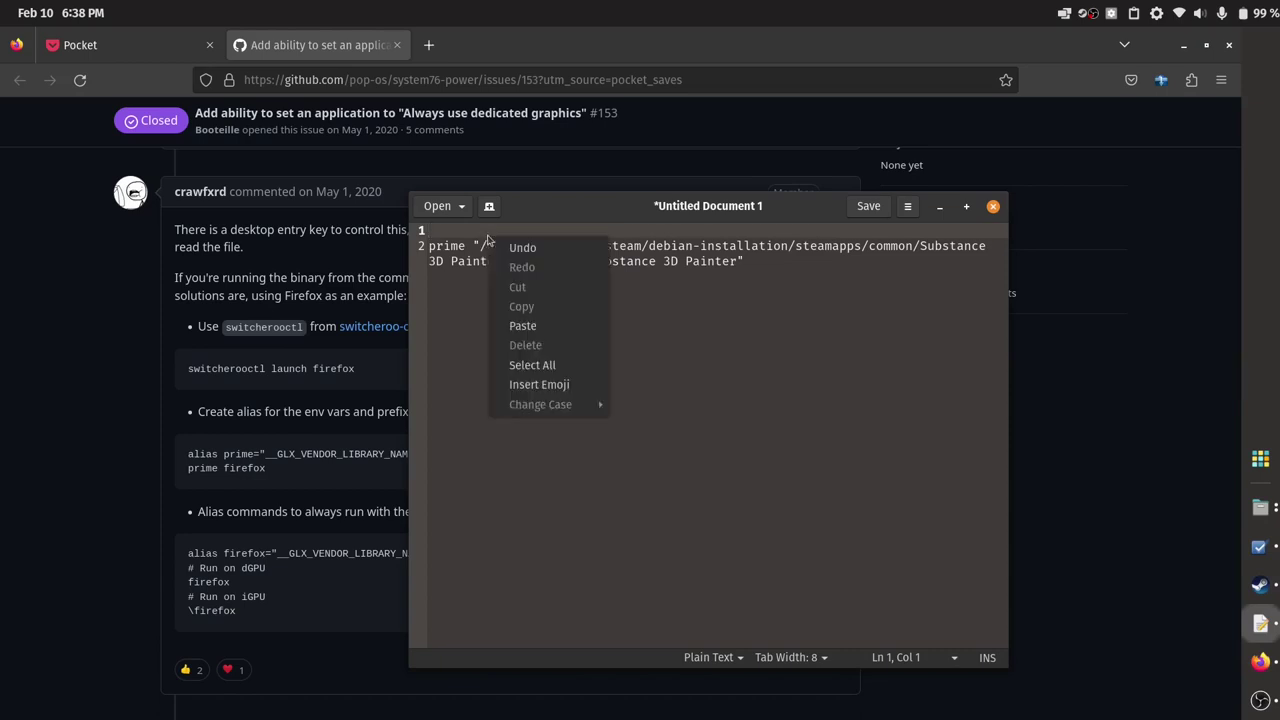
{"action": "left_click", "coordinate": [540, 326]}
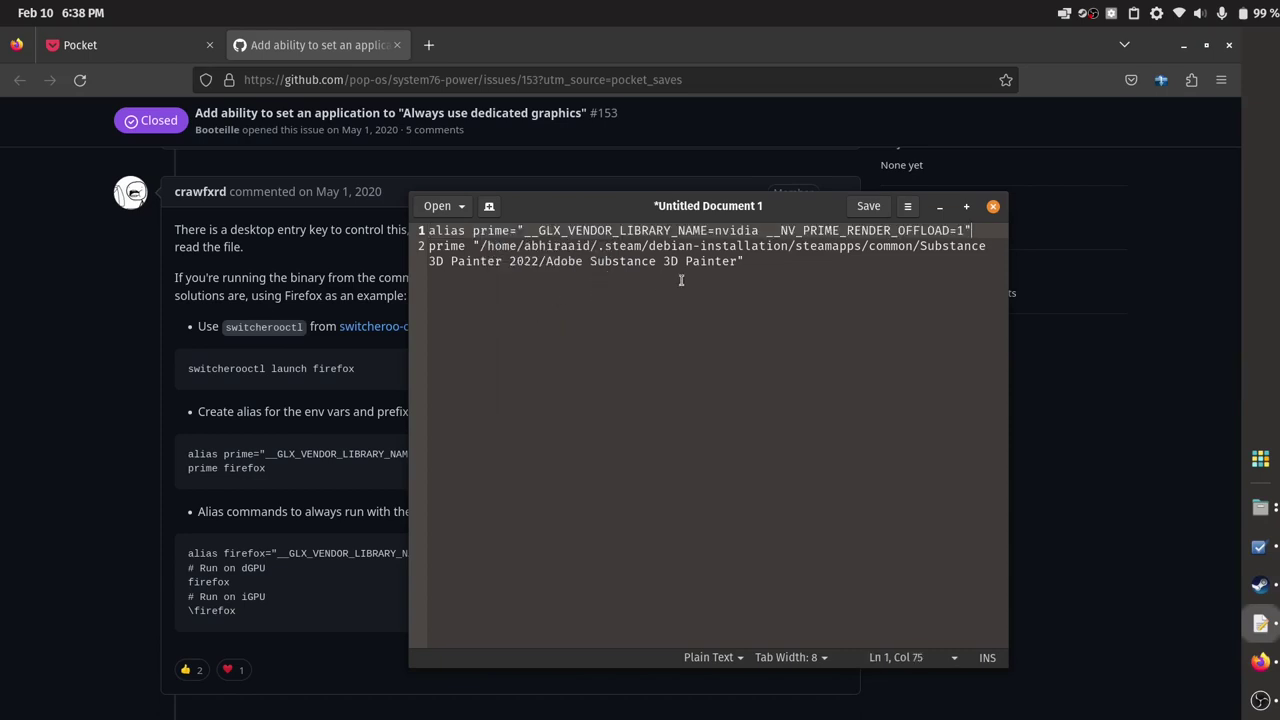
Save the document as Substance.sh in the scripts folder inside apps, and close the text editor
{"action": "left_click", "coordinate": [868, 207]}
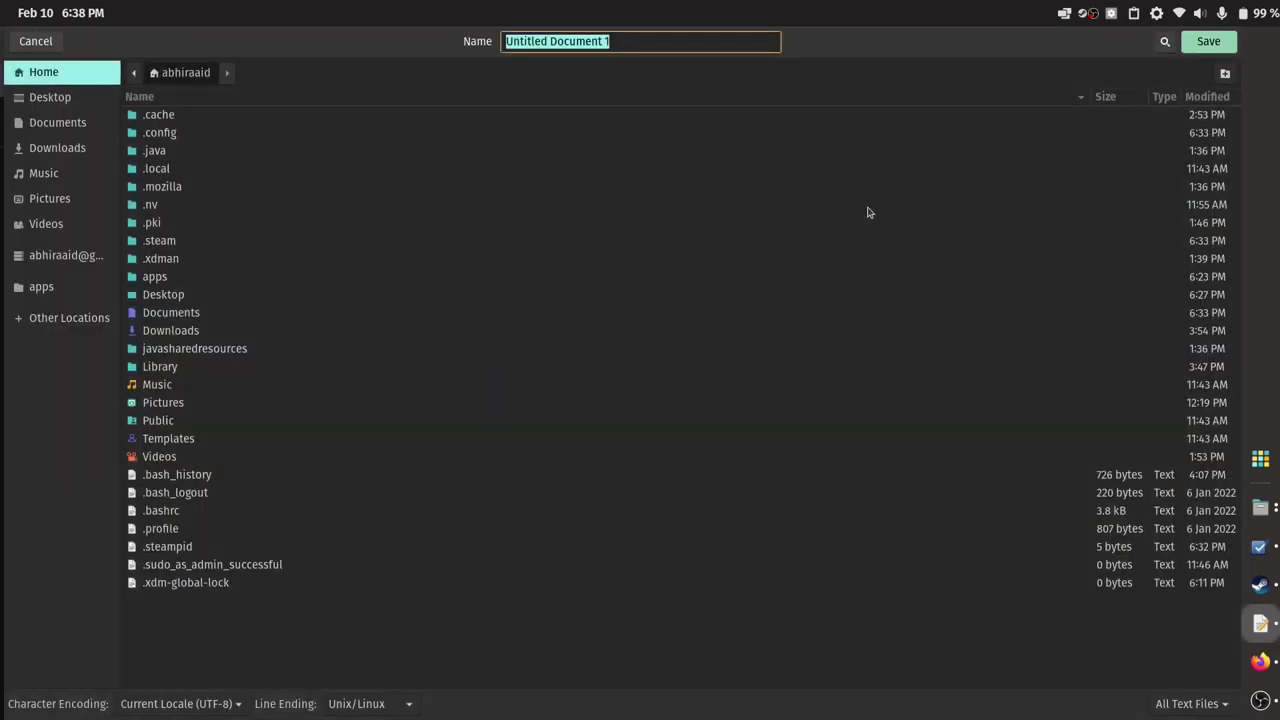
{"action": "left_click", "coordinate": [30, 290]}
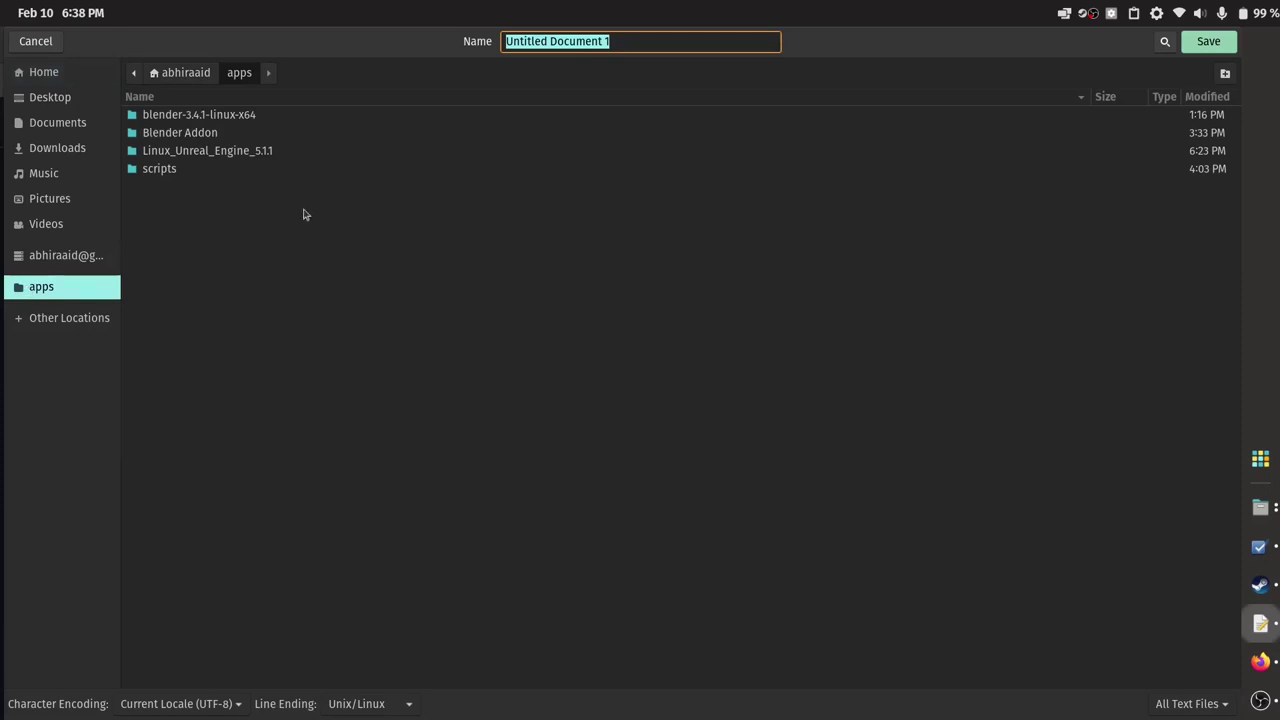
{"action": "double_click", "coordinate": [216, 170]}
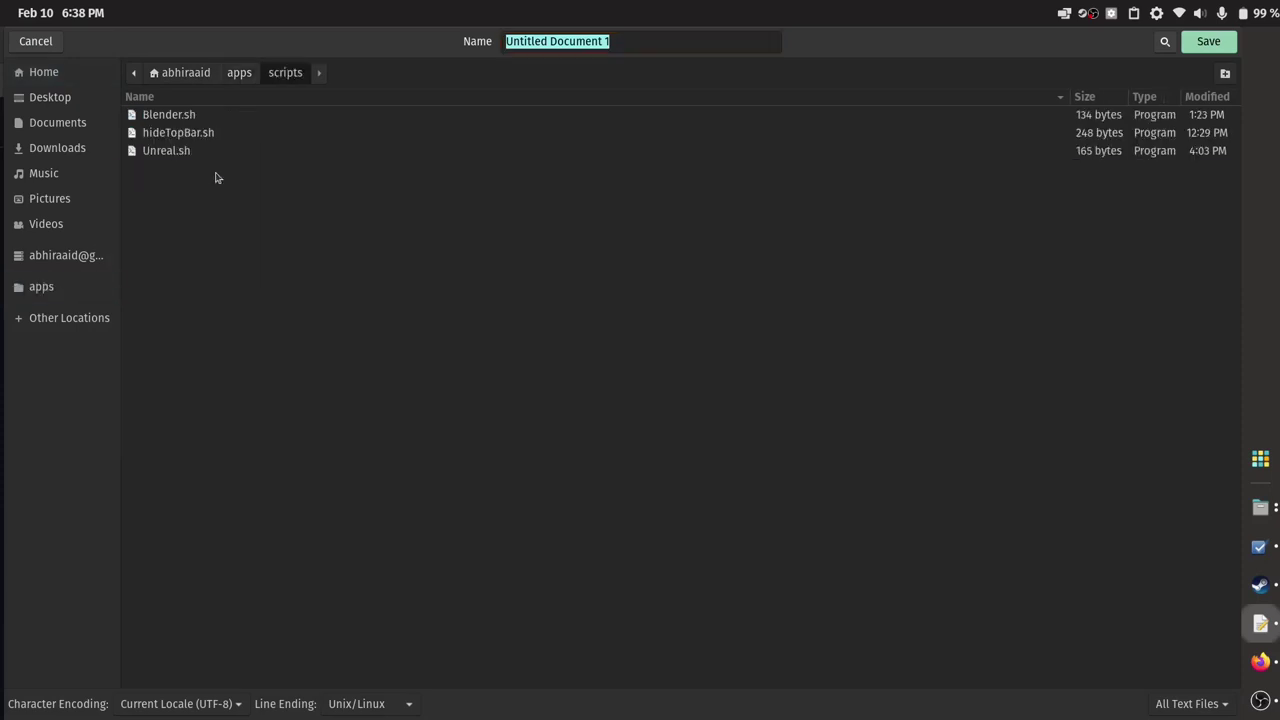
{"action": "left_click", "coordinate": [622, 41]}
{"action": "key", "text": "ctrl+a"}
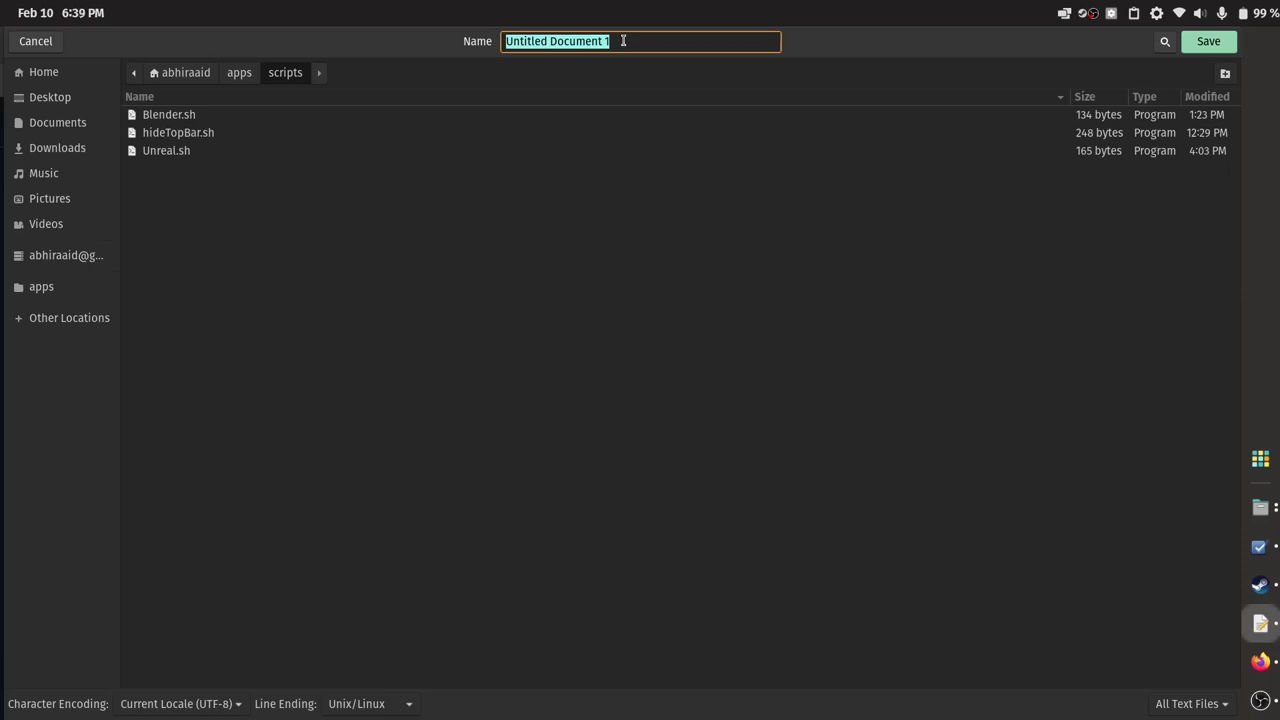
{"action": "type", "text": "Substance.sh"}
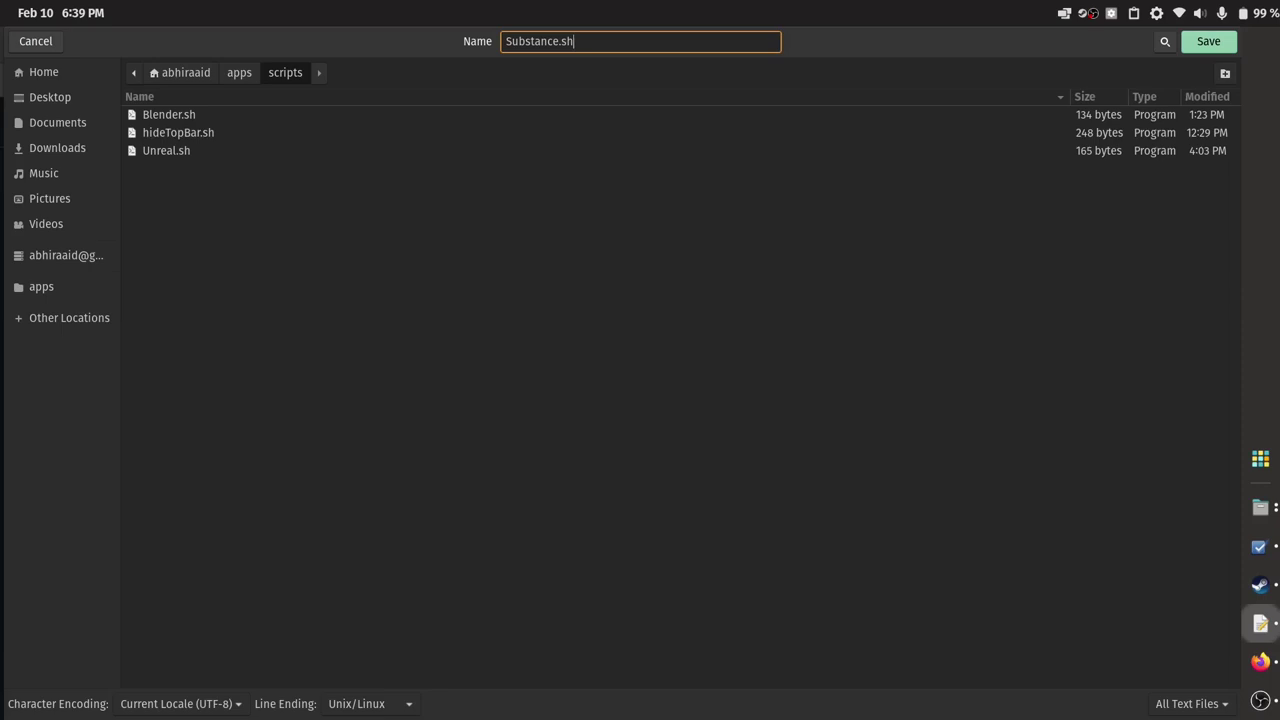
{"action": "key", "text": "Return"}
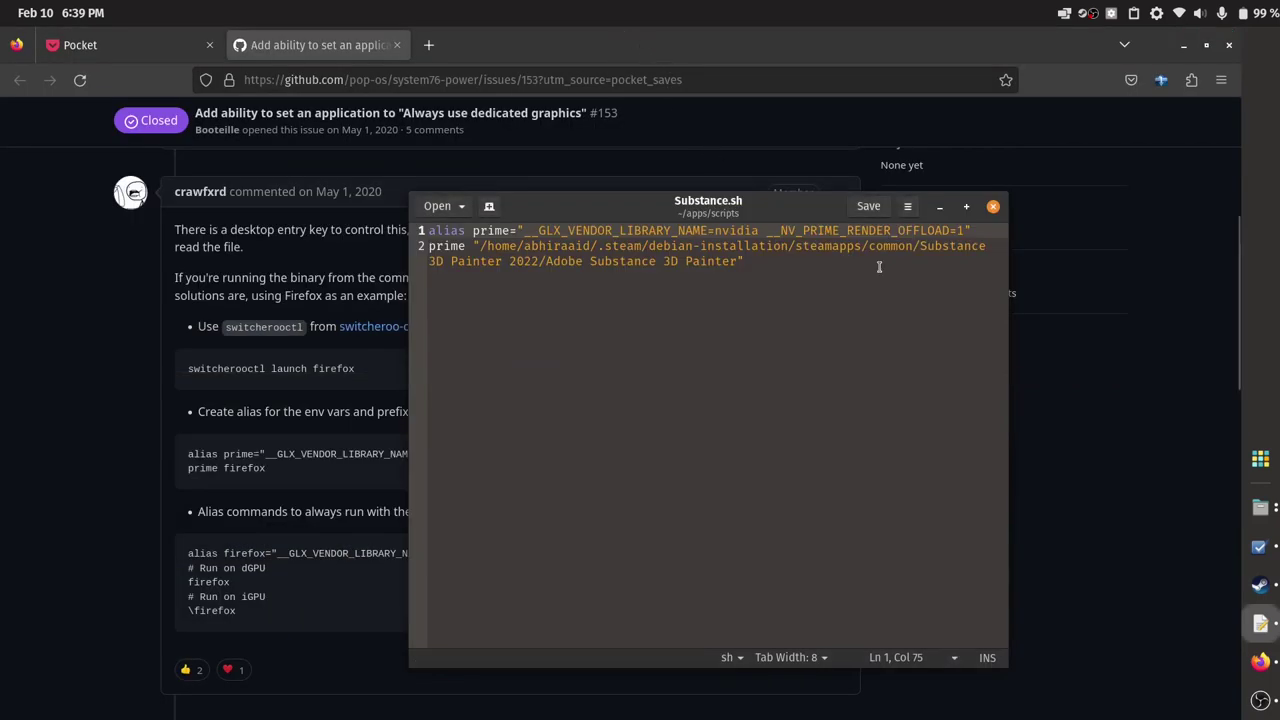
{"action": "left_click", "coordinate": [992, 207]}
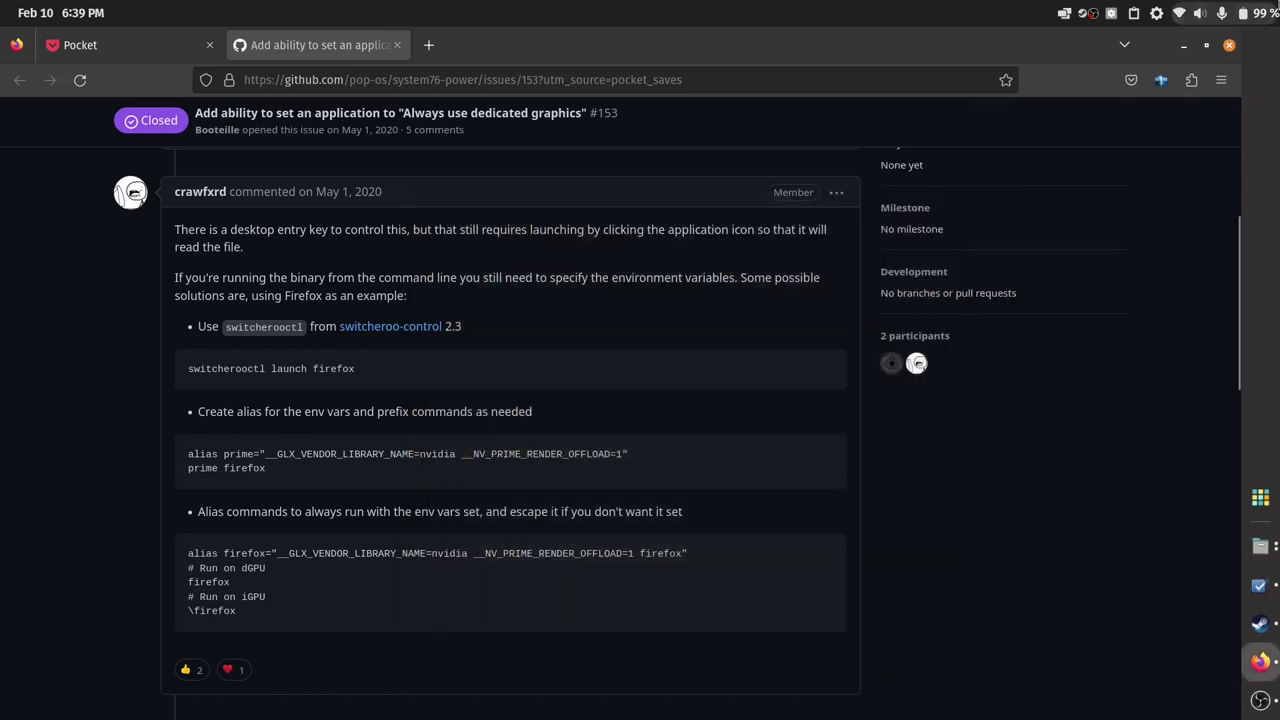
Open the system Settings and bring up the custom keyboard shortcuts list
{"action": "left_click", "coordinate": [1200, 13]}
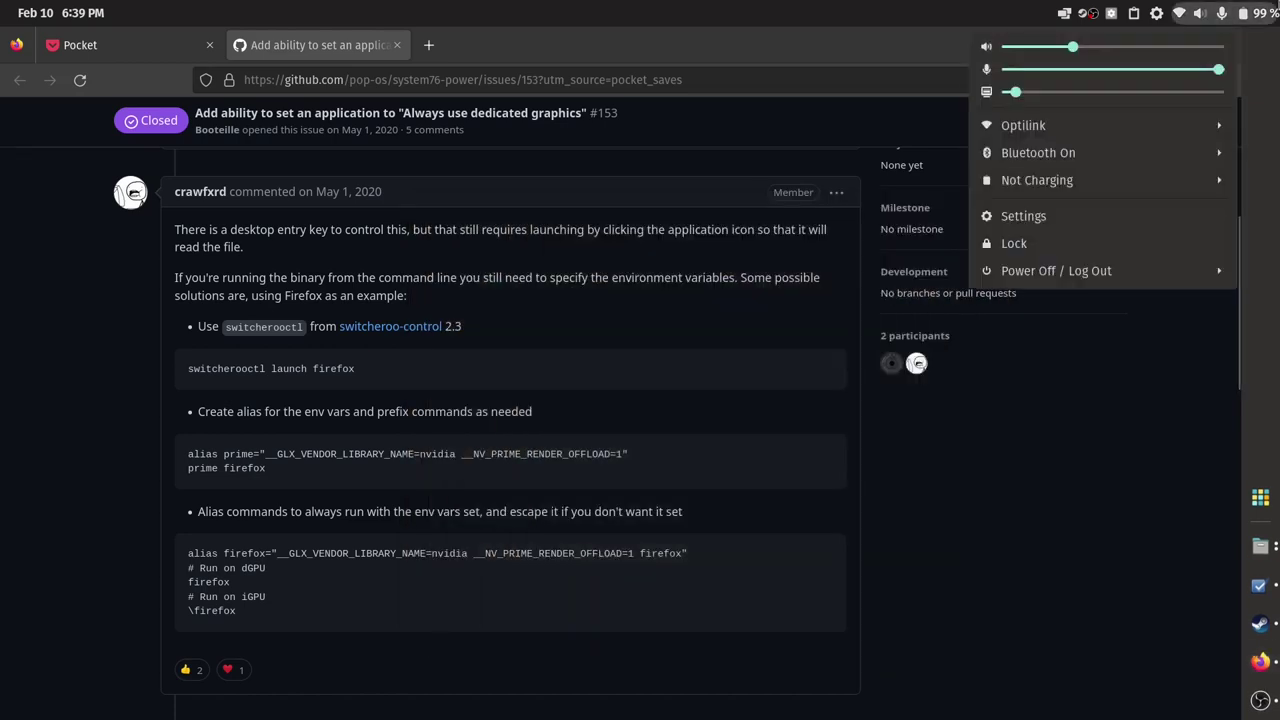
{"action": "left_click", "coordinate": [1130, 226]}
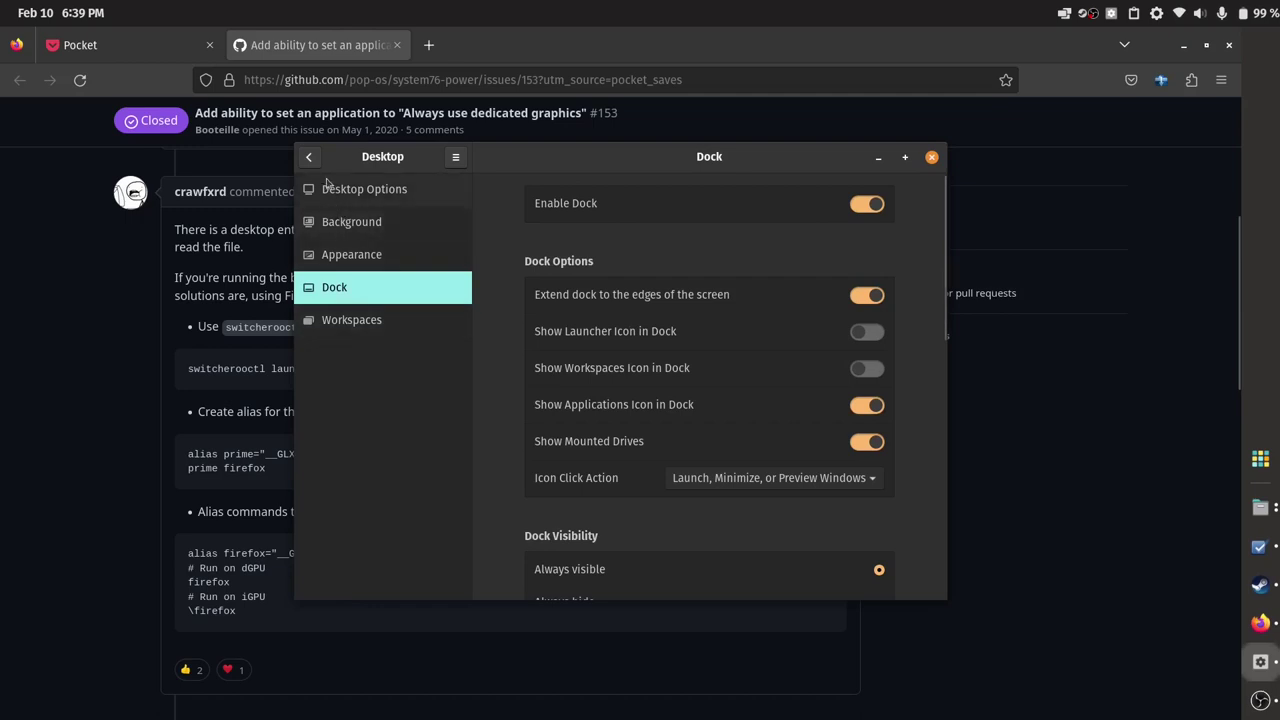
{"action": "left_click", "coordinate": [309, 157]}
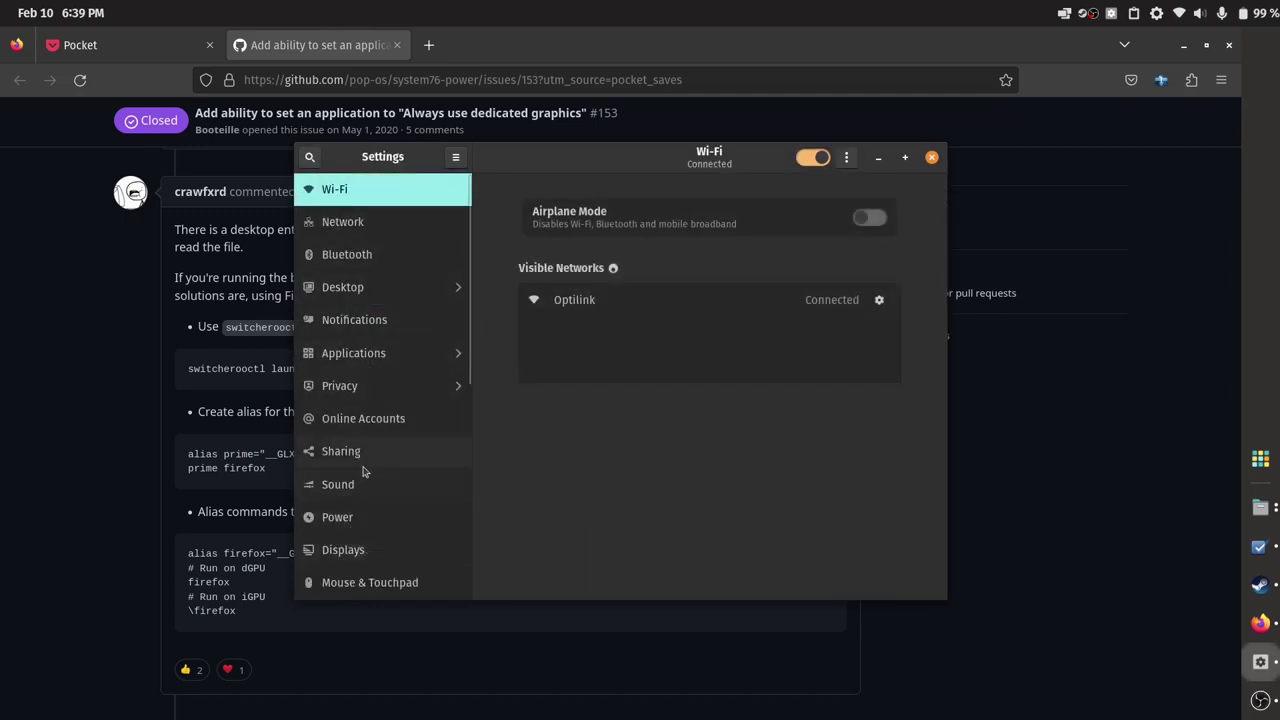
{"action": "scroll", "coordinate": [366, 486], "scroll_direction": "down", "scroll_amount": 1}
{"action": "left_click", "coordinate": [376, 565]}
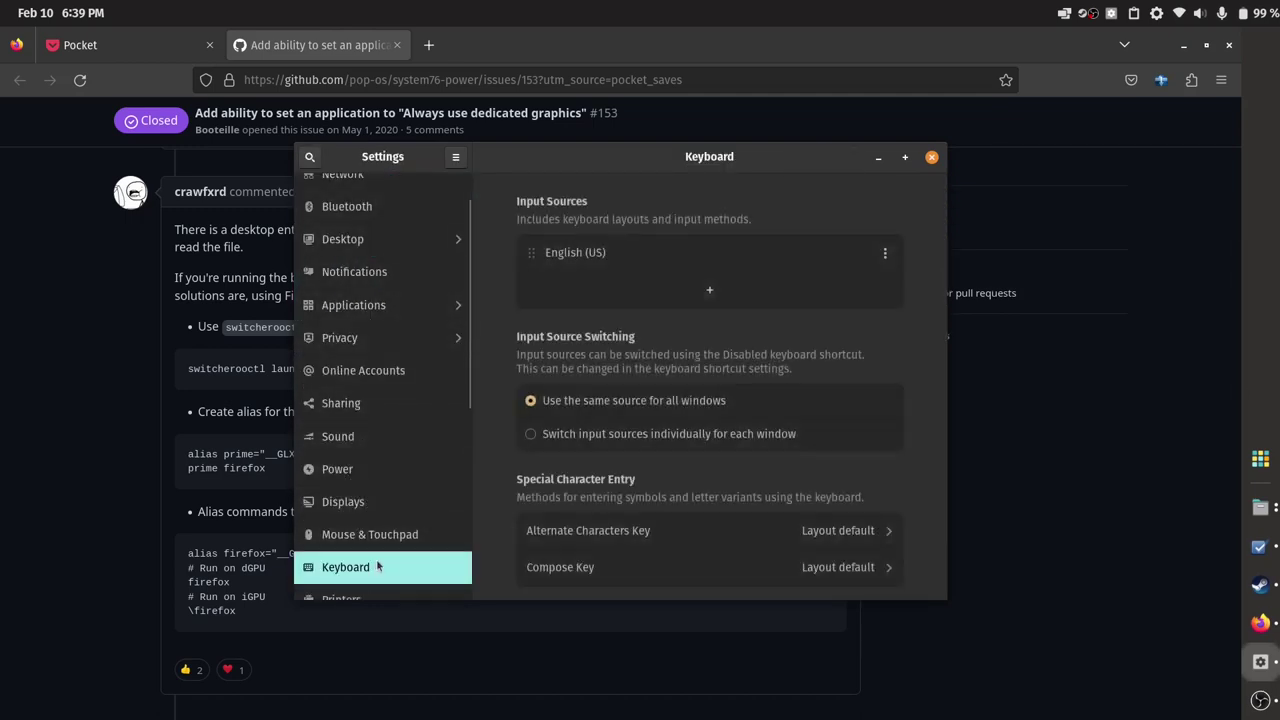
{"action": "scroll", "coordinate": [866, 475], "scroll_direction": "down", "scroll_amount": 2}
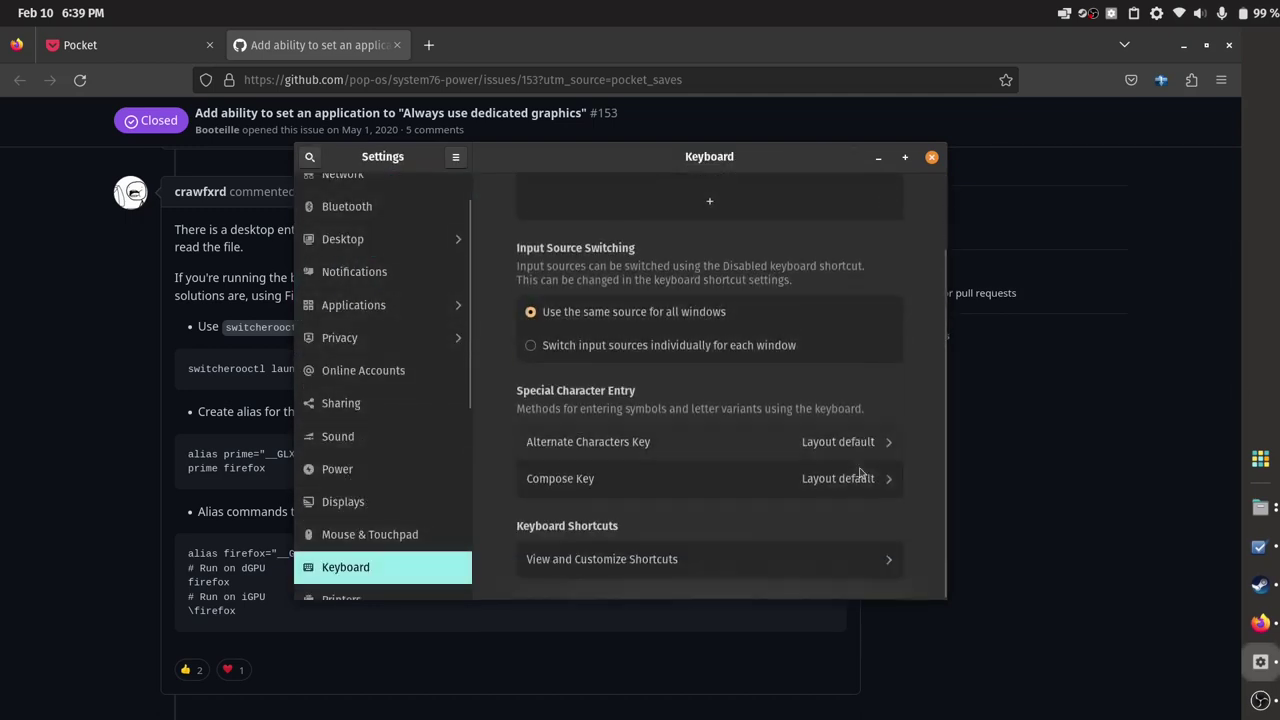
{"action": "left_click", "coordinate": [821, 562]}
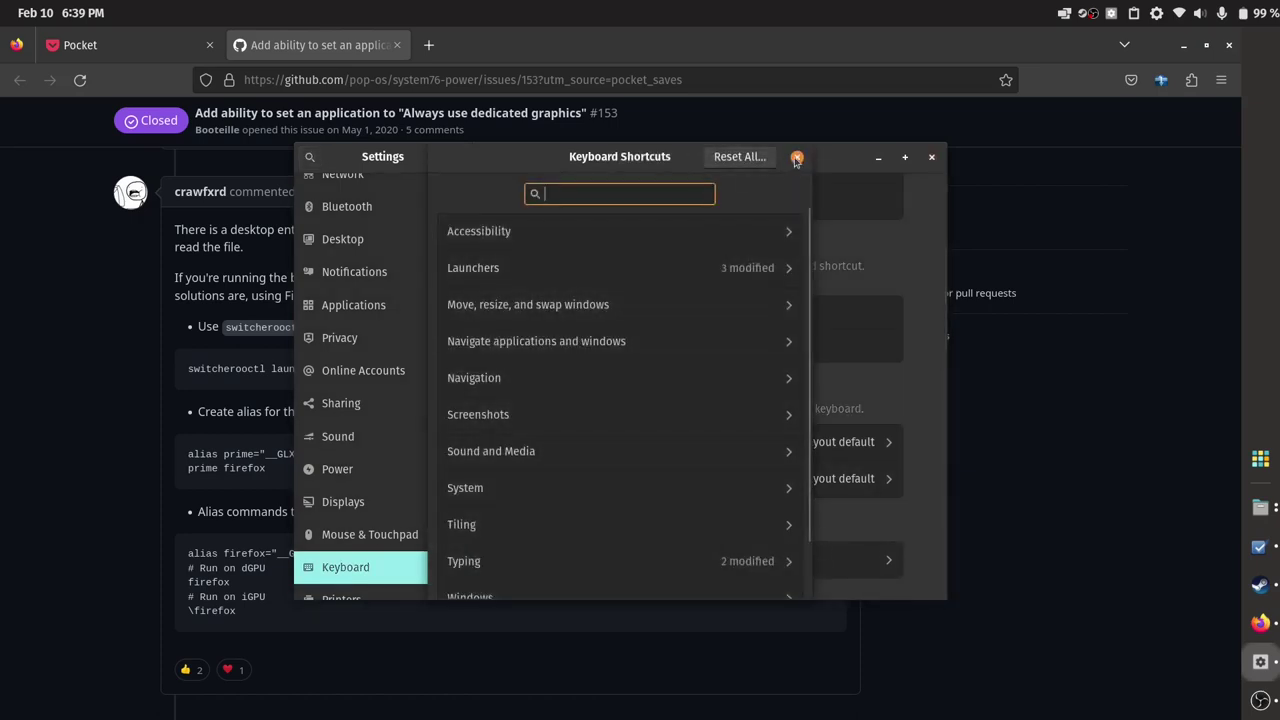
{"action": "scroll", "coordinate": [713, 440], "scroll_direction": "down", "scroll_amount": 2}
{"action": "left_click", "coordinate": [614, 568]}
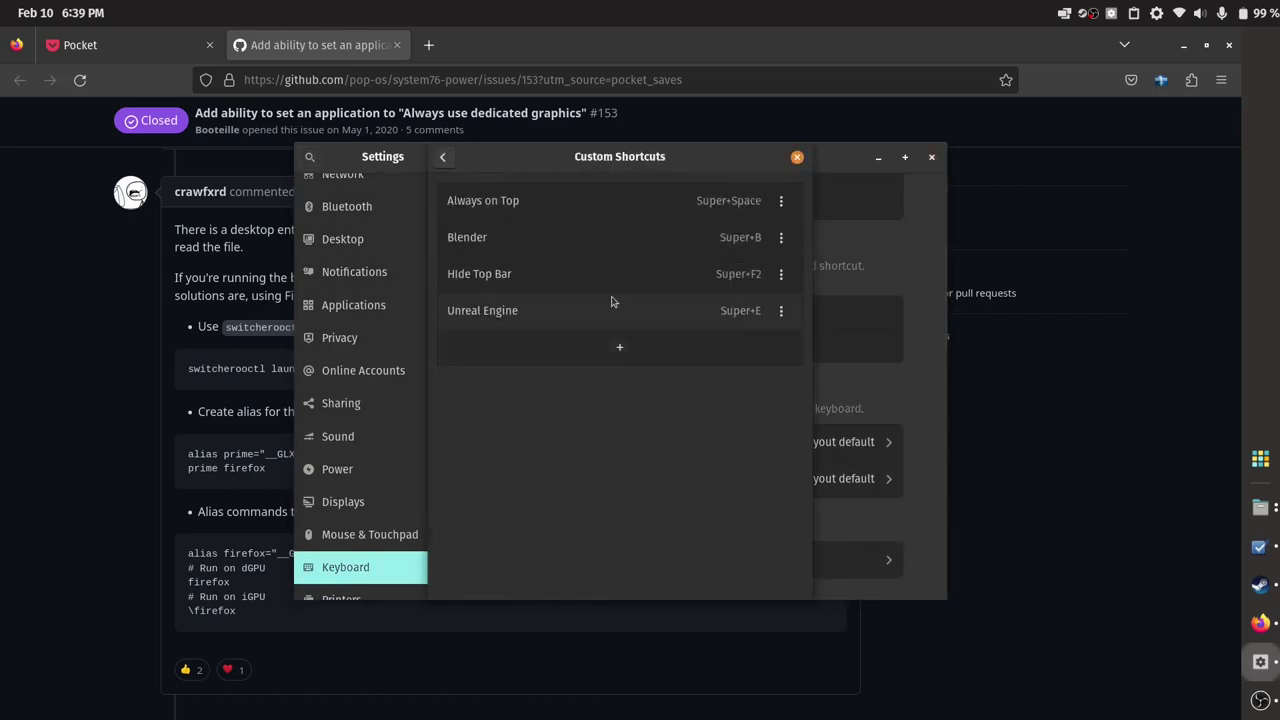
Start a new custom shortcut with the name Substance Painter and move on to its command
{"action": "left_click", "coordinate": [604, 358]}
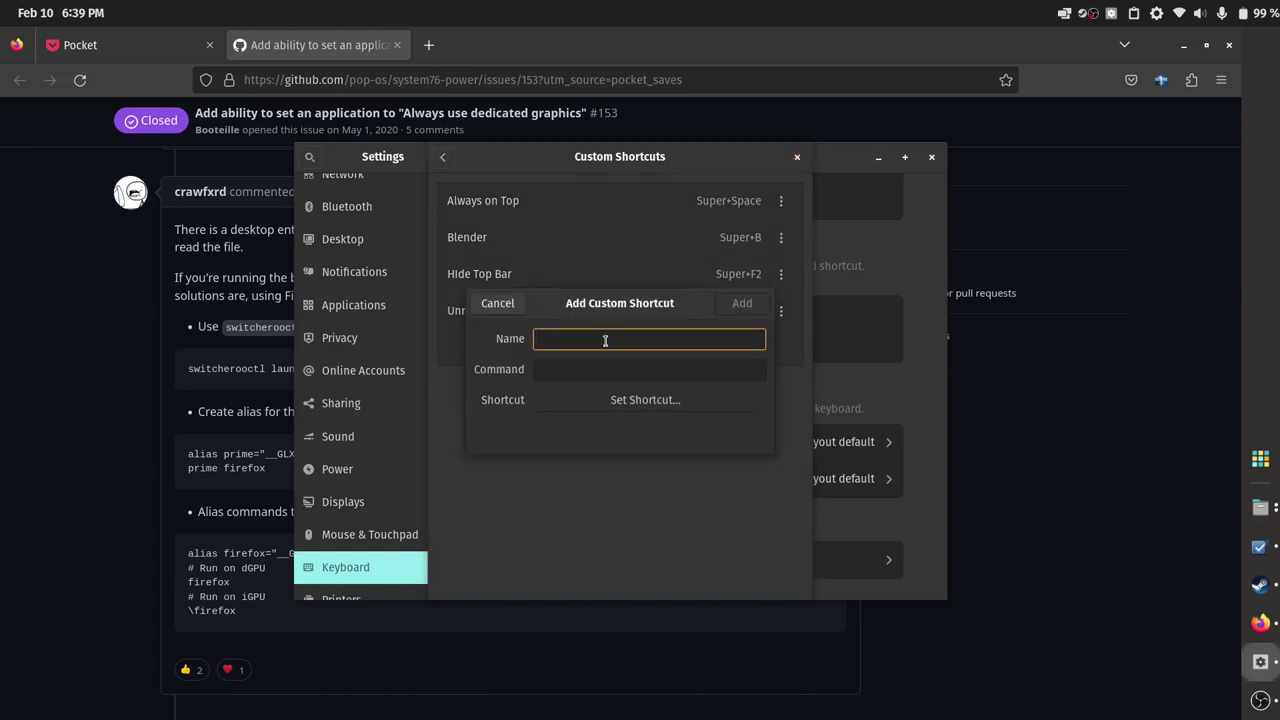
{"action": "type", "text": "Substance Painter"}
{"action": "left_click", "coordinate": [620, 370]}
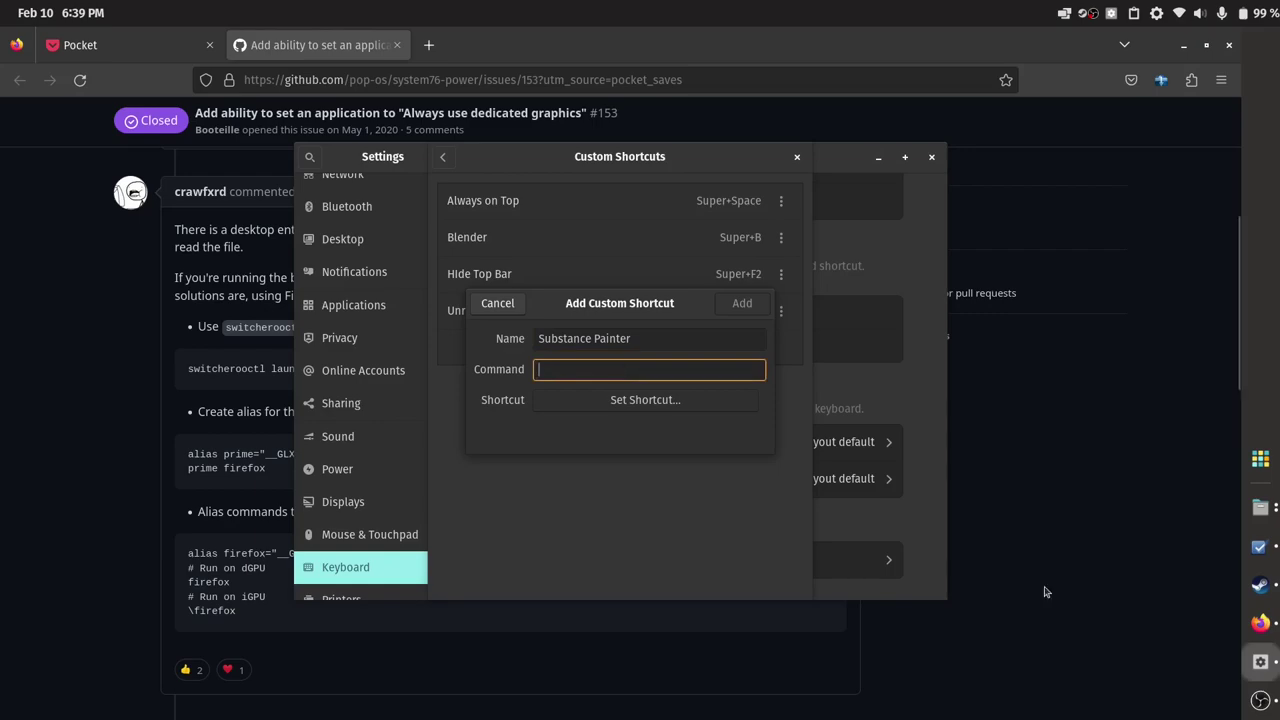
Switch to the file manager and rename Substance.sh in the apps/scripts folder to Substance-Painter.sh
{"action": "mouse_move", "coordinate": [1271, 520]}
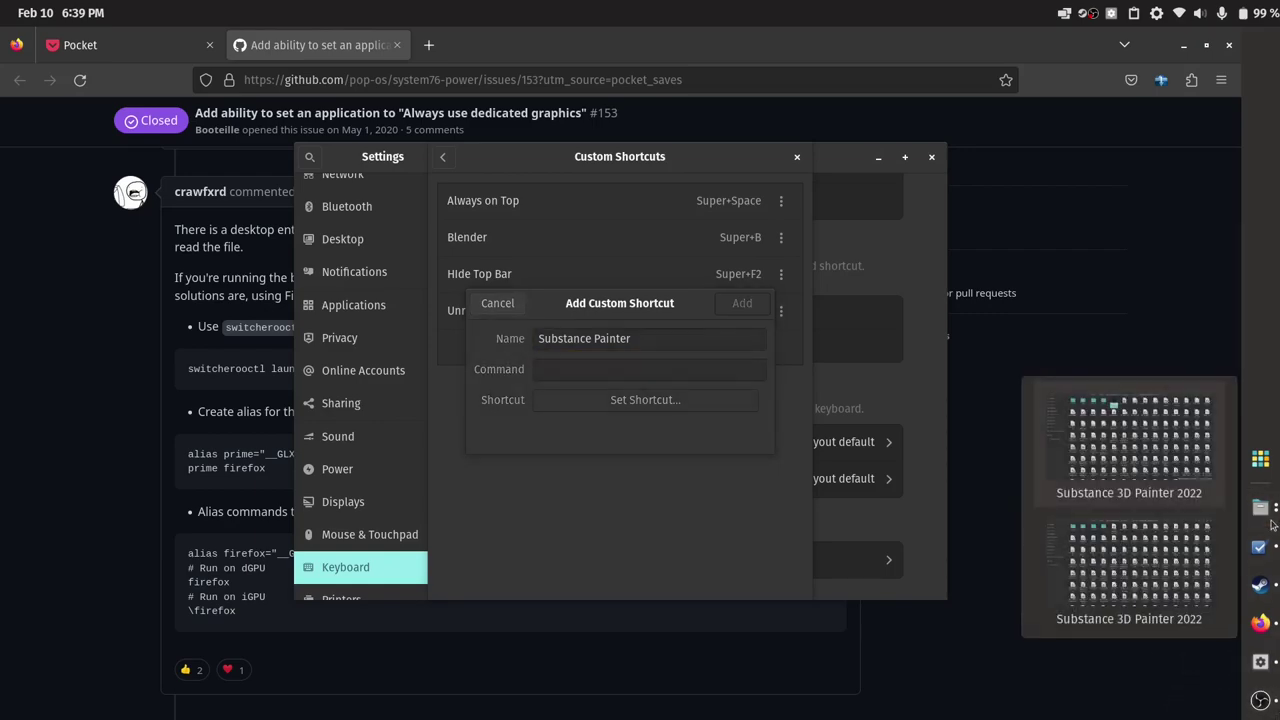
{"action": "left_click", "coordinate": [1185, 545]}
{"action": "left_click", "coordinate": [38, 363]}
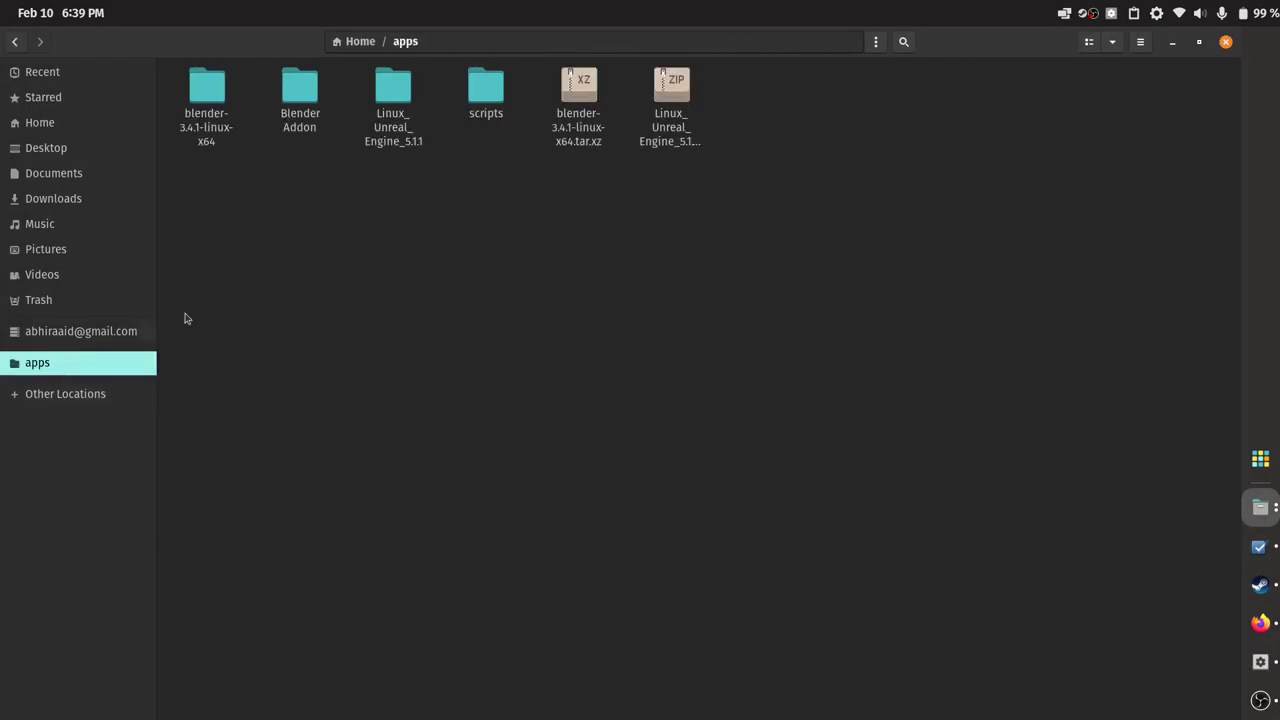
{"action": "double_click", "coordinate": [486, 90]}
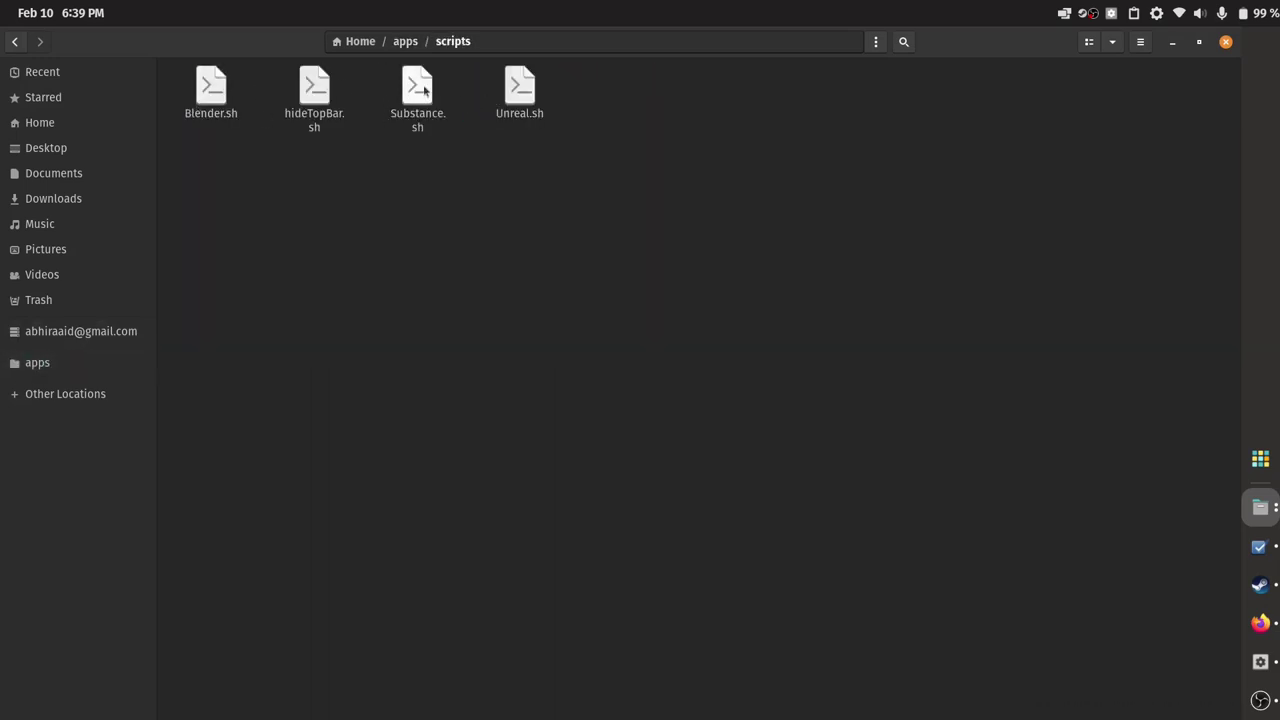
{"action": "left_click", "coordinate": [425, 90]}
{"action": "key", "text": "F2"}
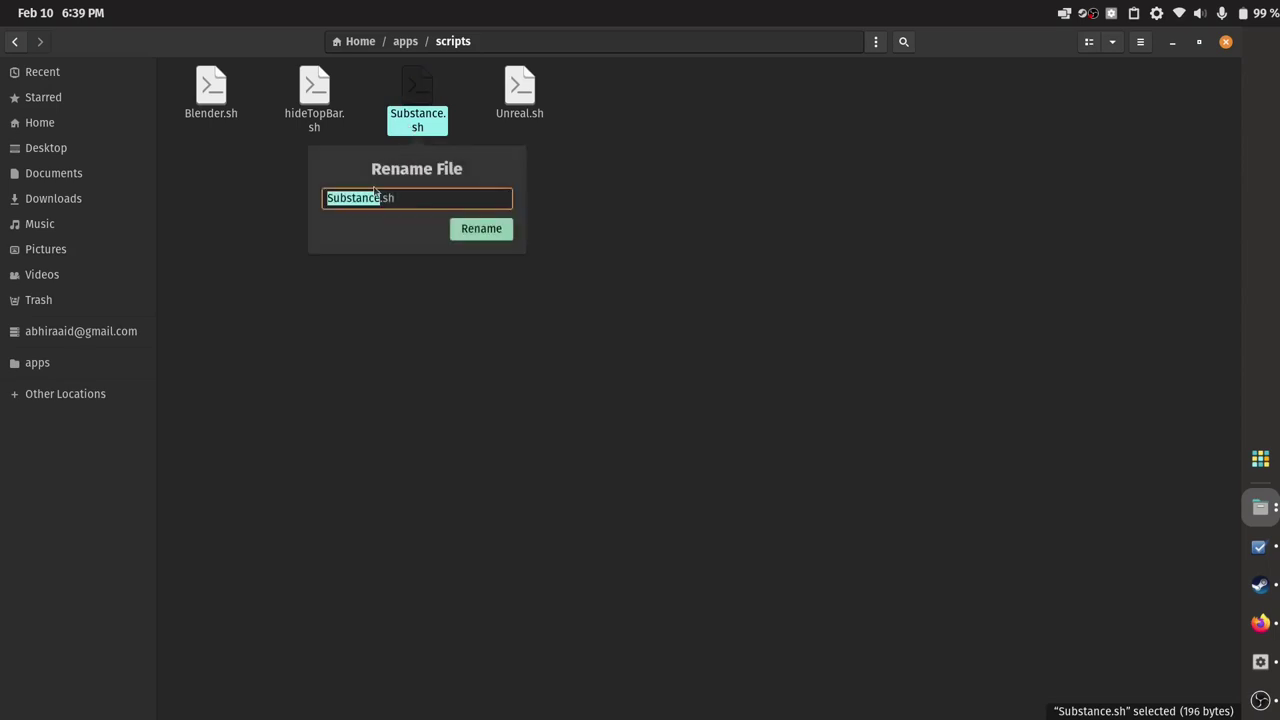
{"action": "left_click", "coordinate": [378, 195]}
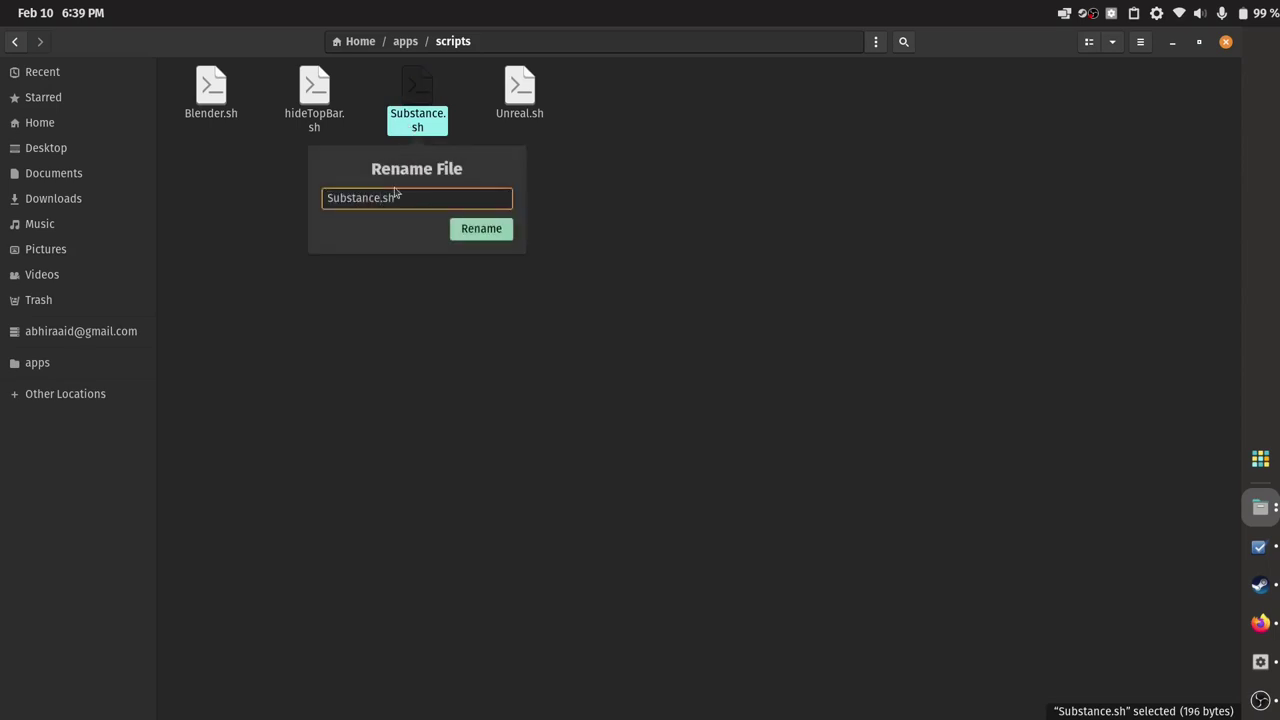
{"action": "type", "text": "-Painter"}
{"action": "key", "text": "Return"}
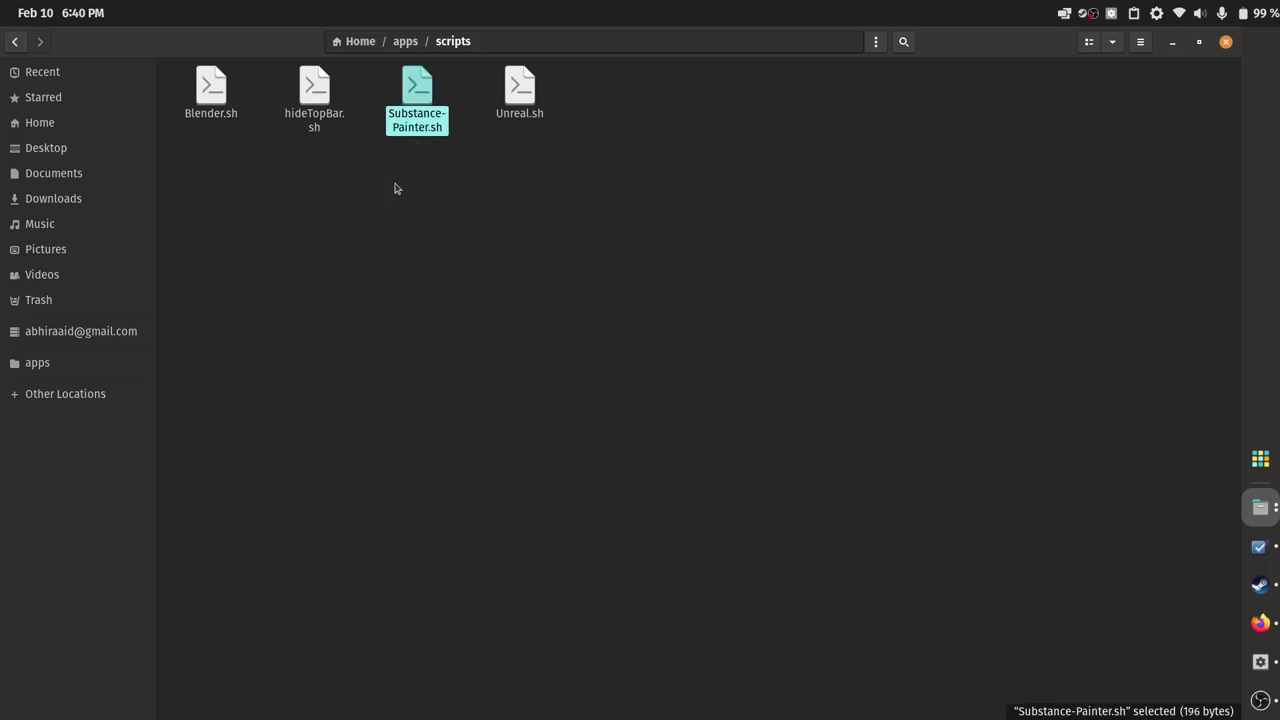
Open the properties of Substance-Painter.sh and allow executing the file as a program in its permissions
{"action": "right_click", "coordinate": [425, 118]}
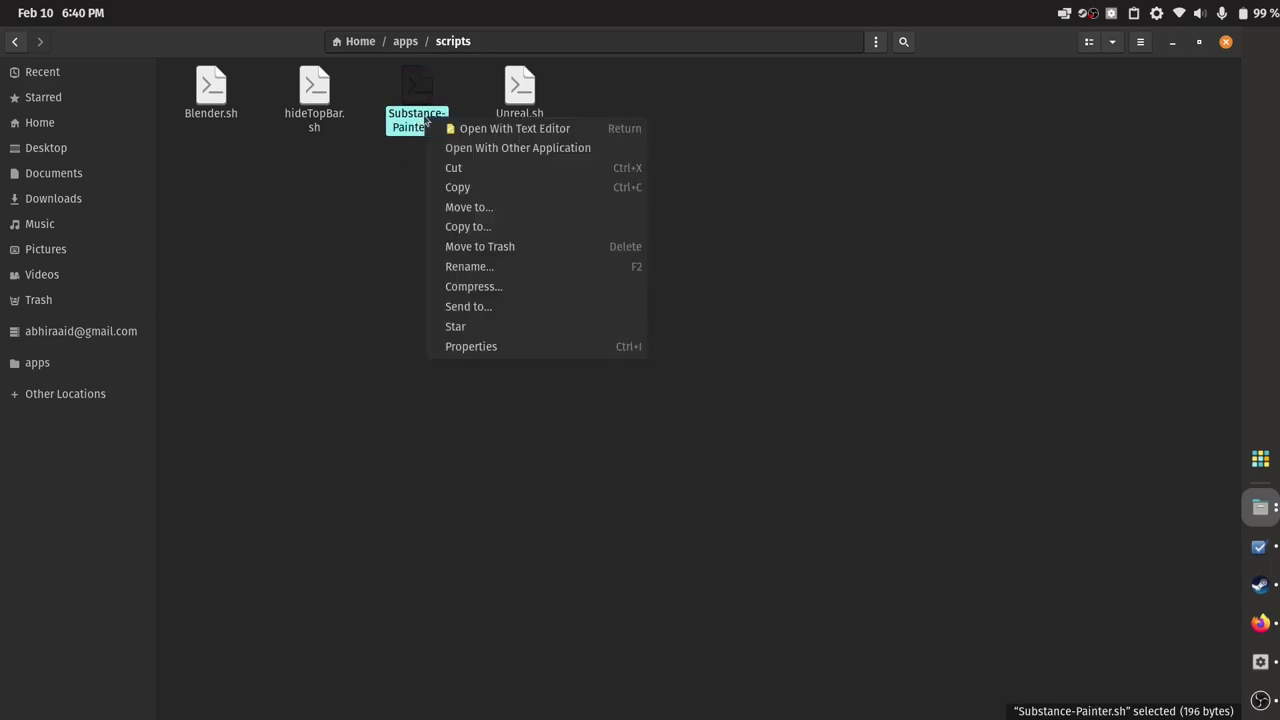
{"action": "left_click", "coordinate": [453, 350]}
{"action": "left_click", "coordinate": [606, 187]}
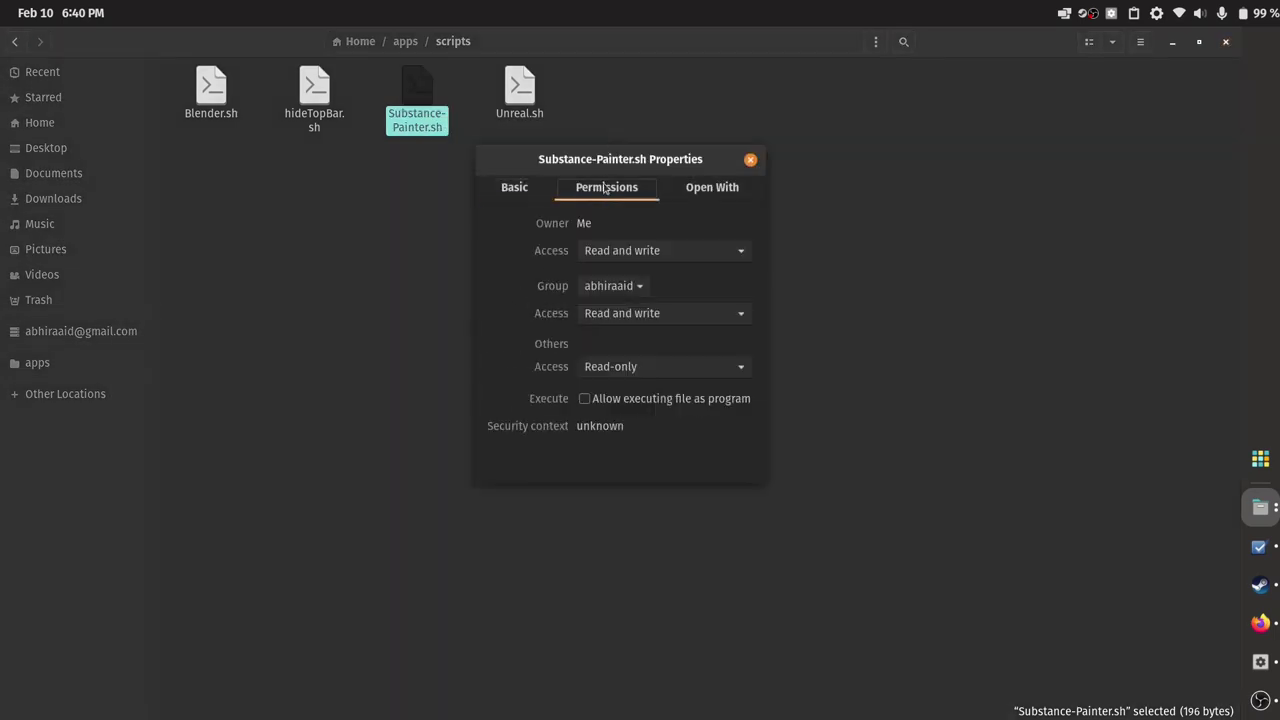
{"action": "left_click", "coordinate": [541, 191]}
{"action": "left_click", "coordinate": [610, 199]}
{"action": "left_click", "coordinate": [584, 399]}
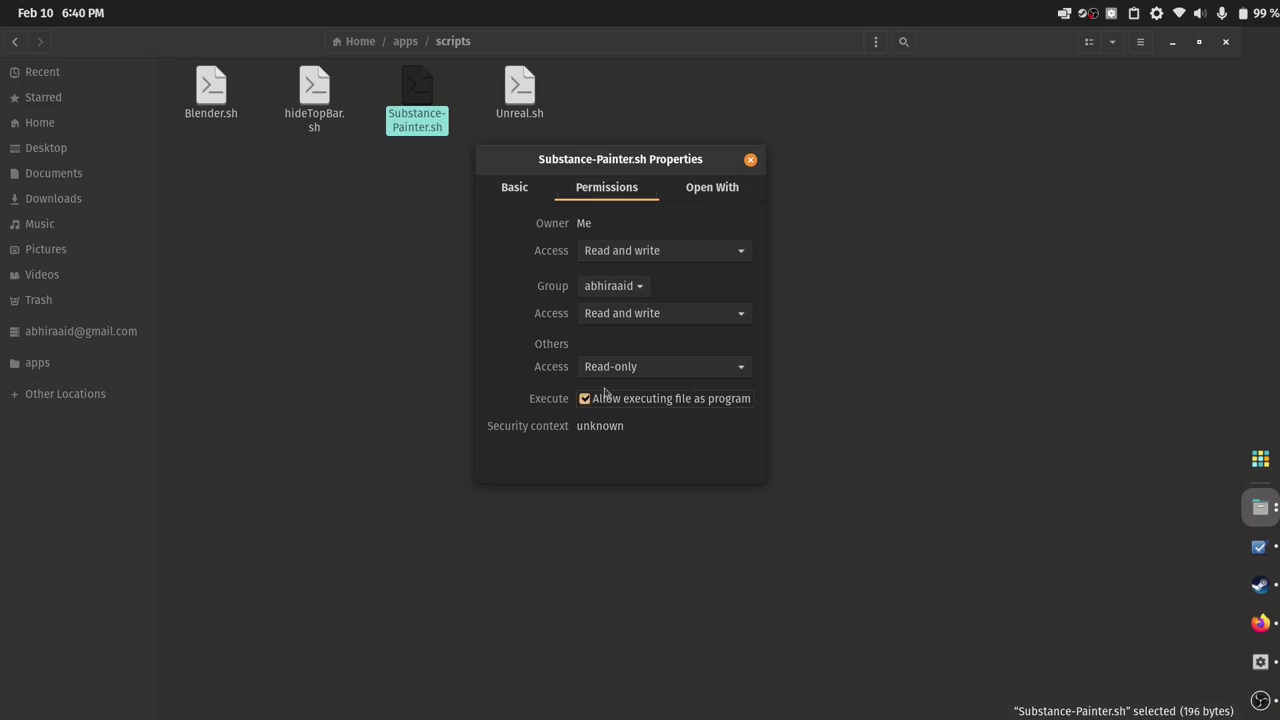
Copy the script's parent folder path into the new custom shortcut's command in Settings and add a trailing slash
{"action": "left_click", "coordinate": [538, 196]}
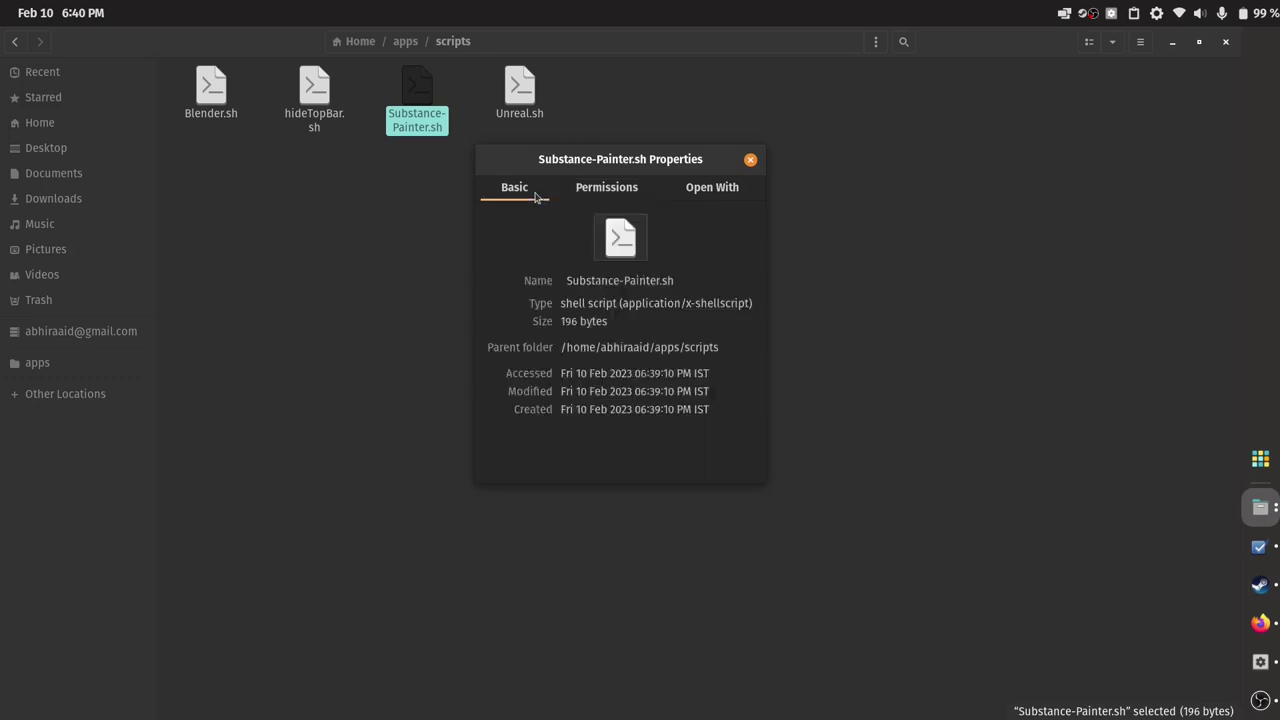
{"action": "triple_click", "coordinate": [647, 351]}
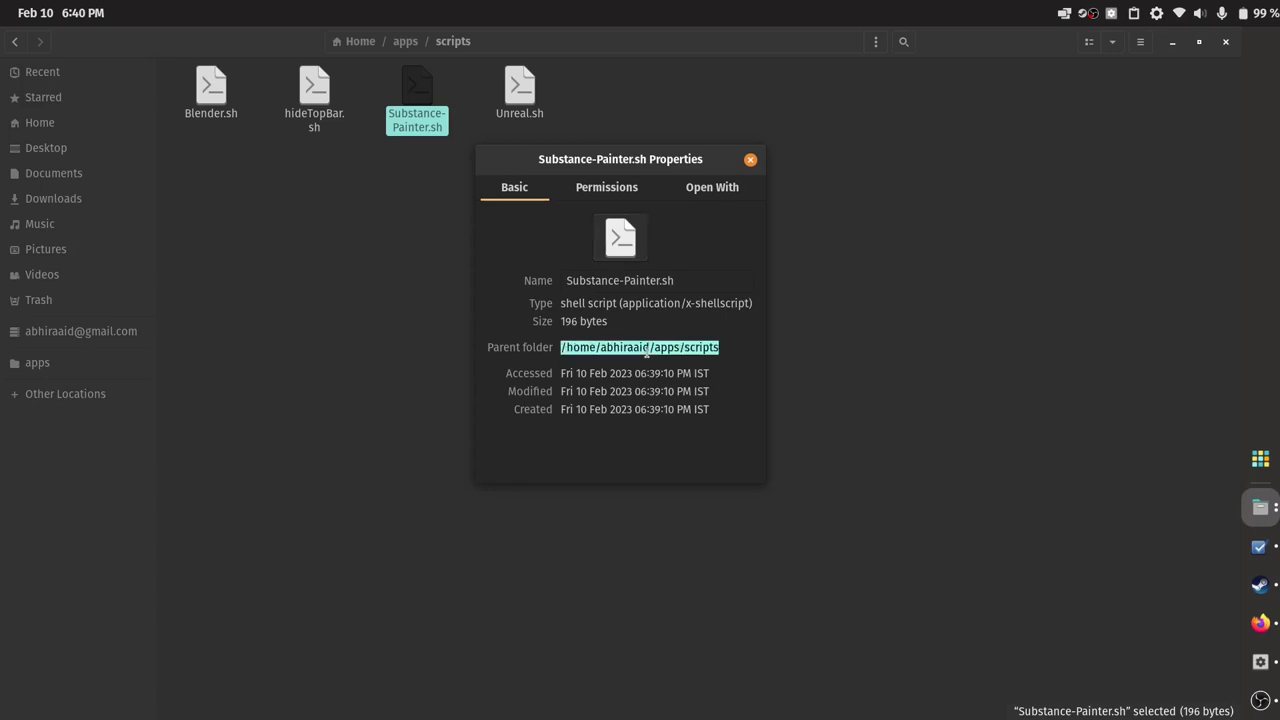
{"action": "right_click", "coordinate": [647, 351]}
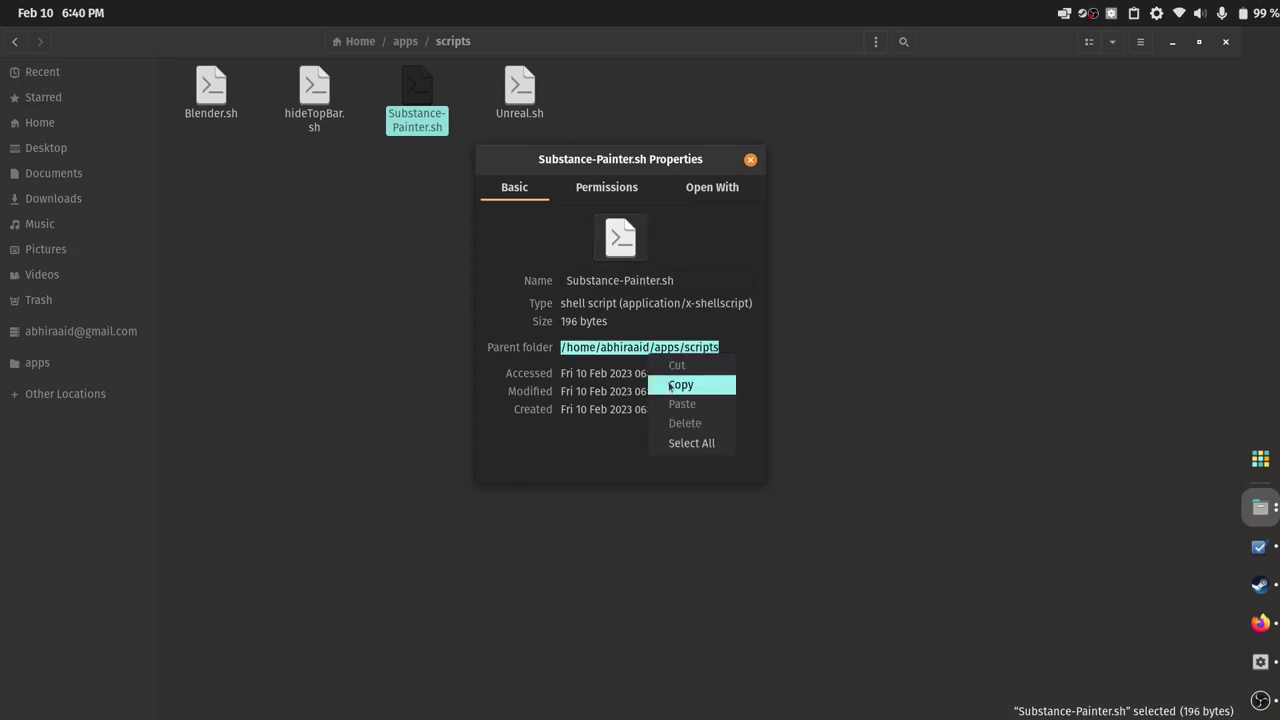
{"action": "left_click", "coordinate": [673, 388]}
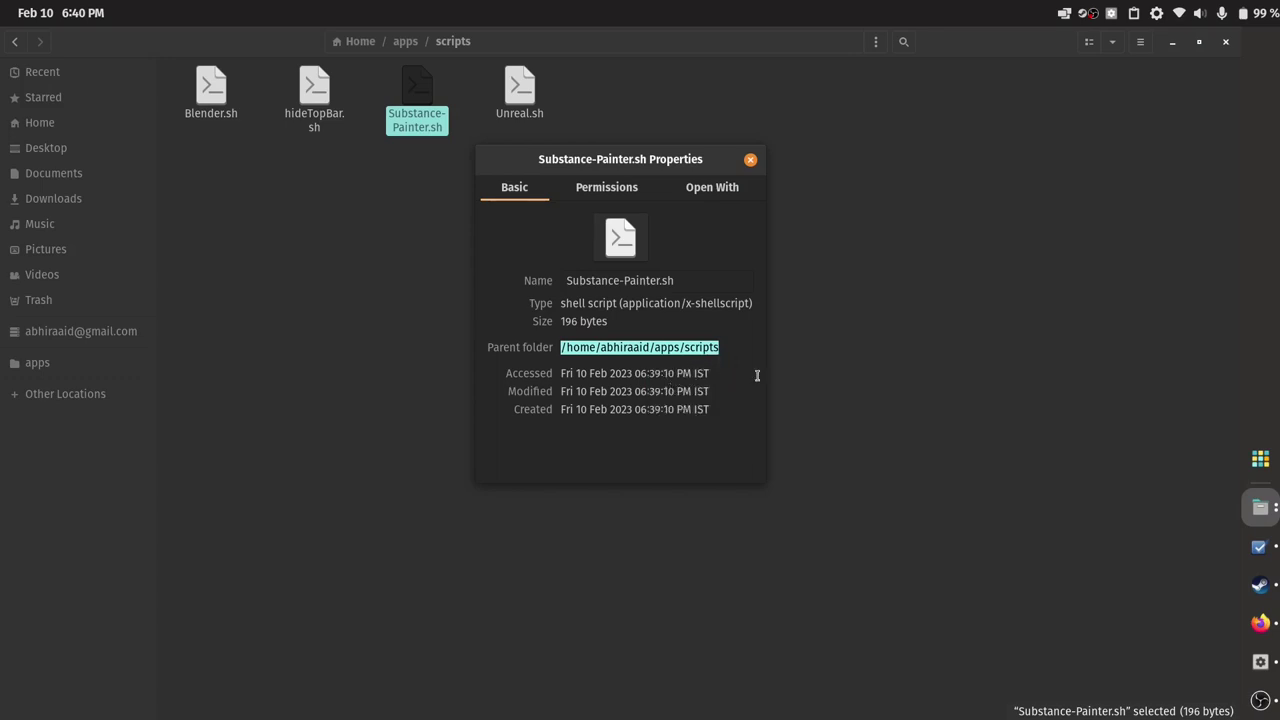
{"action": "left_click", "coordinate": [1259, 661]}
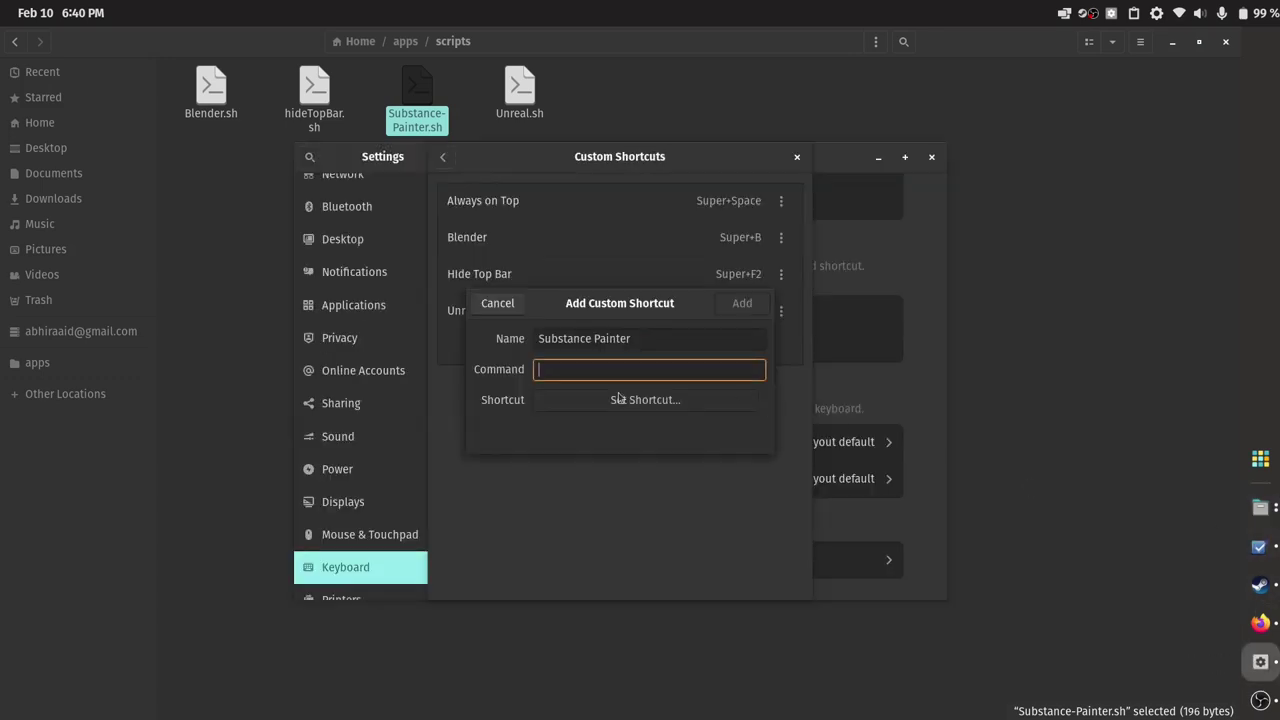
{"action": "right_click", "coordinate": [546, 371]}
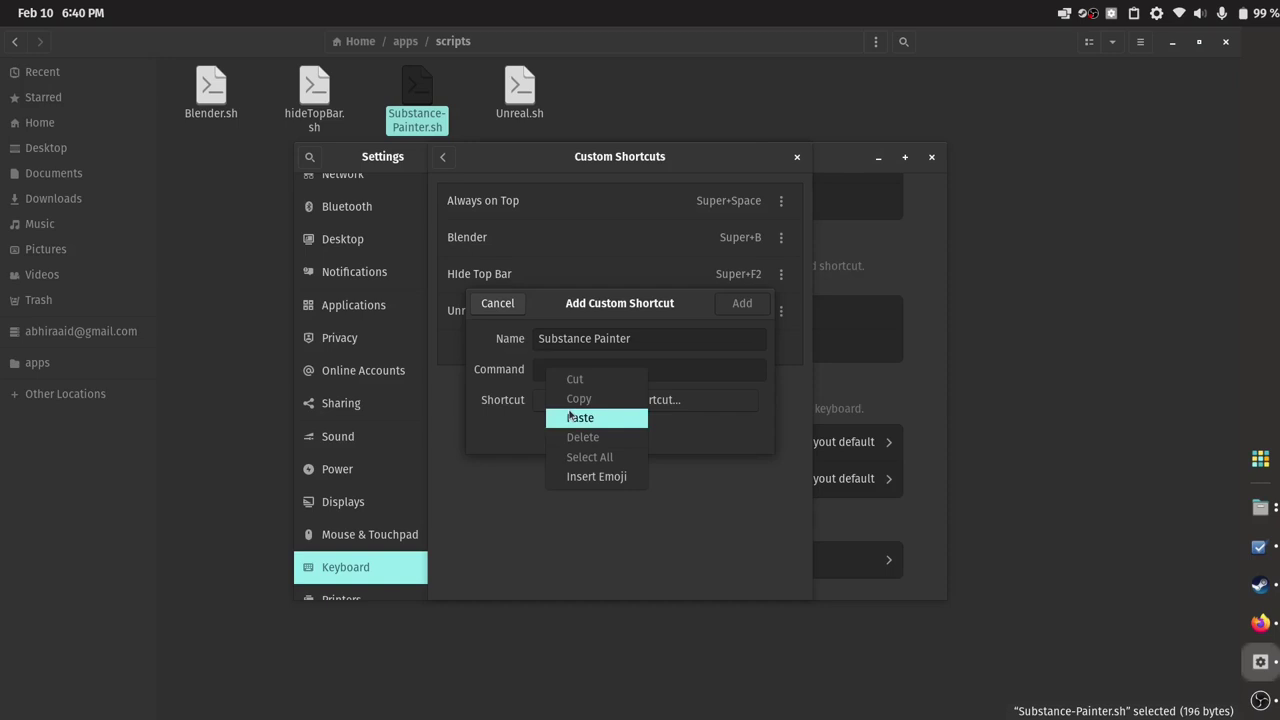
{"action": "left_click", "coordinate": [580, 417]}
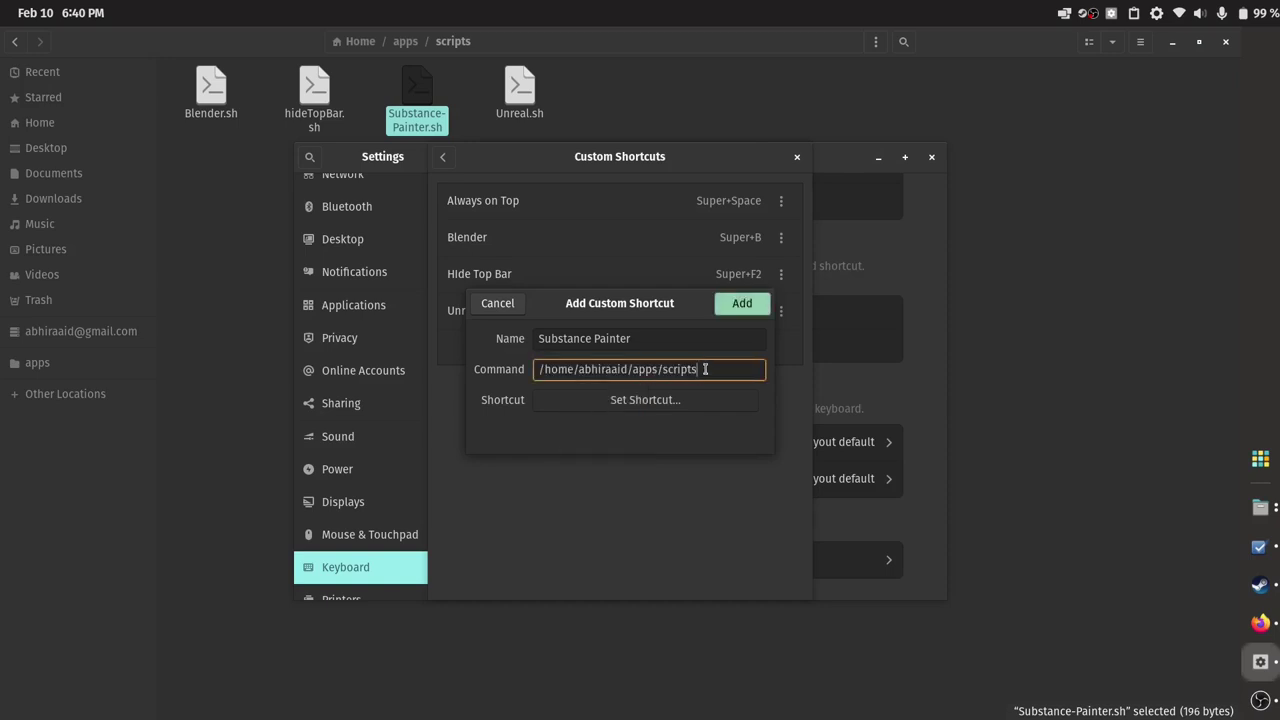
{"action": "type", "text": "/"}
Copy the file name Substance-Painter.sh from the file properties and append it to the custom shortcut's command path
{"action": "key", "text": "alt+Tab"}
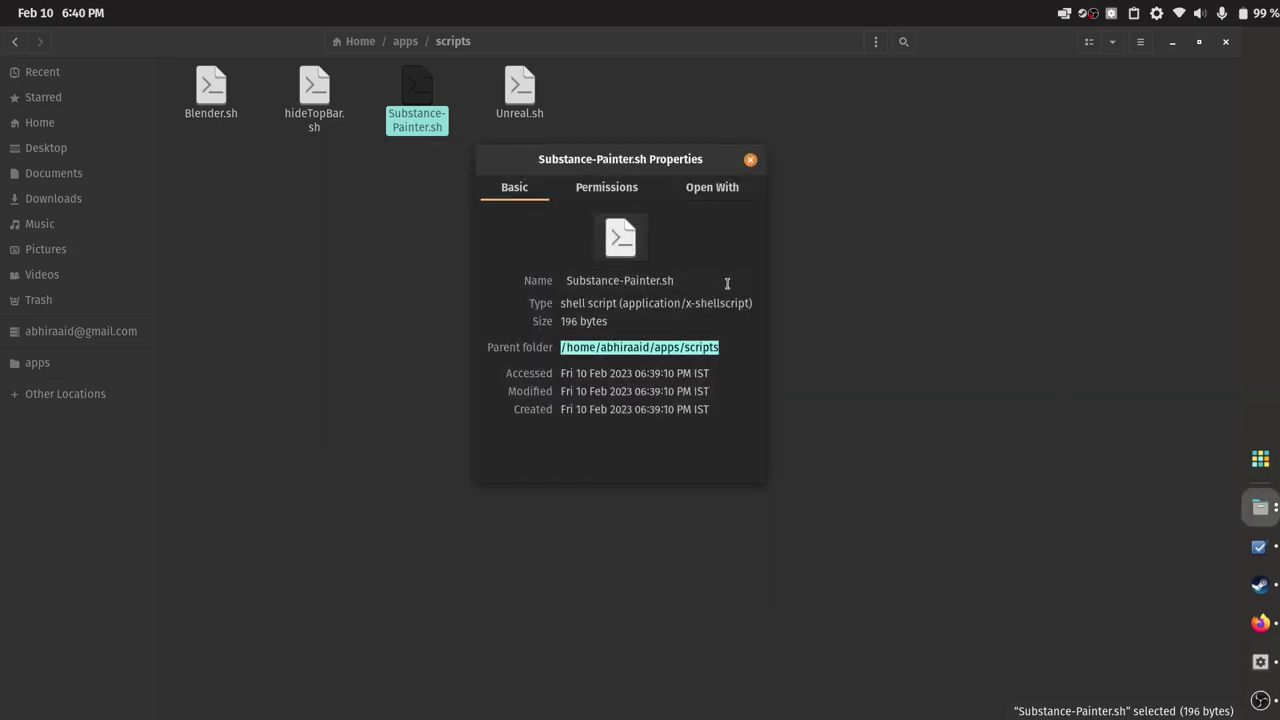
{"action": "left_click", "coordinate": [670, 280]}
{"action": "triple_click", "coordinate": [670, 280]}
{"action": "right_click", "coordinate": [670, 281]}
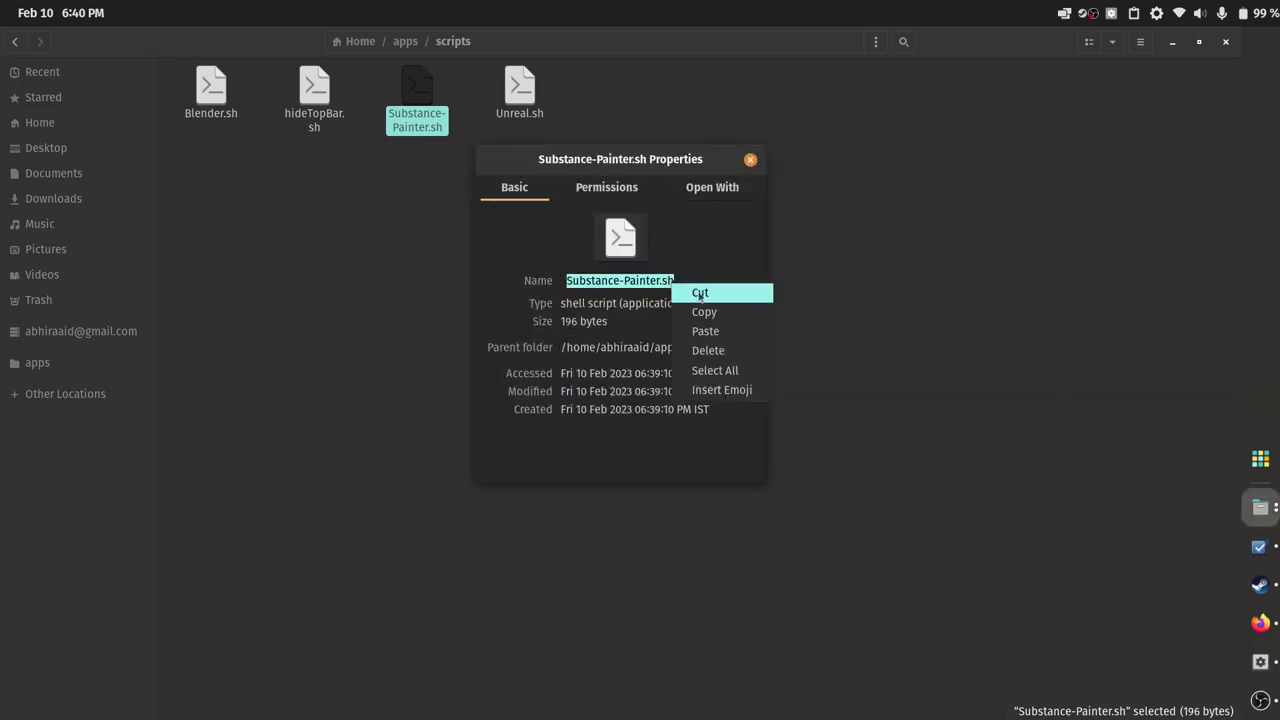
{"action": "left_click", "coordinate": [704, 312]}
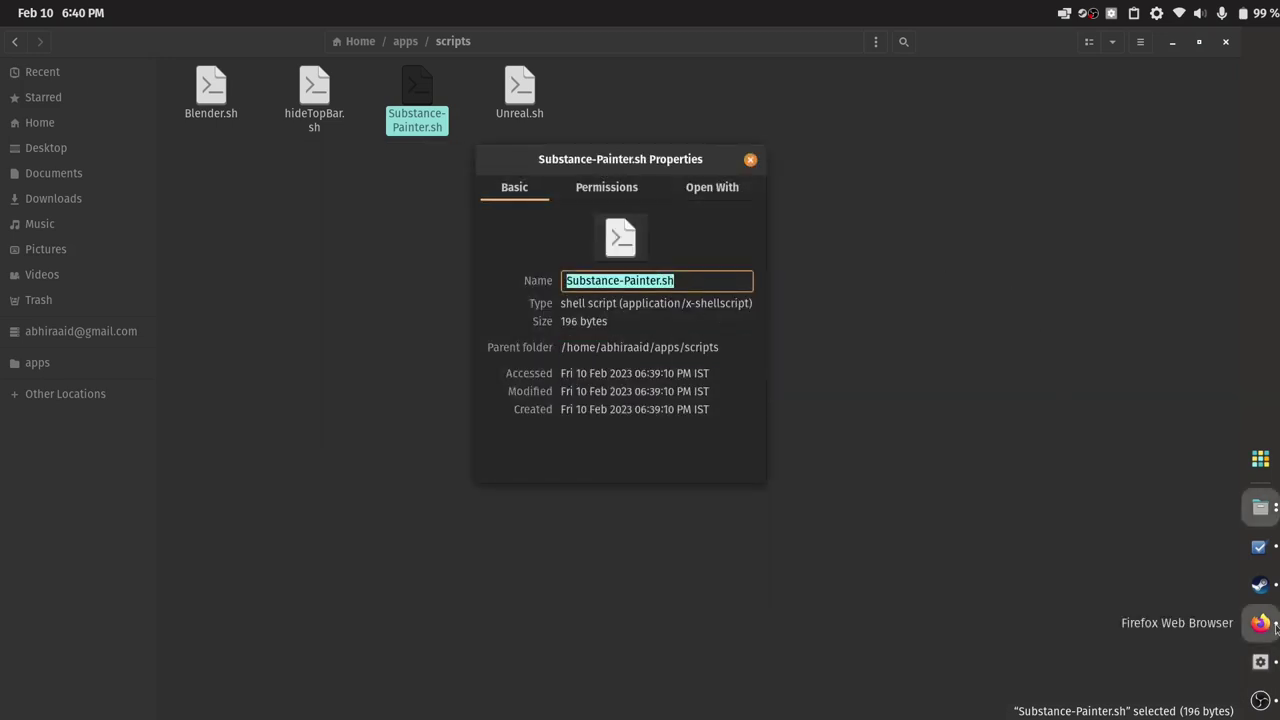
{"action": "left_click", "coordinate": [1261, 662]}
{"action": "right_click", "coordinate": [711, 368]}
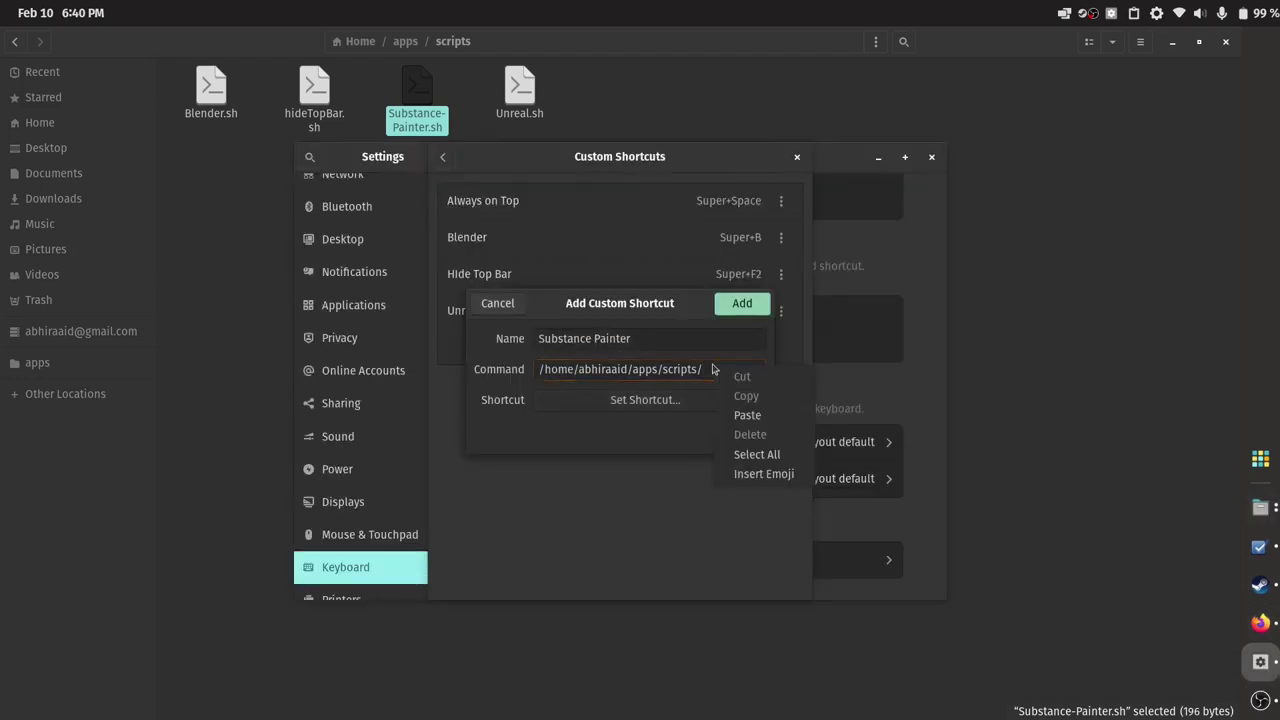
{"action": "left_click", "coordinate": [747, 415]}
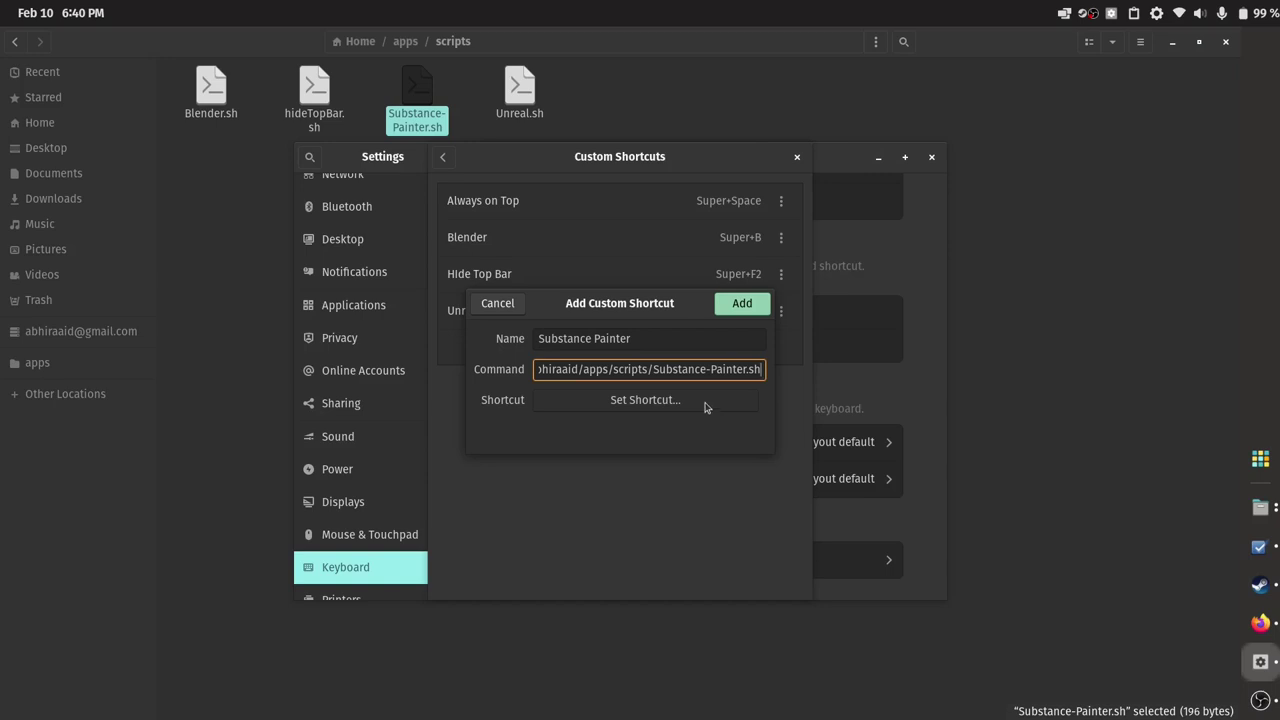
Assign Super+S to the Substance Painter shortcut, replacing its existing use, and put the Settings window away
{"action": "left_click", "coordinate": [705, 406]}
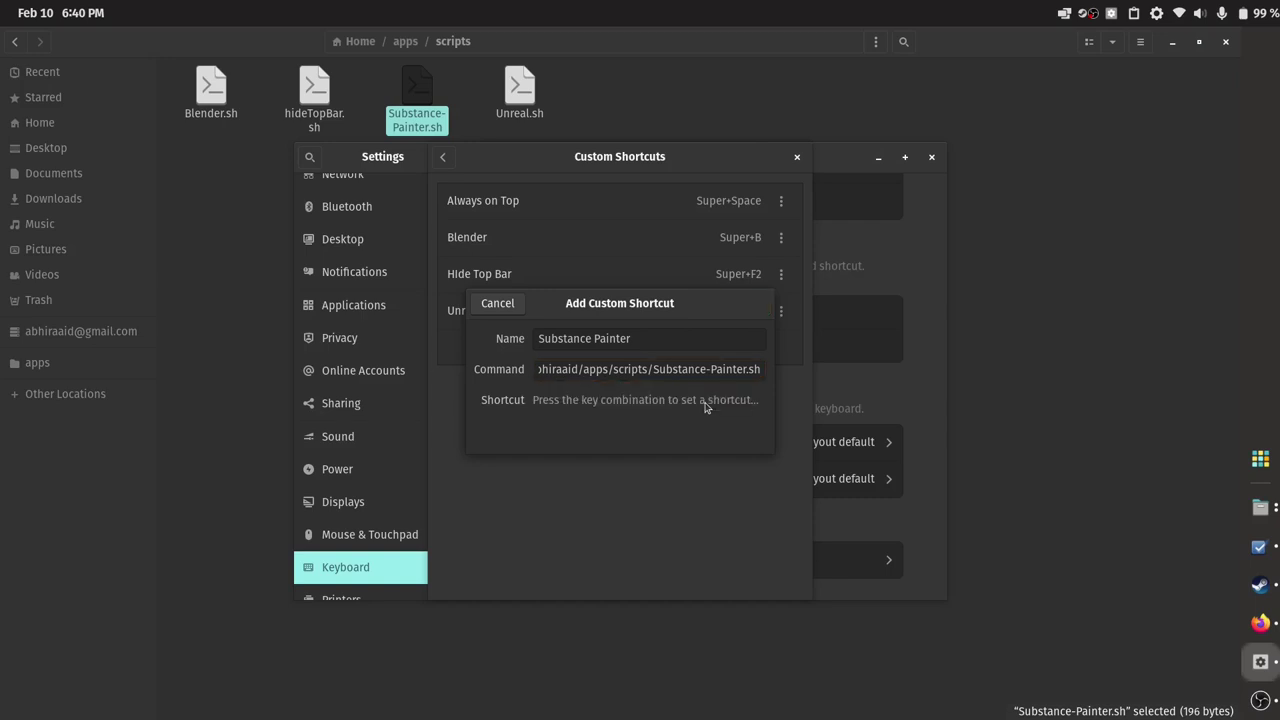
{"action": "key", "text": "super+s"}
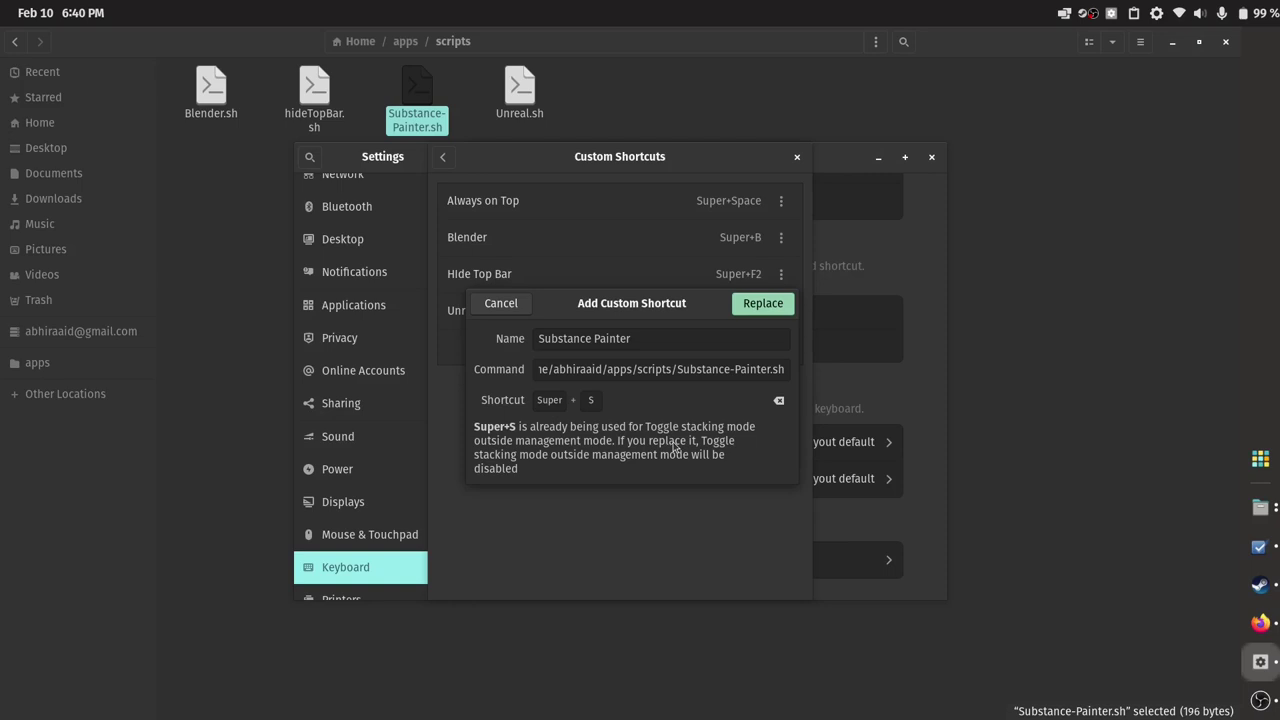
{"action": "left_click", "coordinate": [760, 304]}
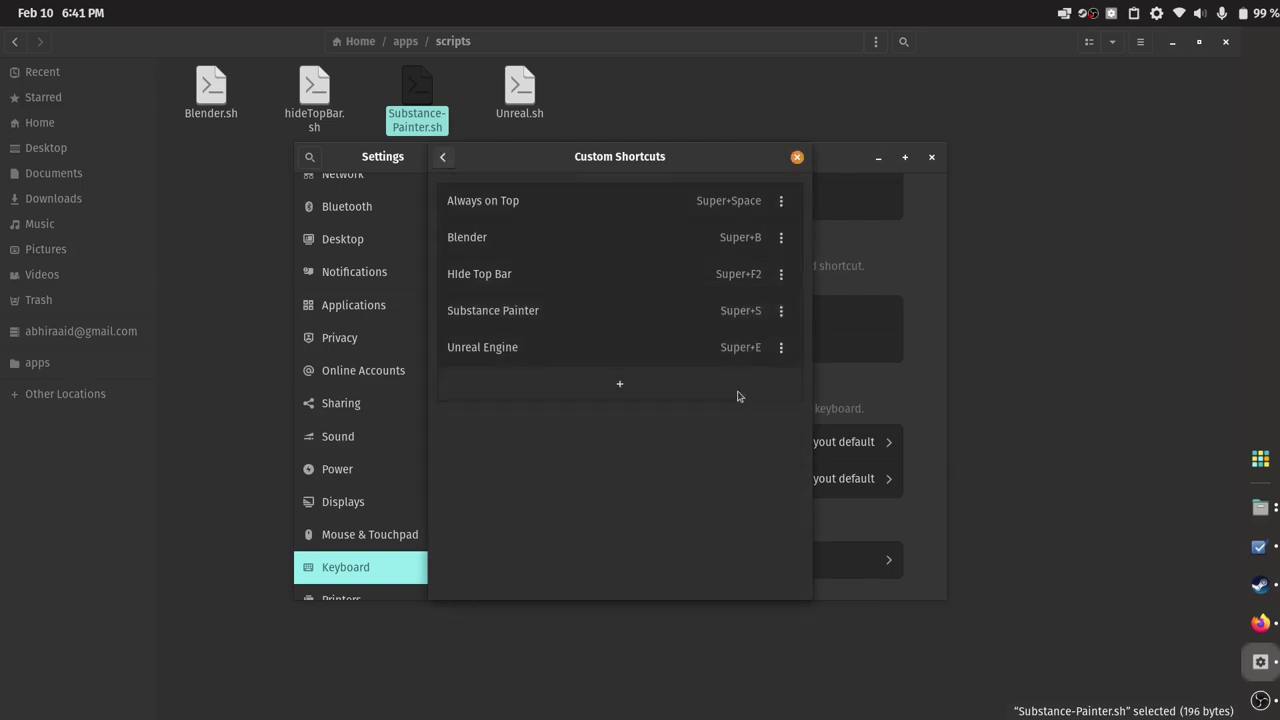
{"action": "left_click", "coordinate": [797, 160]}
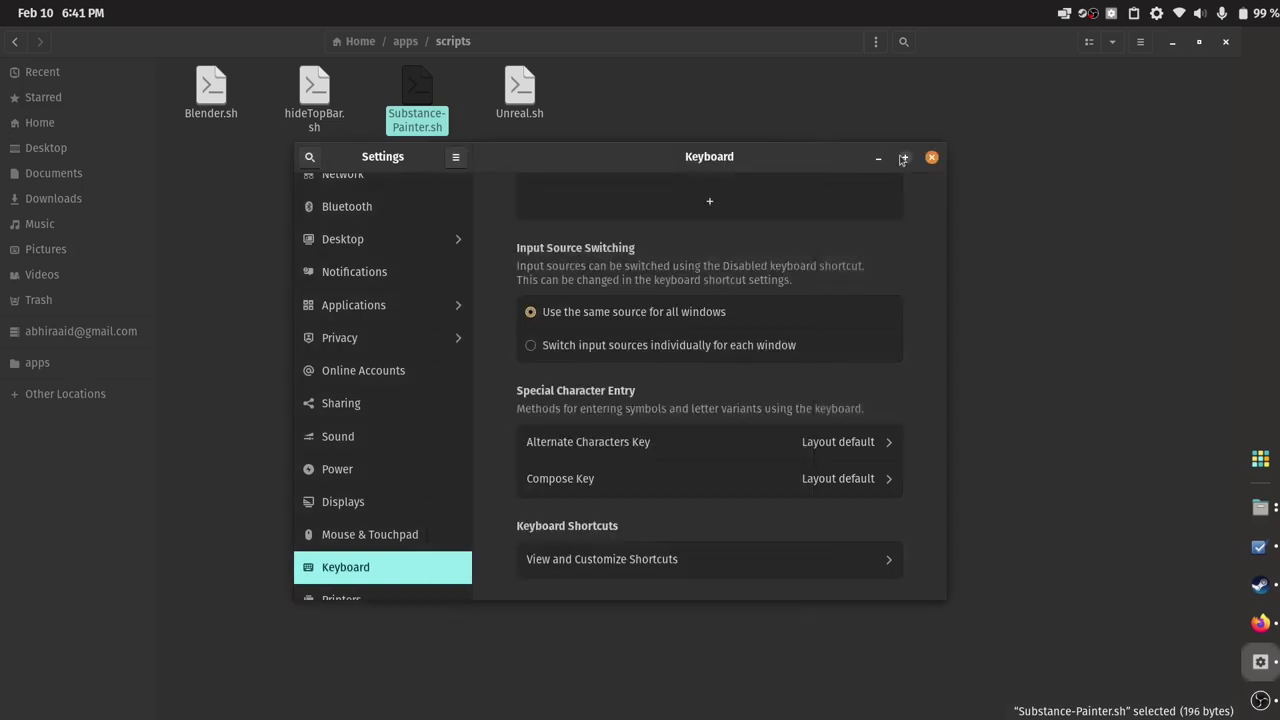
{"action": "left_click", "coordinate": [879, 157]}
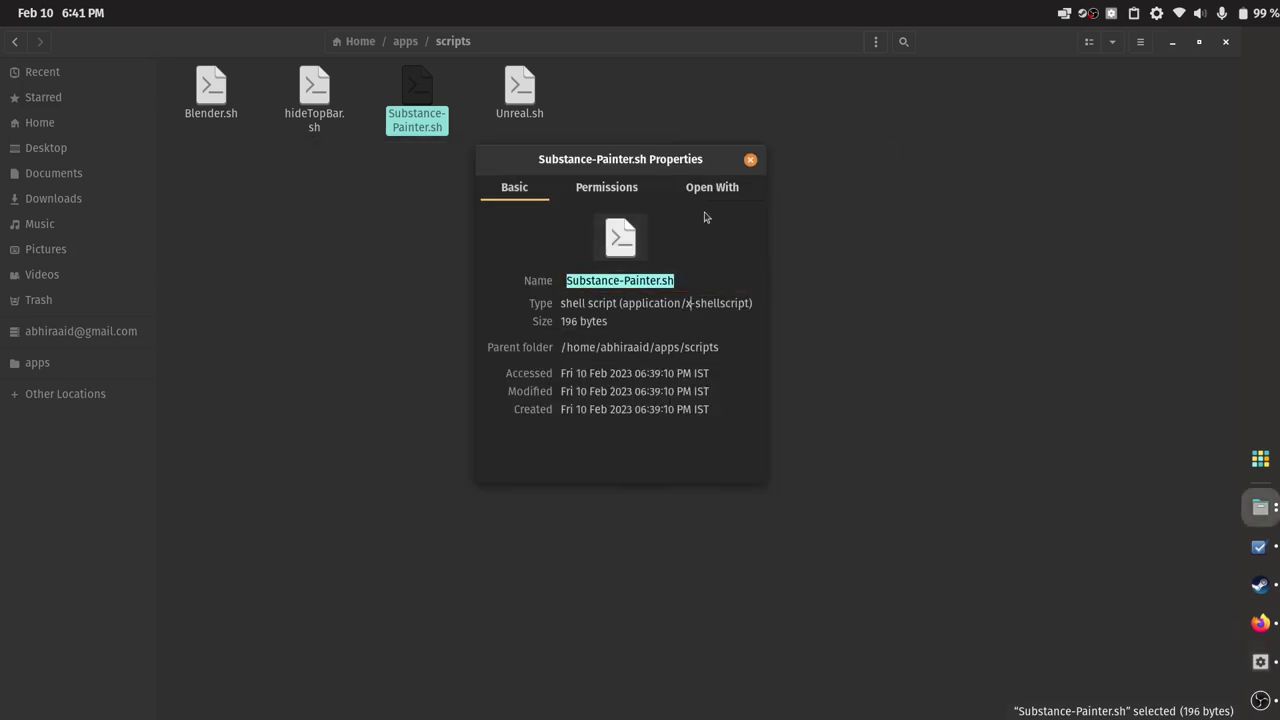
Close the script's properties, launch Substance 3D Painter with the new shortcut and dismiss its home screen
{"action": "left_click", "coordinate": [750, 159]}
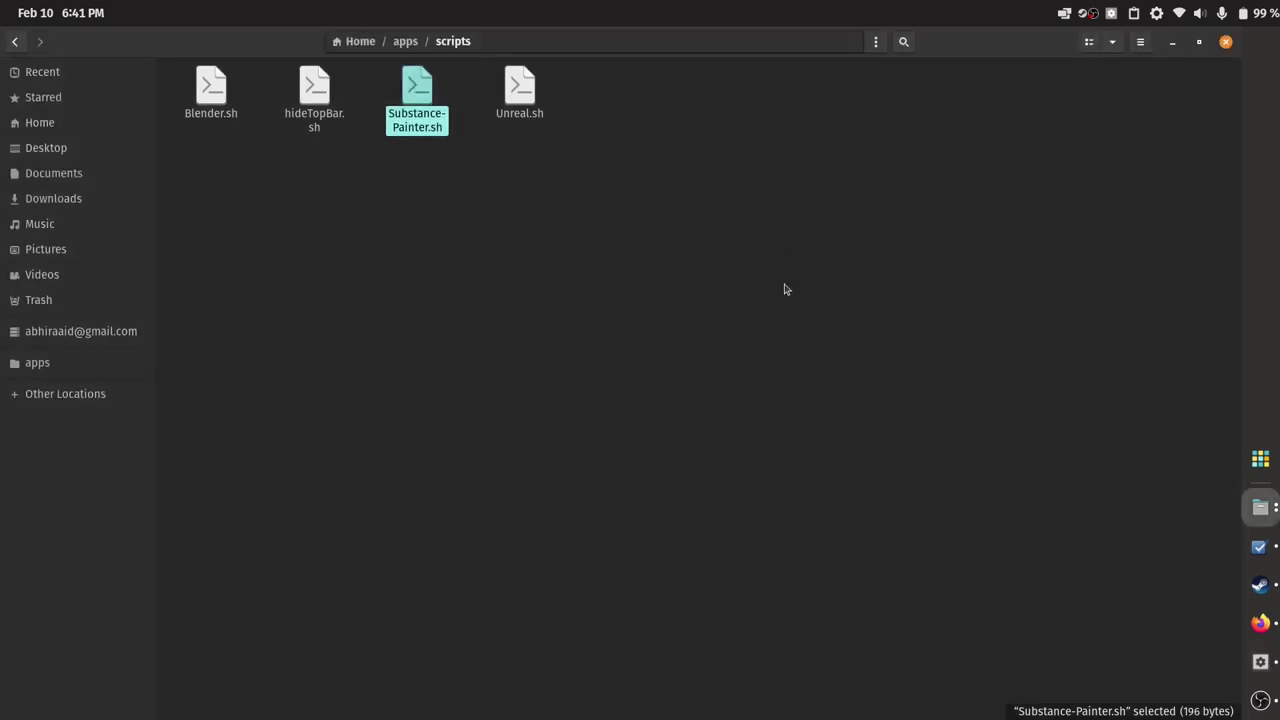
{"action": "key", "text": "Return"}
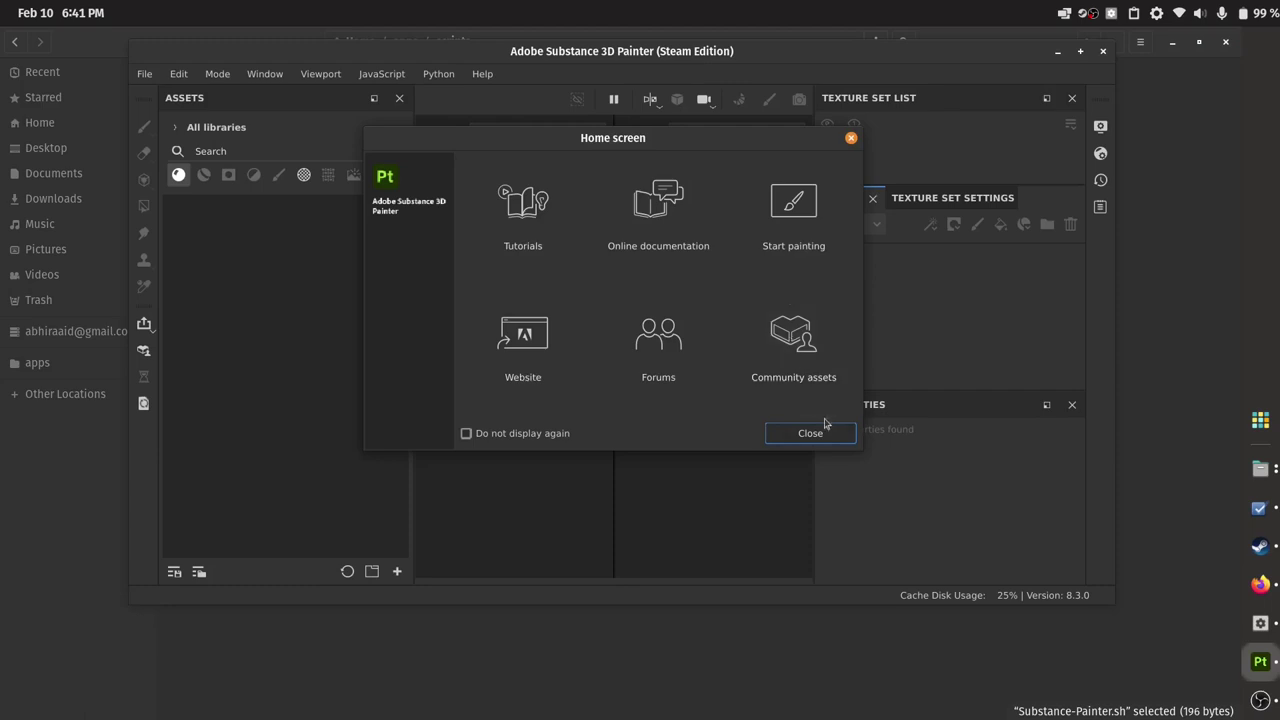
{"action": "left_click", "coordinate": [812, 432]}
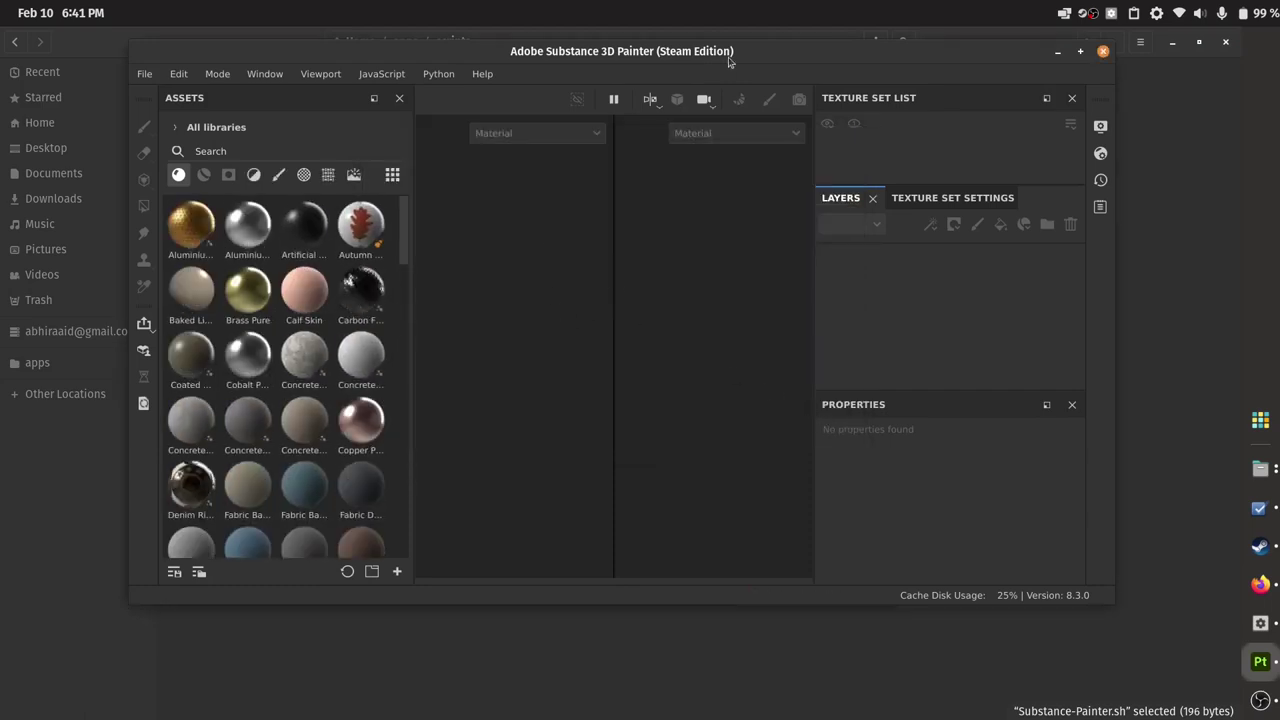
Maximize the Substance 3D Painter window so it fills the desktop
{"action": "mouse_move", "coordinate": [728, 60]}
{"action": "left_mouse_down"}
{"action": "mouse_move", "coordinate": [809, 214]}
{"action": "mouse_move", "coordinate": [789, 5]}
{"action": "left_mouse_up"}
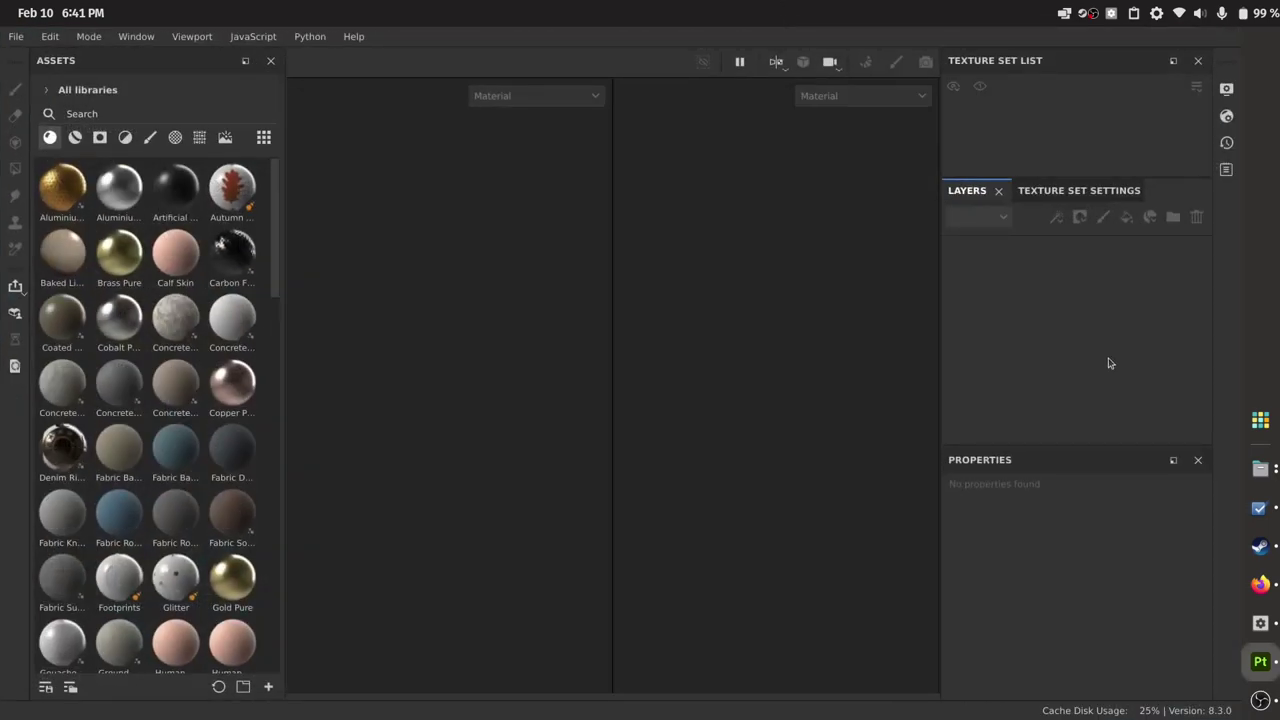
{"action": "key", "text": "super"}
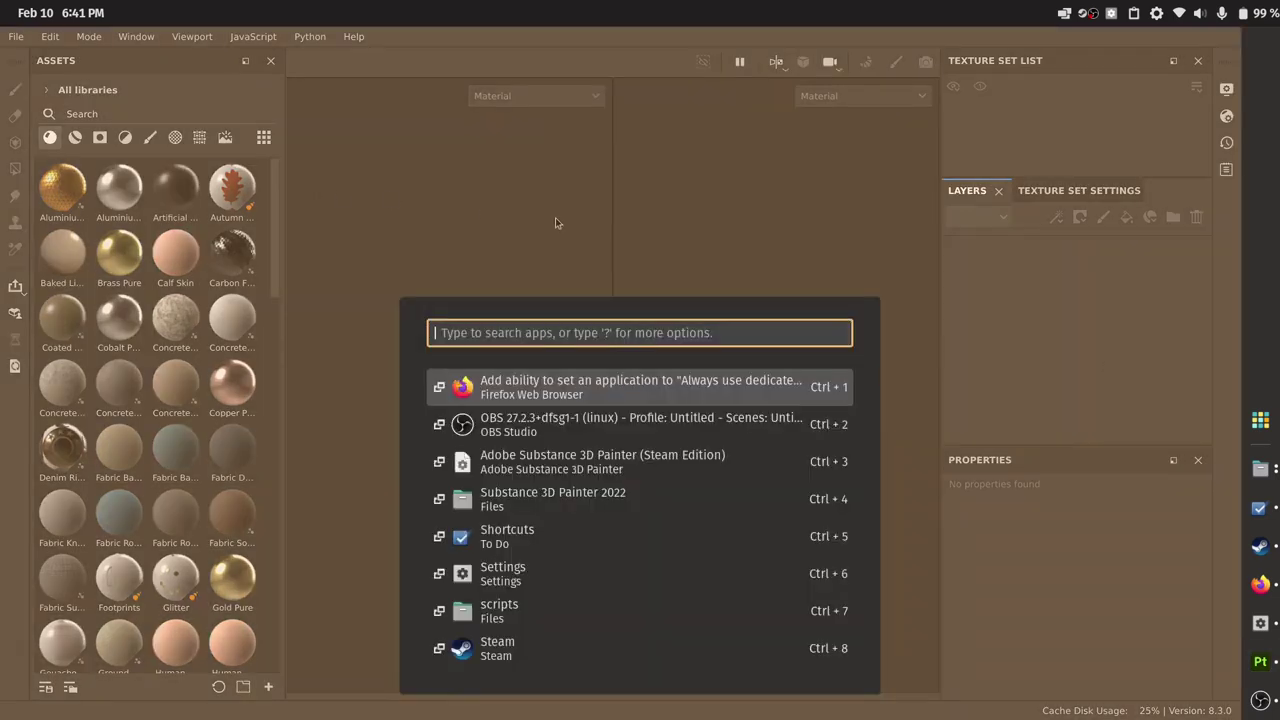
{"action": "left_click", "coordinate": [561, 234]}
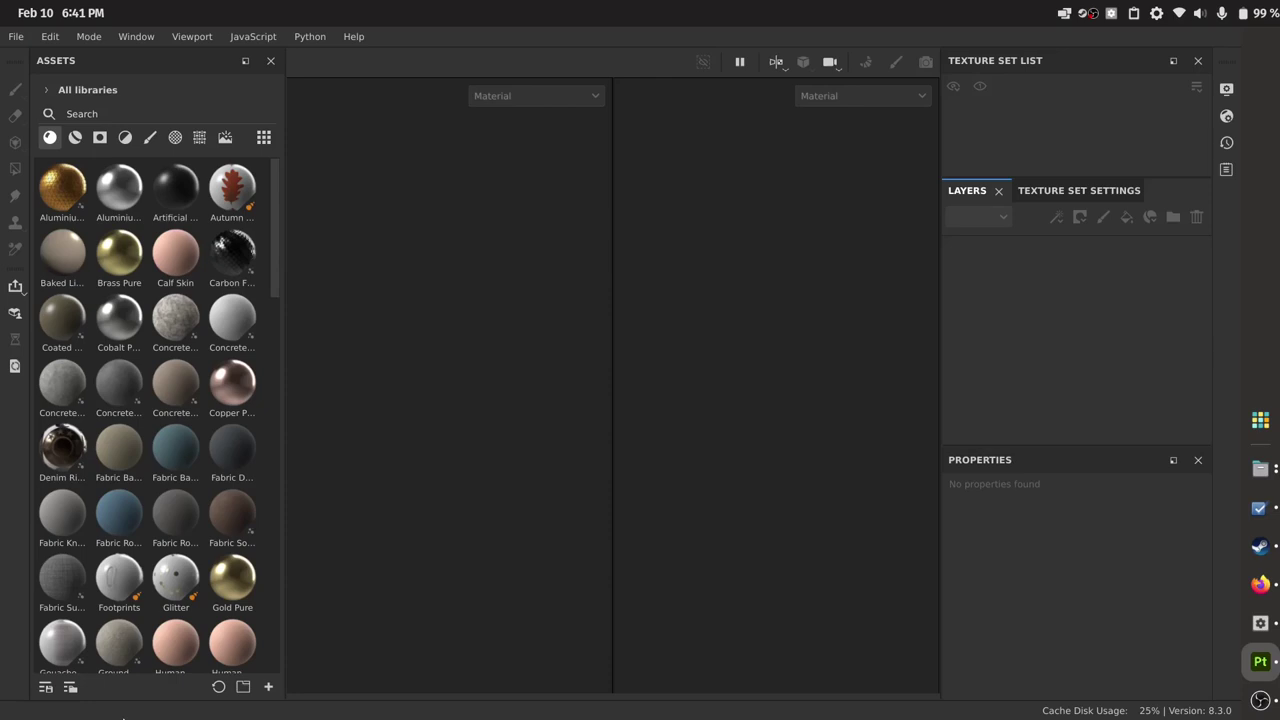
Open a terminal and run the free command to check memory and swap
{"action": "key", "text": "ctrl+alt+t"}
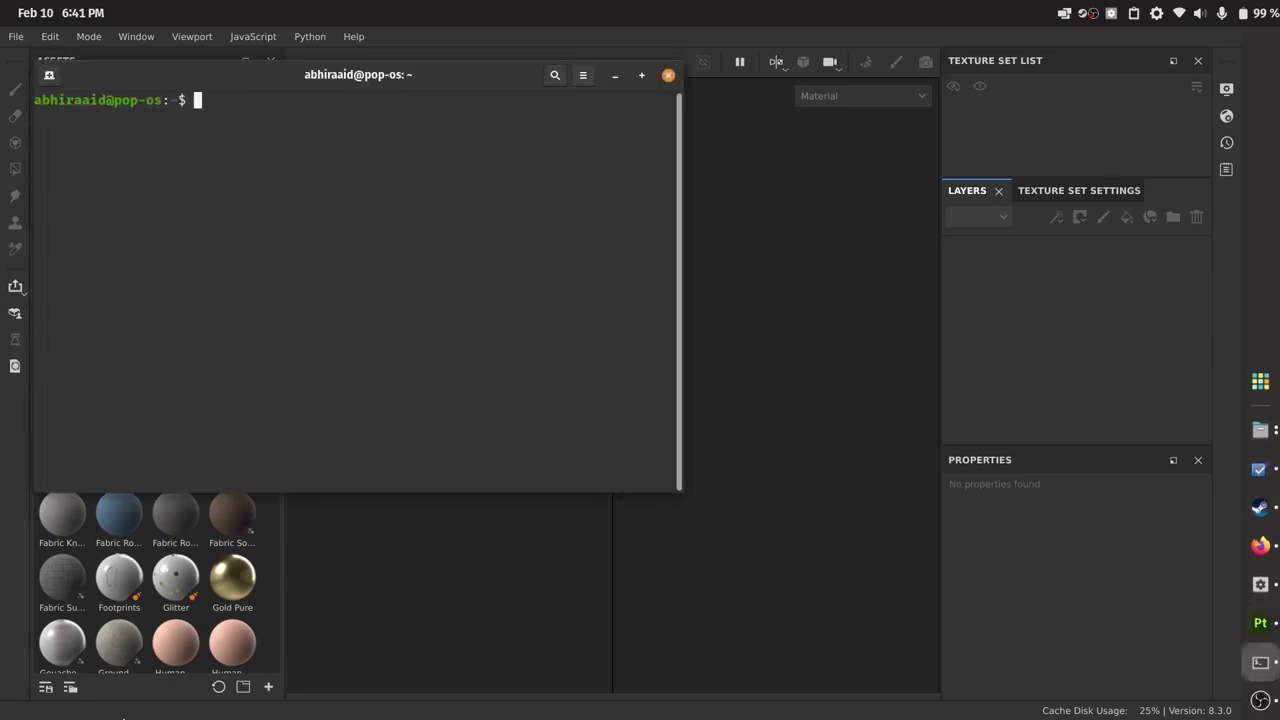
{"action": "type", "text": "free"}
{"action": "key", "text": "Return"}
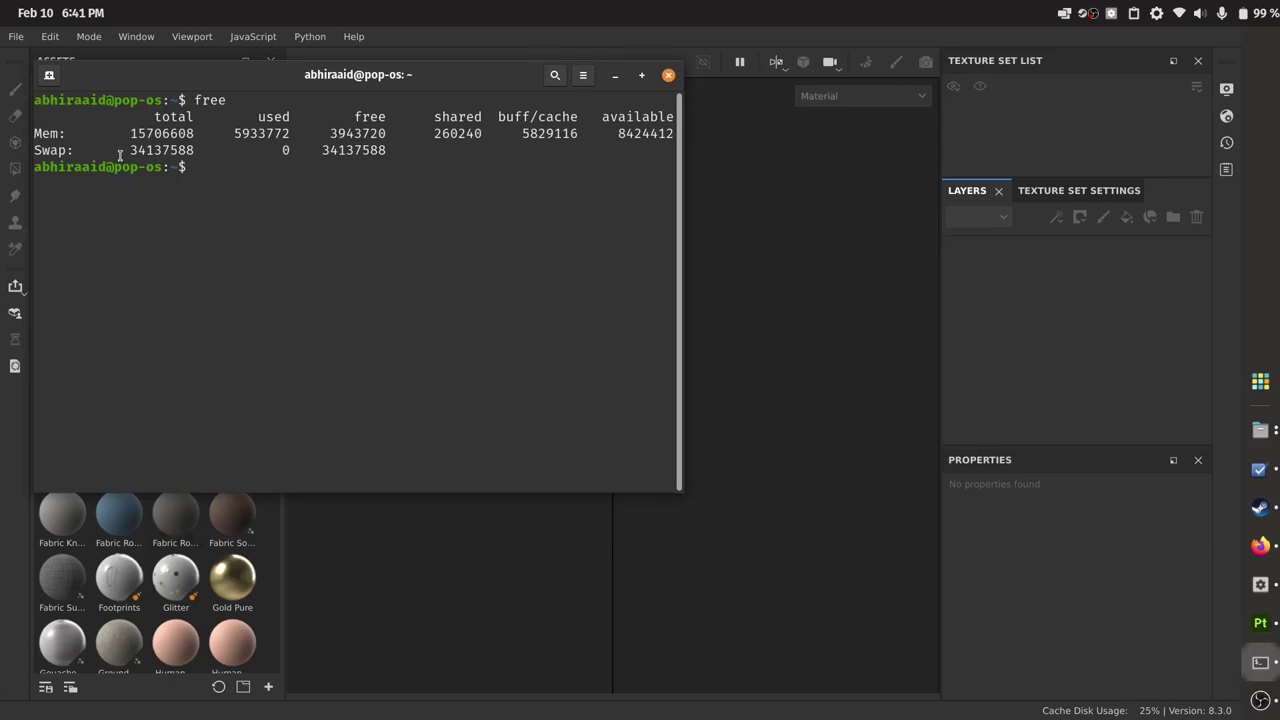
Examine the total memory and swap figures in the terminal output, and close the terminal
{"action": "left_click_drag", "start_coordinate": [128, 150], "coordinate": [191, 150]}
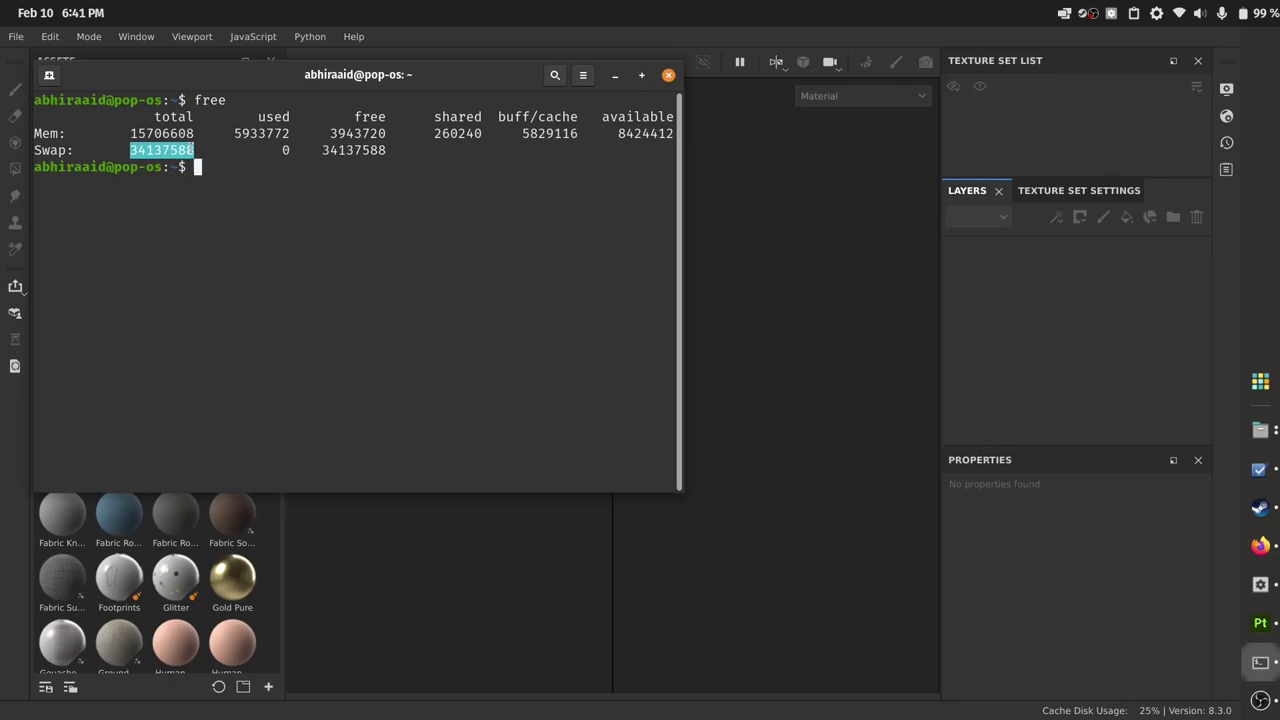
{"action": "left_click", "coordinate": [191, 150]}
{"action": "double_click", "coordinate": [191, 150]}
{"action": "left_click", "coordinate": [191, 150]}
{"action": "left_click", "coordinate": [191, 150]}
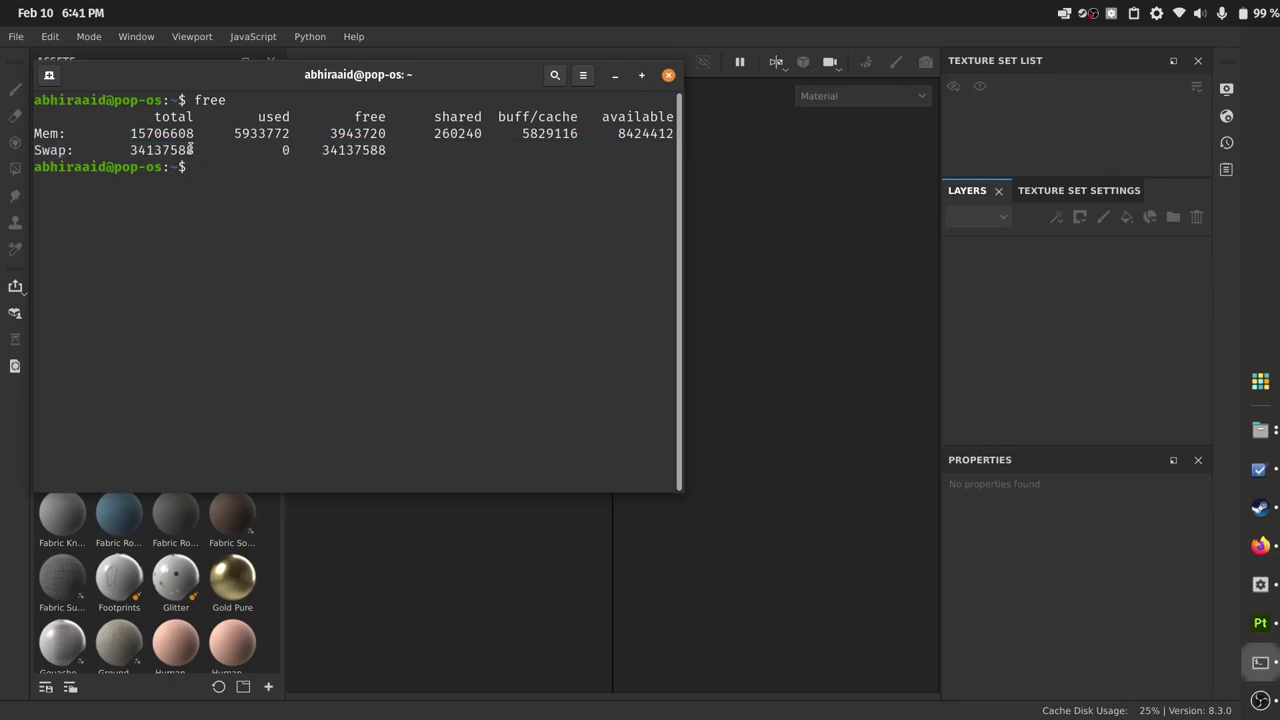
{"action": "left_click_drag", "start_coordinate": [191, 150], "coordinate": [136, 150]}
{"action": "left_click", "coordinate": [136, 150]}
{"action": "left_click_drag", "start_coordinate": [230, 75], "coordinate": [604, 203]}
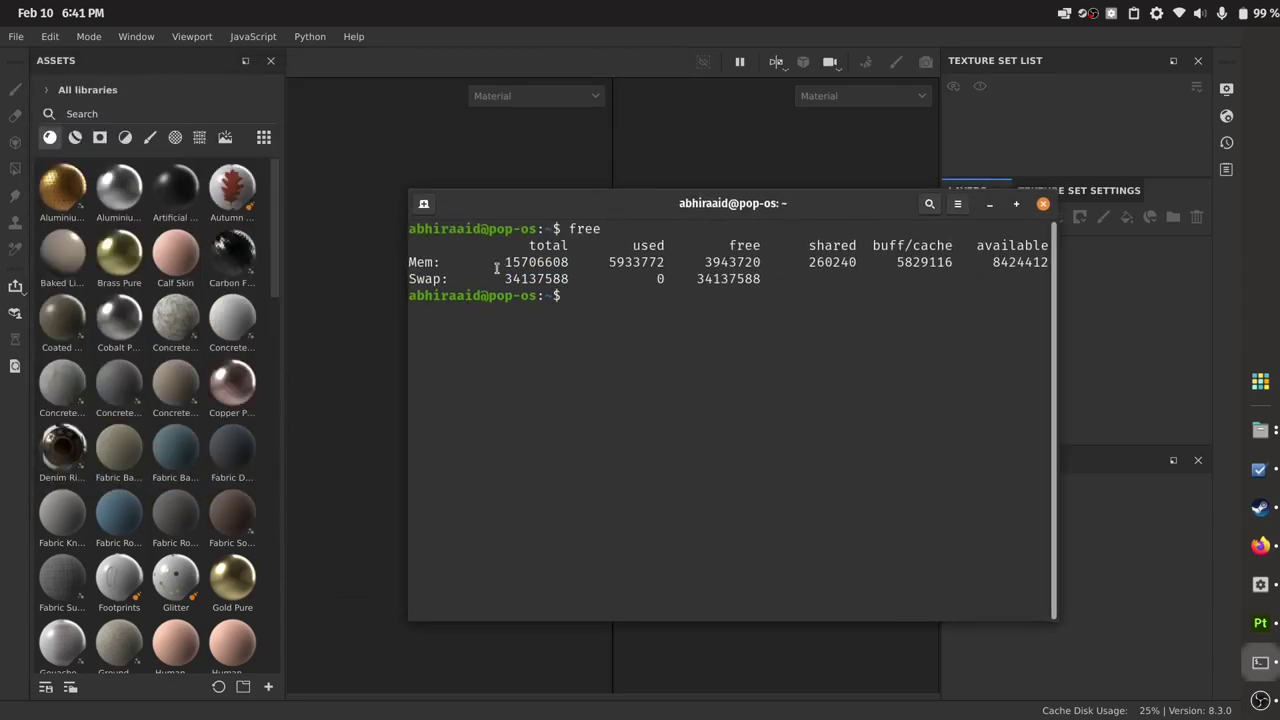
{"action": "left_click_drag", "start_coordinate": [500, 268], "coordinate": [566, 263]}
{"action": "left_click", "coordinate": [566, 263]}
{"action": "left_click_drag", "start_coordinate": [882, 217], "coordinate": [779, 216]}
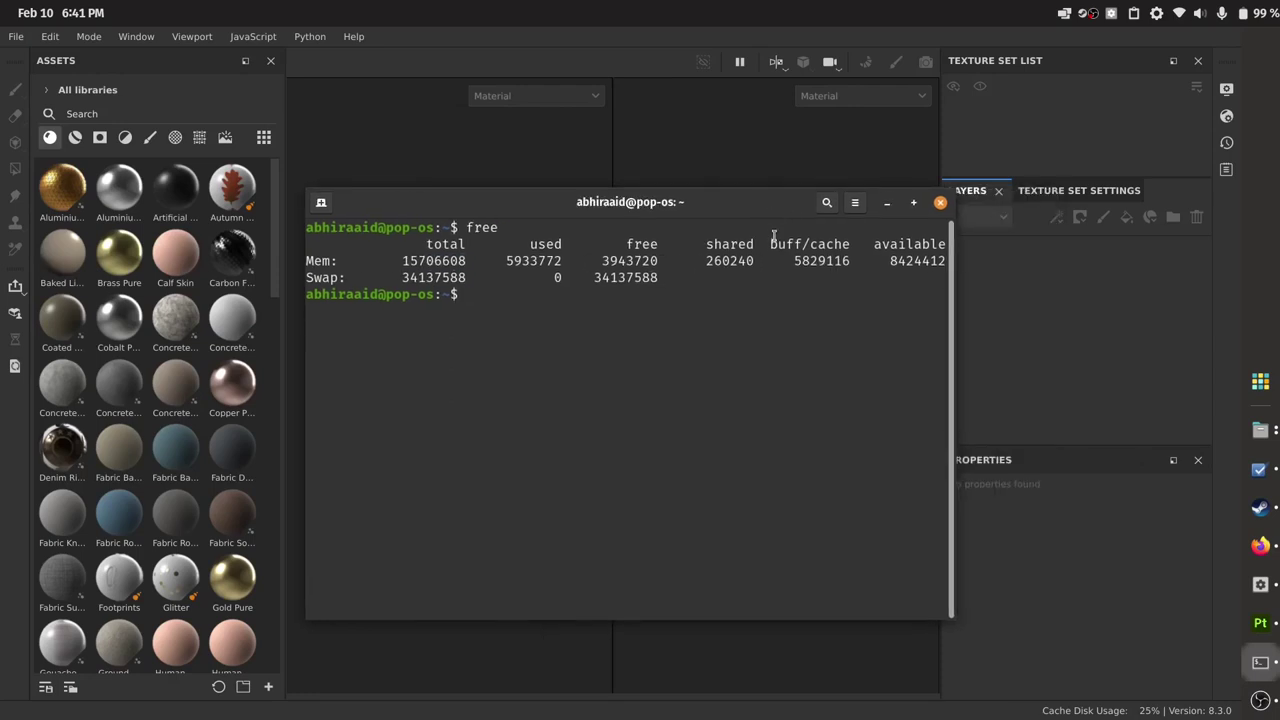
{"action": "left_click", "coordinate": [940, 204]}
Launch System Monitor and inspect the storage usage of the root file system
{"action": "left_click", "coordinate": [1260, 420]}
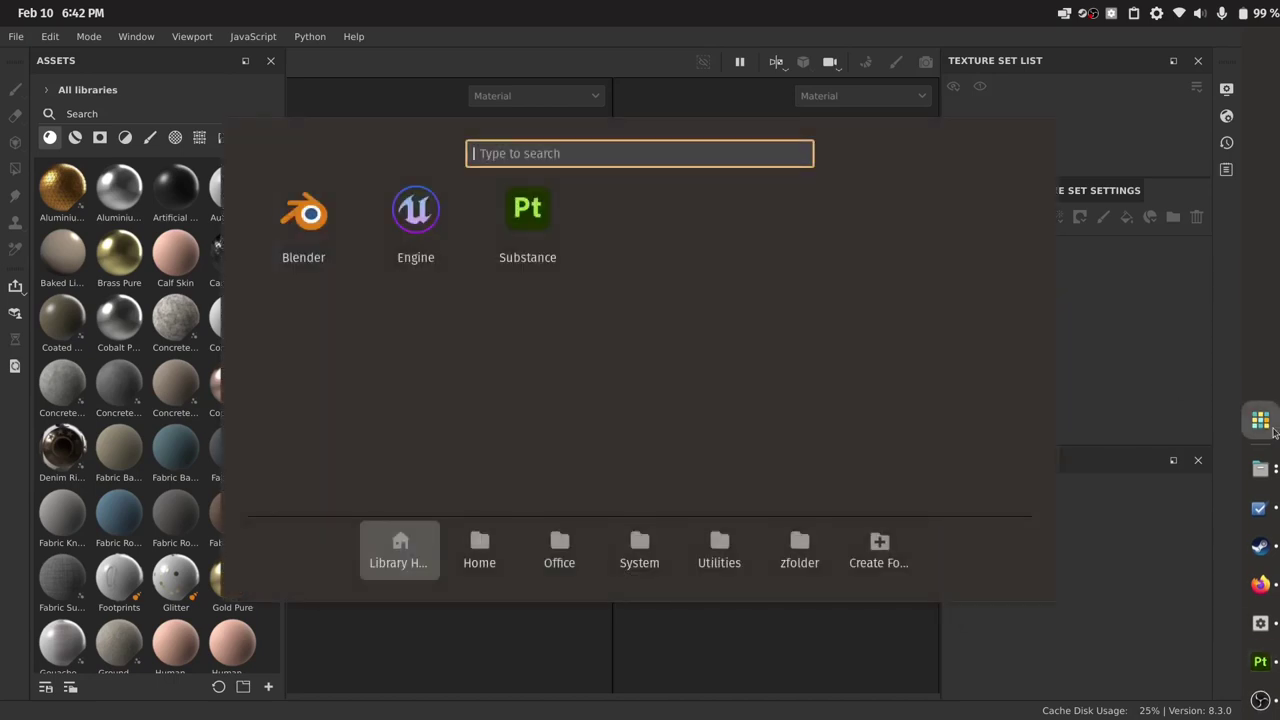
{"action": "left_click", "coordinate": [785, 566]}
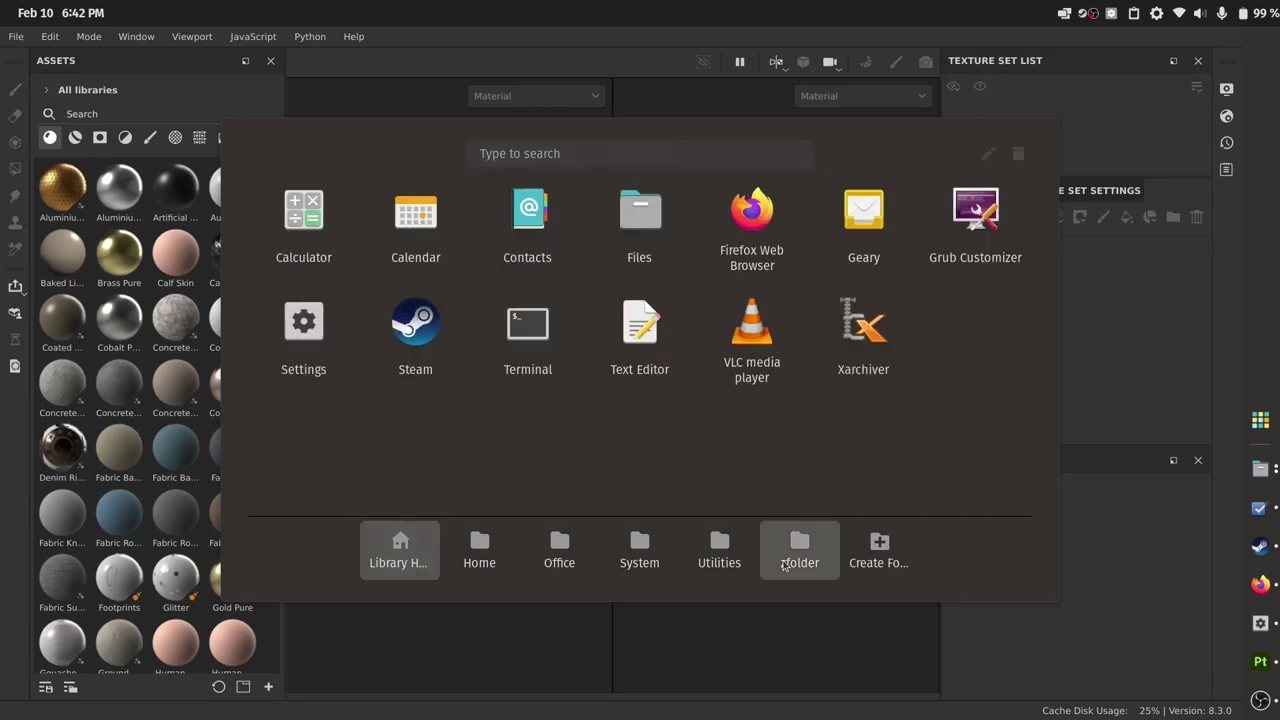
{"action": "left_click", "coordinate": [496, 534]}
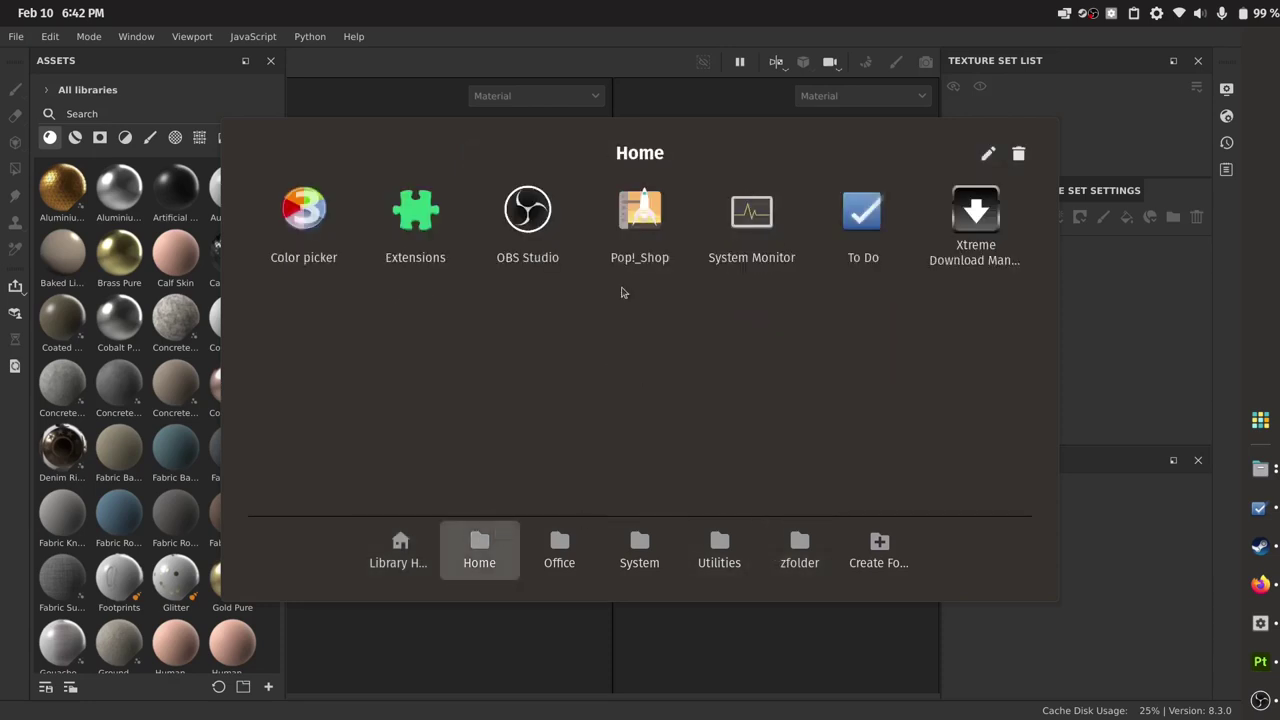
{"action": "left_click", "coordinate": [751, 215]}
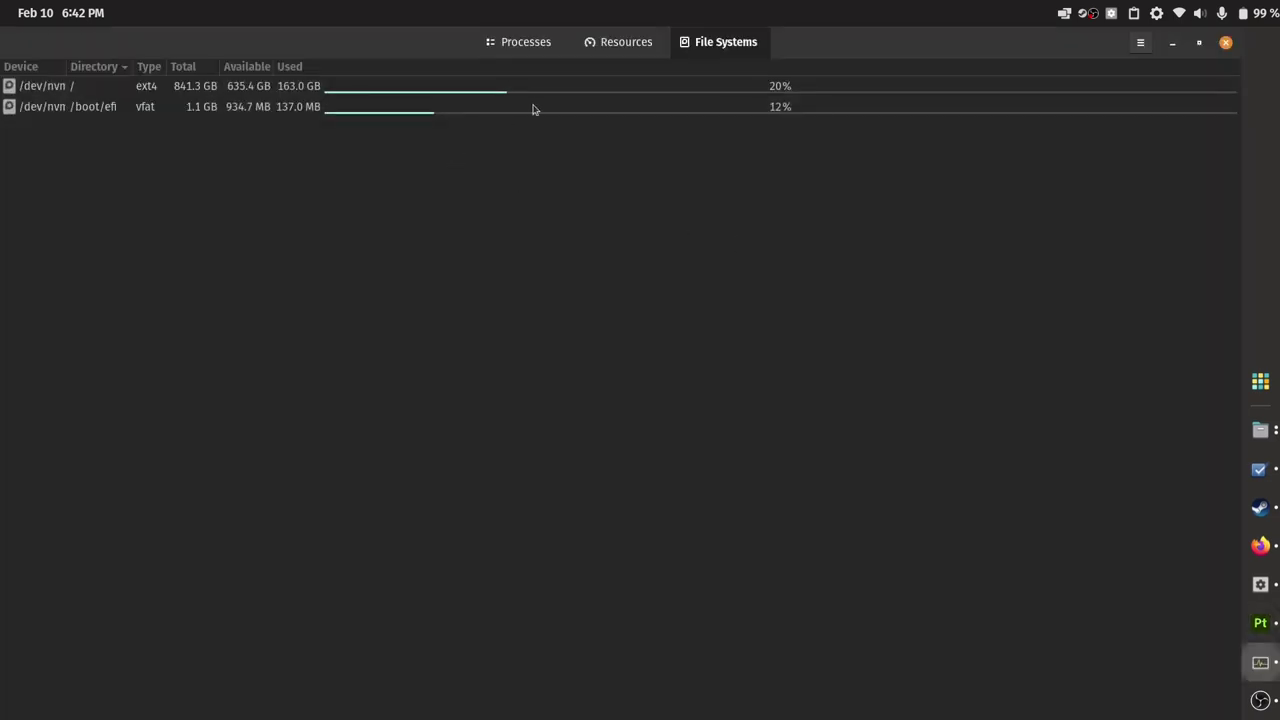
{"action": "left_click", "coordinate": [211, 94]}
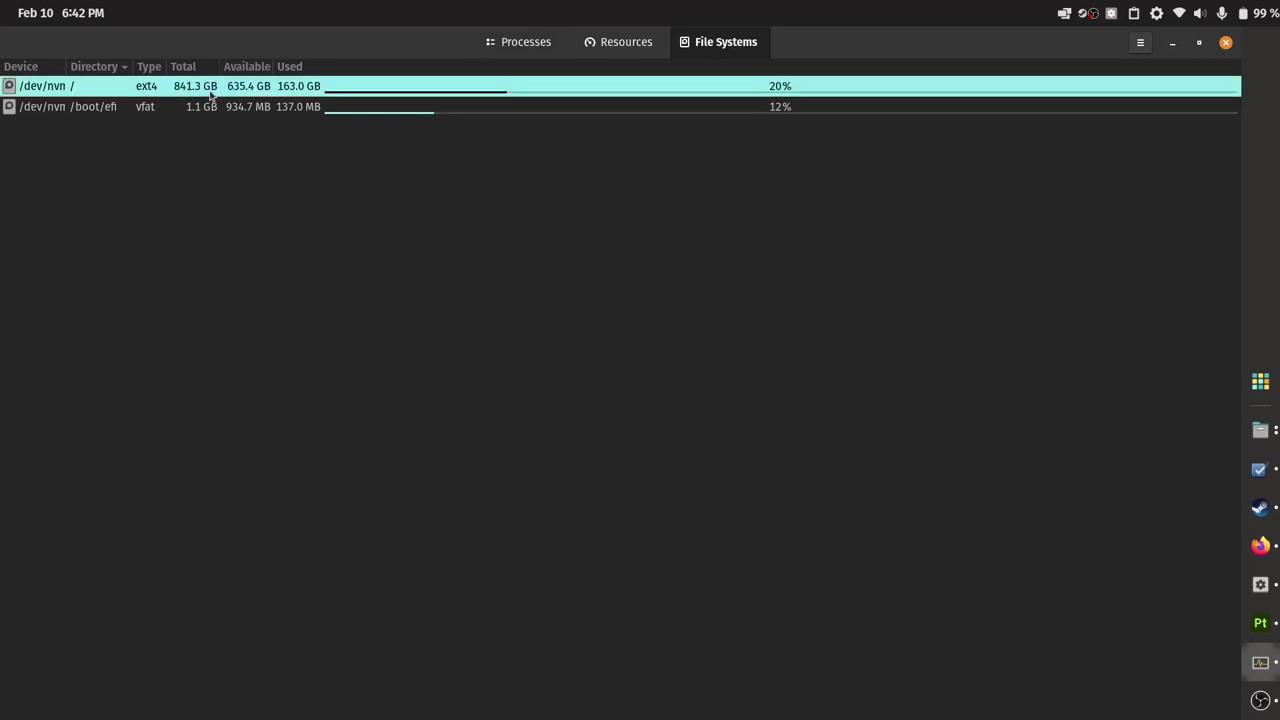
{"action": "left_click", "coordinate": [1260, 384]}
{"action": "left_click", "coordinate": [1261, 398]}
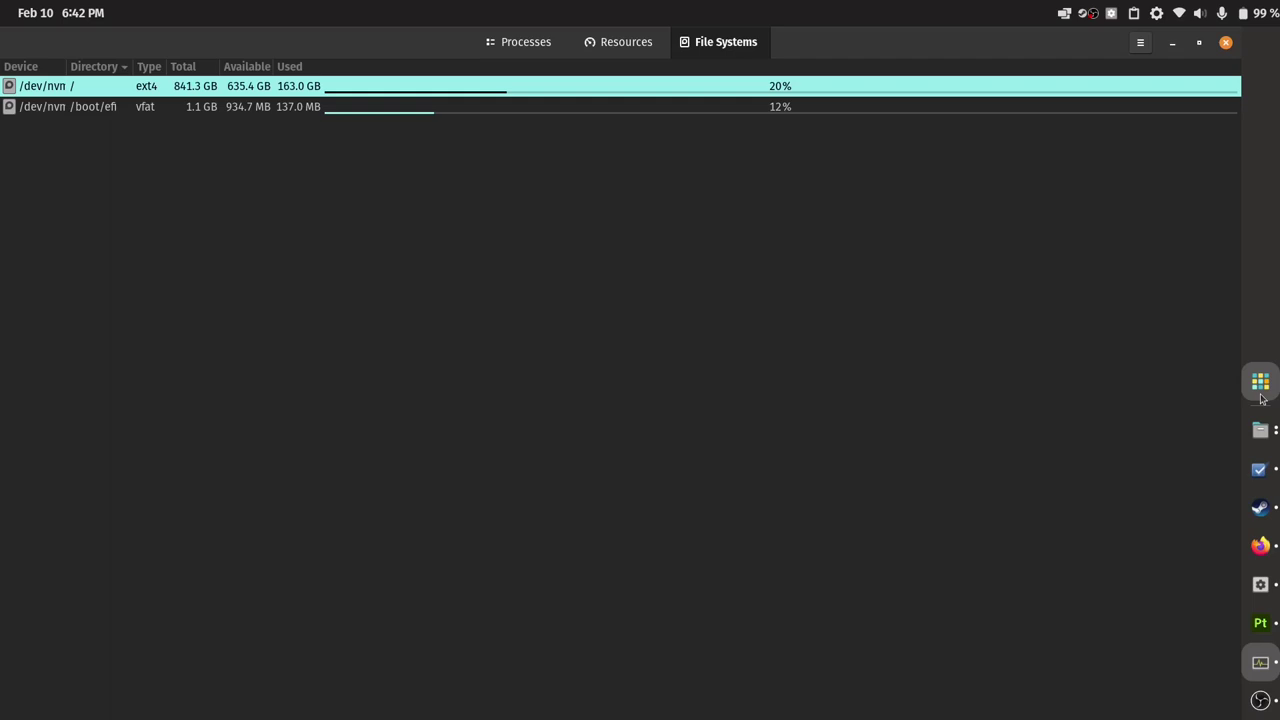
{"action": "left_click", "coordinate": [1261, 372]}
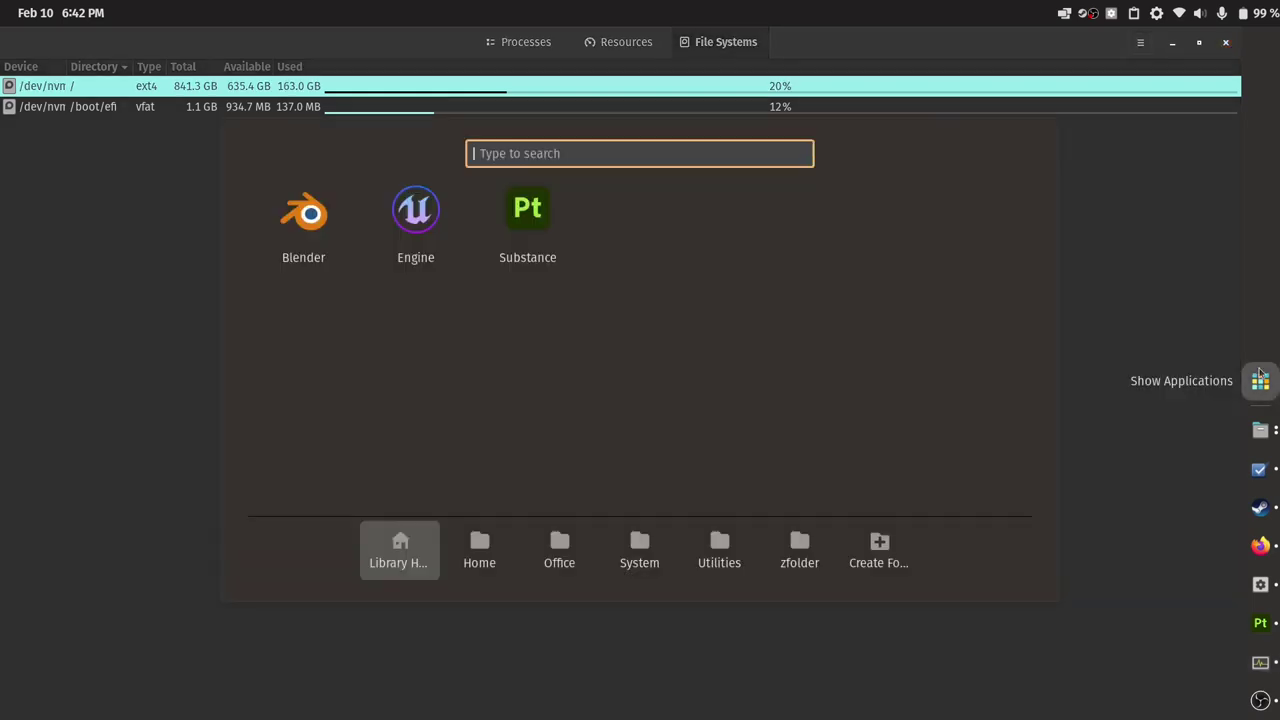
{"action": "left_click", "coordinate": [1261, 372]}
{"action": "left_click", "coordinate": [1240, 10]}
{"action": "left_click", "coordinate": [1240, 6]}
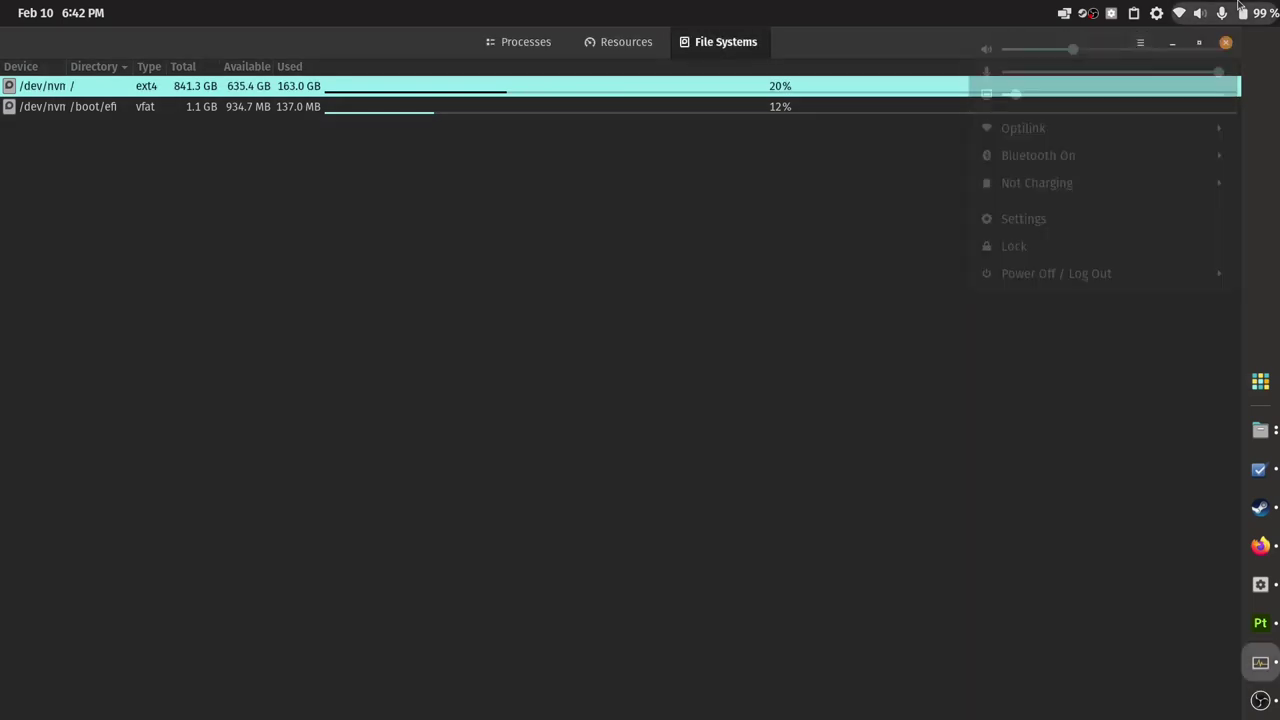
{"action": "left_click", "coordinate": [1240, 6]}
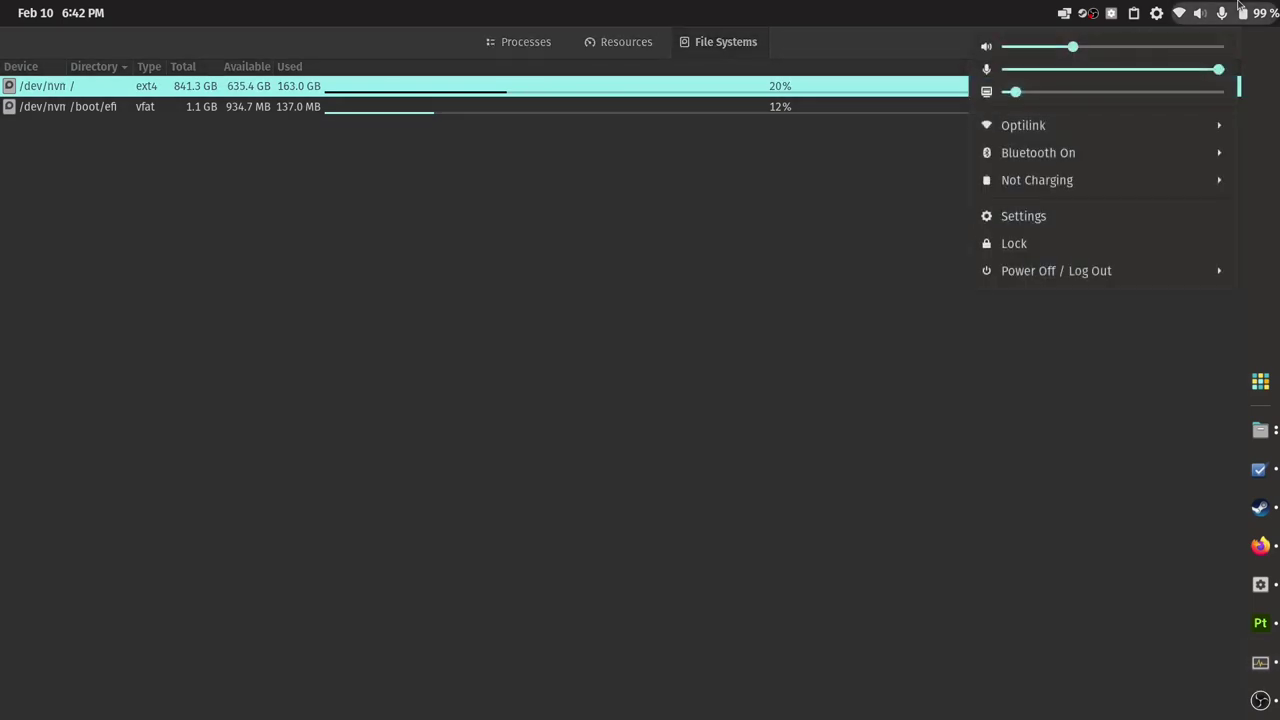
{"action": "left_click", "coordinate": [1240, 10]}
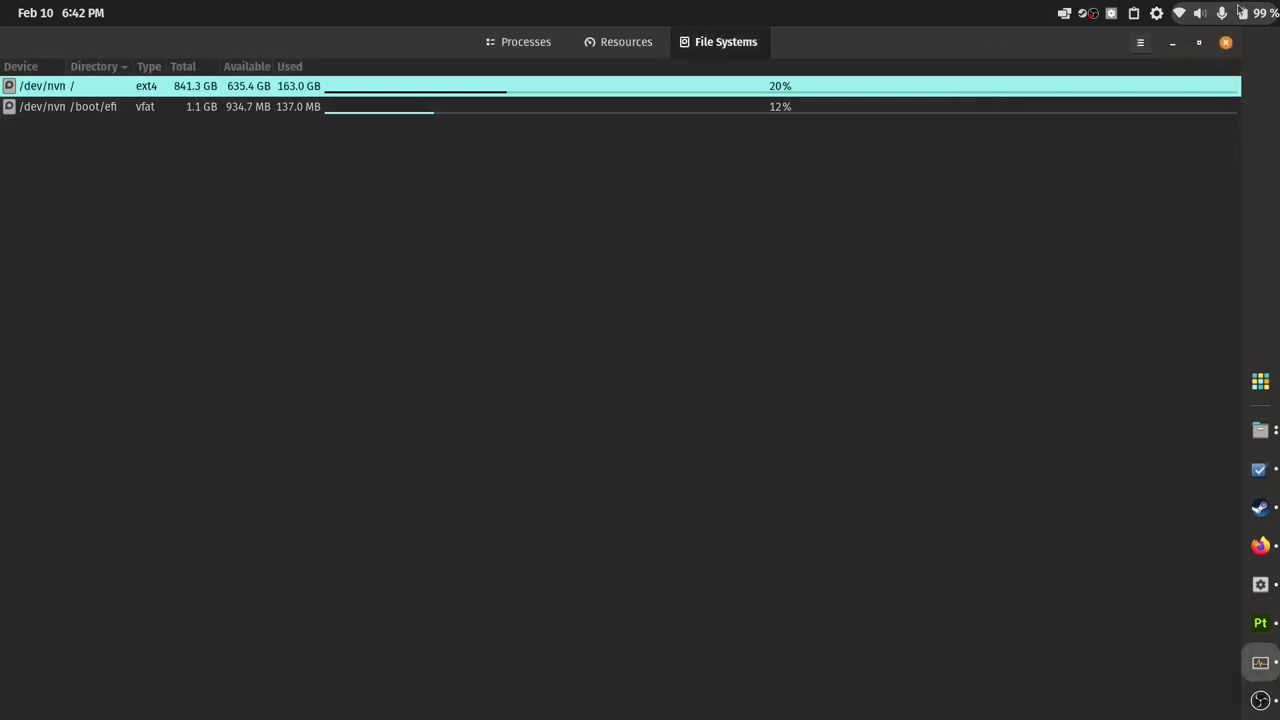
{"action": "left_click", "coordinate": [1240, 8]}
{"action": "left_click", "coordinate": [1240, 8]}
{"action": "left_click", "coordinate": [1240, 8]}
{"action": "left_click", "coordinate": [1240, 8]}
{"action": "left_click", "coordinate": [1240, 14]}
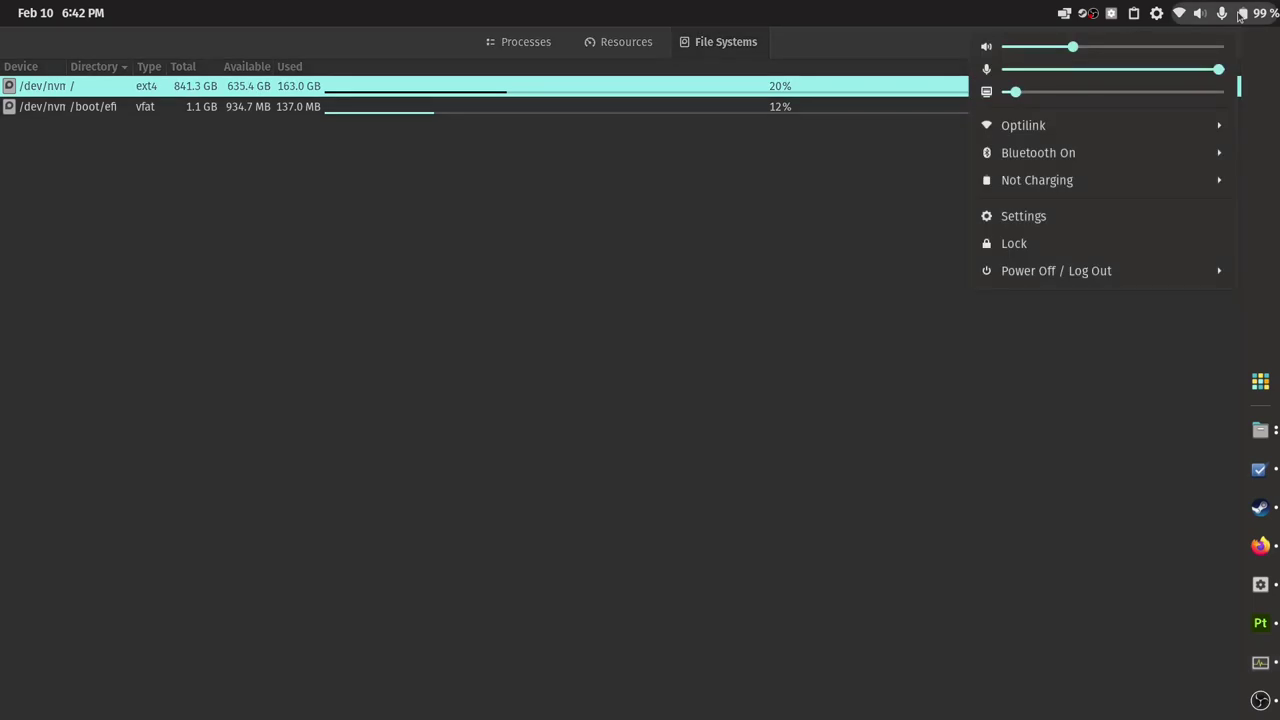
{"action": "left_click", "coordinate": [1240, 14]}
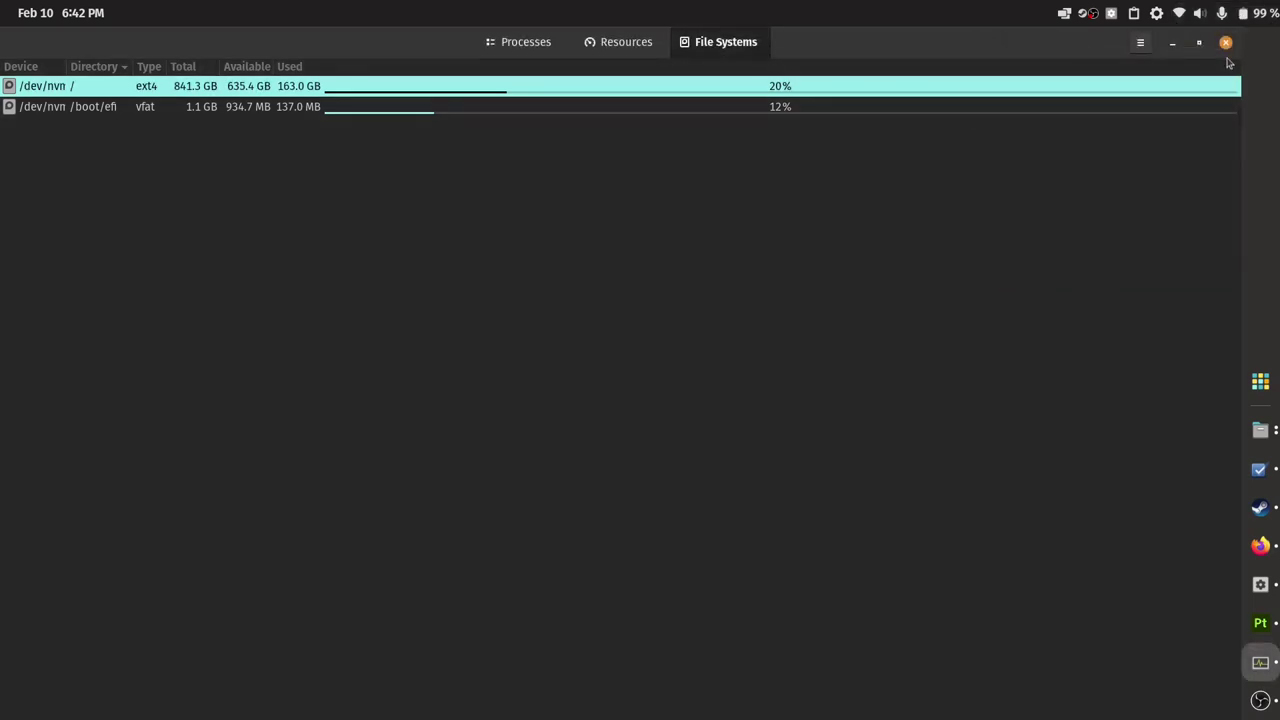
Switch to Firefox to review the GitHub issue on always using dedicated graphics, then minimize it and close System Monitor
{"action": "left_click", "coordinate": [1261, 545]}
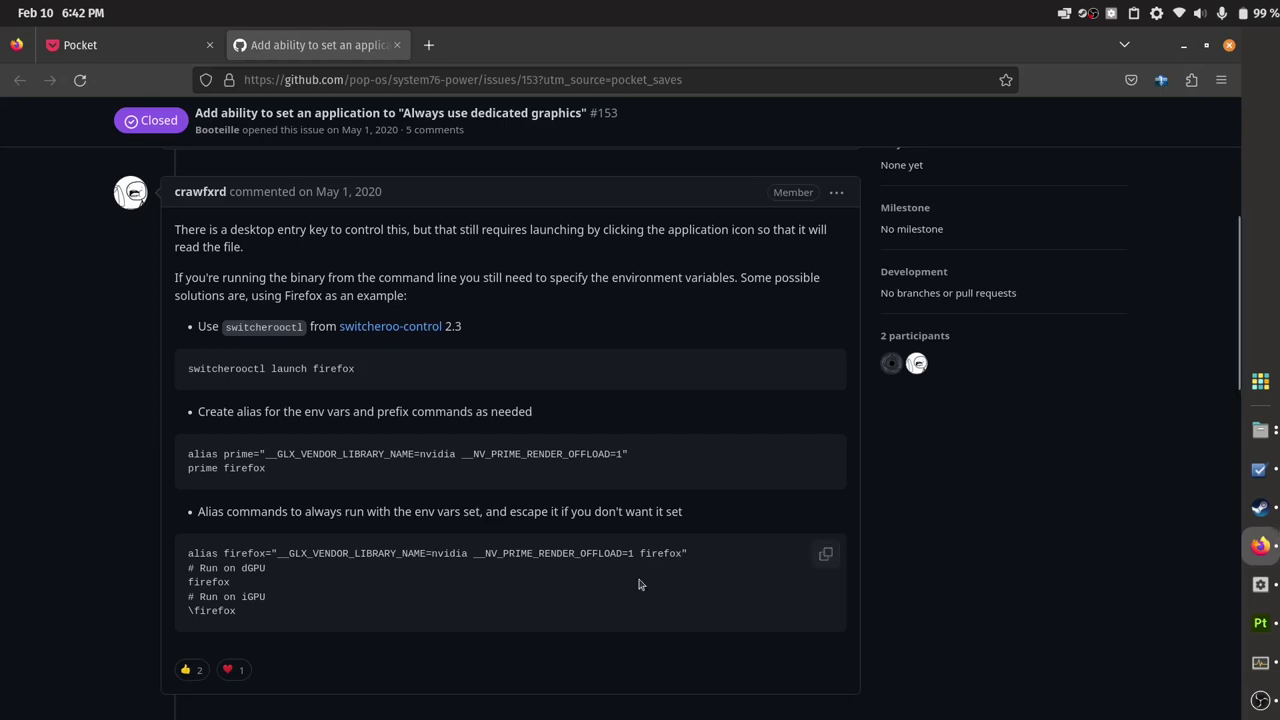
{"action": "scroll", "coordinate": [460, 630], "scroll_direction": "down", "scroll_amount": 2}
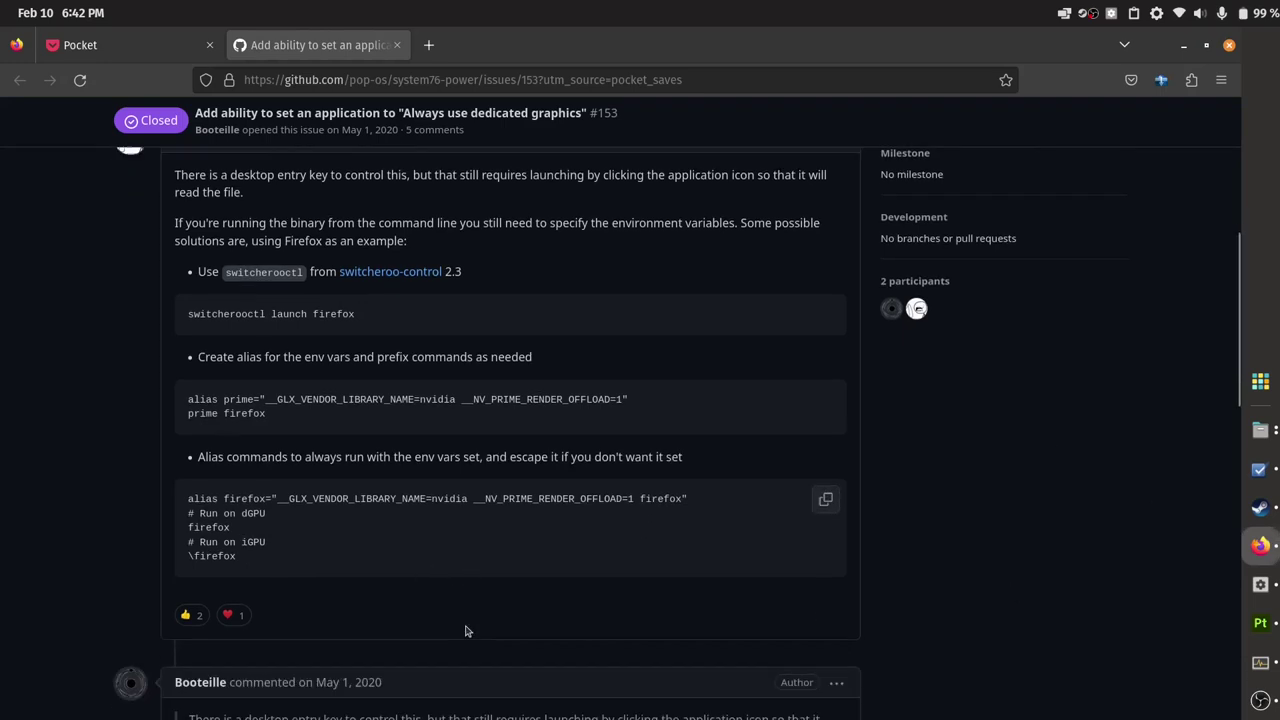
{"action": "scroll", "coordinate": [490, 610], "scroll_direction": "up", "scroll_amount": 4}
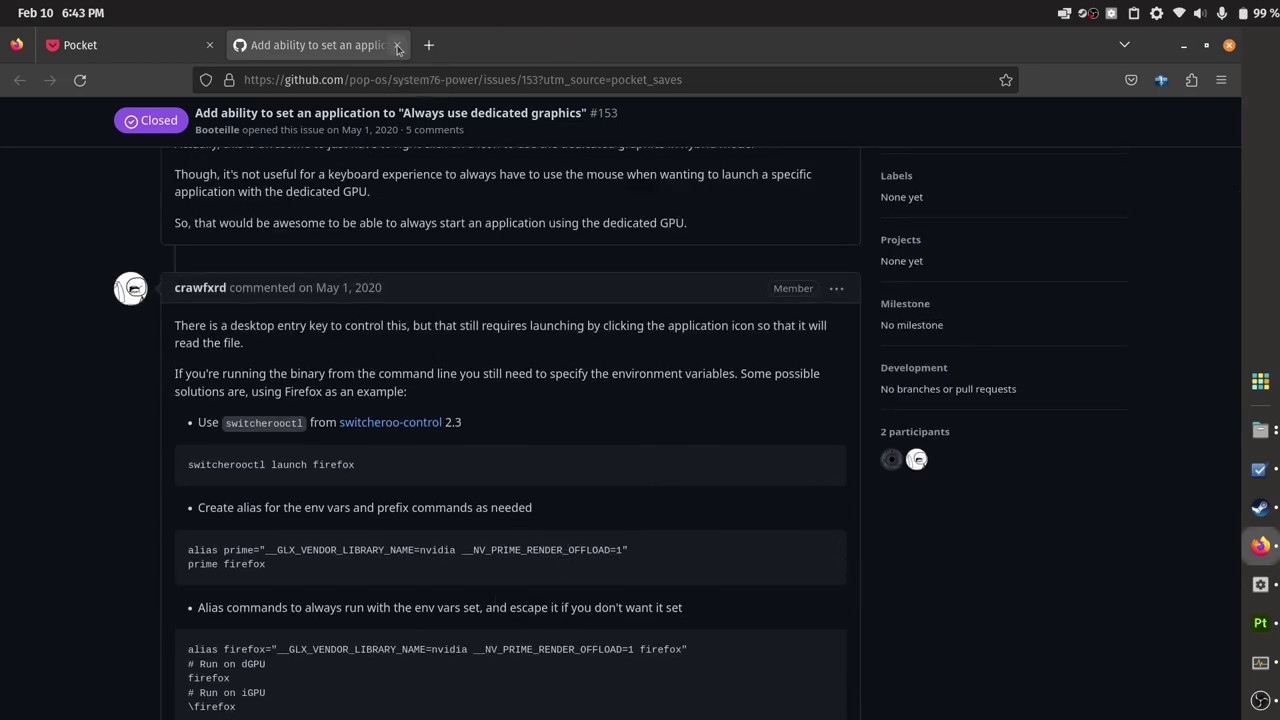
{"action": "left_click", "coordinate": [1183, 46]}
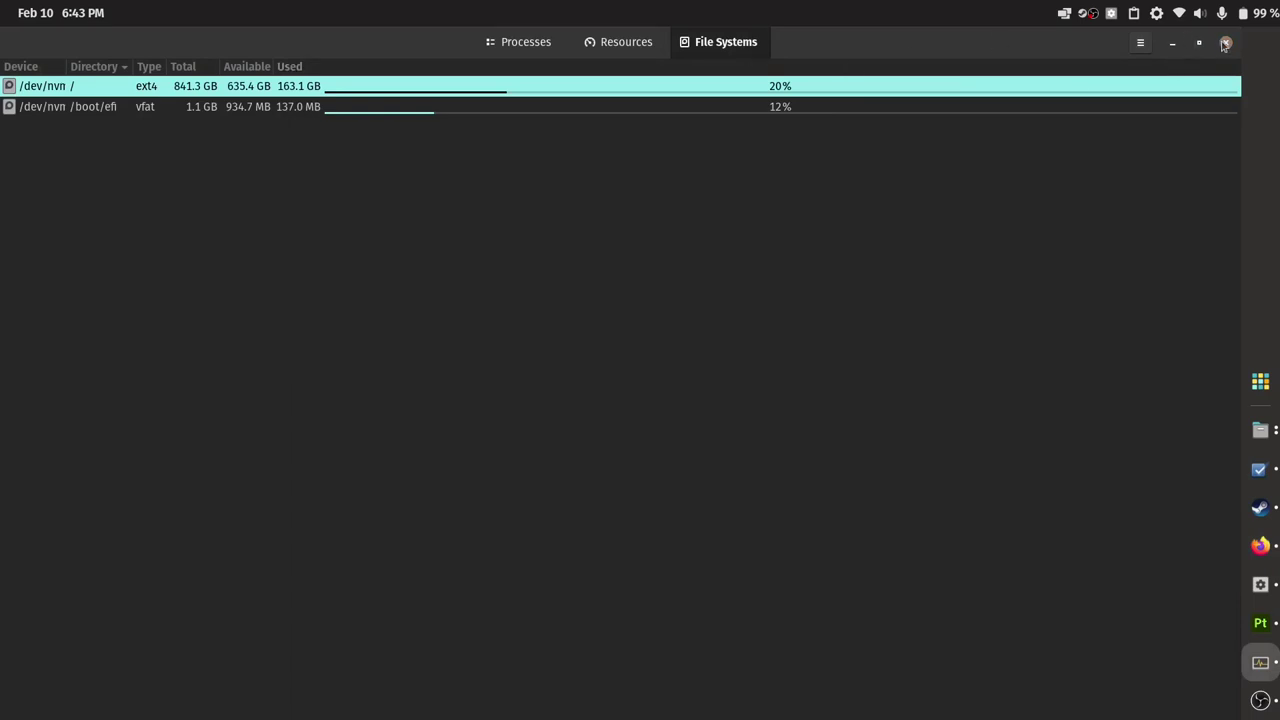
{"action": "left_click", "coordinate": [1226, 43]}
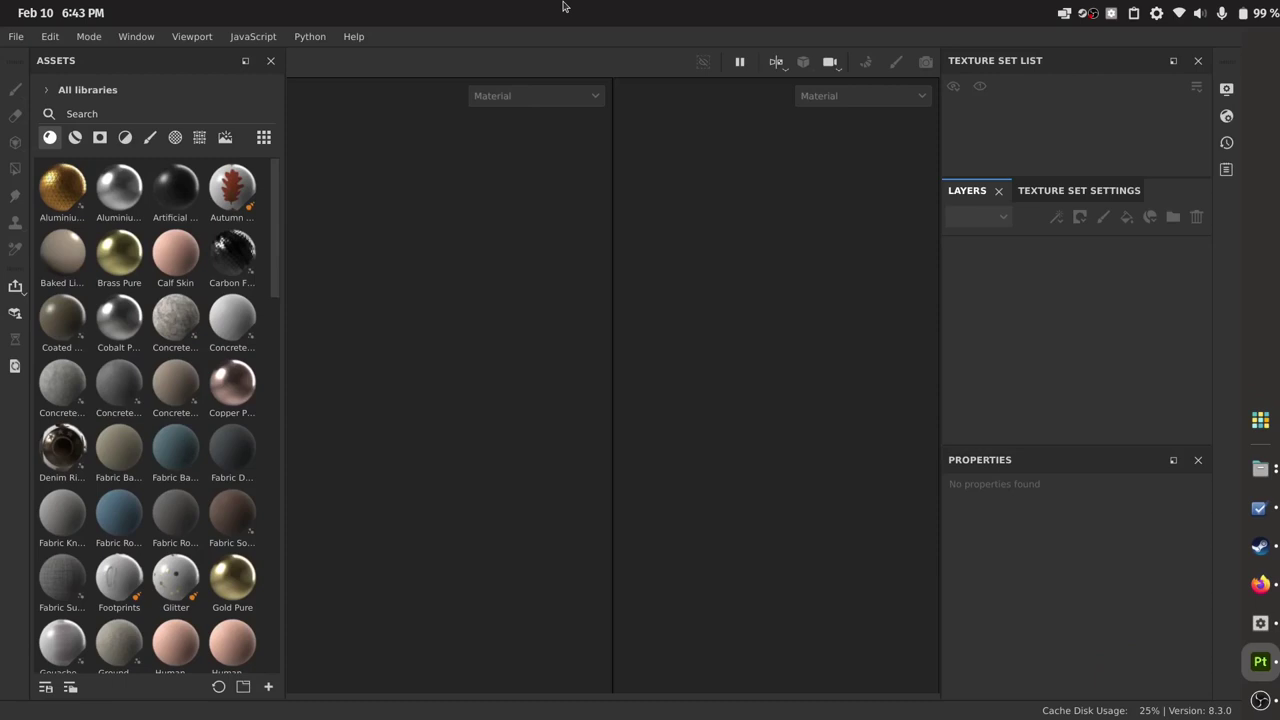
Examine the Shortcuts list in Substance 3D Painter's settings and cancel the dialog without changes
{"action": "left_click", "coordinate": [50, 37]}
{"action": "left_click", "coordinate": [72, 130]}
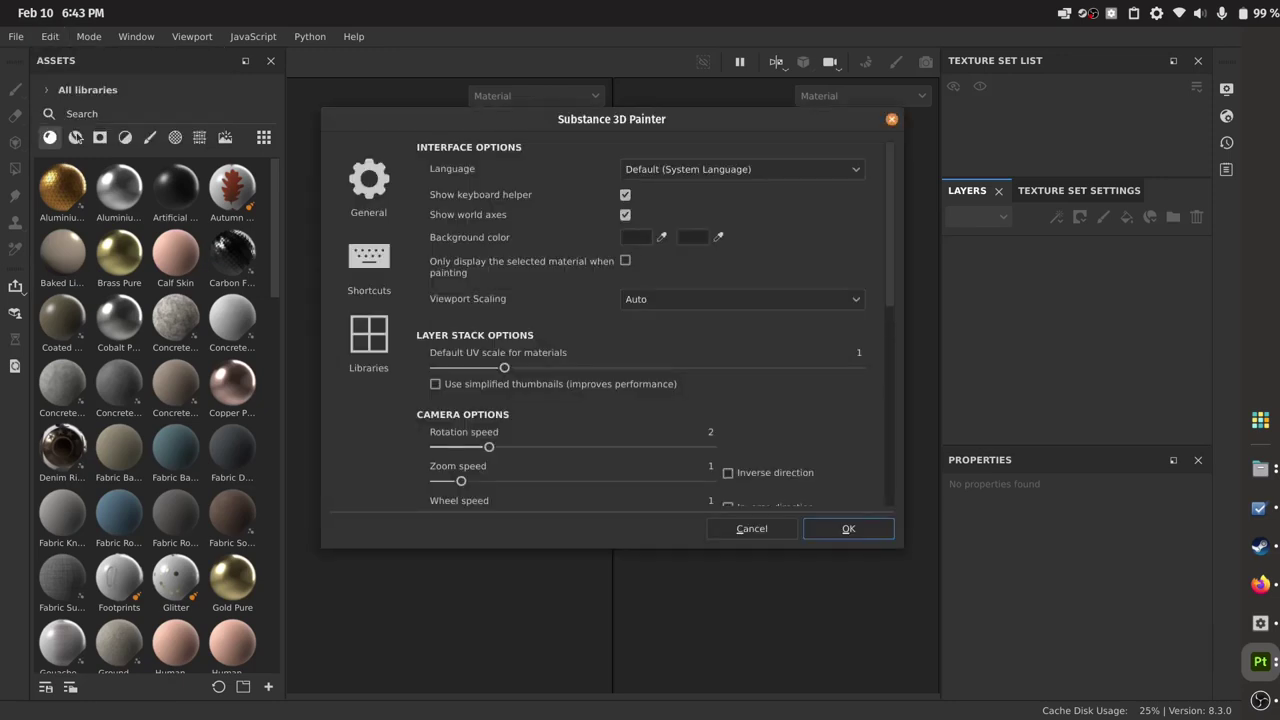
{"action": "left_click", "coordinate": [370, 265]}
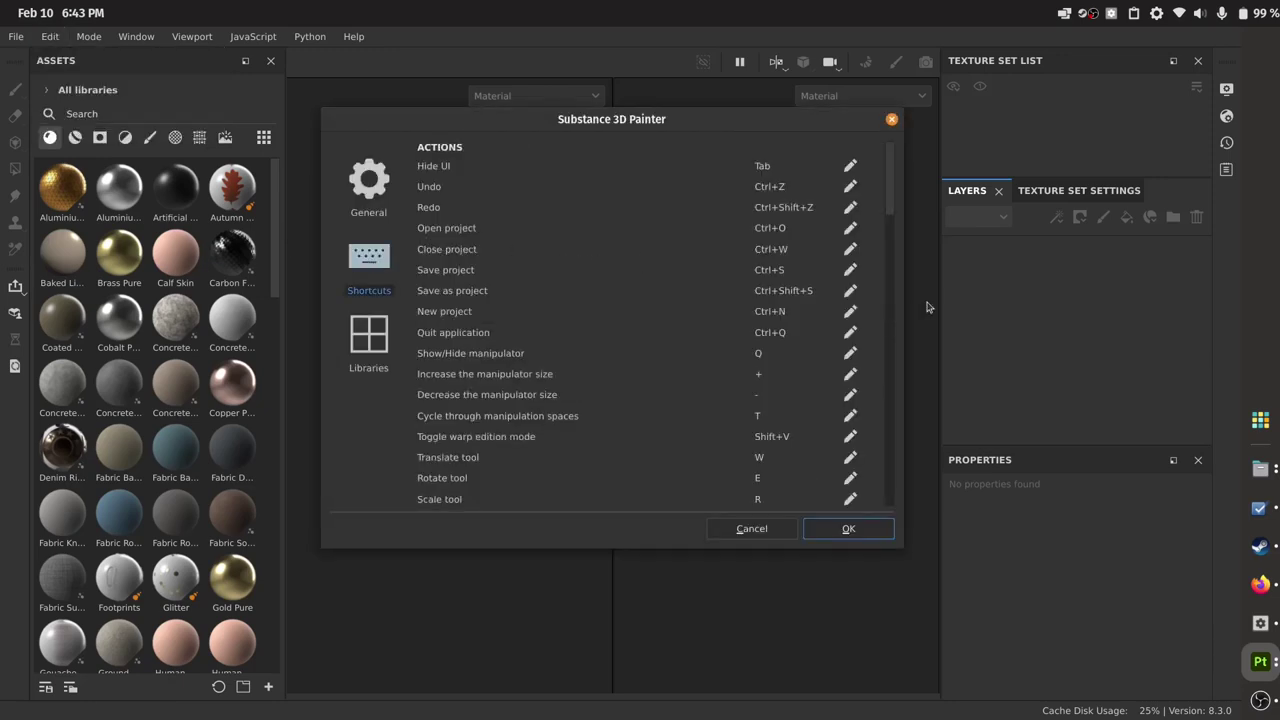
{"action": "left_click_drag", "start_coordinate": [892, 180], "coordinate": [906, 342]}
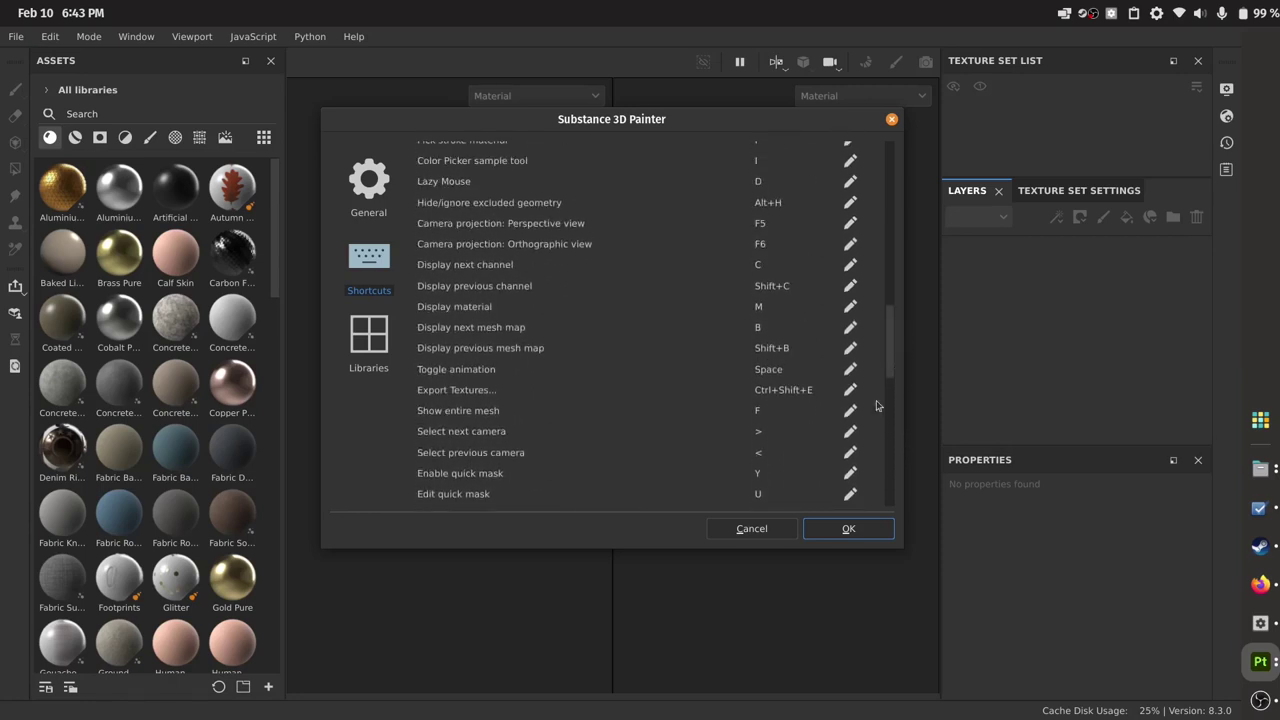
{"action": "left_click", "coordinate": [752, 529]}
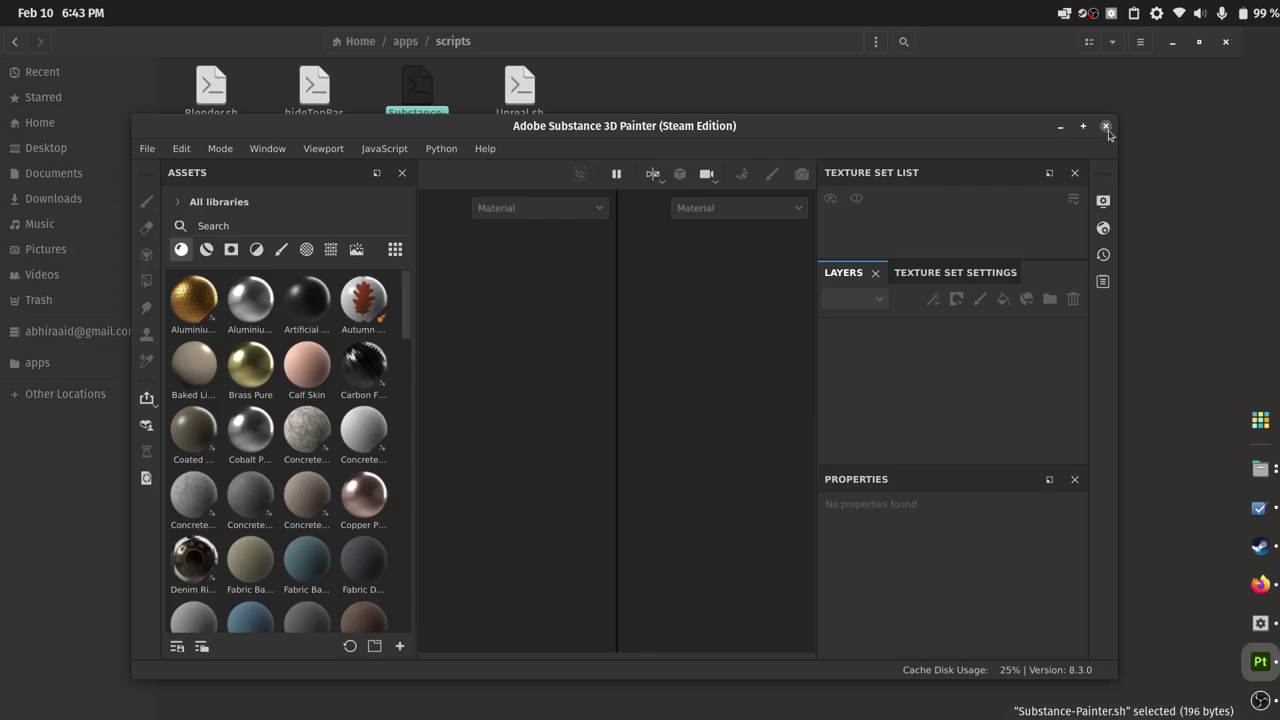
Close Substance 3D Painter and switch to OBS Studio
{"action": "left_click", "coordinate": [1106, 127]}
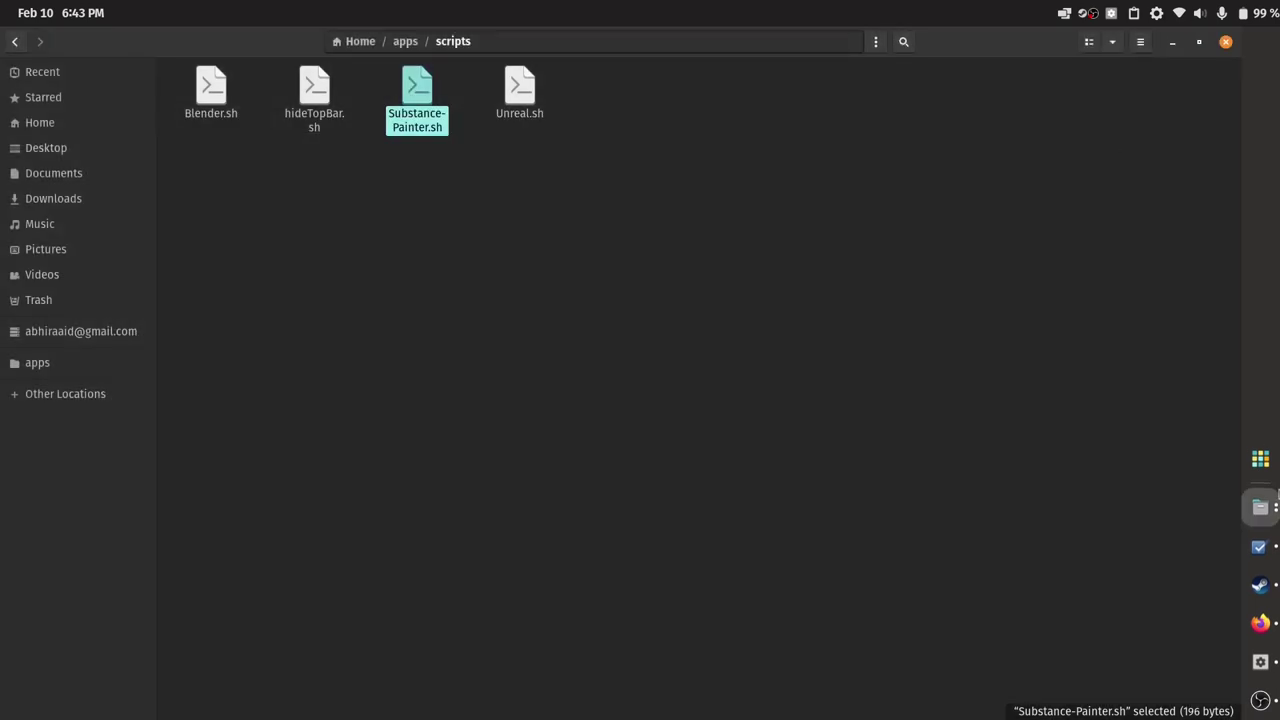
{"action": "left_click", "coordinate": [1260, 700]}
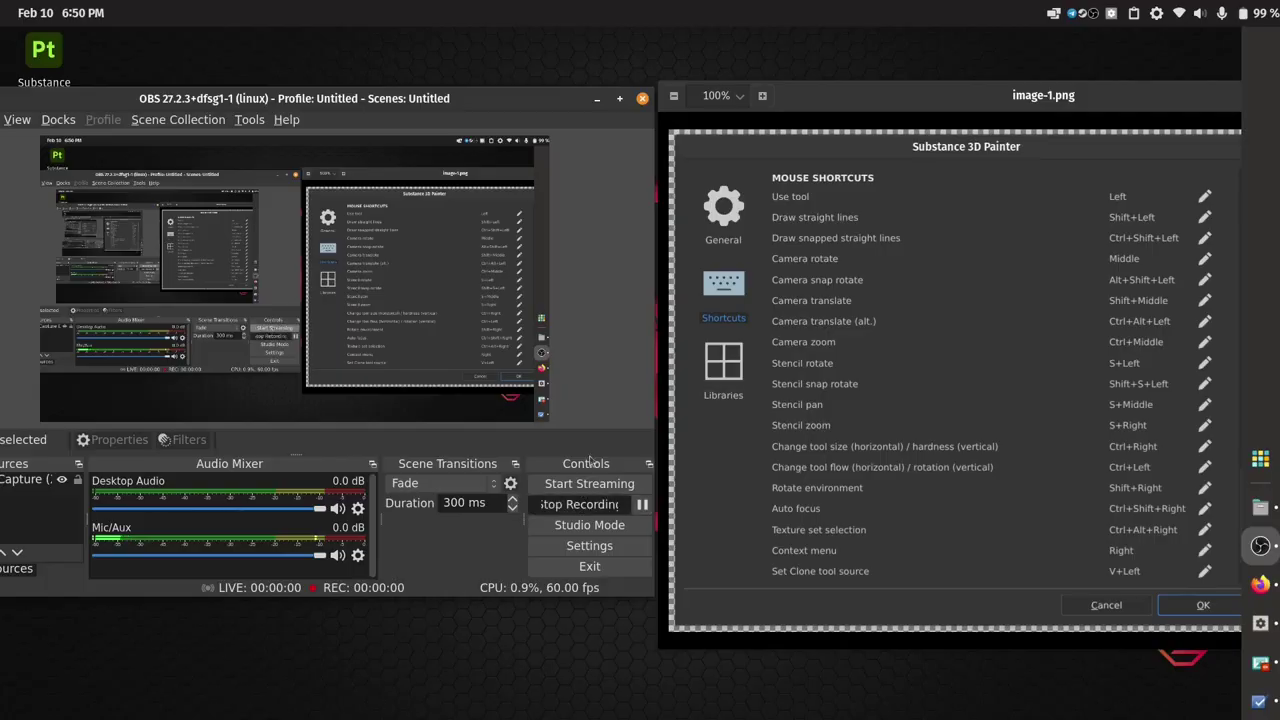
Minimize OBS Studio, bring the image-1.png window fully into view and enlarge the image to 141% to examine the mouse shortcuts
{"action": "left_click", "coordinate": [596, 99]}
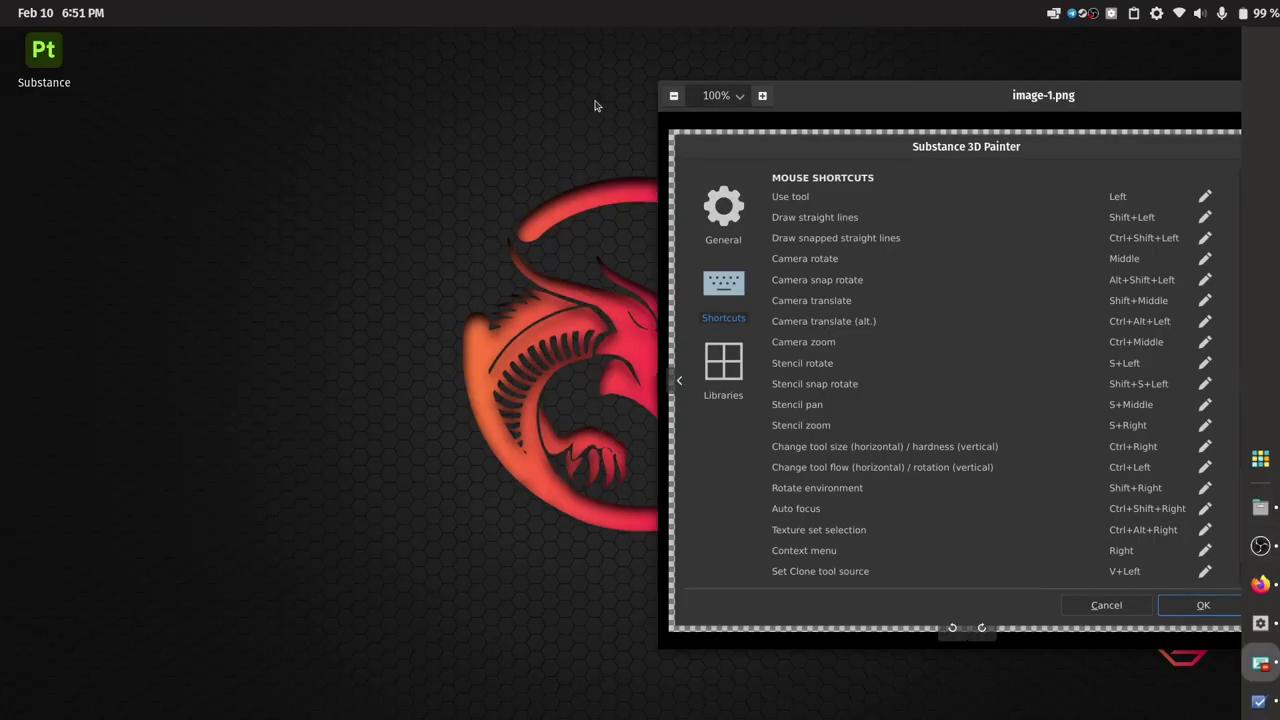
{"action": "left_click_drag", "start_coordinate": [935, 92], "coordinate": [595, 53]}
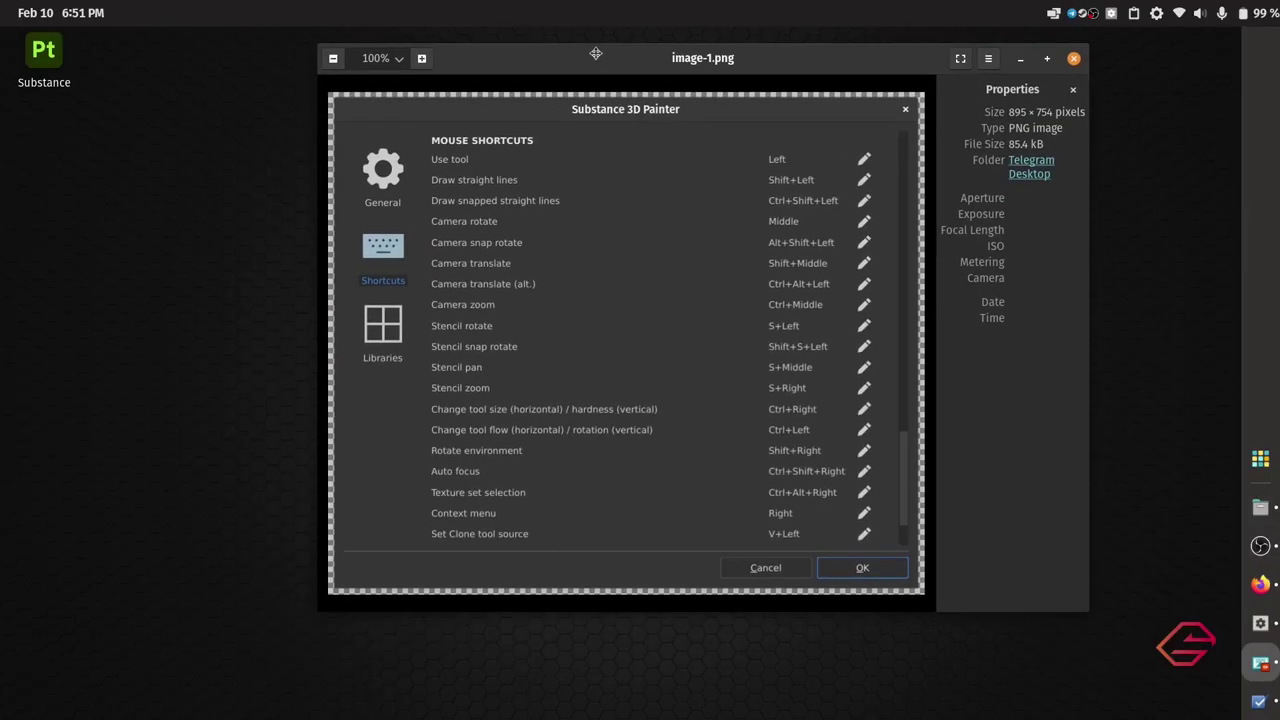
{"action": "scroll", "coordinate": [600, 200], "scroll_direction": "up", "scroll_amount": 2}
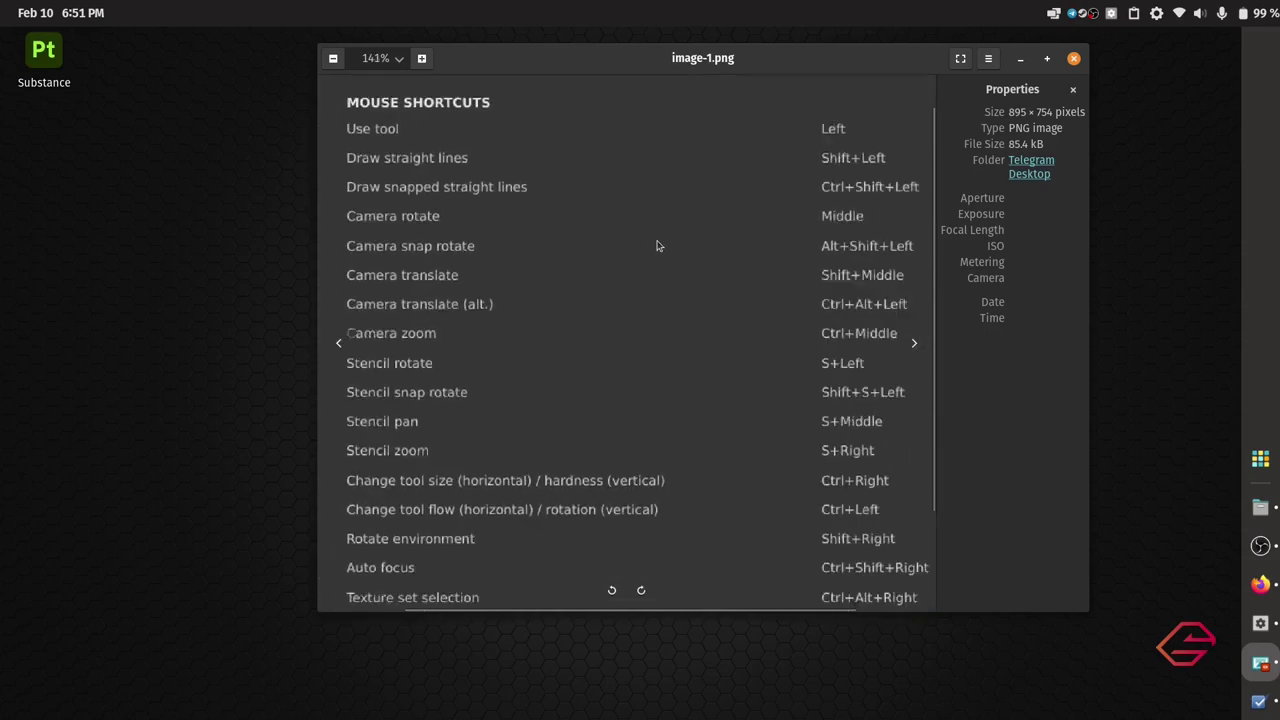
Place the image-1.png window in the desktop's right half and scale the image to 110% so the mouse shortcut list fits
{"action": "scroll", "coordinate": [657, 245], "scroll_direction": "down", "scroll_amount": 2}
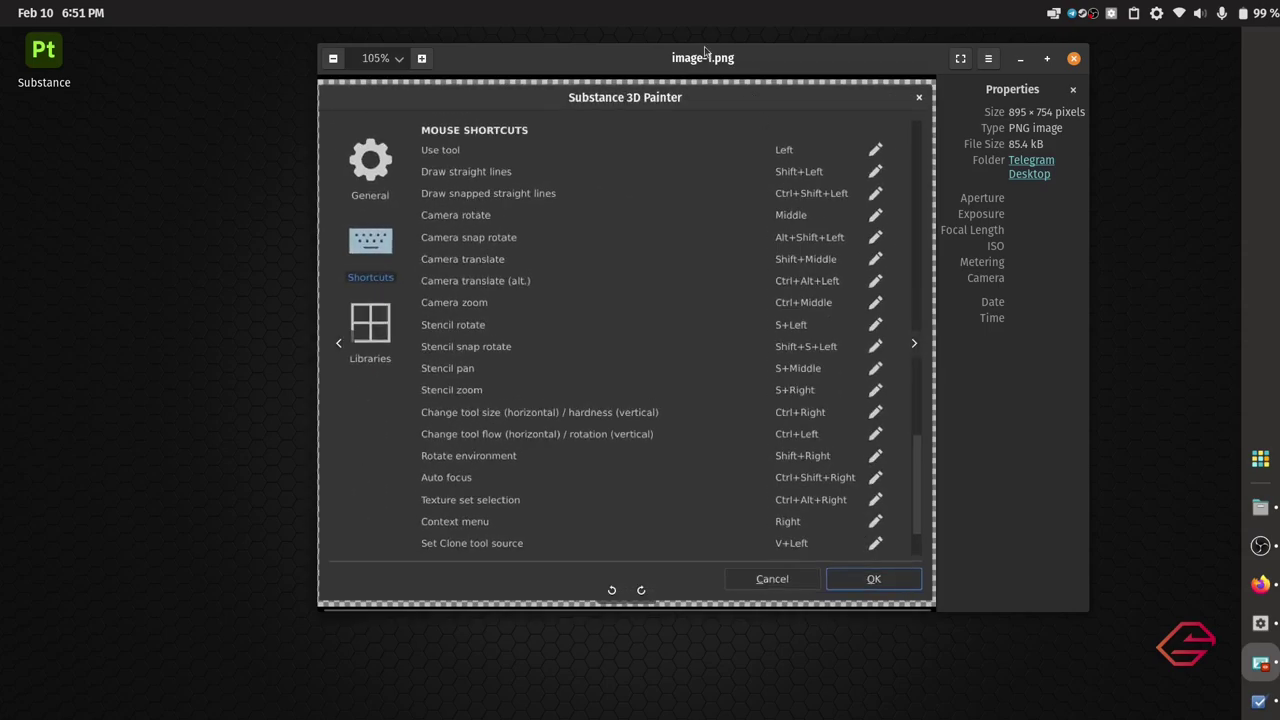
{"action": "left_click_drag", "start_coordinate": [705, 52], "coordinate": [953, 35]}
{"action": "scroll", "coordinate": [906, 220], "scroll_direction": "up", "scroll_amount": 1}
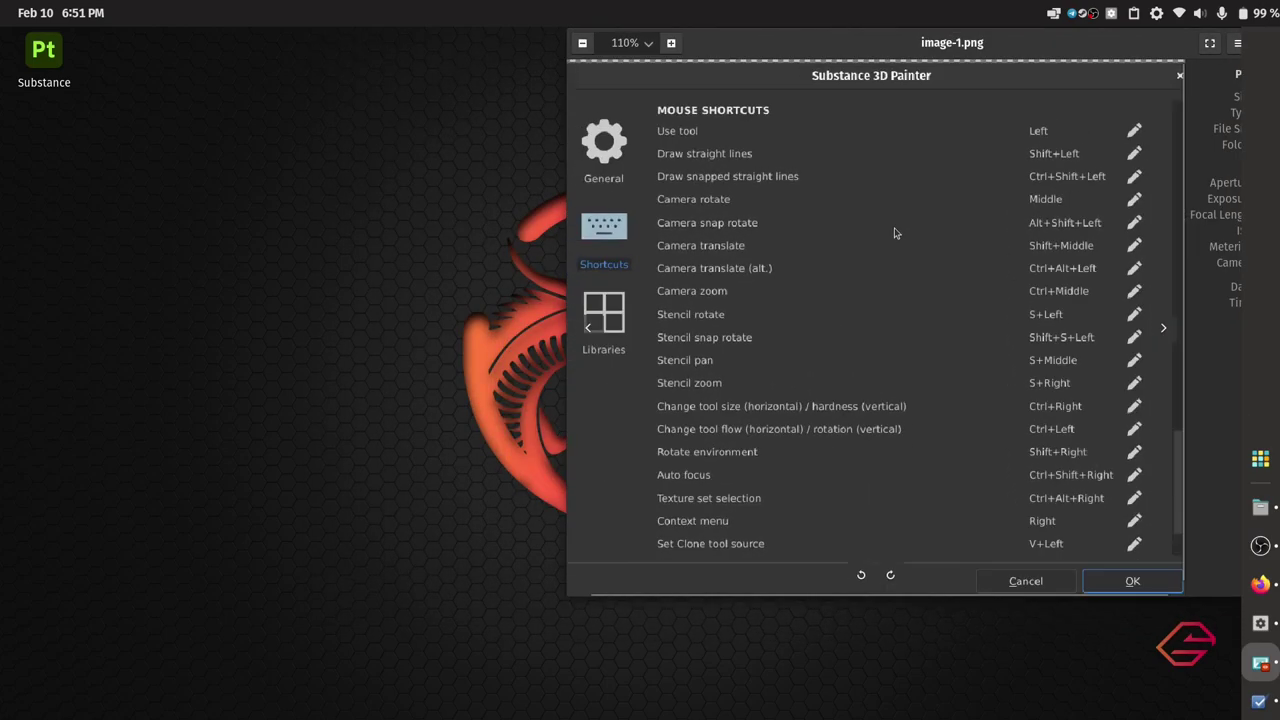
{"action": "double_click", "coordinate": [921, 52]}
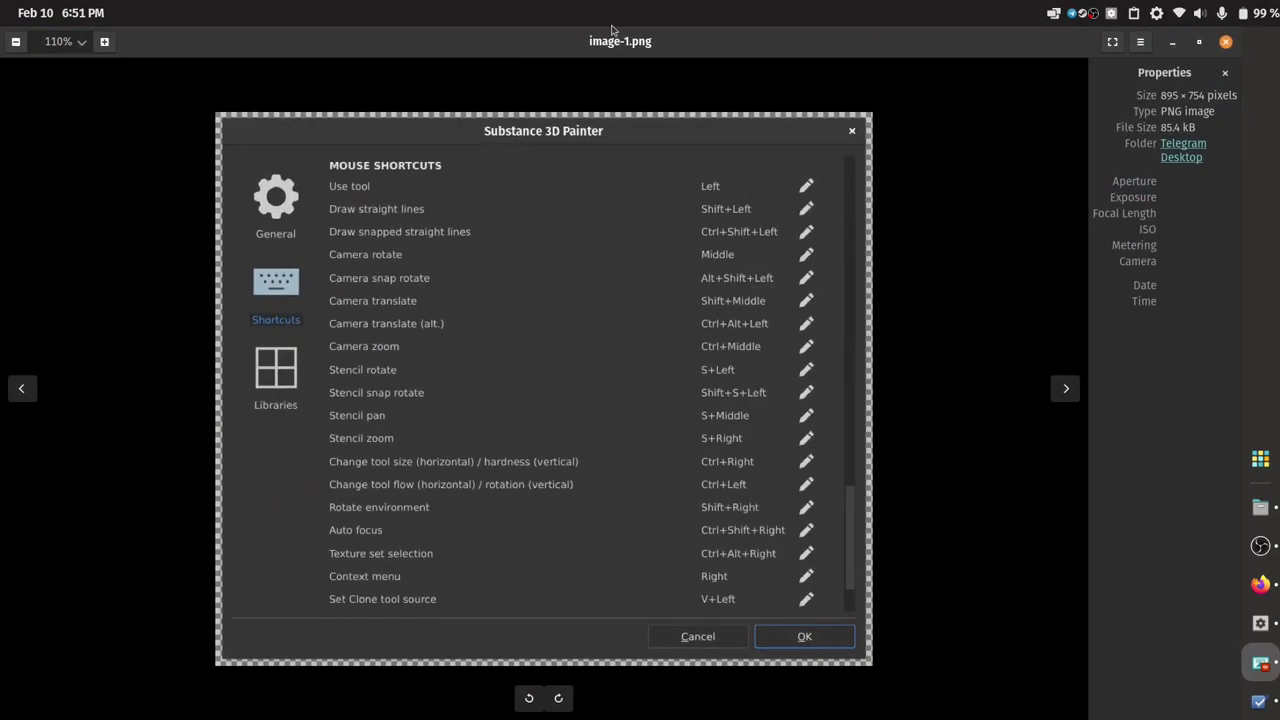
{"action": "double_click", "coordinate": [616, 41]}
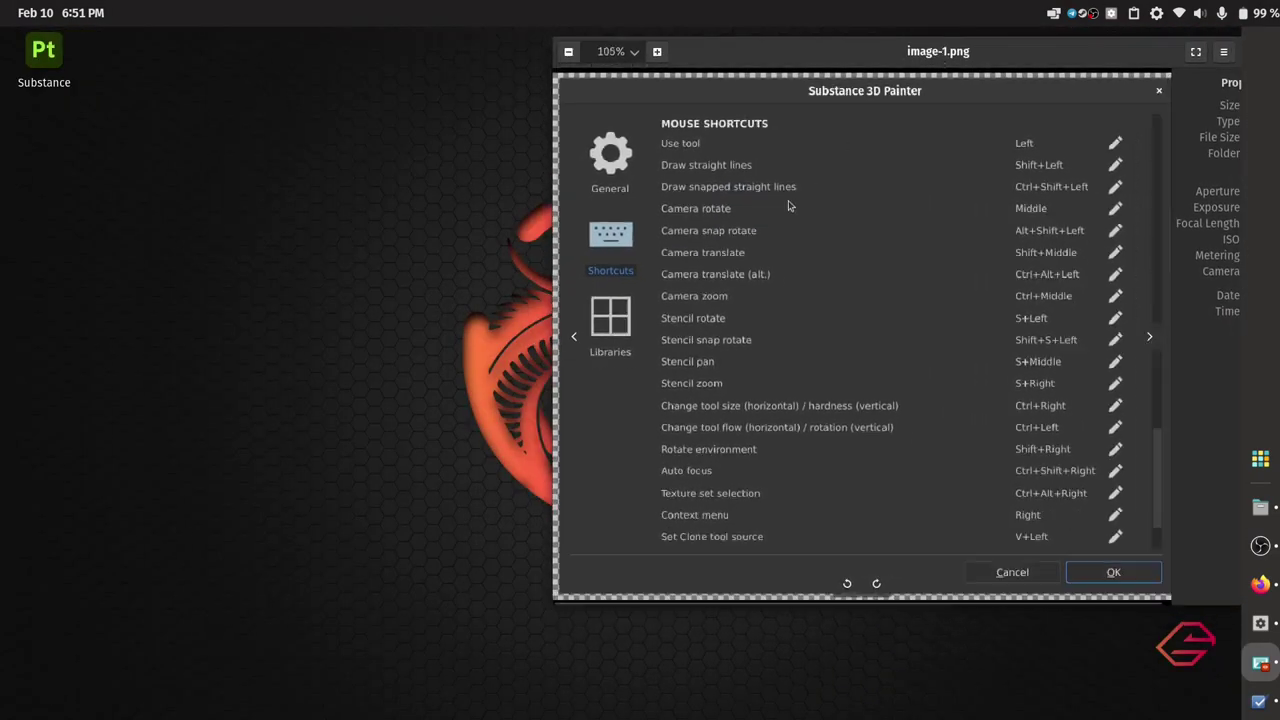
{"action": "scroll", "coordinate": [803, 223], "scroll_direction": "down", "scroll_amount": 1}
{"action": "scroll", "coordinate": [803, 223], "scroll_direction": "up", "scroll_amount": 3}
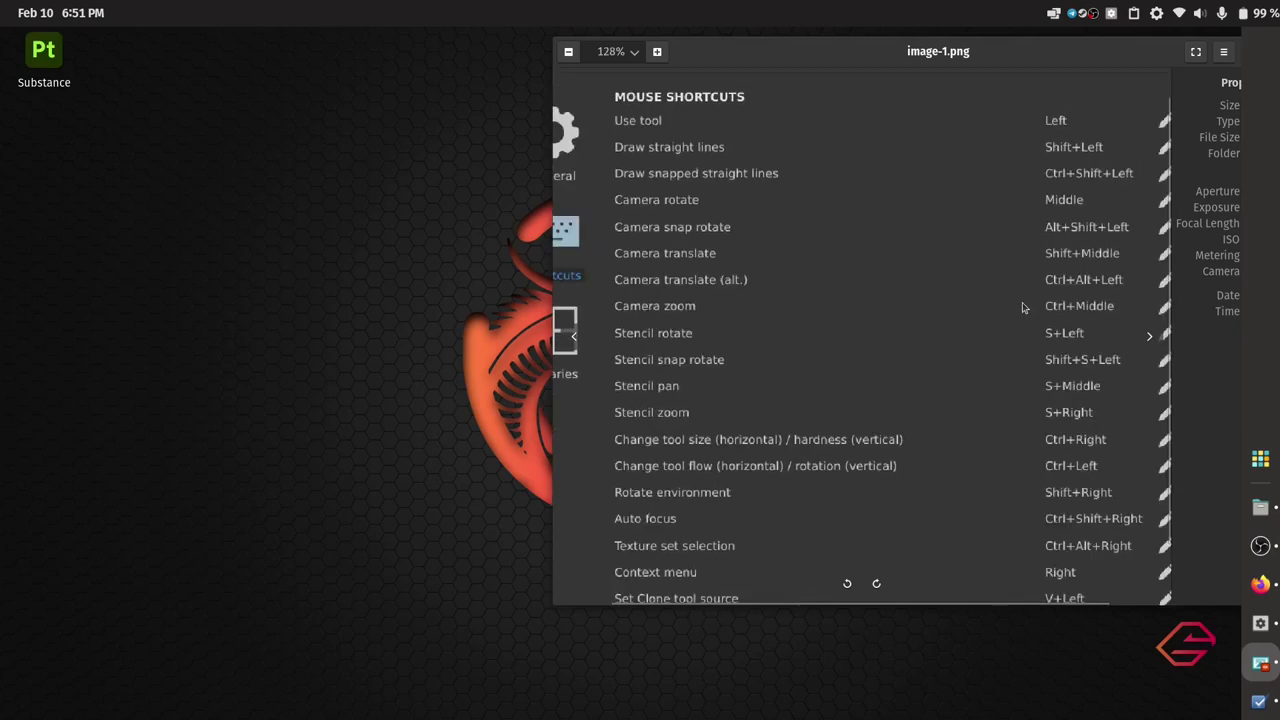
{"action": "scroll", "coordinate": [1017, 309], "scroll_direction": "down", "scroll_amount": 1}
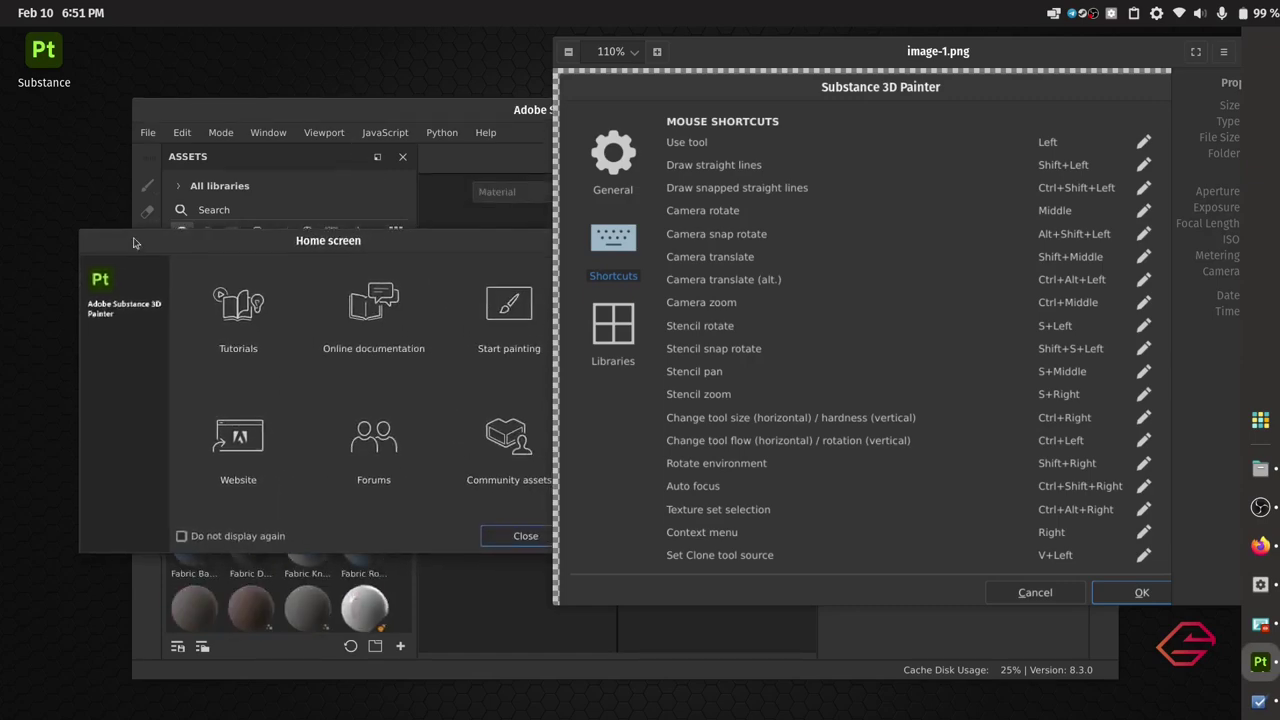
Dismiss Substance 3D Painter's Home screen and bring up the mouse shortcuts in its settings beside the reference image
{"action": "left_click", "coordinate": [382, 273]}
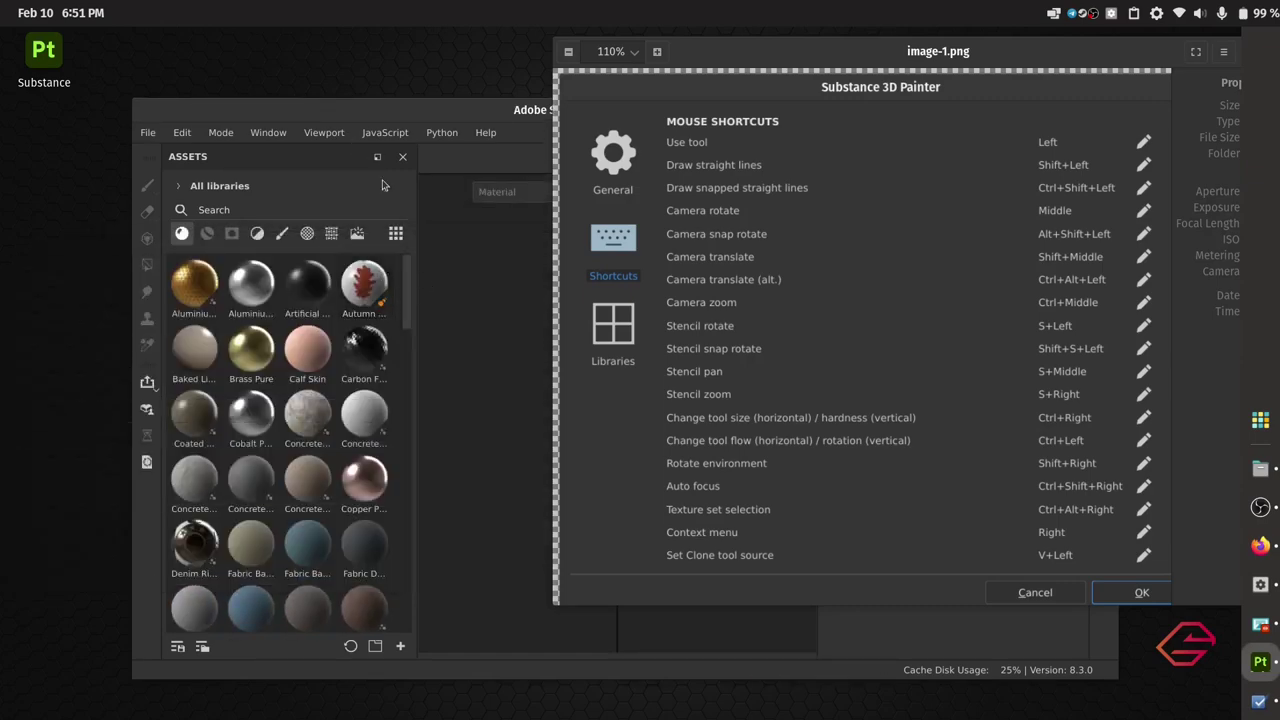
{"action": "double_click", "coordinate": [377, 111]}
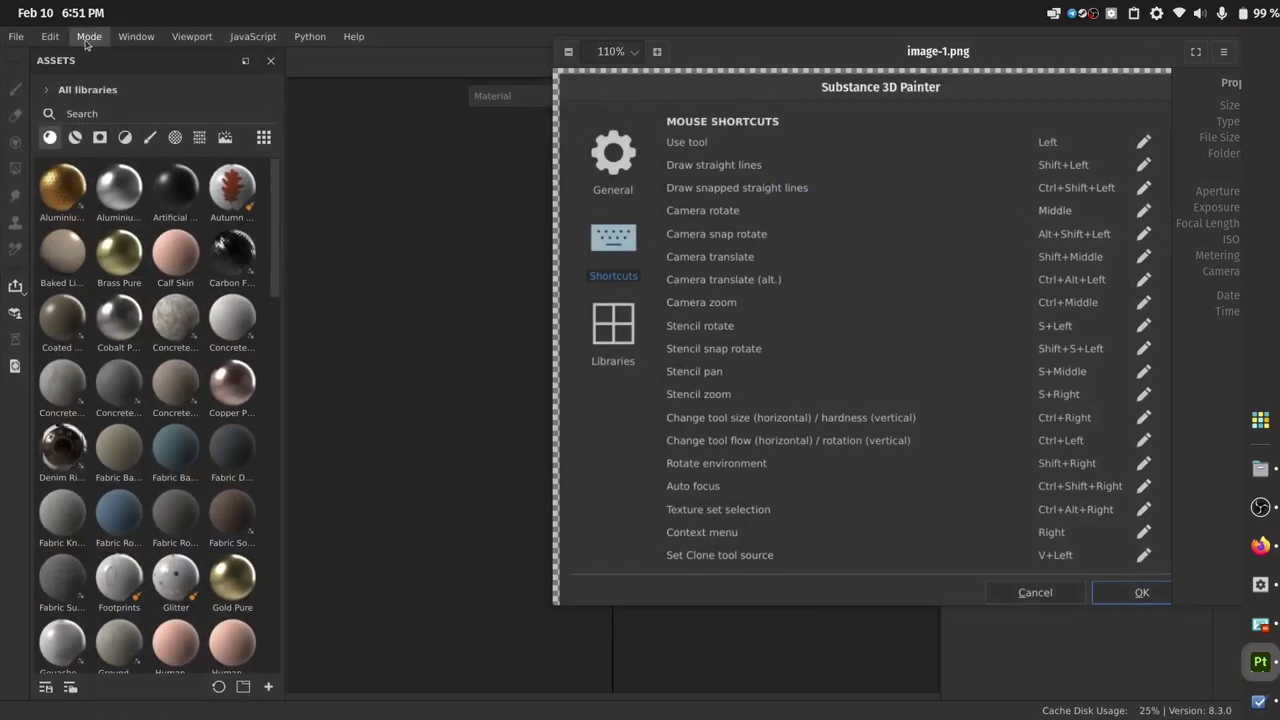
{"action": "left_click", "coordinate": [50, 36]}
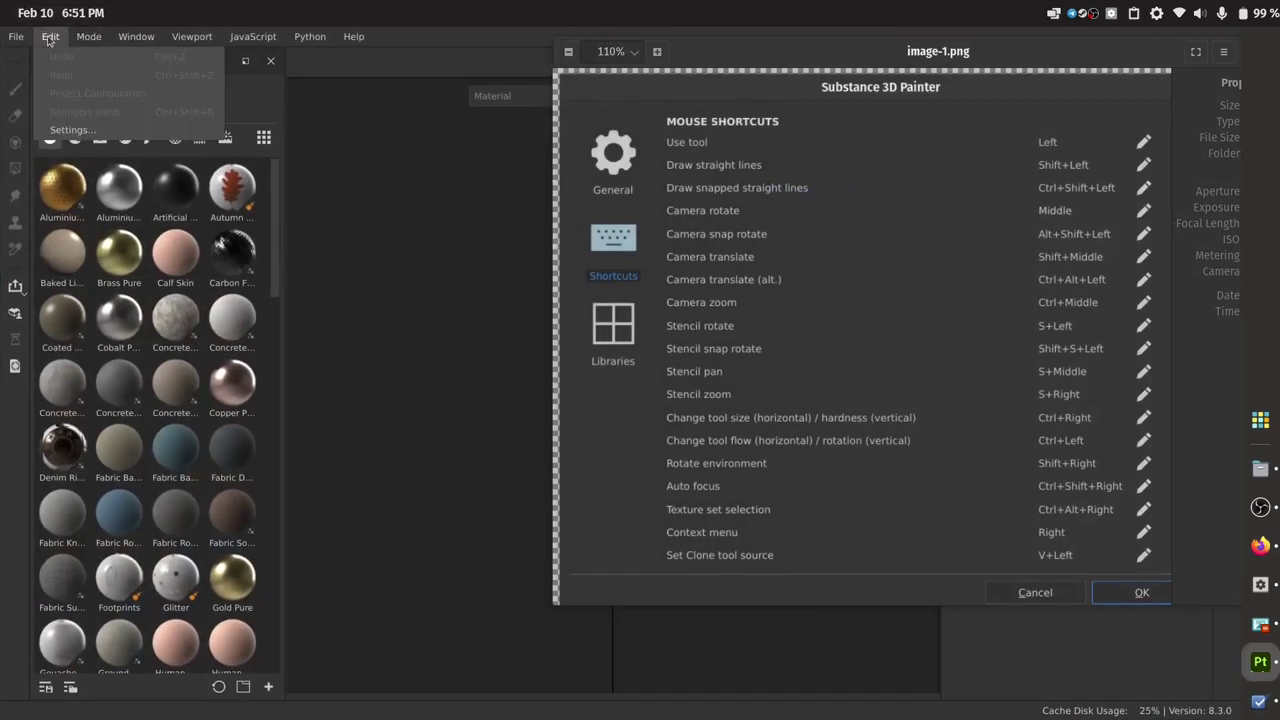
{"action": "left_click", "coordinate": [74, 131]}
{"action": "mouse_move", "coordinate": [450, 128]}
{"action": "left_mouse_down"}
{"action": "mouse_move", "coordinate": [195, 146]}
{"action": "mouse_move", "coordinate": [120, 120]}
{"action": "left_mouse_up"}
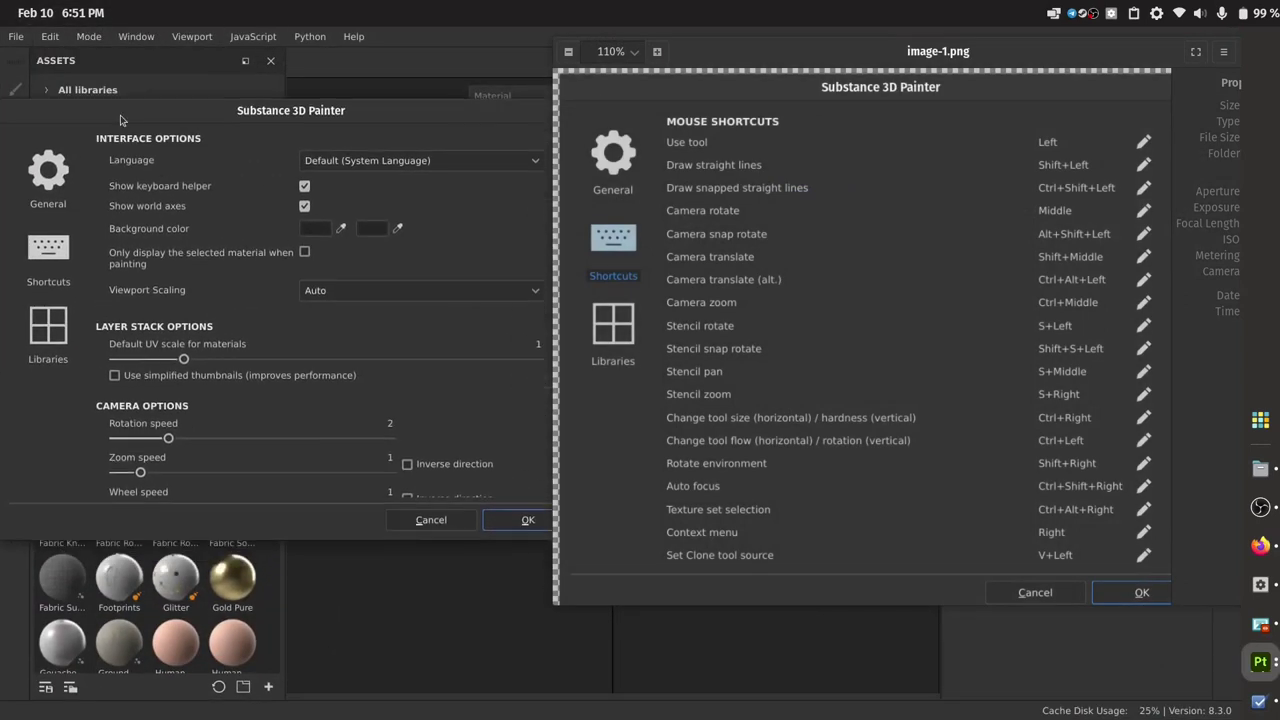
{"action": "left_click", "coordinate": [44, 258]}
{"action": "scroll", "coordinate": [314, 323], "scroll_direction": "down", "scroll_amount": 10}
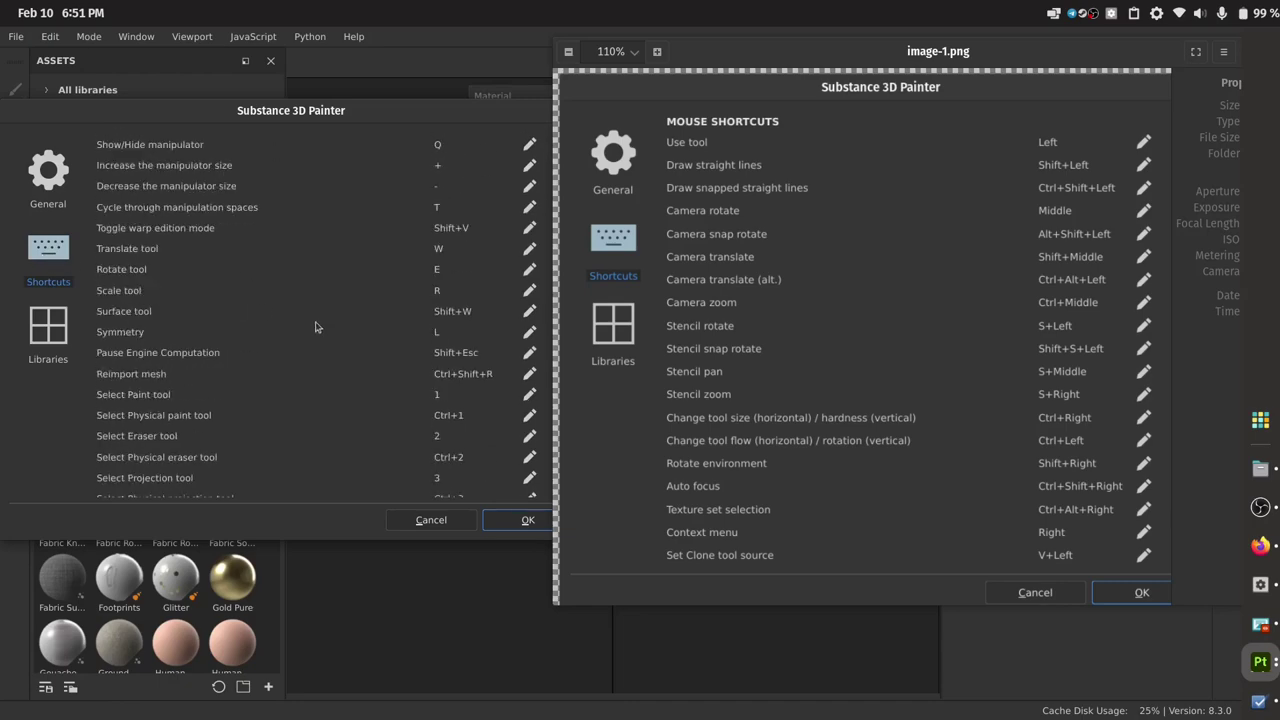
{"action": "scroll", "coordinate": [315, 325], "scroll_direction": "down", "scroll_amount": 9}
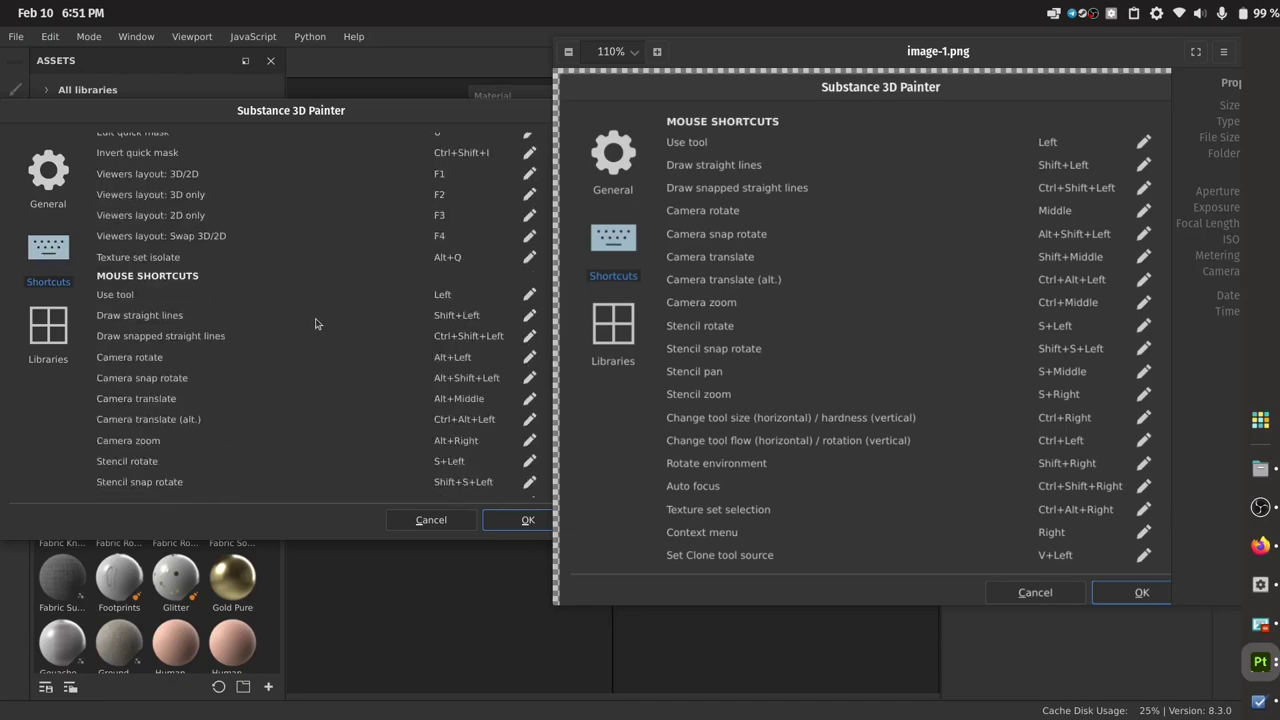
{"action": "scroll", "coordinate": [315, 323], "scroll_direction": "down", "scroll_amount": 3}
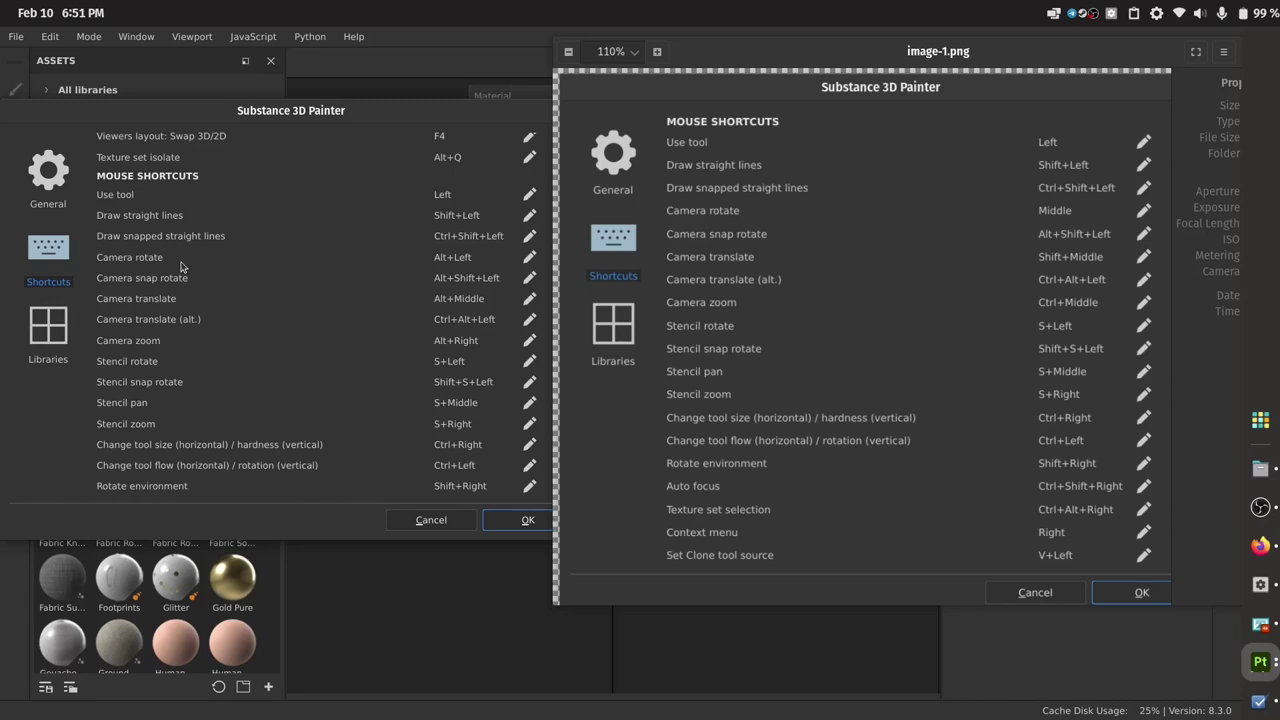
Assign Middle to Camera rotate, Shift+Middle to Camera translate and Ctrl+Middle to Camera zoom
{"action": "left_click", "coordinate": [527, 259]}
{"action": "middle_click", "coordinate": [484, 259]}
{"action": "left_click", "coordinate": [530, 302]}
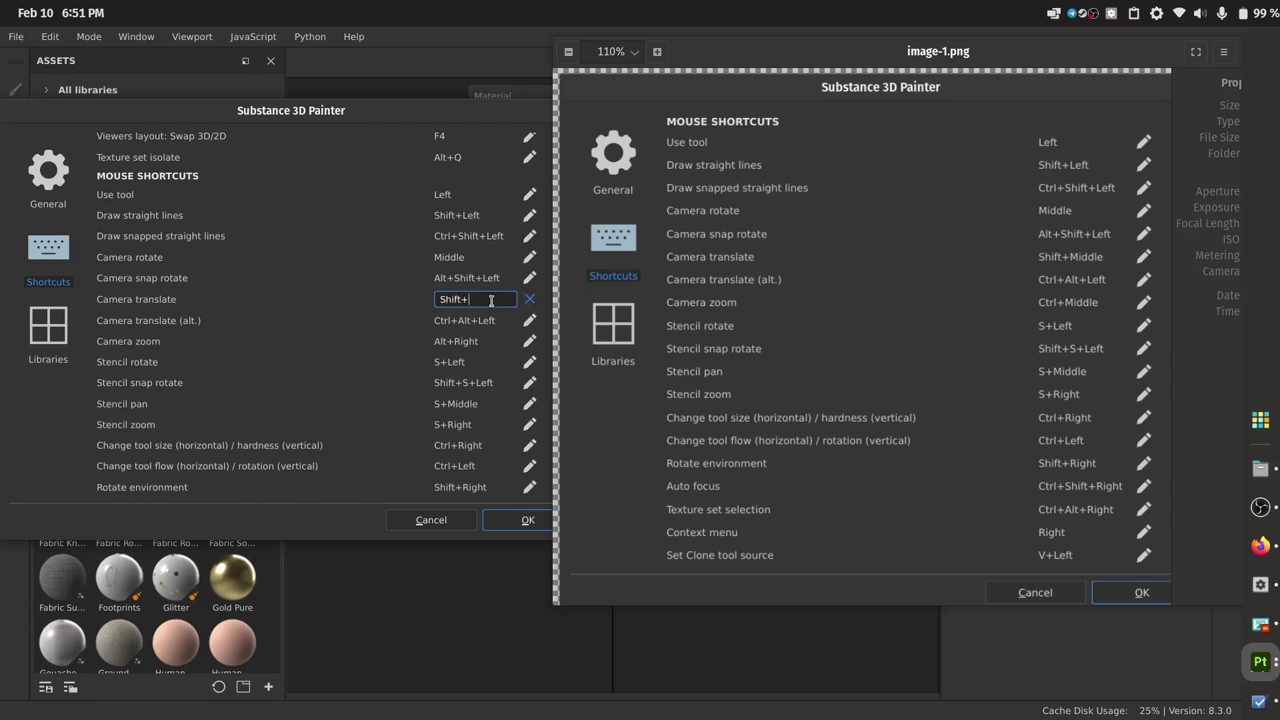
{"action": "middle_click", "coordinate": [491, 305], "text": "shift"}
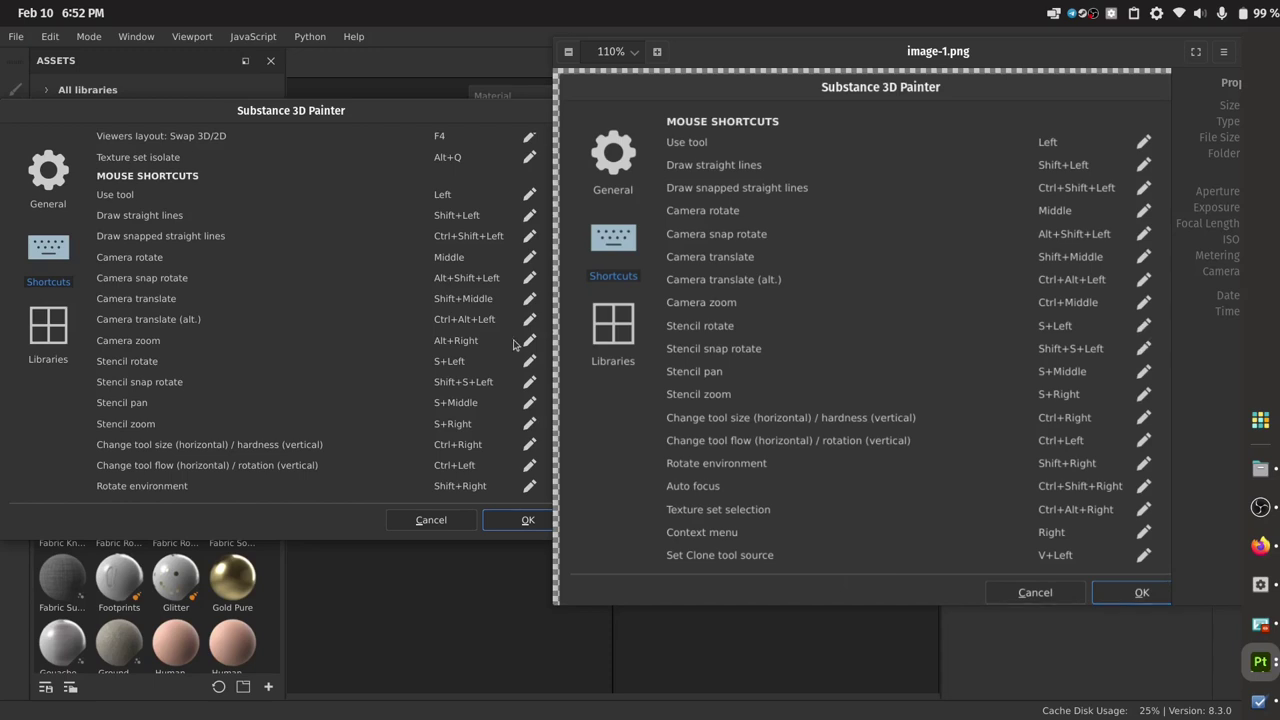
{"action": "left_click", "coordinate": [528, 342]}
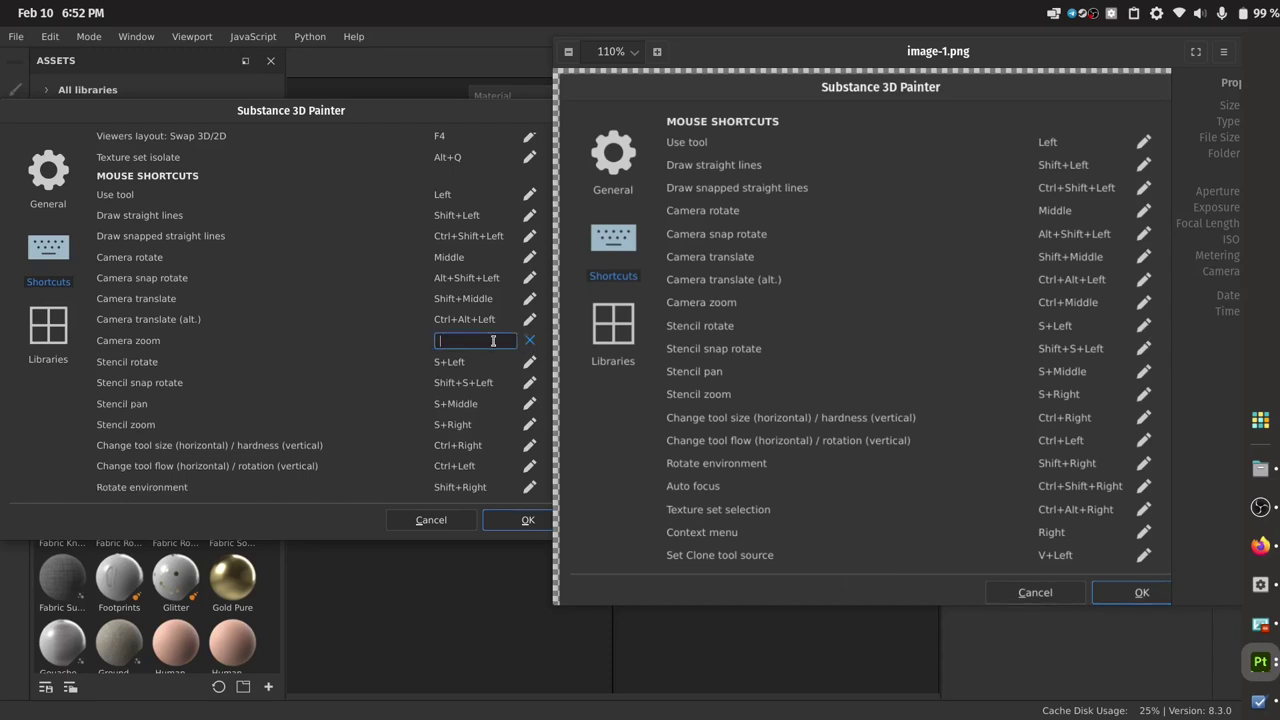
{"action": "middle_click", "coordinate": [493, 341], "text": "ctrl"}
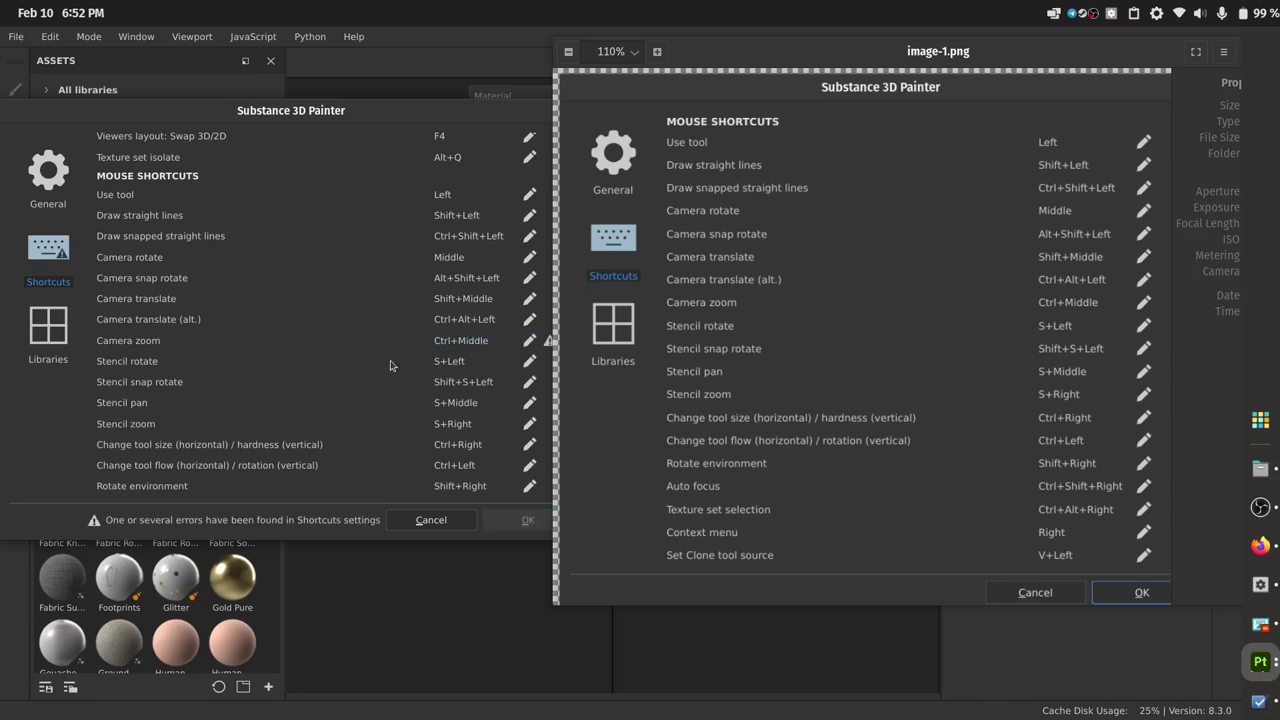
Set the Auto focus mouse shortcut to Alt+Shift+Right and accept the settings
{"action": "scroll", "coordinate": [300, 372], "scroll_direction": "down", "scroll_amount": 2}
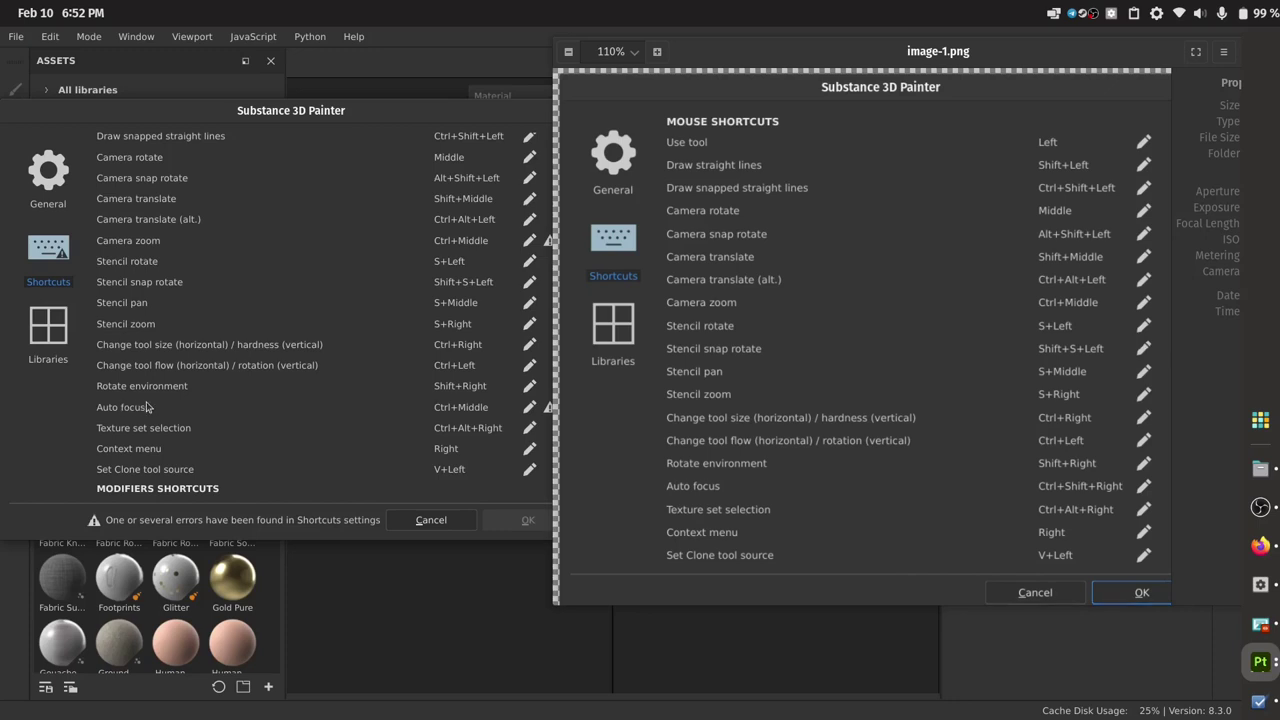
{"action": "left_click", "coordinate": [528, 408]}
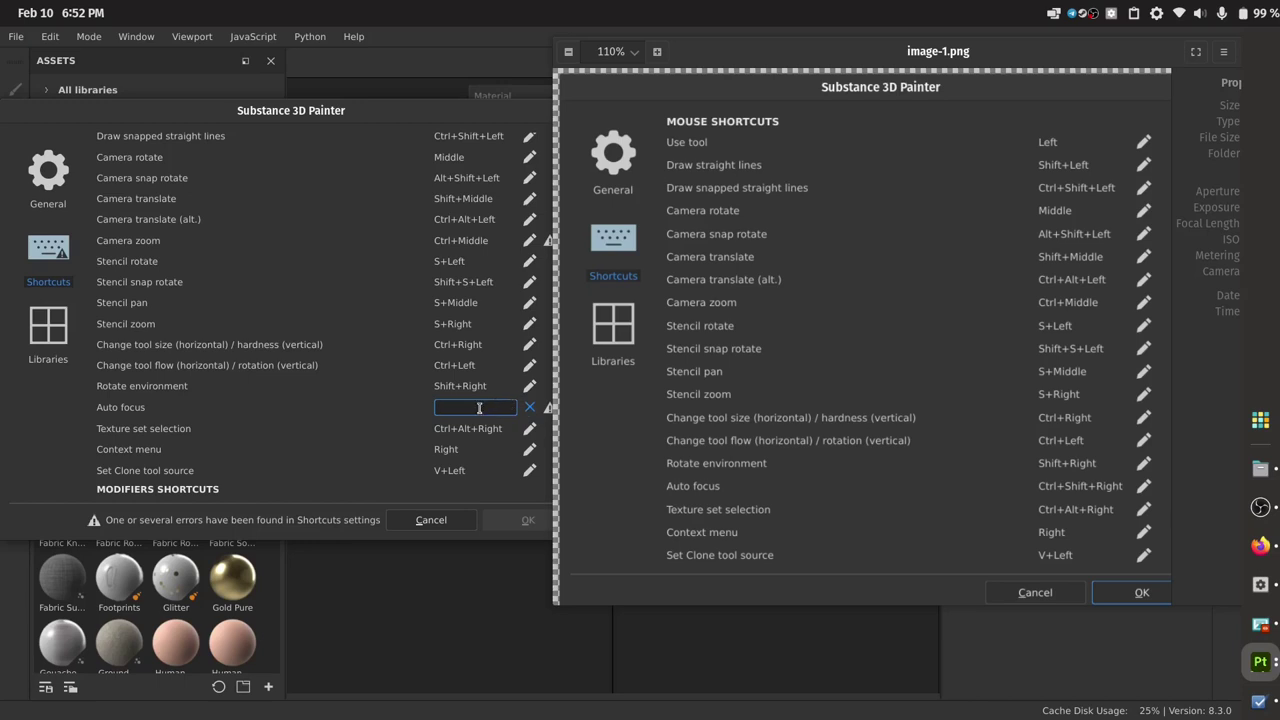
{"action": "right_click", "coordinate": [479, 408], "text": "ctrl+shift"}
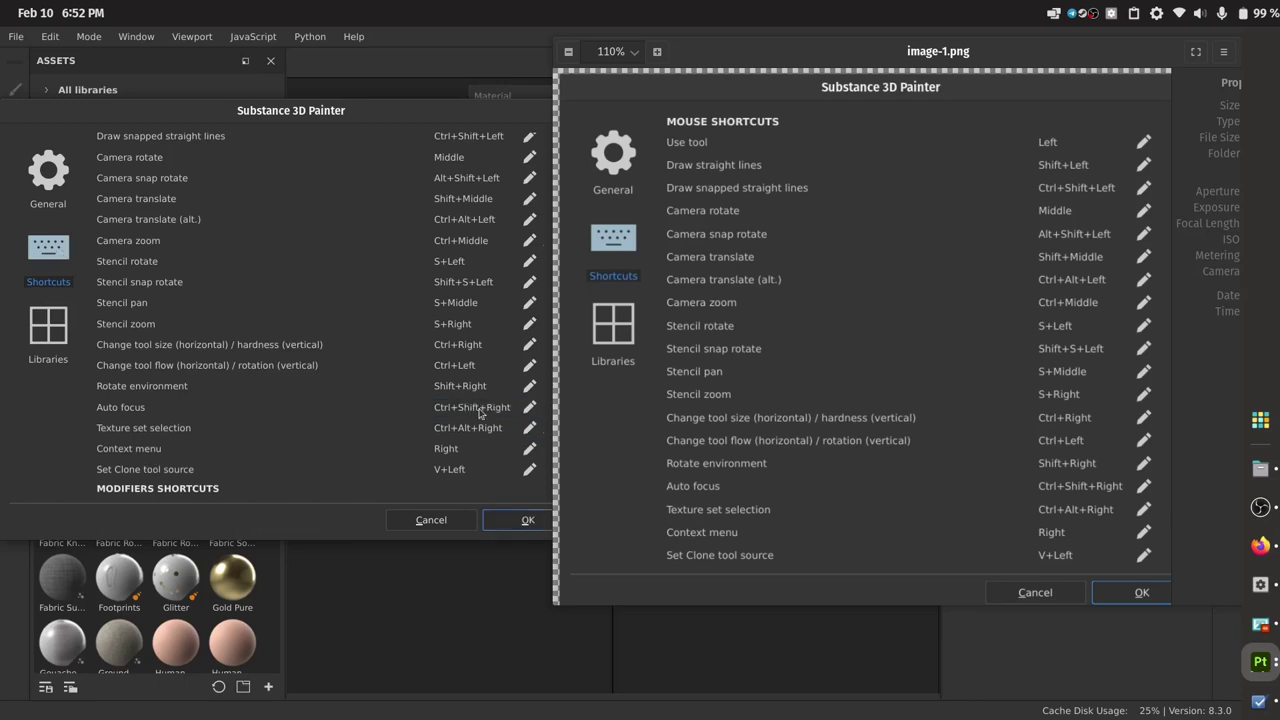
{"action": "left_click", "coordinate": [528, 408]}
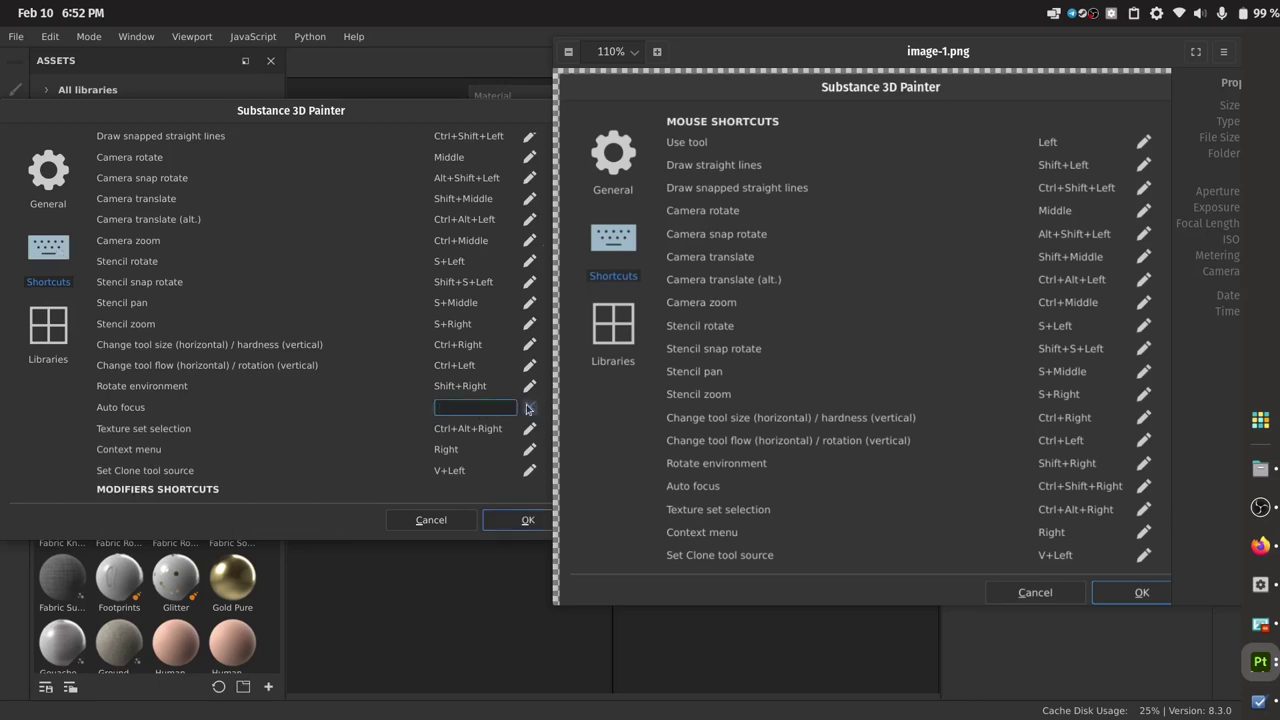
{"action": "right_click", "coordinate": [528, 408], "text": "alt+shift"}
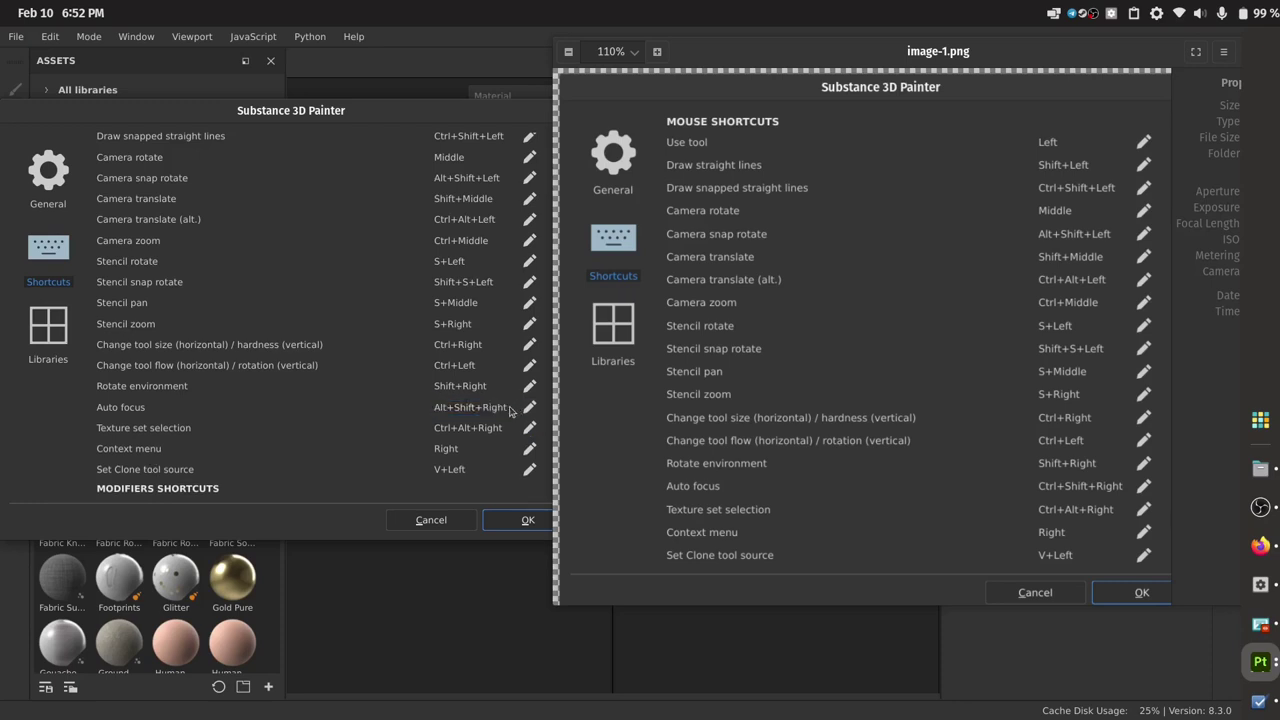
{"action": "left_click", "coordinate": [520, 522]}
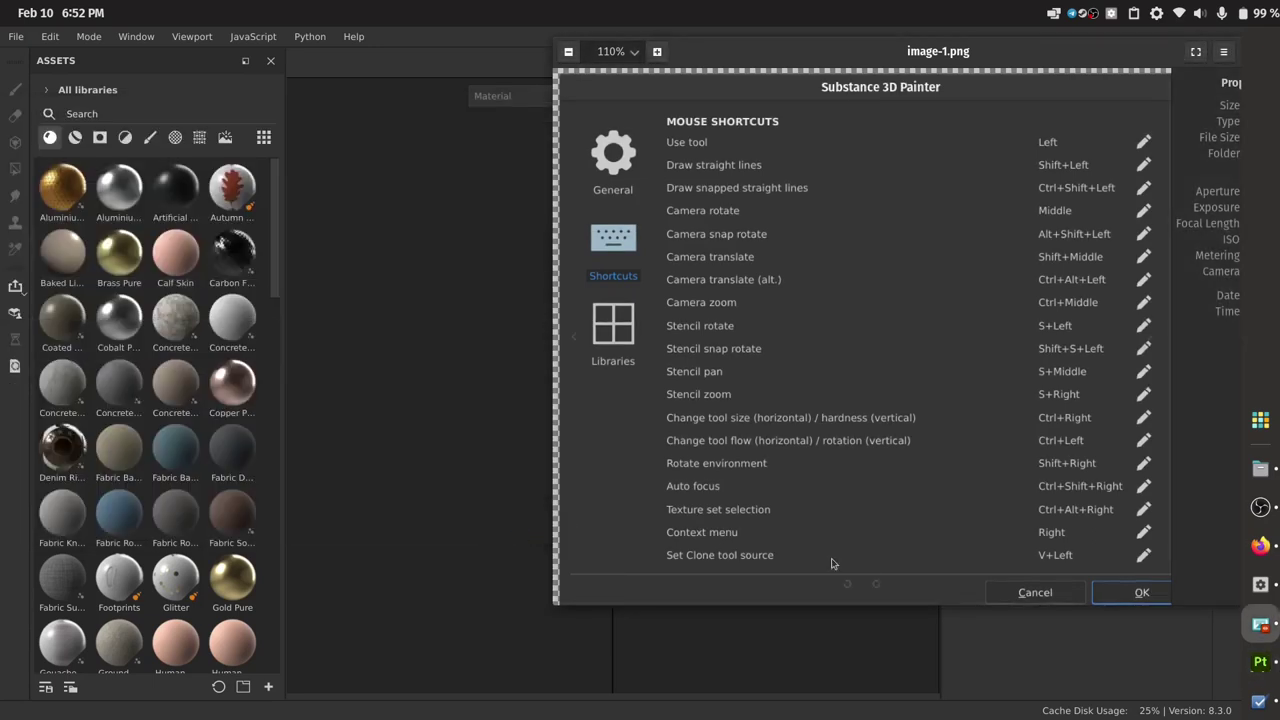
Close the image-1.png window and leave the Substance 3D Painter window maximized
{"action": "left_click_drag", "start_coordinate": [1030, 58], "coordinate": [720, 136]}
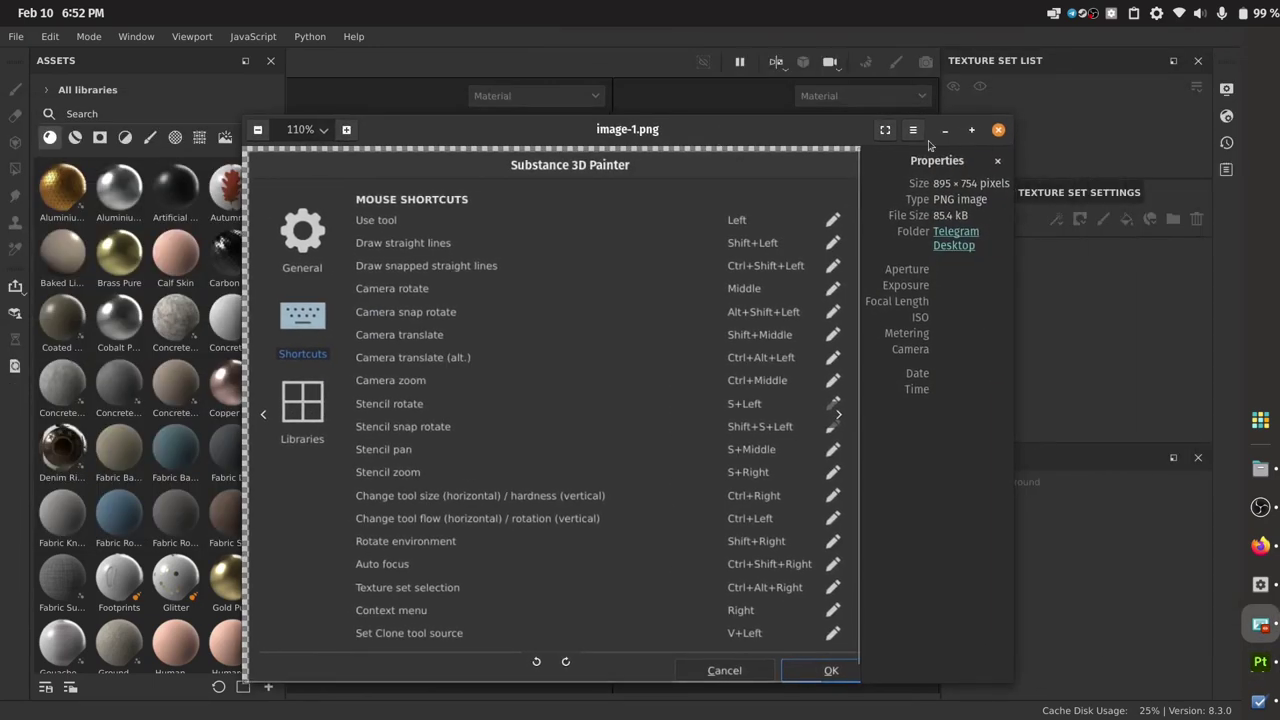
{"action": "left_click", "coordinate": [997, 131]}
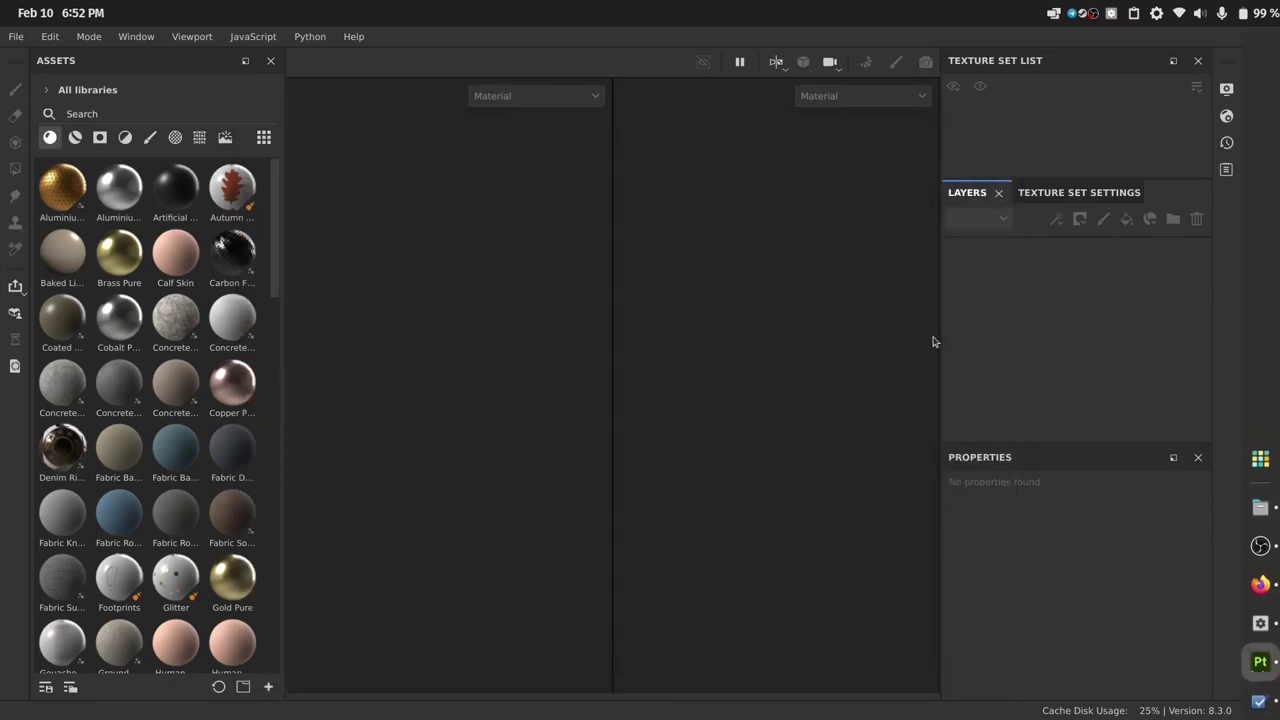
{"action": "double_click", "coordinate": [508, 3]}
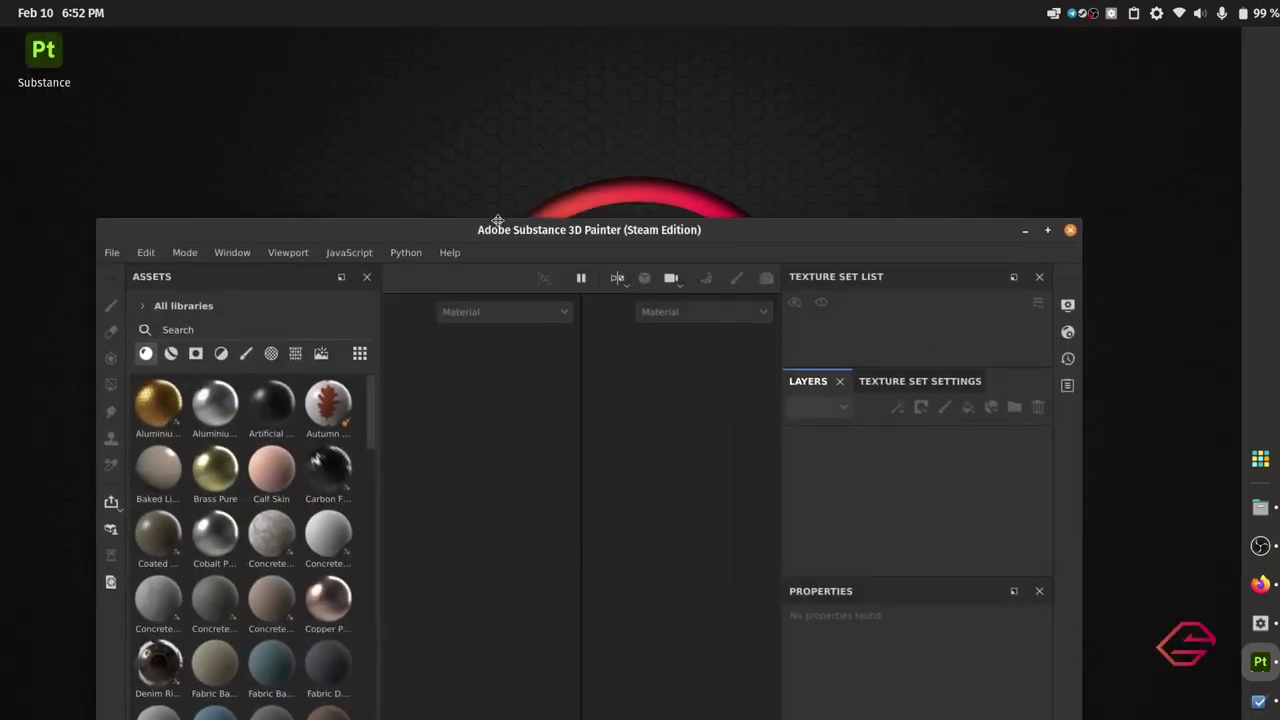
{"action": "double_click", "coordinate": [560, 3]}
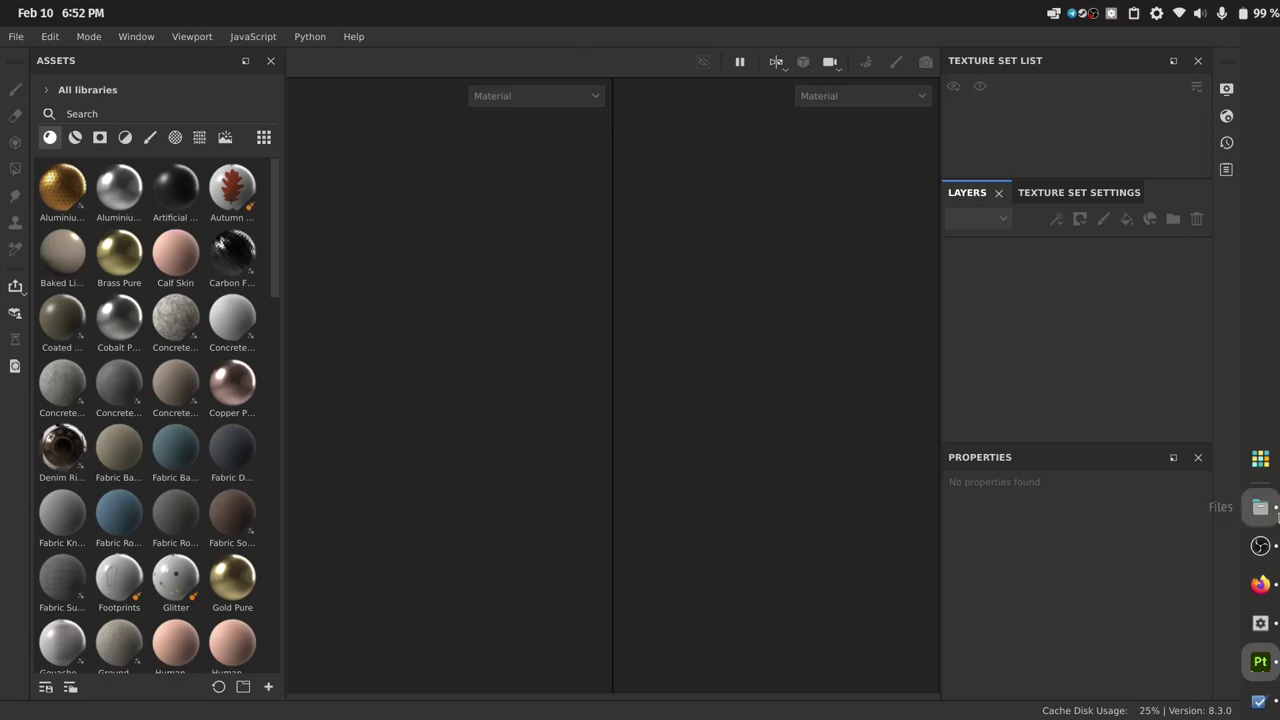
Switch to Files and browse from Home to .local/share to view the Adobe folder
{"action": "left_click", "coordinate": [1260, 507]}
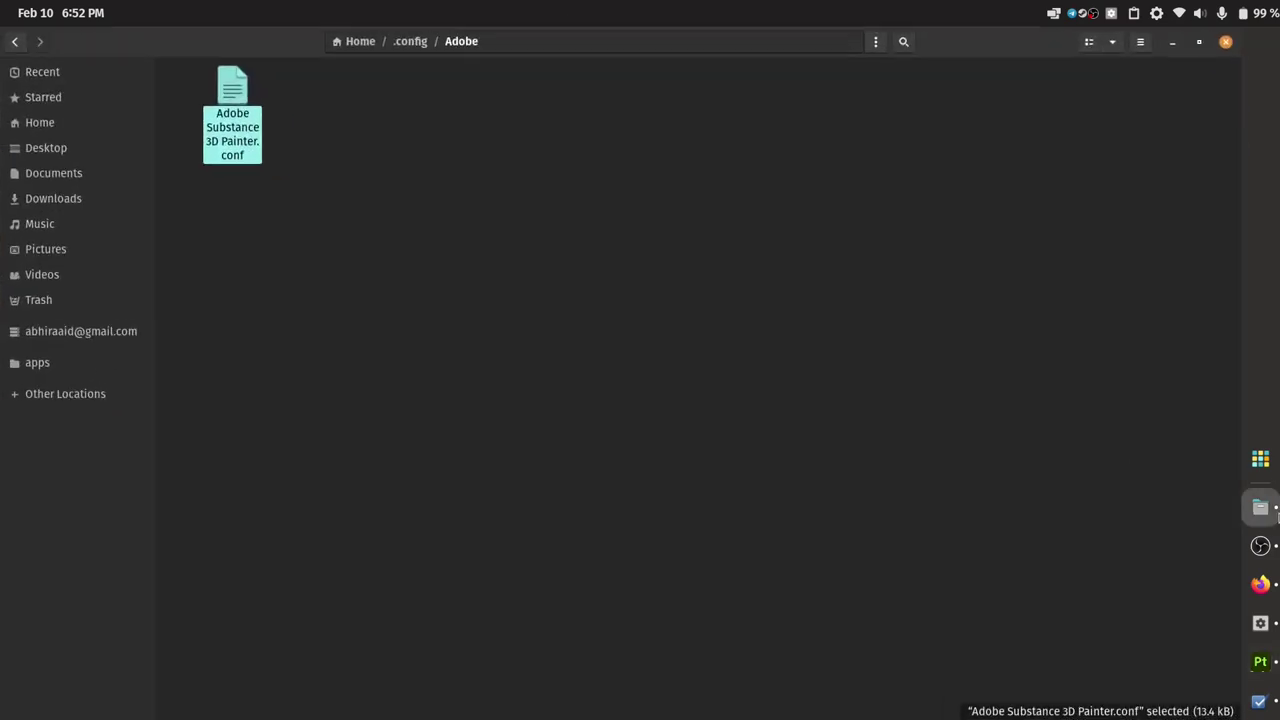
{"action": "left_click", "coordinate": [362, 44]}
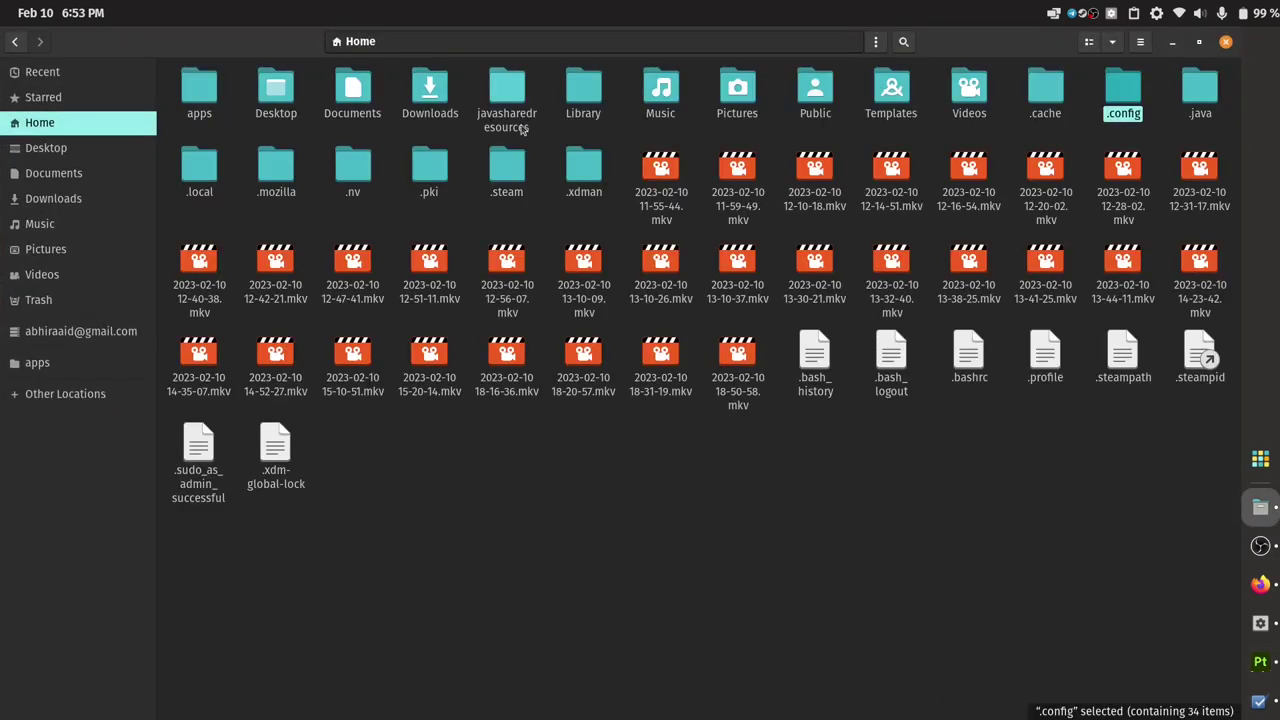
{"action": "double_click", "coordinate": [207, 172]}
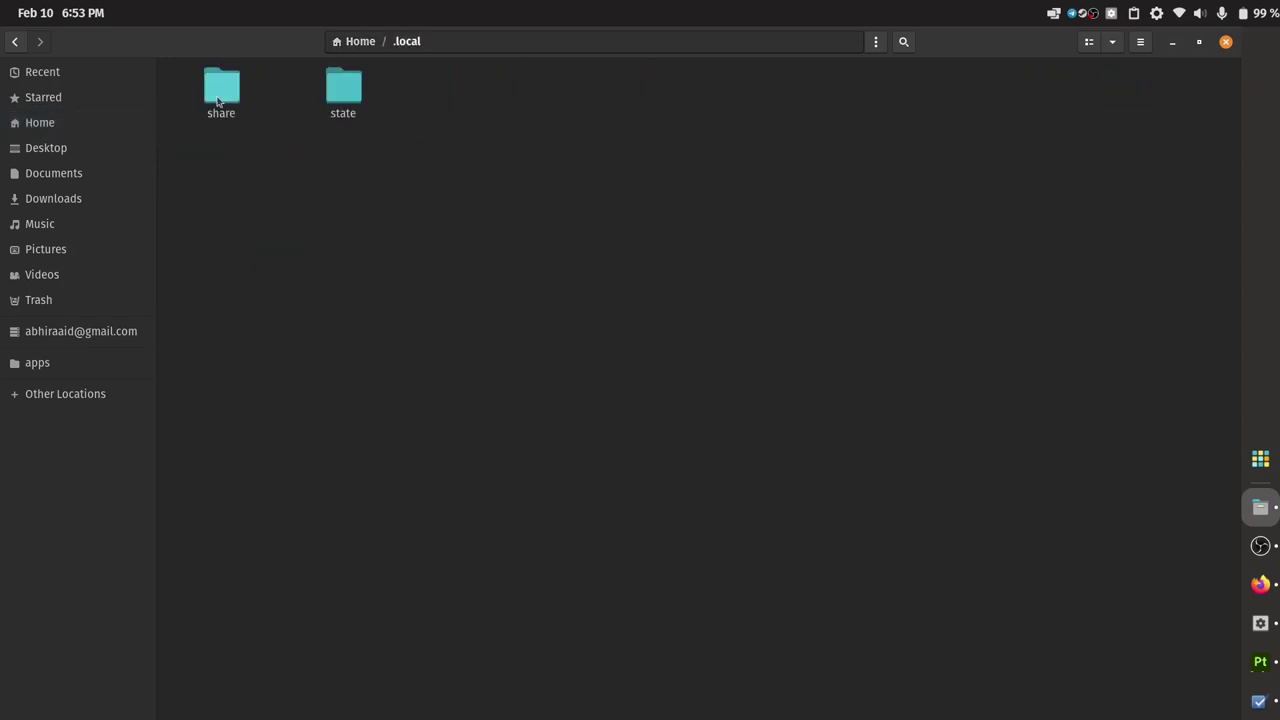
{"action": "double_click", "coordinate": [220, 90]}
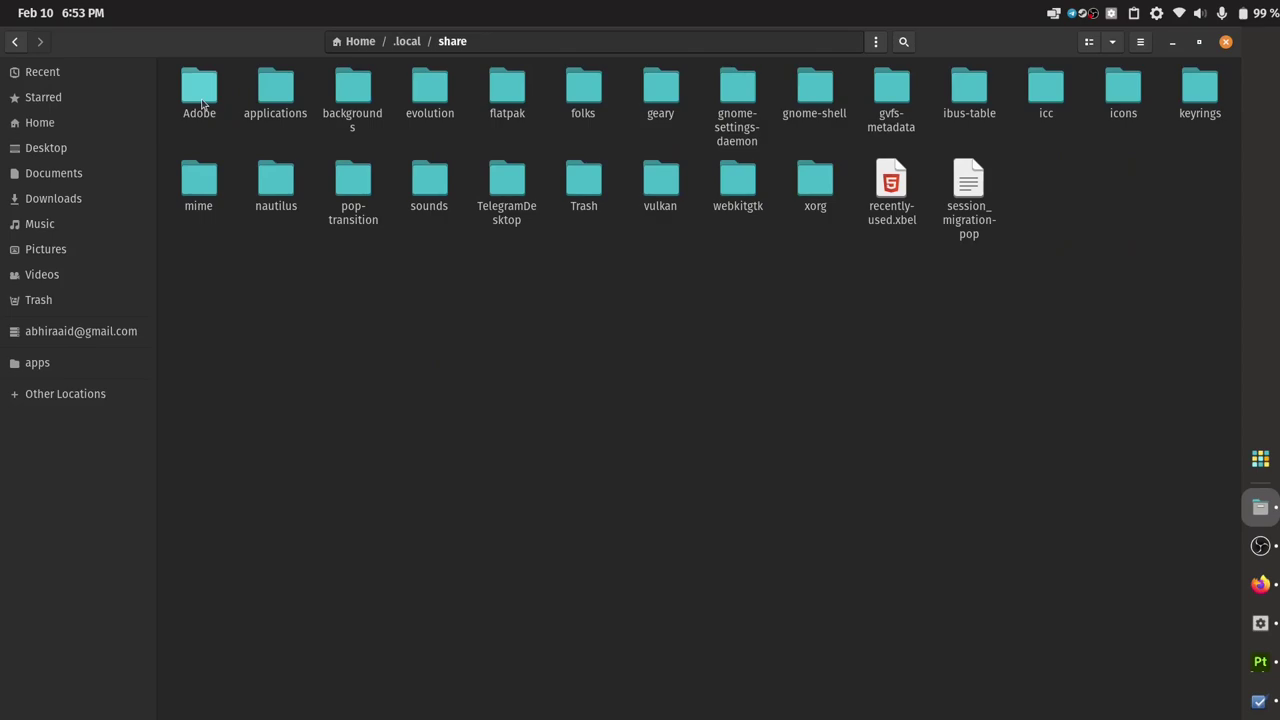
Return to Home, revisit the .local folder and open the .config folder that holds the other Adobe folder
{"action": "left_click", "coordinate": [357, 41]}
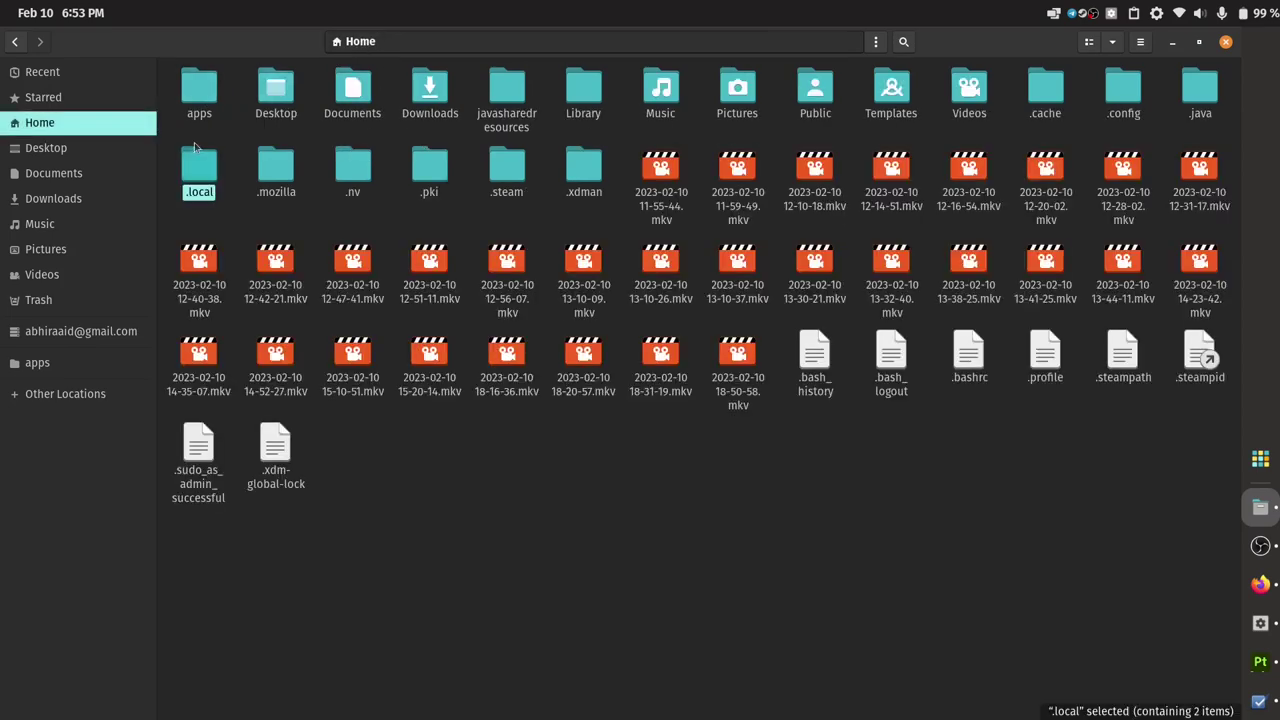
{"action": "double_click", "coordinate": [205, 158]}
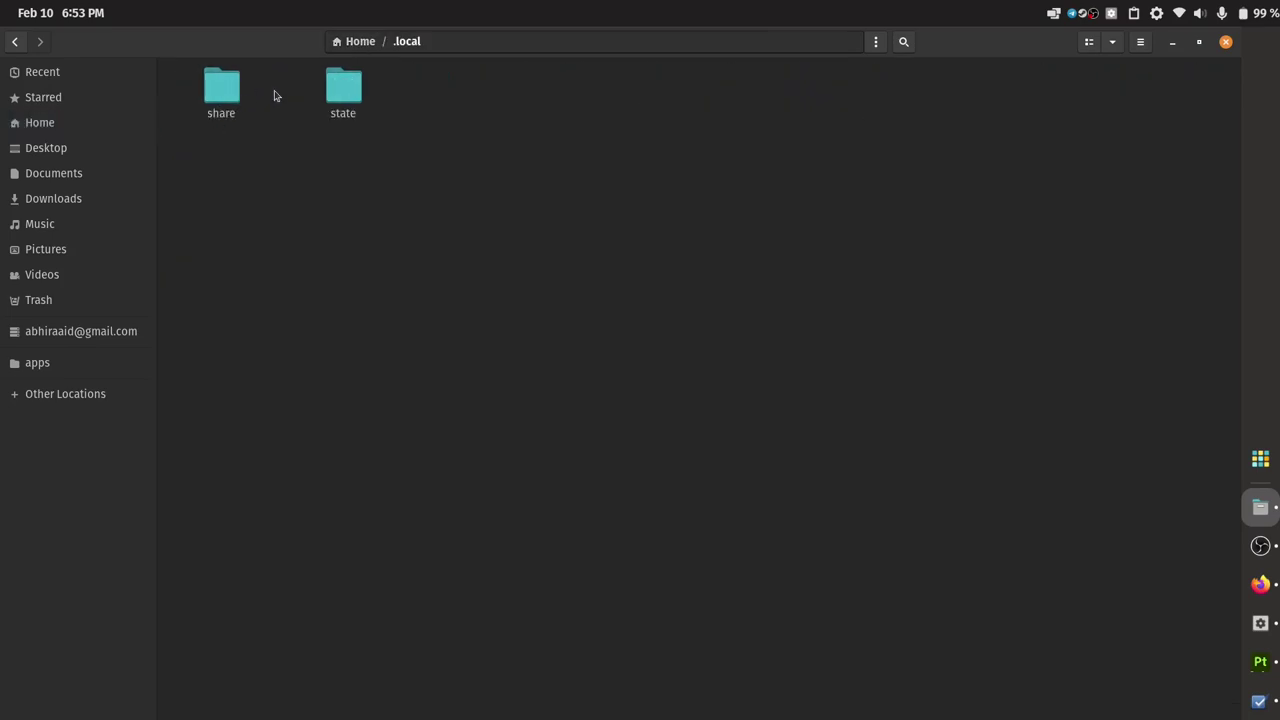
{"action": "key", "text": "alt+Left"}
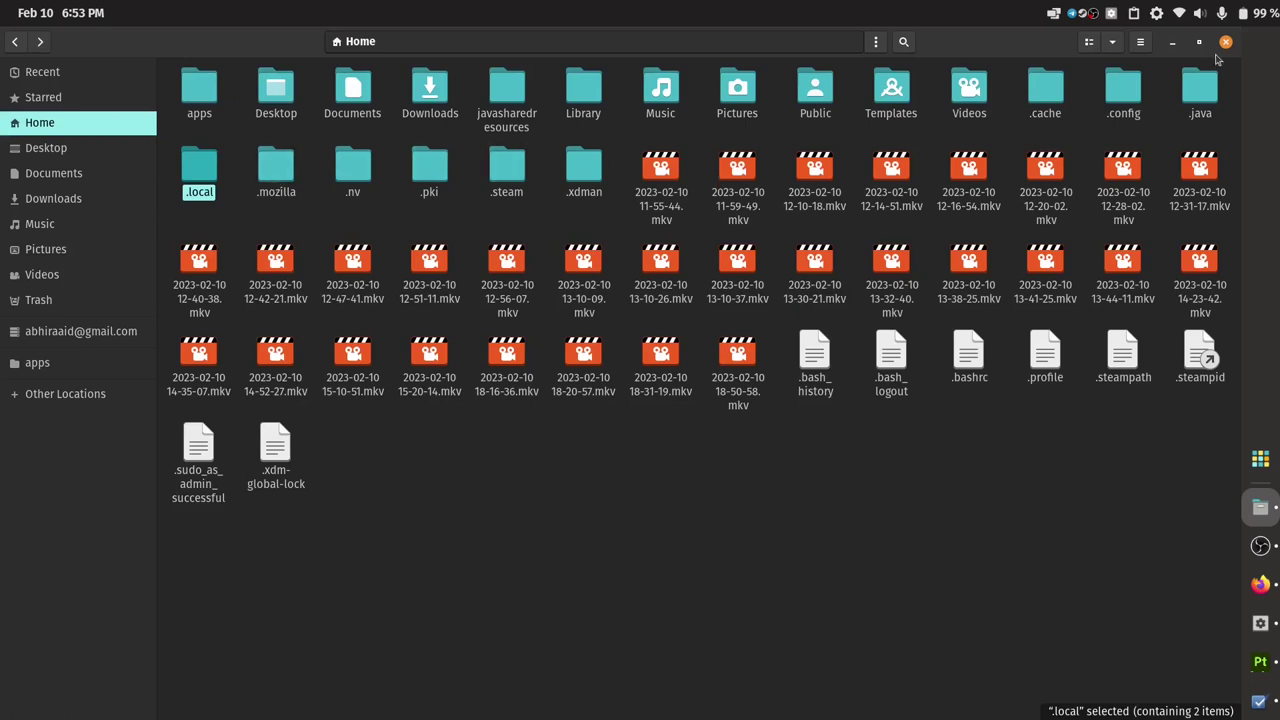
{"action": "double_click", "coordinate": [1122, 90]}
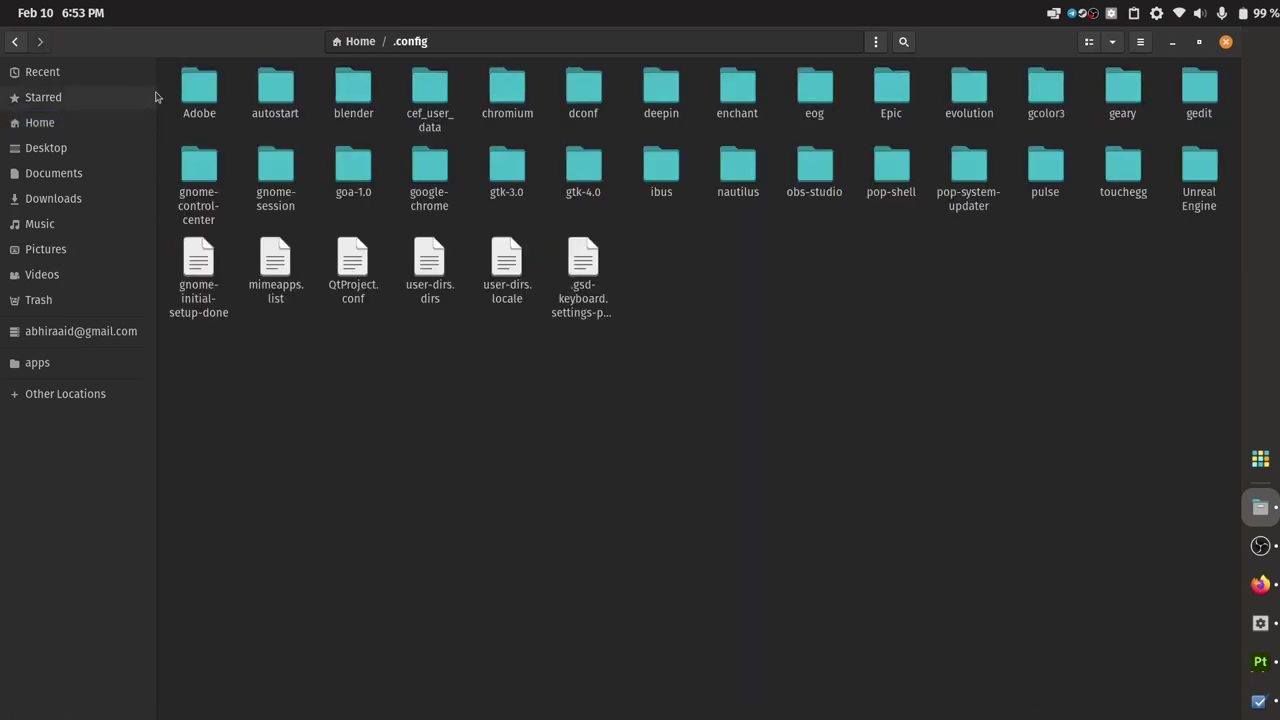
Open the Adobe folder in .config and copy the Adobe Substance 3D Painter.conf file
{"action": "left_click", "coordinate": [199, 97]}
{"action": "double_click", "coordinate": [199, 97]}
{"action": "left_click", "coordinate": [231, 106]}
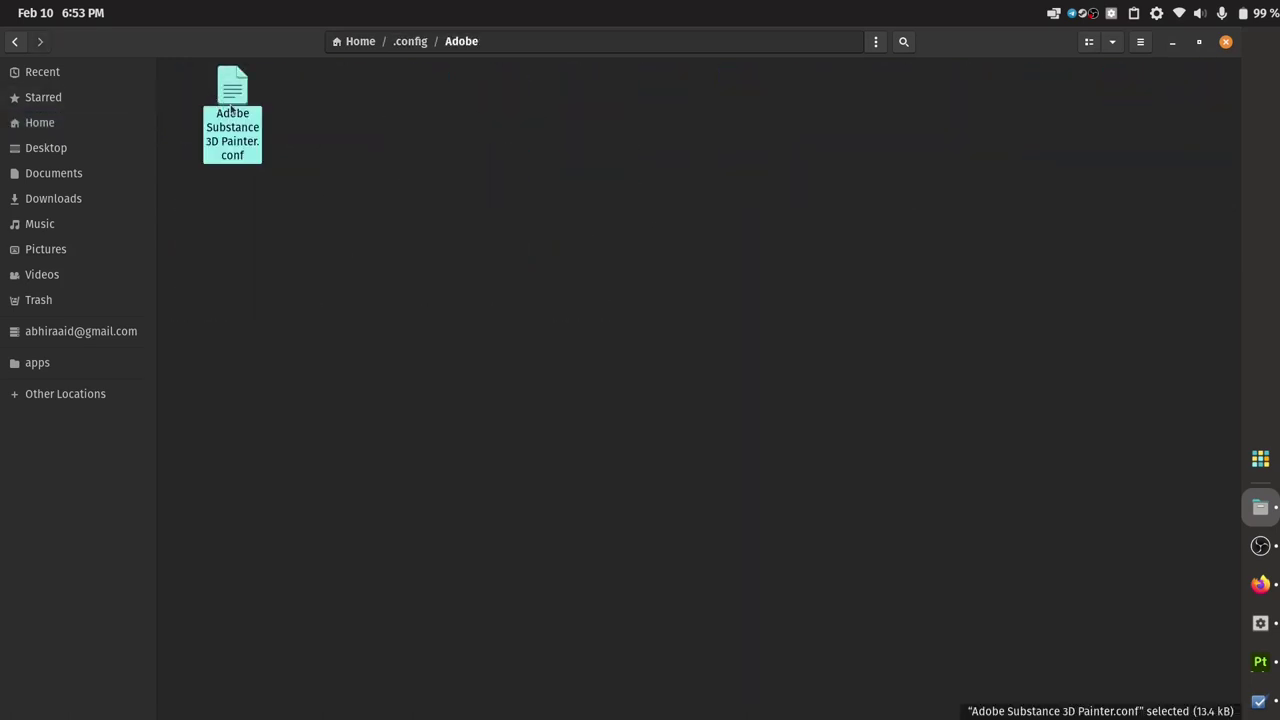
{"action": "right_click", "coordinate": [231, 106]}
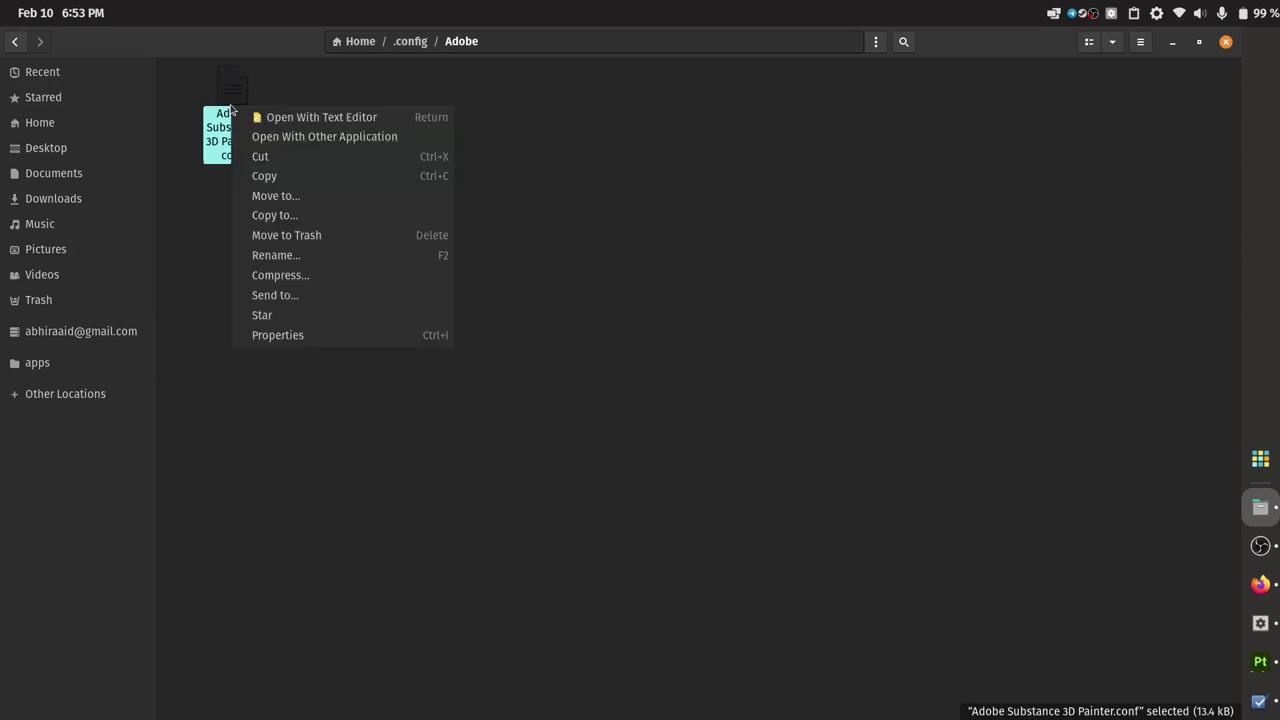
{"action": "left_click", "coordinate": [275, 175]}
{"action": "left_click", "coordinate": [791, 213]}
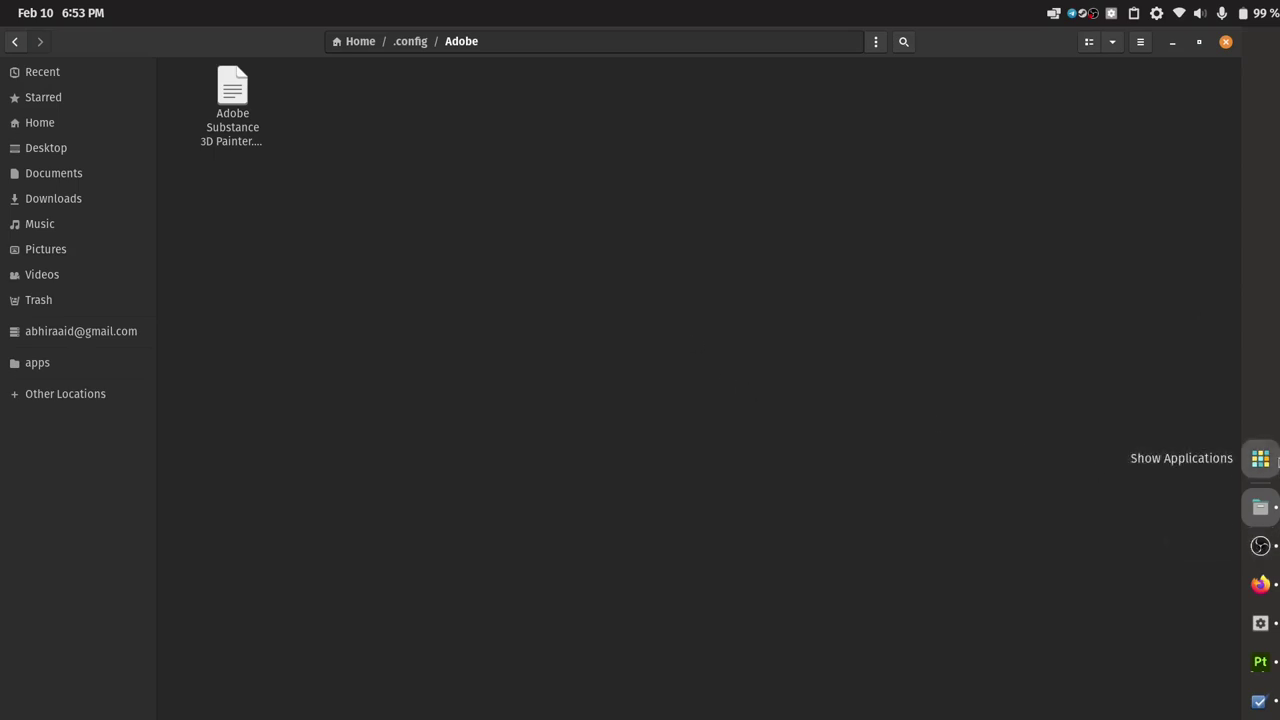
{"action": "left_click", "coordinate": [1262, 460]}
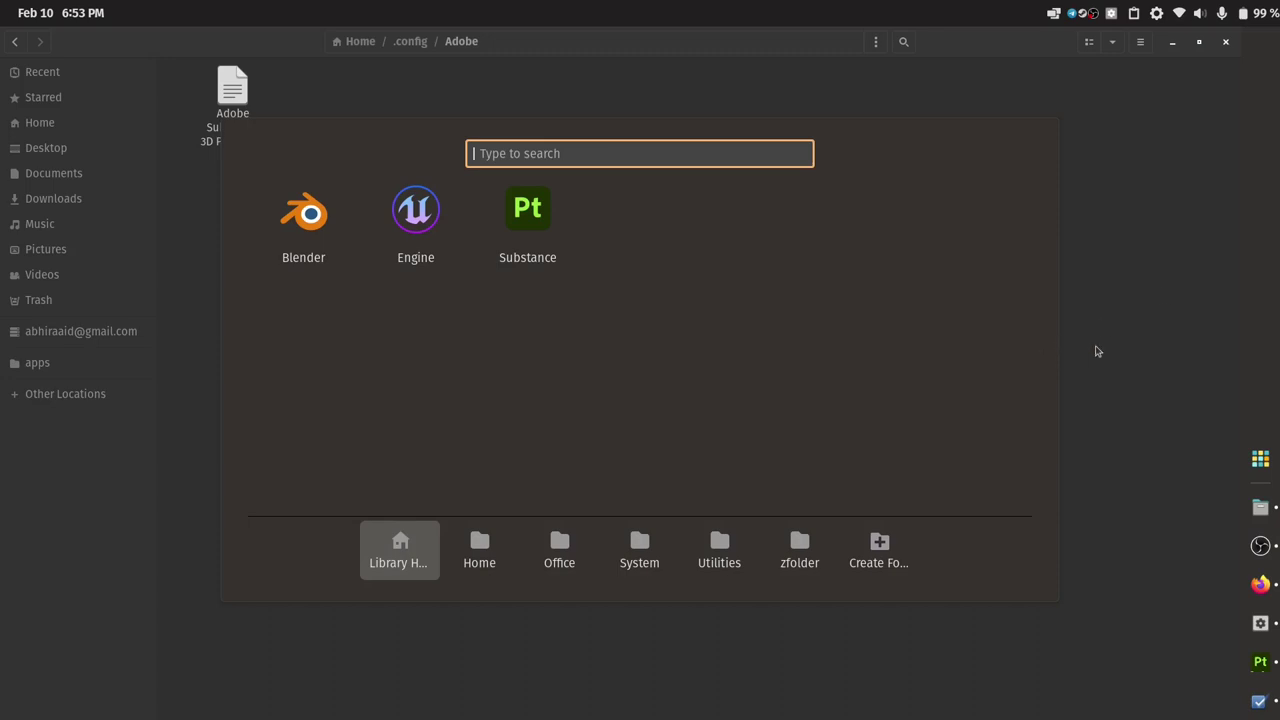
{"action": "left_click", "coordinate": [1181, 419]}
{"action": "left_click", "coordinate": [1260, 545]}
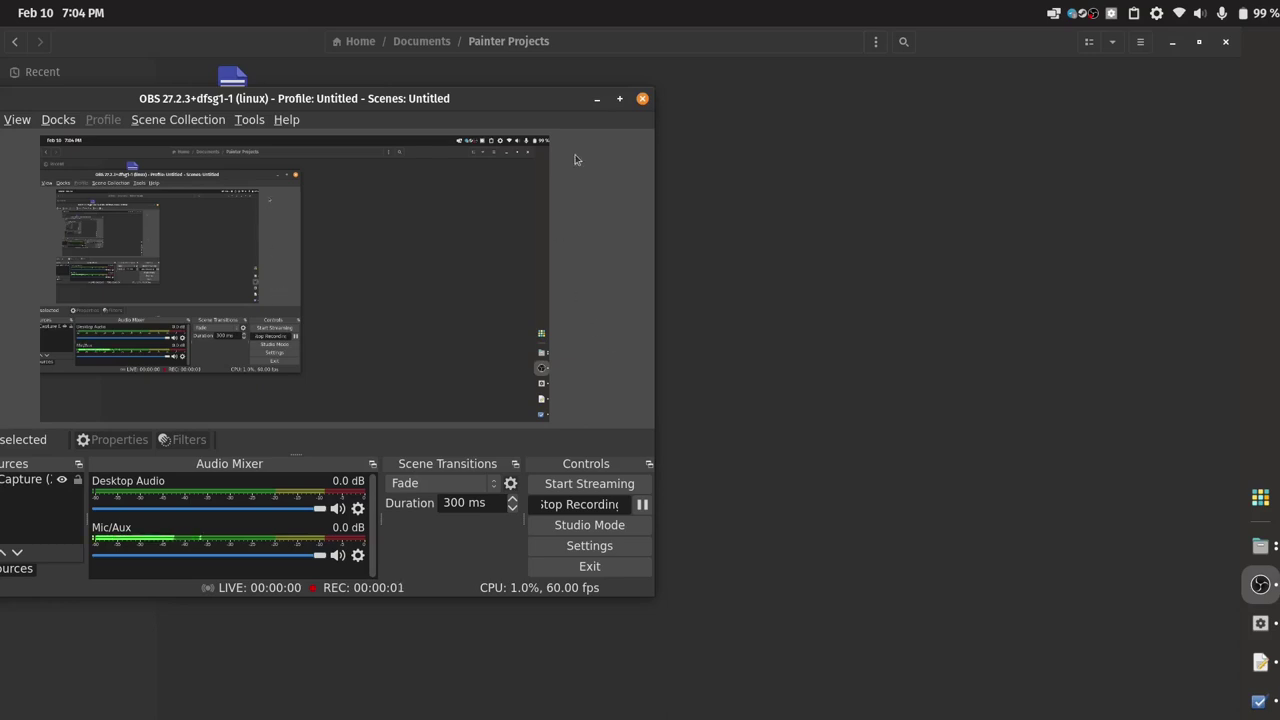
{"action": "left_click", "coordinate": [596, 100]}
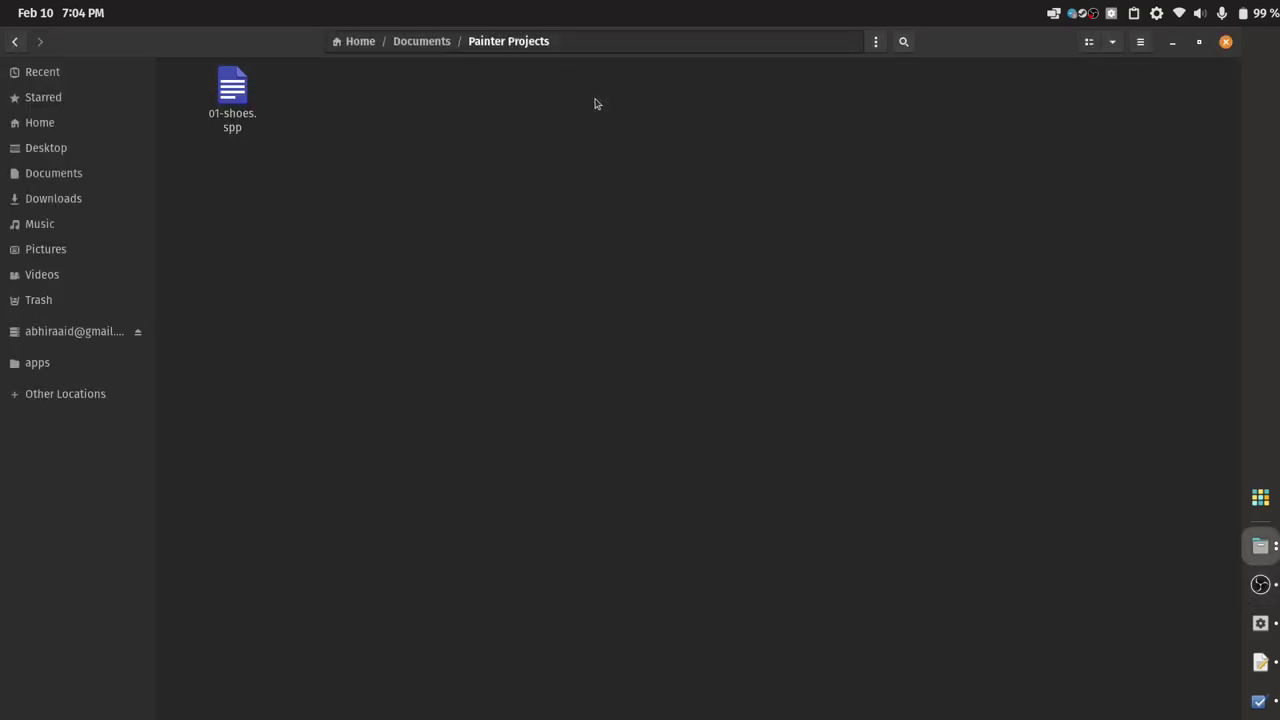
Look through all applications available for opening 01-shoes.spp and dismiss the list without choosing one
{"action": "left_click", "coordinate": [245, 117]}
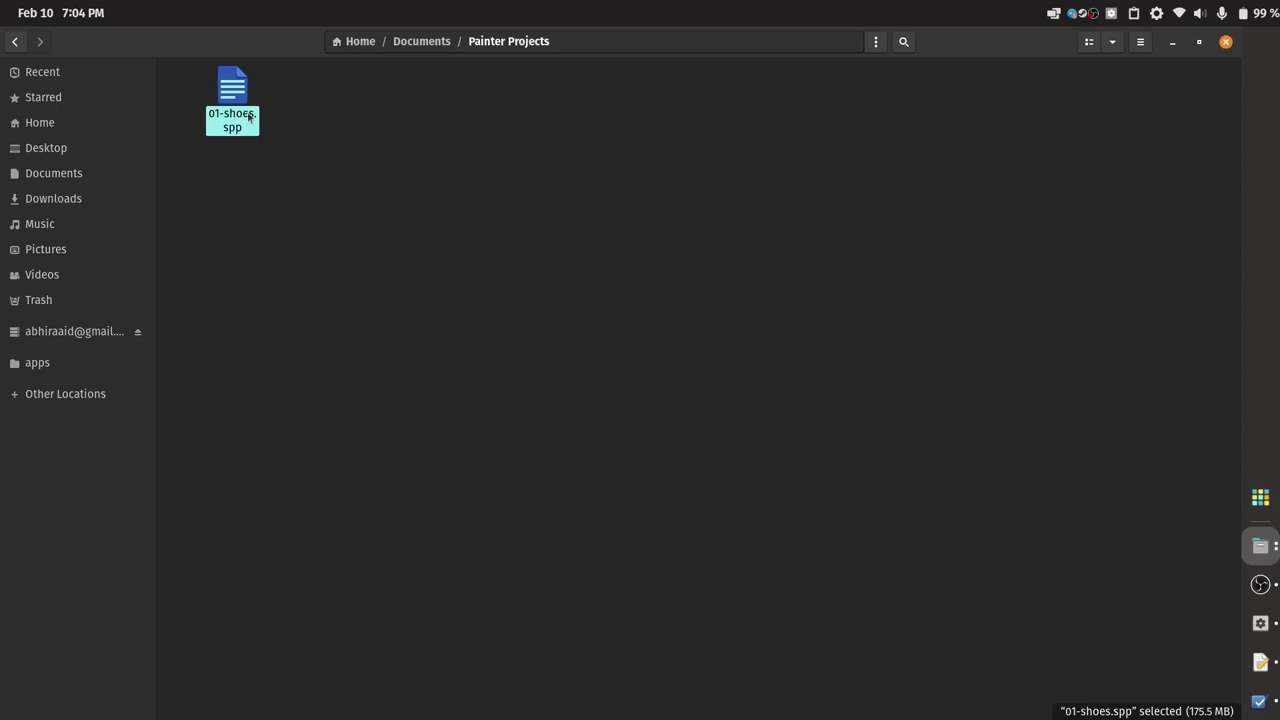
{"action": "right_click", "coordinate": [248, 116]}
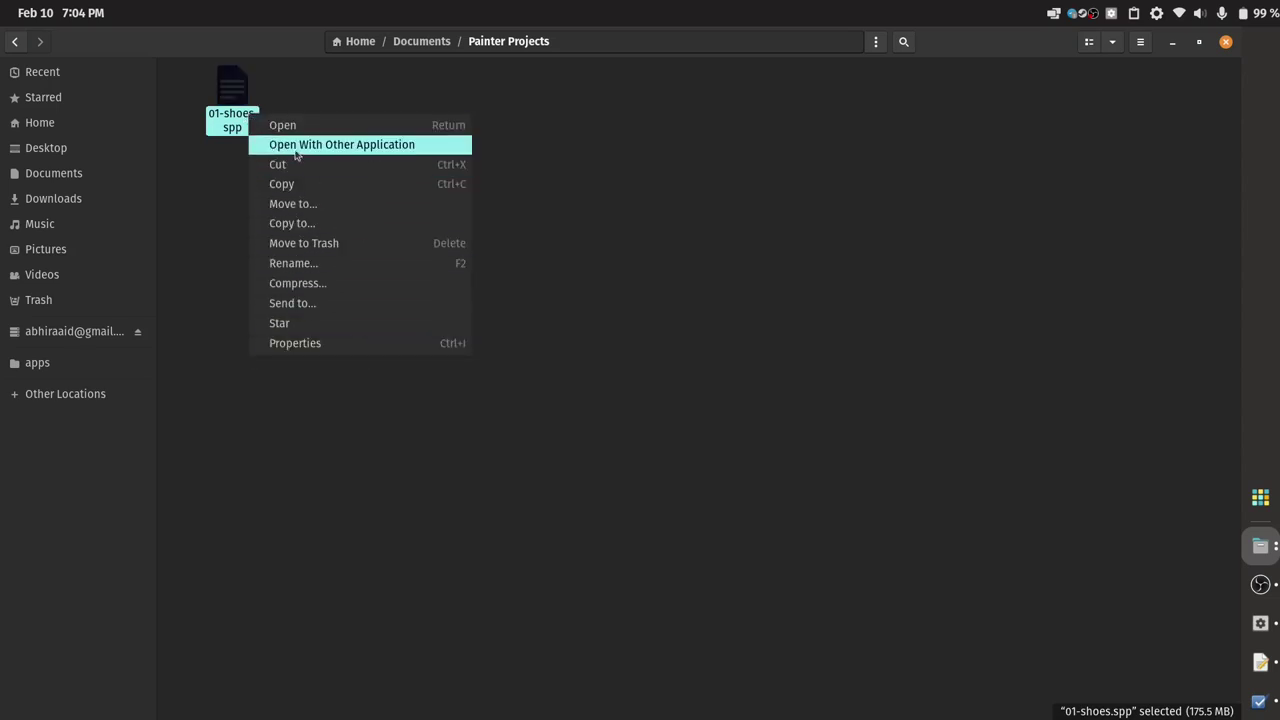
{"action": "left_click", "coordinate": [330, 146]}
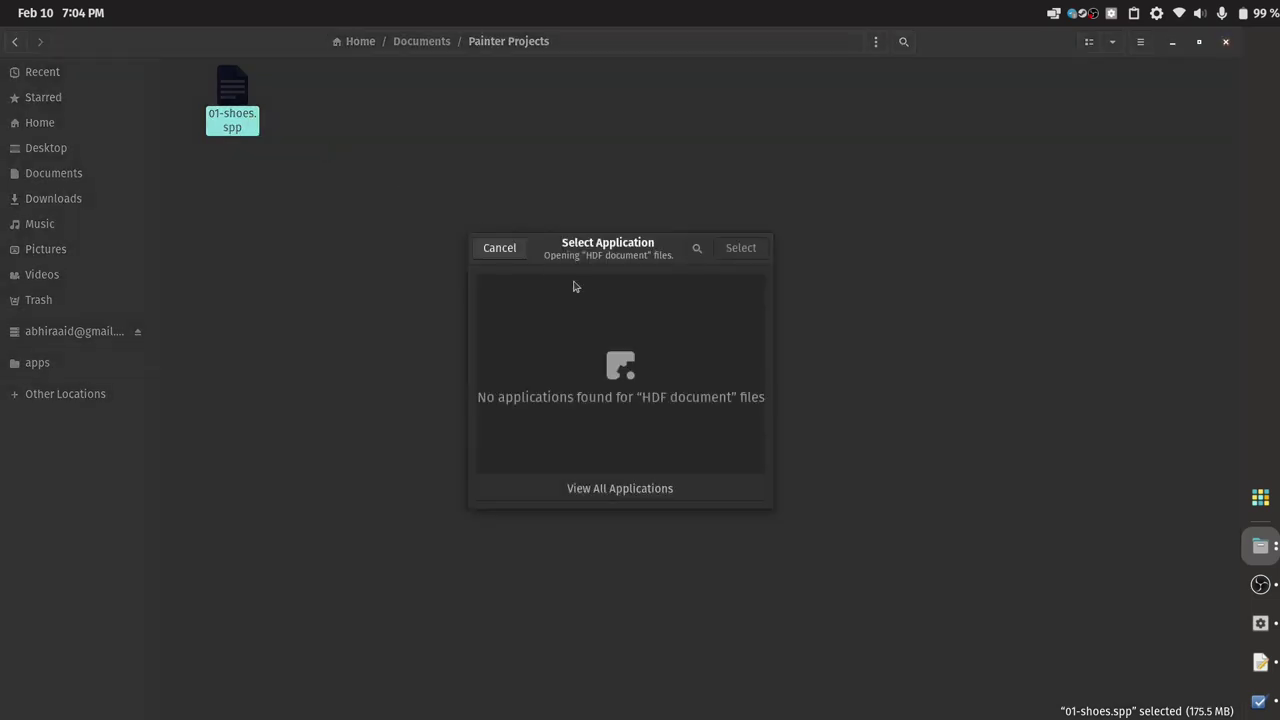
{"action": "left_click", "coordinate": [636, 488]}
{"action": "scroll", "coordinate": [625, 400], "scroll_direction": "down", "scroll_amount": 8}
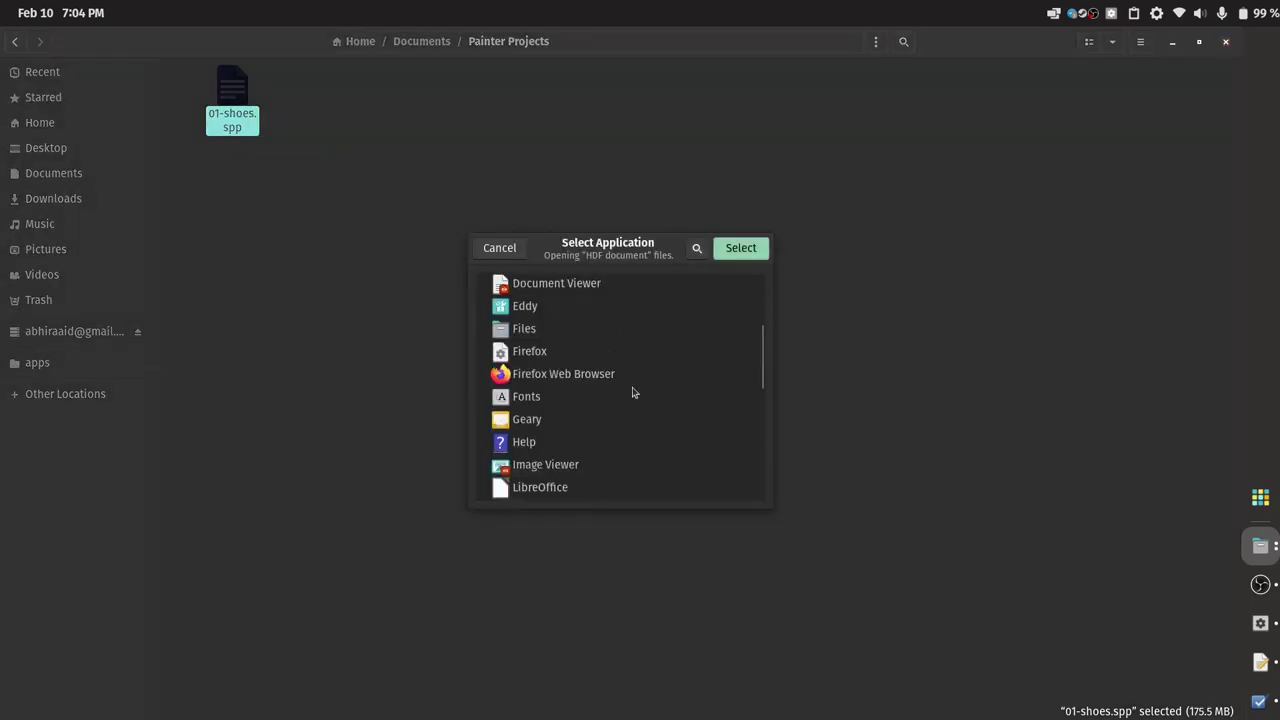
{"action": "scroll", "coordinate": [645, 415], "scroll_direction": "down", "scroll_amount": 2}
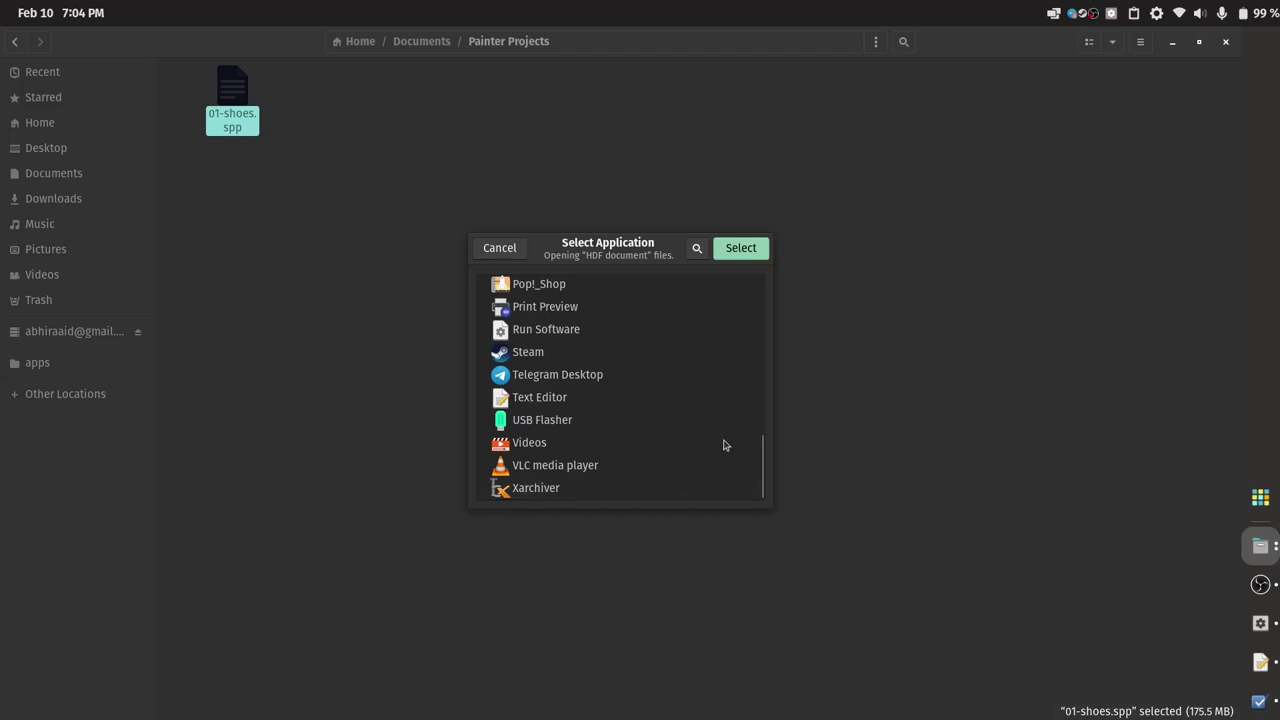
{"action": "scroll", "coordinate": [723, 443], "scroll_direction": "up", "scroll_amount": 7}
{"action": "scroll", "coordinate": [728, 420], "scroll_direction": "up", "scroll_amount": 3}
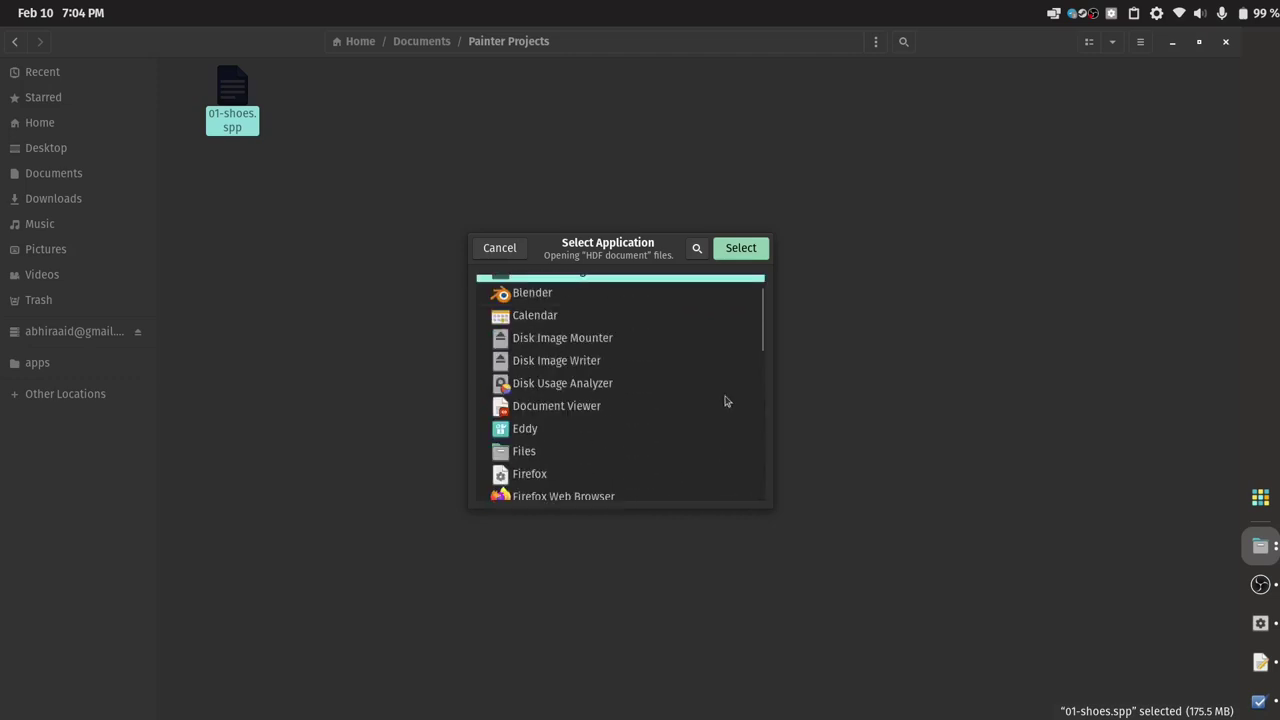
{"action": "left_click", "coordinate": [489, 252]}
Browse from Home to .local/share/applications and open Substance 3D Painter 2022.desktop to view its desktop entry
{"action": "left_click", "coordinate": [40, 122]}
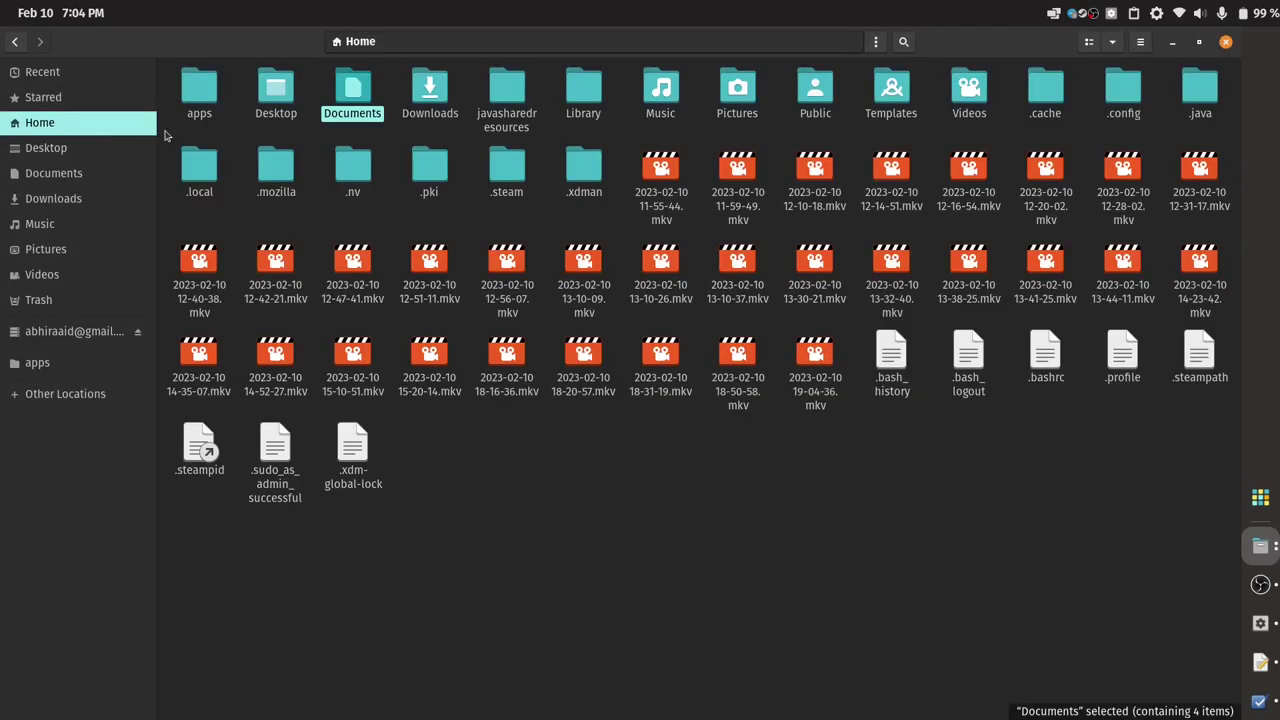
{"action": "double_click", "coordinate": [210, 172]}
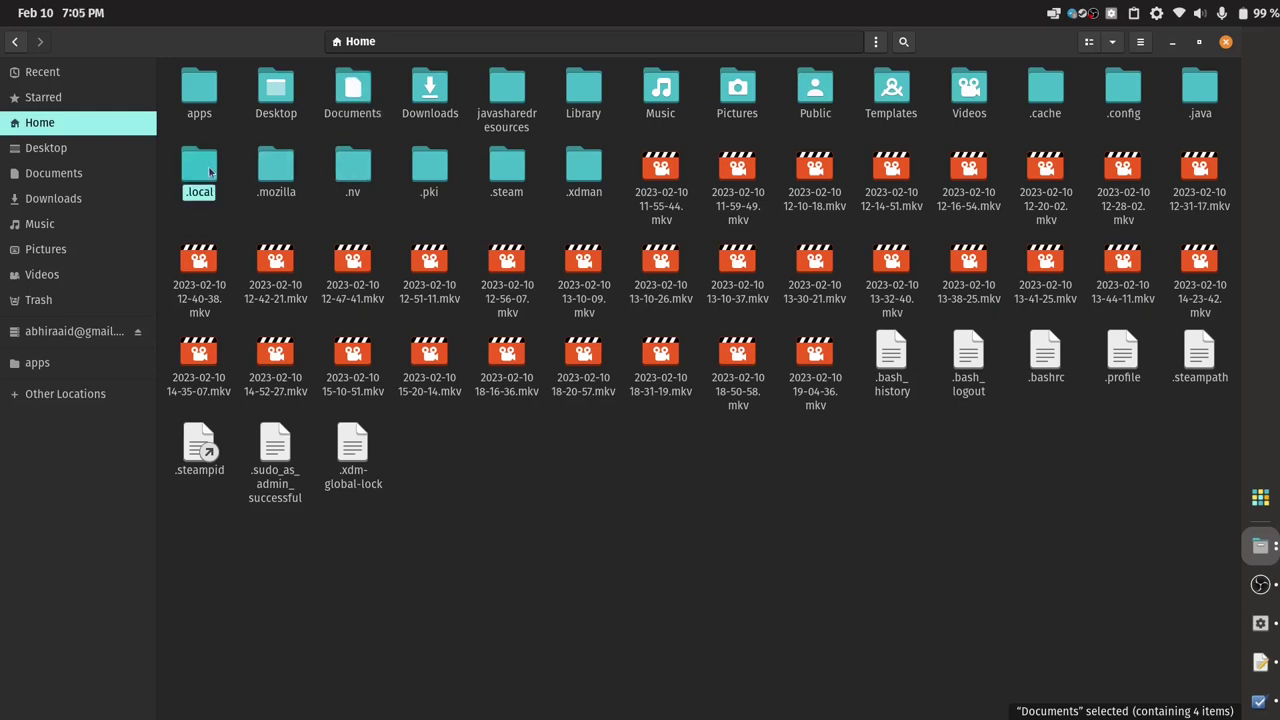
{"action": "double_click", "coordinate": [234, 108]}
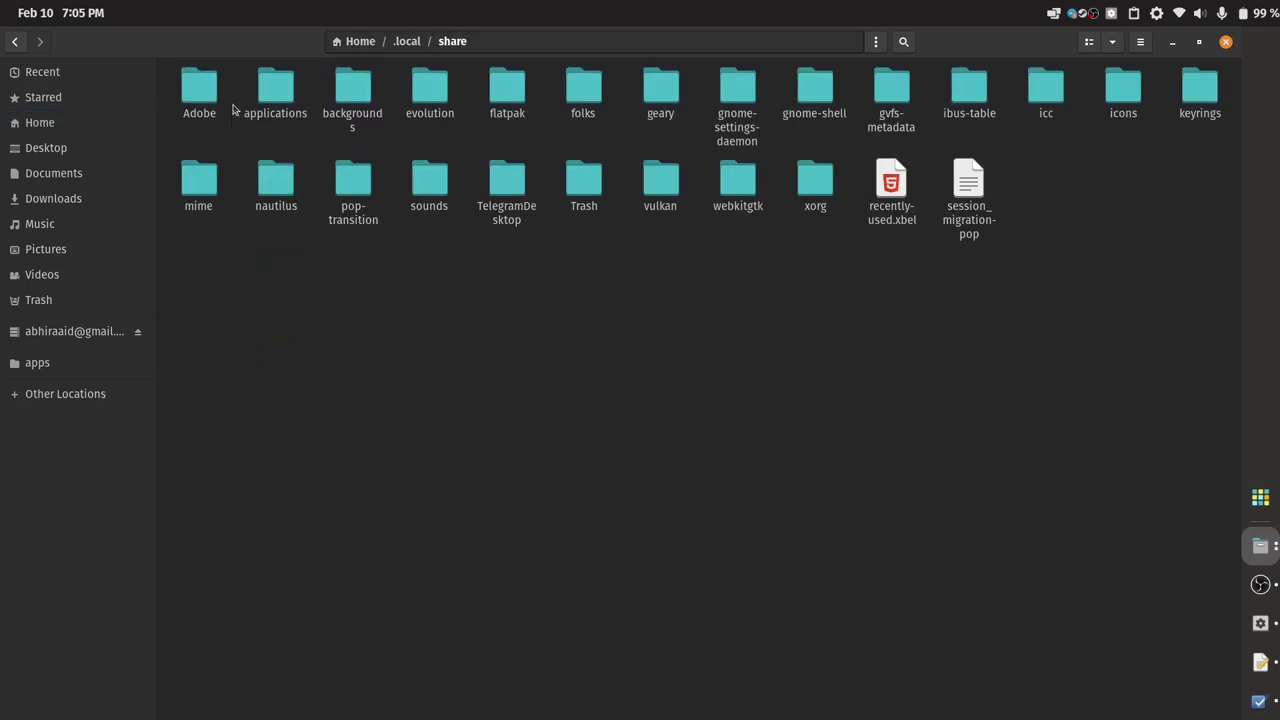
{"action": "double_click", "coordinate": [262, 92]}
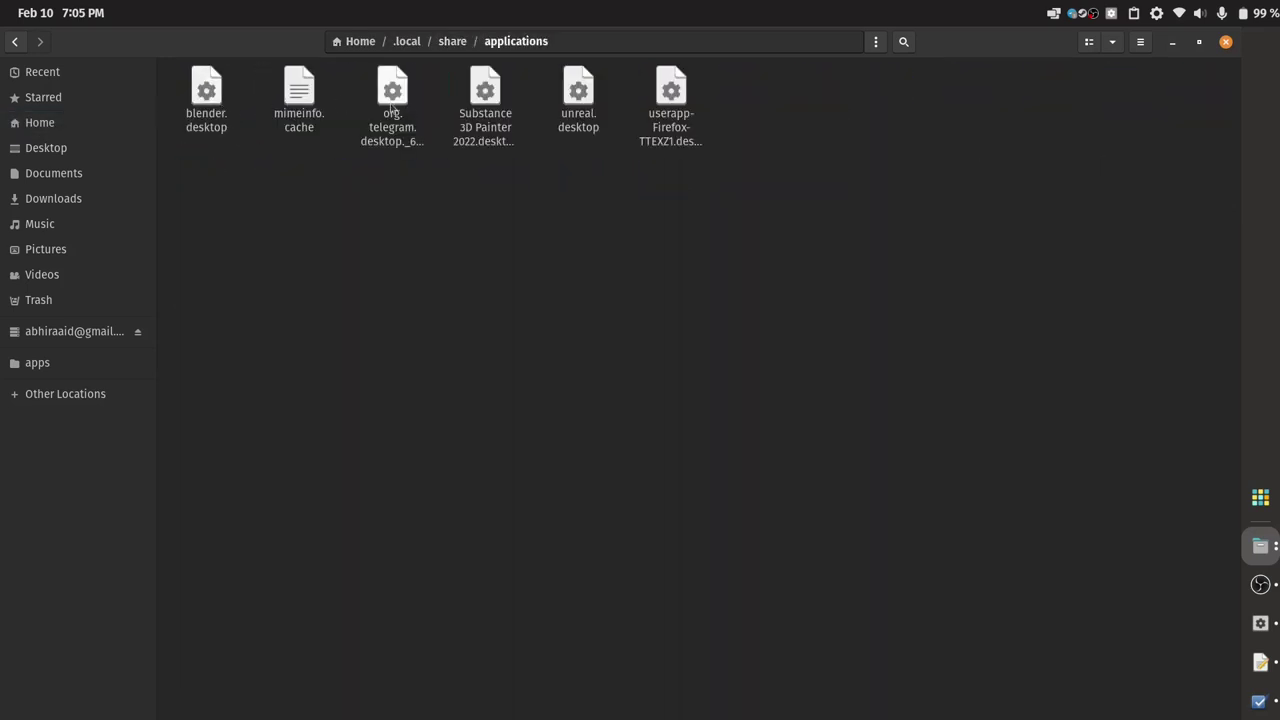
{"action": "double_click", "coordinate": [490, 120]}
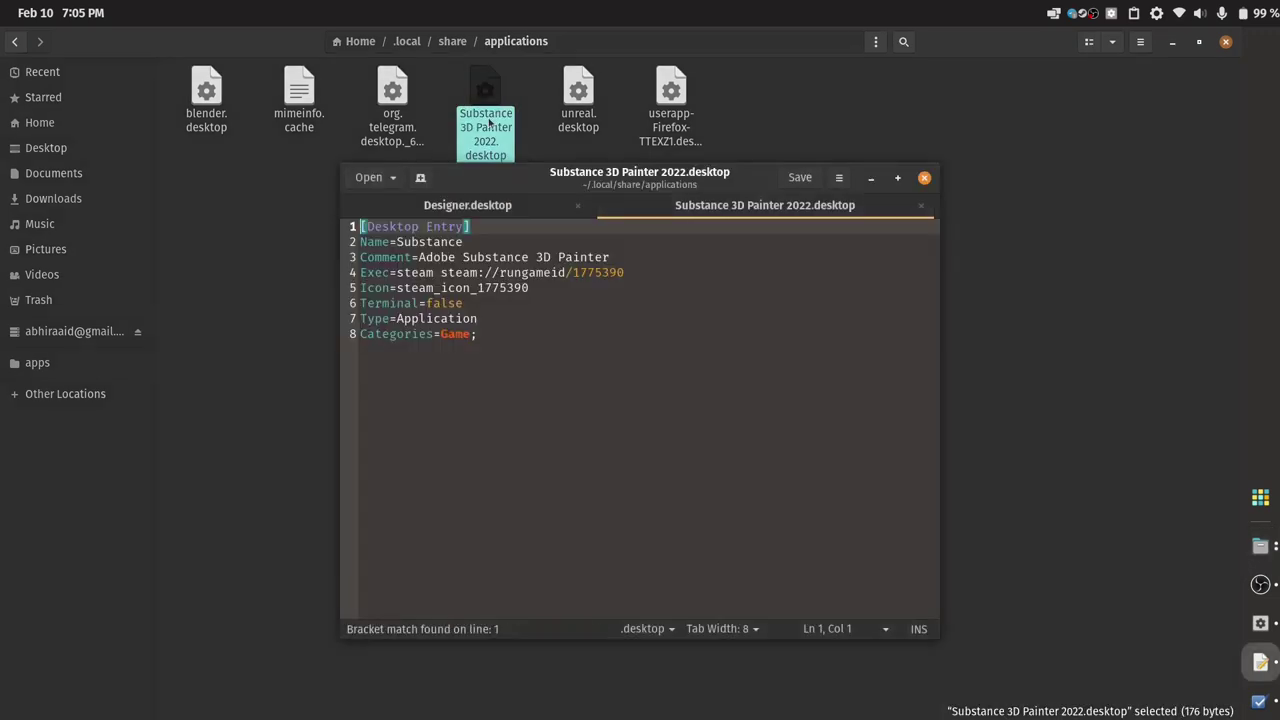
{"action": "left_click", "coordinate": [498, 334]}
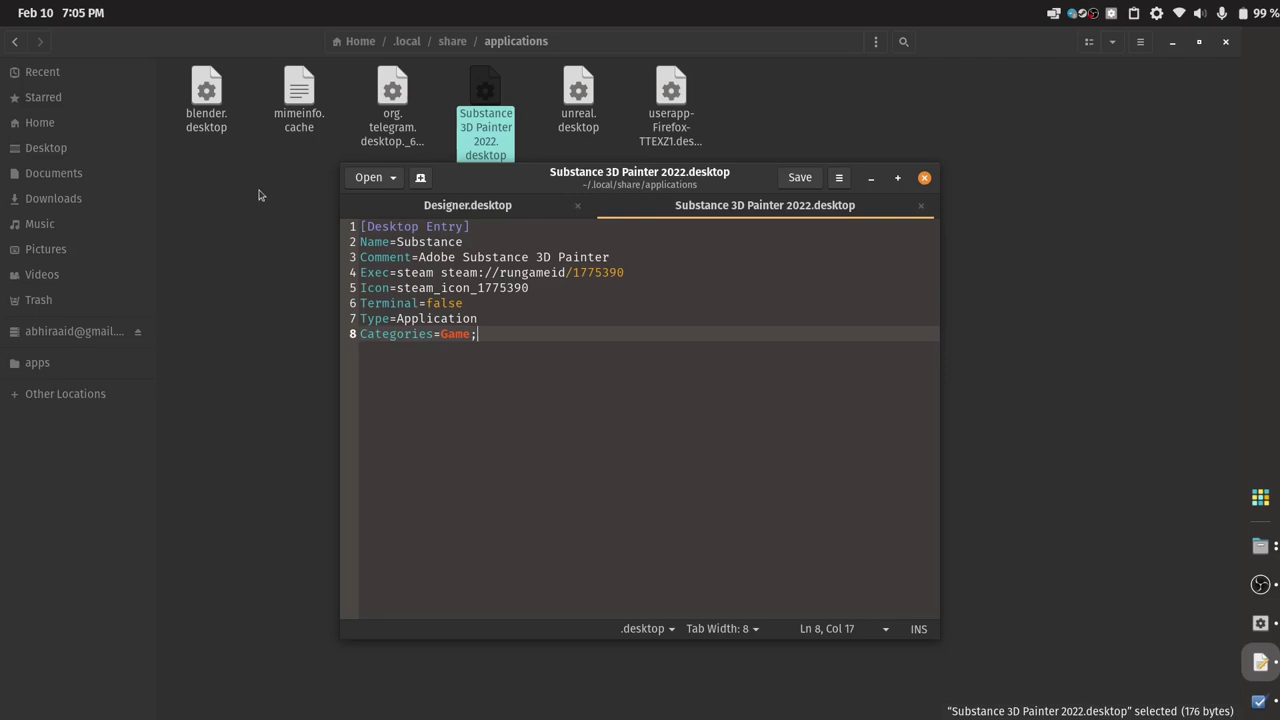
Open blender.desktop from the same folder and examine the MimeType line at the end of the file
{"action": "double_click", "coordinate": [206, 92]}
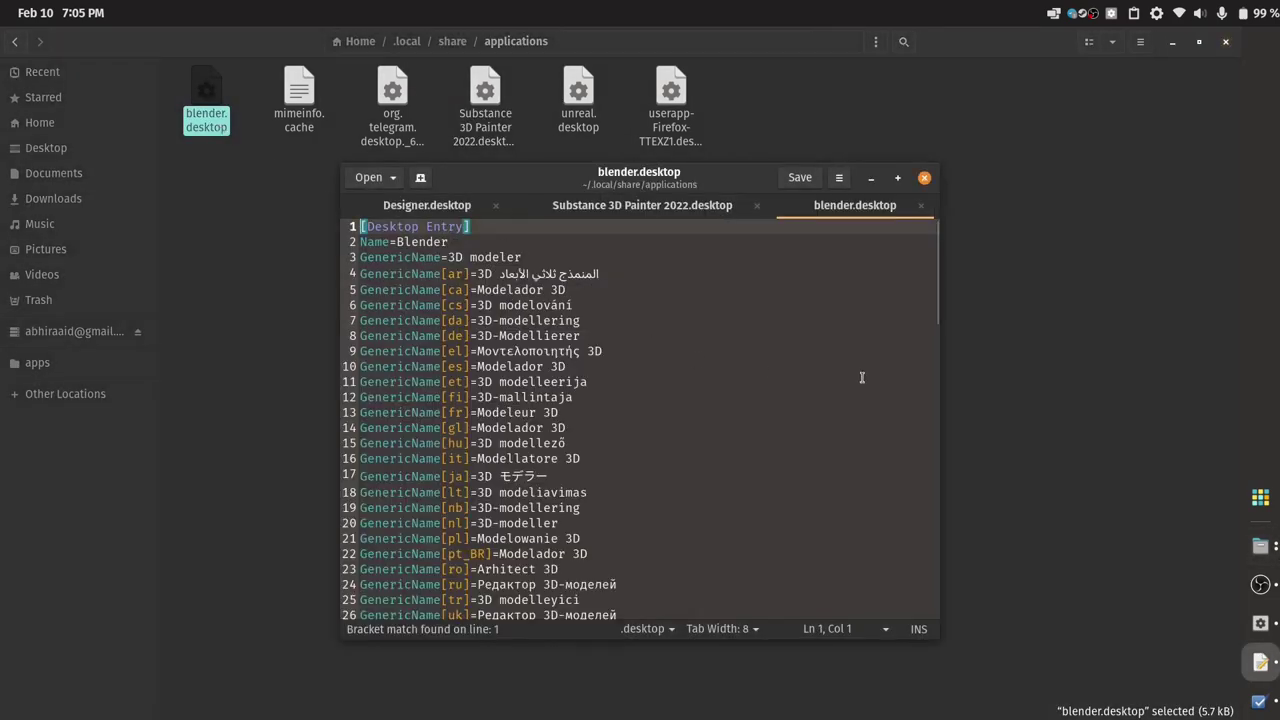
{"action": "left_click_drag", "start_coordinate": [930, 302], "coordinate": [931, 598]}
{"action": "left_click_drag", "start_coordinate": [592, 611], "coordinate": [428, 611]}
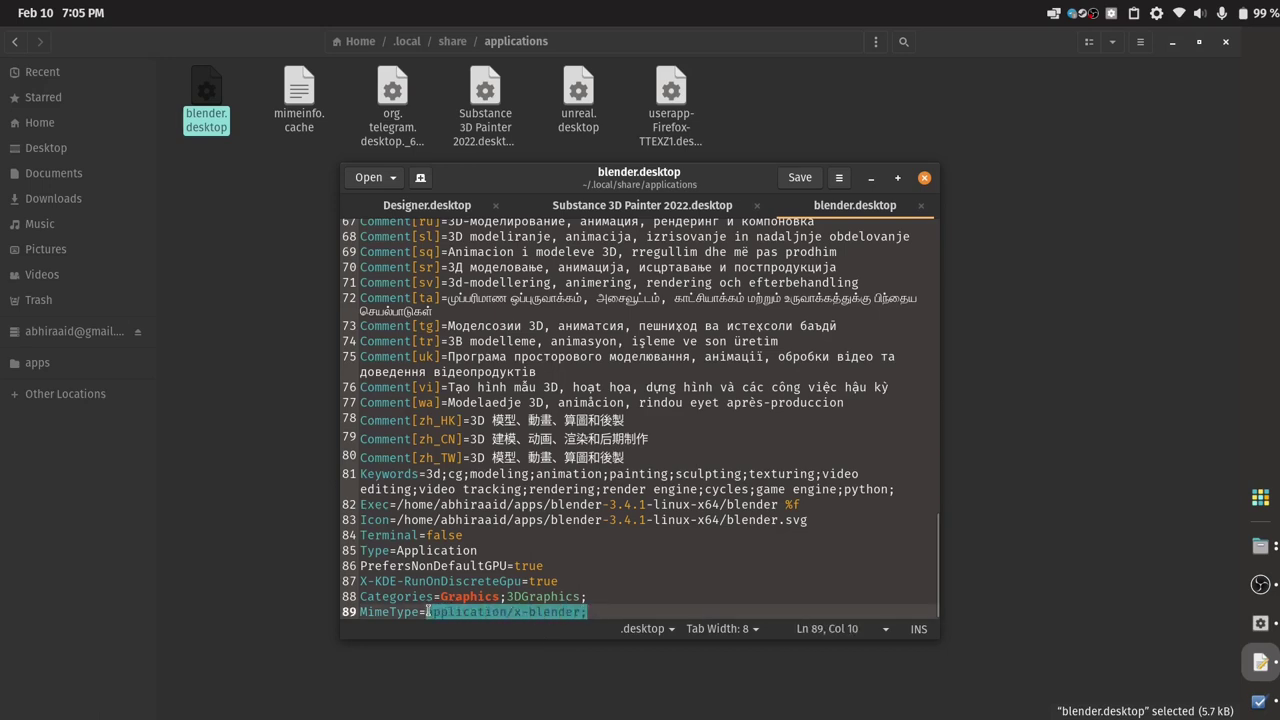
{"action": "left_click", "coordinate": [428, 611]}
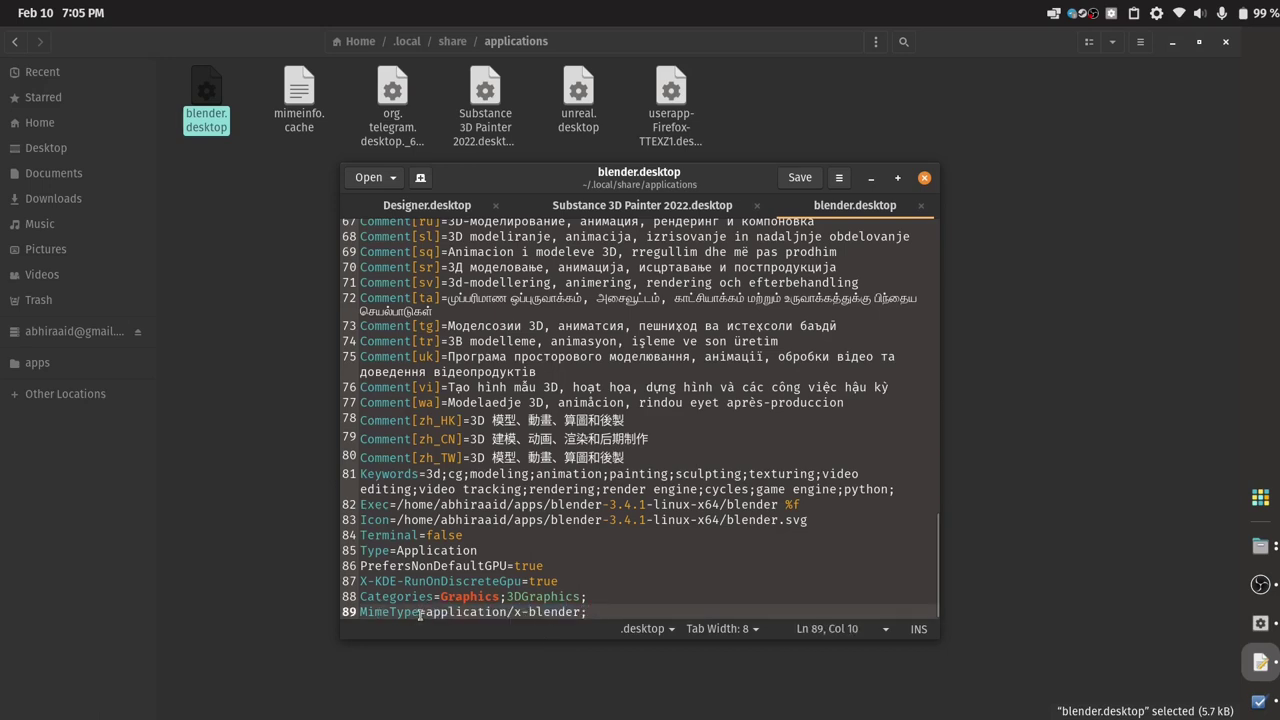
{"action": "left_click_drag", "start_coordinate": [419, 611], "coordinate": [566, 619]}
{"action": "left_click", "coordinate": [589, 611]}
{"action": "mouse_move", "coordinate": [589, 611]}
{"action": "left_mouse_down"}
{"action": "mouse_move", "coordinate": [421, 611]}
{"action": "mouse_move", "coordinate": [580, 611]}
{"action": "left_mouse_up"}
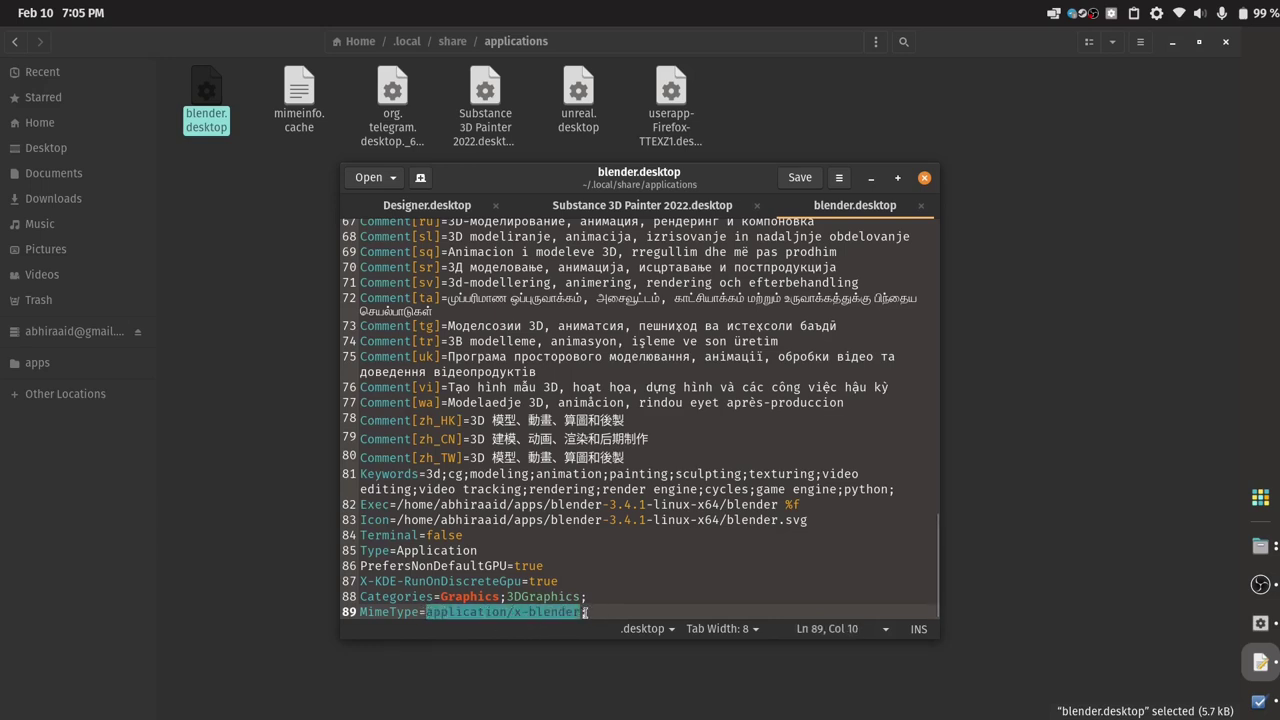
{"action": "left_click", "coordinate": [587, 611]}
{"action": "left_click_drag", "start_coordinate": [587, 611], "coordinate": [314, 608]}
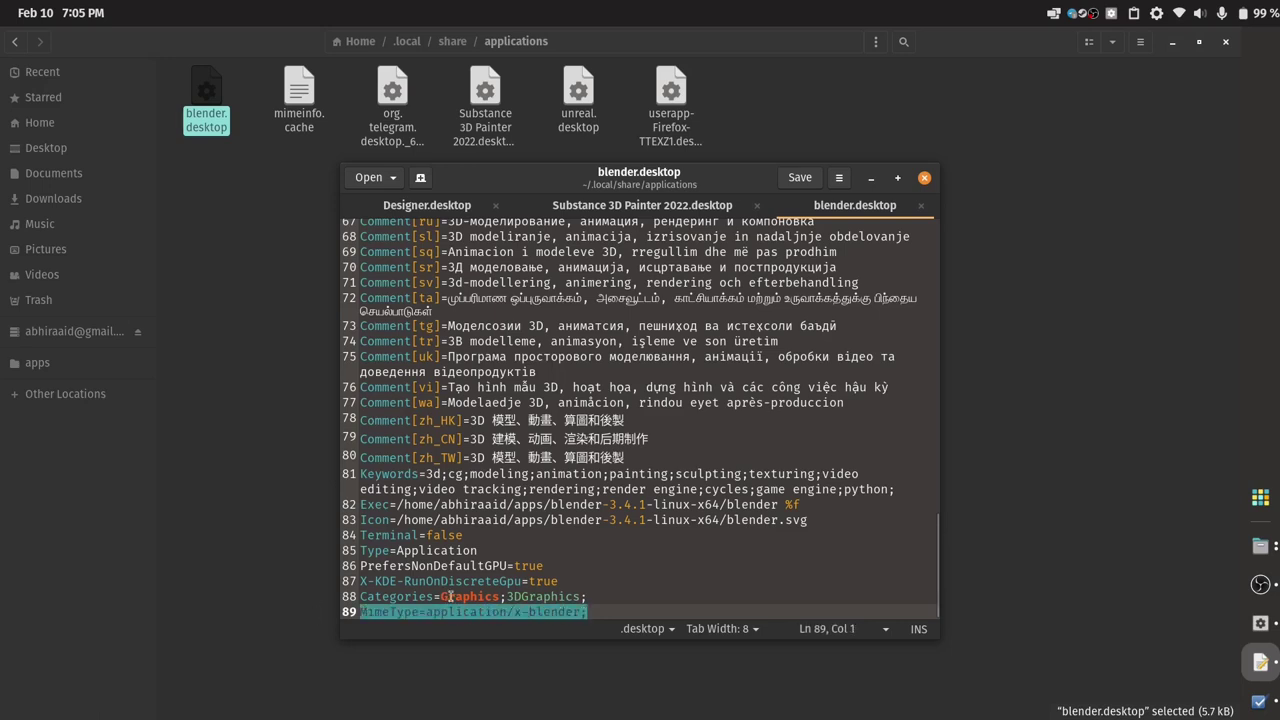
{"action": "left_click", "coordinate": [597, 612]}
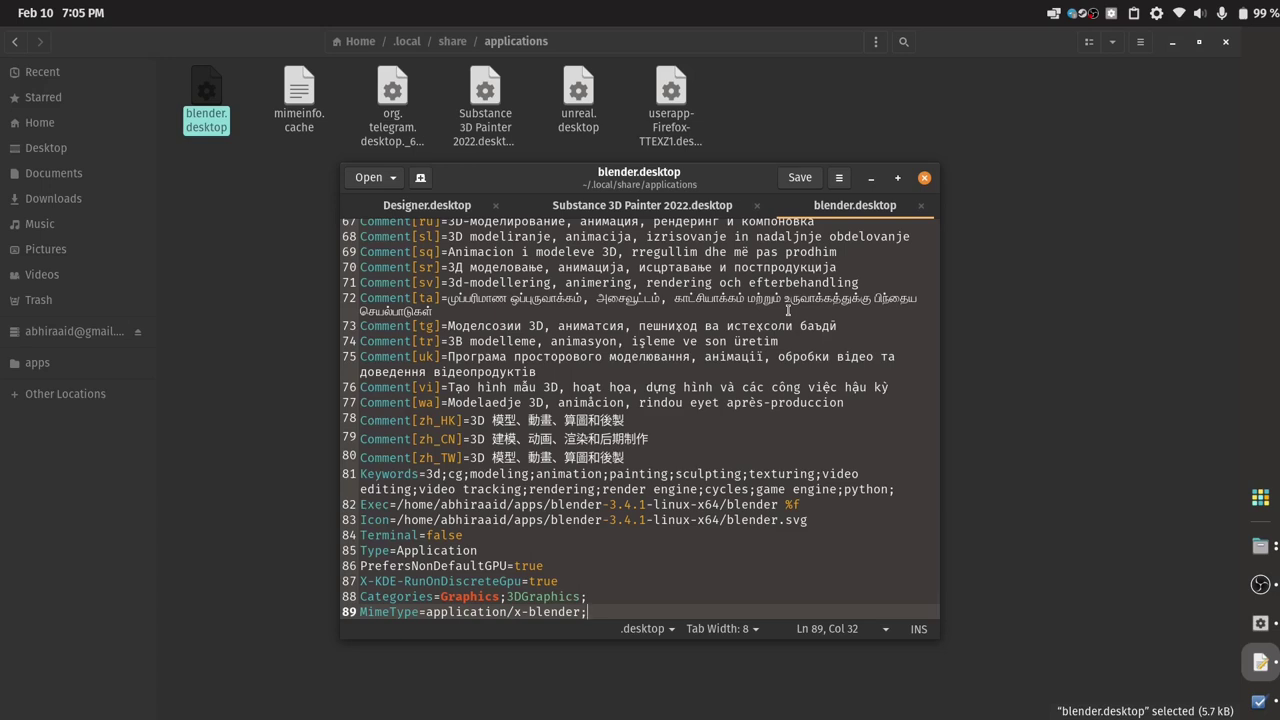
Review the GNOME Help instructions for adding a custom MIME type for individual users
{"action": "left_click", "coordinate": [1260, 584]}
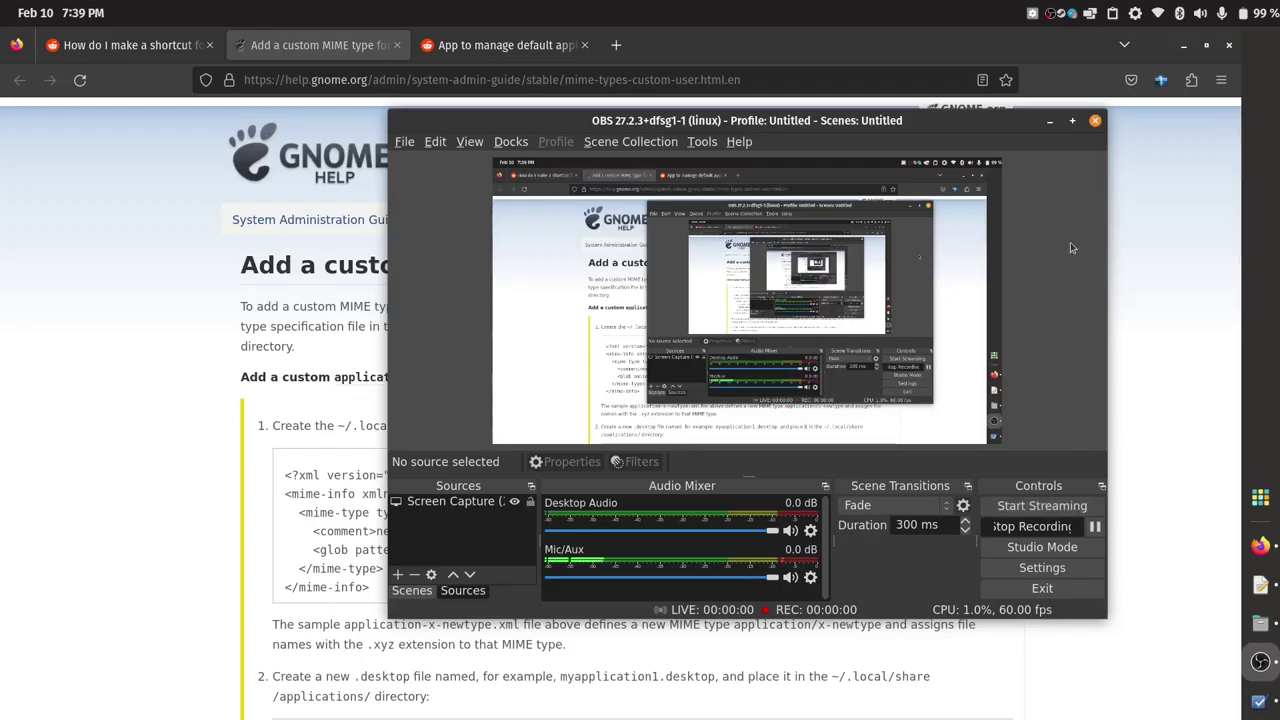
{"action": "left_click", "coordinate": [1050, 121]}
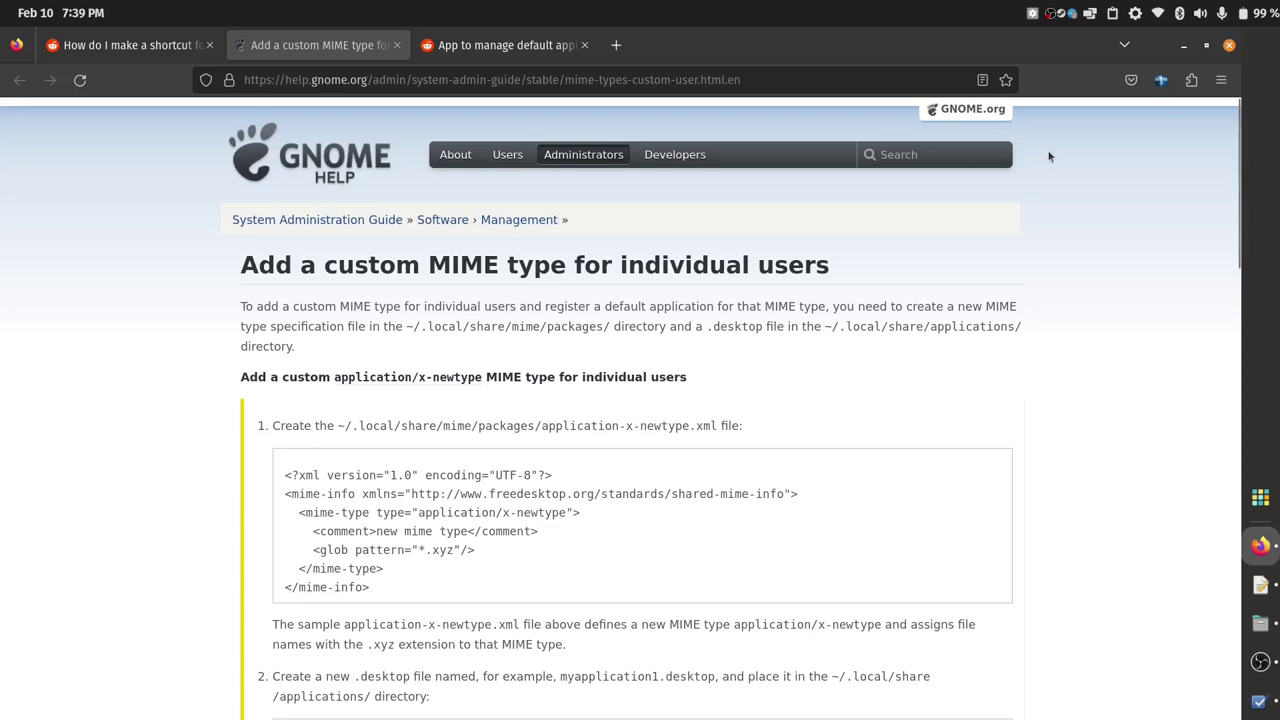
{"action": "scroll", "coordinate": [741, 344], "scroll_direction": "down", "scroll_amount": 5}
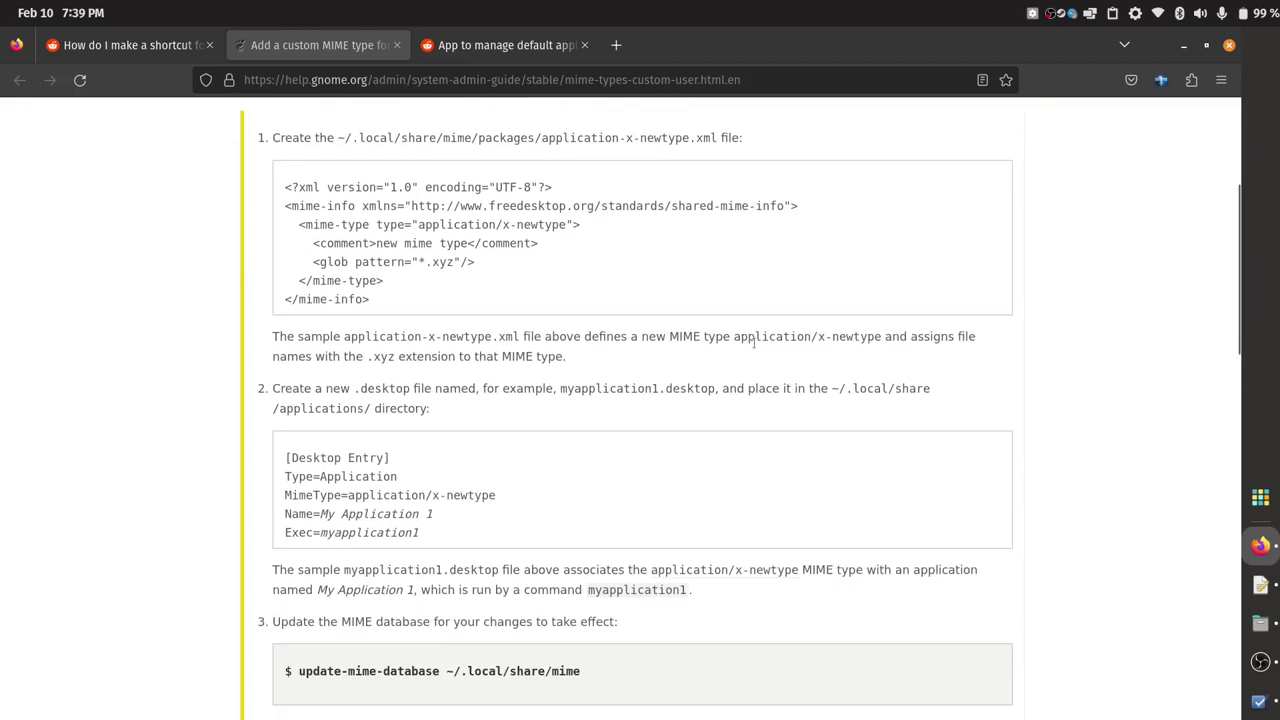
{"action": "scroll", "coordinate": [778, 385], "scroll_direction": "up", "scroll_amount": 5}
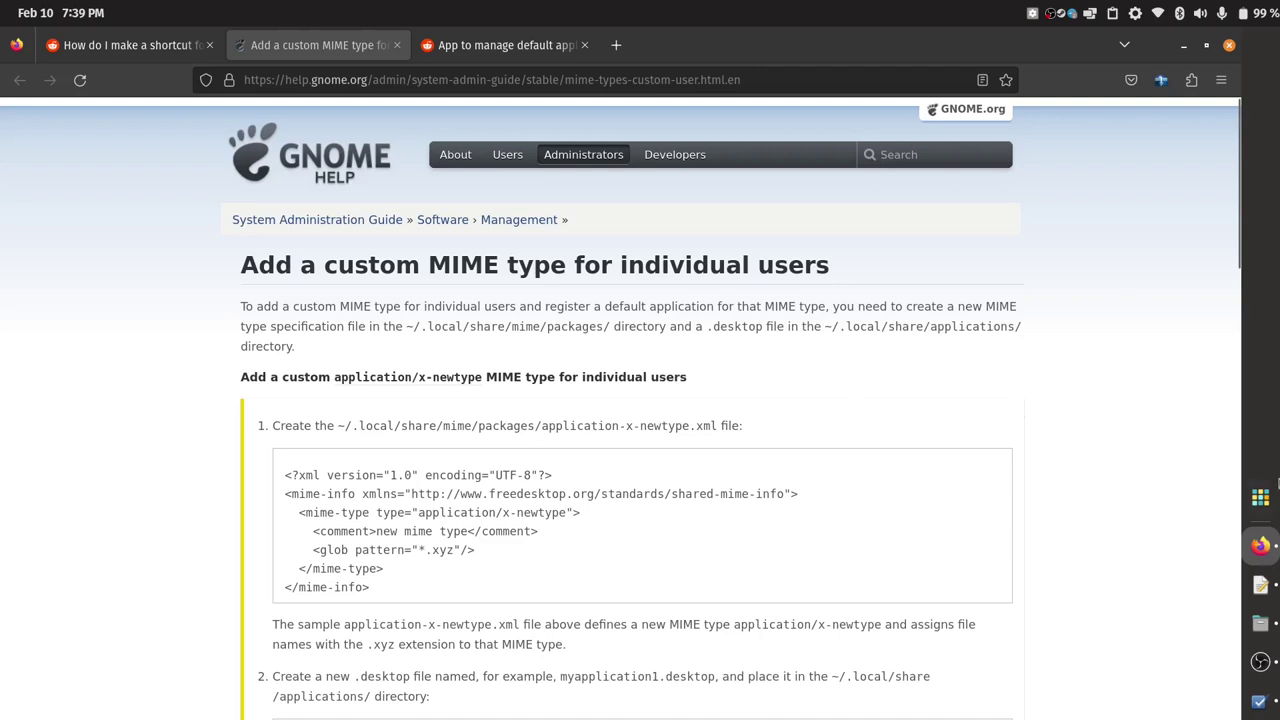
Switch to Files, recheck the full application list for opening 01-shoes.spp and cancel the selection
{"action": "left_click", "coordinate": [1260, 622]}
{"action": "left_click", "coordinate": [233, 119]}
{"action": "right_click", "coordinate": [235, 121]}
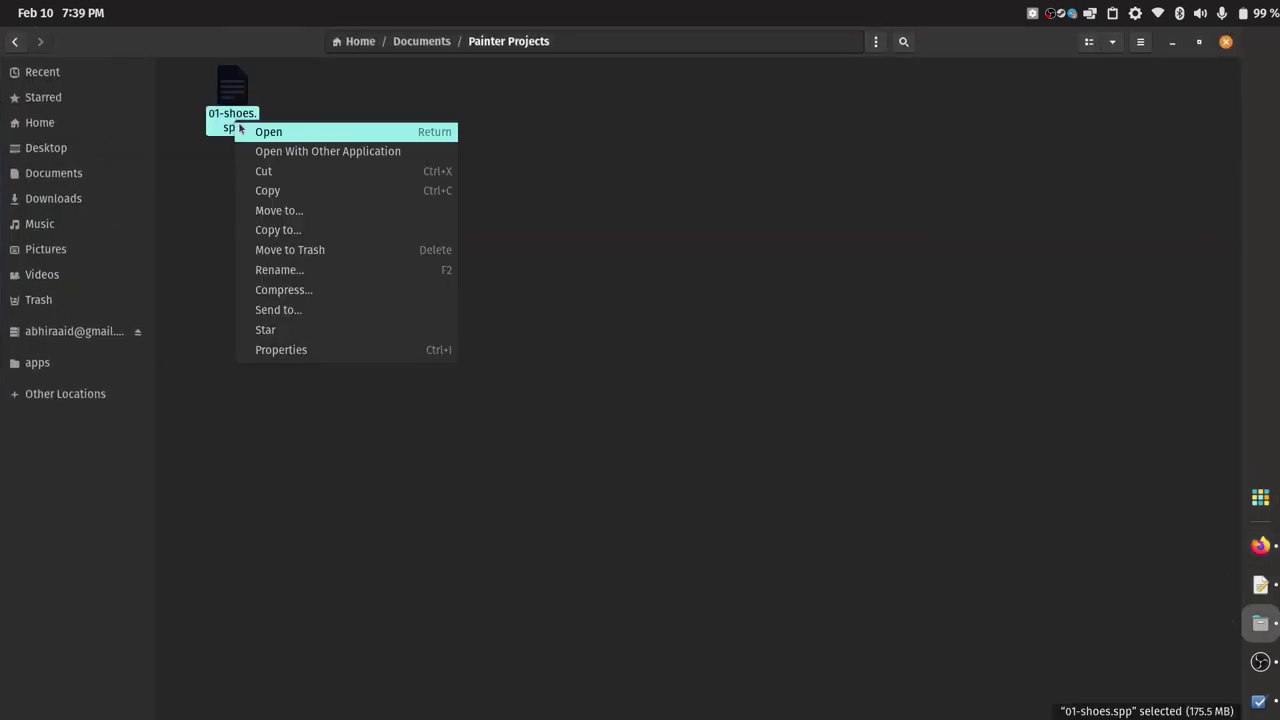
{"action": "left_click", "coordinate": [327, 152]}
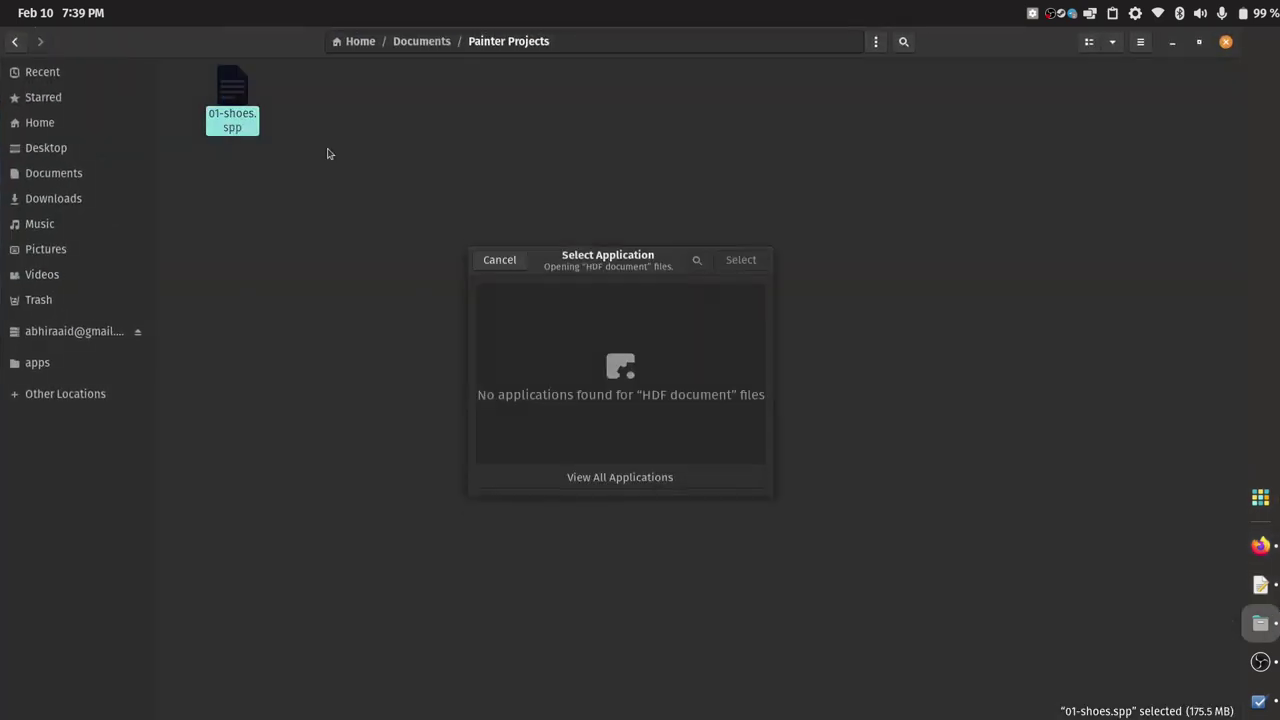
{"action": "left_click", "coordinate": [618, 489]}
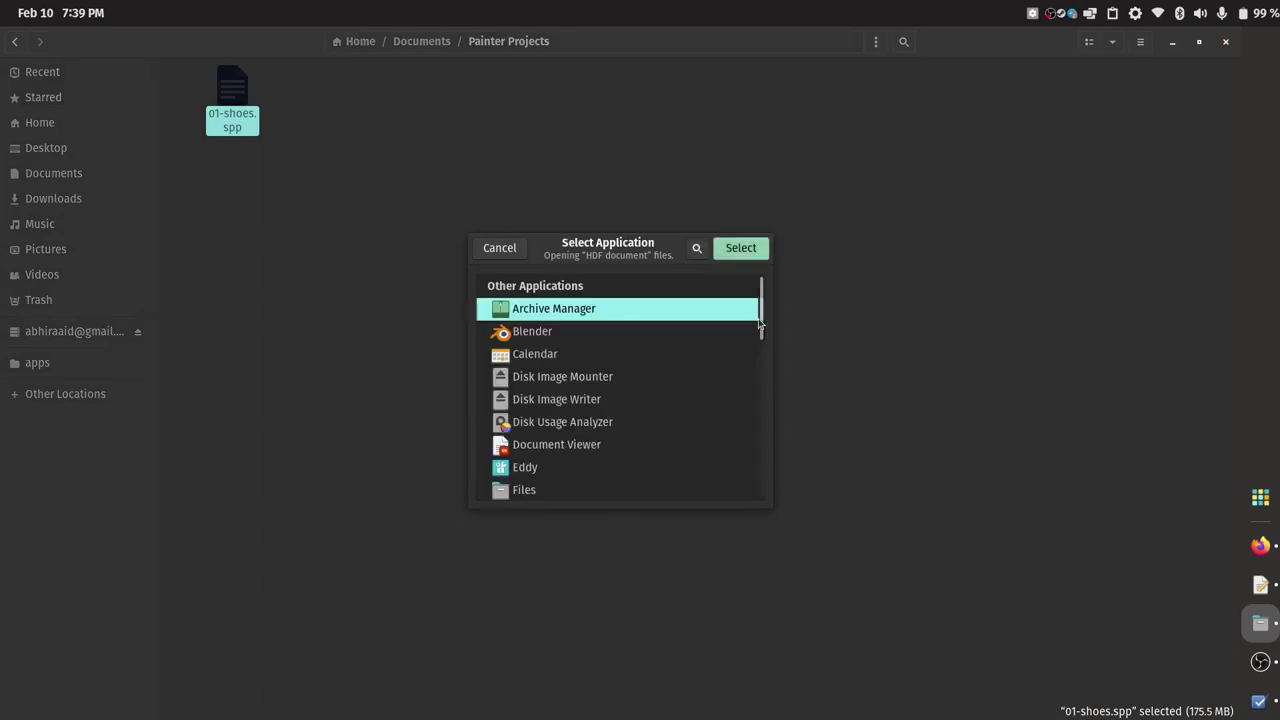
{"action": "mouse_move", "coordinate": [760, 310]}
{"action": "left_mouse_down"}
{"action": "mouse_move", "coordinate": [770, 492]}
{"action": "mouse_move", "coordinate": [760, 296]}
{"action": "left_mouse_up"}
{"action": "left_click", "coordinate": [497, 248]}
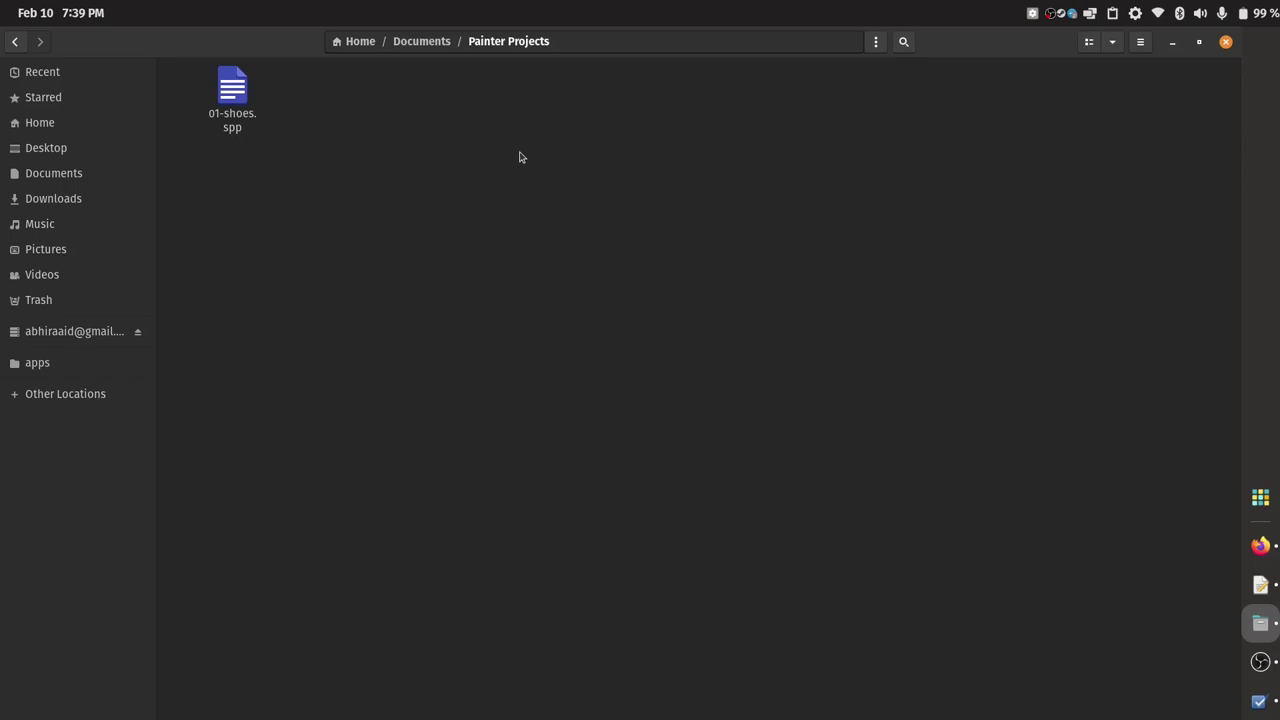
Open the Adobe_Substance_3D_Designer folder inside apps and select the Adobe Substance 3D Designer executable
{"action": "left_click", "coordinate": [88, 372]}
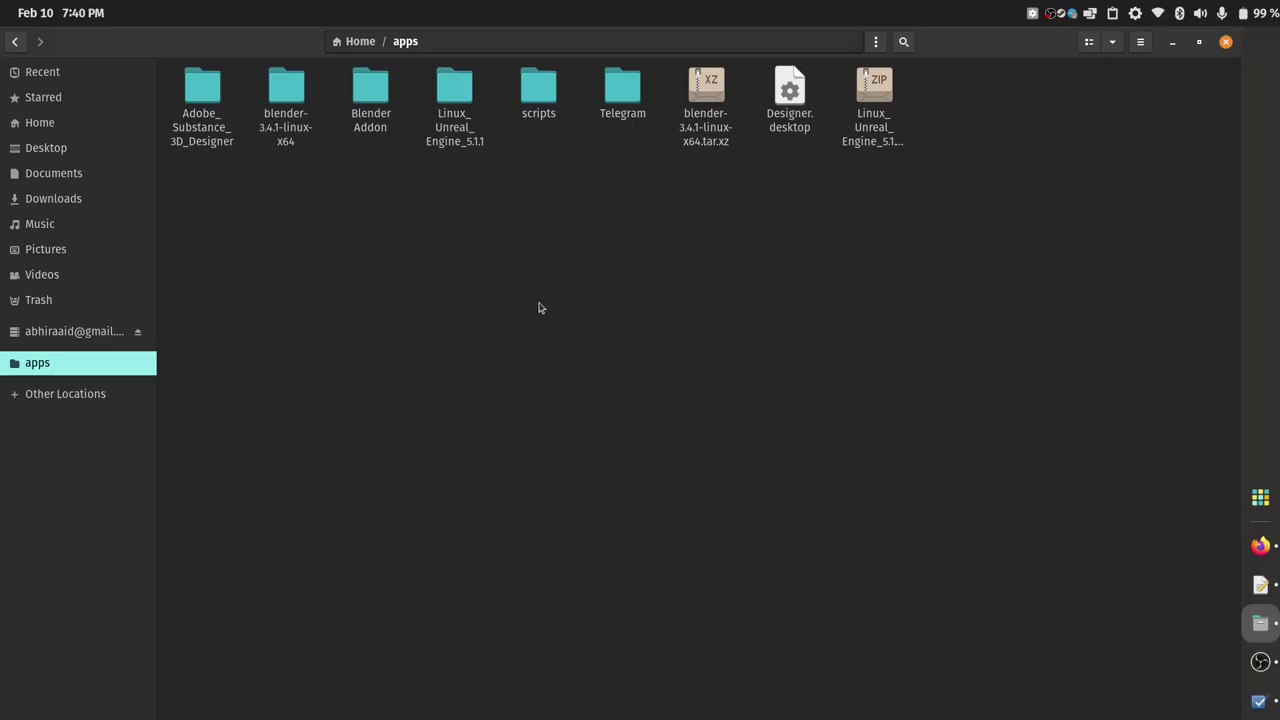
{"action": "double_click", "coordinate": [180, 143]}
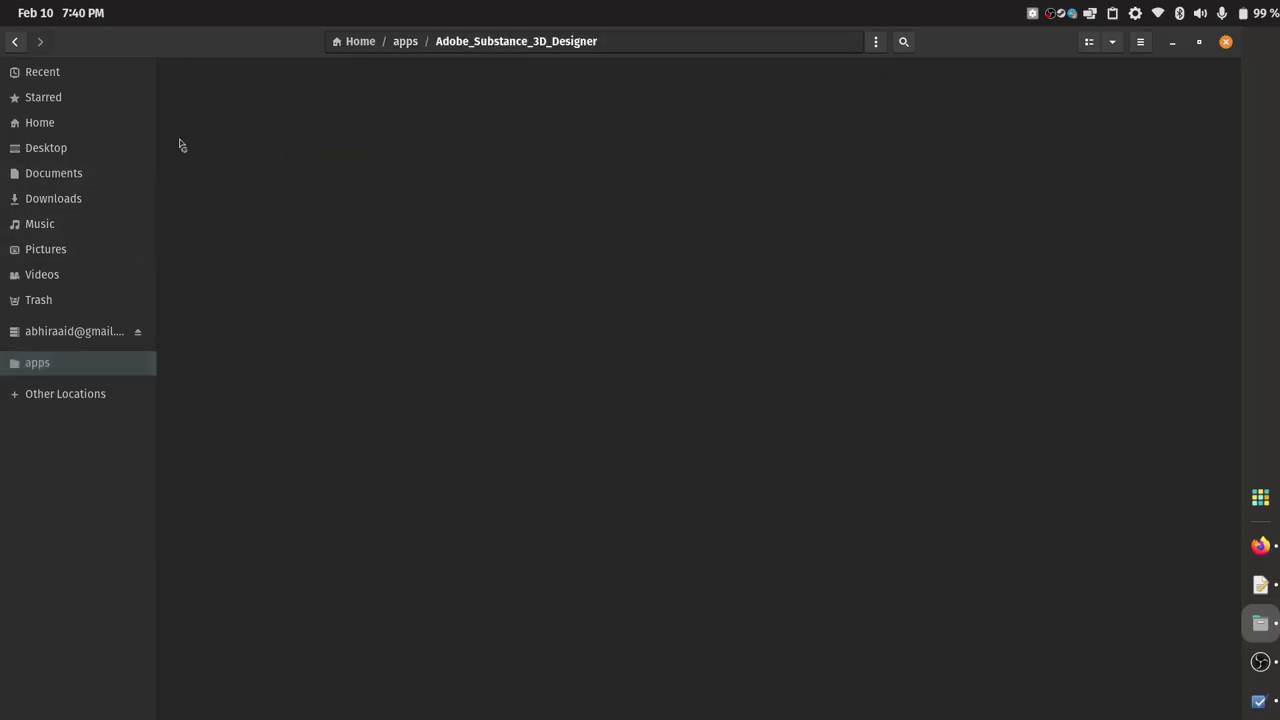
{"action": "left_click", "coordinate": [593, 119]}
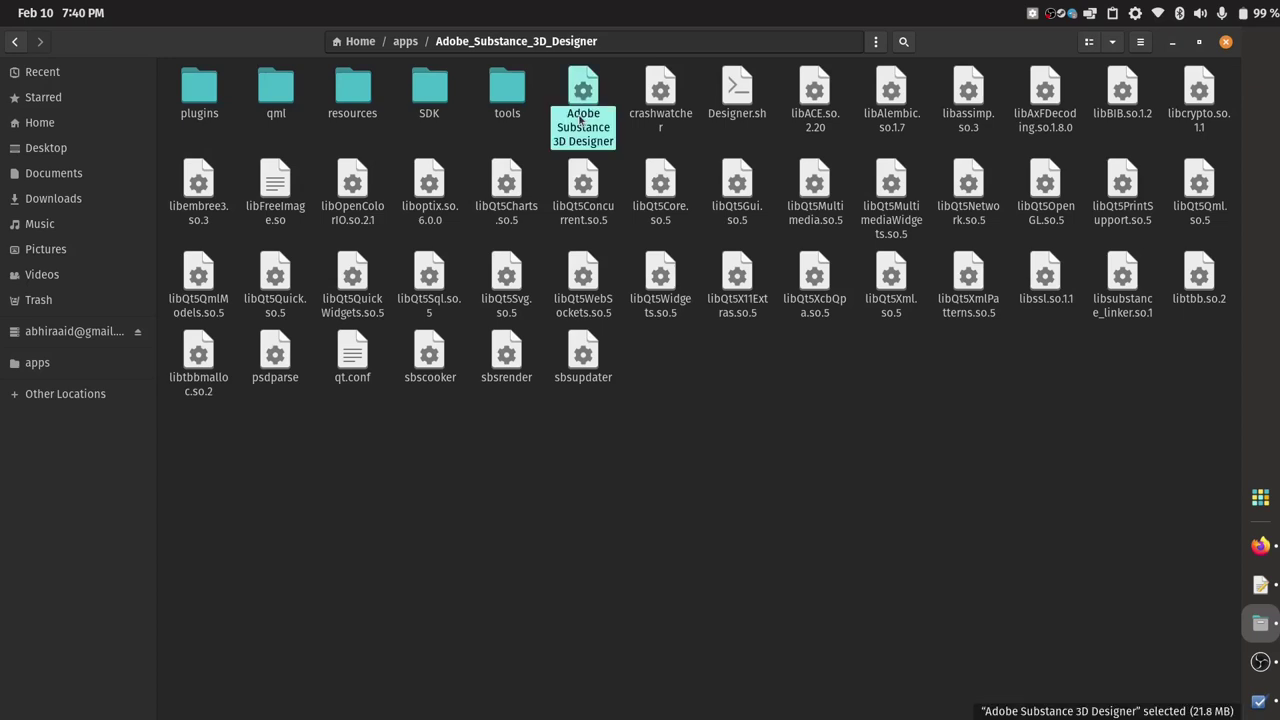
{"action": "left_click", "coordinate": [405, 41]}
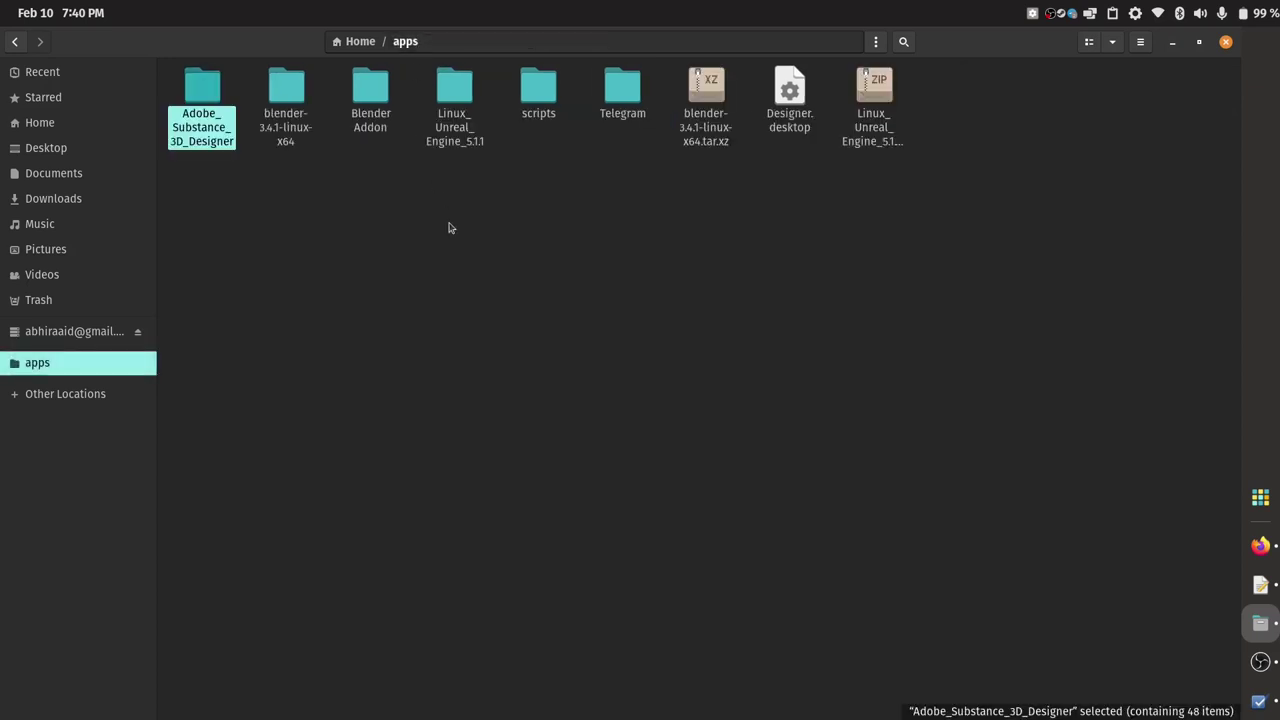
{"action": "right_click", "coordinate": [526, 237]}
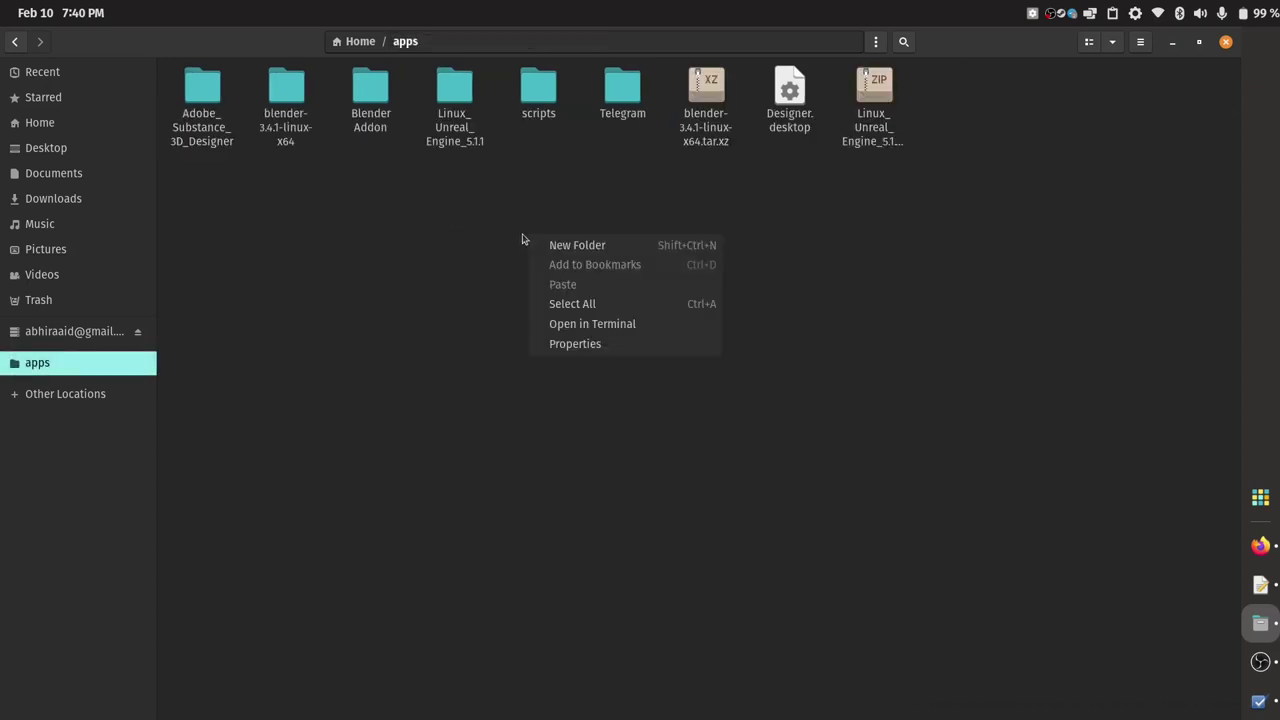
{"action": "left_click", "coordinate": [517, 240]}
{"action": "double_click", "coordinate": [202, 90]}
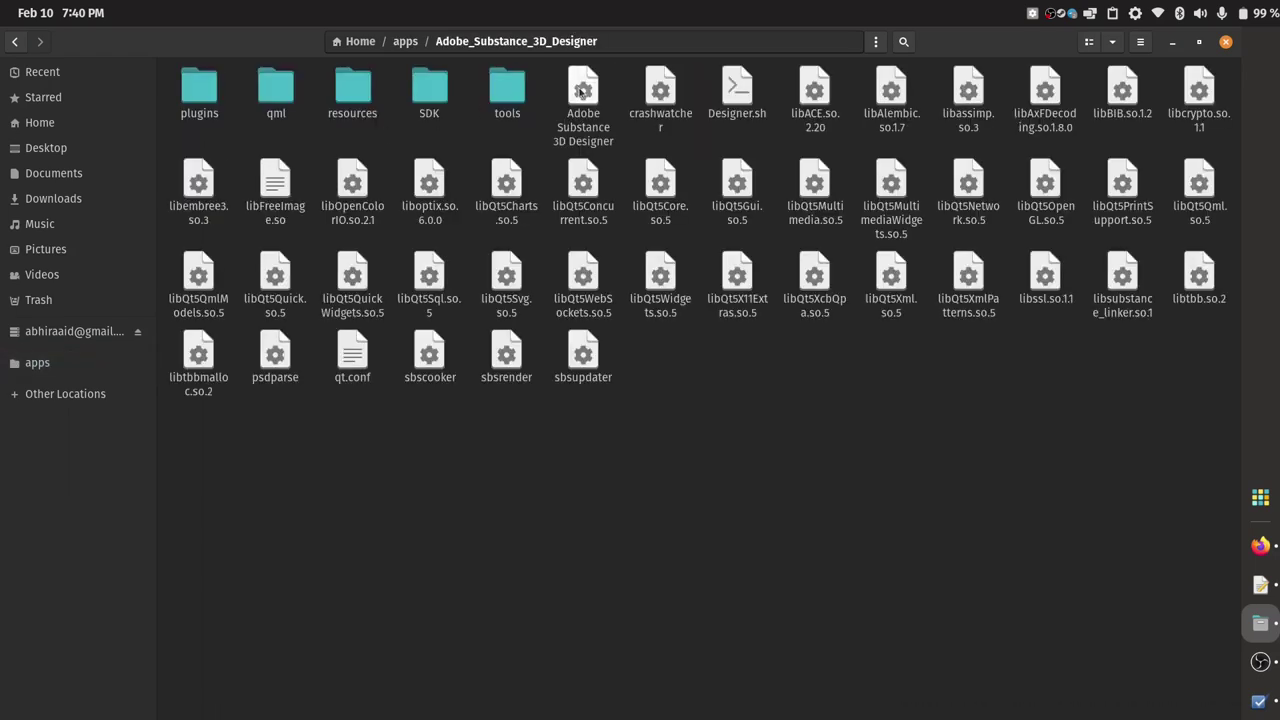
Inspect the properties of the Adobe Substance 3D Designer executable, close them and clear the selection
{"action": "left_click", "coordinate": [583, 92]}
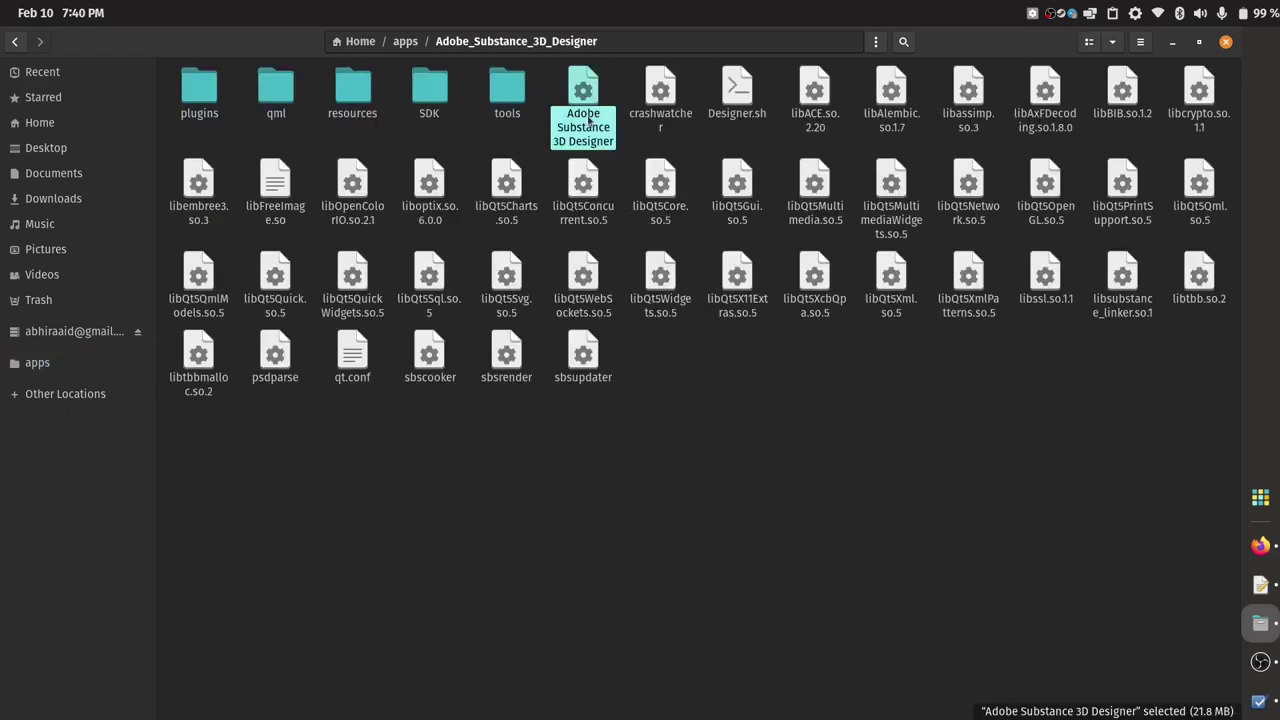
{"action": "right_click", "coordinate": [588, 118]}
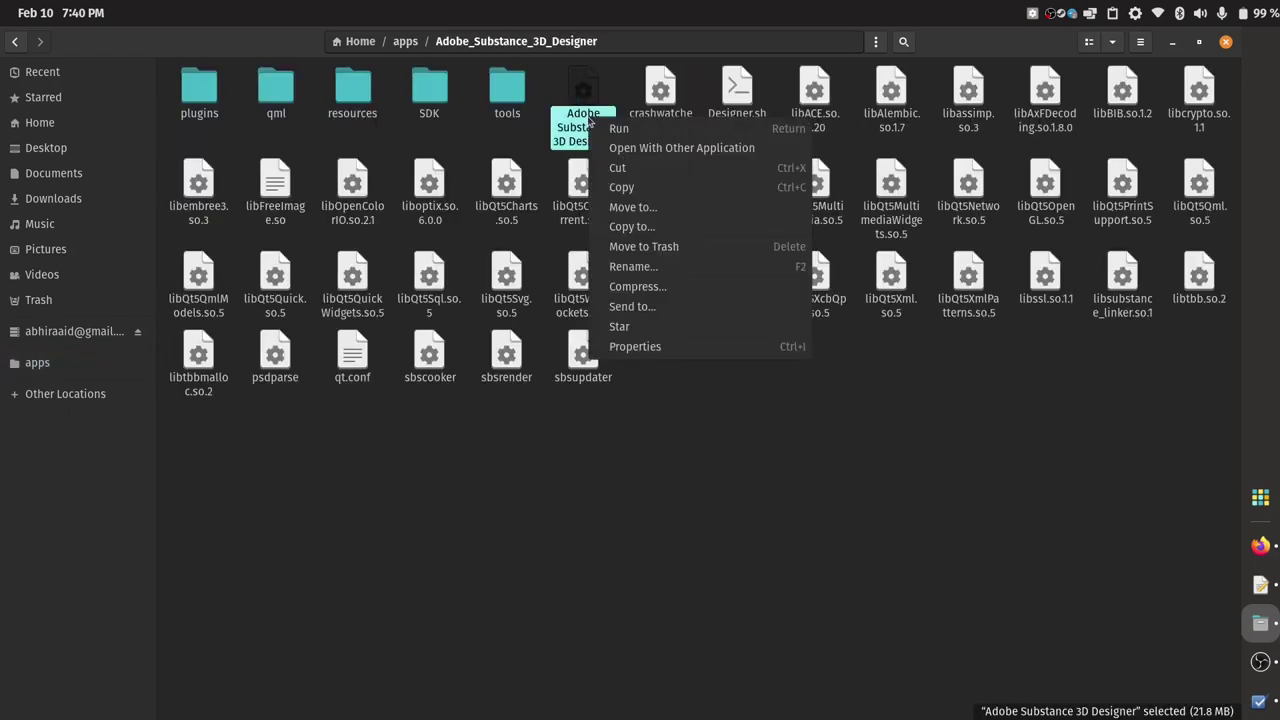
{"action": "left_click", "coordinate": [640, 346]}
{"action": "left_click", "coordinate": [655, 205]}
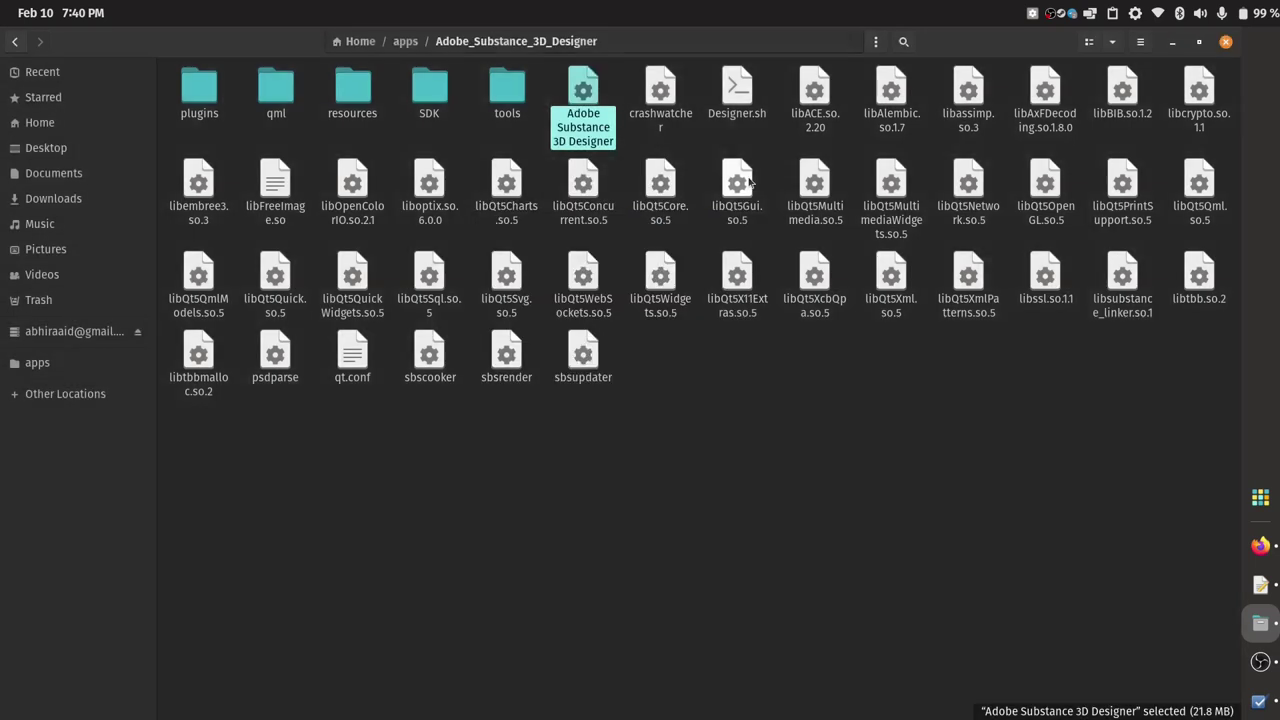
{"action": "left_click", "coordinate": [751, 173]}
{"action": "left_click", "coordinate": [752, 372]}
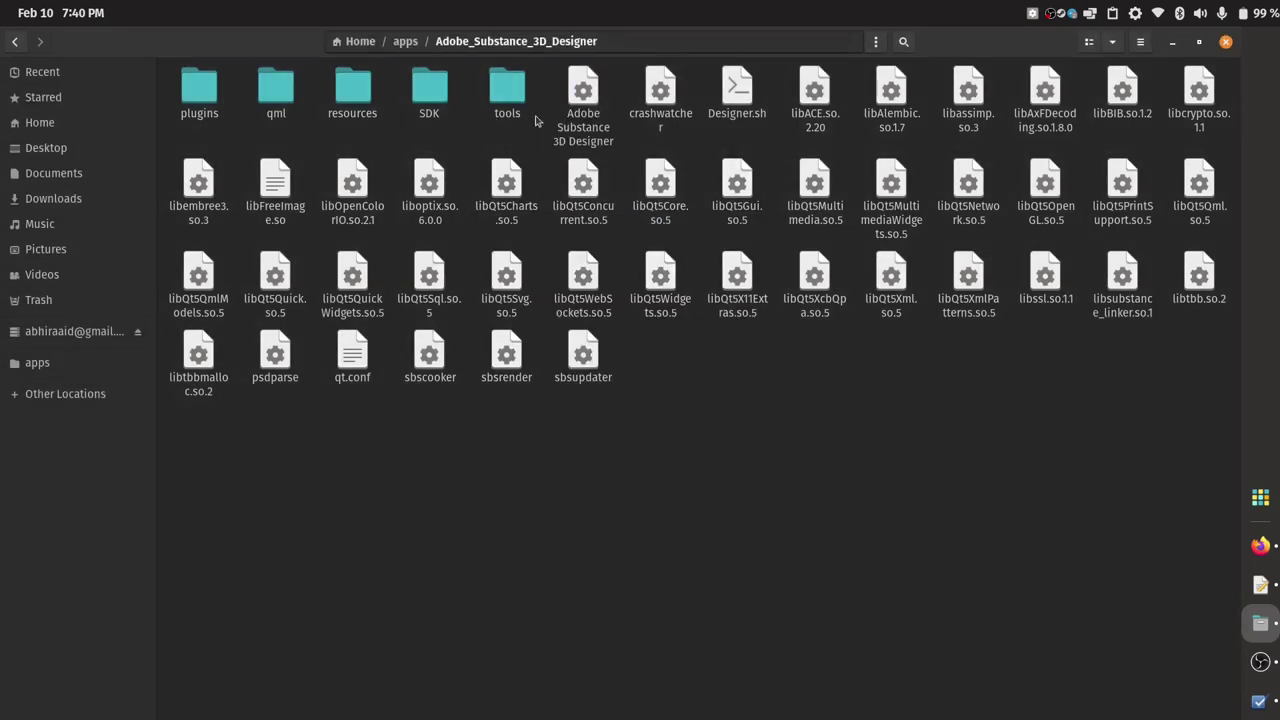
Select the Adobe Substance 3D Designer executable, unmaximize Files and move the Files and Shortcuts windows apart on the desktop
{"action": "left_click", "coordinate": [575, 115]}
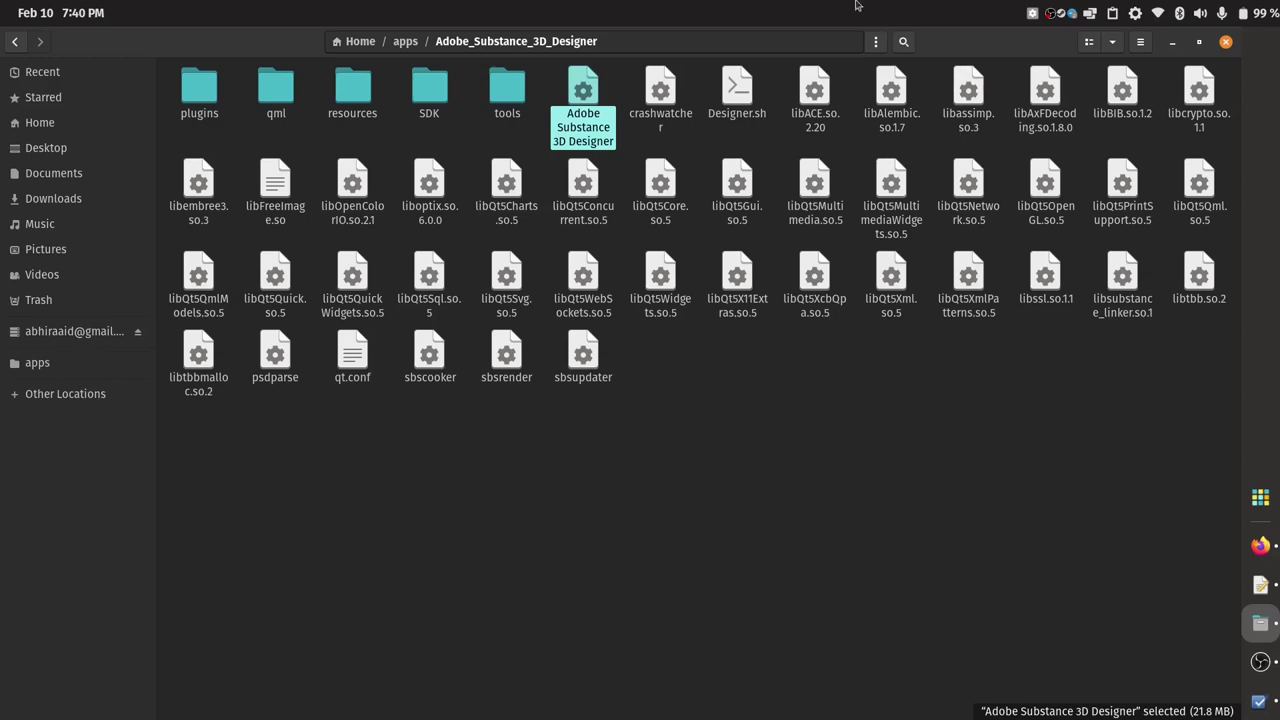
{"action": "left_click_drag", "start_coordinate": [824, 44], "coordinate": [826, 556]}
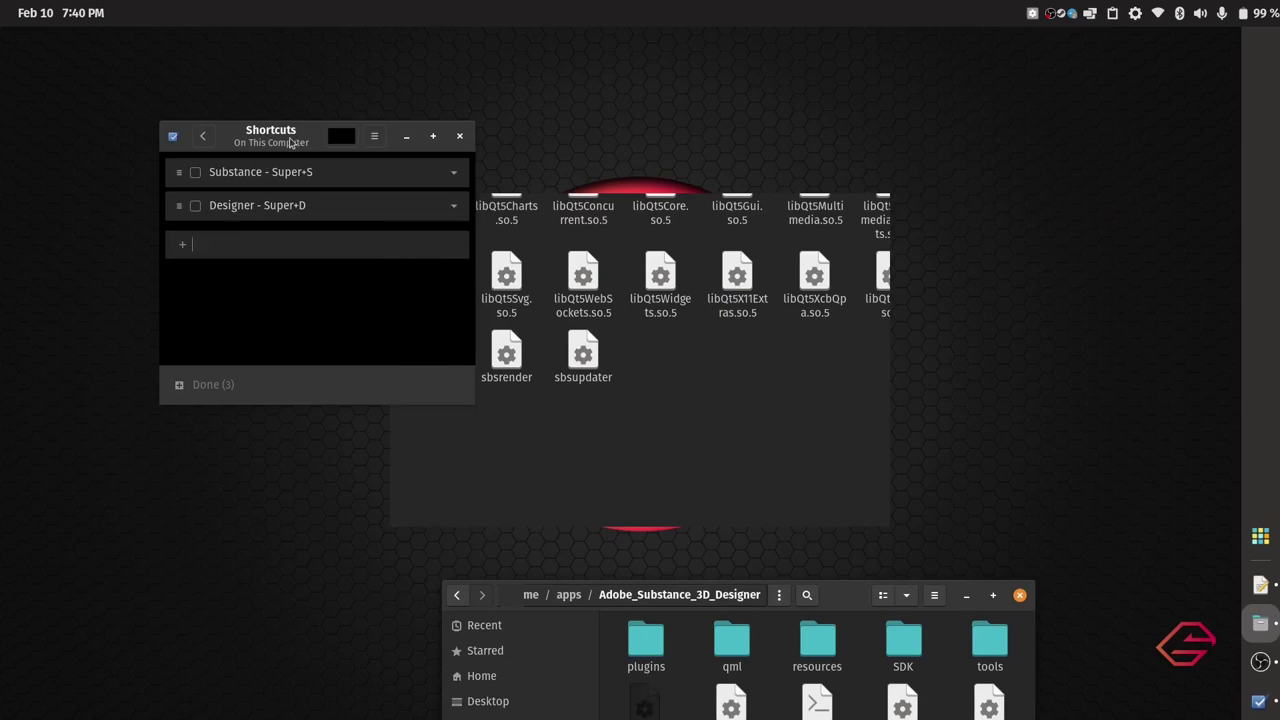
{"action": "left_click_drag", "start_coordinate": [285, 136], "coordinate": [148, 75]}
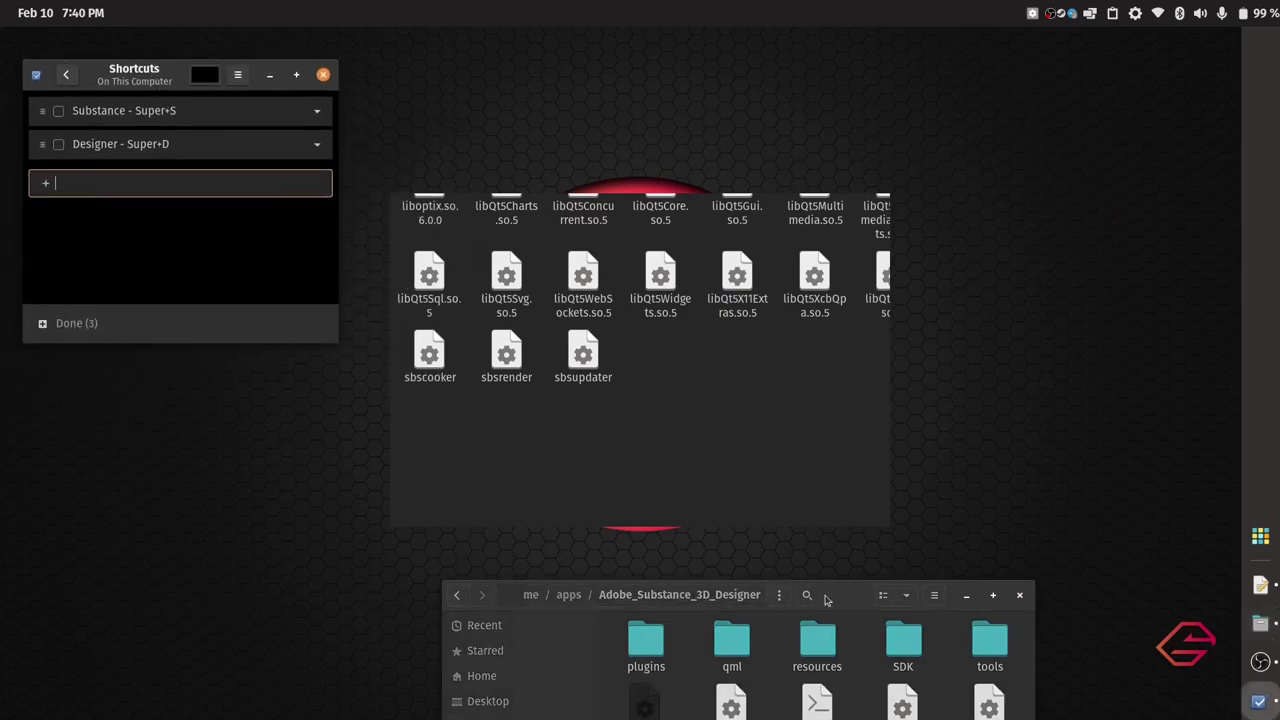
{"action": "left_click_drag", "start_coordinate": [826, 598], "coordinate": [832, 541]}
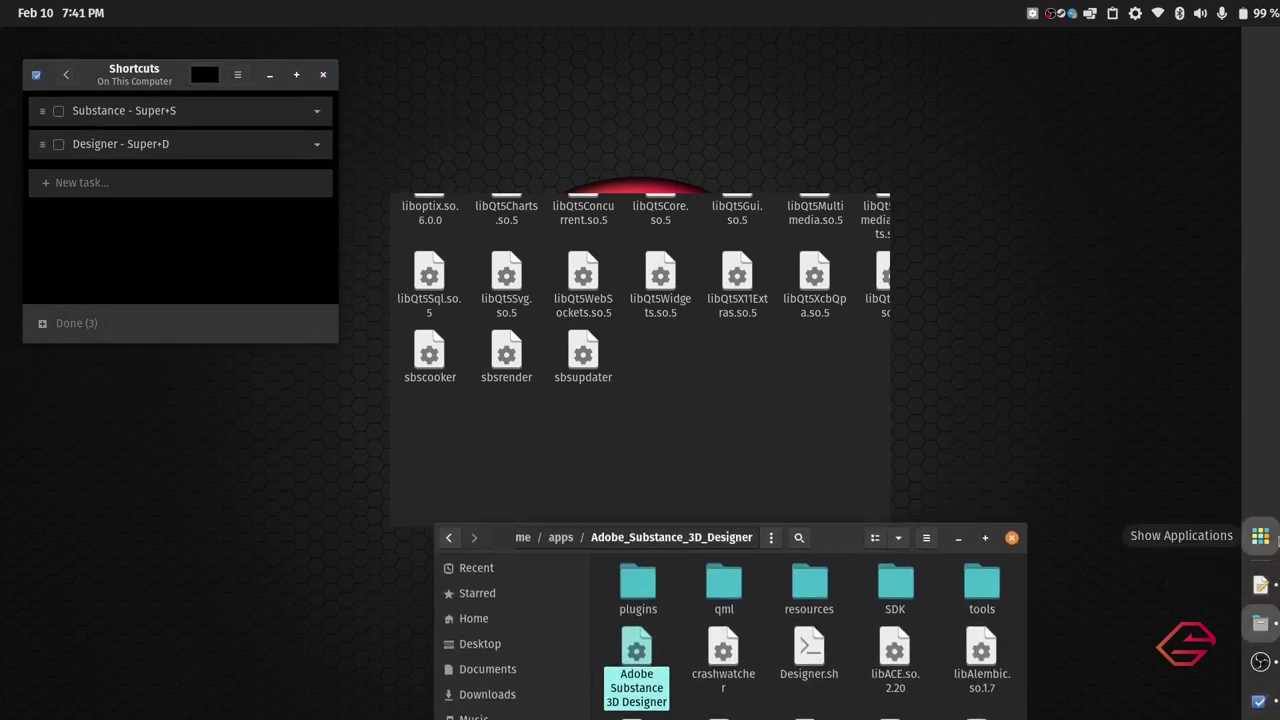
Launch System Monitor from the application library's Home folder and display the running processes
{"action": "left_click", "coordinate": [1262, 537]}
{"action": "left_click", "coordinate": [485, 545]}
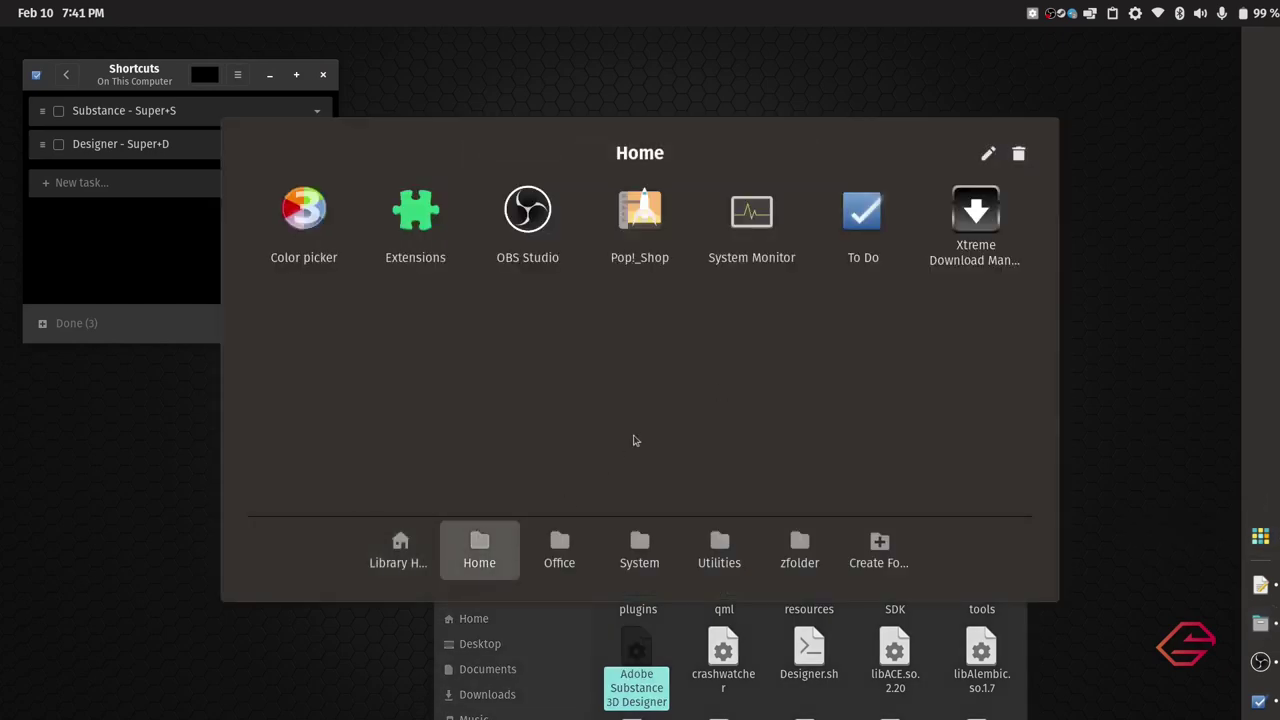
{"action": "left_click", "coordinate": [748, 236]}
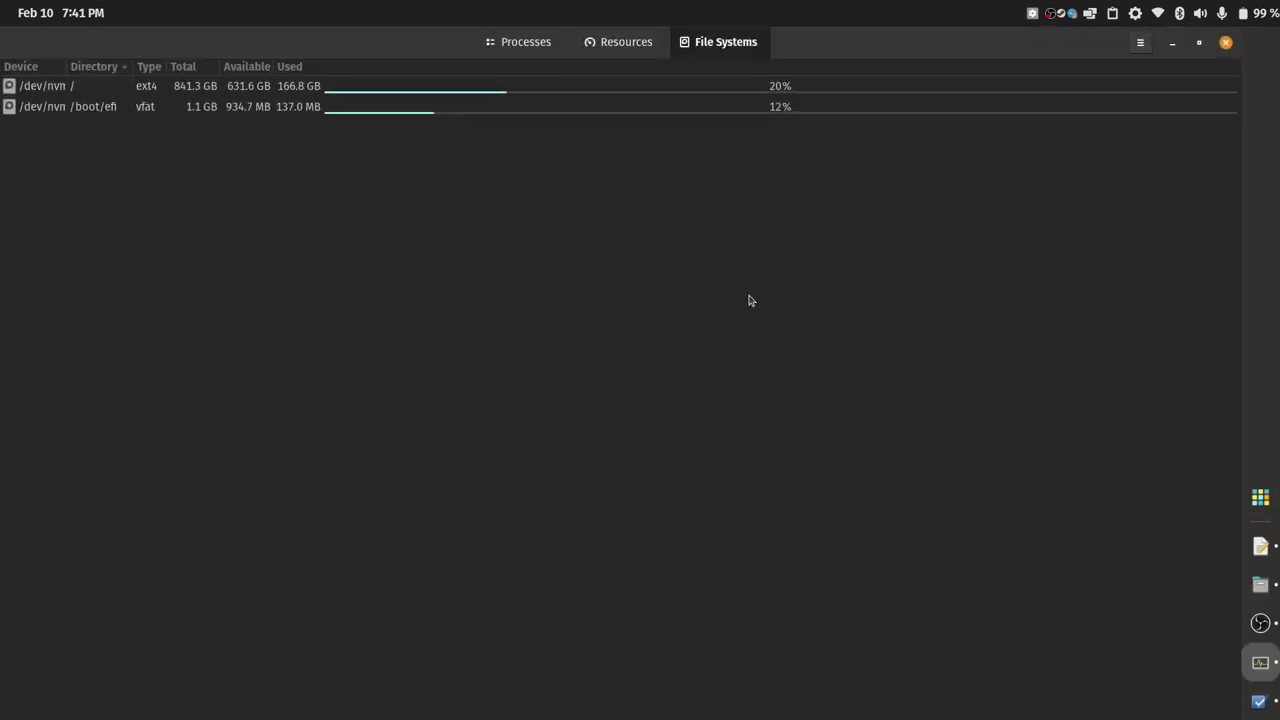
{"action": "left_click", "coordinate": [506, 45]}
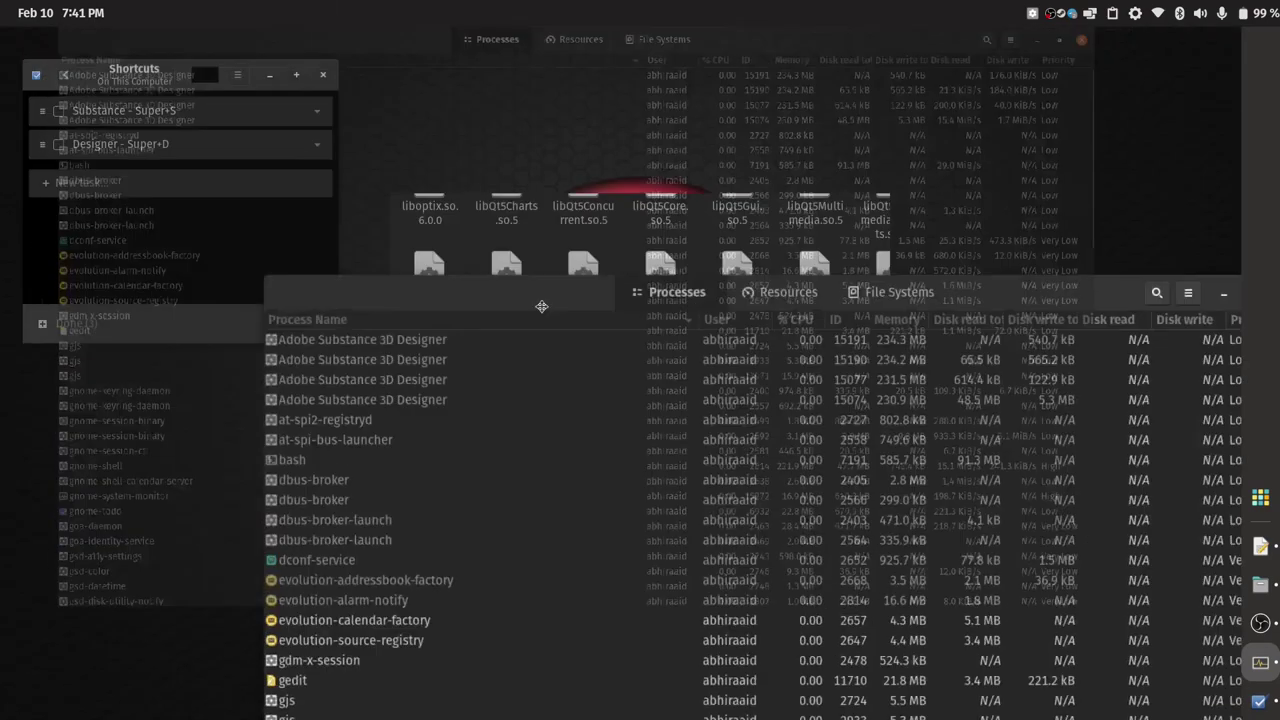
Kill the Adobe Substance 3D Designer process with ID 15191 and cancel the bug report without submitting it
{"action": "left_click_drag", "start_coordinate": [324, 8], "coordinate": [474, 8]}
{"action": "left_click", "coordinate": [1260, 497]}
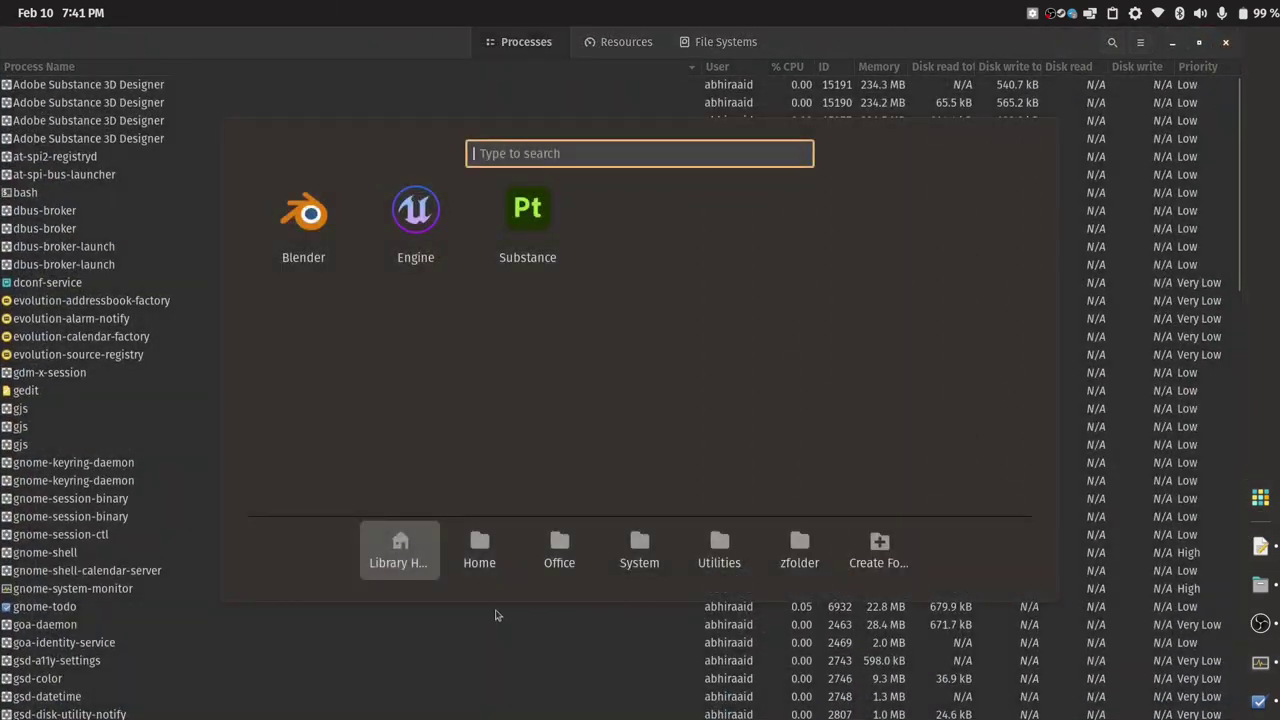
{"action": "left_click", "coordinate": [479, 550]}
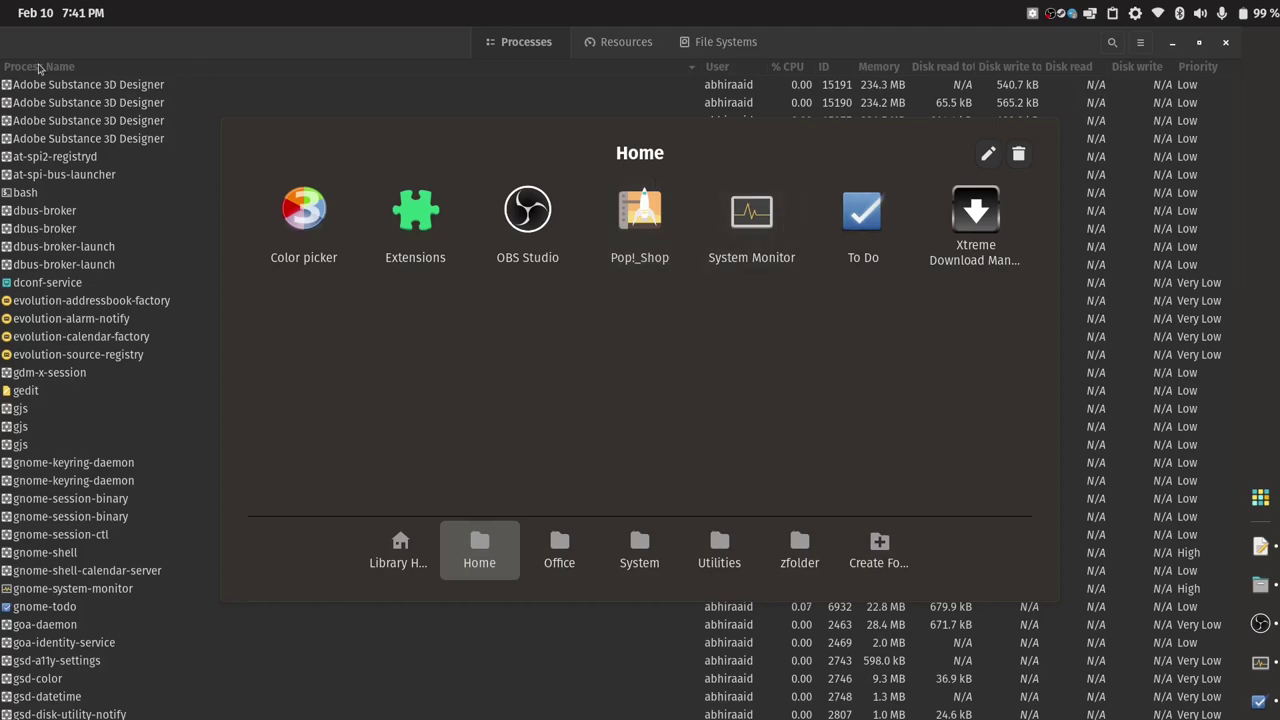
{"action": "left_click", "coordinate": [76, 84]}
{"action": "left_click", "coordinate": [90, 86]}
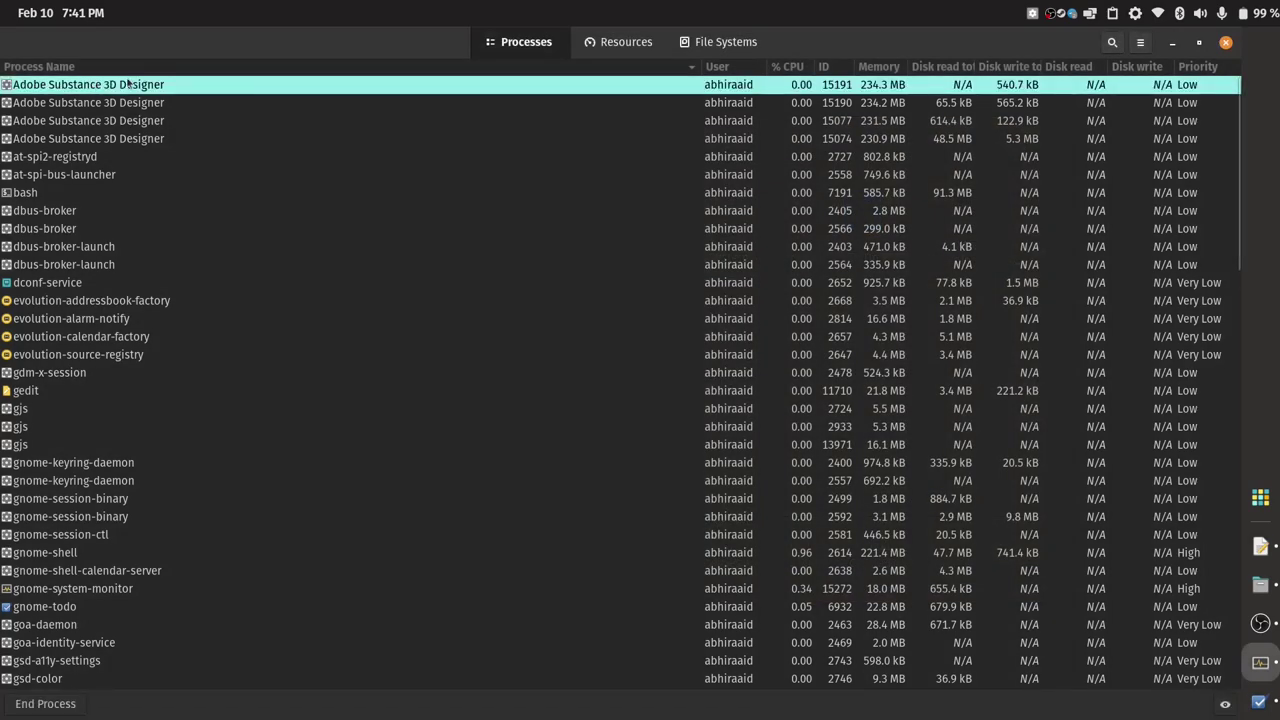
{"action": "right_click", "coordinate": [128, 84]}
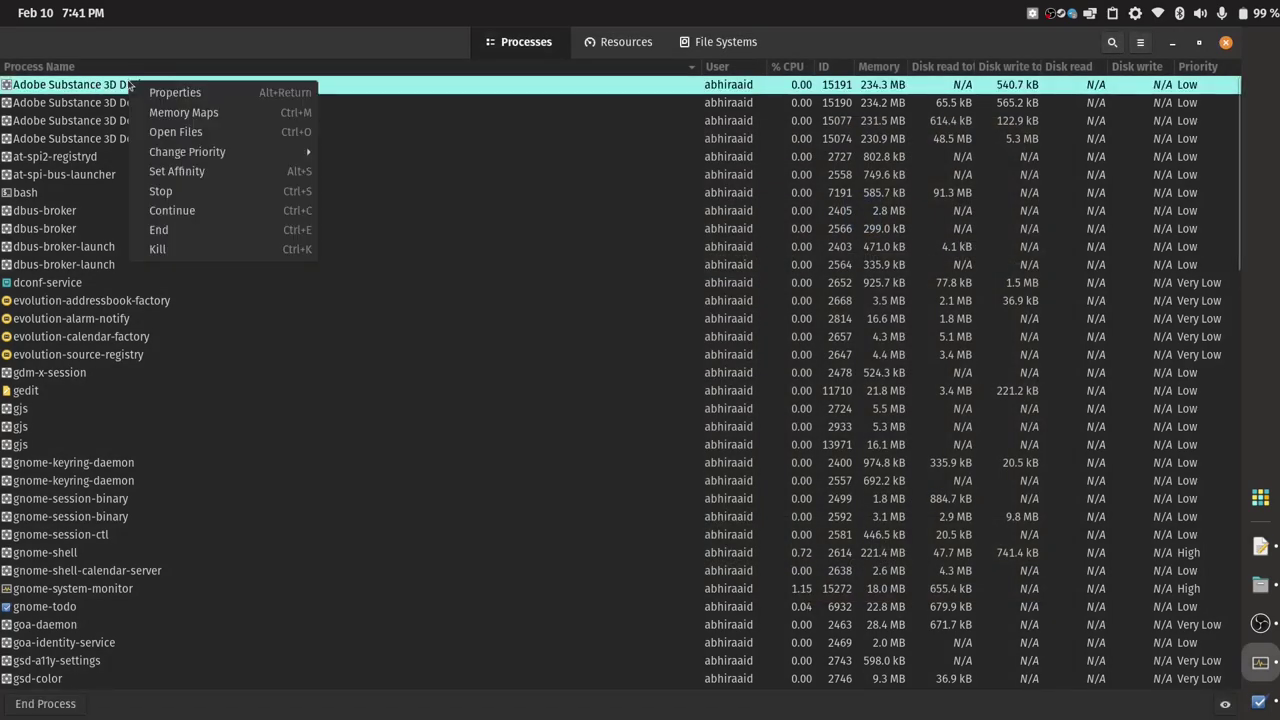
{"action": "left_click", "coordinate": [157, 249]}
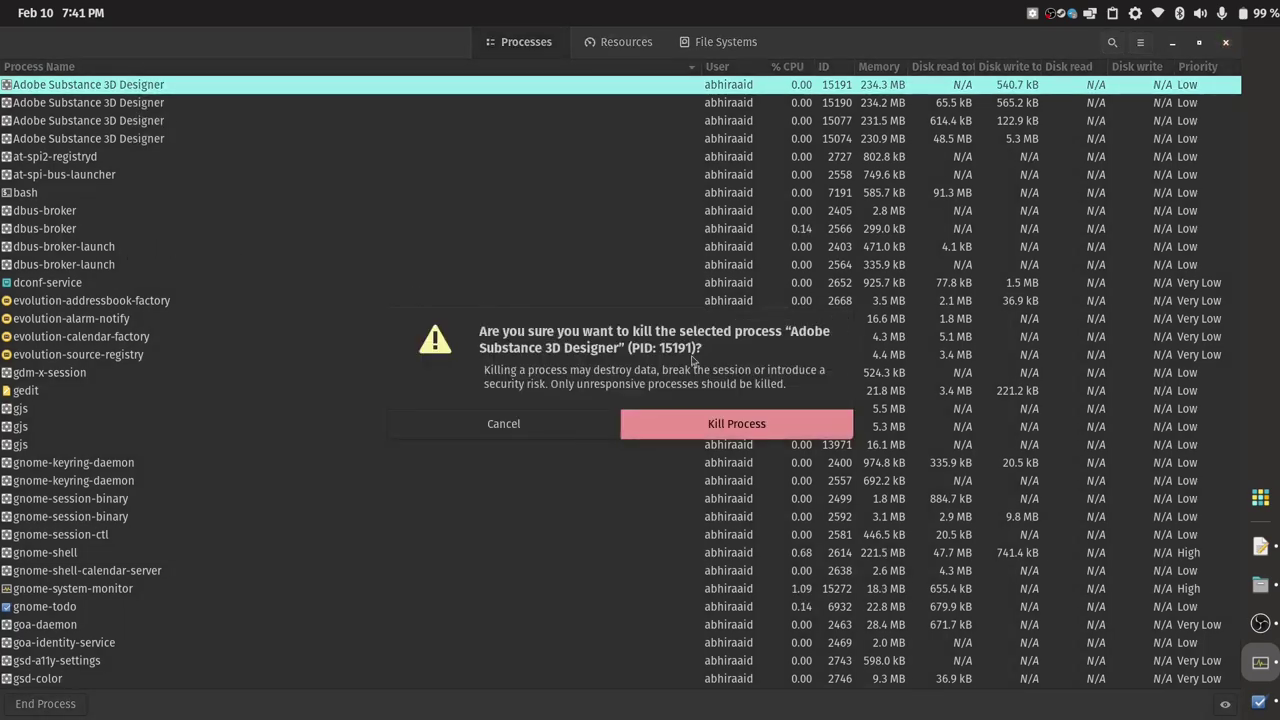
{"action": "left_click", "coordinate": [718, 424]}
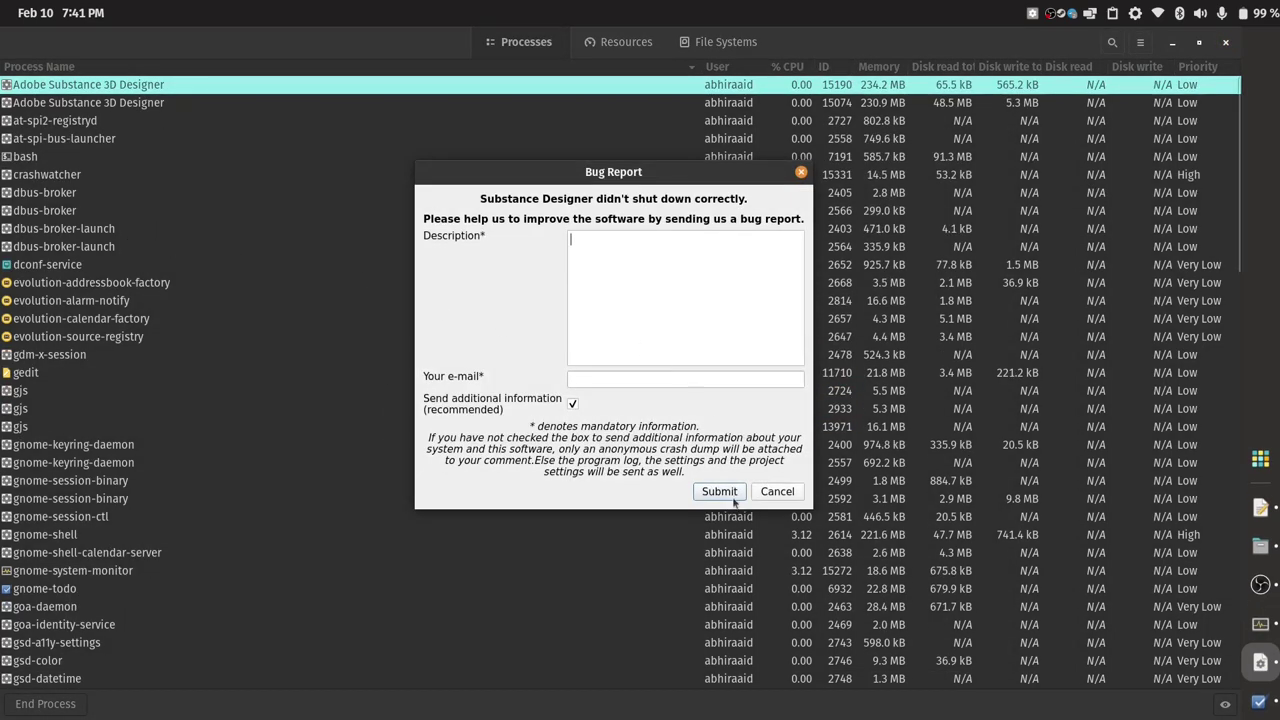
{"action": "left_click", "coordinate": [768, 491]}
Kill the Adobe Substance 3D Designer process with ID 15074 and close System Monitor
{"action": "left_click", "coordinate": [160, 104]}
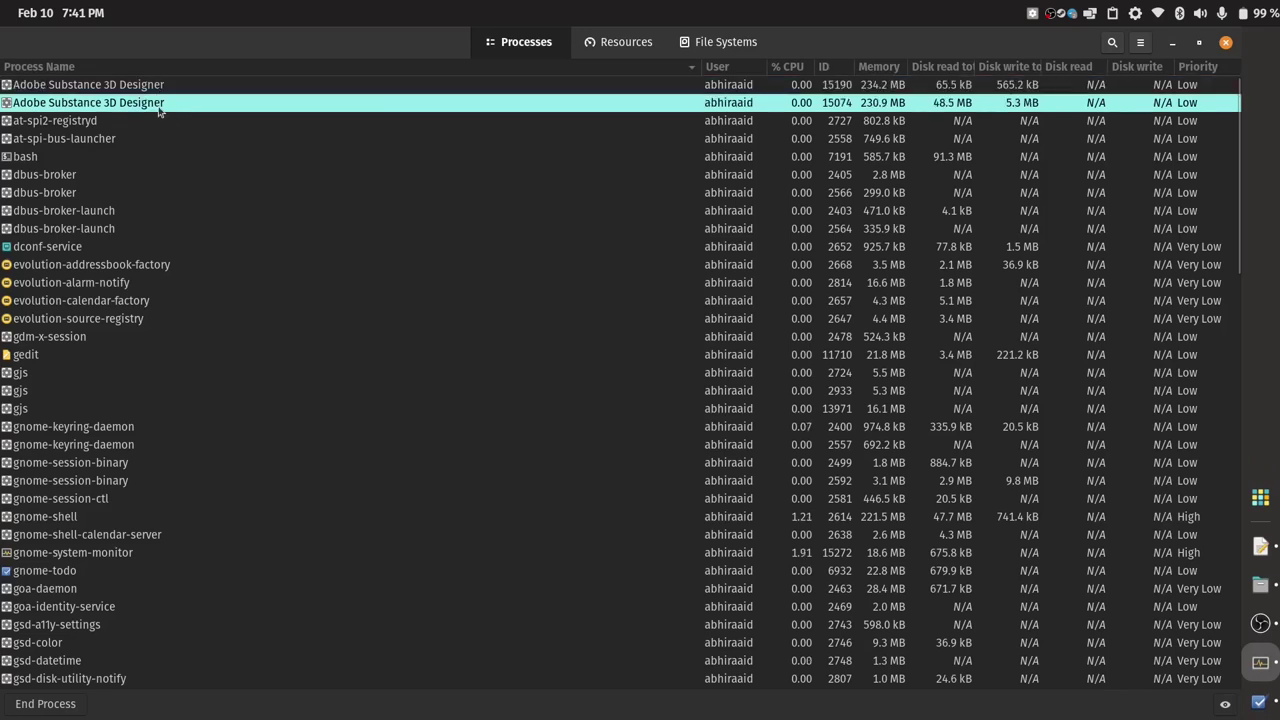
{"action": "right_click", "coordinate": [160, 106]}
{"action": "left_click", "coordinate": [243, 276]}
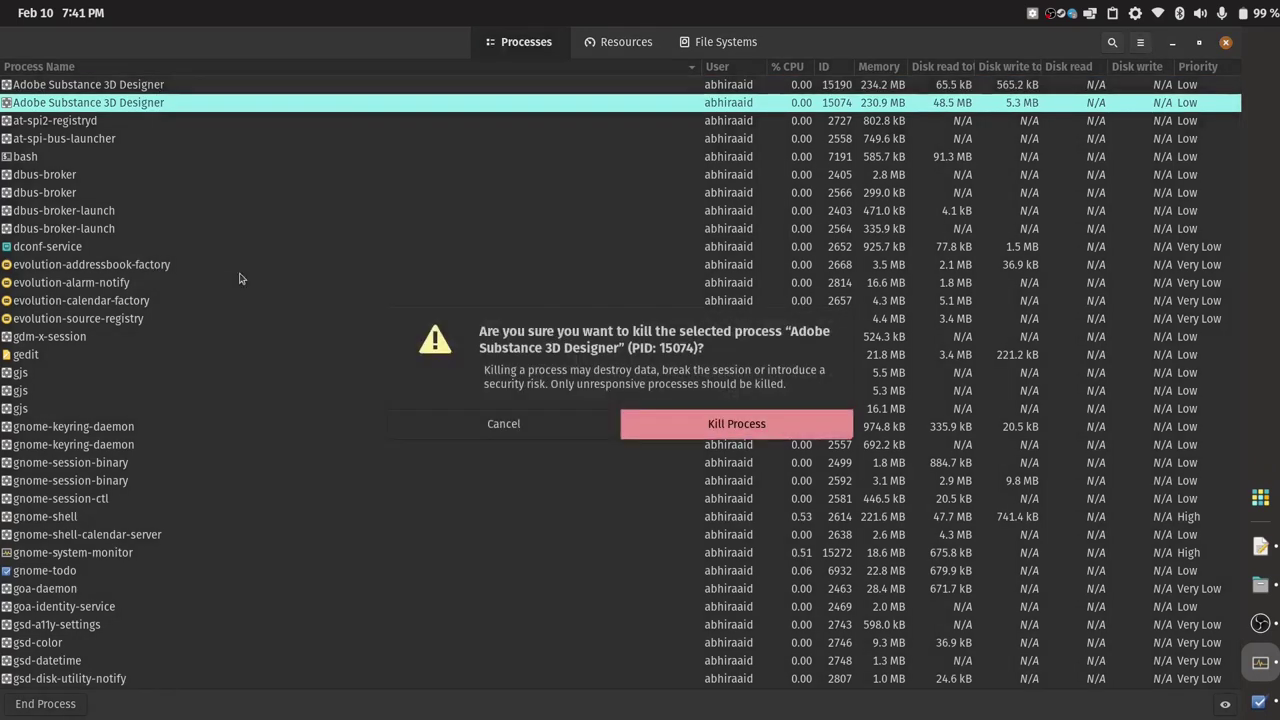
{"action": "left_click", "coordinate": [653, 423]}
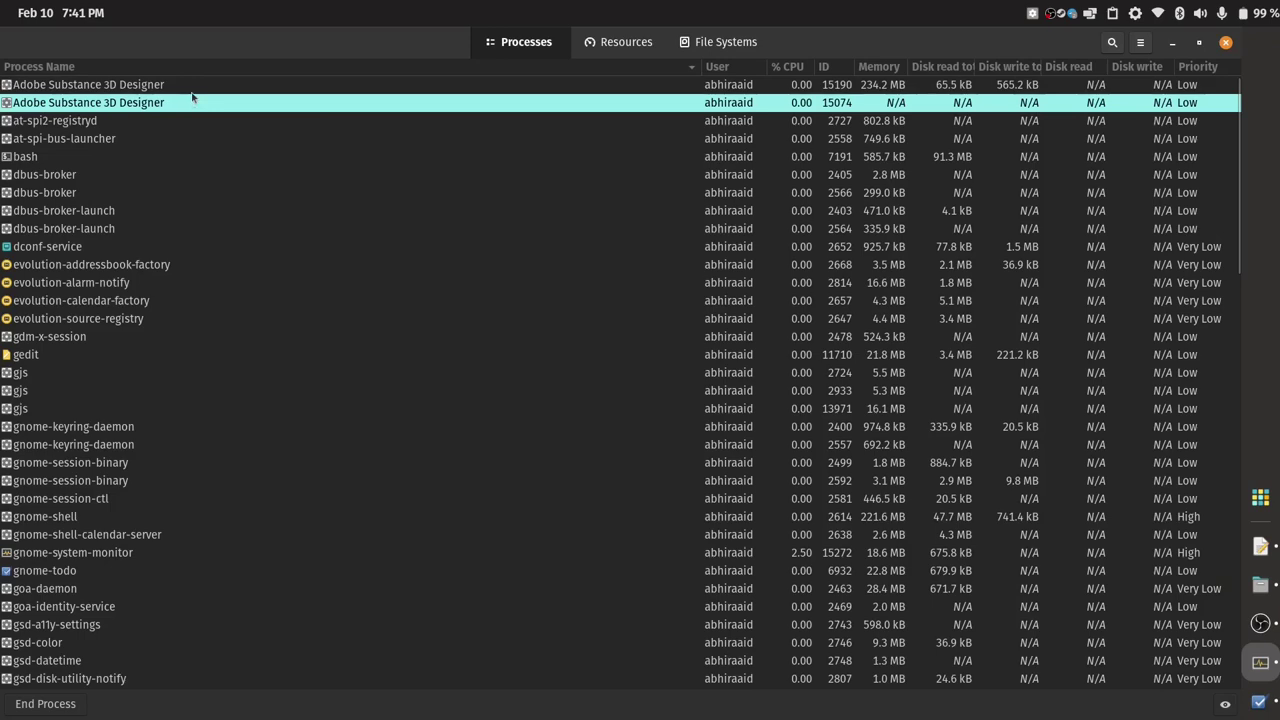
{"action": "left_click", "coordinate": [1226, 42]}
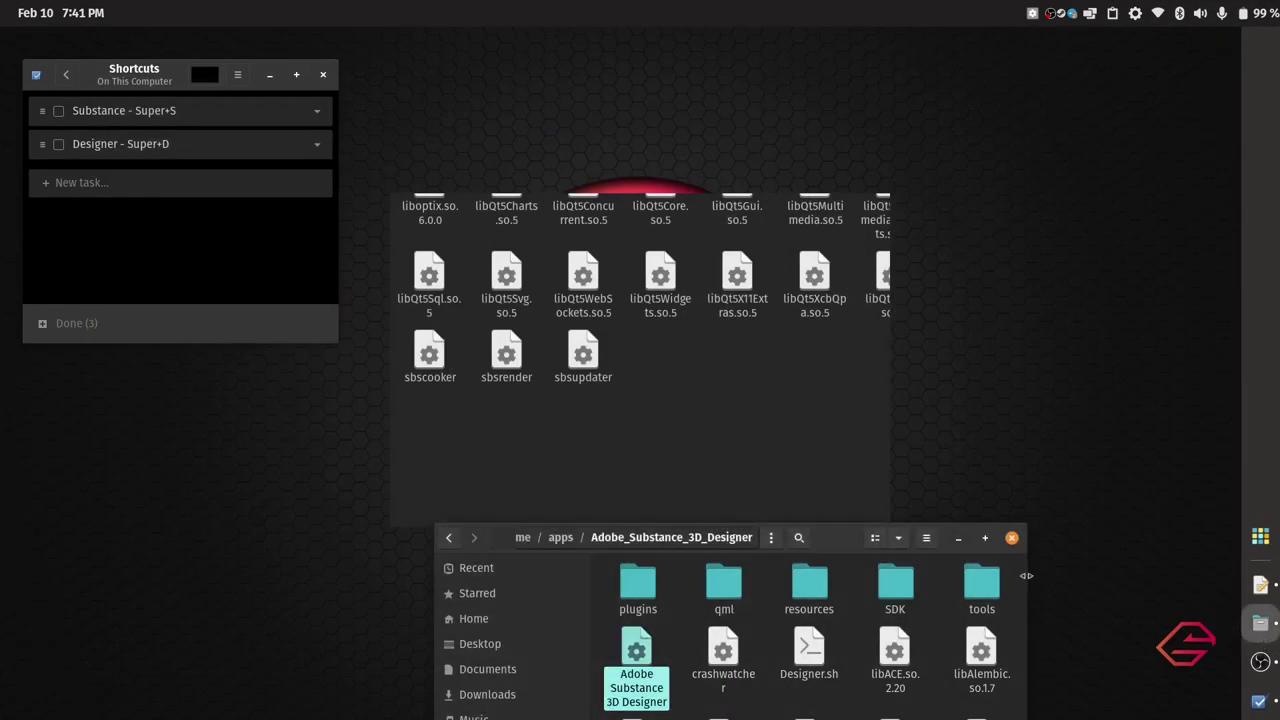
Reopen System Monitor and try again to kill the Adobe Substance process with ID 15074
{"action": "left_click", "coordinate": [1260, 537]}
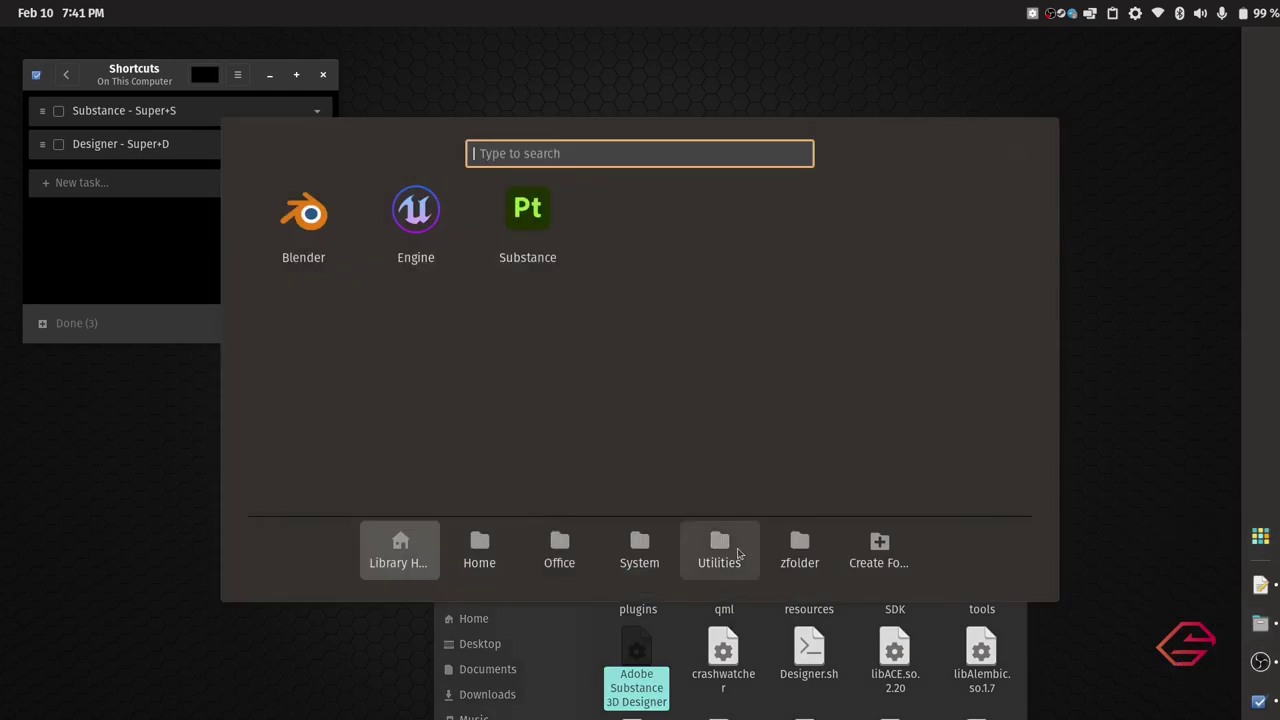
{"action": "left_click", "coordinate": [480, 551]}
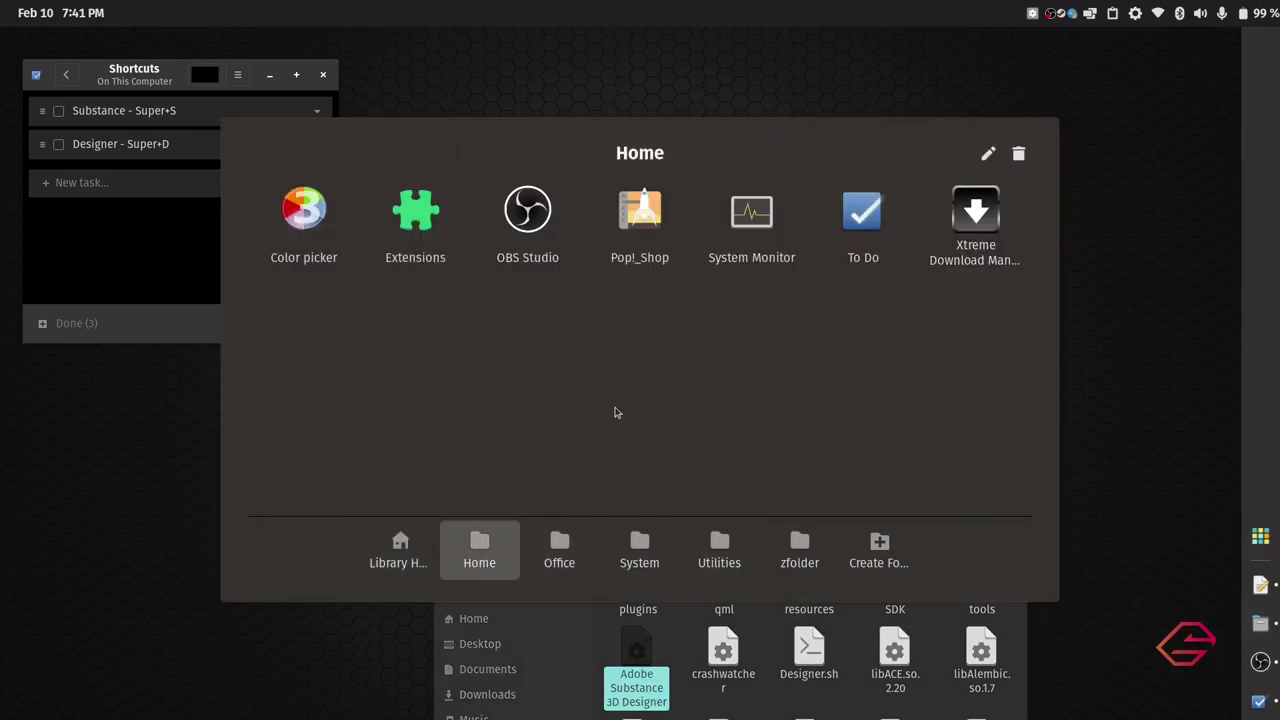
{"action": "left_click", "coordinate": [736, 221]}
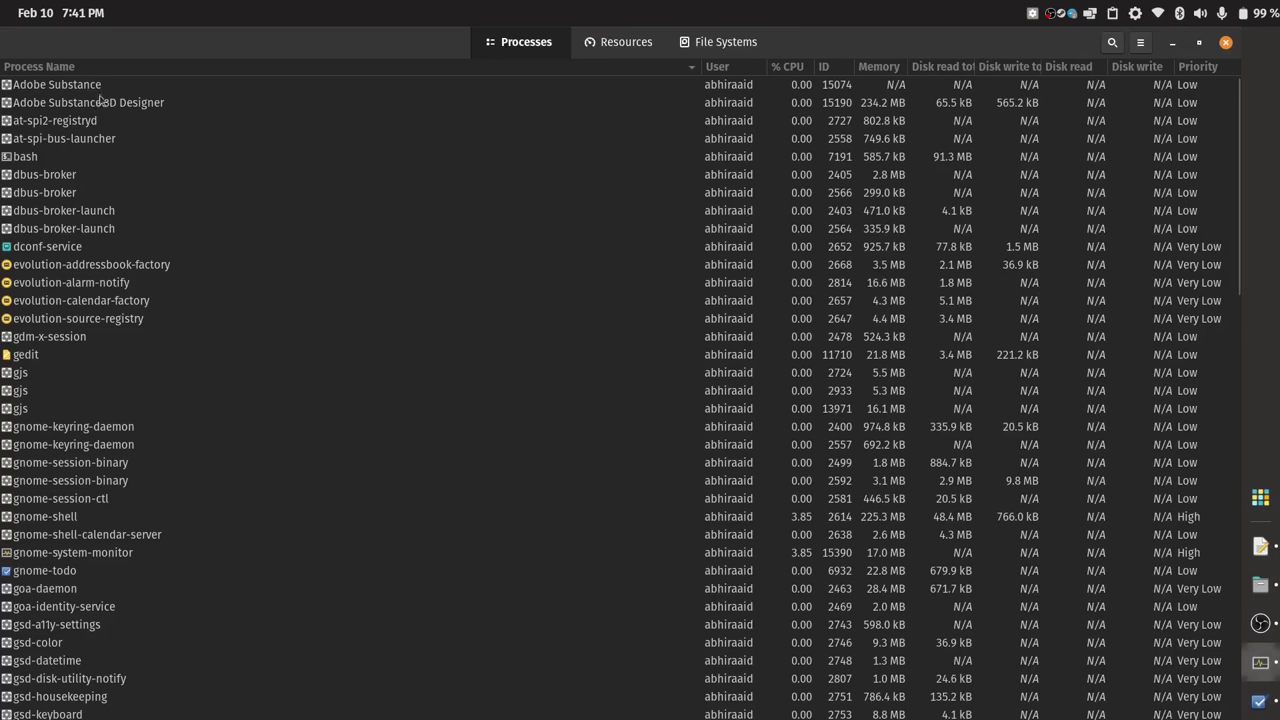
{"action": "right_click", "coordinate": [104, 88]}
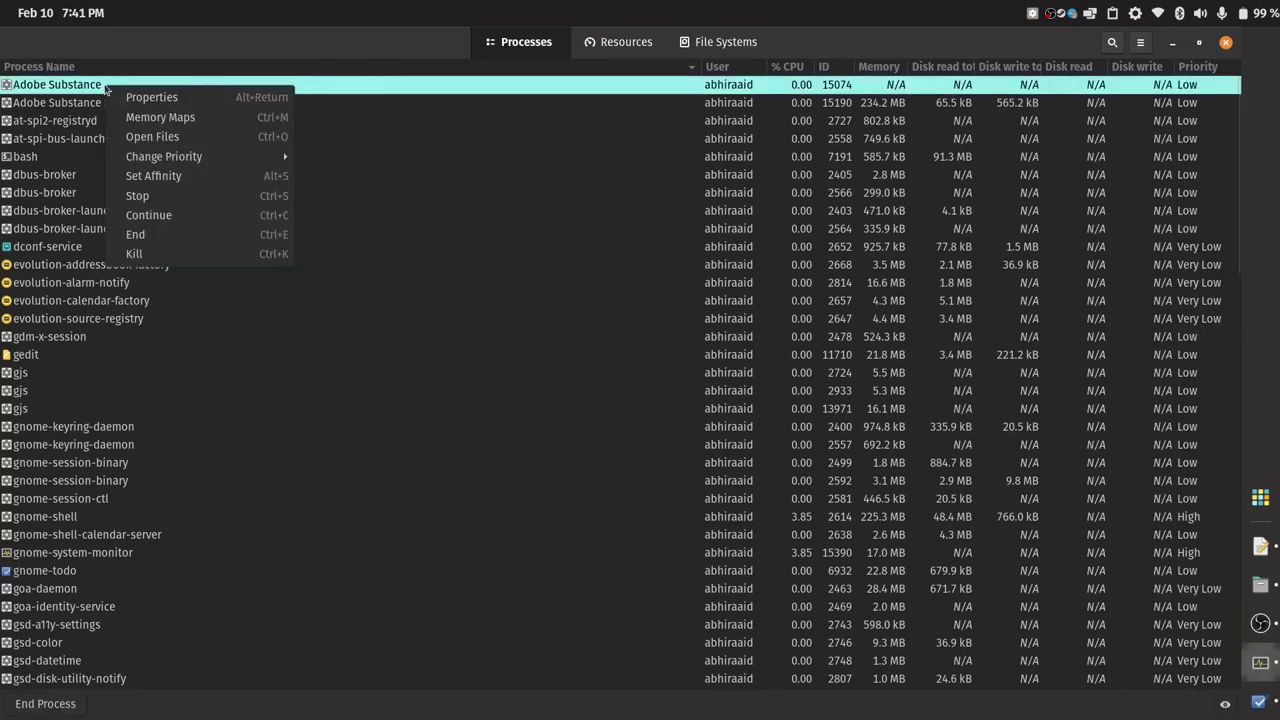
{"action": "left_click", "coordinate": [140, 254]}
{"action": "left_click", "coordinate": [710, 421]}
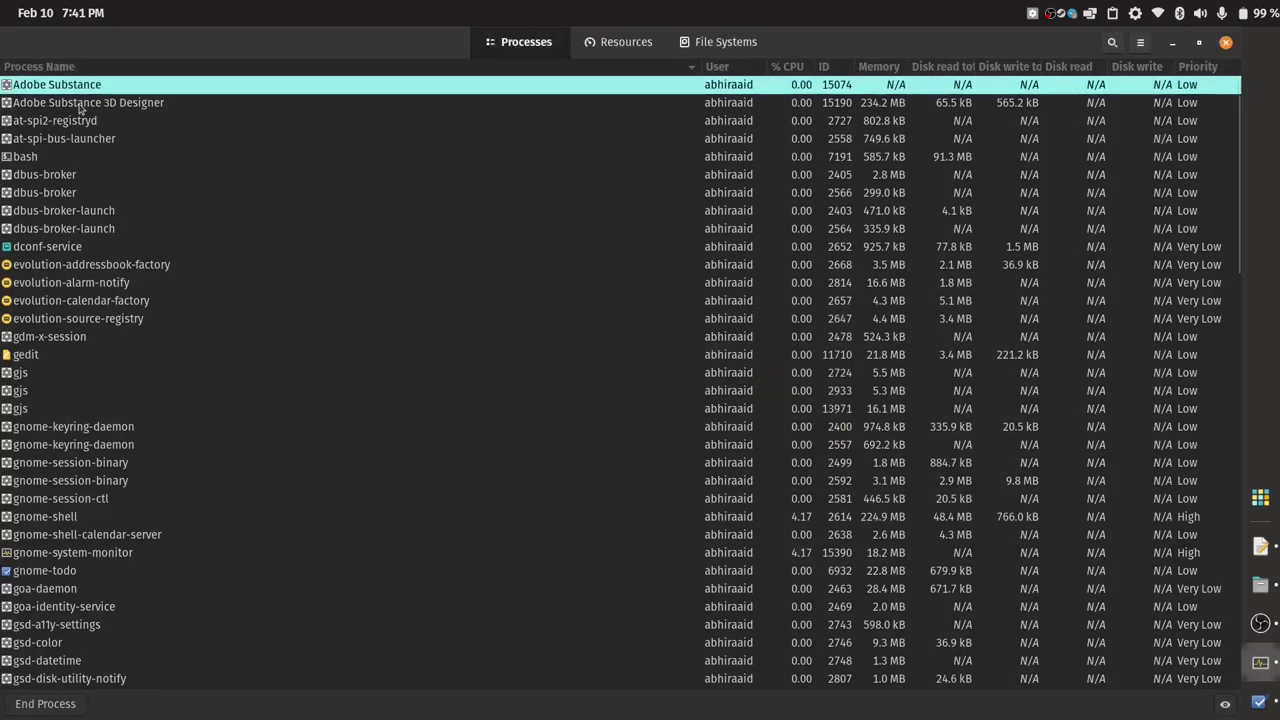
Kill the Adobe Substance 3D Designer process with ID 15190 and minimize System Monitor
{"action": "right_click", "coordinate": [84, 104]}
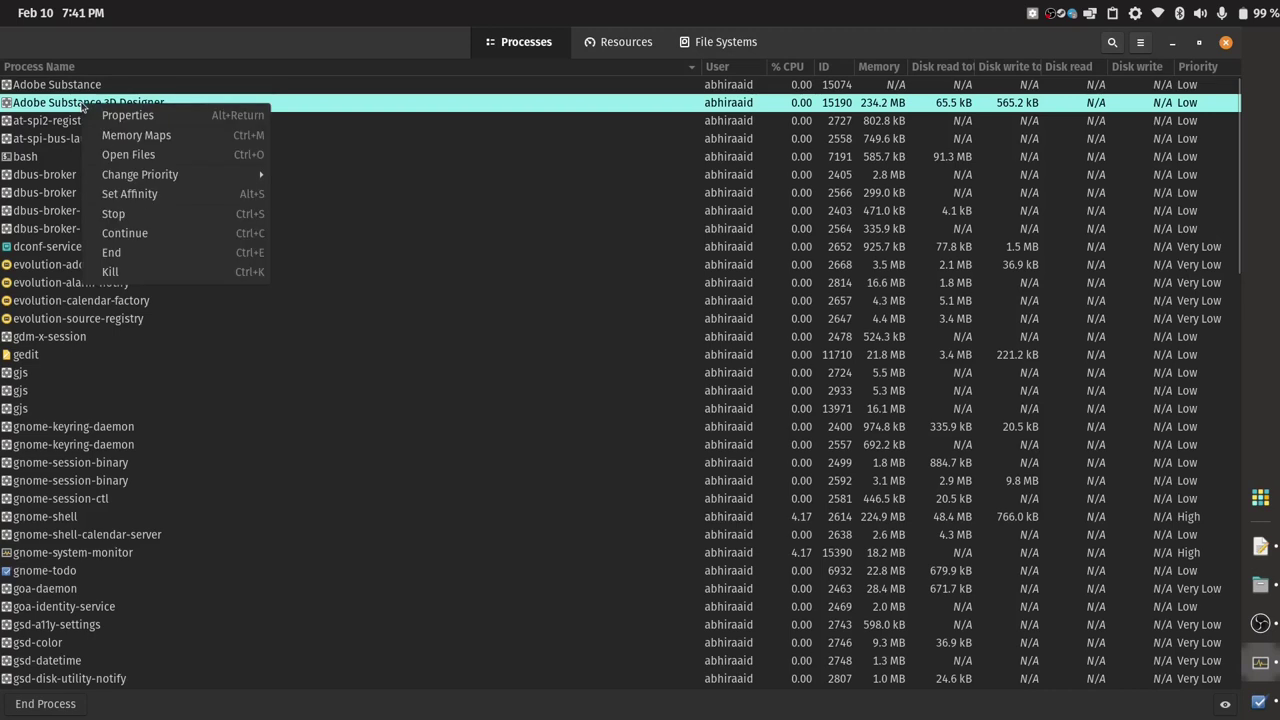
{"action": "left_click", "coordinate": [145, 272]}
{"action": "left_click", "coordinate": [715, 425]}
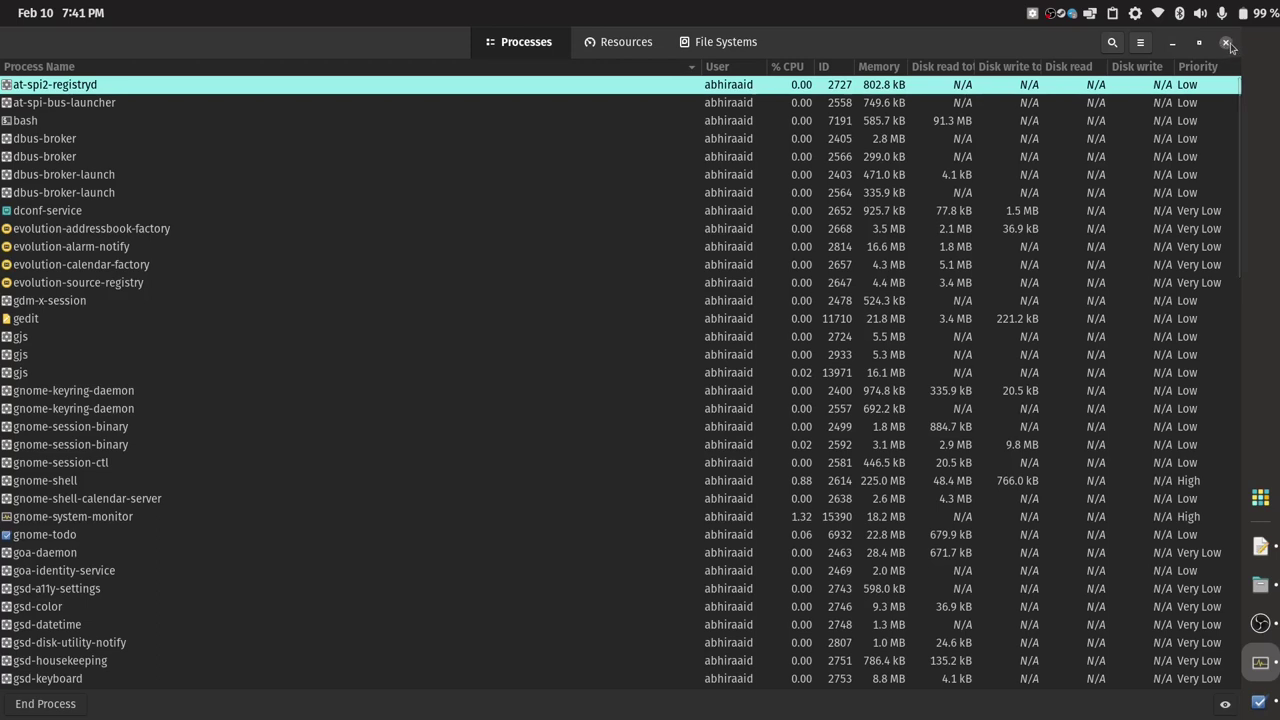
{"action": "left_click", "coordinate": [1175, 43]}
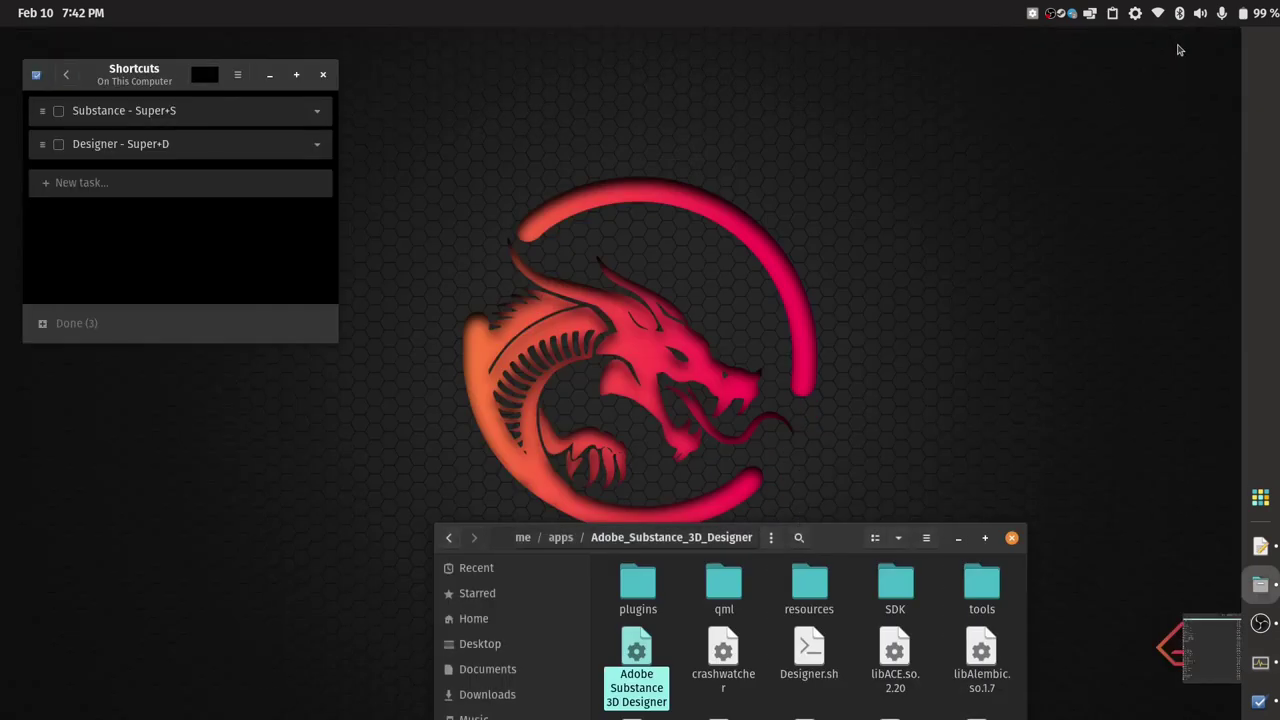
Maximize the Files window, clear its selection and minimize it, leaving System Monitor restored on screen
{"action": "left_click_drag", "start_coordinate": [852, 537], "coordinate": [908, 22]}
{"action": "left_click", "coordinate": [757, 391]}
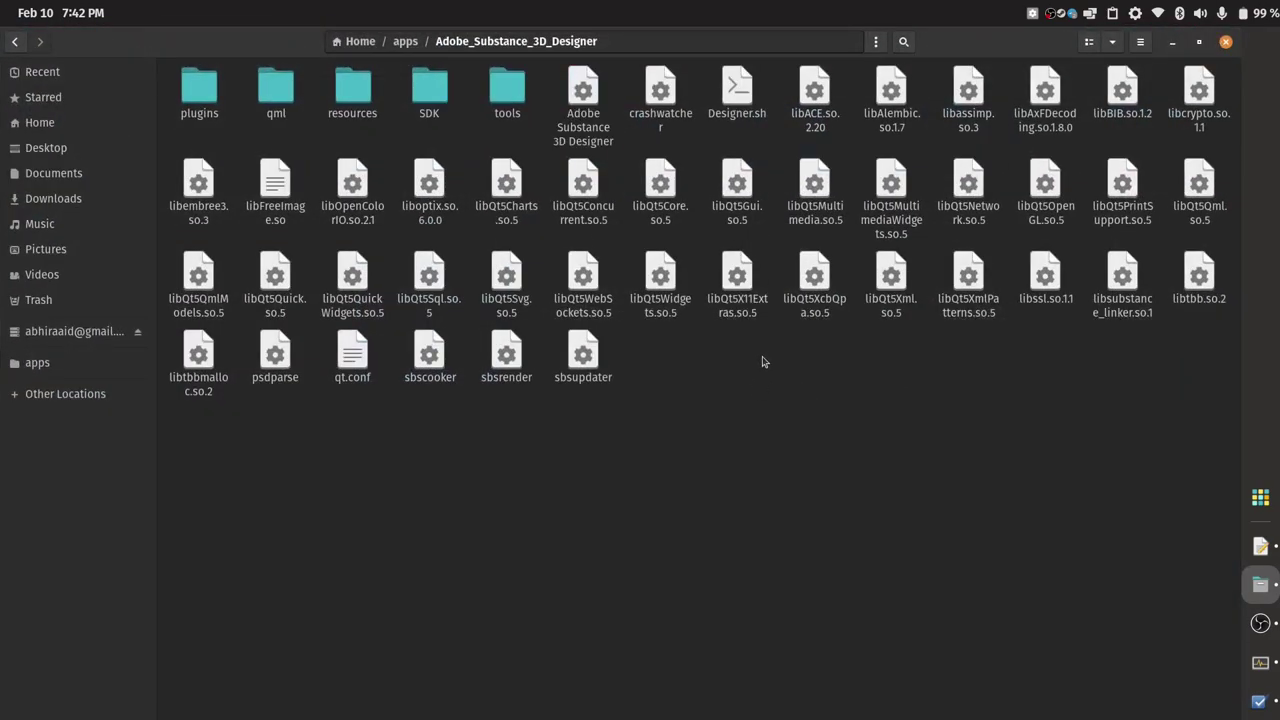
{"action": "left_click", "coordinate": [1171, 43]}
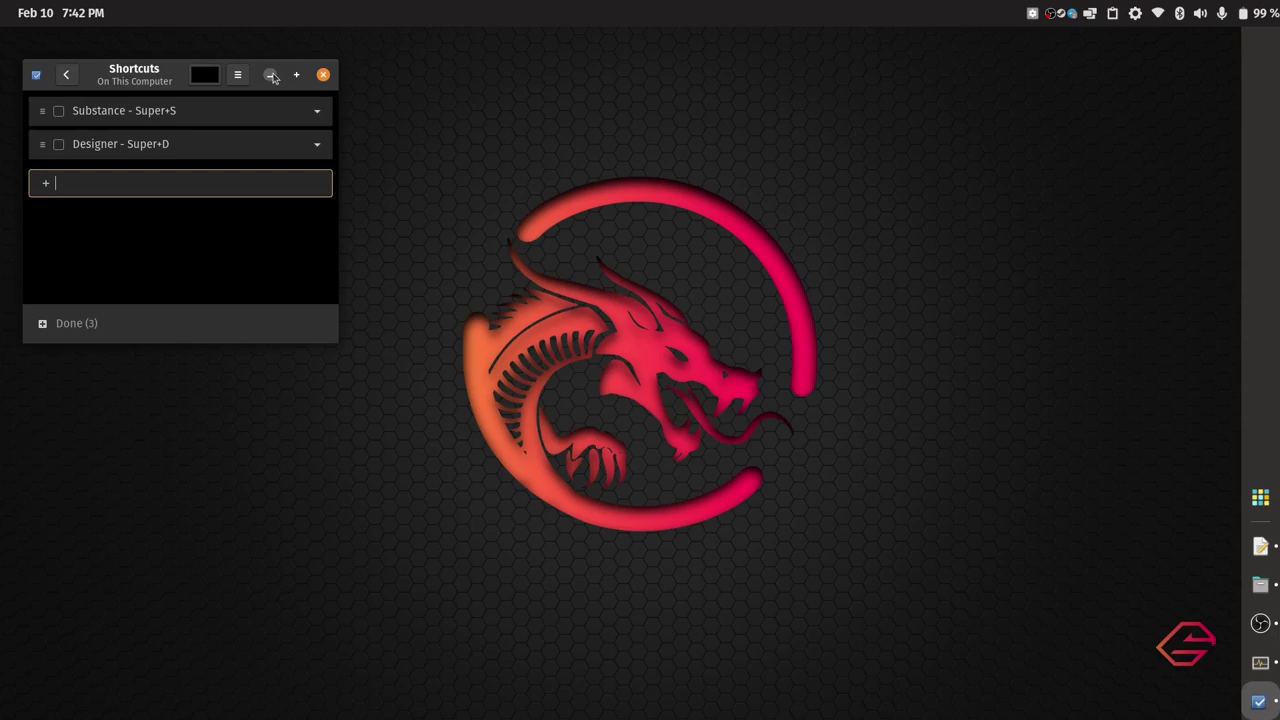
{"action": "left_click", "coordinate": [1260, 662]}
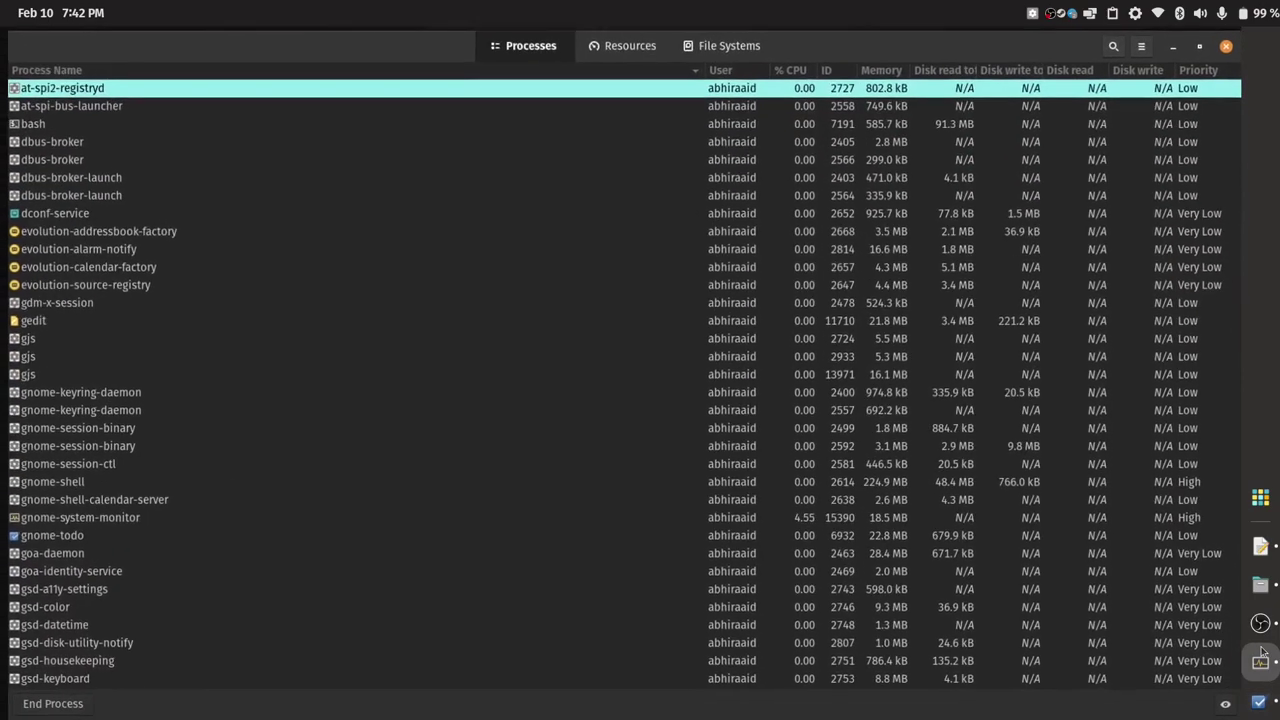
Switch to Files, reopen the Adobe_Substance_3D_Designer folder under apps, and point out the Adobe Substance 3D Designer executable
{"action": "left_click", "coordinate": [1260, 660]}
{"action": "left_click", "coordinate": [1260, 584]}
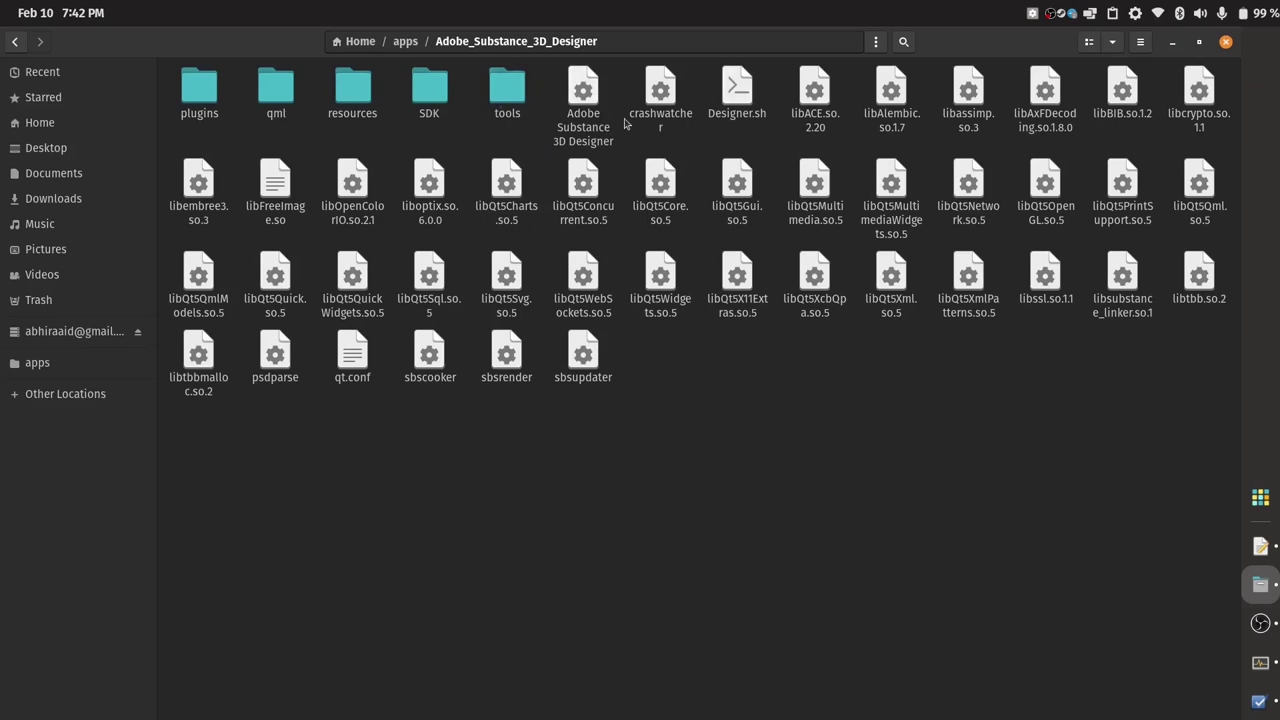
{"action": "left_click", "coordinate": [405, 43]}
{"action": "double_click", "coordinate": [209, 100]}
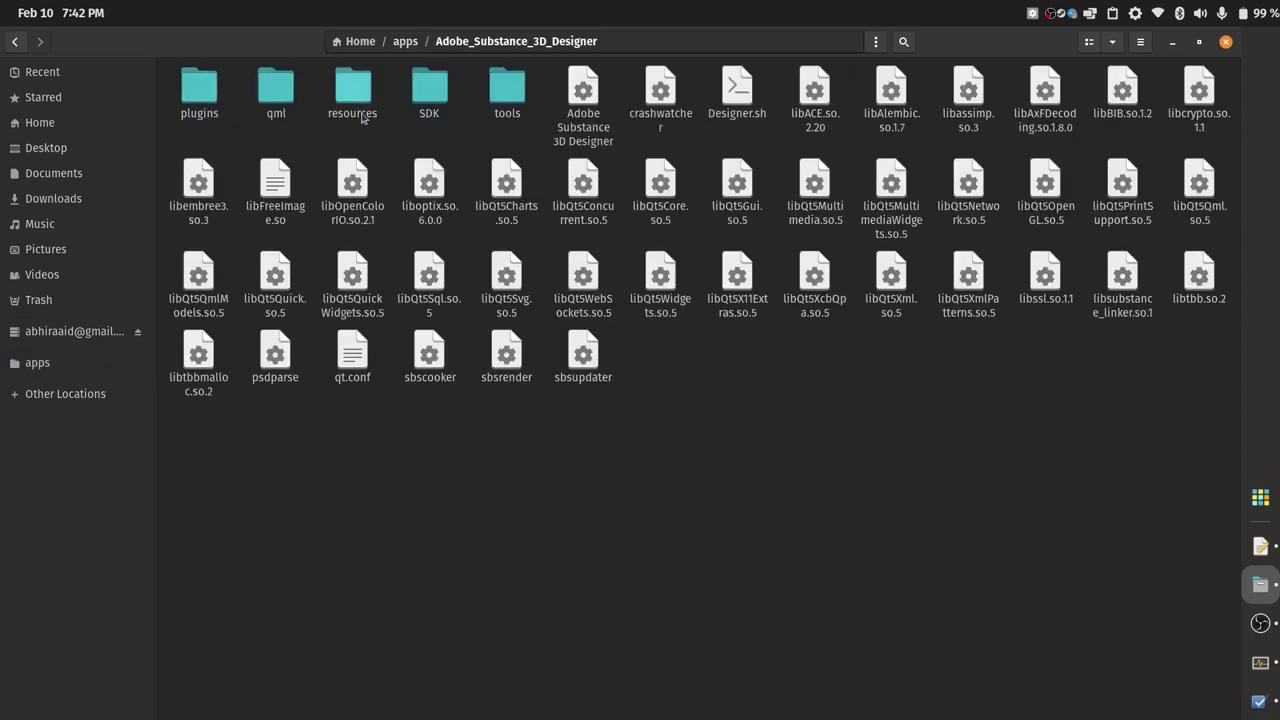
{"action": "left_click", "coordinate": [571, 110]}
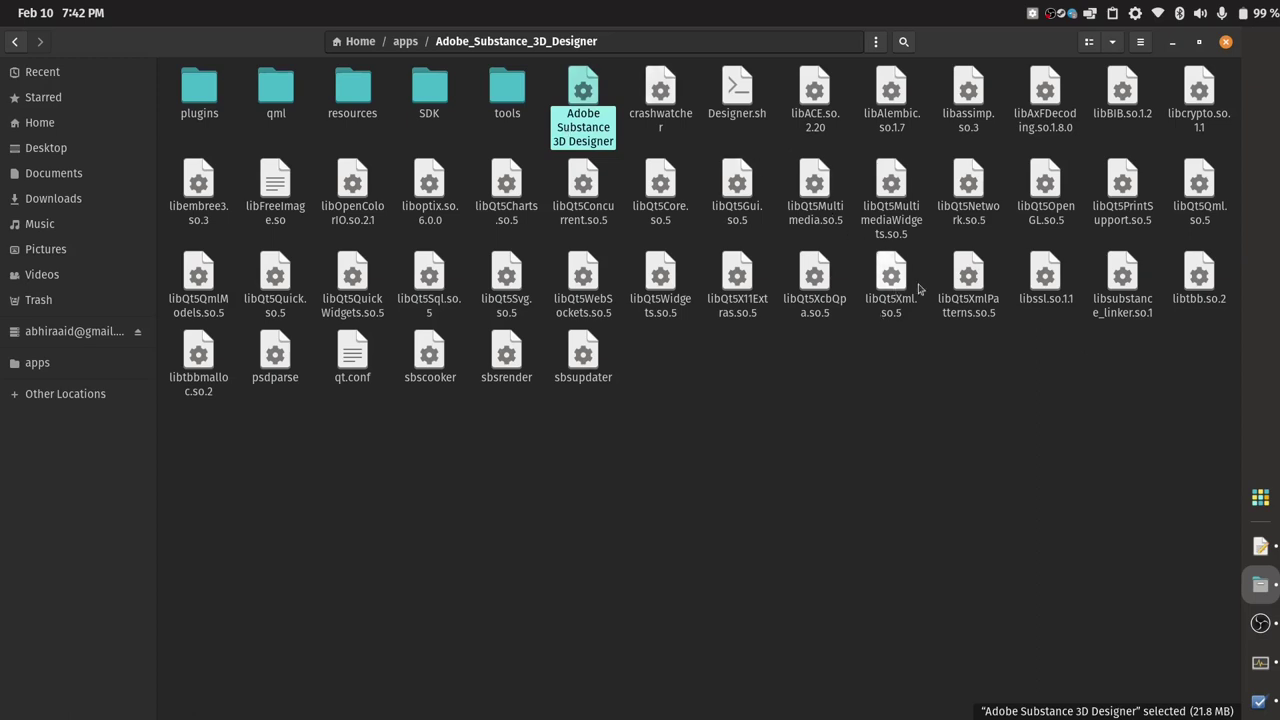
{"action": "left_click", "coordinate": [1213, 8]}
{"action": "left_click", "coordinate": [1215, 8]}
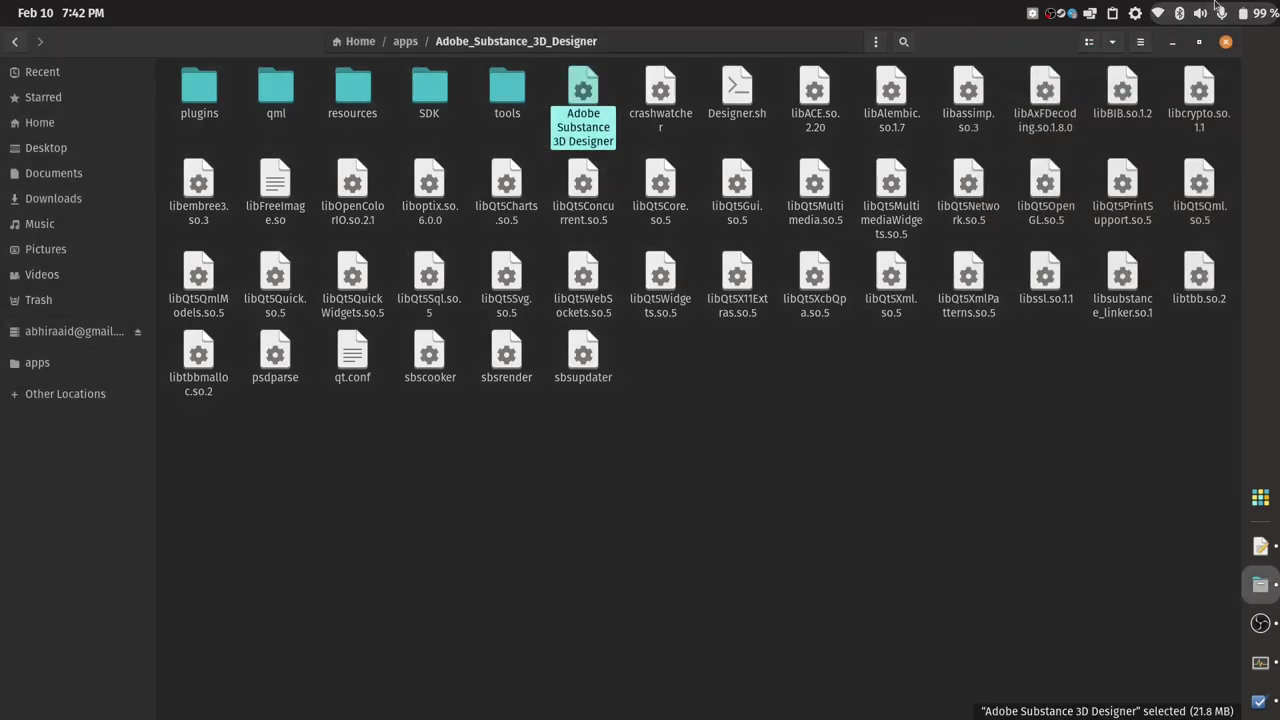
{"action": "left_click", "coordinate": [583, 130]}
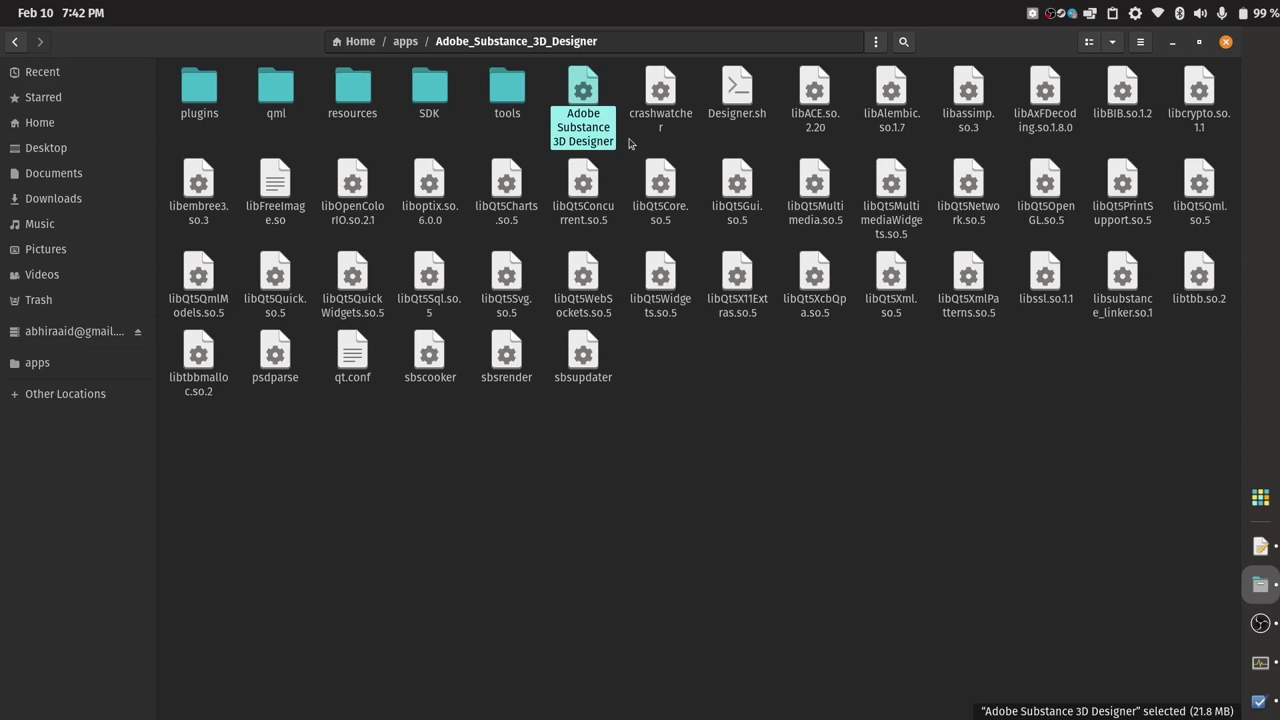
{"action": "left_click", "coordinate": [716, 373]}
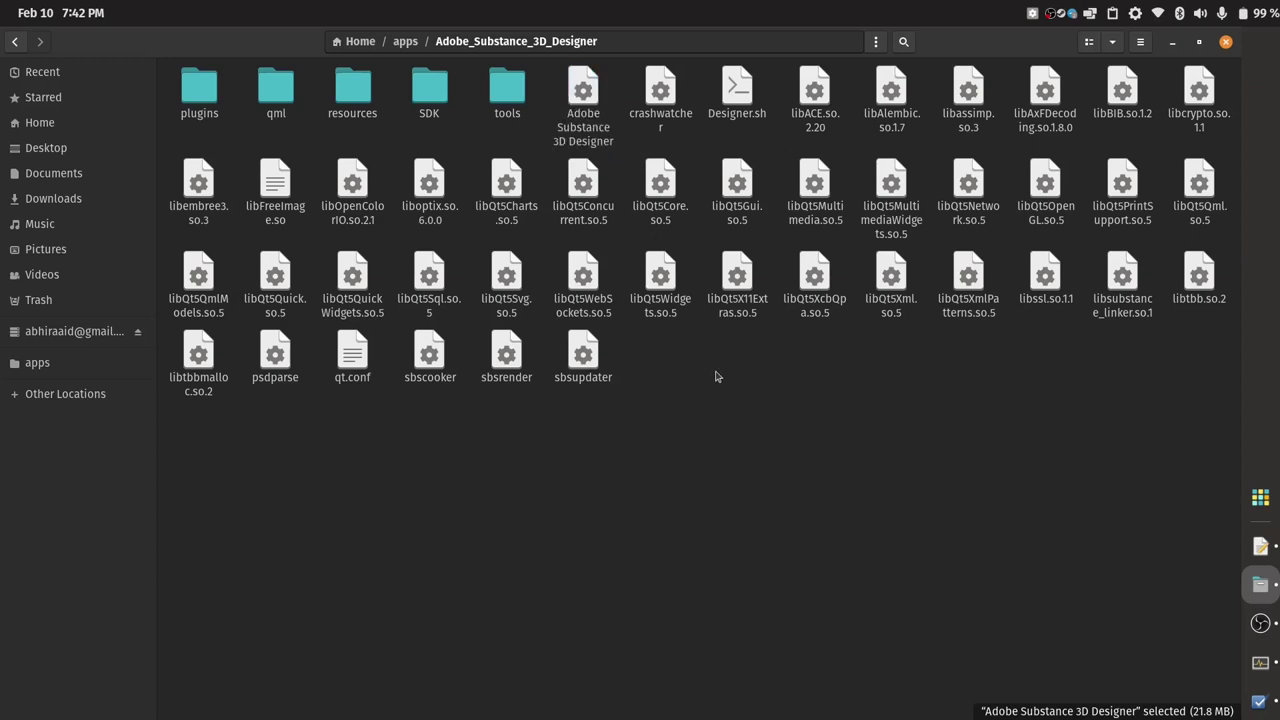
Create a blank document in Text Editor and close blender.desktop, Substance 3D Painter 2022.desktop and Designer.desktop
{"action": "left_click", "coordinate": [1260, 546]}
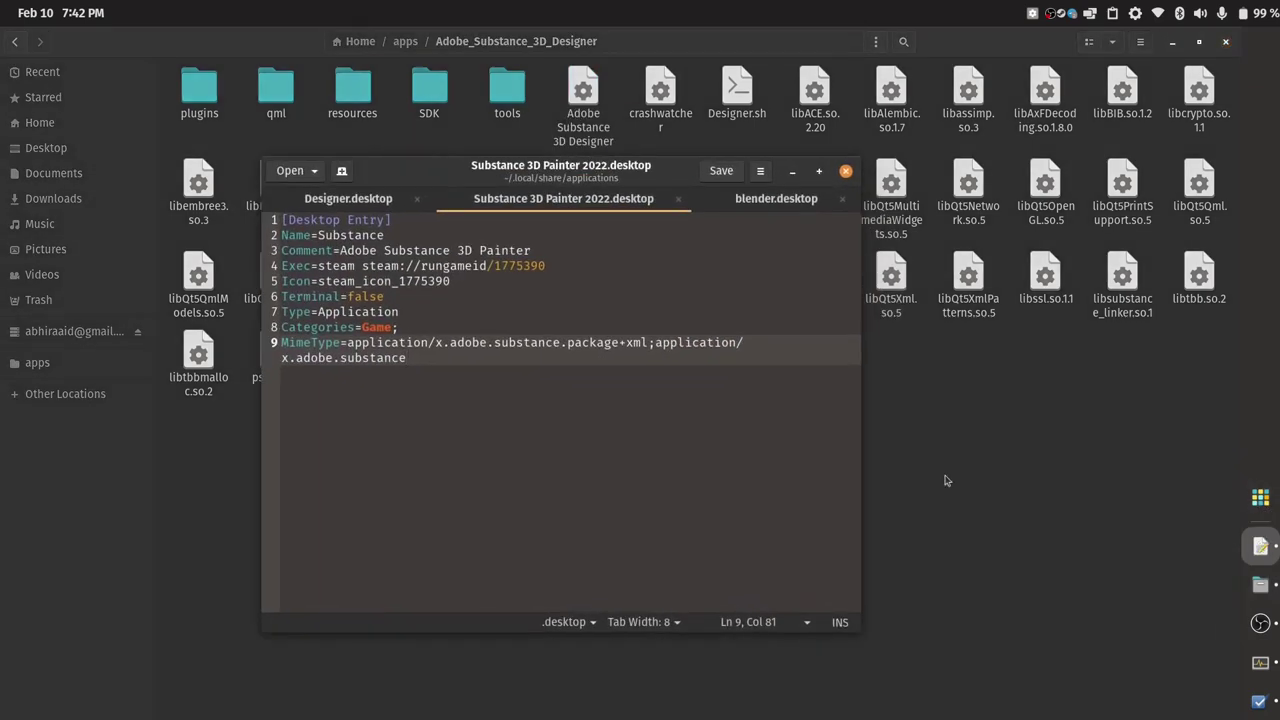
{"action": "left_click", "coordinate": [341, 171]}
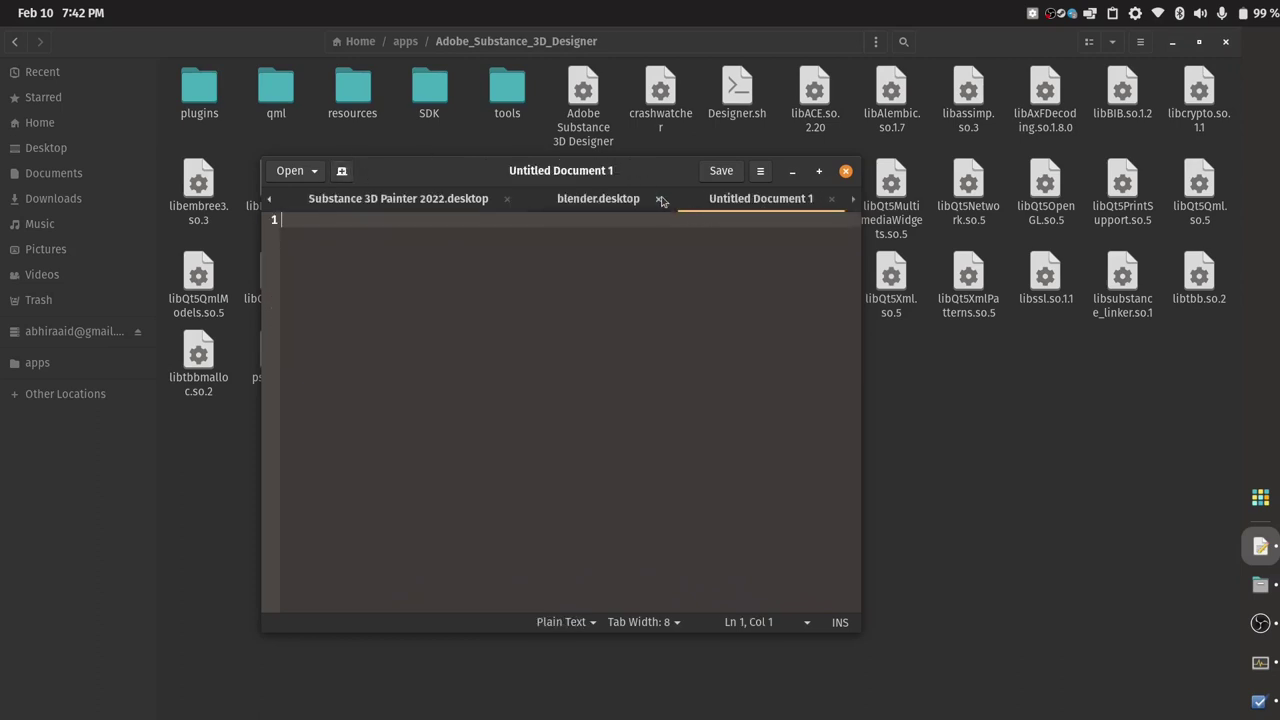
{"action": "left_click", "coordinate": [660, 200]}
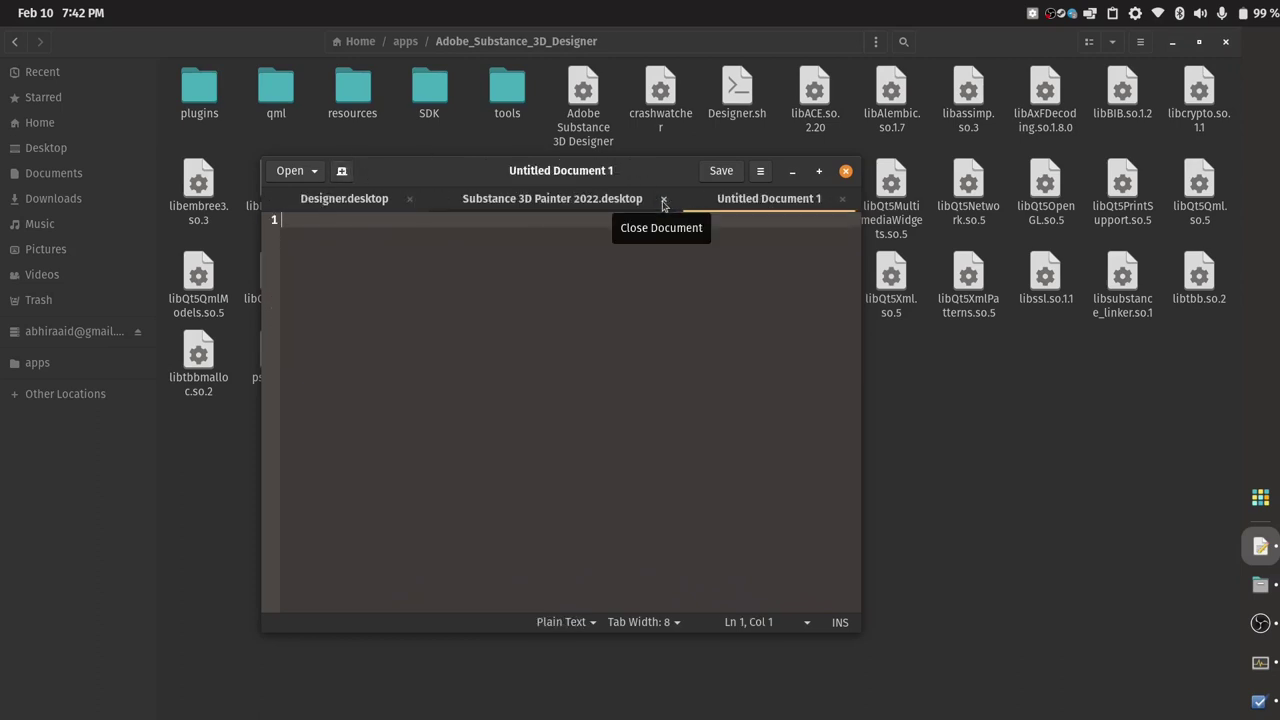
{"action": "left_click", "coordinate": [663, 203]}
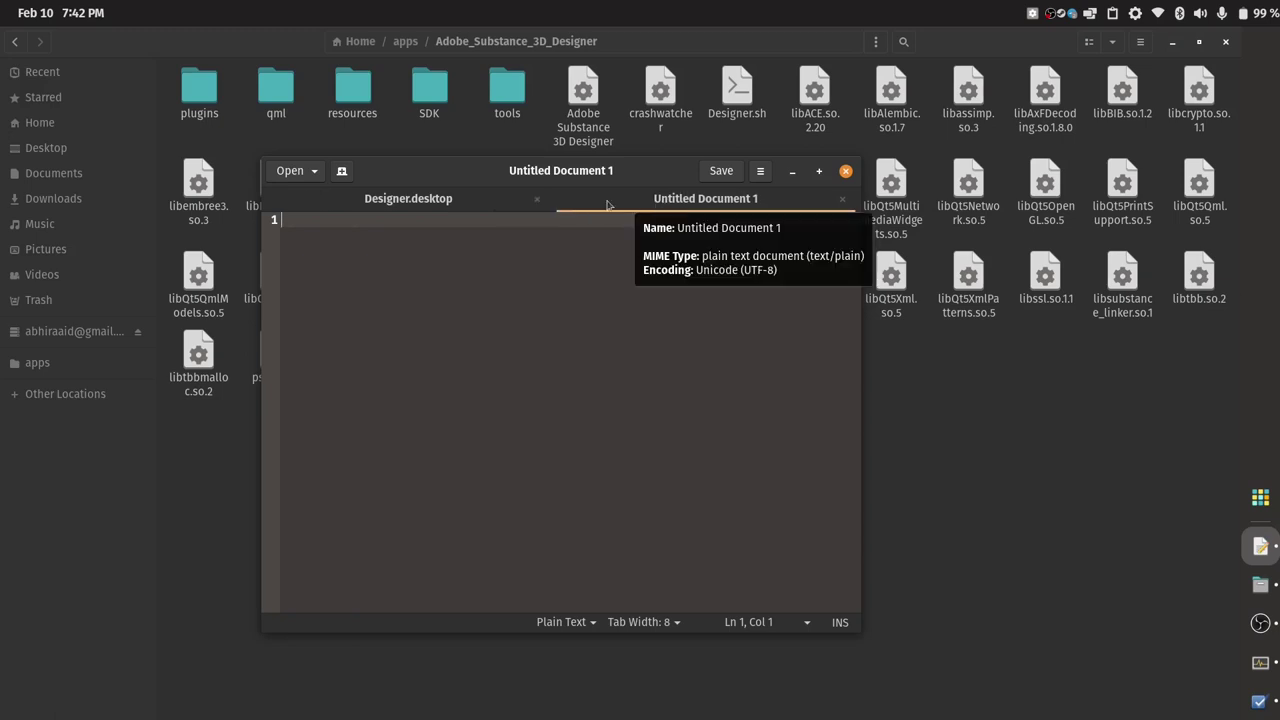
{"action": "left_click", "coordinate": [530, 200]}
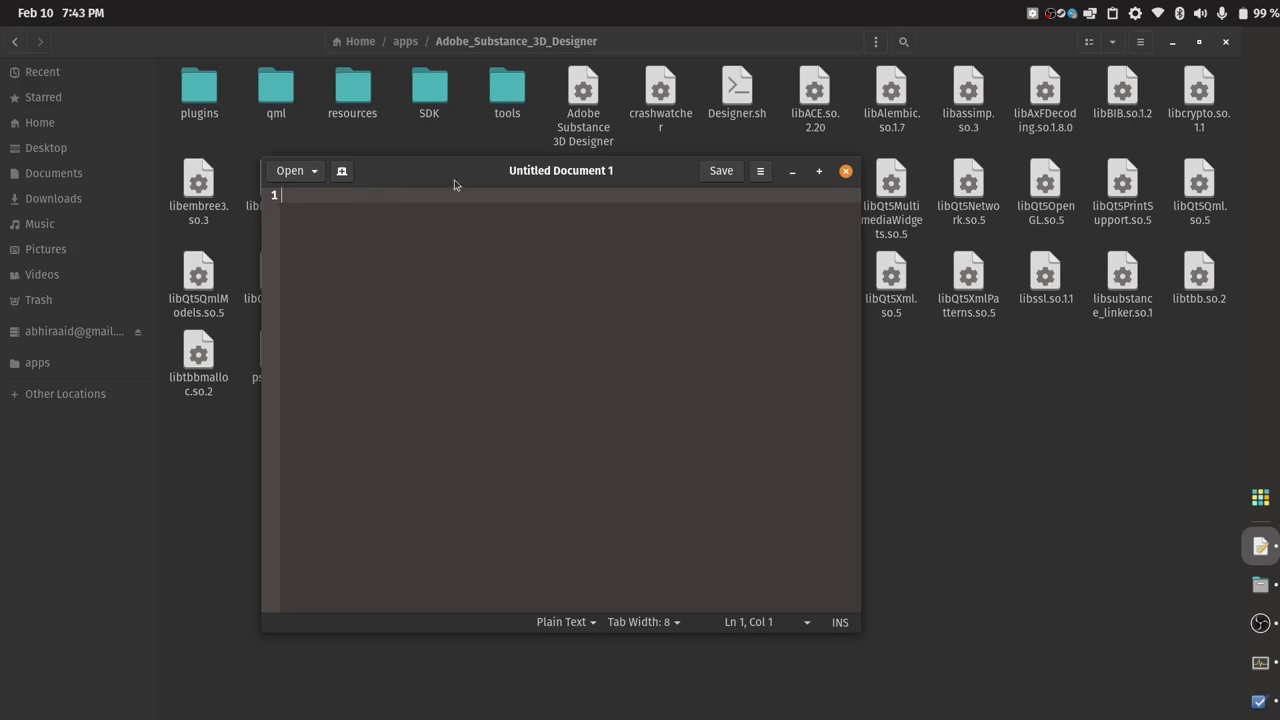
Reposition the blank document window and examine the system's graphics modes among the battery options
{"action": "left_click_drag", "start_coordinate": [453, 180], "coordinate": [647, 204]}
{"action": "left_click", "coordinate": [1200, 13]}
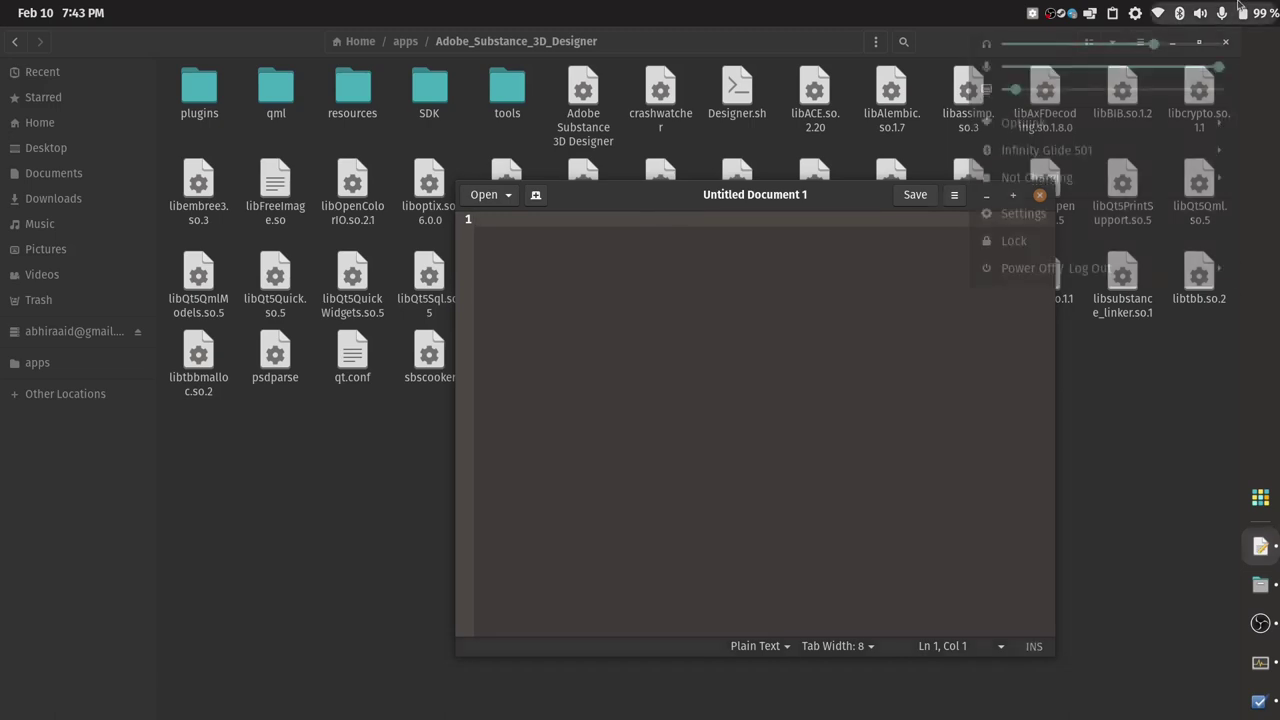
{"action": "left_click", "coordinate": [1106, 156]}
{"action": "left_click", "coordinate": [1104, 156]}
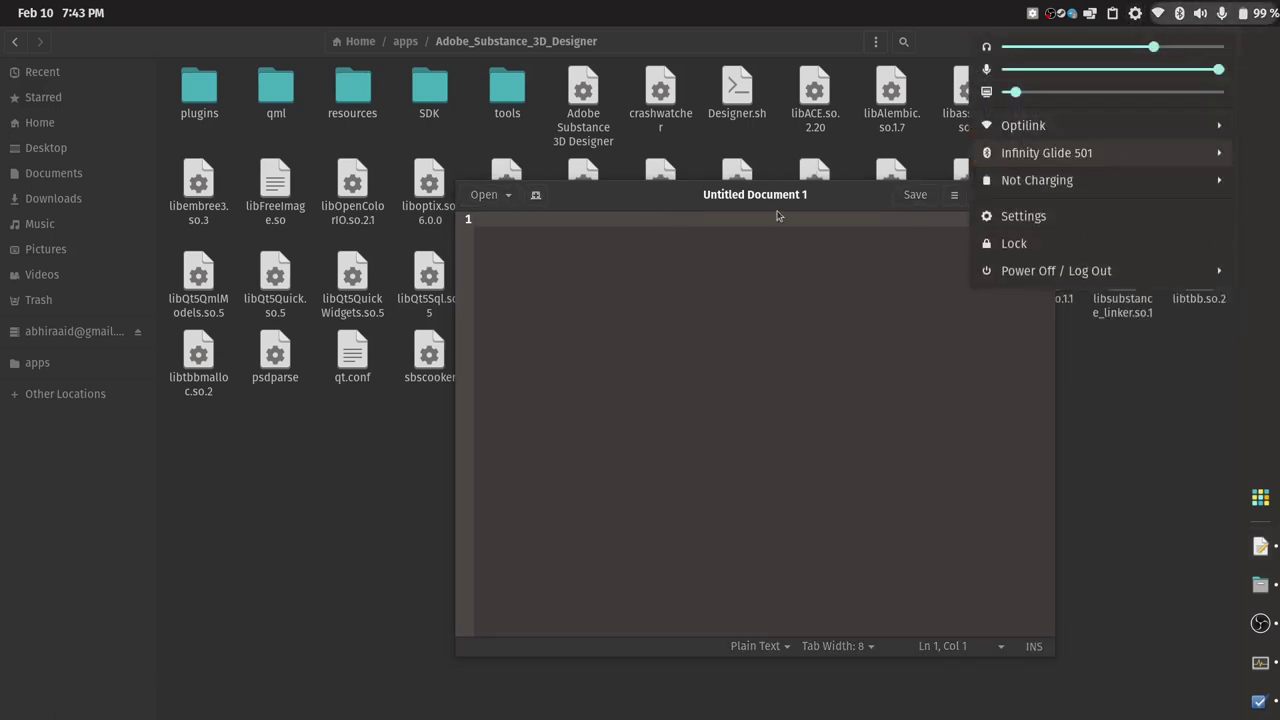
{"action": "left_click", "coordinate": [670, 230]}
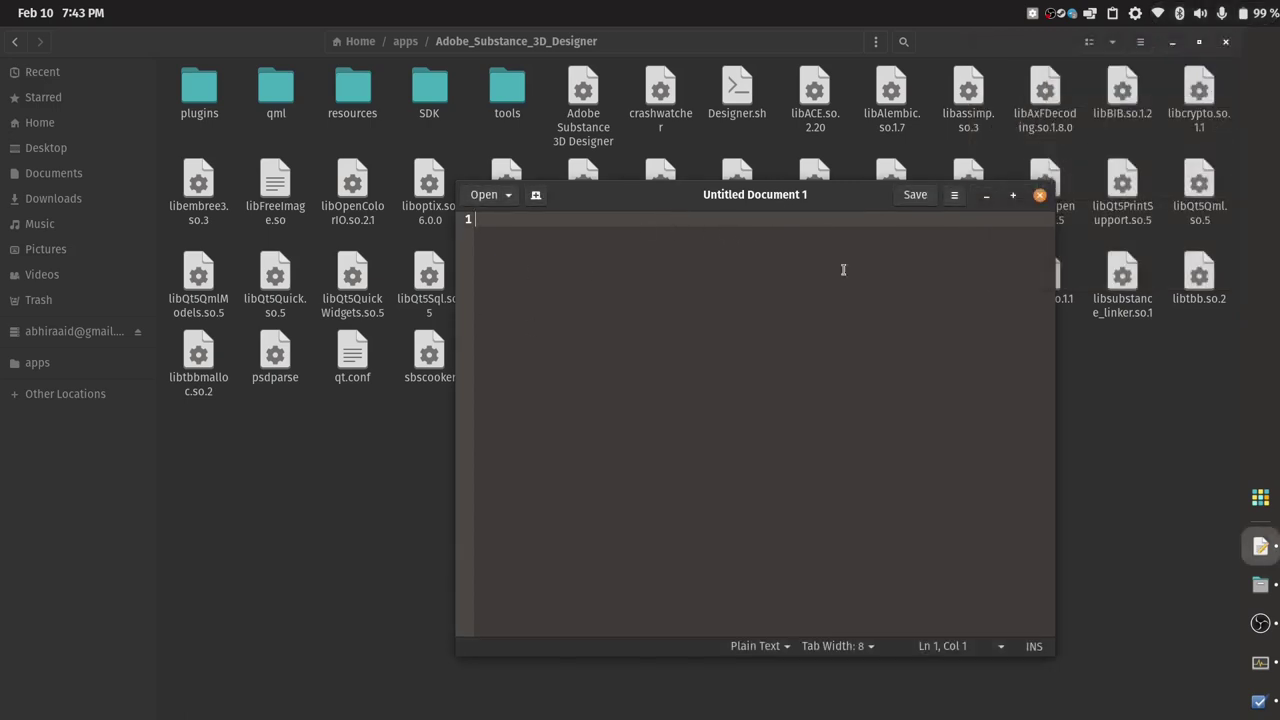
{"action": "left_click_drag", "start_coordinate": [797, 195], "coordinate": [742, 127]}
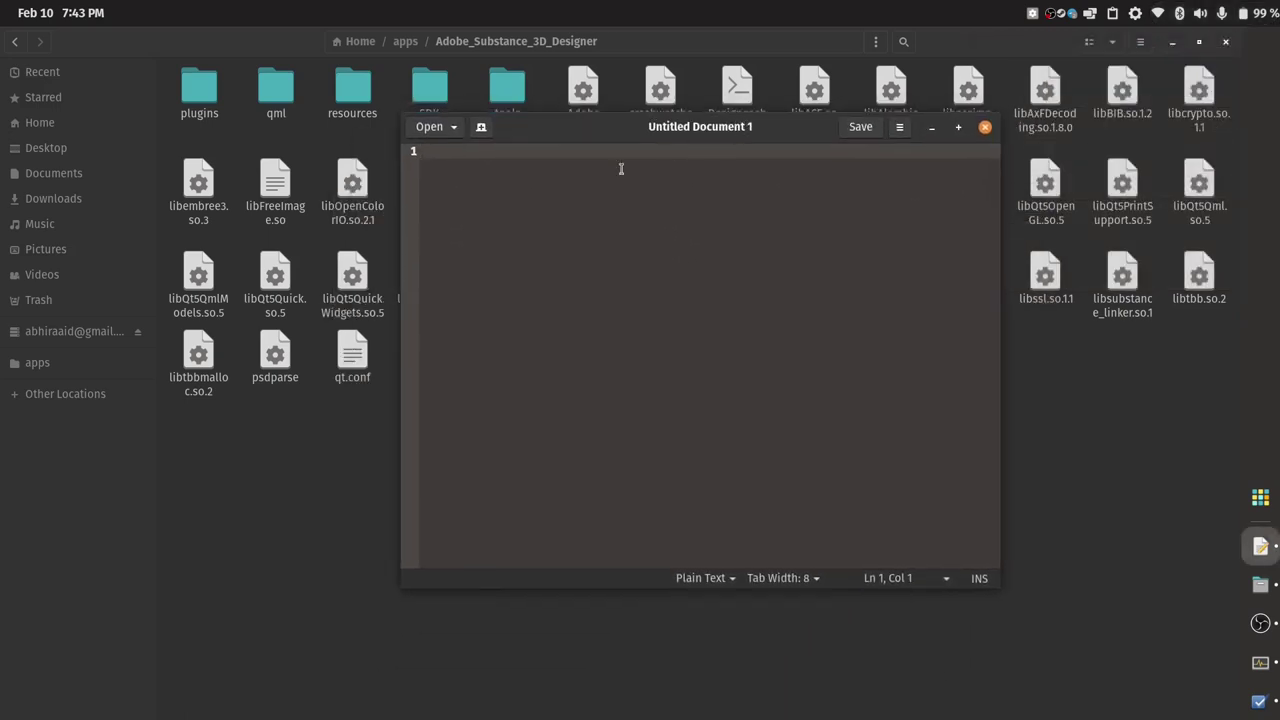
{"action": "left_click", "coordinate": [1200, 13]}
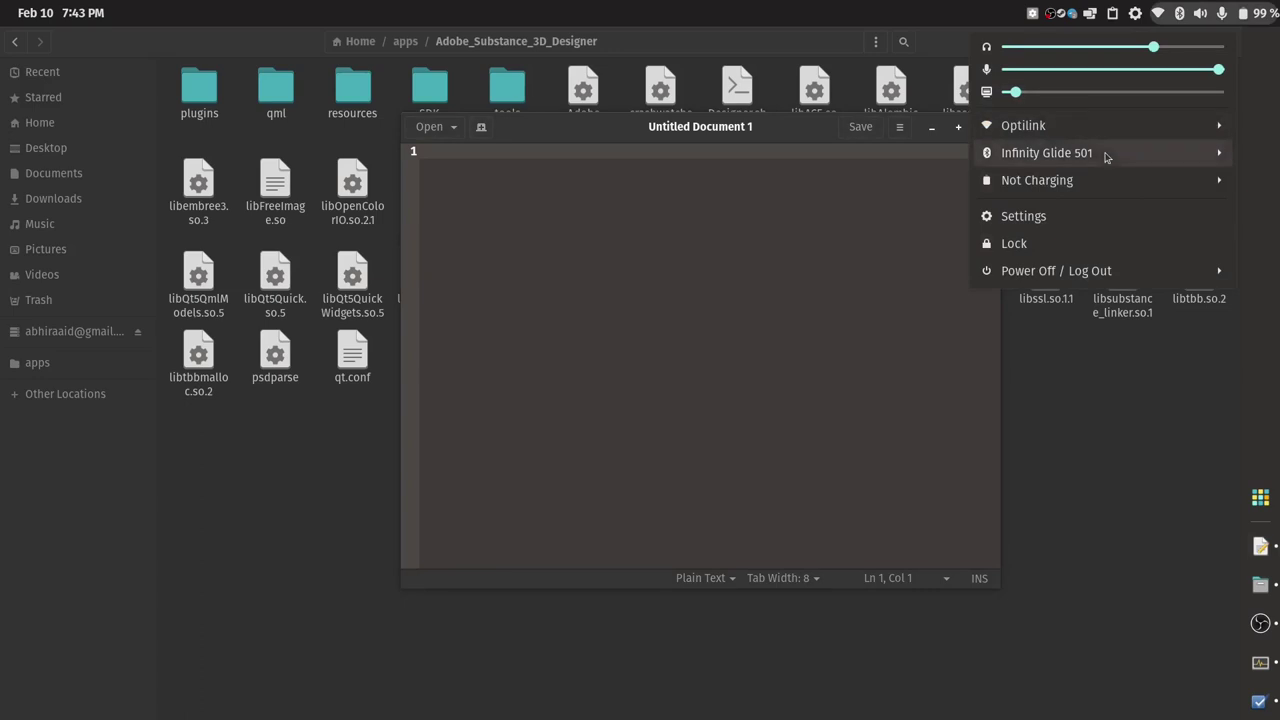
{"action": "left_click", "coordinate": [1106, 155]}
{"action": "left_click", "coordinate": [1106, 155]}
{"action": "left_click", "coordinate": [783, 137]}
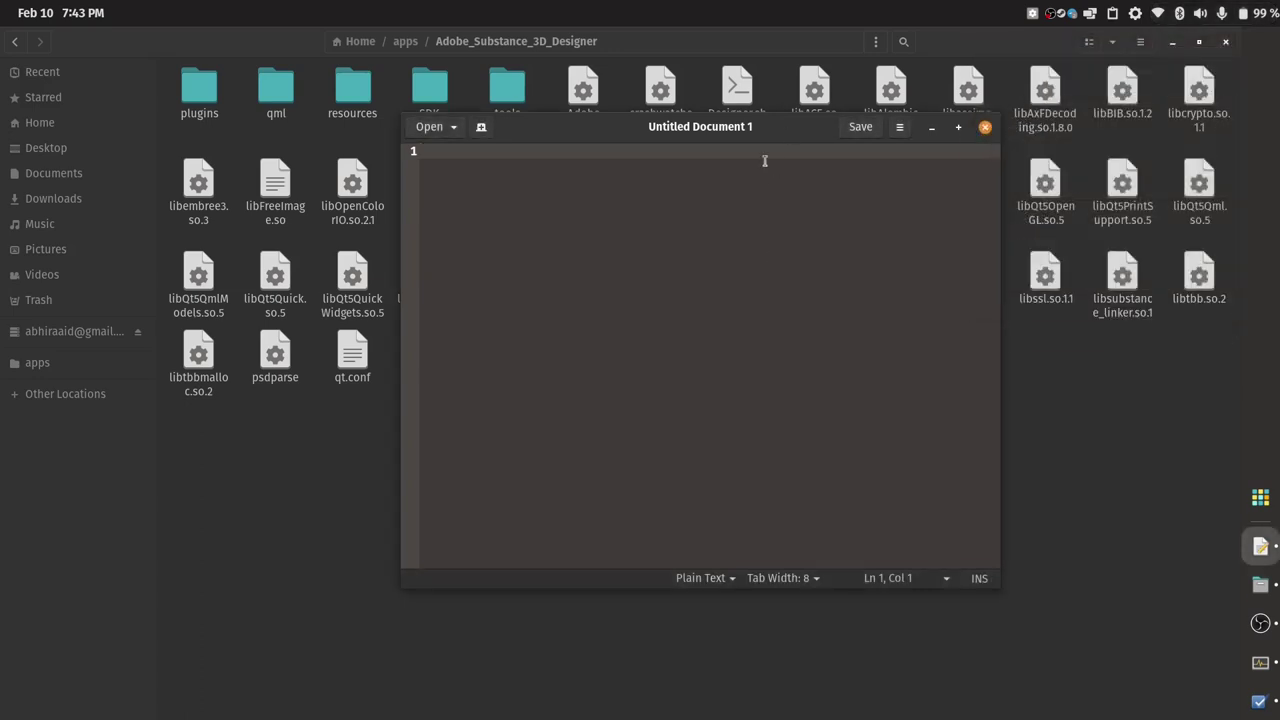
{"action": "left_click_drag", "start_coordinate": [808, 130], "coordinate": [979, 188]}
{"action": "left_click", "coordinate": [1200, 13]}
{"action": "left_click", "coordinate": [1086, 181]}
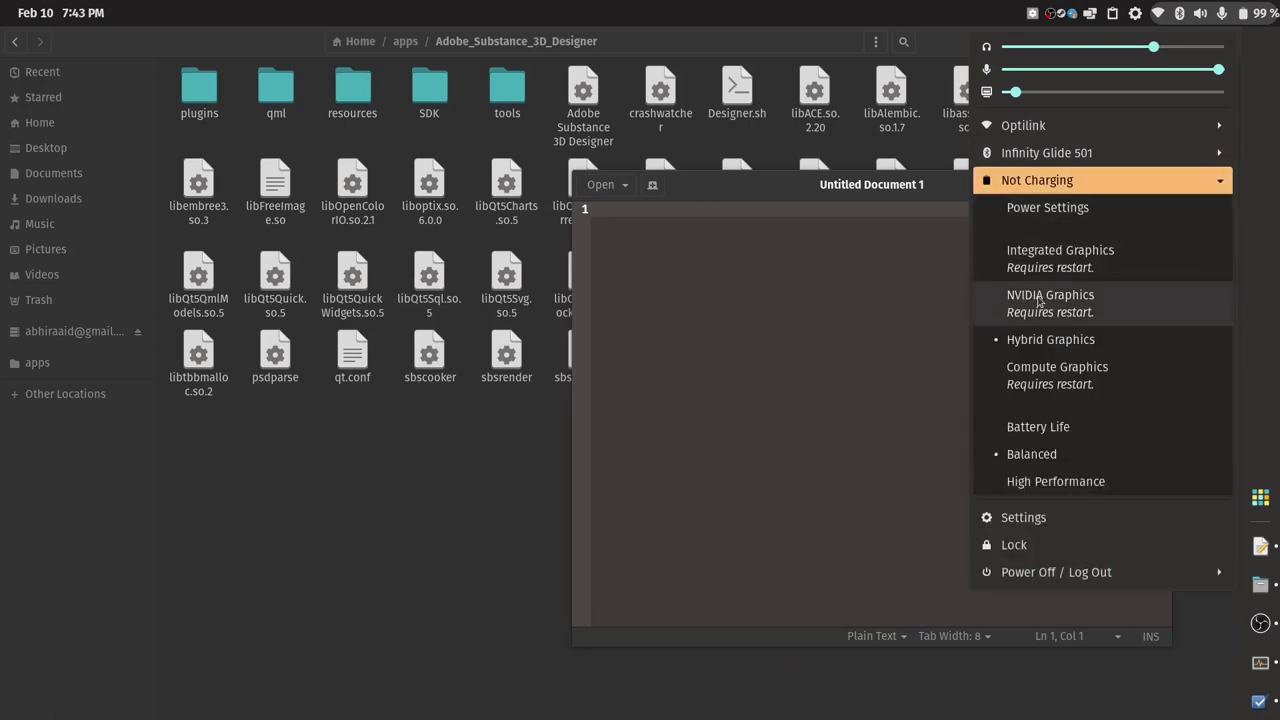
{"action": "left_click", "coordinate": [827, 192]}
{"action": "left_click_drag", "start_coordinate": [827, 192], "coordinate": [811, 241]}
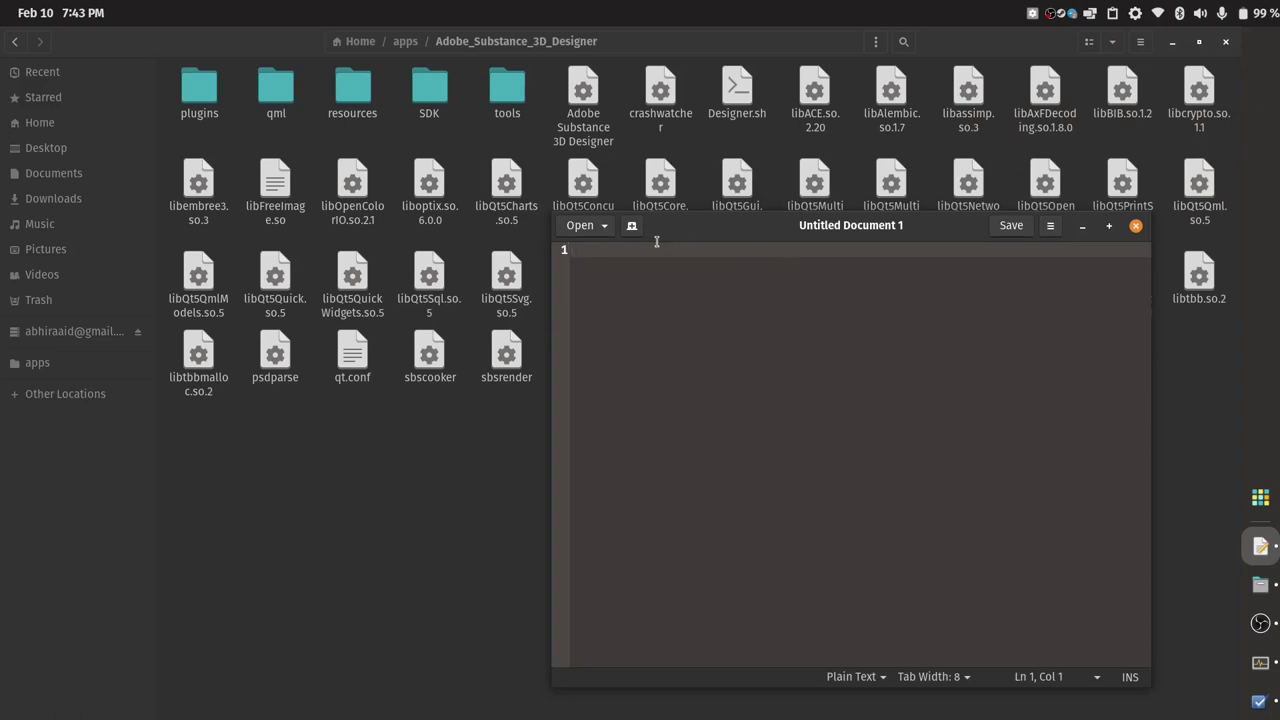
{"action": "right_click", "coordinate": [629, 259]}
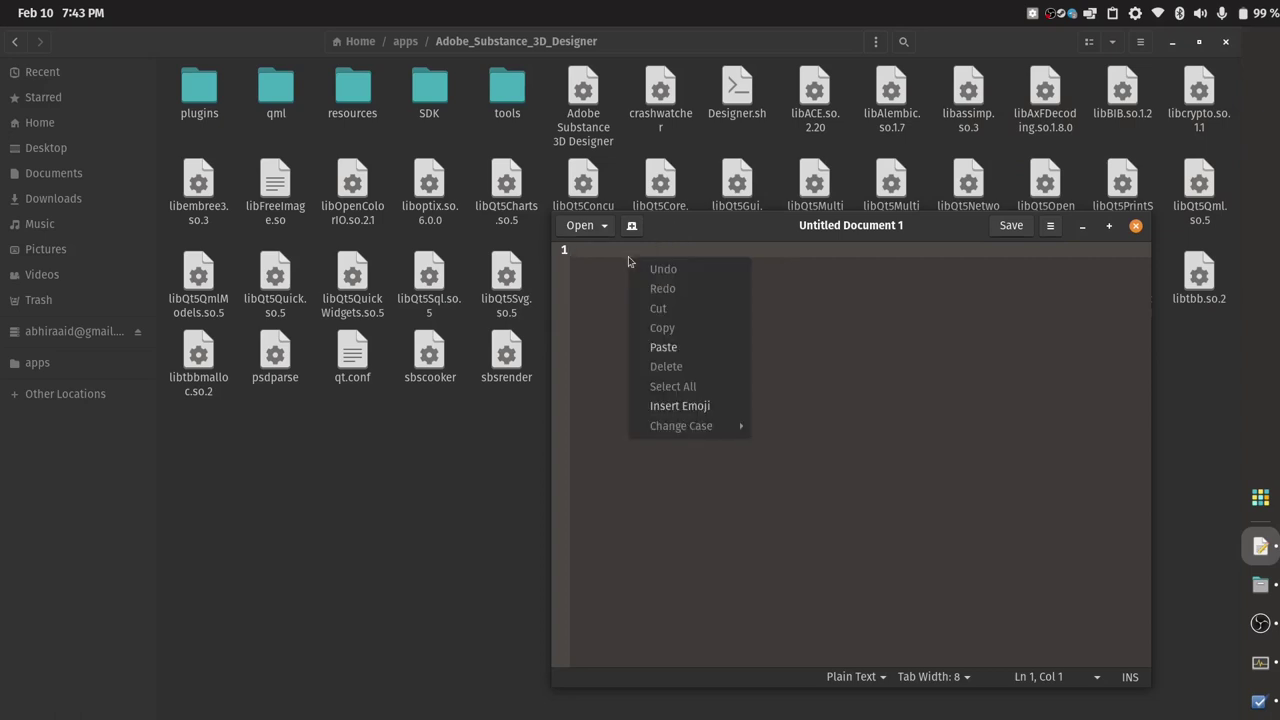
{"action": "left_click", "coordinate": [601, 255]}
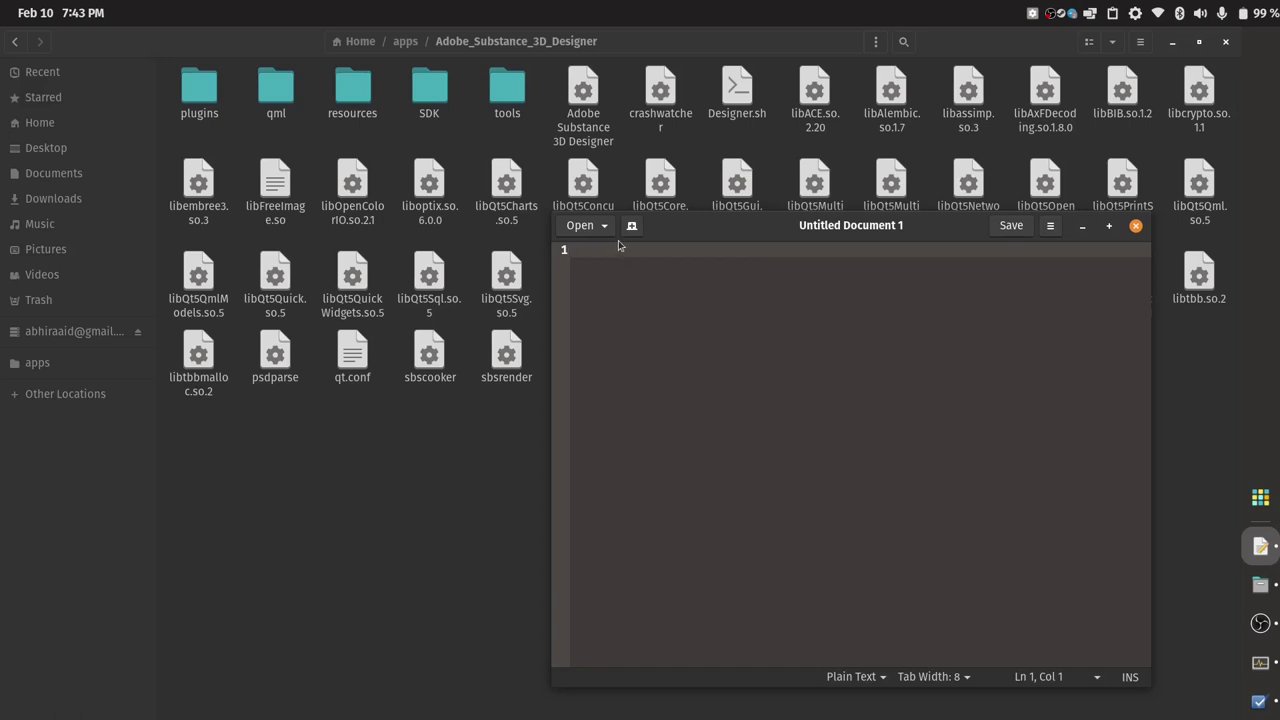
{"action": "left_click", "coordinate": [507, 503]}
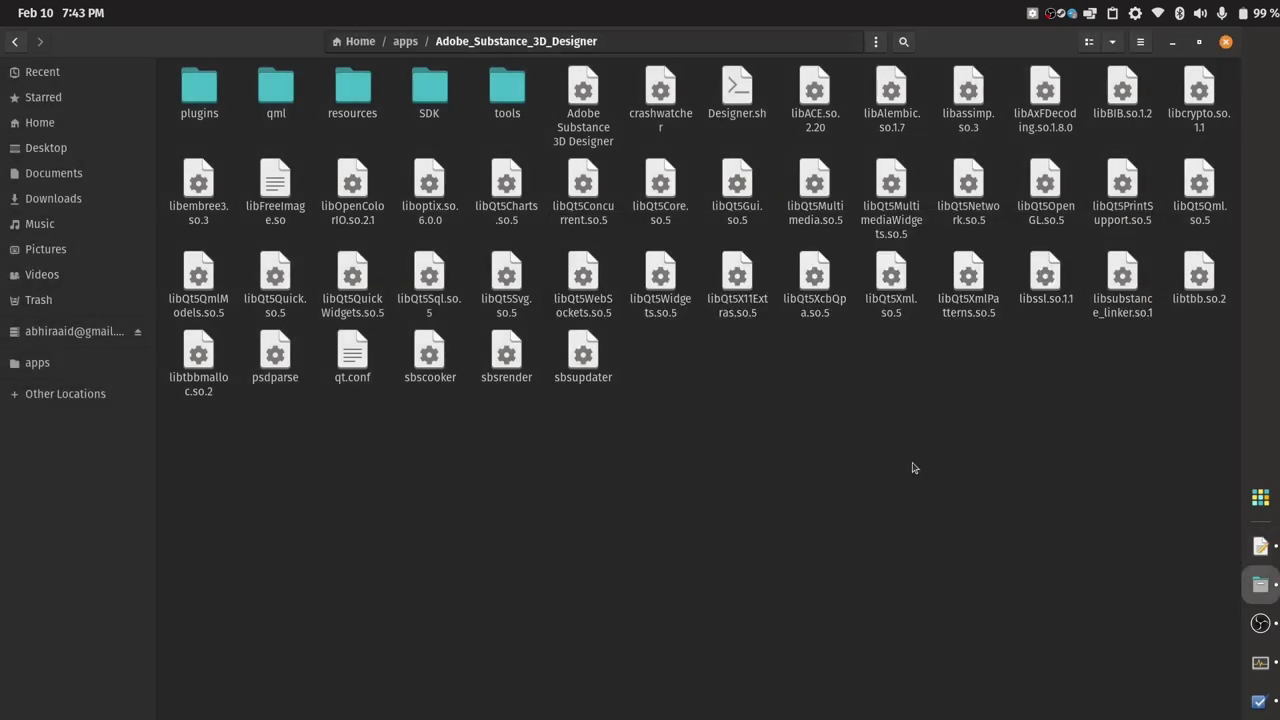
Open Firefox and load the getpocket.com site
{"action": "key", "text": "super+b"}
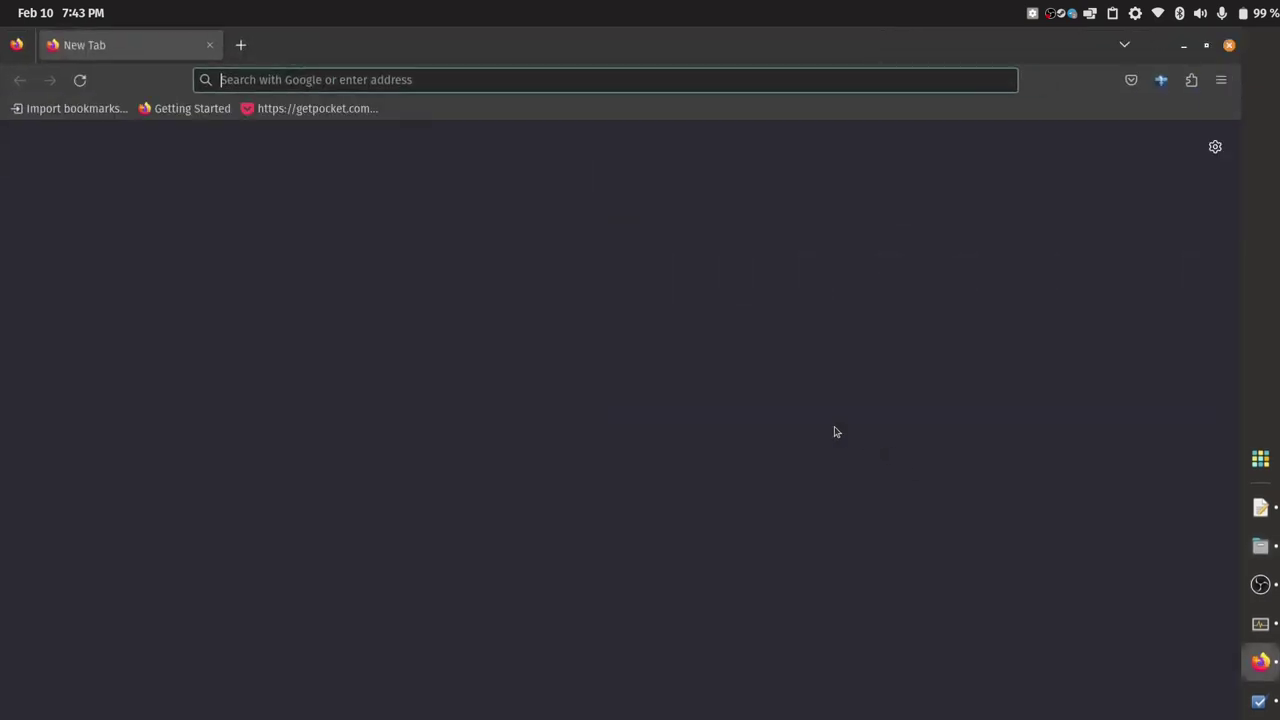
{"action": "type", "text": "get"}
{"action": "left_click", "coordinate": [420, 86]}
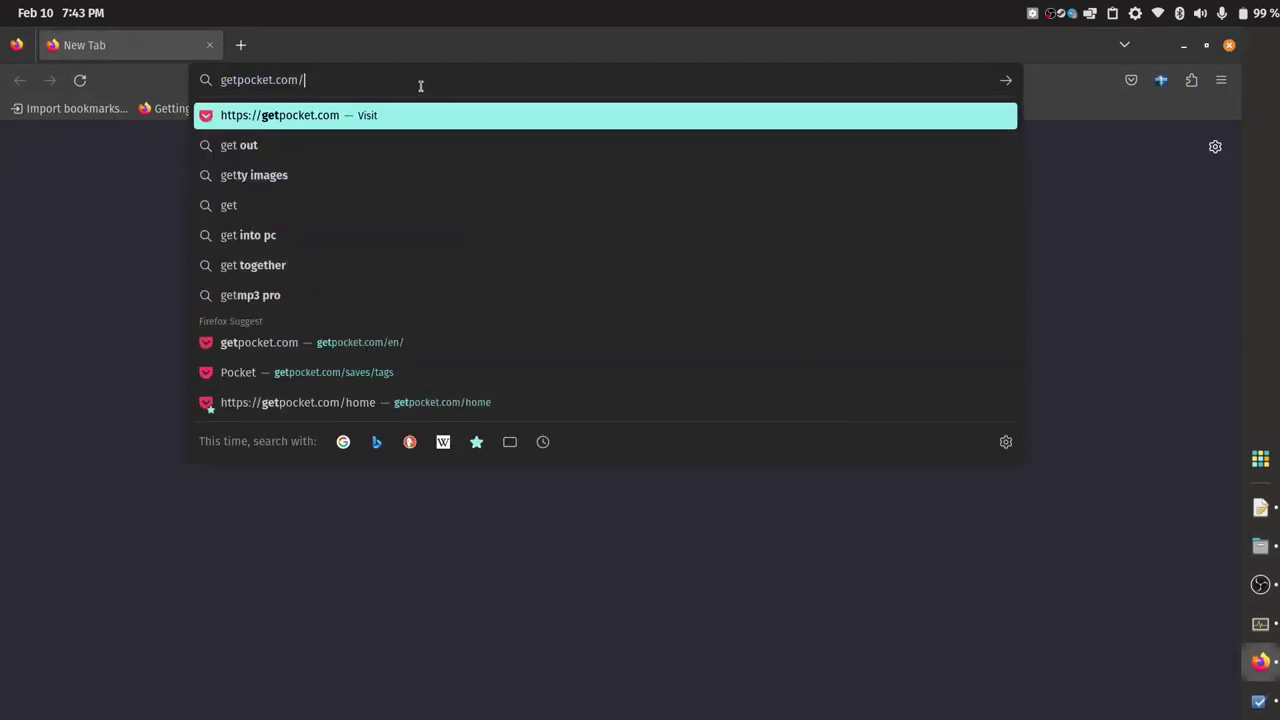
{"action": "key", "text": "Return"}
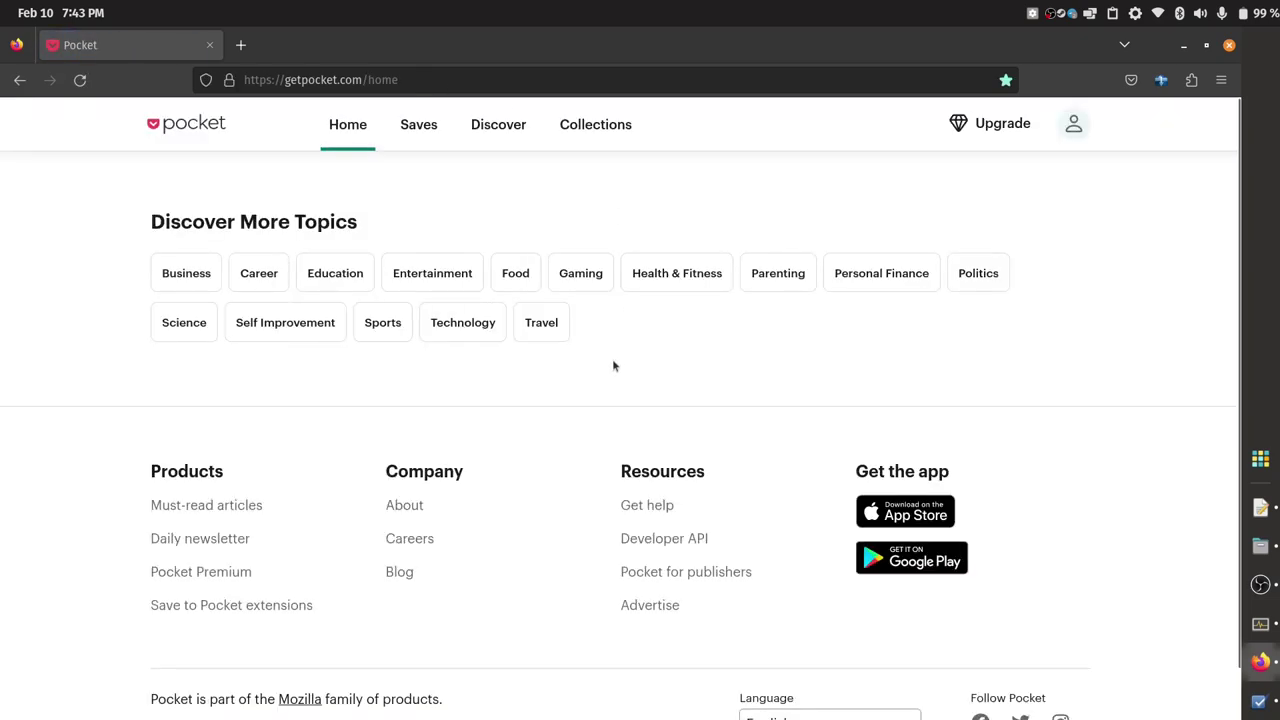
Filter the Pocket saves by the linux tag and open the GitHub issue about always using dedicated graphics for an application
{"action": "left_click", "coordinate": [416, 126]}
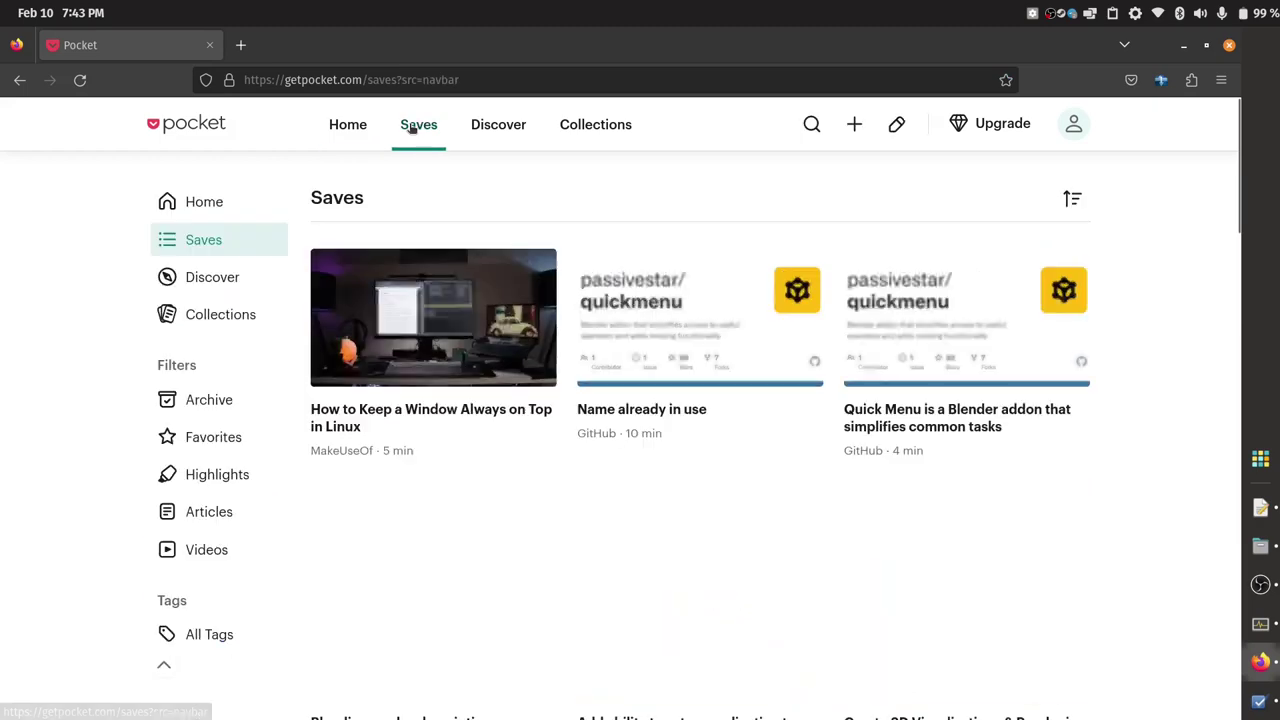
{"action": "left_click", "coordinate": [200, 628]}
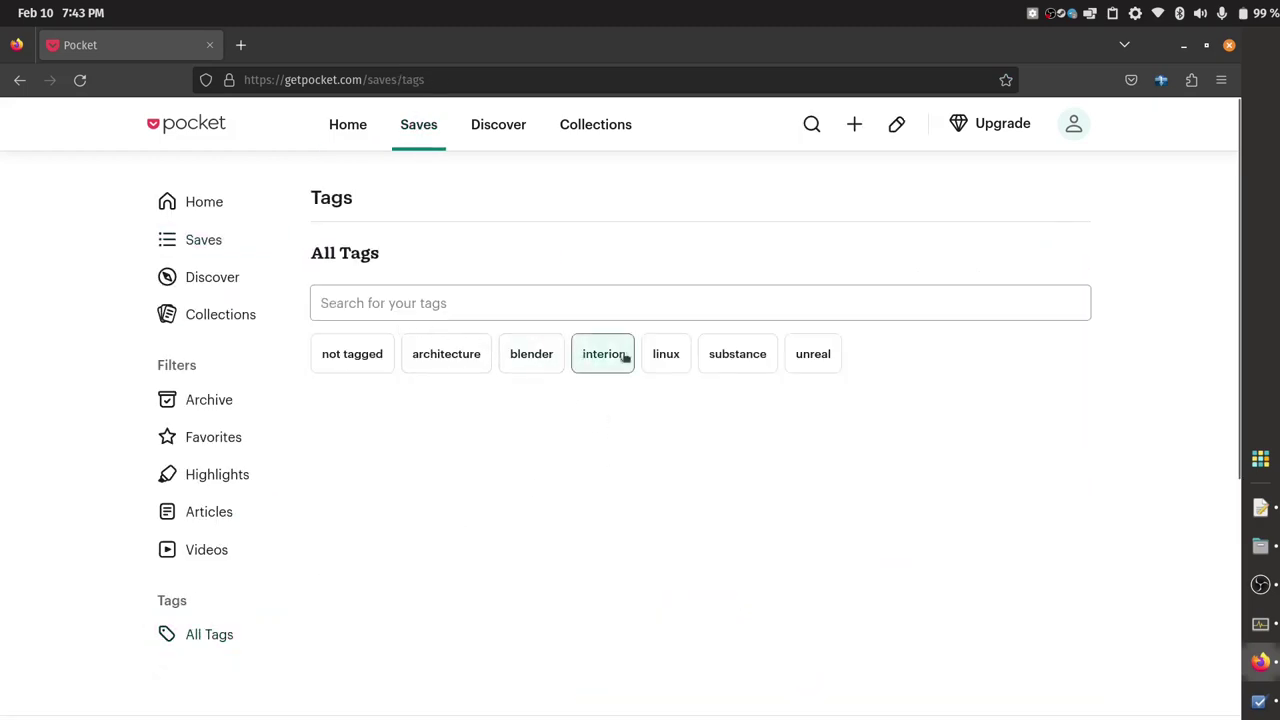
{"action": "left_click", "coordinate": [655, 355]}
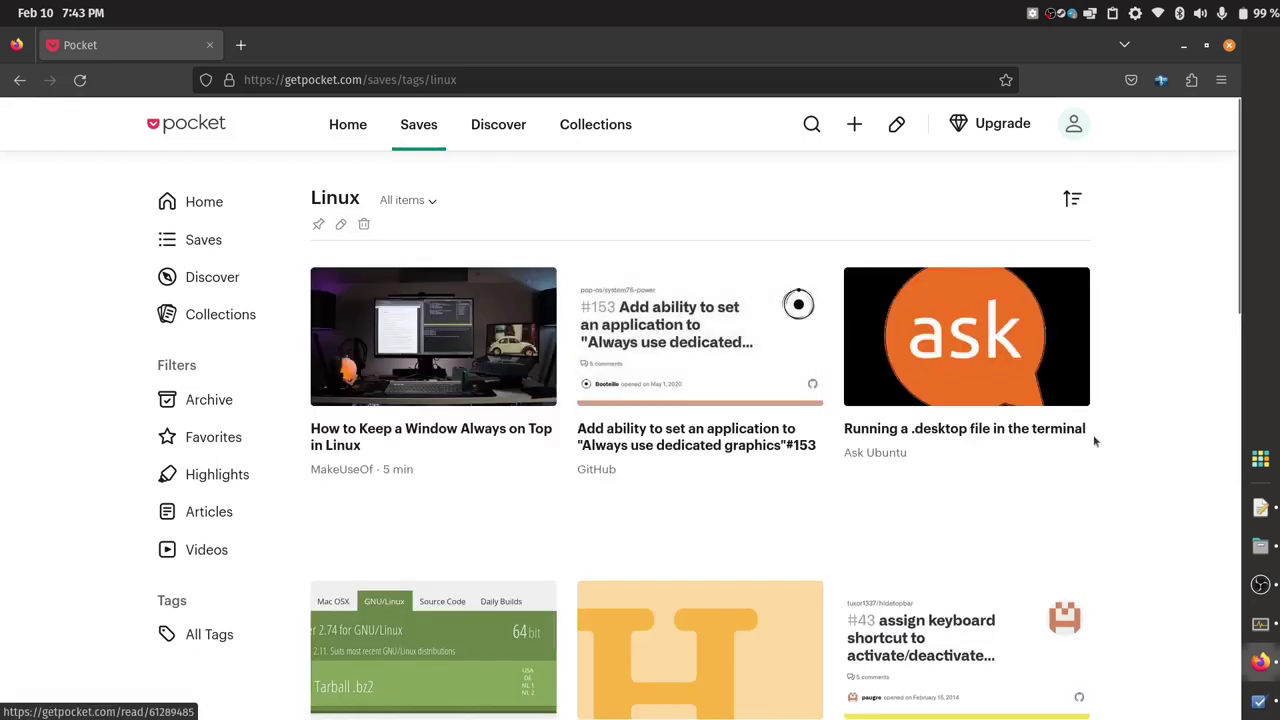
{"action": "left_click", "coordinate": [632, 298]}
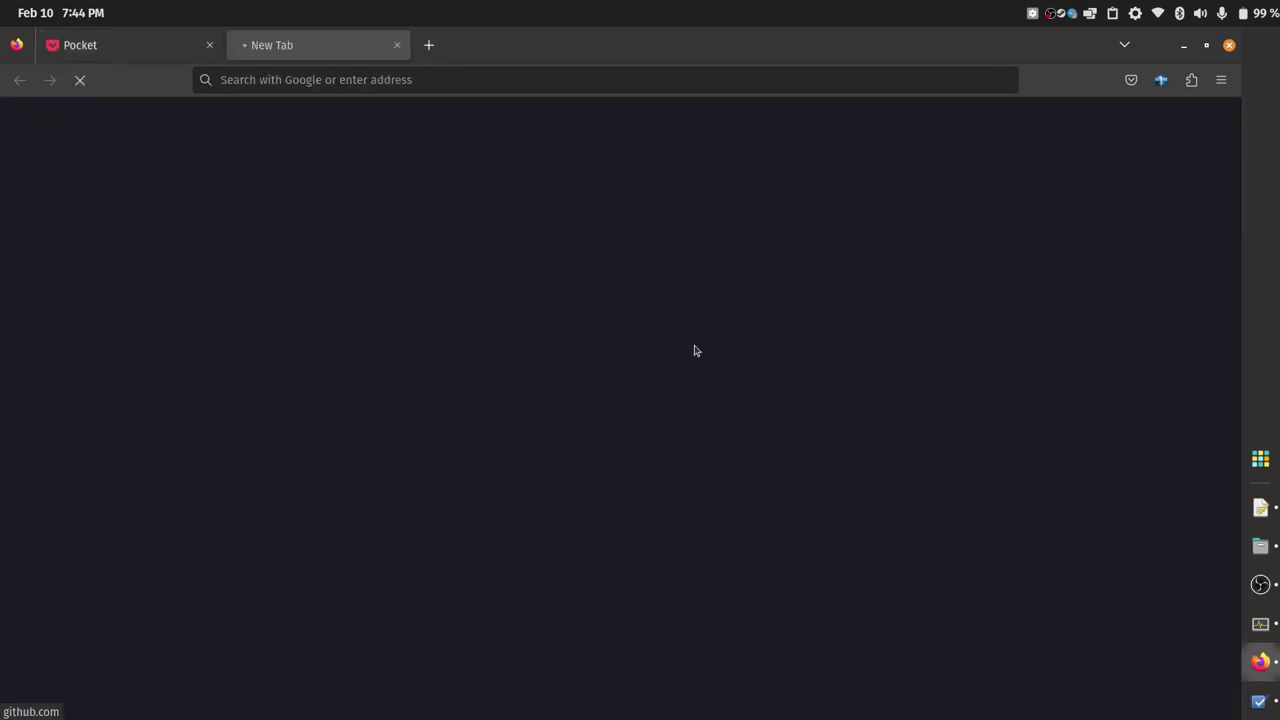
Copy the line alias prime="__GLX_VENDOR_LIBRARY_NAME=nvidia __NV_PRIME_RENDER_OFFLOAD=1" from the issue comment into the blank Text Editor document
{"action": "scroll", "coordinate": [450, 380], "scroll_direction": "down", "scroll_amount": 4}
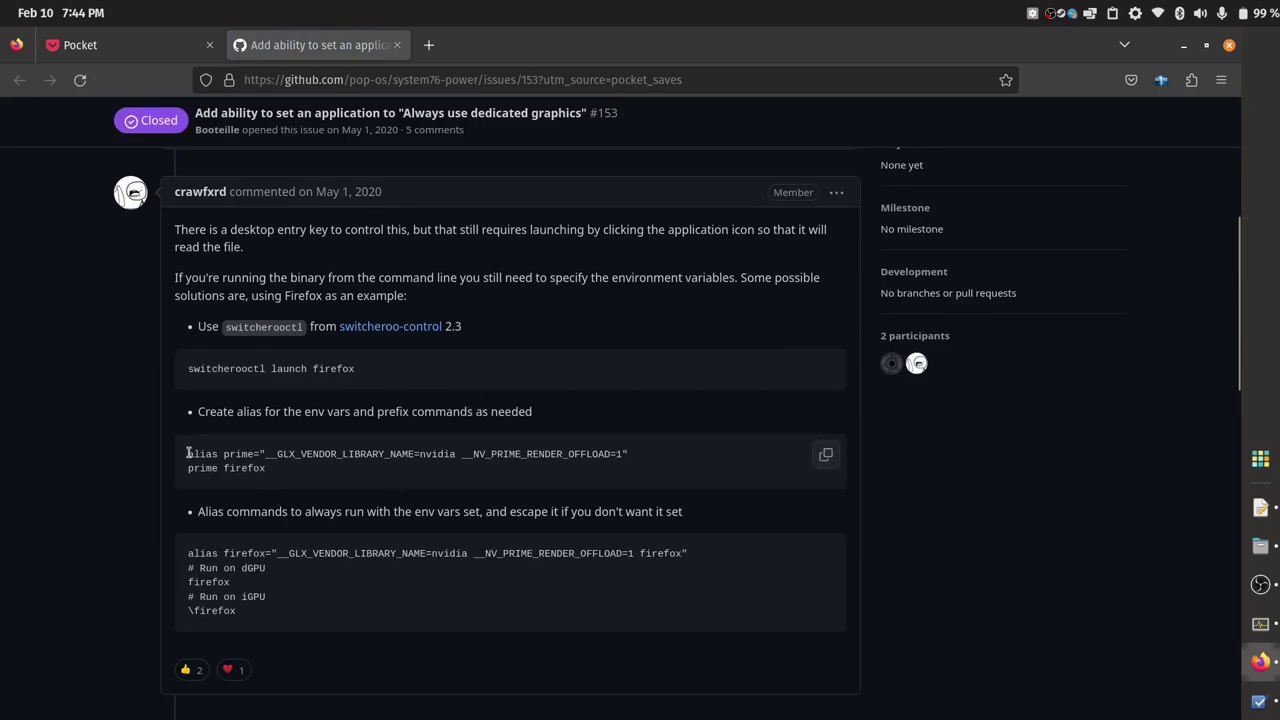
{"action": "left_click_drag", "start_coordinate": [188, 453], "coordinate": [626, 455]}
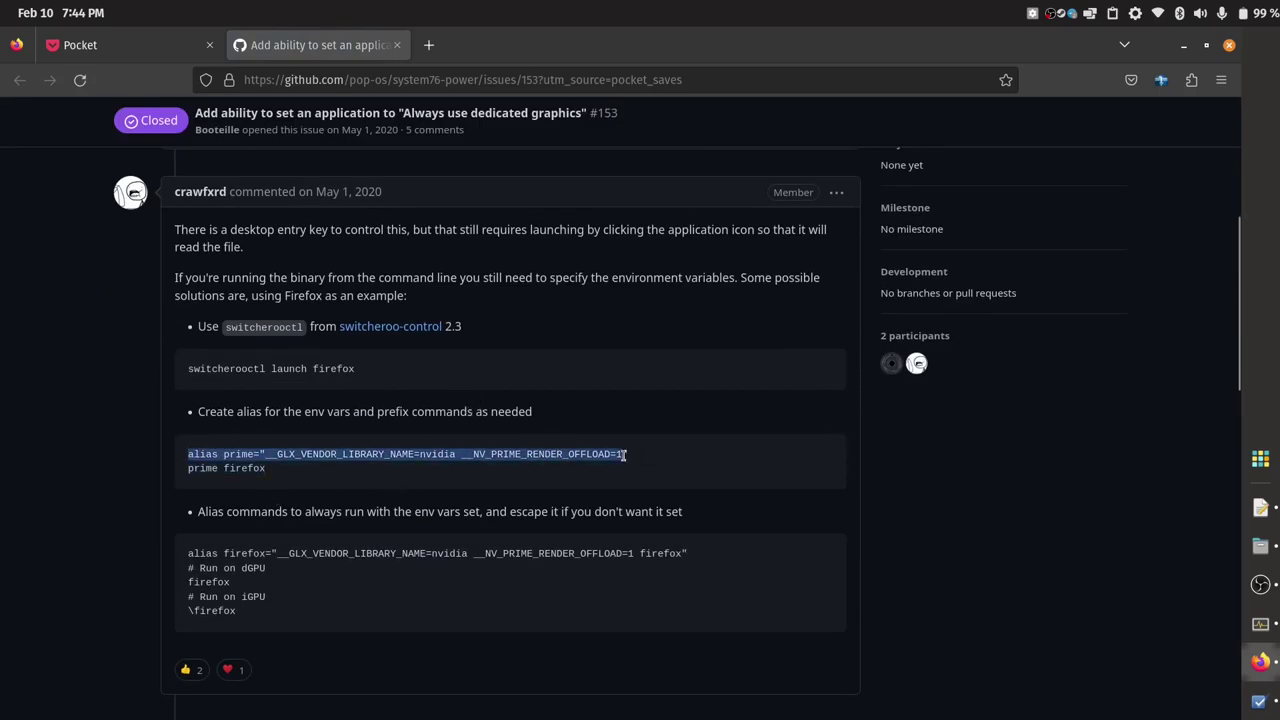
{"action": "right_click", "coordinate": [620, 457]}
{"action": "left_click", "coordinate": [640, 476]}
{"action": "left_click", "coordinate": [645, 465]}
{"action": "left_click", "coordinate": [1260, 507]}
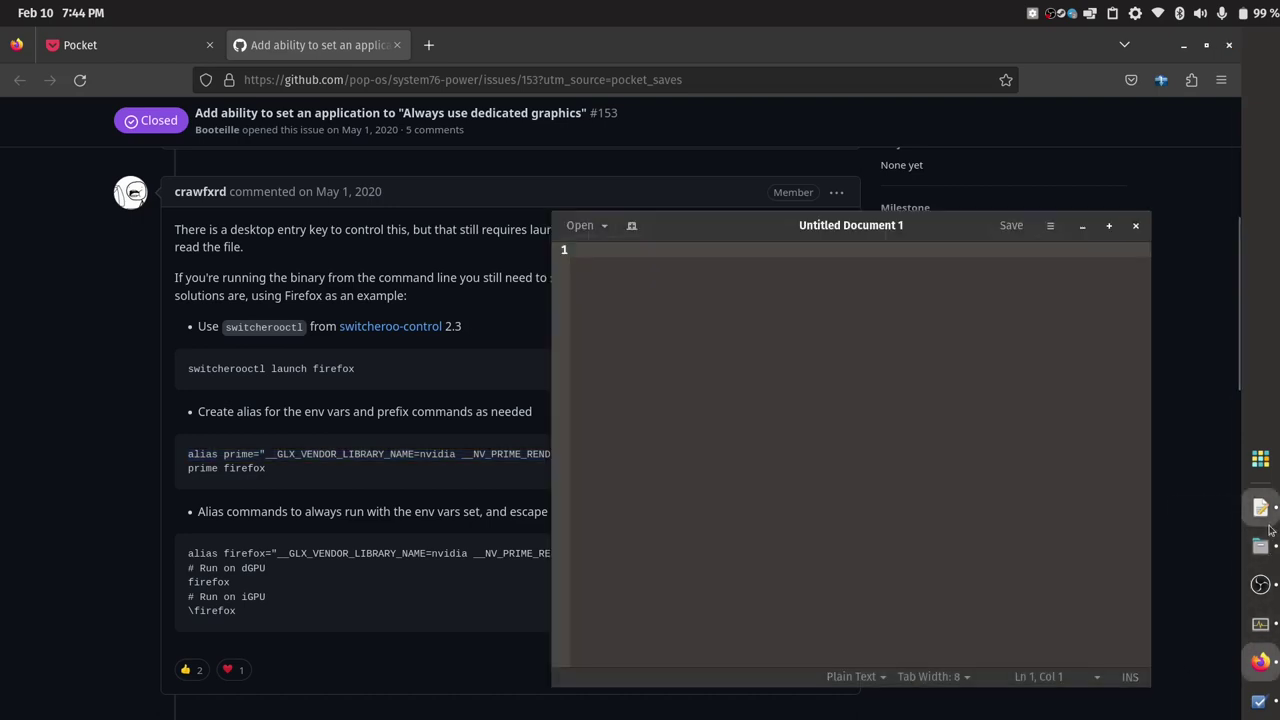
{"action": "right_click", "coordinate": [651, 261]}
{"action": "left_click", "coordinate": [686, 347]}
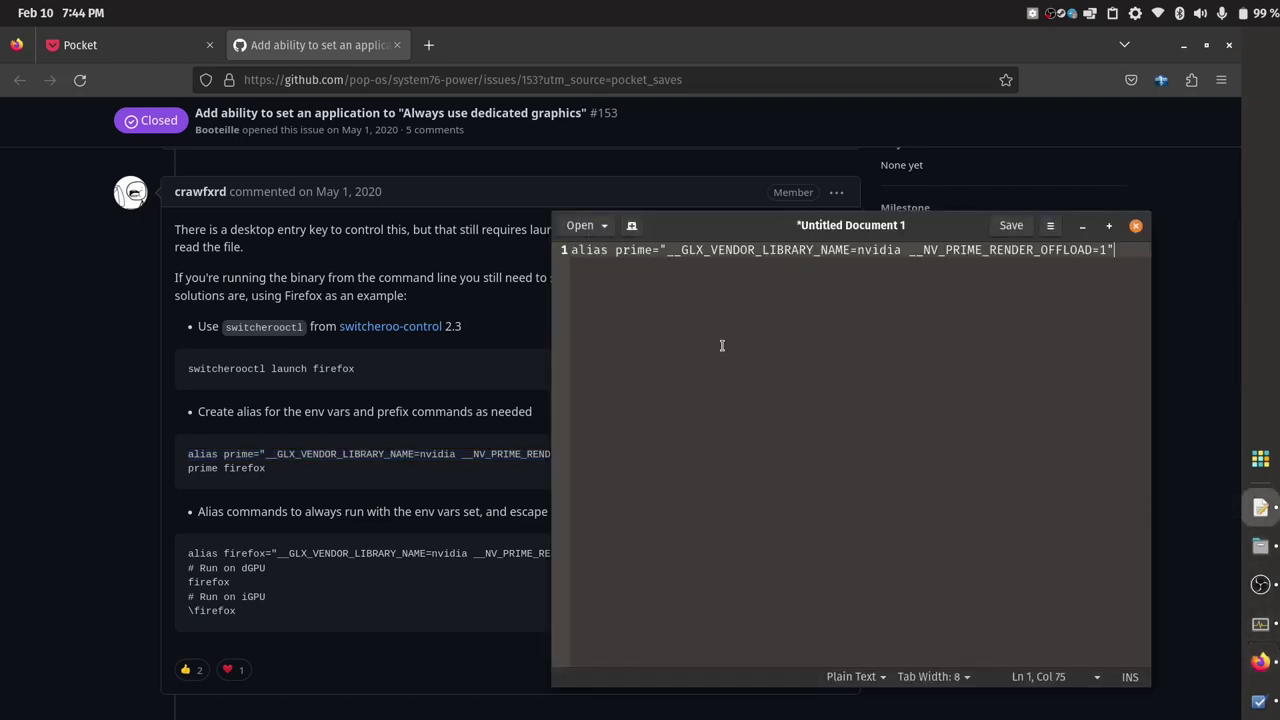
Start a second line in the document with the word prime
{"action": "key", "text": "Return"}
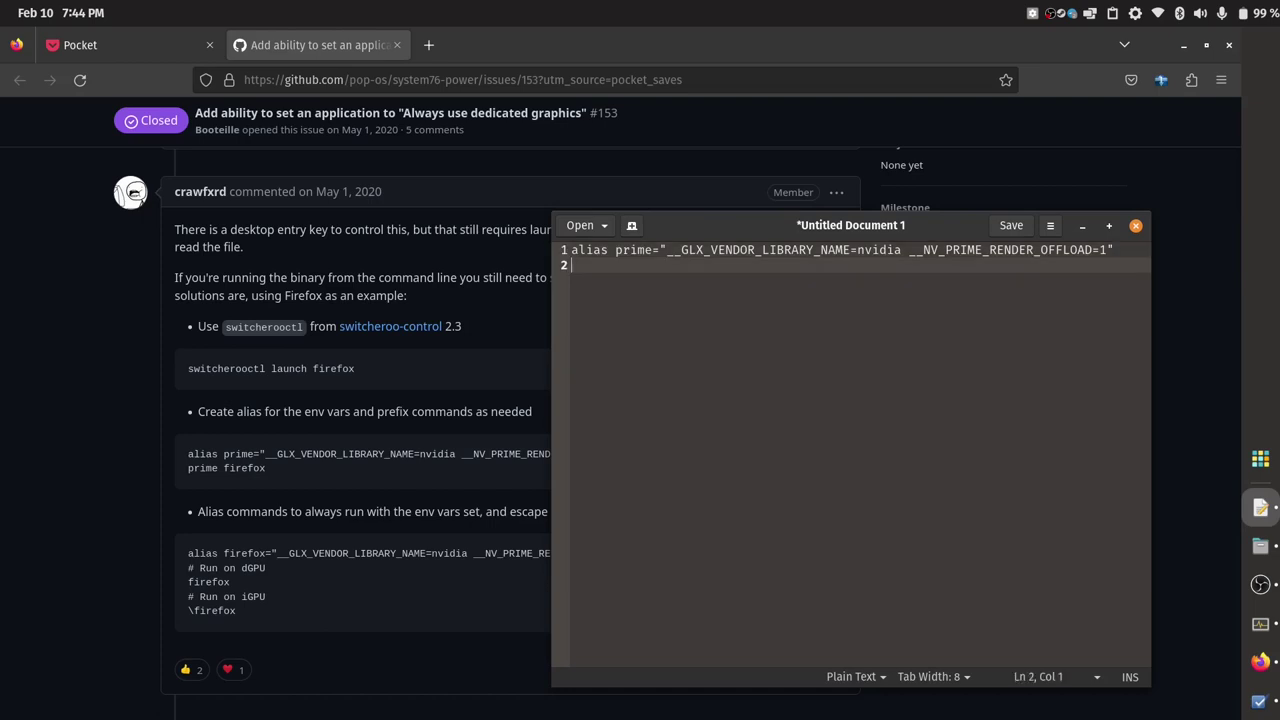
{"action": "type", "text": "prime"}
{"action": "left_click_drag", "start_coordinate": [1261, 545], "coordinate": [1262, 505]}
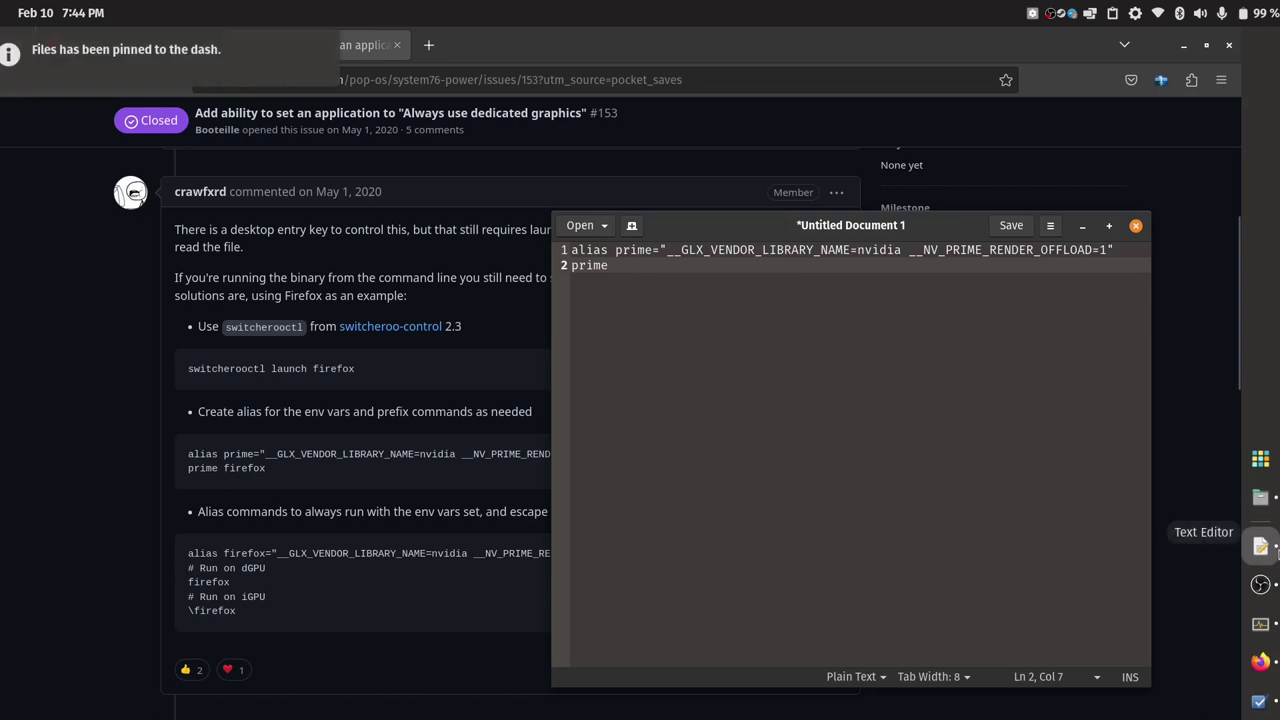
{"action": "left_click", "coordinate": [1261, 545]}
{"action": "right_click", "coordinate": [1260, 500]}
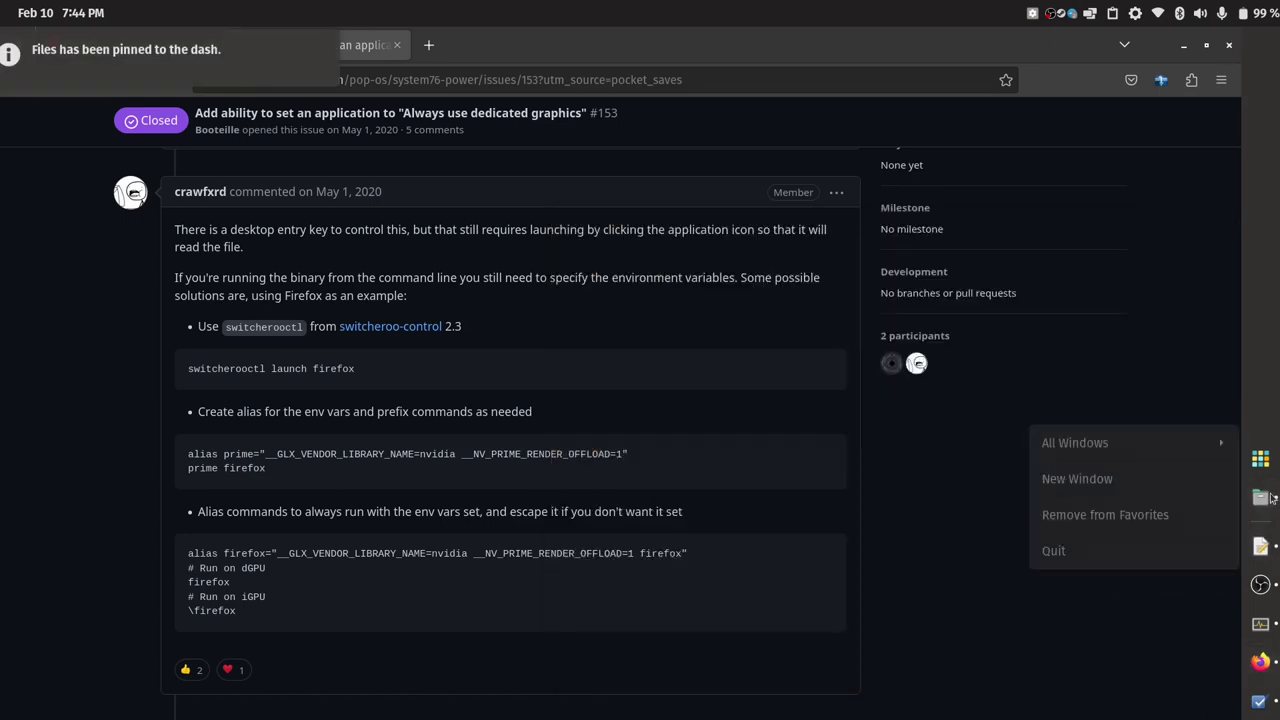
{"action": "left_click", "coordinate": [1200, 524]}
Copy the Adobe Substance 3D Designer executable's parent folder path into double quotes after prime and end it with a slash
{"action": "left_click", "coordinate": [1260, 506]}
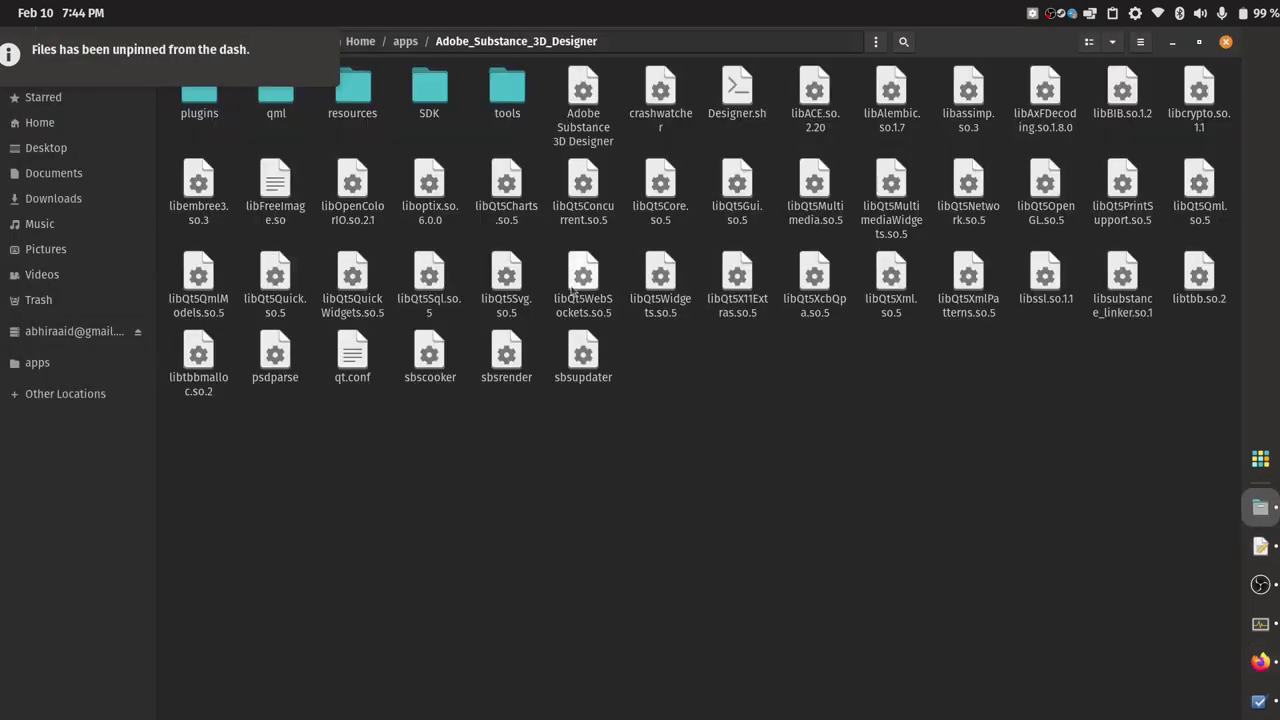
{"action": "left_click", "coordinate": [584, 113]}
{"action": "right_click", "coordinate": [584, 113]}
{"action": "left_click", "coordinate": [672, 334]}
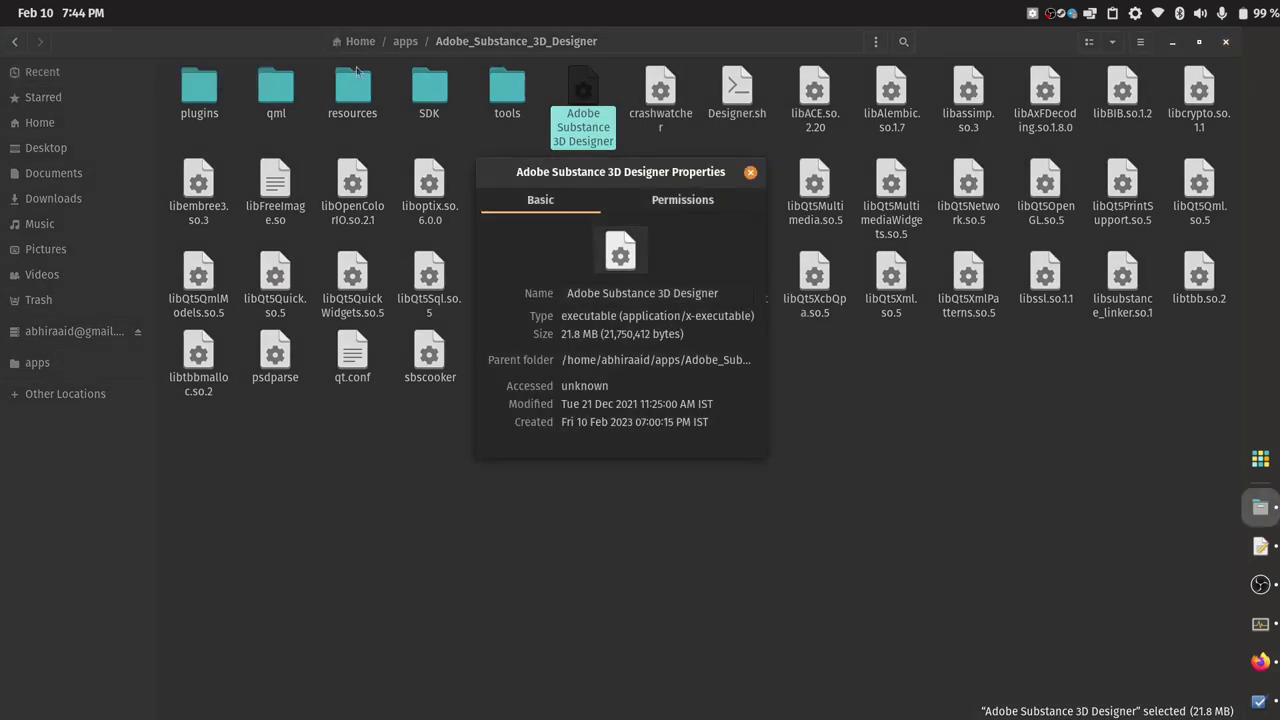
{"action": "triple_click", "coordinate": [616, 359]}
{"action": "right_click", "coordinate": [616, 362]}
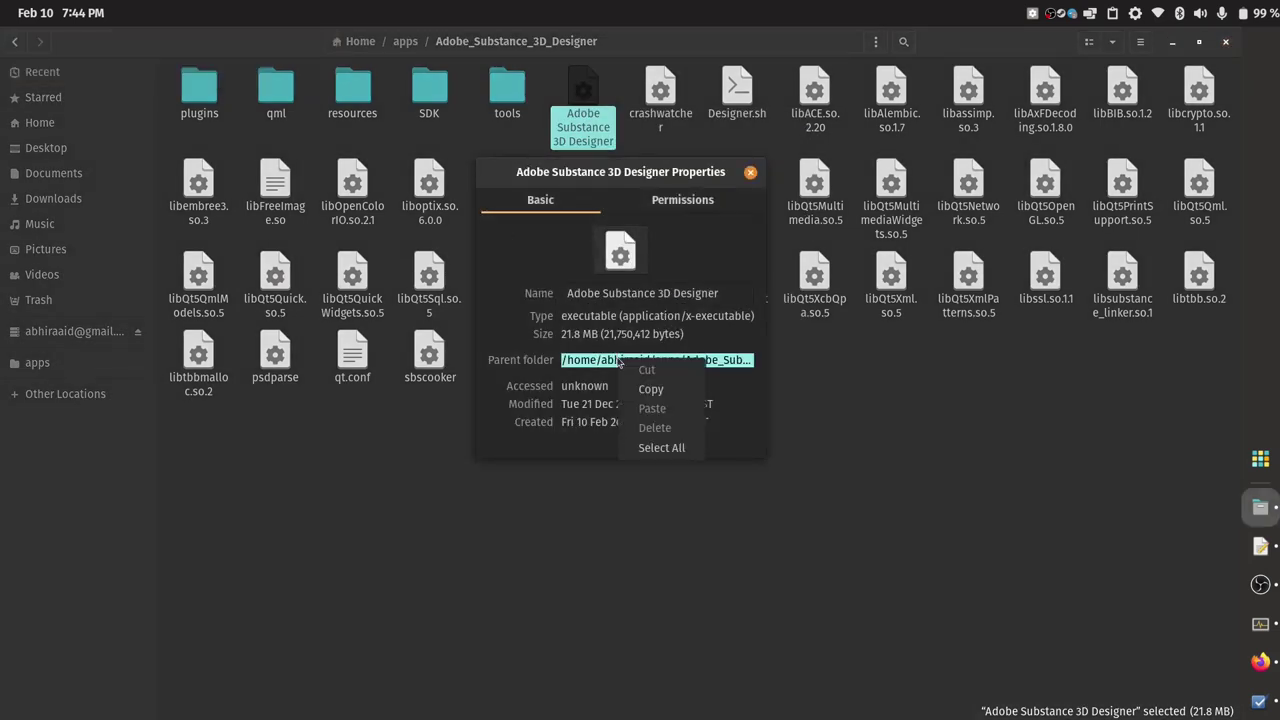
{"action": "left_click", "coordinate": [645, 390]}
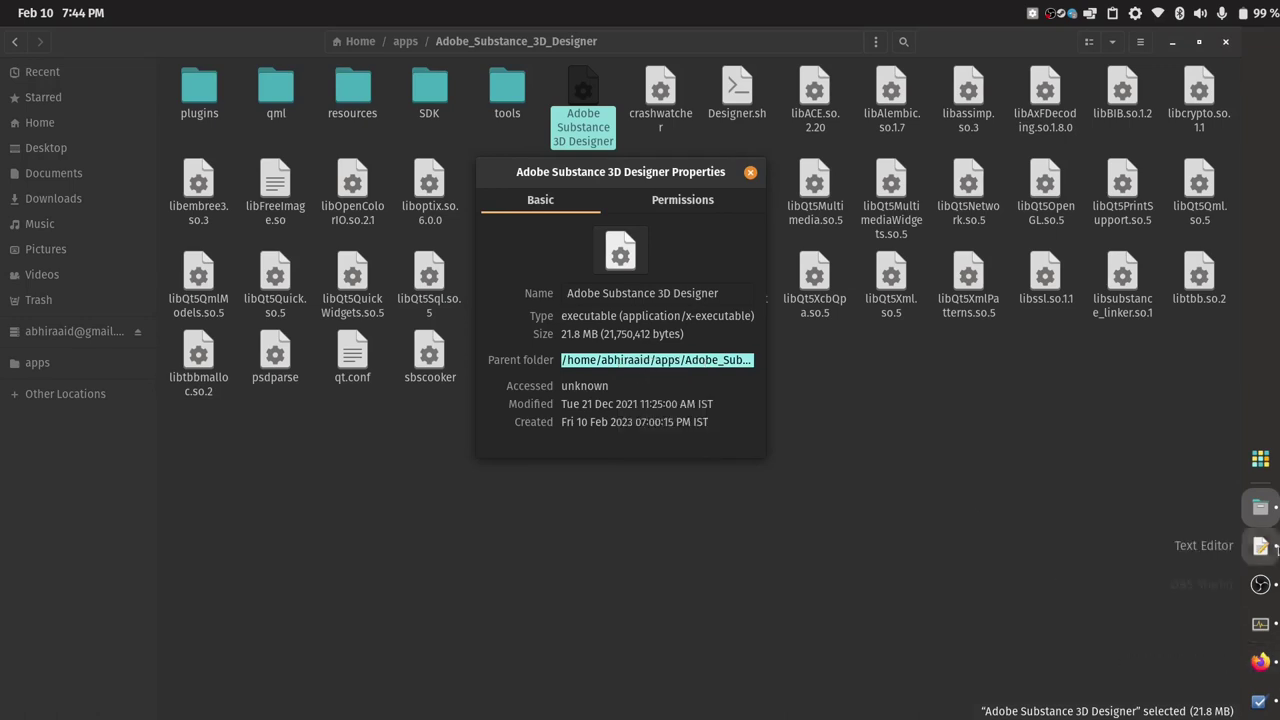
{"action": "left_click", "coordinate": [1260, 546]}
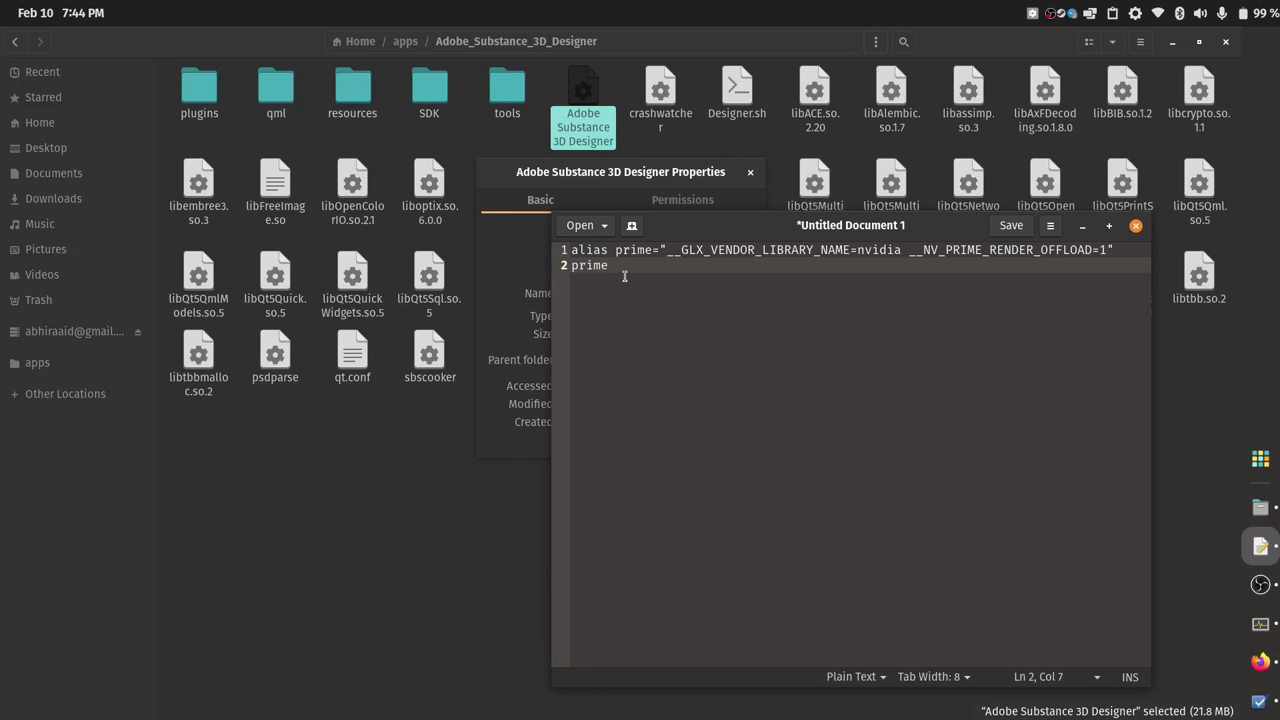
{"action": "type", "text": "\"\""}
{"action": "key", "text": "ctrl+v"}
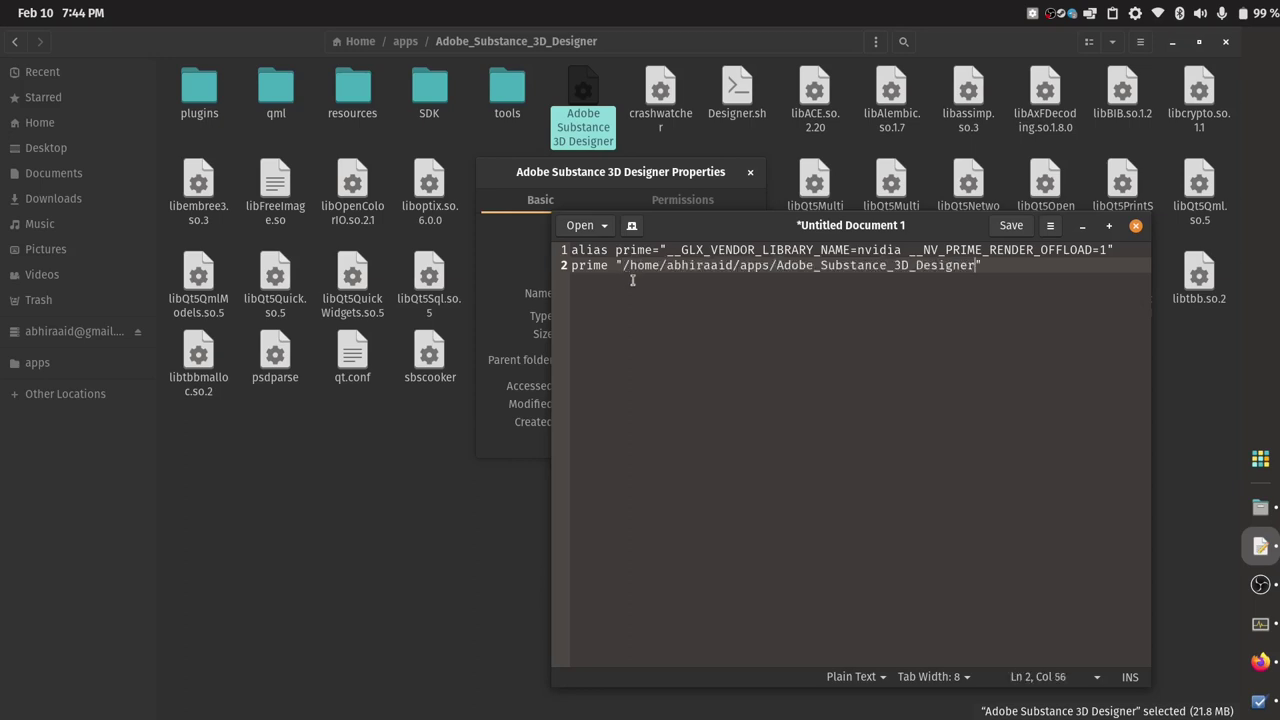
{"action": "type", "text": "/"}
Copy the executable's name, Adobe Substance 3D Designer, from its properties and paste it after the folder path inside the quotes
{"action": "left_click", "coordinate": [622, 181]}
{"action": "left_click_drag", "start_coordinate": [622, 181], "coordinate": [566, 186]}
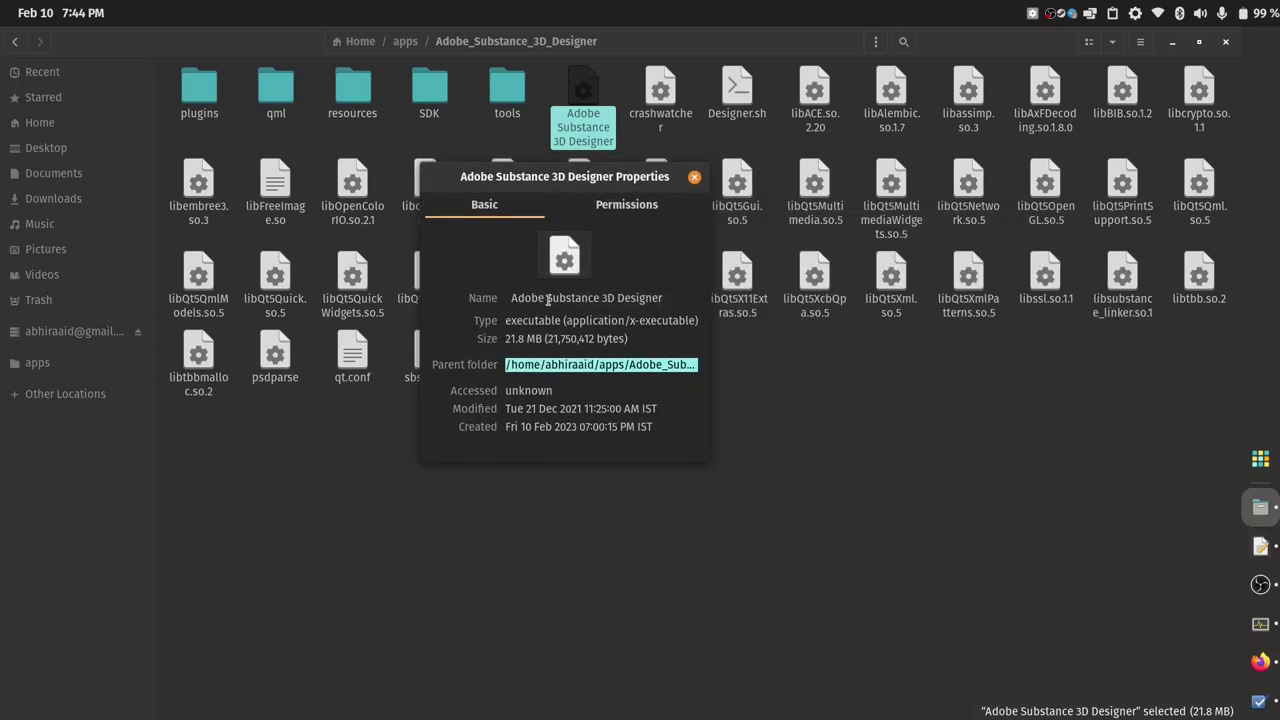
{"action": "triple_click", "coordinate": [585, 298]}
{"action": "right_click", "coordinate": [590, 298]}
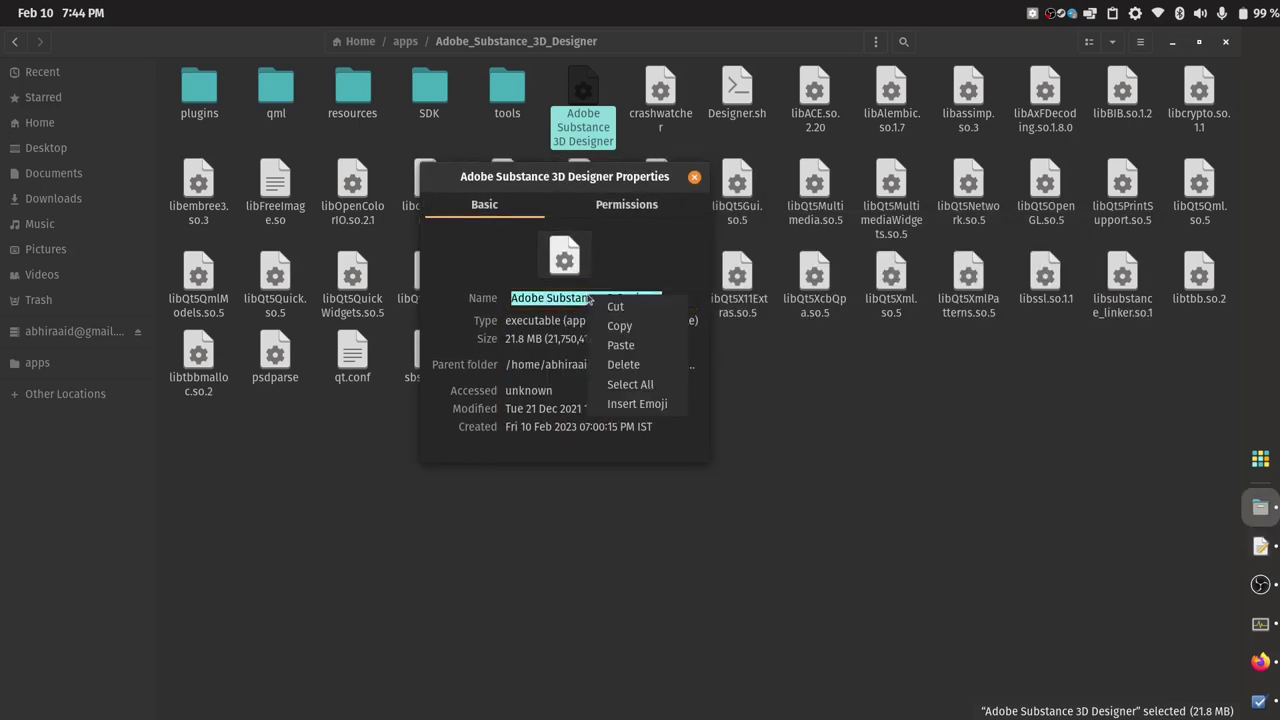
{"action": "left_click", "coordinate": [617, 326]}
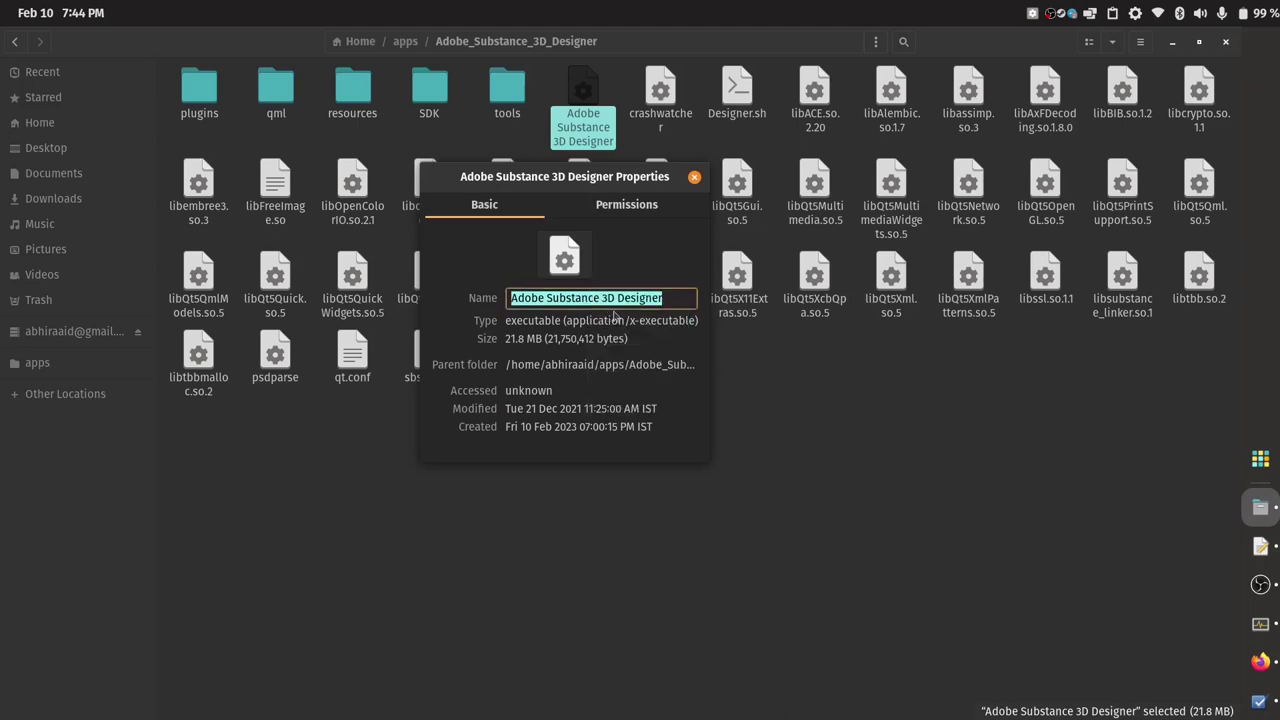
{"action": "left_click", "coordinate": [1258, 545]}
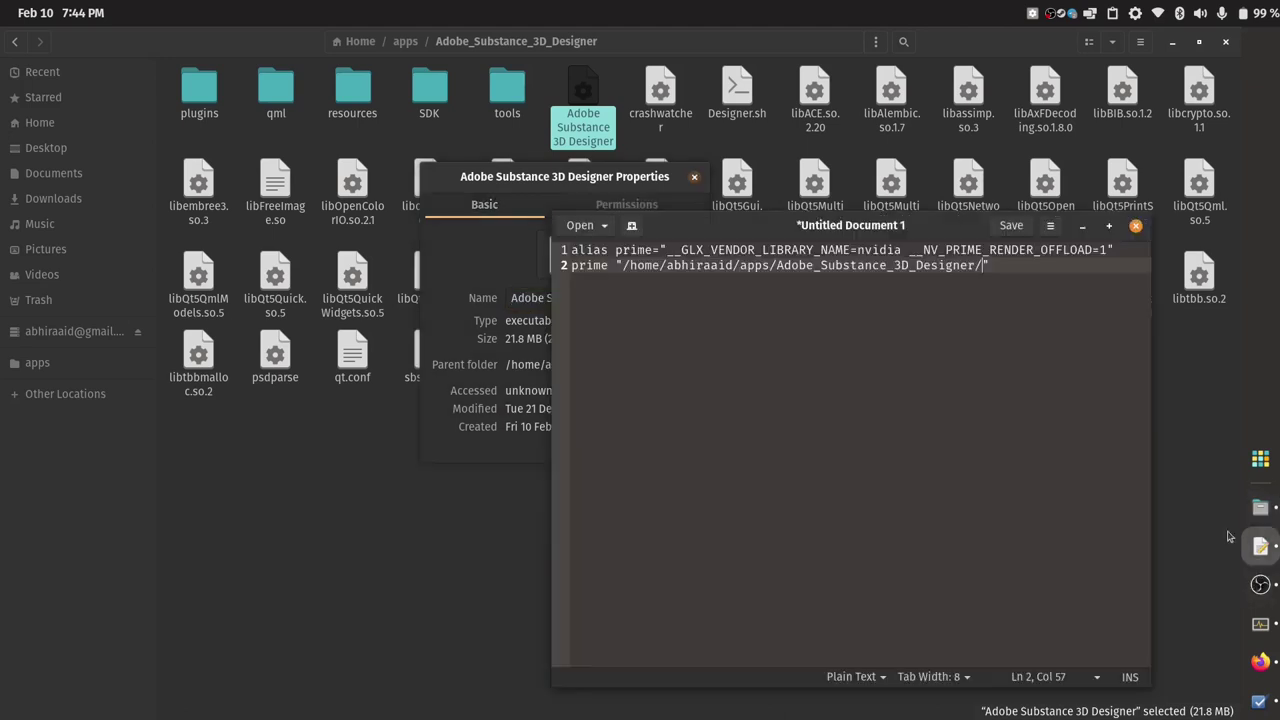
{"action": "right_click", "coordinate": [978, 265]}
{"action": "left_click", "coordinate": [1006, 353]}
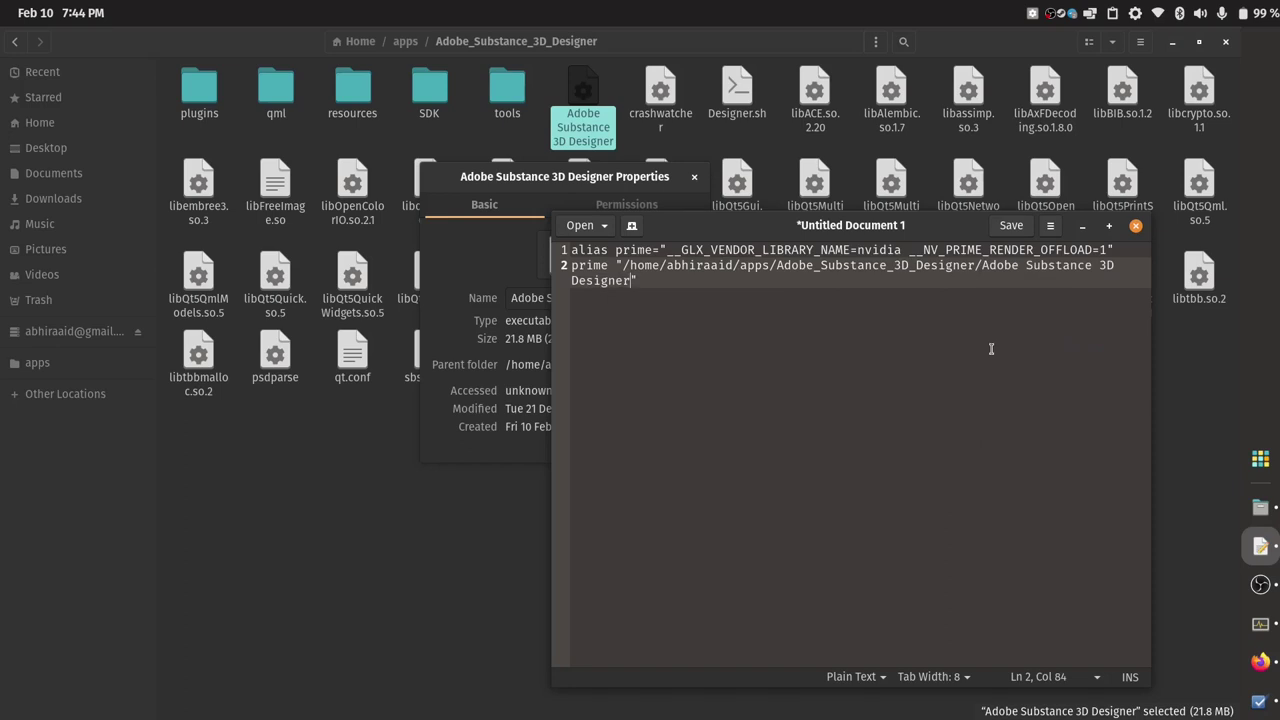
Save the document as Designer.desktop in the apps folder, replacing the existing file, and close the document and the properties window
{"action": "key", "text": "ctrl+s"}
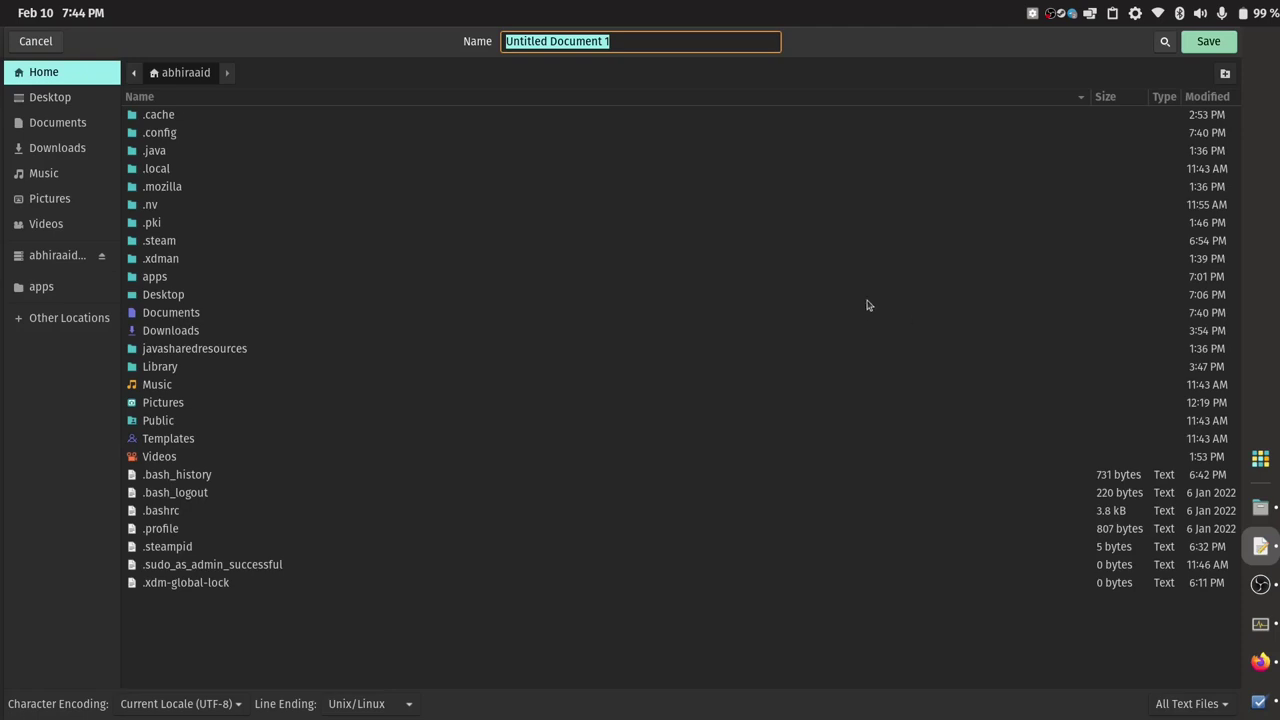
{"action": "left_click", "coordinate": [50, 97]}
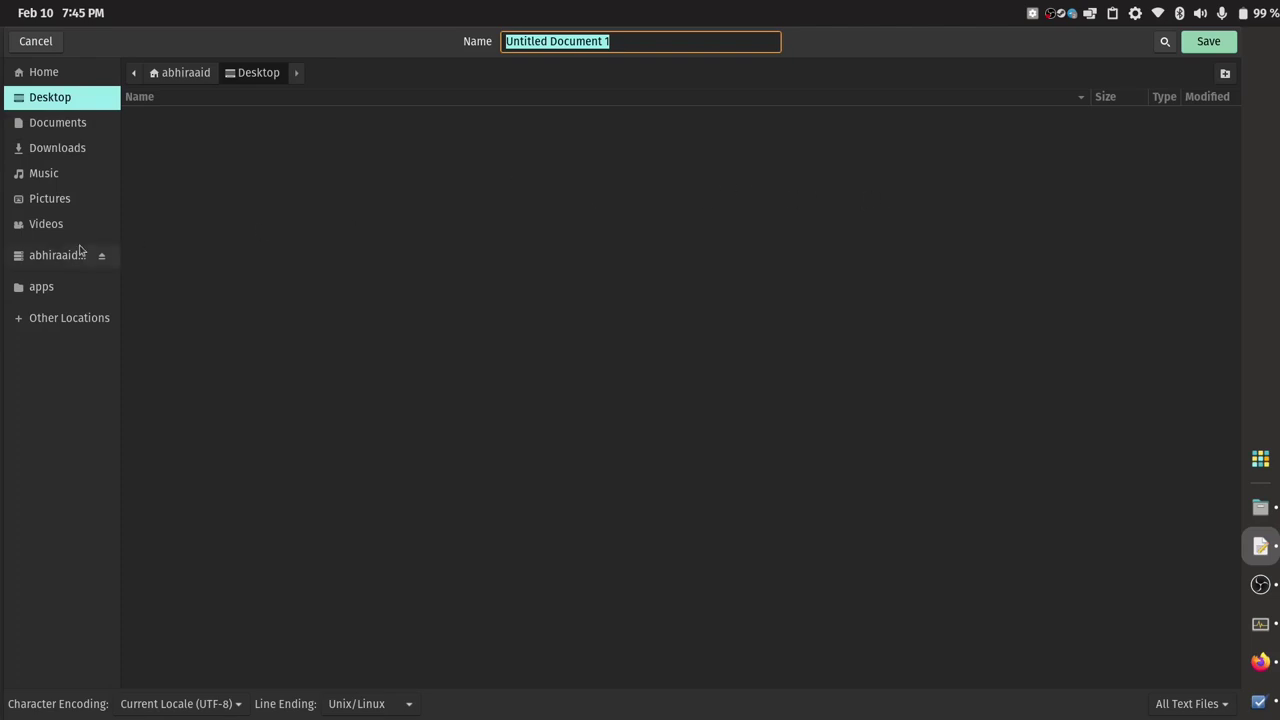
{"action": "left_click", "coordinate": [65, 284]}
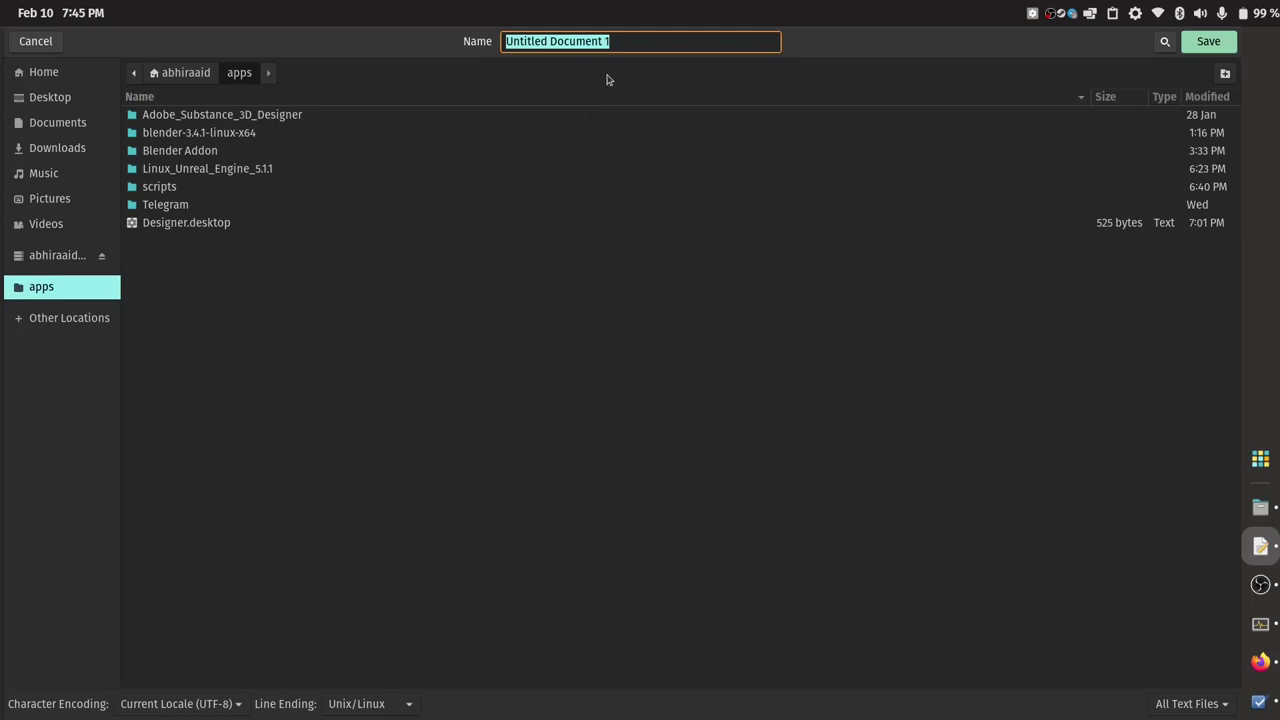
{"action": "left_click", "coordinate": [208, 223]}
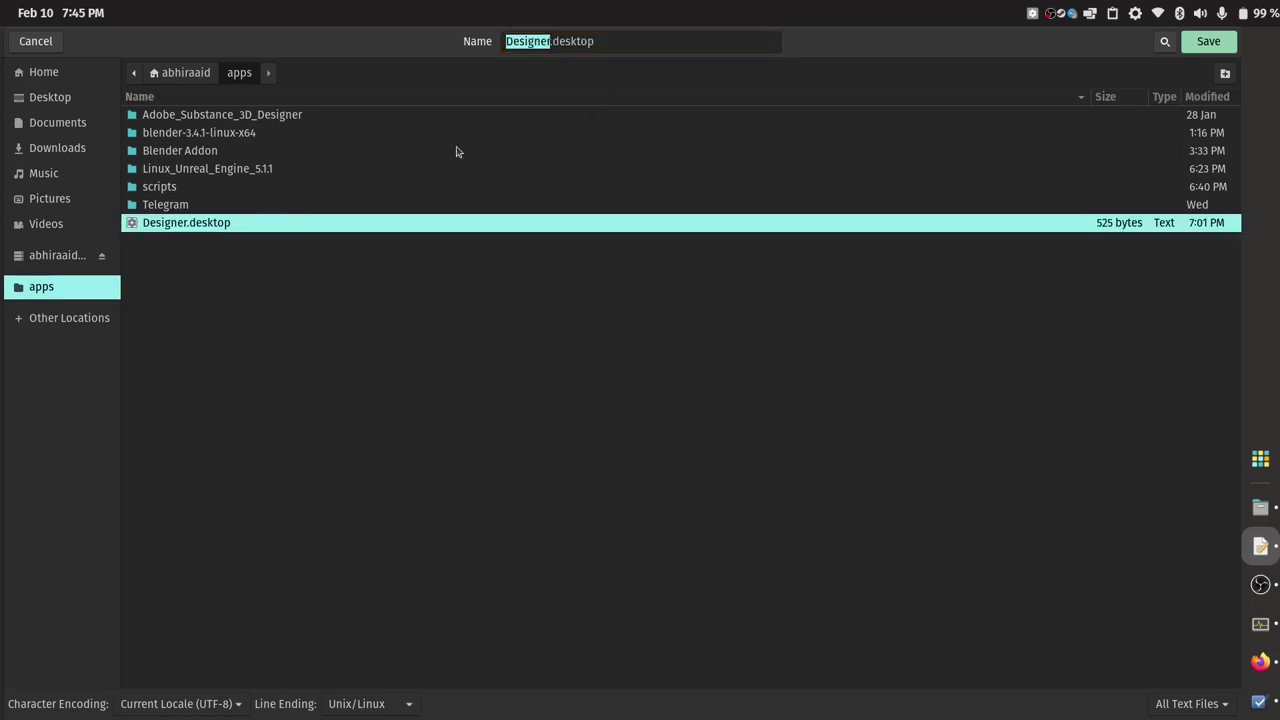
{"action": "left_click", "coordinate": [630, 41]}
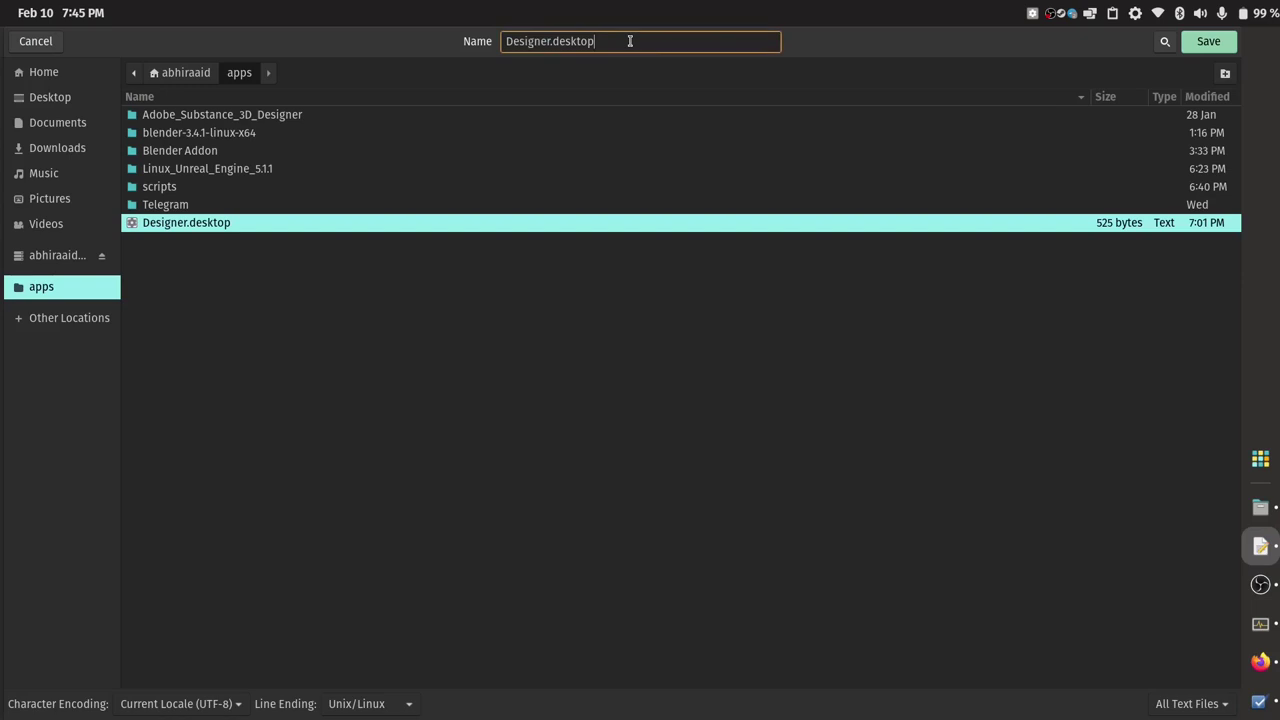
{"action": "left_click", "coordinate": [1196, 50]}
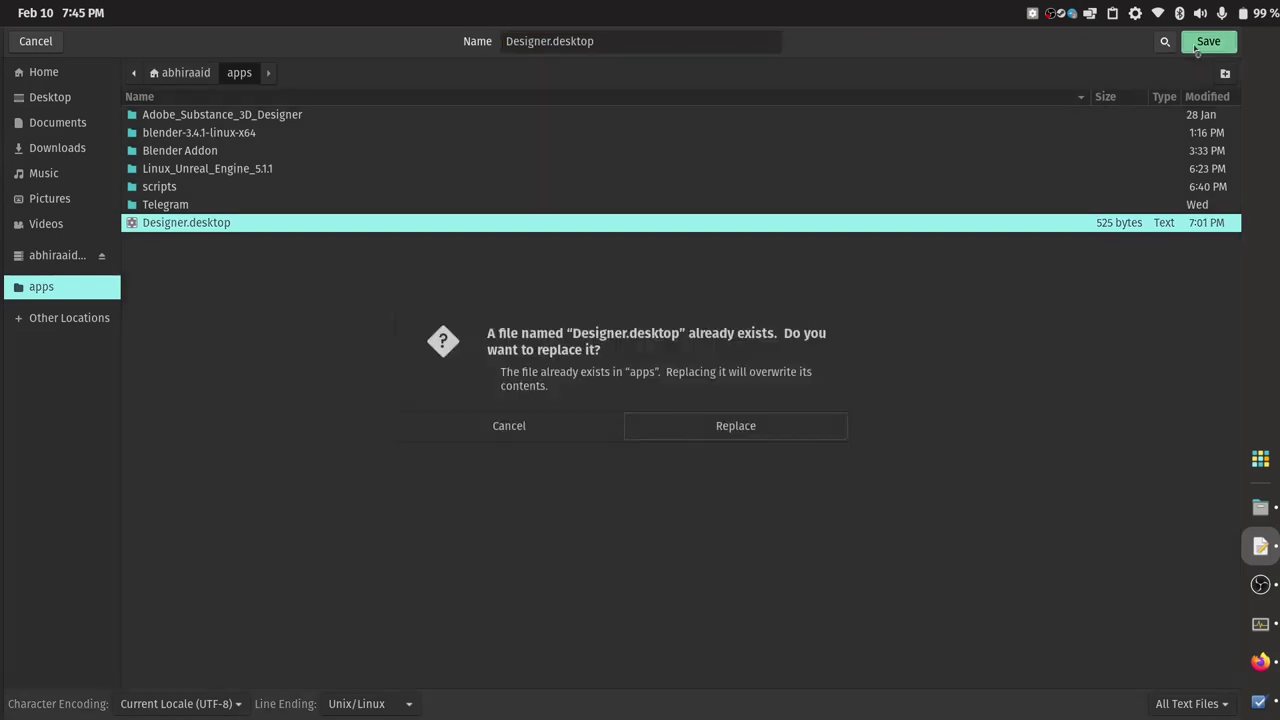
{"action": "left_click", "coordinate": [711, 432]}
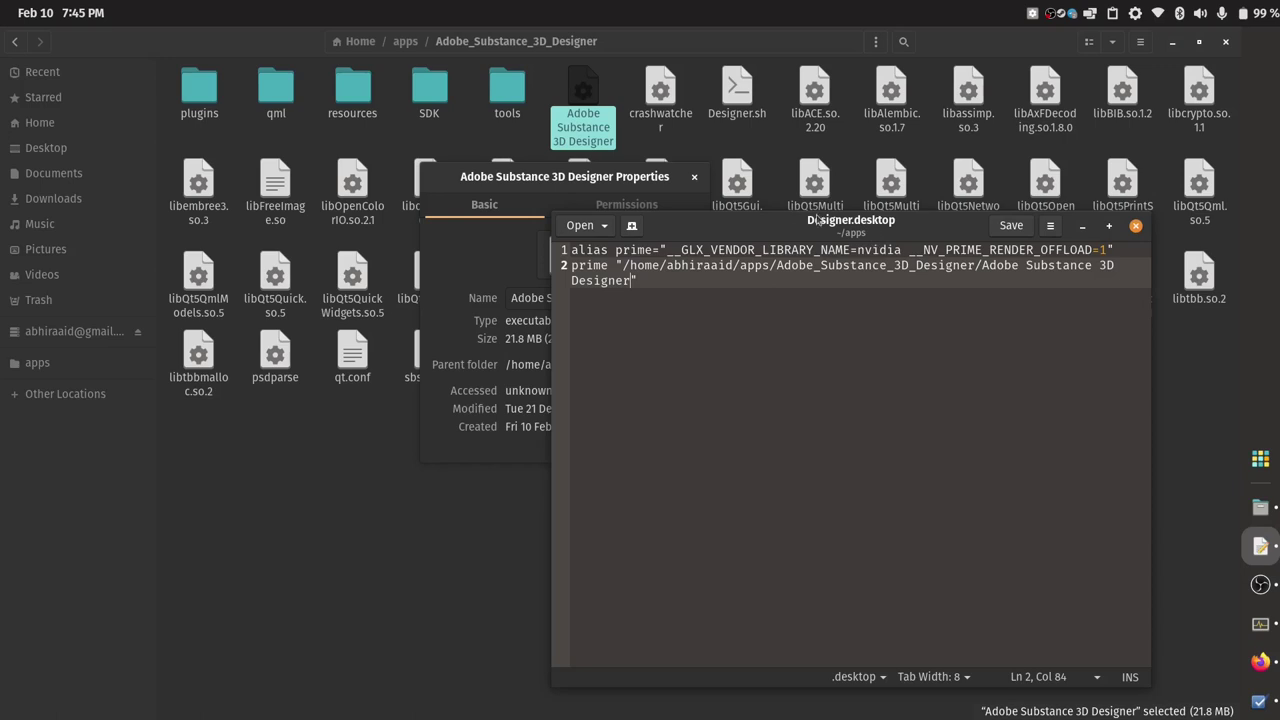
{"action": "left_click", "coordinate": [1135, 225]}
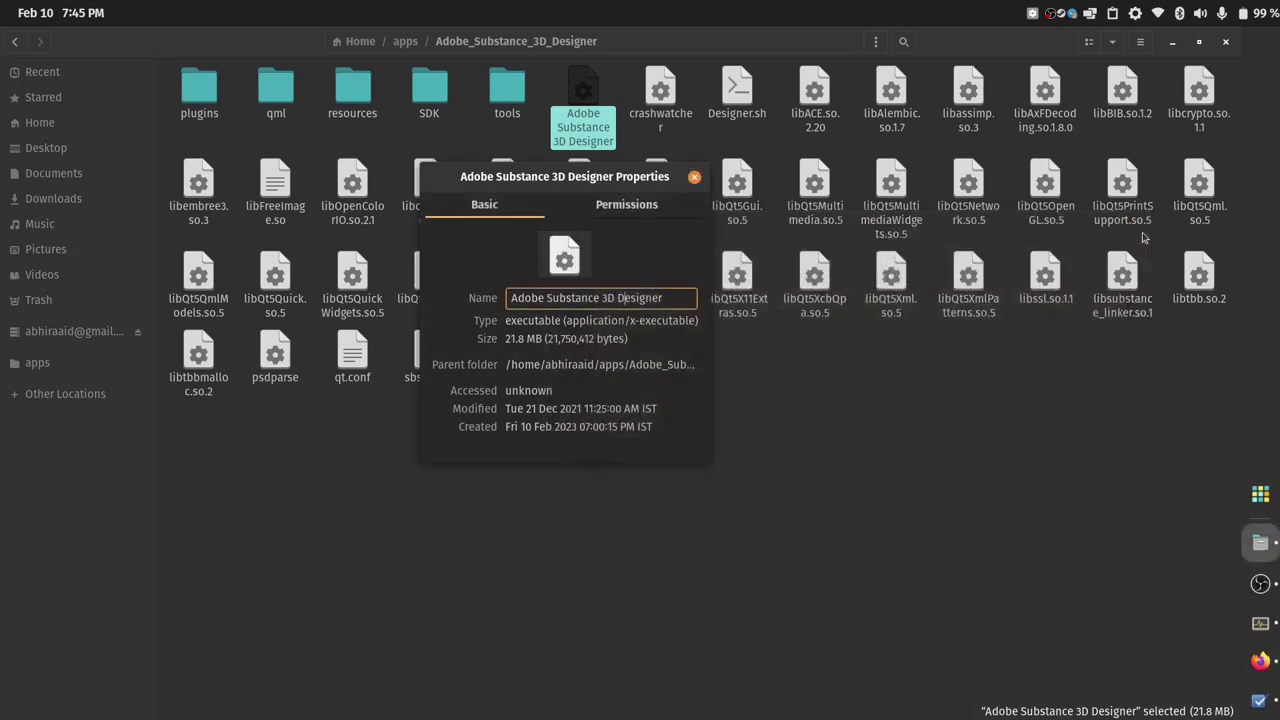
{"action": "left_click", "coordinate": [694, 177]}
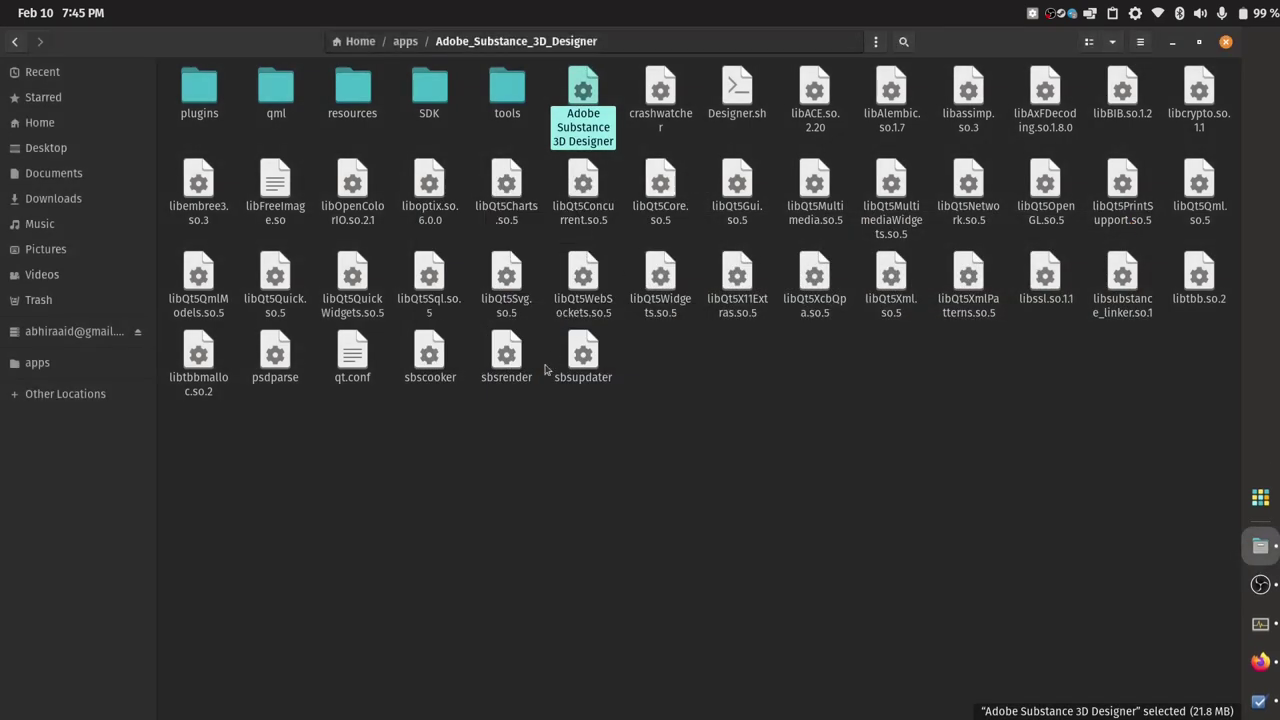
Open Designer.desktop from the apps folder to check its contents and close it again
{"action": "key", "text": "alt+Up"}
{"action": "double_click", "coordinate": [797, 118]}
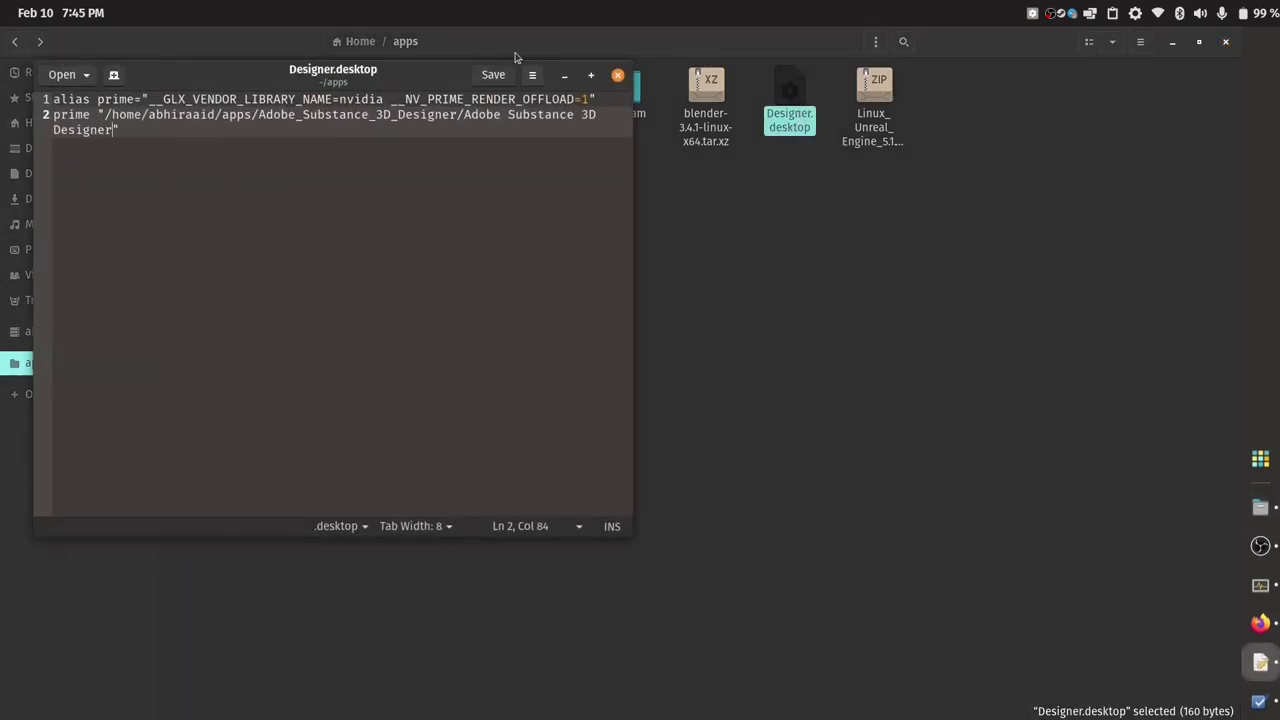
{"action": "left_click", "coordinate": [618, 76]}
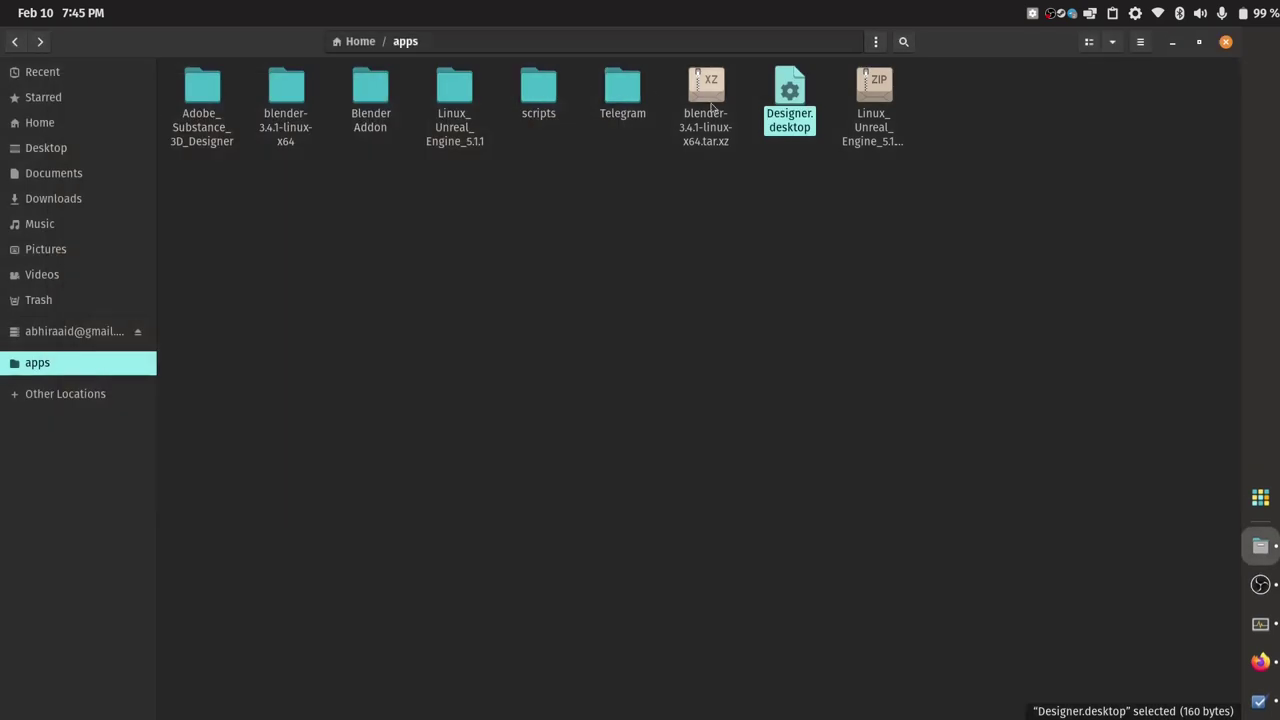
Allow Designer.desktop to be executed as a program in its file permissions
{"action": "right_click", "coordinate": [790, 116]}
{"action": "left_click", "coordinate": [835, 342]}
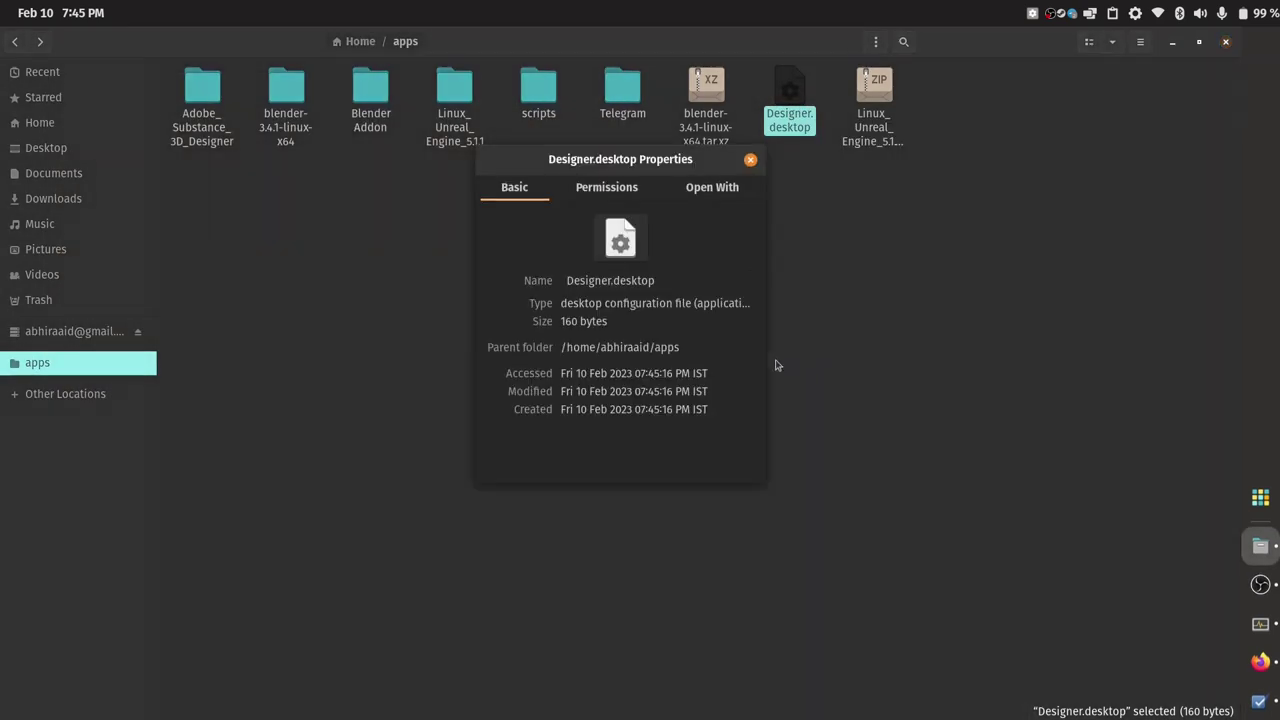
{"action": "left_click", "coordinate": [587, 189]}
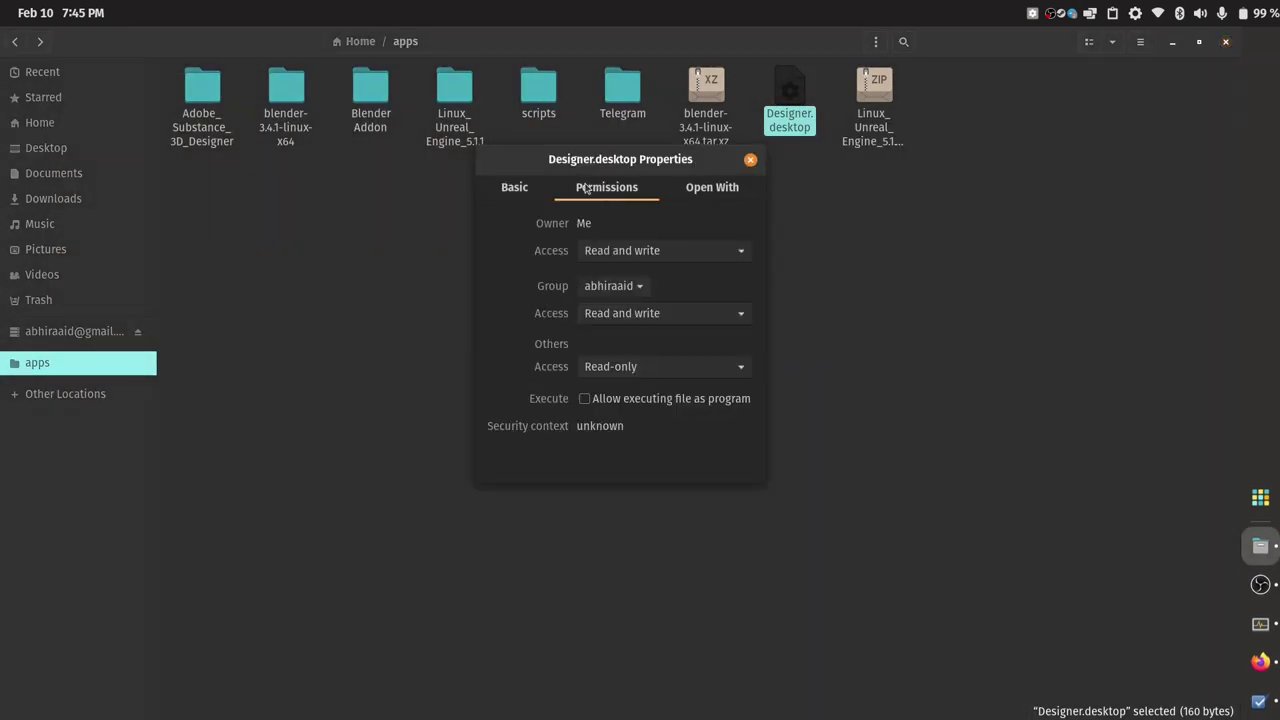
{"action": "left_click", "coordinate": [584, 399]}
{"action": "left_click", "coordinate": [751, 160]}
{"action": "right_click", "coordinate": [787, 94]}
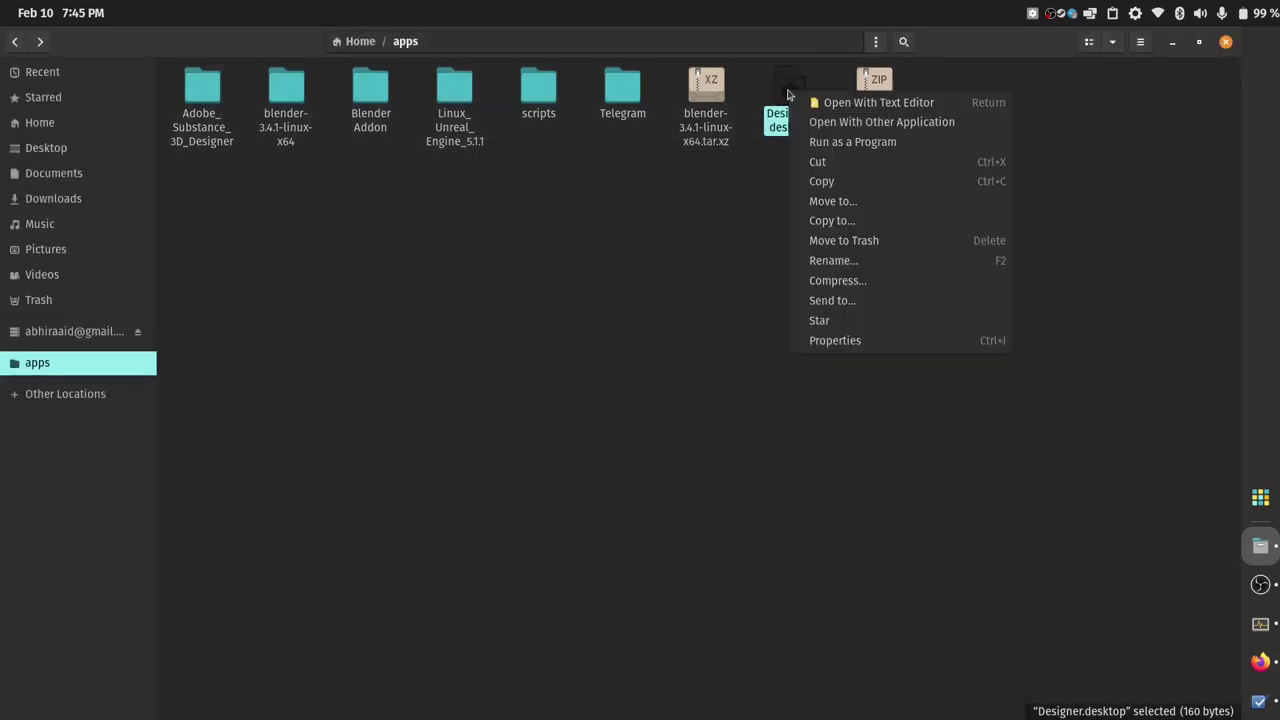
{"action": "left_click", "coordinate": [838, 321]}
{"action": "right_click", "coordinate": [805, 113]}
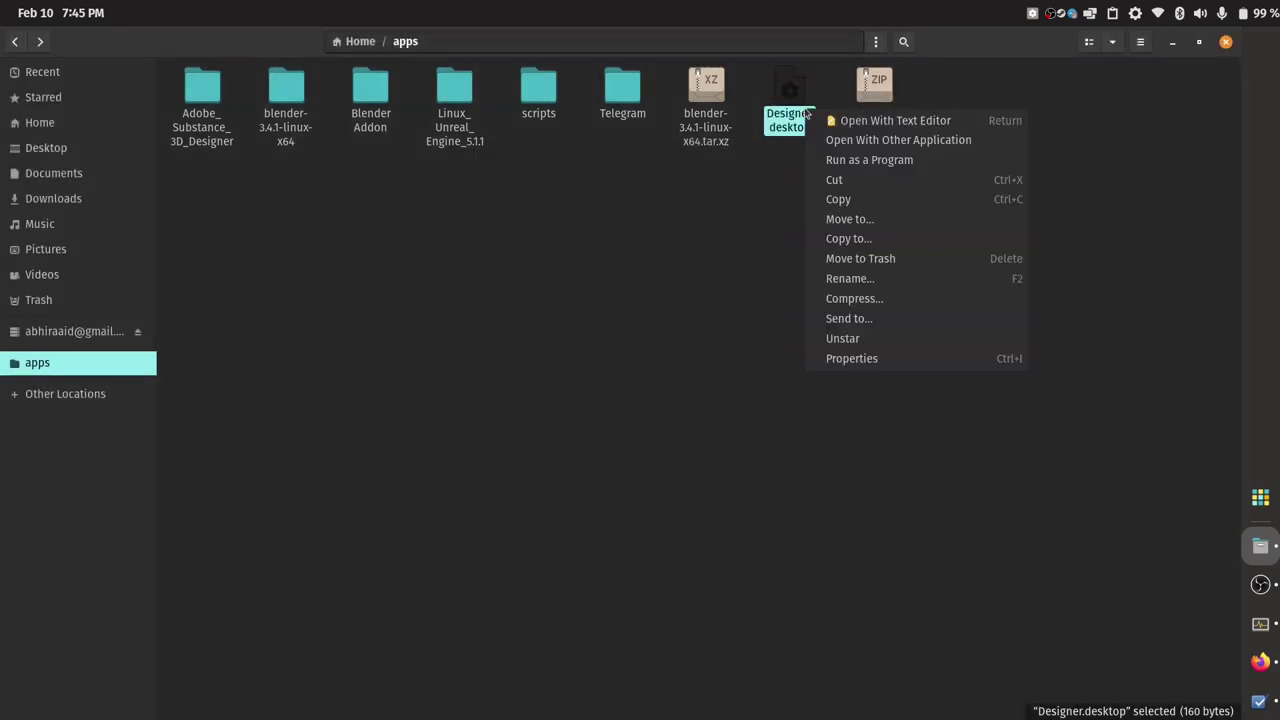
{"action": "left_click", "coordinate": [838, 338]}
Open Designer.desktop in Text Editor and review its alias and prime lines
{"action": "right_click", "coordinate": [765, 104]}
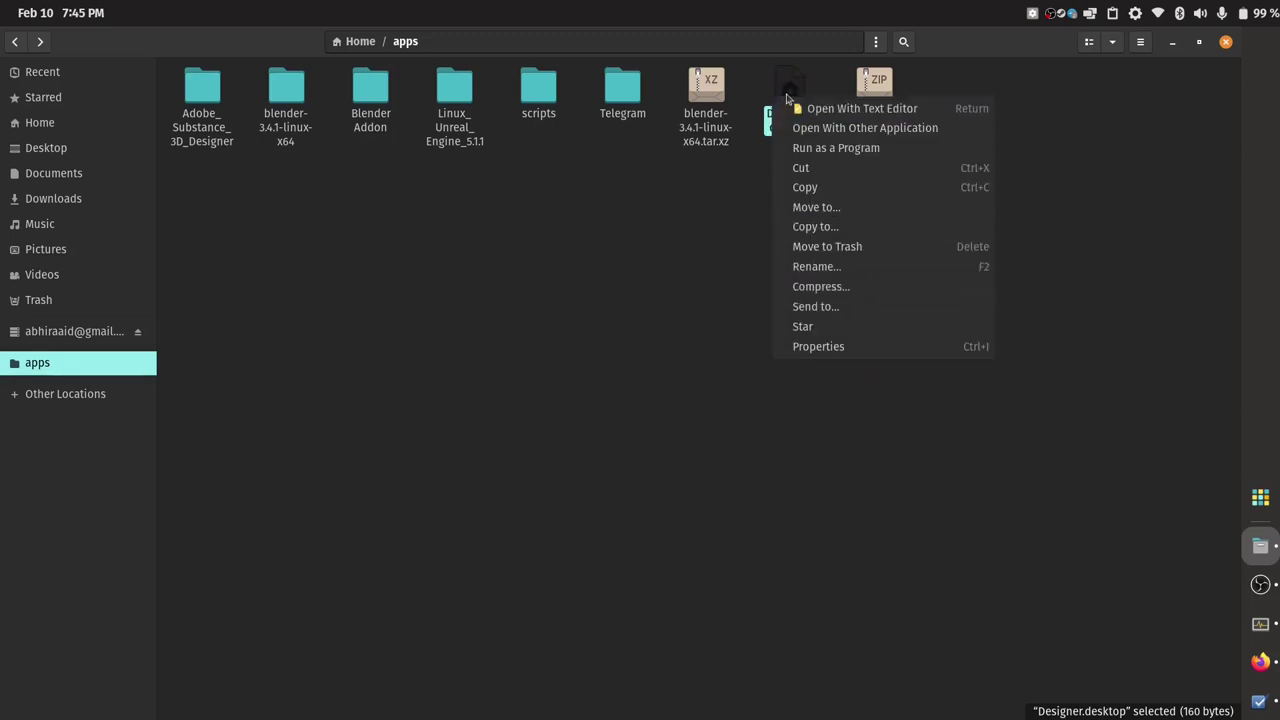
{"action": "left_click", "coordinate": [790, 108]}
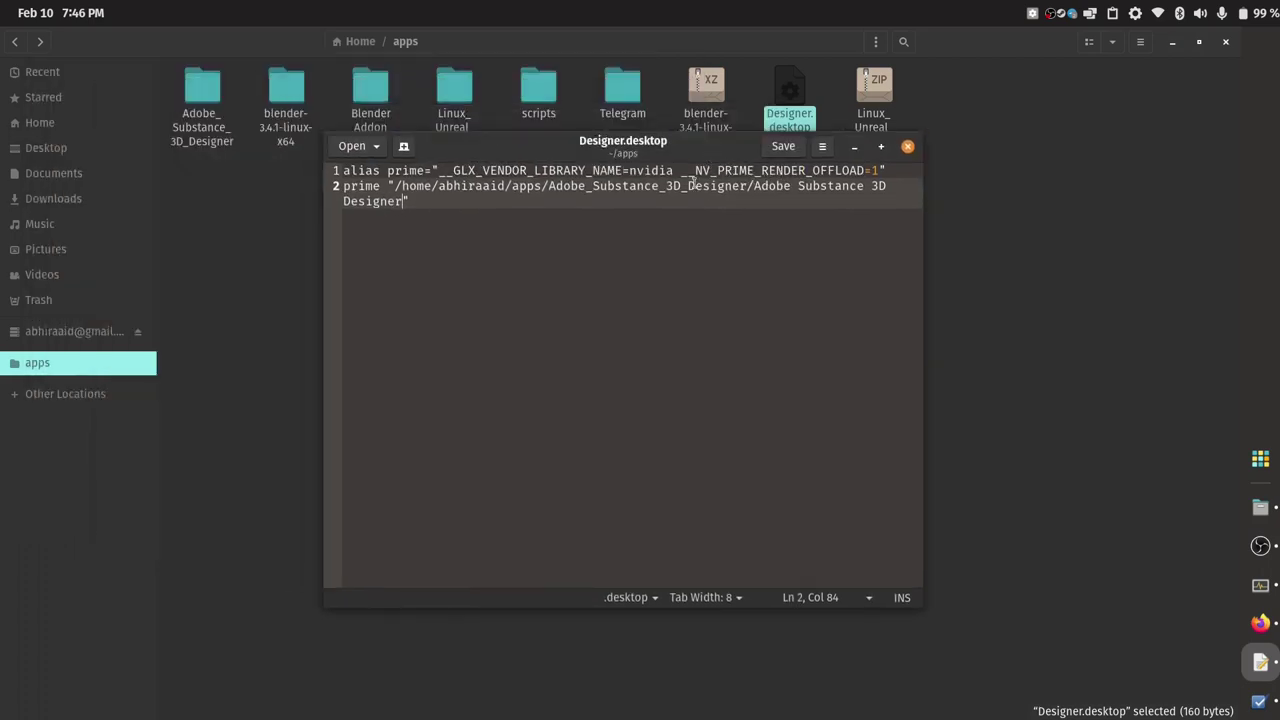
{"action": "left_click_drag", "start_coordinate": [410, 213], "coordinate": [349, 171]}
{"action": "left_click", "coordinate": [412, 204]}
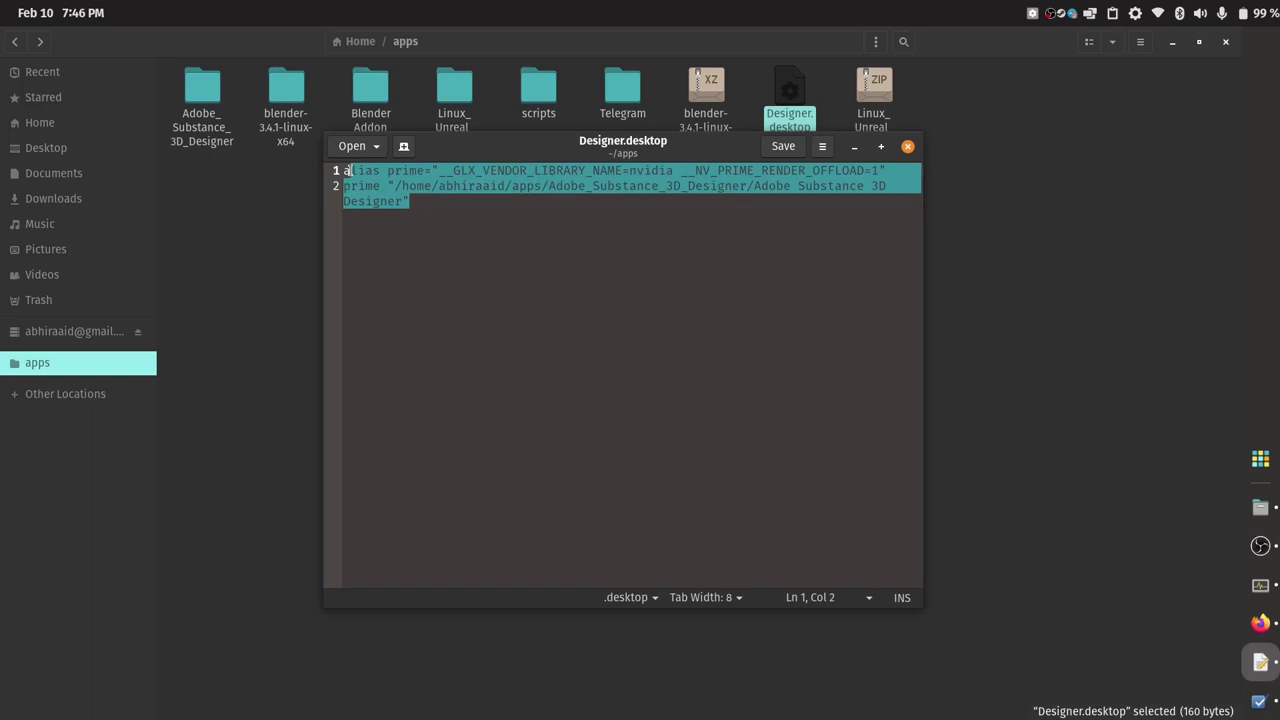
{"action": "left_click", "coordinate": [426, 199]}
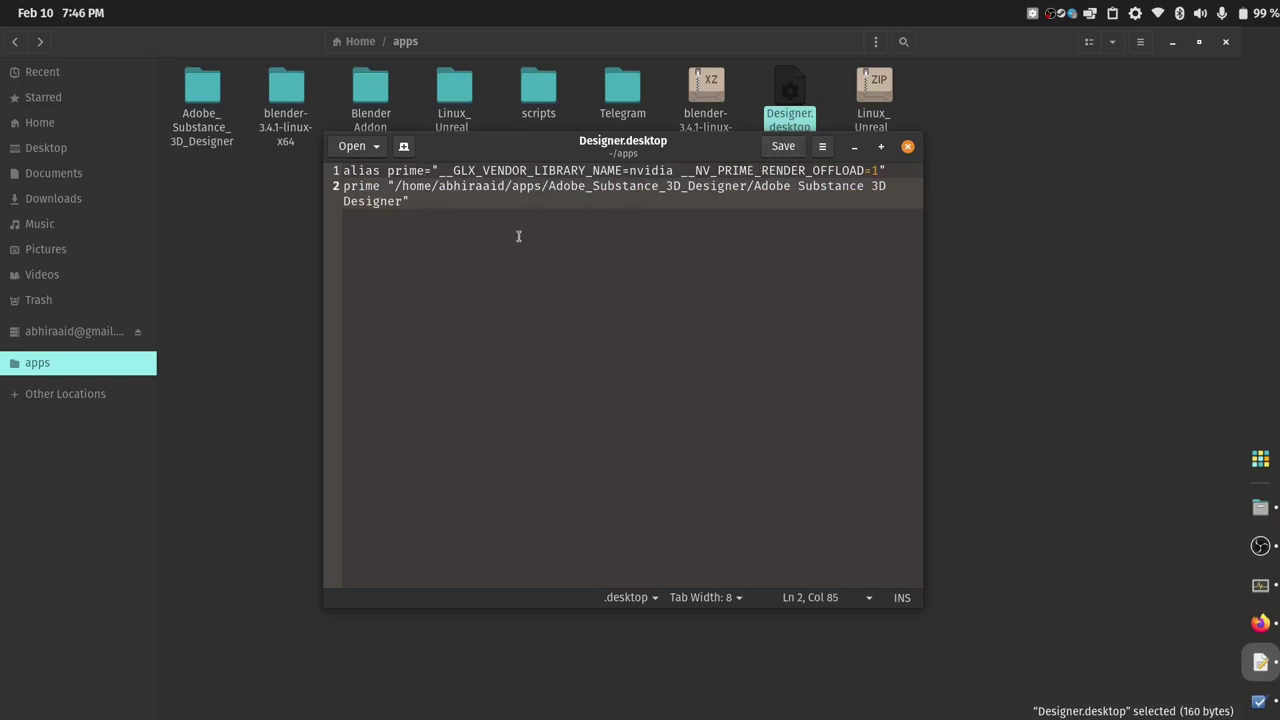
Save a copy of the document as Designer.sh in the apps folder and minimize Text Editor
{"action": "key", "text": "ctrl+shift+s"}
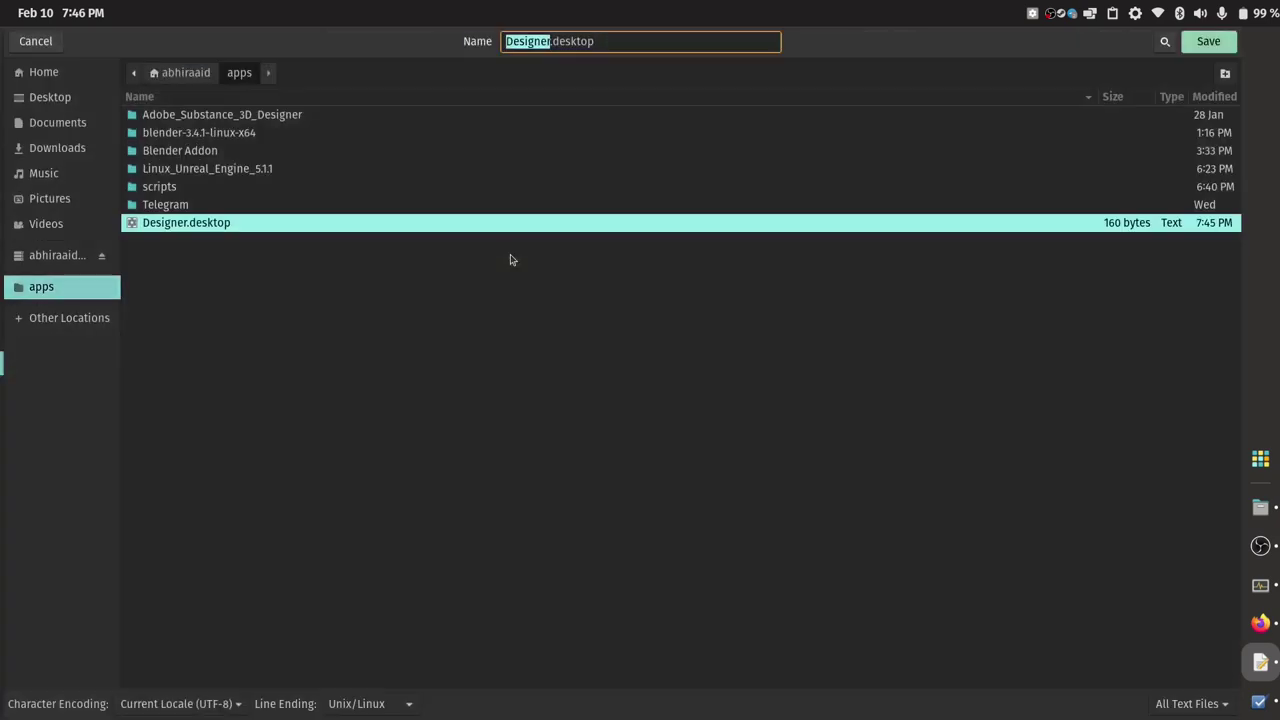
{"action": "left_click", "coordinate": [598, 41]}
{"action": "left_click_drag", "start_coordinate": [598, 41], "coordinate": [550, 41]}
{"action": "key", "text": "BackSpace"}
{"action": "type", "text": "sh"}
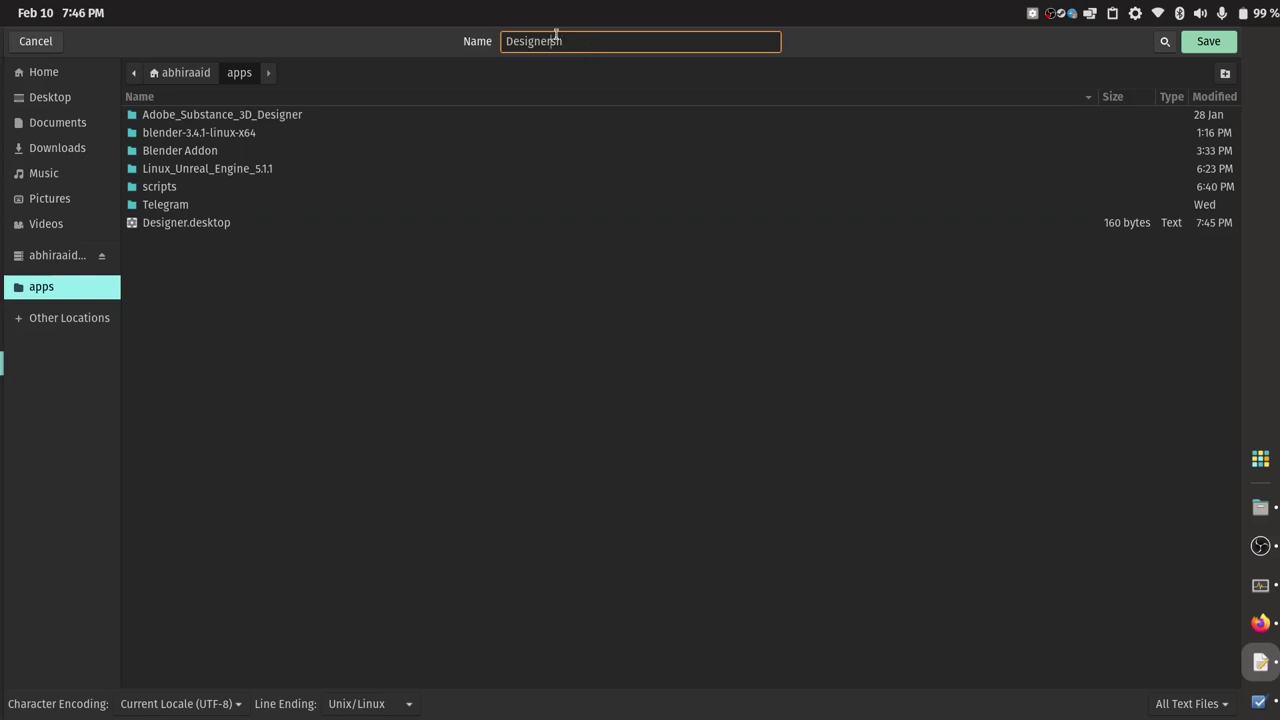
{"action": "type", "text": "."}
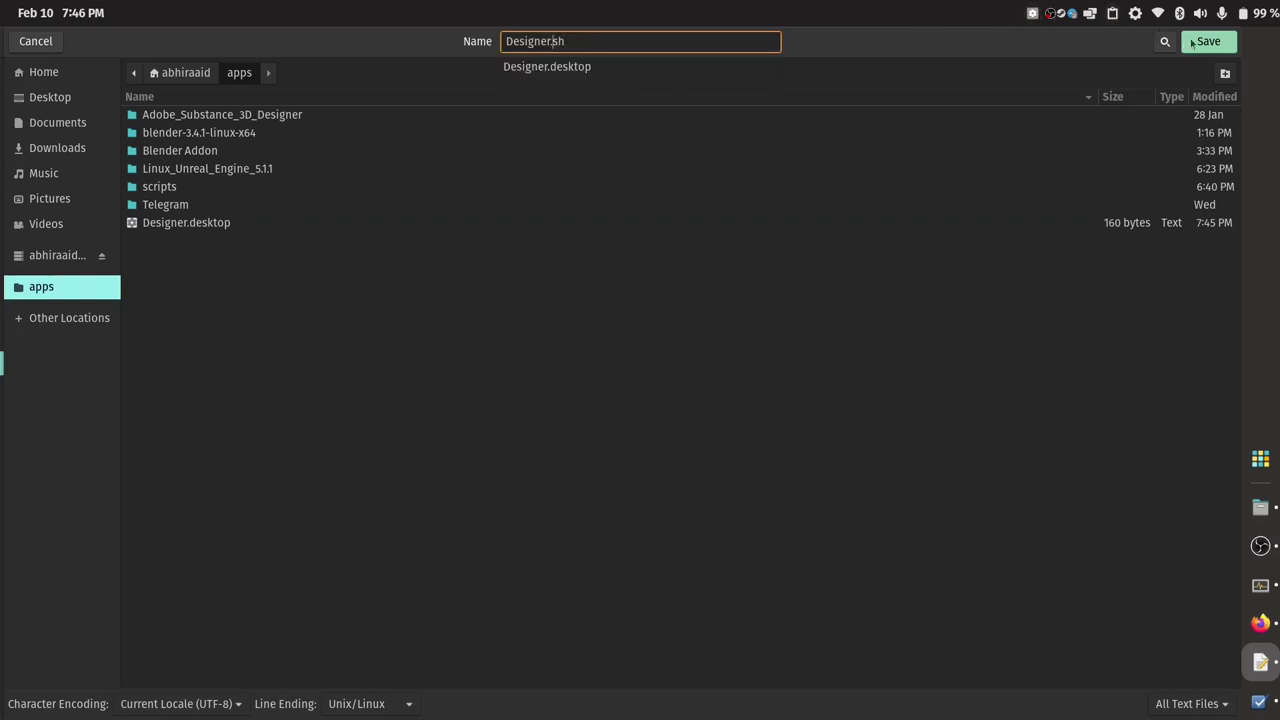
{"action": "left_click", "coordinate": [1199, 43]}
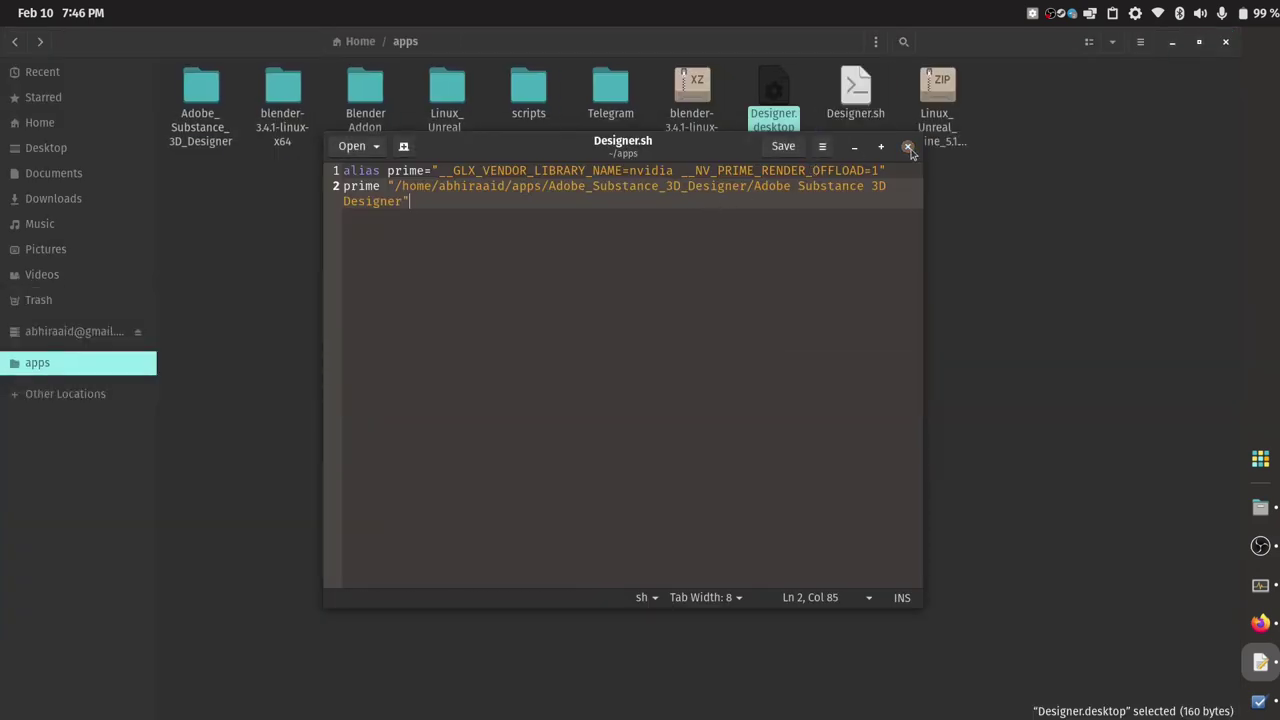
{"action": "left_click", "coordinate": [854, 150]}
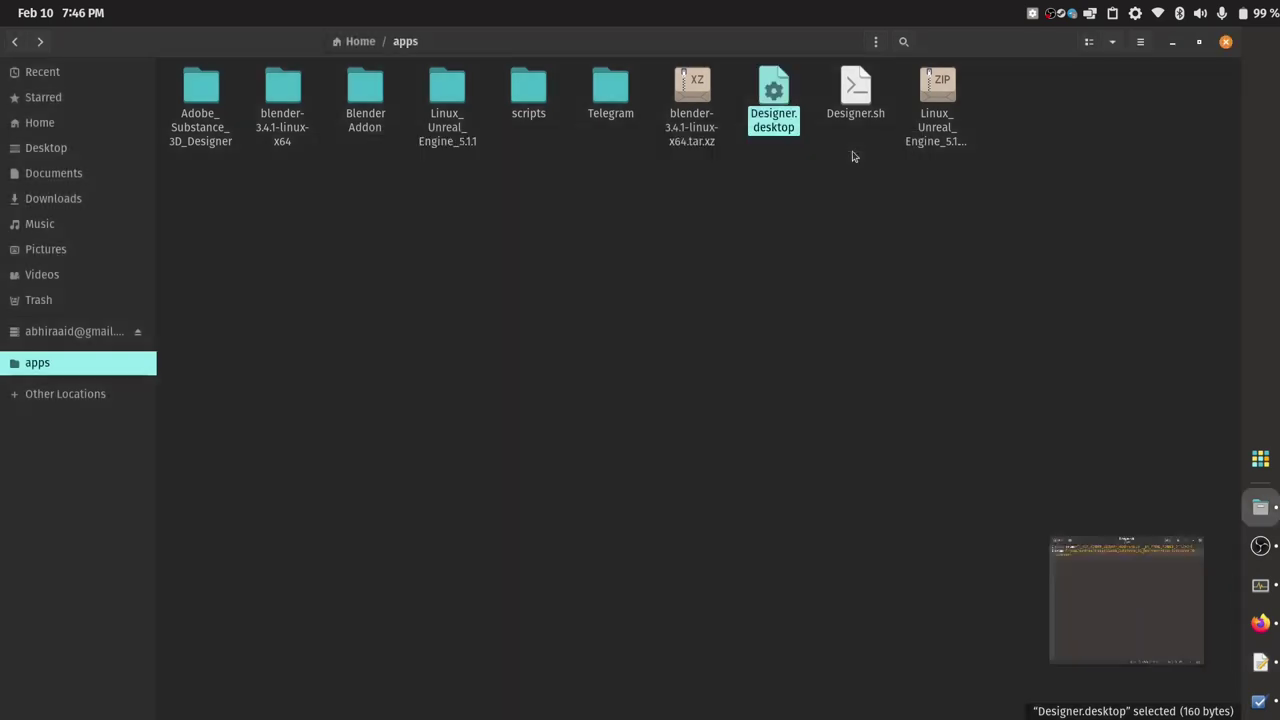
Move Designer.sh from the apps folder into the scripts folder and open that folder
{"action": "left_click", "coordinate": [856, 114]}
{"action": "left_click_drag", "start_coordinate": [856, 114], "coordinate": [604, 276]}
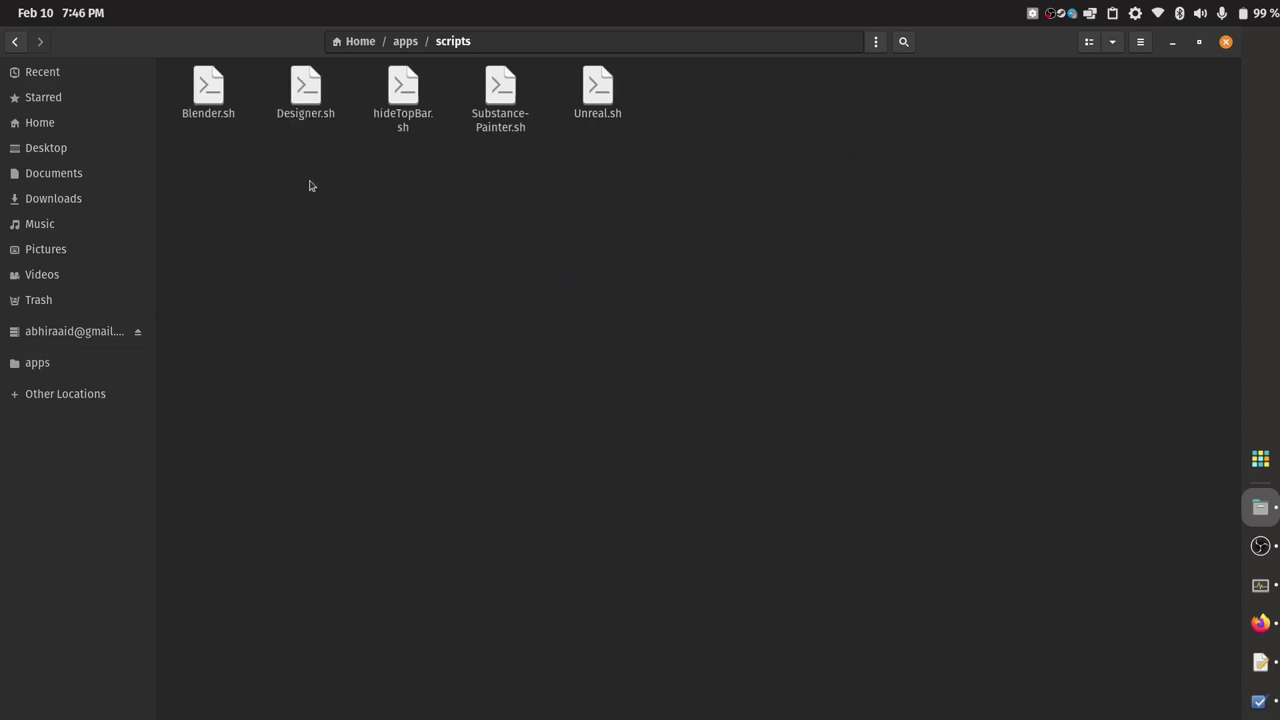
{"action": "left_click", "coordinate": [305, 118]}
Open a terminal in the scripts folder and try to run ./Designer.sh
{"action": "right_click", "coordinate": [326, 240]}
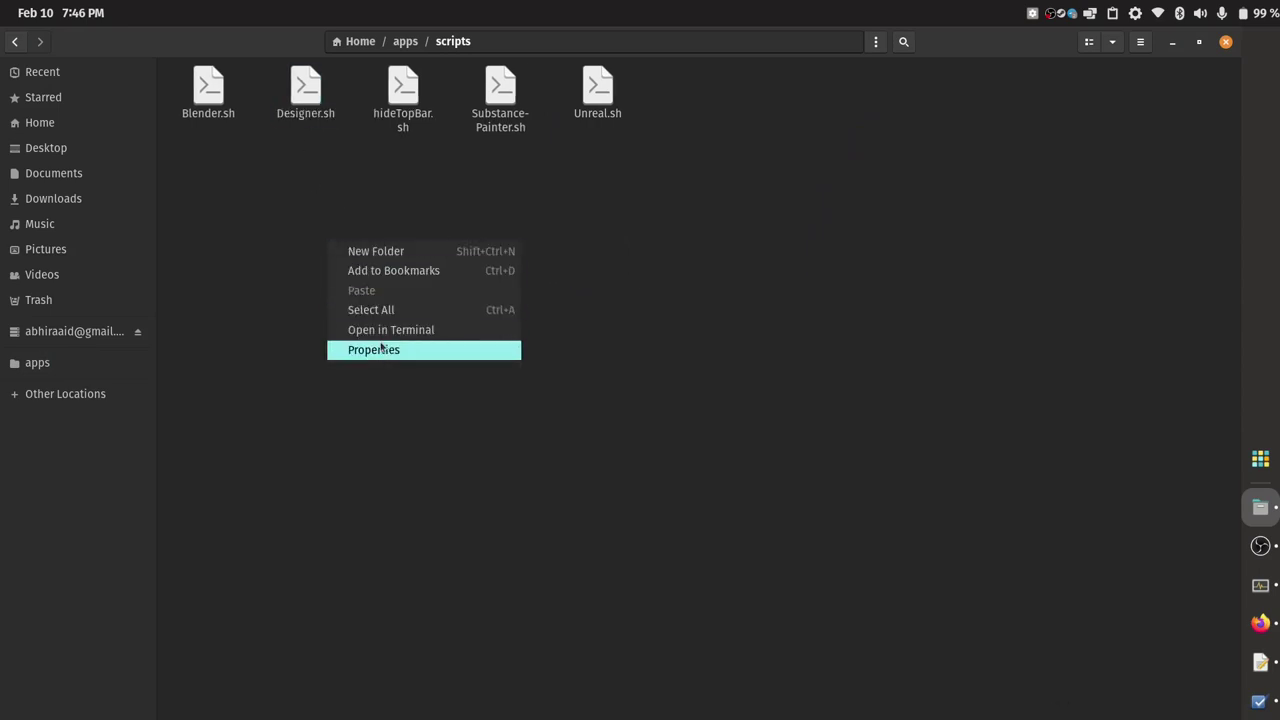
{"action": "left_click", "coordinate": [385, 332]}
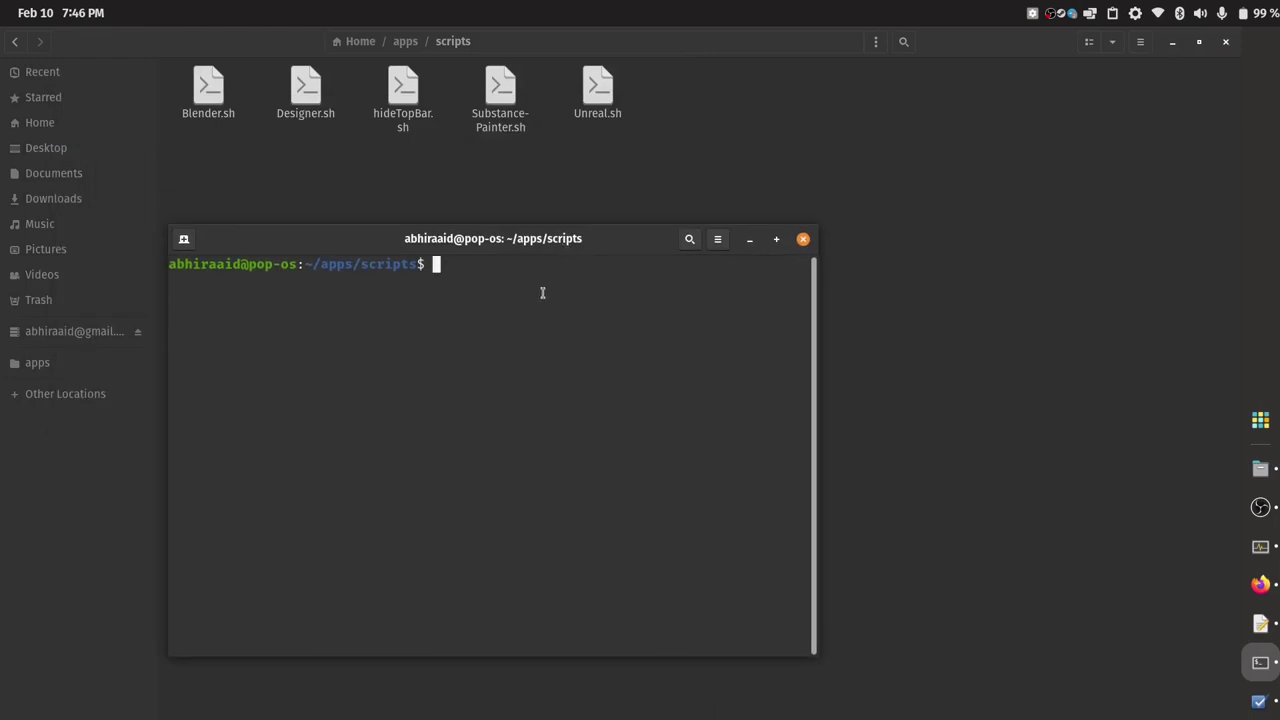
{"action": "type", "text": "./Designer"}
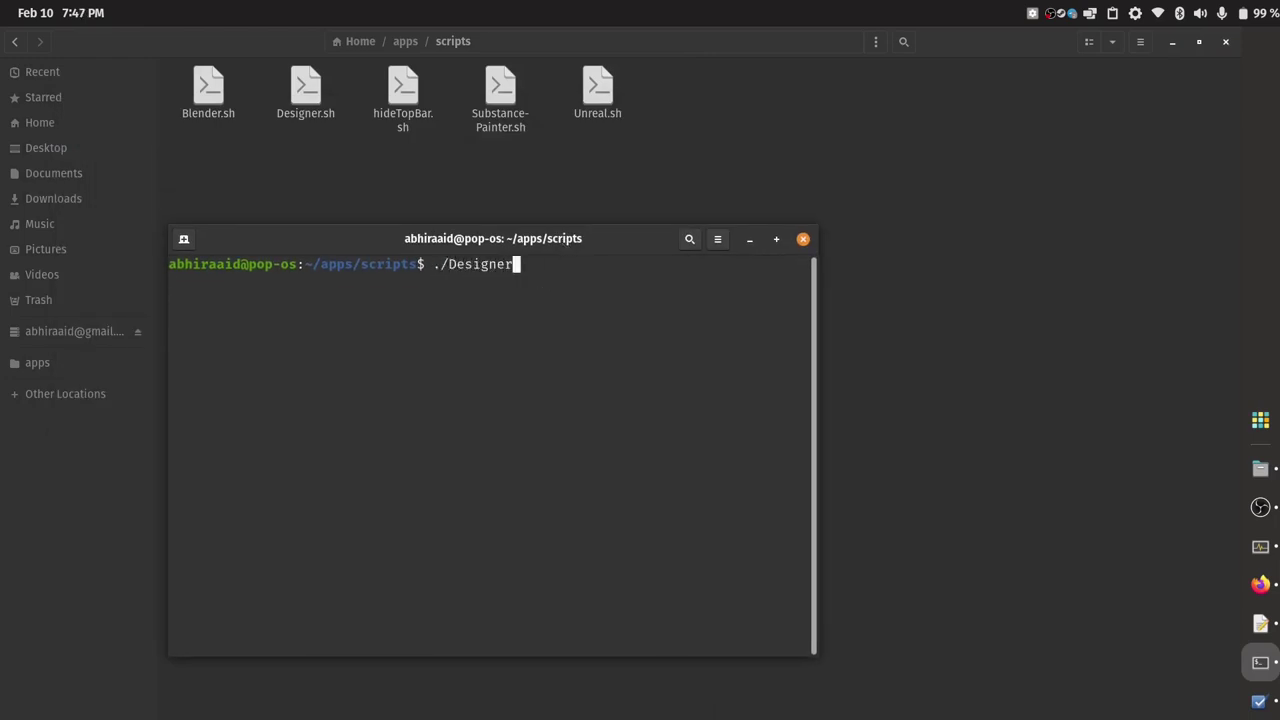
{"action": "type", "text": ".sh"}
{"action": "key", "text": "Return"}
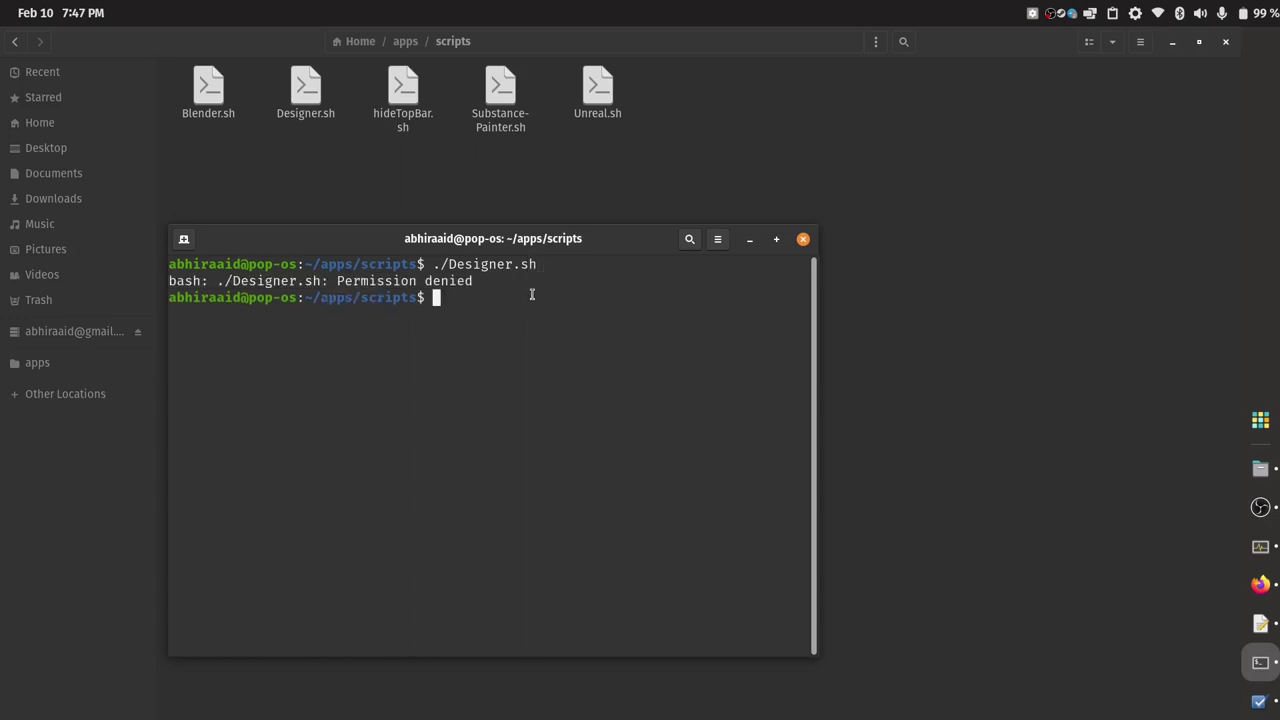
Allow Designer.sh in the scripts folder to be executed as a program and close its properties
{"action": "left_click", "coordinate": [306, 90]}
{"action": "right_click", "coordinate": [311, 90]}
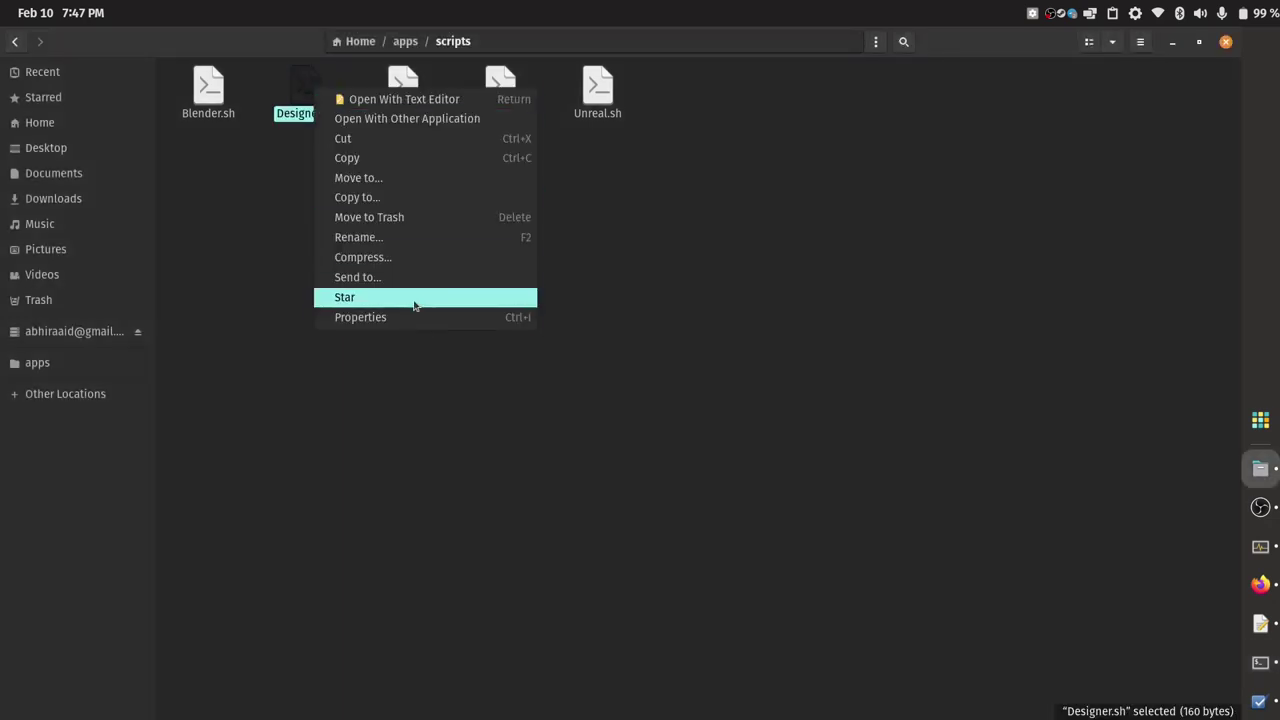
{"action": "left_click", "coordinate": [414, 301]}
{"action": "right_click", "coordinate": [310, 102]}
{"action": "left_click", "coordinate": [415, 308]}
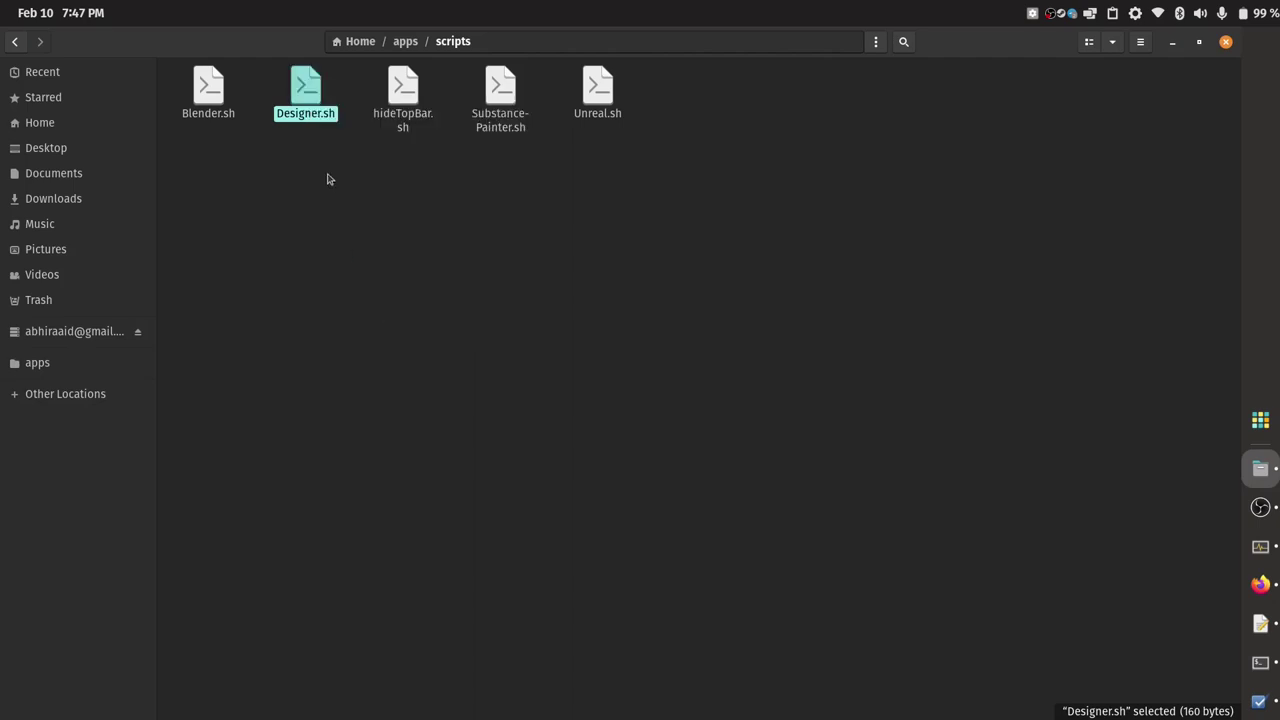
{"action": "right_click", "coordinate": [326, 117]}
{"action": "left_click", "coordinate": [371, 345]}
{"action": "left_click", "coordinate": [592, 187]}
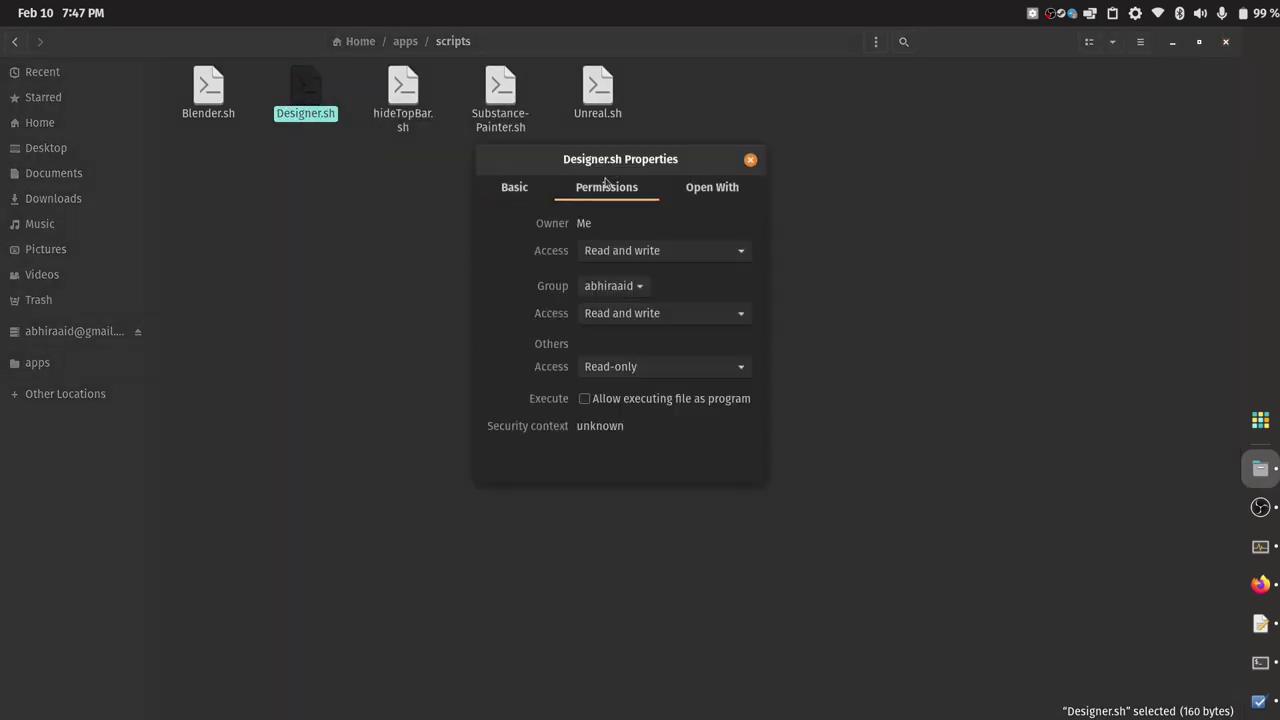
{"action": "left_click", "coordinate": [585, 399]}
{"action": "left_click", "coordinate": [750, 161]}
Try running ./Designer.sh again in the open terminal, and minimize the terminal
{"action": "left_click", "coordinate": [1260, 662]}
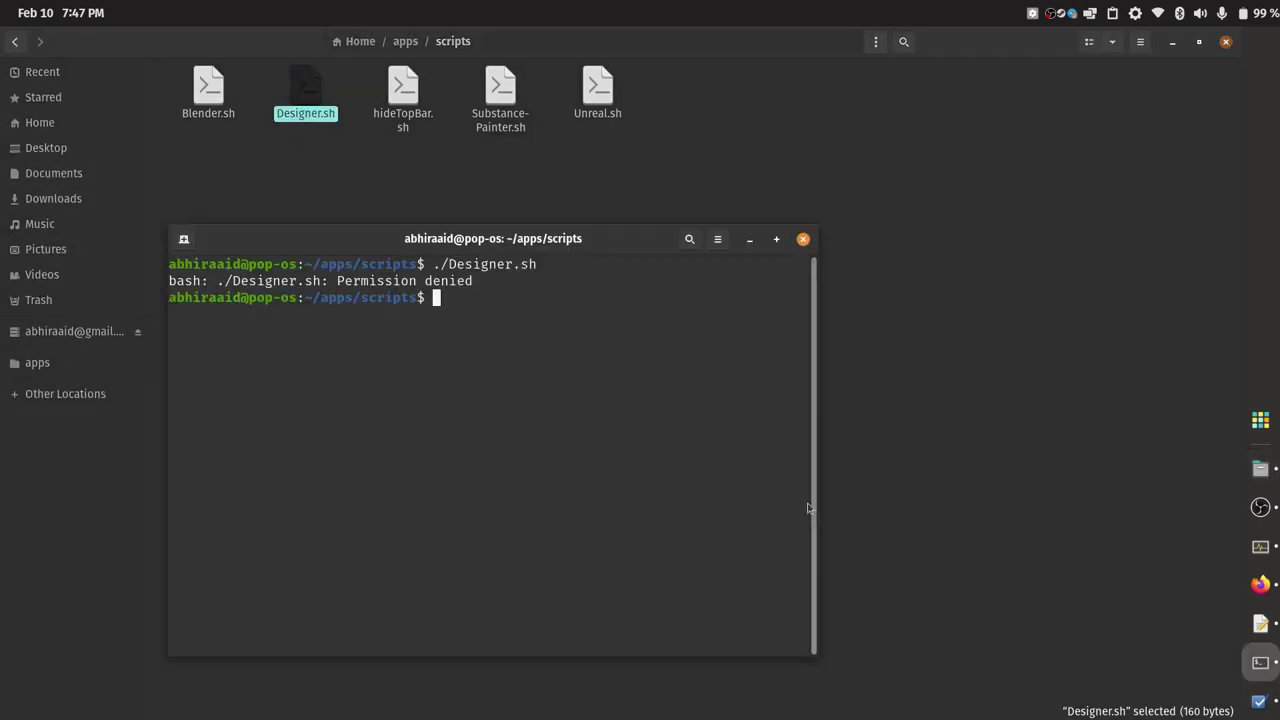
{"action": "key", "text": "Up"}
{"action": "key", "text": "Return"}
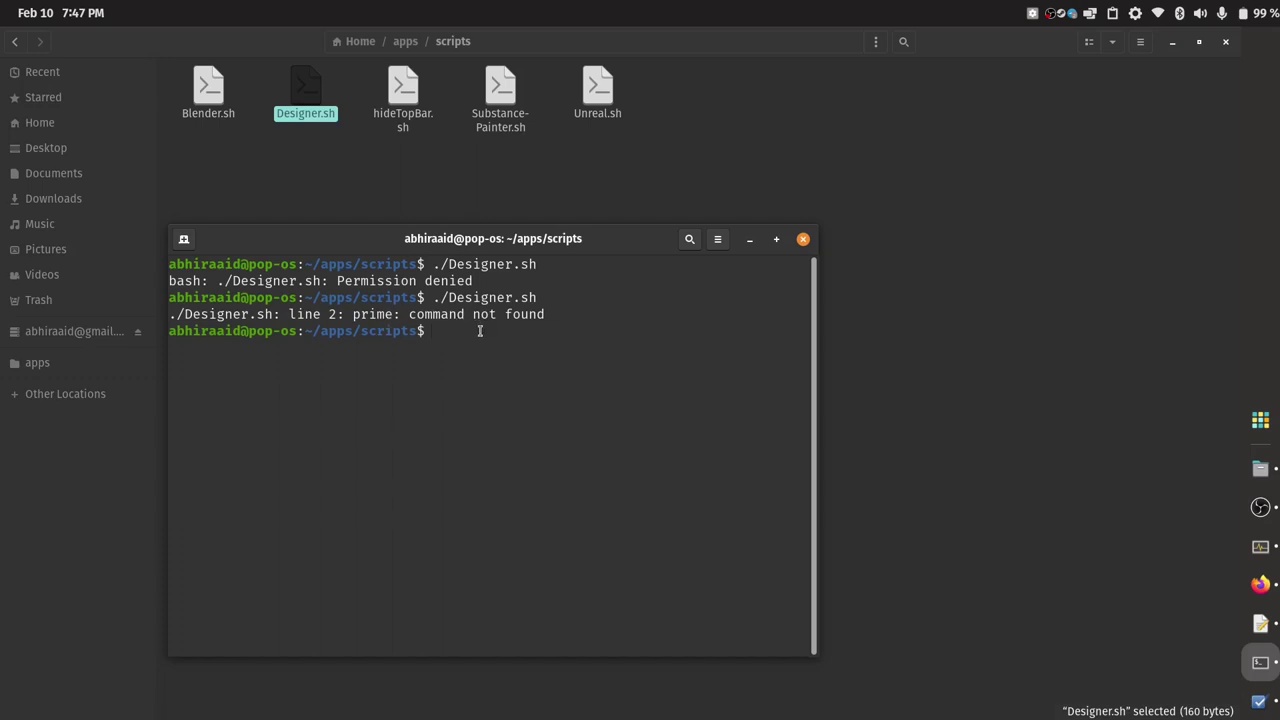
{"action": "left_click", "coordinate": [751, 240]}
{"action": "left_click", "coordinate": [757, 244]}
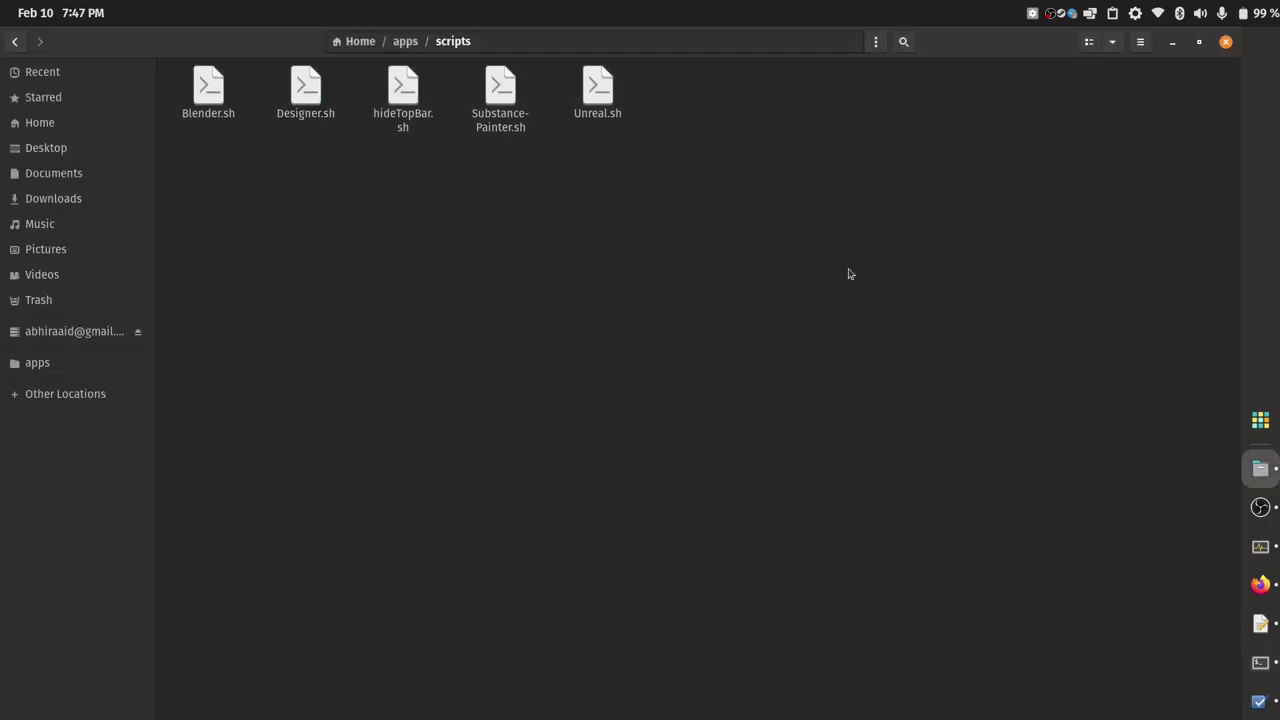
{"action": "left_click", "coordinate": [1259, 420]}
{"action": "left_click", "coordinate": [1240, 413]}
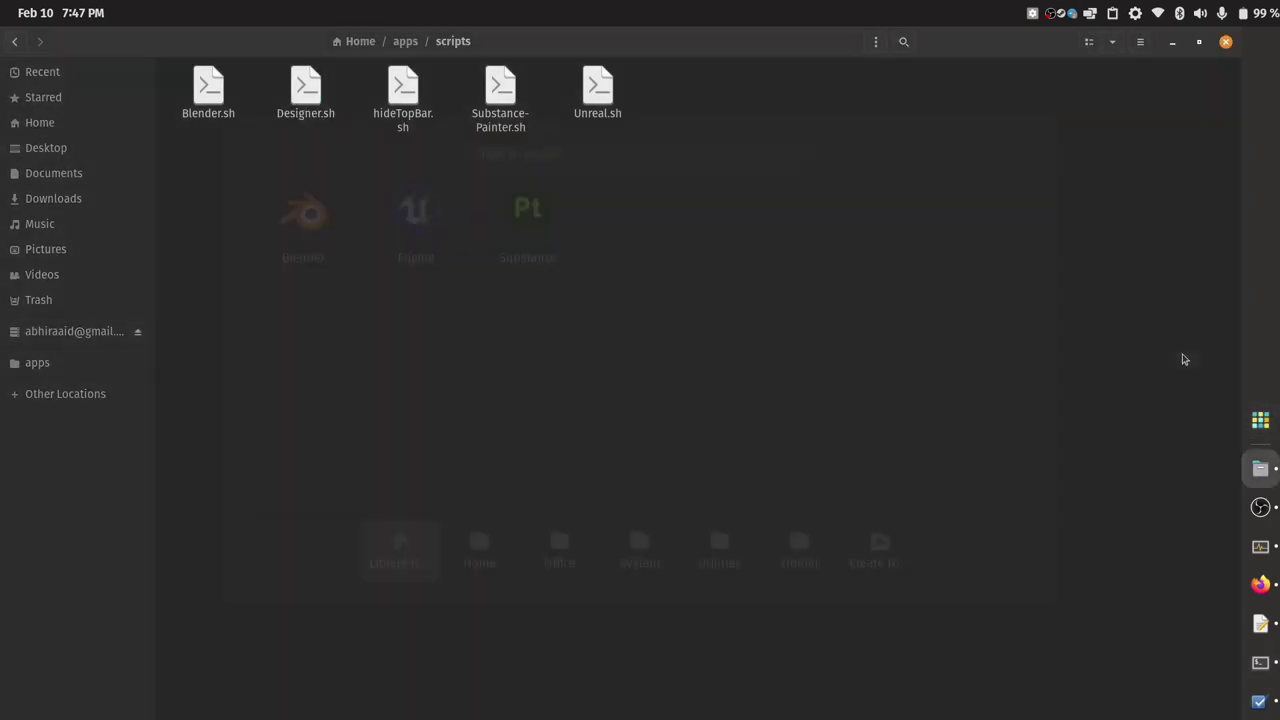
Open Designer.desktop from the apps folder, compare its lines with Designer.sh, and close its document
{"action": "key", "text": "alt+Up"}
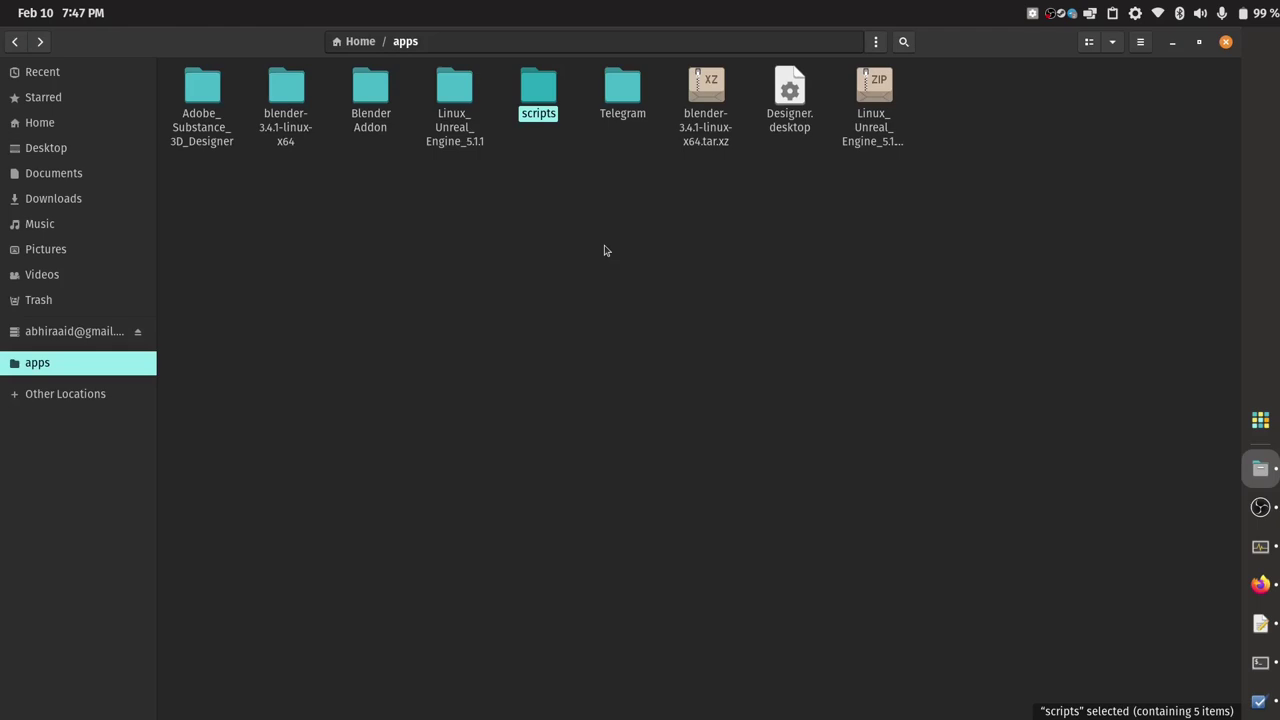
{"action": "left_click", "coordinate": [692, 233]}
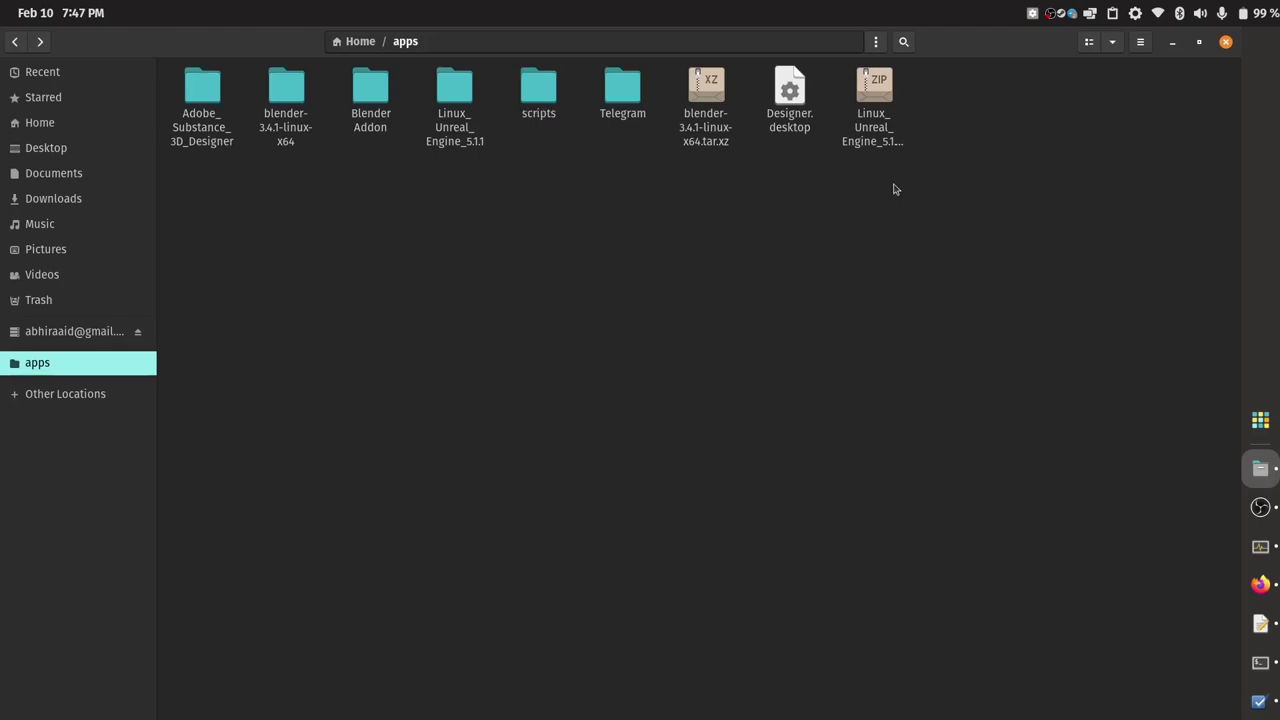
{"action": "left_click", "coordinate": [798, 94]}
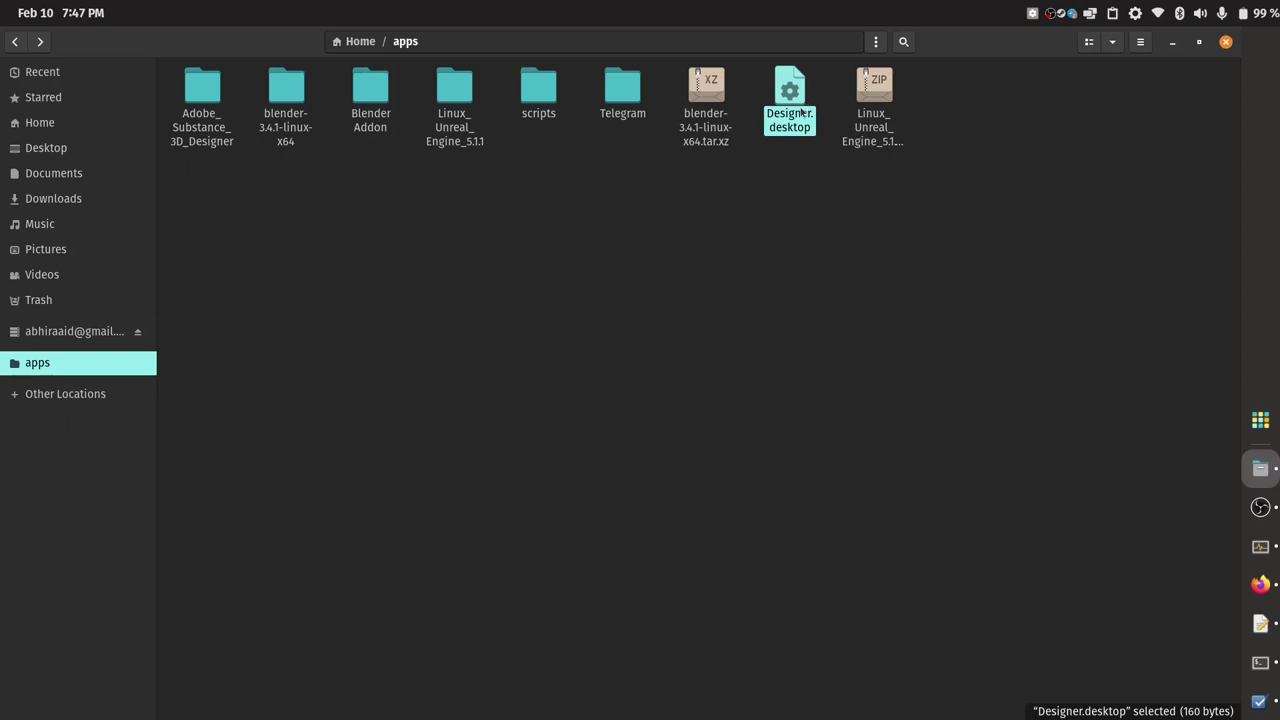
{"action": "double_click", "coordinate": [801, 113]}
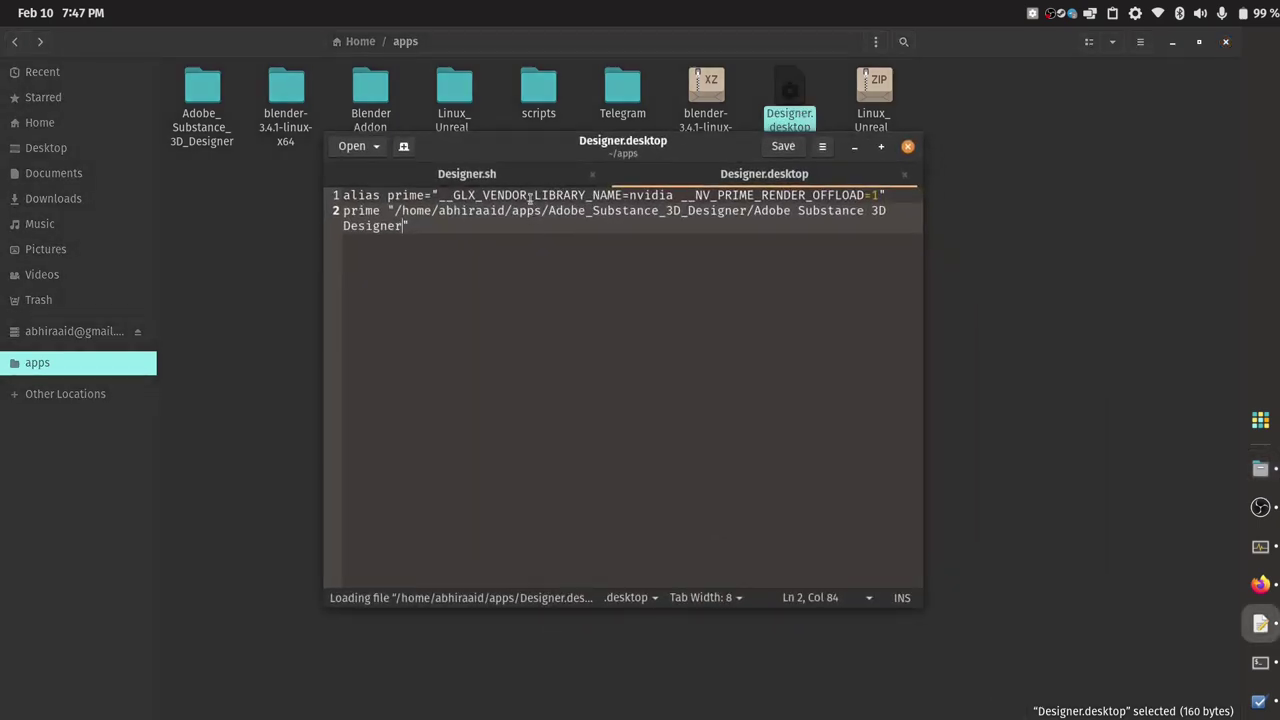
{"action": "left_click", "coordinate": [463, 178]}
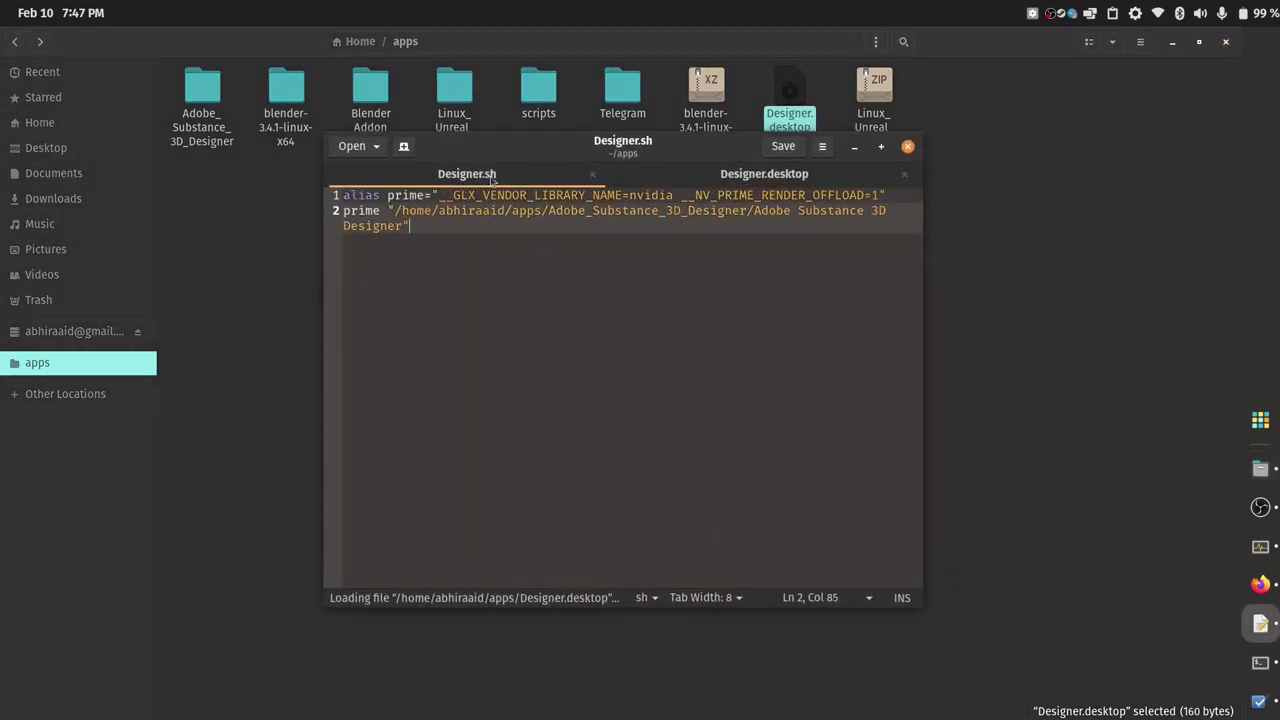
{"action": "left_click", "coordinate": [697, 178]}
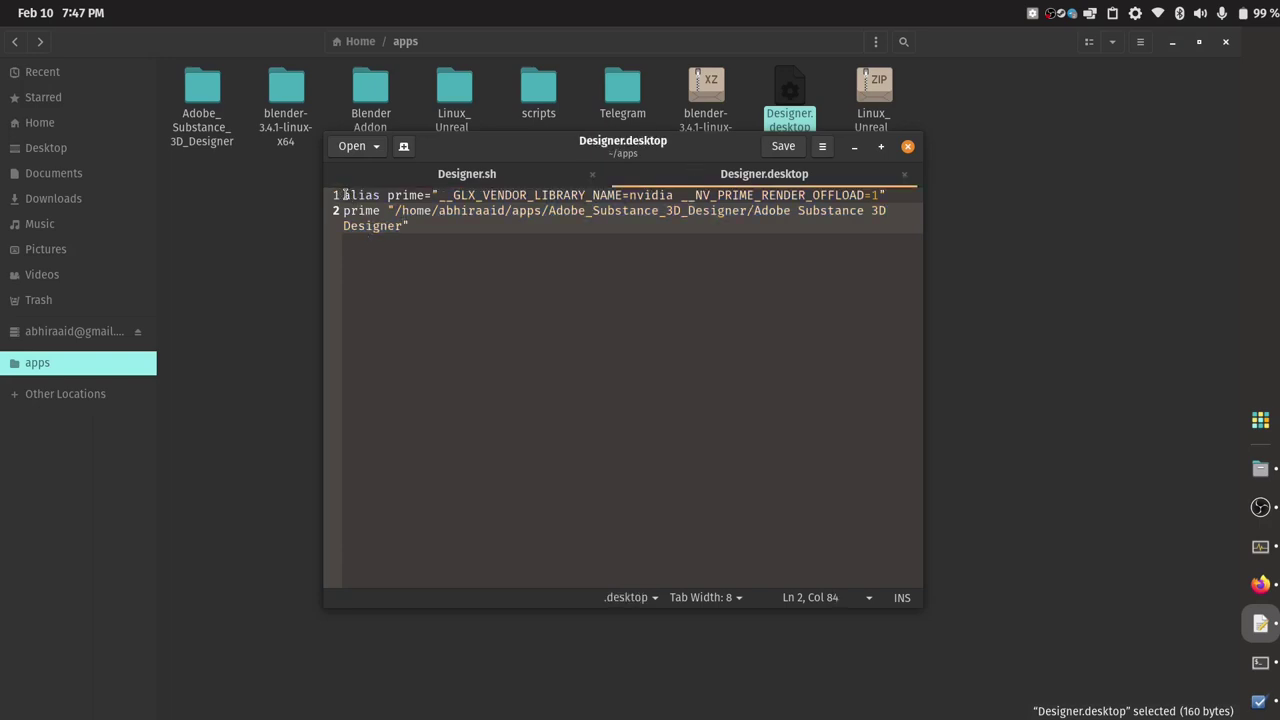
{"action": "left_click_drag", "start_coordinate": [345, 194], "coordinate": [409, 235]}
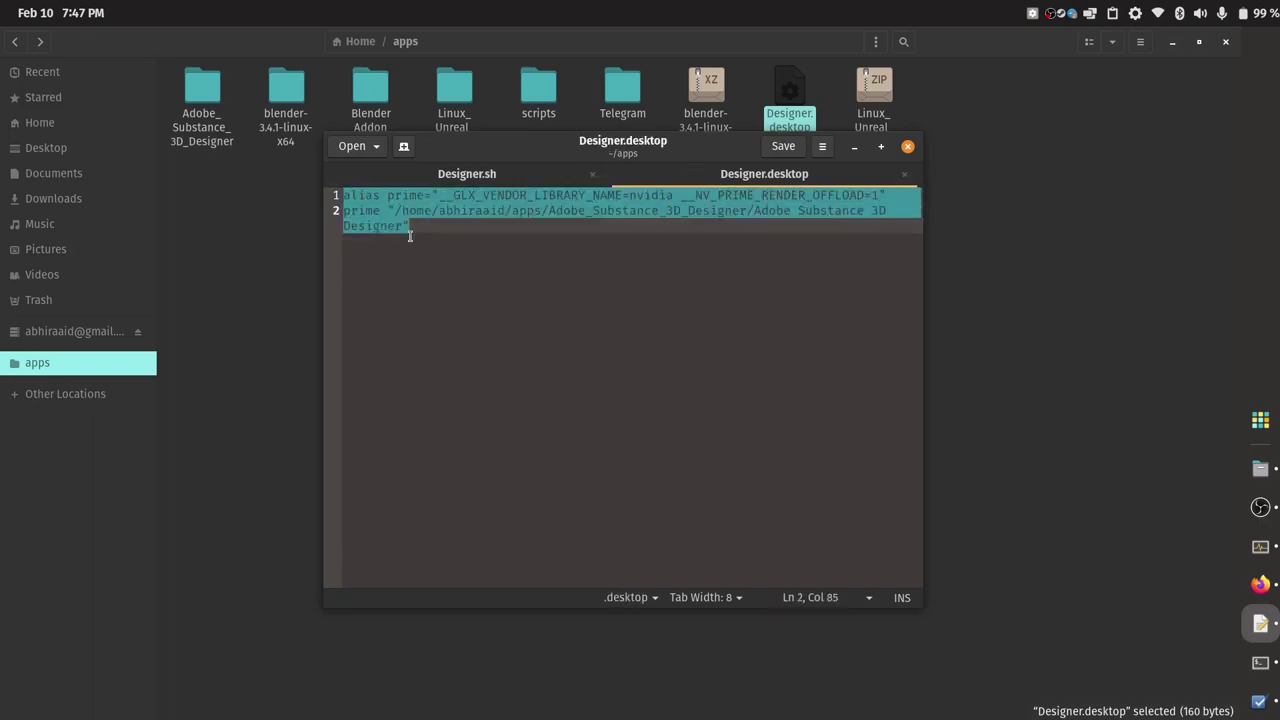
{"action": "left_click", "coordinate": [904, 174]}
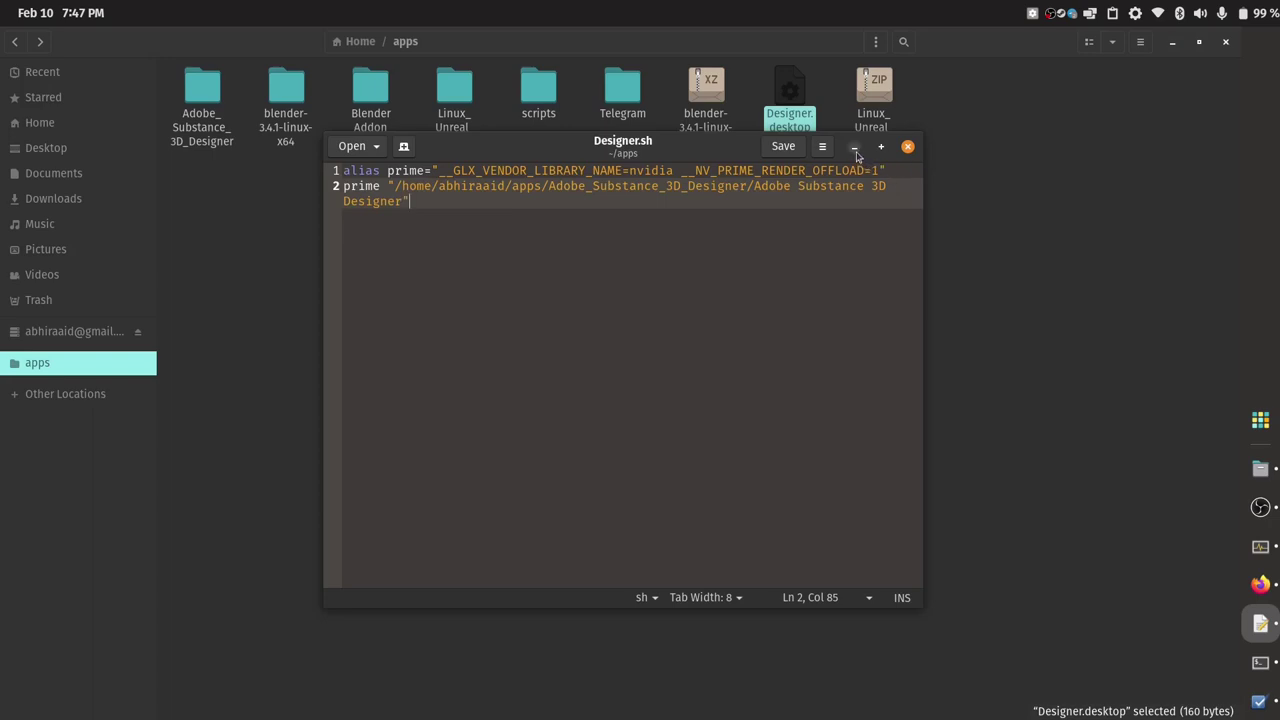
{"action": "left_click", "coordinate": [855, 146]}
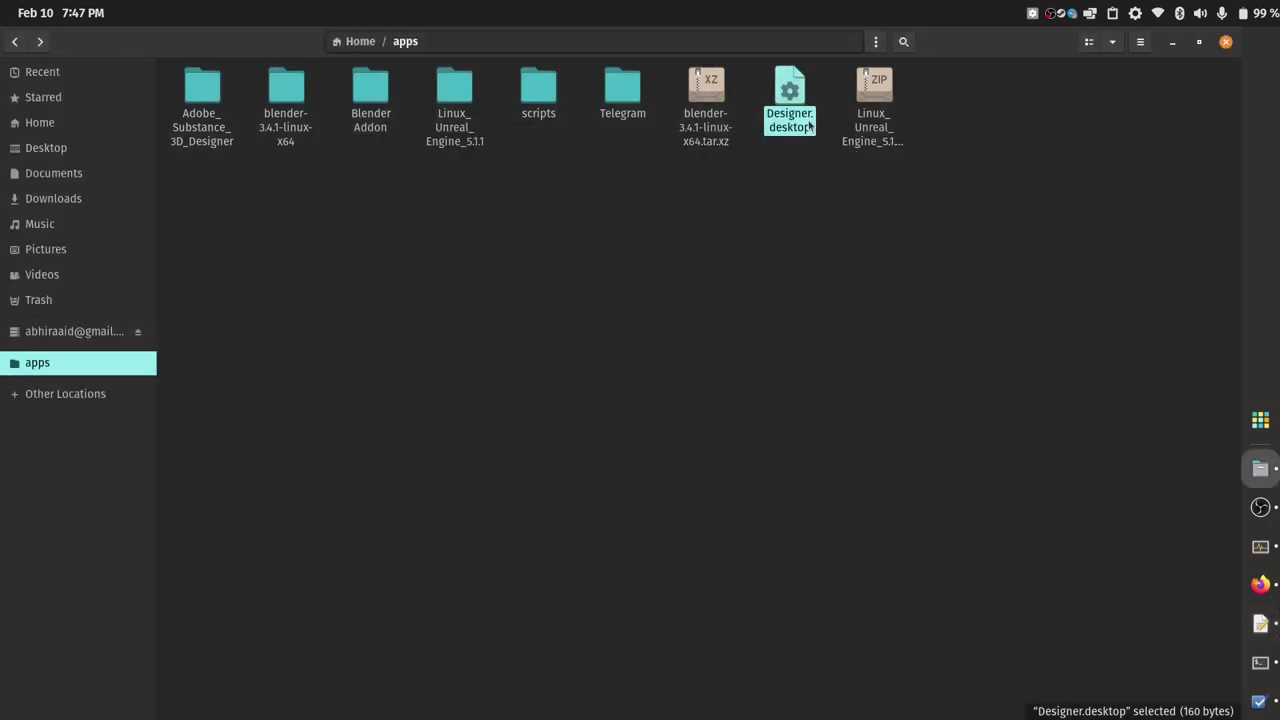
Reopen Designer.desktop in Text Editor and delete all of its contents
{"action": "double_click", "coordinate": [790, 120]}
{"action": "key", "text": "ctrl+a"}
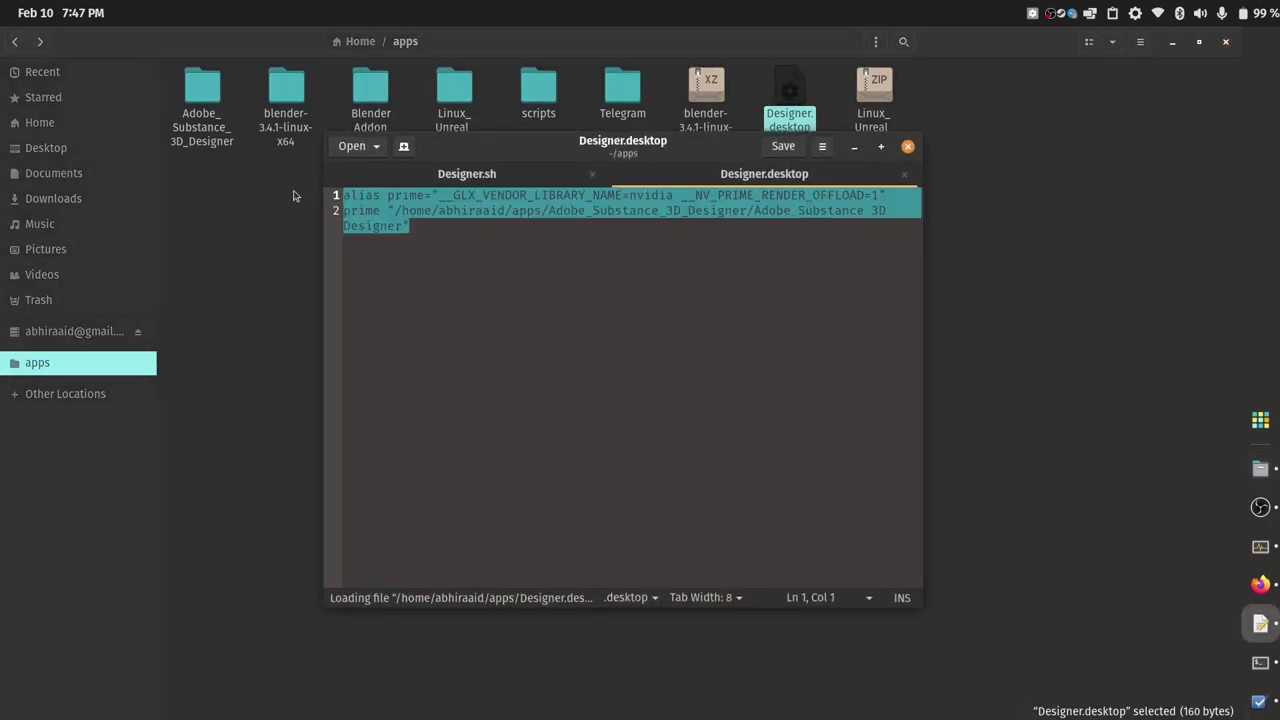
{"action": "key", "text": "BackSpace"}
{"action": "right_click", "coordinate": [366, 206]}
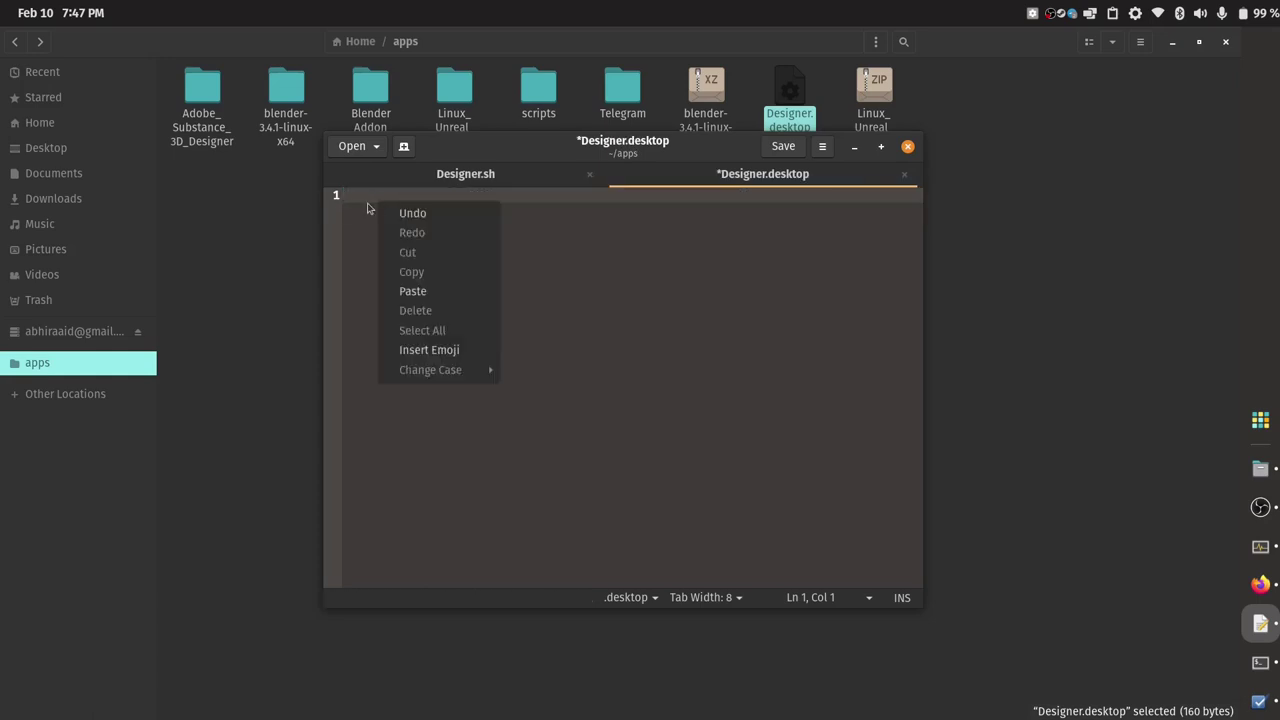
{"action": "left_click", "coordinate": [362, 201]}
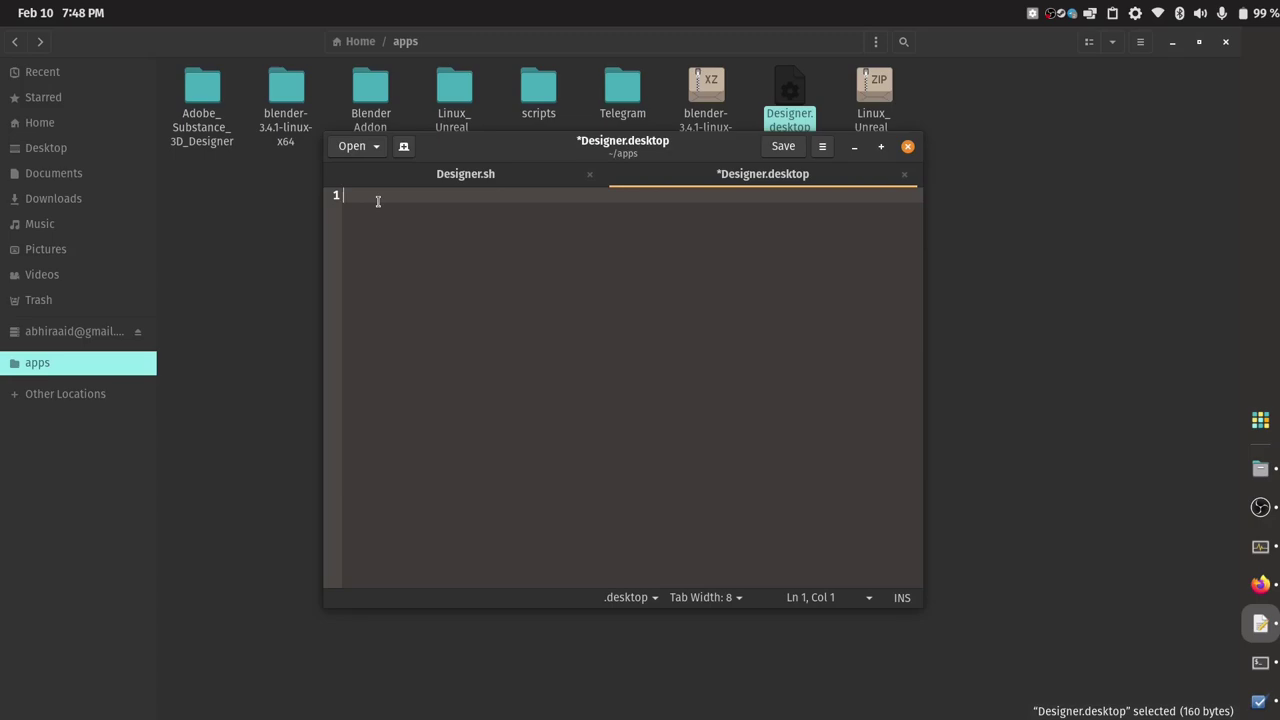
{"action": "left_click", "coordinate": [1260, 507]}
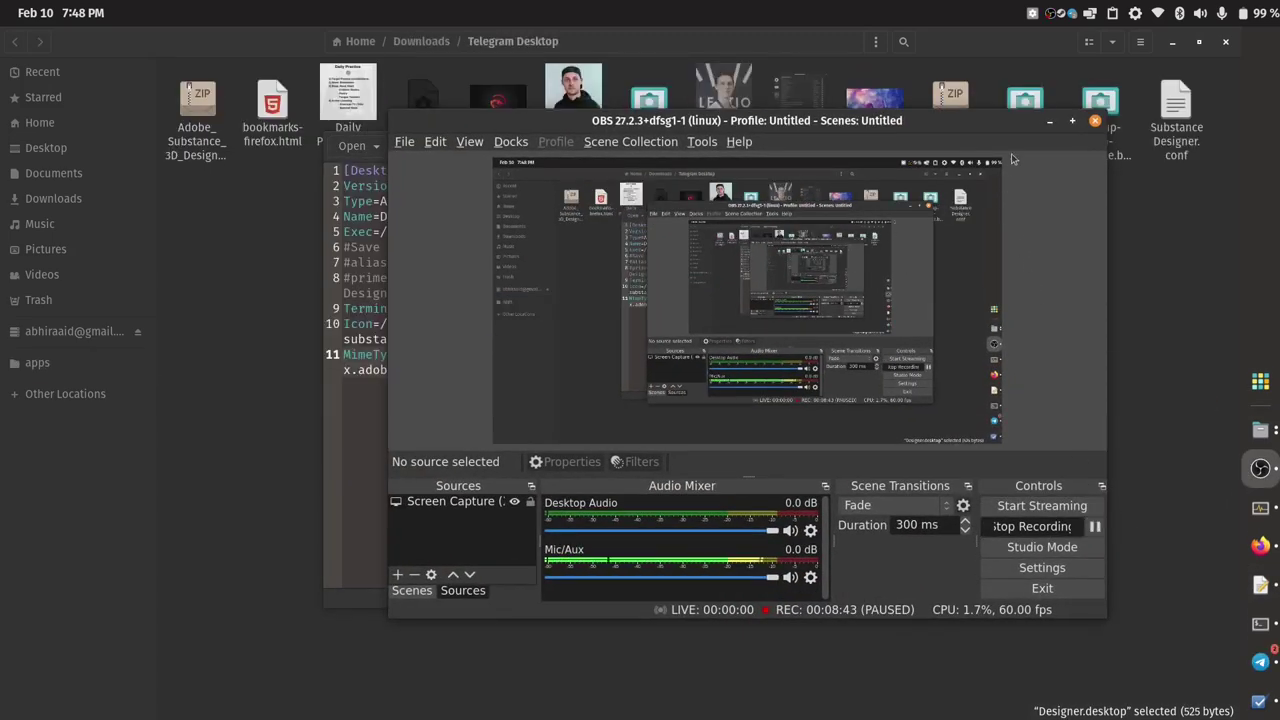
{"action": "left_click", "coordinate": [1049, 122]}
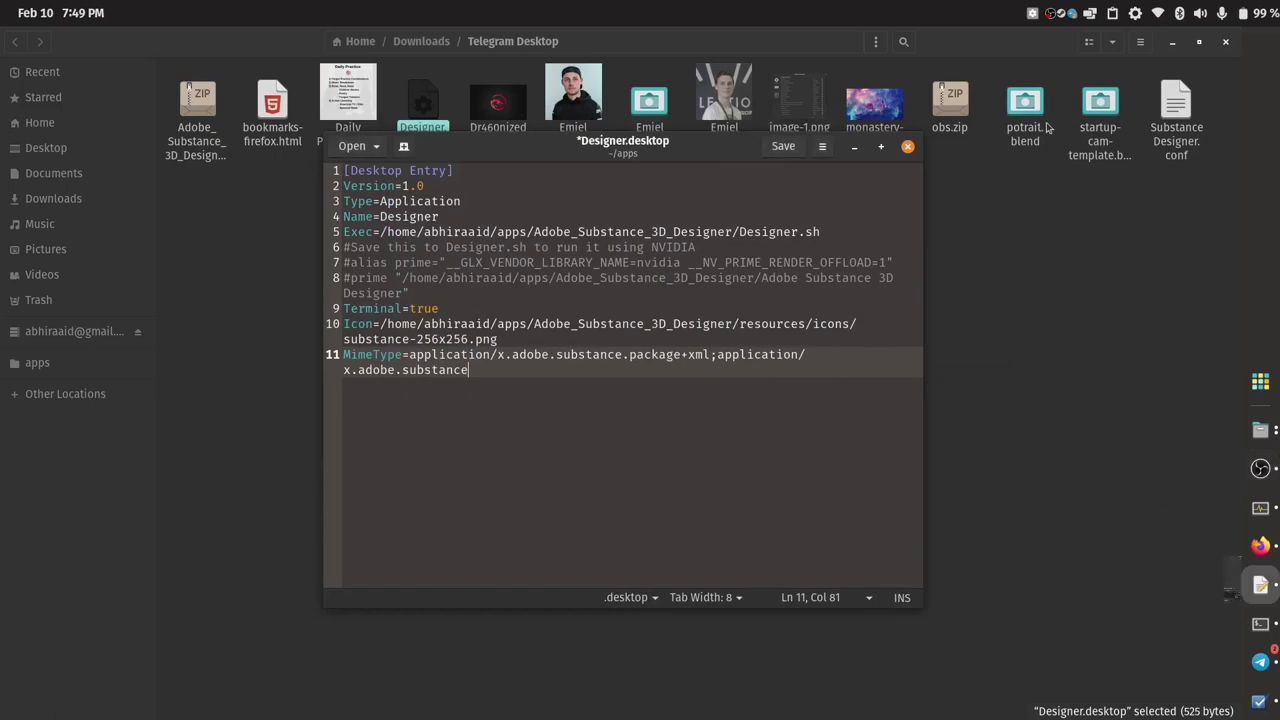
Minimize the file manager windows and bring Designer.desktop to the front in Text Editor
{"action": "left_click", "coordinate": [1176, 44]}
{"action": "left_click", "coordinate": [1174, 43]}
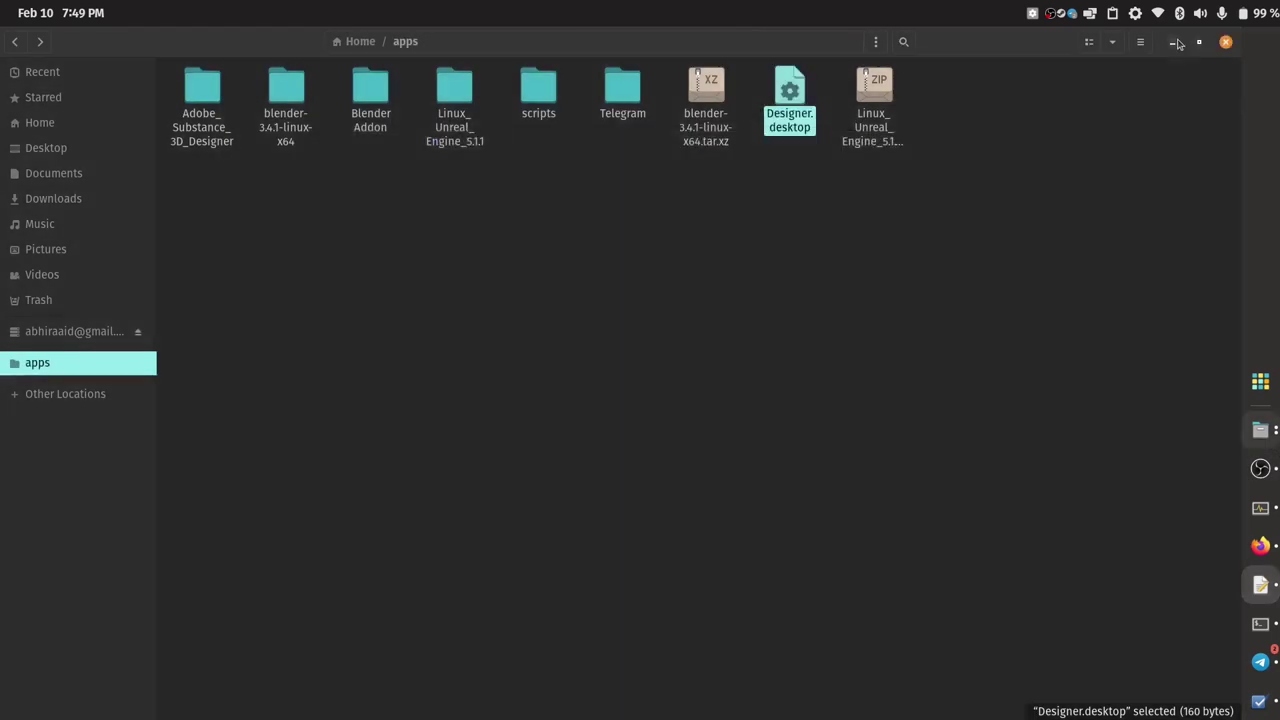
{"action": "left_click", "coordinate": [1260, 468]}
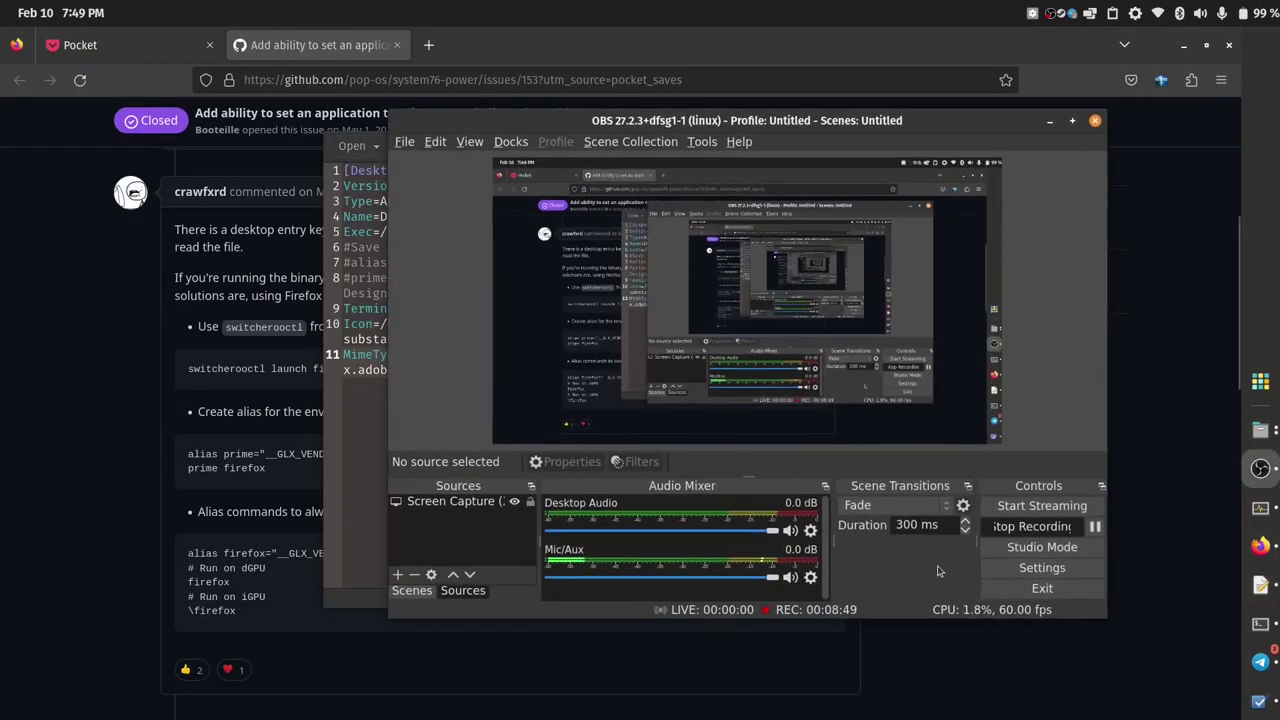
{"action": "key", "text": "super+shift+Down"}
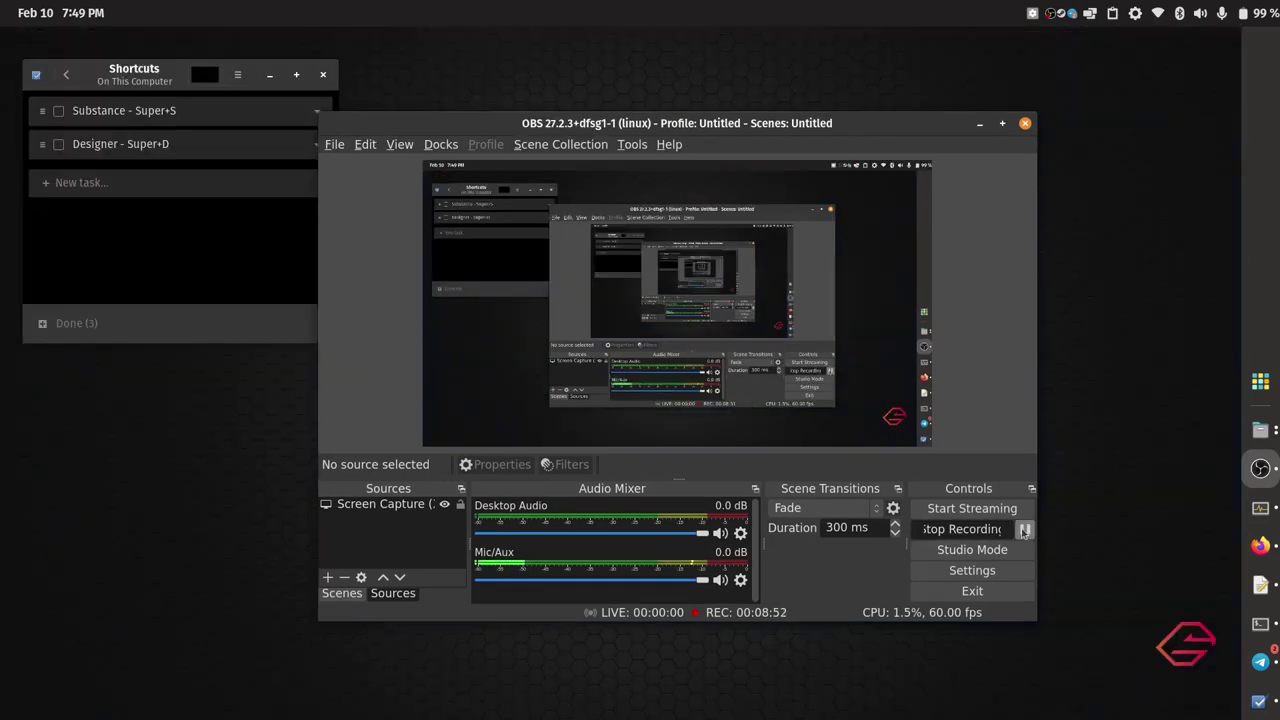
{"action": "left_click", "coordinate": [1260, 585]}
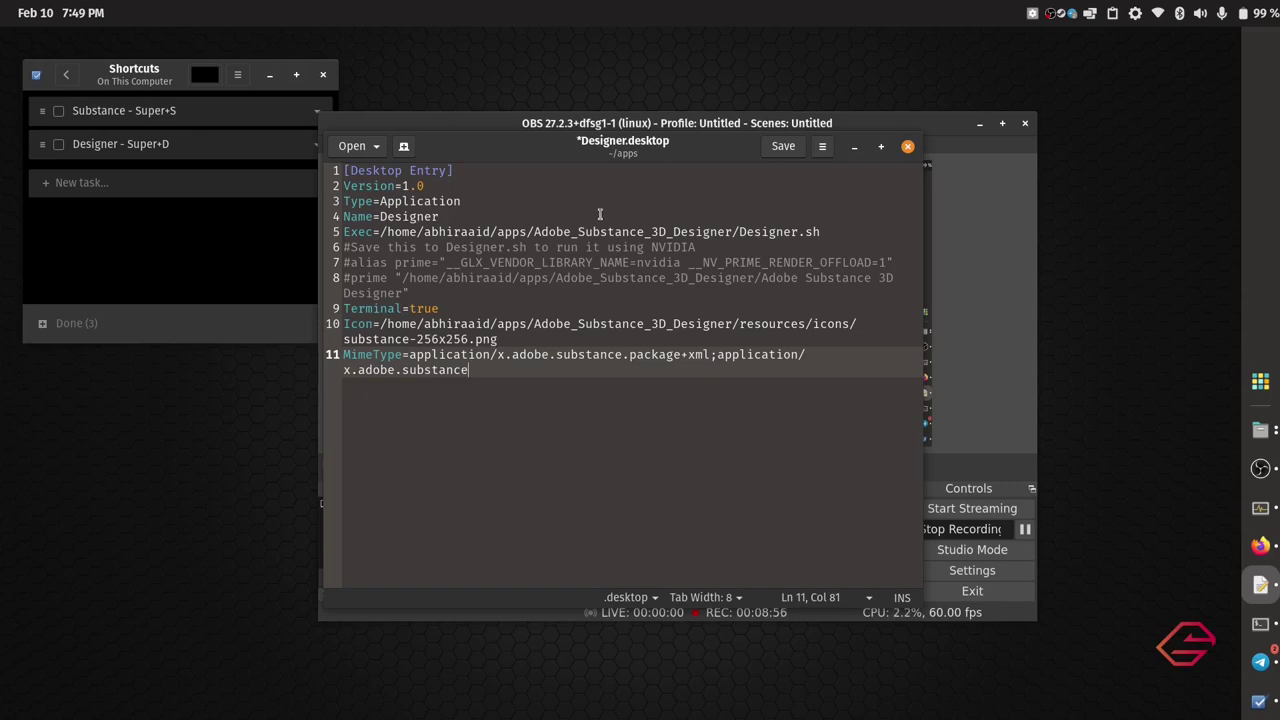
Review the Version, Type, Name and Exec lines of Designer.desktop, highlighting each entry
{"action": "mouse_move", "coordinate": [580, 152]}
{"action": "left_mouse_down"}
{"action": "mouse_move", "coordinate": [590, 156]}
{"action": "mouse_move", "coordinate": [572, 140]}
{"action": "left_mouse_up"}
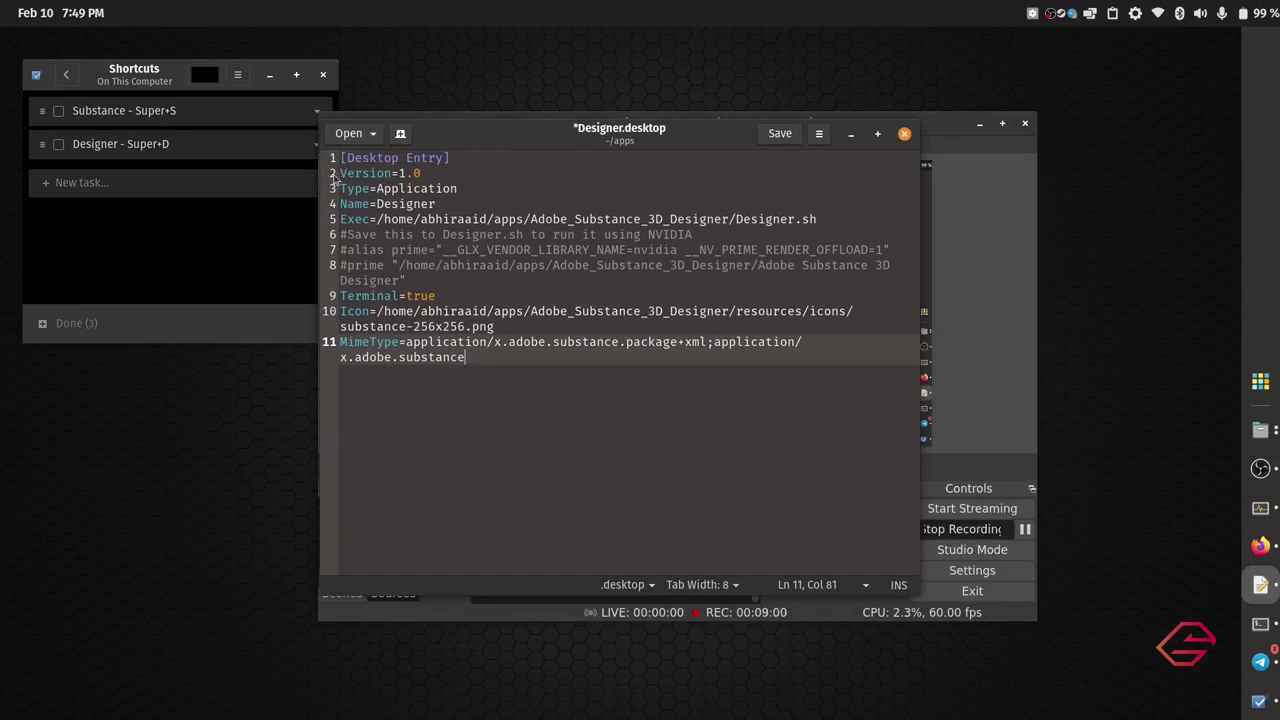
{"action": "left_click_drag", "start_coordinate": [341, 173], "coordinate": [445, 177]}
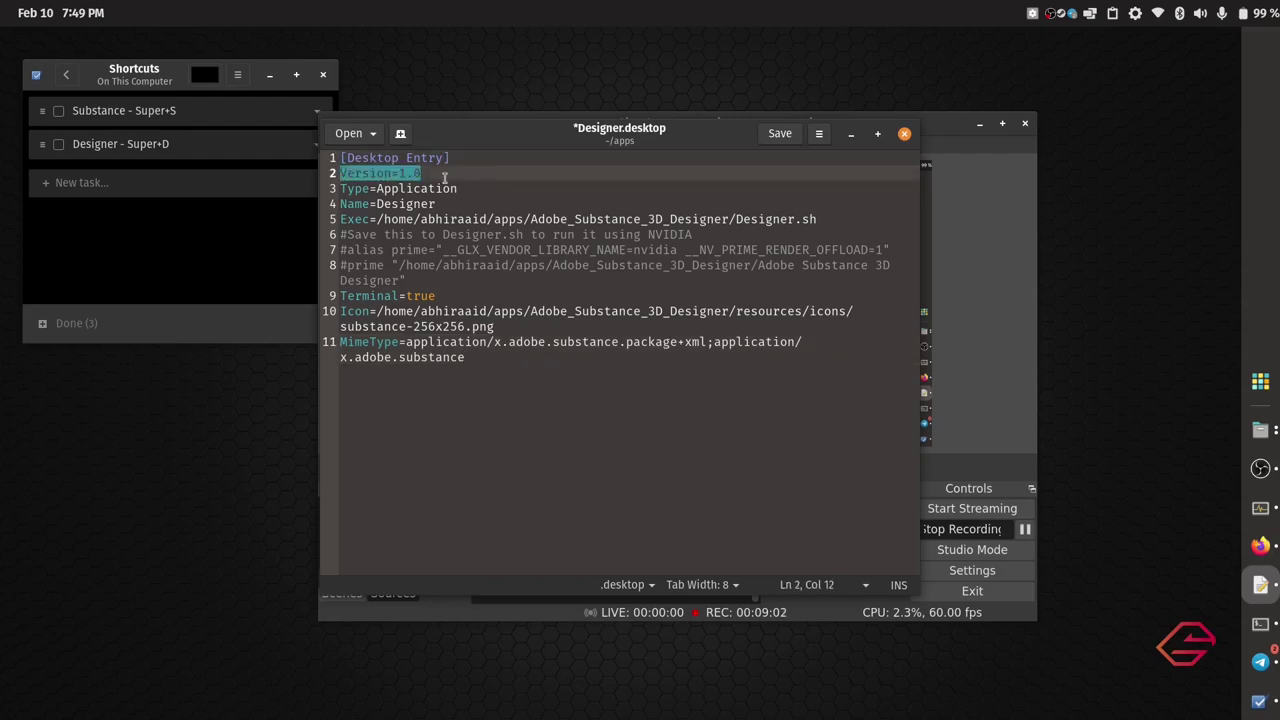
{"action": "left_click", "coordinate": [370, 189]}
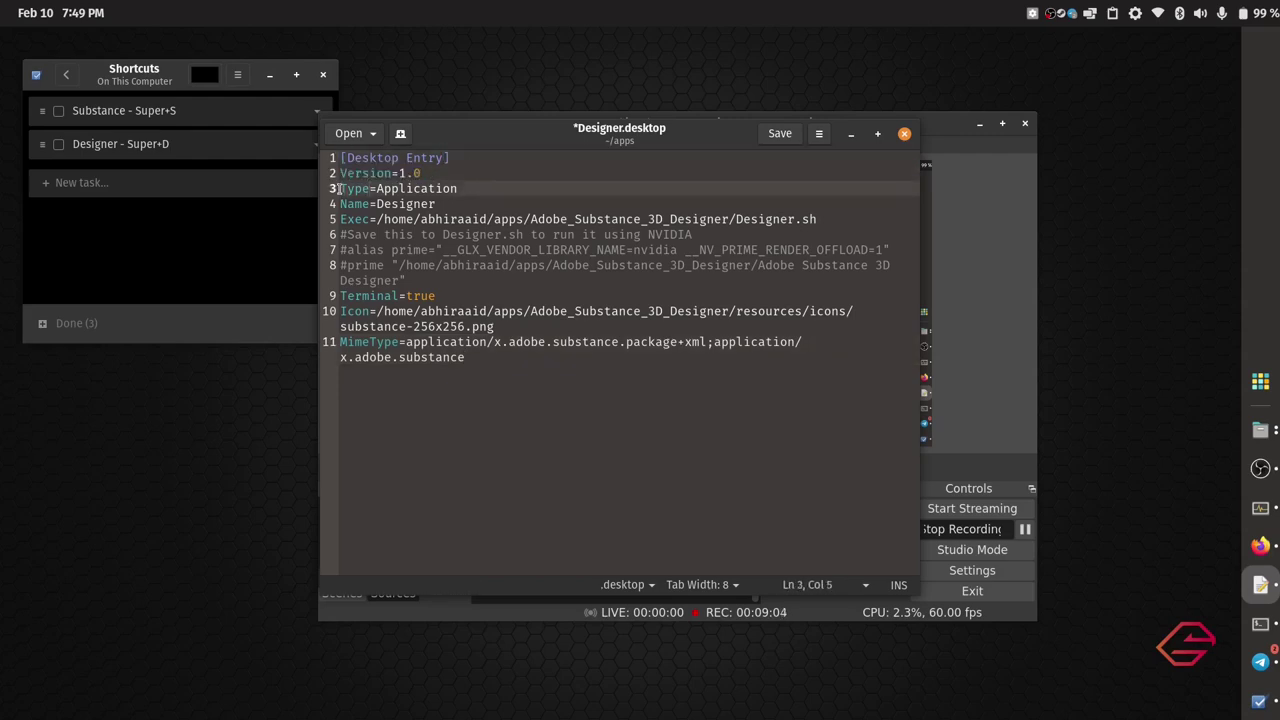
{"action": "left_click_drag", "start_coordinate": [340, 188], "coordinate": [476, 190]}
{"action": "left_click_drag", "start_coordinate": [341, 204], "coordinate": [443, 203]}
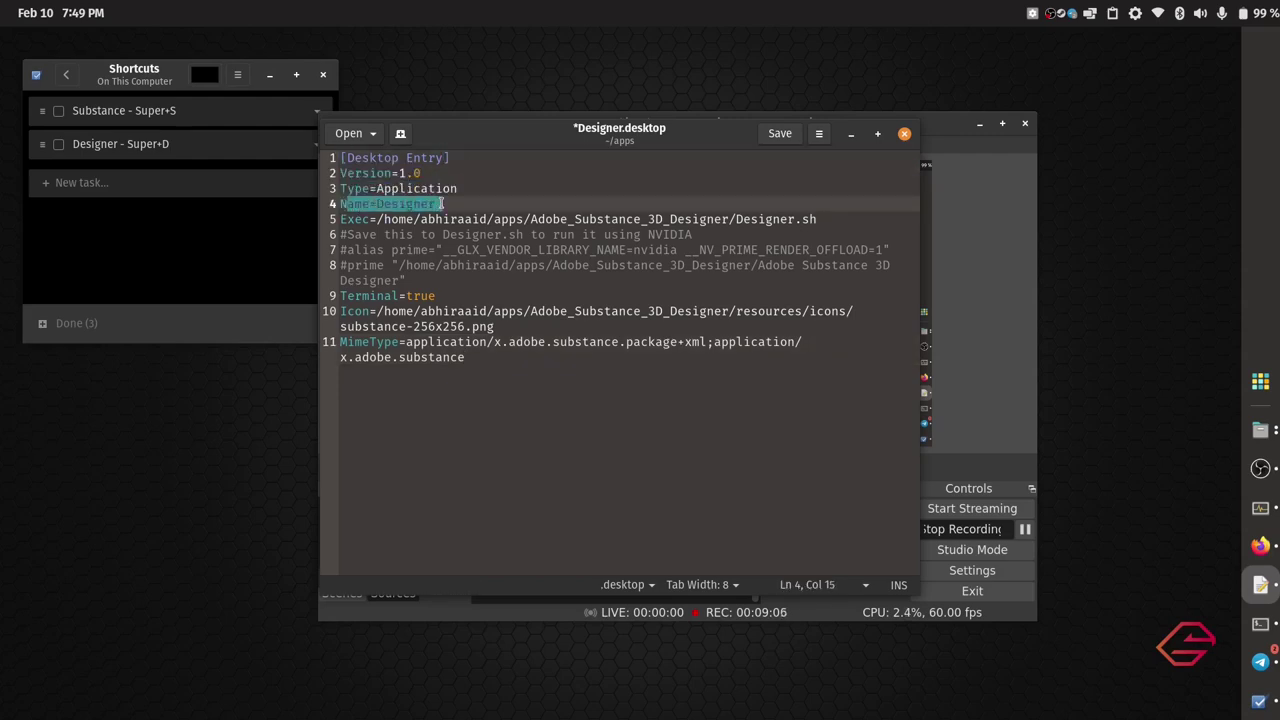
{"action": "left_click", "coordinate": [372, 233]}
{"action": "left_click_drag", "start_coordinate": [342, 220], "coordinate": [824, 219]}
{"action": "left_click", "coordinate": [375, 219]}
{"action": "left_click", "coordinate": [829, 219]}
{"action": "left_click", "coordinate": [824, 218]}
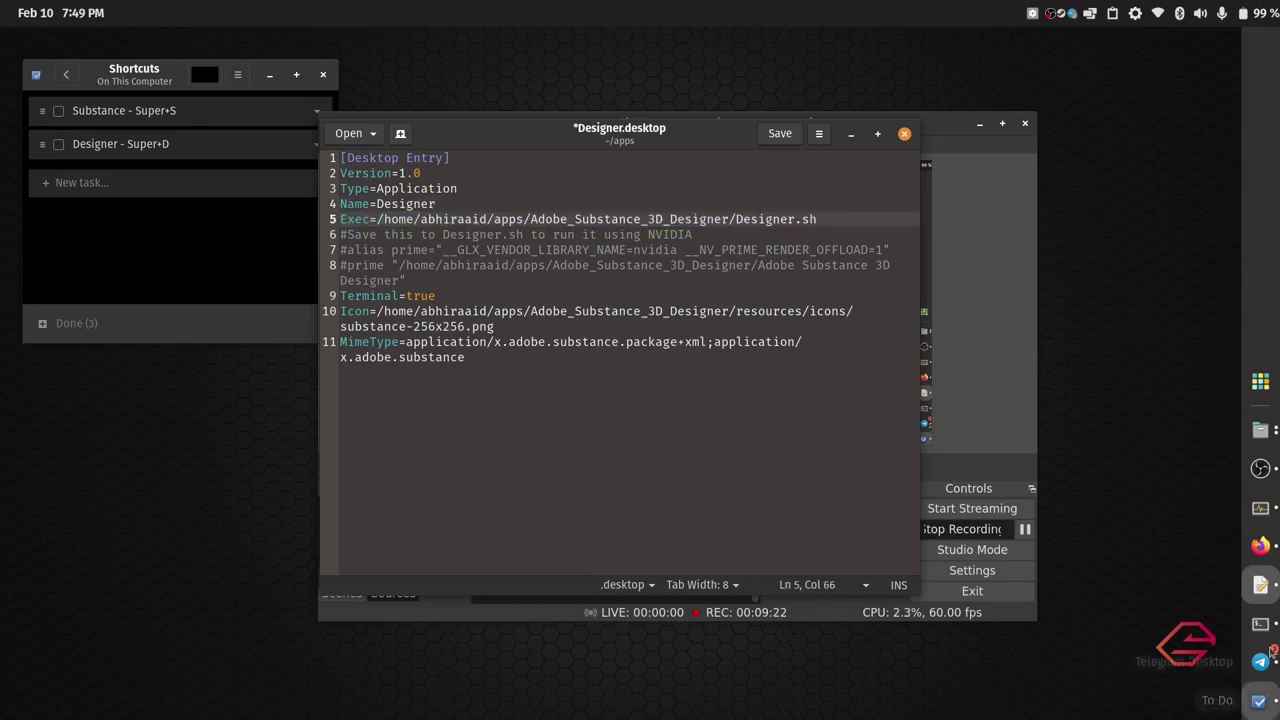
Copy the parent folder path from the properties of Designer.sh in the apps/scripts folder
{"action": "left_click", "coordinate": [1260, 430]}
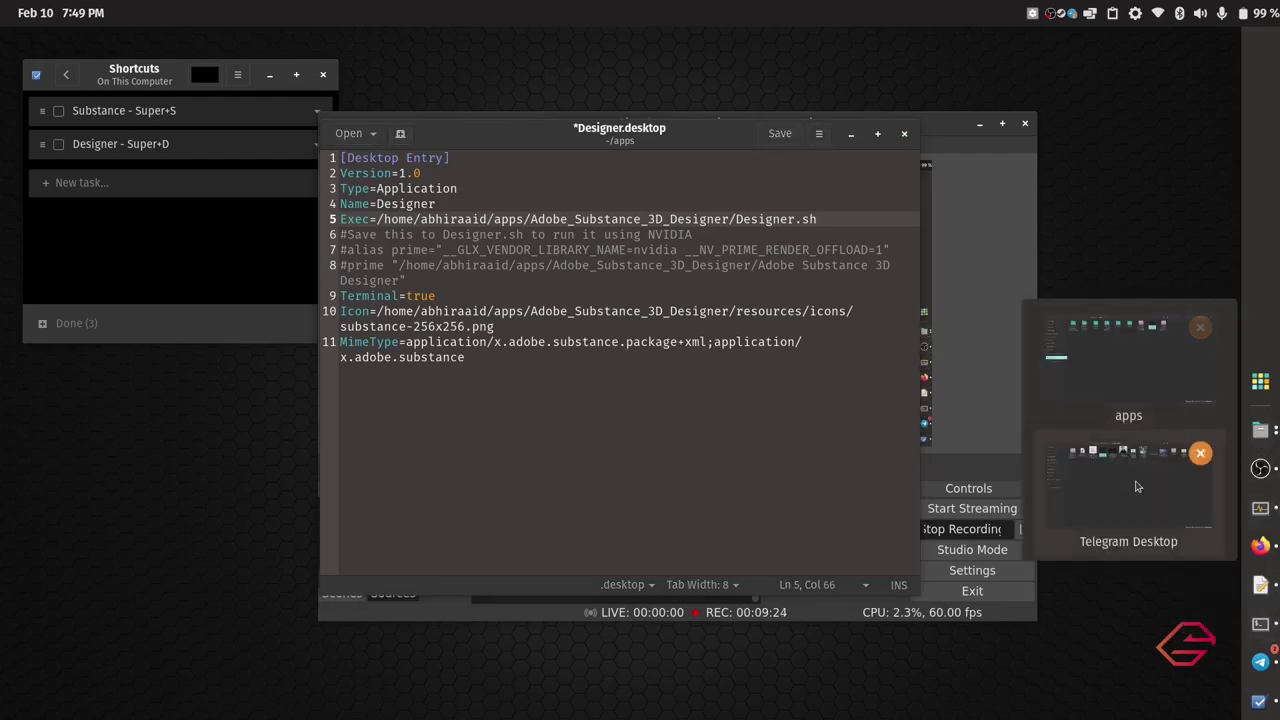
{"action": "left_click", "coordinate": [1145, 398]}
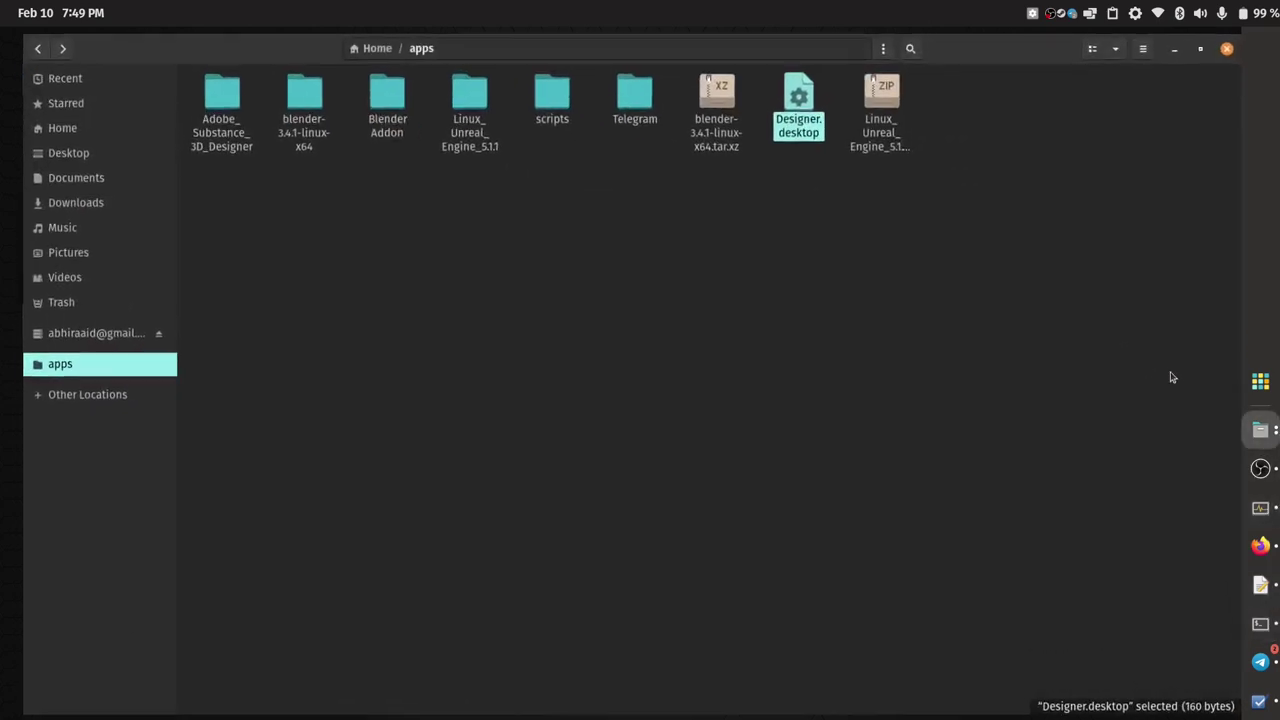
{"action": "double_click", "coordinate": [536, 100]}
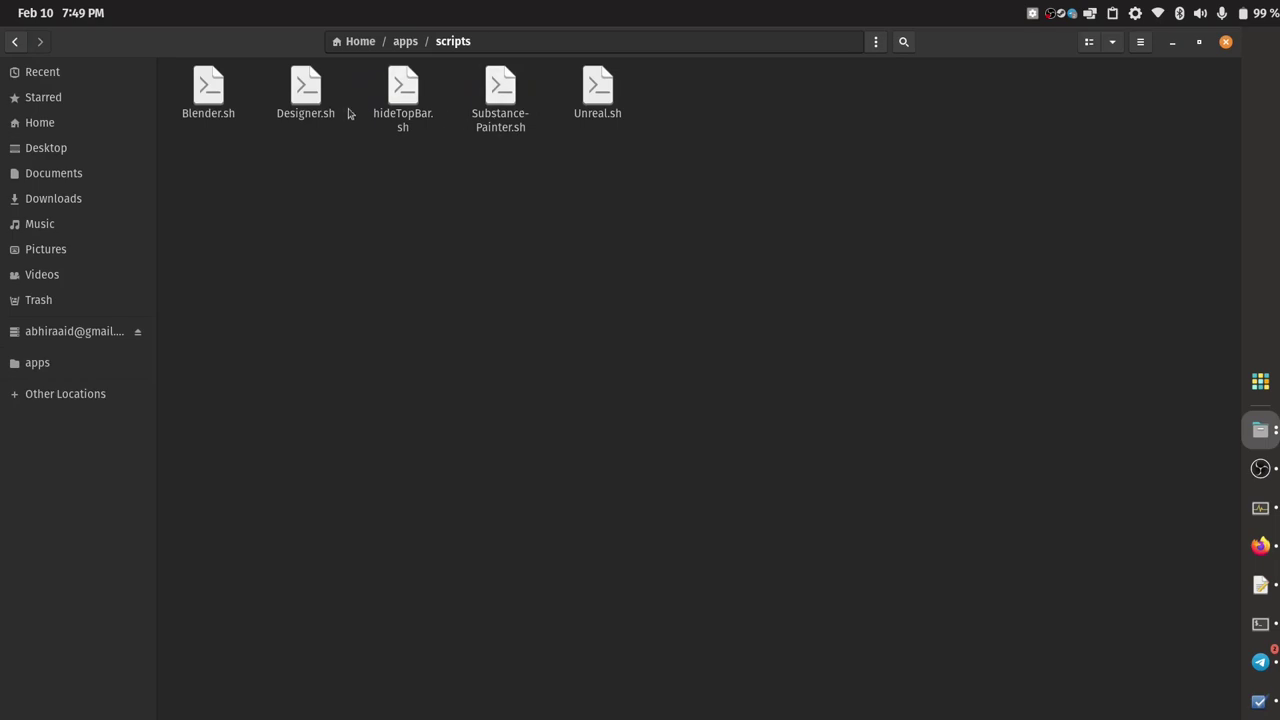
{"action": "right_click", "coordinate": [298, 99]}
{"action": "left_click", "coordinate": [335, 345]}
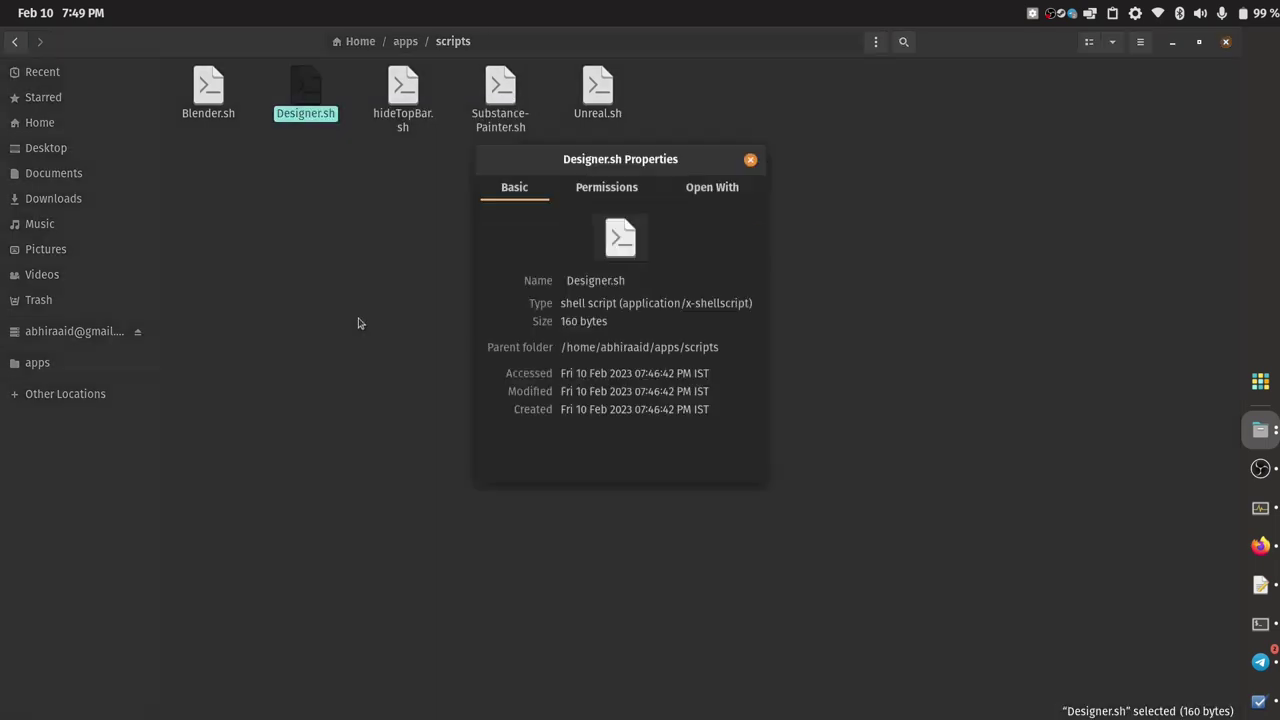
{"action": "triple_click", "coordinate": [605, 349]}
{"action": "right_click", "coordinate": [605, 350]}
{"action": "left_click", "coordinate": [625, 381]}
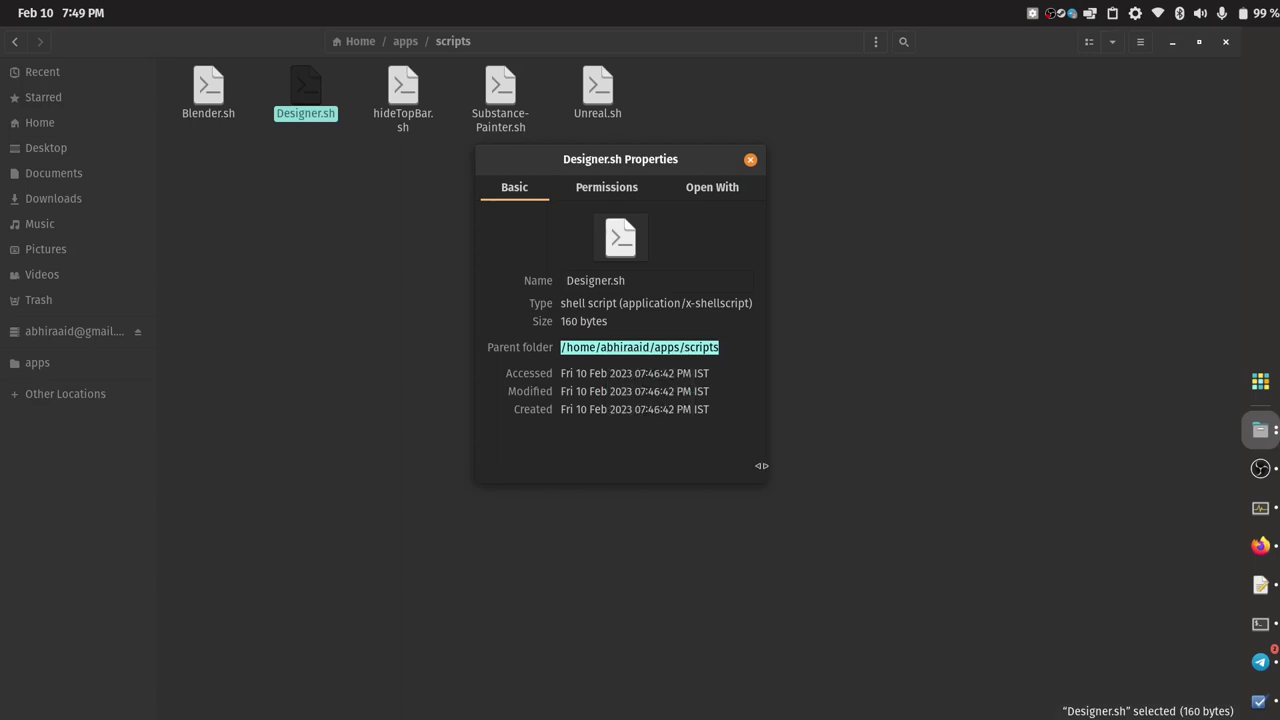
Replace the folder part of the Exec path in Designer.desktop with the copied apps/scripts path, keeping /Designer.sh
{"action": "left_click", "coordinate": [1258, 586]}
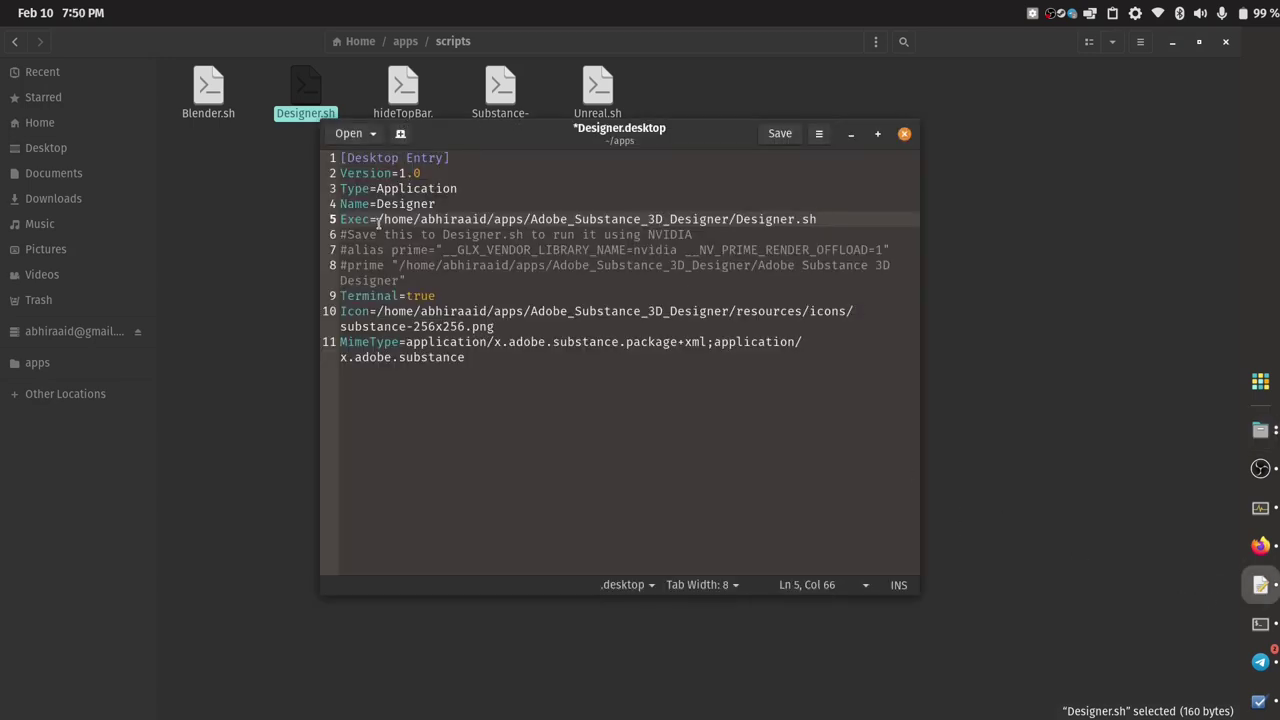
{"action": "left_click_drag", "start_coordinate": [377, 219], "coordinate": [728, 219]}
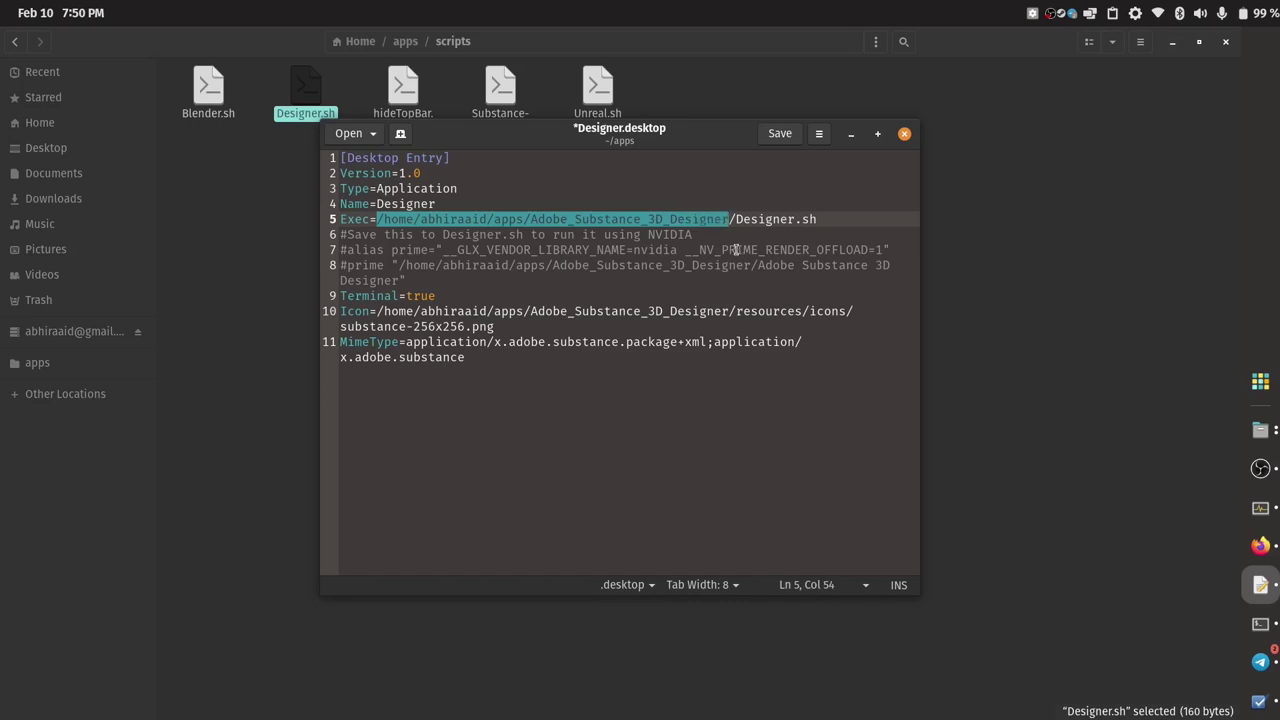
{"action": "key", "text": "ctrl+v"}
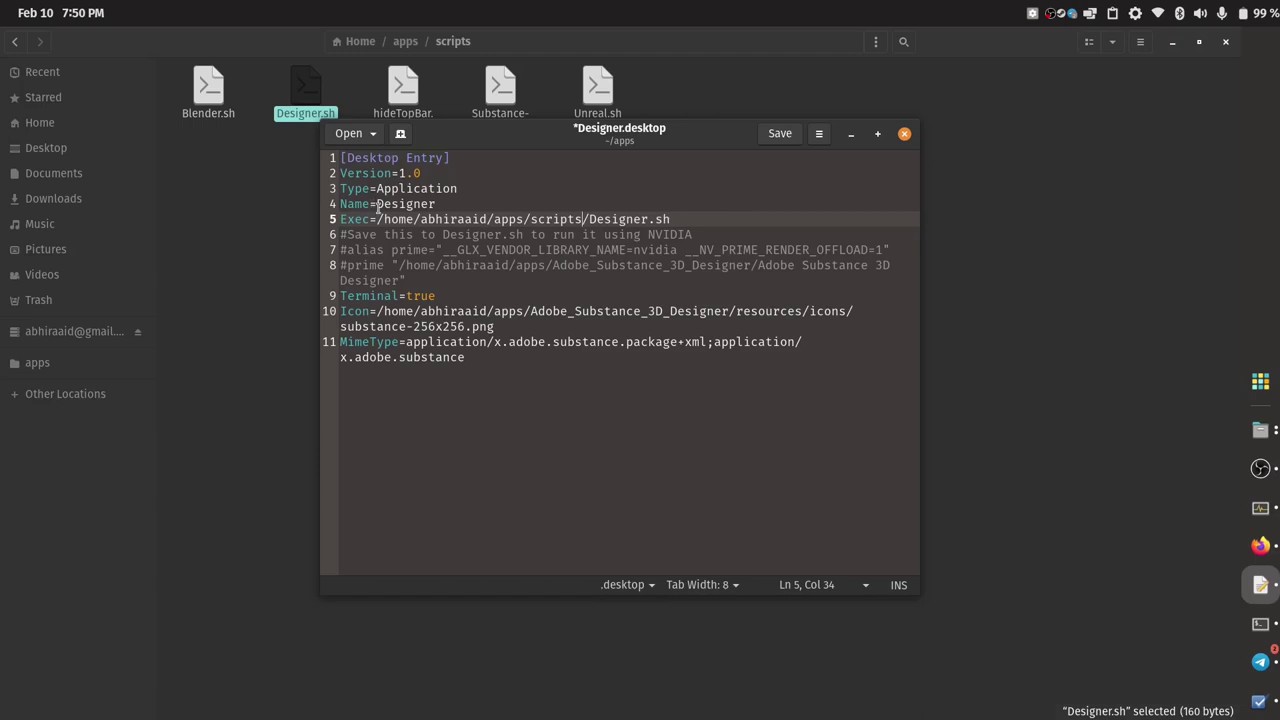
{"action": "left_click_drag", "start_coordinate": [376, 219], "coordinate": [676, 218]}
{"action": "left_click", "coordinate": [676, 218]}
Examine the Icon path in Designer.desktop, from the Adobe_Substance_3D_Designer folder through resources/icons to substance-256x256.png
{"action": "left_click_drag", "start_coordinate": [375, 311], "coordinate": [498, 326]}
{"action": "left_click", "coordinate": [498, 326]}
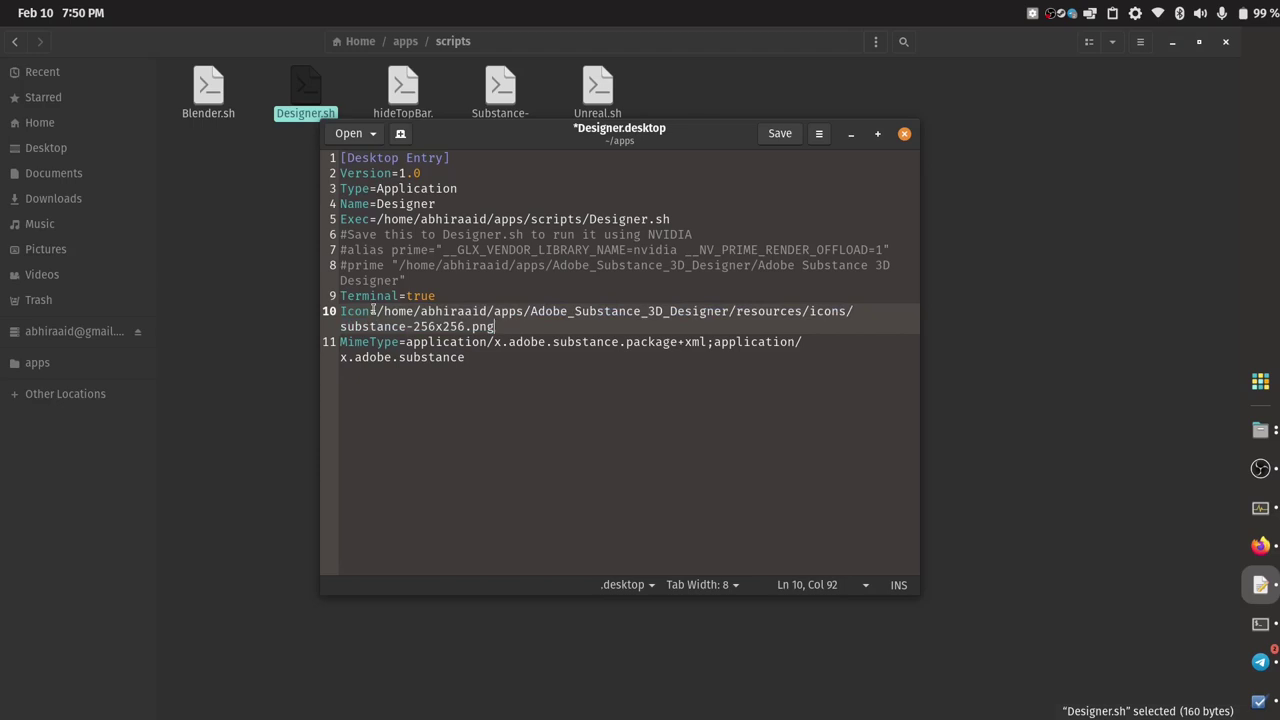
{"action": "left_click_drag", "start_coordinate": [381, 311], "coordinate": [726, 312]}
{"action": "left_click", "coordinate": [498, 326]}
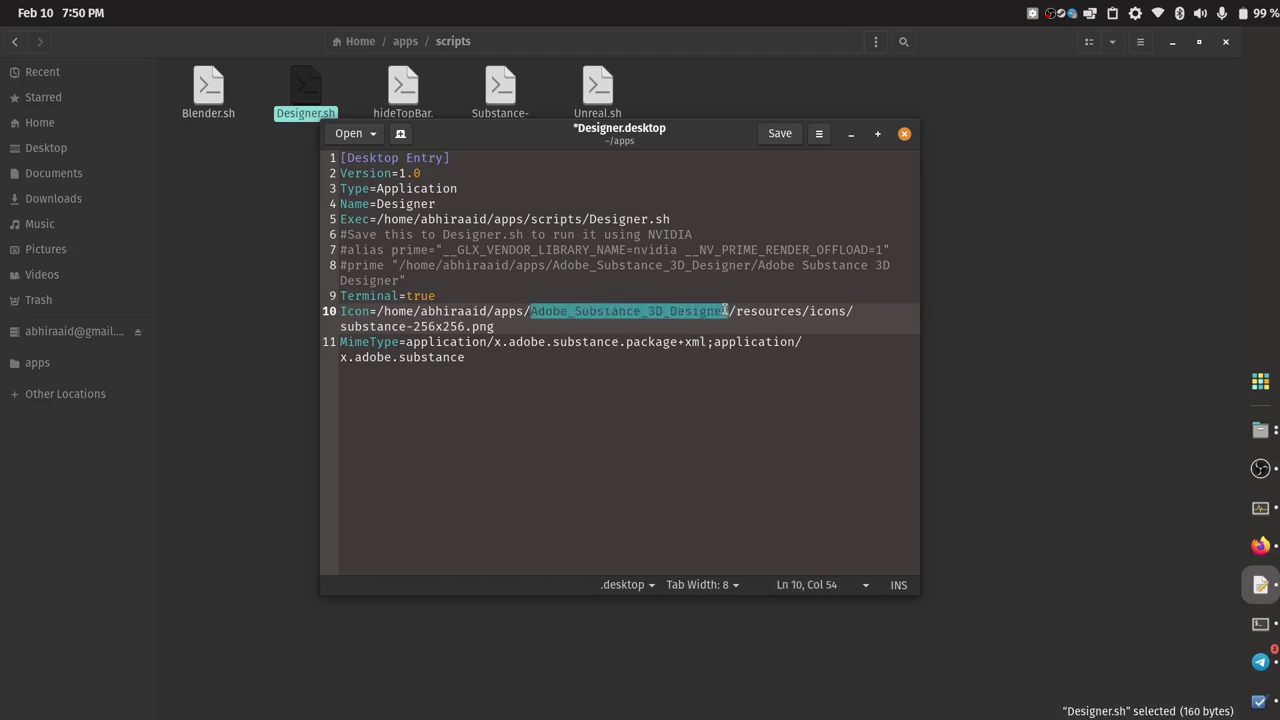
{"action": "left_click", "coordinate": [734, 311]}
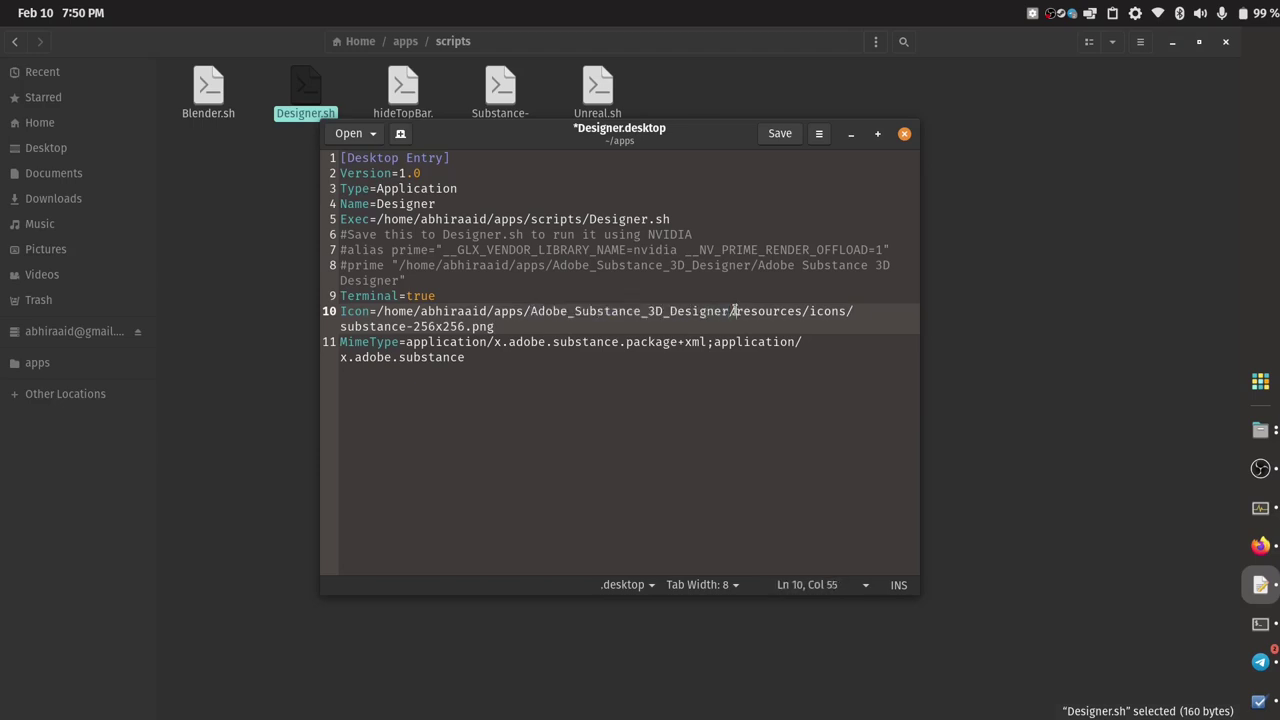
{"action": "left_click_drag", "start_coordinate": [734, 311], "coordinate": [838, 313]}
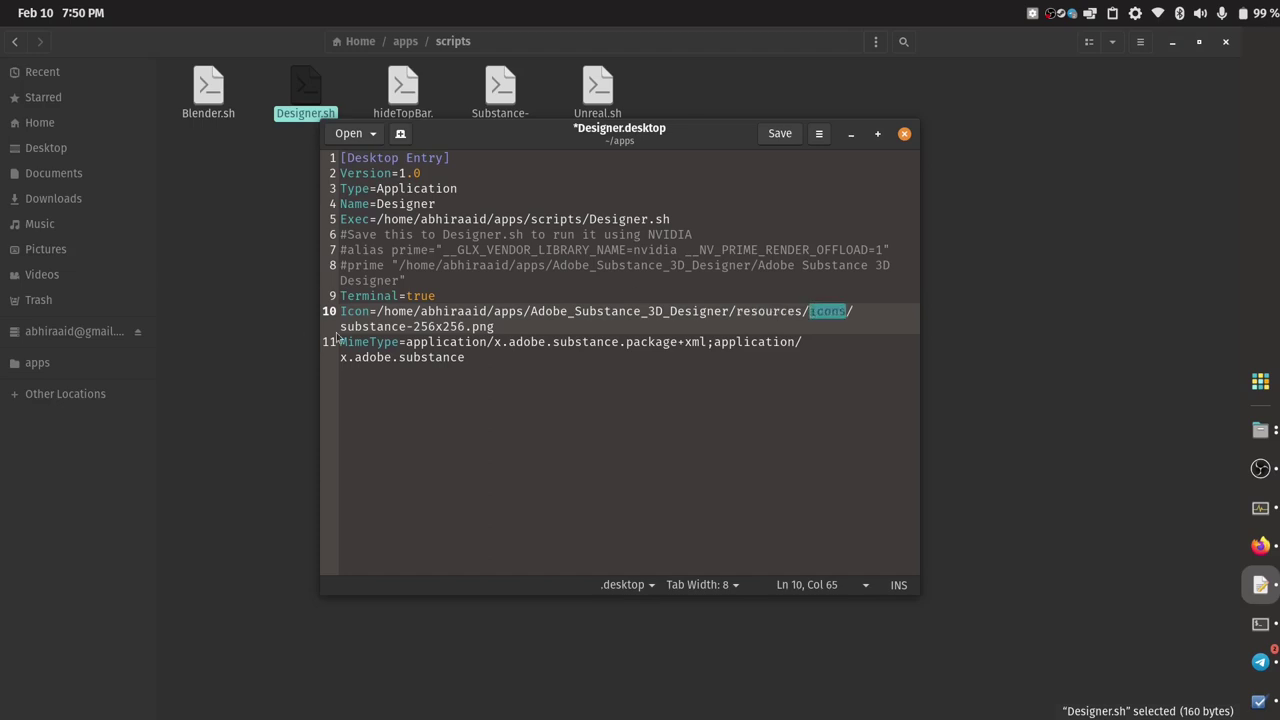
{"action": "left_click_drag", "start_coordinate": [340, 326], "coordinate": [498, 326]}
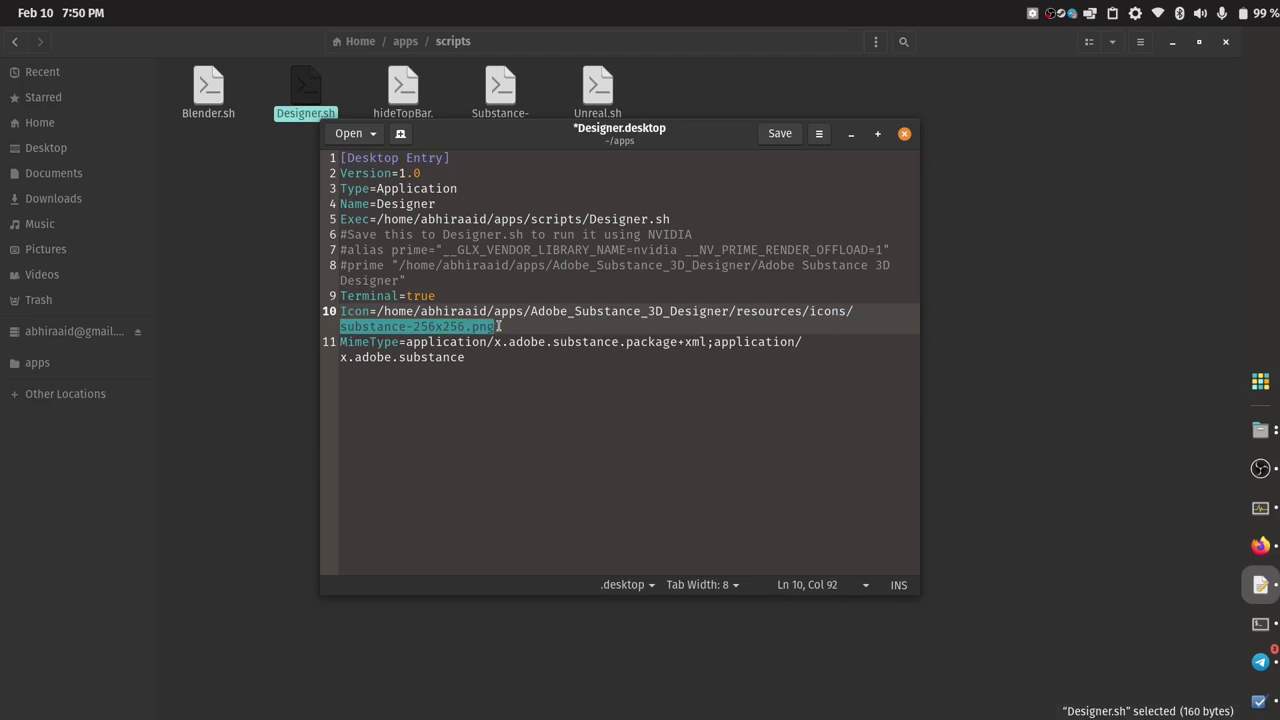
{"action": "left_click", "coordinate": [409, 327]}
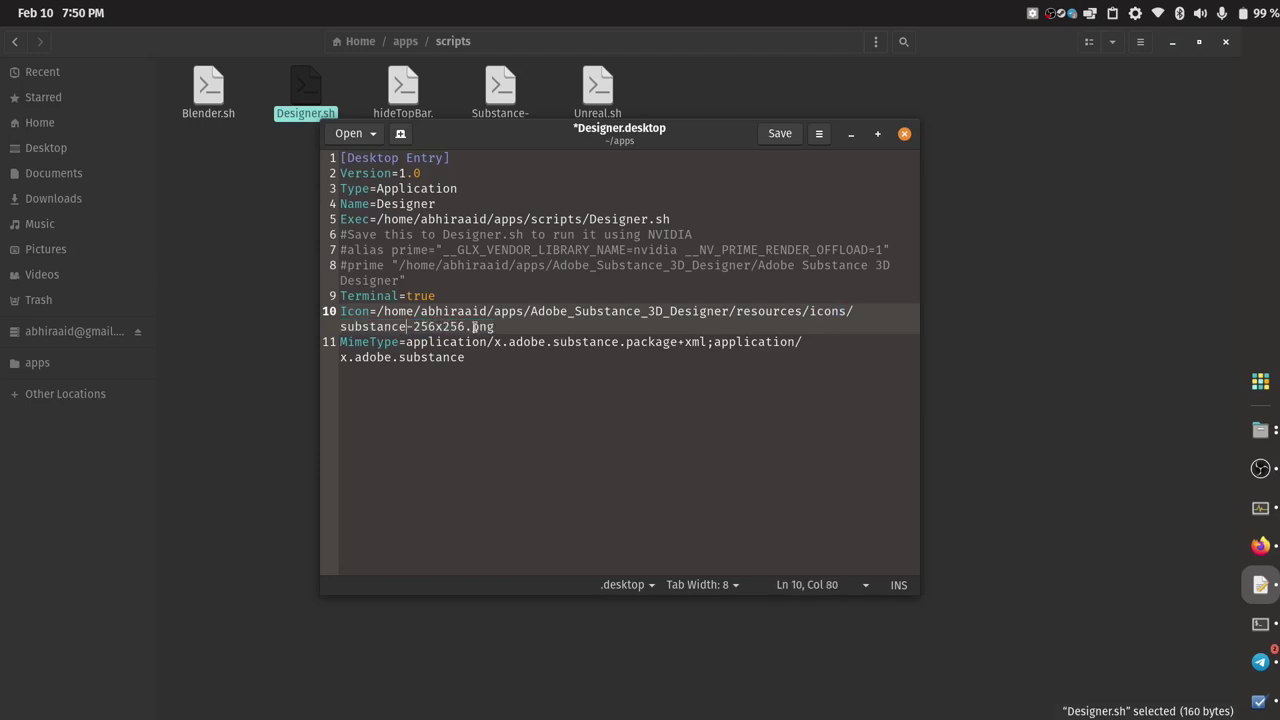
{"action": "left_click", "coordinate": [507, 327]}
{"action": "left_click_drag", "start_coordinate": [507, 327], "coordinate": [343, 312]}
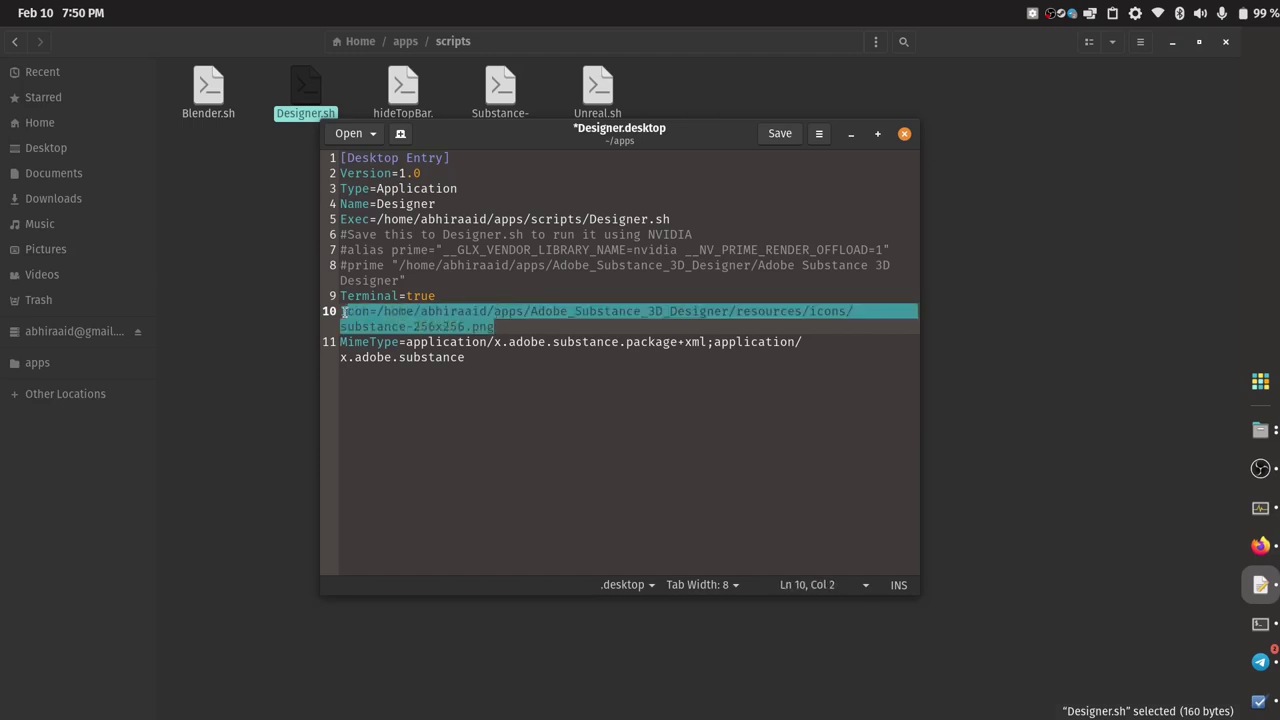
{"action": "left_click", "coordinate": [343, 312]}
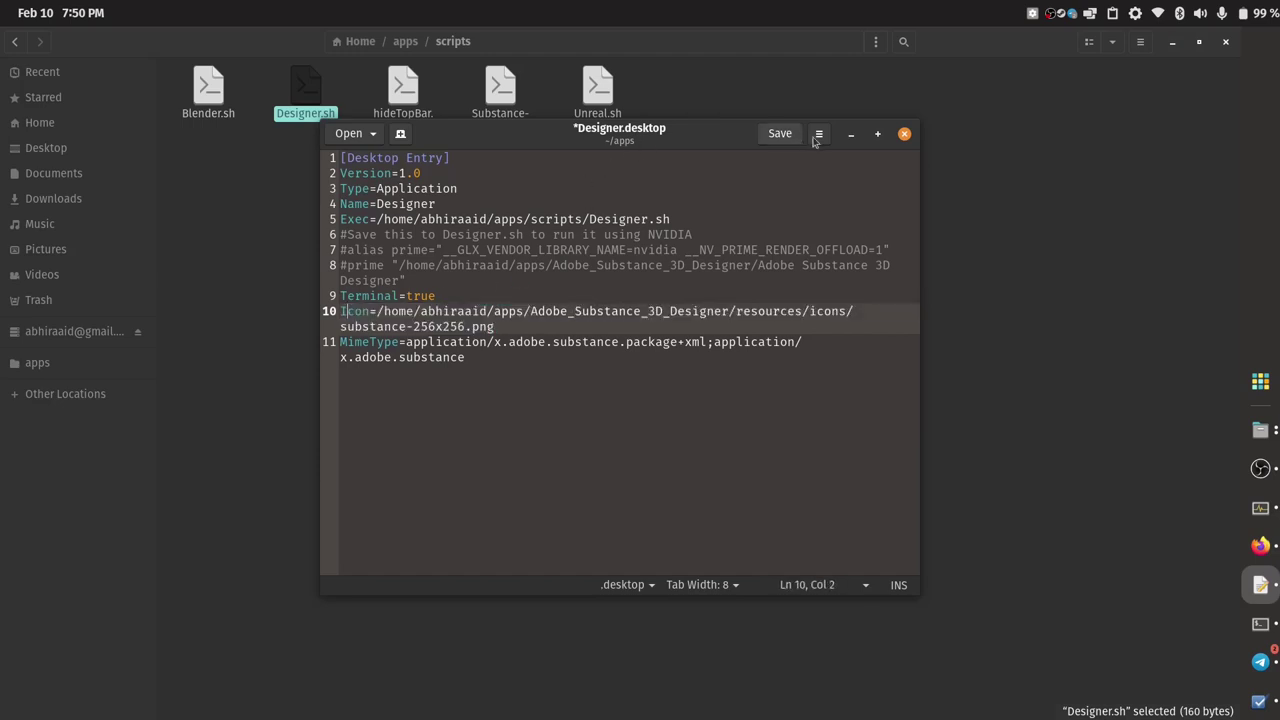
Minimize the editor, close the Designer.sh properties, and open Adobe_Substance_3D_Designer/resources/icons in the apps folder
{"action": "left_click", "coordinate": [851, 134]}
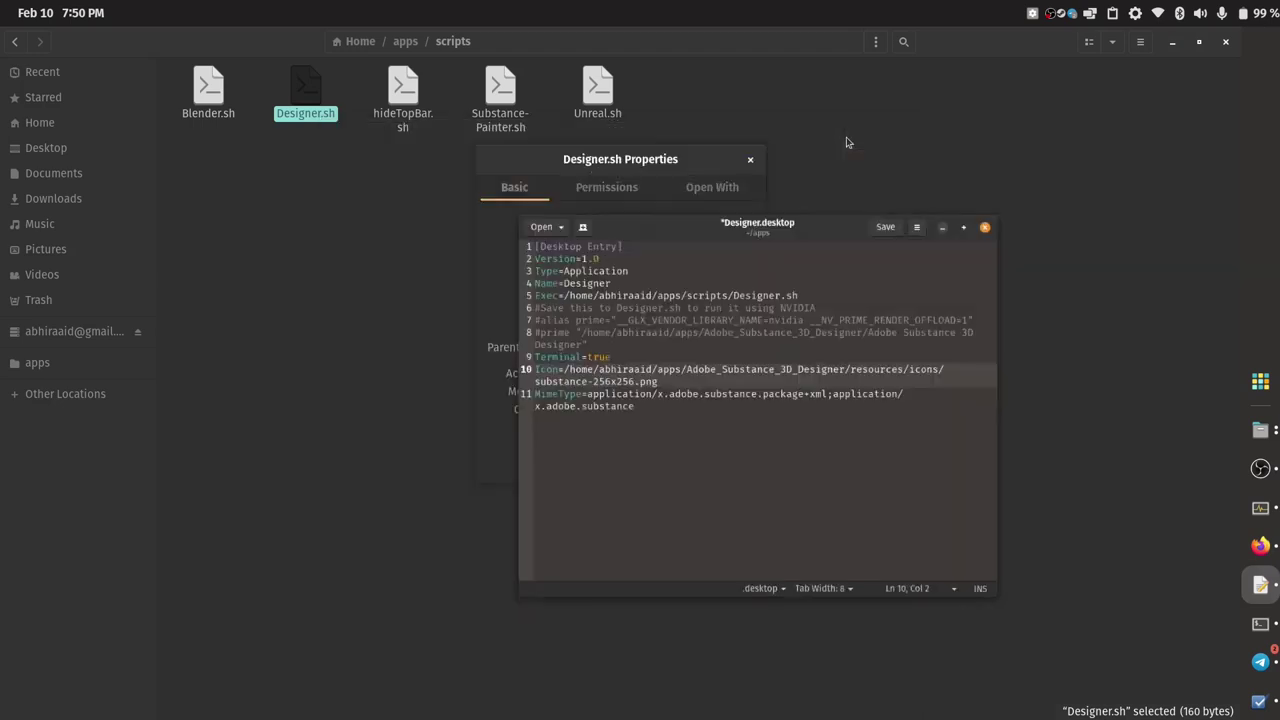
{"action": "left_click", "coordinate": [750, 160]}
{"action": "key", "text": "alt+Up"}
{"action": "left_click", "coordinate": [212, 118]}
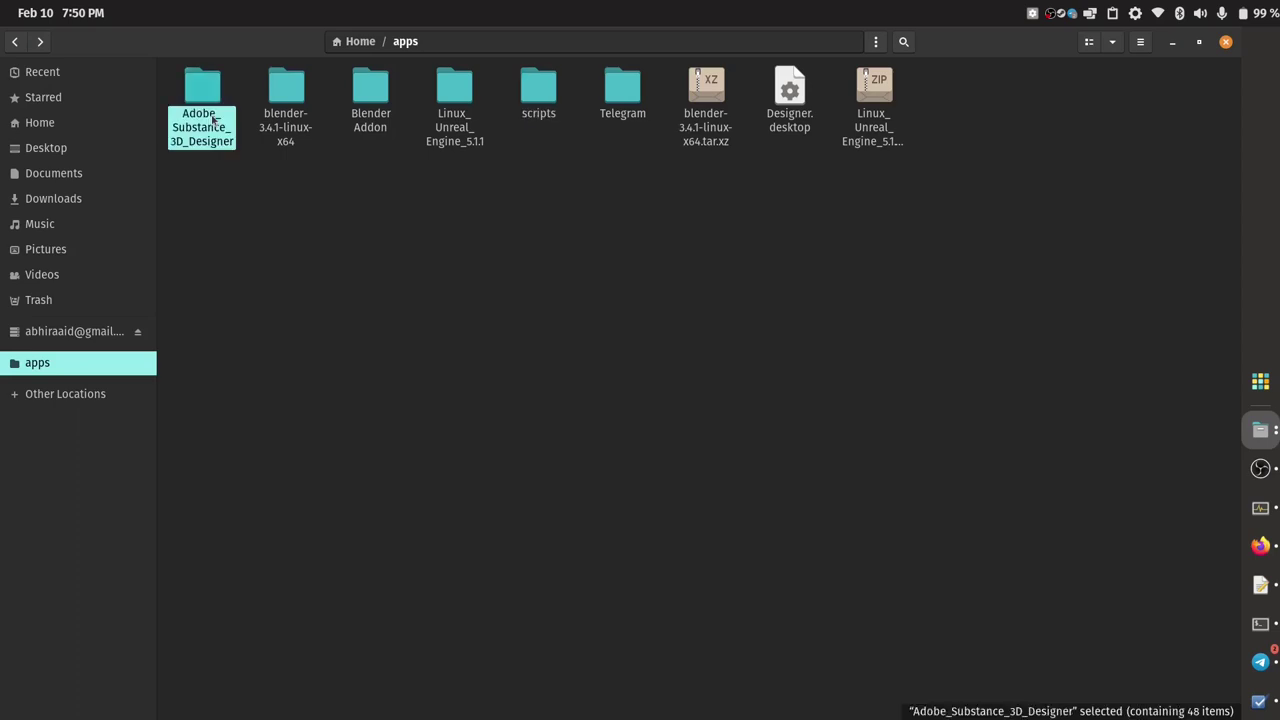
{"action": "double_click", "coordinate": [212, 118]}
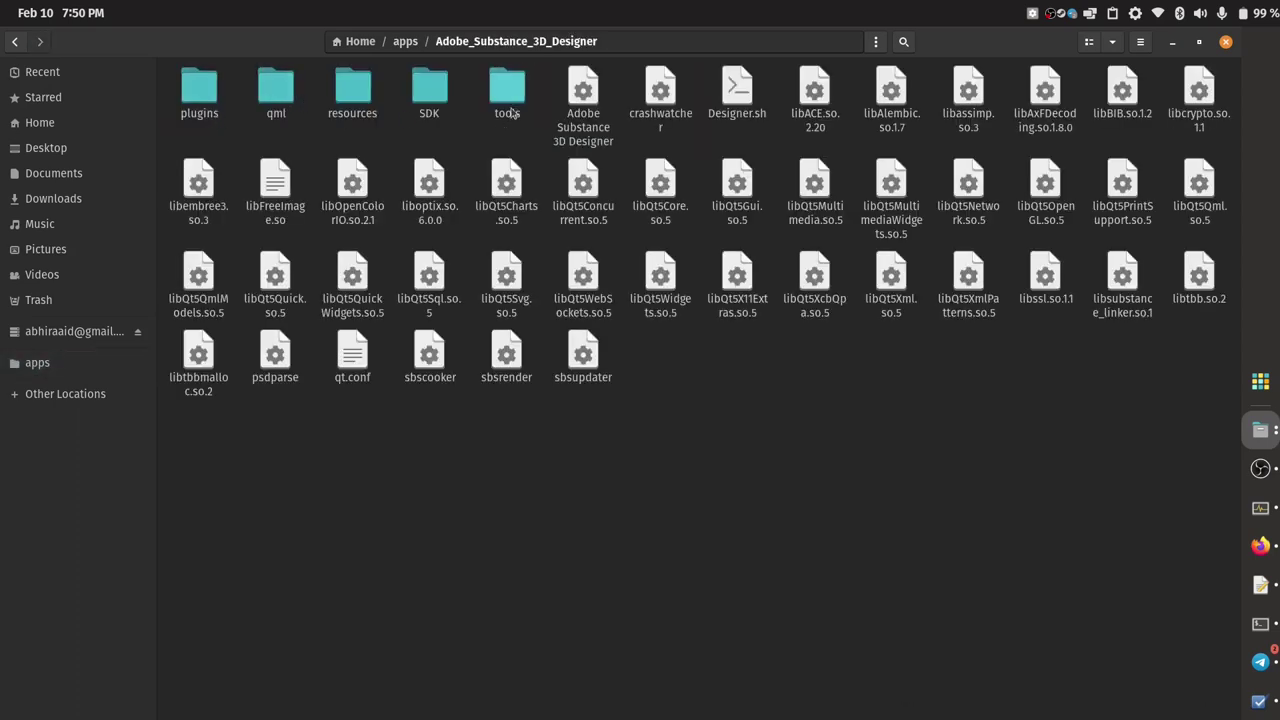
{"action": "double_click", "coordinate": [345, 93]}
{"action": "left_click", "coordinate": [430, 88]}
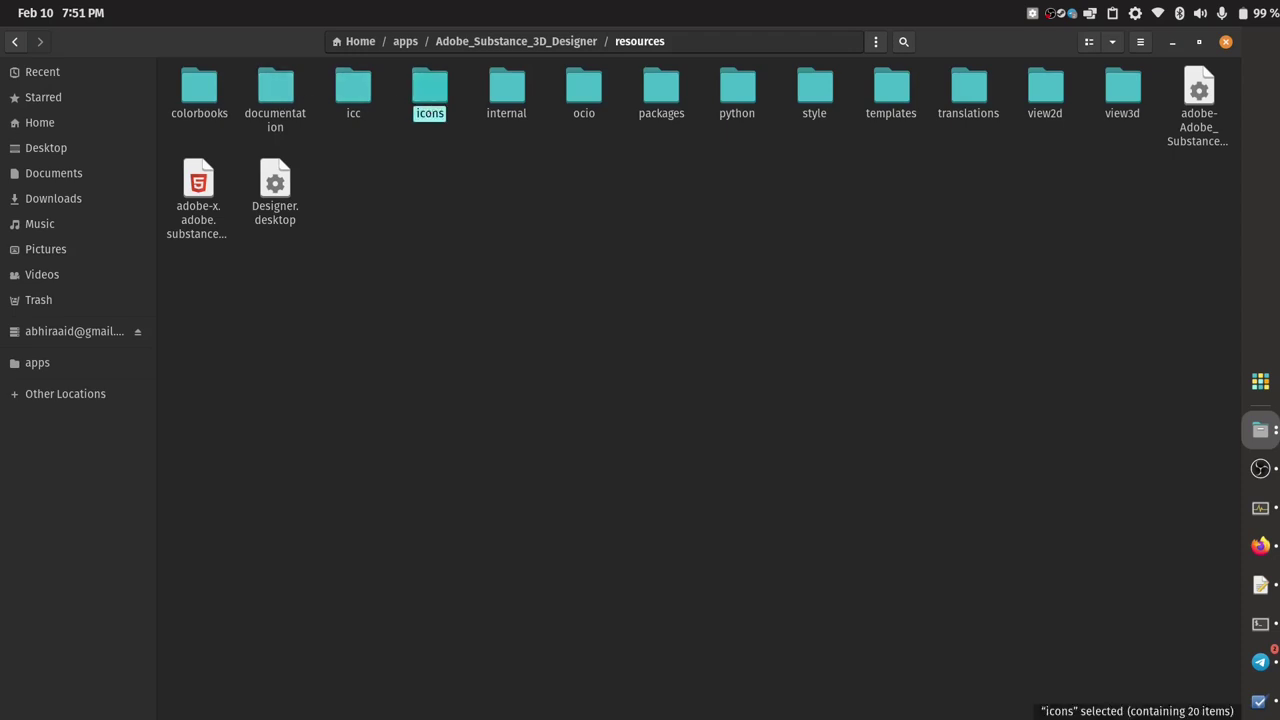
{"action": "double_click", "coordinate": [430, 90]}
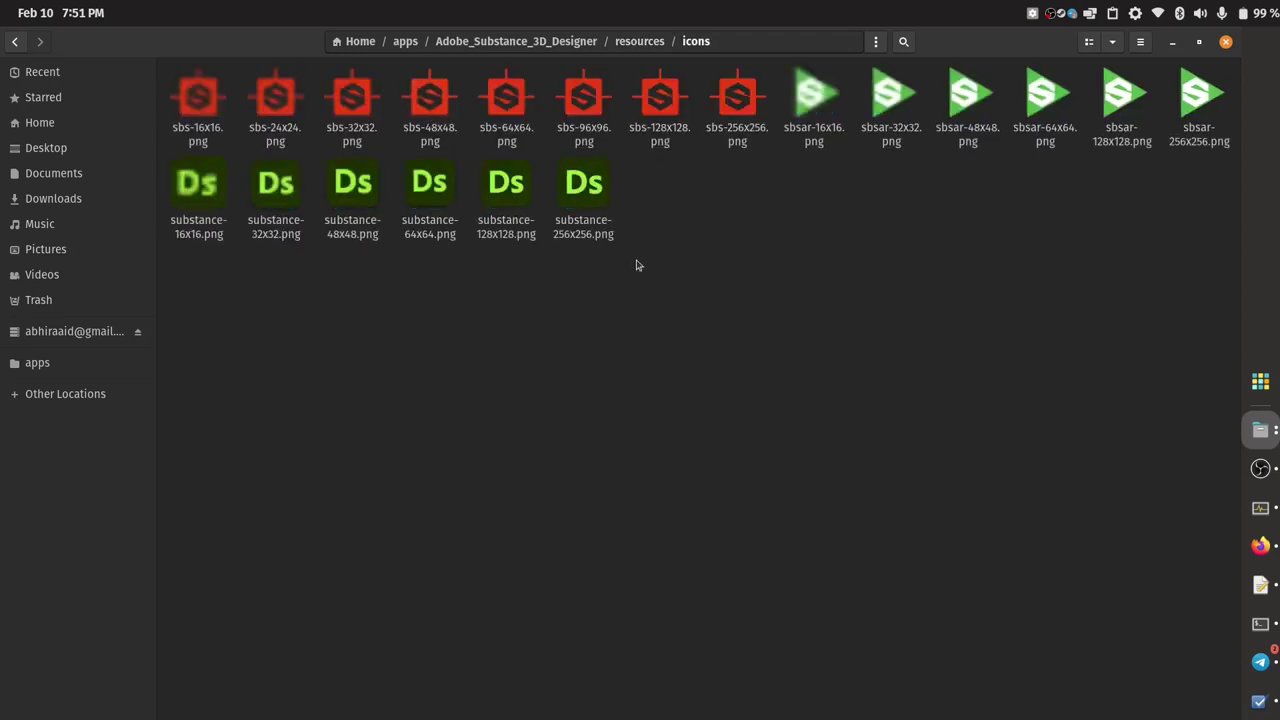
Check the parent folder and file name in the properties of substance-256x256.png, and close the dialog
{"action": "left_click", "coordinate": [594, 229]}
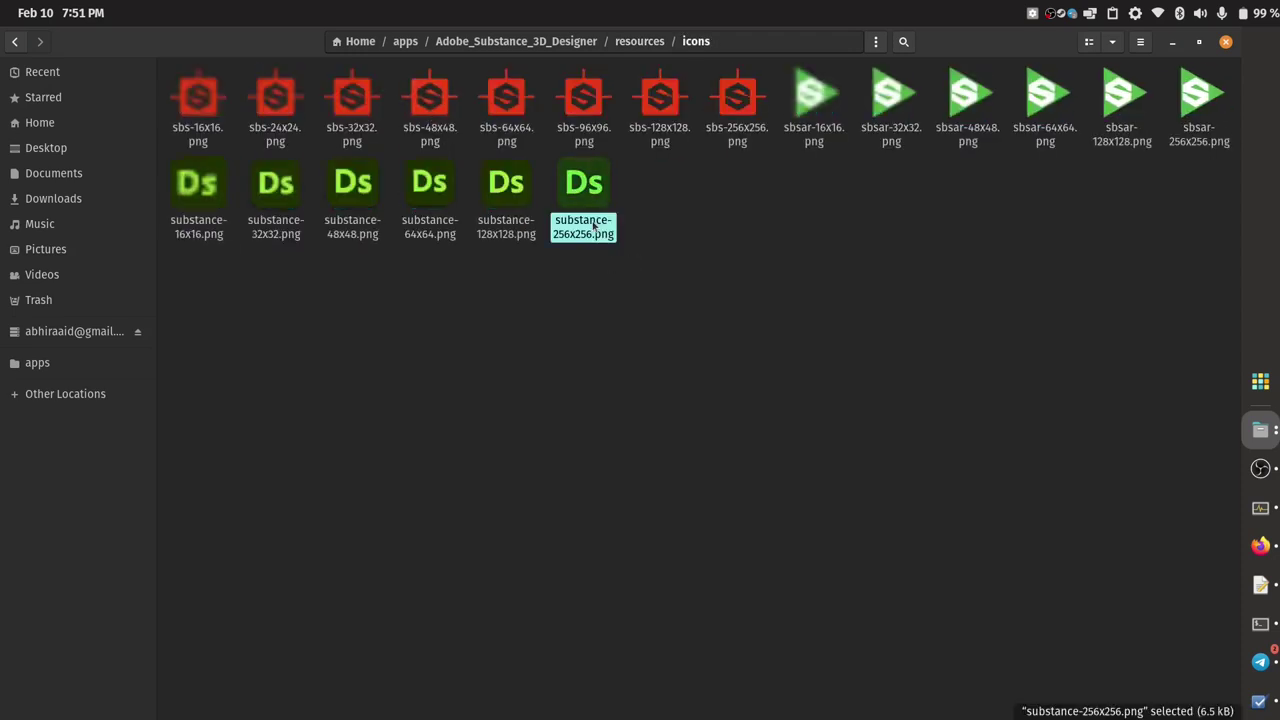
{"action": "right_click", "coordinate": [594, 229]}
{"action": "left_click", "coordinate": [639, 471]}
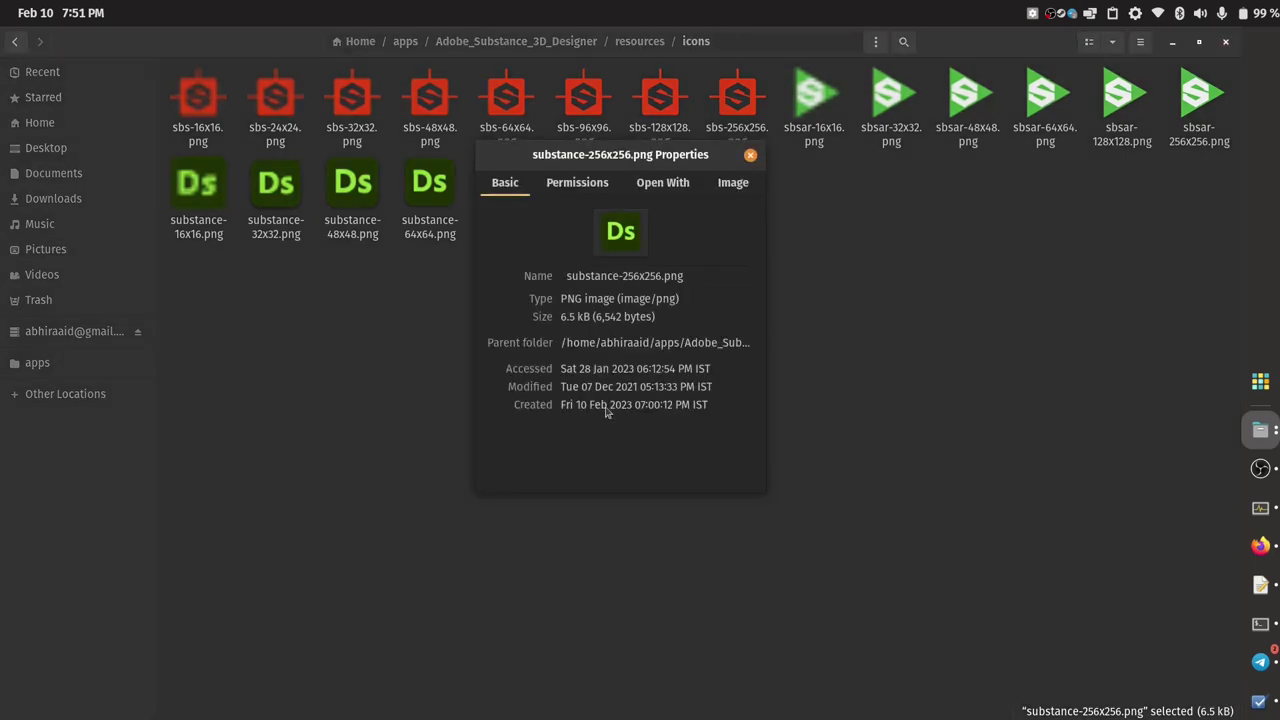
{"action": "triple_click", "coordinate": [621, 342]}
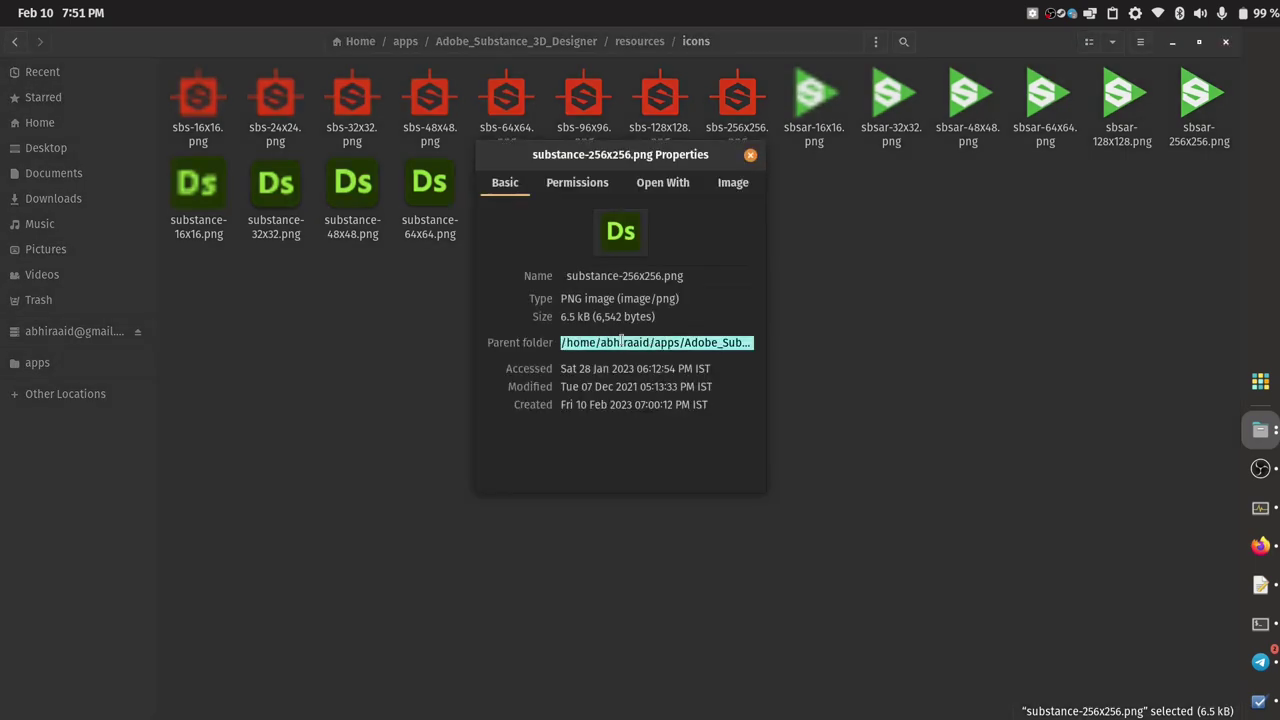
{"action": "triple_click", "coordinate": [651, 279]}
{"action": "left_click", "coordinate": [680, 276]}
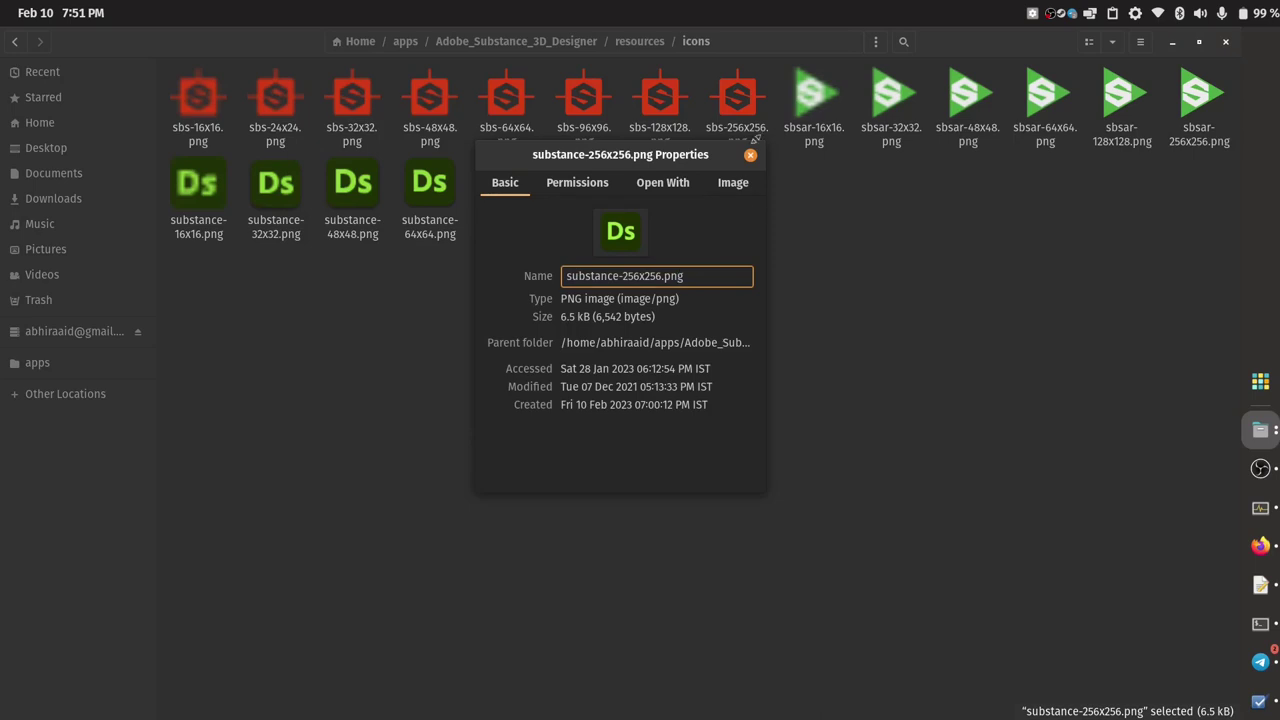
{"action": "left_click", "coordinate": [751, 155]}
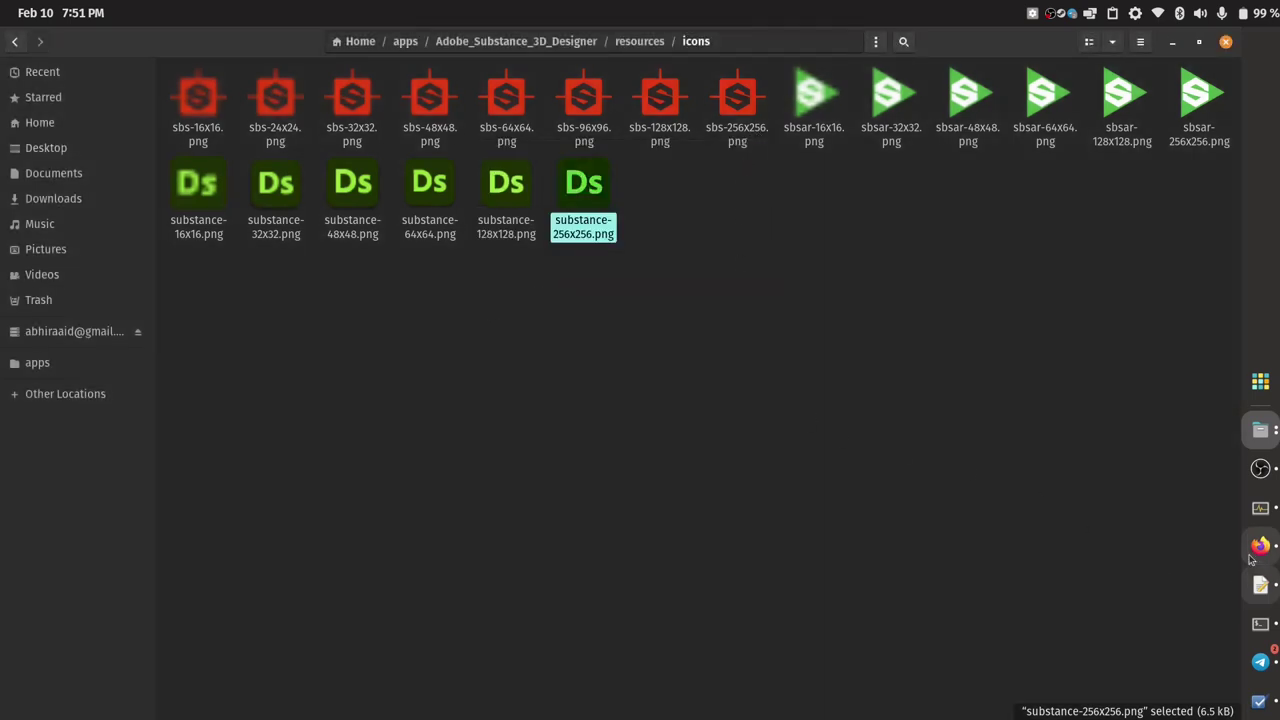
Bring Designer.desktop back to the front in Text Editor, save it, and close the editor
{"action": "left_click", "coordinate": [1260, 584]}
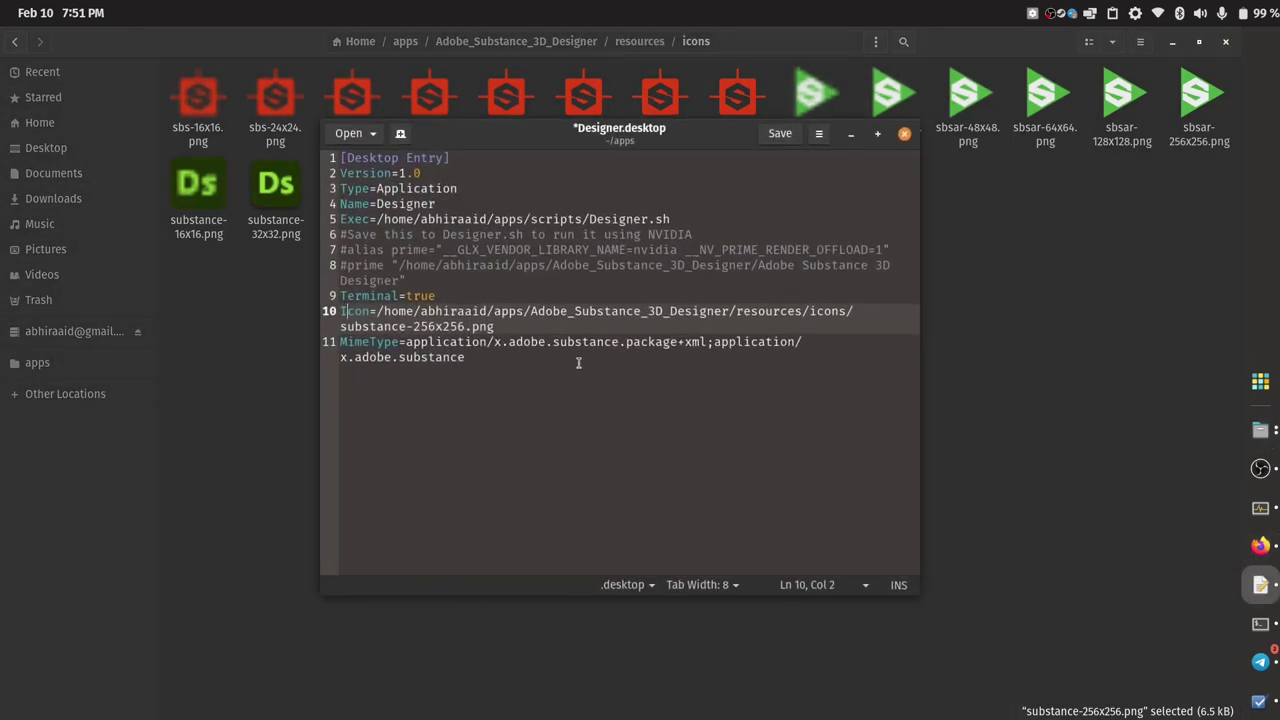
{"action": "left_click", "coordinate": [577, 352]}
{"action": "key", "text": "ctrl+s"}
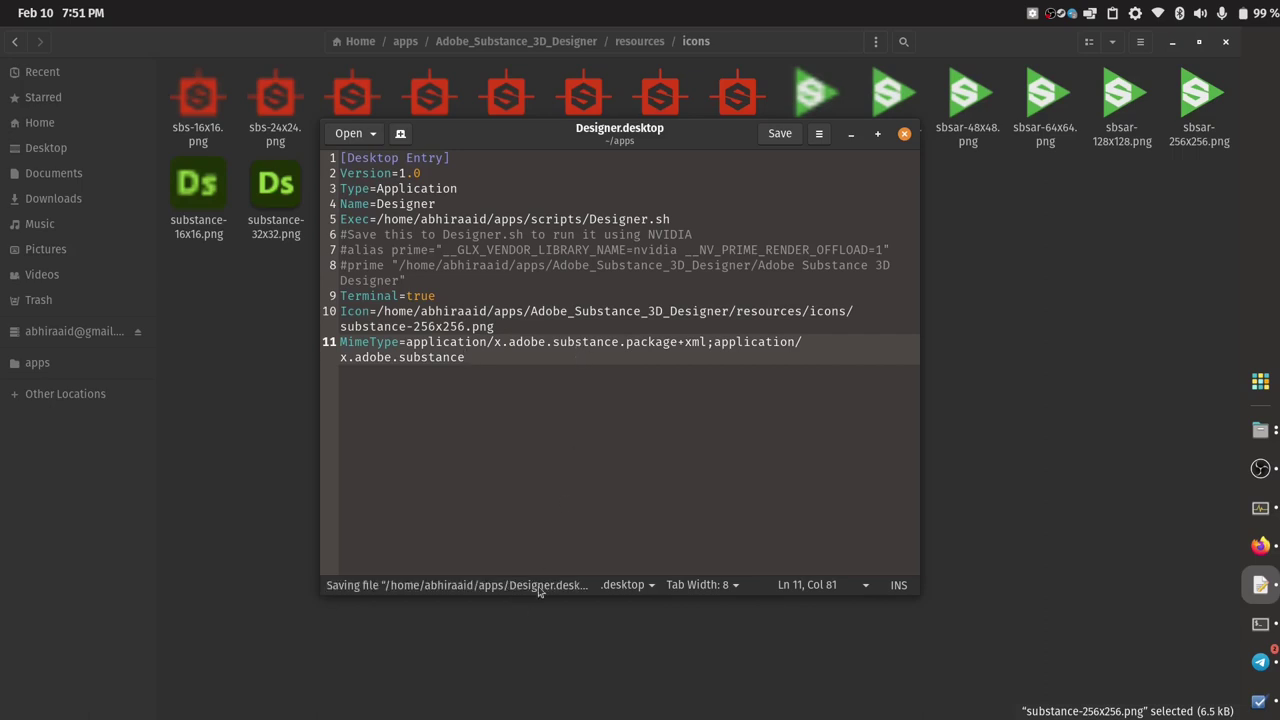
{"action": "left_click", "coordinate": [904, 133]}
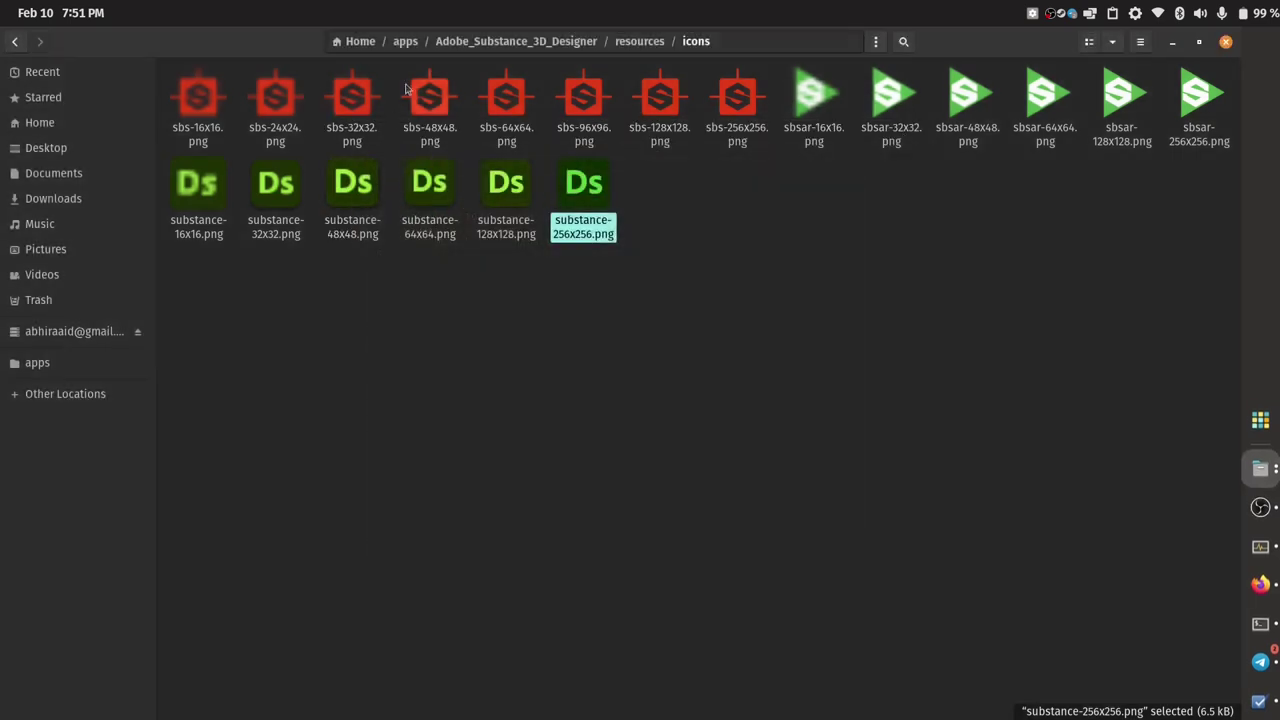
Copy Designer.desktop from the apps folder into the .local/share/applications folder in Home
{"action": "left_click", "coordinate": [405, 41]}
{"action": "left_click", "coordinate": [790, 117]}
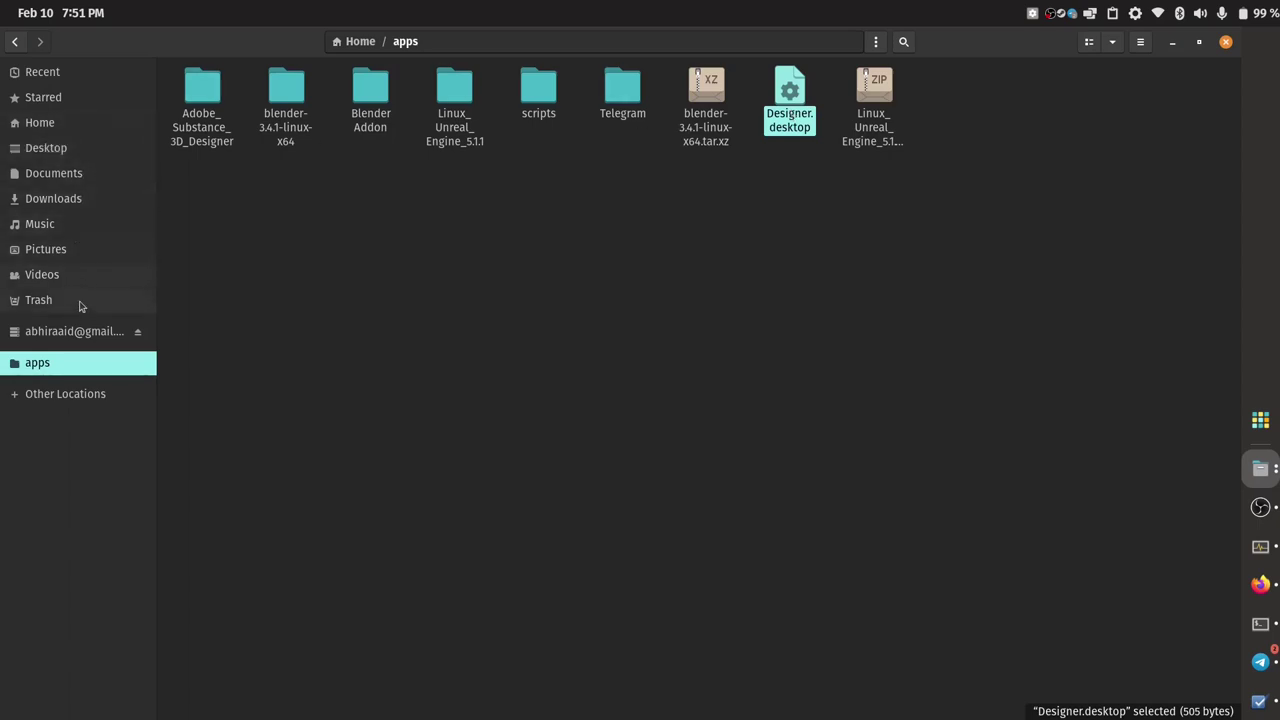
{"action": "left_click", "coordinate": [78, 124]}
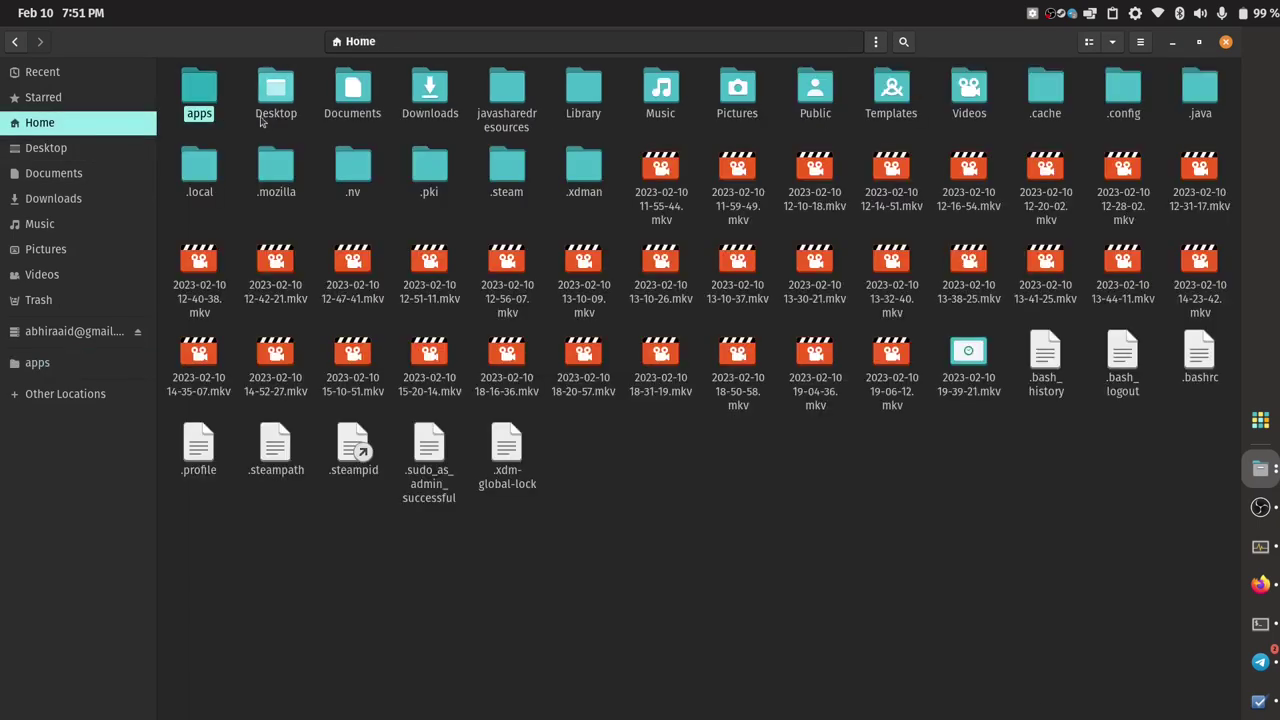
{"action": "double_click", "coordinate": [195, 180]}
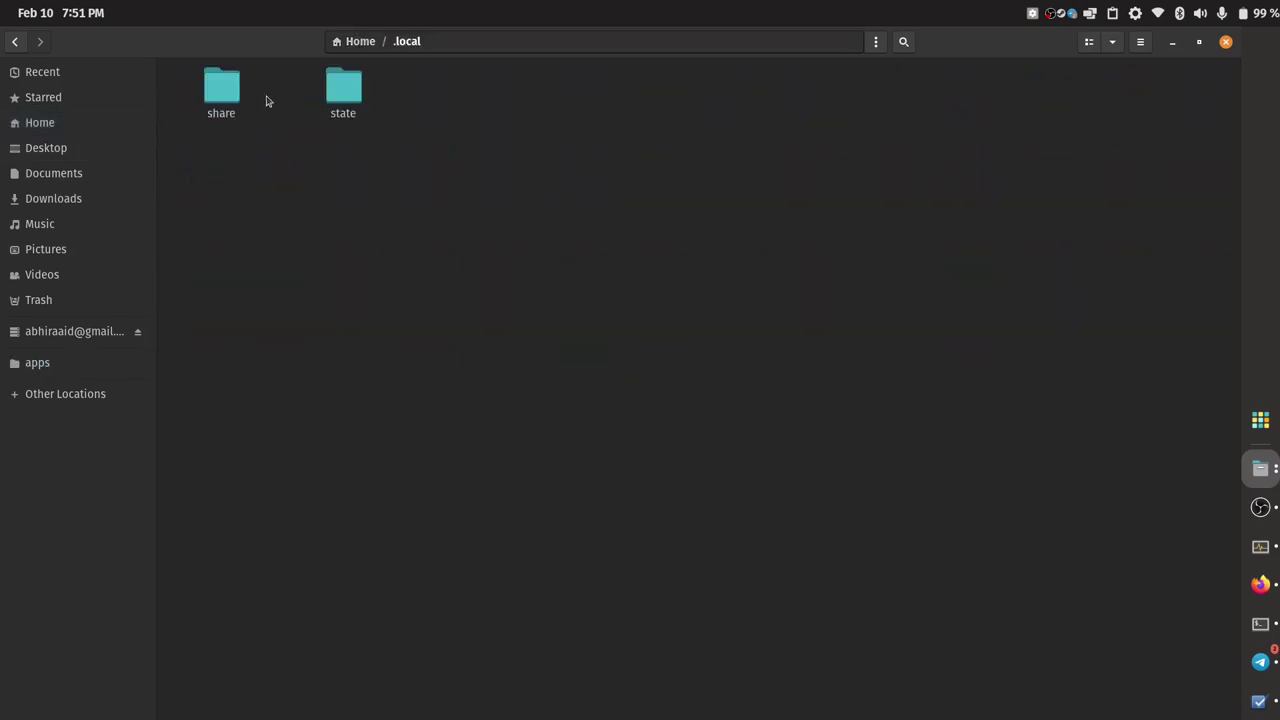
{"action": "double_click", "coordinate": [221, 90]}
{"action": "left_click", "coordinate": [369, 106]}
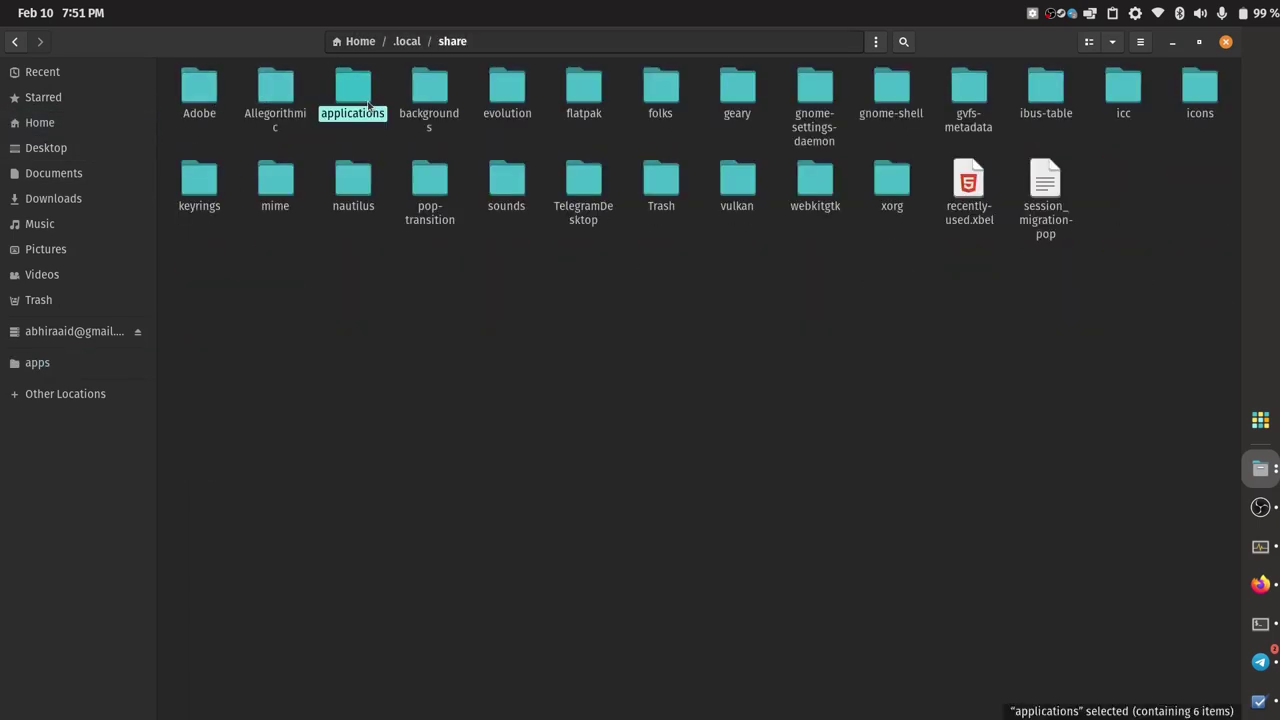
{"action": "double_click", "coordinate": [369, 106]}
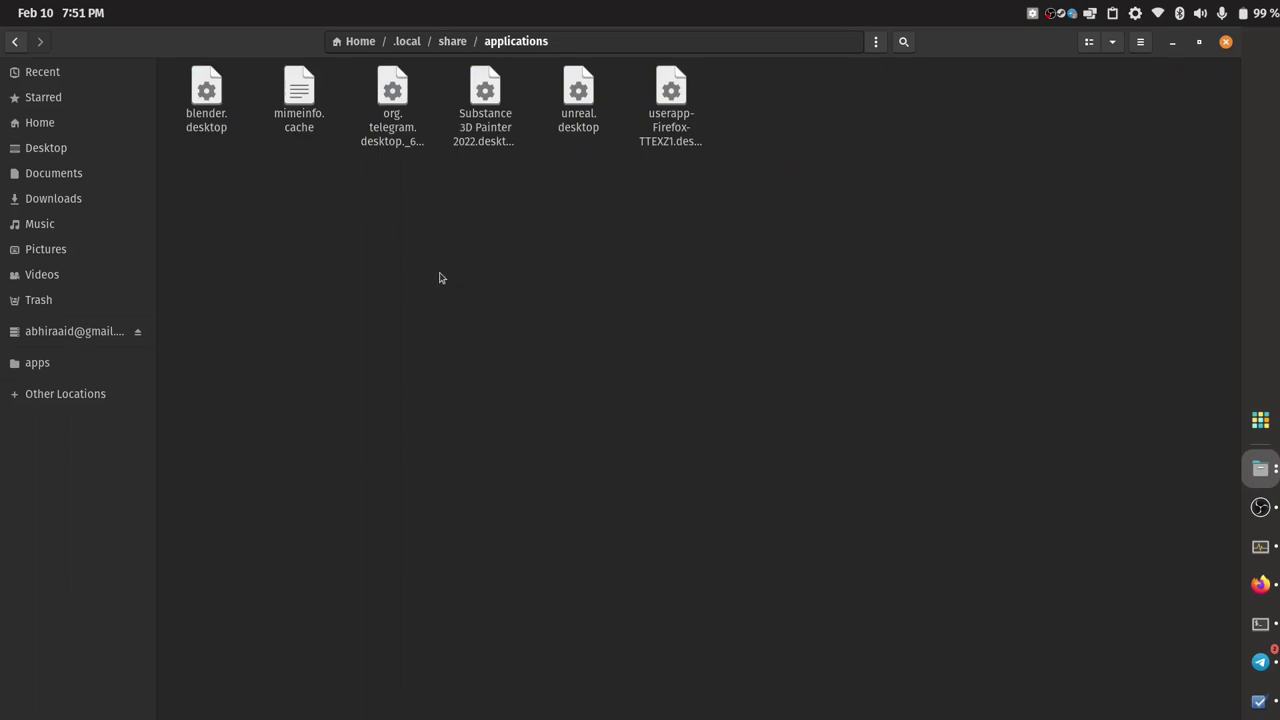
{"action": "key", "text": "ctrl+v"}
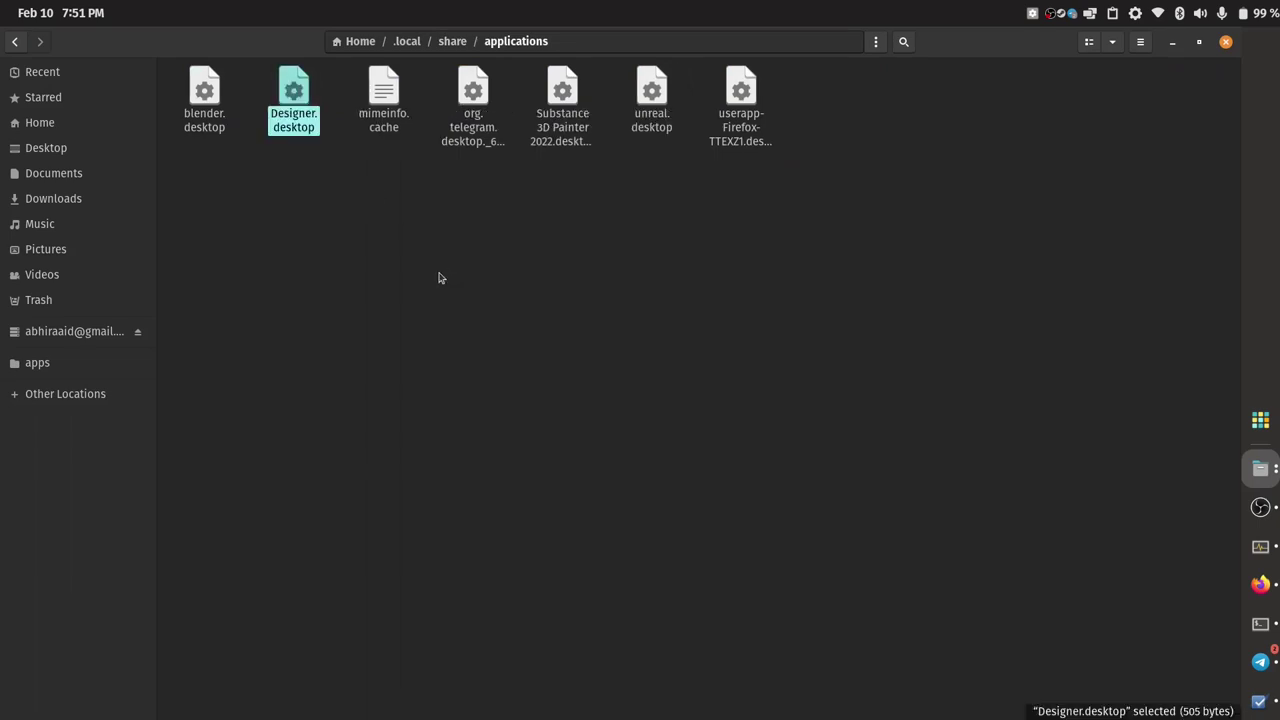
Check the contents of the copied Designer.desktop, close the editor, and minimize the file manager
{"action": "double_click", "coordinate": [295, 116]}
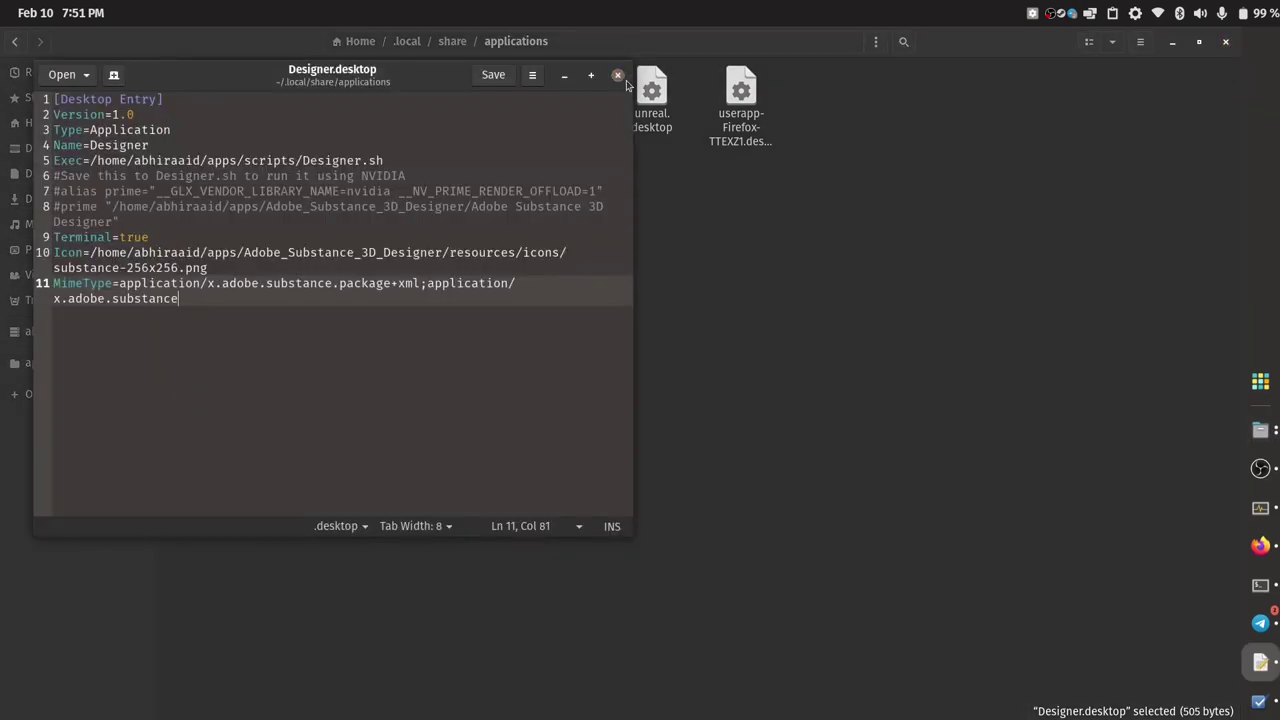
{"action": "left_click", "coordinate": [618, 76]}
{"action": "left_click", "coordinate": [1175, 45]}
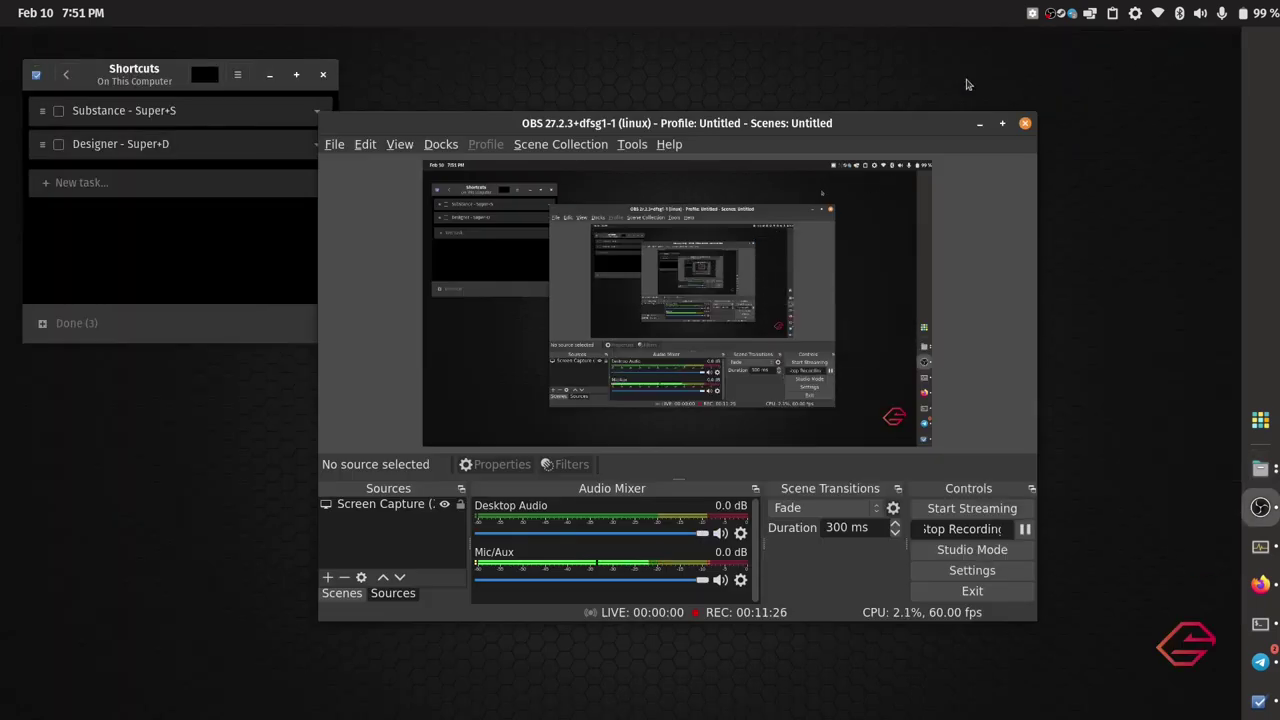
Move the Shortcuts task window aside, launch Designer from the application library, and dismiss its welcome dialog
{"action": "left_click_drag", "start_coordinate": [125, 88], "coordinate": [452, 82]}
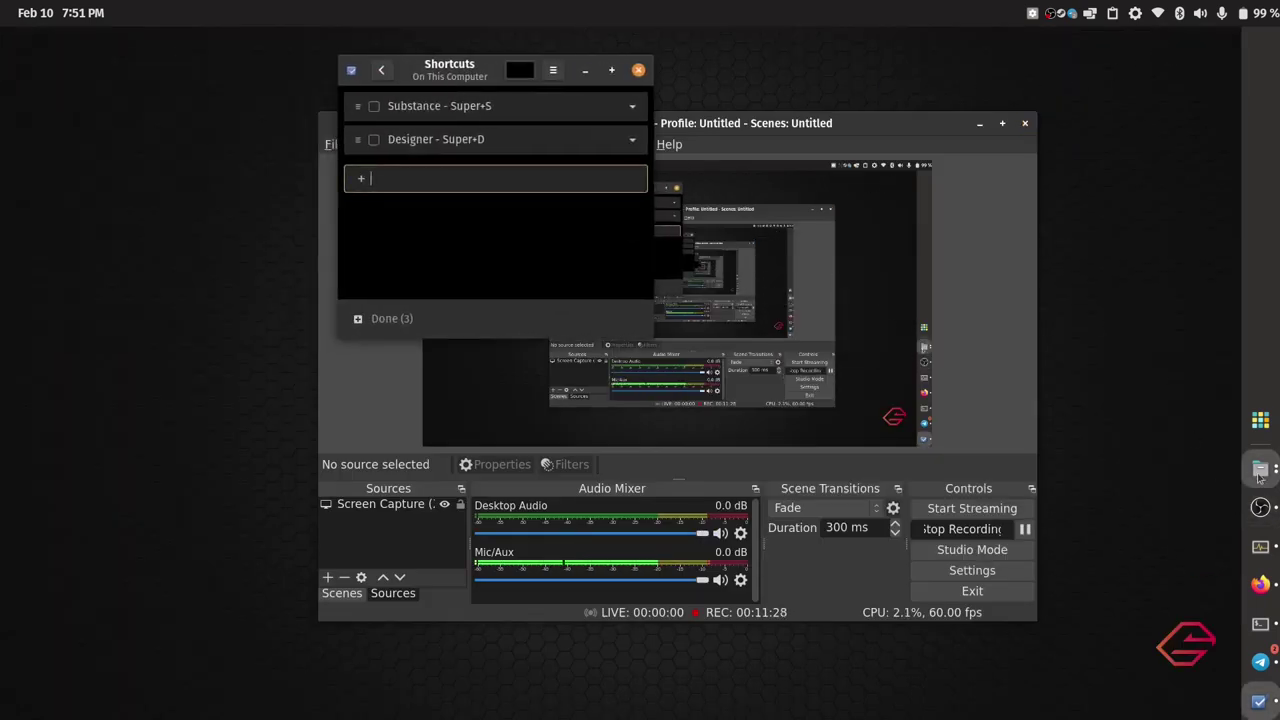
{"action": "left_click", "coordinate": [1260, 420]}
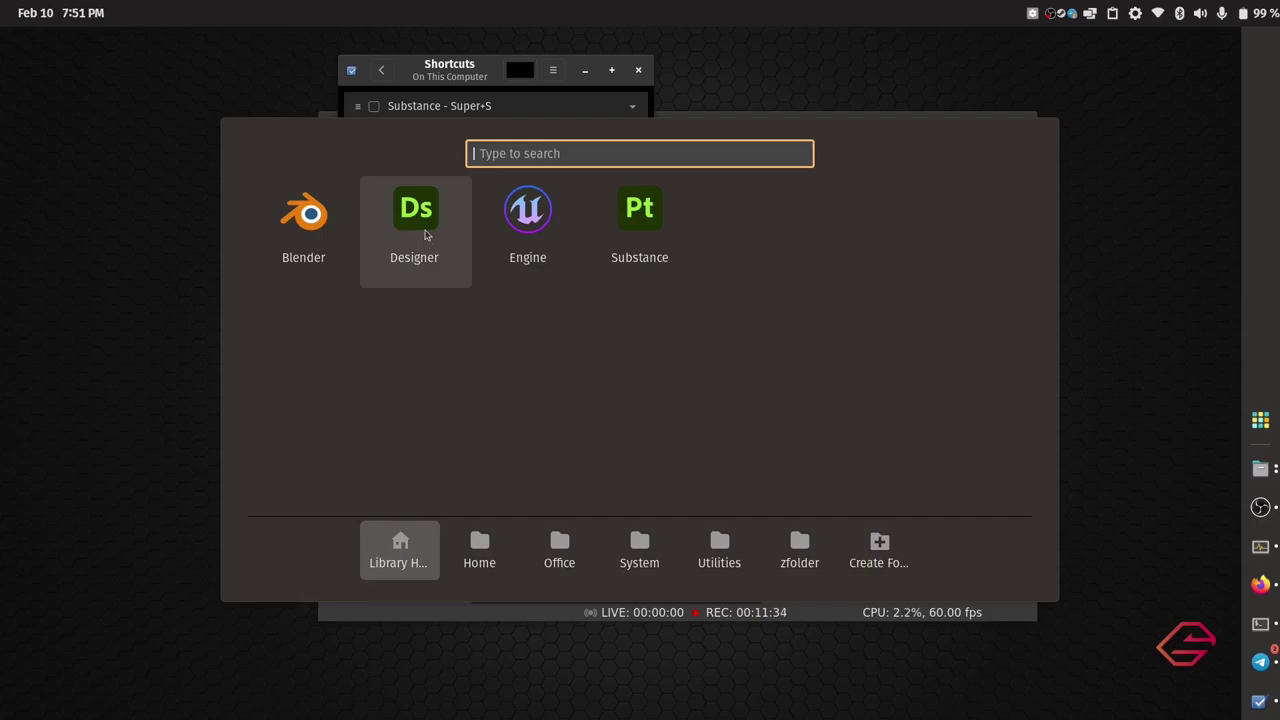
{"action": "left_click", "coordinate": [425, 235]}
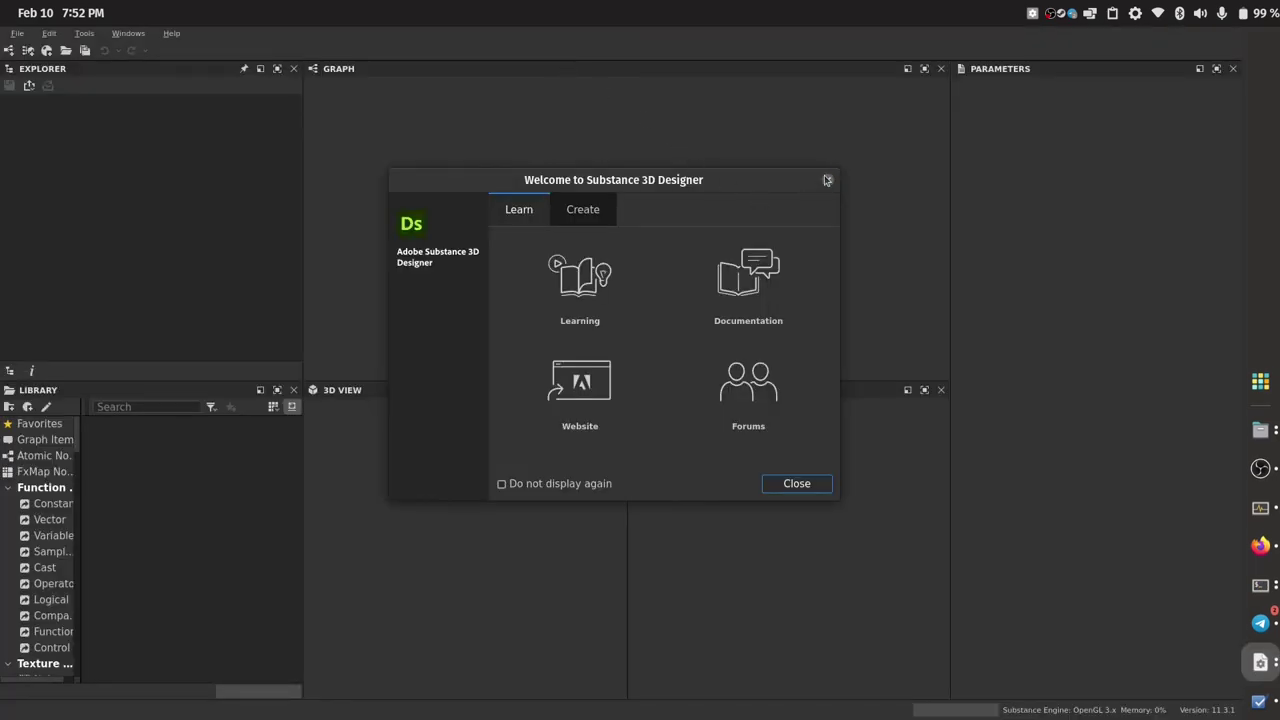
{"action": "left_click", "coordinate": [828, 180]}
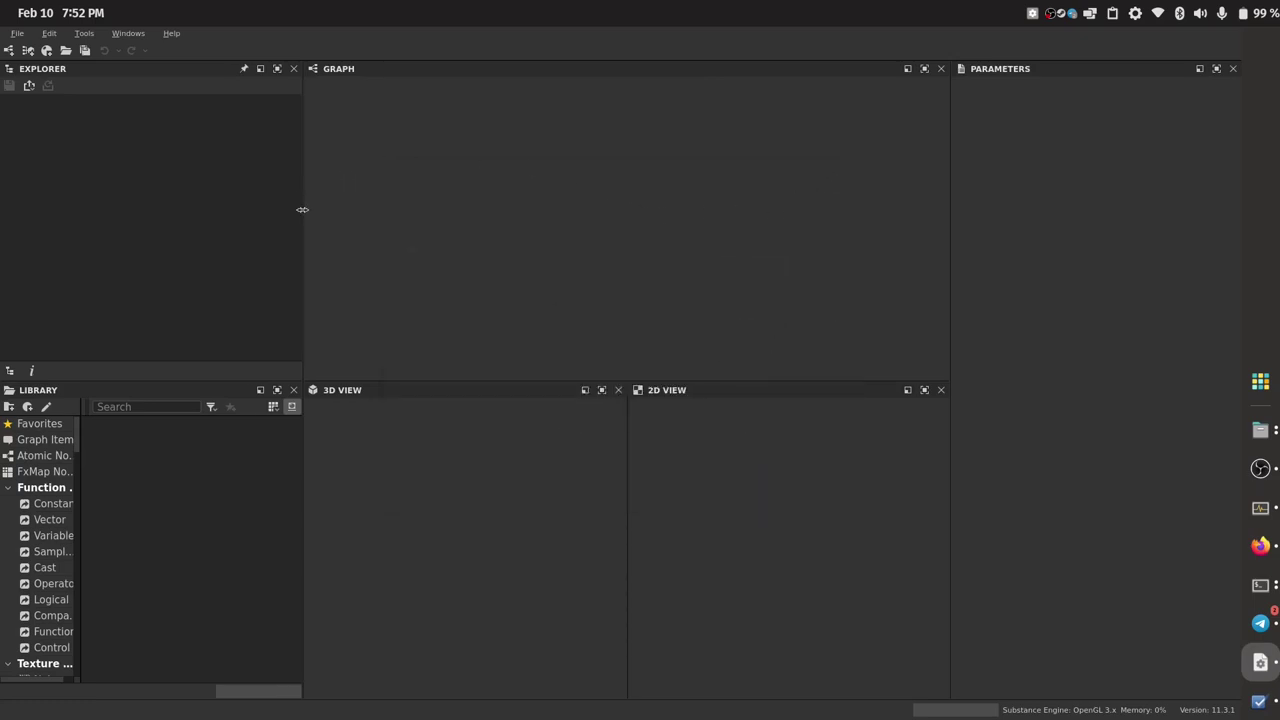
Widen the Explorer panel slightly, view the General page of Designer's Preferences, and close the dialog
{"action": "left_click_drag", "start_coordinate": [302, 209], "coordinate": [308, 222]}
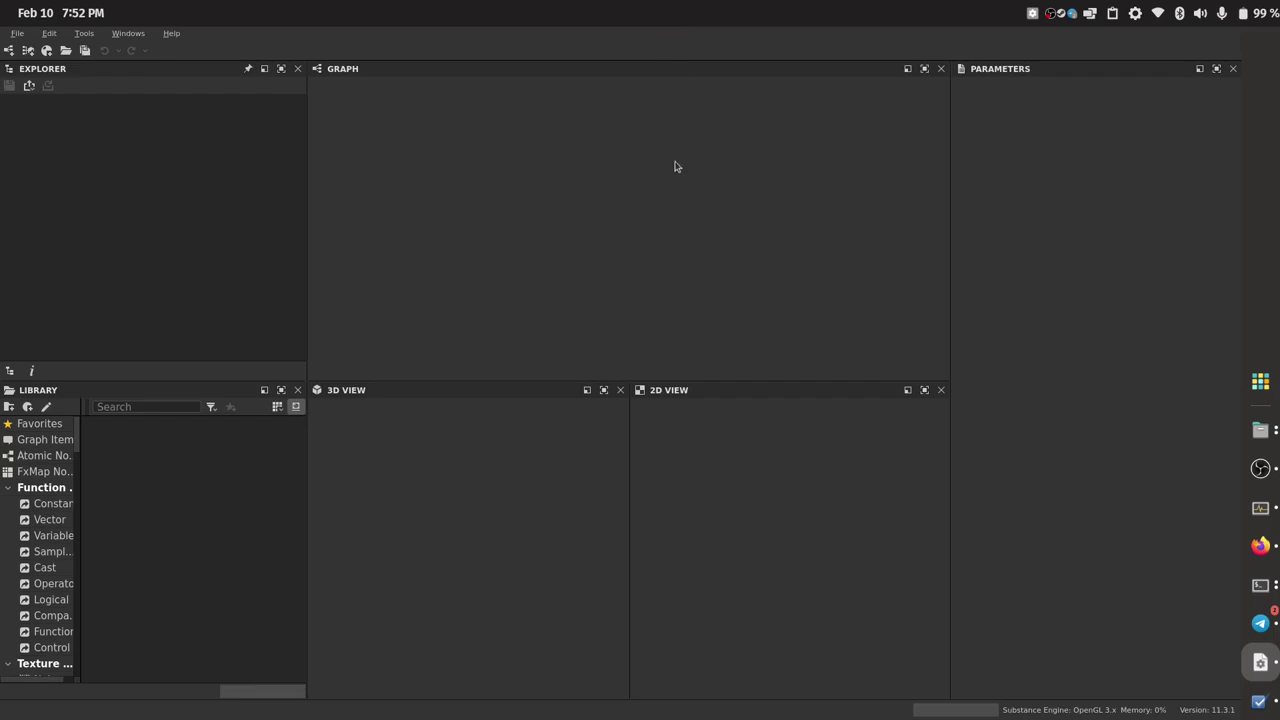
{"action": "mouse_move", "coordinate": [591, 3]}
{"action": "left_mouse_down"}
{"action": "mouse_move", "coordinate": [608, 131]}
{"action": "mouse_move", "coordinate": [608, 5]}
{"action": "left_mouse_up"}
{"action": "left_click", "coordinate": [49, 33]}
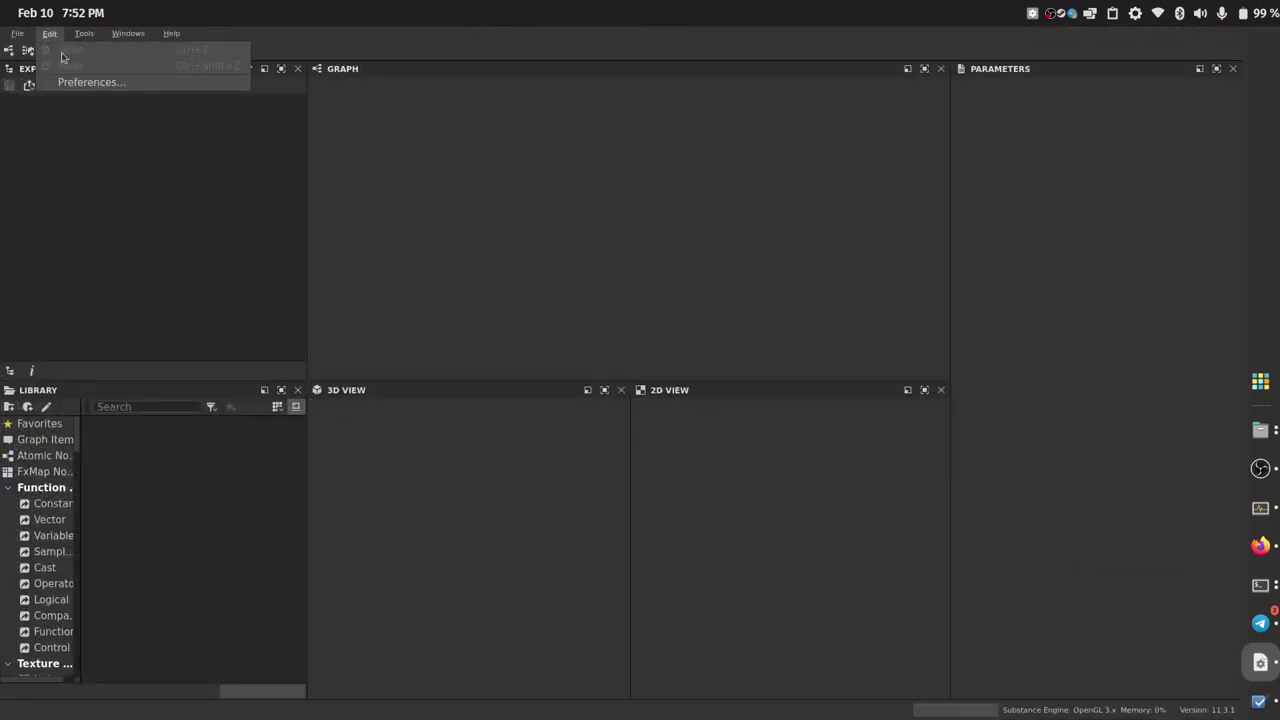
{"action": "left_click", "coordinate": [82, 83]}
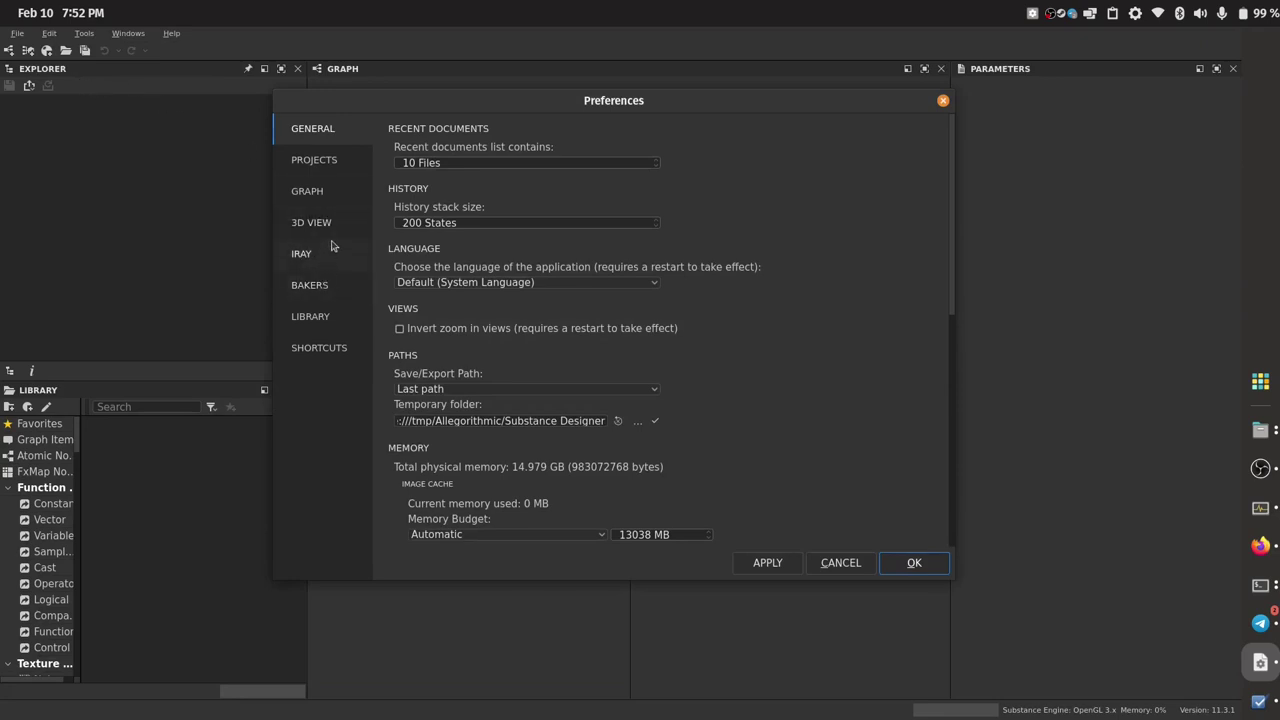
{"action": "left_click", "coordinate": [943, 101]}
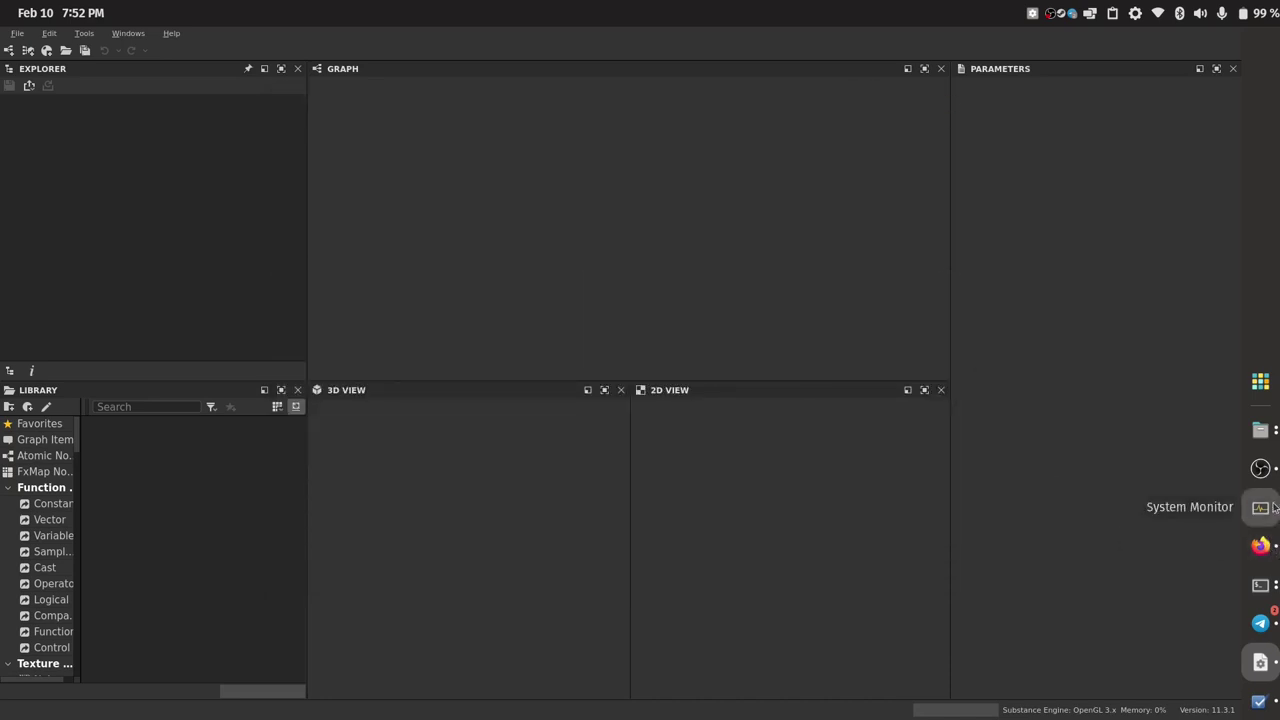
{"action": "left_click", "coordinate": [1260, 468]}
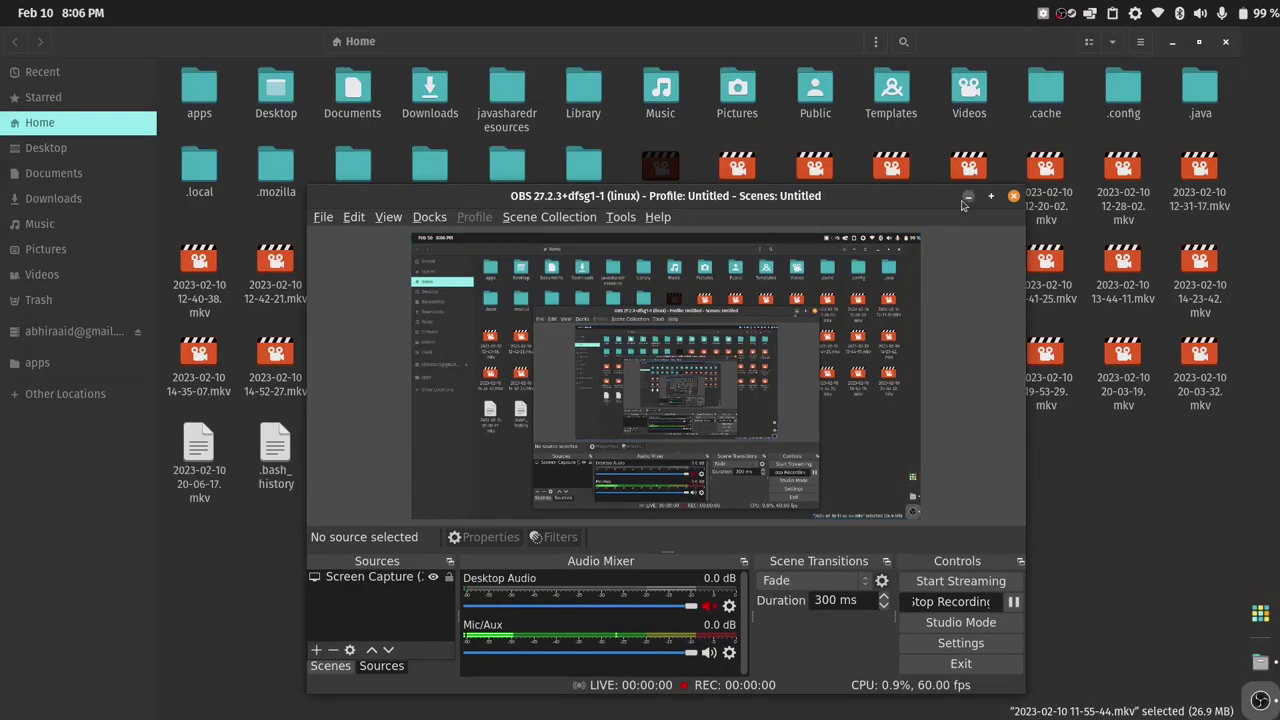
{"action": "left_click", "coordinate": [968, 205]}
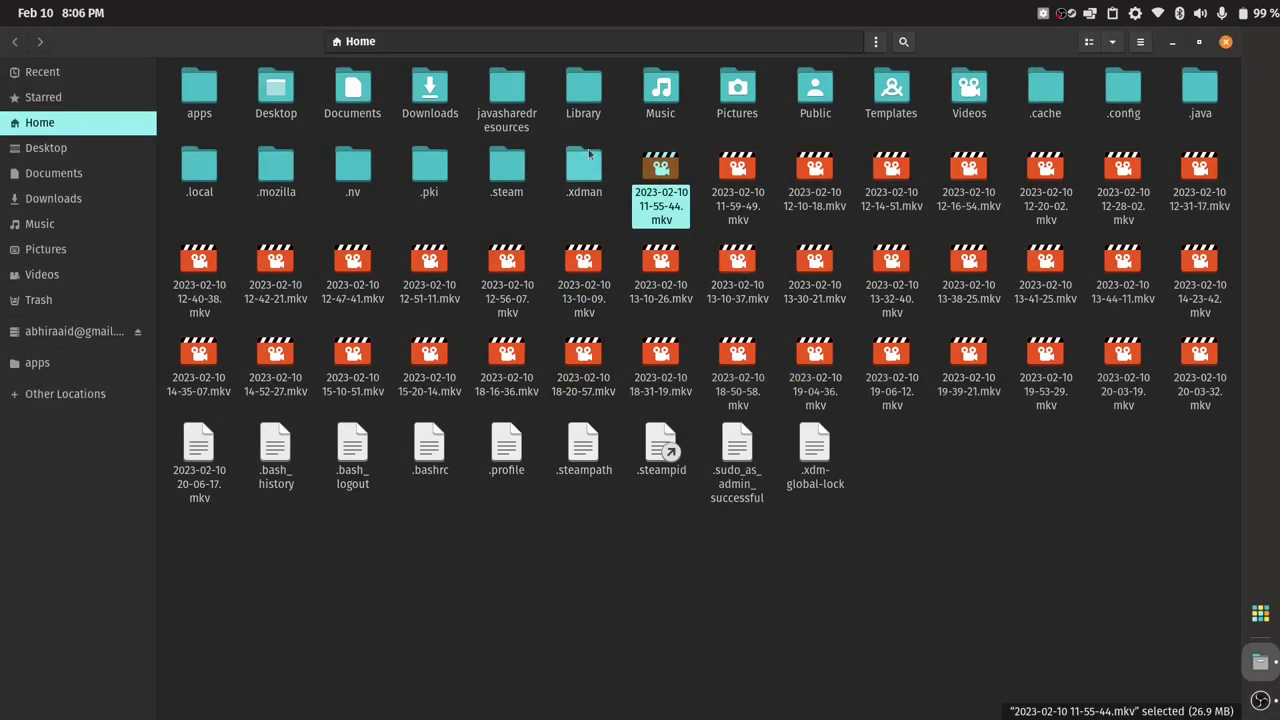
{"action": "double_click", "coordinate": [663, 192]}
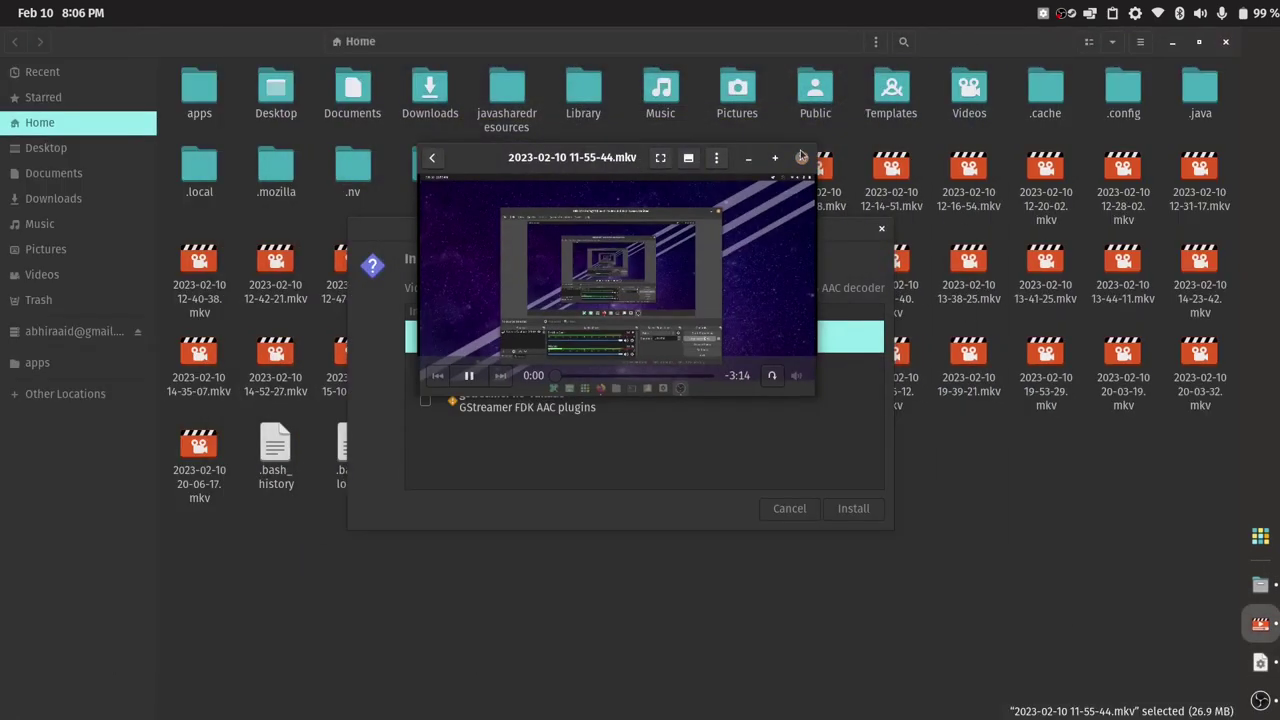
{"action": "left_click", "coordinate": [801, 158]}
{"action": "left_click", "coordinate": [790, 509]}
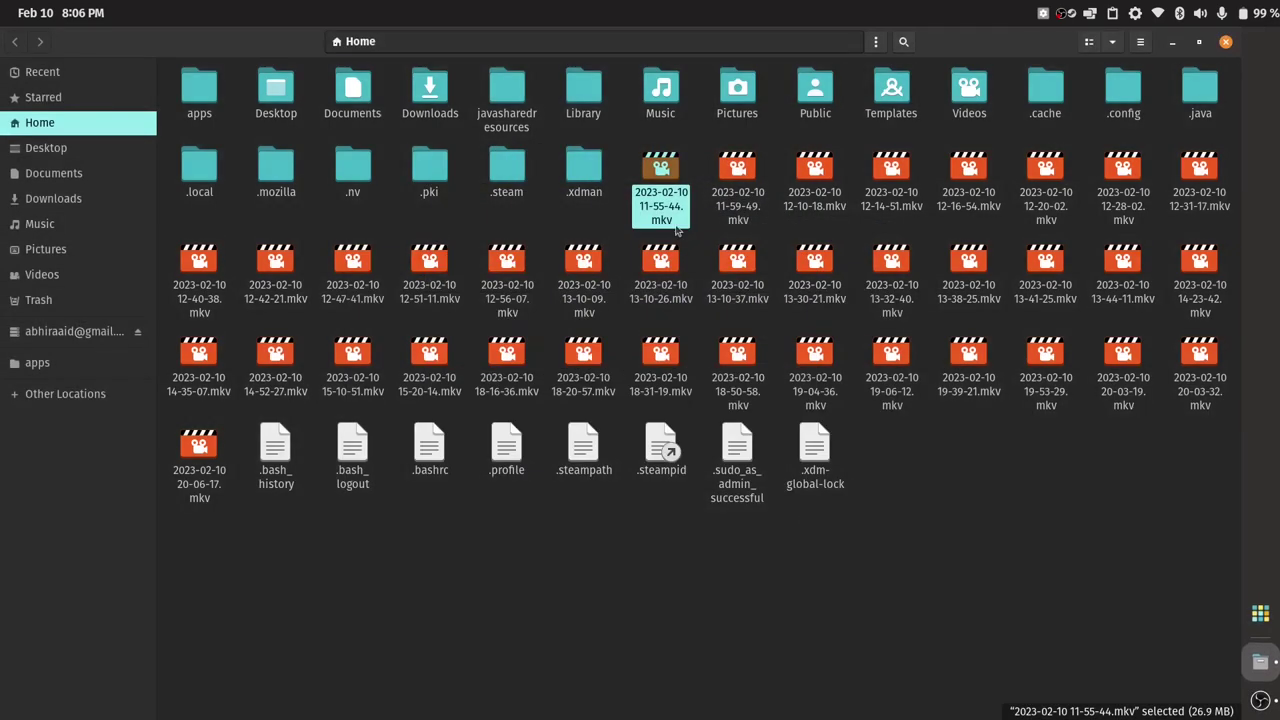
{"action": "right_click", "coordinate": [667, 198]}
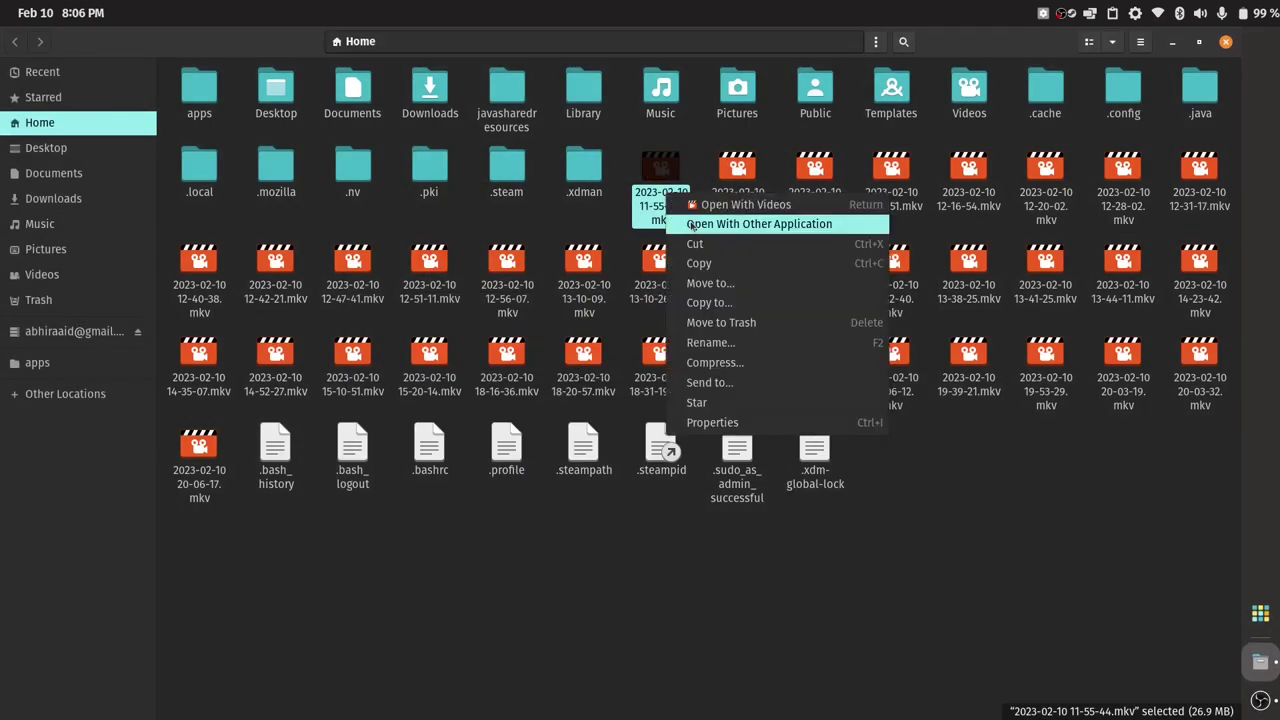
{"action": "left_click", "coordinate": [692, 225]}
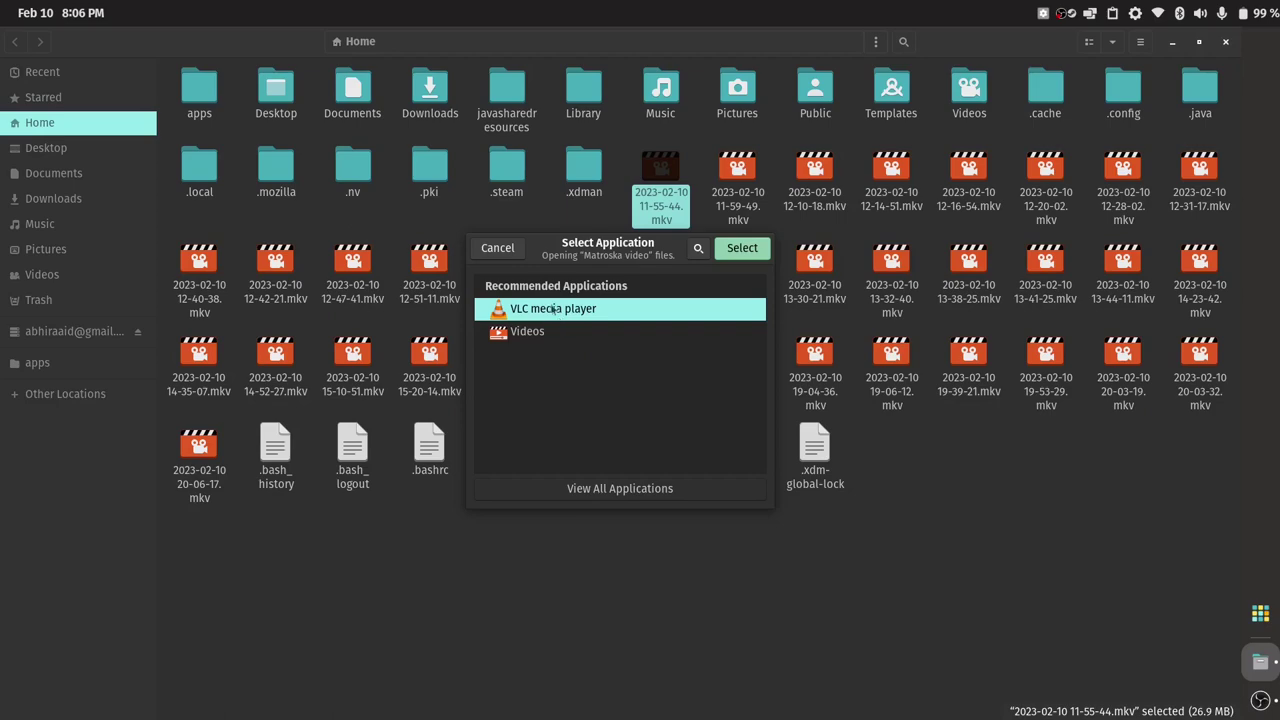
{"action": "left_click", "coordinate": [486, 248]}
{"action": "right_click", "coordinate": [646, 204]}
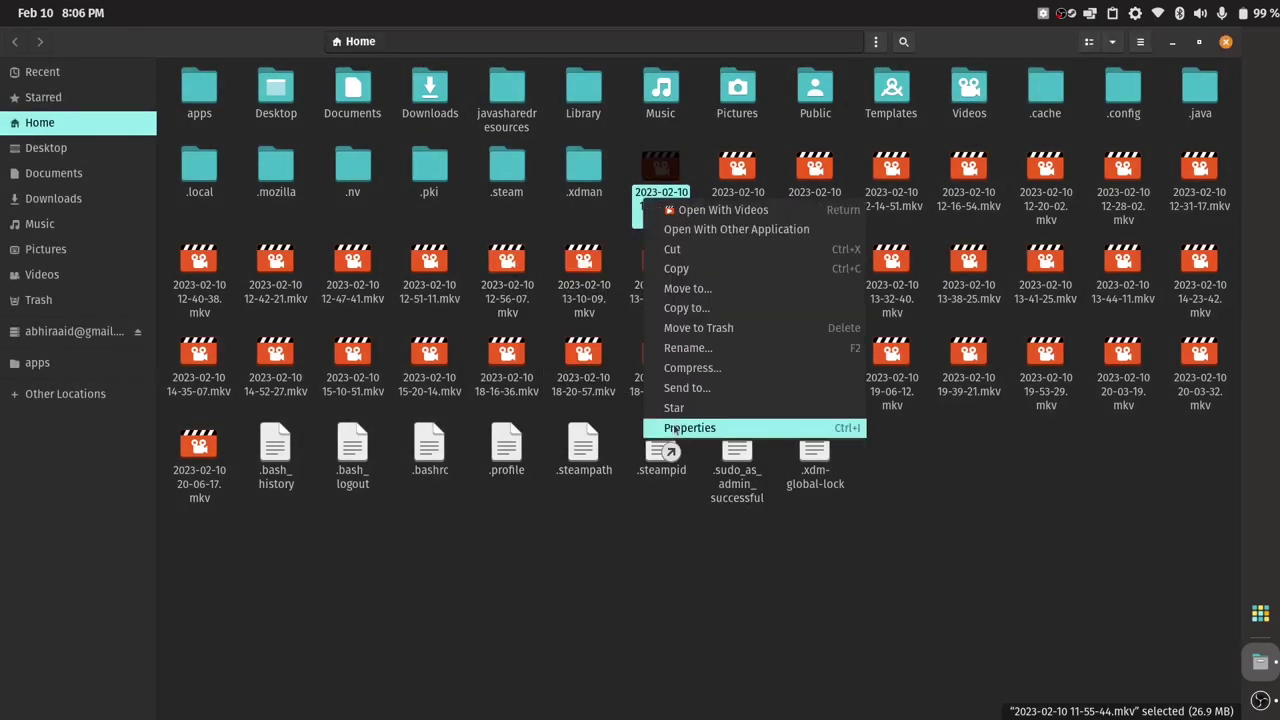
{"action": "left_click", "coordinate": [676, 428]}
{"action": "left_click", "coordinate": [623, 164]}
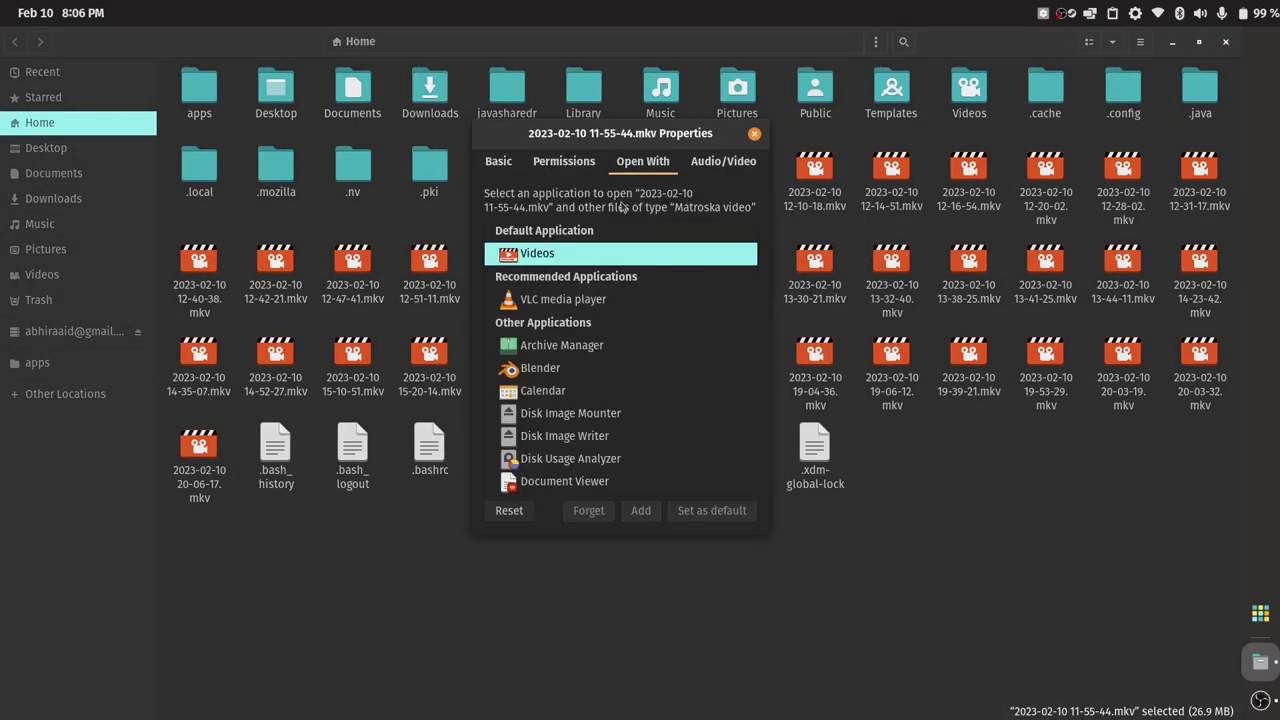
{"action": "left_click", "coordinate": [597, 308]}
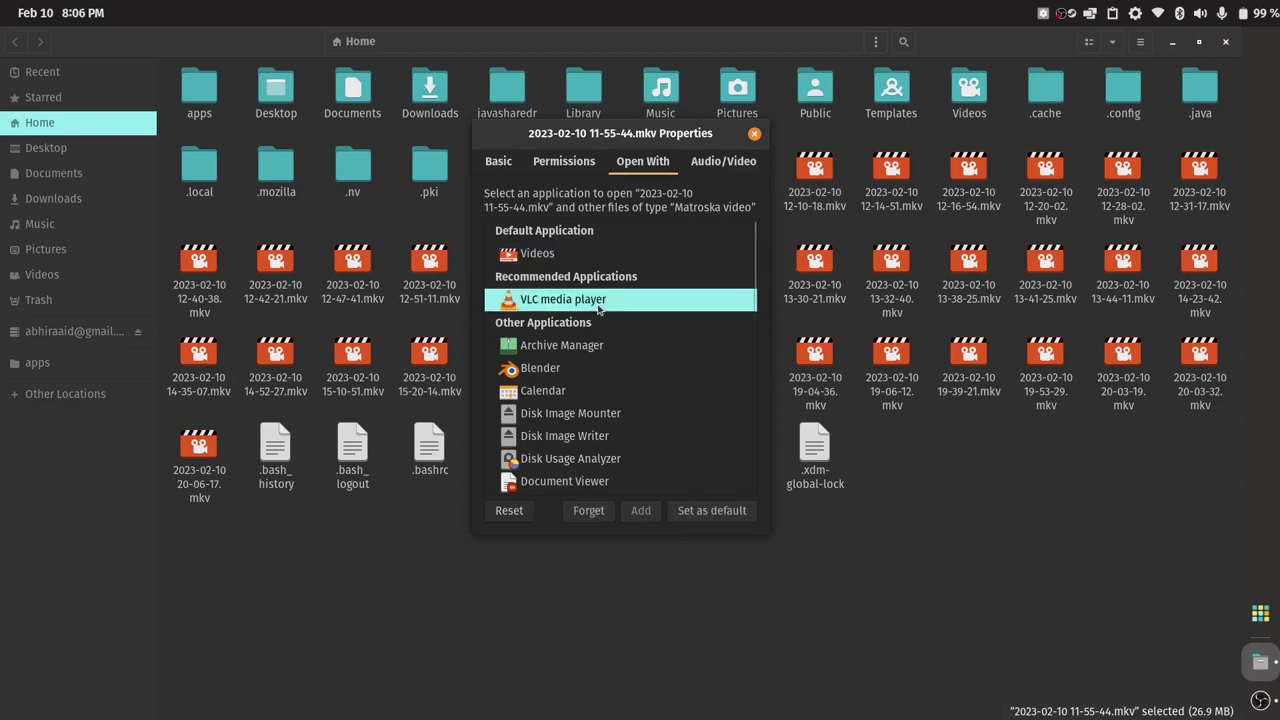
{"action": "left_click", "coordinate": [731, 511]}
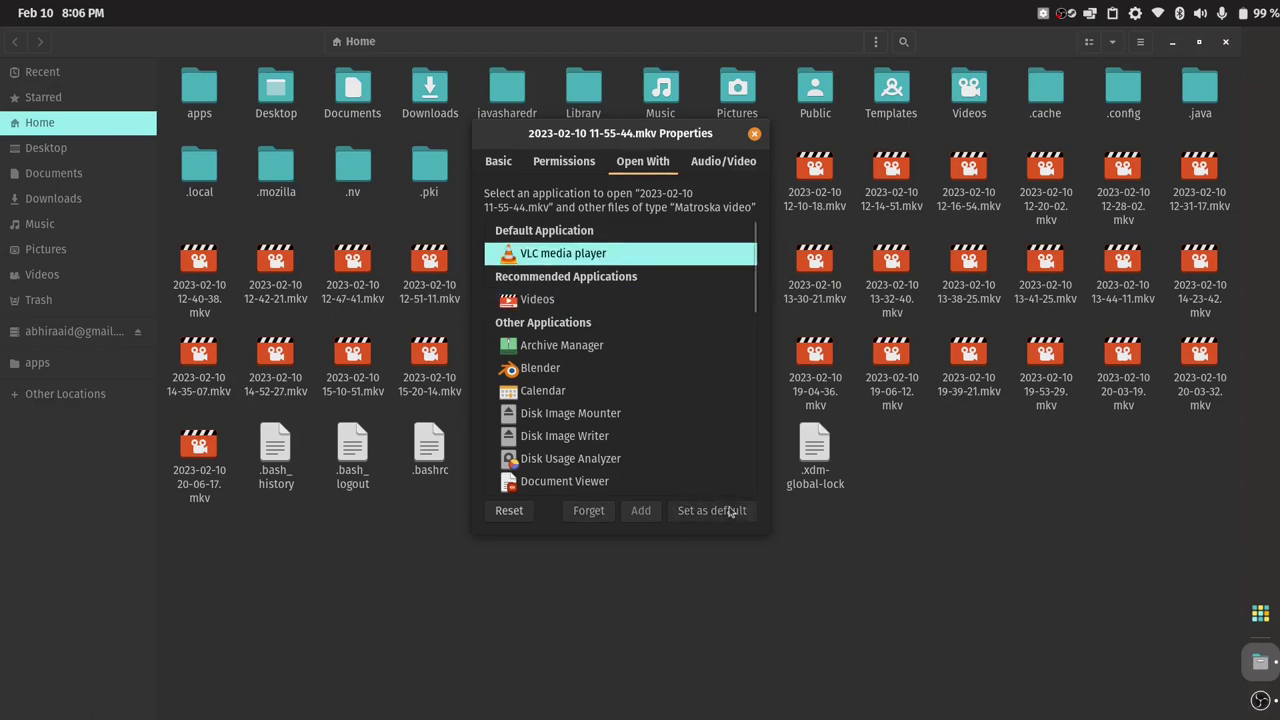
{"action": "left_click", "coordinate": [754, 134]}
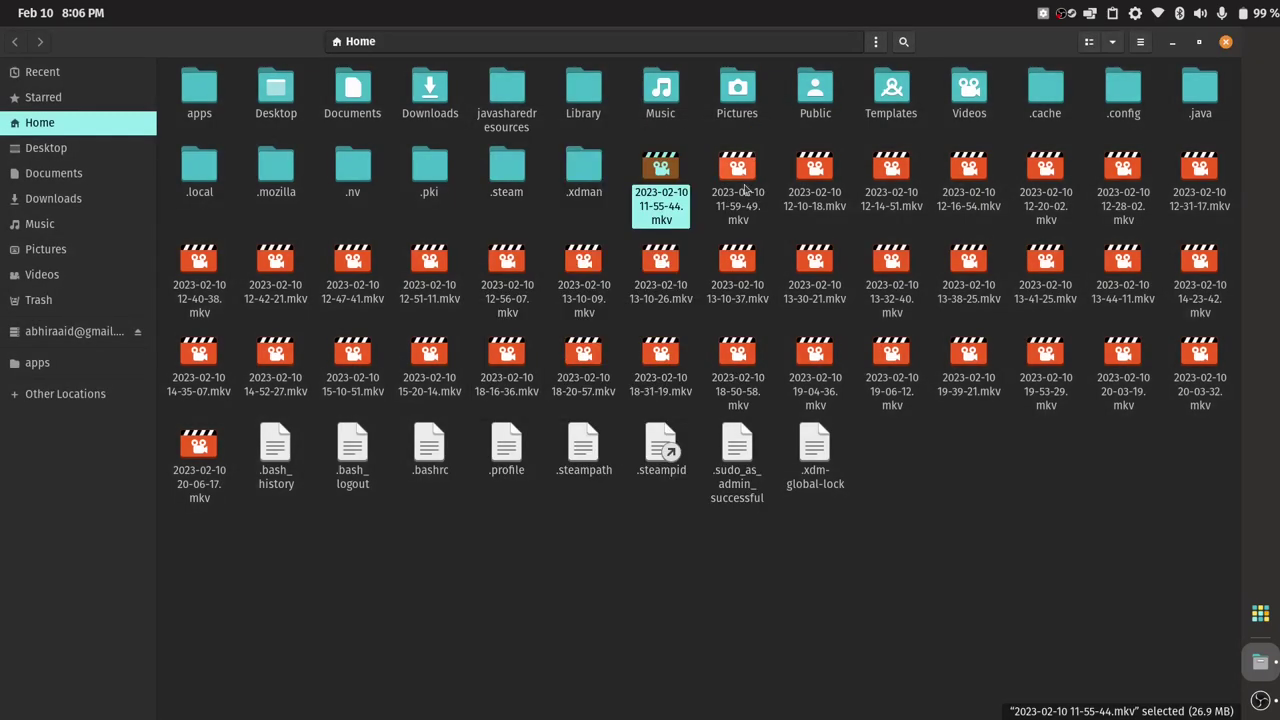
Hide OBS, mark the Substance - Super+S task as done in the Shortcuts list, and expand the completed tasks
{"action": "left_click", "coordinate": [1260, 700]}
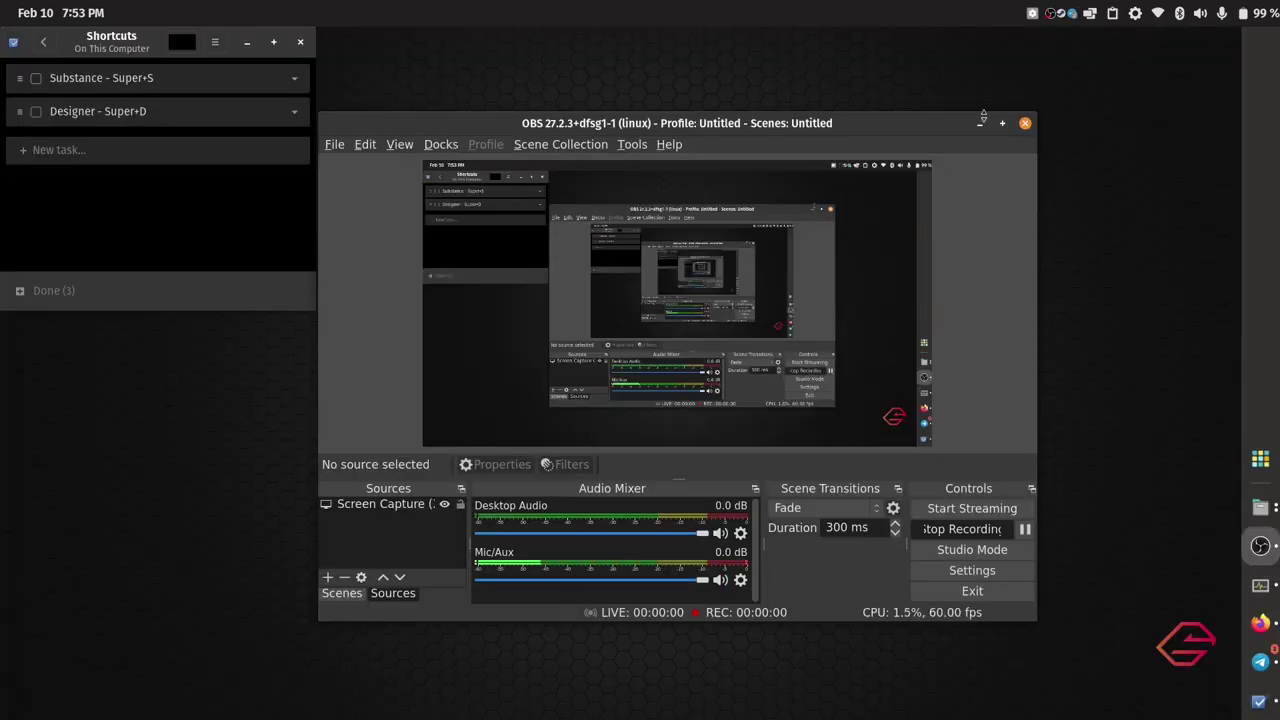
{"action": "key", "text": "super+h"}
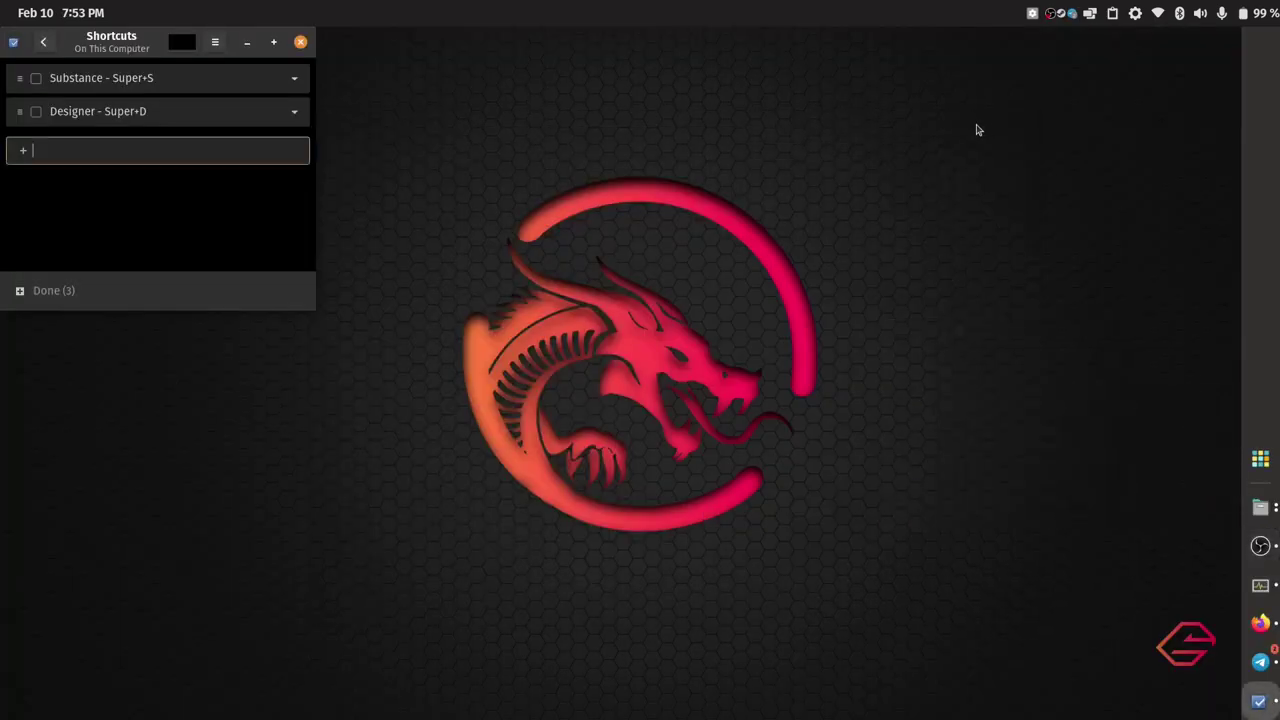
{"action": "left_click", "coordinate": [36, 79]}
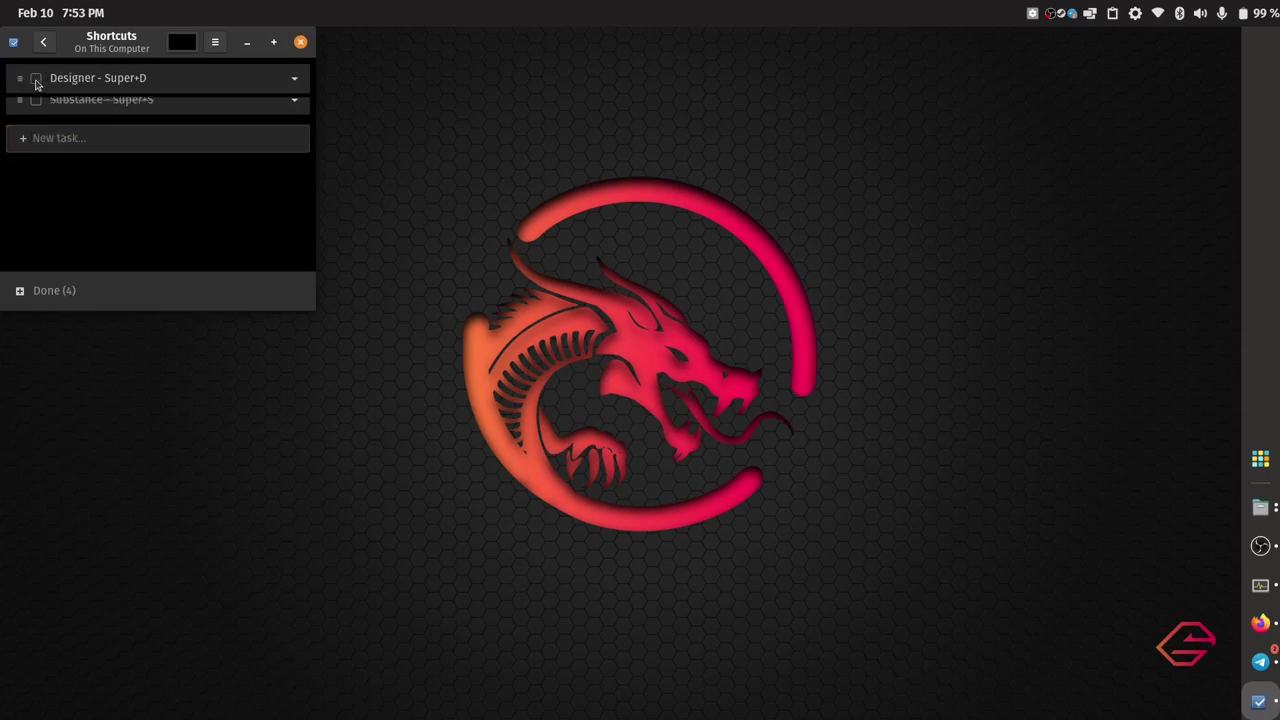
{"action": "left_click", "coordinate": [20, 290]}
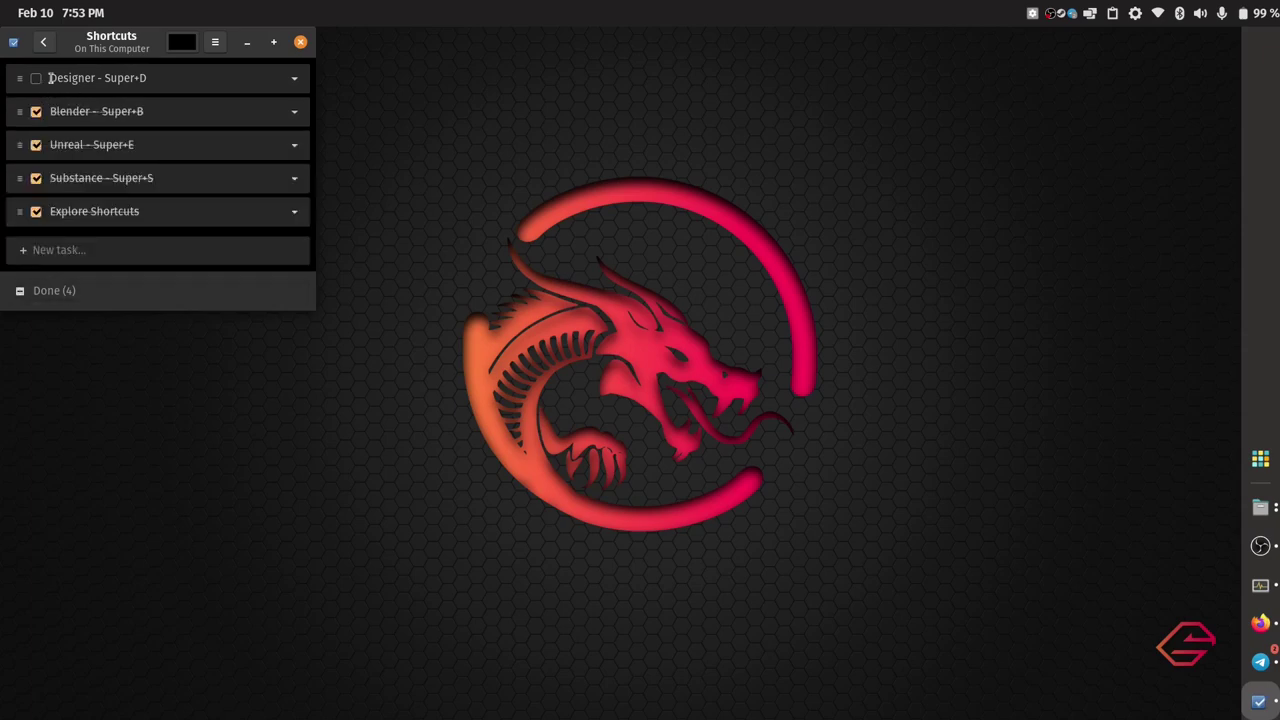
Open the system's Keyboard Shortcuts settings to assign the shortcut noted in the Designer - Super+D task
{"action": "left_click_drag", "start_coordinate": [50, 78], "coordinate": [137, 78]}
{"action": "key", "text": "Return"}
{"action": "left_click", "coordinate": [1200, 13]}
{"action": "left_click", "coordinate": [1110, 217]}
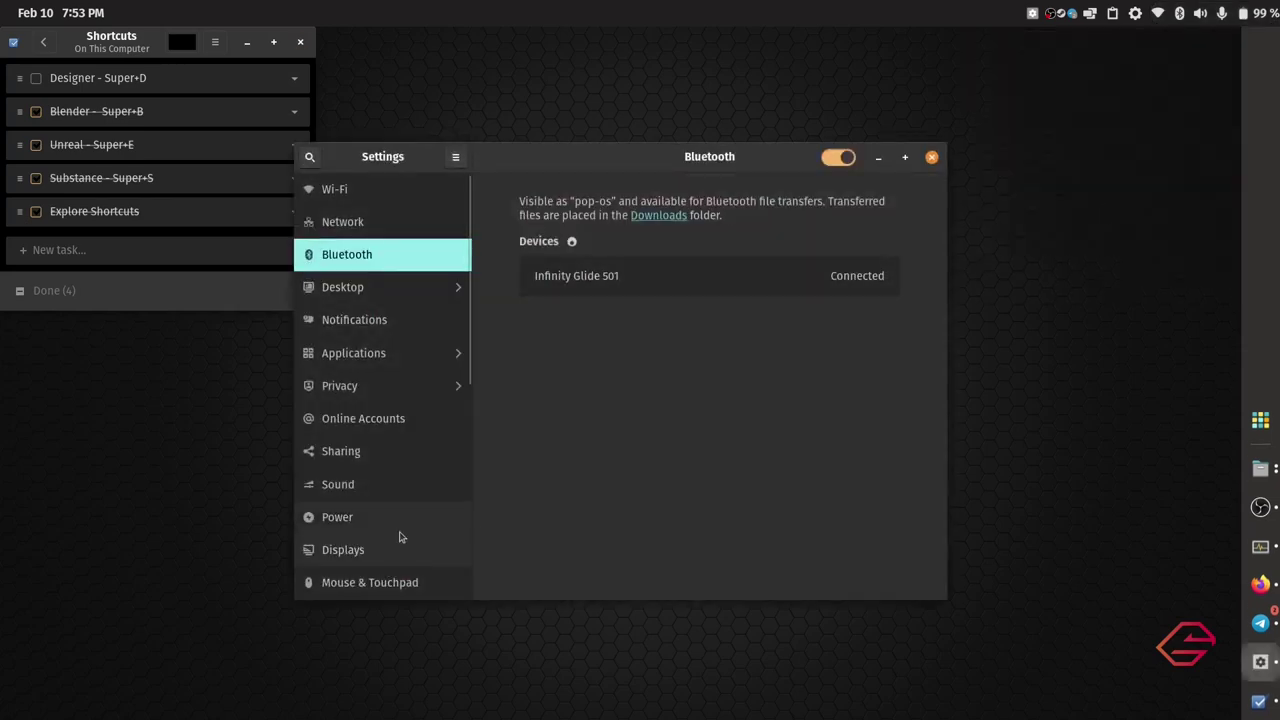
{"action": "scroll", "coordinate": [396, 537], "scroll_direction": "down", "scroll_amount": 1}
{"action": "left_click", "coordinate": [383, 565]}
{"action": "scroll", "coordinate": [587, 418], "scroll_direction": "down", "scroll_amount": 2}
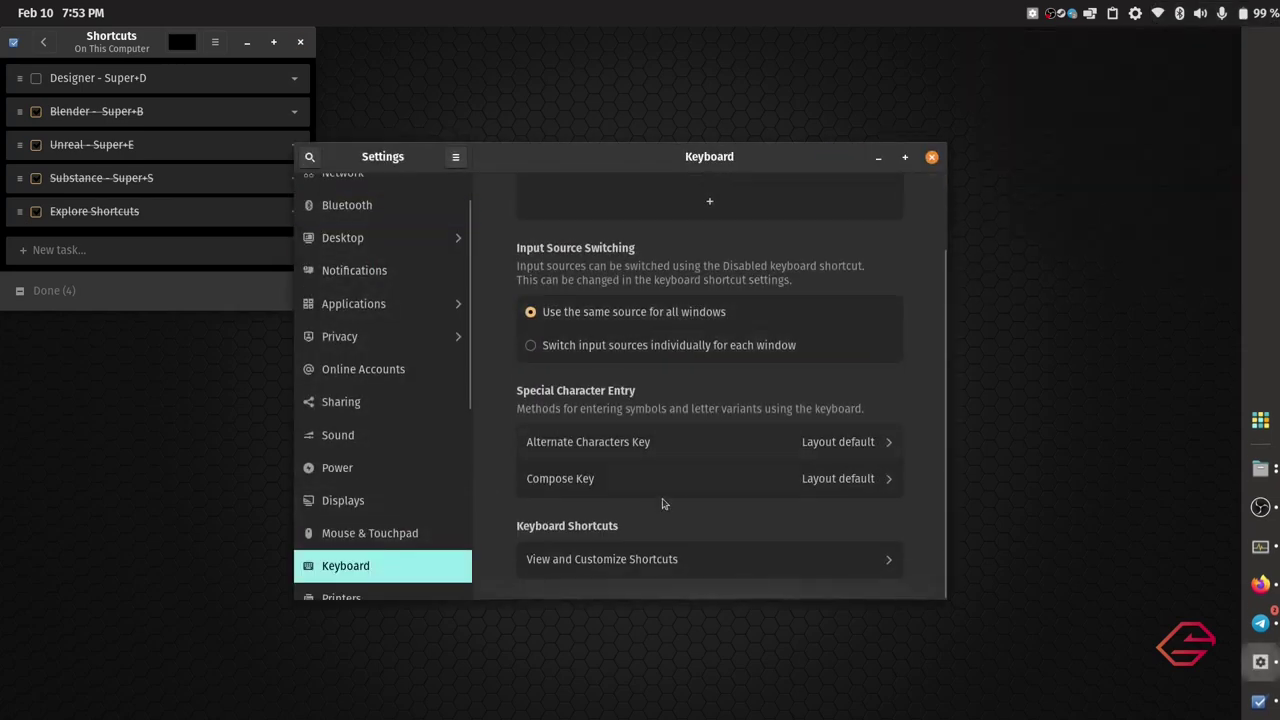
{"action": "left_click", "coordinate": [646, 566]}
{"action": "scroll", "coordinate": [700, 470], "scroll_direction": "down", "scroll_amount": 1}
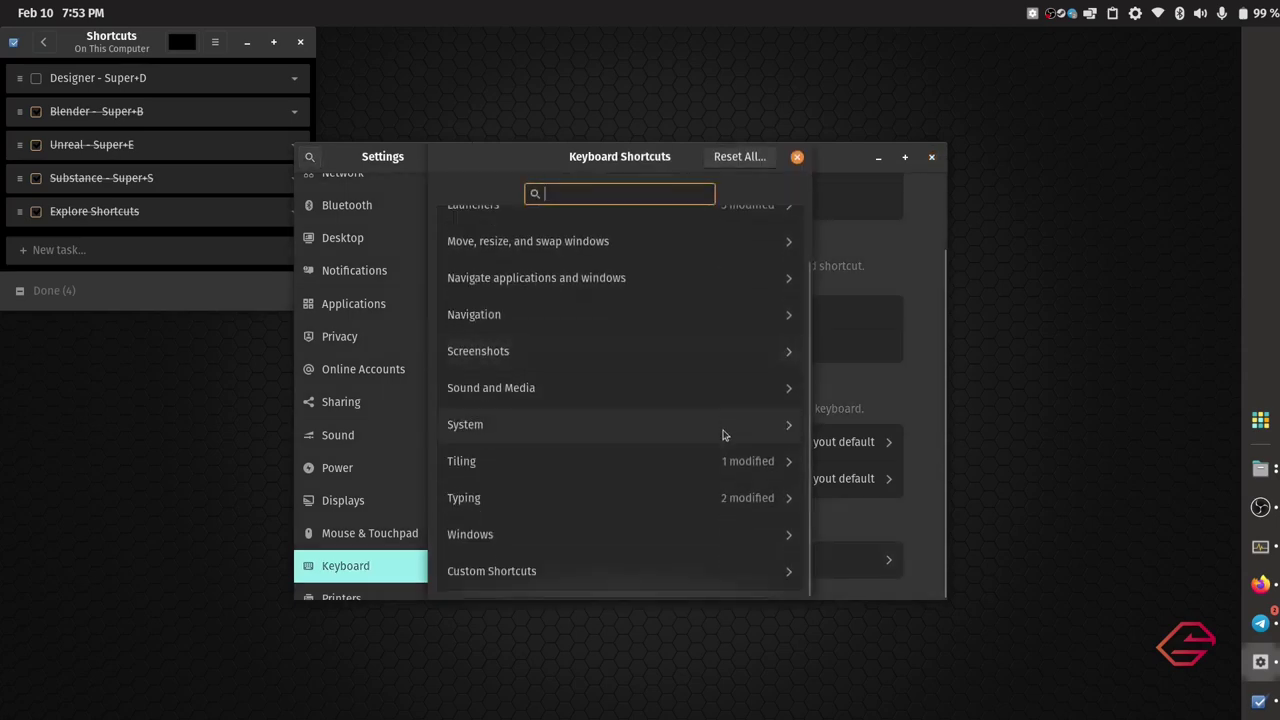
Start a new custom keyboard shortcut named Designer and begin entering its command
{"action": "left_click", "coordinate": [600, 571]}
{"action": "left_click", "coordinate": [629, 388]}
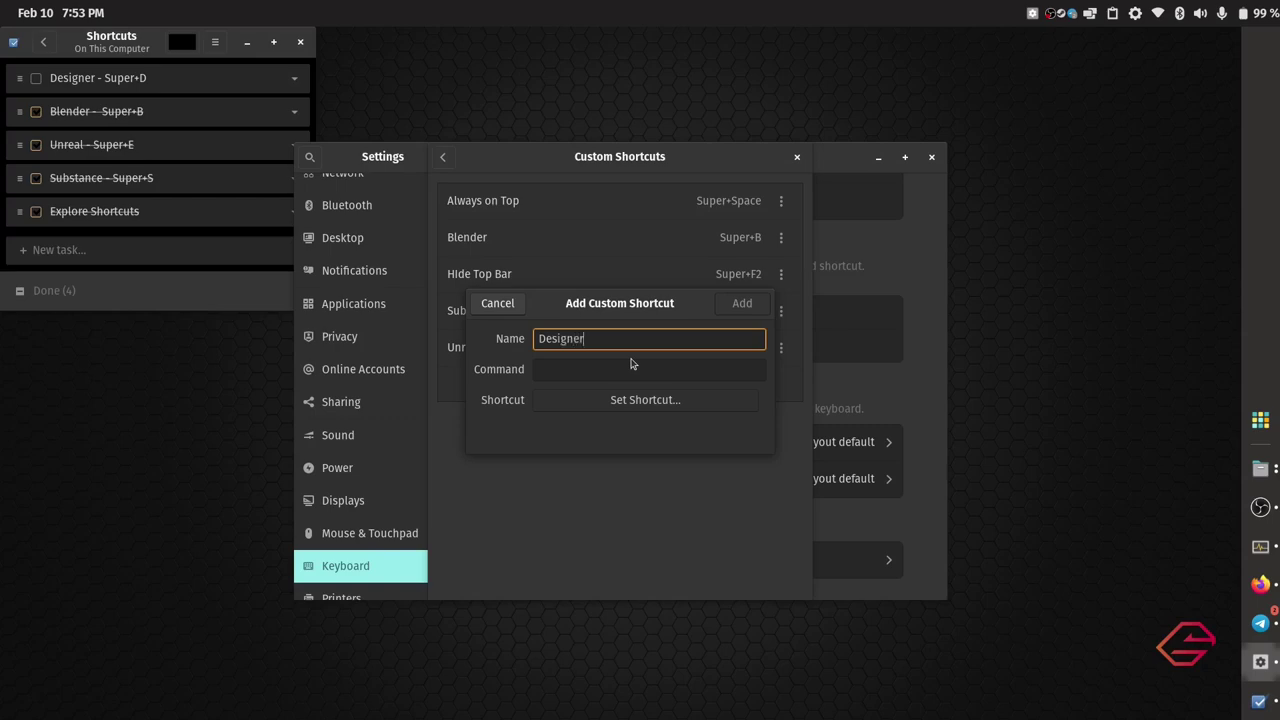
{"action": "left_click", "coordinate": [578, 371]}
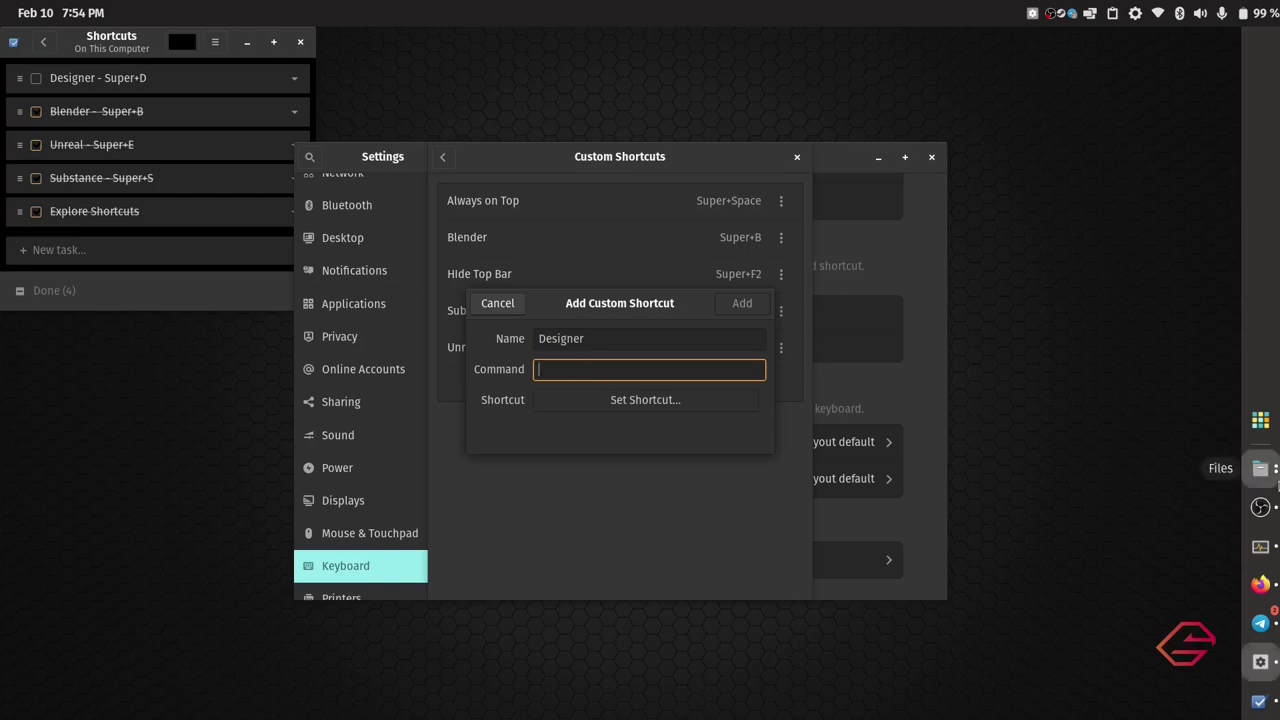
Switch to the Files window and open the scripts folder inside apps to locate Designer.sh
{"action": "left_click", "coordinate": [1260, 467]}
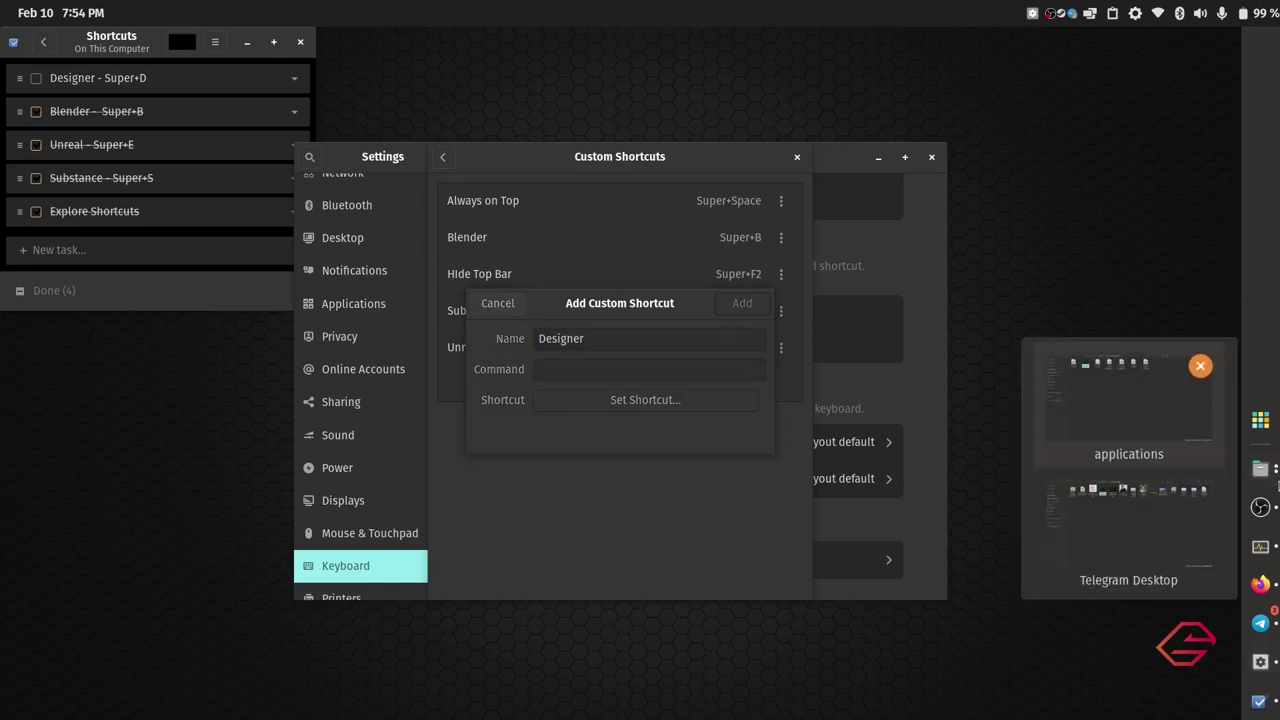
{"action": "left_click", "coordinate": [1107, 402]}
{"action": "key", "text": "alt+Up"}
{"action": "key", "text": "alt+Up"}
{"action": "key", "text": "alt+Up"}
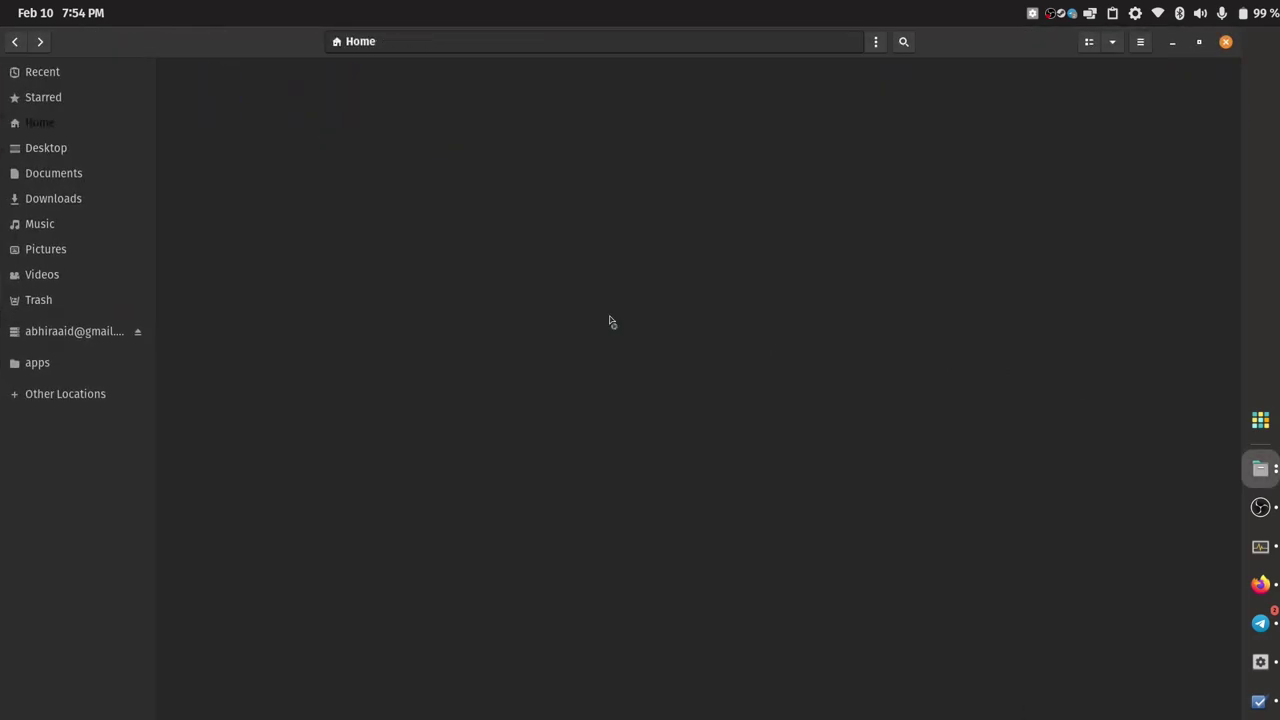
{"action": "left_click", "coordinate": [84, 360]}
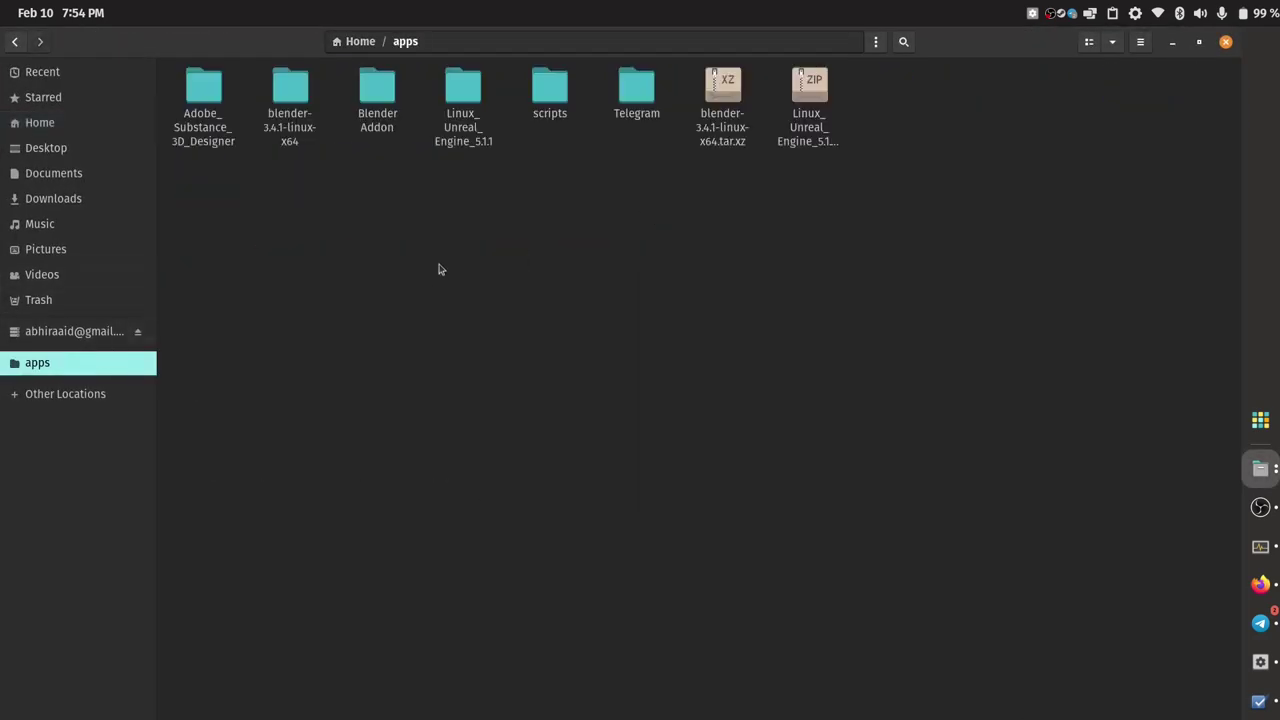
{"action": "double_click", "coordinate": [548, 88]}
{"action": "left_click", "coordinate": [300, 114]}
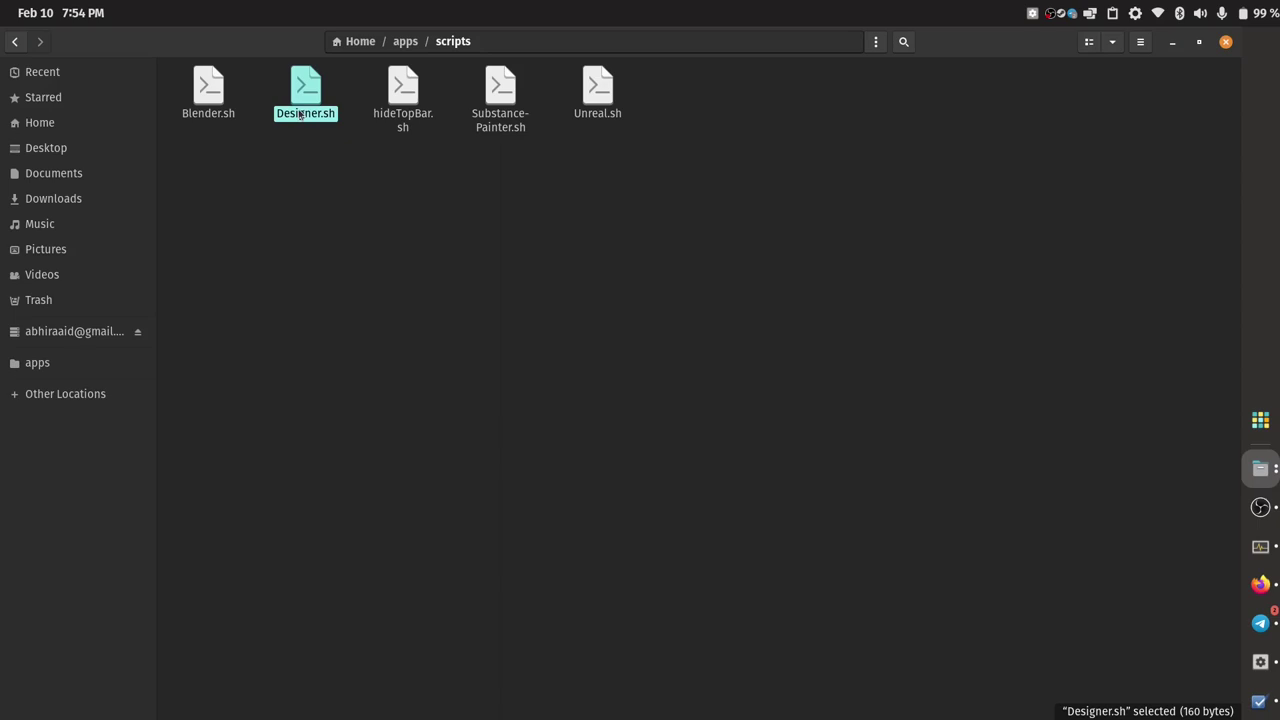
{"action": "left_click", "coordinate": [332, 207]}
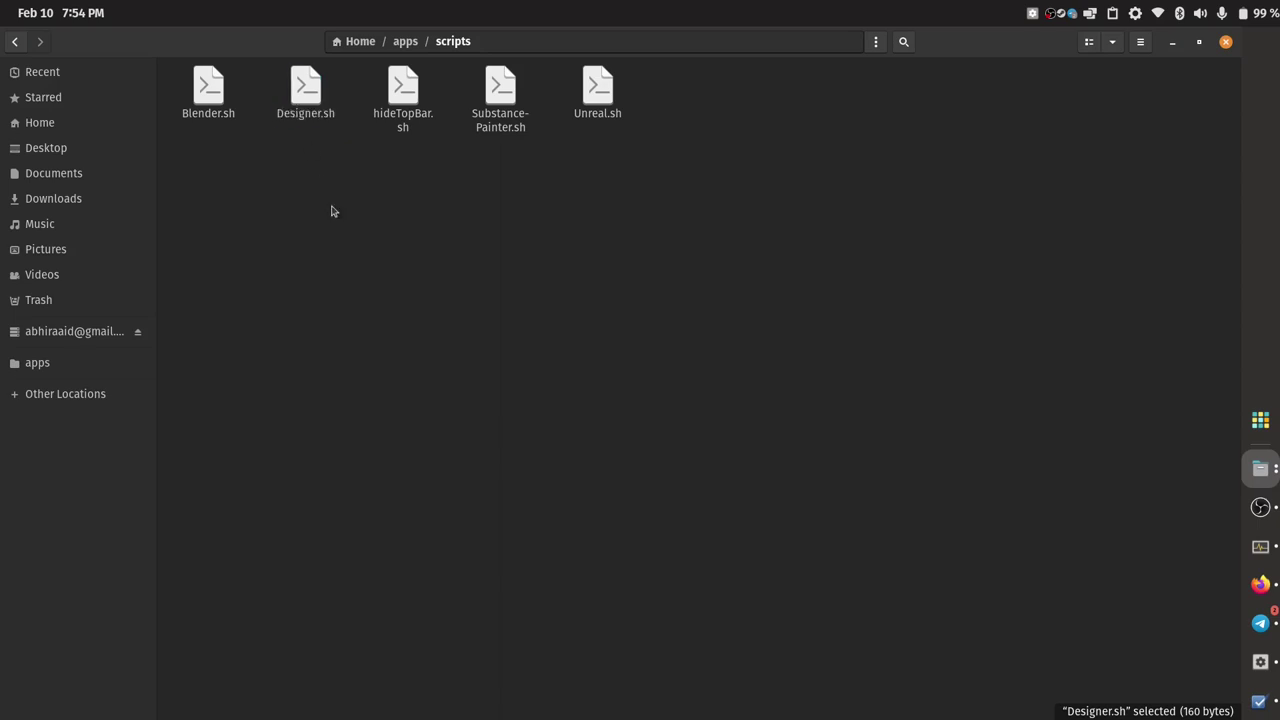
Copy the parent folder path from the properties of Designer.sh
{"action": "right_click", "coordinate": [309, 117]}
{"action": "left_click", "coordinate": [345, 363]}
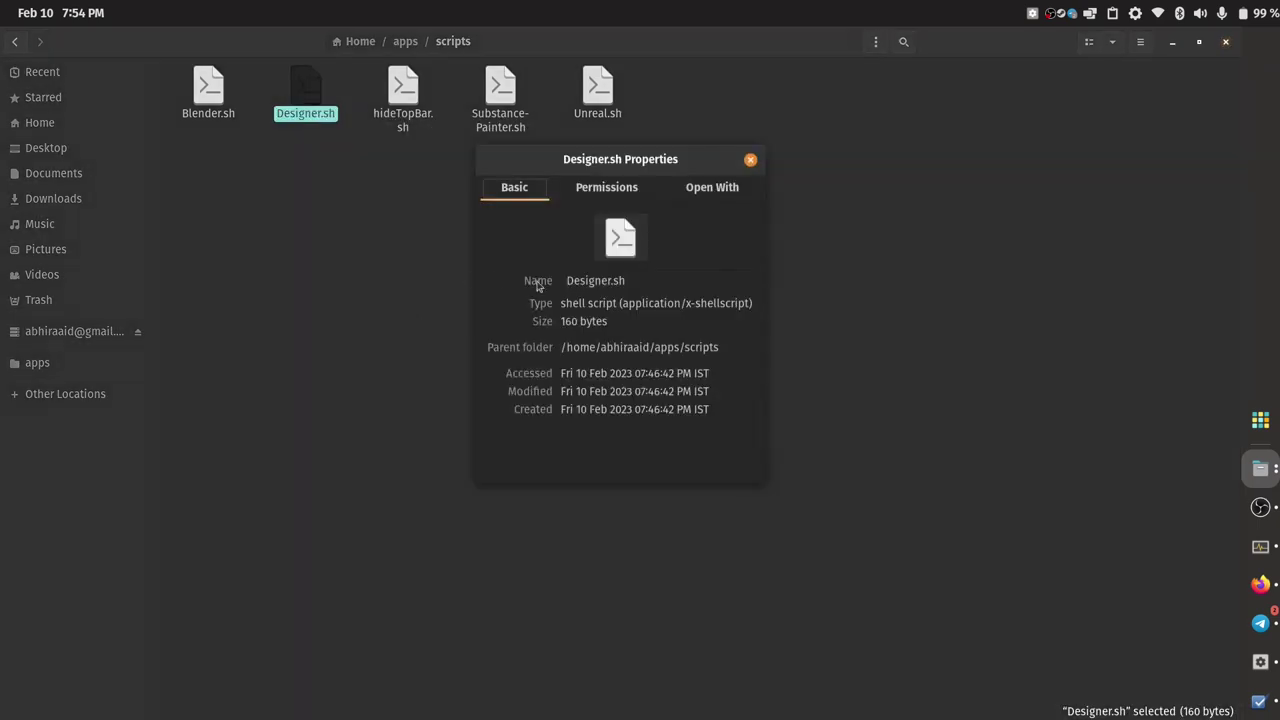
{"action": "triple_click", "coordinate": [606, 347]}
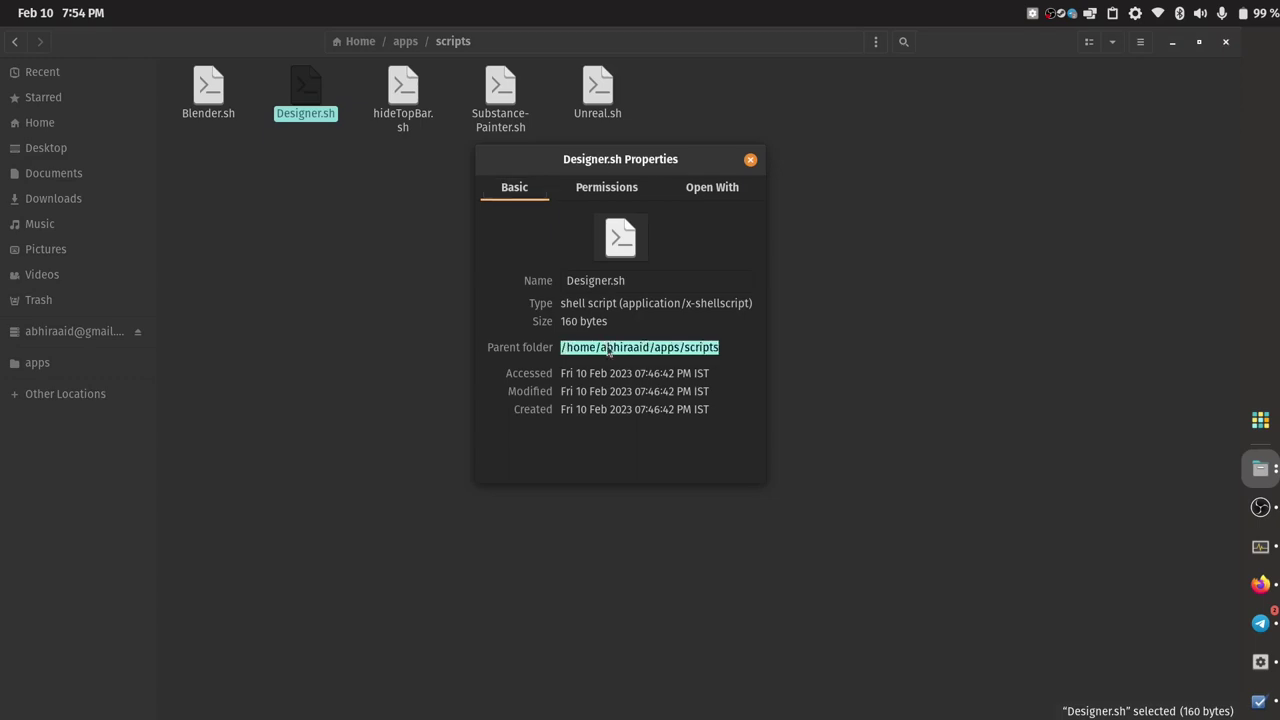
{"action": "right_click", "coordinate": [609, 351]}
{"action": "left_click", "coordinate": [633, 377]}
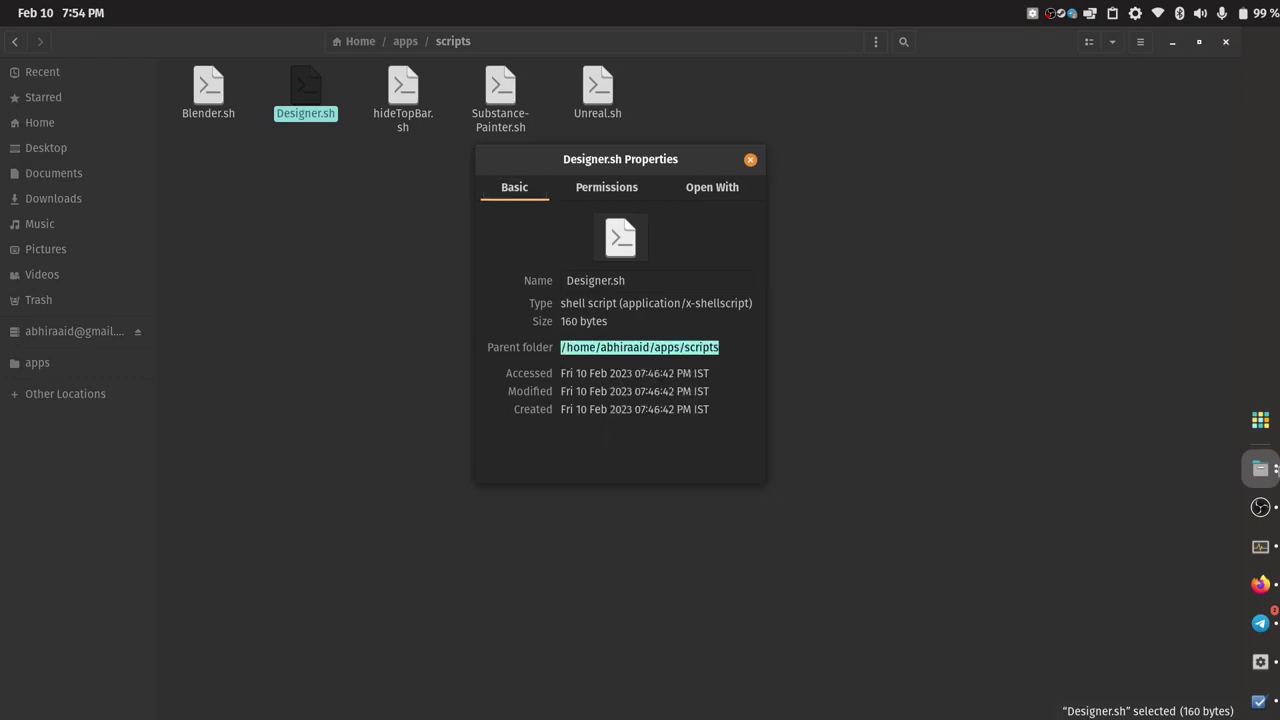
Return to the Designer shortcut in Settings and enter the copied scripts folder path followed by /./ as its command
{"action": "left_click", "coordinate": [1268, 507]}
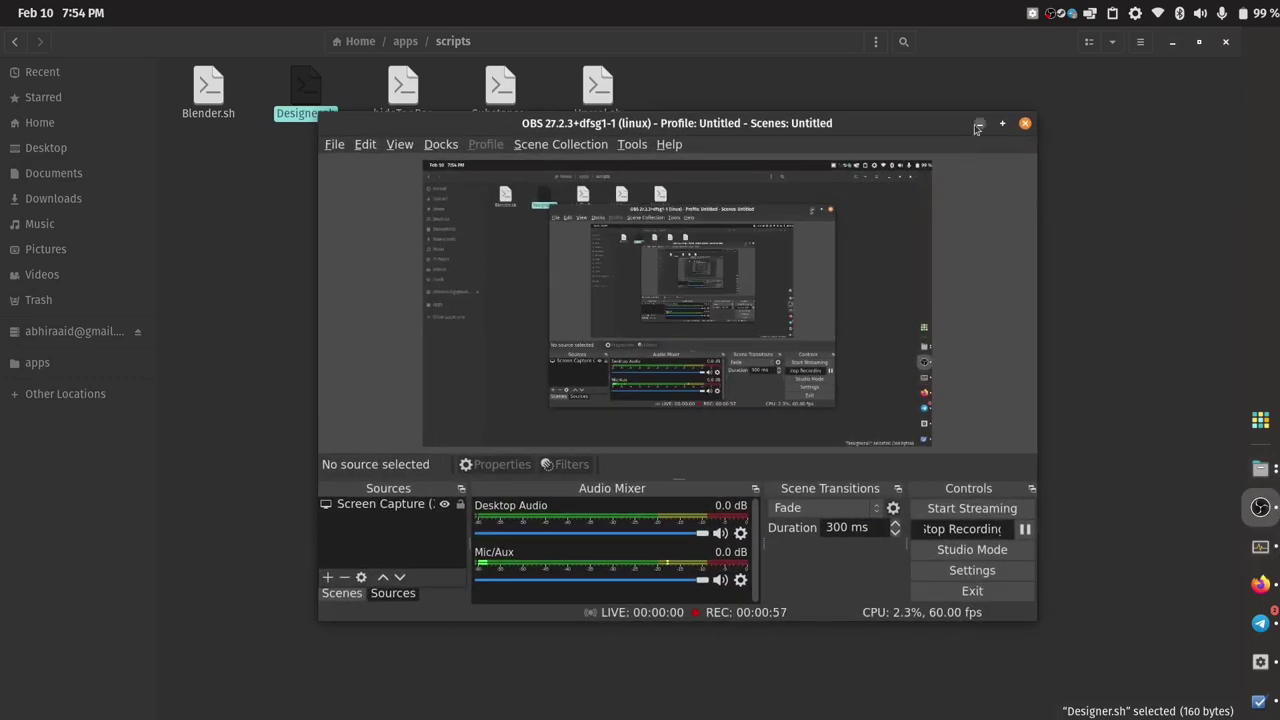
{"action": "left_click", "coordinate": [976, 129]}
{"action": "left_click", "coordinate": [1242, 657]}
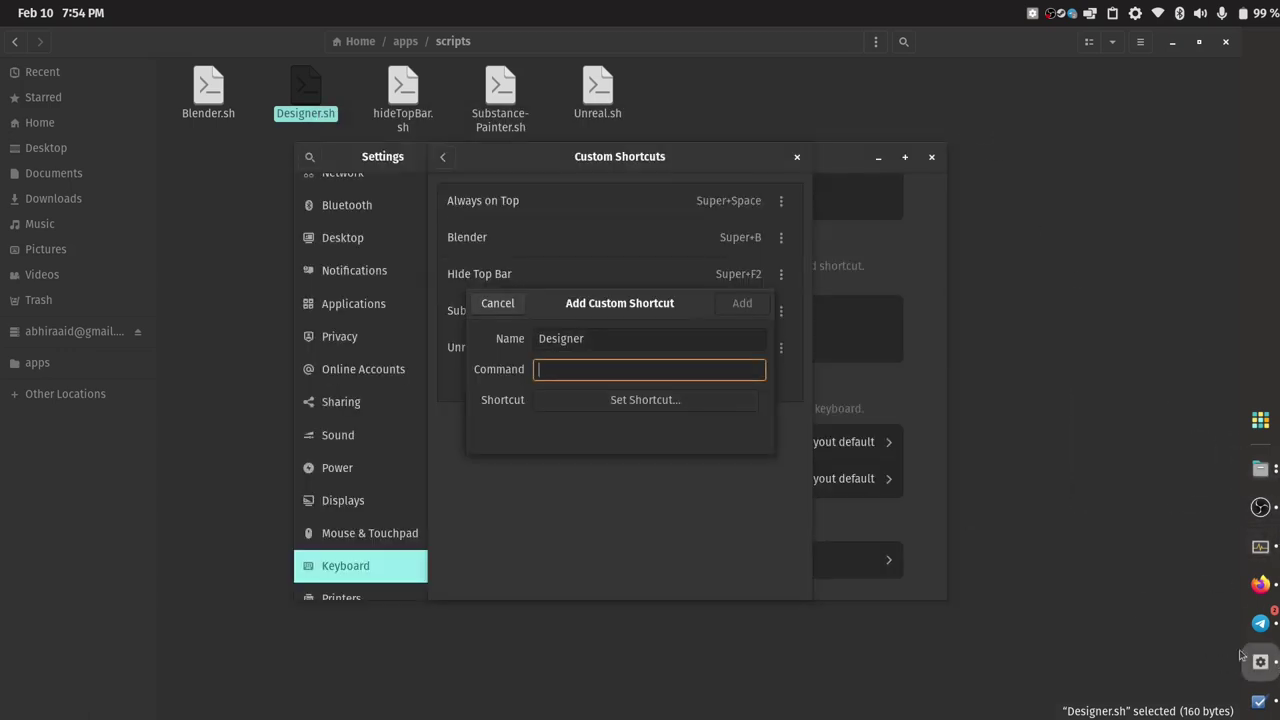
{"action": "right_click", "coordinate": [554, 367]}
{"action": "left_click", "coordinate": [600, 422]}
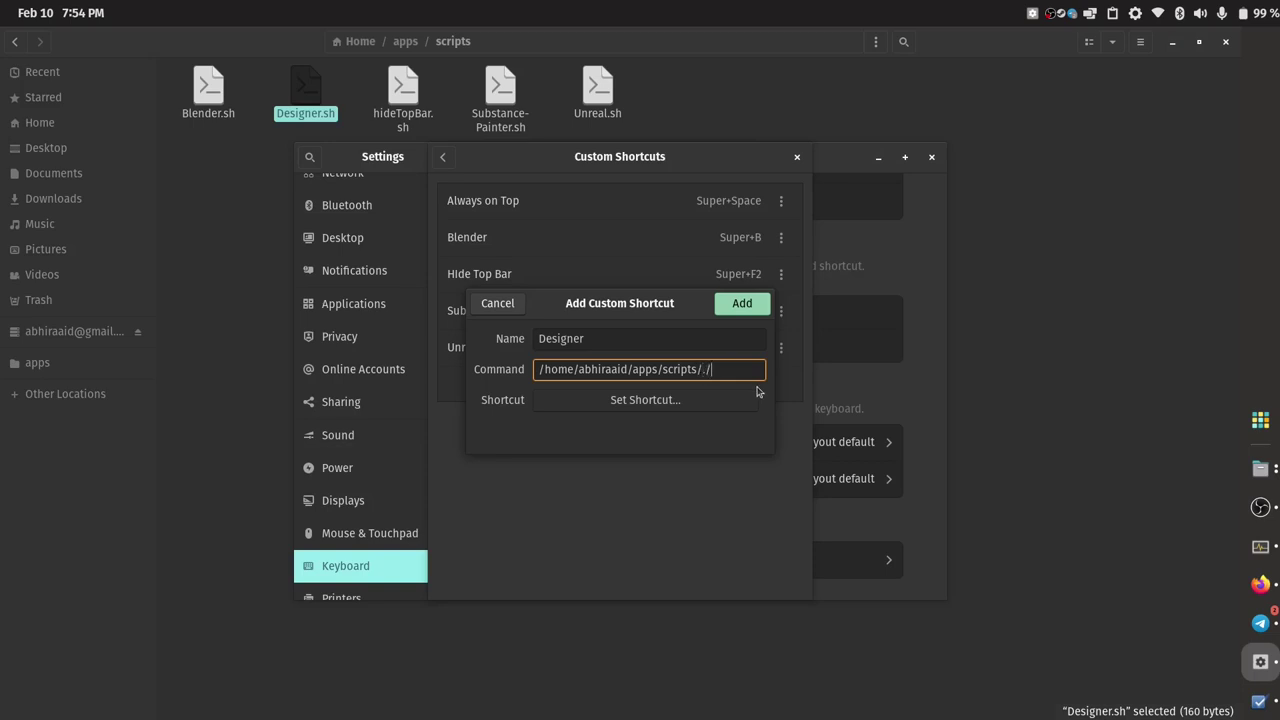
Copy the file name Designer.sh from its properties and append it to the Designer shortcut's command
{"action": "left_click", "coordinate": [298, 118]}
{"action": "triple_click", "coordinate": [620, 280]}
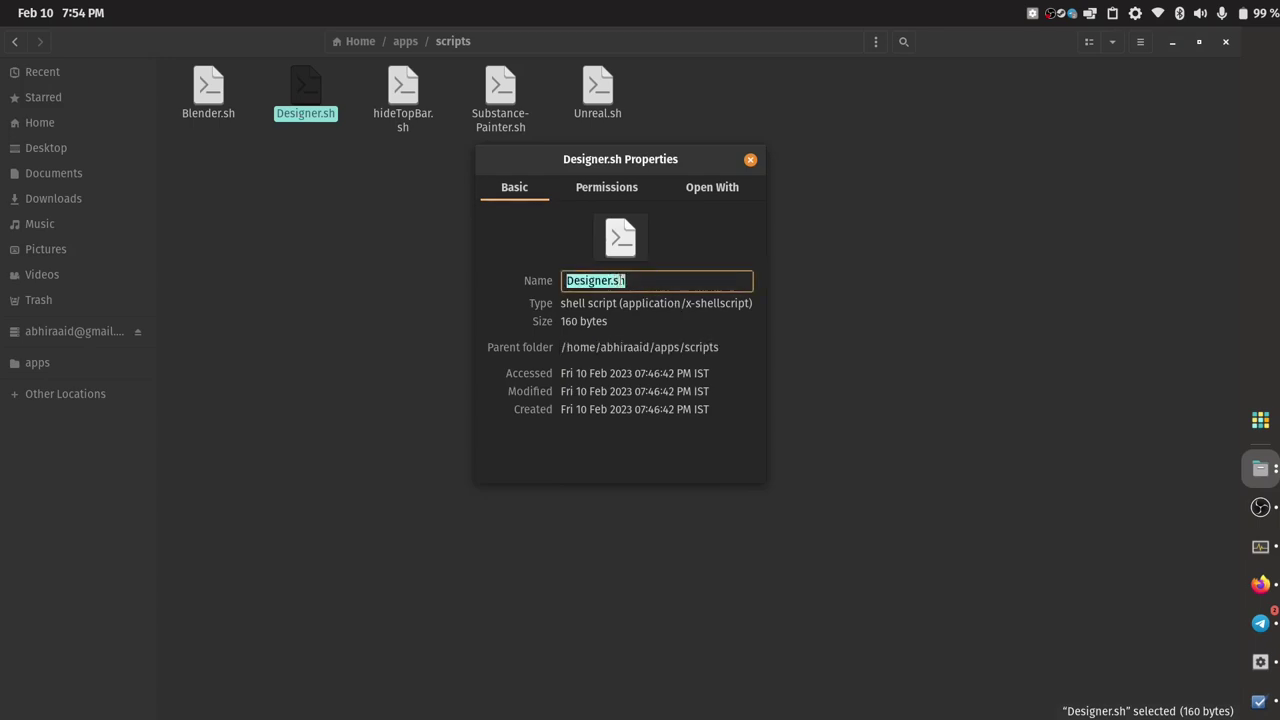
{"action": "right_click", "coordinate": [621, 282]}
{"action": "left_click", "coordinate": [654, 303]}
{"action": "left_click", "coordinate": [1265, 679]}
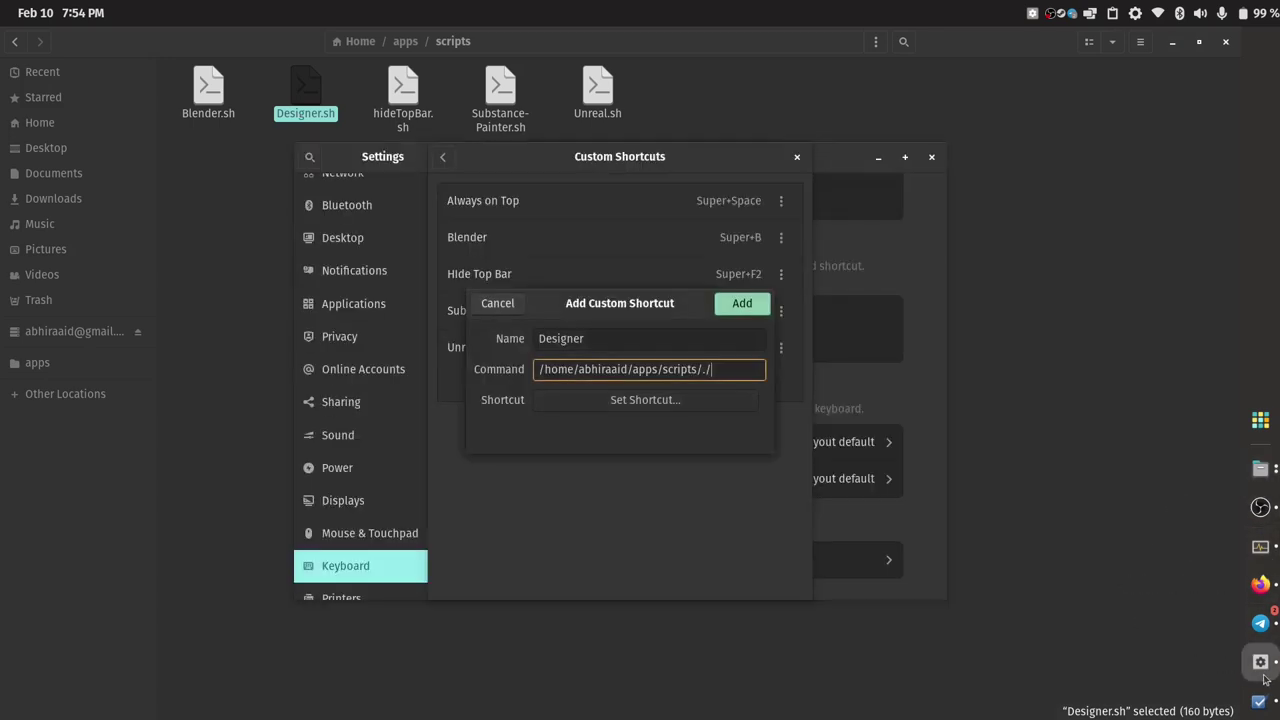
{"action": "right_click", "coordinate": [723, 376]}
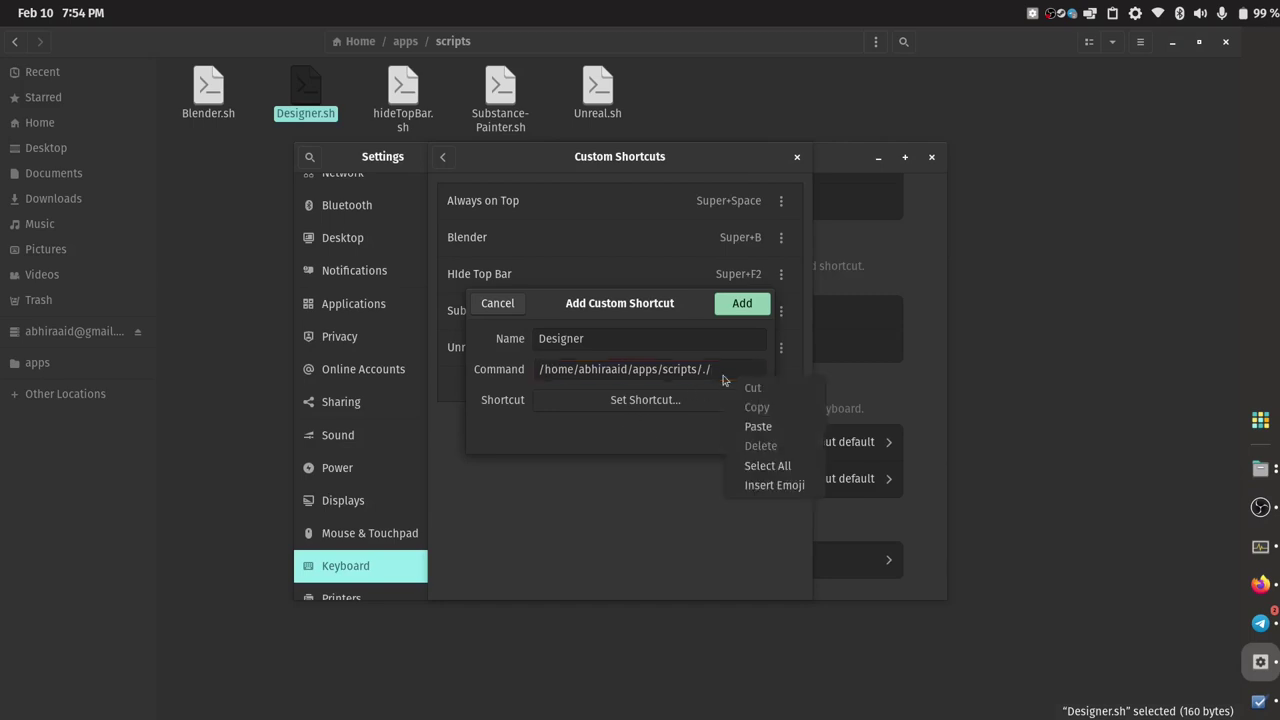
{"action": "left_click", "coordinate": [757, 426]}
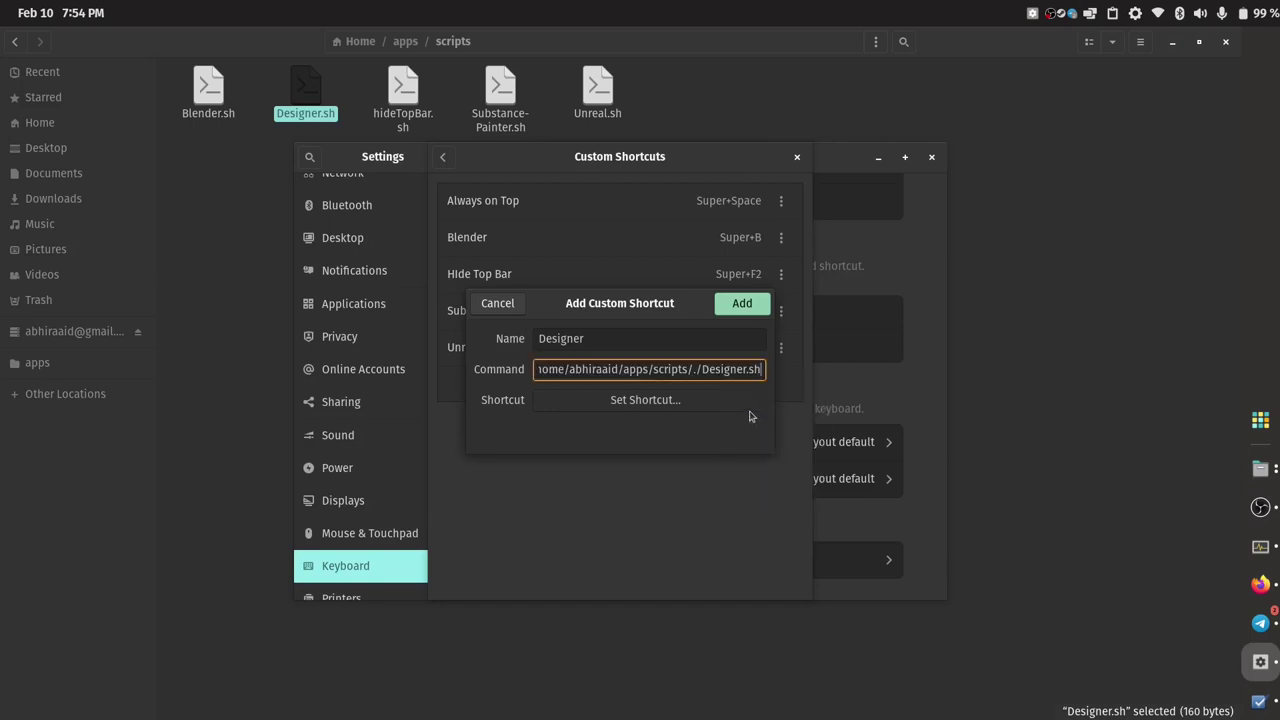
Assign Super+D to the Designer shortcut, replacing Show workspaces, and close Settings, the script's properties and the scripts folder
{"action": "left_click", "coordinate": [615, 402]}
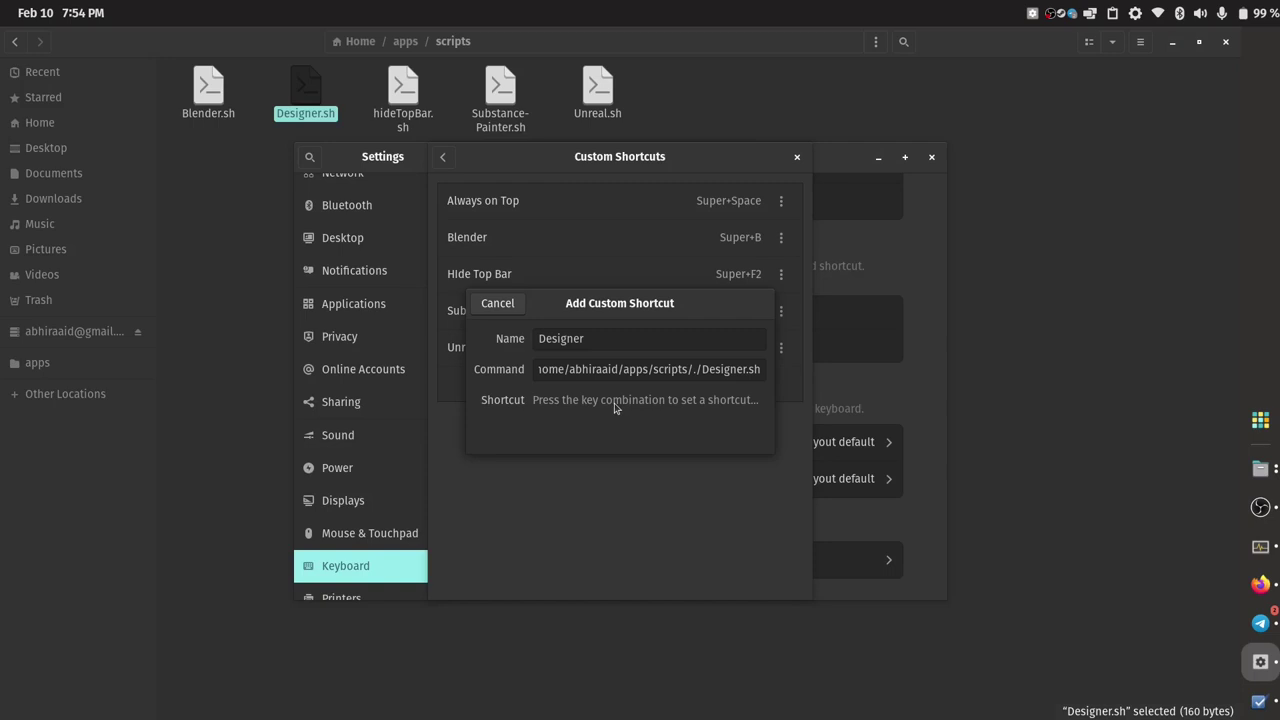
{"action": "key", "text": "super+d"}
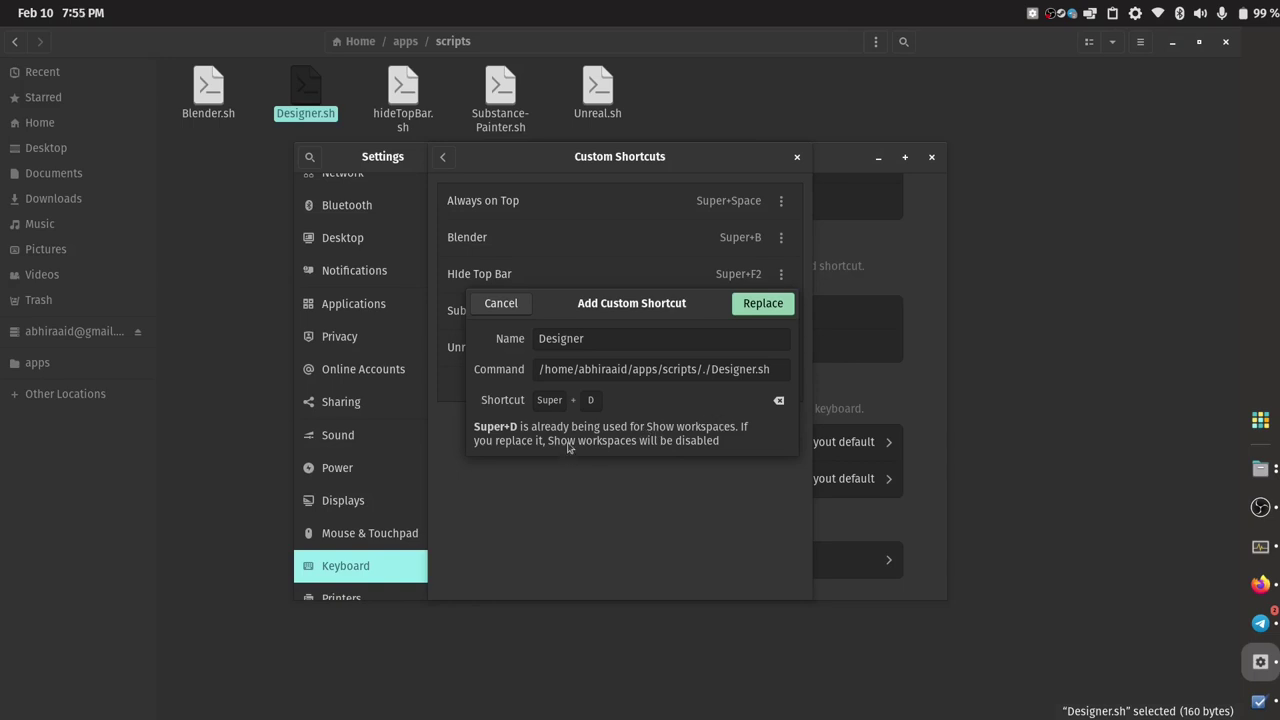
{"action": "left_click", "coordinate": [761, 303]}
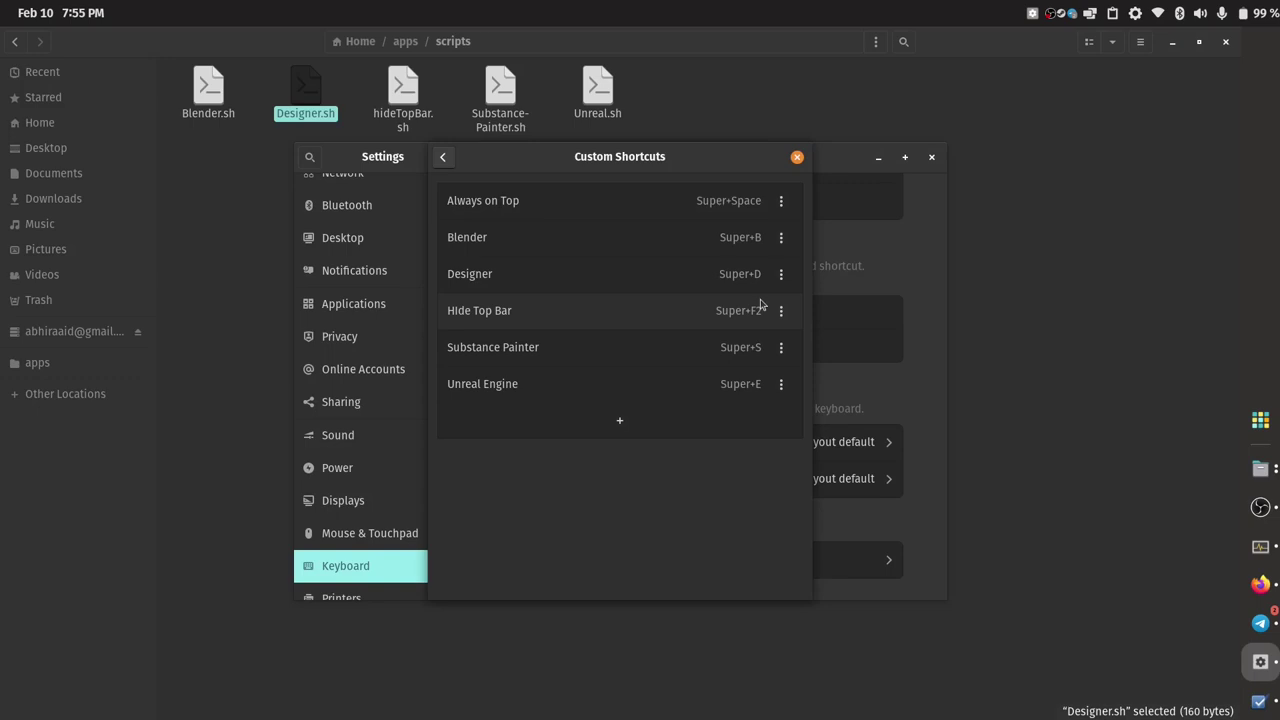
{"action": "left_click", "coordinate": [796, 158]}
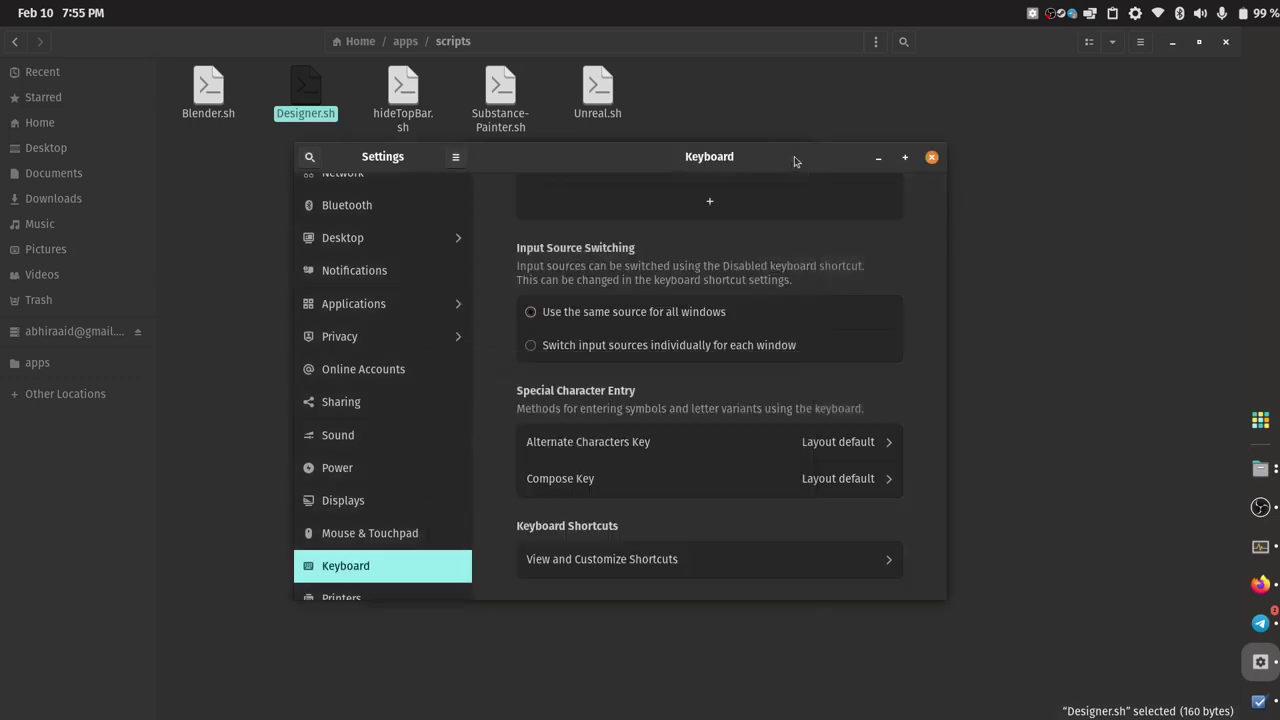
{"action": "left_click", "coordinate": [931, 157]}
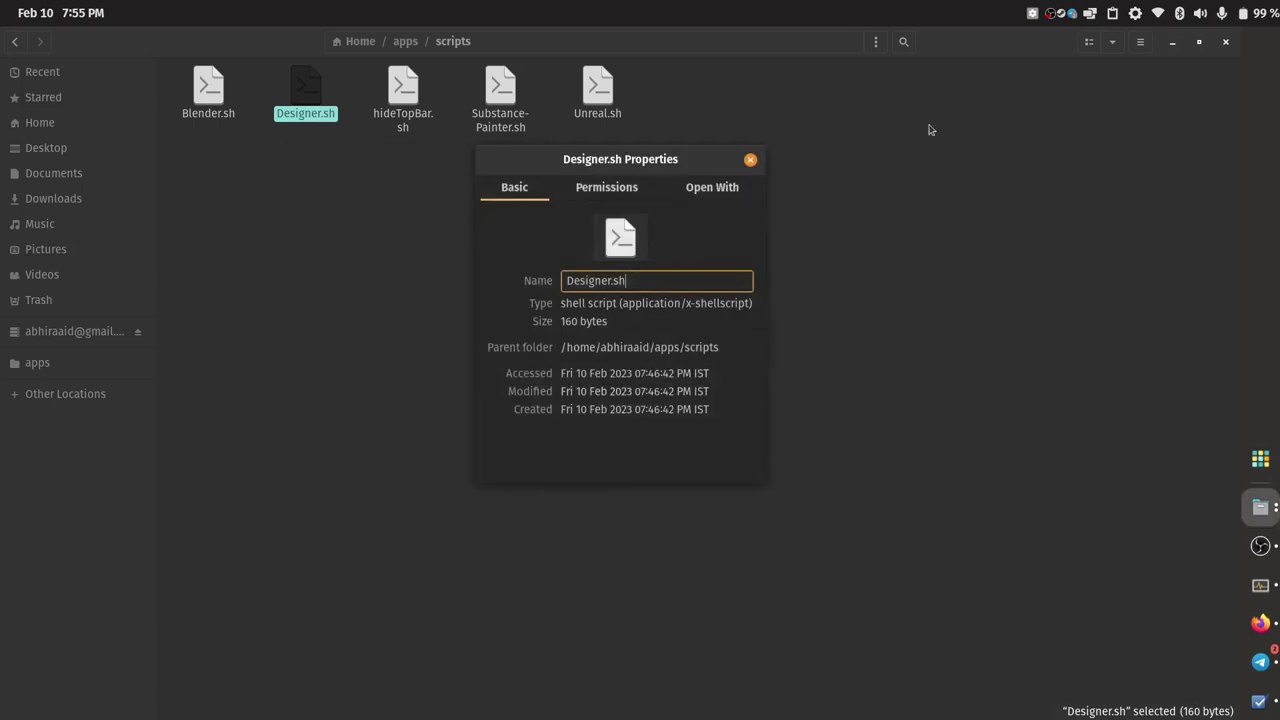
{"action": "left_click", "coordinate": [750, 160]}
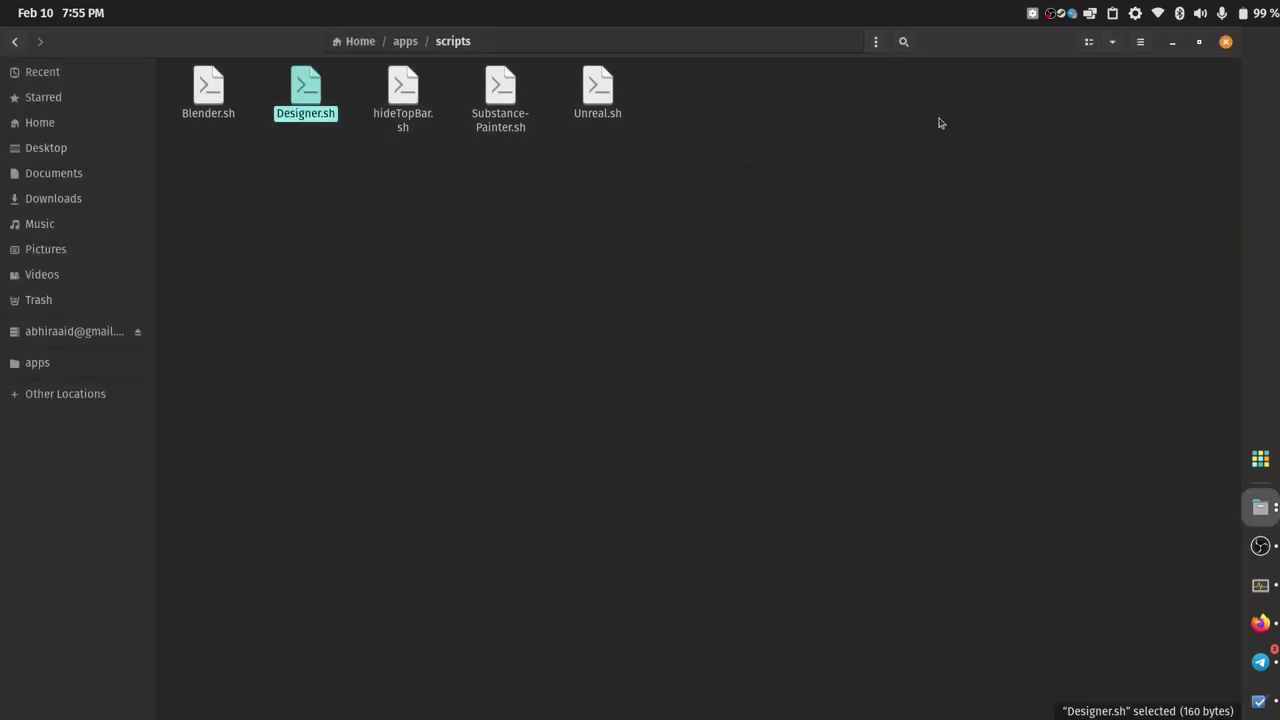
{"action": "left_click", "coordinate": [1223, 44]}
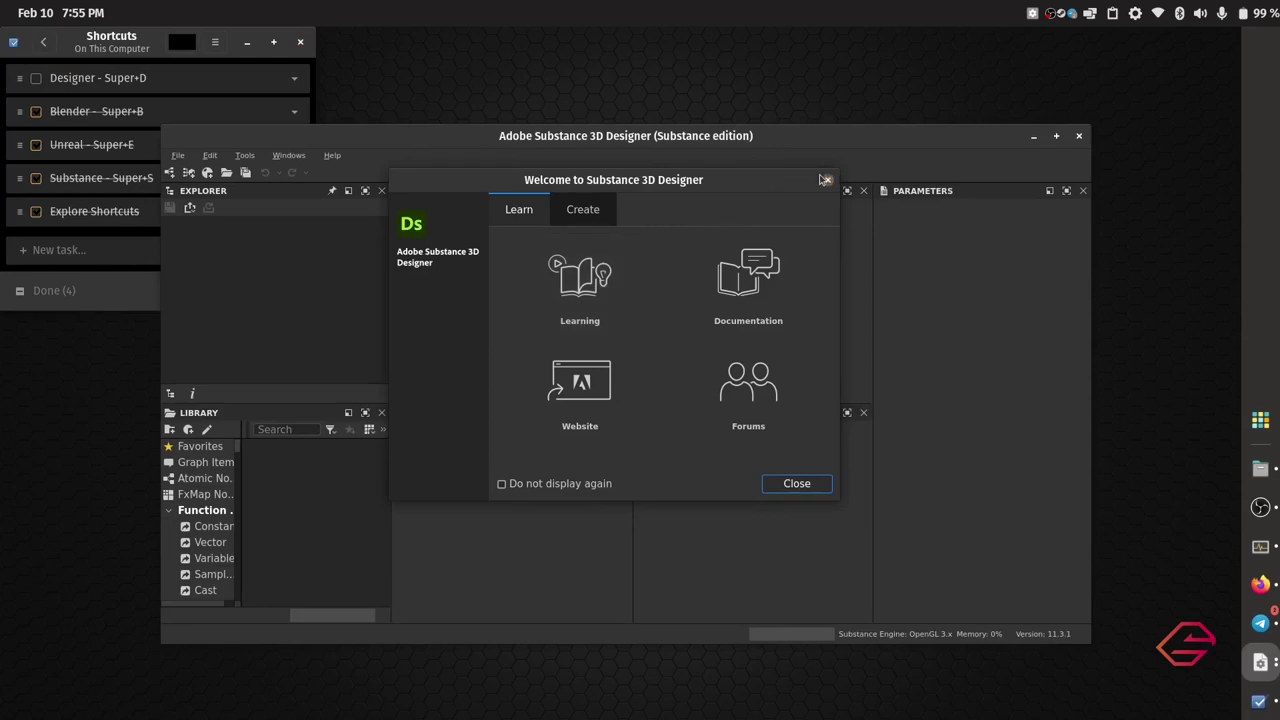
Close the Substance 3D Designer welcome dialog and main window, and mark the Designer - Super+D task as done
{"action": "left_click", "coordinate": [828, 179]}
{"action": "left_click", "coordinate": [1079, 136]}
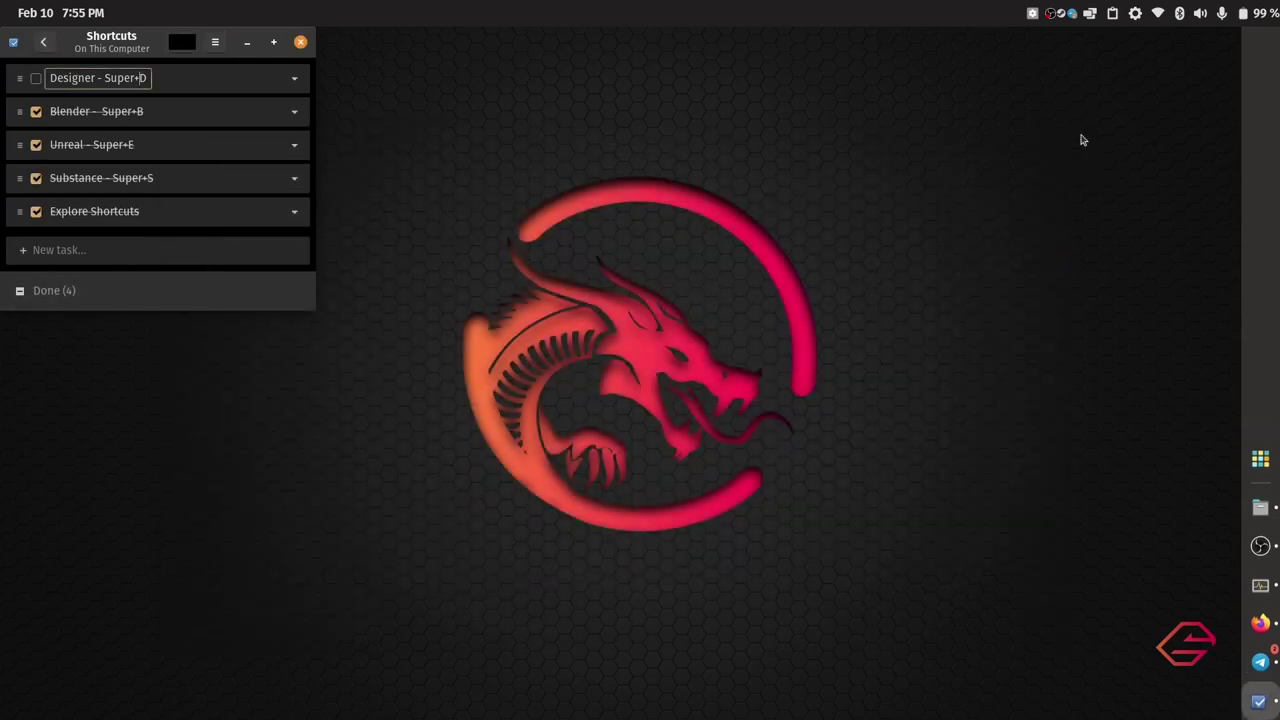
{"action": "left_click", "coordinate": [36, 80]}
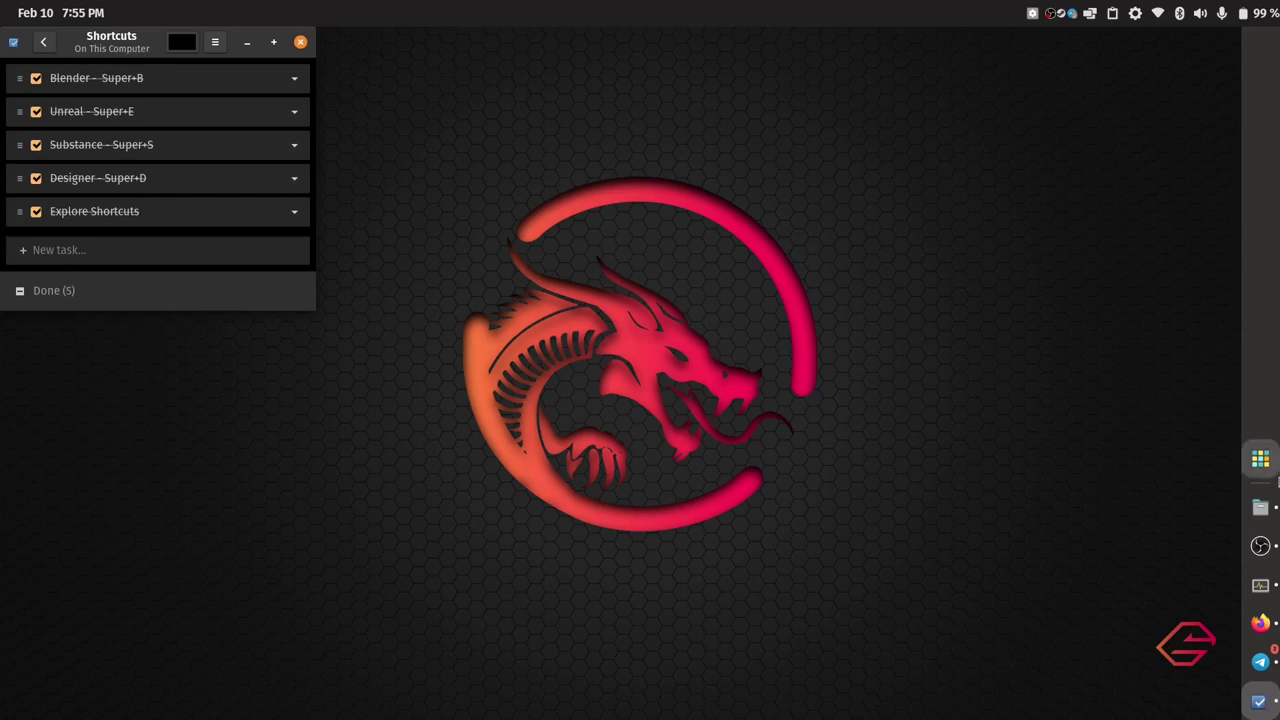
Open the Painter Projects folder in Documents, view the properties of 01-shoes.spp and close them
{"action": "left_click", "coordinate": [1260, 507]}
{"action": "left_click", "coordinate": [97, 174]}
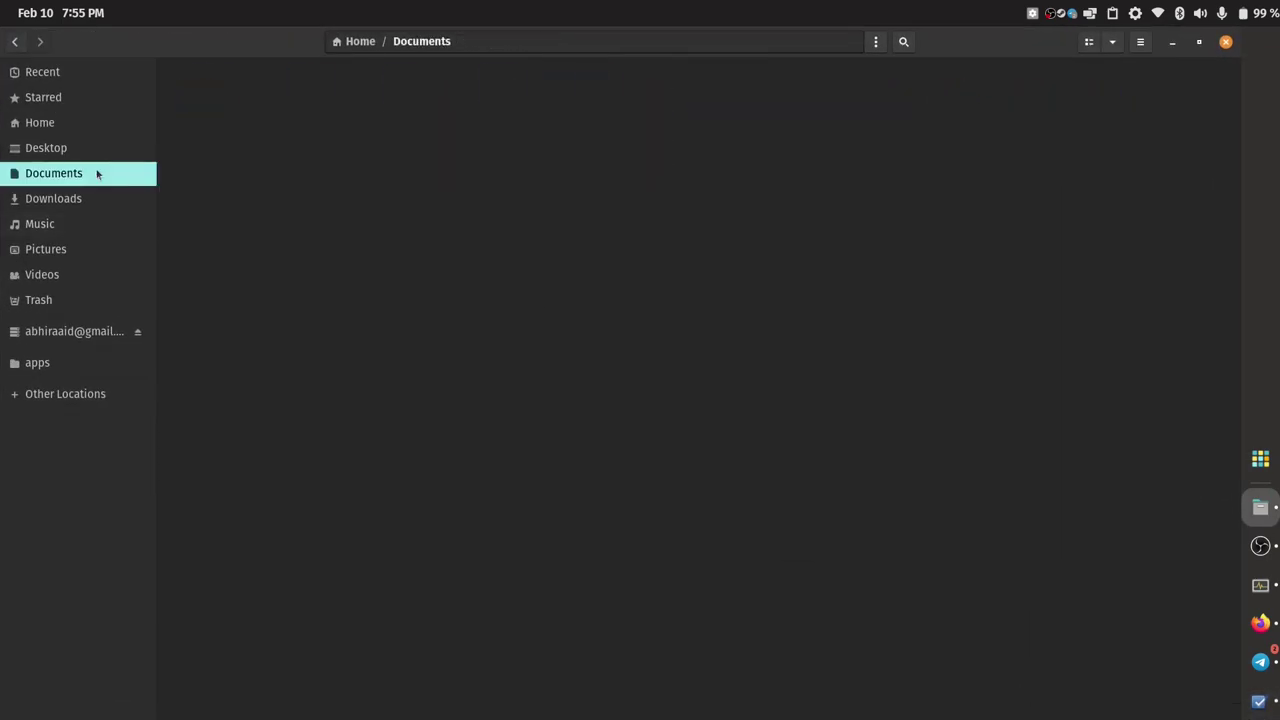
{"action": "double_click", "coordinate": [376, 118]}
{"action": "right_click", "coordinate": [246, 103]}
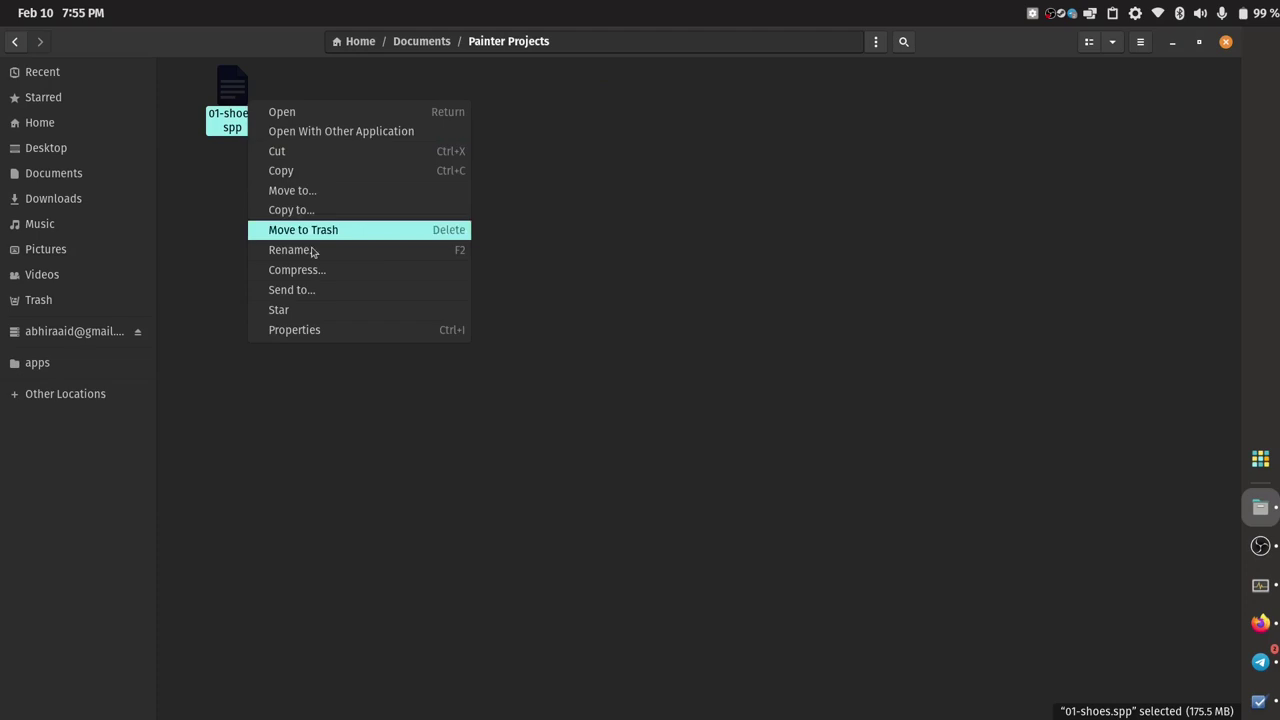
{"action": "left_click", "coordinate": [328, 329]}
{"action": "left_click", "coordinate": [751, 173]}
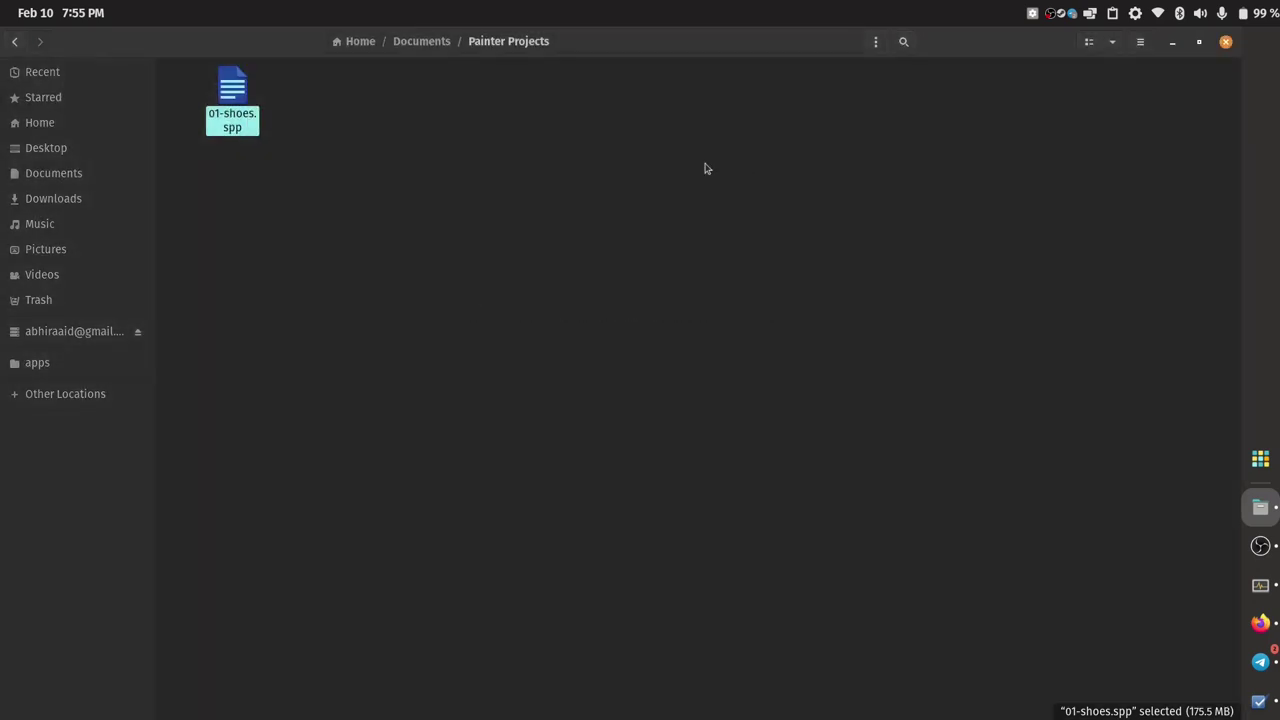
Browse all applications offered for opening 01-shoes.spp, and cancel without choosing one
{"action": "right_click", "coordinate": [253, 101]}
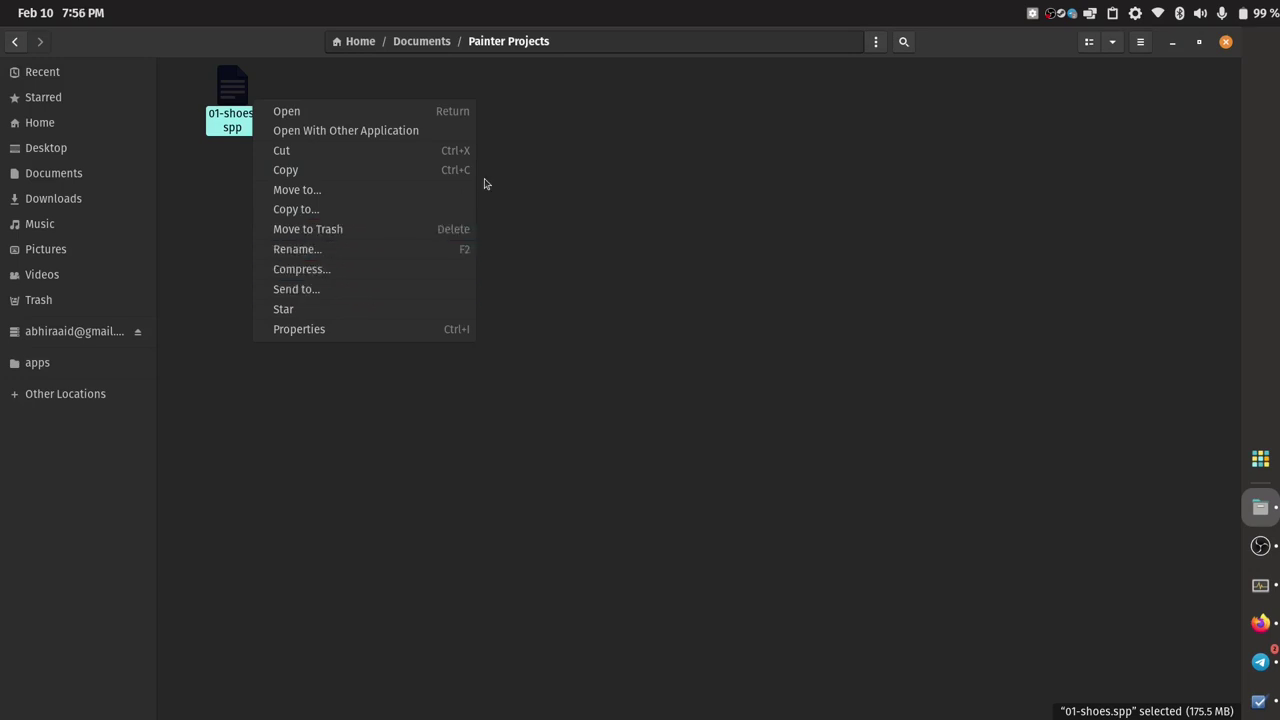
{"action": "left_click", "coordinate": [310, 130]}
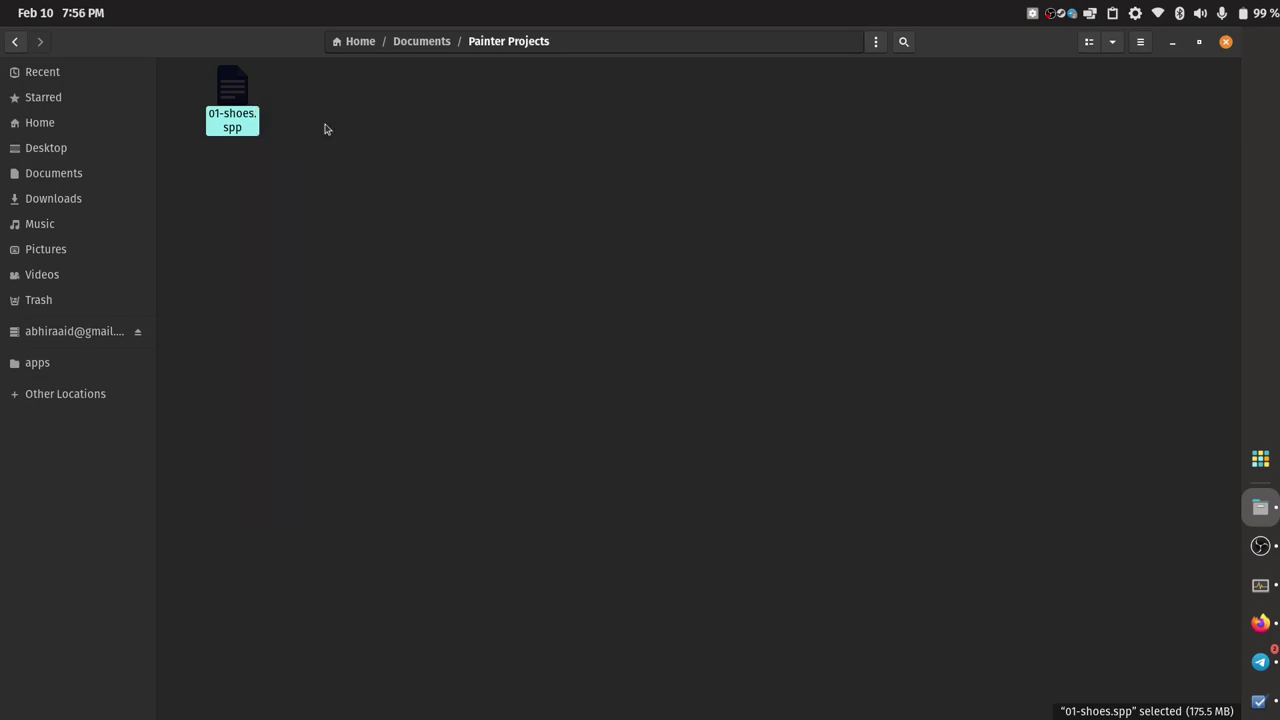
{"action": "left_click", "coordinate": [611, 489]}
{"action": "scroll", "coordinate": [660, 345], "scroll_direction": "down", "scroll_amount": 3}
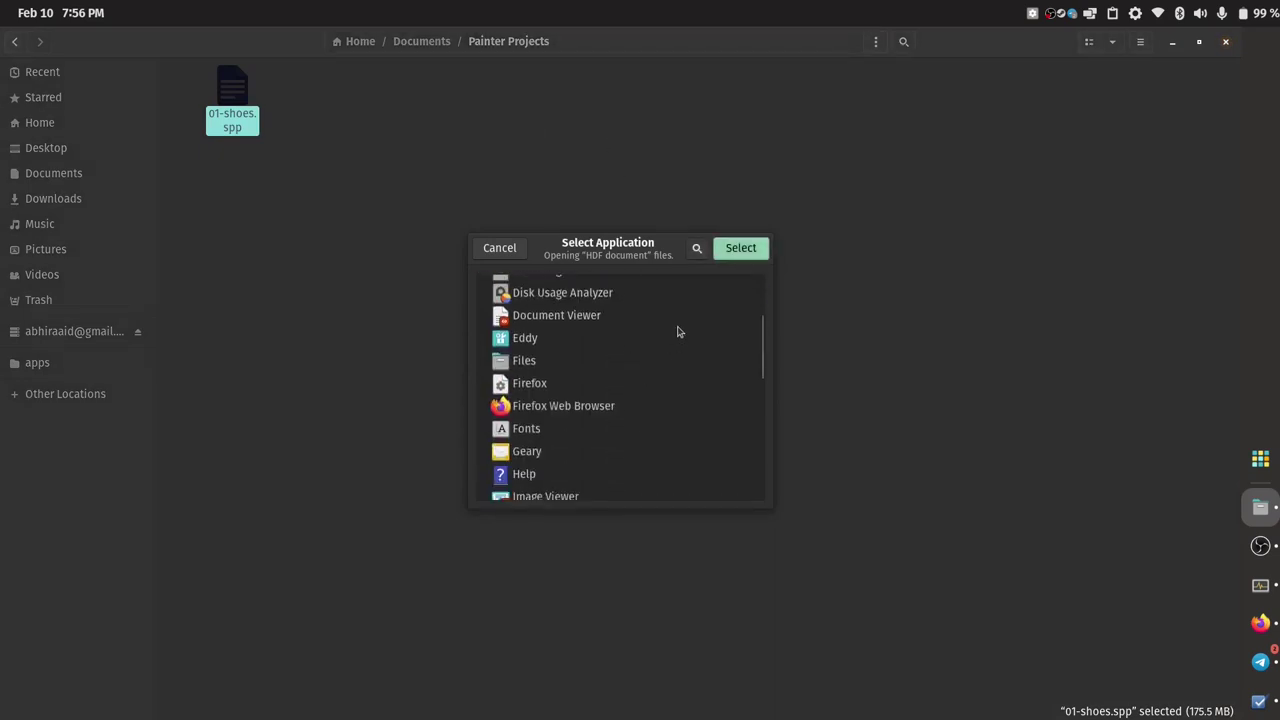
{"action": "left_click_drag", "start_coordinate": [759, 323], "coordinate": [763, 287]}
{"action": "left_click", "coordinate": [479, 247]}
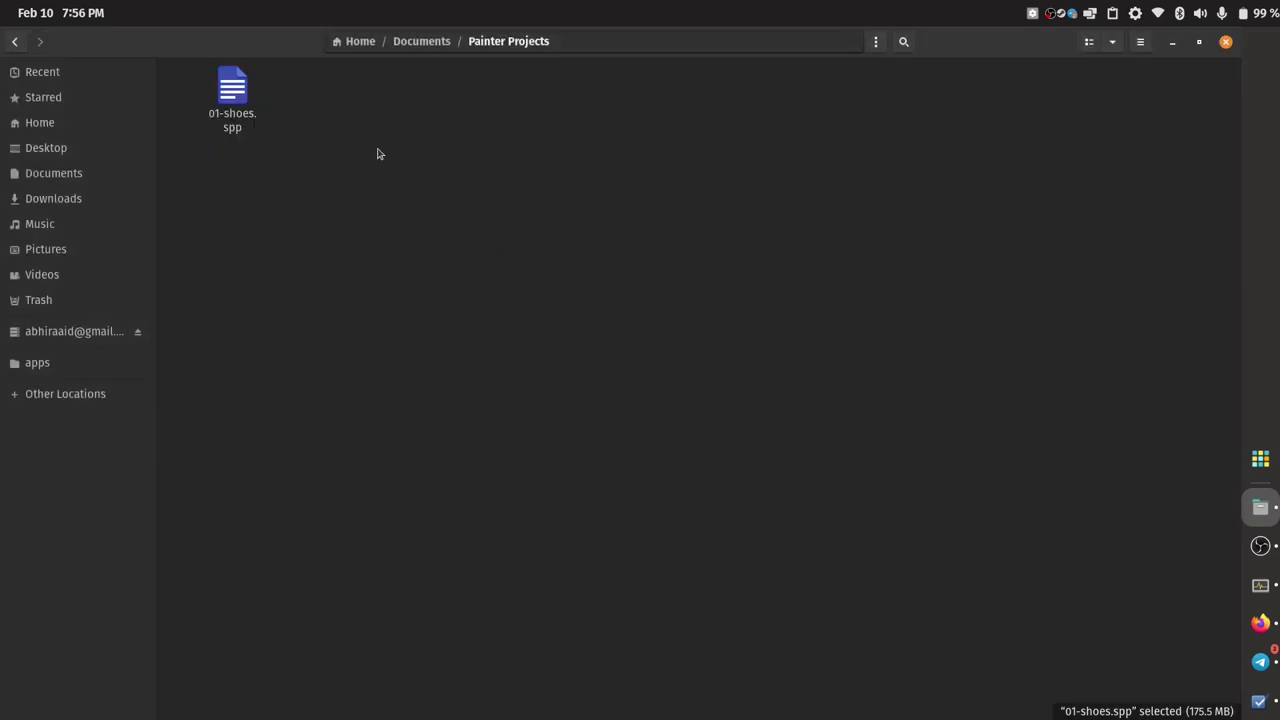
Return to the Documents folder and minimize the file manager
{"action": "key", "text": "alt+Up"}
{"action": "left_click", "coordinate": [710, 207]}
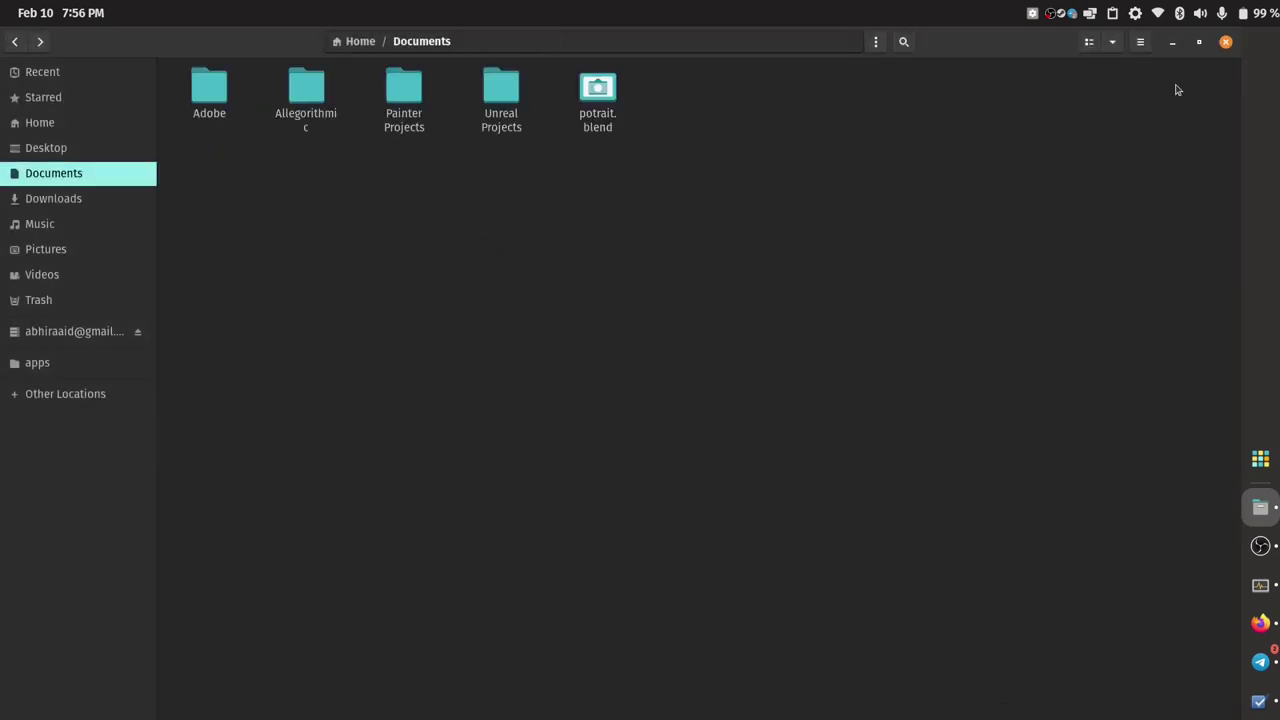
{"action": "left_click", "coordinate": [1173, 43]}
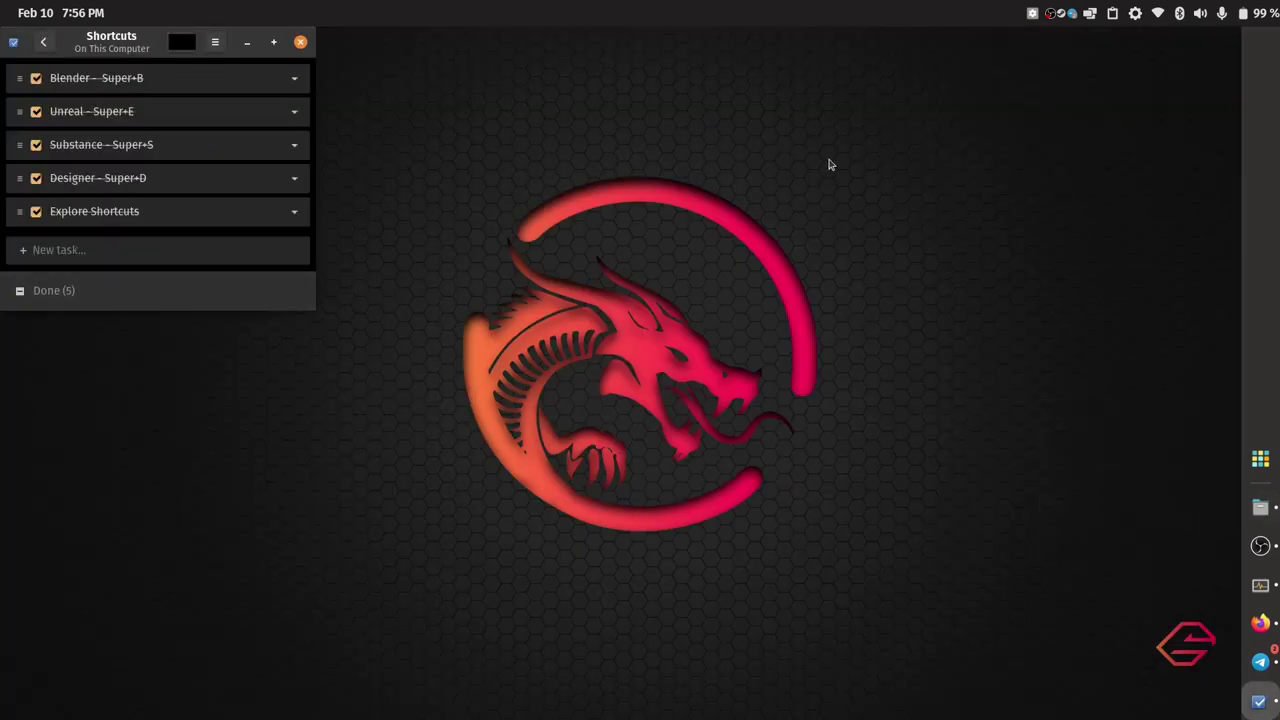
Close the Shortcuts task list, and bring up the OBS window briefly before minimizing it
{"action": "left_click", "coordinate": [300, 43]}
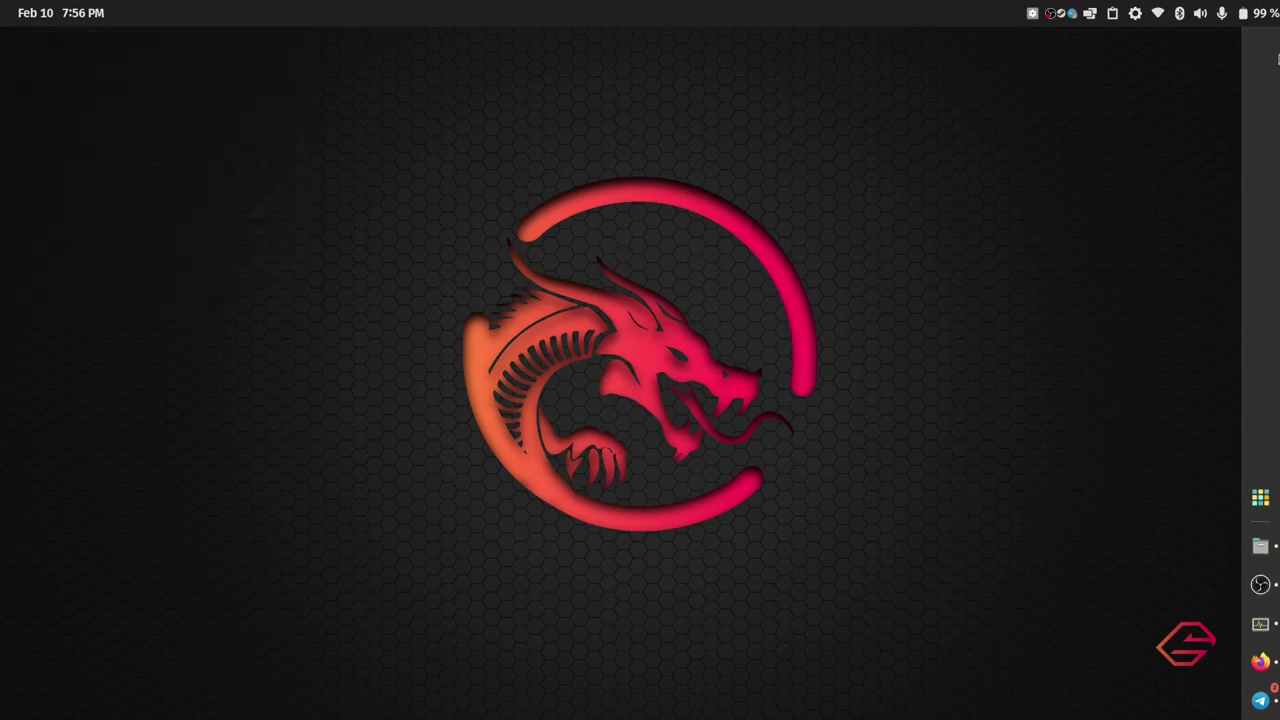
{"action": "left_click", "coordinate": [1272, 581]}
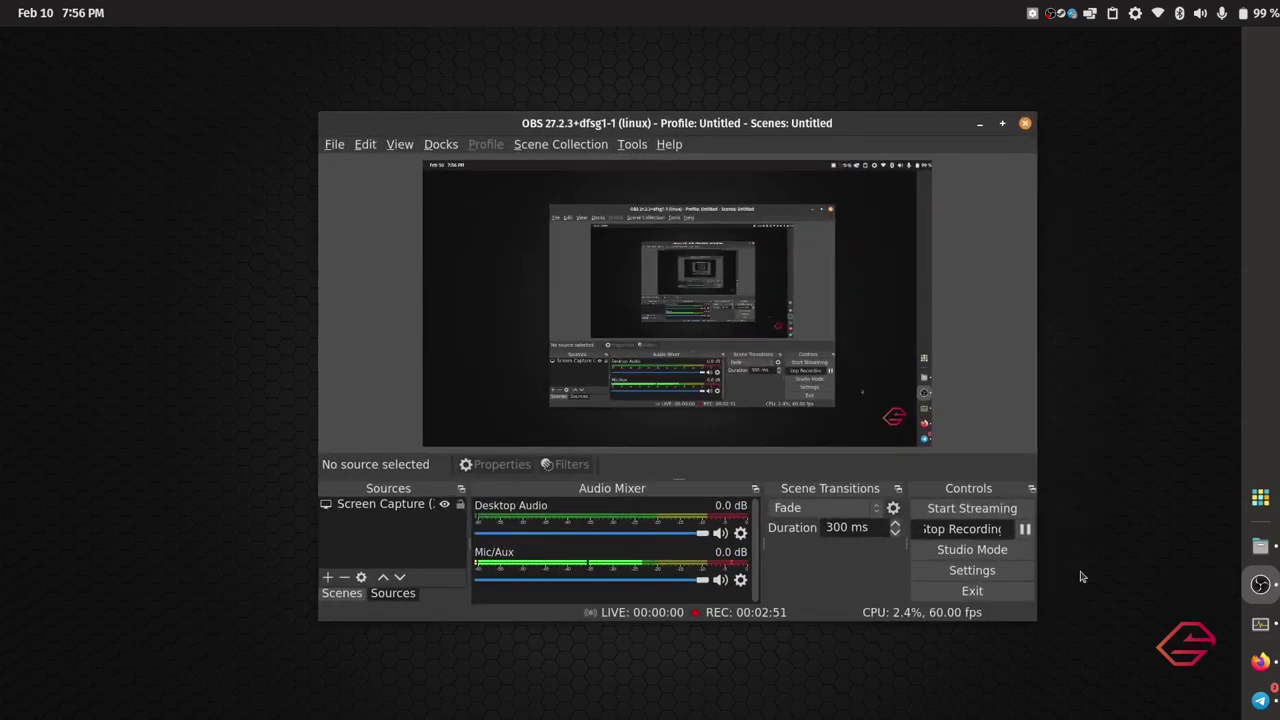
{"action": "left_click_drag", "start_coordinate": [778, 126], "coordinate": [705, 189]}
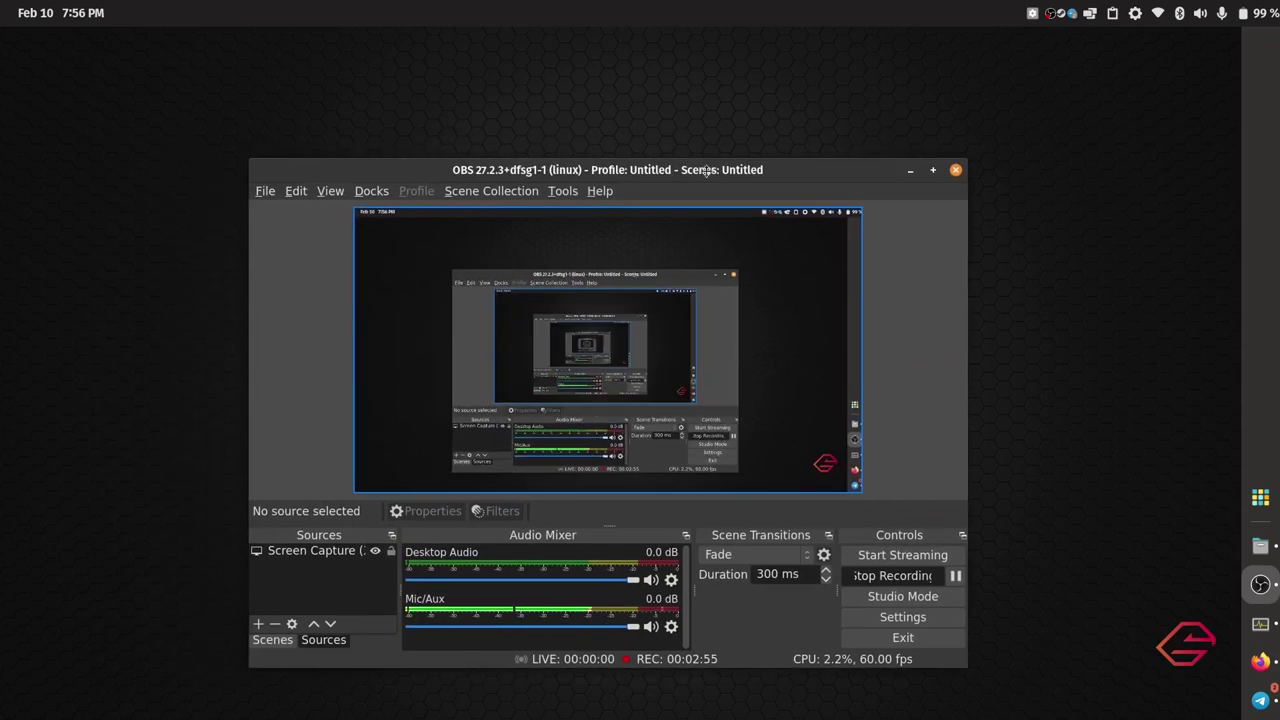
{"action": "left_click", "coordinate": [906, 176]}
{"action": "left_click_drag", "start_coordinate": [300, 80], "coordinate": [380, 142]}
{"action": "left_click_drag", "start_coordinate": [363, 126], "coordinate": [407, 139]}
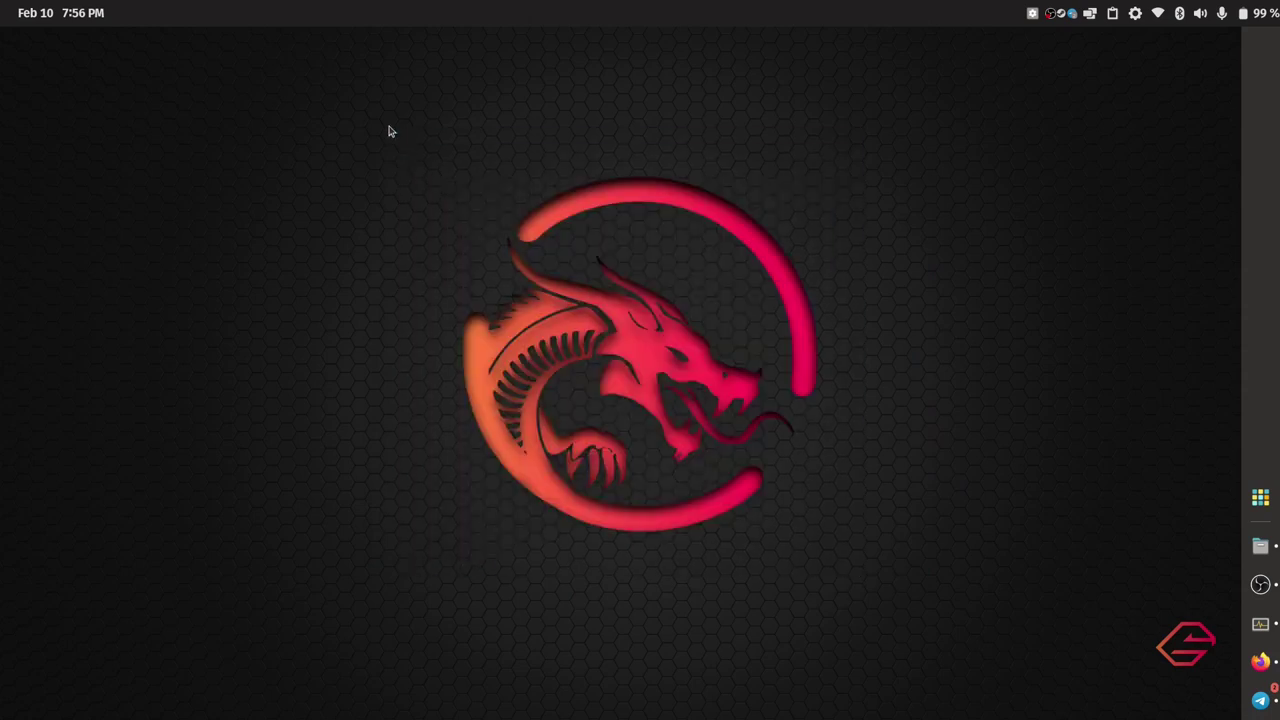
{"action": "left_click_drag", "start_coordinate": [357, 105], "coordinate": [330, 137]}
{"action": "mouse_move", "coordinate": [309, 79]}
{"action": "left_mouse_down"}
{"action": "mouse_move", "coordinate": [945, 552]}
{"action": "mouse_move", "coordinate": [377, 163]}
{"action": "mouse_move", "coordinate": [902, 573]}
{"action": "mouse_move", "coordinate": [334, 191]}
{"action": "mouse_move", "coordinate": [331, 149]}
{"action": "mouse_move", "coordinate": [808, 590]}
{"action": "mouse_move", "coordinate": [855, 600]}
{"action": "mouse_move", "coordinate": [432, 163]}
{"action": "mouse_move", "coordinate": [312, 95]}
{"action": "left_mouse_up"}
{"action": "left_click_drag", "start_coordinate": [350, 120], "coordinate": [886, 603]}
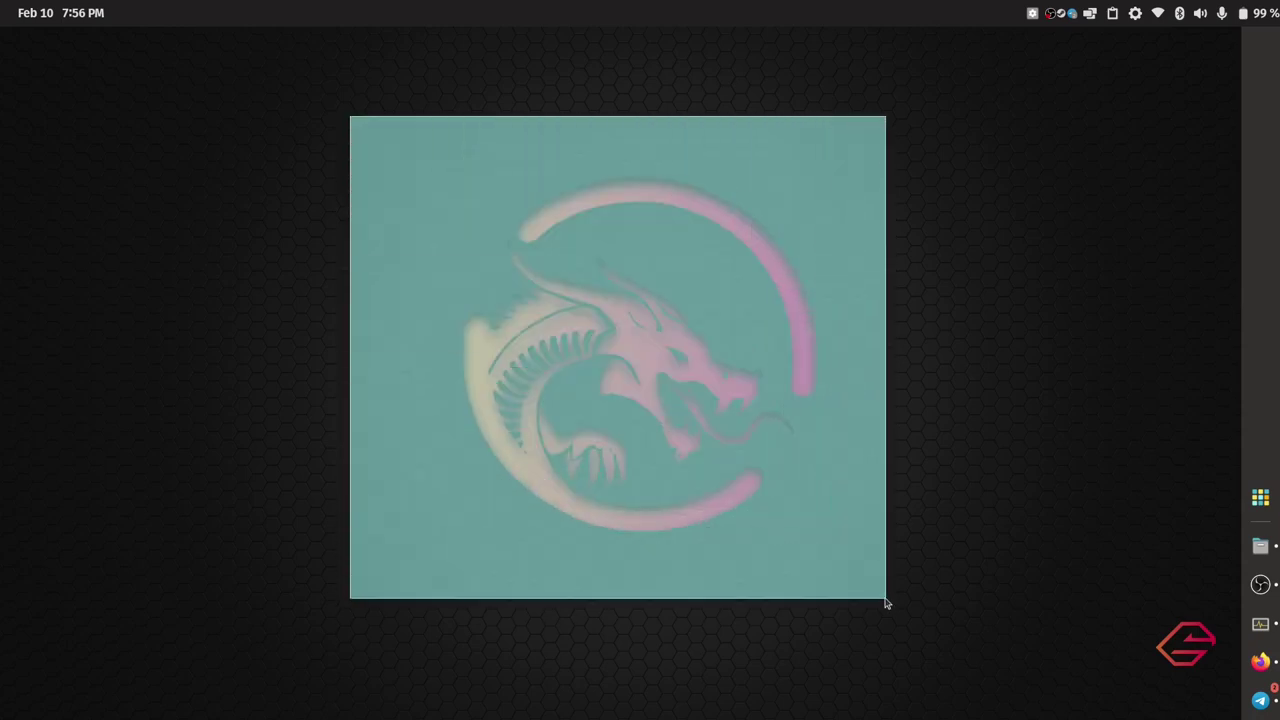
Check the OBS recording status, the calendar and the system status menu, closing each one again
{"action": "left_click", "coordinate": [1260, 584]}
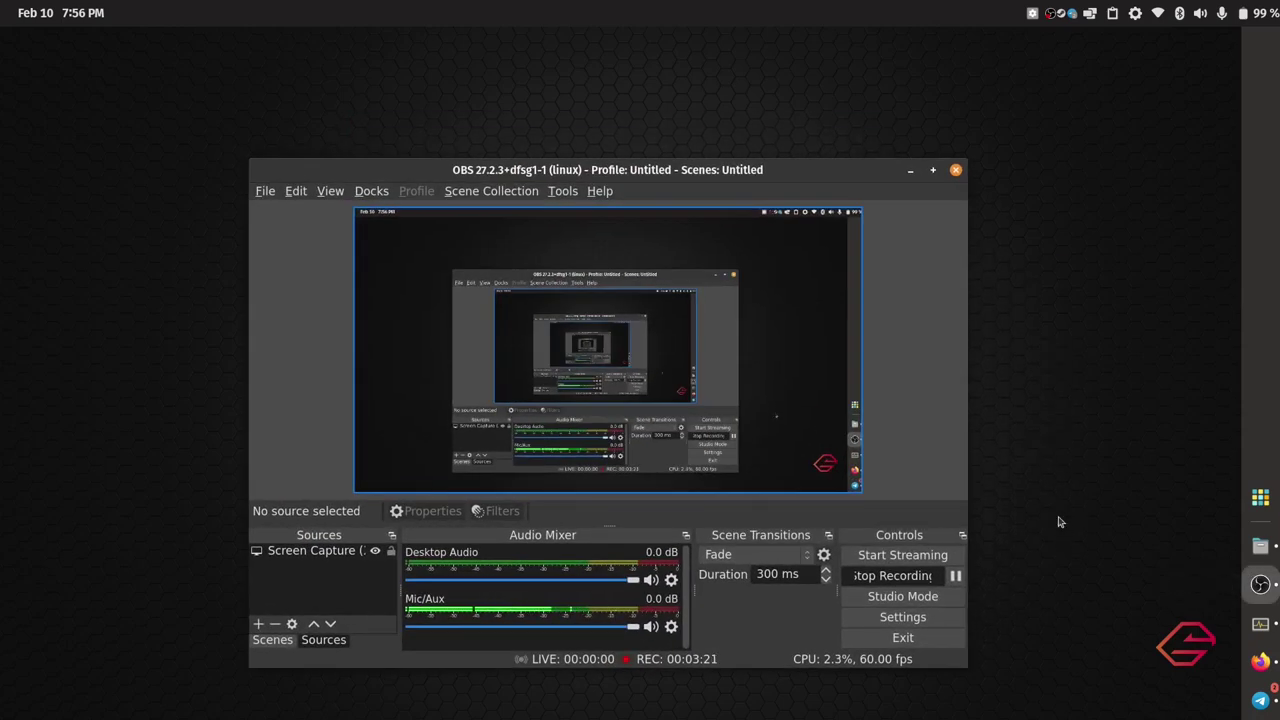
{"action": "left_click", "coordinate": [907, 174]}
{"action": "left_click", "coordinate": [20, 12]}
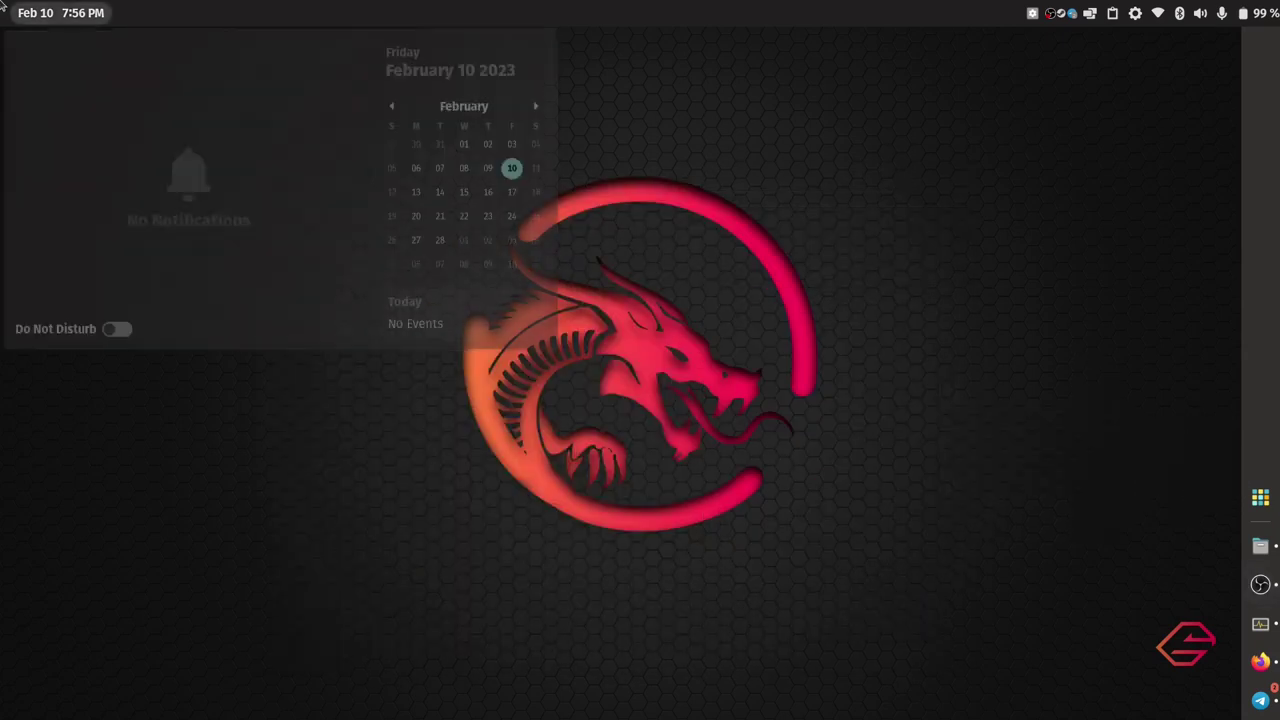
{"action": "left_click", "coordinate": [18, 12]}
{"action": "left_click", "coordinate": [1180, 13]}
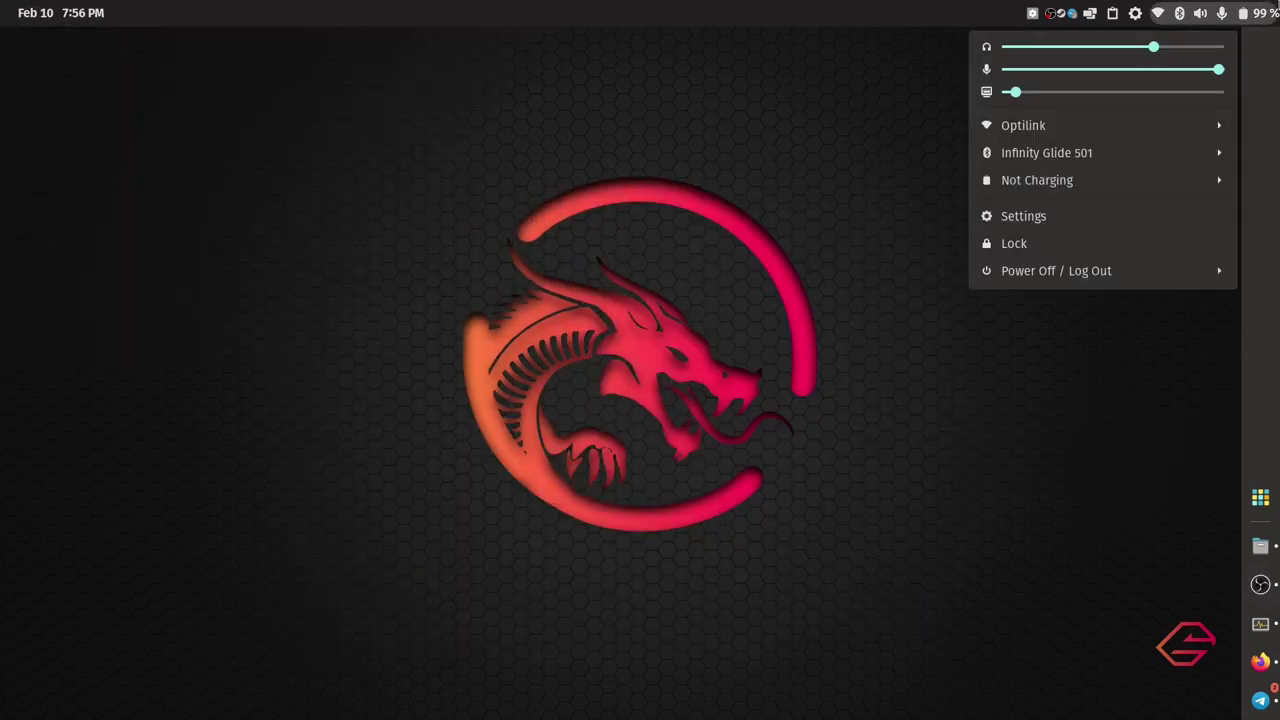
{"action": "left_click", "coordinate": [1180, 13]}
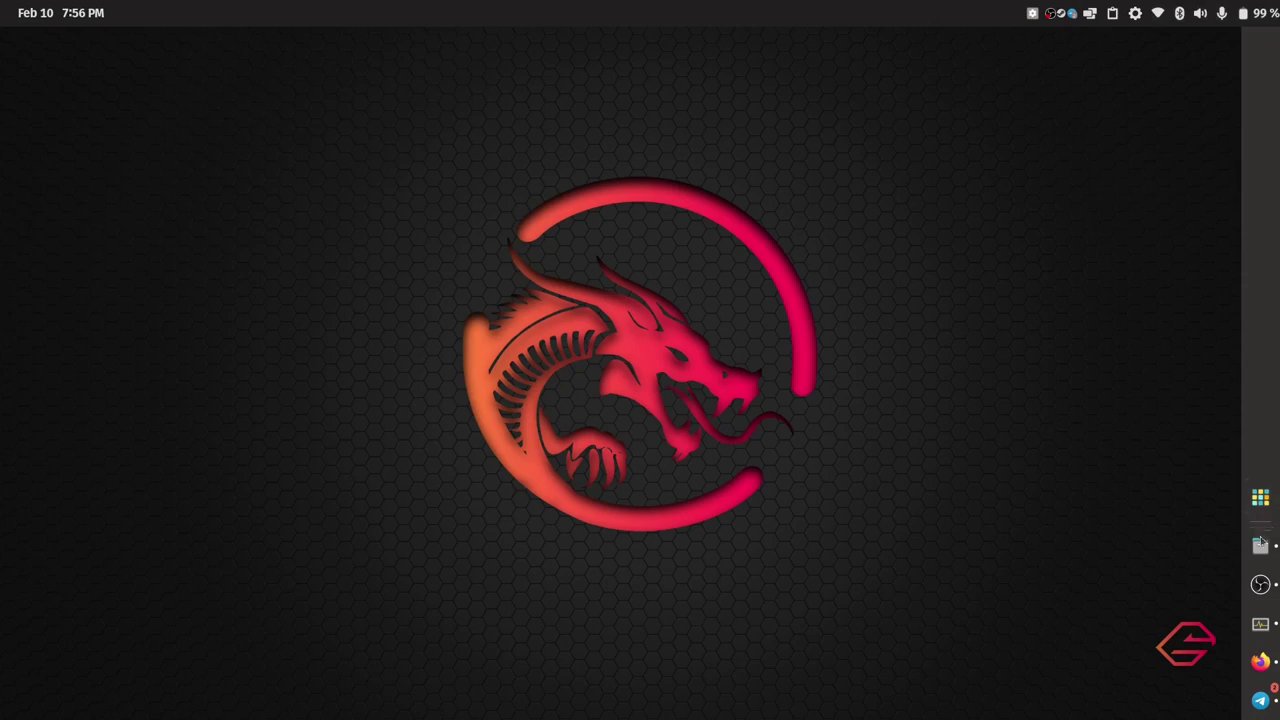
View the applications in the application library, close it, and bring up the OBS recording window
{"action": "left_click", "coordinate": [1260, 497]}
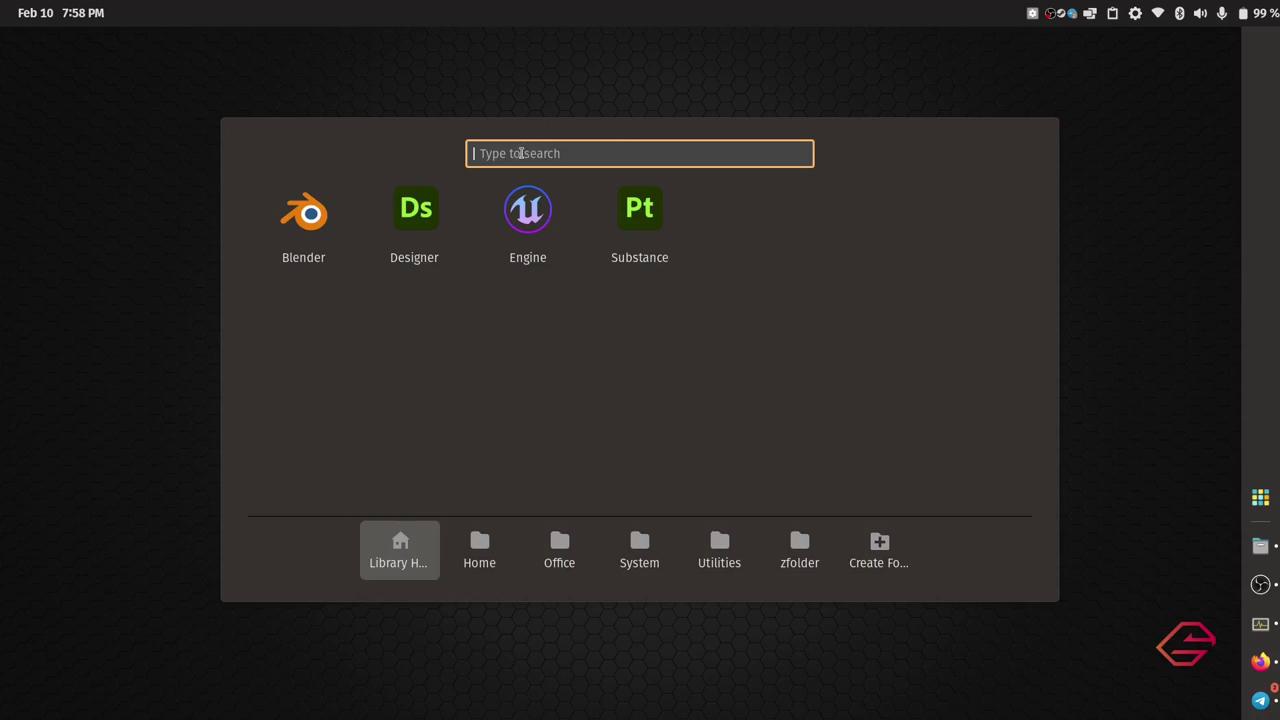
{"action": "left_click", "coordinate": [84, 9]}
{"action": "left_click", "coordinate": [84, 9]}
{"action": "key", "text": "super+a"}
{"action": "left_click", "coordinate": [1258, 585]}
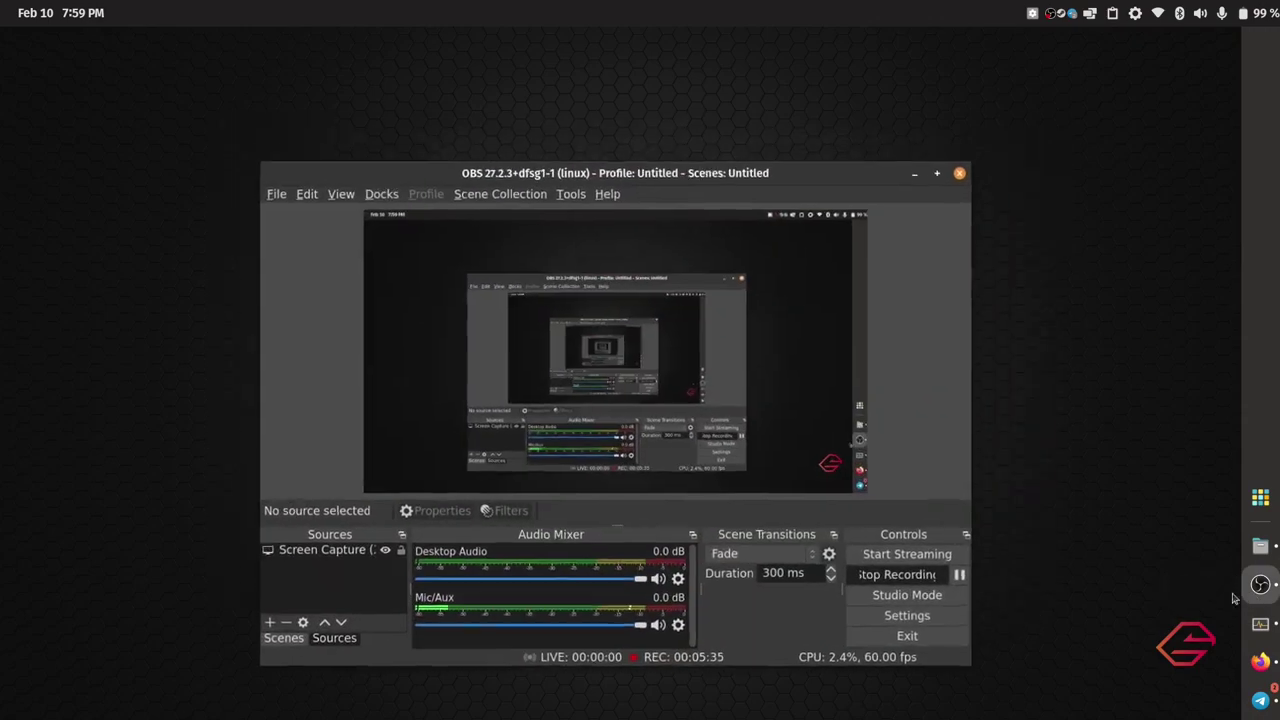